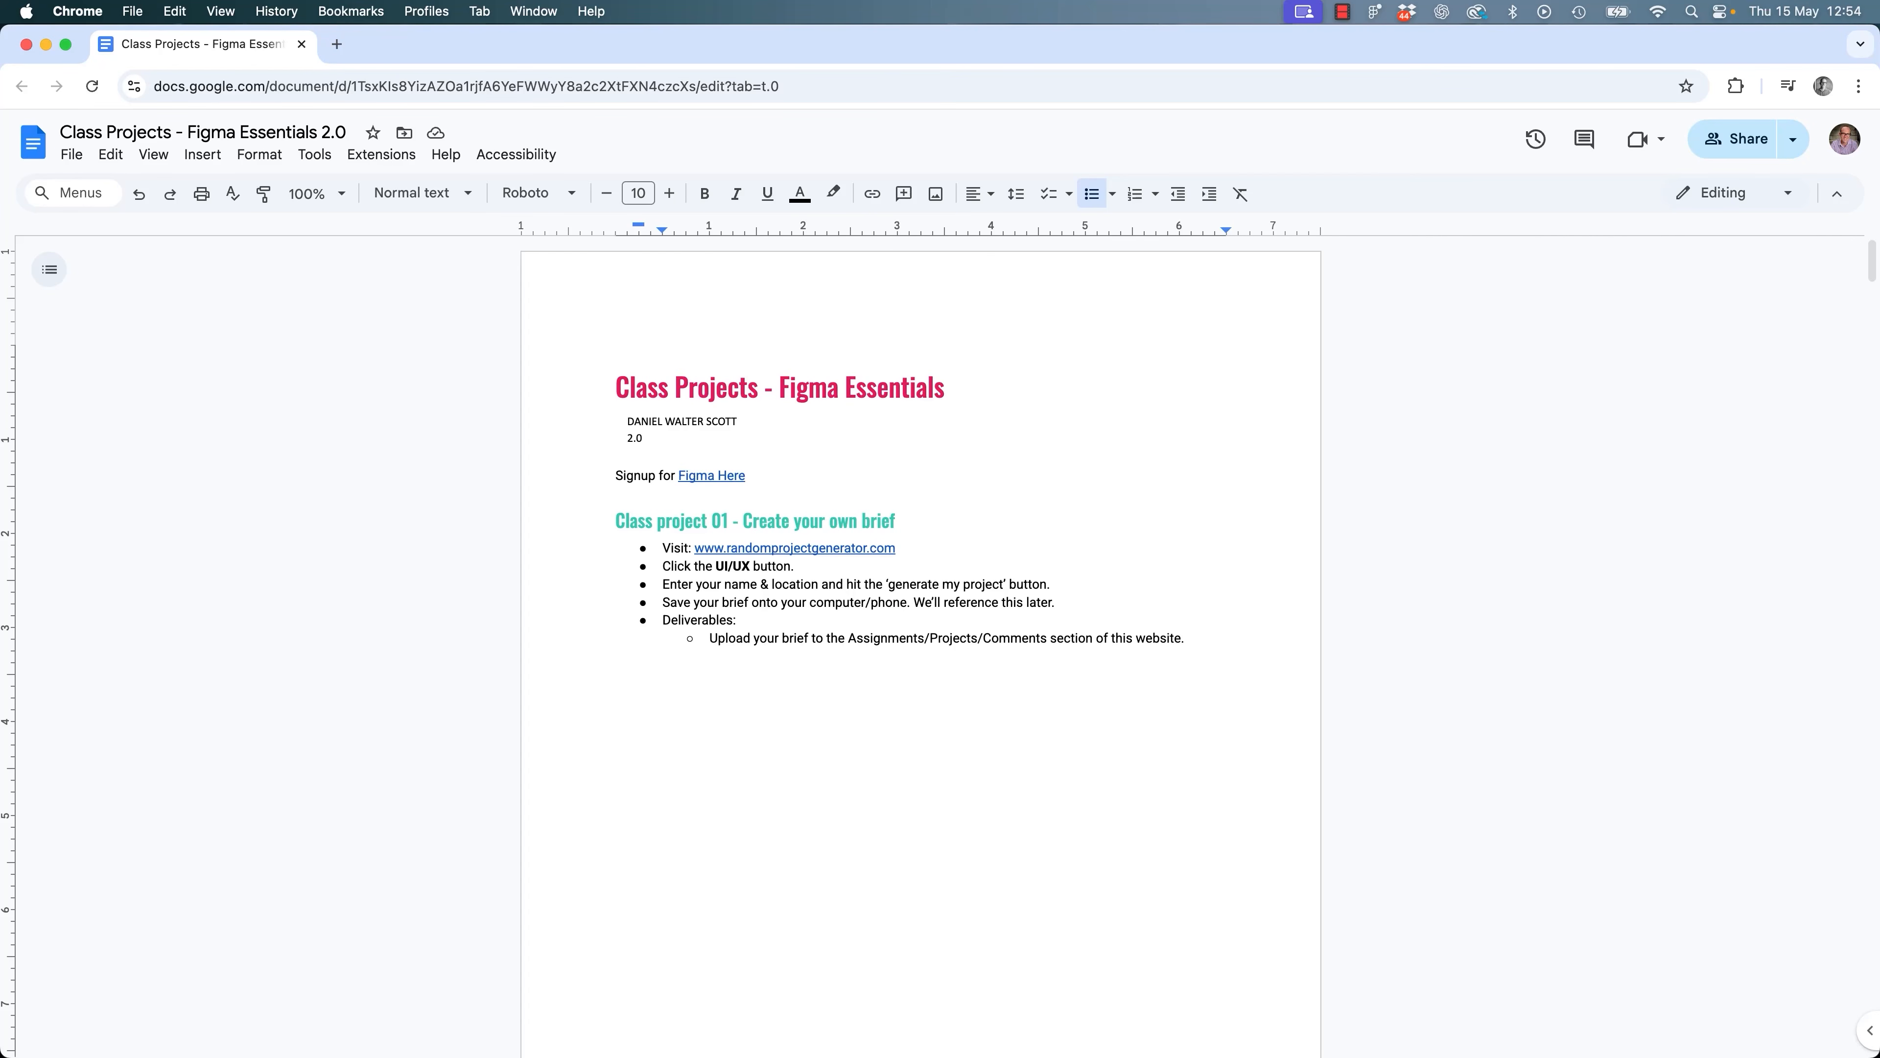
Switch to Figma to view the eCommerce purchase task flow, and return to the Class Projects document in Chrome.
key("super+Tab")
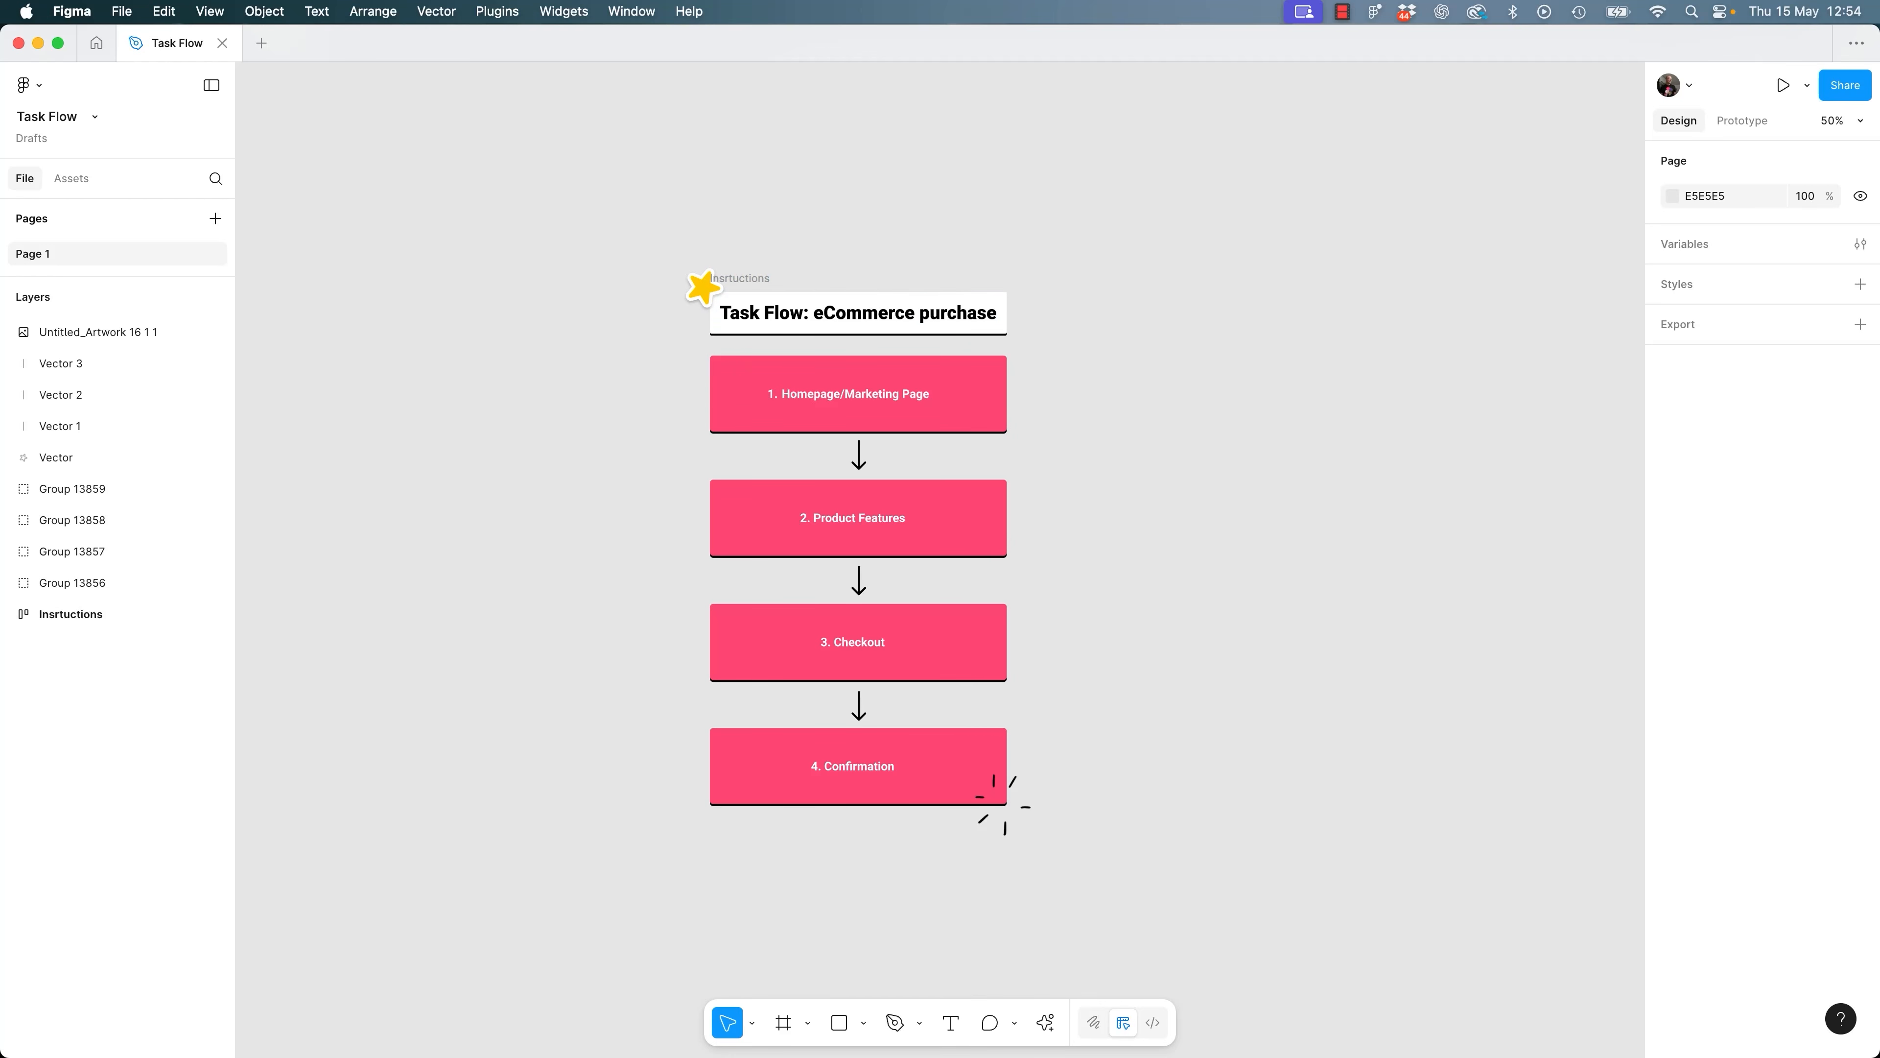
key("super+Tab")
left_click(828, 387)
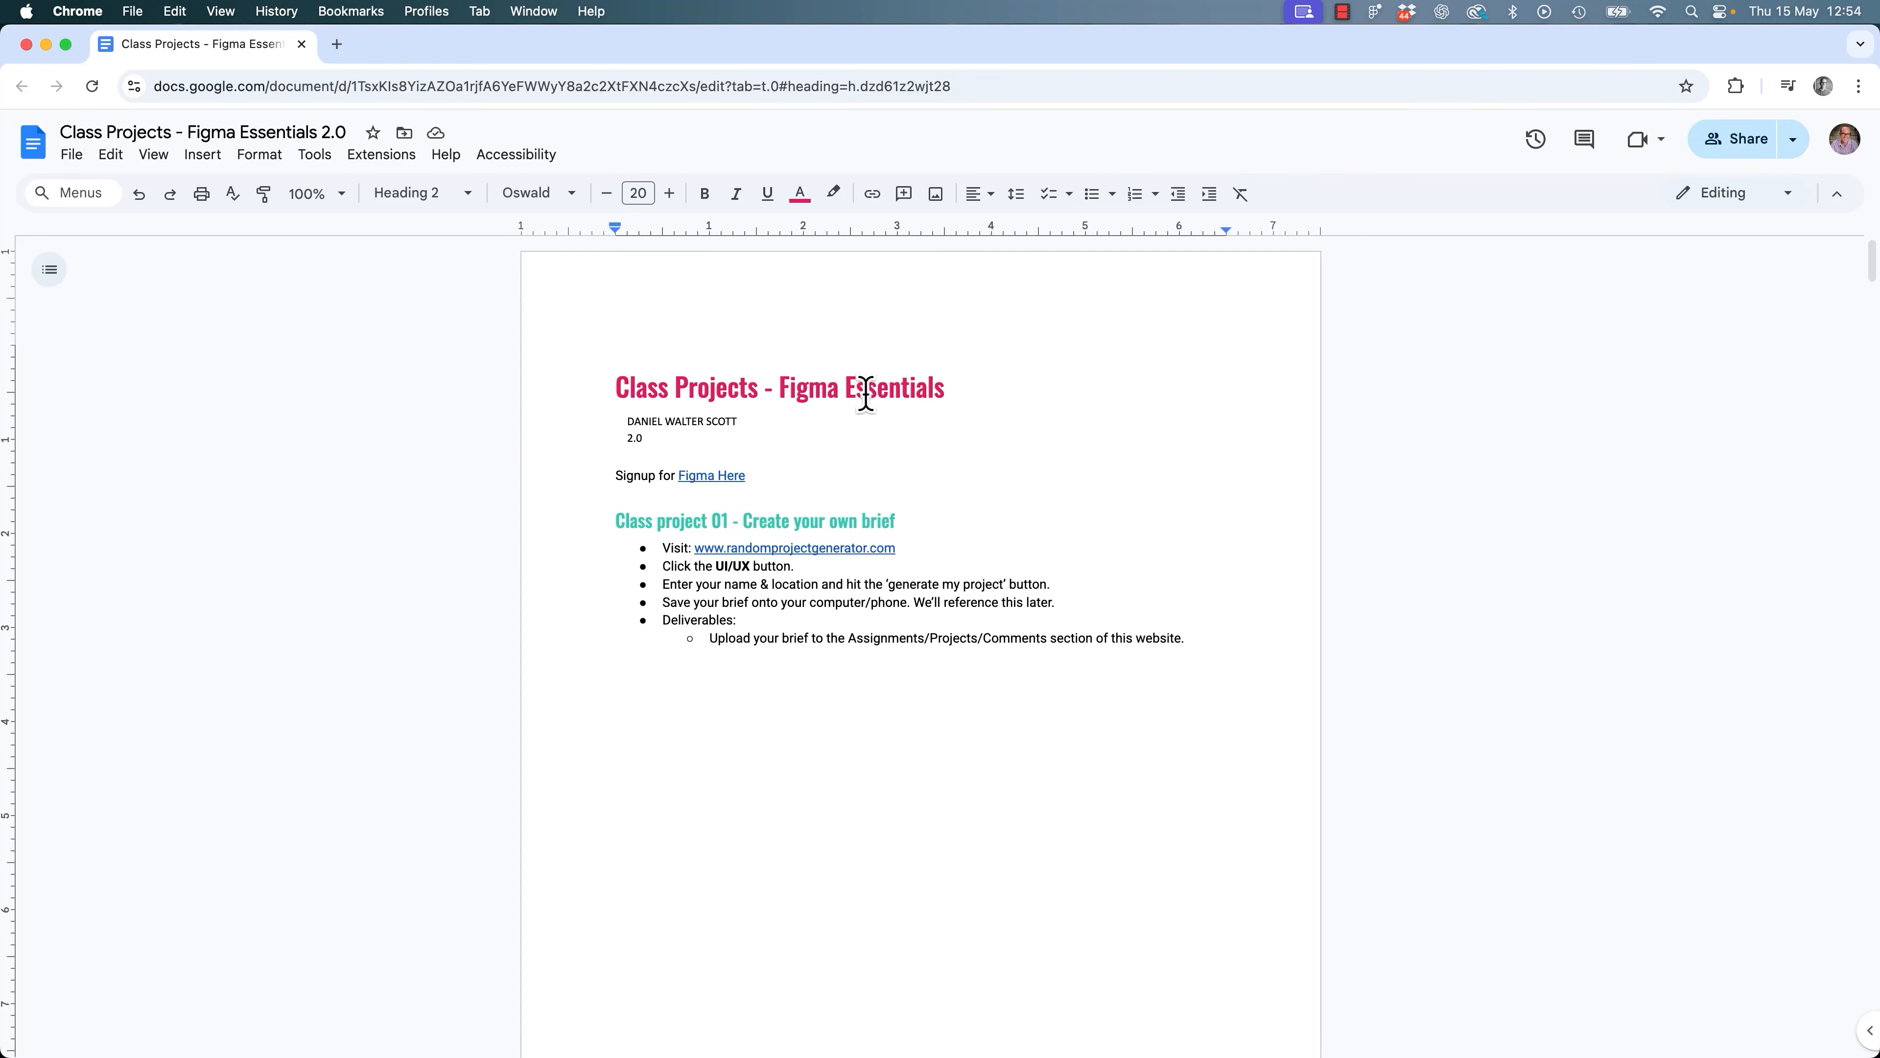
Switch to Finder to locate the Class Projects - Figma Essentials PDF in the exercise files, and return to the Chrome document.
key("super+Tab")
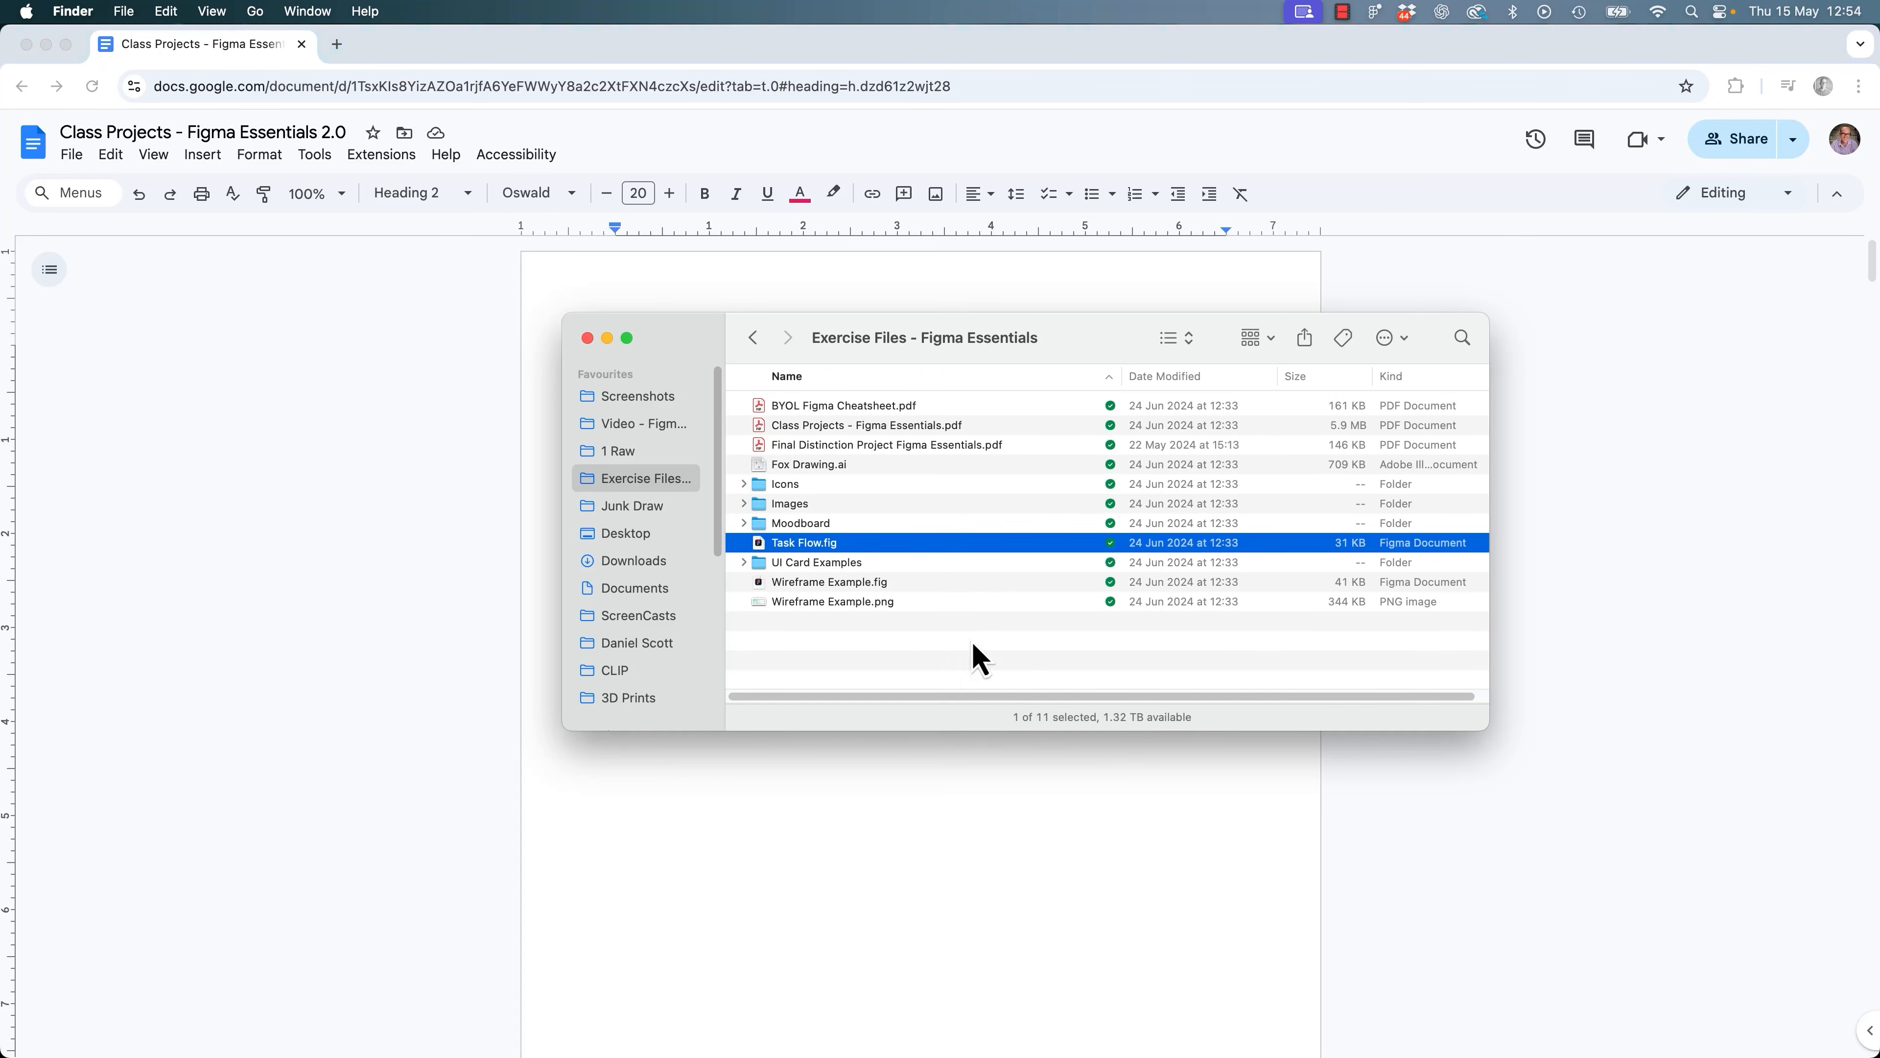
left_click(818, 426)
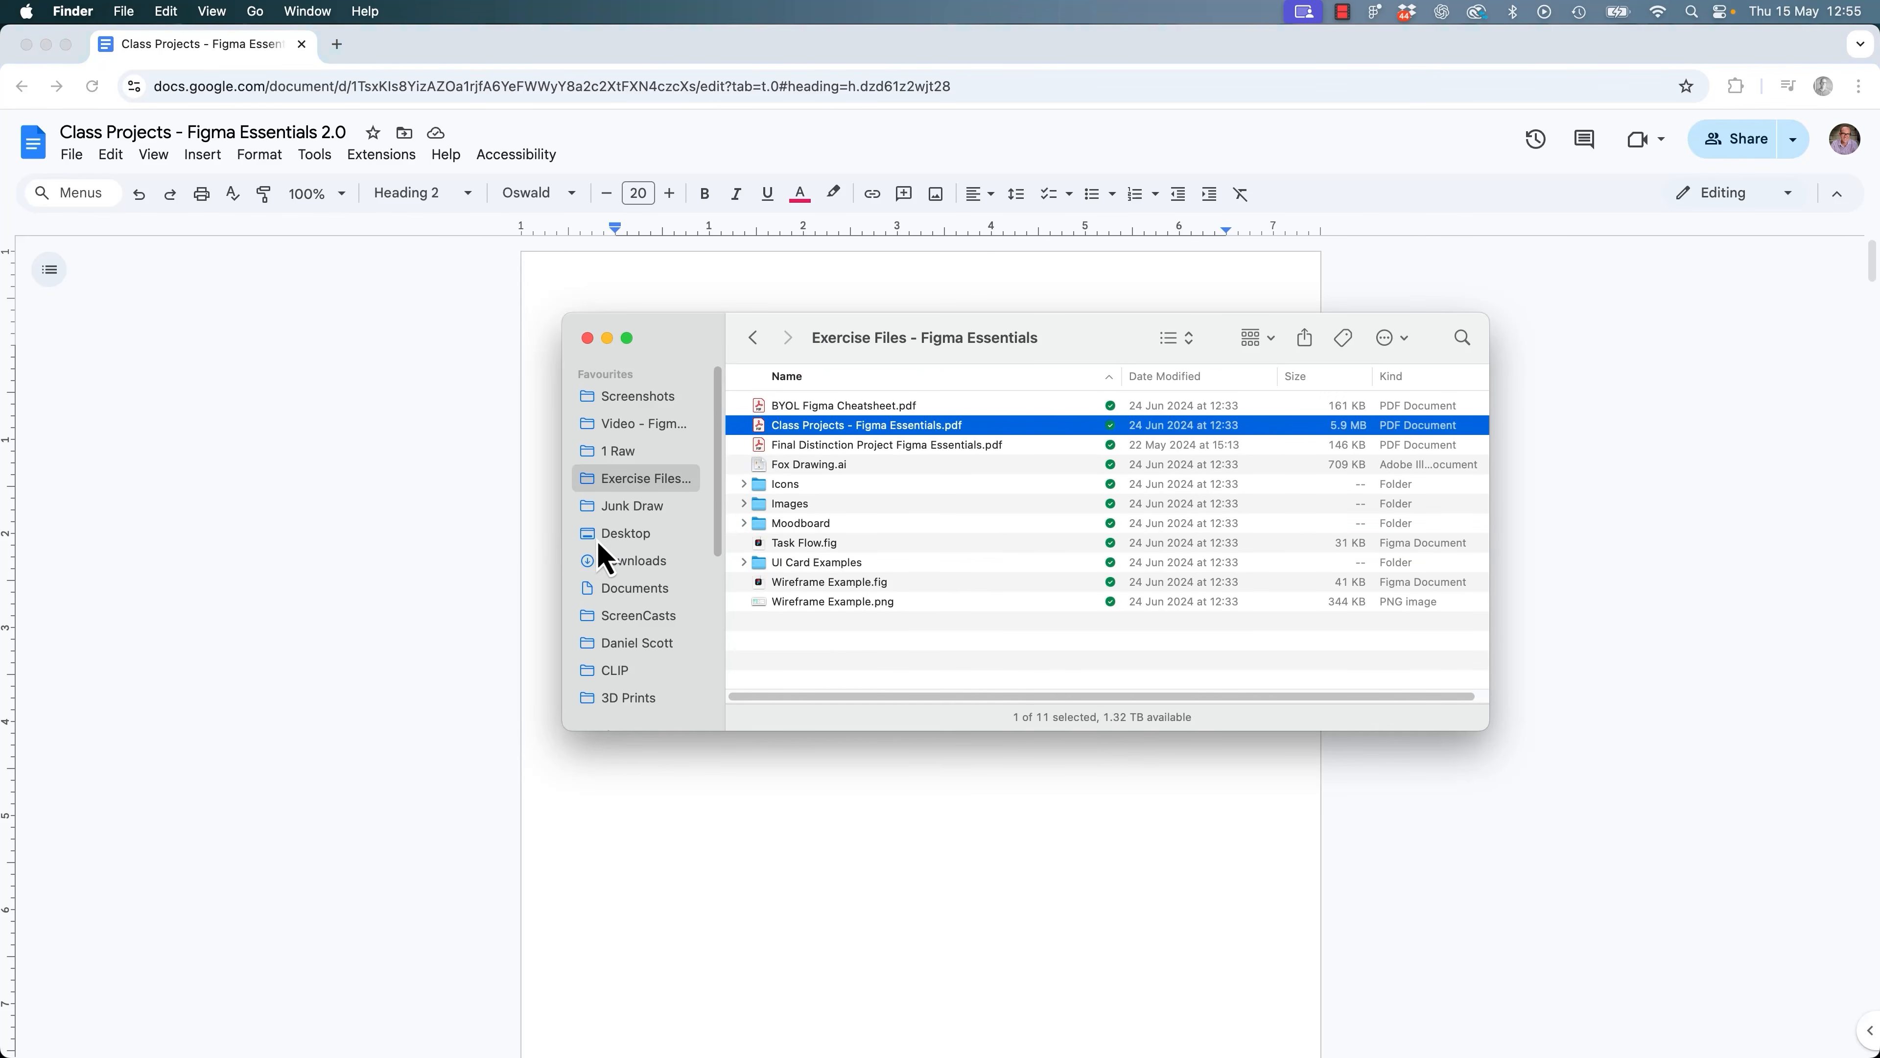
left_click(506, 576)
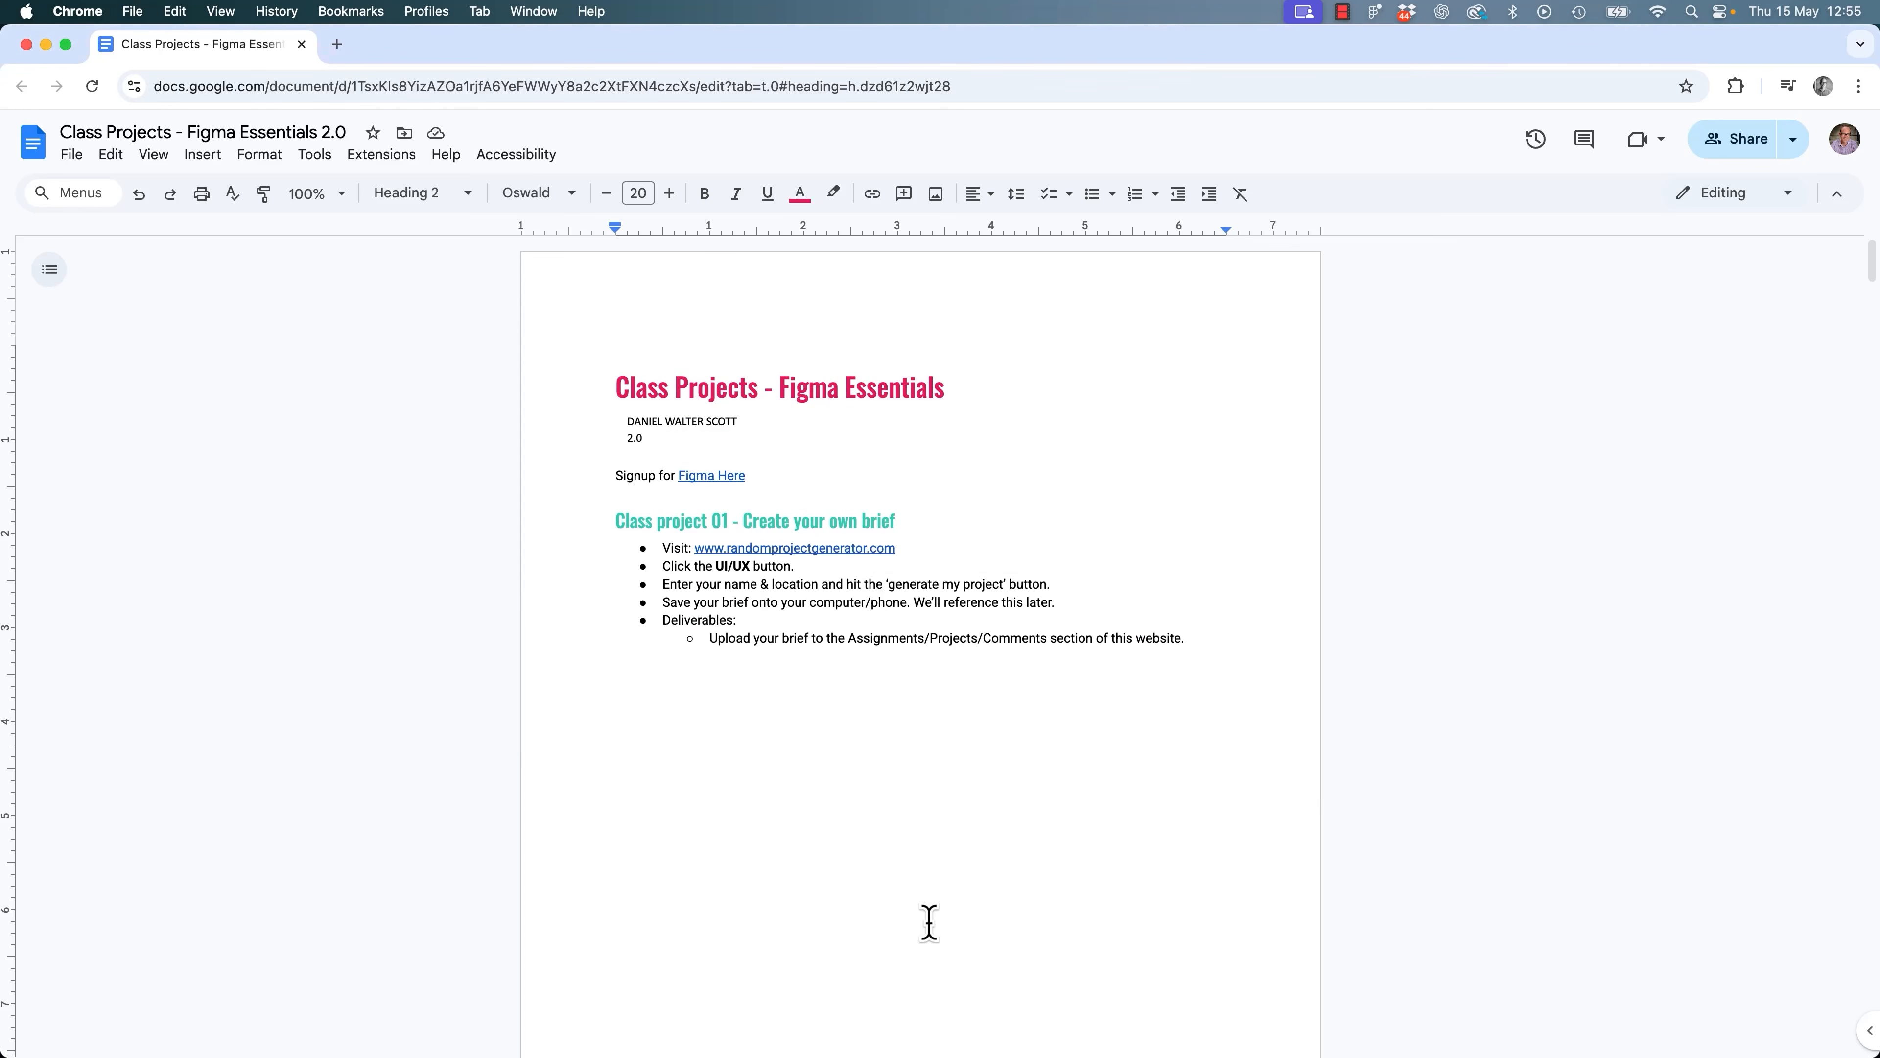
Read the Class project 01 heading and its first instructions on visiting the random project generator and choosing UI/UX.
triple_click(673, 528)
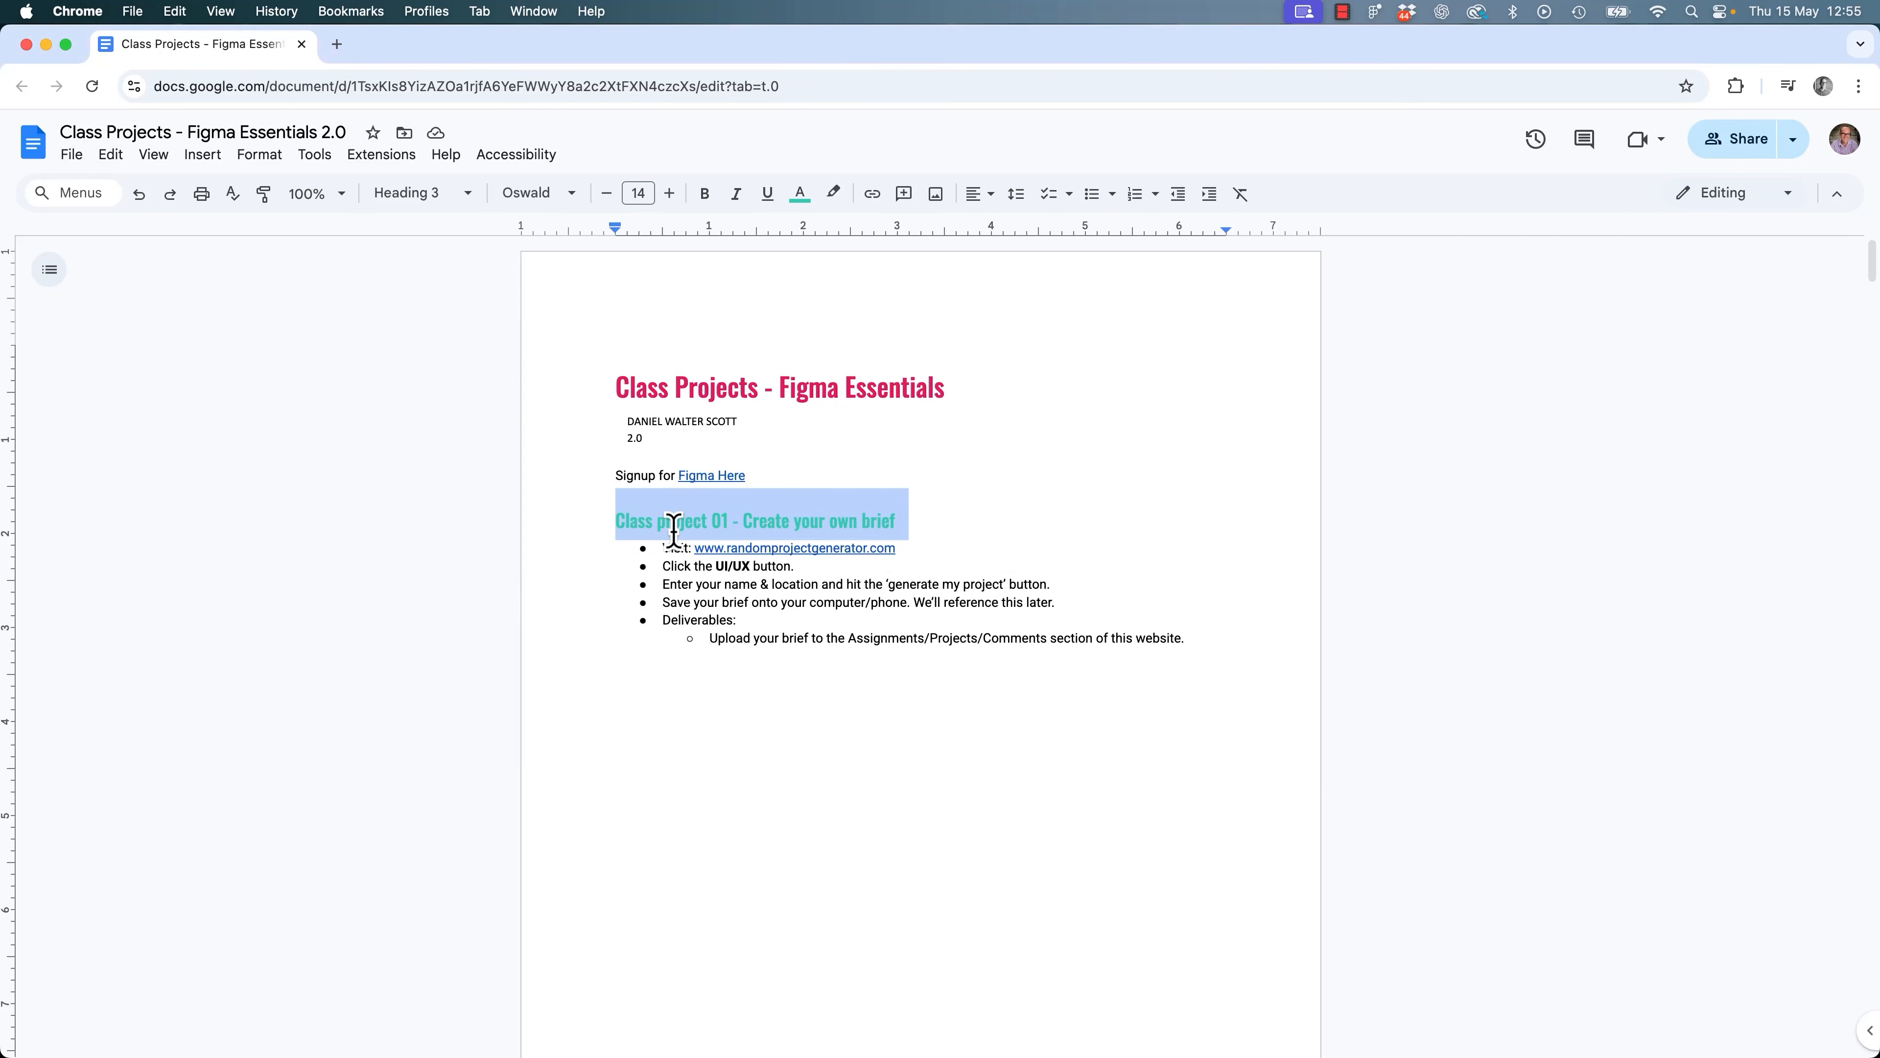
left_click(666, 554)
triple_click(667, 552)
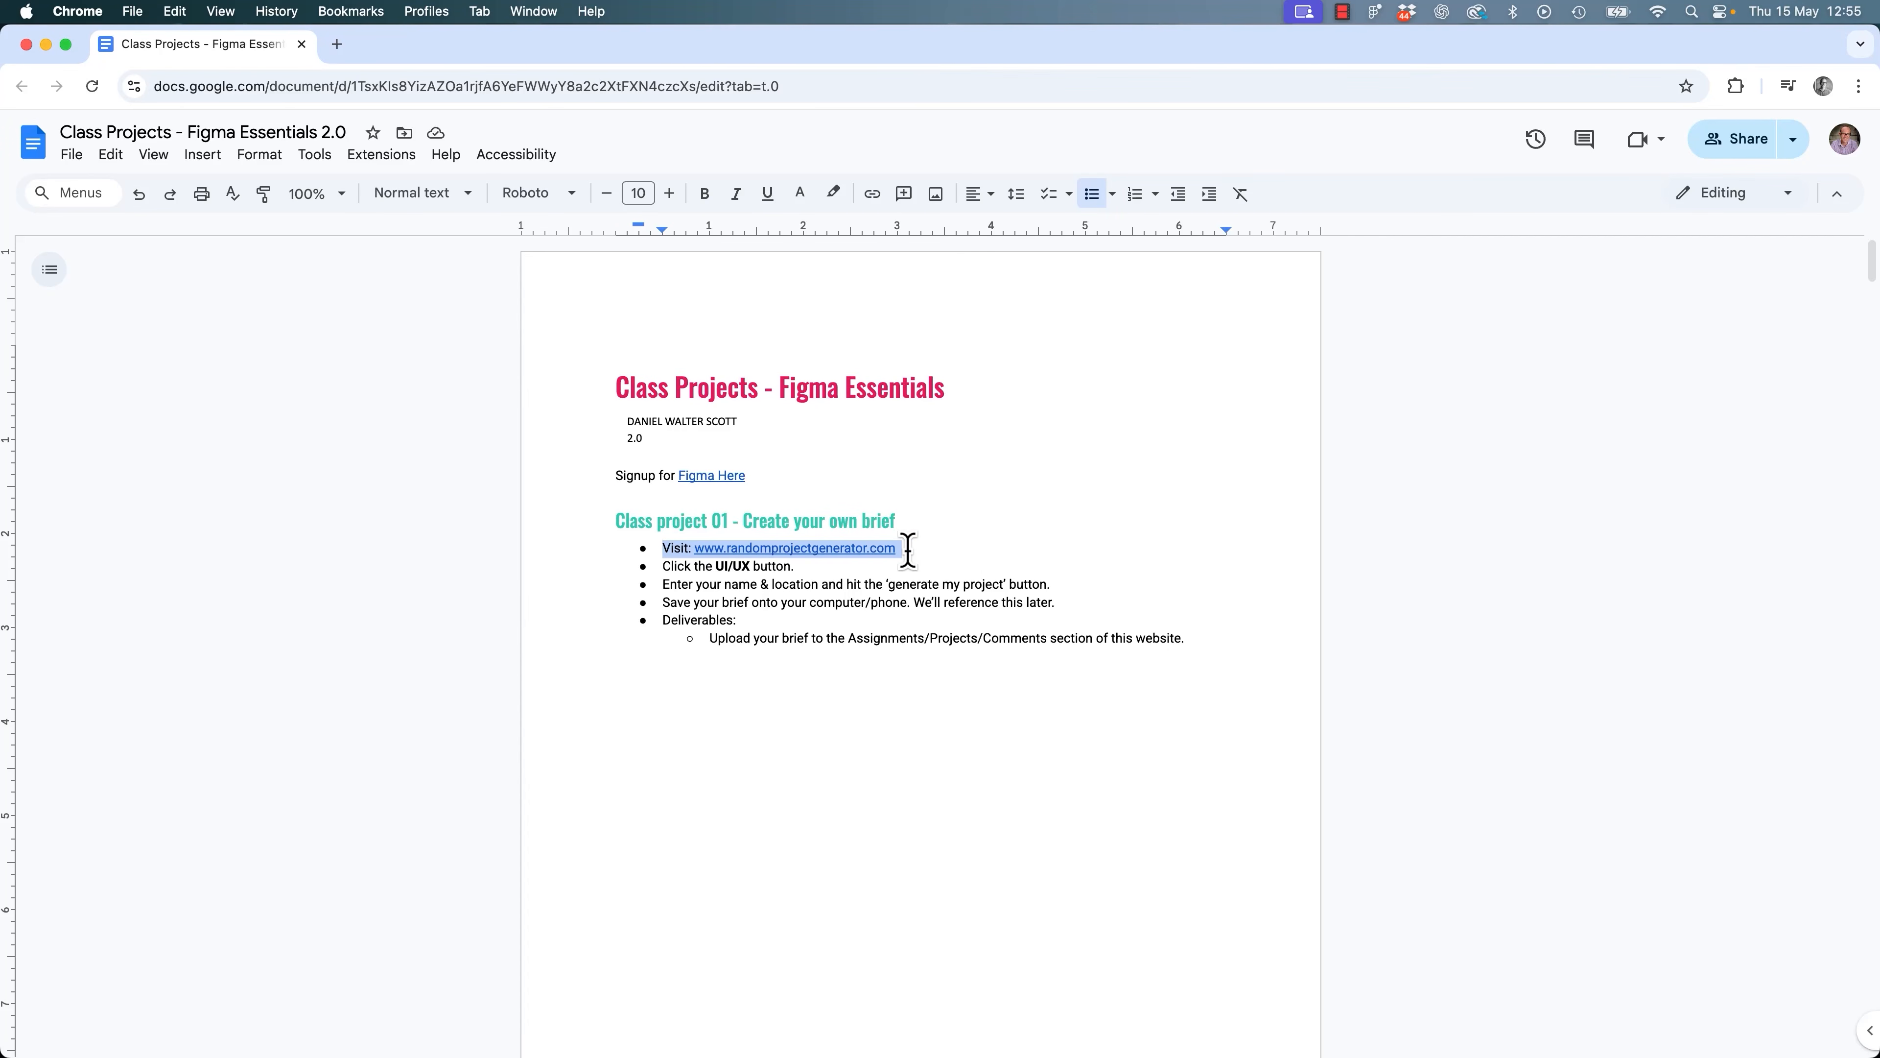
triple_click(725, 568)
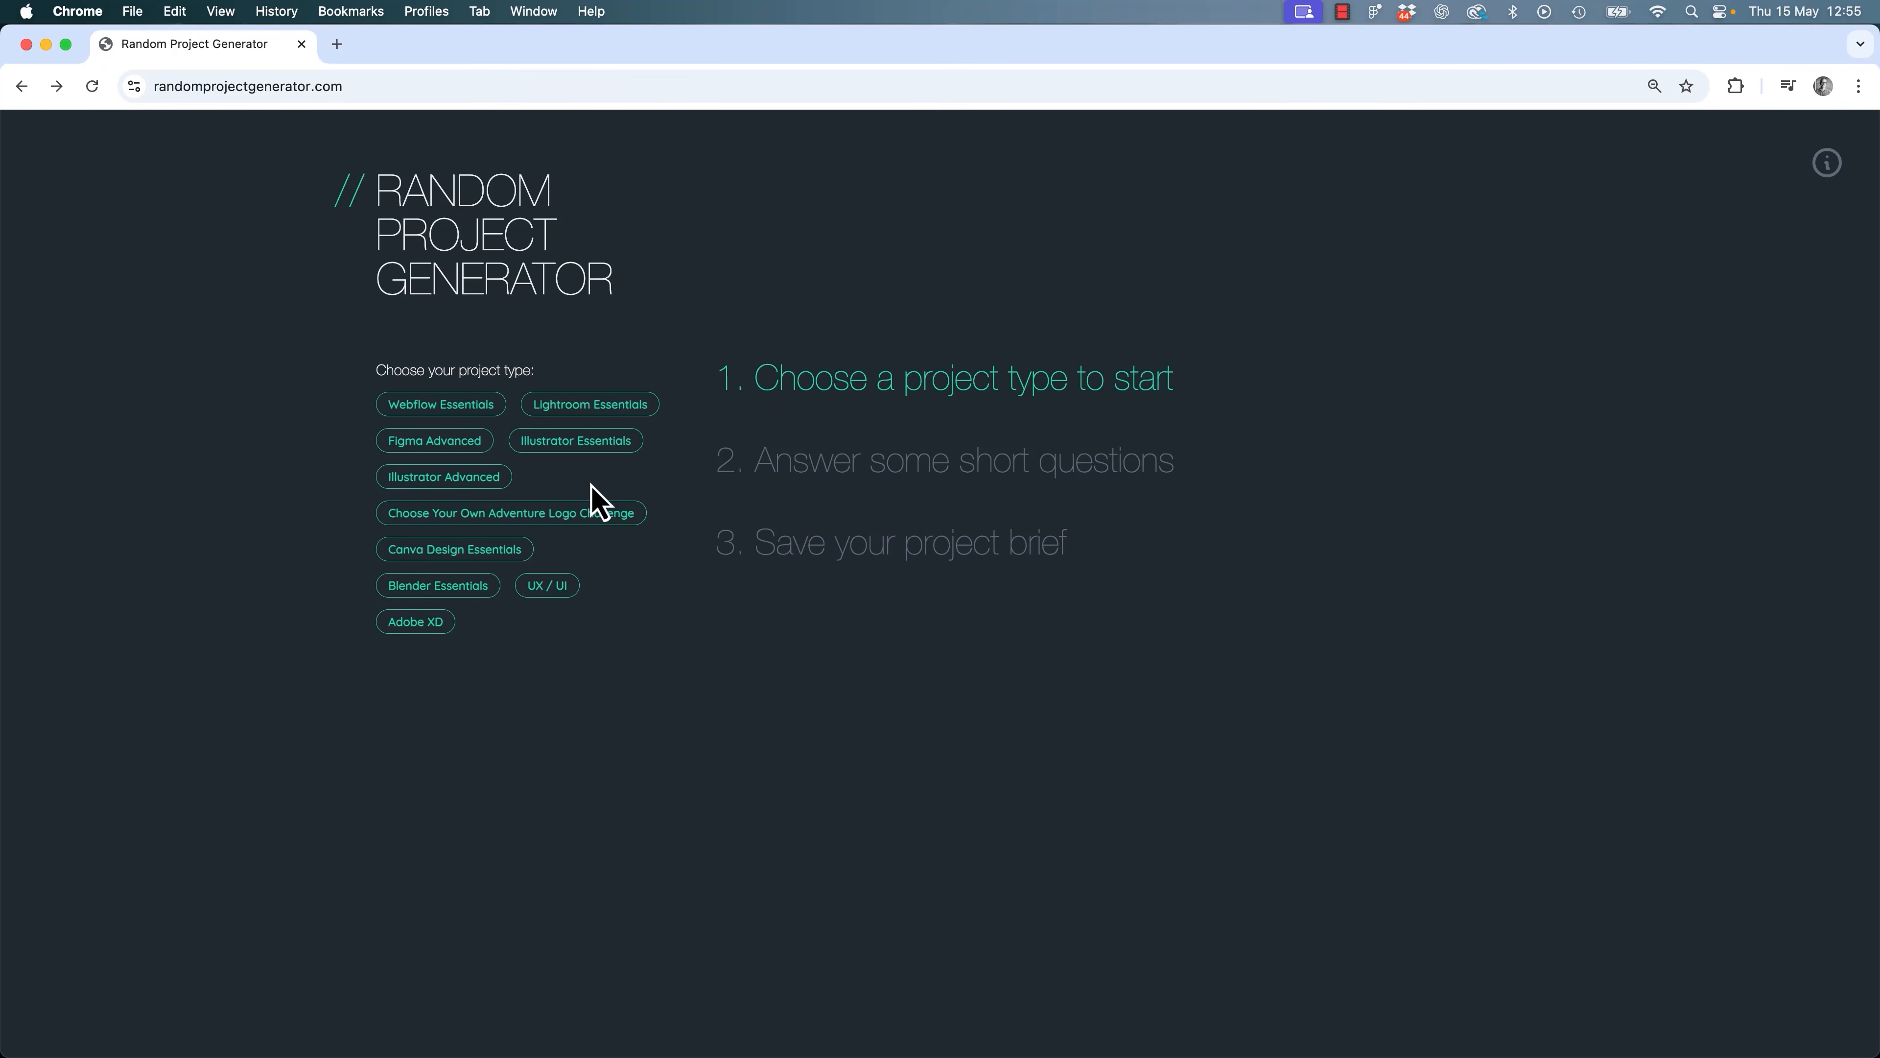
Generate a UX / UI project brief using the designer's last name and the location Limerick.
left_click(551, 593)
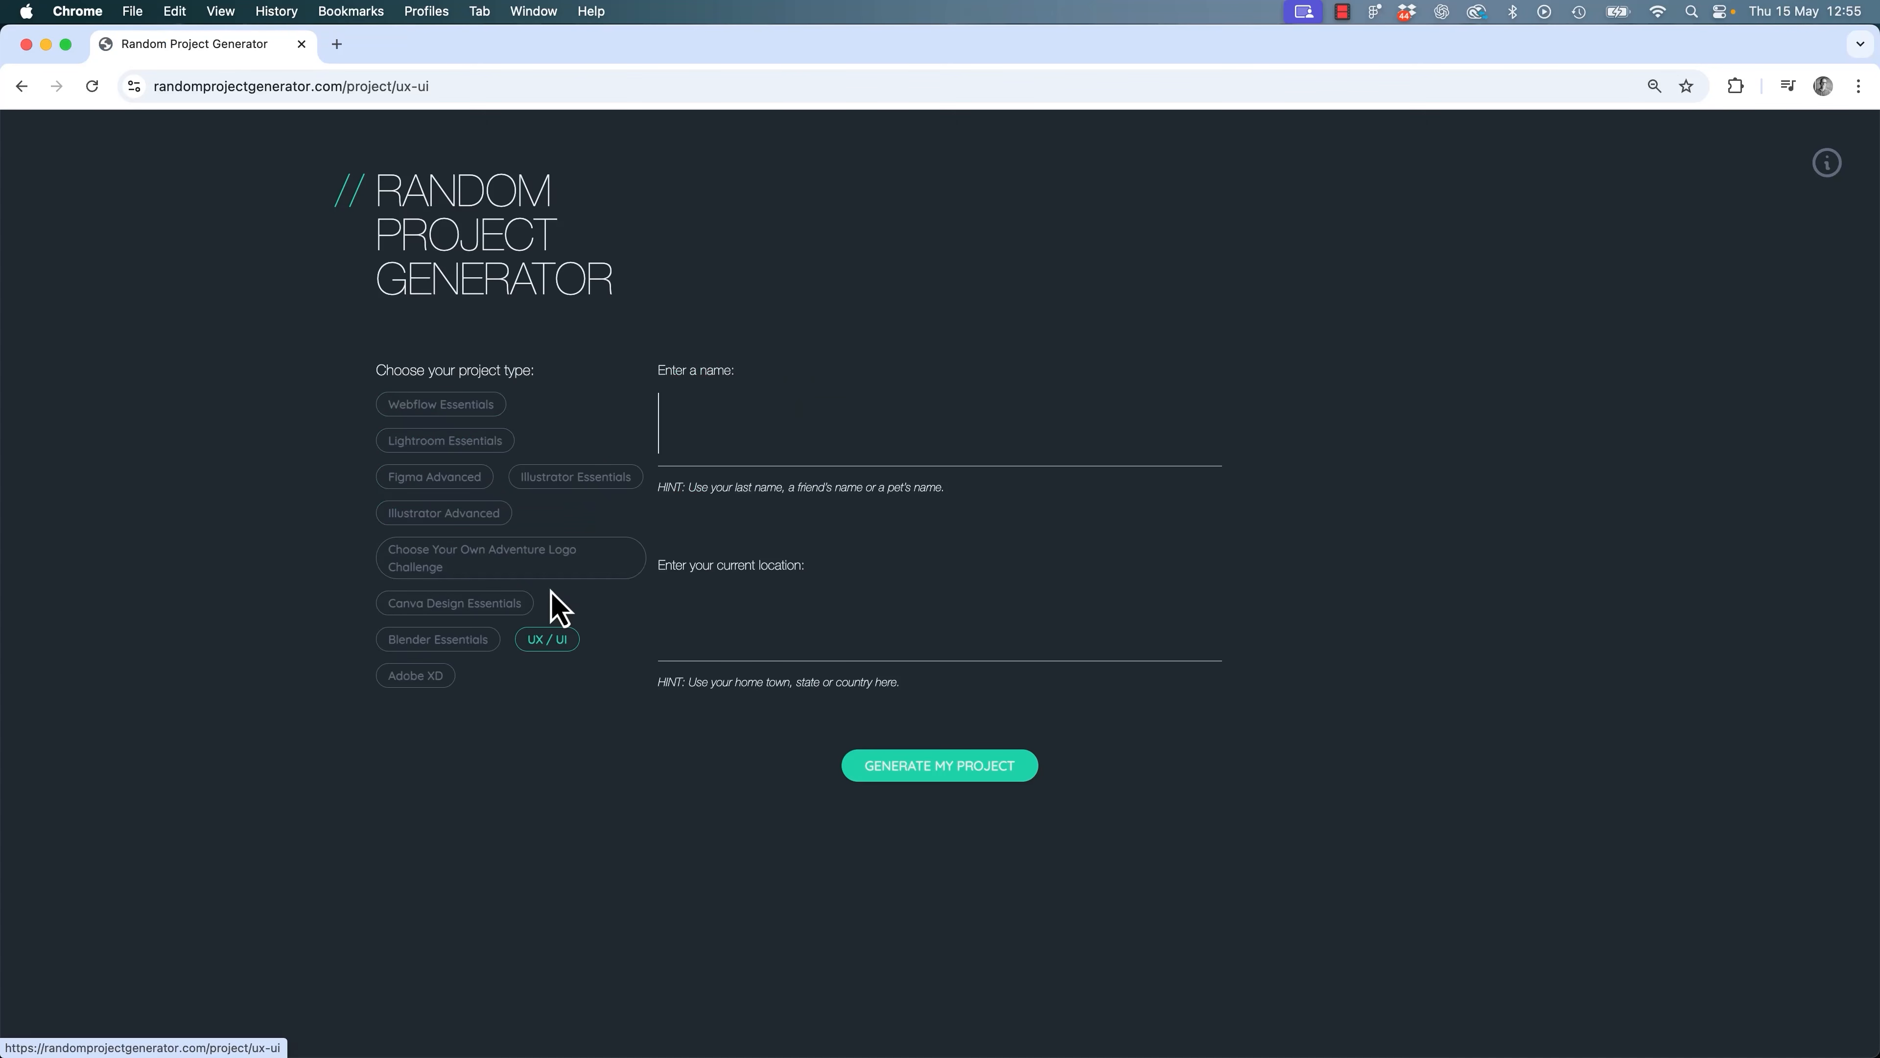
left_click(720, 450)
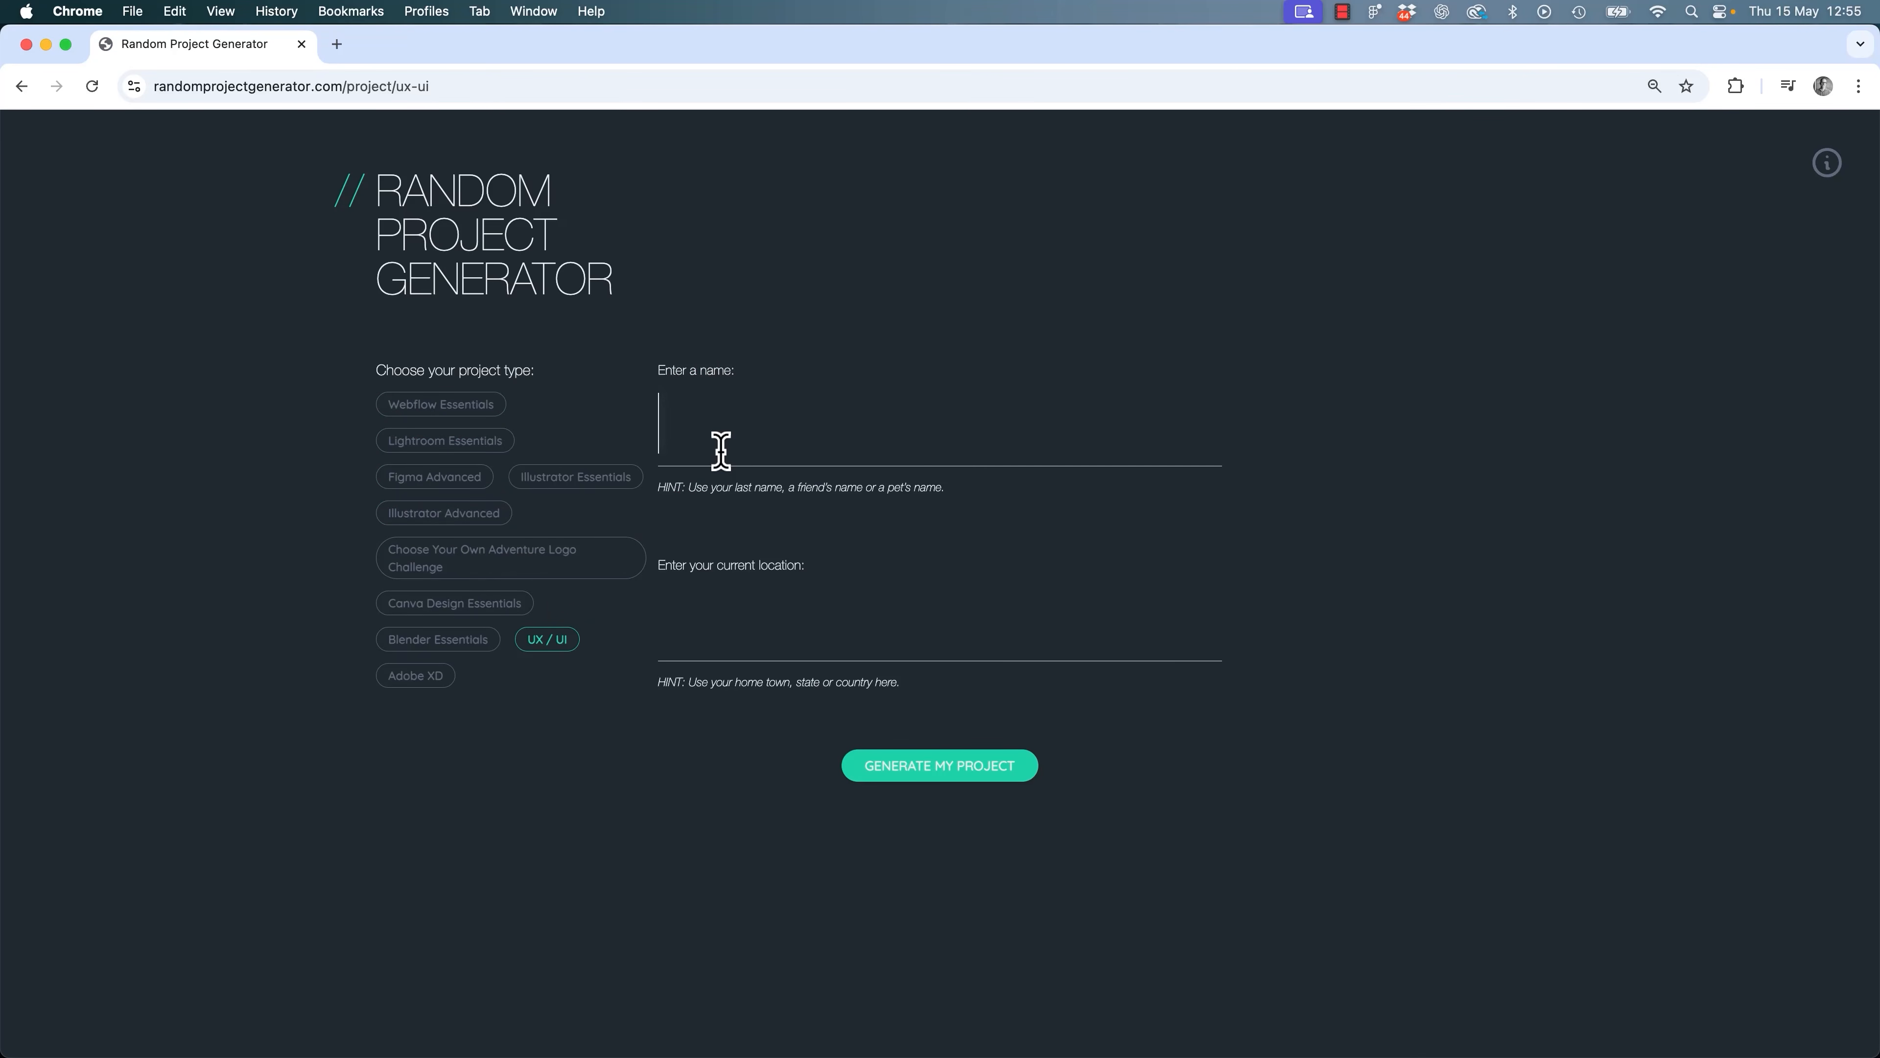
type("Scott")
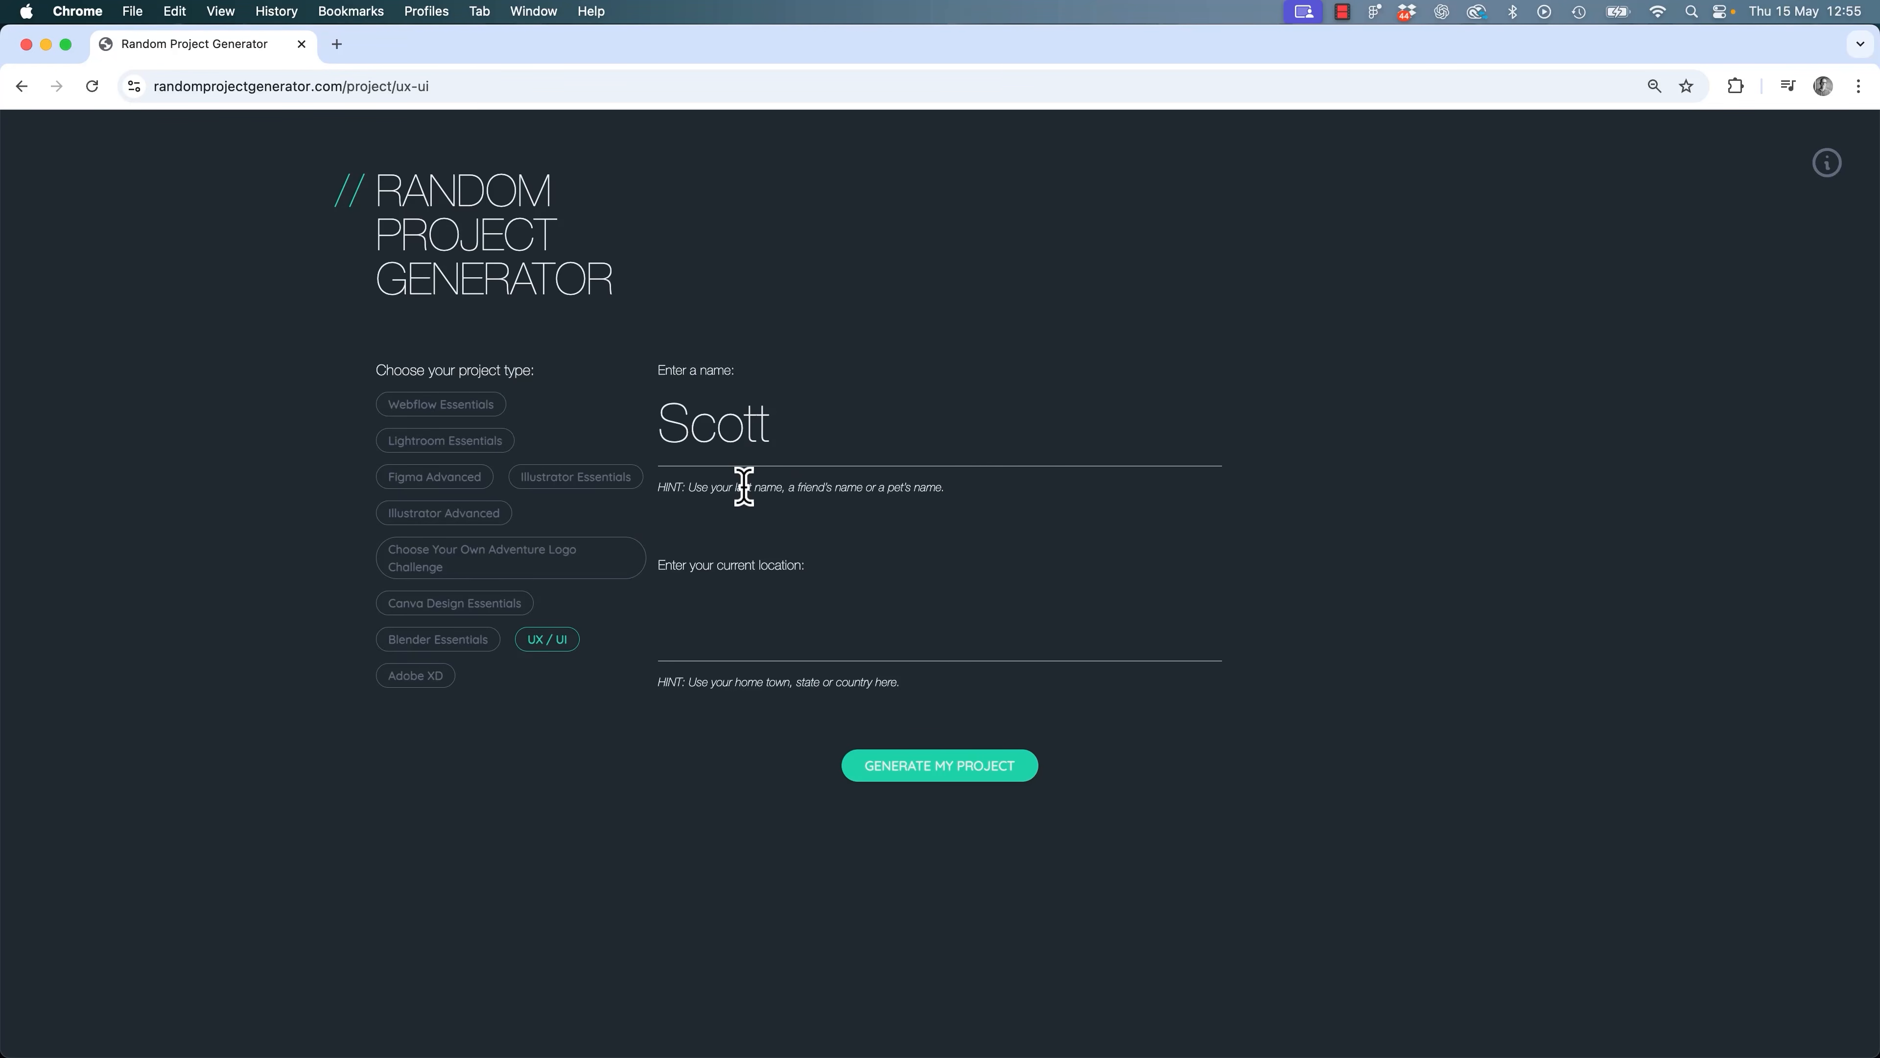
left_click(763, 626)
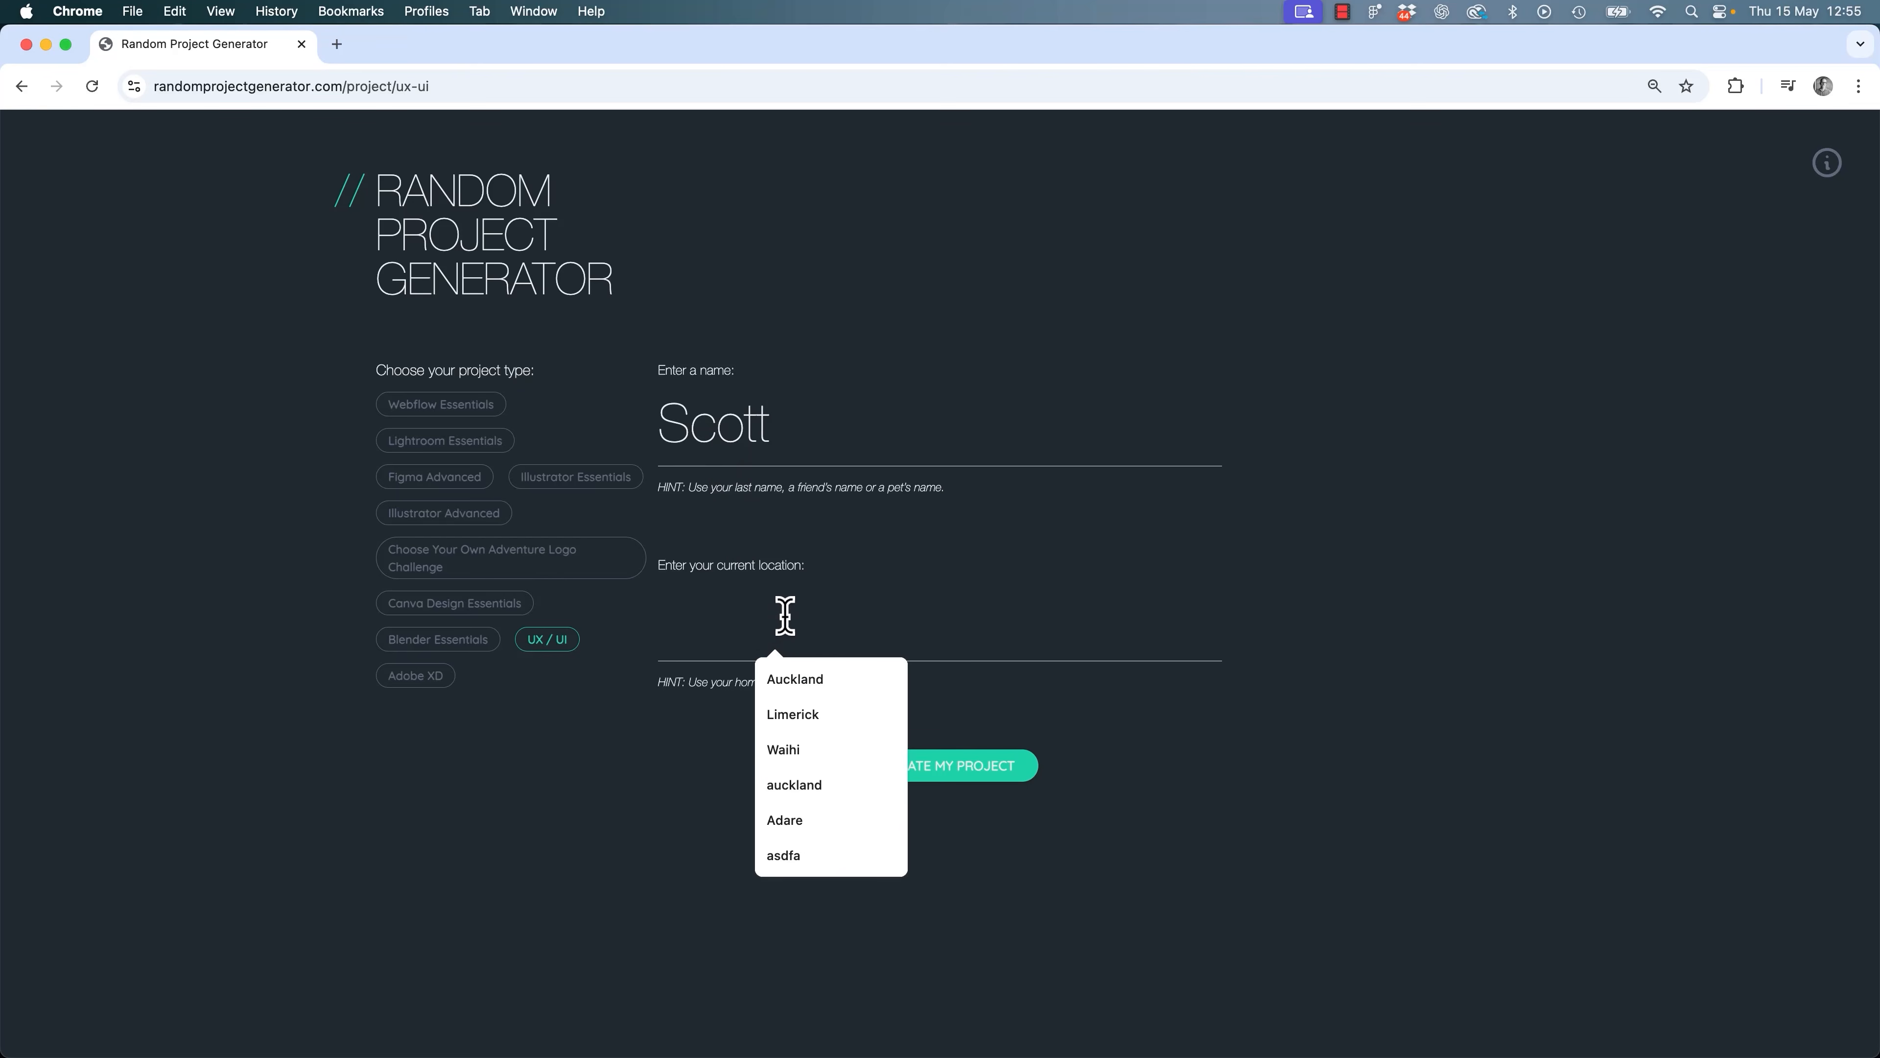
left_click(816, 717)
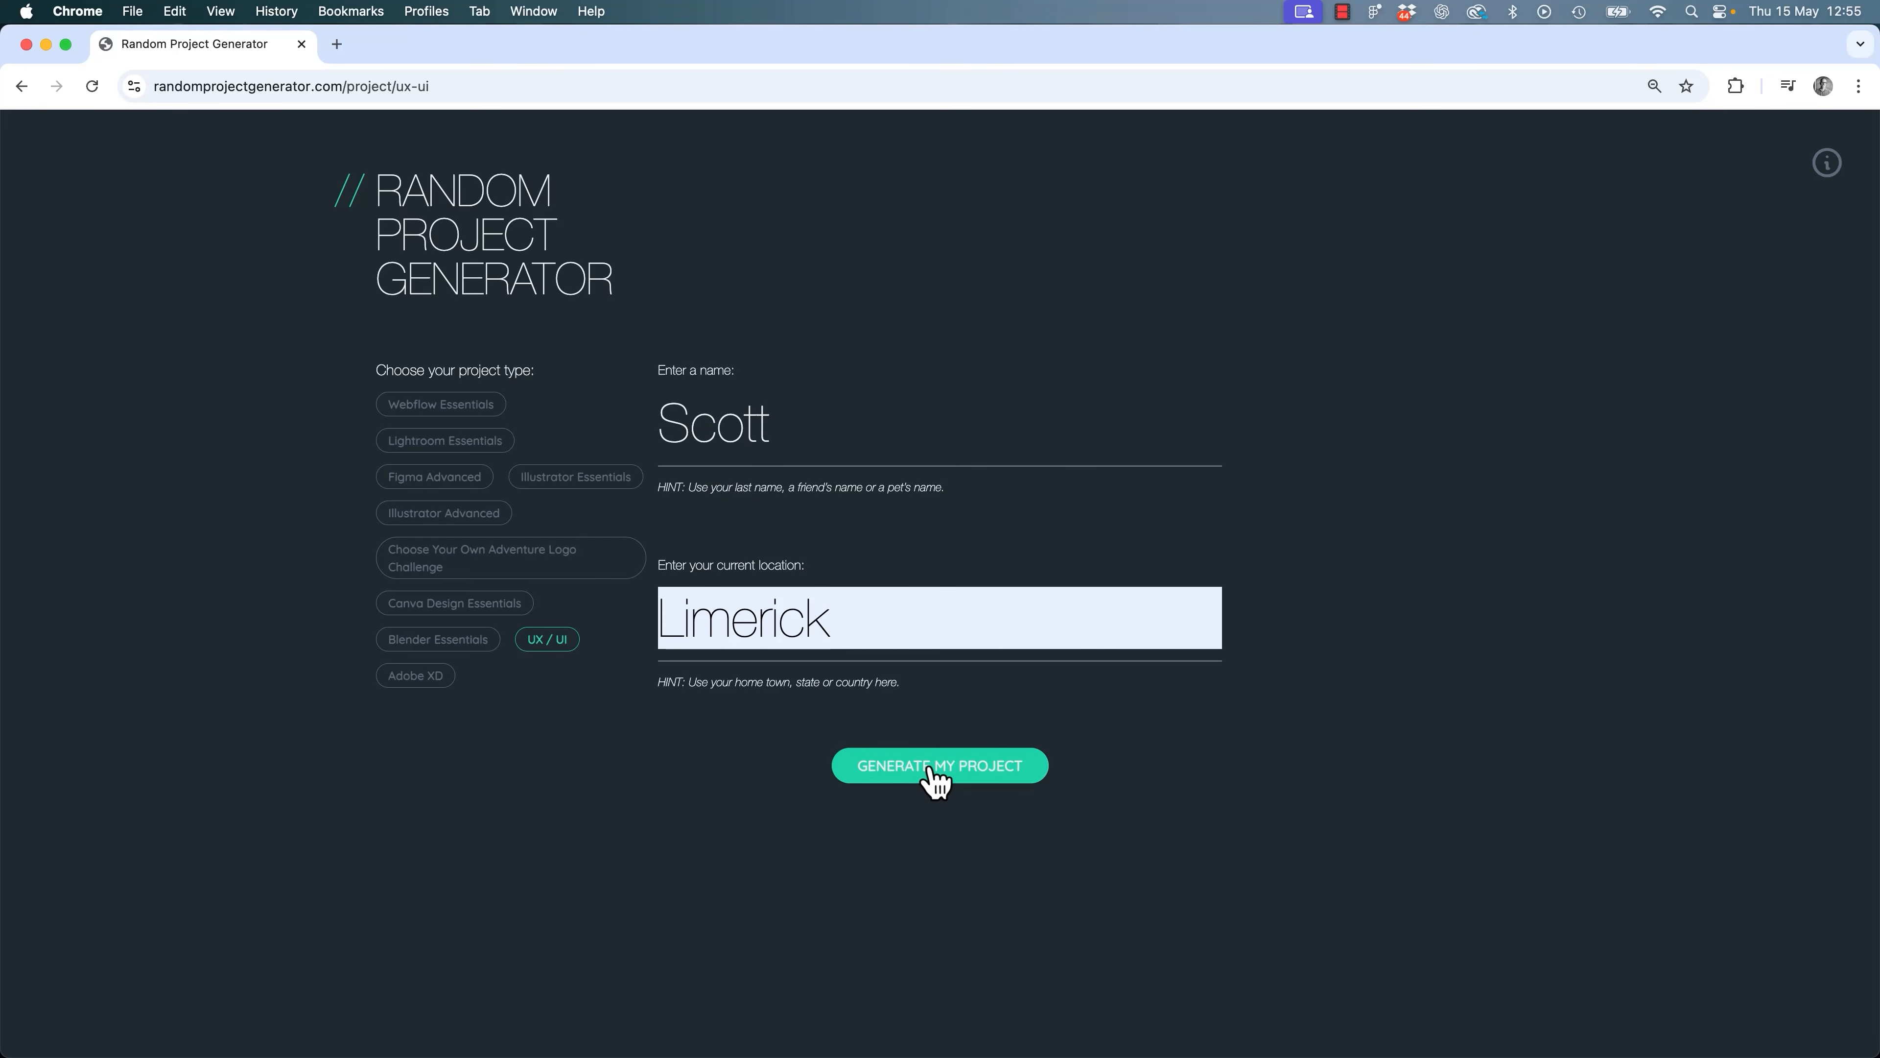
left_click(935, 778)
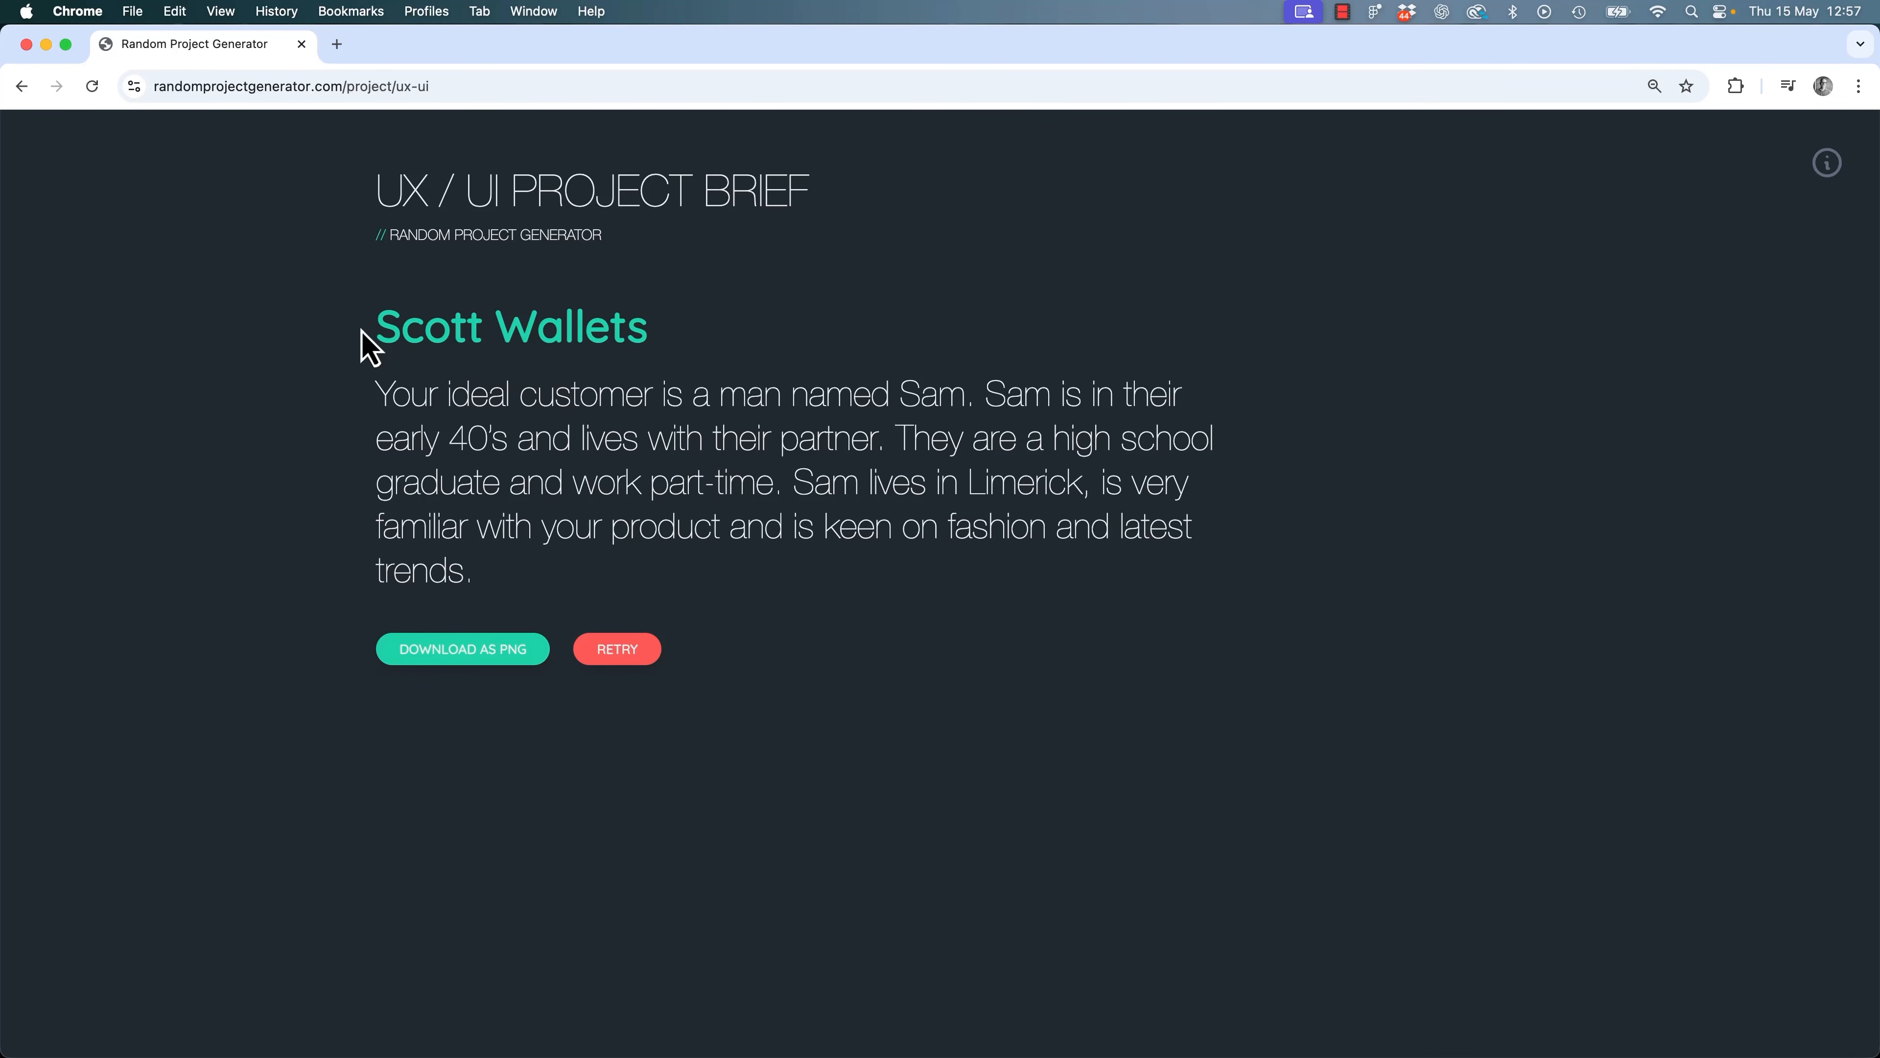
Review the generated brief's company name, ideal customer description and customer name.
double_click(542, 334)
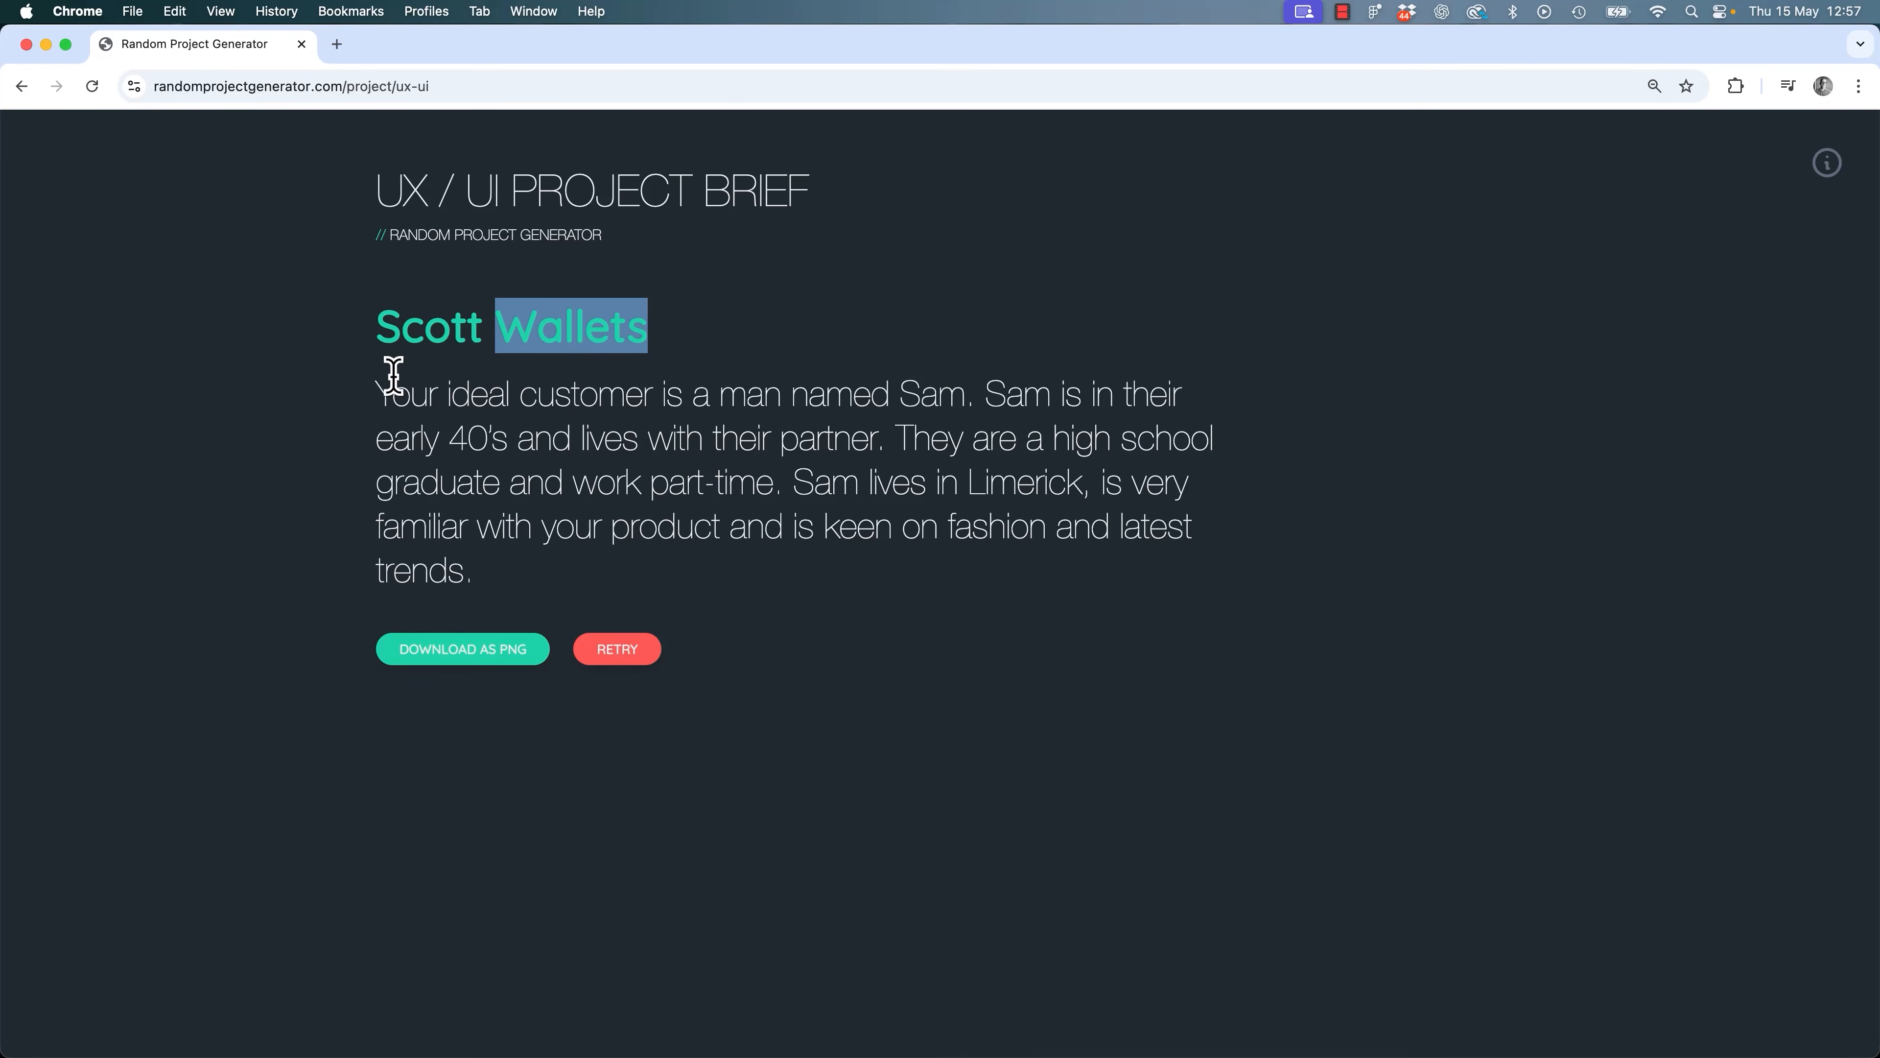
double_click(405, 332)
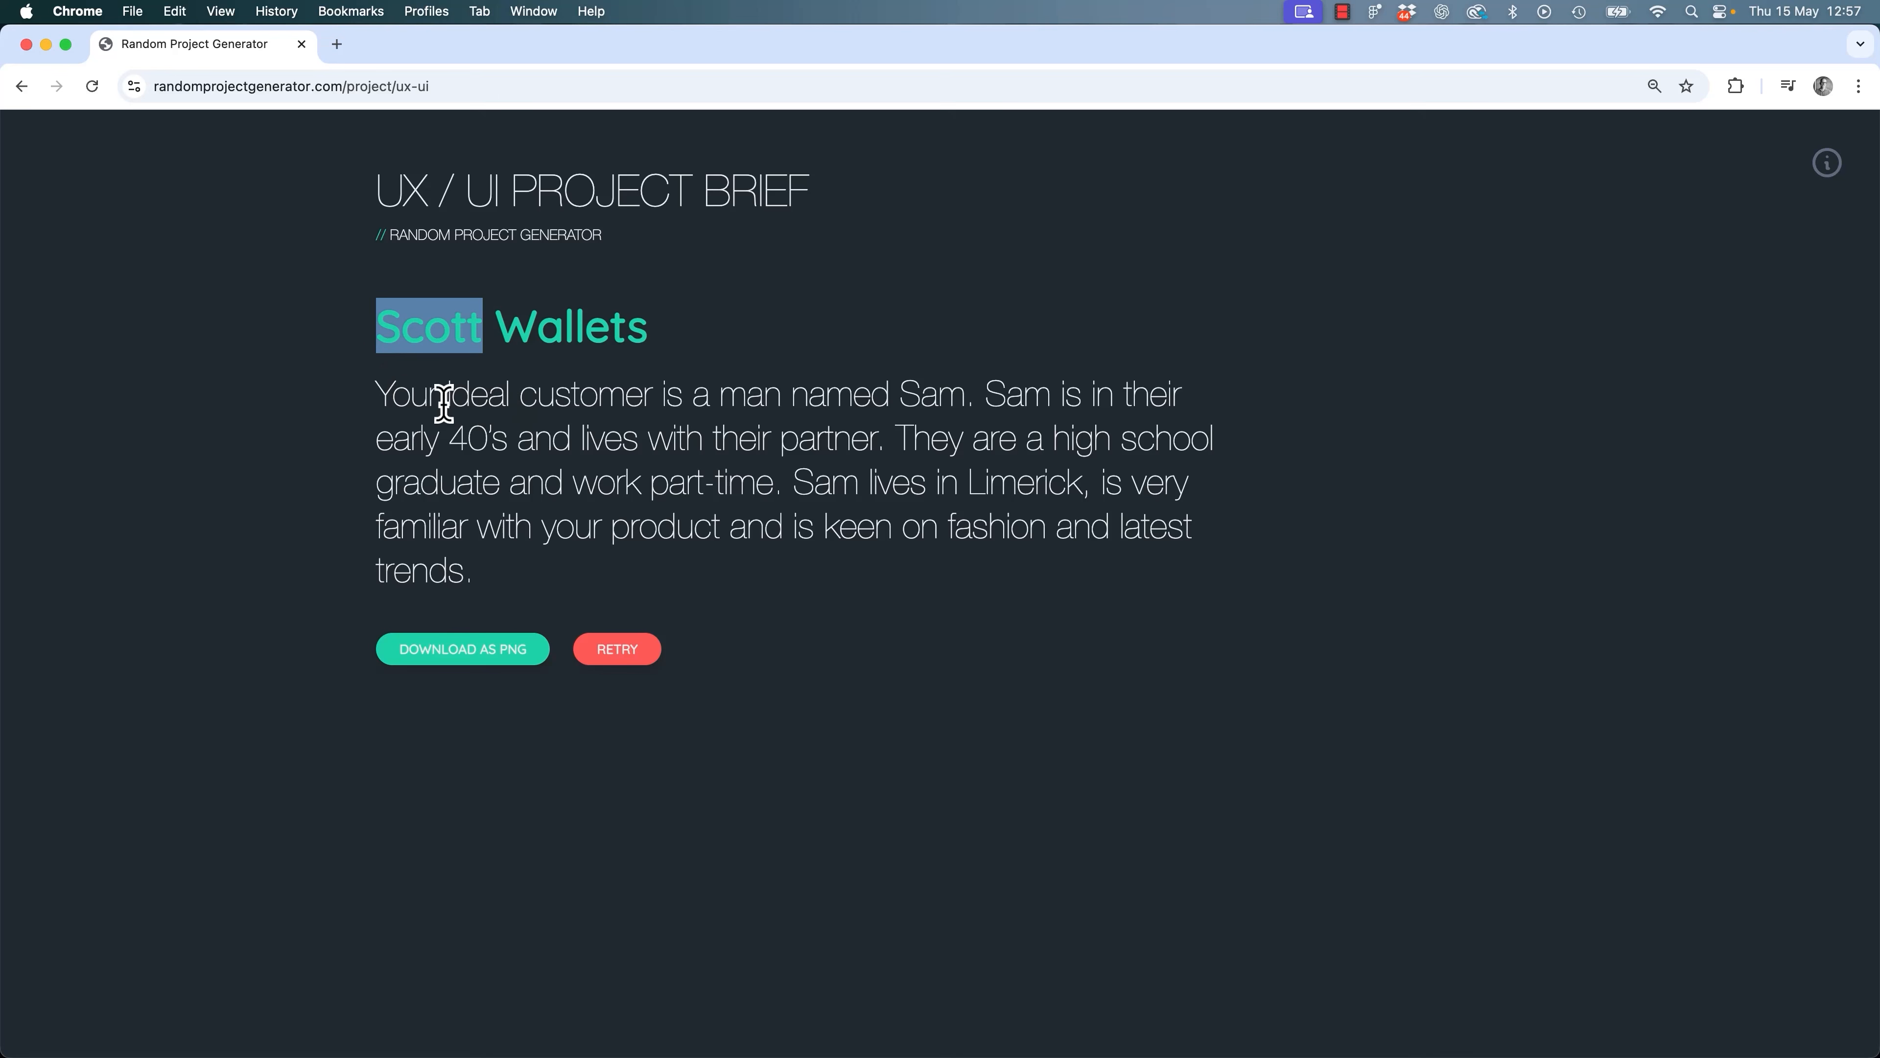
left_click_drag(382, 399, 671, 621)
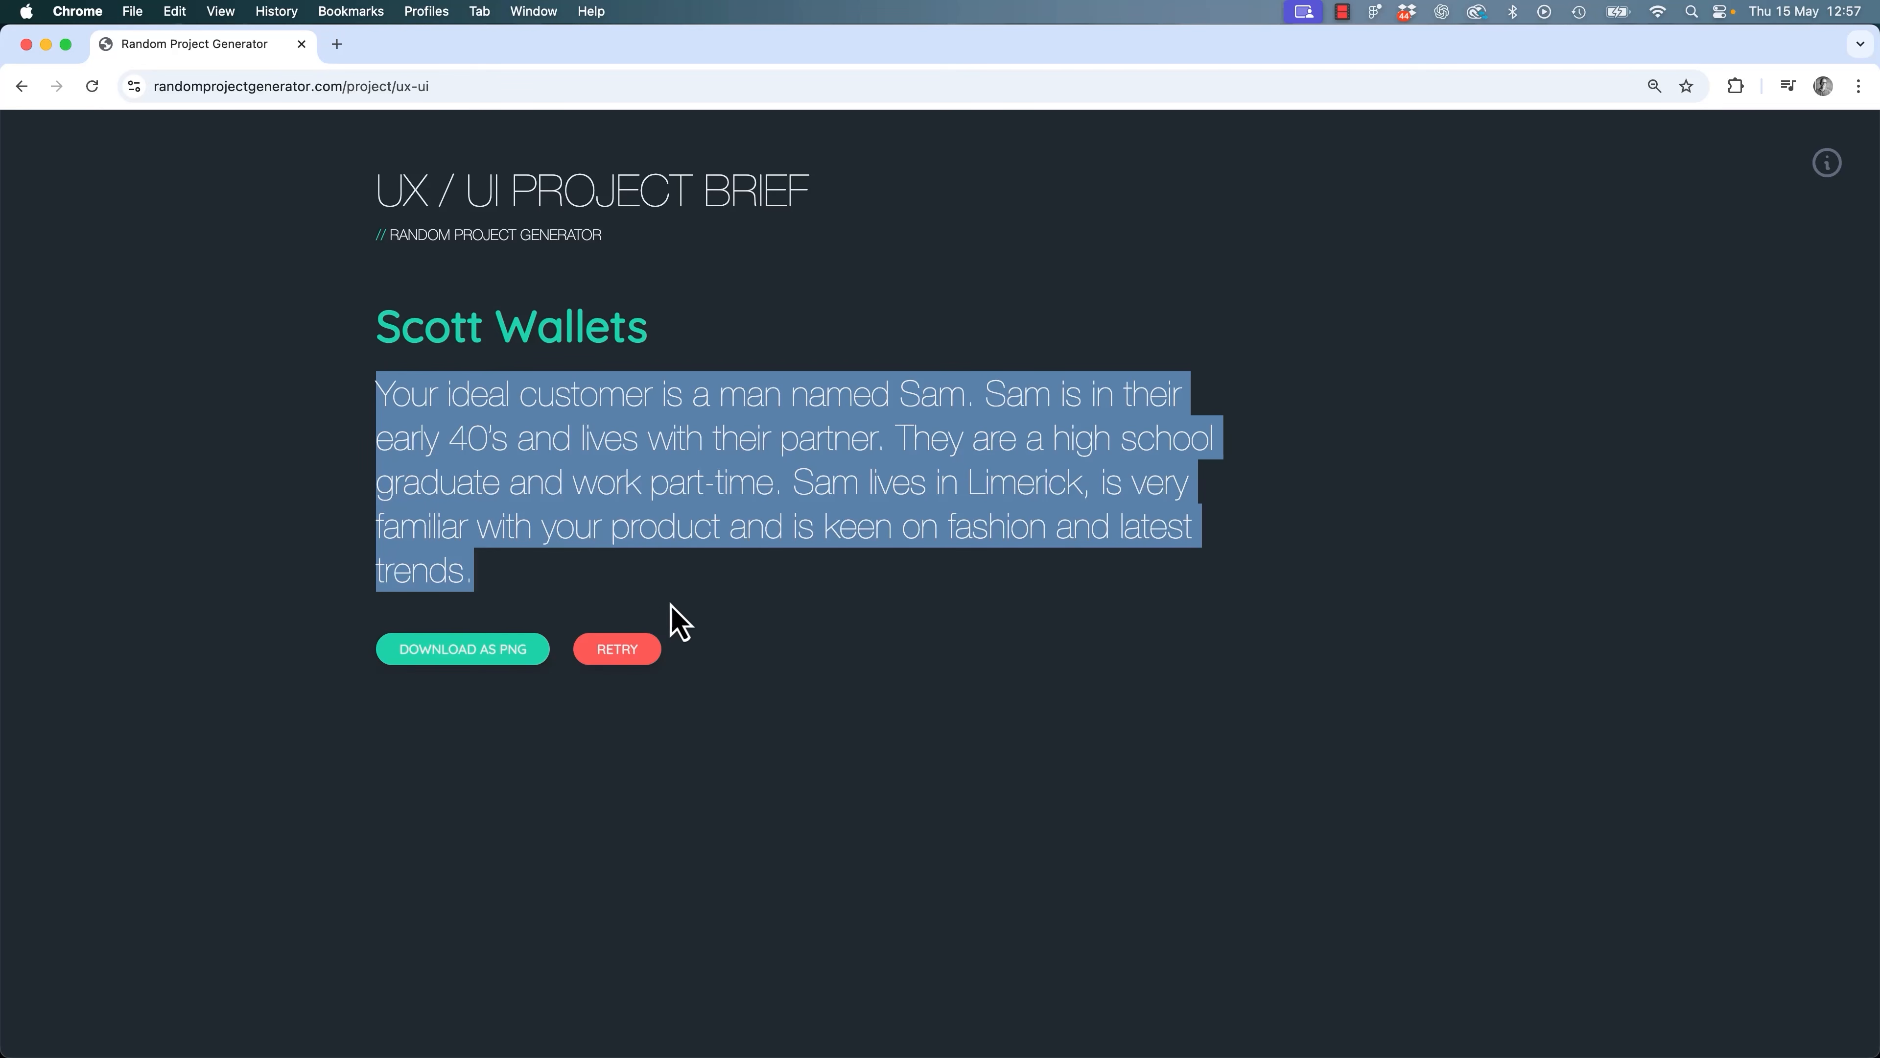
left_click(674, 571)
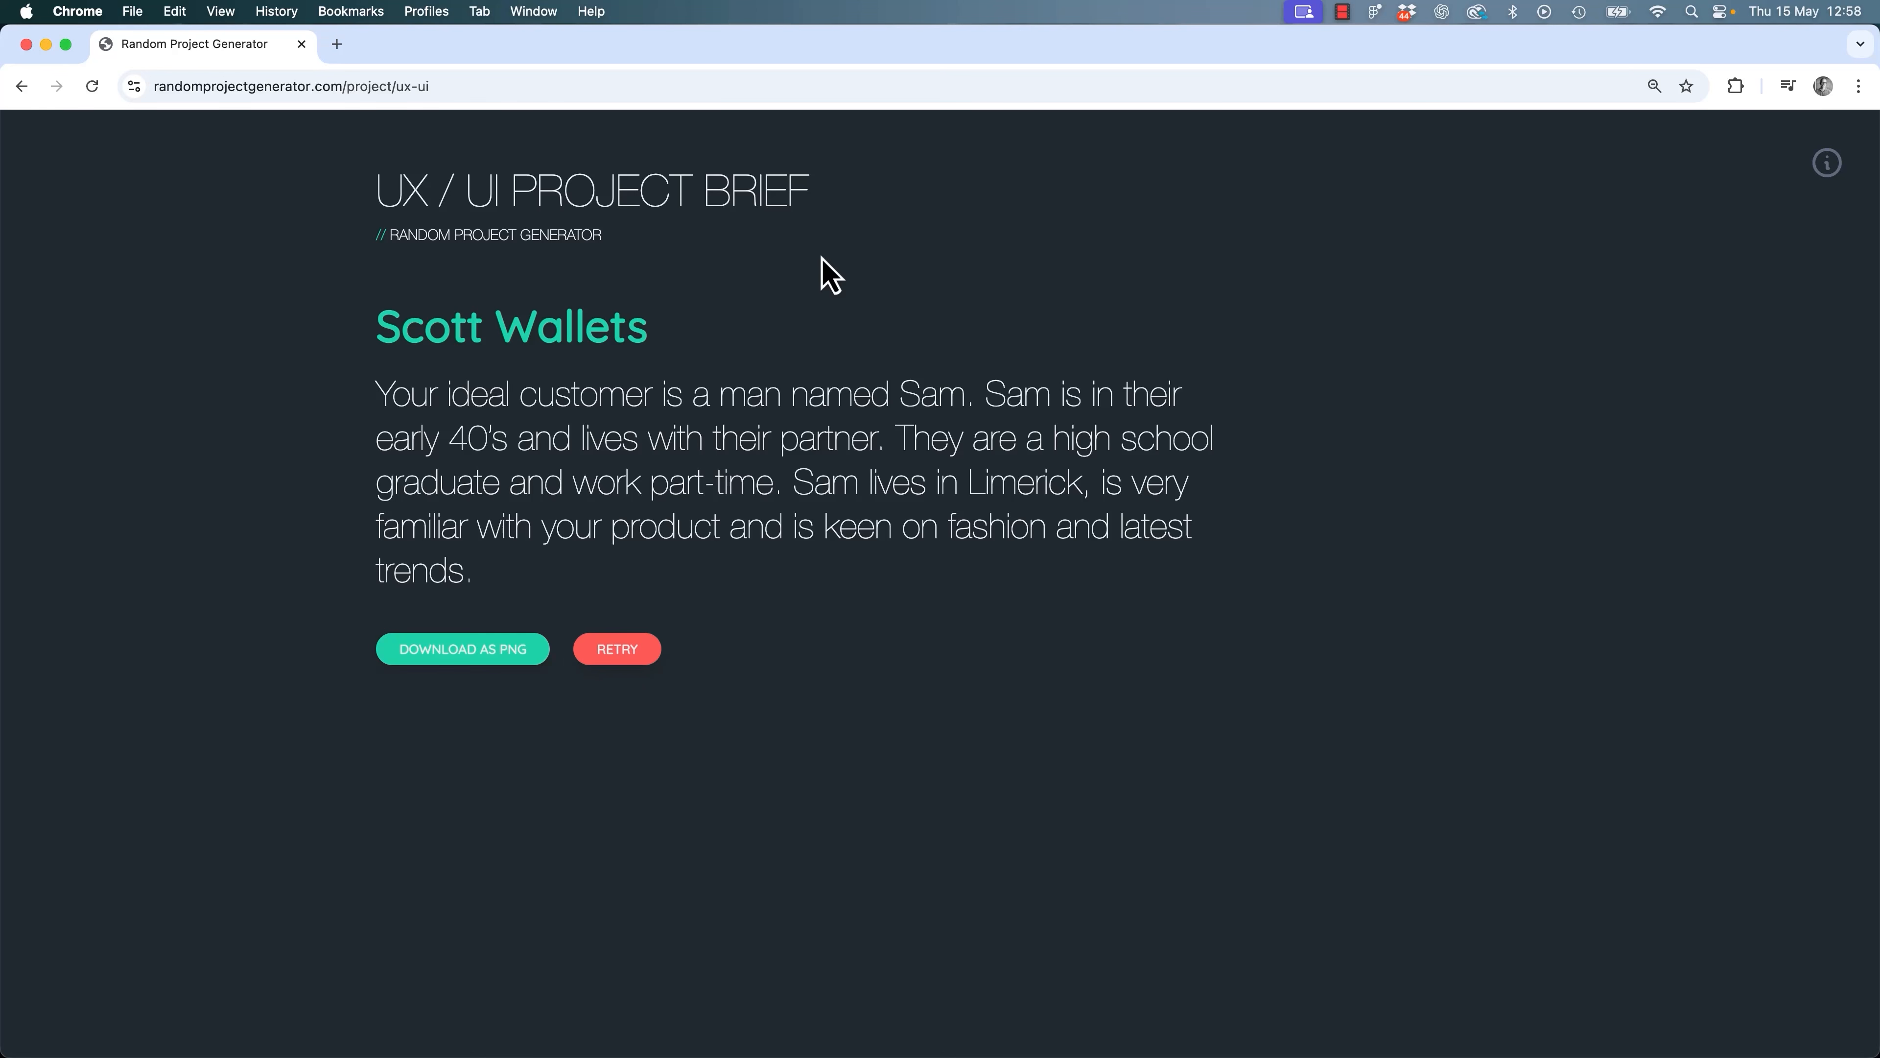
double_click(941, 398)
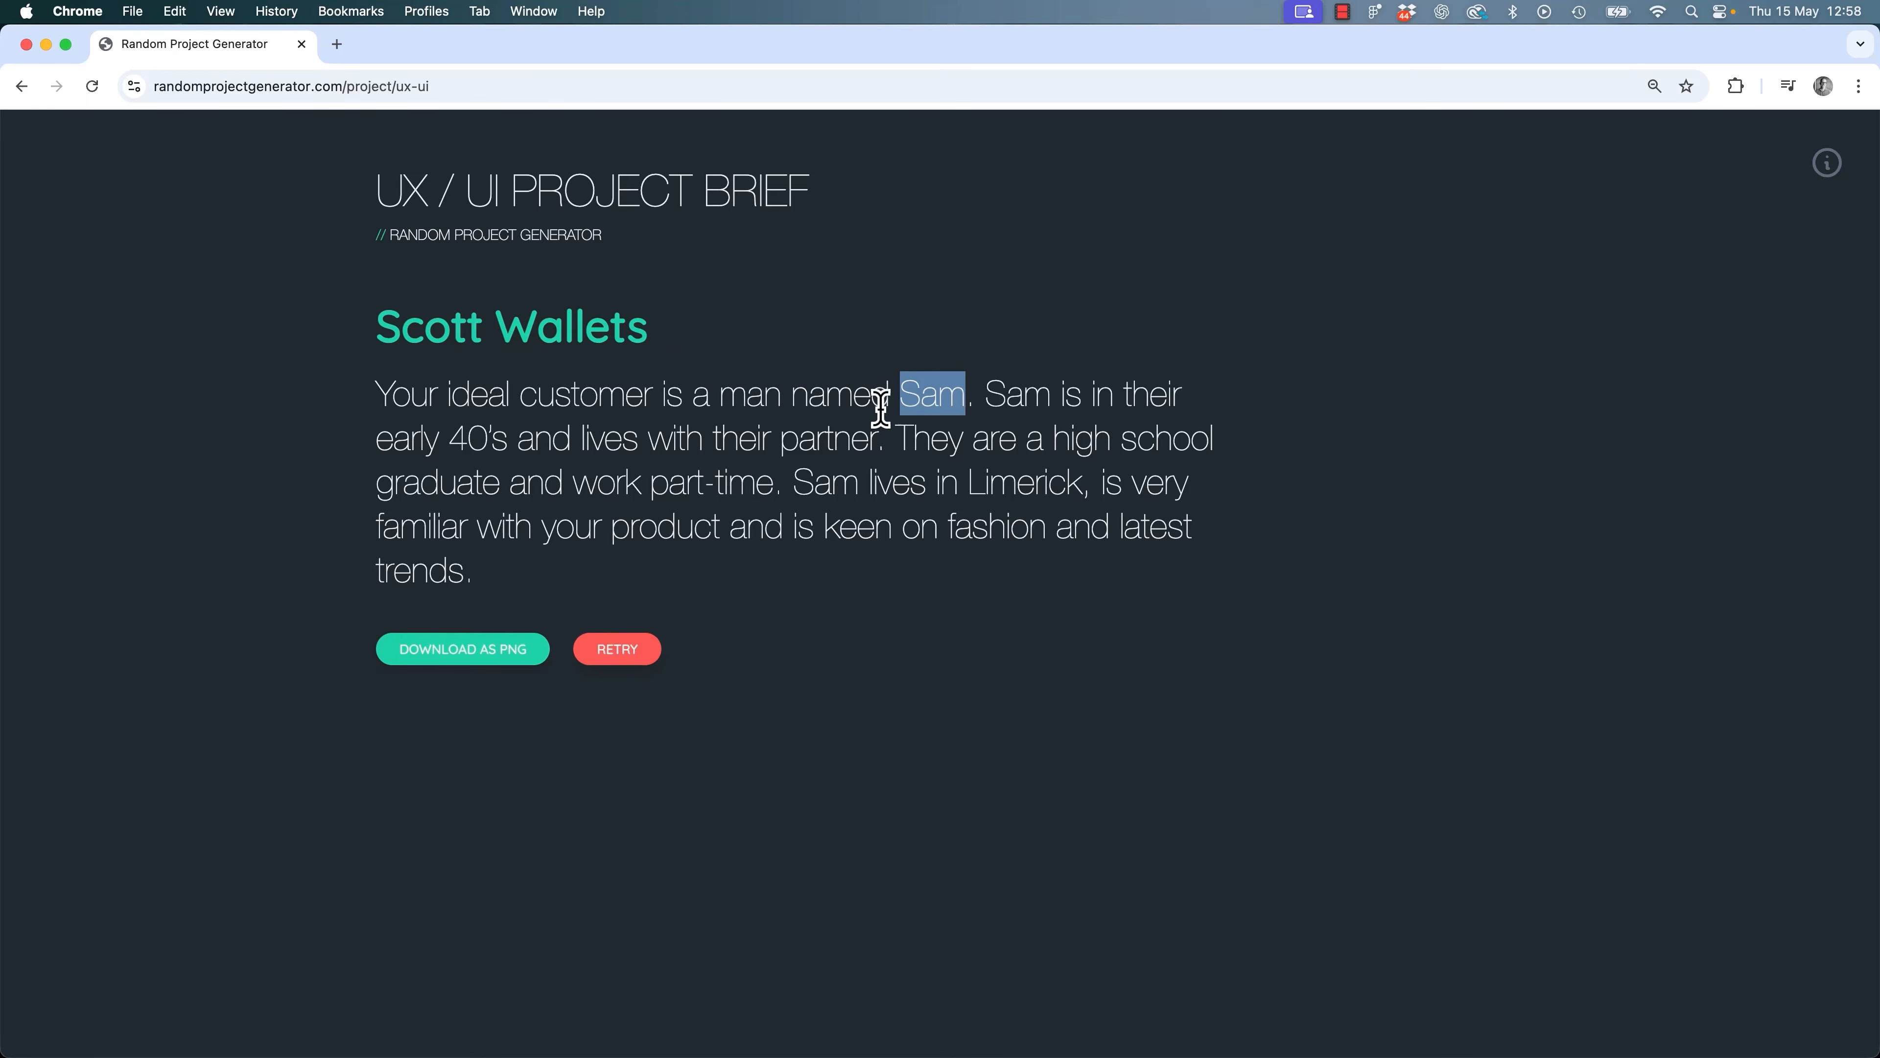
left_click(670, 460)
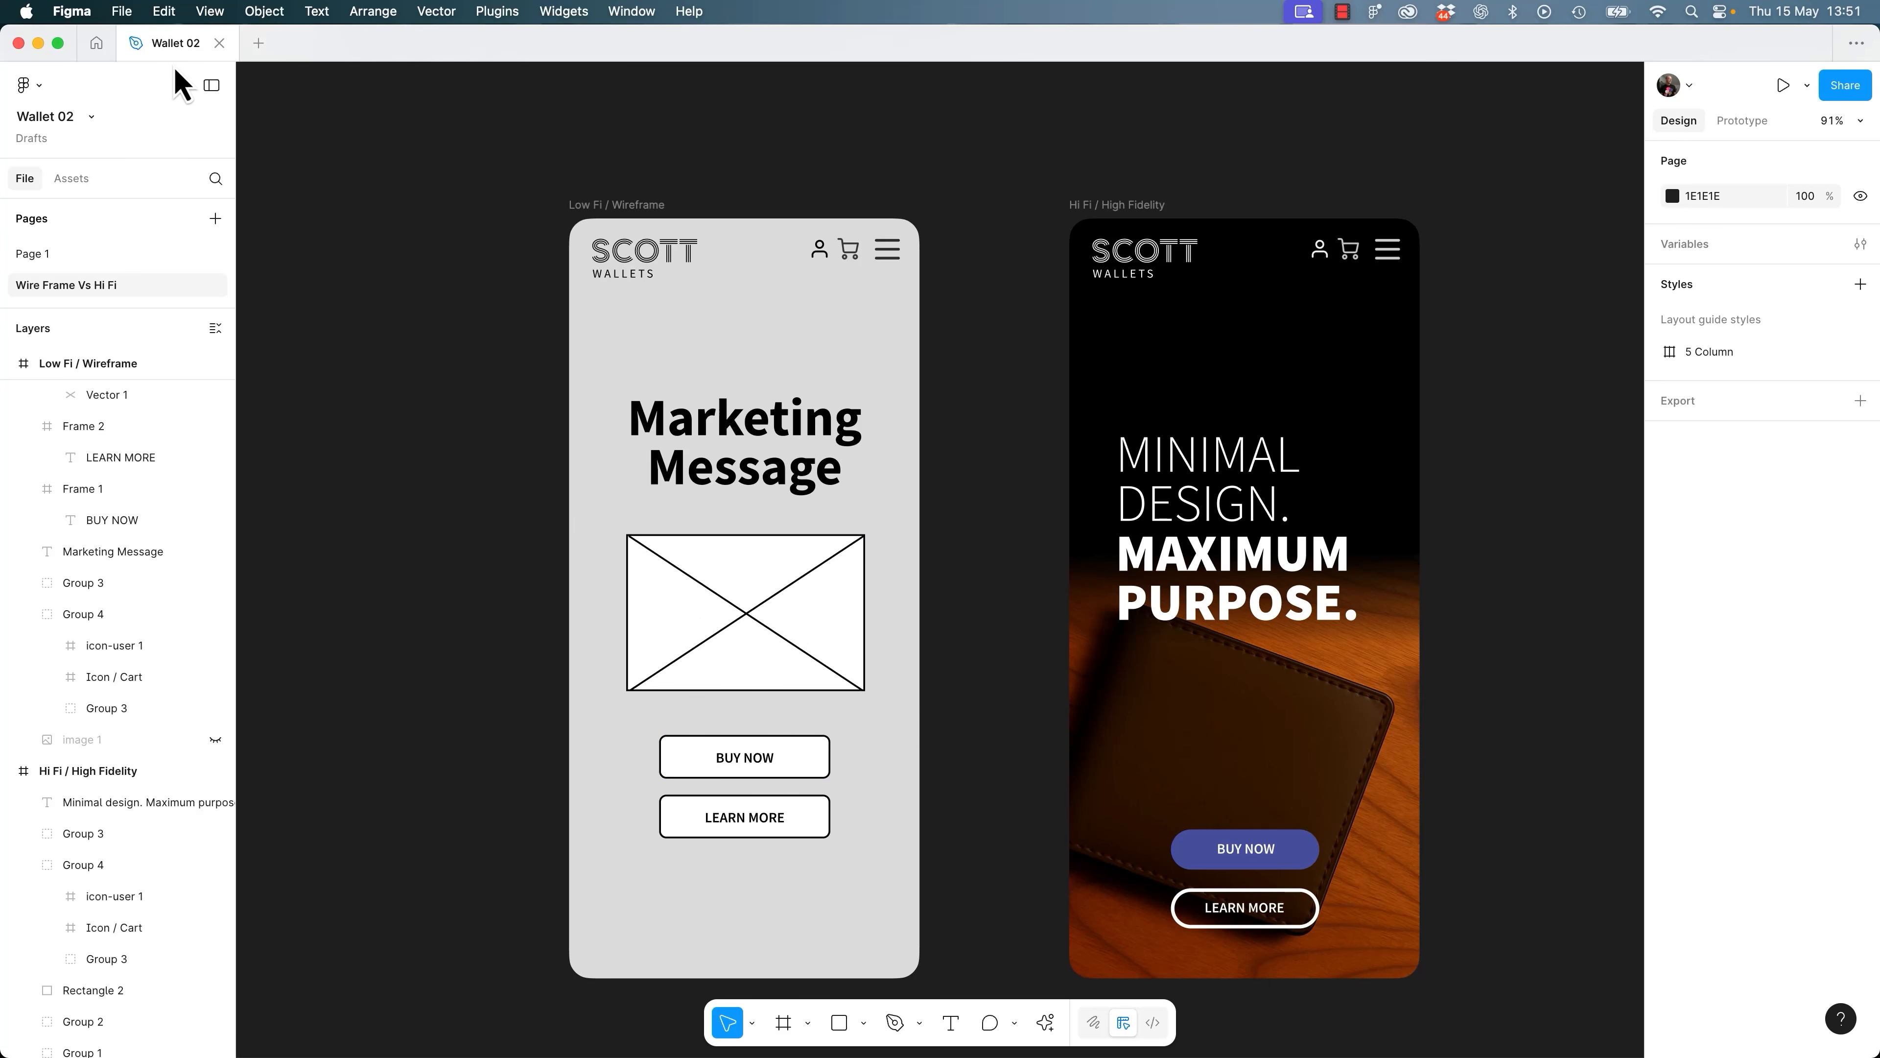
Search Figma's Community templates and tools for "wireframe".
left_click(97, 43)
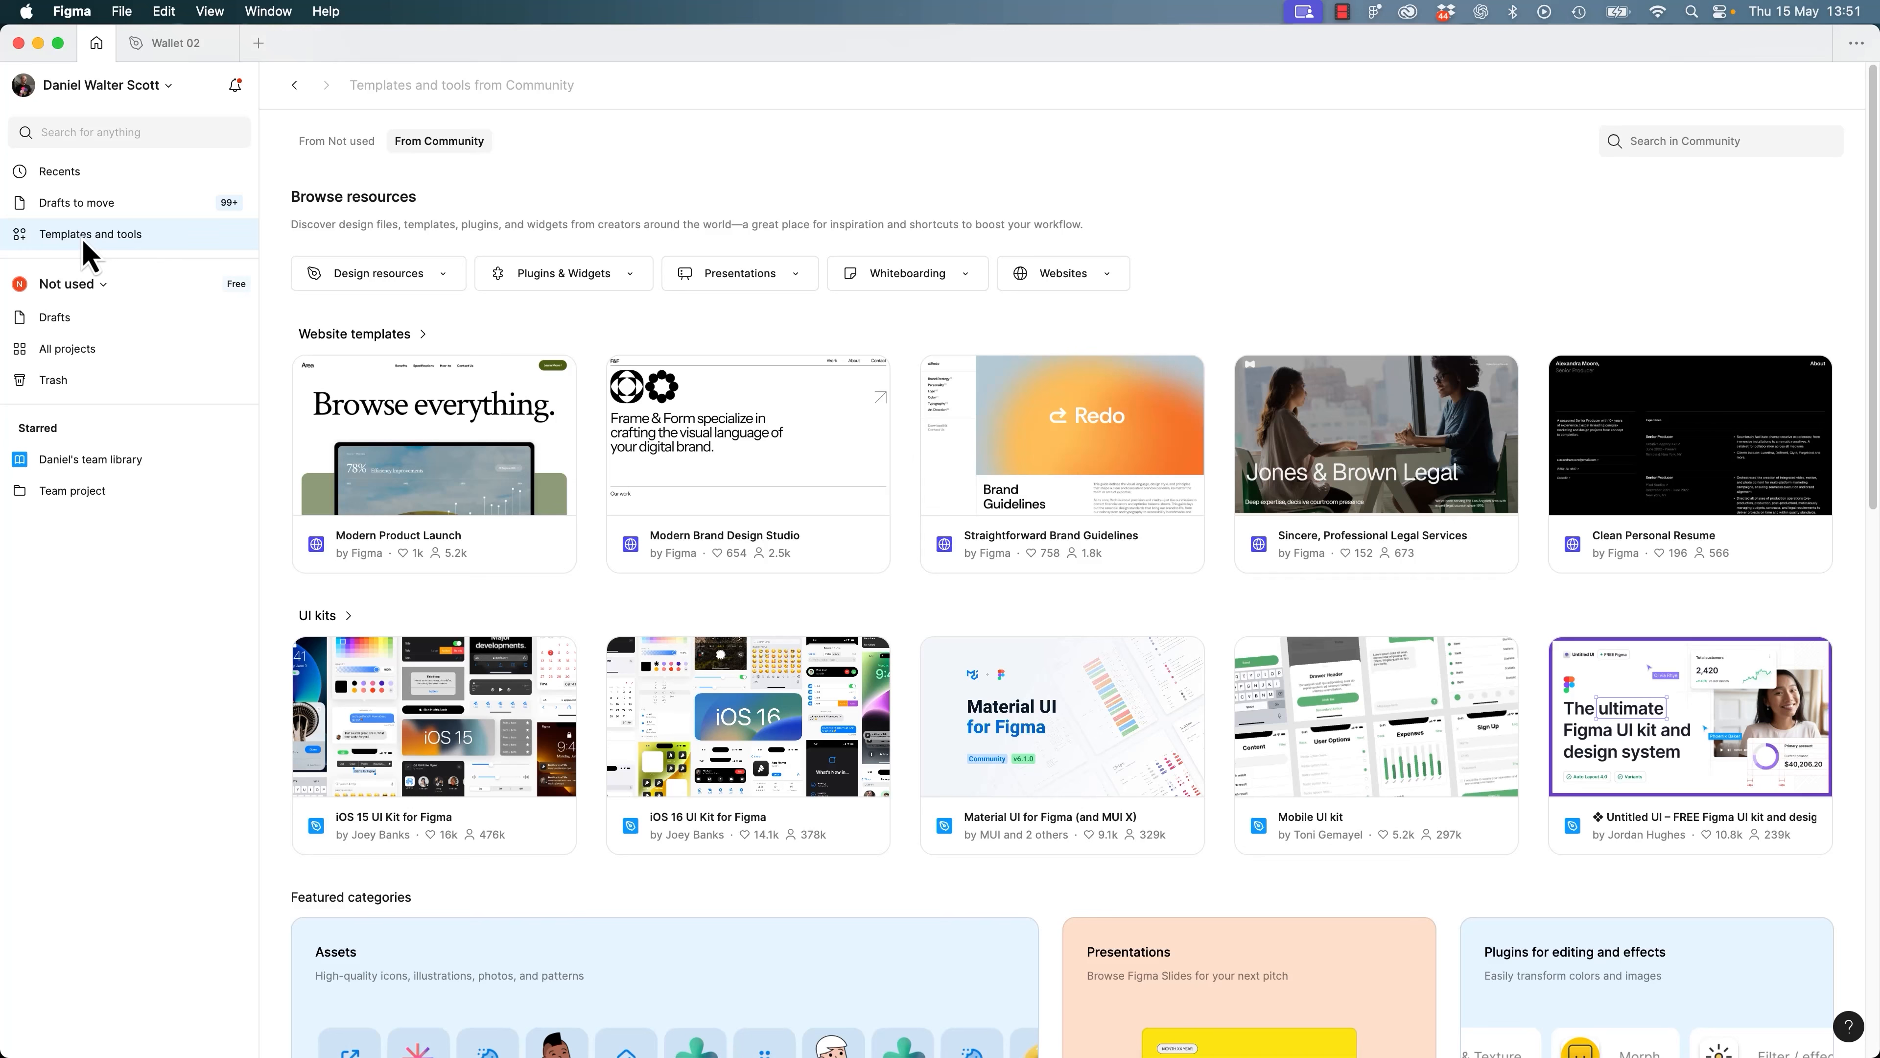
left_click(1709, 140)
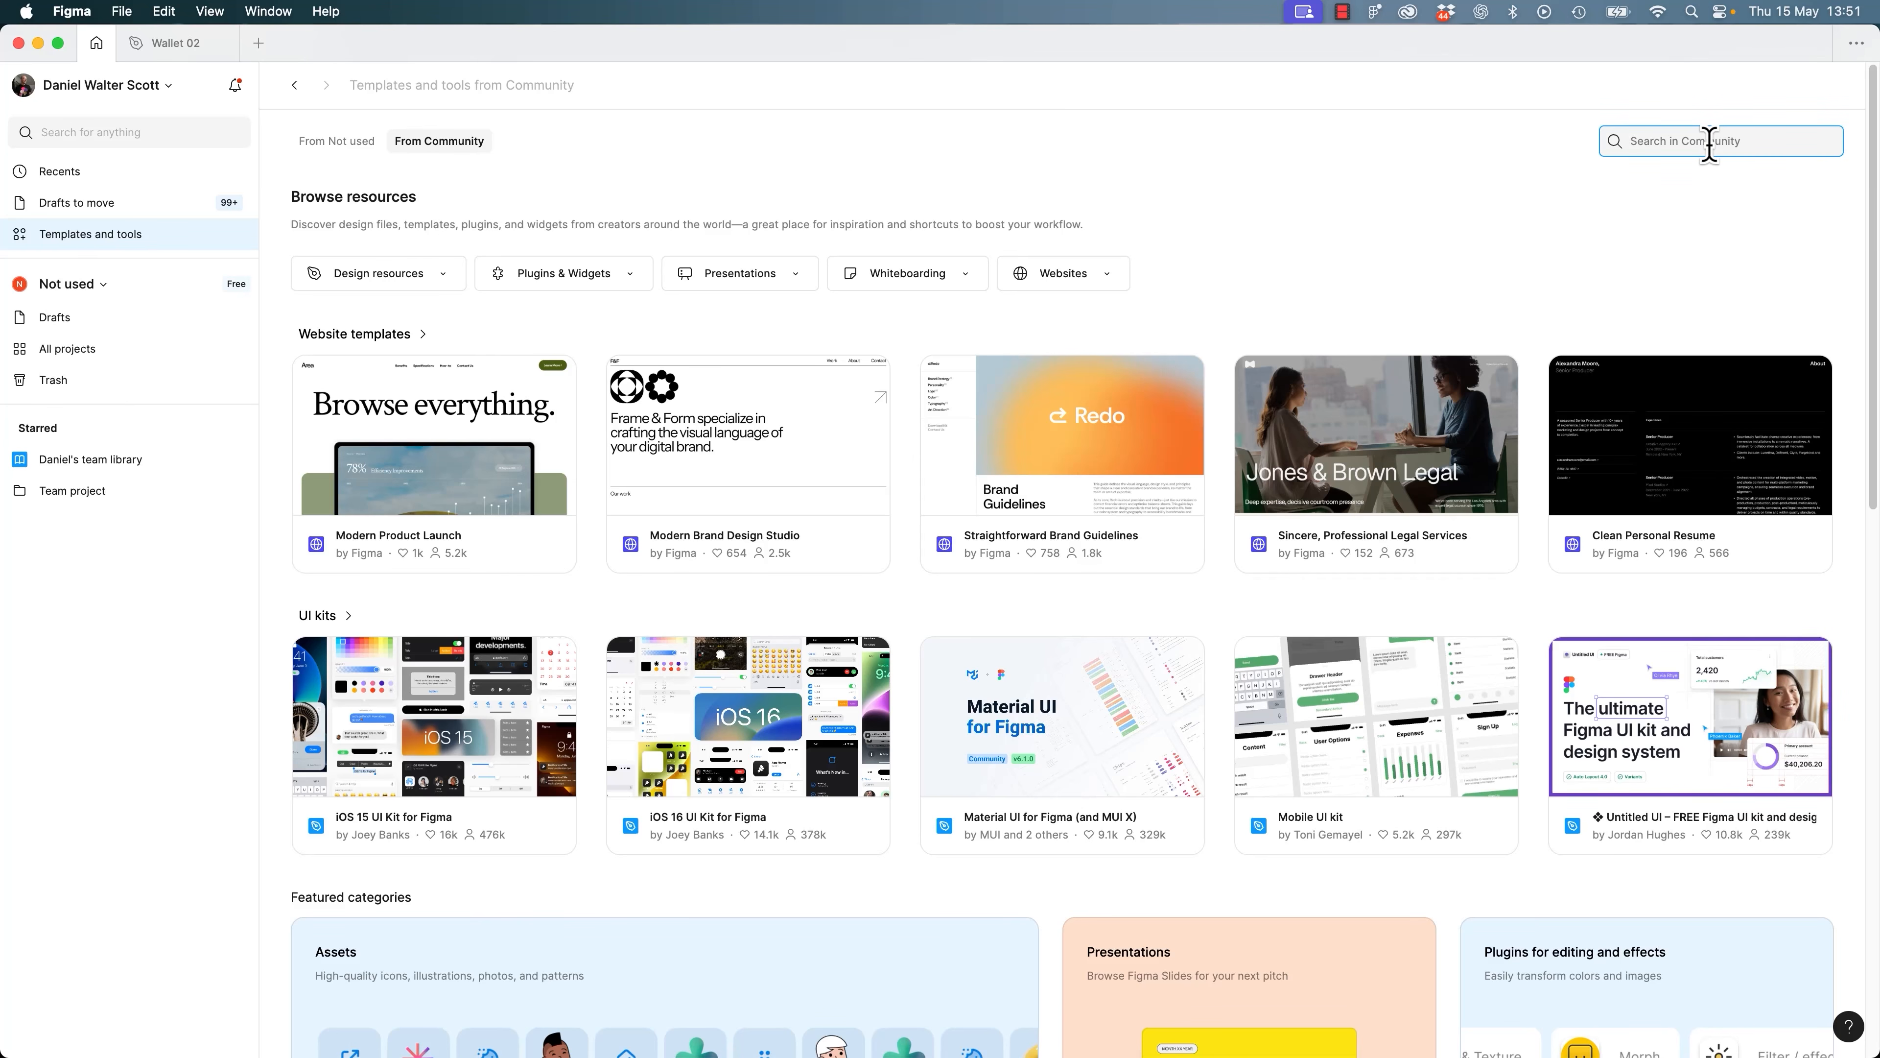
type("wireframe")
key("Return")
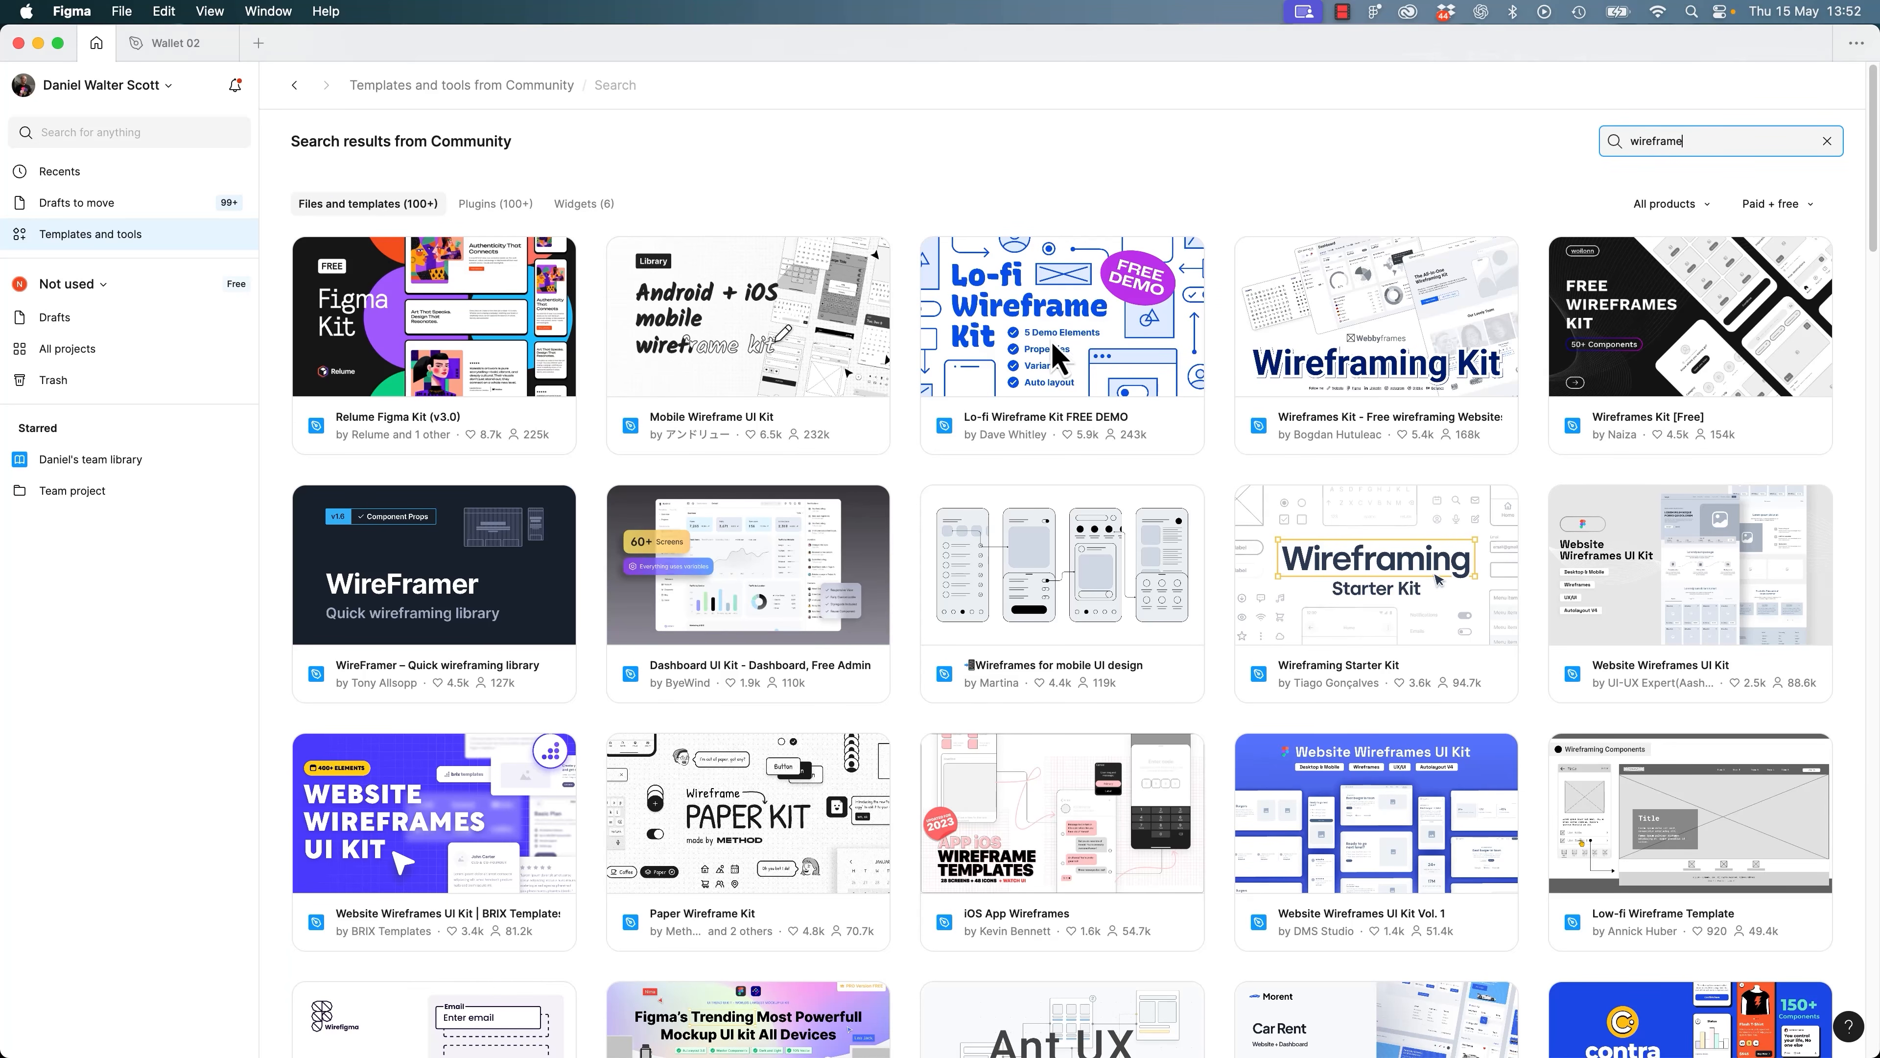
Preview the details of the Wireframes for mobile UI design and Website Wireframes UI Kit Vol. 1 templates.
left_click(1029, 572)
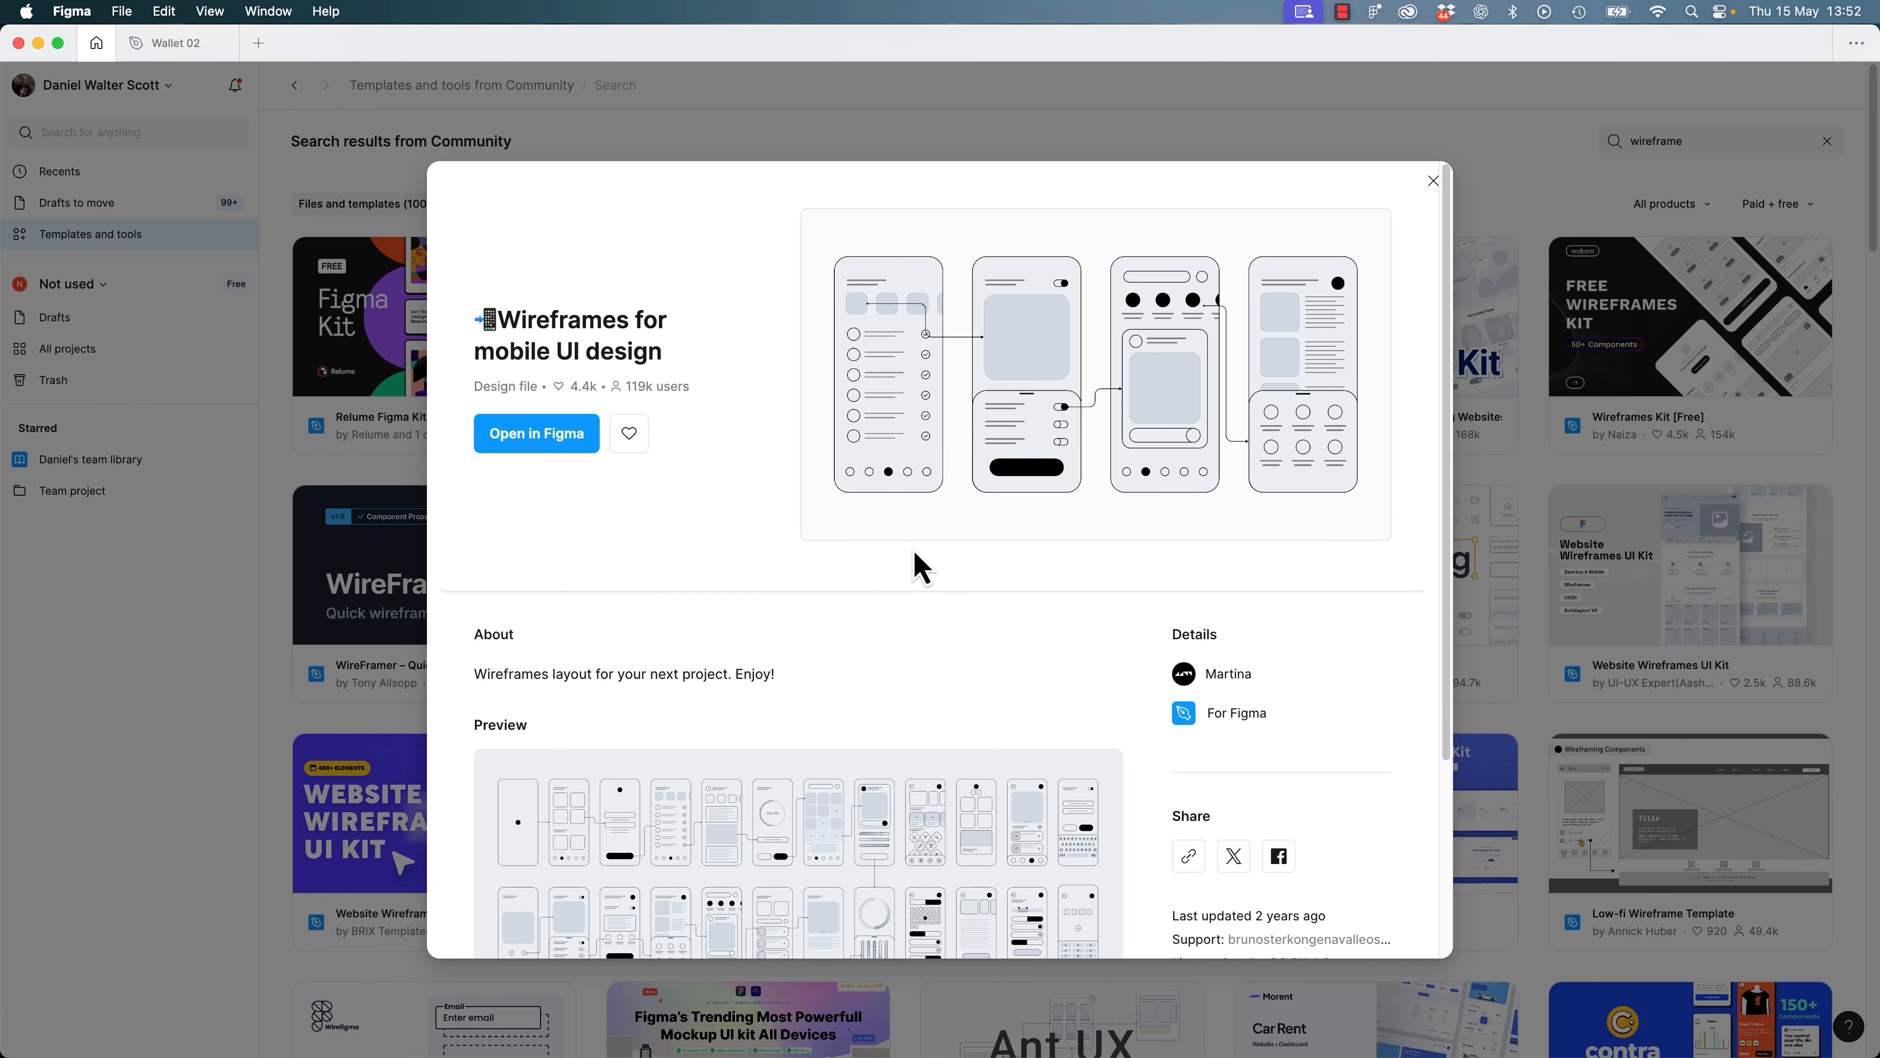
left_click(1434, 182)
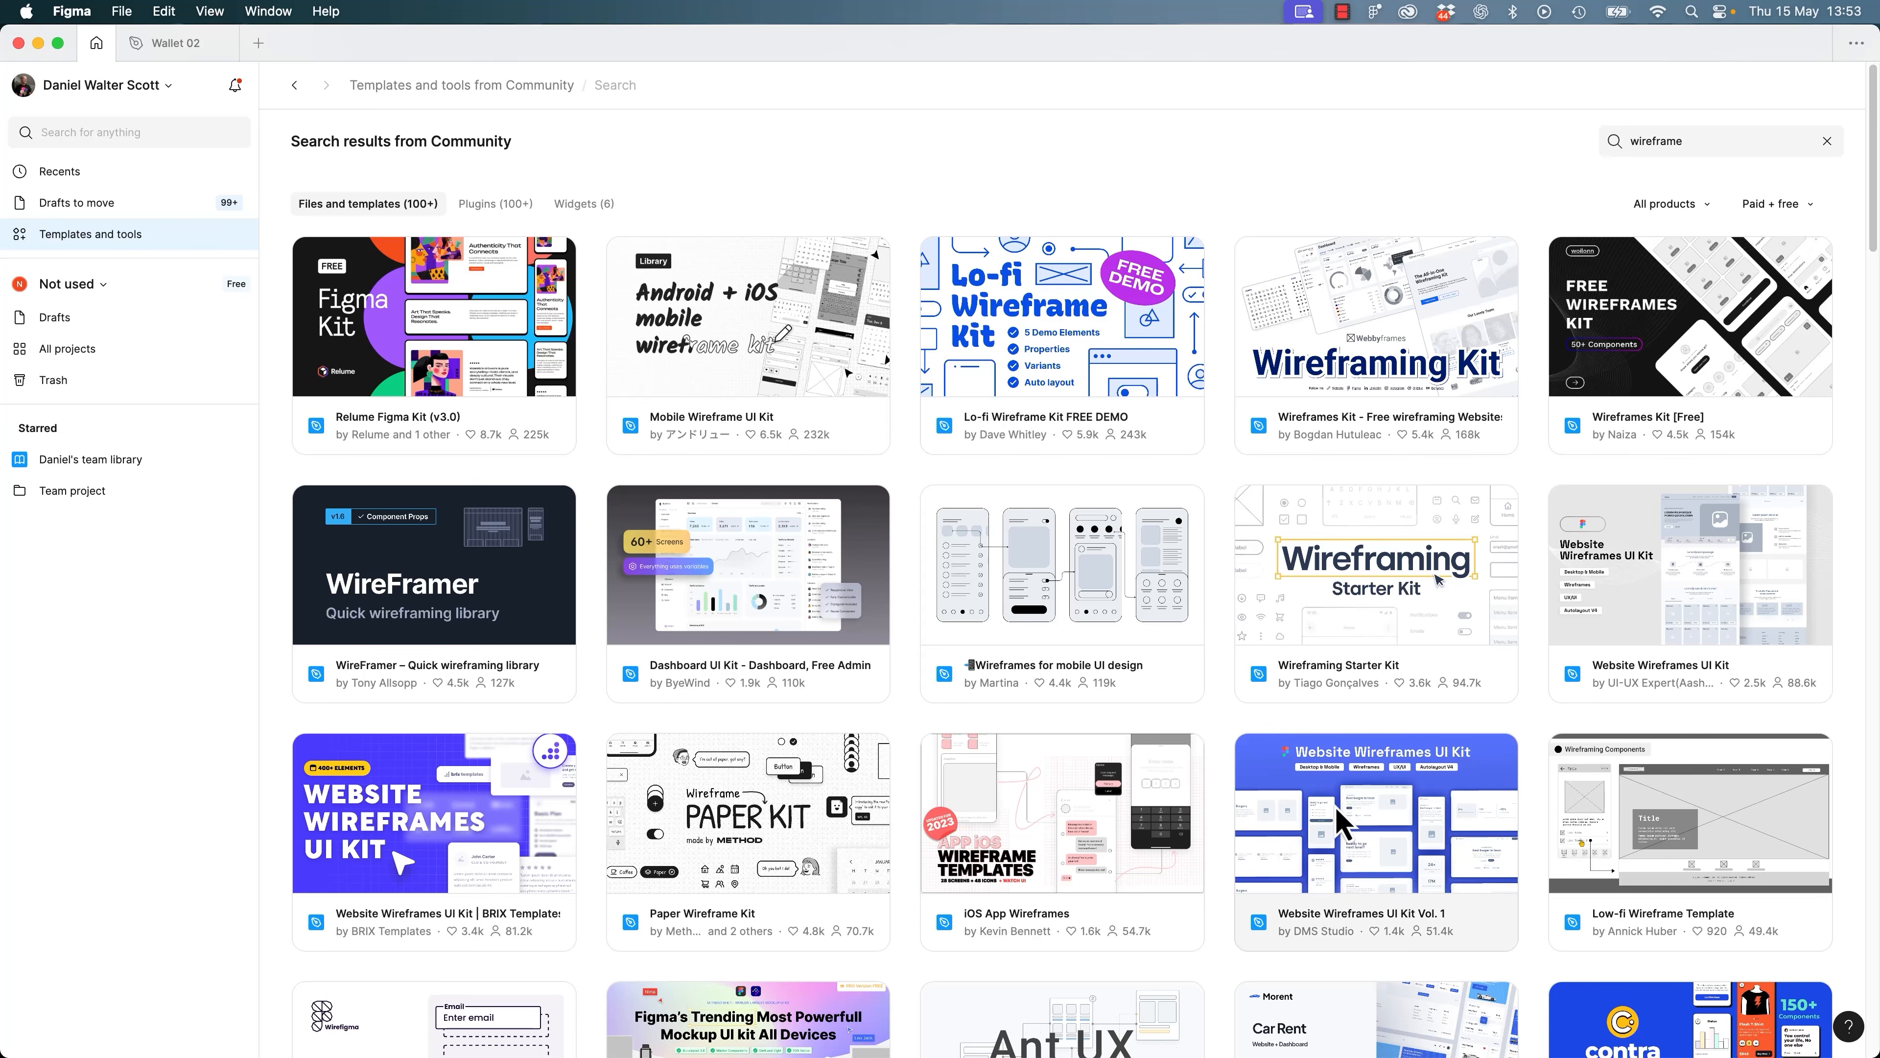
left_click(1326, 822)
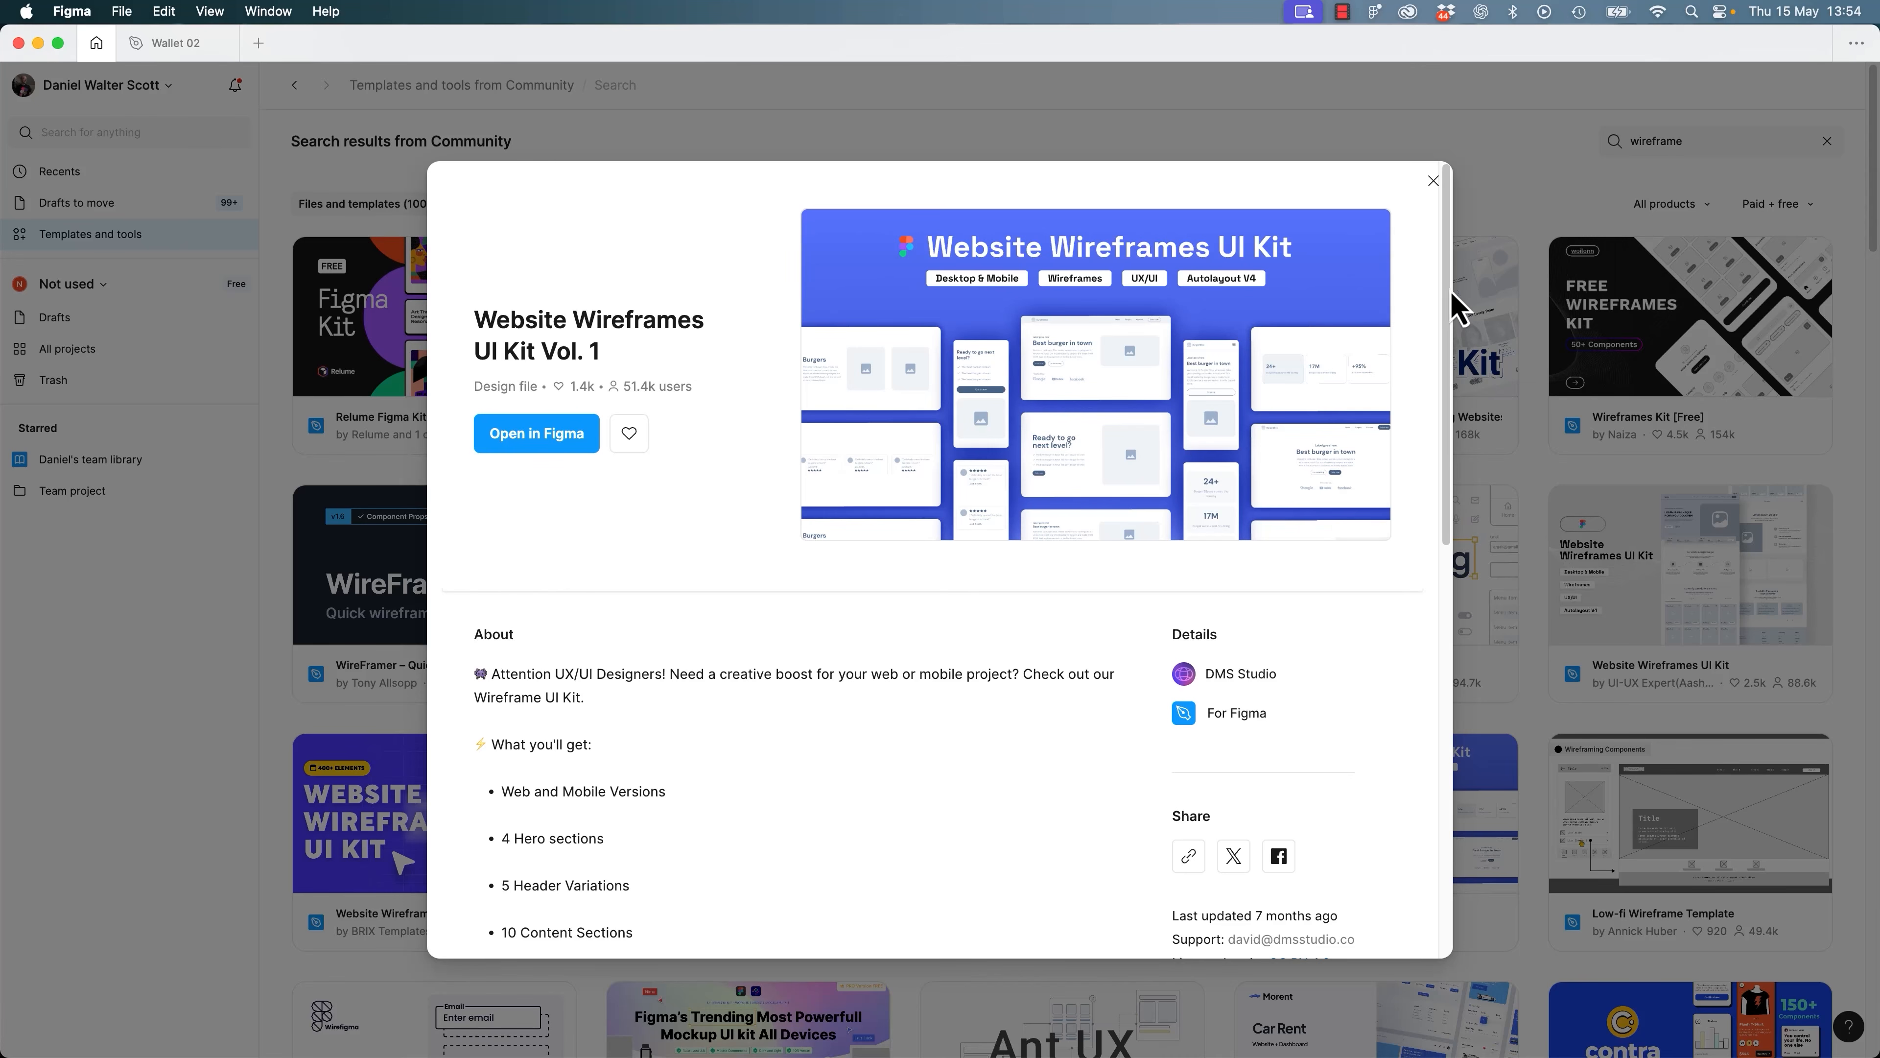
left_click(1432, 180)
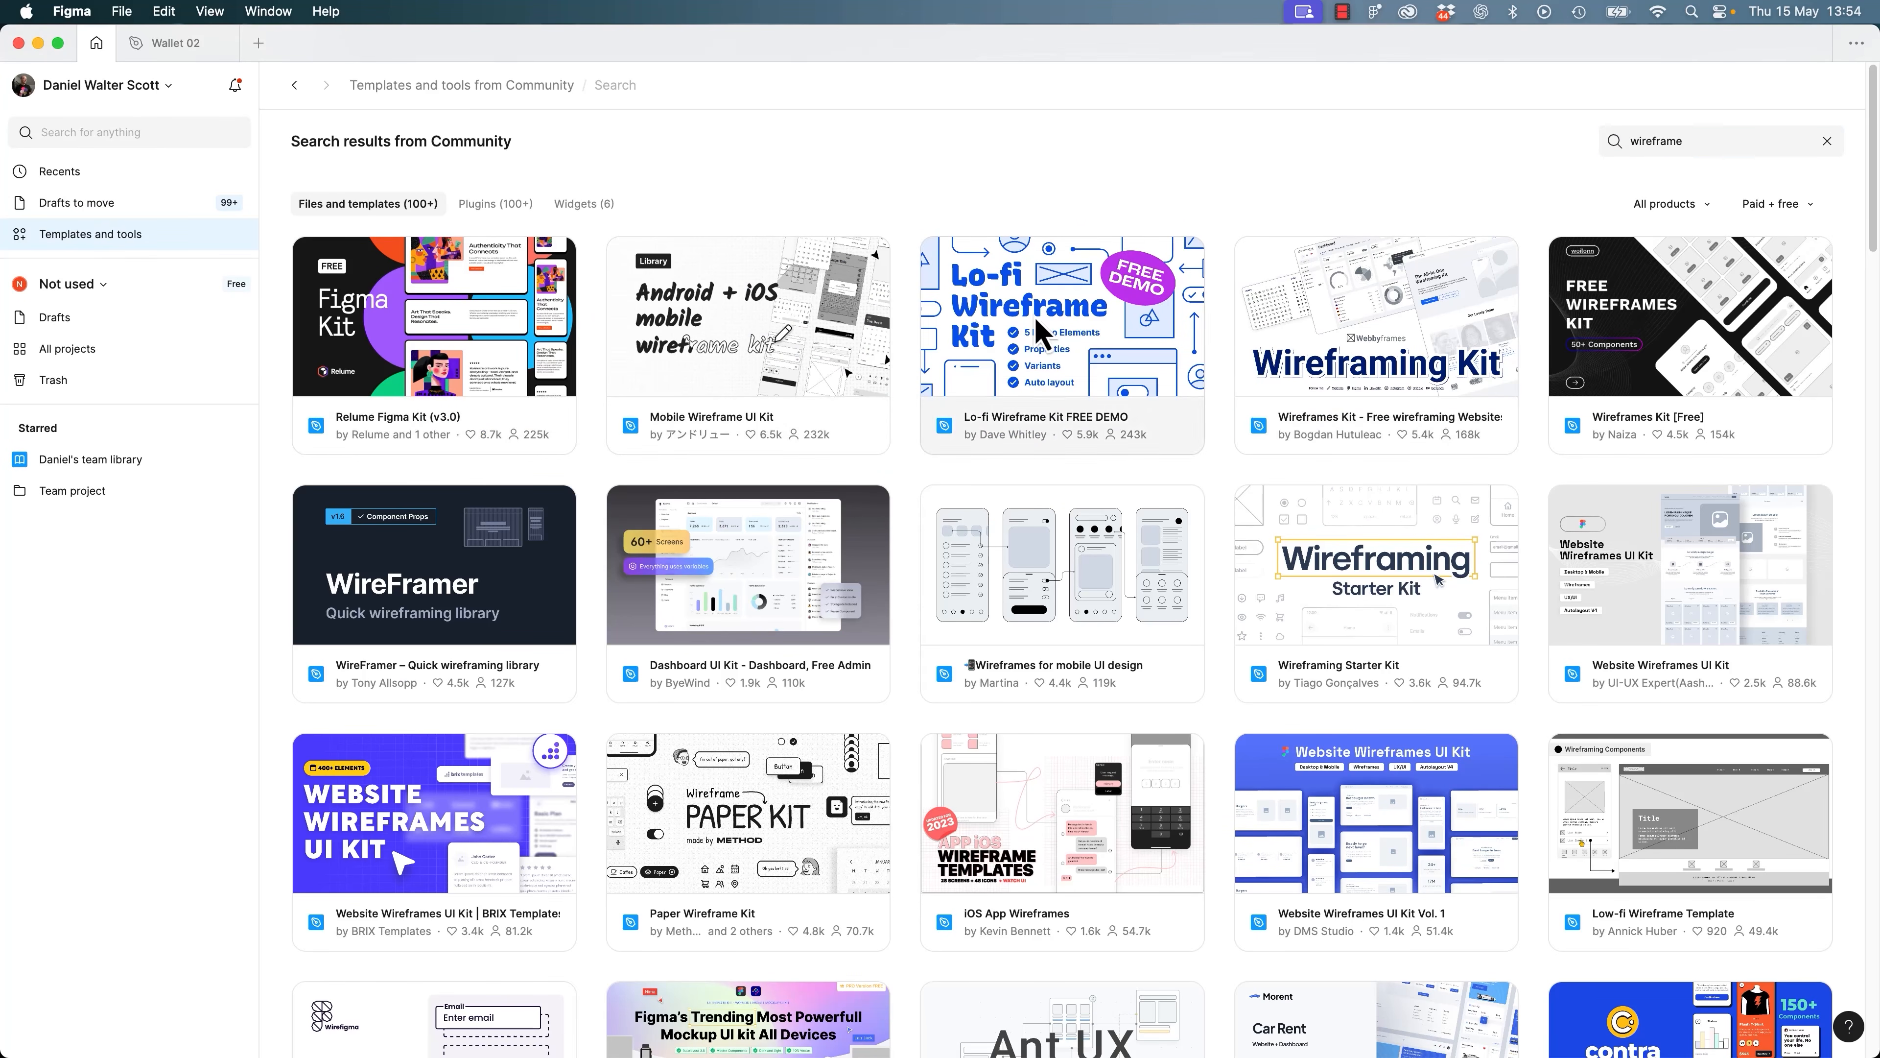
Open the Lo-fi Wireframe Kit FREE DEMO from the Community results as a Figma design file.
left_click(1032, 348)
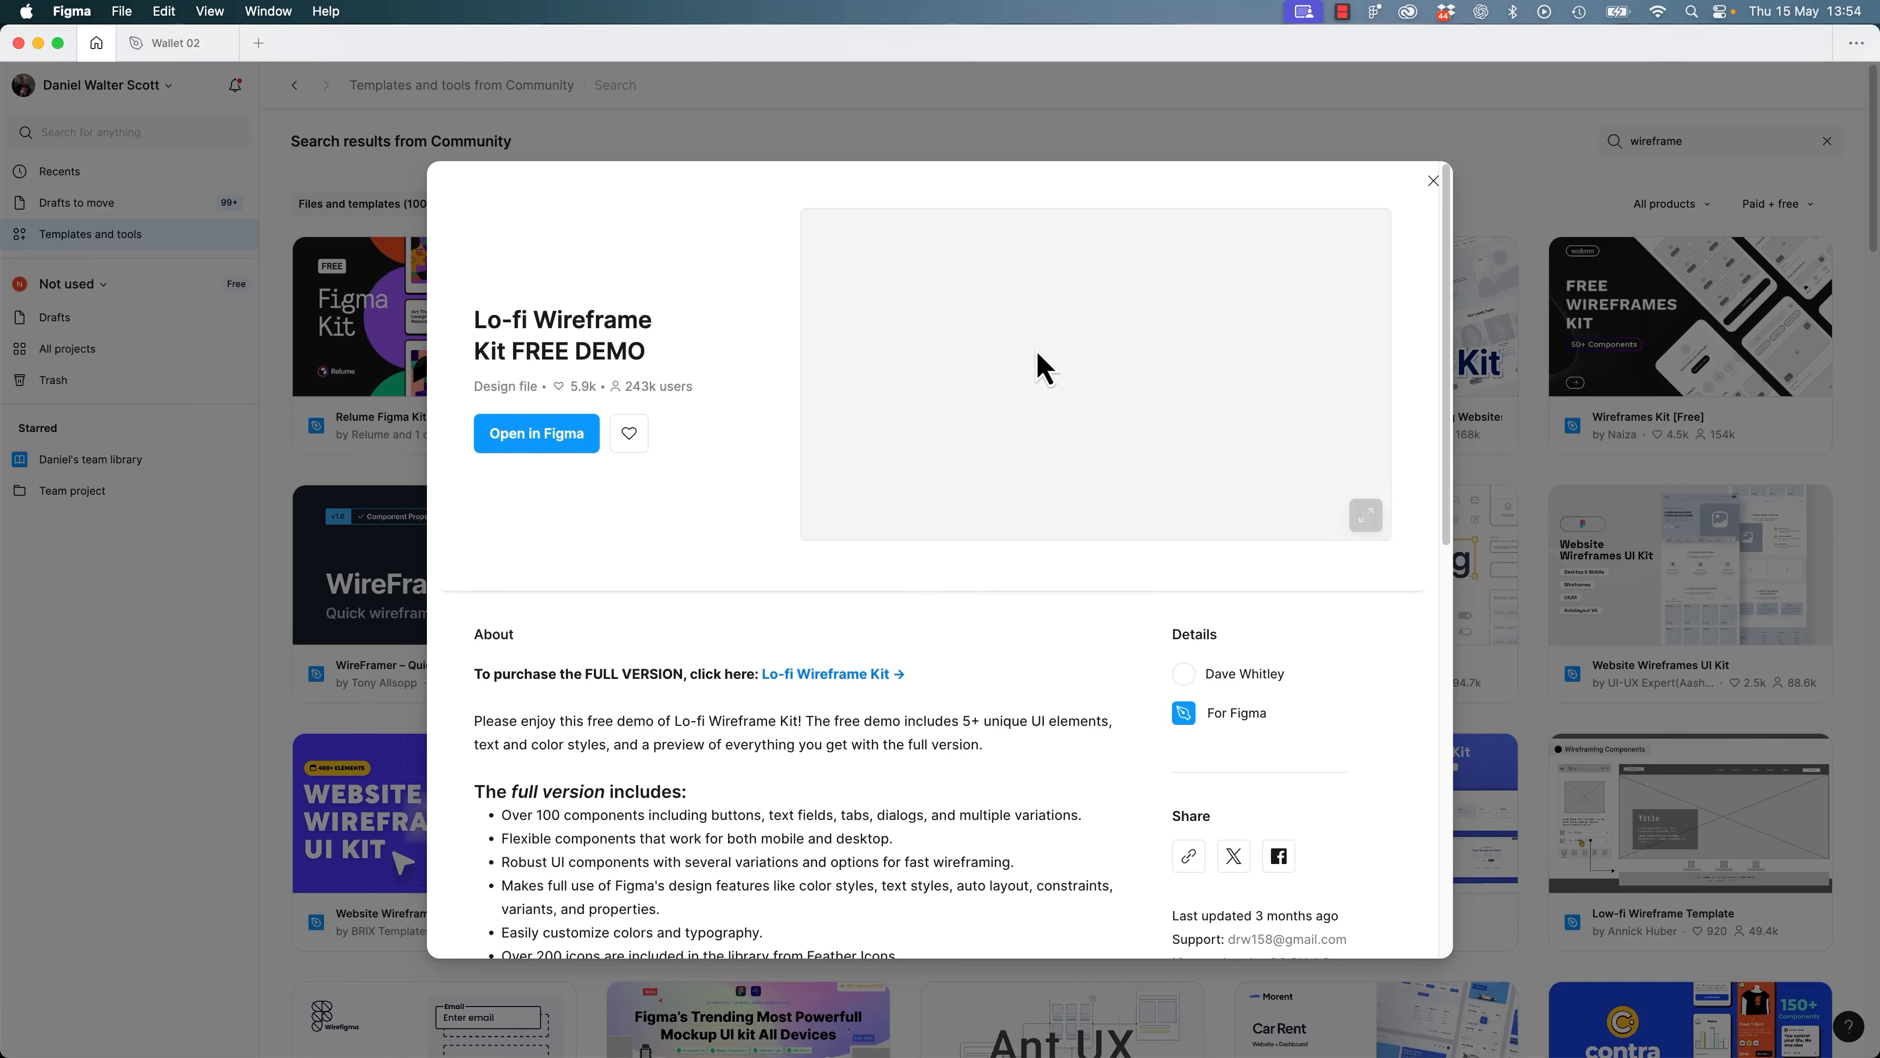
left_click(533, 424)
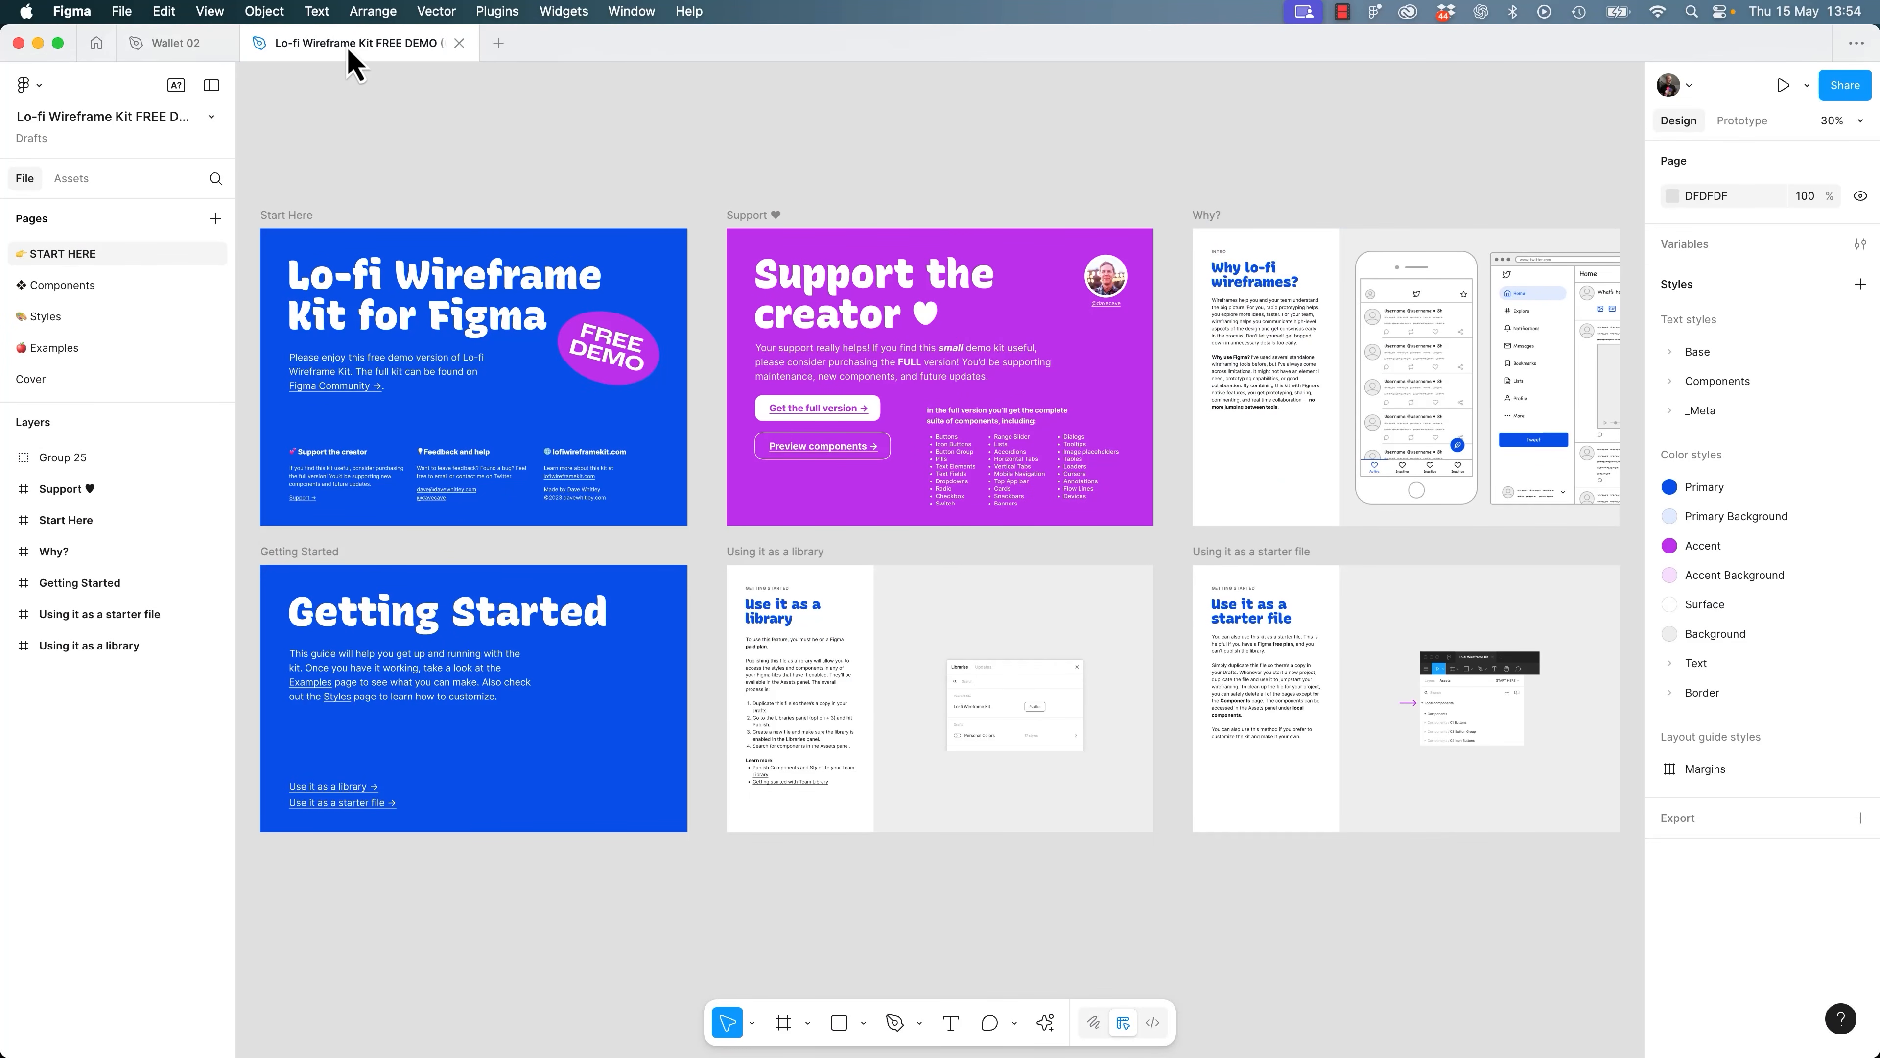
Check the recent files for the Lo-fi Wireframe Kit copy and return to the open kit file.
left_click(97, 45)
left_click(83, 177)
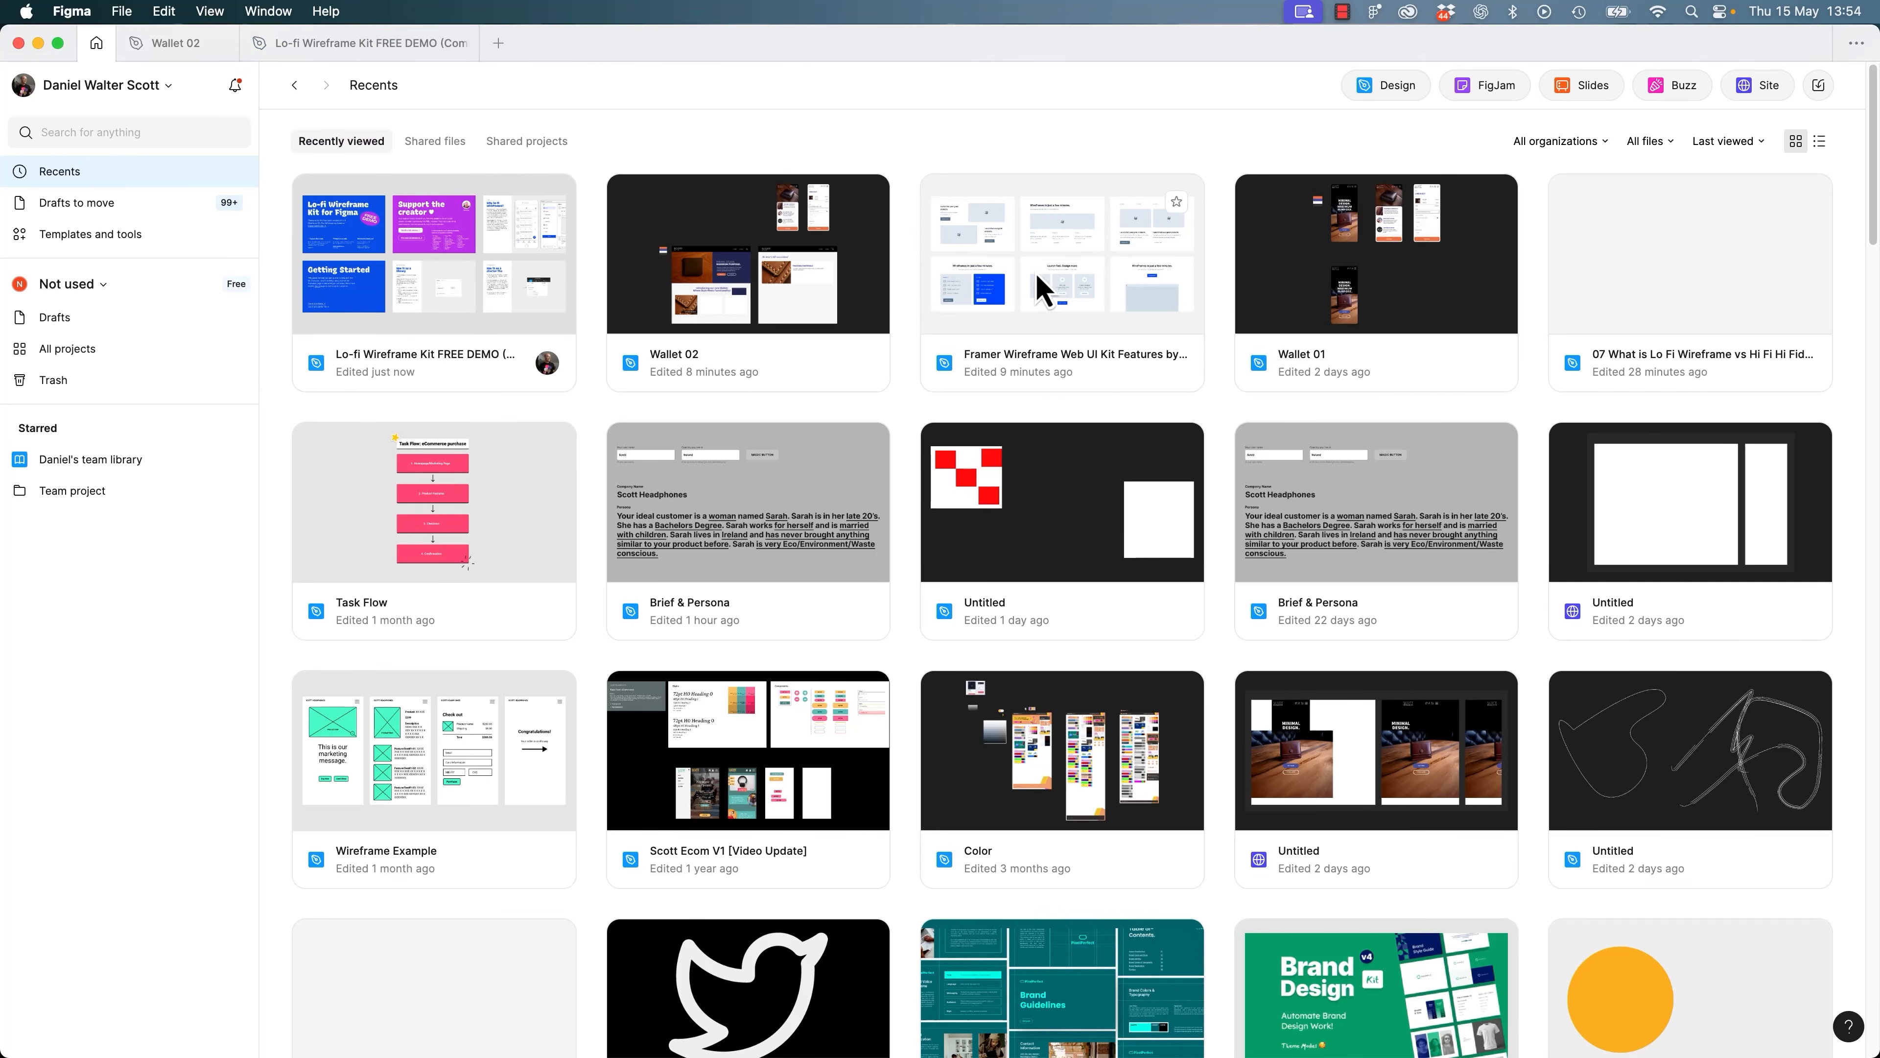
left_click(337, 47)
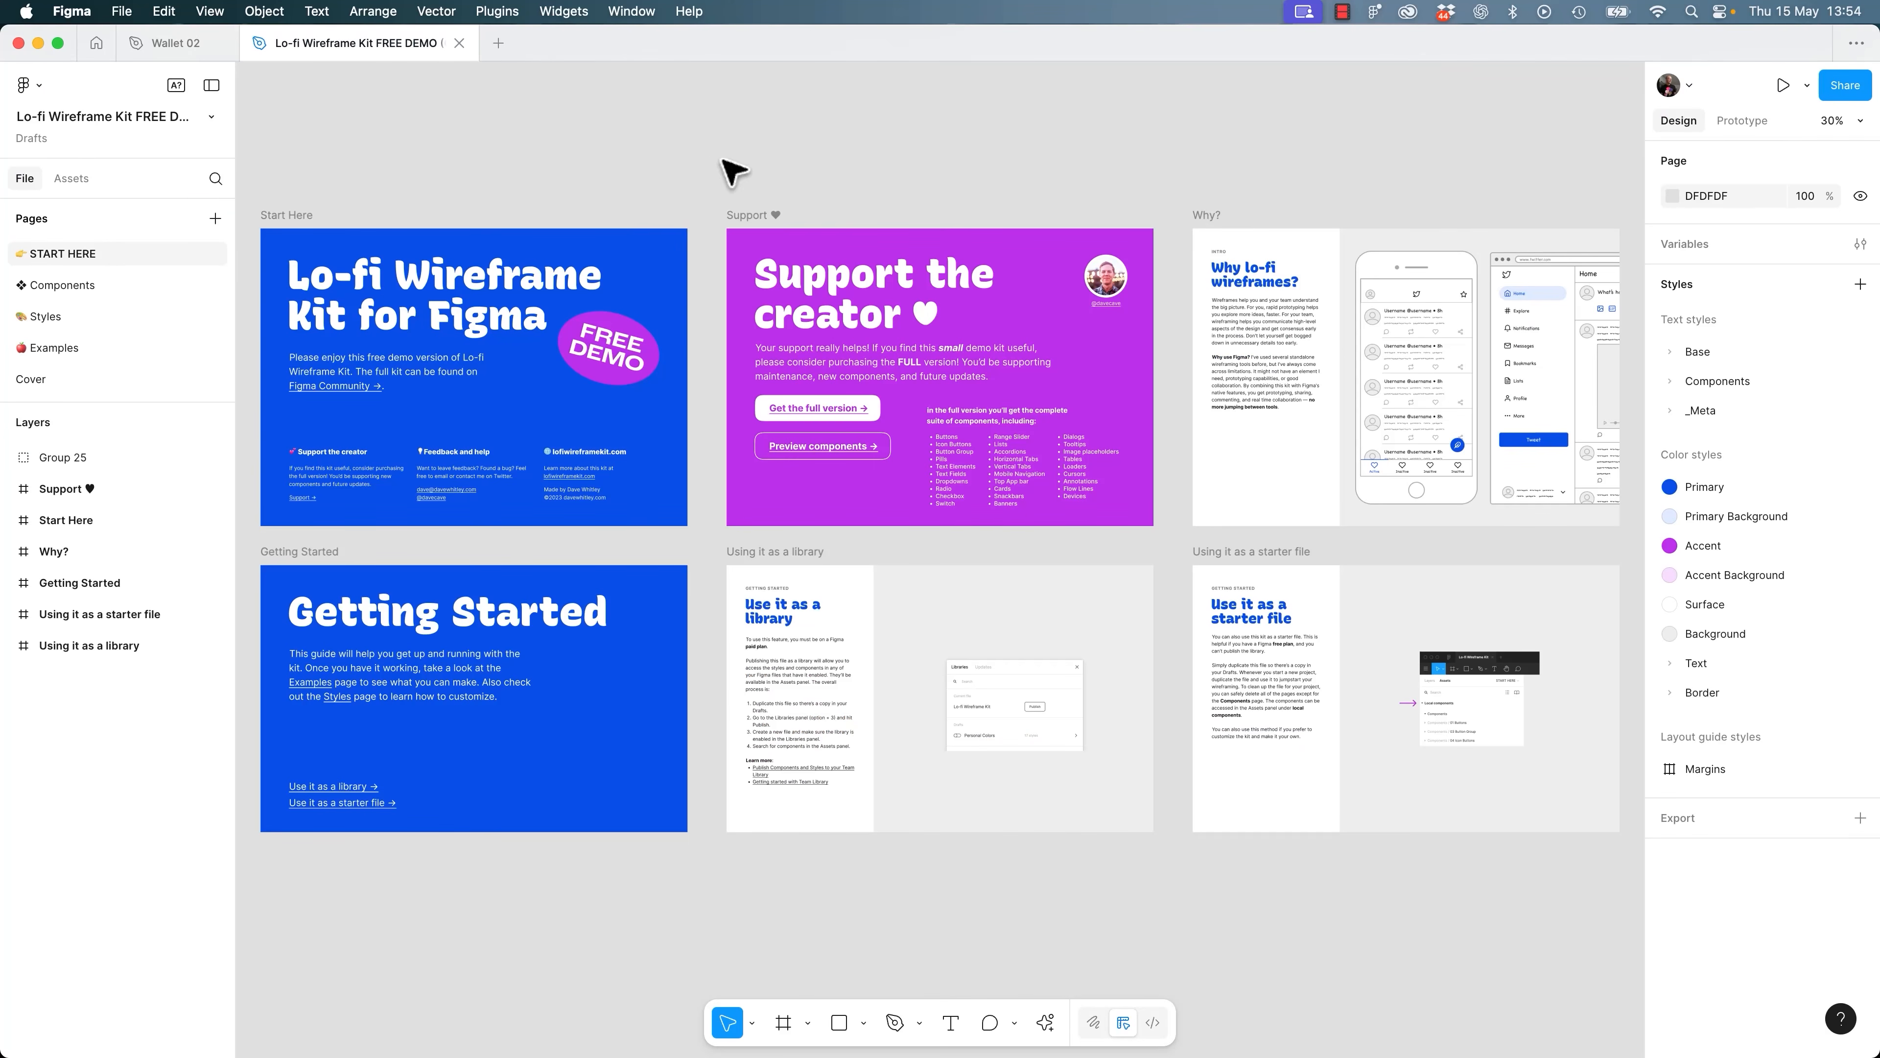
Examine the contents of the kit's Why? frame on the START HERE page, and close the kit file.
scroll(1154, 182, "right", 5)
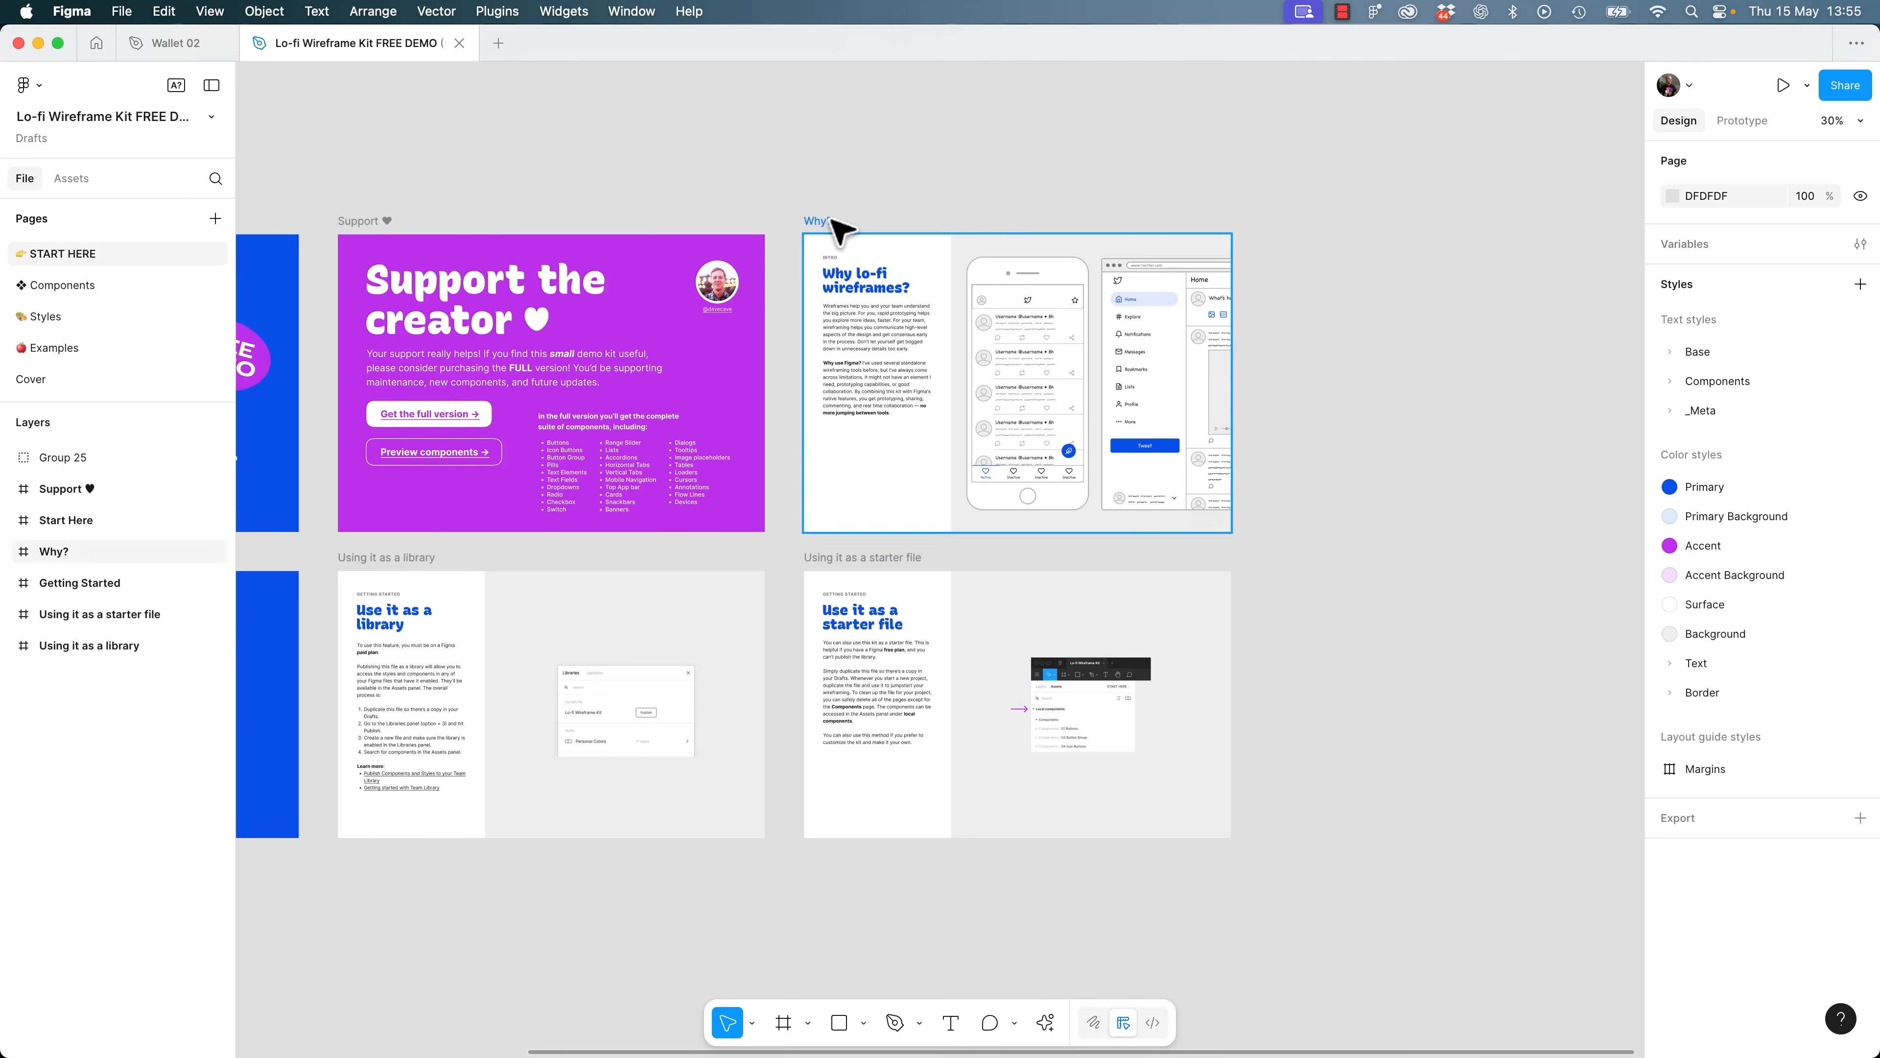
left_click_drag(818, 214, 1229, 513)
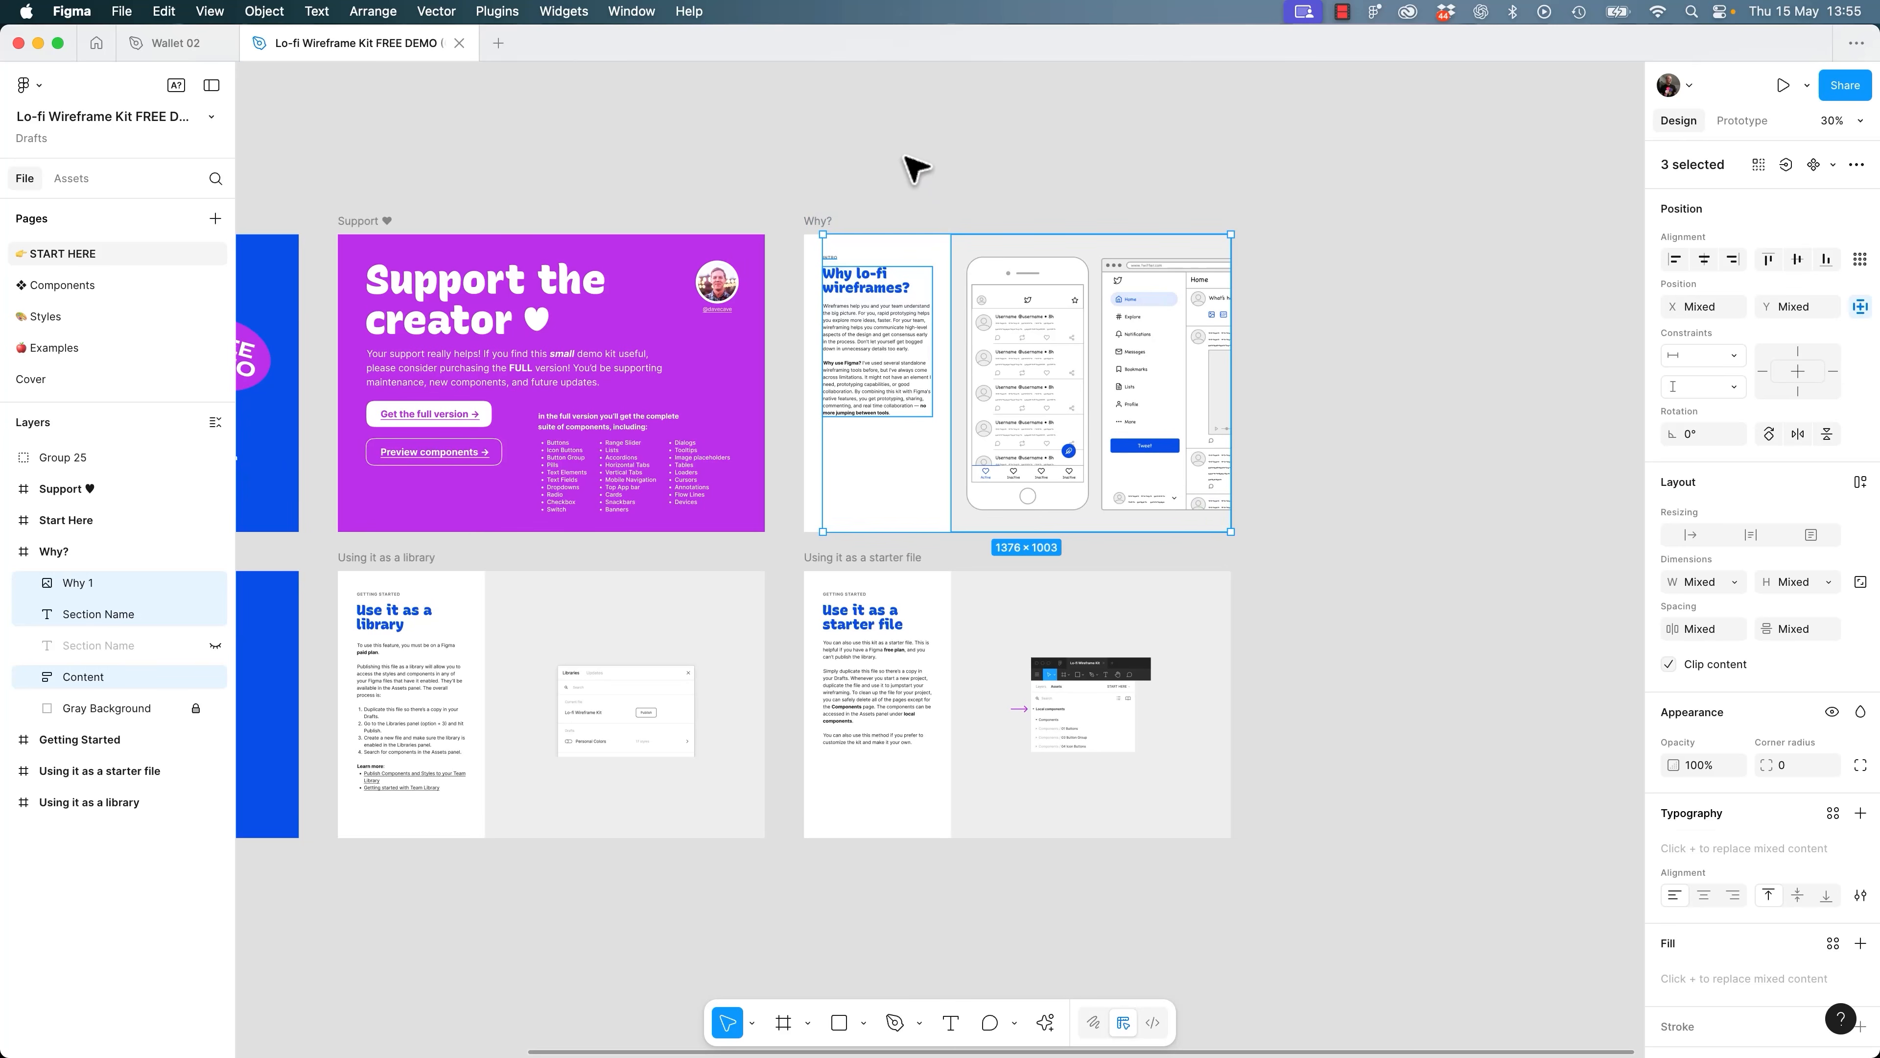
left_click(911, 167)
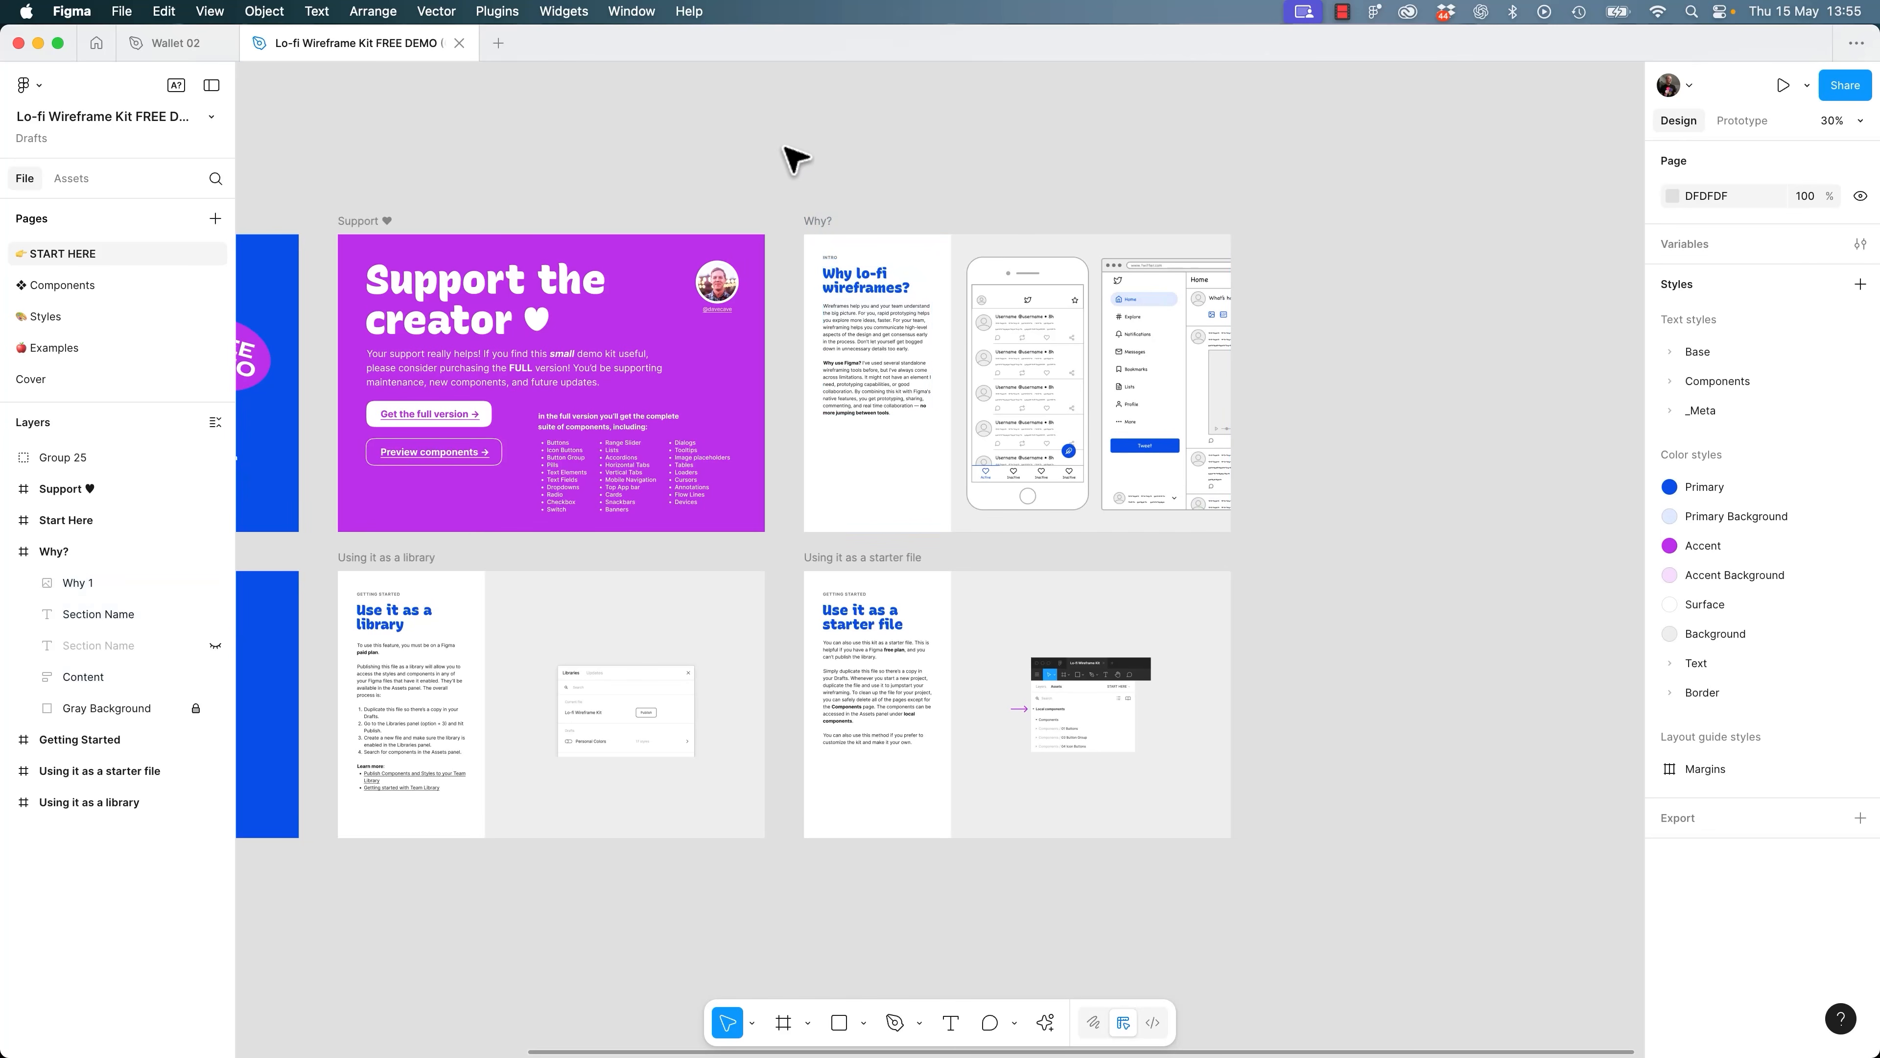
left_click(461, 46)
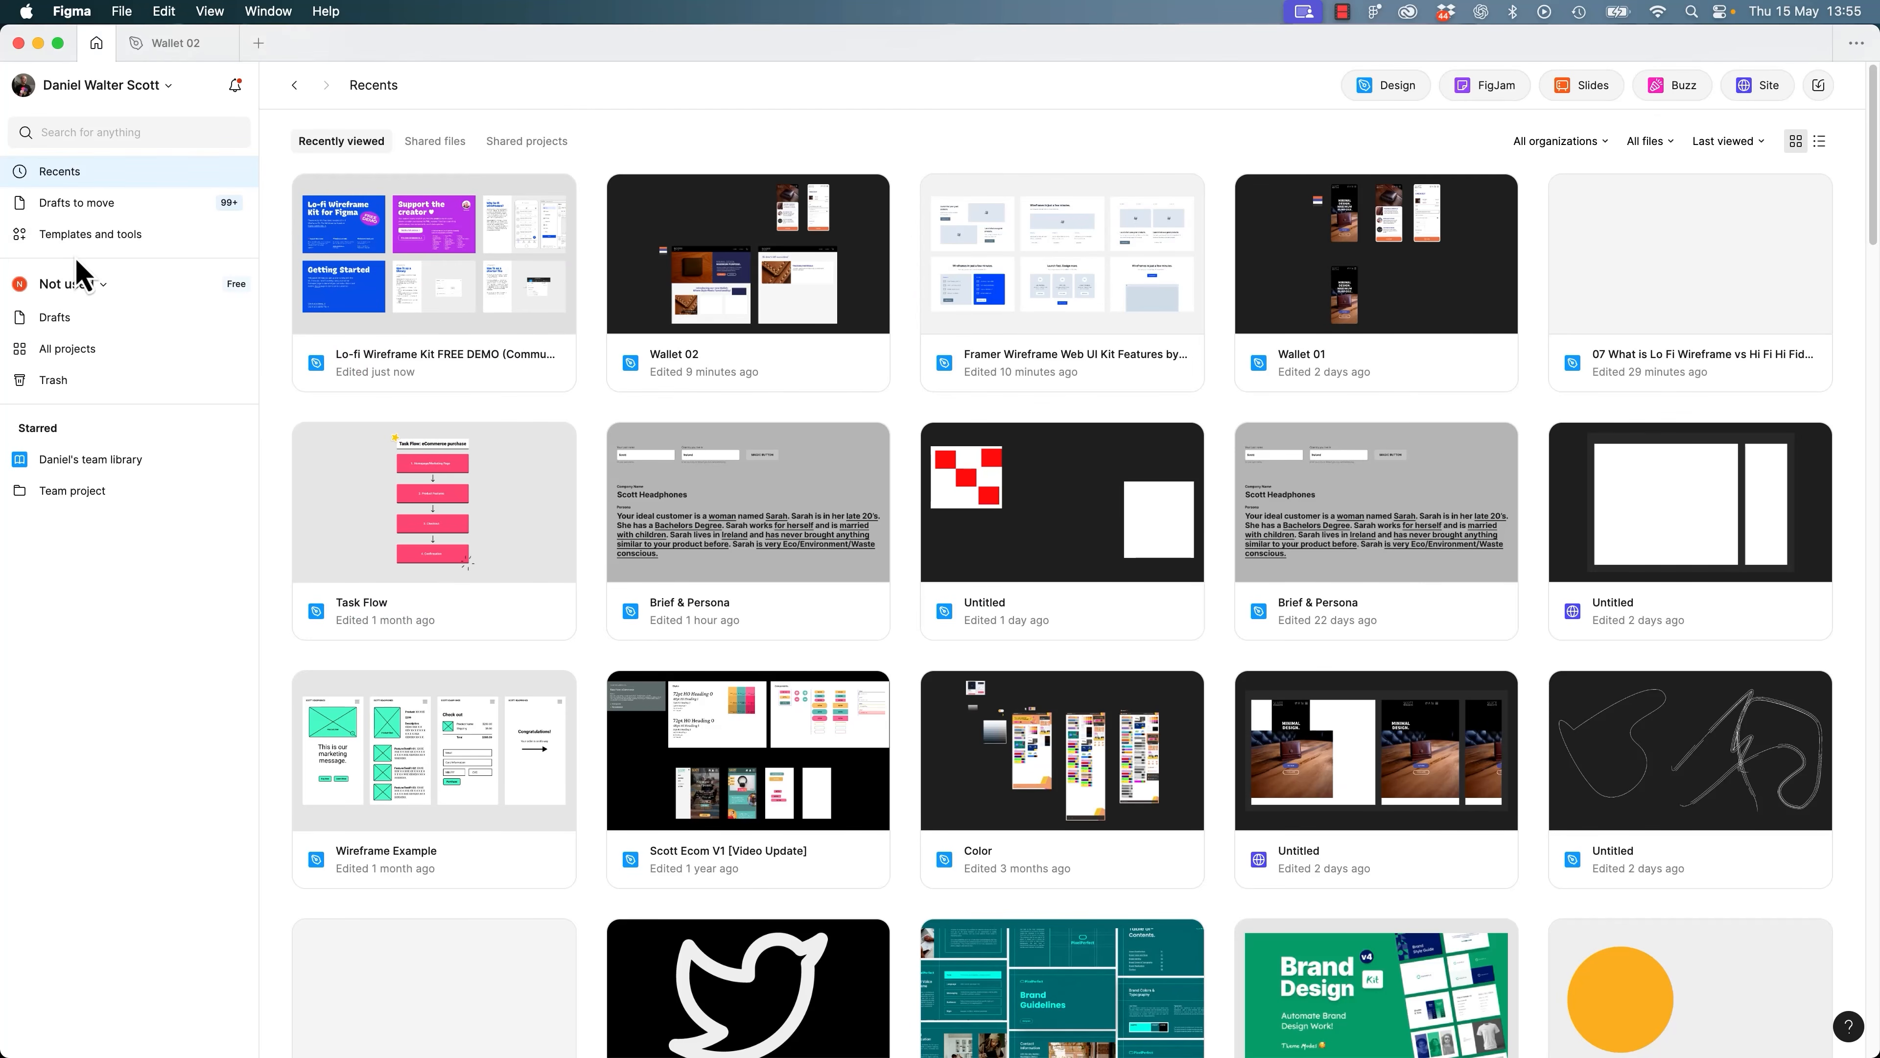
Browse the preview images of the Sincere, Professional Legal Services website template in Community, and close its details.
left_click(90, 233)
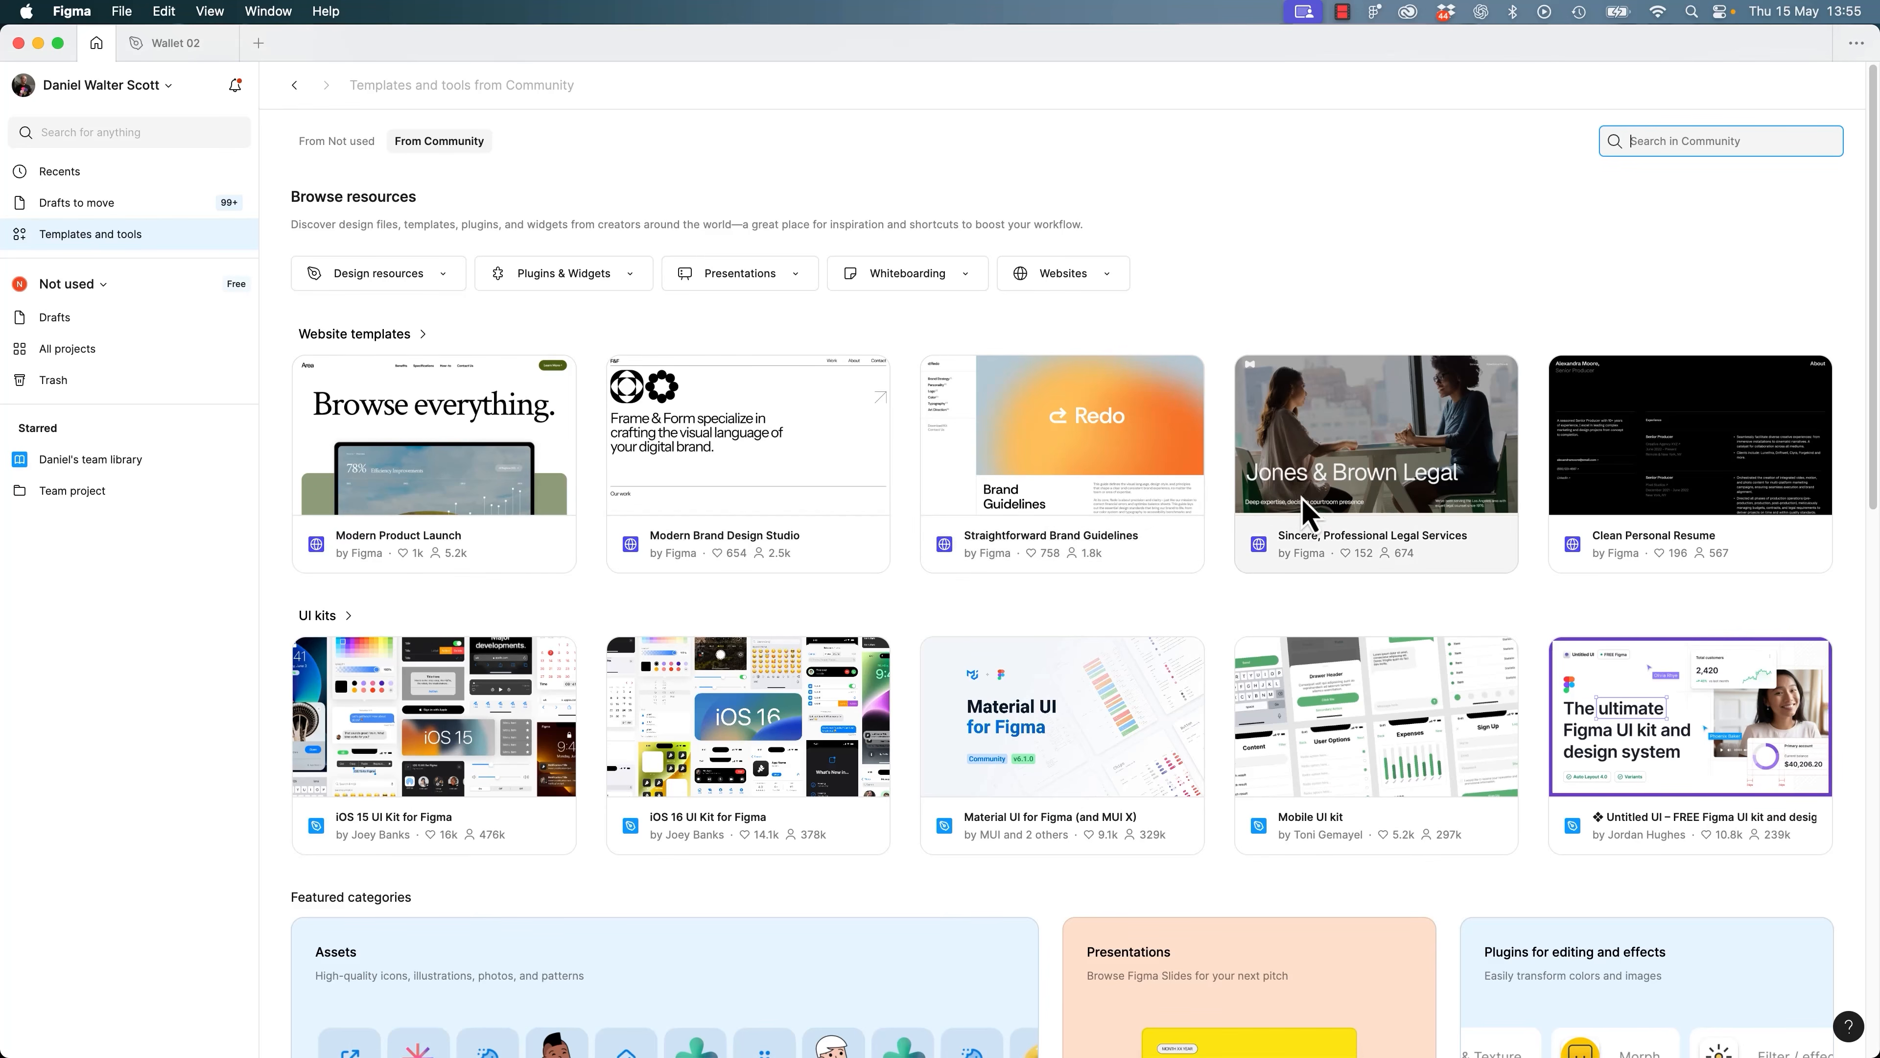
left_click(1329, 467)
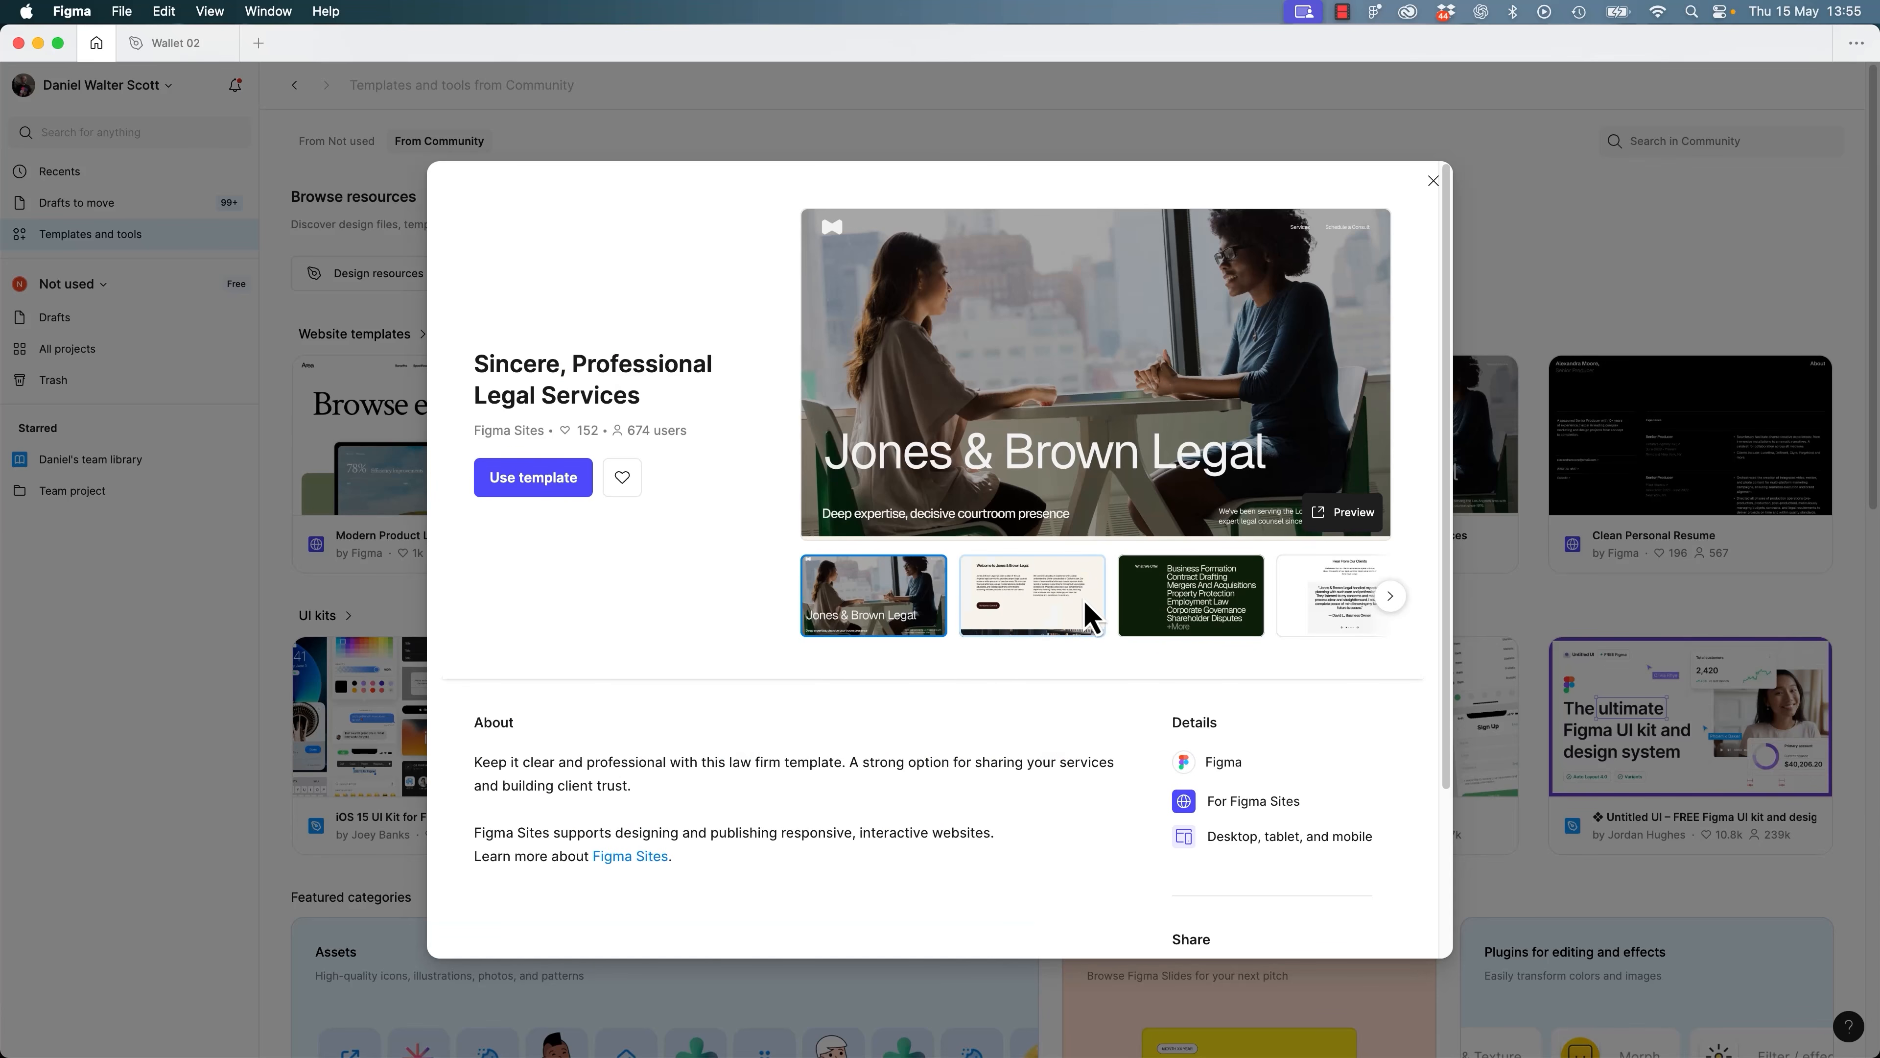
left_click(1194, 611)
left_click(1062, 614)
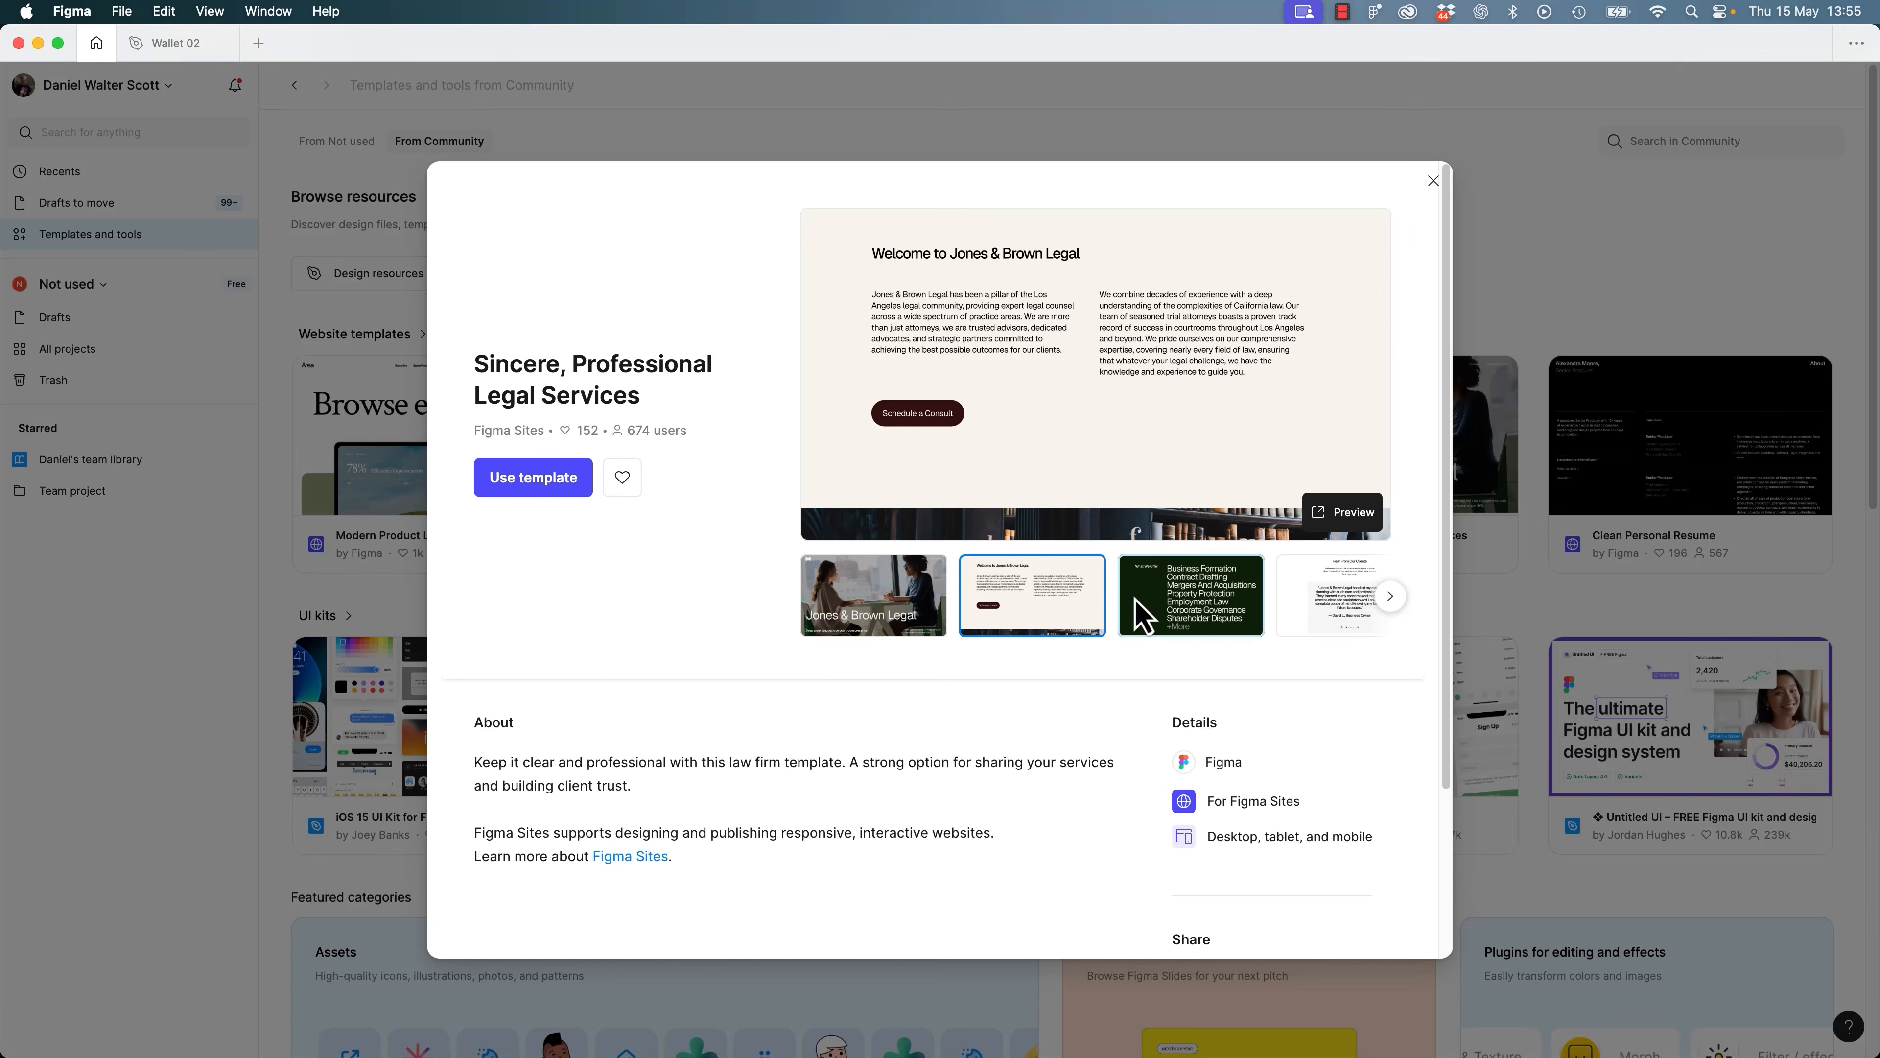
left_click(1300, 601)
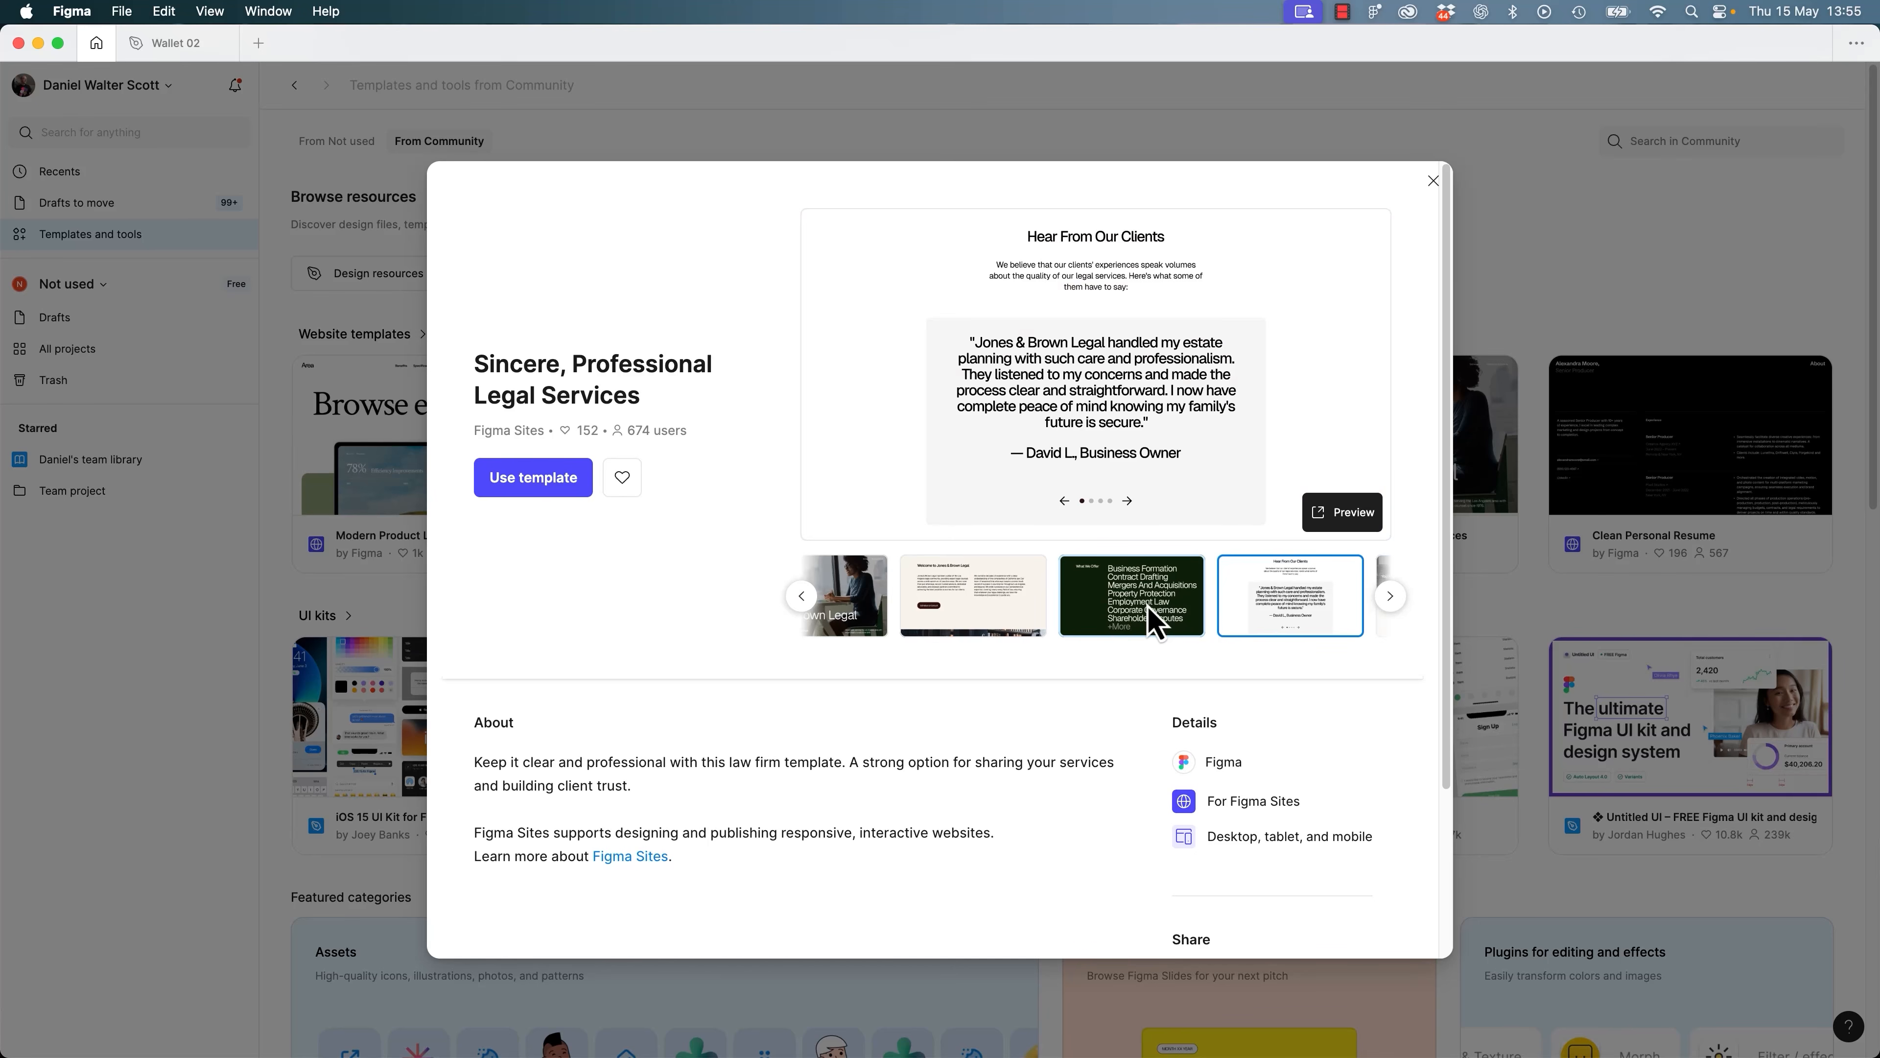
left_click(1153, 619)
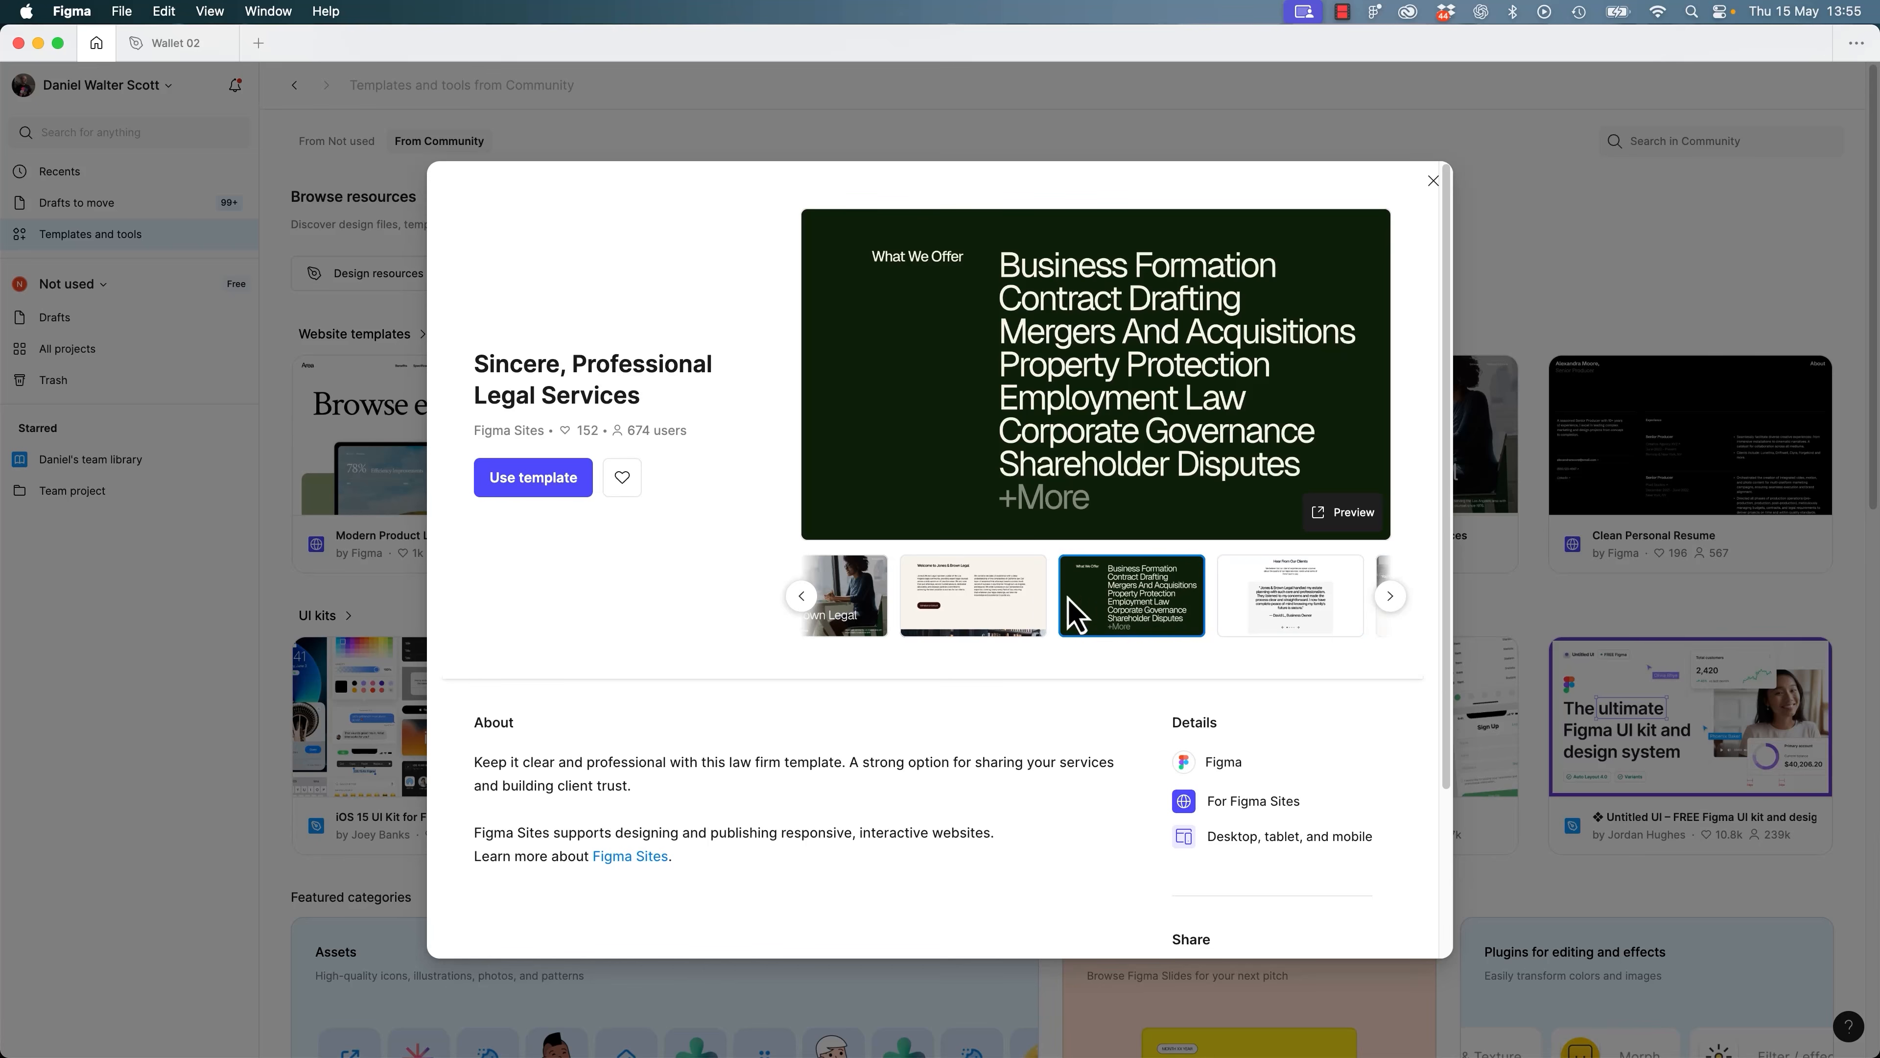
left_click(997, 604)
left_click(846, 621)
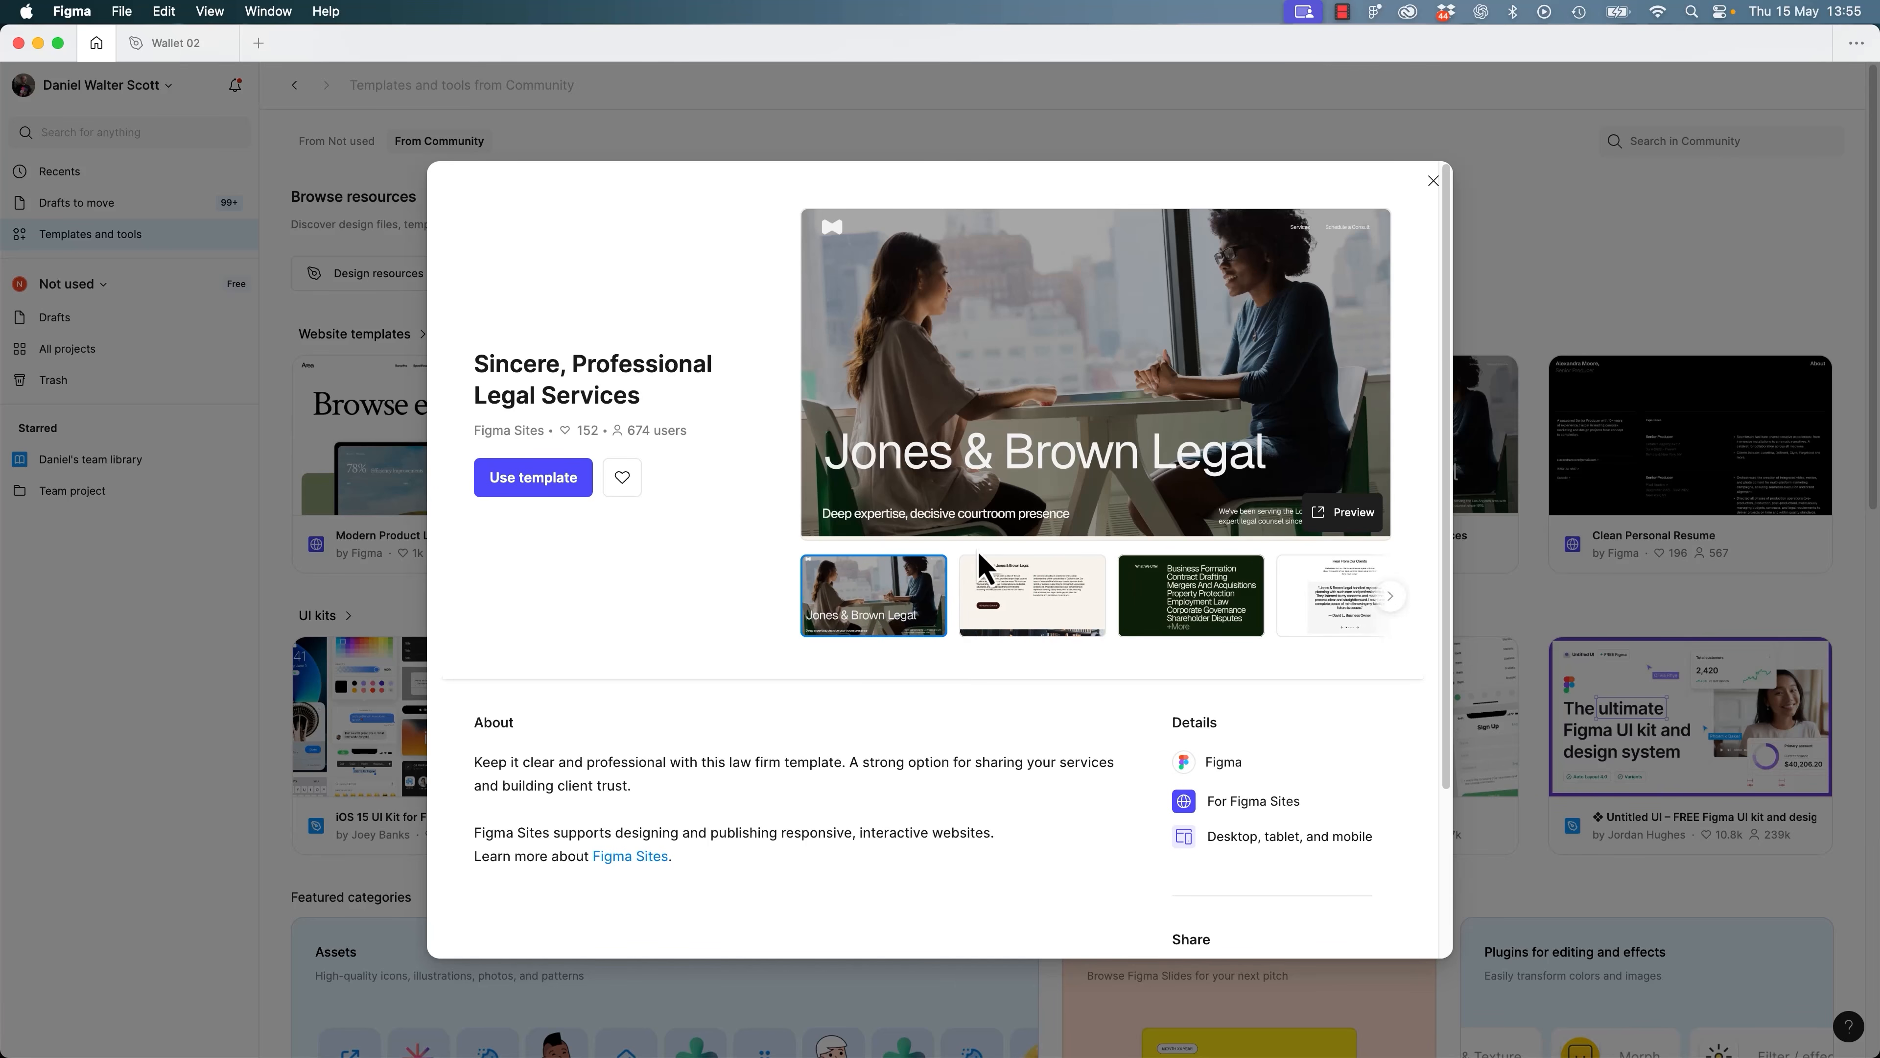
left_click(1015, 638)
left_click(1187, 619)
left_click(877, 605)
left_click(1432, 182)
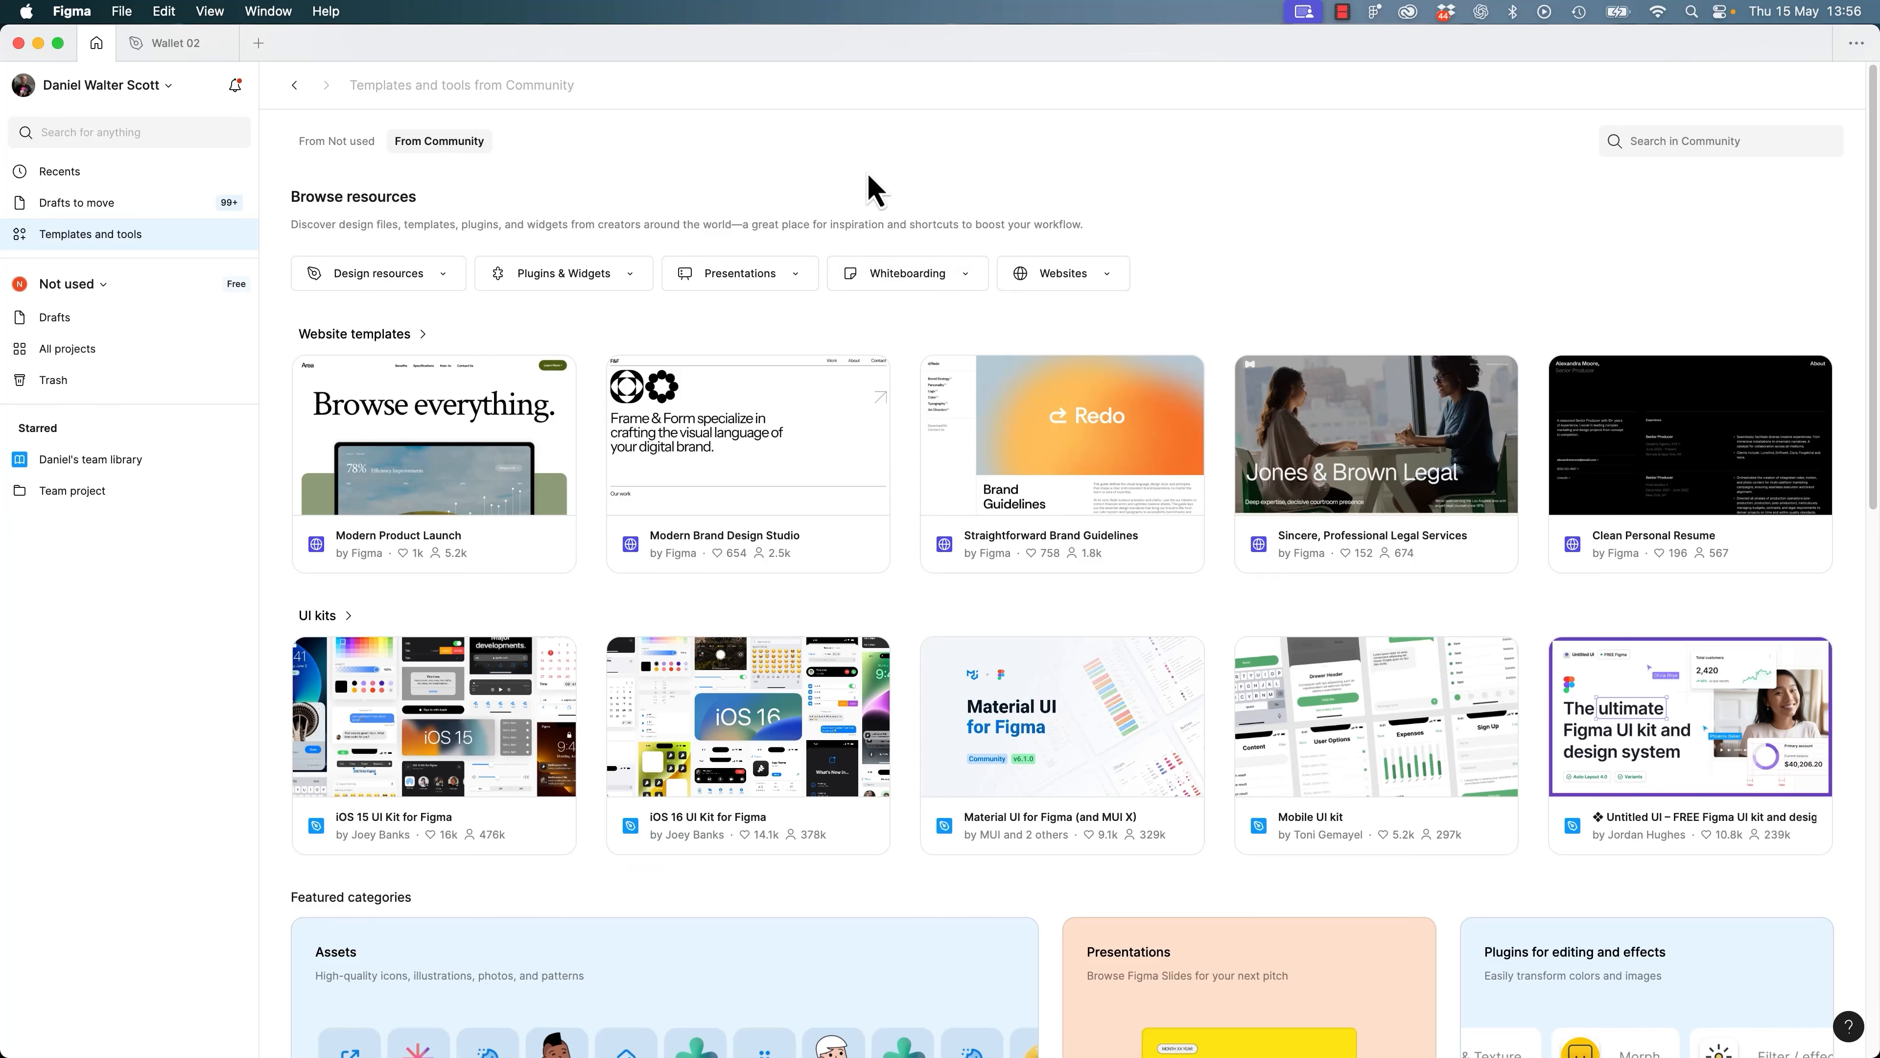
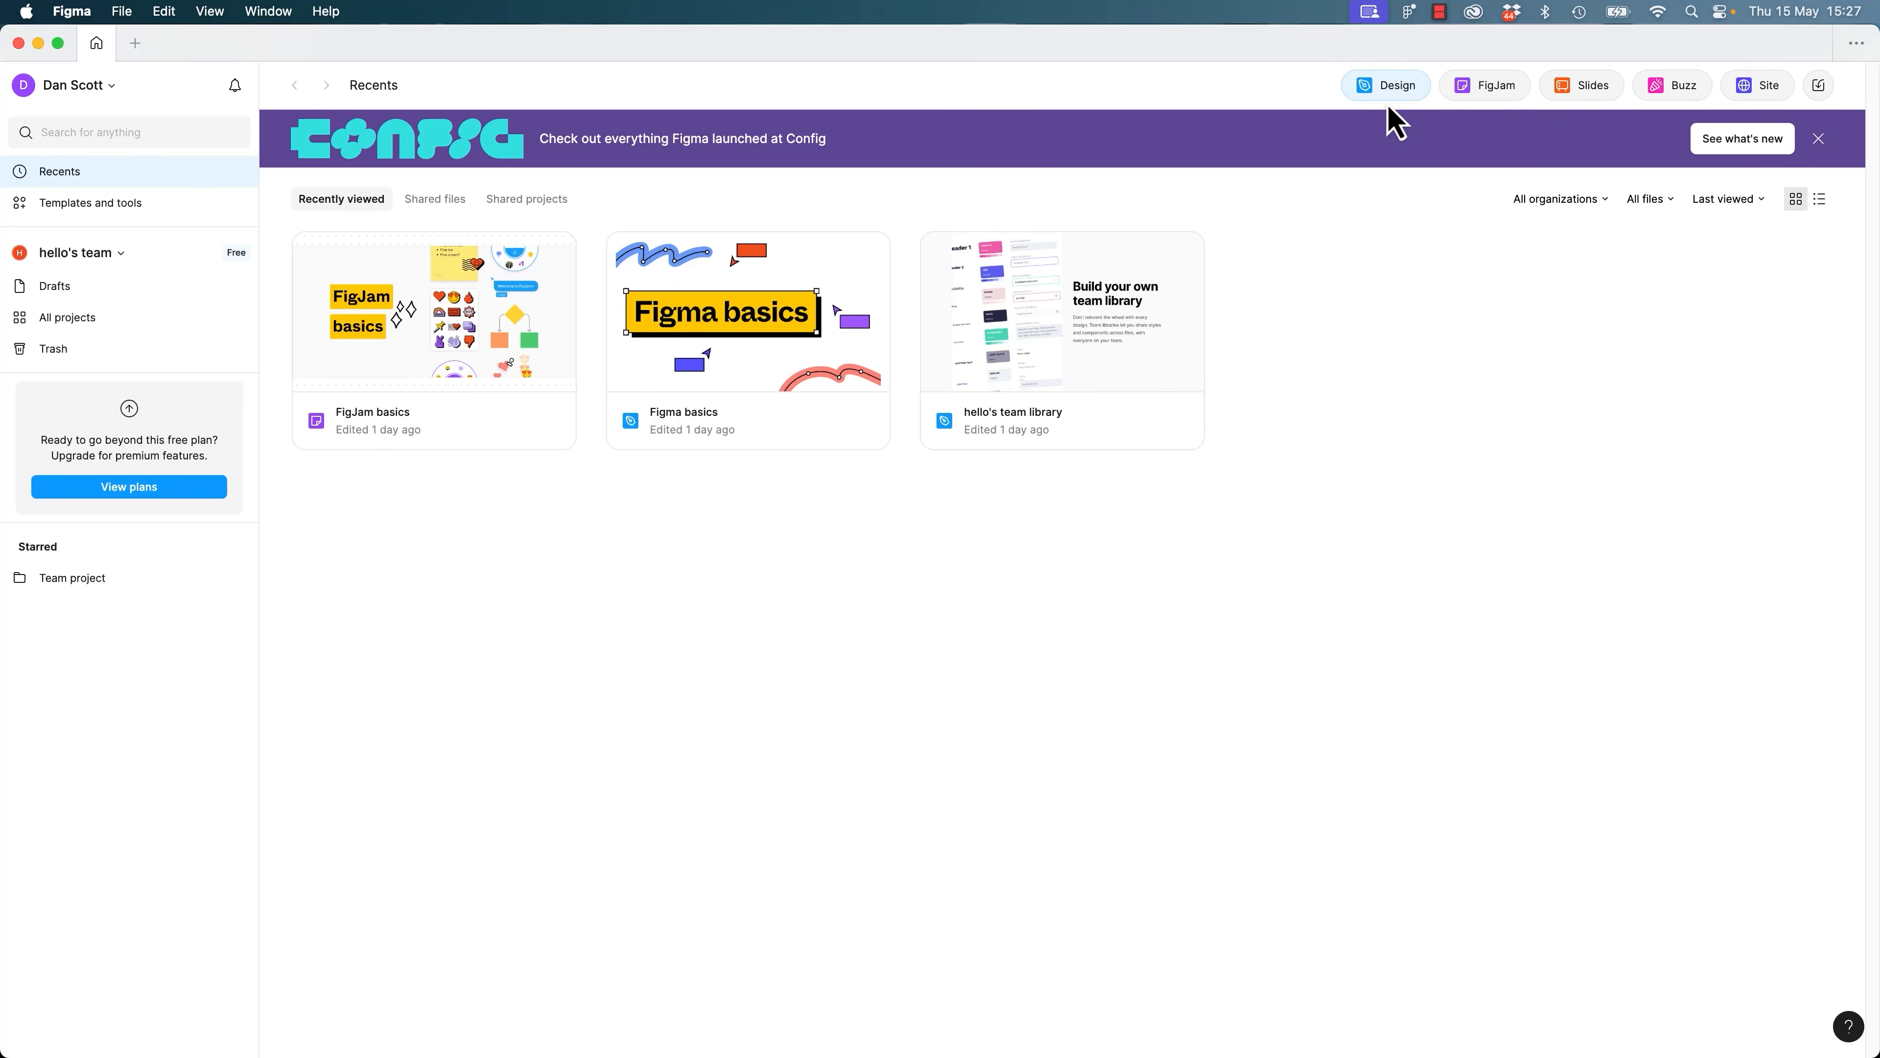
left_click(135, 43)
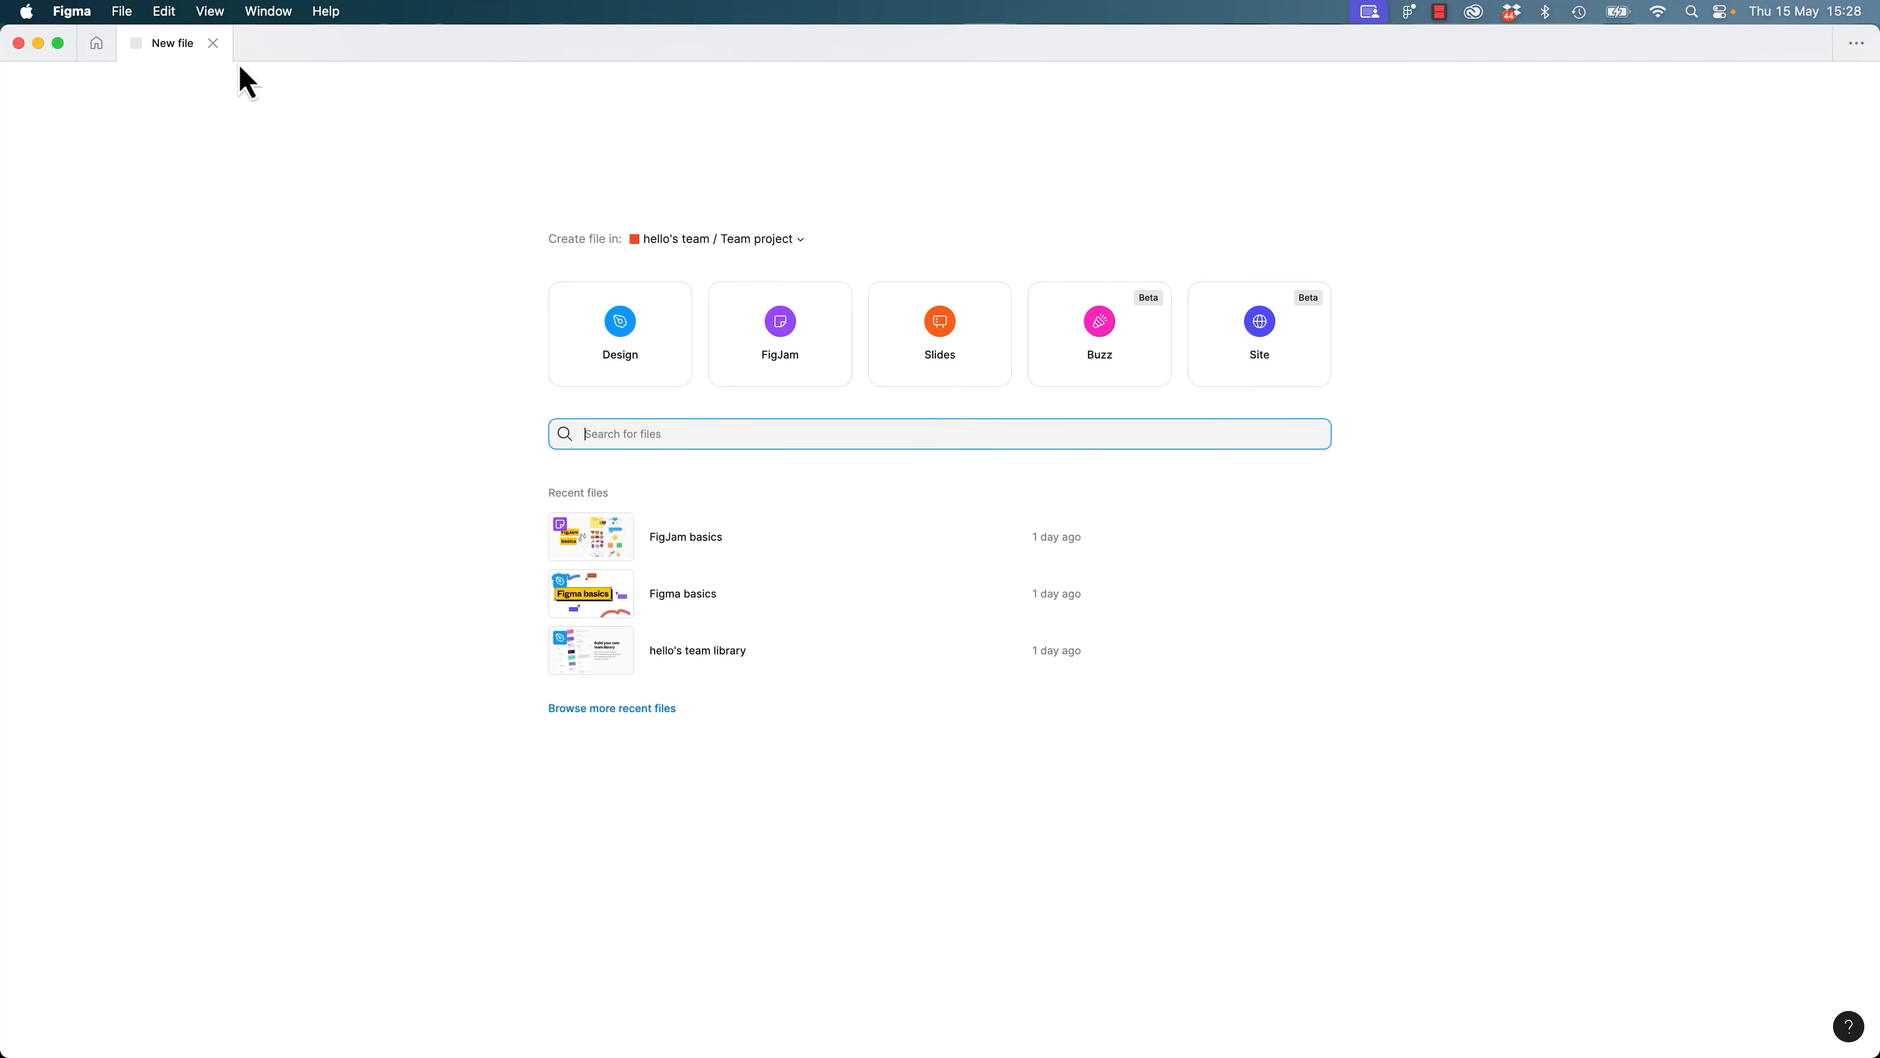
left_click(213, 43)
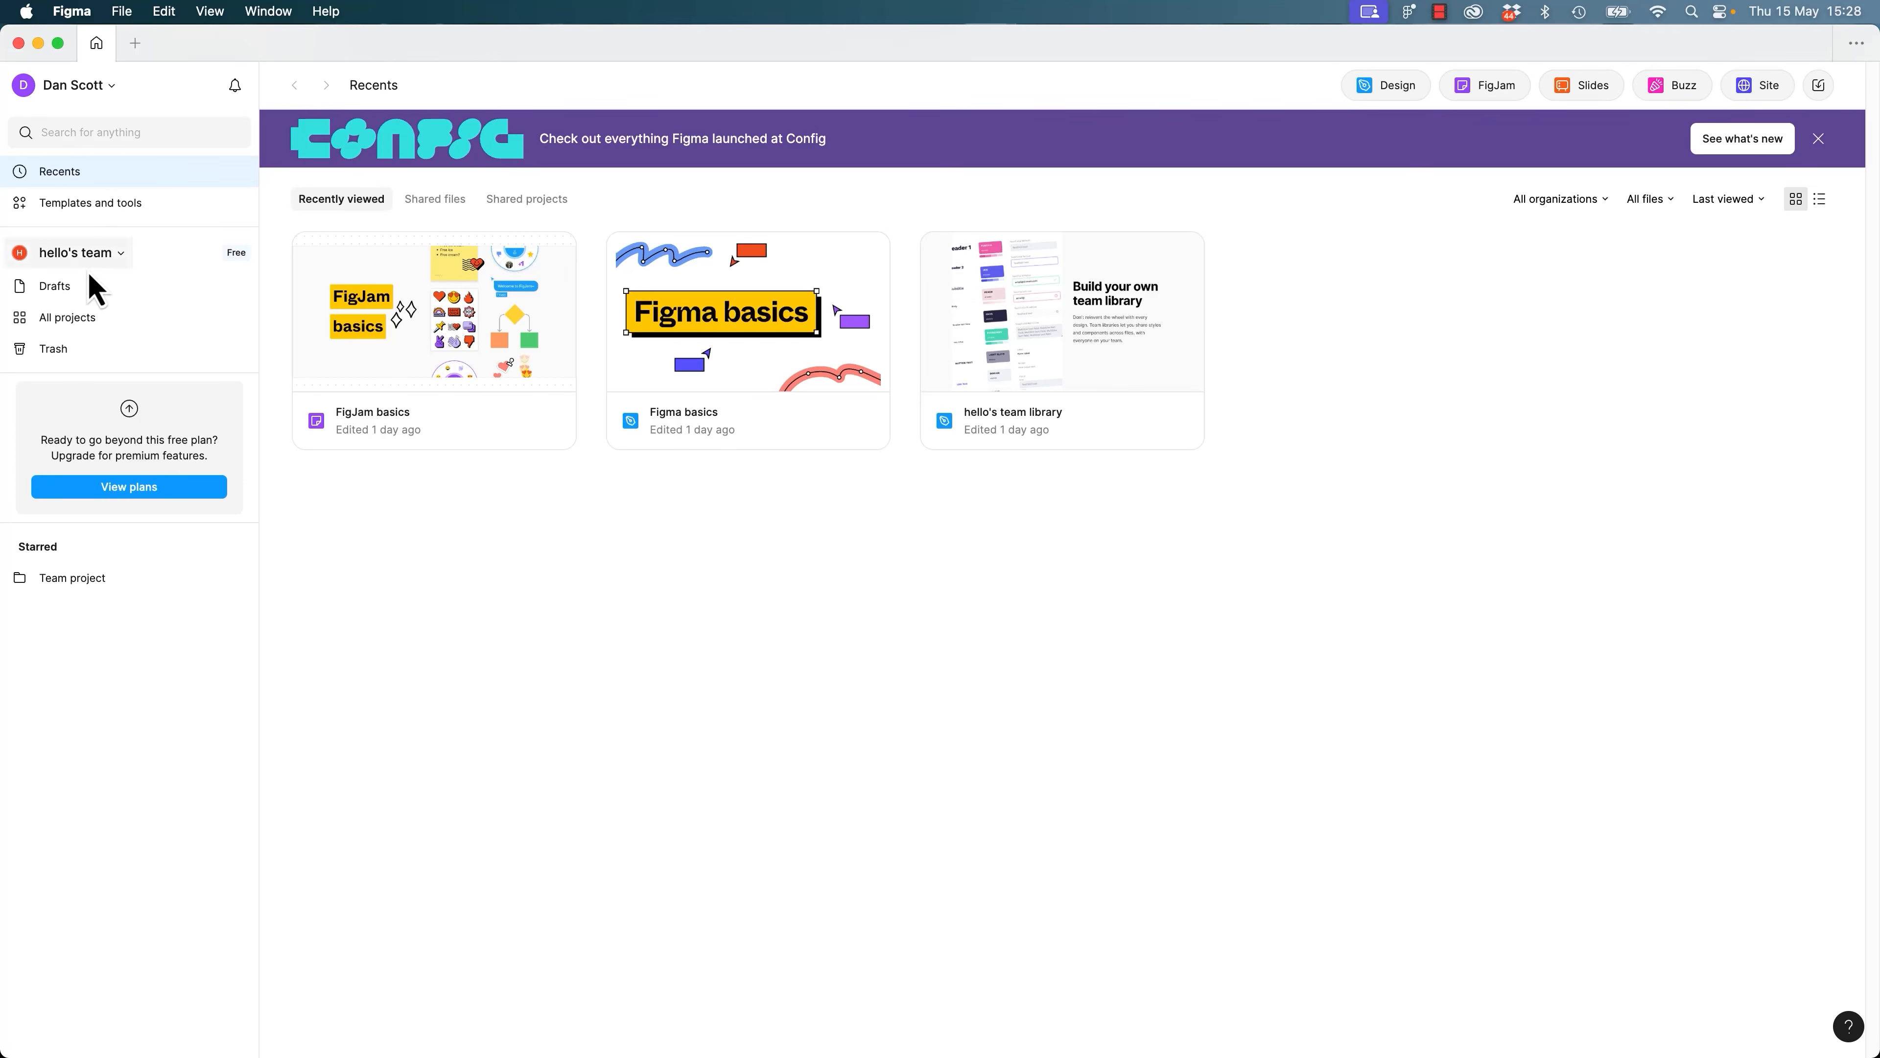
left_click(235, 289)
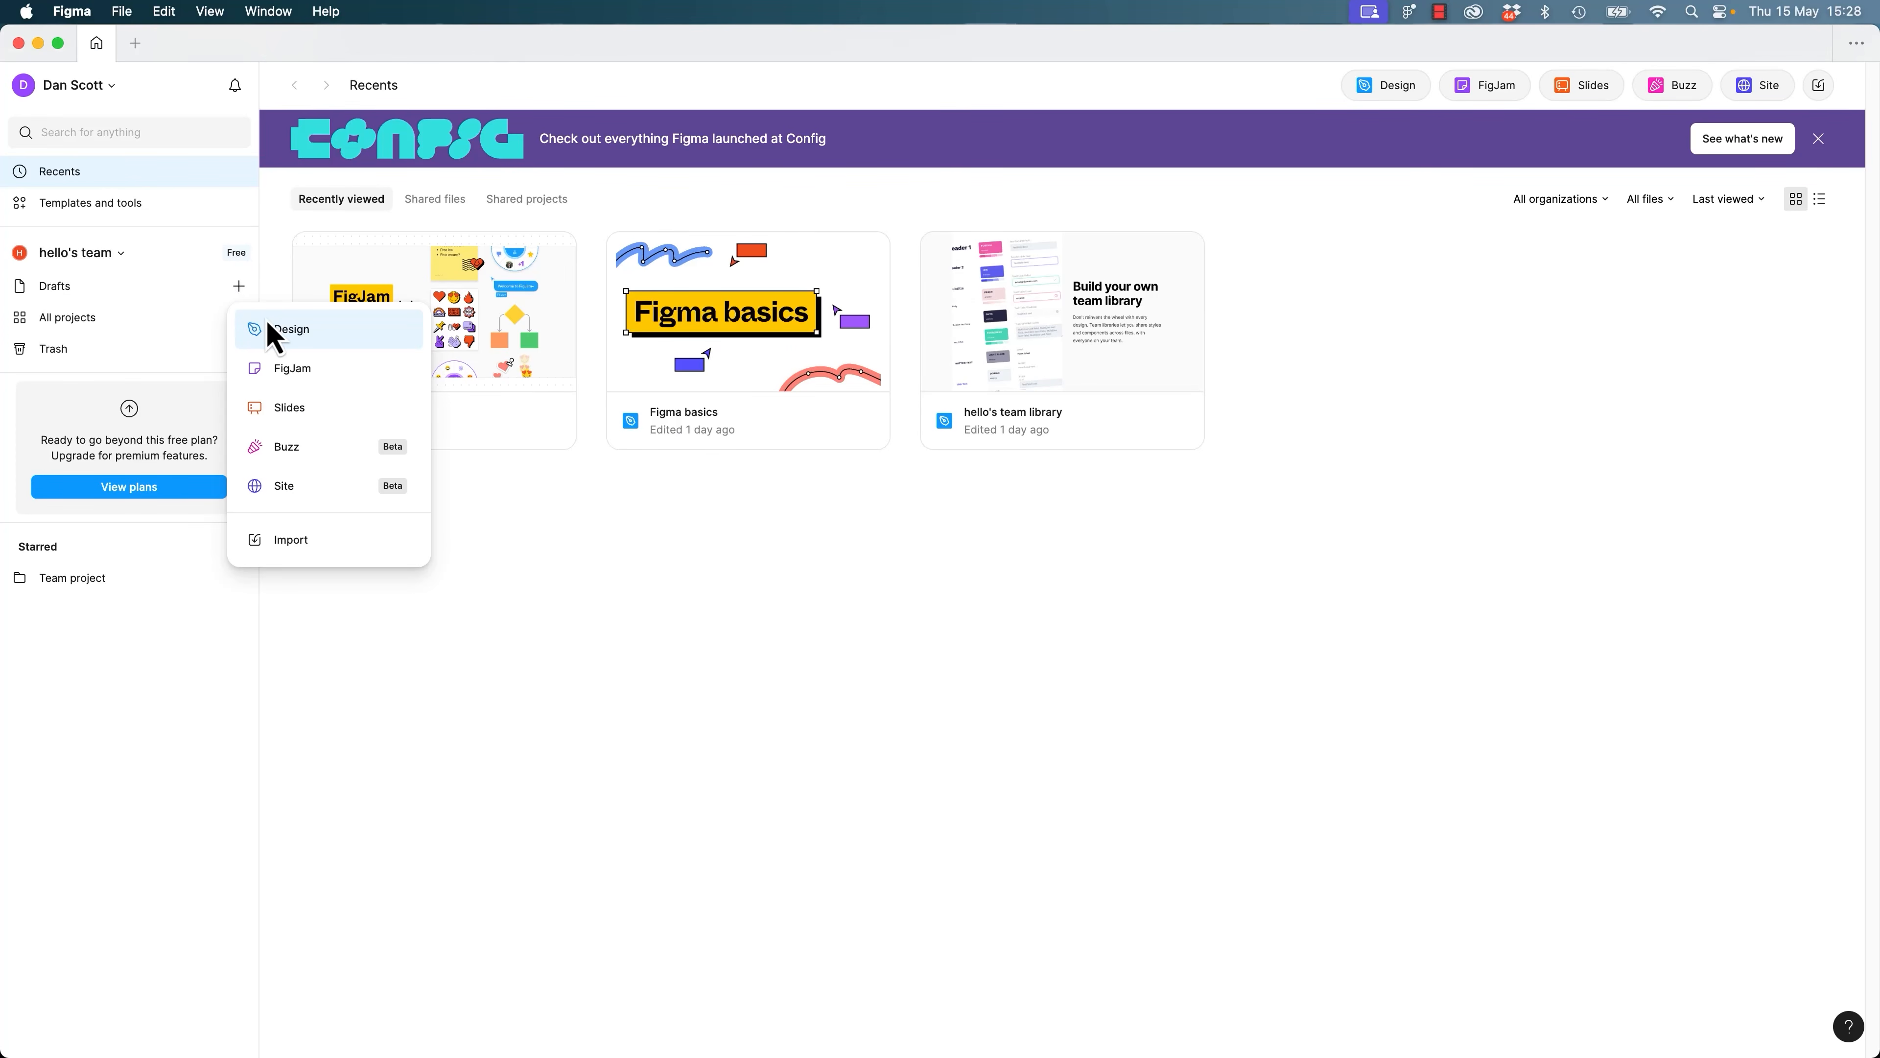
left_click(526, 602)
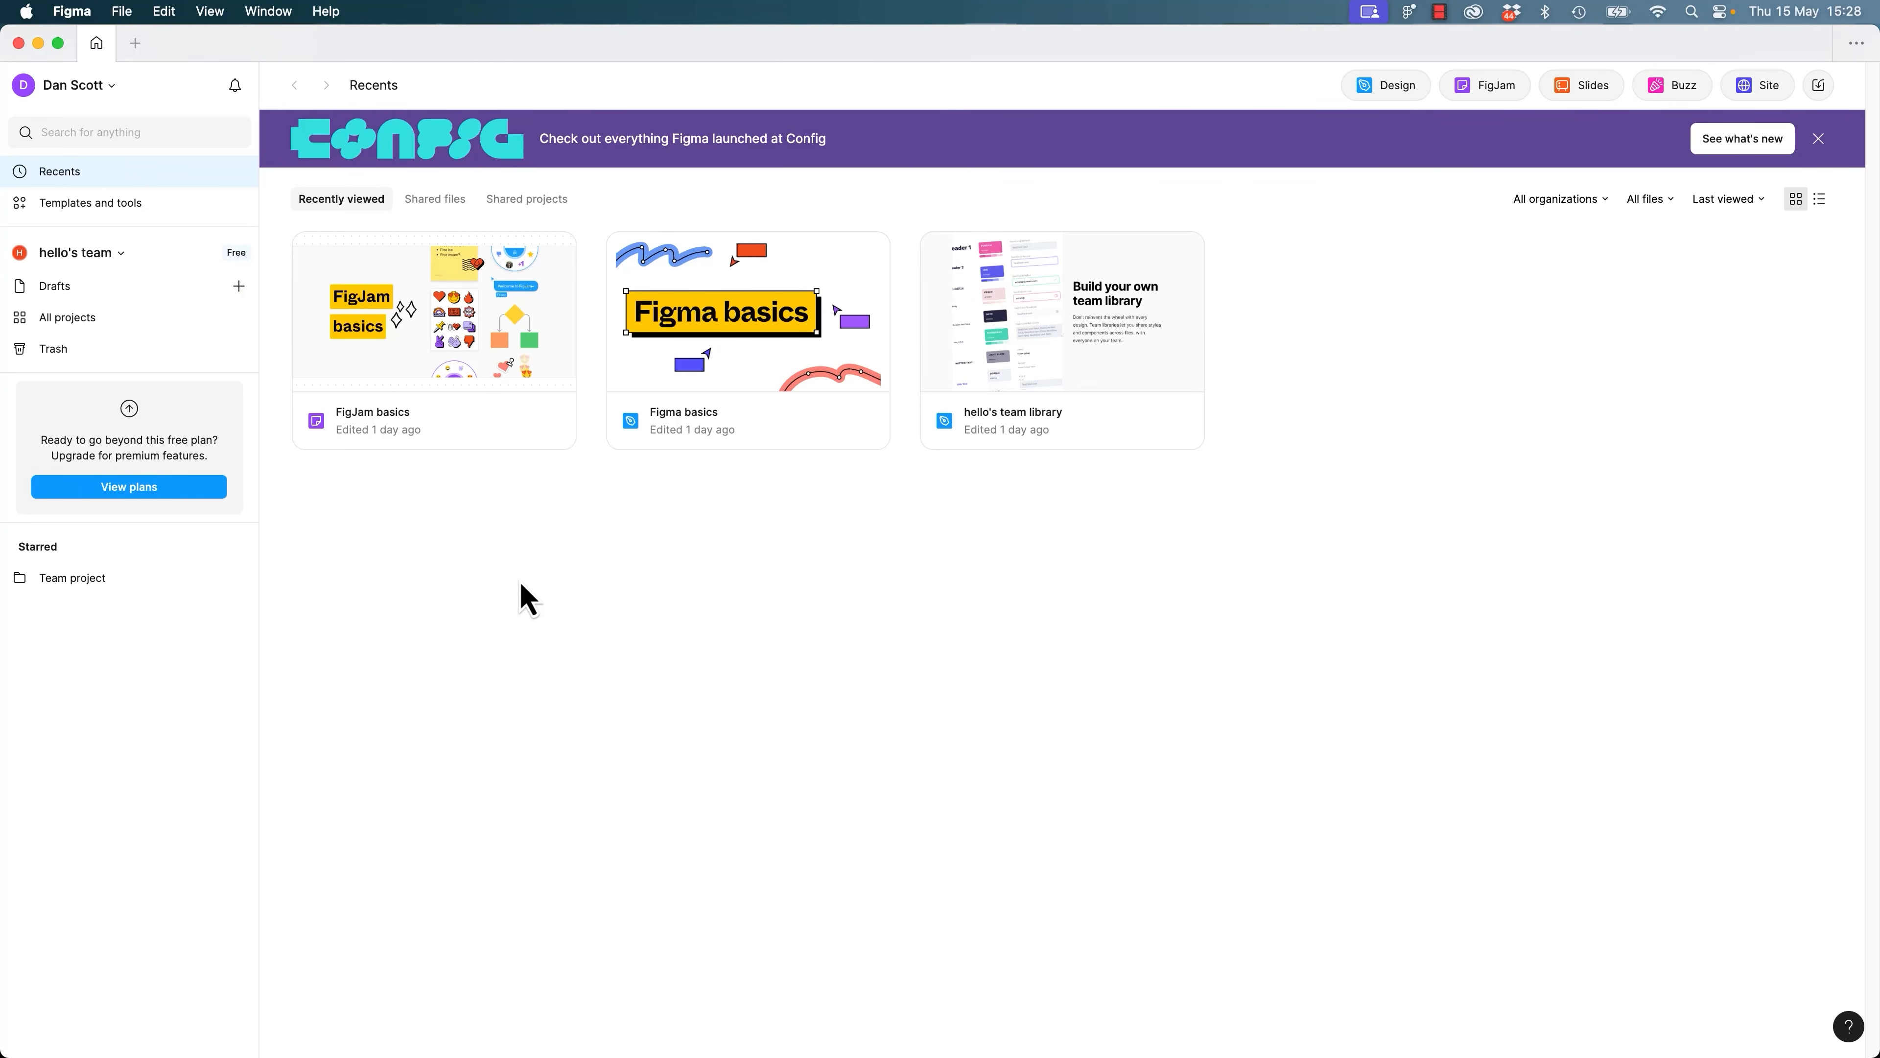
Create a new blank design file, check that it is listed among the recent files, and return to it.
left_click(1383, 90)
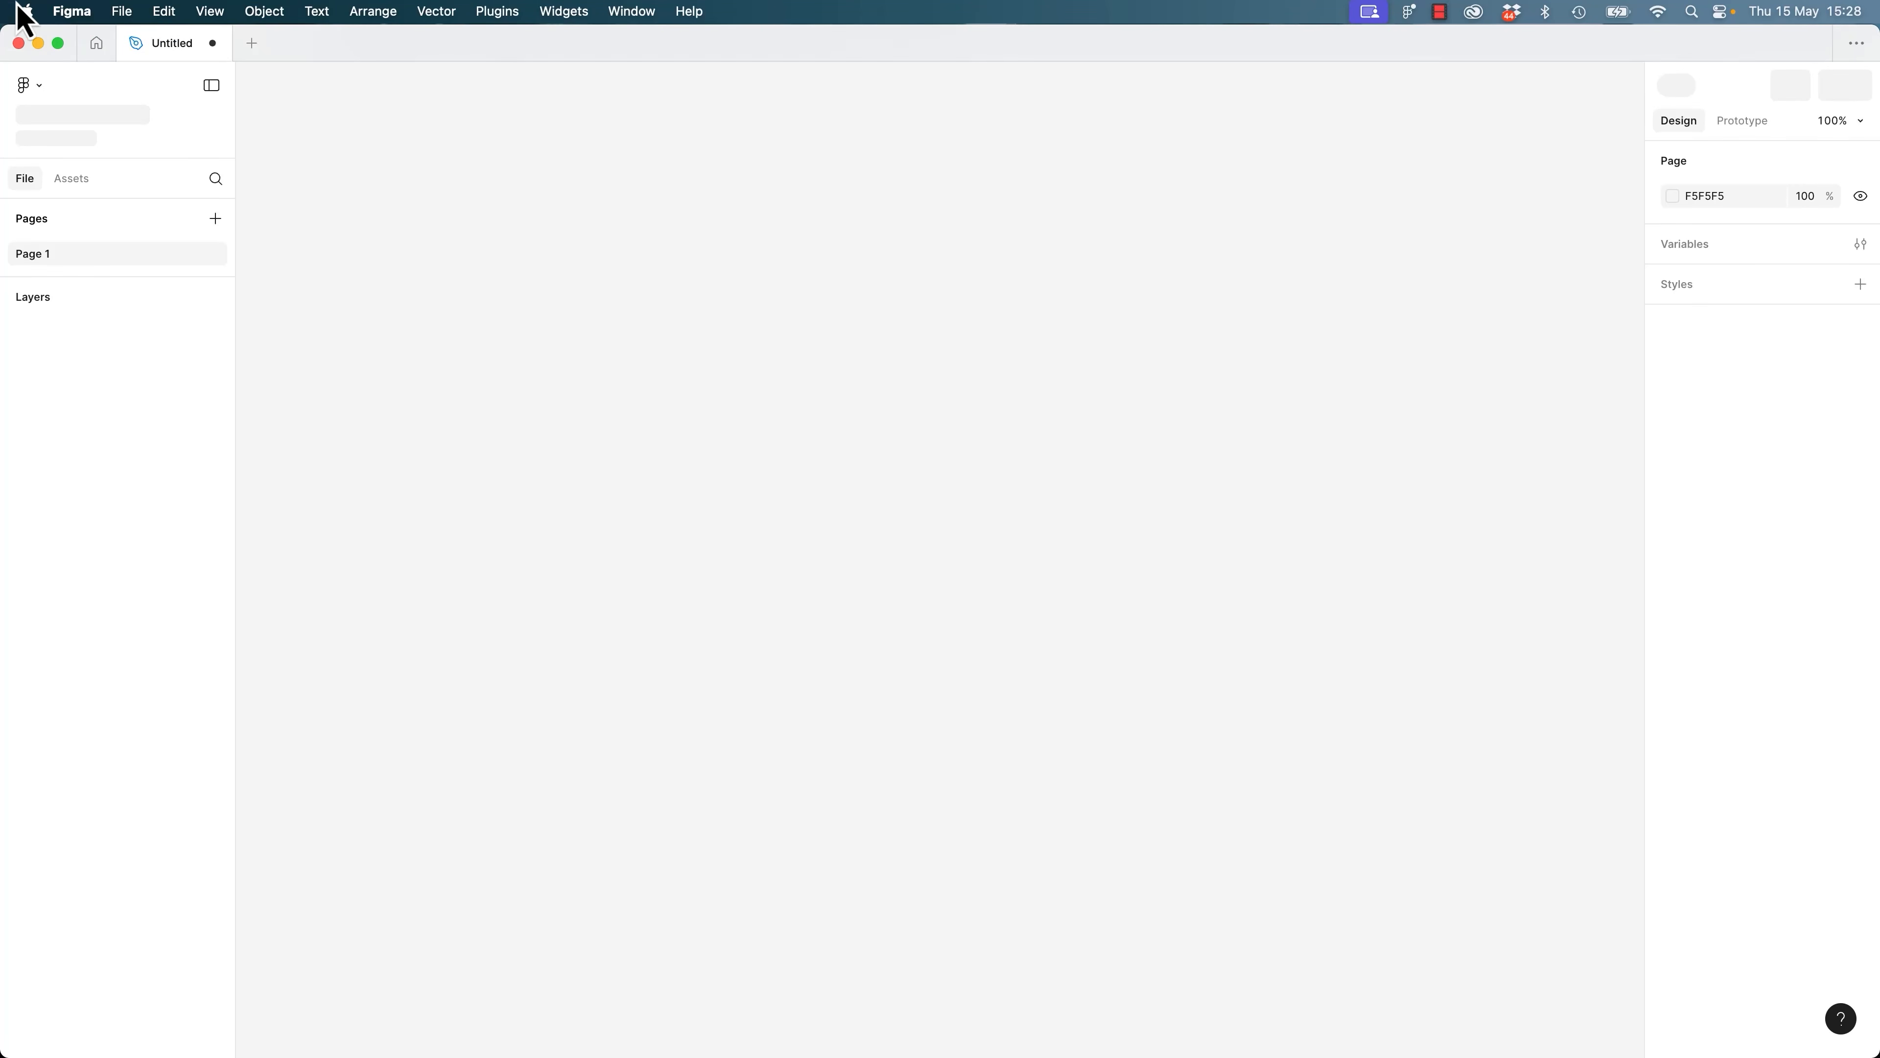
left_click(96, 46)
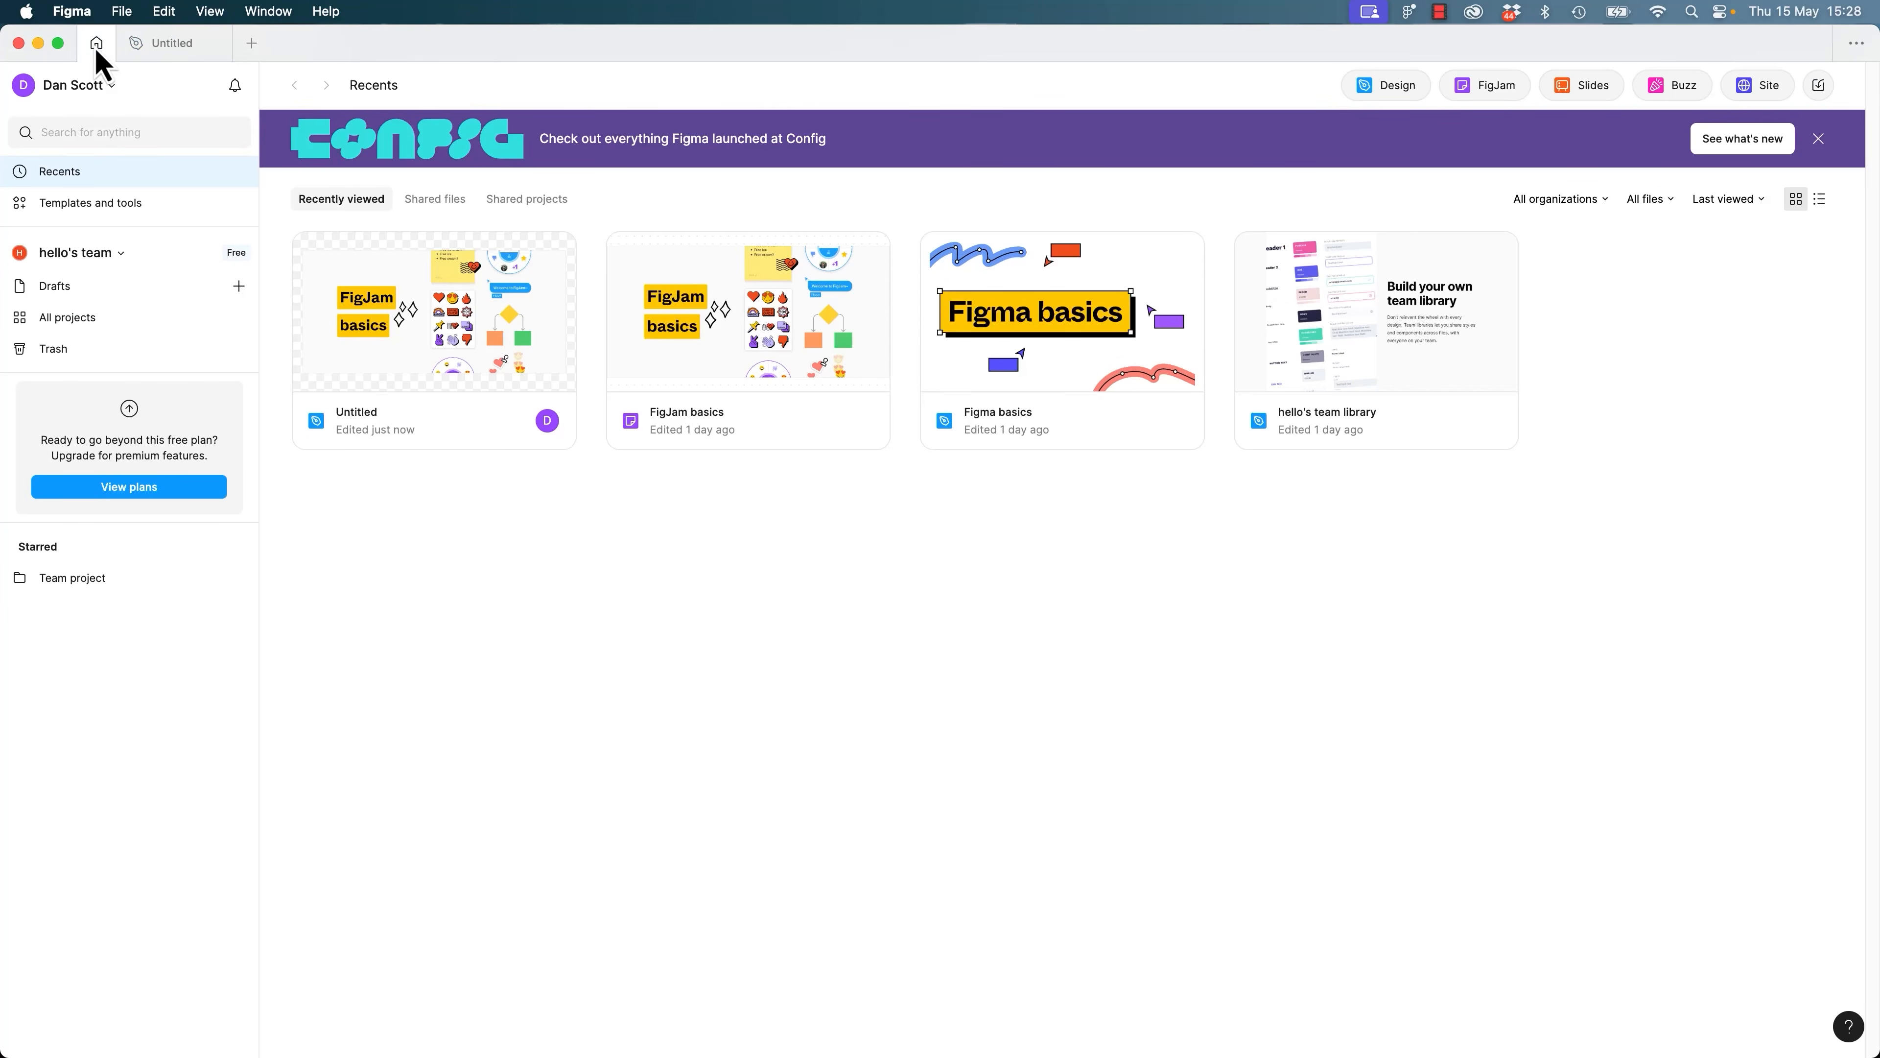
left_click(153, 48)
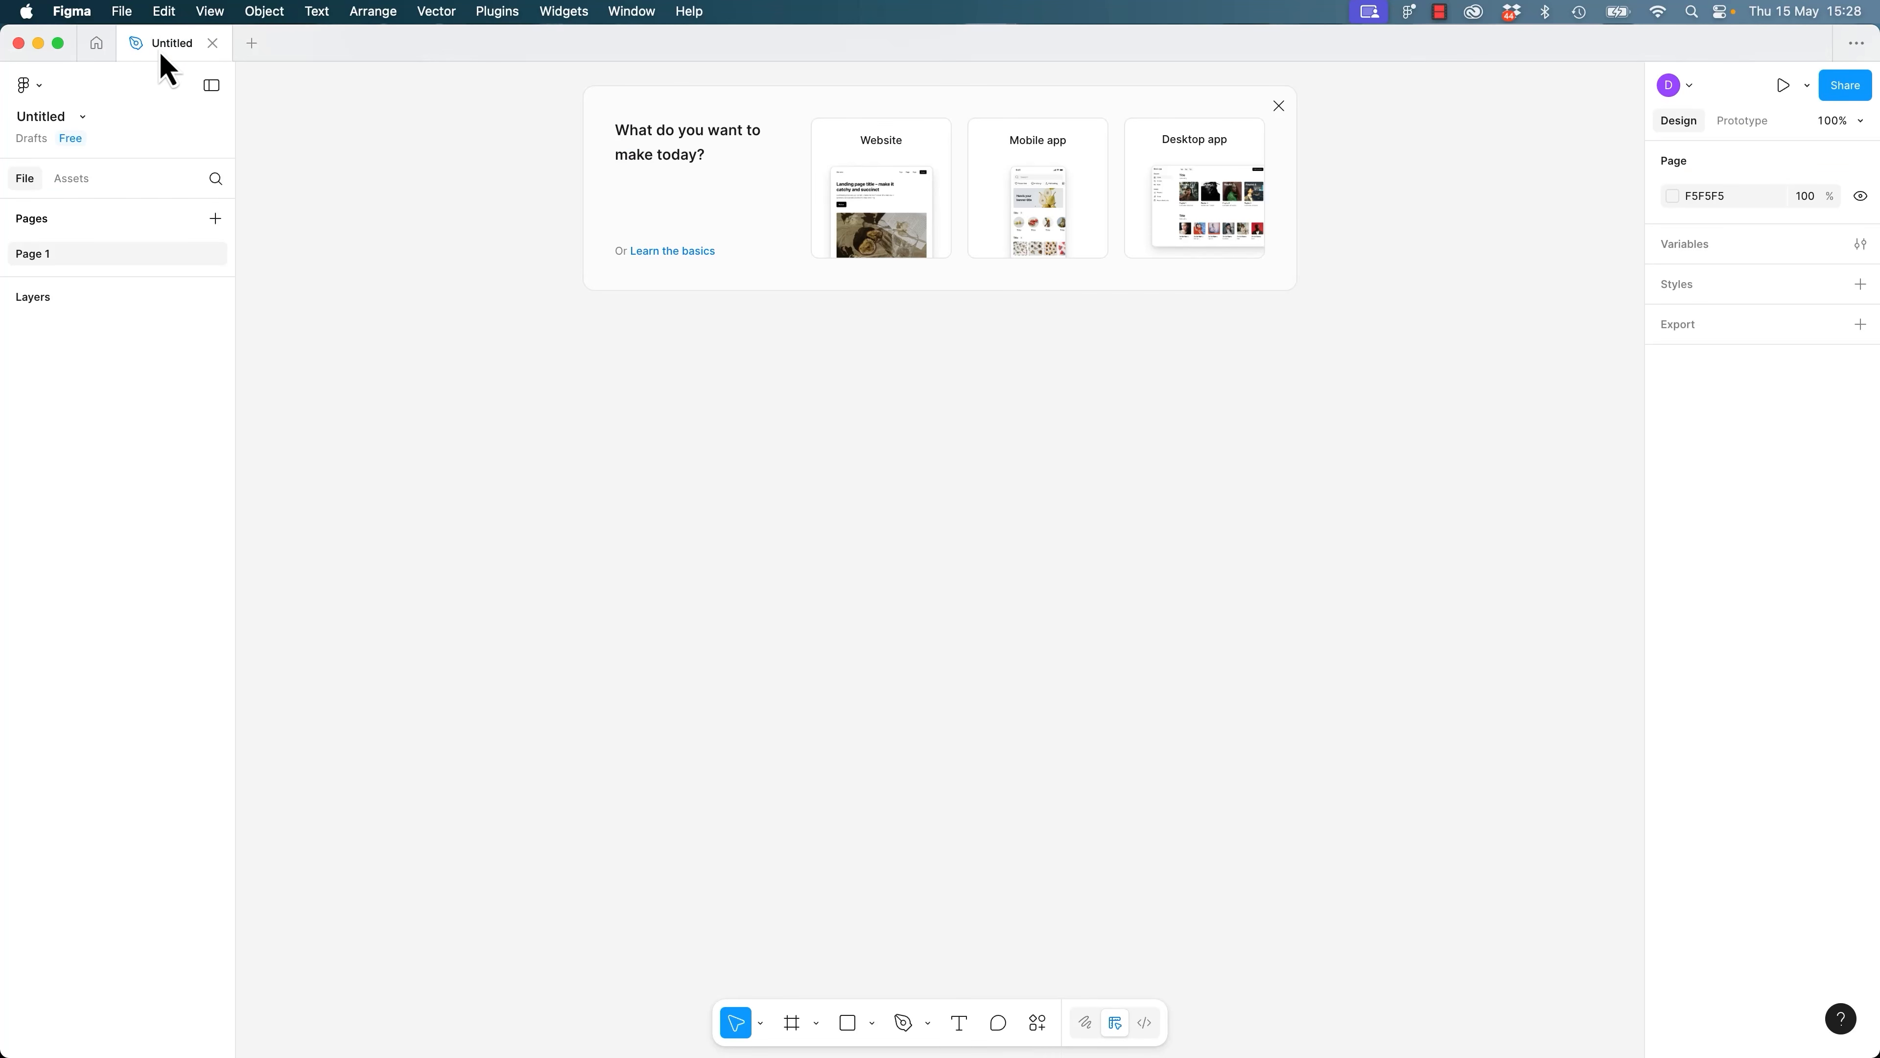
left_click(97, 45)
left_click(169, 46)
Dismiss the starter project suggestions and the tip about designing faster with UI kits.
mouse_move(1101, 249)
left_click(1276, 112)
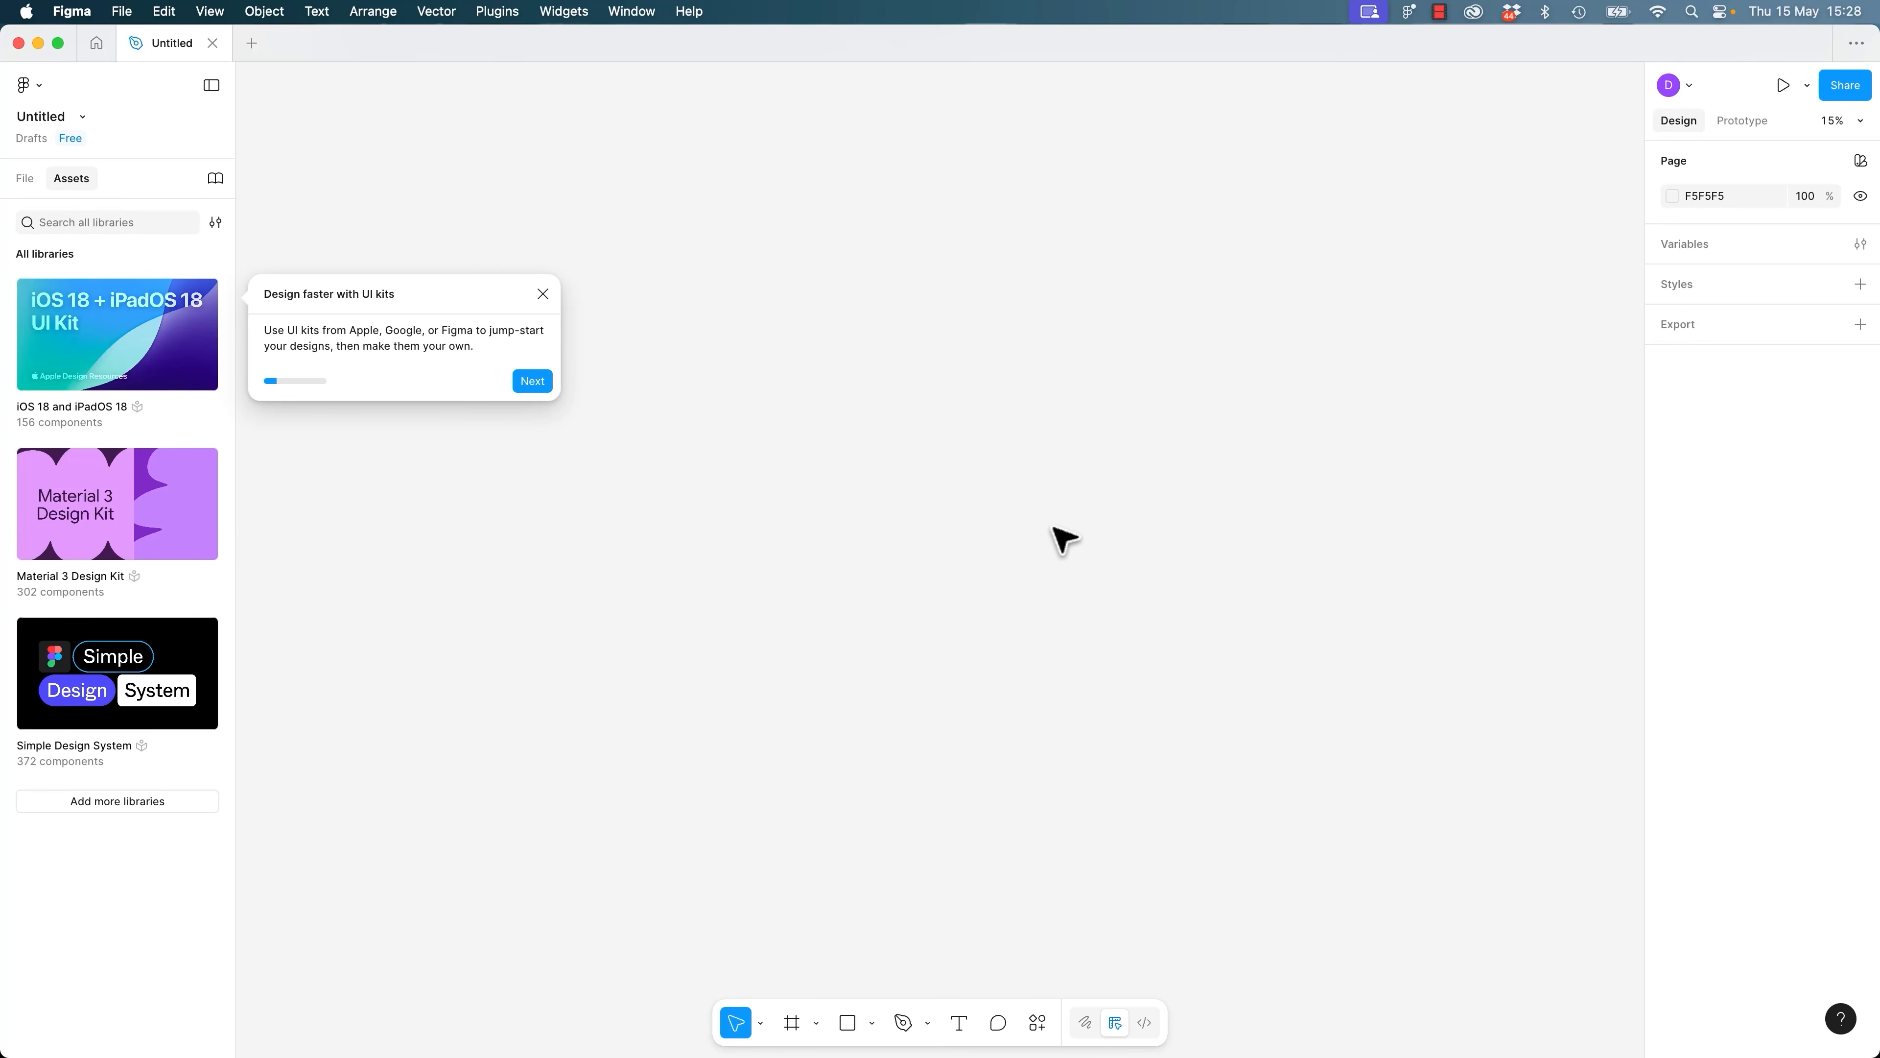
left_click(542, 295)
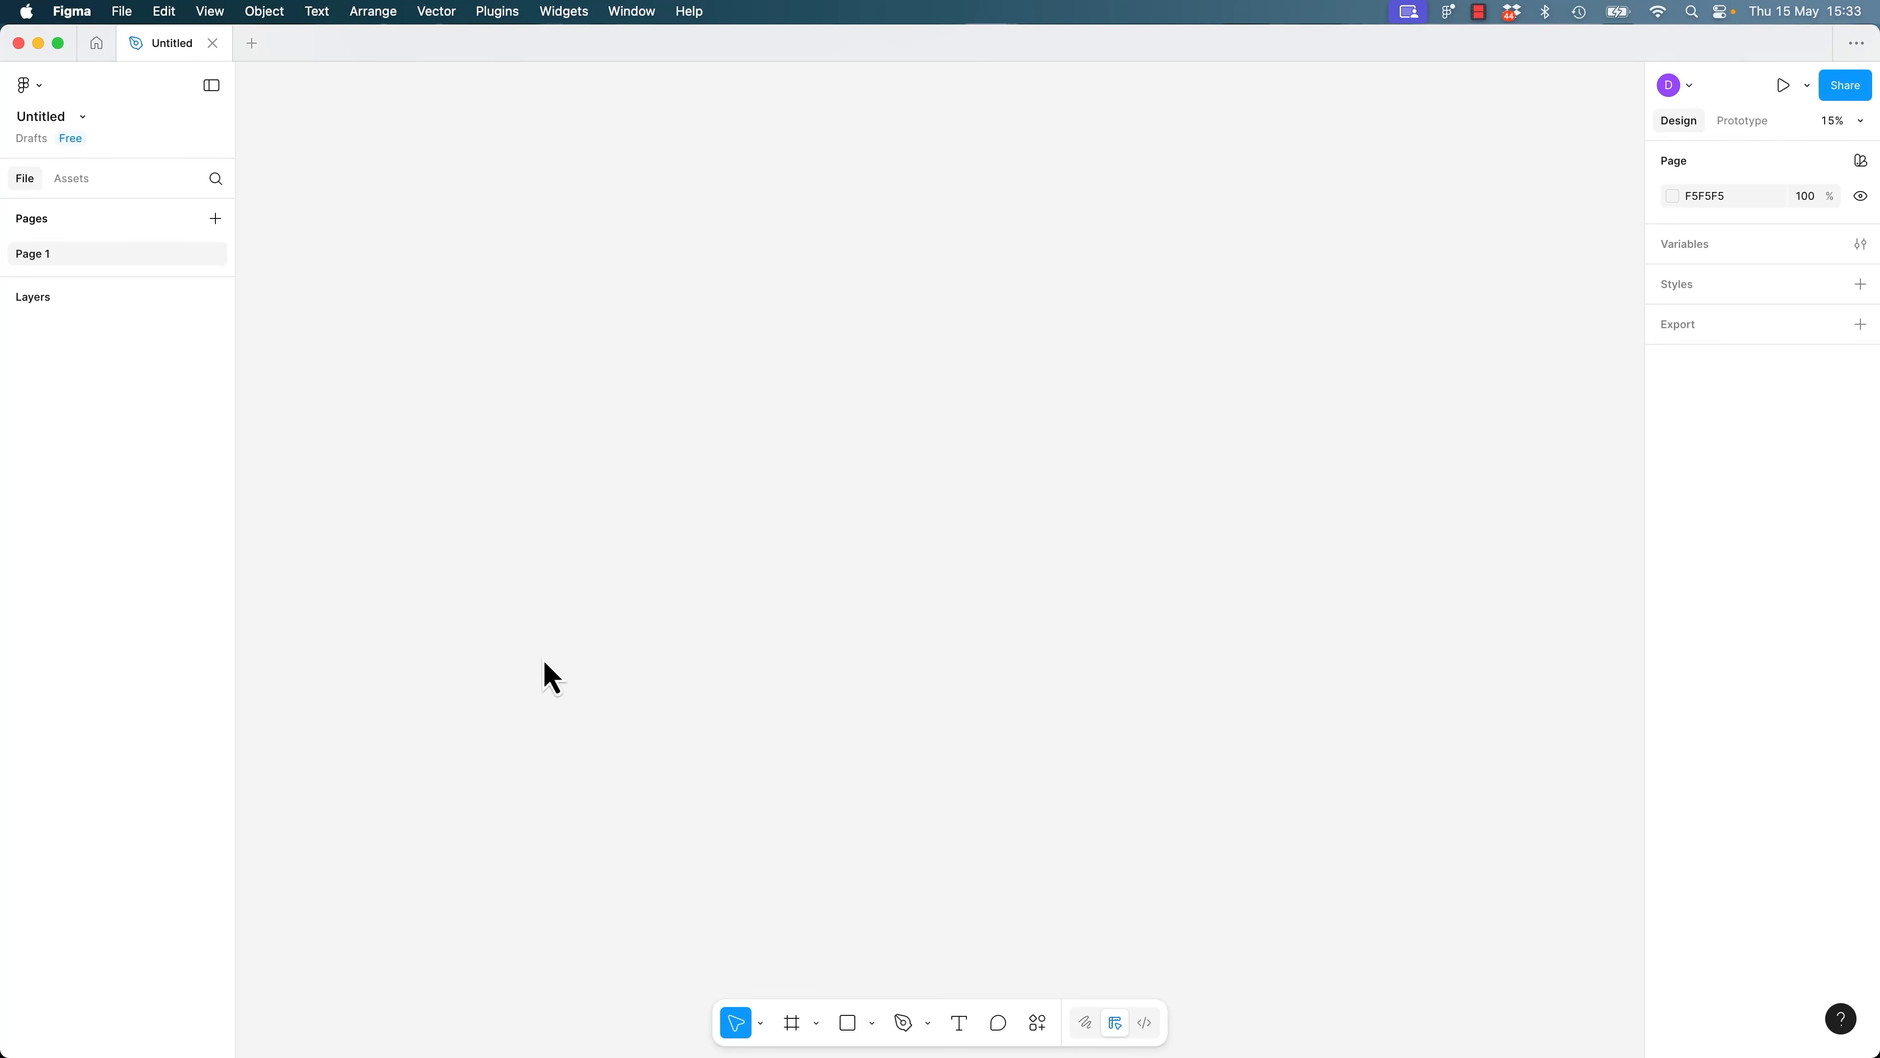
Draw a frame about 2867 × 3780 on the canvas and a second frame about 1940 × 2386 to its right.
left_click(793, 1023)
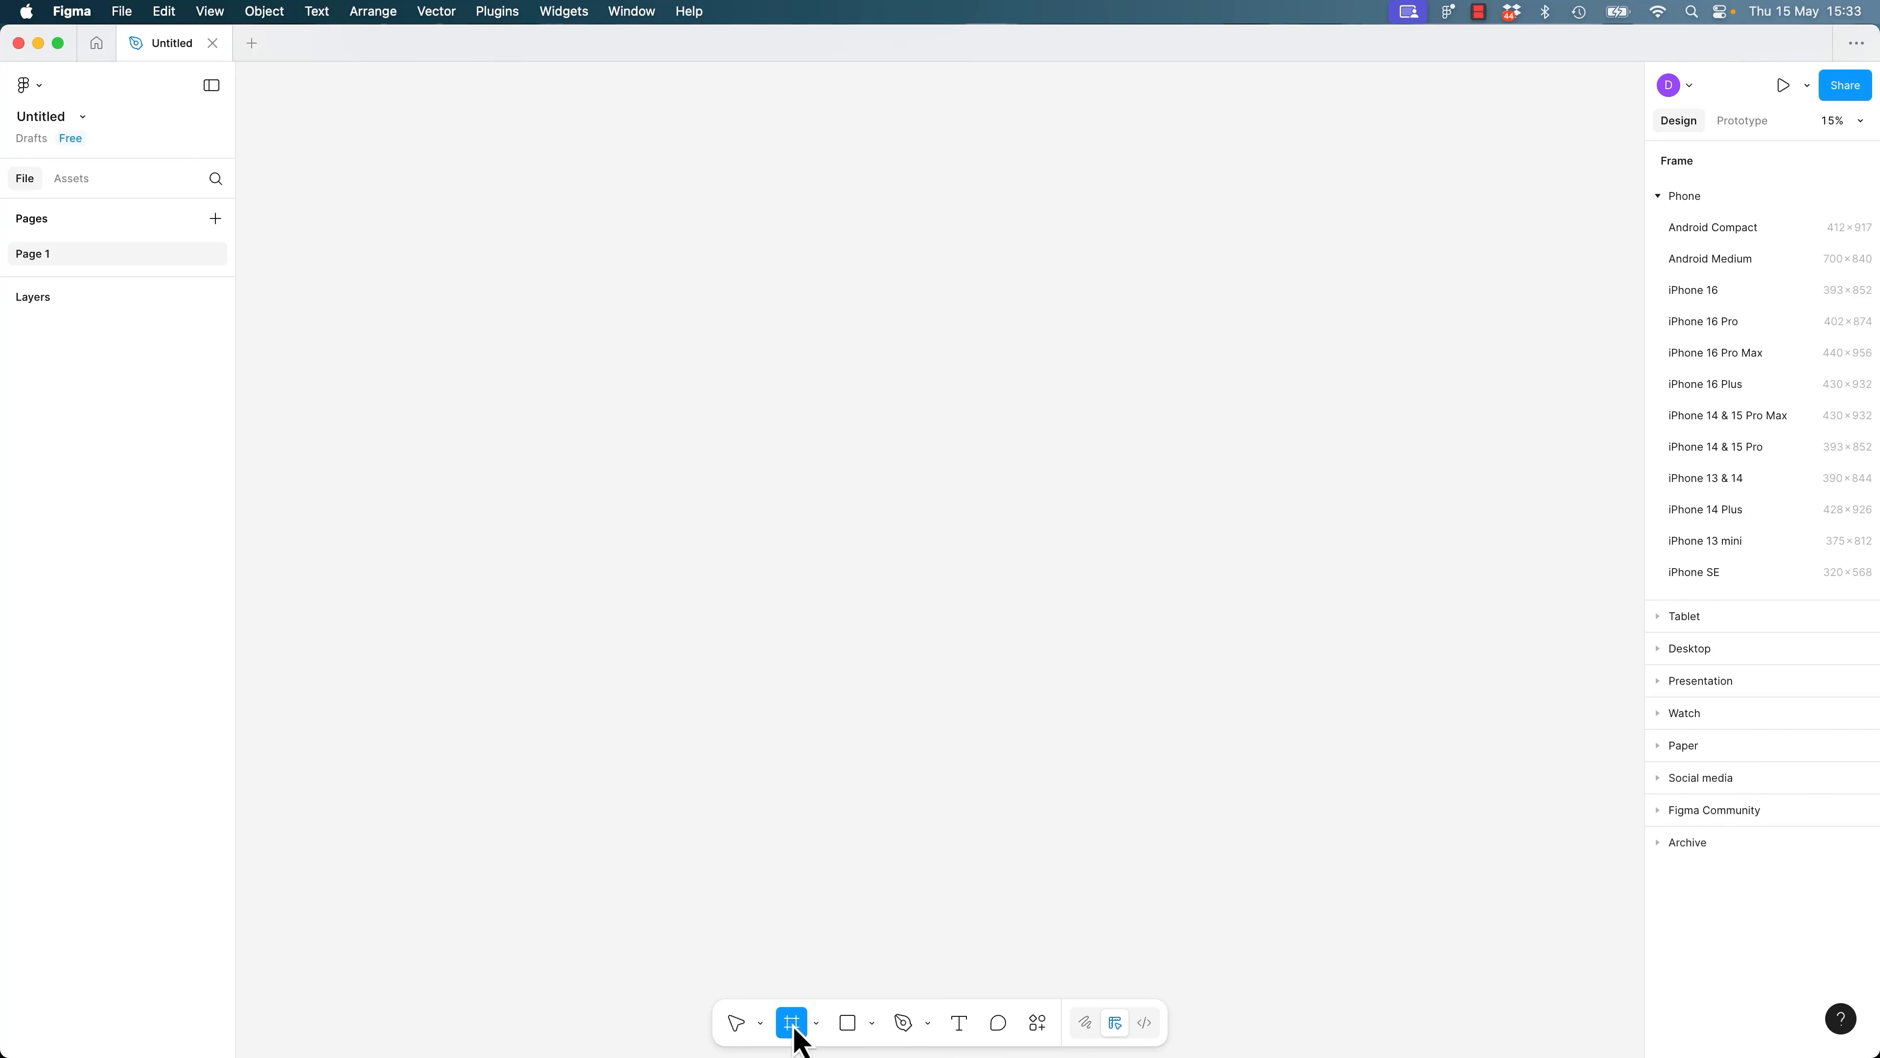
left_click_drag(559, 290, 979, 846)
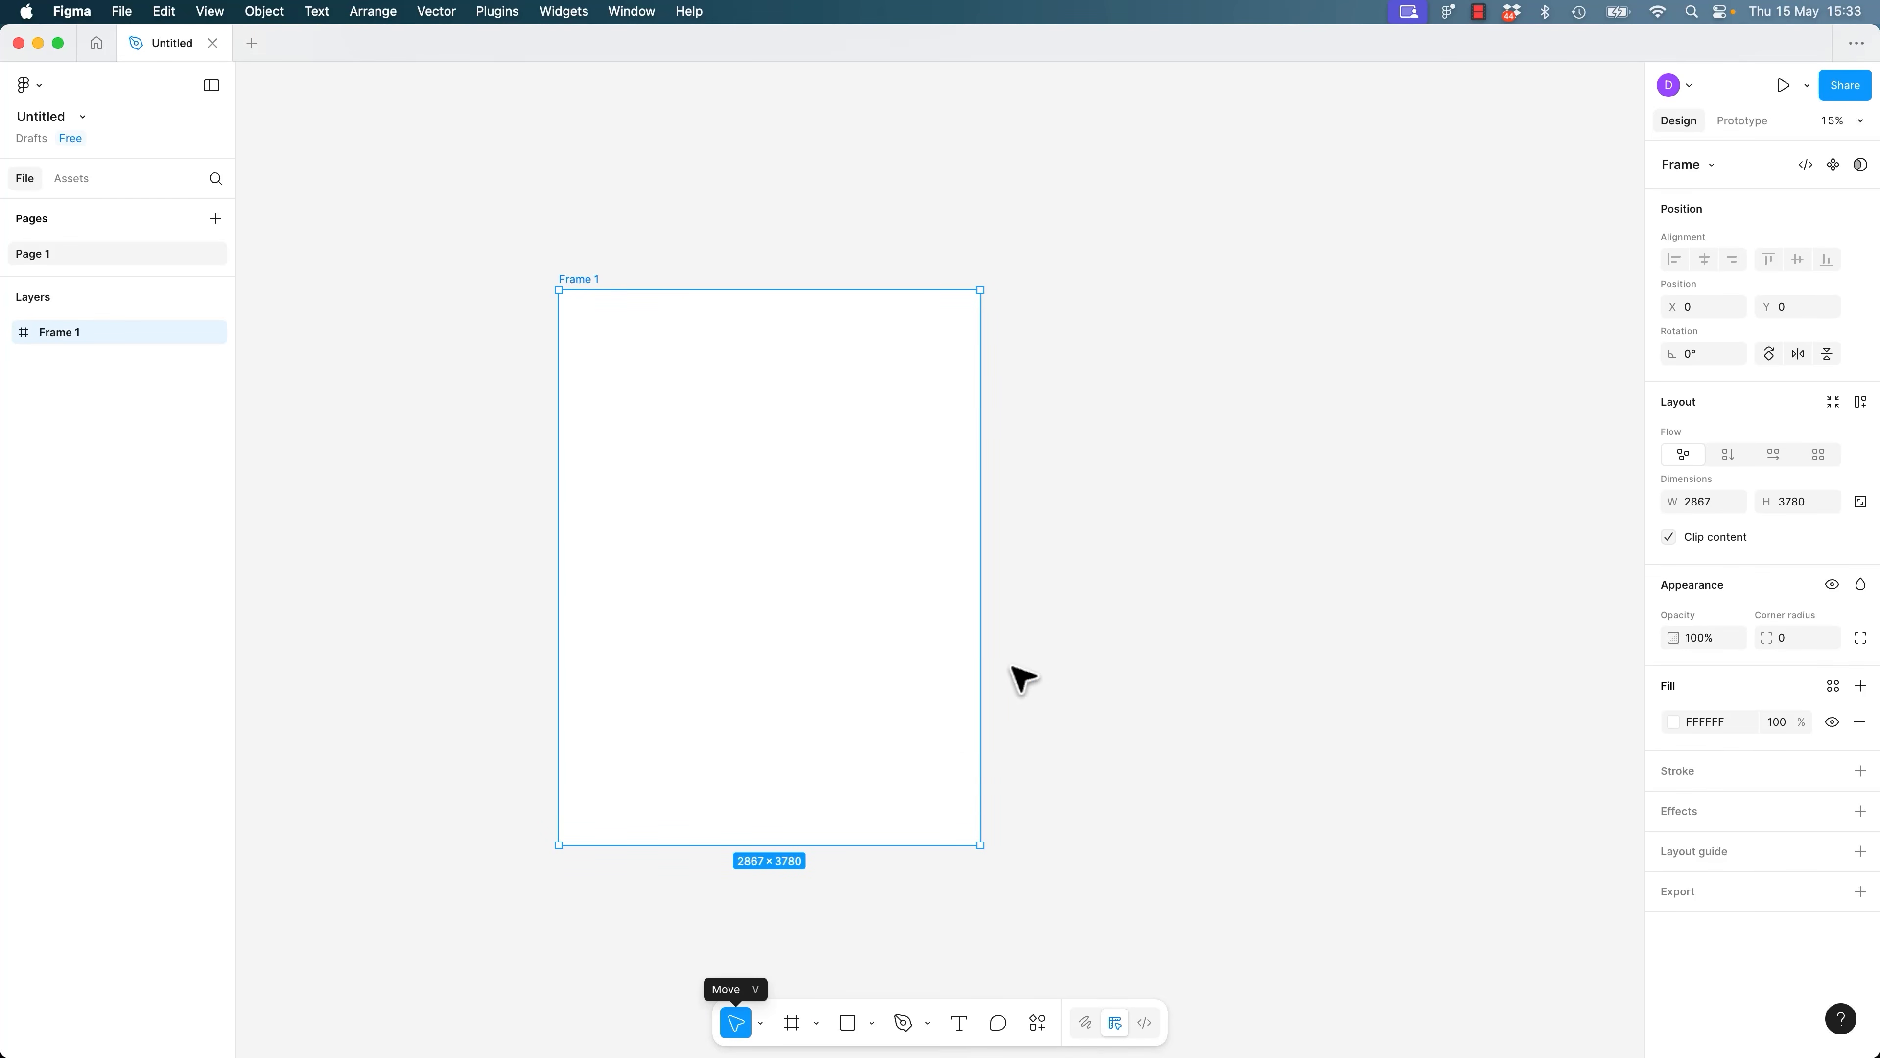
left_click(791, 1023)
left_click_drag(1142, 373, 1428, 723)
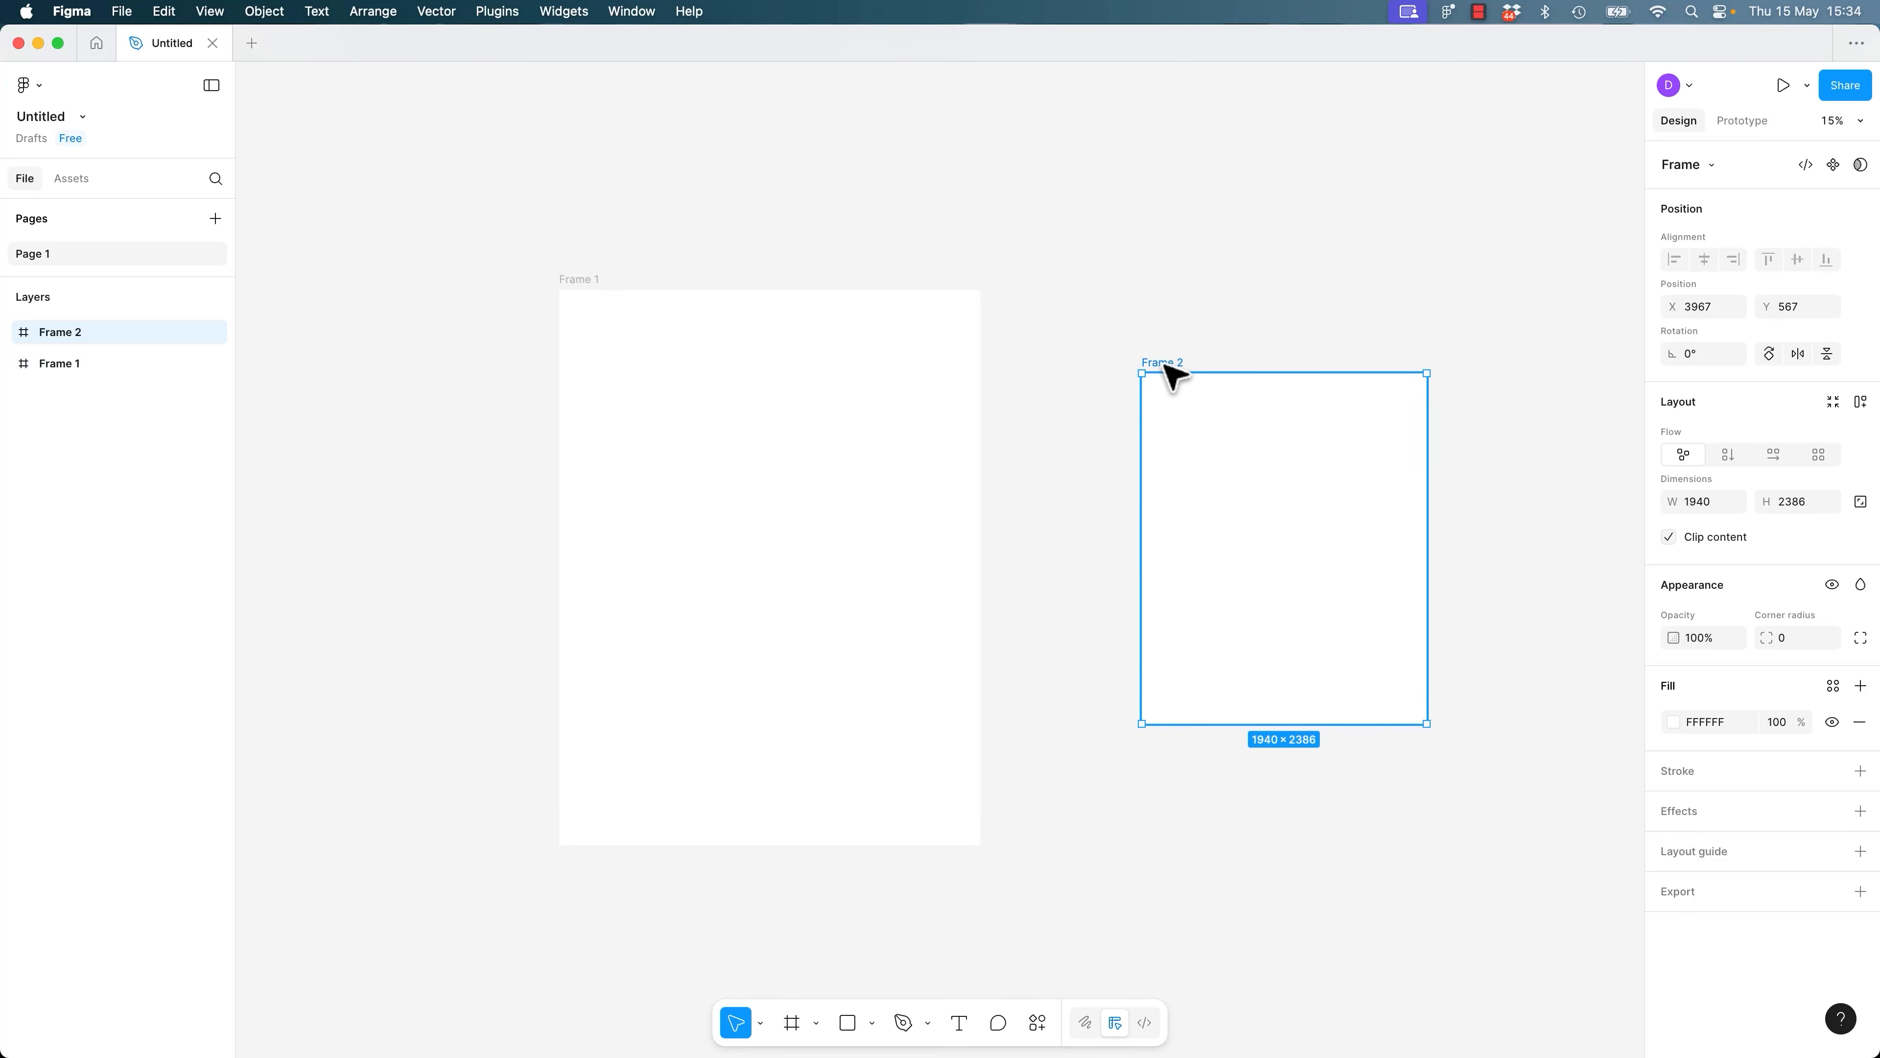
Delete both hand-drawn frames from the canvas.
left_click(574, 283)
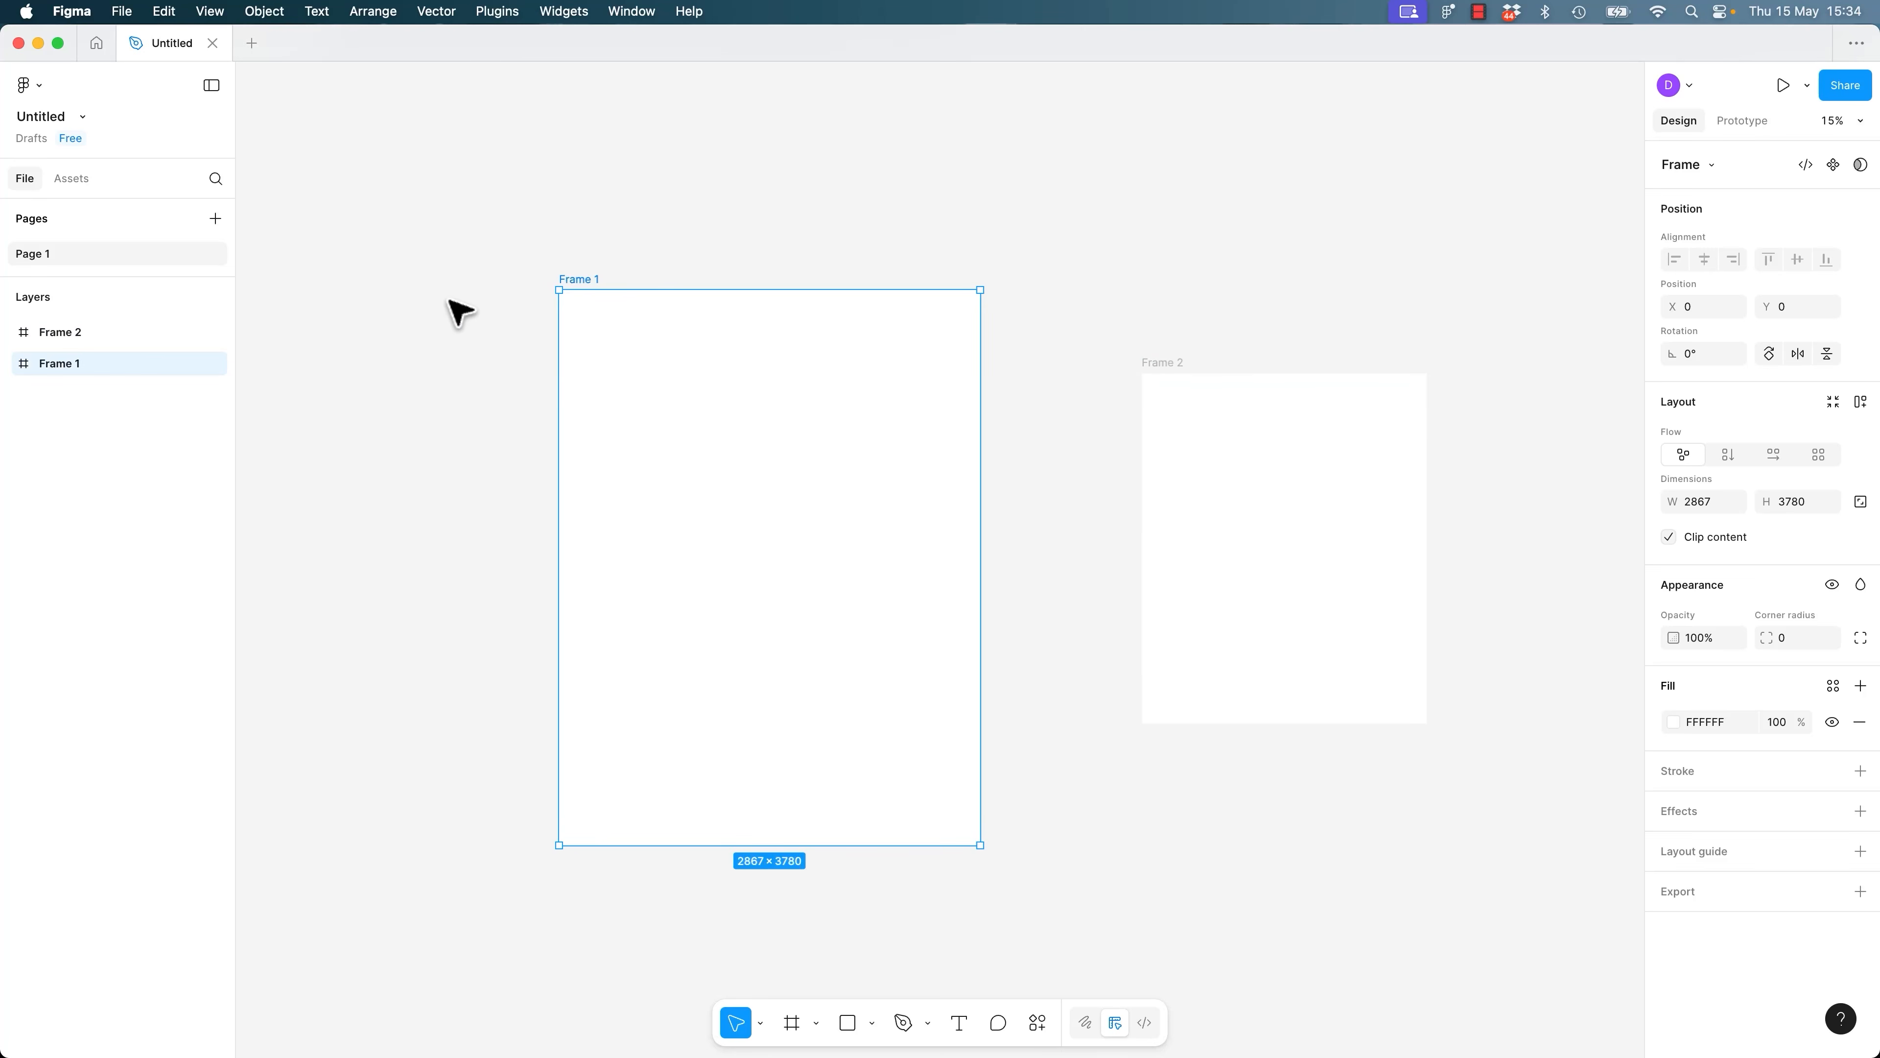
key("Delete")
left_click(1159, 363)
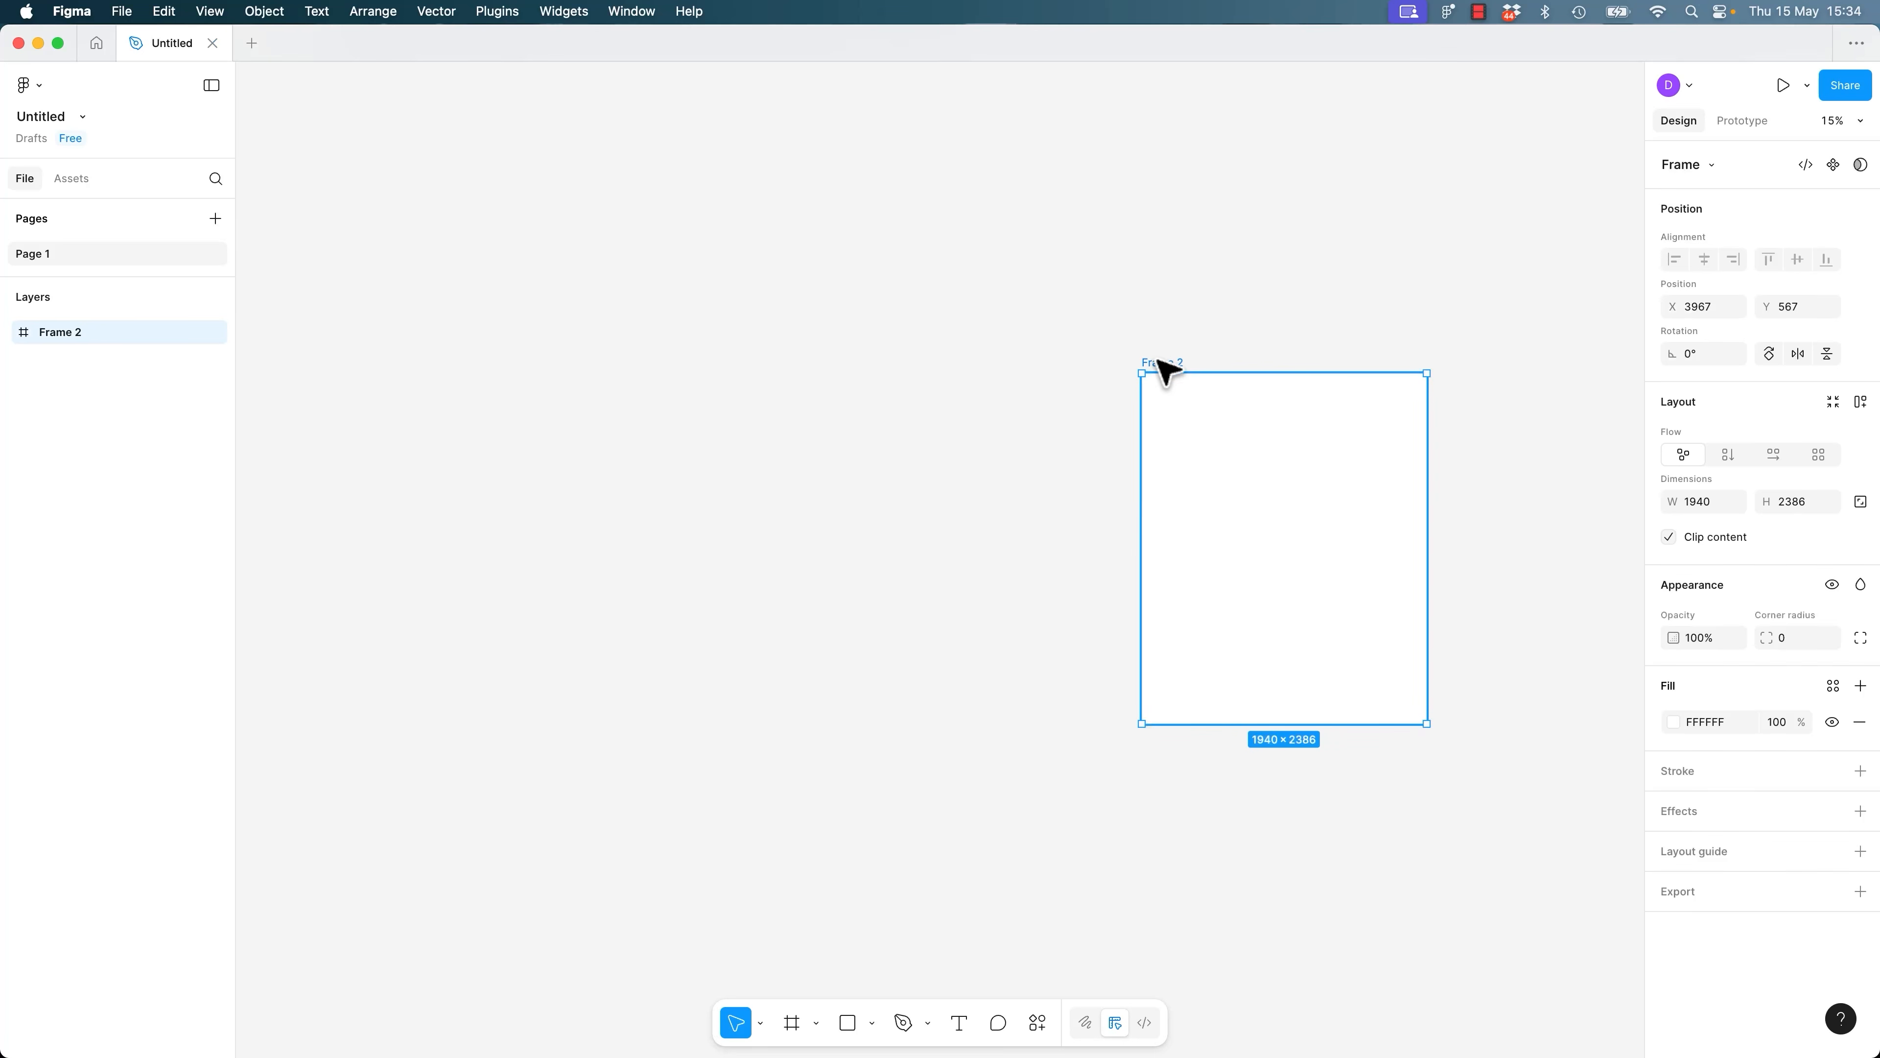
key("Delete")
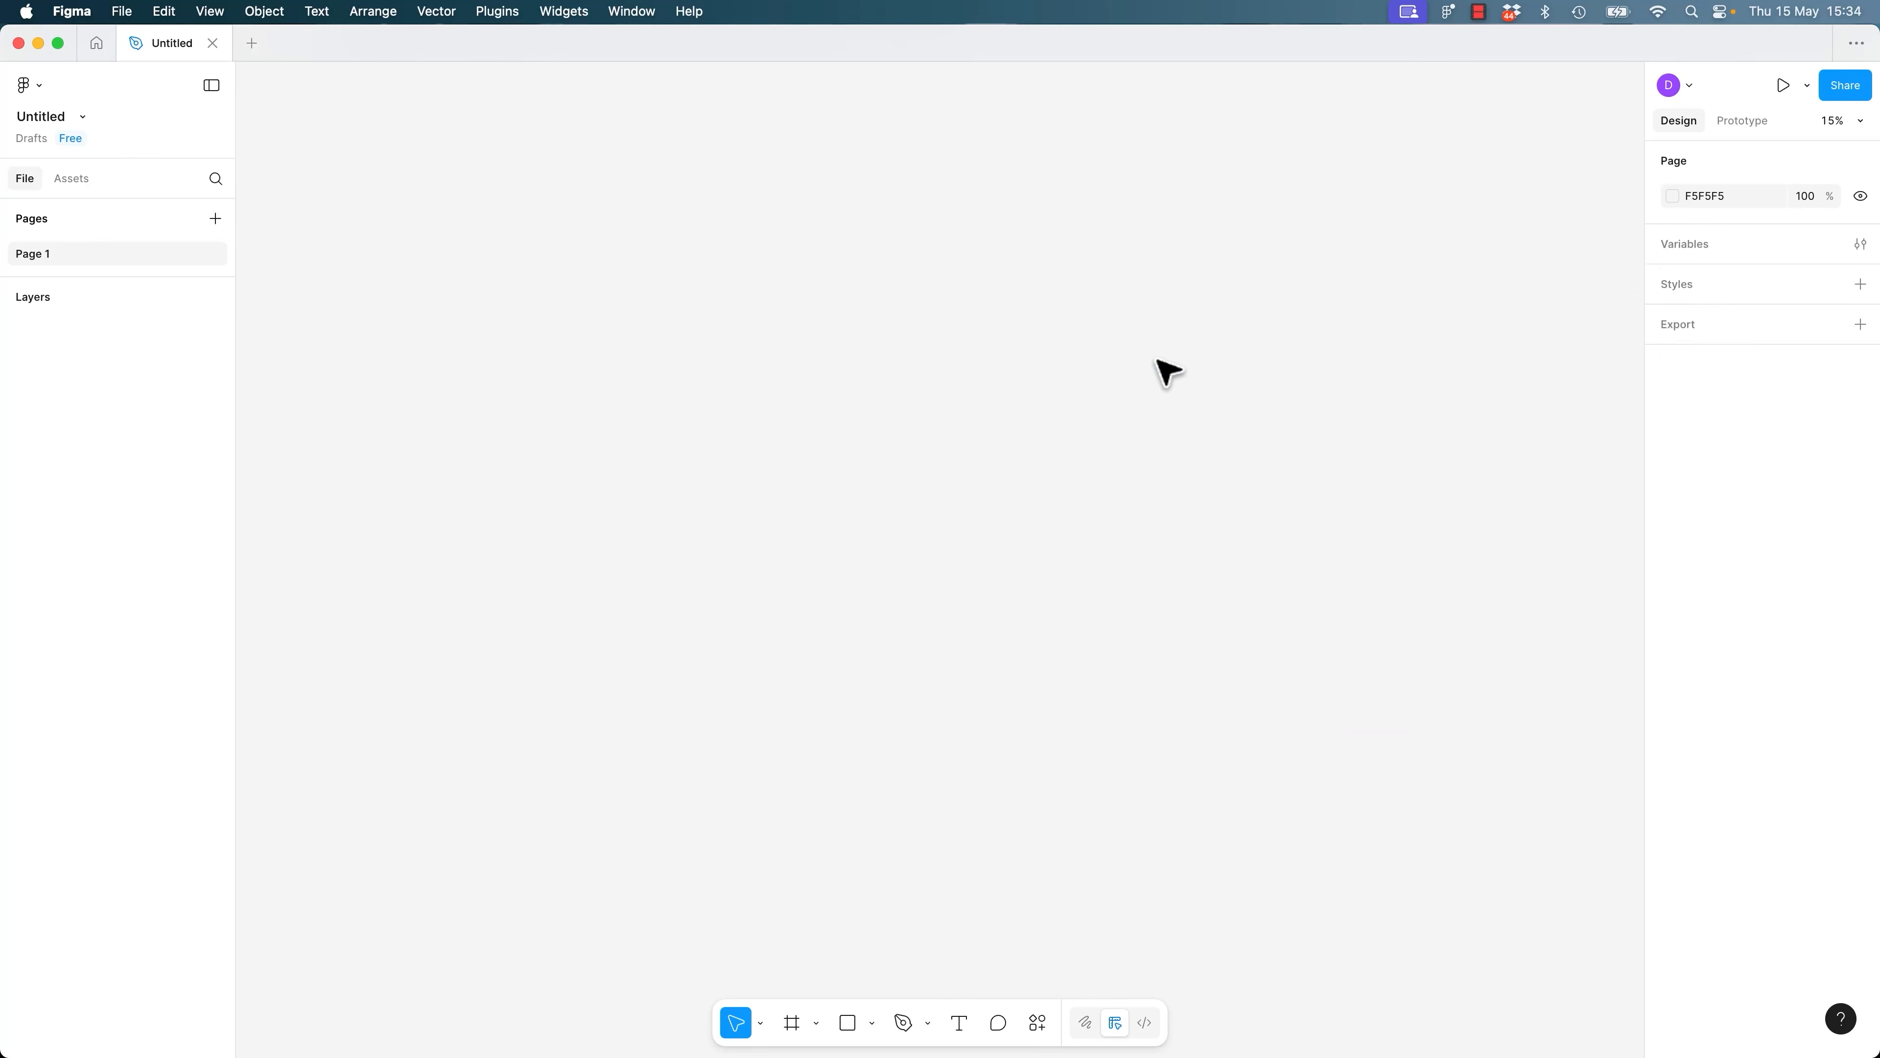
Add a frame to the page using the iPhone 16 phone preset.
left_click(794, 1030)
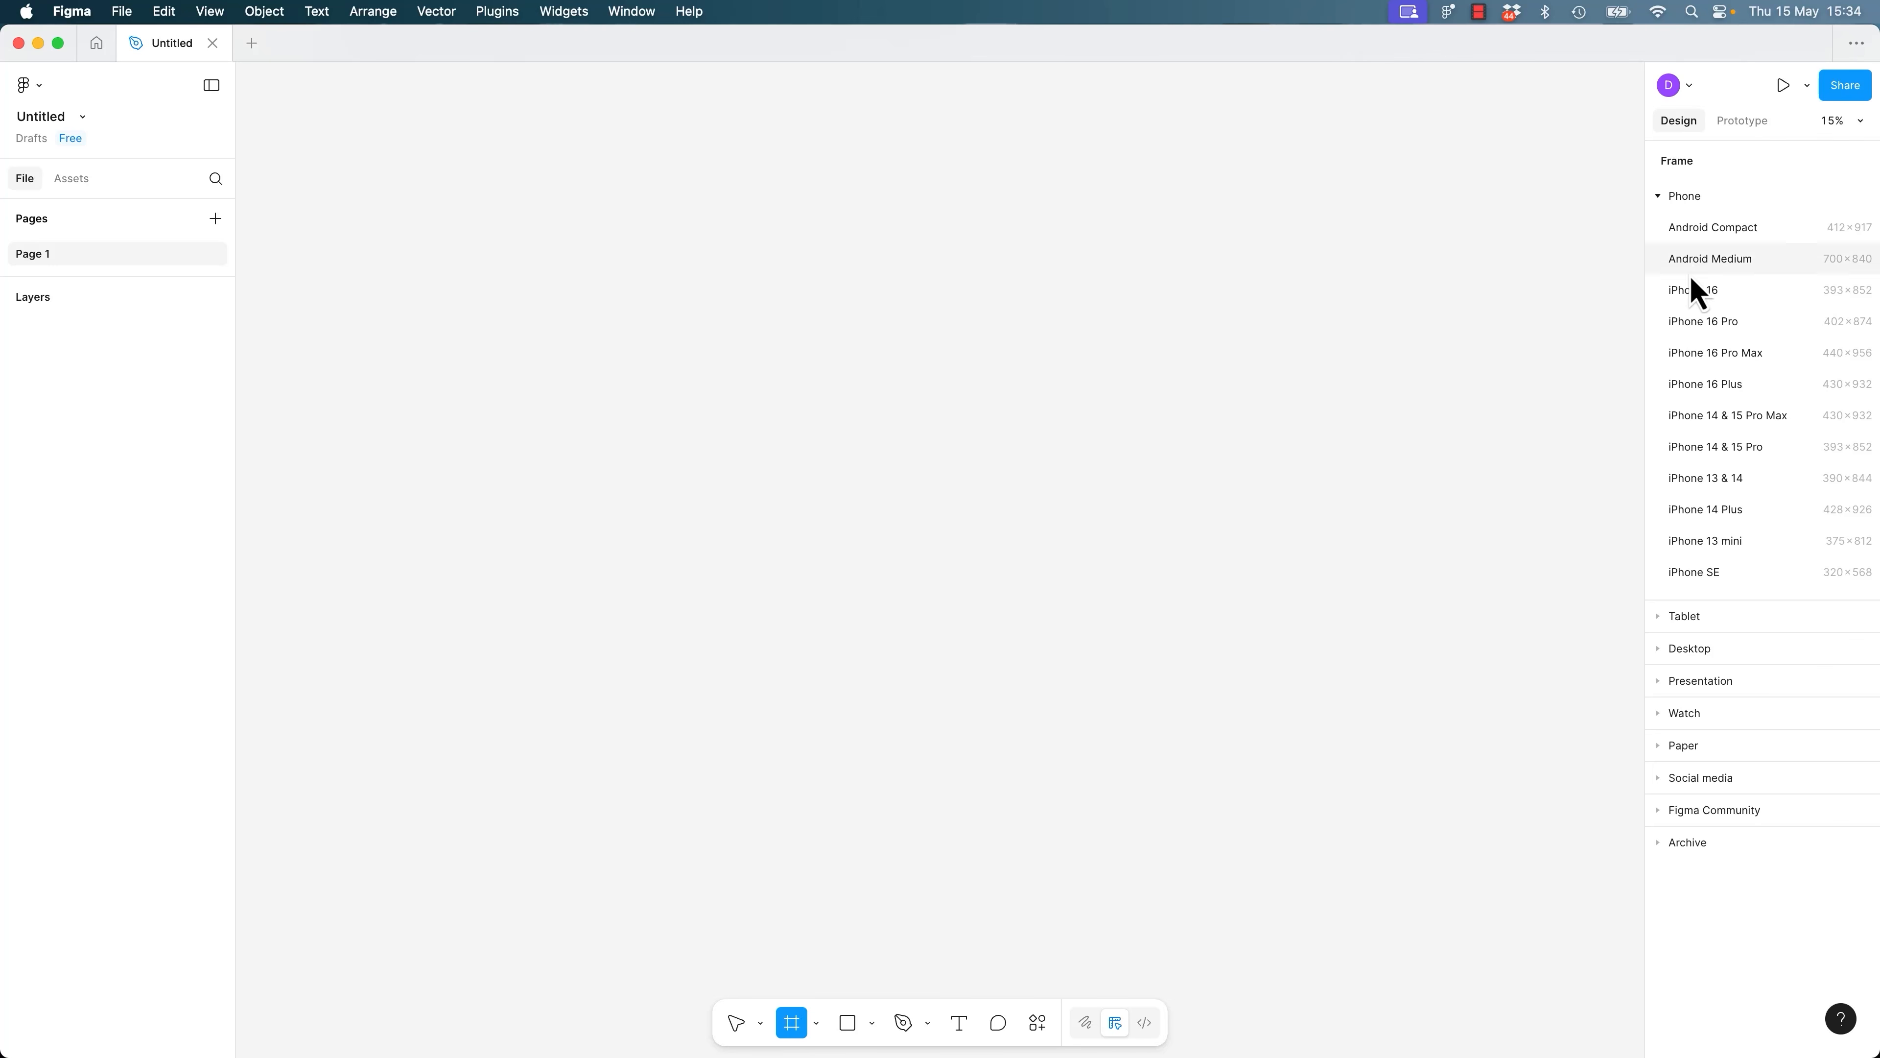
left_click(1659, 199)
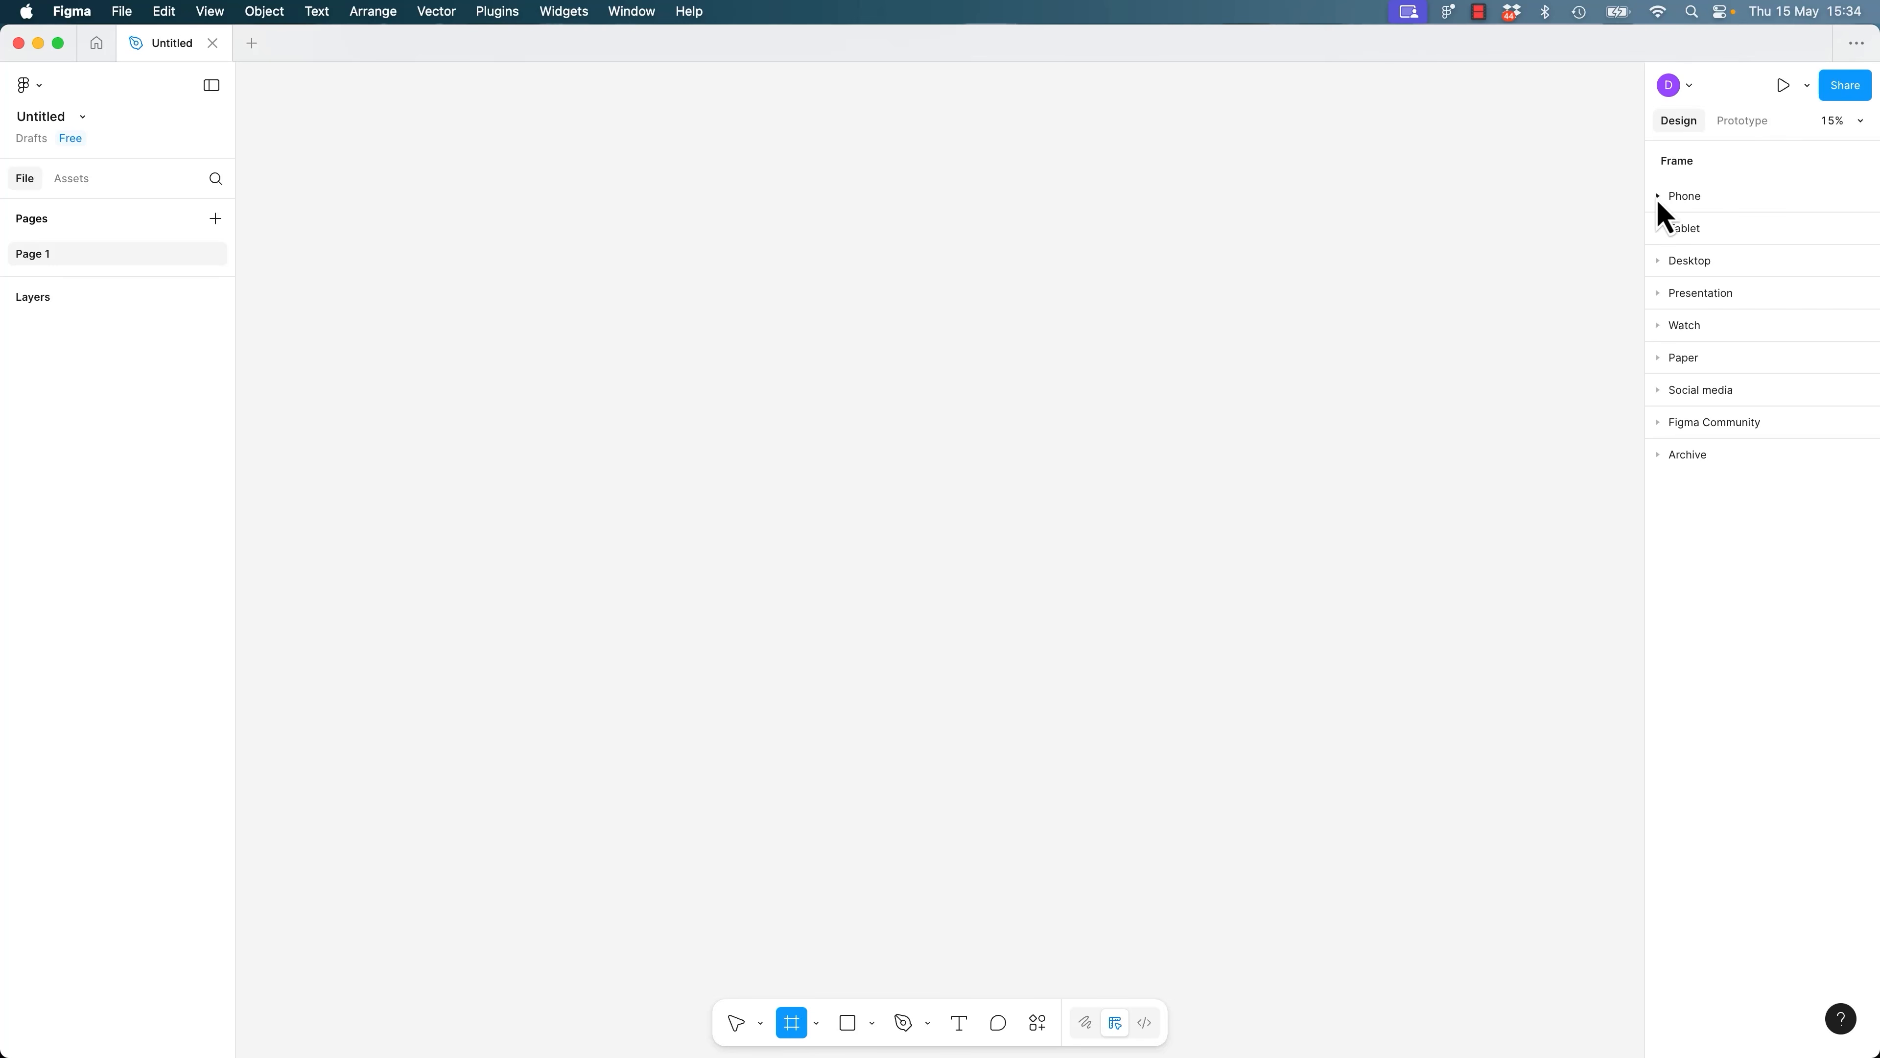
left_click(1654, 198)
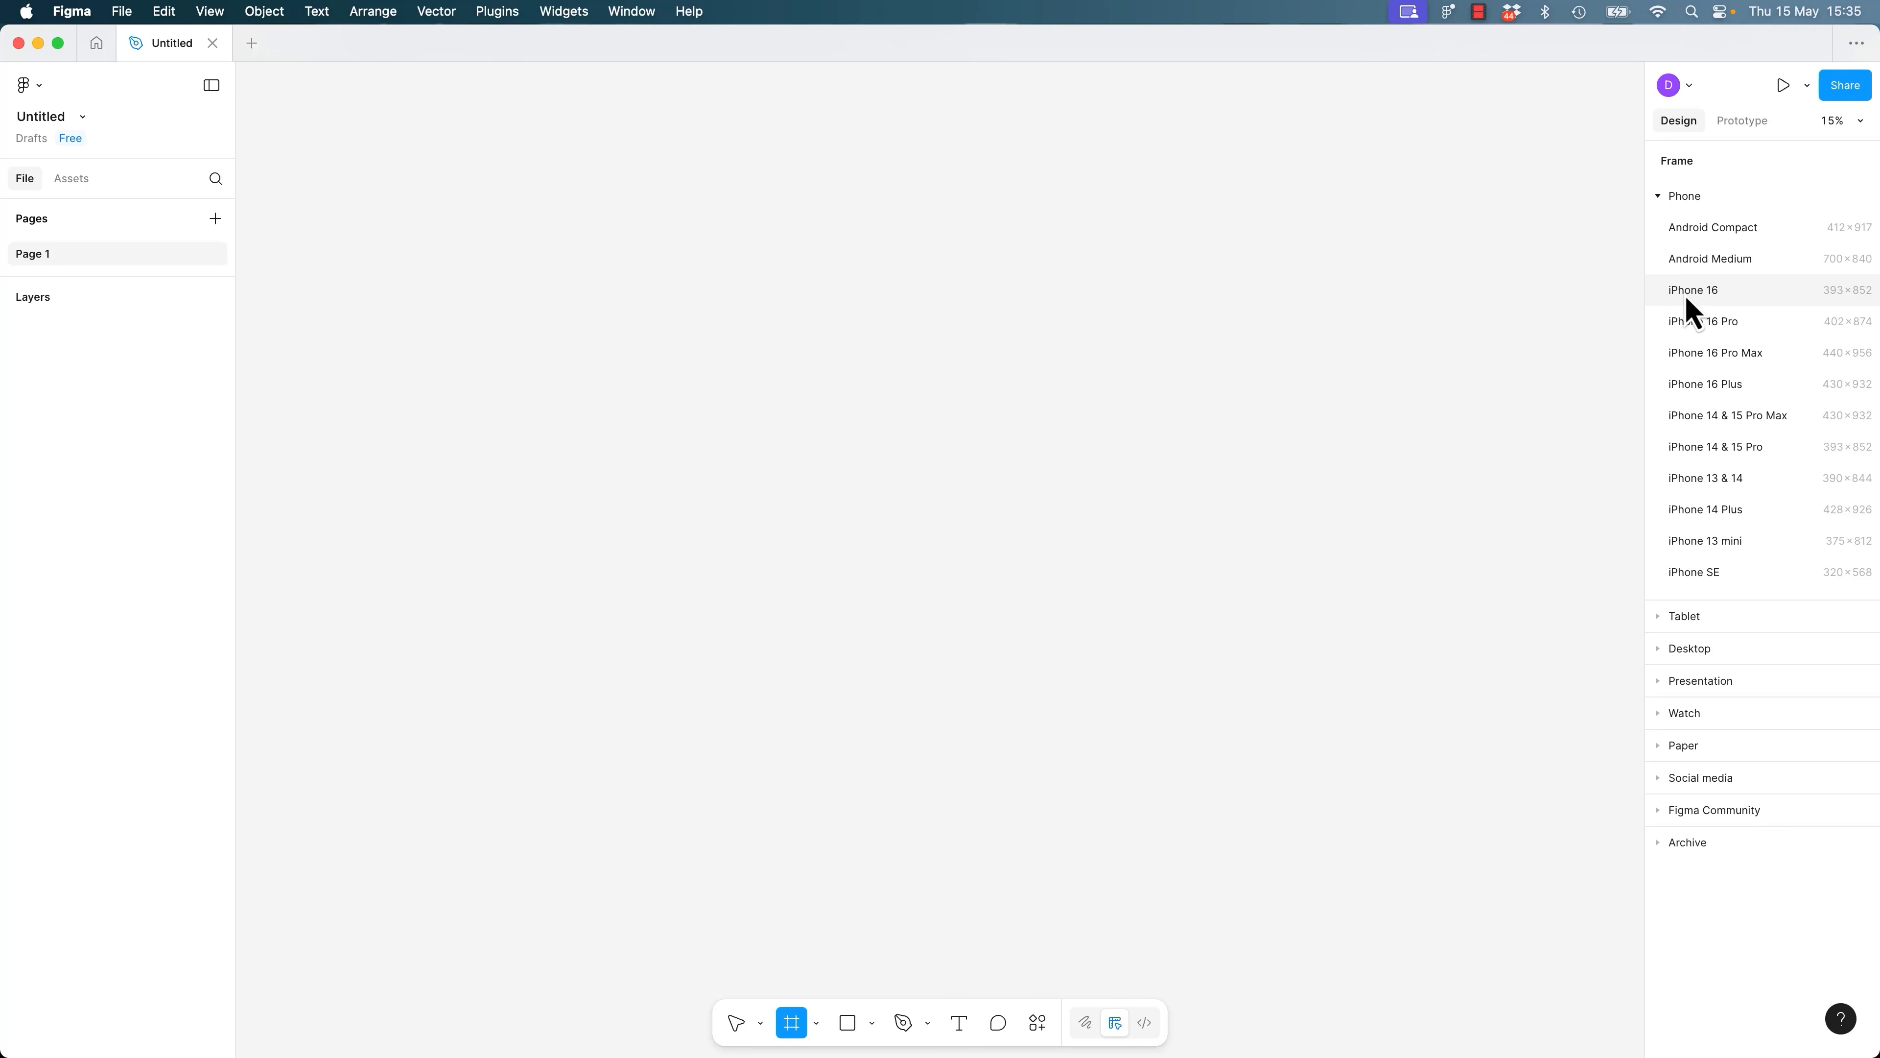
left_click(1687, 296)
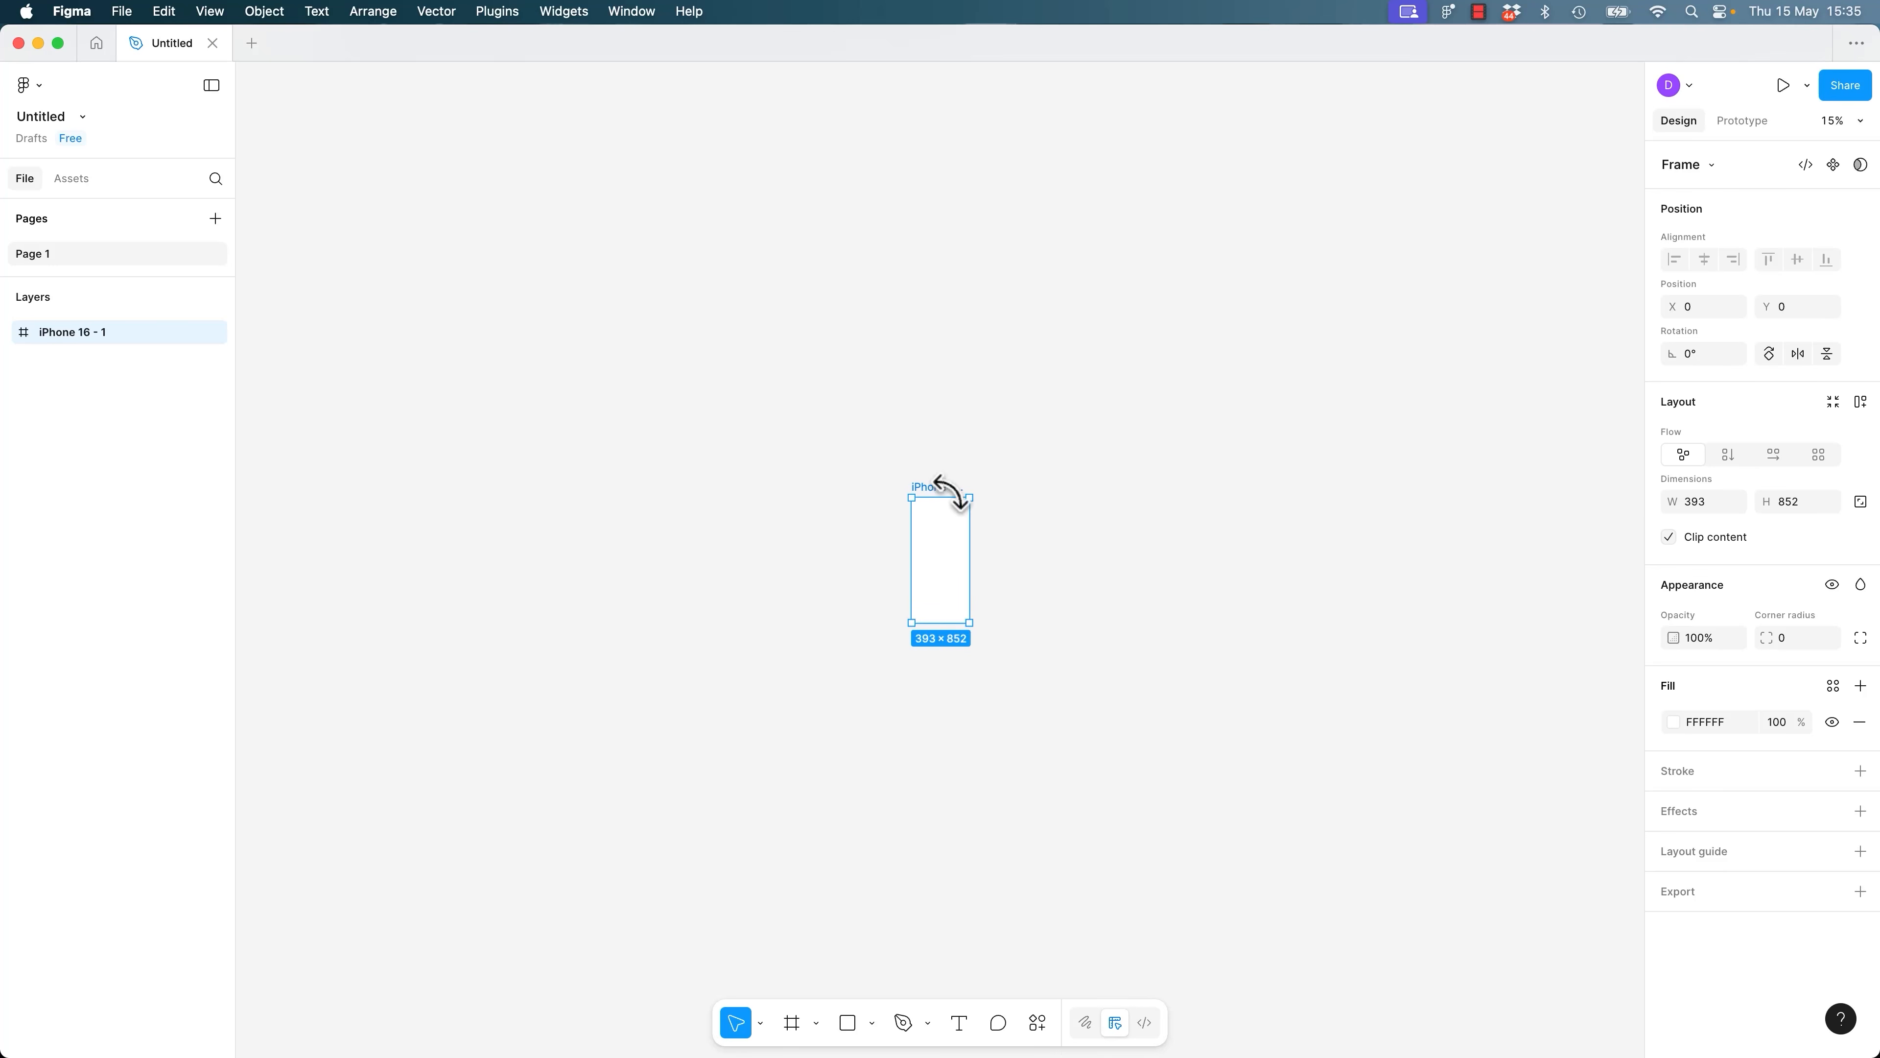
Resize the iPhone 16 frame to a width of 500 and a height of 800.
left_click(949, 452)
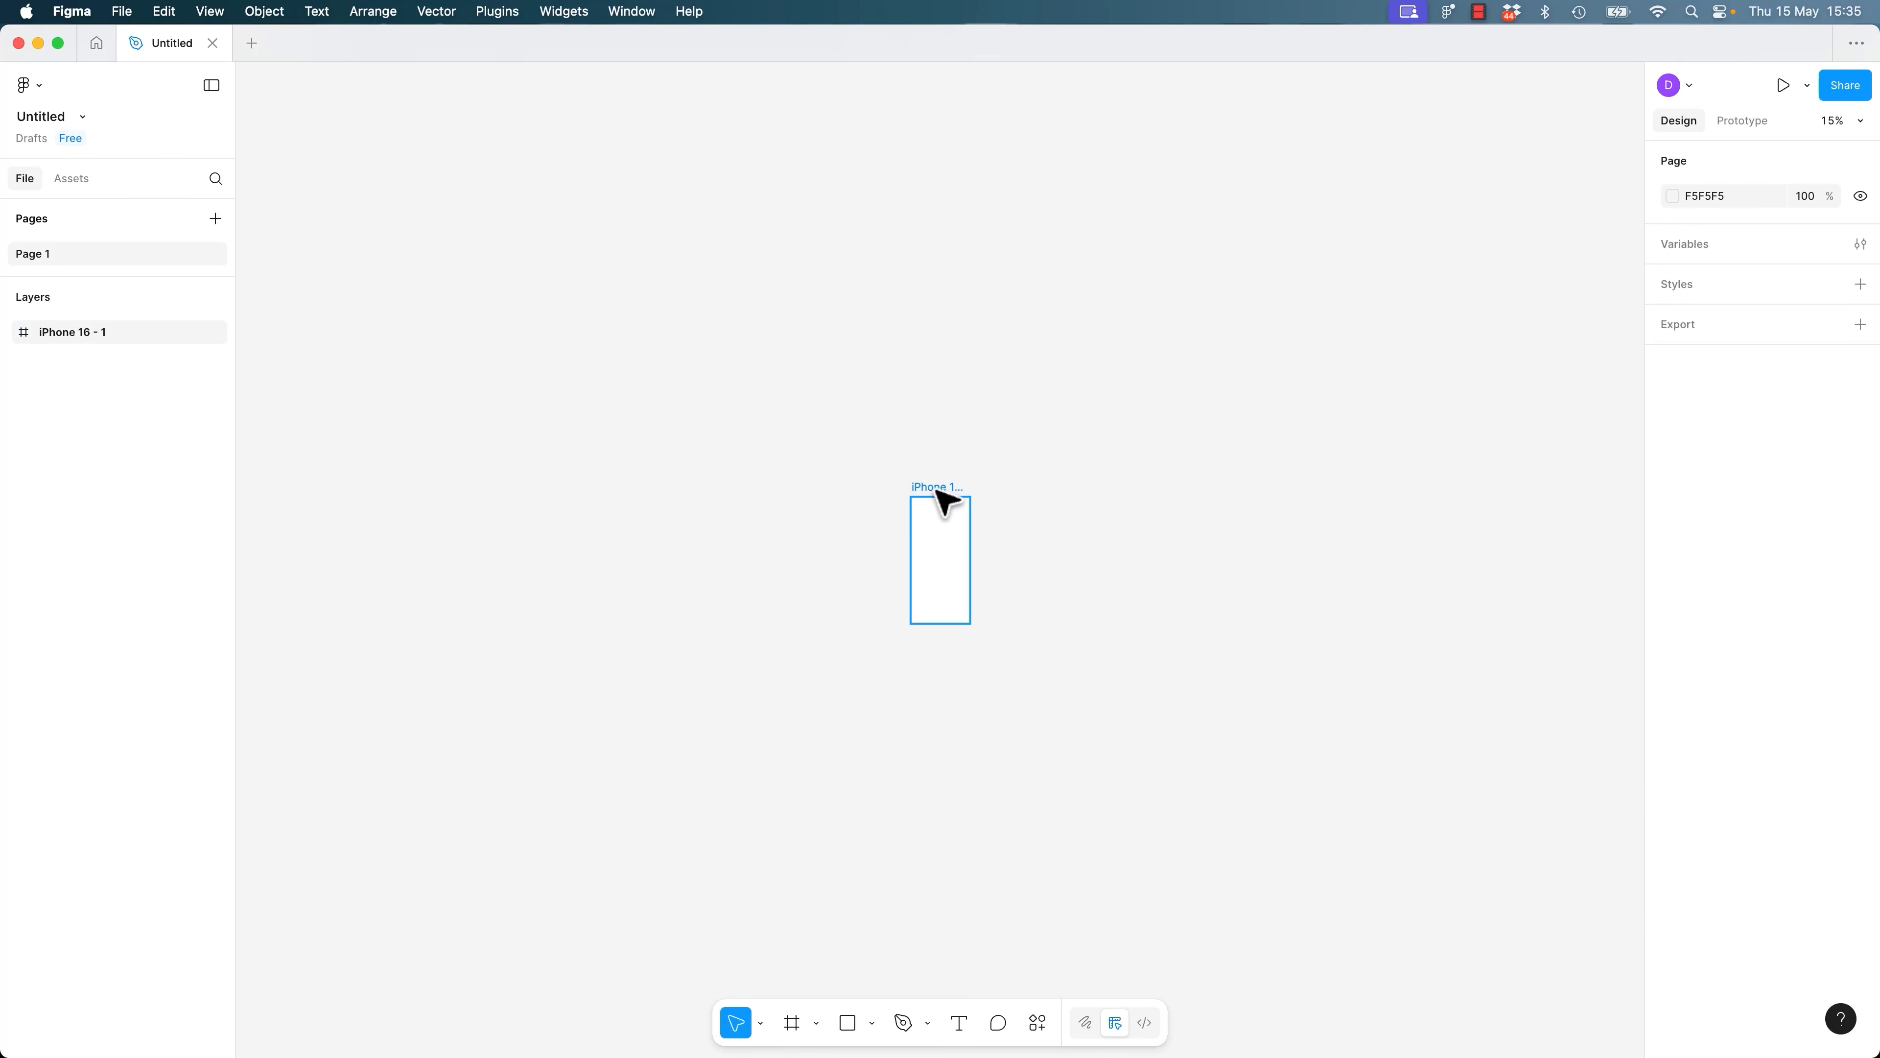
left_click(951, 494)
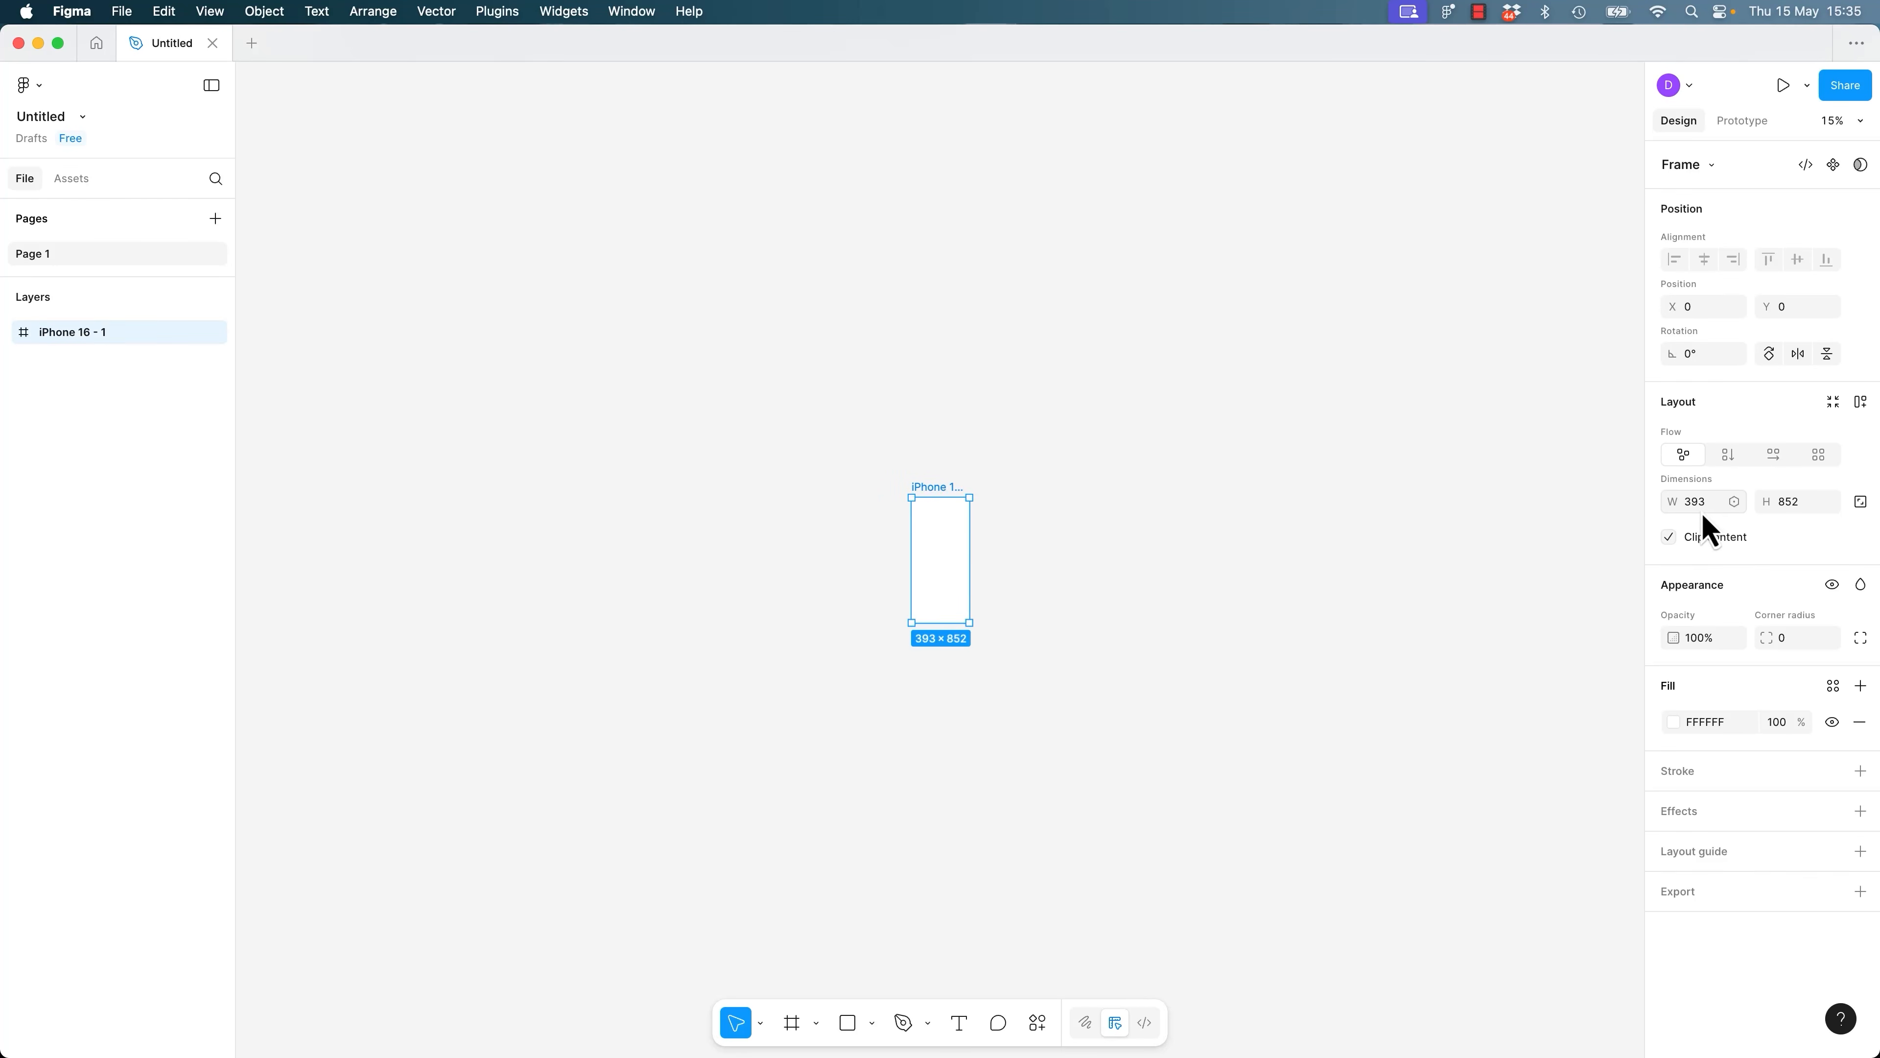
type("500")
key("Tab")
type("800")
key("Tab")
left_click(1285, 555)
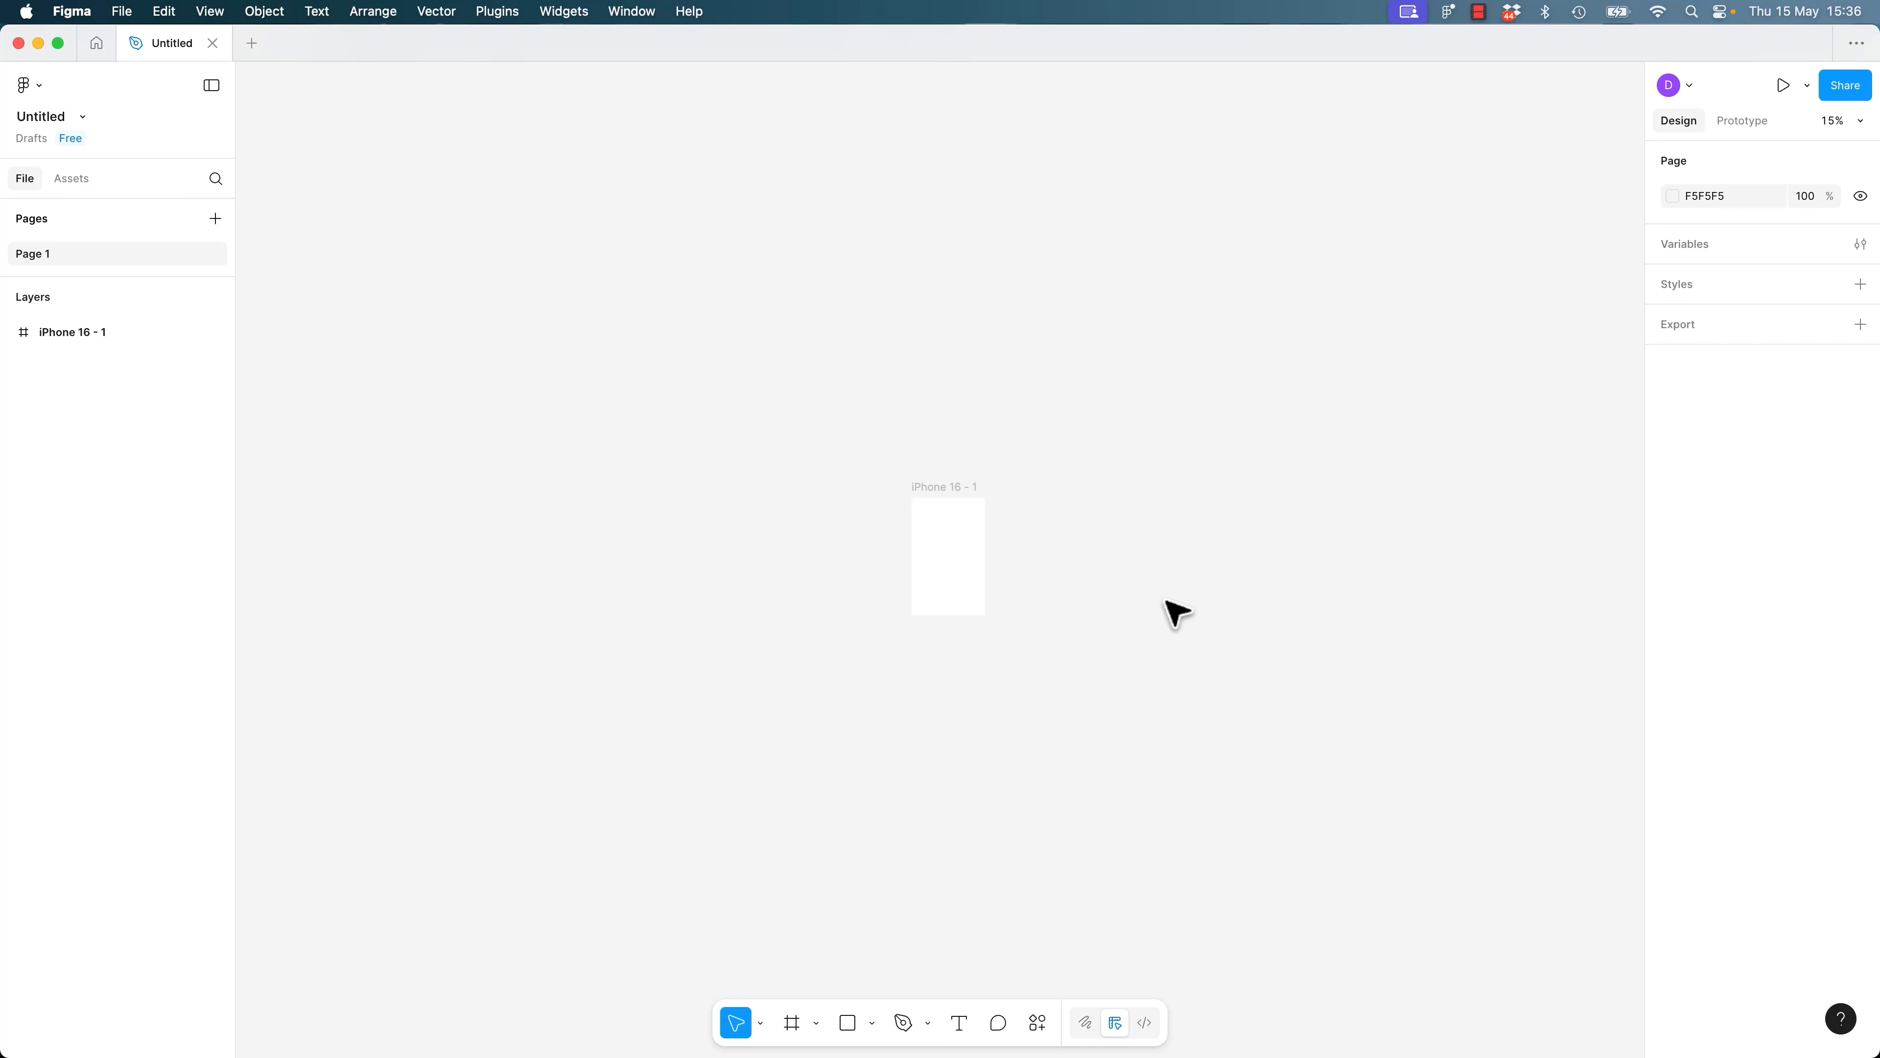
Undo the resizing of the iPhone 16 frame and look up the undo and redo commands.
key("super+z")
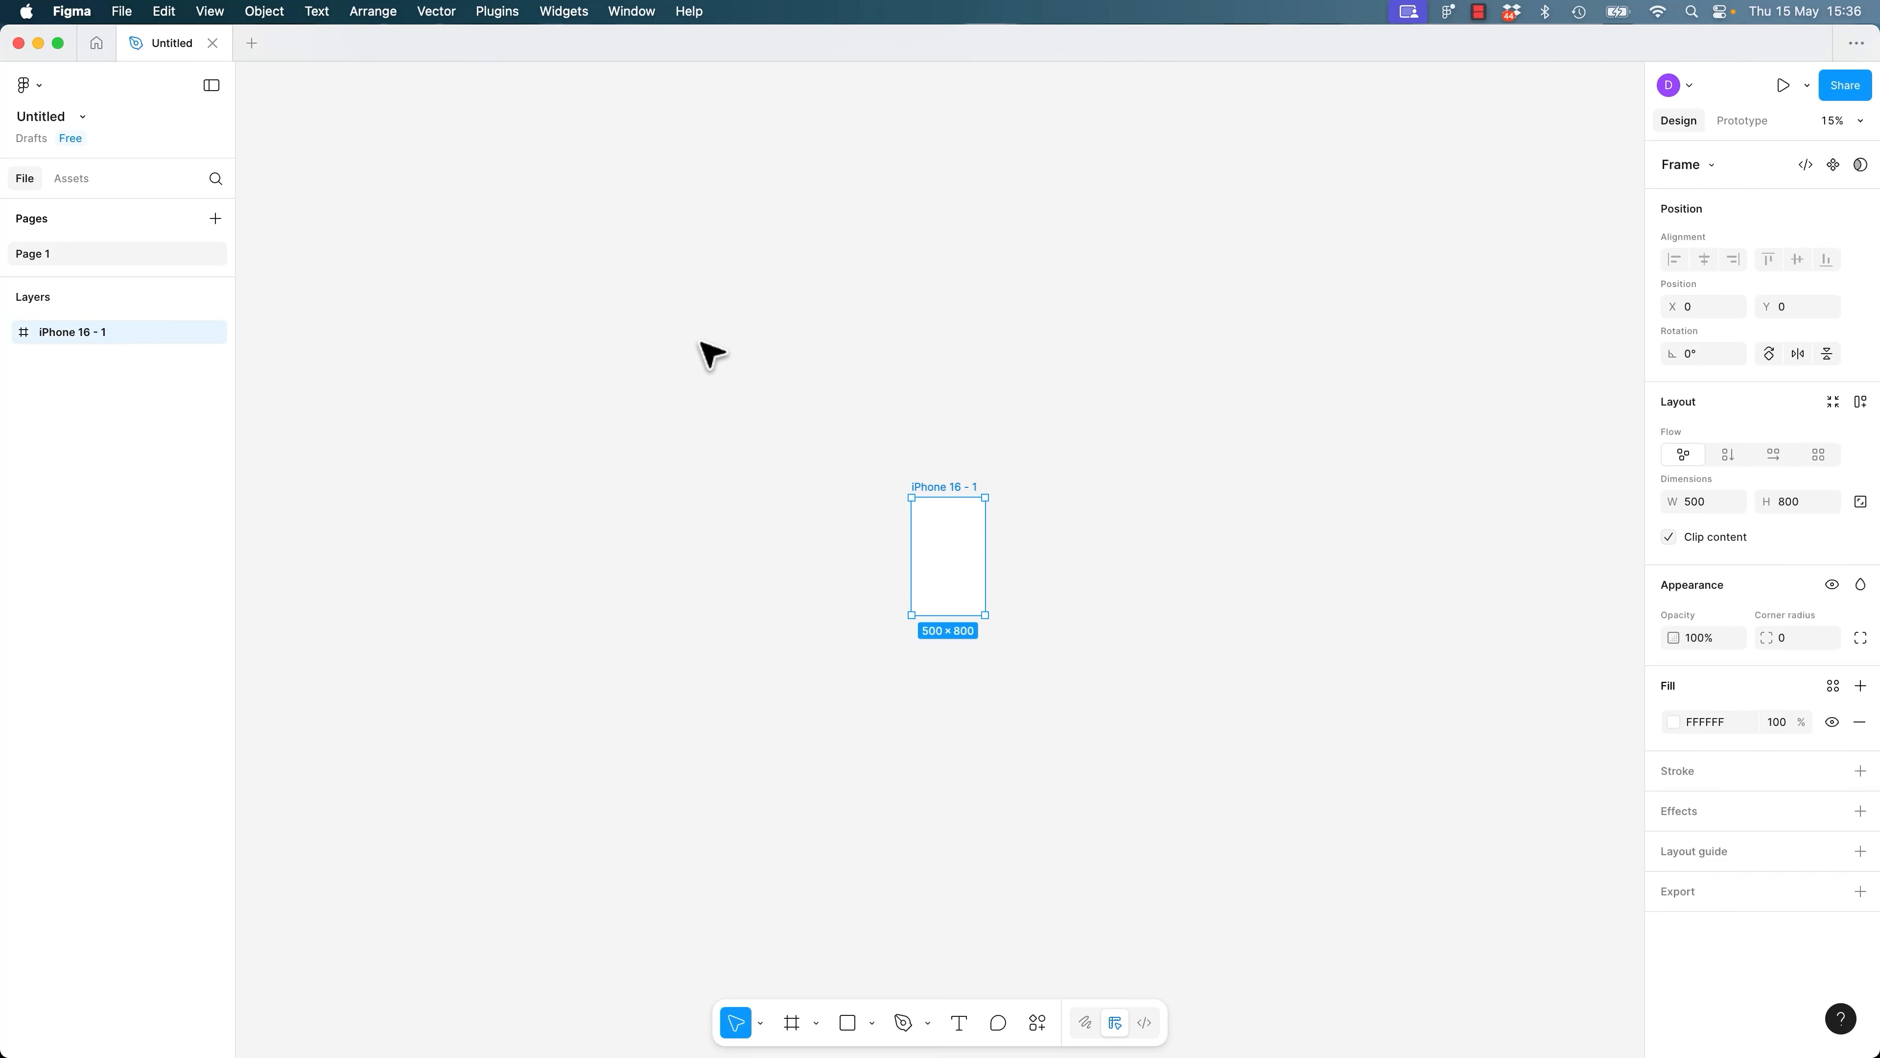
key("super+z")
left_click(162, 12)
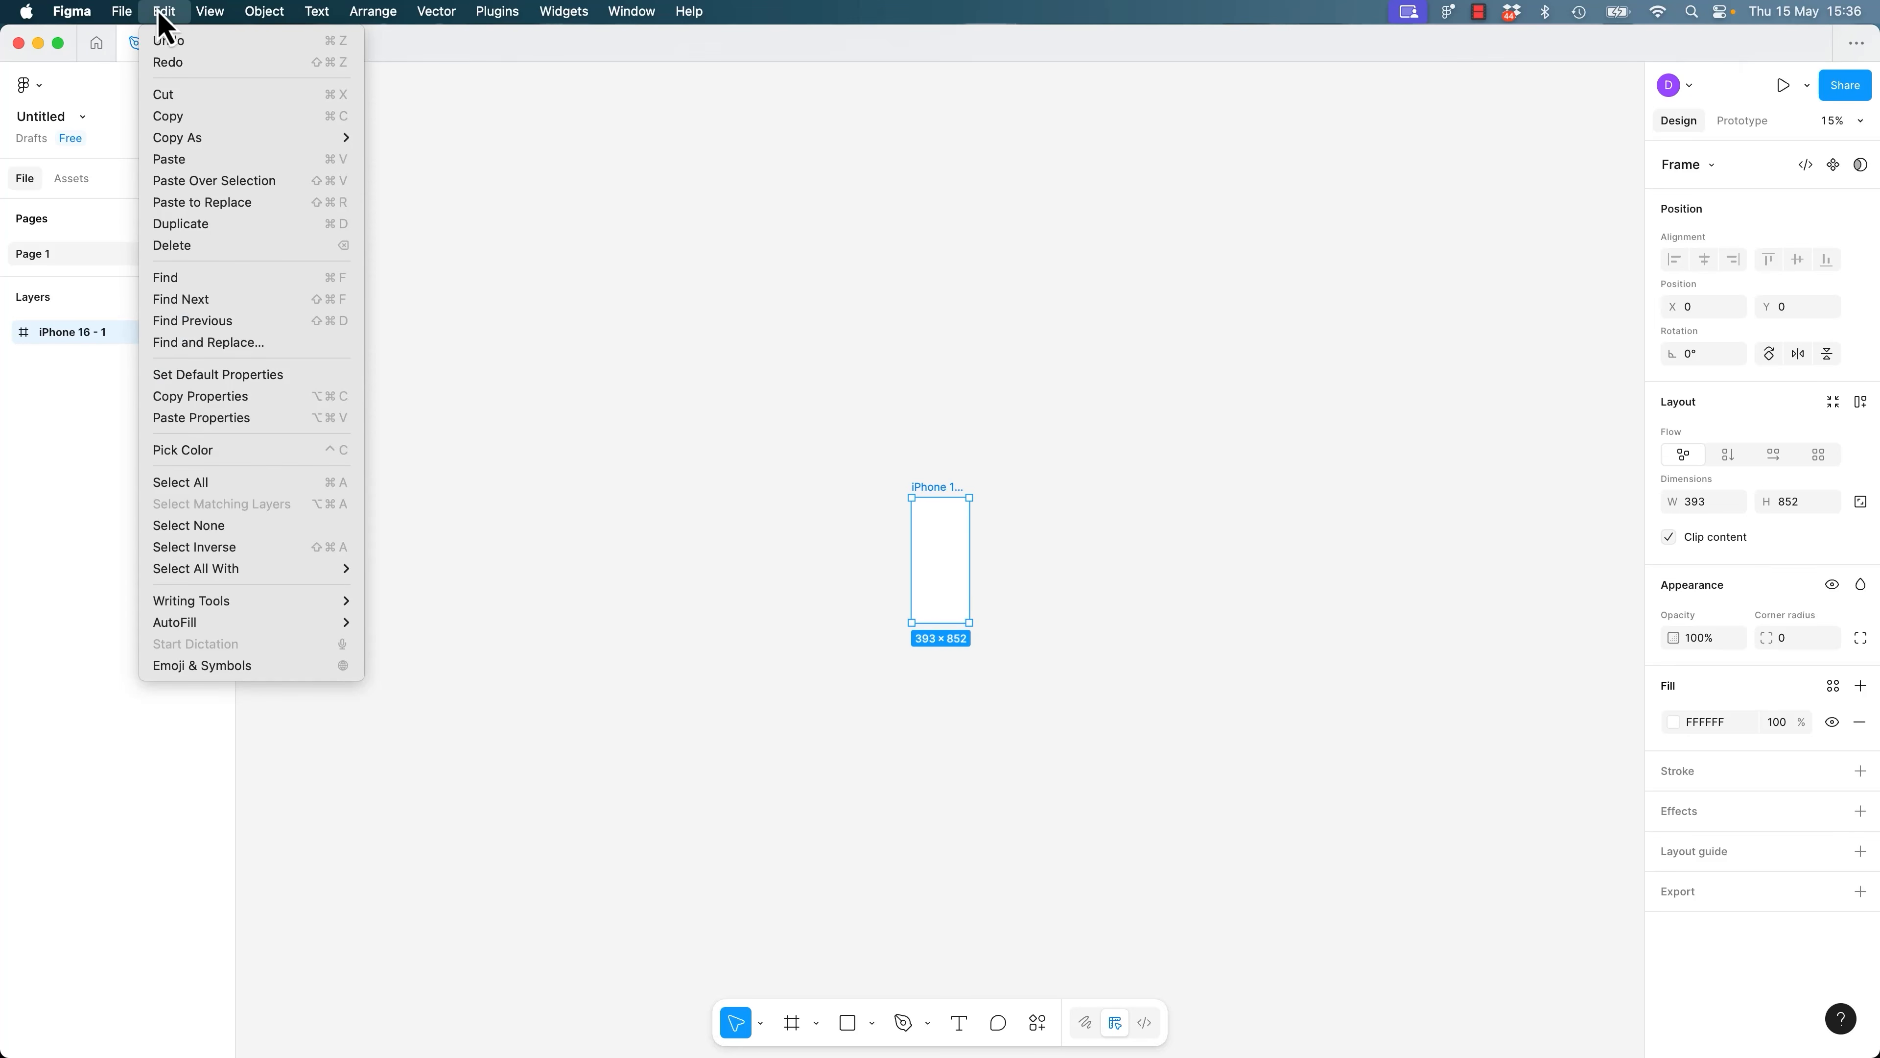
left_click(551, 197)
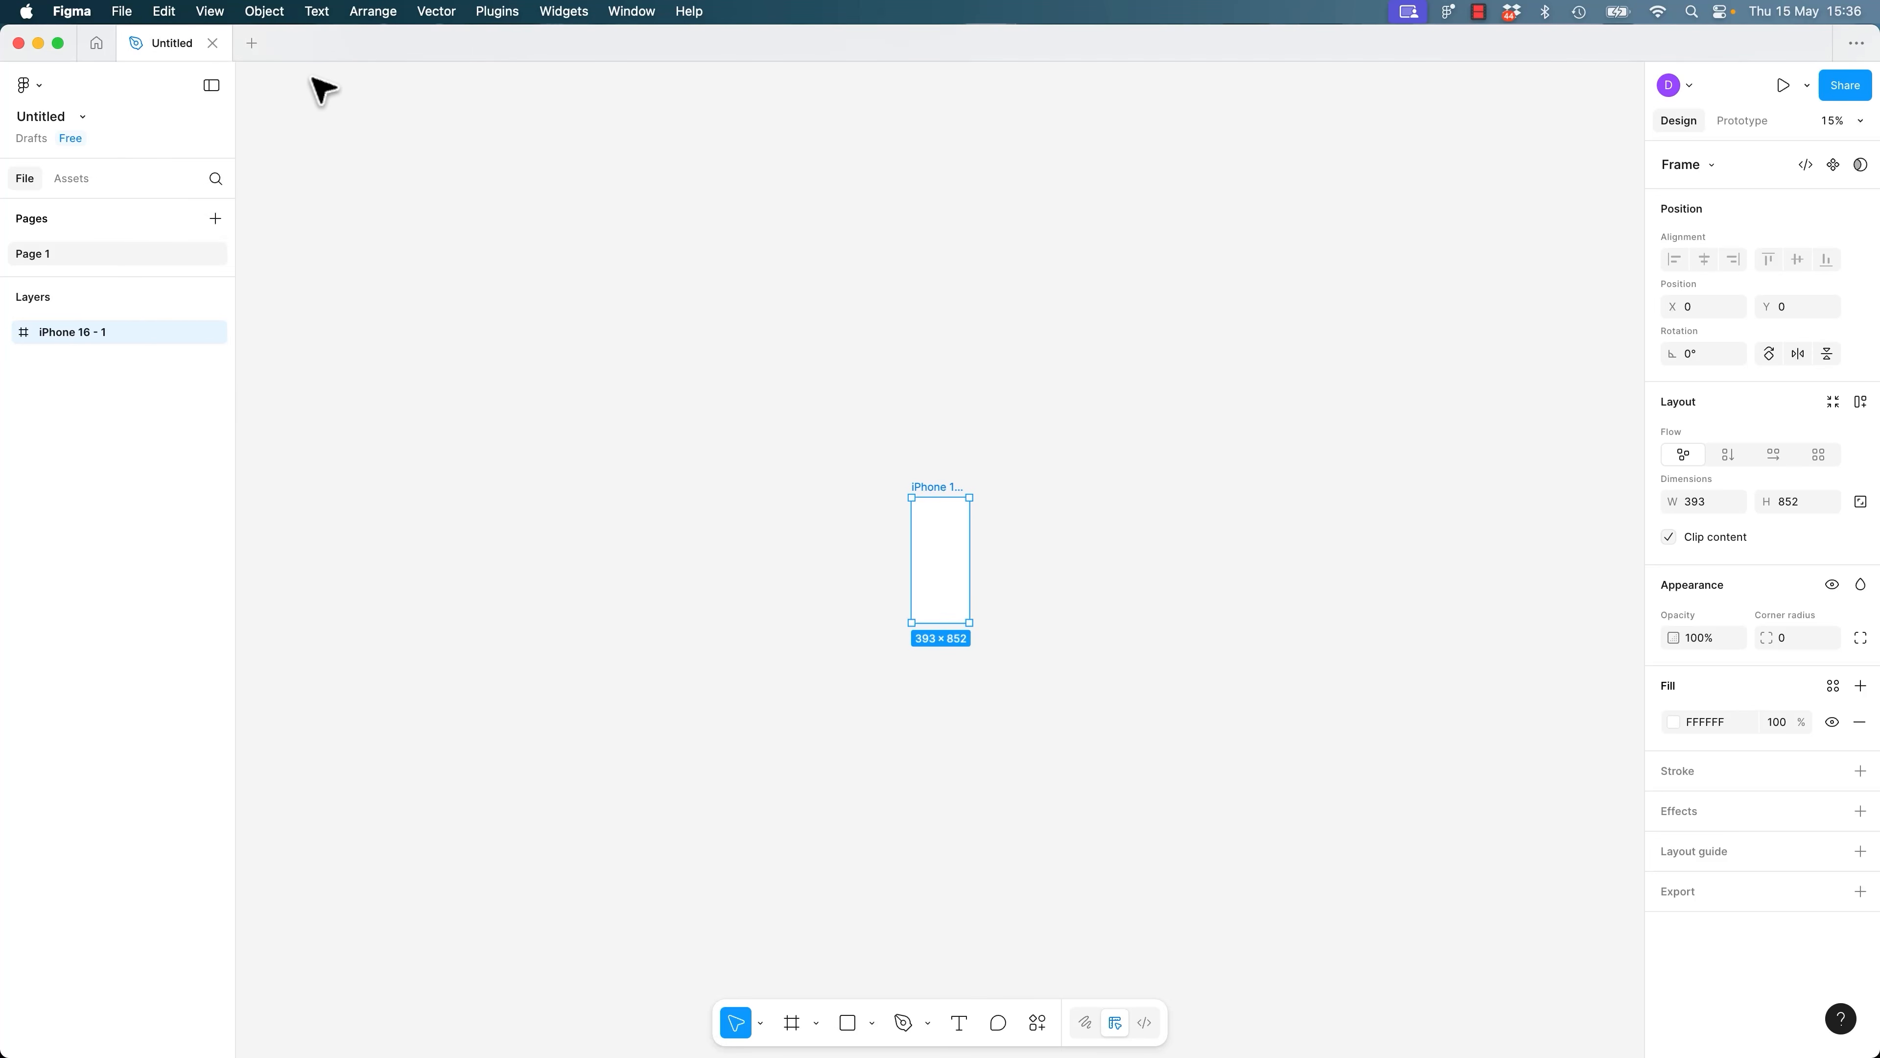
left_click(169, 13)
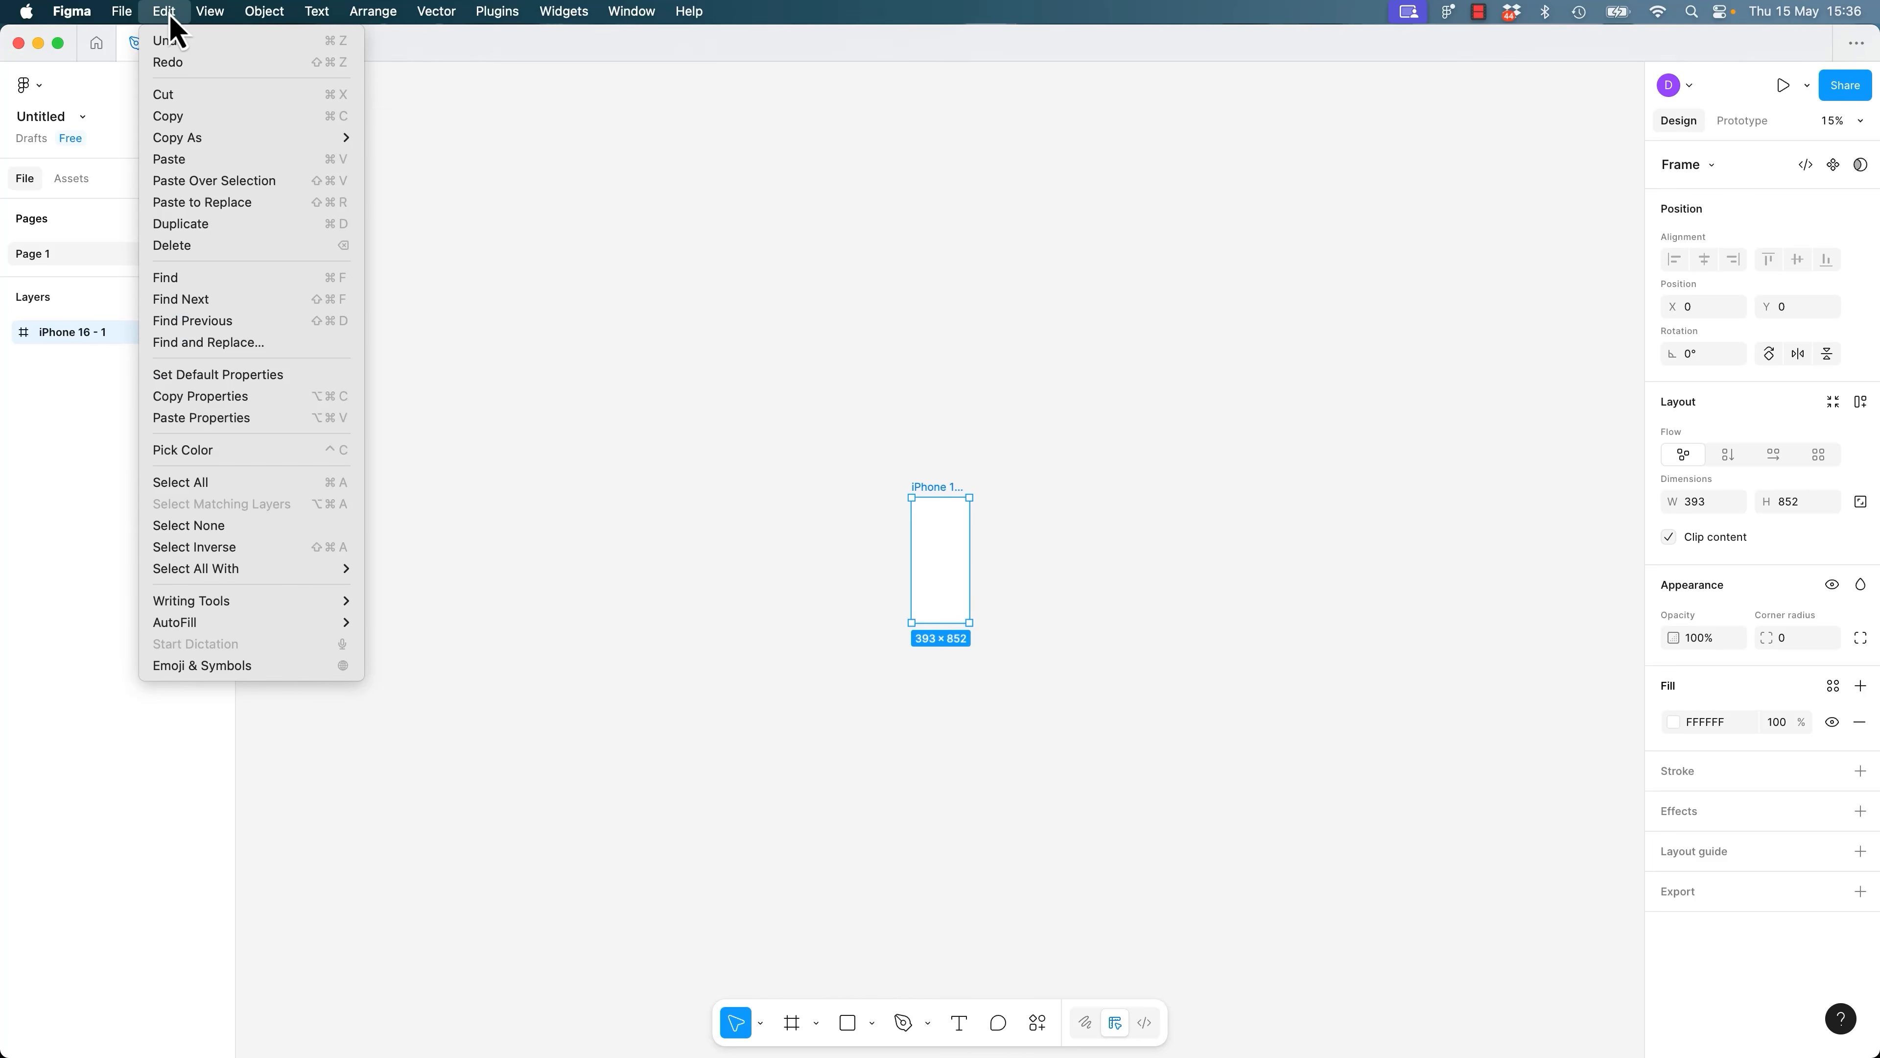
left_click(471, 302)
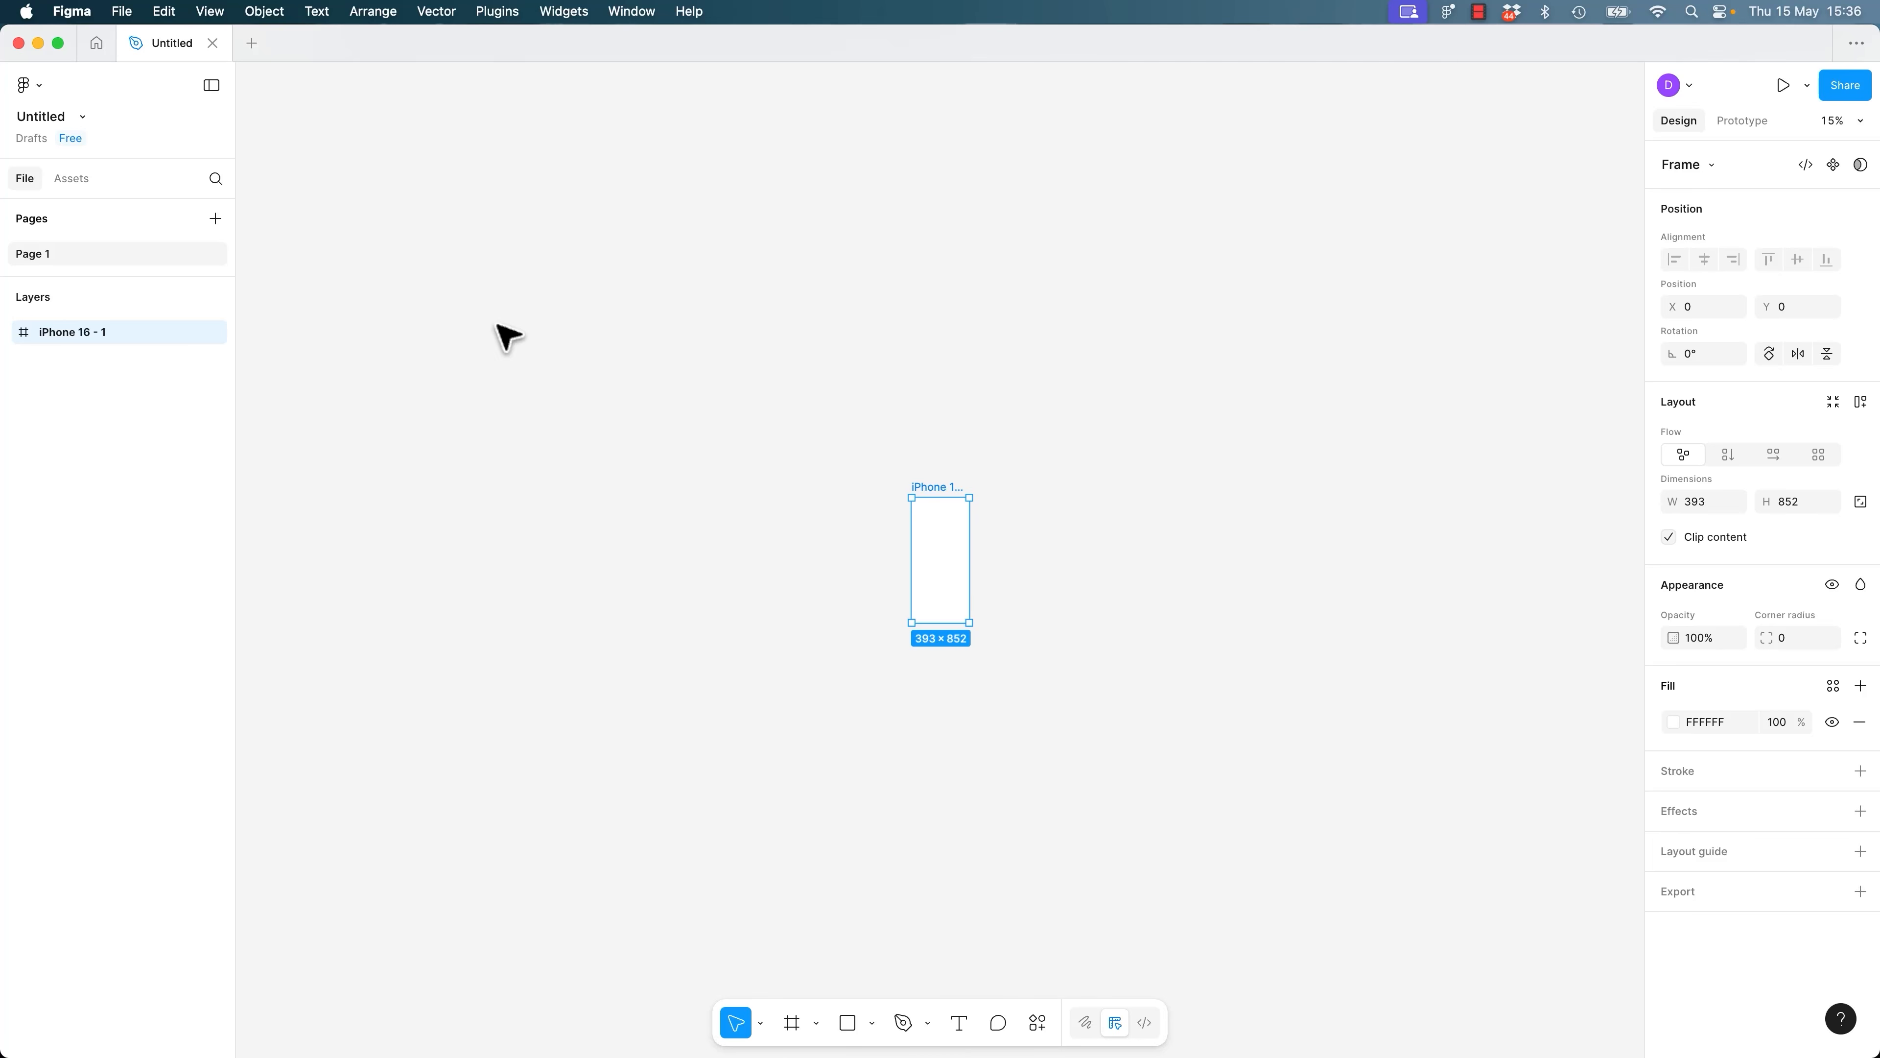
Try zooming the canvas in and out around the iPhone 16 frame, including the 100% and 50% zoom levels.
key("super+equal")
key("super+equal")
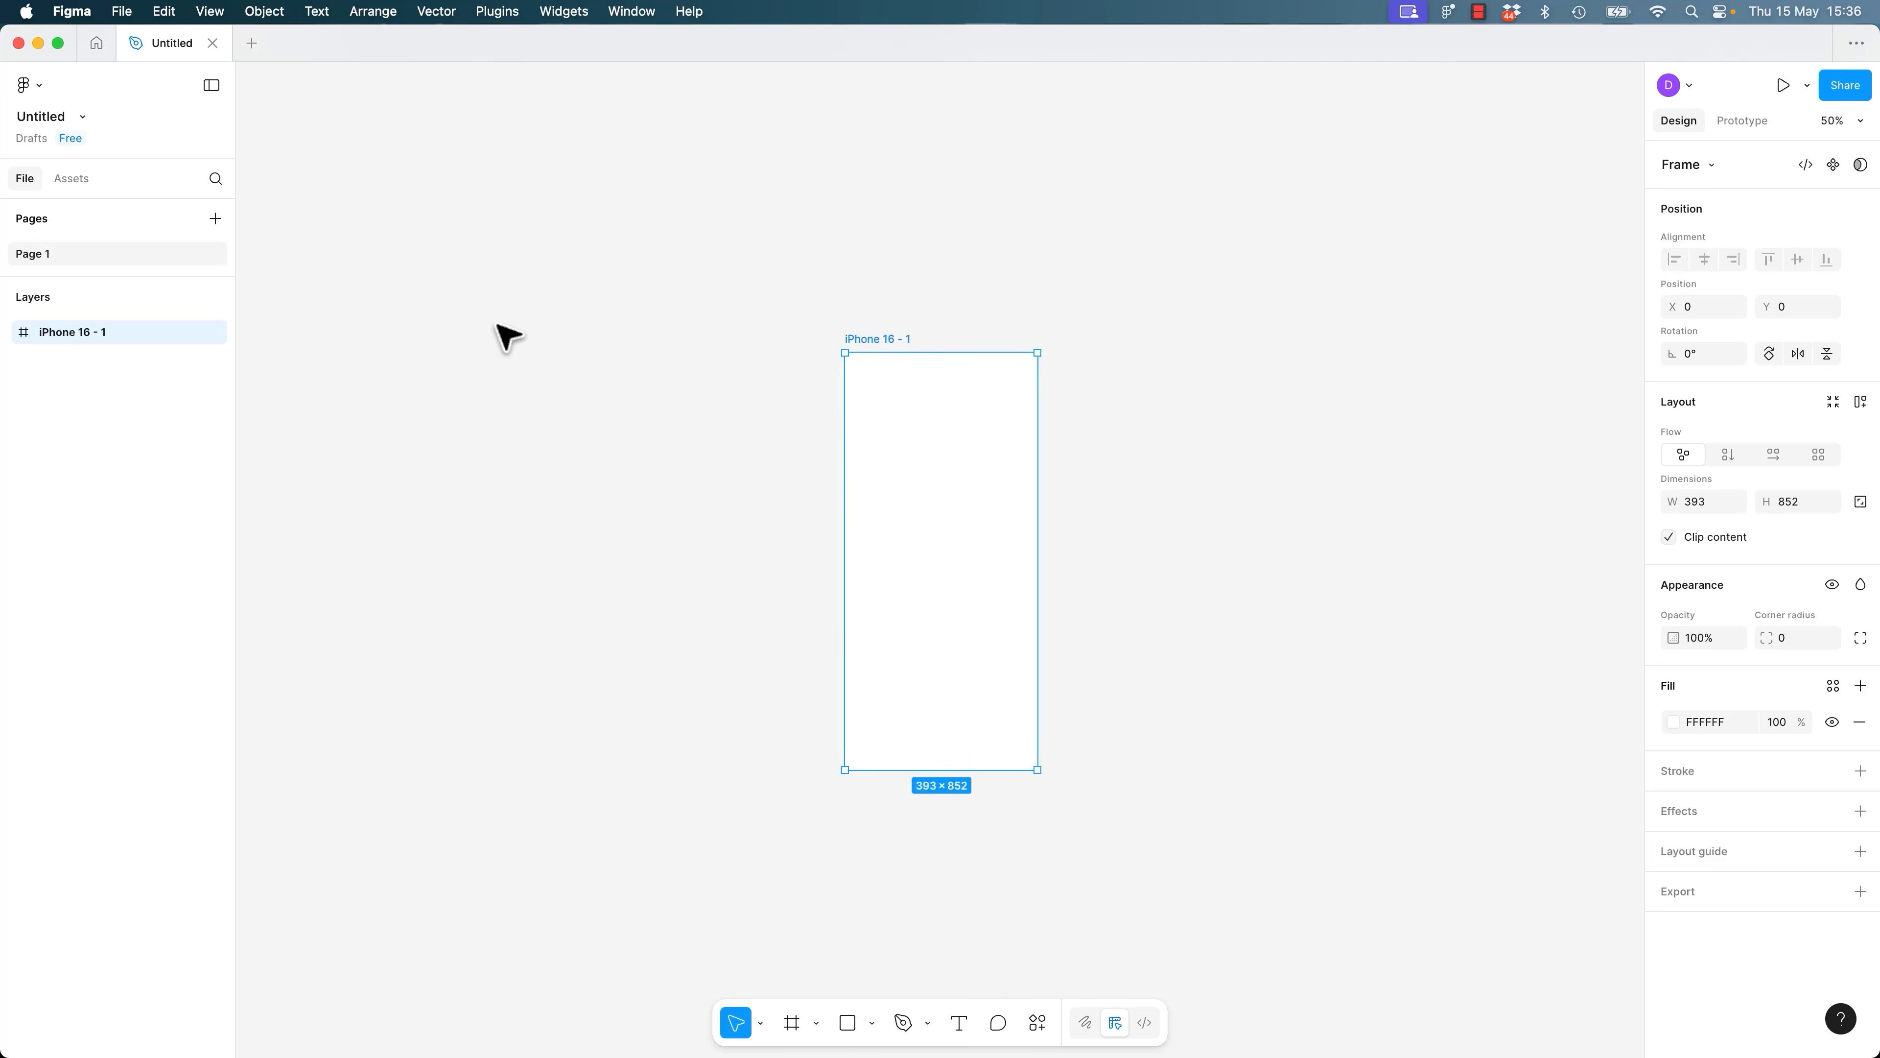
key("super+minus")
key("super+minus")
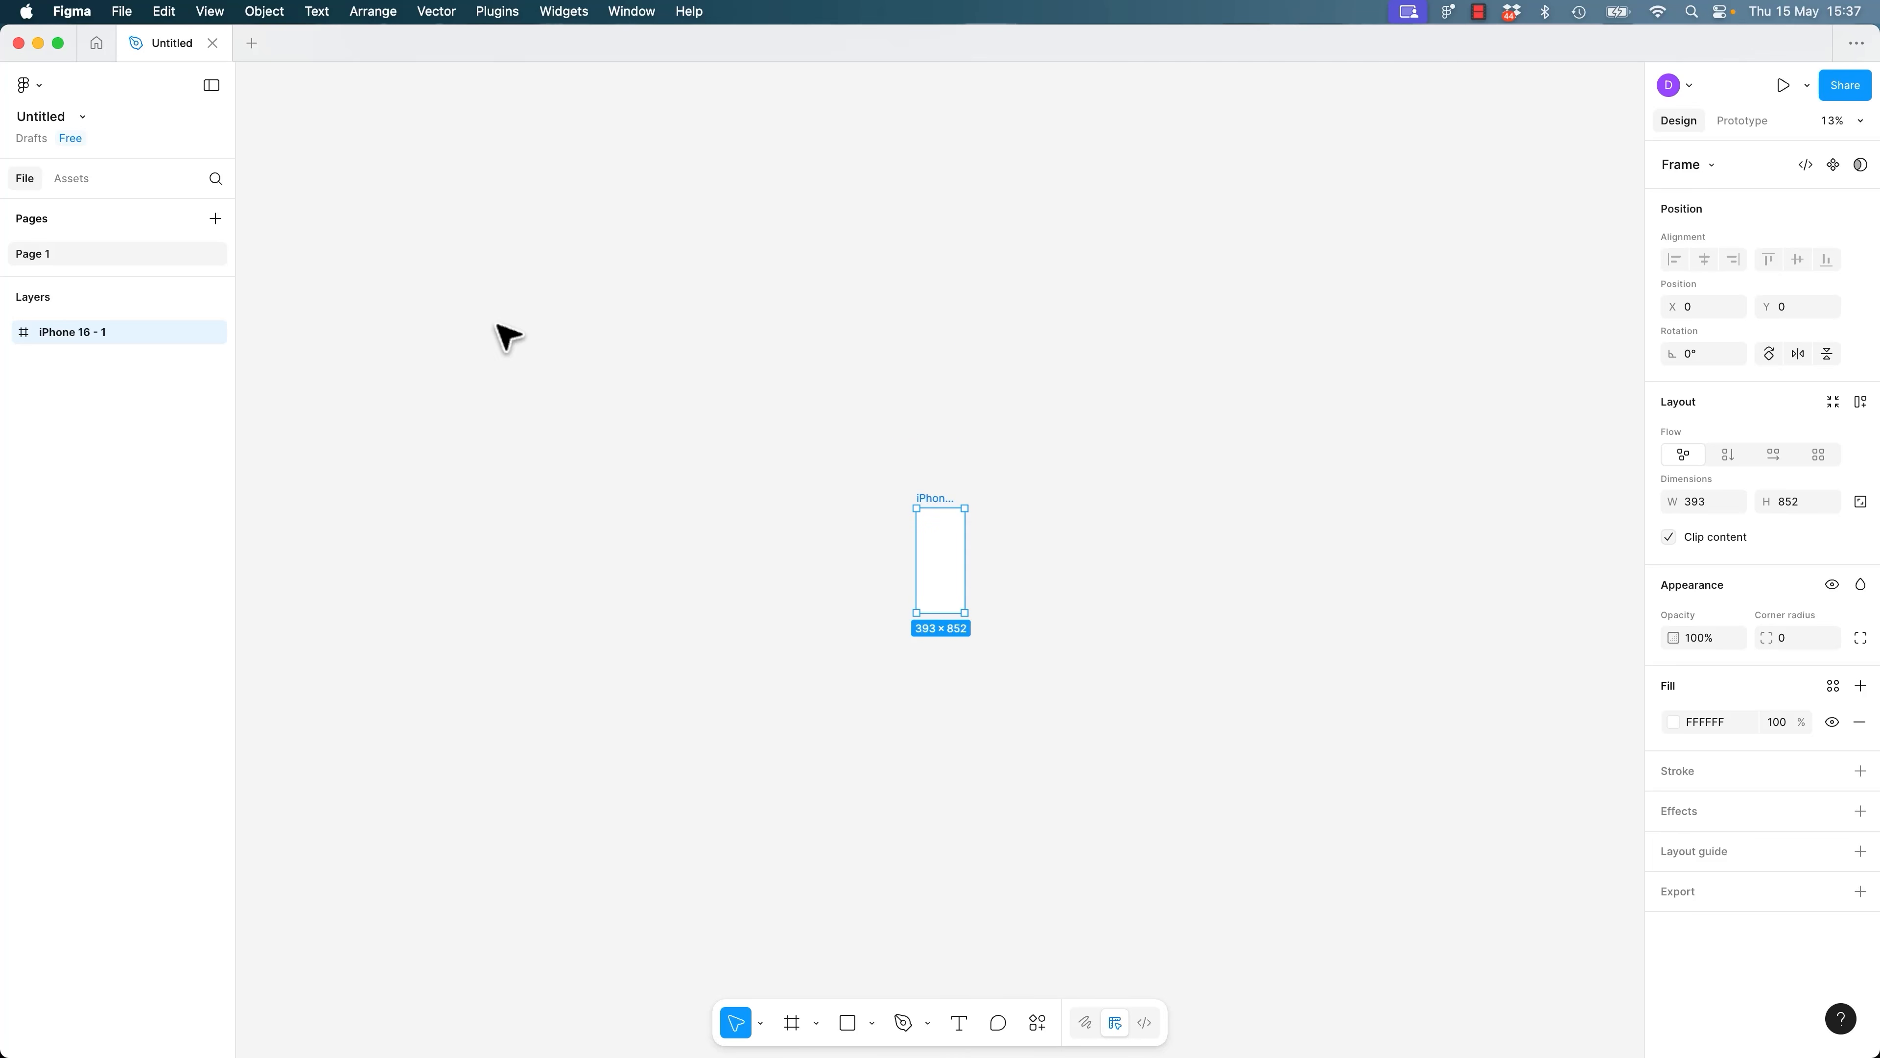
key("shift+0")
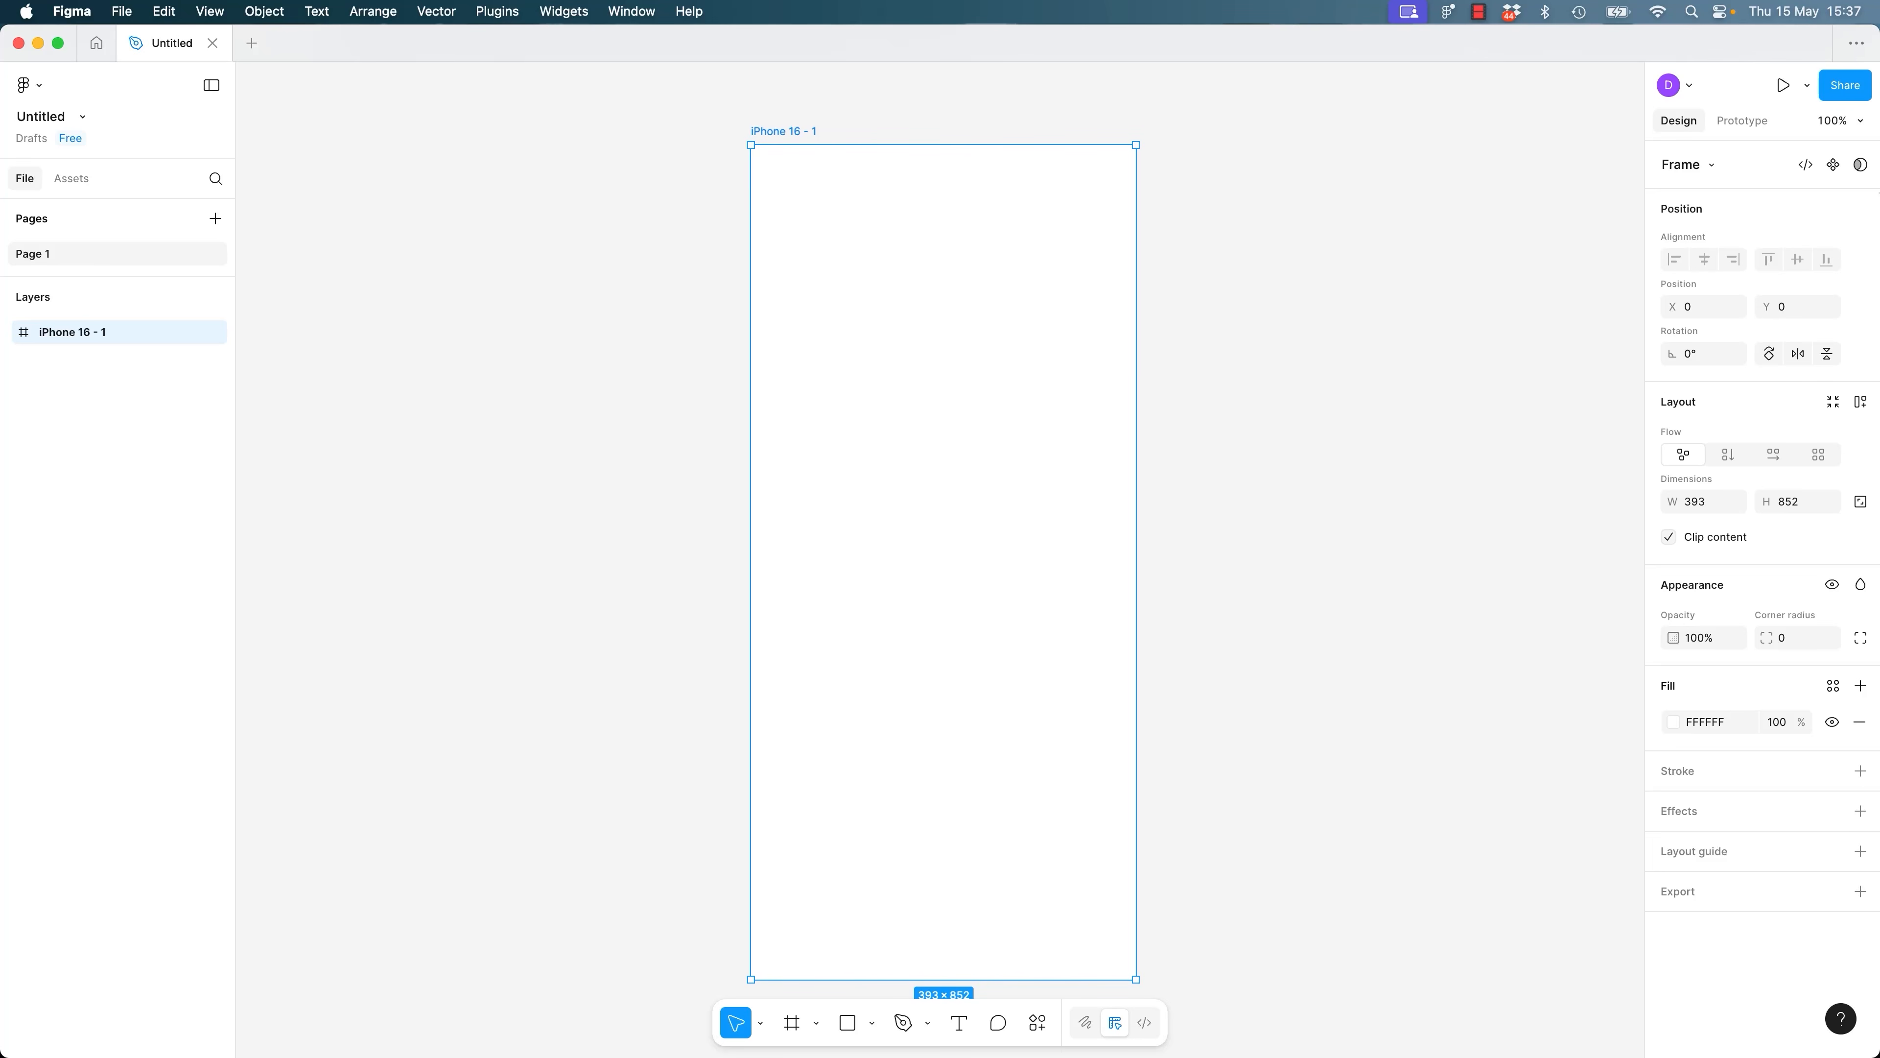
left_click(1839, 121)
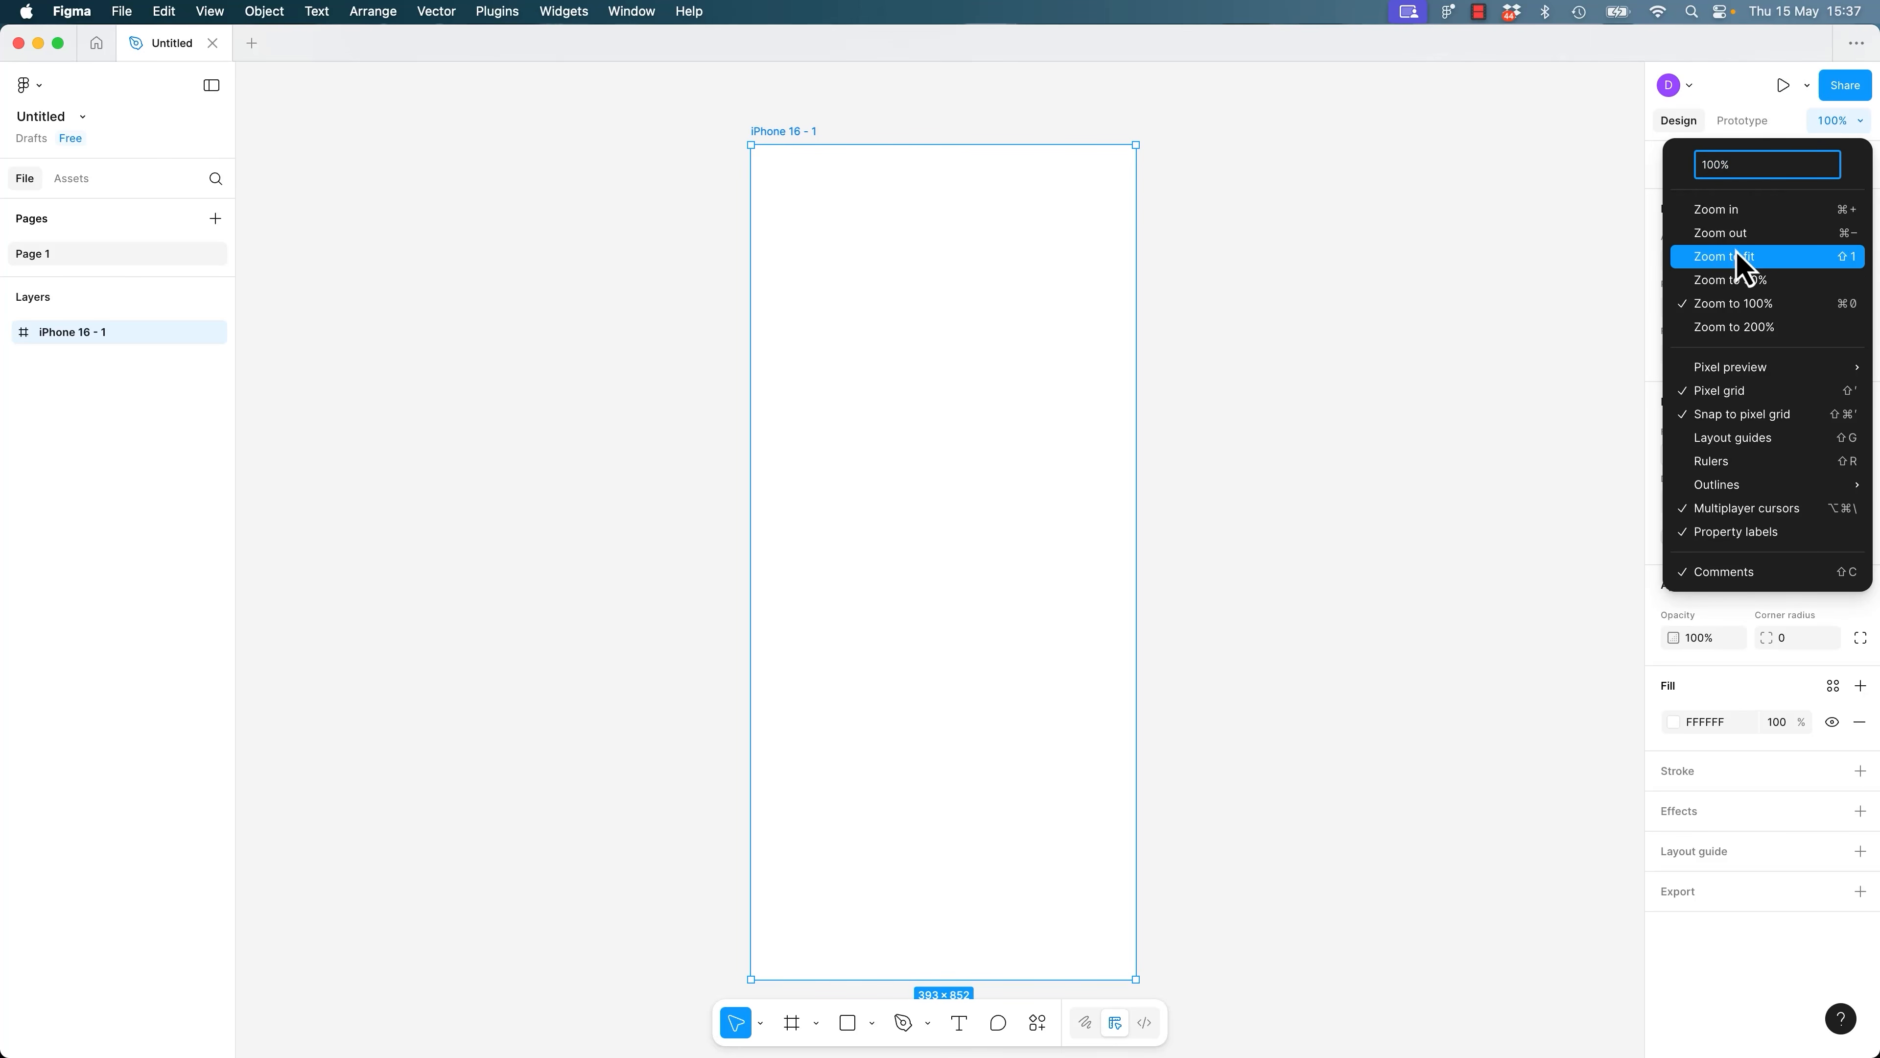
left_click(1755, 279)
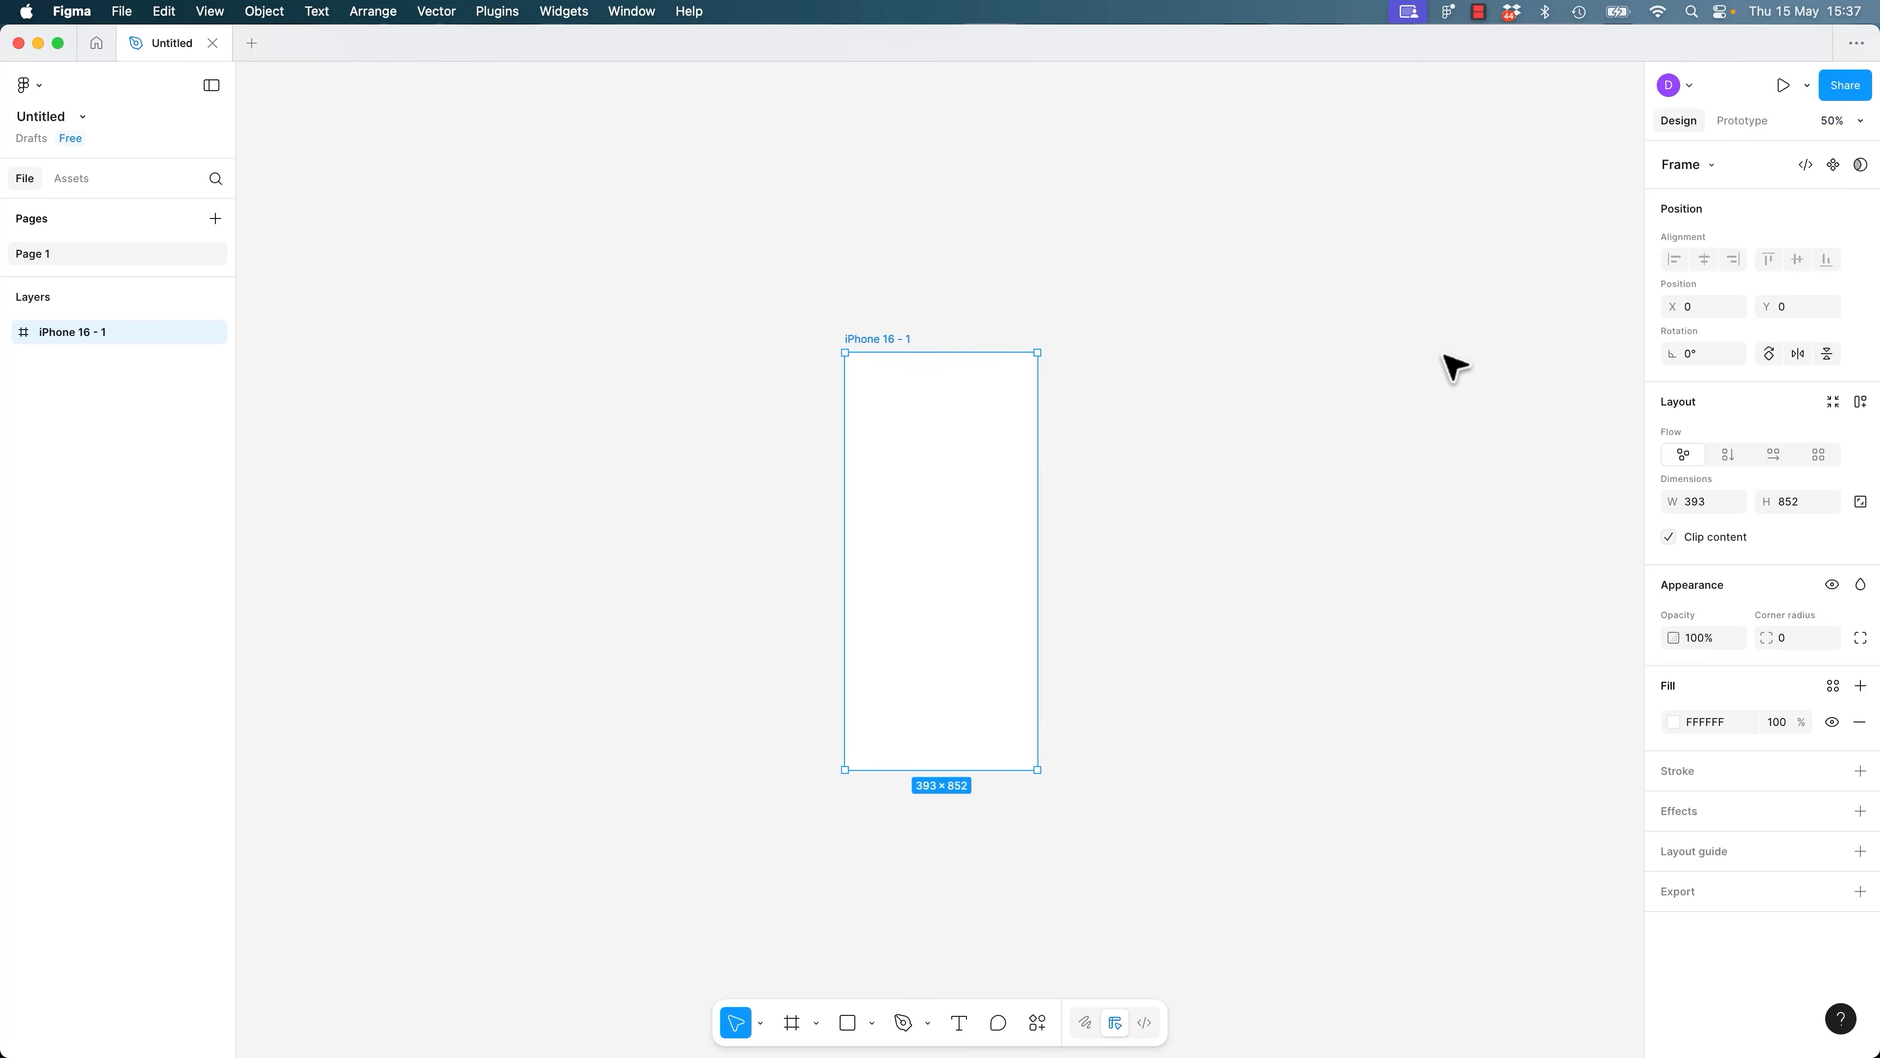
left_click(1839, 121)
left_click(1766, 234)
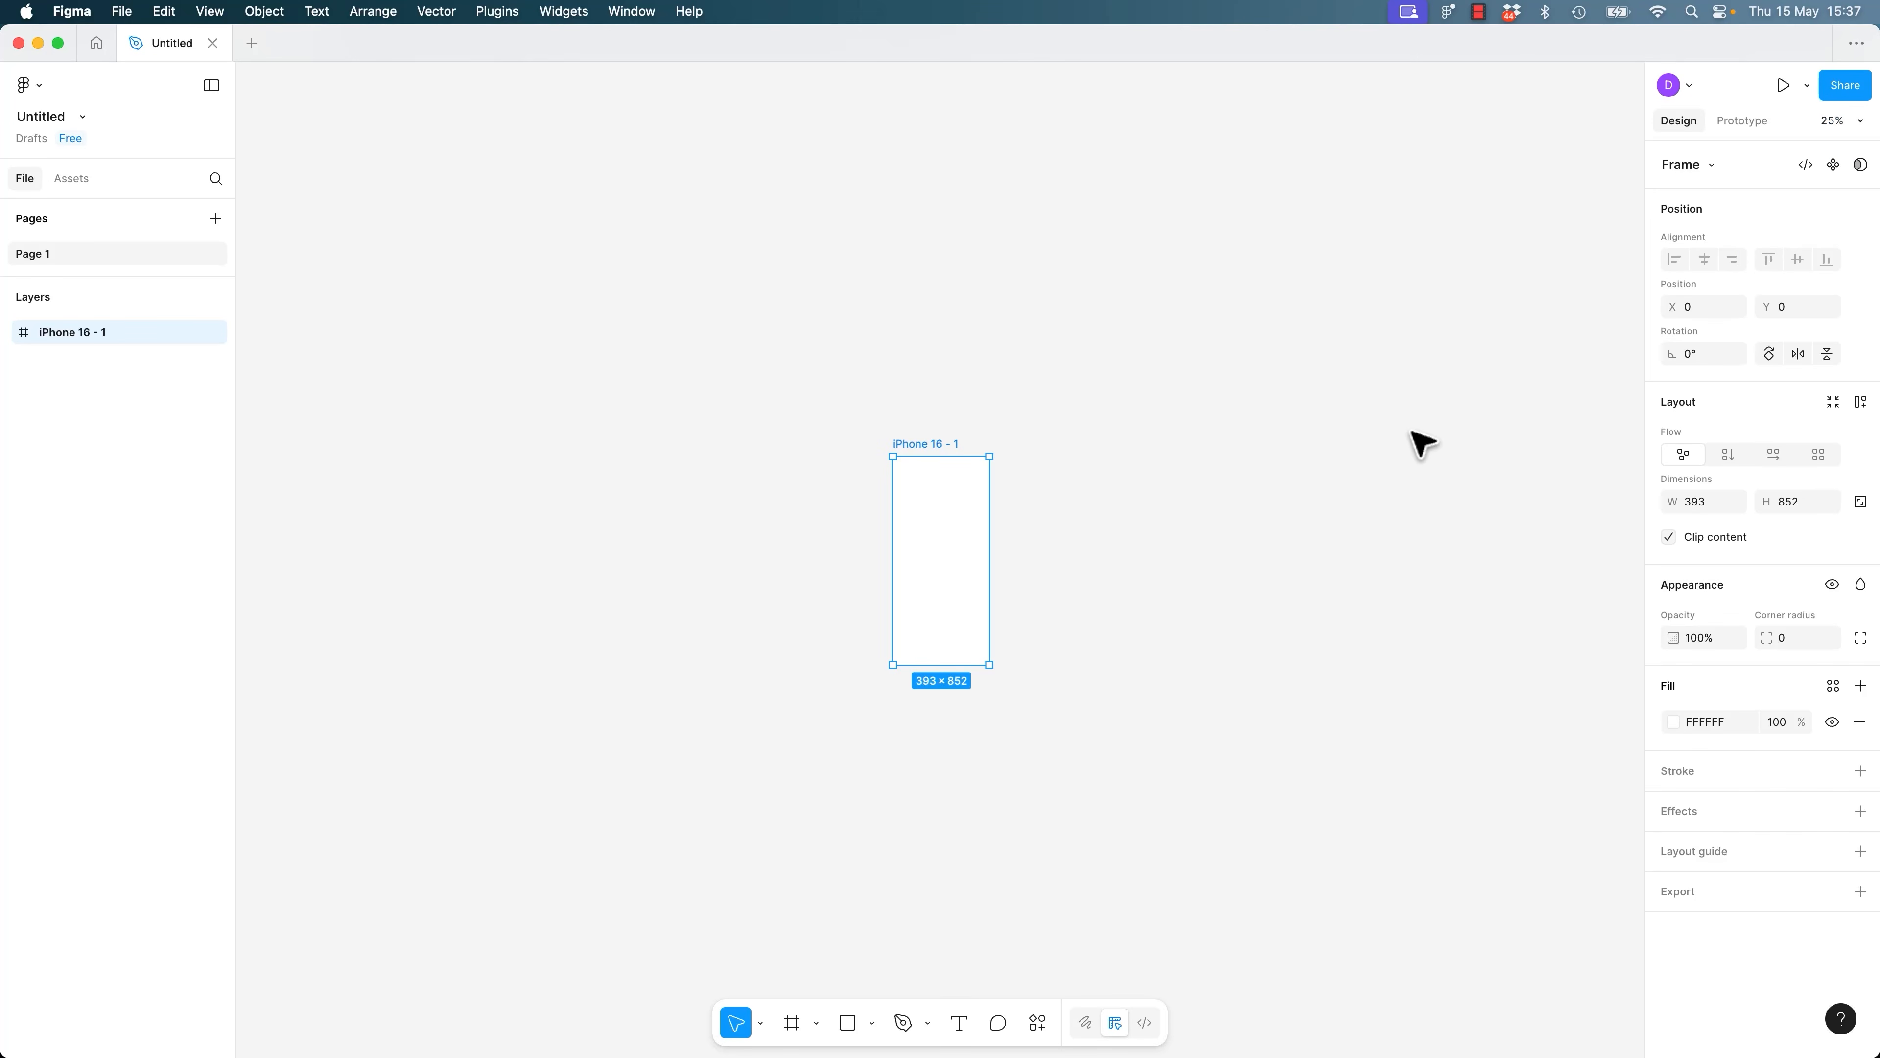
key("super+equal")
key("super+equal")
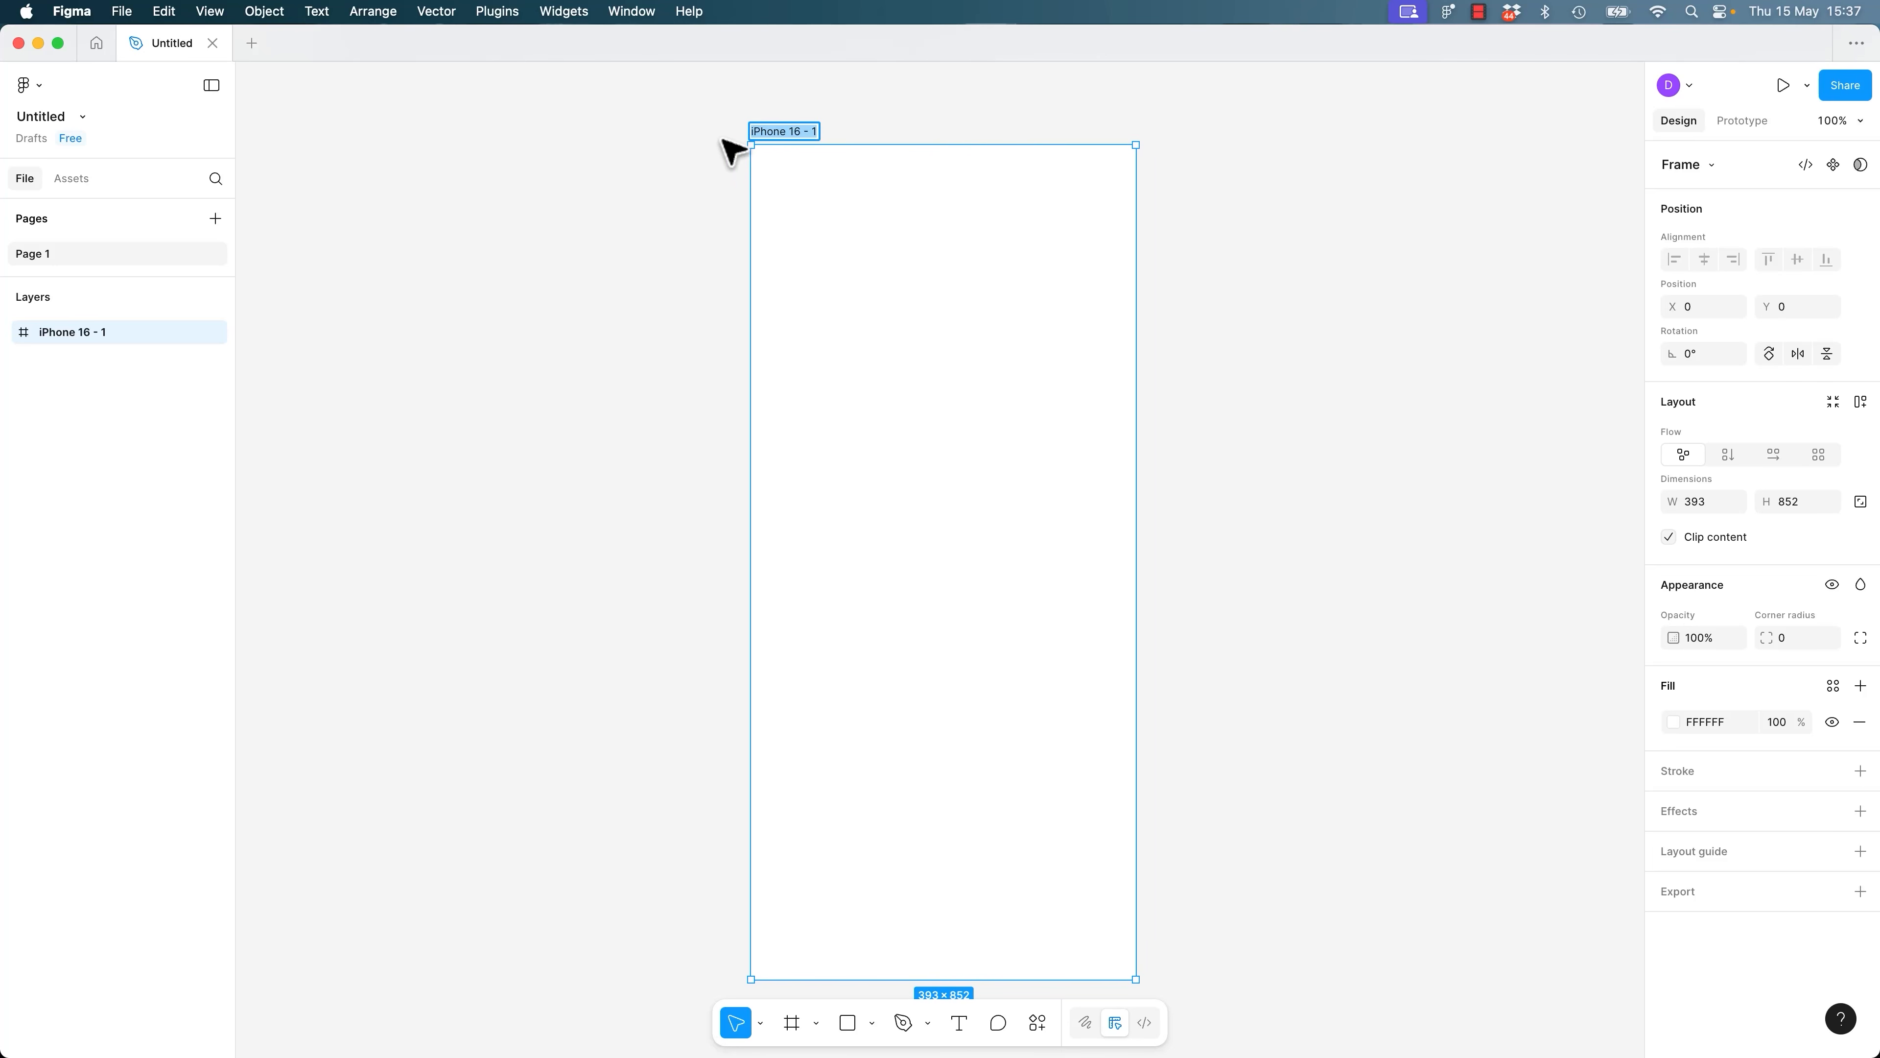
Rename the iPhone 16 frame on the canvas as Homepage.
left_click(764, 118)
double_click(781, 132)
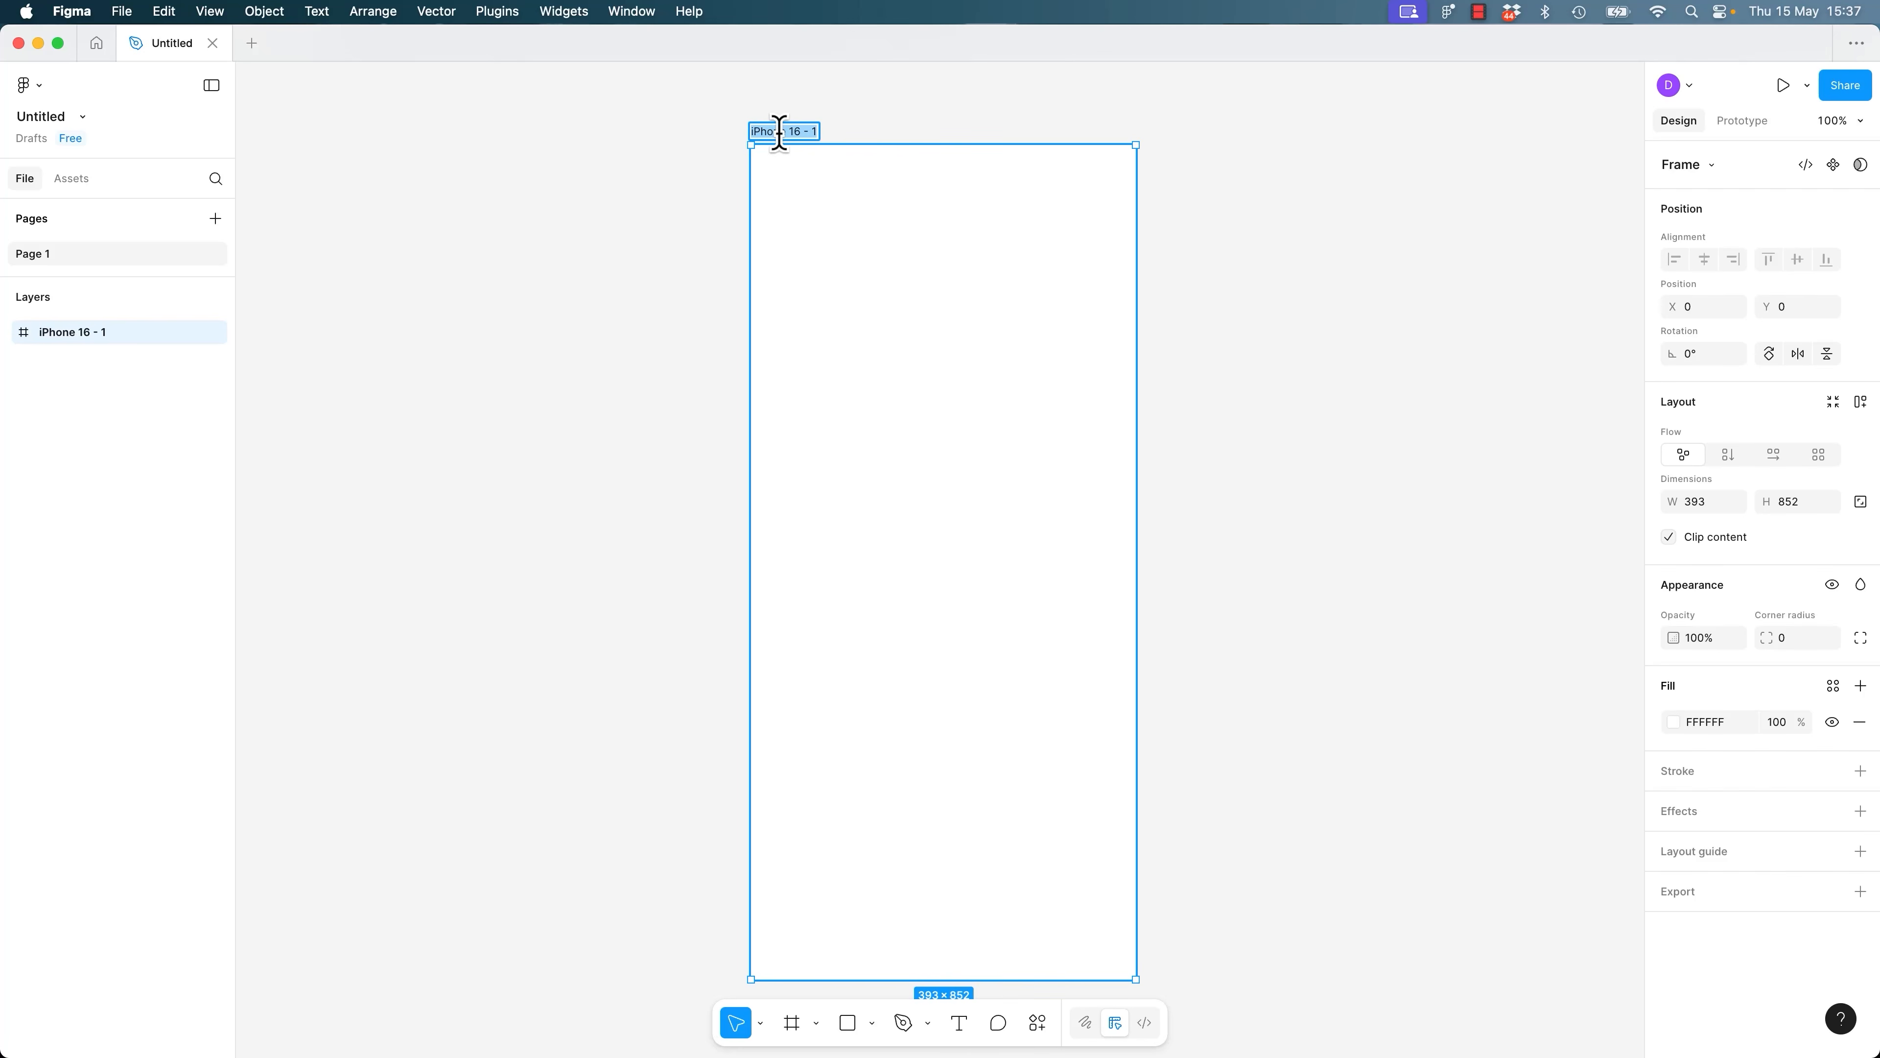
type("Homepage")
key("Return")
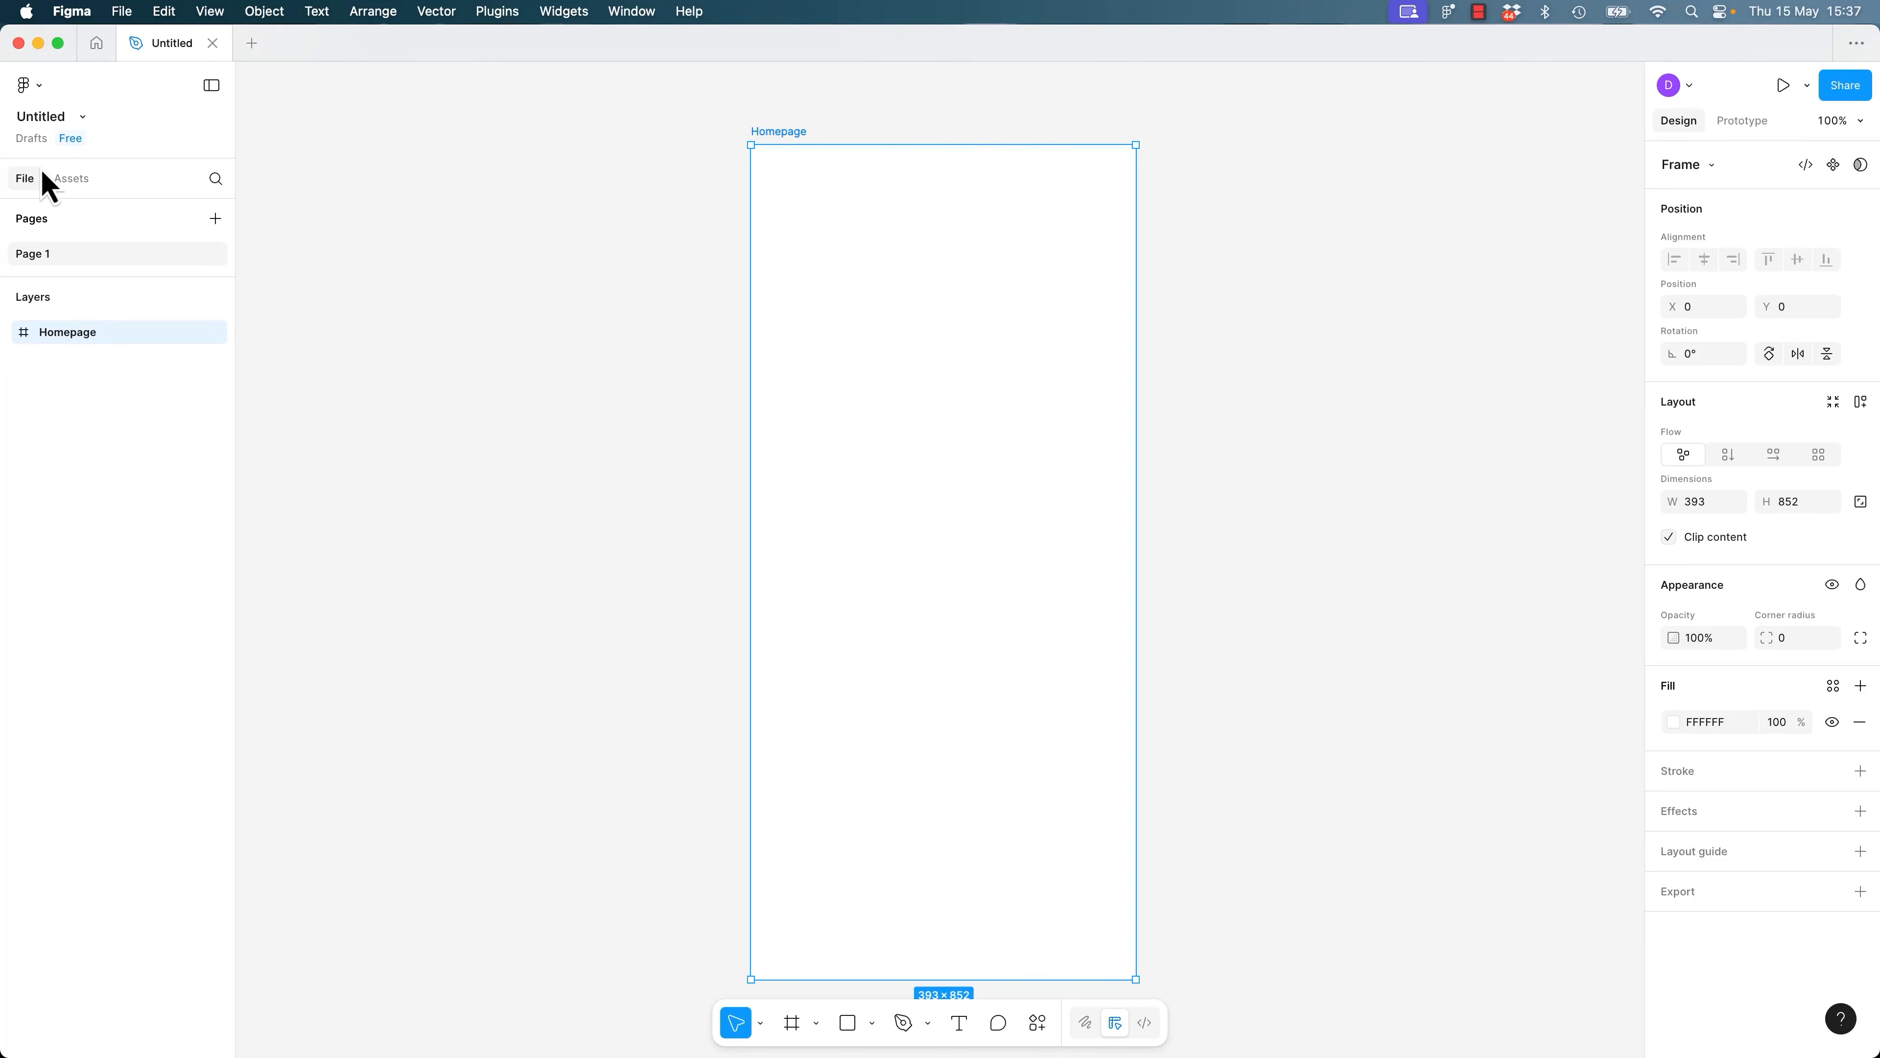
View the available asset libraries, return to the layer list and open the Homepage layer's name for editing.
left_click(74, 183)
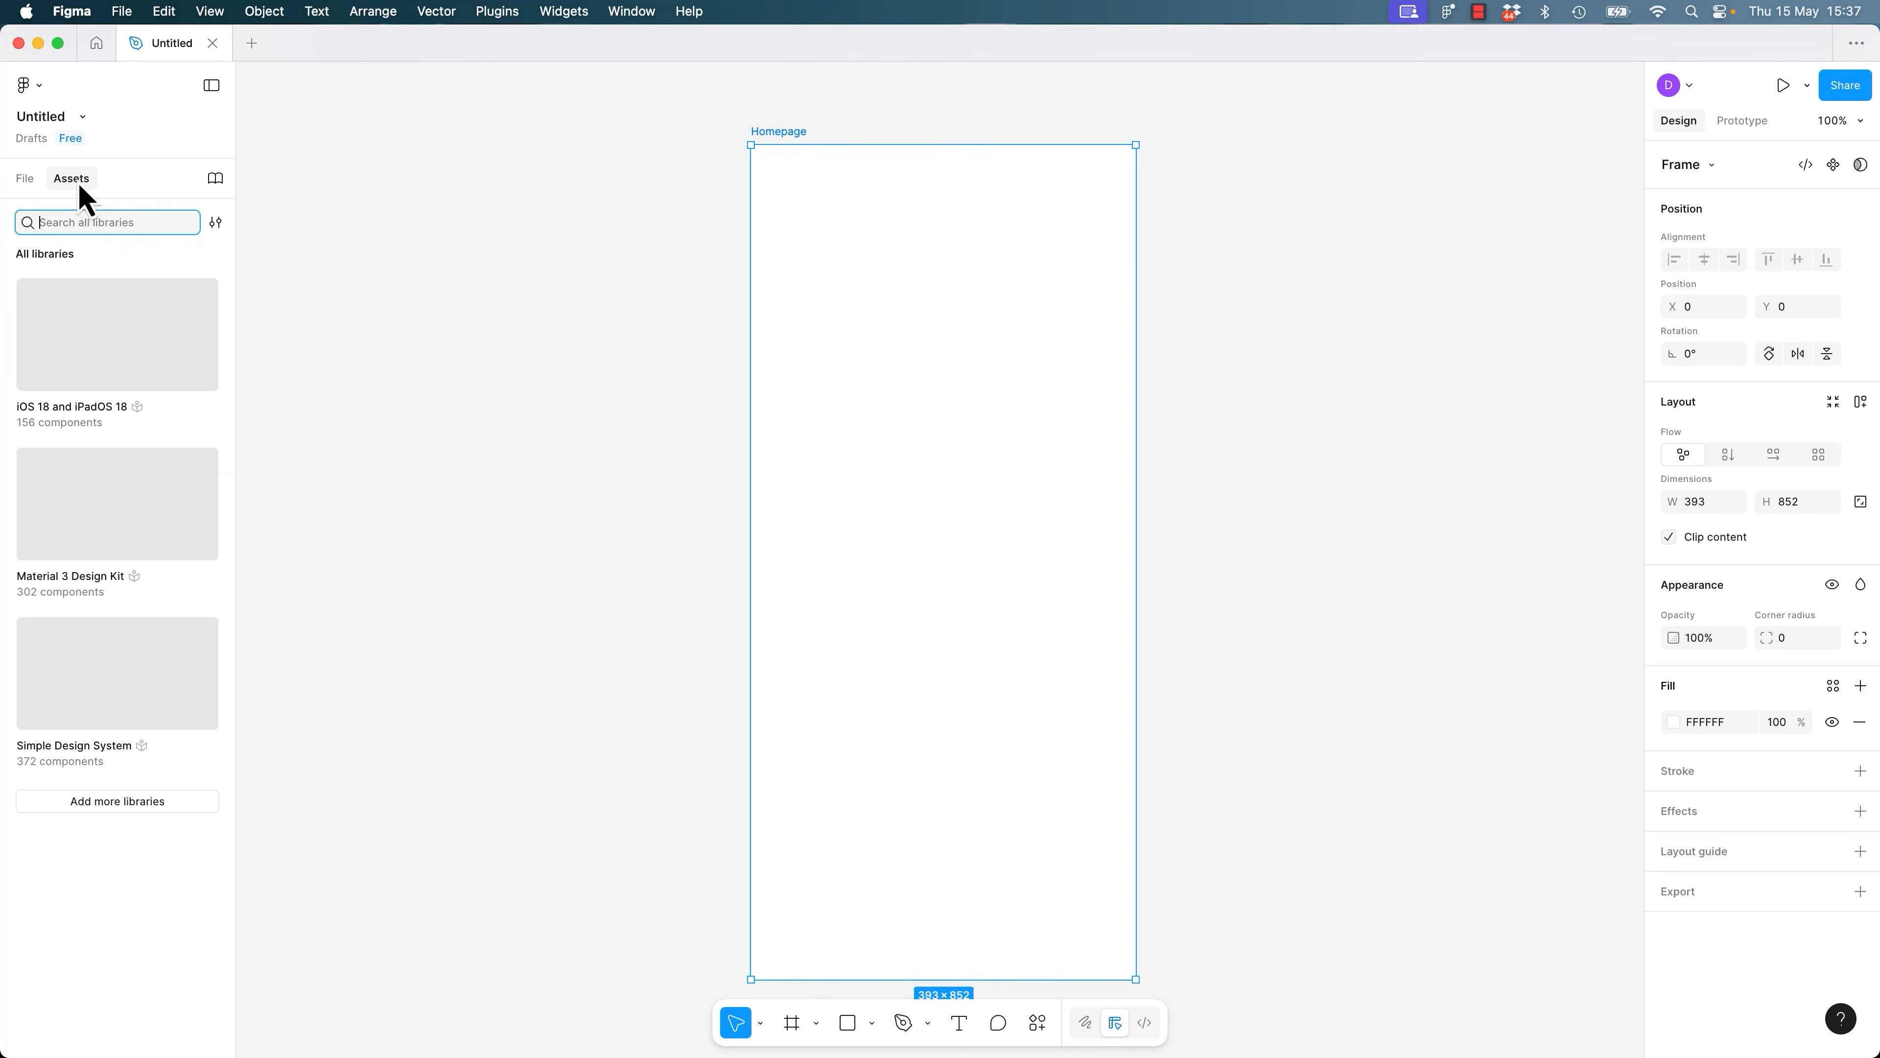
left_click(26, 181)
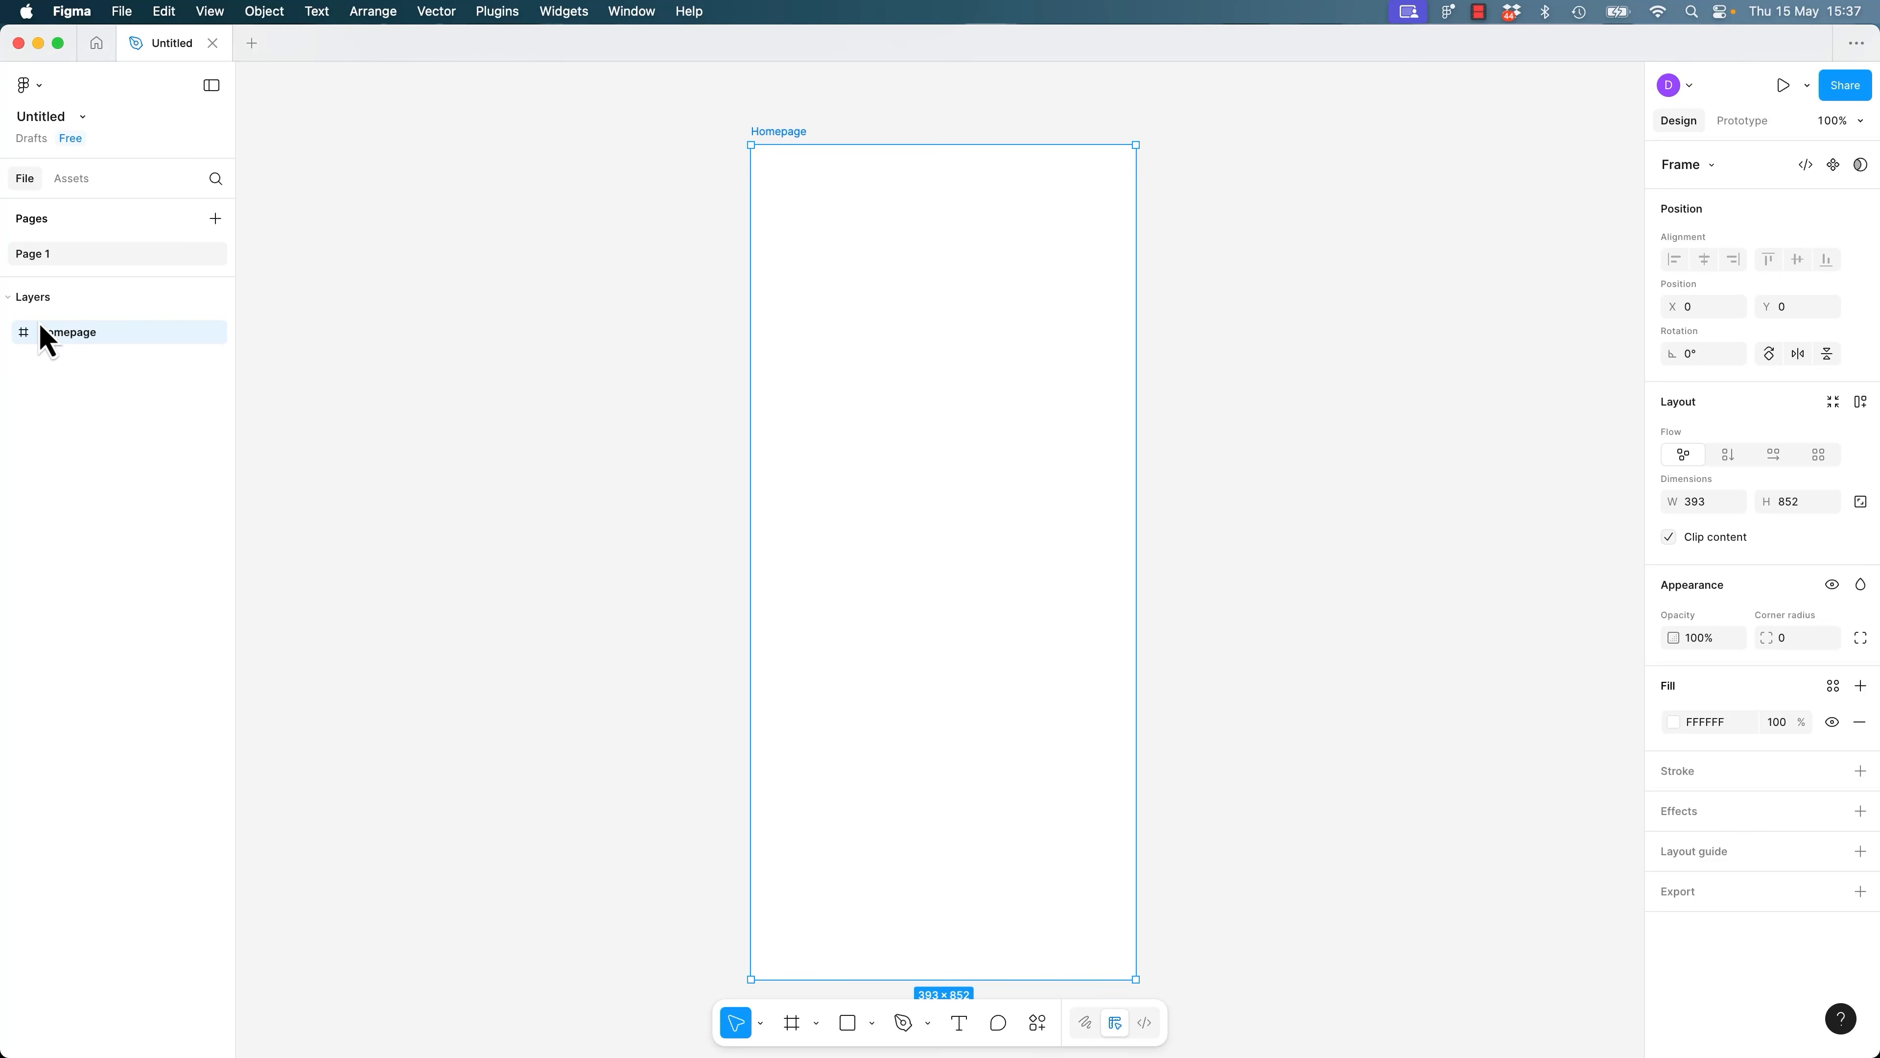
double_click(71, 332)
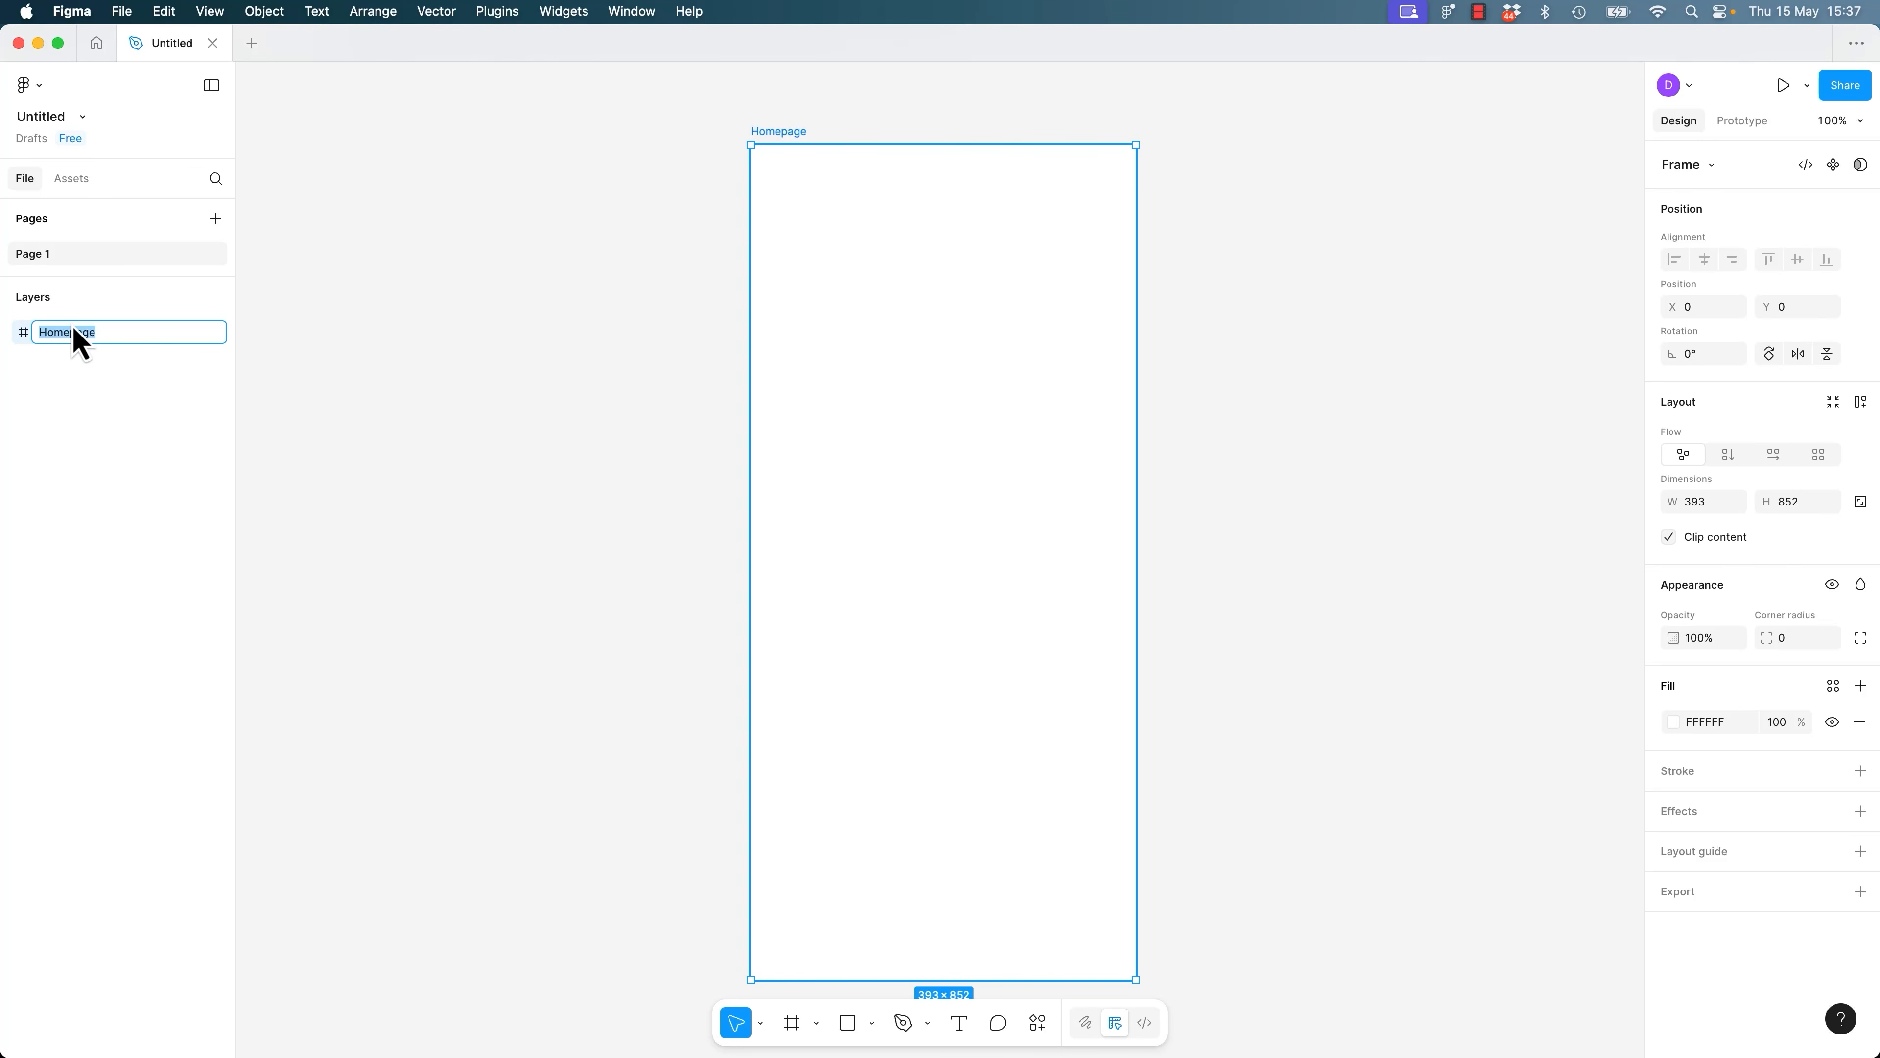
key("Return")
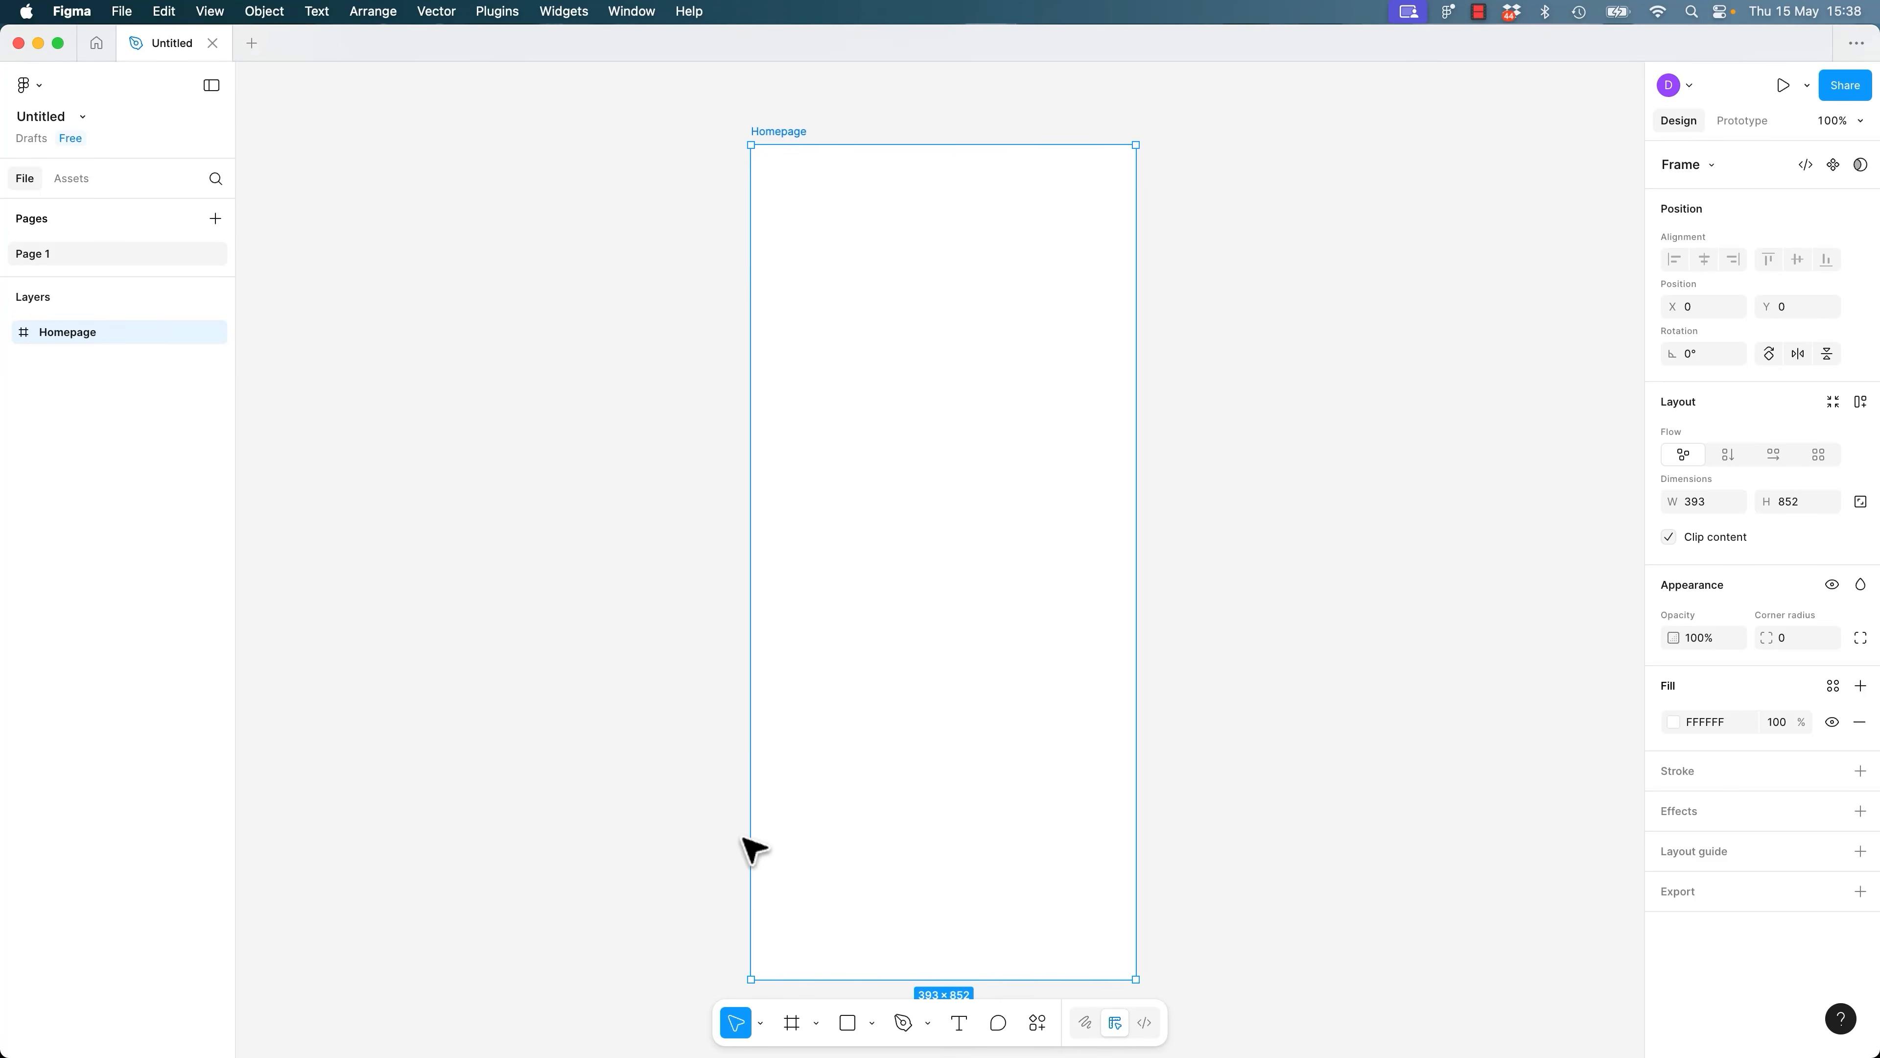
Add a second frame using the iPhone 16 preset and name it Features.
left_click(793, 1033)
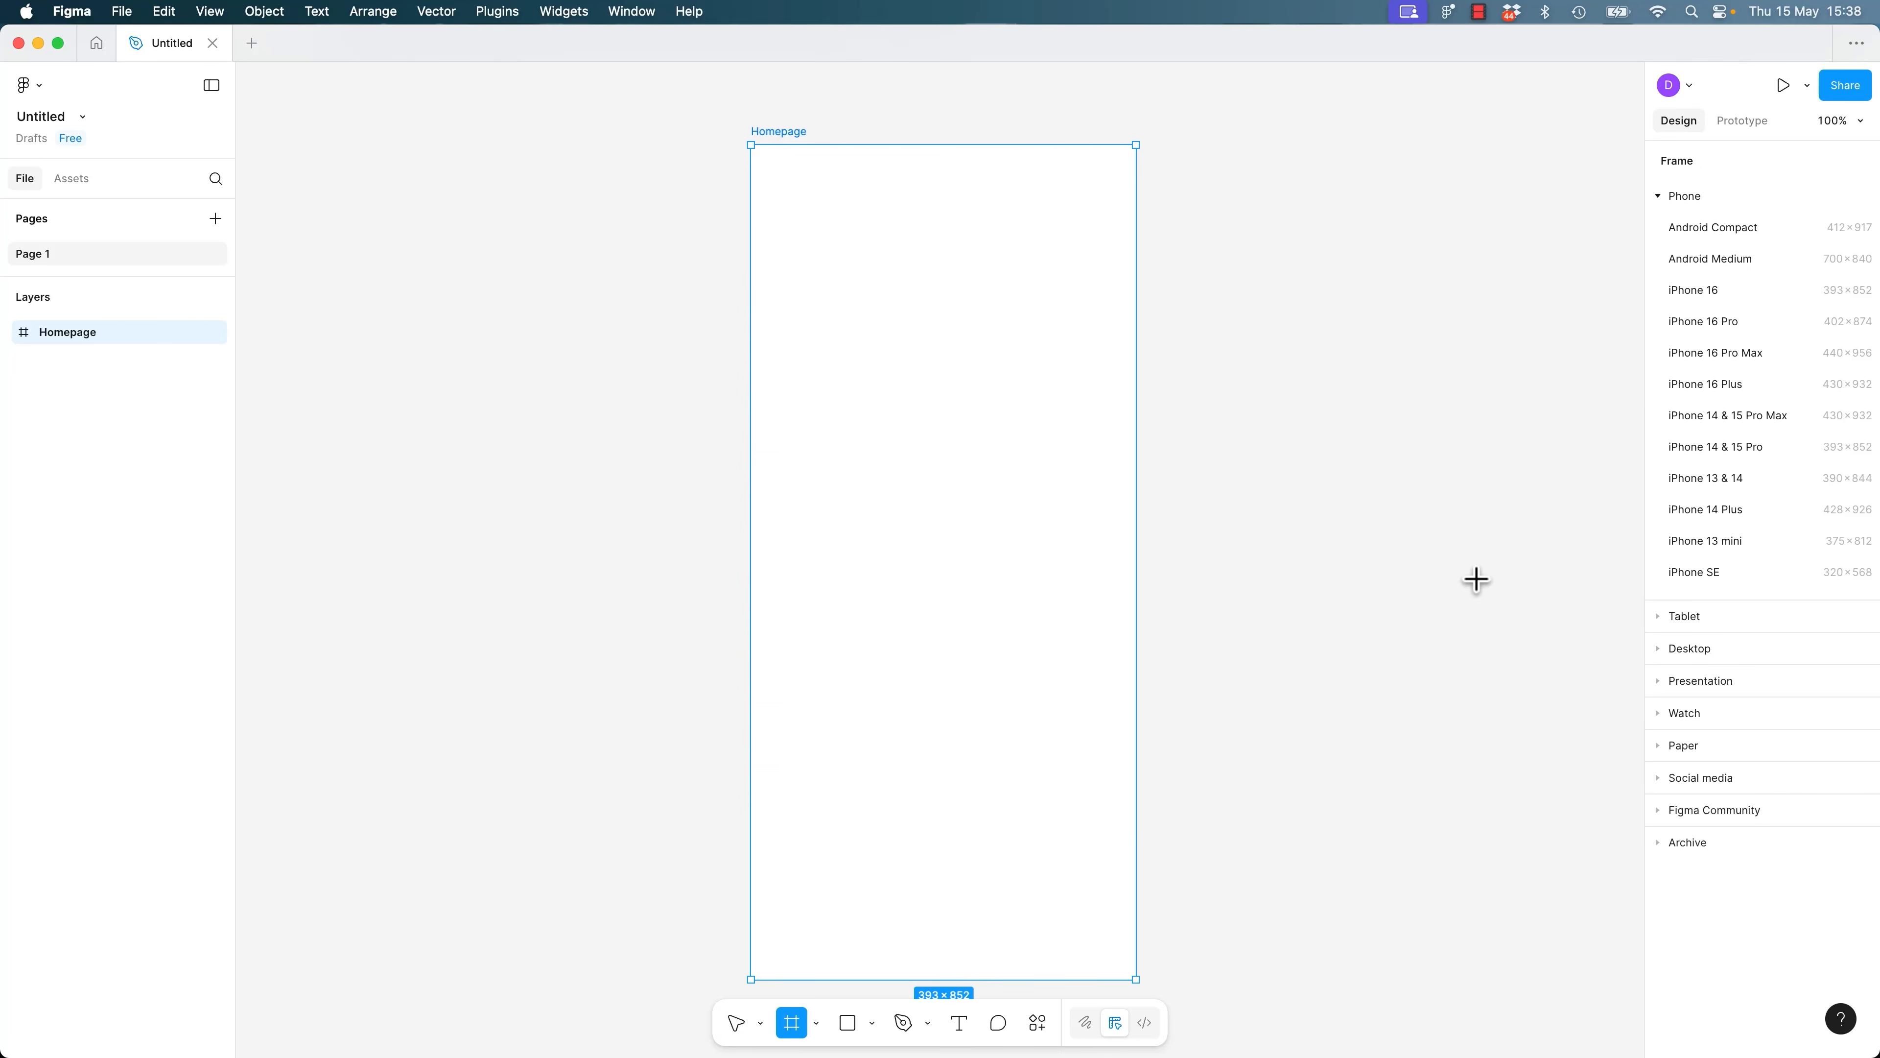
left_click(1753, 292)
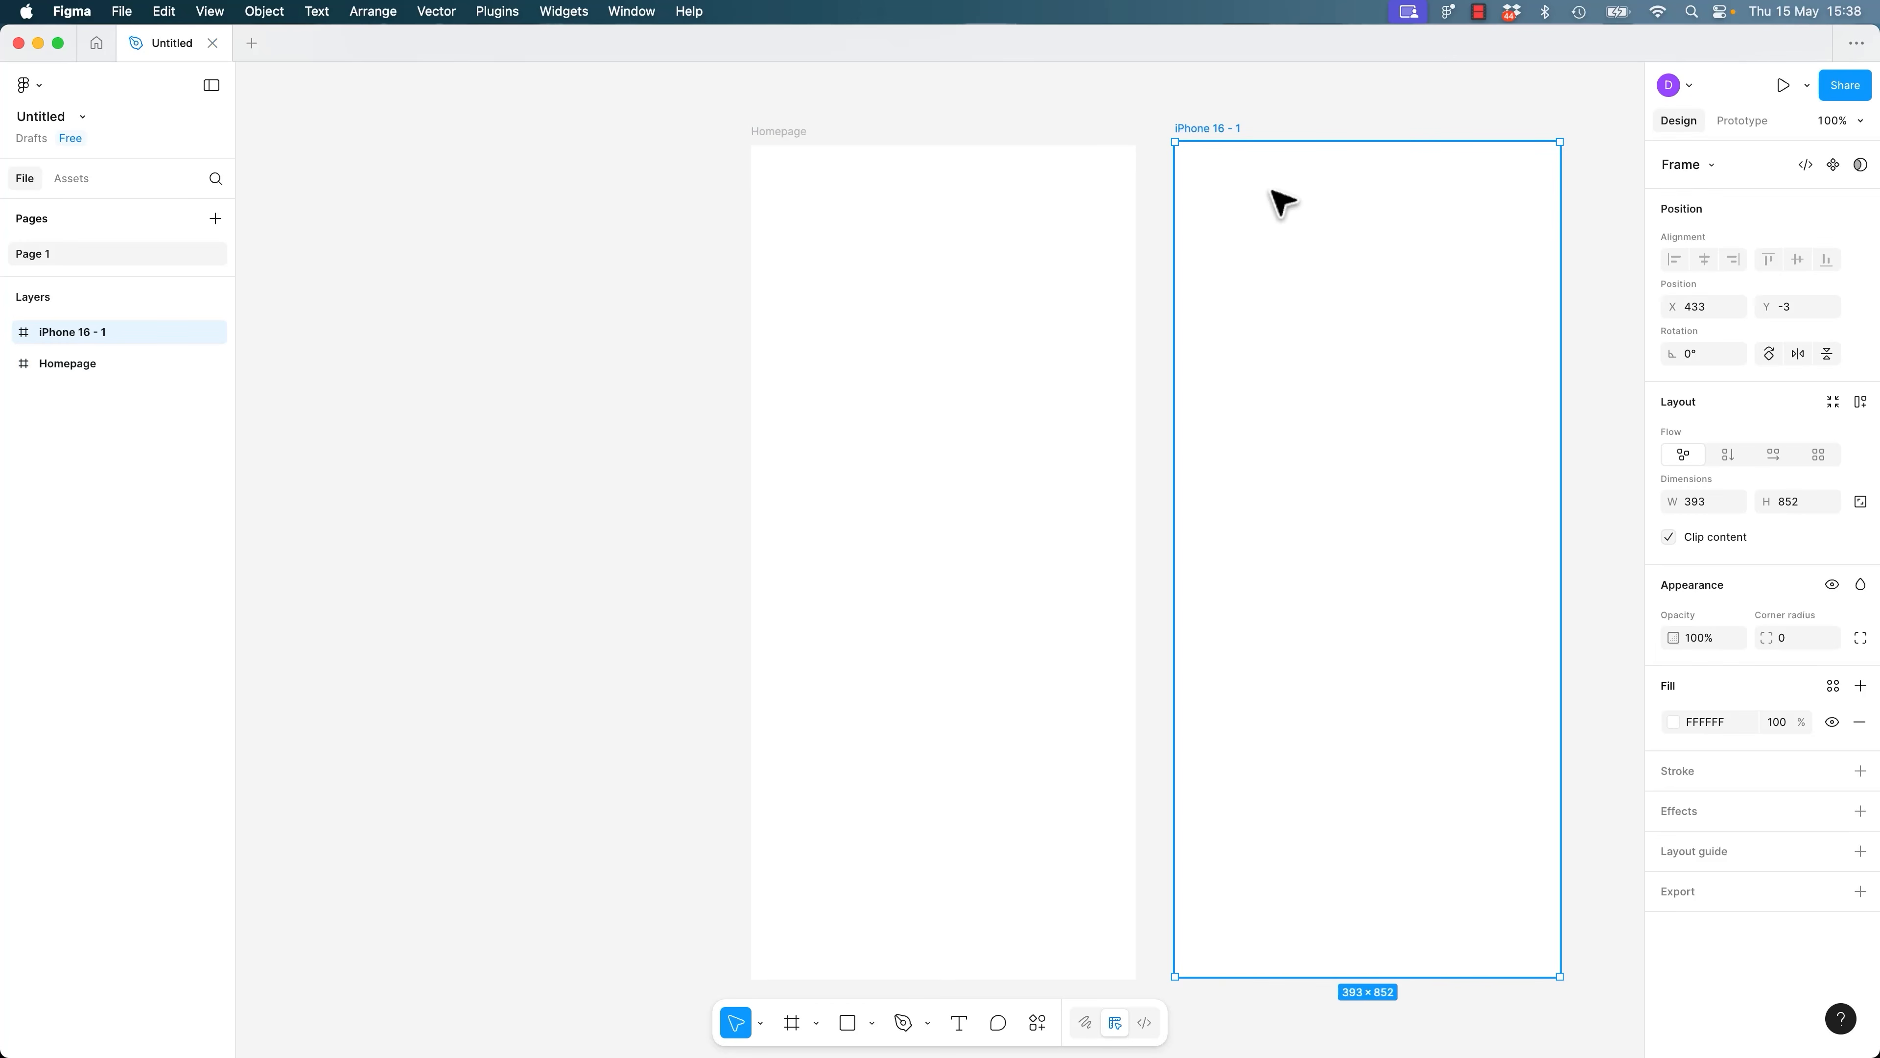
double_click(1232, 129)
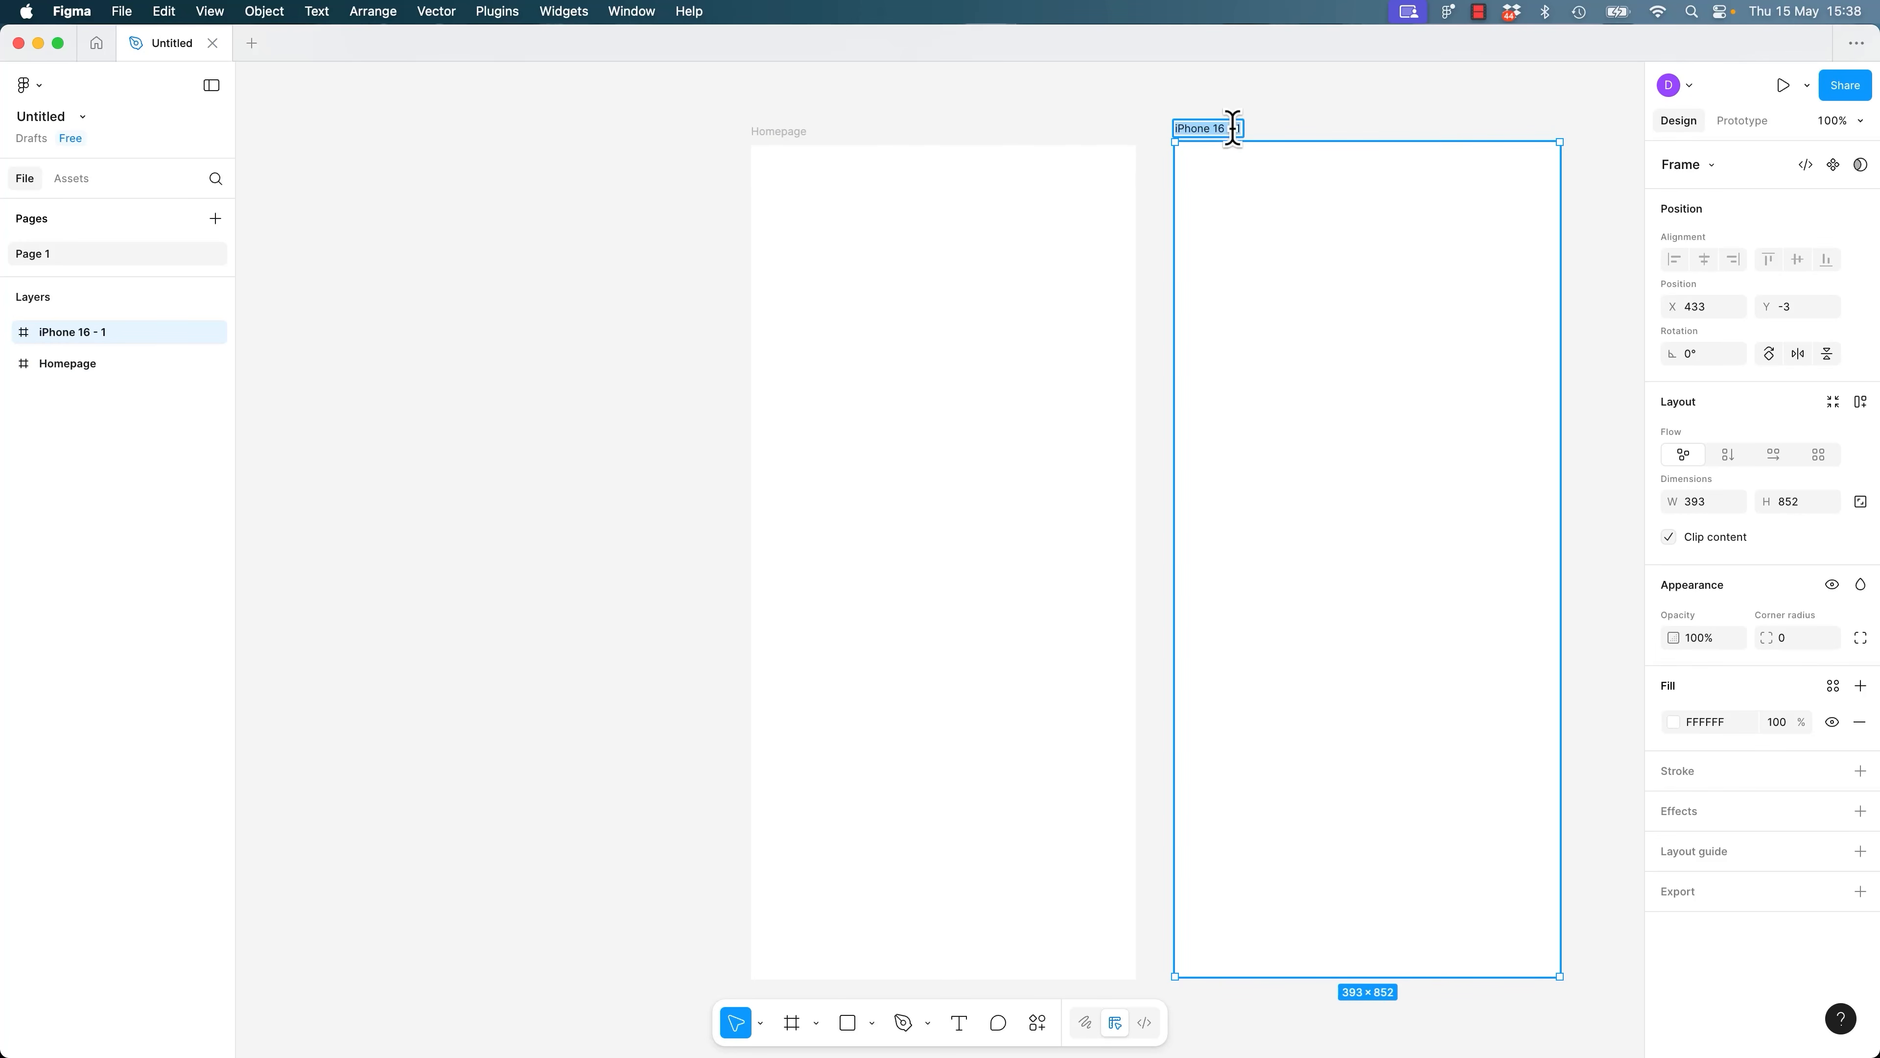
type("Features")
key("Return")
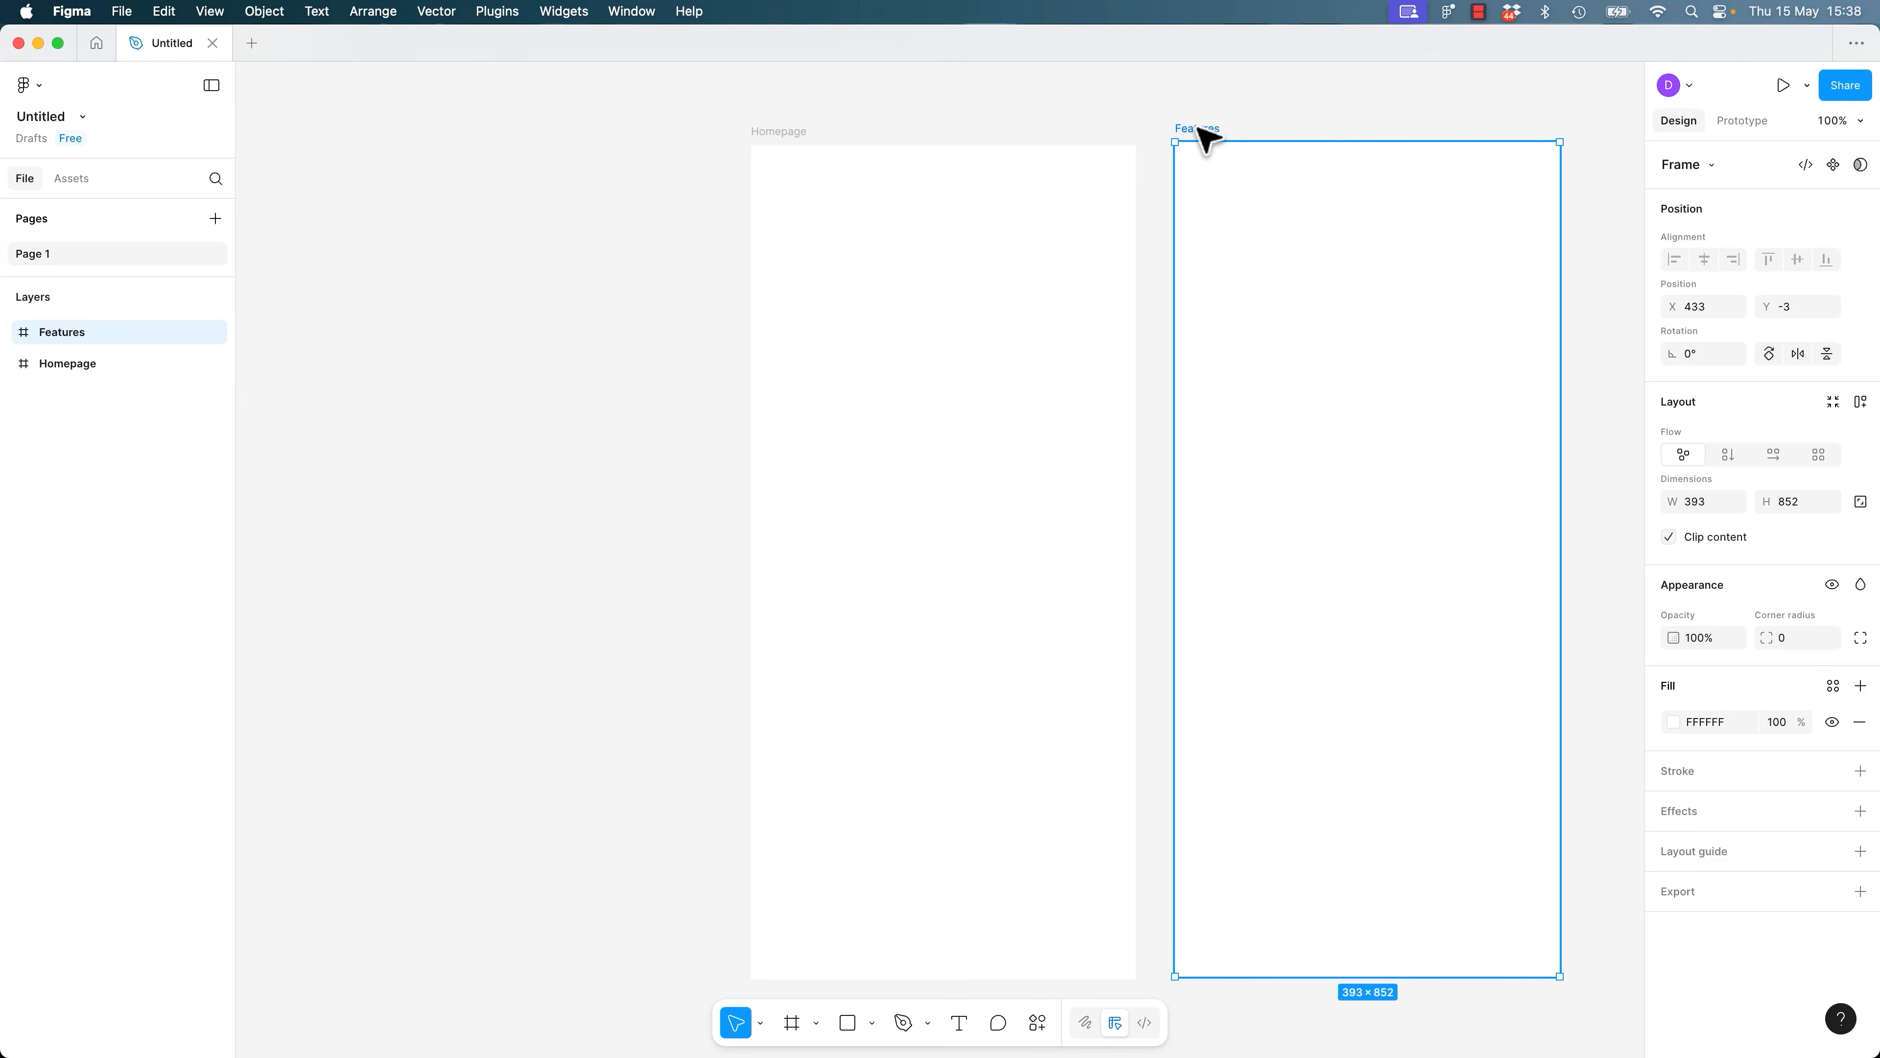
Duplicate the Features frame beside the original, dismiss the teammates suggestion and clear the selection.
key("super+d")
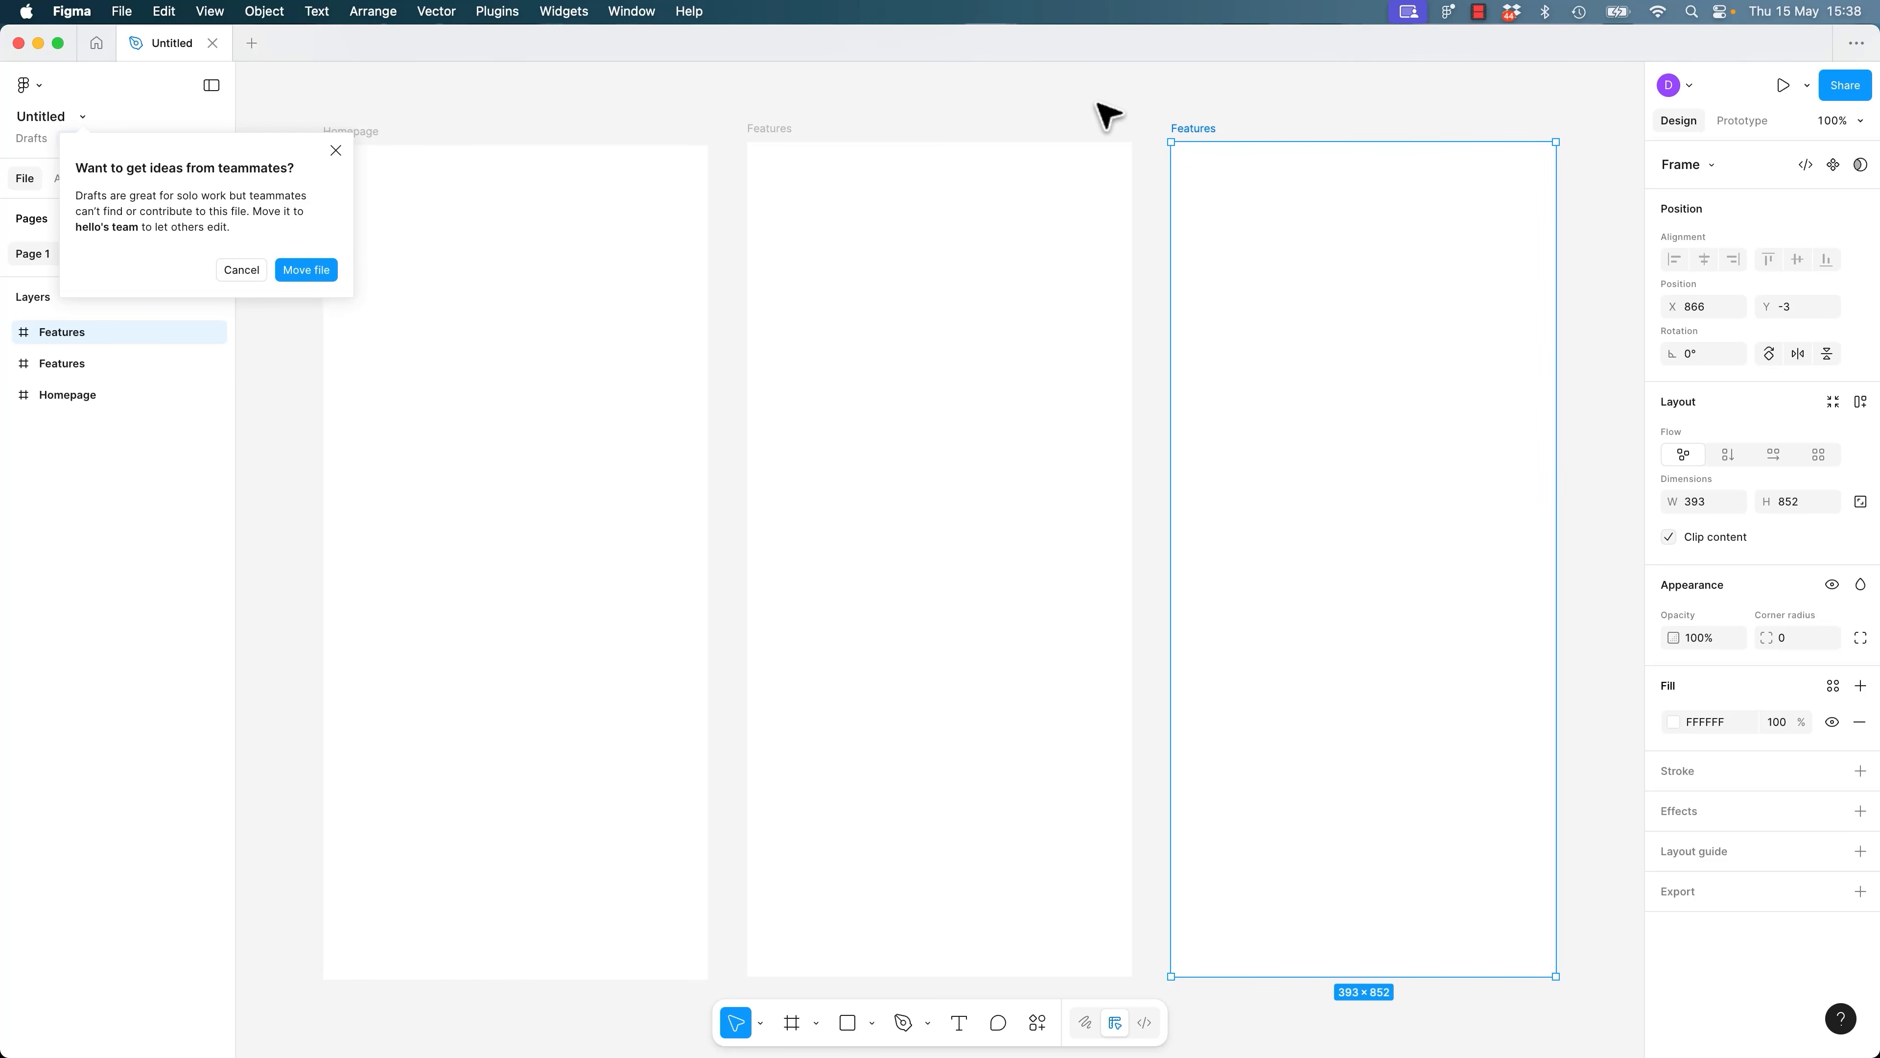
left_click(336, 150)
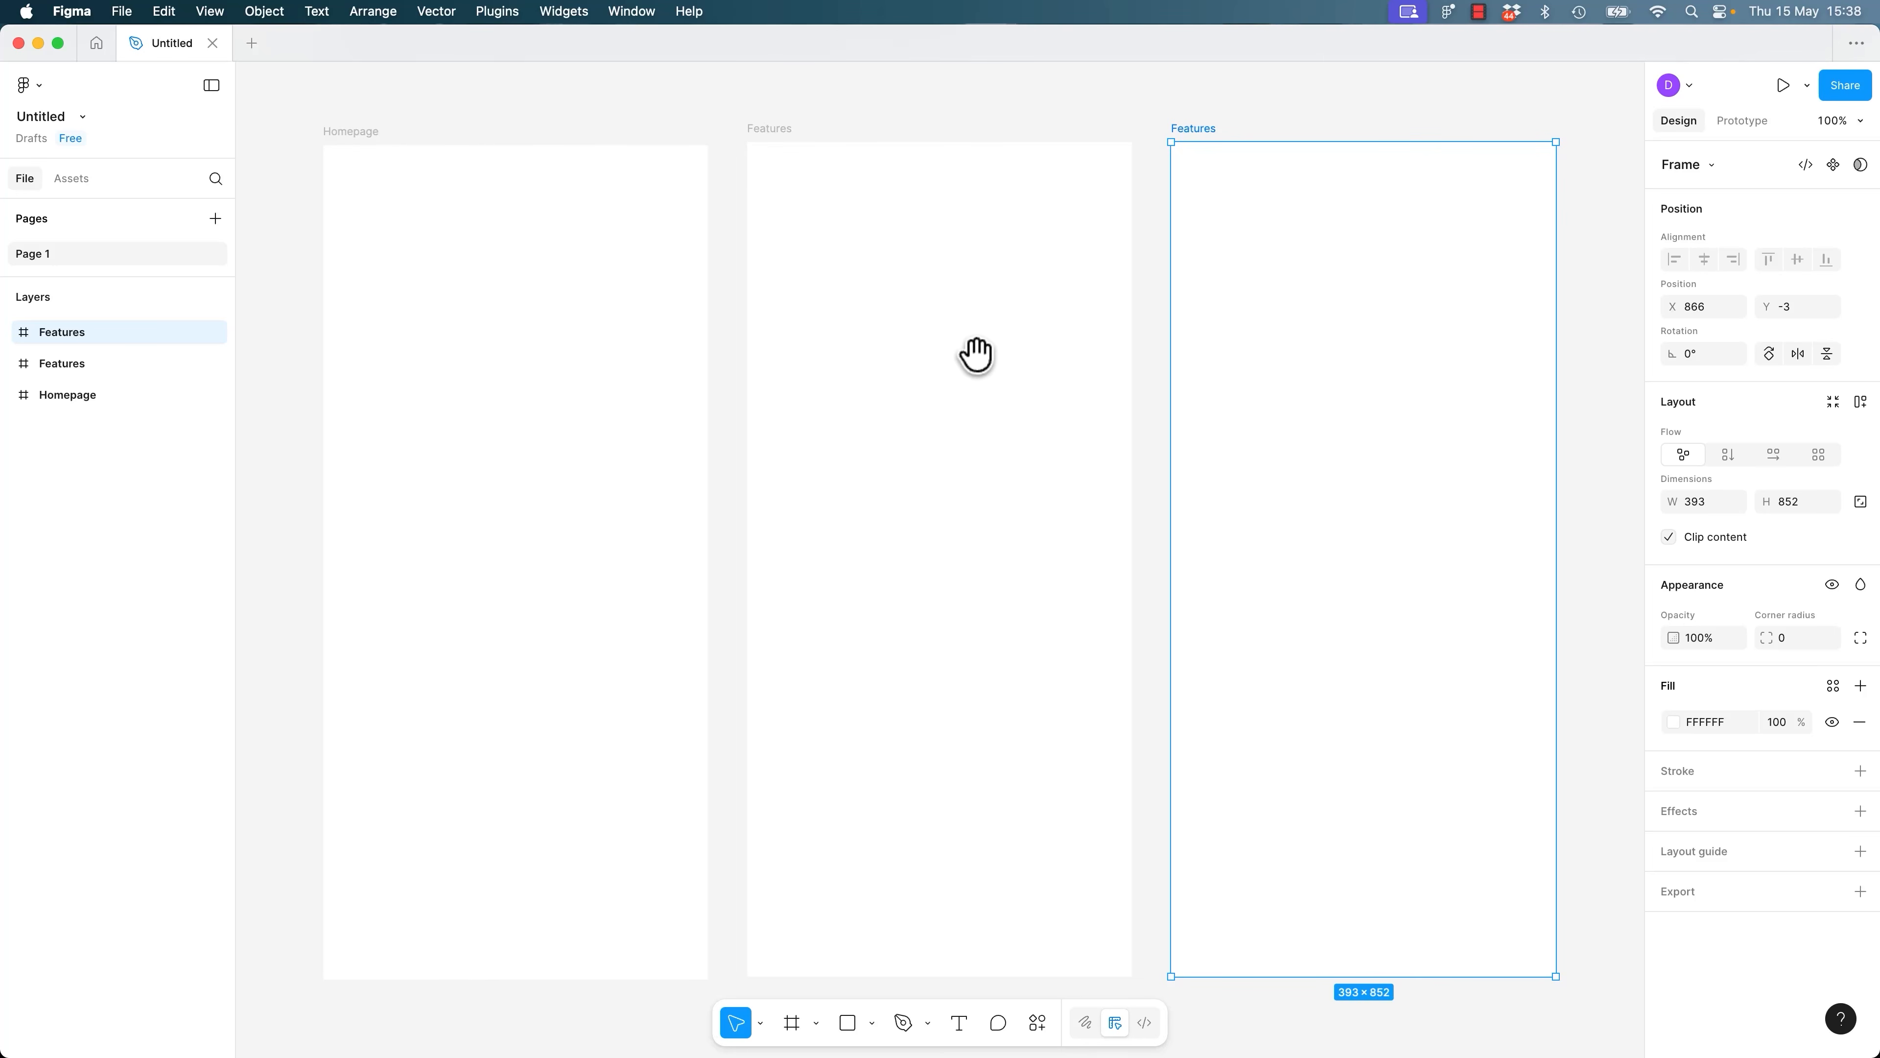
left_click_drag(1017, 291, 964, 327)
left_click(1103, 126)
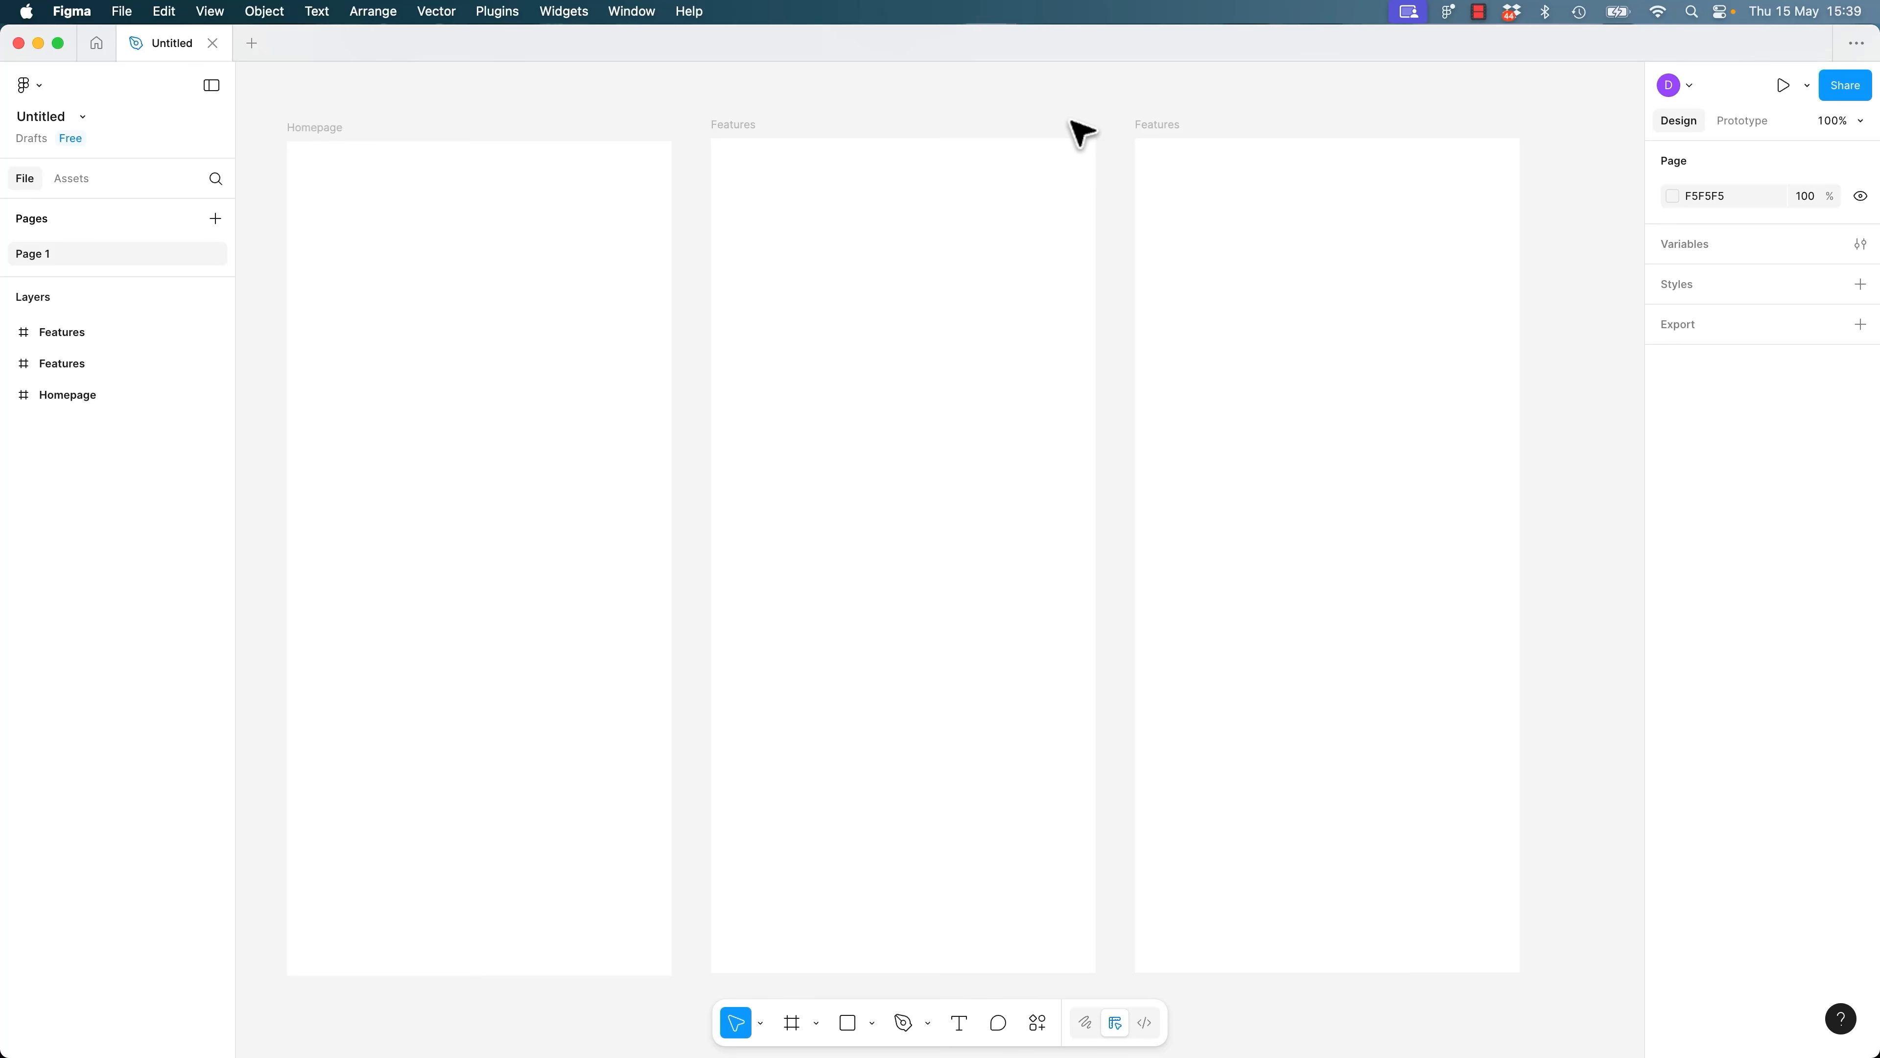
Duplicate the third phone frame, place the copy below the Homepage frame and widen it to about 1020.
key("minus")
key("minus")
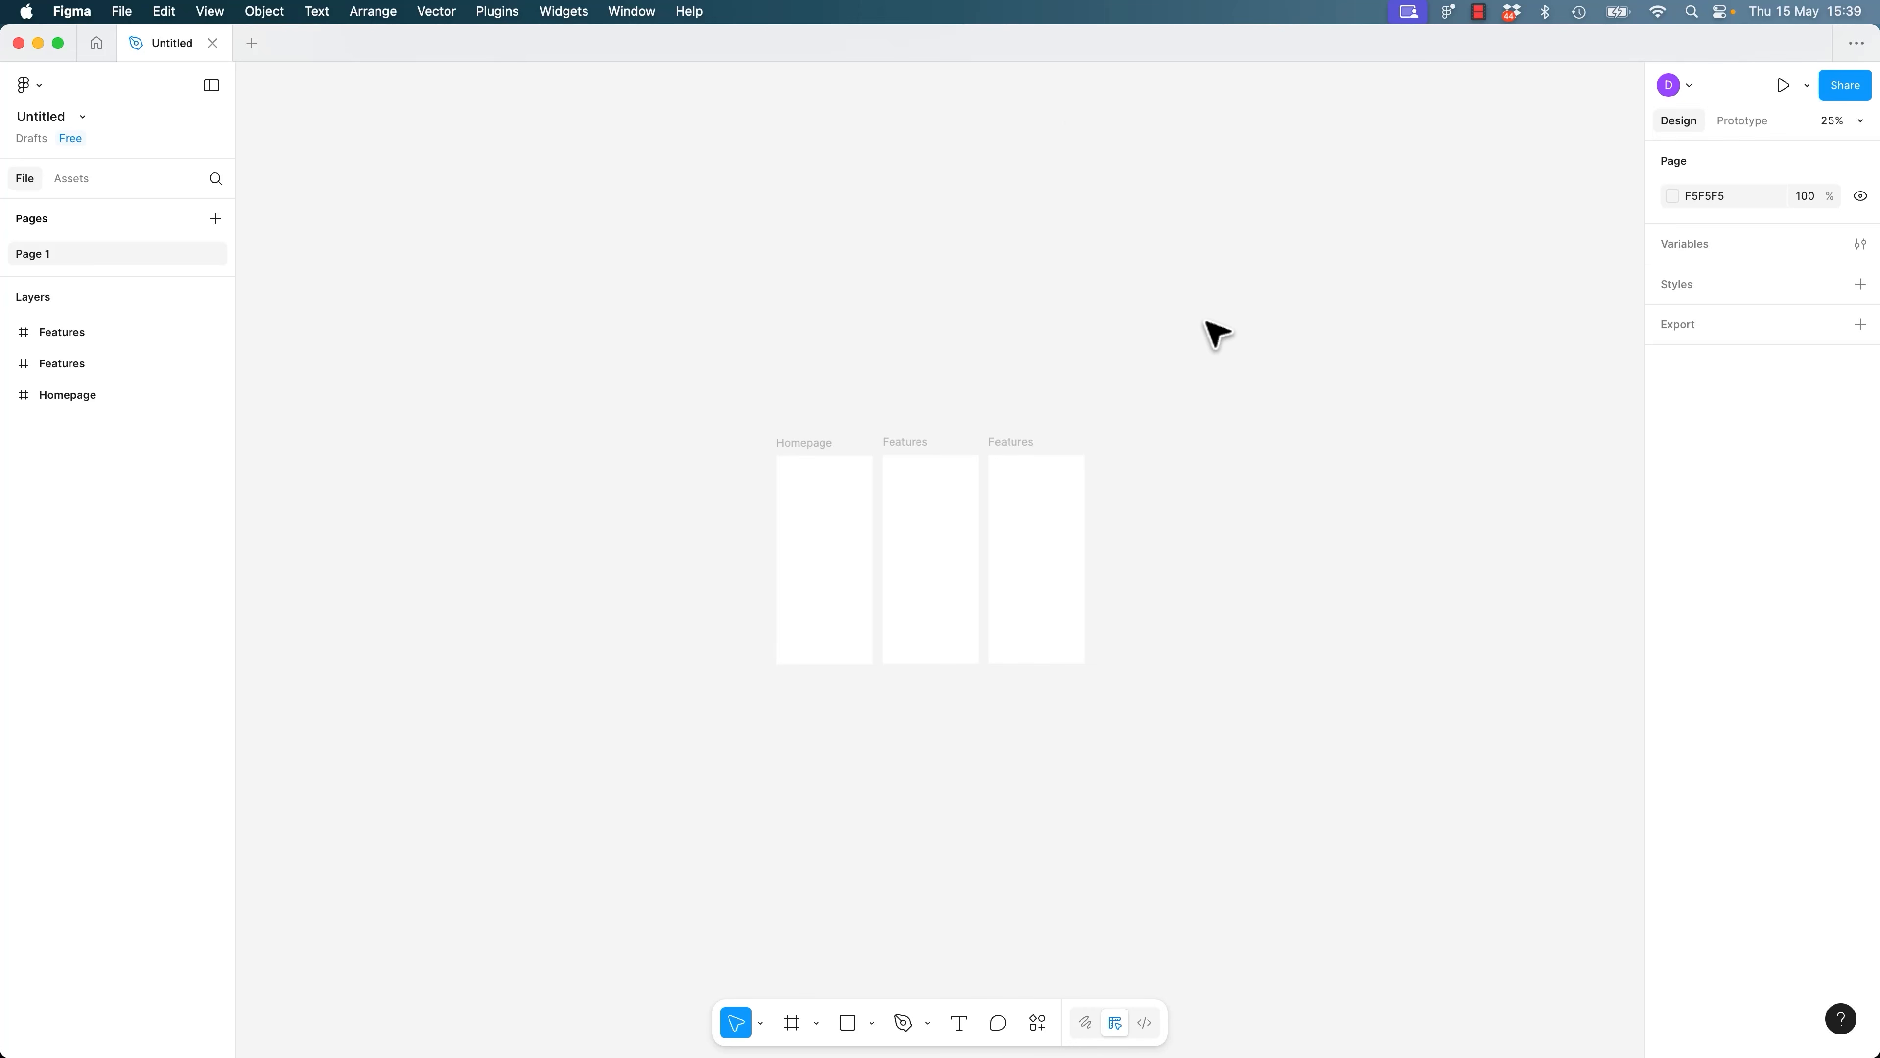
left_click(1029, 445)
key("super+d")
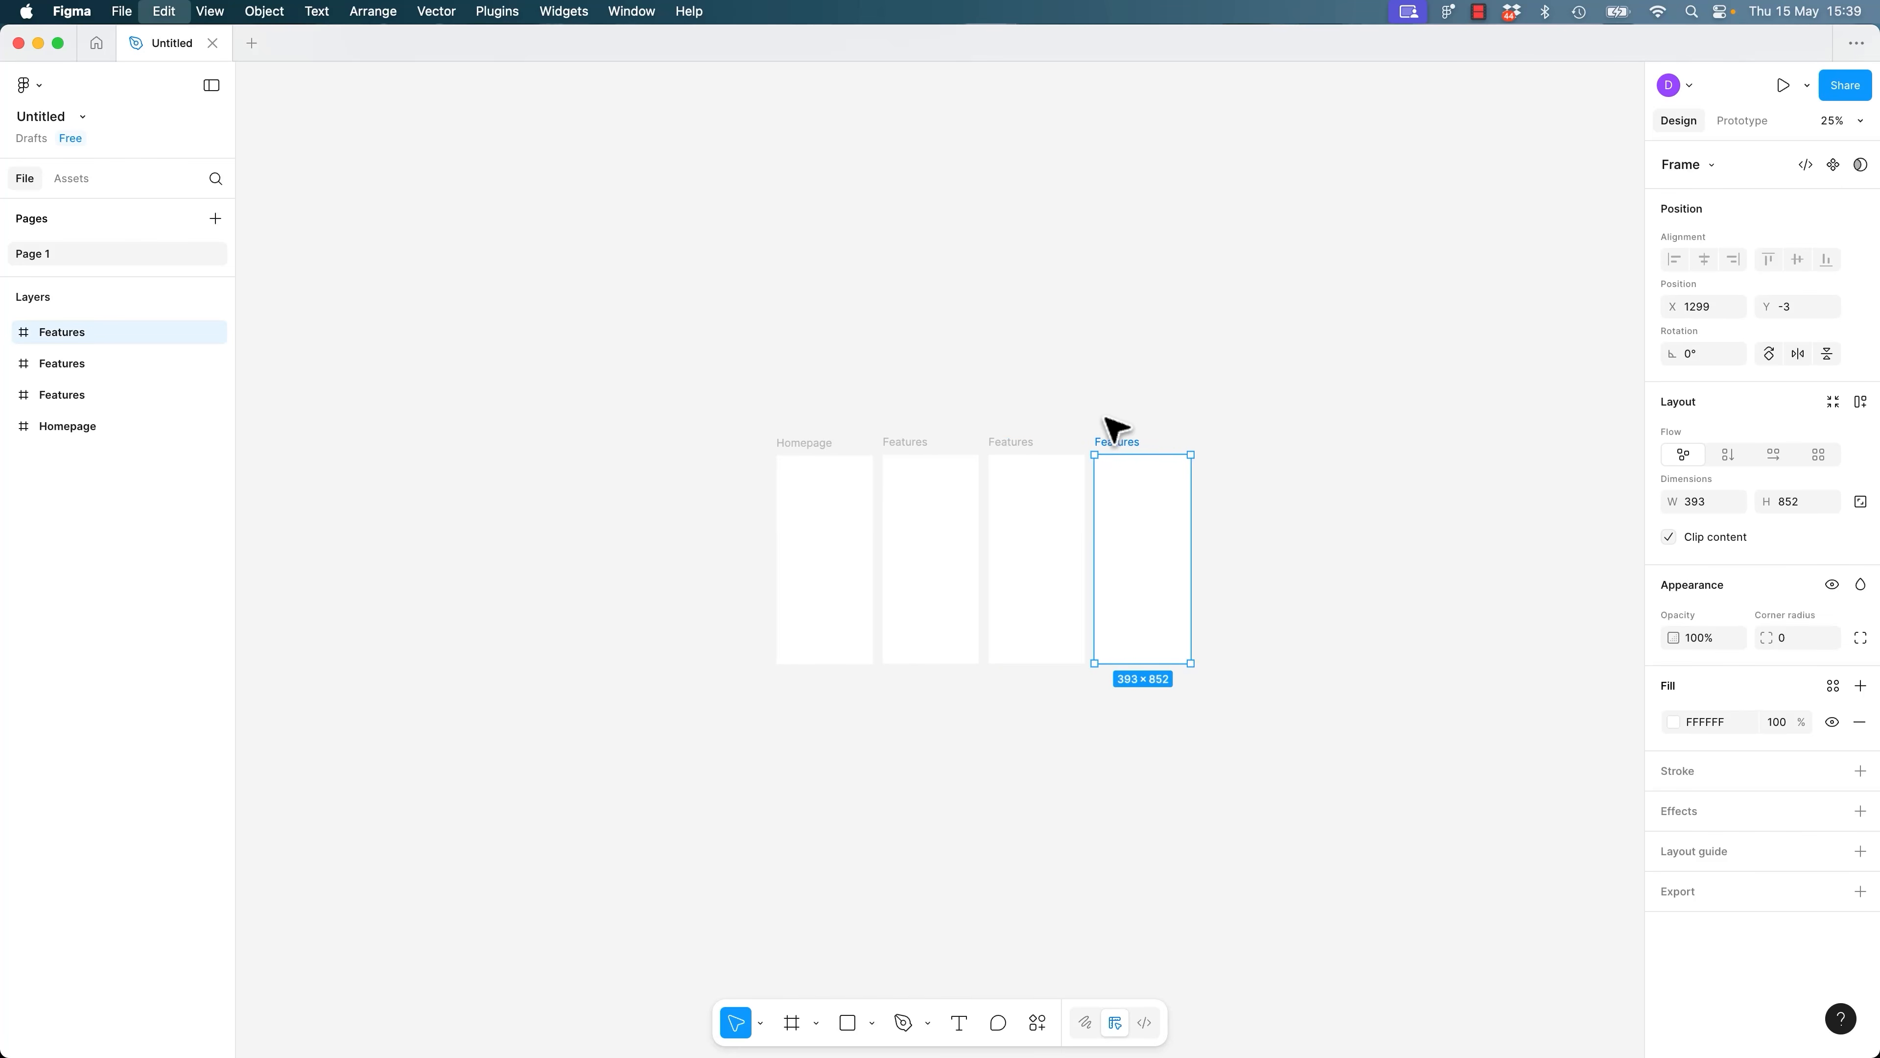
left_click_drag(1130, 446, 1026, 742)
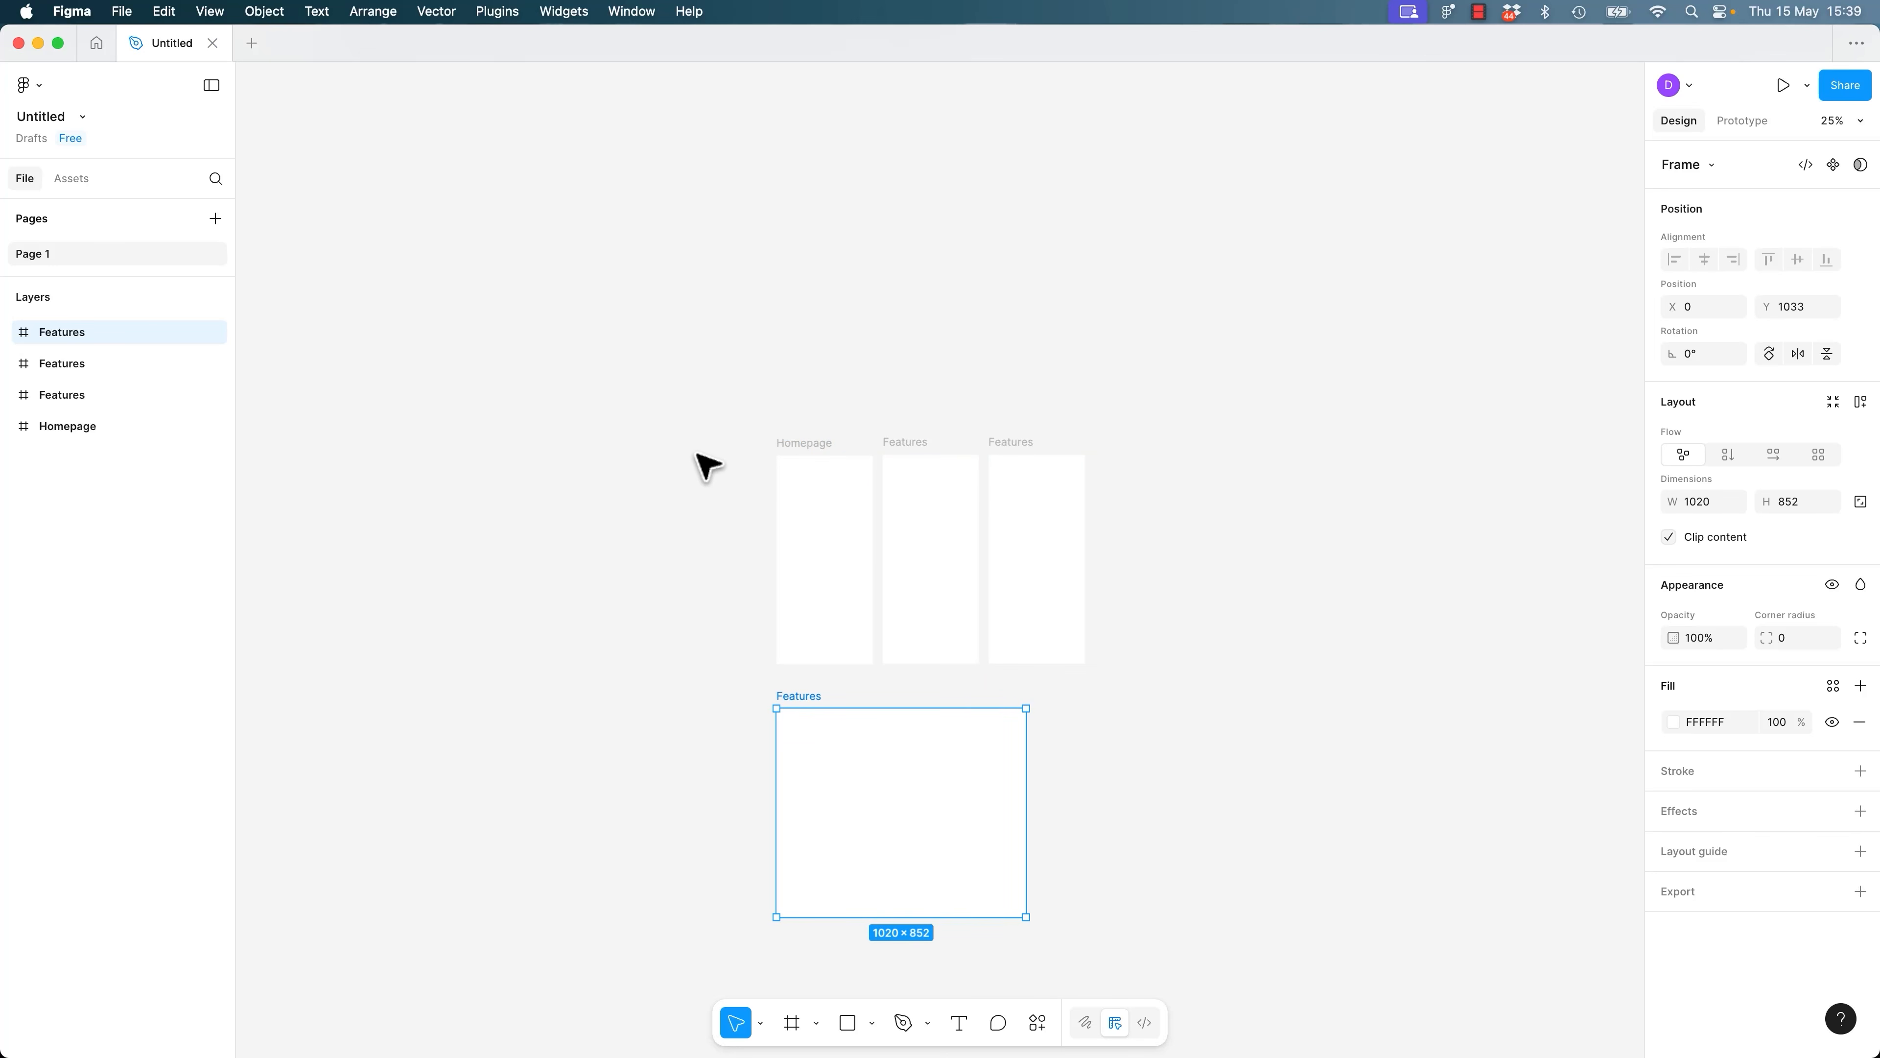
Undo the widening of the lower Features frame and change it to the iPad Pro 11" preset size.
key("super+z")
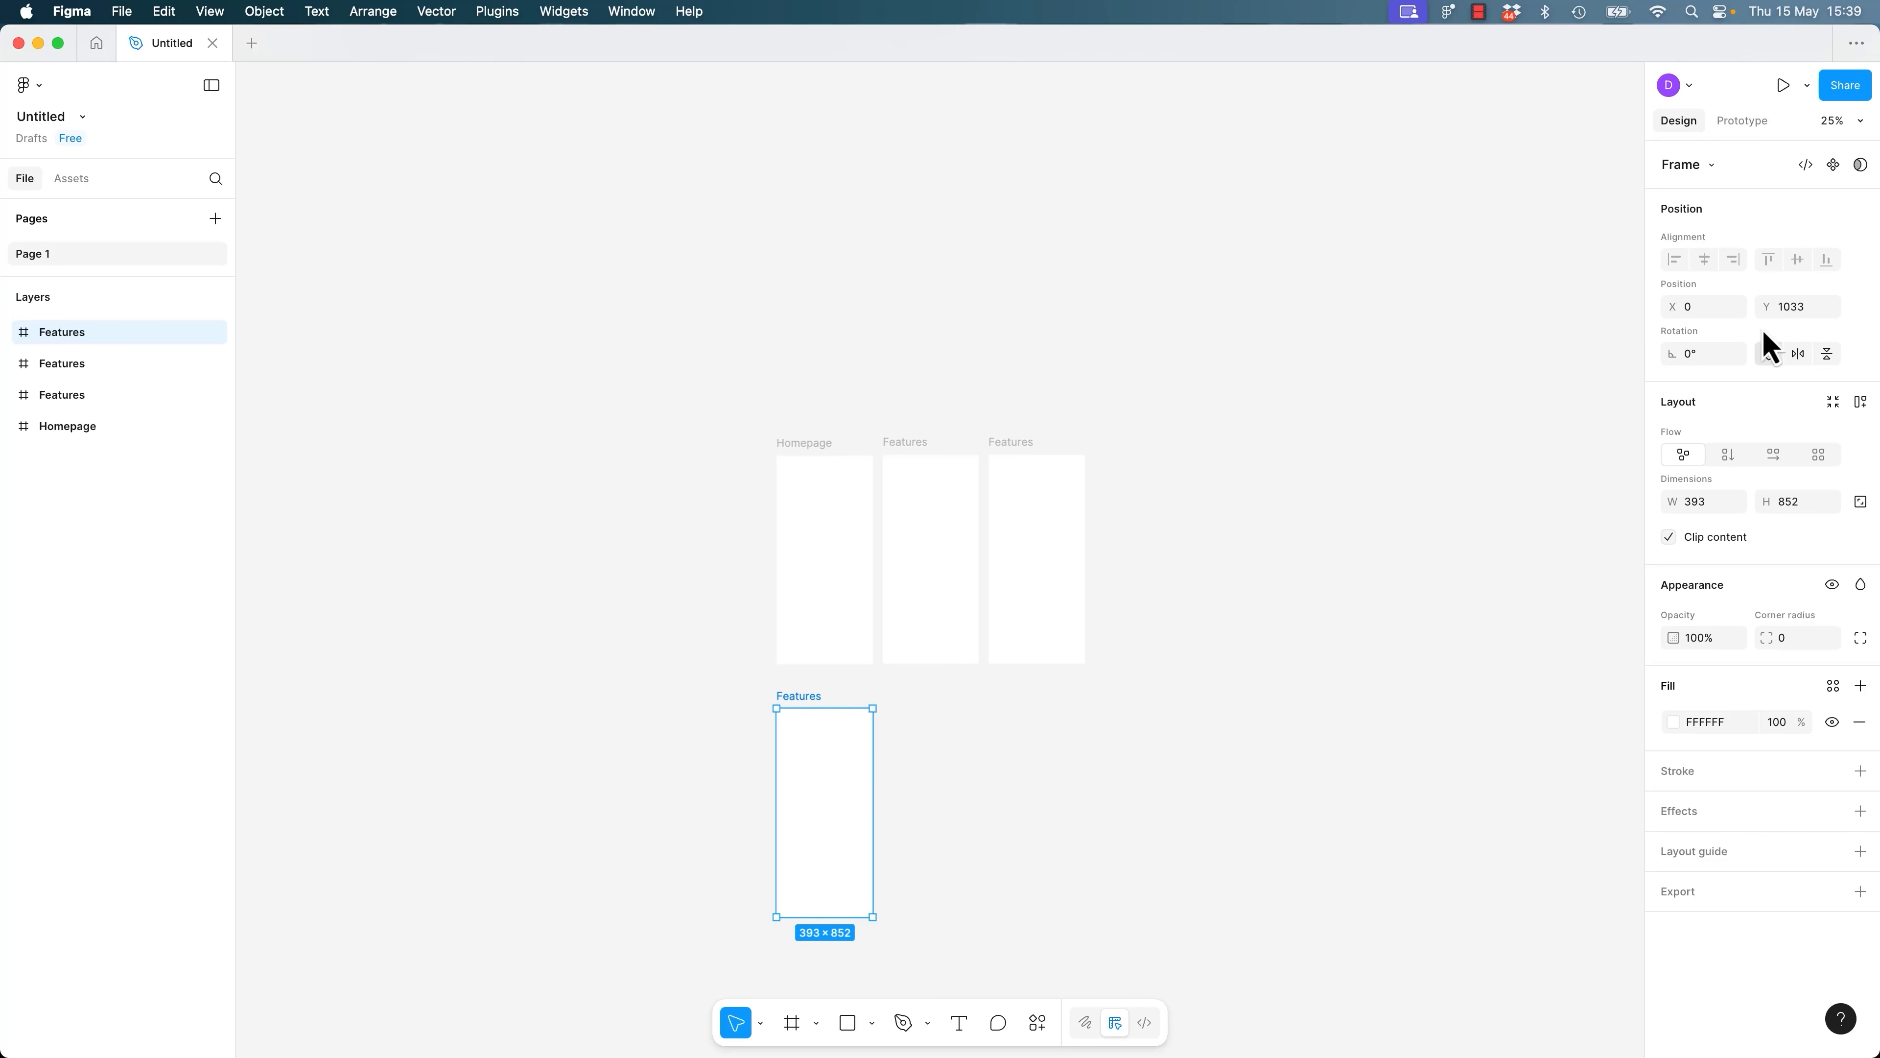
left_click(1715, 166)
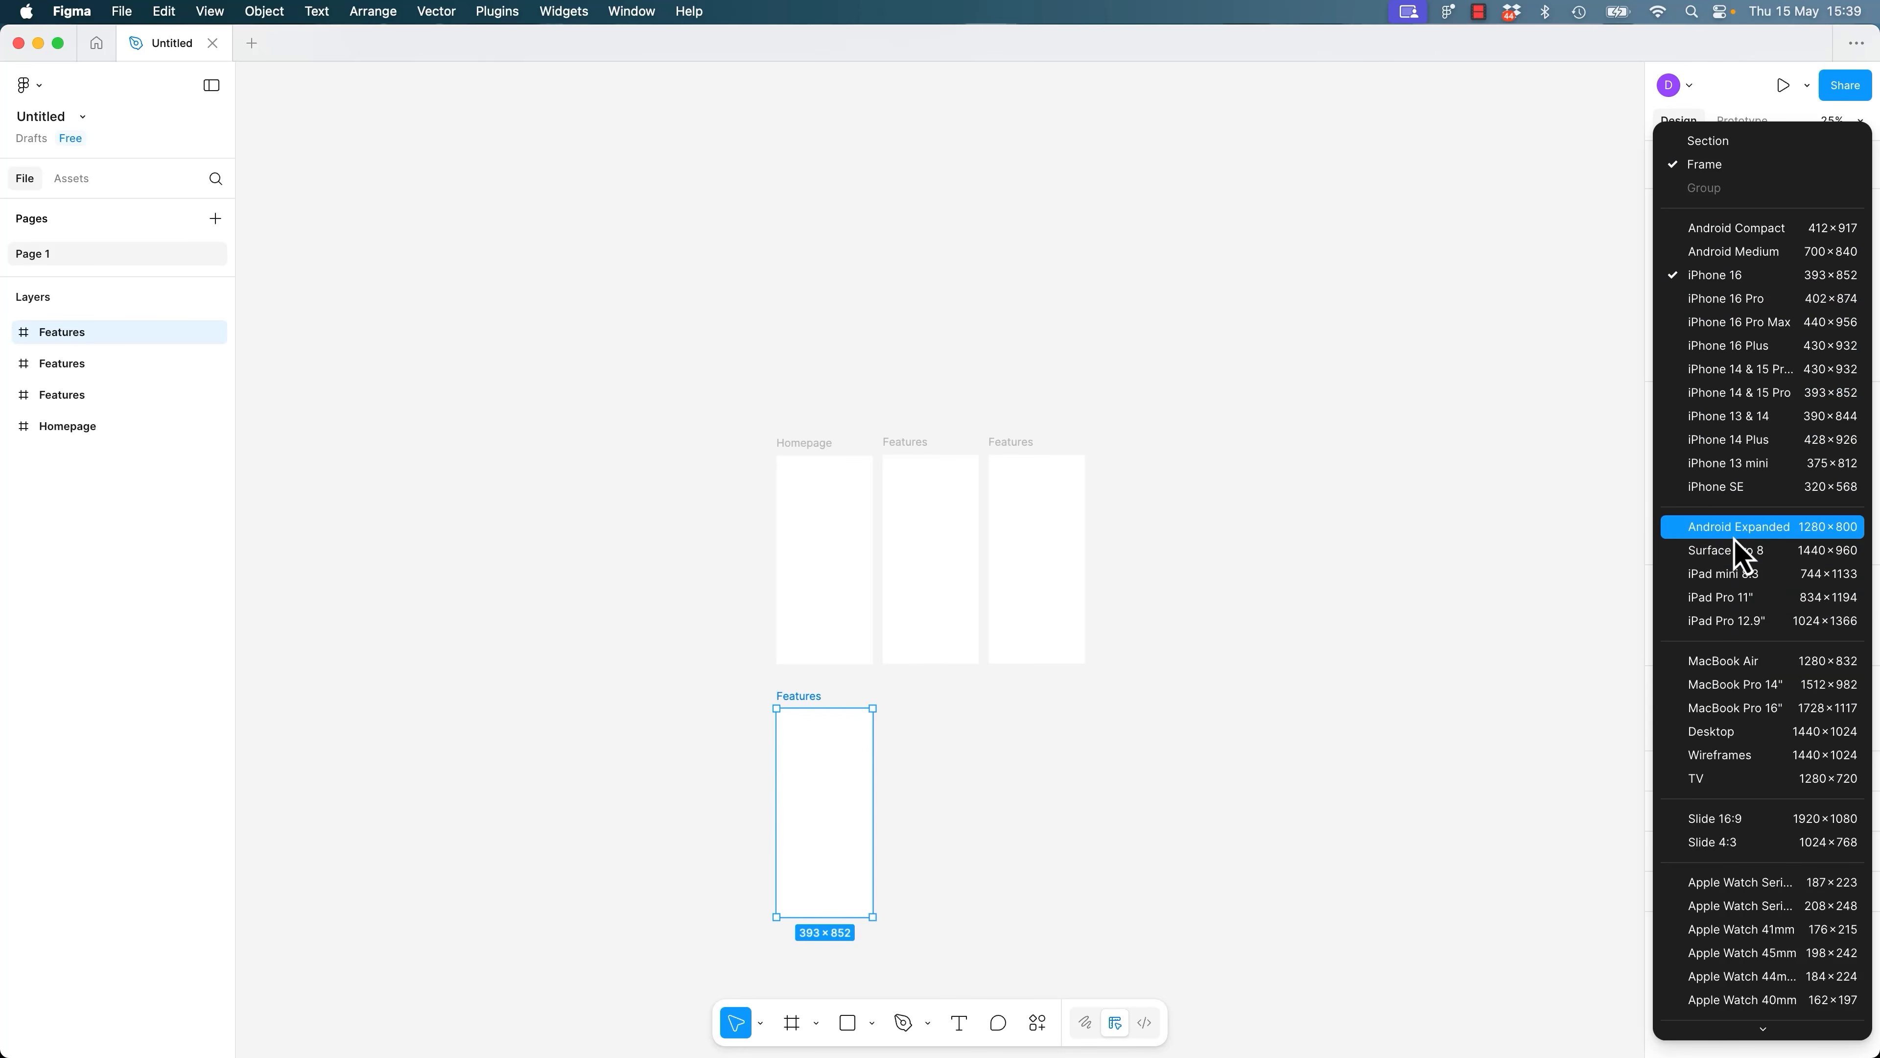
left_click(1736, 598)
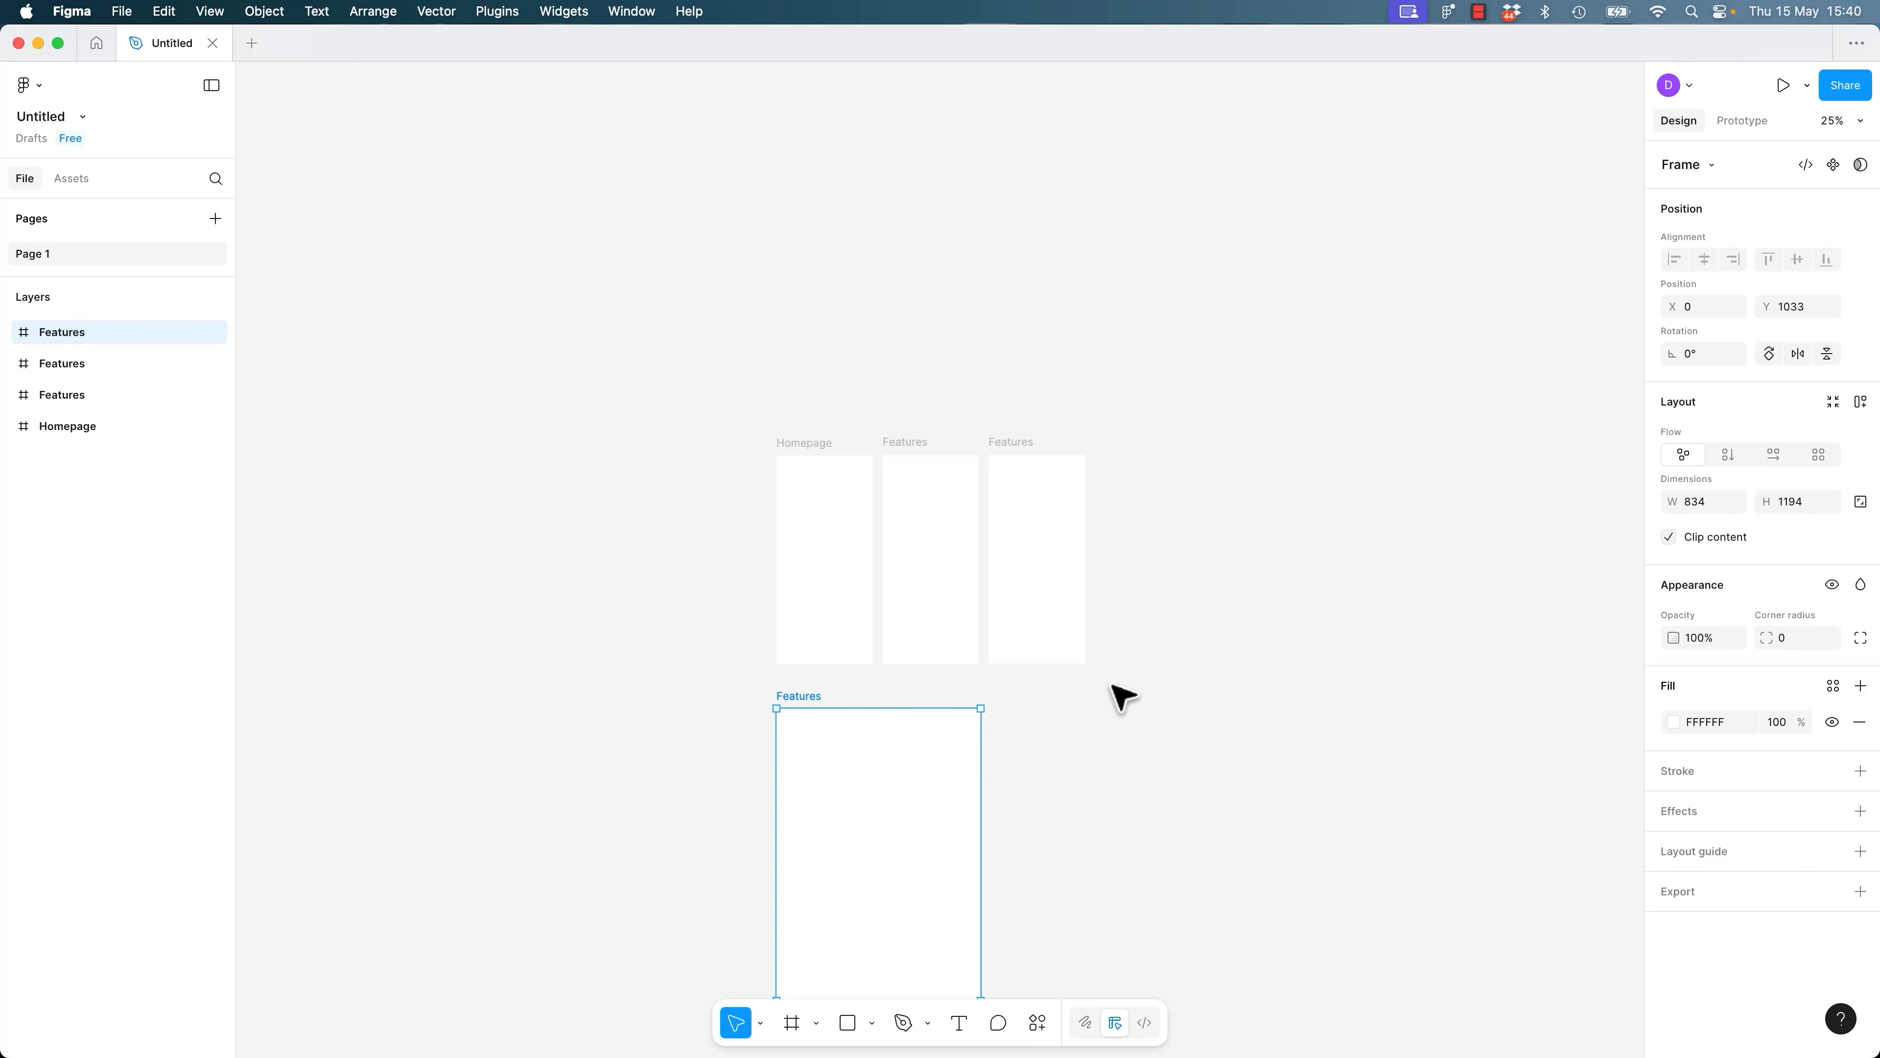
left_click_drag(1121, 739, 1105, 593)
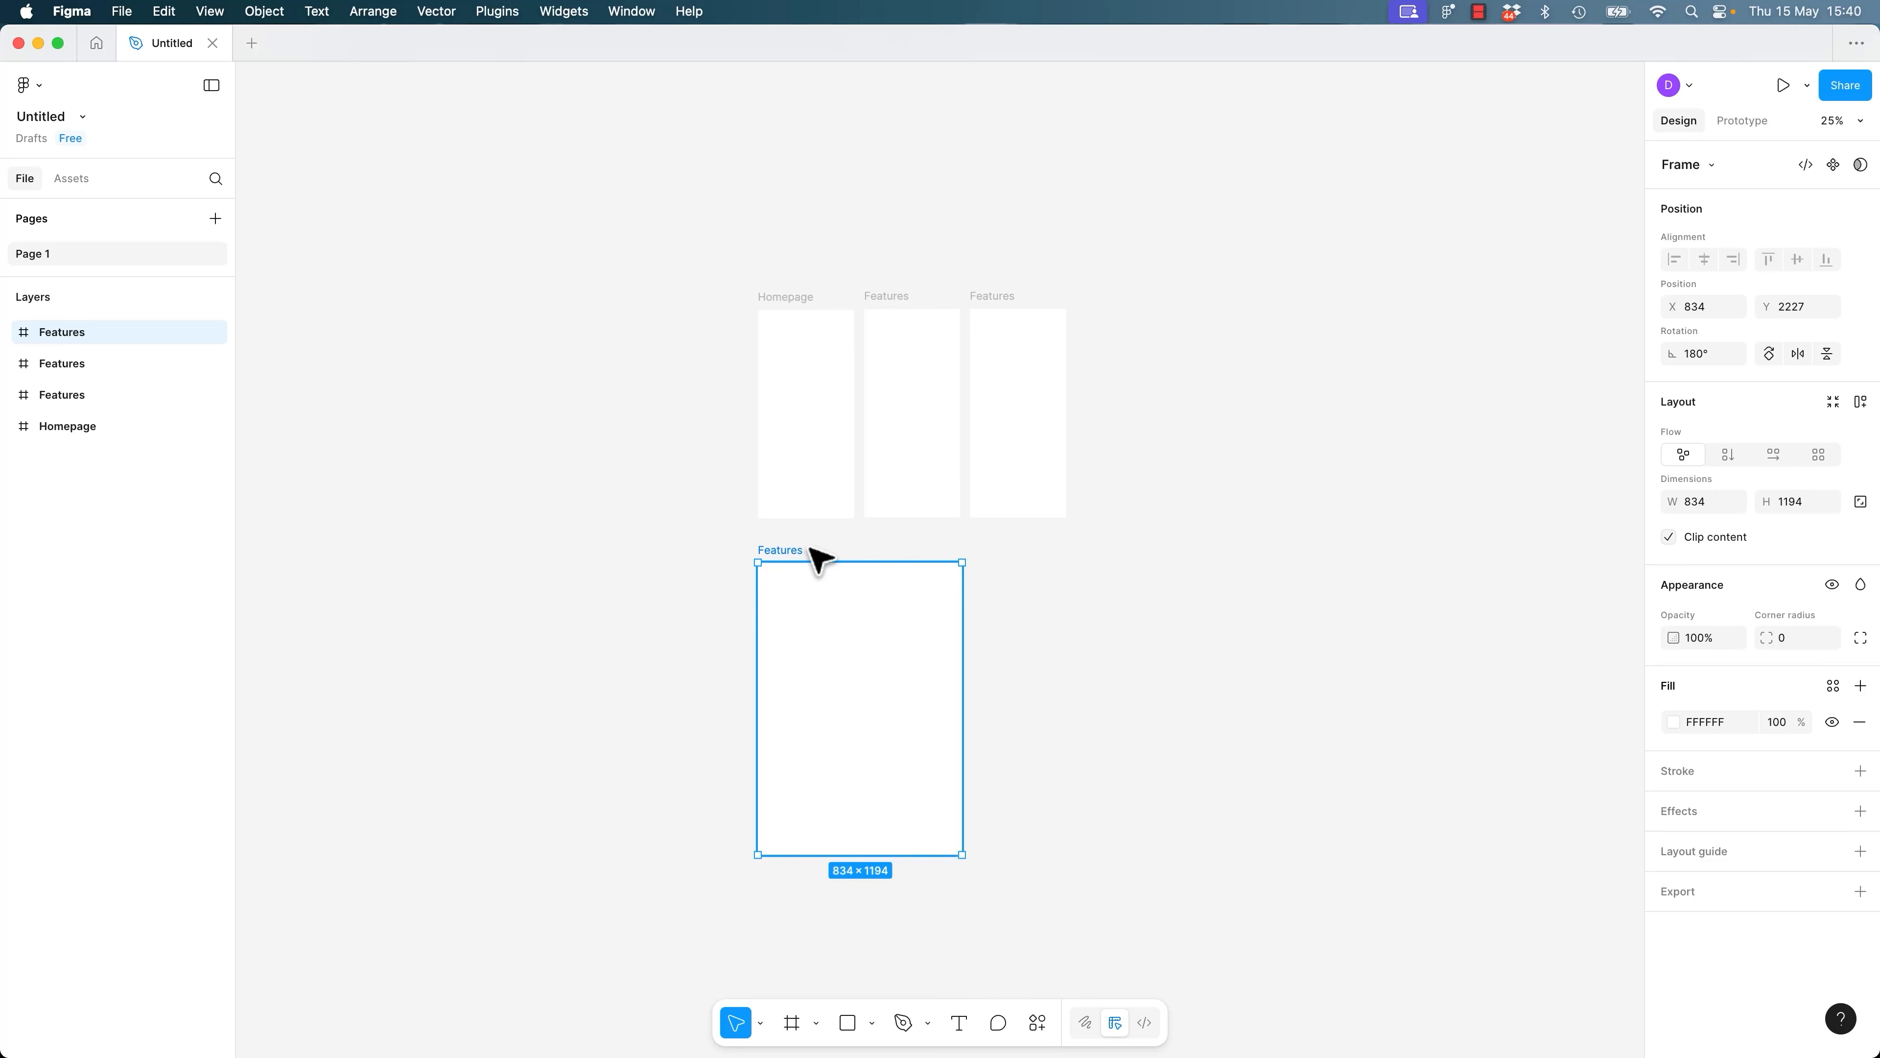
Rotate the iPad-sized frame in 90° steps until it is back at 0°.
left_click(1769, 354)
left_click(1769, 354)
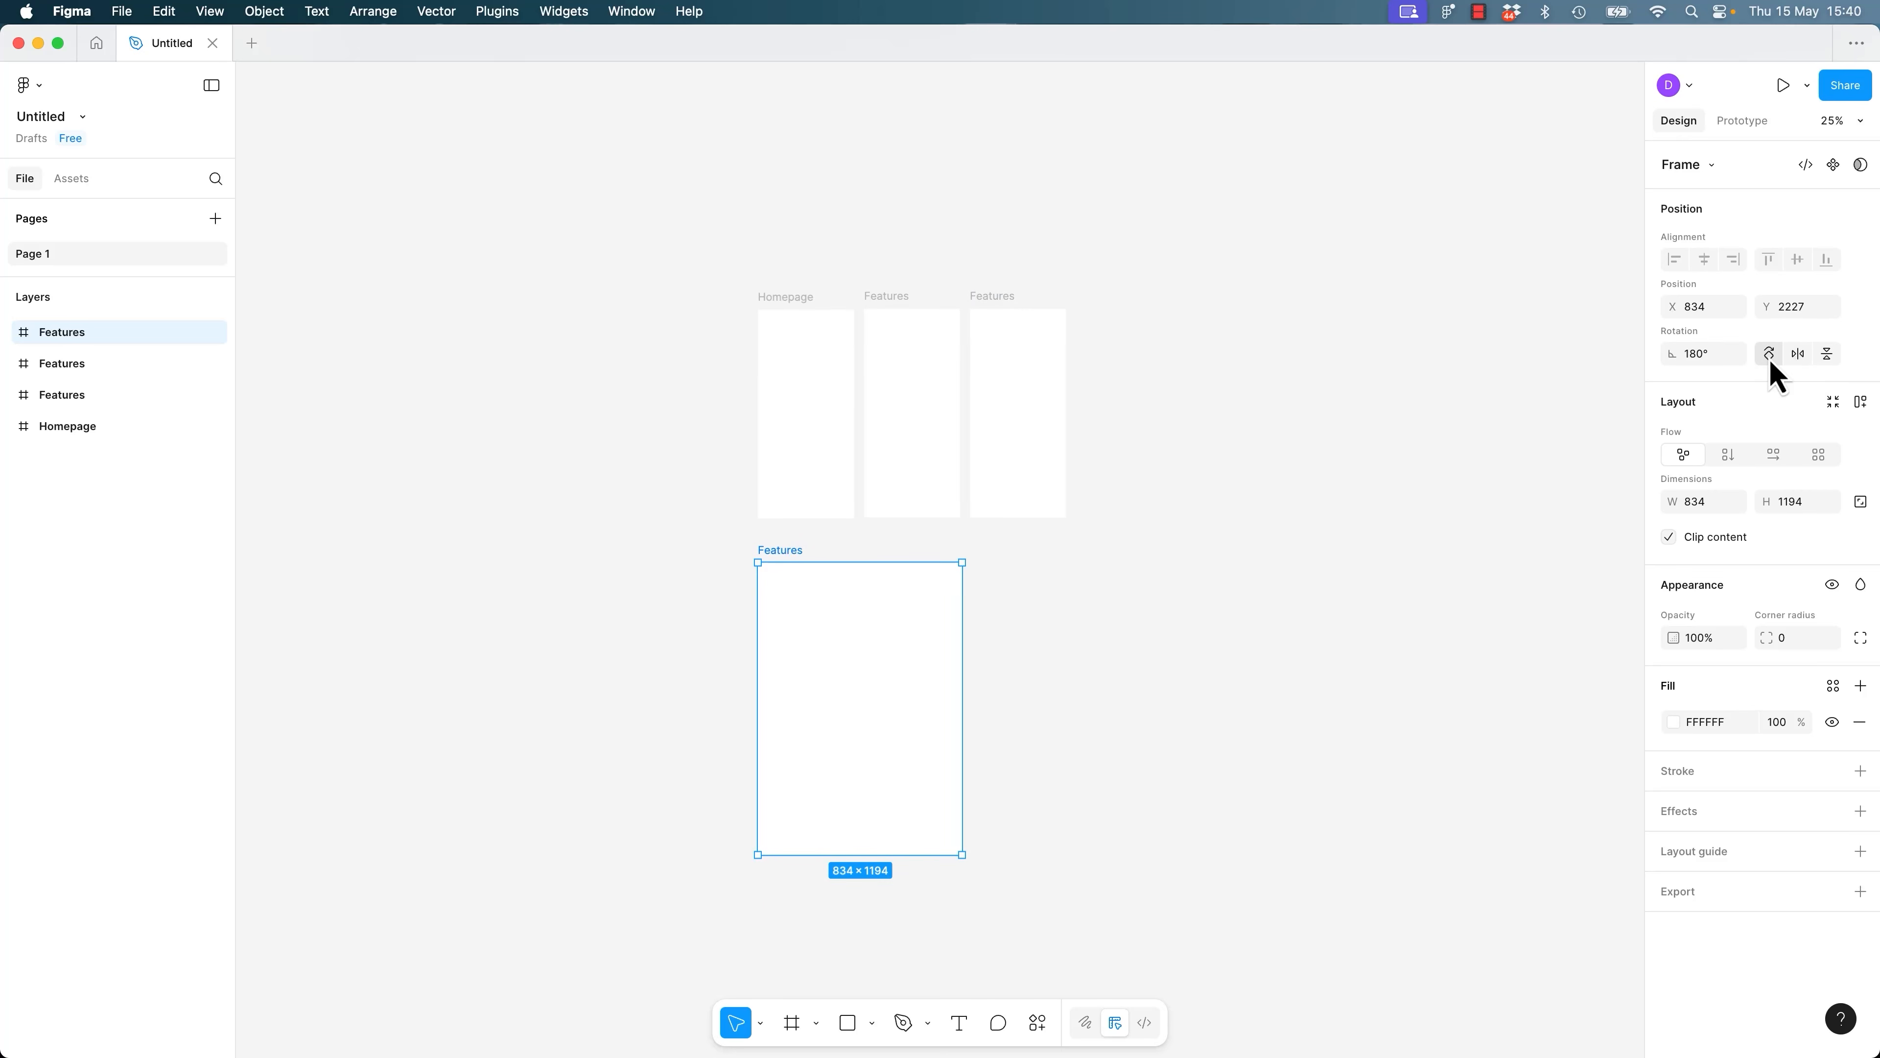
left_click(1770, 354)
left_click(1770, 358)
Rename the iPad-sized frame as Homepage, duplicate it alongside and name the copy Features.
type("Homepage")
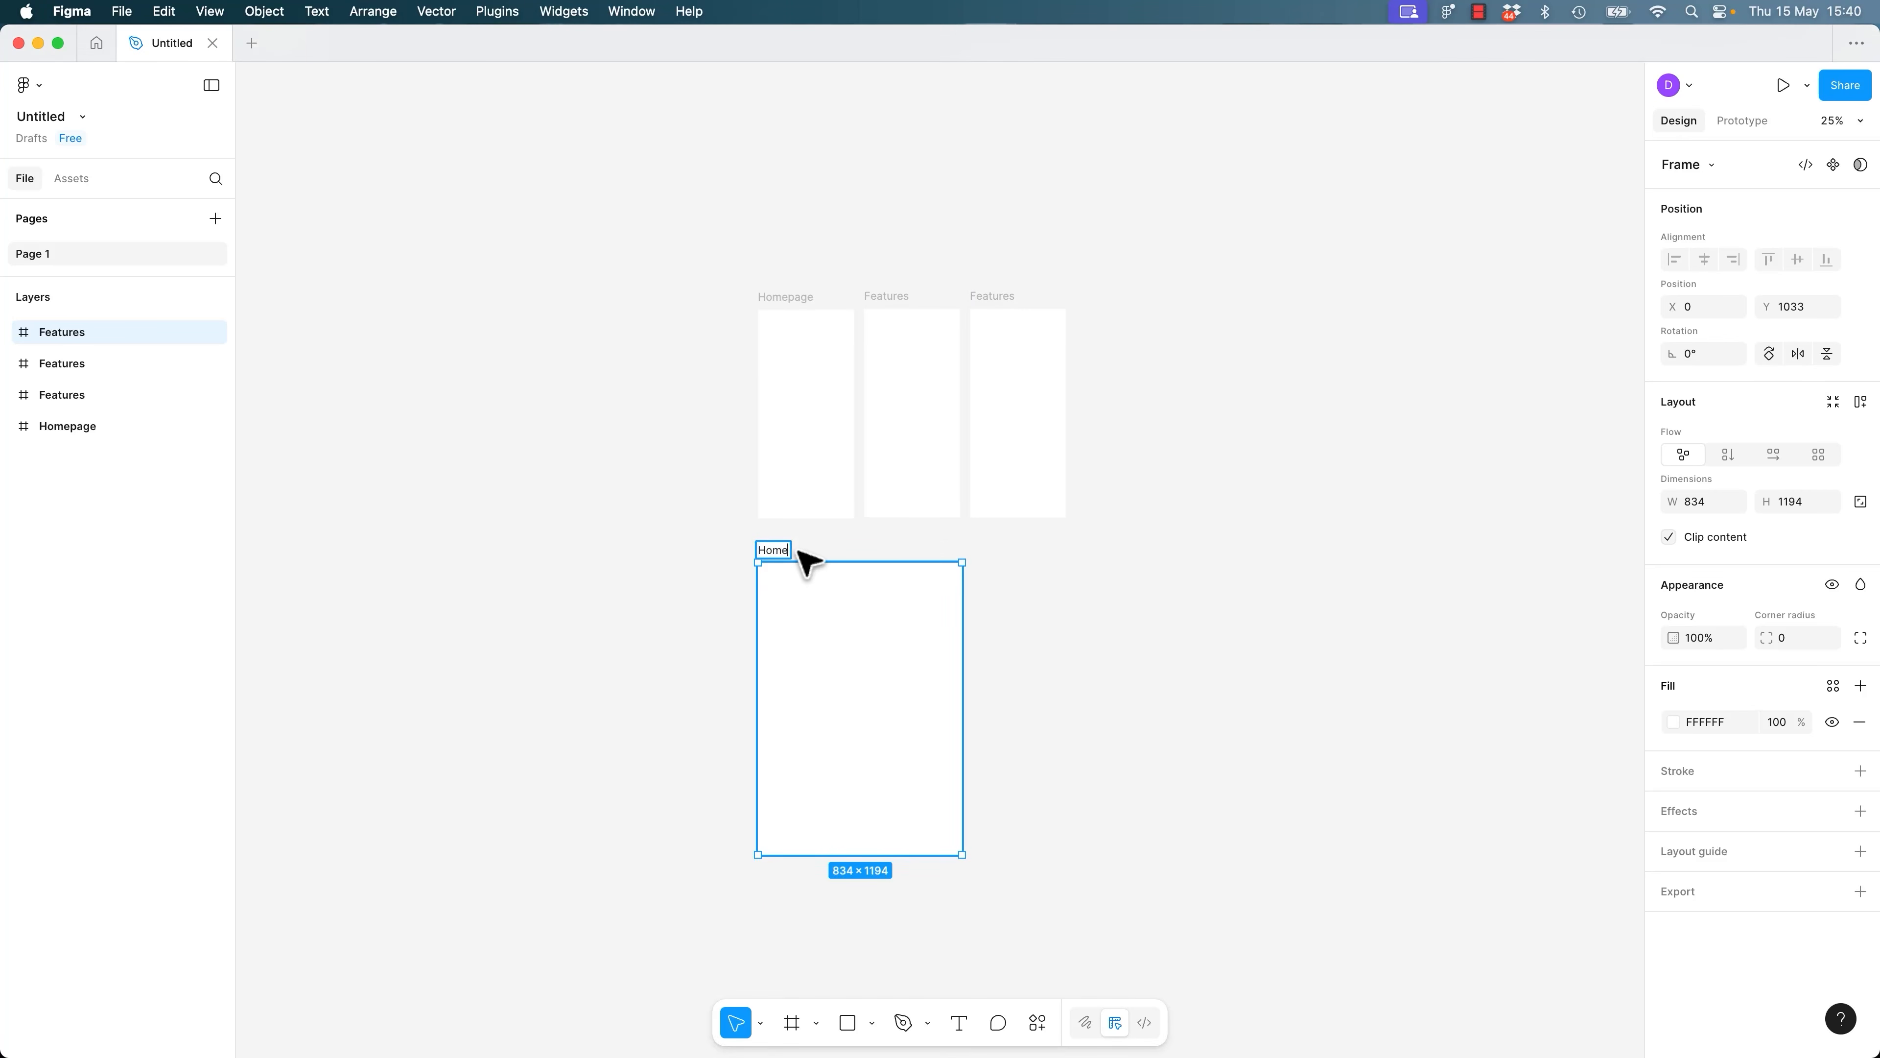
key("Return")
key("super+d")
double_click(1010, 549)
type("Features")
Rename the third phone frame in the upper row as Checkout.
left_click(1029, 285)
left_click(1008, 297)
double_click(1008, 296)
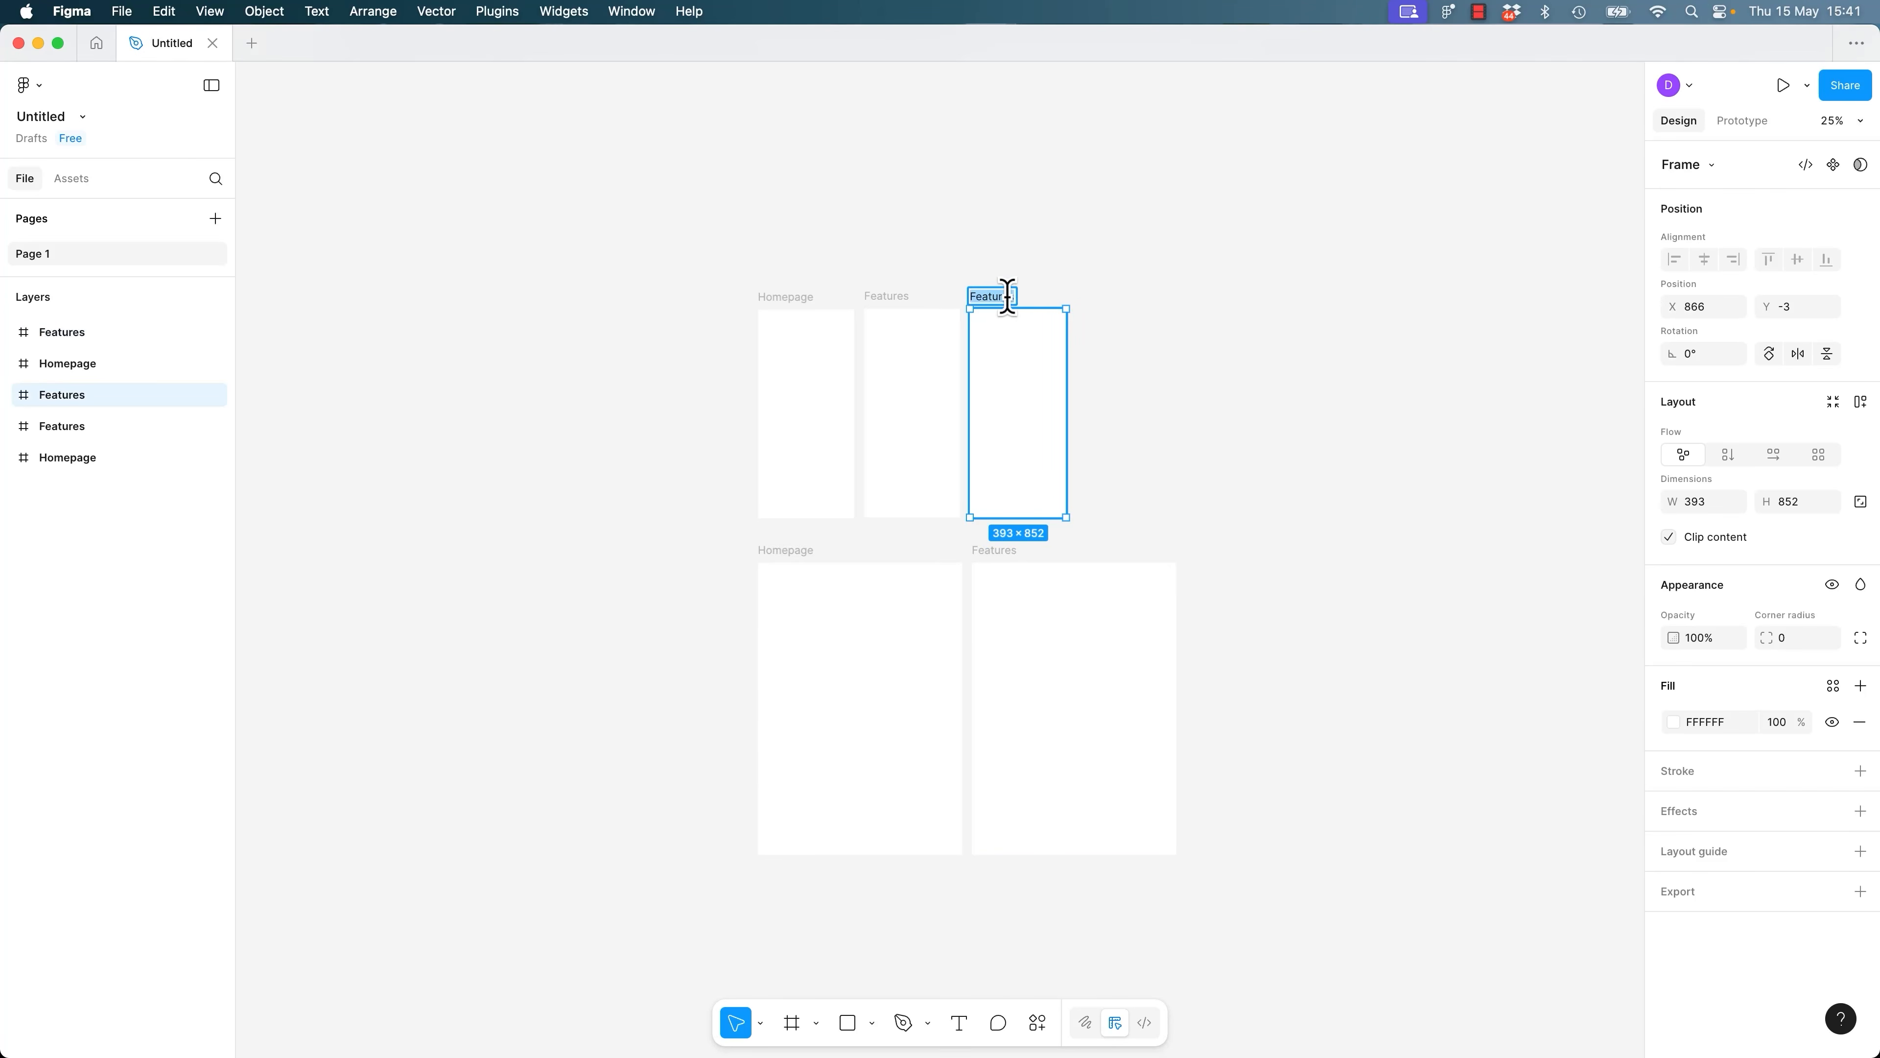
type("checkout")
key("Return")
Copy and paste the Checkout frame at the end of the phone row and name the copy Confirmation.
key("super+c")
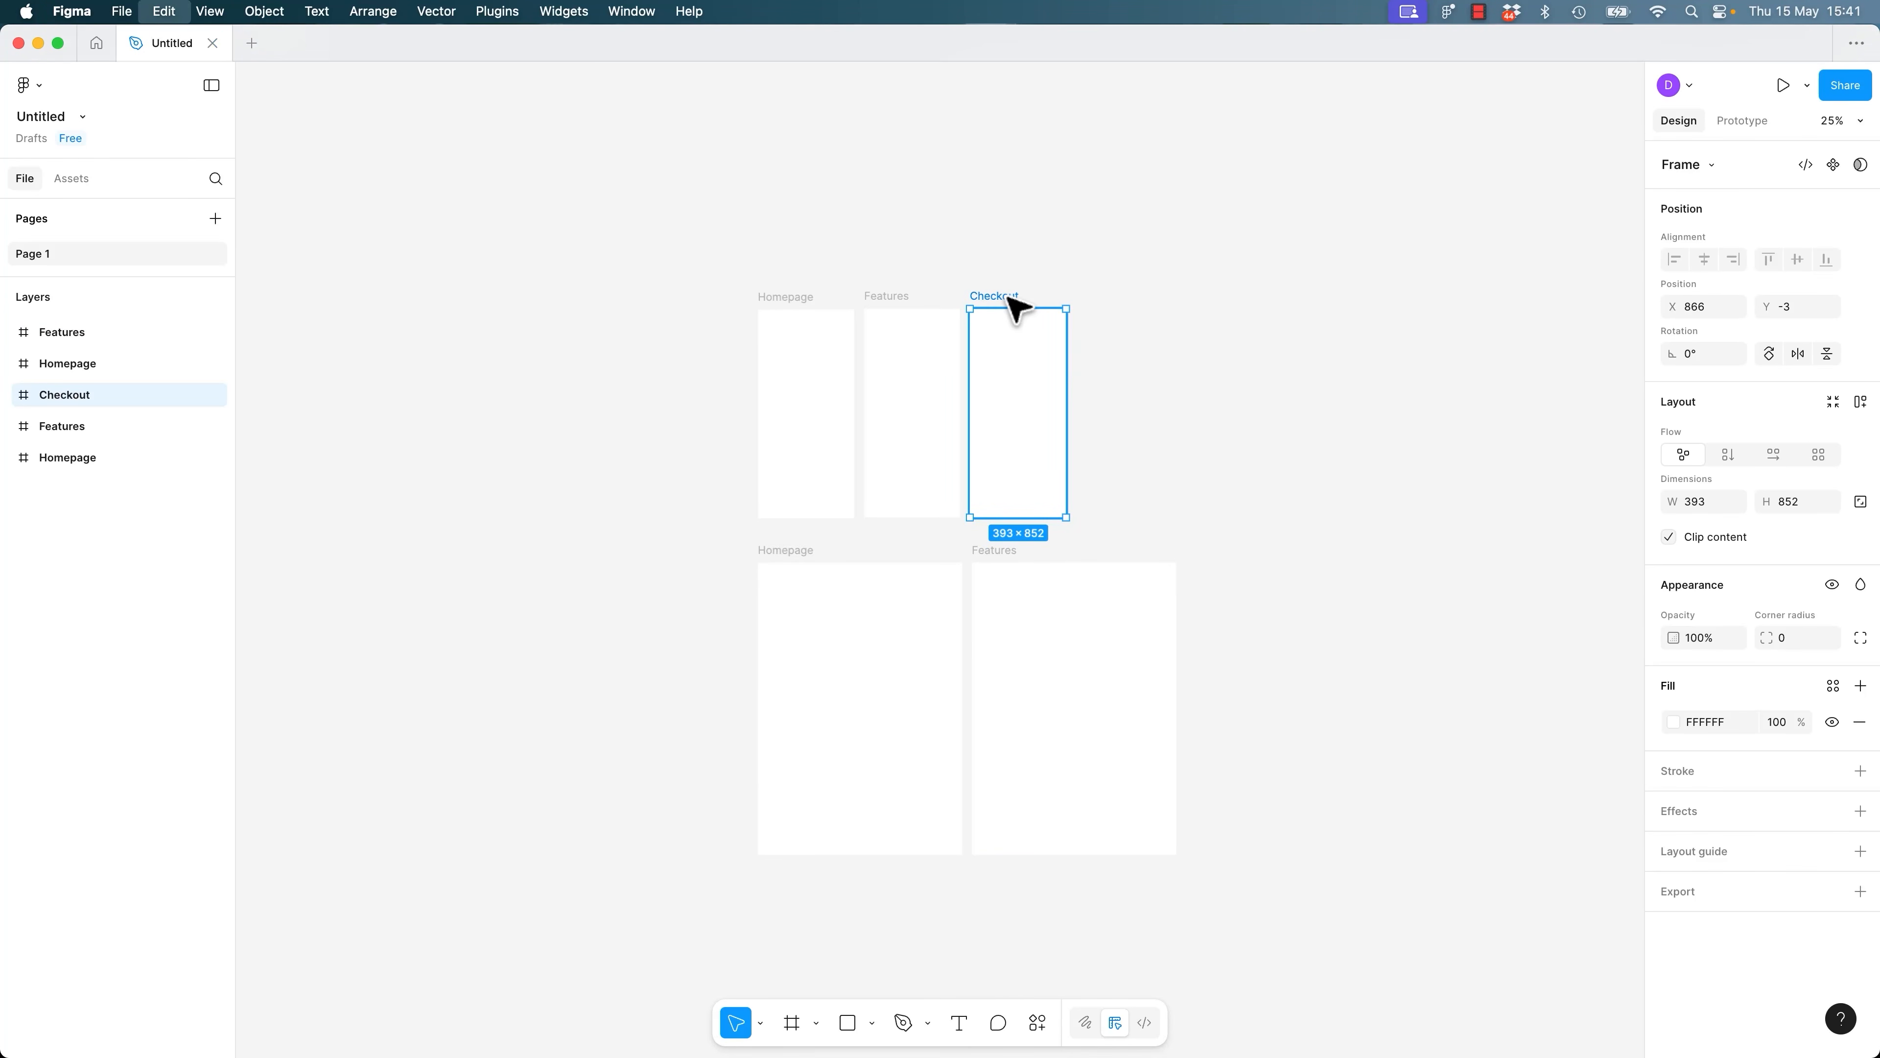
key("super+v")
double_click(1099, 297)
type("Con")
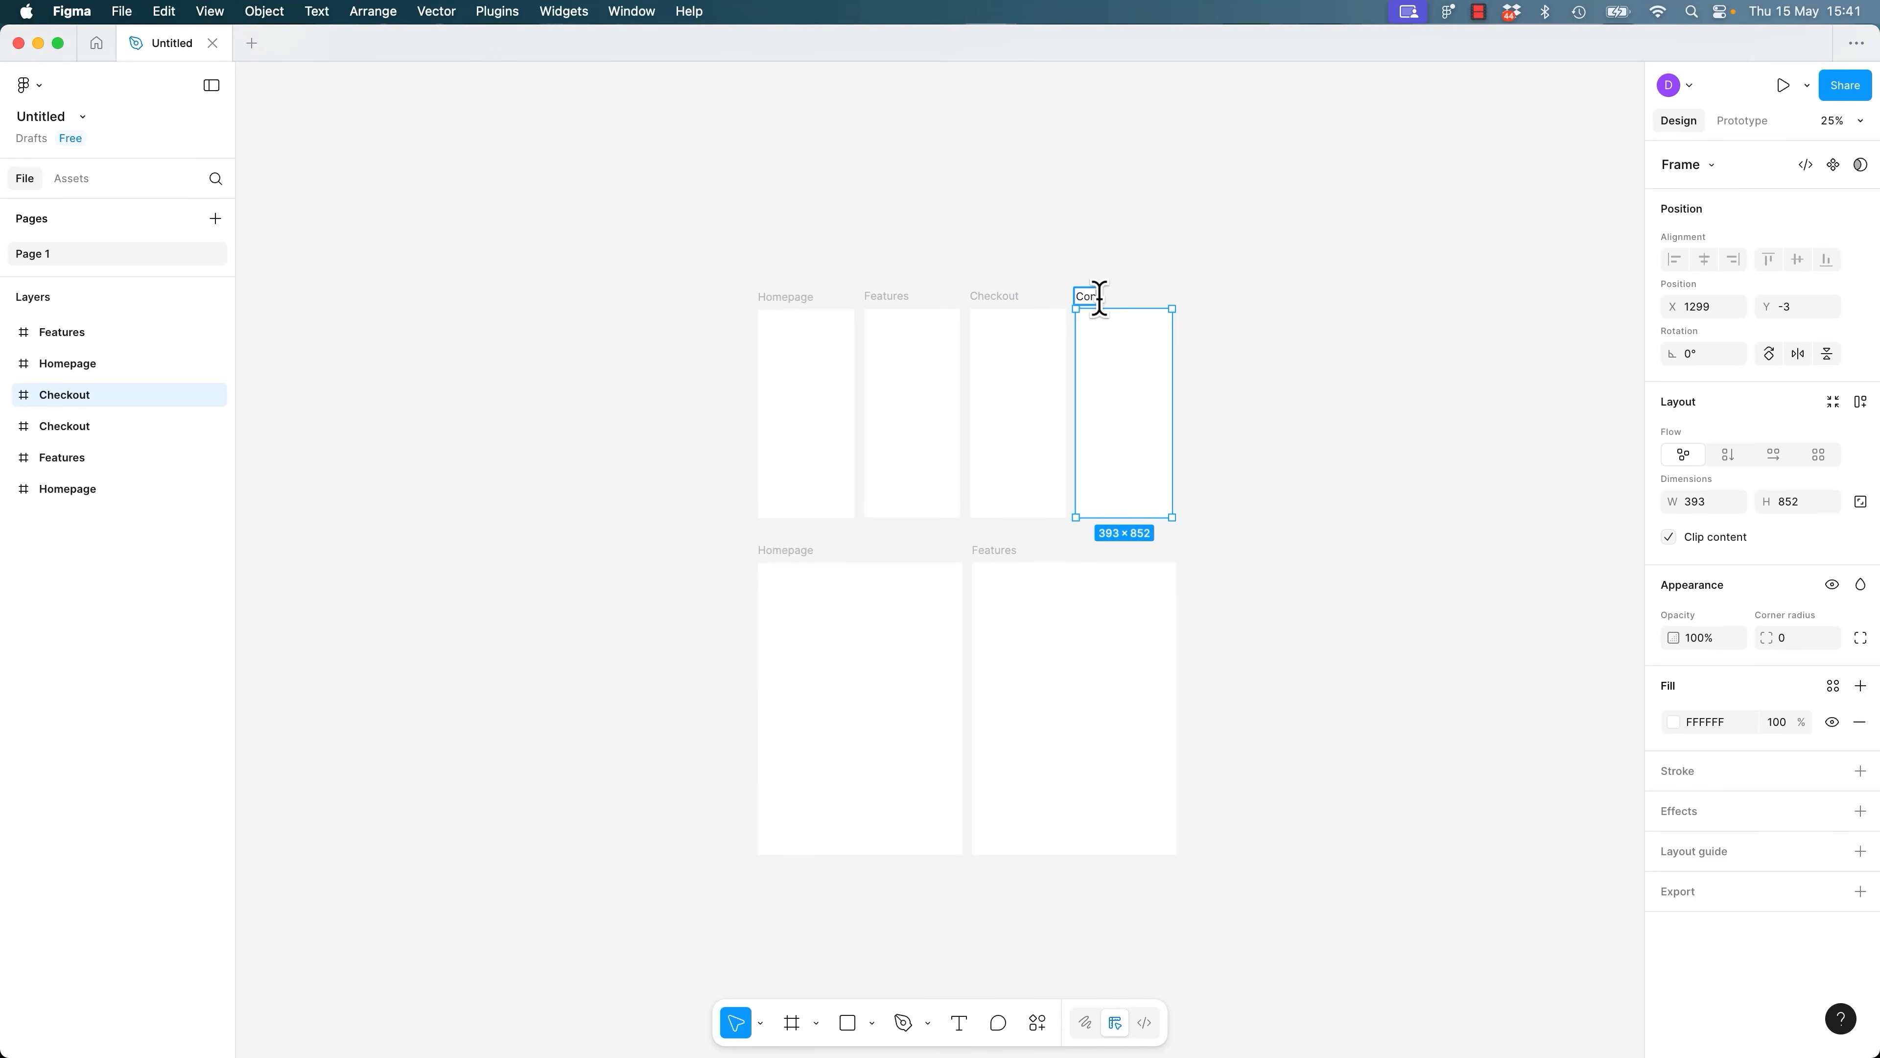
key("Return")
Duplicate the two iPad-sized frames together and place the copies as a third row beneath the originals.
left_click_drag(655, 182, 1222, 518)
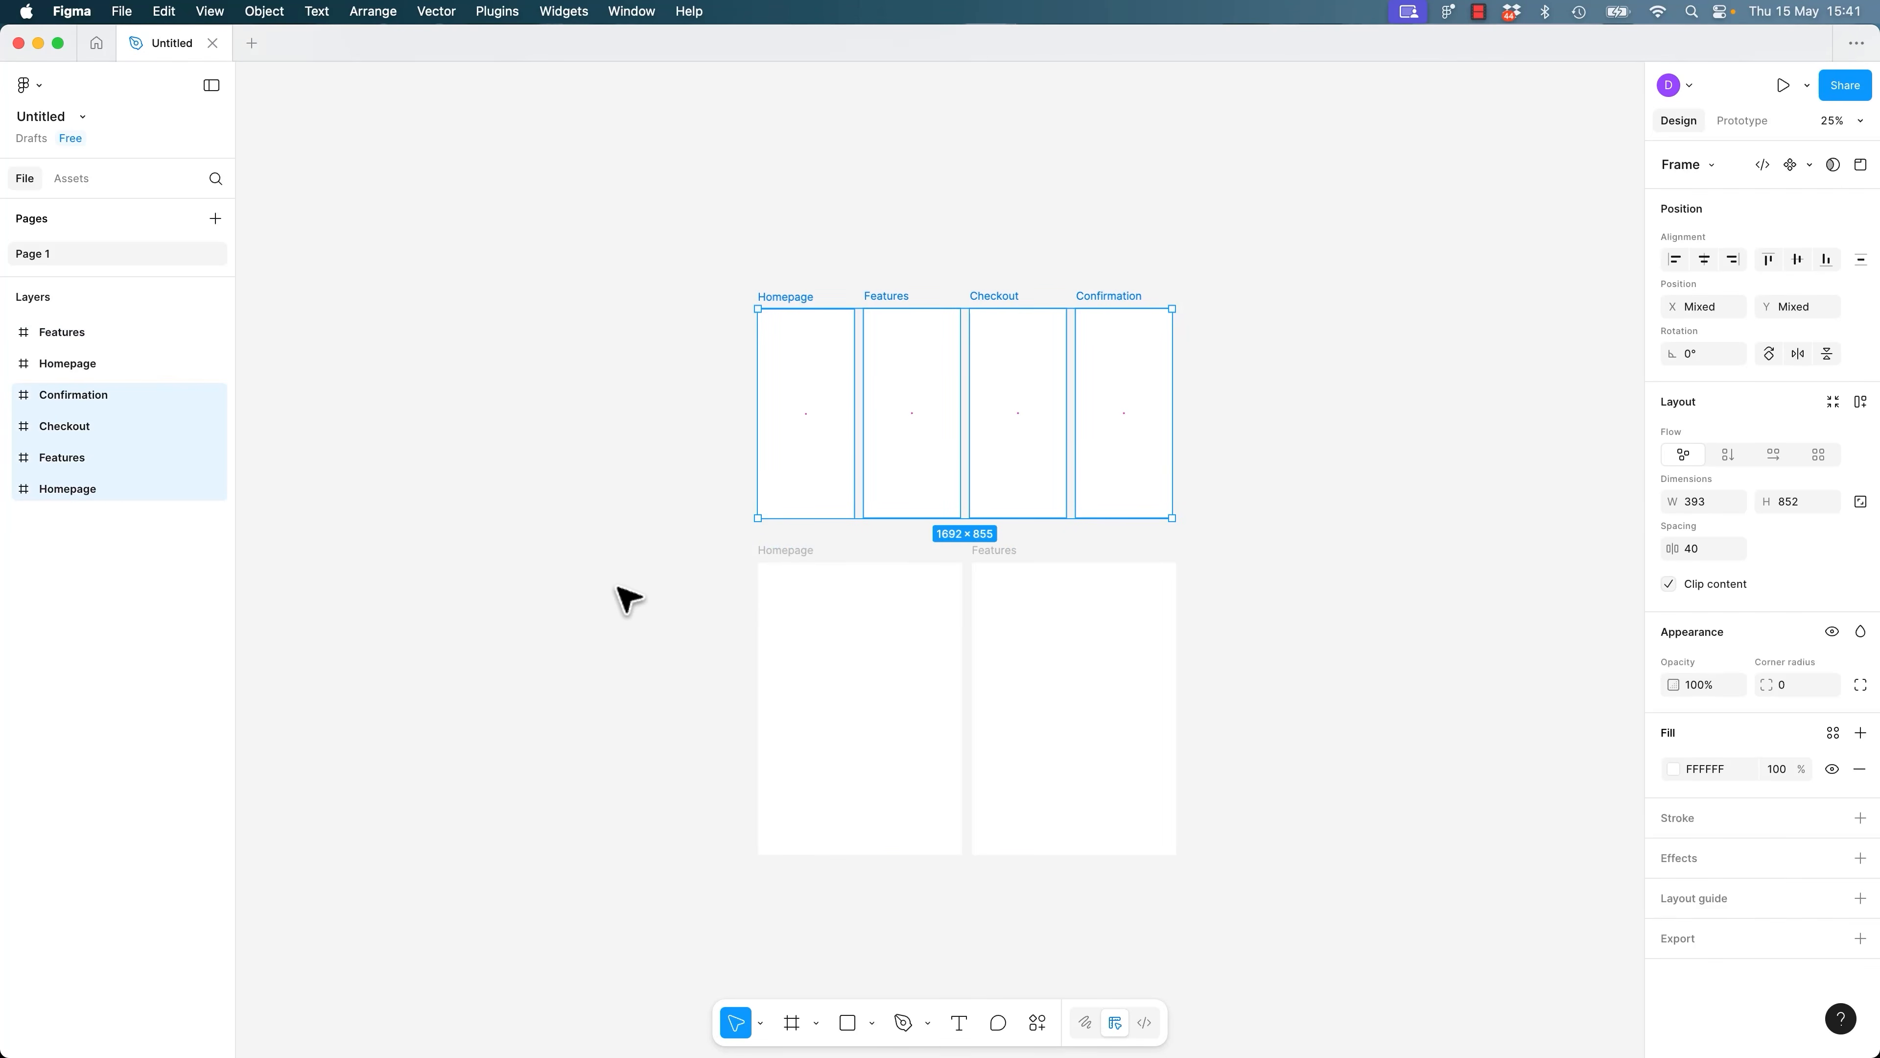
left_click_drag(628, 601, 1217, 840)
left_click(713, 519)
left_click_drag(988, 730, 1231, 831)
left_click(703, 633)
left_click_drag(664, 529, 1230, 861)
key("super+d")
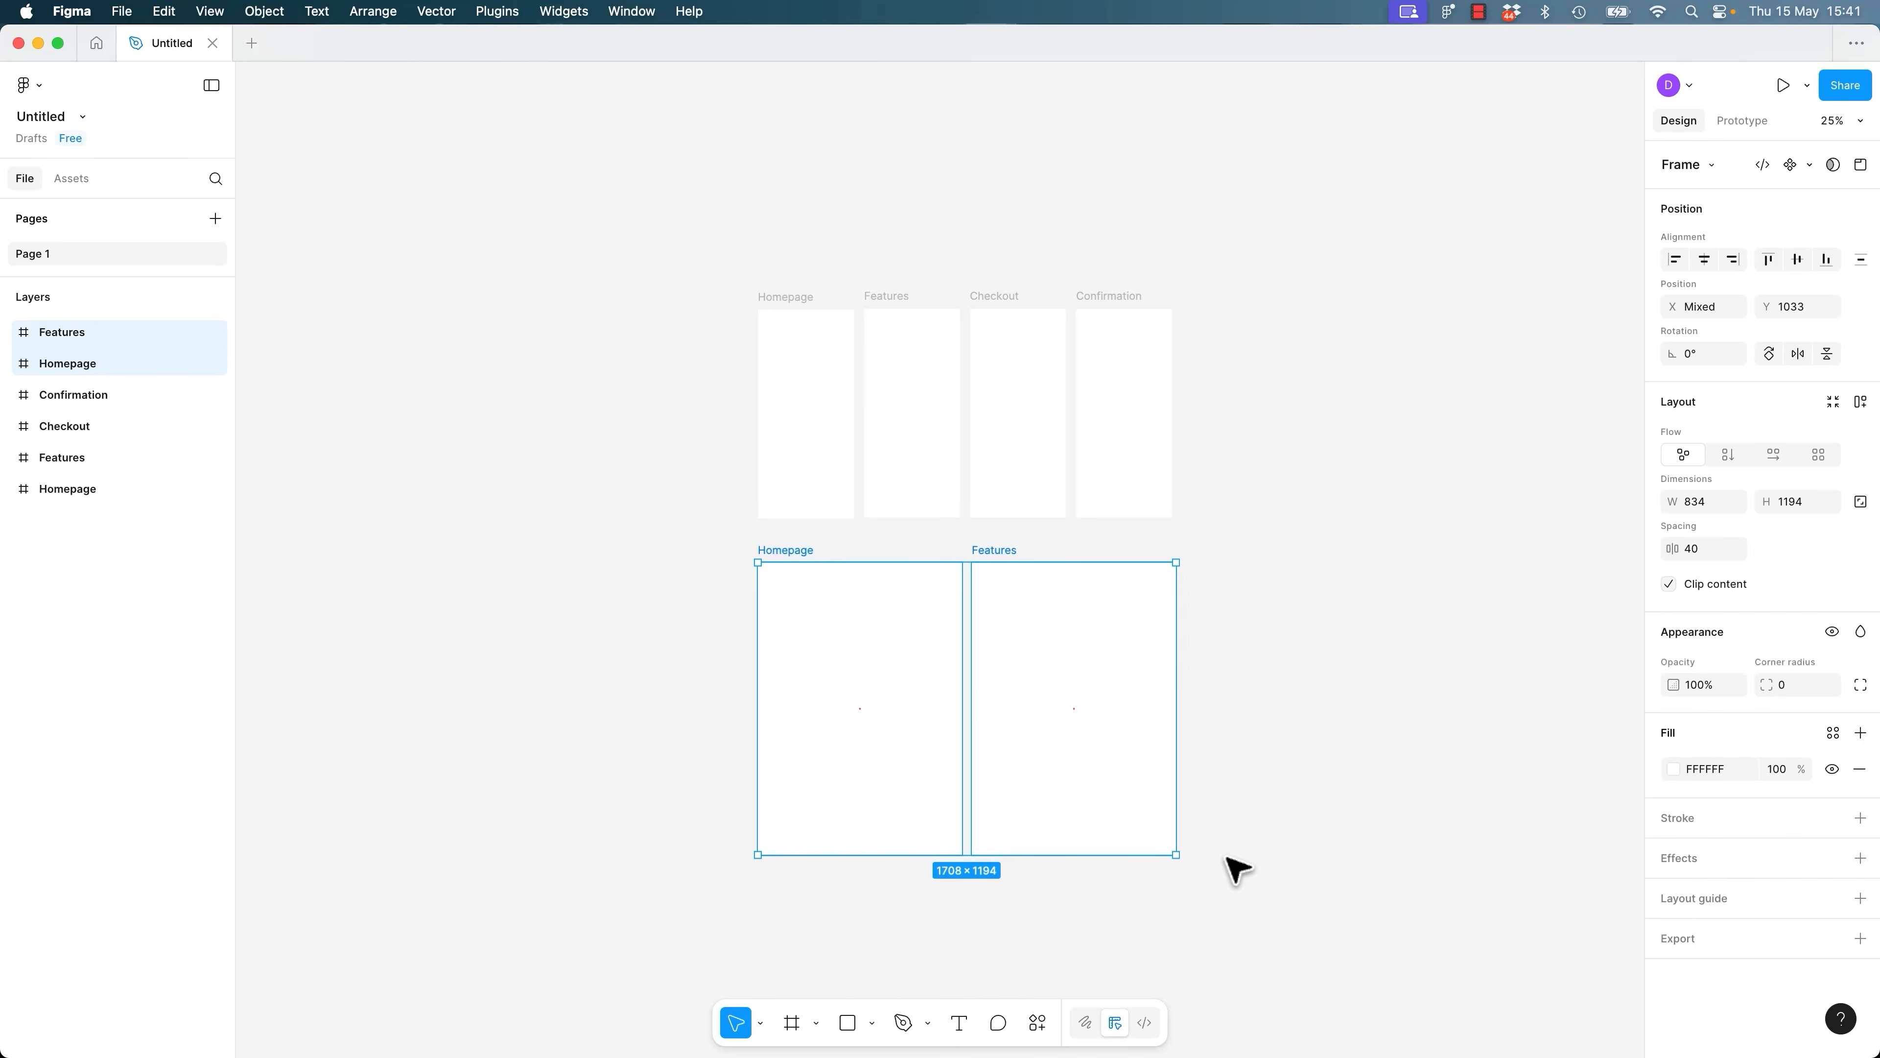
left_click_drag(780, 551, 889, 868)
Change the third-row Homepage frame to the 1440×1024 Desktop preset and move the adjacent Features frame clear of it.
left_click_drag(1079, 829, 1182, 577)
left_click_drag(1004, 614, 898, 637)
left_click(783, 756)
left_click(875, 644)
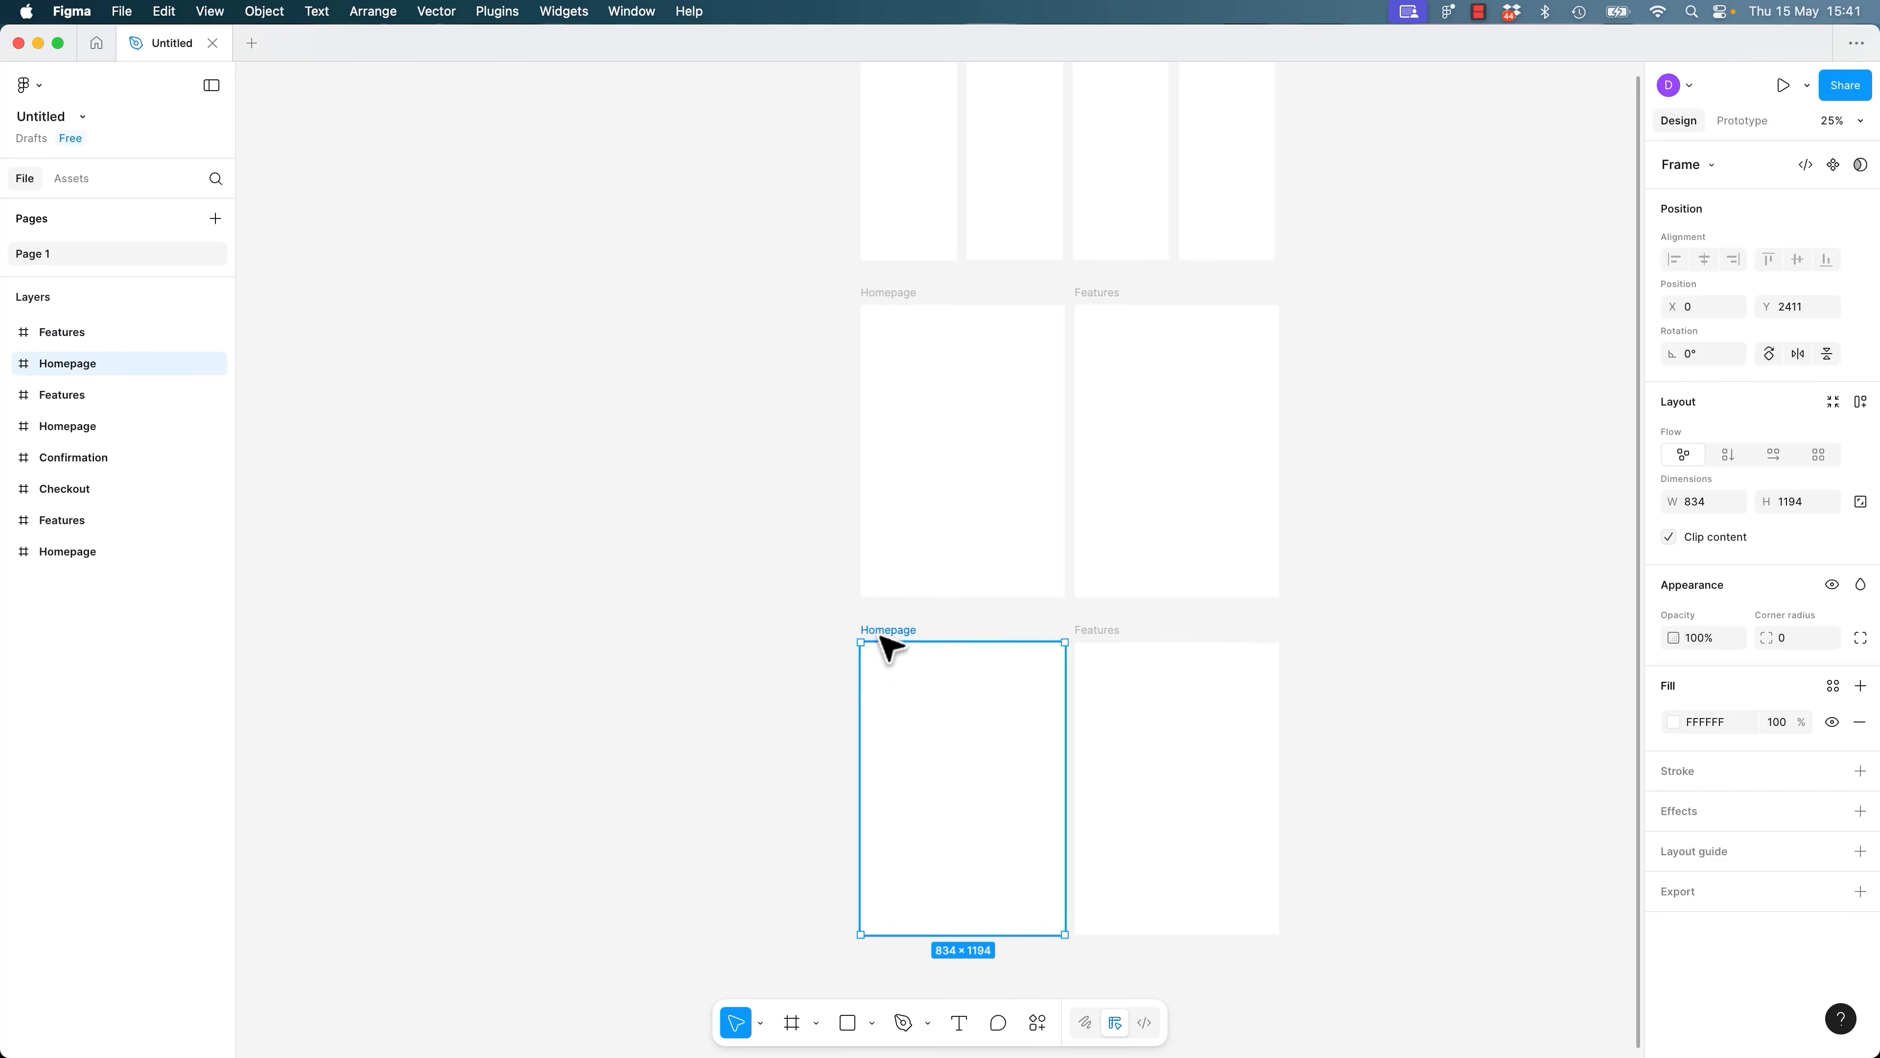
left_click(1692, 164)
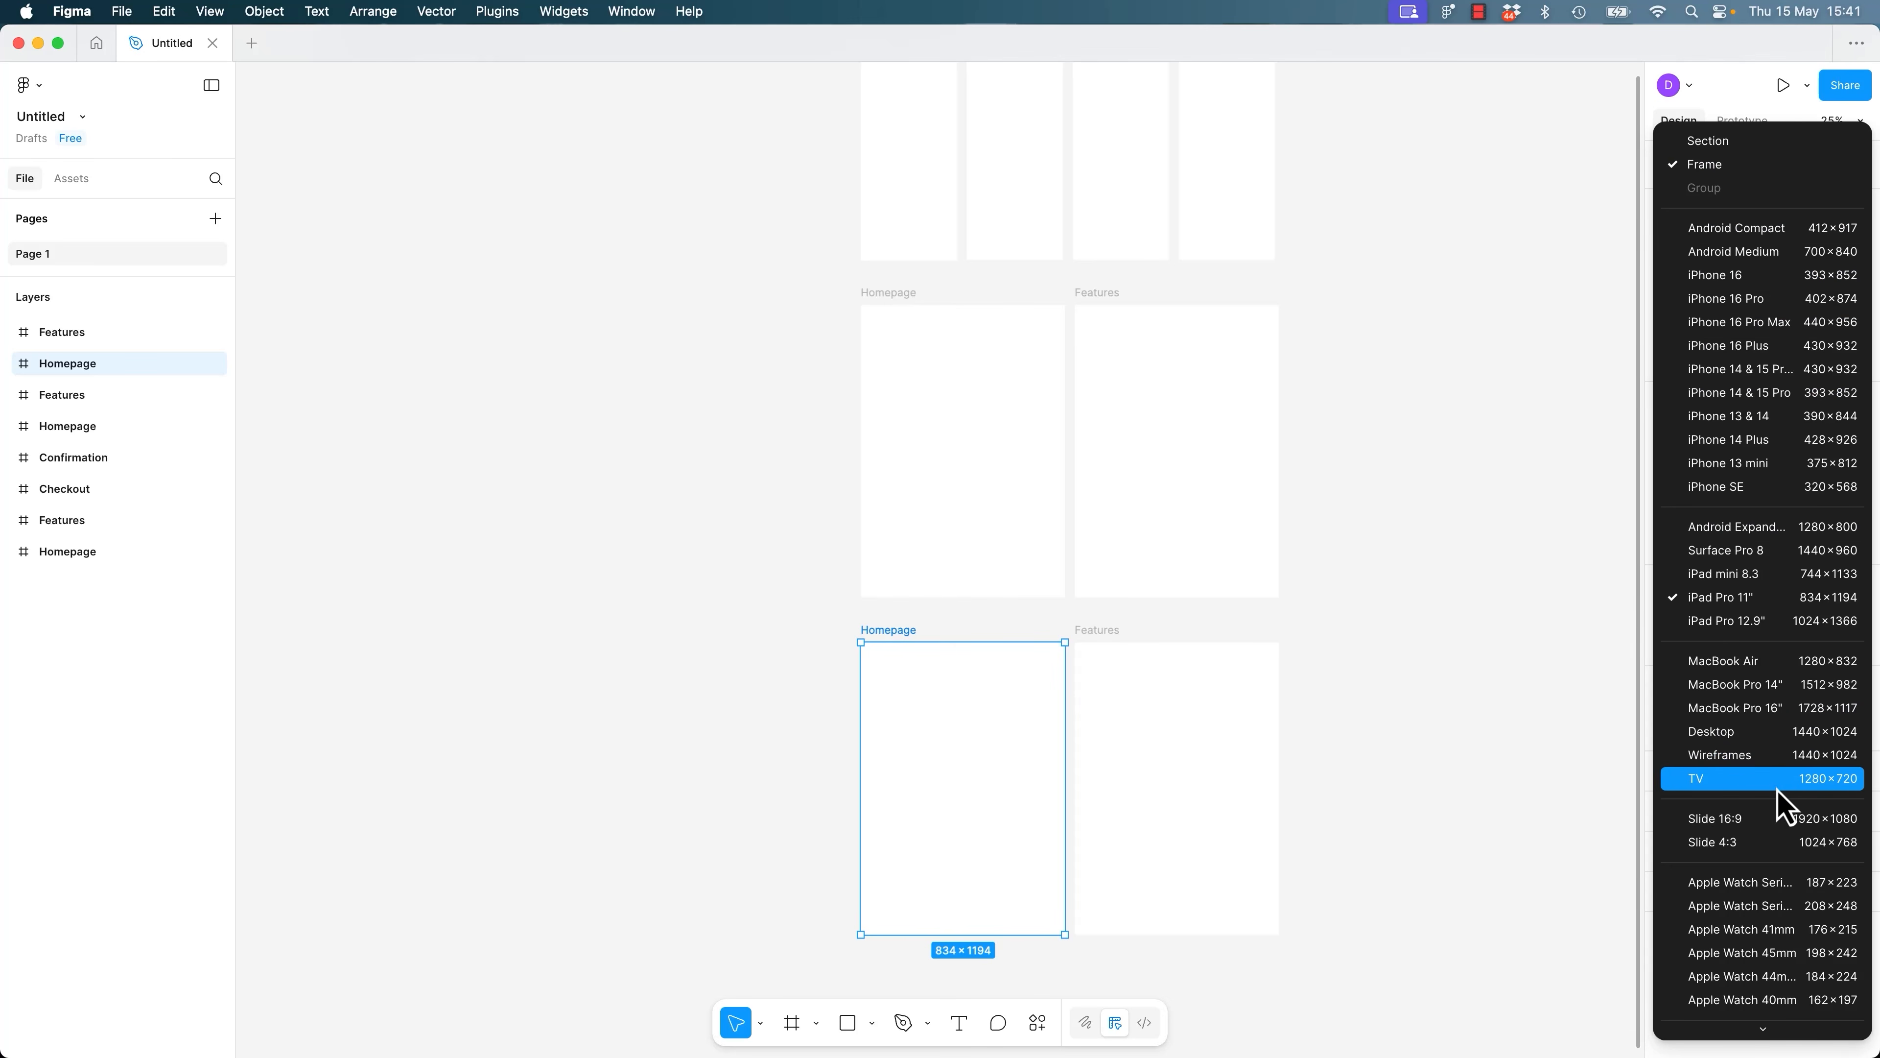
scroll(1784, 803, "down", 5)
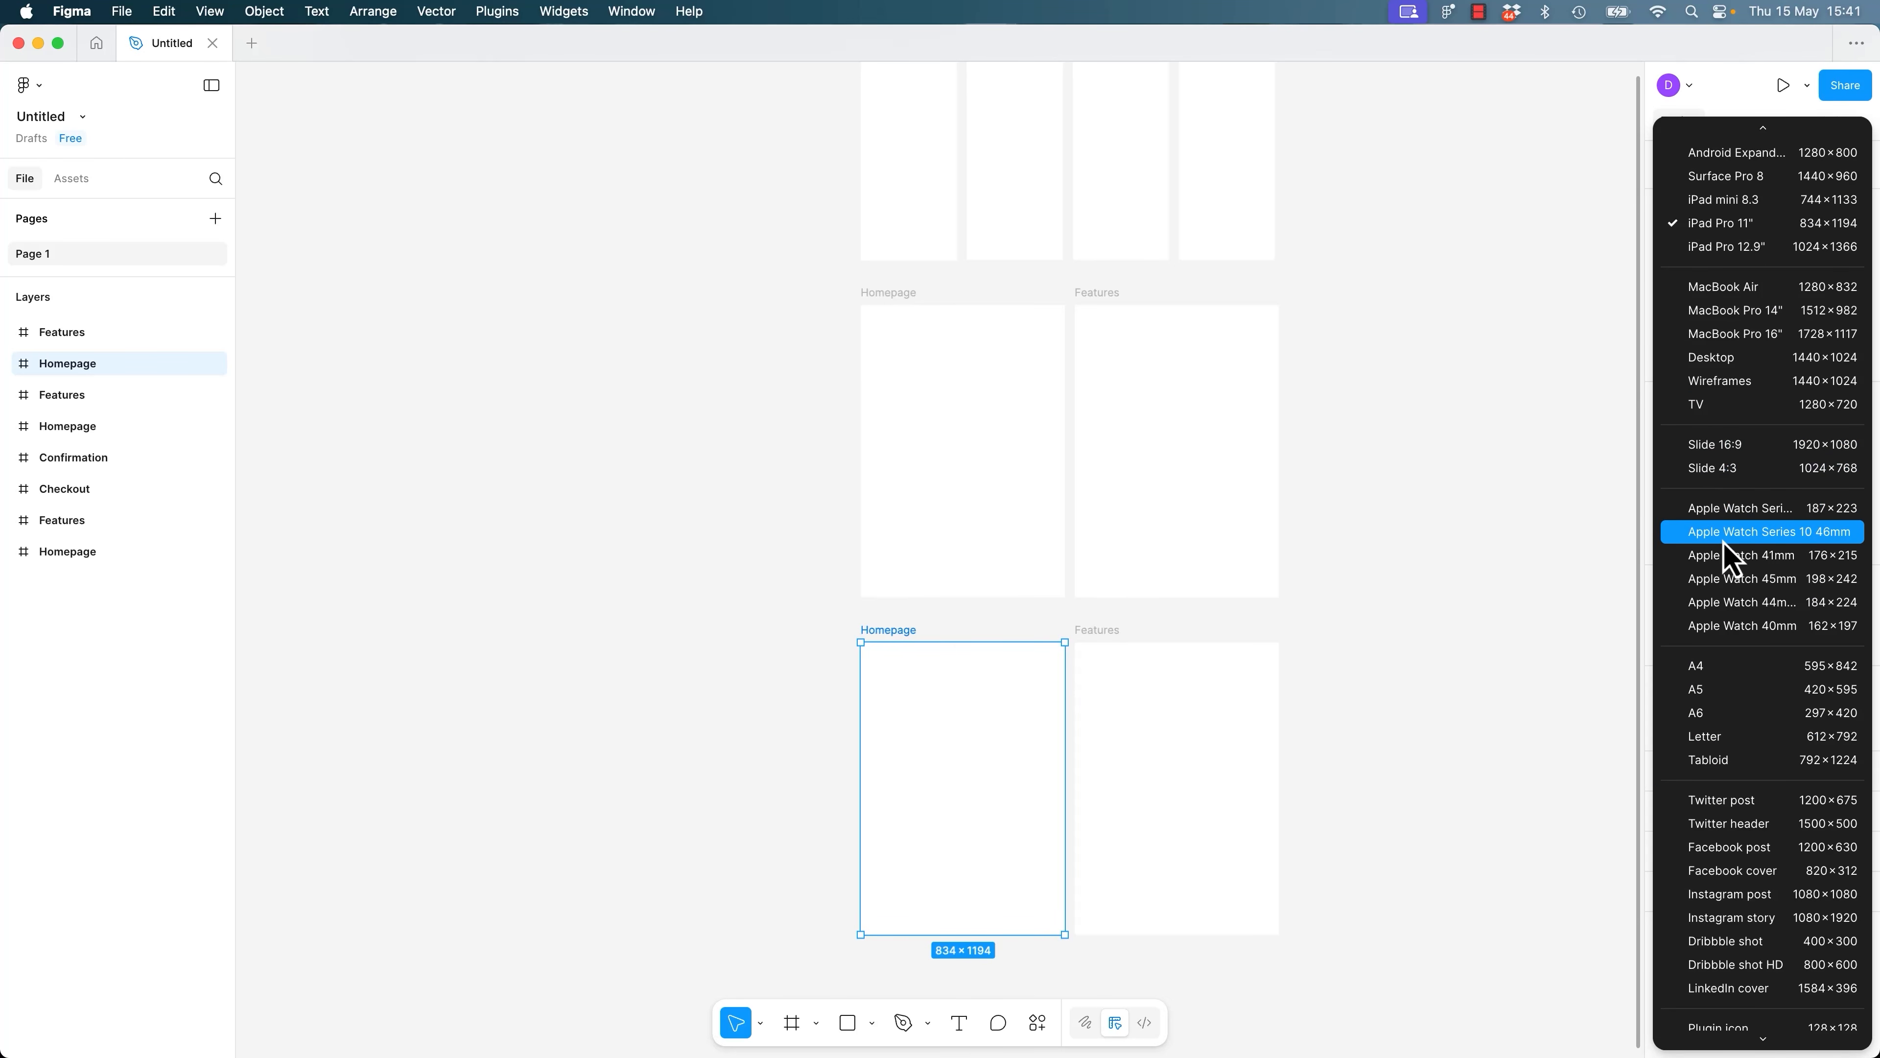
scroll(1740, 593, "down", 1)
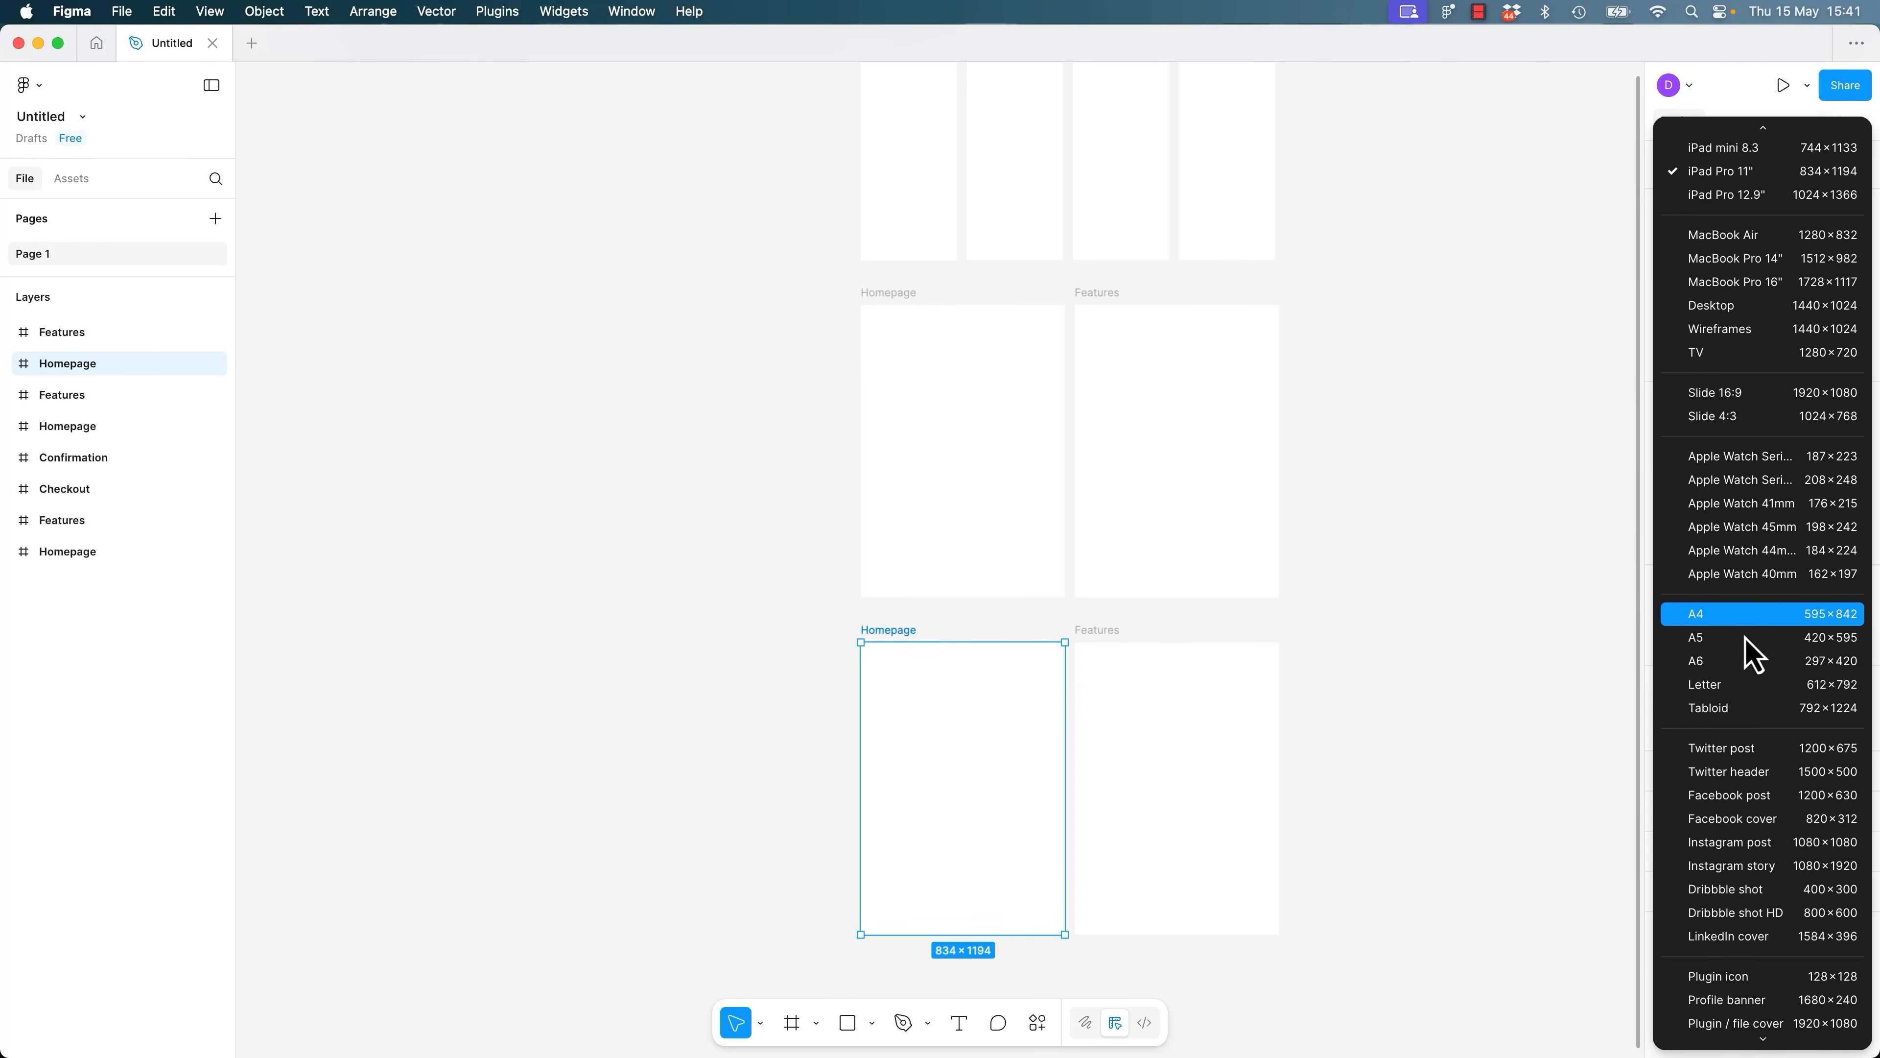
scroll(1745, 706, "down", 2)
scroll(1749, 823, "down", 1)
scroll(1747, 800, "down", 5)
scroll(1733, 652, "down", 1)
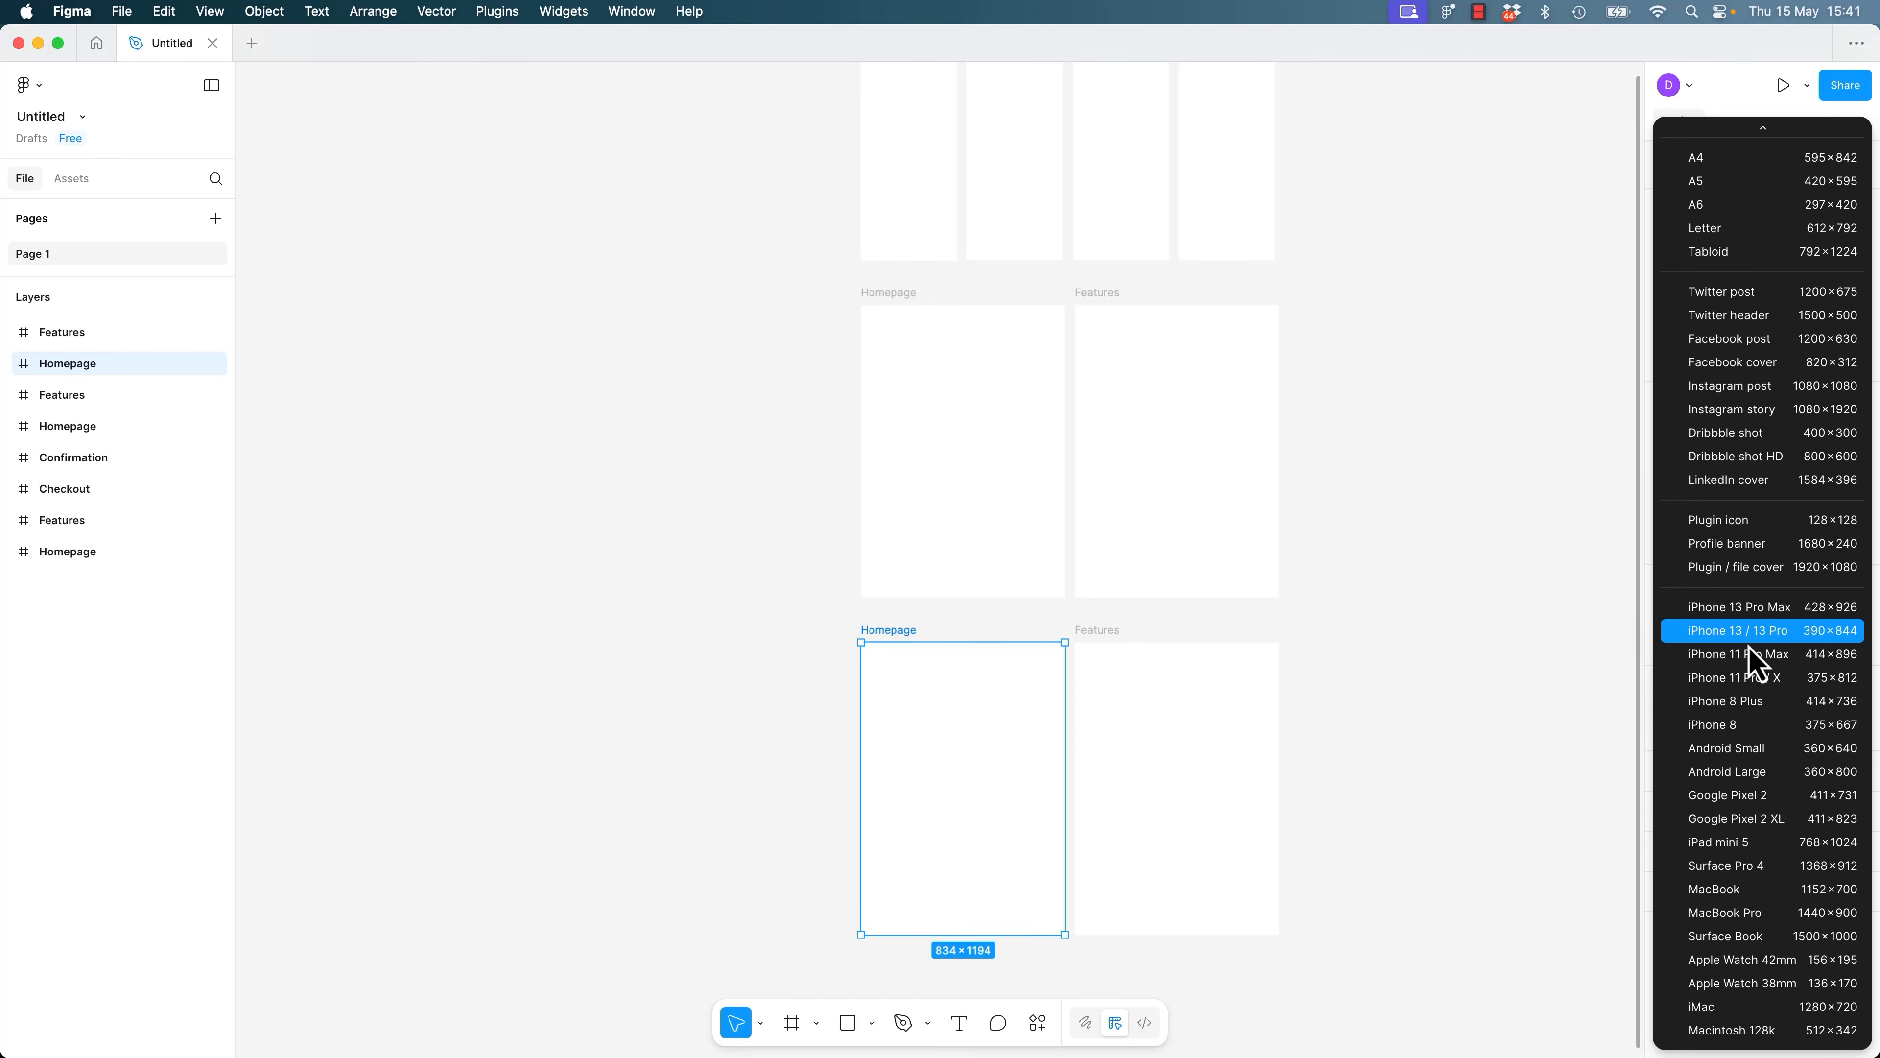
scroll(1749, 643, "up", 10)
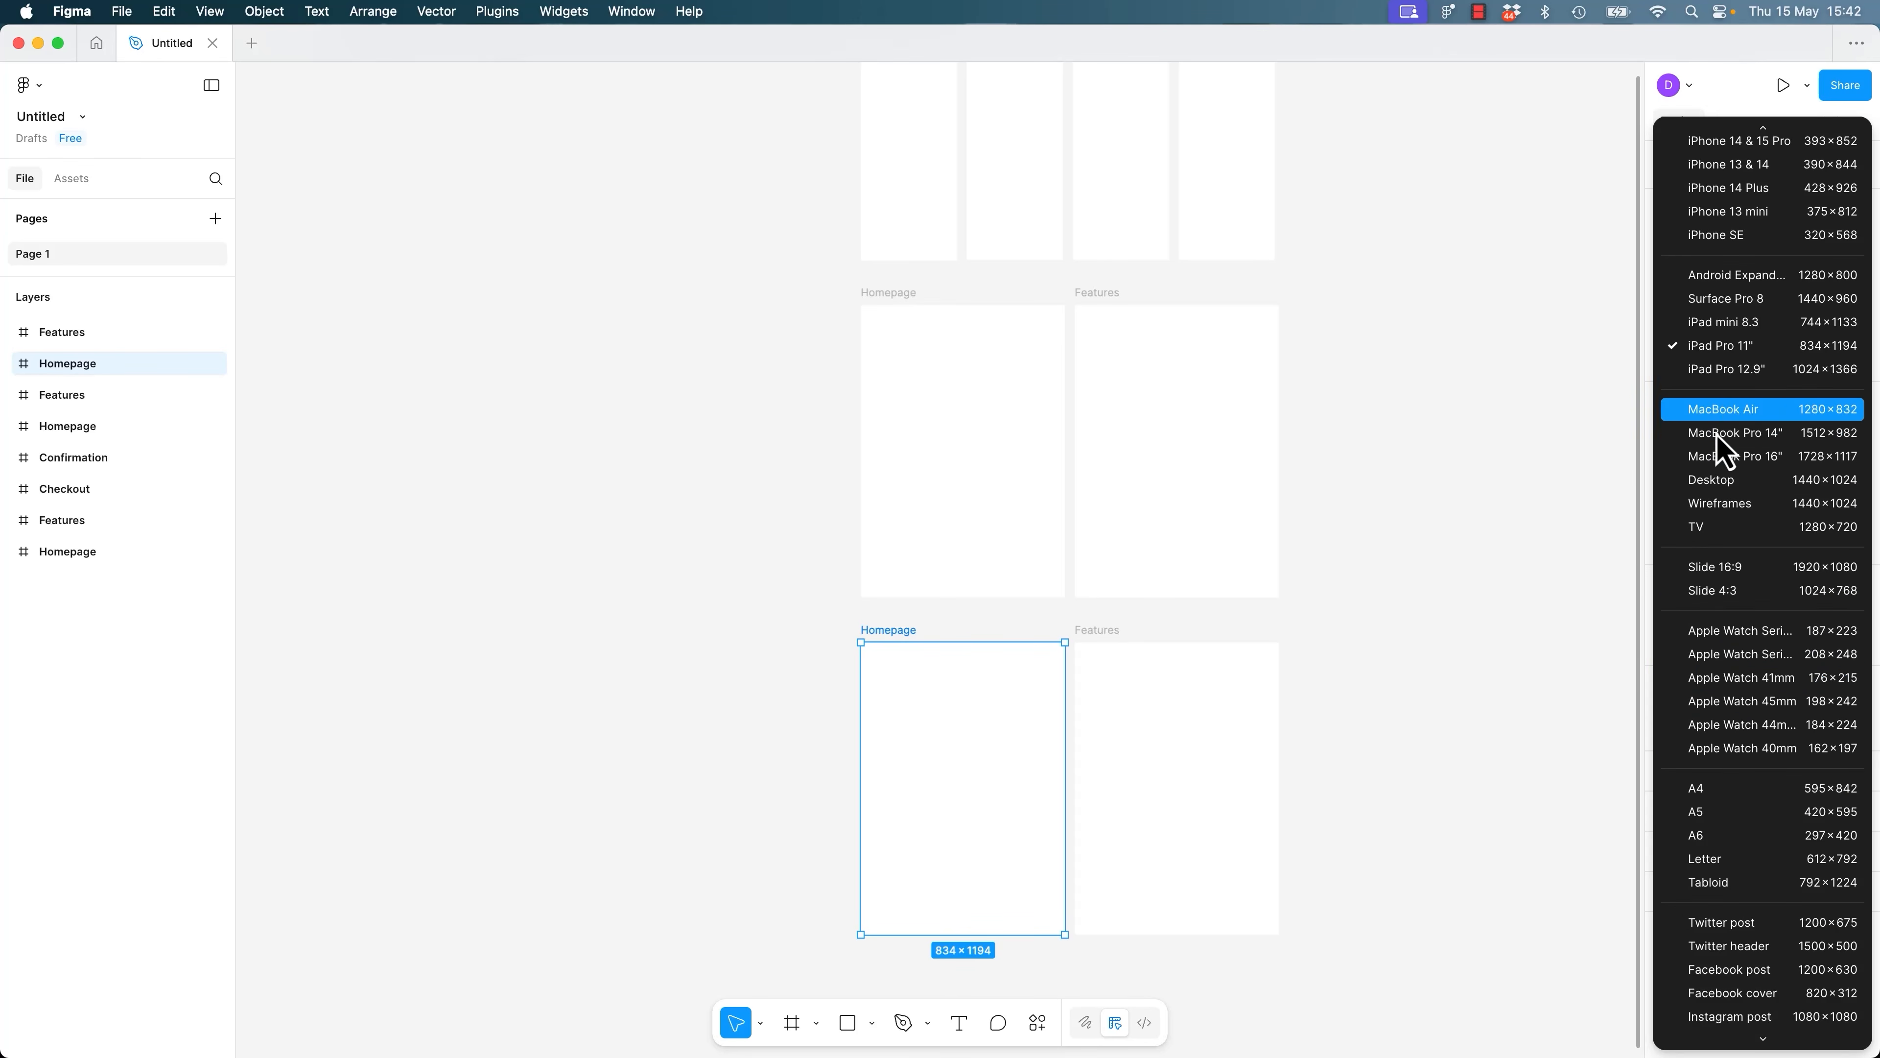
left_click(1789, 483)
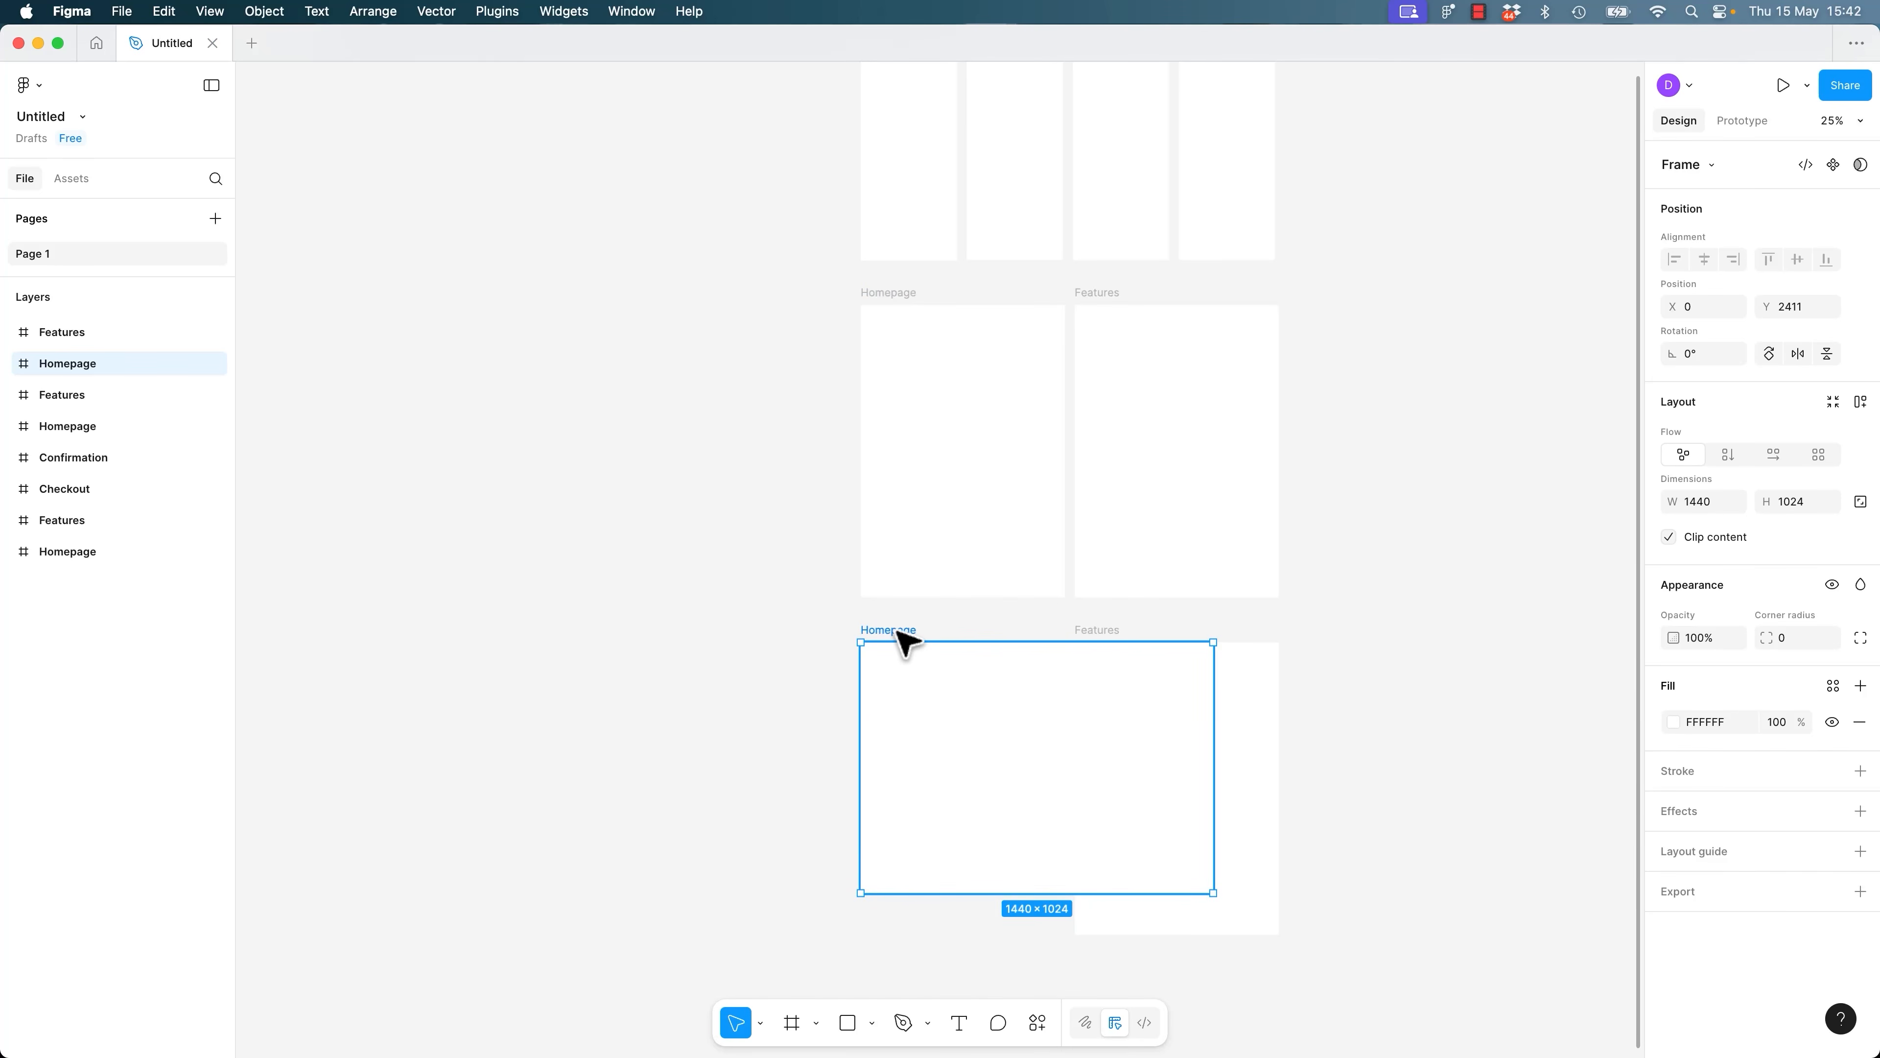
left_click_drag(1111, 631, 1286, 629)
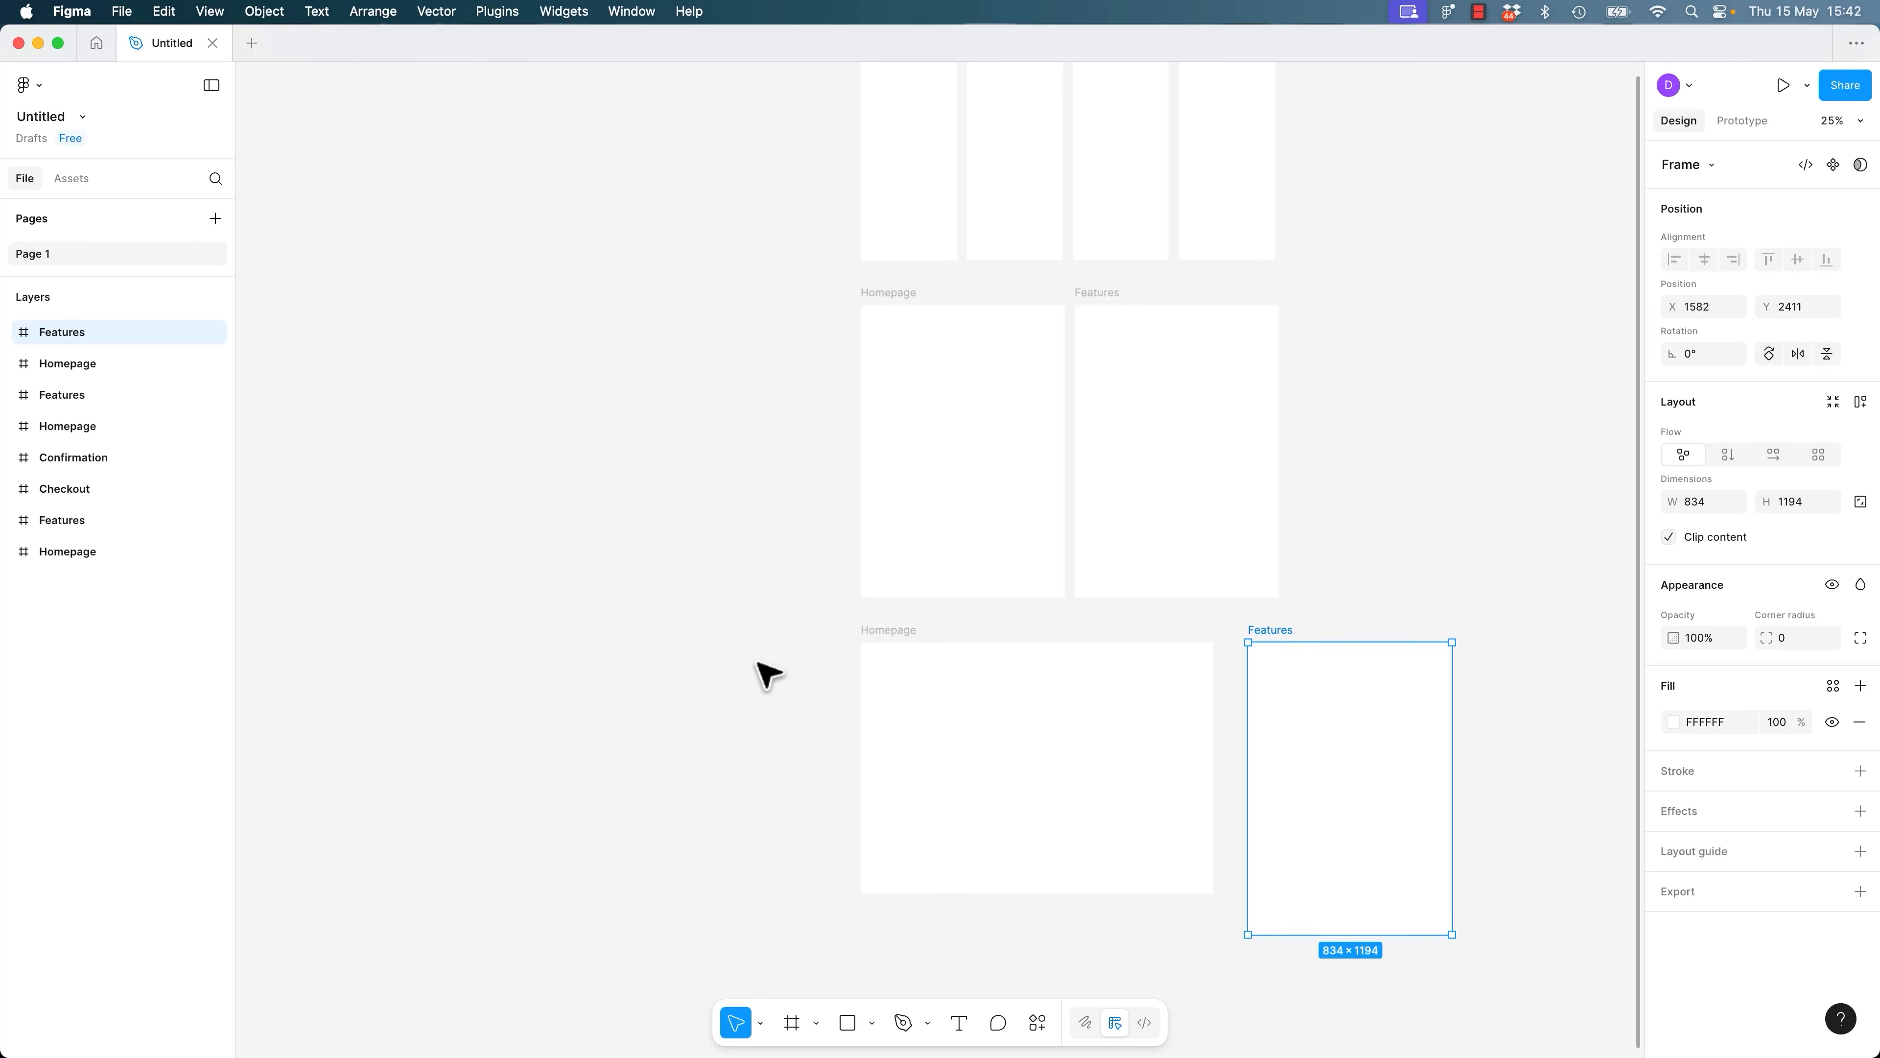
key("space")
left_click_drag(835, 542, 768, 563)
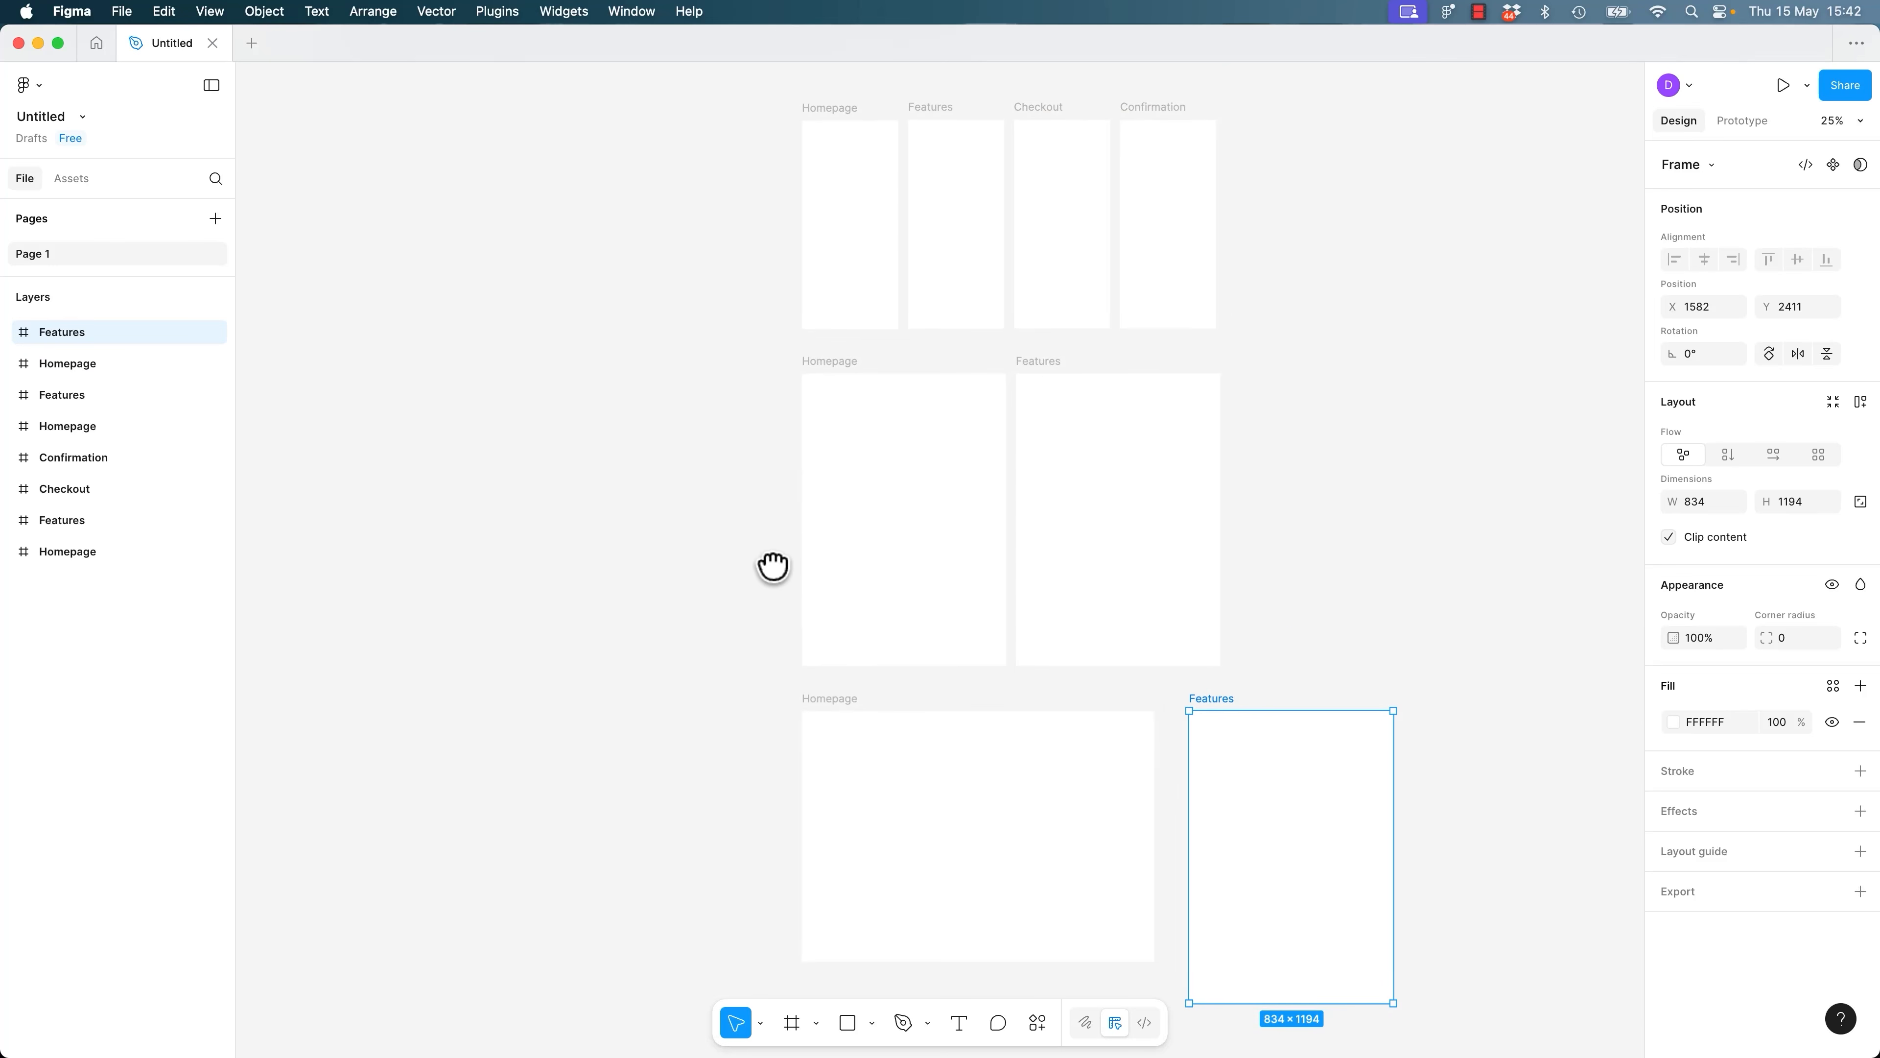
left_click_drag(725, 102, 1267, 339)
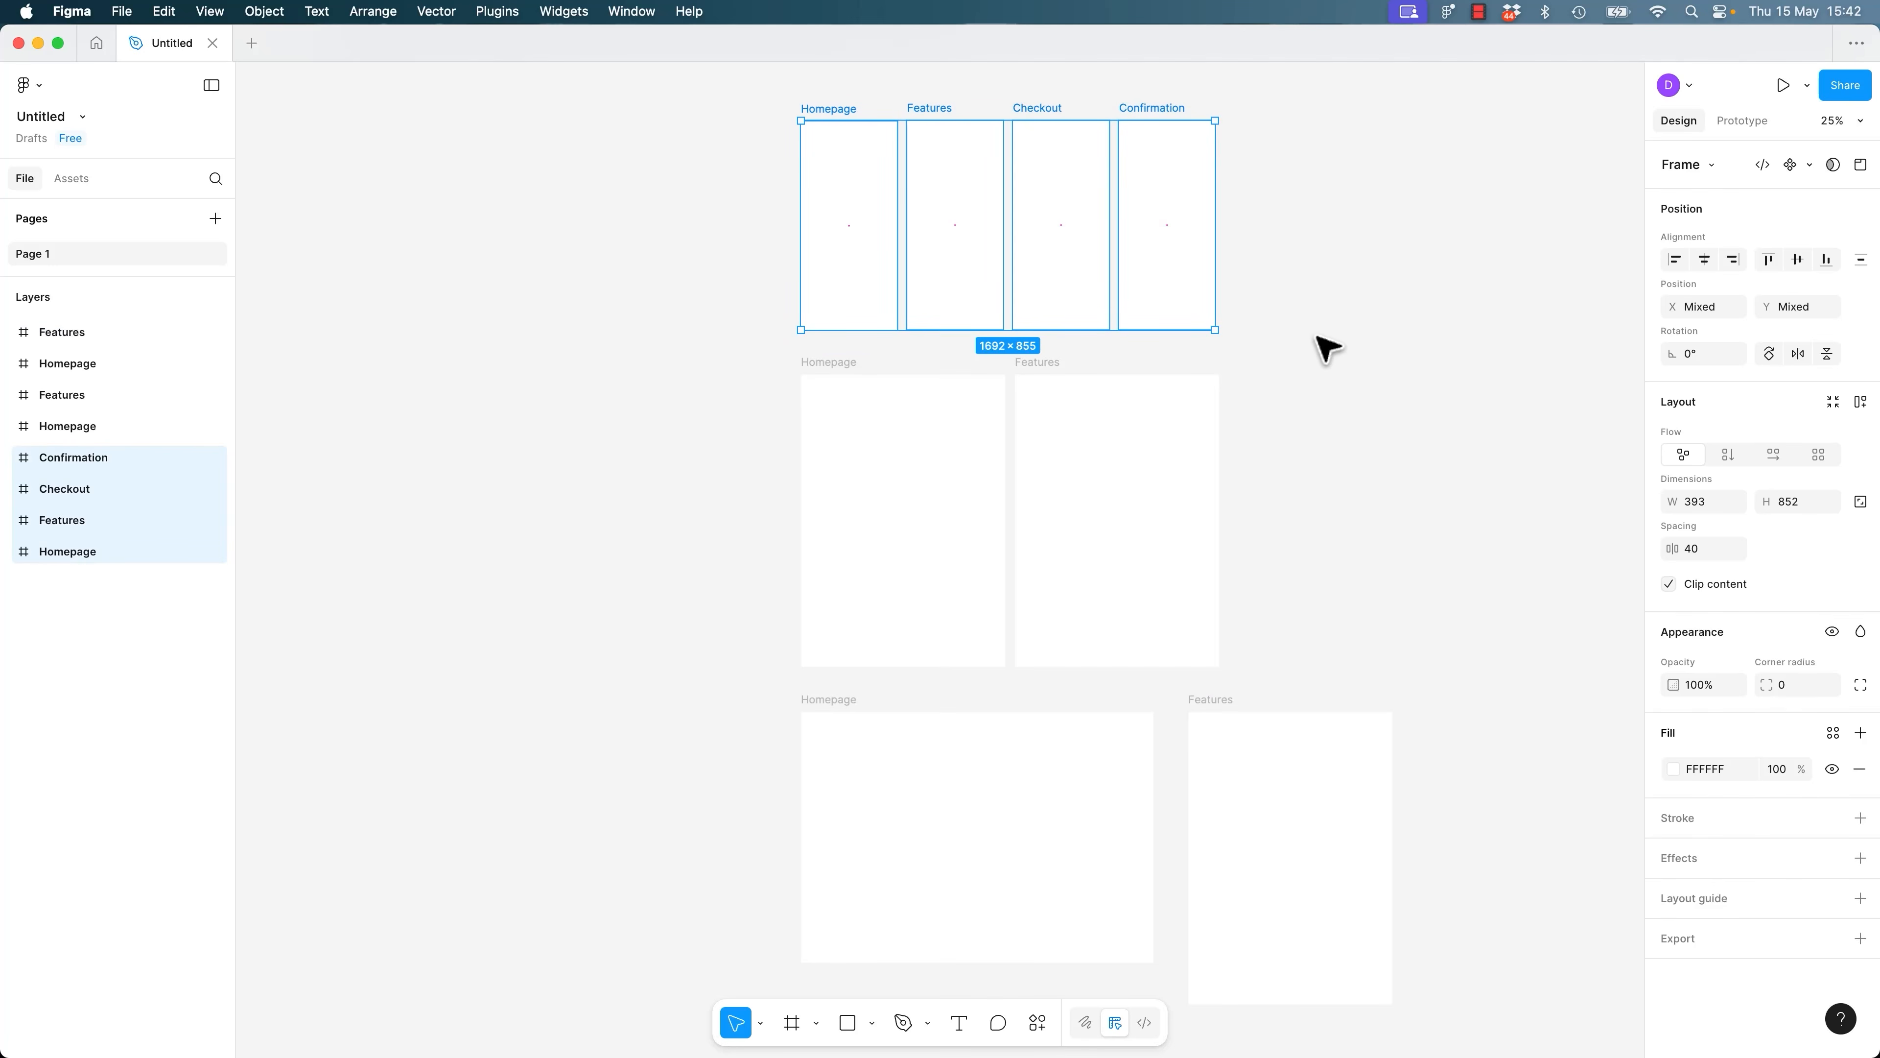
left_click(1322, 348)
left_click_drag(718, 361, 1310, 659)
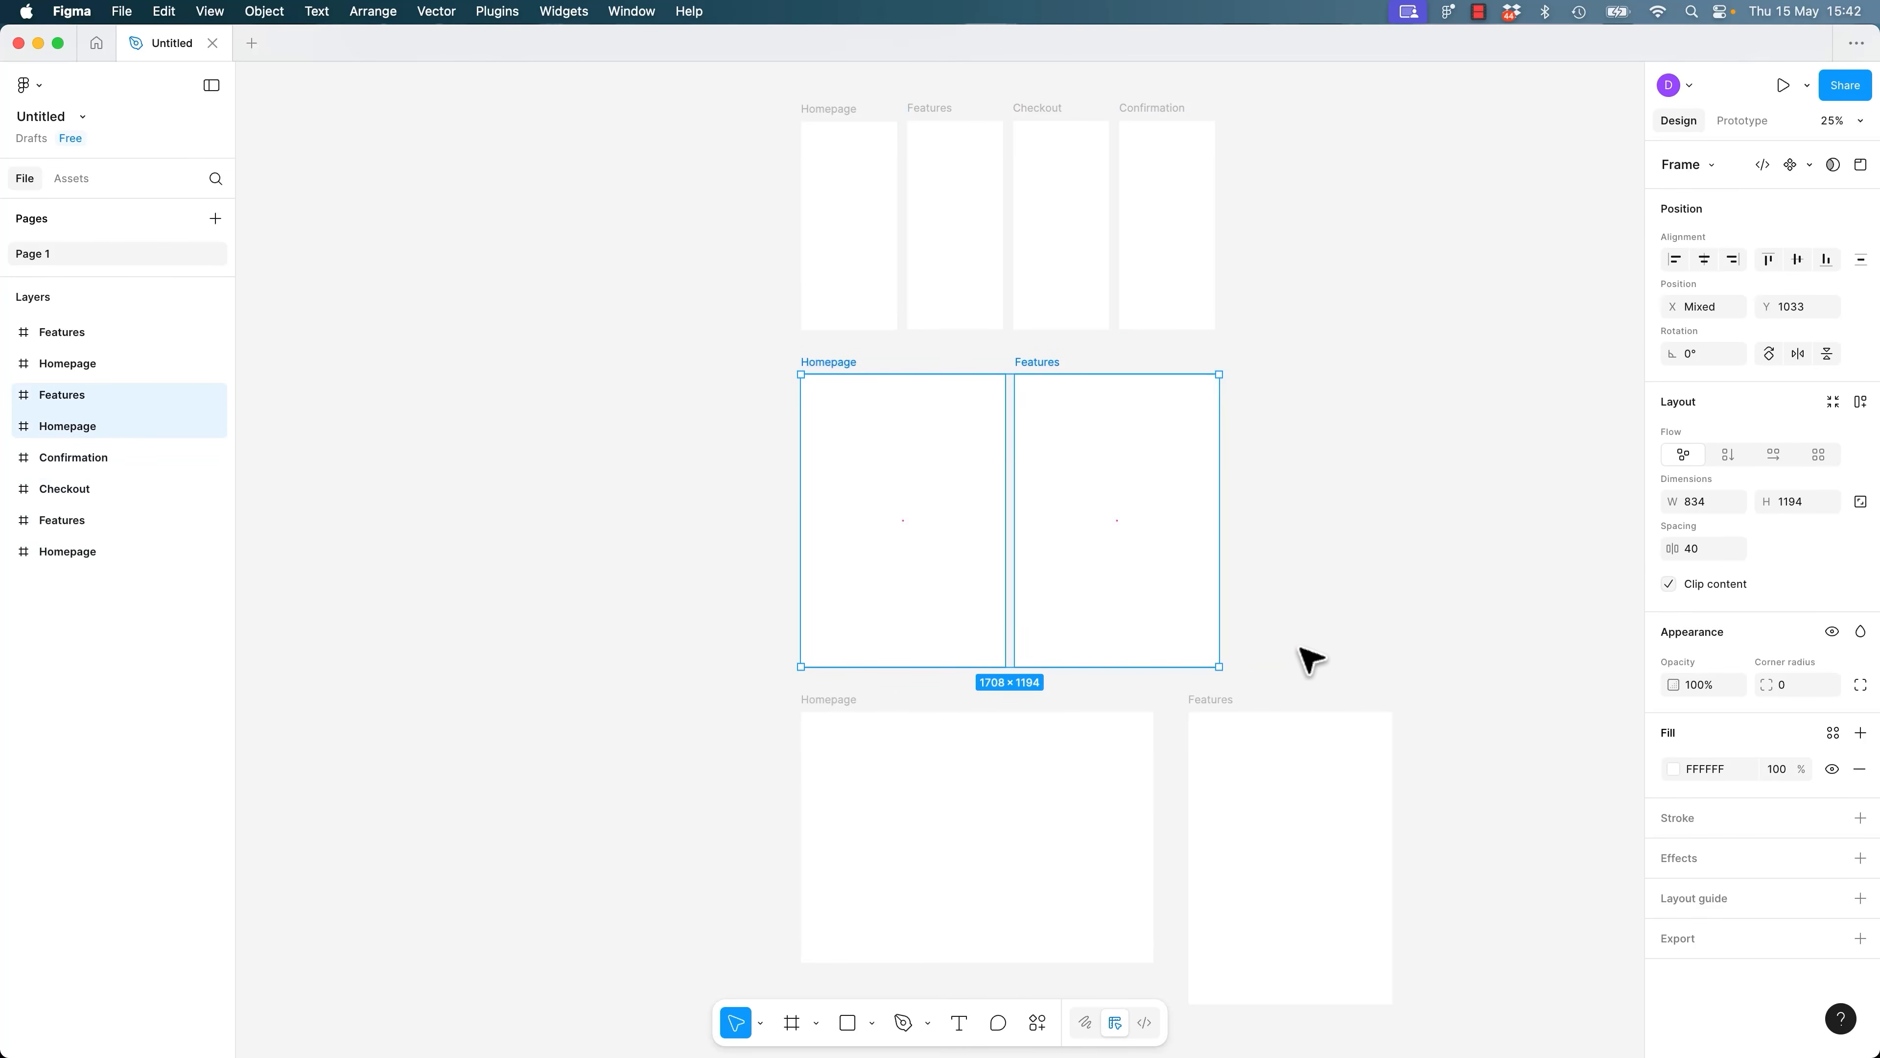
left_click(1322, 631)
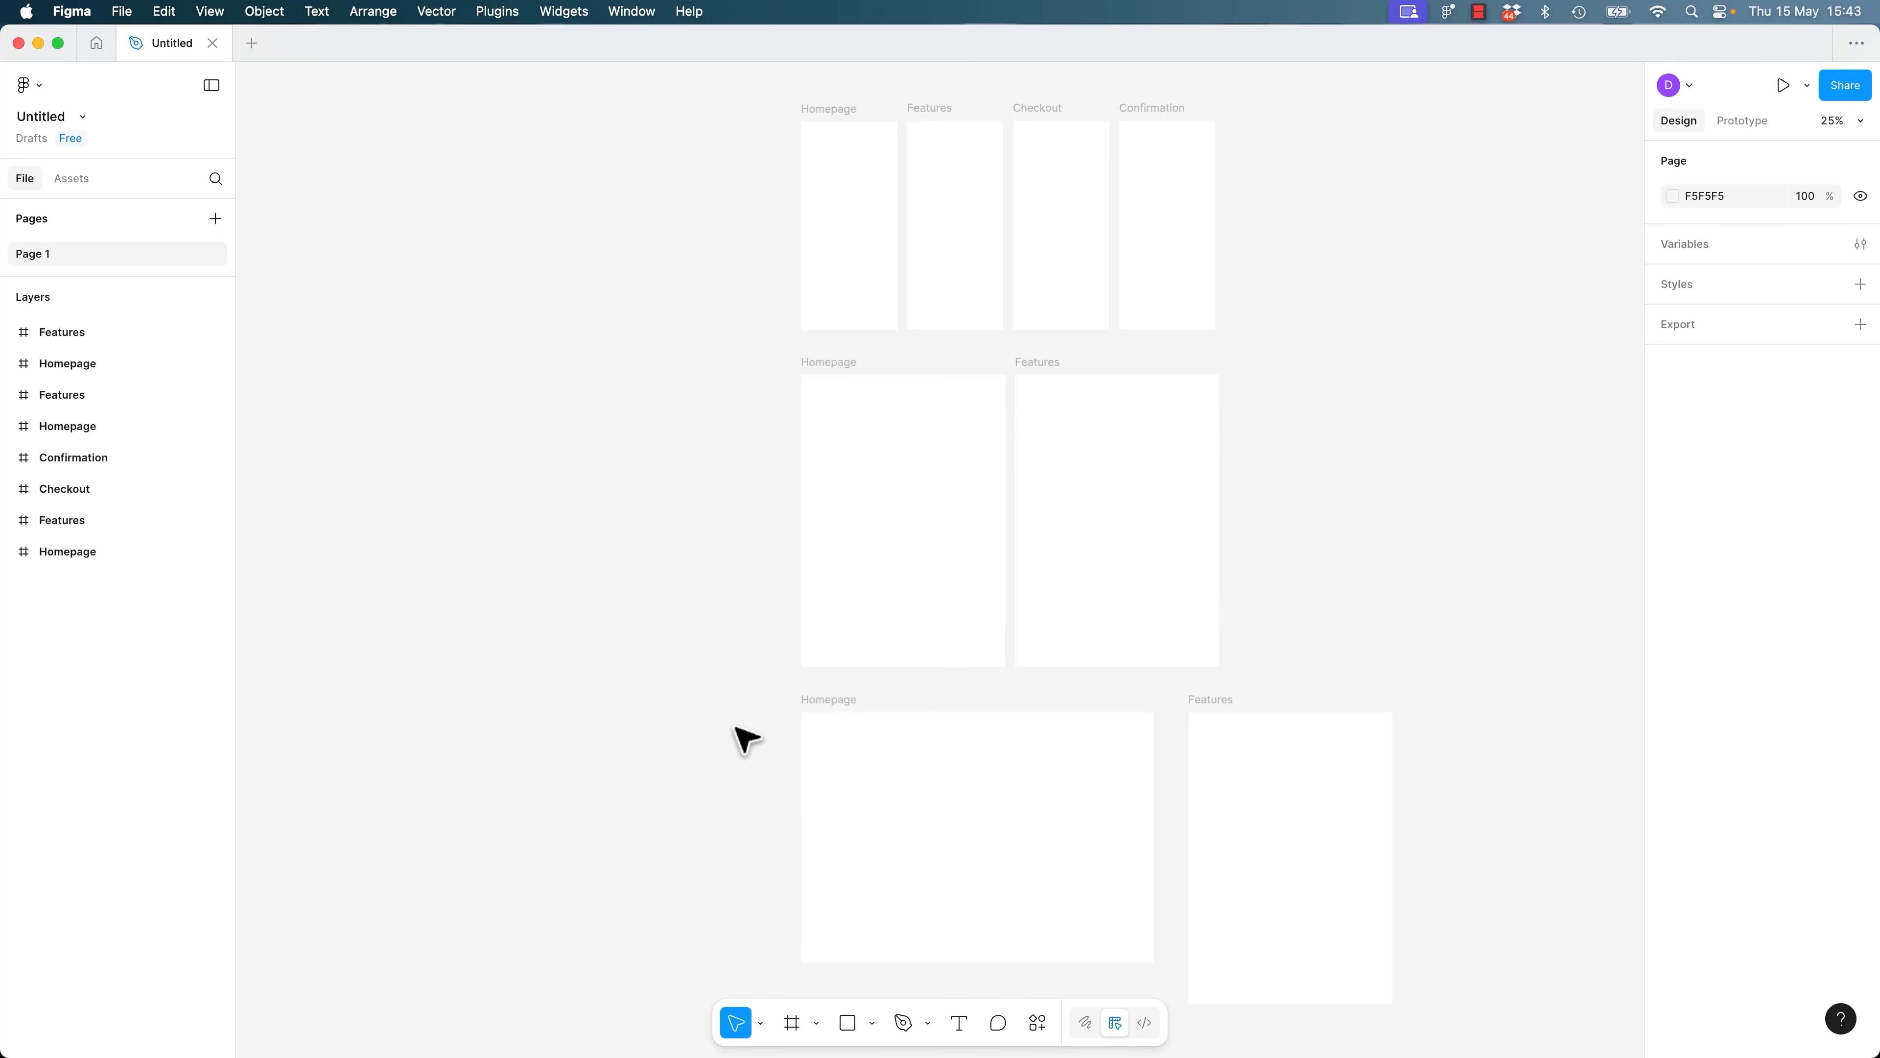
Delete both rows of larger Homepage and Features frames below the phone-sized row.
left_click_drag(772, 685, 709, 642)
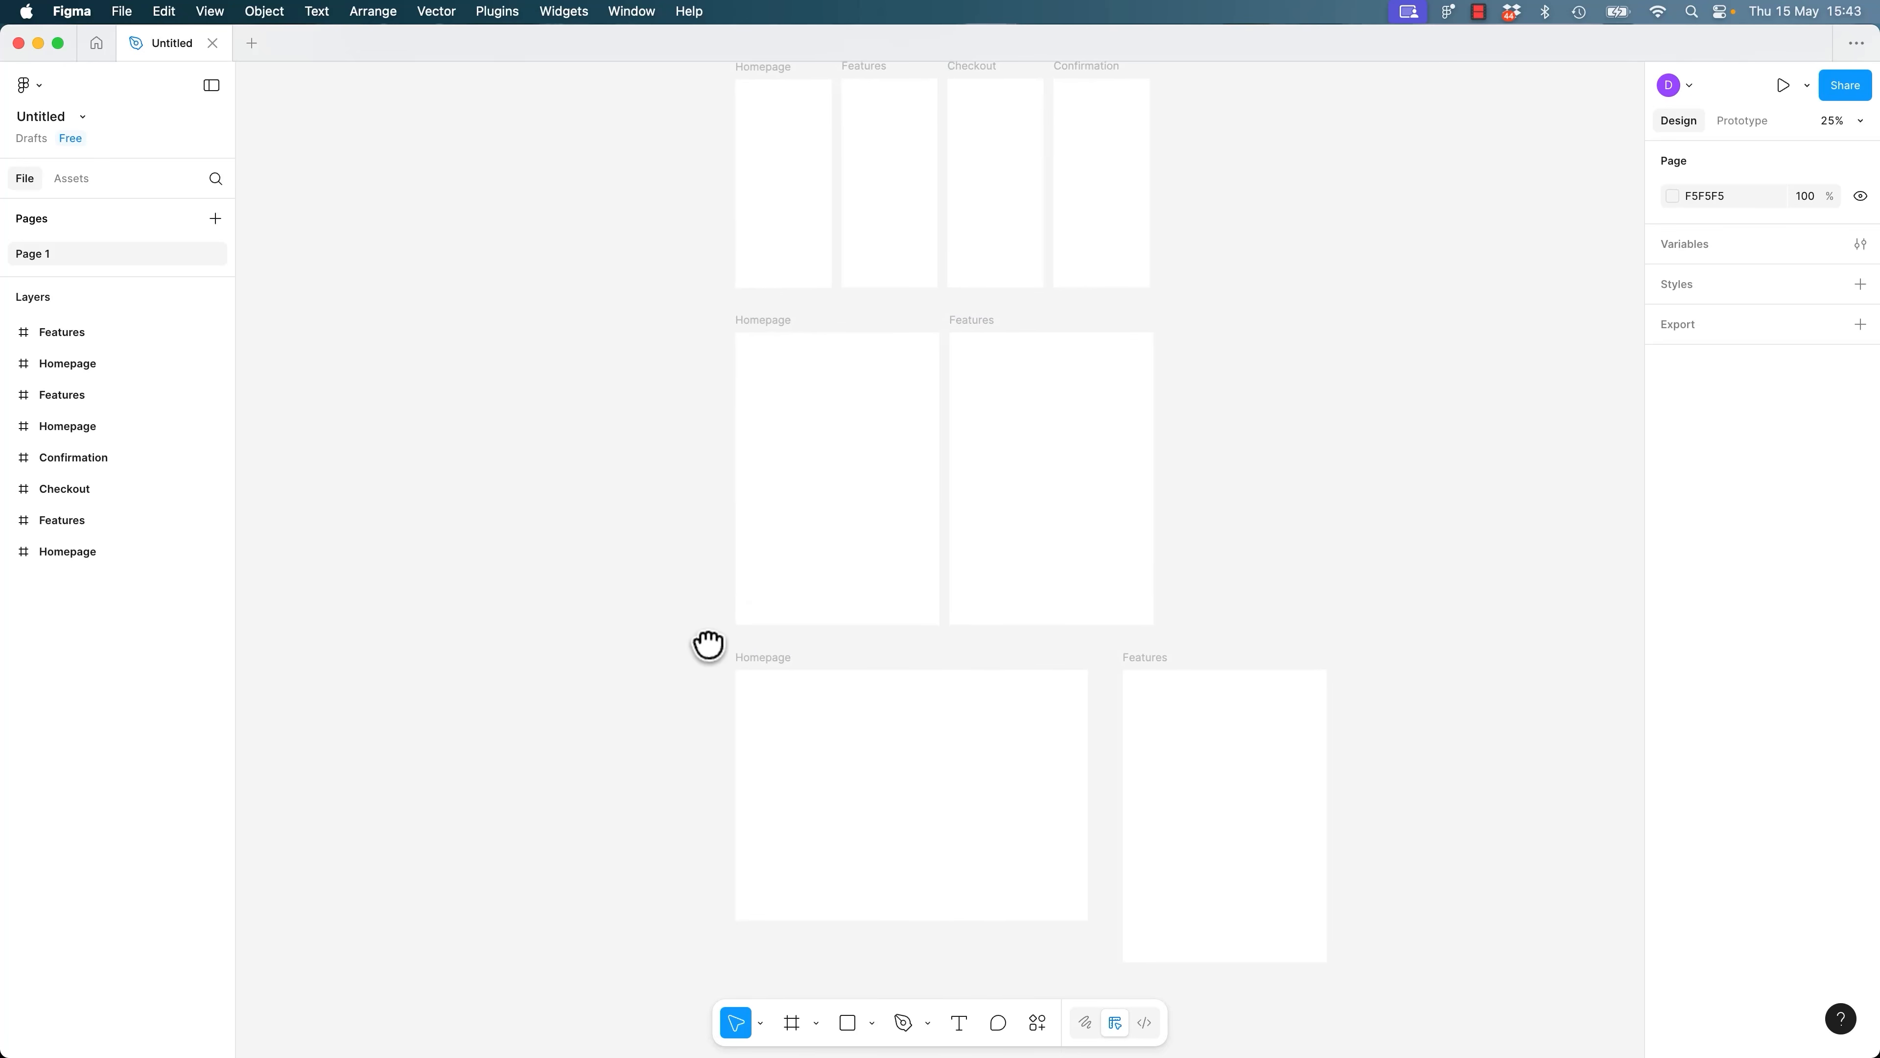
key("minus")
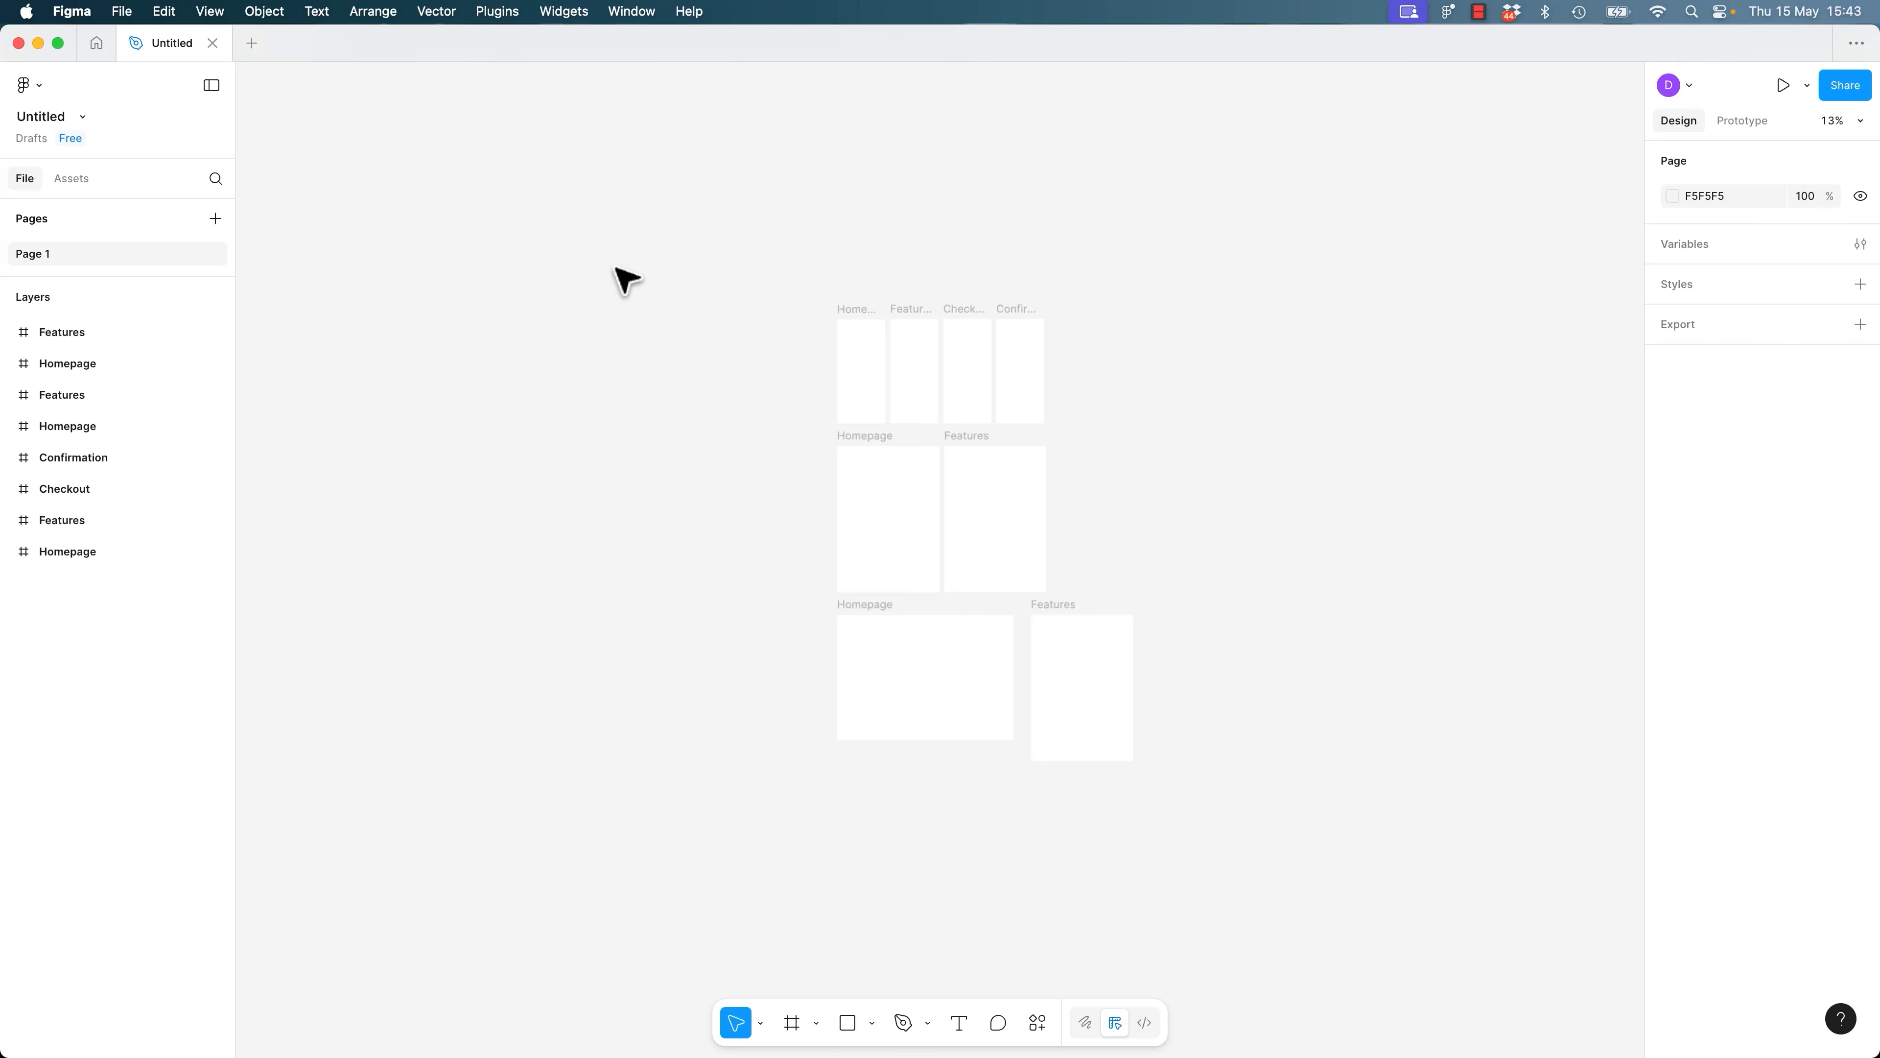
key("plus")
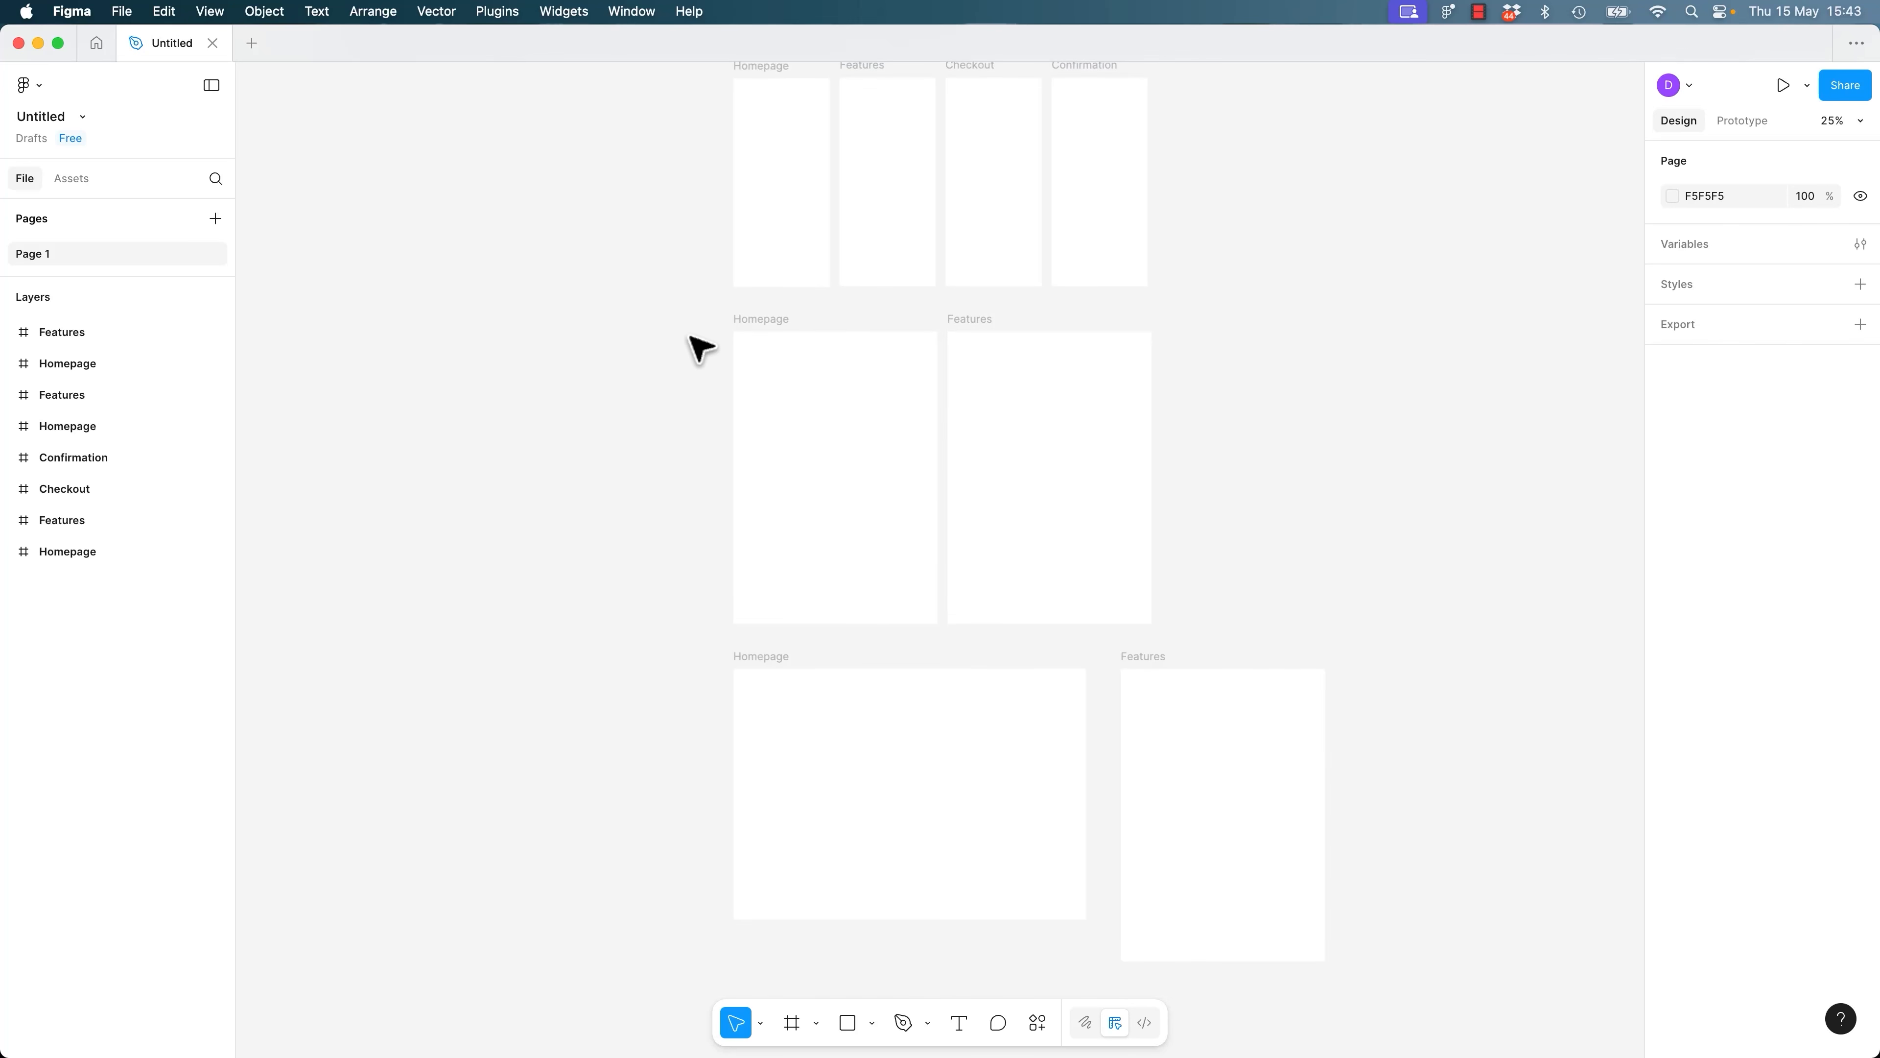
left_click_drag(642, 316, 1322, 891)
key("Delete")
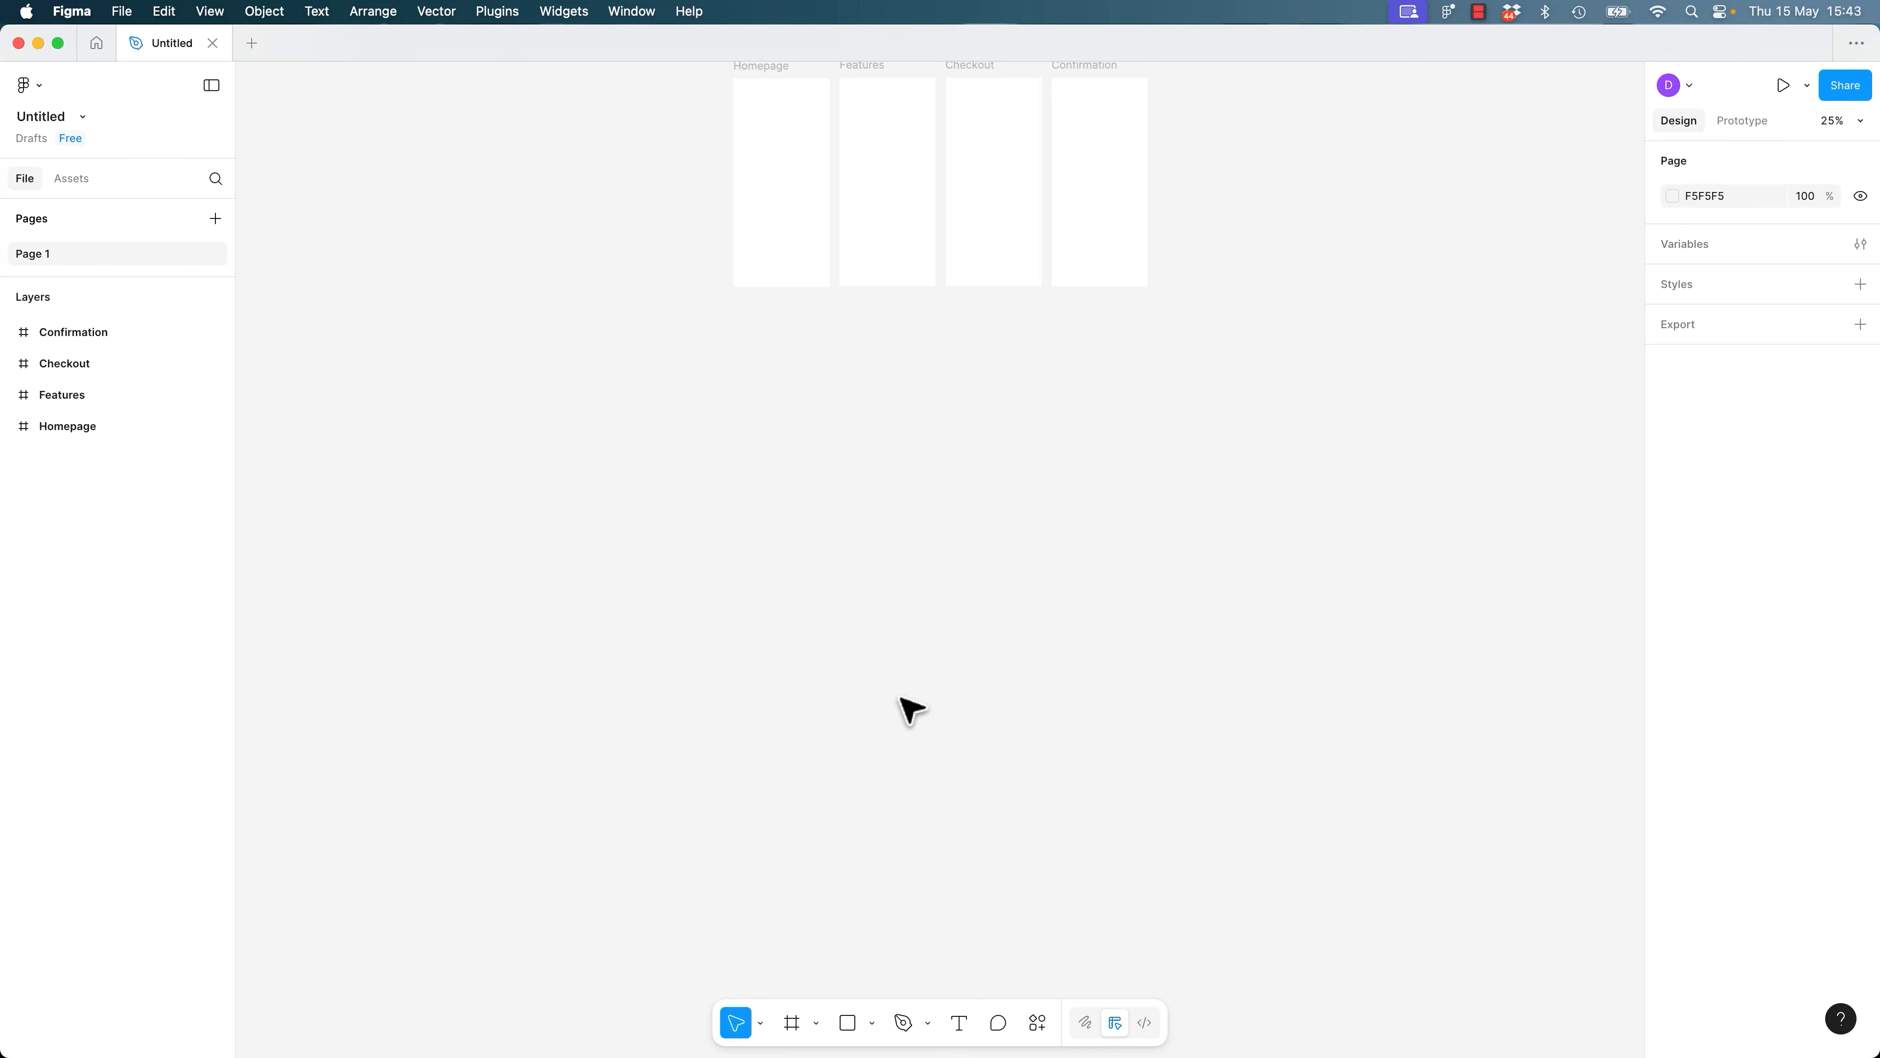
Zoom far into the canvas and restore the overview by fitting all frames in view.
scroll(934, 675, "up", 5)
scroll(962, 642, "up", 5)
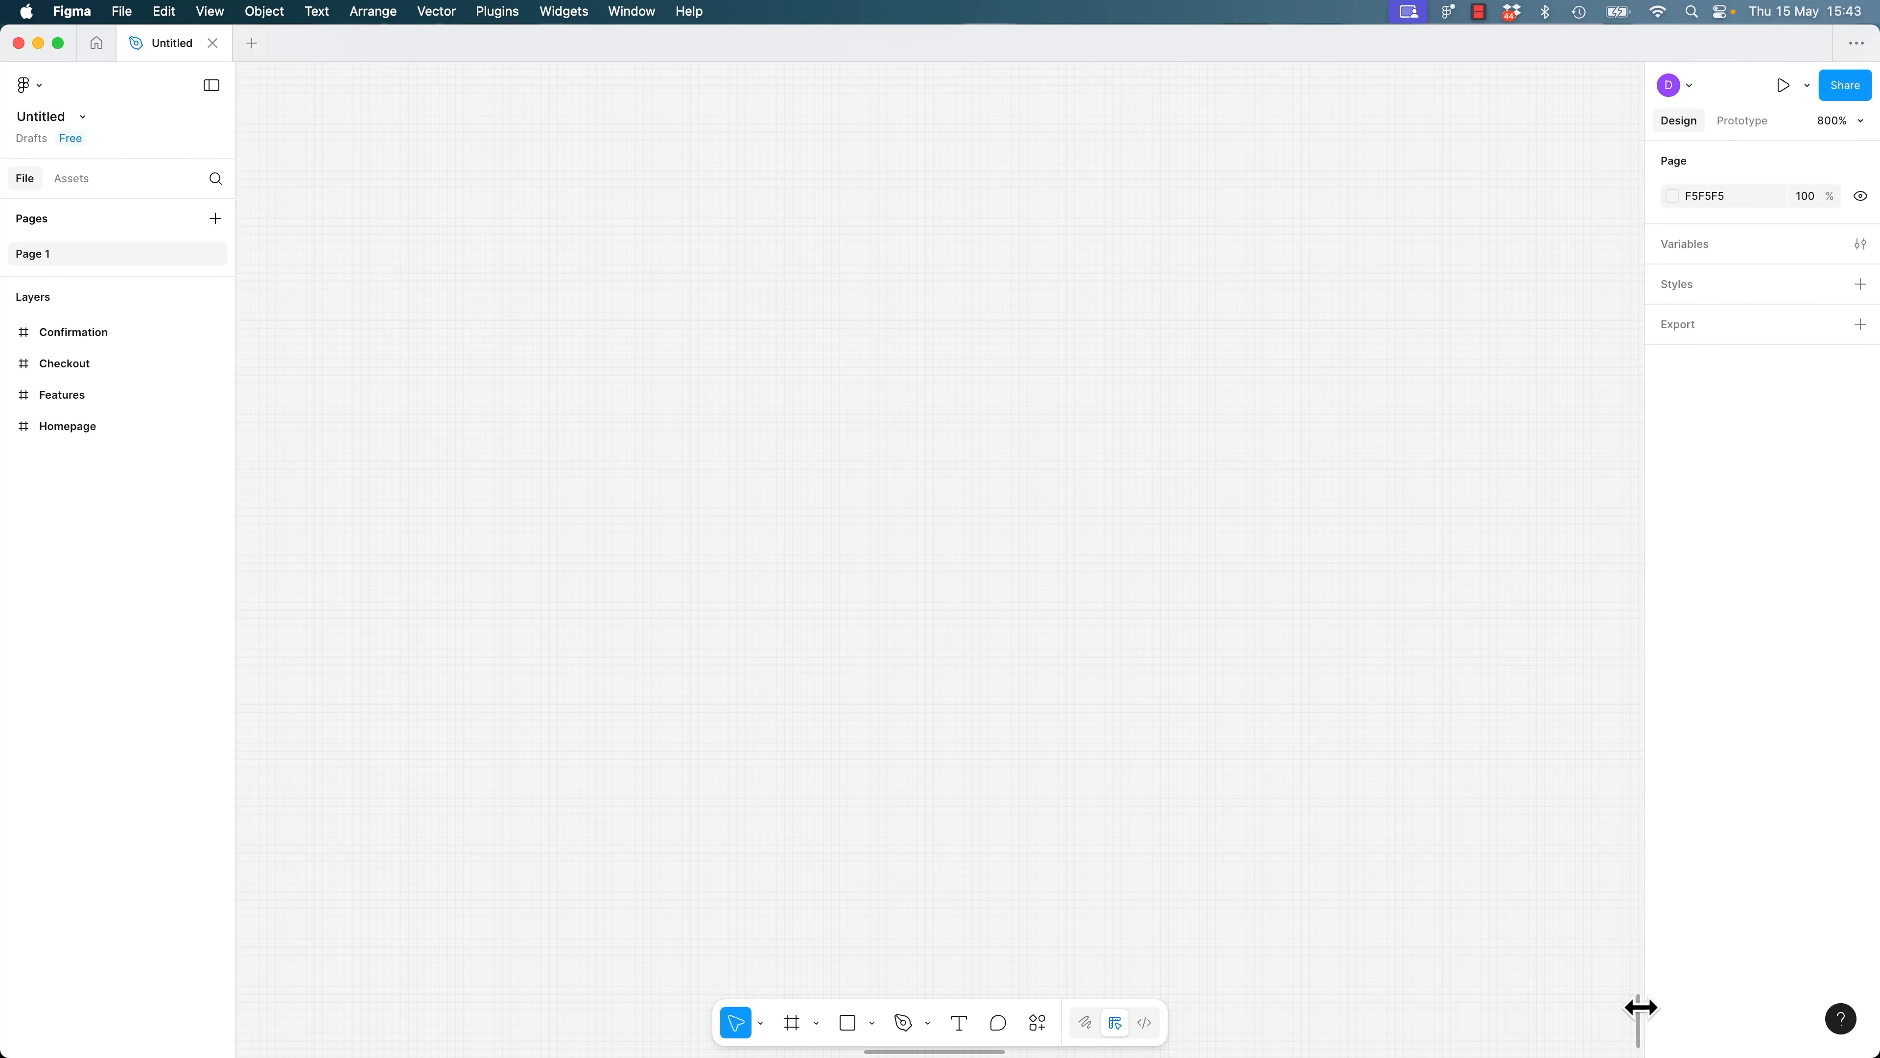
left_click_drag(1638, 1021, 1635, 408)
left_click(1862, 126)
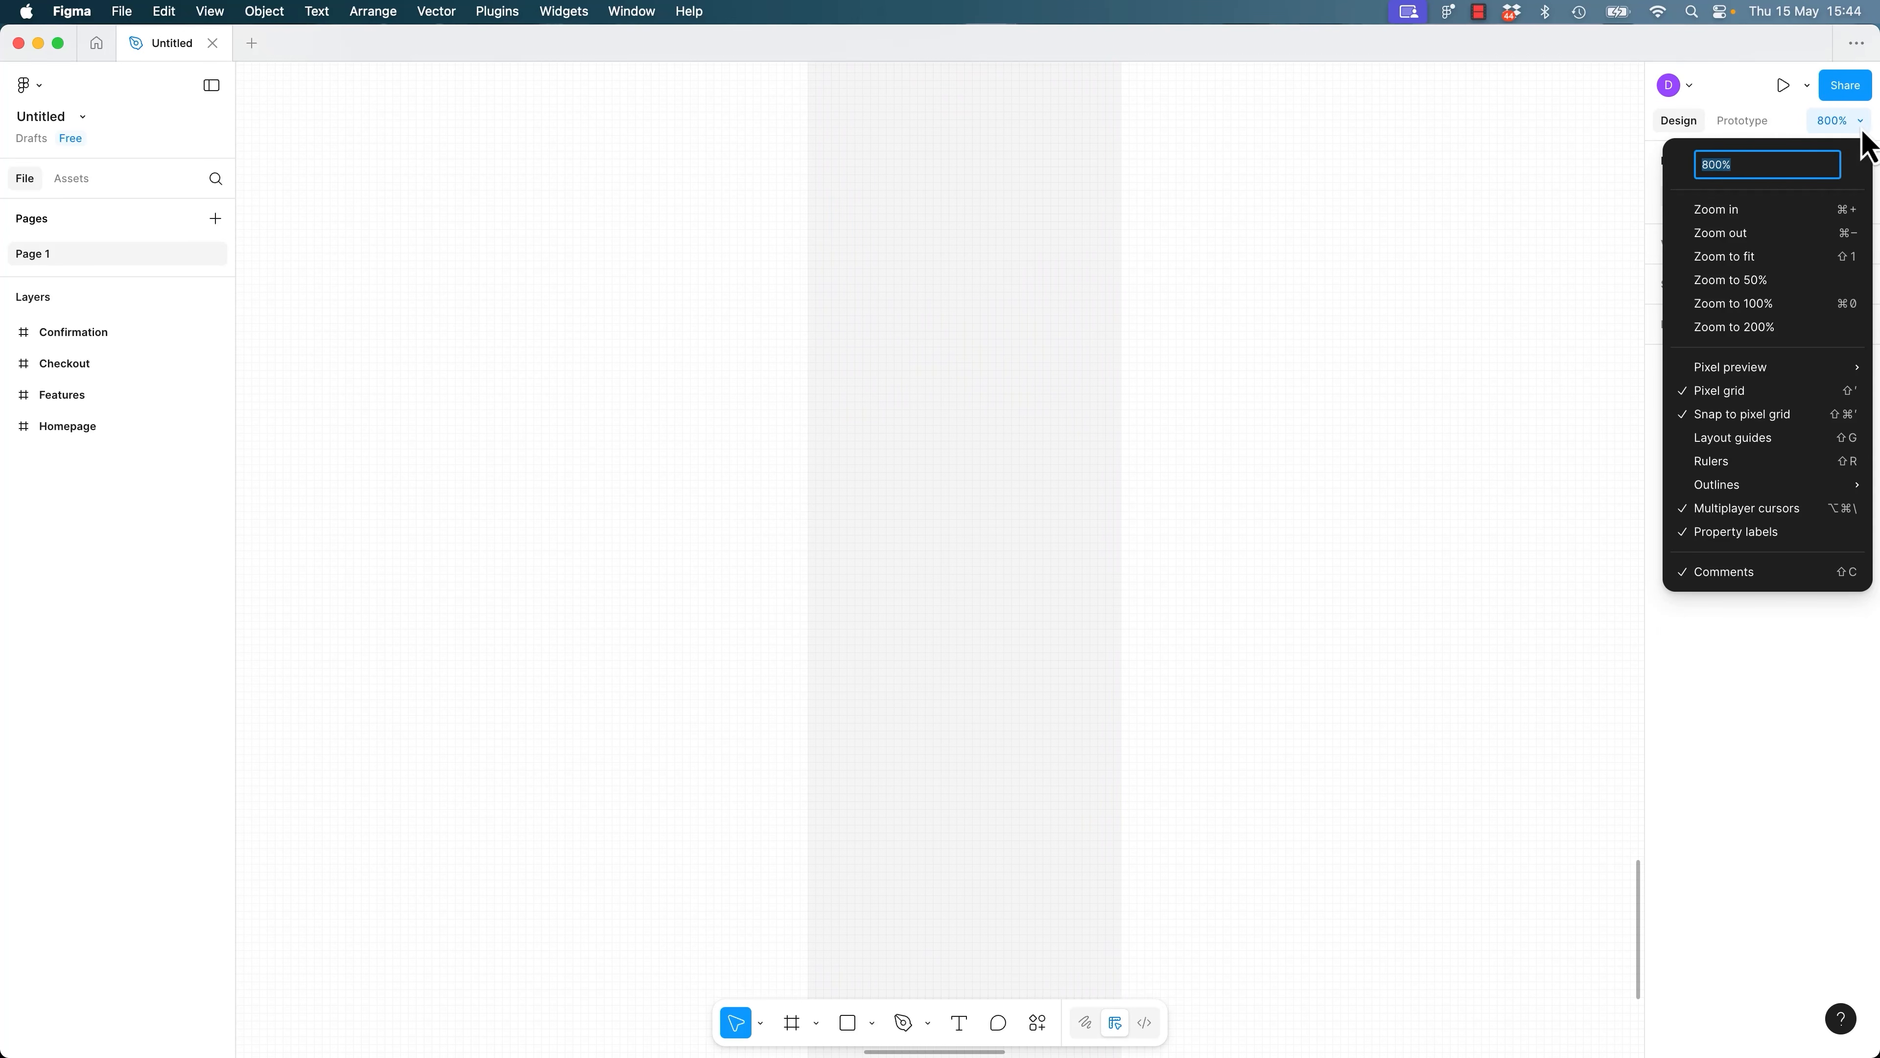
left_click(1731, 259)
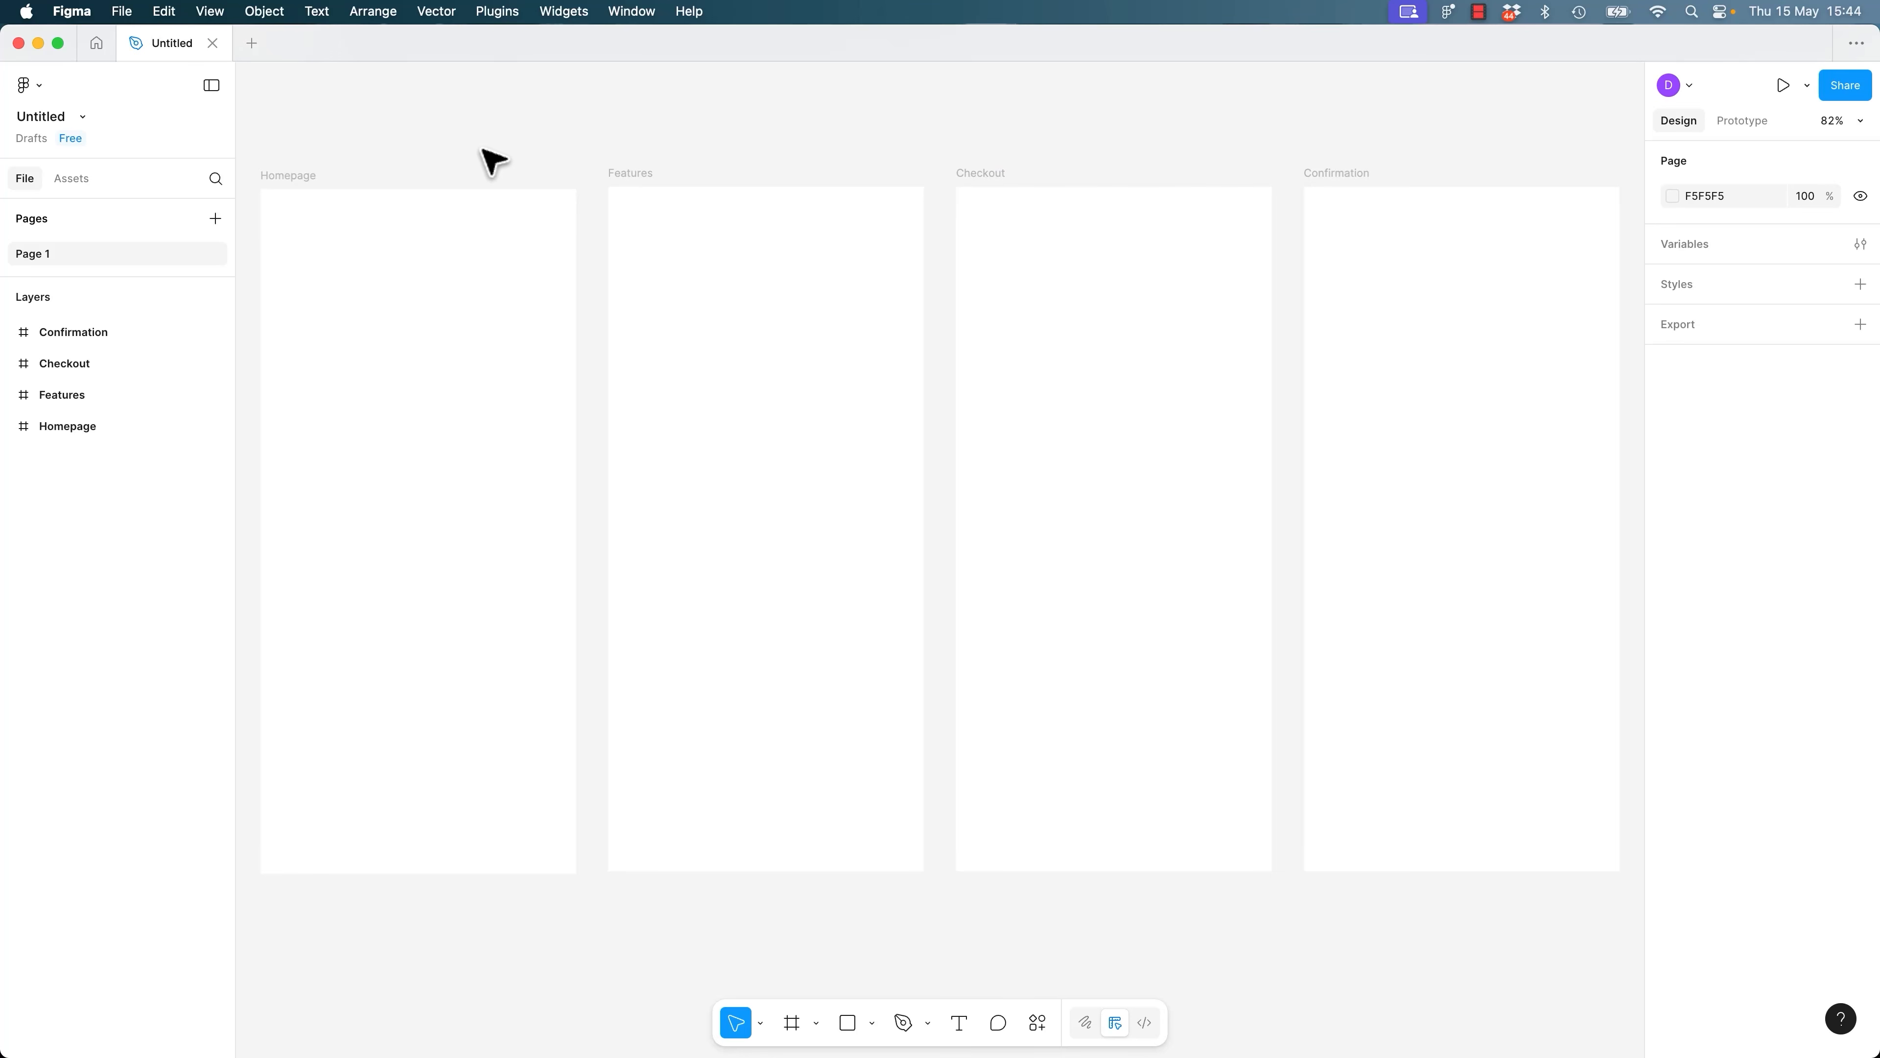
Rename the untitled file as "Scott E-Com - Final Final 1 New".
double_click(161, 43)
type("Scott")
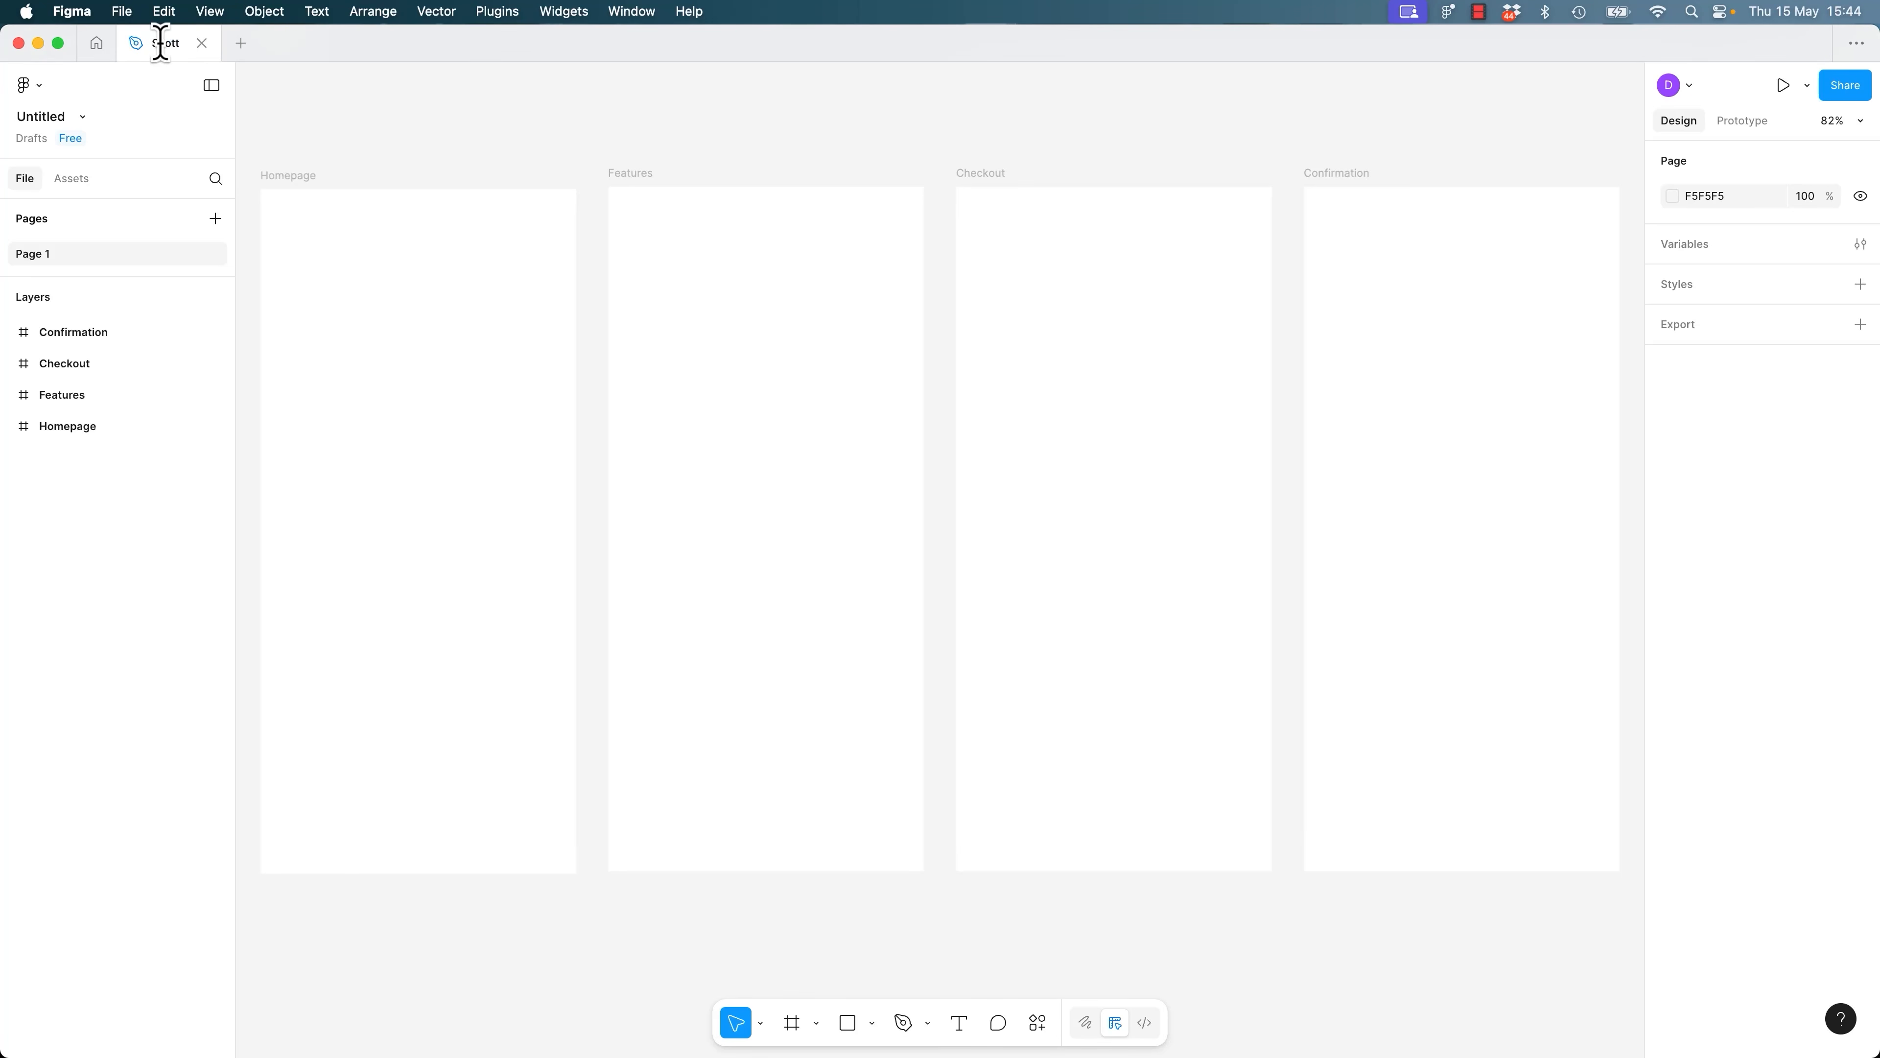
type(" E-Com")
type("V1")
key("BackSpace")
key("BackSpace")
type("- Final Final")
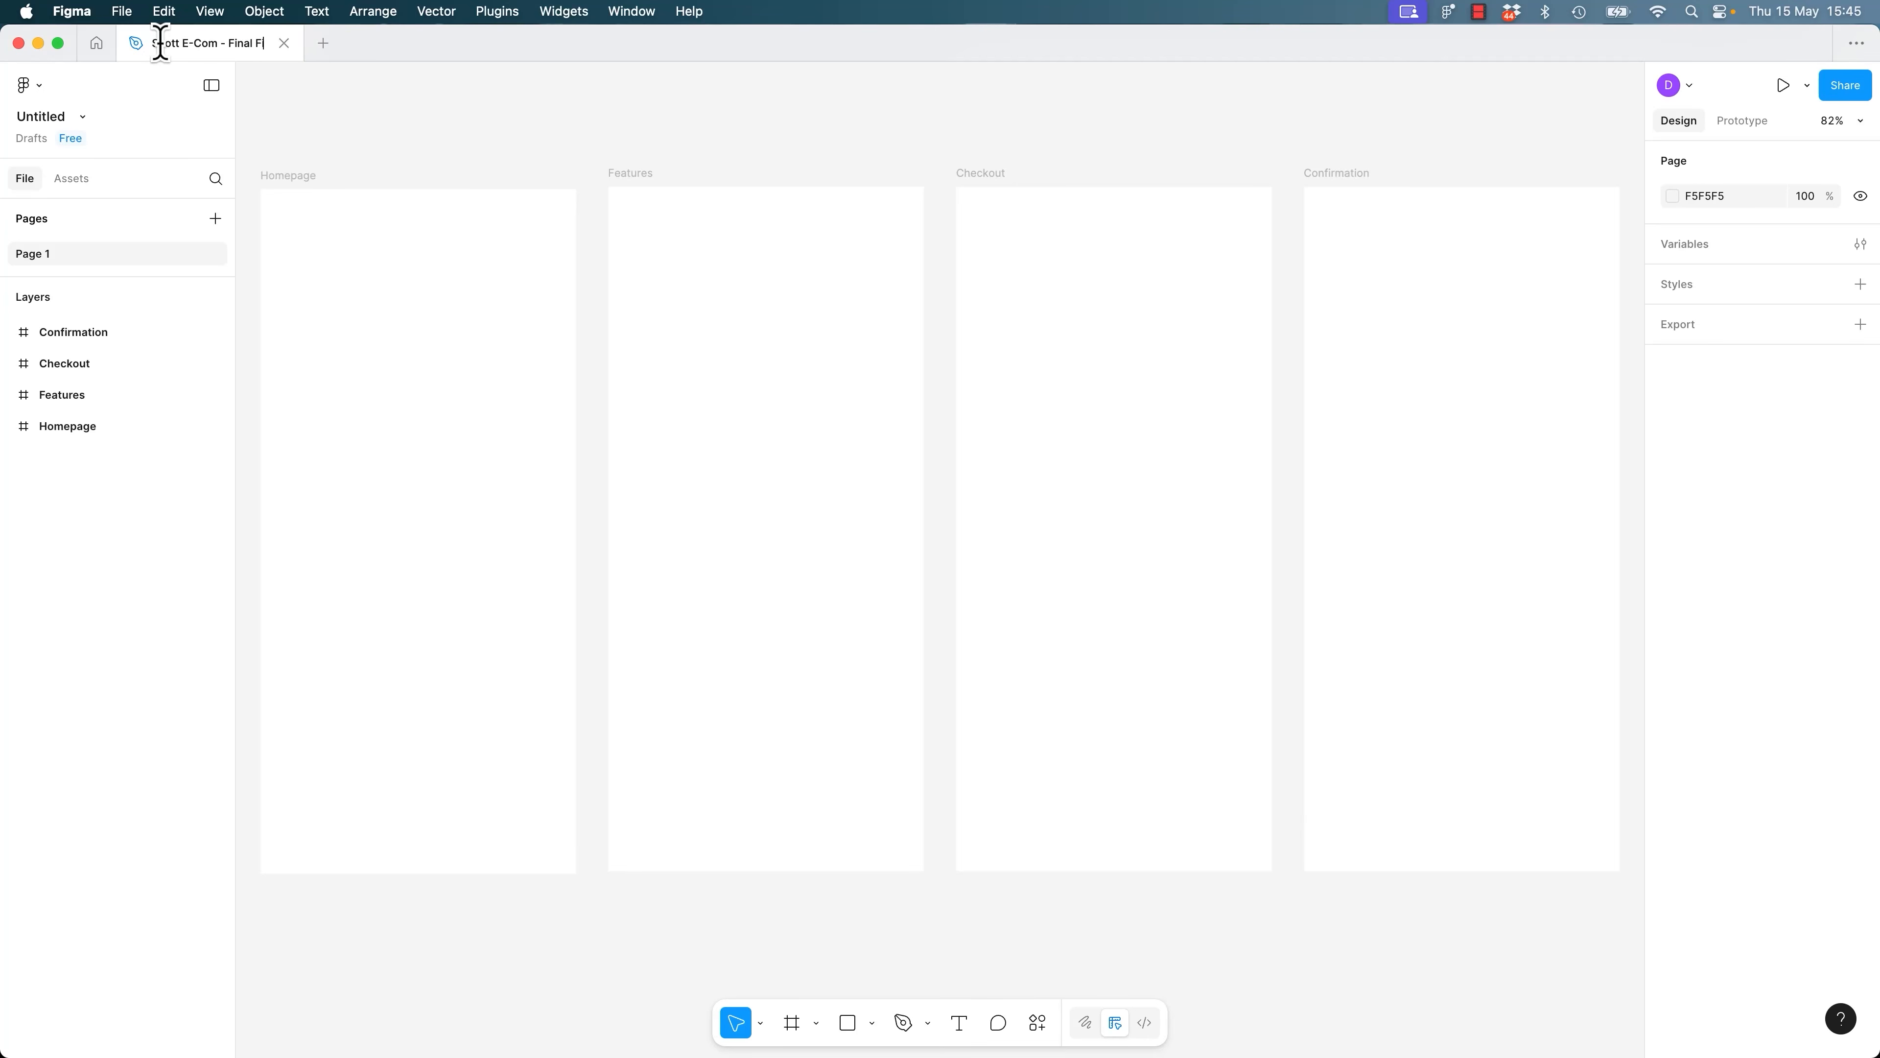
type(" 1 New")
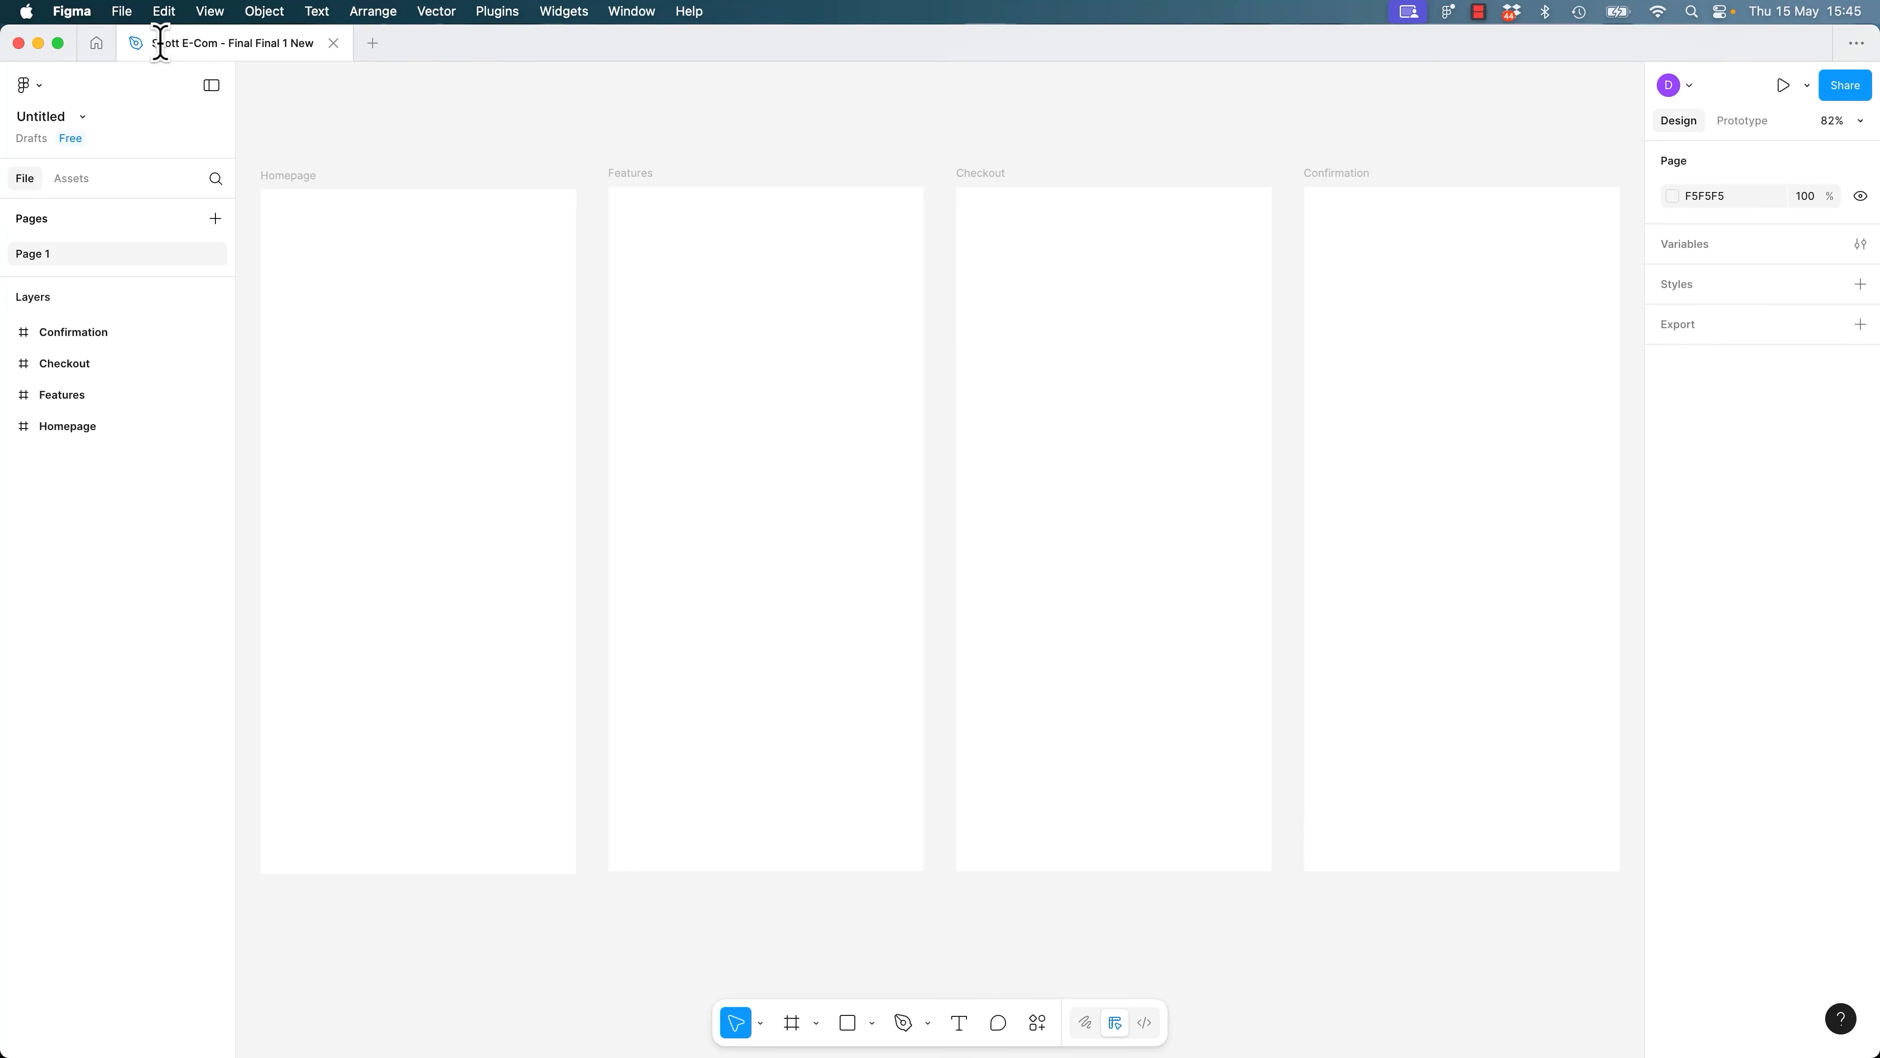
Replace the "Final Final 1 New" ending of the file name with "V1".
key("shift+alt+Left")
key("shift+alt+Left")
key("shift+alt+Left")
key("shift+alt+Left")
key("BackSpace")
type("V1")
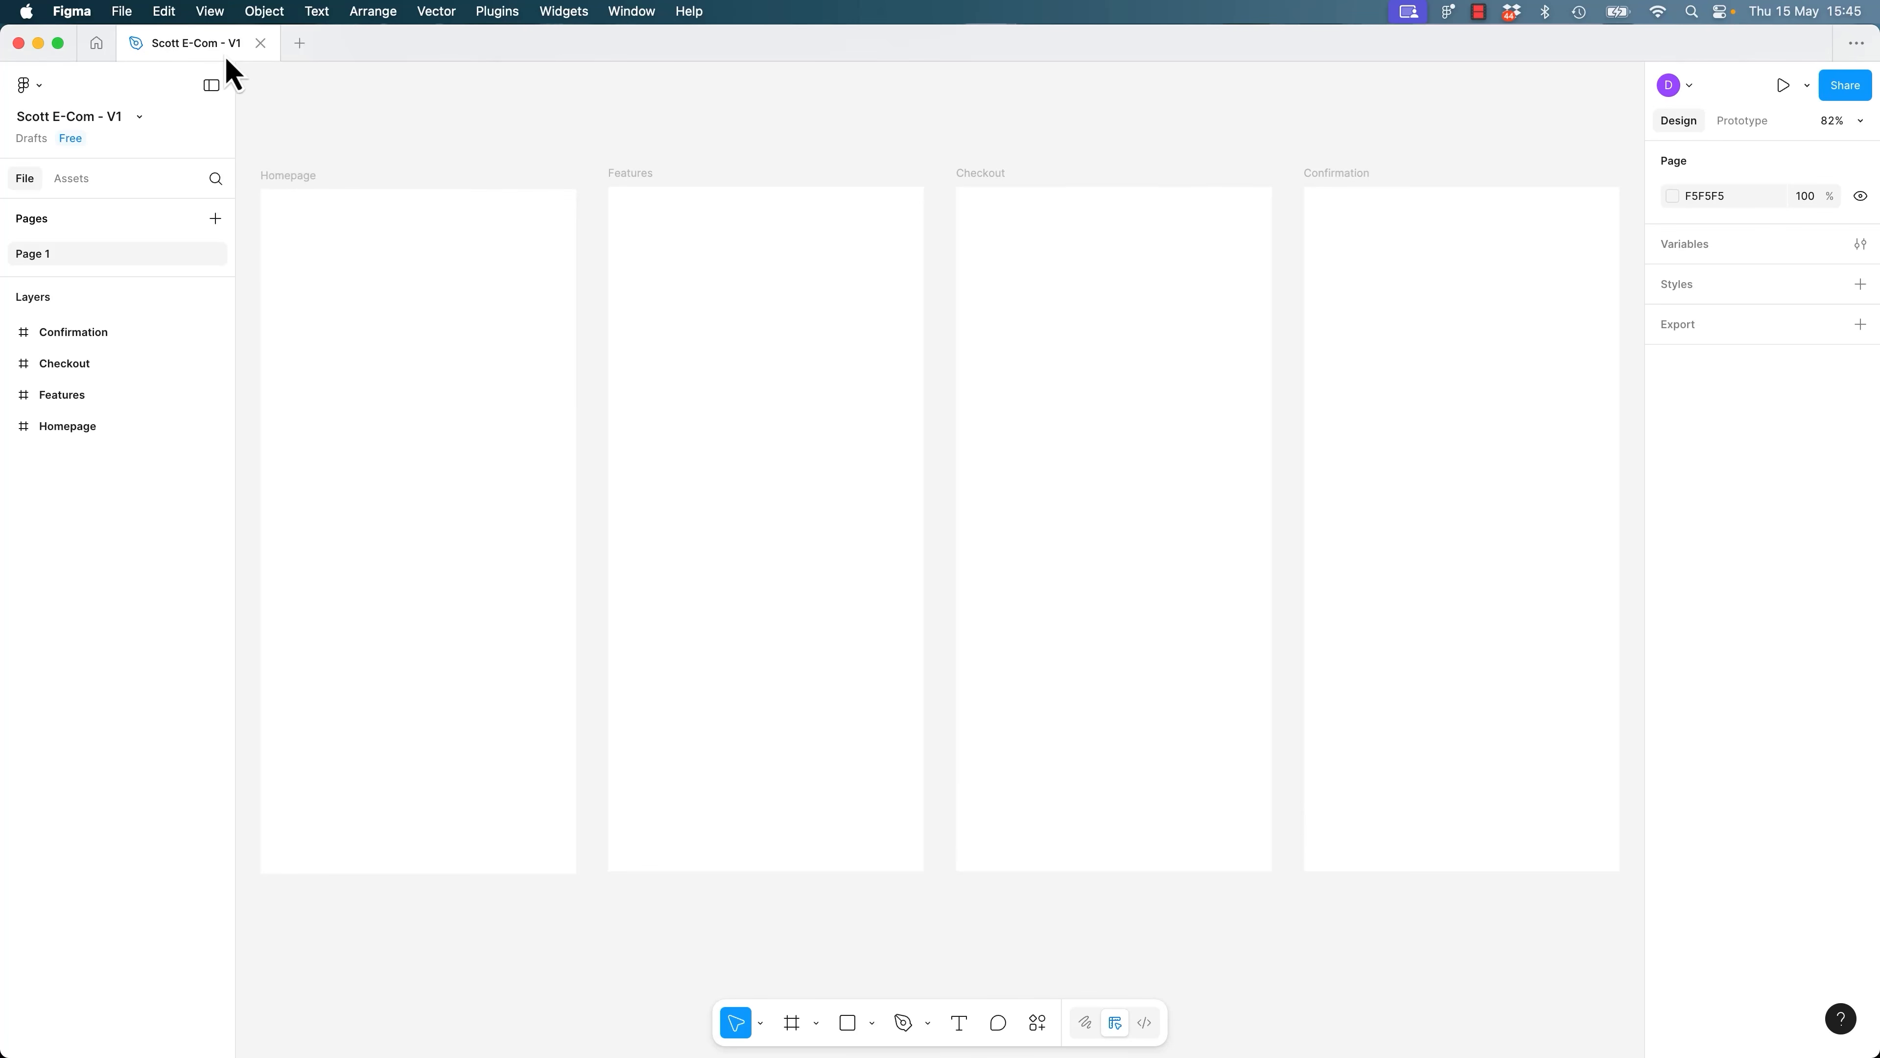
double_click(80, 116)
left_click(419, 134)
Close the Scott E-Com - V1 file, reopen it from the recent files and return to the file browser.
left_click(260, 43)
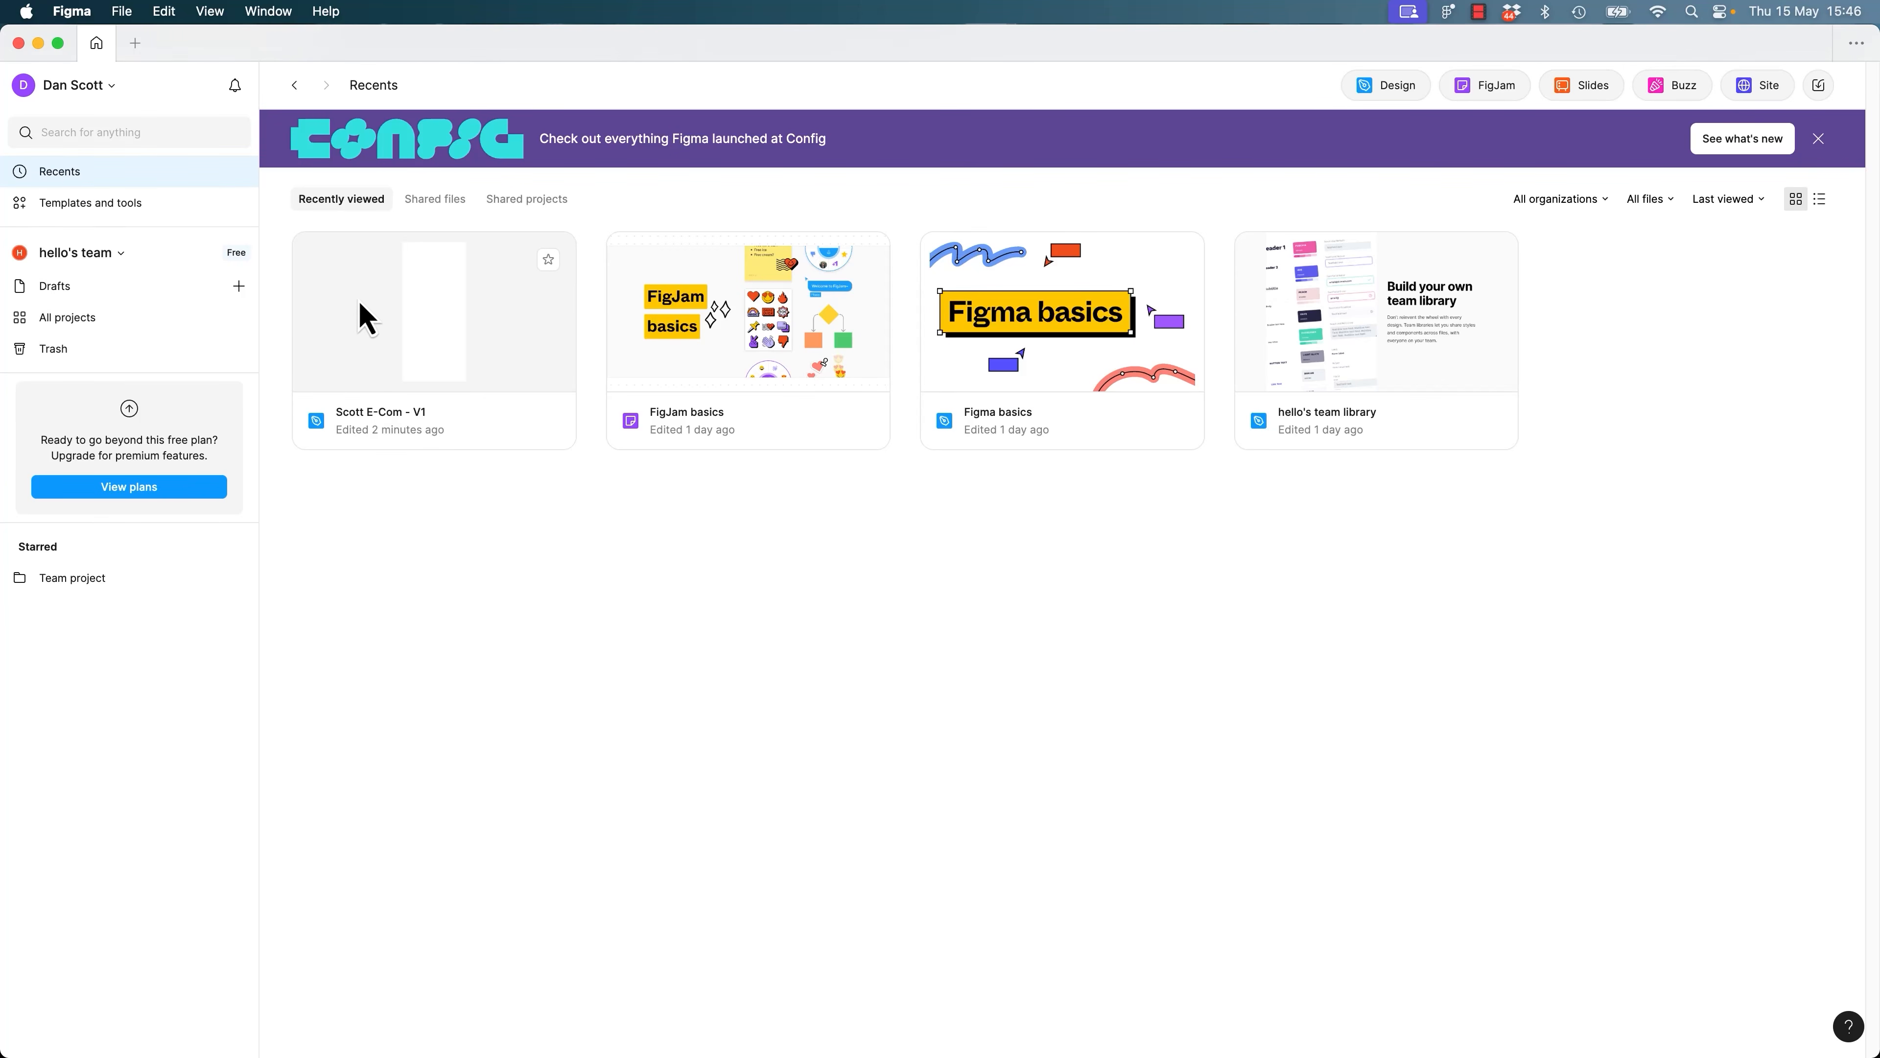
double_click(363, 313)
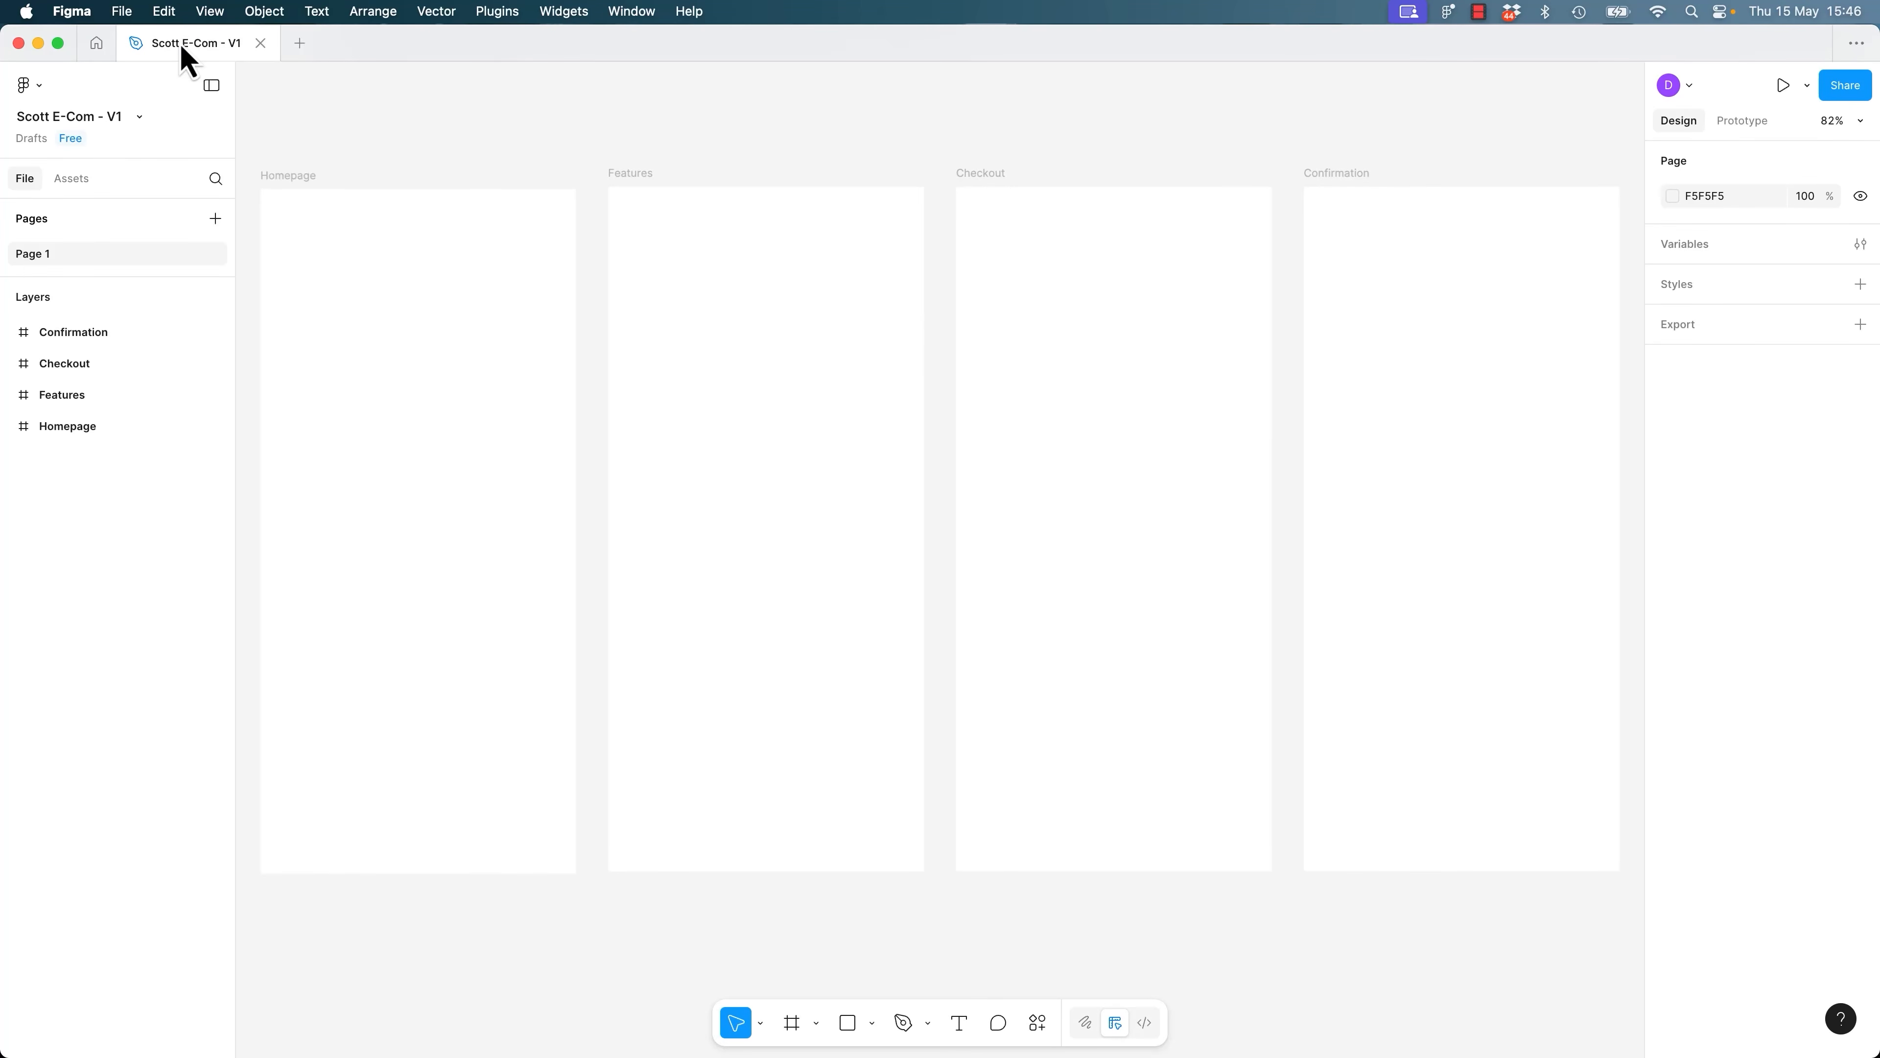
left_click(110, 49)
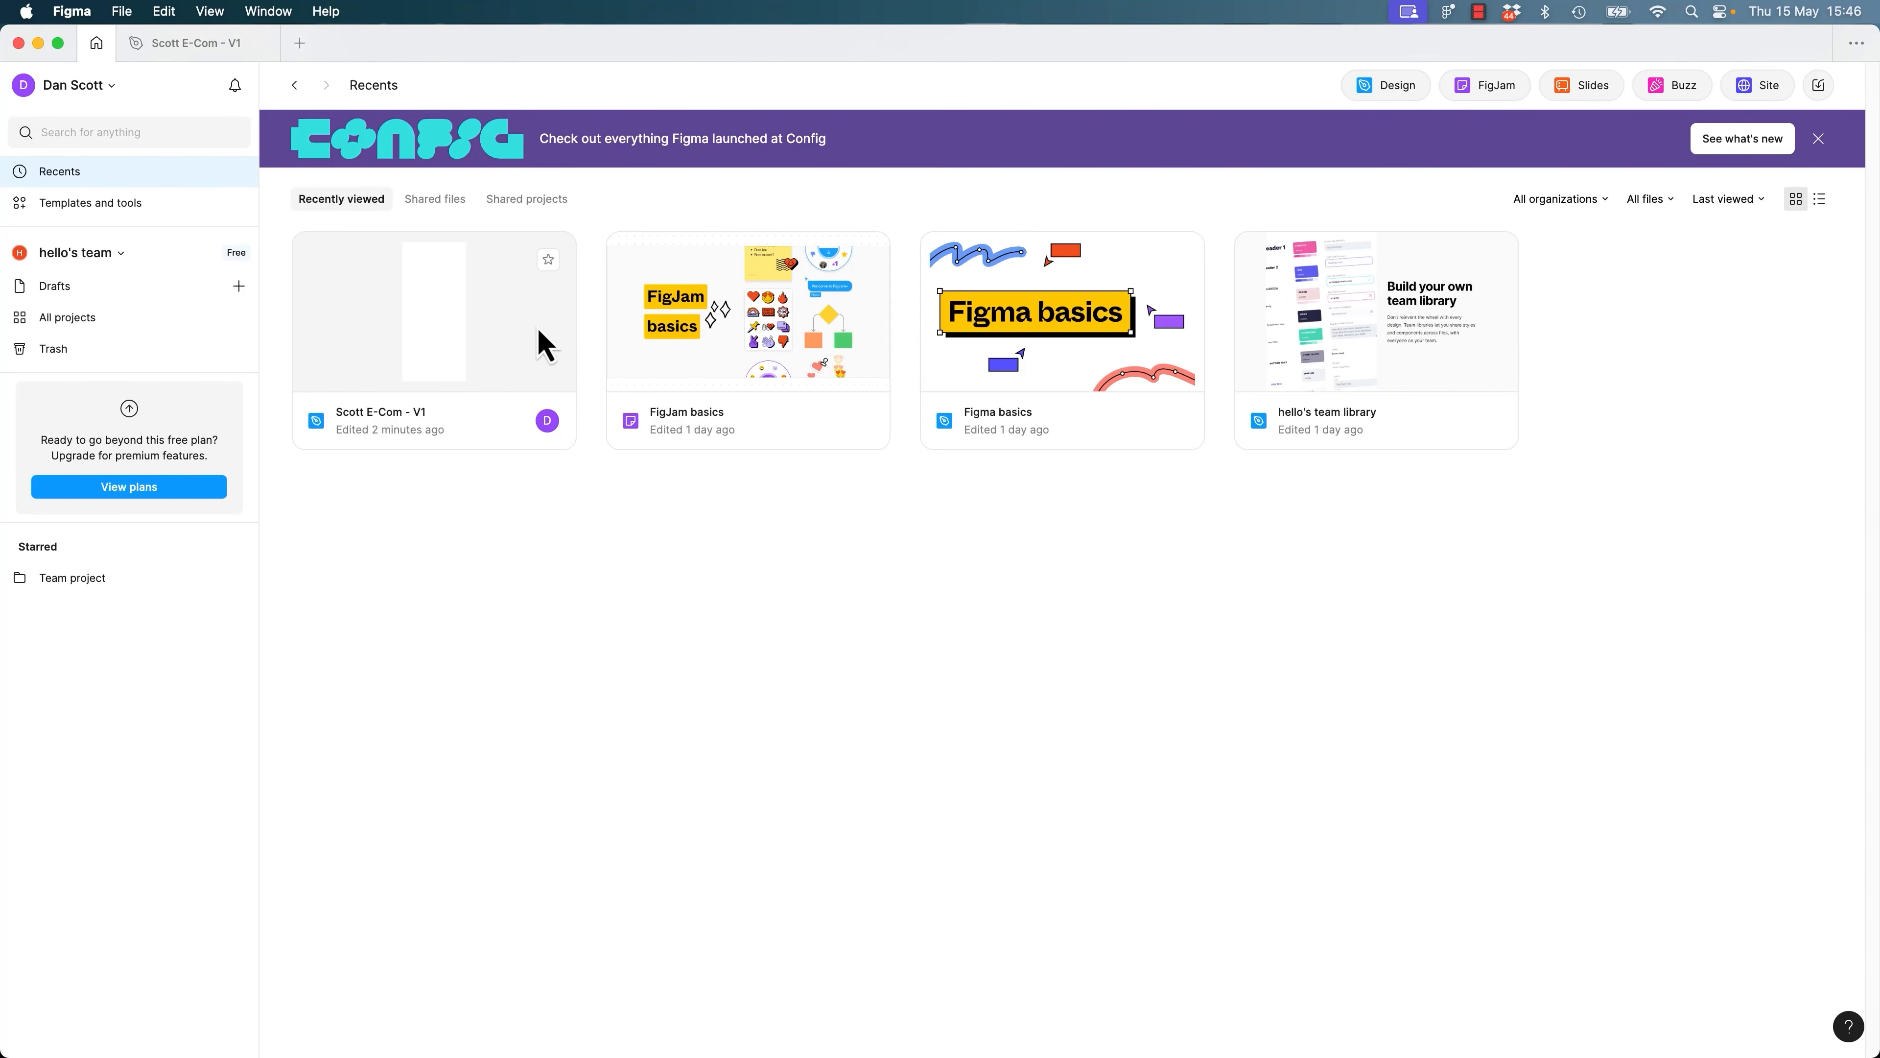
right_click(506, 320)
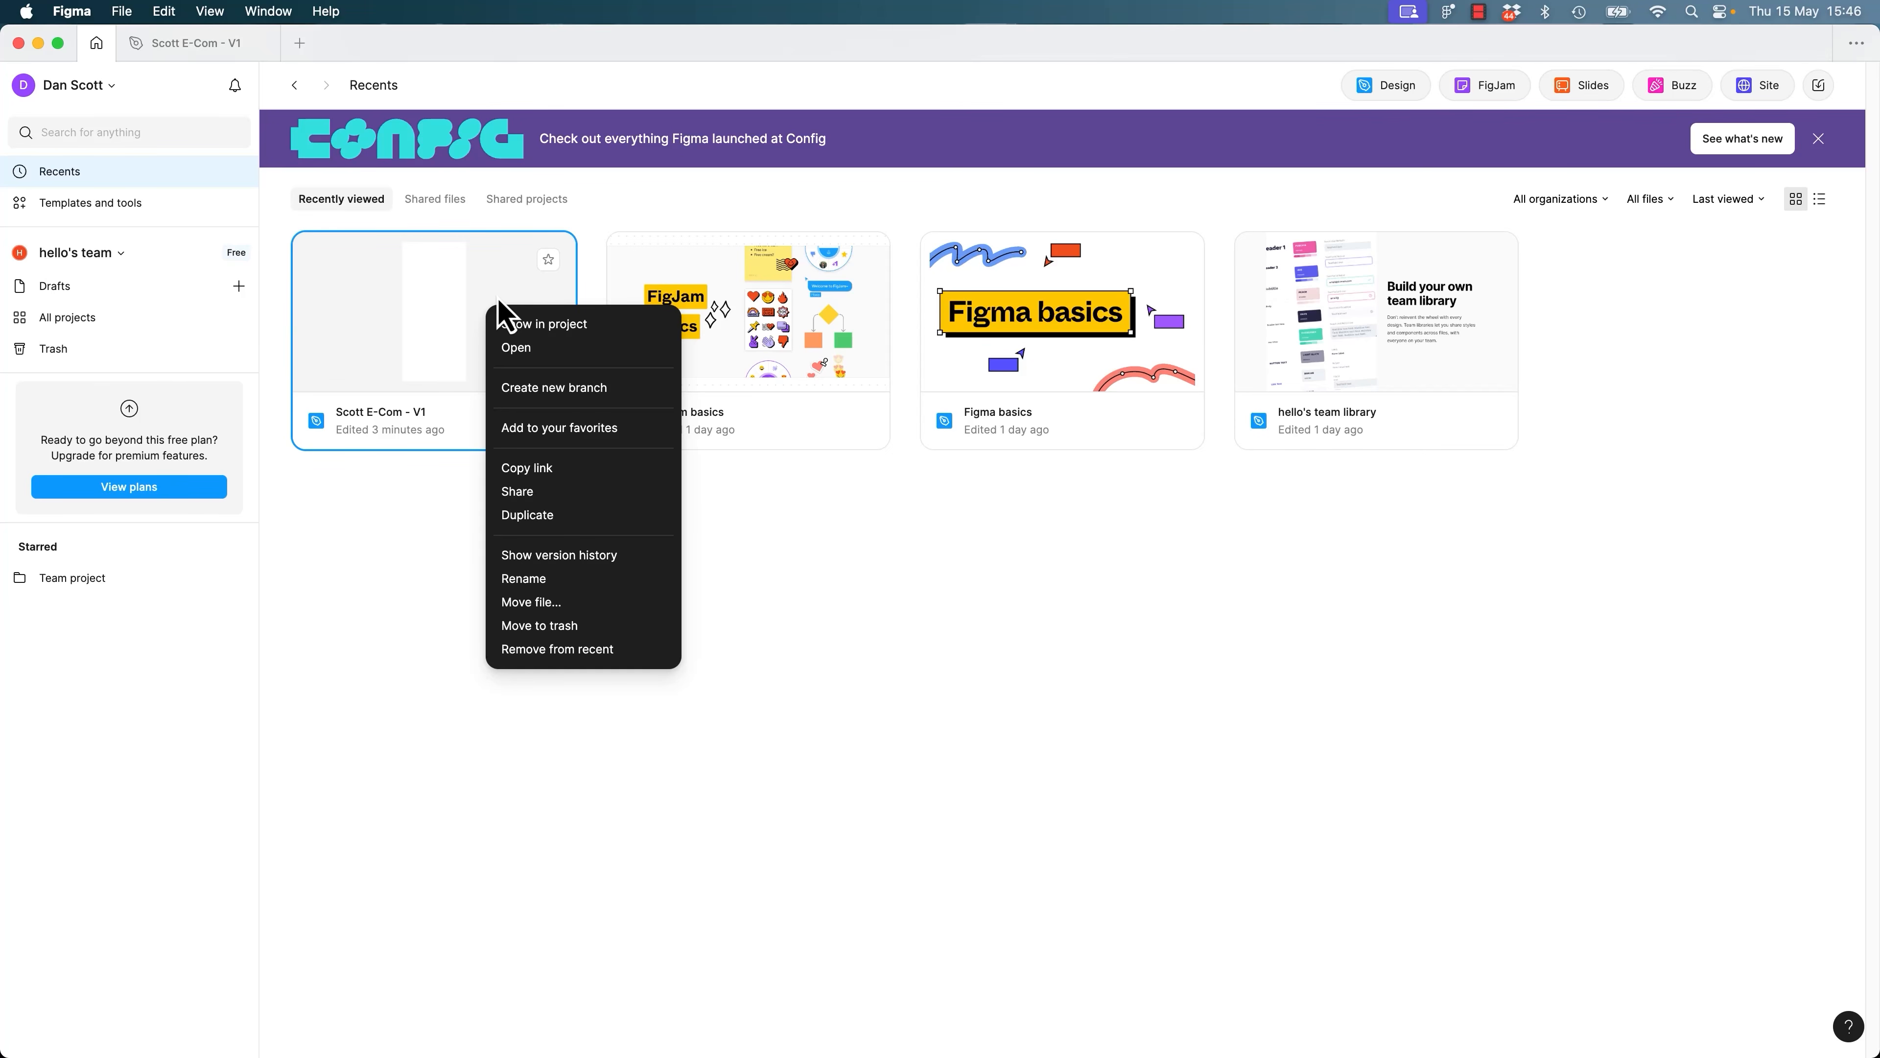
left_click(557, 580)
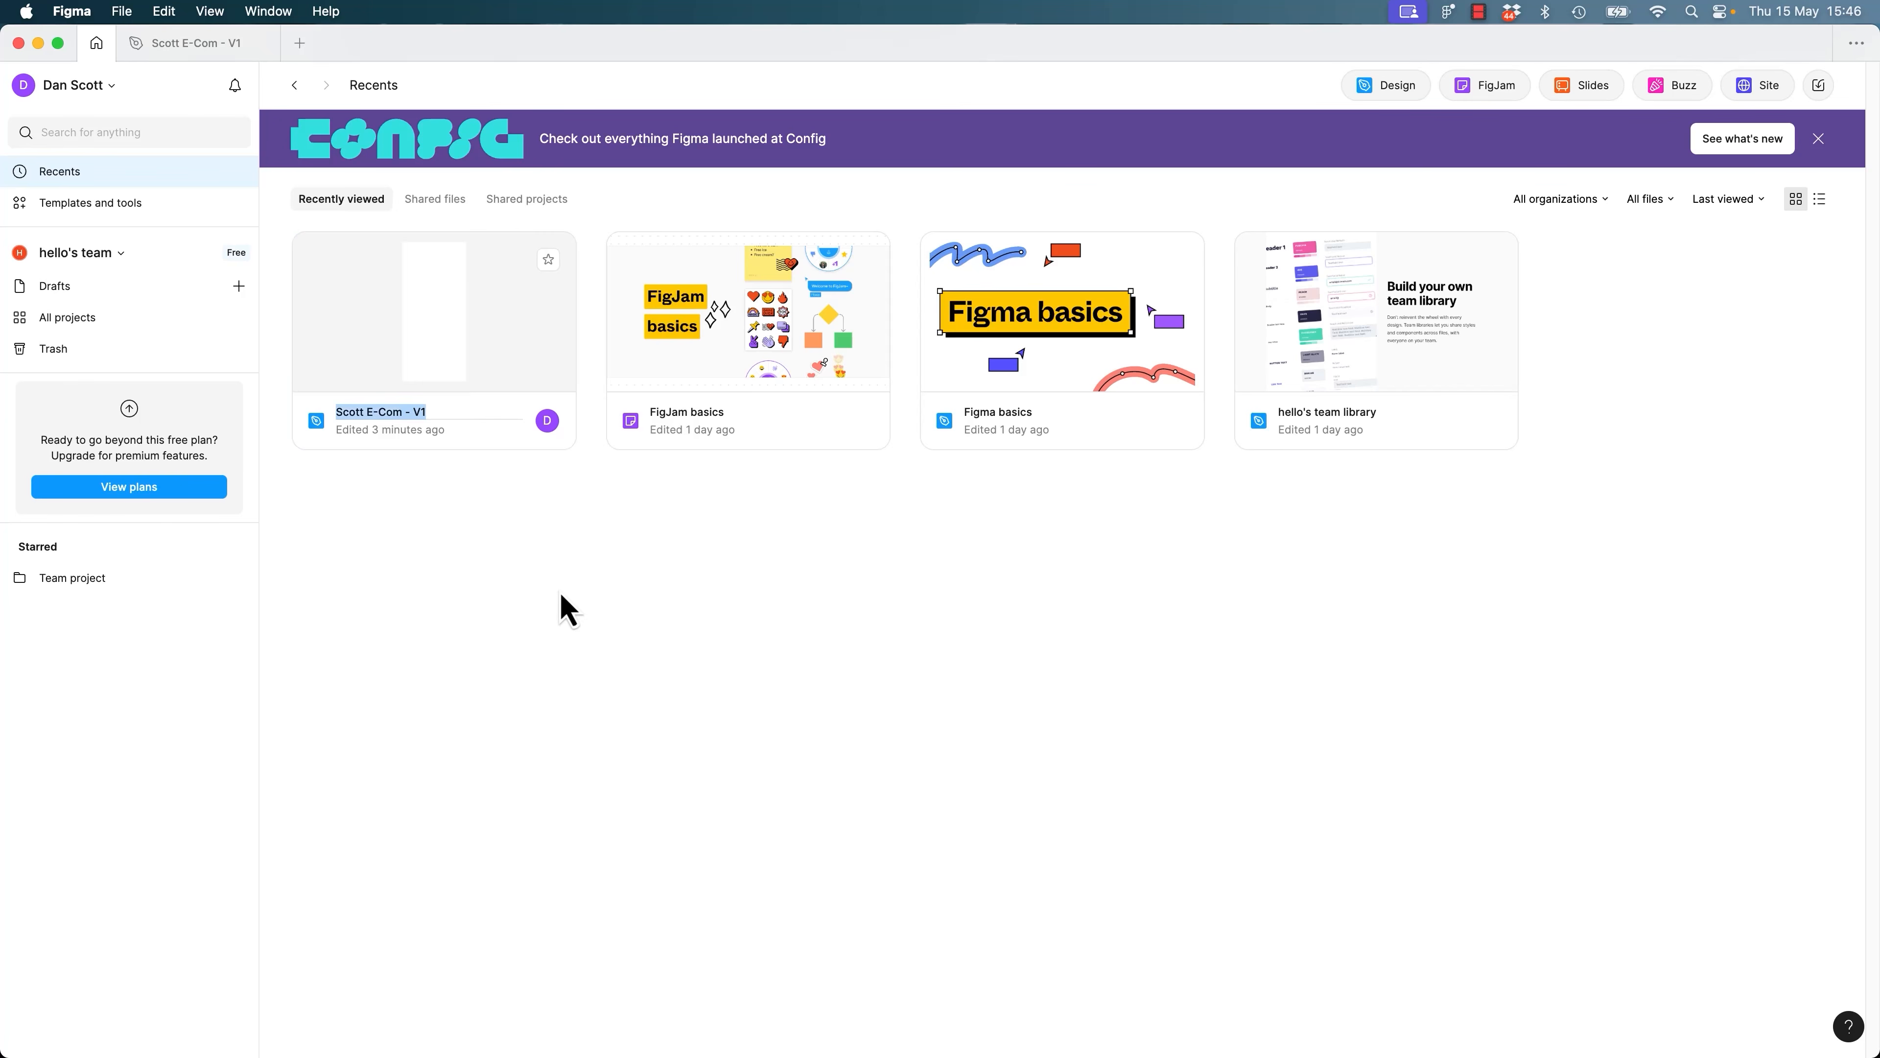
left_click(445, 532)
Move the sample files hello's team library, FigJam basics and Figma basics to the trash.
left_click_drag(1636, 311, 855, 460)
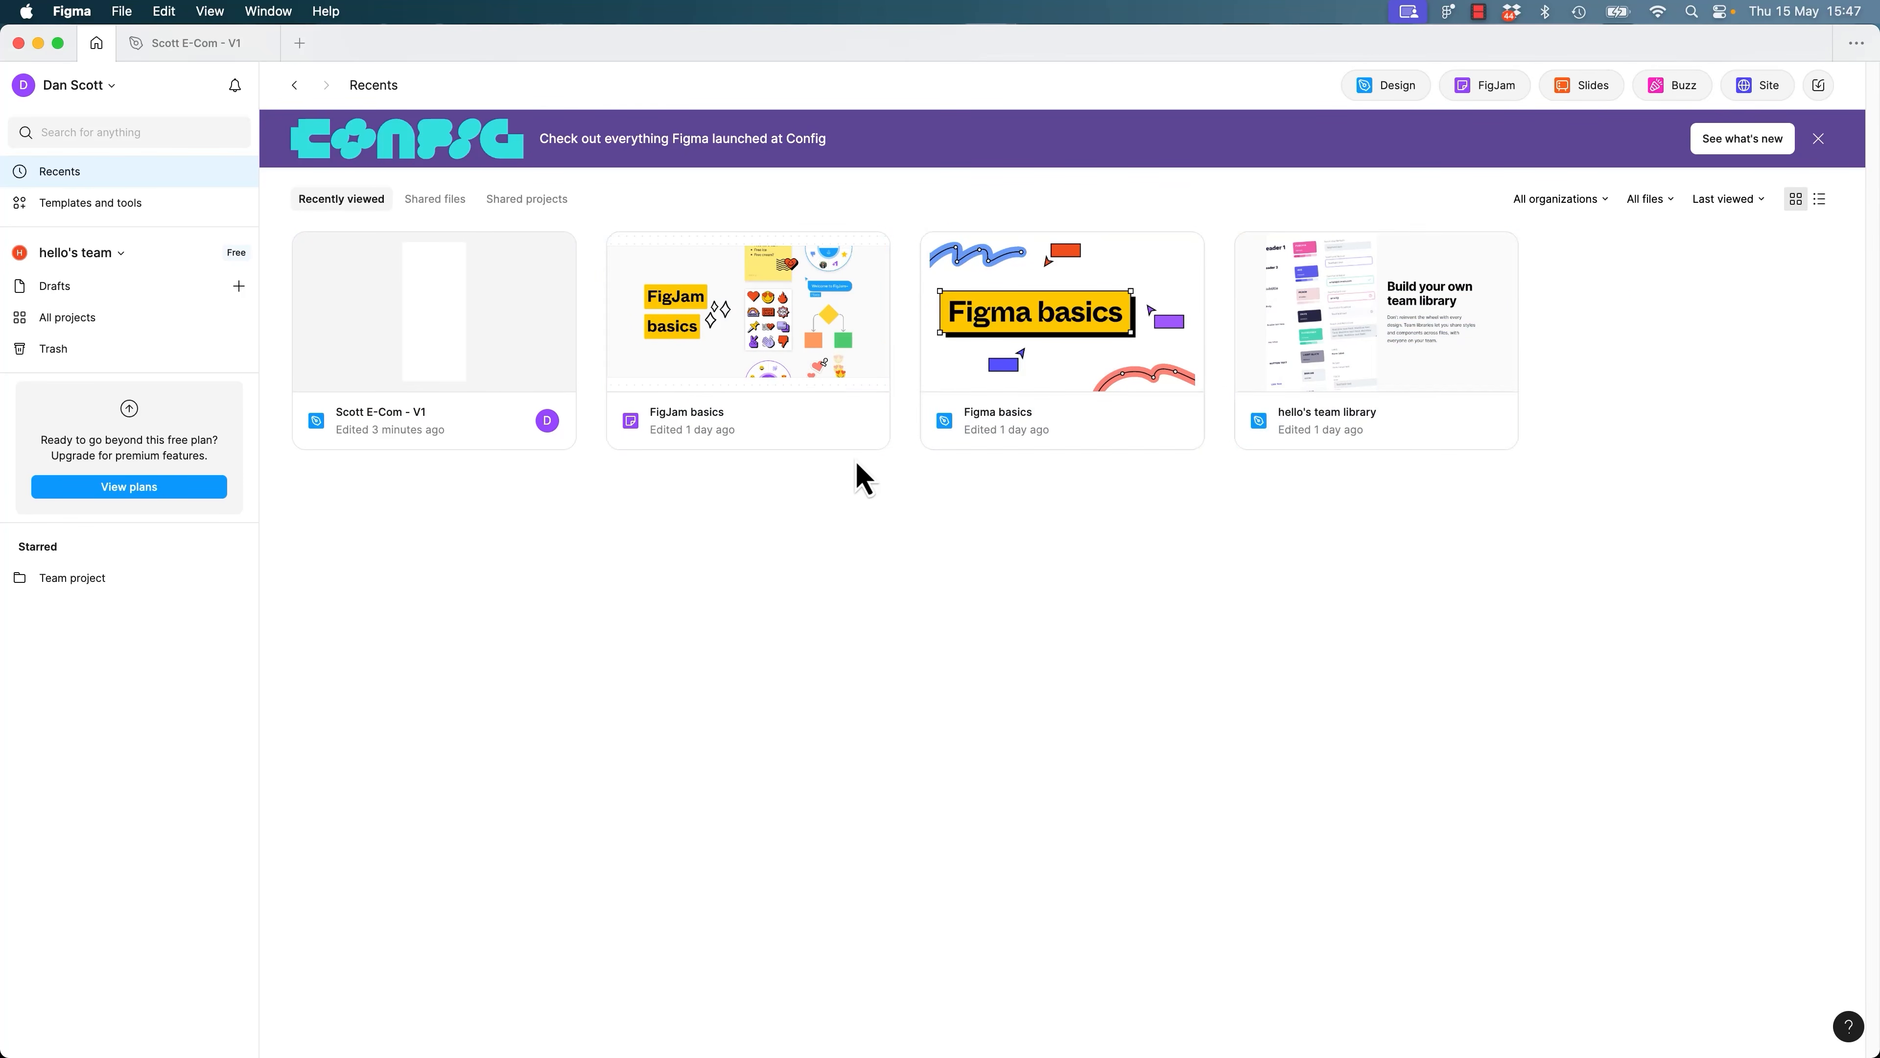
key("Delete")
left_click(945, 621)
right_click(1349, 310)
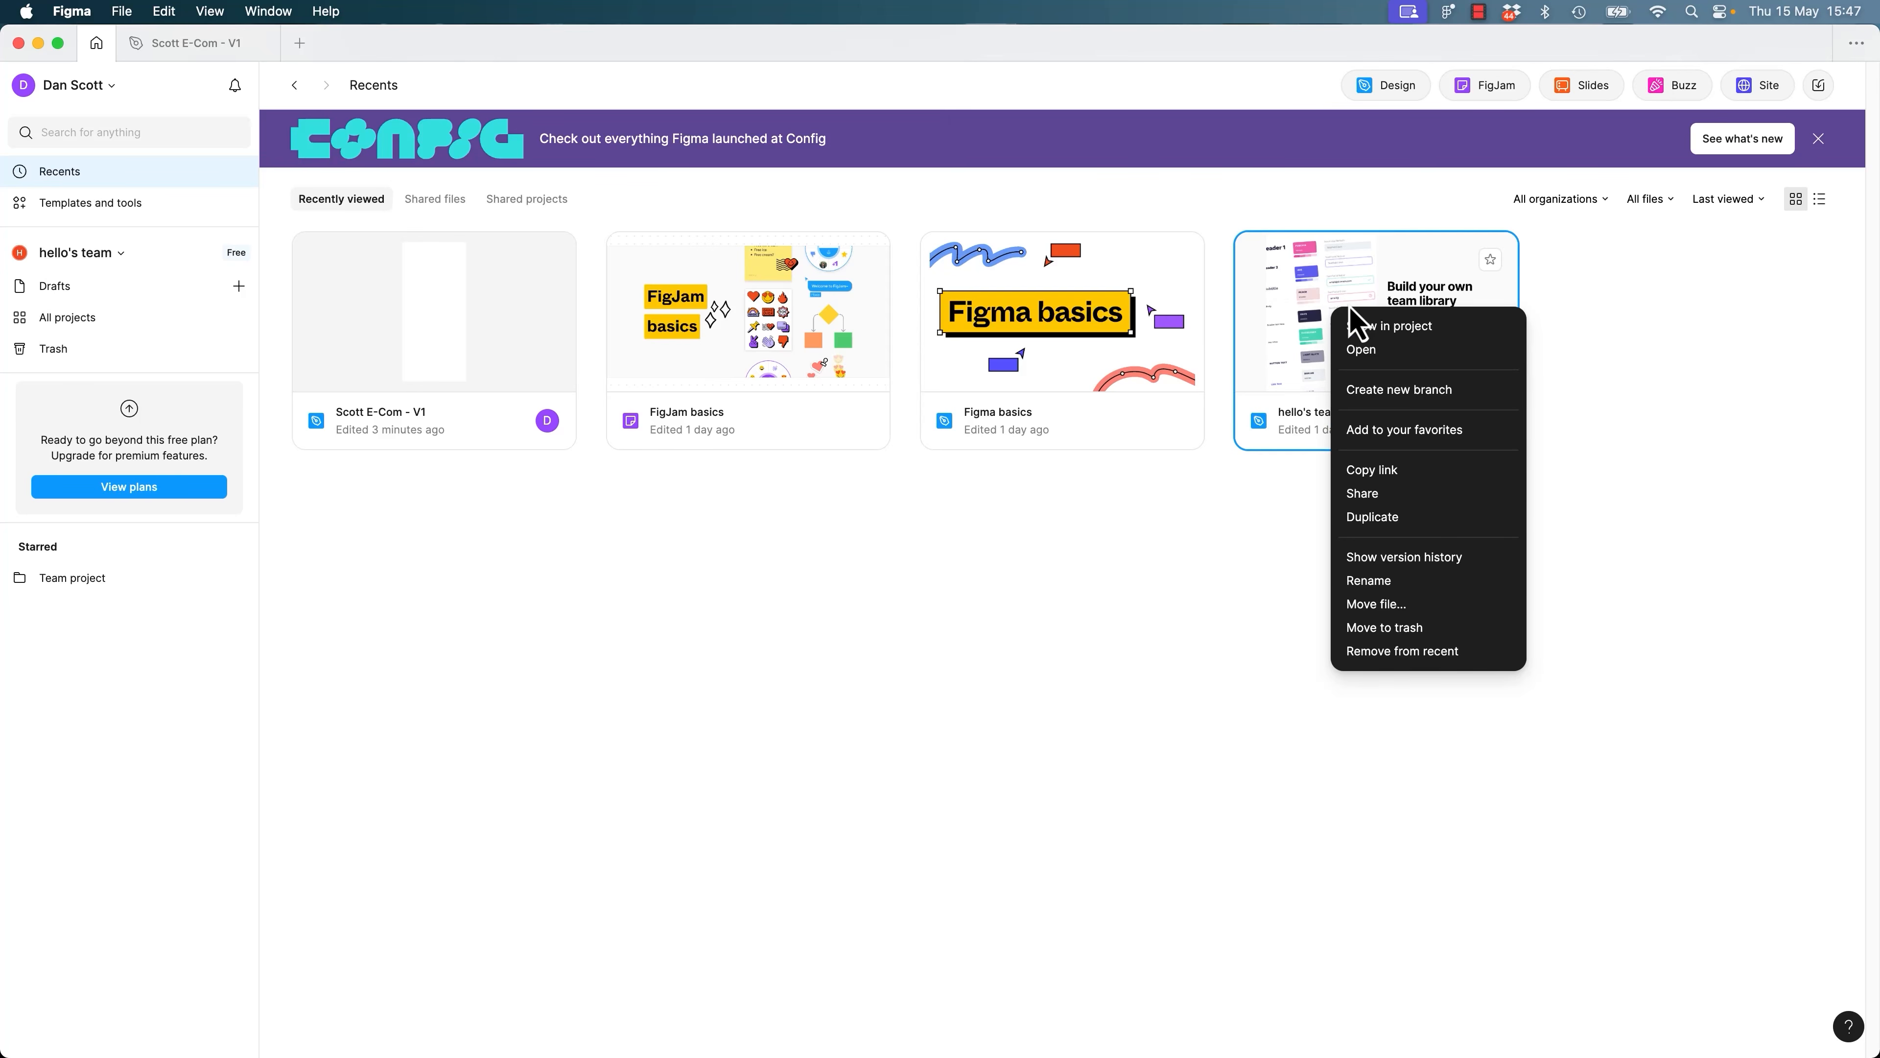
left_click(1375, 628)
left_click(1011, 626)
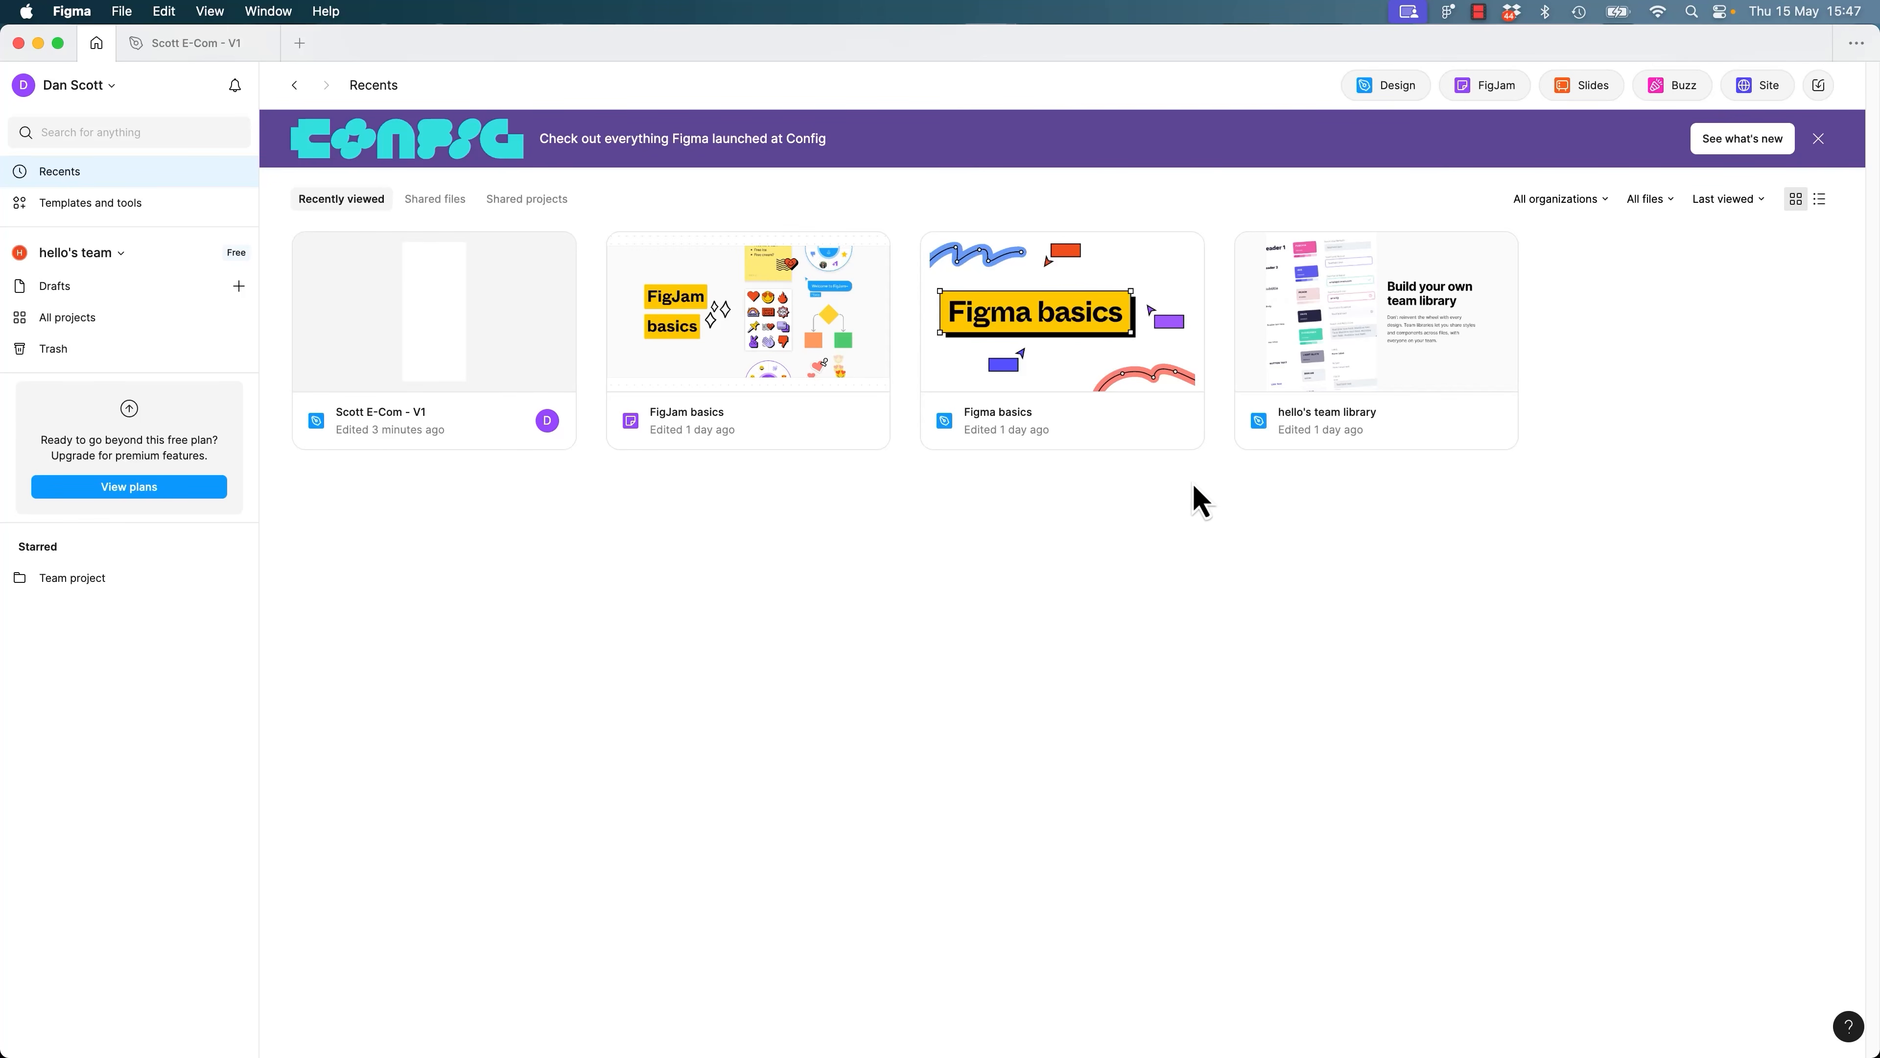
left_click_drag(1344, 296, 726, 377)
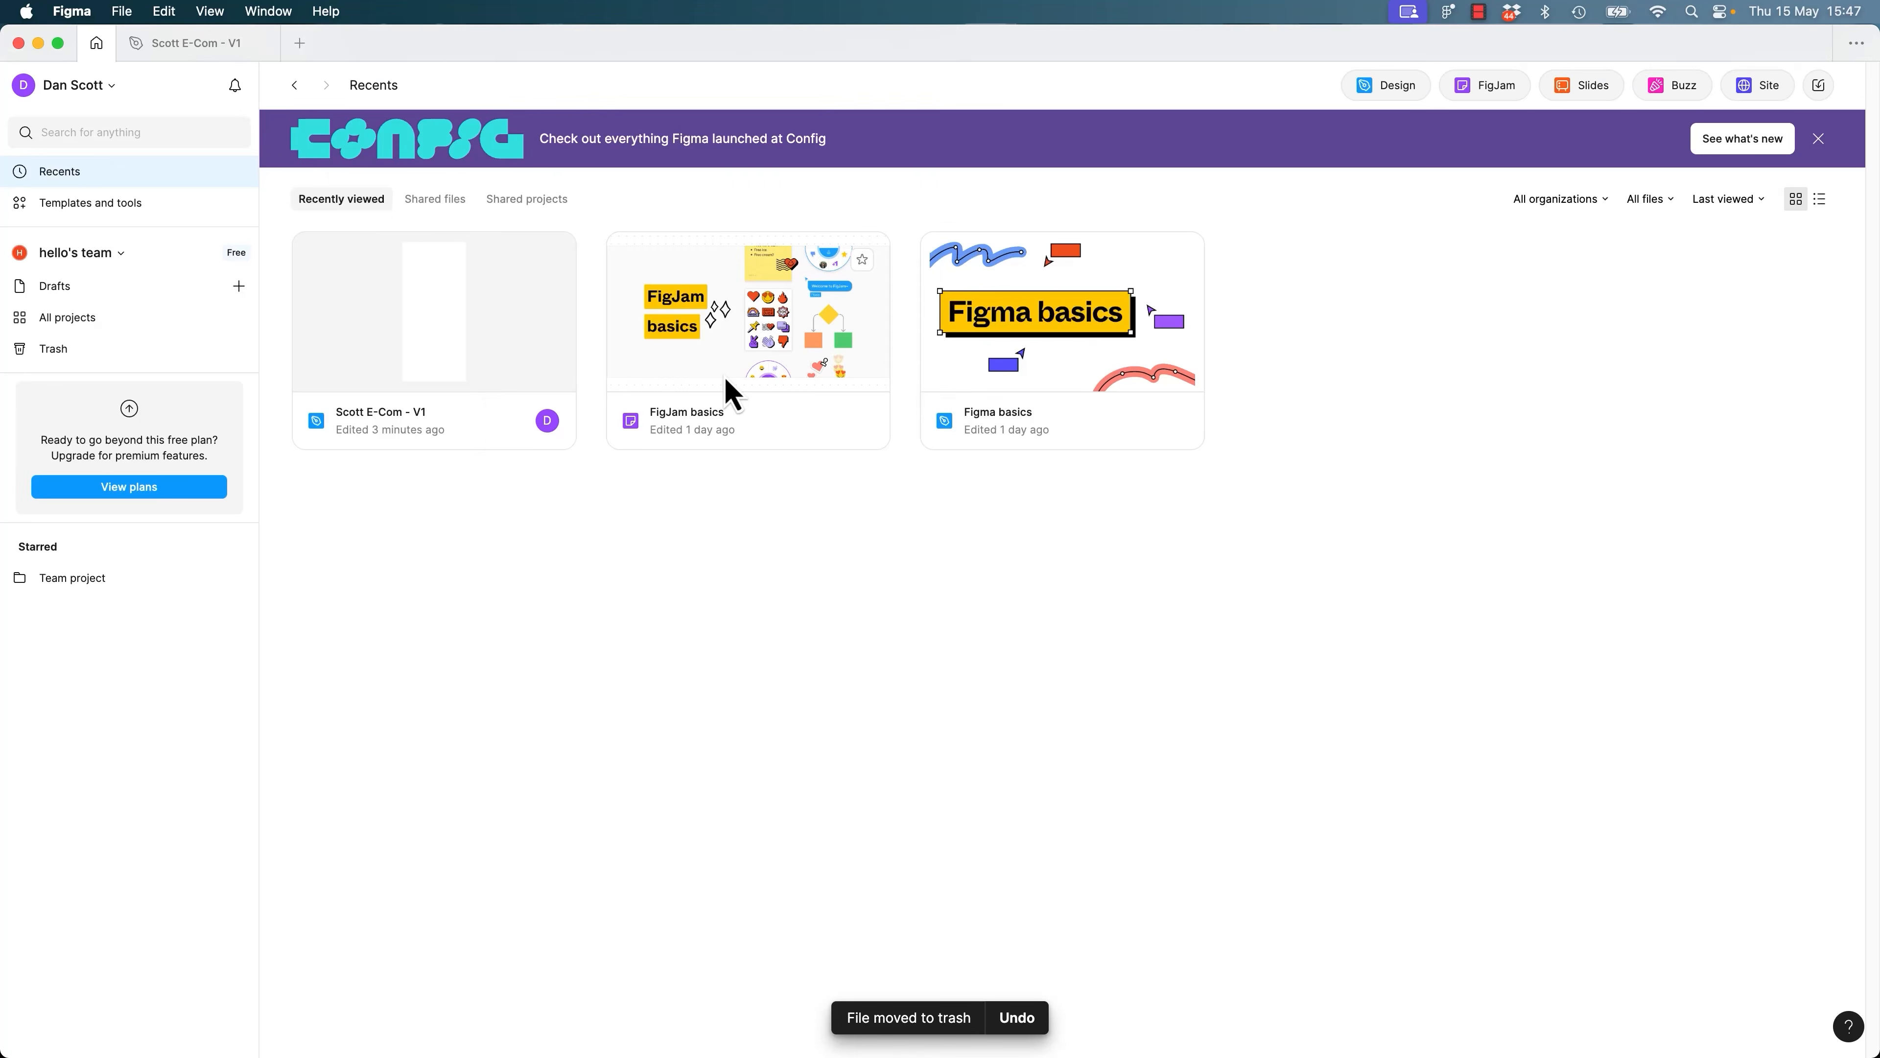
key("Delete")
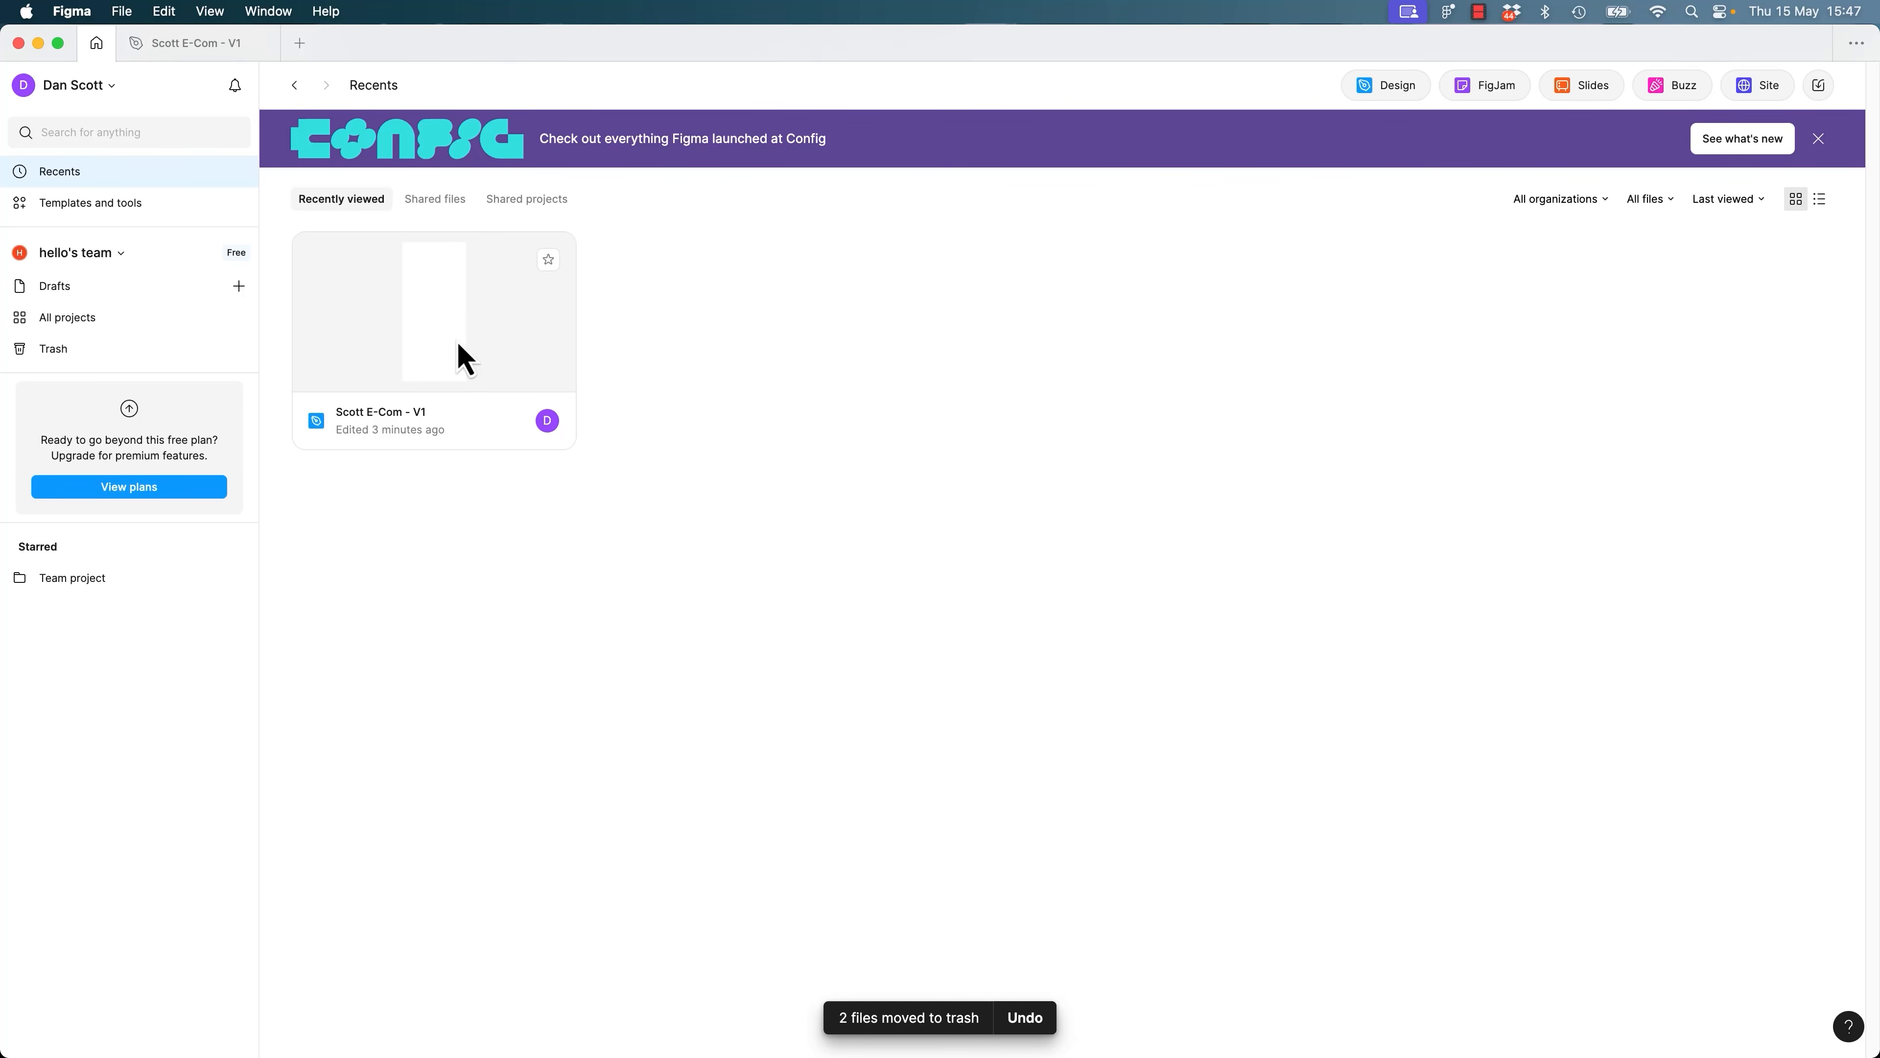
Return to the Scott E-Com - V1 file and zoom in on the Homepage frame to 200%.
left_click(191, 65)
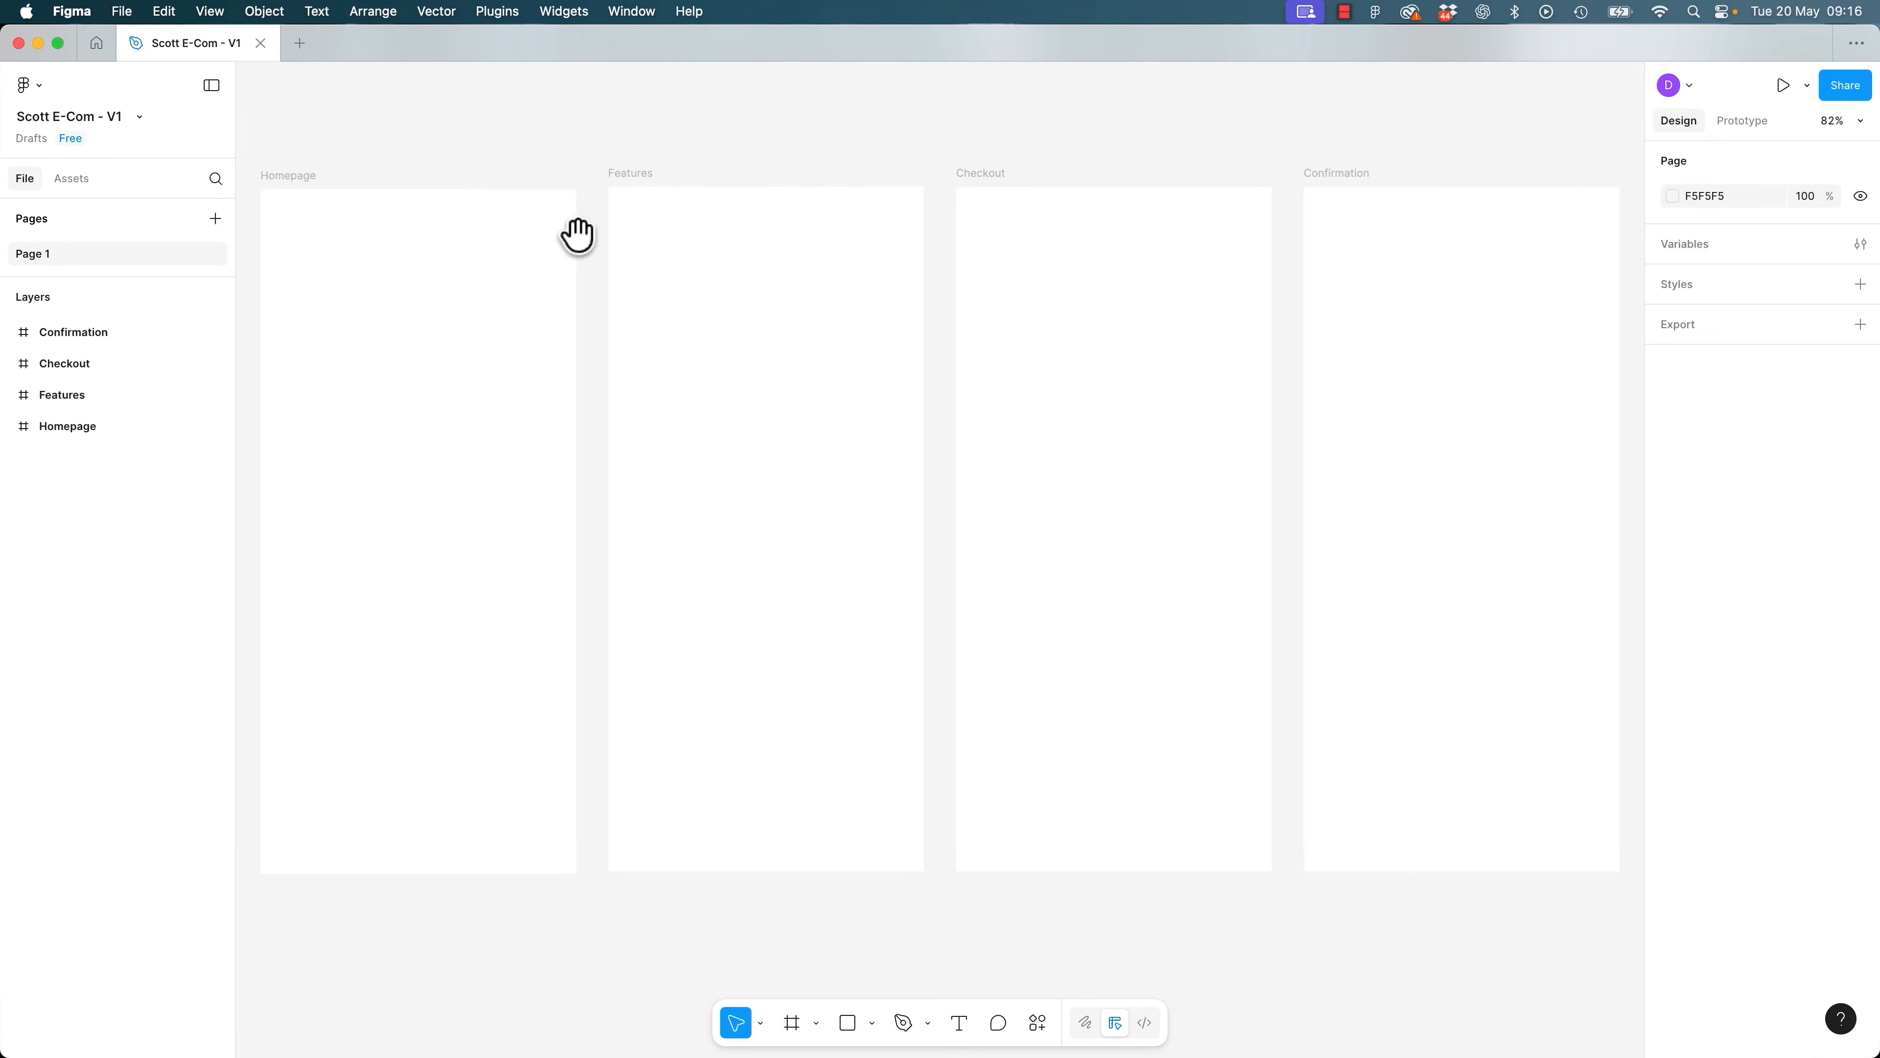
left_click_drag(579, 235, 822, 393)
left_click_drag(983, 351, 1004, 334)
left_click(1004, 335)
key("plus")
key("plus")
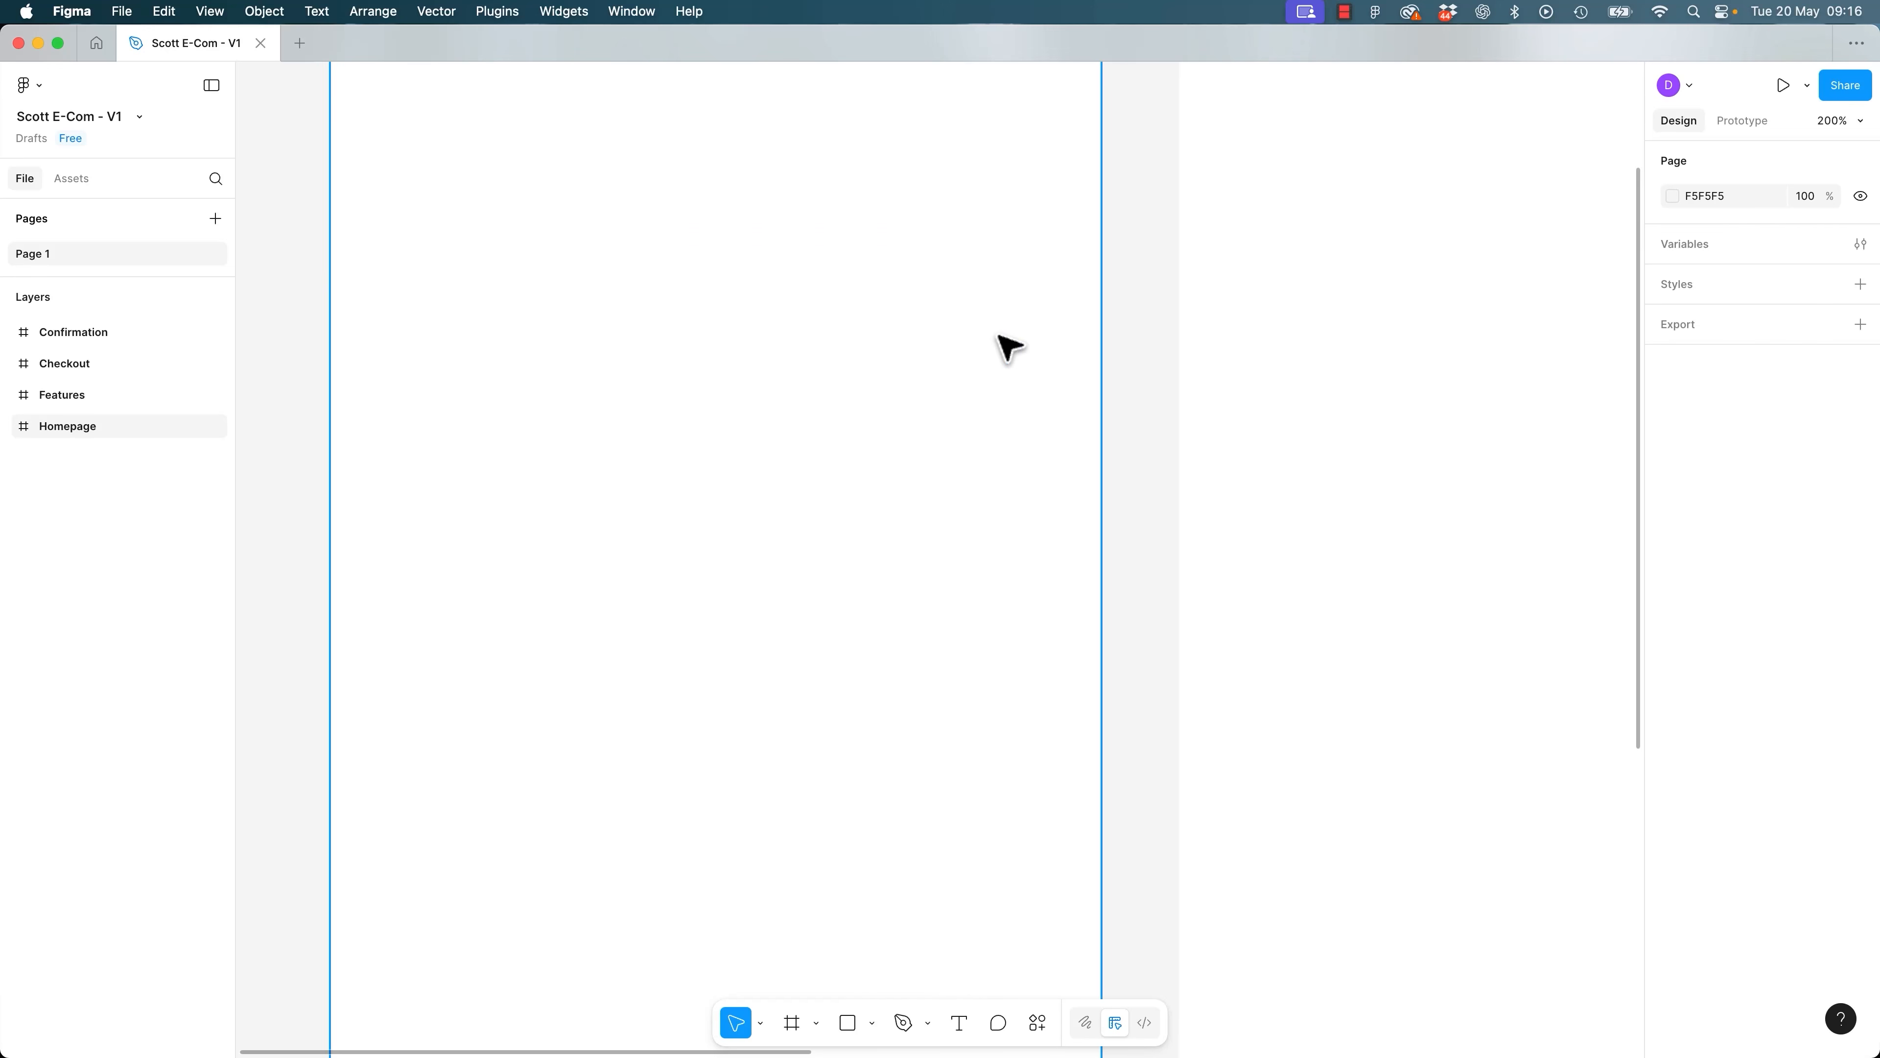
left_click_drag(862, 272, 1005, 518)
left_click(1005, 518)
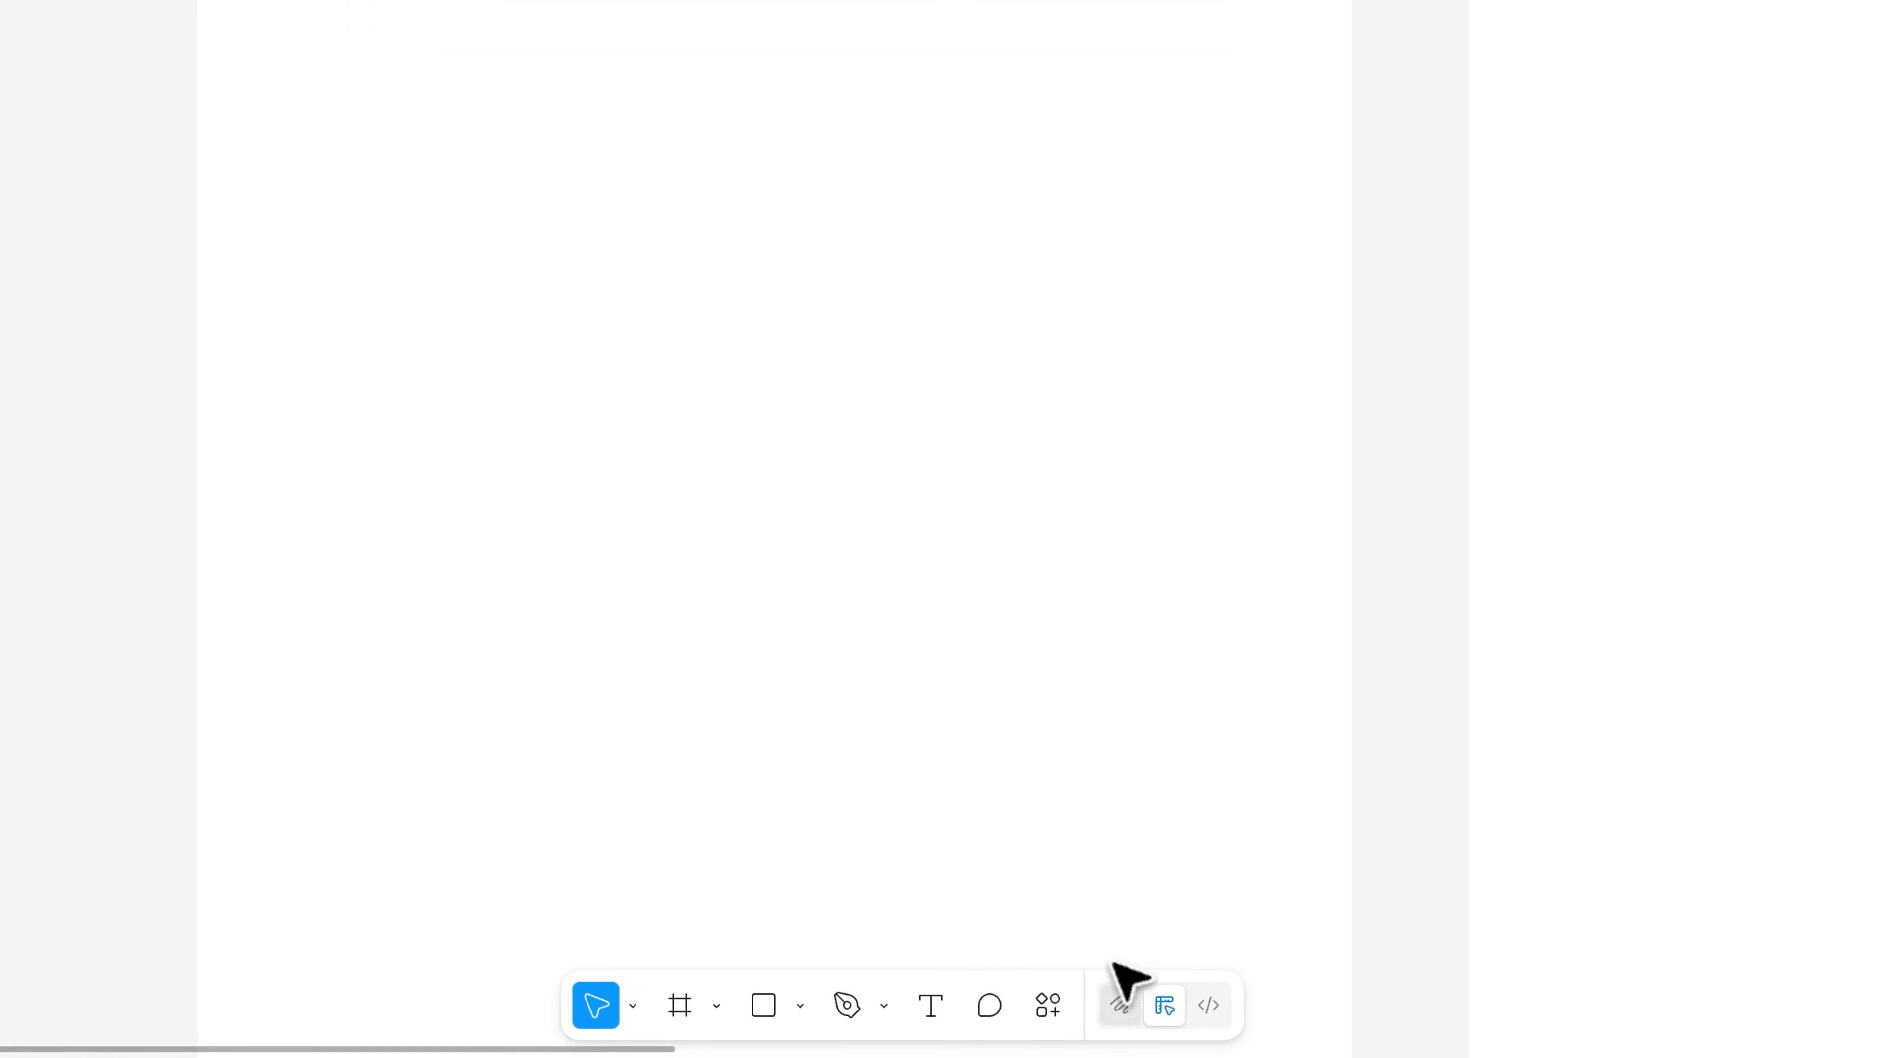
left_click(933, 1013)
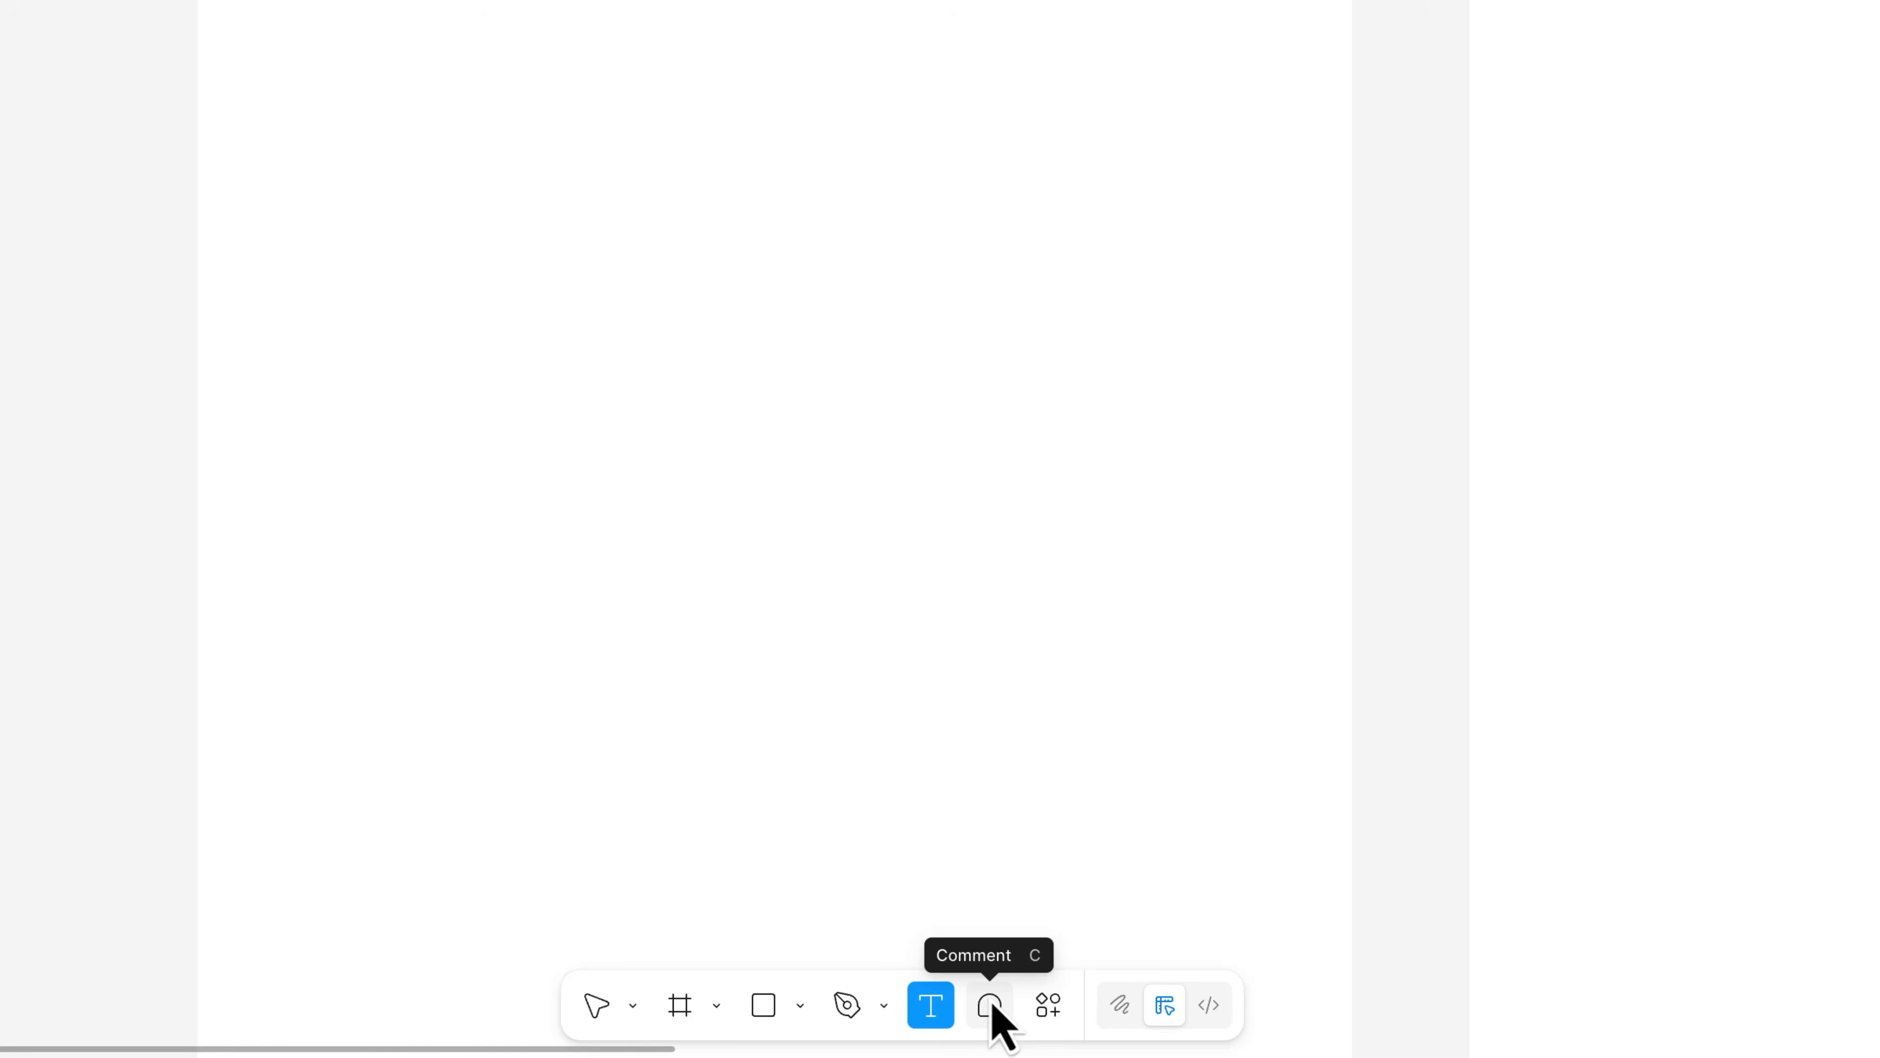
key("c")
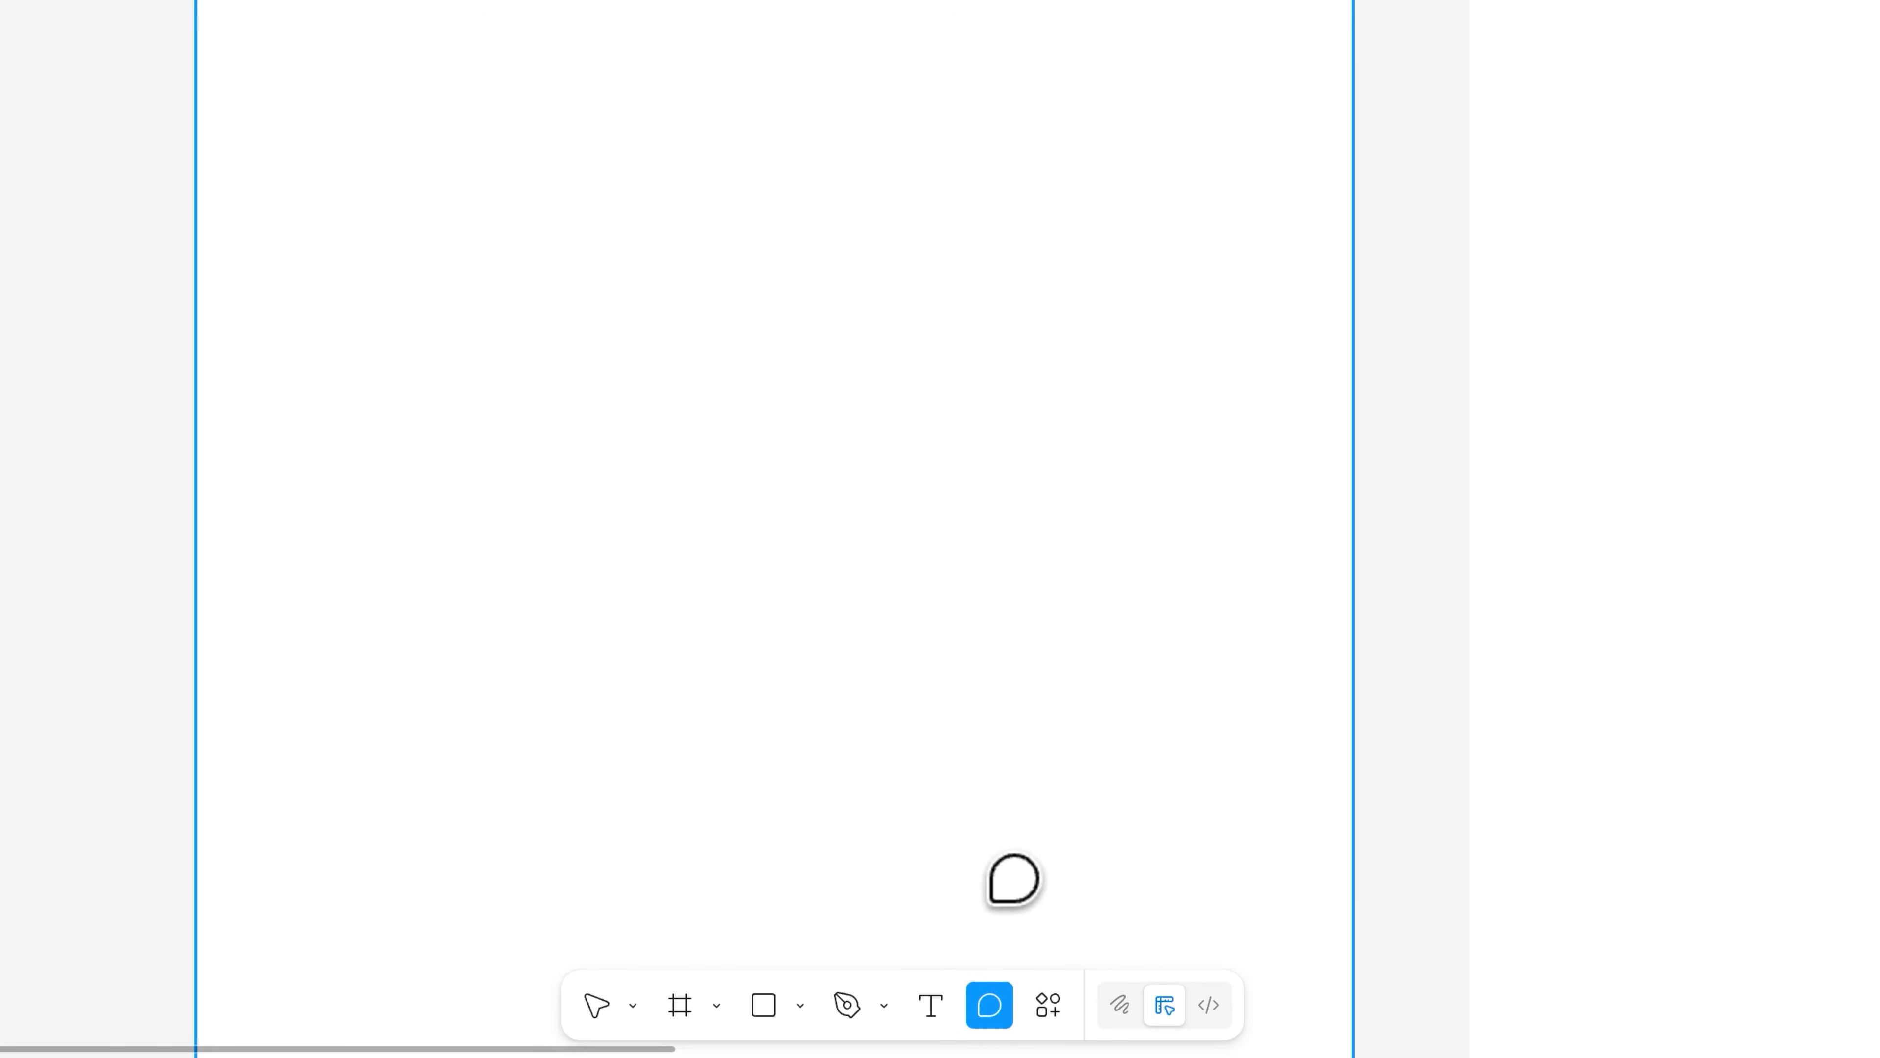
key("t")
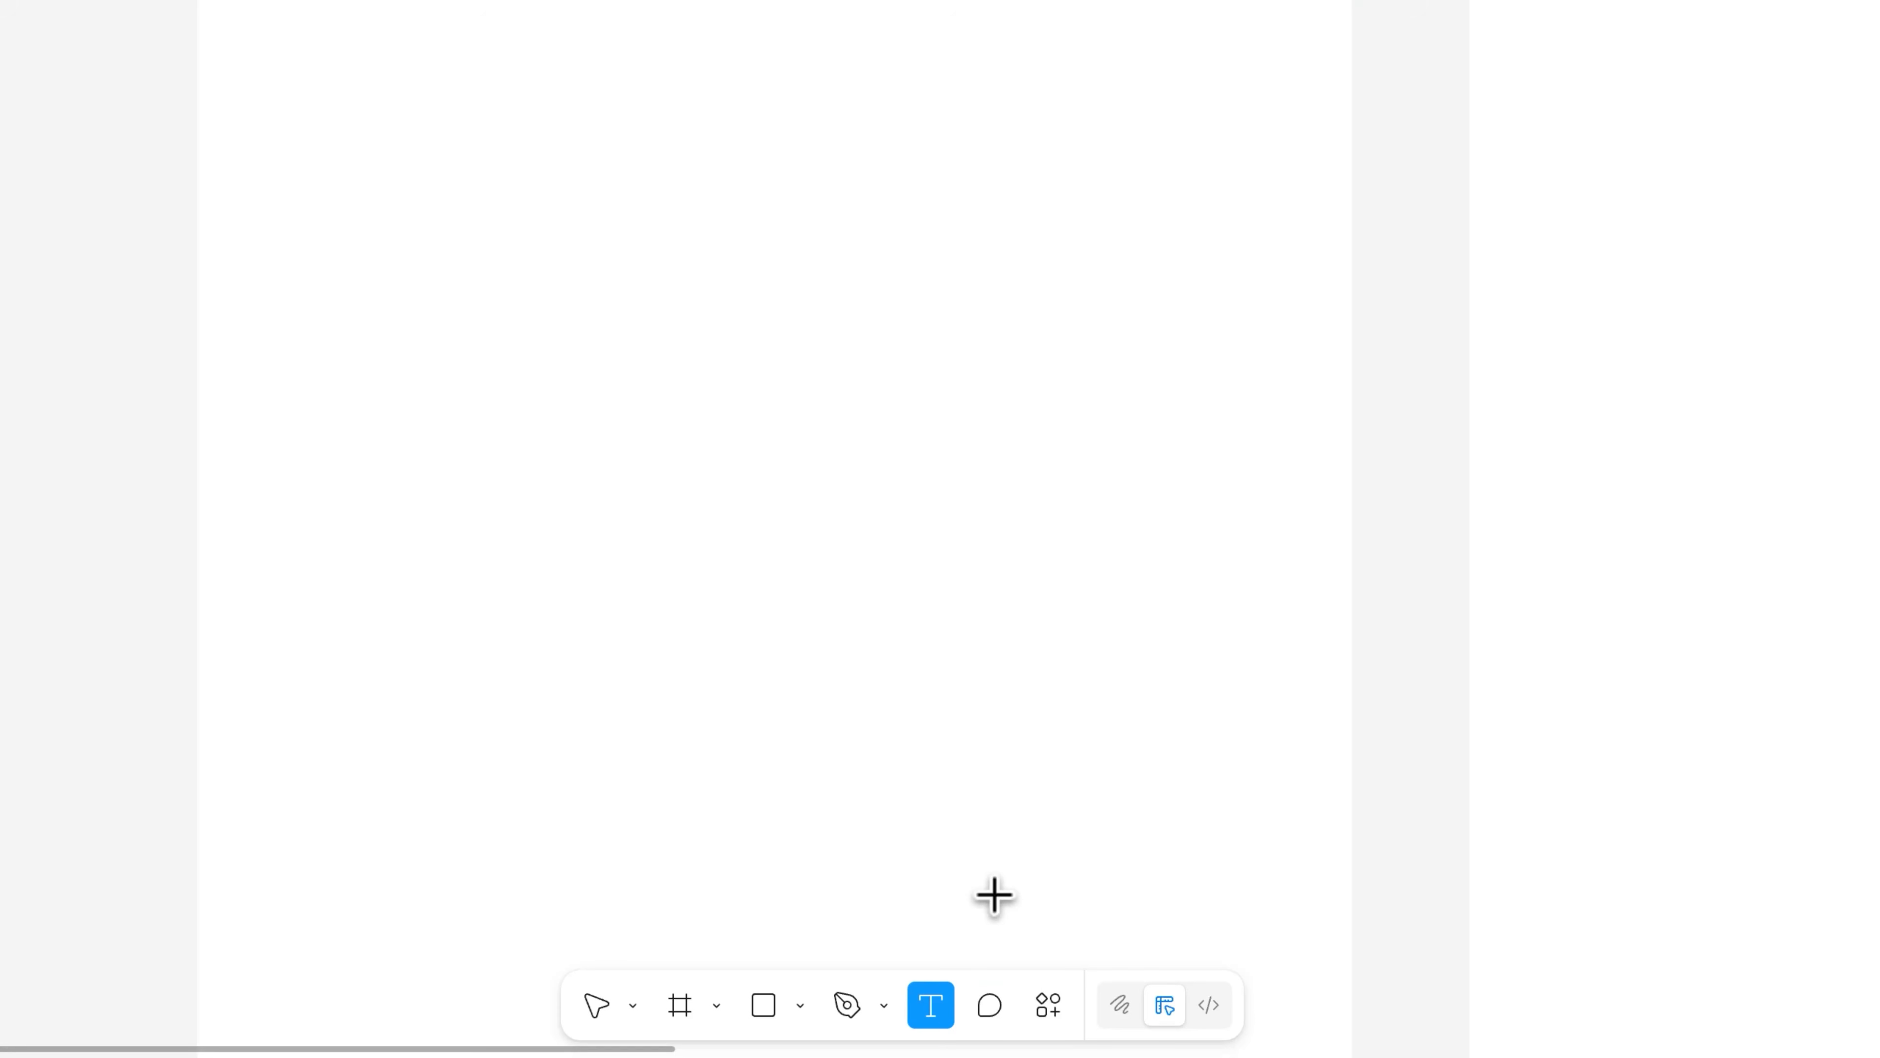
key("f")
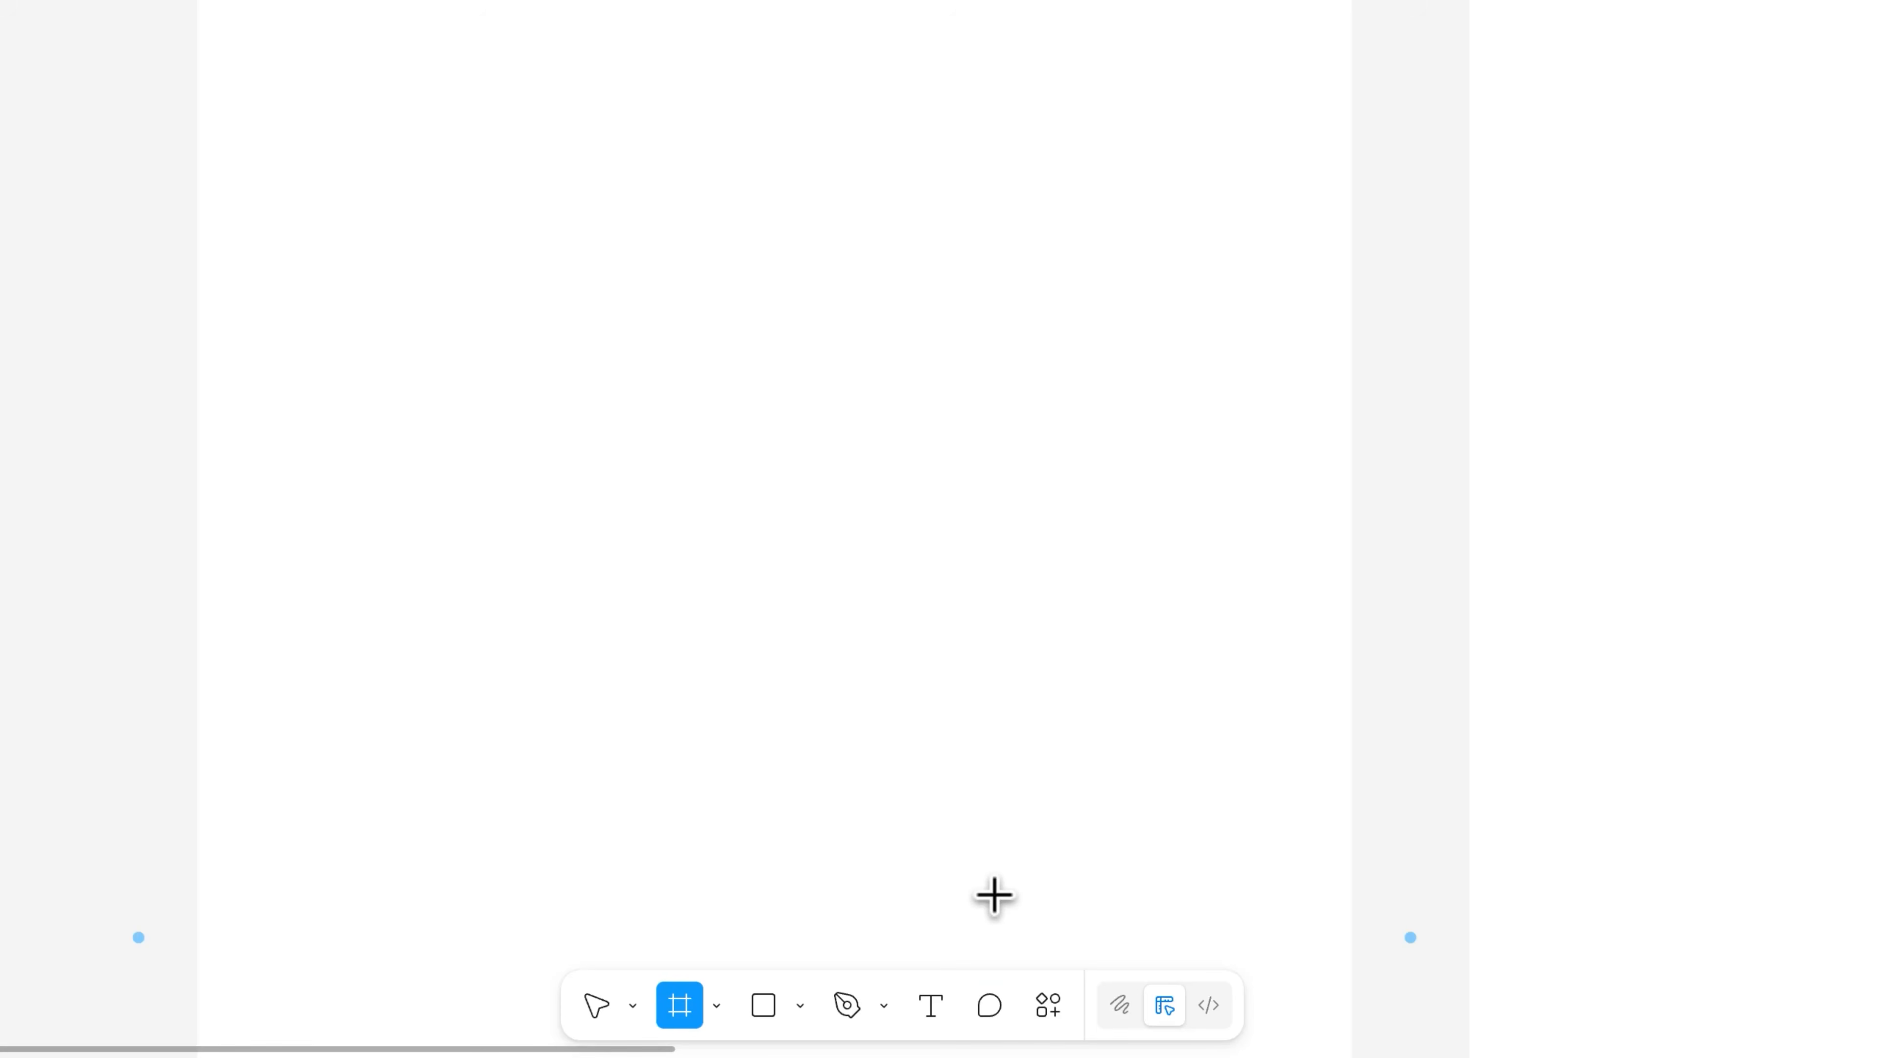
Add a point text reading "Start typing alkdfj;dj s;jksdfgasdfdsa" in the upper part of the Homepage frame.
key("t")
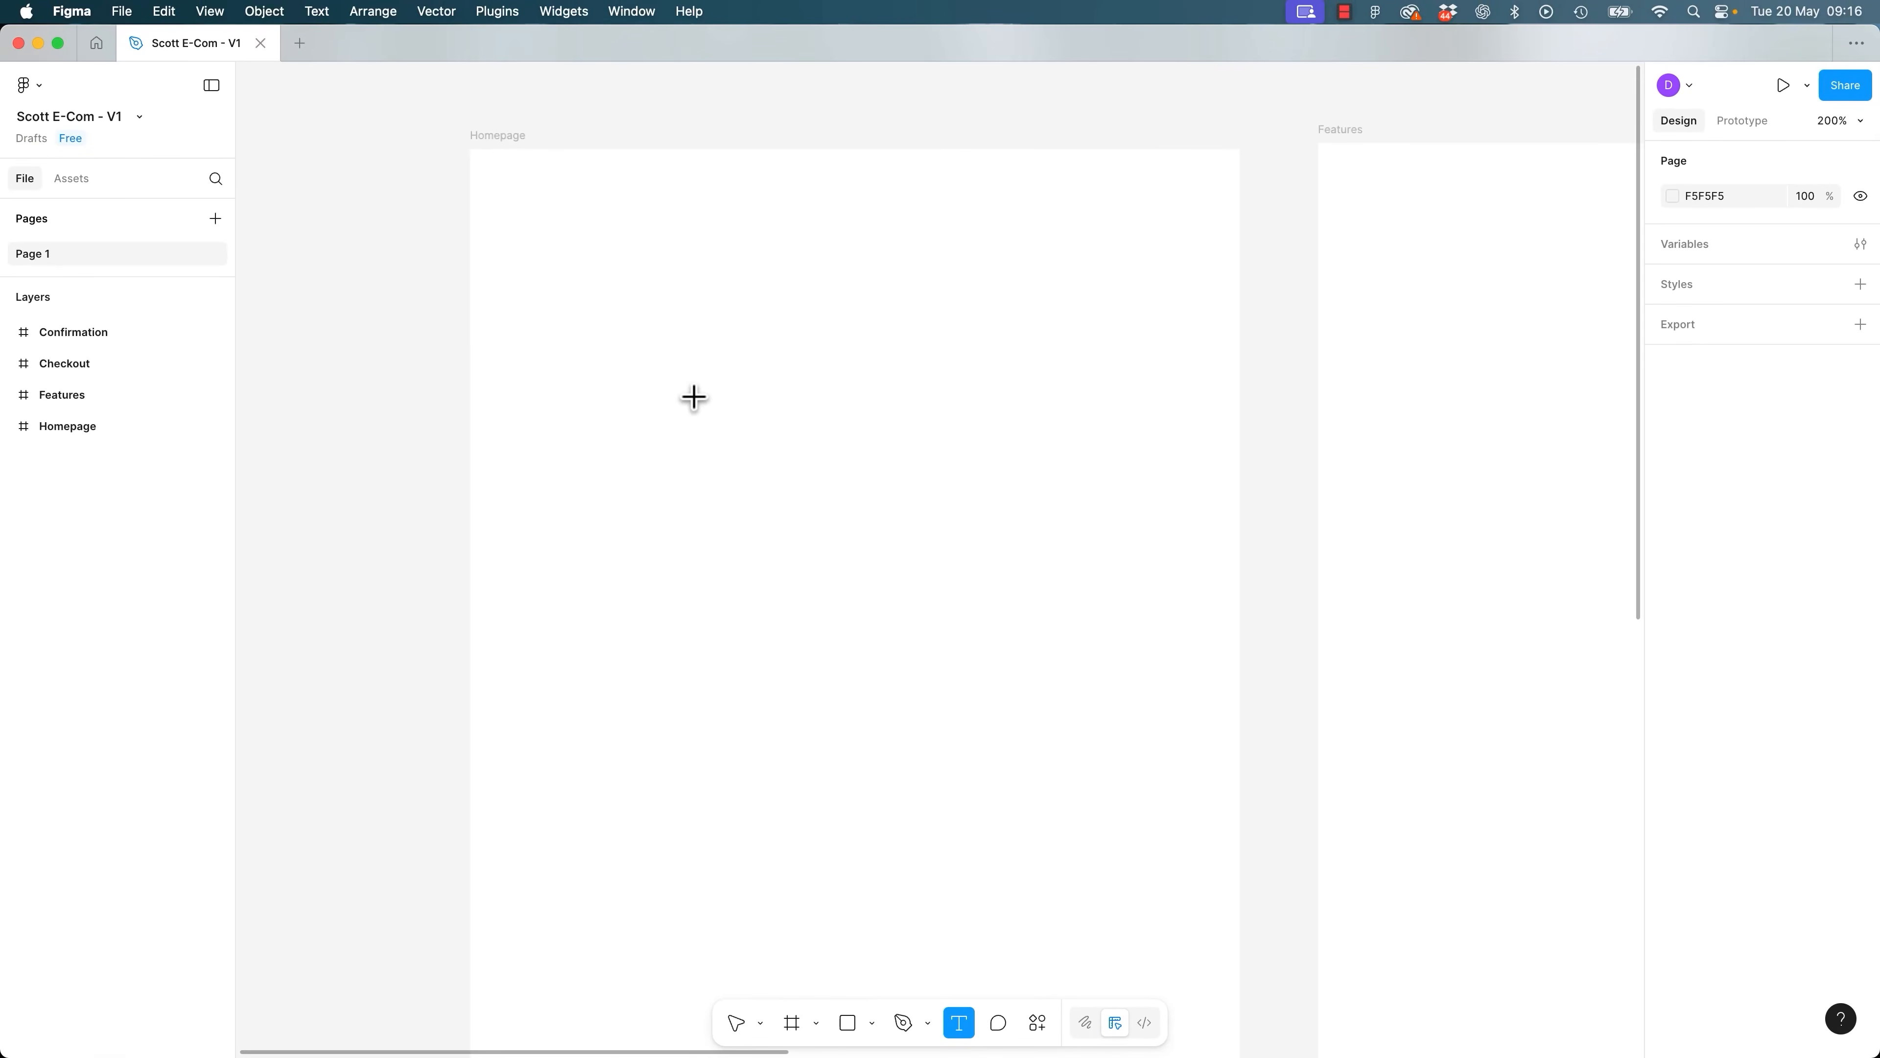
left_click(679, 353)
type("Start typing al")
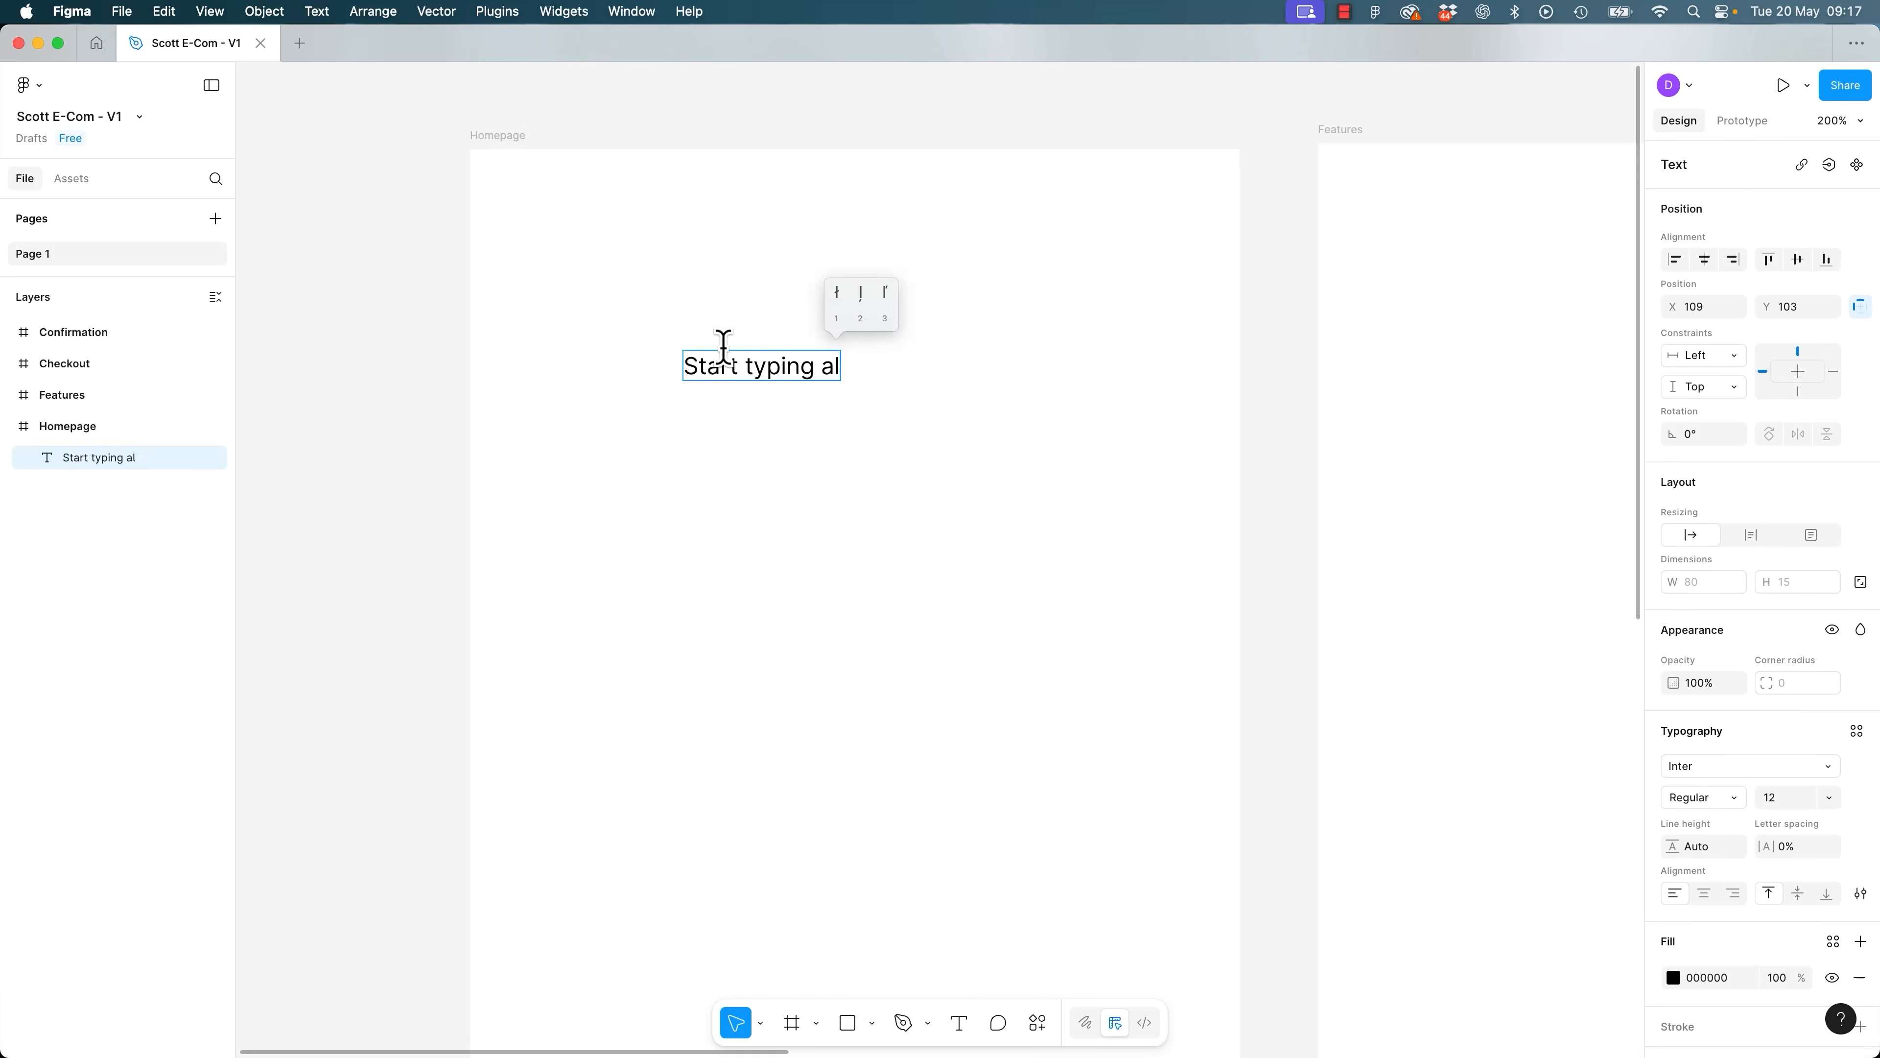
type("kdfj;dj s;jk")
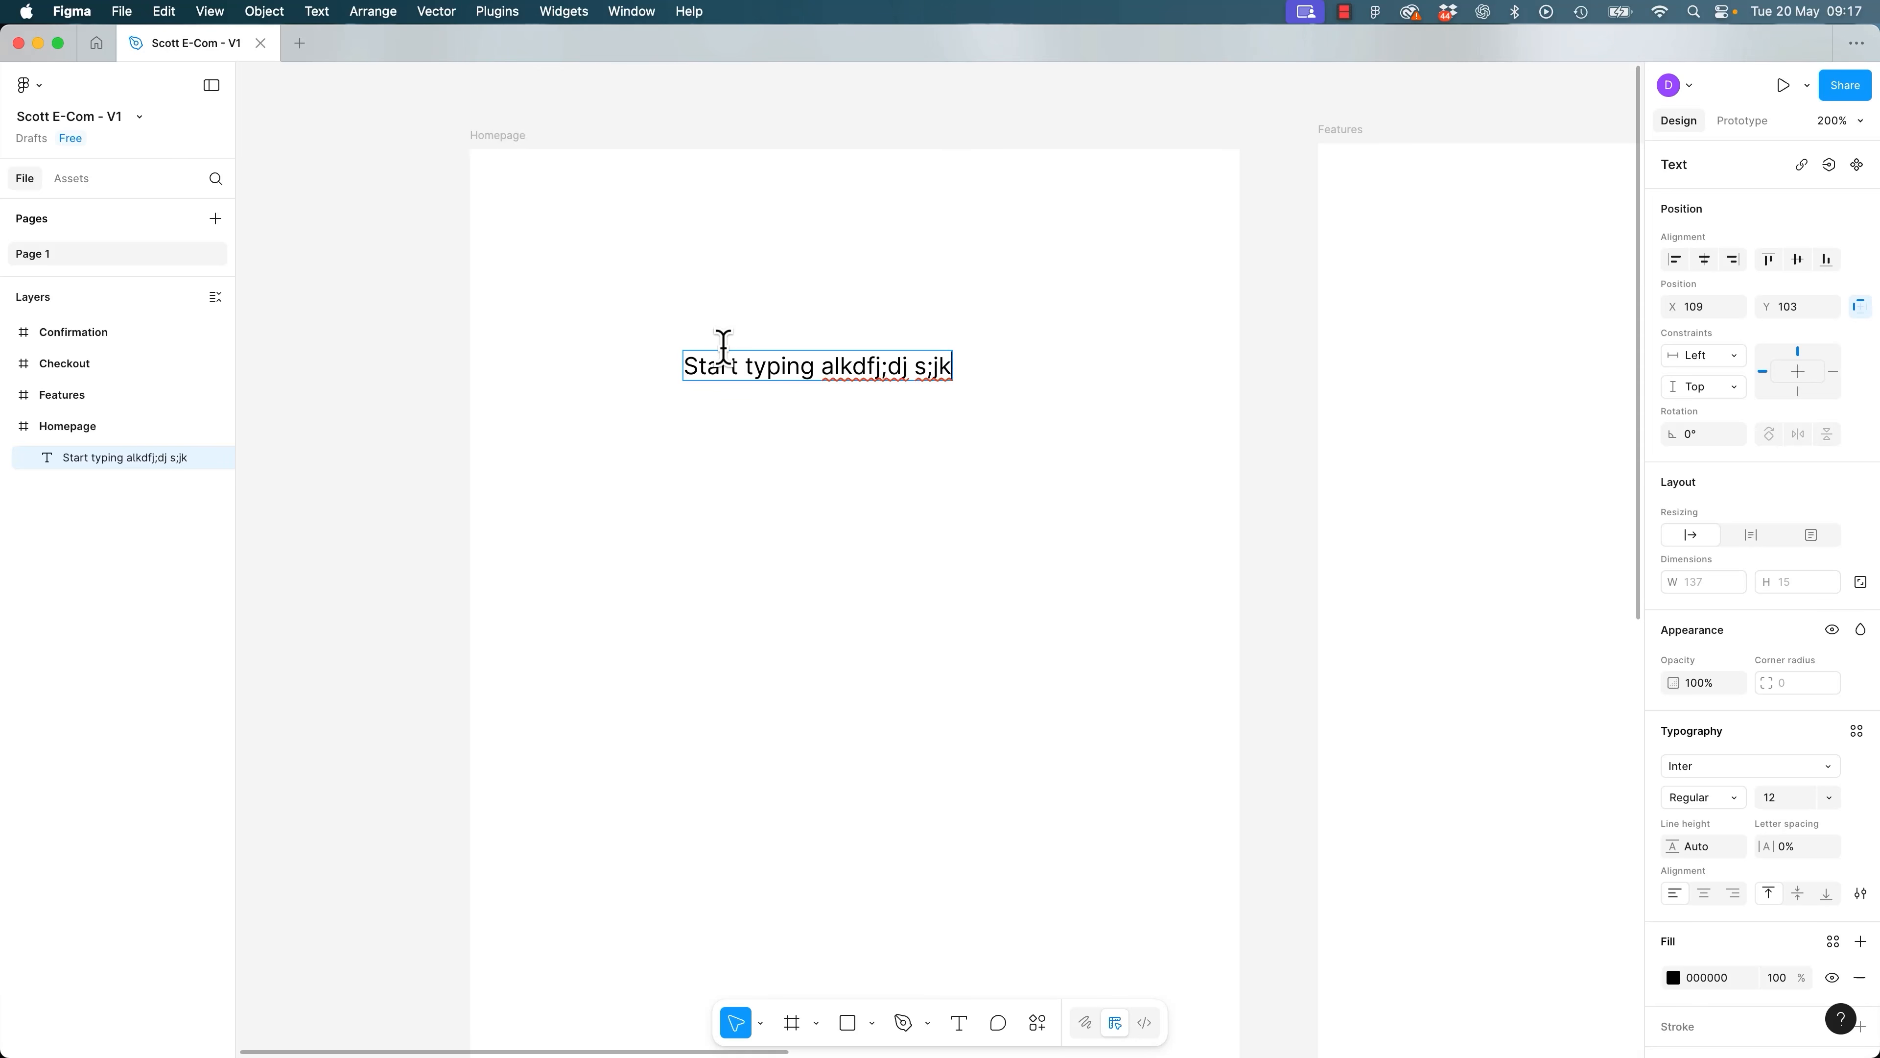
type("sdfgasdfdsa")
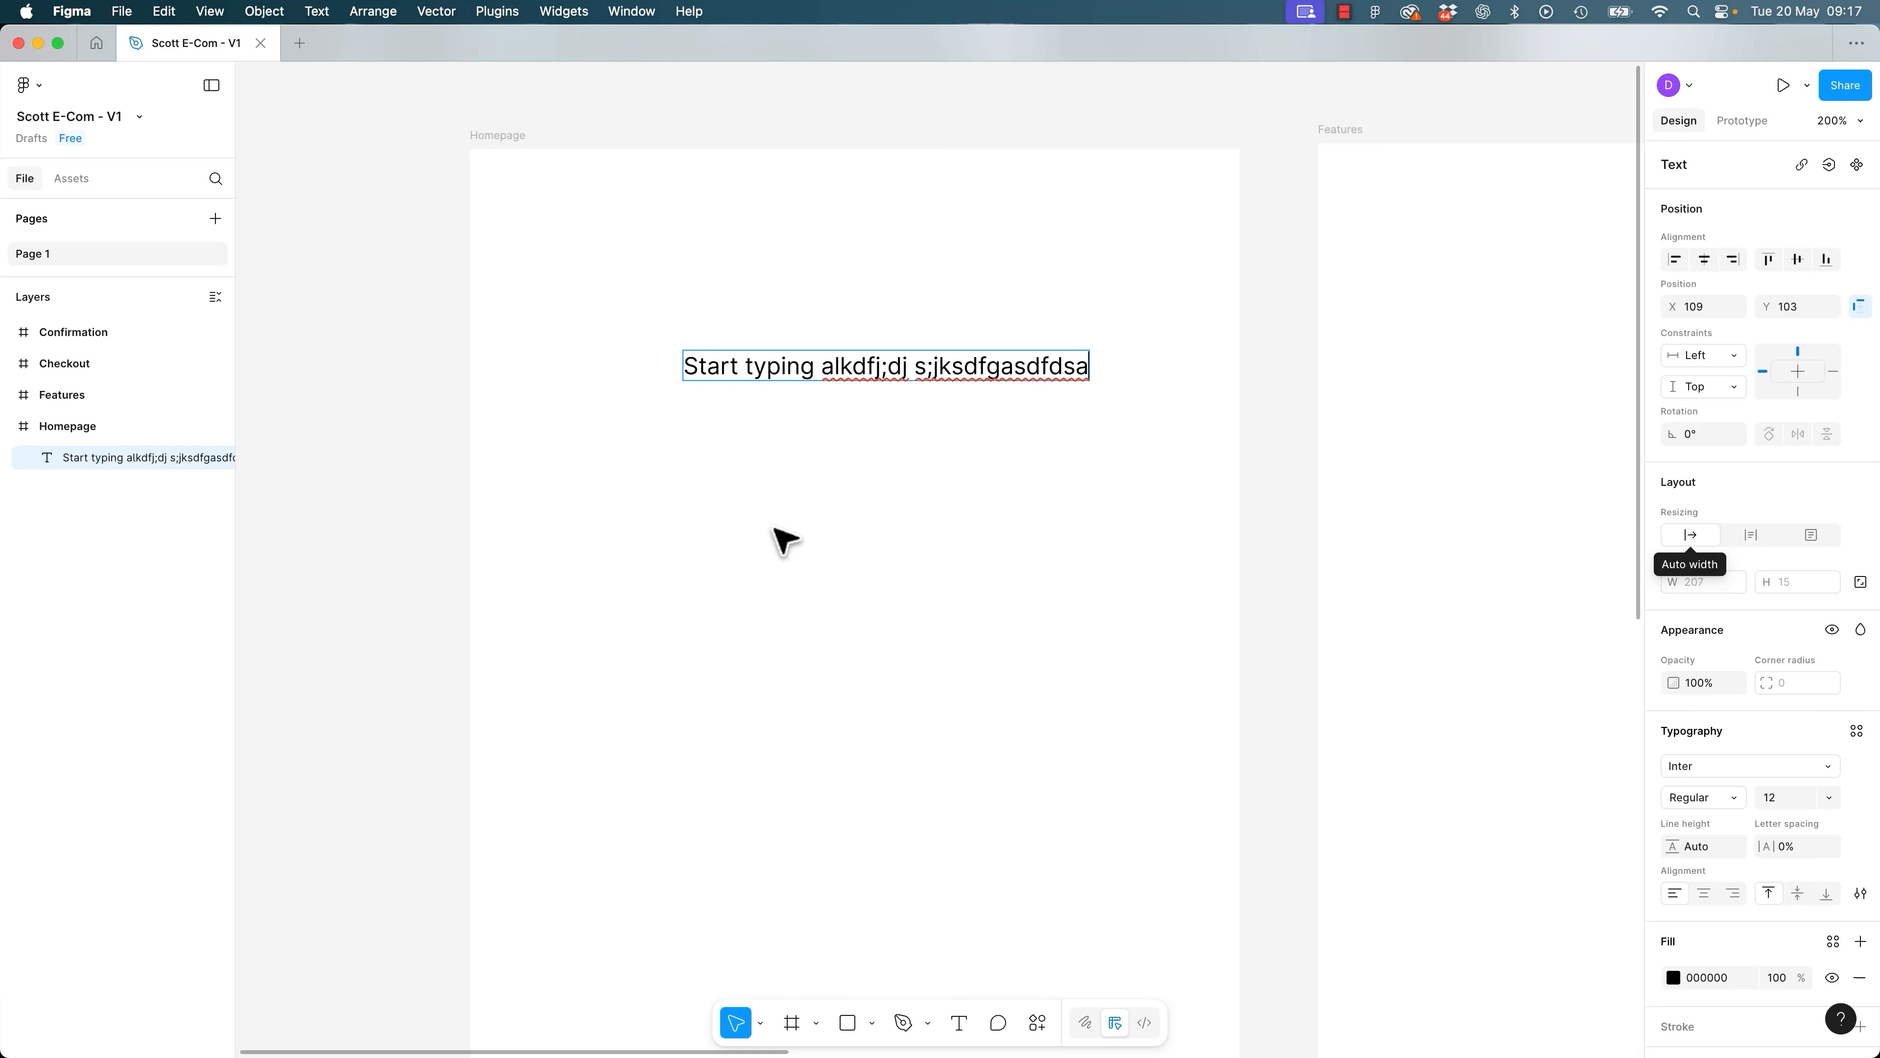
key("Escape")
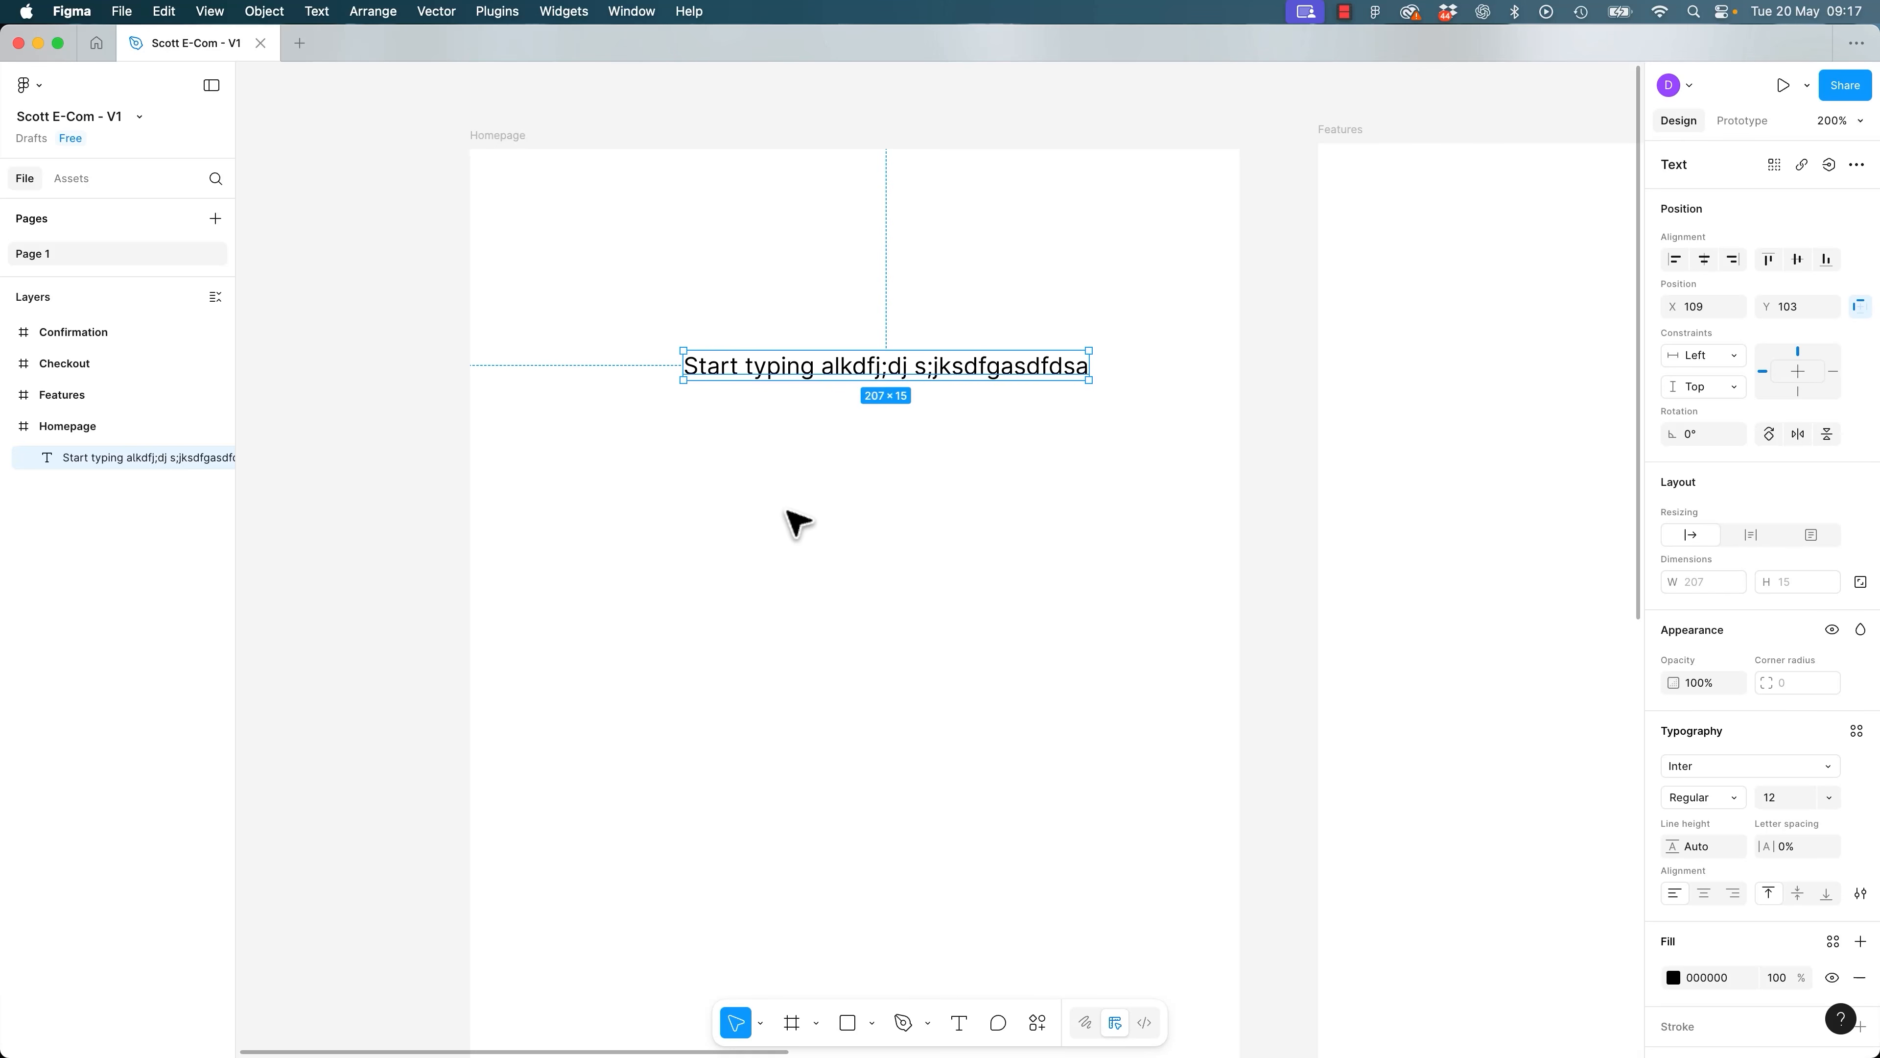
Append "ttt" to the end of the "Start typing" text on the Homepage frame.
double_click(990, 370)
left_click(1083, 369)
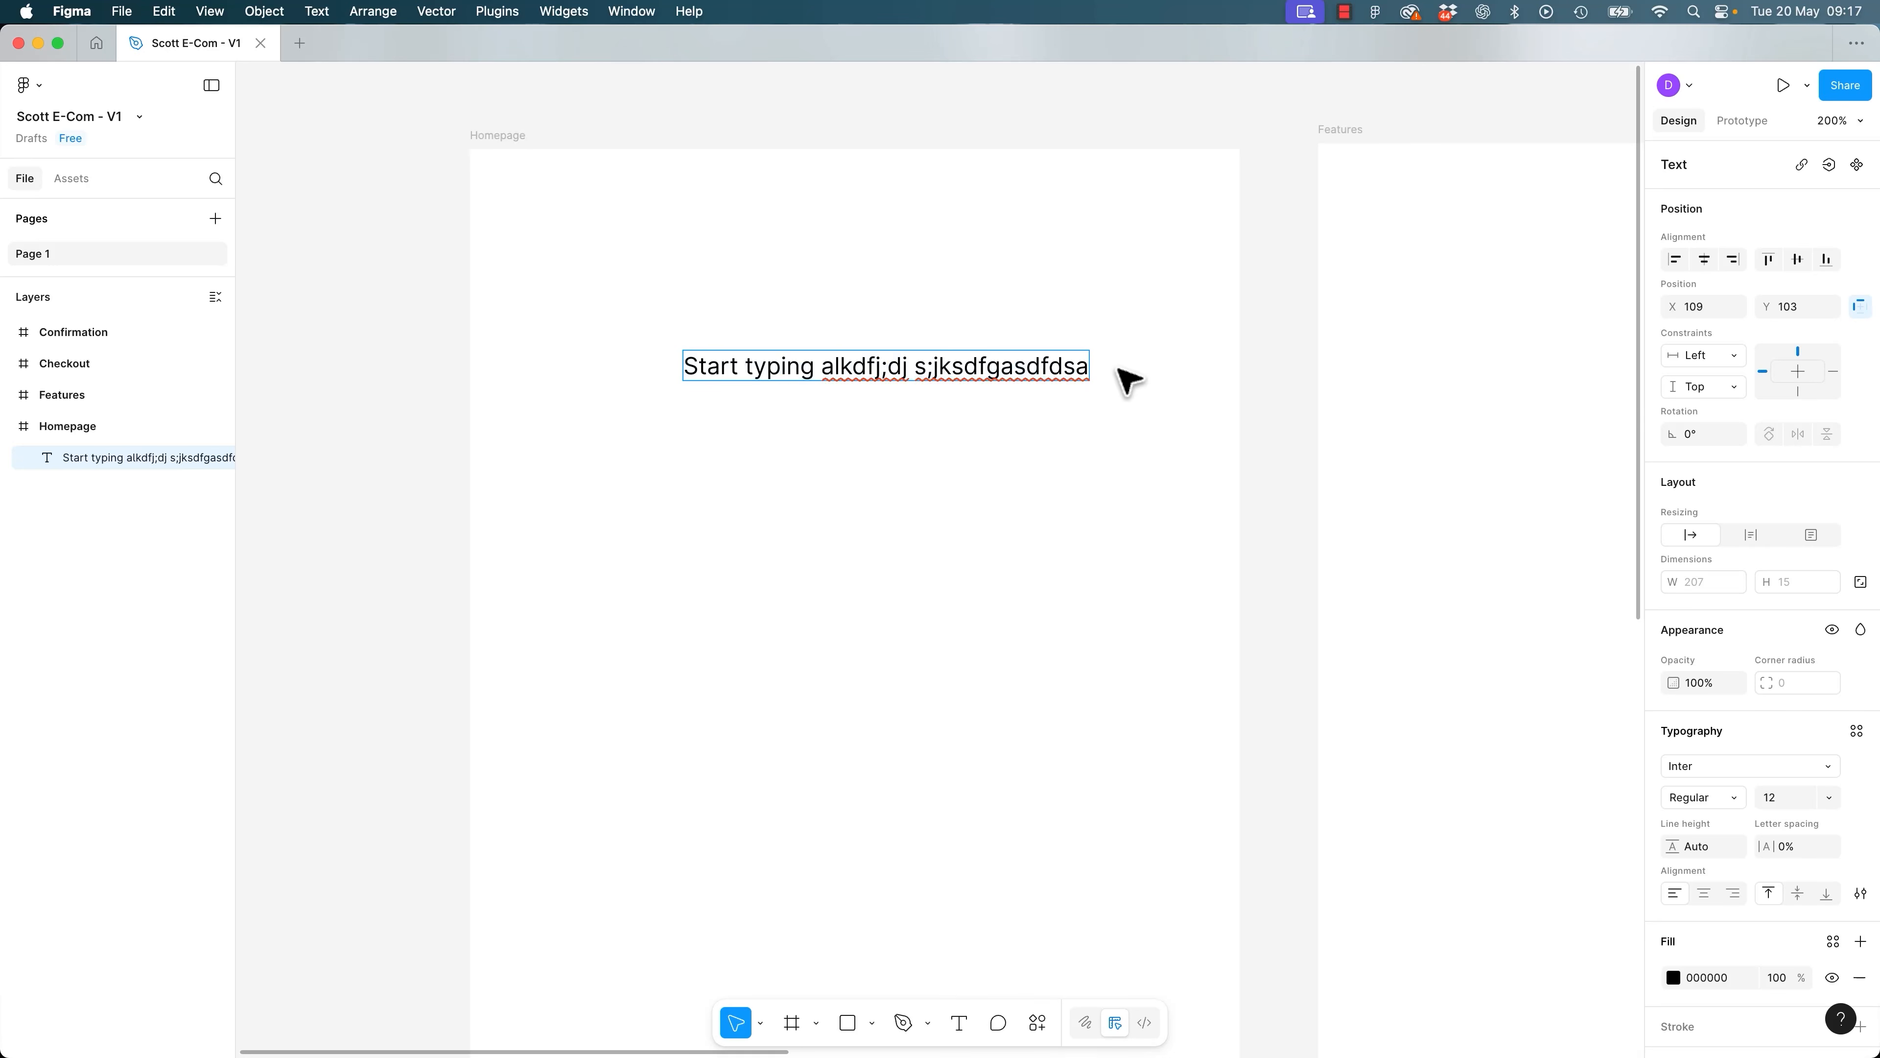
type("ttt")
key("Escape")
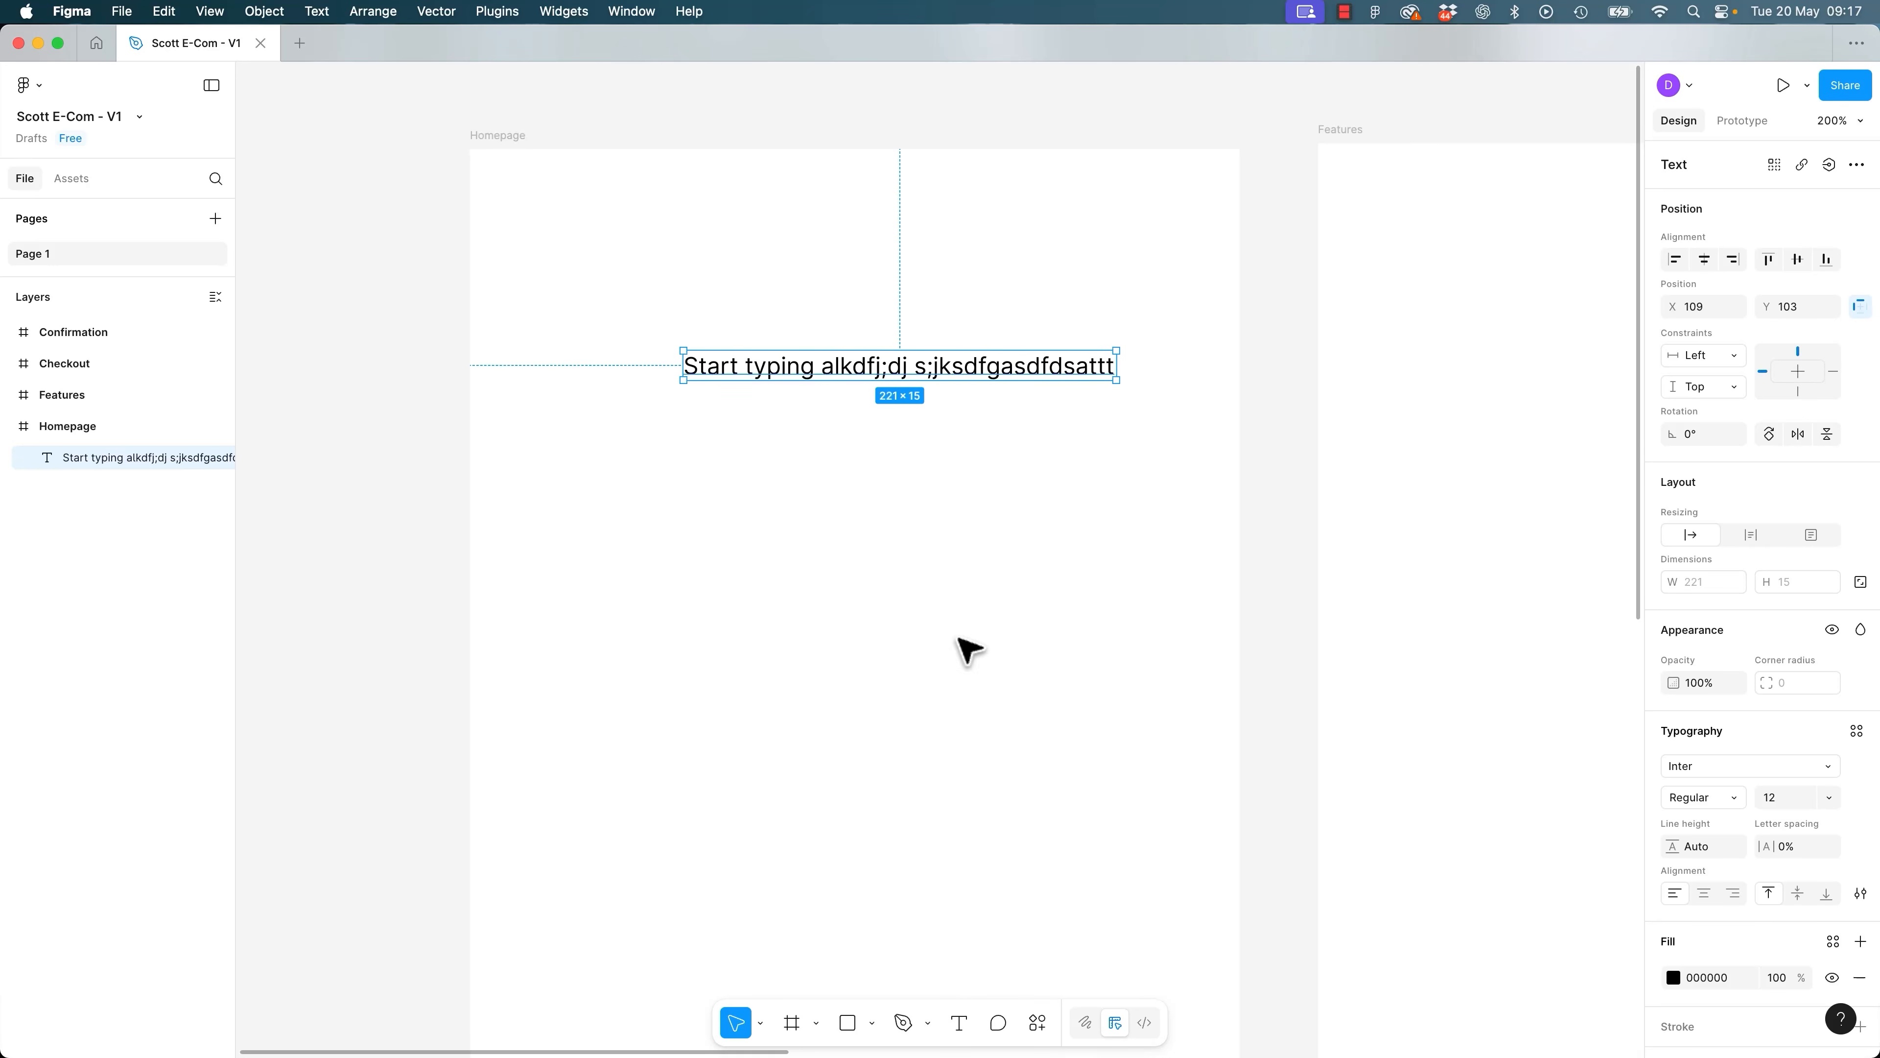
Draw a text box about 238 × 140 below the "Start typing" line and fill it with random wrapping placeholder text.
key("t")
left_click_drag(643, 442, 1111, 717)
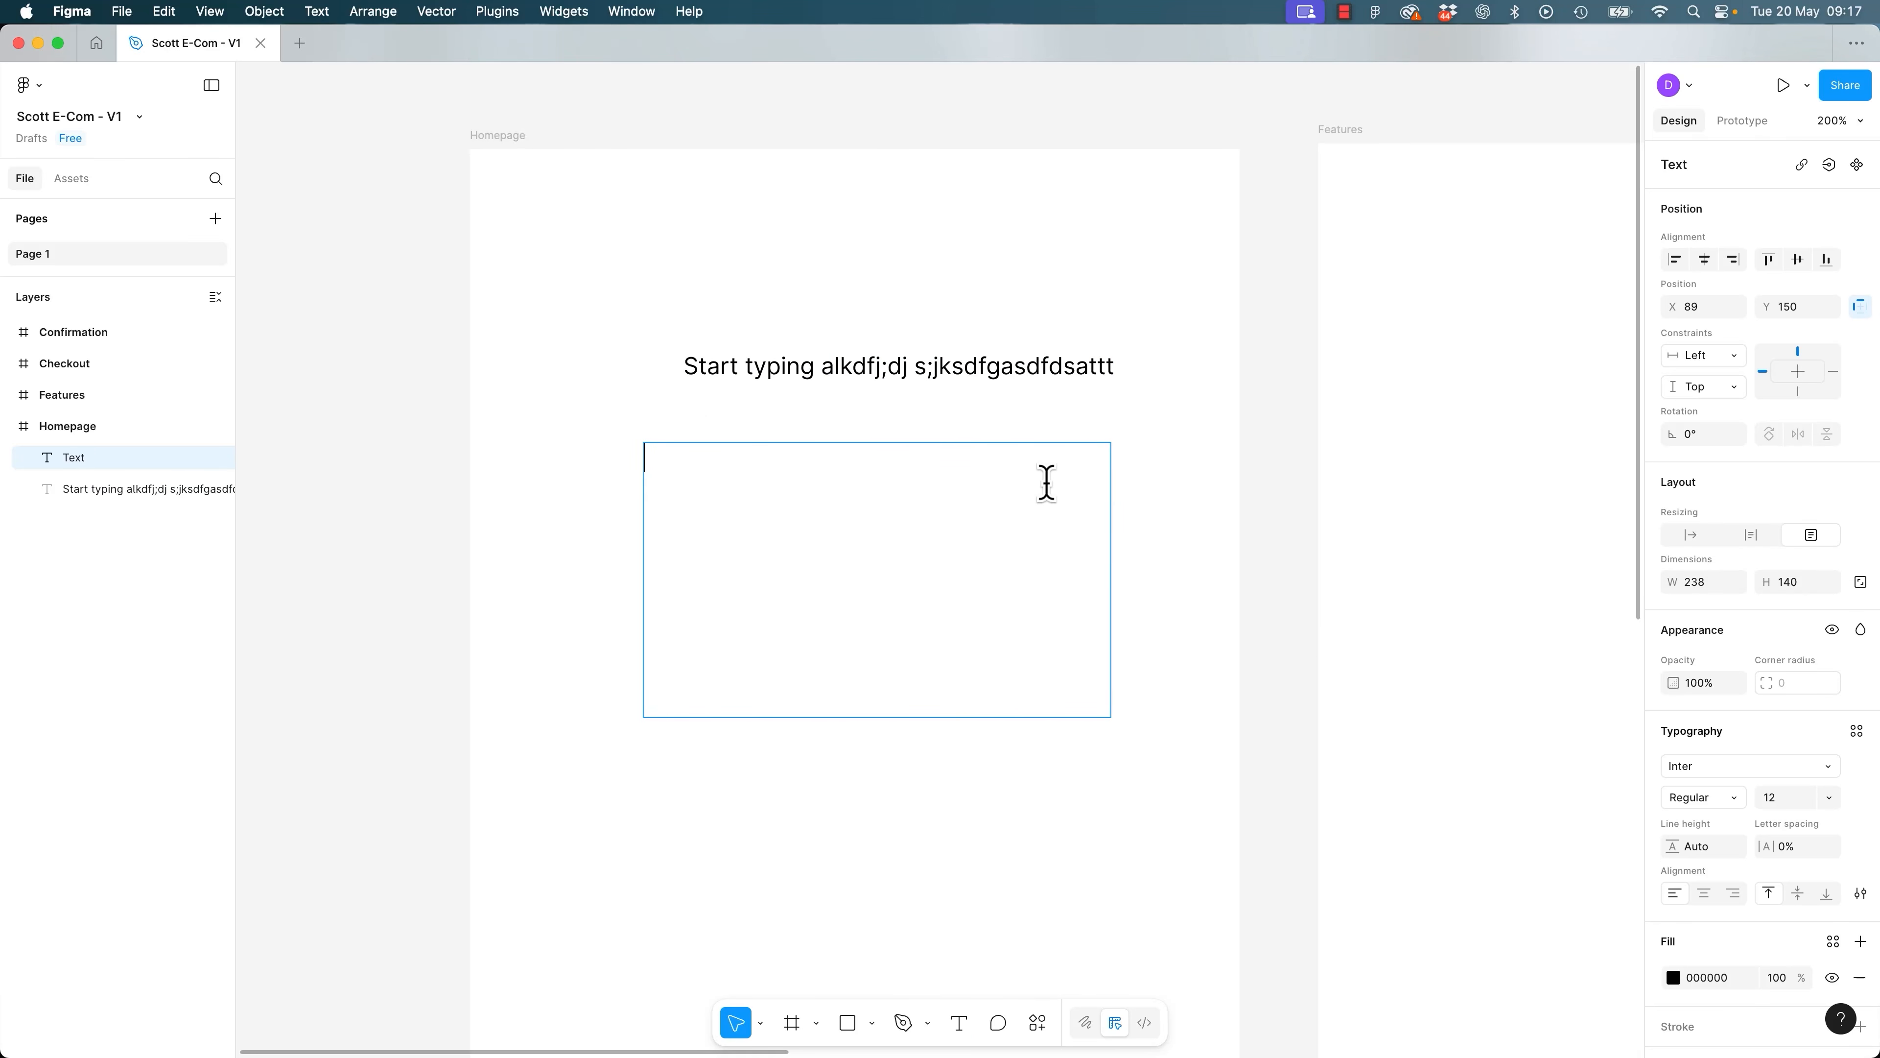
type("asl;kdfjl;dk dkls;fj la;kdsfjl ;k")
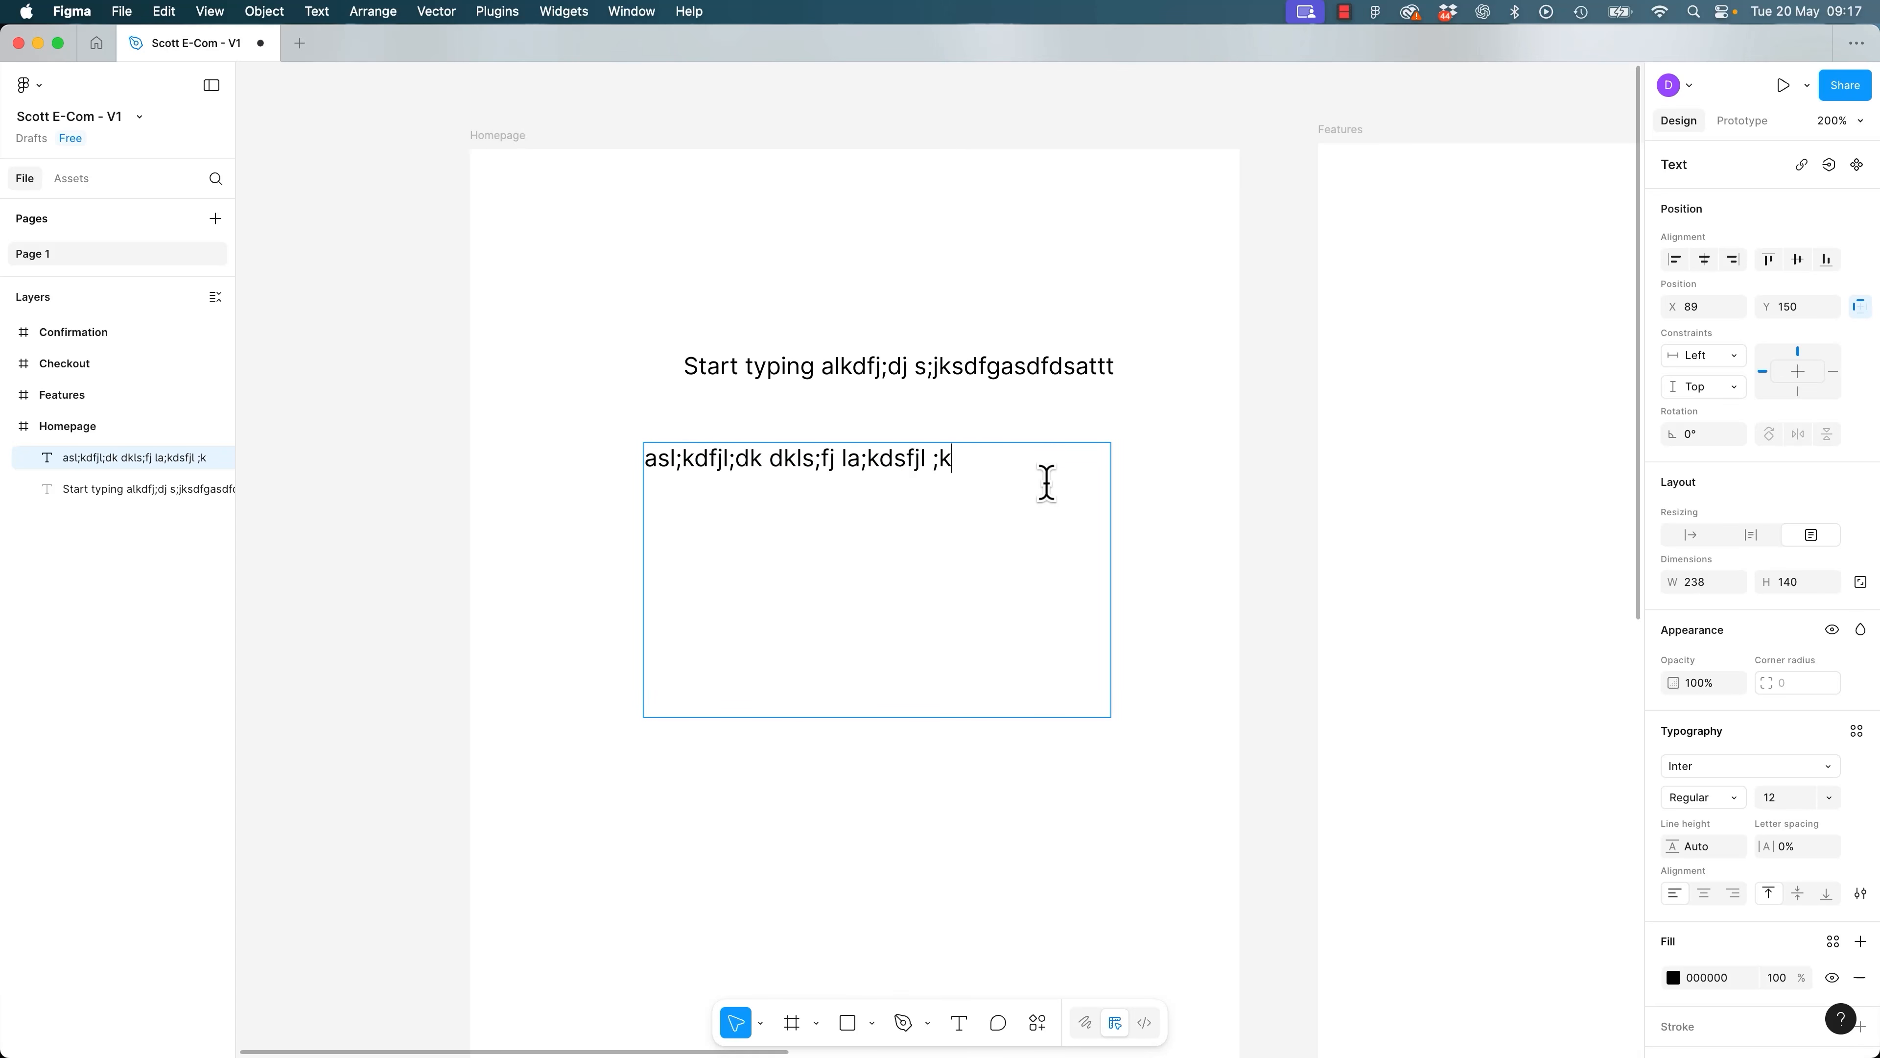
type("d jl;aksfais; dfkj dfjk")
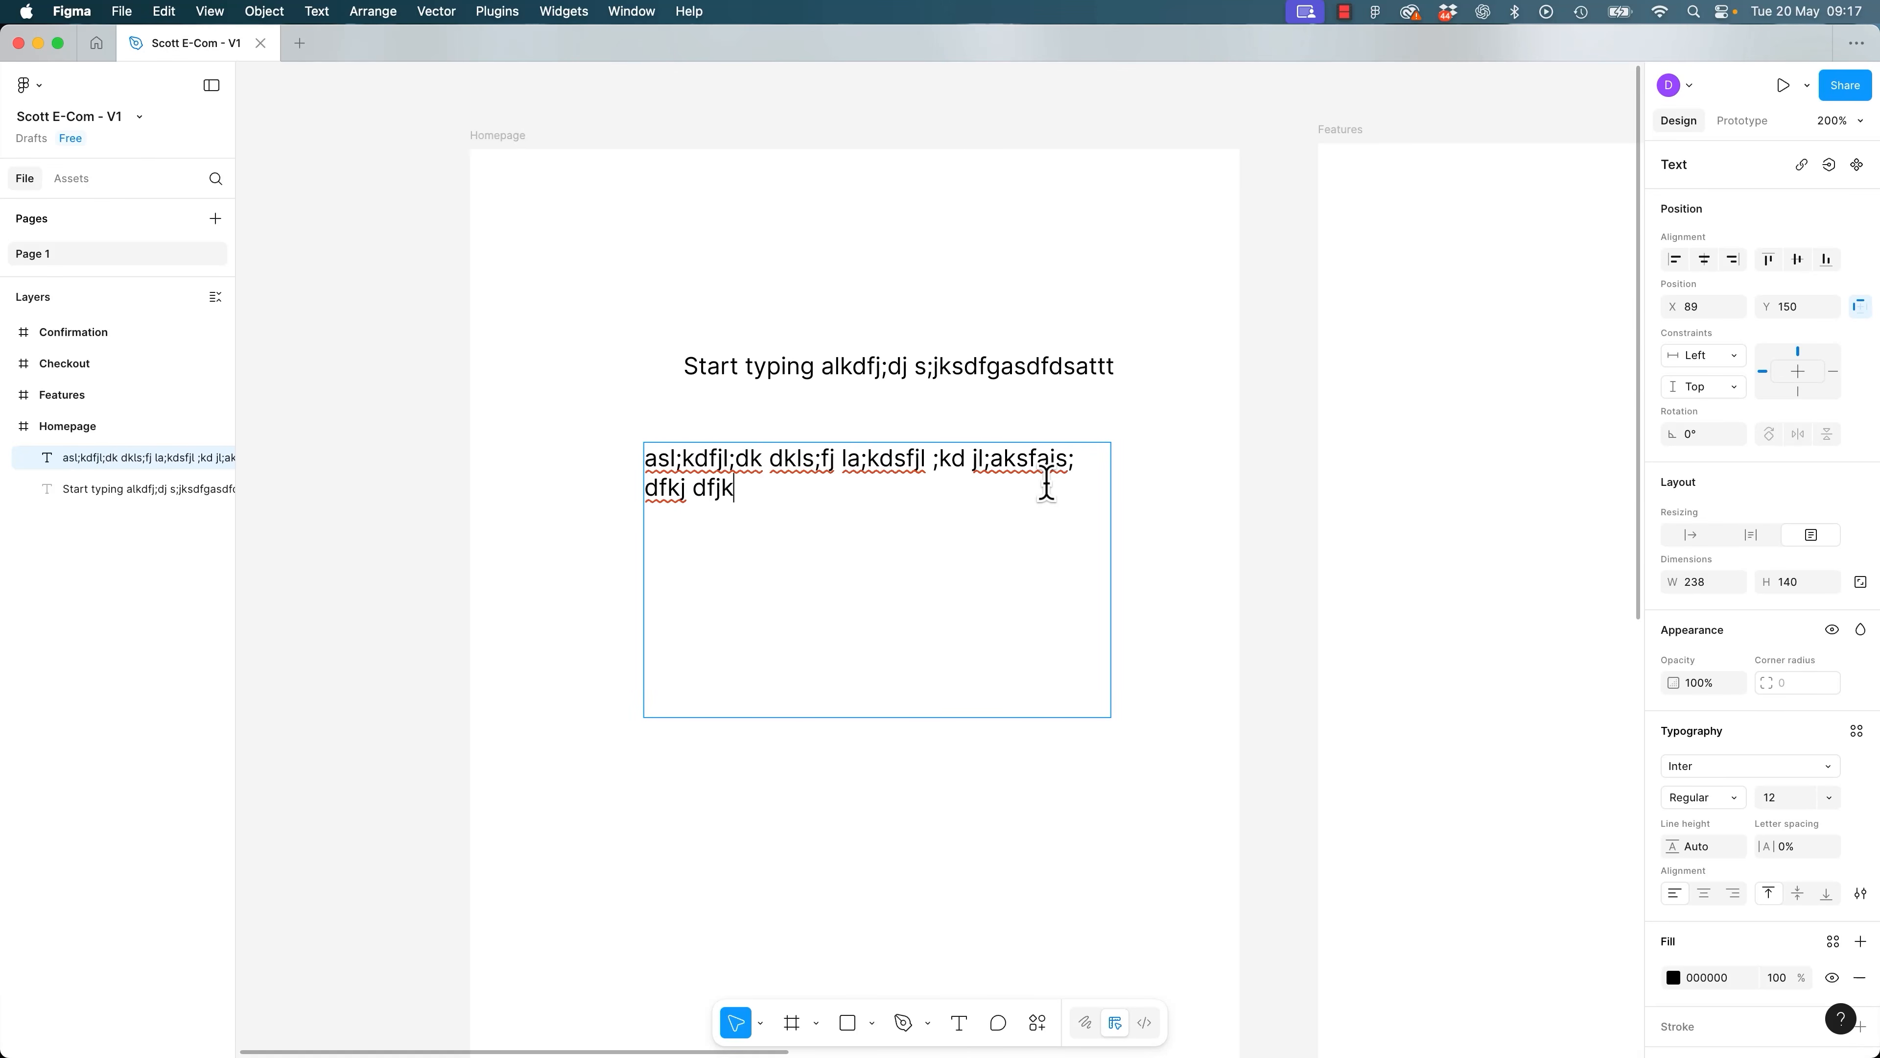
type(";'asldklf;'alsk fdfadsfads as d")
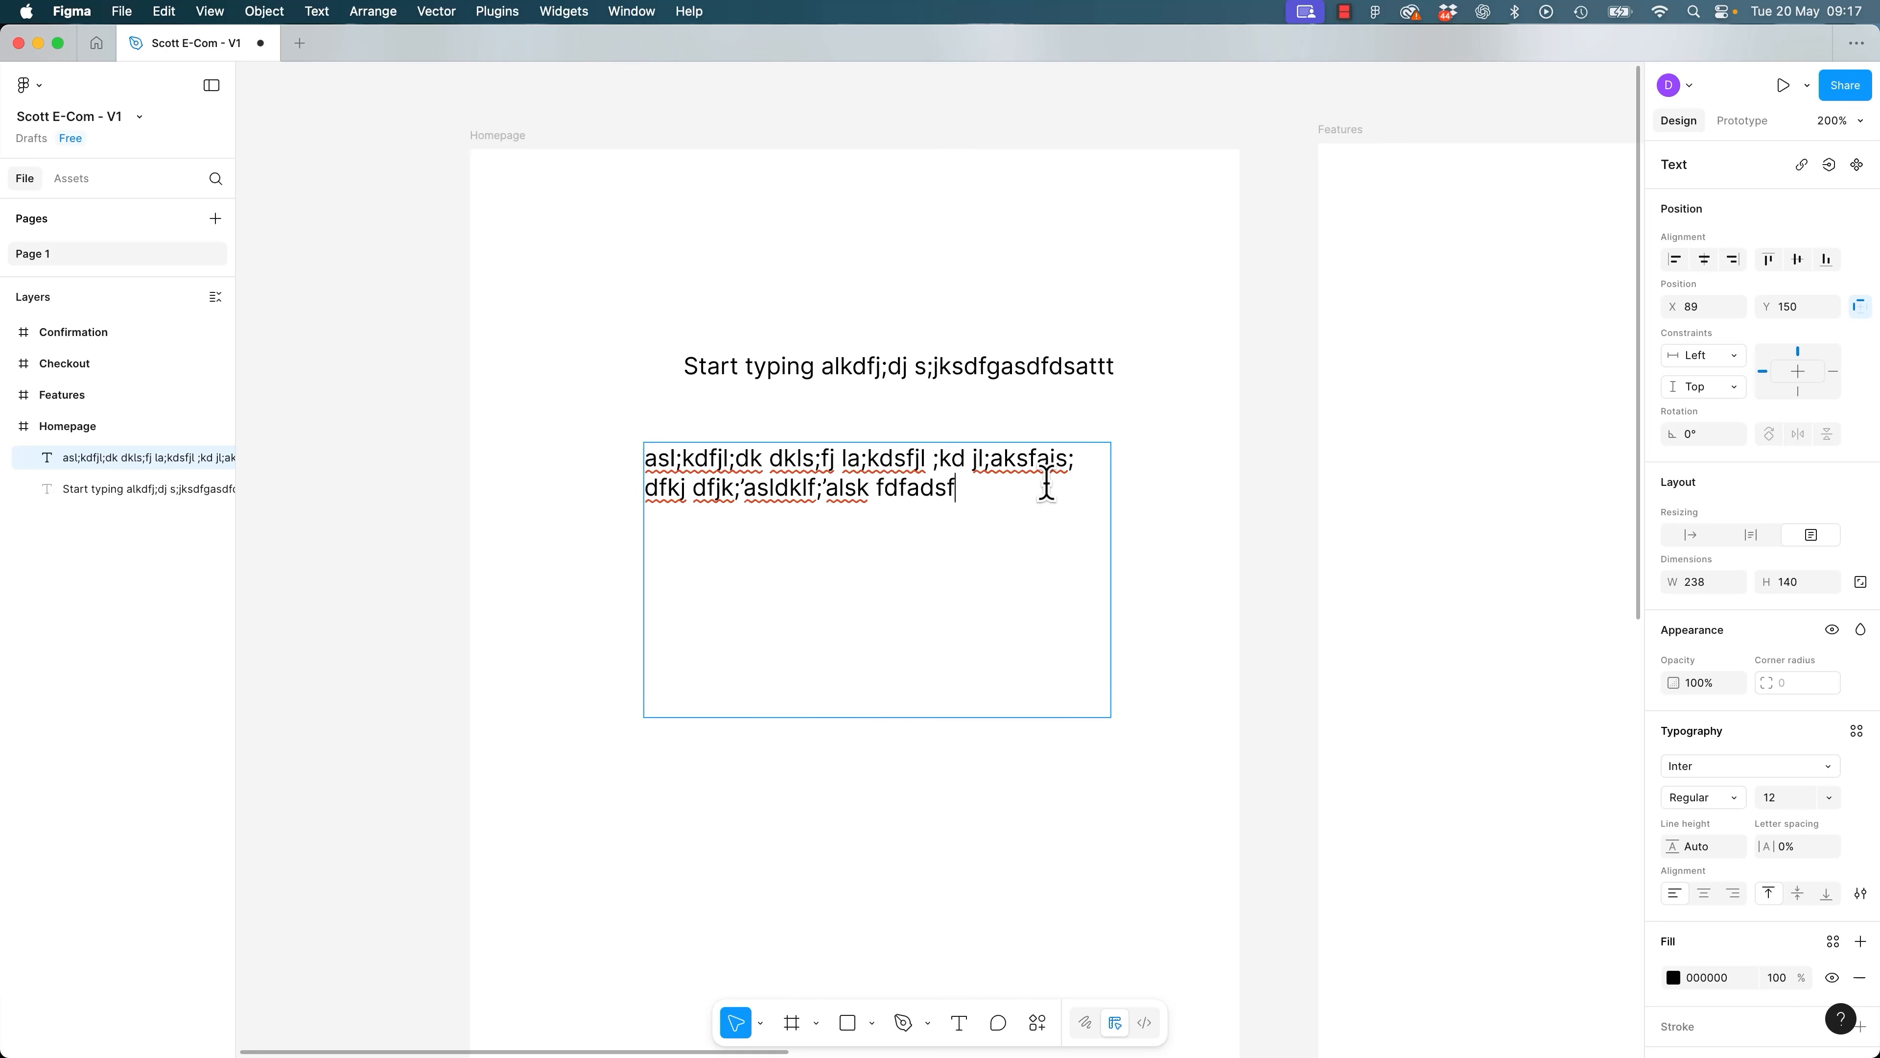
type("fasfas")
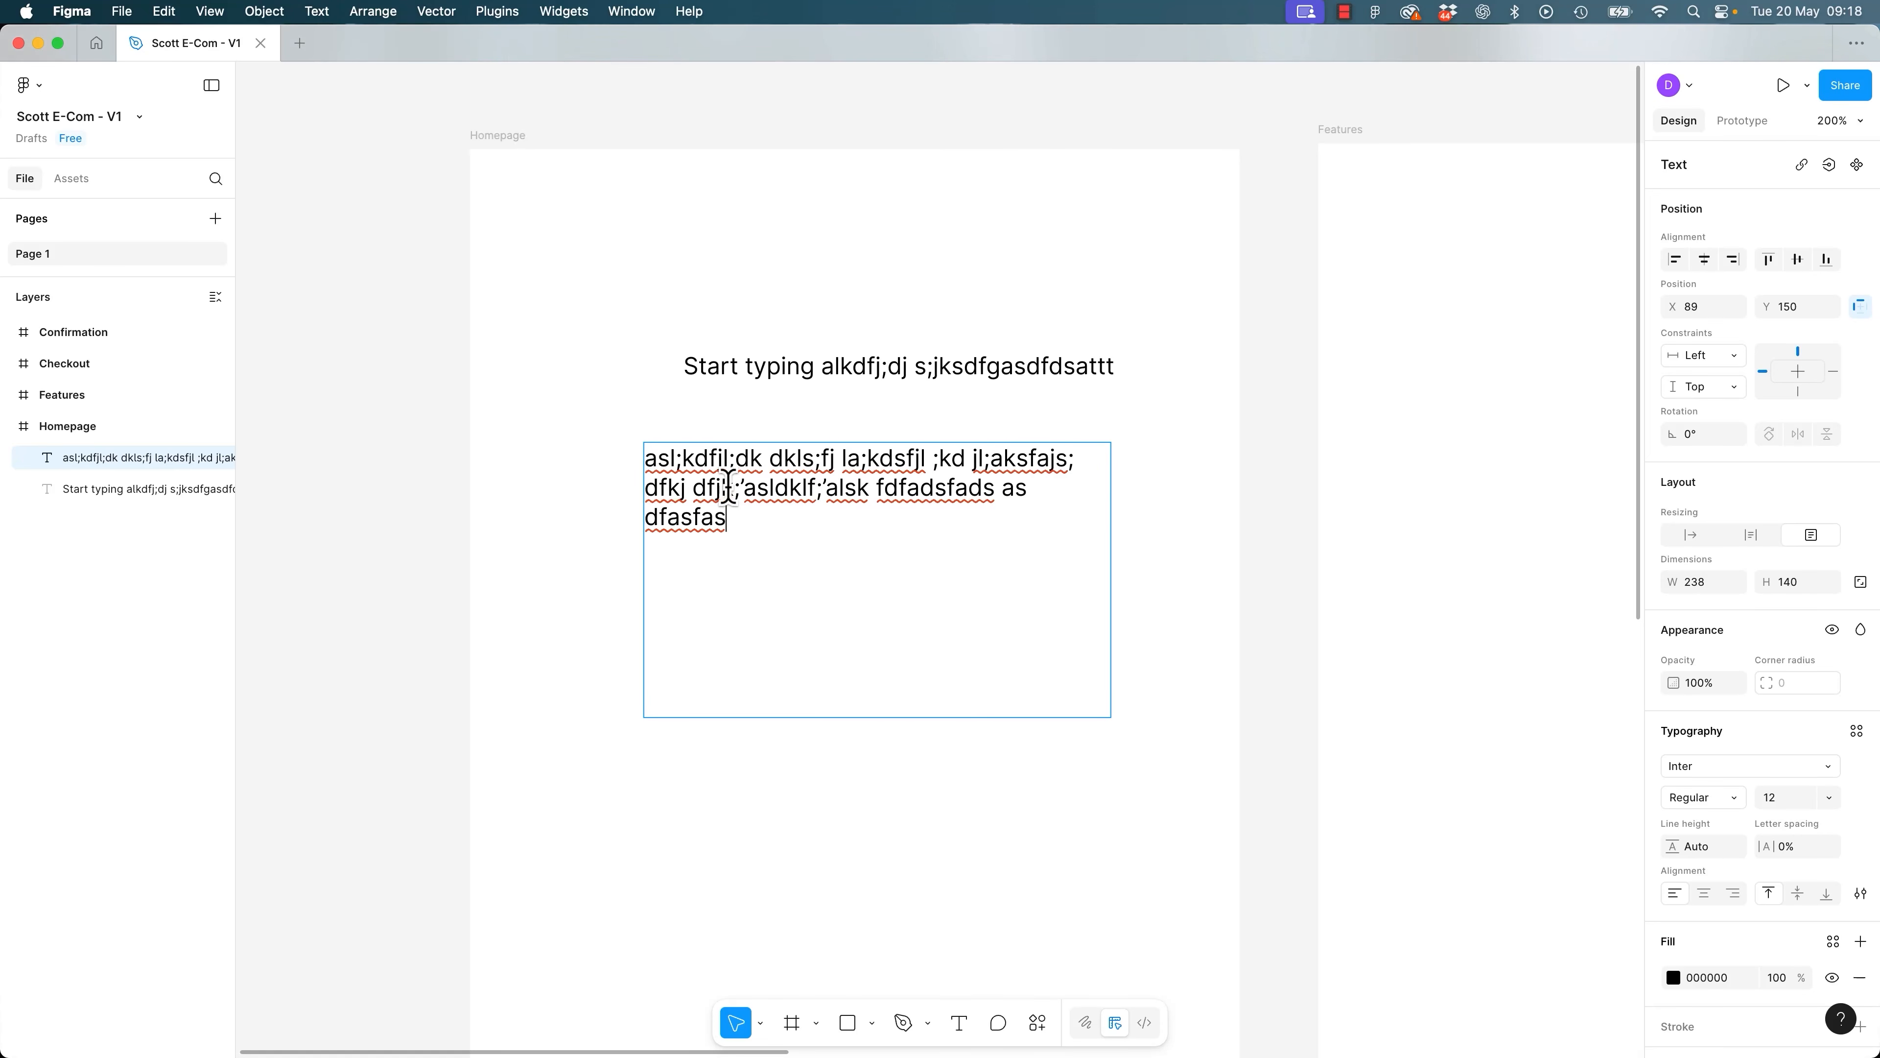
Switch the "Start typing" text to fixed size and resize its box to about 218 × 33.
double_click(848, 368)
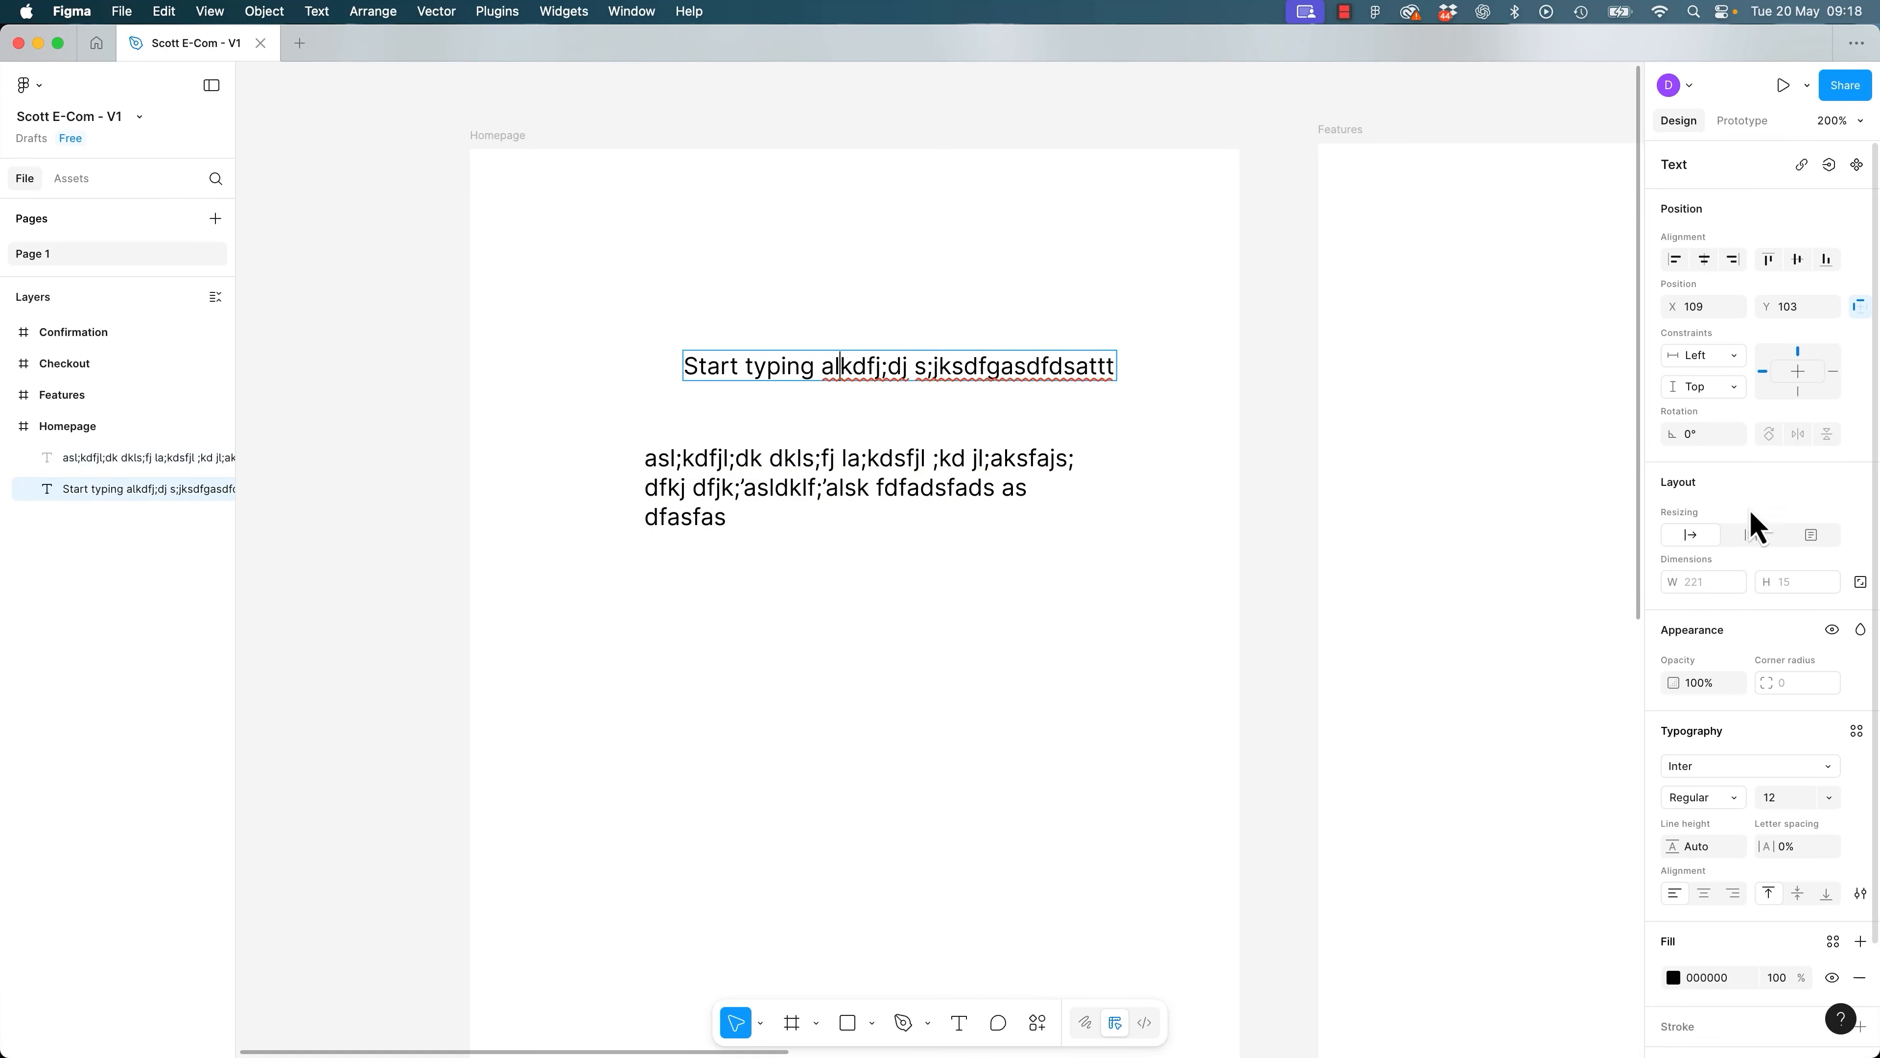
left_click(1812, 536)
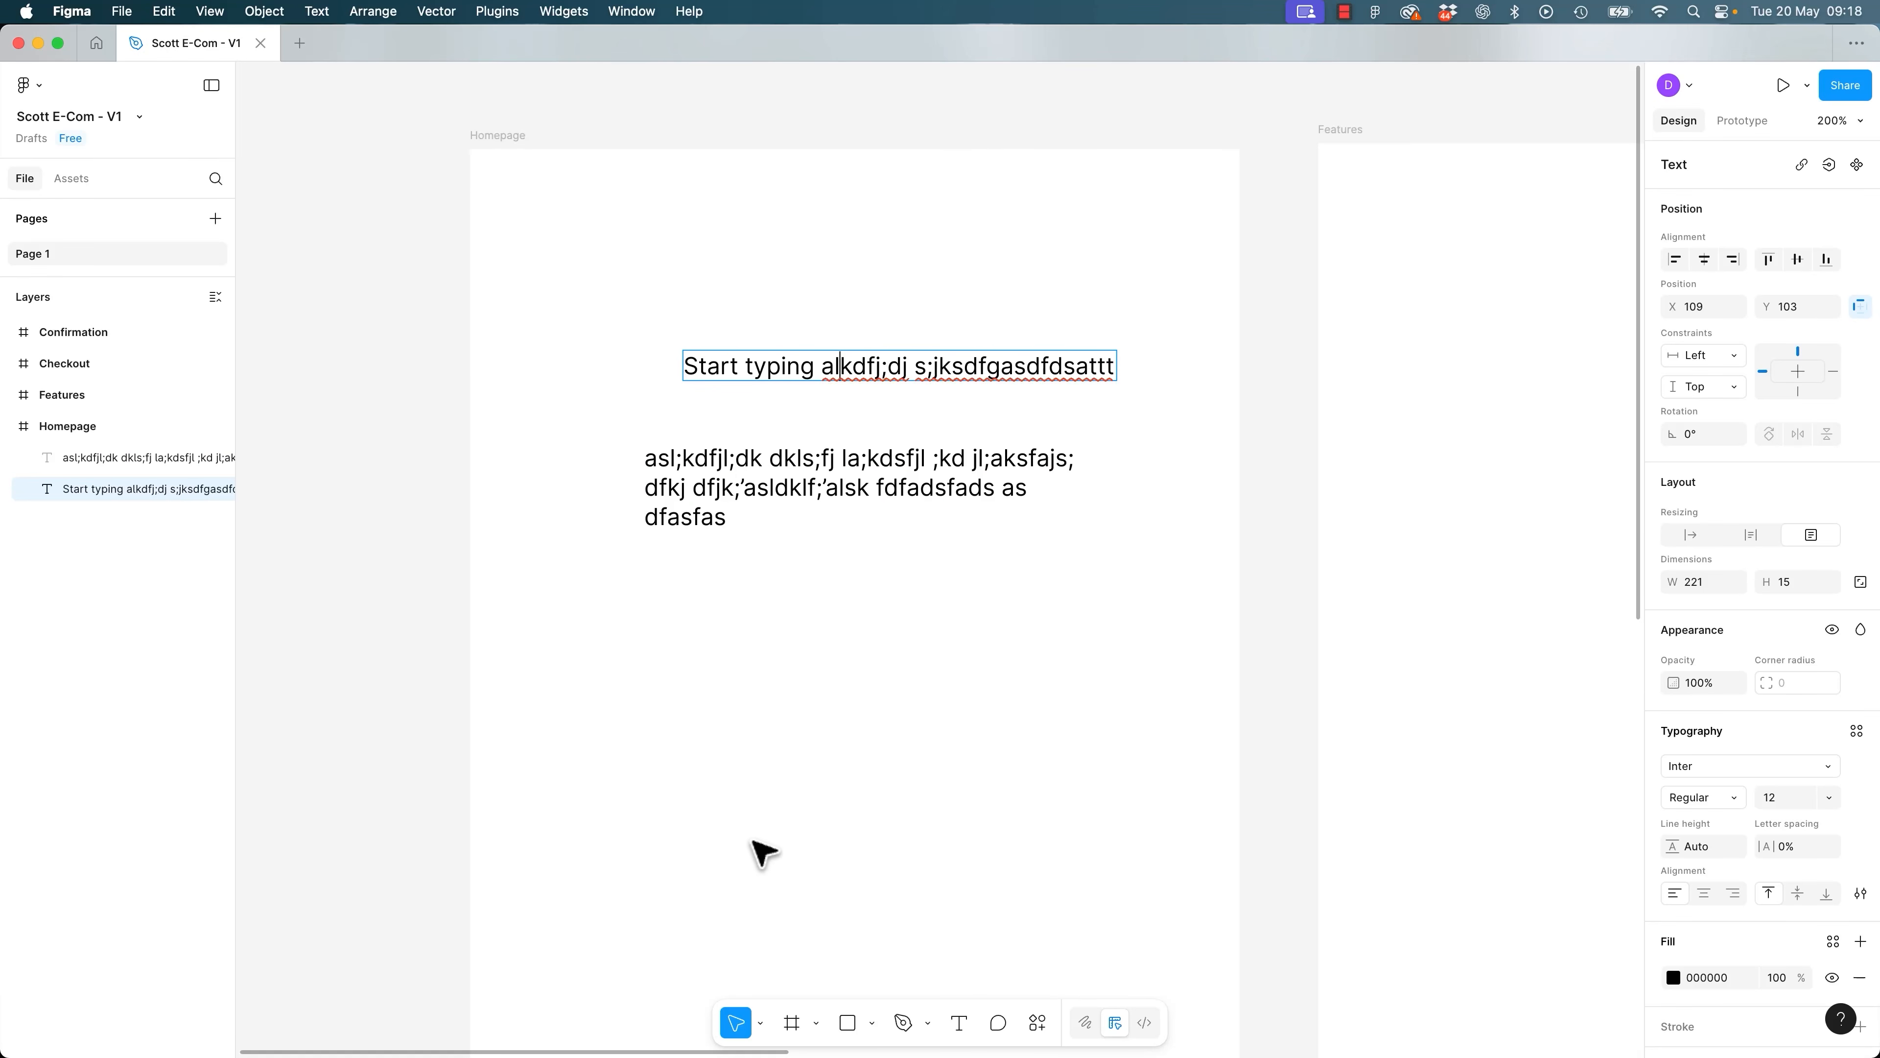
key("Escape")
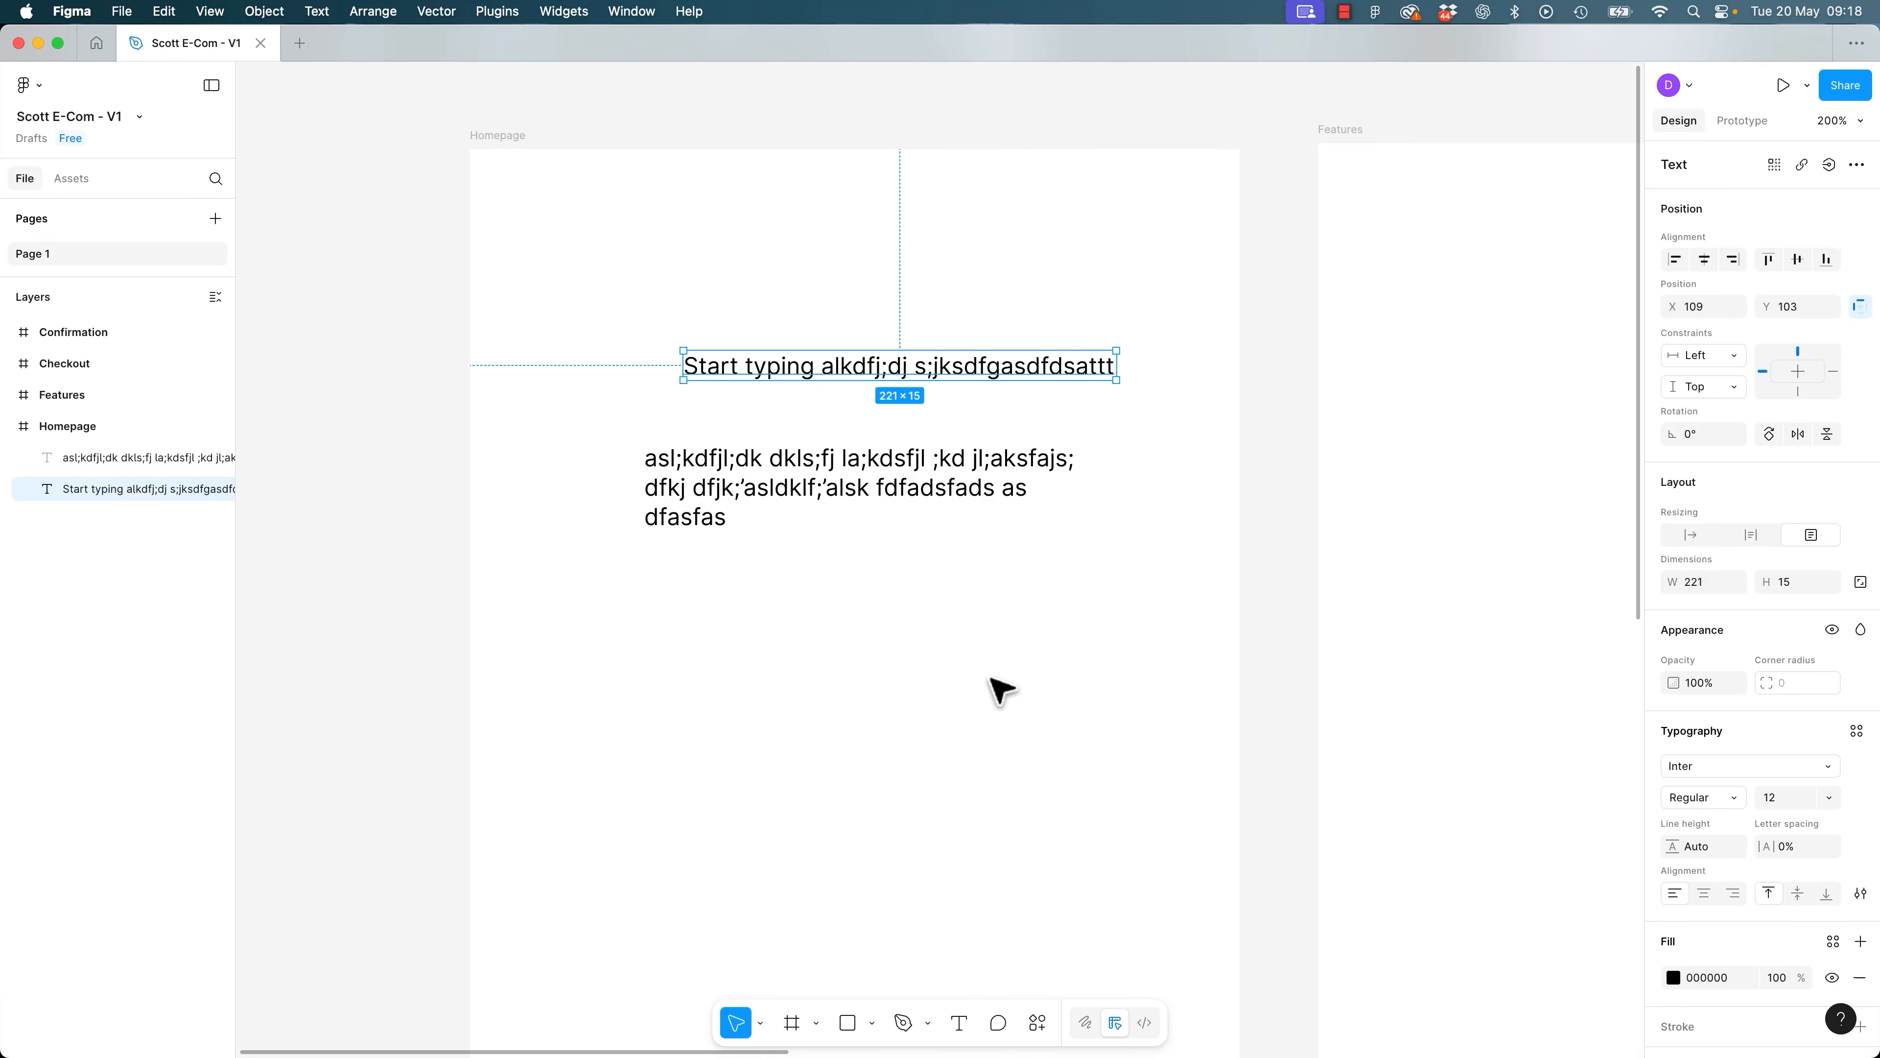
left_click(1000, 596)
left_click(1085, 379)
mouse_move(1117, 381)
left_mouse_down()
mouse_move(1123, 456)
mouse_move(1062, 482)
mouse_move(1037, 367)
mouse_move(1134, 399)
mouse_move(1108, 414)
left_mouse_up()
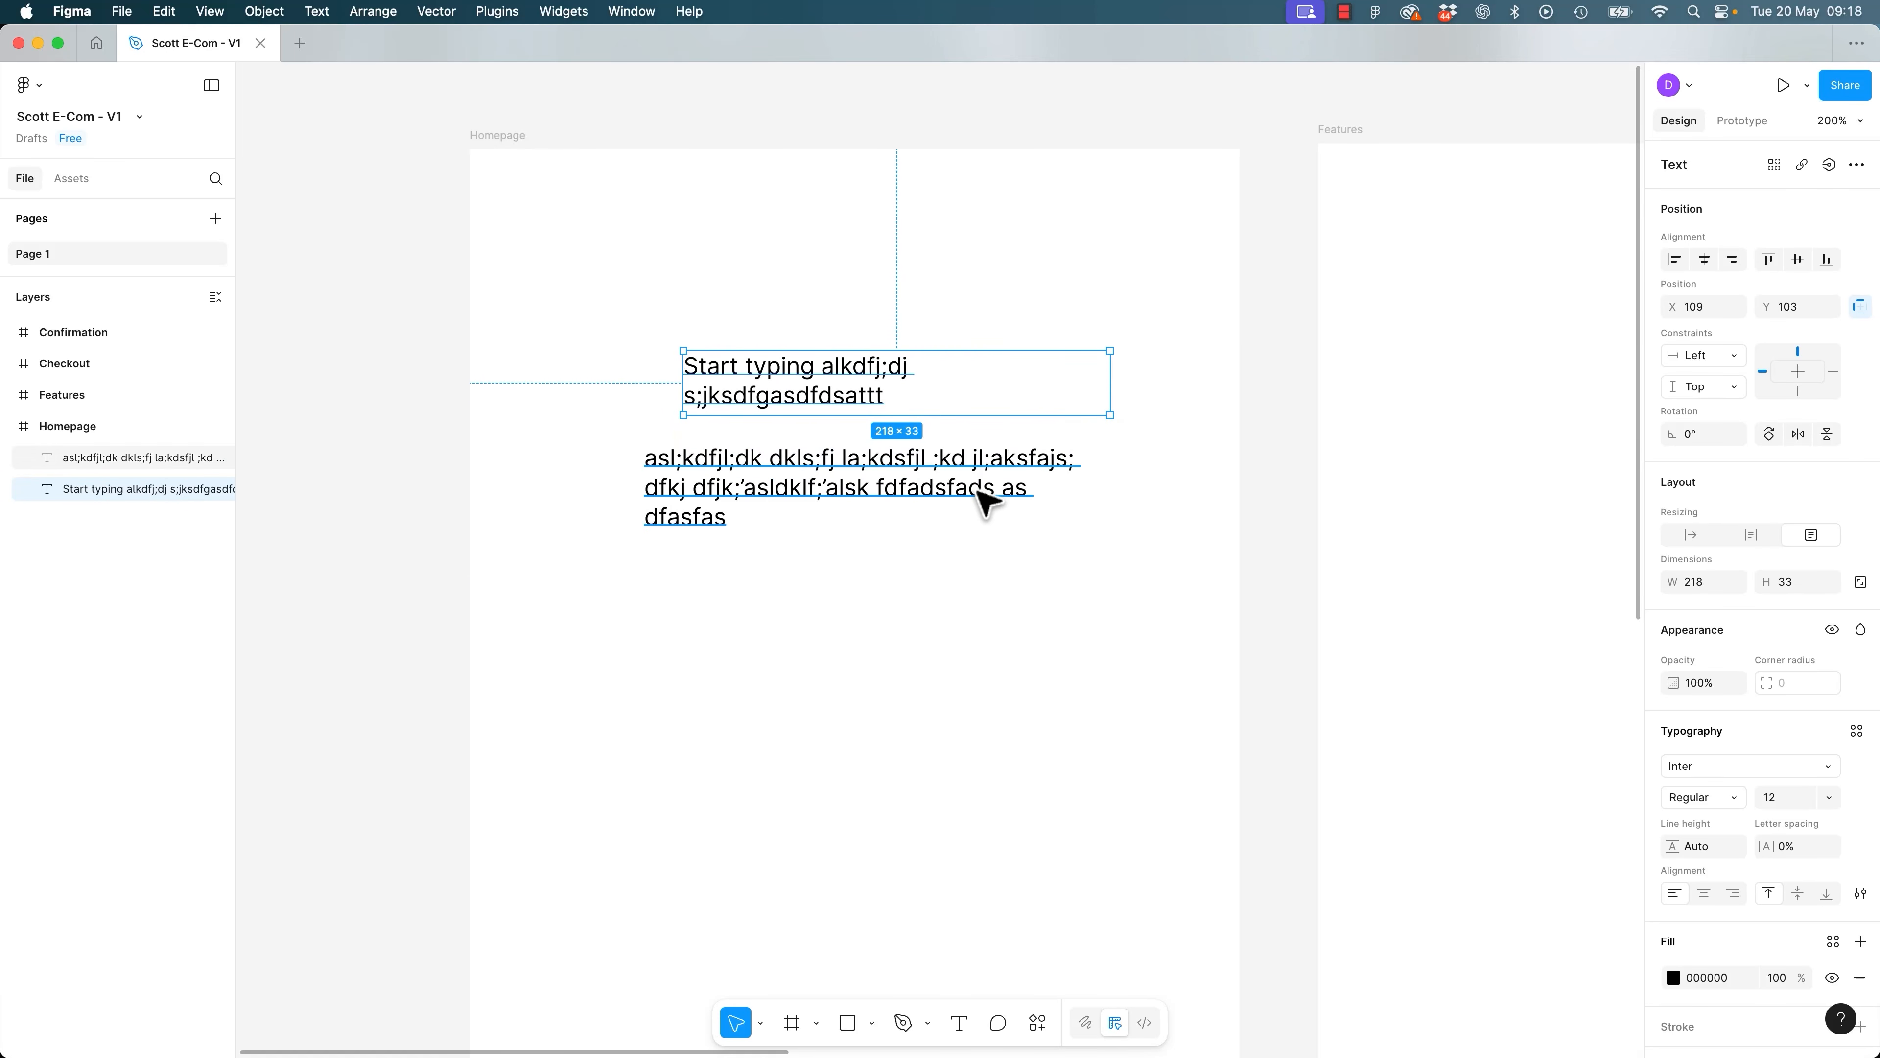
Set the lower placeholder paragraph's resizing to Auto width, undo it, apply Auto width again and deselect the text.
left_click(976, 491)
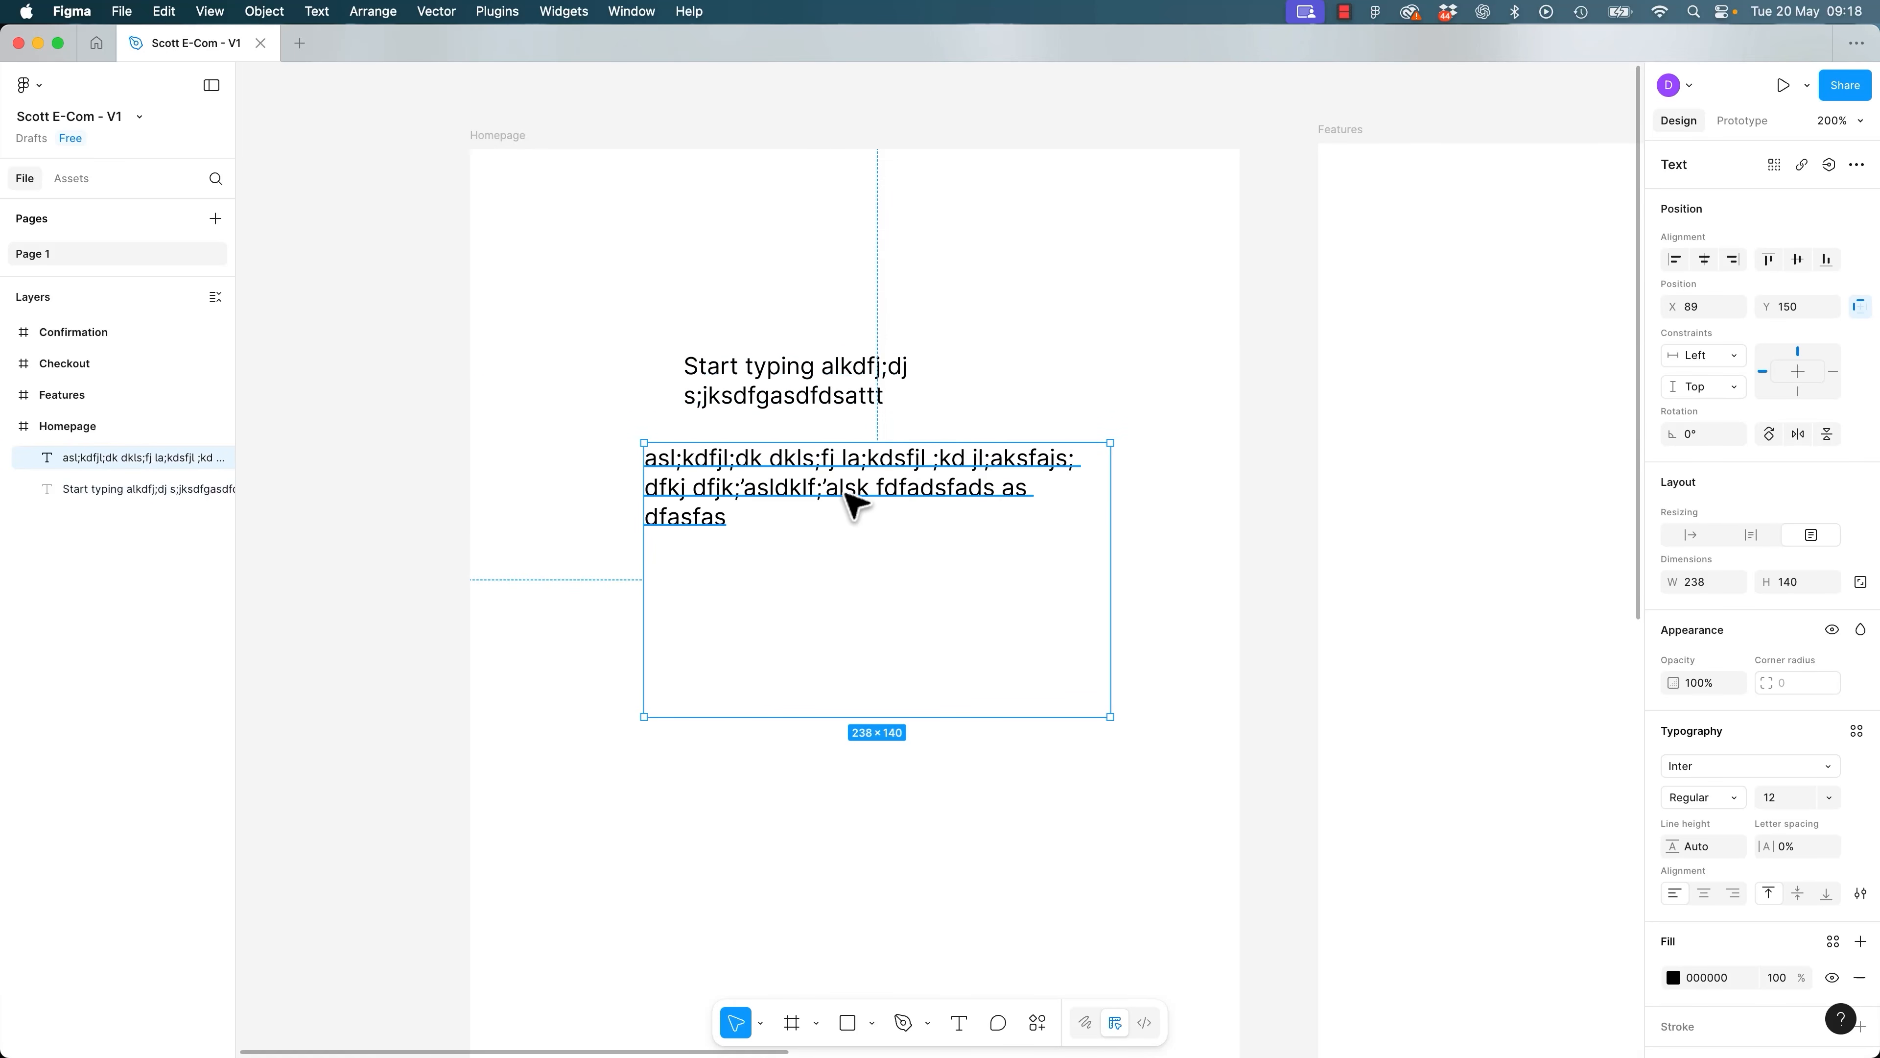
double_click(945, 487)
left_click(1688, 539)
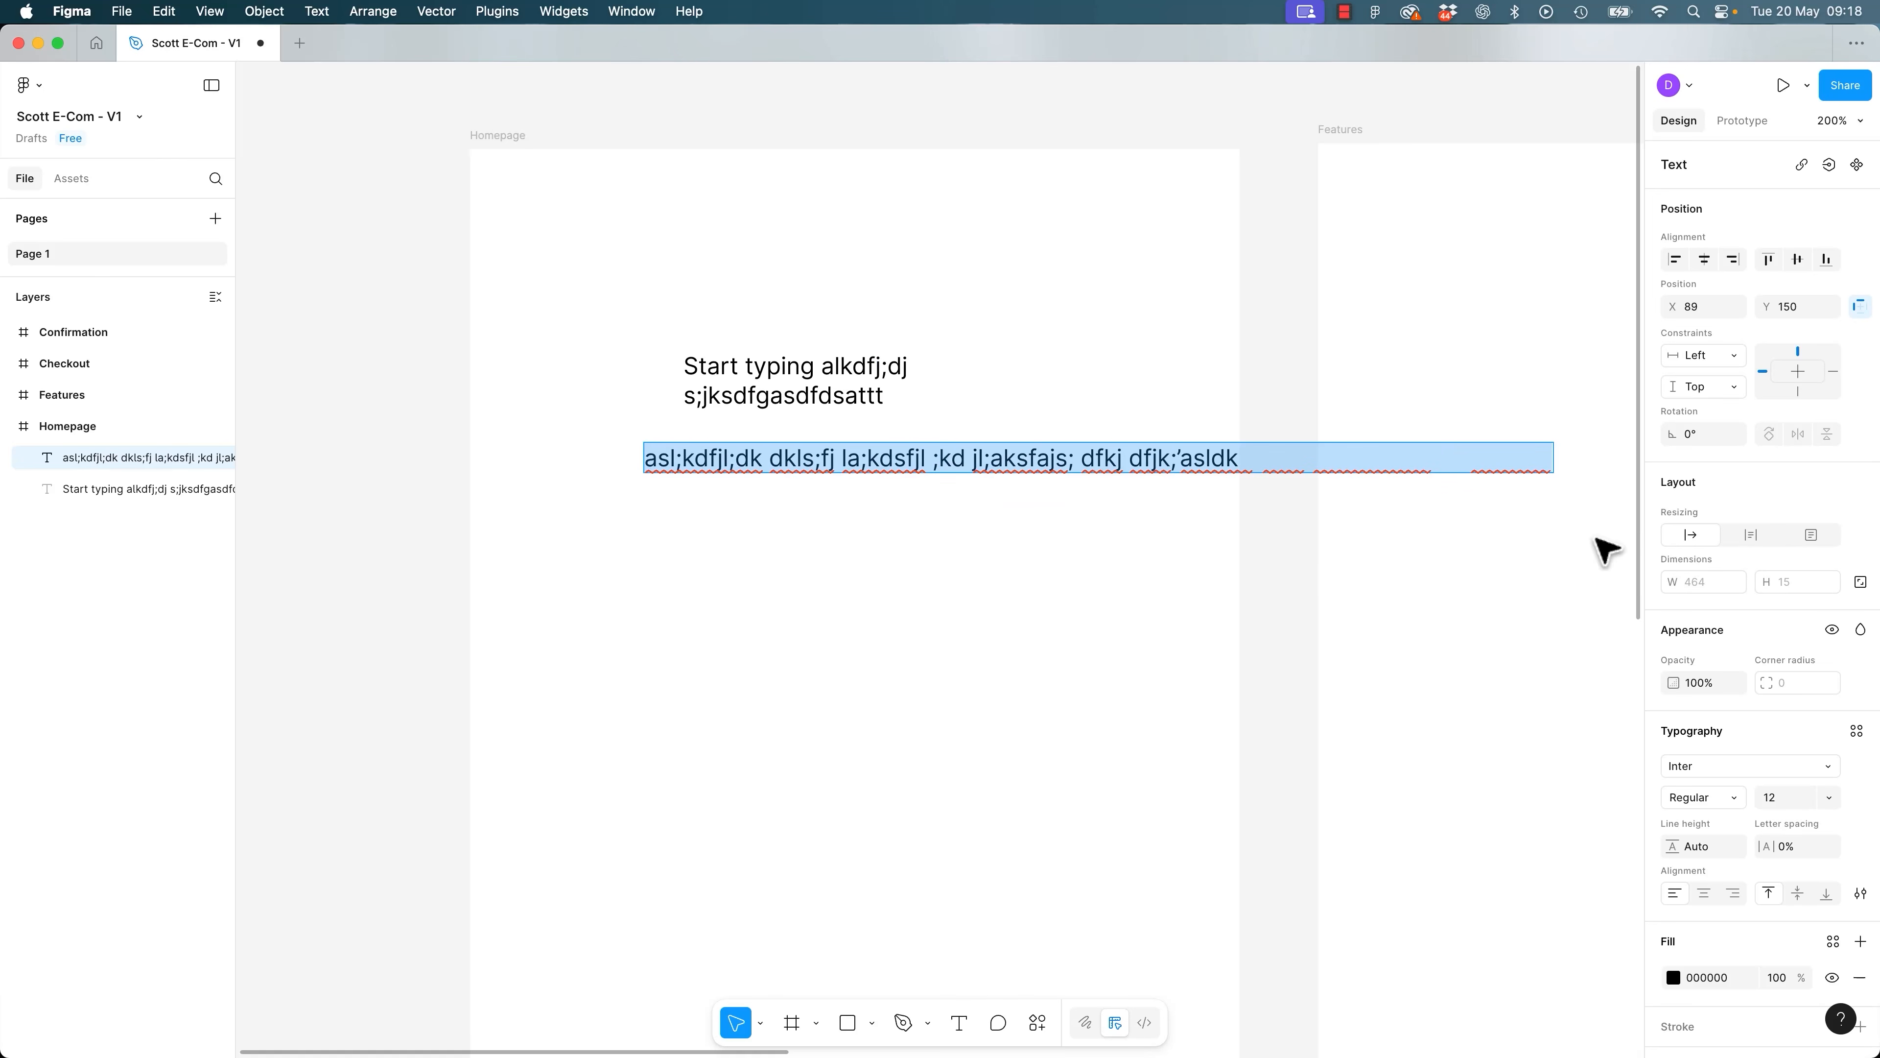
key("super+z")
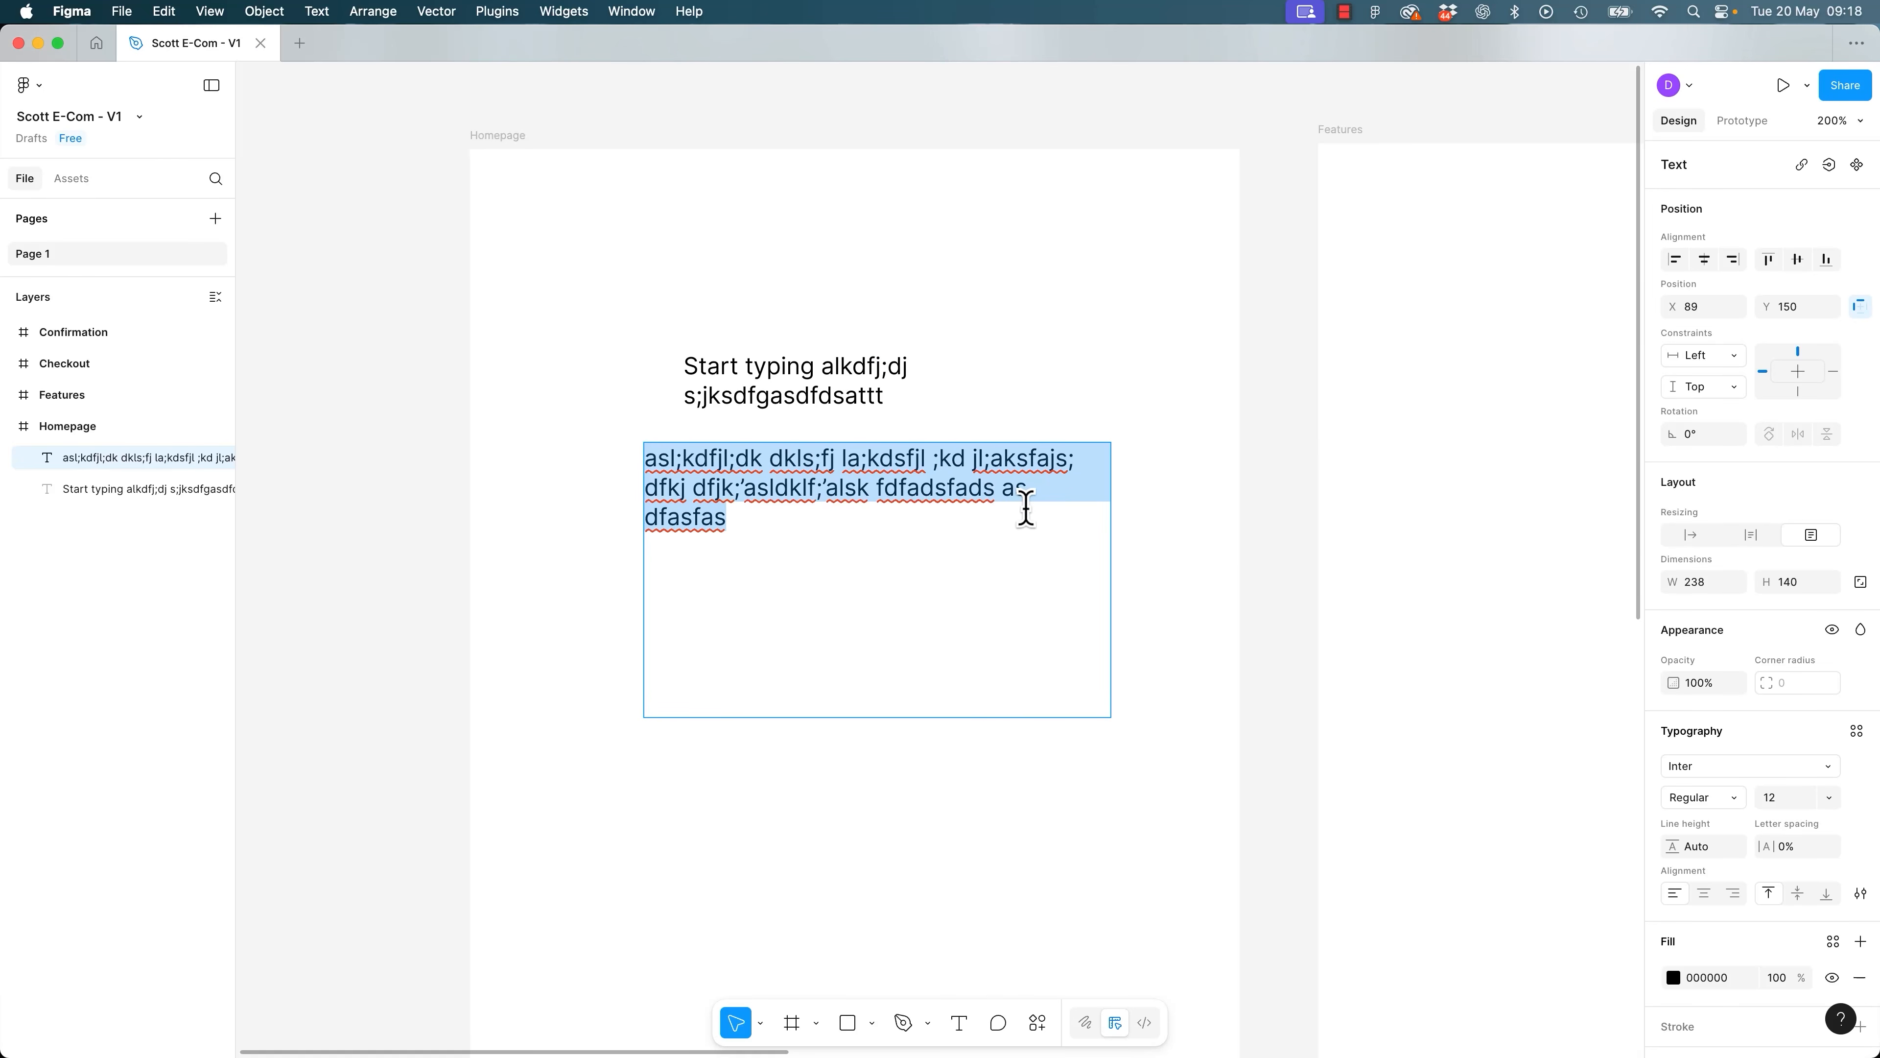
left_click(1691, 540)
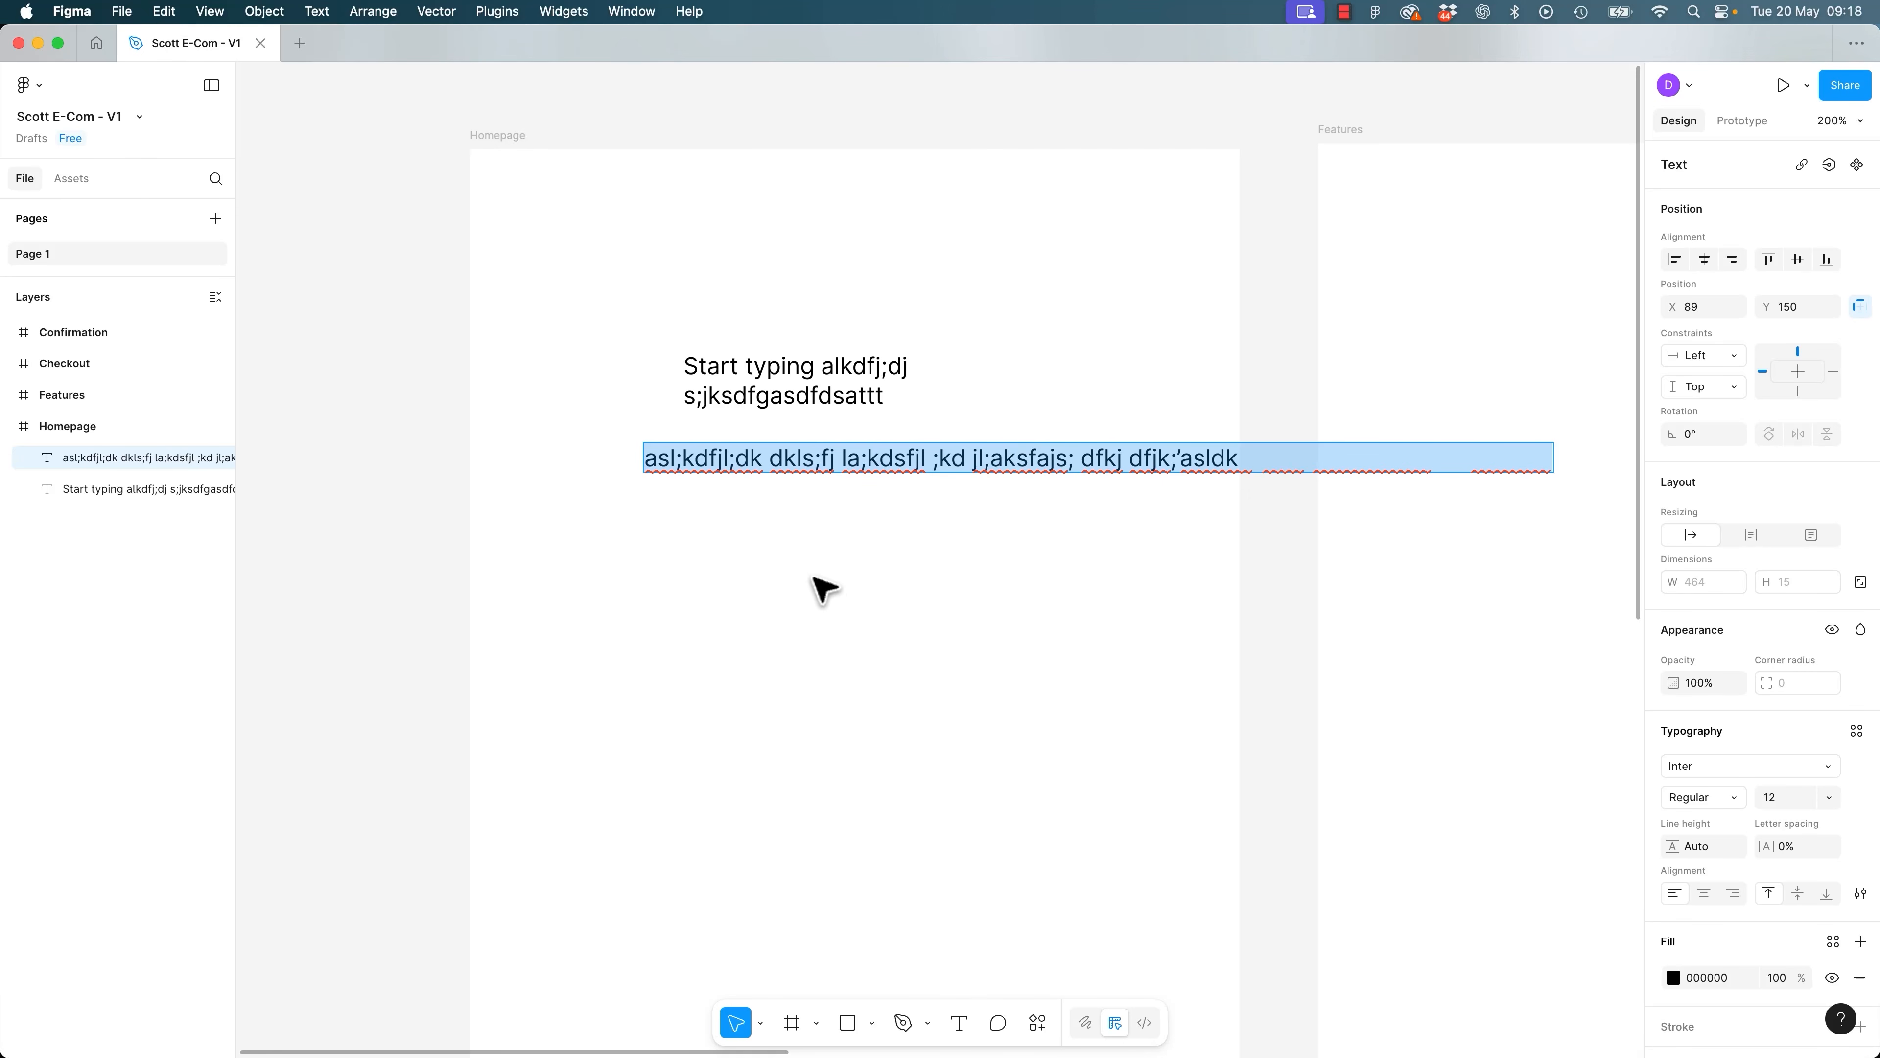
key("Escape")
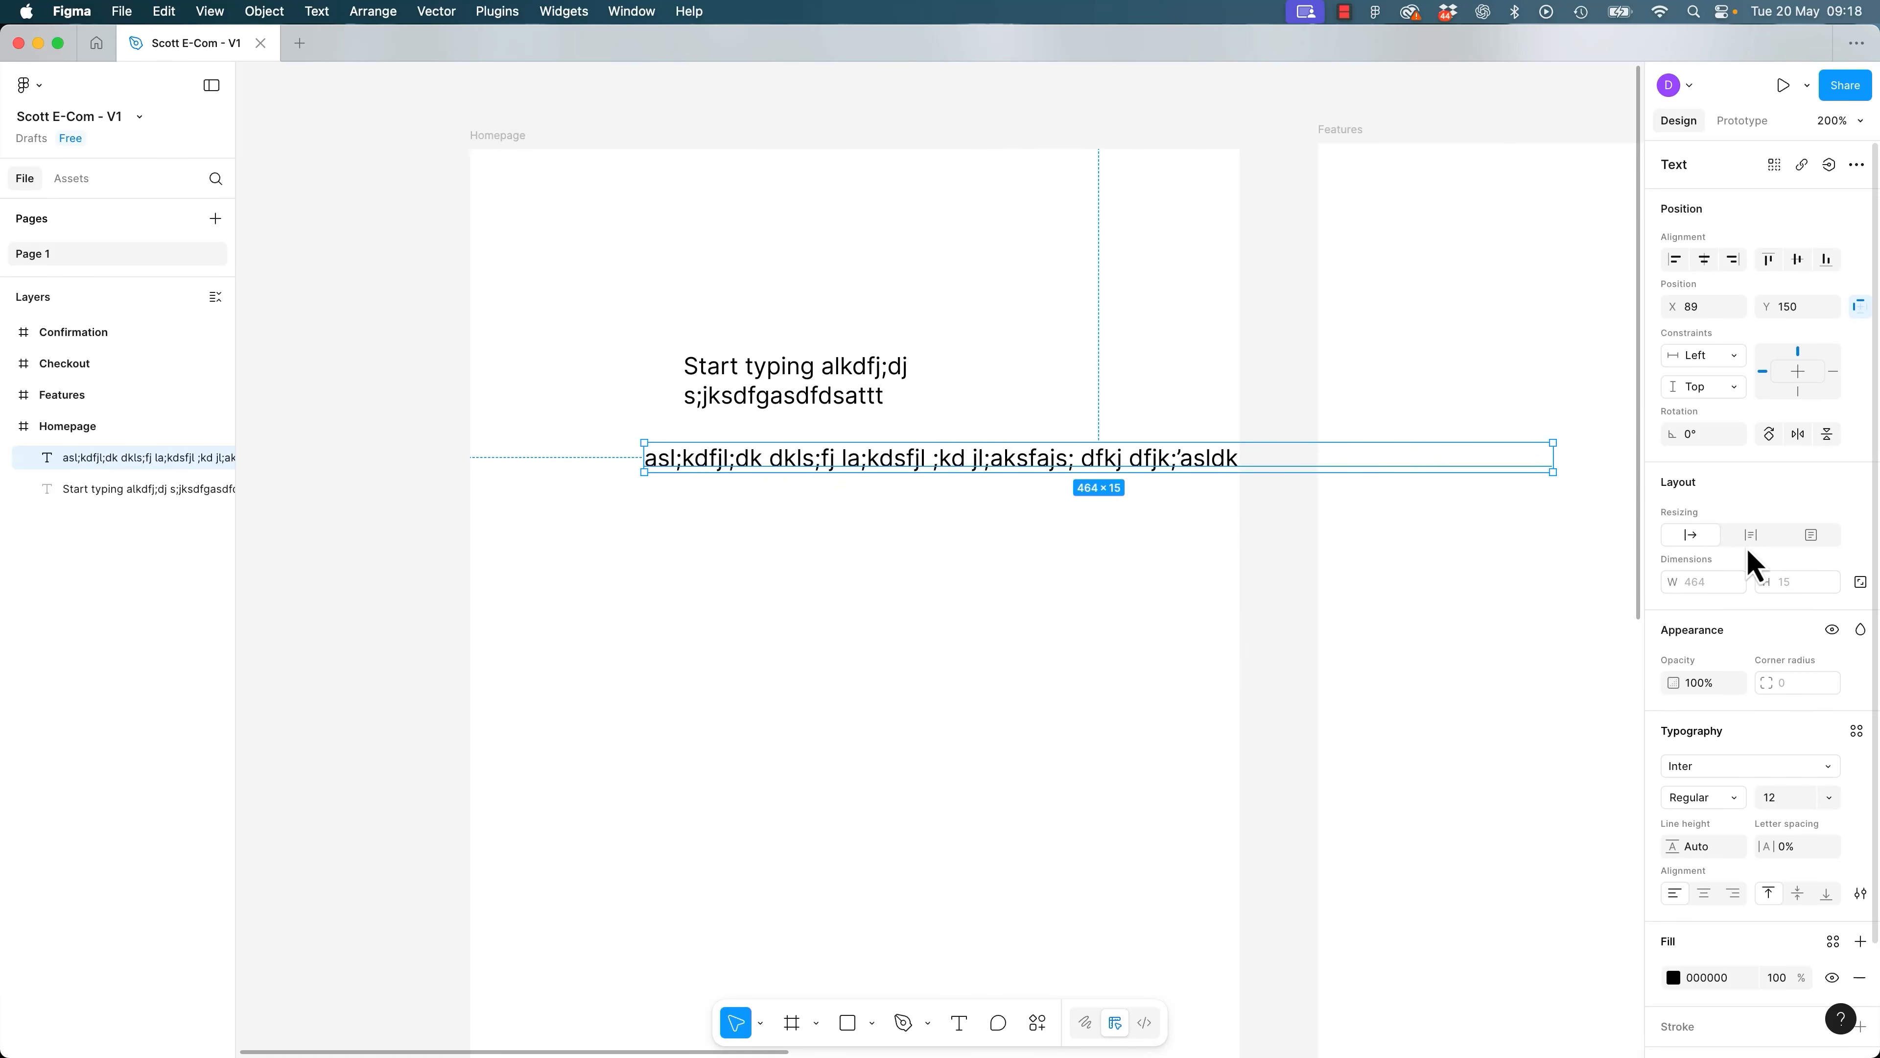
left_click(772, 588)
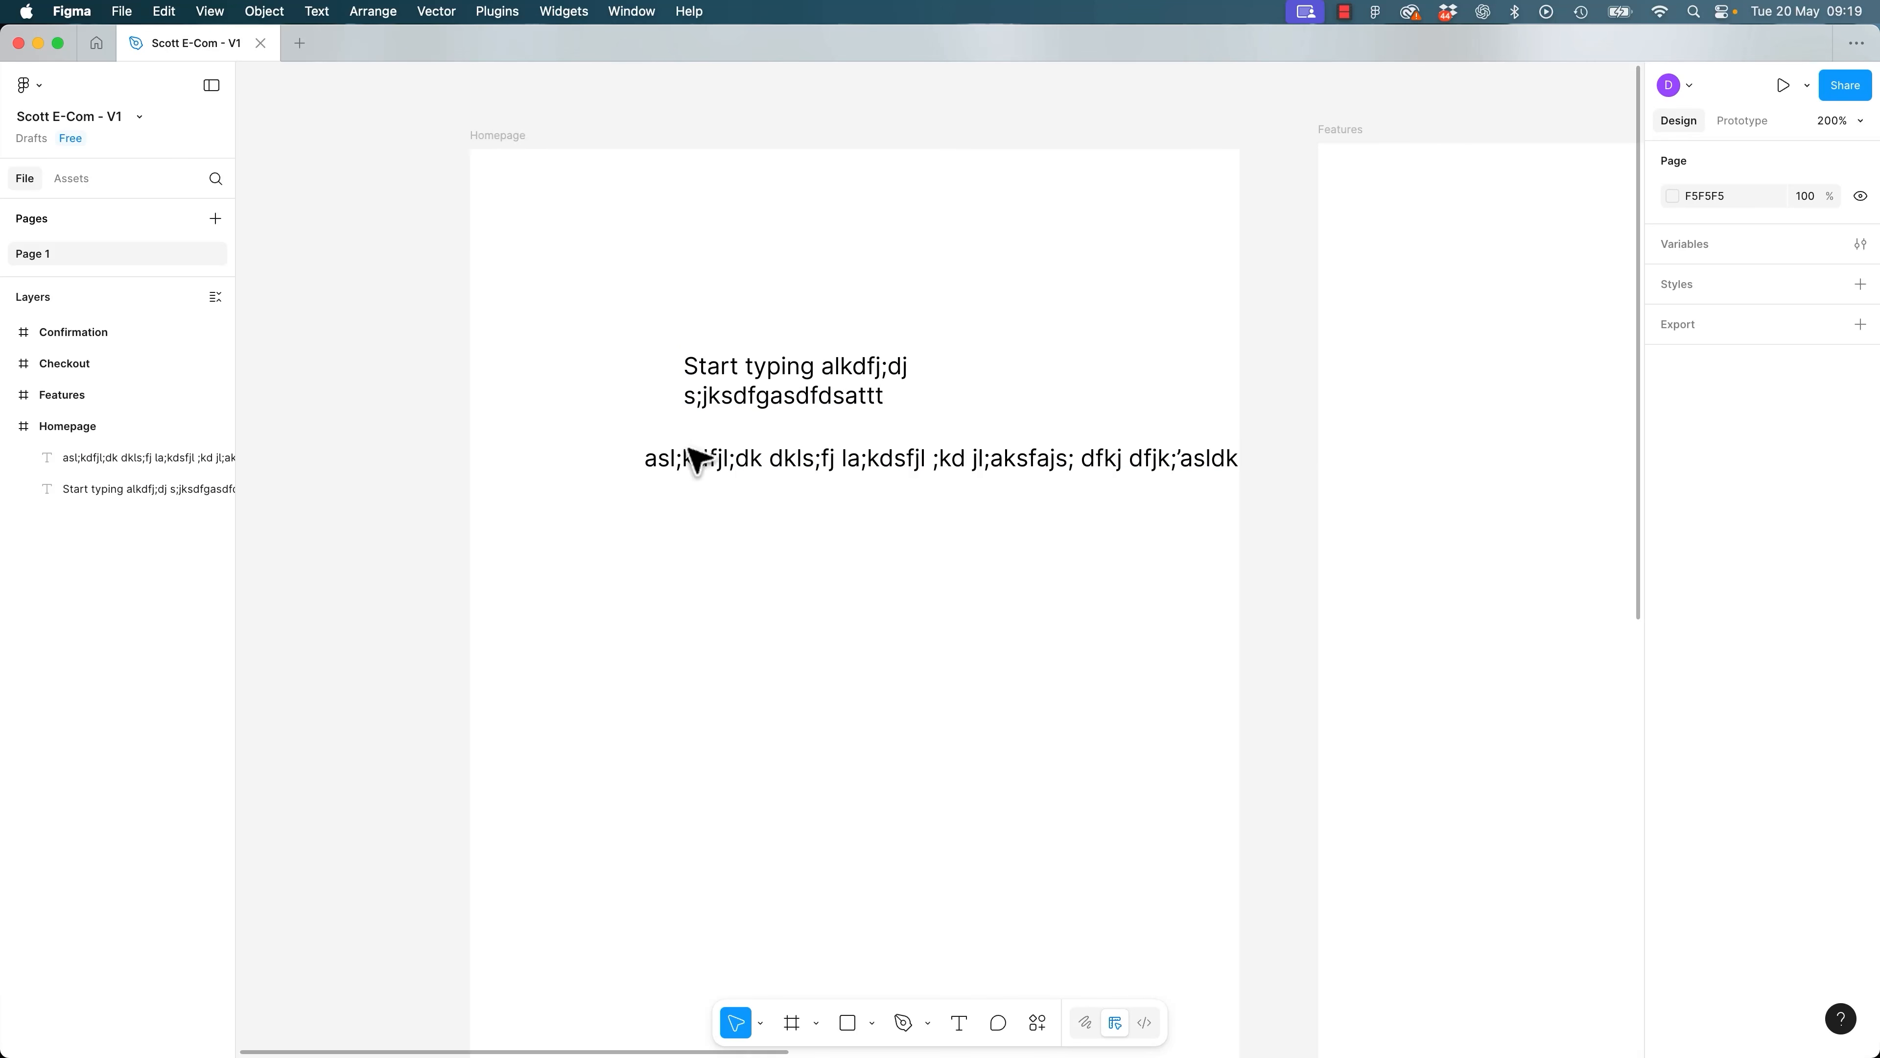
Undo all the practice text edits on the Homepage frame until both text layers are removed.
left_click(163, 11)
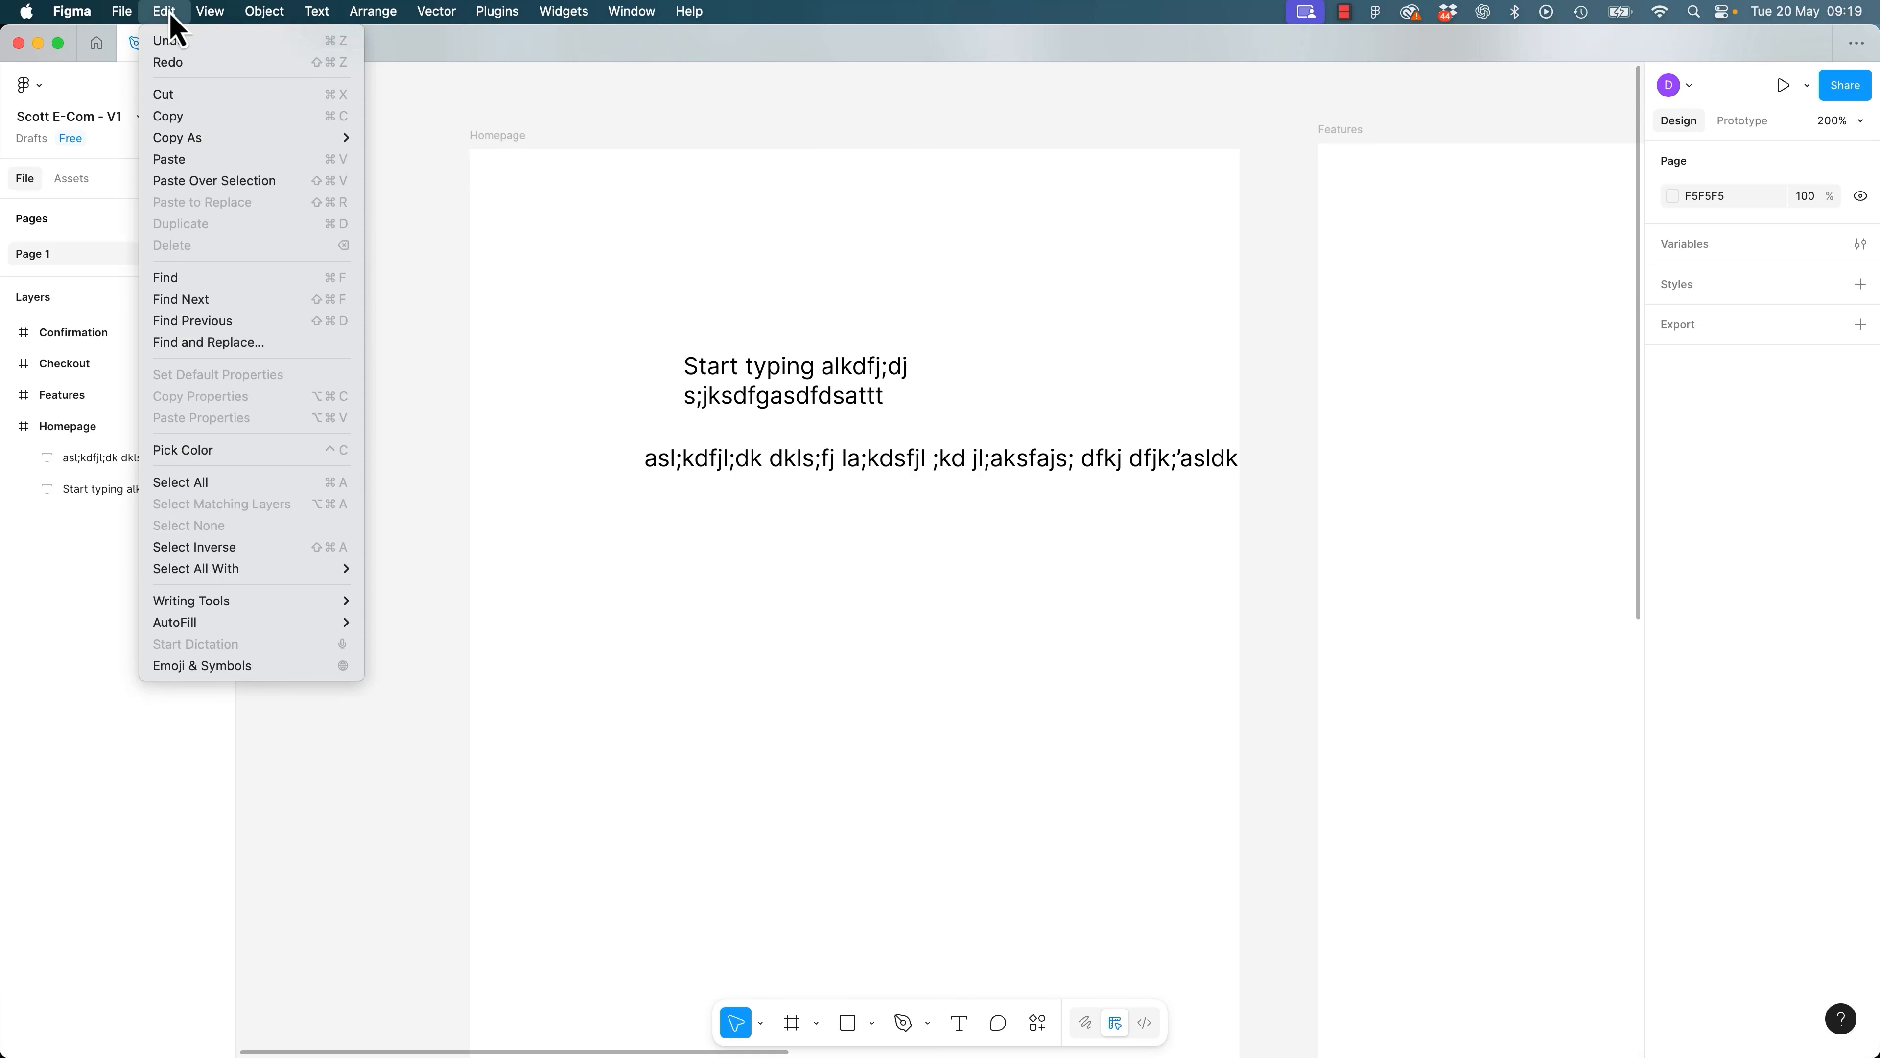
left_click(178, 40)
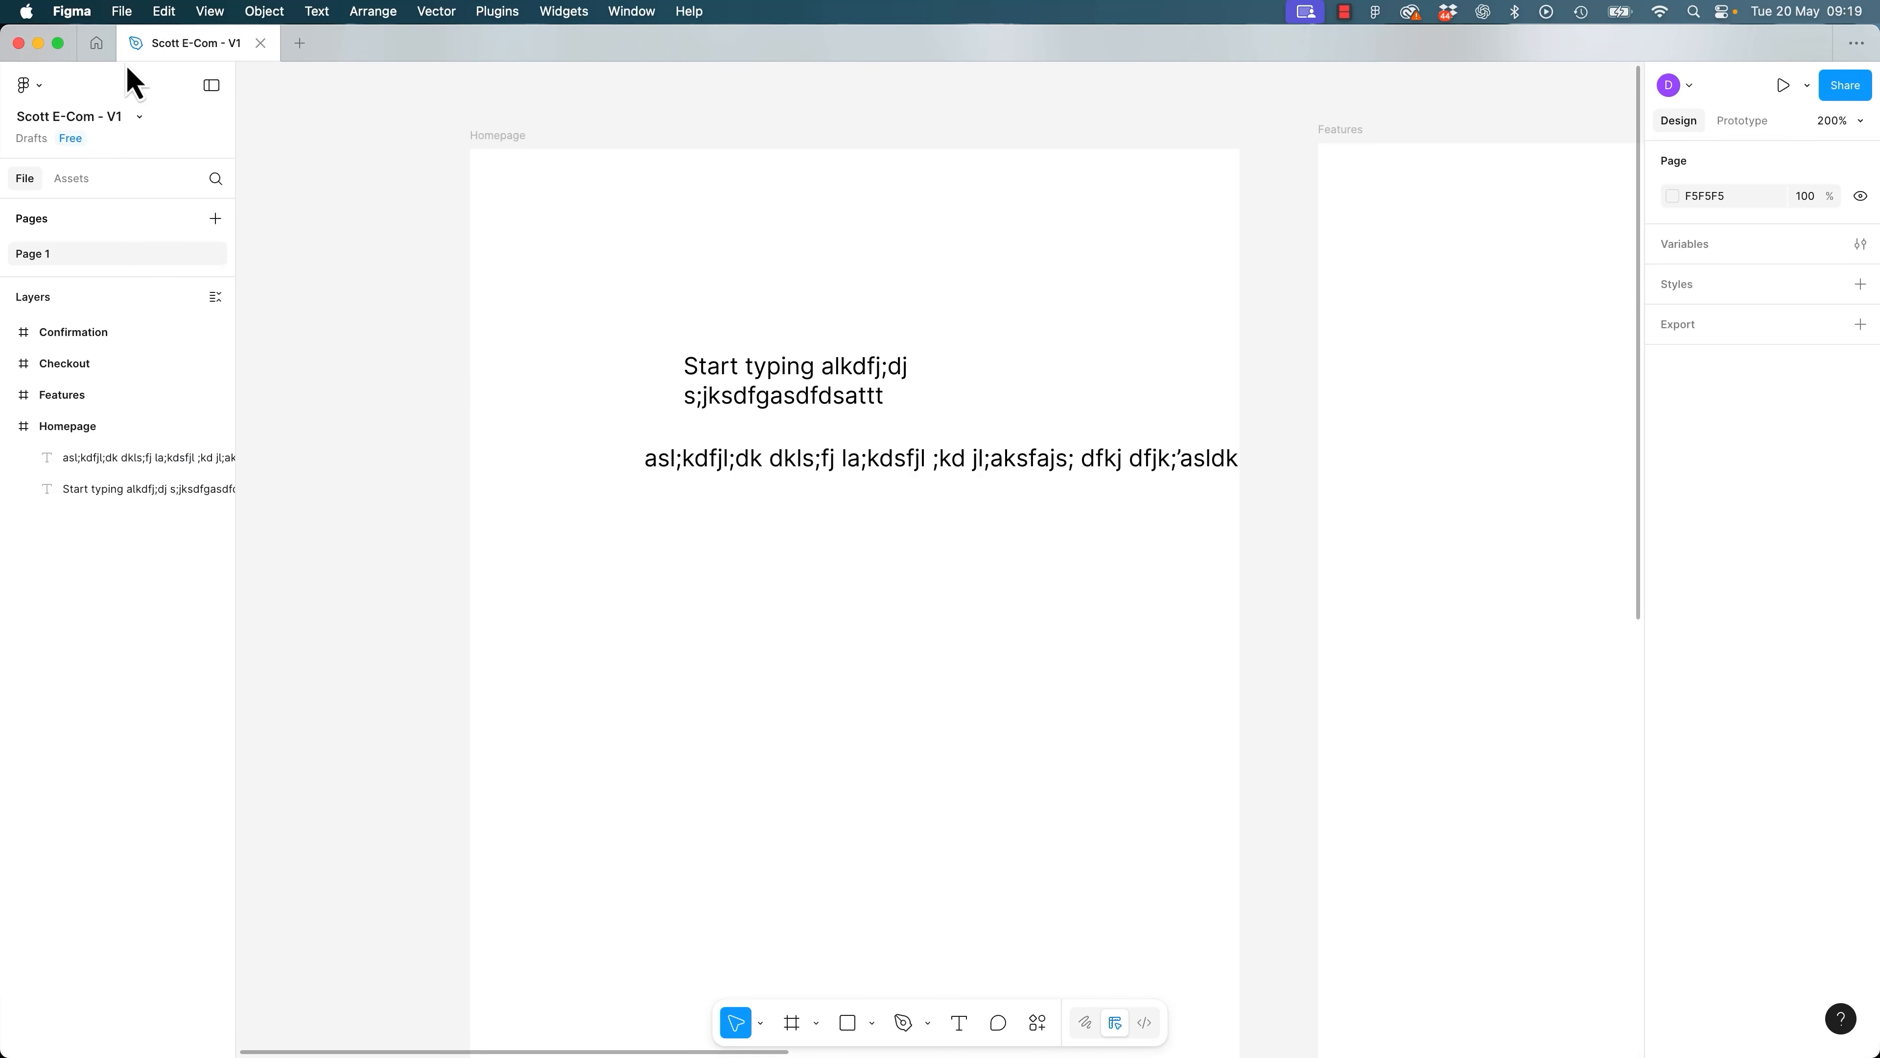
left_click(40, 90)
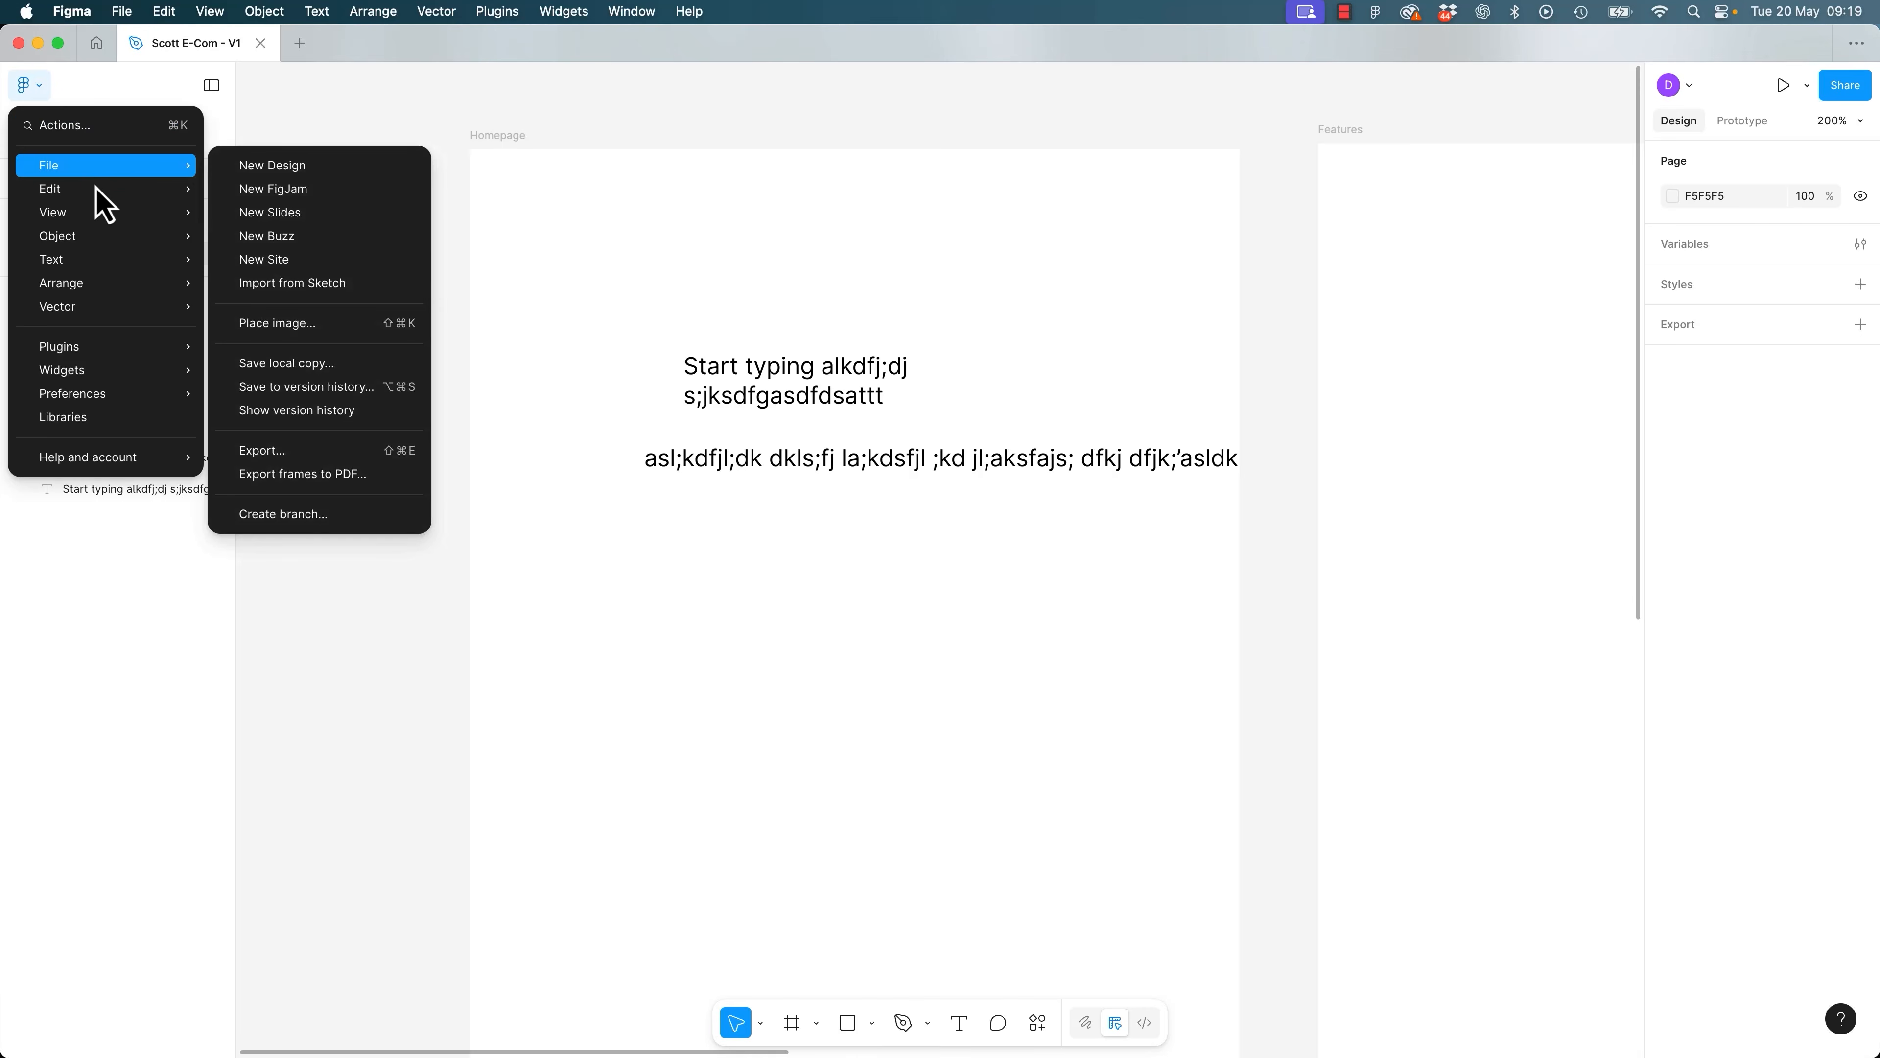
mouse_move(92, 191)
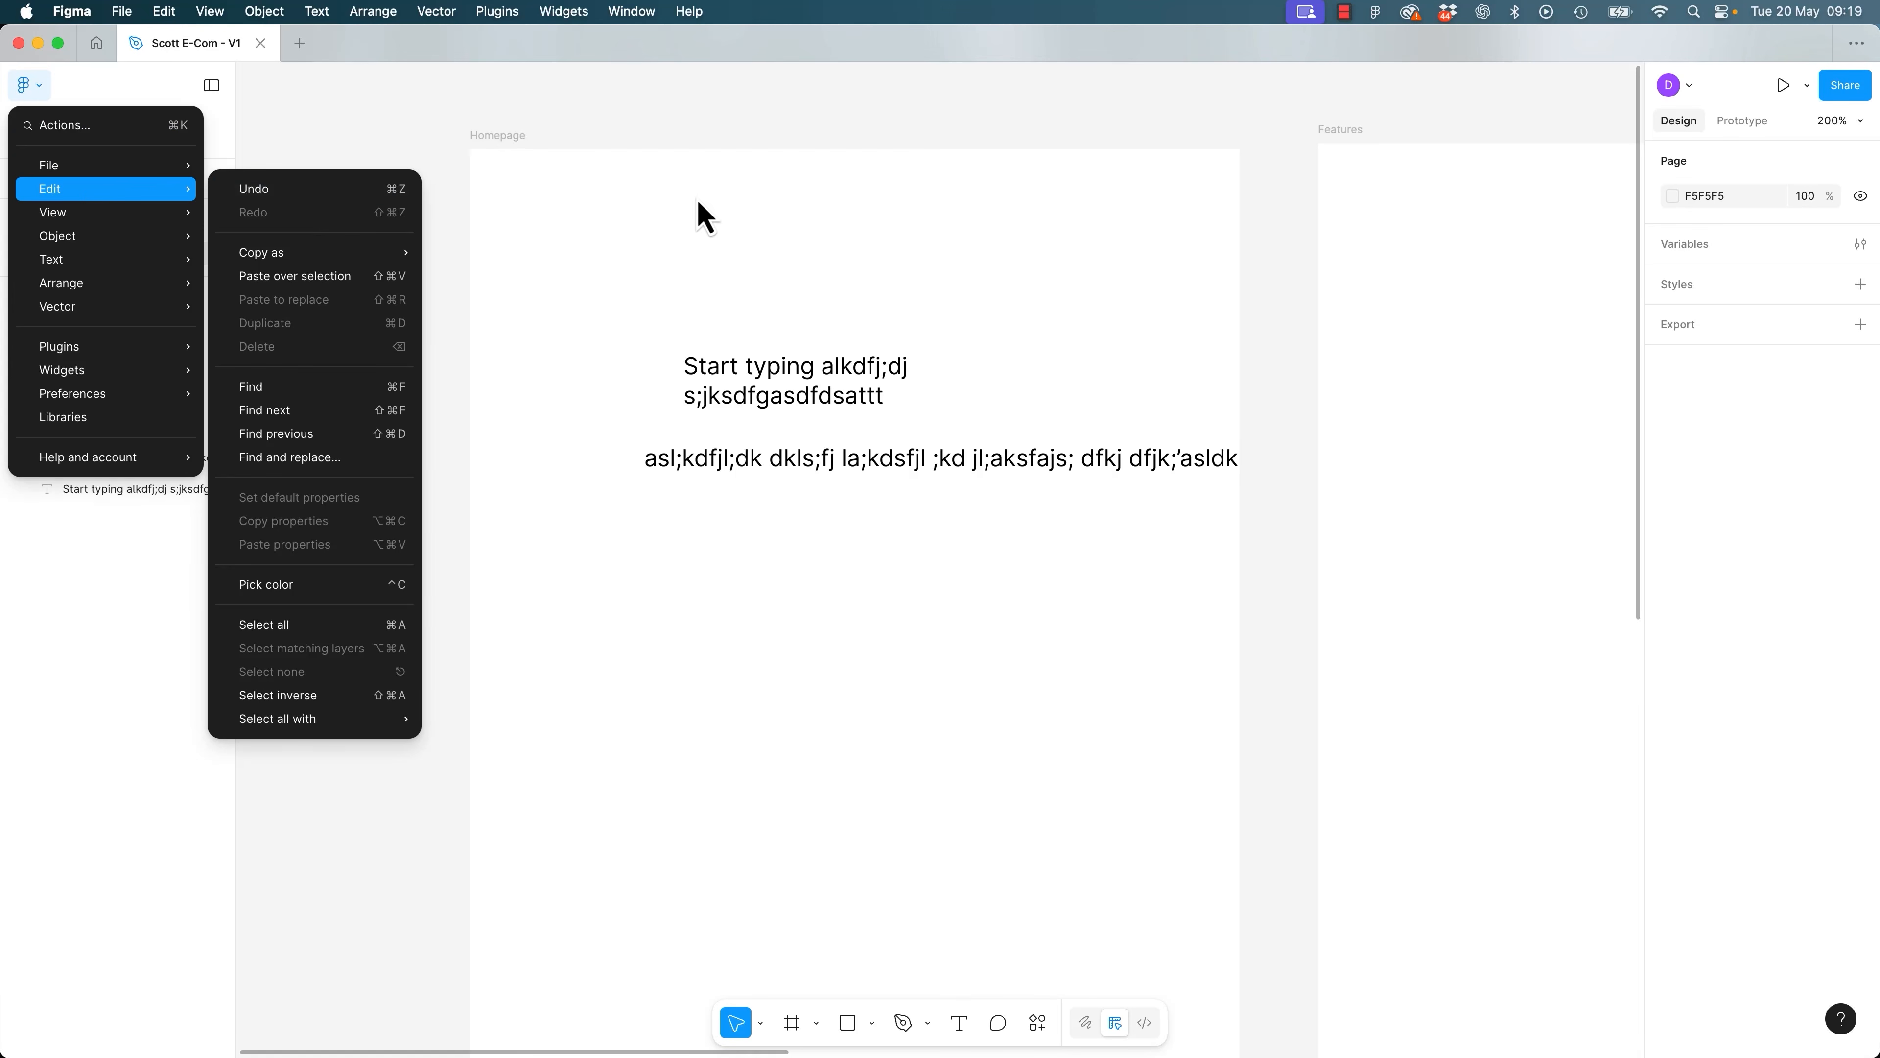
left_click(726, 197)
key("super+z")
key("super+z")
key("super+z")
key("super+z")
key("super+z")
key("super+z")
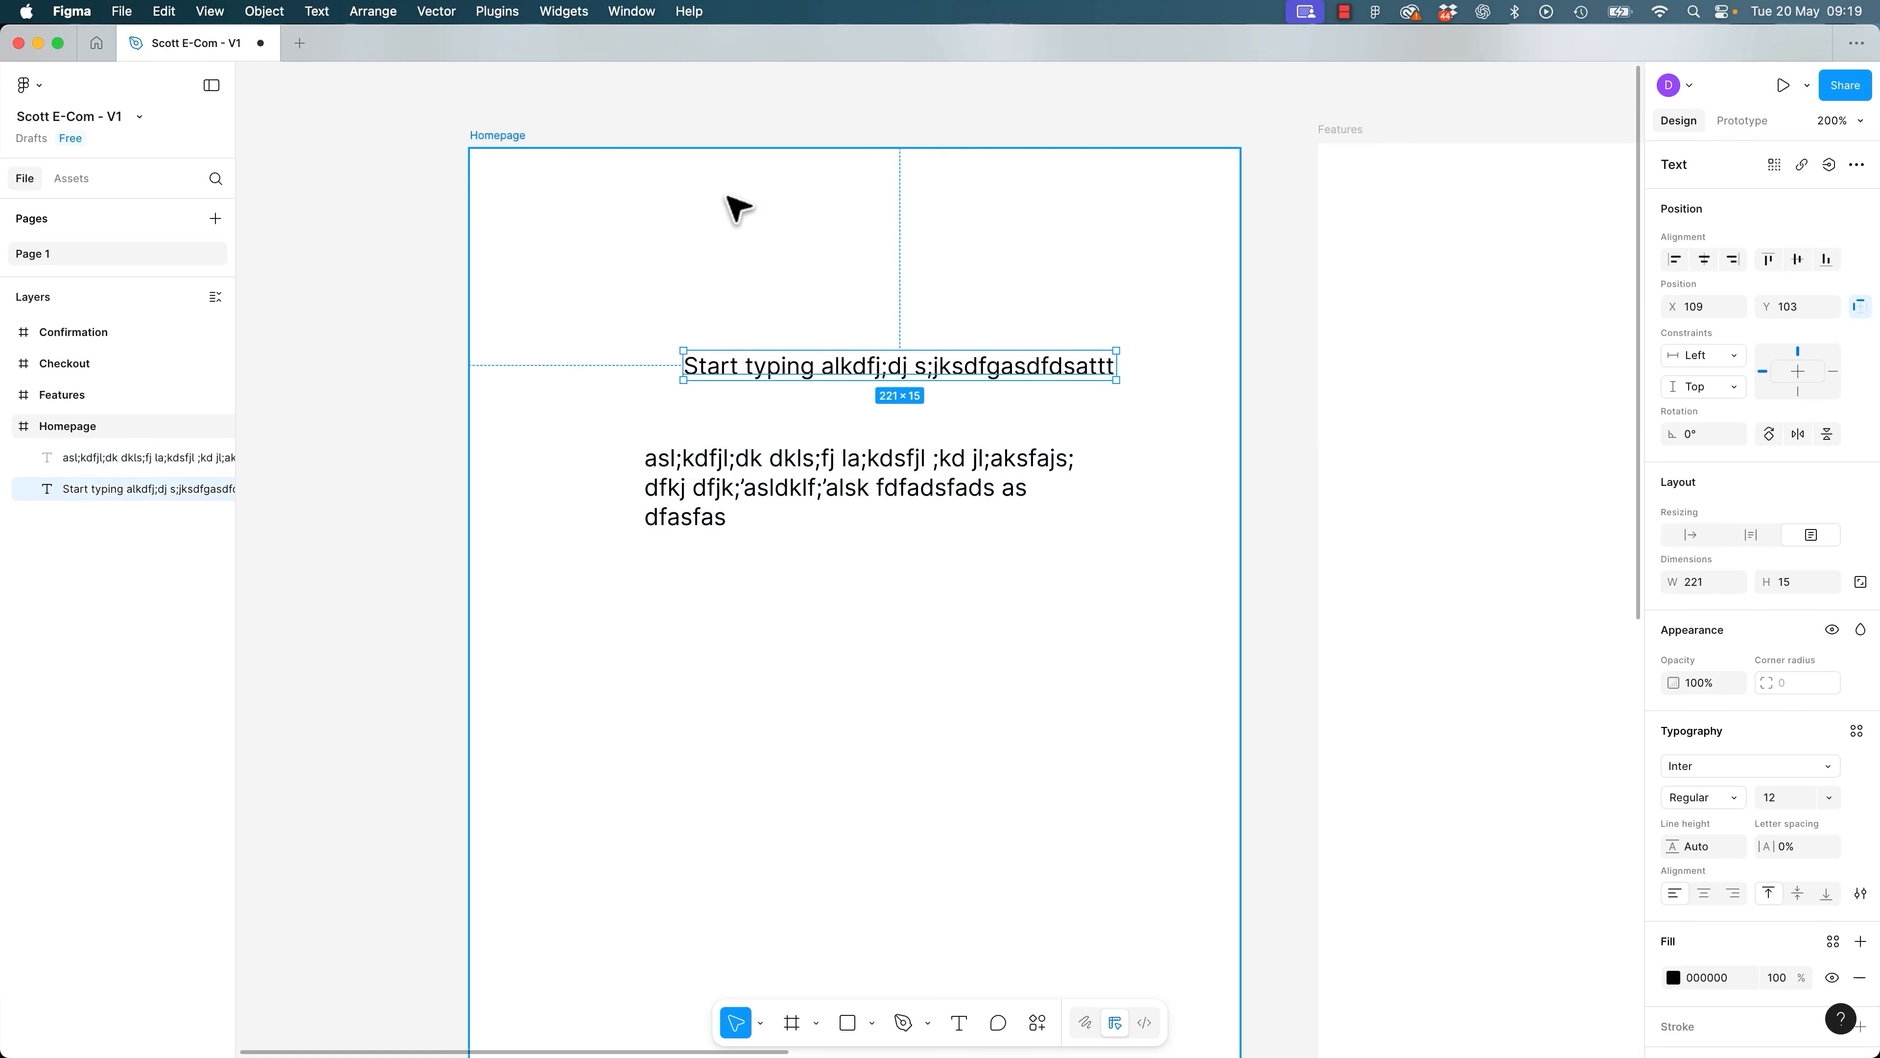
key("super+z")
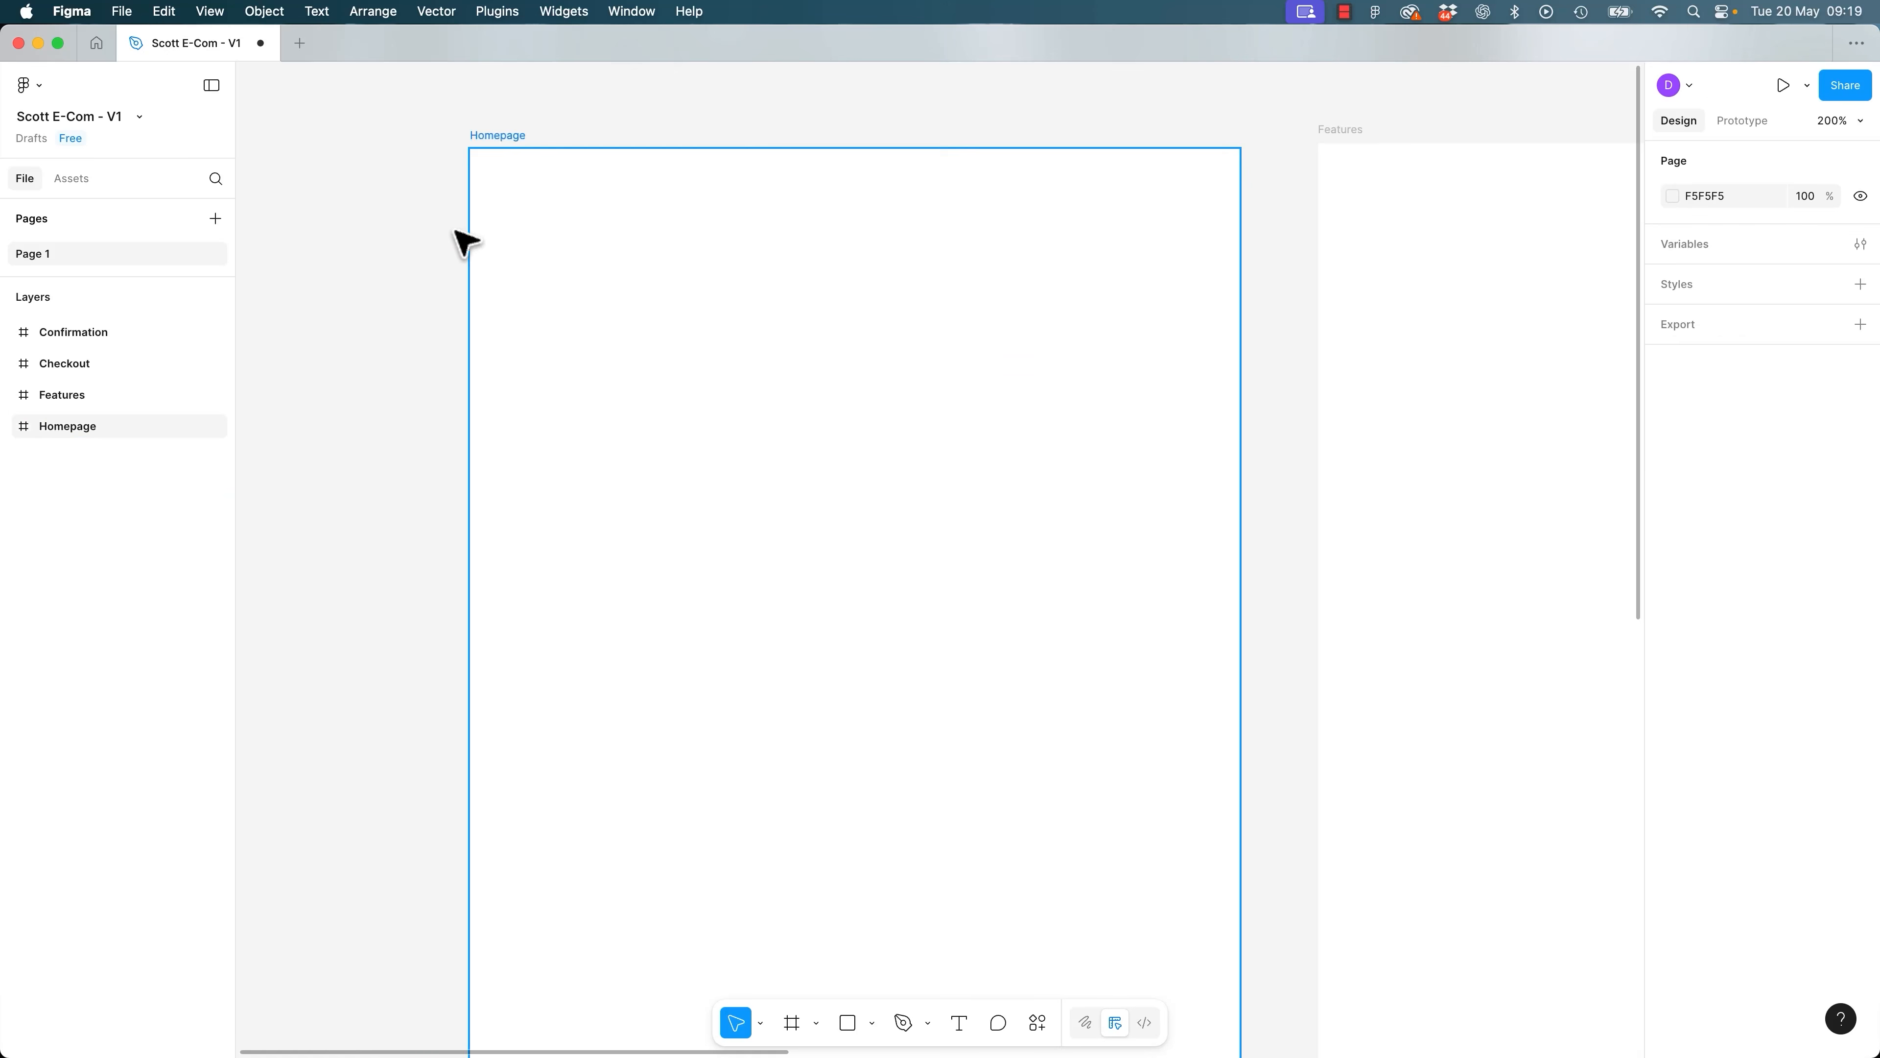
Add the text "SCOTT WALLETS" as a new auto-width text layer in the upper part of the Homepage frame.
key("t")
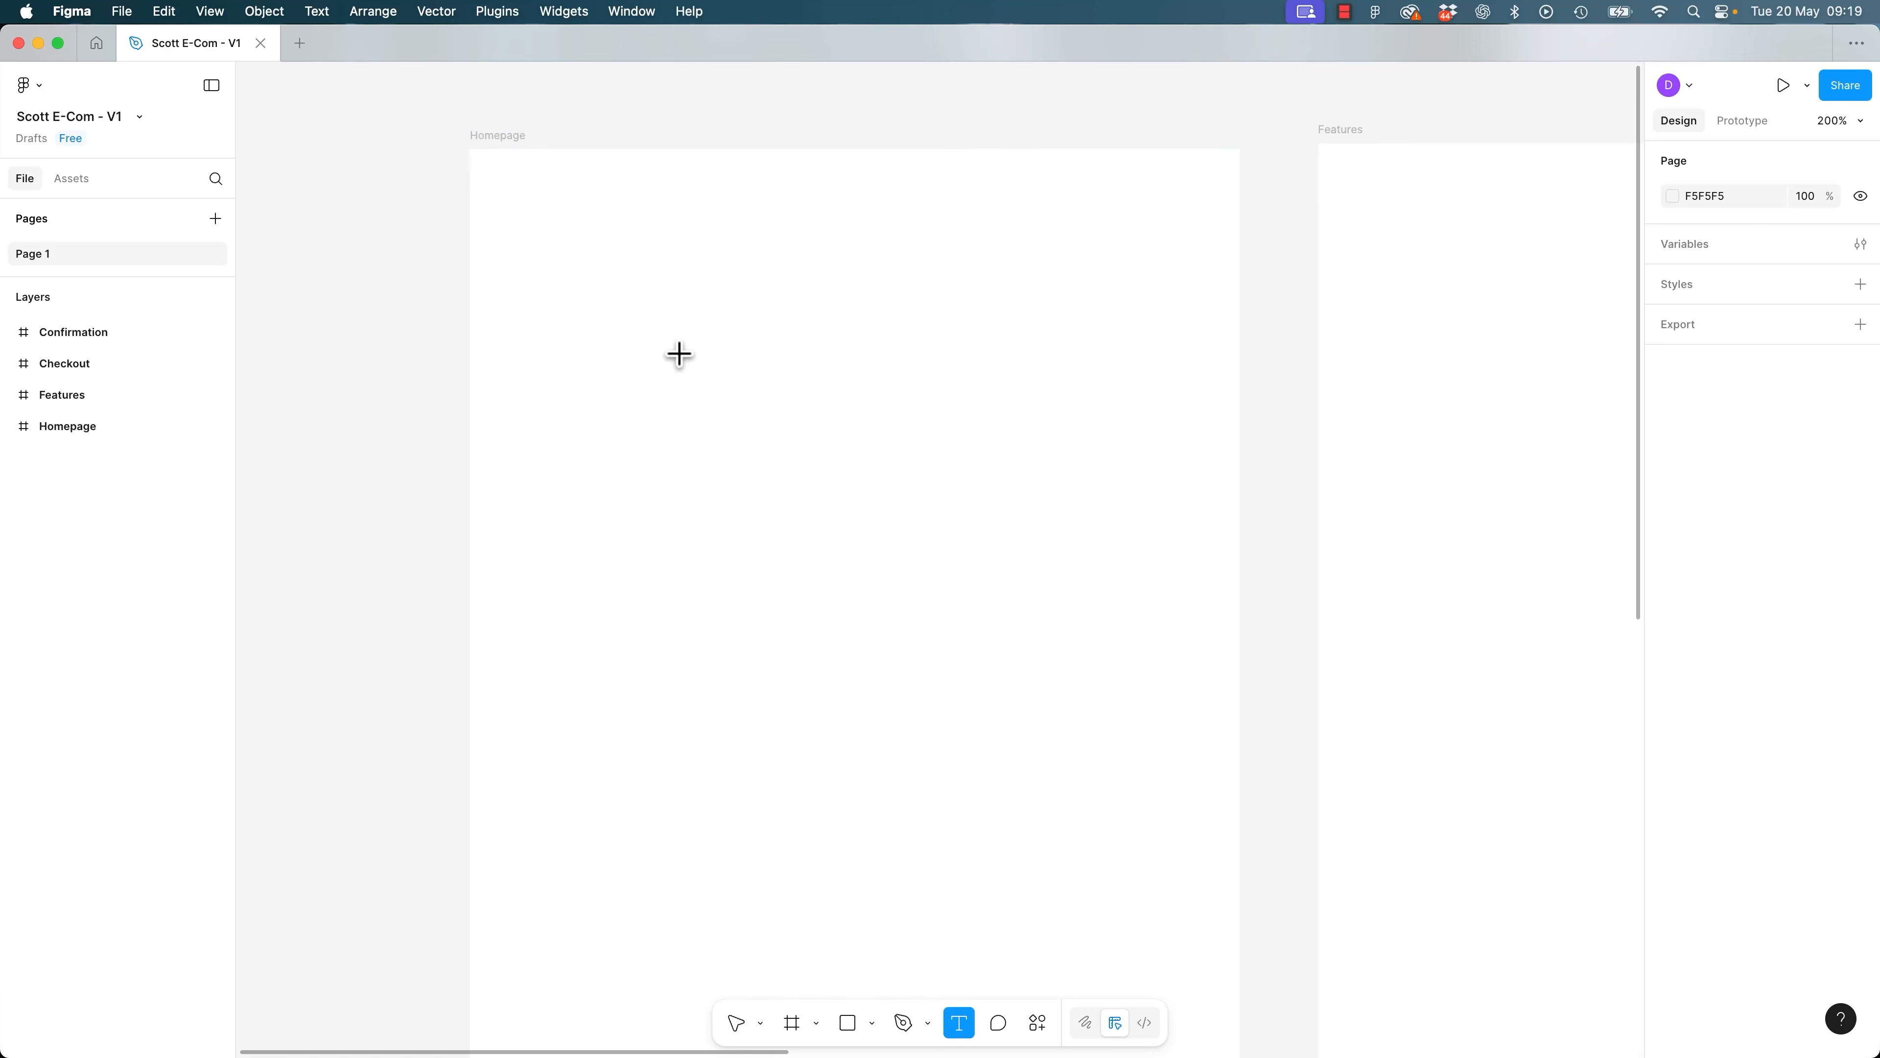
left_click(681, 365)
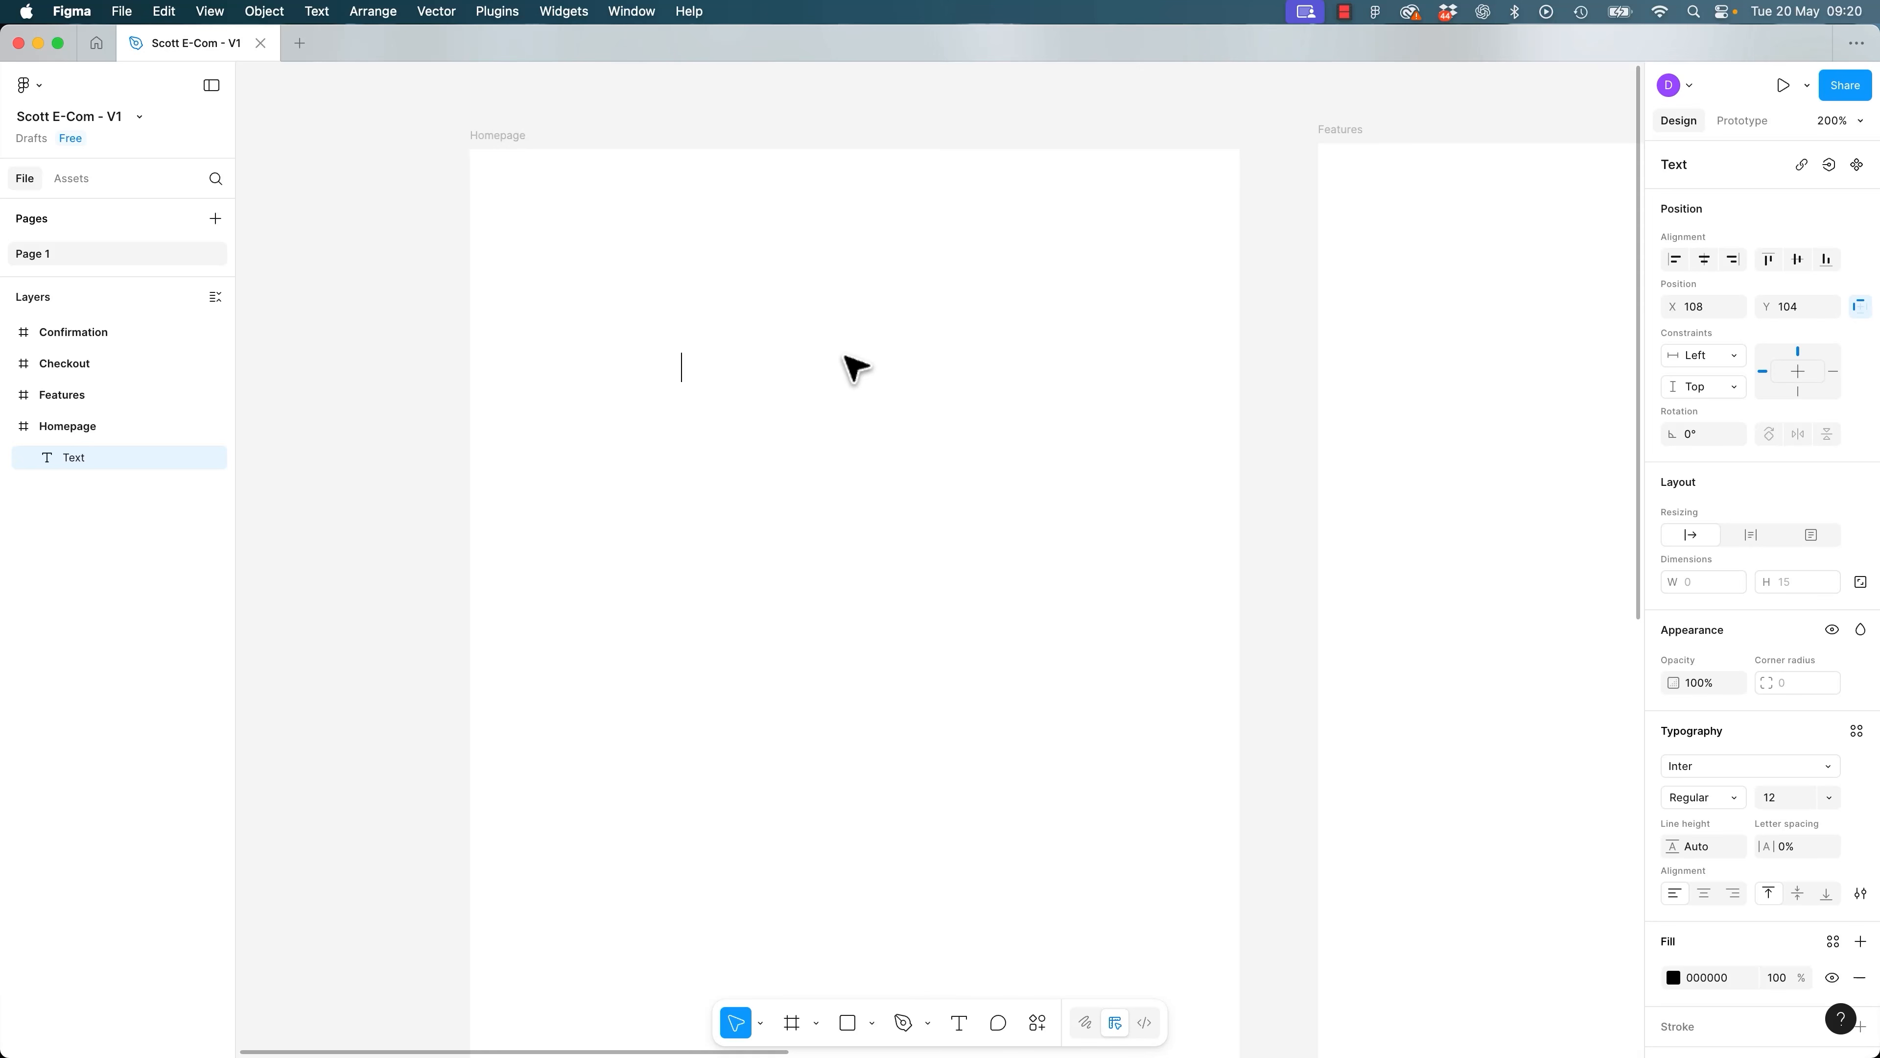
type("Scot")
key("BackSpace")
key("BackSpace")
key("BackSpace")
type("SCOTT WALLETS")
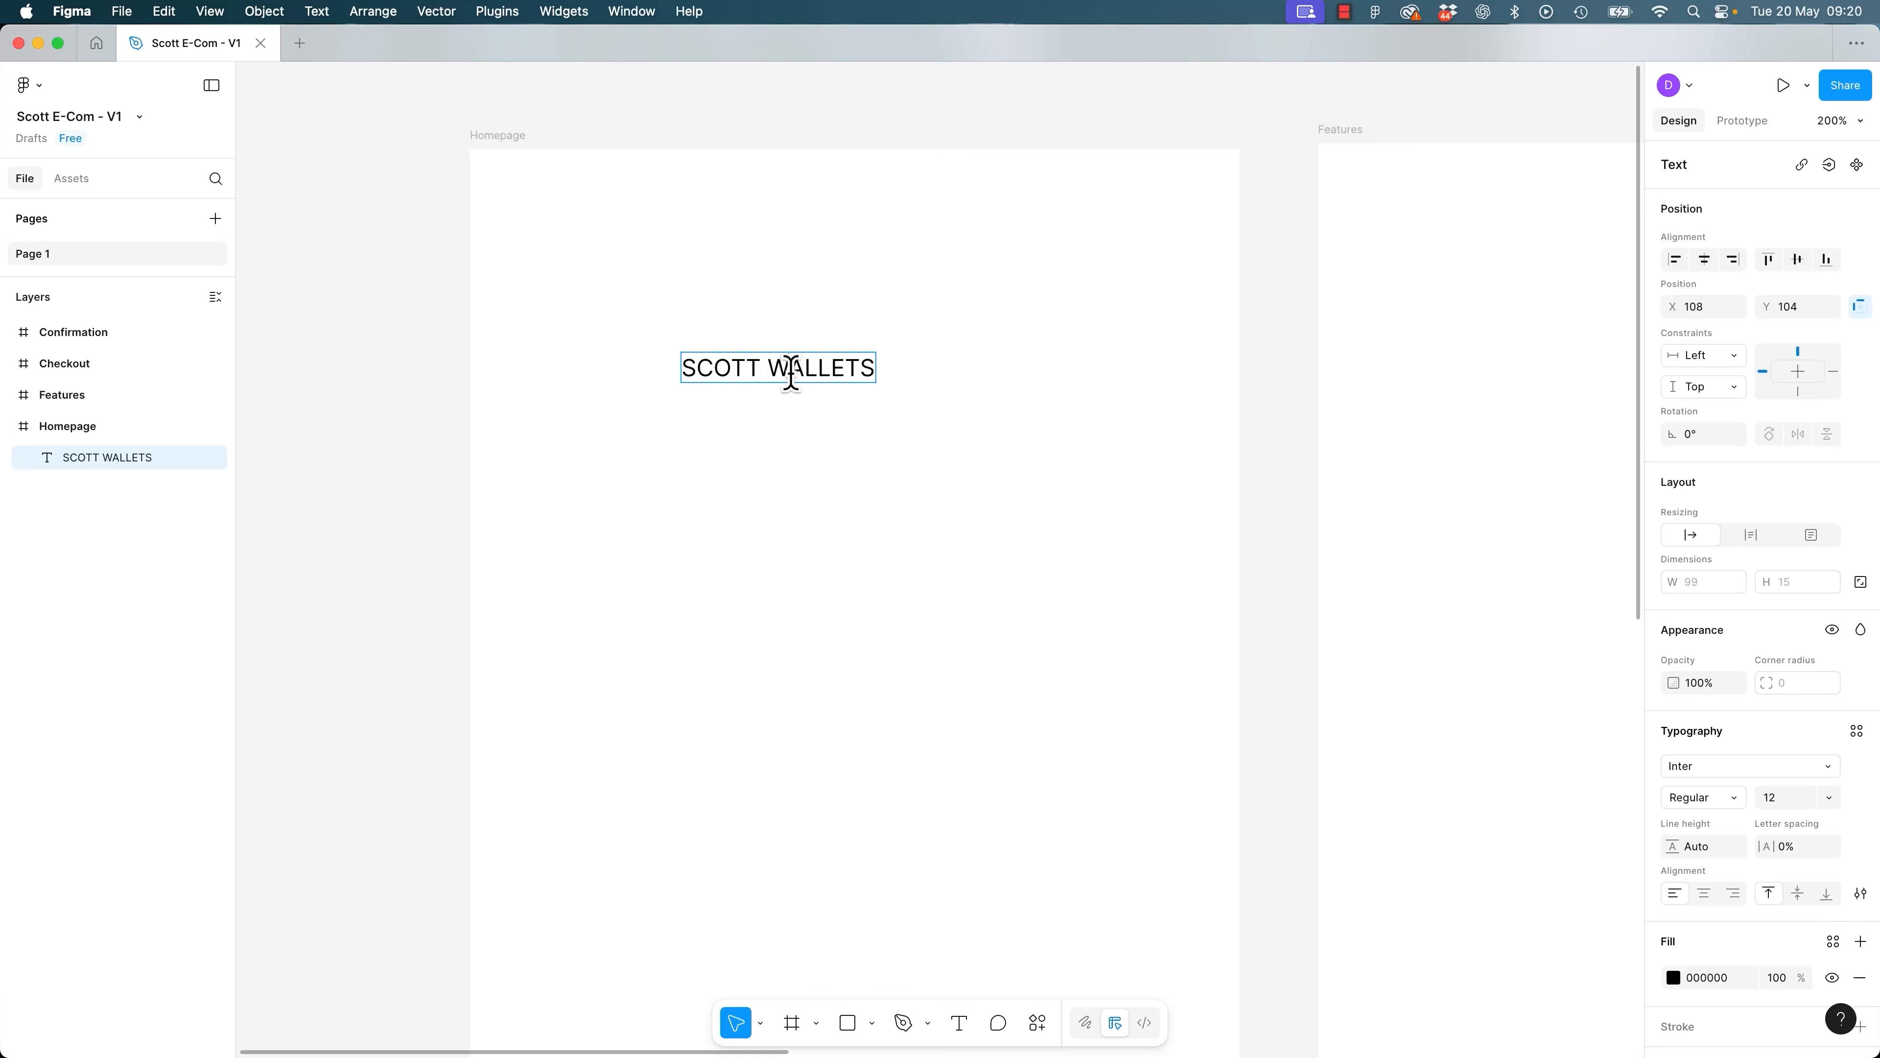
Move the "SCOTT WALLETS" text to the Homepage frame's upper-left area, at X 30, Y 20.
triple_click(787, 369)
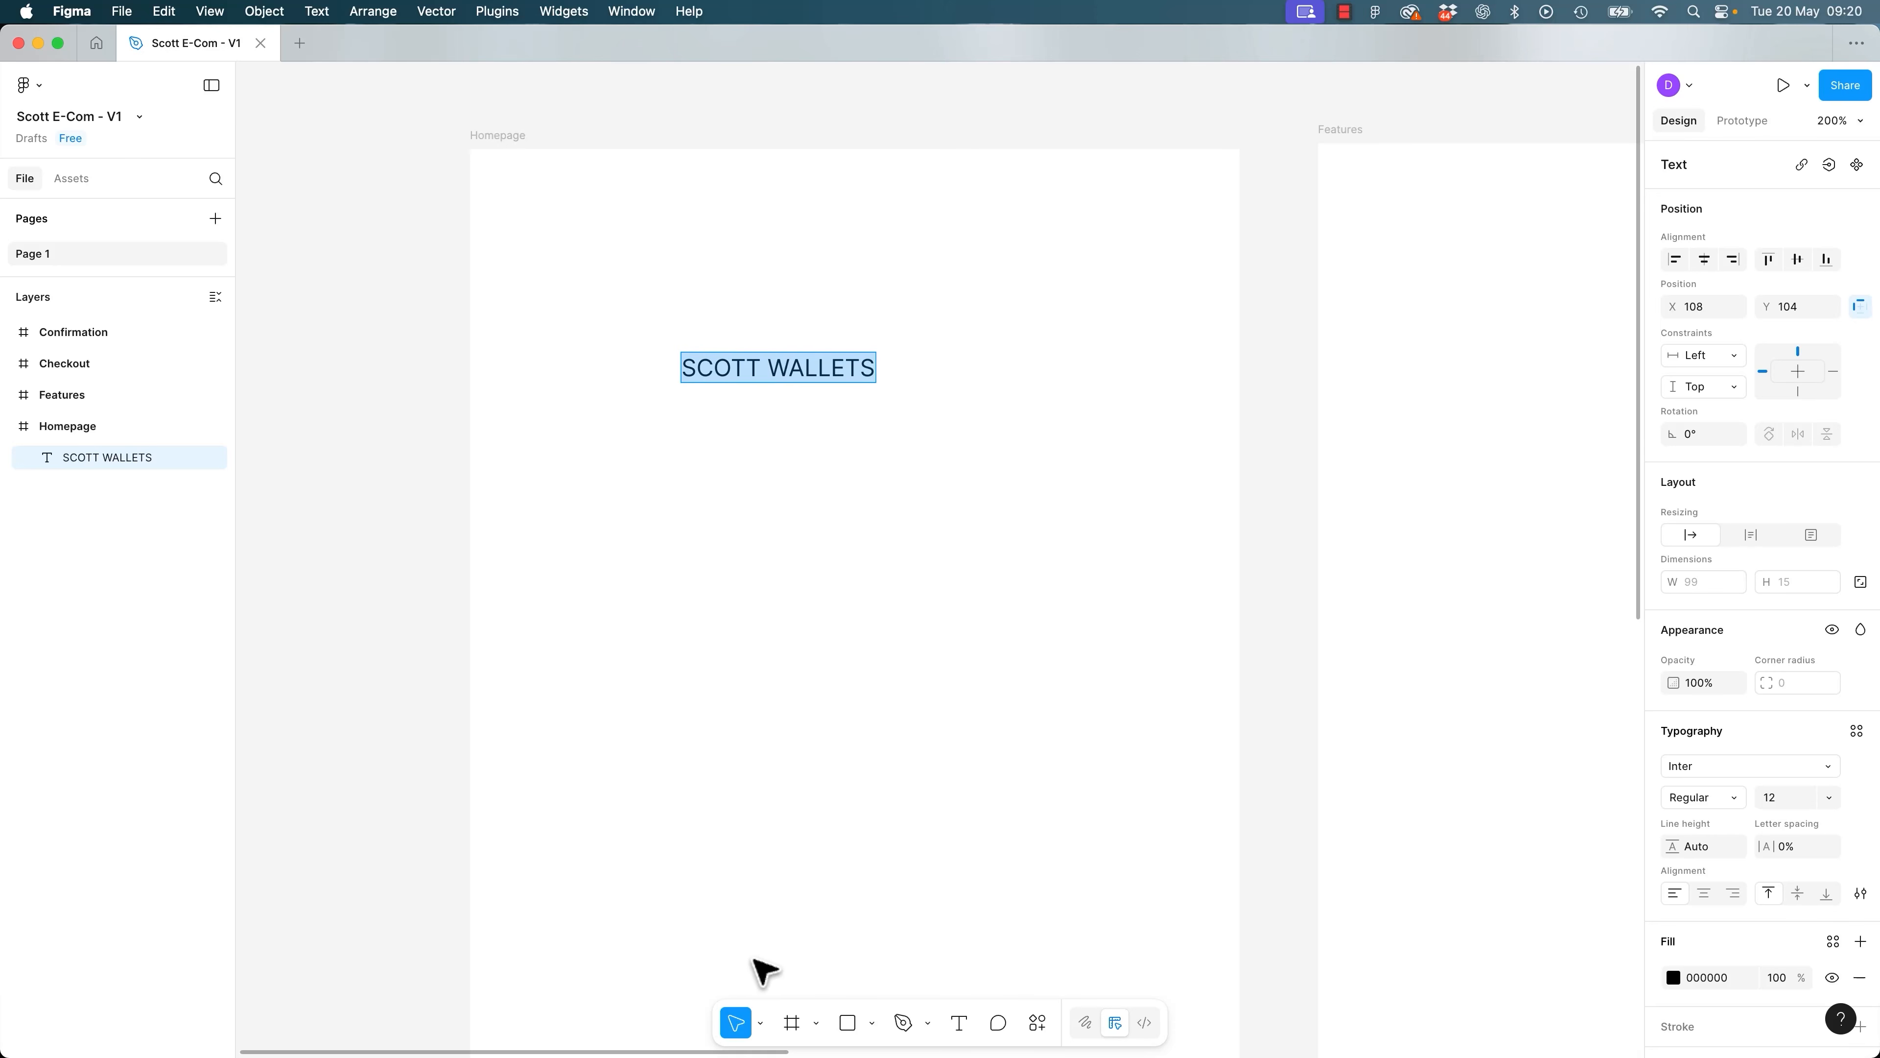
key("Escape")
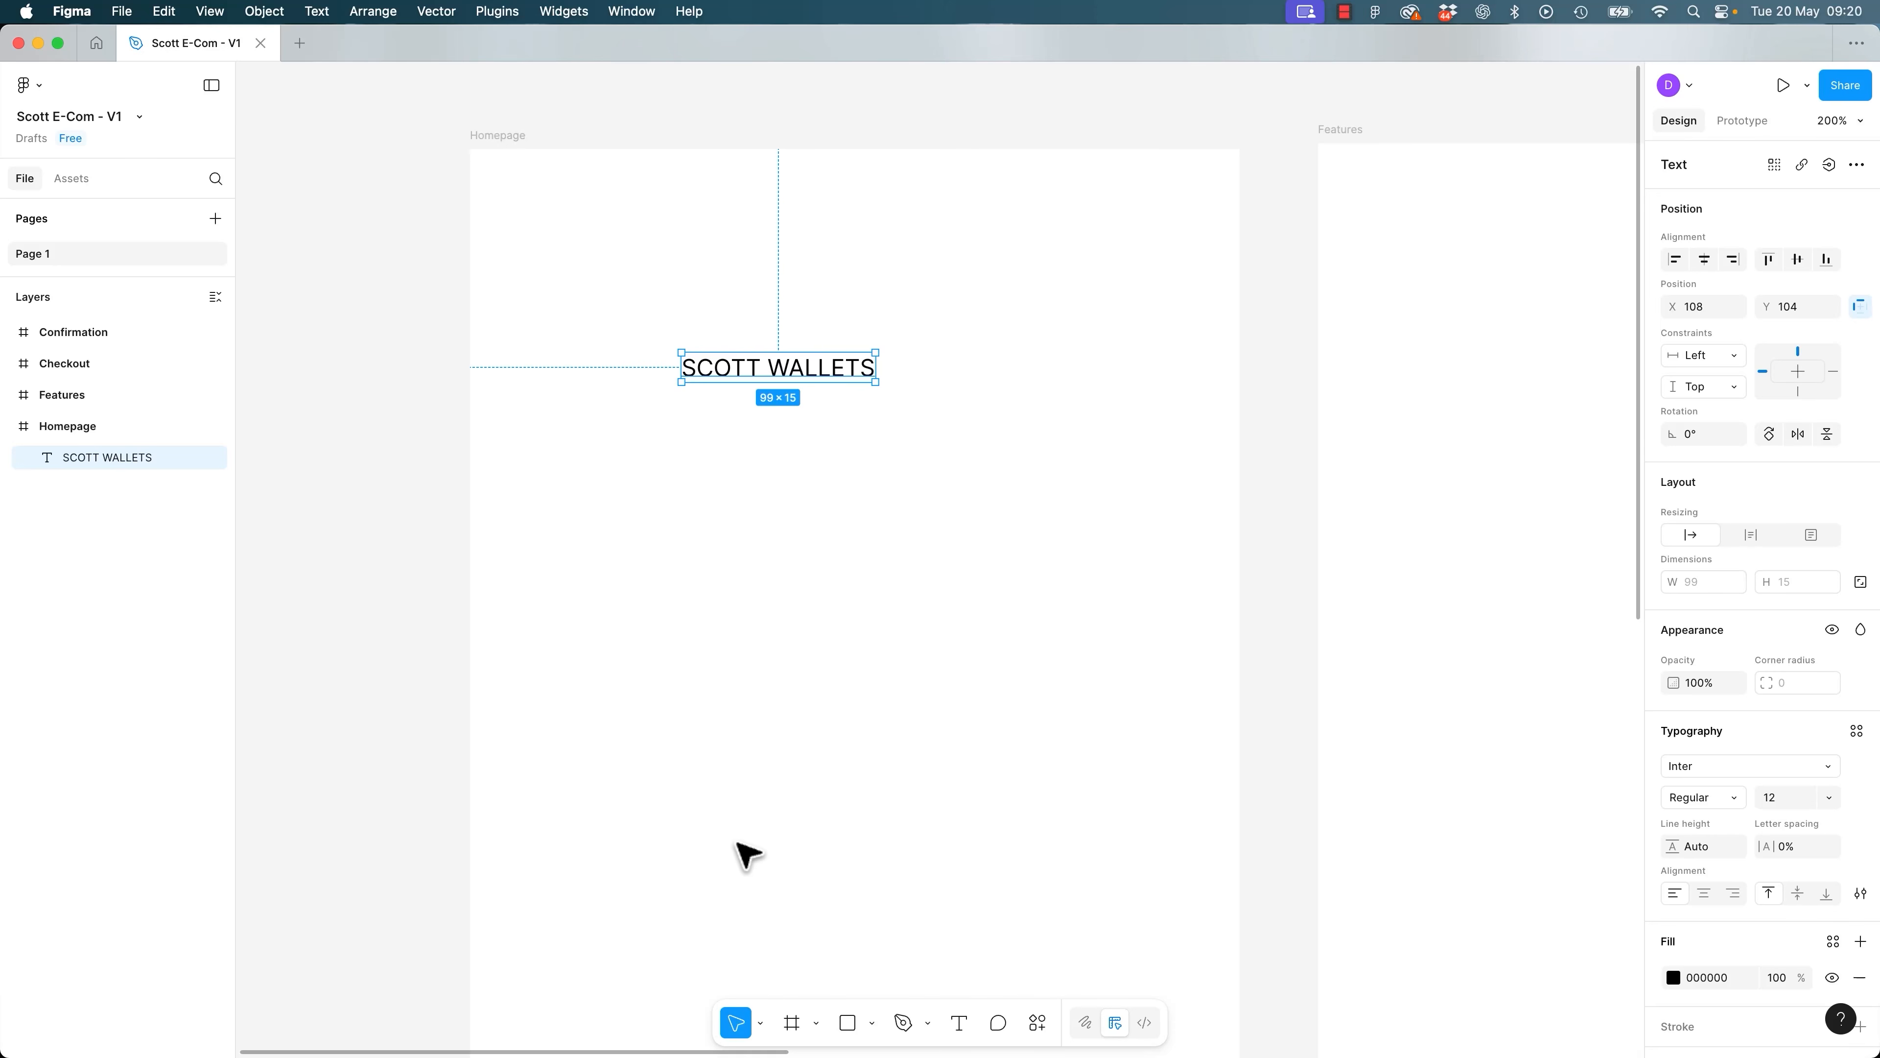
left_click(739, 856)
left_click_drag(819, 379, 682, 223)
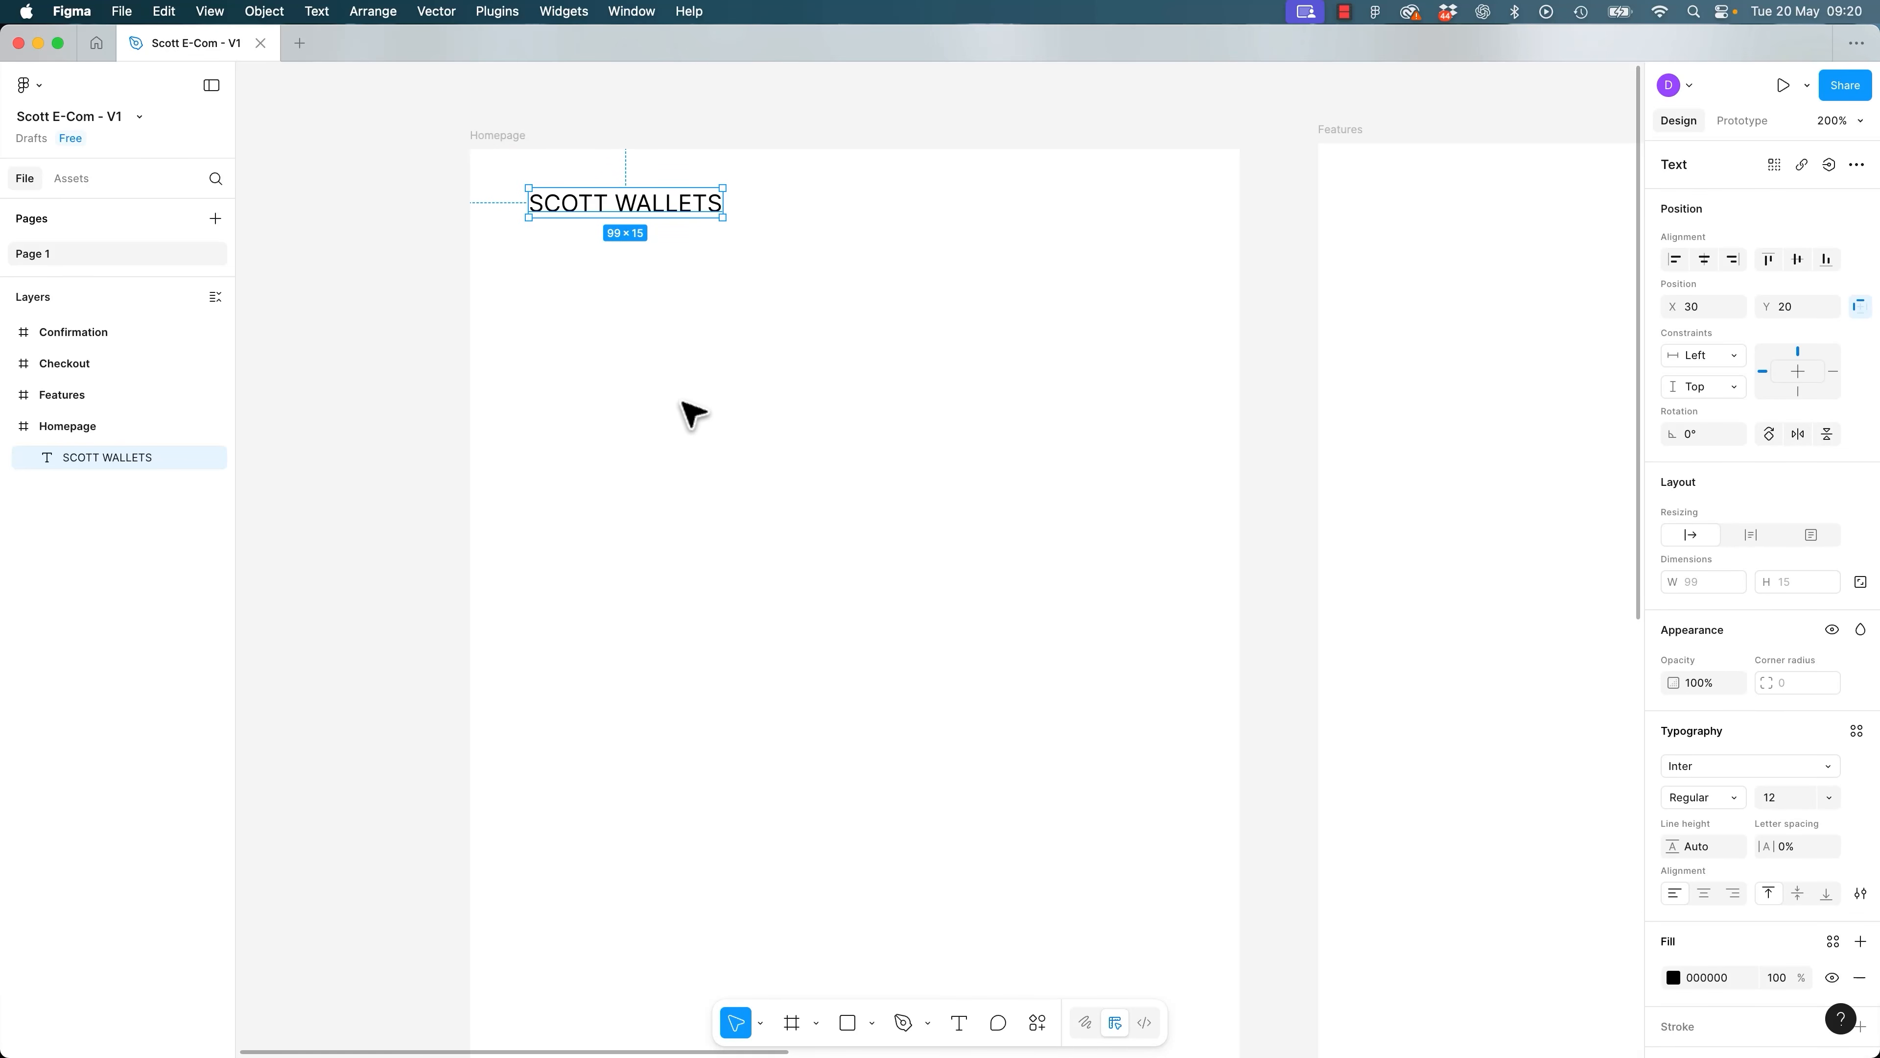
Draw a text box about 279 × 140 below the "SCOTT WALLETS" text and enter "Marketing Message Goes Here".
key("t")
left_click_drag(593, 391, 1141, 666)
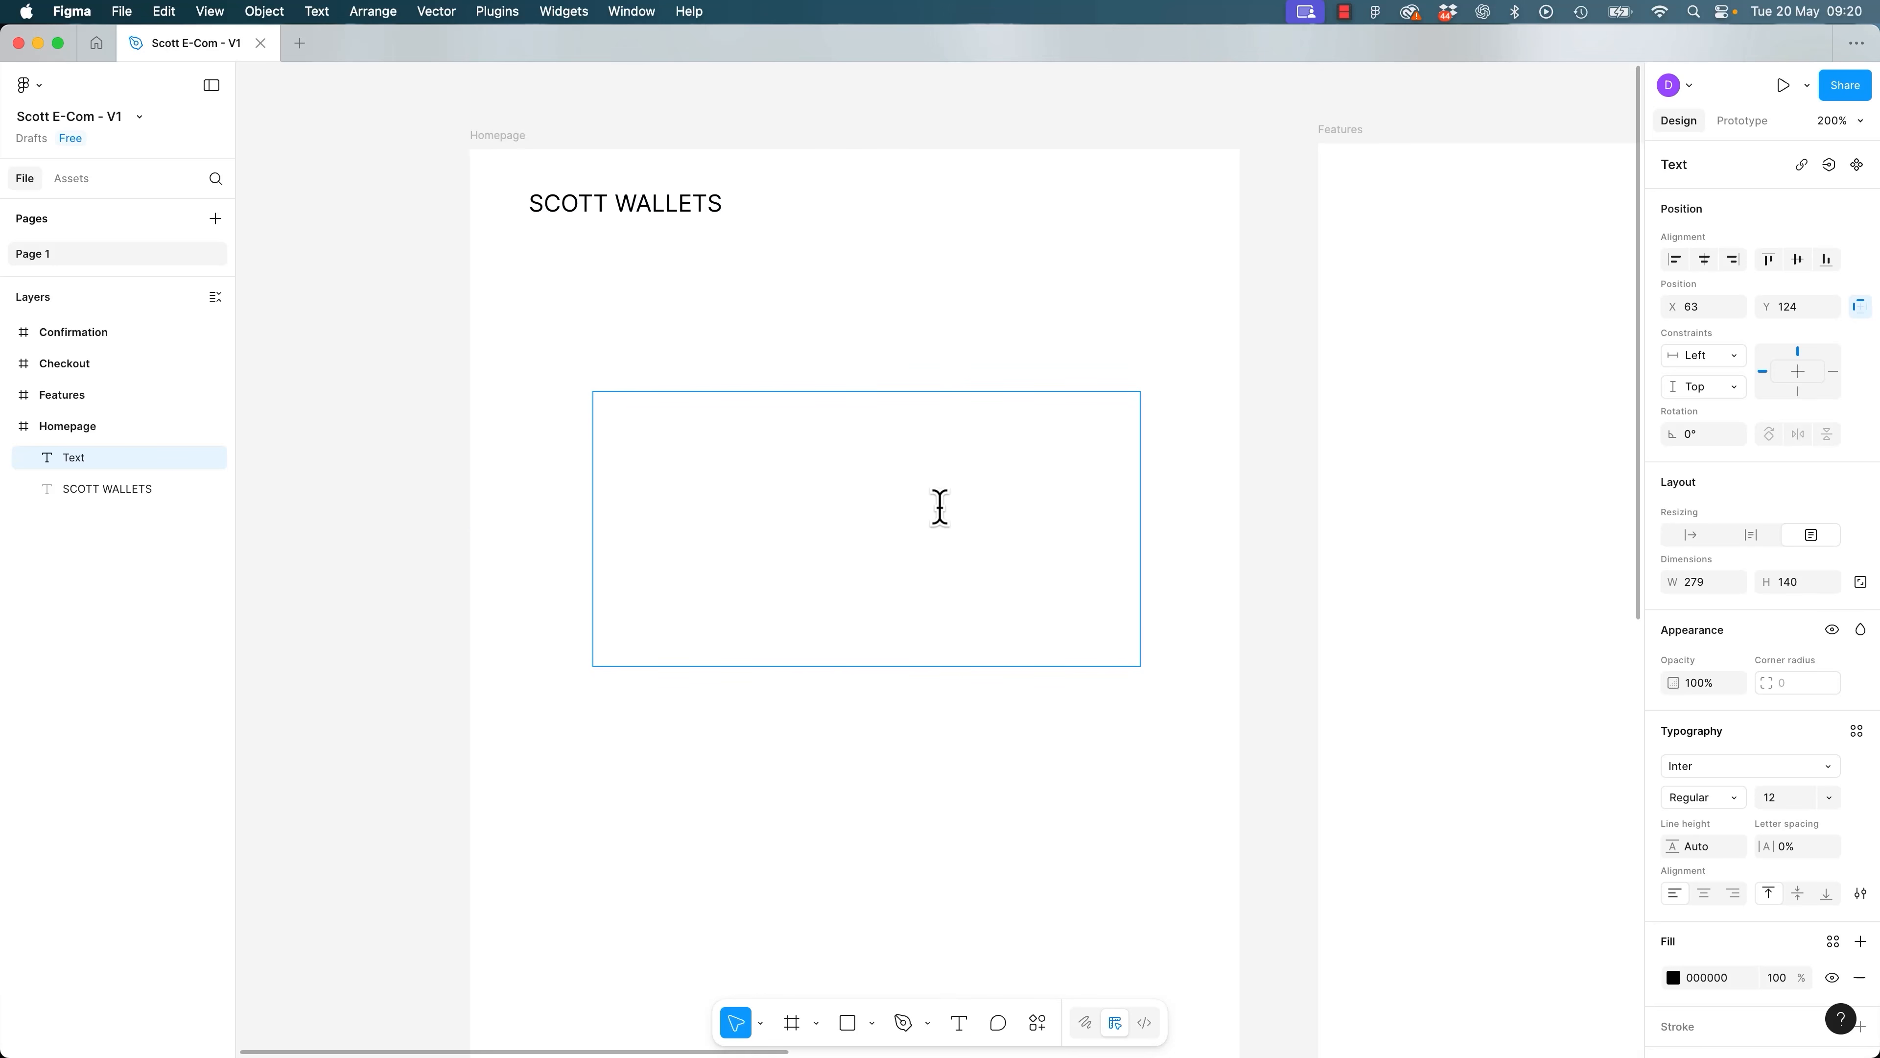
type("Marketingh M")
key("BackSpace")
key("BackSpace")
key("BackSpace")
type("Message Goes Here")
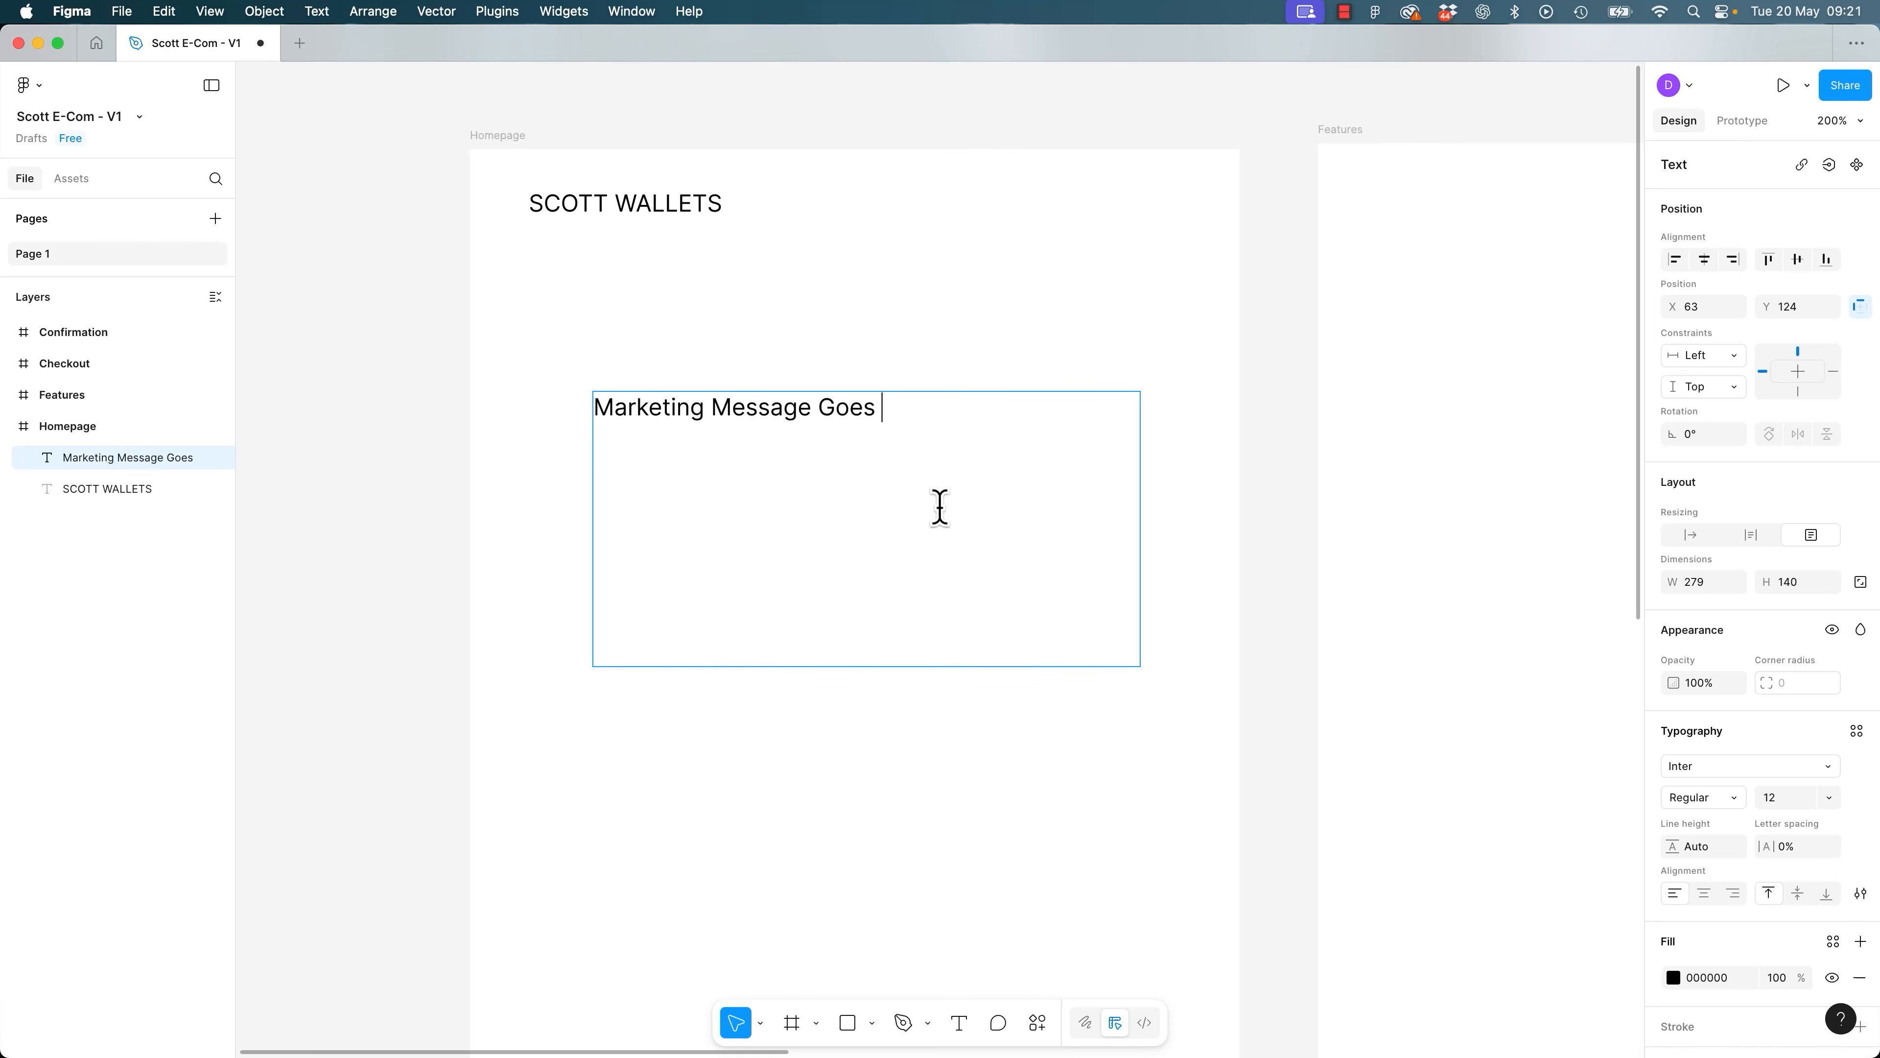
Set the font size of the whole "Marketing Message Goes Here" text to 24.
left_click_drag(991, 426, 576, 418)
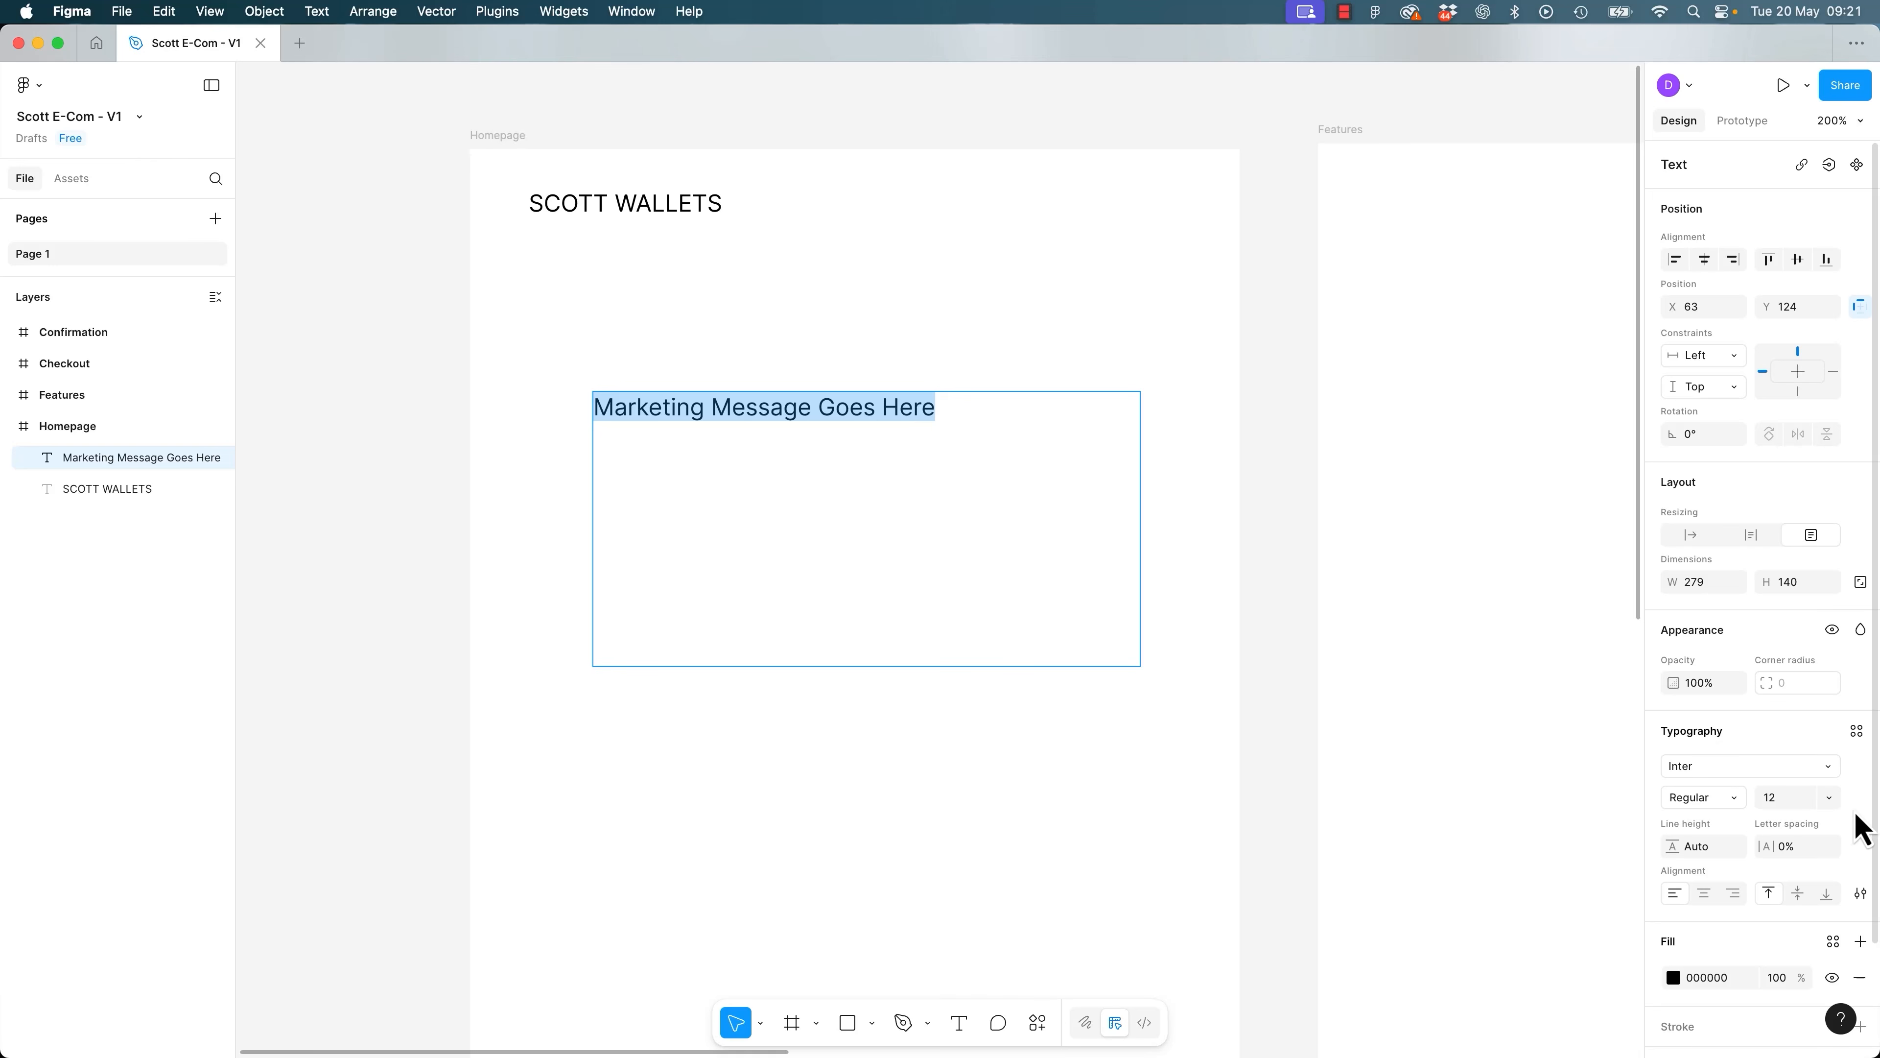
left_click(1828, 797)
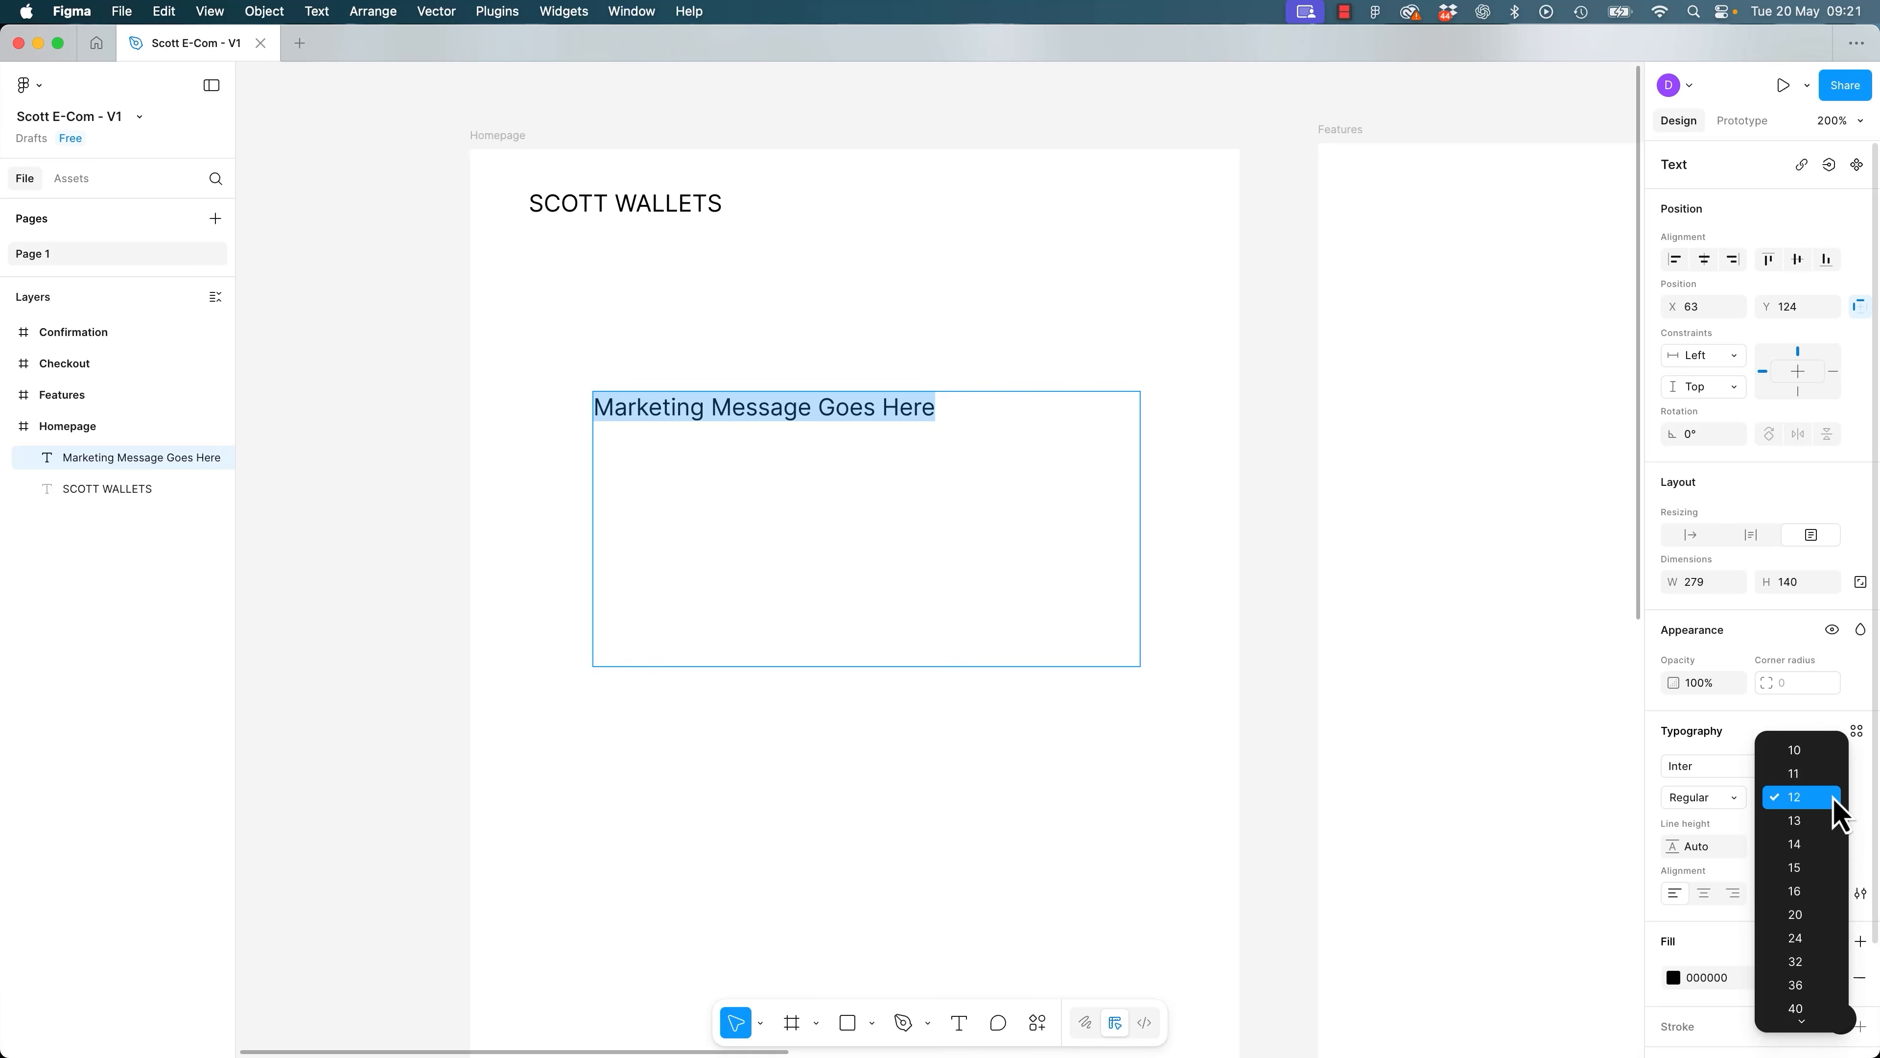
left_click(1810, 939)
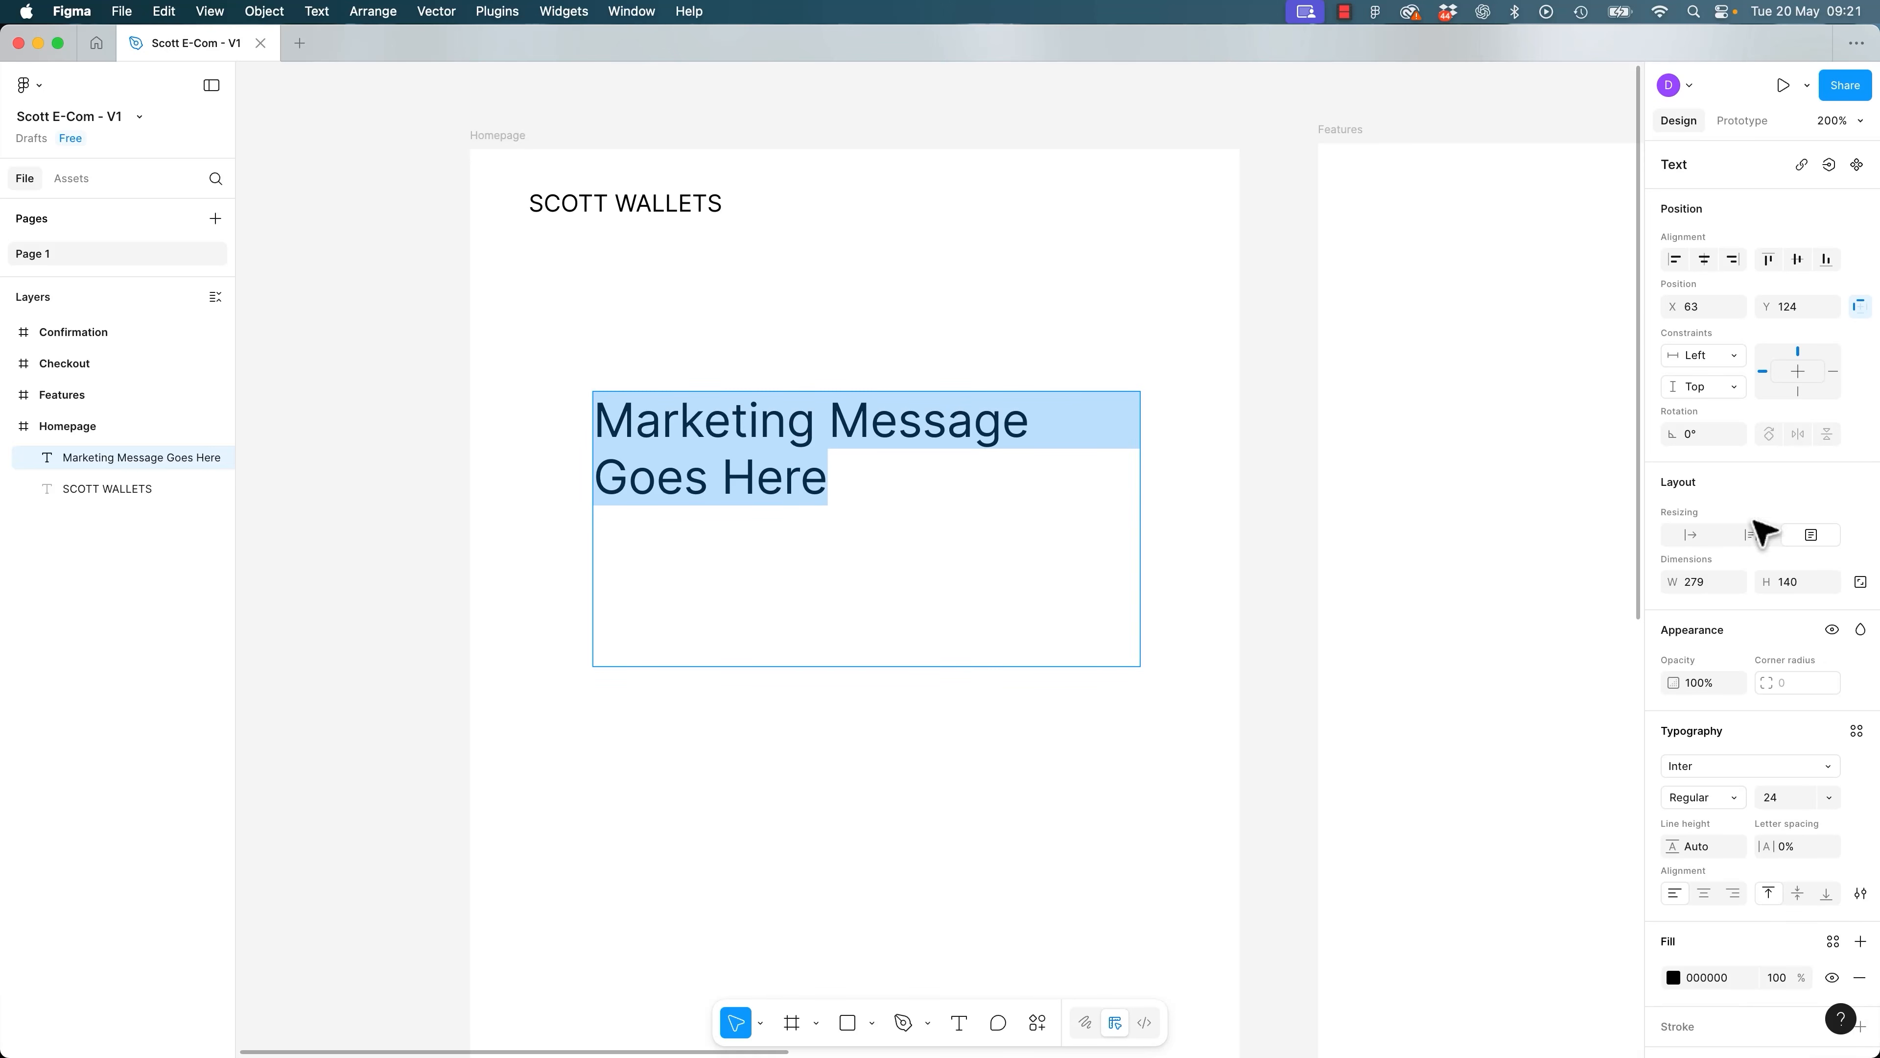
Try a line height of 28 on the "Marketing Message Goes Here" text.
left_click(1711, 852)
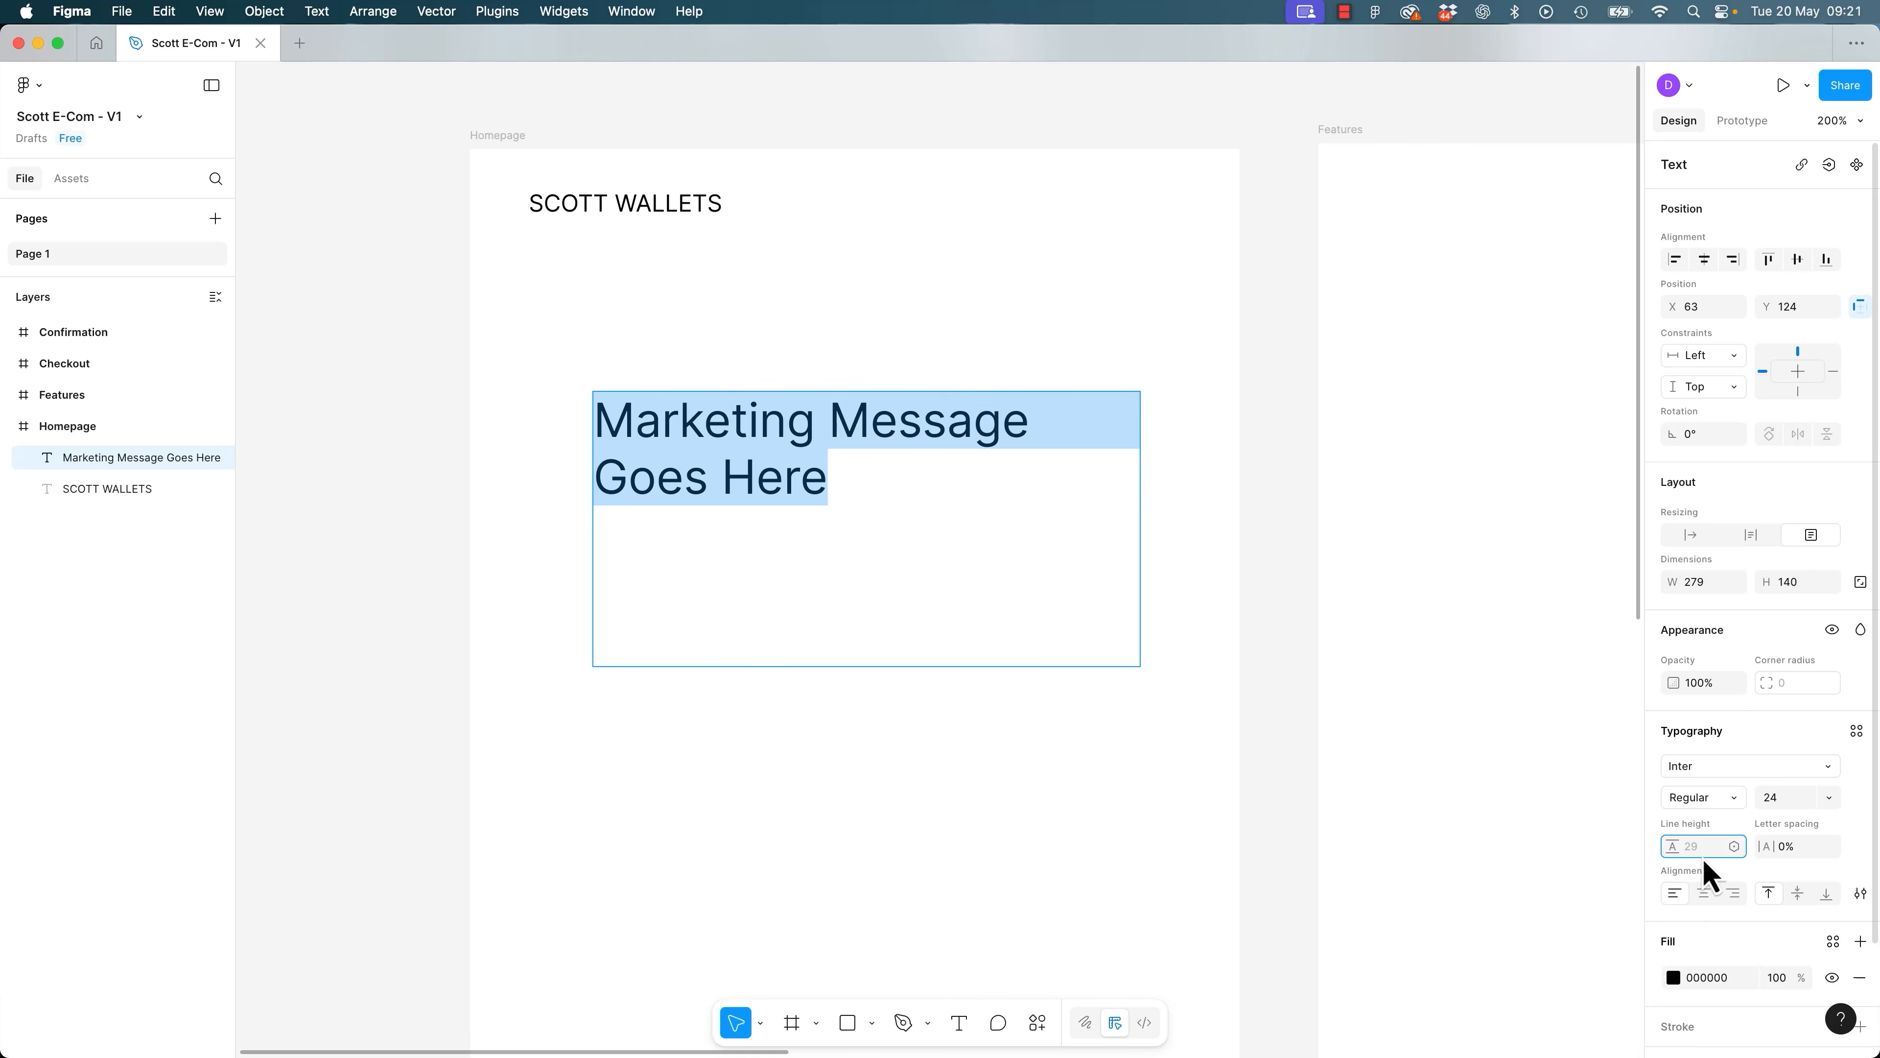
type("28")
key("Return")
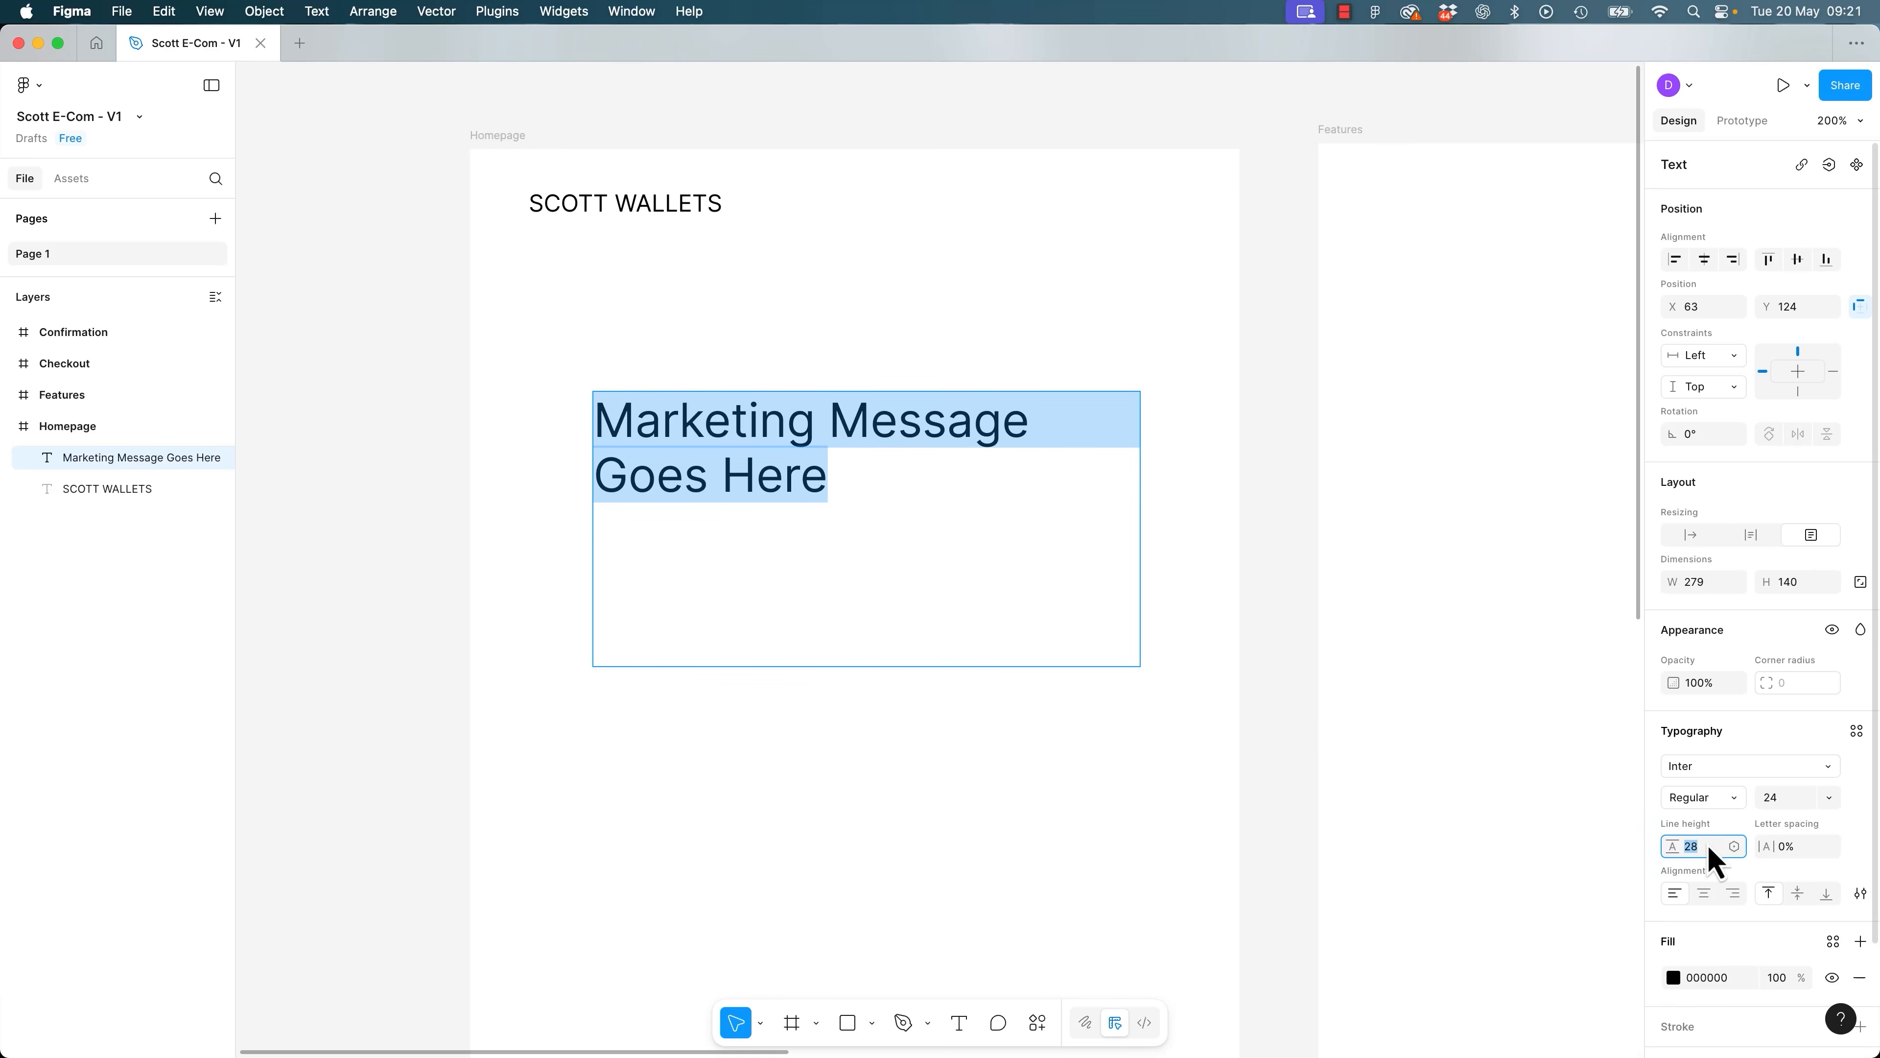
key("Return")
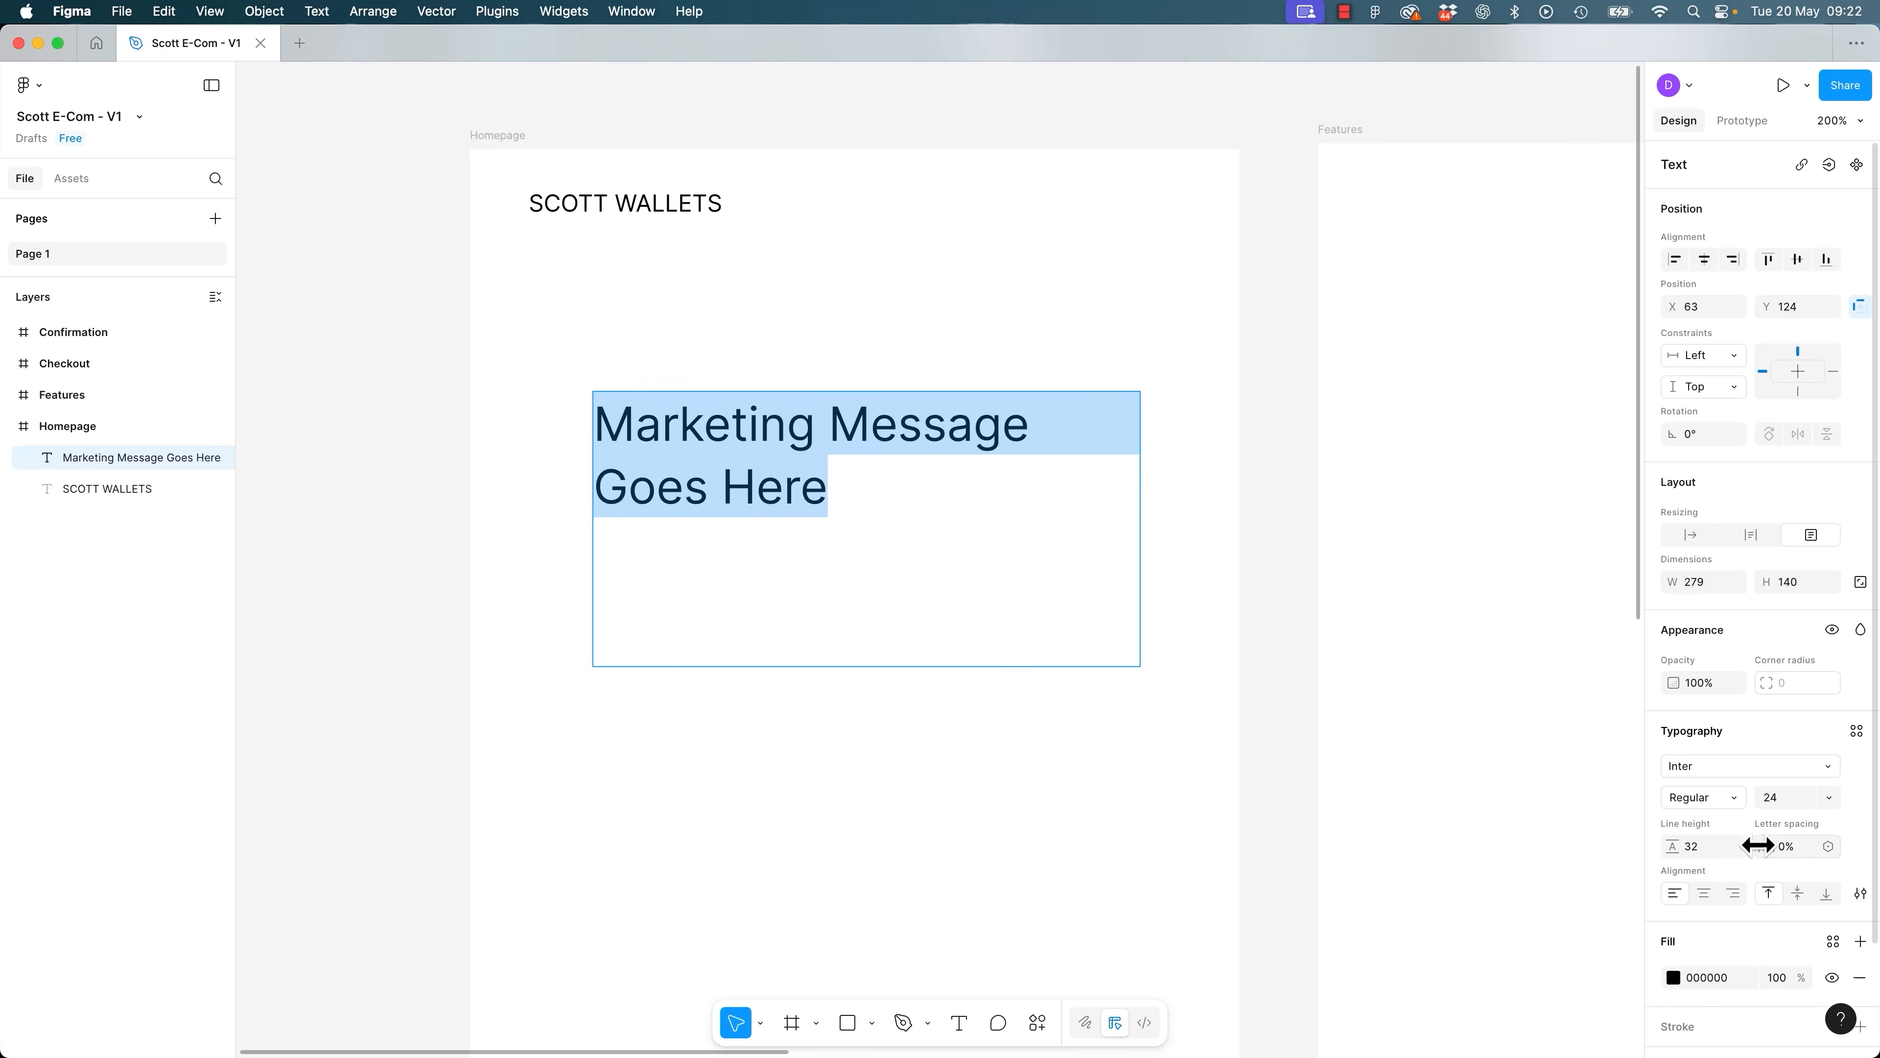
Set the marketing message's line height to 32 and its letter spacing to -2%.
mouse_move(1670, 848)
left_mouse_down()
mouse_move(1772, 845)
mouse_move(1642, 837)
mouse_move(1675, 838)
left_mouse_up()
left_click(1703, 846)
type("32")
key("Return")
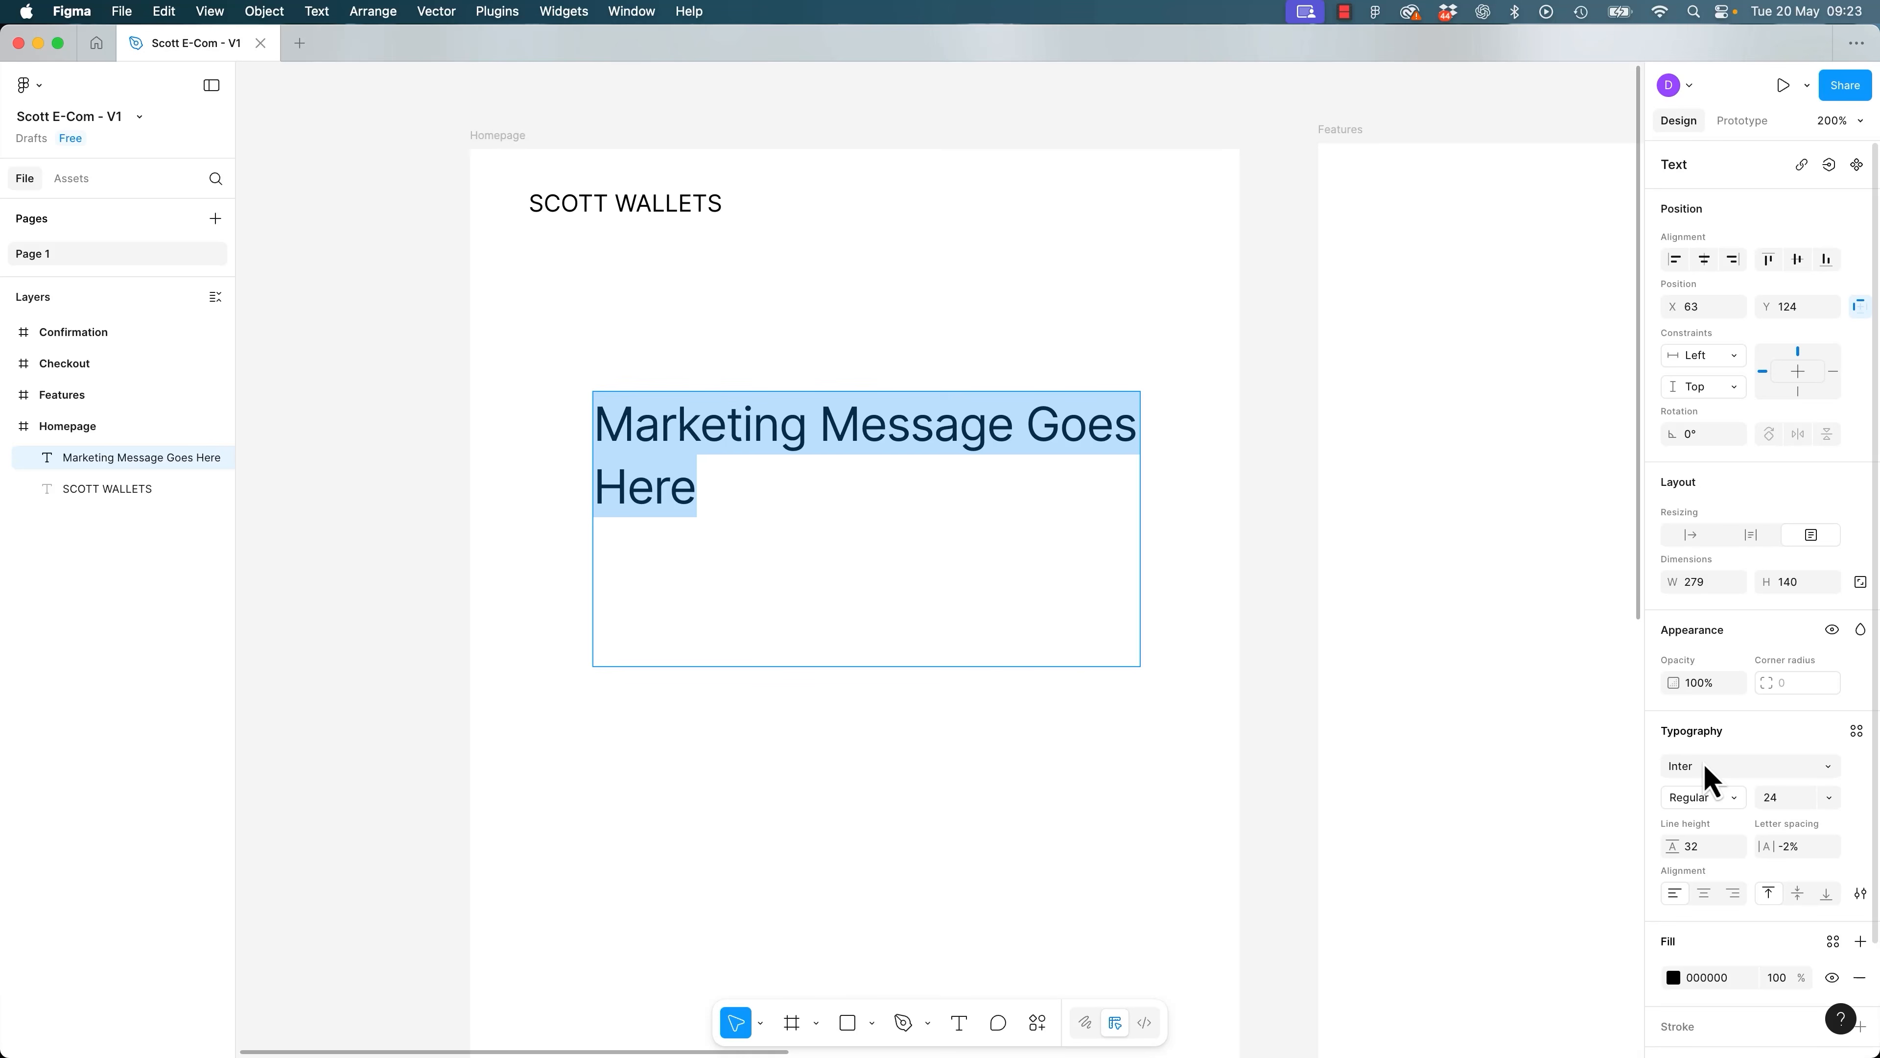
Try the Comic Sans MS font on the "Marketing Message Goes Here" text.
left_click(1704, 766)
type("comic")
key("Down")
key("Down")
key("Up")
key("Return")
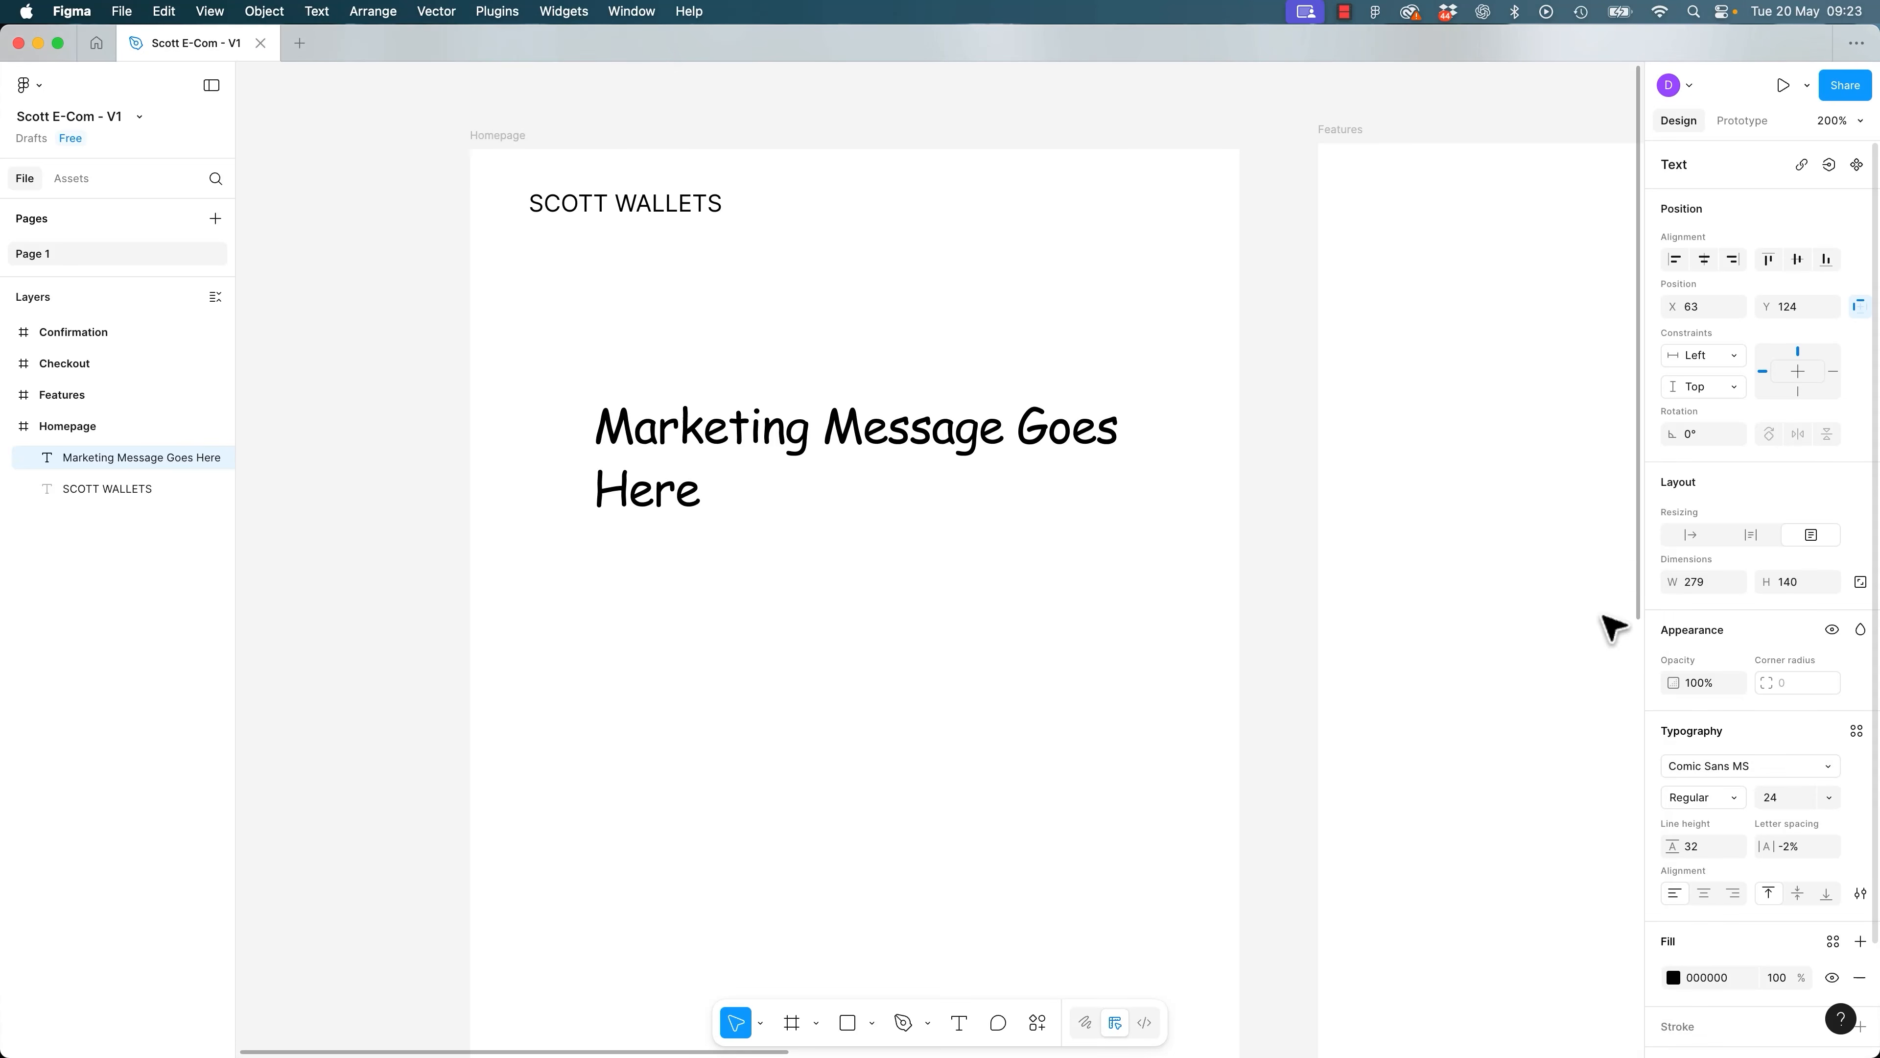
Change the font of the entire "Marketing Message Goes Here" text to Roboto.
double_click(916, 464)
left_click(1773, 768)
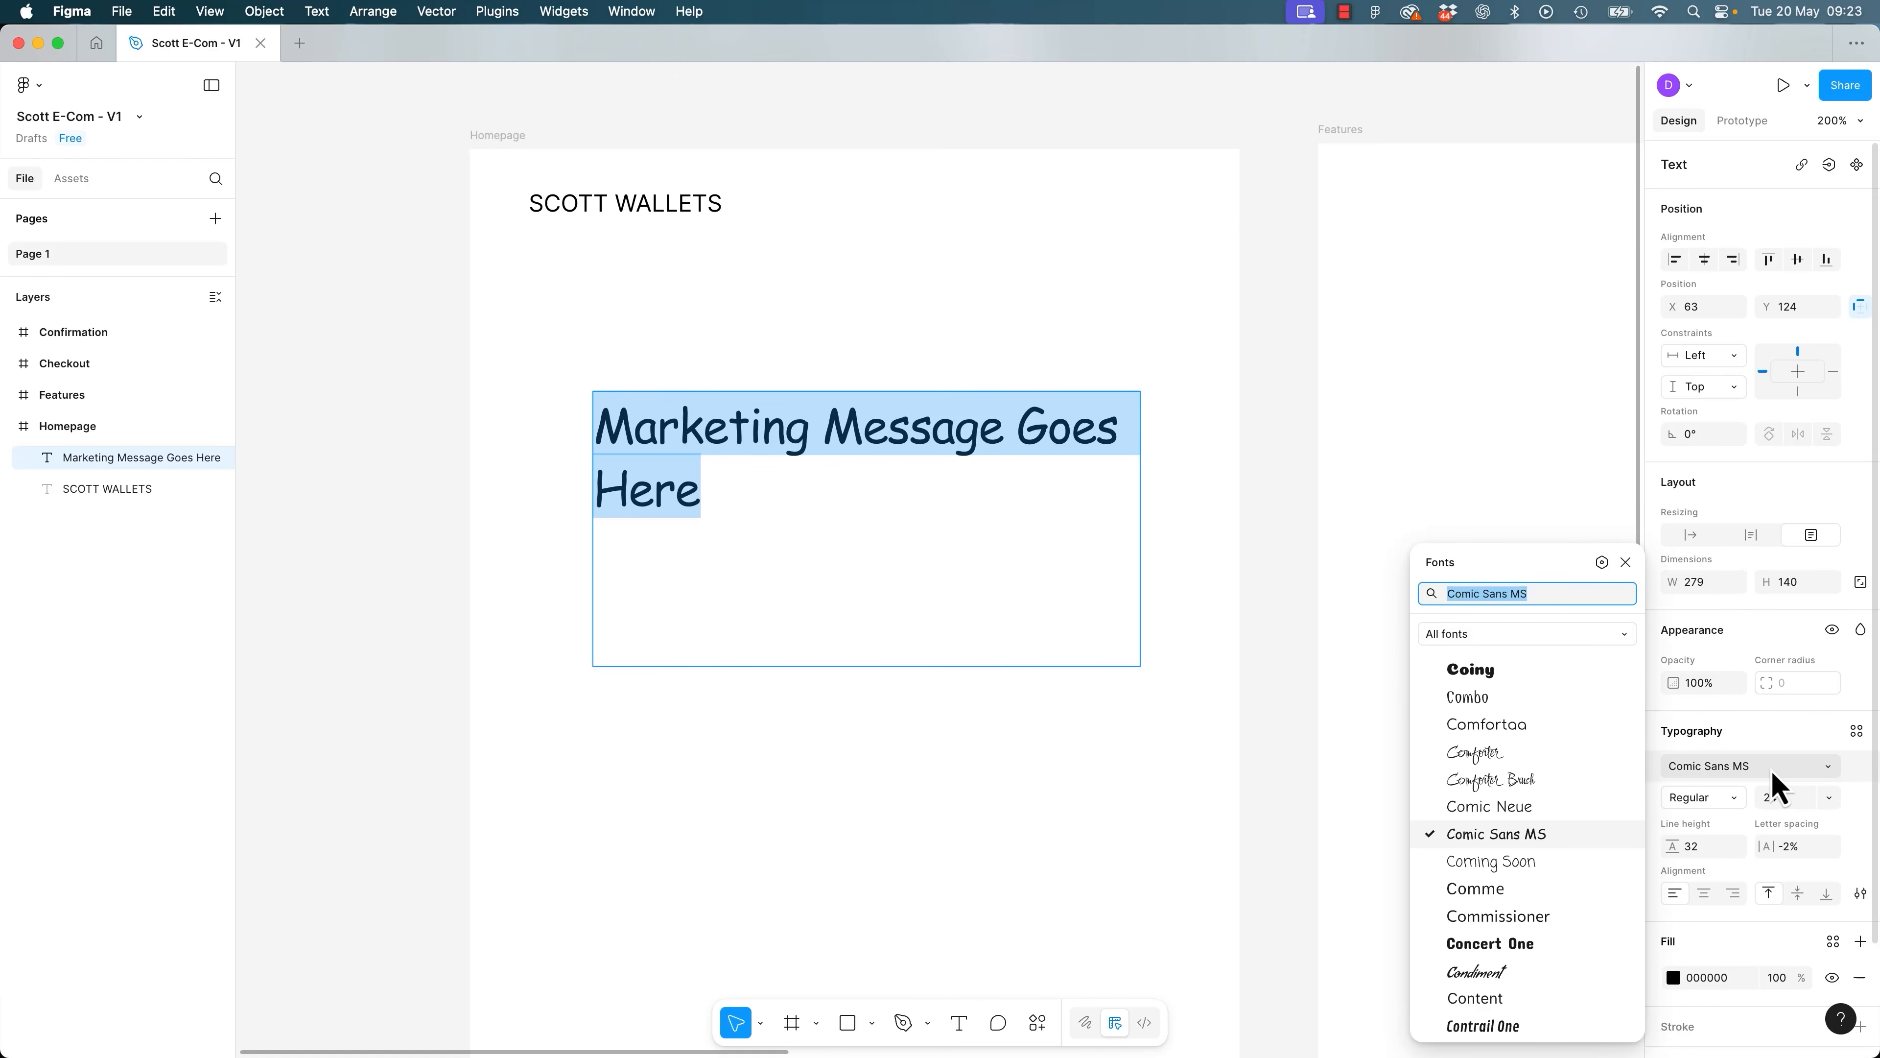
type("robo")
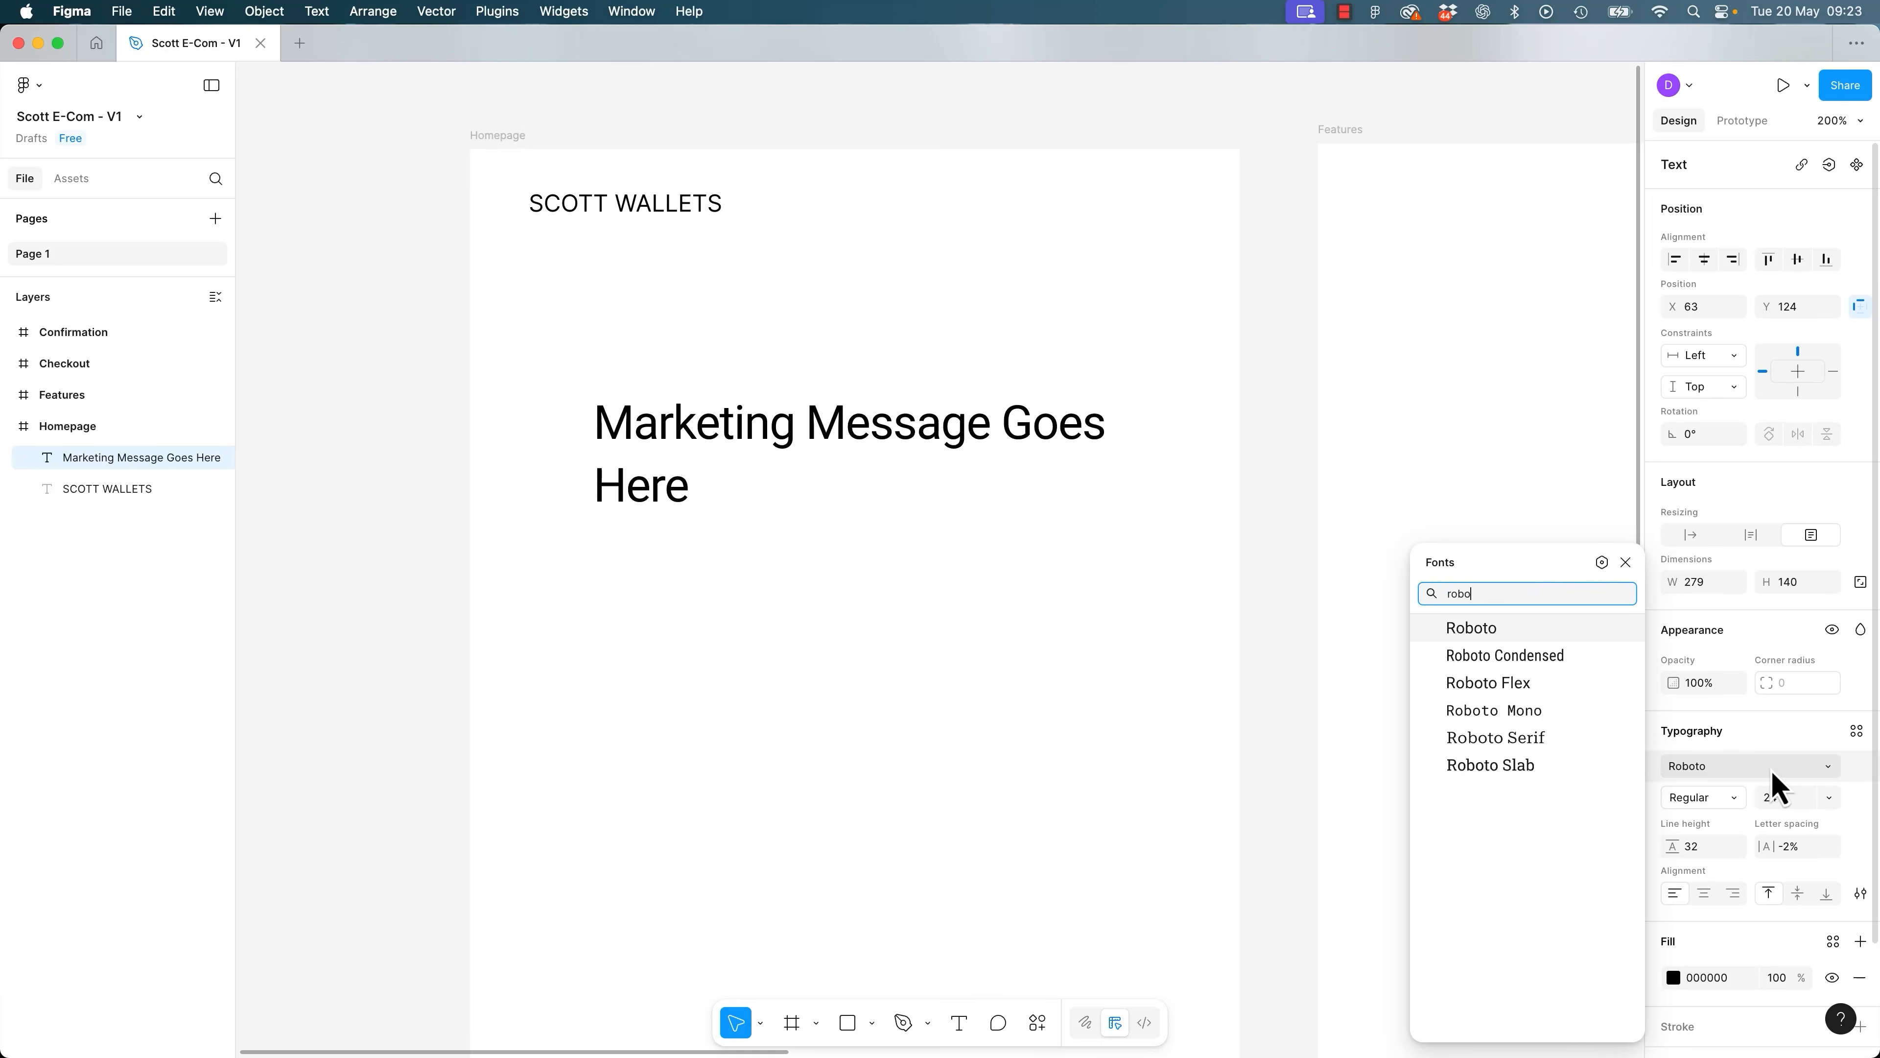
key("Return")
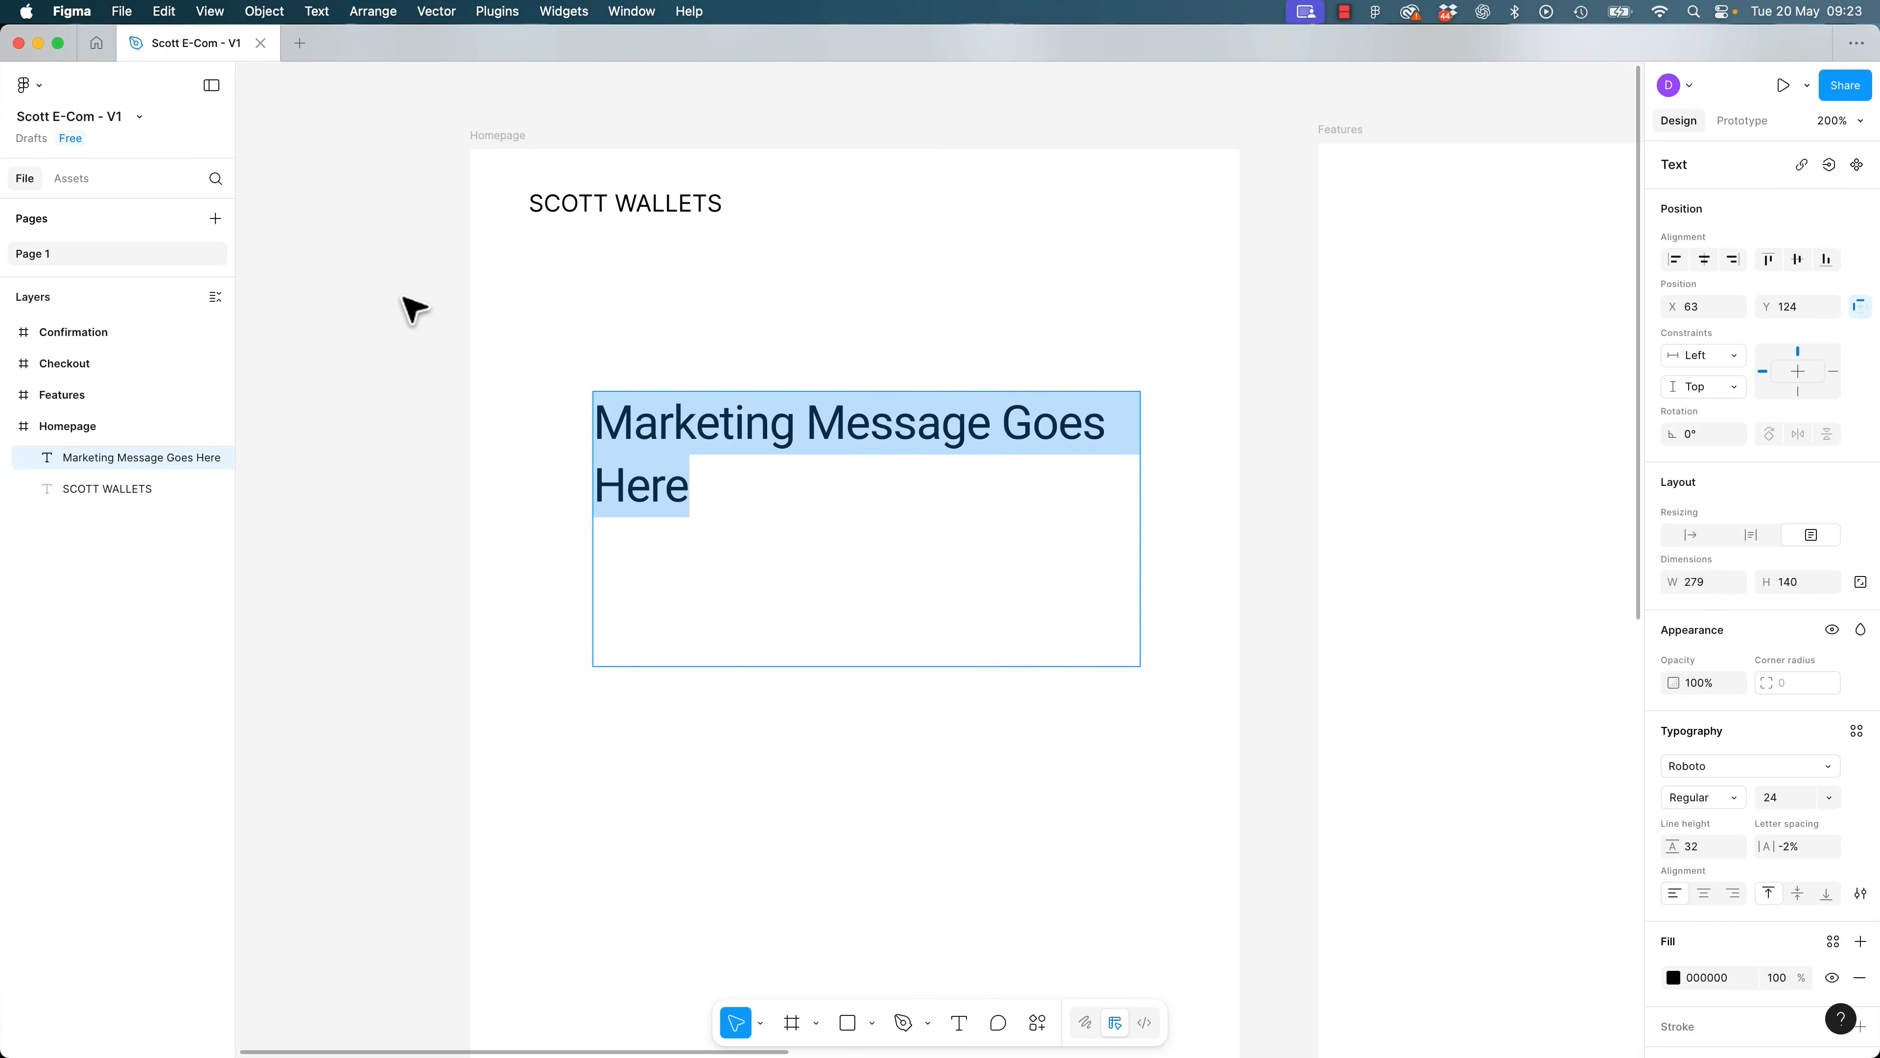
Search the fonts for "sou" and try Source Sans Pro on the "Marketing Message Goes Here" text.
left_click(624, 204)
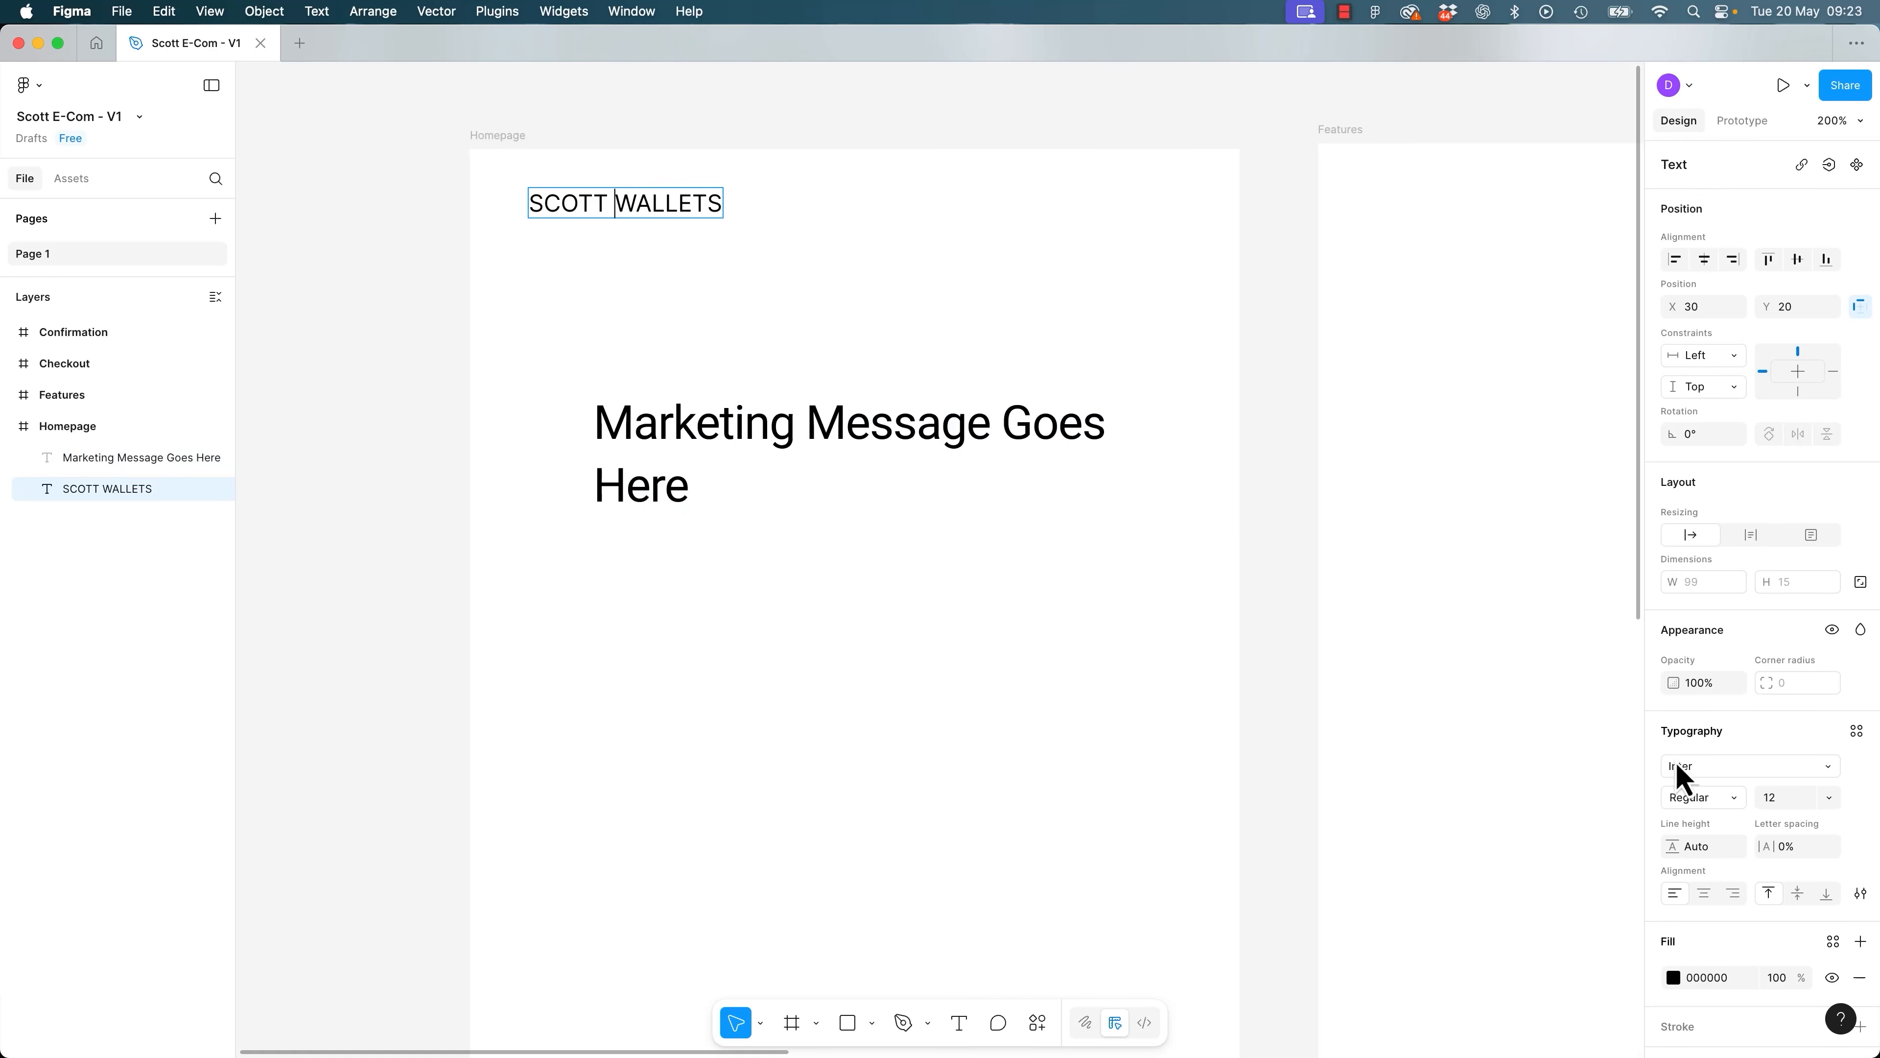
double_click(760, 460)
key("super+a")
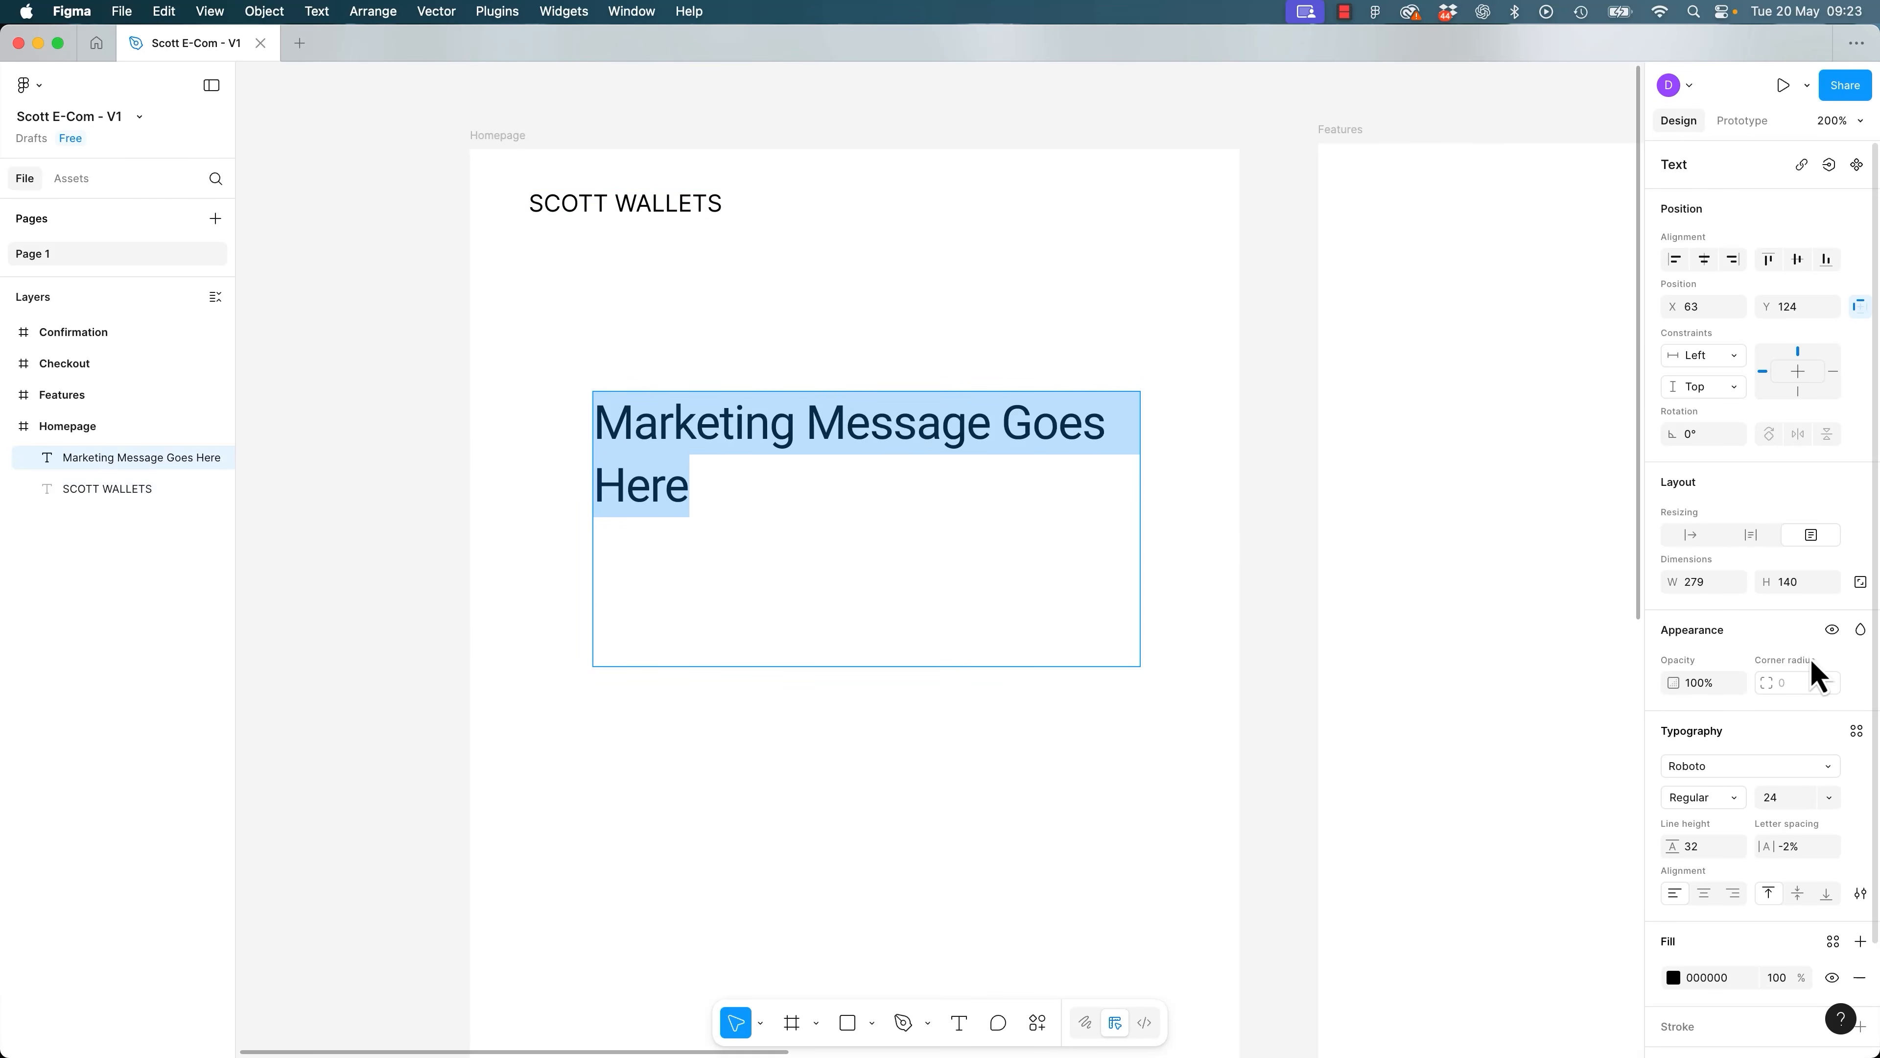
left_click(1721, 775)
type("sou")
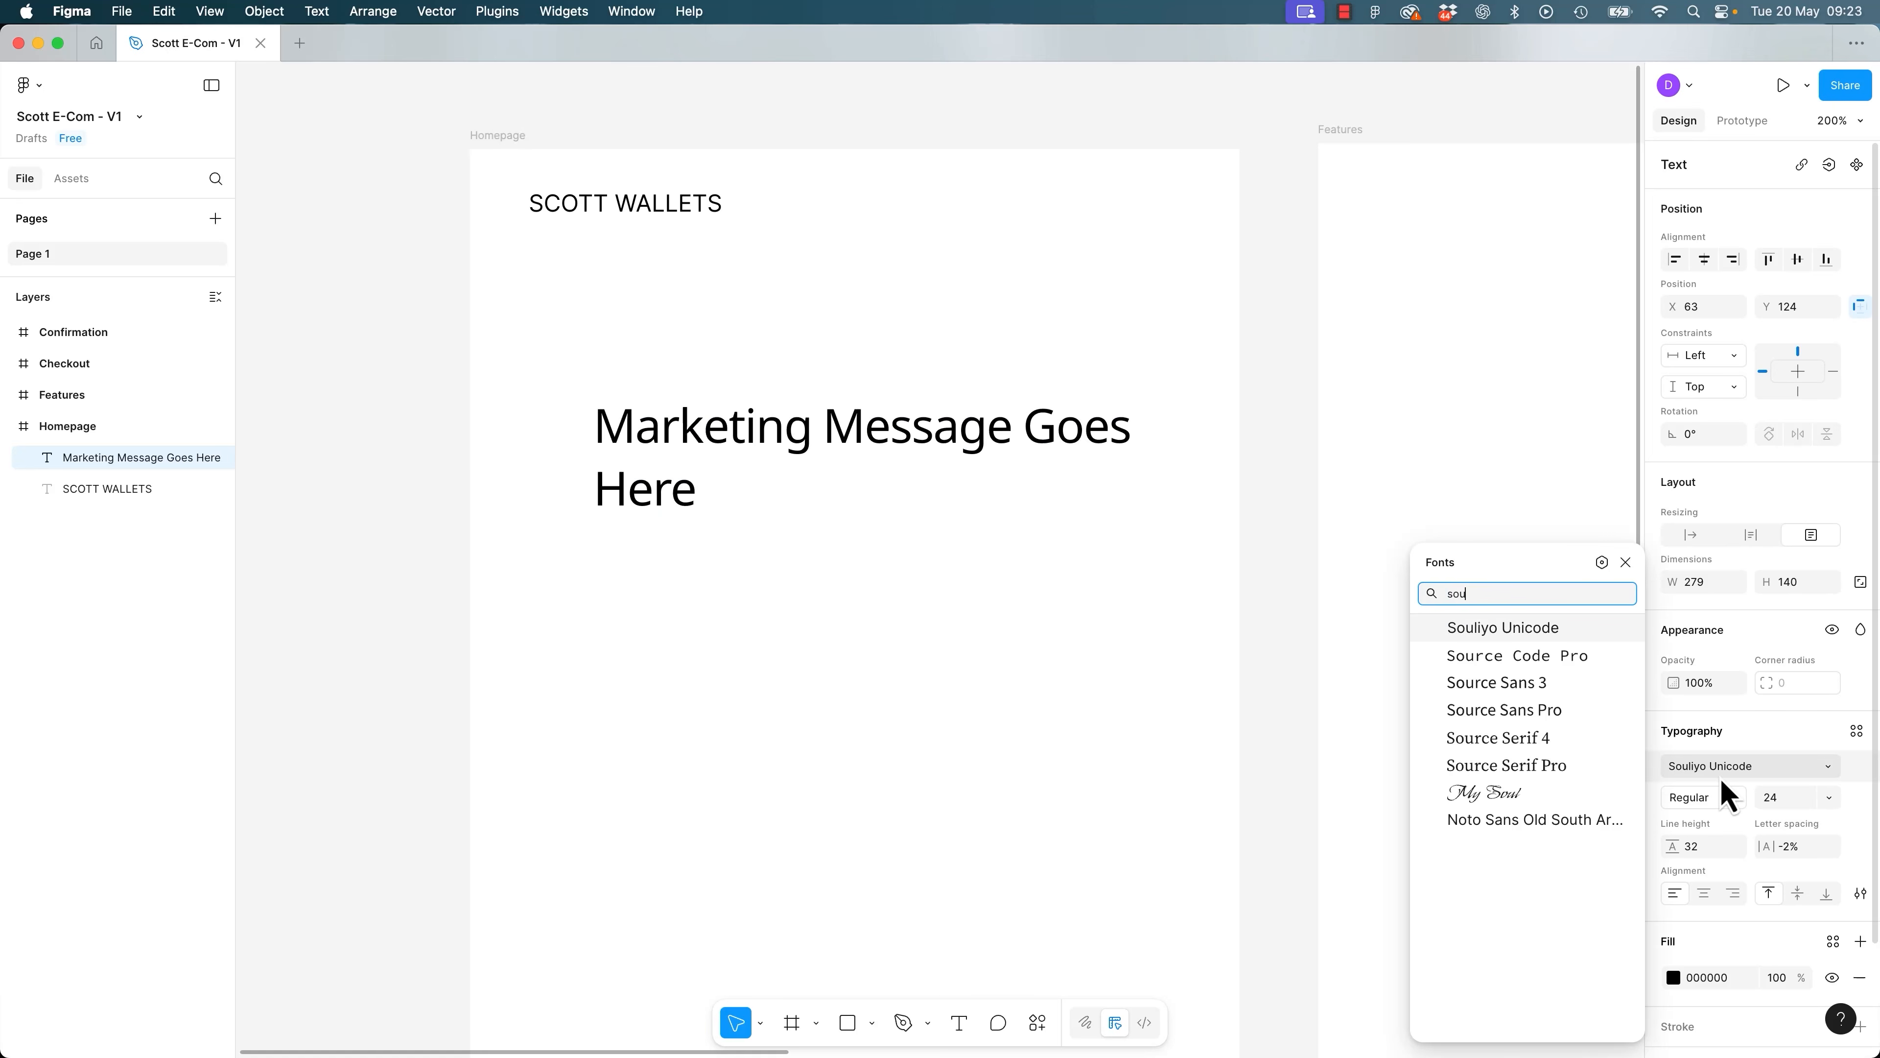
key("Down")
key("Down")
key("Down")
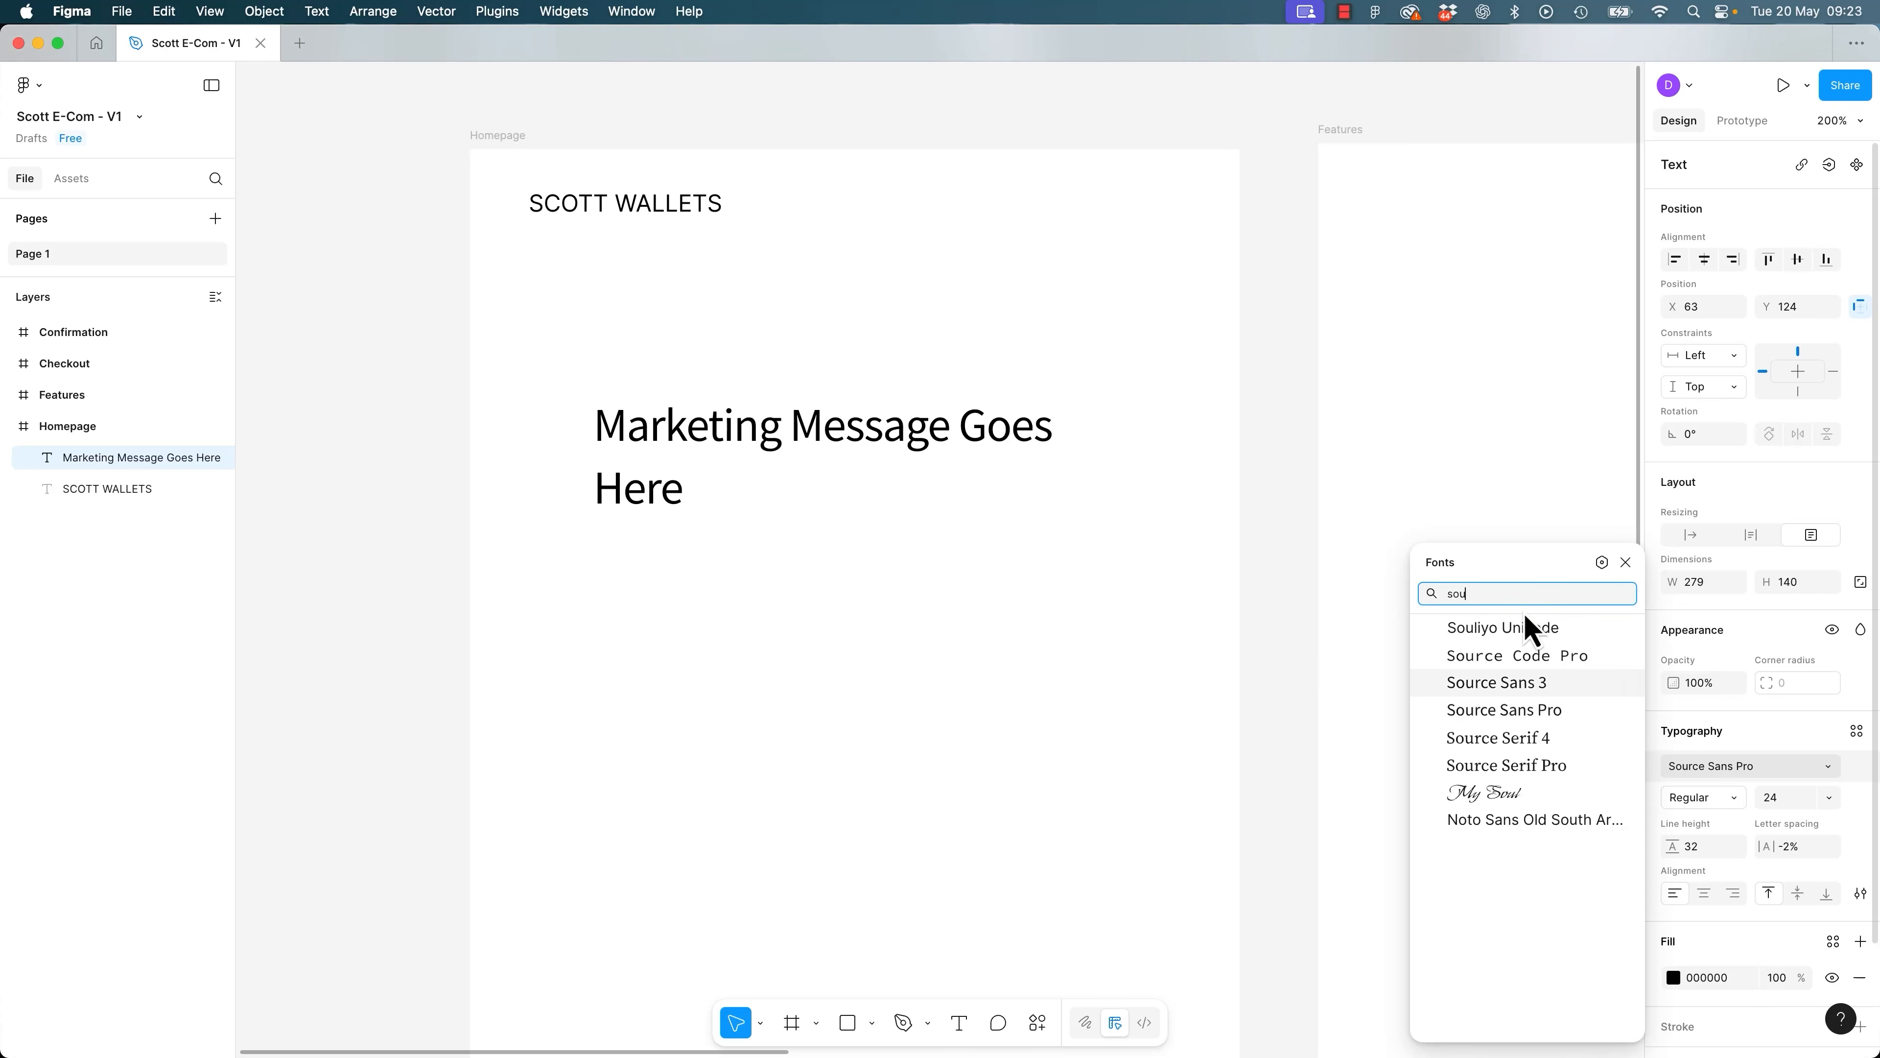
Search the fonts for "robo" and switch the marketing message back to Roboto.
key("BackSpace")
key("BackSpace")
key("BackSpace")
type("robo")
left_click(1495, 630)
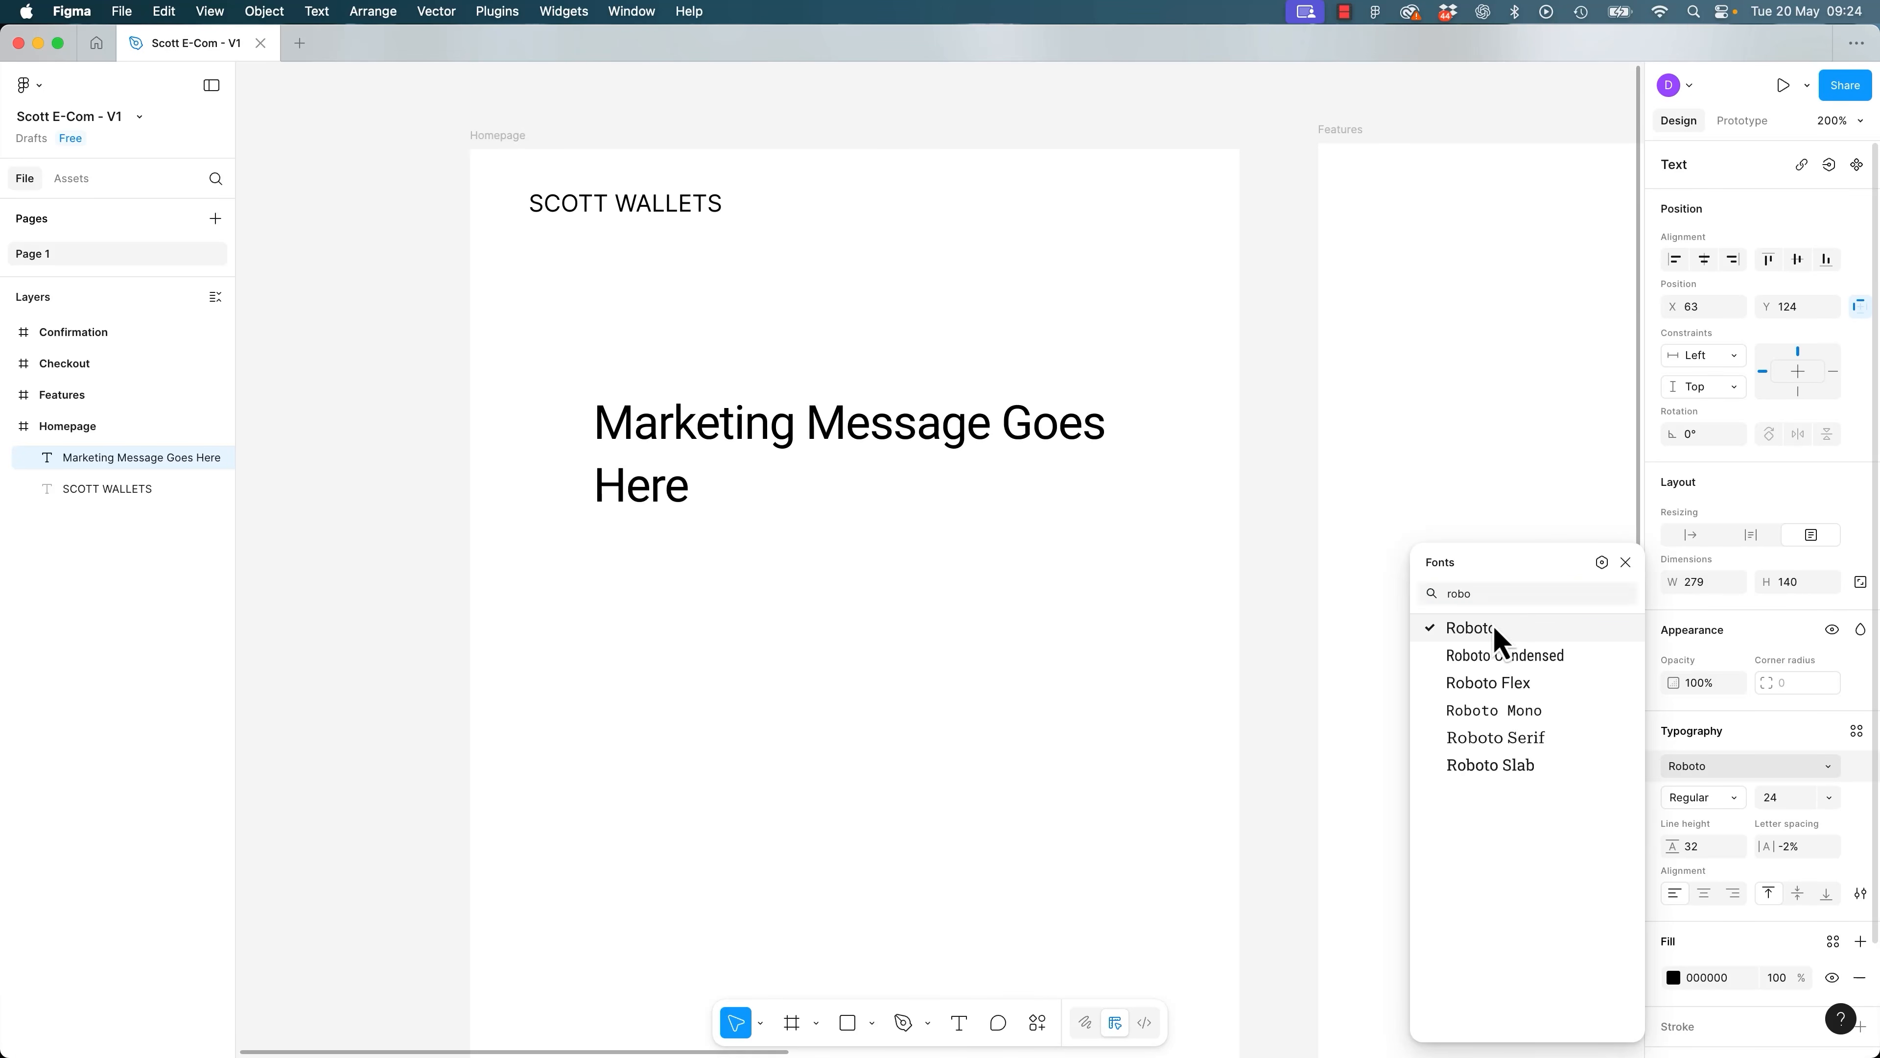
Set the marketing message's Roboto weight to Light and deselect the text.
left_click(1732, 799)
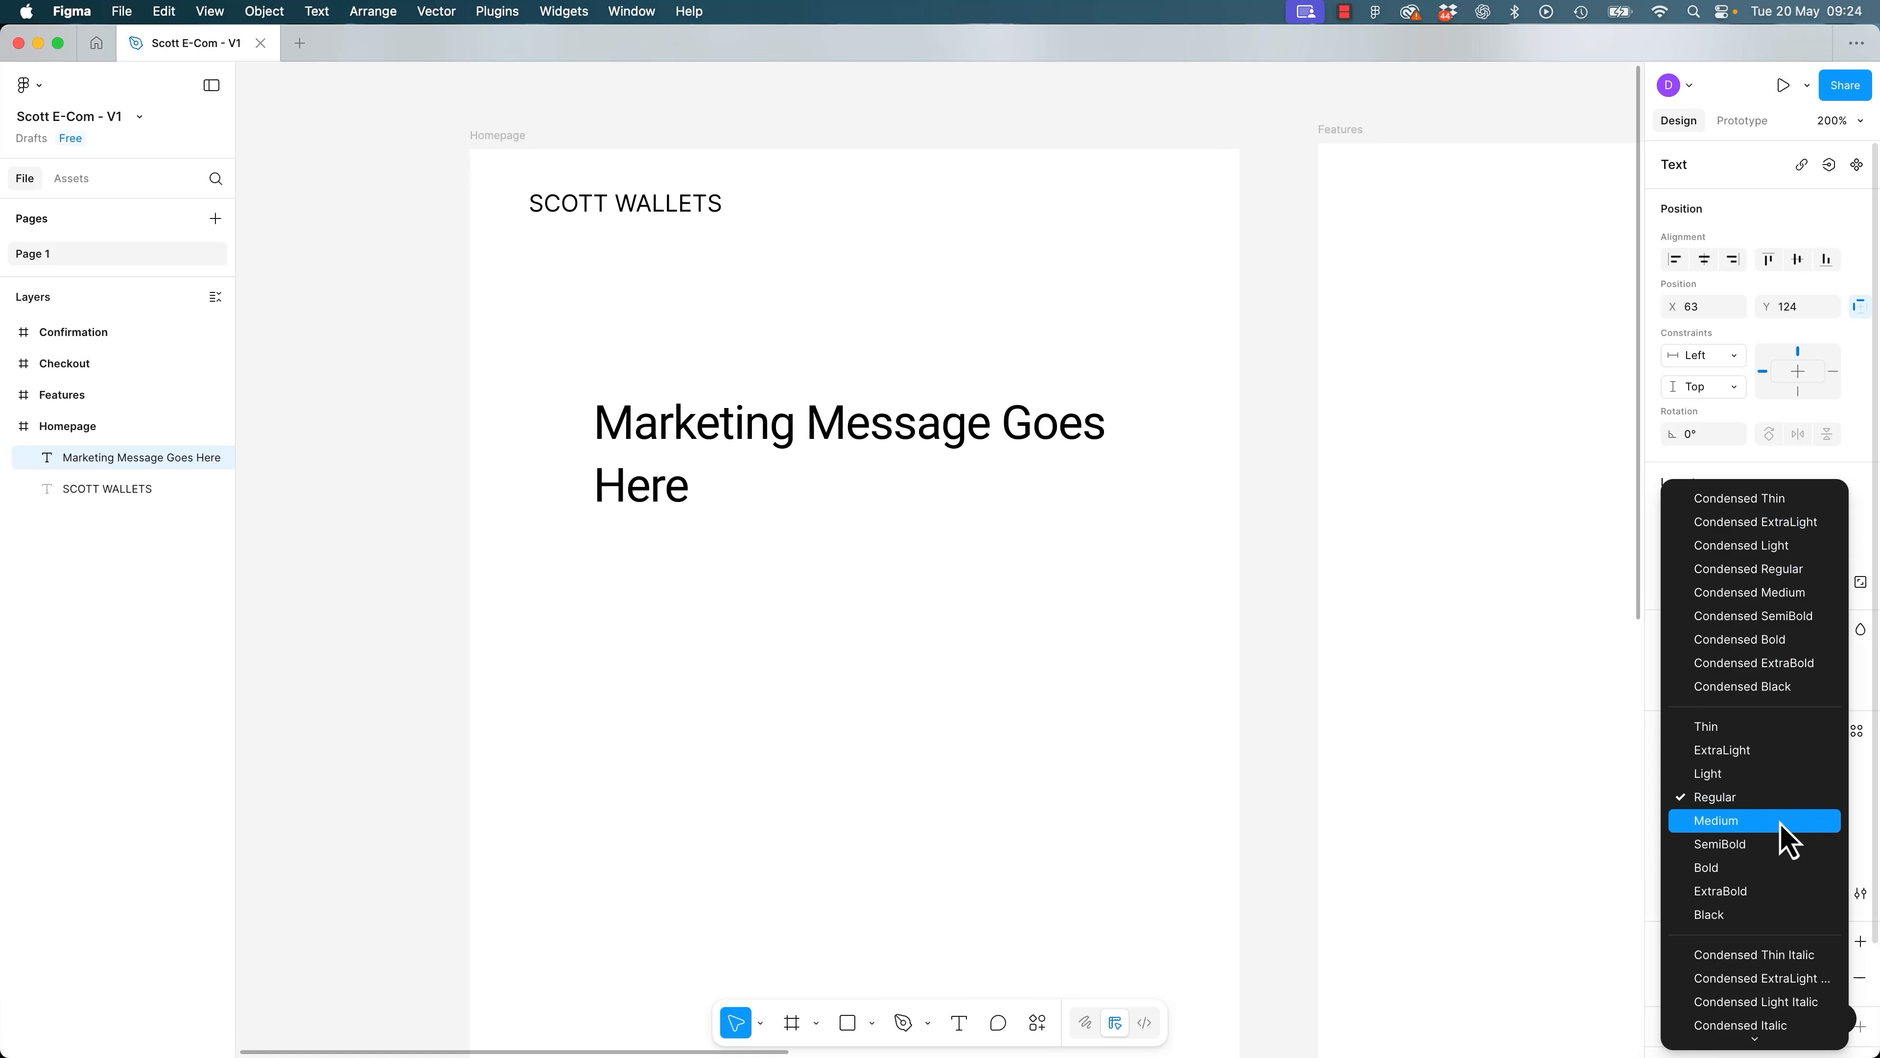
left_click(1760, 774)
scroll(676, 408, "left", 2)
scroll(675, 407, "up", 1)
left_click(817, 337)
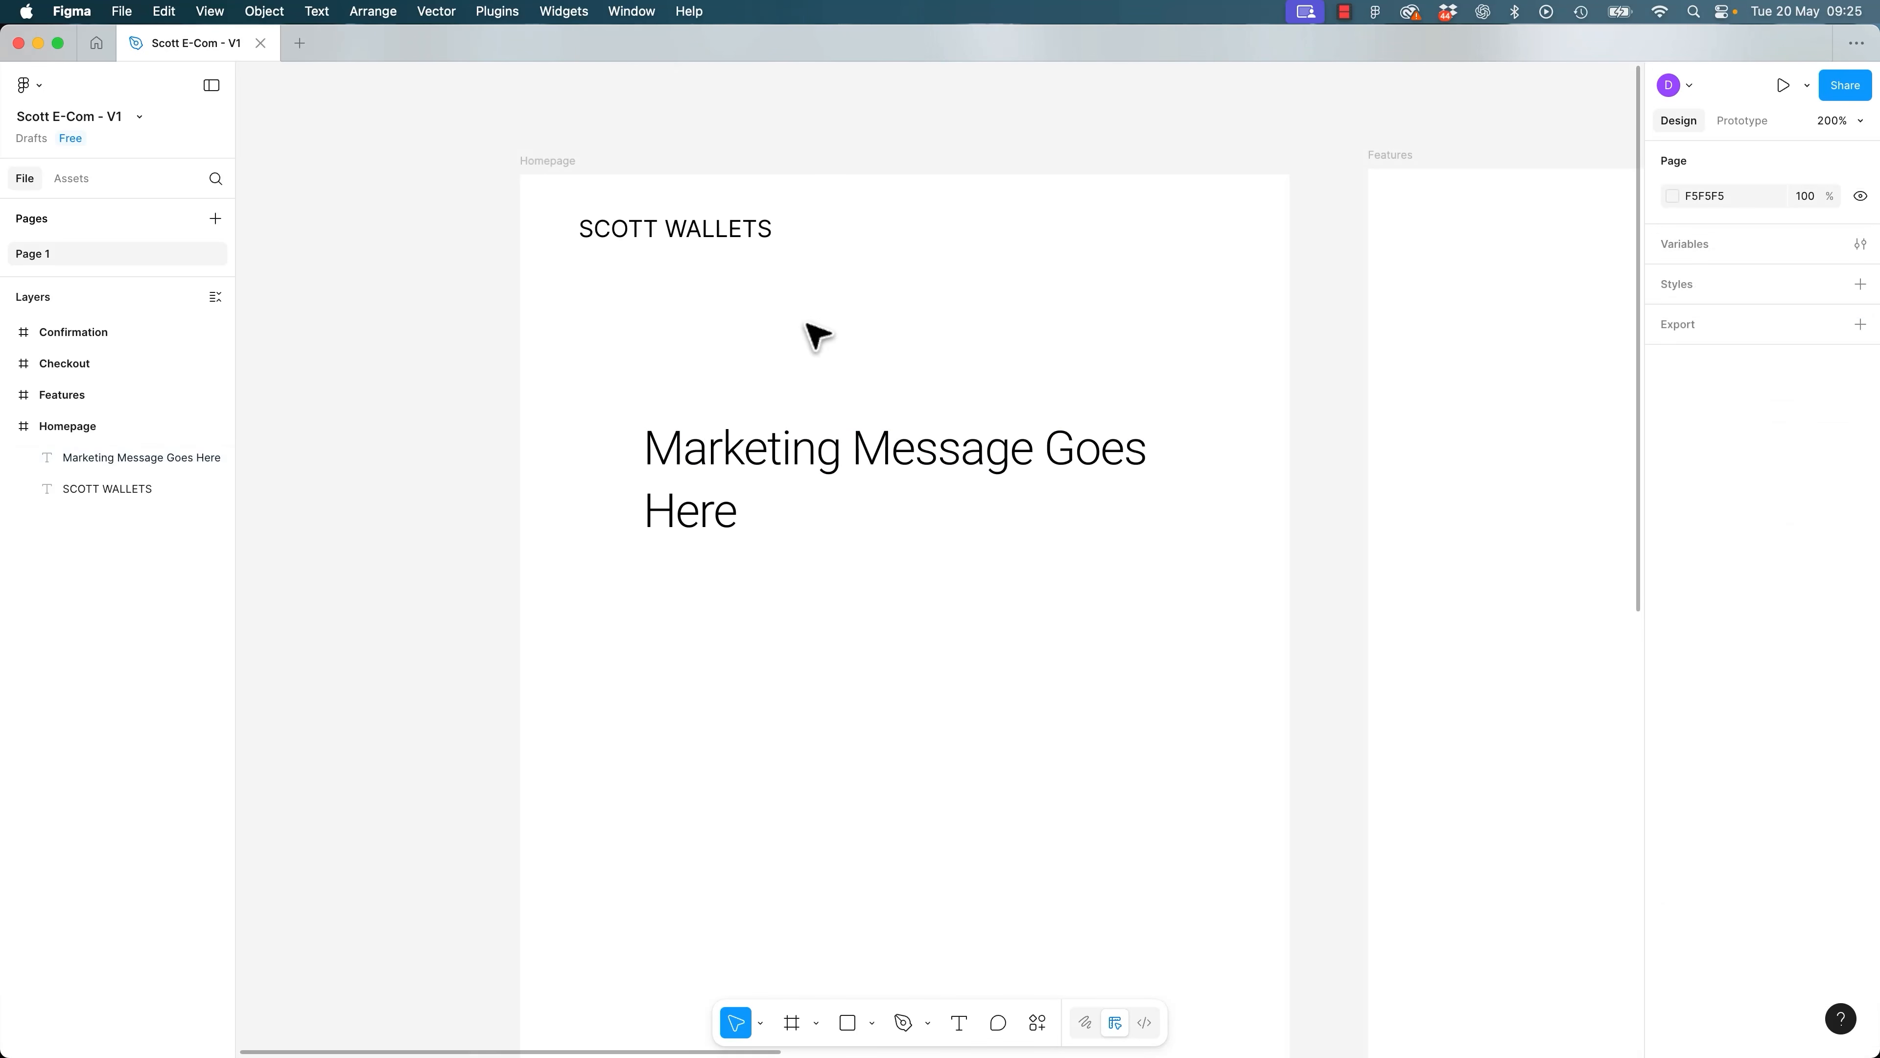
Select the "SCOTT WALLETS" and marketing message texts in turn to compare their settings, leaving nothing selected.
left_click(807, 467)
left_click(440, 422)
left_click(740, 226)
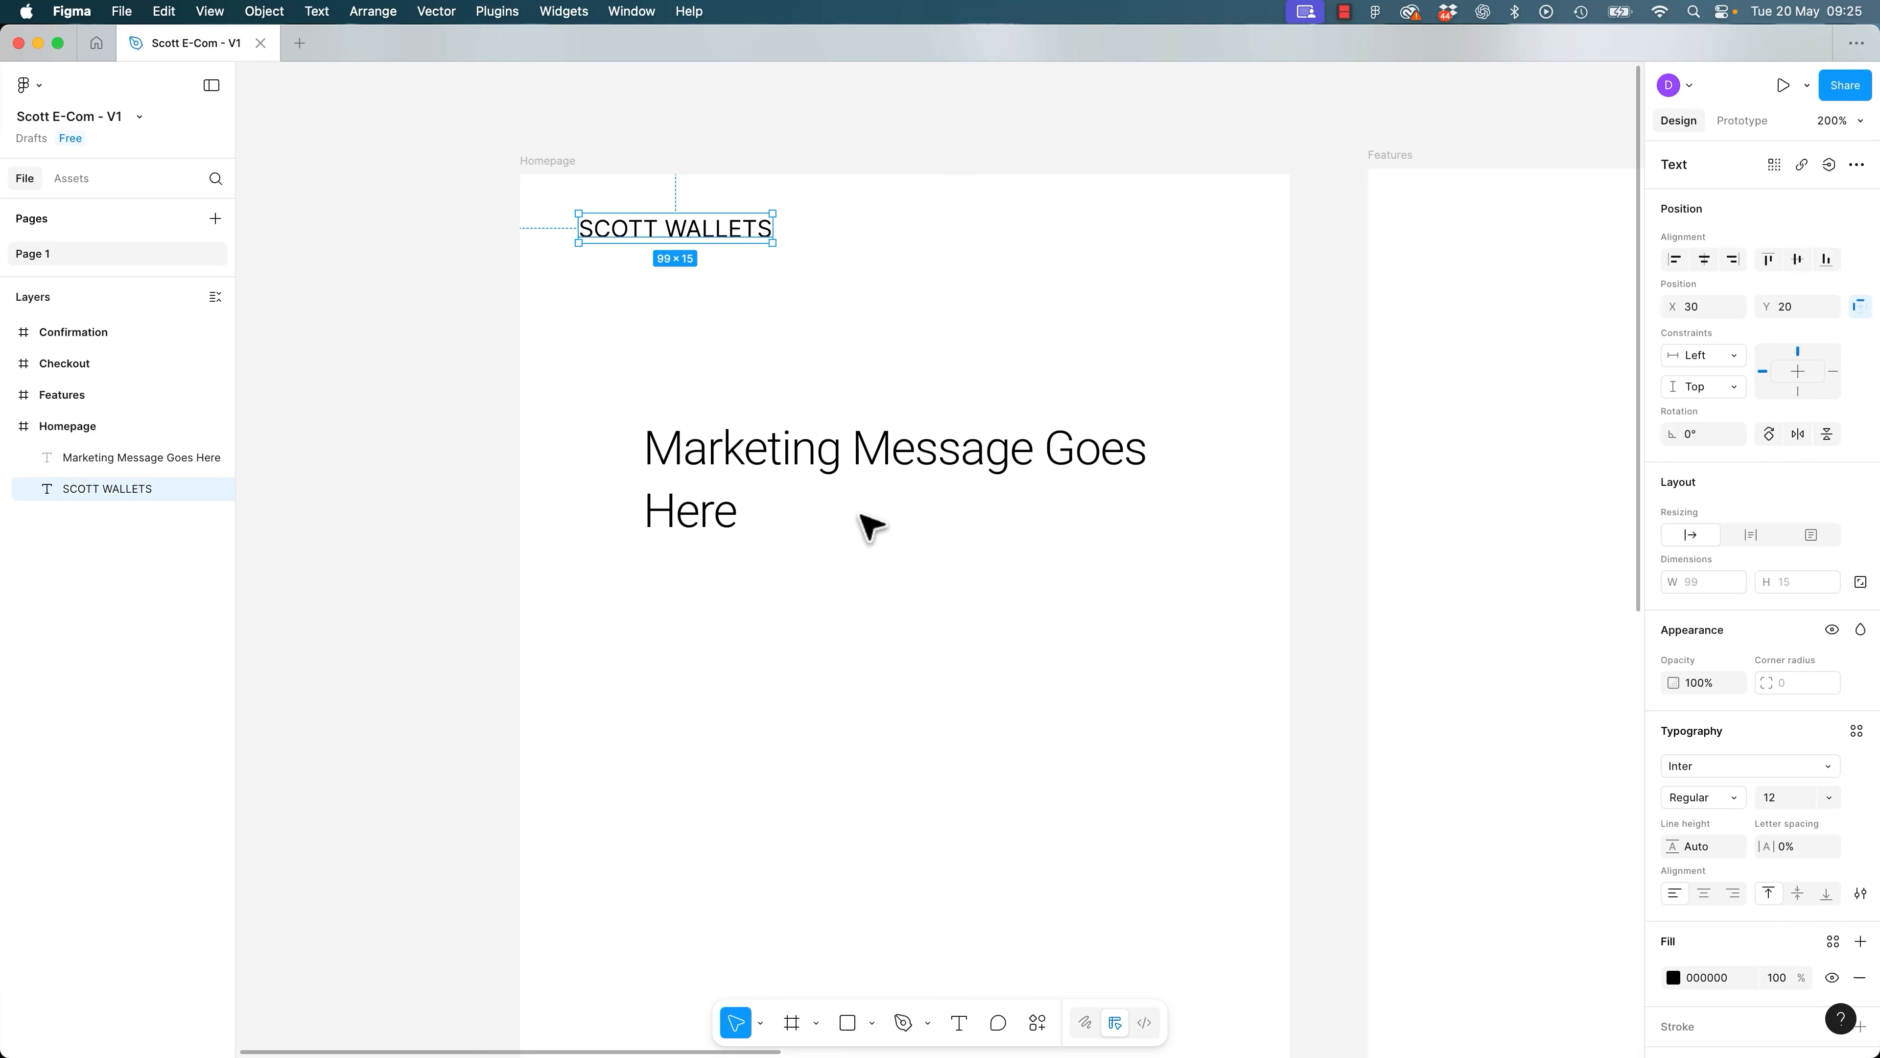
left_click(874, 485)
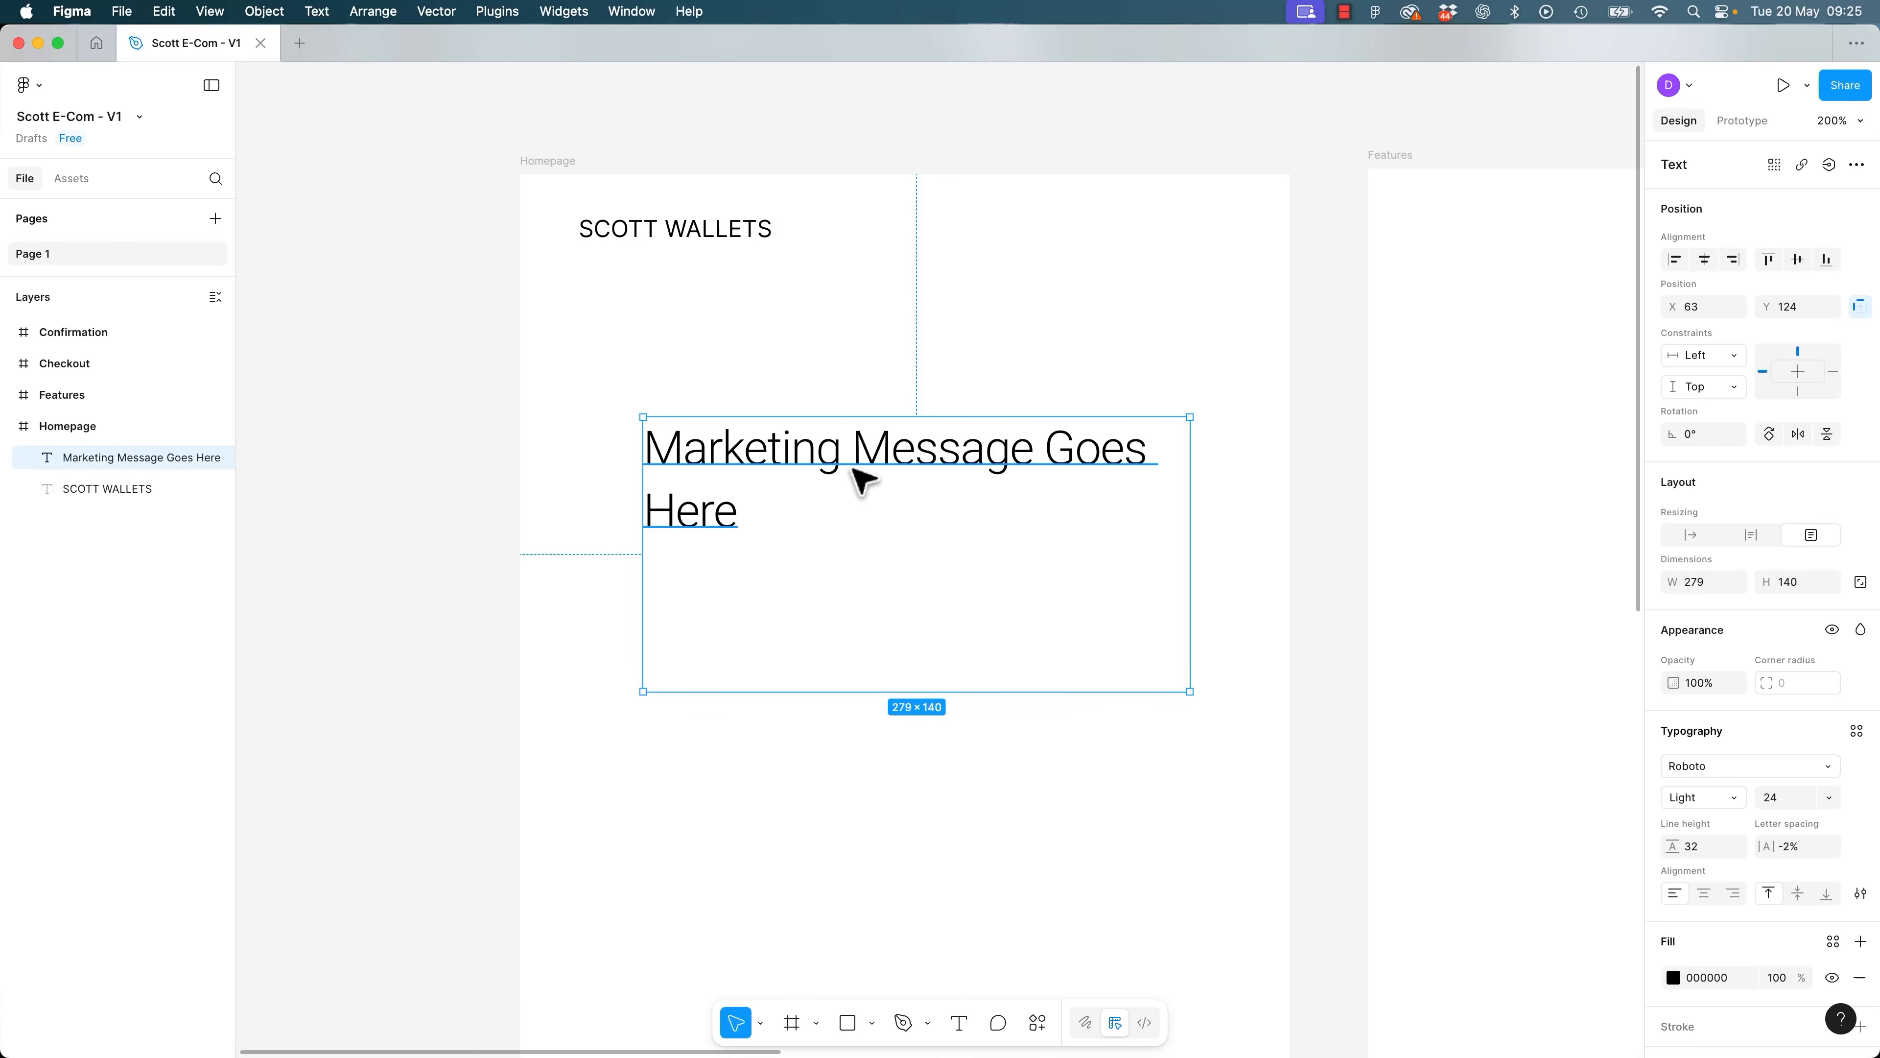
left_click(1313, 400)
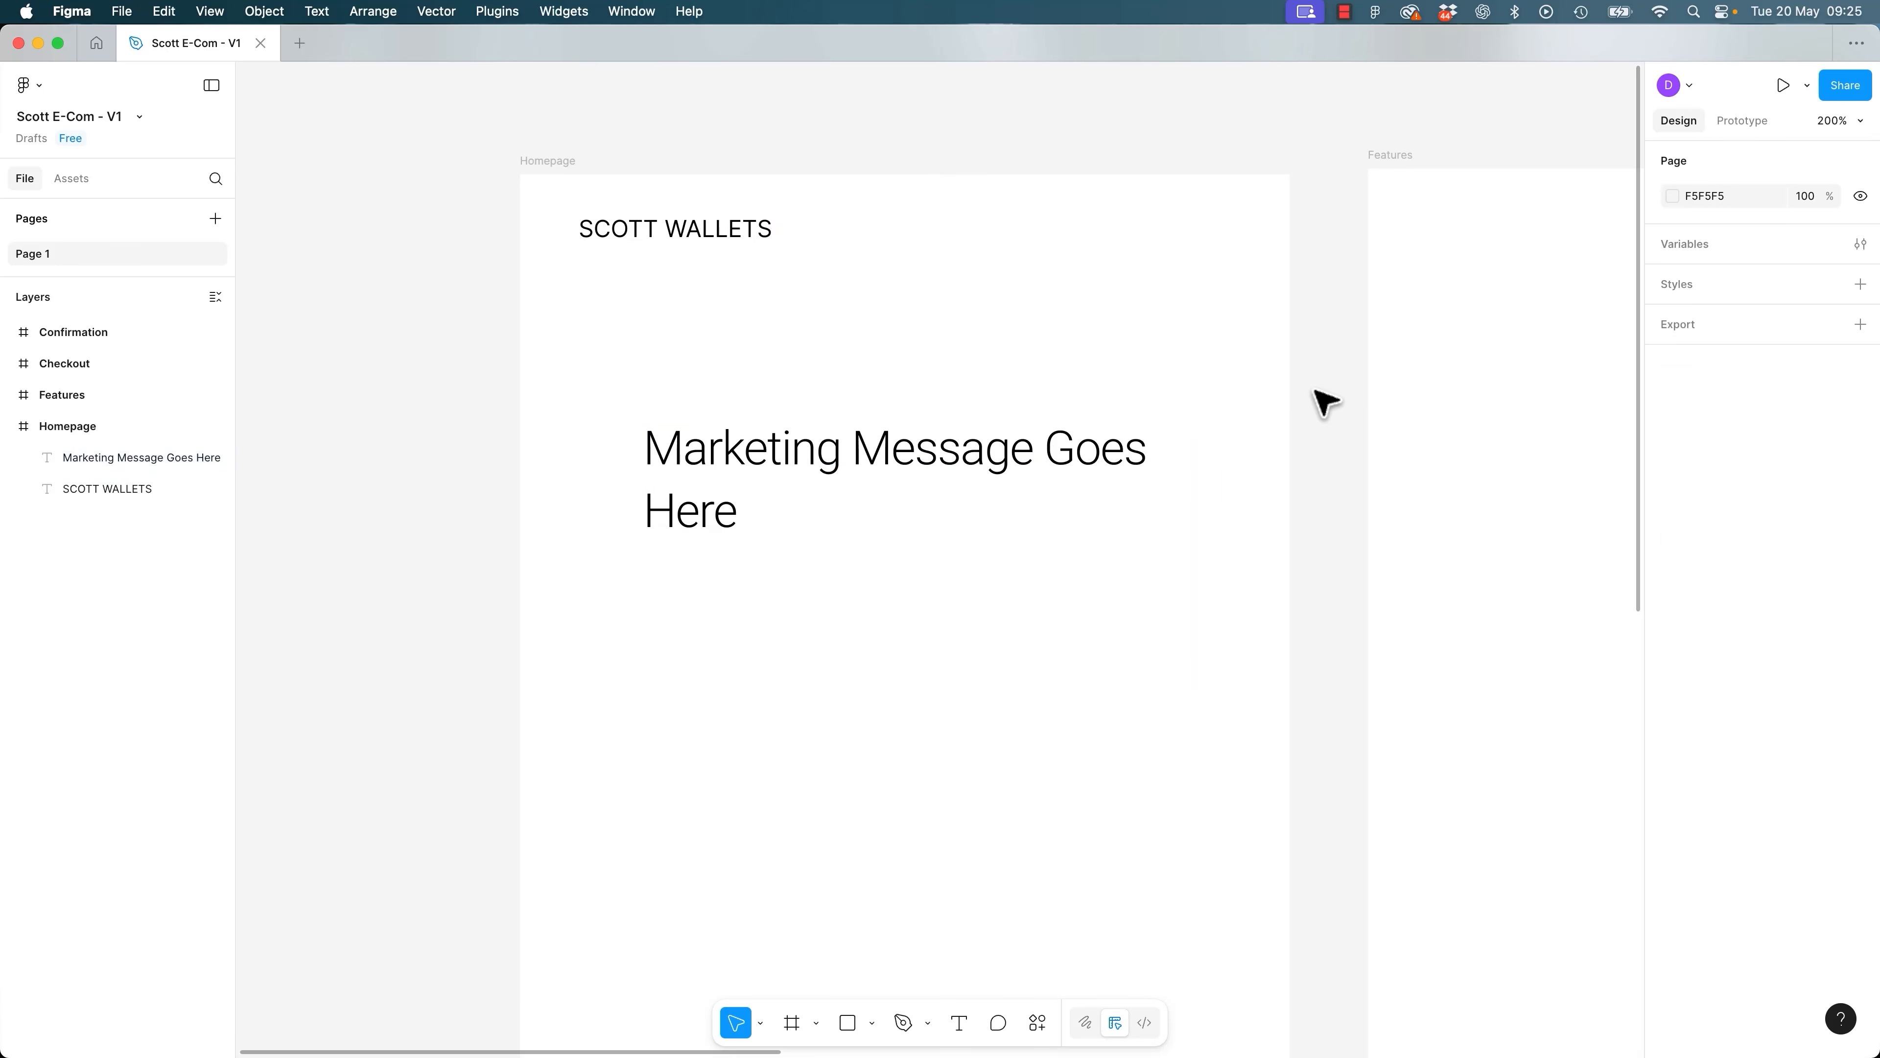
Zoom the canvas to 100%, out to 50% to view the page frames, and back to 100%.
key("shift+0")
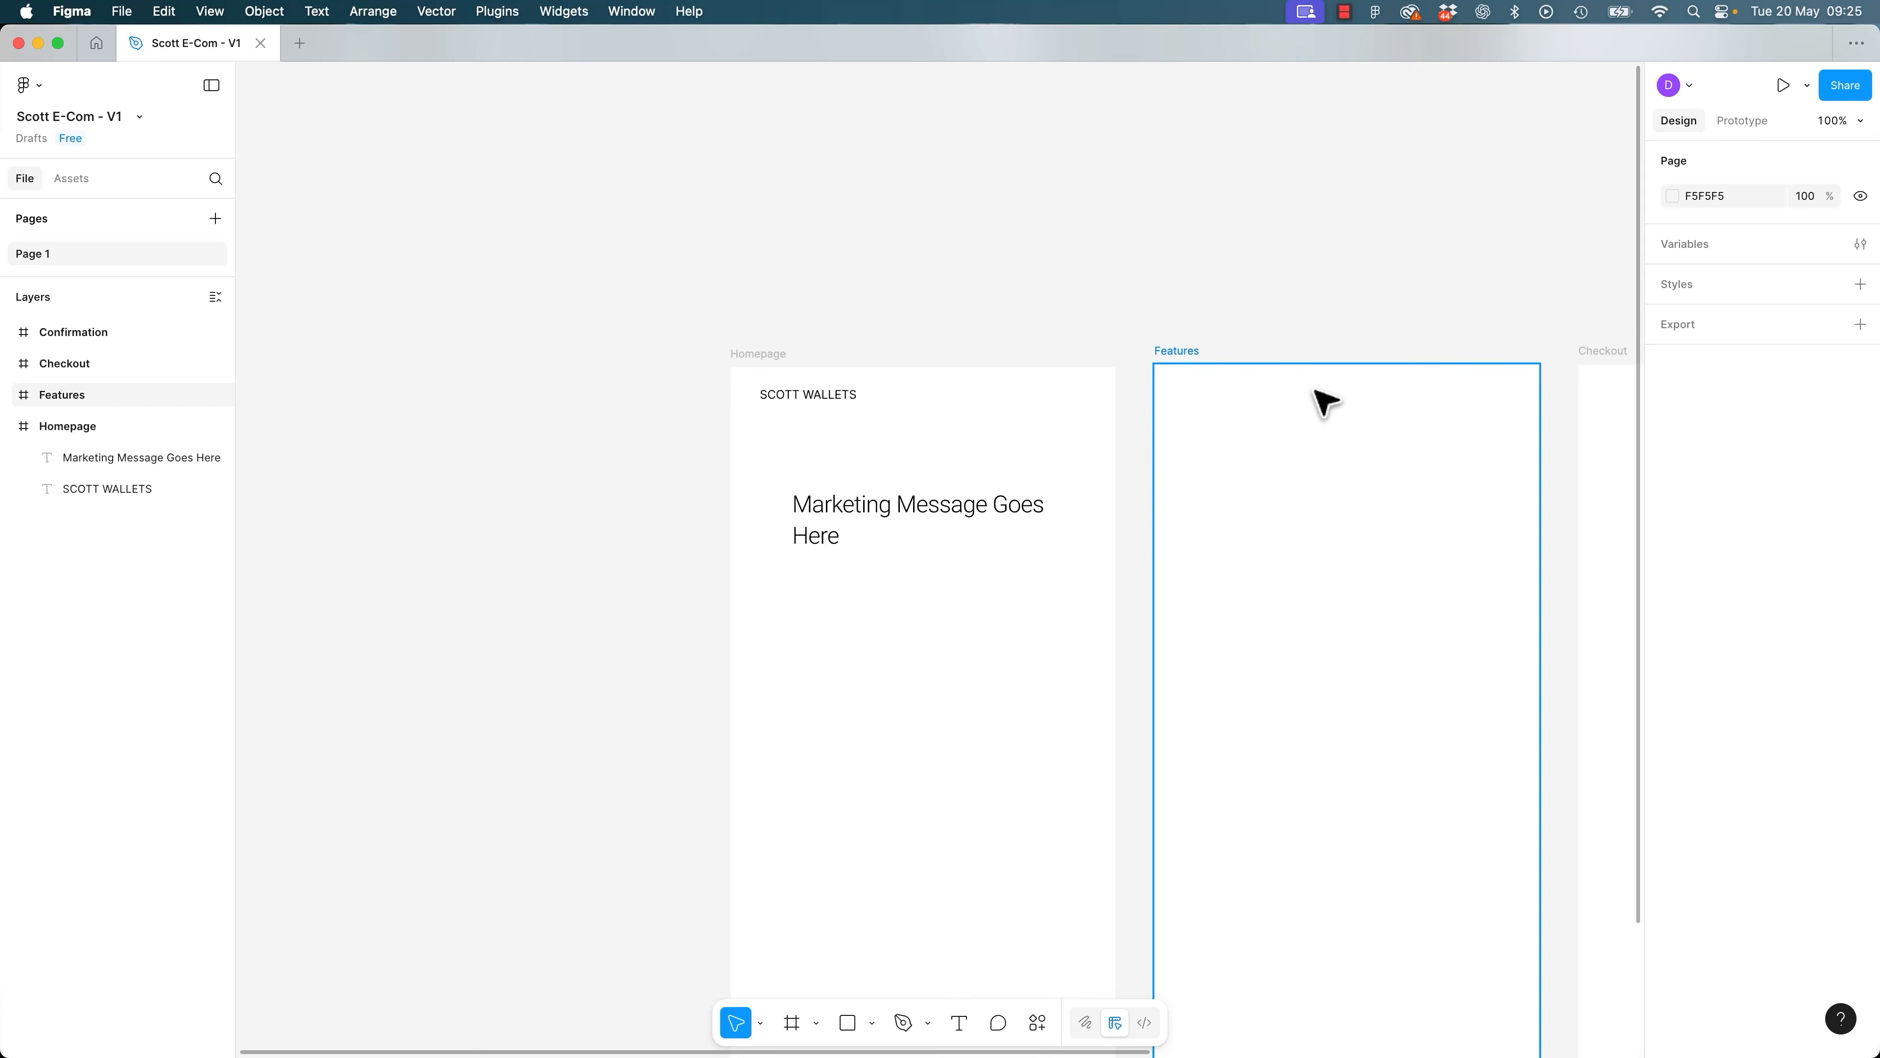
key("minus")
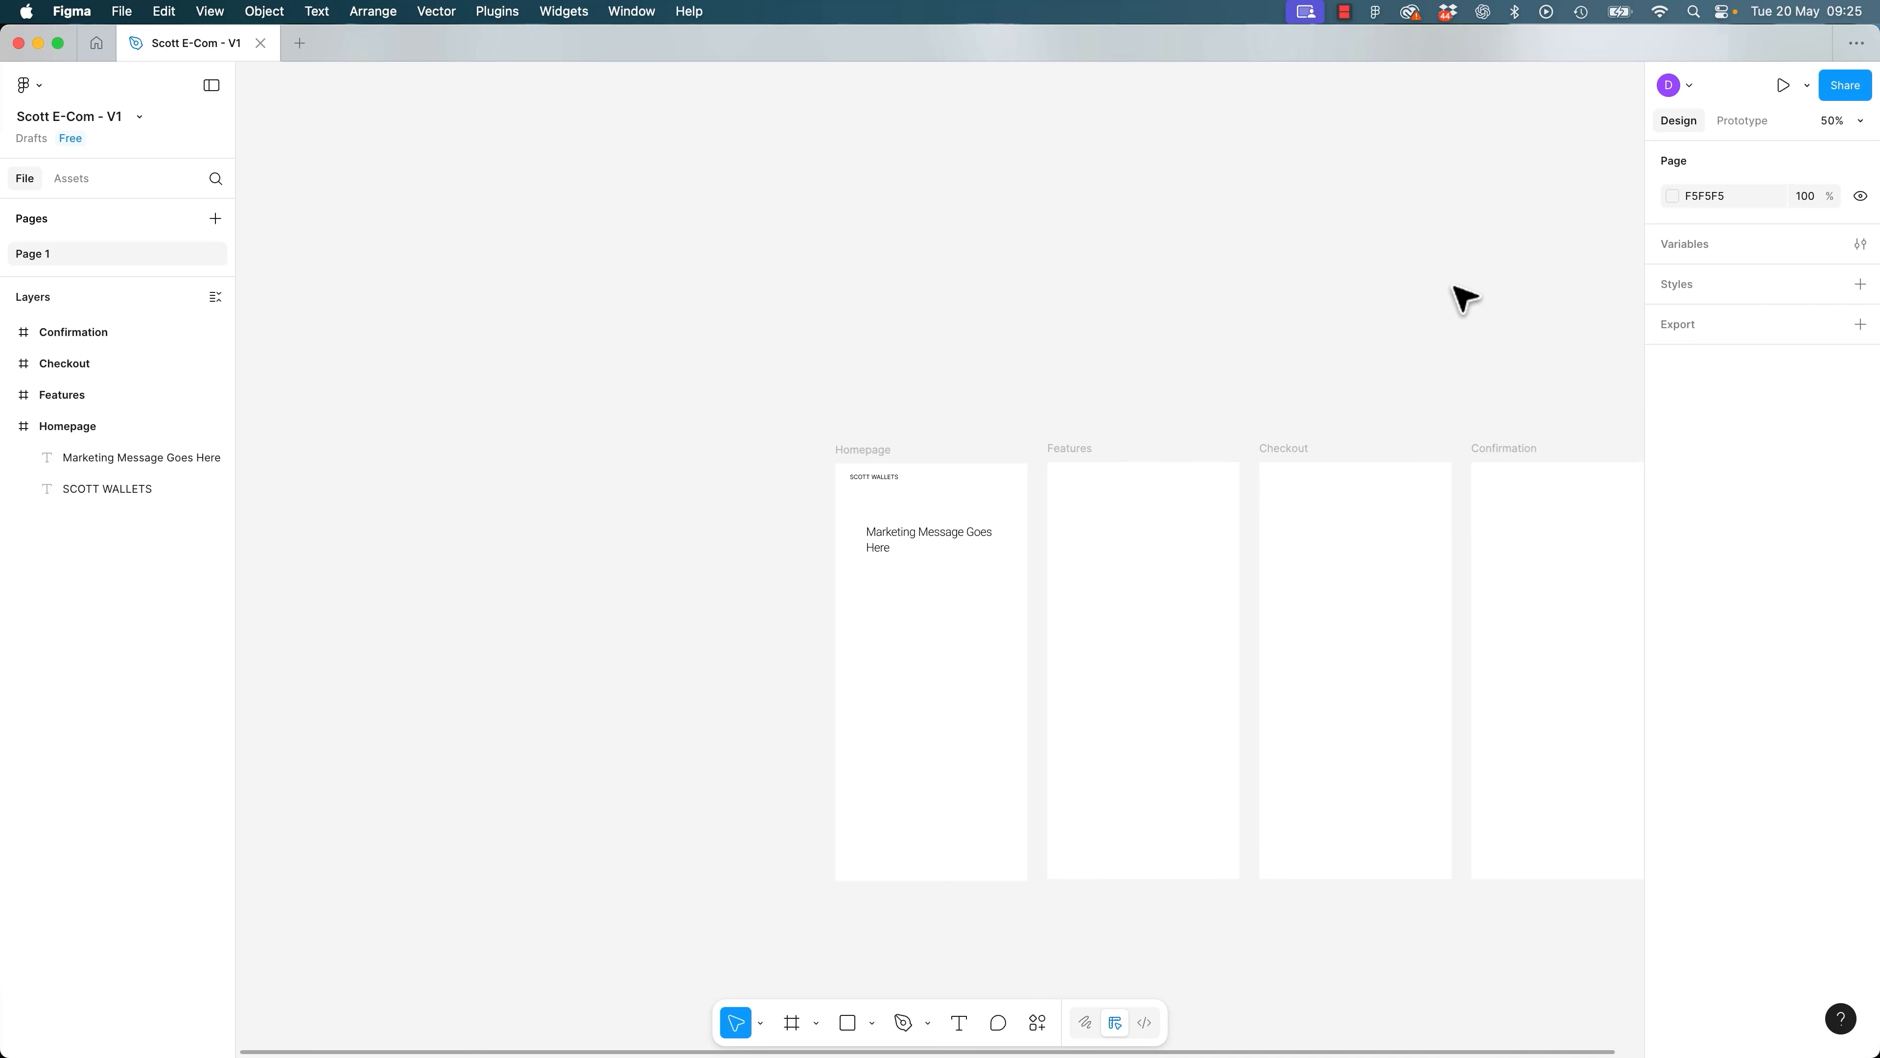
left_click(1861, 123)
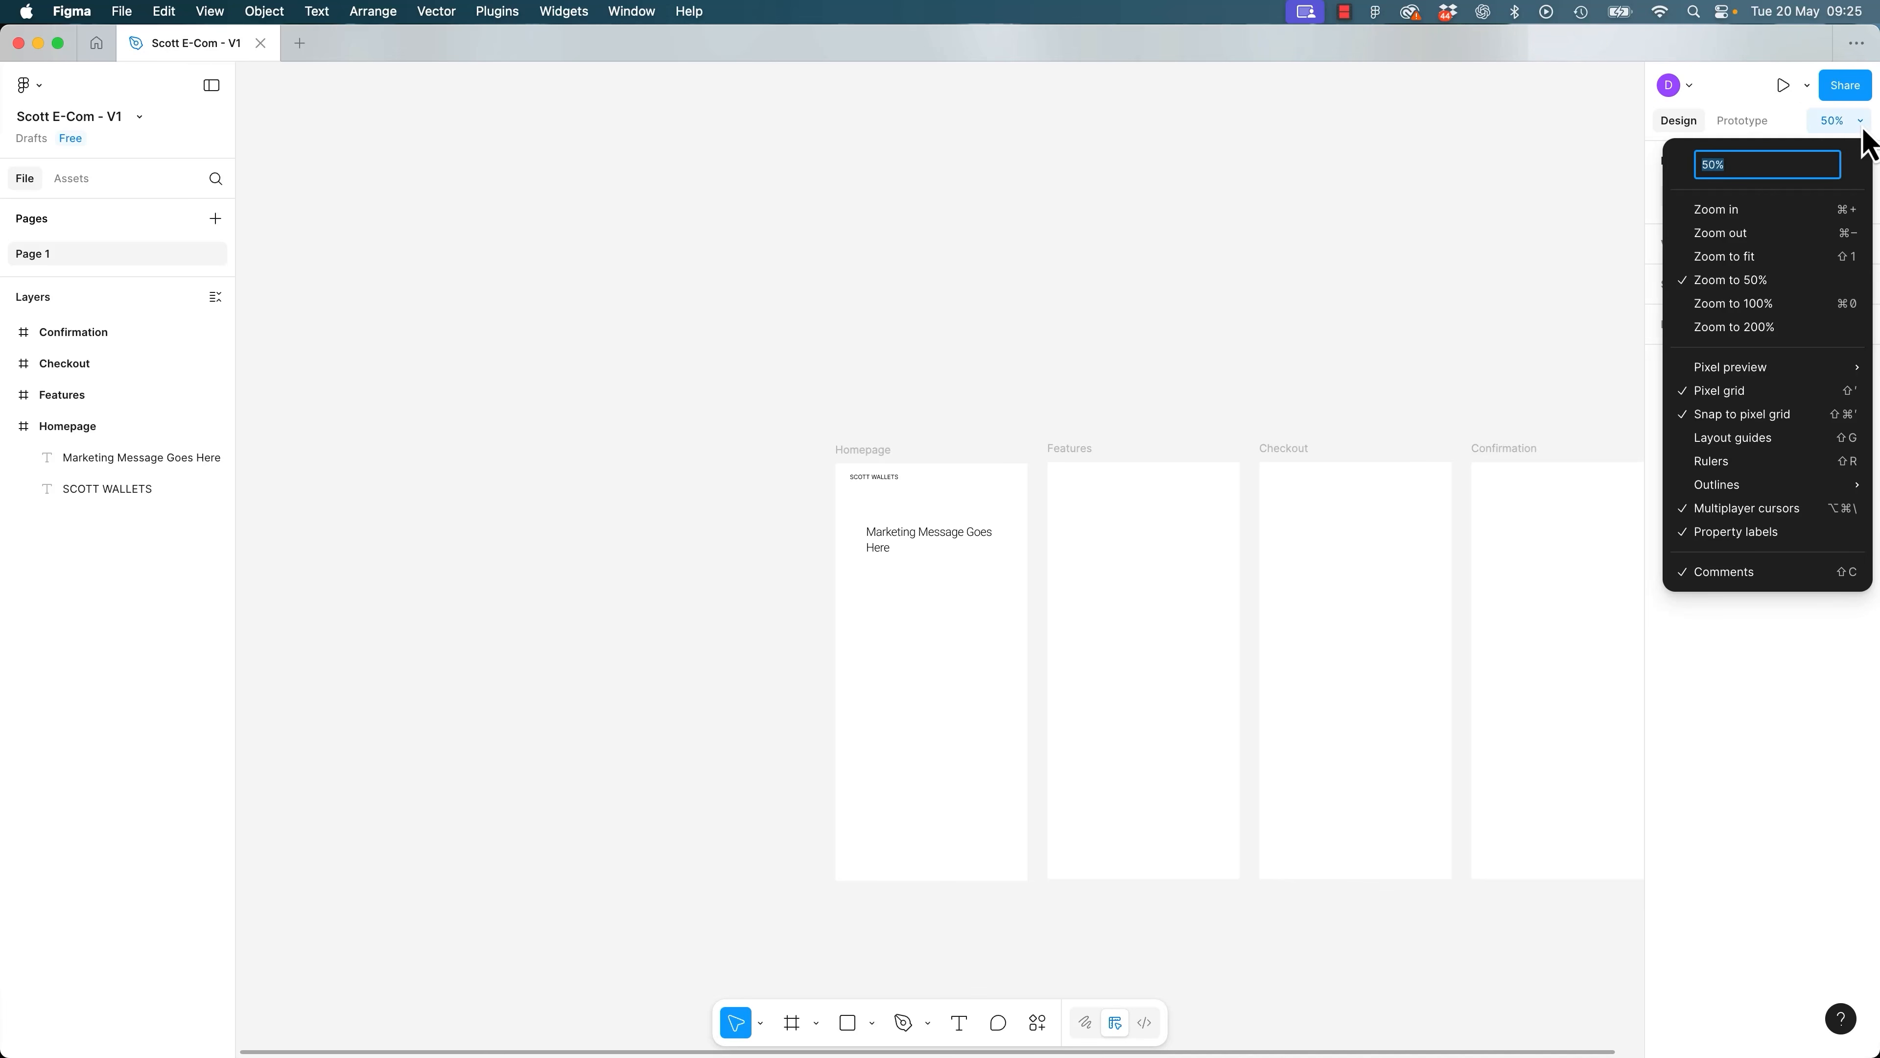
left_click(1740, 303)
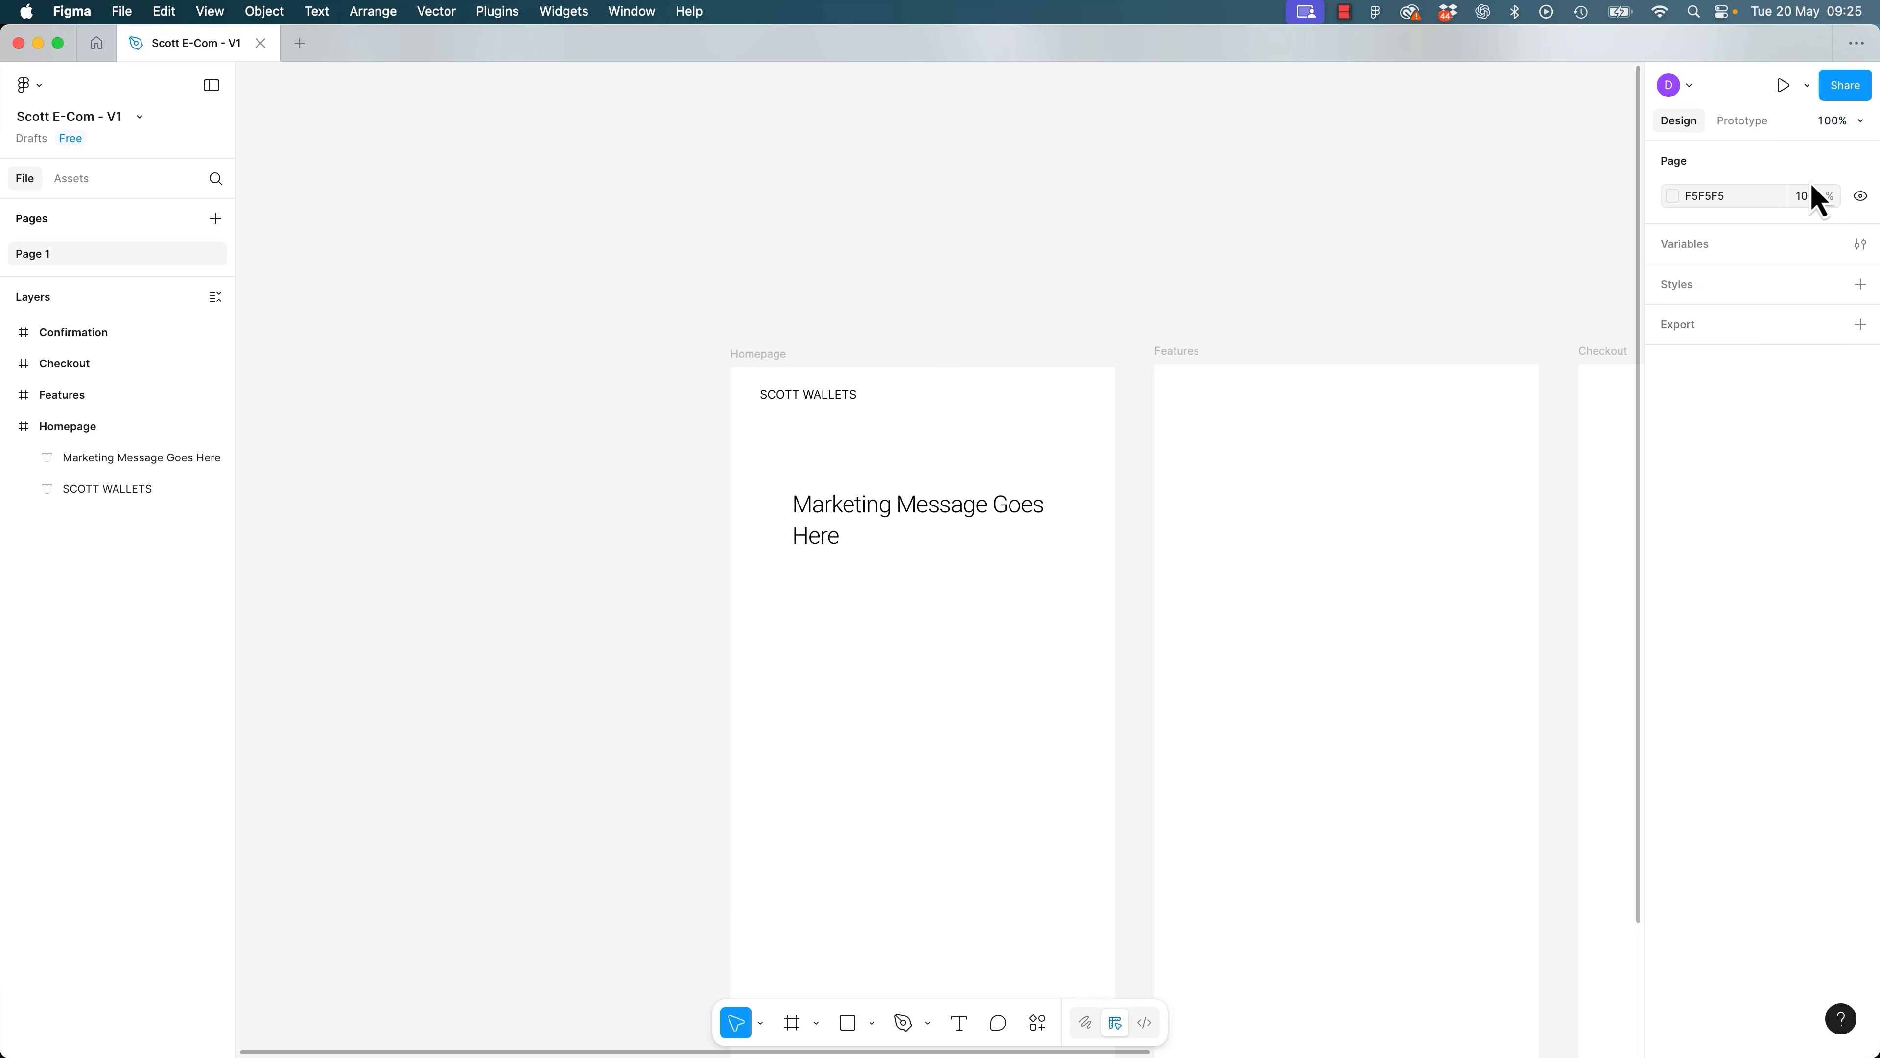
Enter a custom canvas zoom of 75%, and change it to 60%.
left_click(1831, 124)
type("75")
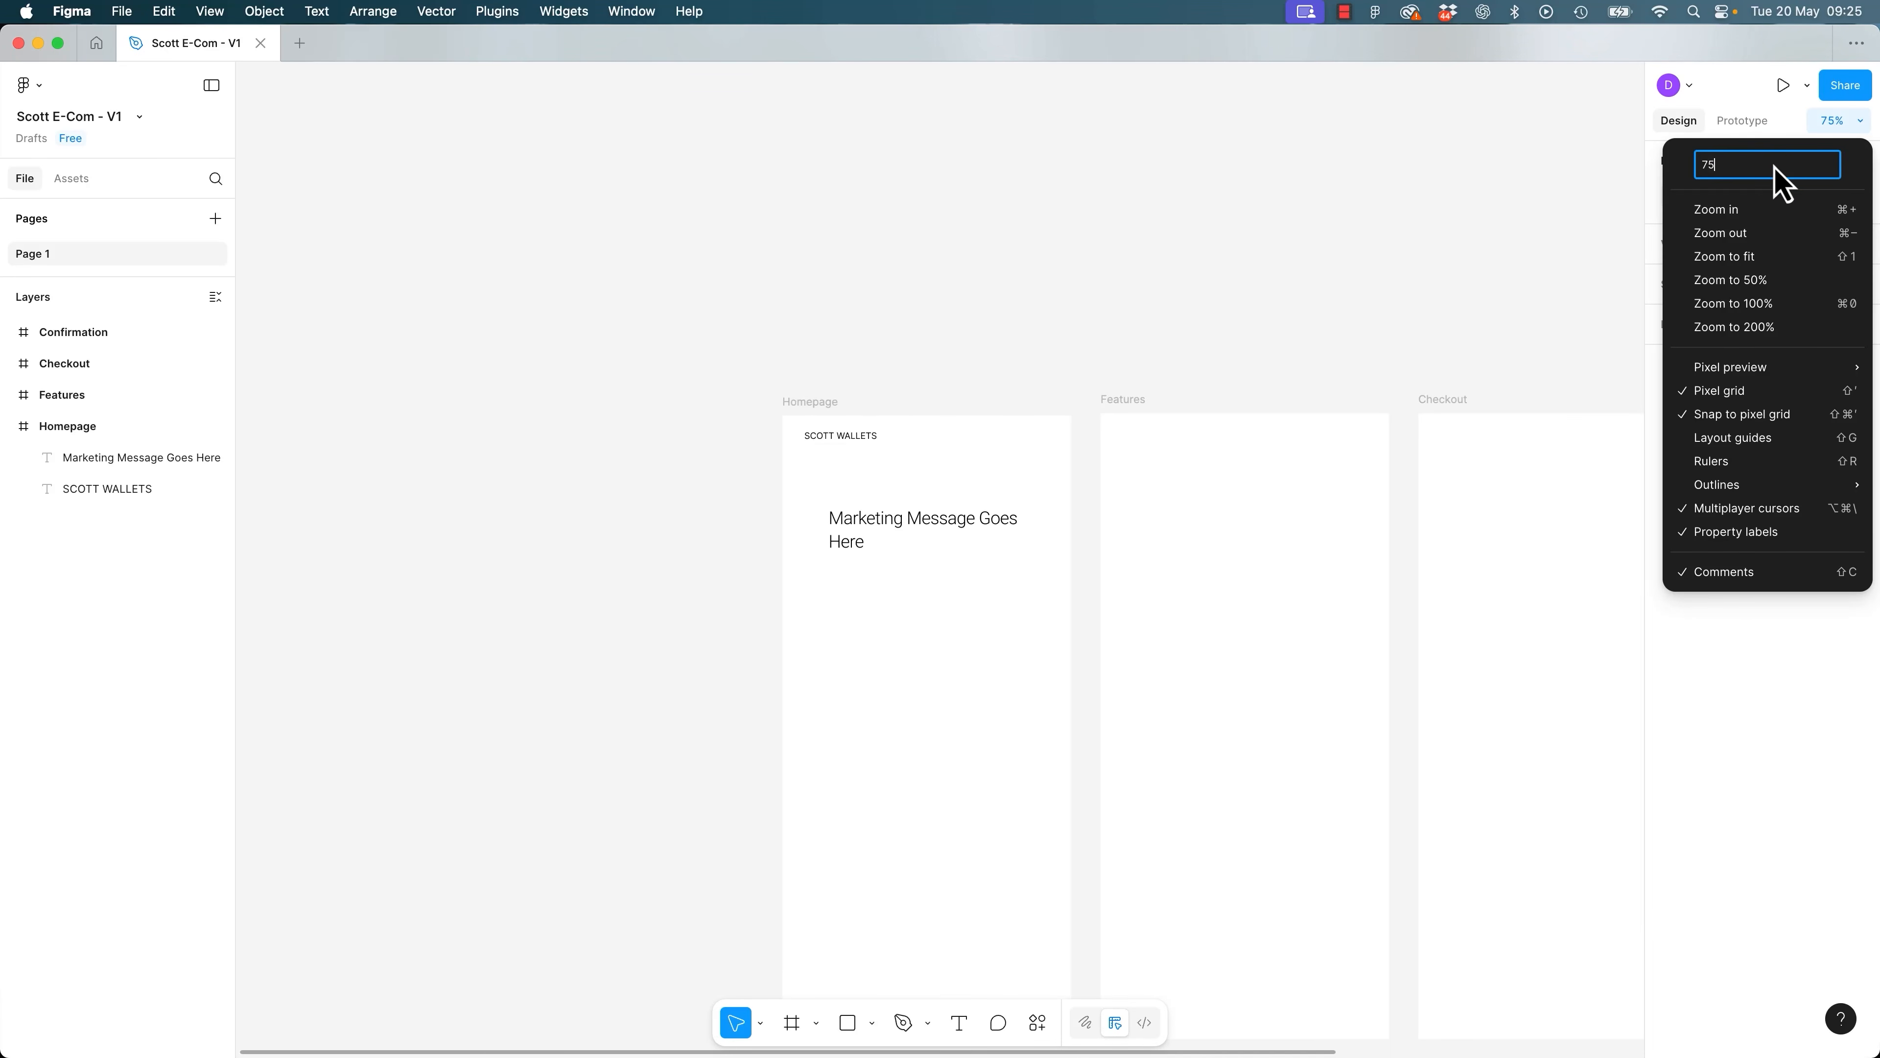
key("BackSpace")
key("BackSpace")
type("60")
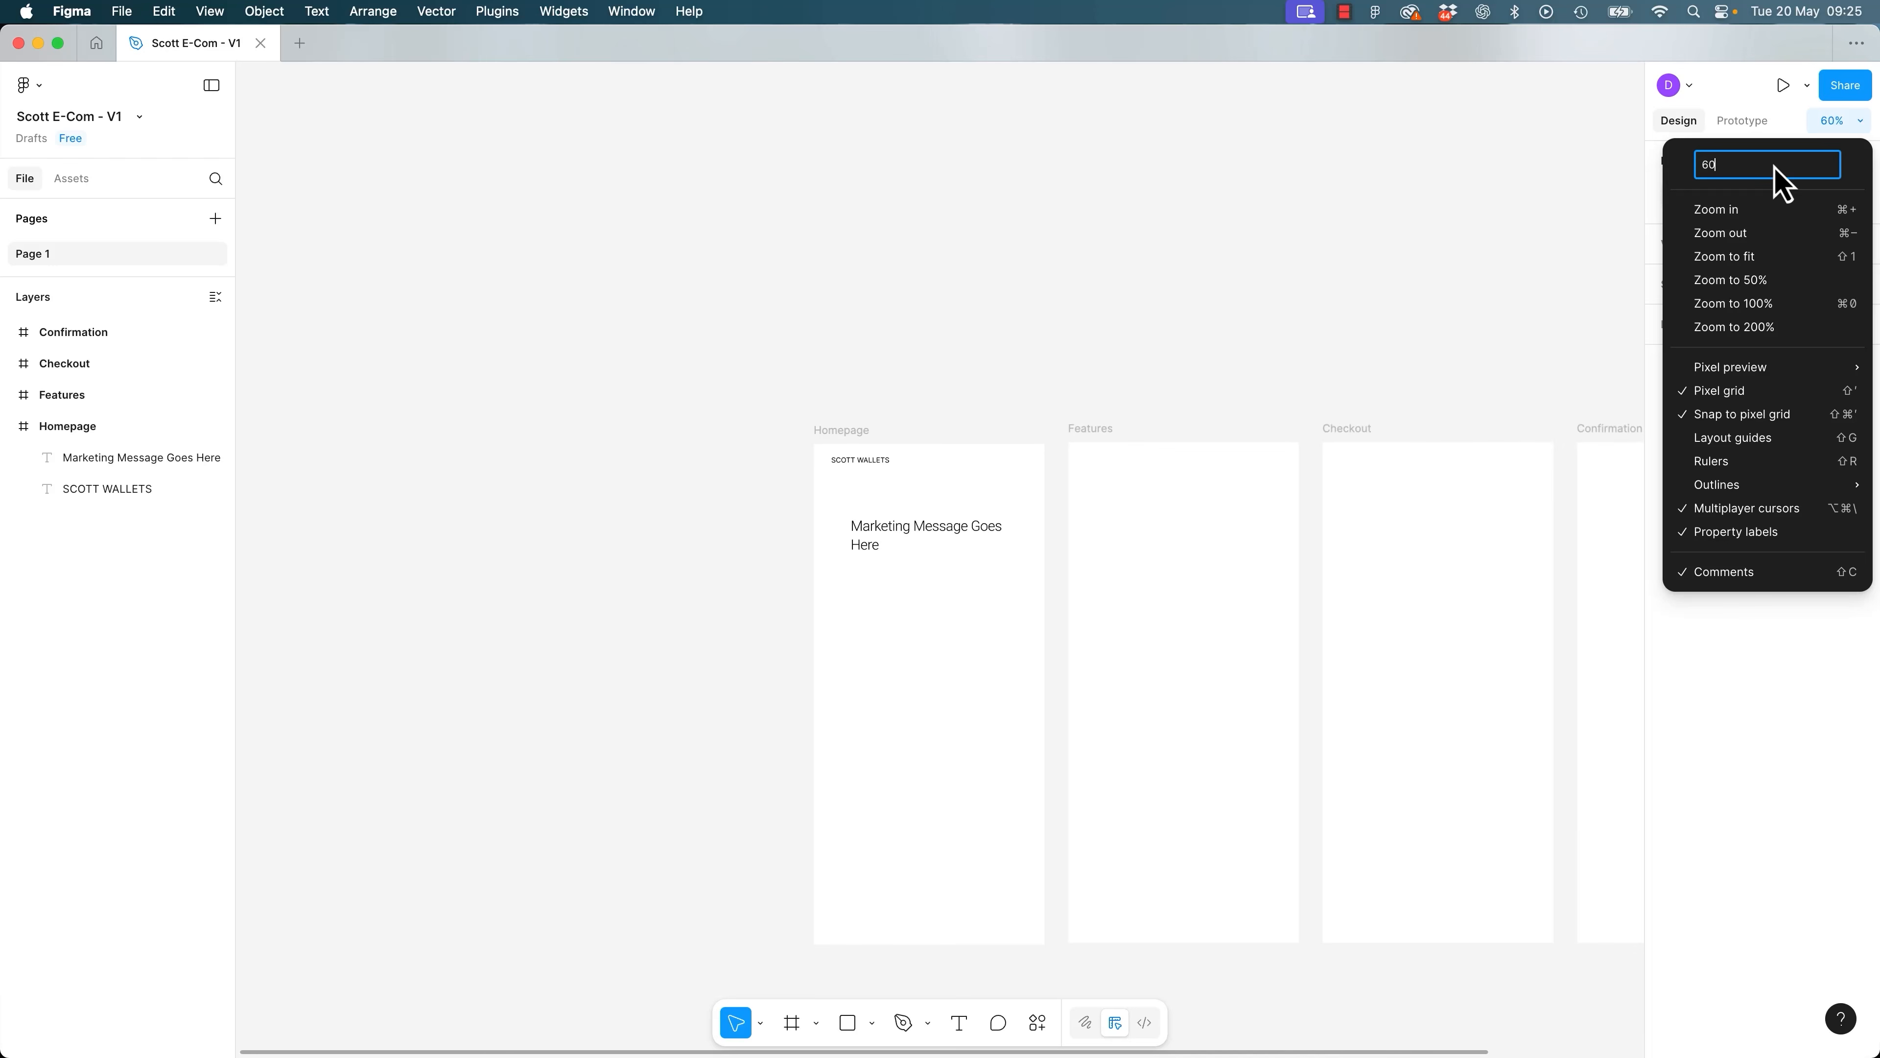
Select the "SCOTT WALLETS" text on the Homepage and preview the preset font sizes, keeping 12.
left_click(865, 467)
left_click(868, 465)
left_click(740, 485)
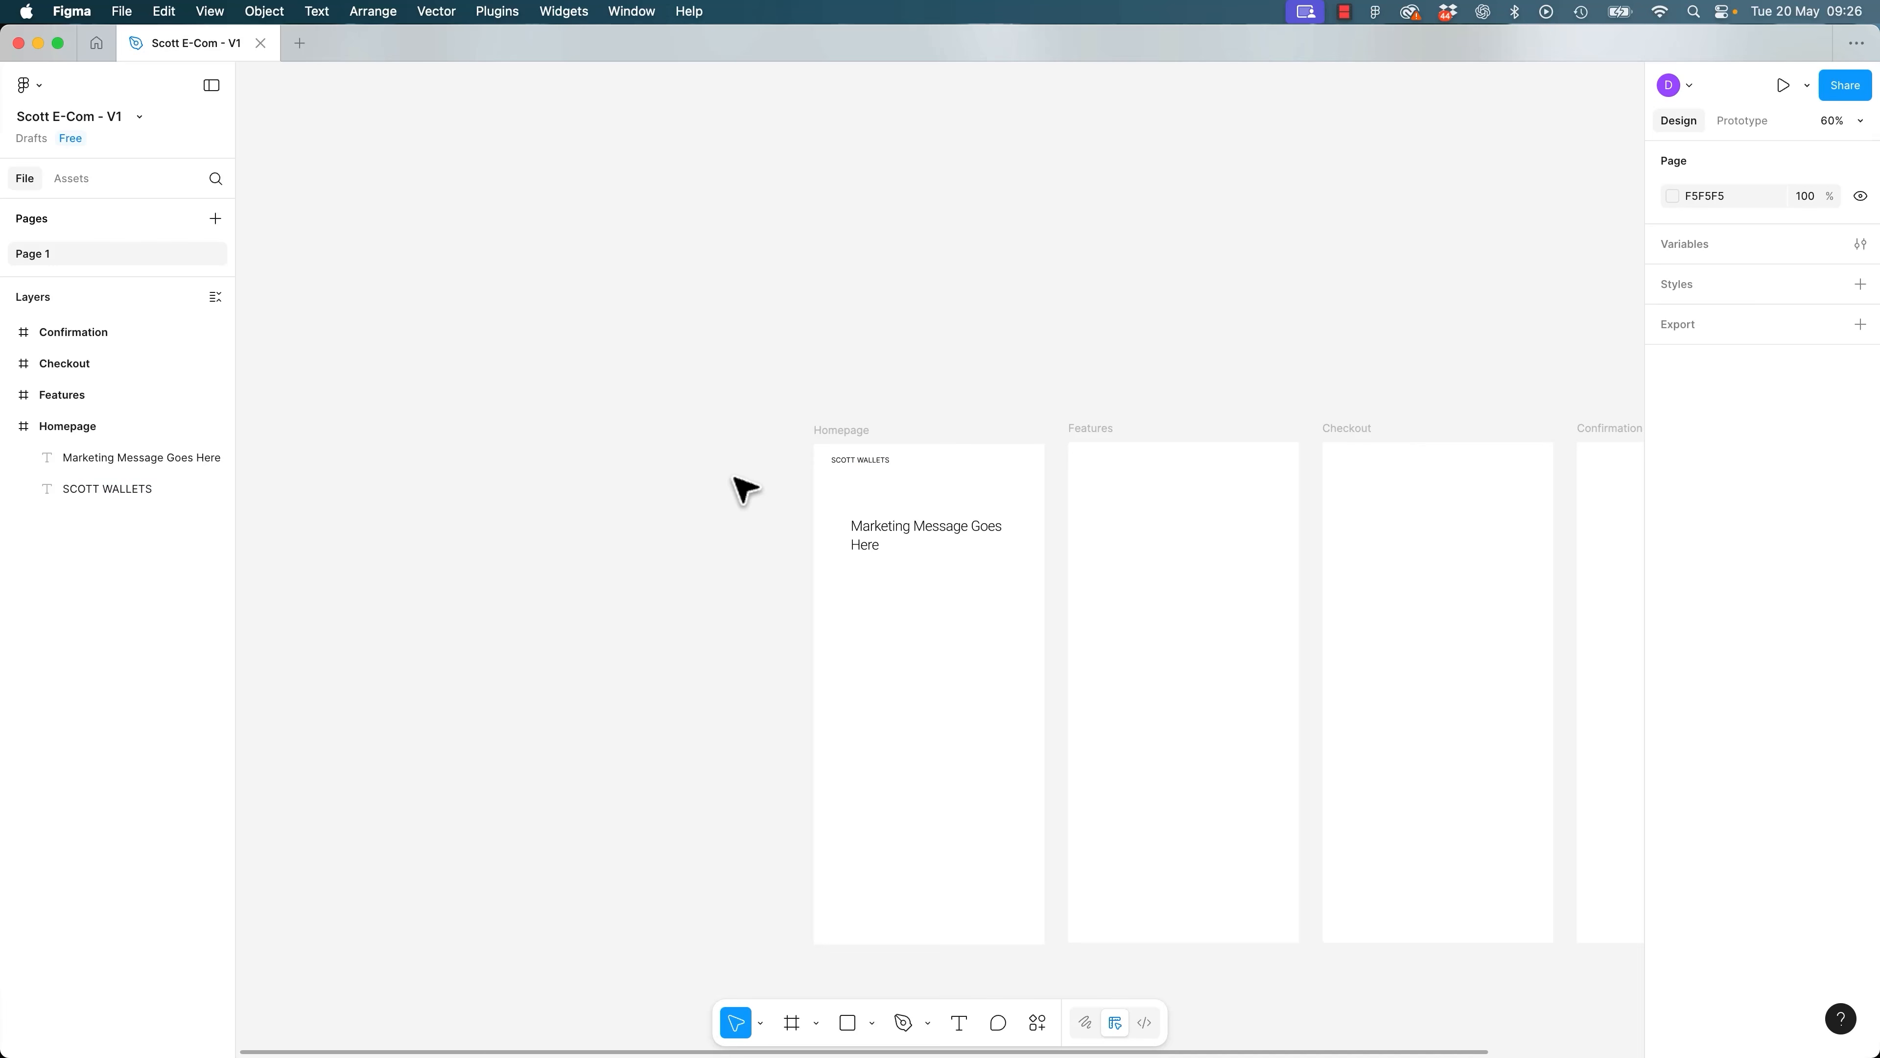
left_click(878, 464)
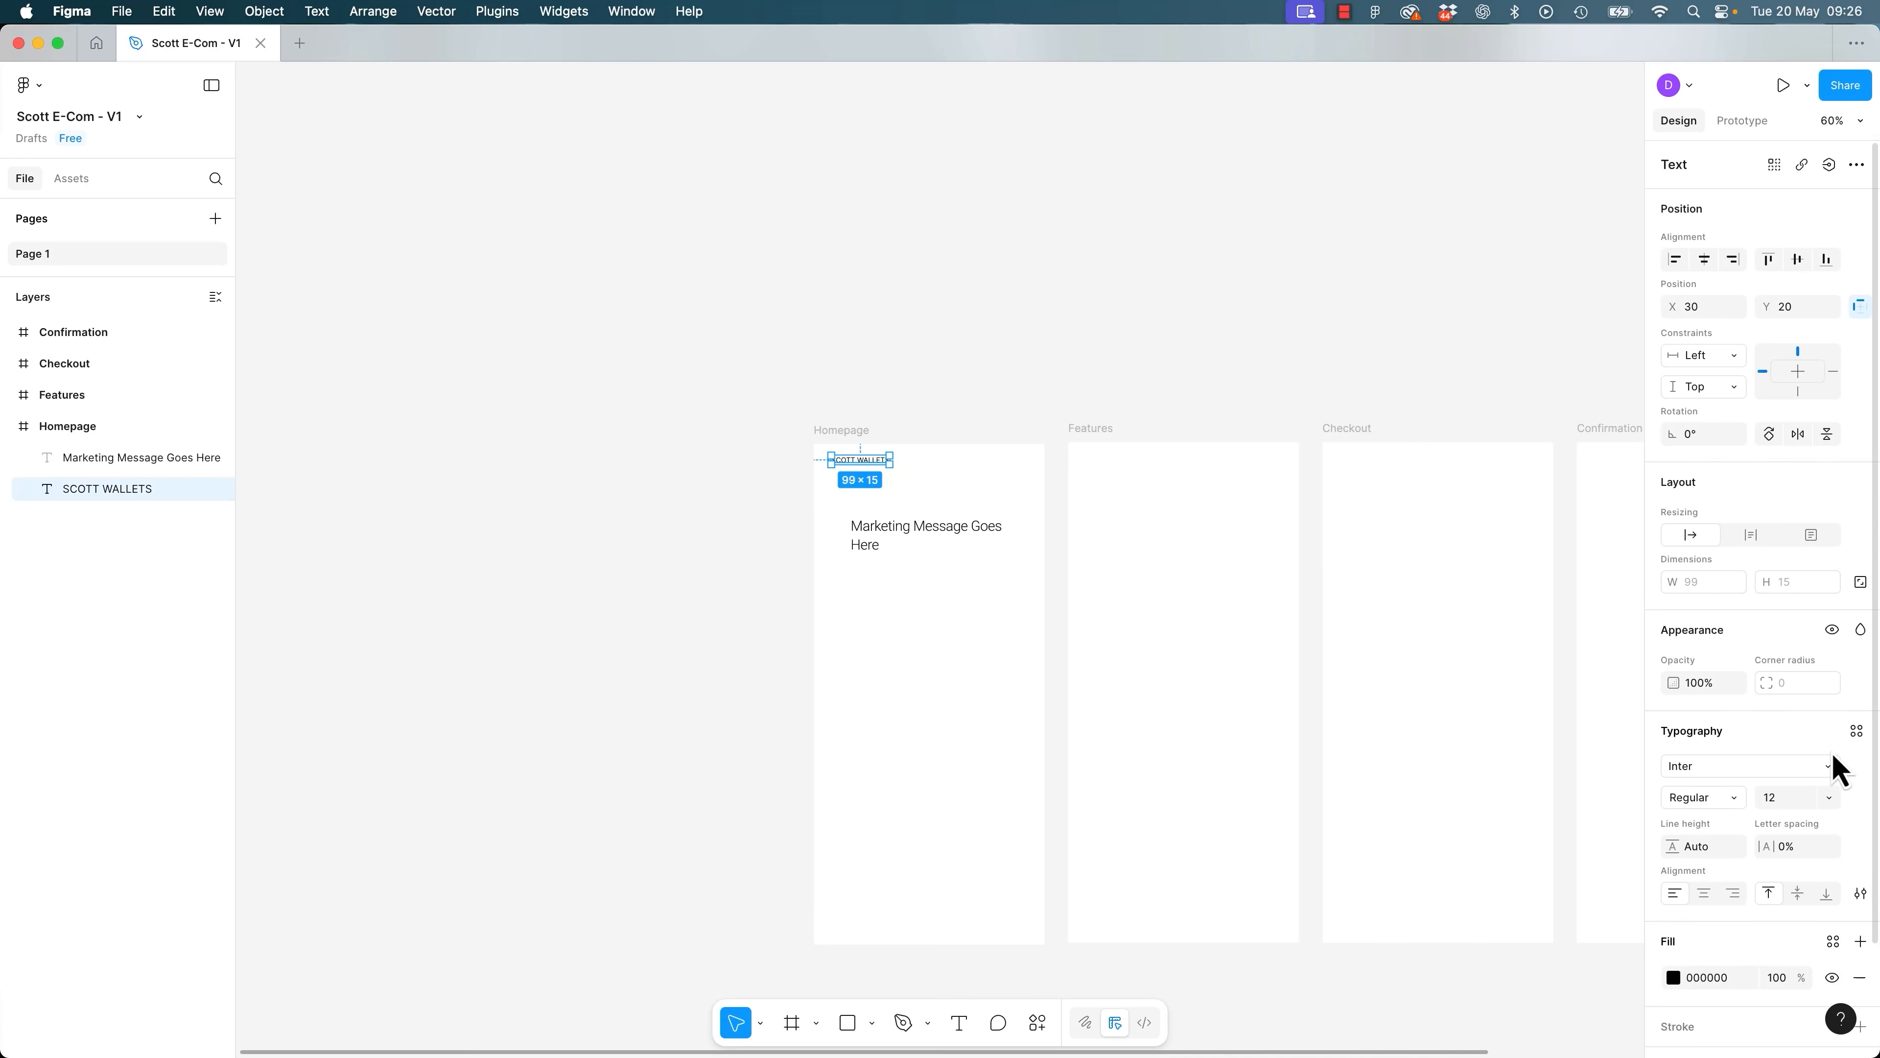
left_click(1807, 800)
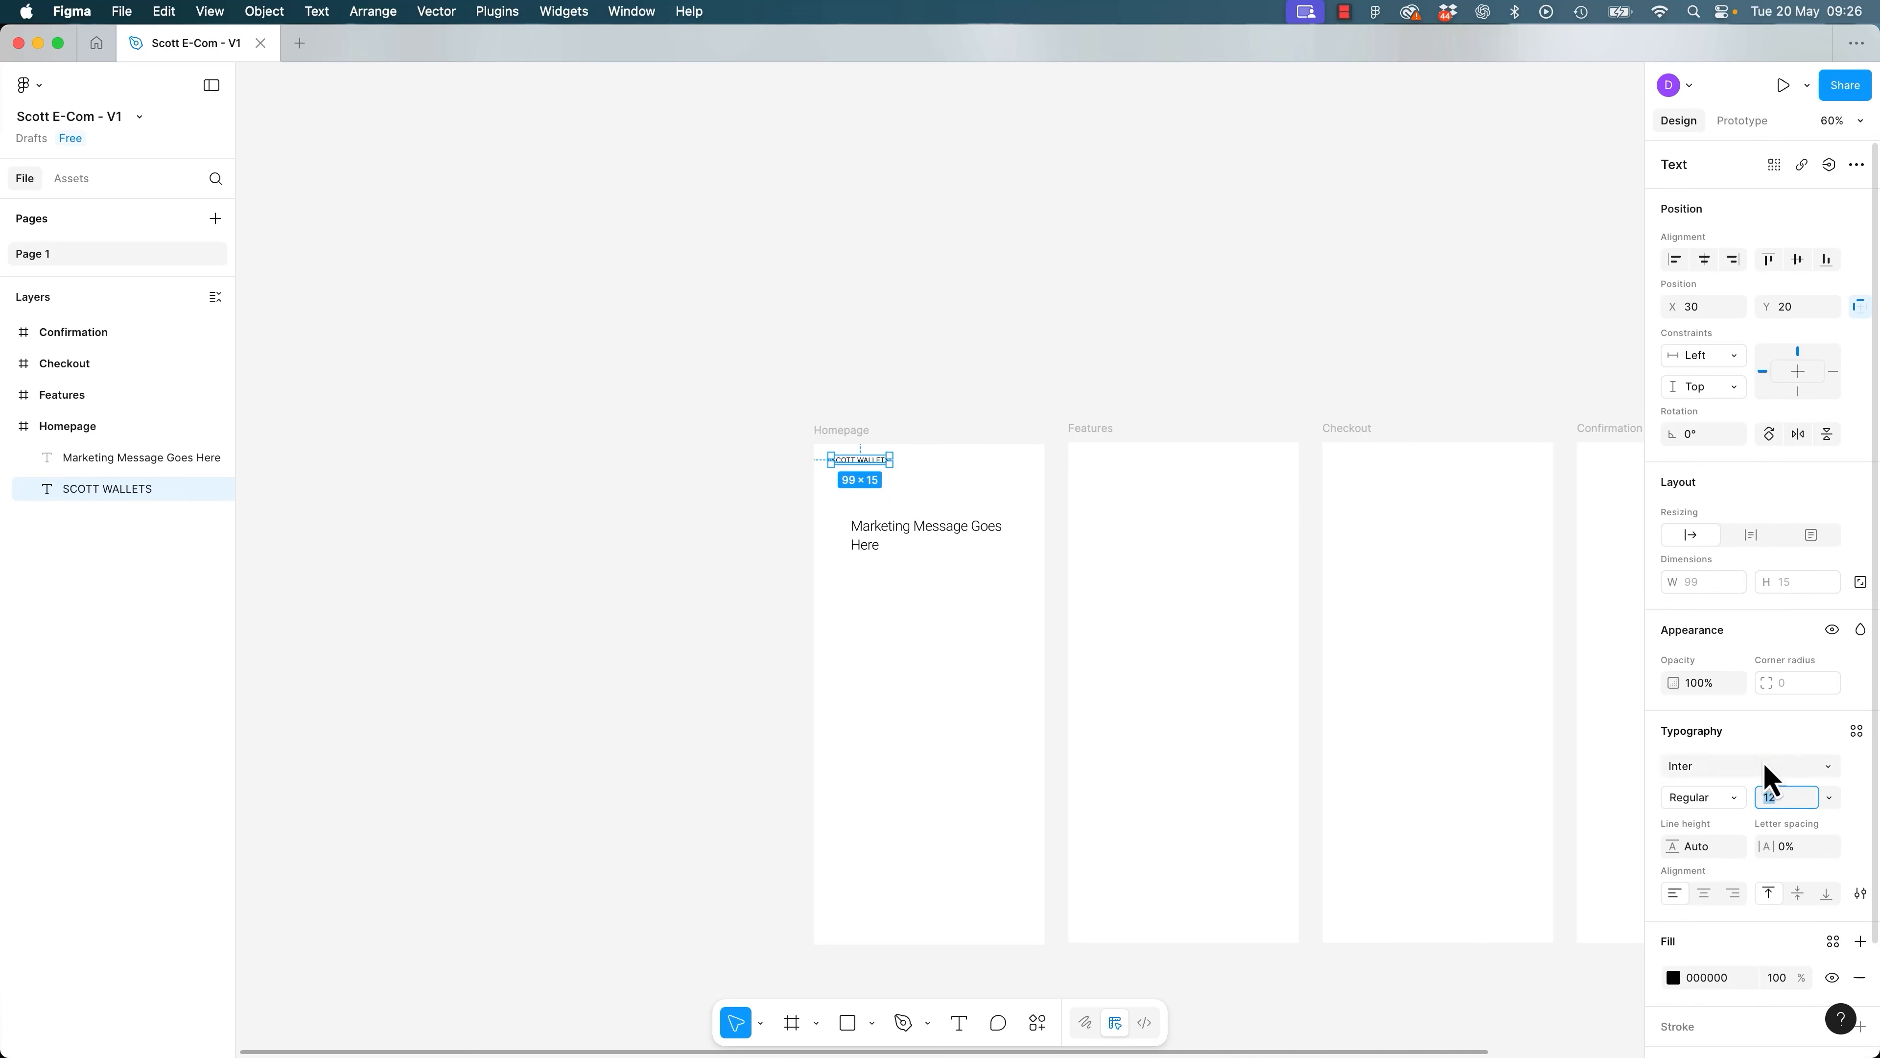
left_click(1781, 802)
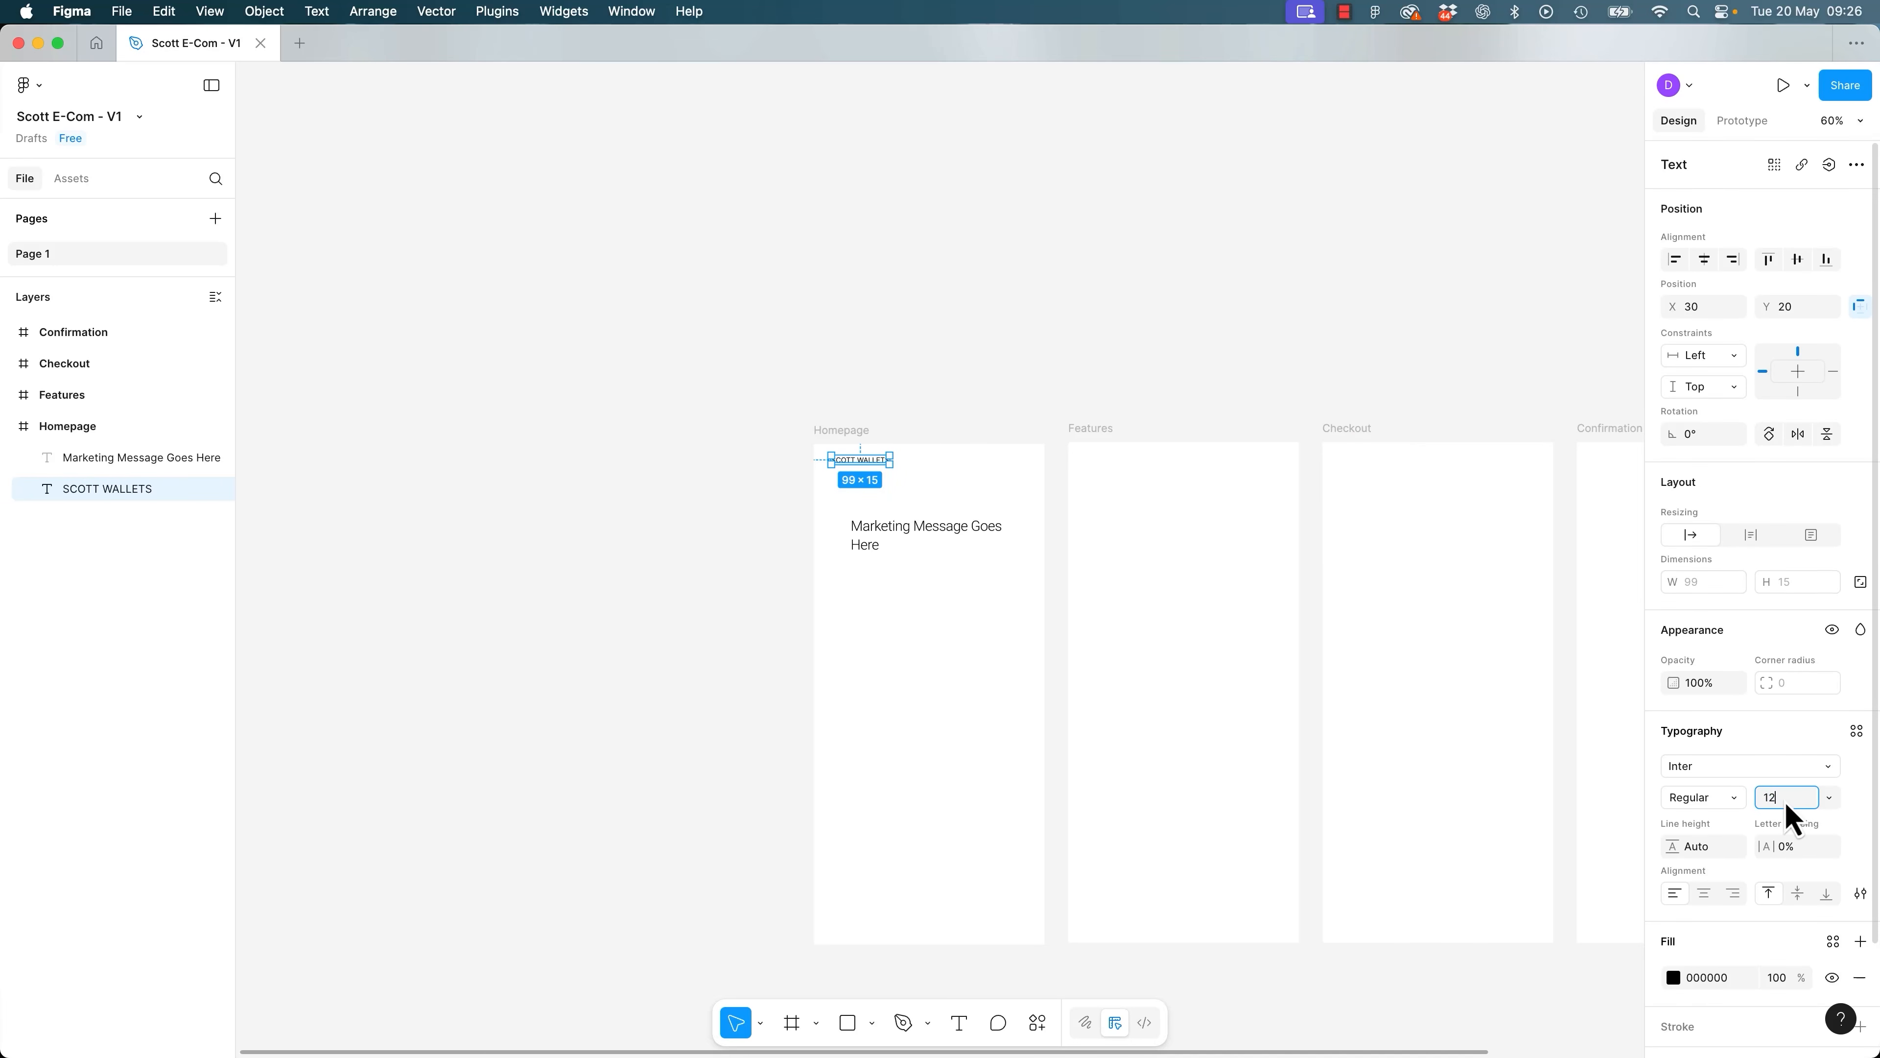
left_click(1826, 799)
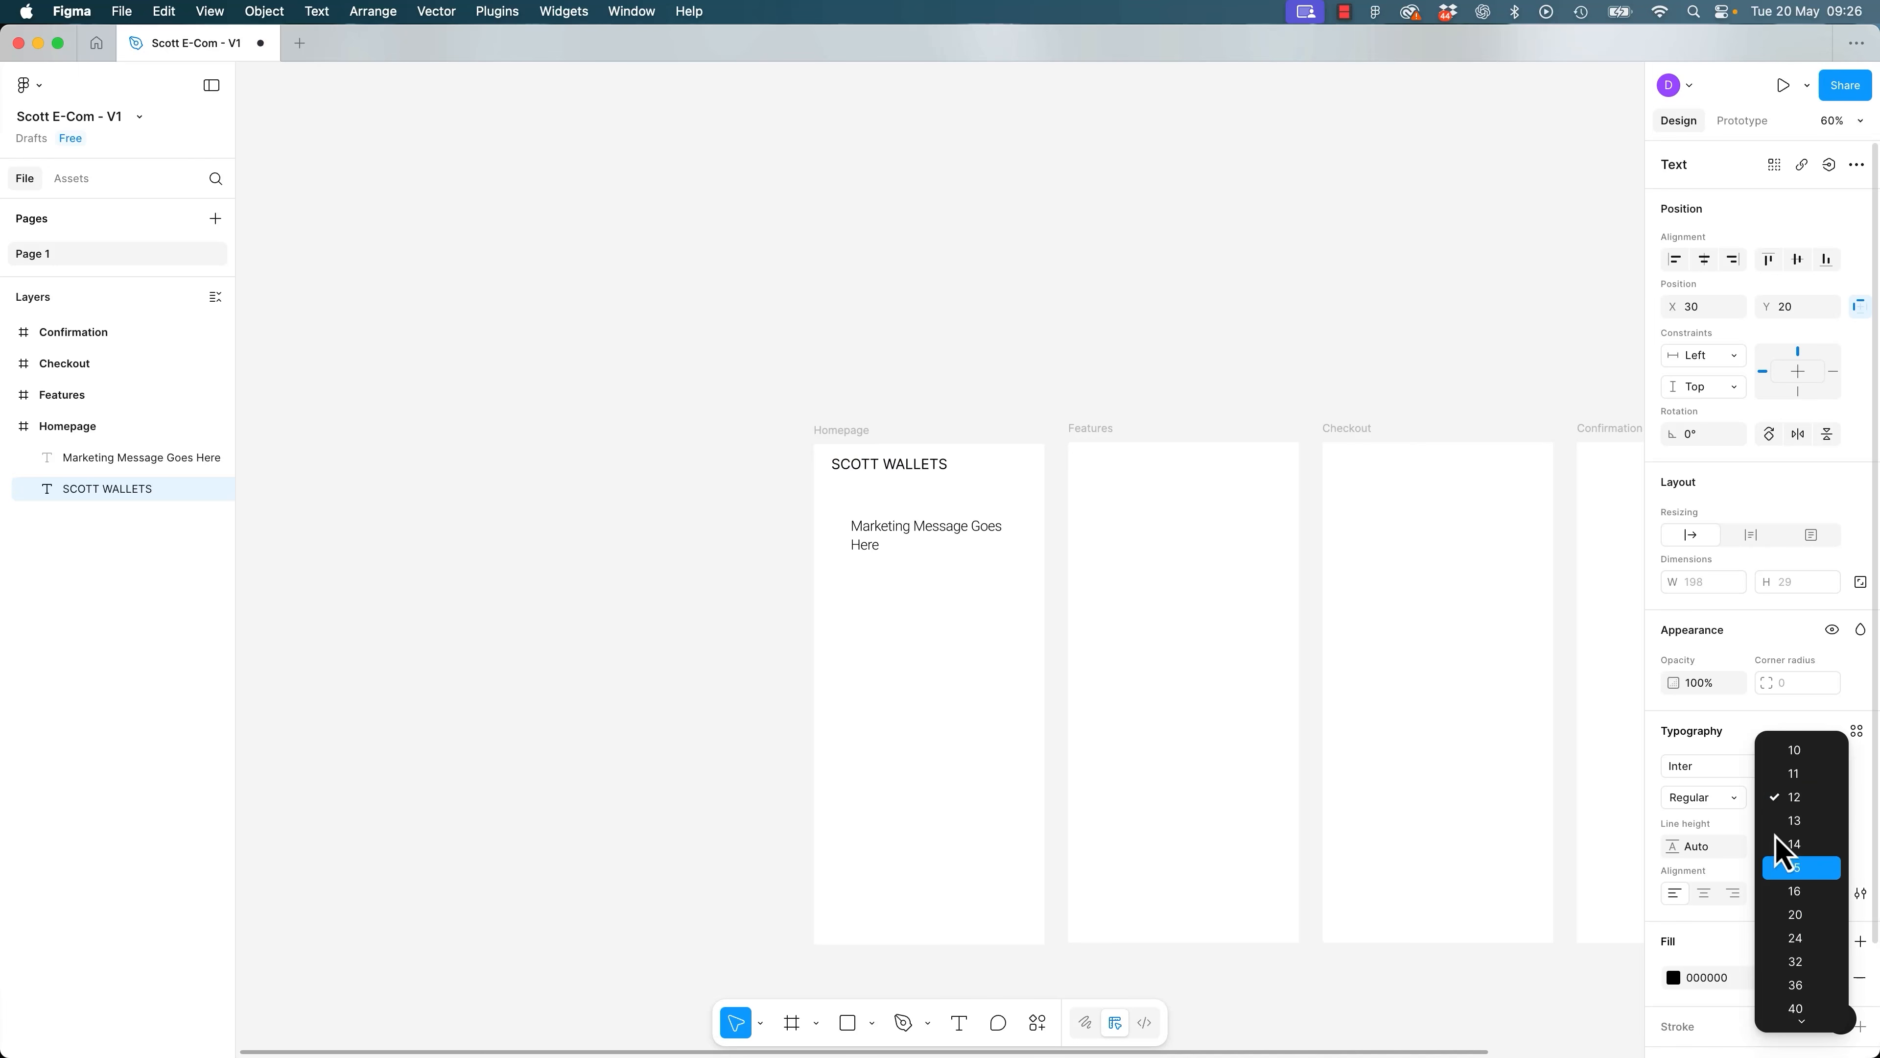
left_click(1798, 800)
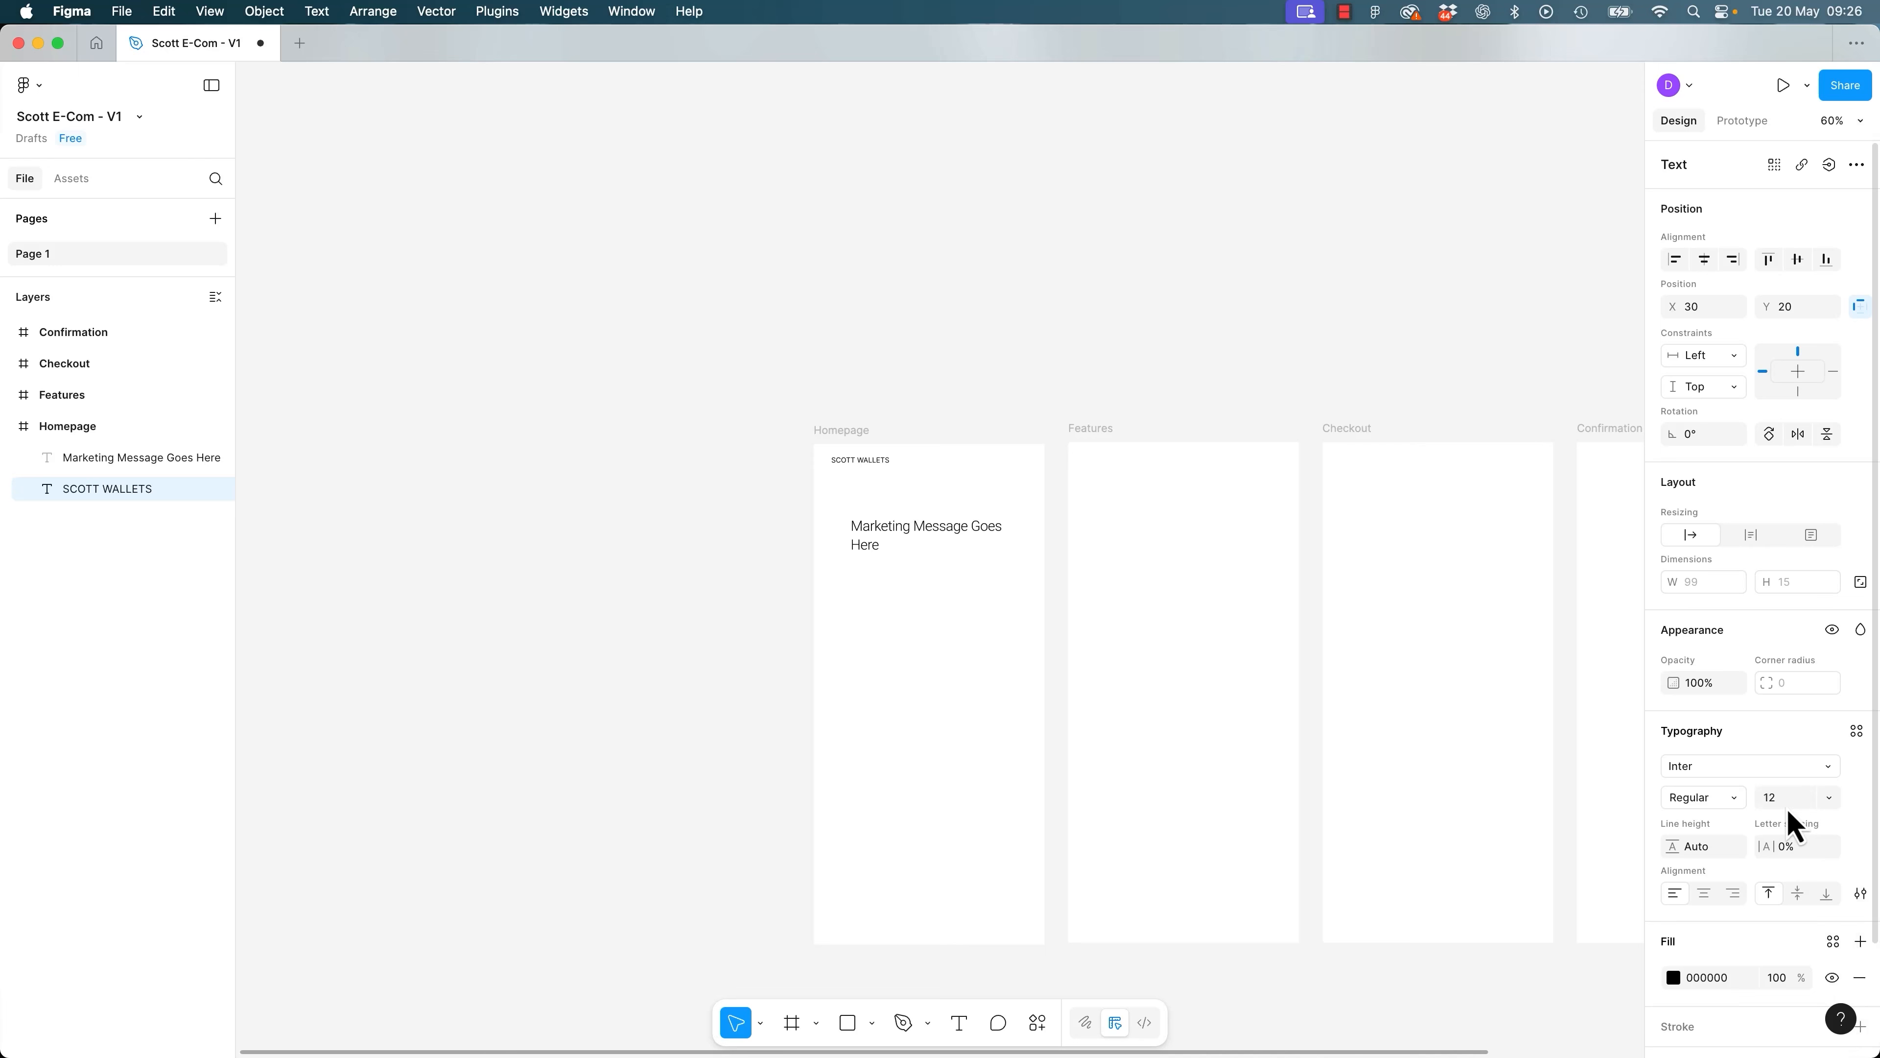
Step the "SCOTT WALLETS" font size through larger values and settle on 18.
left_click(1789, 800)
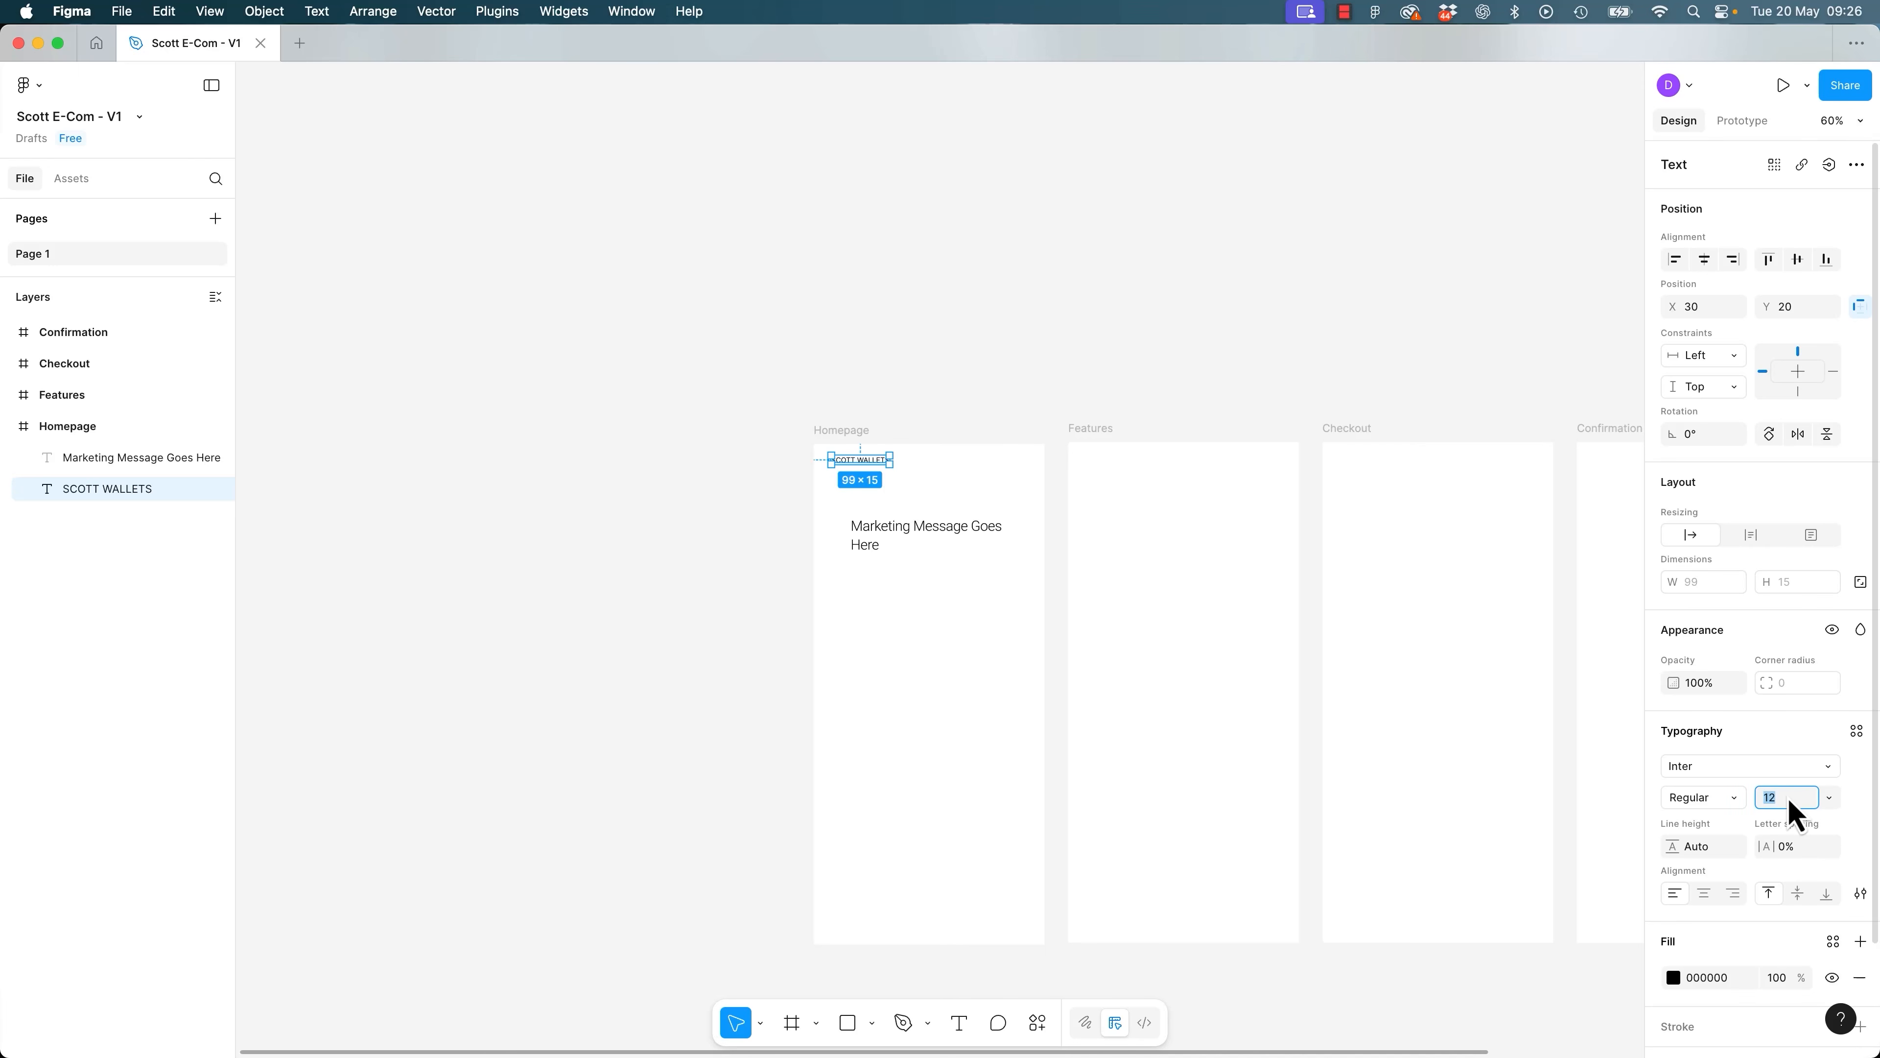
key("Up")
key("Up")
key("Up")
key("Up")
key("Up")
key("Up")
key("Up")
key("Up")
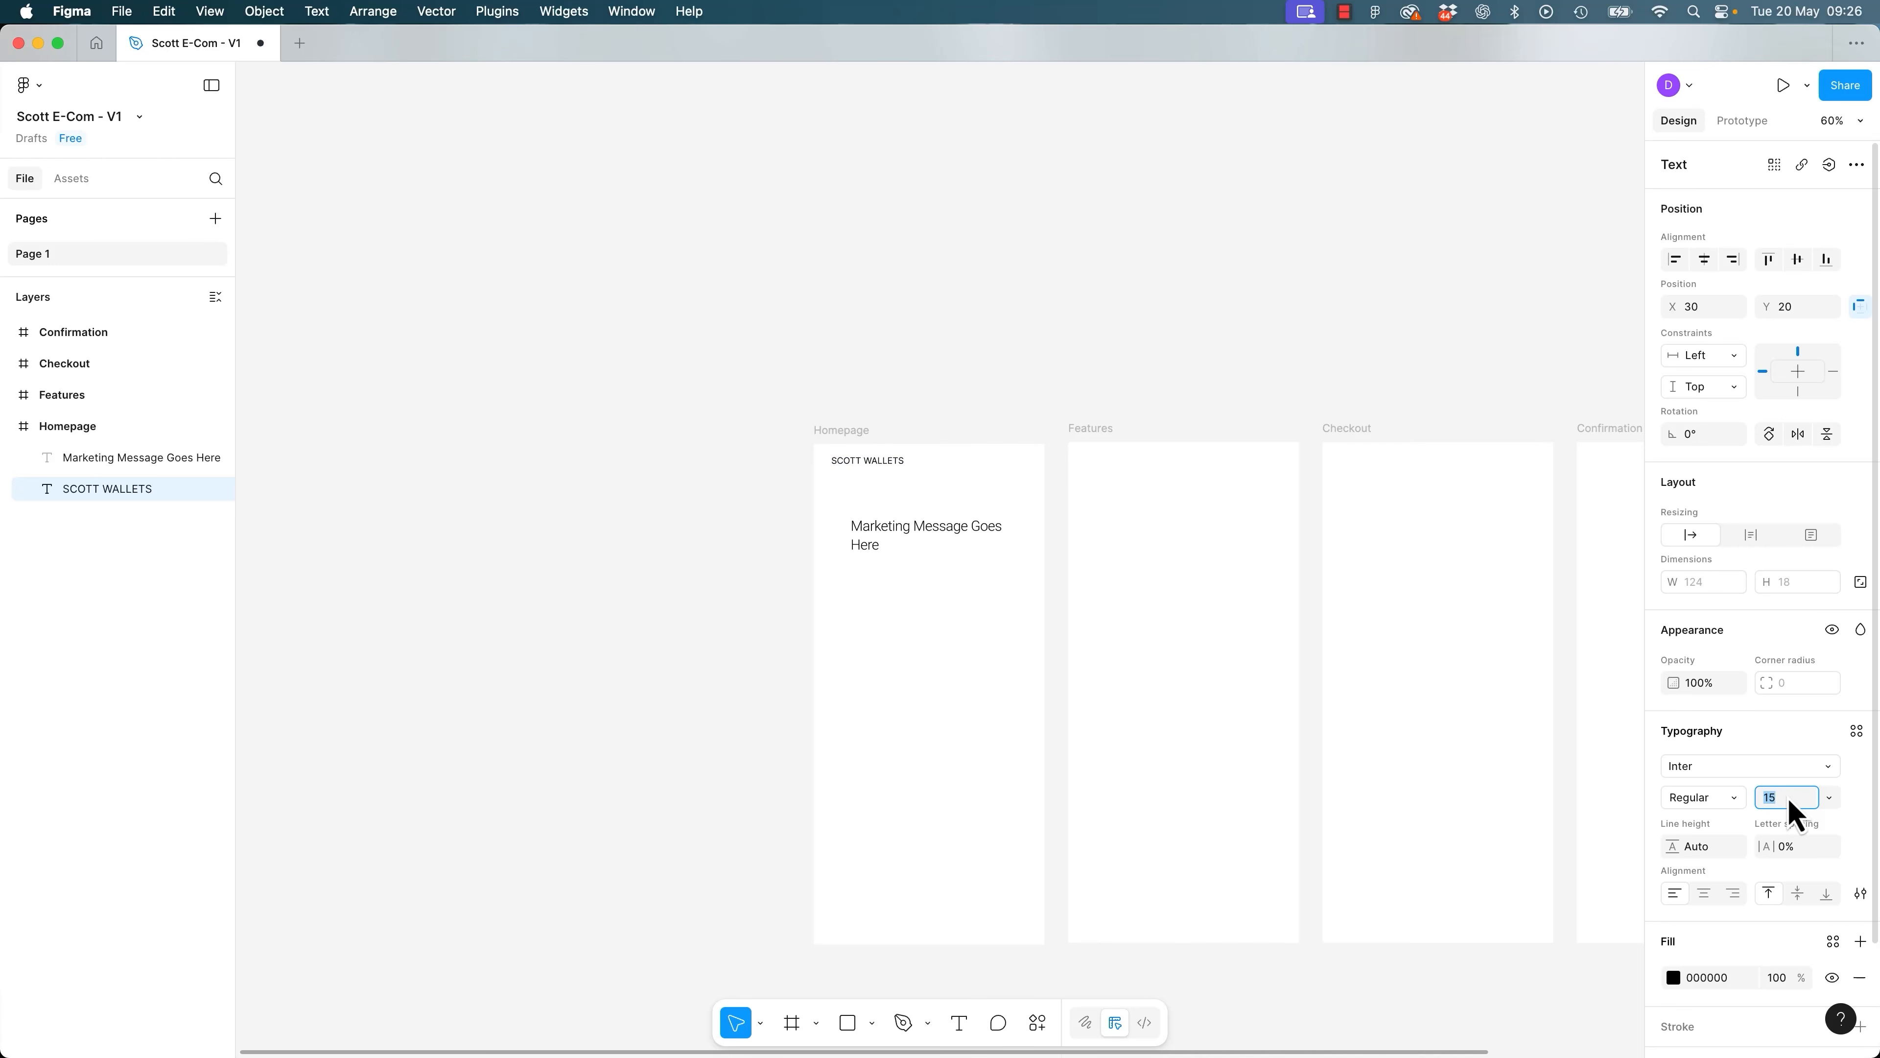
key("Up")
key("Up")
key("Up")
key("Up")
key("Up")
key("Up")
key("Up")
key("Up")
key("shift+Up")
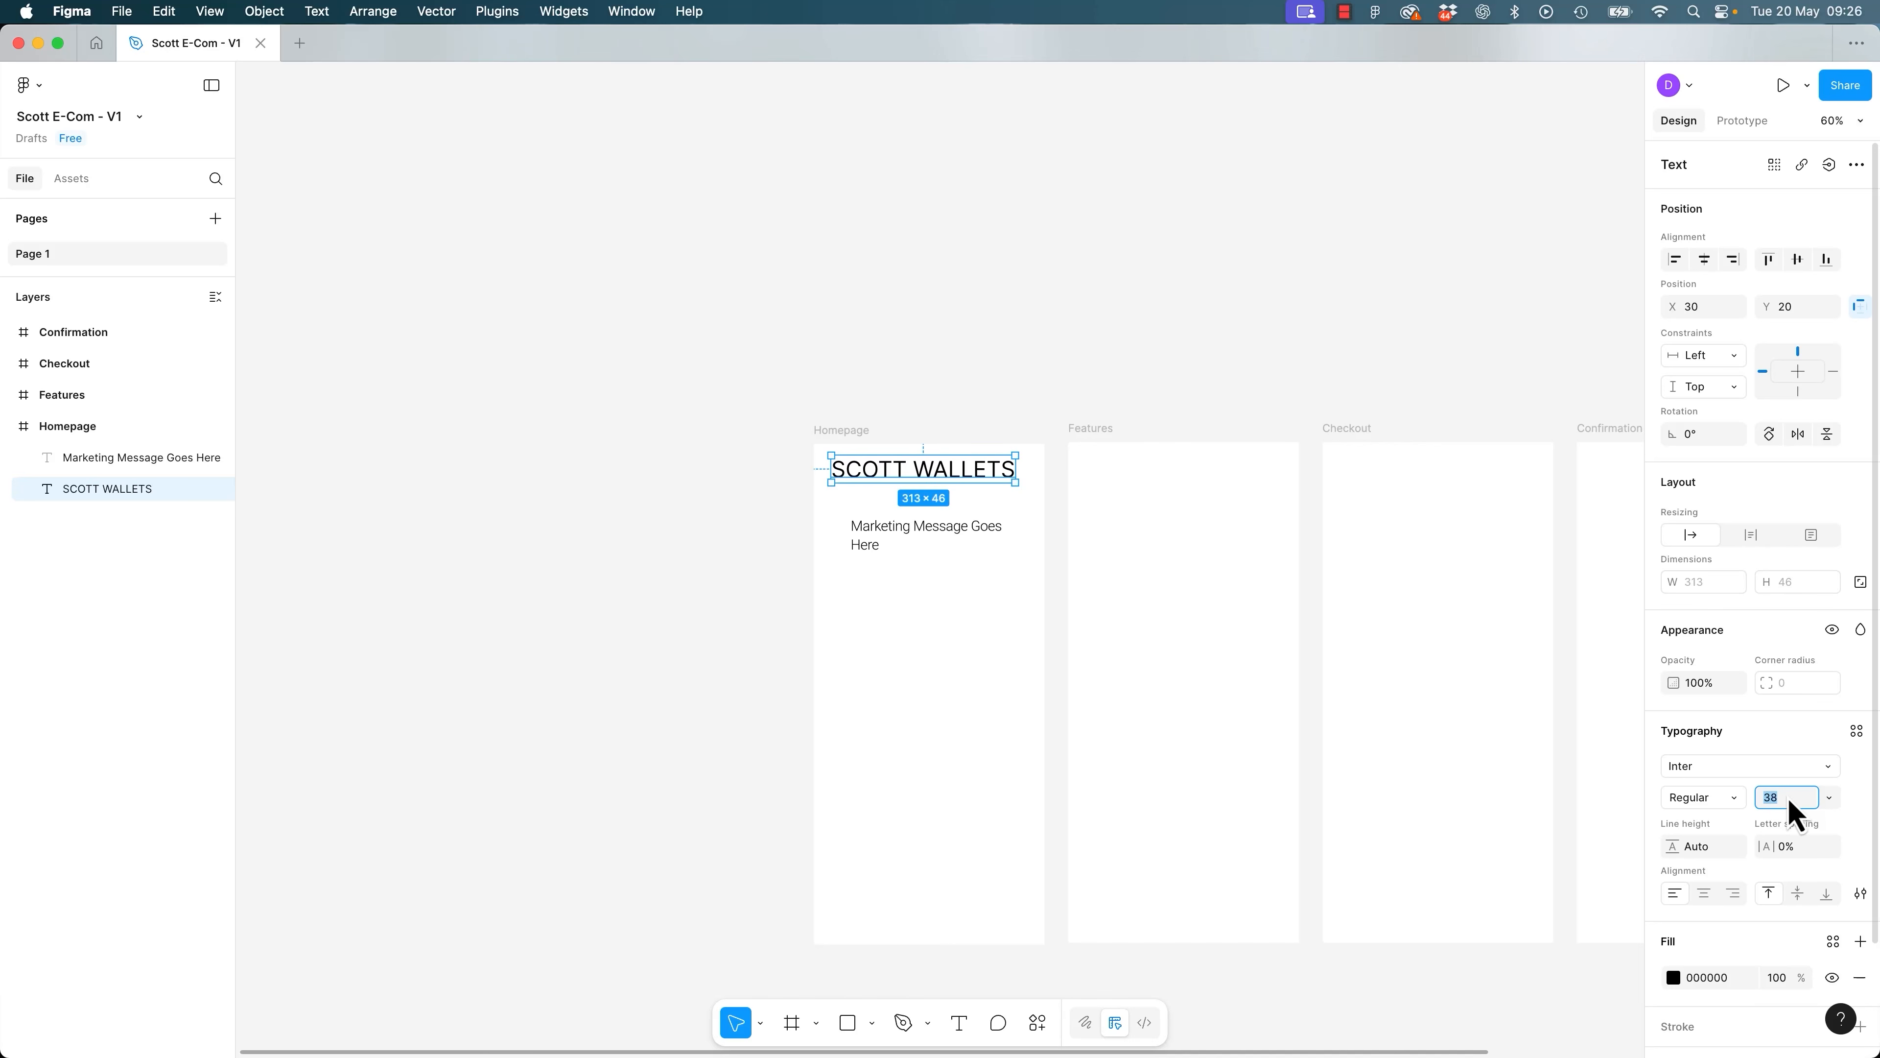
key("shift+Up")
key("Down")
key("Down")
key("Down")
key("Down")
key("Down")
key("Down")
key("Down")
key("Down")
key("Down")
key("Down")
key("Down")
key("Down")
key("Down")
key("Down")
key("Down")
key("Down")
key("Down")
key("Down")
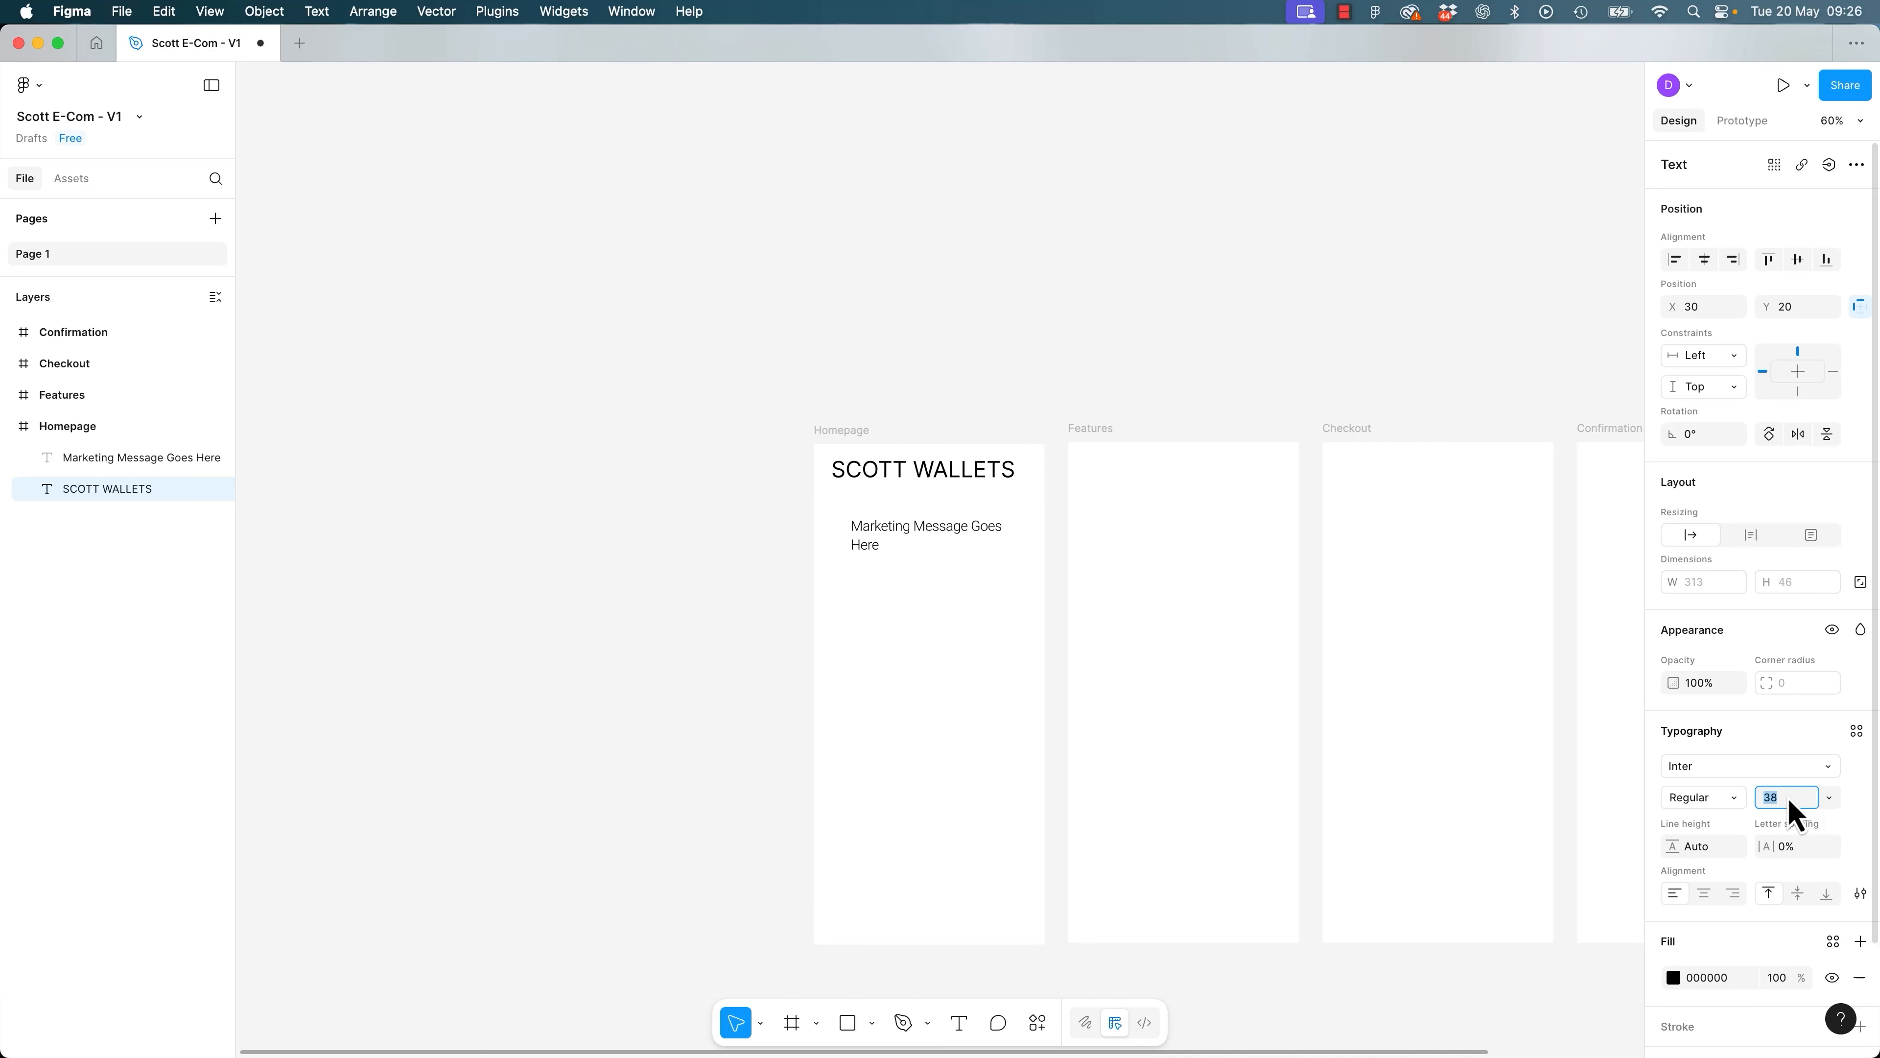
key("Down")
key("Down")
key("Down")
key("Down")
key("Down")
key("Down")
key("Down")
key("Down")
key("Down")
key("Down")
key("Down")
key("Down")
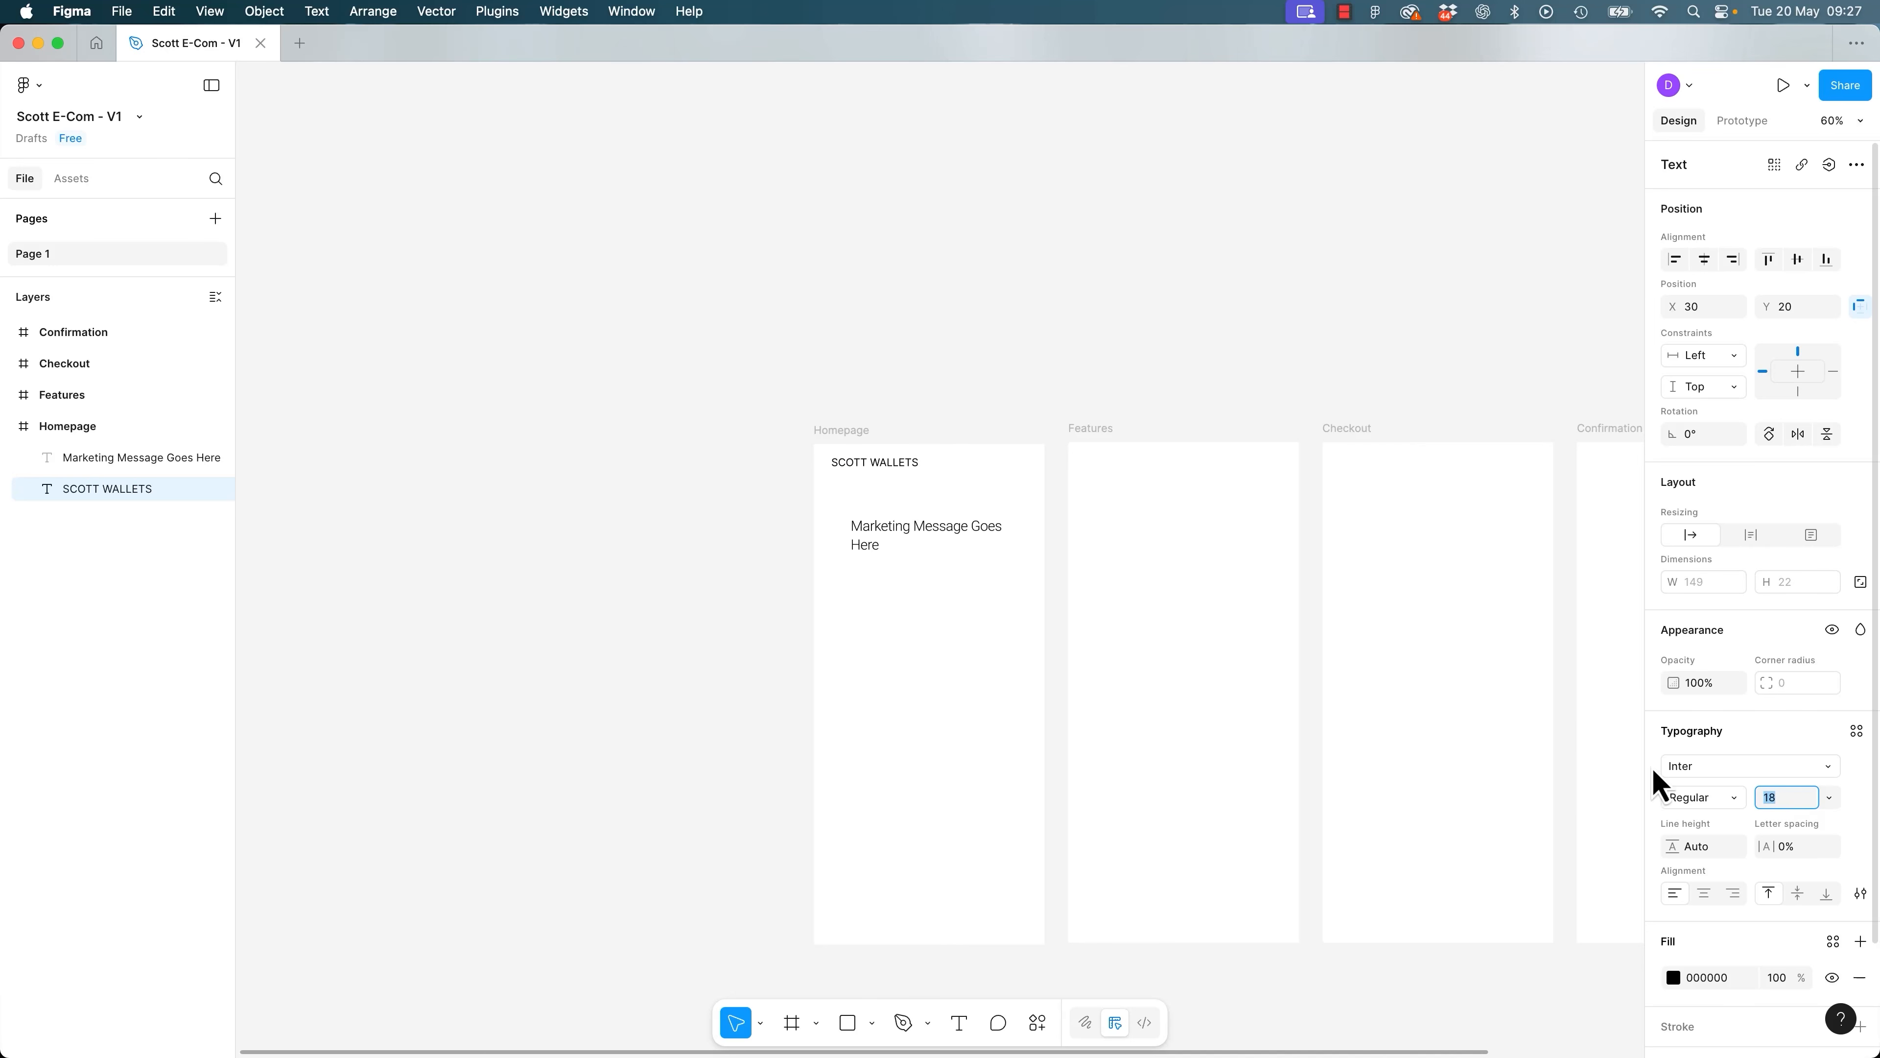
Increase the marketing message's font size to 53.
left_click(890, 548)
left_click(1792, 805)
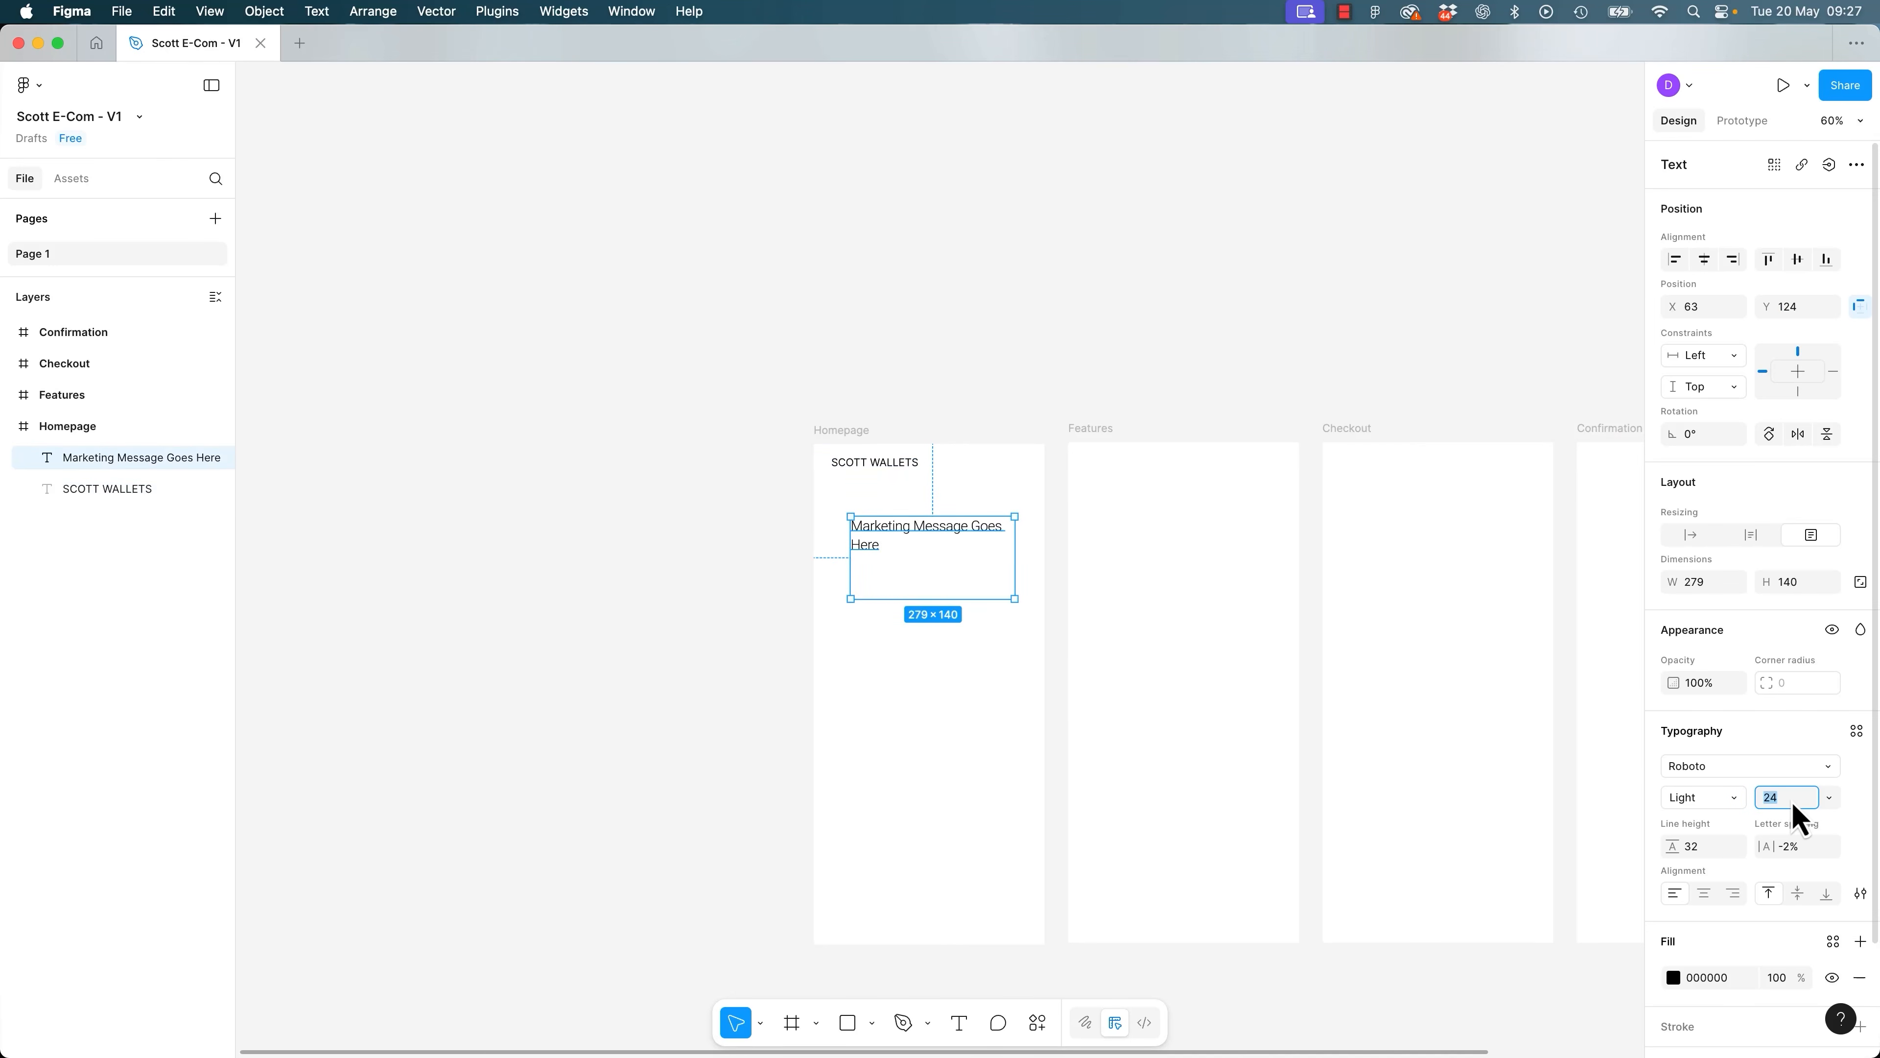
key("Up")
key("Up")
key("Up")
key("Up")
key("Up")
key("Up")
key("Up")
key("Up")
key("Up")
key("Up")
key("Up")
key("Up")
key("Up")
key("Up")
key("Up")
key("Up")
key("Up")
key("Up")
key("Up")
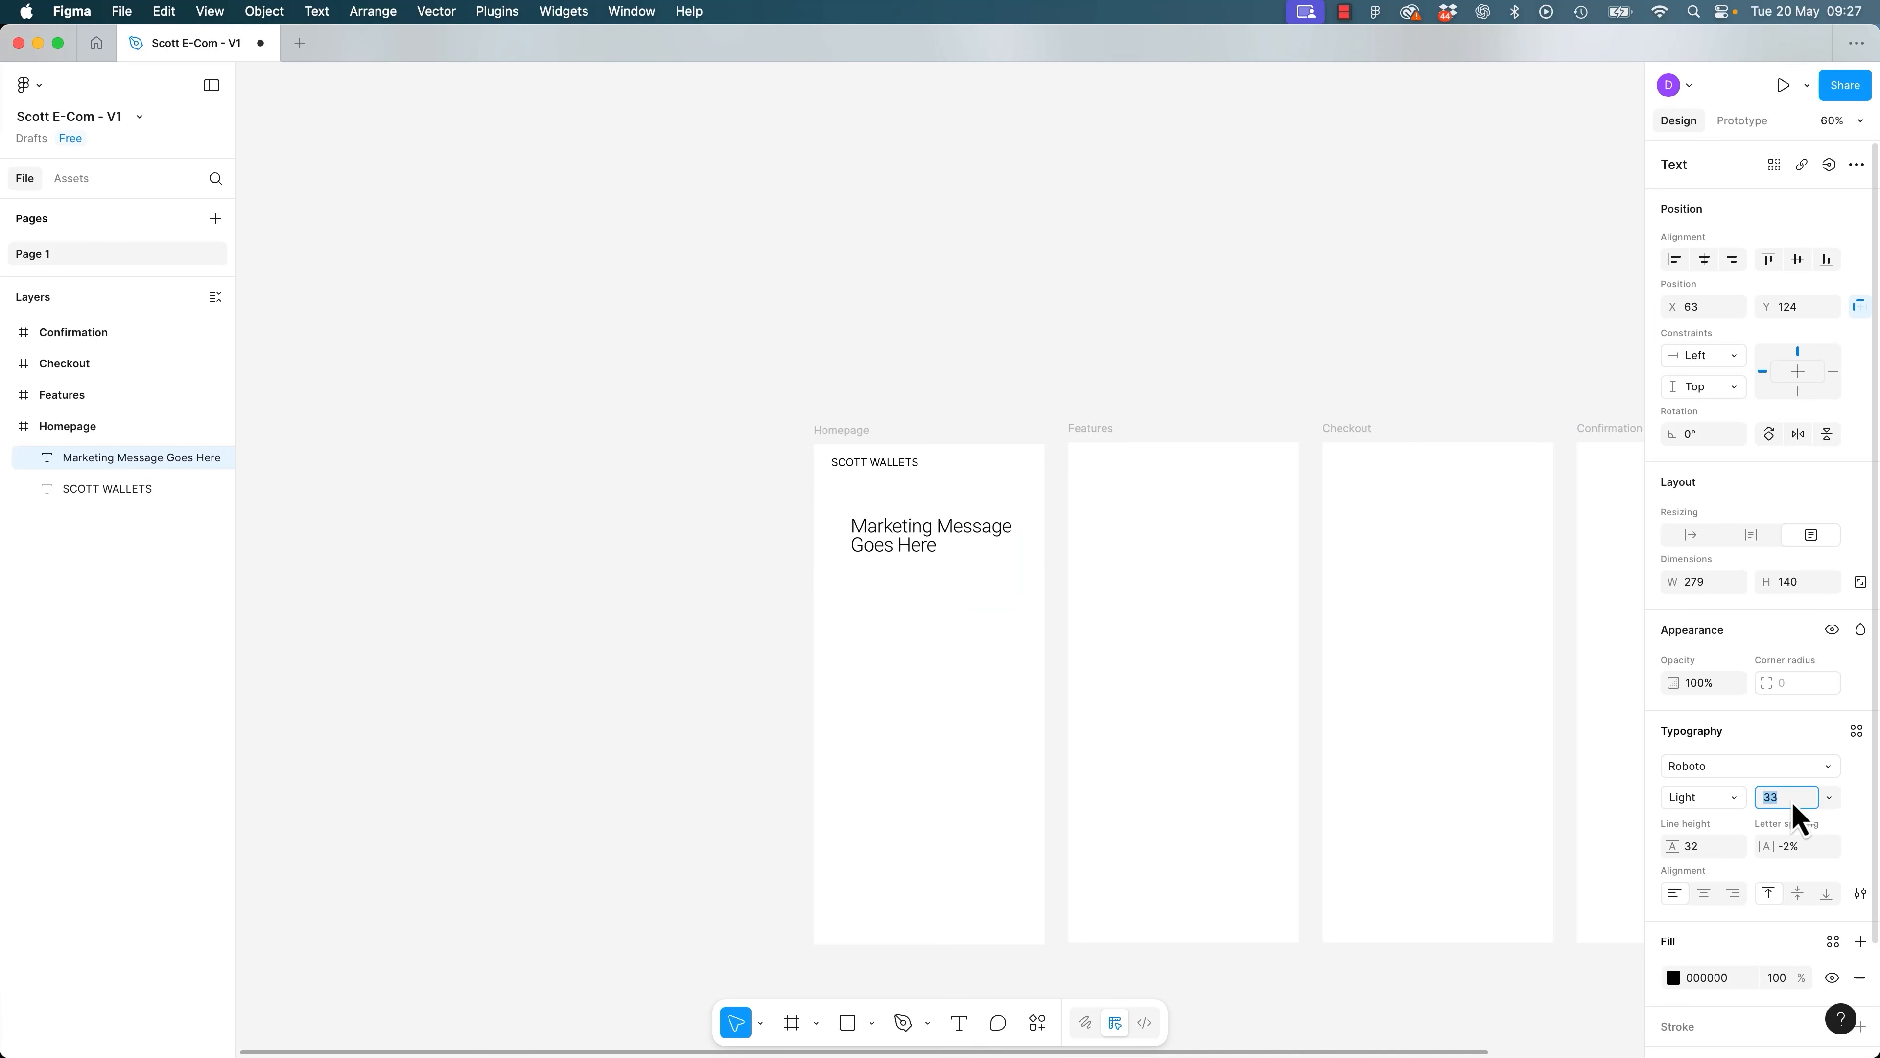
key("shift+Up")
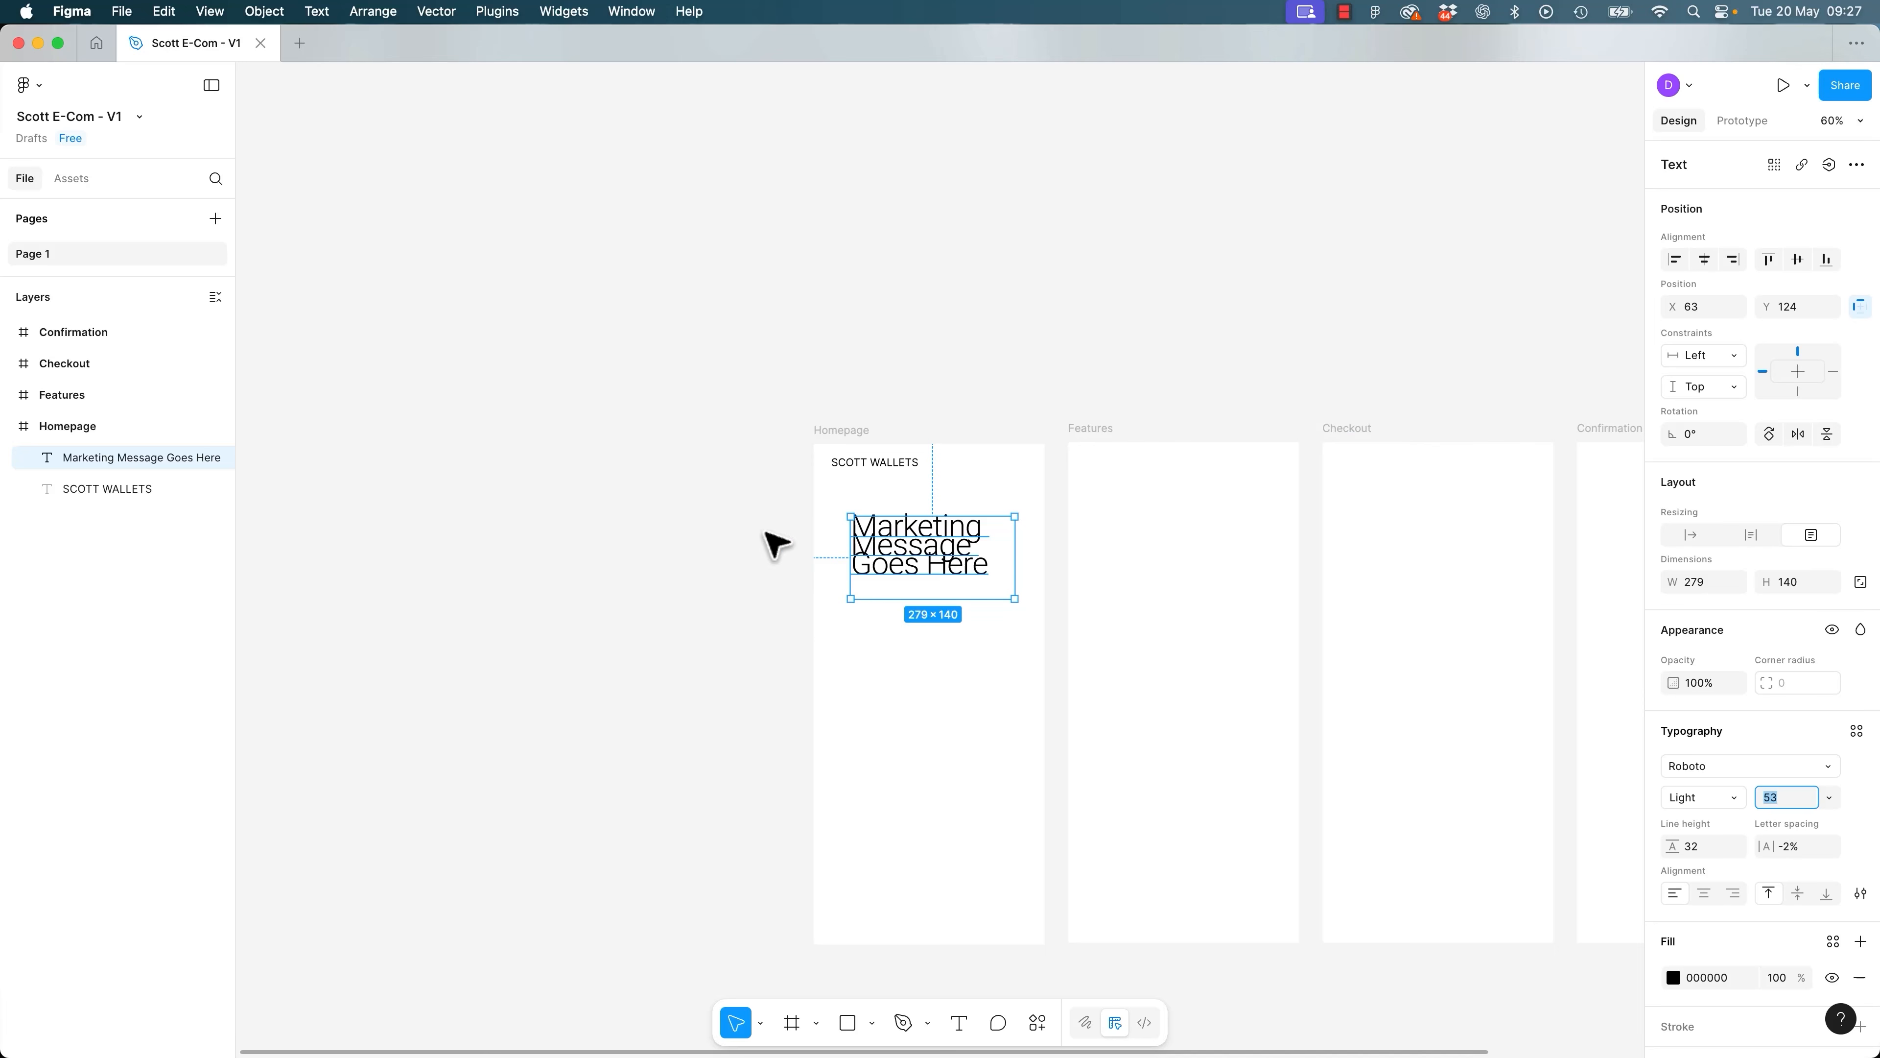
Reset the marketing message's line height to Auto and extend its text box to 199 high so all three lines fit.
left_click(1706, 850)
key("BackSpace")
key("Return")
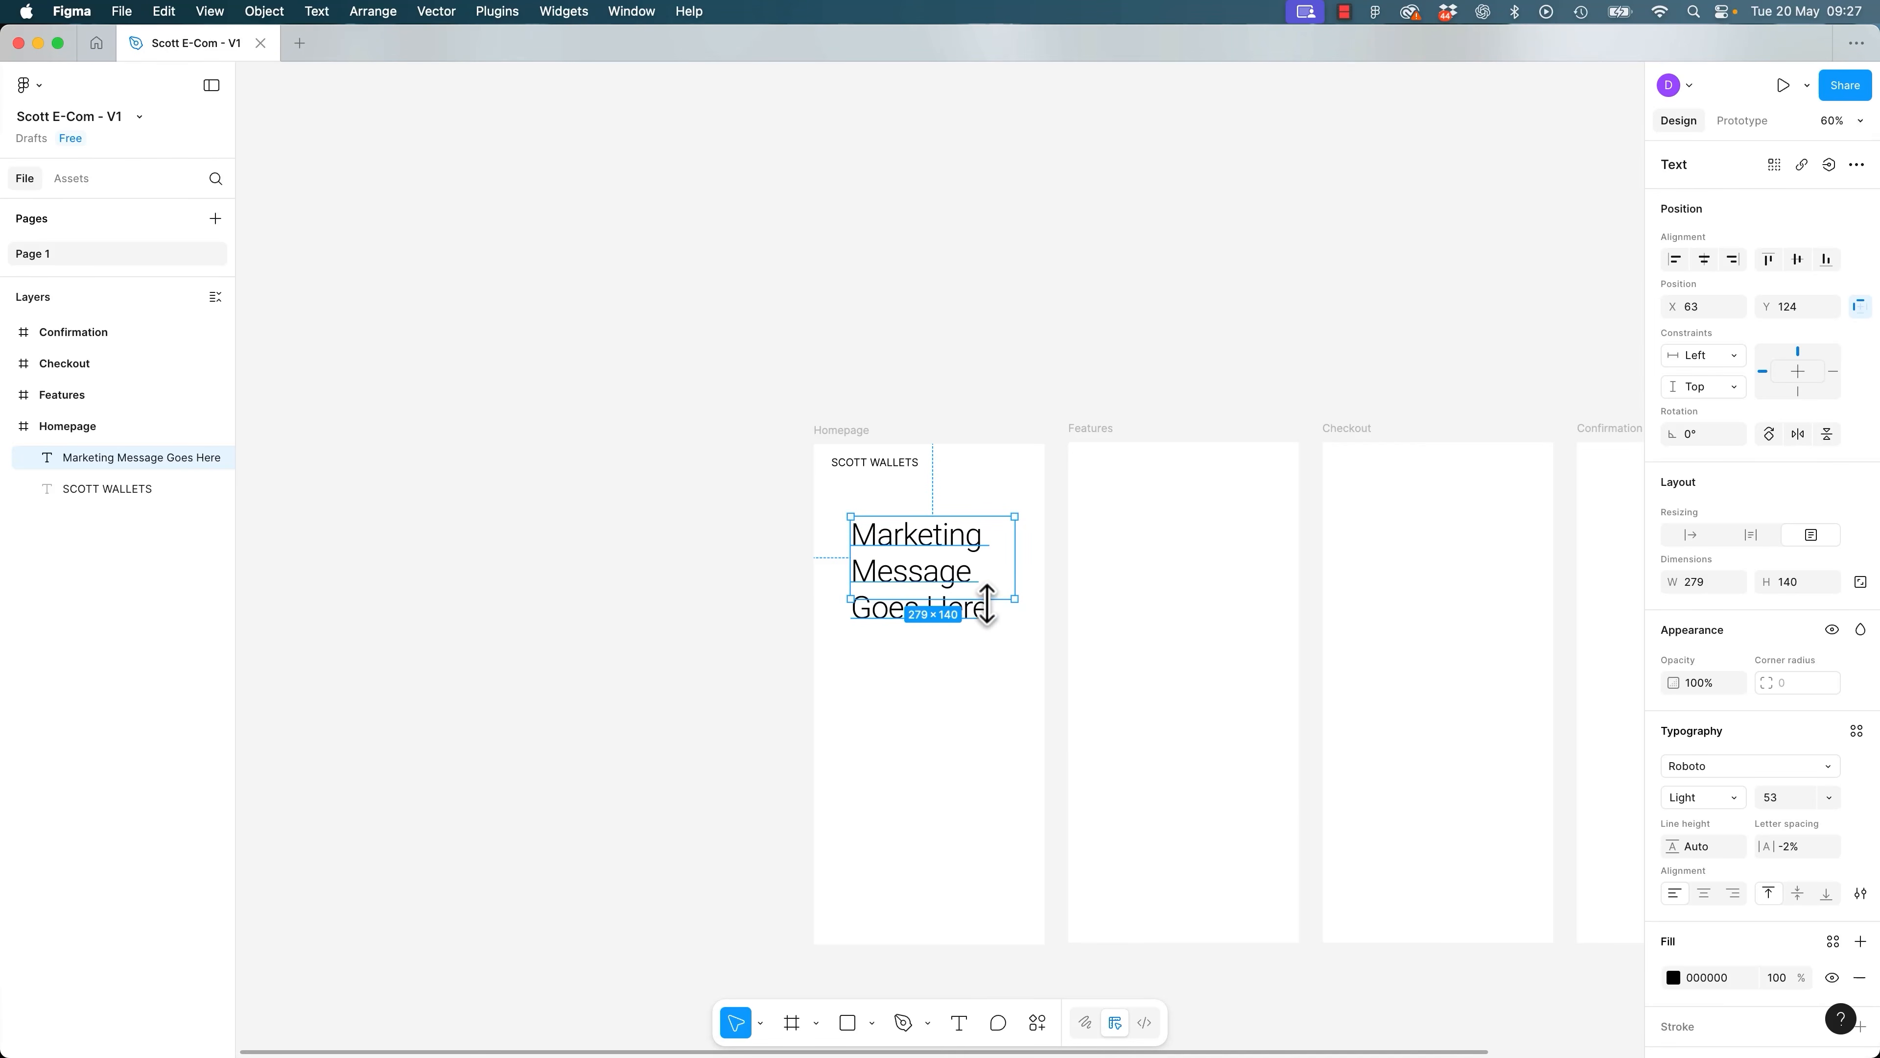
left_click_drag(981, 599, 989, 634)
left_click(698, 642)
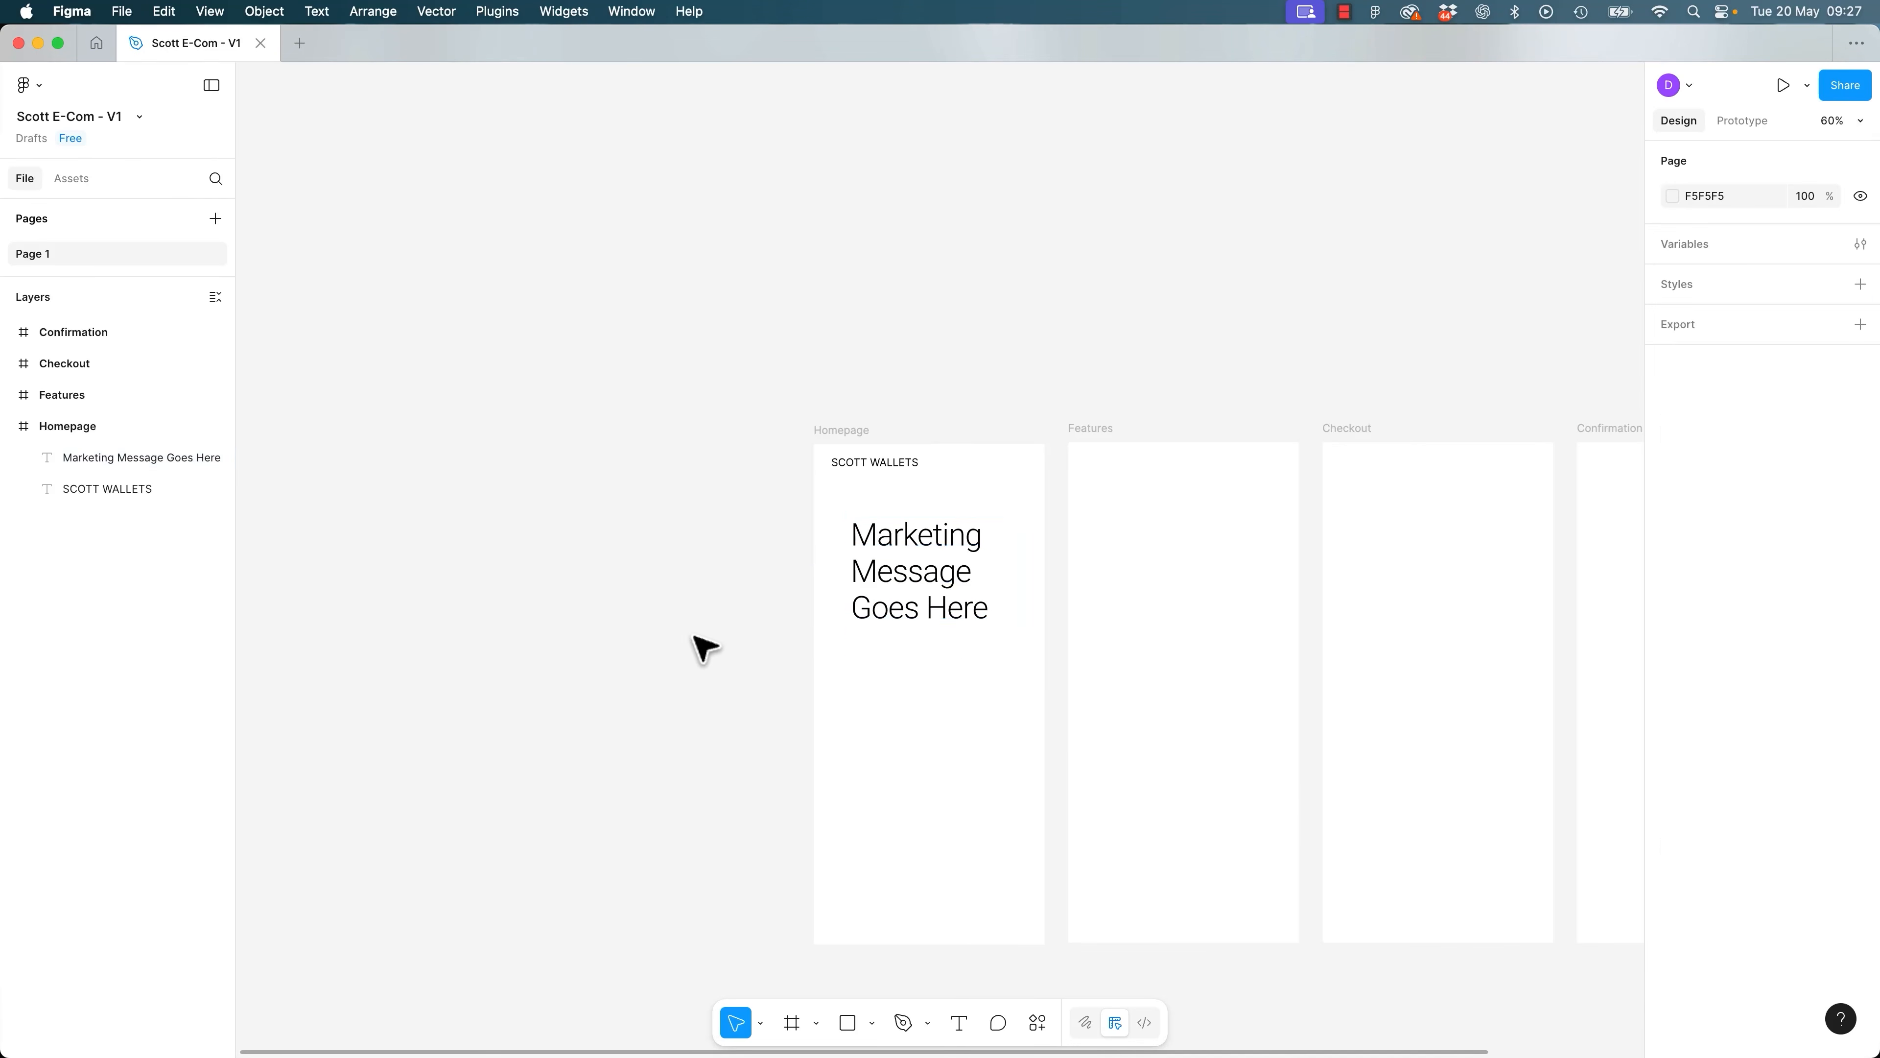
Centre-align the marketing message text and move it down to the middle of the Homepage frame, centred horizontally.
left_click(890, 569)
left_click(1704, 893)
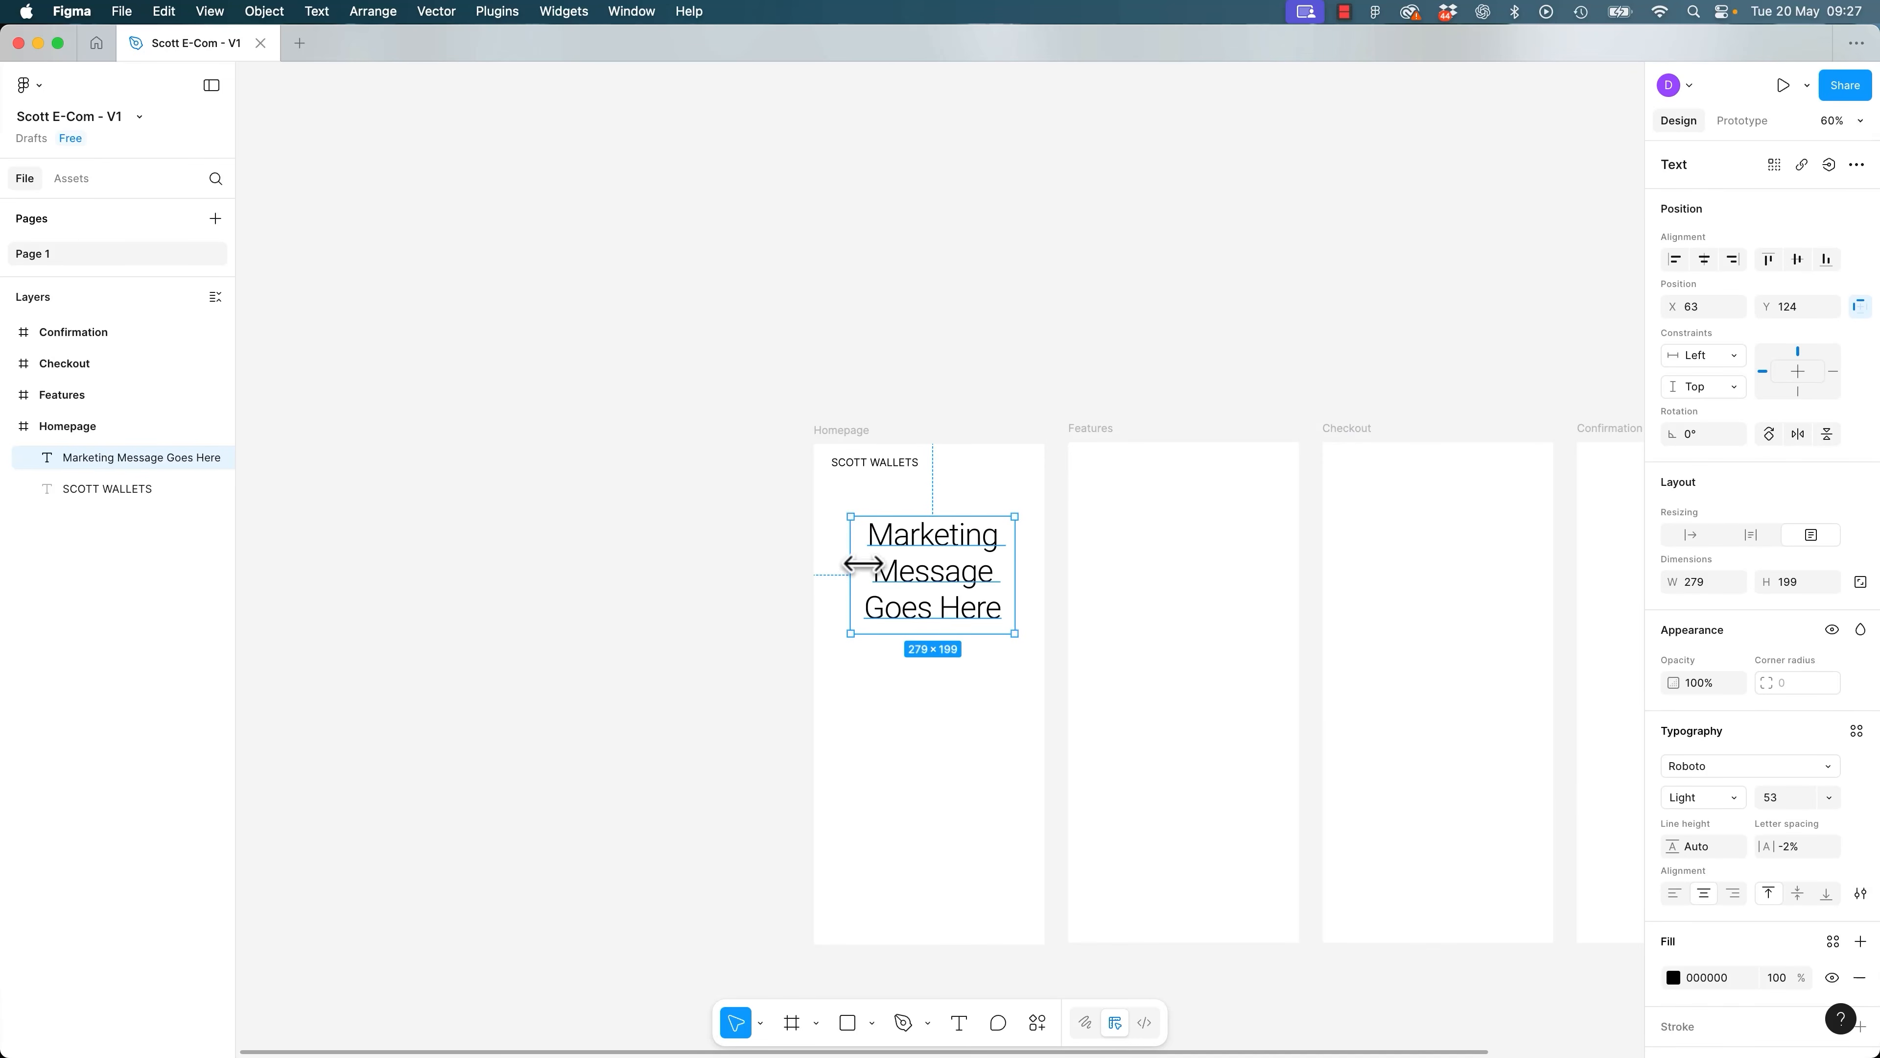
left_click_drag(965, 537, 952, 558)
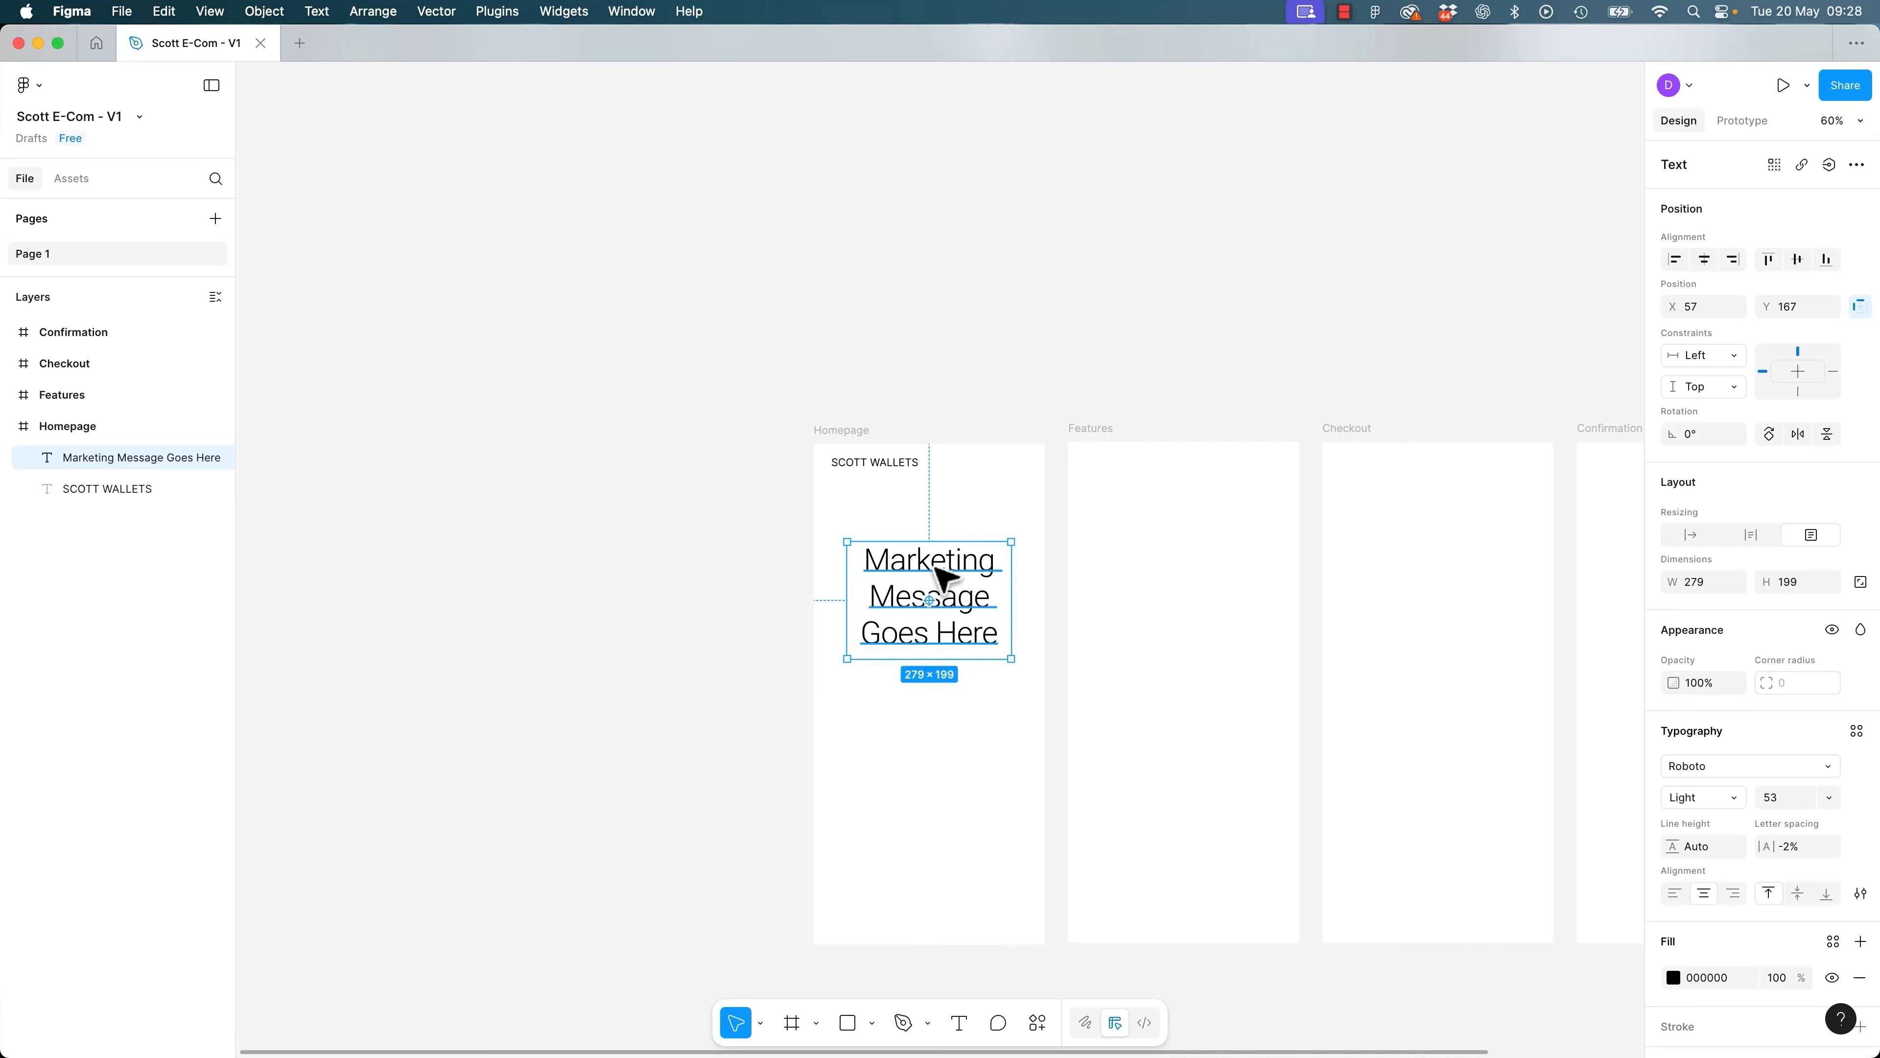
left_click(687, 574)
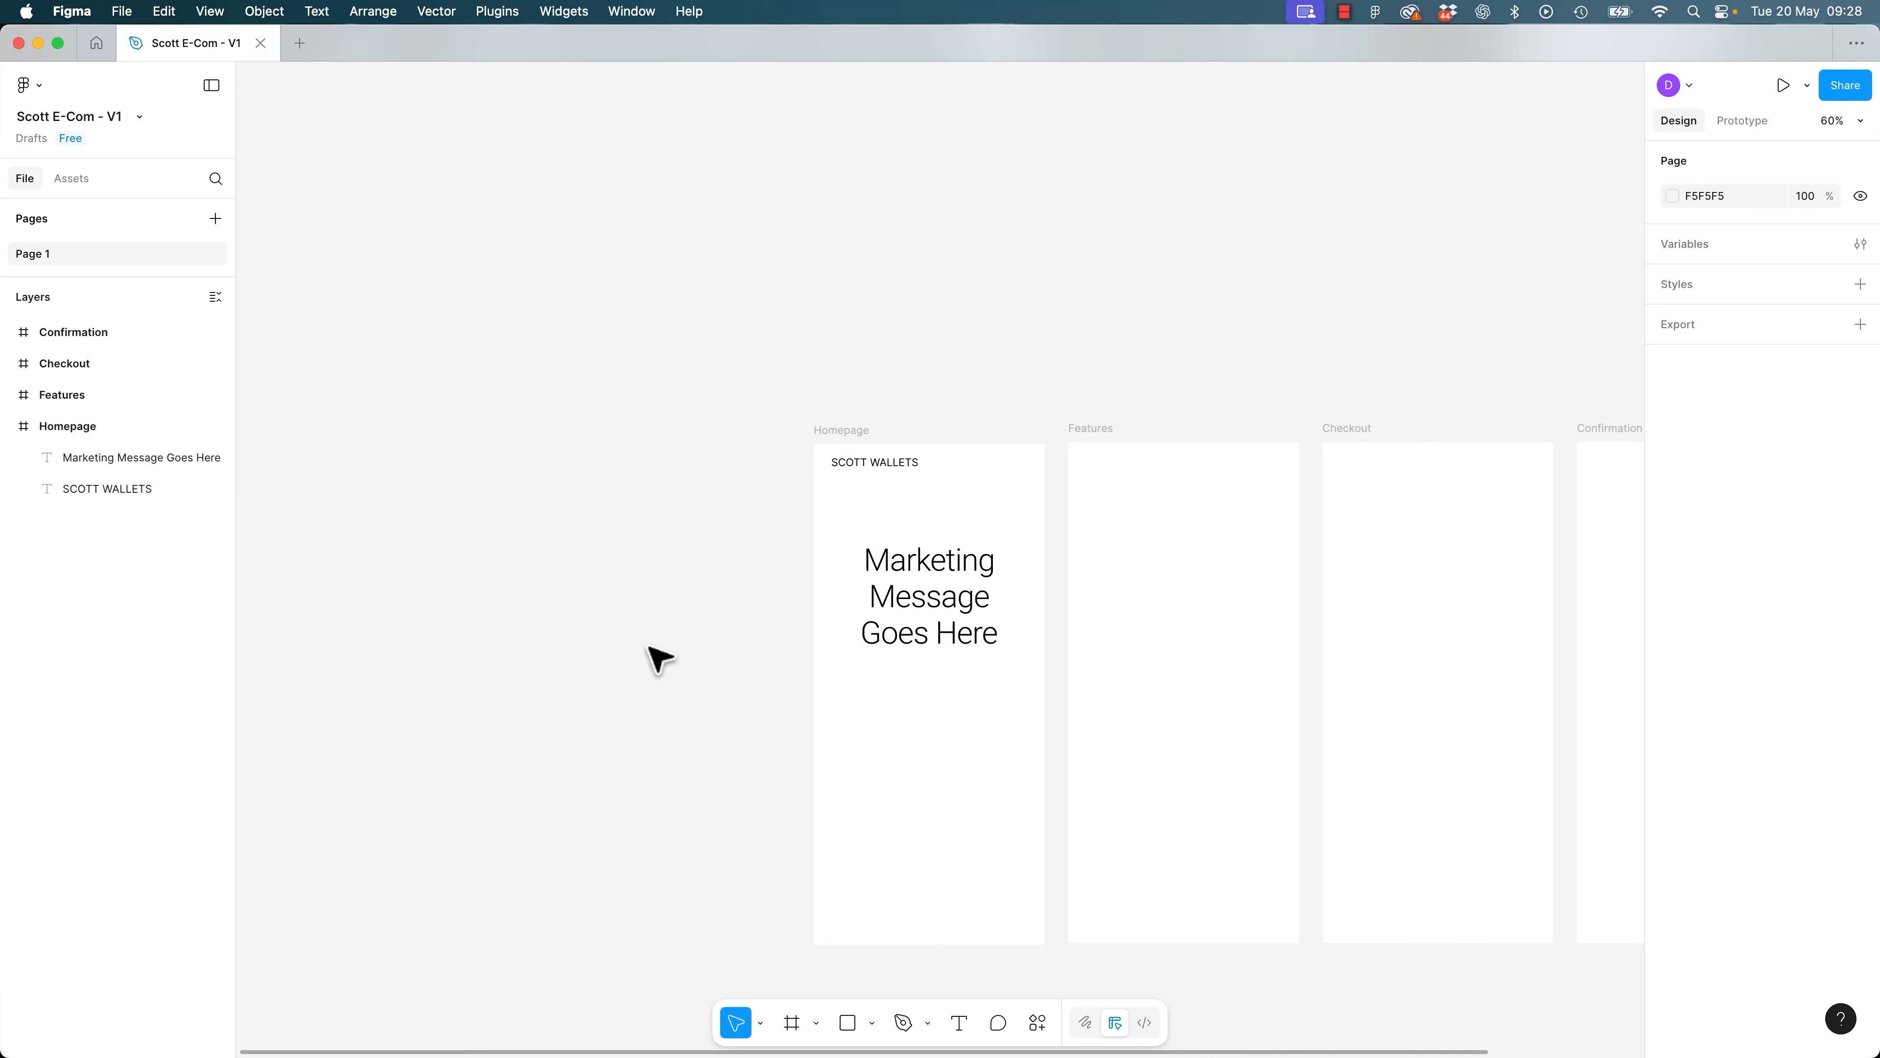
left_click_drag(996, 608, 965, 652)
Duplicate the "SCOTT WALLETS" text, place the copy above the marketing message and change its wording to "Product Shot".
left_click(888, 462)
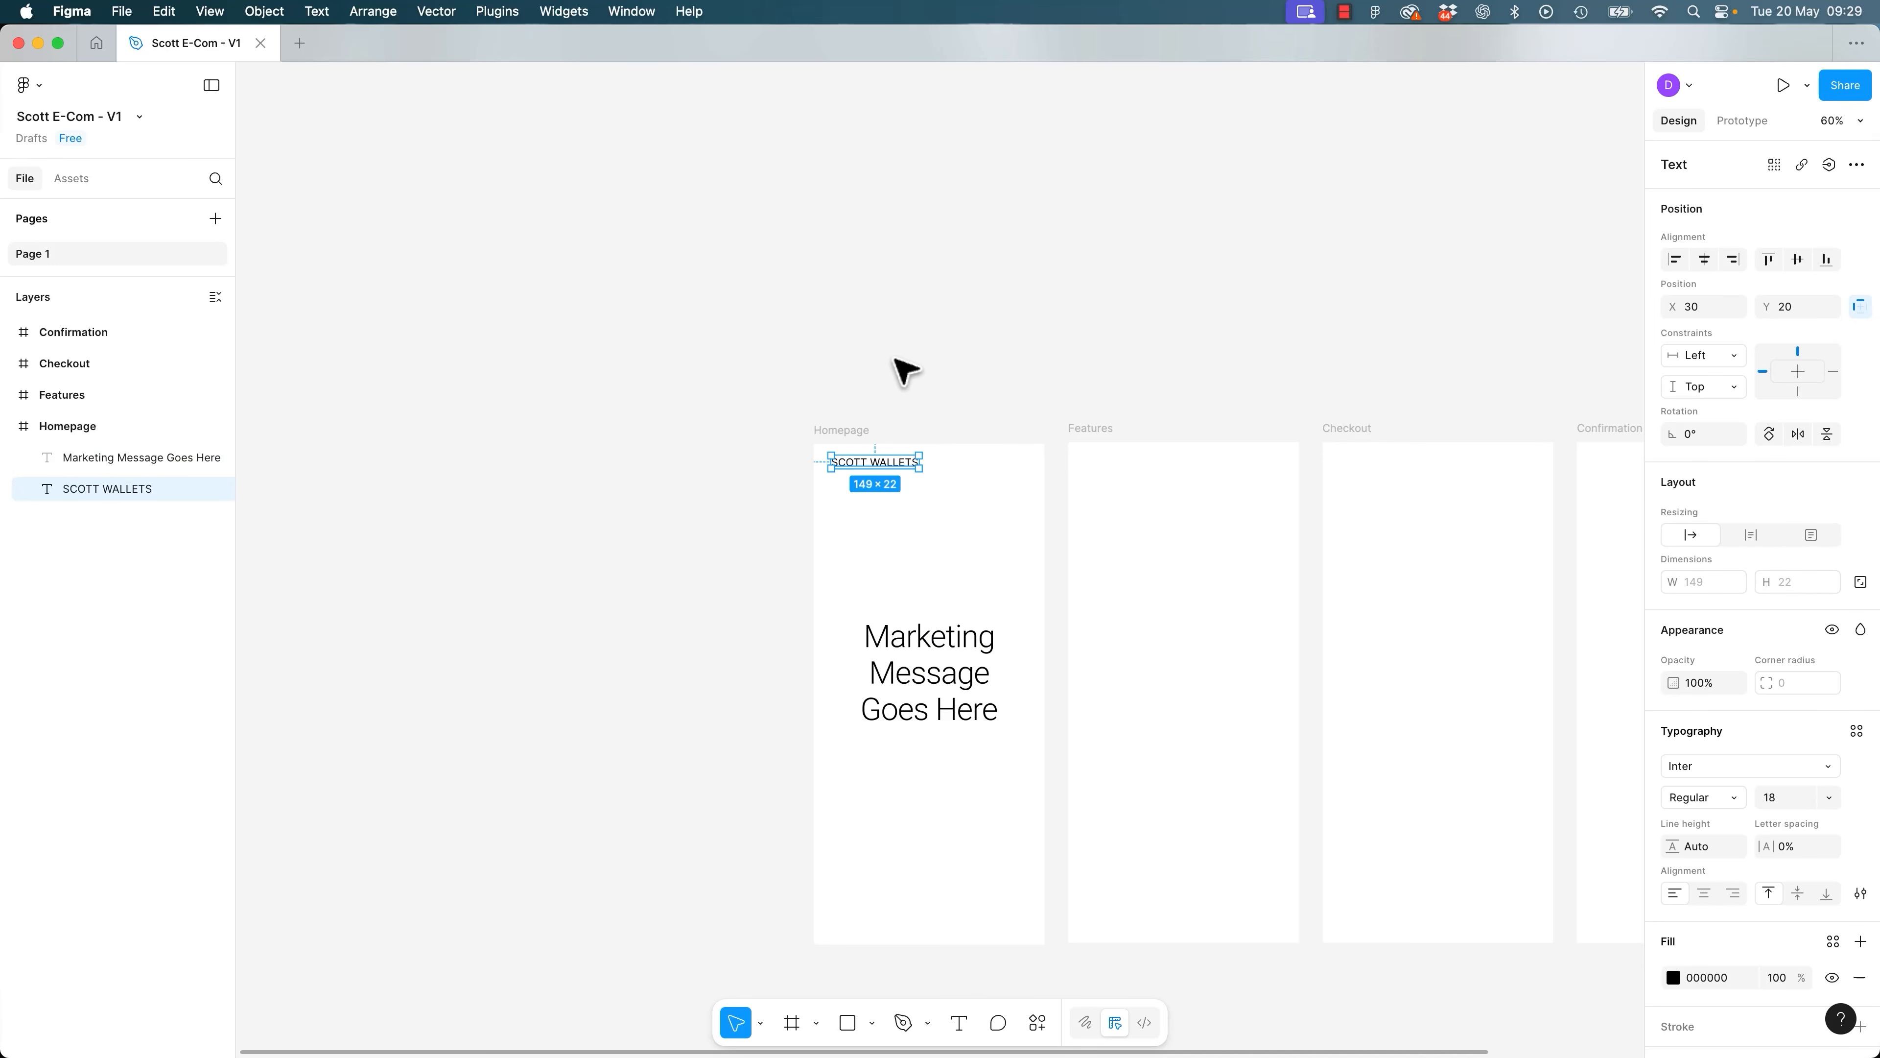
key("shift+0")
key("super+d")
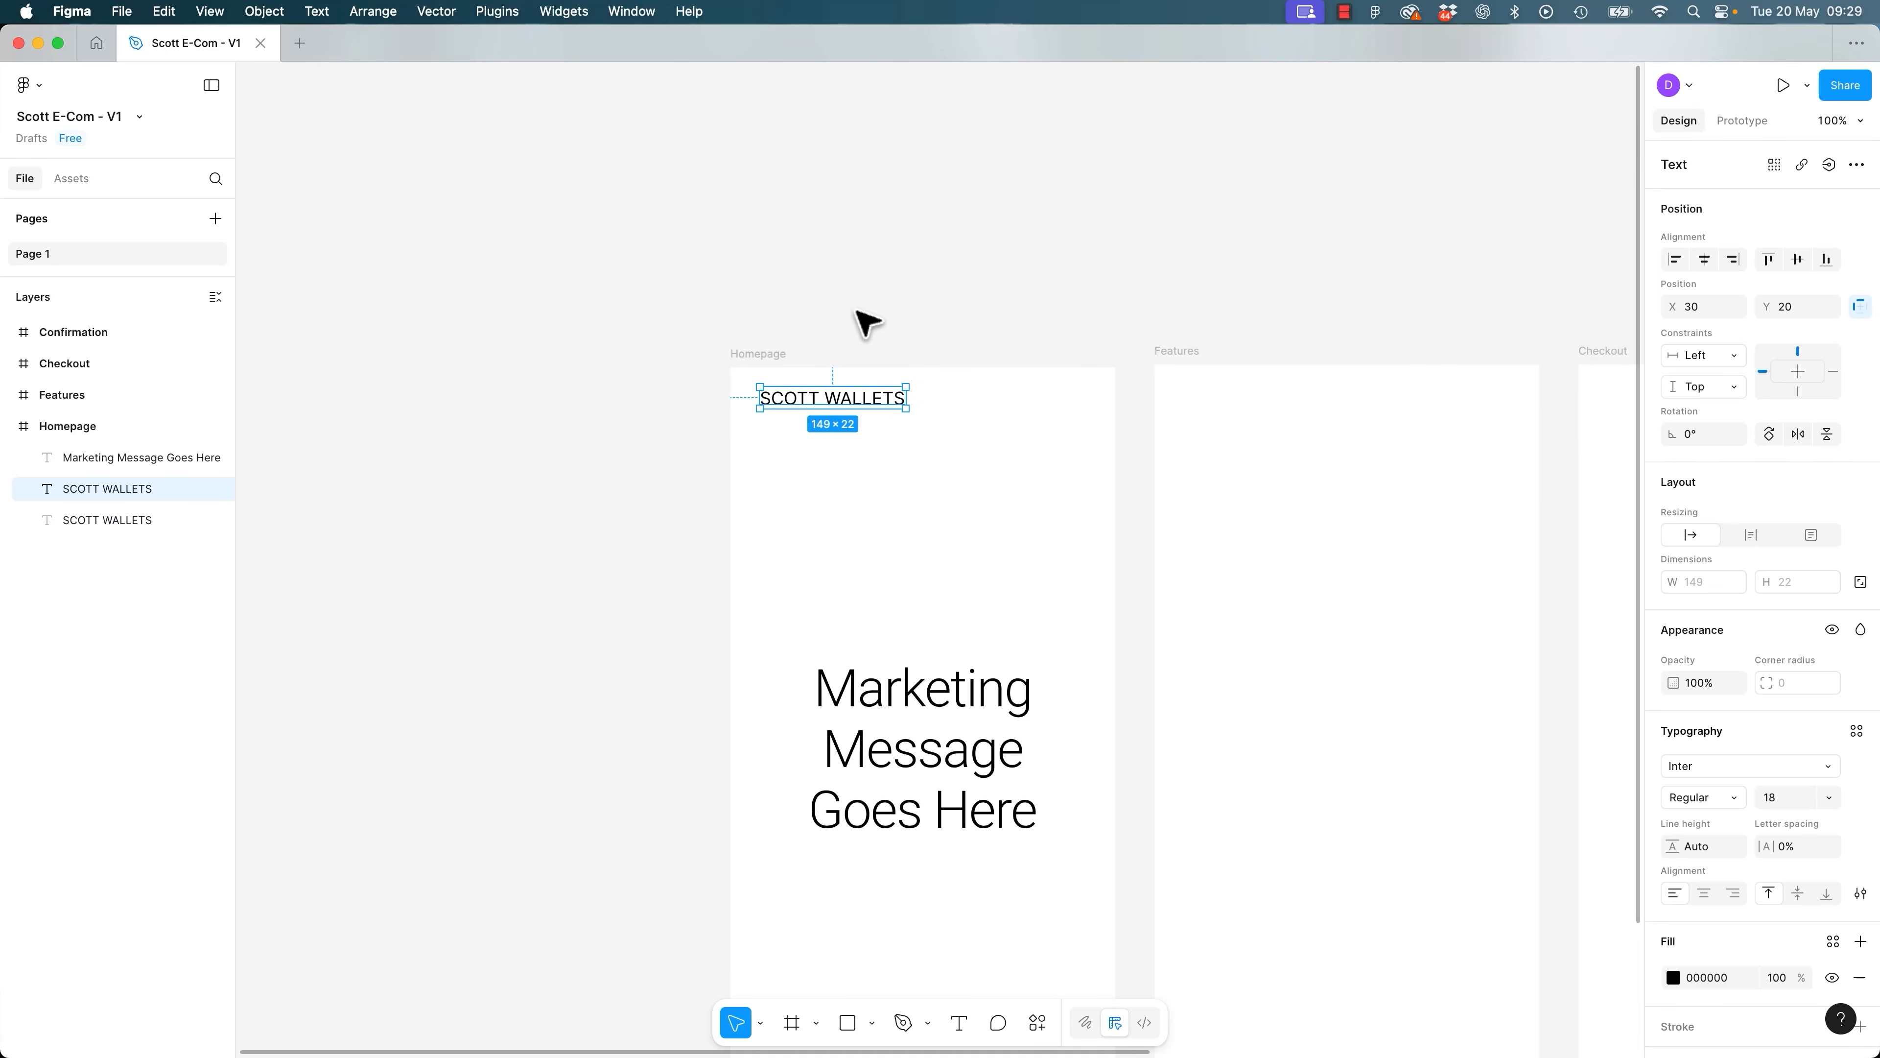
left_click_drag(867, 406, 1054, 482)
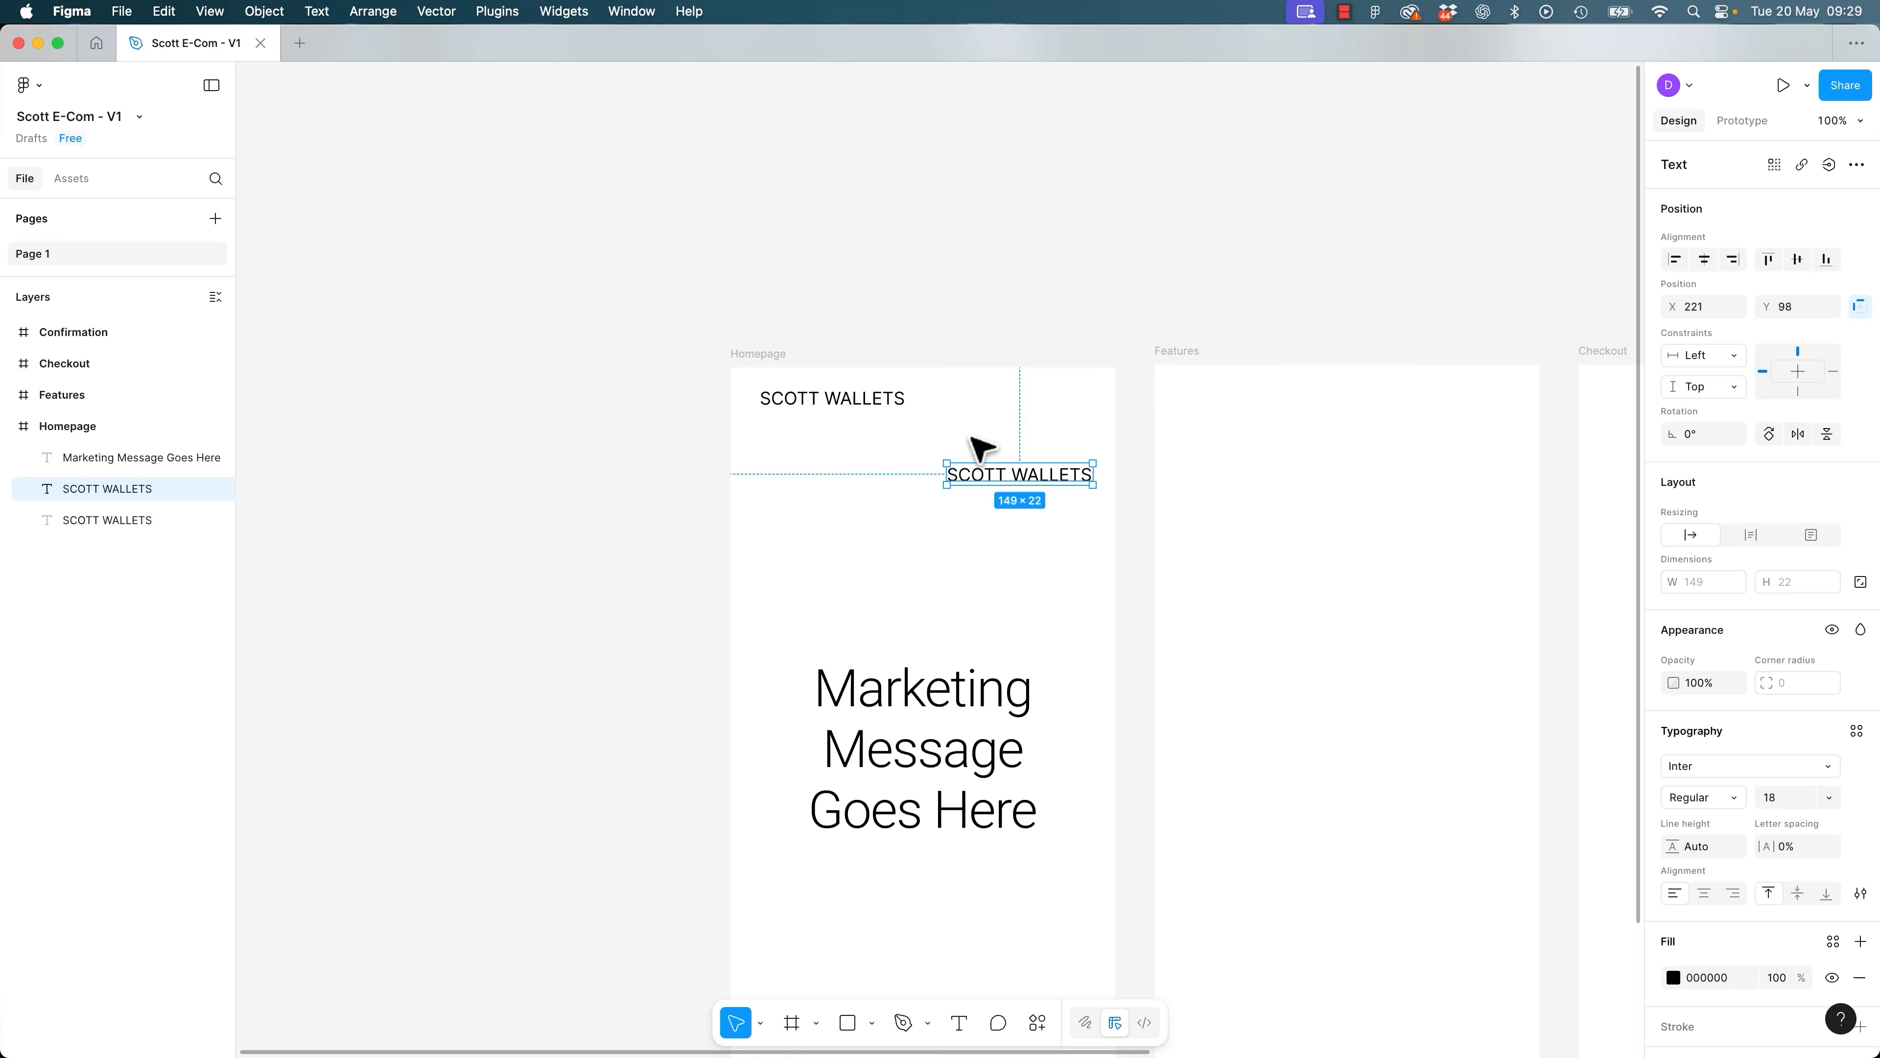
left_click_drag(1048, 482, 961, 554)
double_click(955, 546)
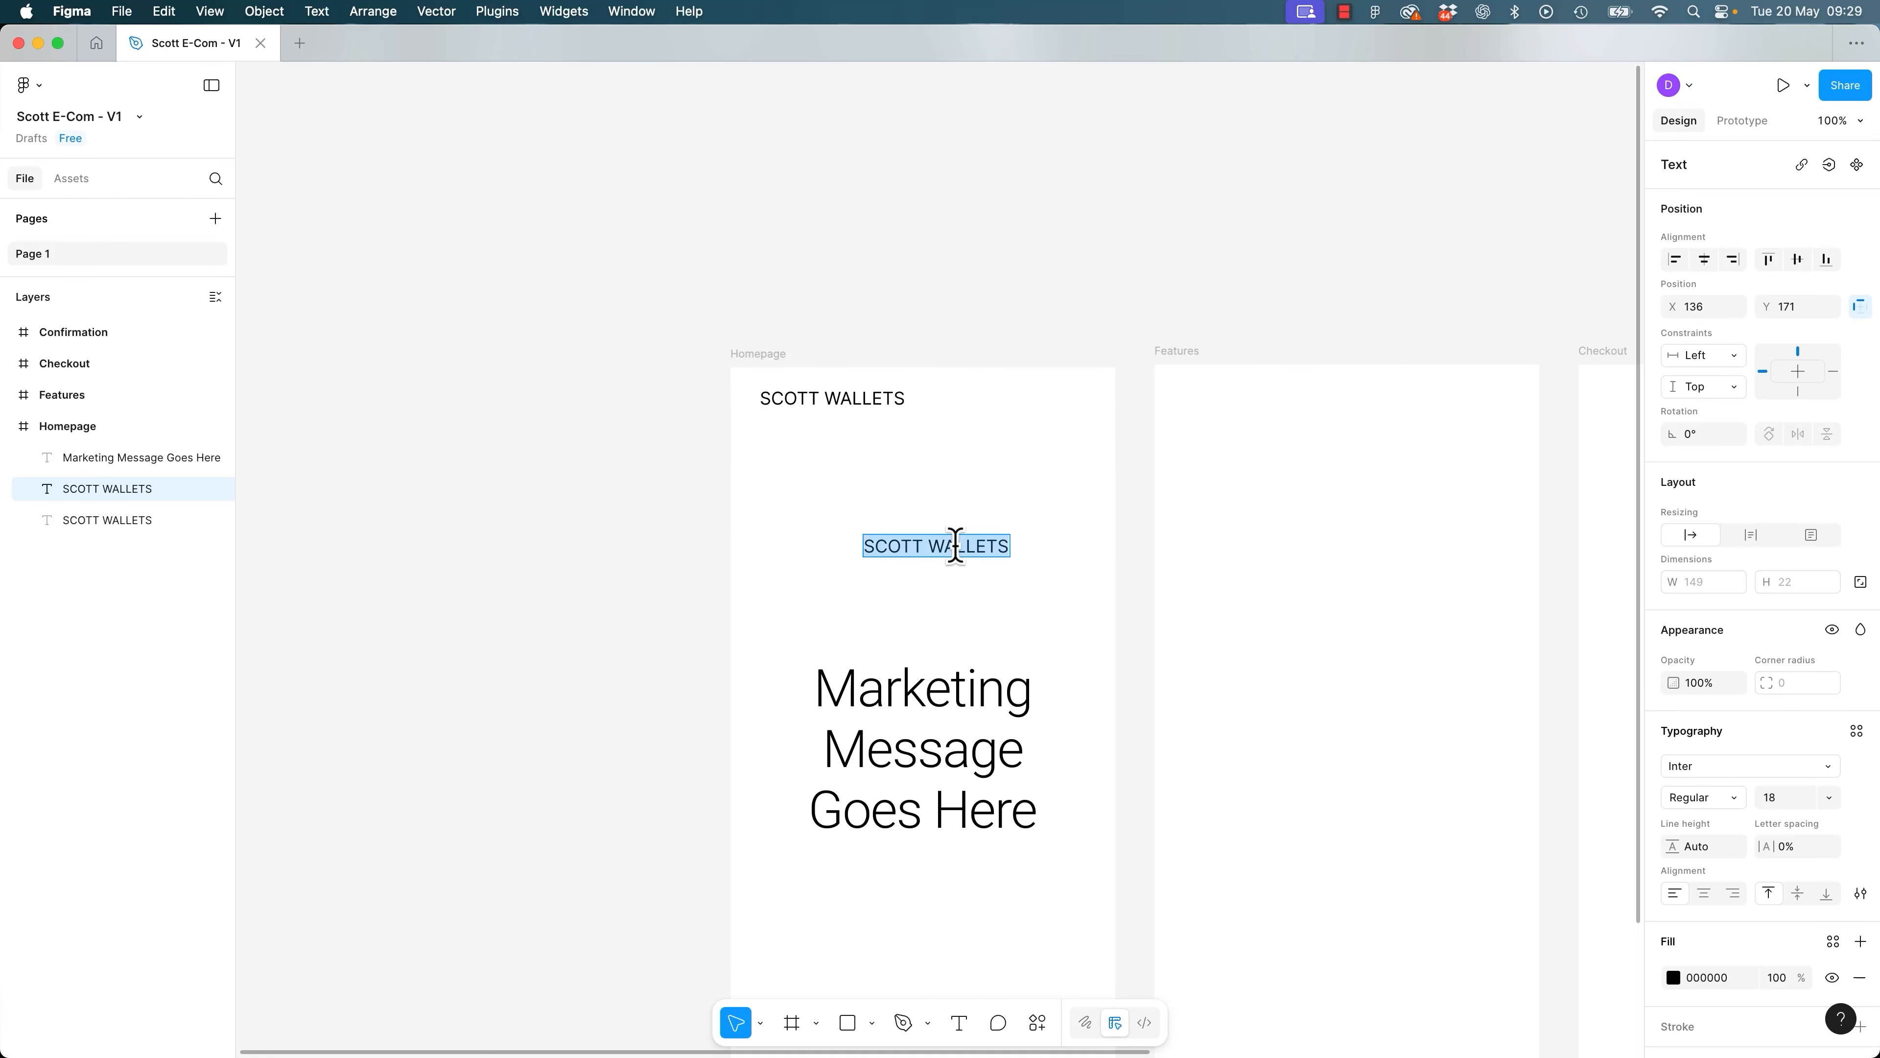
type("Product Shot")
key("Escape")
Set the "Product Shot" font size to 14 and centre the text above the marketing message at X 153, Y 174.
left_click(1805, 804)
key("Return")
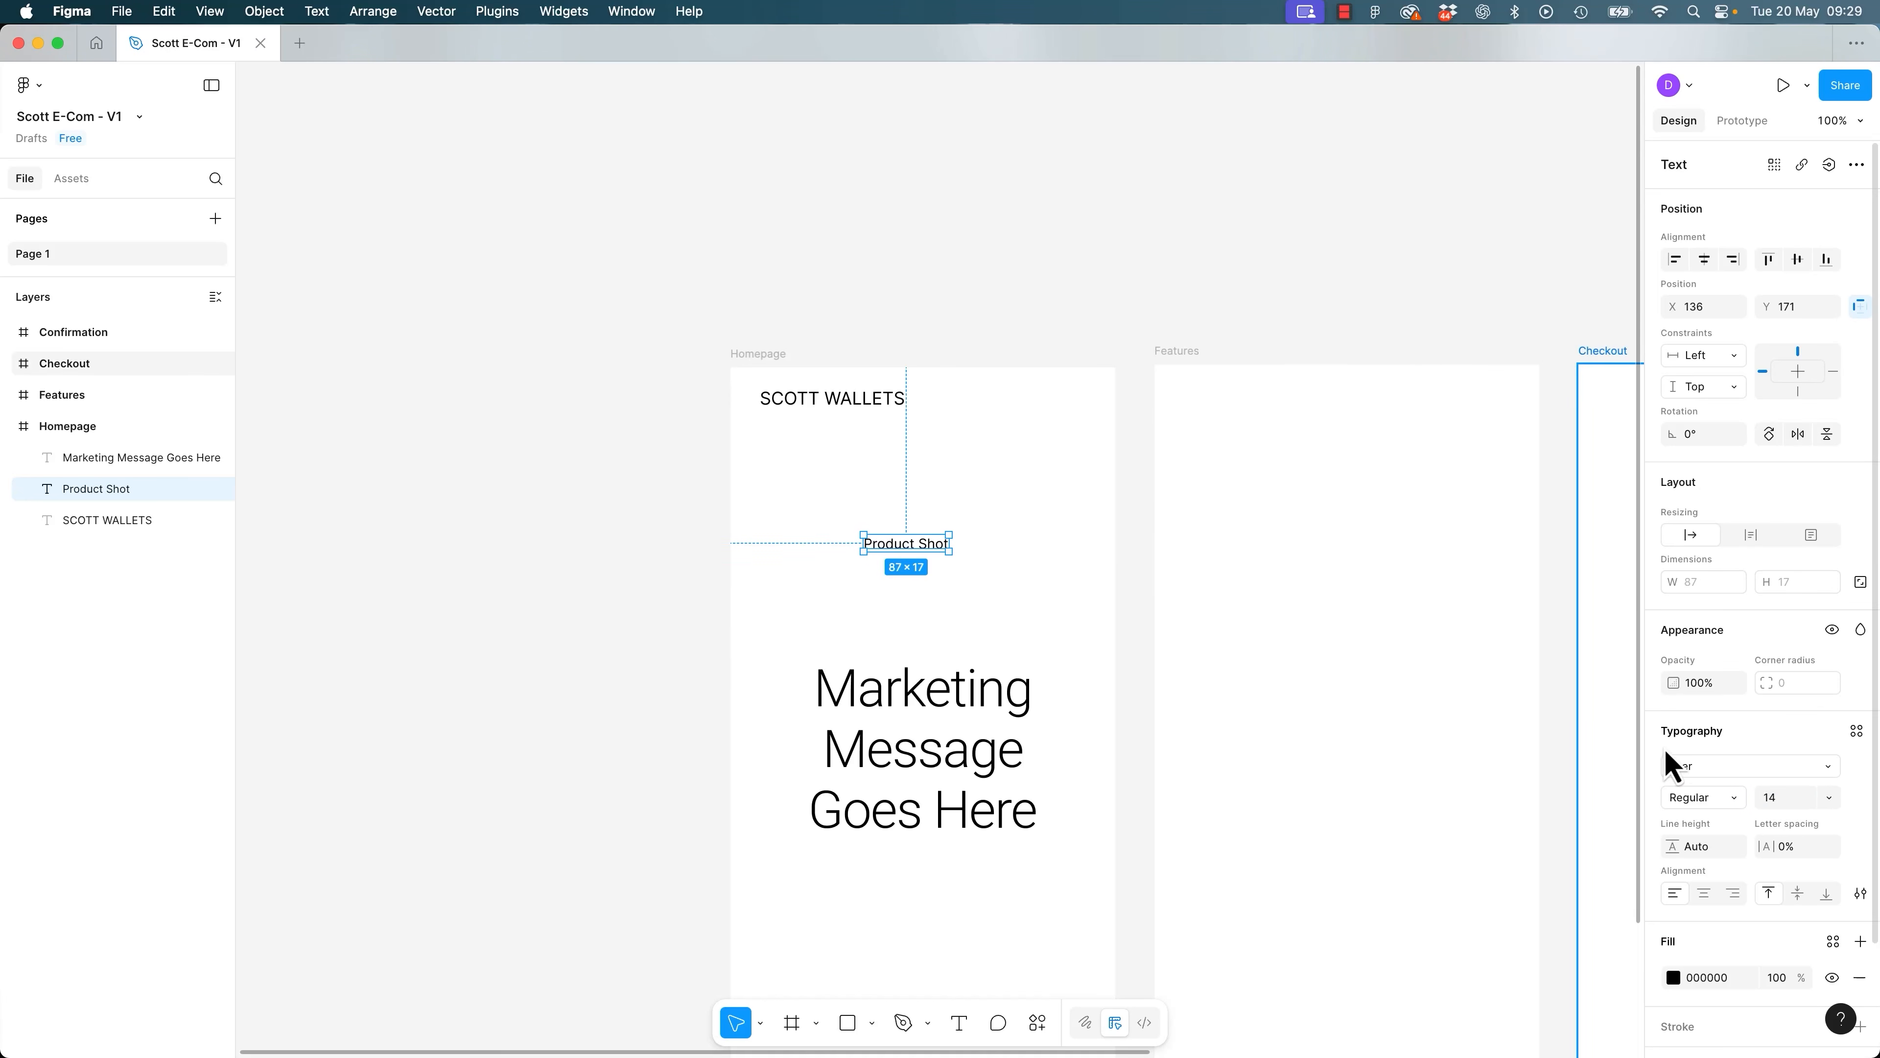
left_click_drag(935, 540, 997, 374)
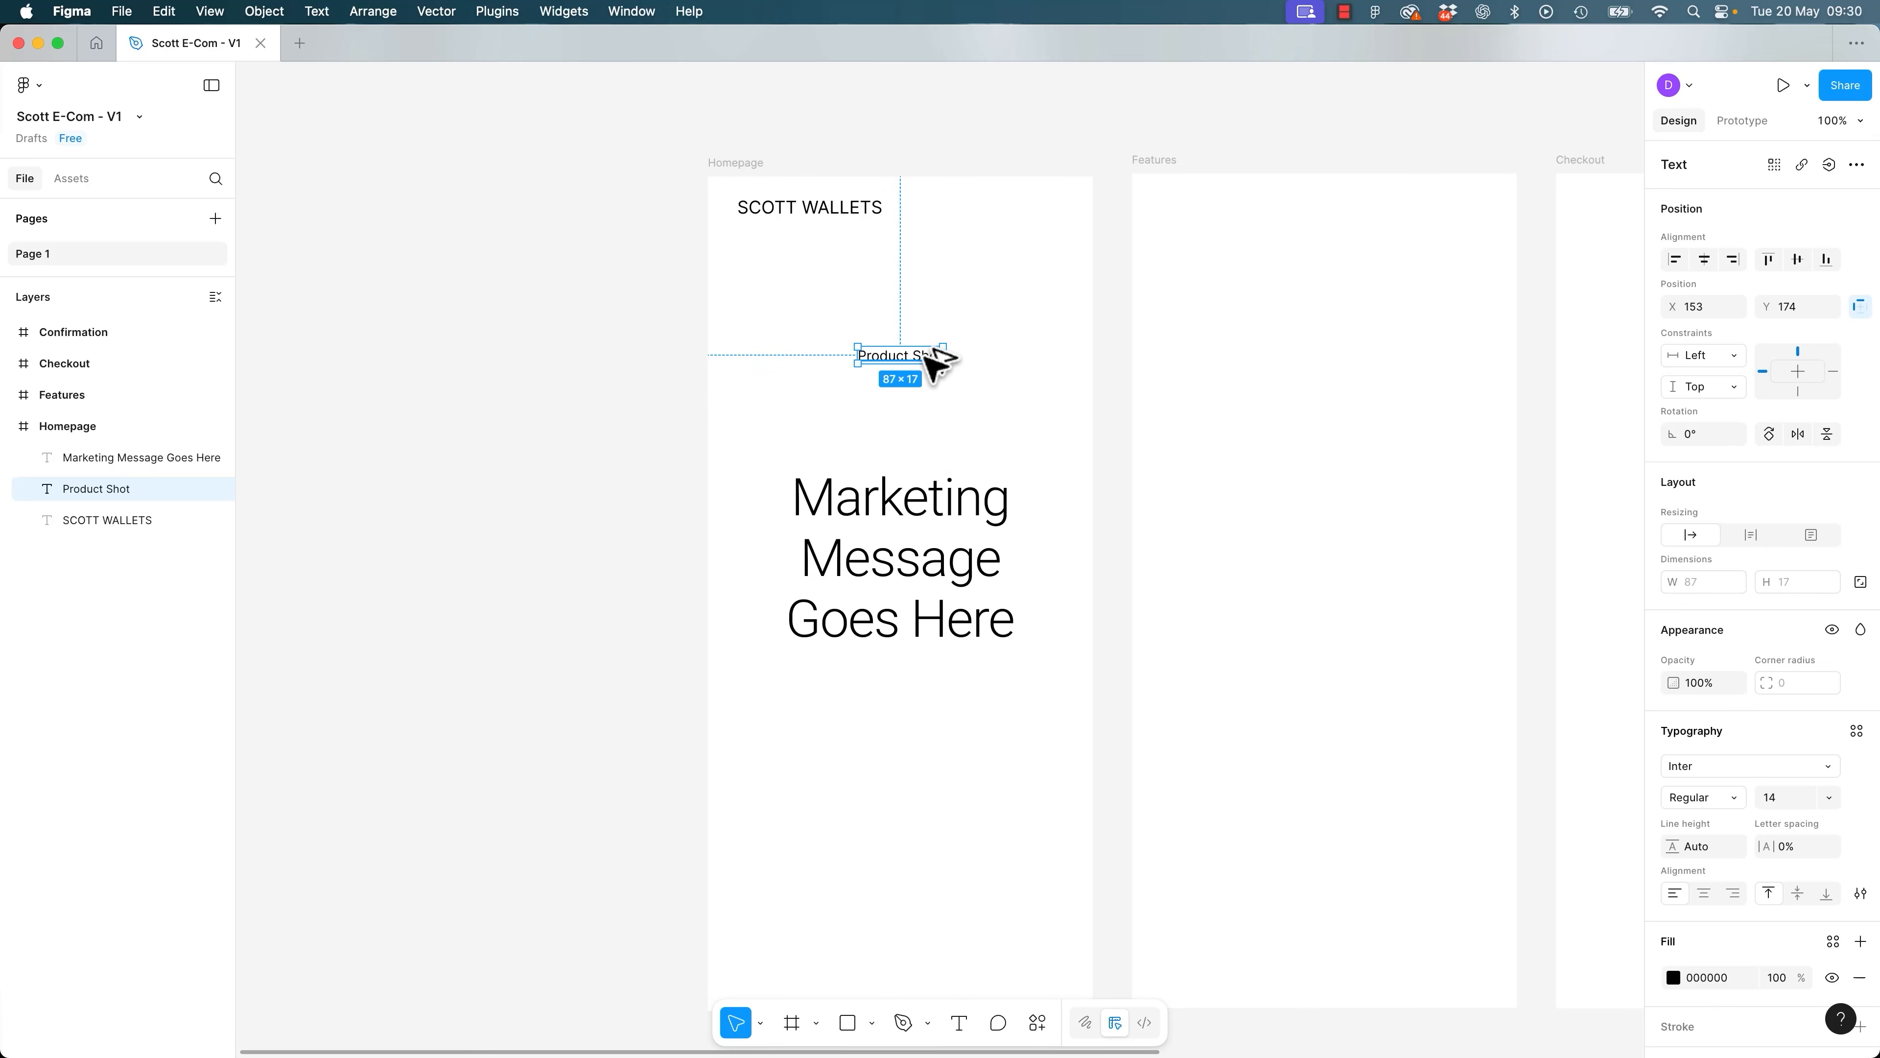
Place two copies of "Product Shot" side by side below the marketing message and style both as Bold, size 17.
left_click_drag(927, 353, 996, 844)
left_click_drag(668, 786, 1000, 886)
left_click(1735, 843)
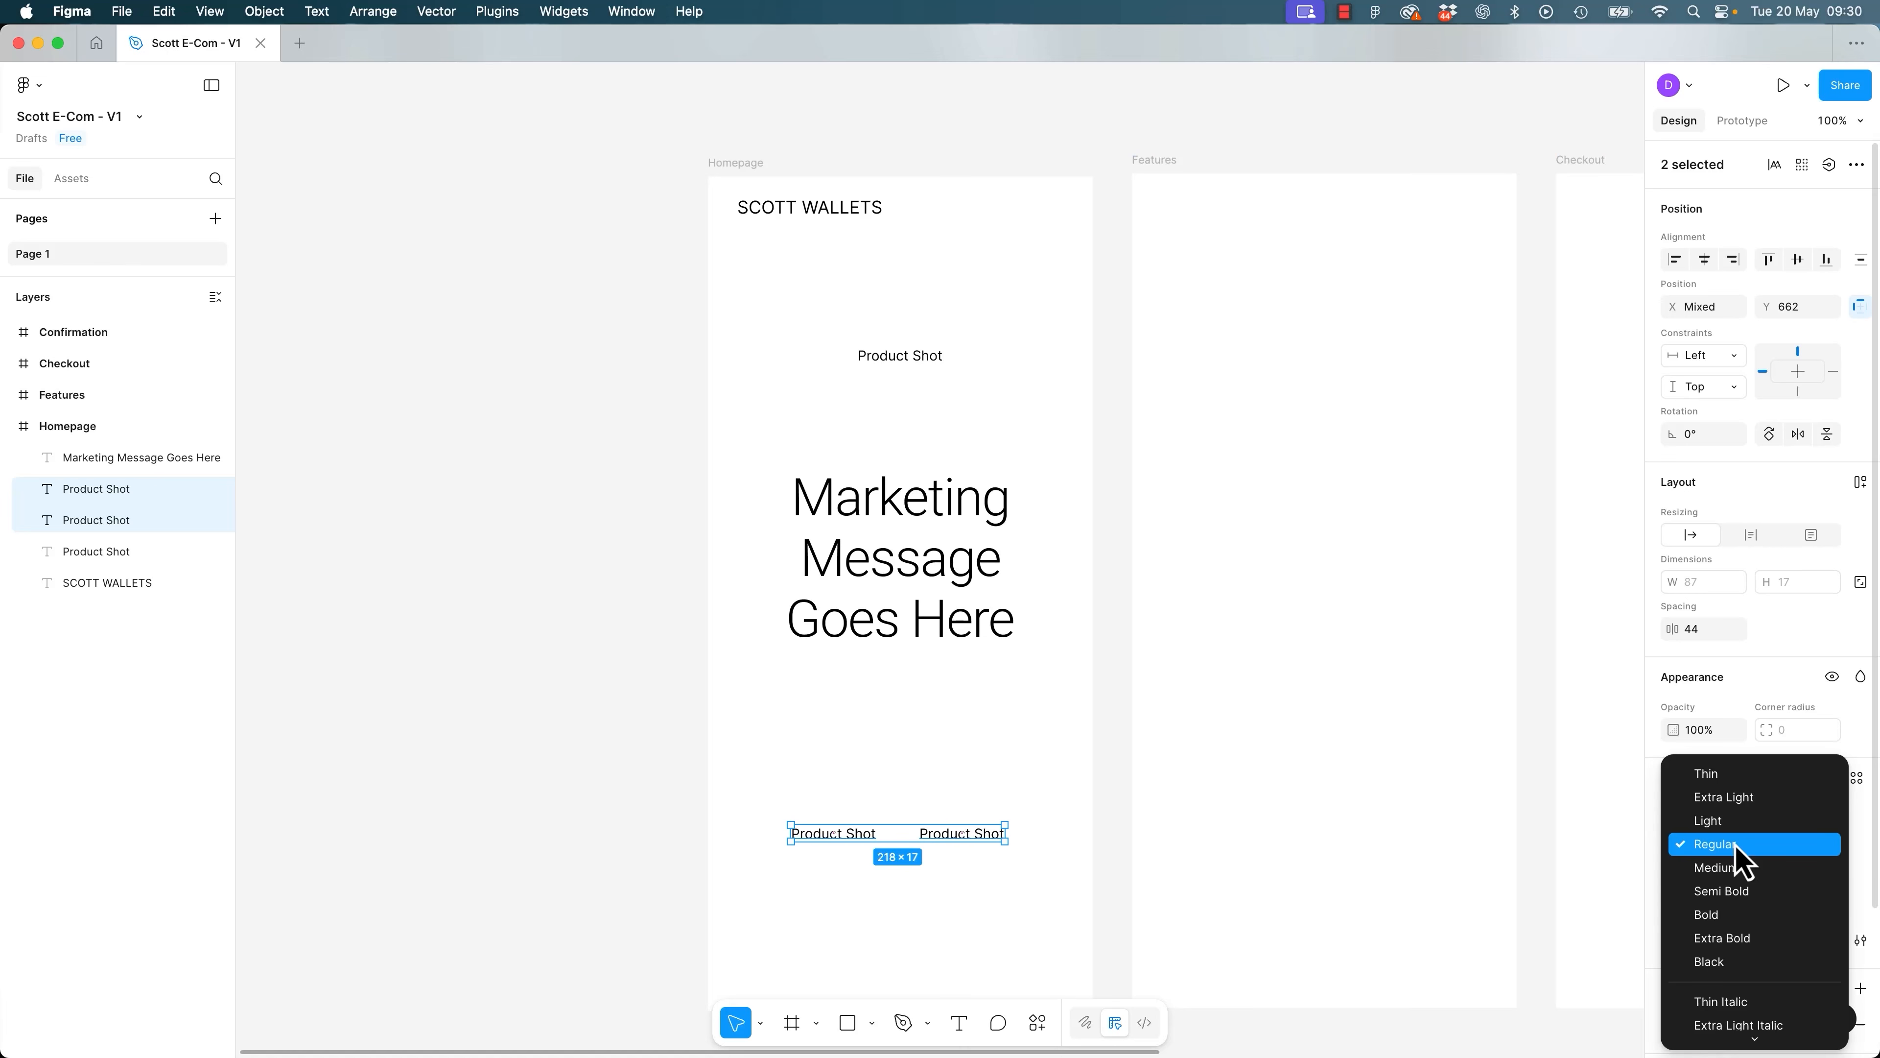
left_click(1710, 916)
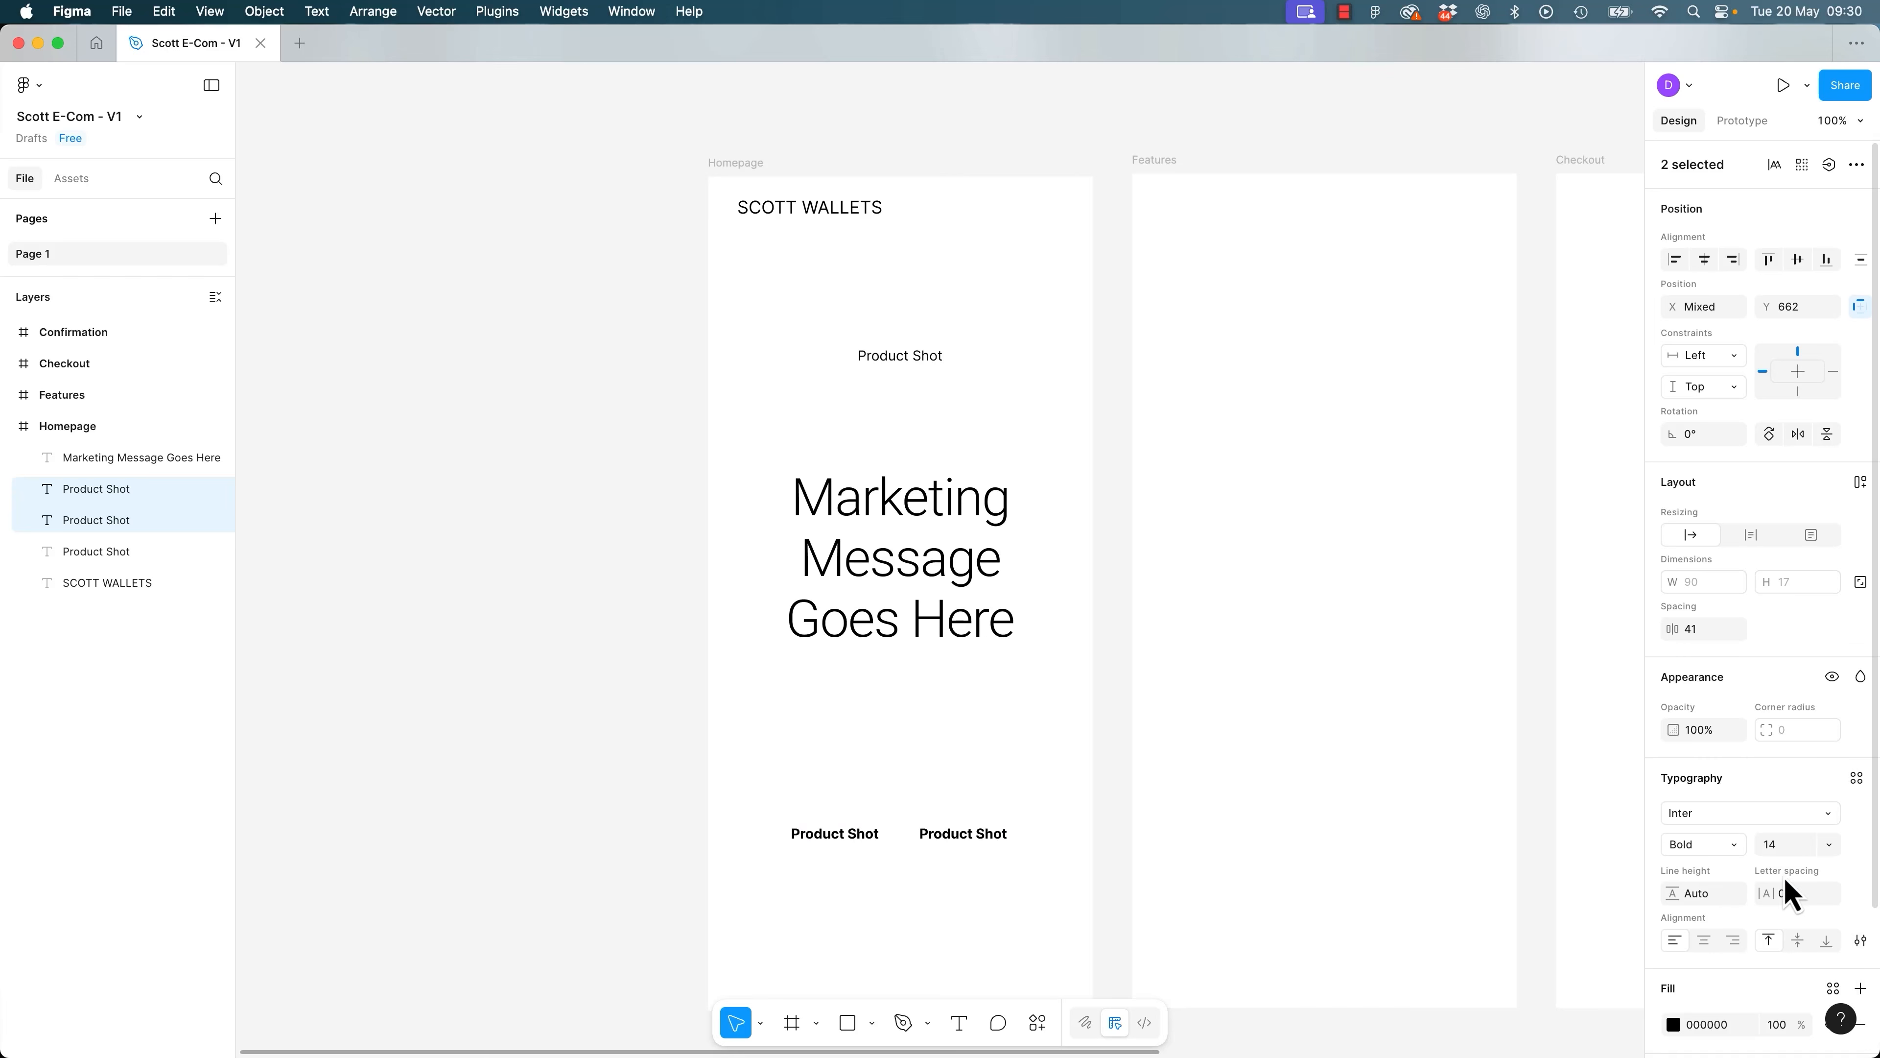
left_click(1789, 848)
key("Up")
key("Up")
key("Up")
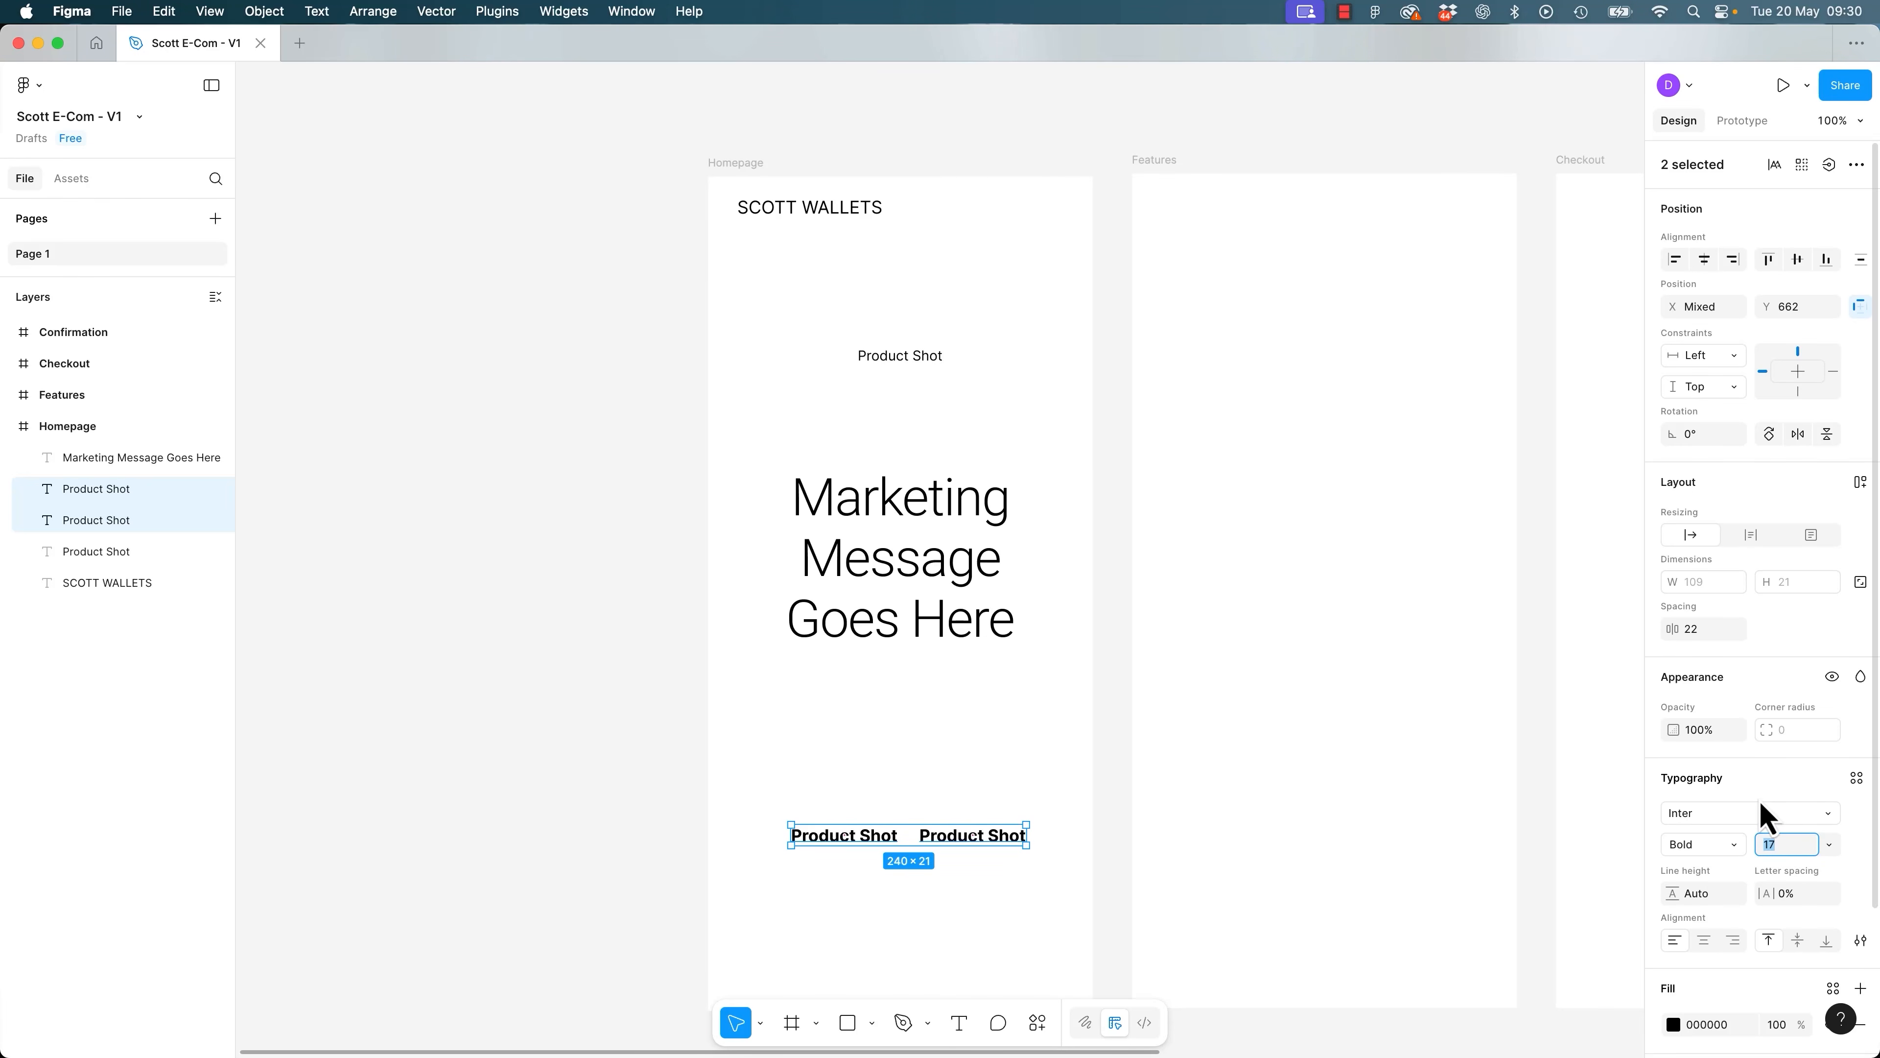
Centre-align the two copied texts and set their case to uppercase.
left_click(1861, 941)
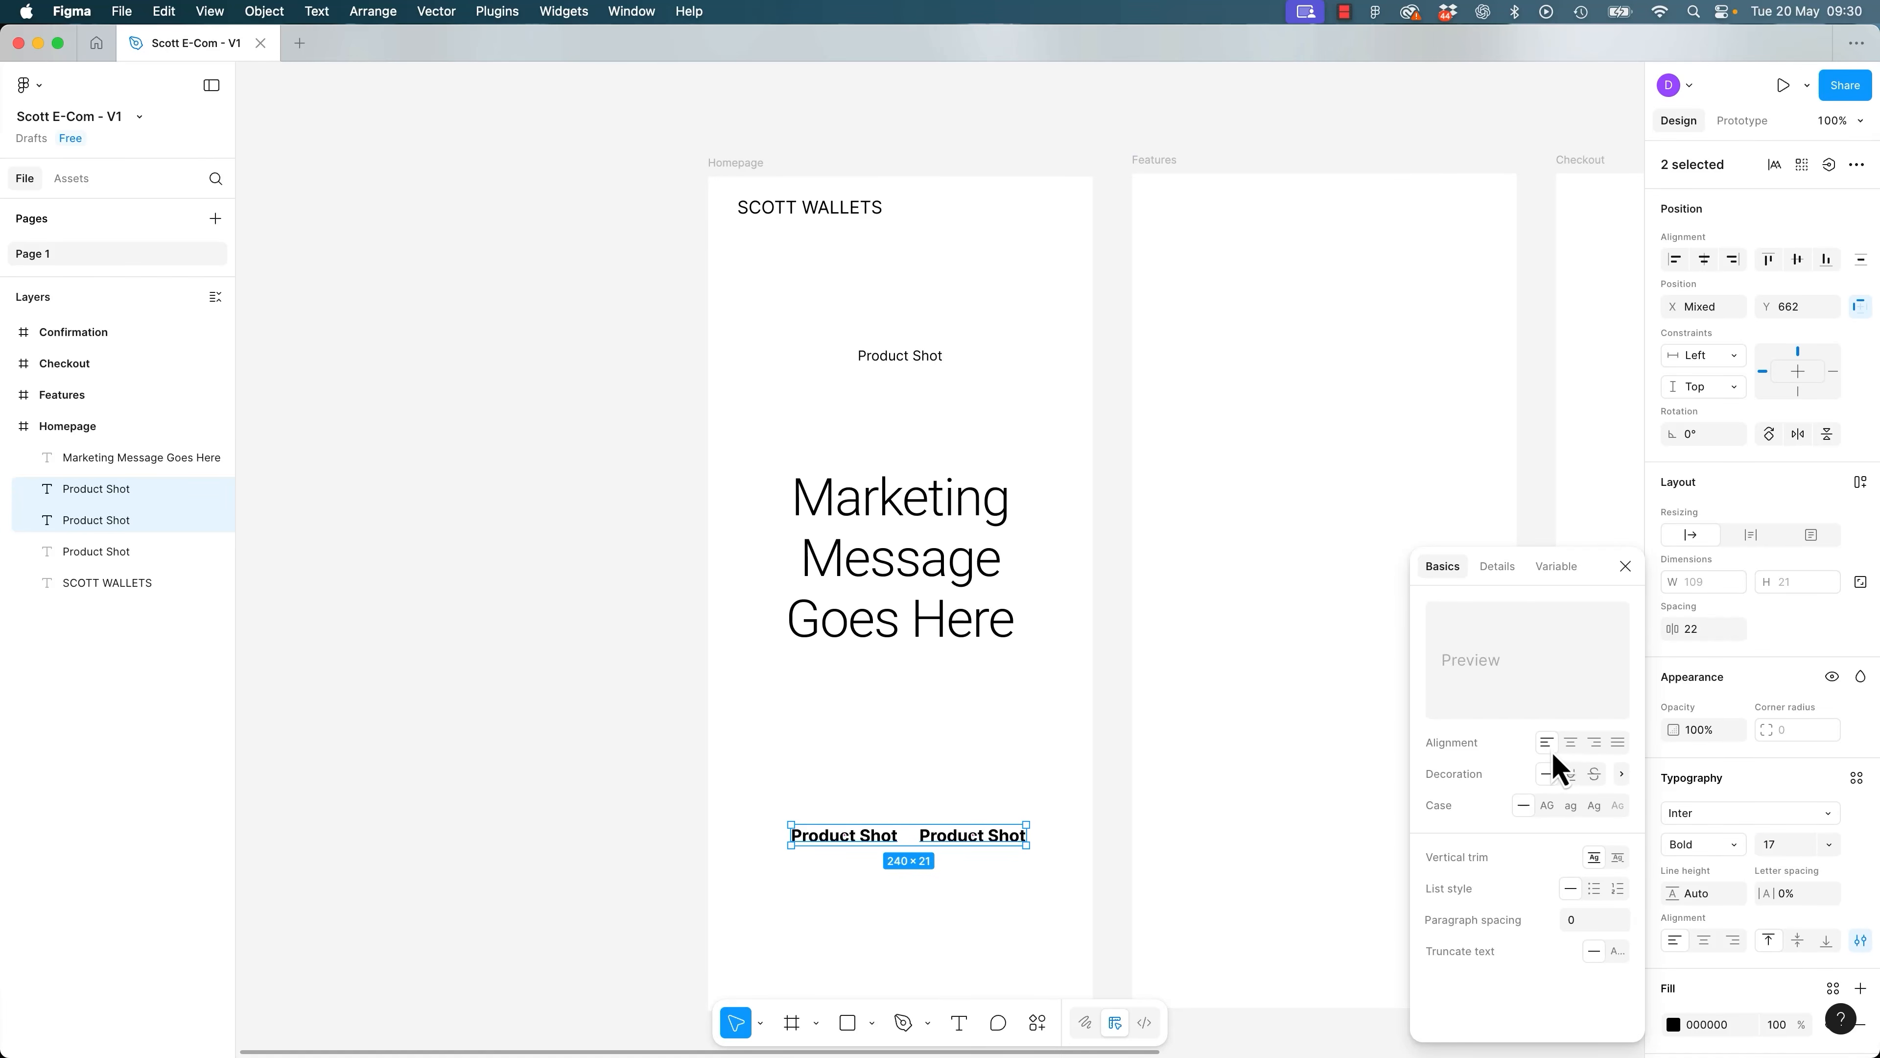
left_click(1570, 744)
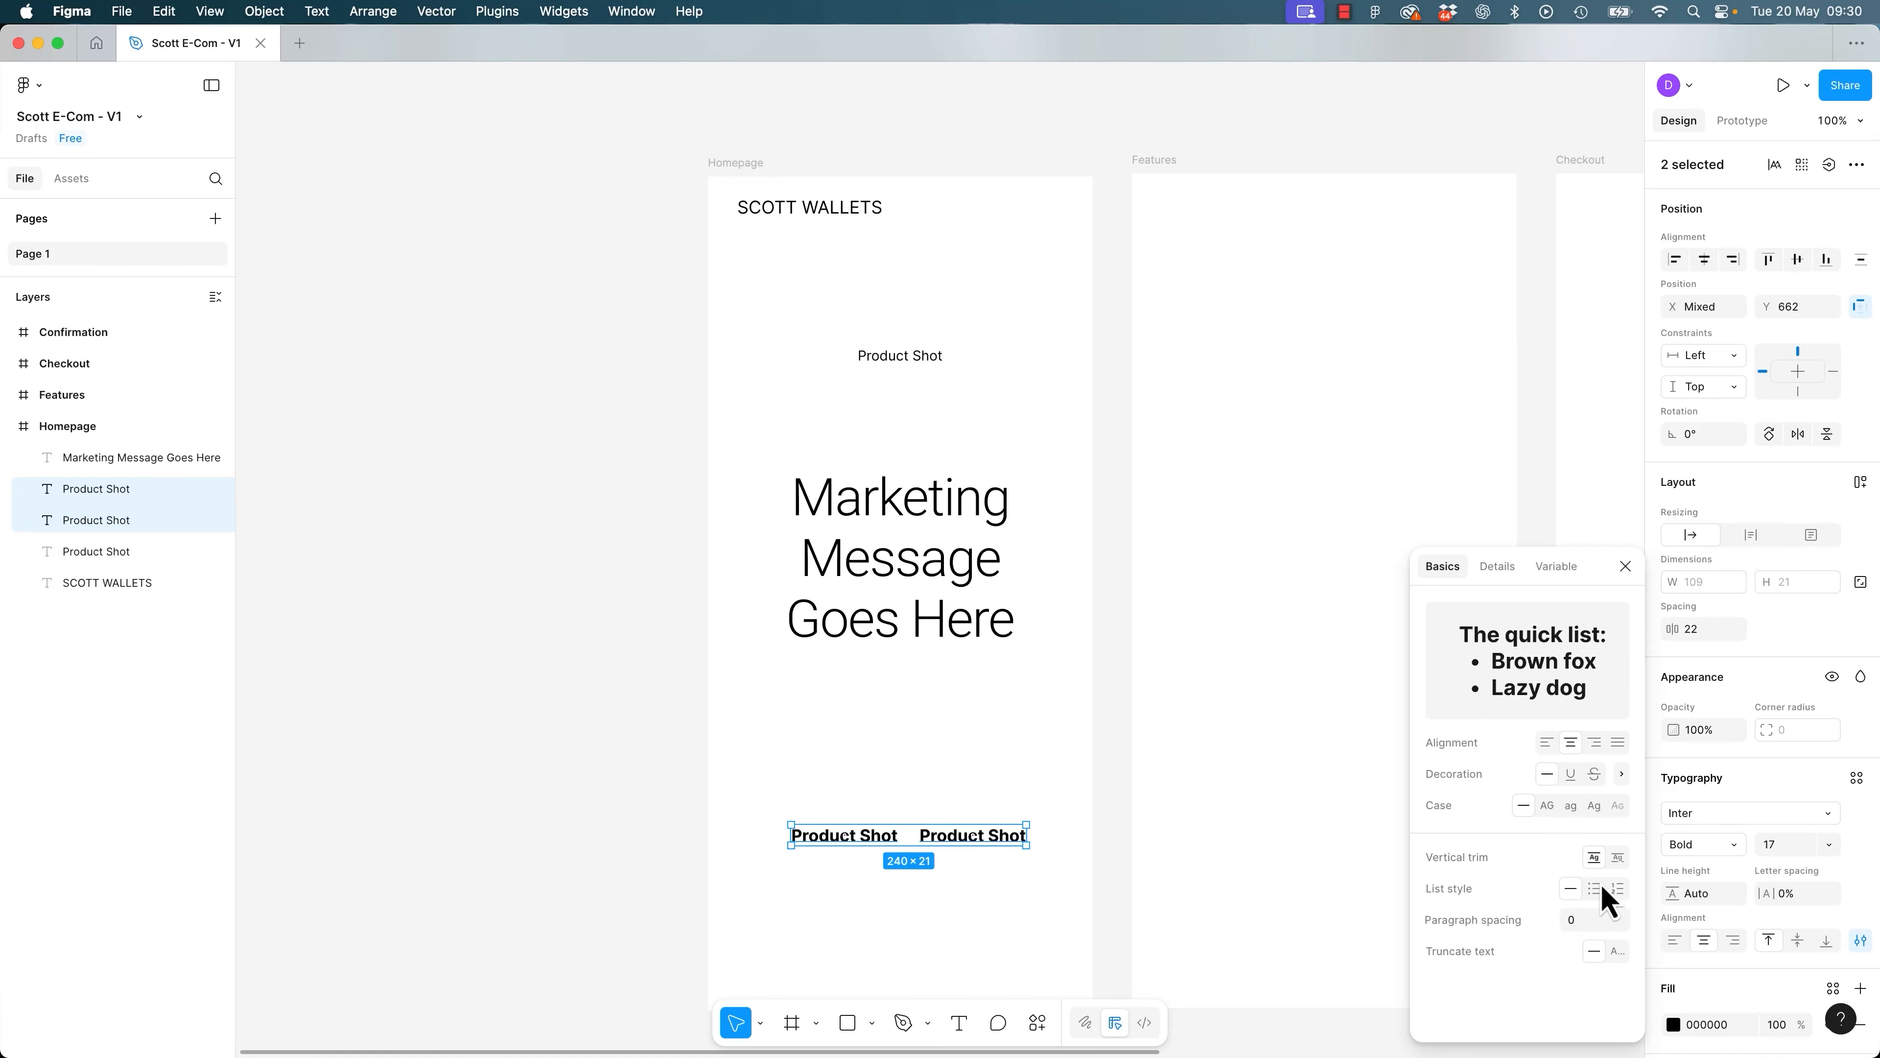
left_click(1547, 805)
Change the wording of the two uppercase texts to "Buy now" and "learn more".
double_click(844, 833)
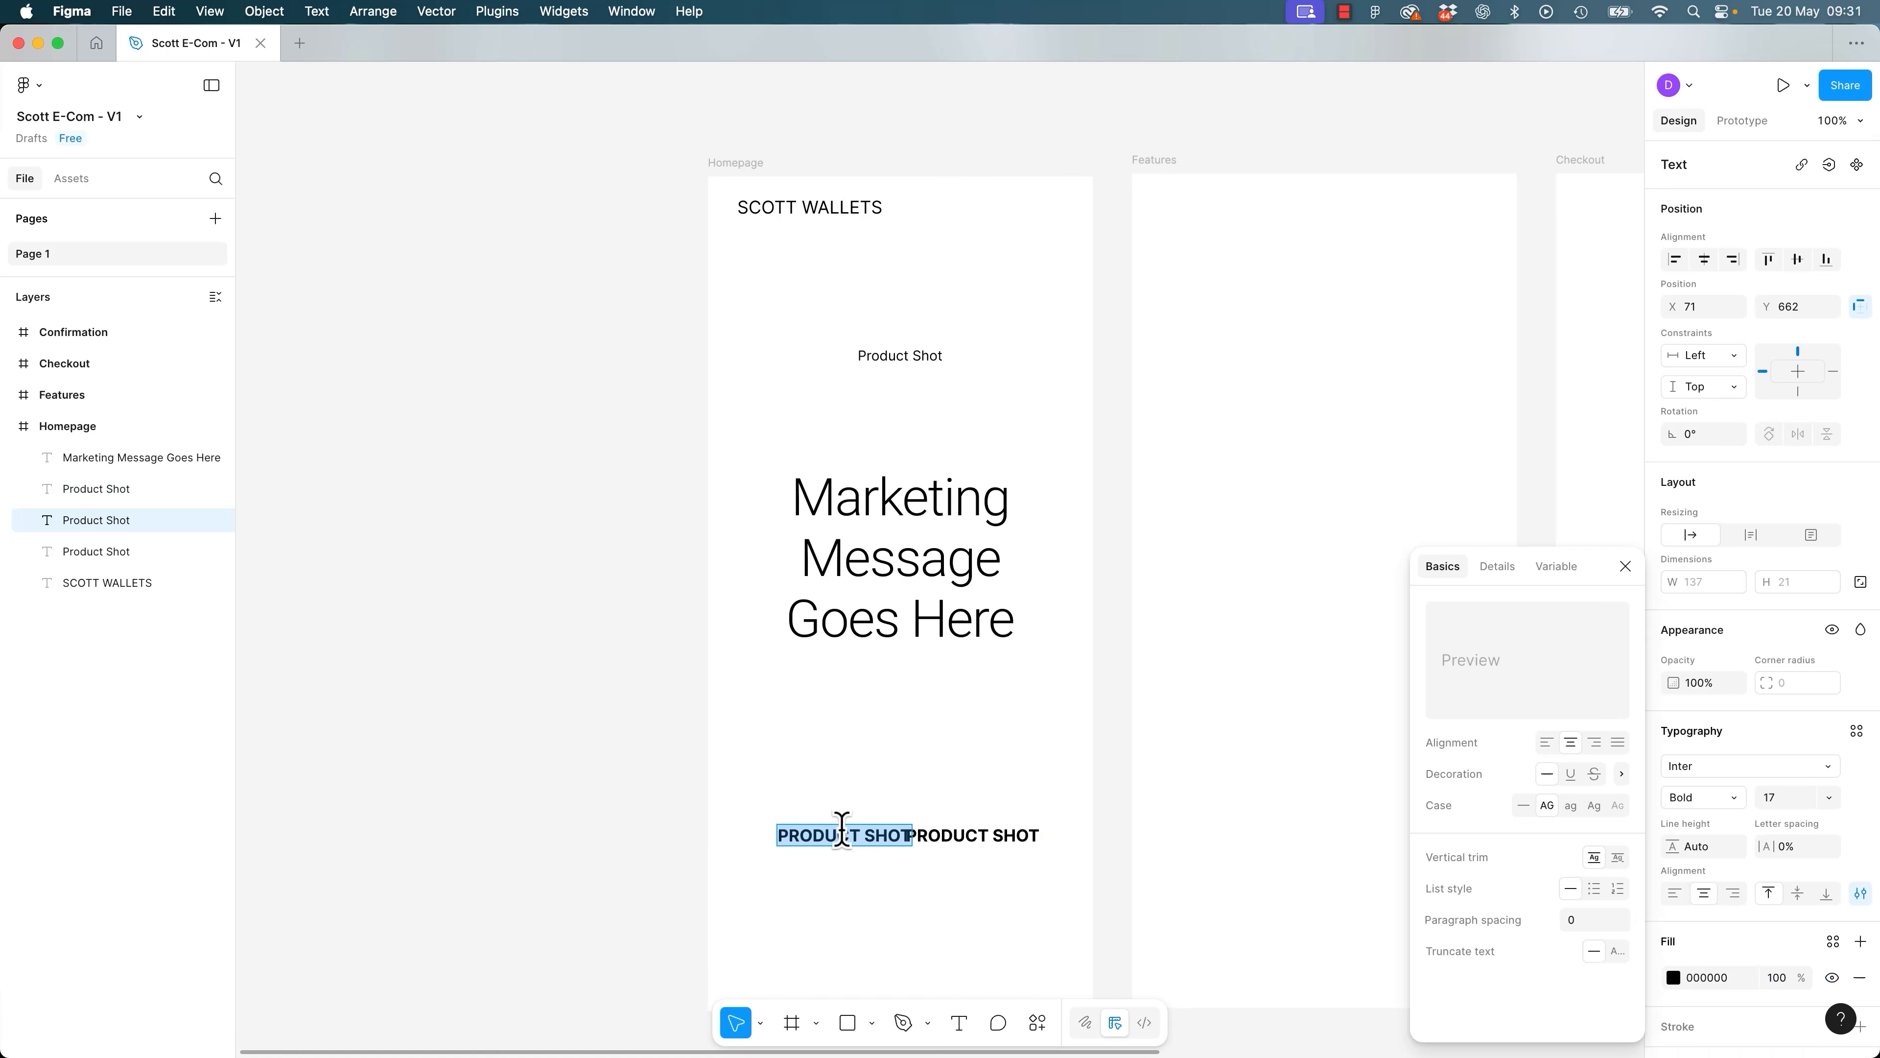
type("B")
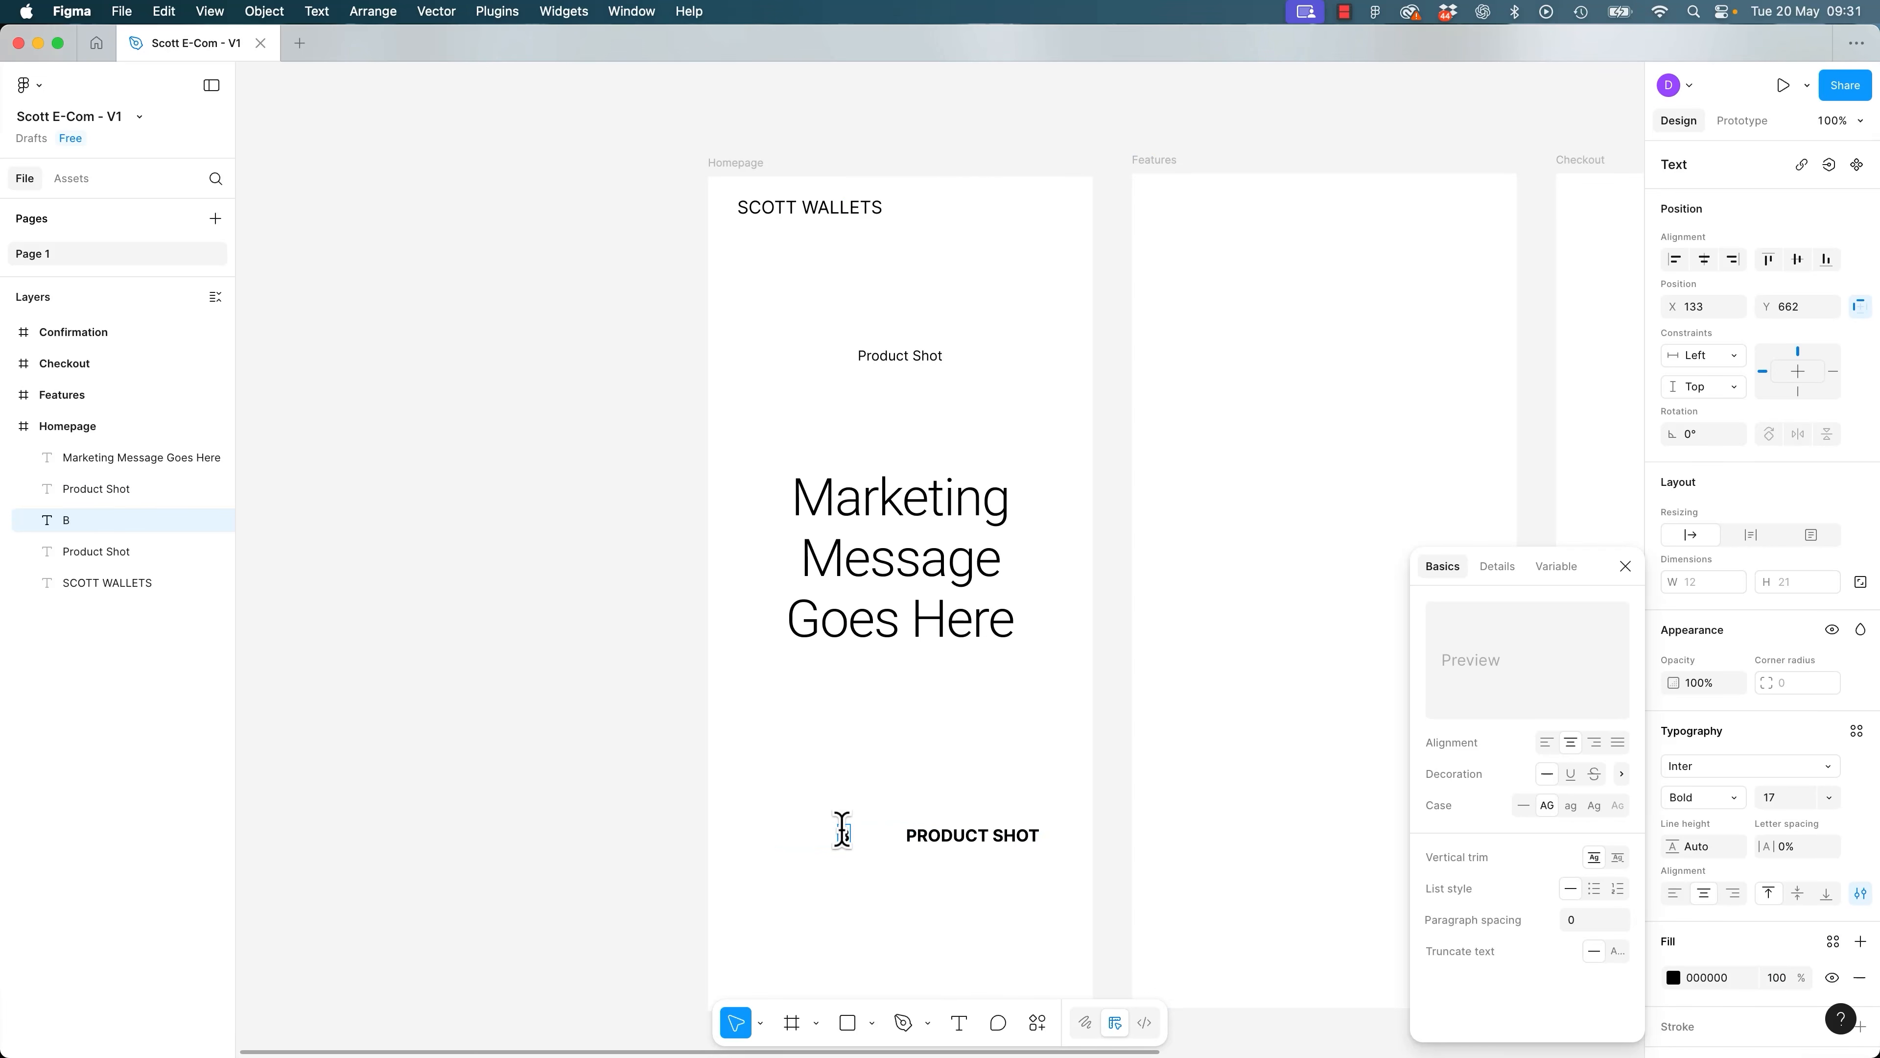
type("uy now")
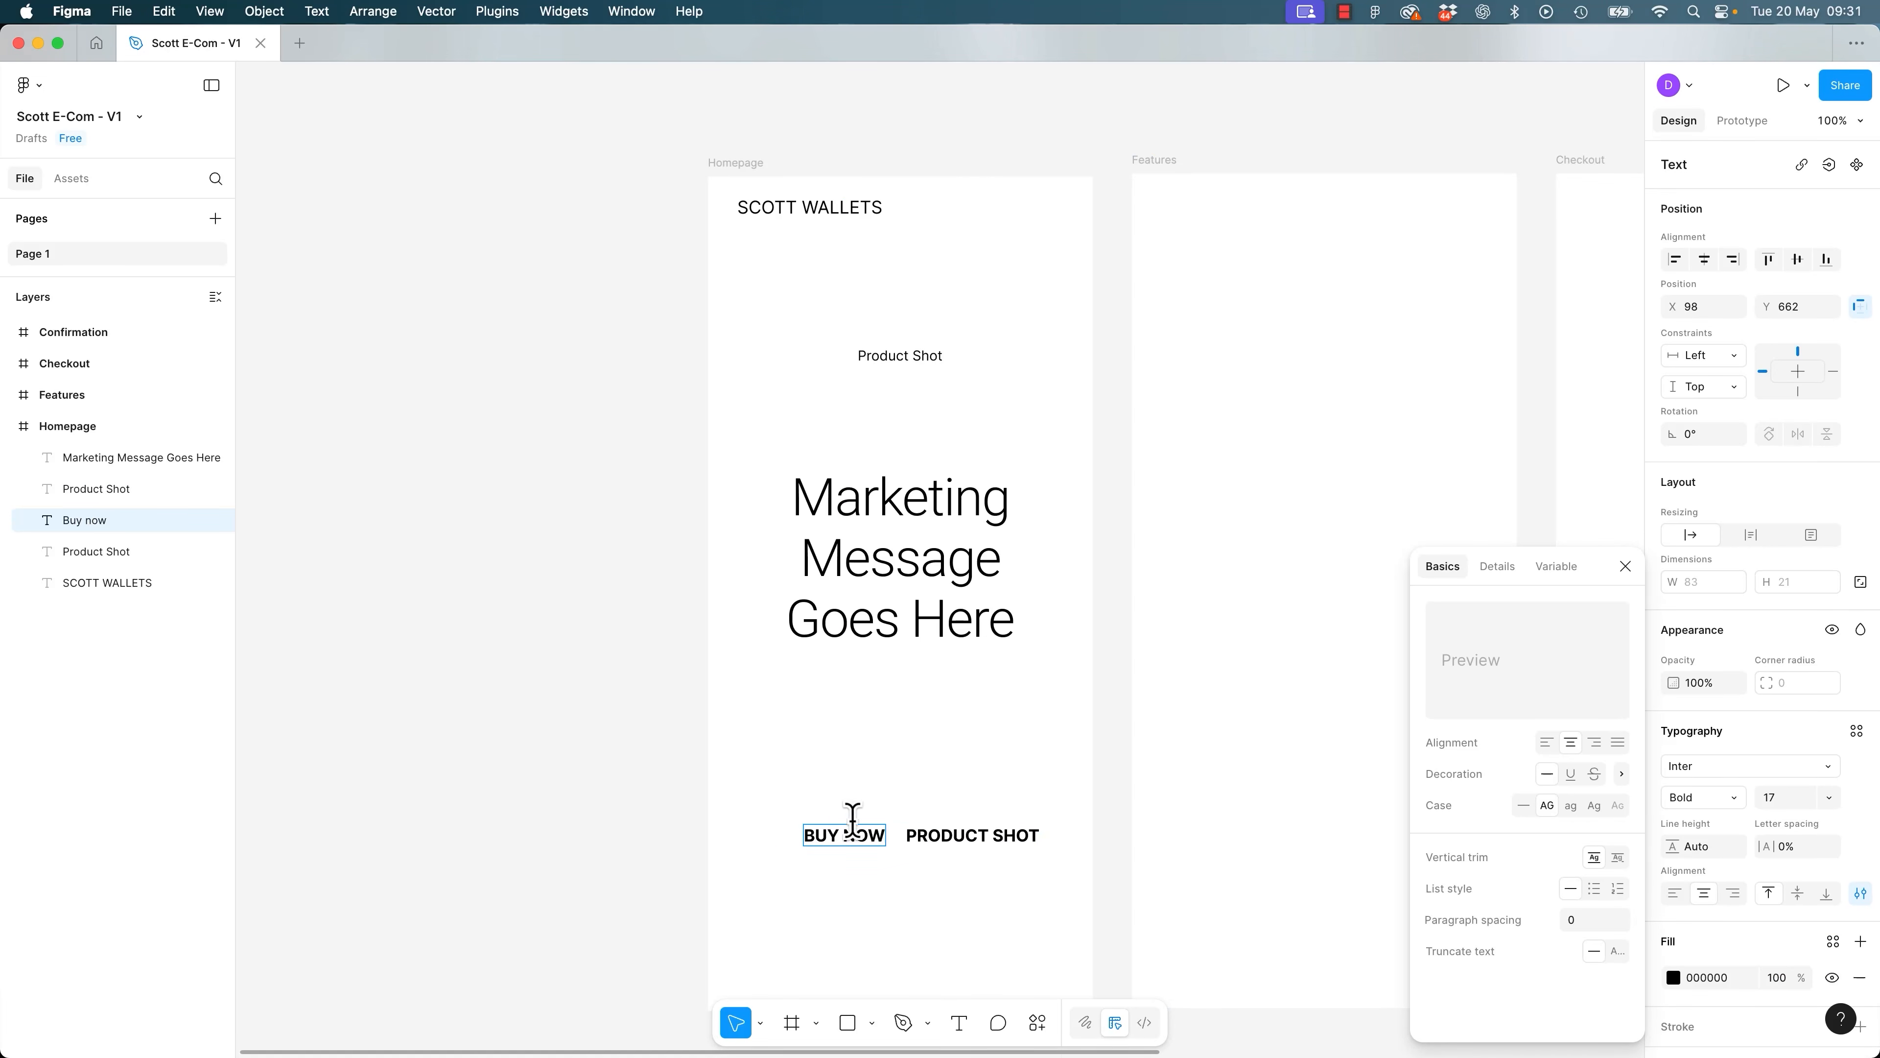
double_click(968, 836)
type("learn more")
key("Escape")
left_click(687, 756)
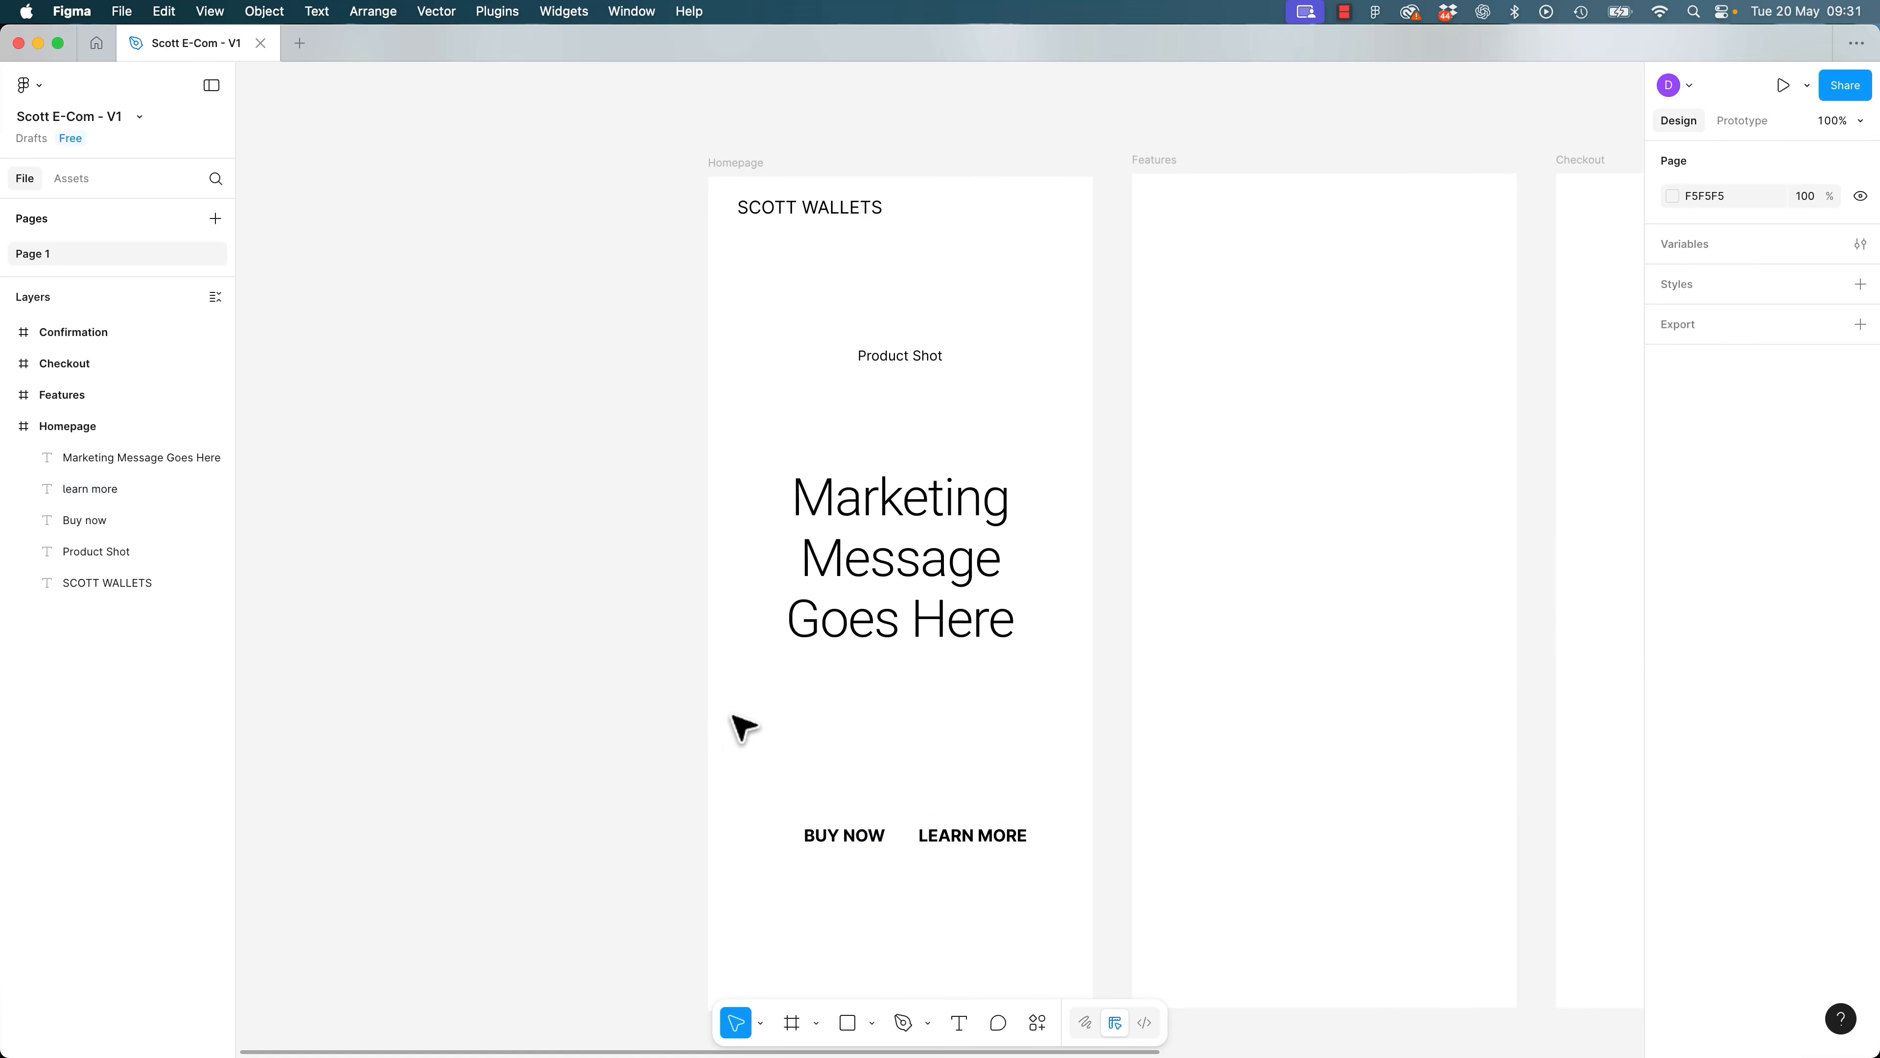
Move the "BUY NOW" and "LEARN MORE" texts together slightly lower in the Homepage frame and deselect them.
left_click(852, 845)
left_click(989, 843, "shift")
left_click_drag(989, 845, 991, 875)
left_click(493, 856)
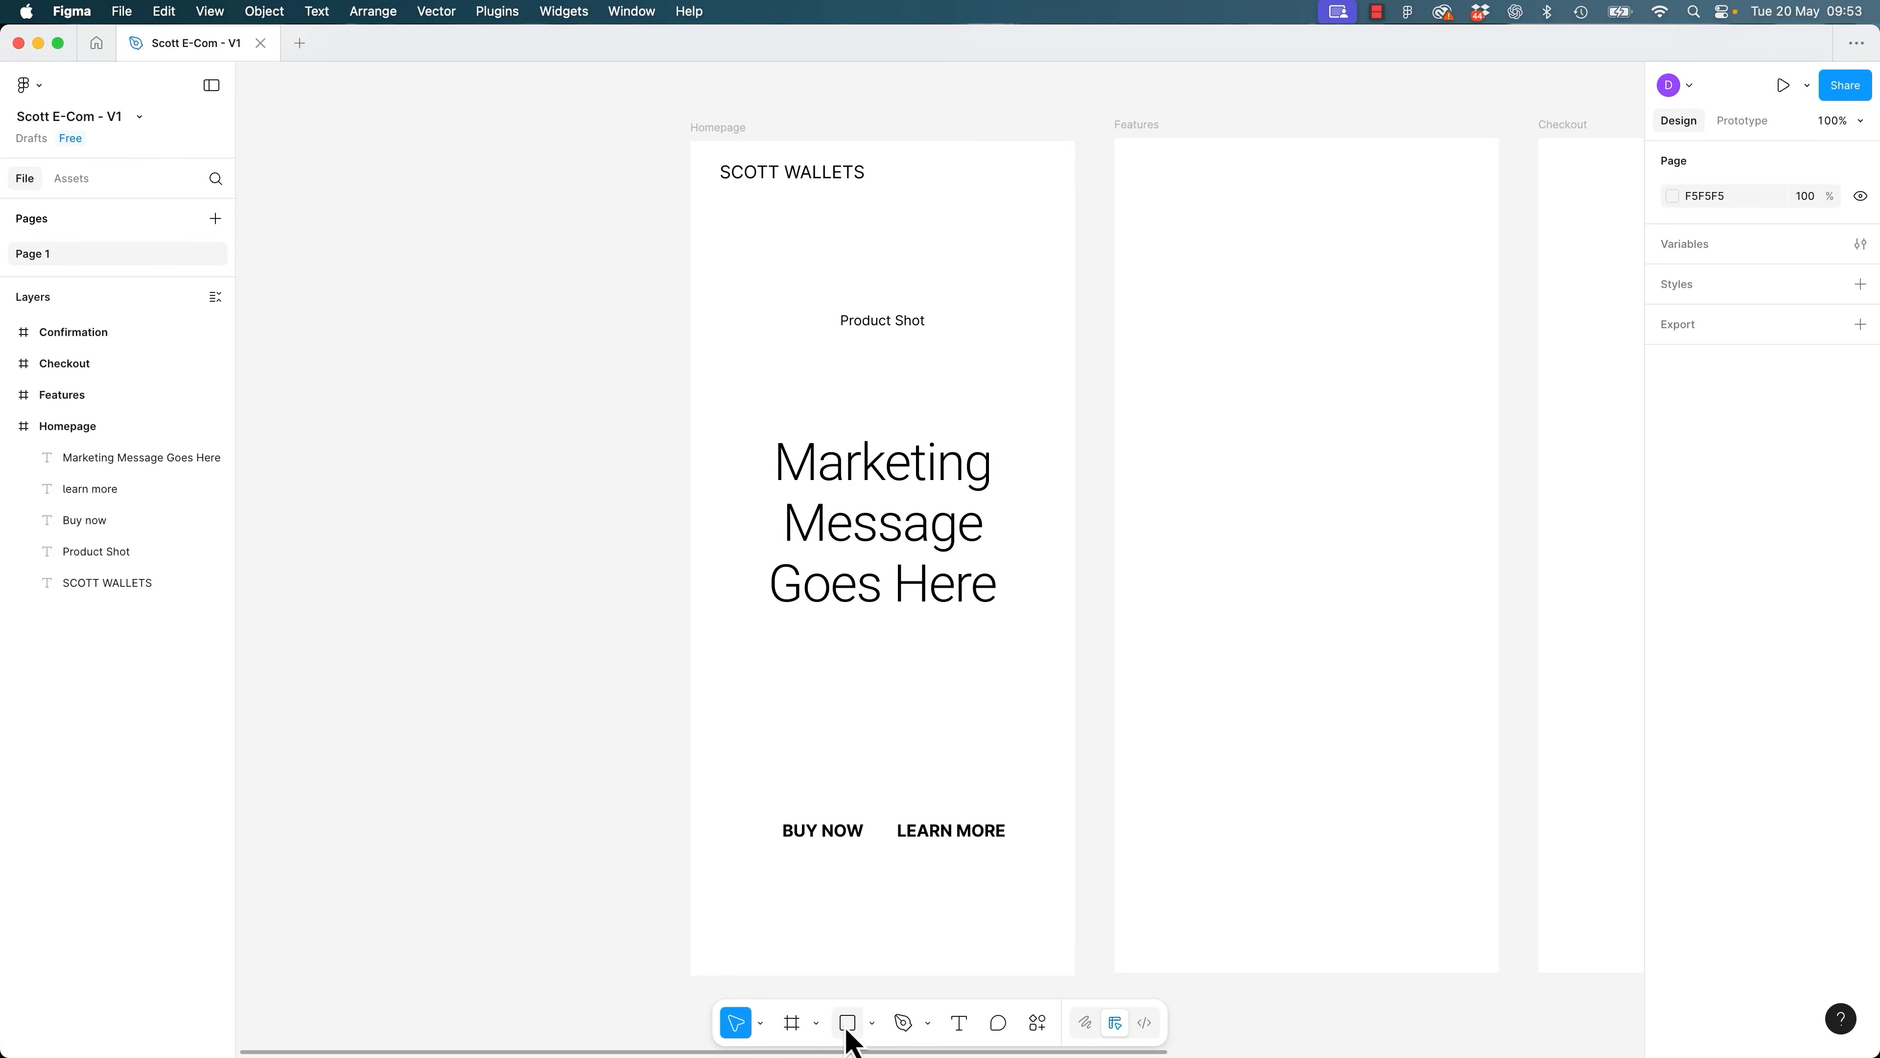
Draw a rectangle about 319 × 208 over the Product Shot text in the Homepage frame and position it at about X 37, Y 79.
left_click(873, 1024)
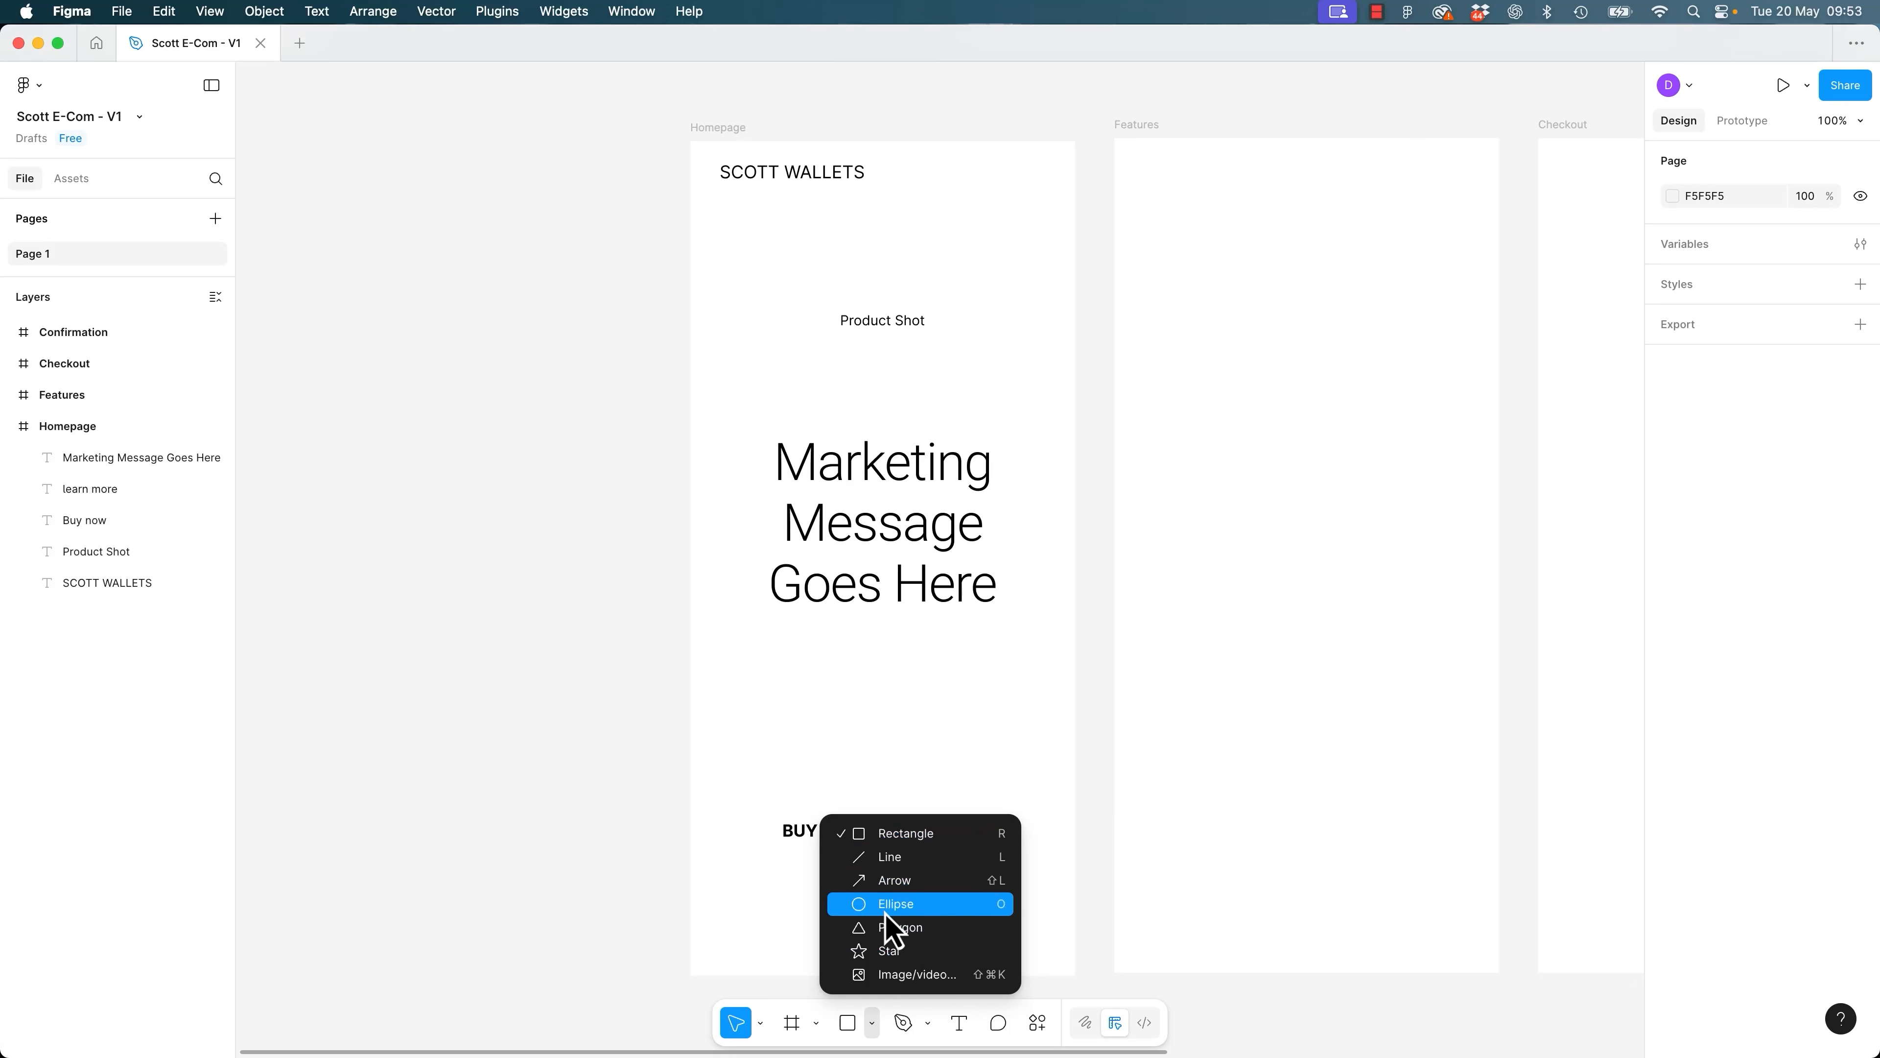
left_click(904, 843)
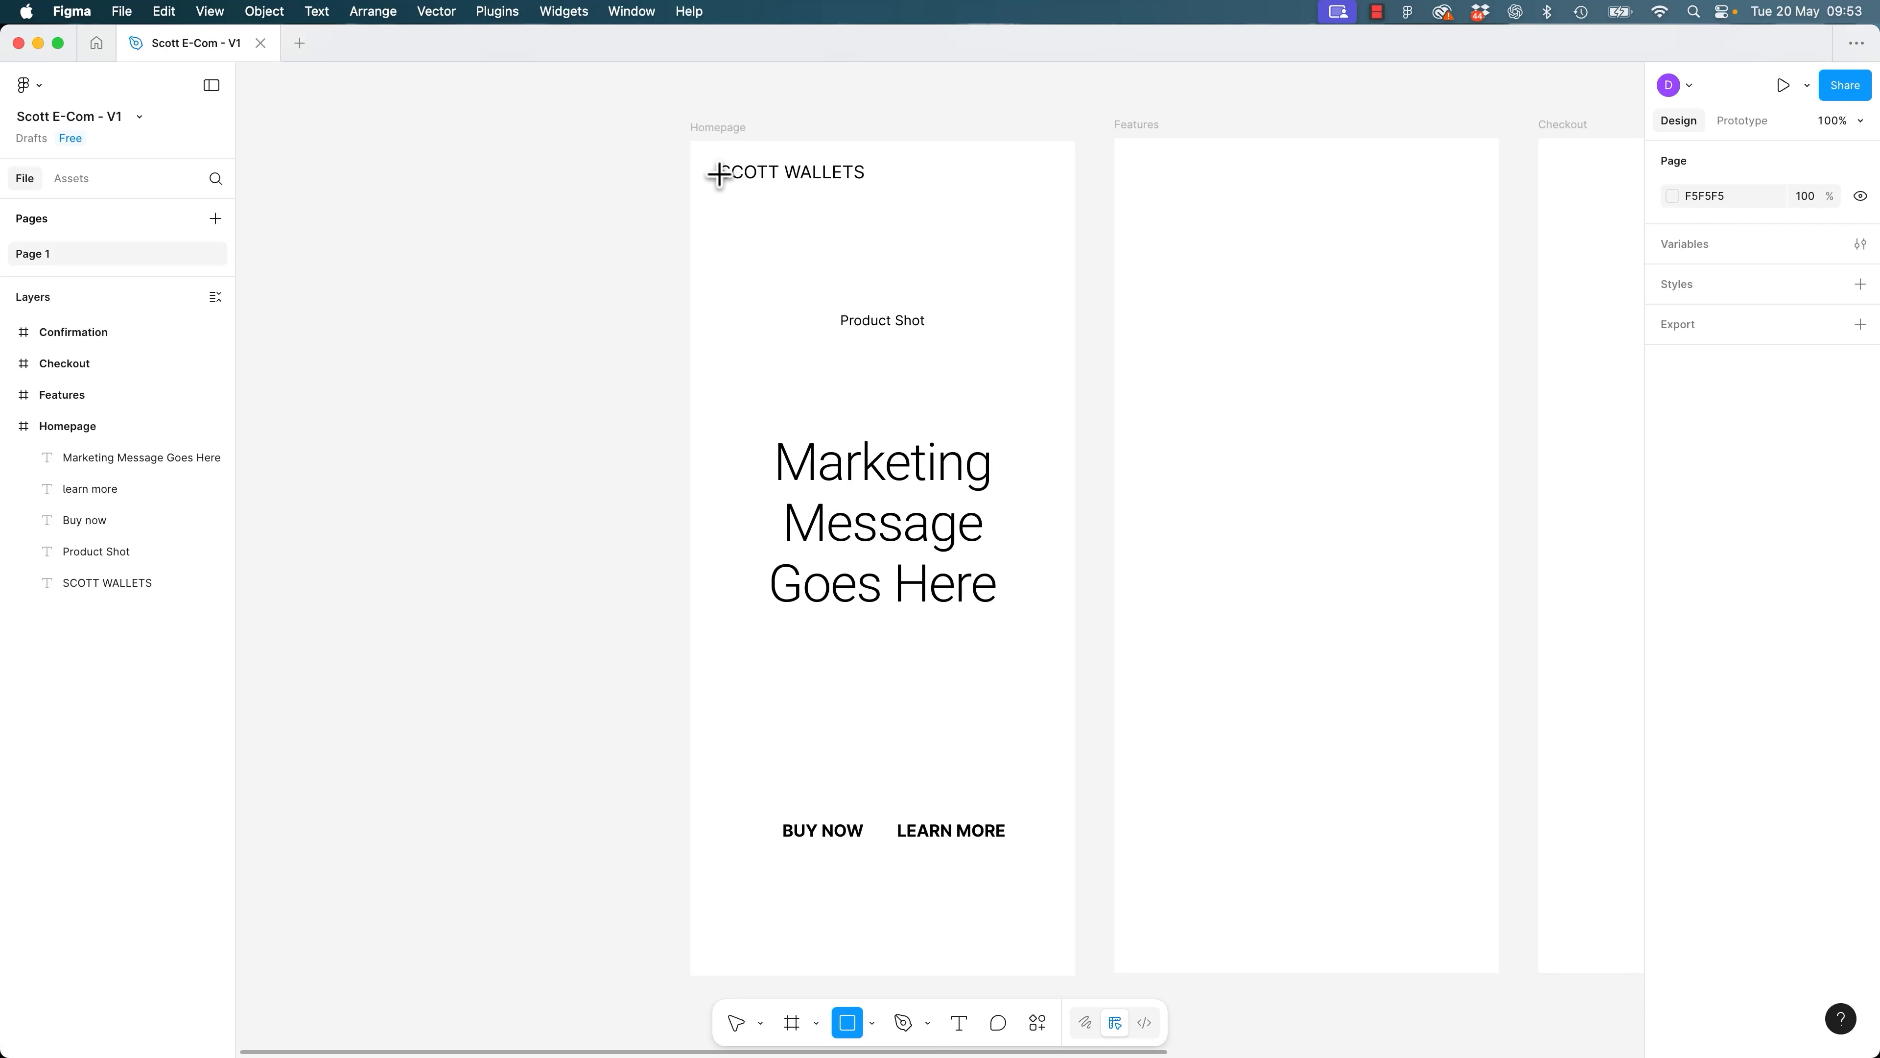
left_click_drag(732, 215, 1043, 415)
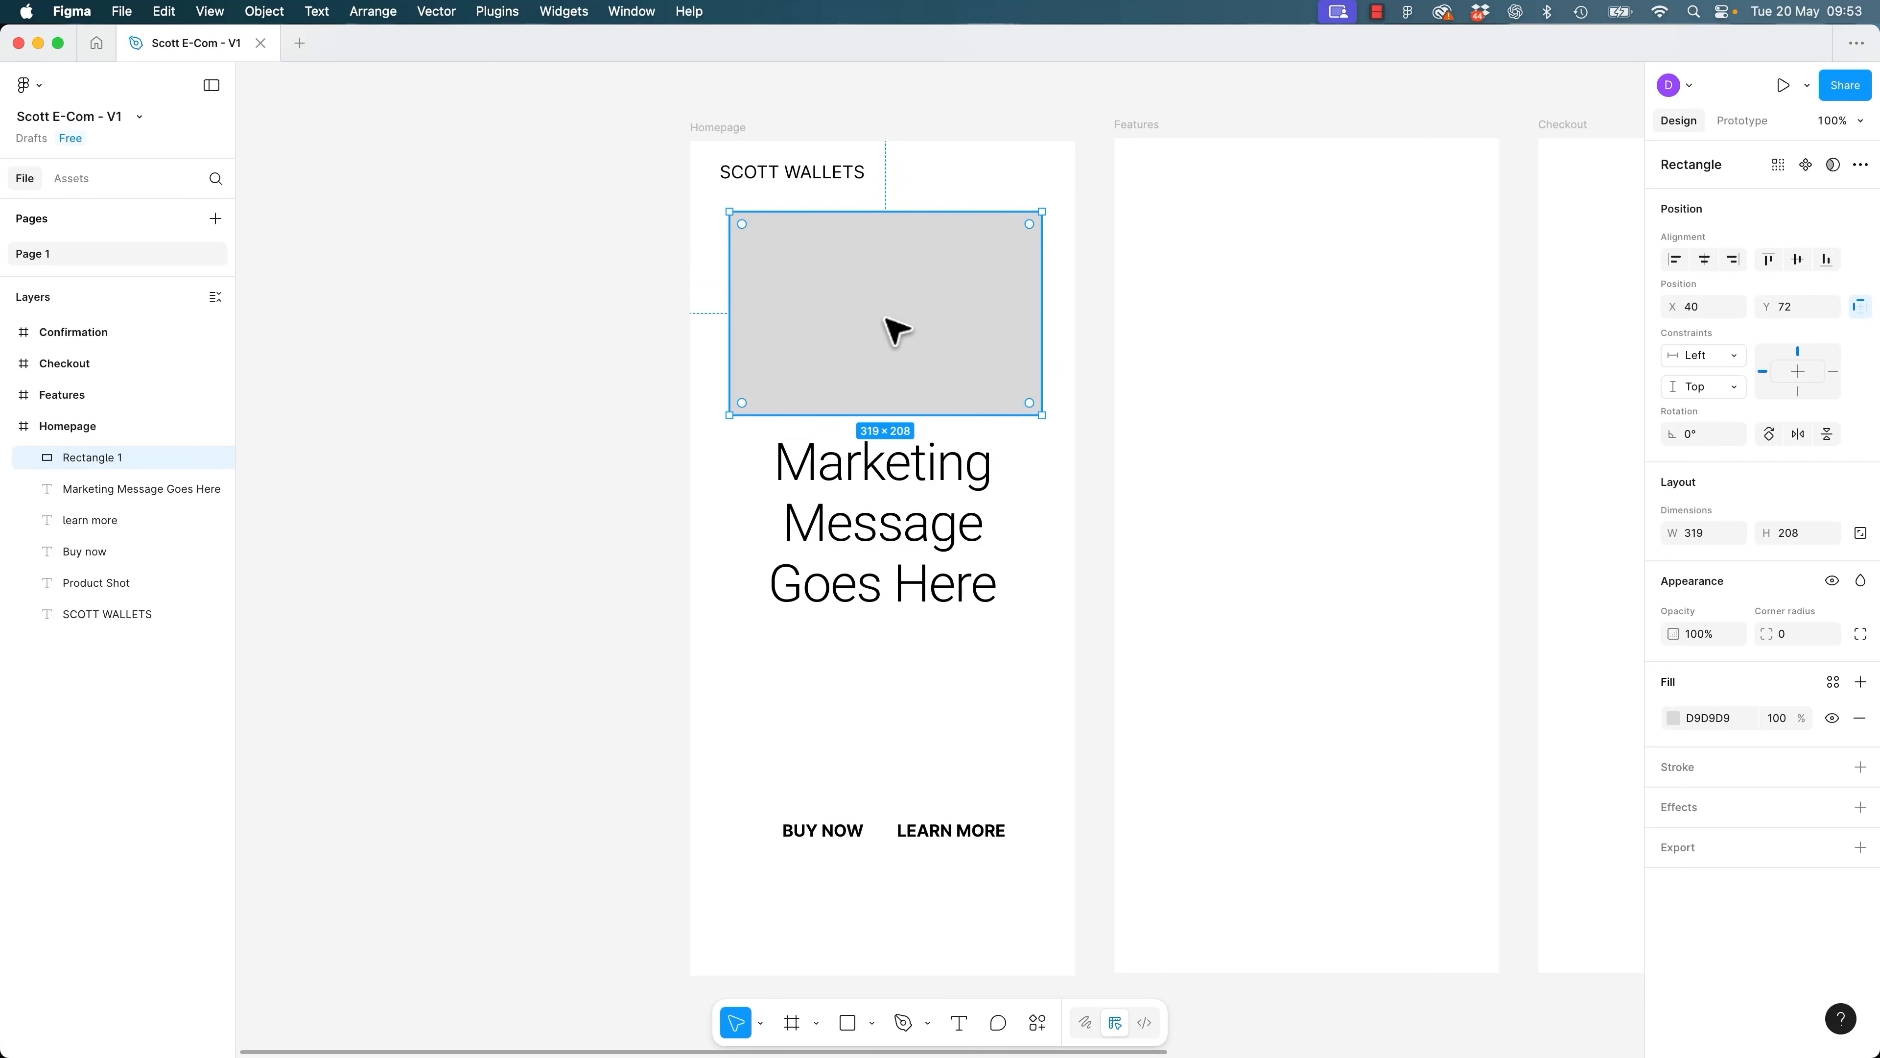
mouse_move(824, 299)
left_mouse_down()
mouse_move(1078, 483)
mouse_move(820, 307)
left_mouse_up()
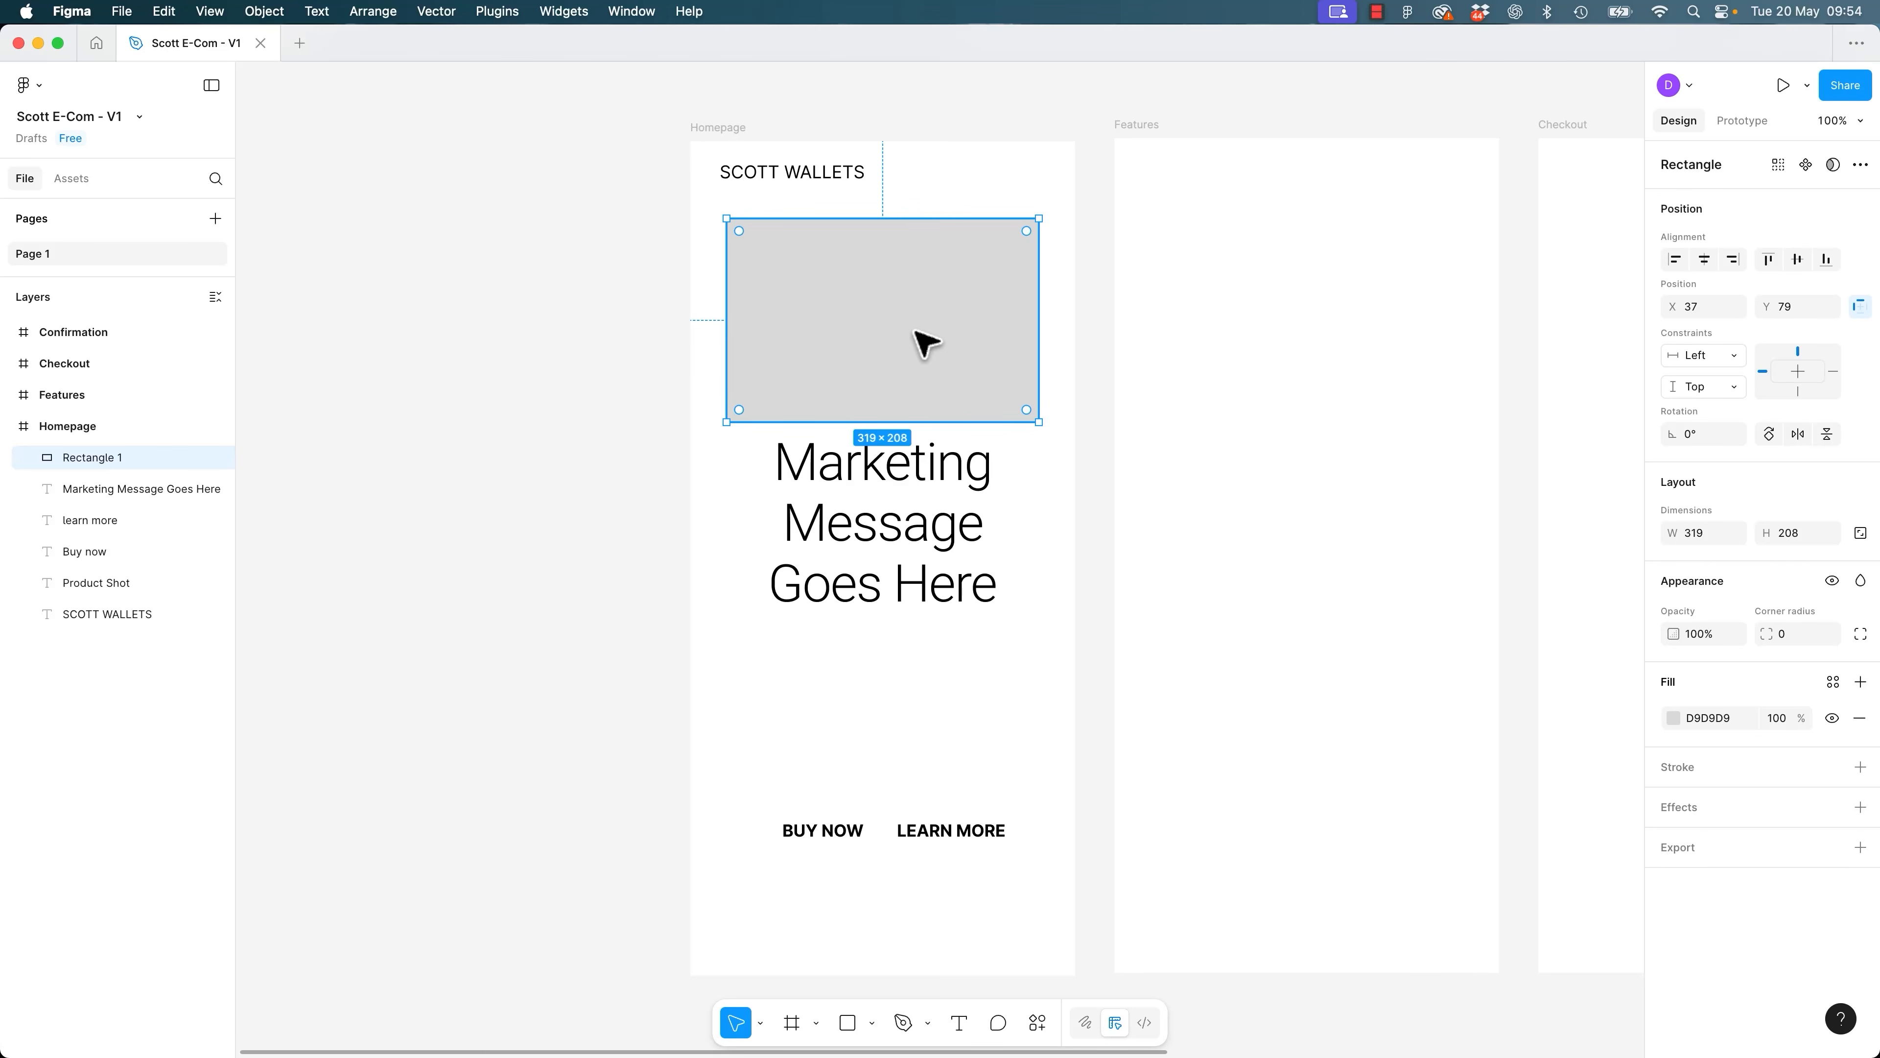
Send the grey rectangle to the back of the Homepage frame and undo that change.
right_click(919, 304)
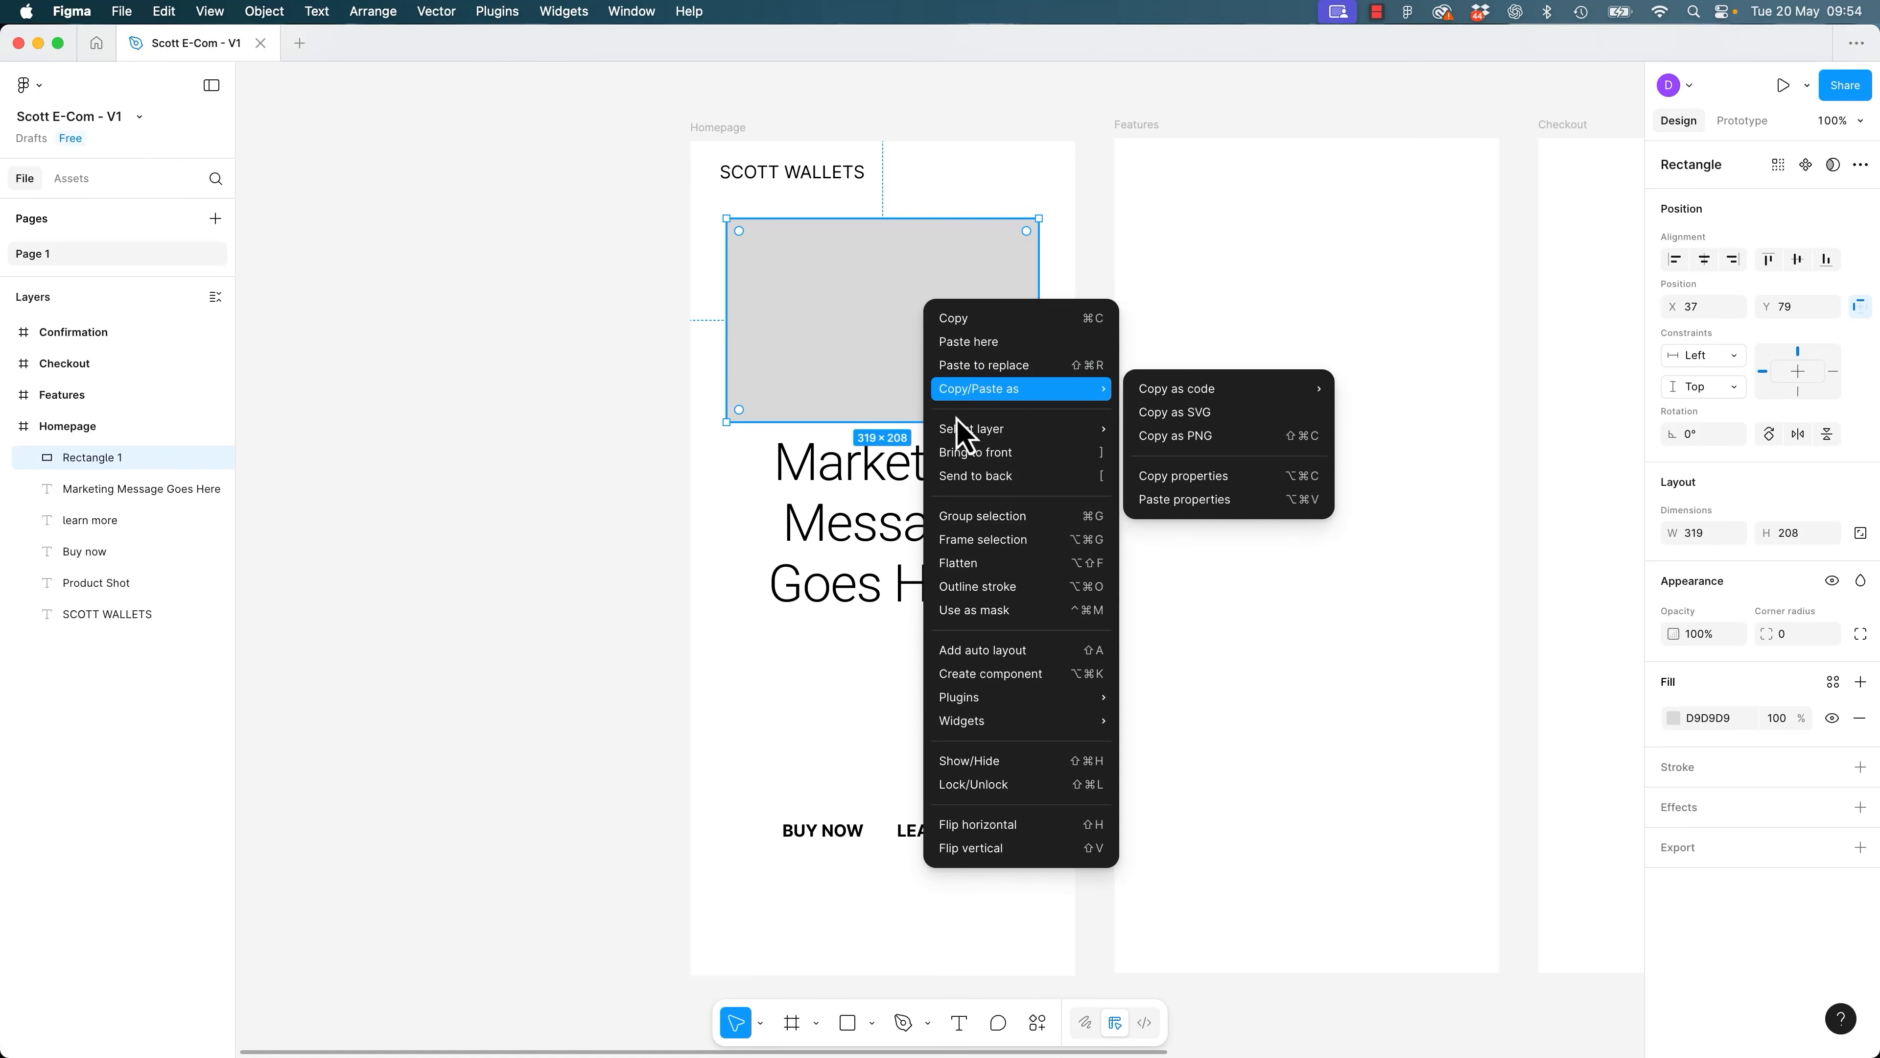
mouse_move(956, 432)
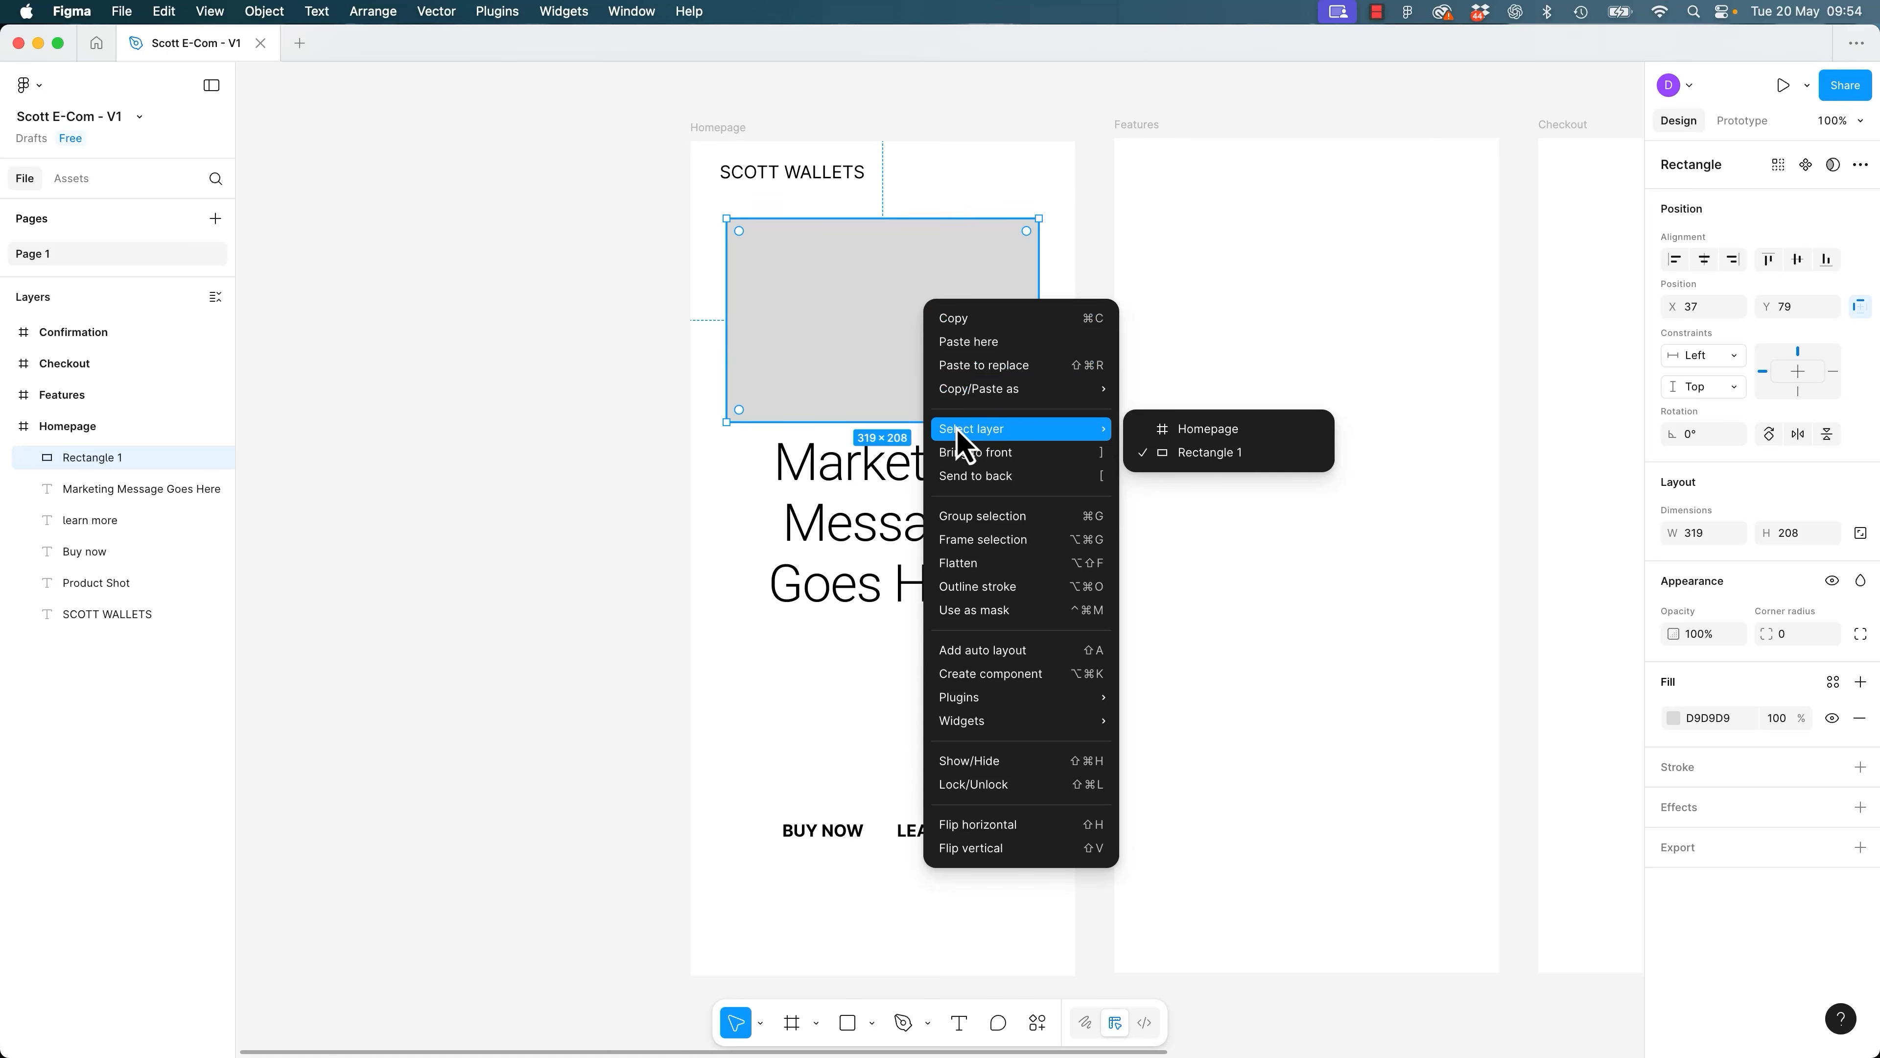
left_click(982, 478)
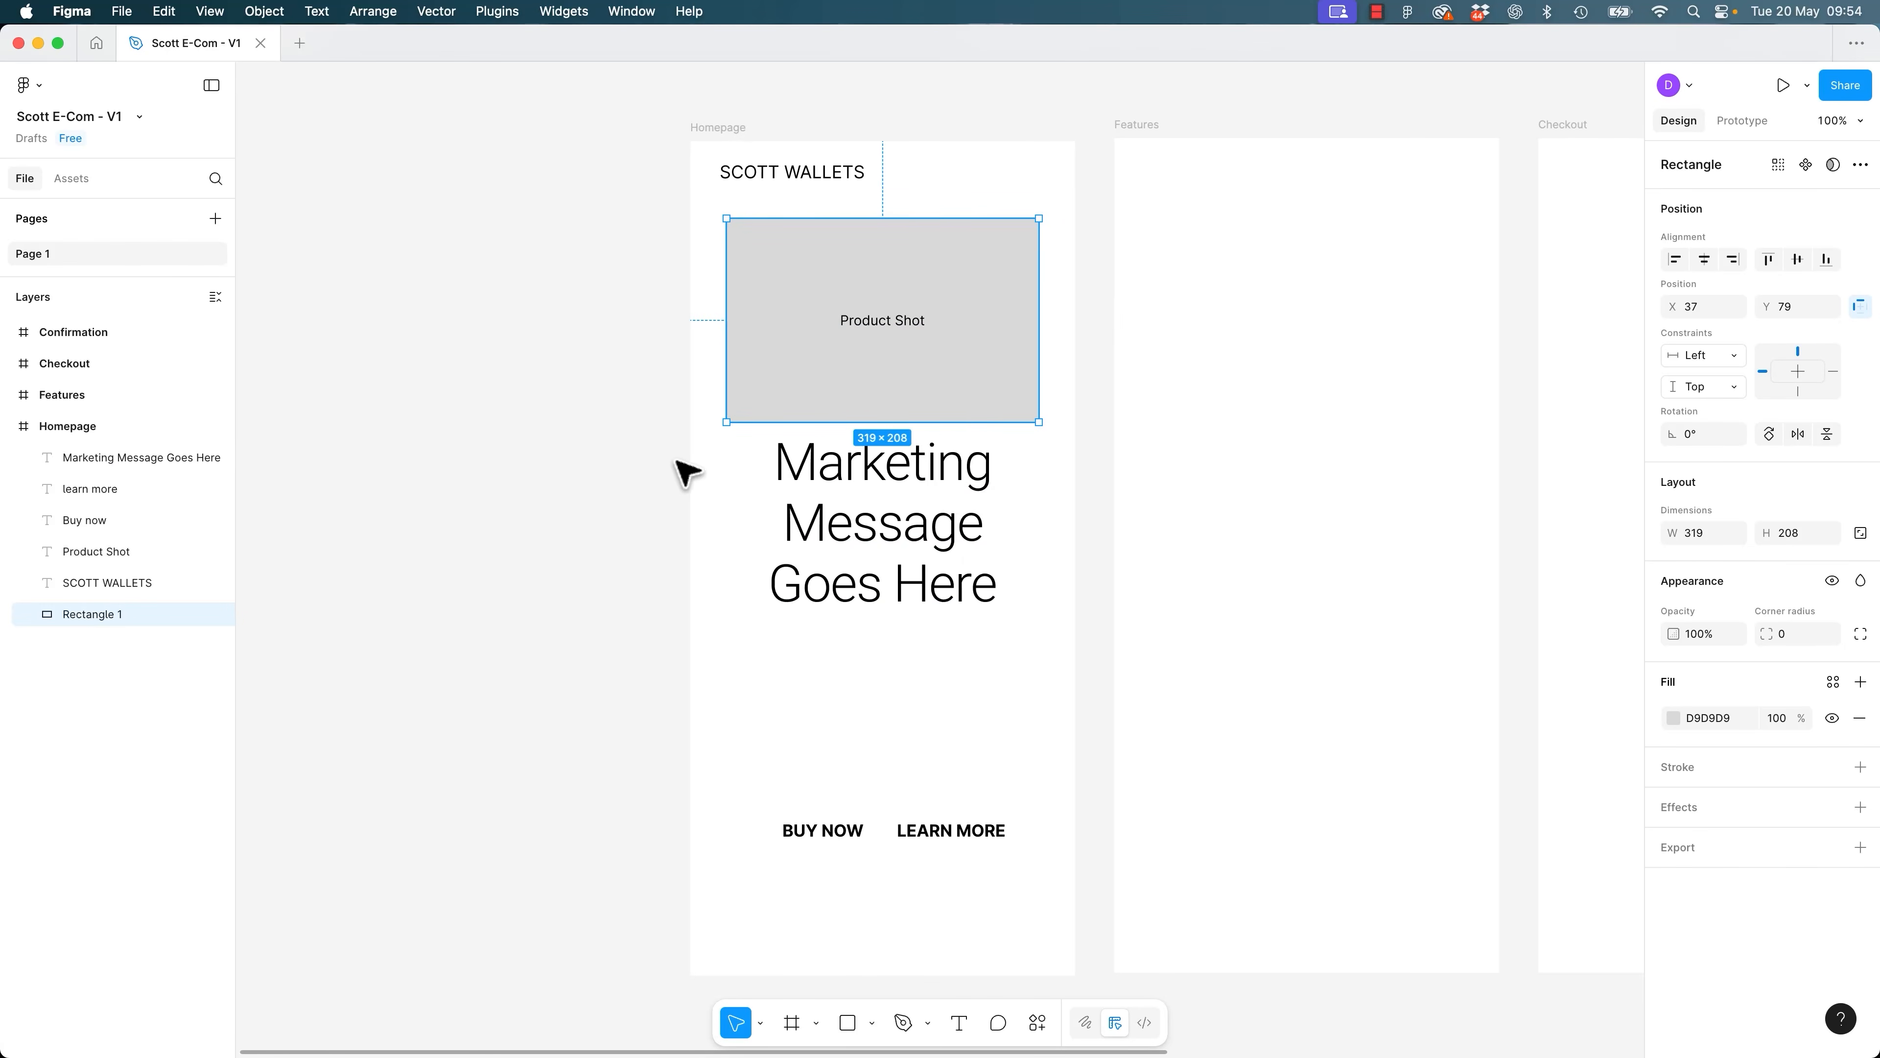
key("super+z")
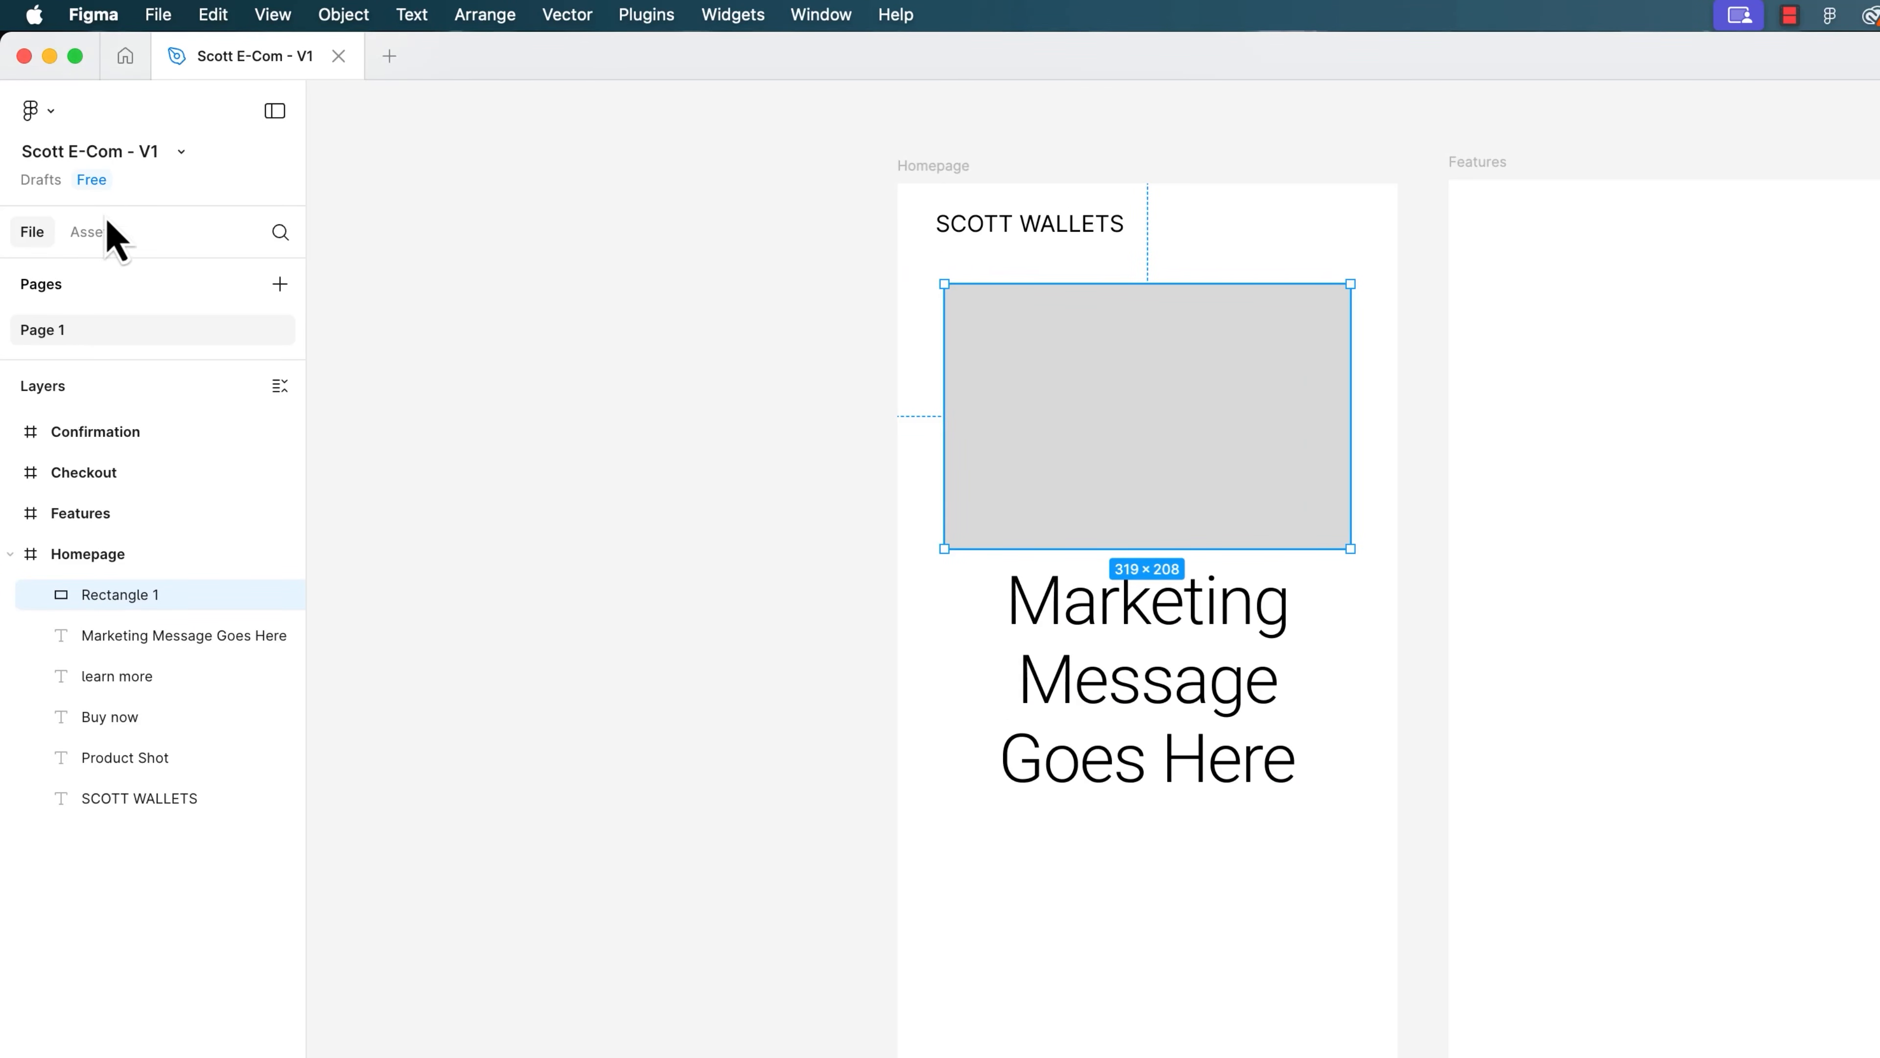
Reorder the Rectangle 1 layer to sit directly below the Product Shot layer and undo the reorder.
left_click(109, 240)
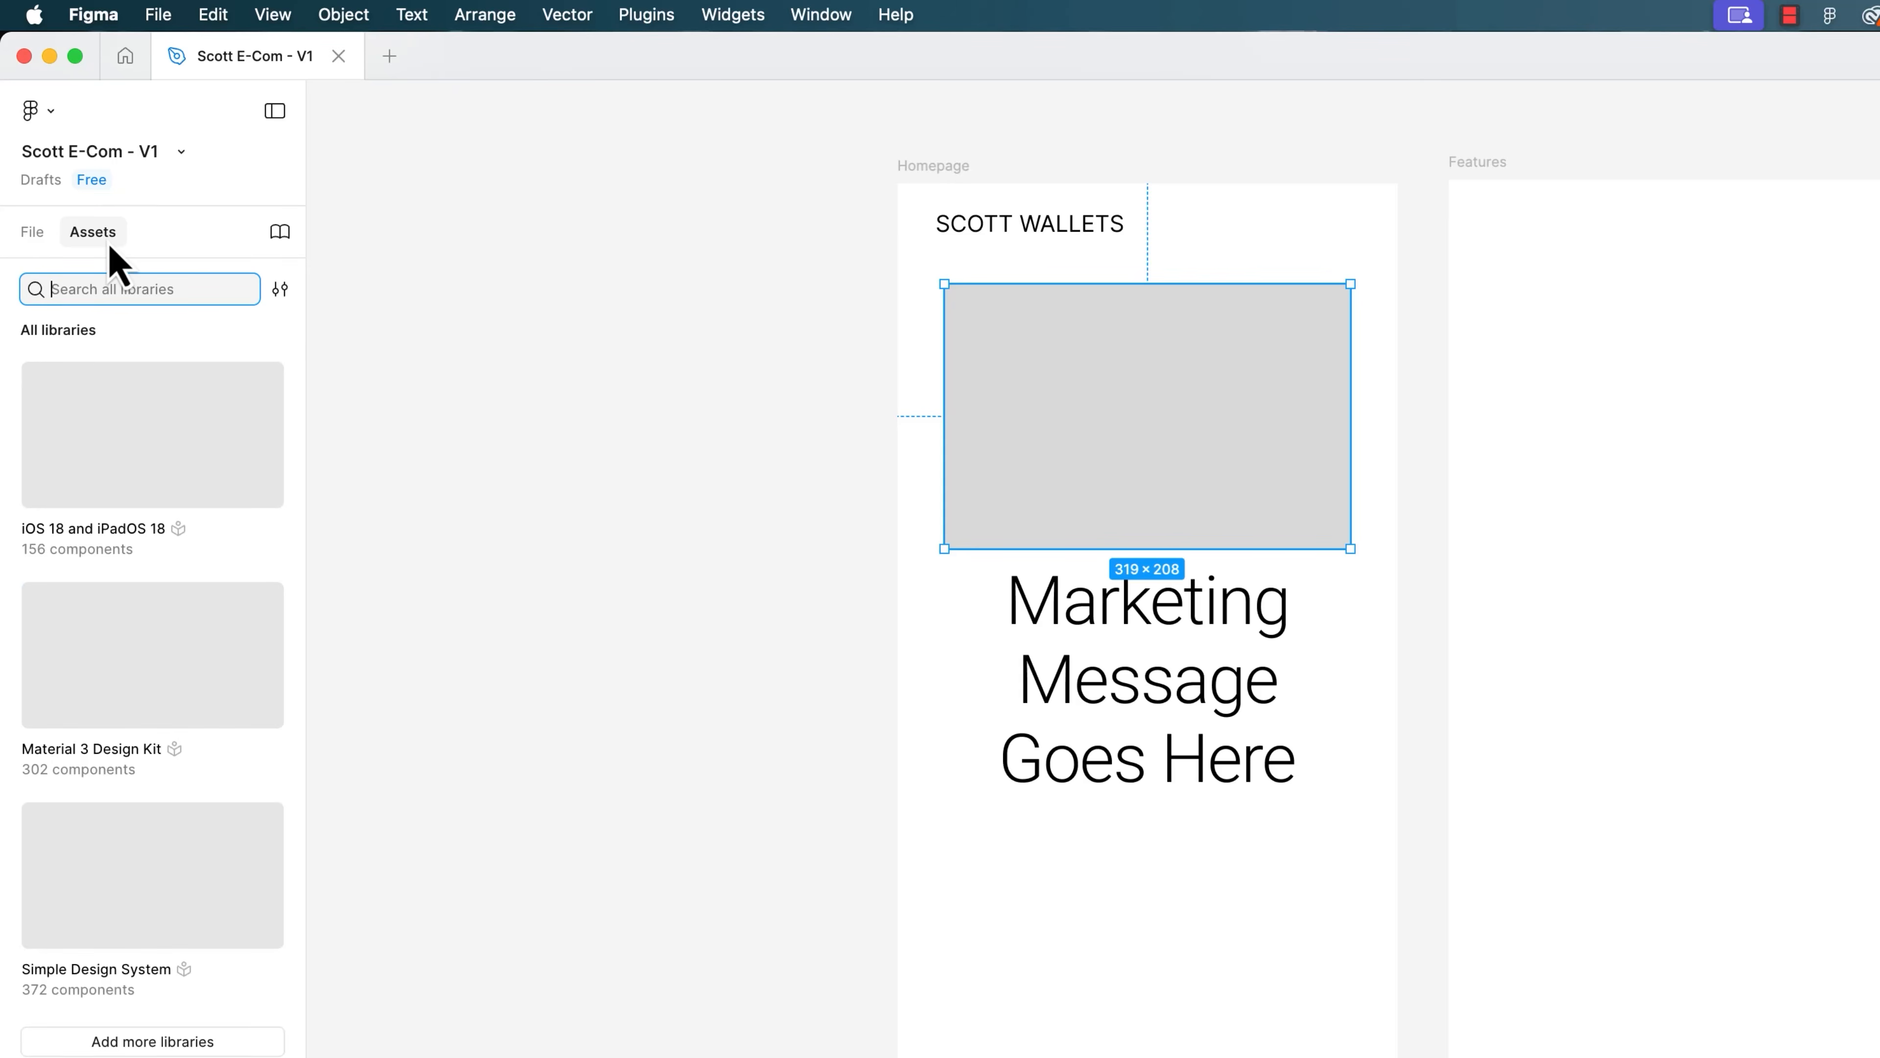
left_click(34, 235)
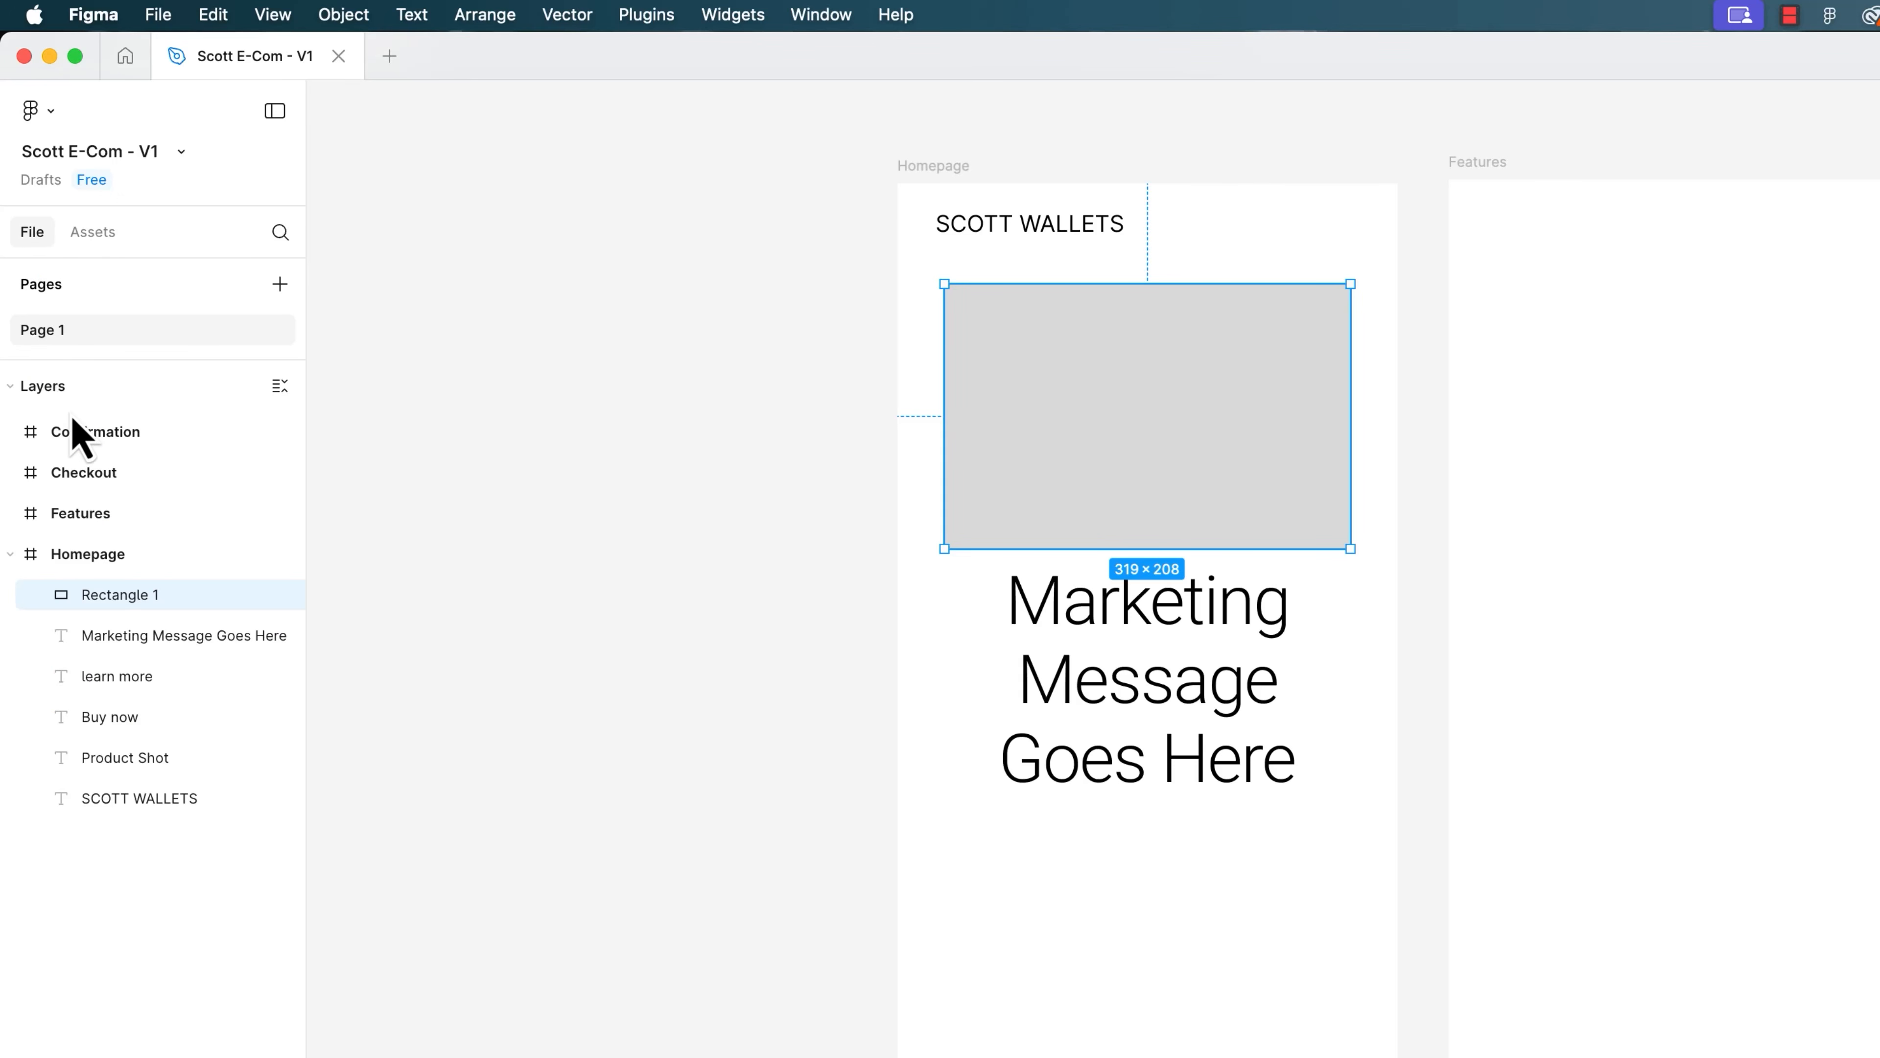
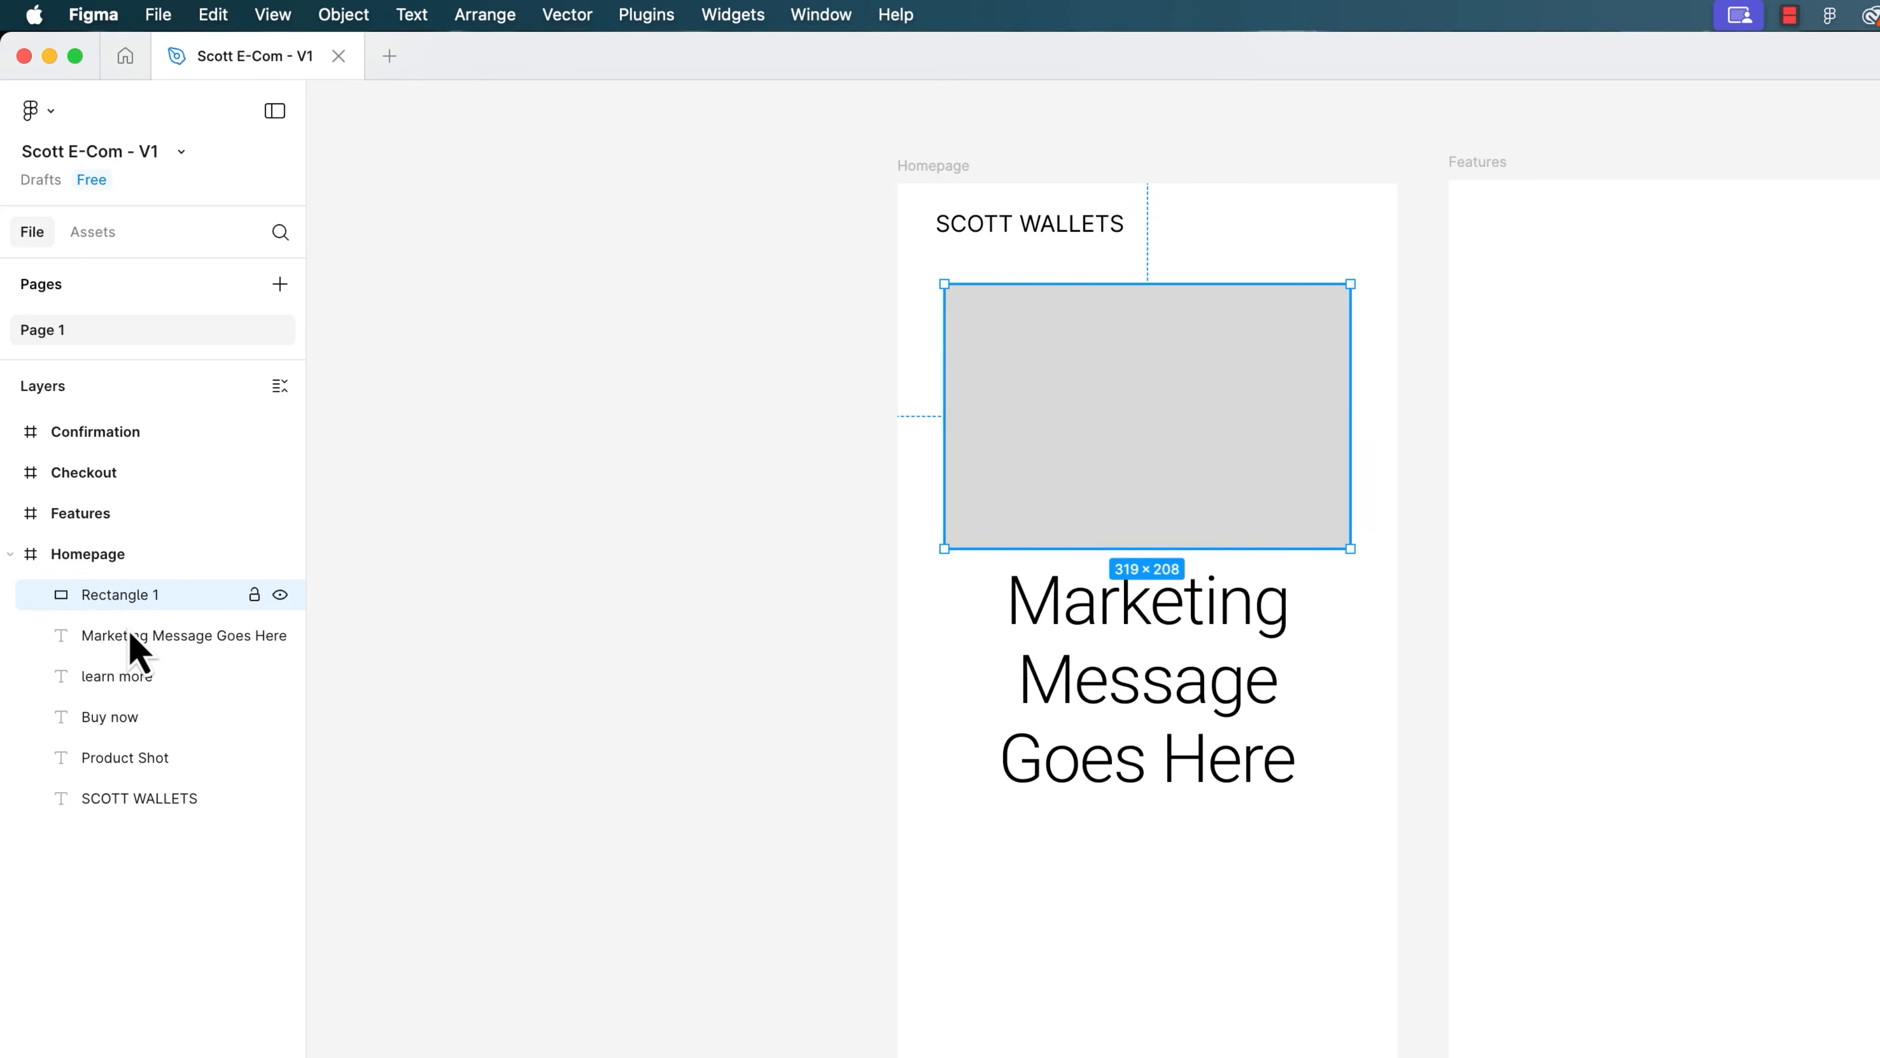
left_click_drag(107, 597, 122, 768)
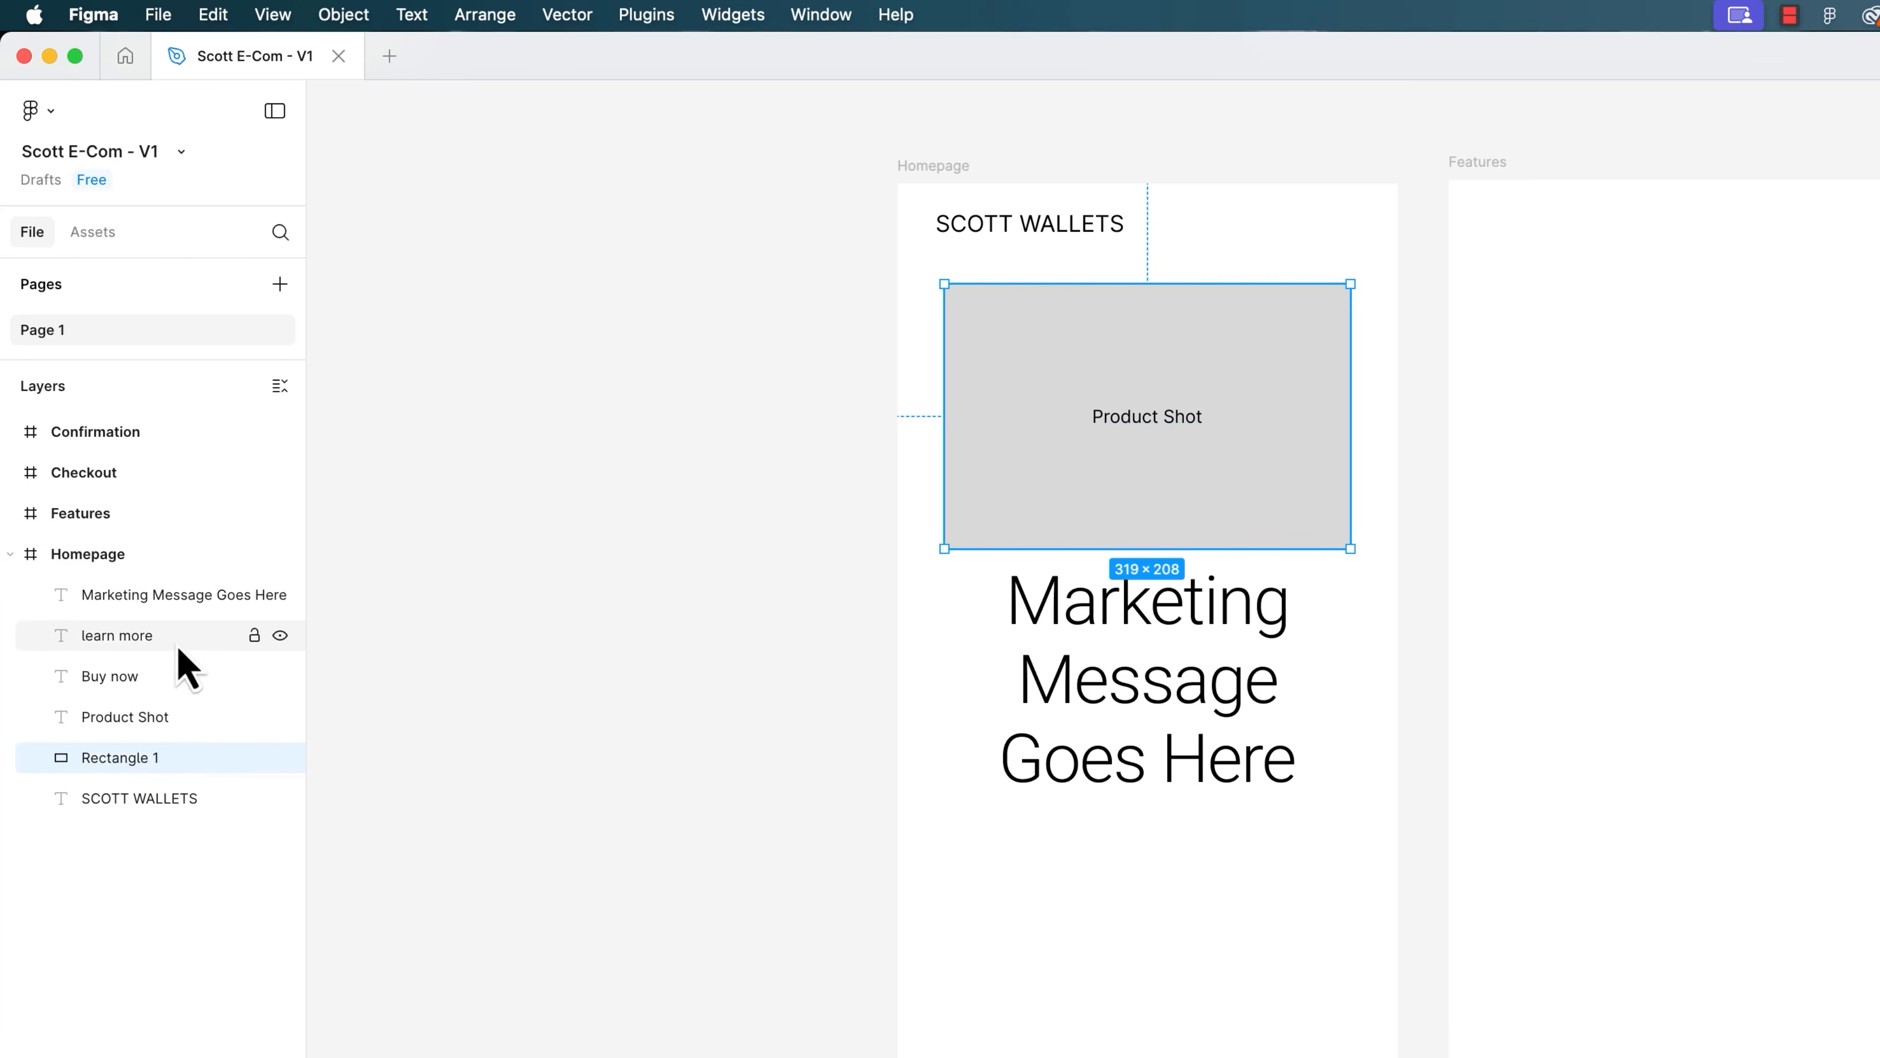
key("super+z")
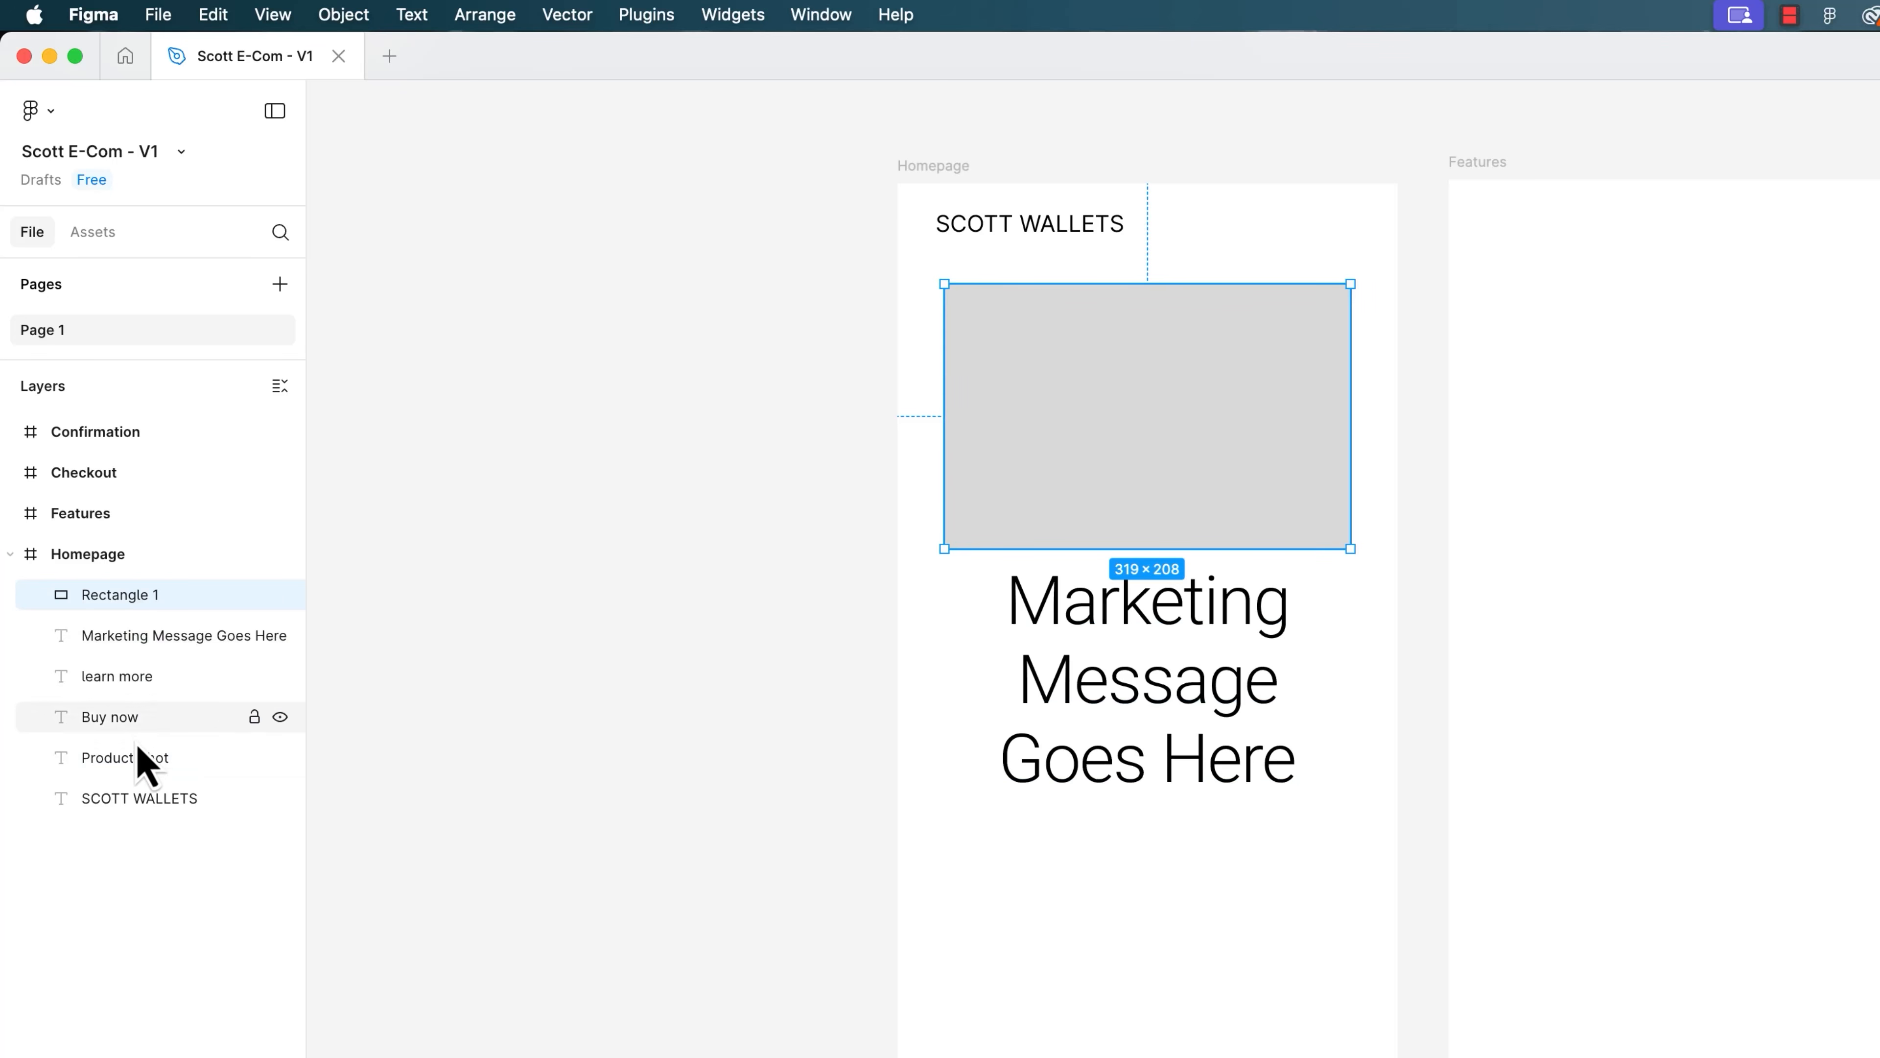
Reorder the Product Shot layer to sit above Rectangle 1 in the Homepage frame and deselect it.
left_click_drag(129, 767, 152, 604)
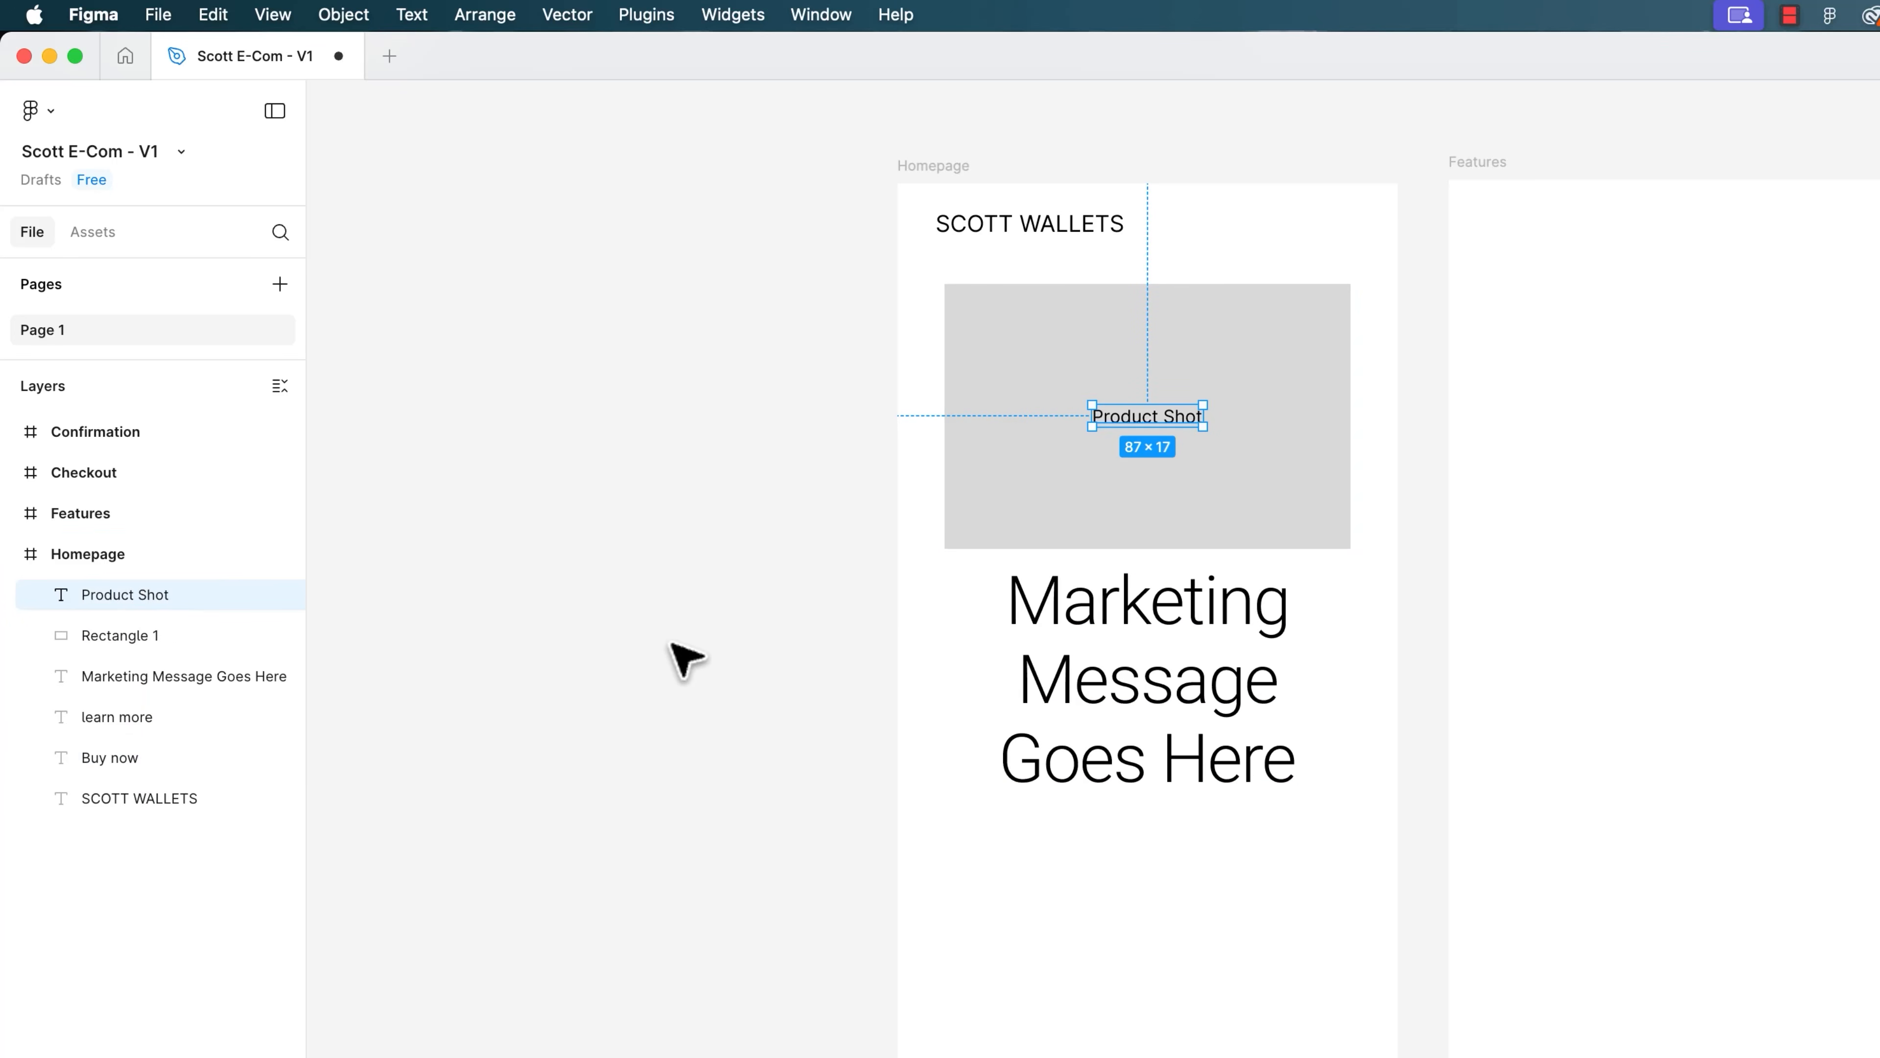
left_click(682, 581)
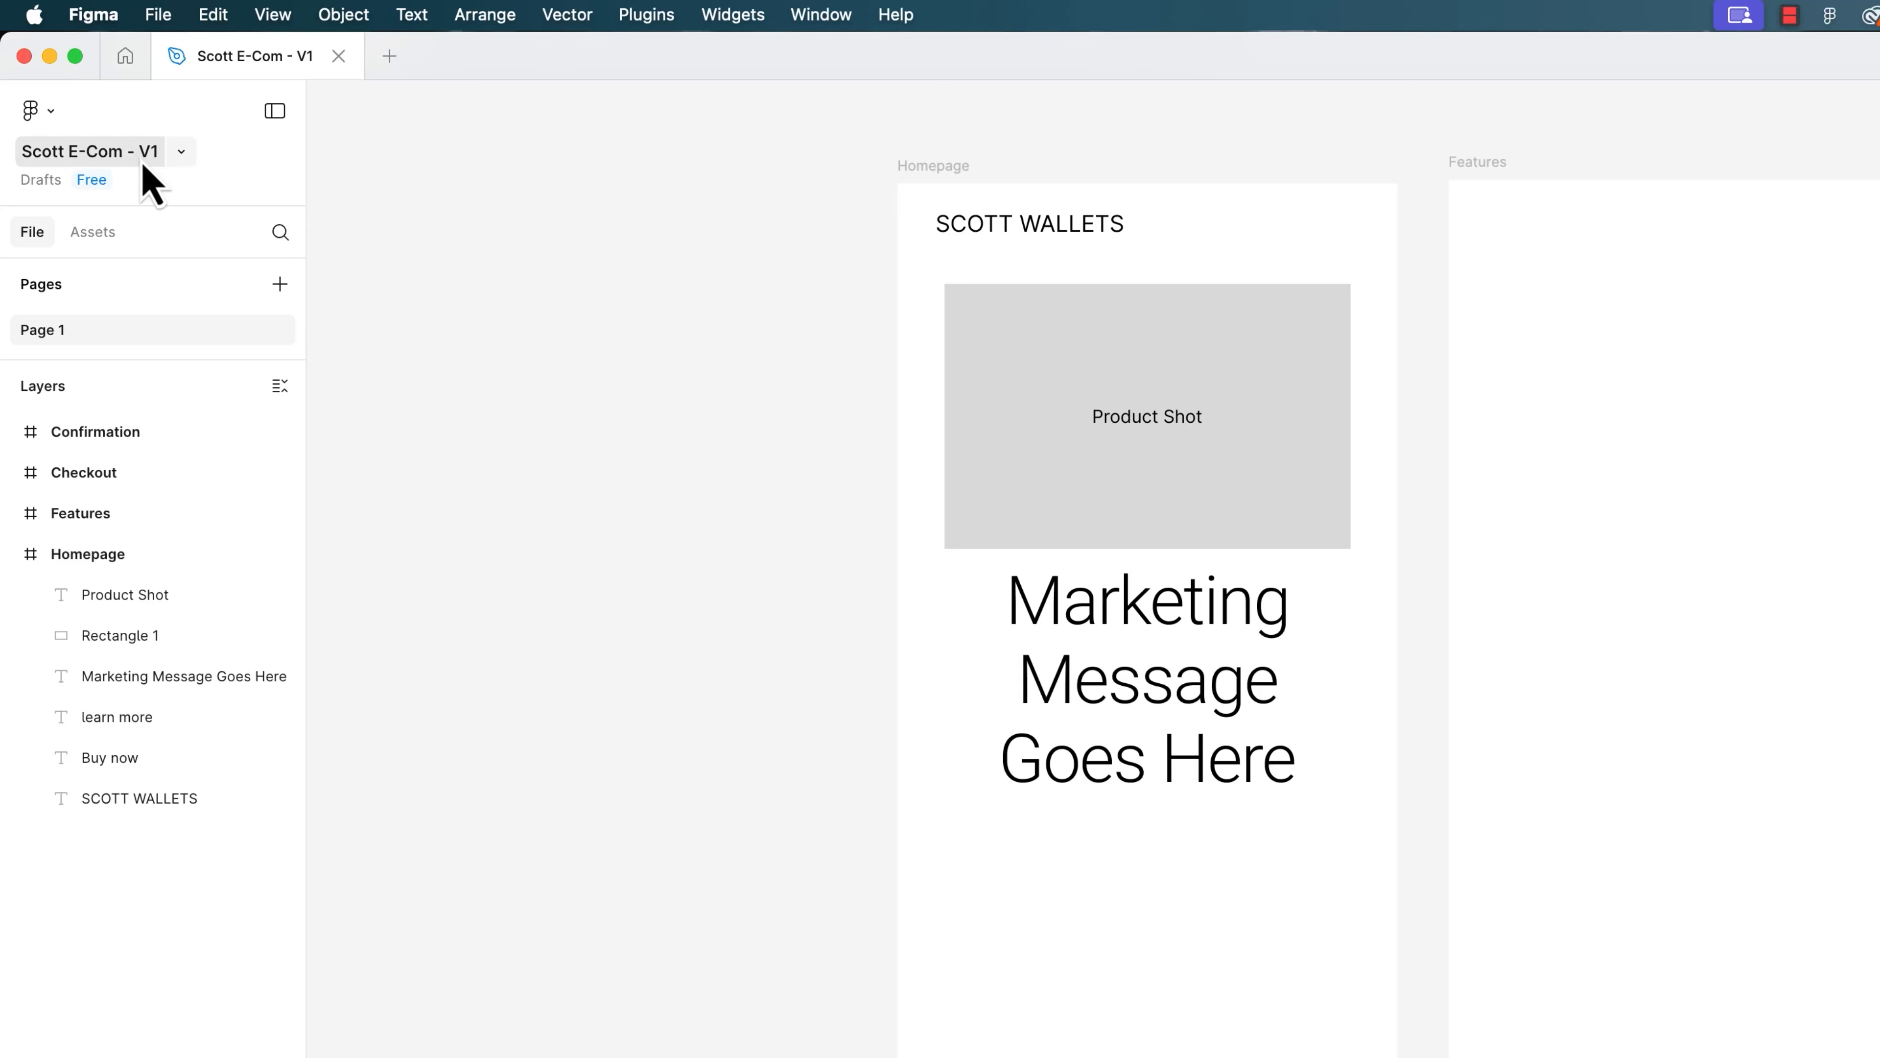
left_click(54, 113)
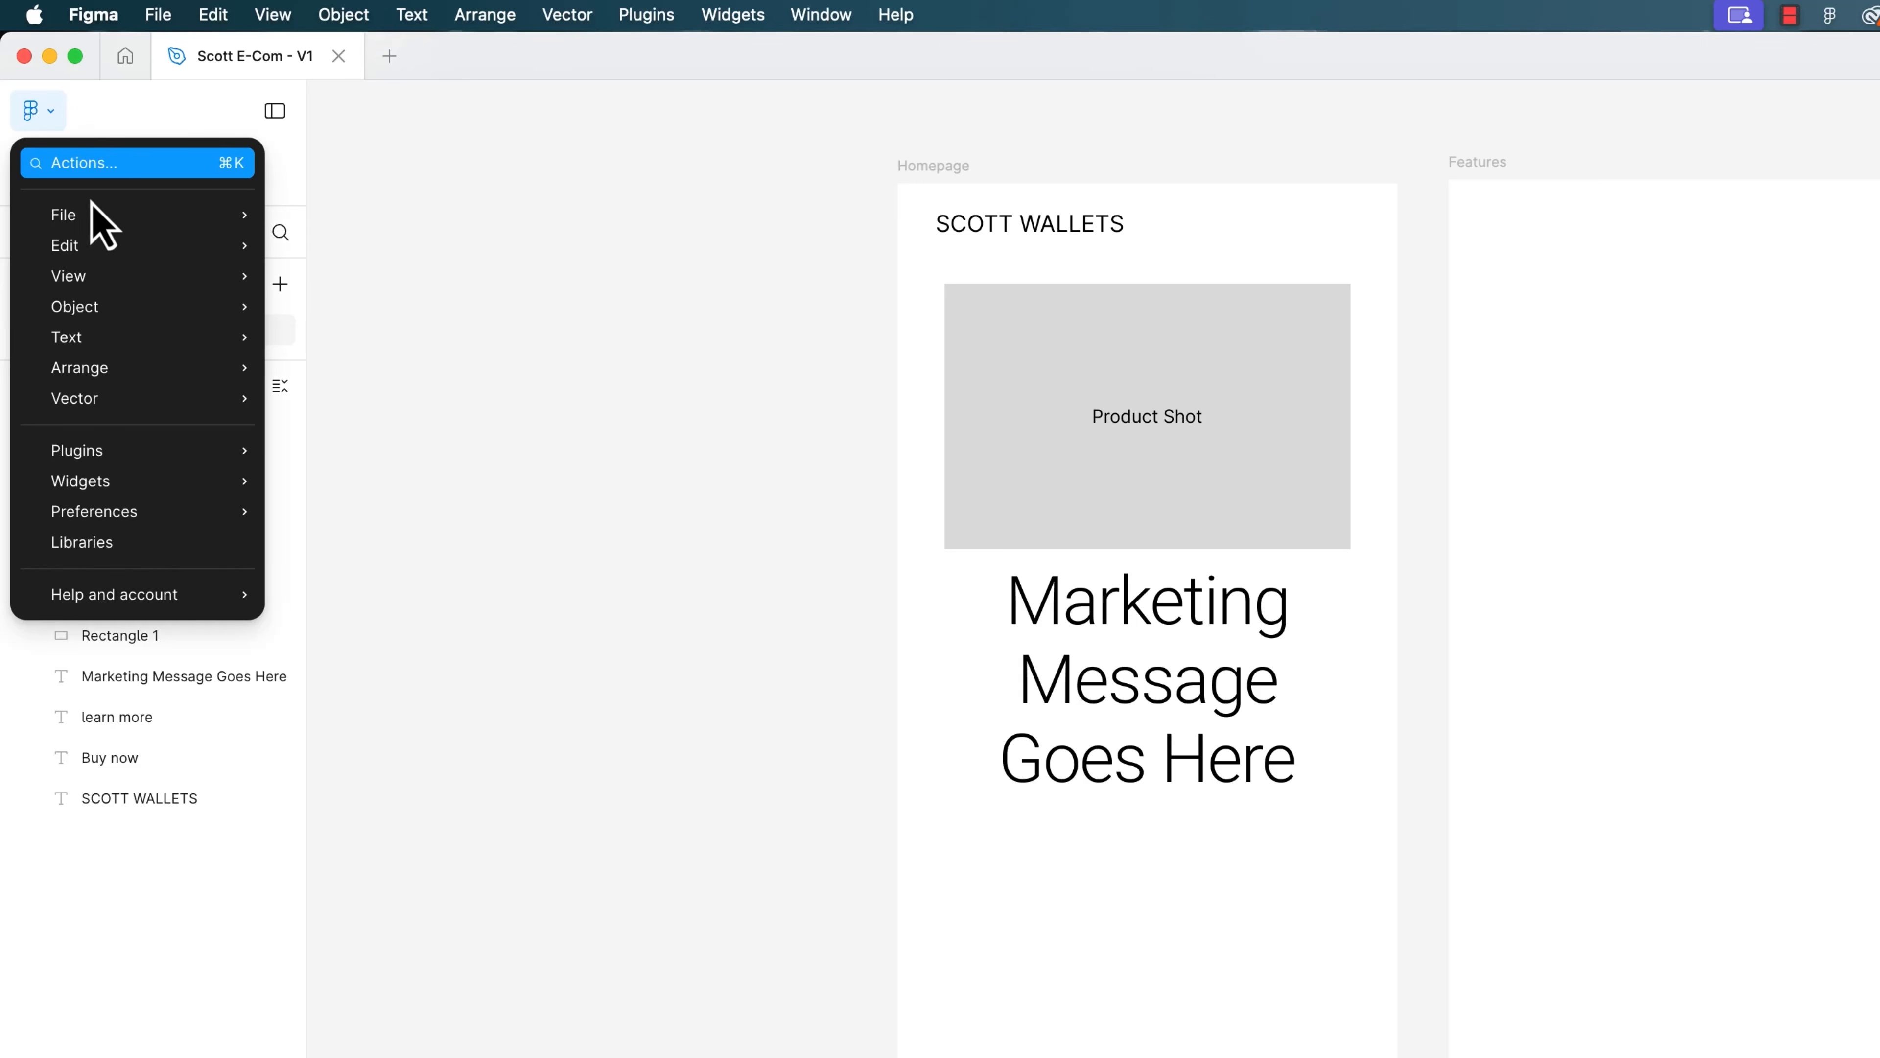
mouse_move(92, 216)
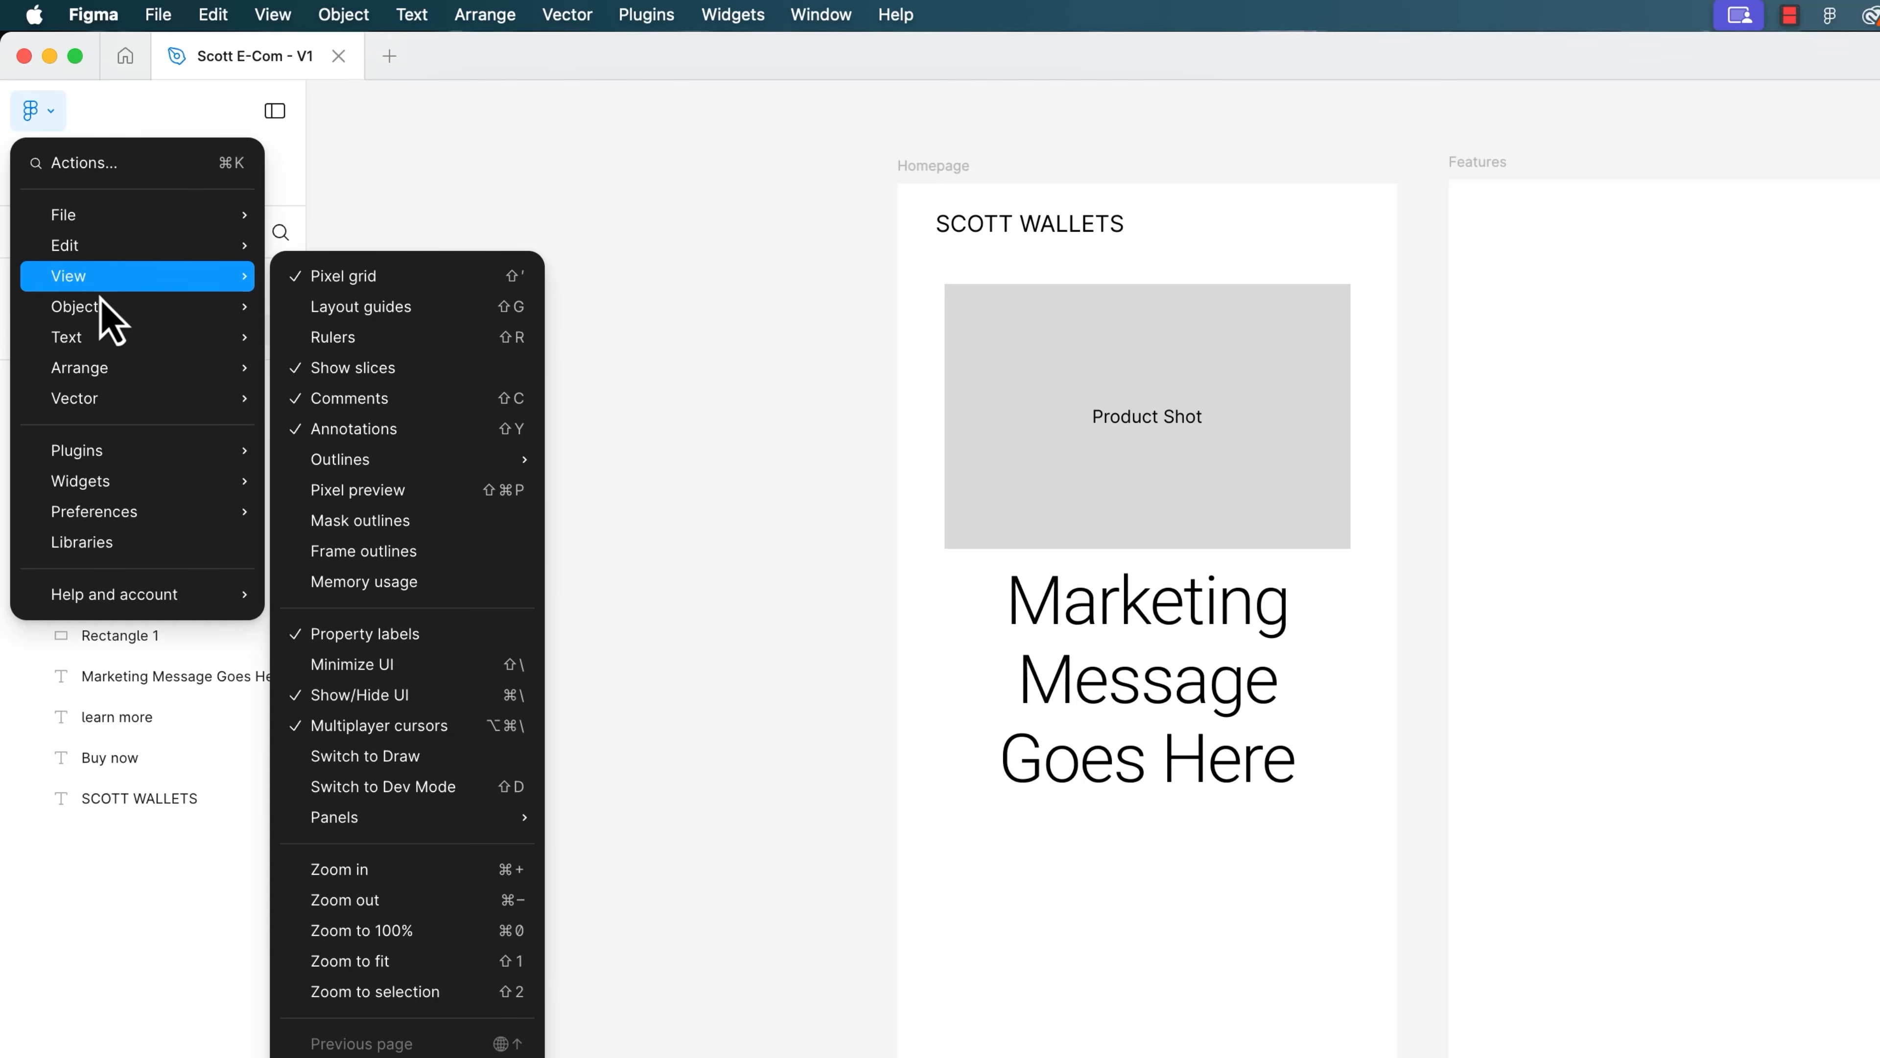
mouse_move(102, 307)
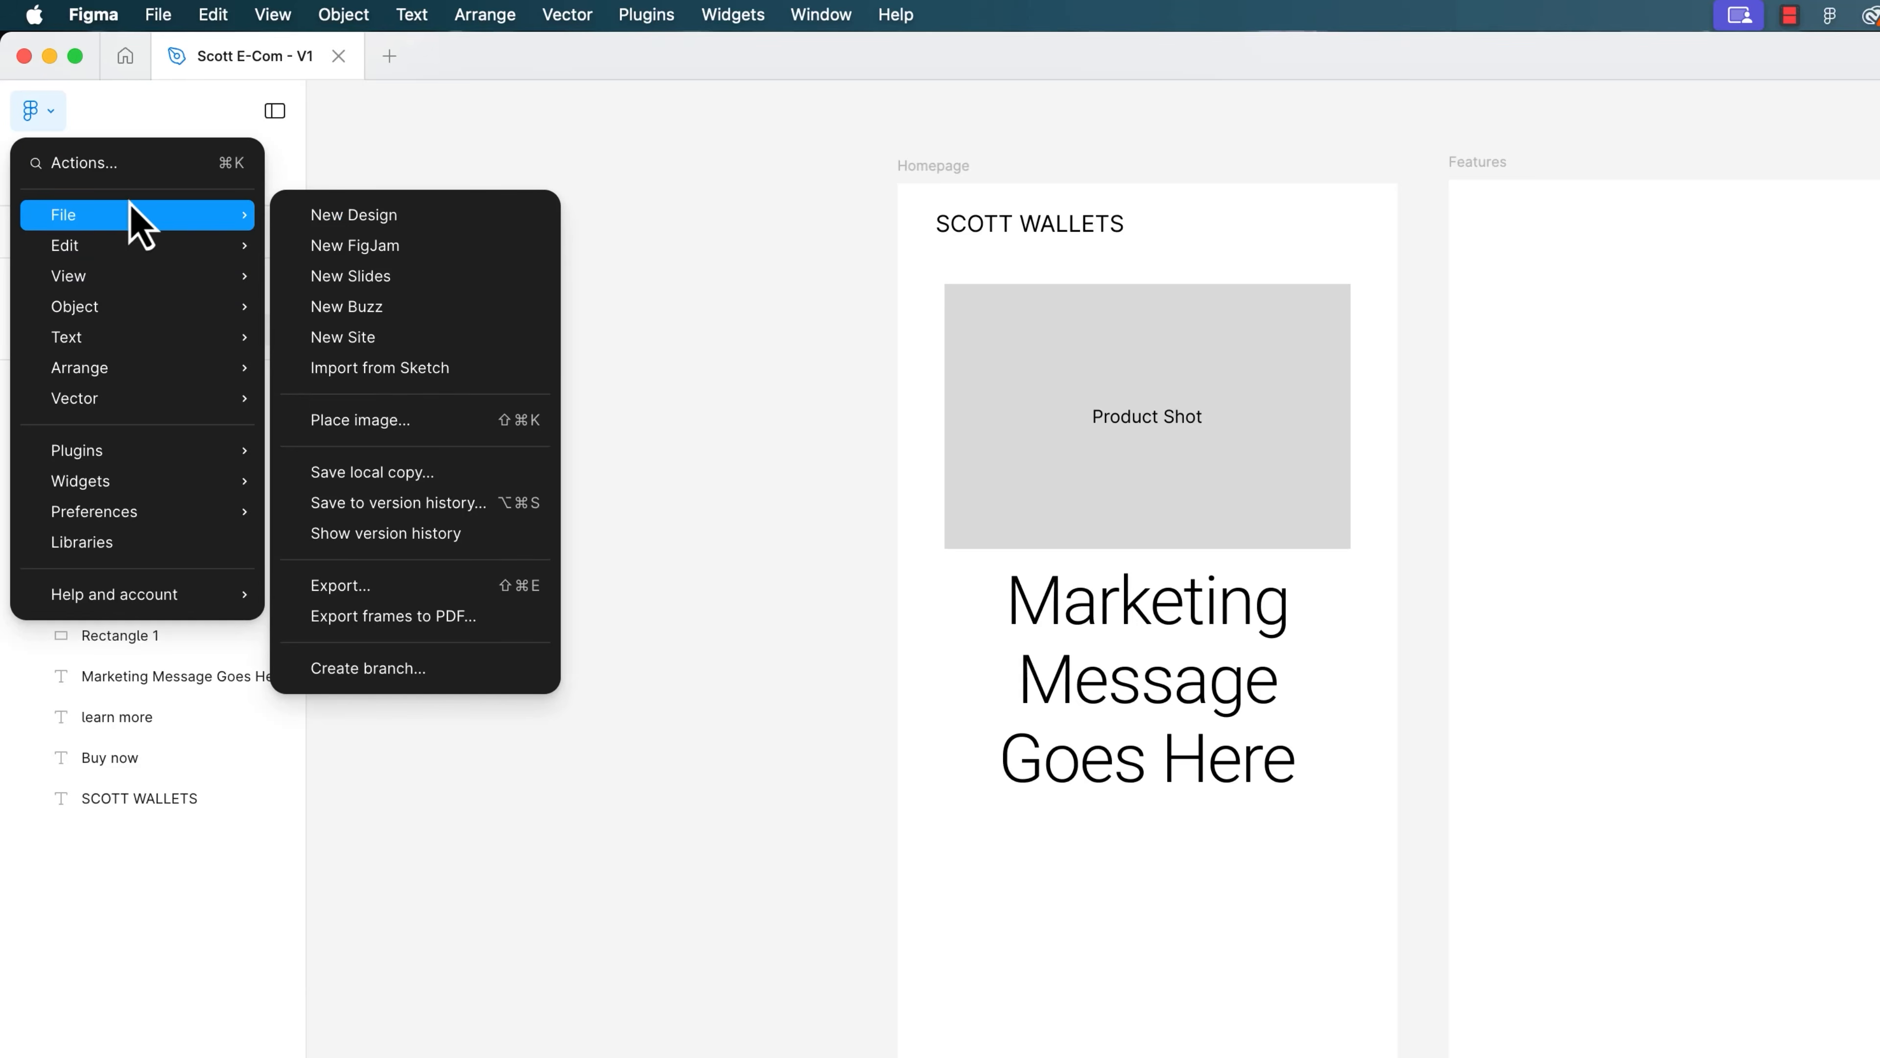
left_click(342, 15)
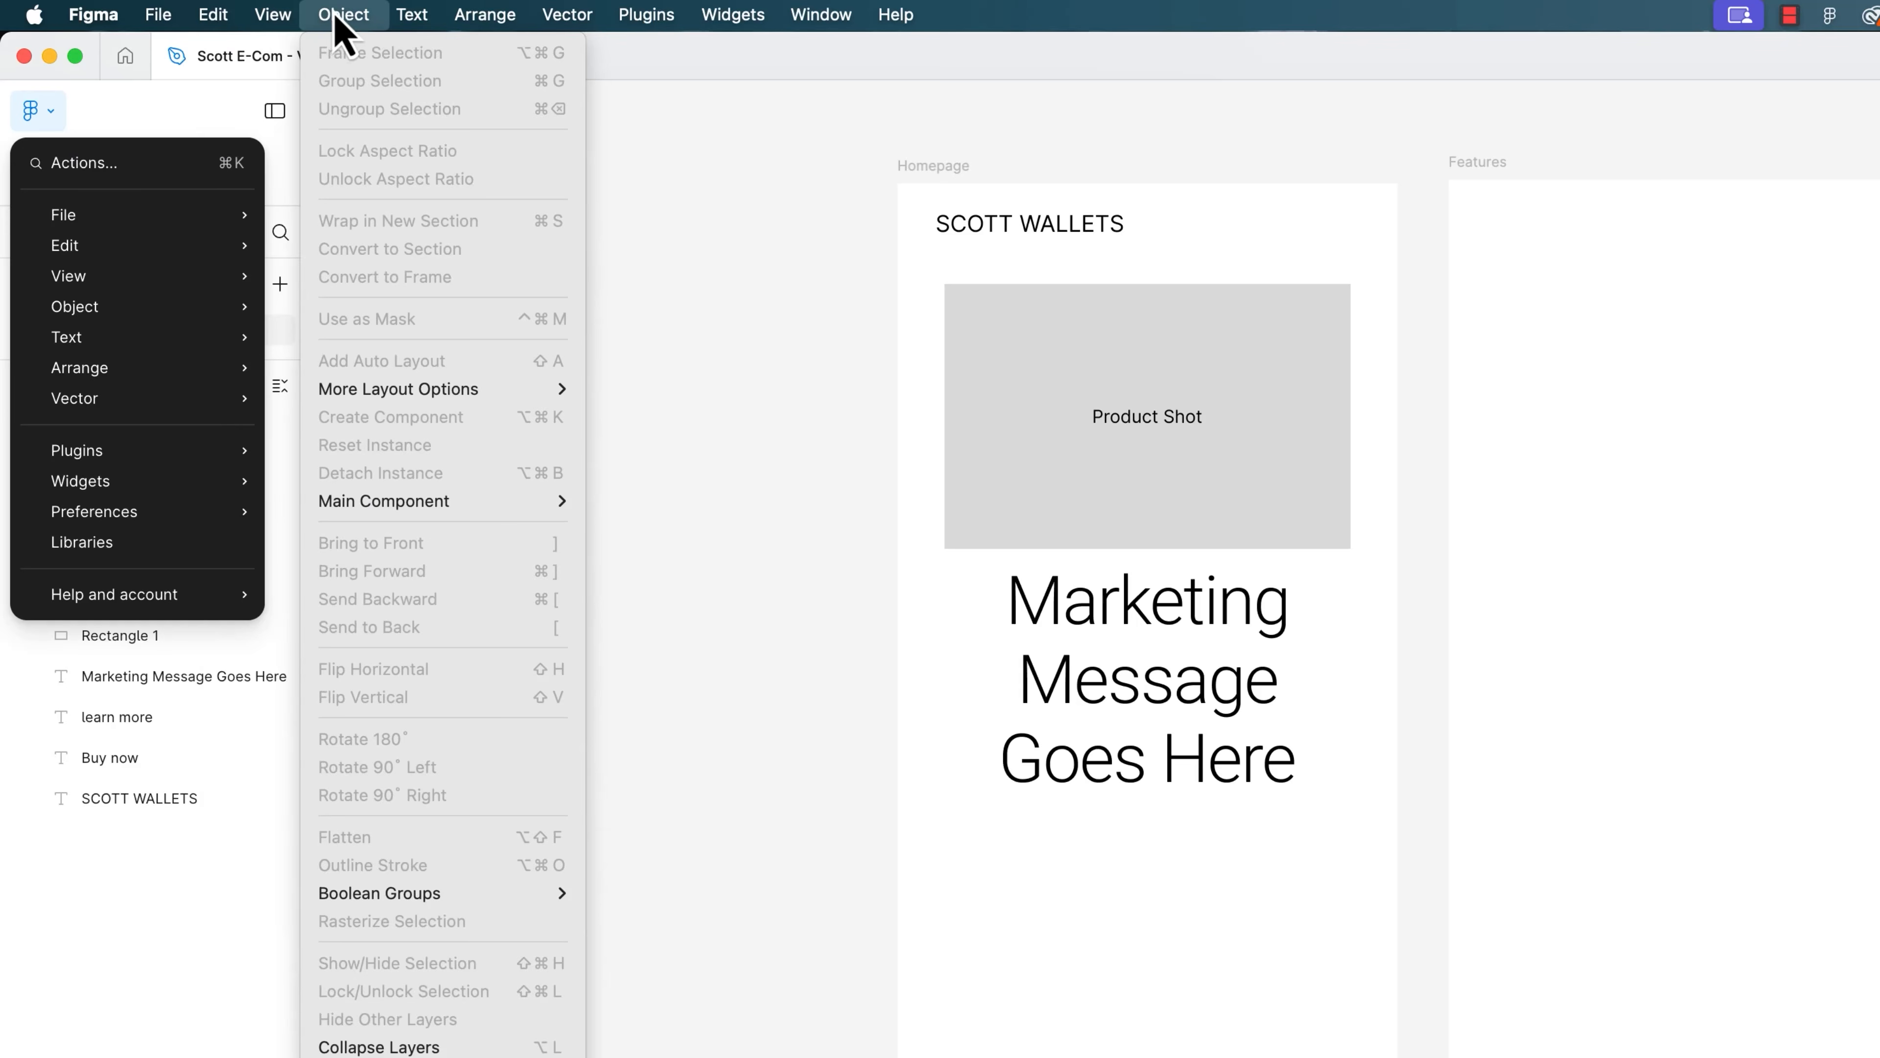
left_click(261, 16)
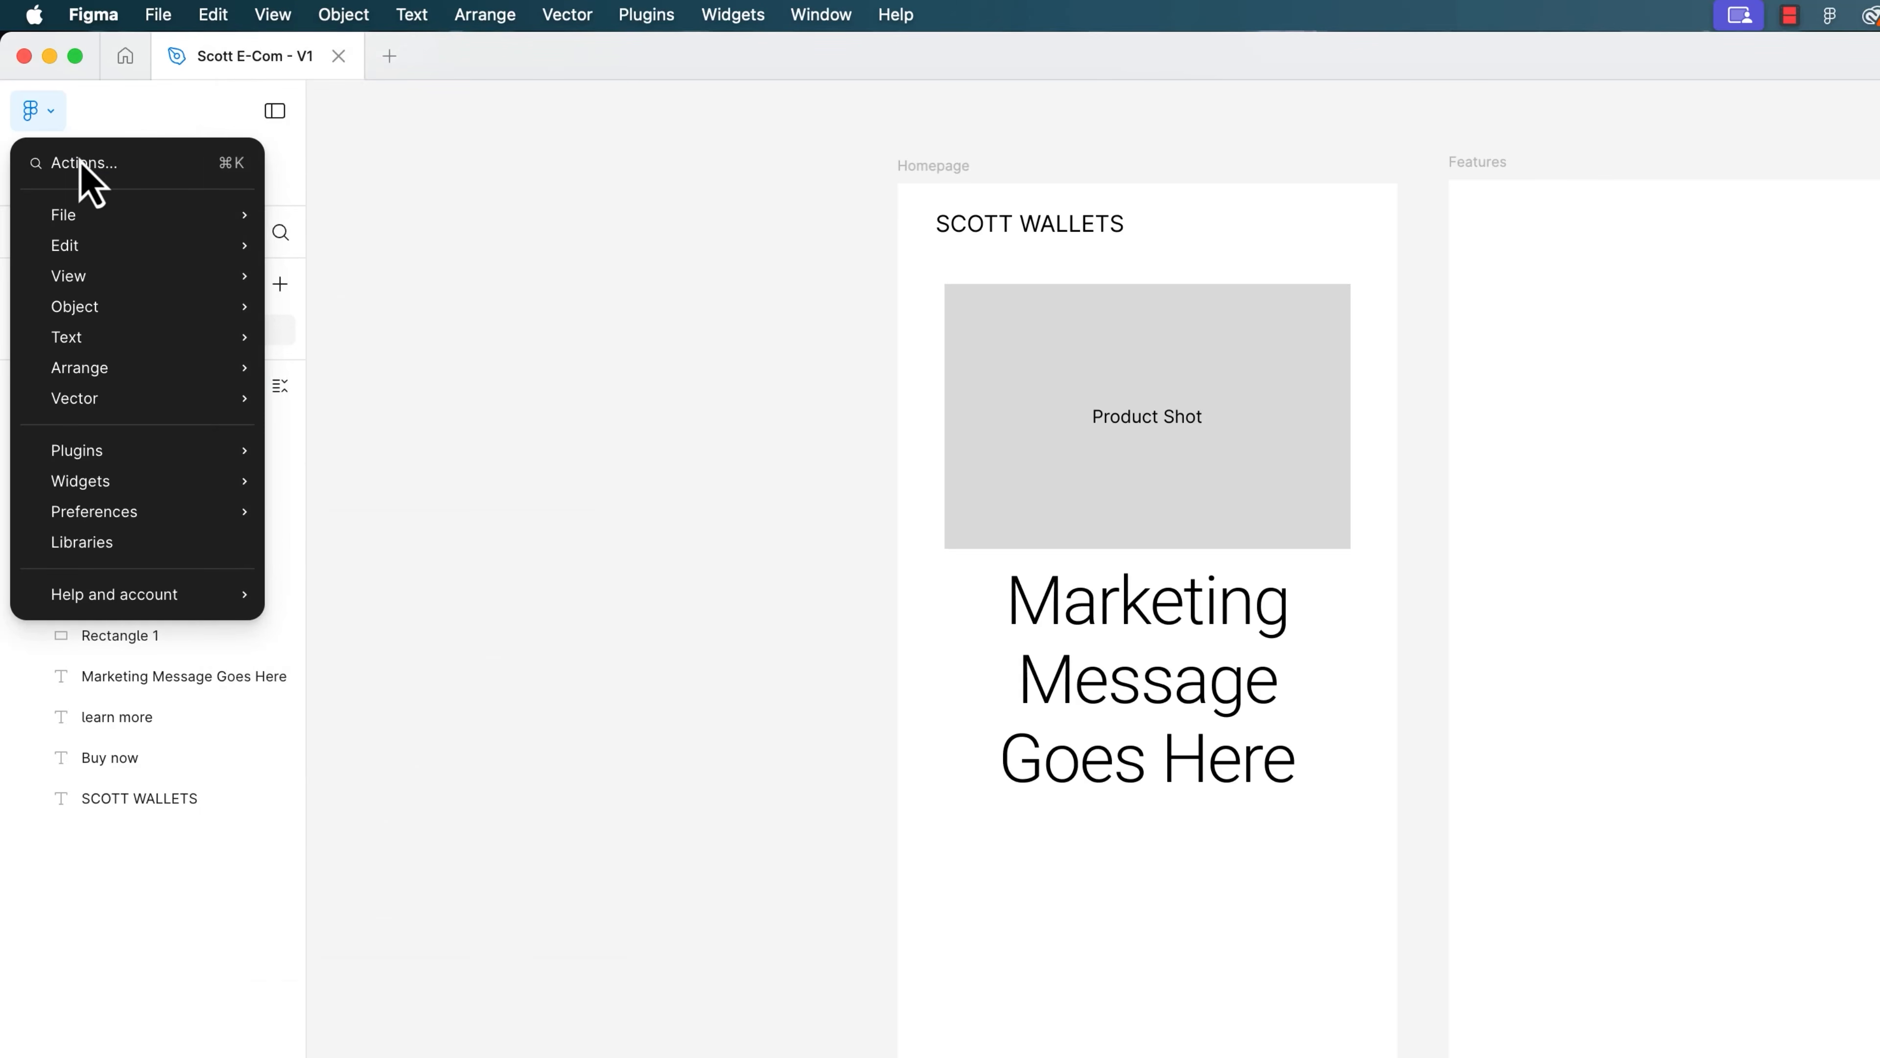
left_click(52, 122)
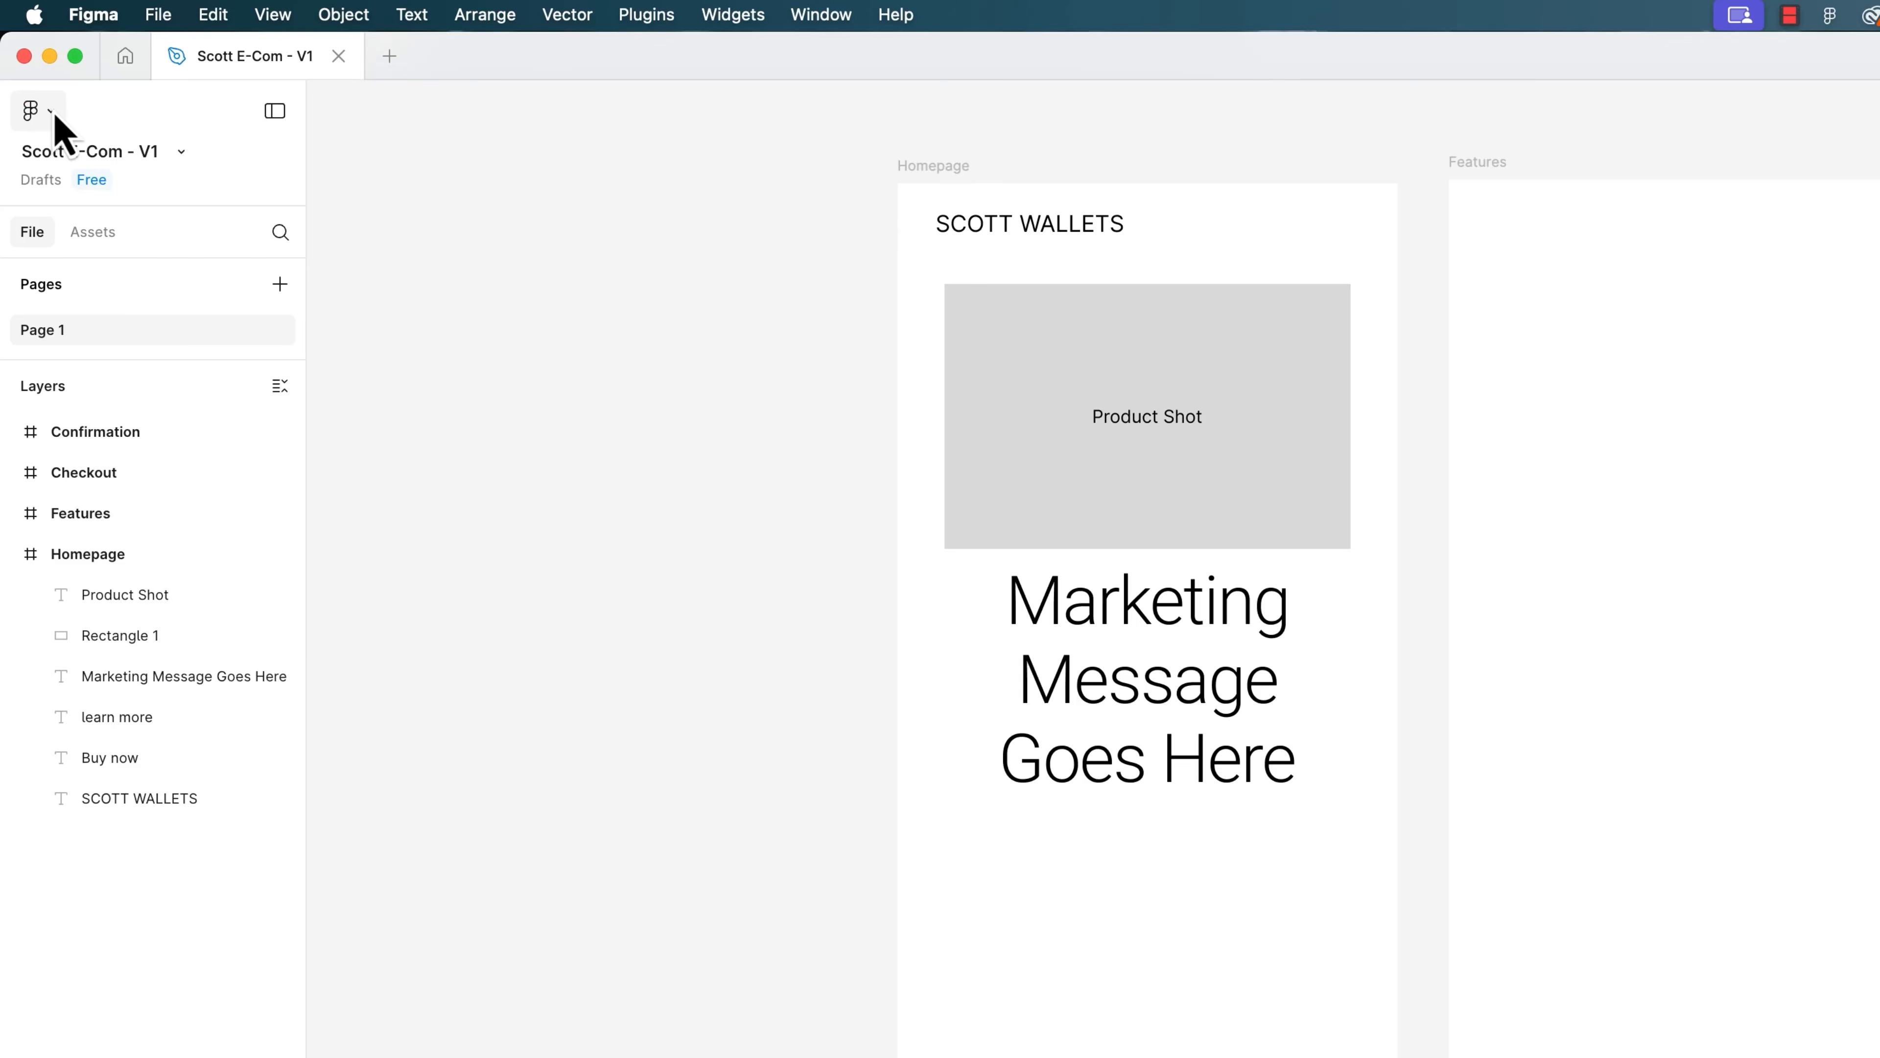
left_click(55, 119)
mouse_move(122, 289)
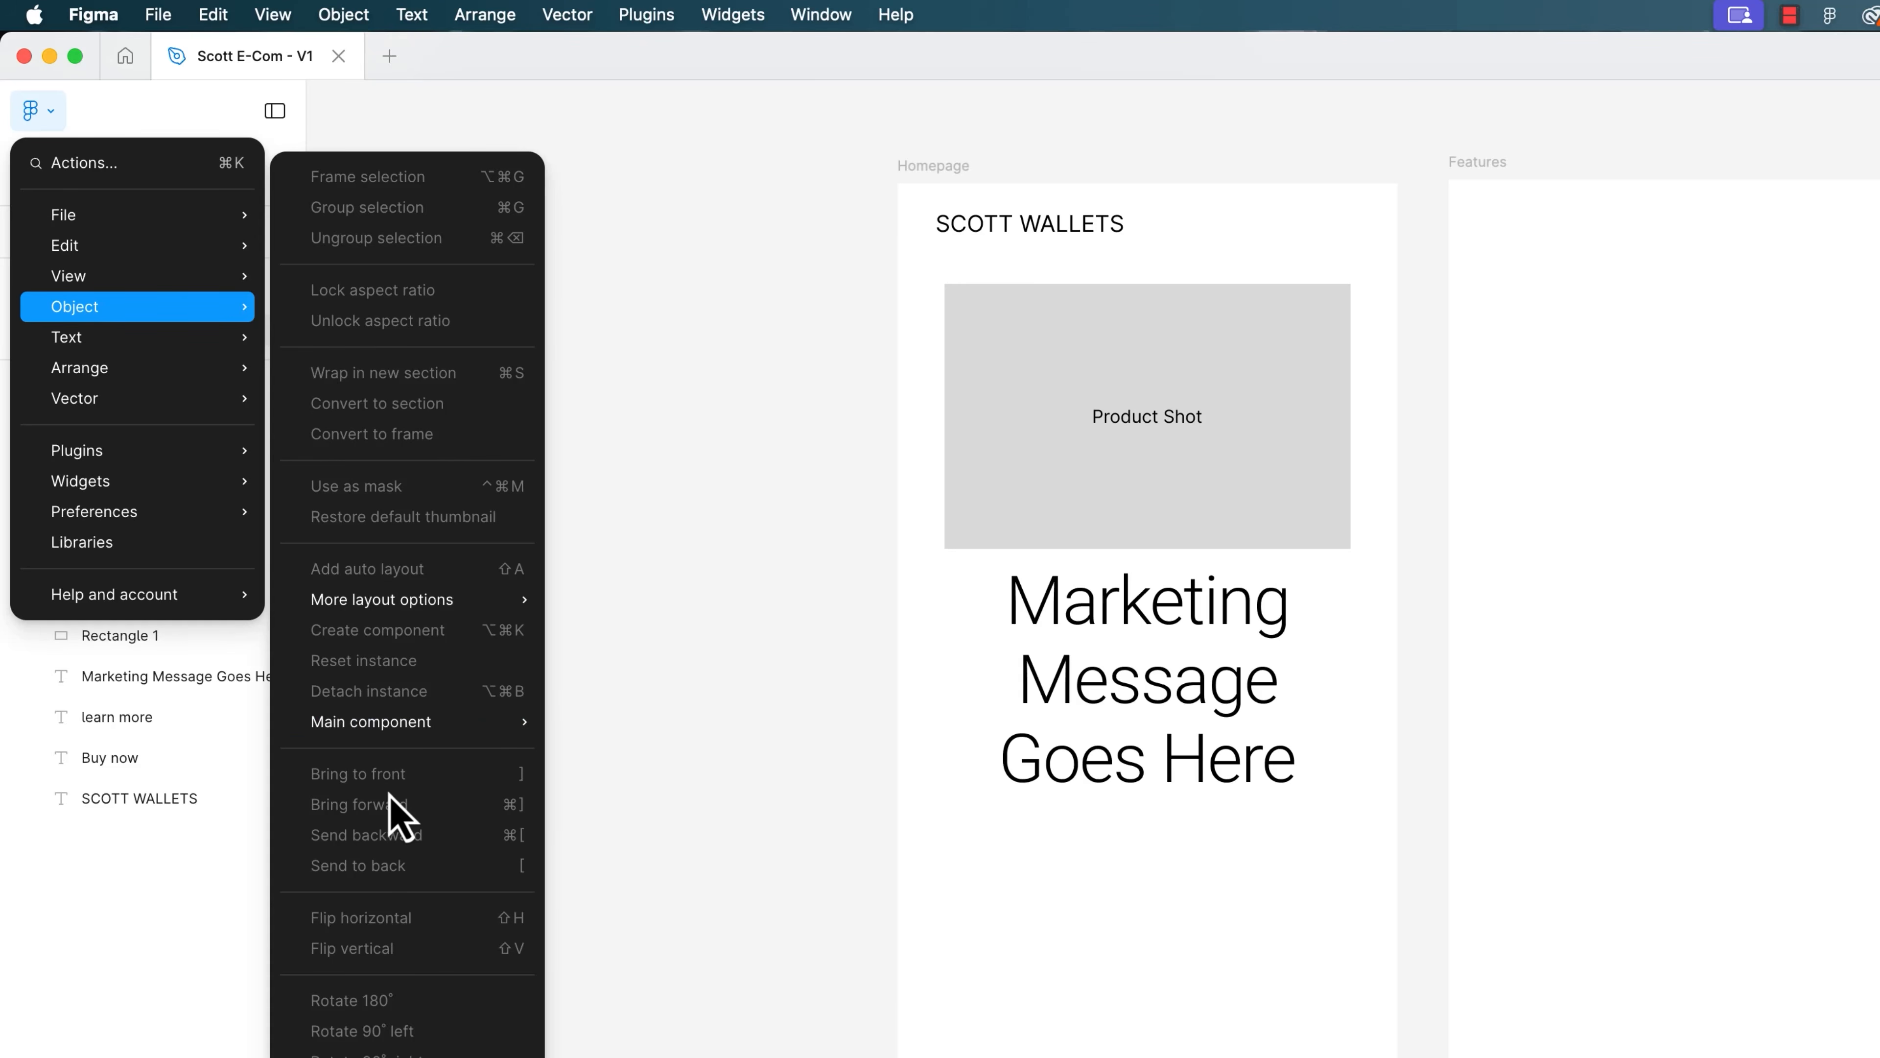
left_click(1016, 381)
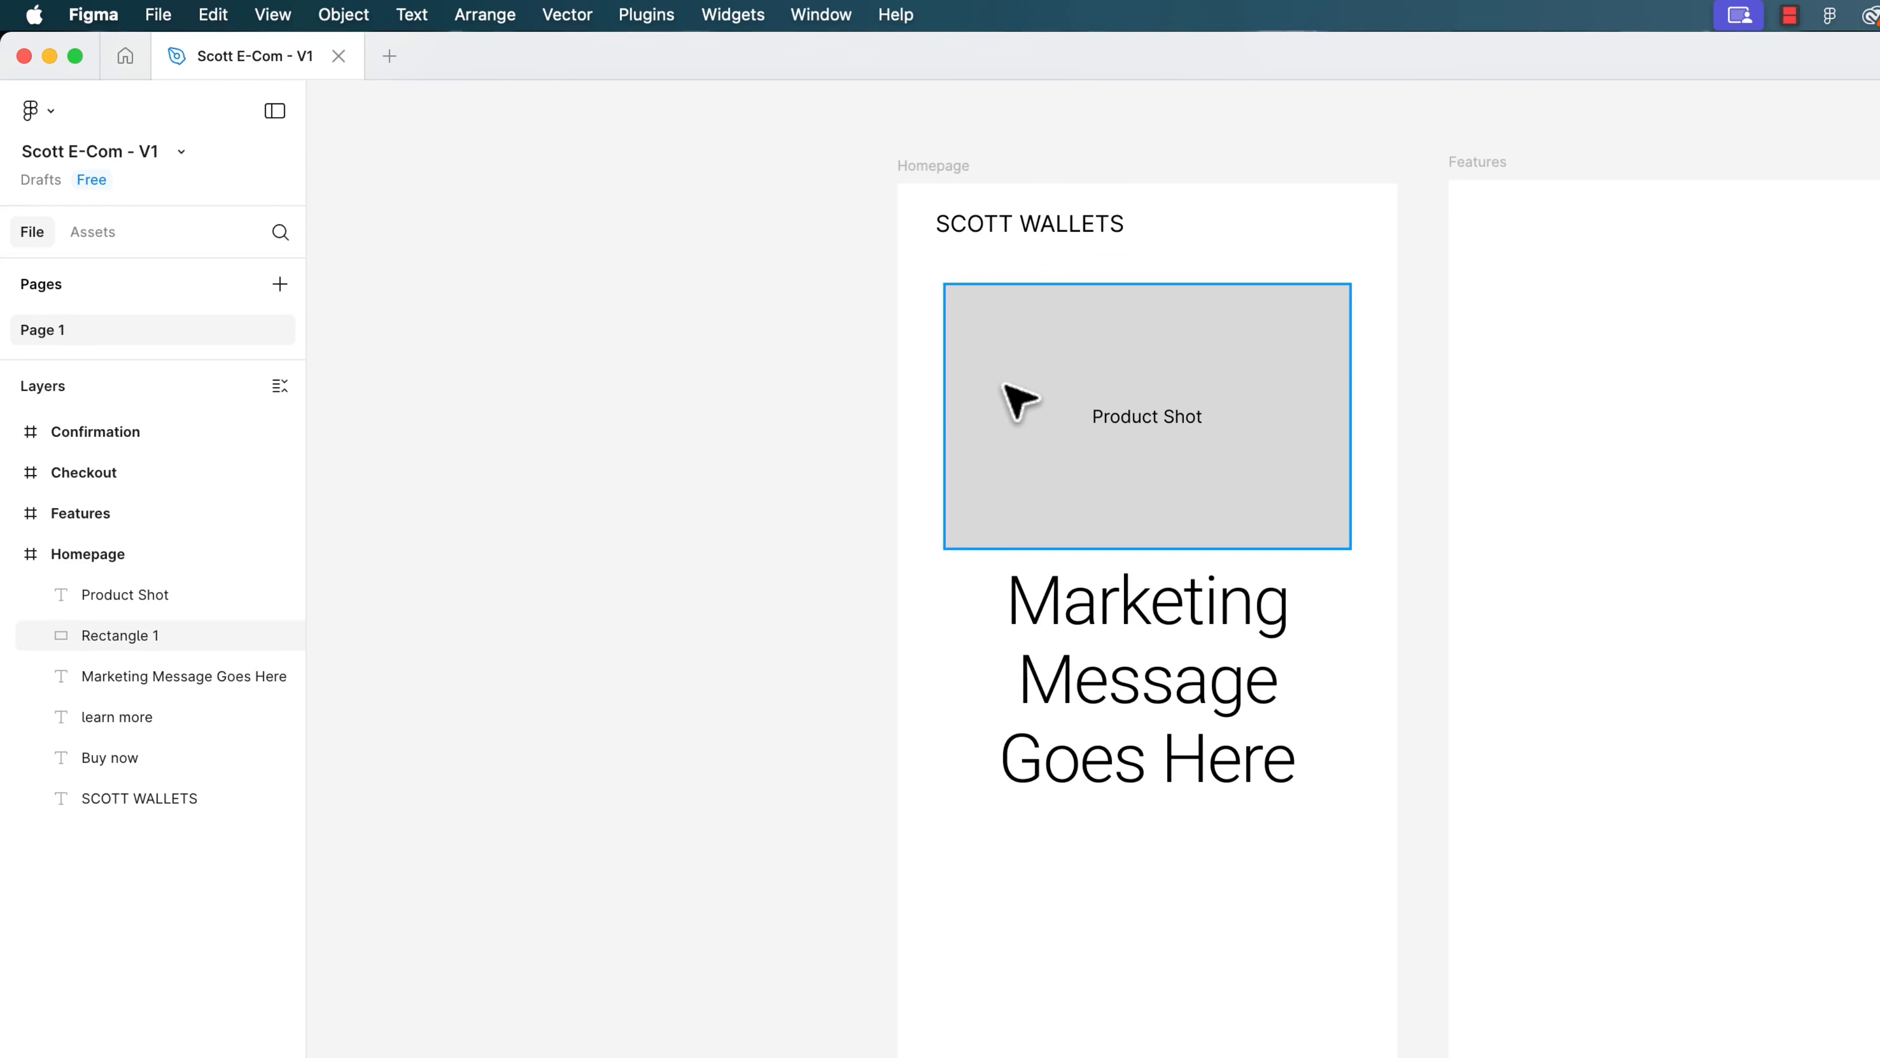
Send the Product Shot text backward four levels so it sits between the Buy now and SCOTT WALLETS layers.
left_click(1099, 416)
key("super+bracketleft")
key("super+bracketleft")
key("super+bracketleft")
key("super+bracketleft")
Send the grey rectangle to the back of the Homepage frame, behind all of its texts.
left_click(1070, 369)
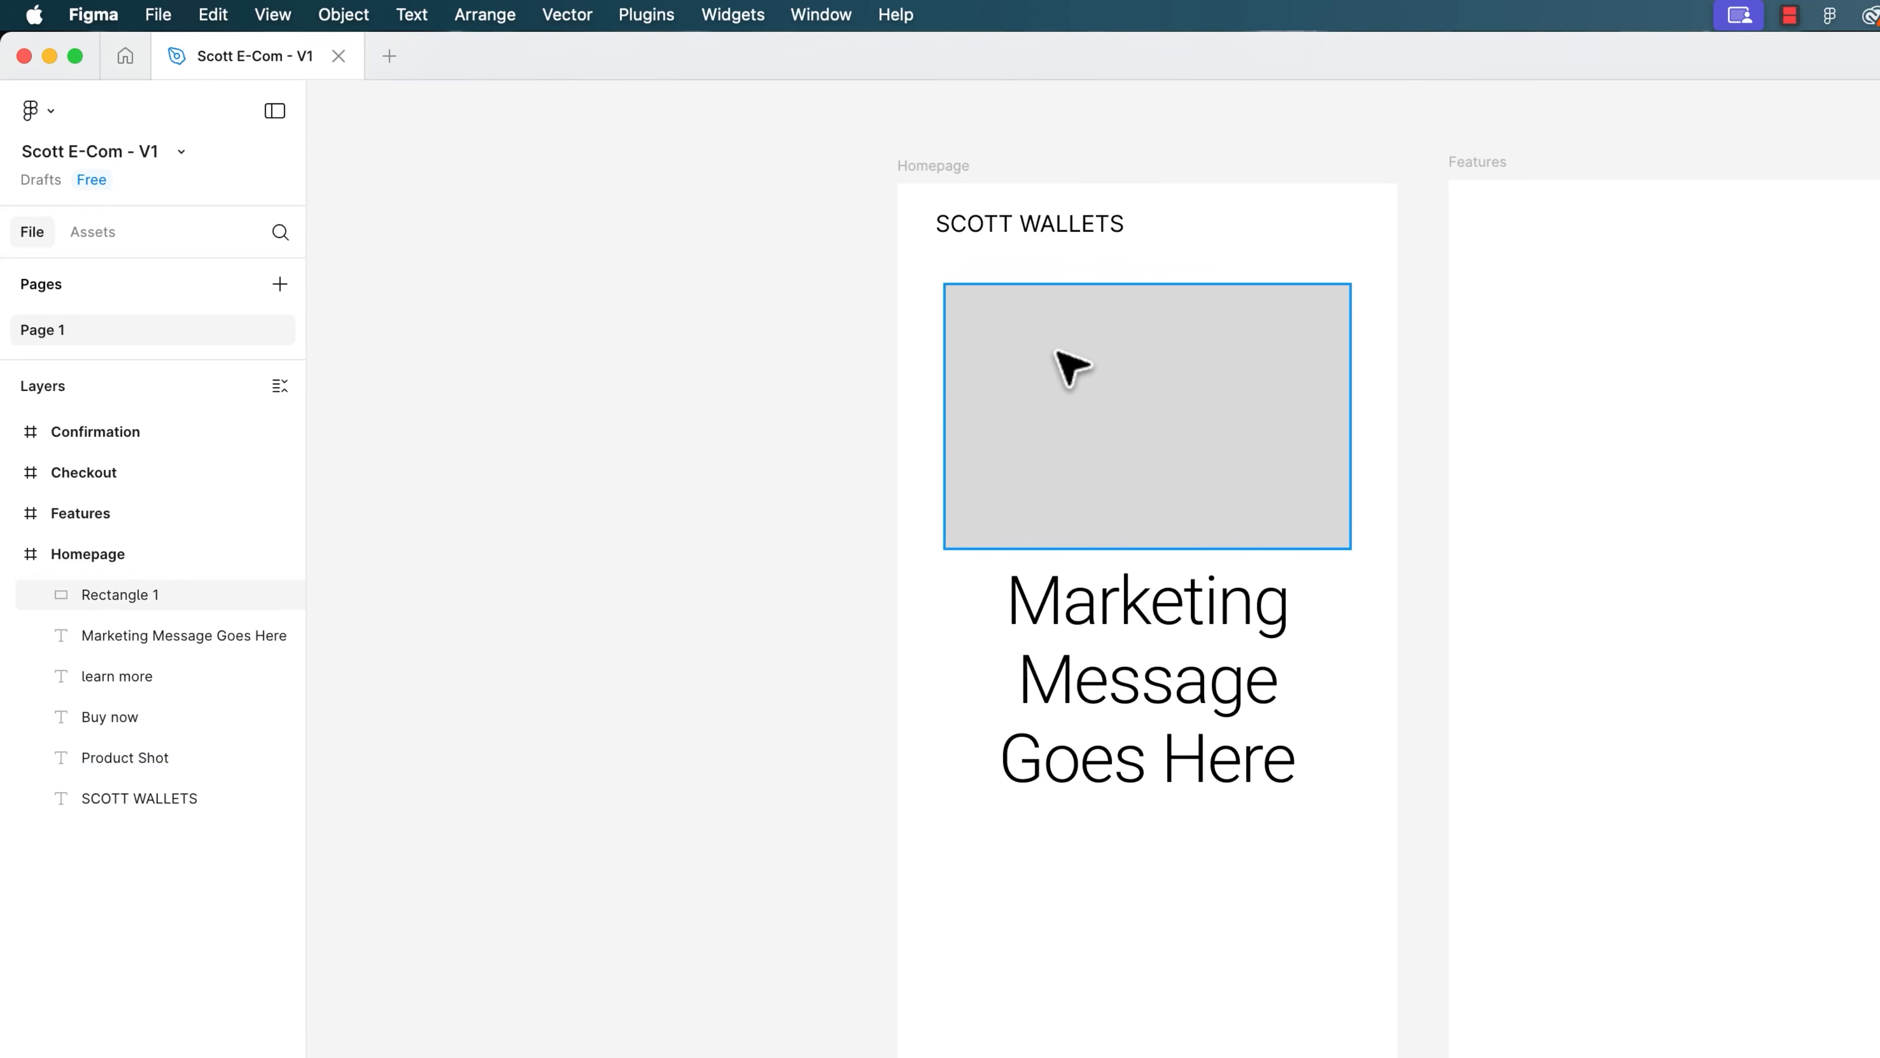
left_click(214, 15)
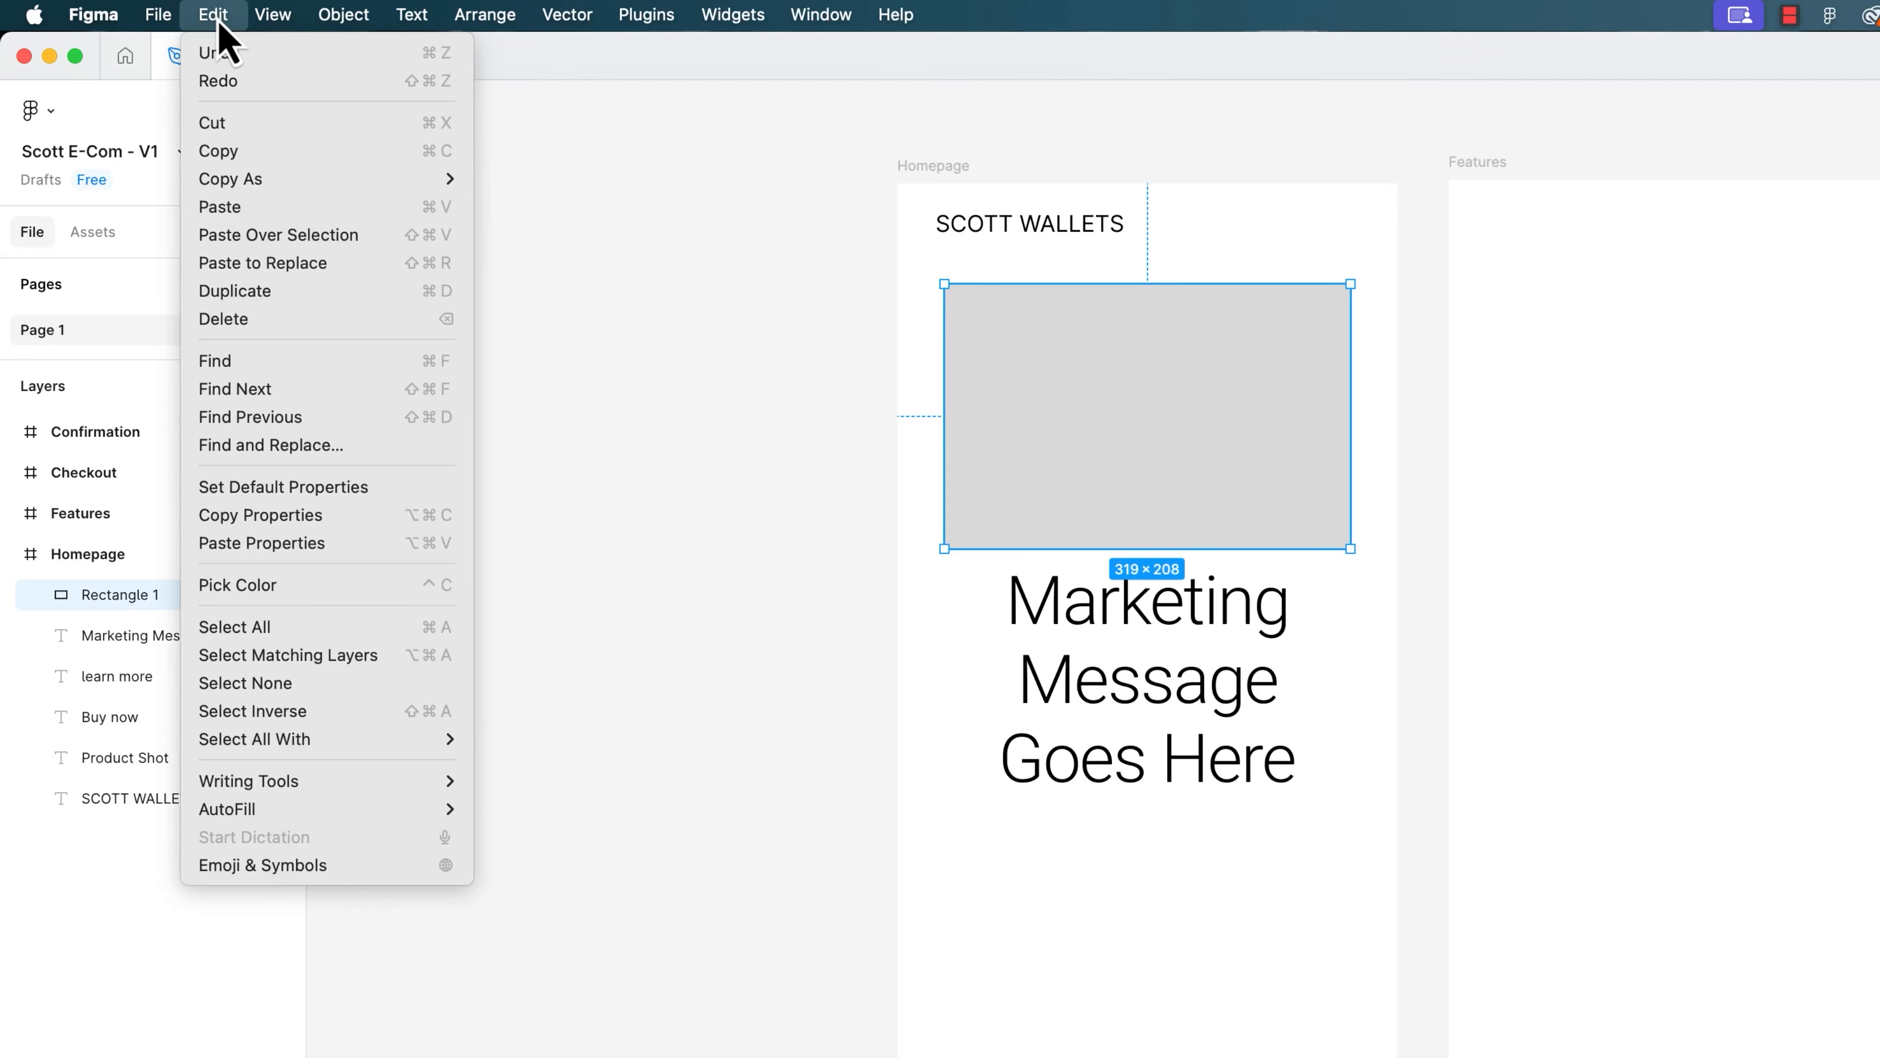
mouse_move(339, 22)
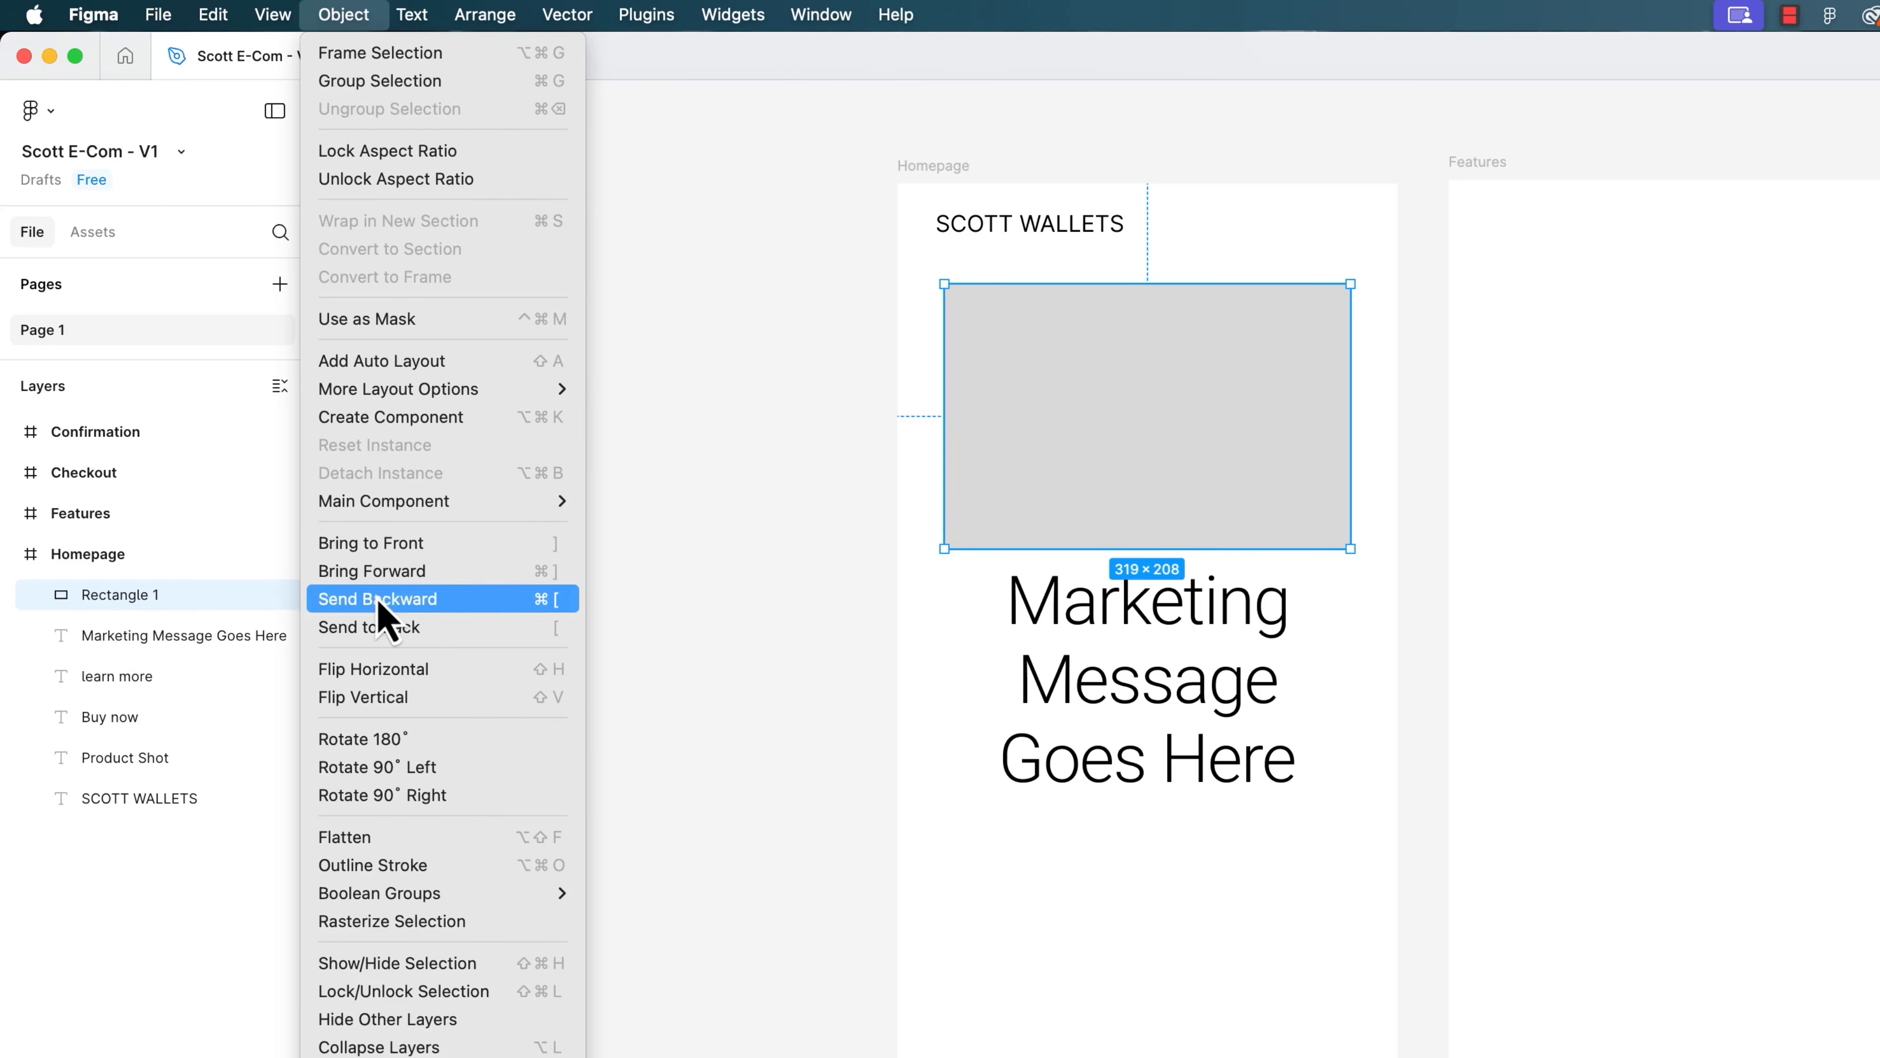
left_click(380, 630)
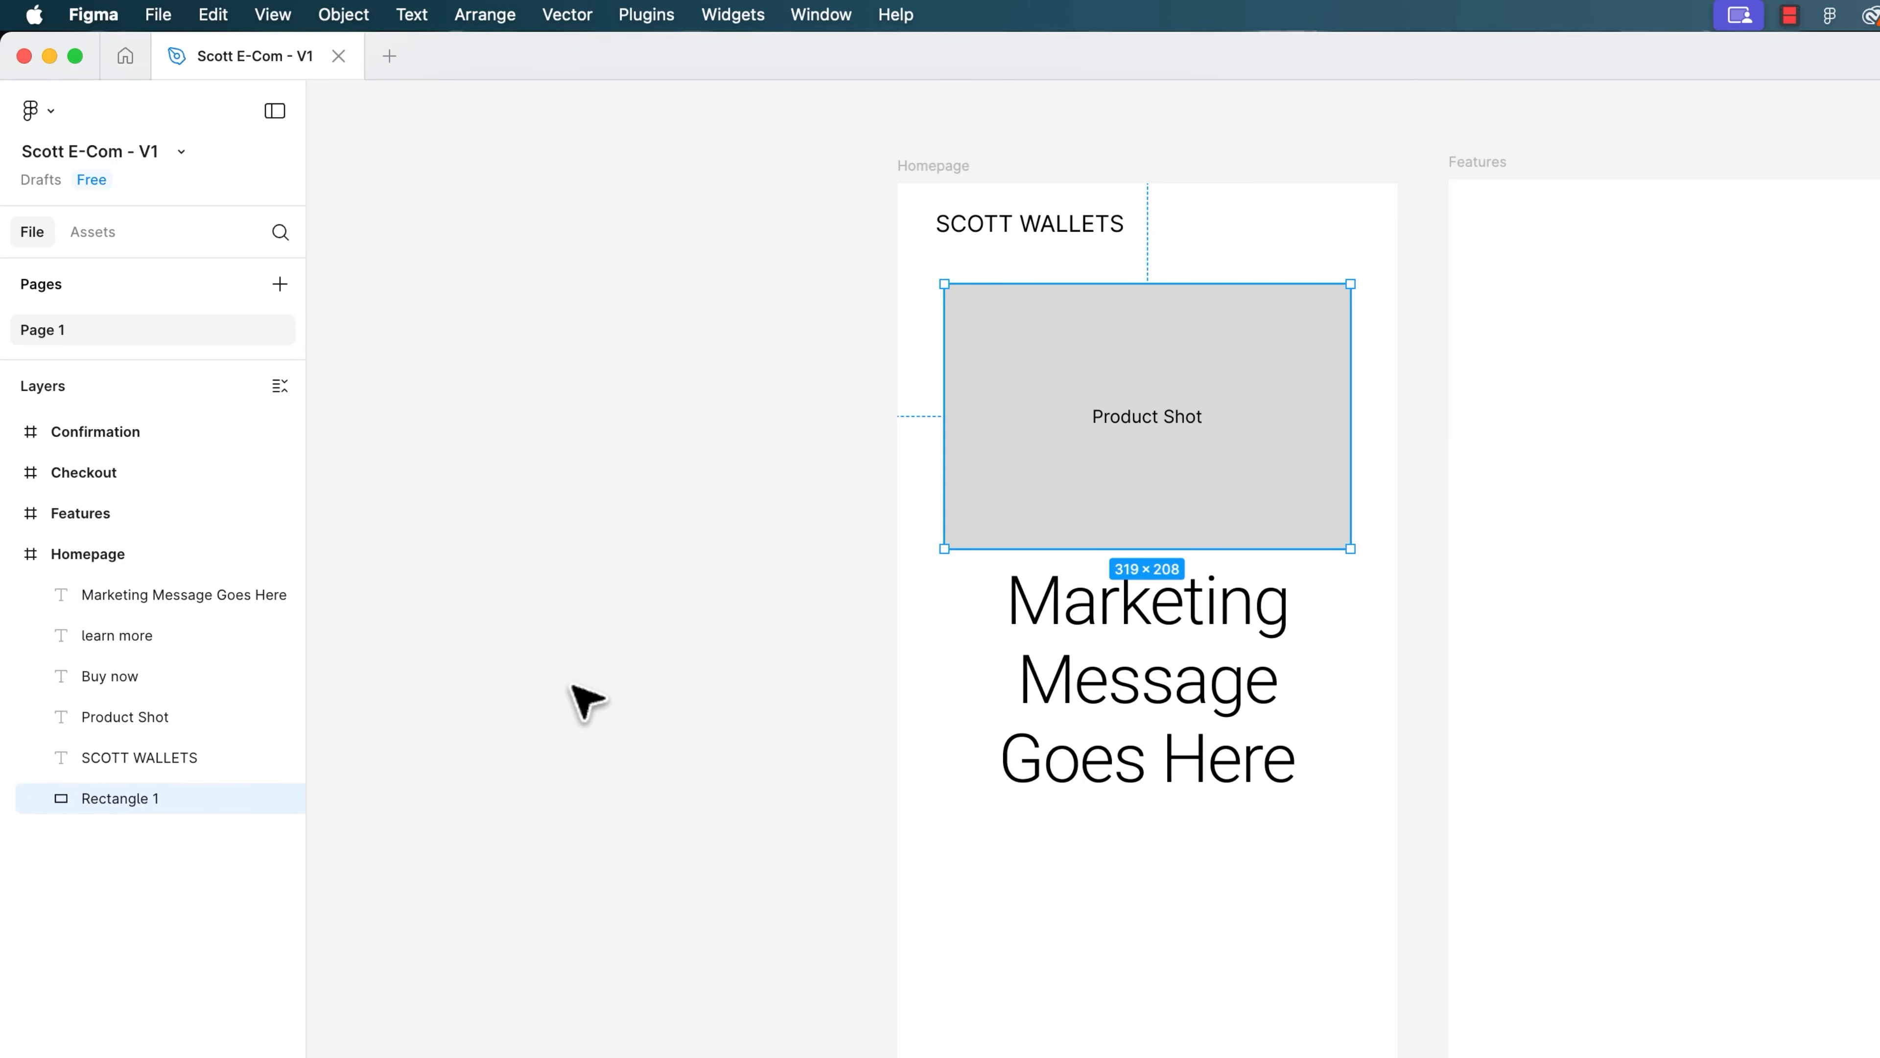
left_click(46, 112)
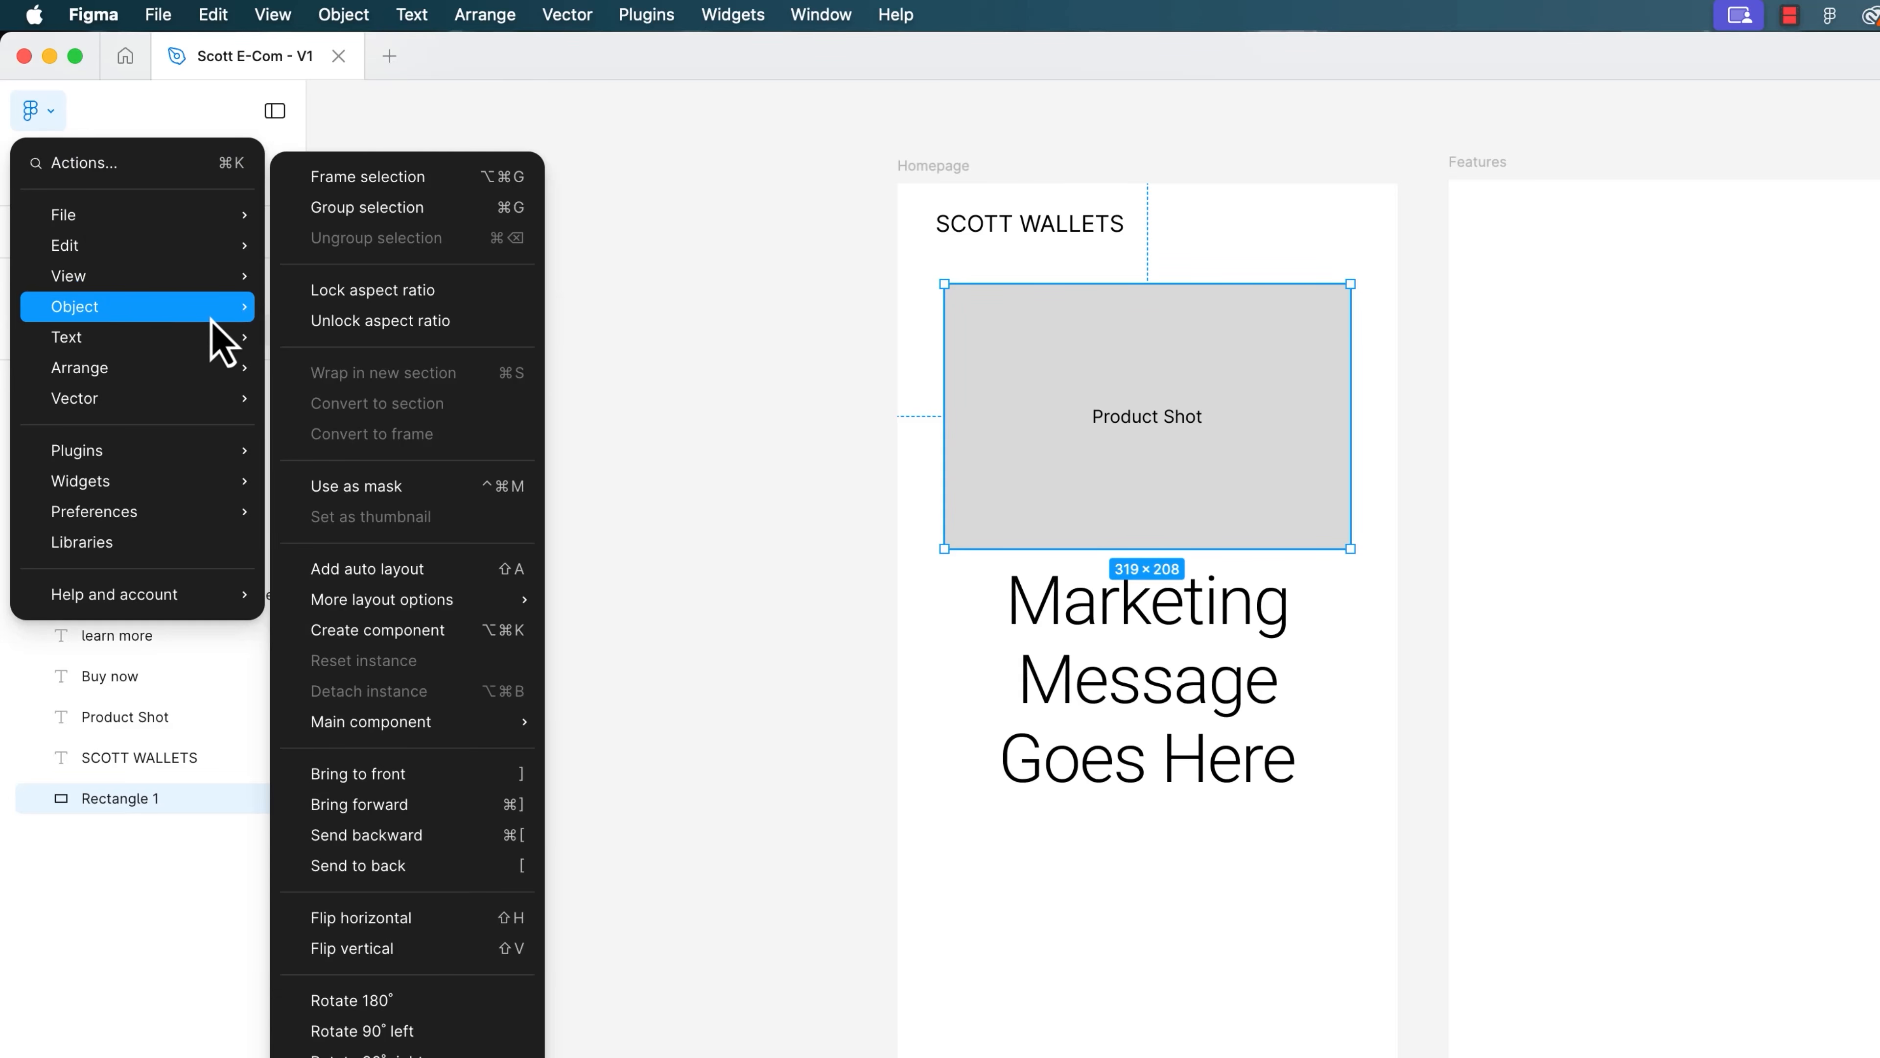
left_click(389, 867)
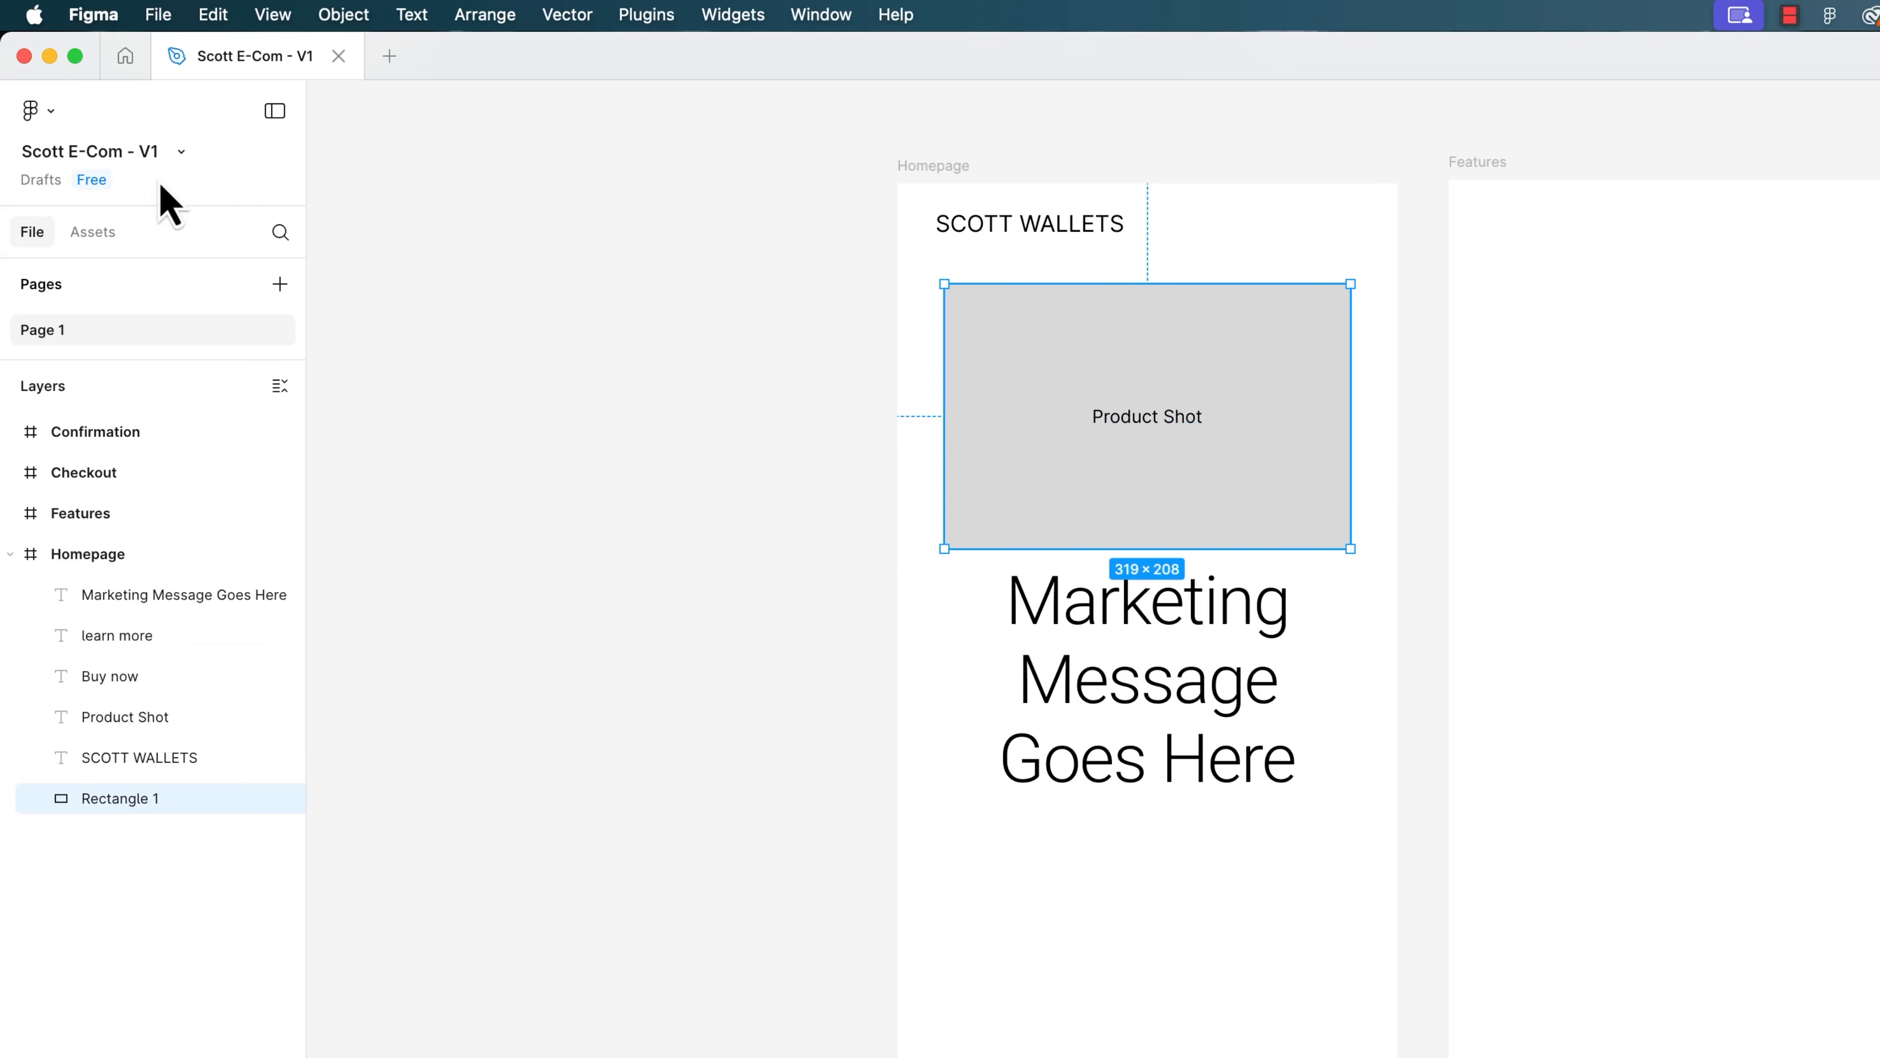
Bring the grey rectangle to the front, send it to the back again and deselect it.
left_click(55, 118)
mouse_move(93, 310)
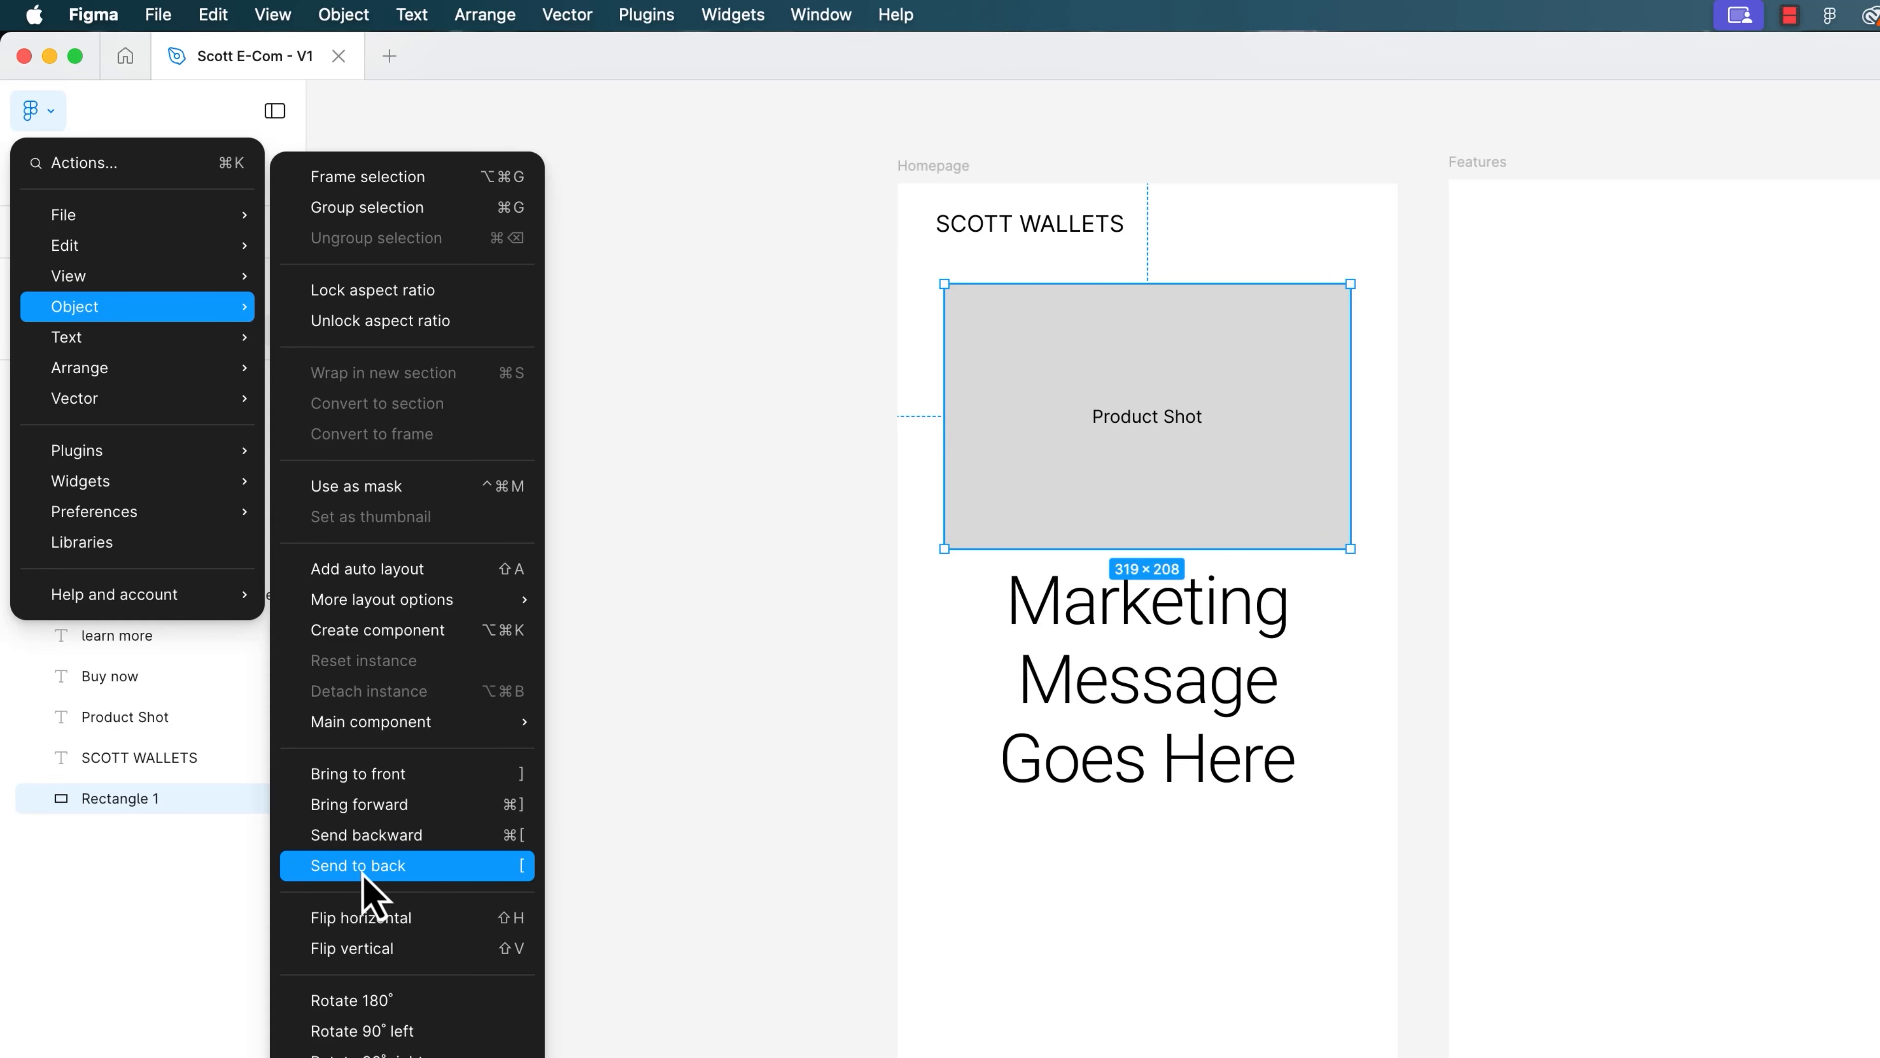
left_click(681, 778)
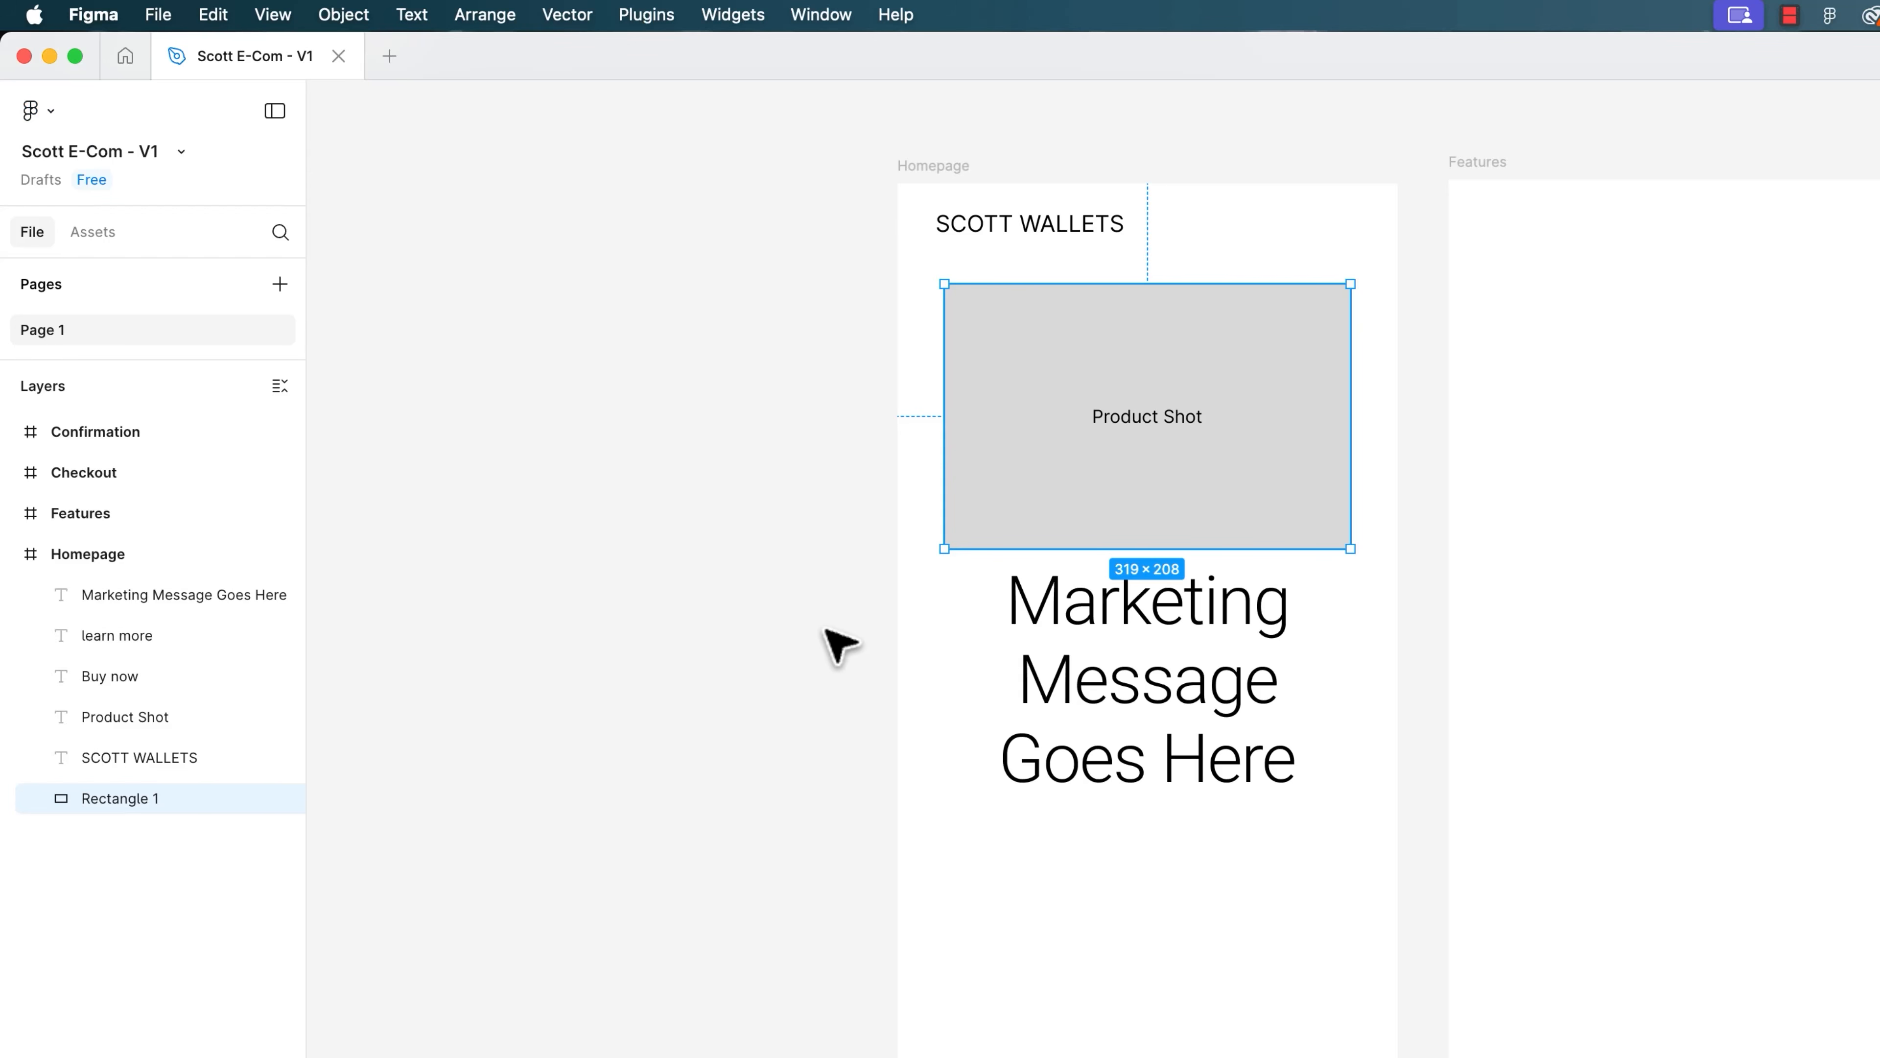
key("bracketright")
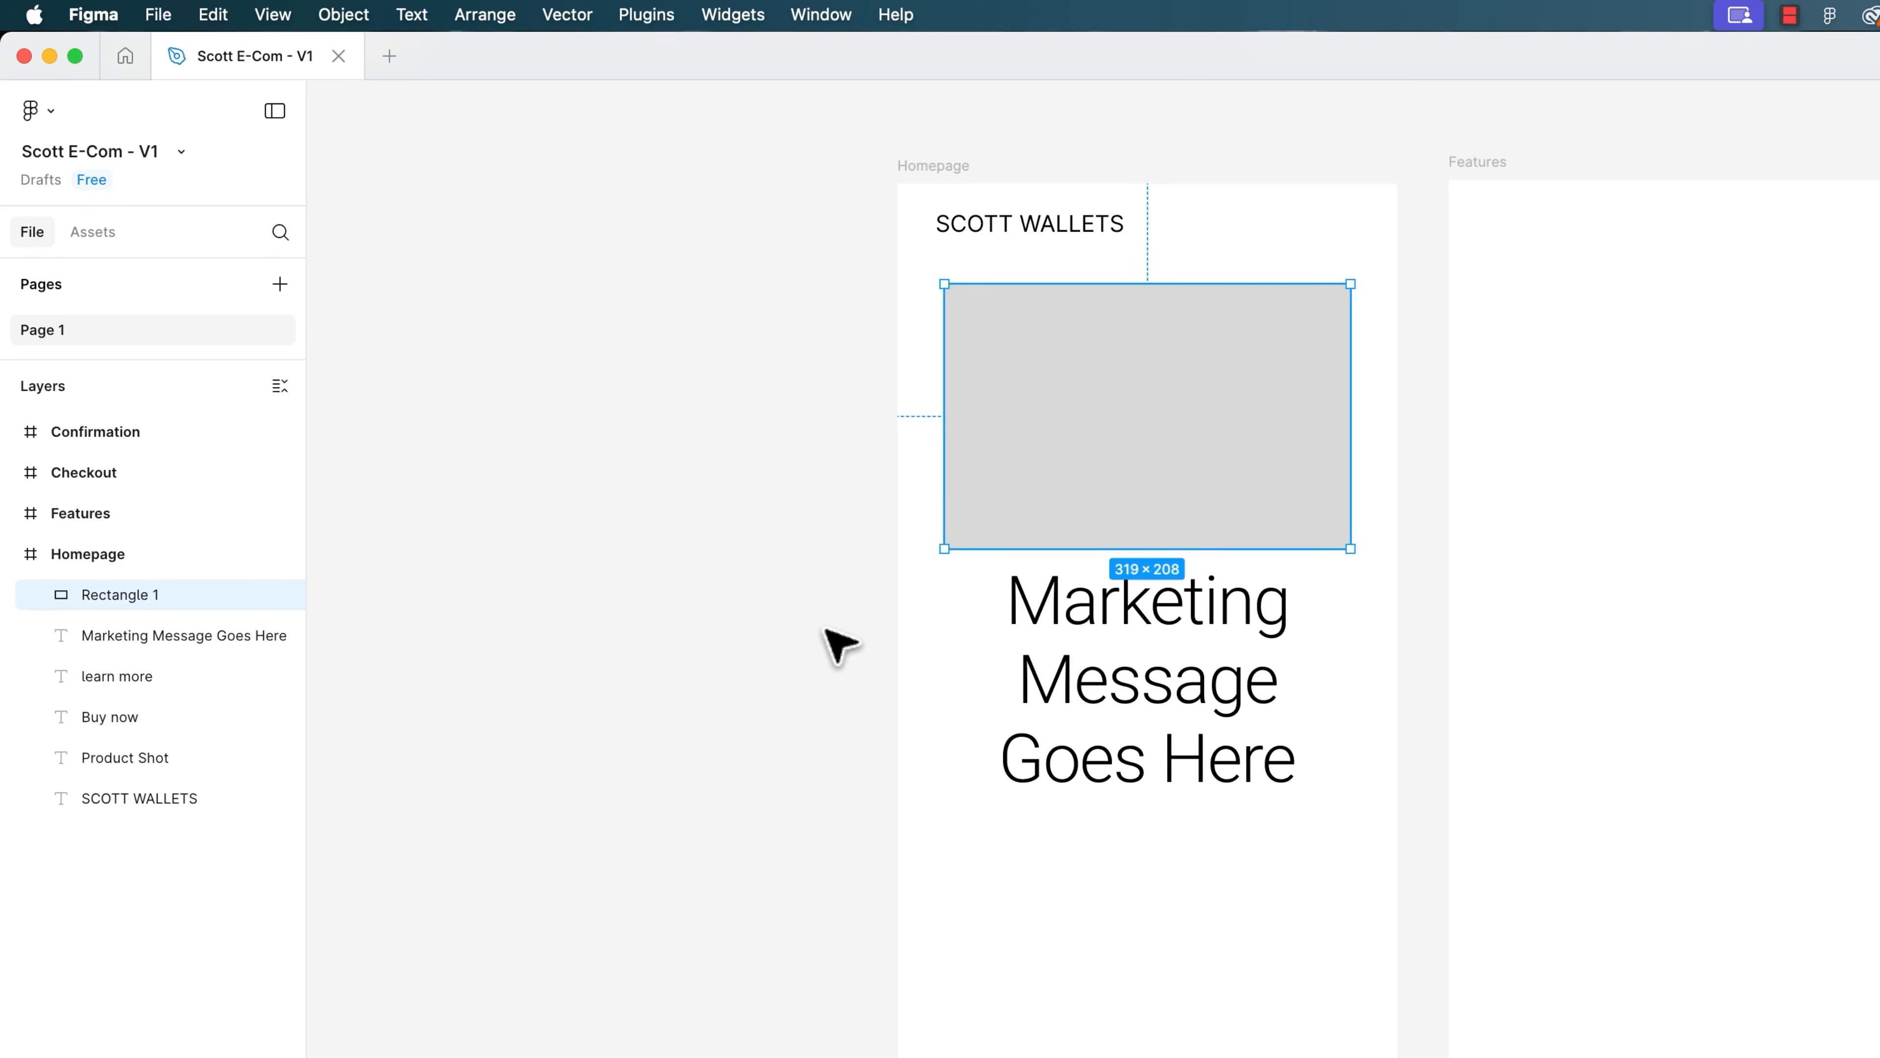
key("bracketleft")
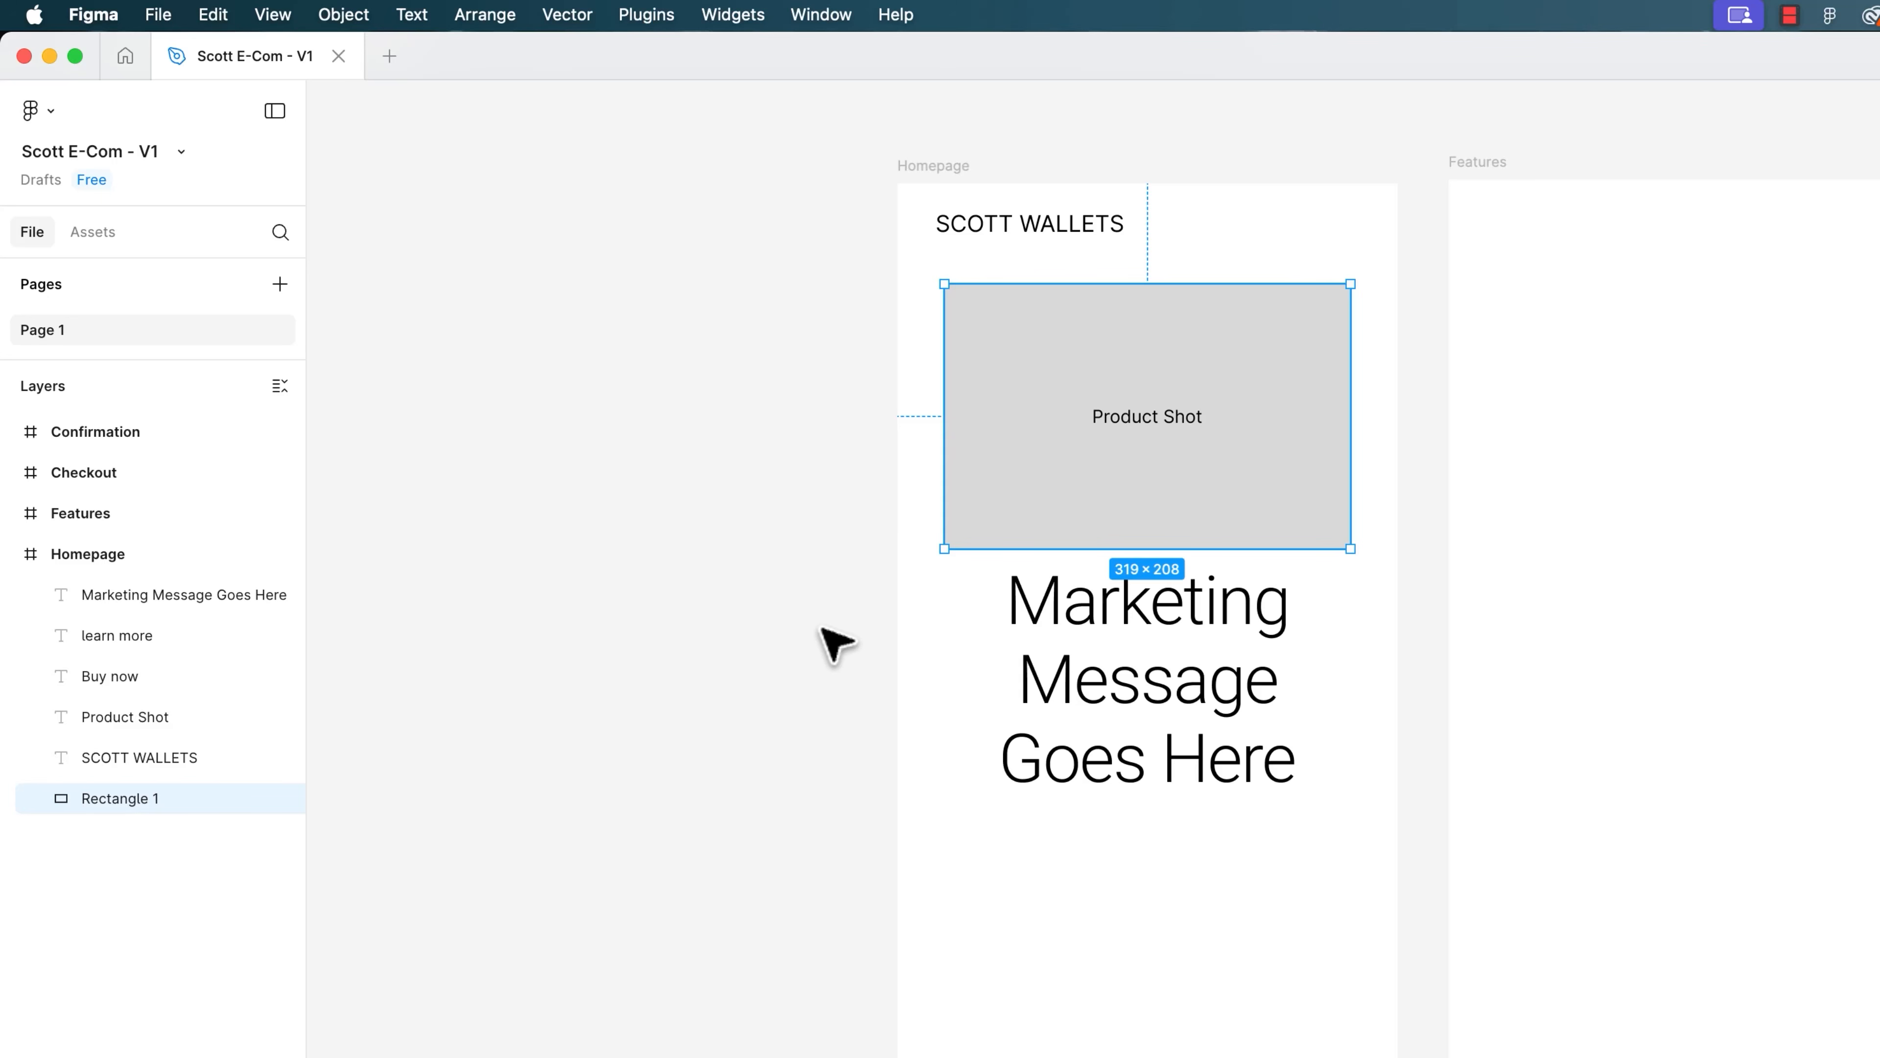
left_click(807, 623)
Draw a grey rectangle about 130 × 46 over the BUY NOW text, send it to the back and deselect it.
left_click_drag(1077, 996, 1069, 790)
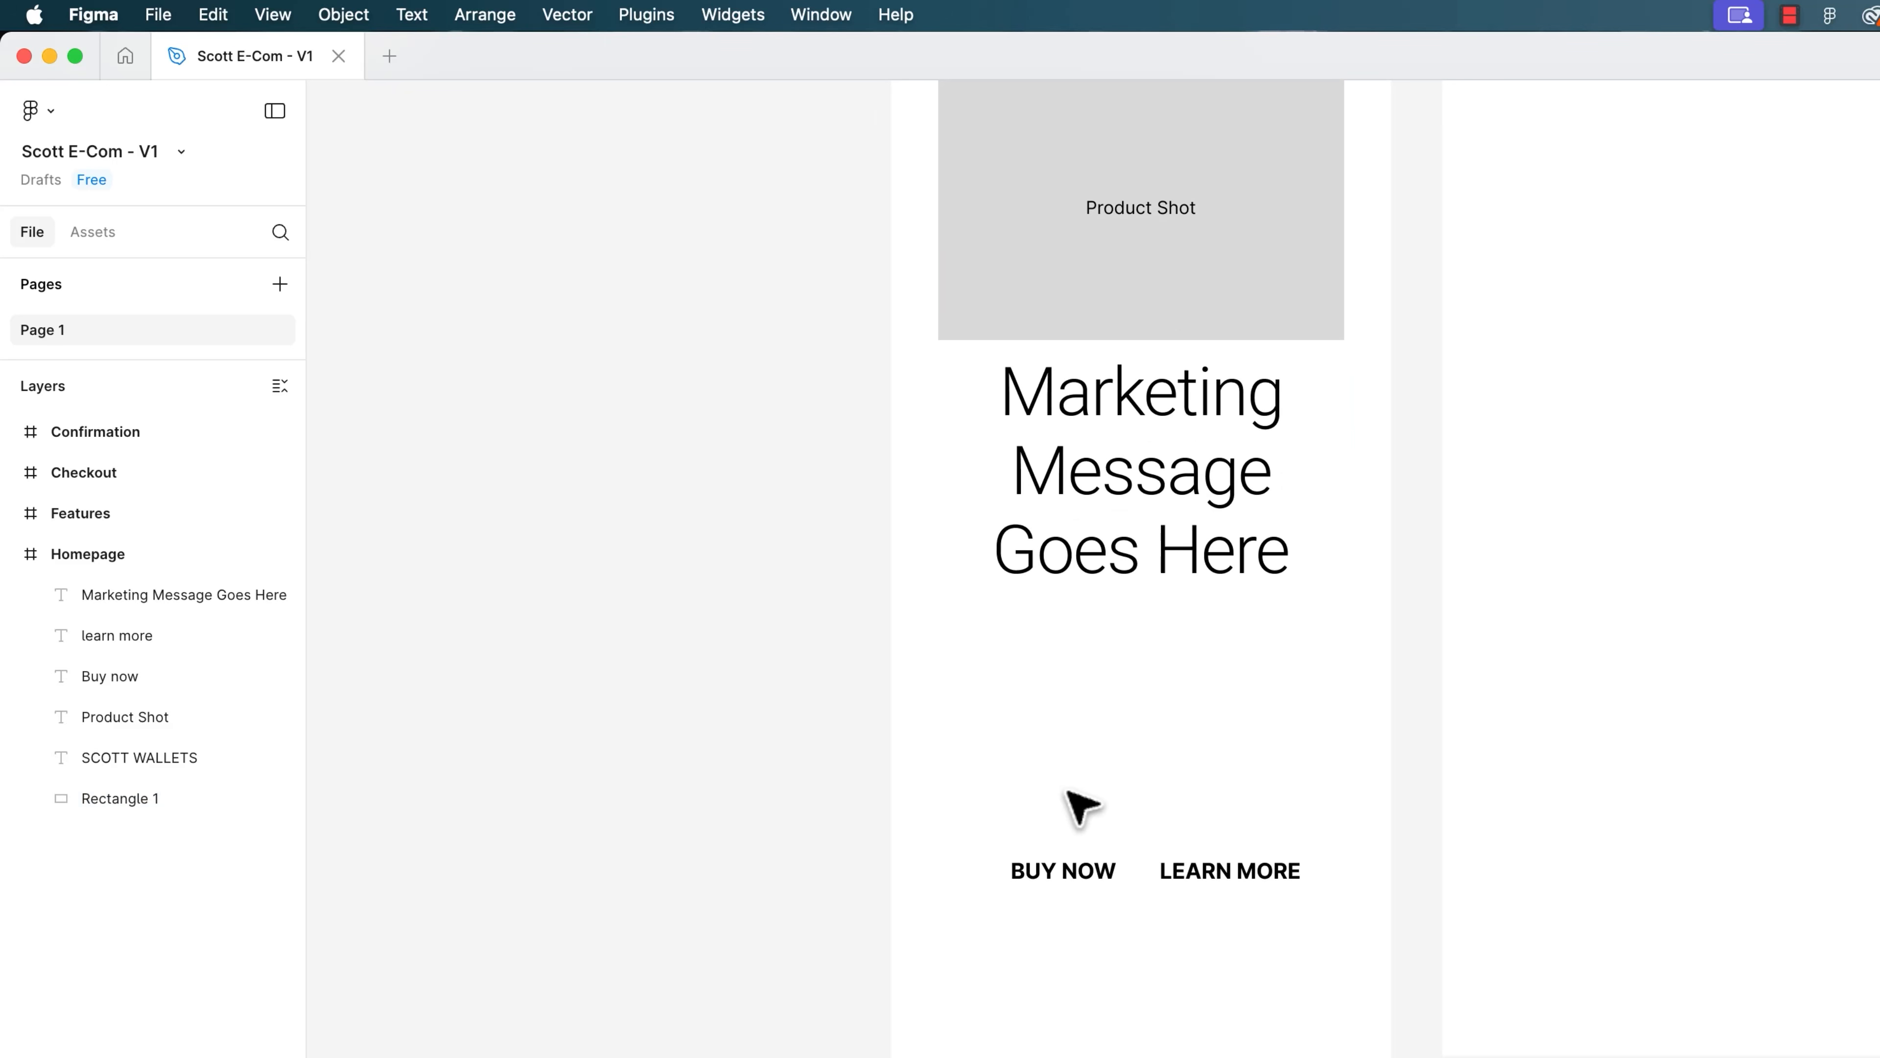
scroll(1071, 802, "up", 5)
left_click_drag(1074, 785, 1125, 487)
key("r")
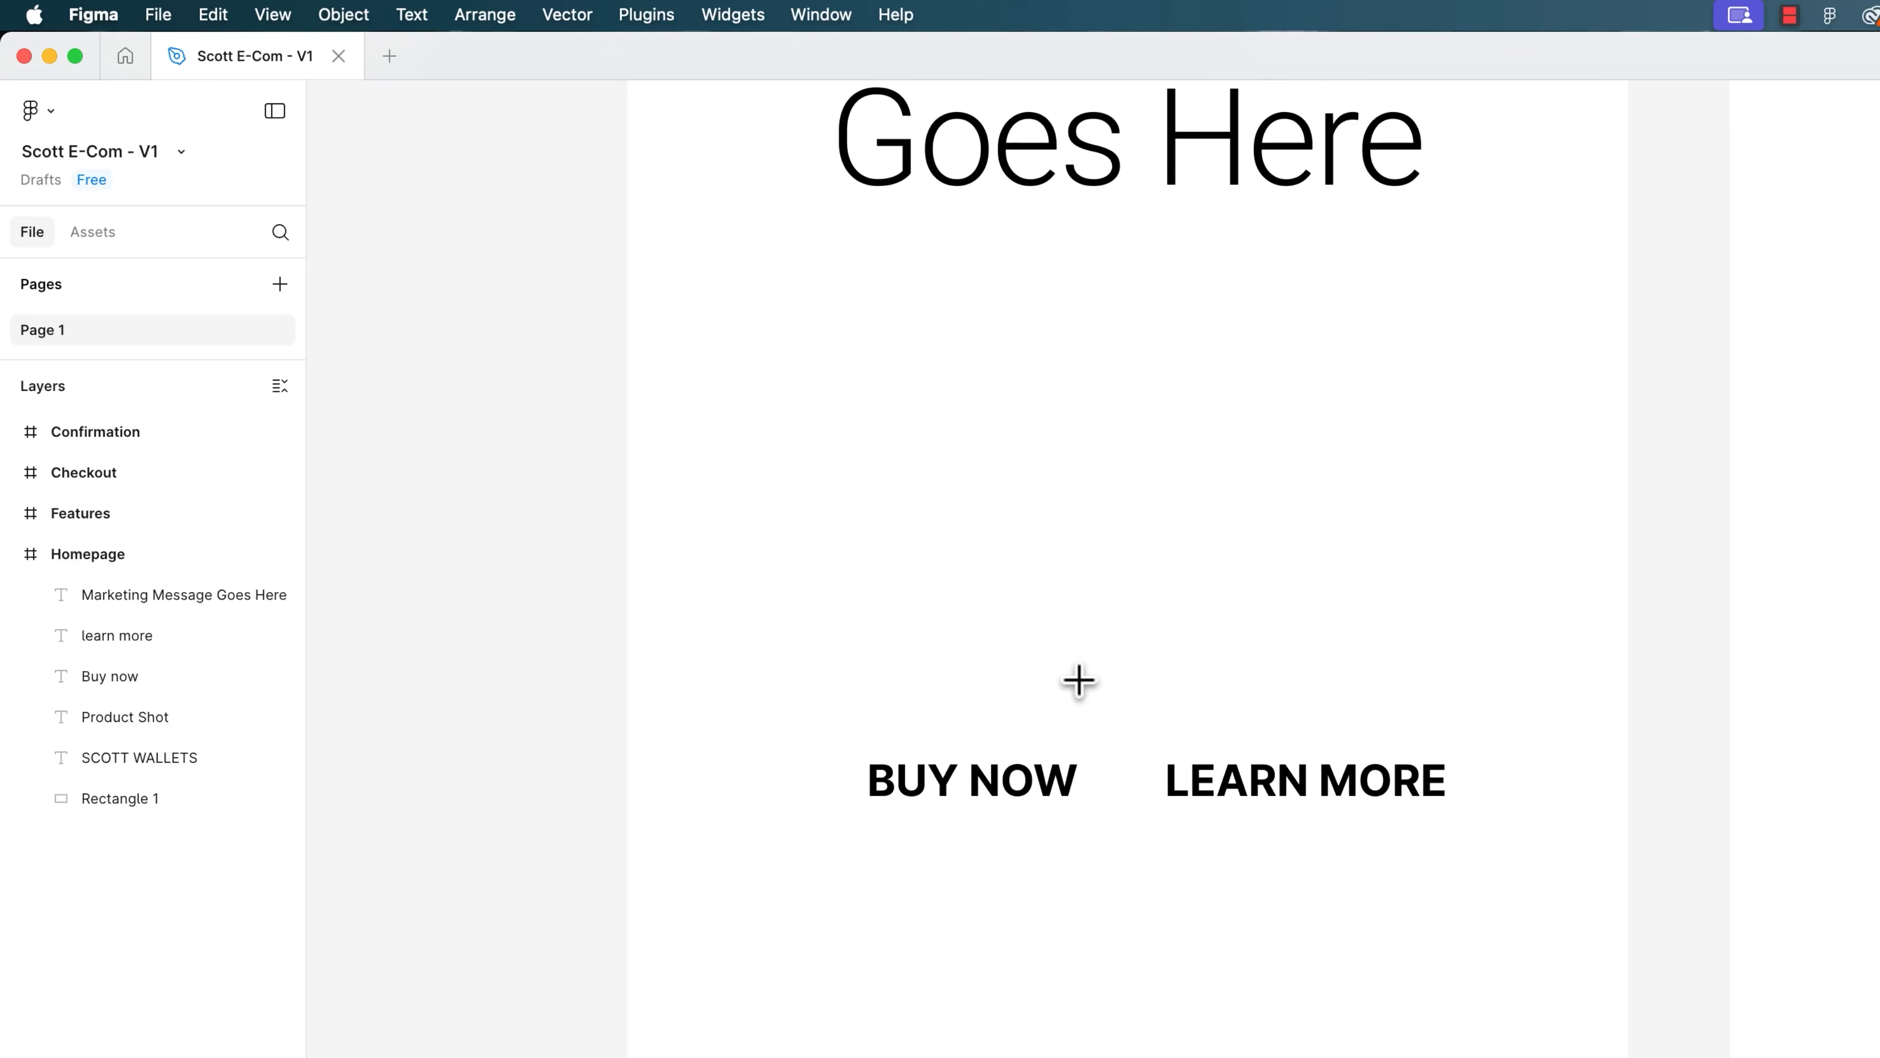
left_click_drag(808, 720, 1139, 856)
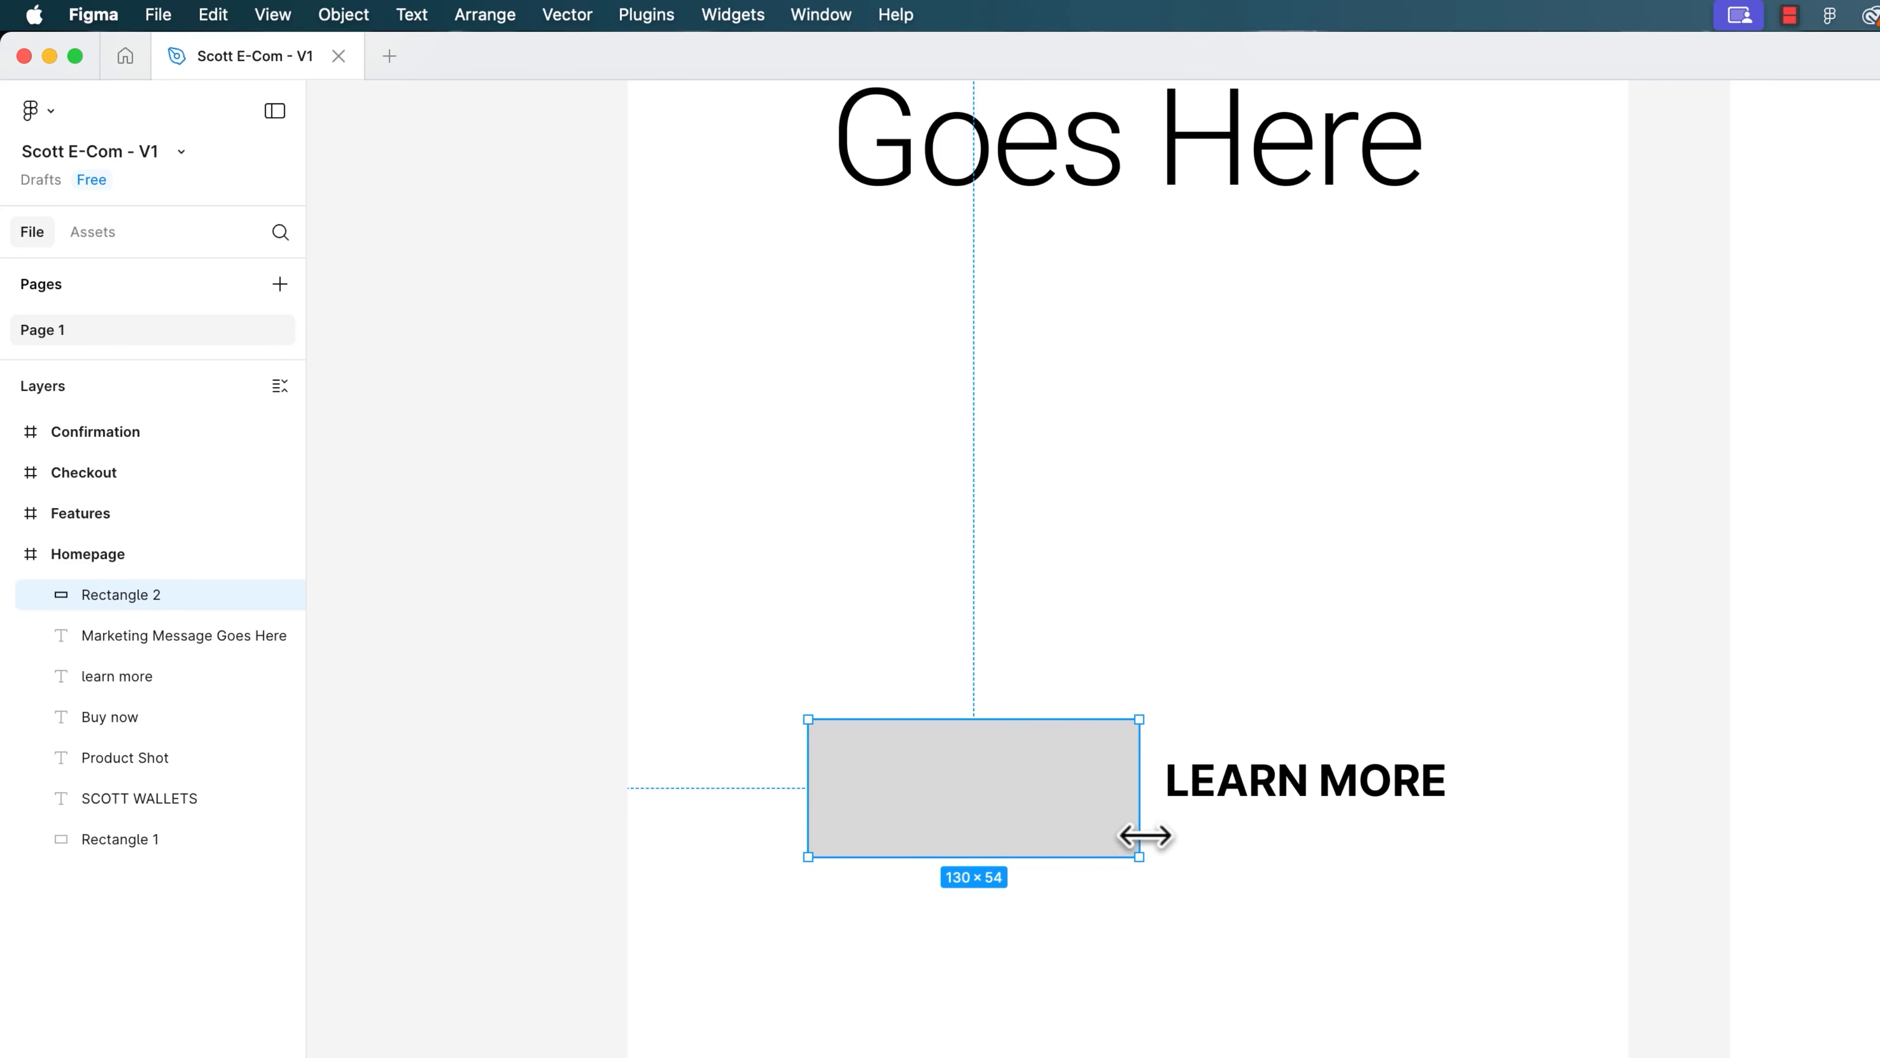
key("bracketleft")
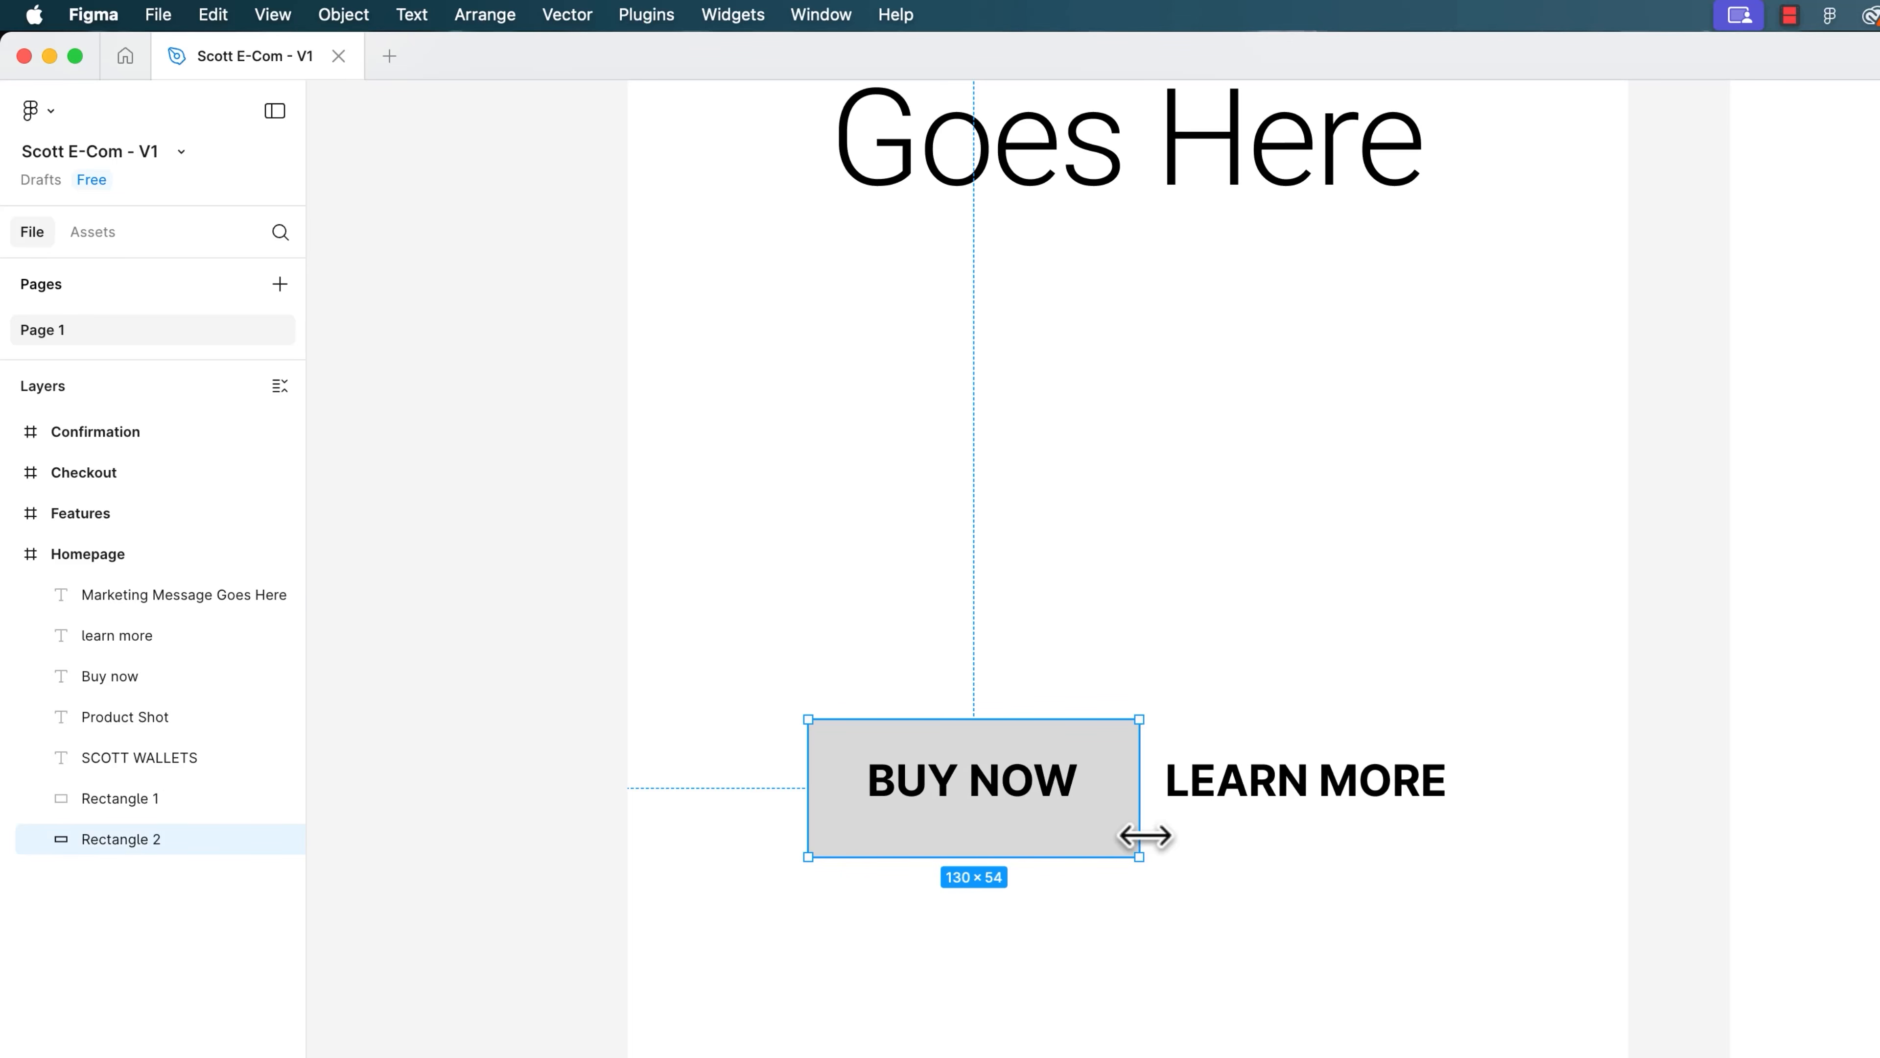
left_click_drag(1071, 858, 1071, 835)
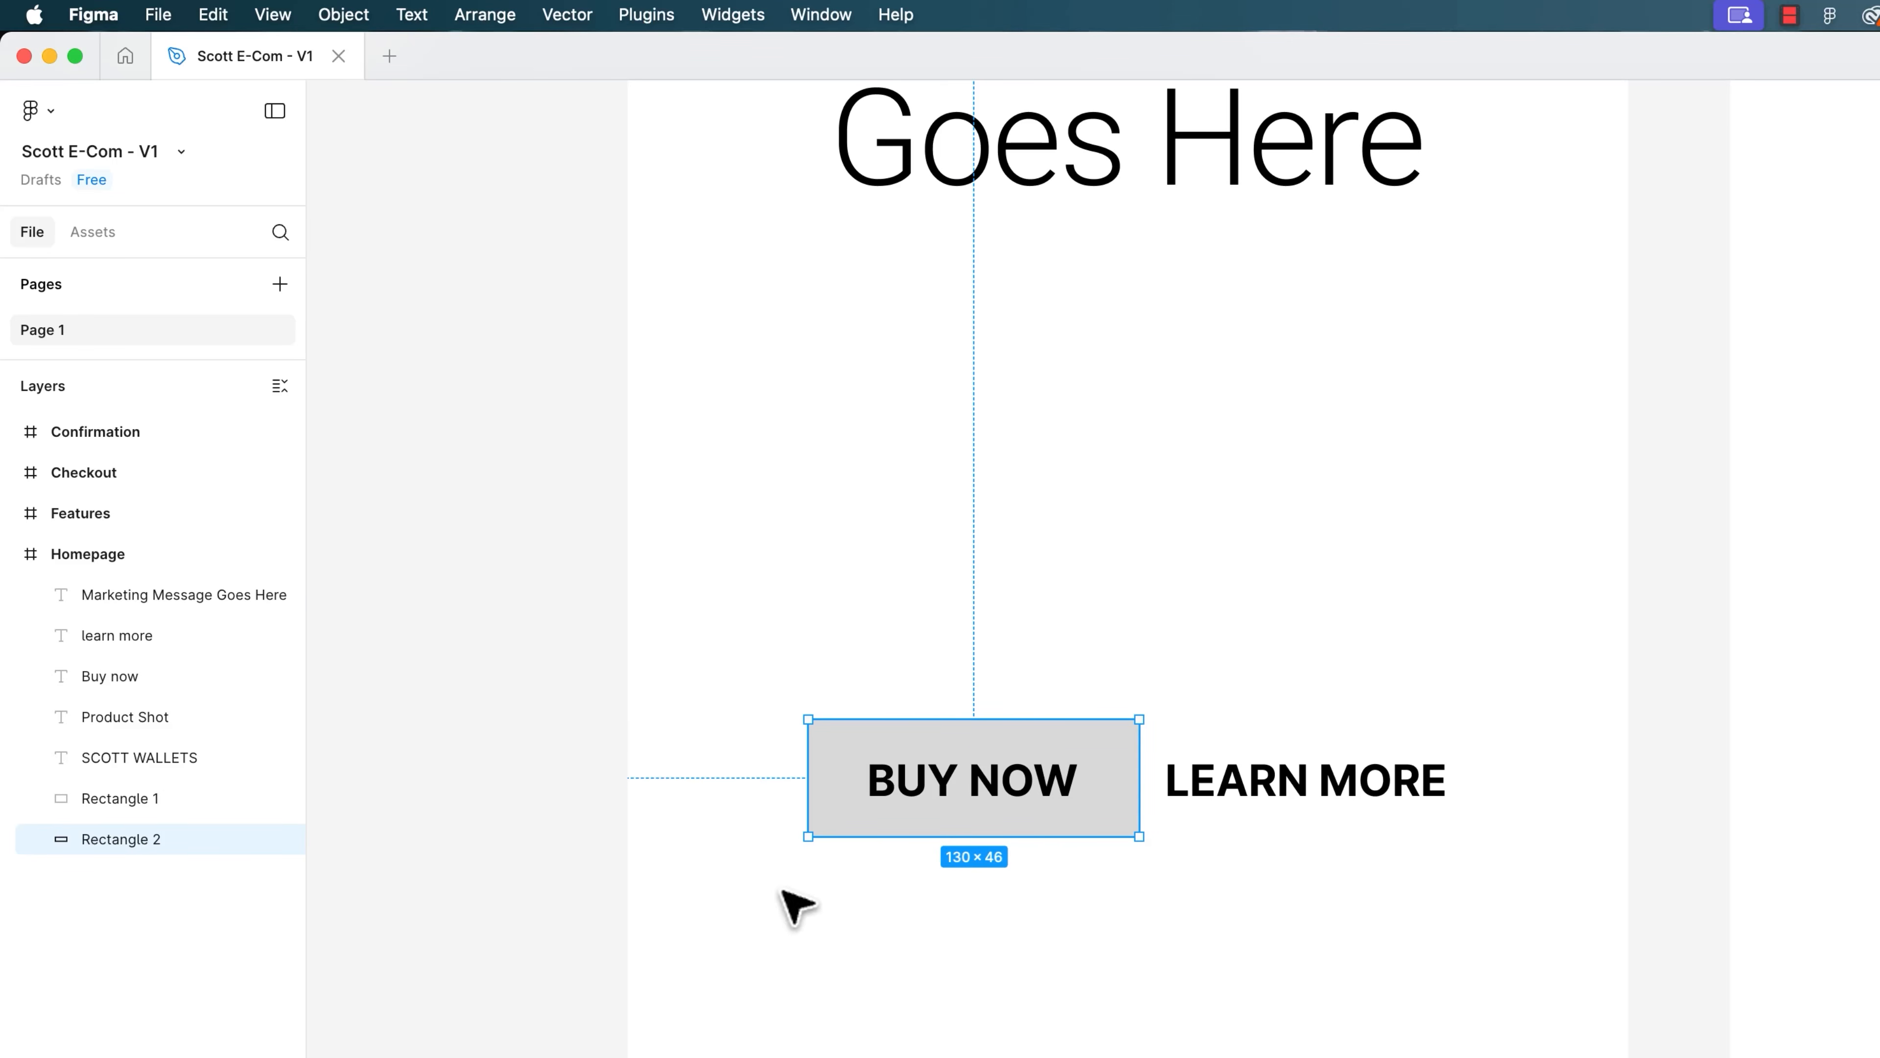
left_click(405, 815)
left_click_drag(528, 651, 1044, 887)
left_click(960, 1039)
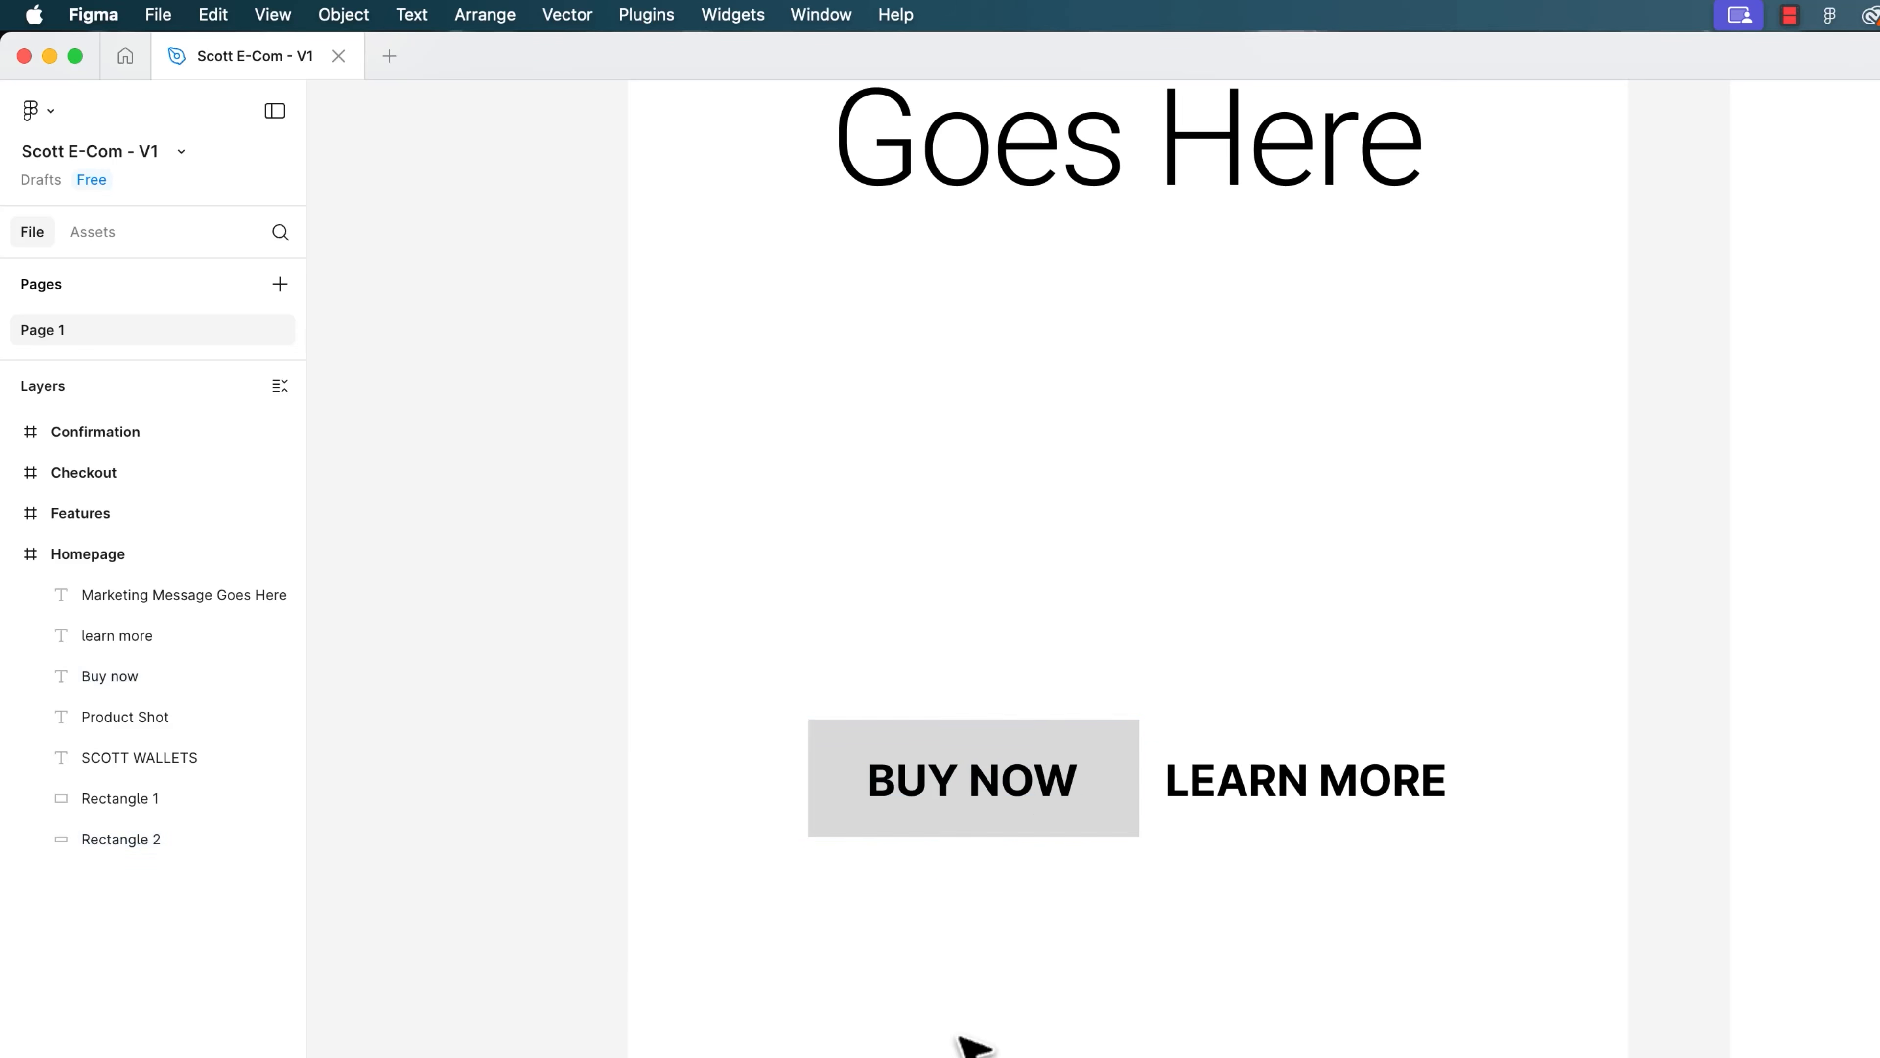
Move the BUY NOW text together with its grey rectangle a little to the left, away from LEARN MORE.
left_click(1062, 790)
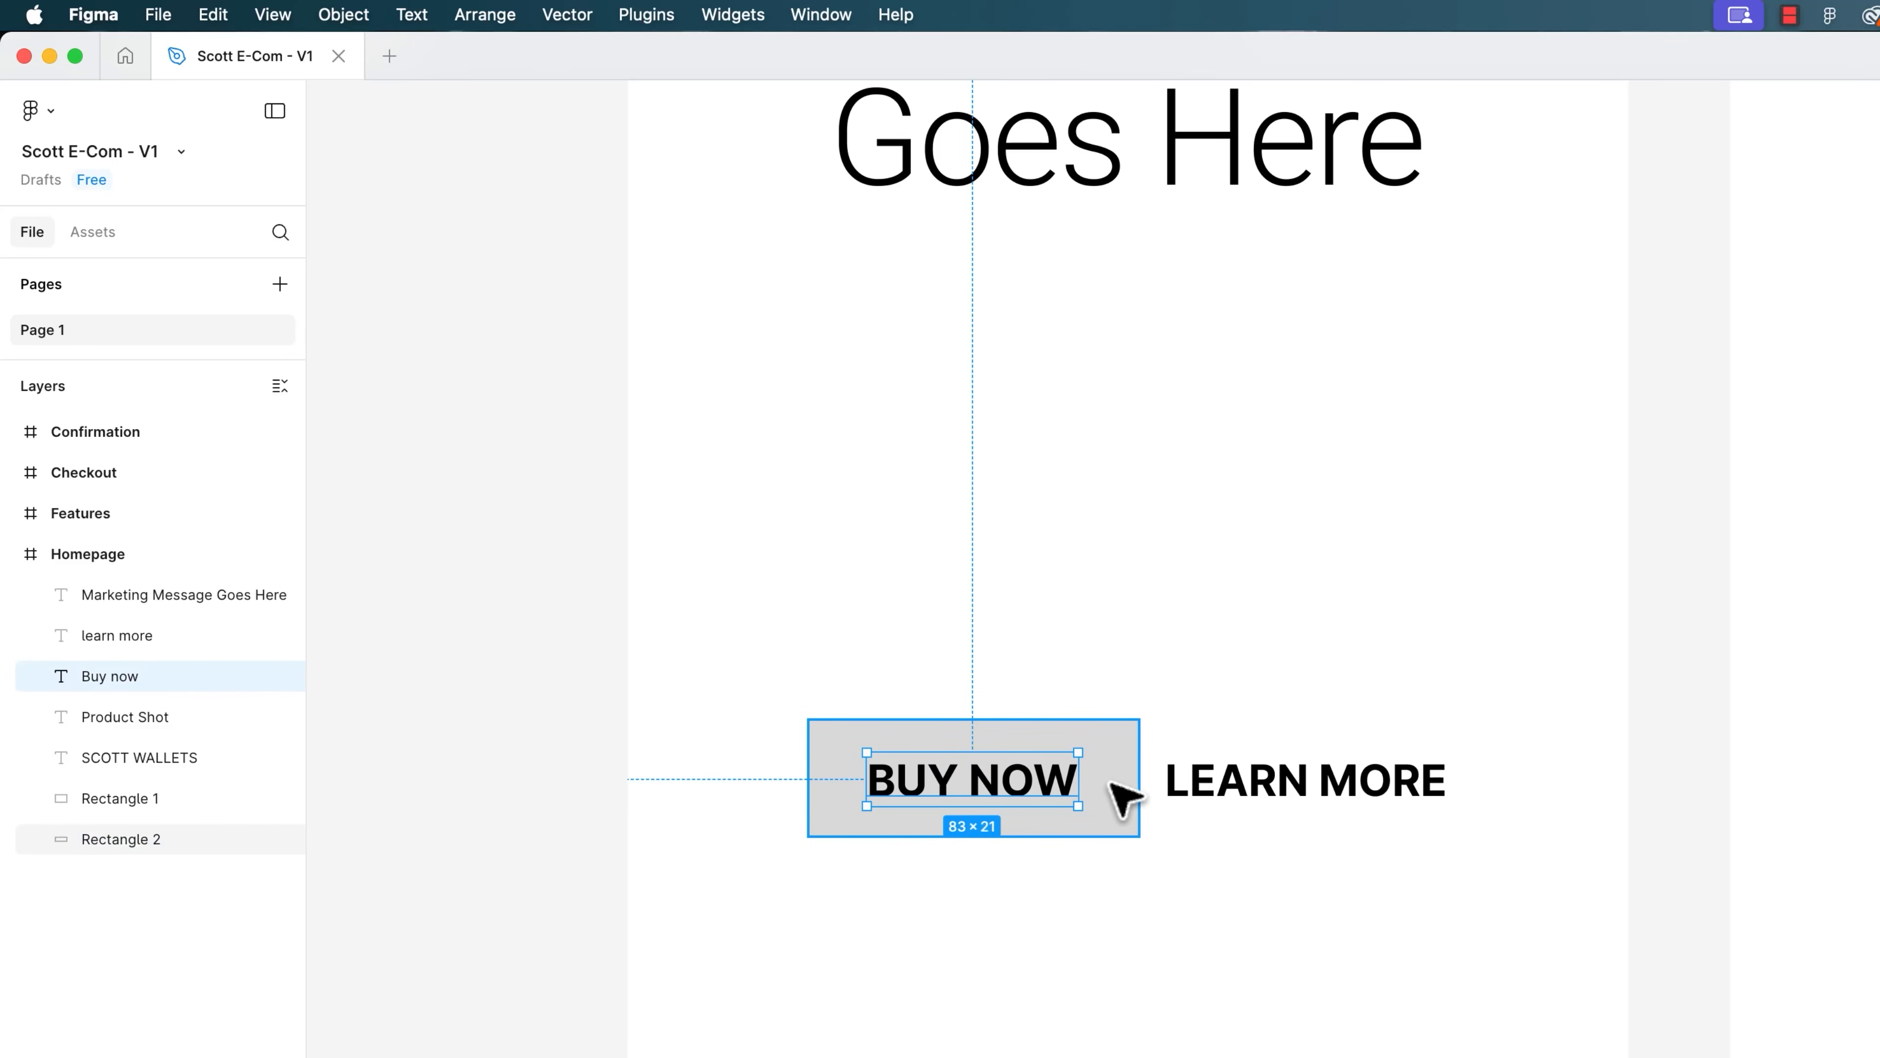
left_click(1123, 796, "shift")
left_click_drag(1121, 793, 1075, 795)
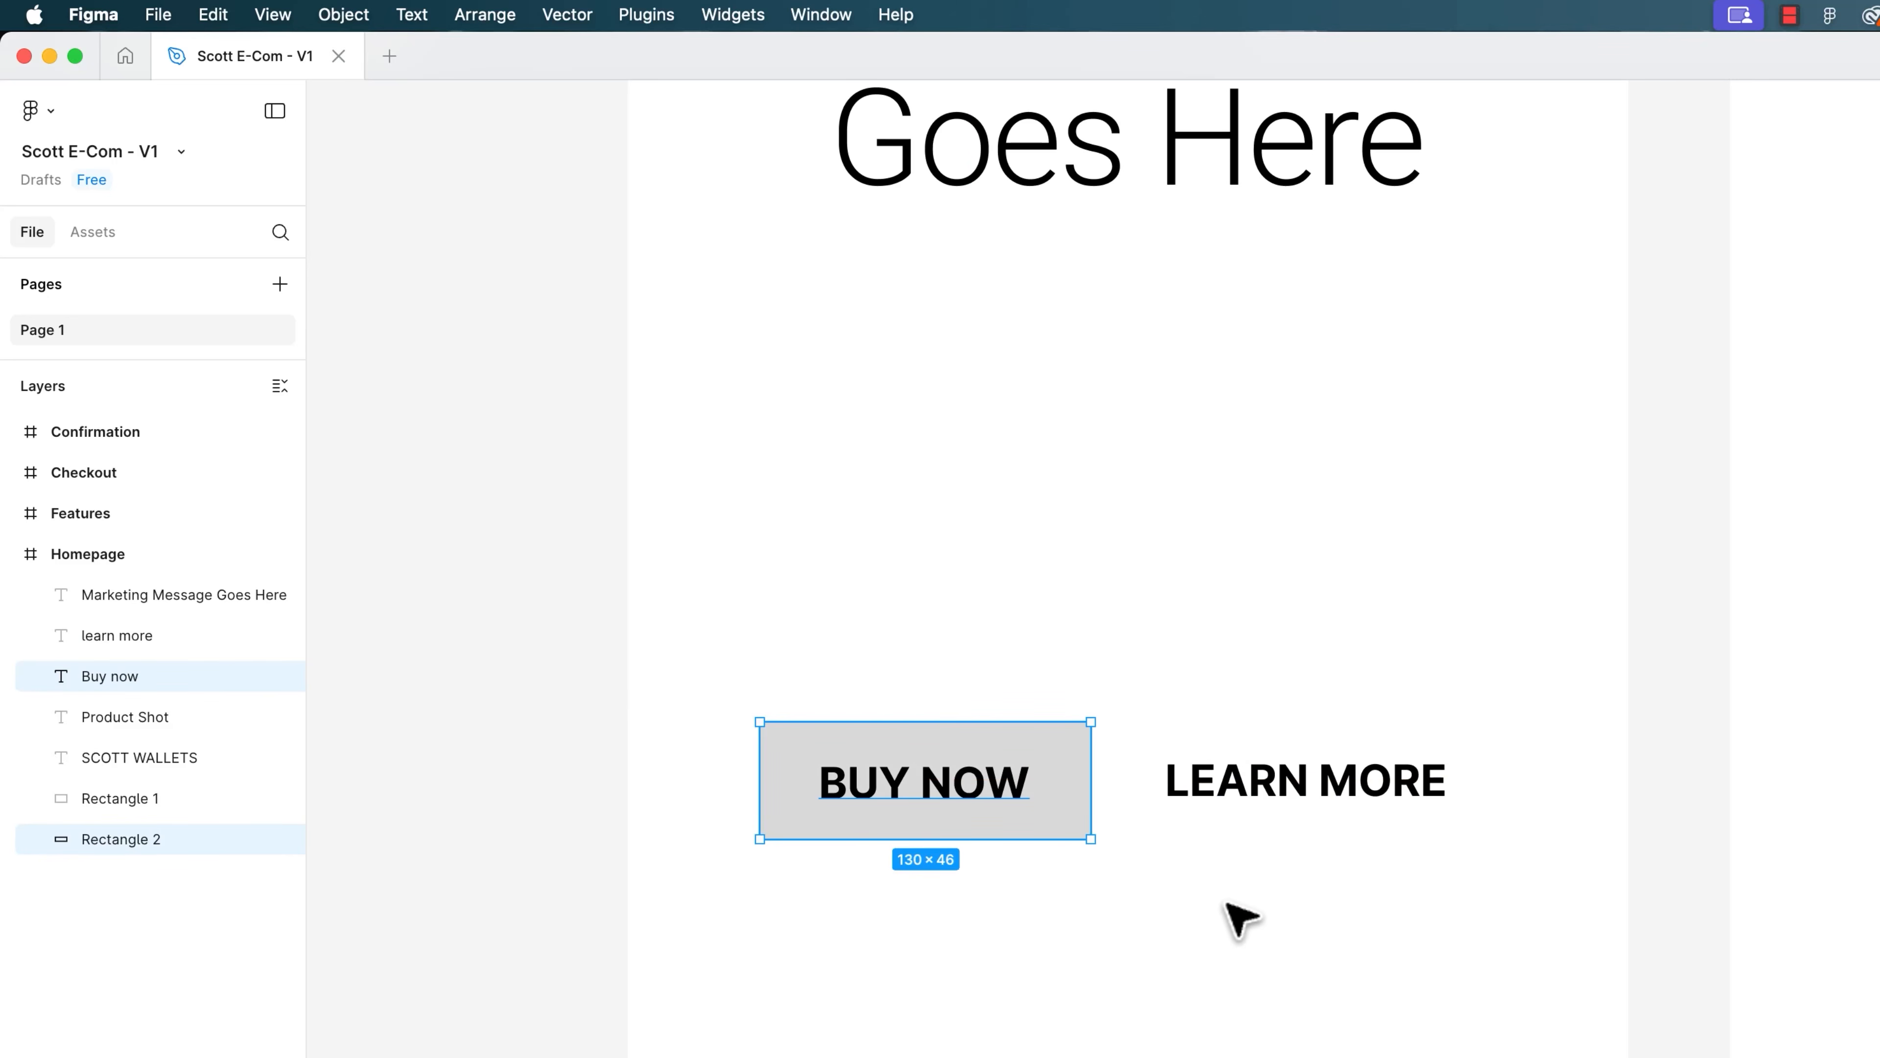
left_click(1244, 923)
Duplicate the BUY NOW rectangle and place the copy behind the LEARN MORE text, level with the original.
left_click(1080, 830)
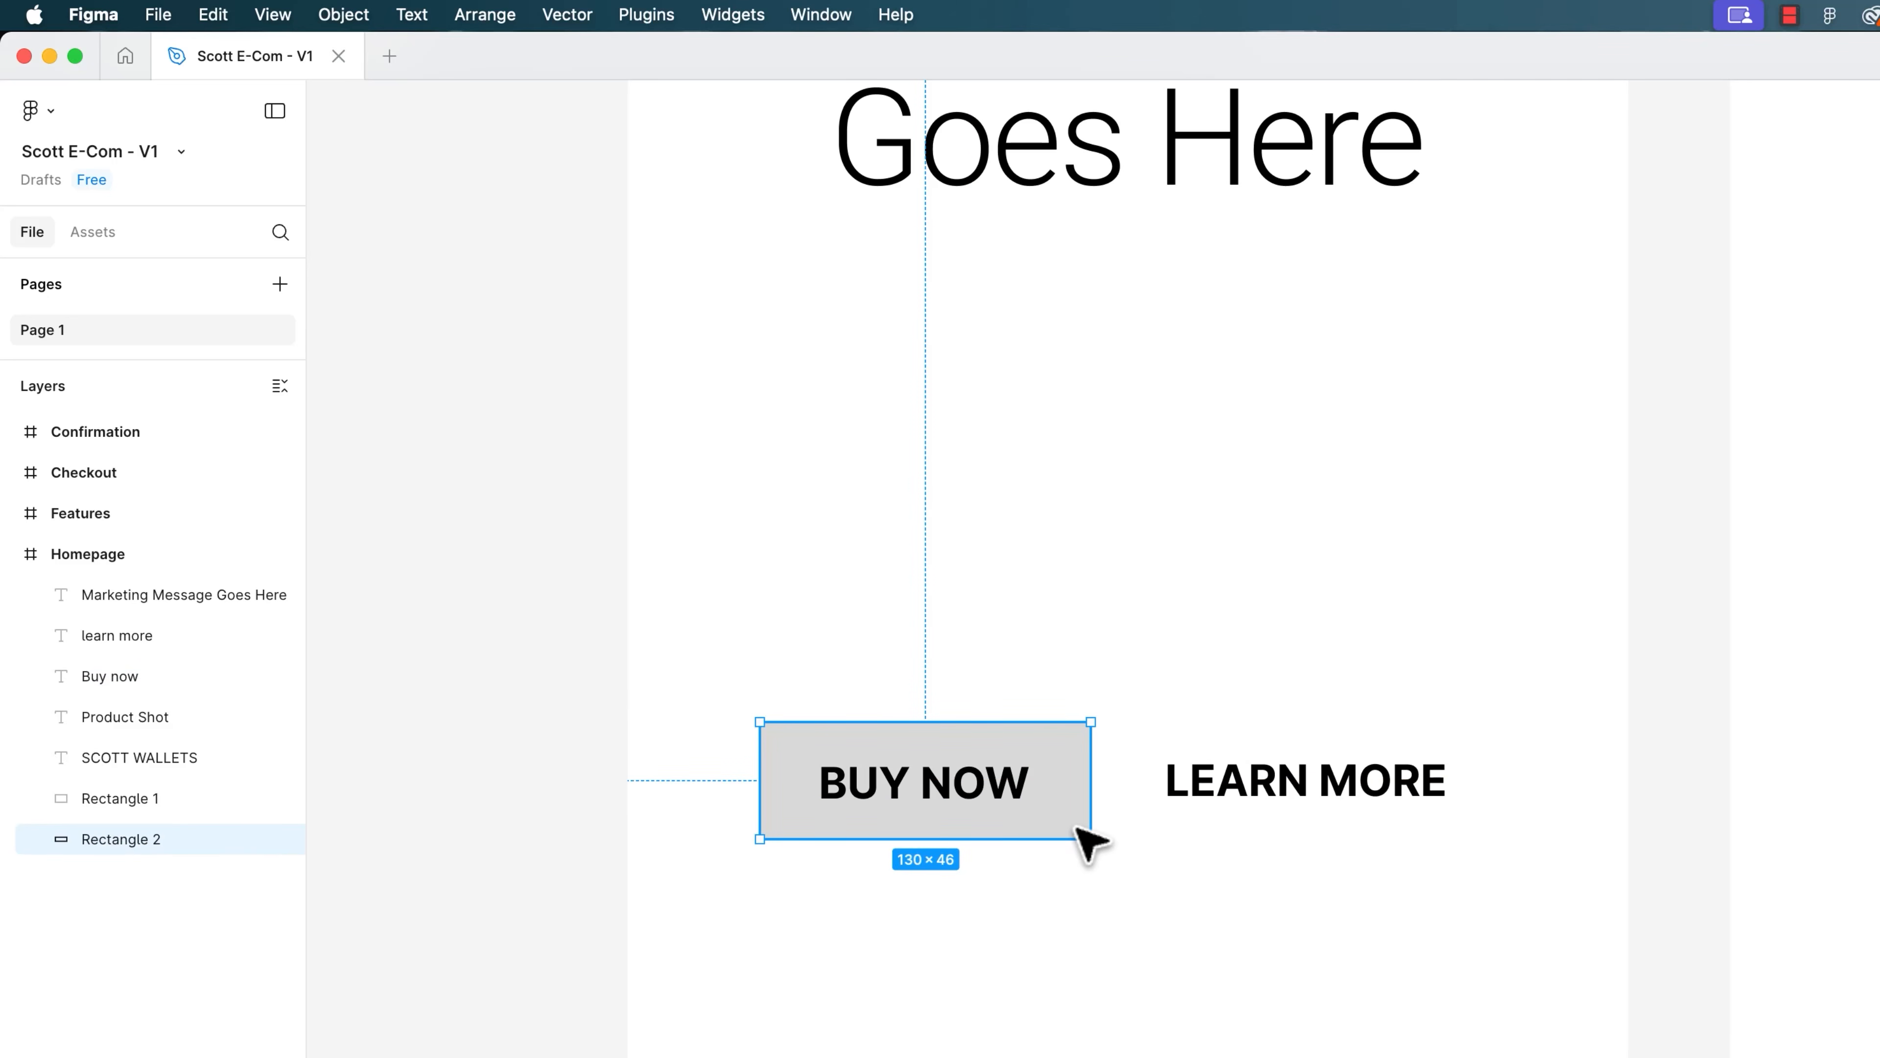
key("super+d")
left_click_drag(1059, 747, 1443, 749)
left_click(1264, 982)
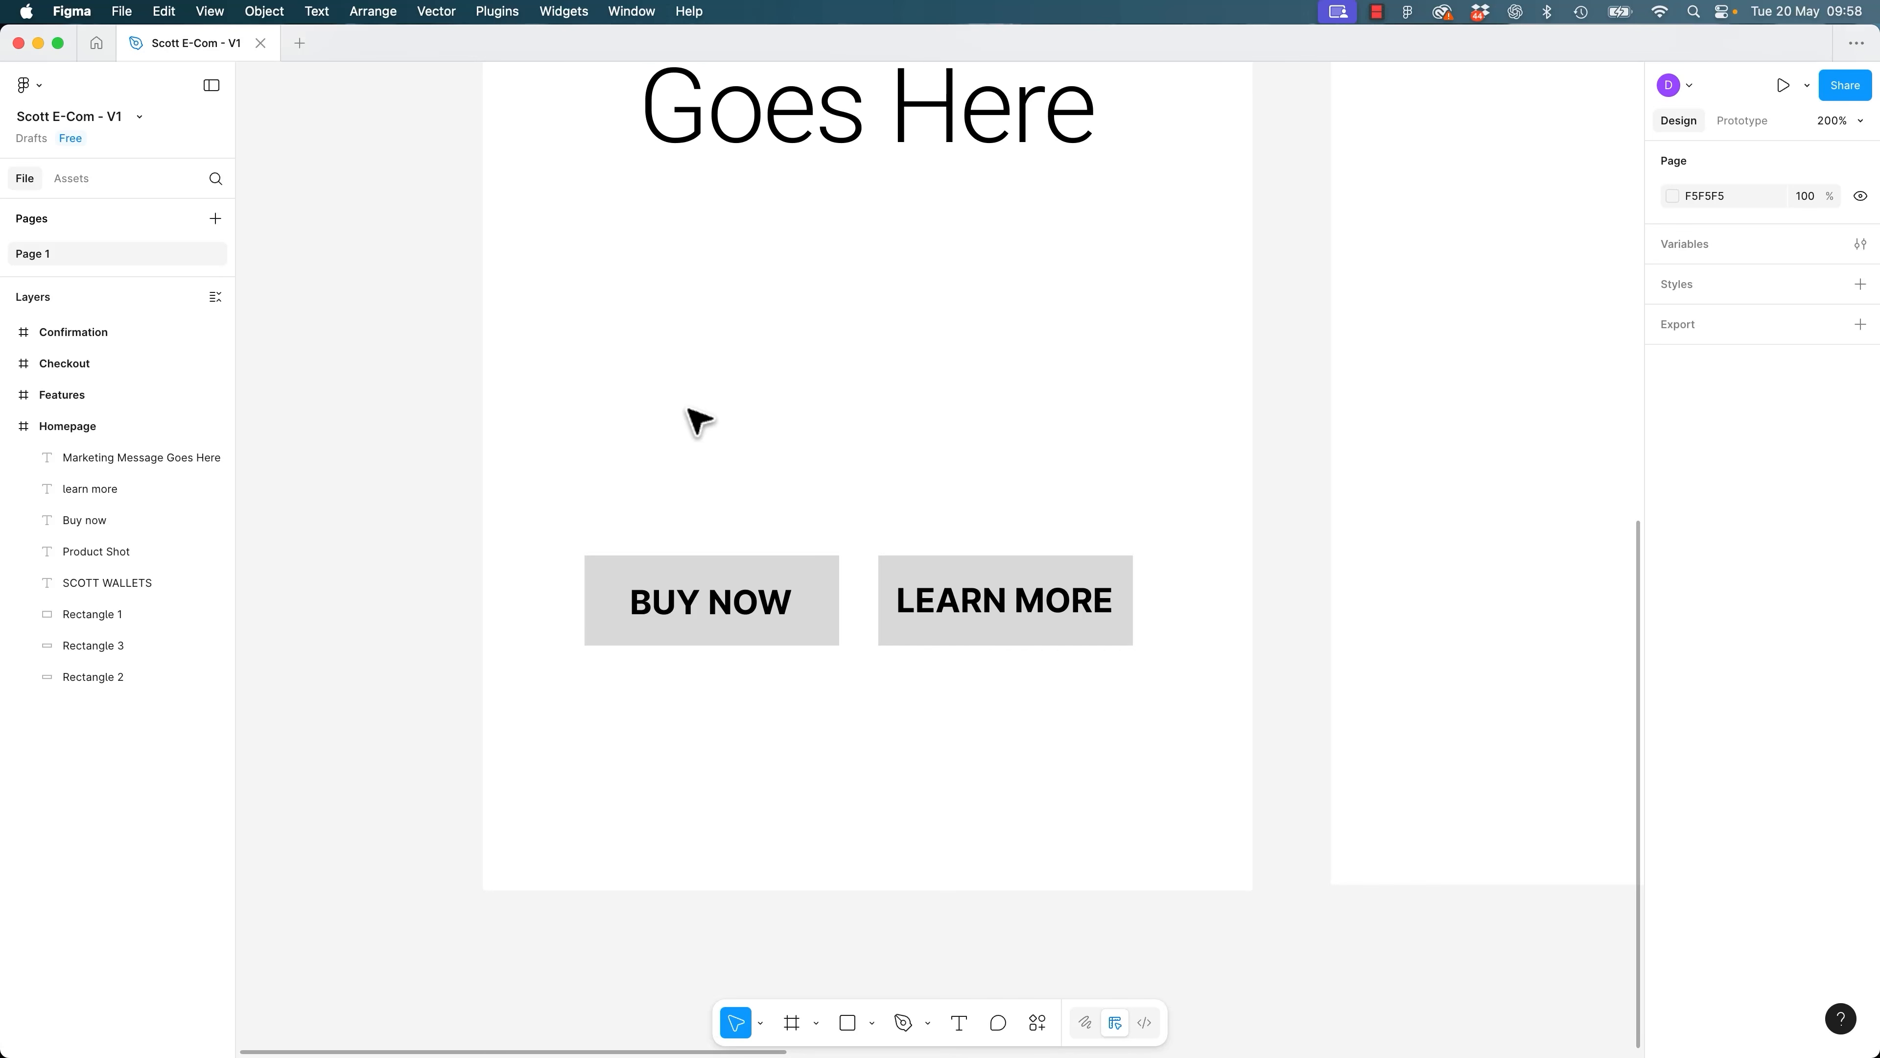
Try rounding the BUY NOW rectangle's corners to a radius of about 9 and undo the change.
left_click(809, 575)
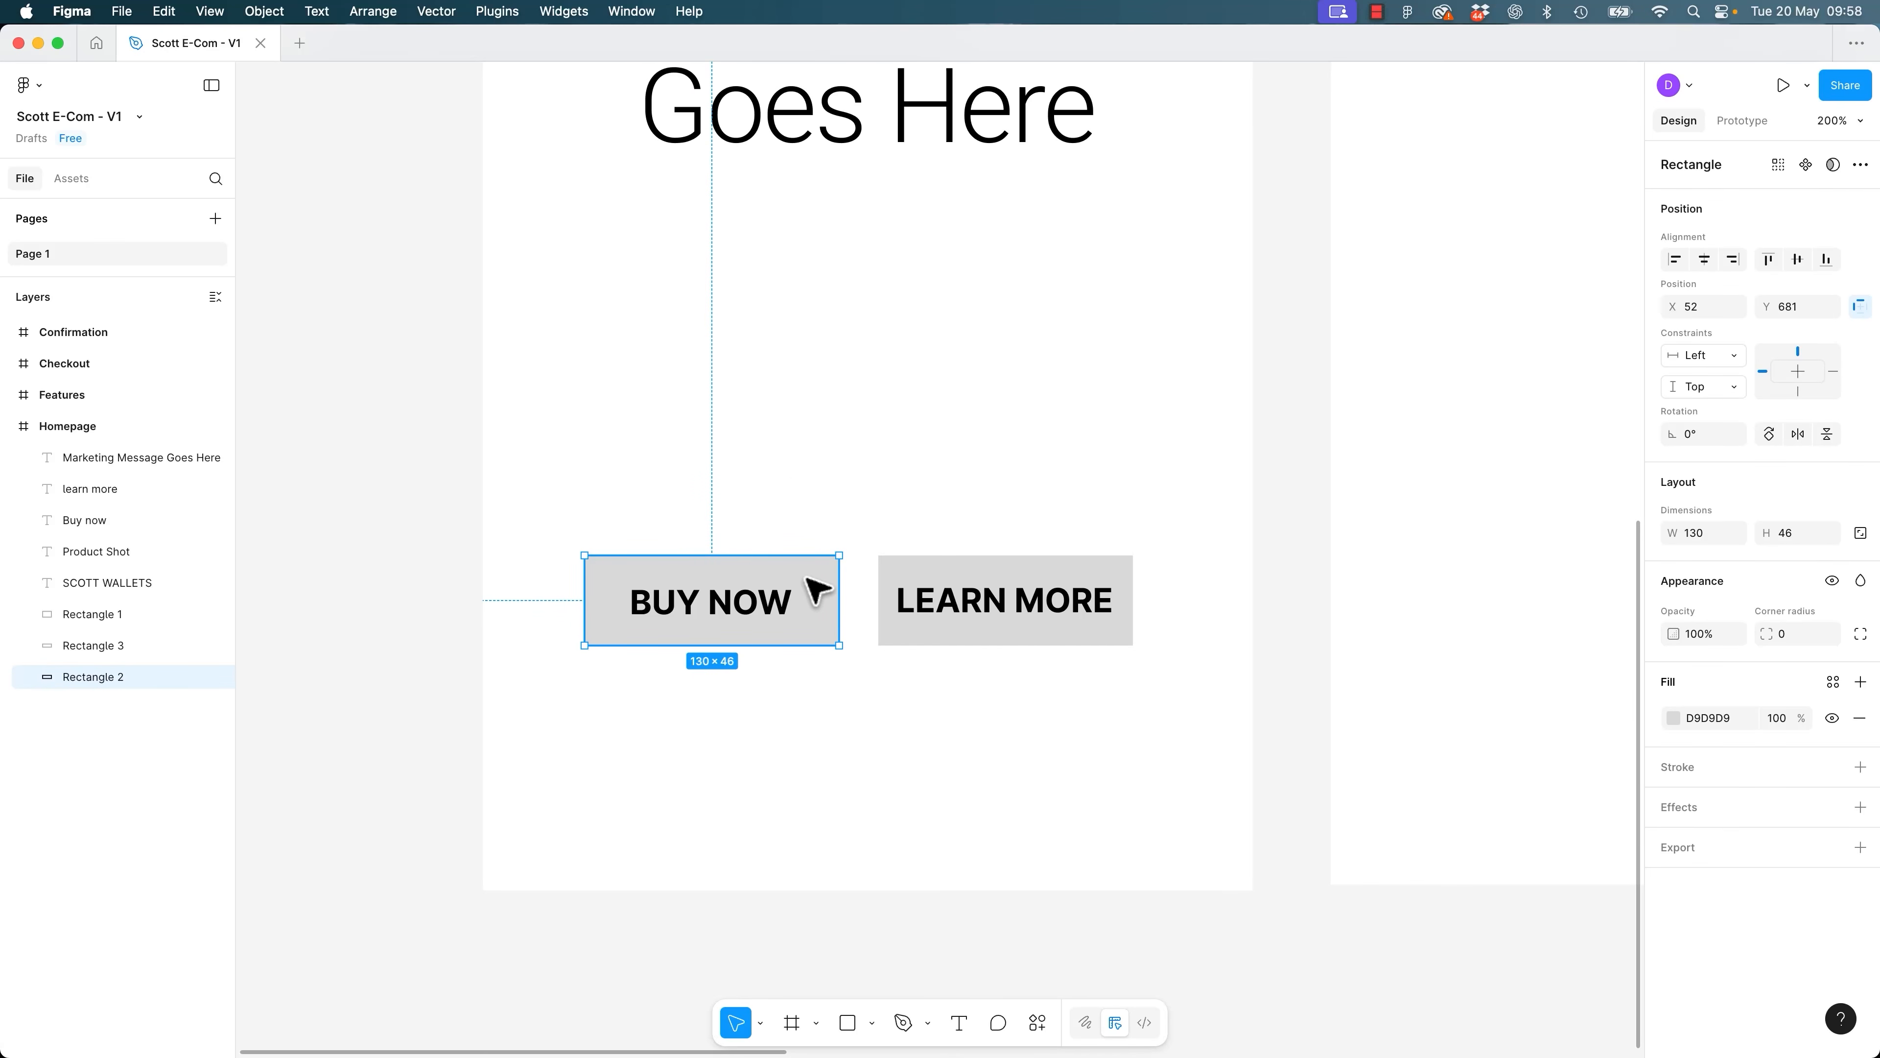
key("super+equal")
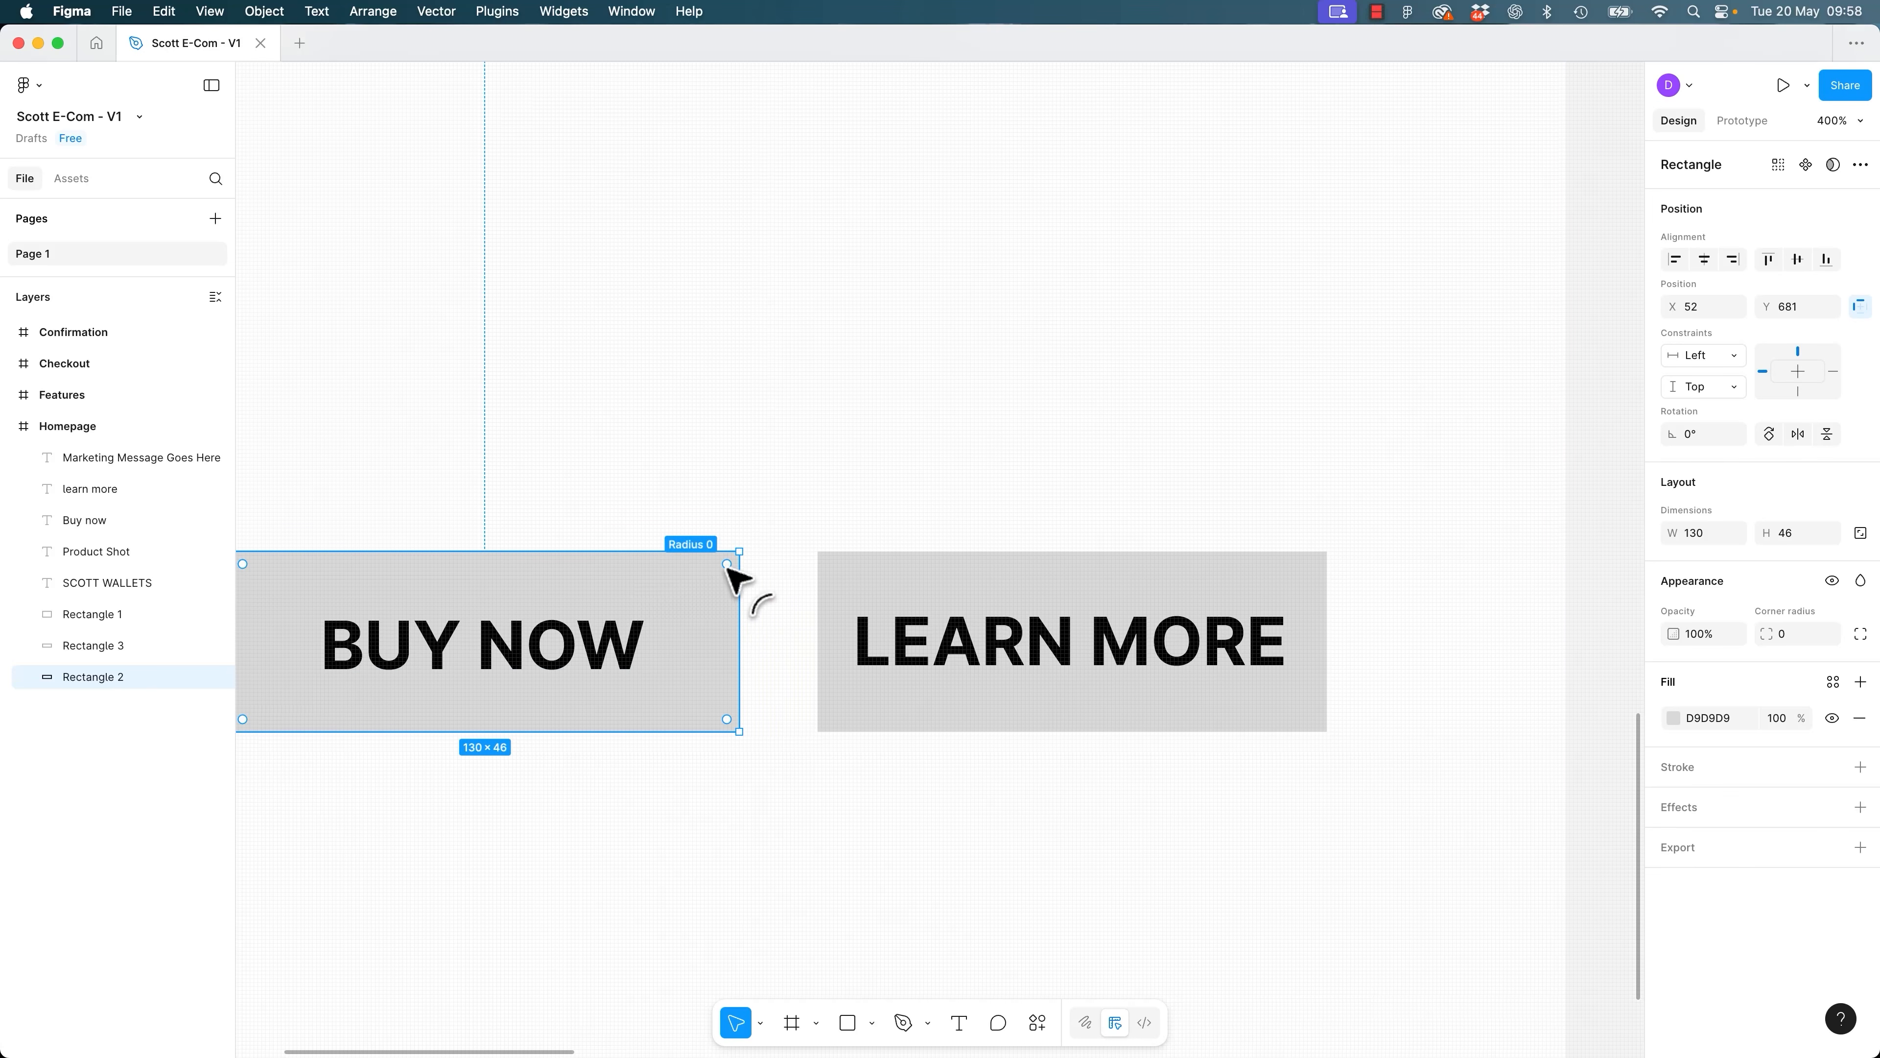
left_click(750, 490)
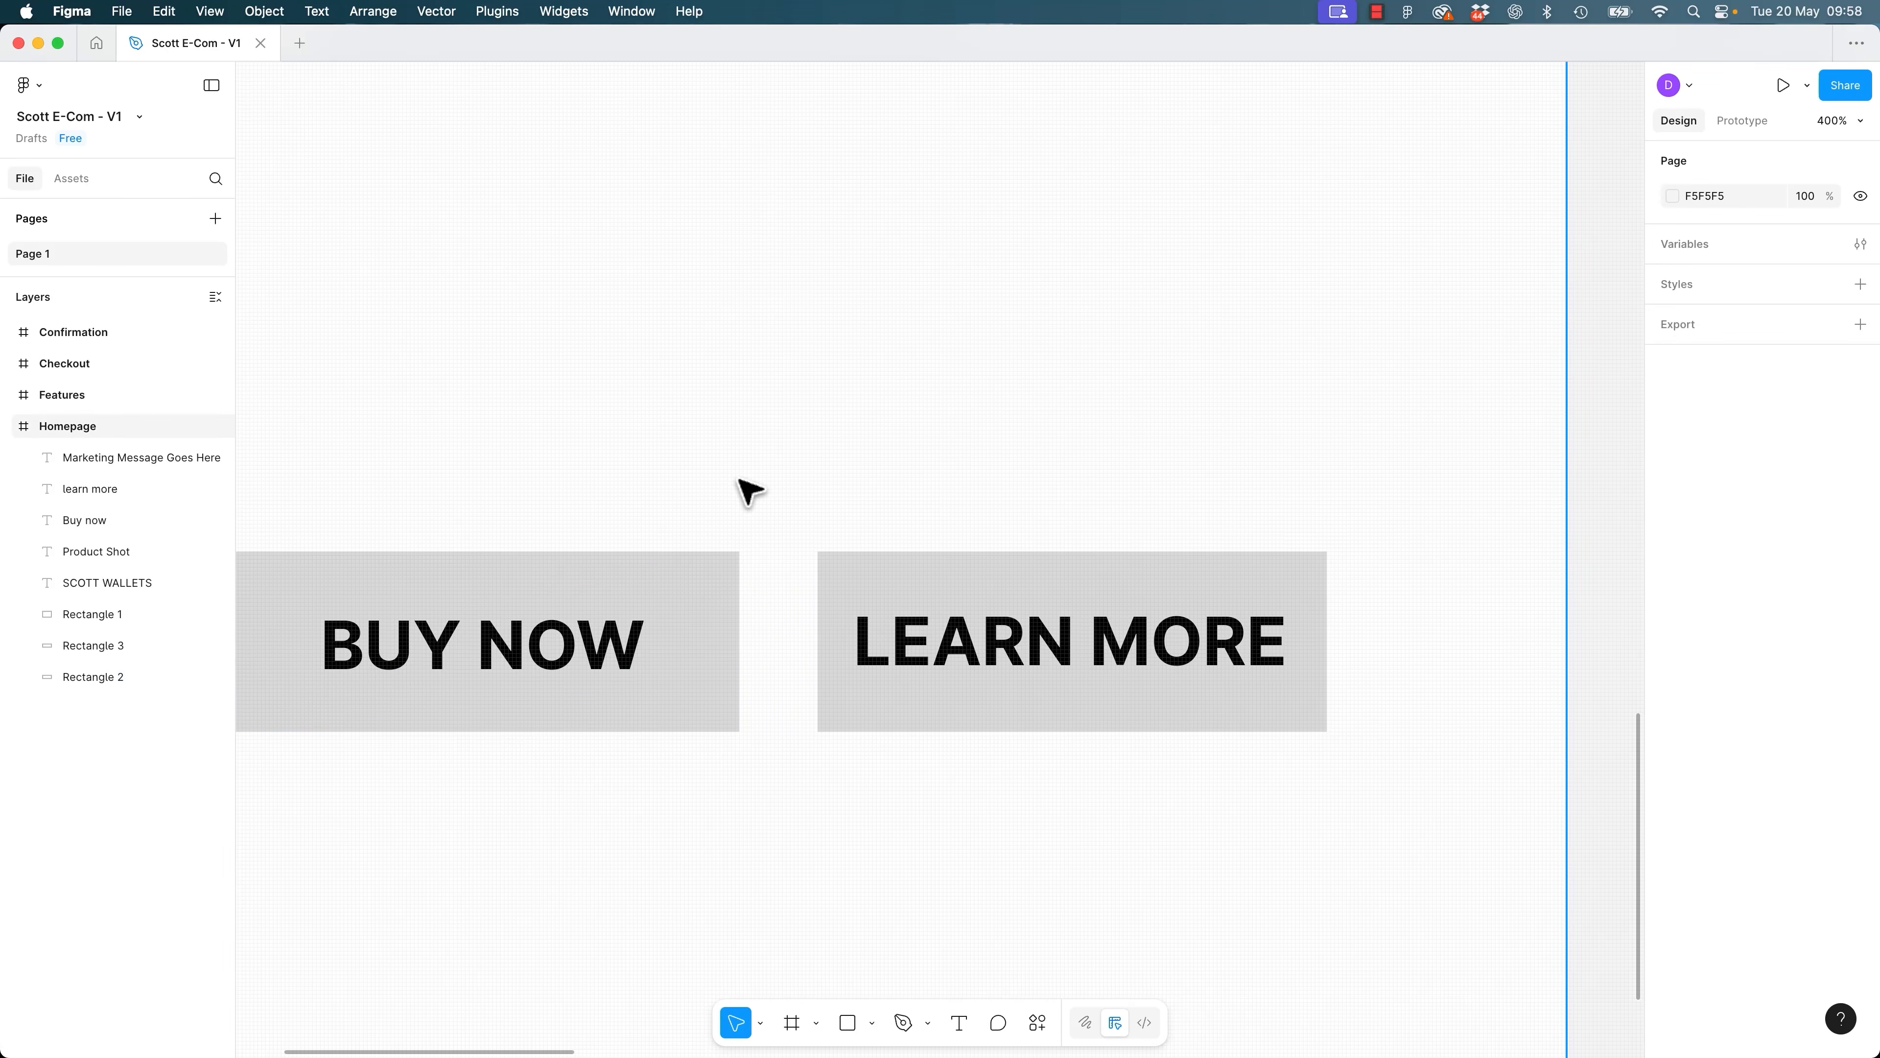
key("super+minus")
left_click(829, 585)
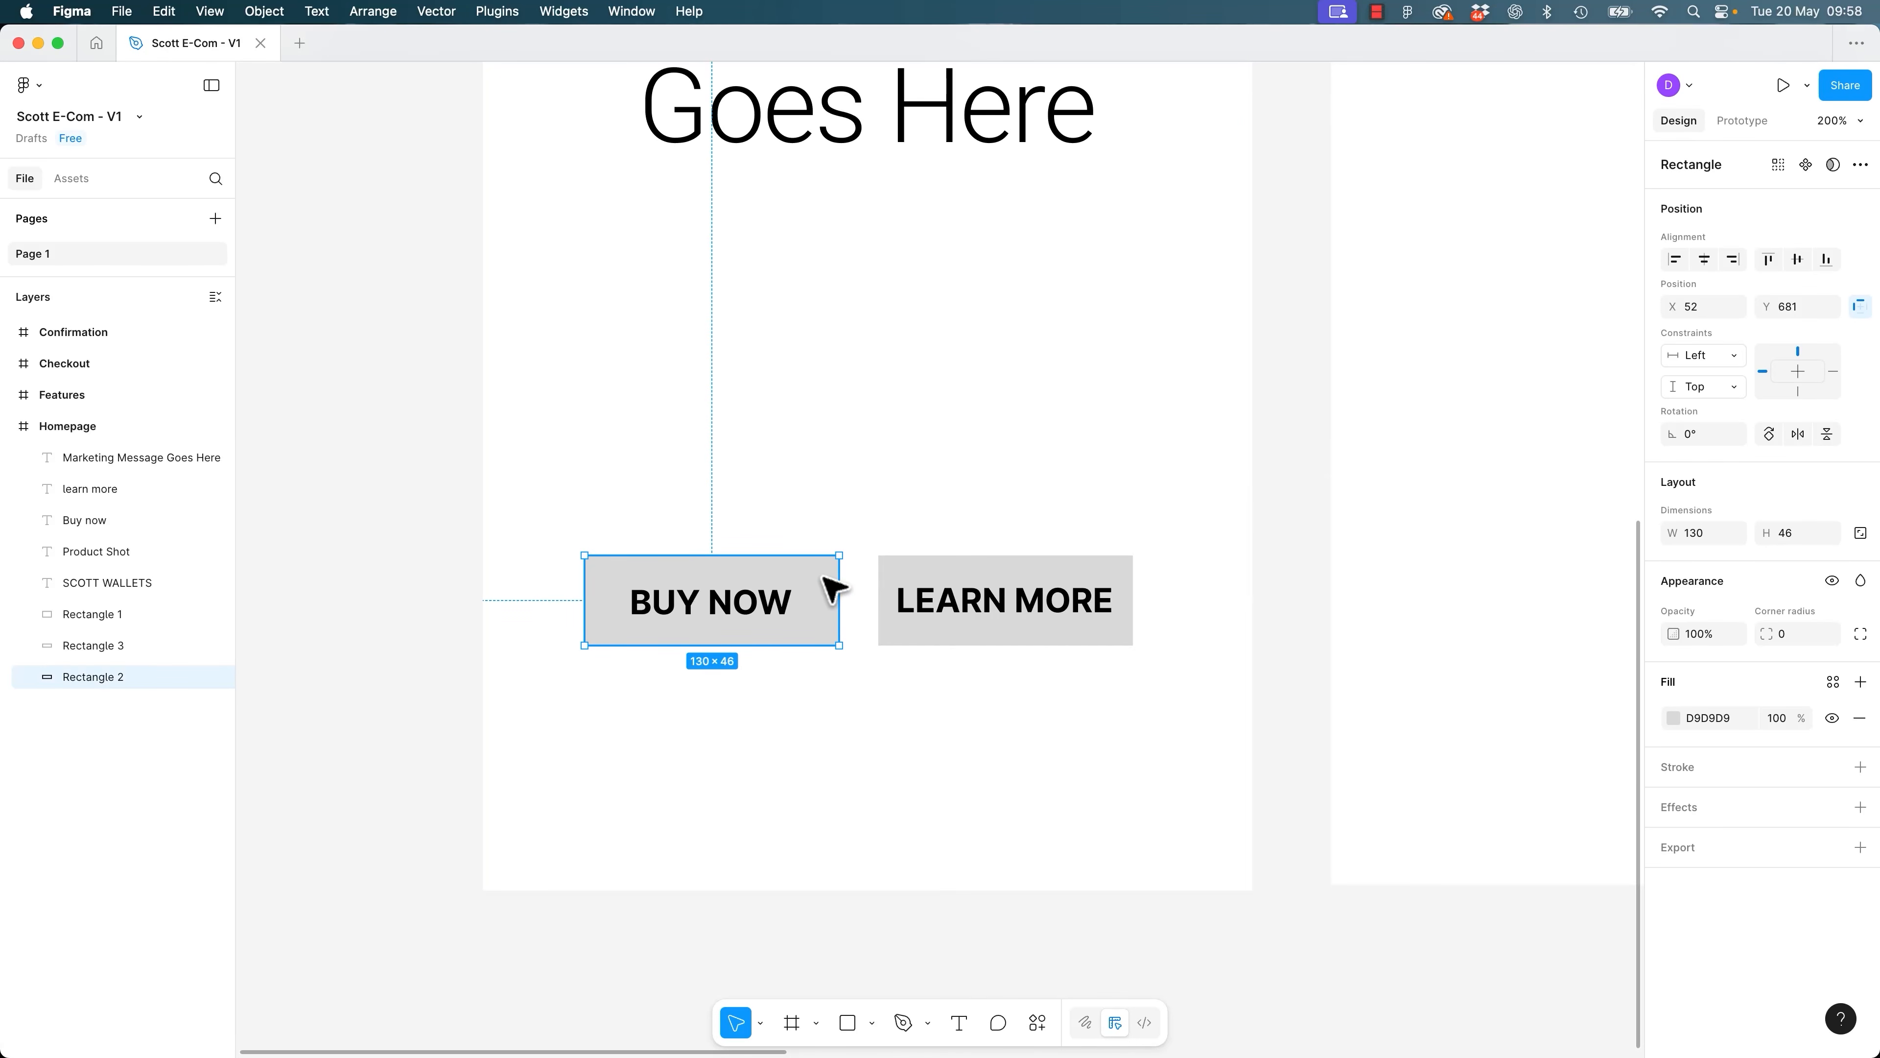
key("super+equal")
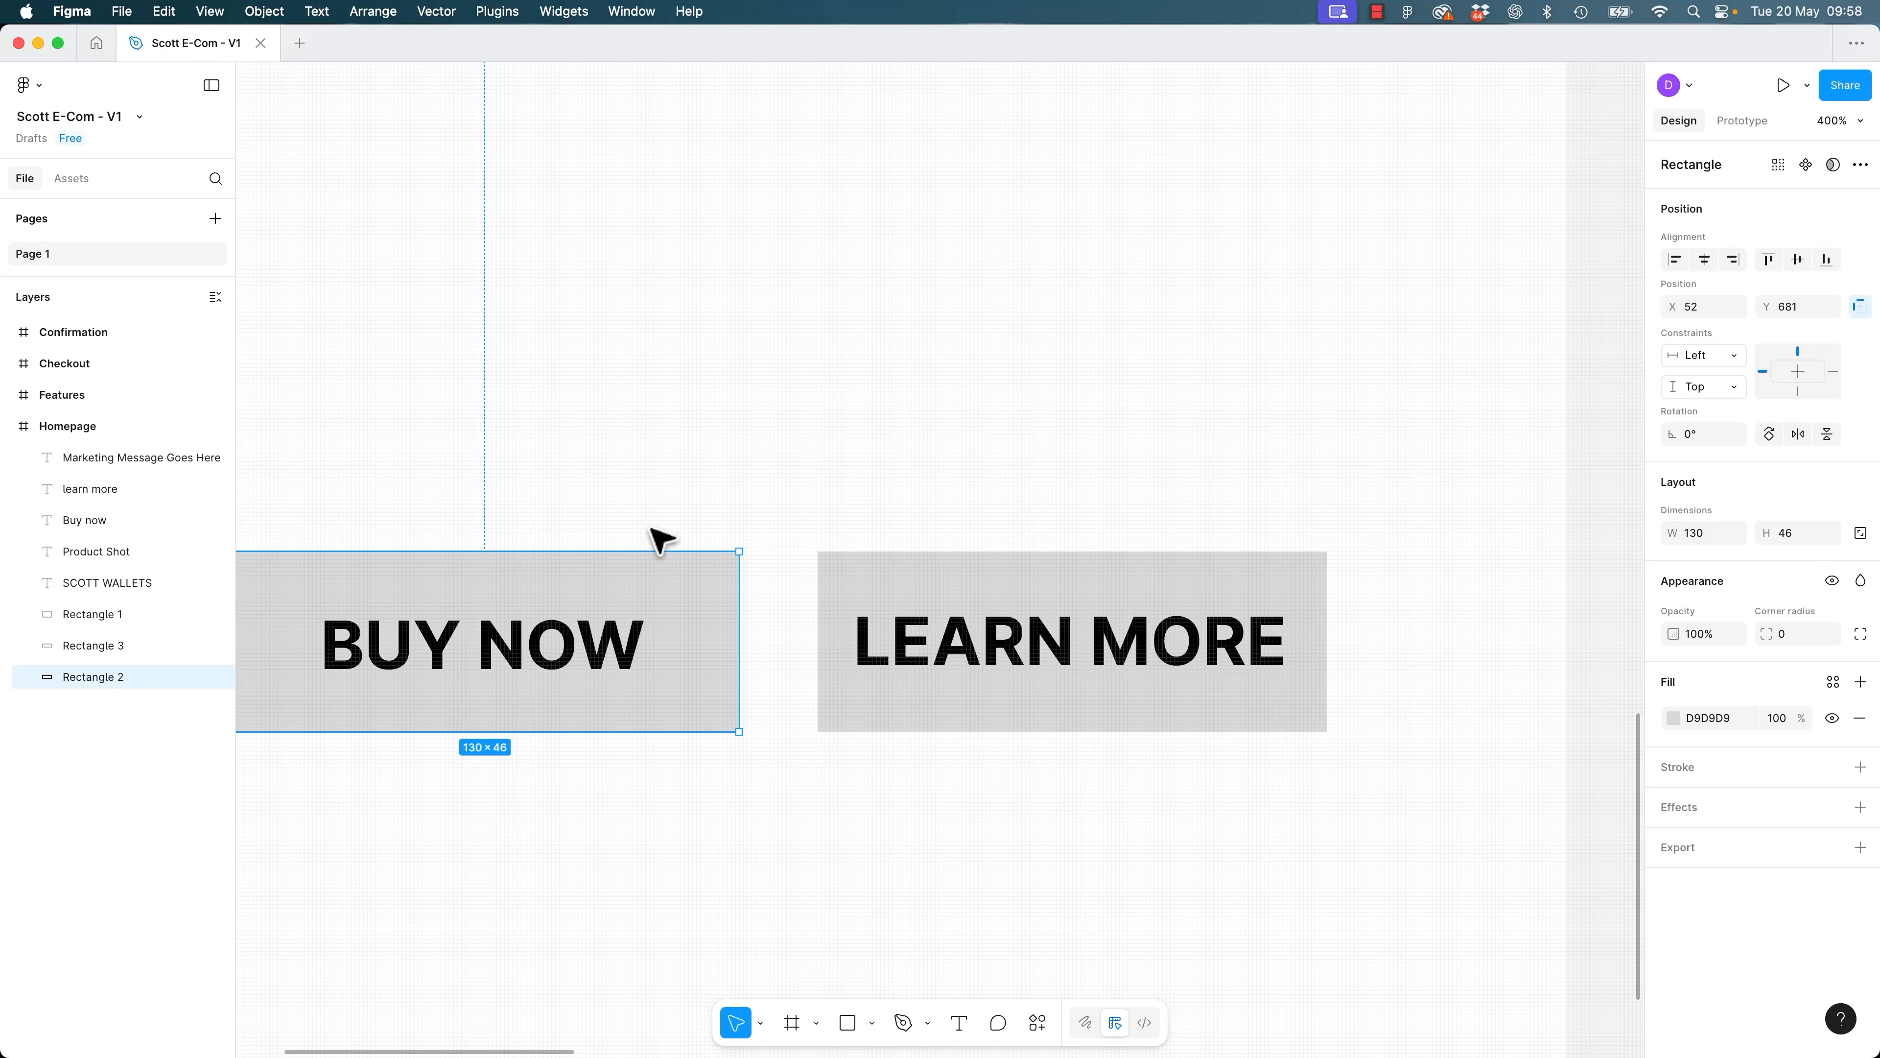
left_click_drag(726, 564, 712, 591)
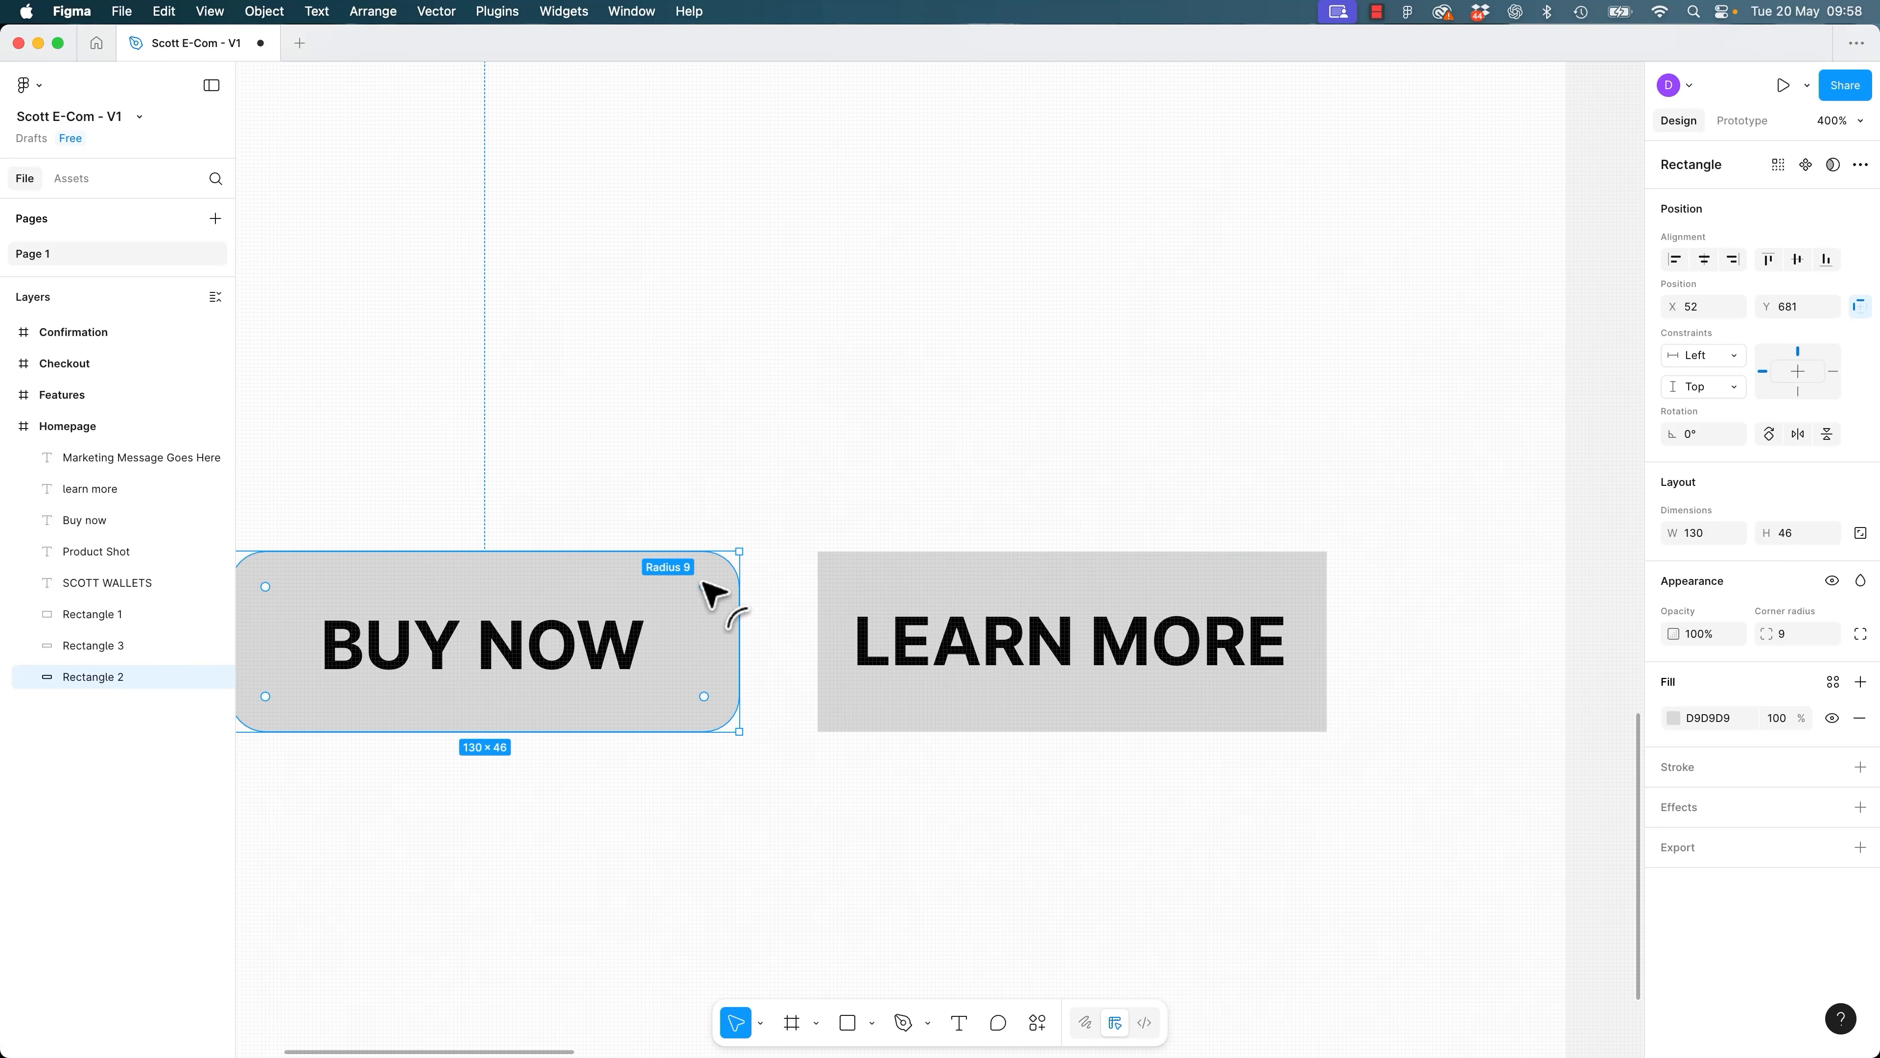
key("super+z")
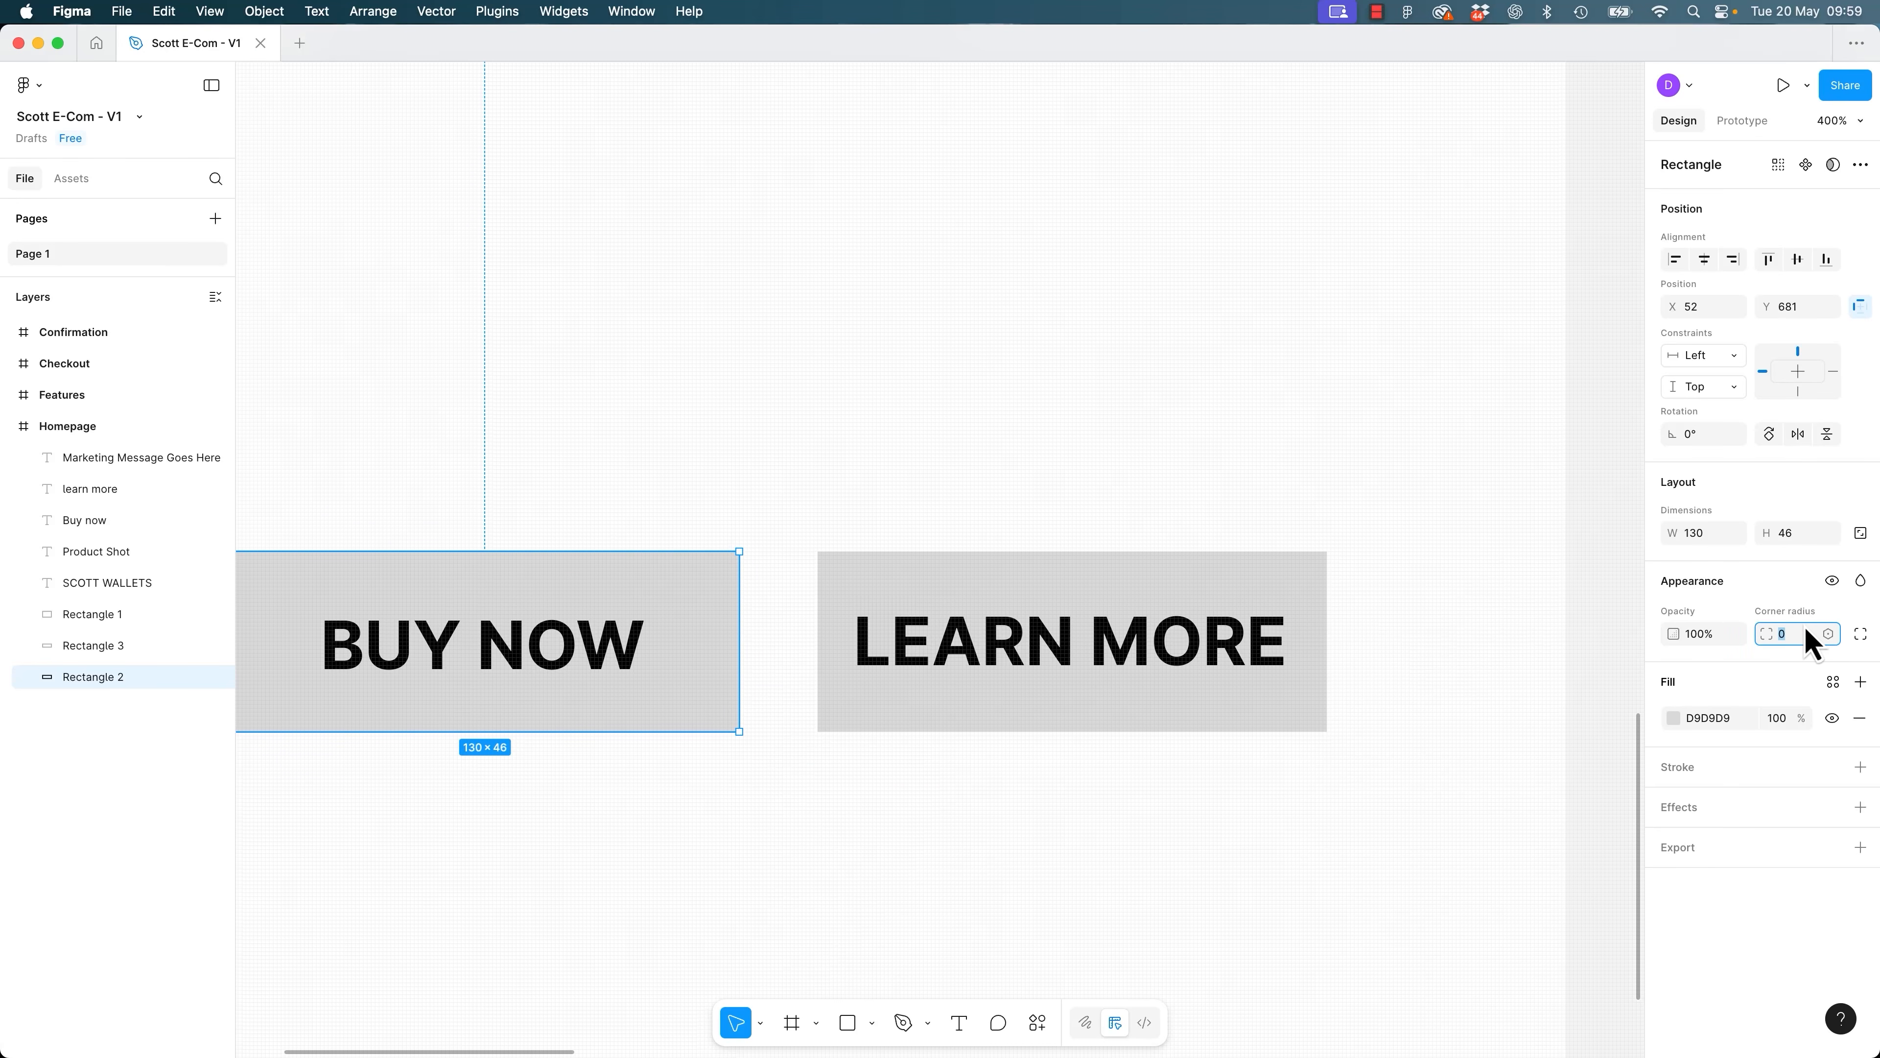
Set the corner radius of the BUY NOW and LEARN MORE rectangles to 8 and deselect them.
left_click(1806, 633)
type("8")
key("Return")
left_click(1301, 578)
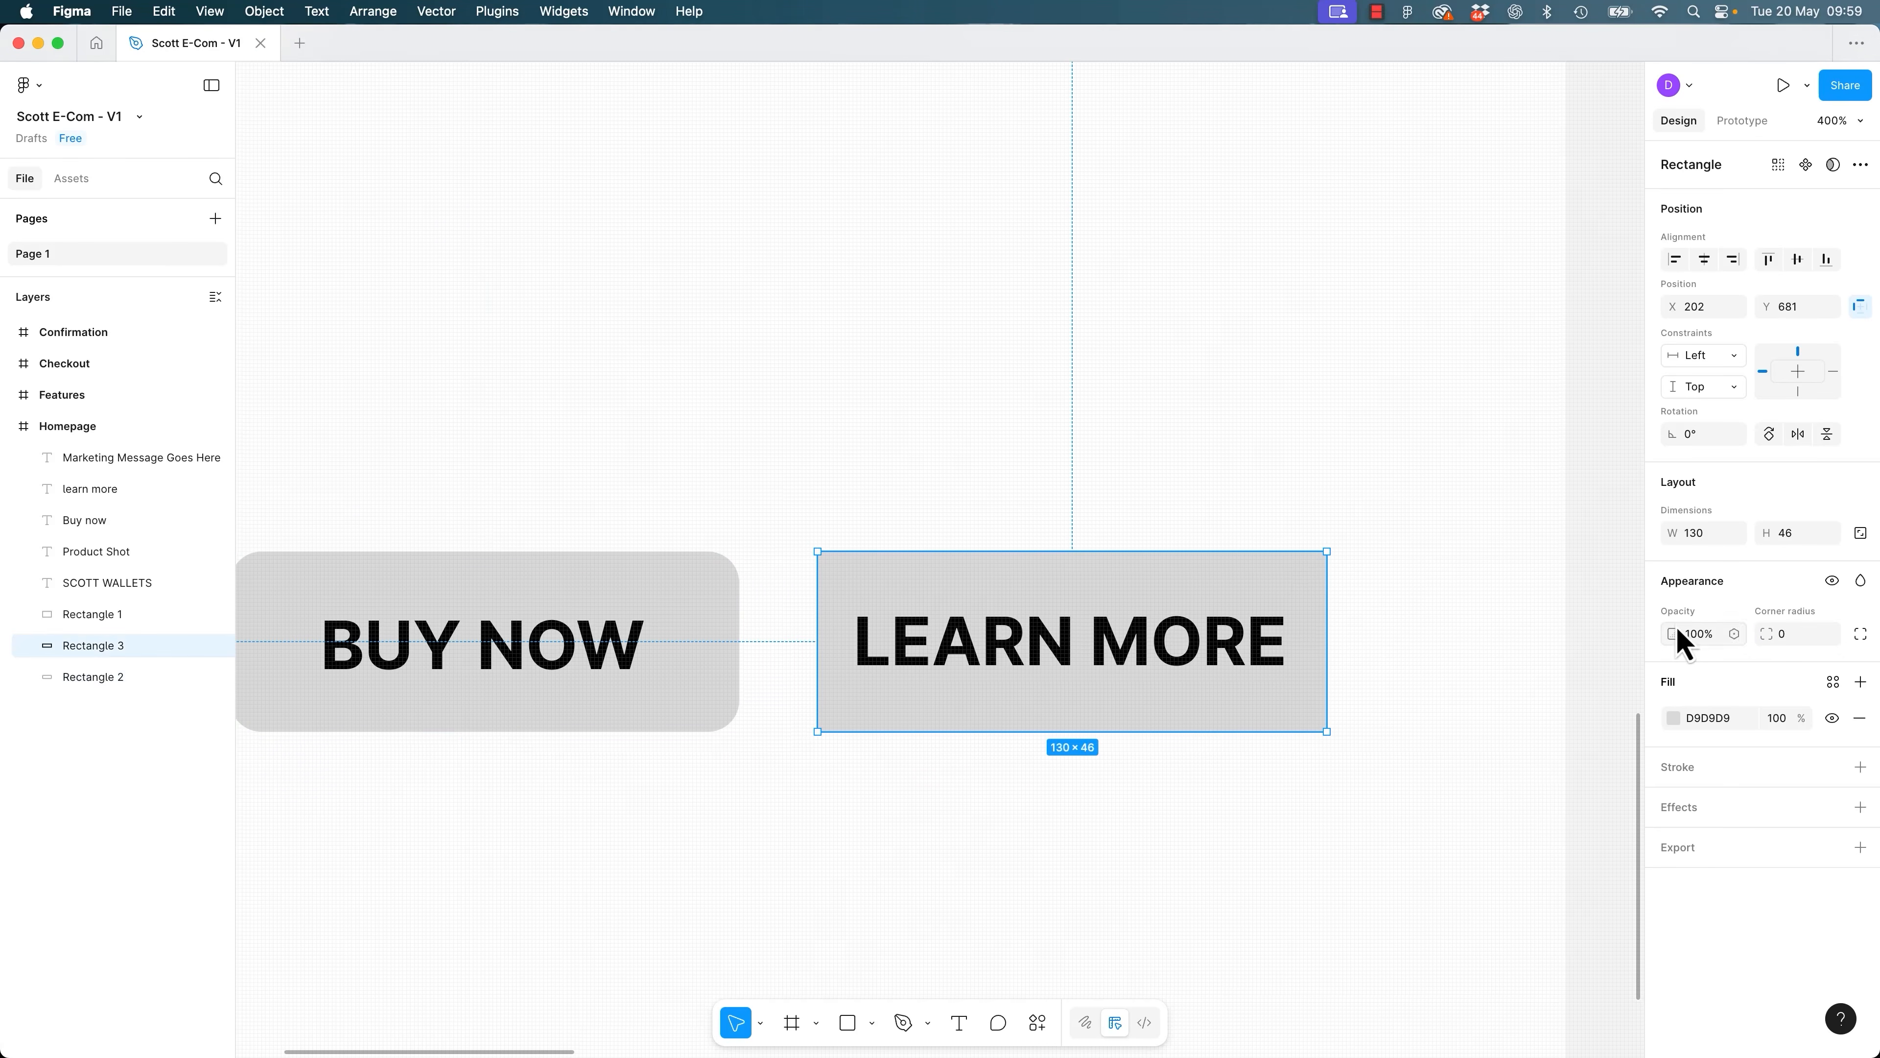
mouse_move(1309, 569)
left_mouse_down()
mouse_move(1314, 587)
mouse_move(1296, 582)
left_mouse_up()
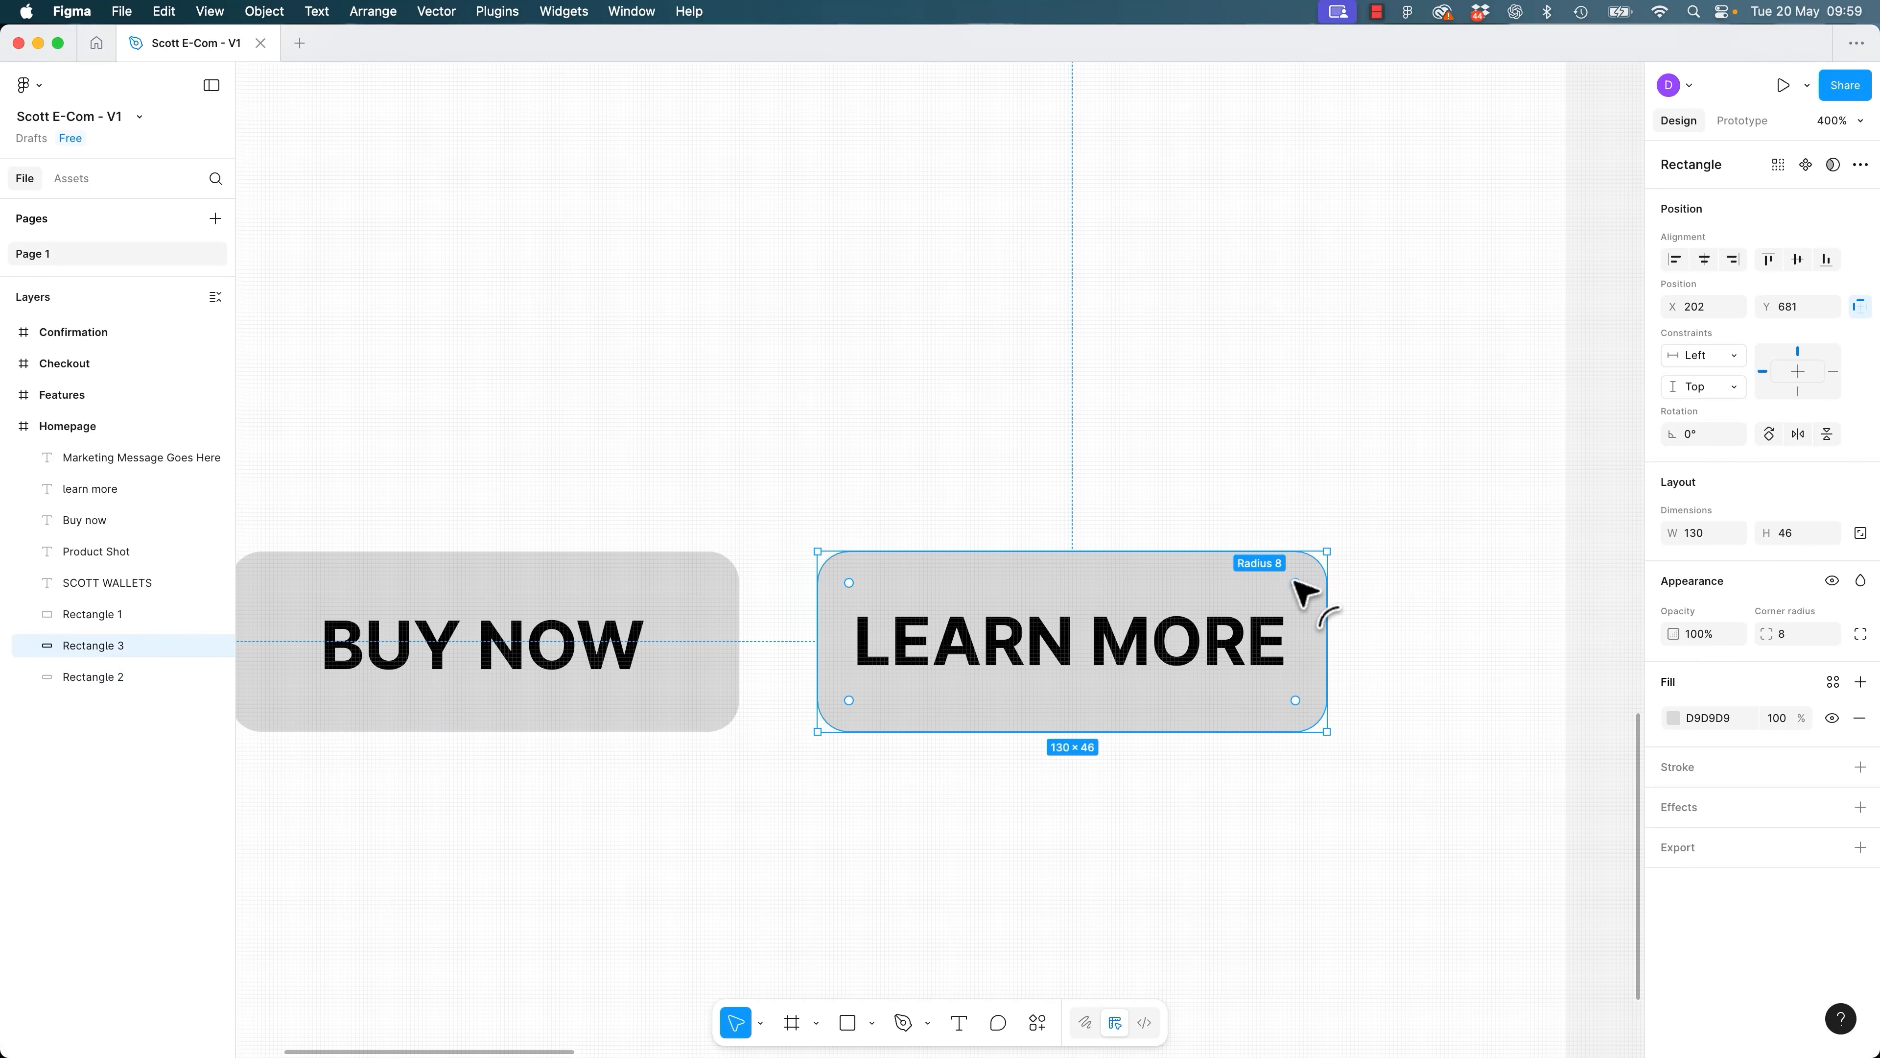
left_click(1177, 437)
Round the product shot rectangle's corners to 8, with an individual radius of 30 for its bottom-right corner.
scroll(1104, 352, "up", 15)
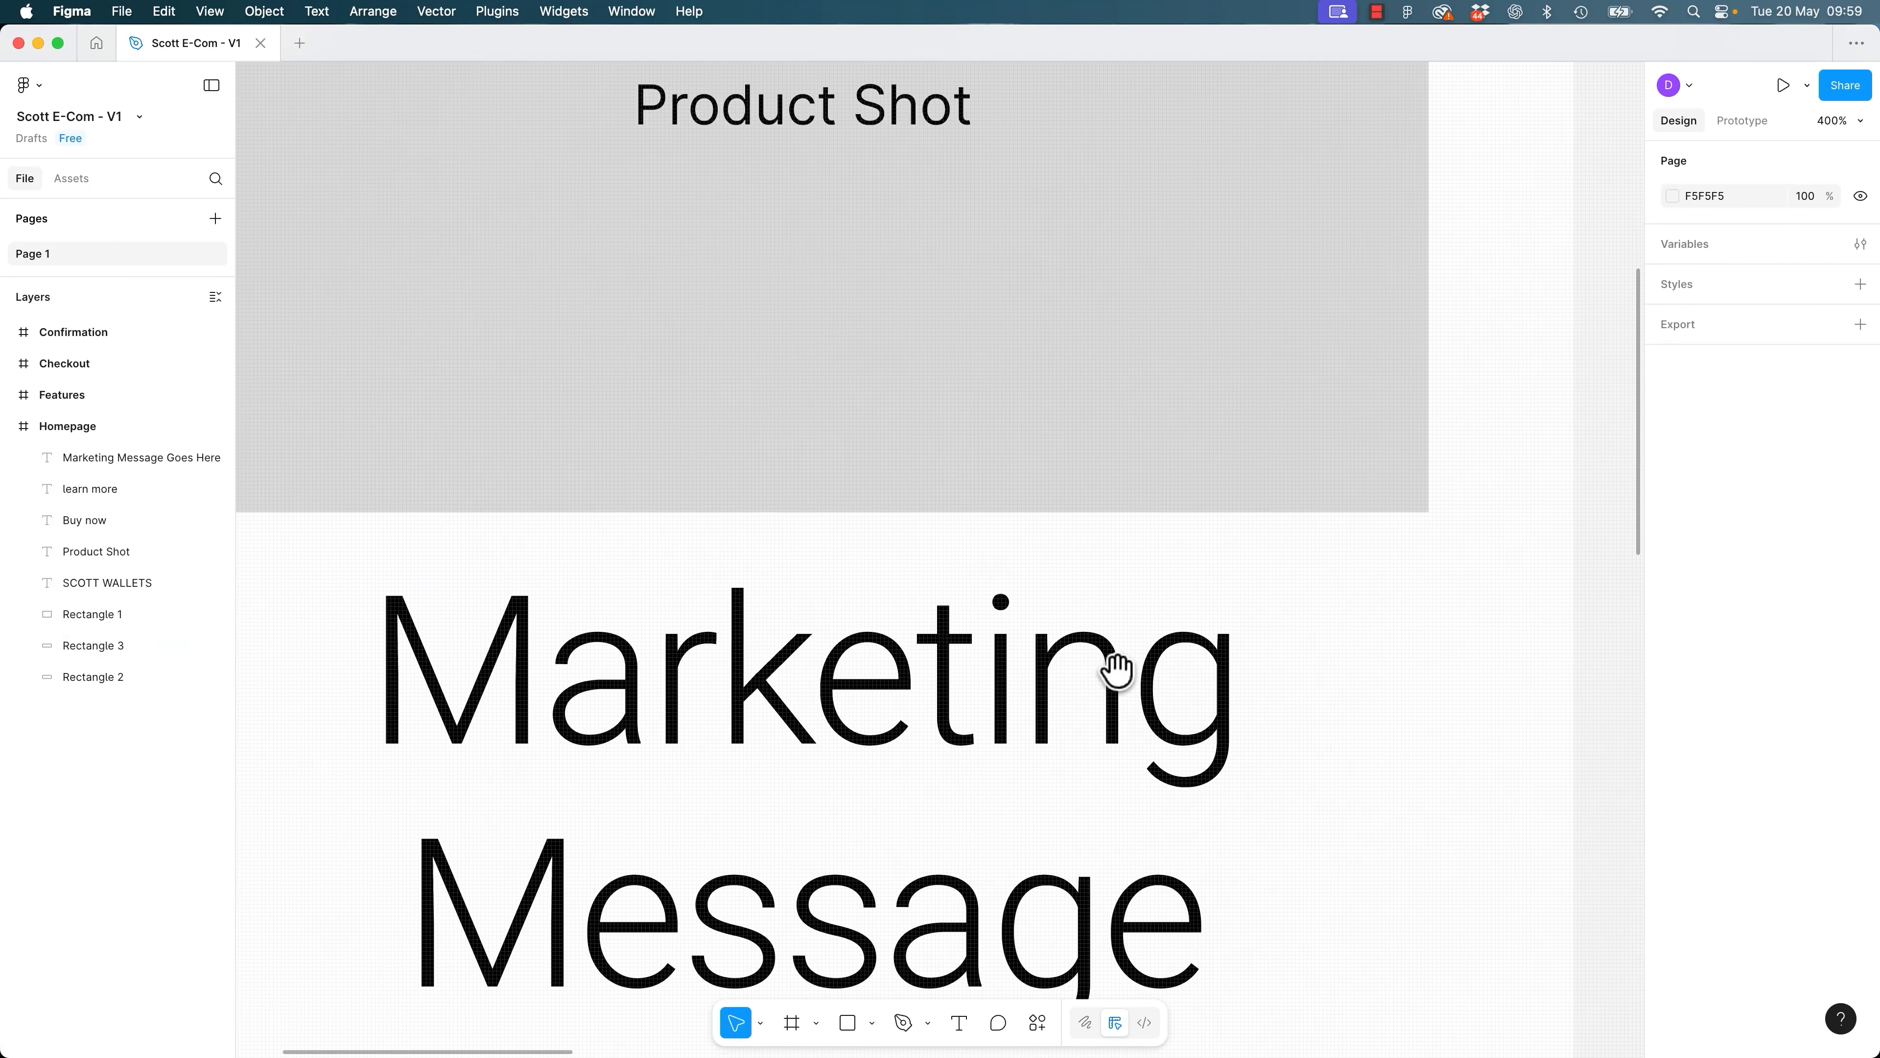
scroll(1117, 697, "up", 5)
left_click(1182, 547)
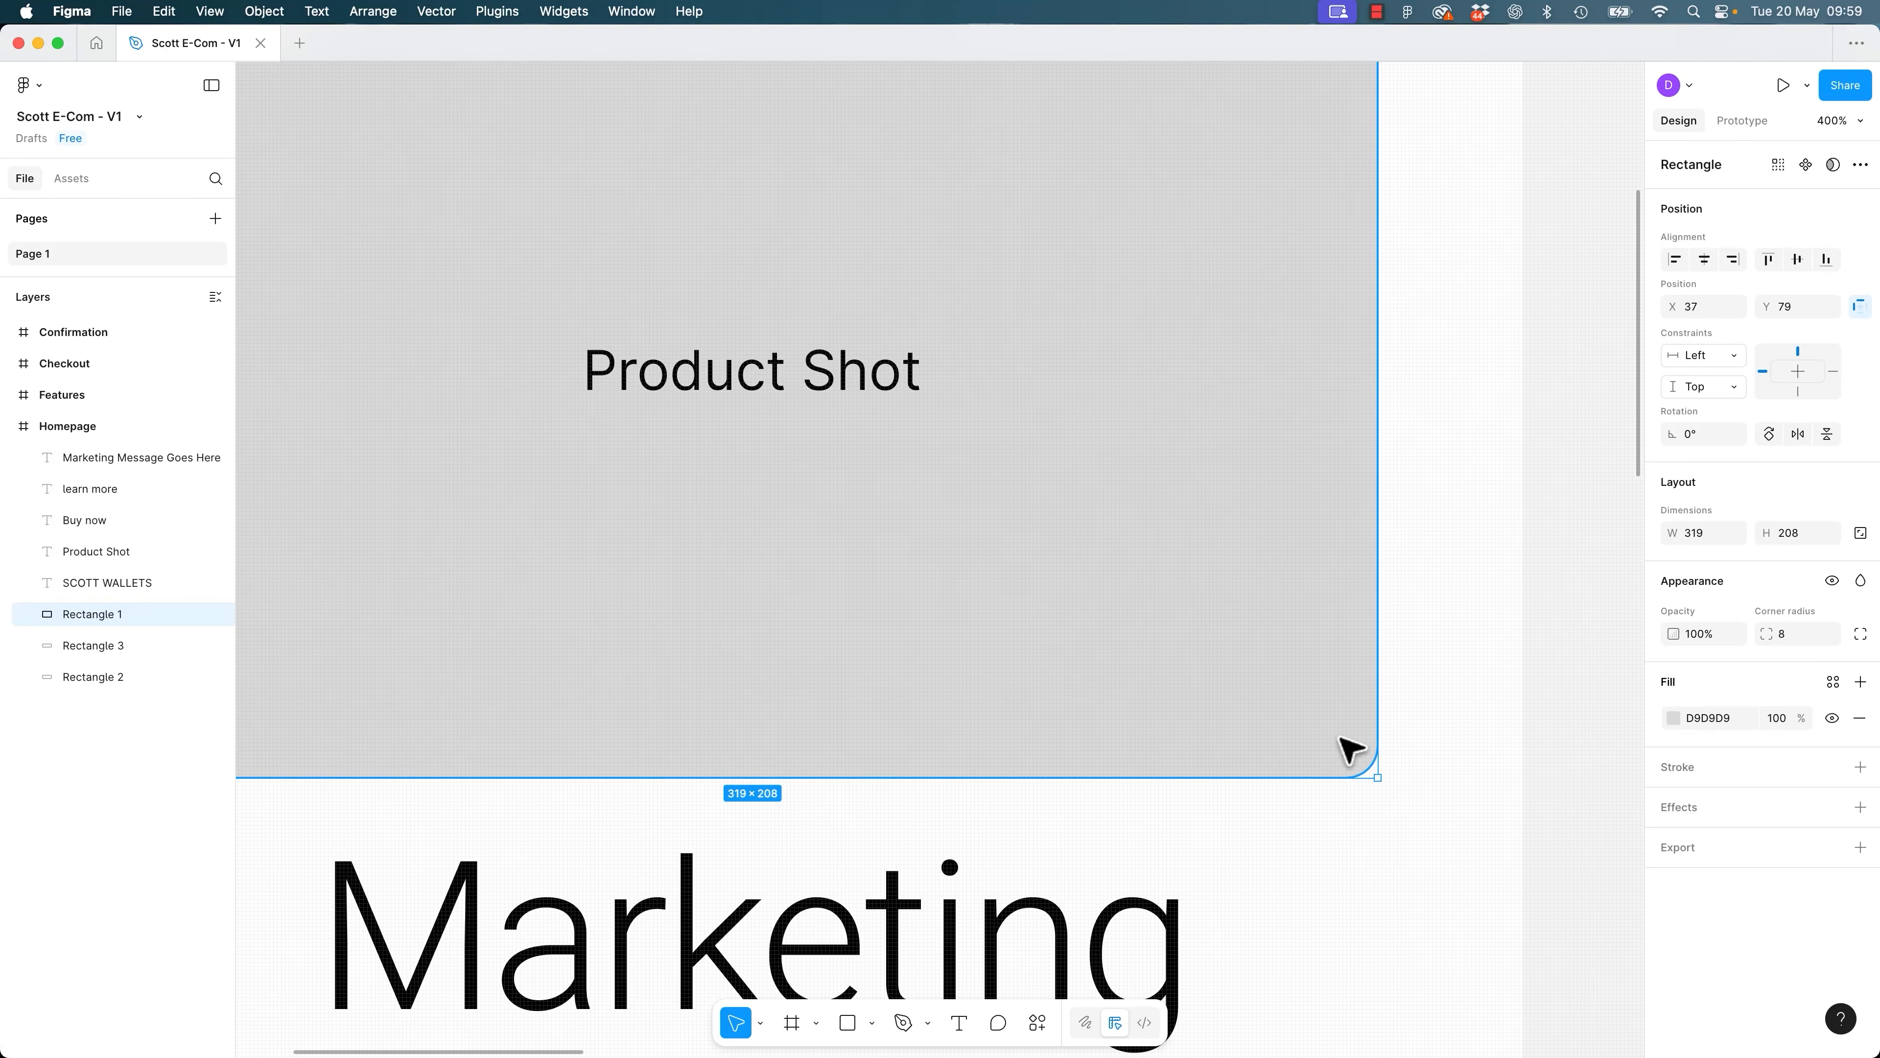
left_click(1862, 635)
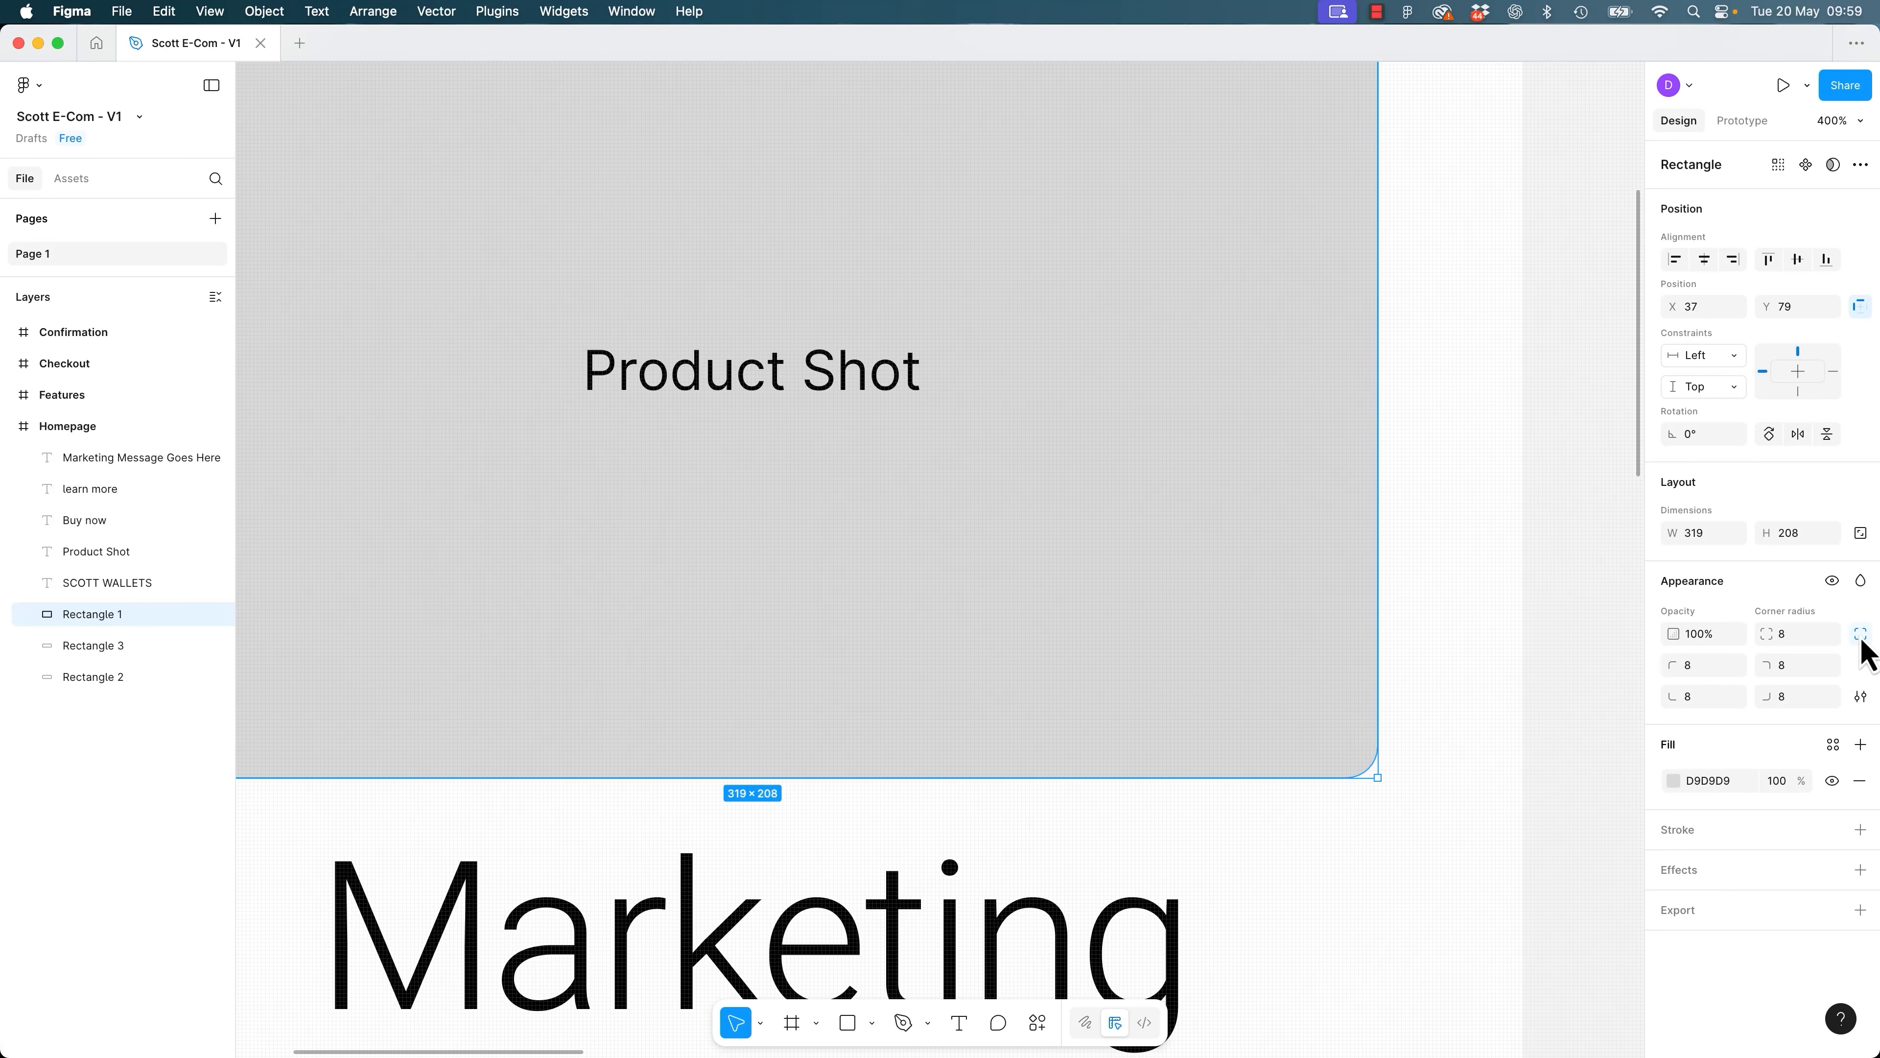
left_click(1786, 702)
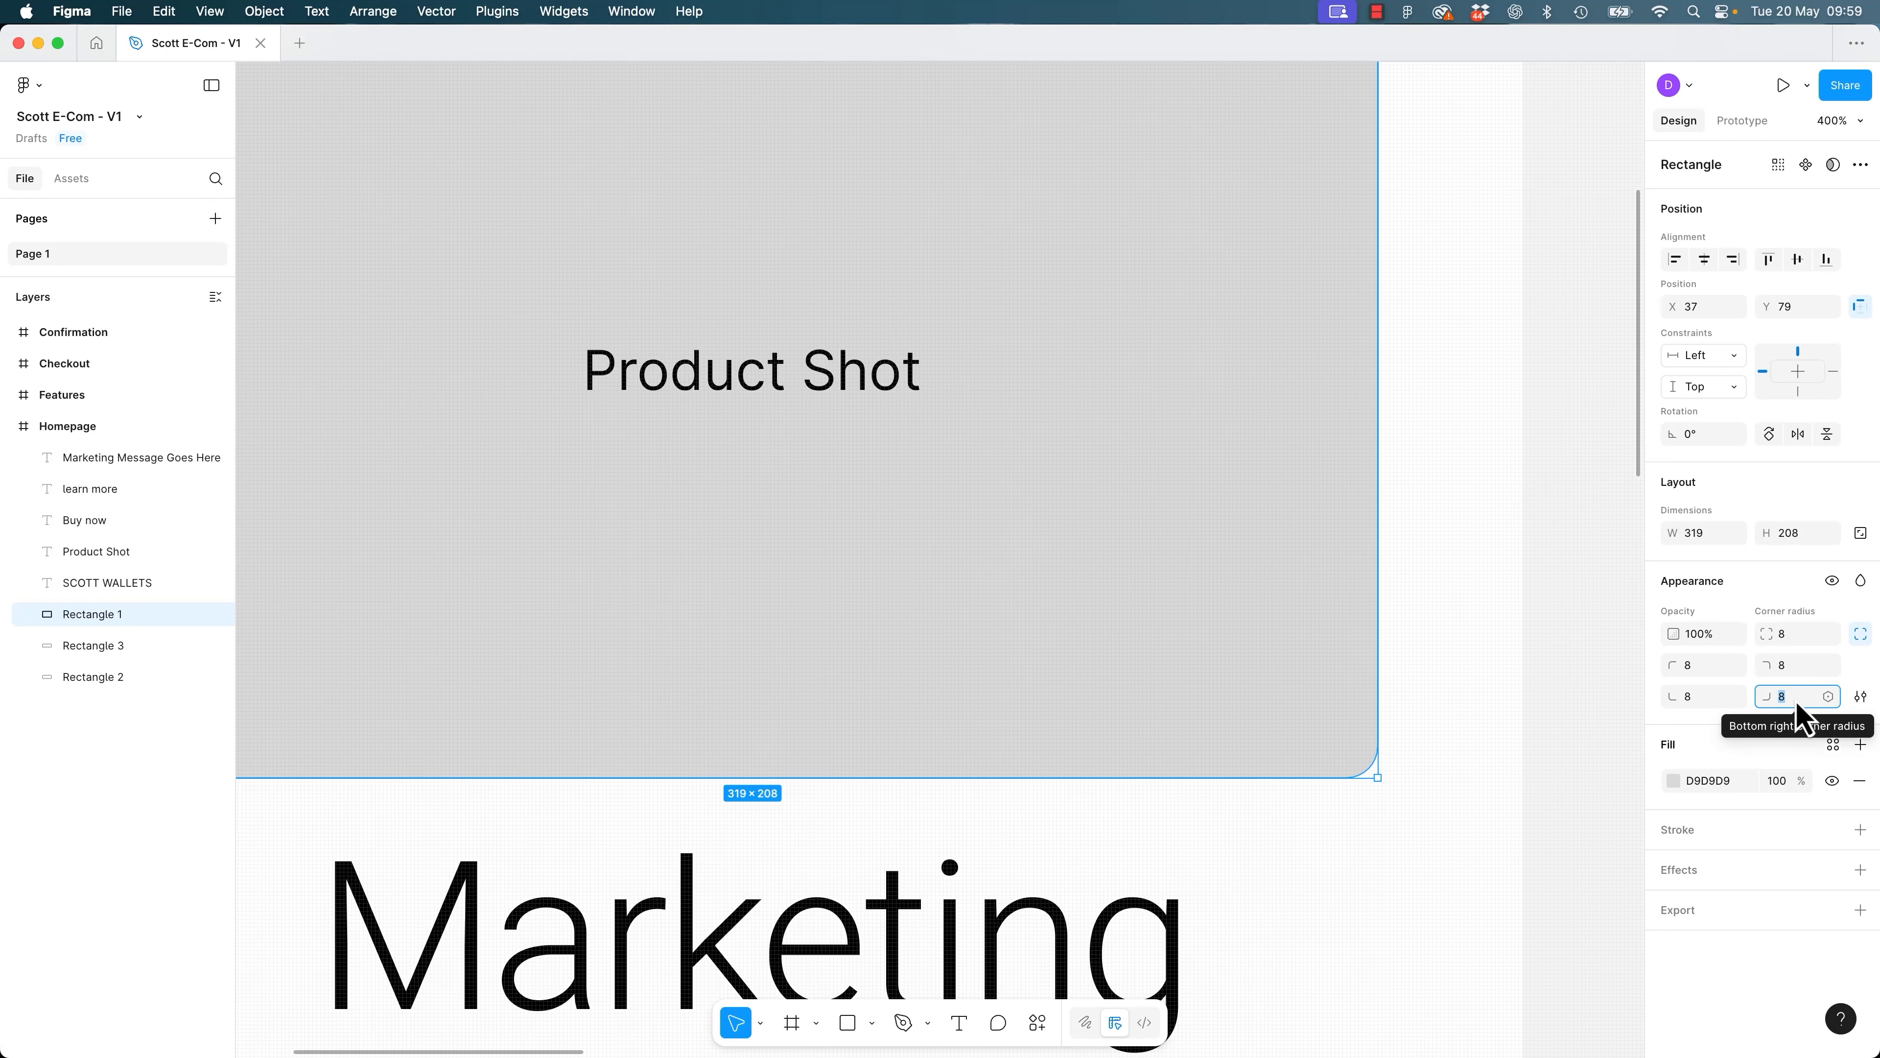
type("30")
key("Return")
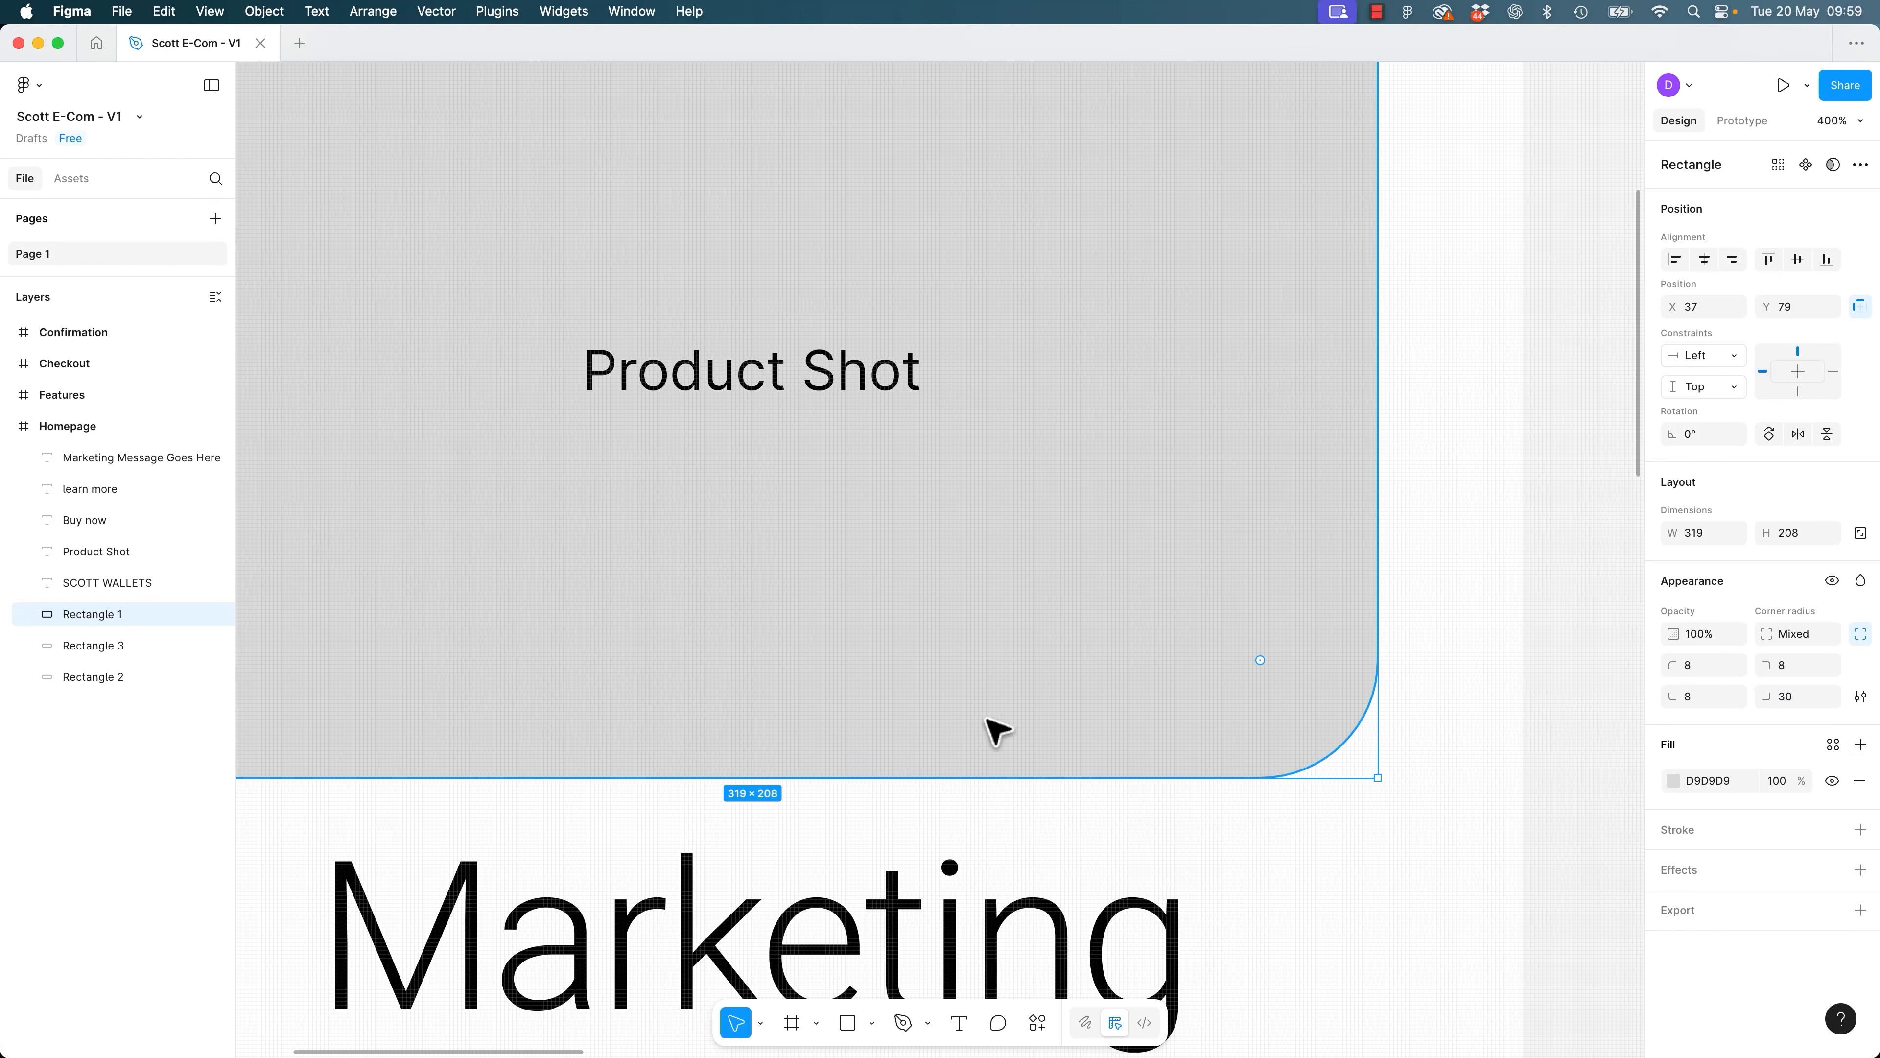
Enlarge the product shot rectangle's corner radii to about 47, with the top-right corner at about 85.
key("shift+0")
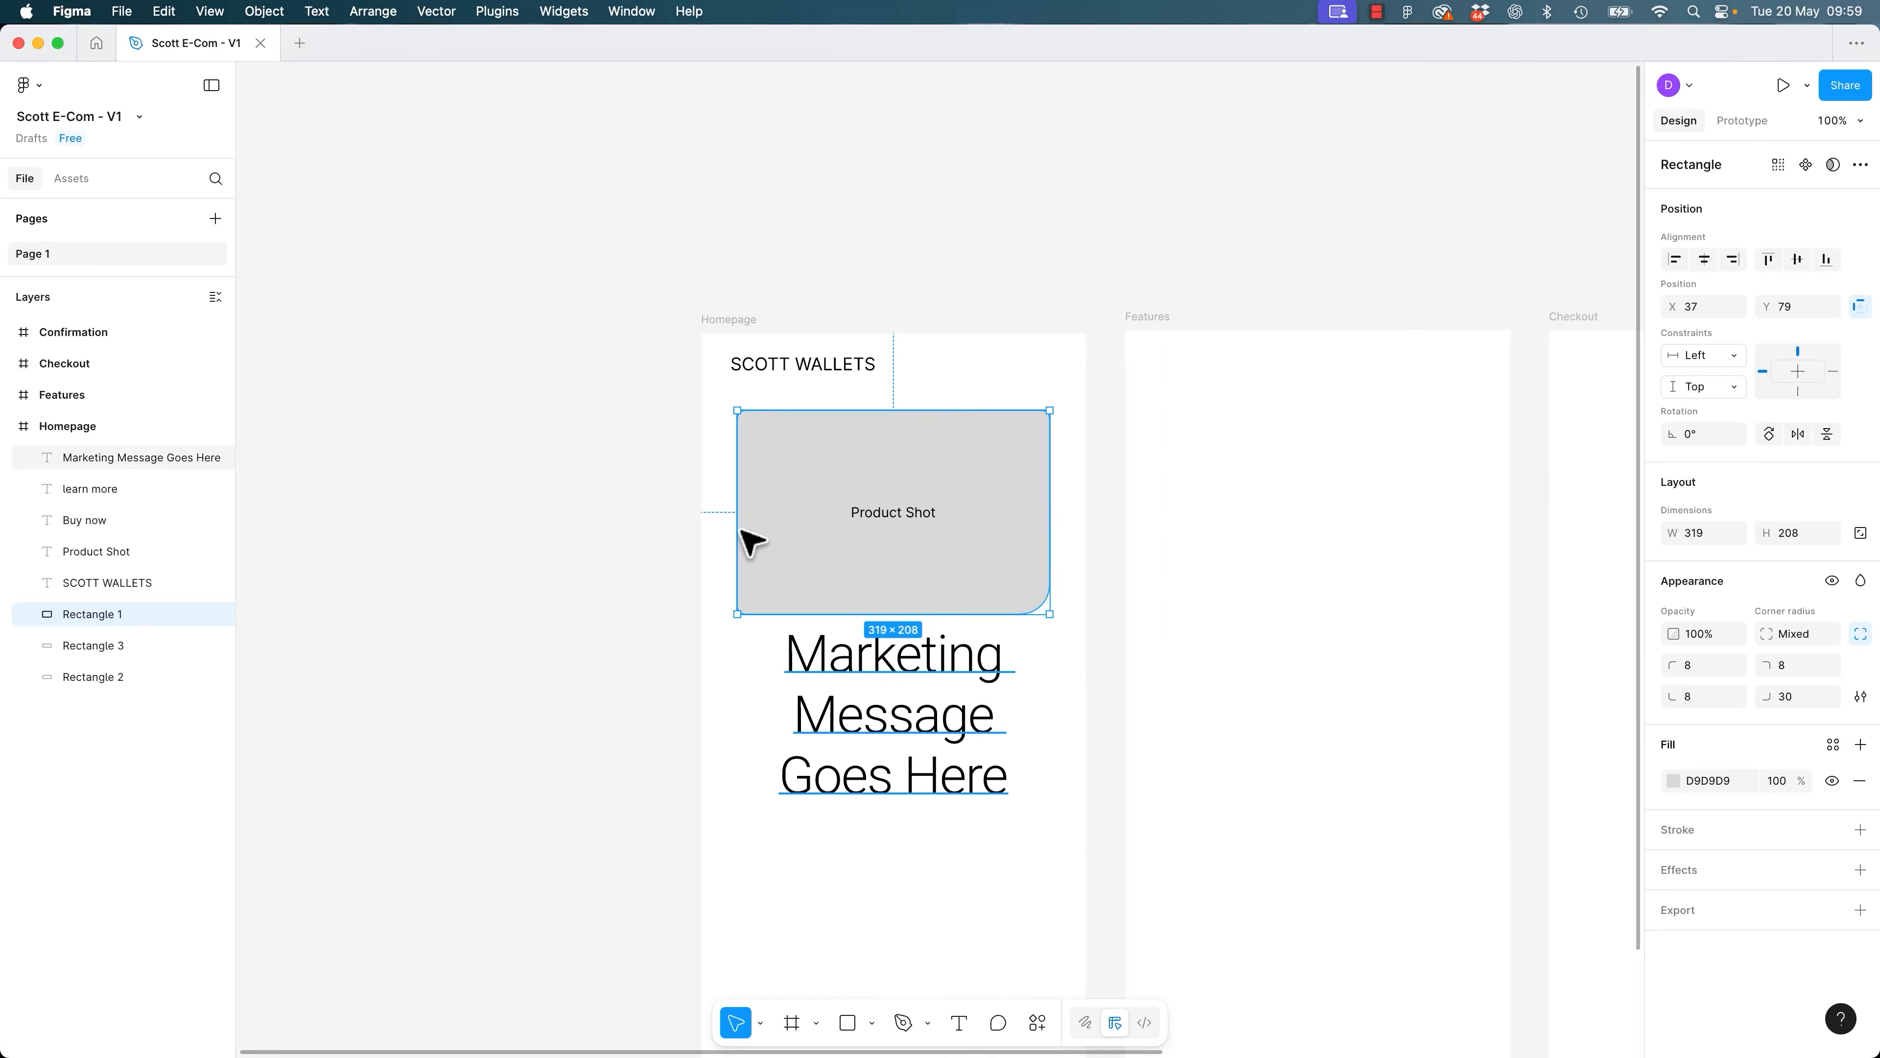
left_click(509, 502)
left_click(905, 478)
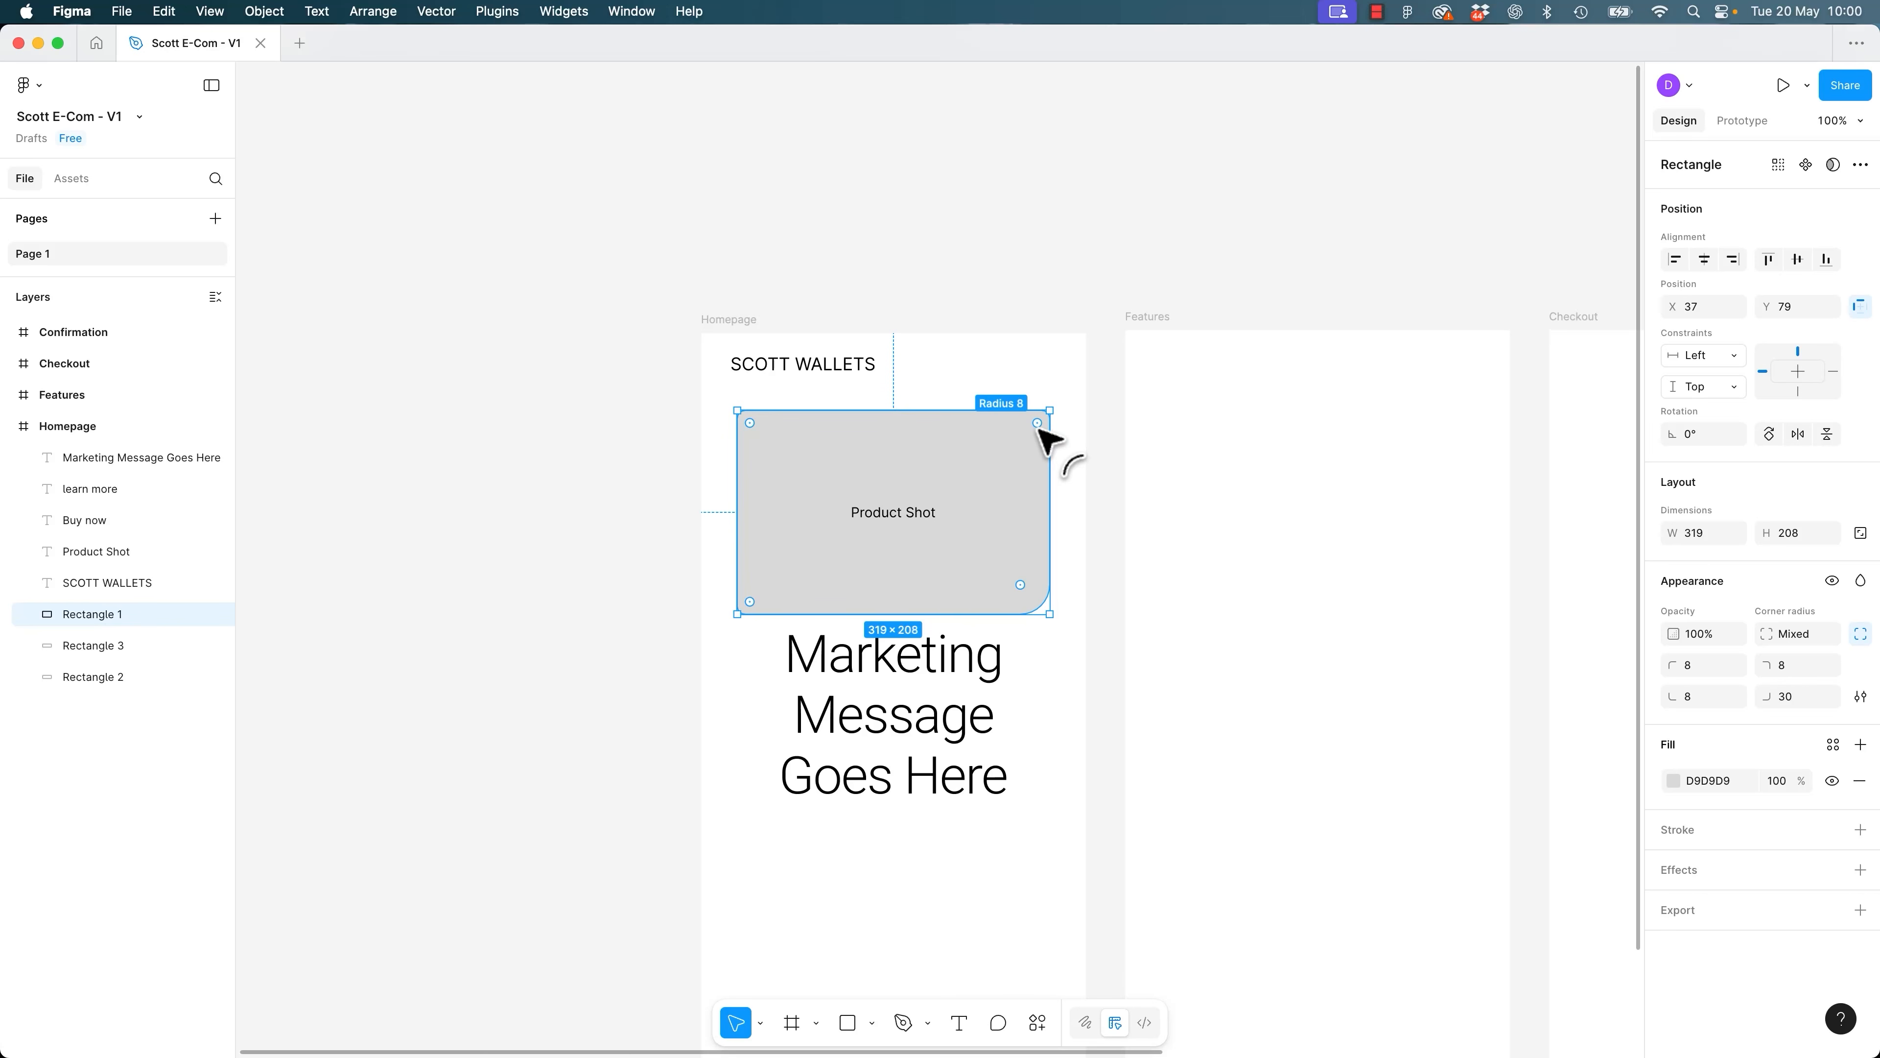
left_click_drag(1037, 424, 992, 508)
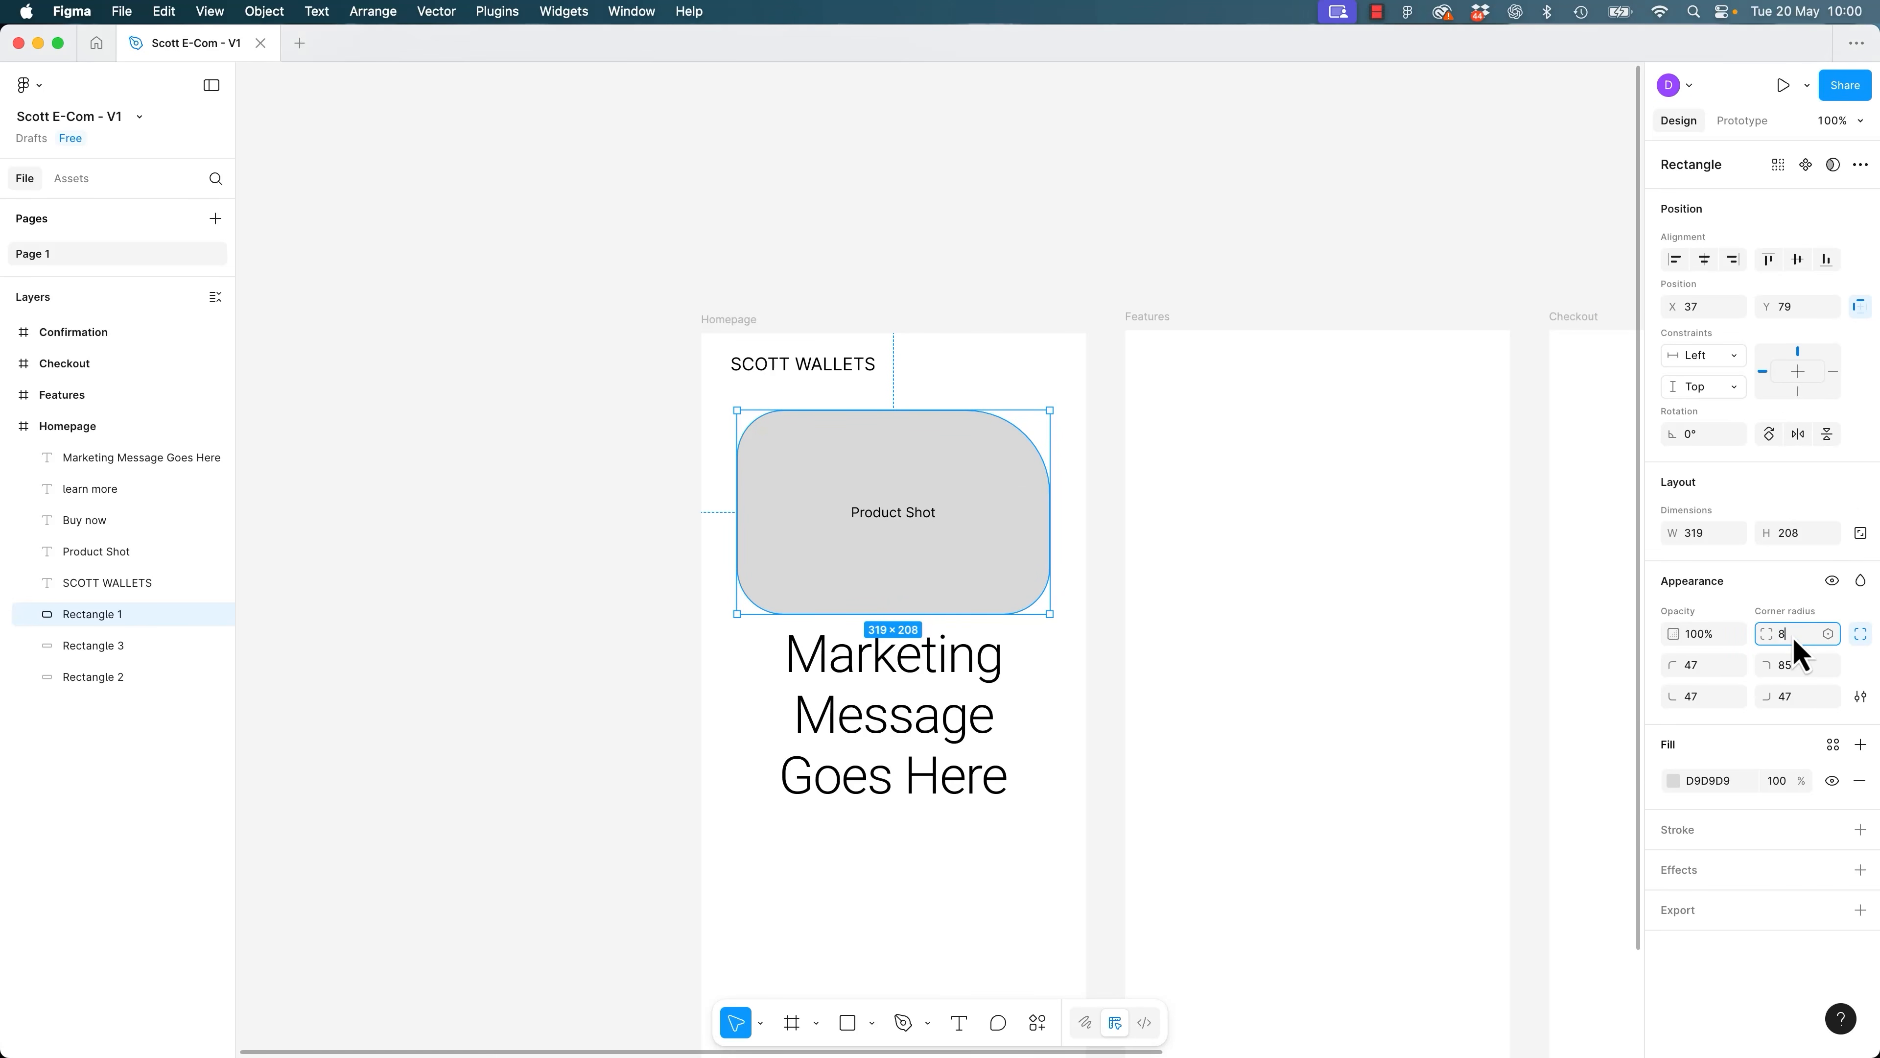
Set all corners of the product shot rectangle to a uniform radius of 8 and deselect it.
type("0")
key("Return")
left_click(632, 540)
Draw two trial ellipses below the marketing message, the first about 104 × 46, and delete each one.
scroll(666, 537, "down", 5)
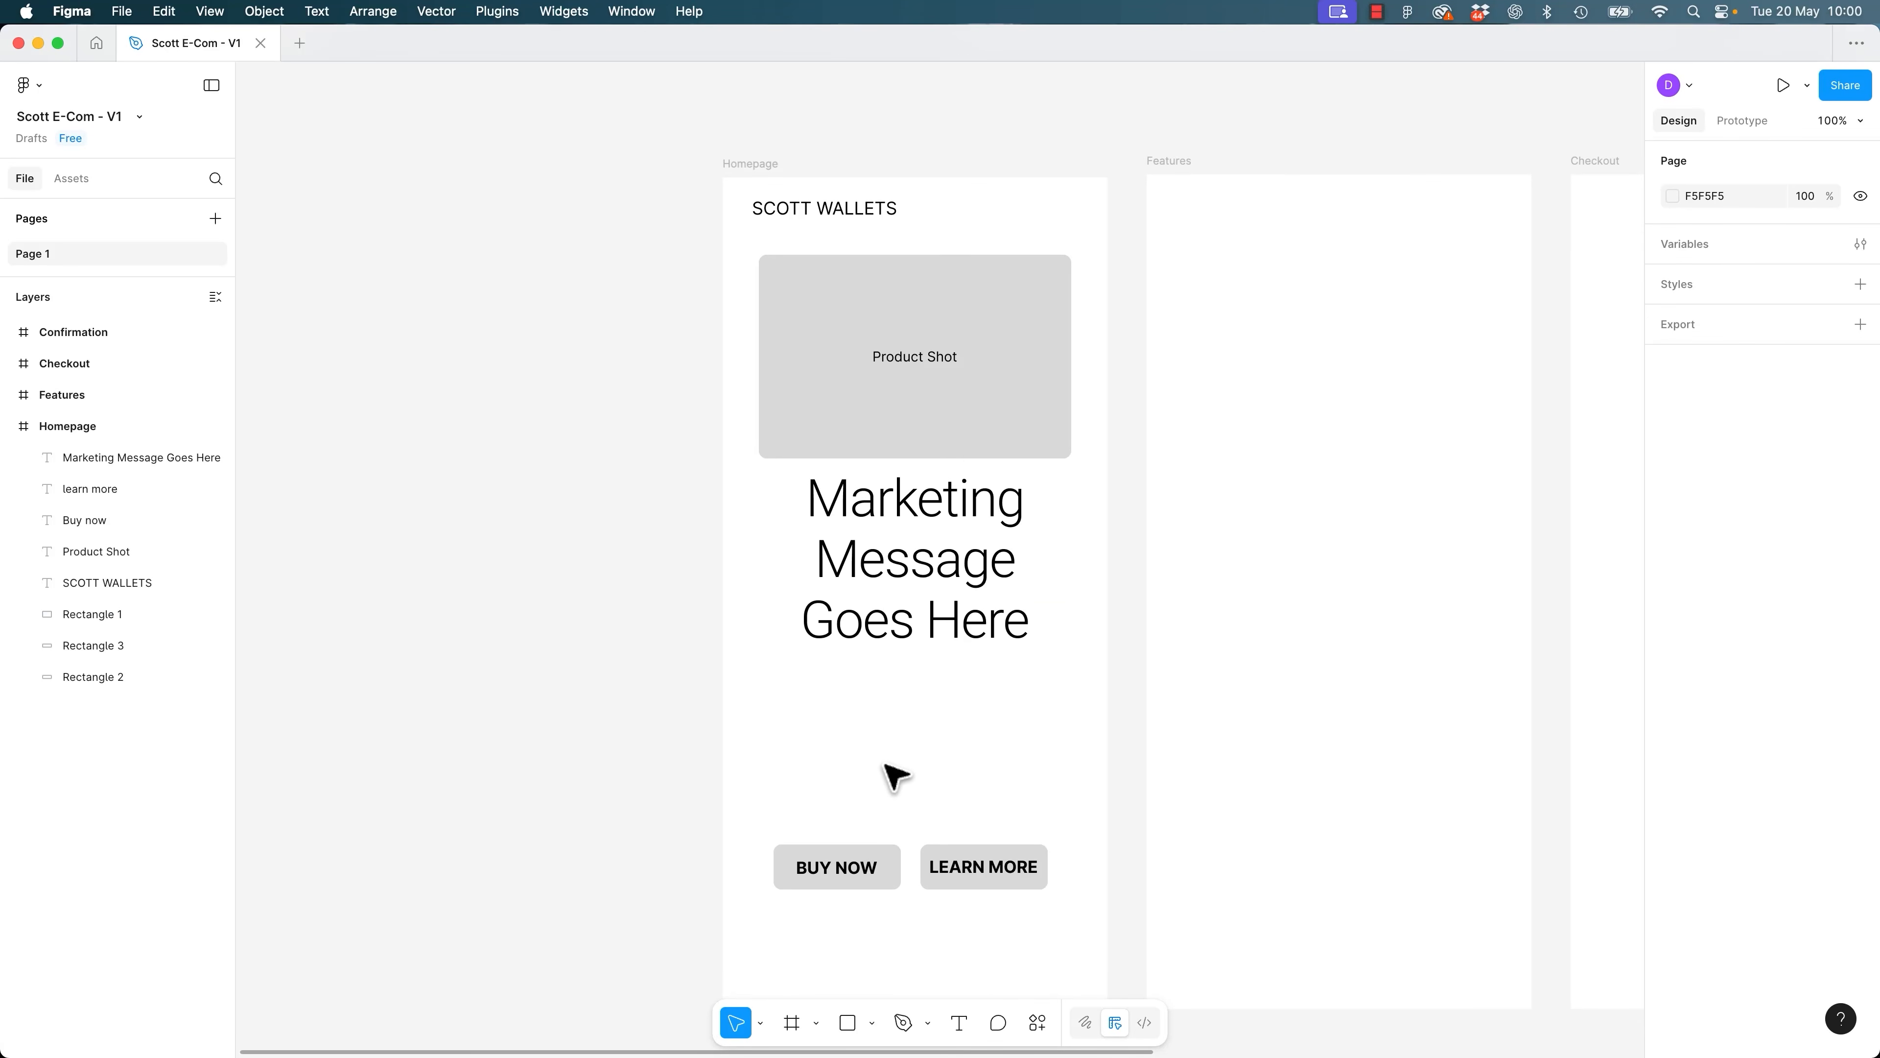
left_click(872, 1023)
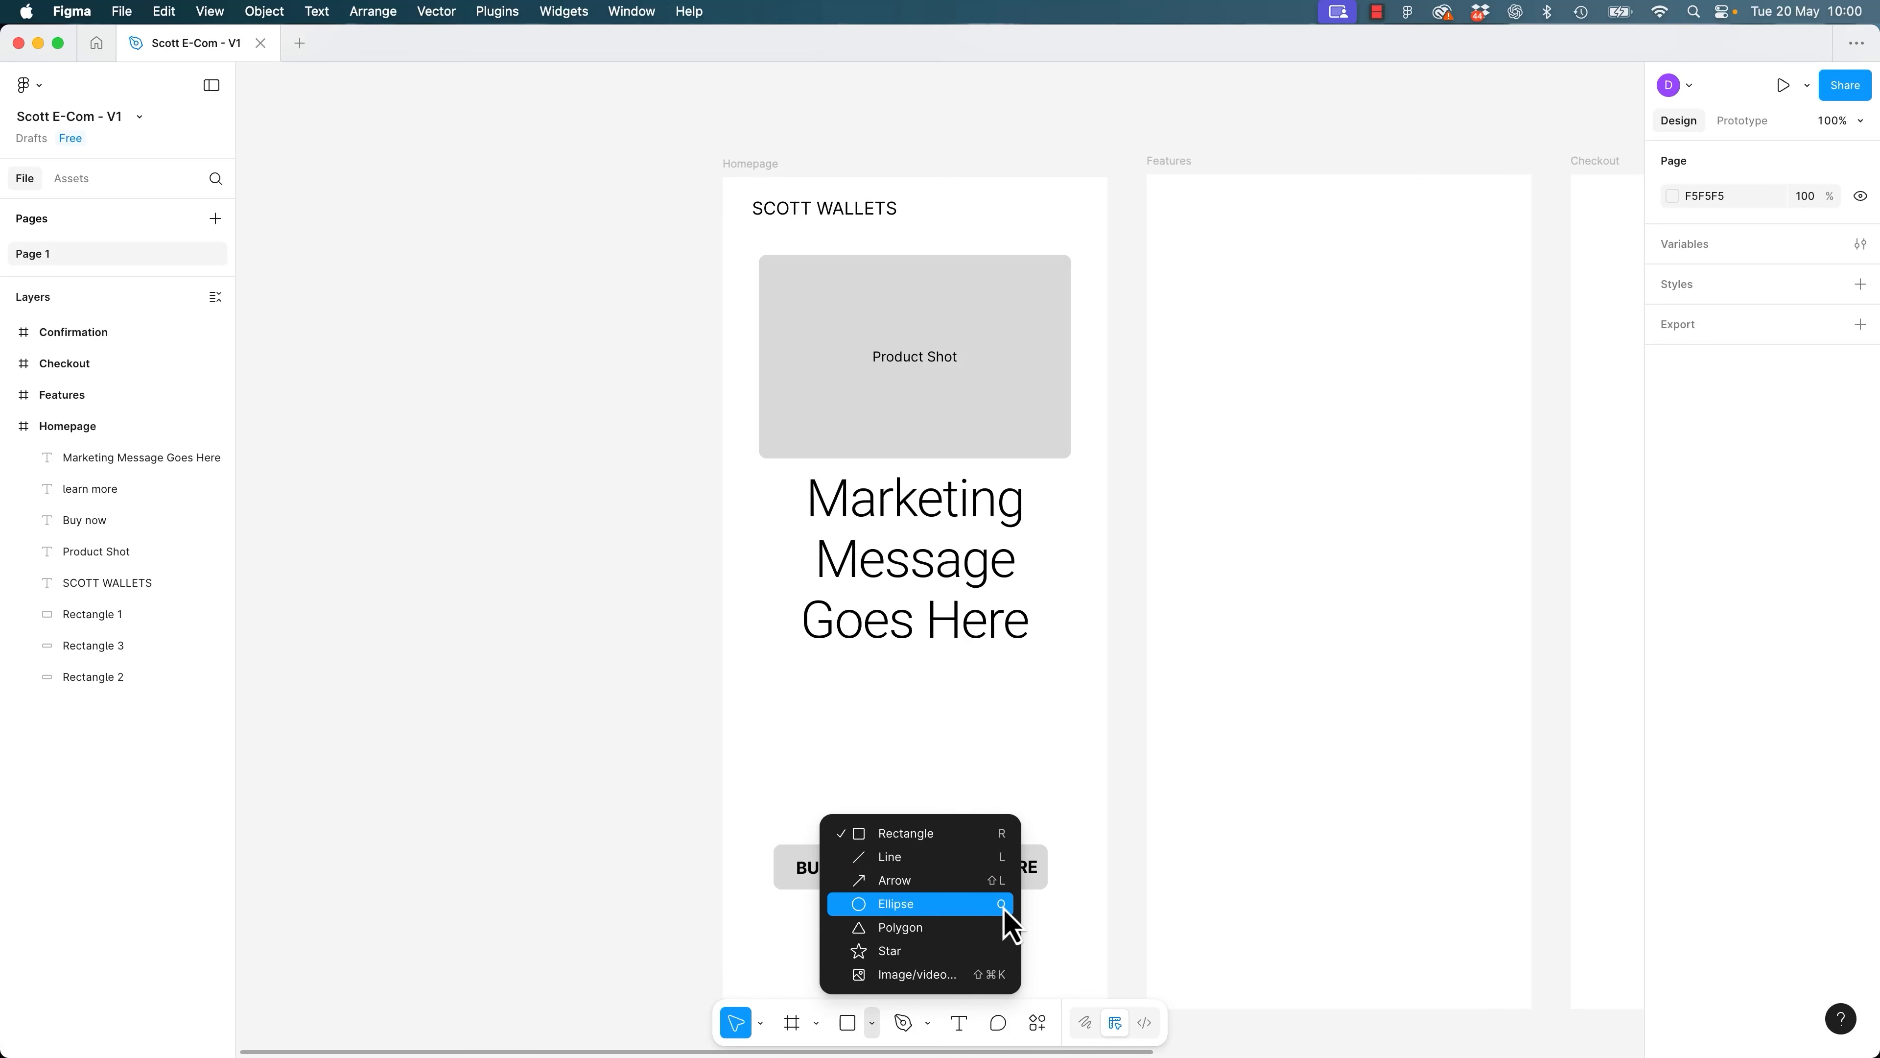
left_click(1046, 738)
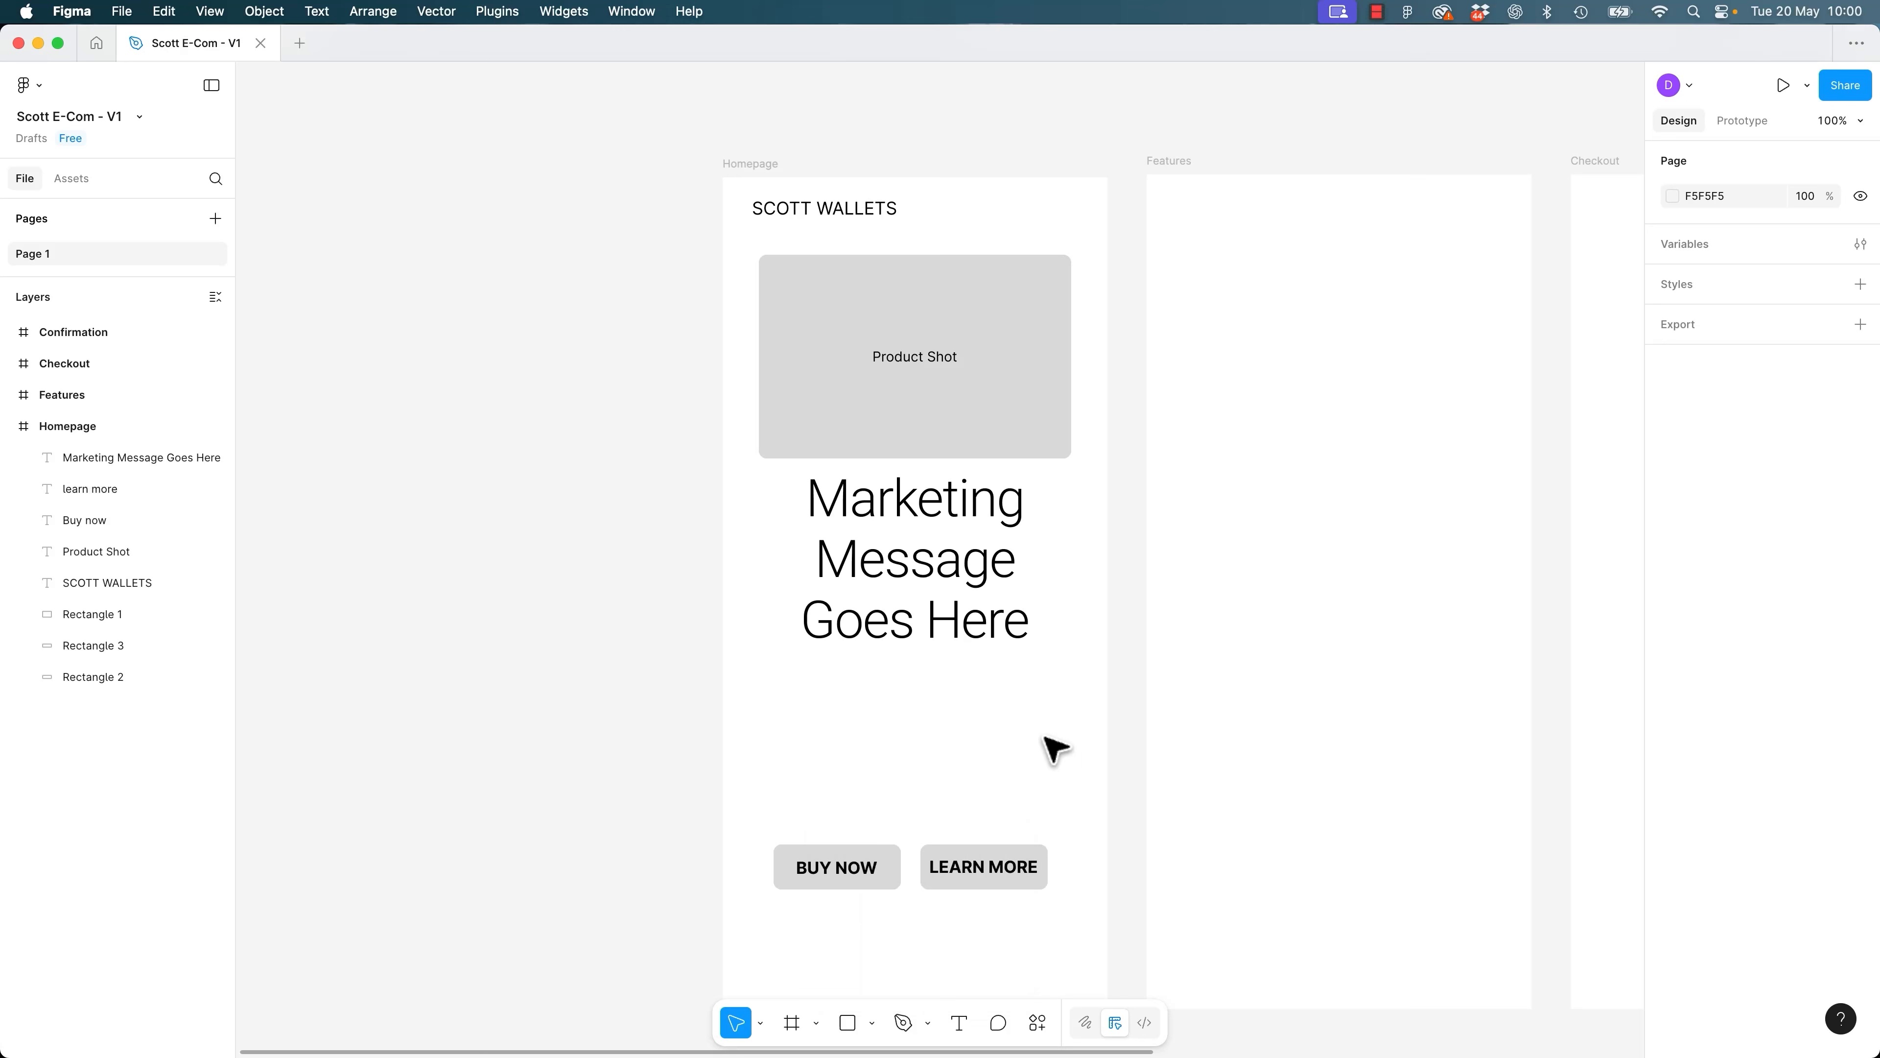
key("o")
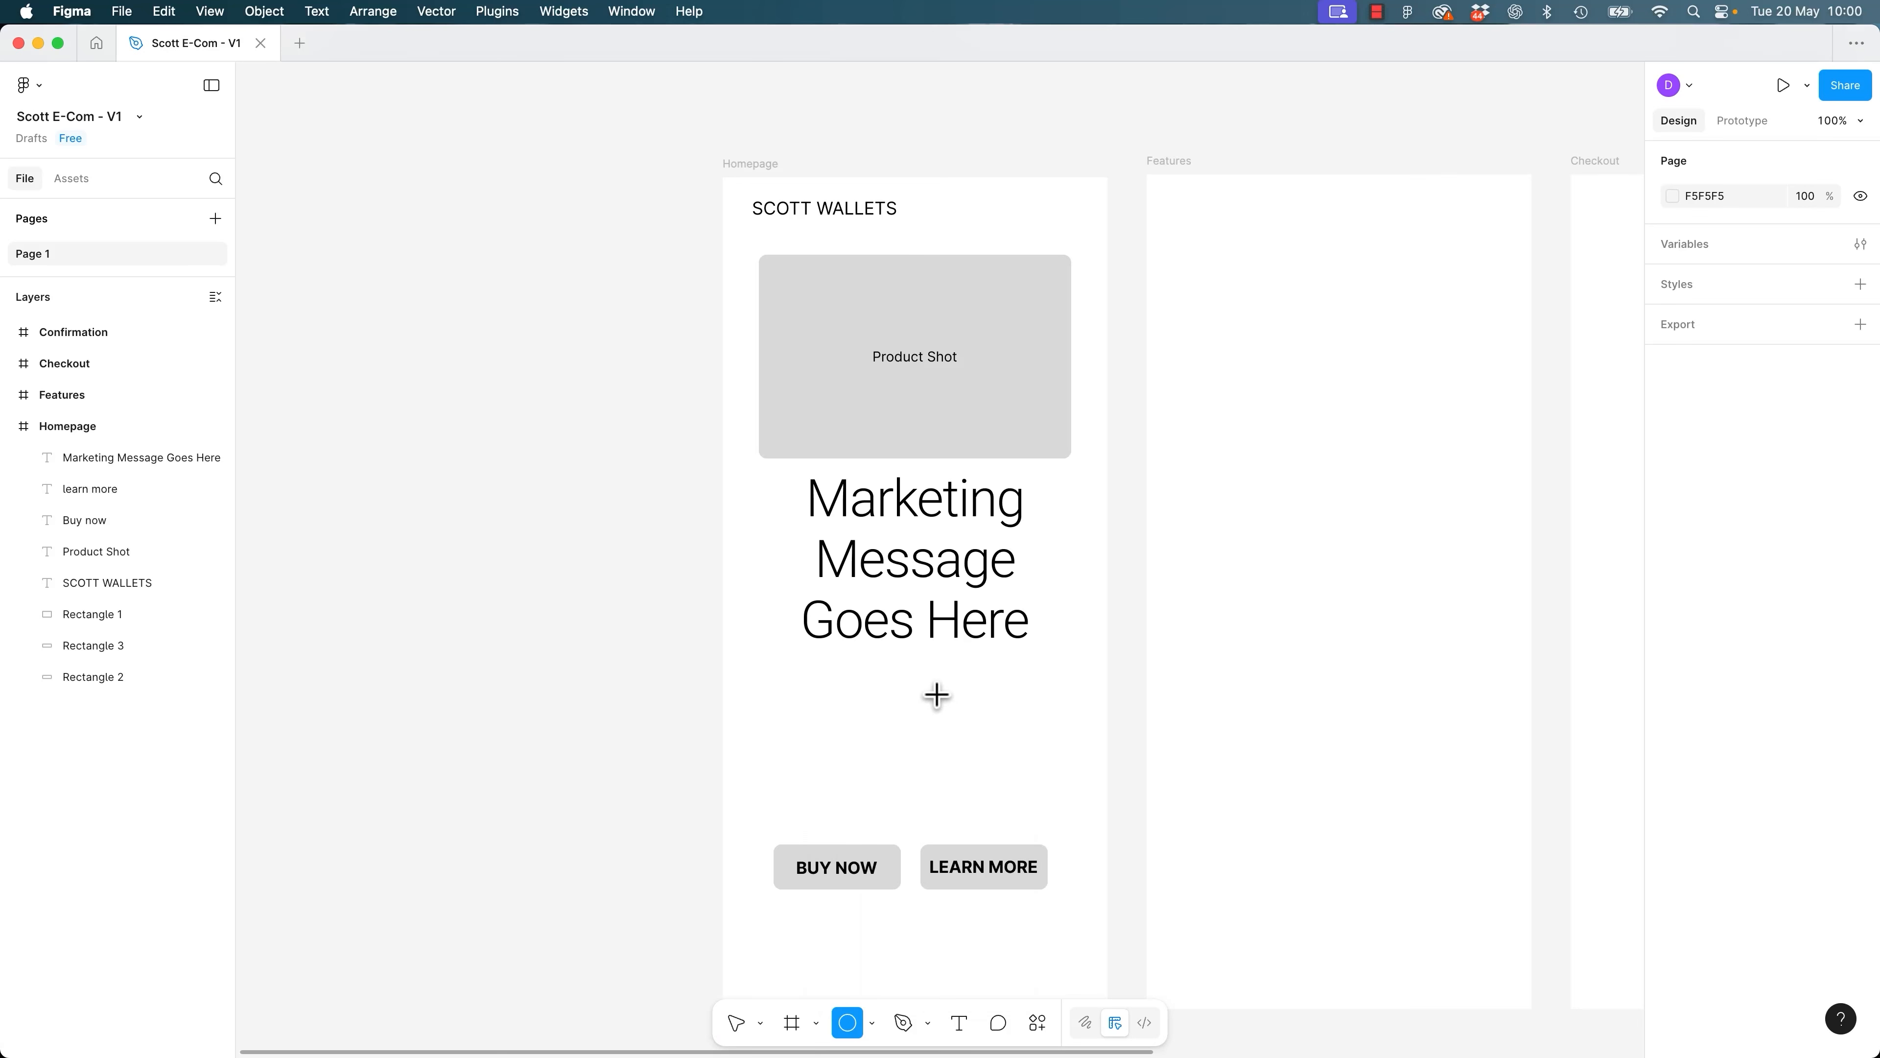
mouse_move(917, 694)
left_mouse_down()
mouse_move(1134, 765)
mouse_move(1001, 726)
left_mouse_up()
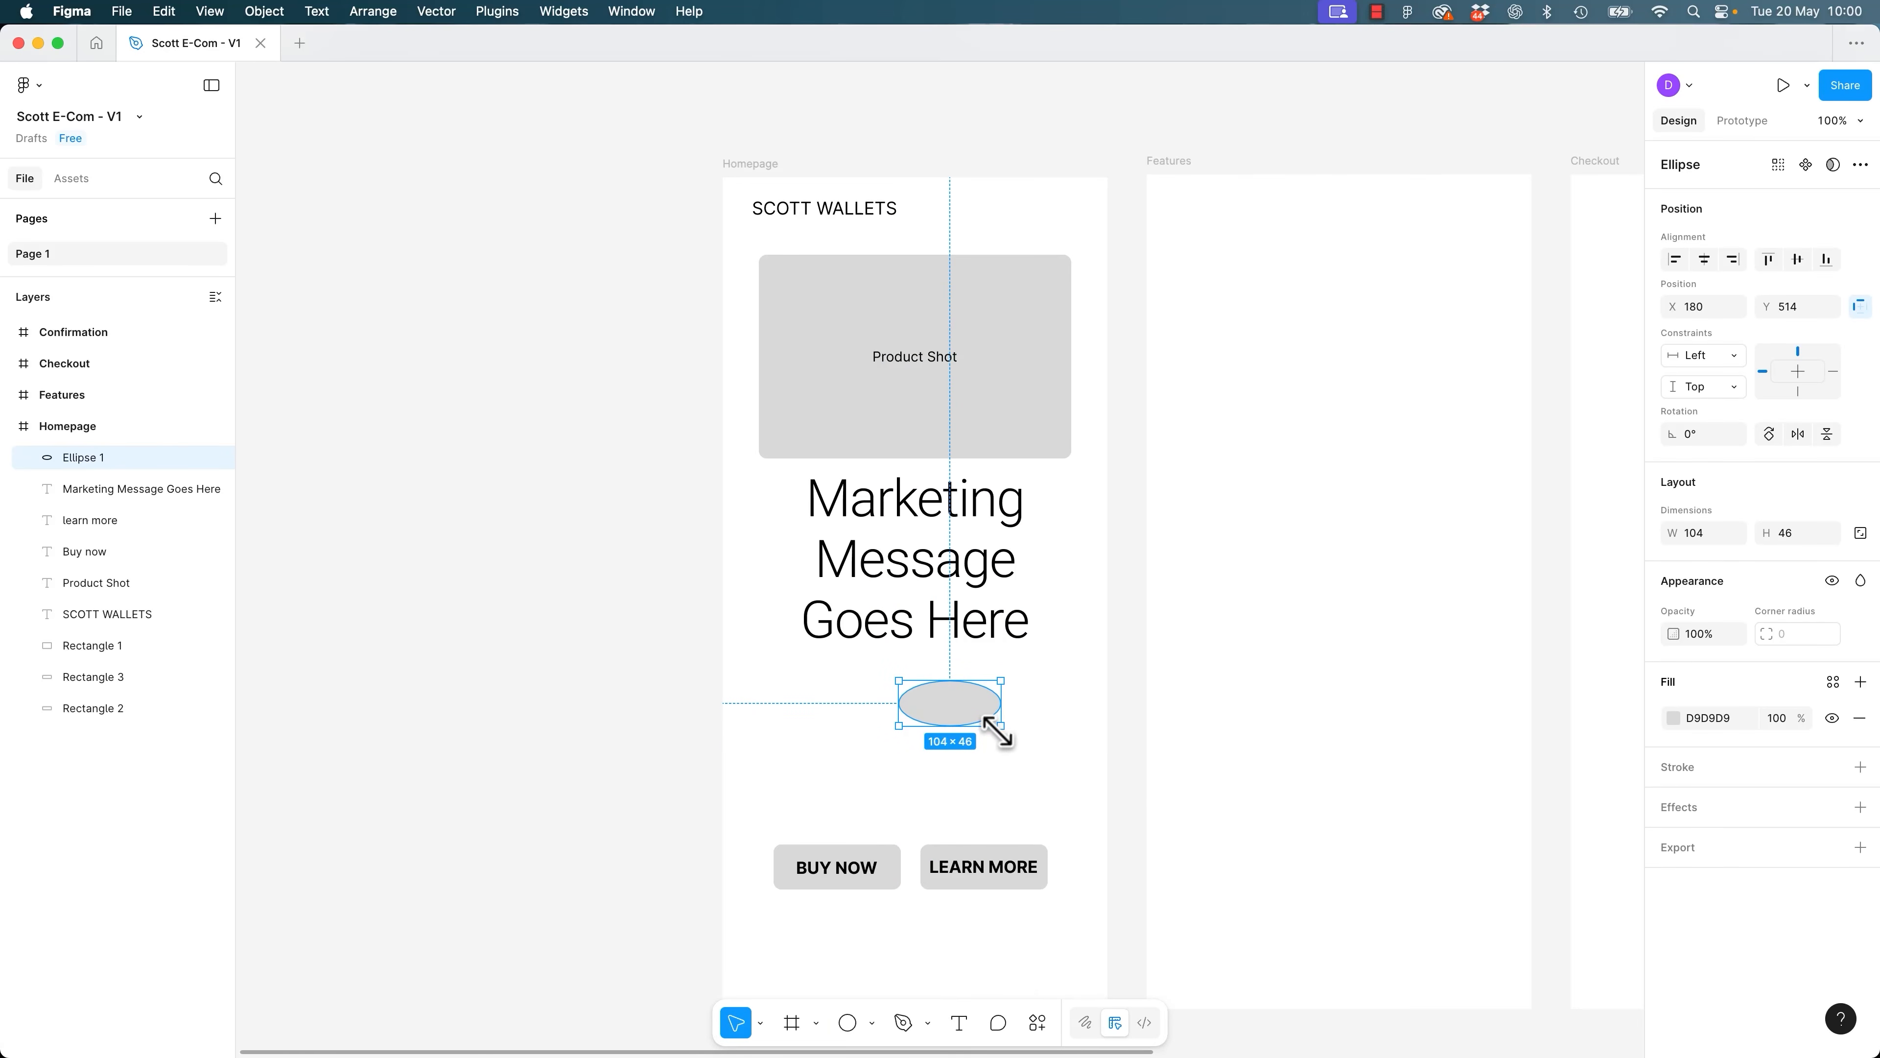
key("Delete")
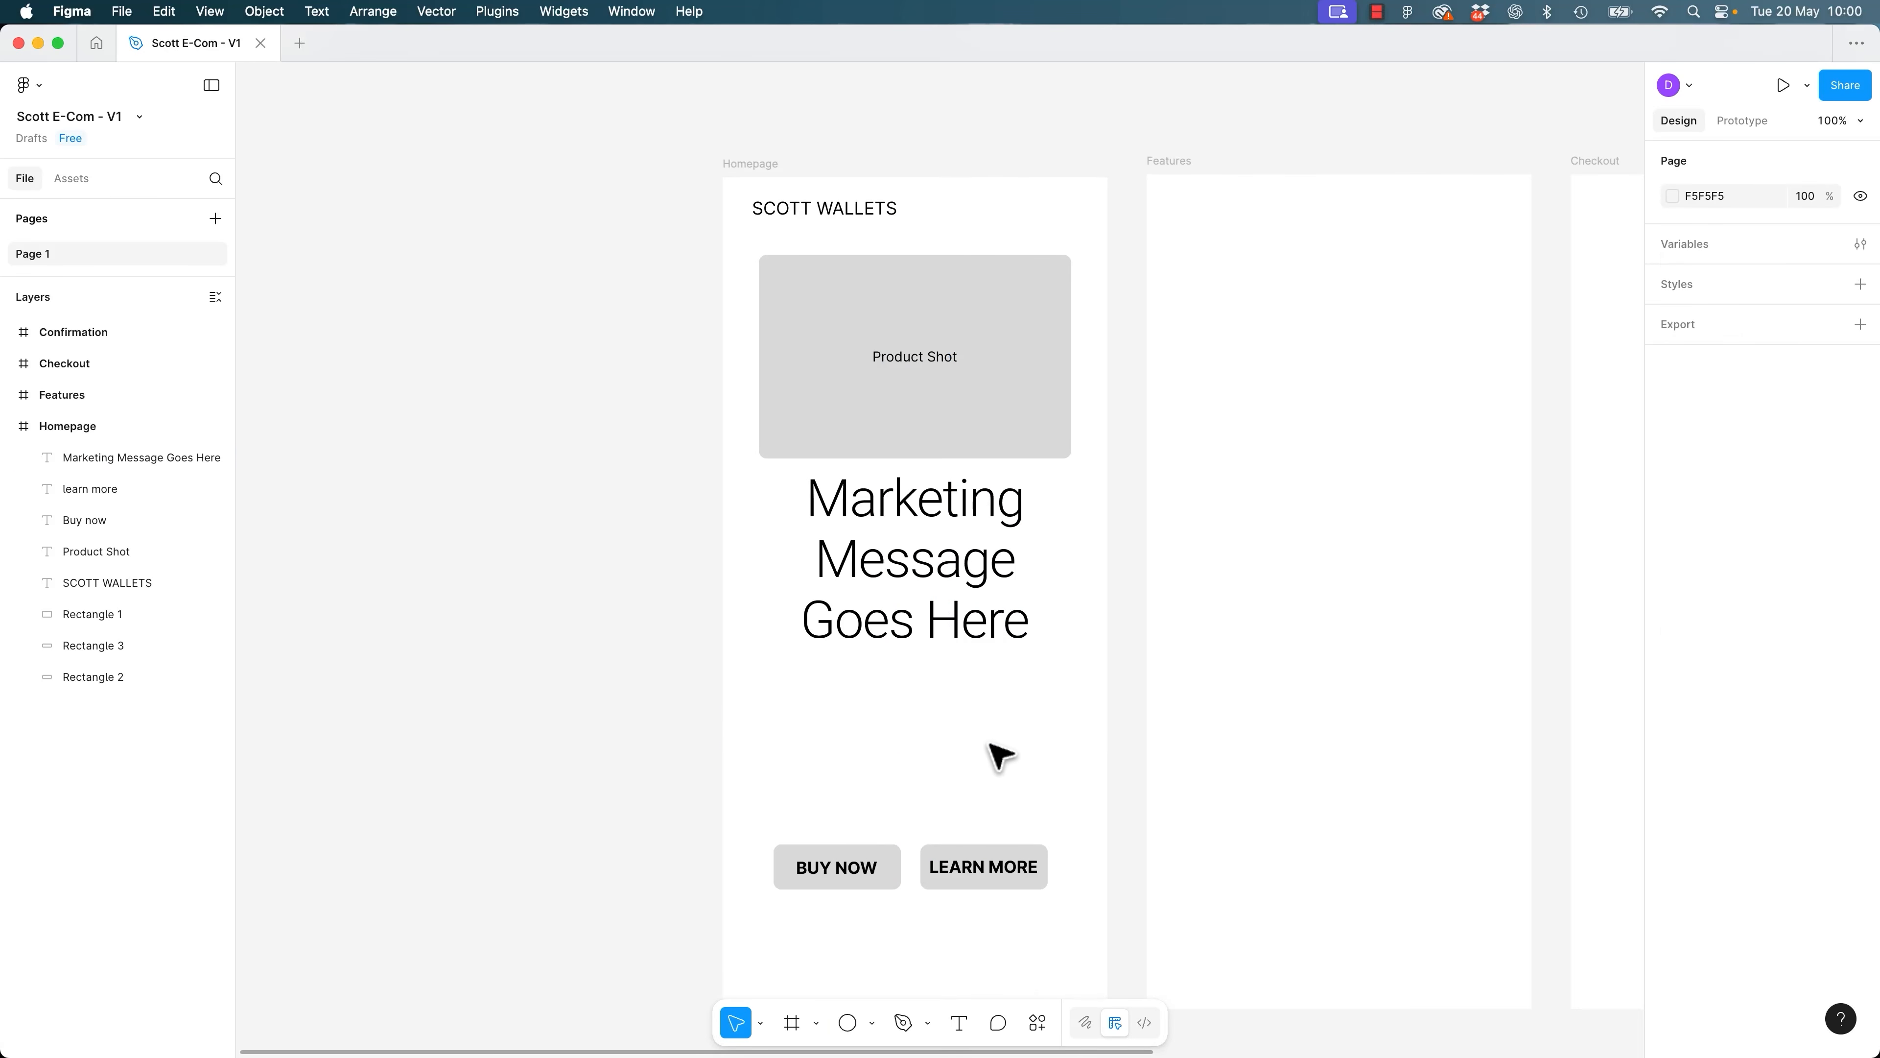
key("o")
left_click_drag(916, 695, 1059, 761)
key("Delete")
Draw a circle about 38 × 38 below the marketing message on the Homepage frame and deselect it.
key("o")
left_click_drag(928, 698, 965, 736)
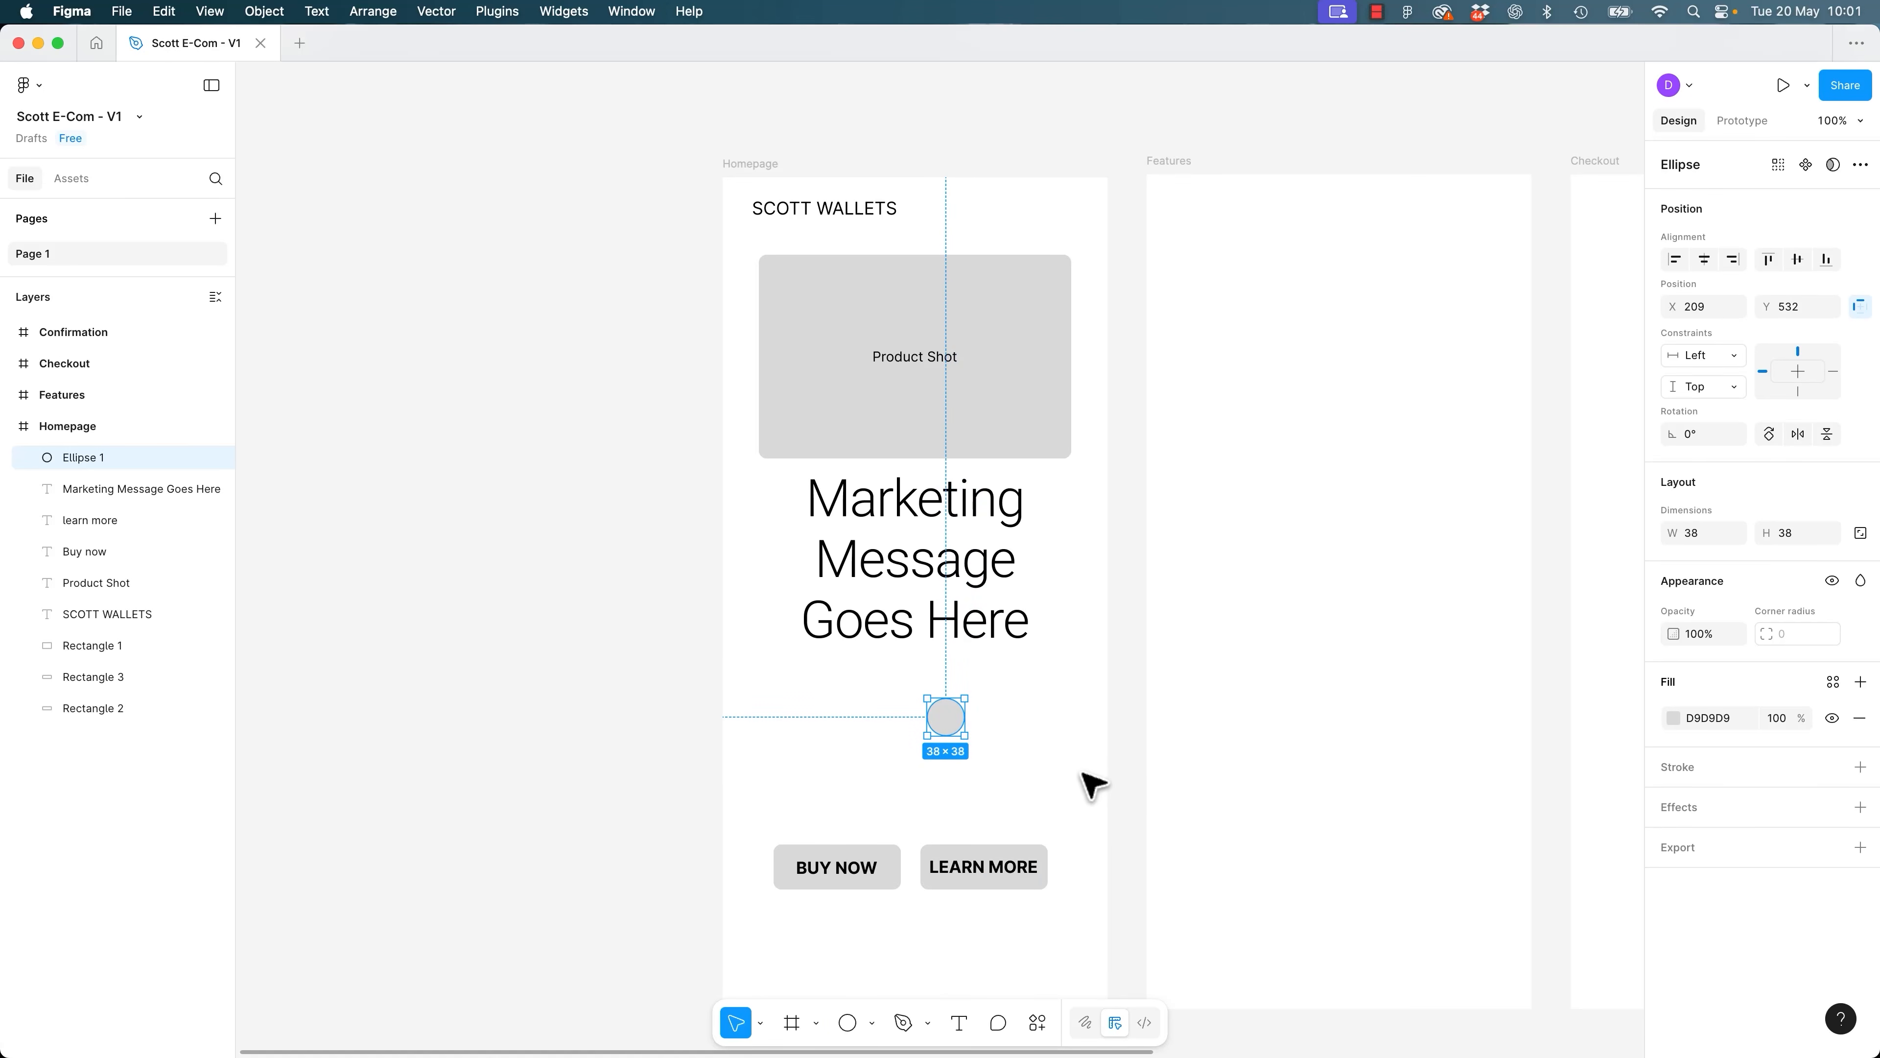
left_click(1703, 533)
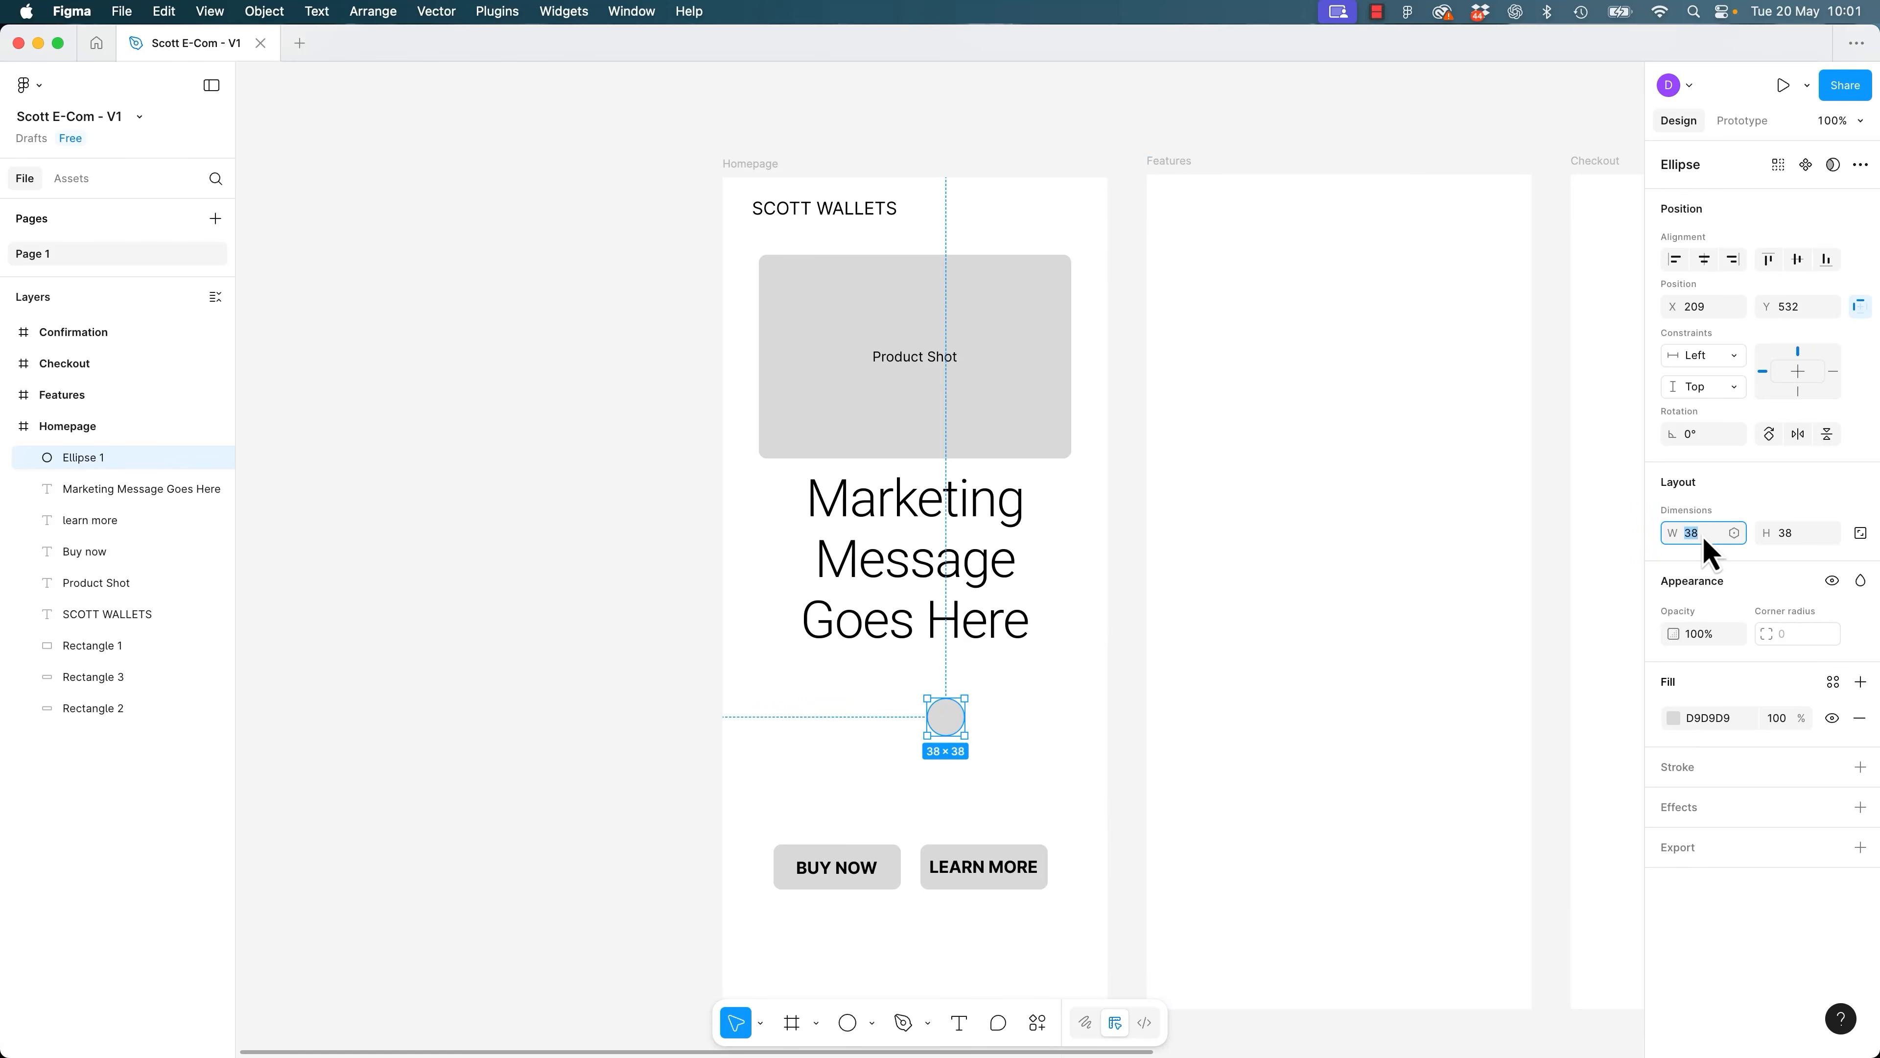
left_click(1044, 737)
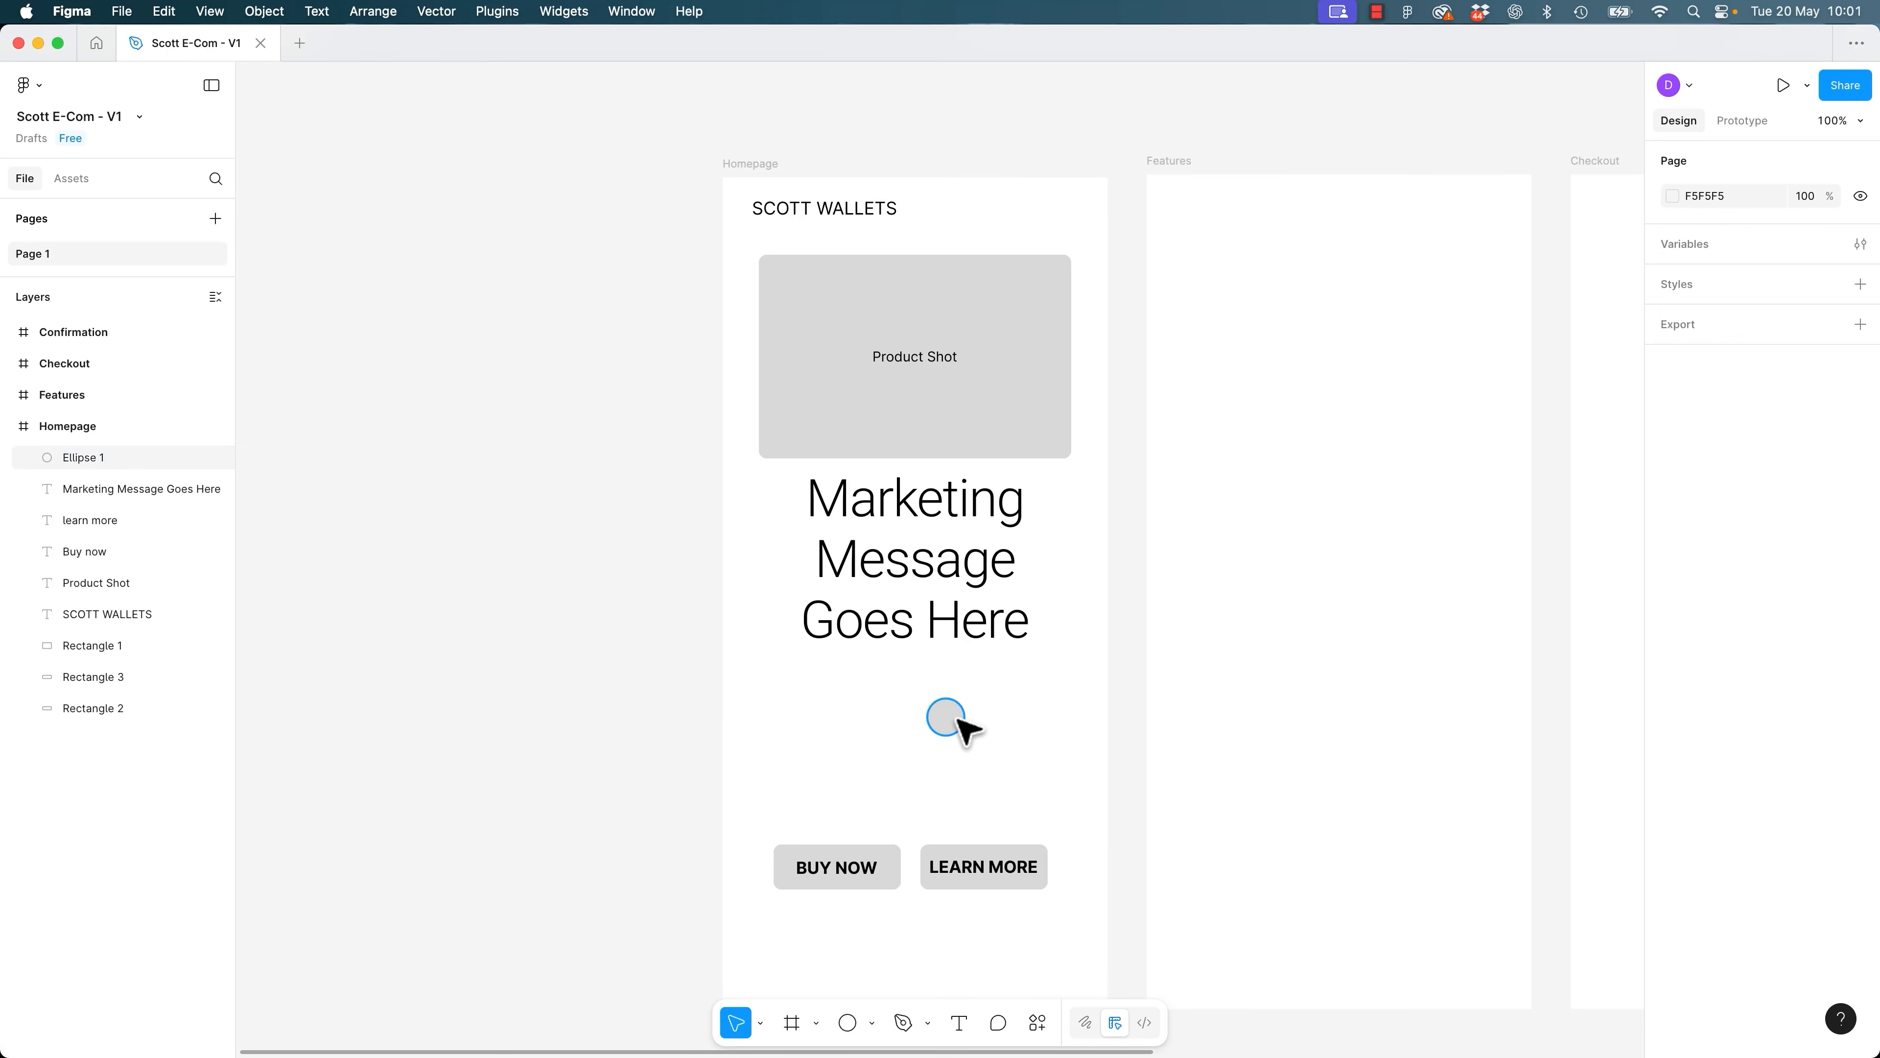
Add a "+" text beside the grey circle and move it onto the circle's centre.
key("super+plus")
key("super+plus")
left_click_drag(1003, 760, 1008, 166)
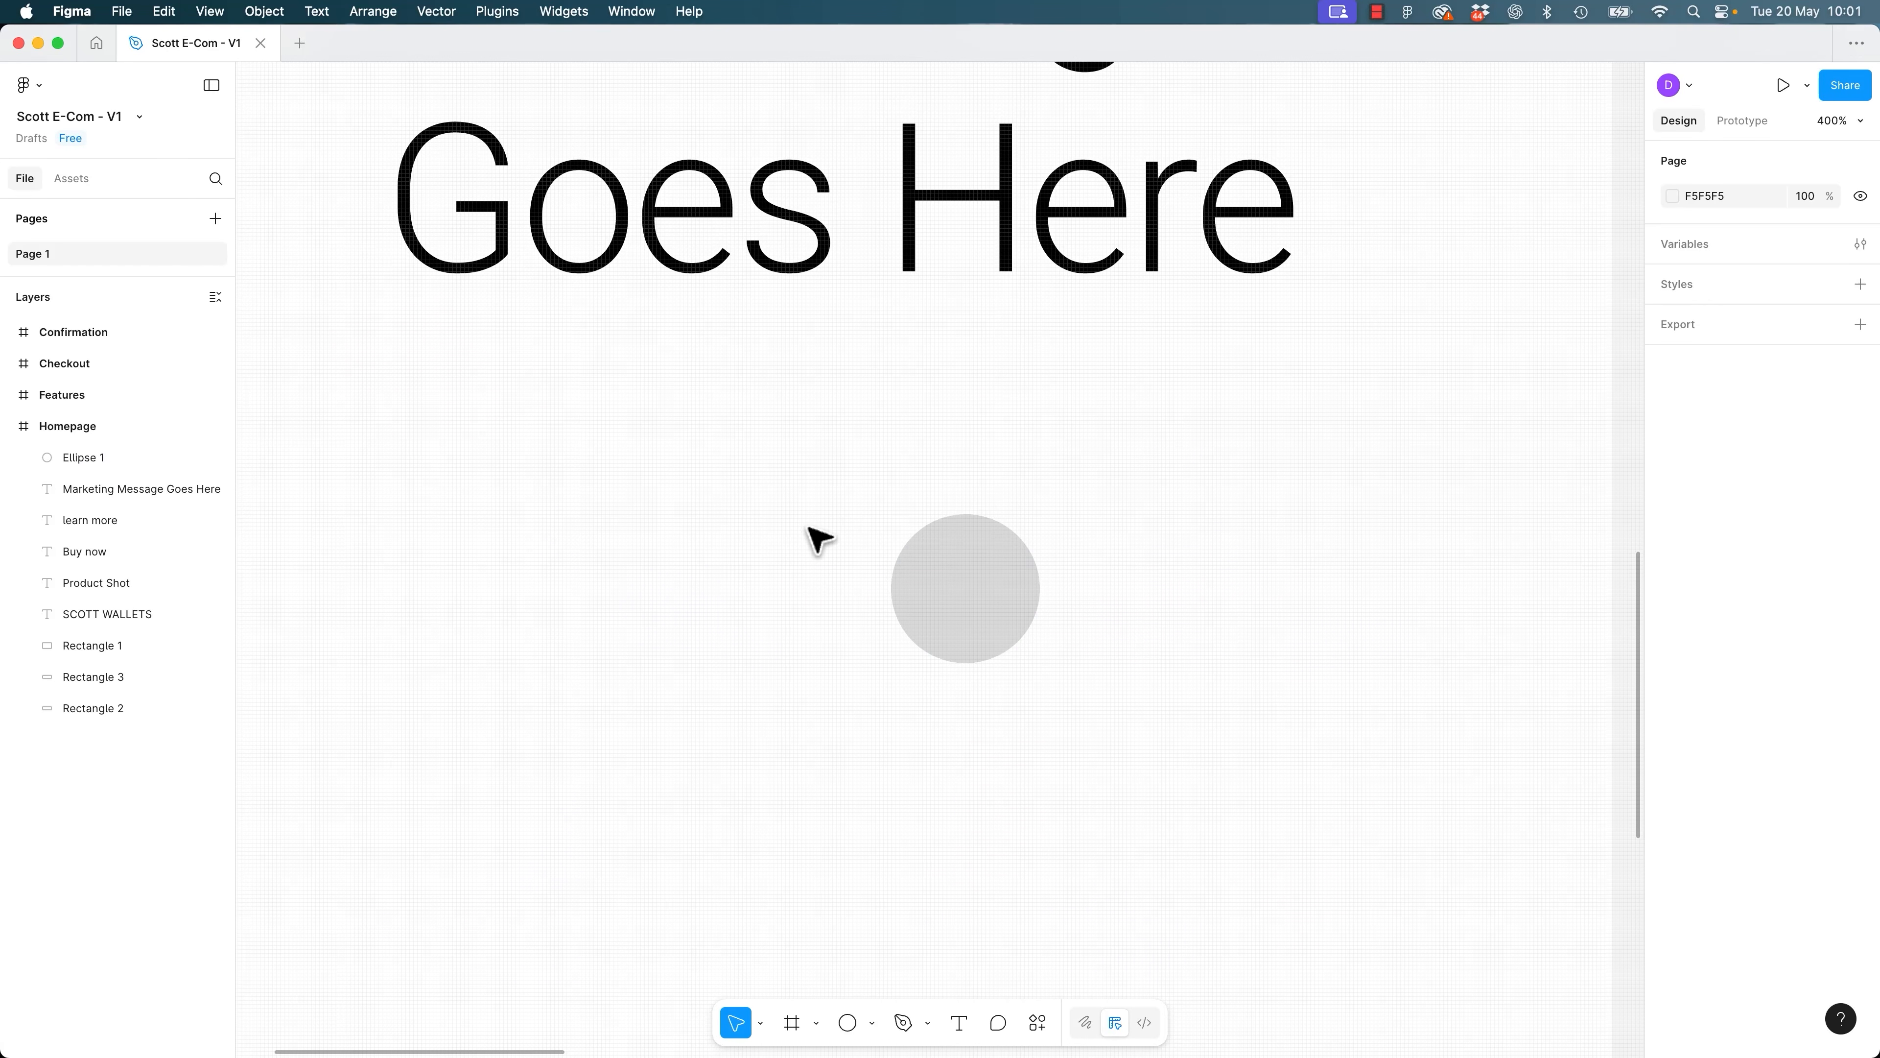
key("t")
left_click(1148, 602)
type("+")
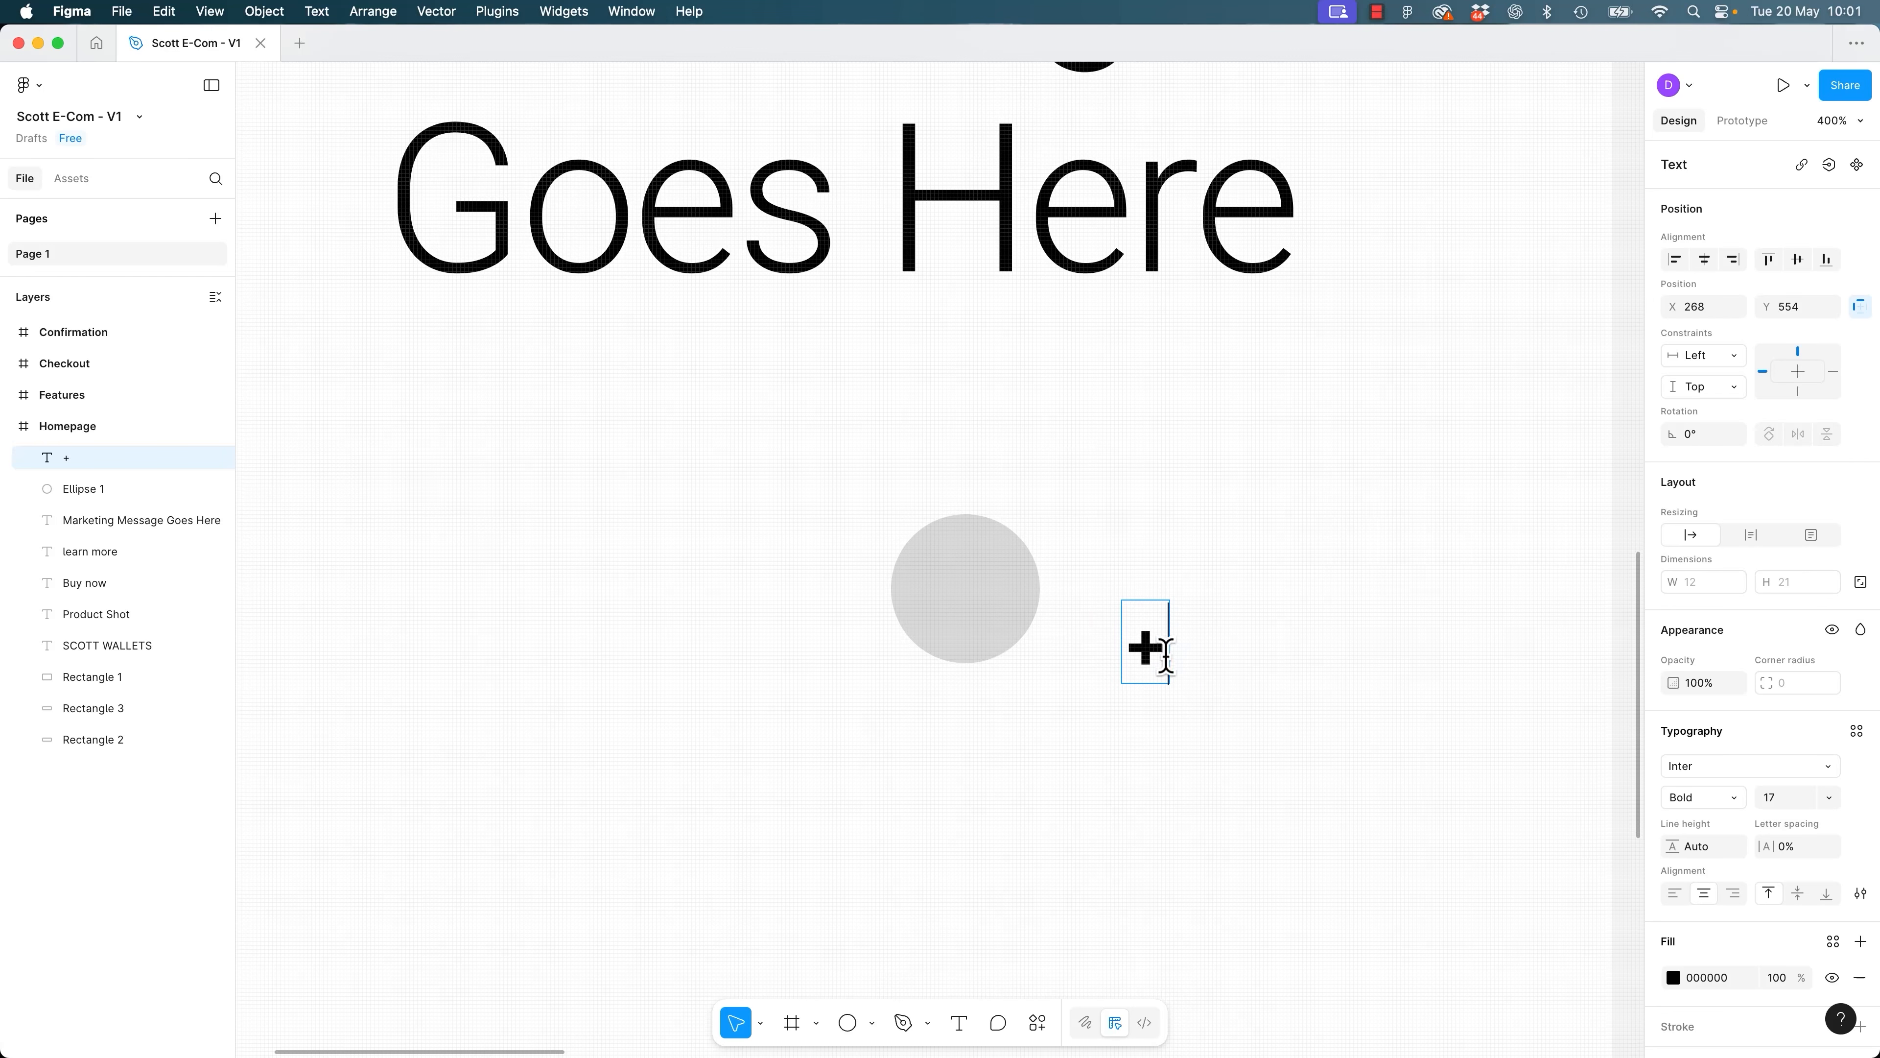
left_click_drag(1170, 646, 1122, 640)
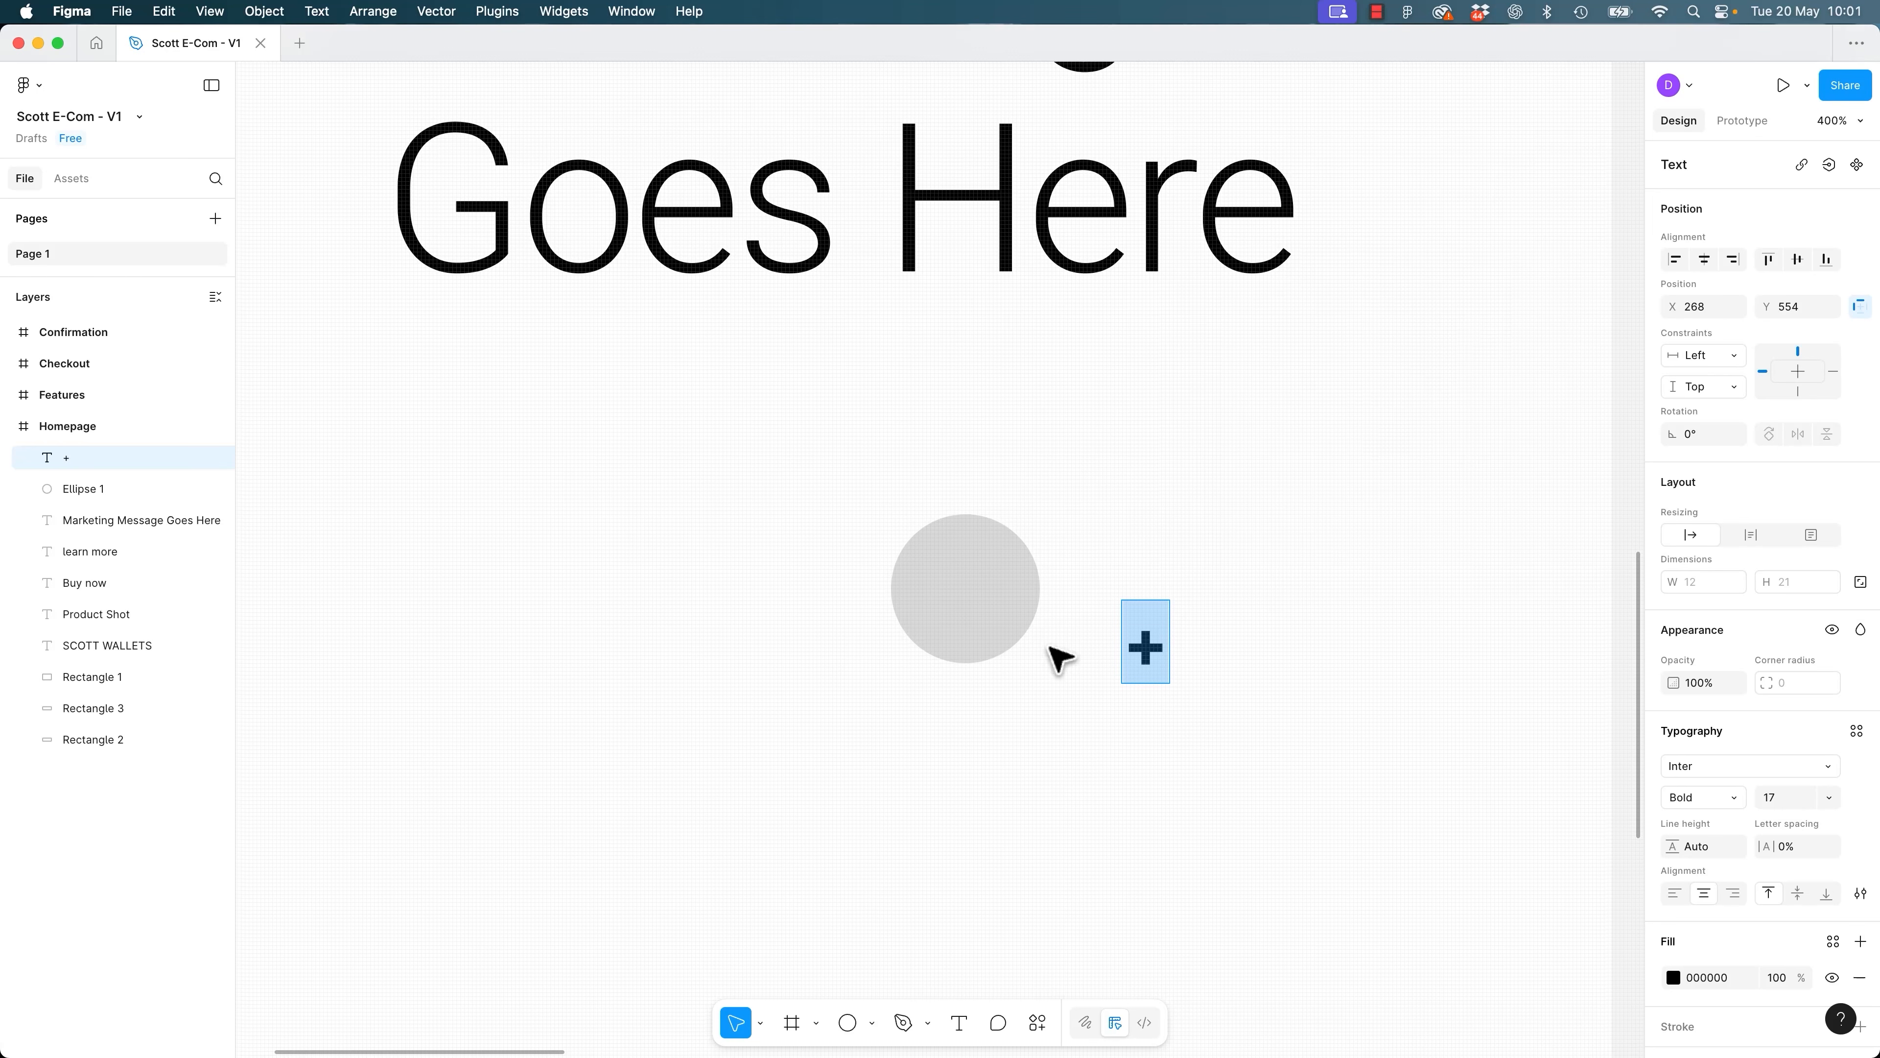
key("Escape")
left_click_drag(1154, 650, 981, 597)
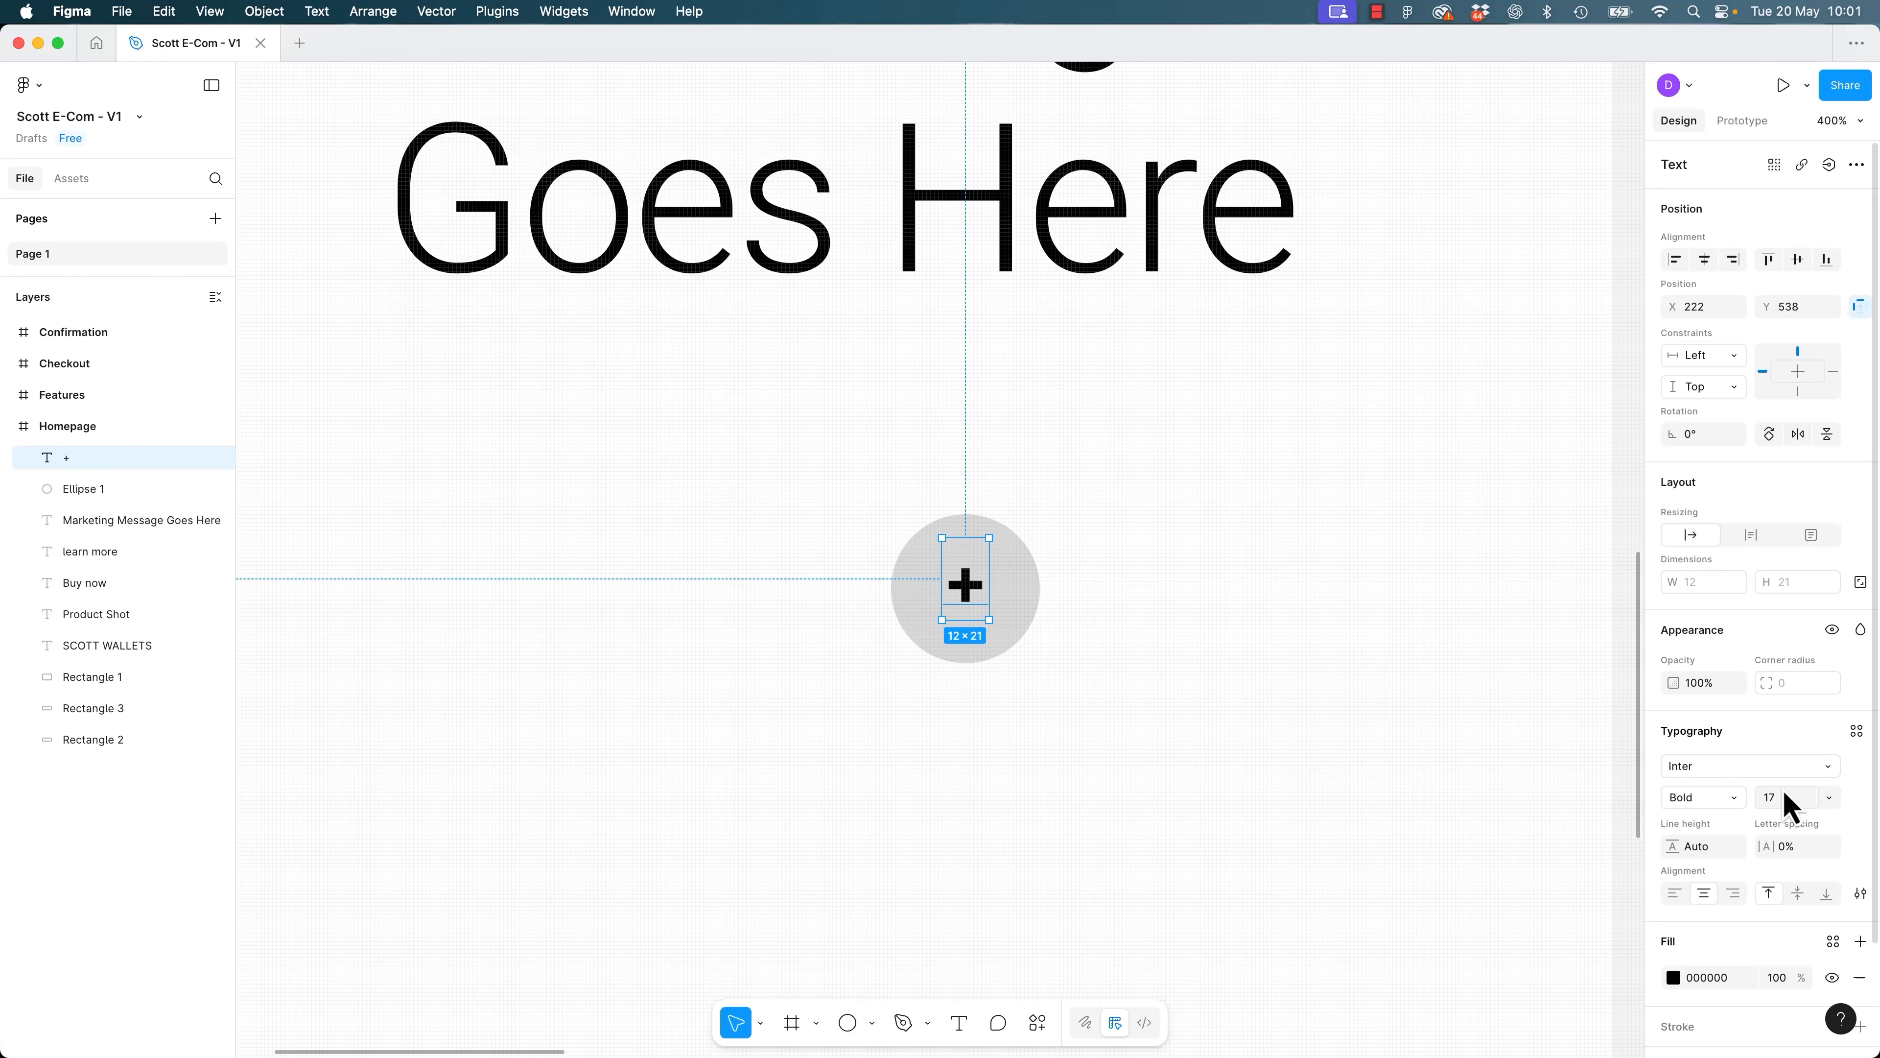
Enlarge the plus sign to font size 29 and reposition it inside the circle.
key("Up")
key("Up")
key("Up")
key("Up")
key("Up")
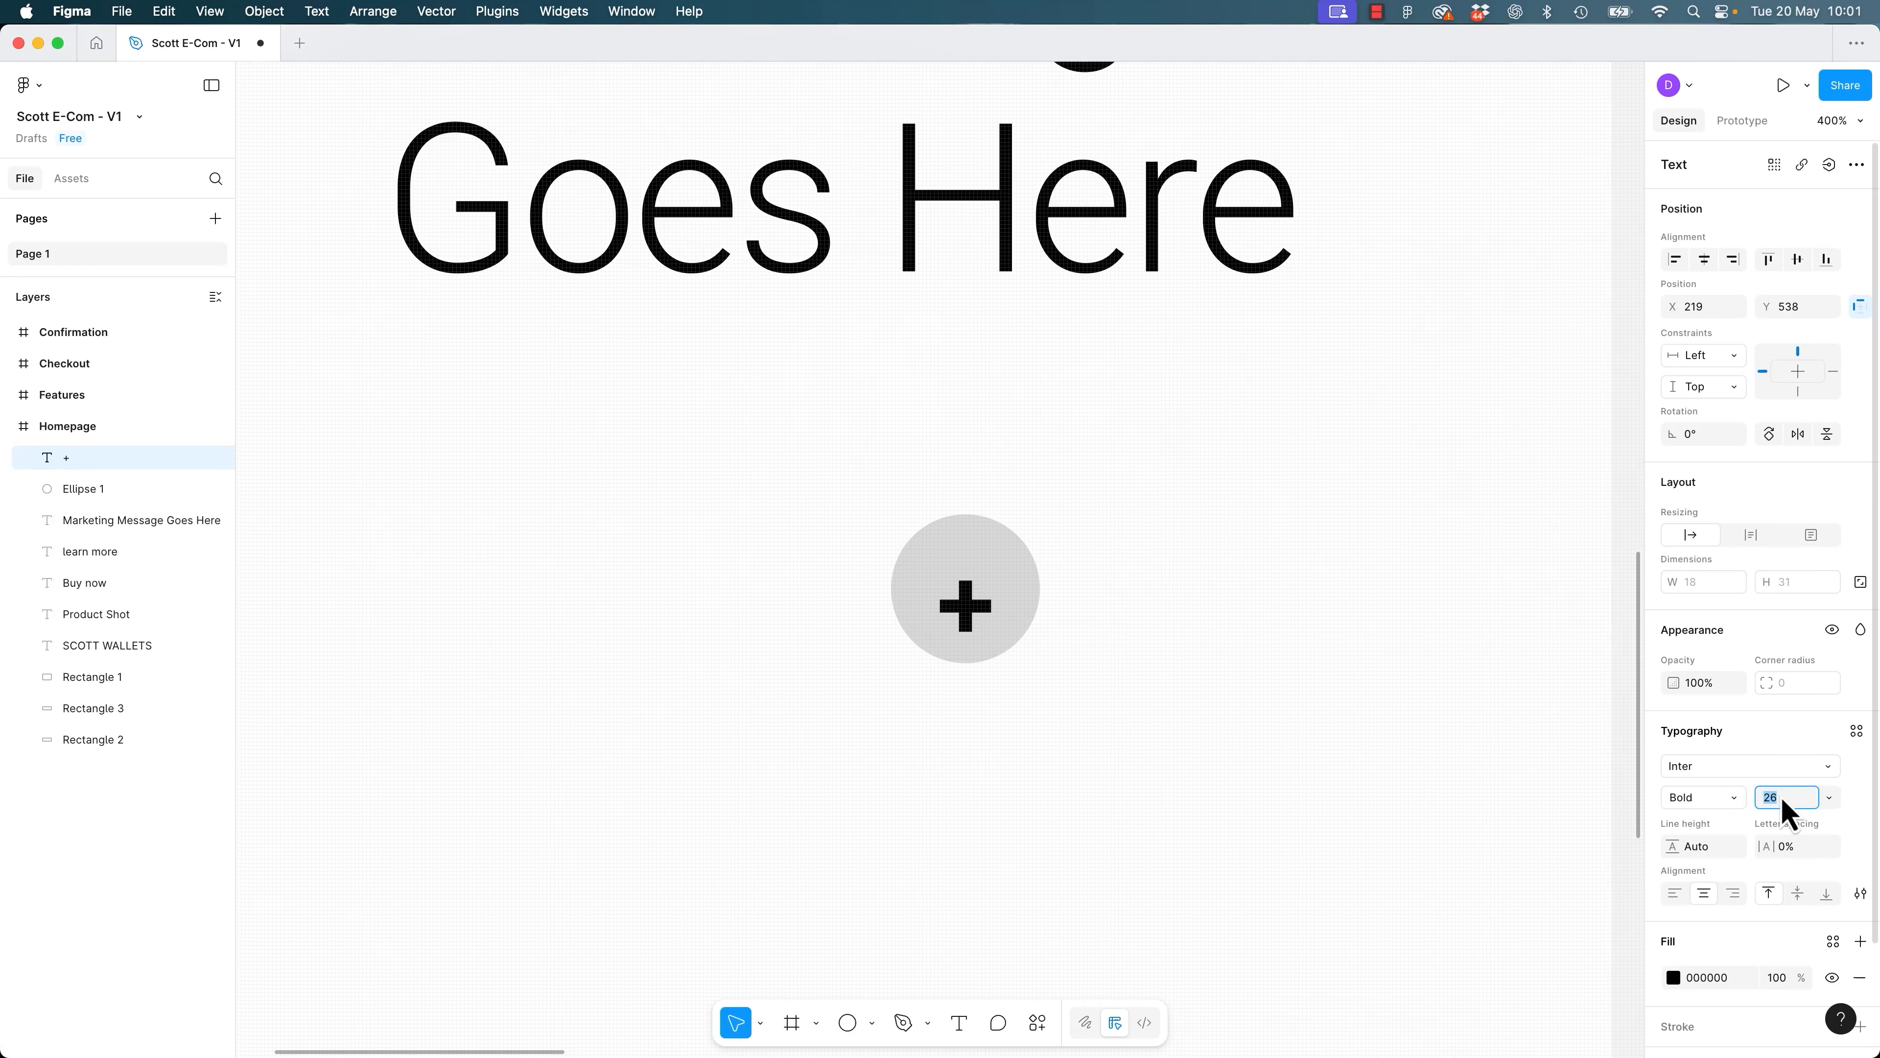
left_click(984, 614)
left_click_drag(984, 614, 979, 591)
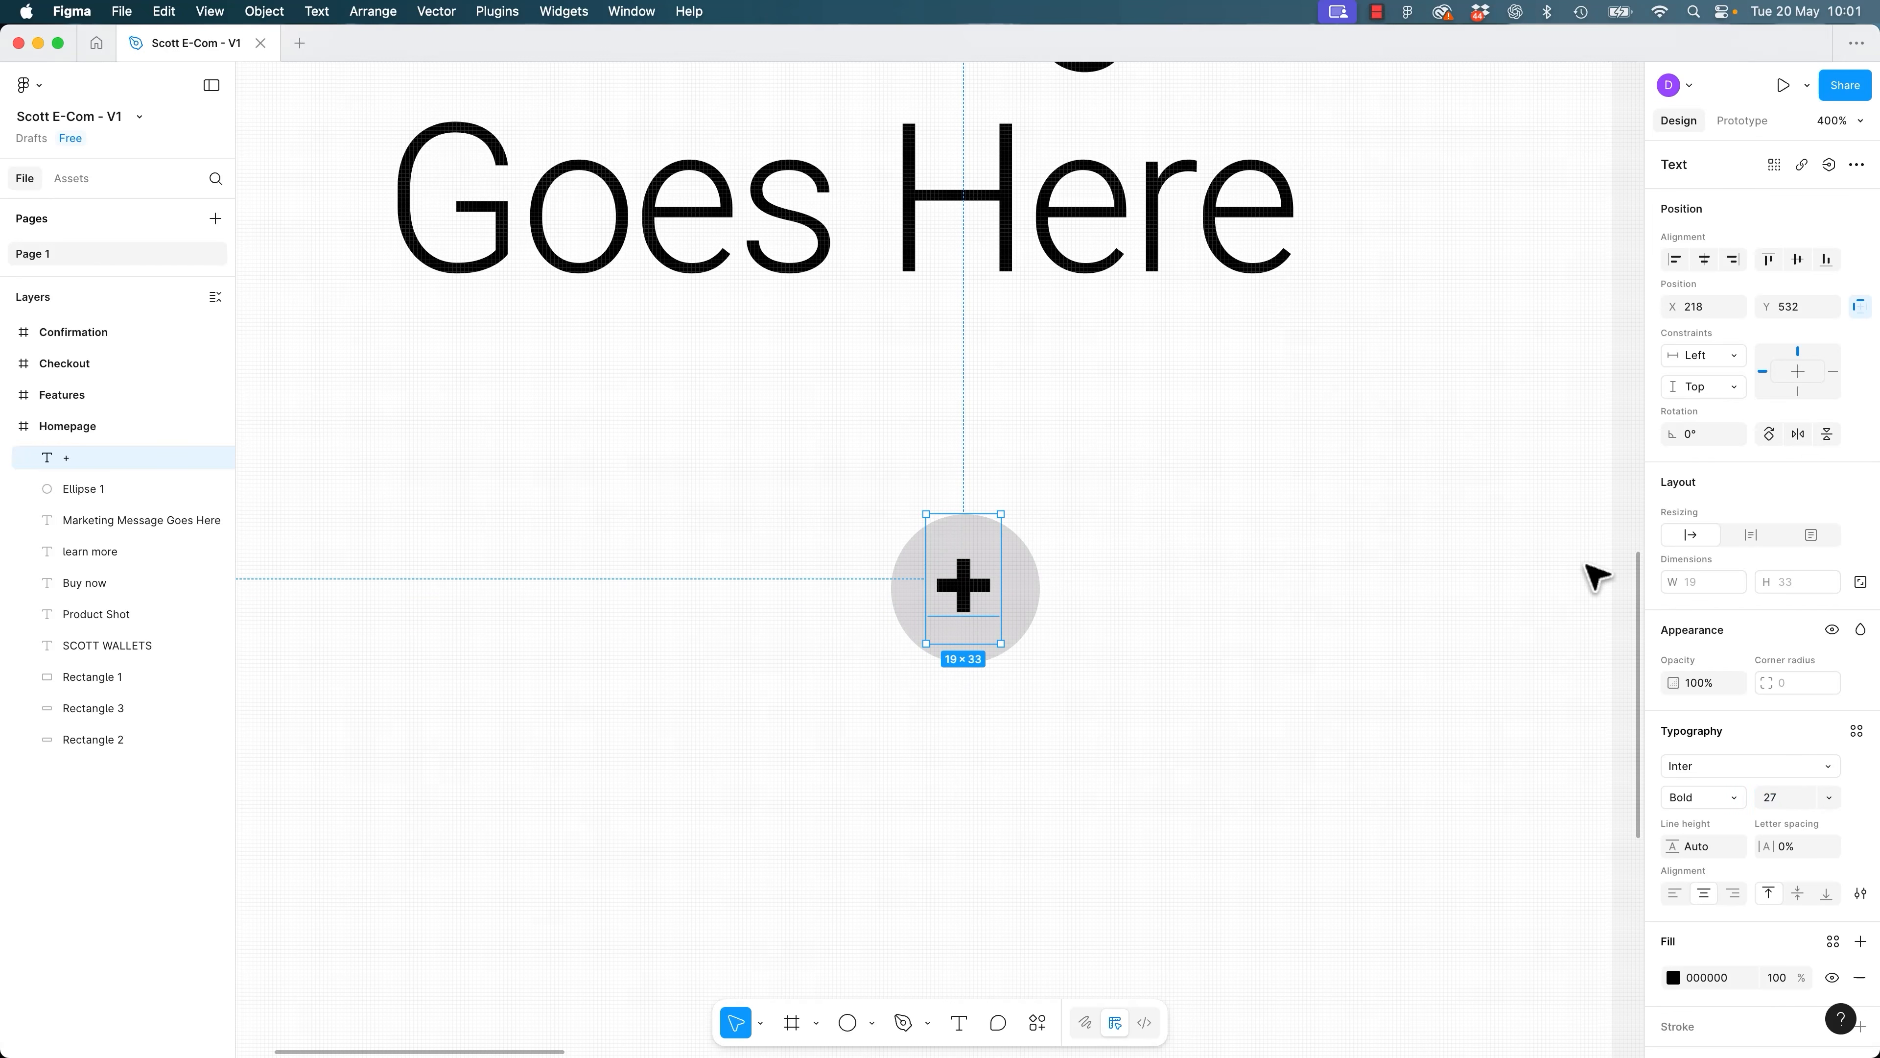
left_click(1788, 802)
key("Up")
key("Up")
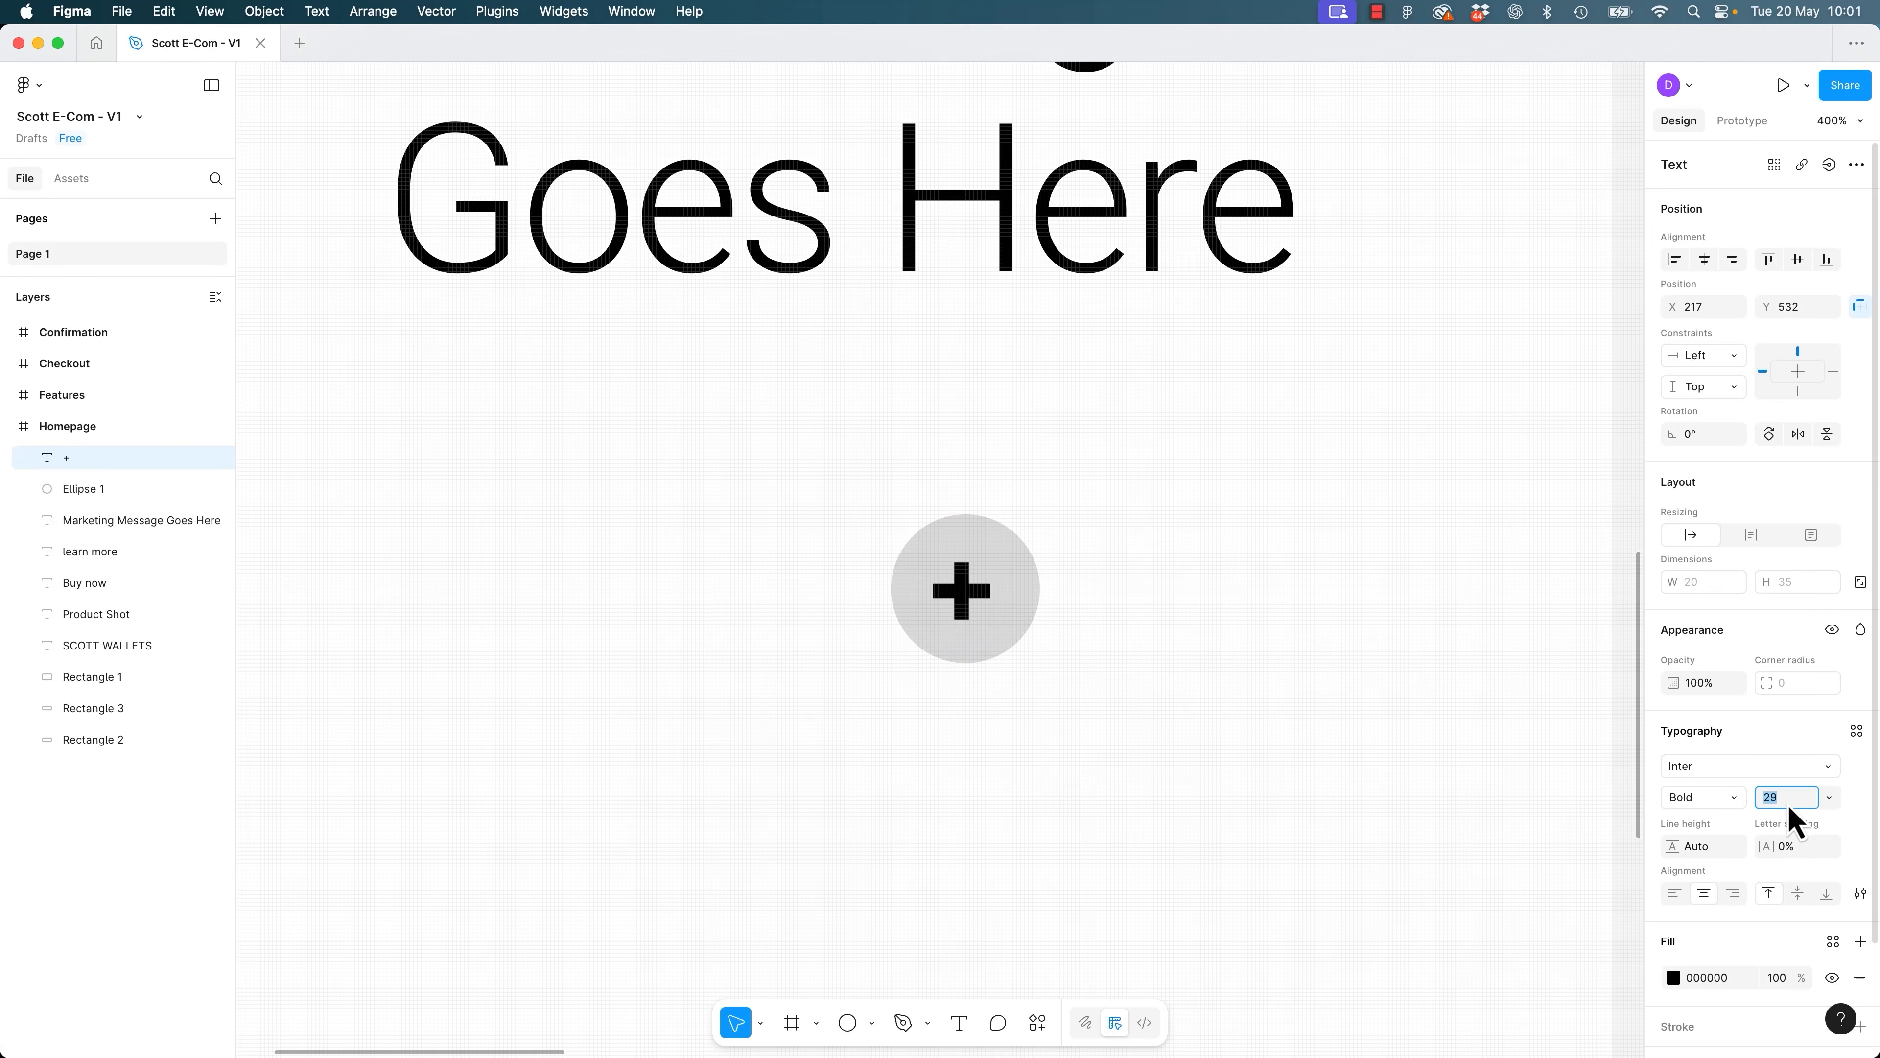
Try moving the plus sign off-centre within the circle, to about X 225, Y 530, and deselect it.
left_click(1836, 119)
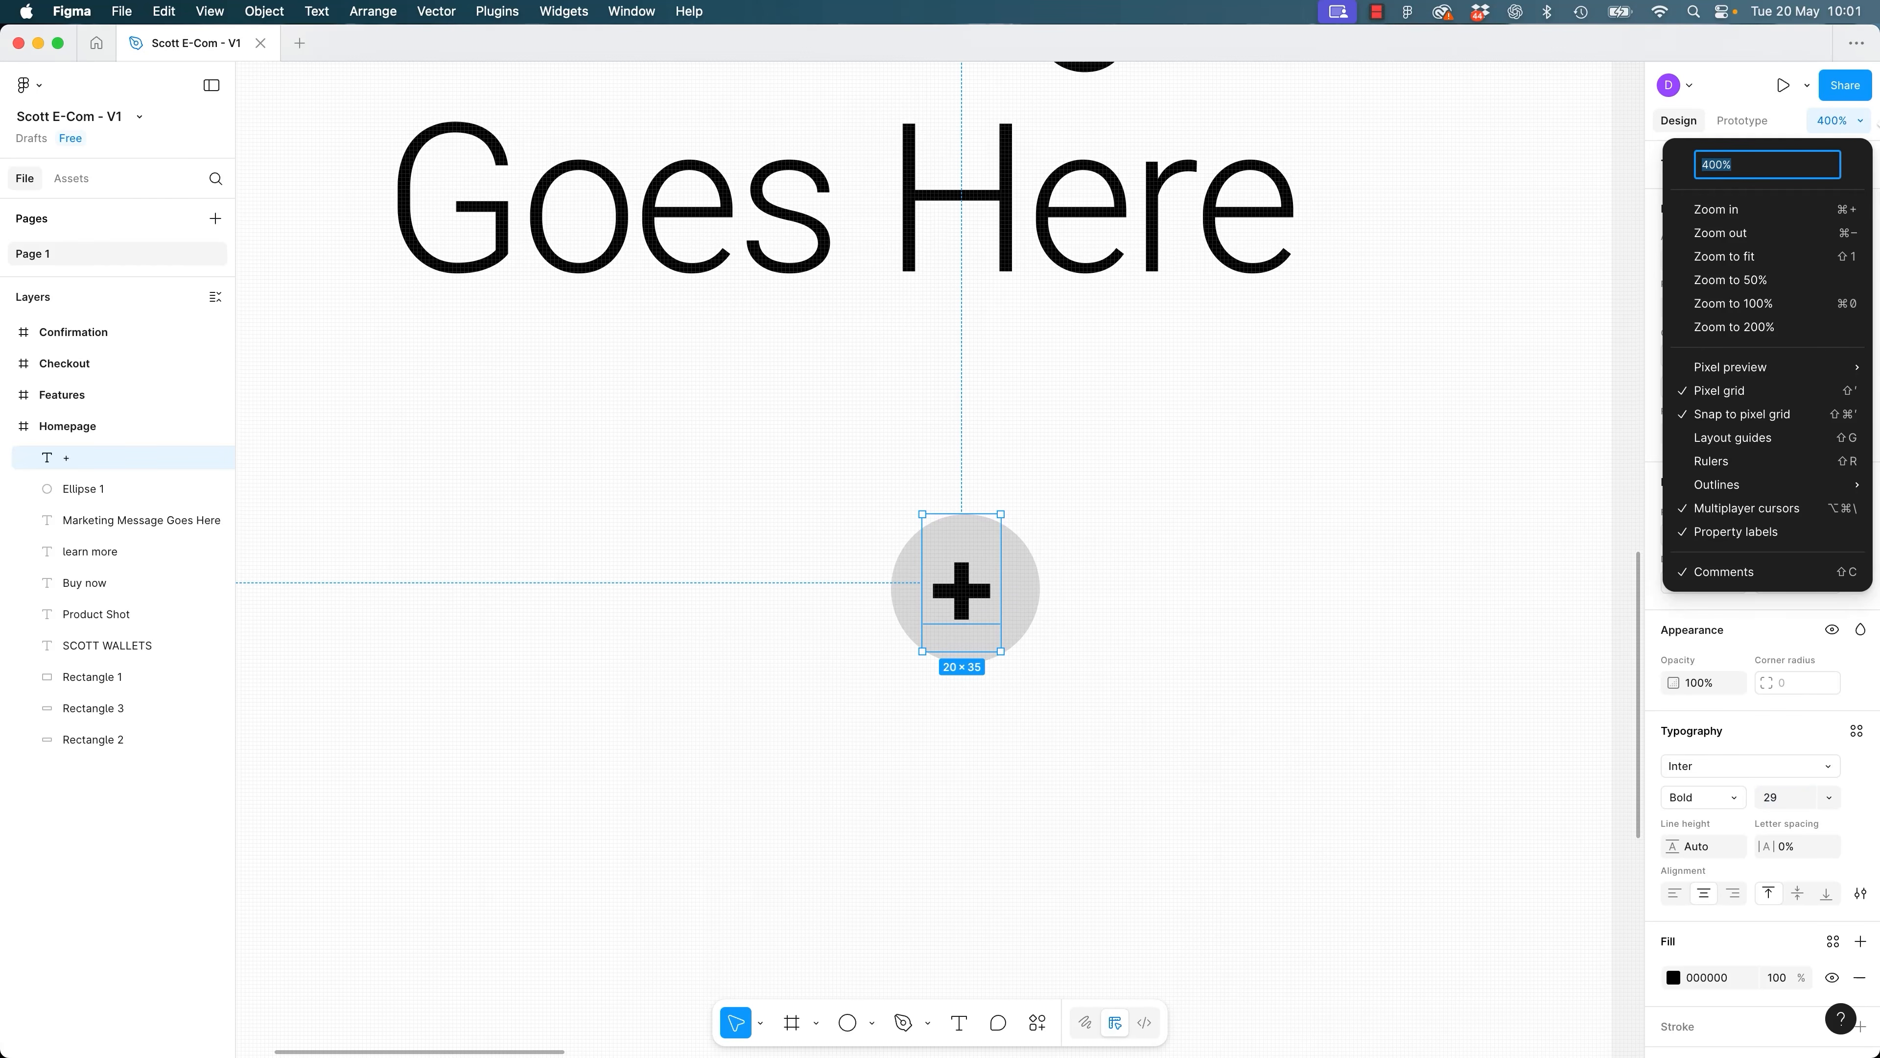
type("60")
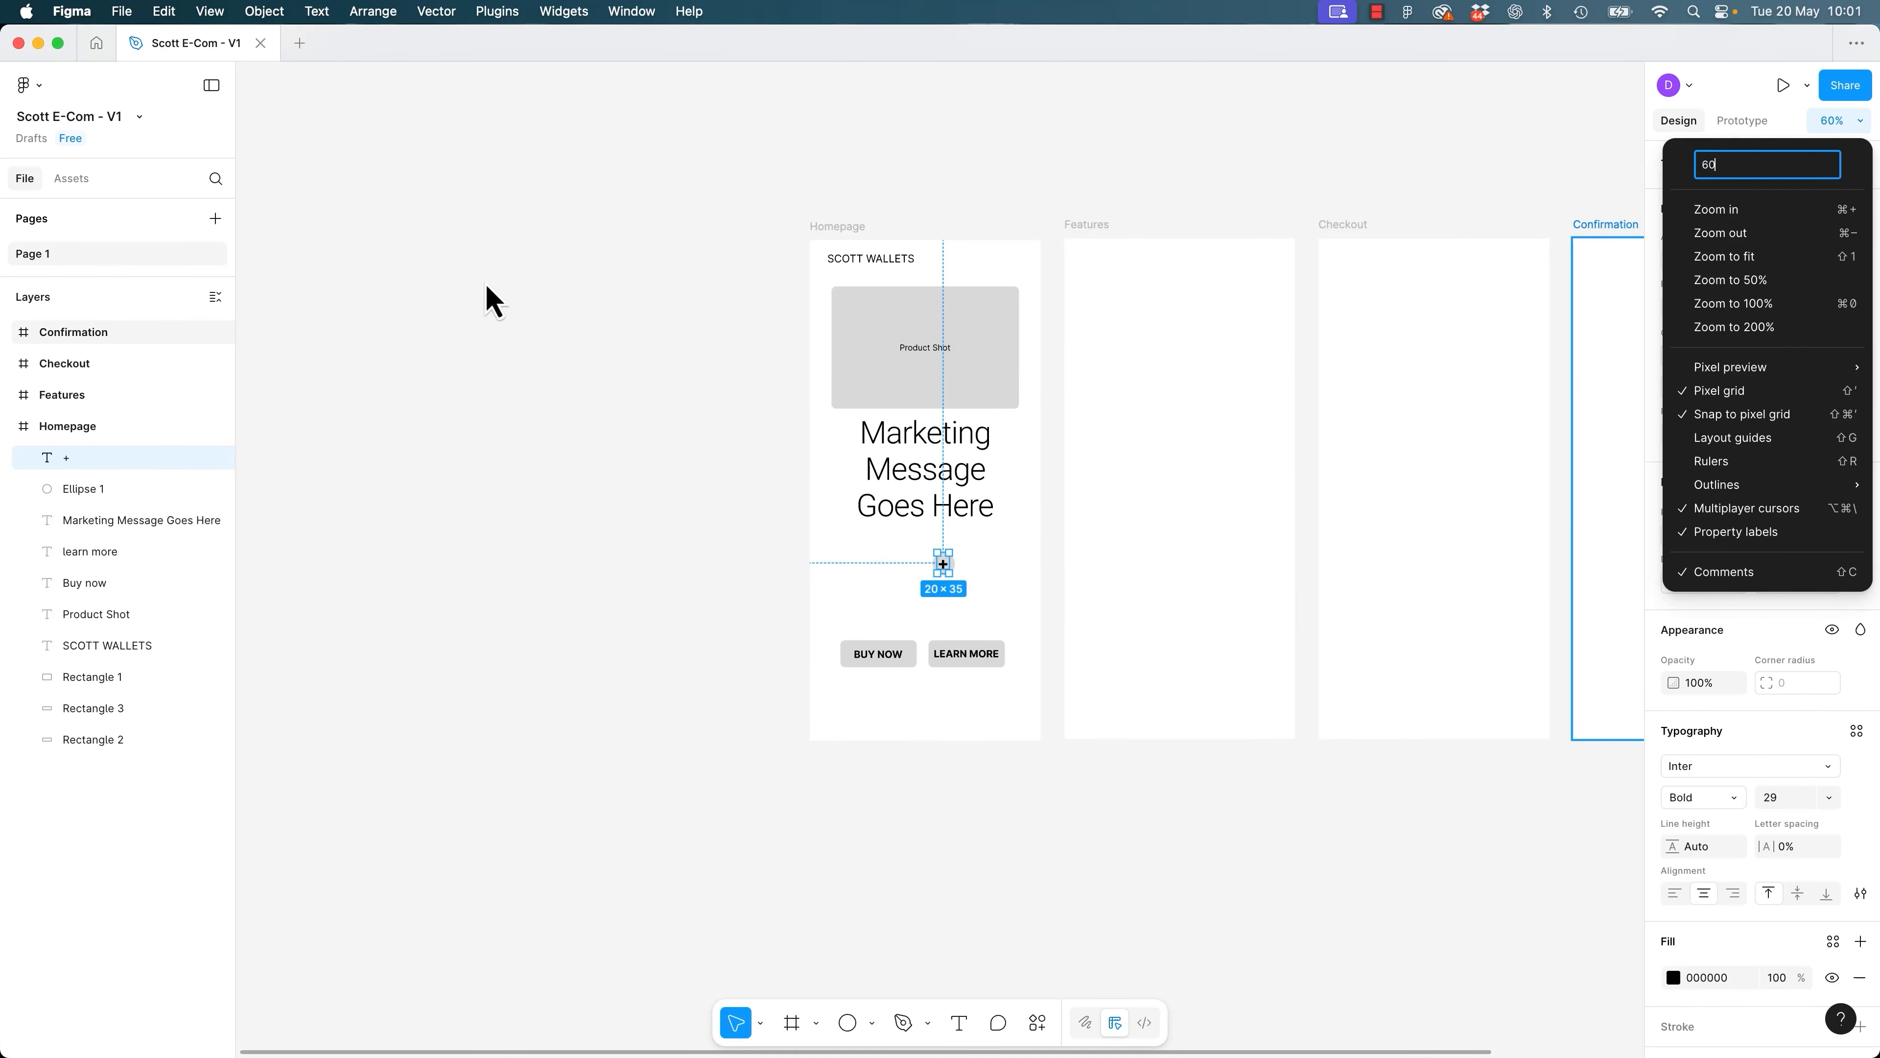
left_click(630, 331)
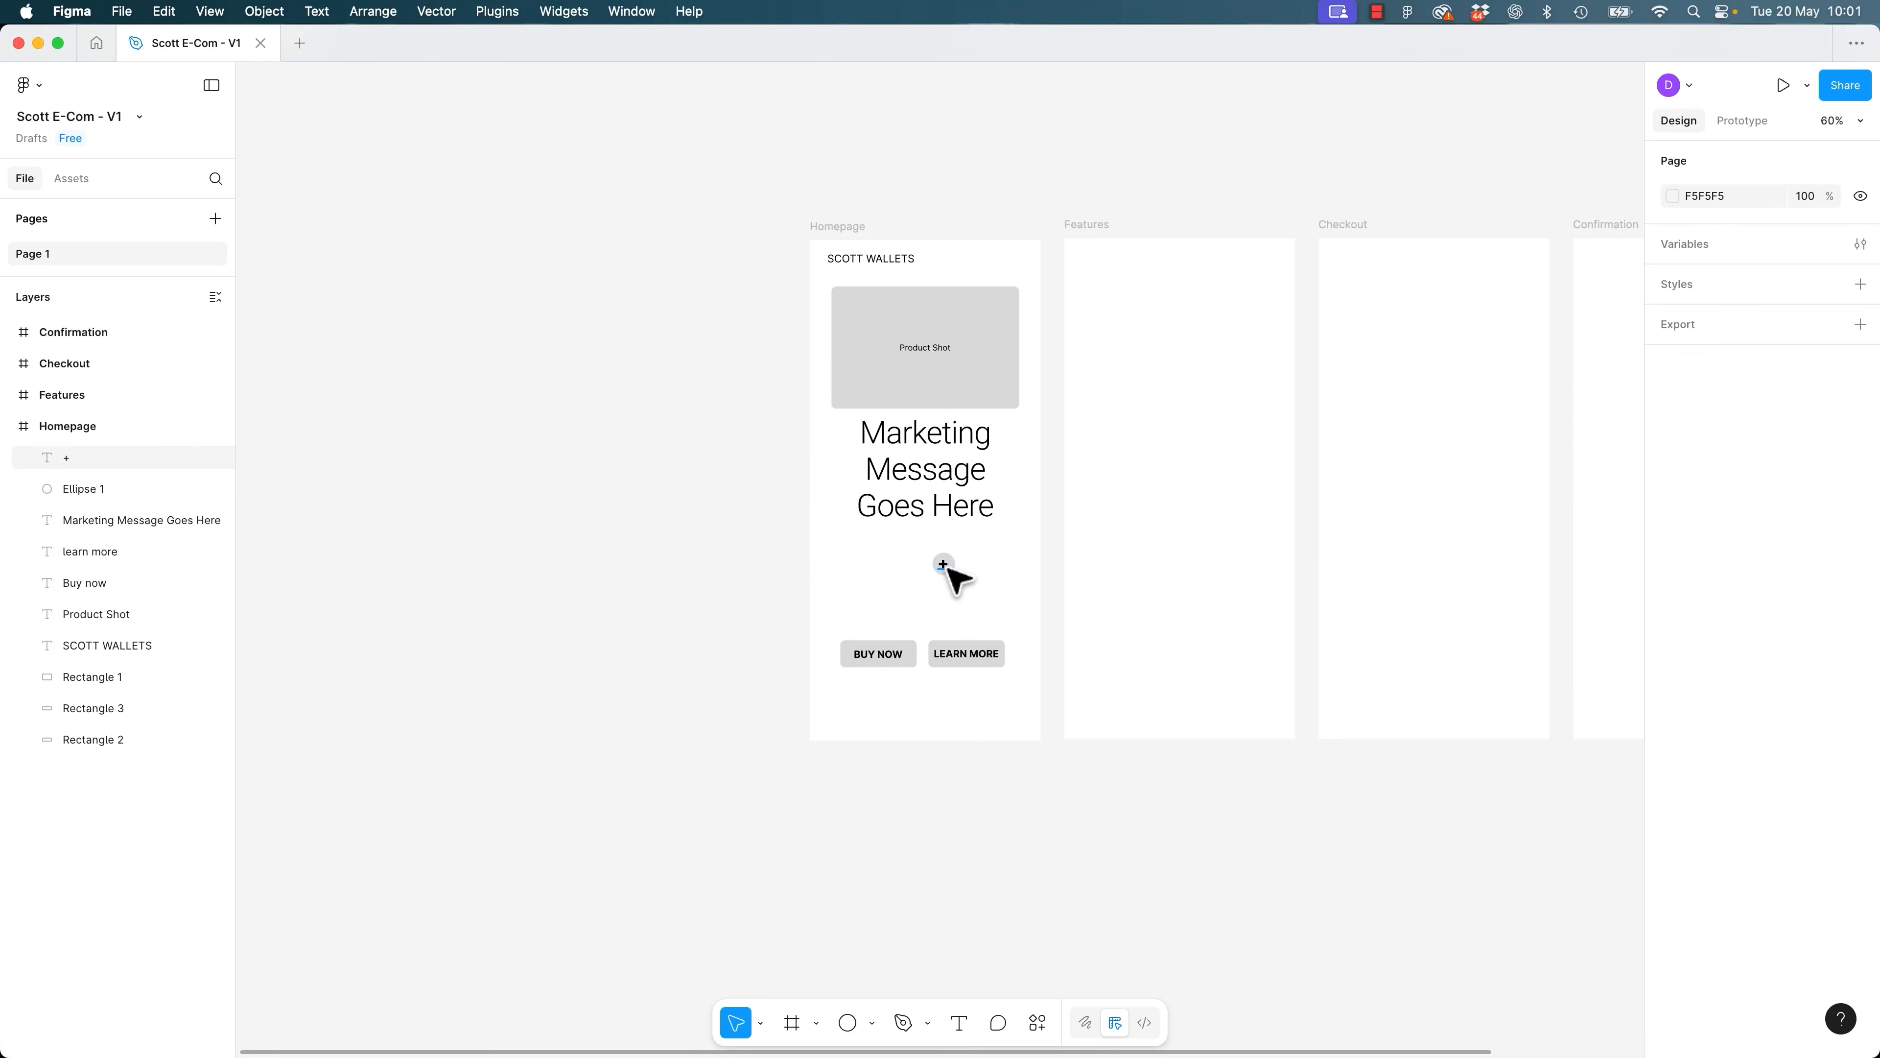
scroll(947, 567, "up", 10)
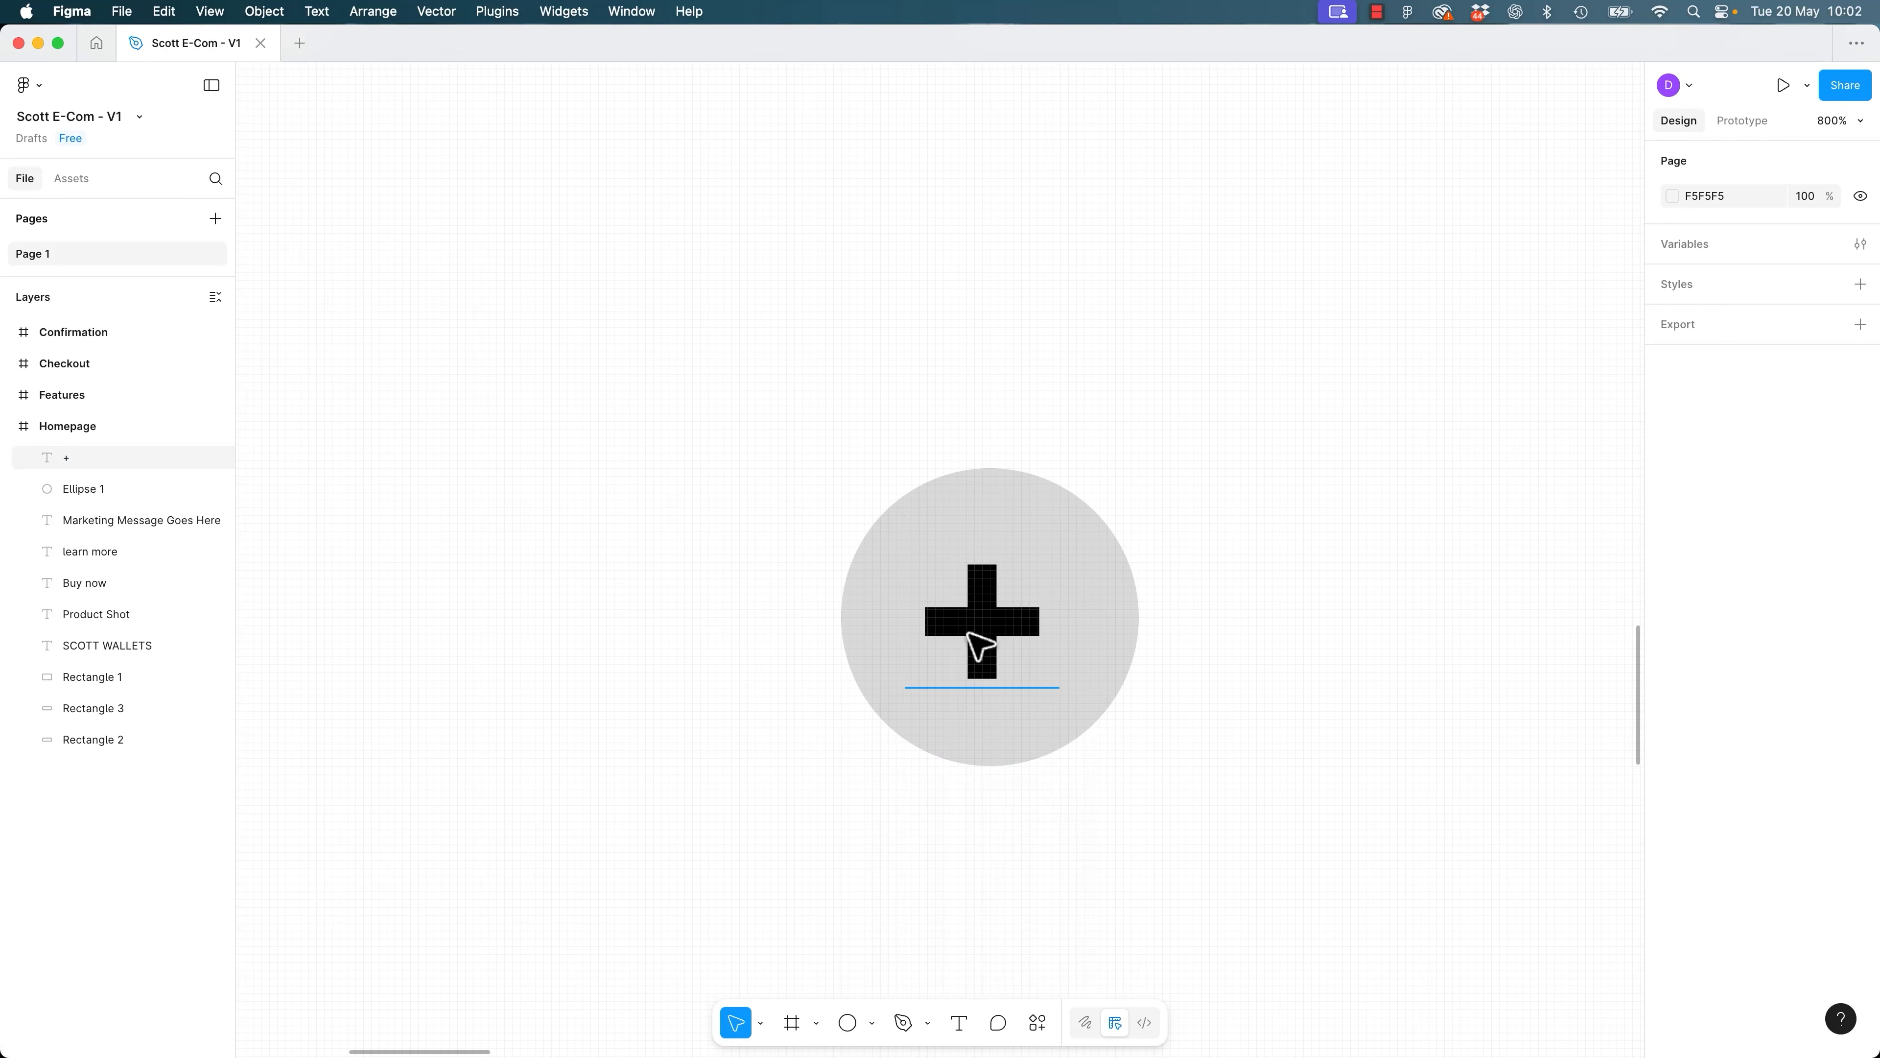
left_click(979, 644)
left_click_drag(1003, 630, 1111, 621)
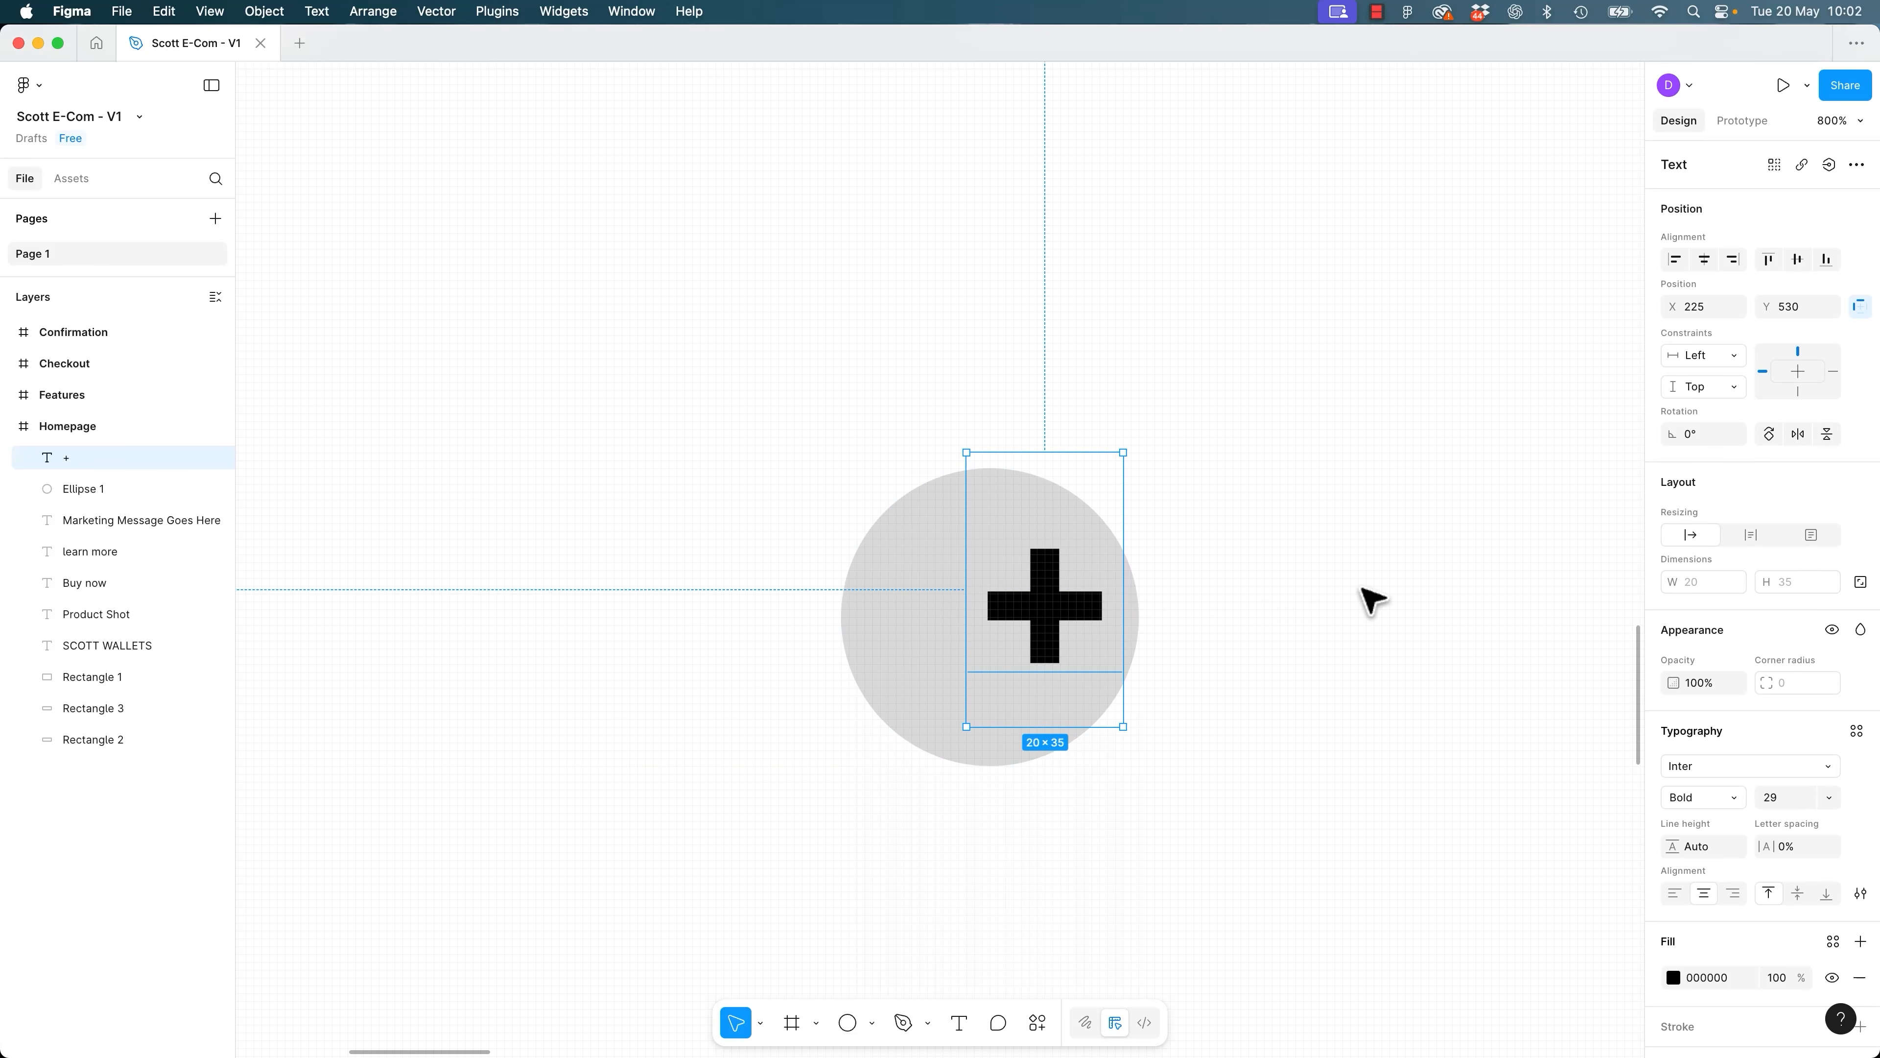
left_click(1370, 599)
Nudge the plus sign pixel by pixel to X 218 and vertically until it sits centred in the circle.
left_click(1006, 609)
key("Left")
key("Left")
key("Left")
key("Left")
key("Left")
key("Left")
key("Up")
key("Up")
key("Down")
key("Down")
key("Down")
key("Down")
key("Left")
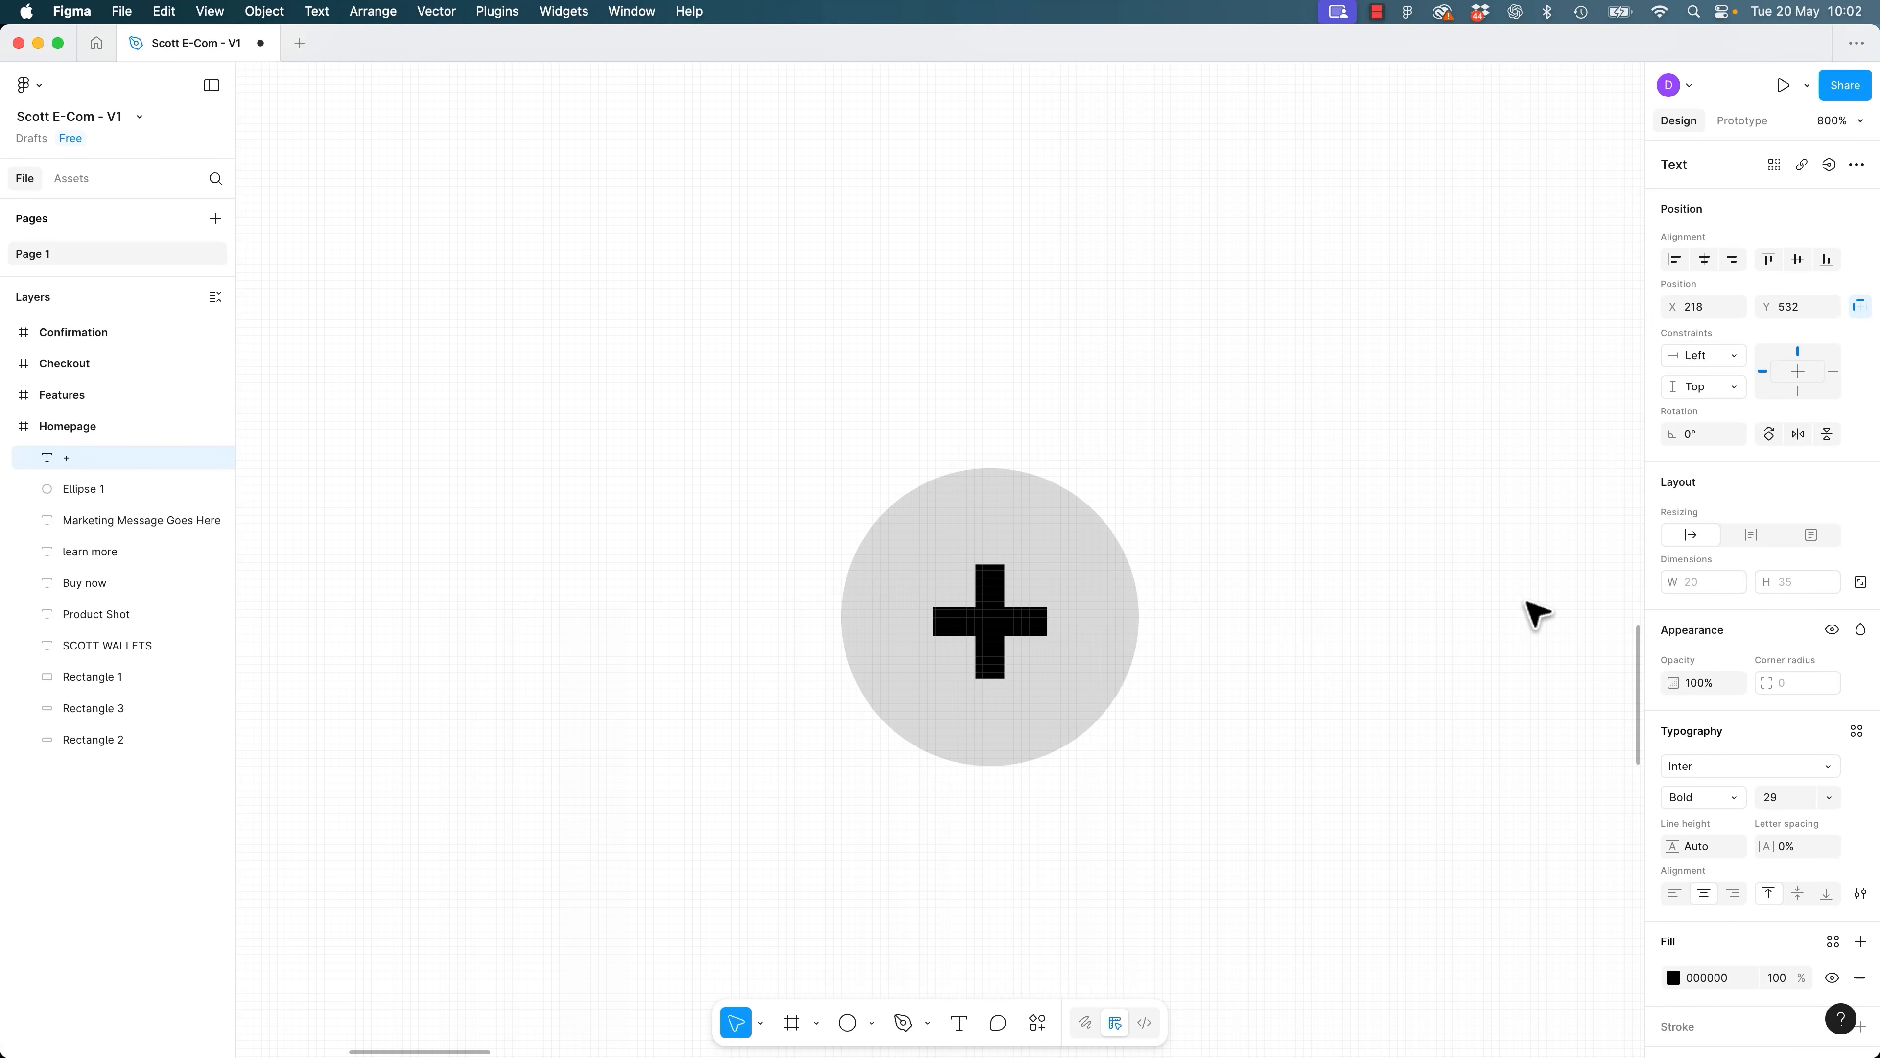
key("Up")
key("Escape")
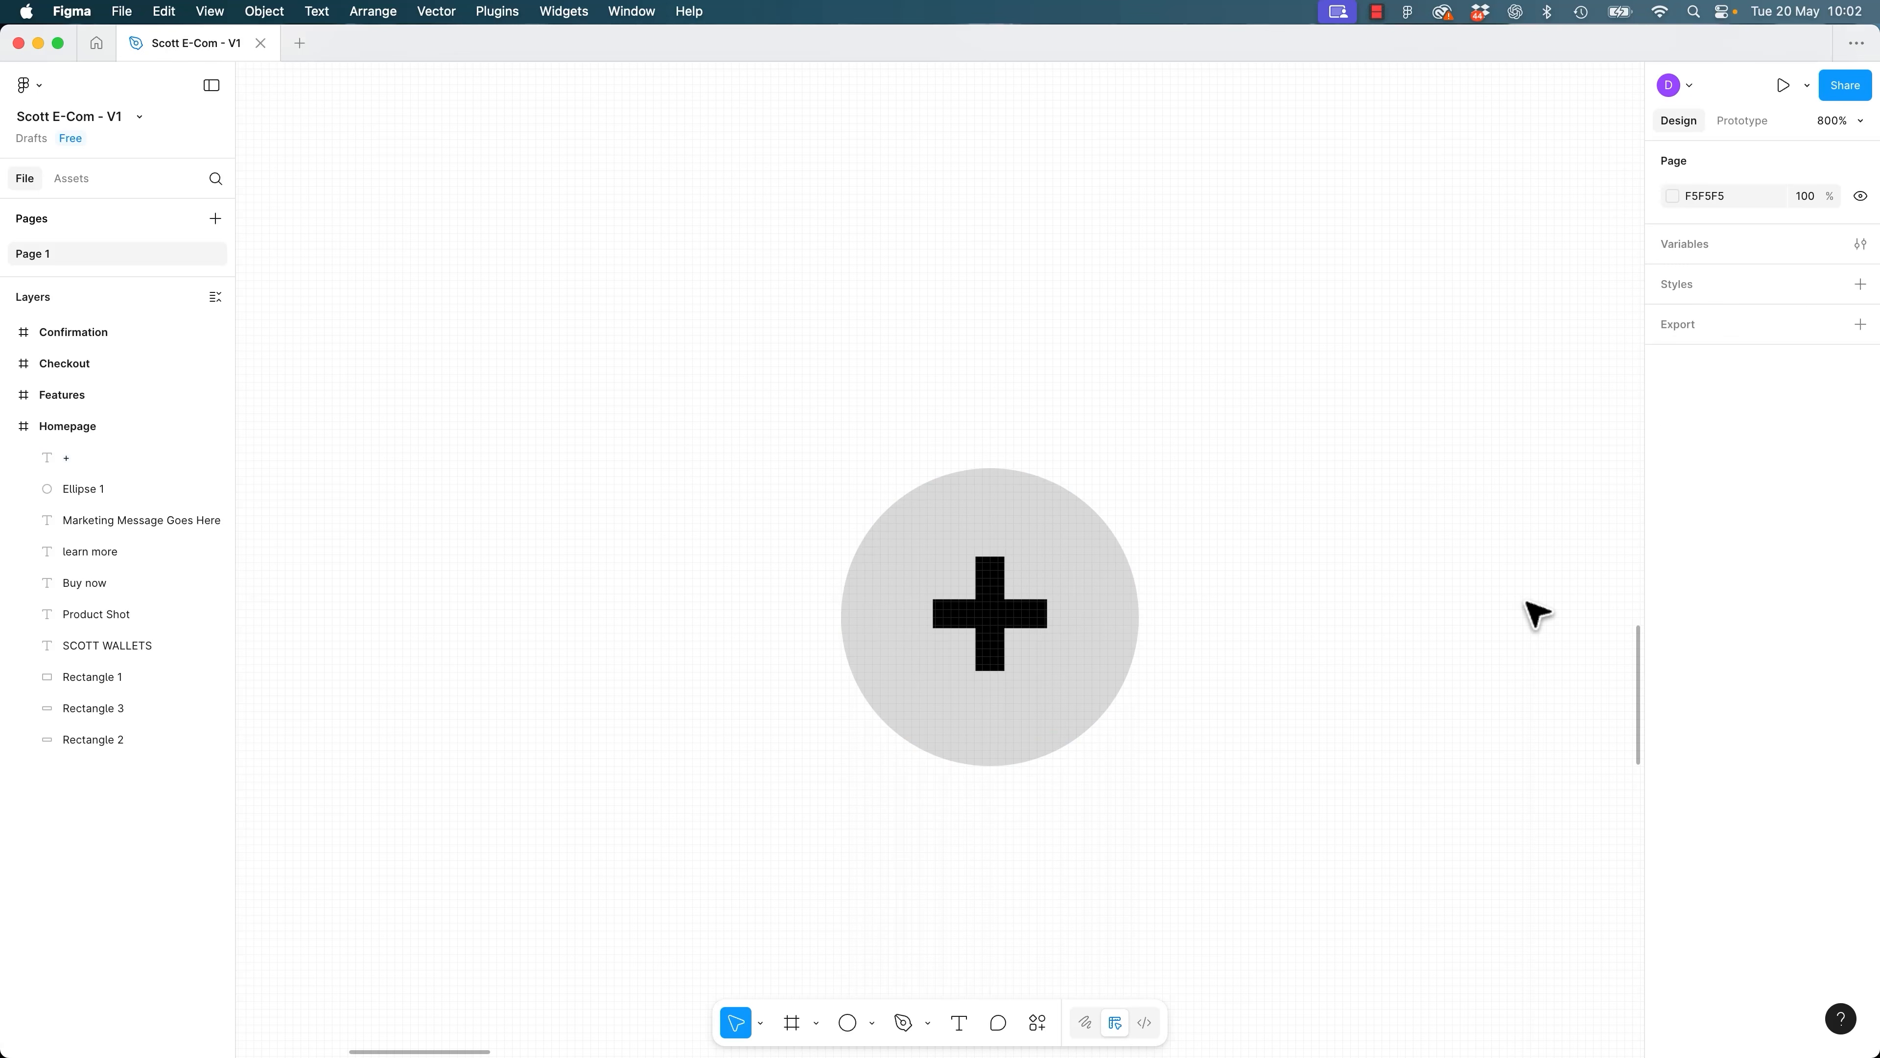
Try turning the circle behind the plus sign into an arc, undo the change, and deselect it.
left_click(1110, 600)
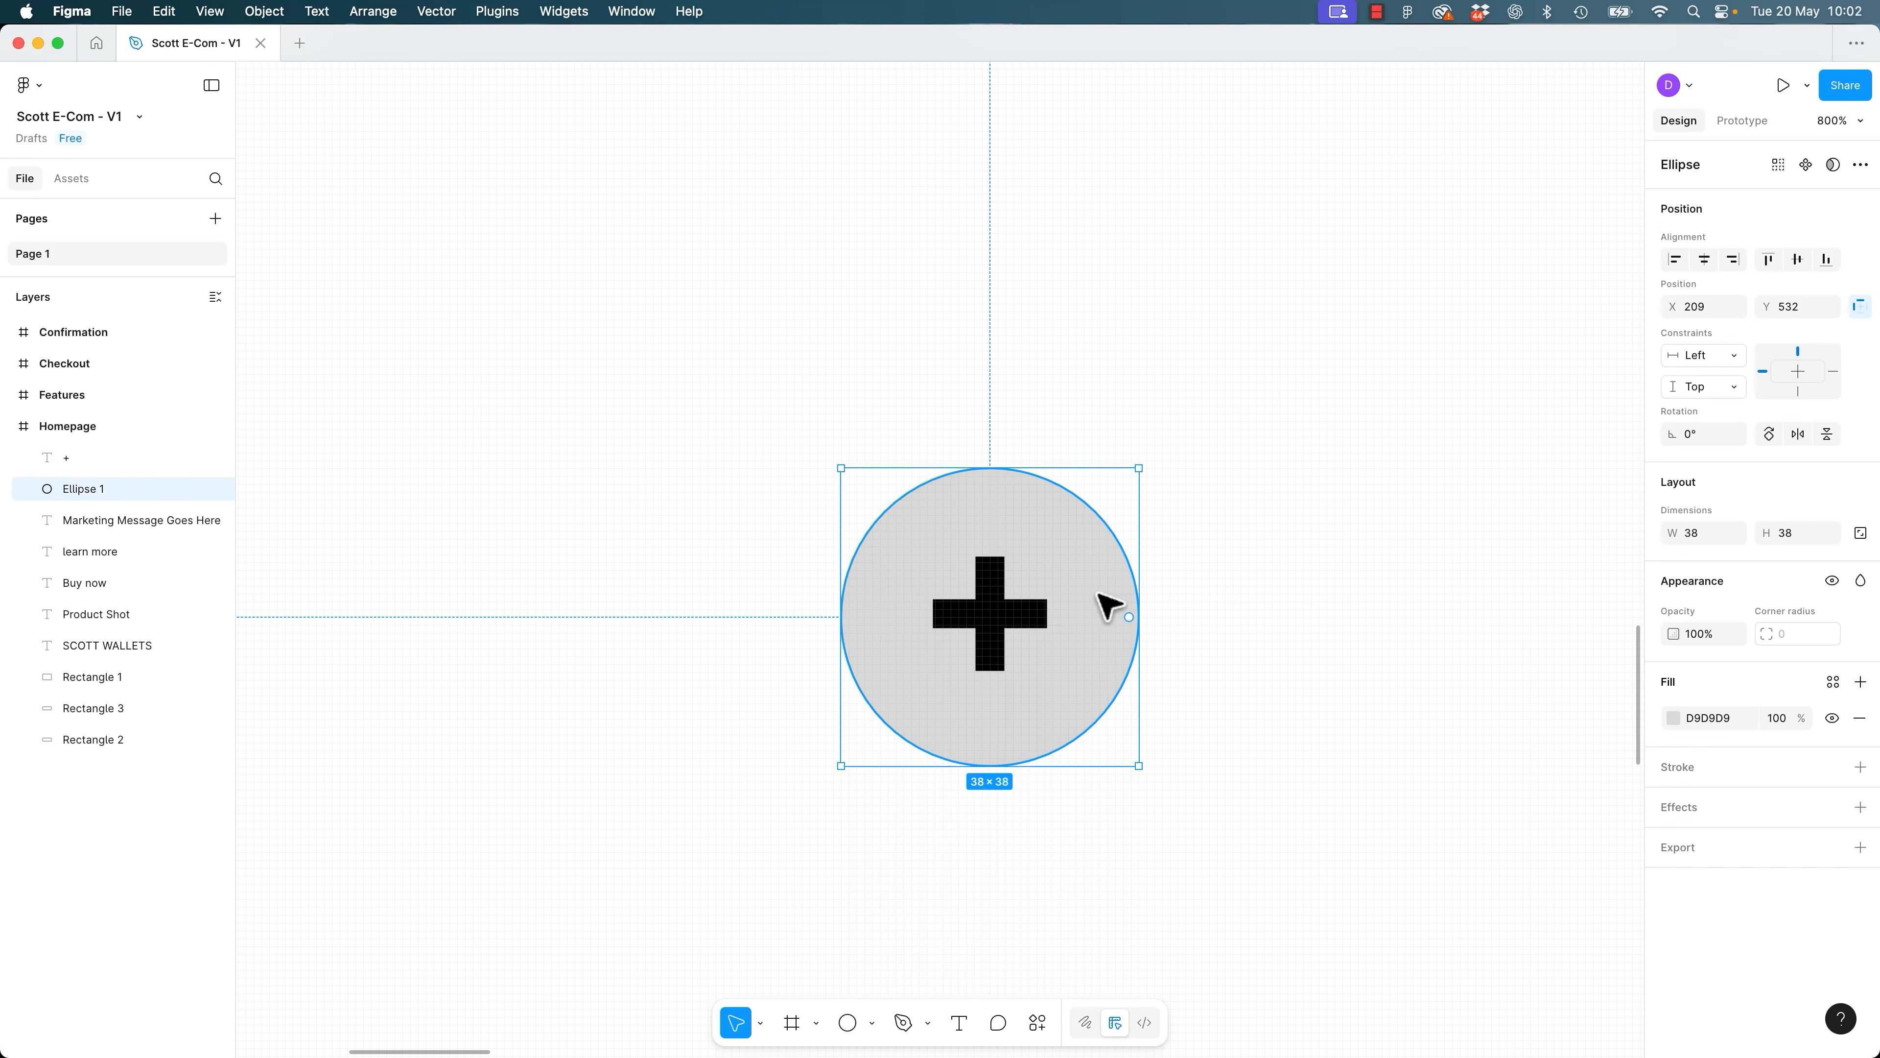
left_click(1174, 630)
left_click(1084, 579)
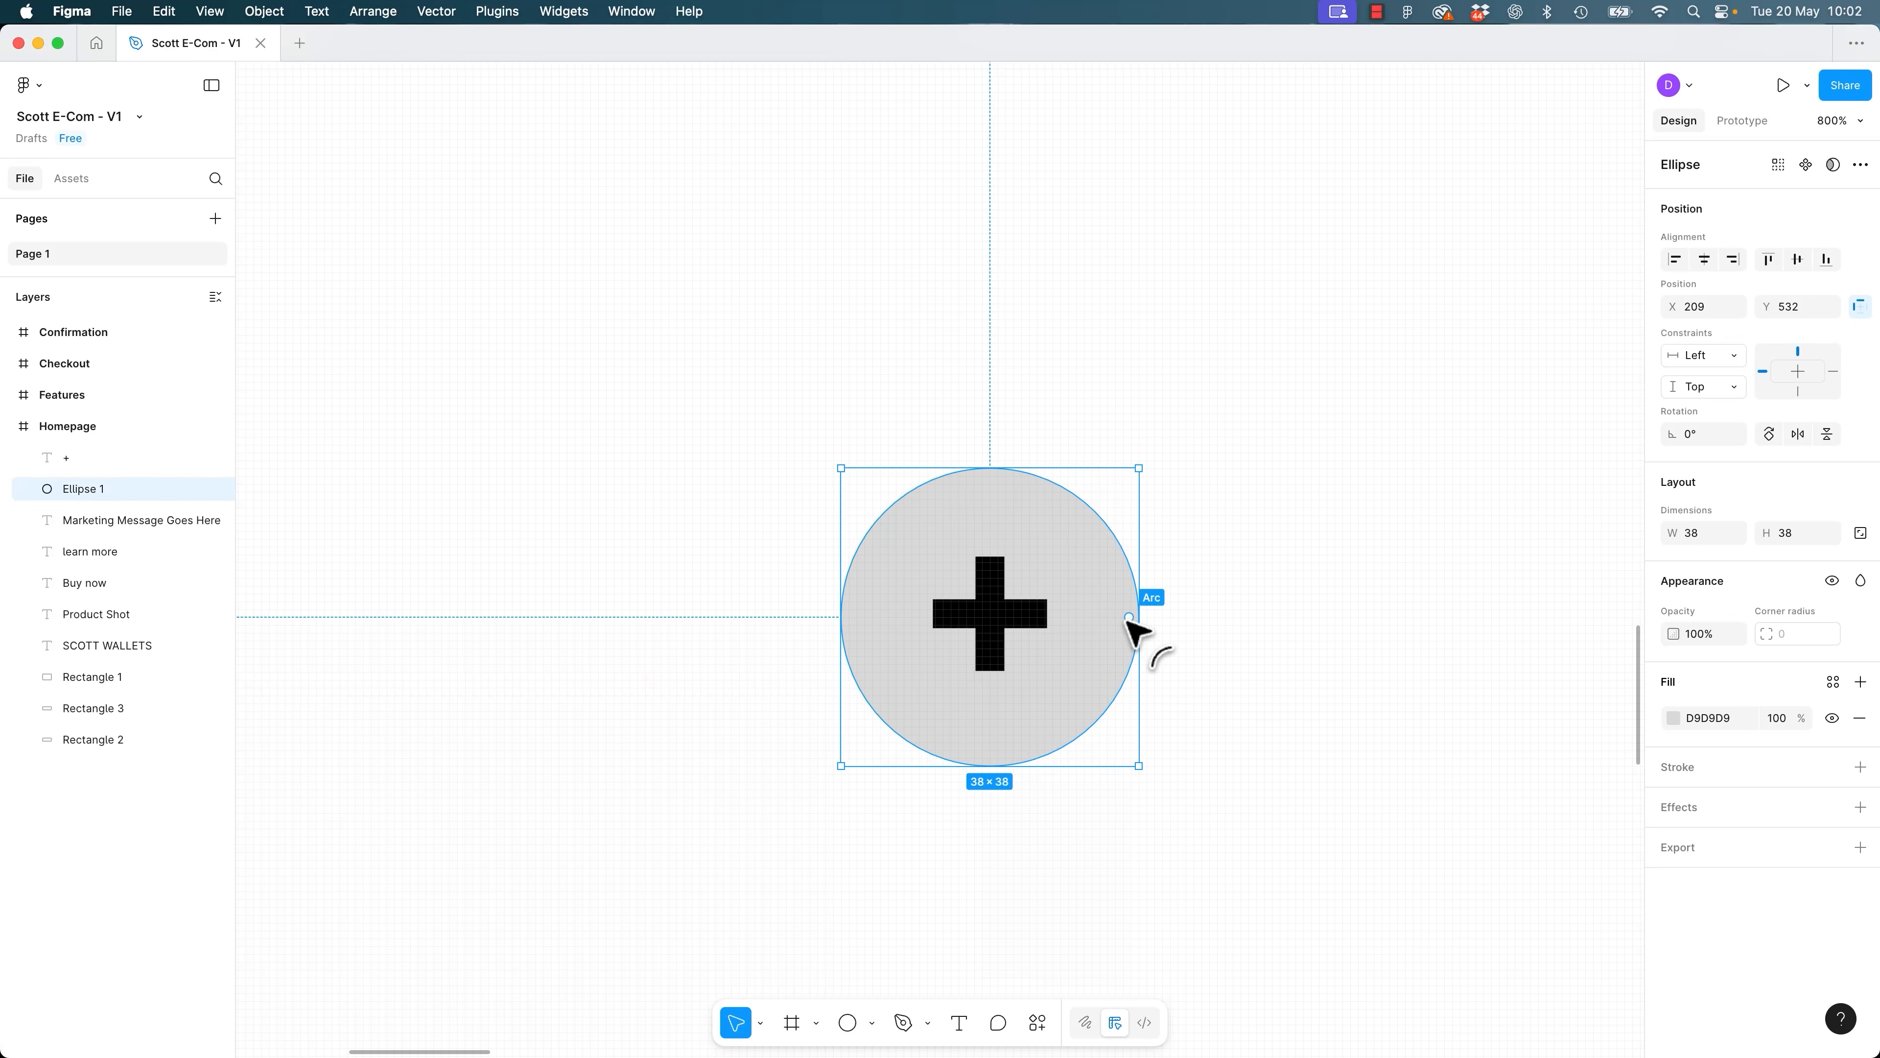
left_click_drag(1127, 618, 1106, 567)
key("super+z")
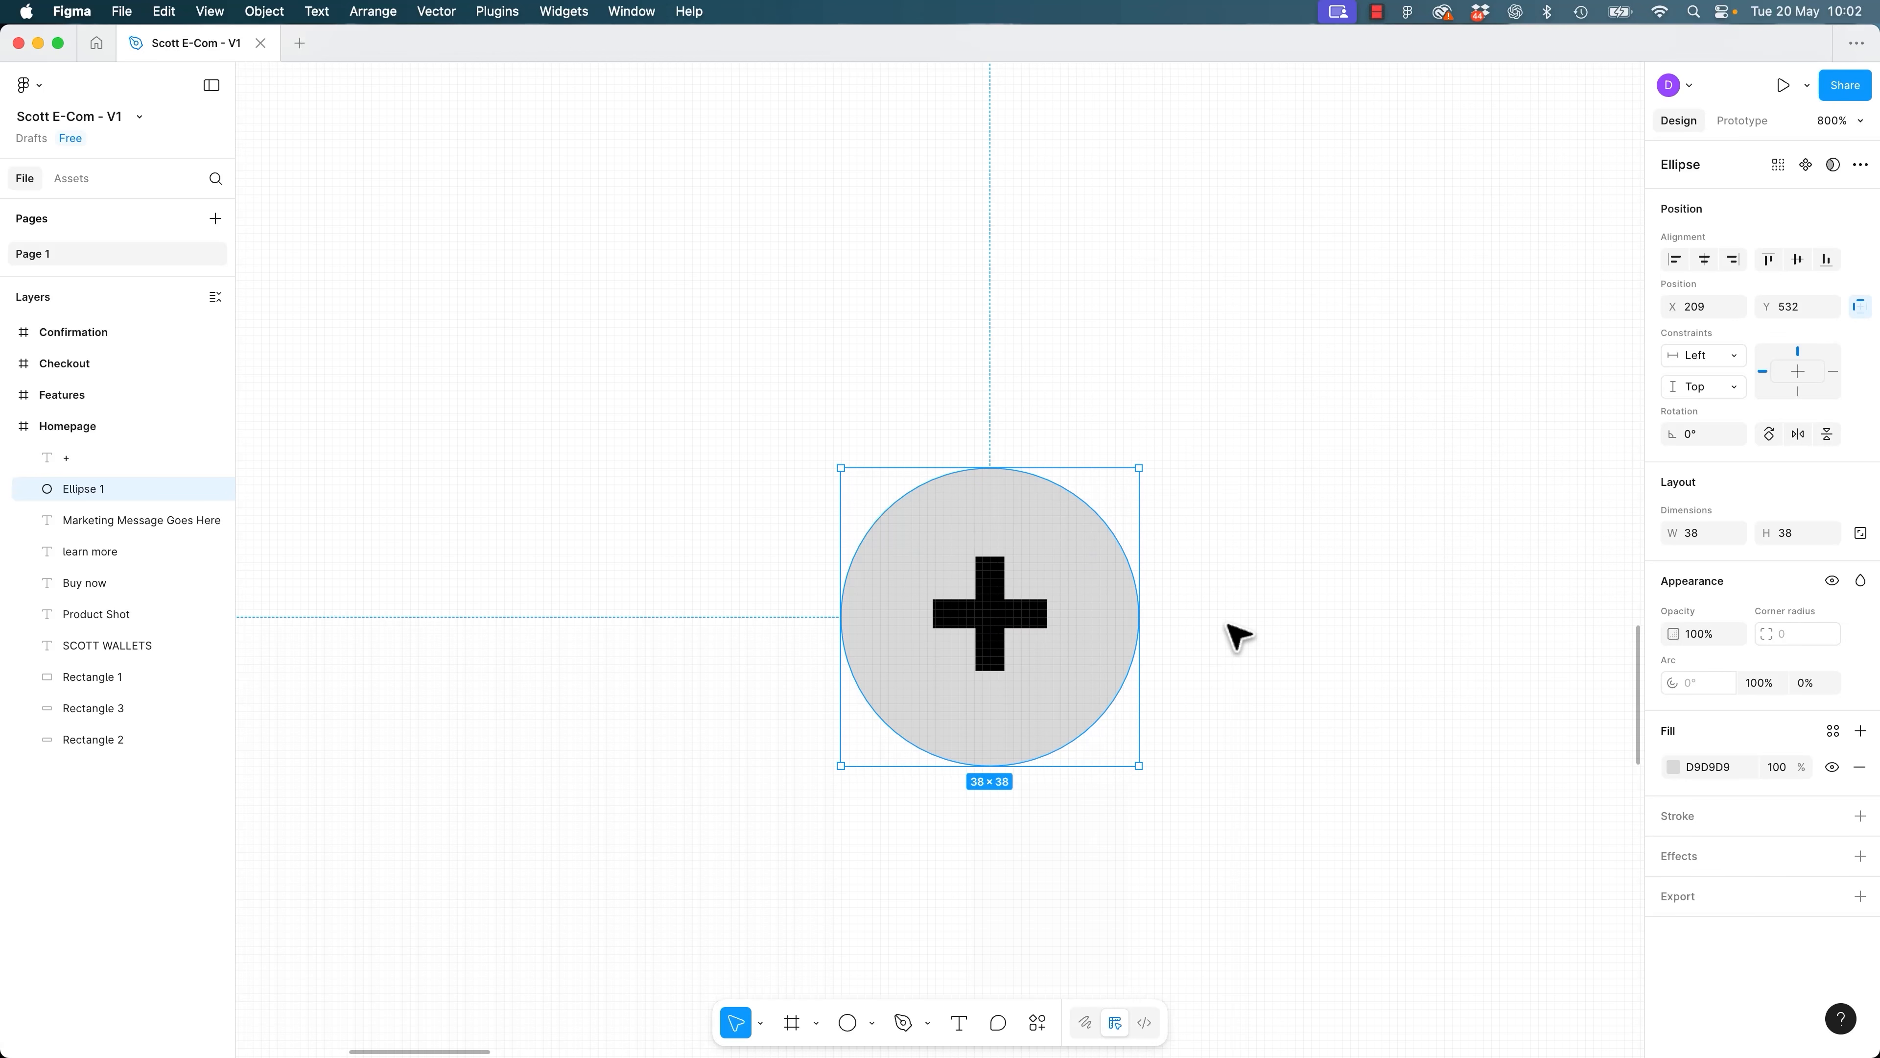
left_click(1238, 636)
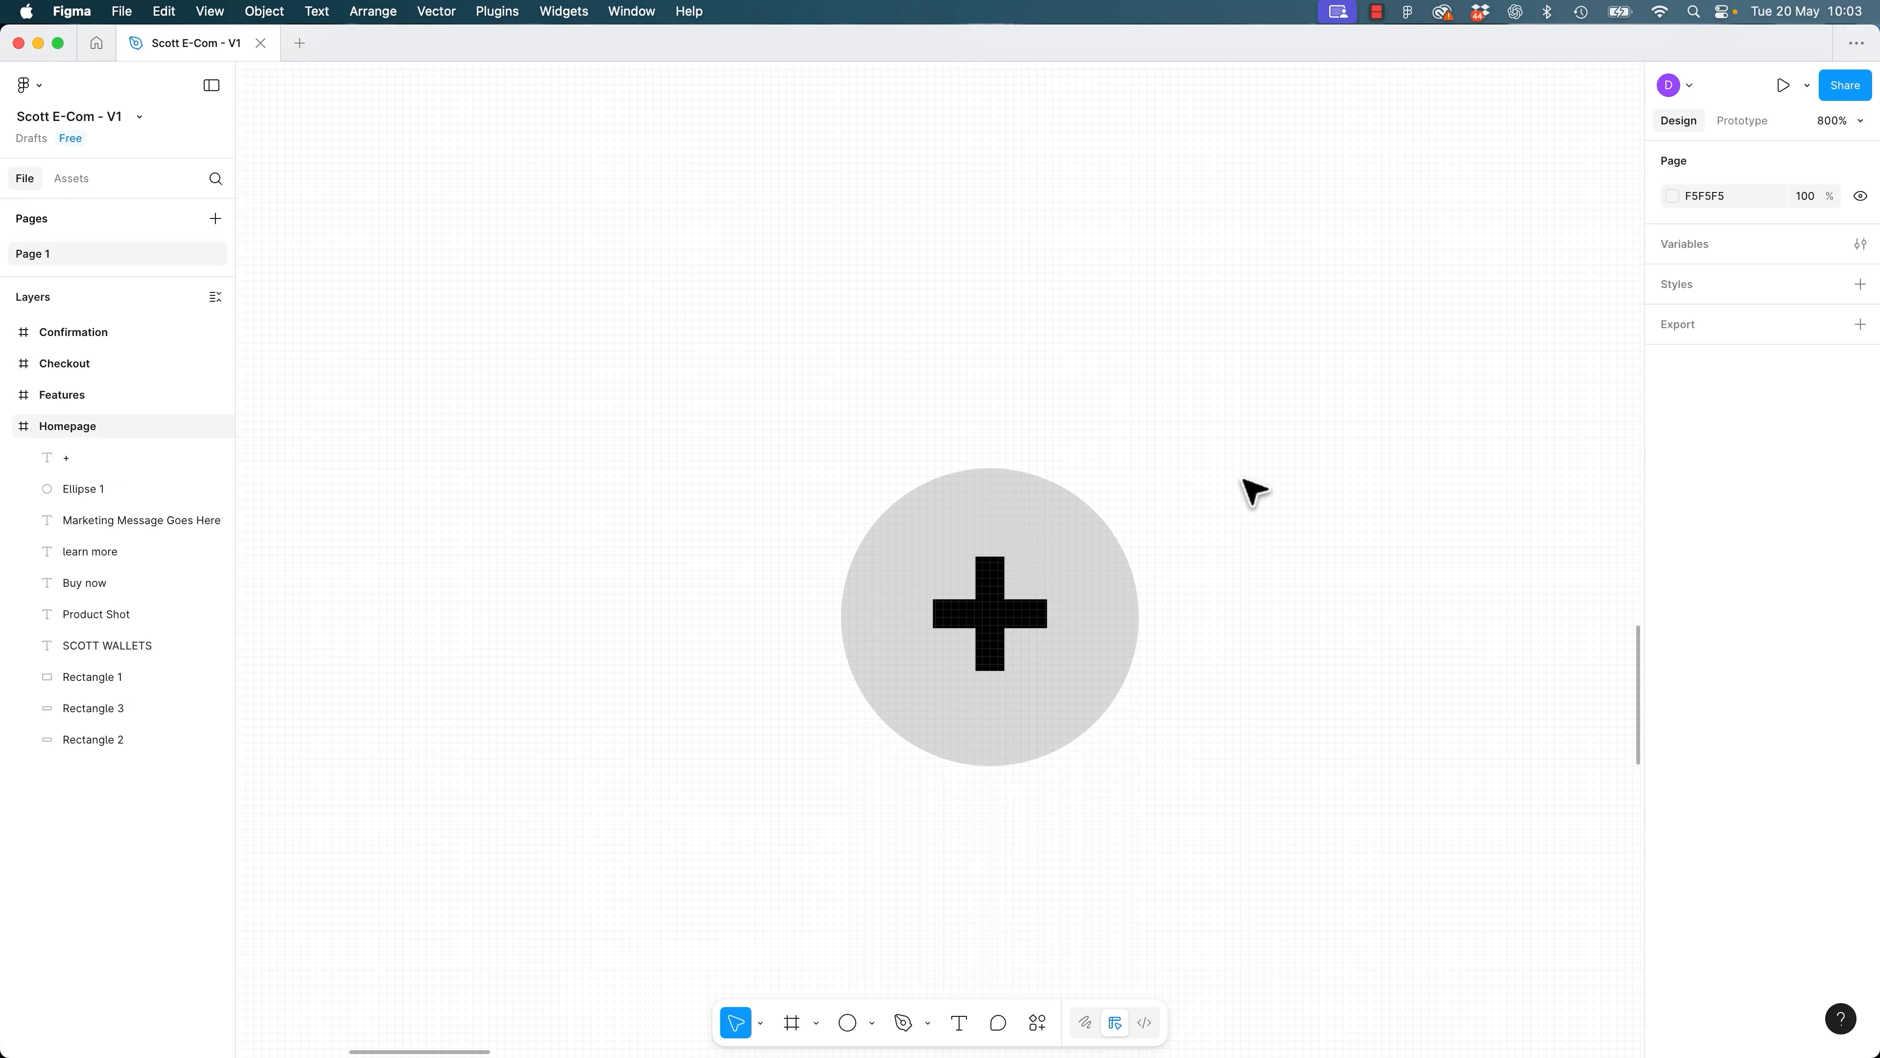
Move the plus circle to the Homepage's right edge below the product shot, and lower the marketing message to Y 361.
key("shift+0")
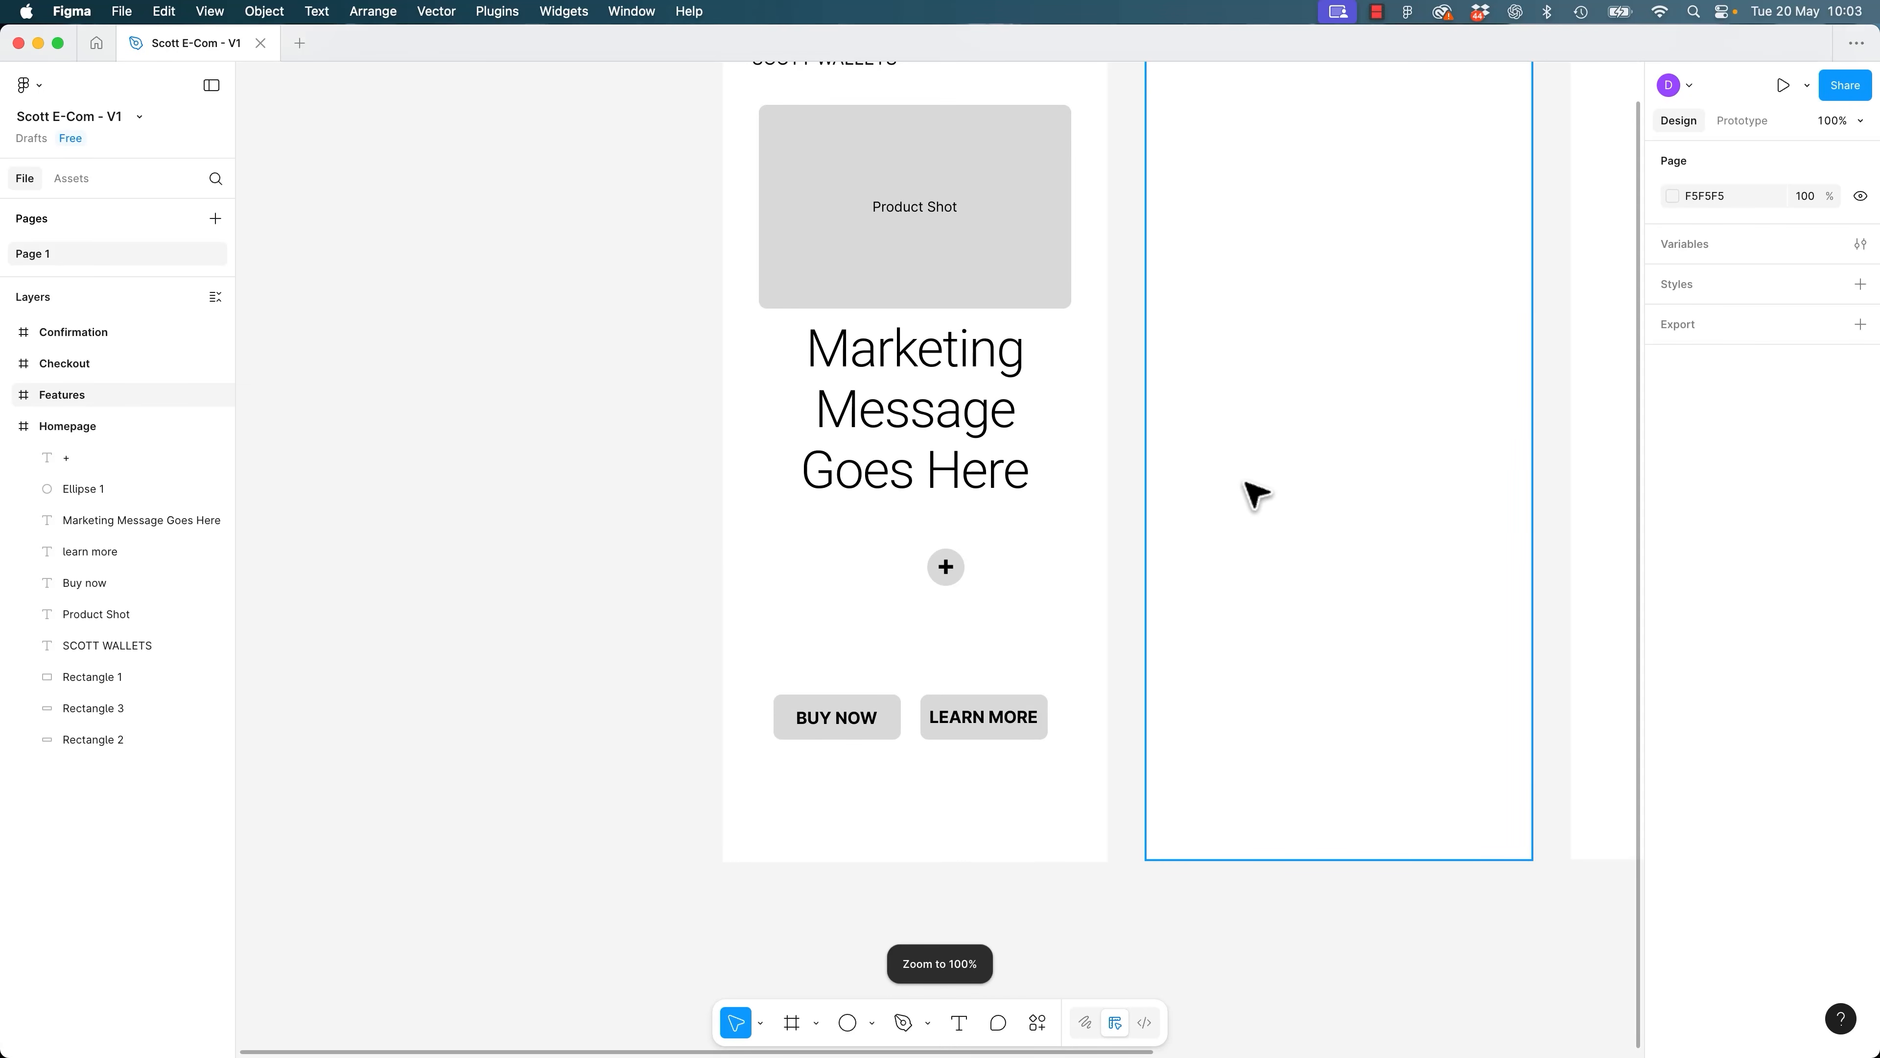
key("shift+0")
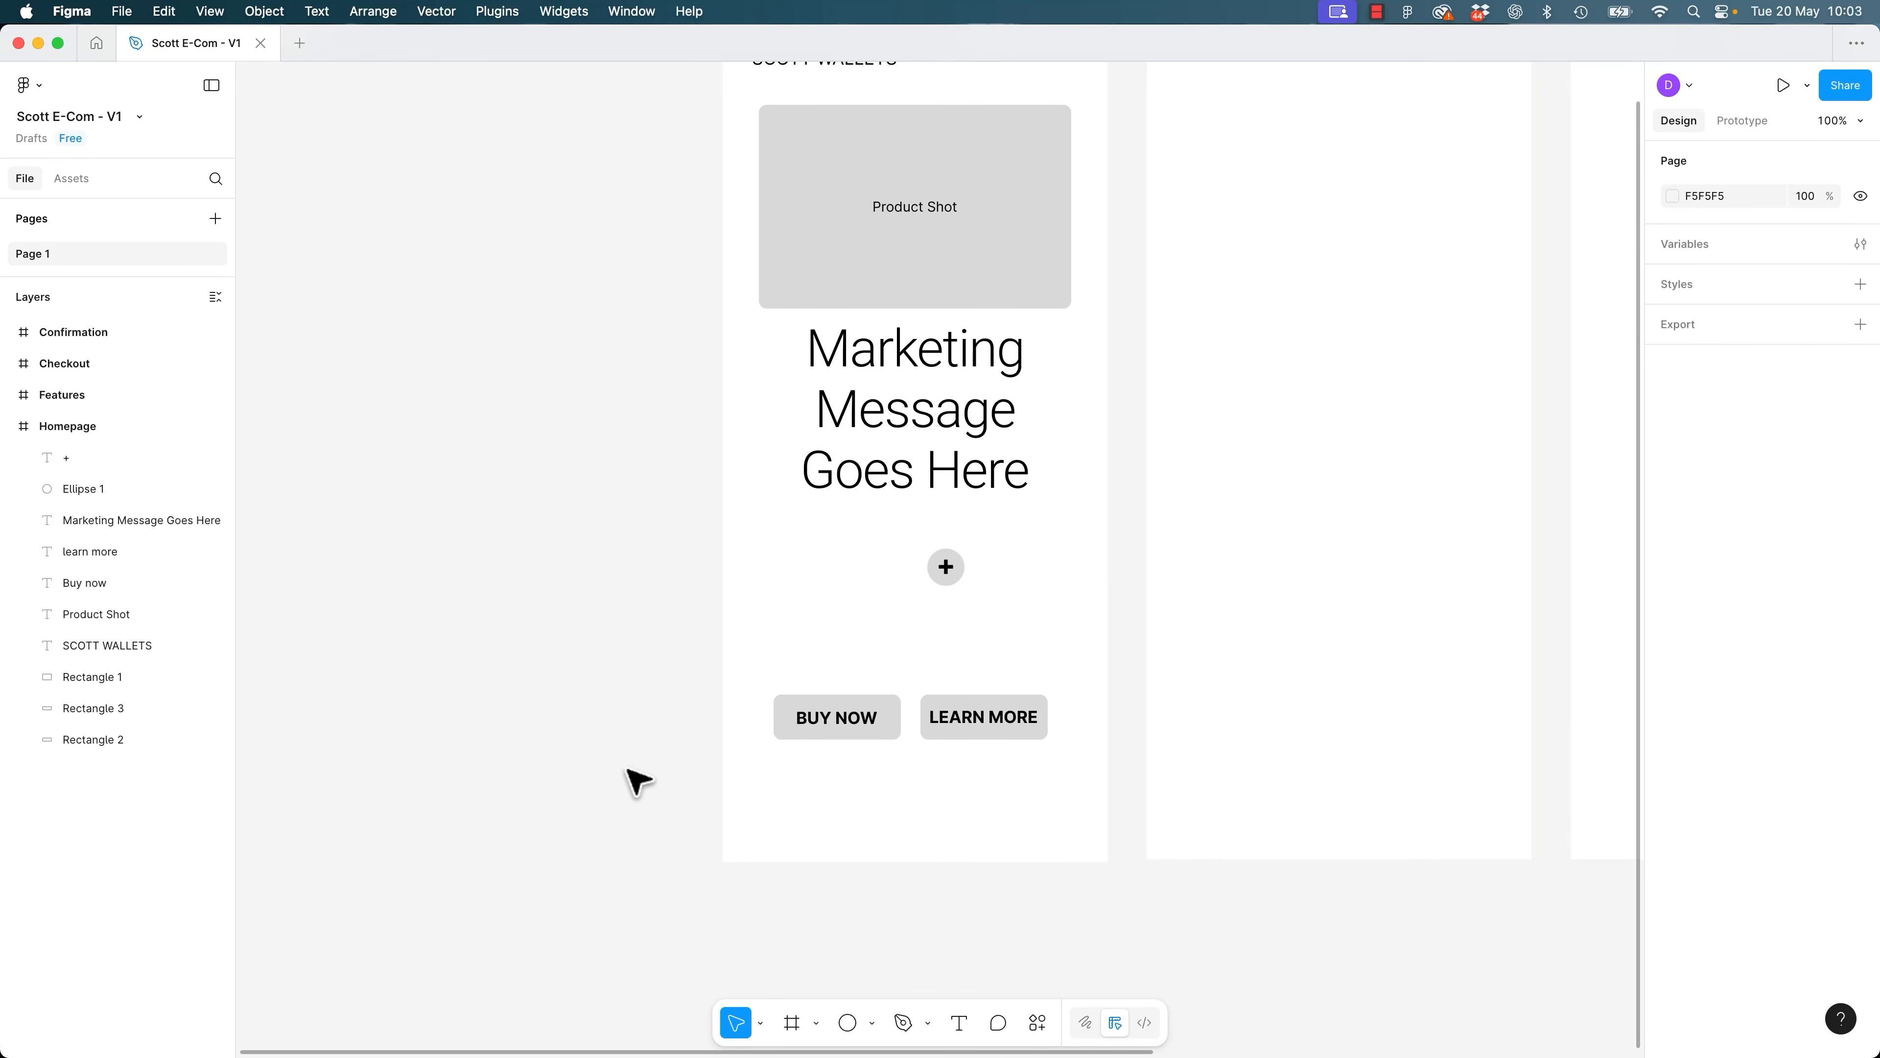
left_click(1859, 123)
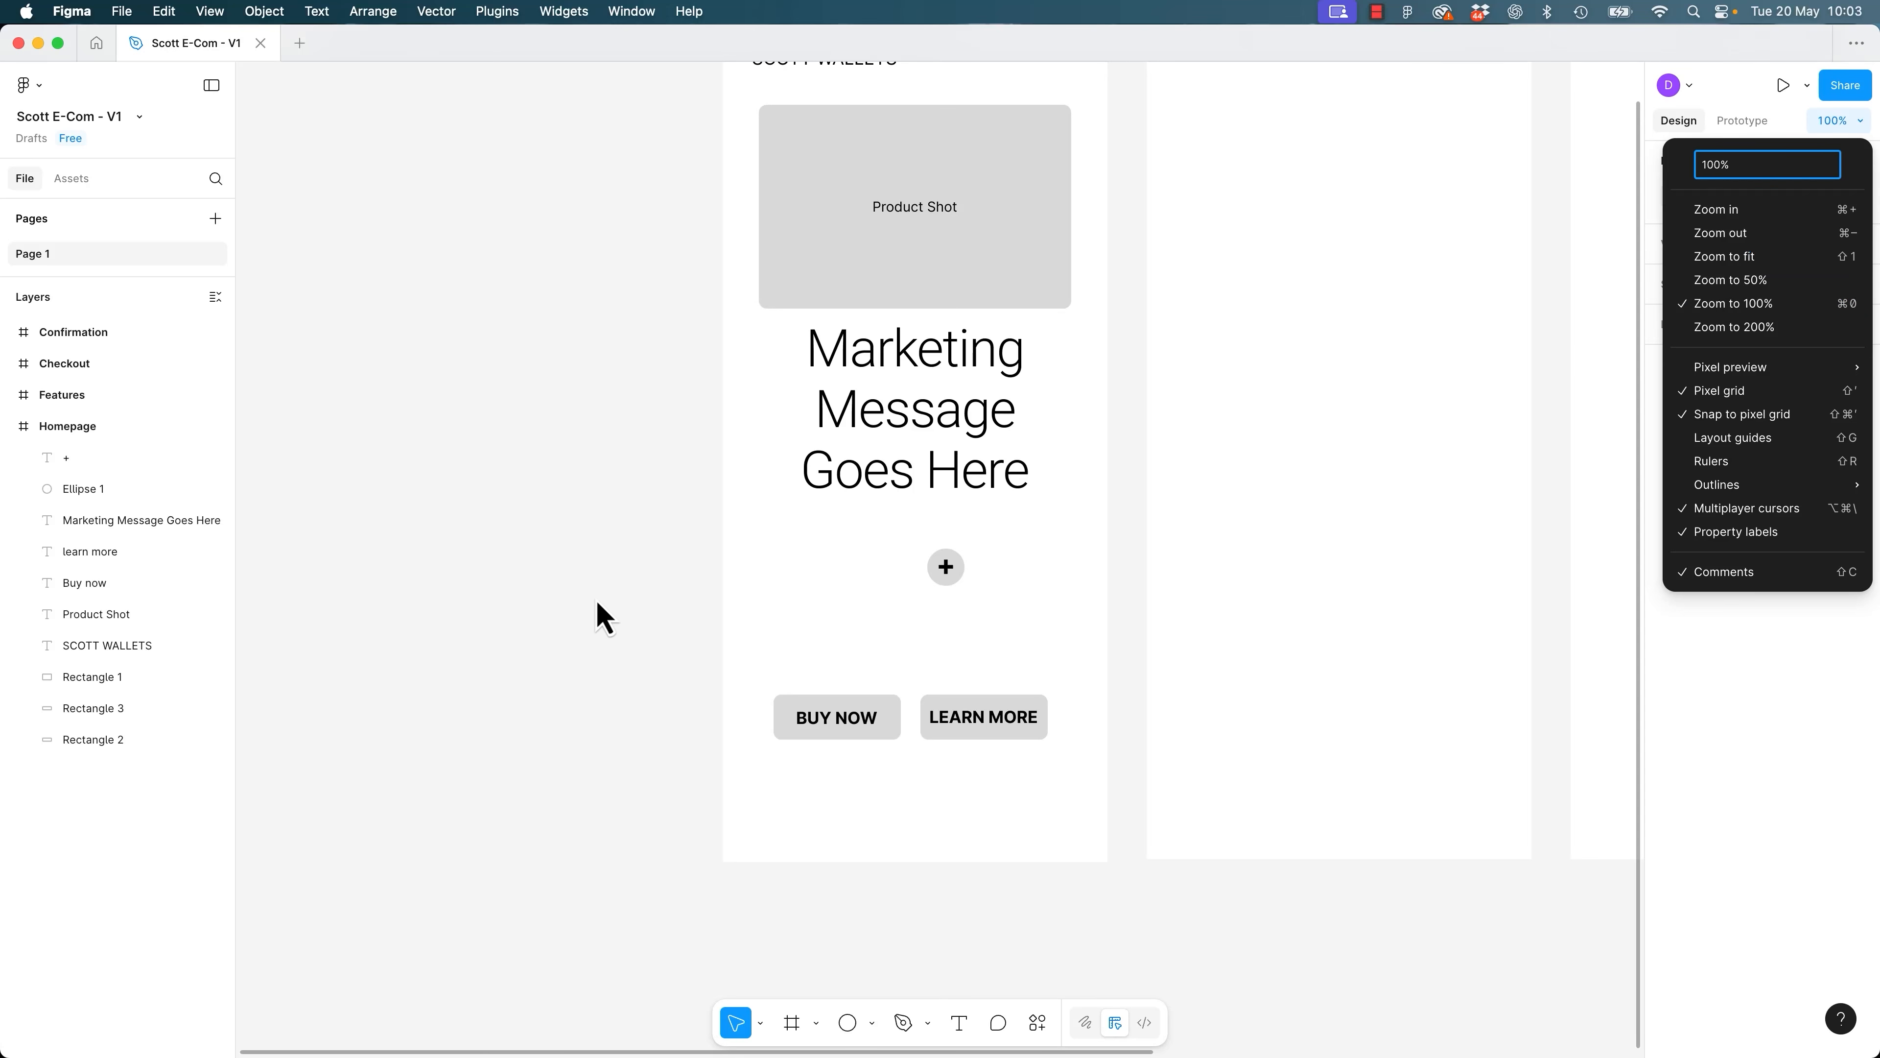
left_click(624, 595)
key("shift+1")
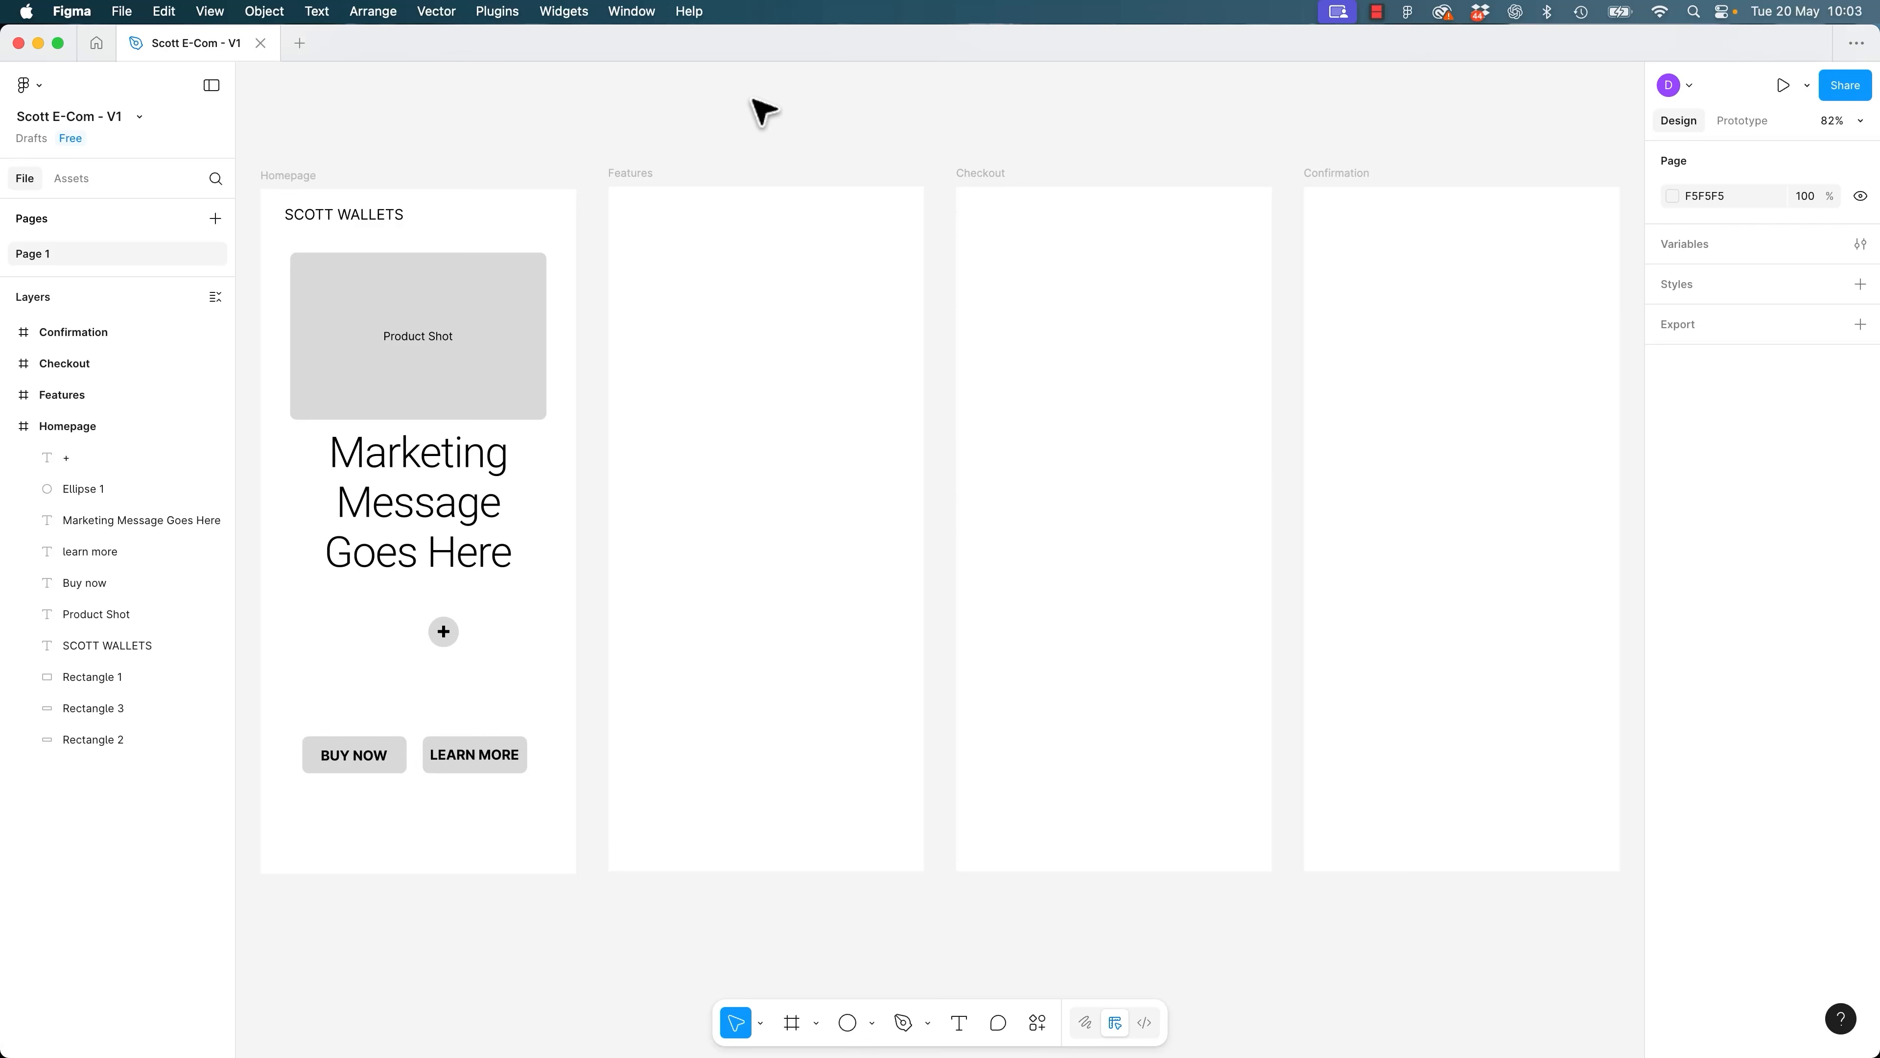
left_click_drag(420, 610, 558, 475)
left_click_drag(402, 488, 423, 536)
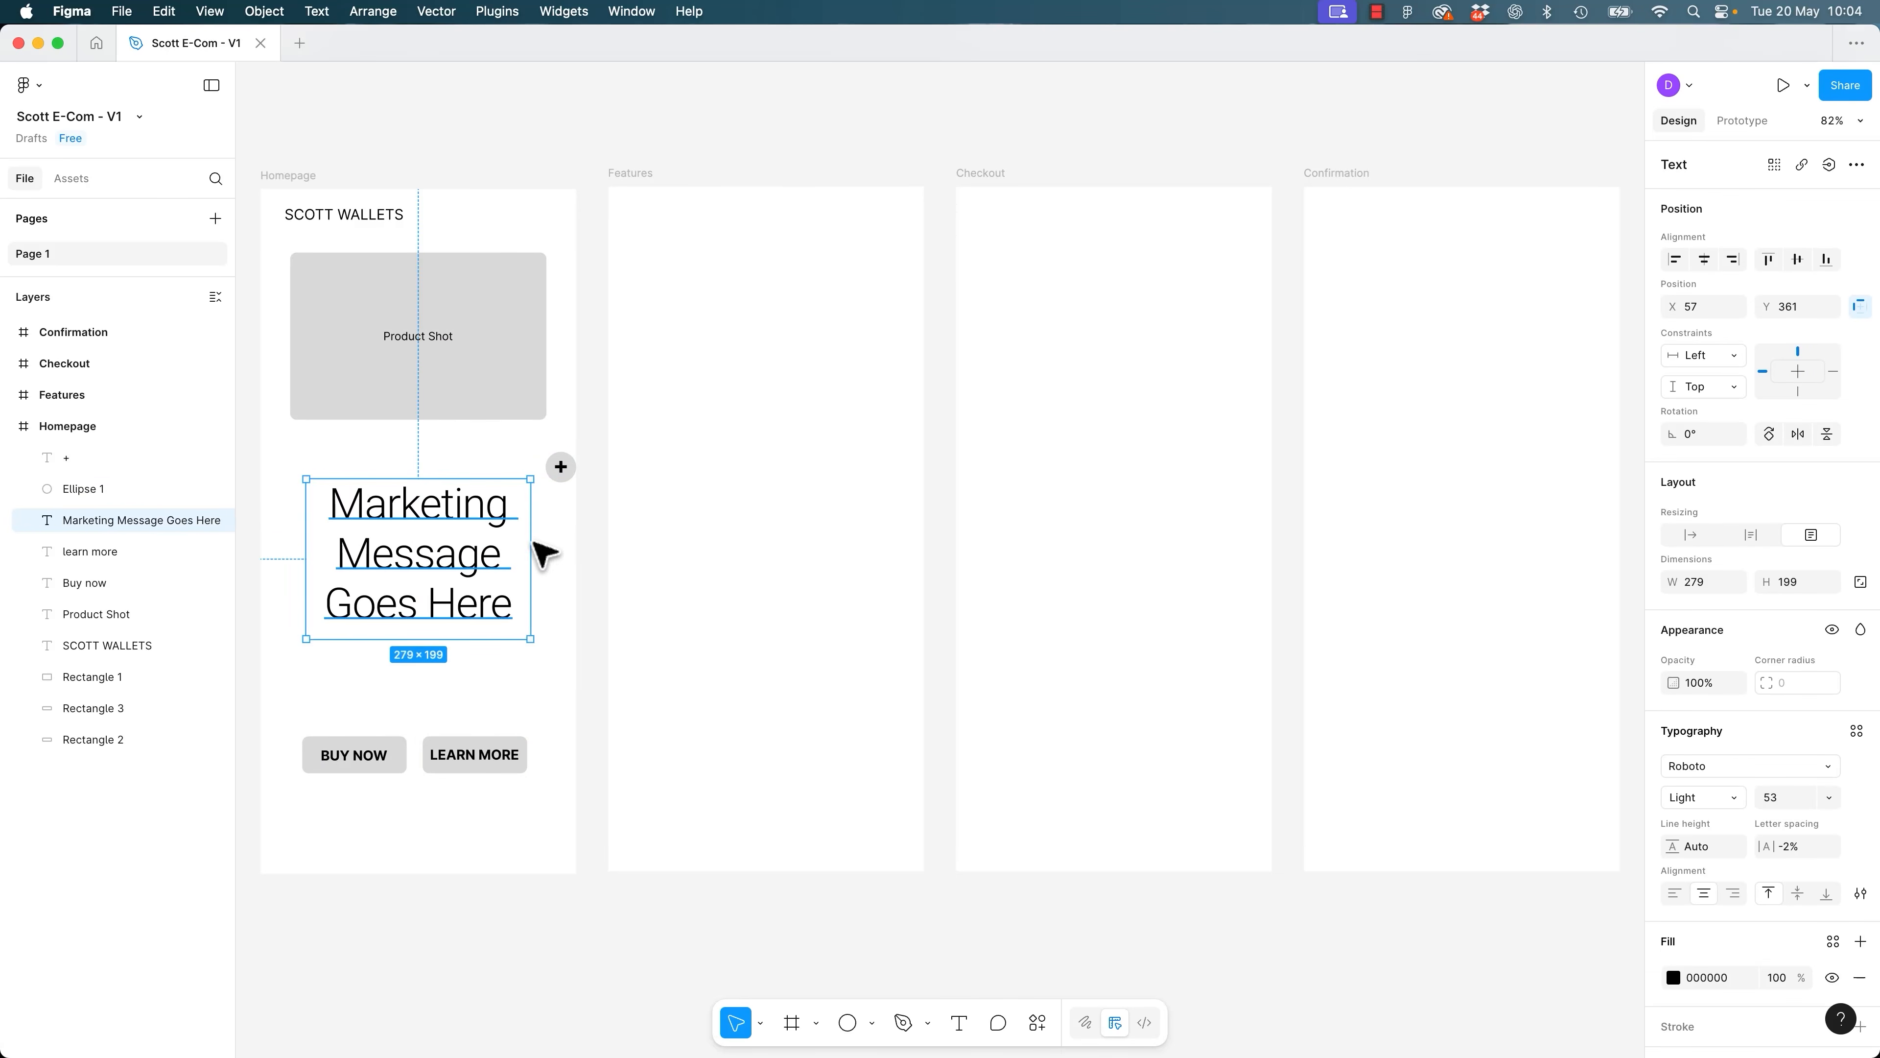
left_click(592, 545)
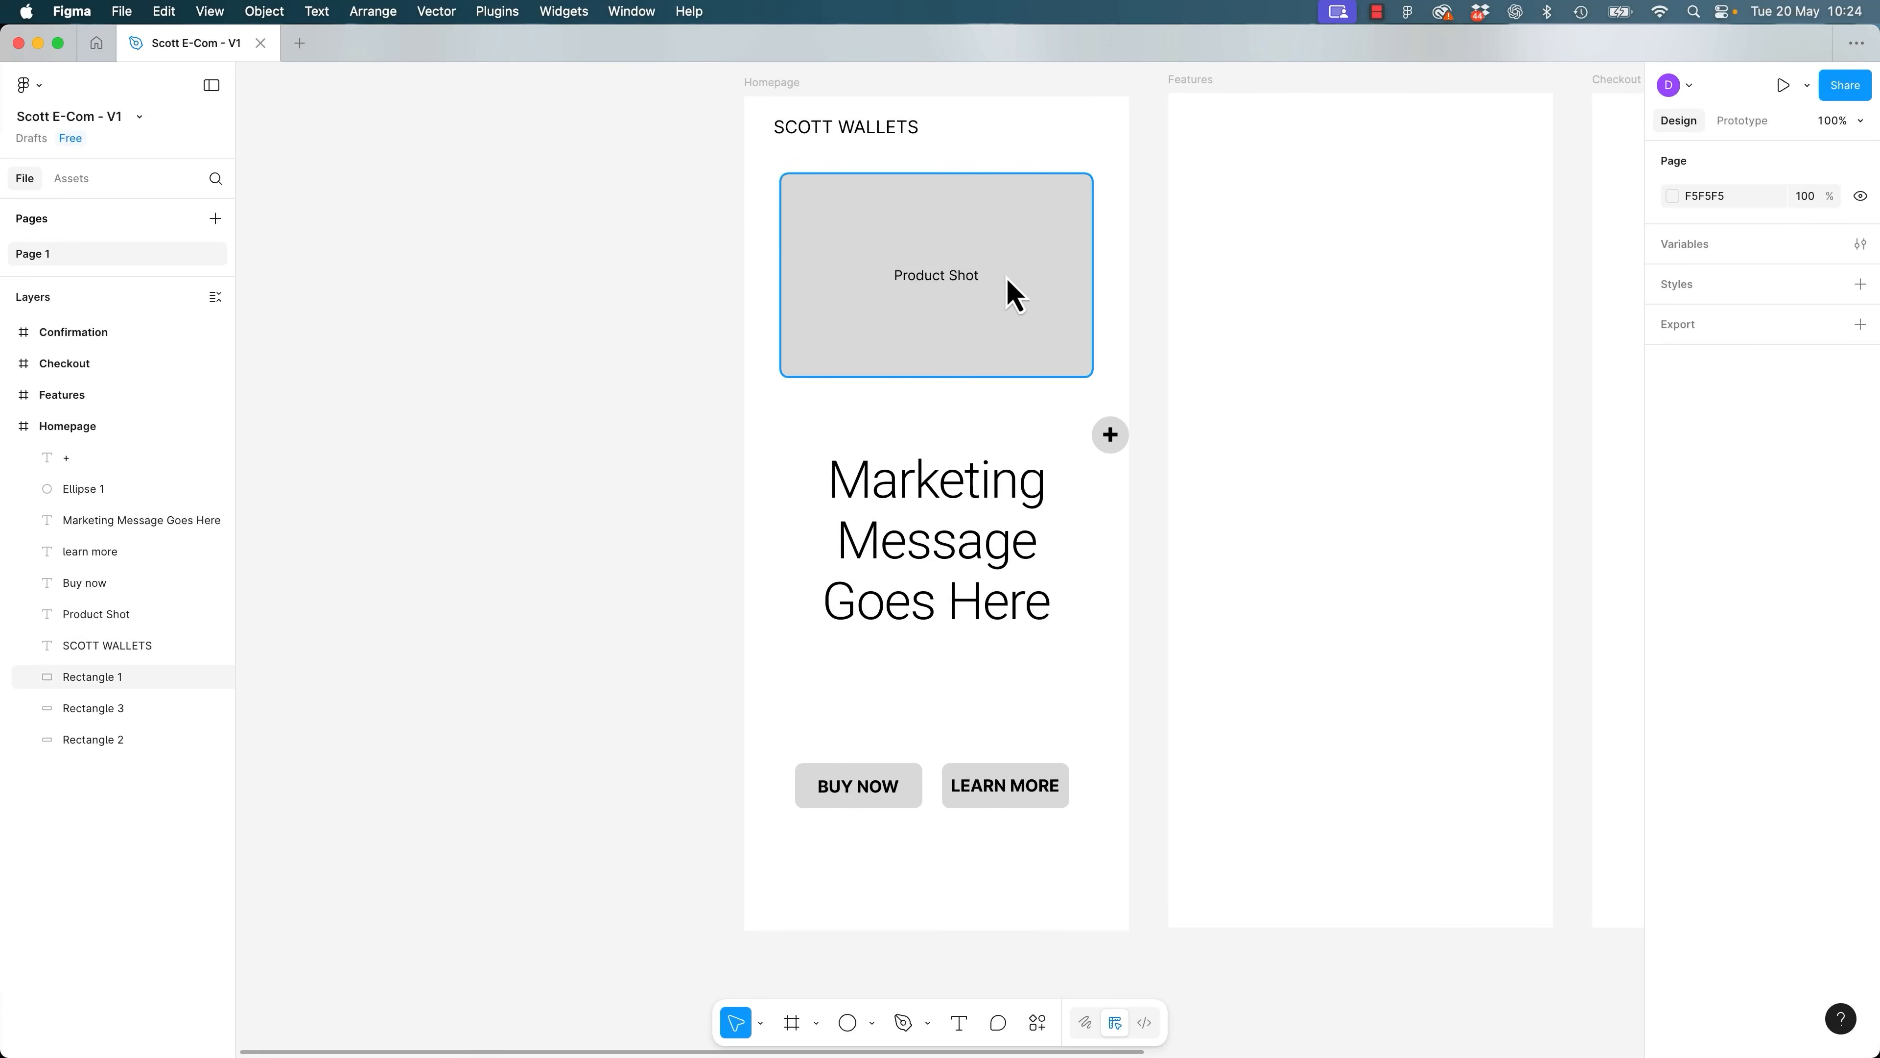
Select the grey rectangle behind the Product Shot text.
left_click(1017, 301)
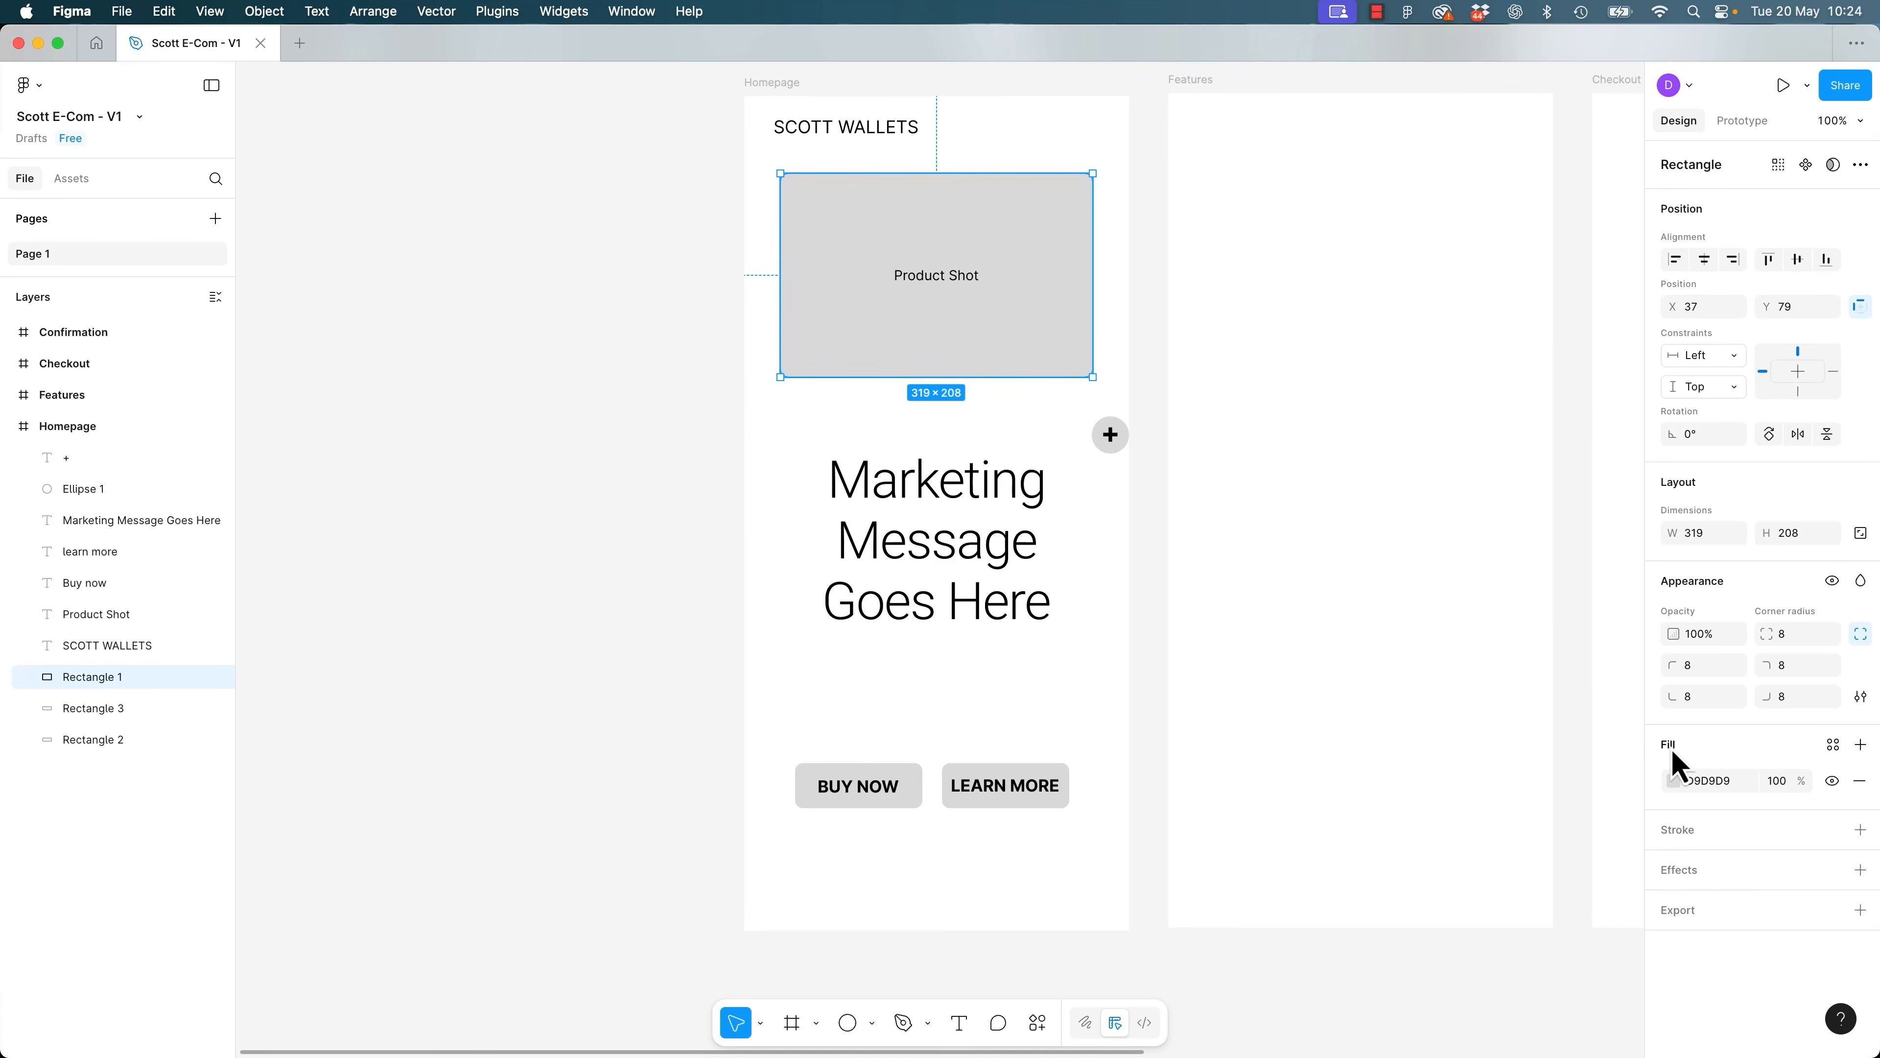
Change the product shot rectangle's fill to blue 22A2E8.
left_click(1673, 782)
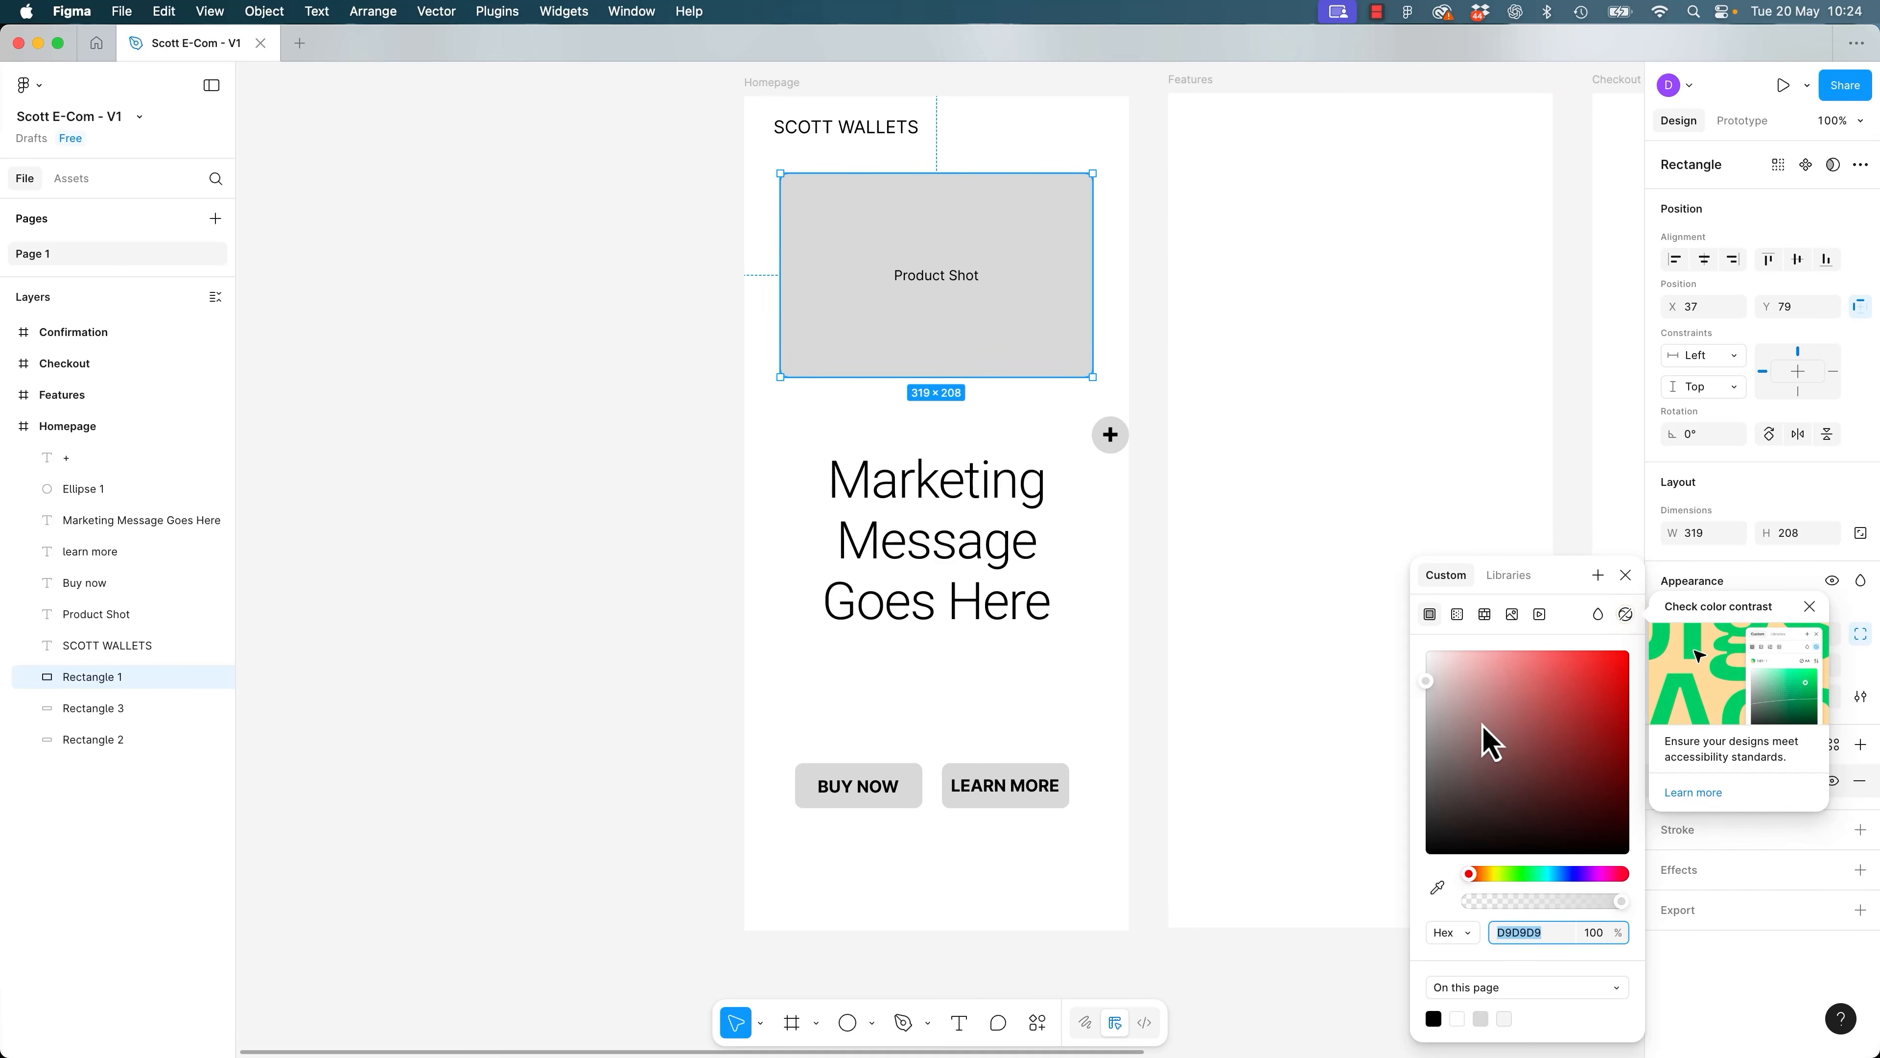
left_click(1810, 605)
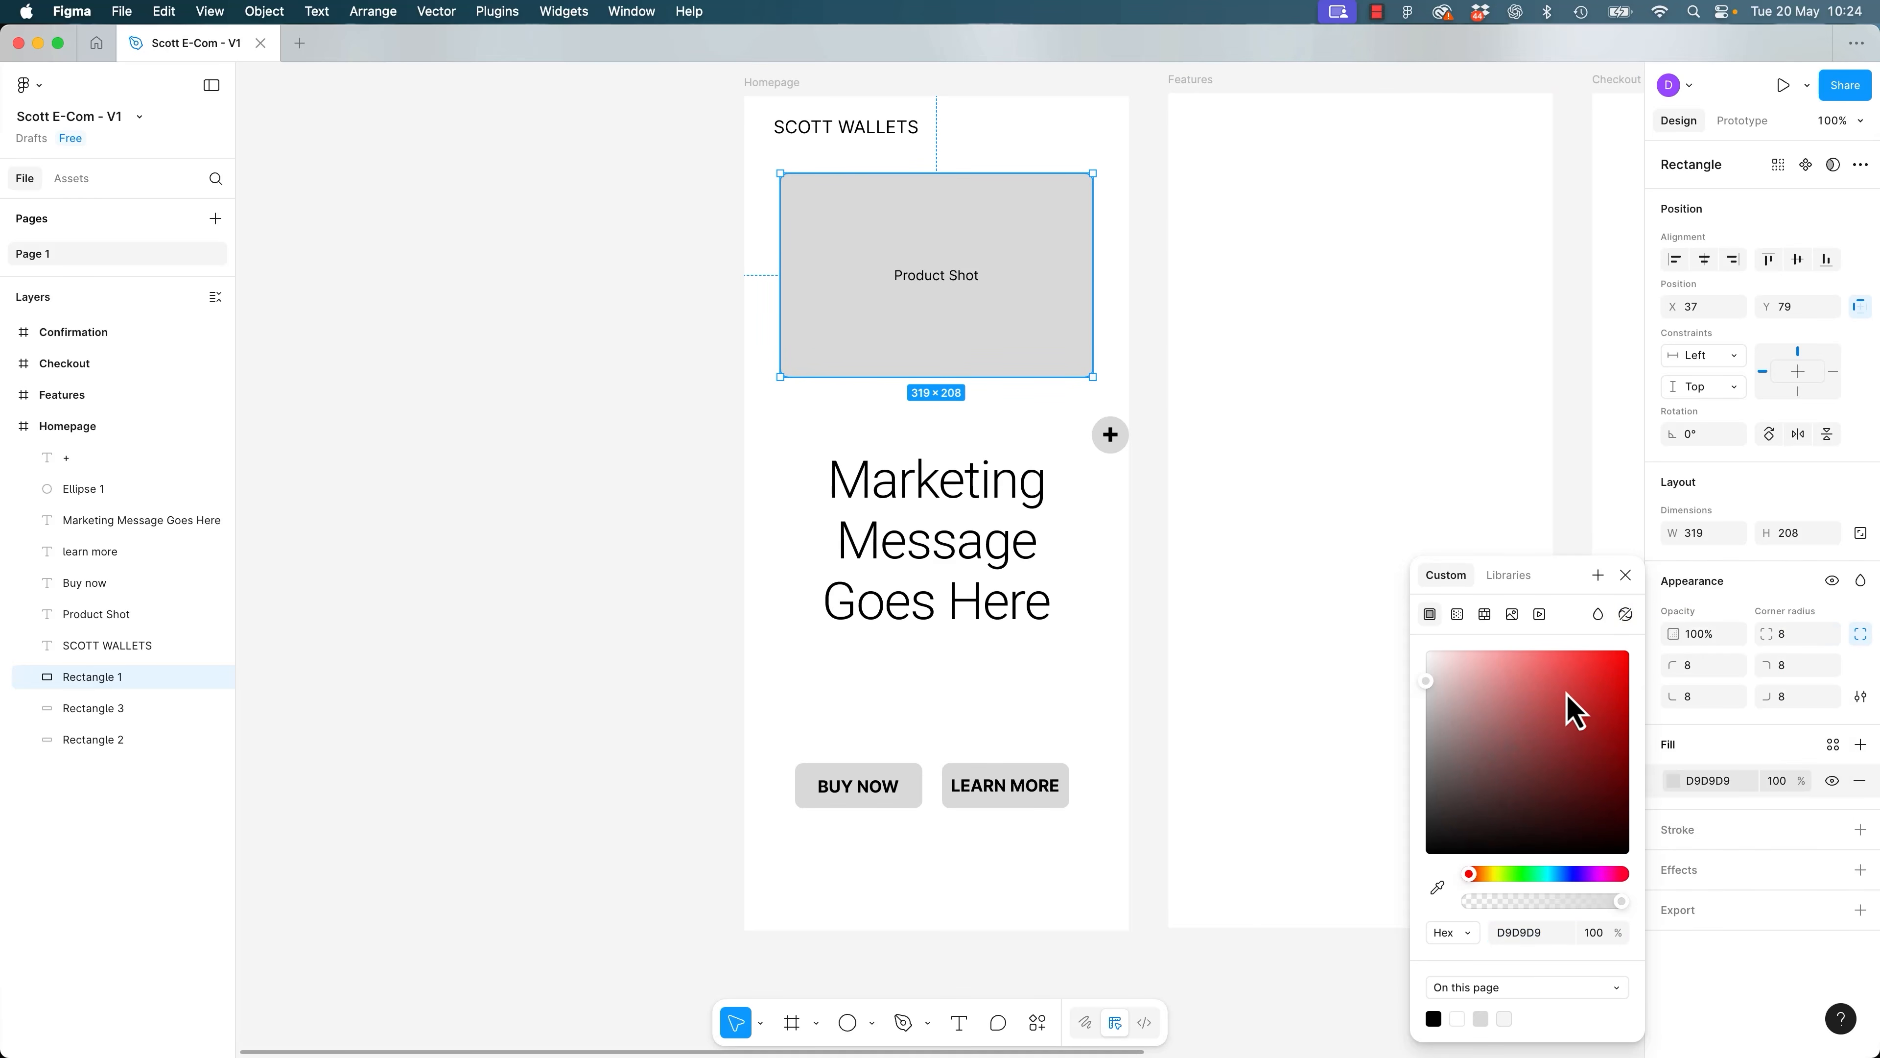
left_click_drag(1425, 683, 1629, 685)
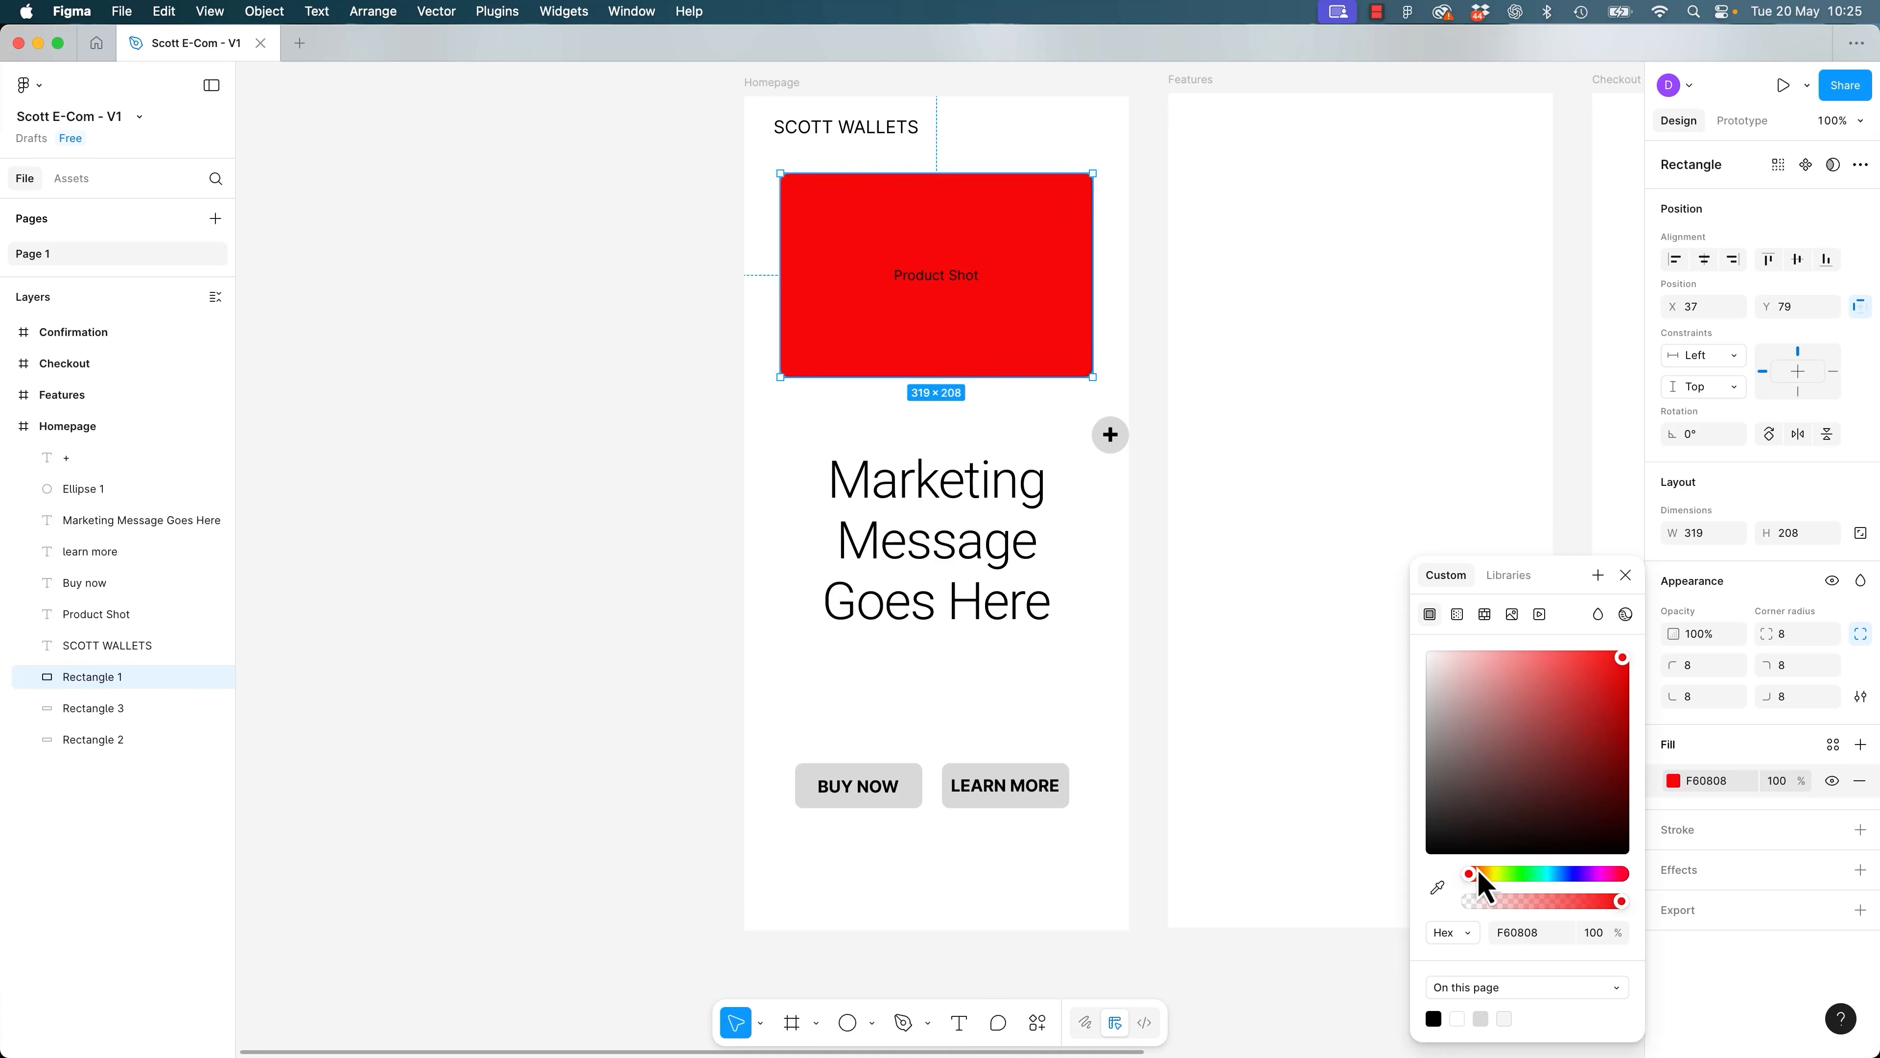
left_click_drag(1471, 876, 1555, 877)
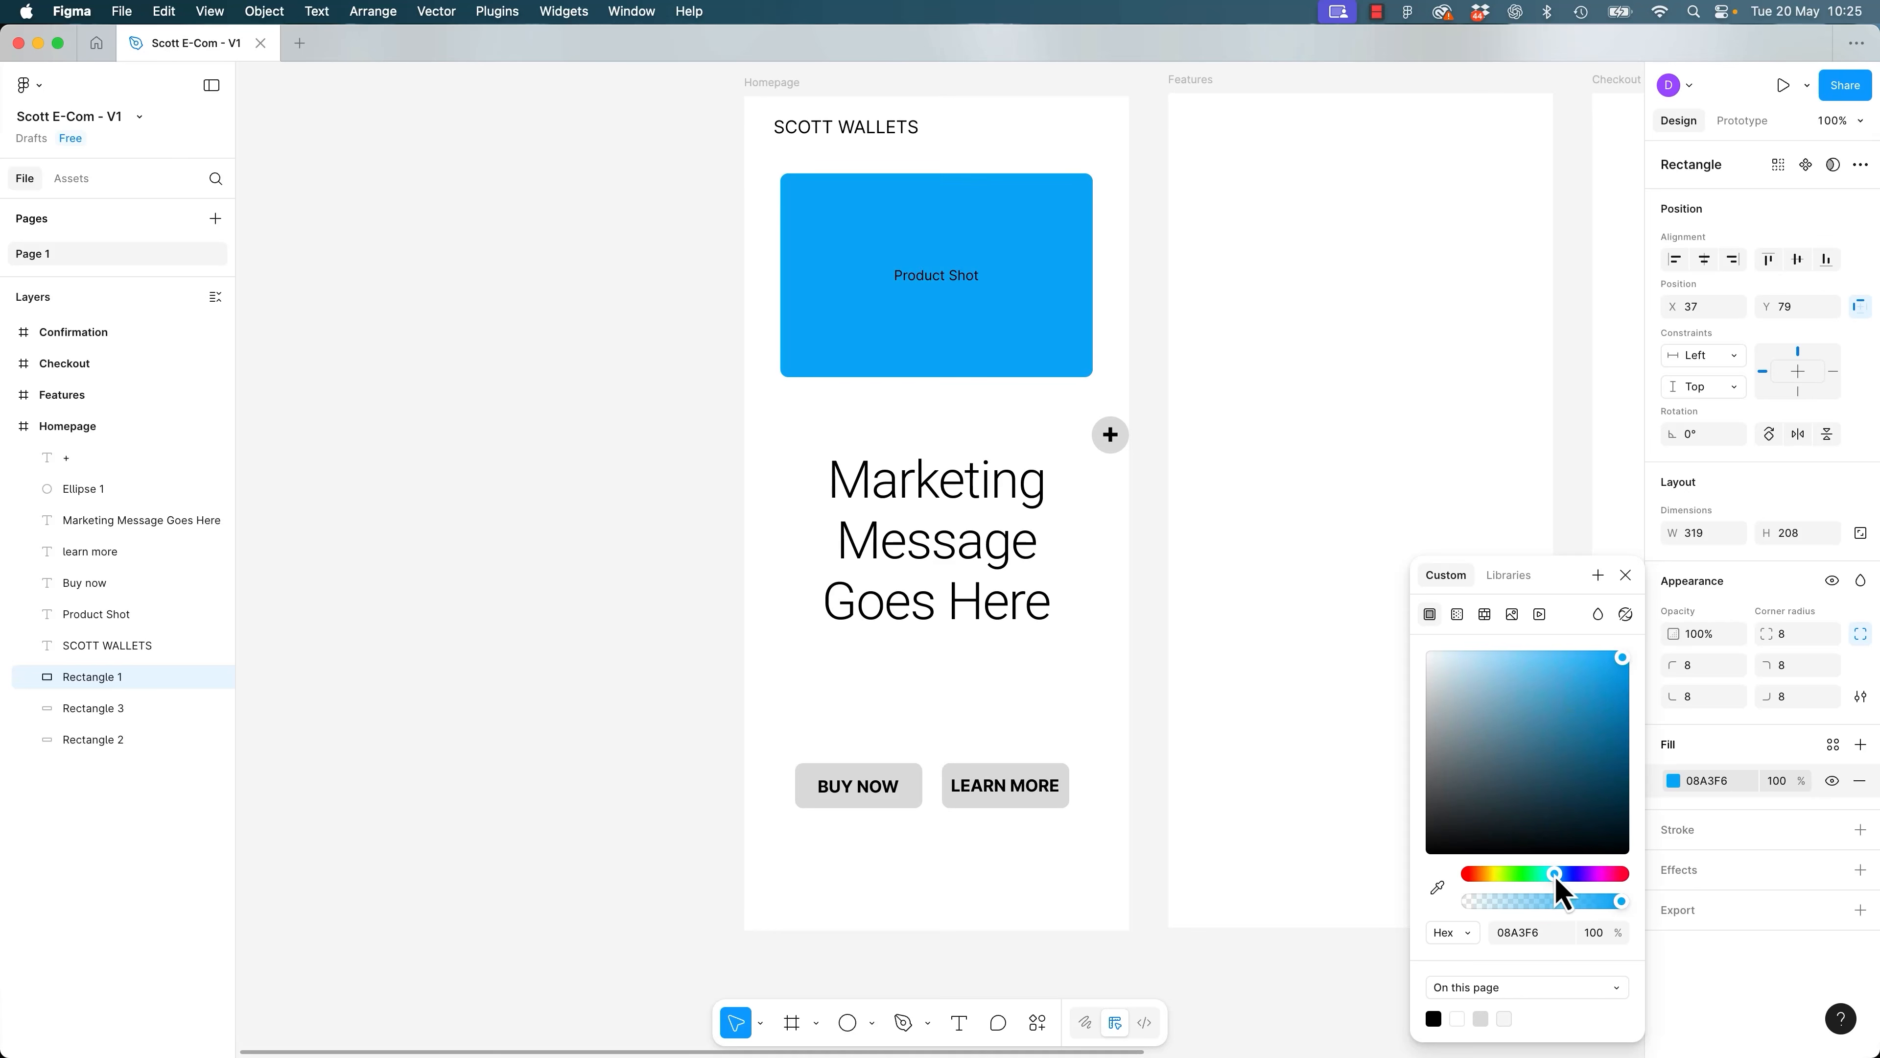
mouse_move(1623, 658)
left_mouse_down()
mouse_move(1623, 735)
mouse_move(1439, 728)
mouse_move(1595, 733)
mouse_move(1494, 733)
mouse_move(1544, 750)
mouse_move(1549, 787)
mouse_move(1555, 704)
mouse_move(1511, 756)
mouse_move(1599, 684)
left_mouse_up()
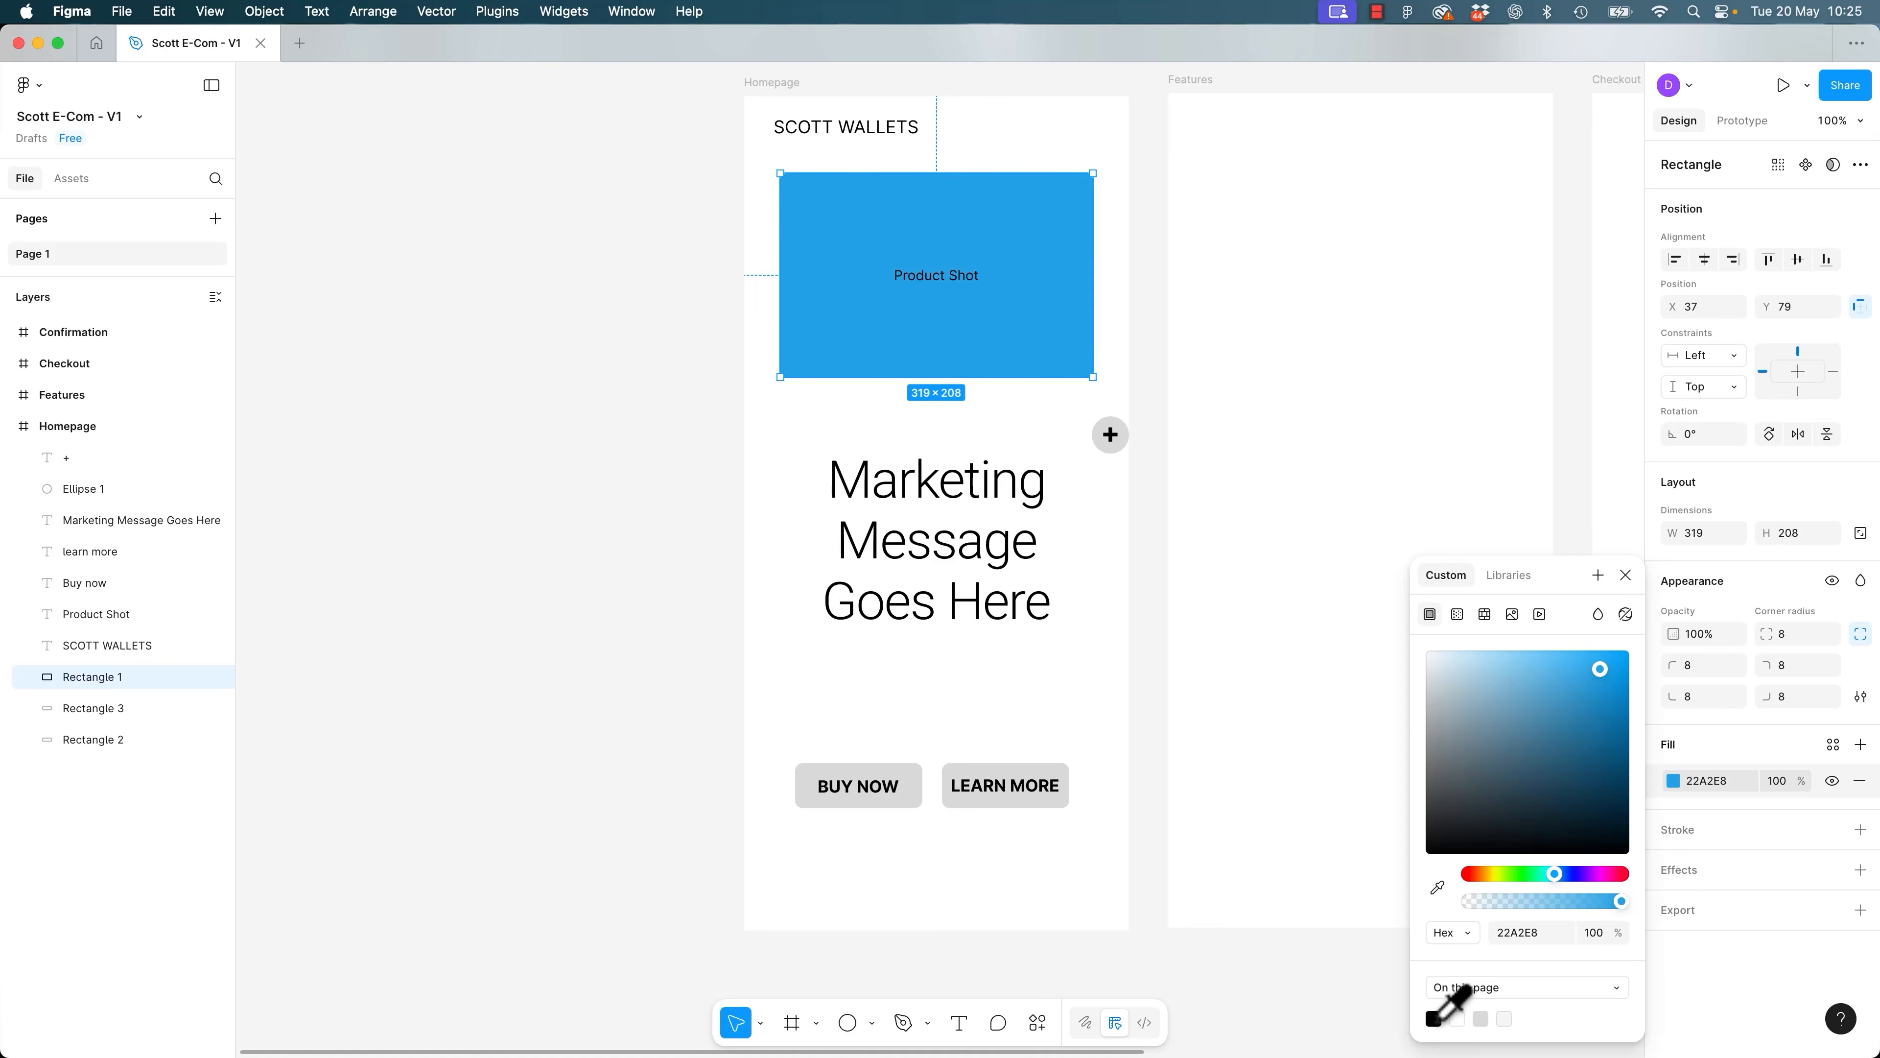
Try the page's black and white colours as the product shot rectangle's fill.
left_click(1435, 1018)
left_click(1455, 1022)
left_click(1436, 1021)
left_click(1458, 1022)
left_click_drag(1482, 701, 1230, 469)
left_click_drag(1444, 646, 1280, 529)
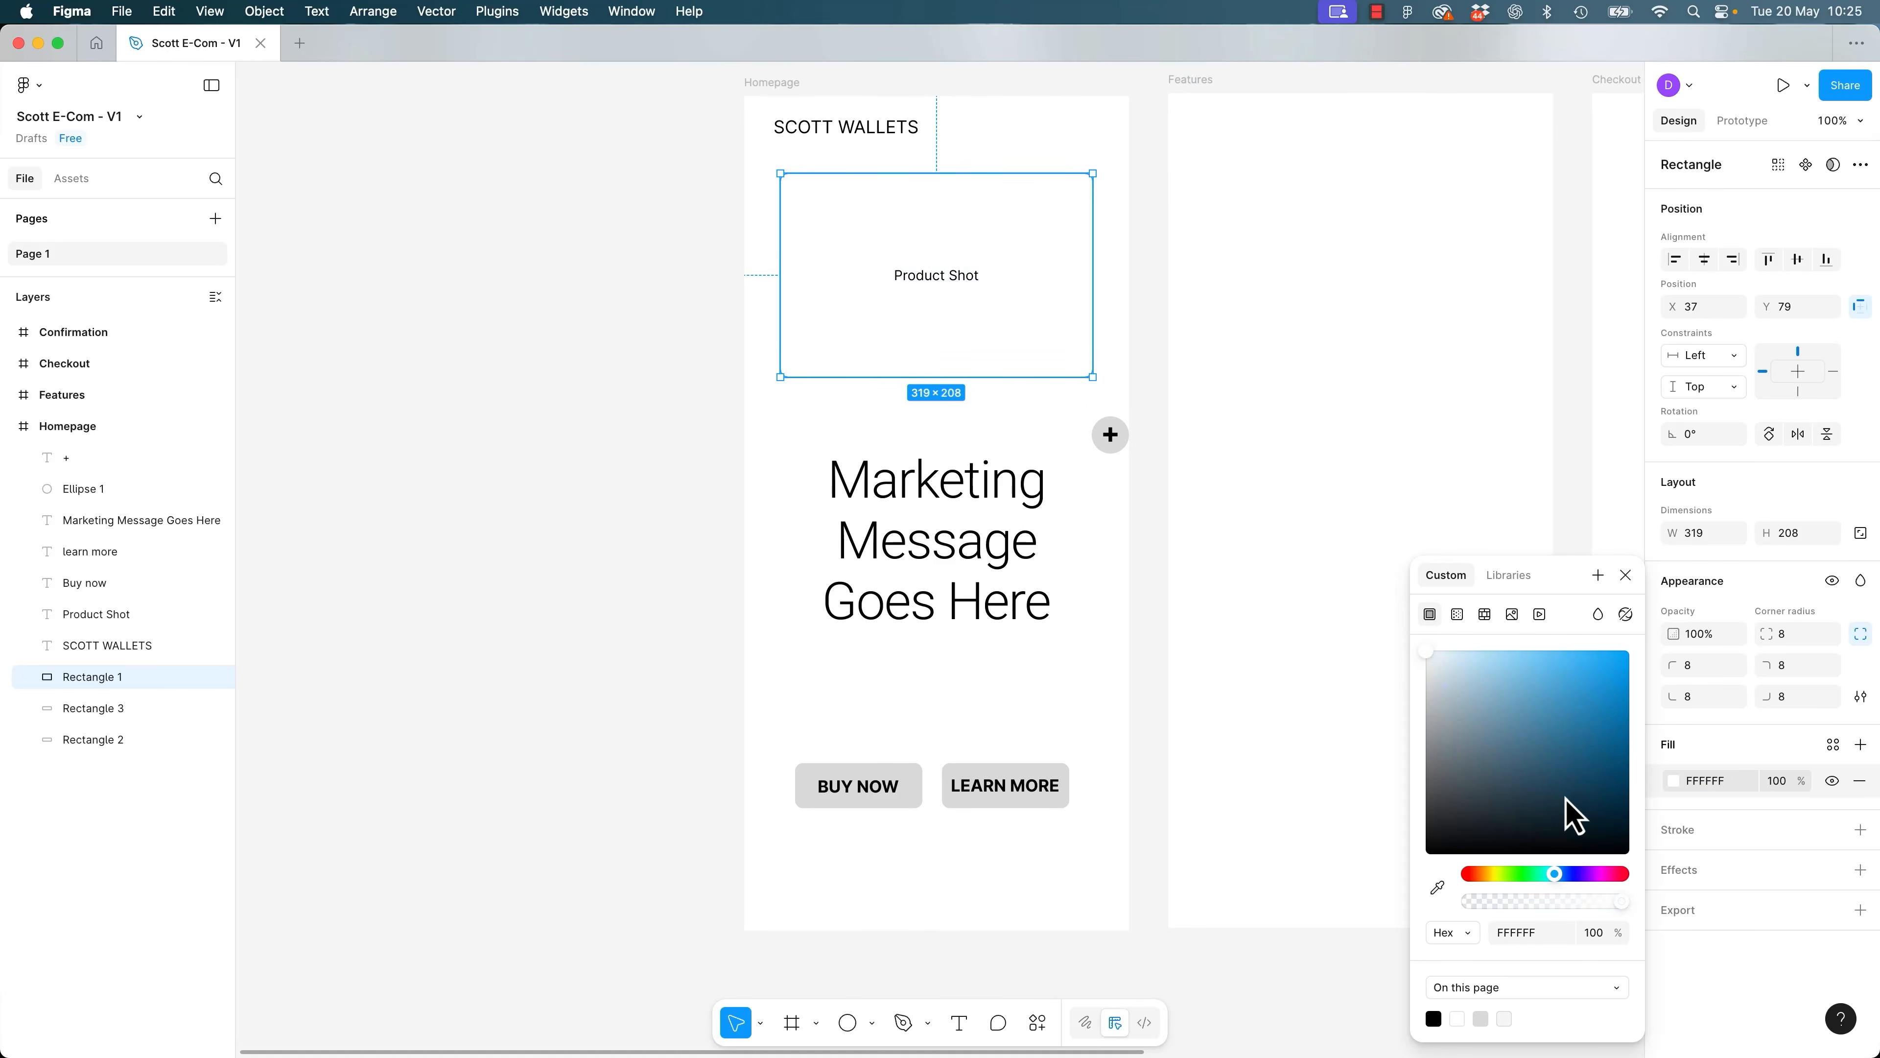
Set the product shot rectangle's fill to blue 229BDB with 47% opacity.
left_click_drag(1444, 659, 1212, 1046)
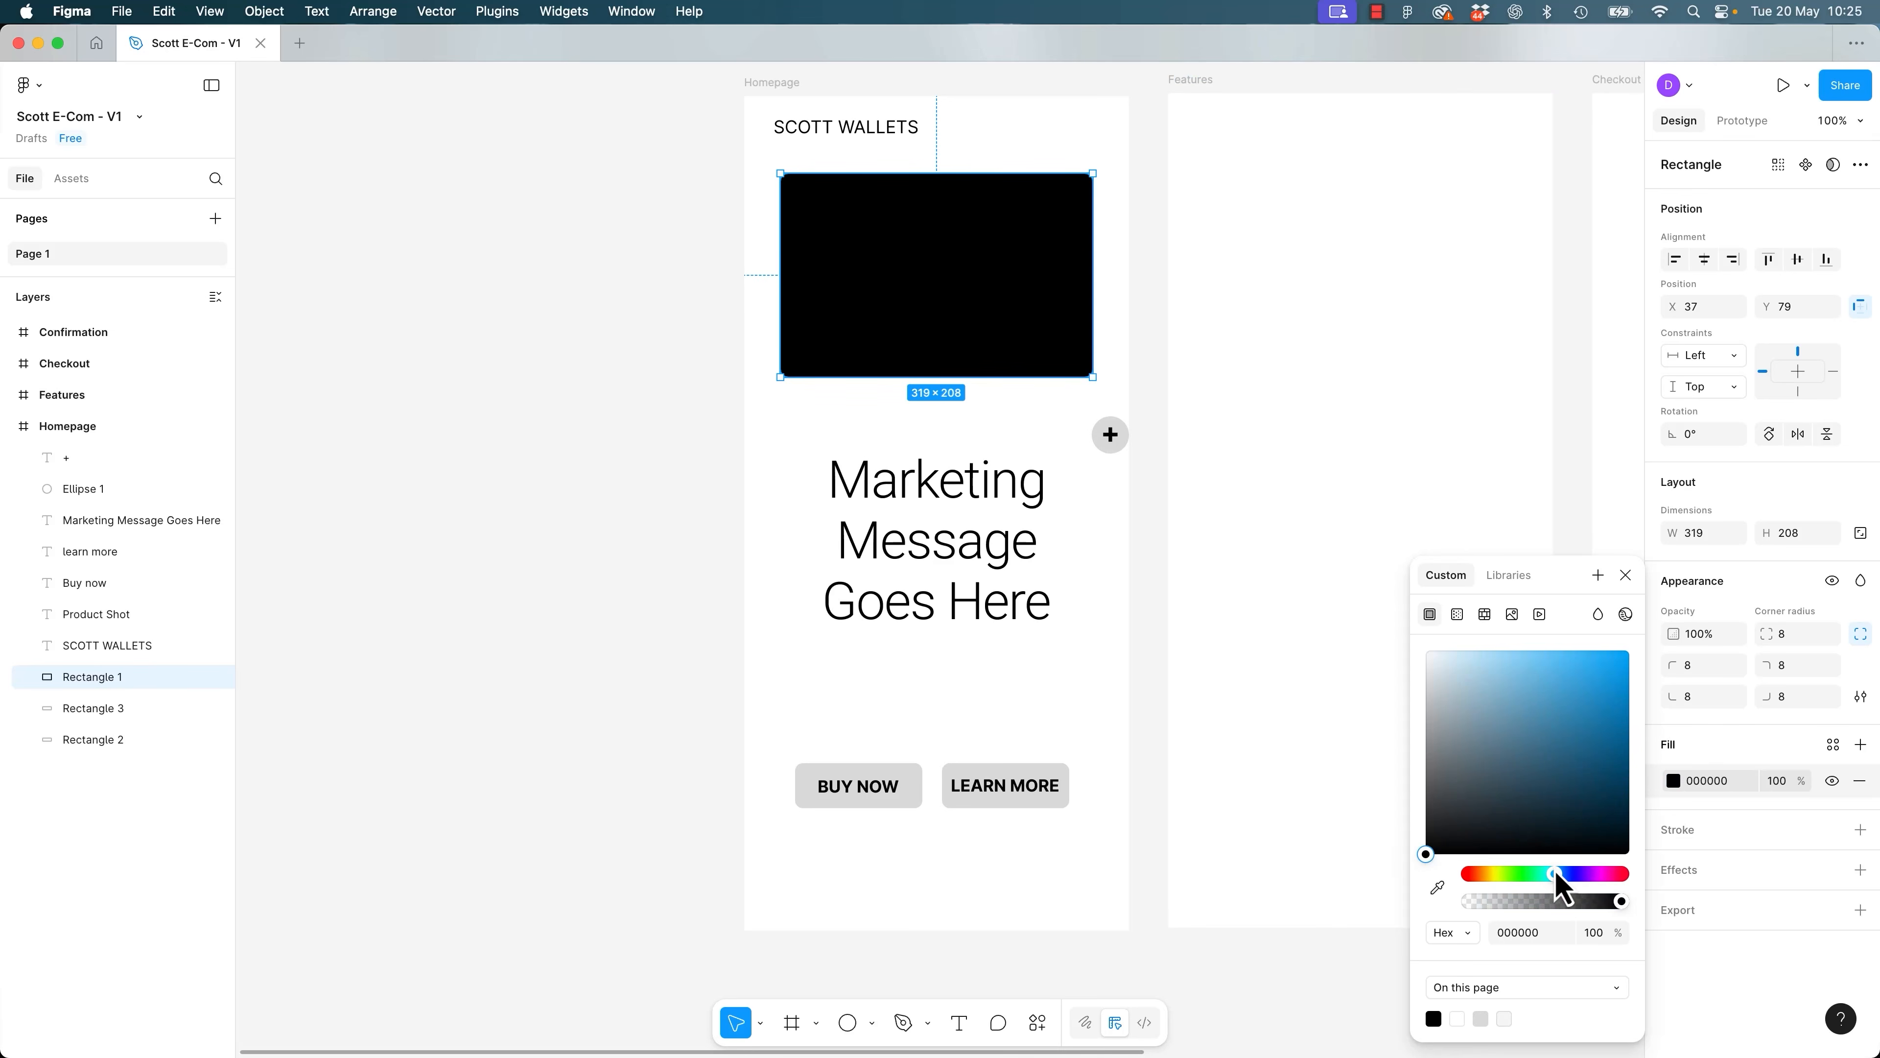
left_click_drag(1503, 708, 1597, 679)
left_click_drag(1621, 901, 1542, 912)
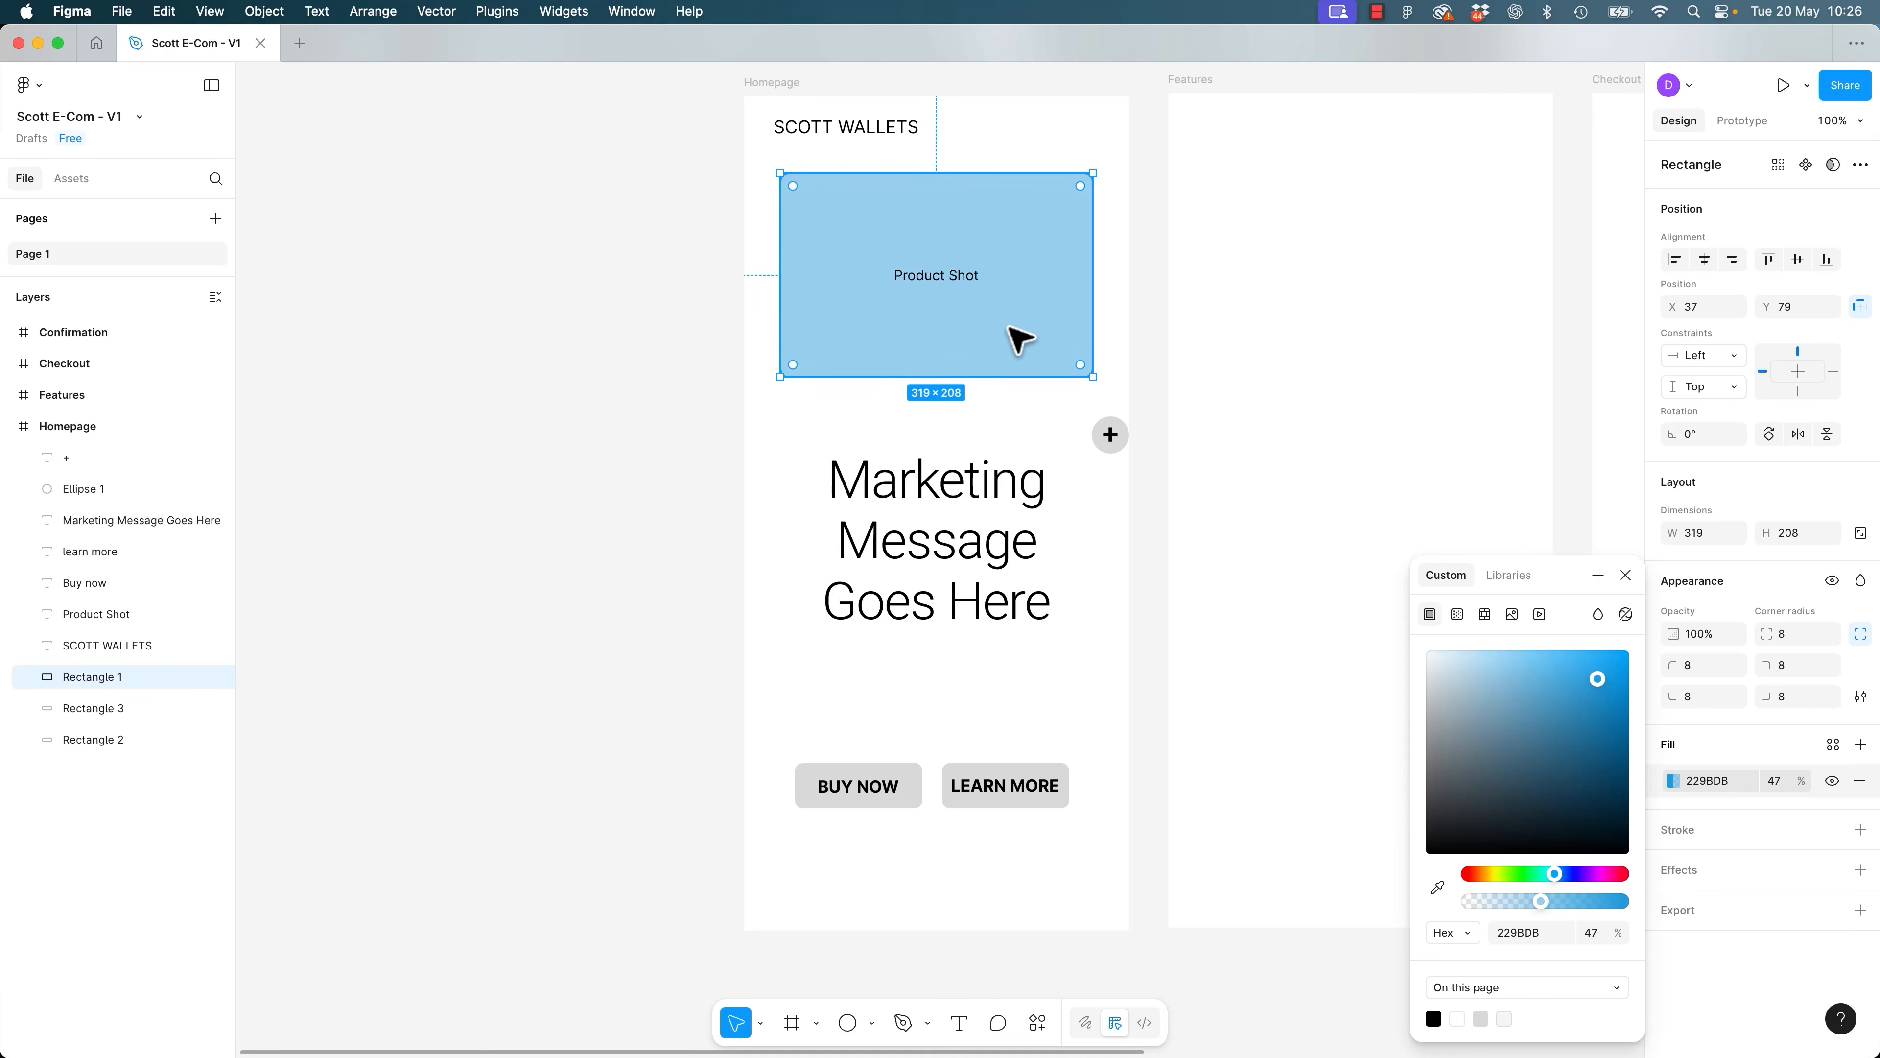
Move the semi-transparent rectangle over the marketing message to X 36, Y 271 and bring it in front of the text.
left_click_drag(1045, 261, 1074, 508)
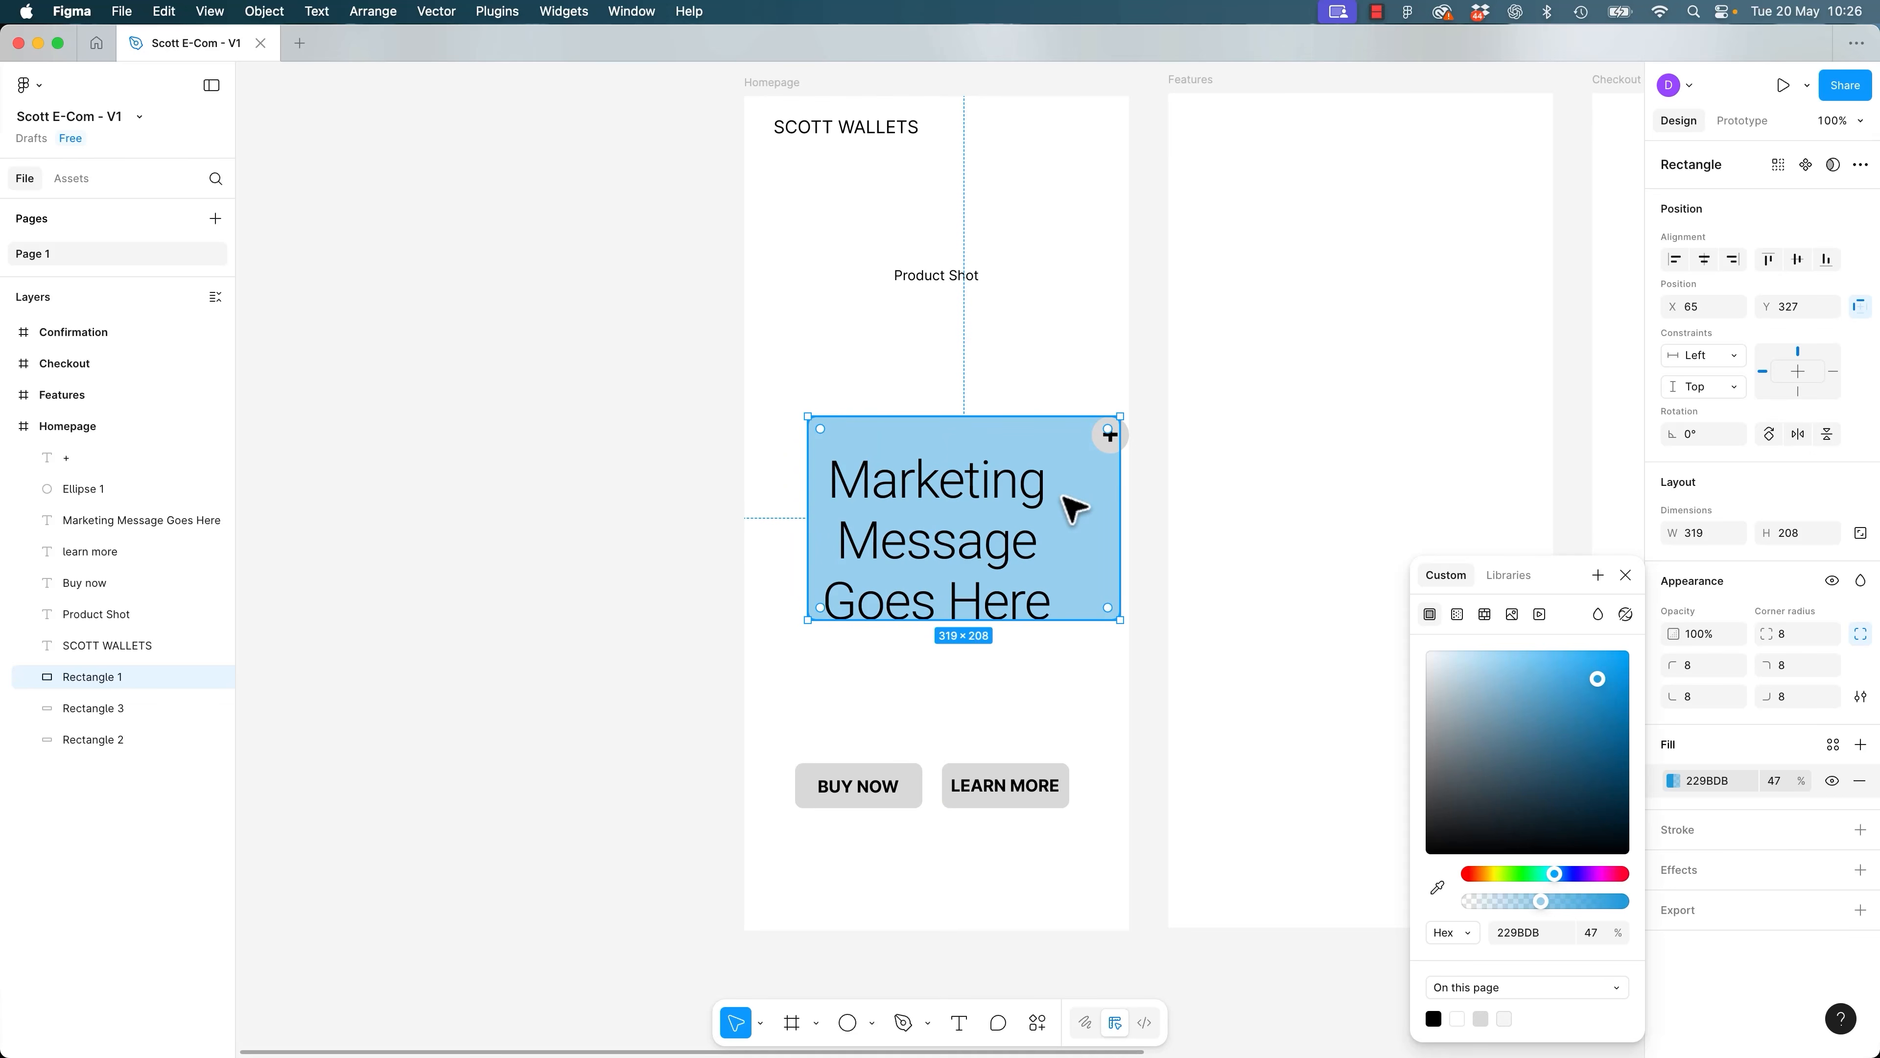
key("bracketright")
mouse_move(1073, 510)
left_mouse_down()
mouse_move(1036, 705)
mouse_move(1071, 495)
mouse_move(1058, 445)
left_mouse_up()
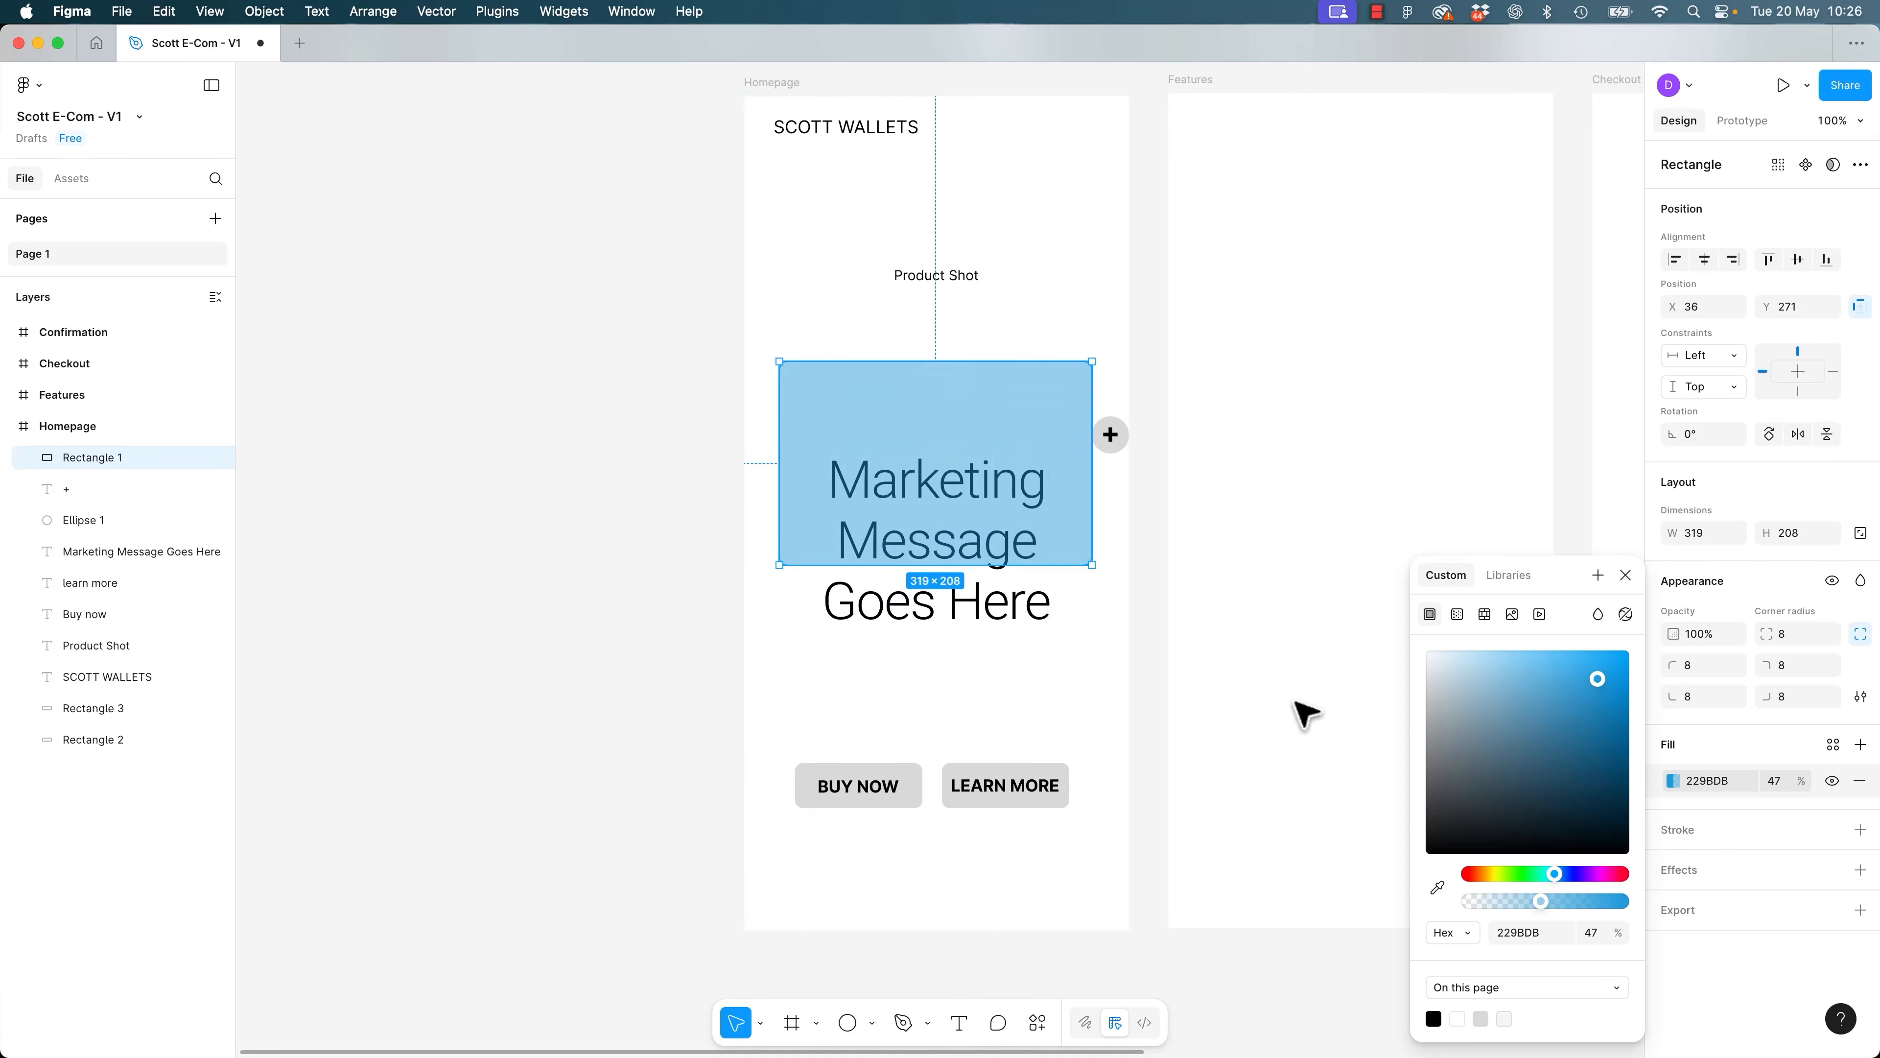
Set the rectangle's fill opacity to 100%.
left_click(1626, 575)
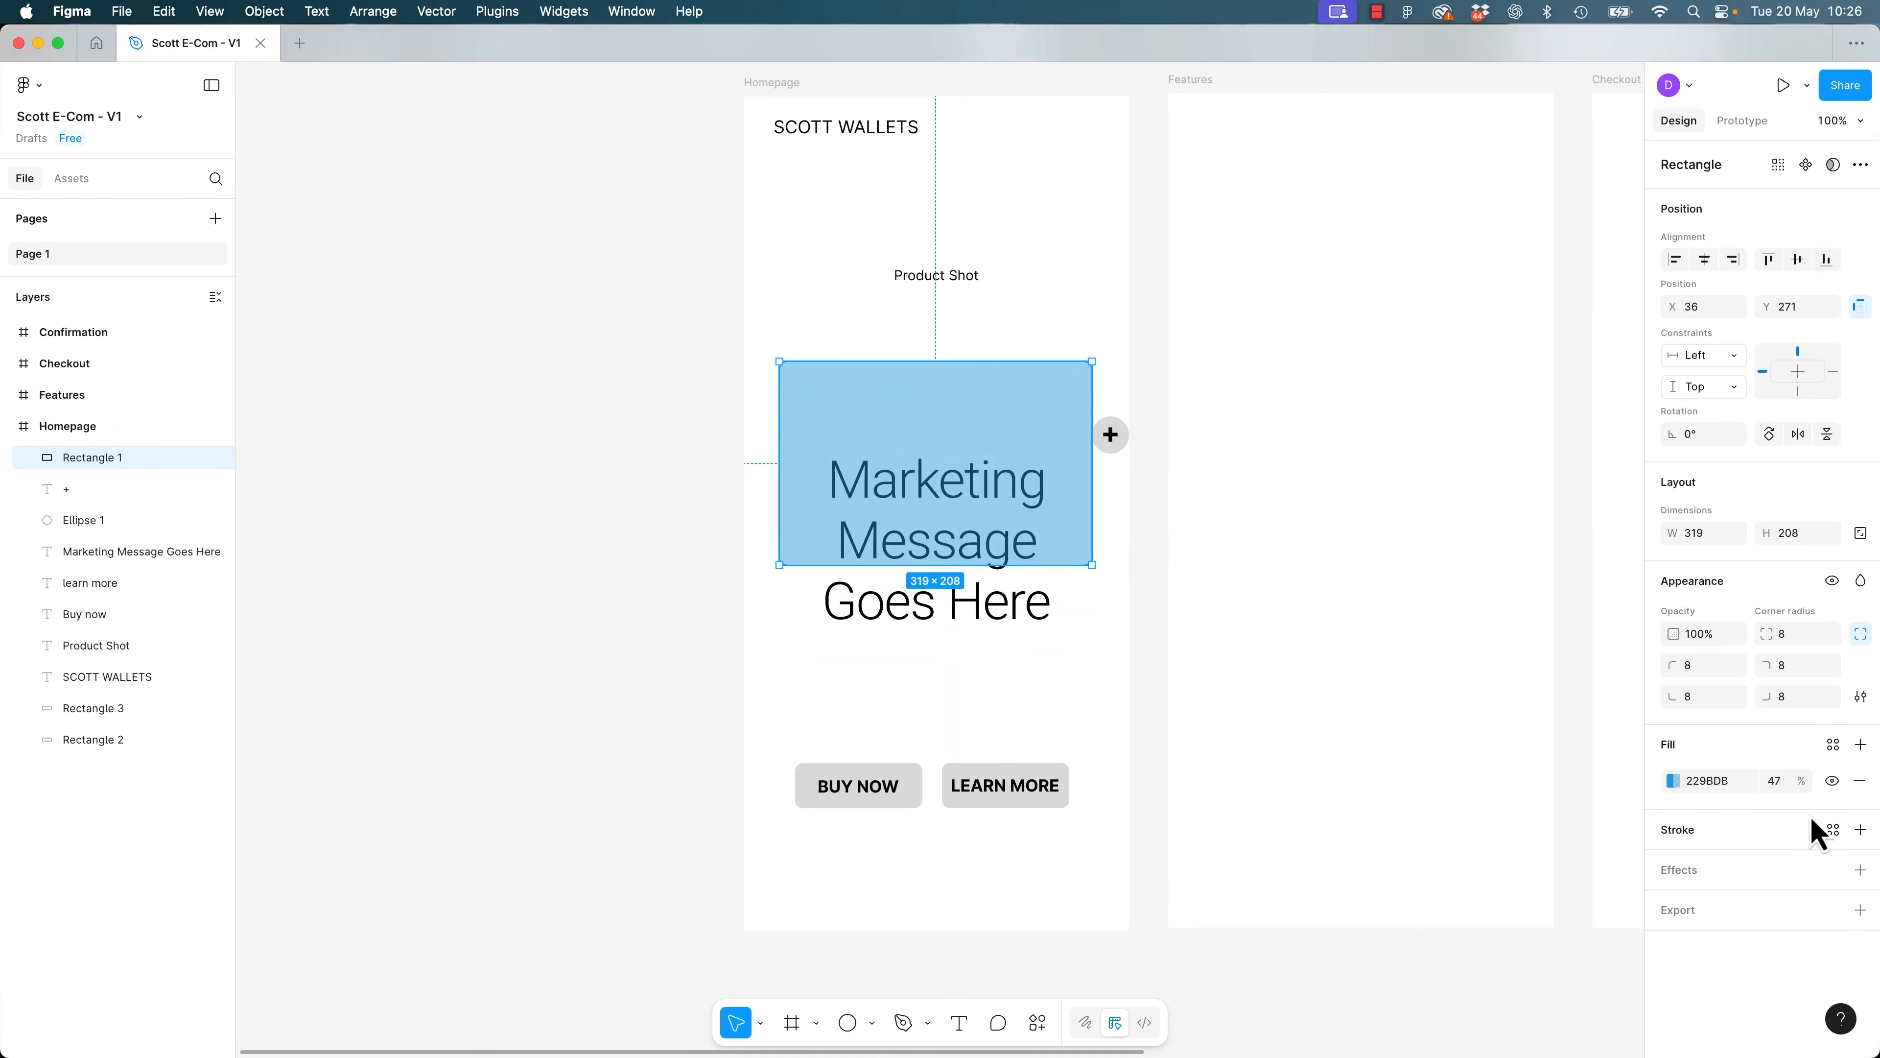
left_click(1775, 781)
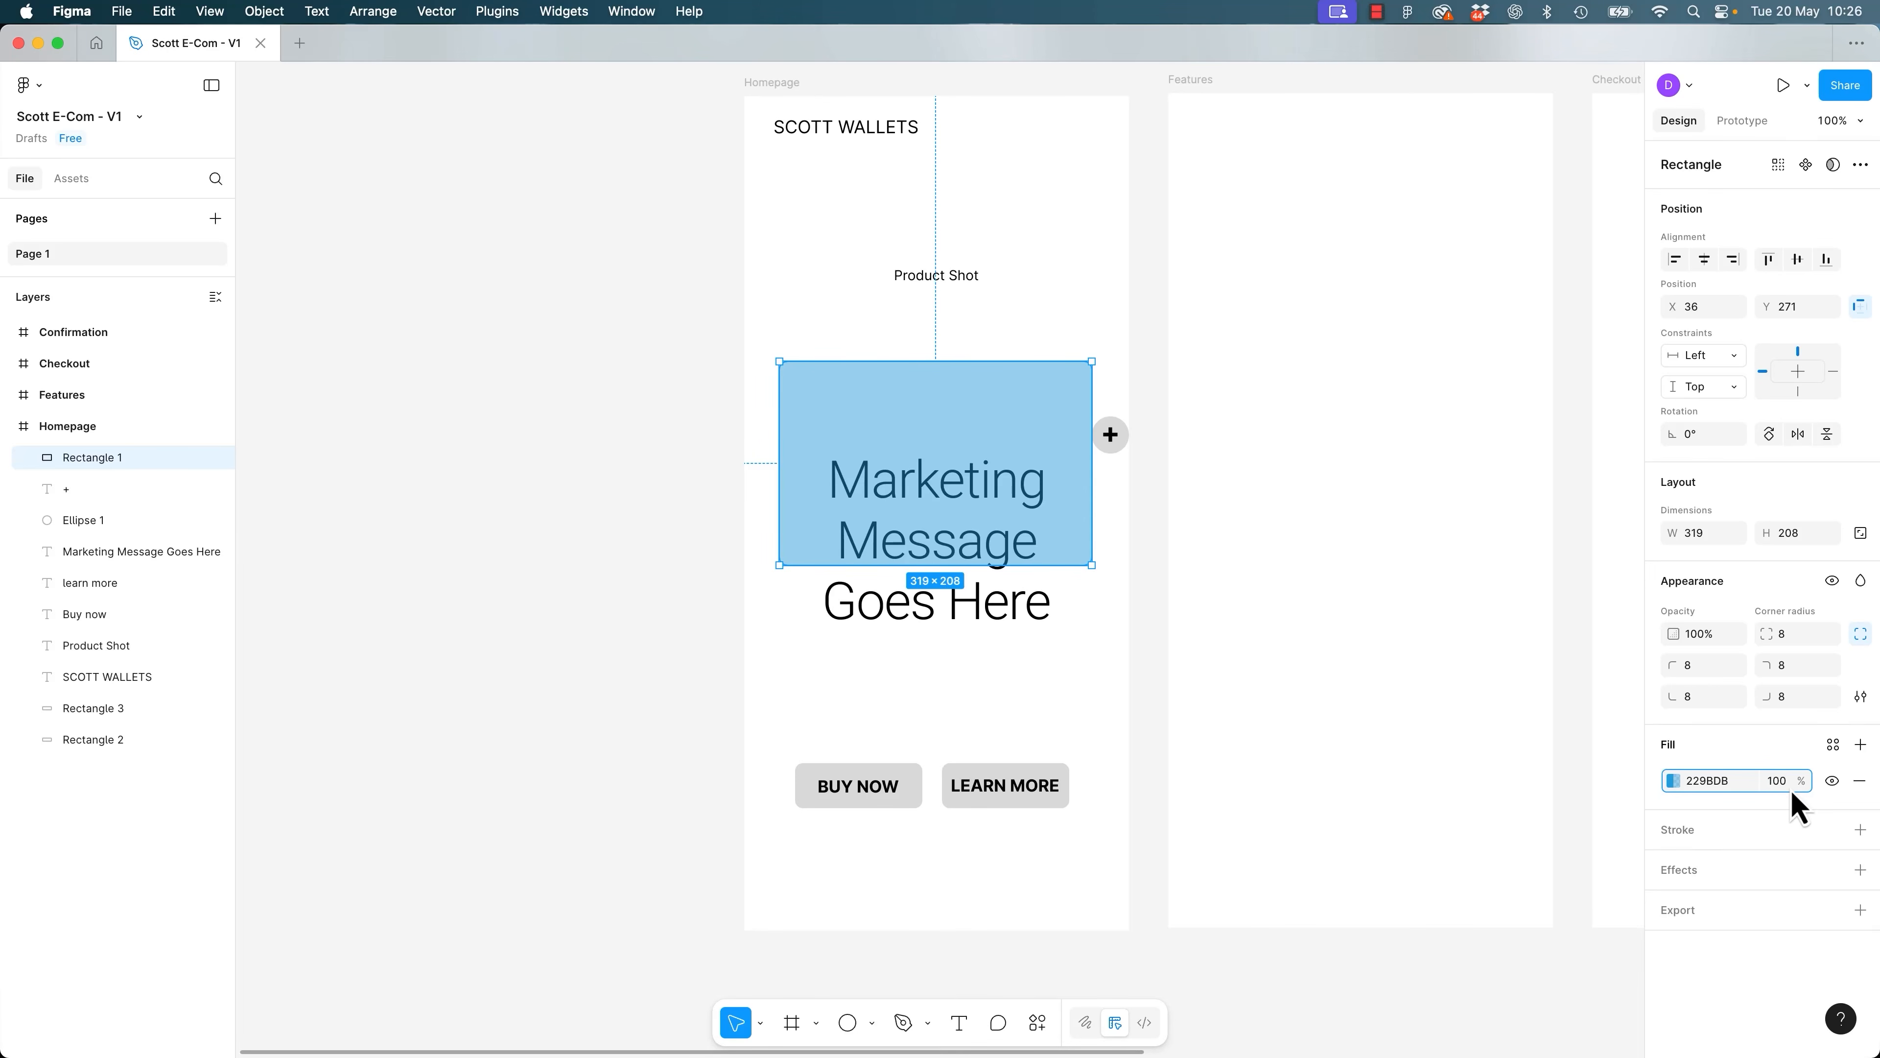
key("Return")
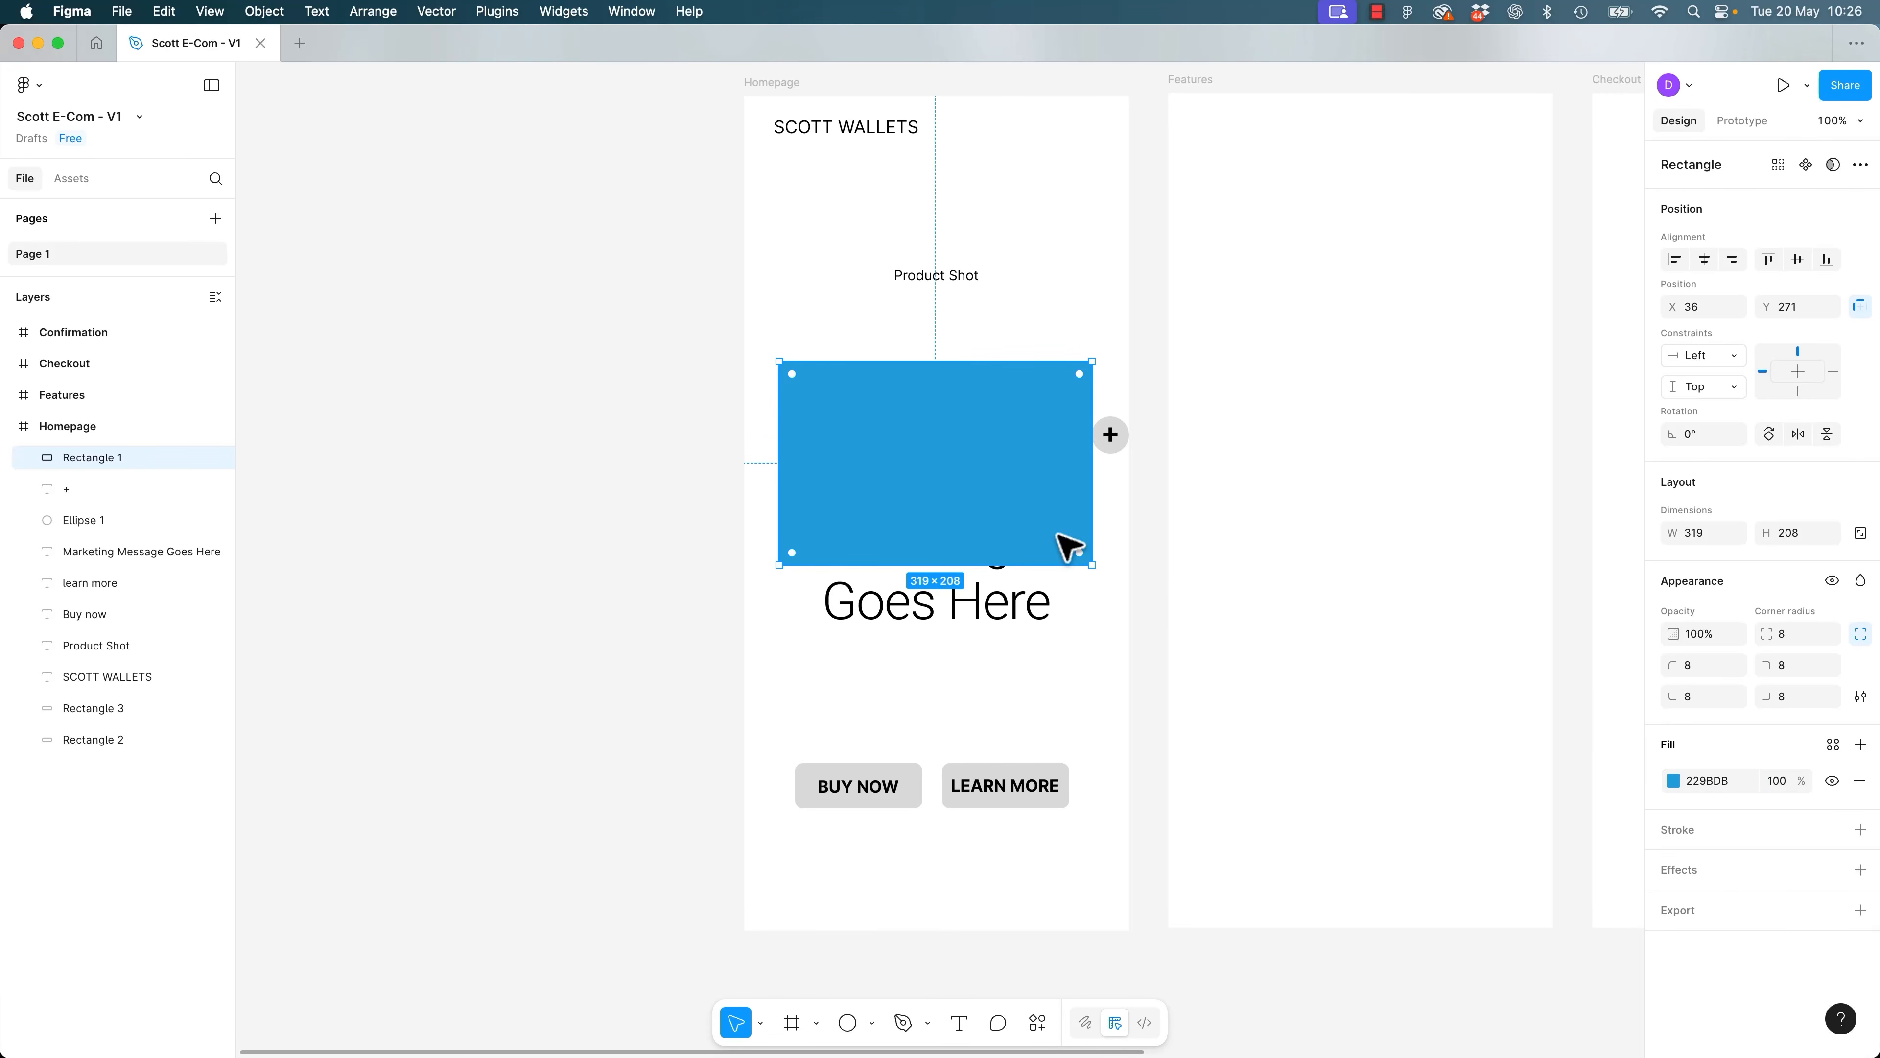
Send the rectangle to the back and move it behind the Product Shot label at about X 37, Y 87.
key("super+alt+bracketleft")
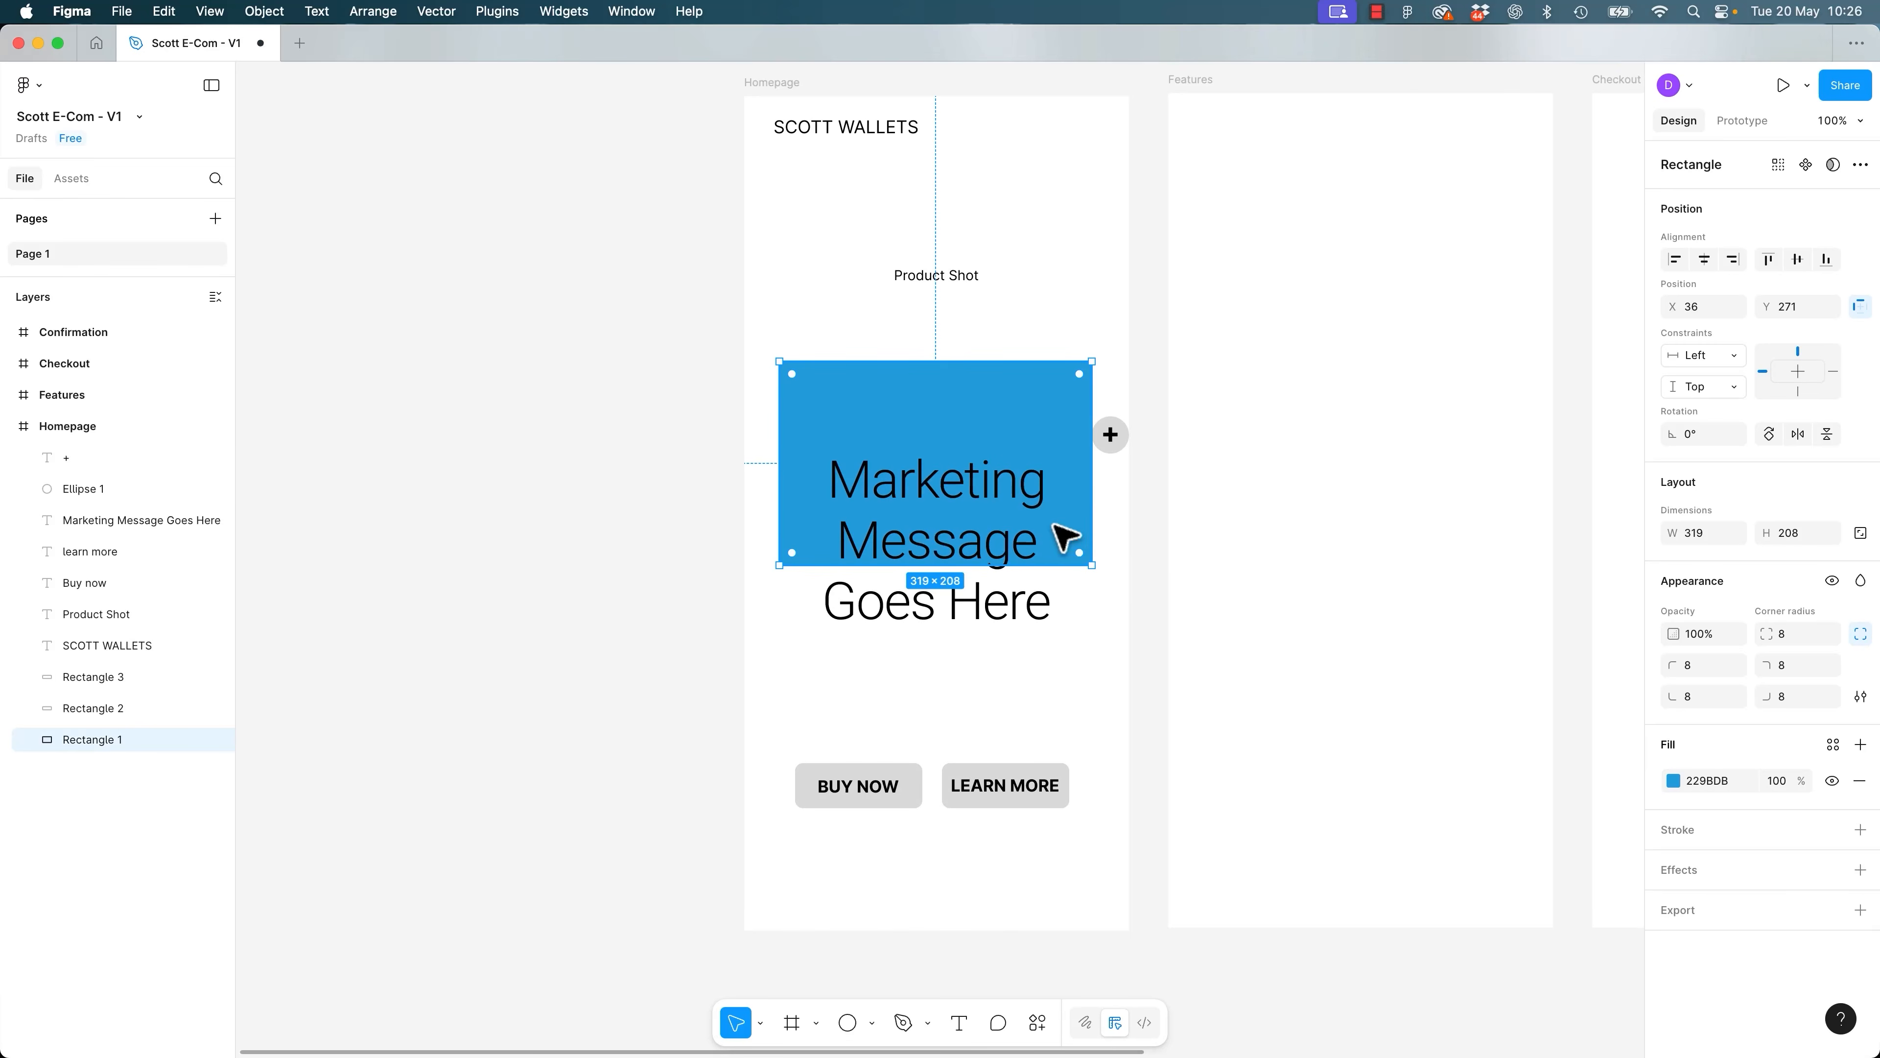
left_click_drag(966, 393, 977, 226)
Adjust the hue and shade of the rectangle's fill to turquoise 23D6D9.
left_click(1673, 780)
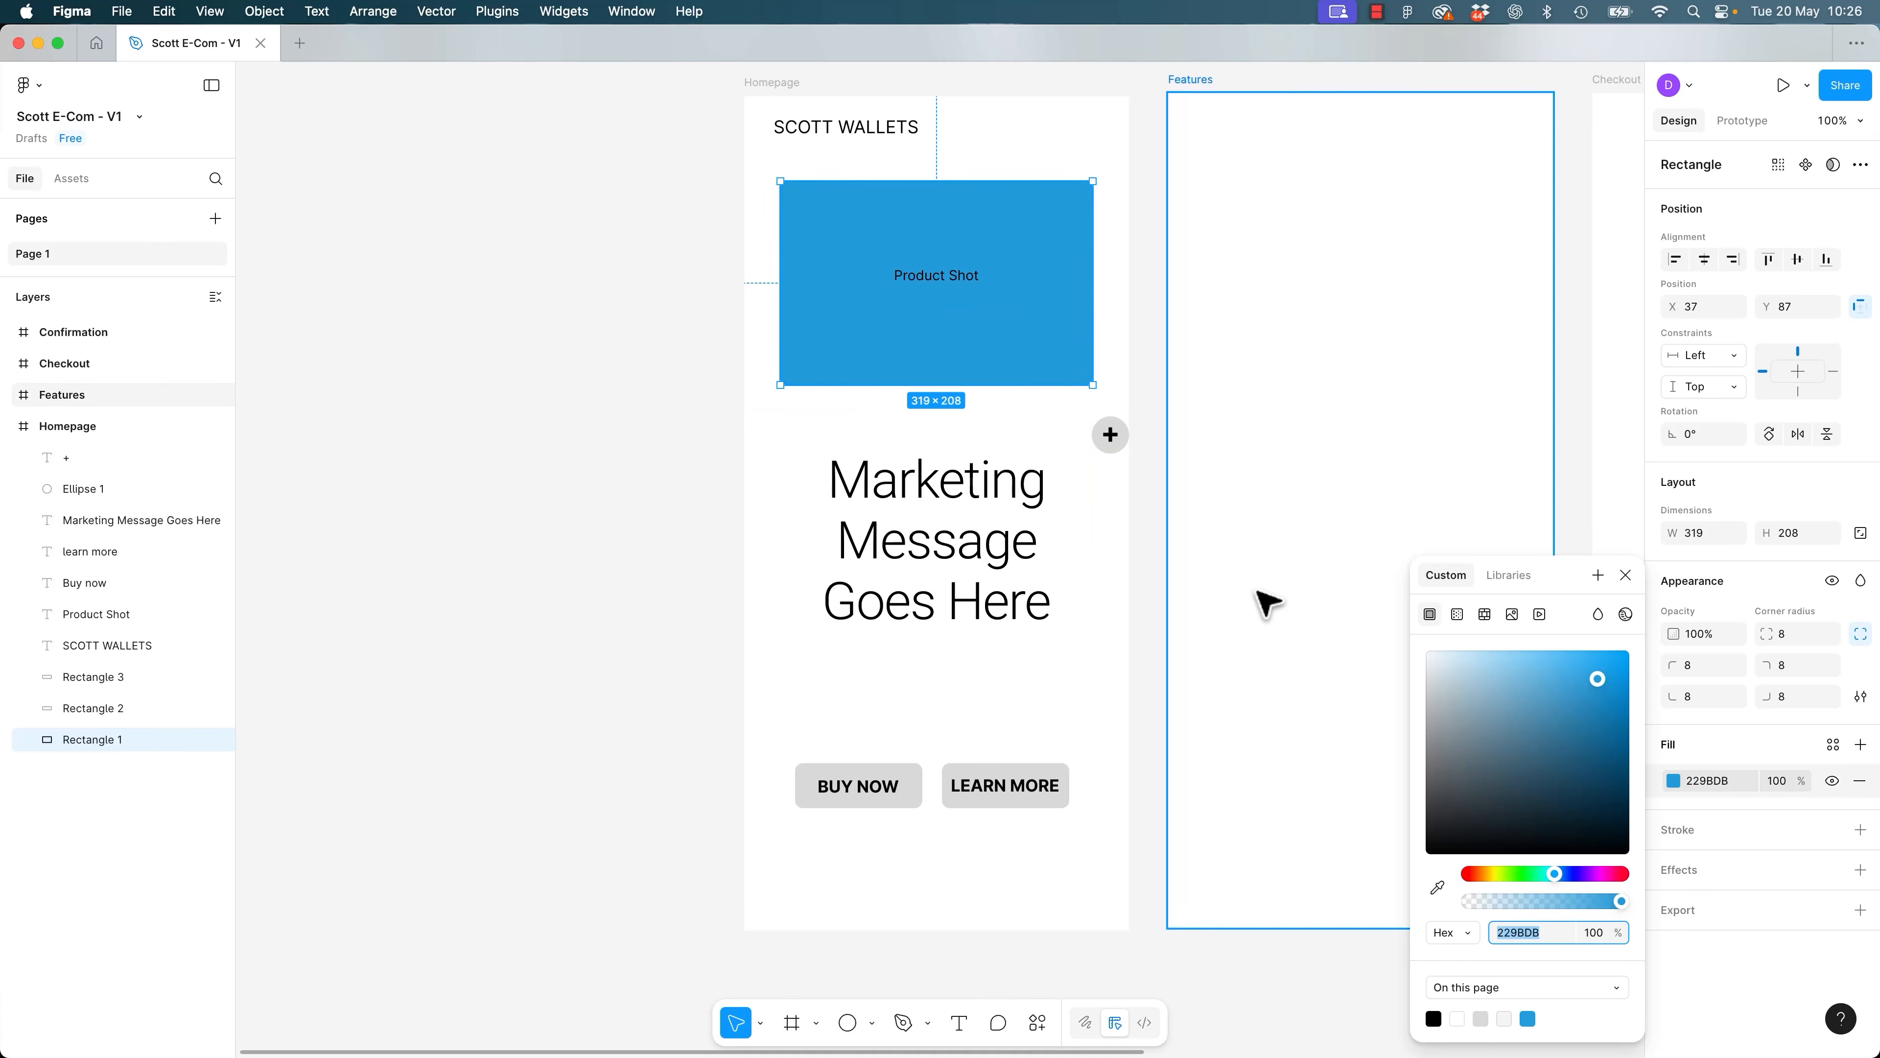
left_click_drag(1556, 874, 1548, 874)
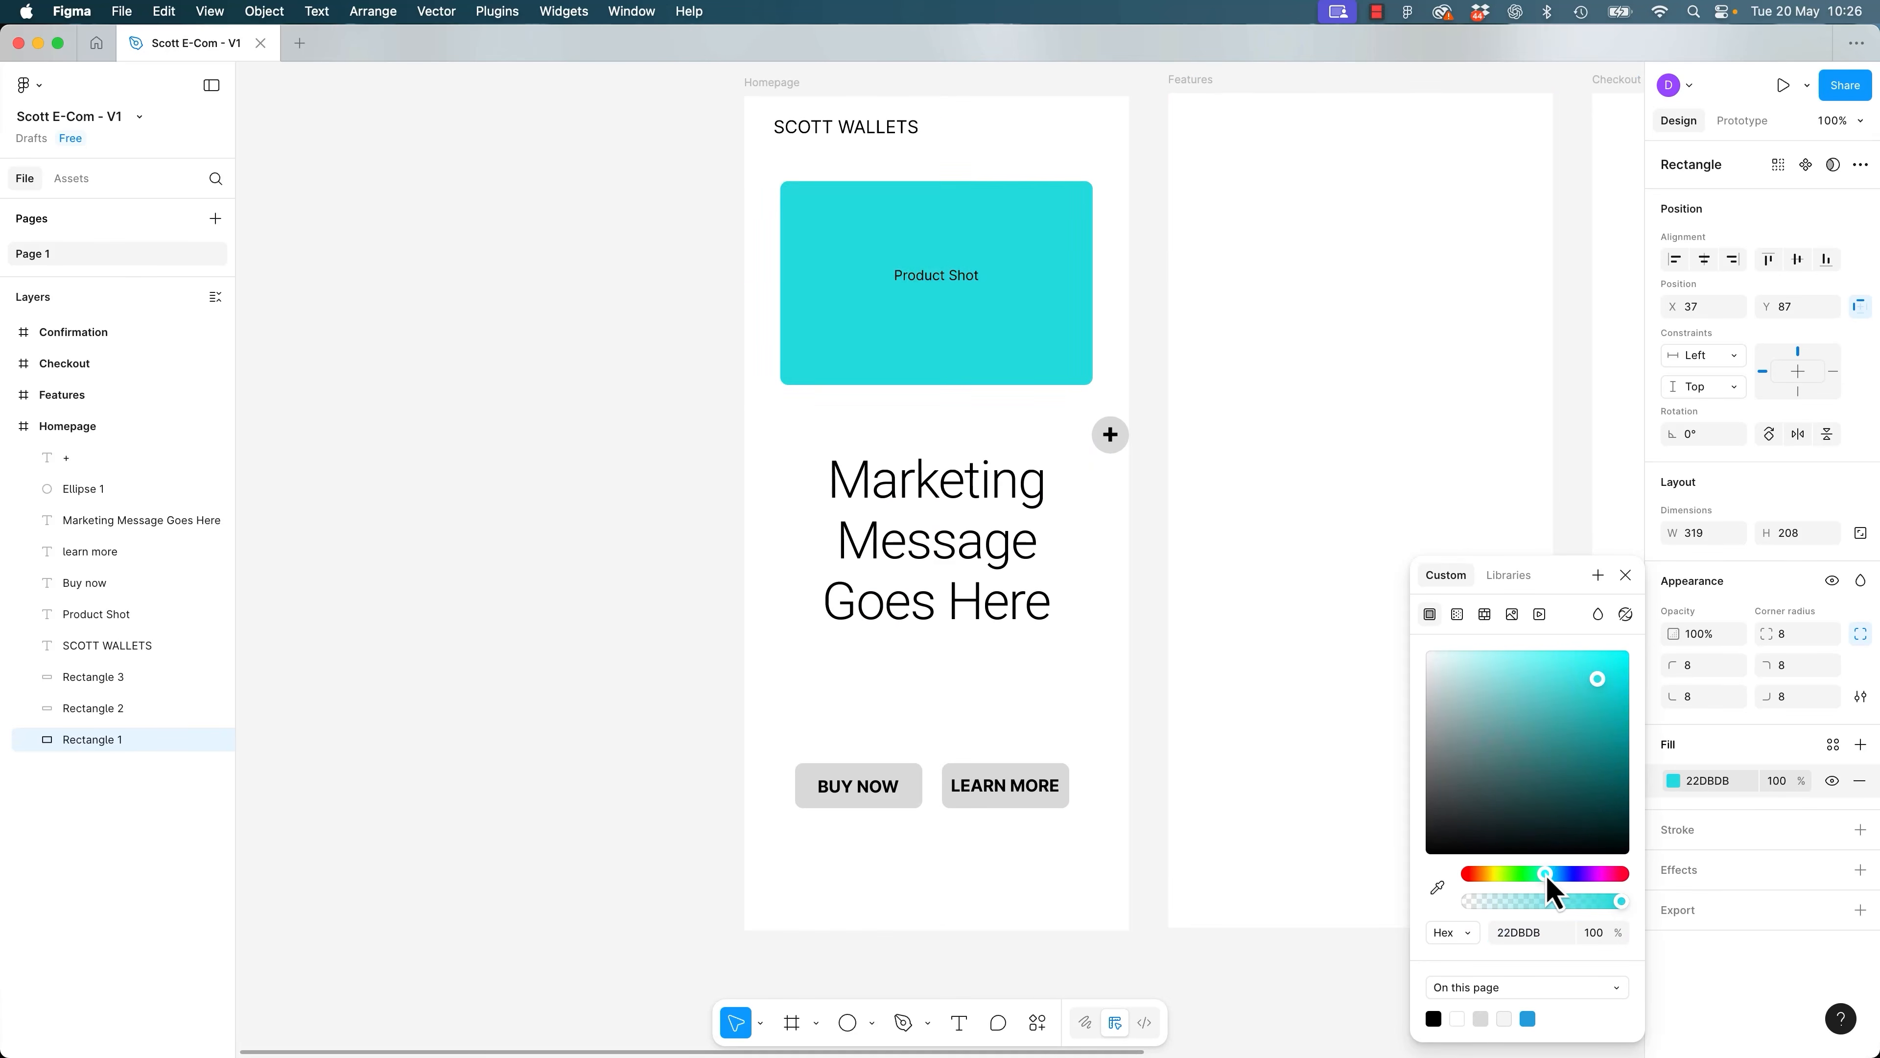
left_click(1556, 874)
left_click_drag(1590, 700, 1532, 663)
left_click_drag(1557, 874, 1546, 877)
left_click_drag(1559, 730, 1597, 671)
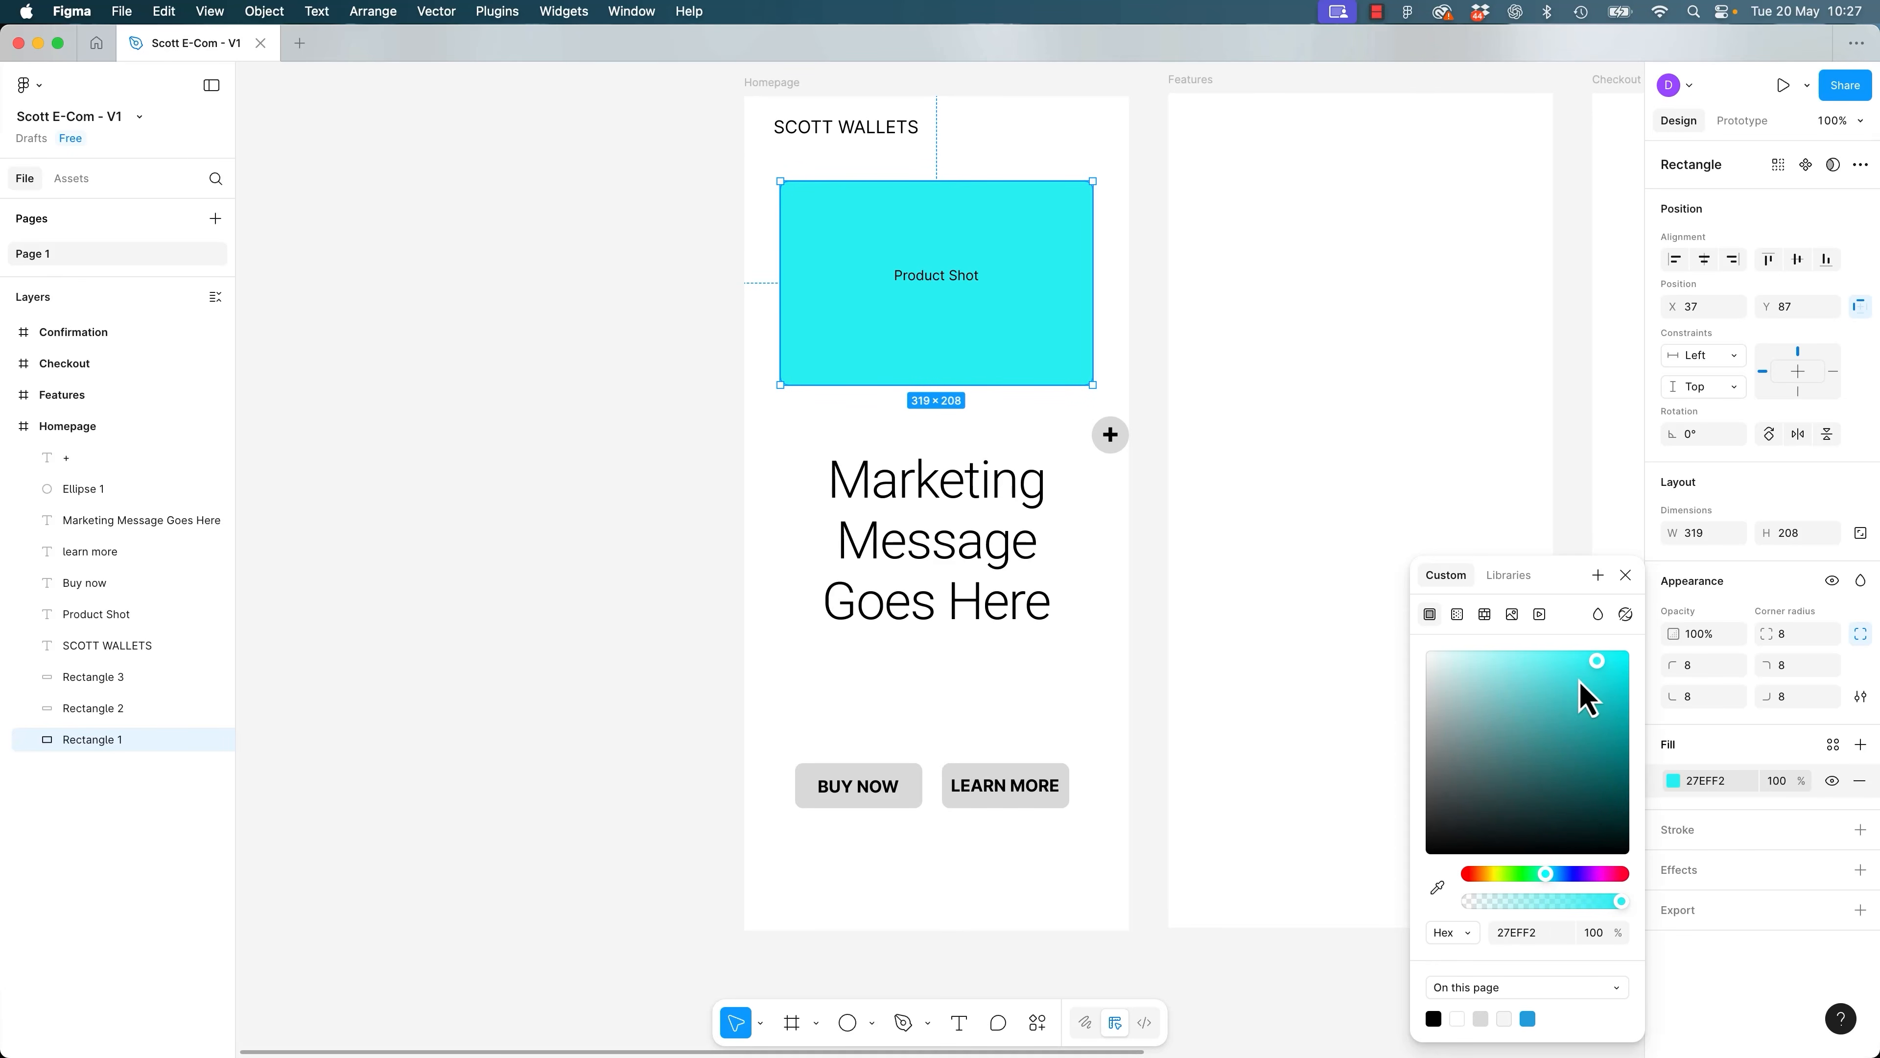
left_click_drag(1597, 671, 1597, 693)
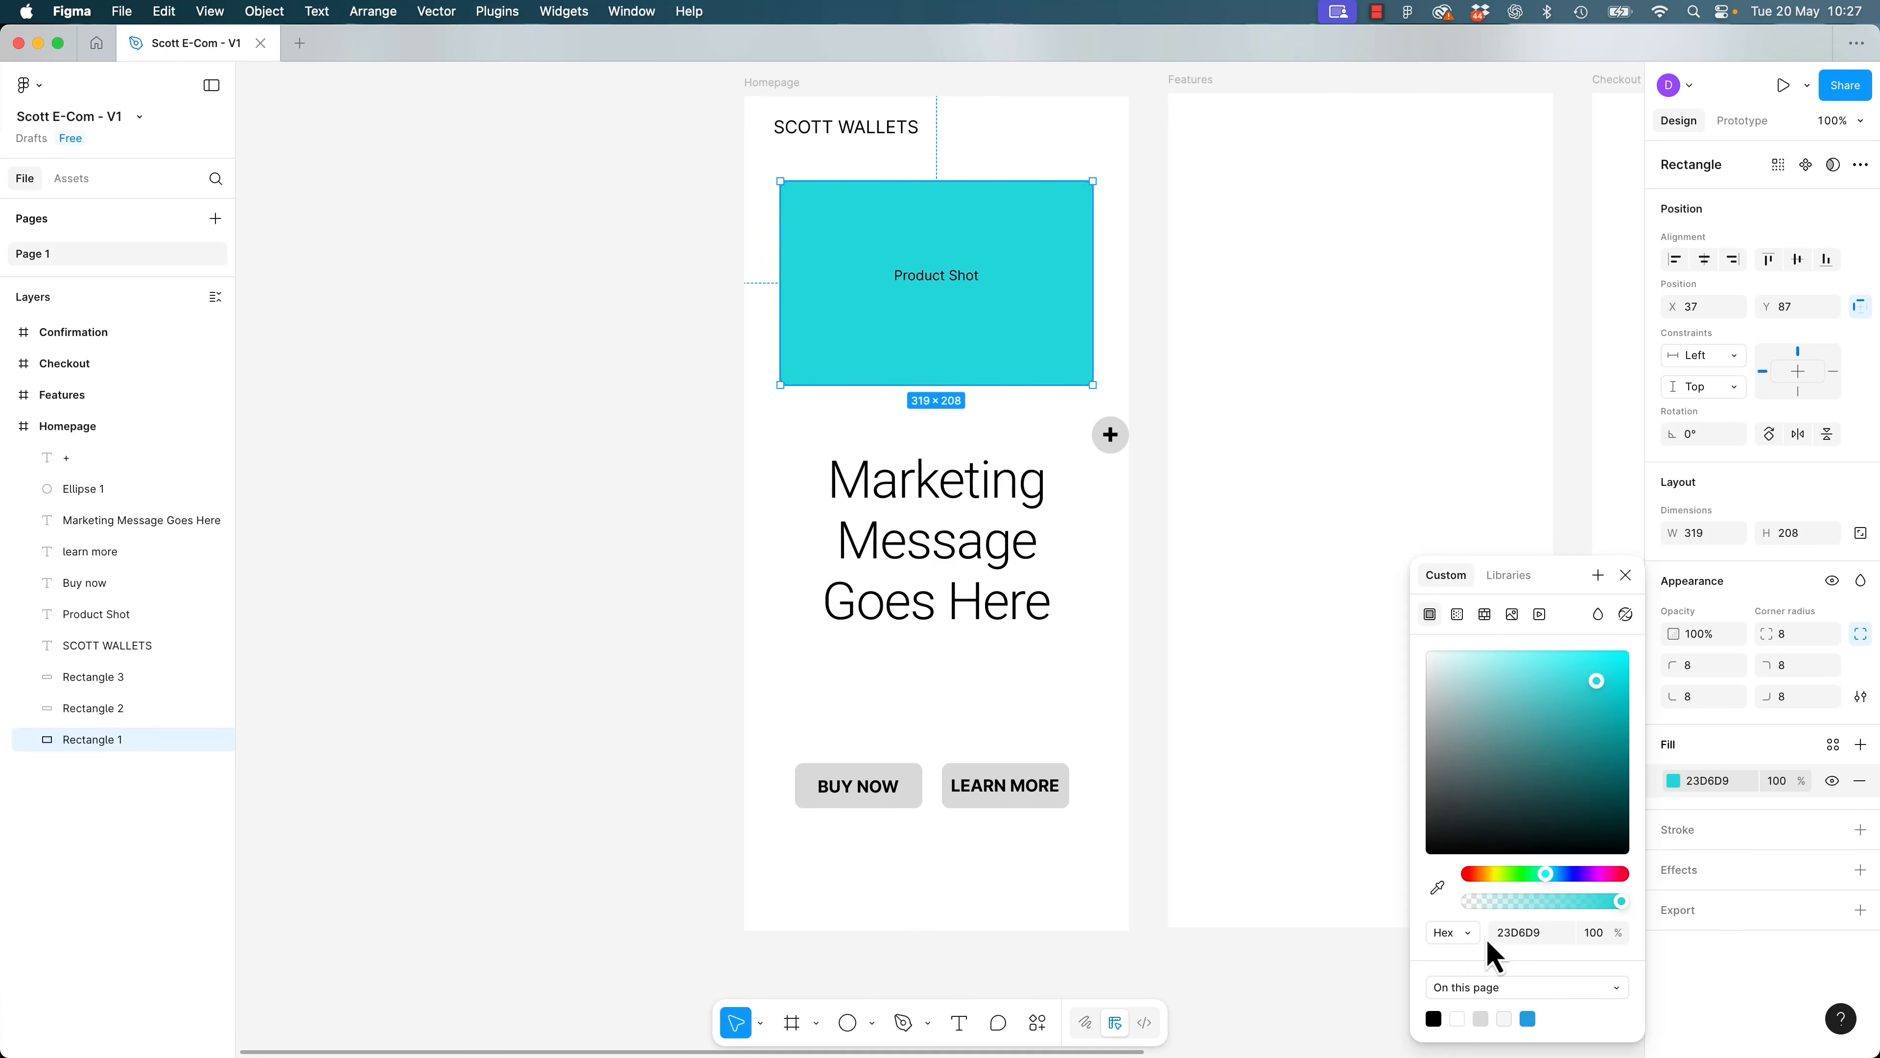
Switch the fill's colour format to RGB and try a reduced opacity before restoring it to 100%.
left_click(1510, 932)
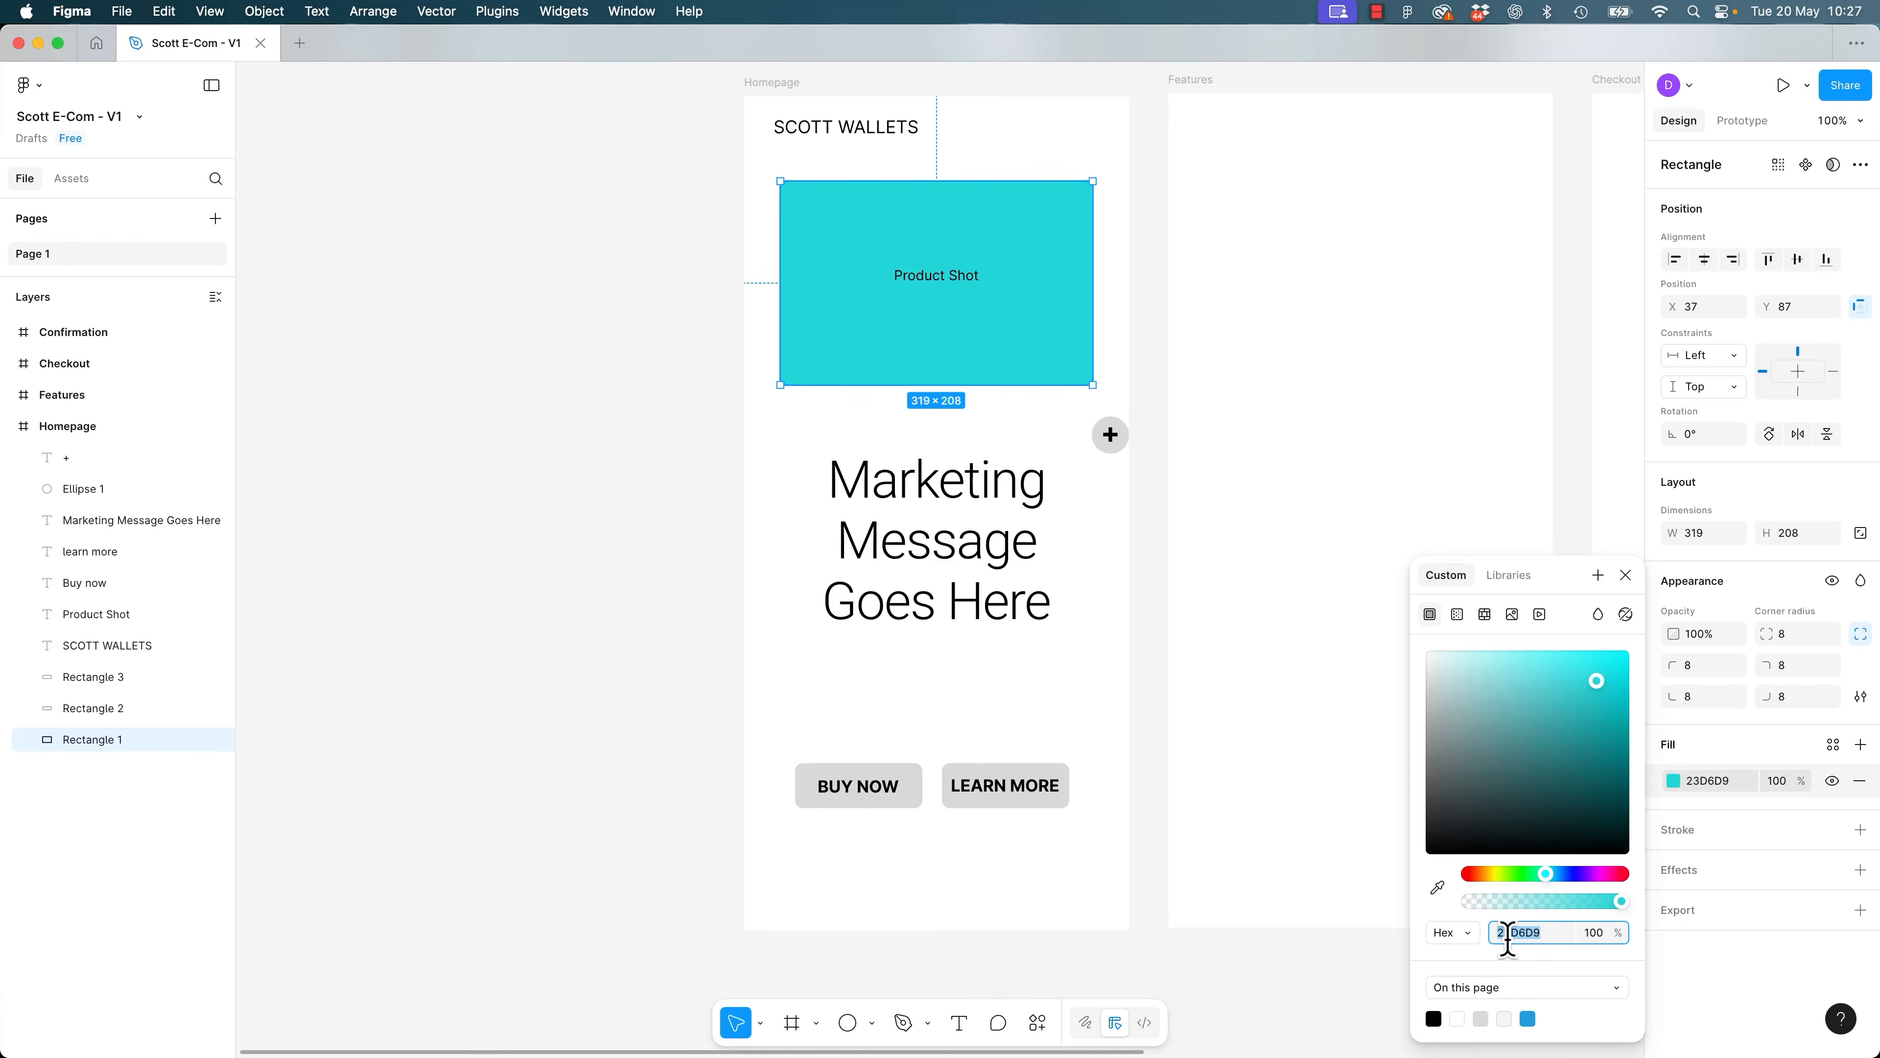
left_click(1462, 933)
left_click(1474, 957)
key("Tab")
left_click(1603, 935)
left_click_drag(1620, 902, 1596, 902)
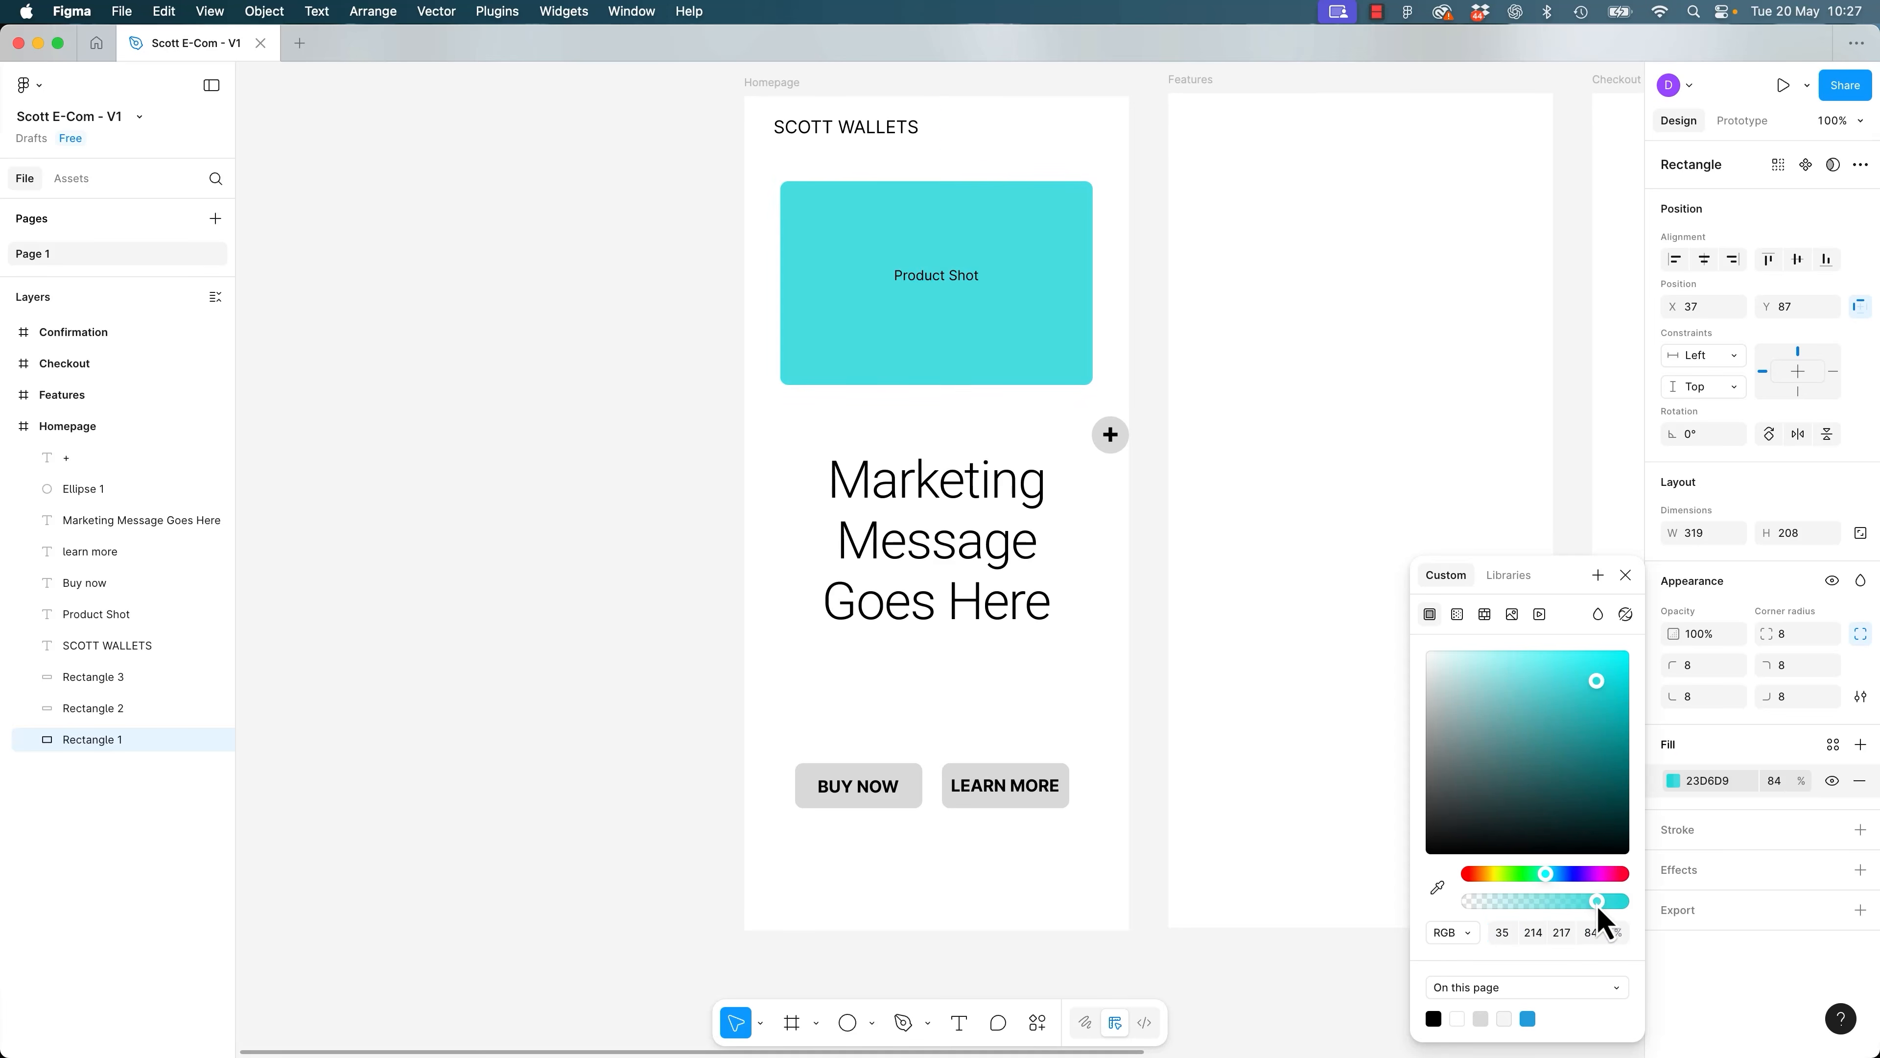
key("ctrl+z")
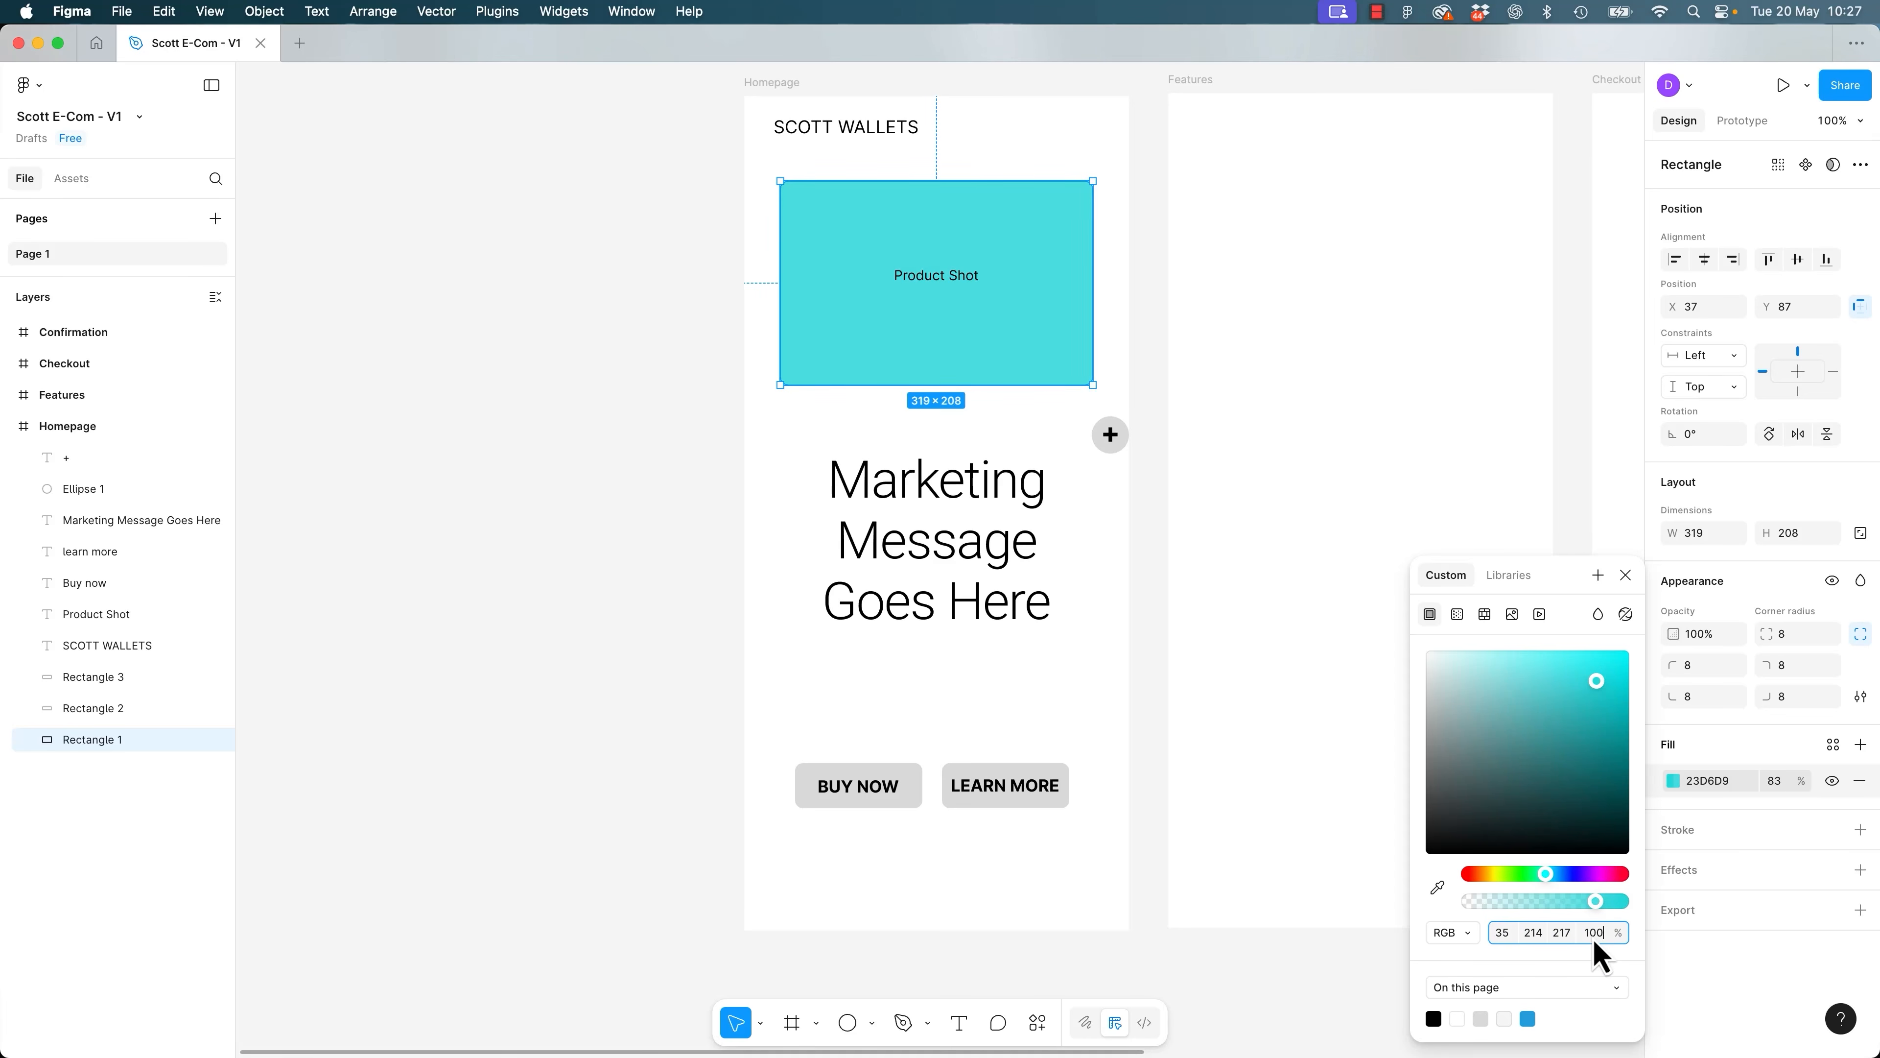
Switch the fill's colour format to CSS and finally to HSB.
left_click(1470, 935)
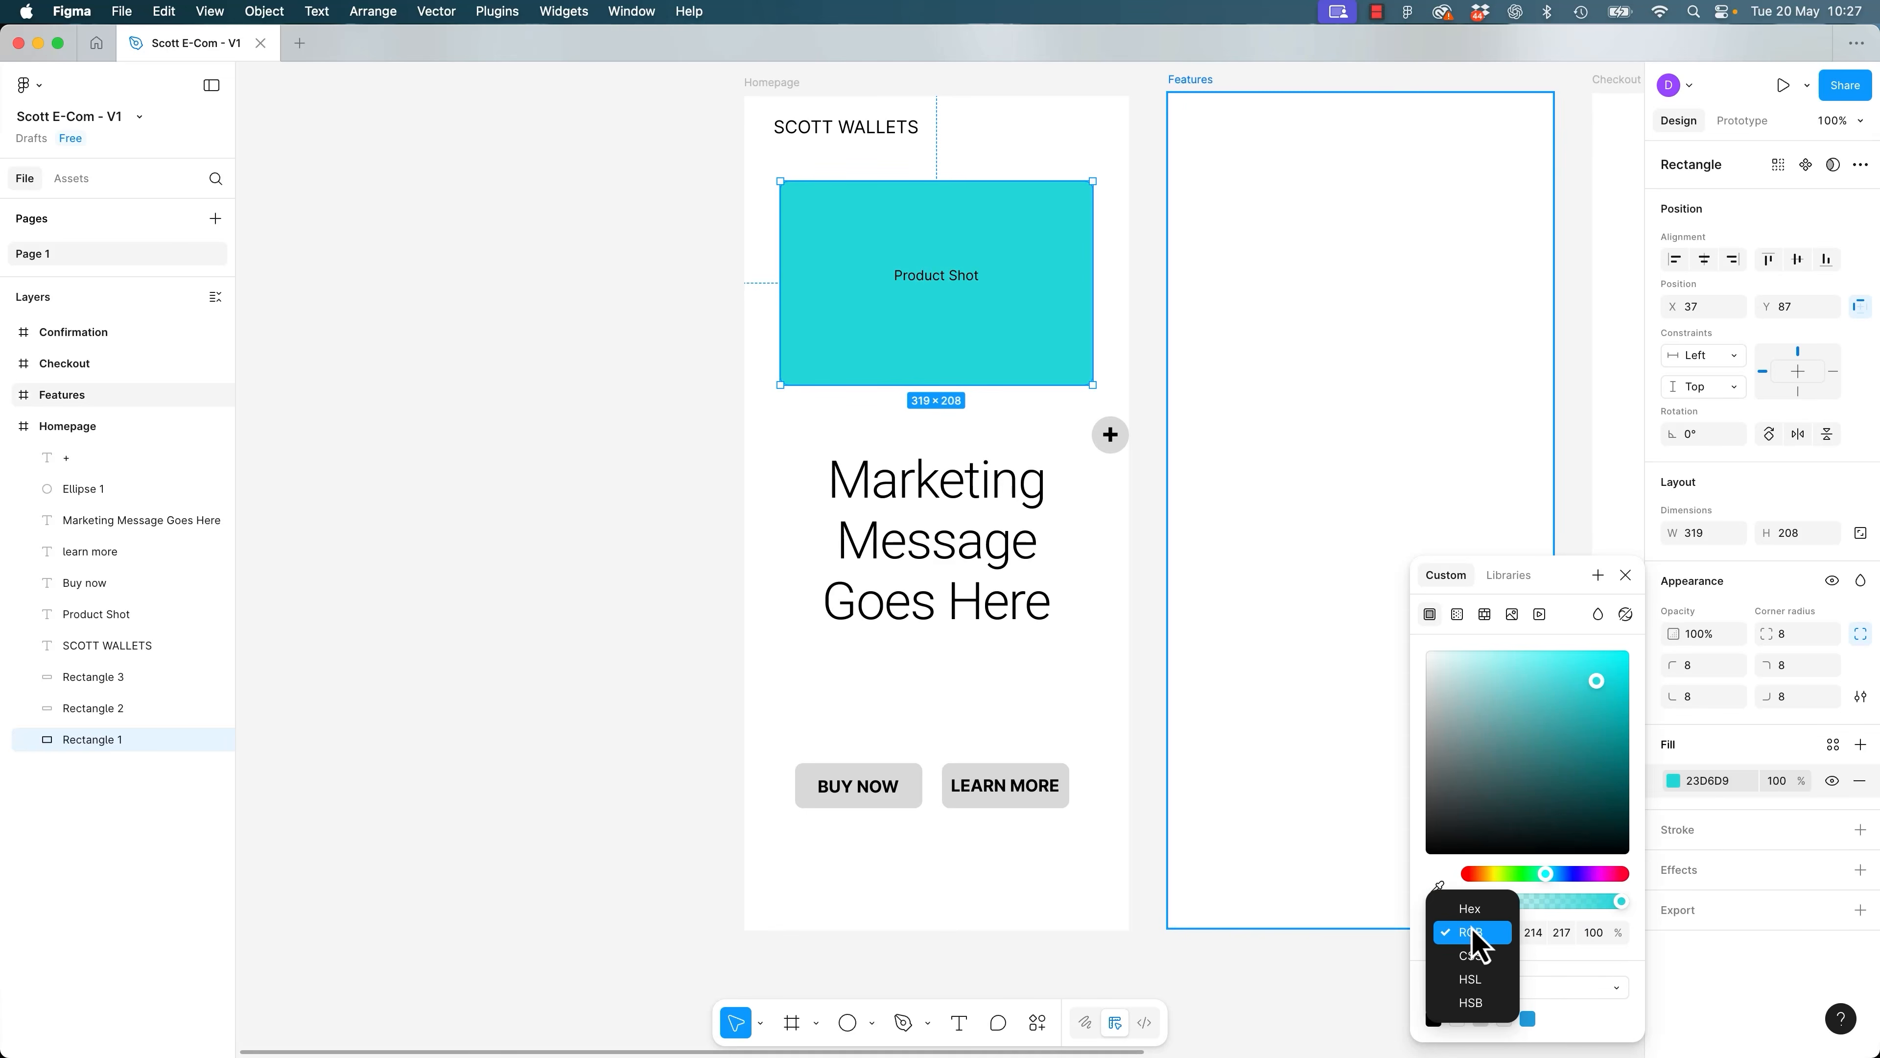
left_click(1481, 957)
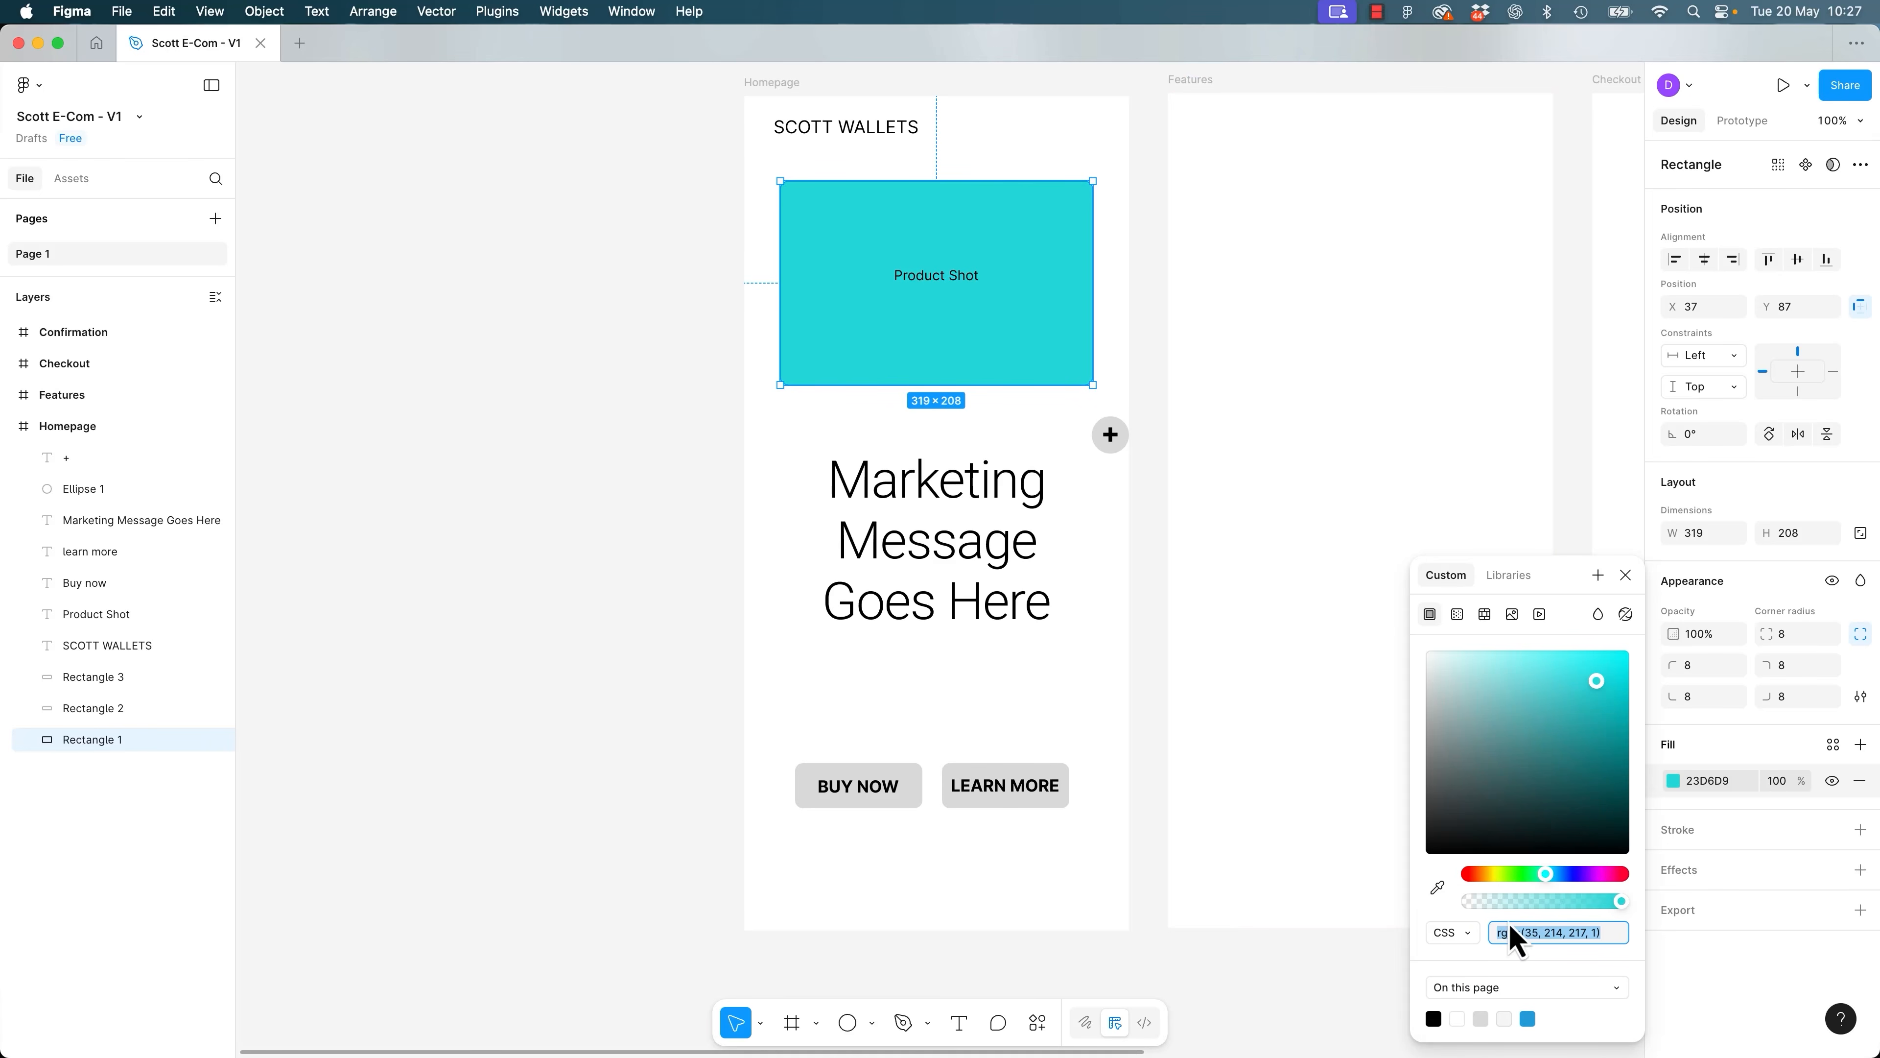
left_click(1465, 941)
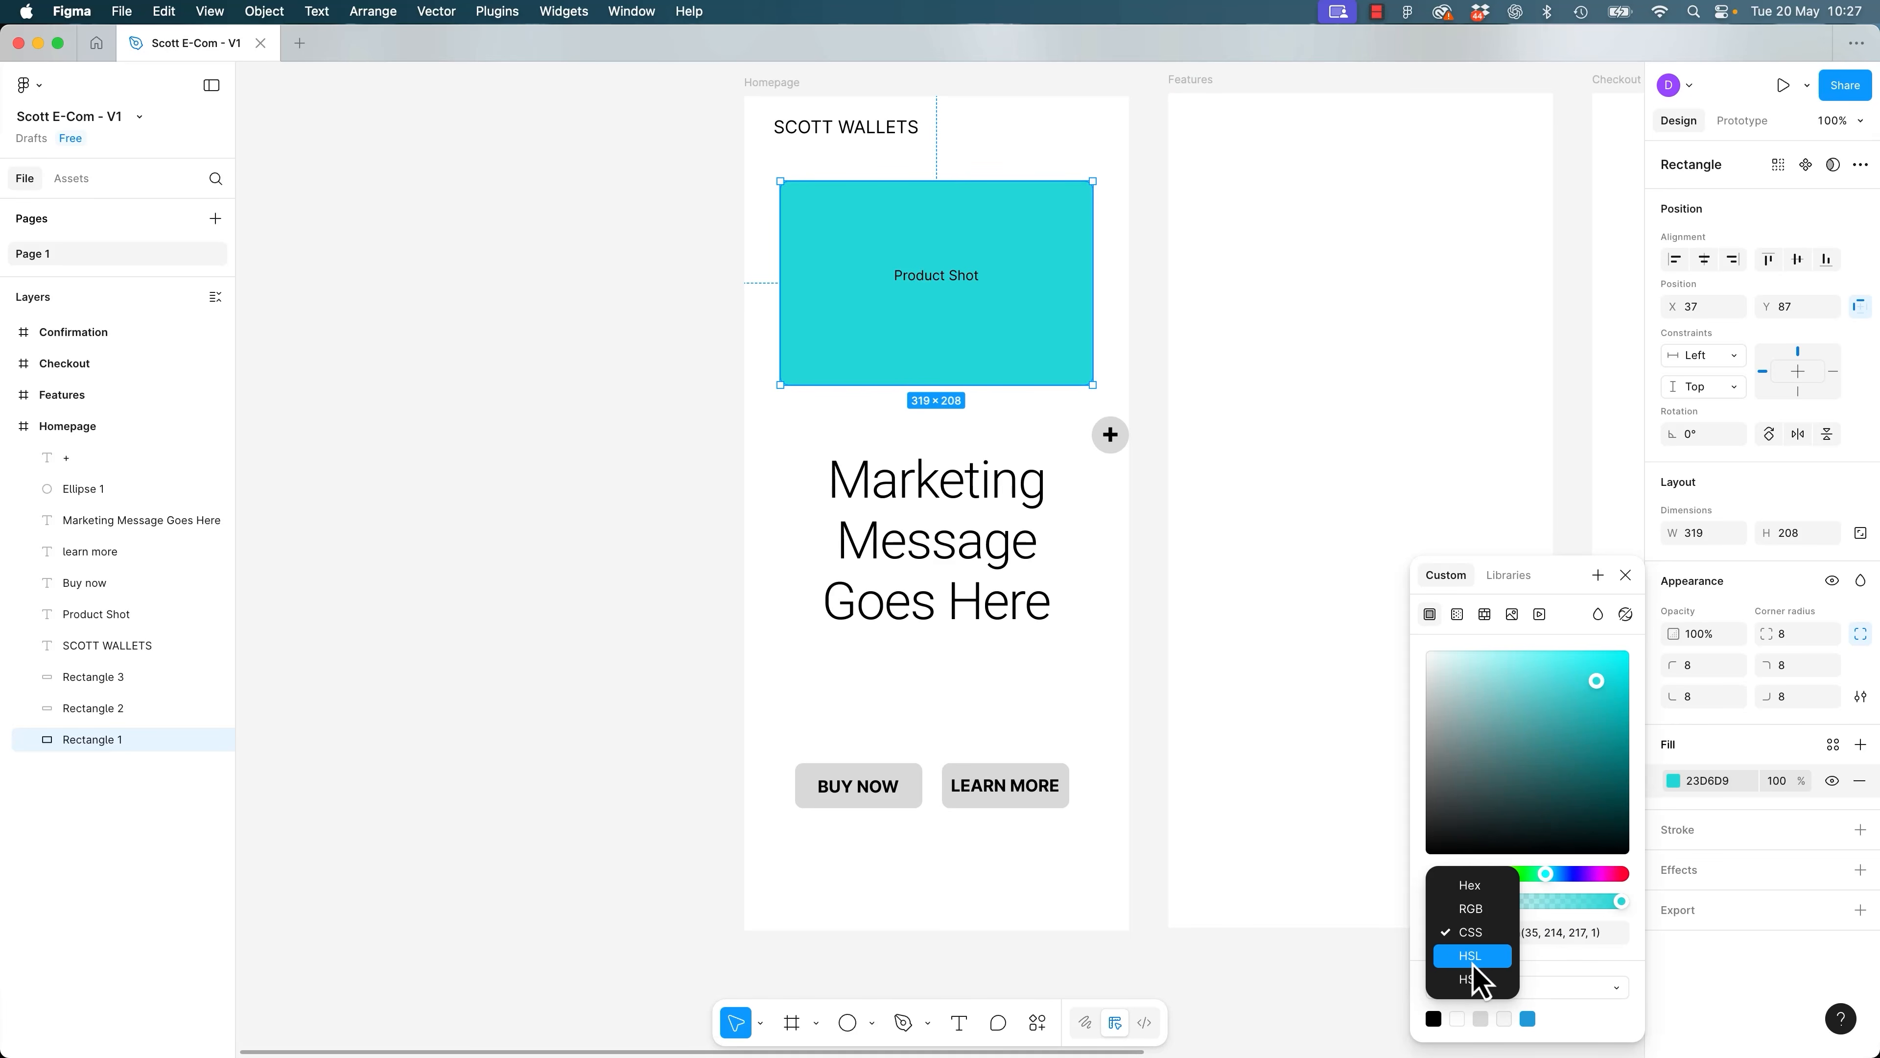
left_click(1470, 979)
left_click(1505, 935)
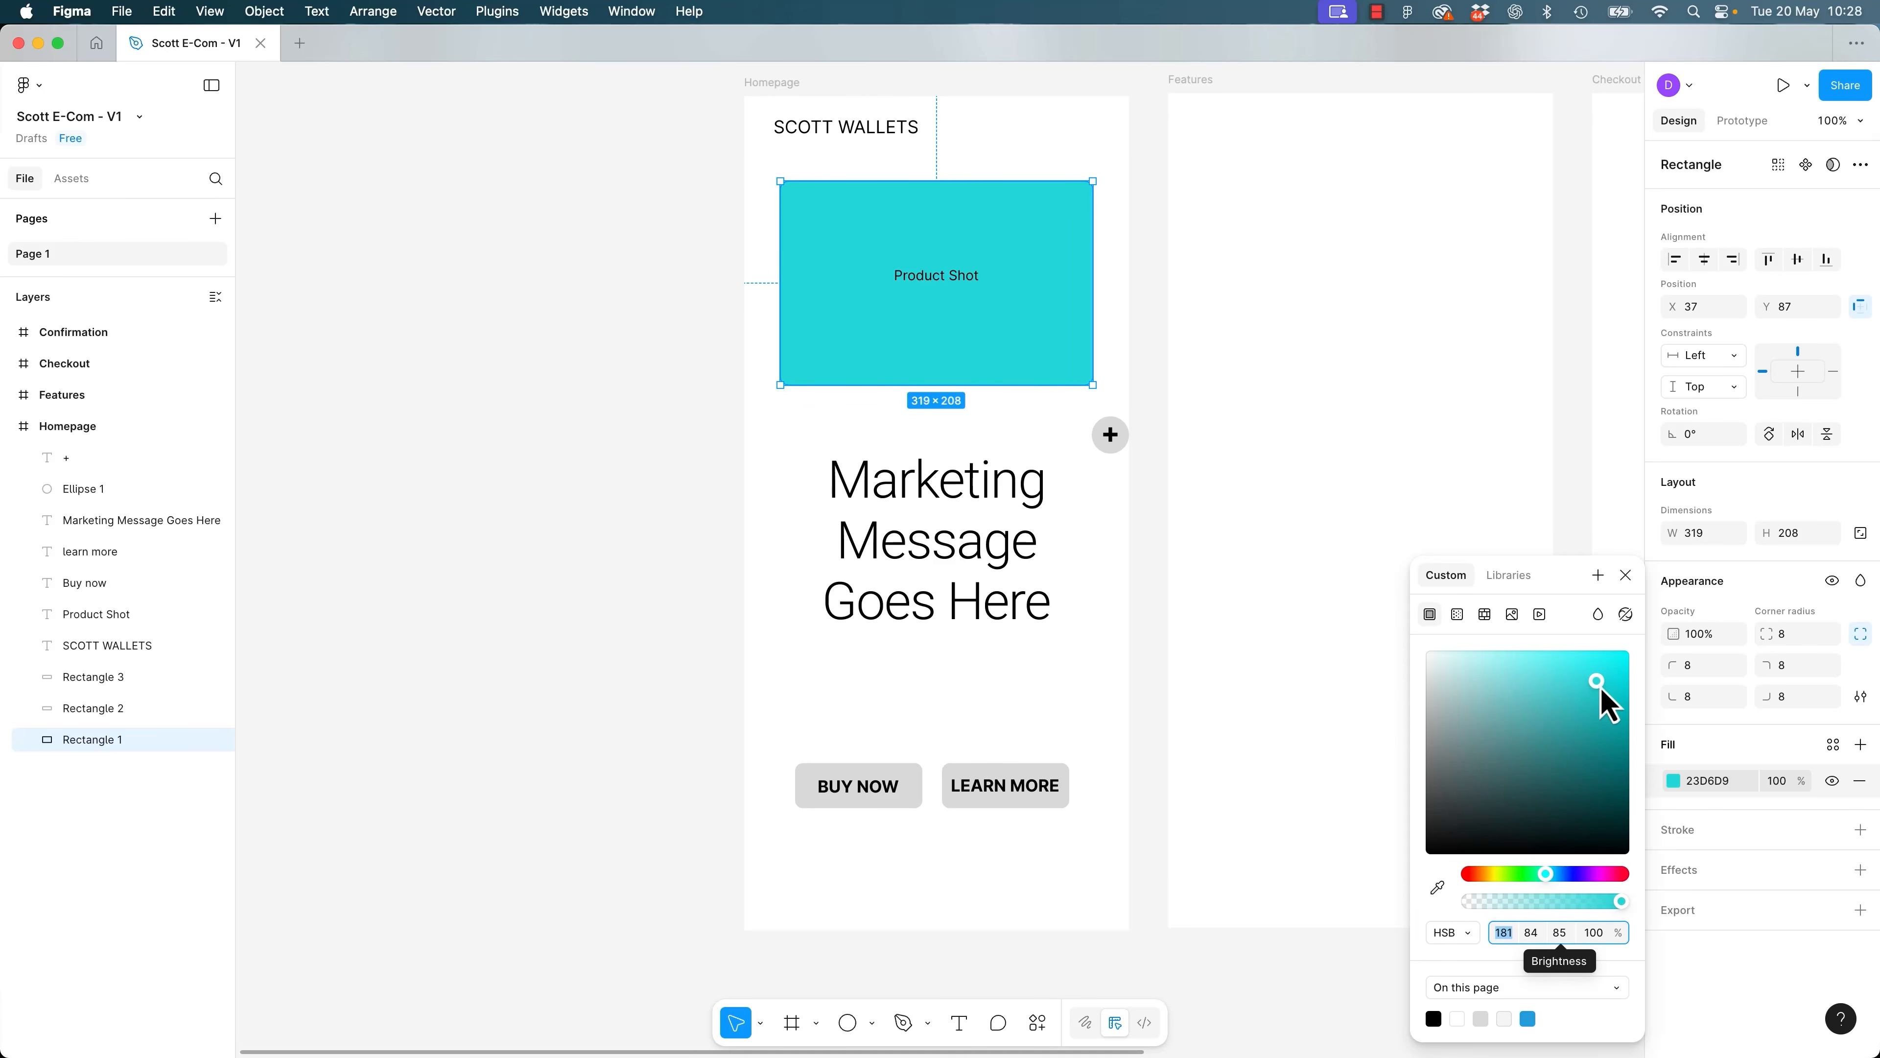
Pick turquoise 2ACDCF for the rectangle's fill and vary its HSB brightness, ending at 66.
mouse_move(1601, 687)
left_mouse_down()
mouse_move(1595, 809)
mouse_move(1593, 691)
left_mouse_up()
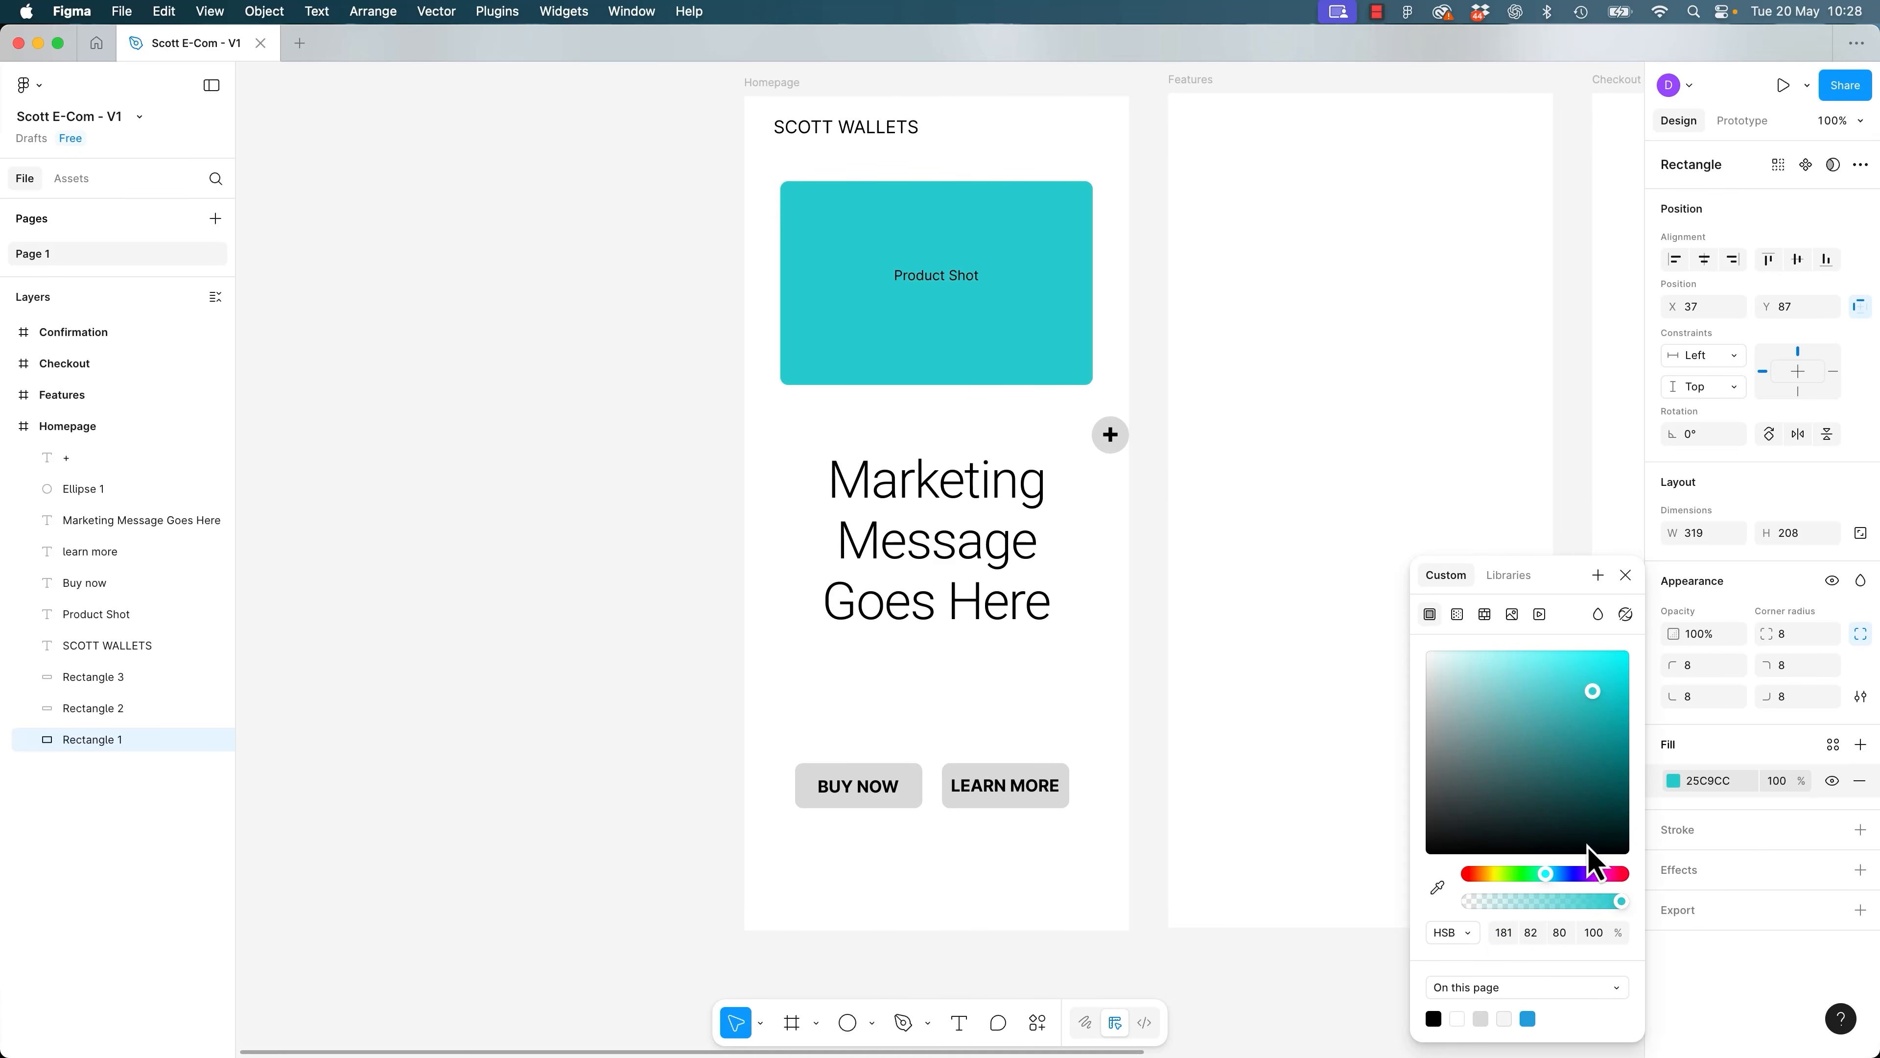
left_click(1589, 688)
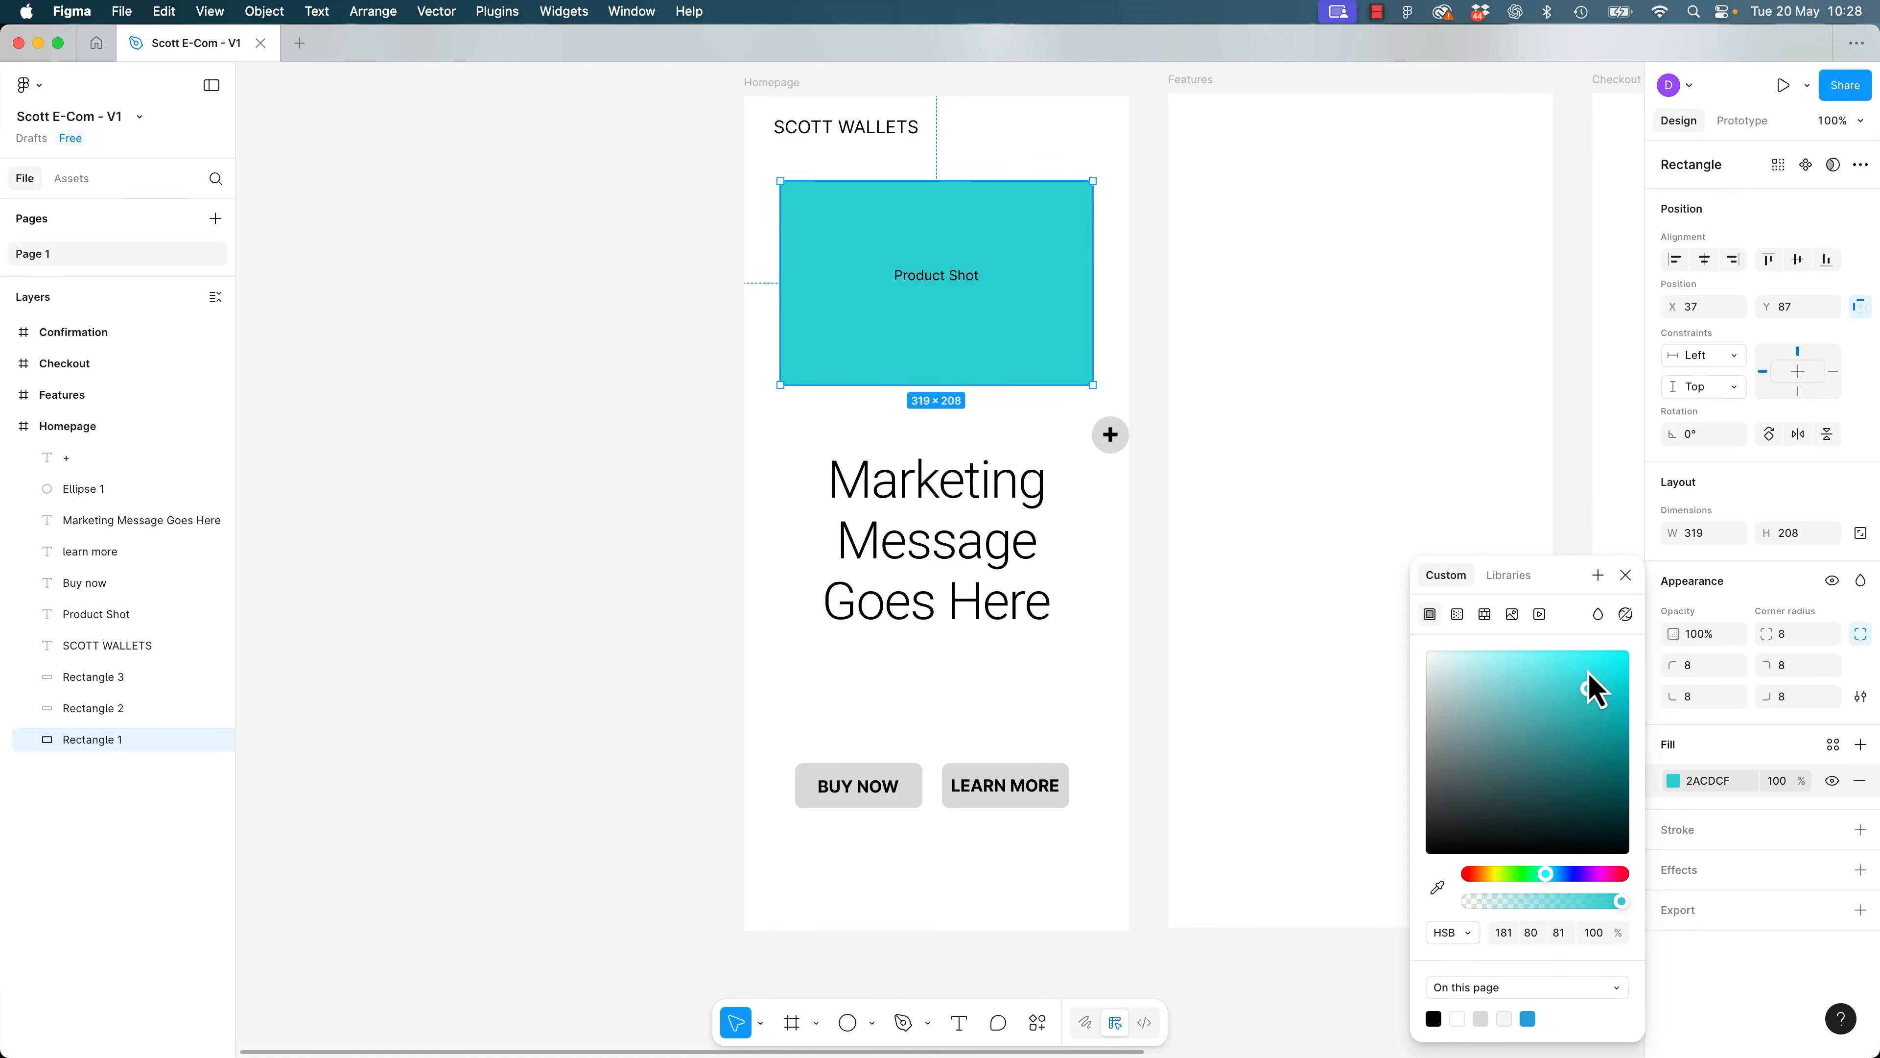
left_click(1559, 935)
key("Down")
key("Down")
key("Down")
key("Down")
key("Down")
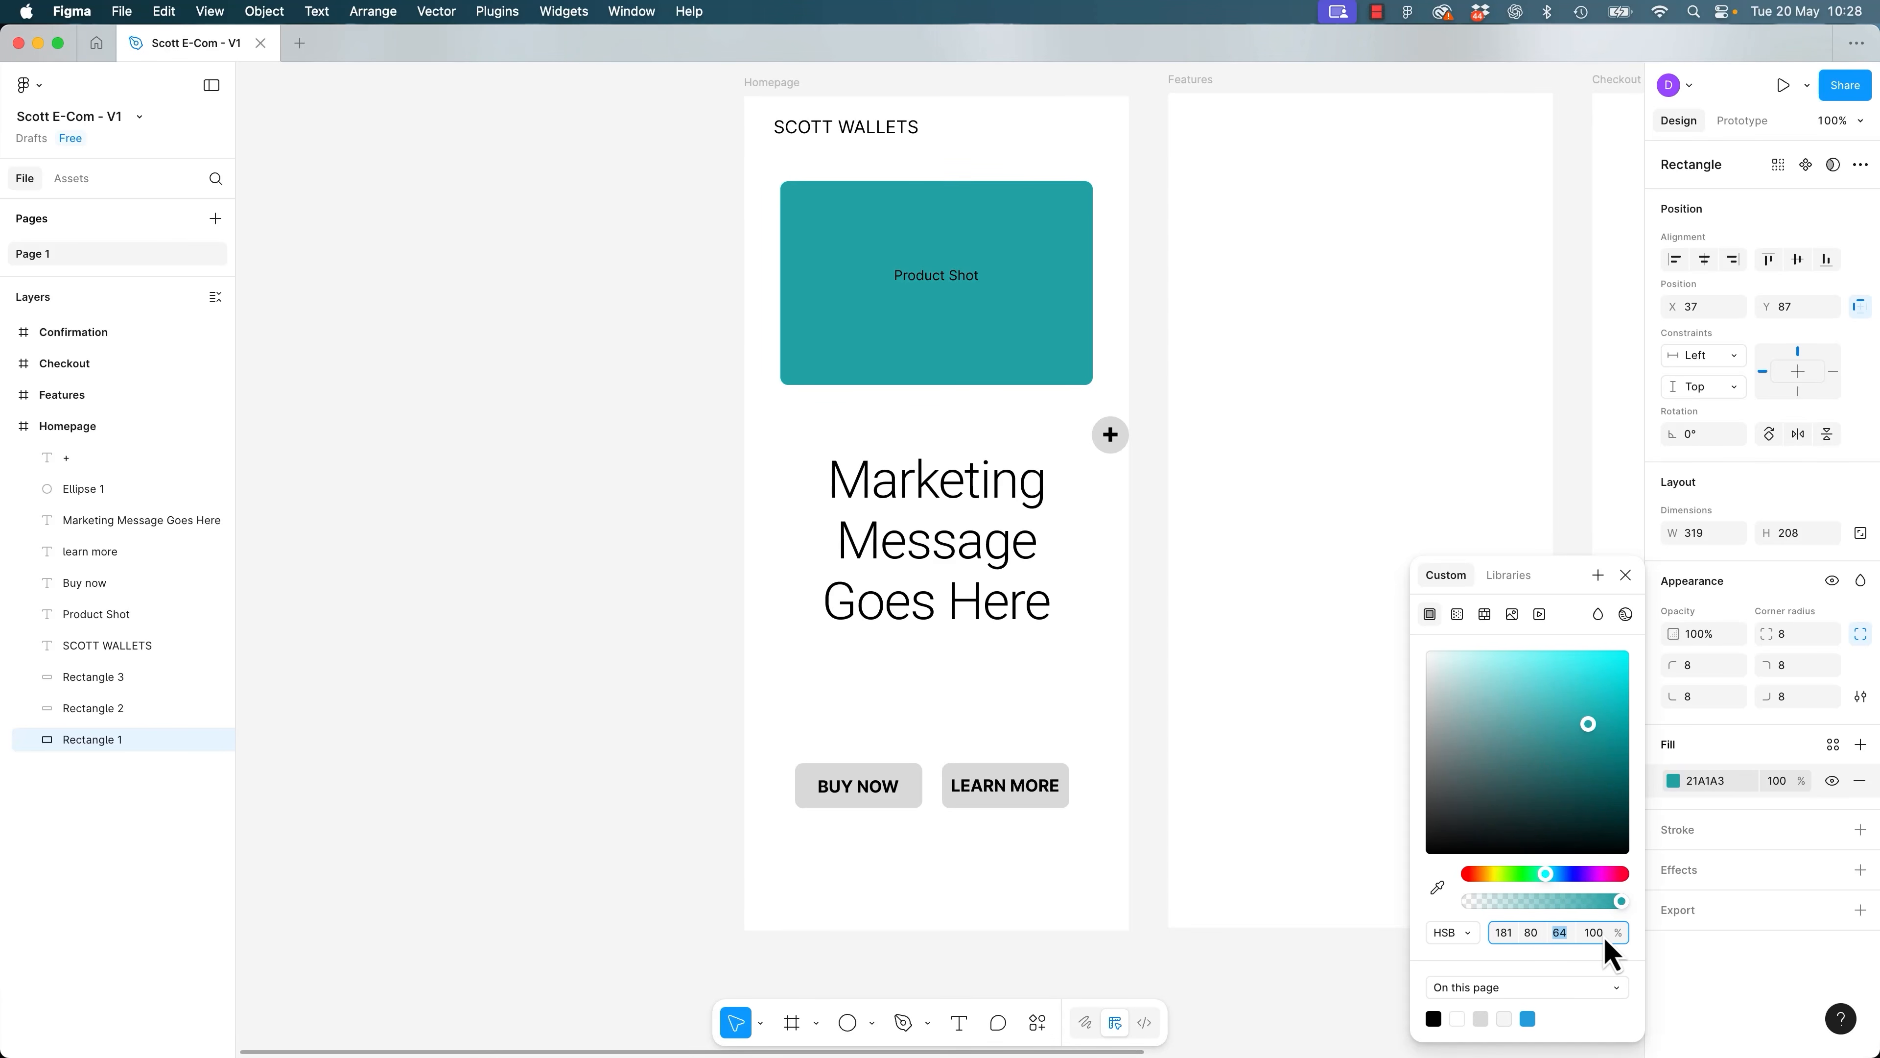
key("Down")
key("Up")
key("Up")
key("Up")
key("Up")
key("shift+Up")
key("shift+Up")
key("shift+Up")
key("shift+Up")
key("shift+Down")
key("shift+Down")
key("shift+Down")
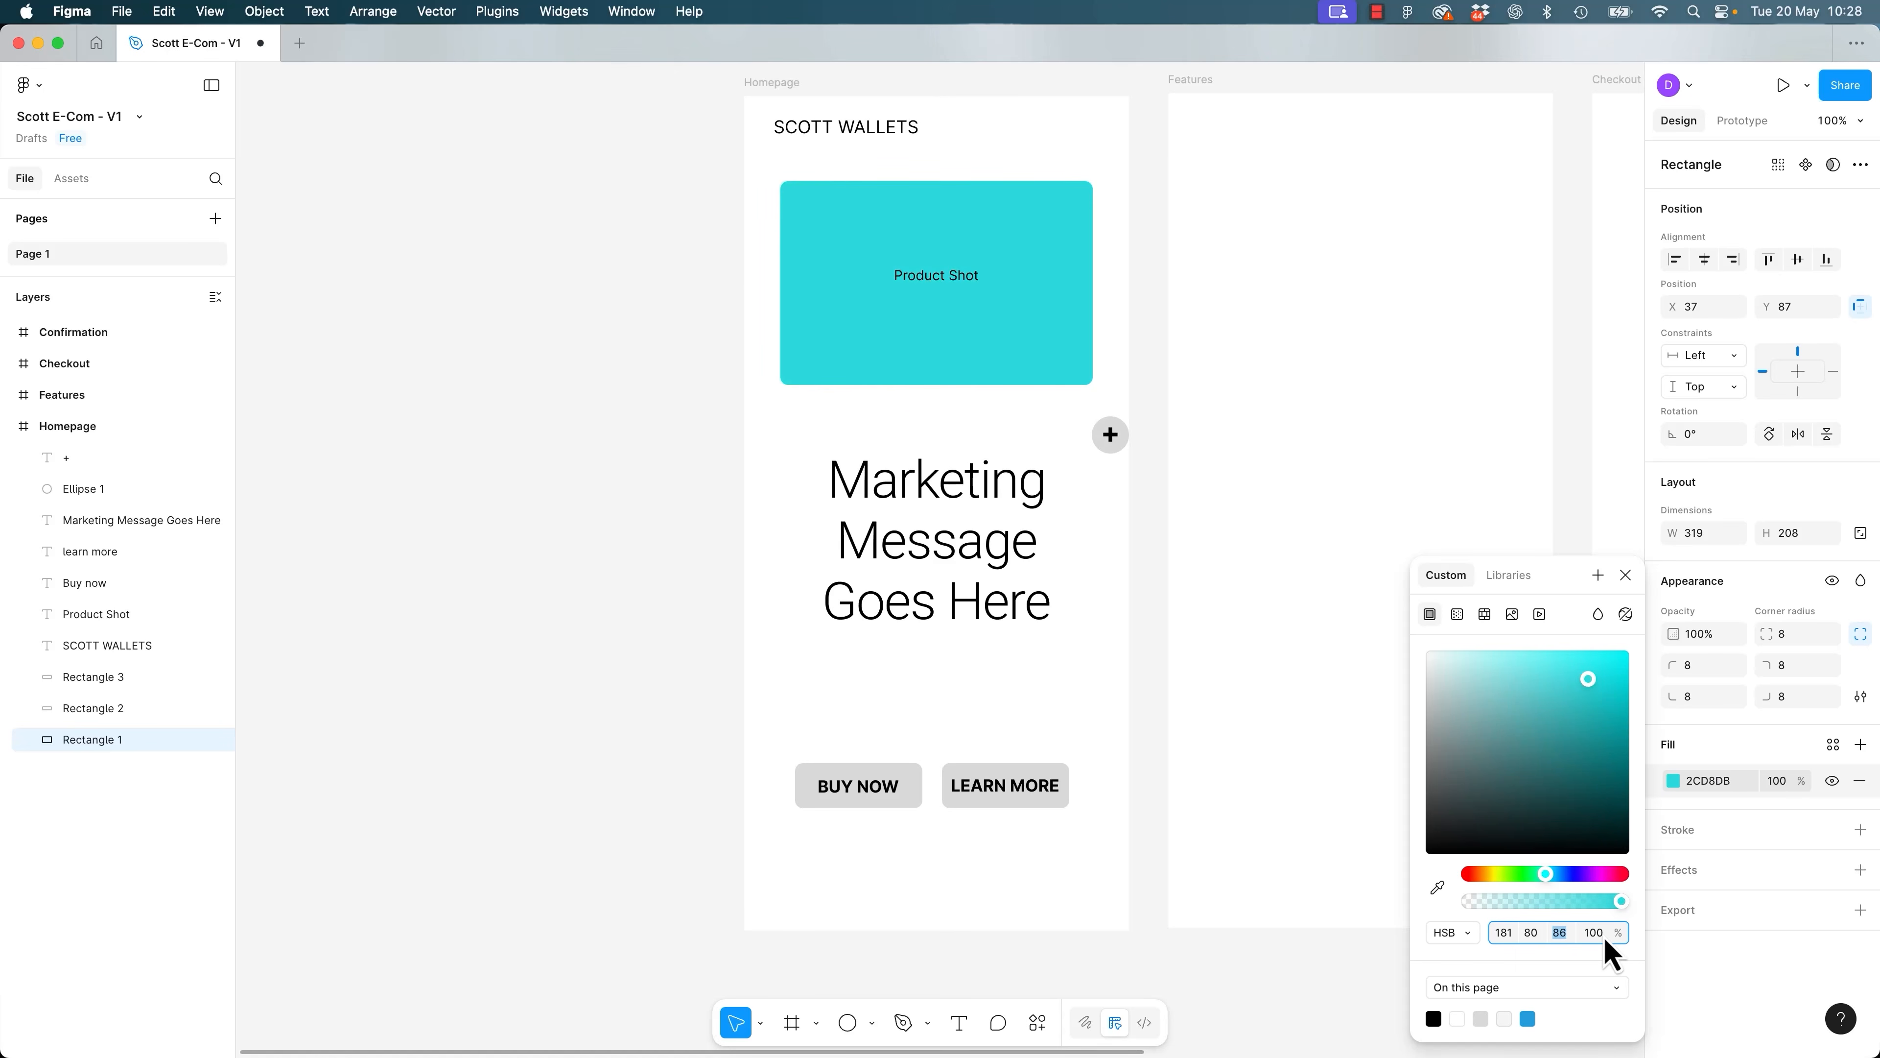
Pick a stronger teal with brightness 69 for the rectangle's fill and set its saturation to 82.
left_click(1531, 932)
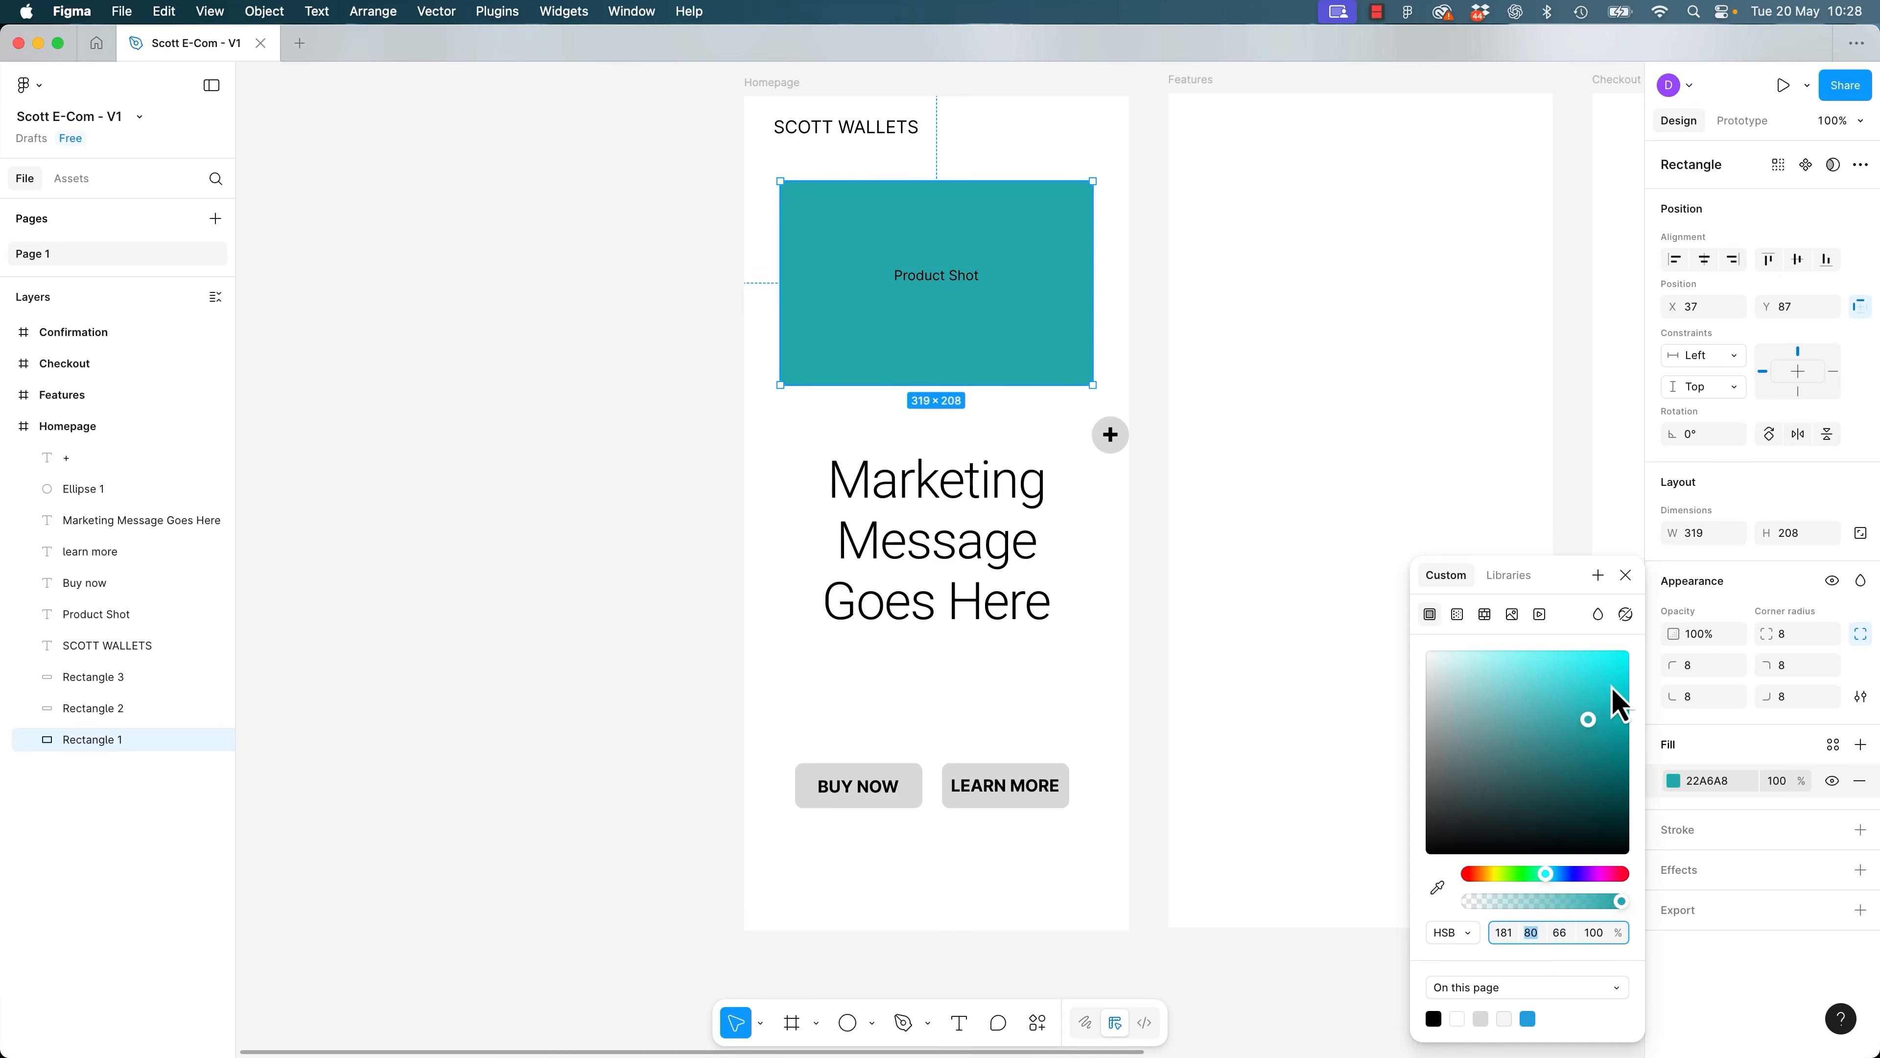
mouse_move(1607, 728)
left_mouse_down()
mouse_move(1495, 700)
mouse_move(1631, 689)
mouse_move(1608, 714)
left_mouse_up()
left_click(1532, 931)
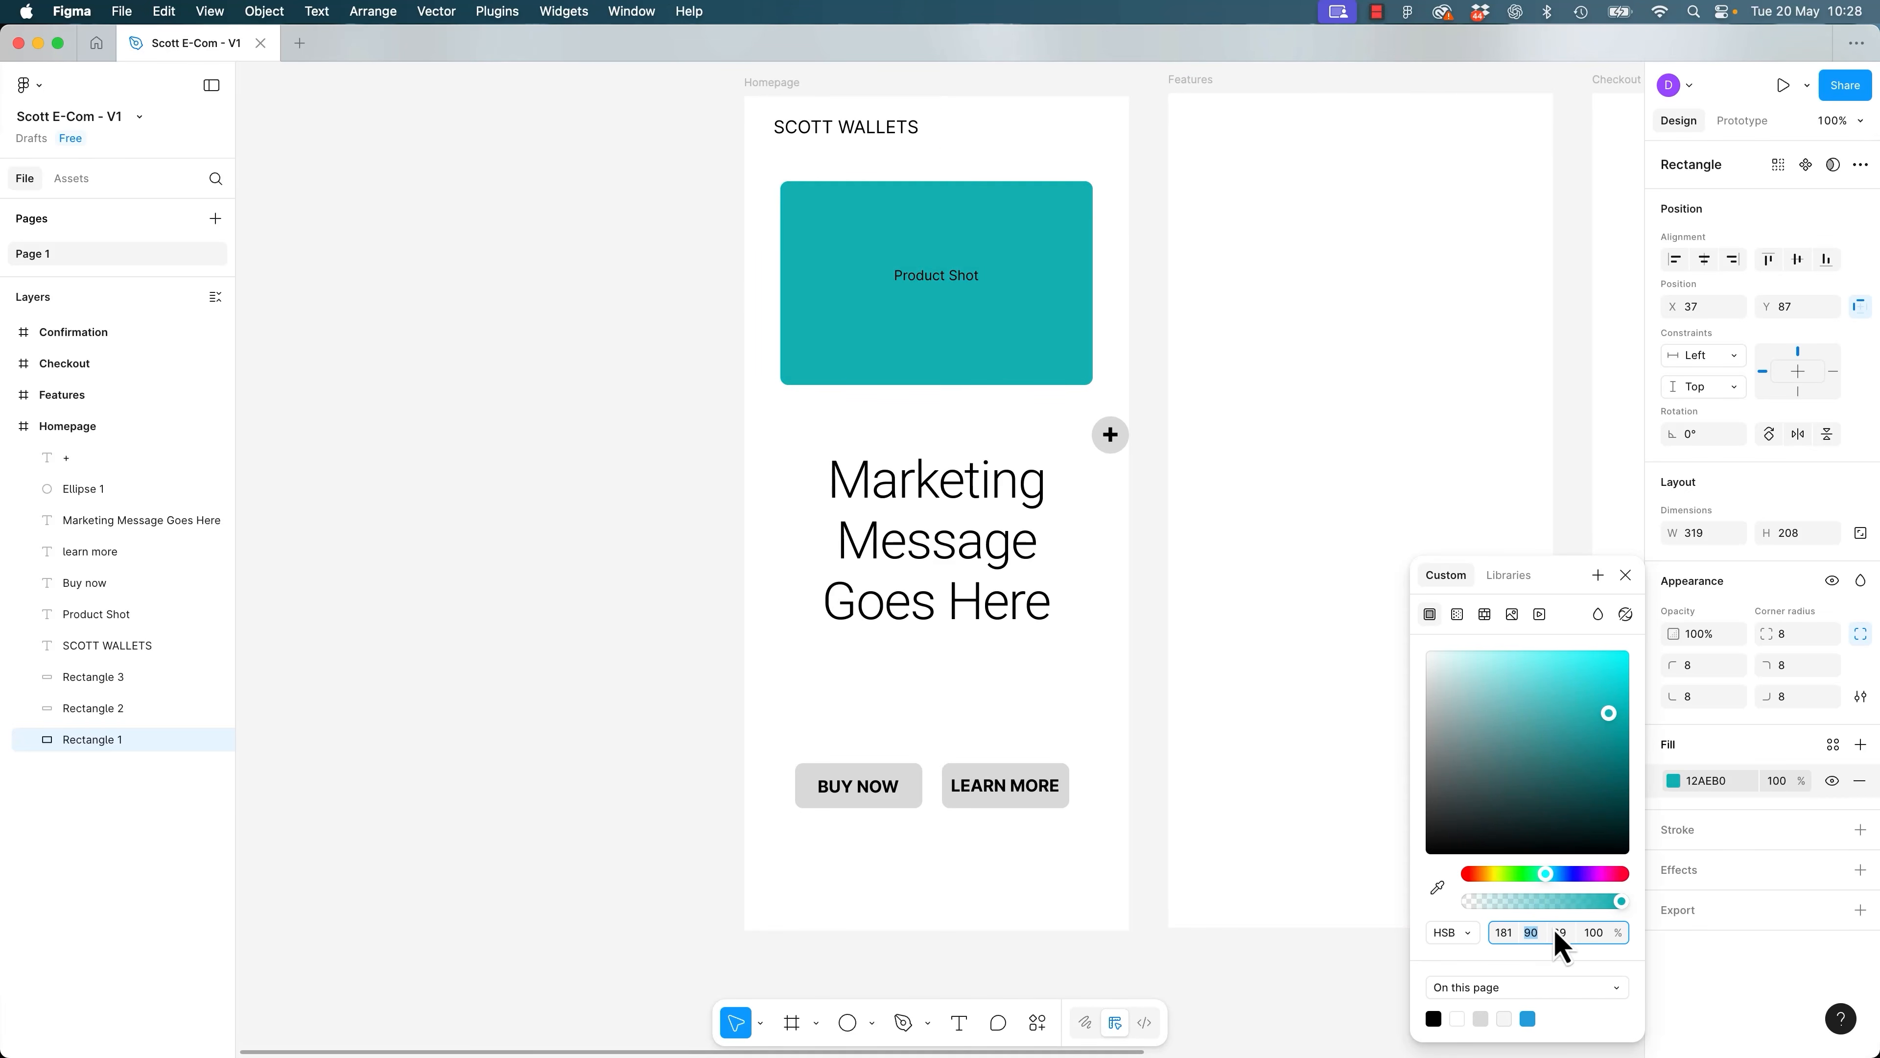
key("Up")
key("Up")
key("Up")
key("Down")
key("Down")
key("Down")
key("Down")
key("Down")
key("Down")
key("Down")
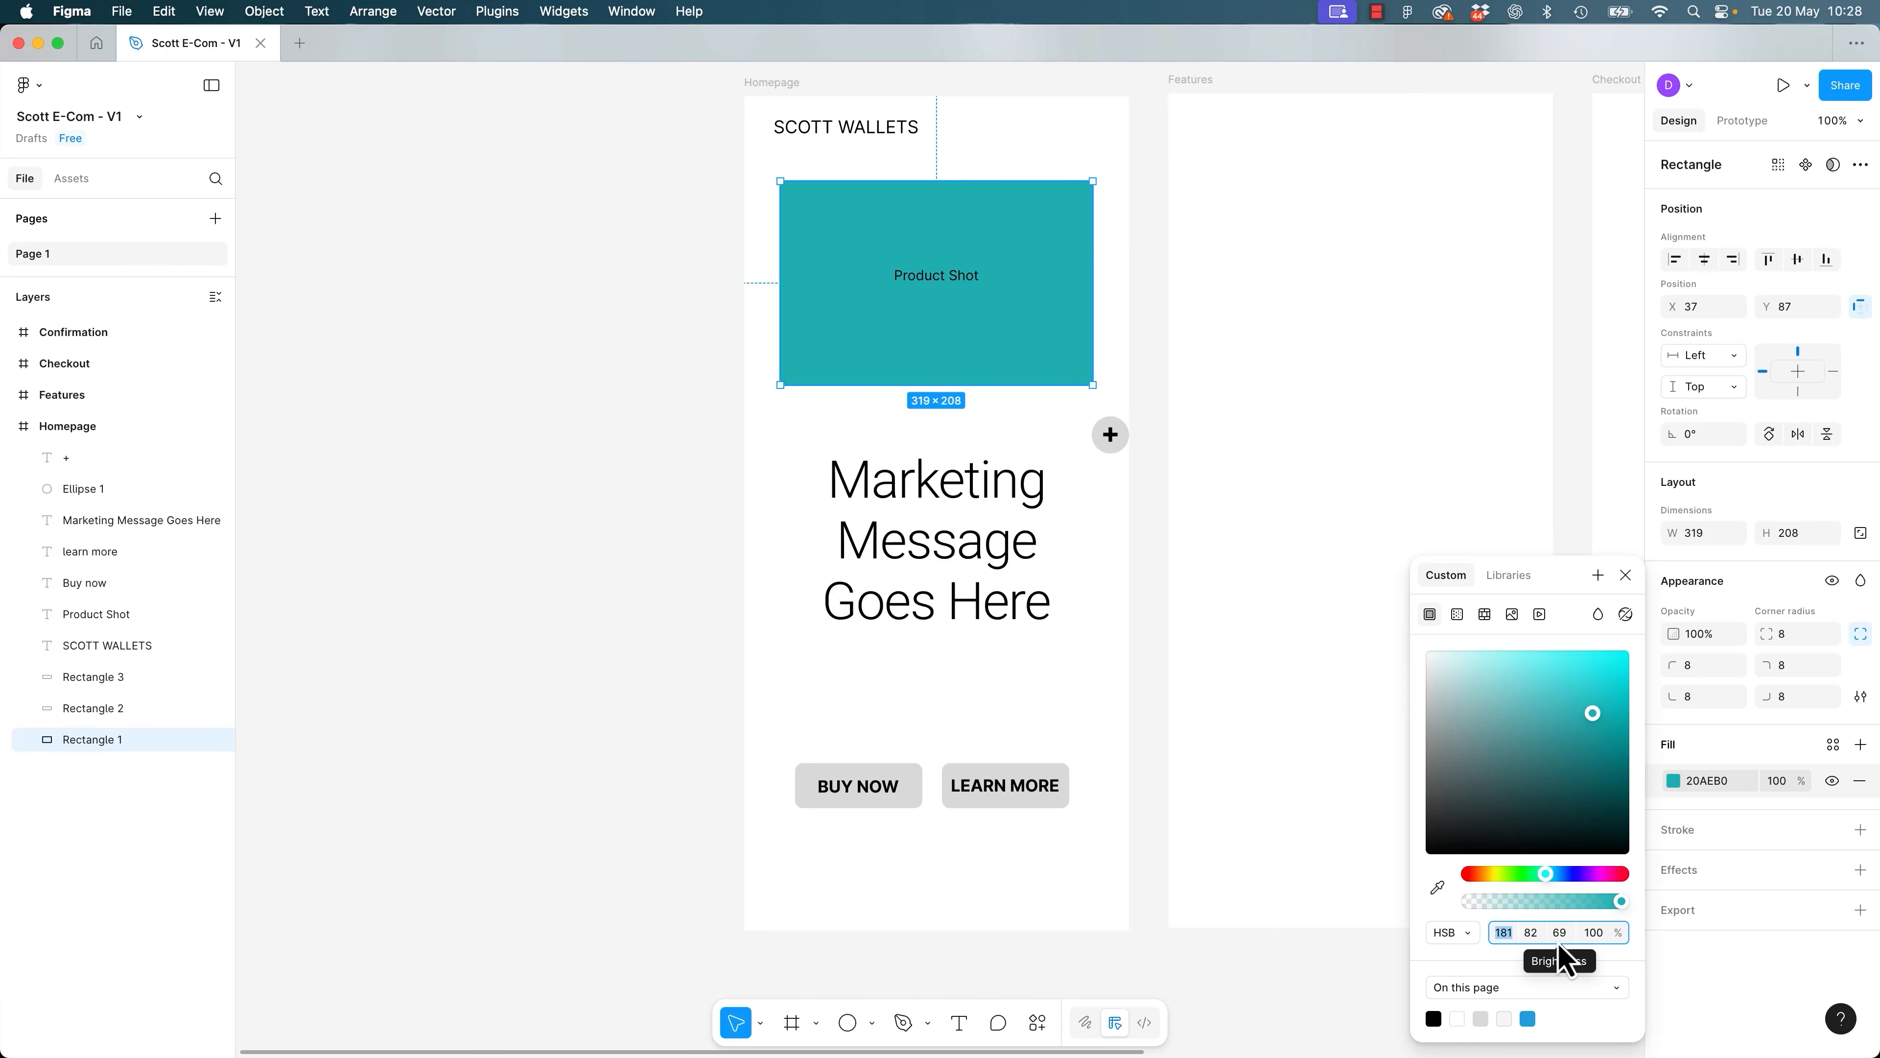
Raise the hue until the rectangle's fill is blue 2087B0 and switch the colour format back to Hex.
key("Up")
key("Up")
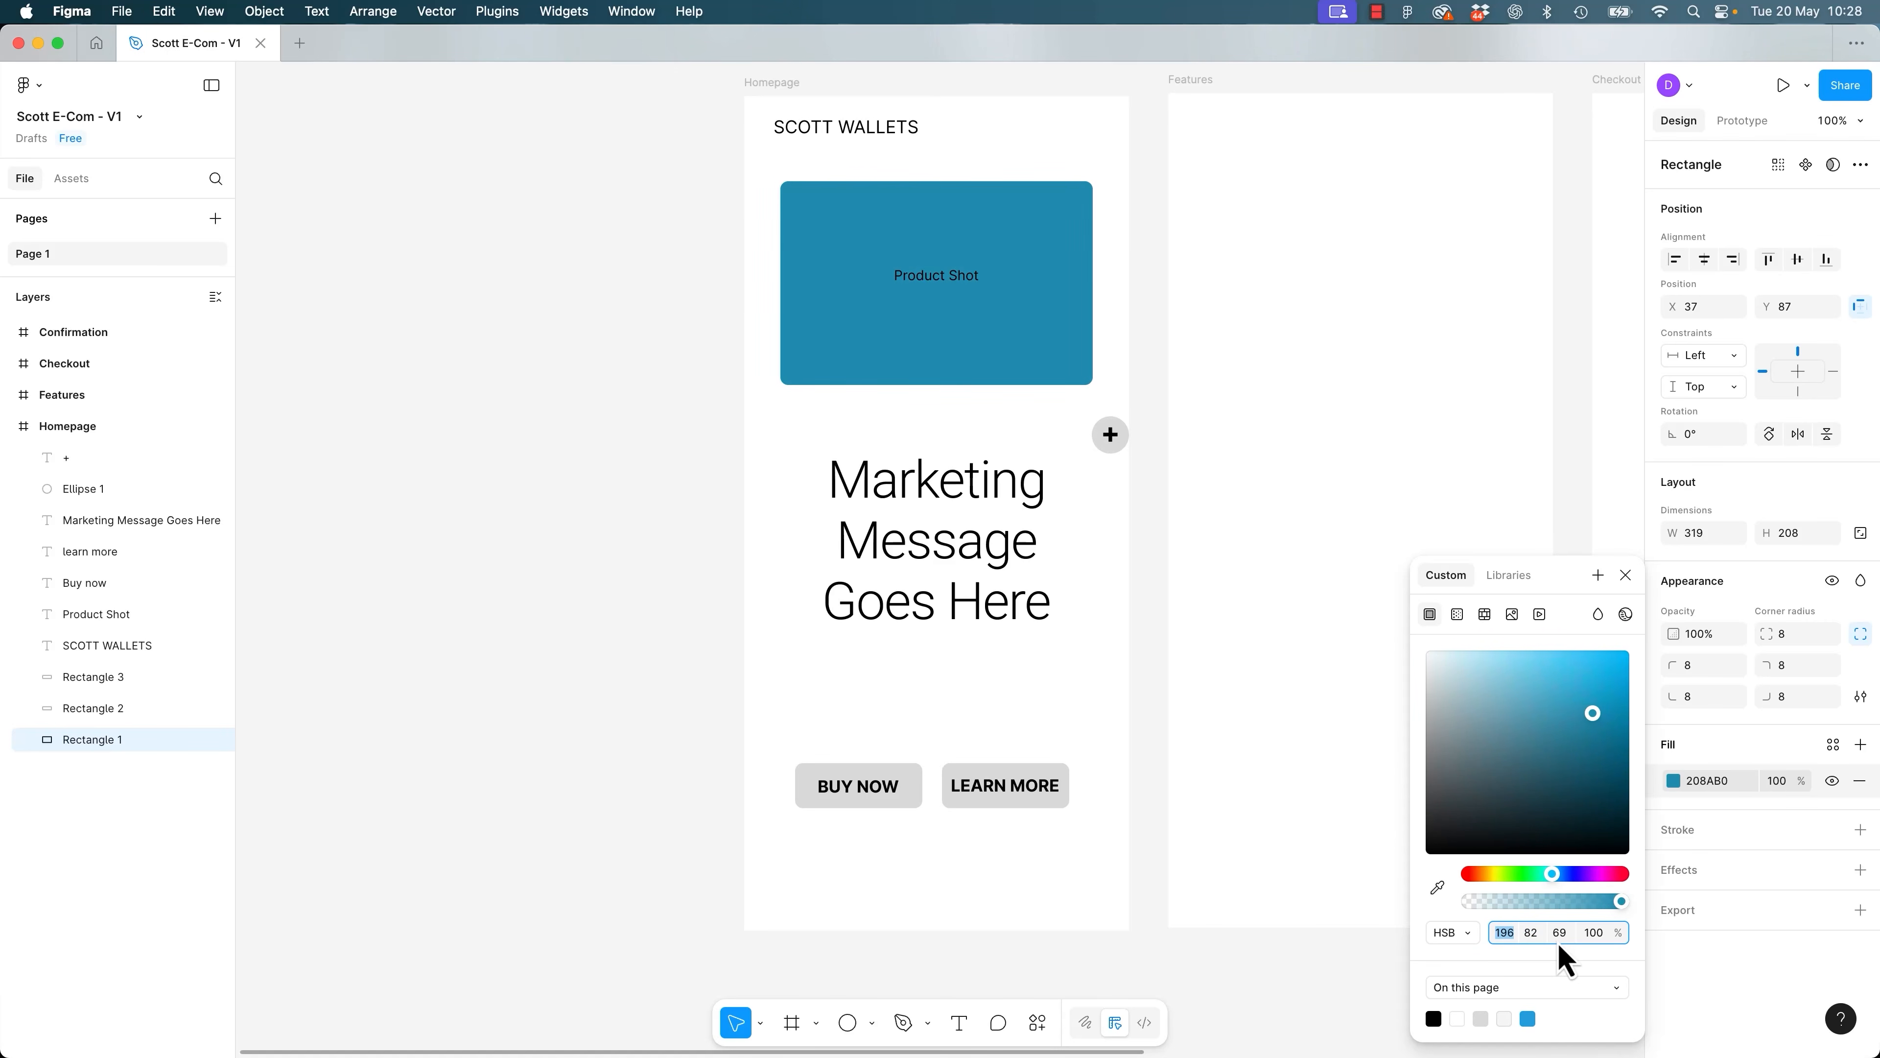
left_click(1454, 935)
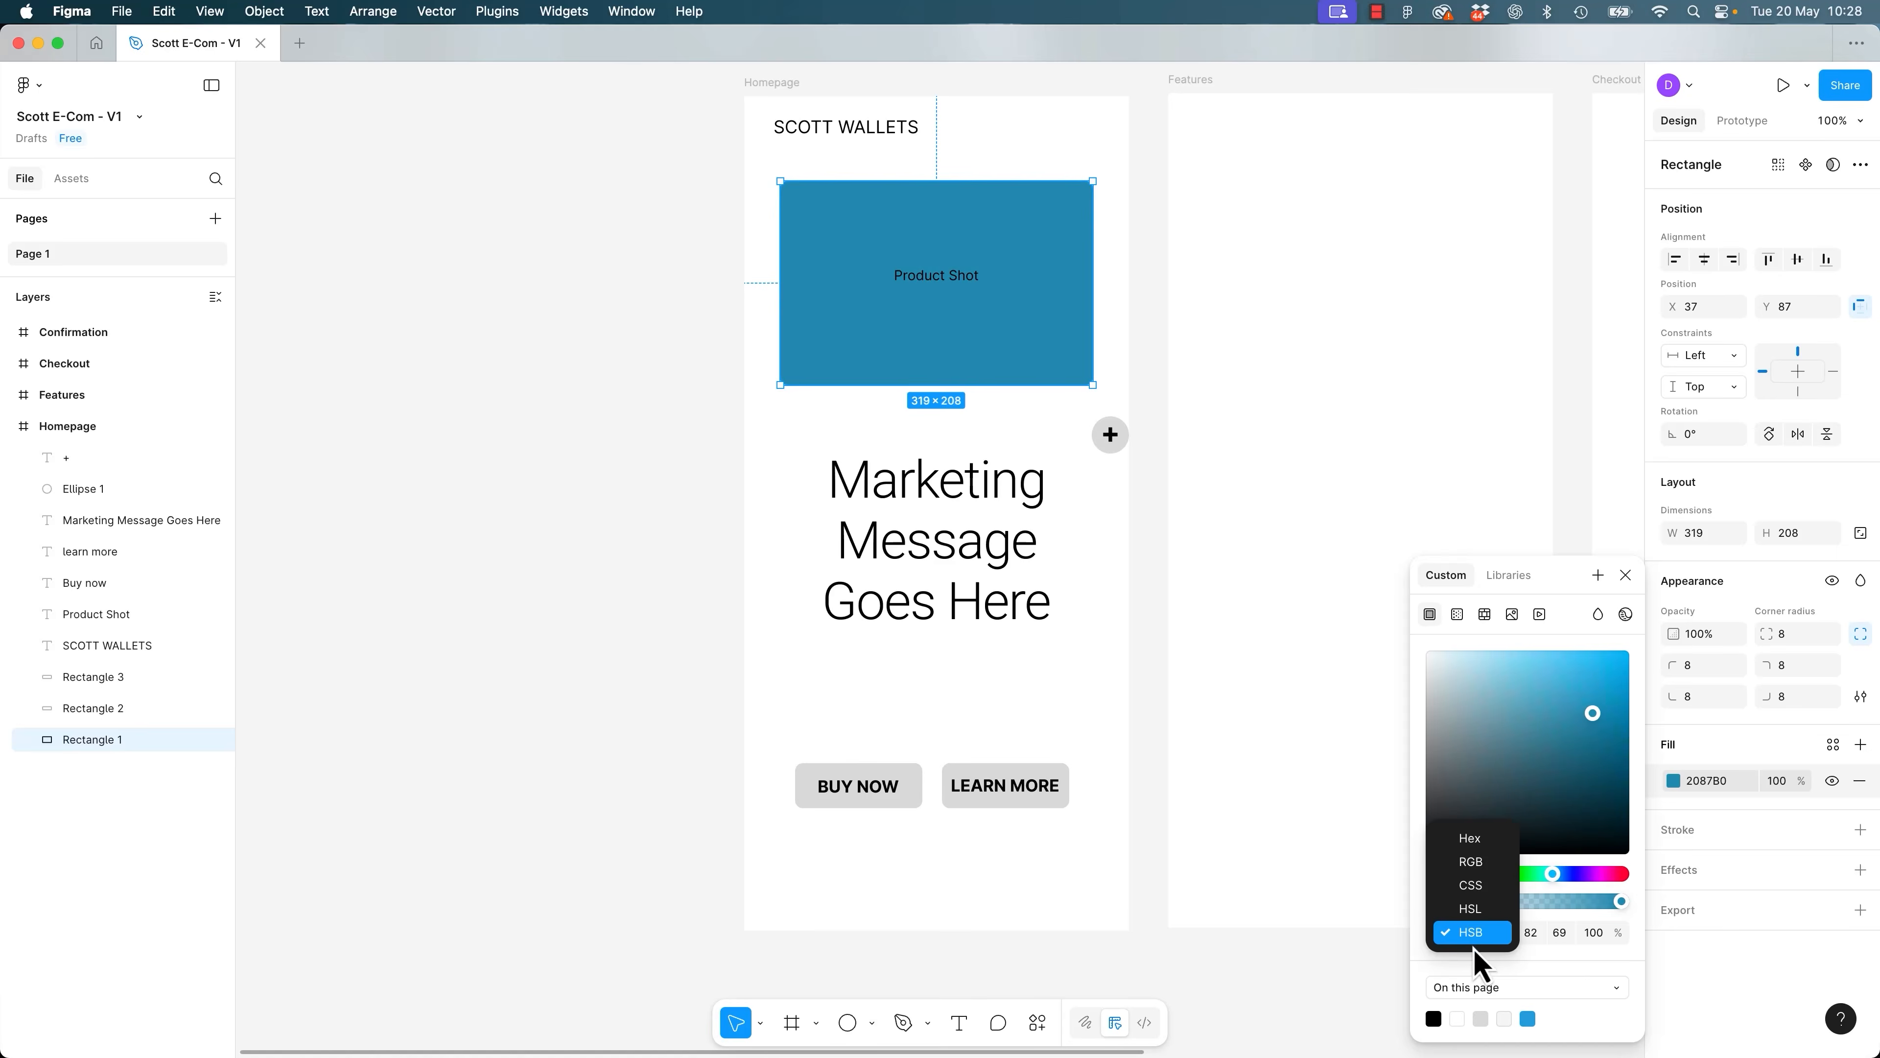
left_click(1471, 841)
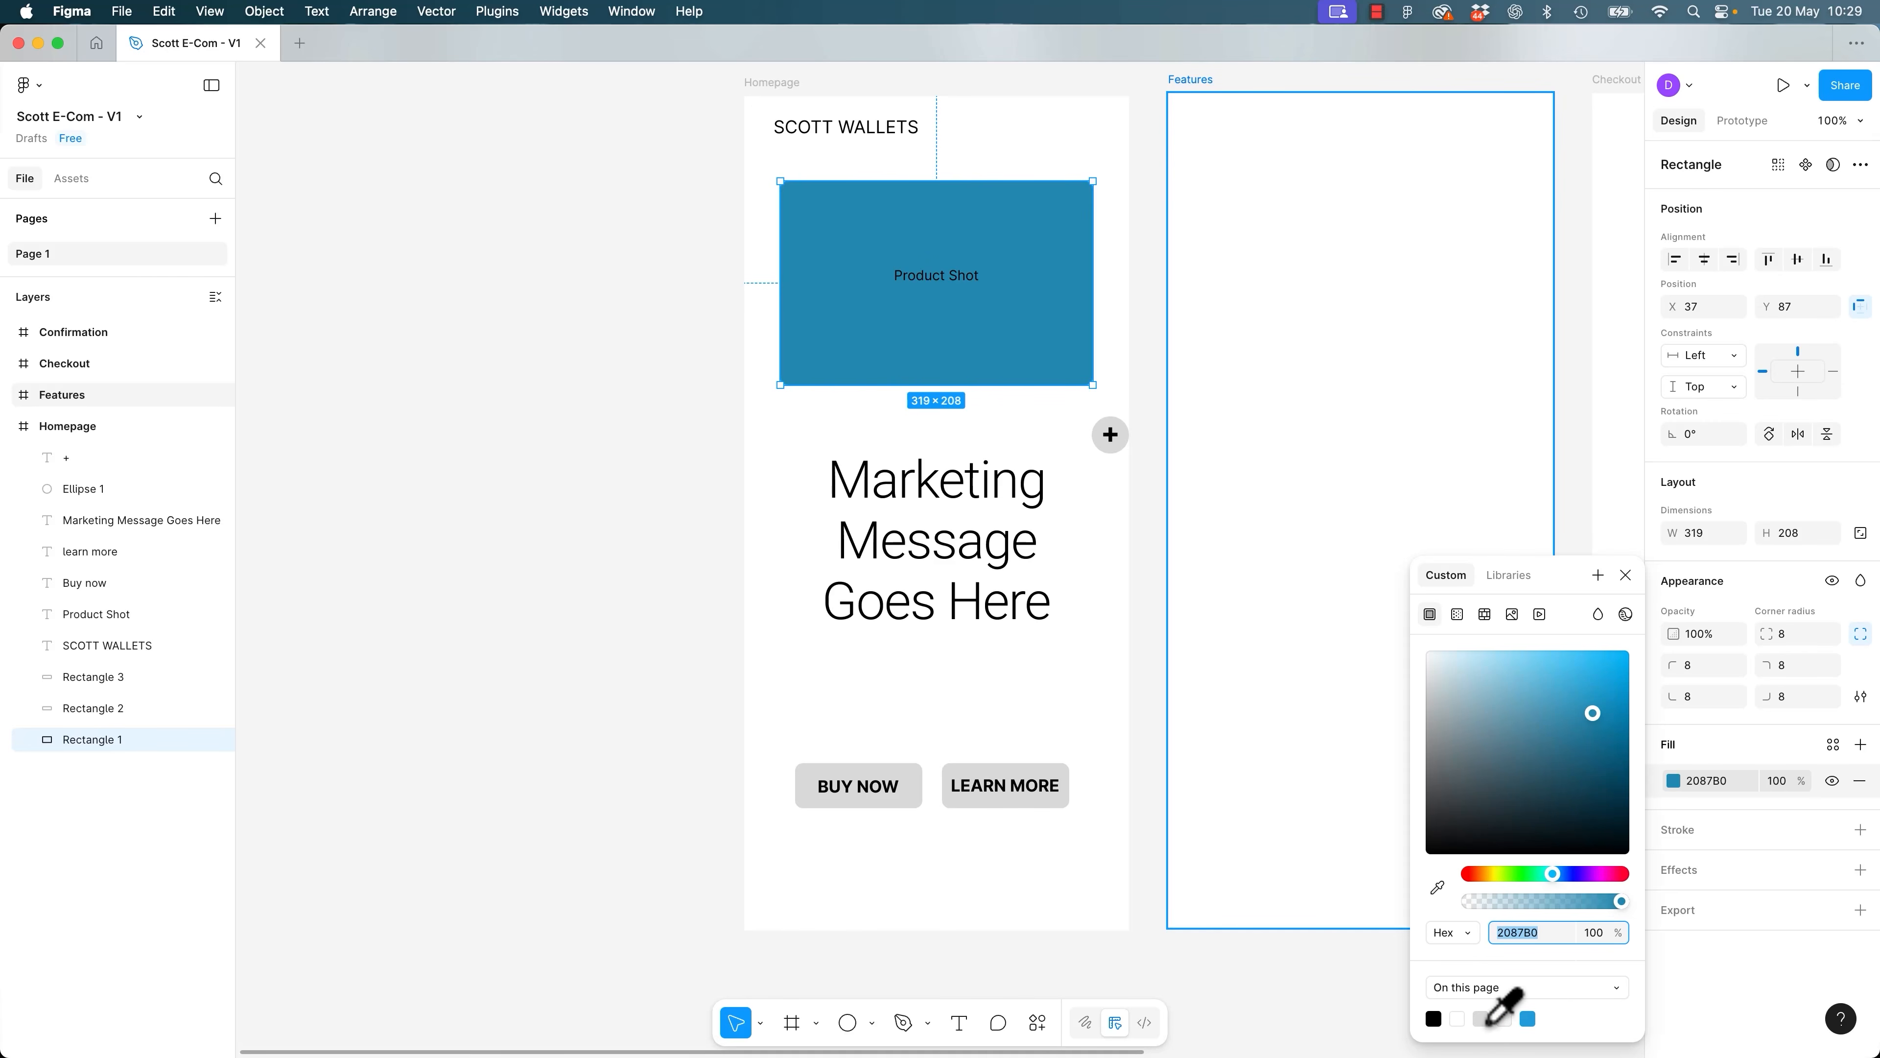
Try the page's grey D9D9D9 swatch as the product shot rectangle's fill, and undo that change.
left_click(1482, 1022)
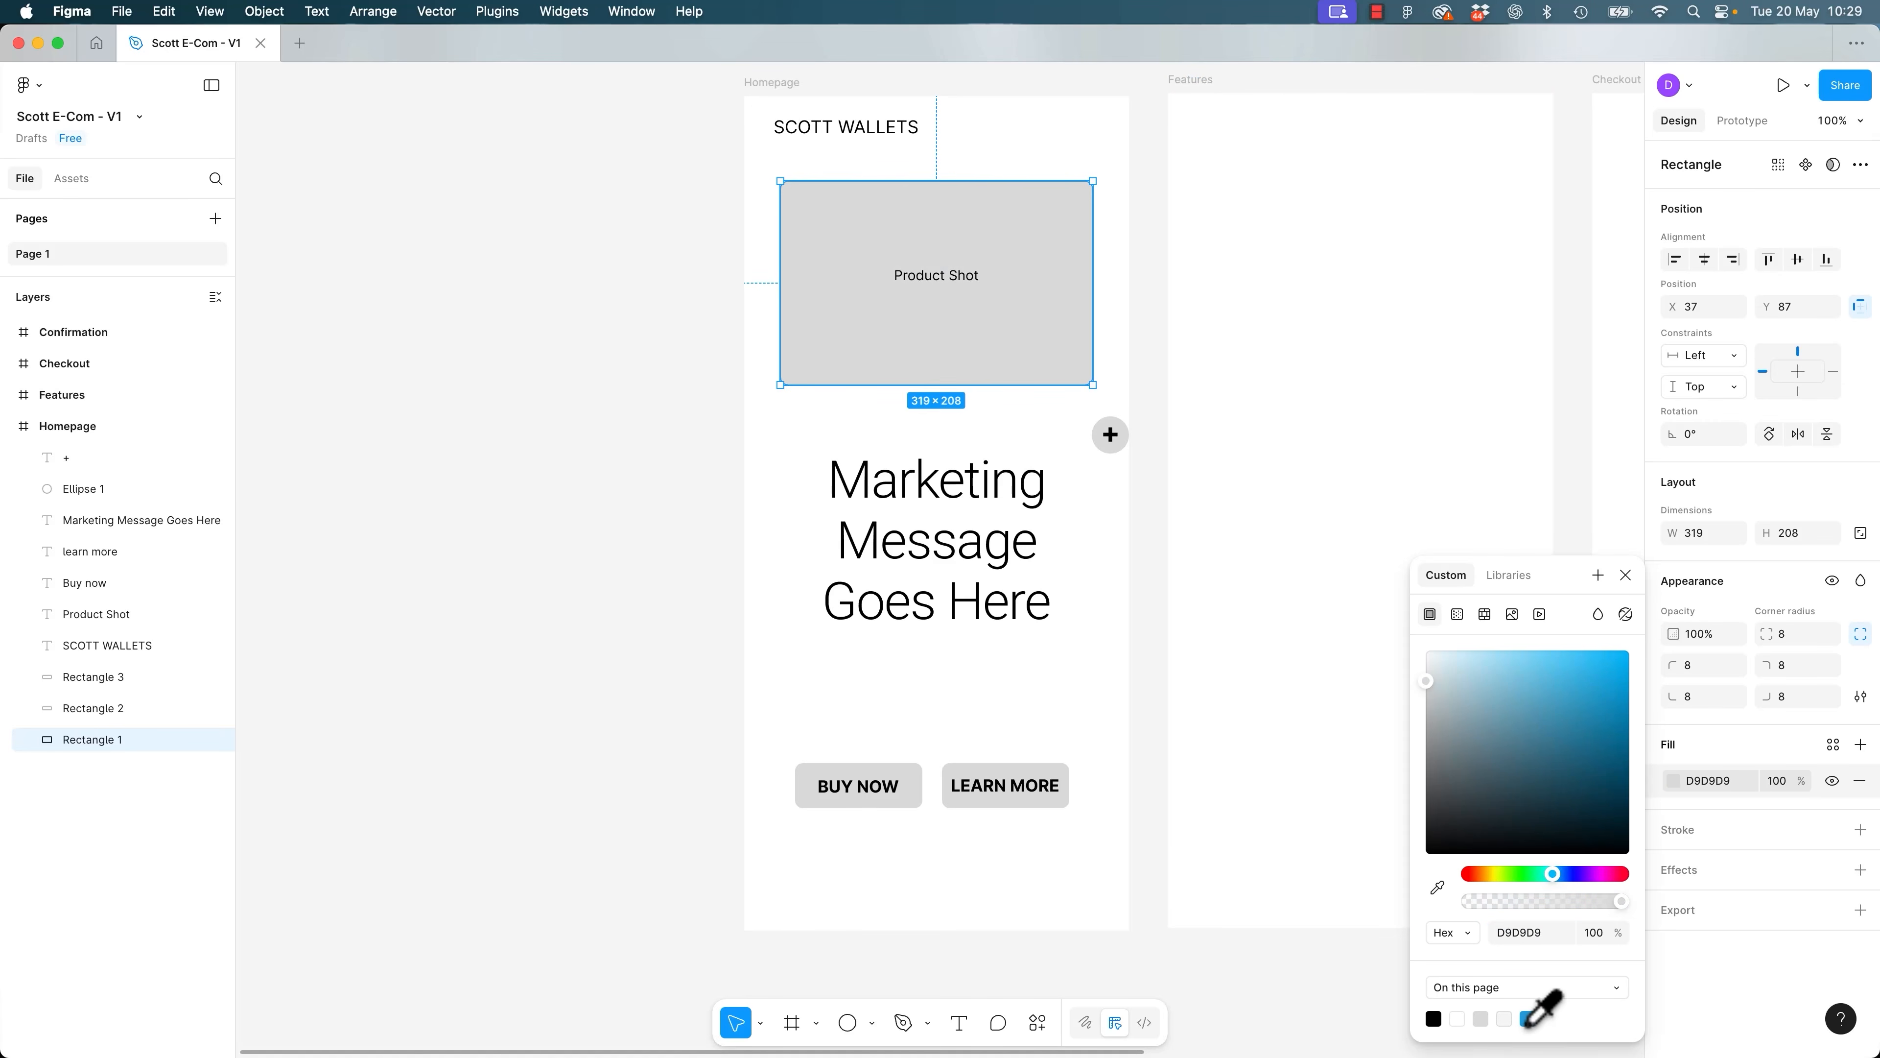
left_click(1051, 774)
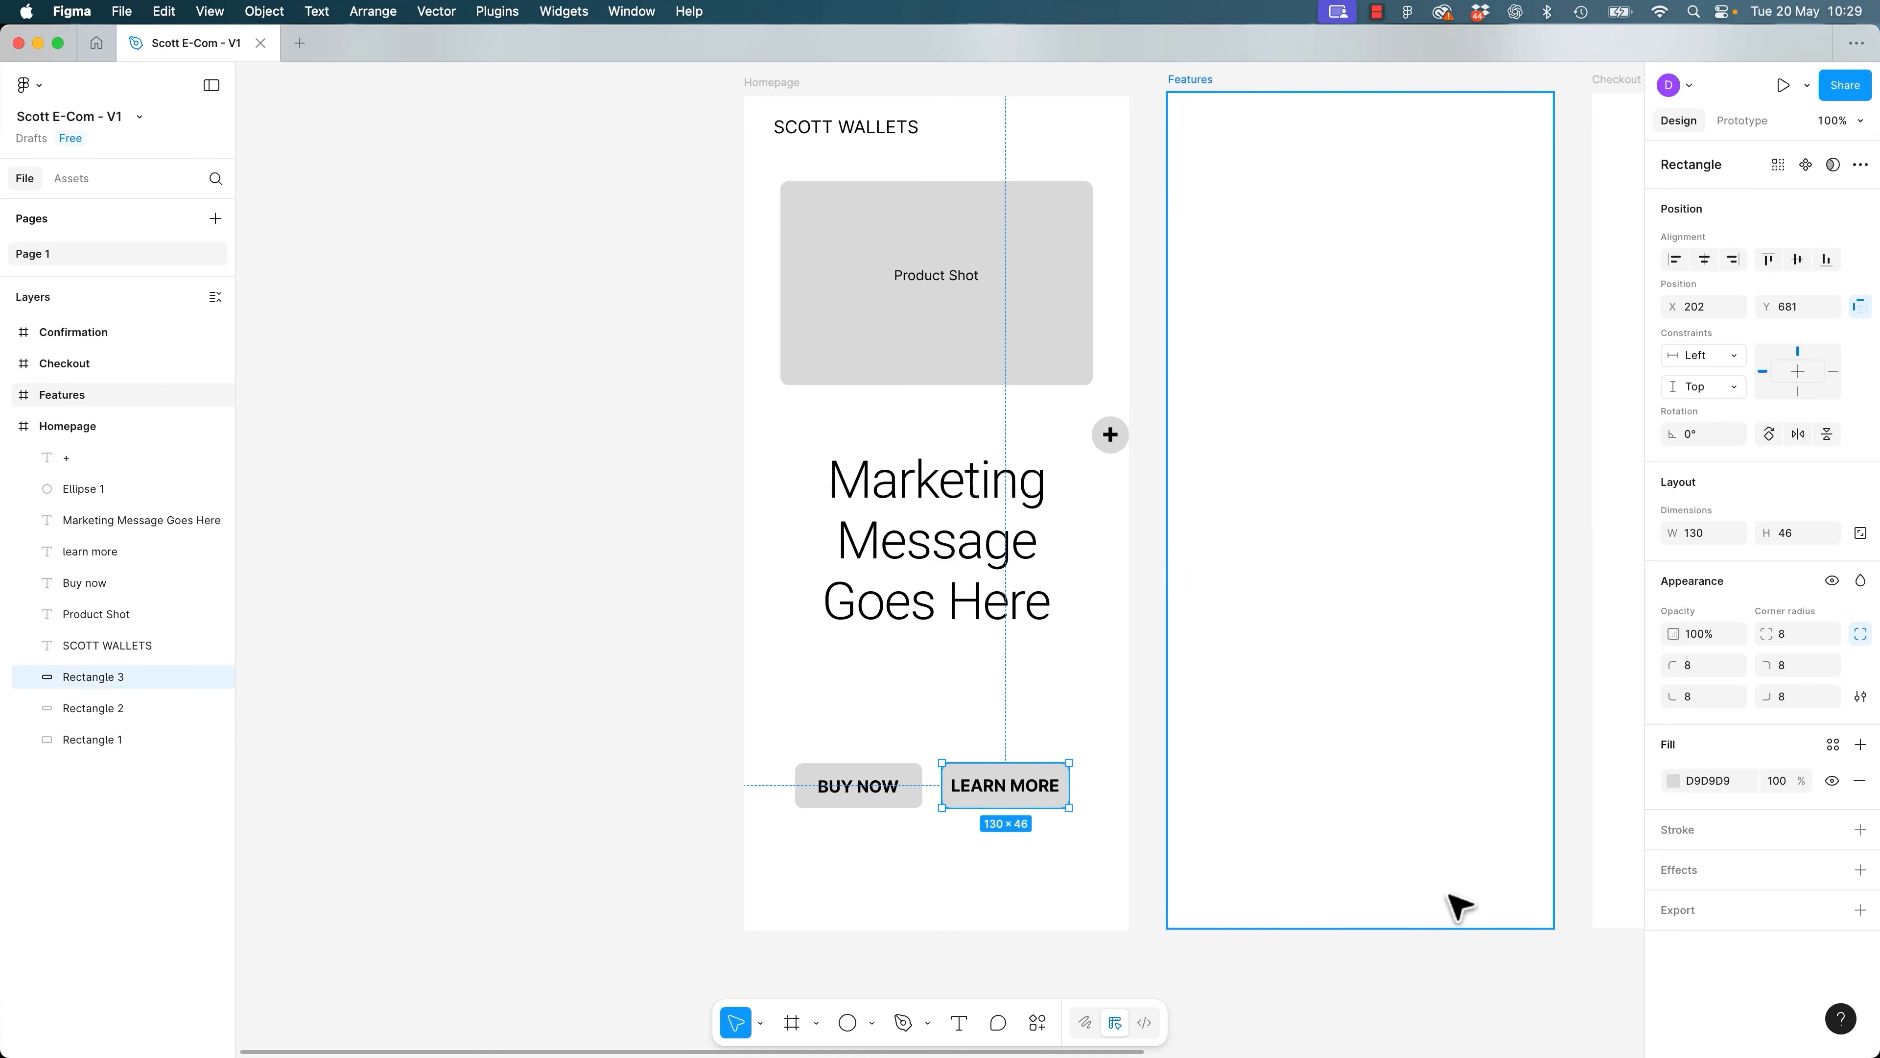
left_click(1675, 781)
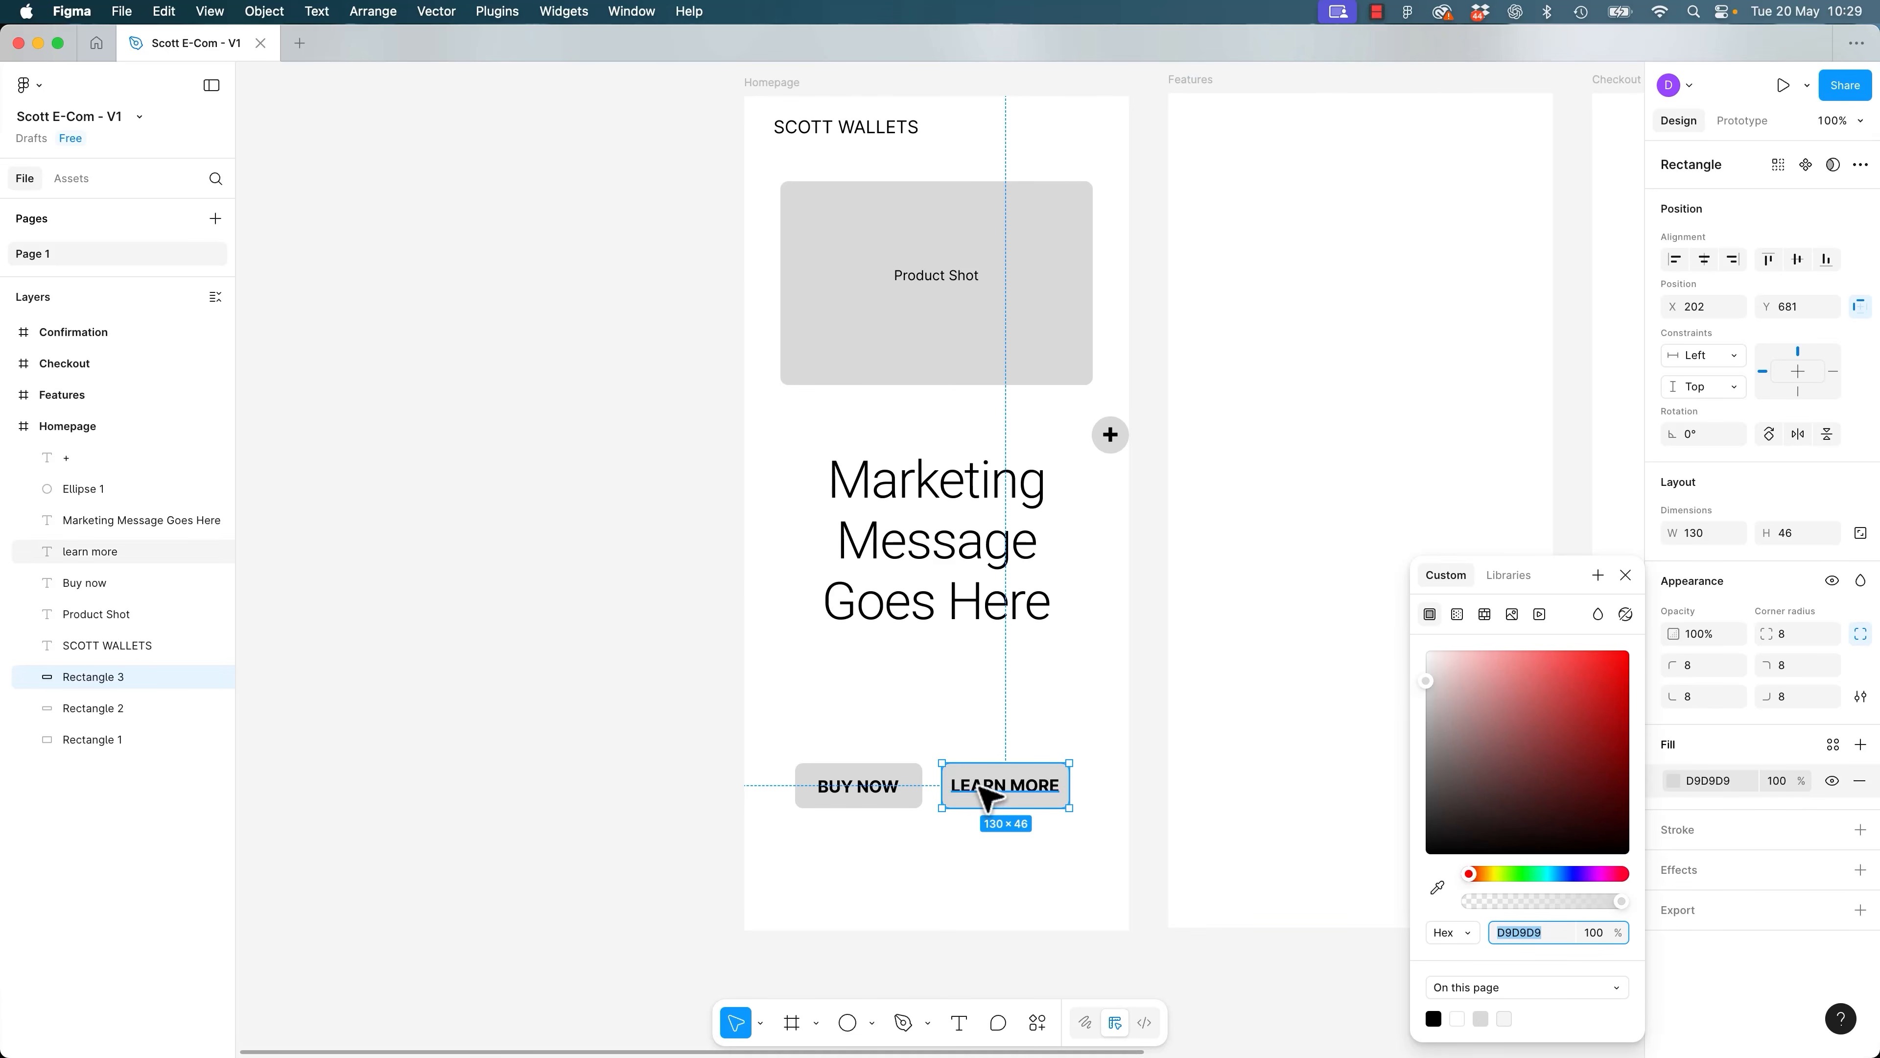
key("super+z")
key("super+shift+z")
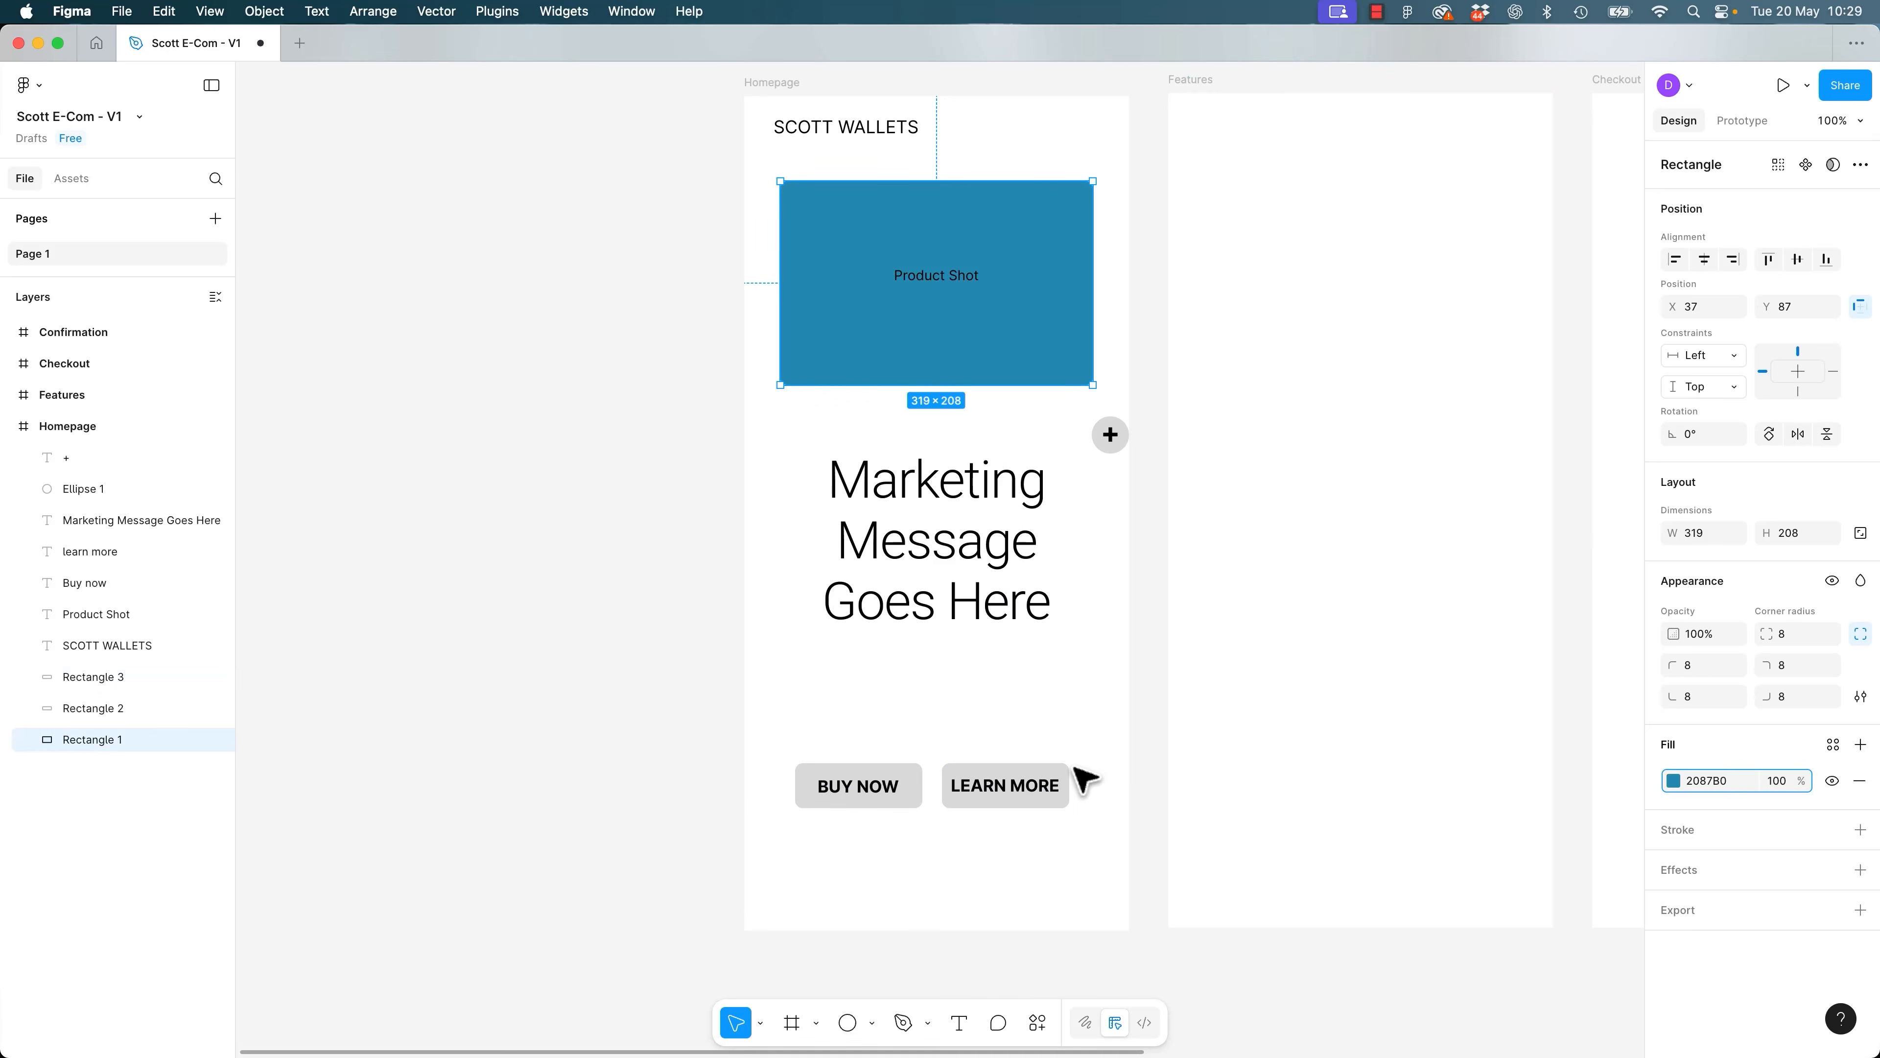
Apply the page's blue 2087B0 swatch to the LEARN MORE button rectangle and undo the fill.
left_click(1066, 776)
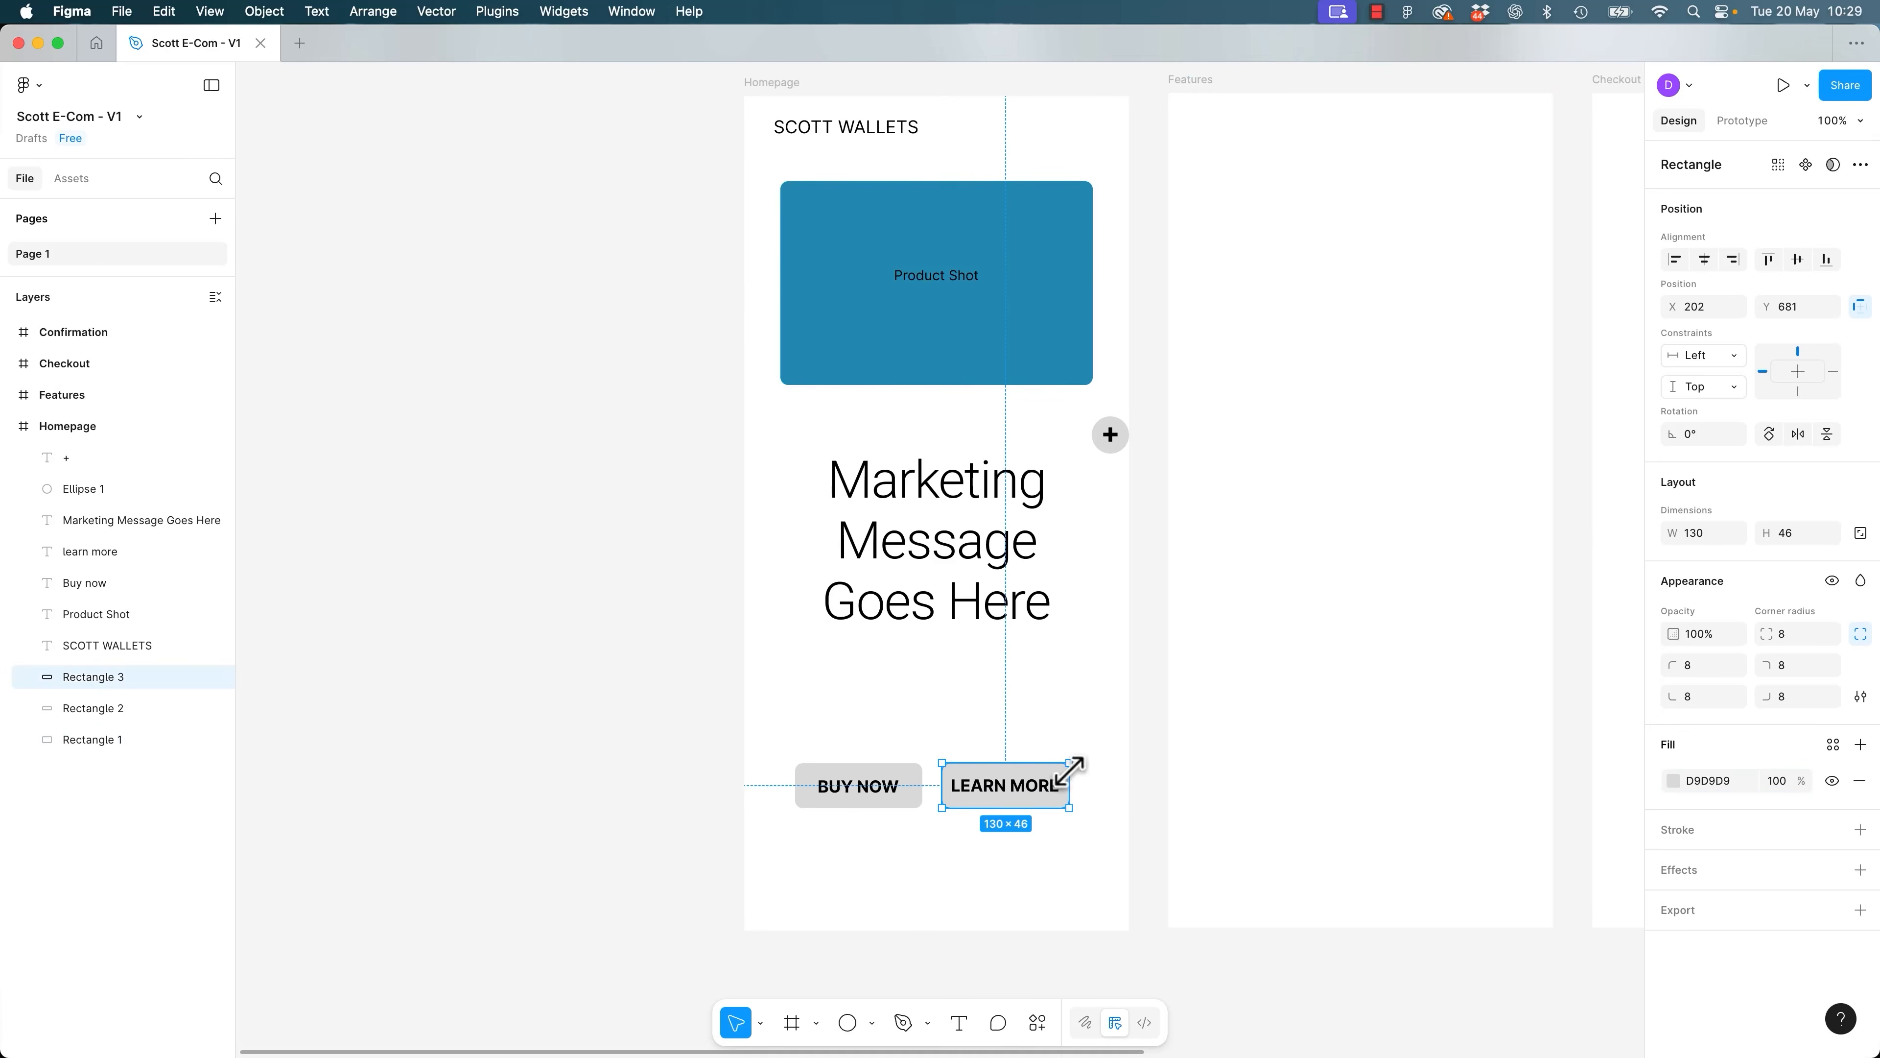
left_click(1670, 786)
left_click(1528, 1019)
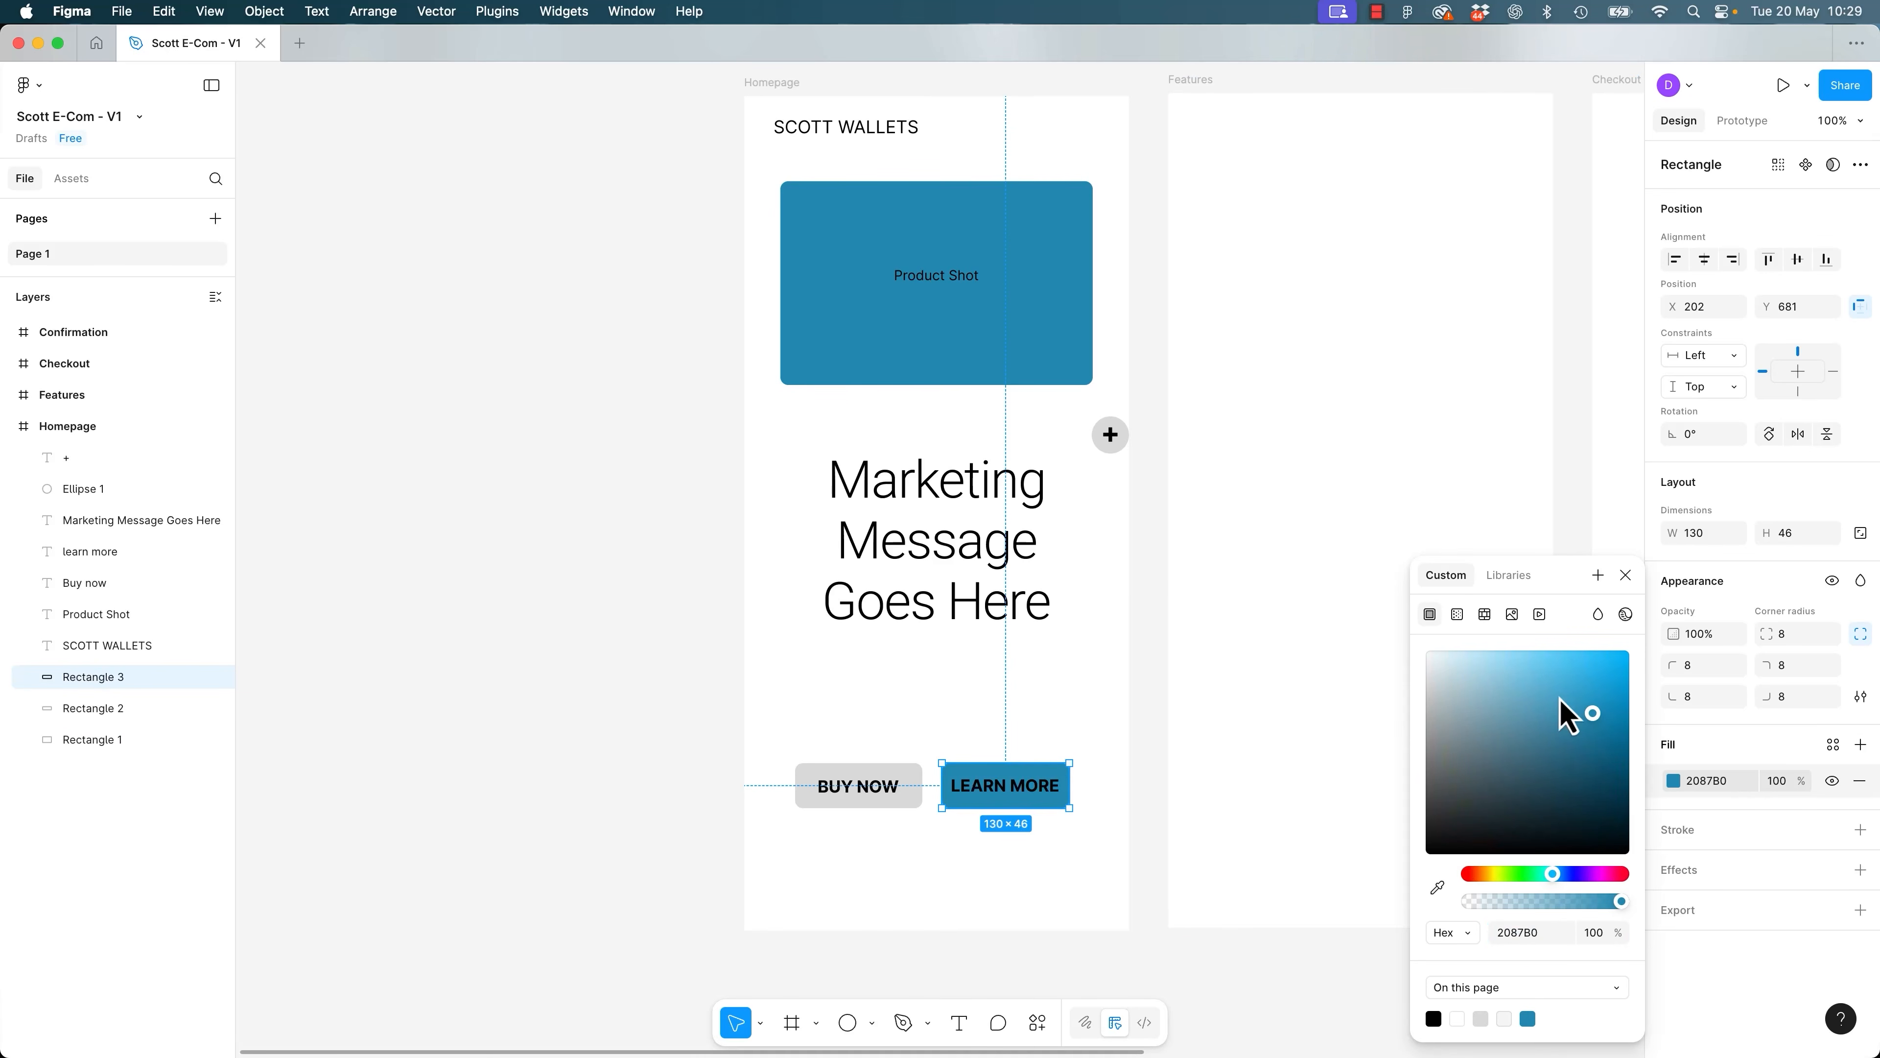
key("super+z")
Change the product shot rectangle's fill to turquoise 28DCDF.
left_click(1059, 379)
left_click(1674, 780)
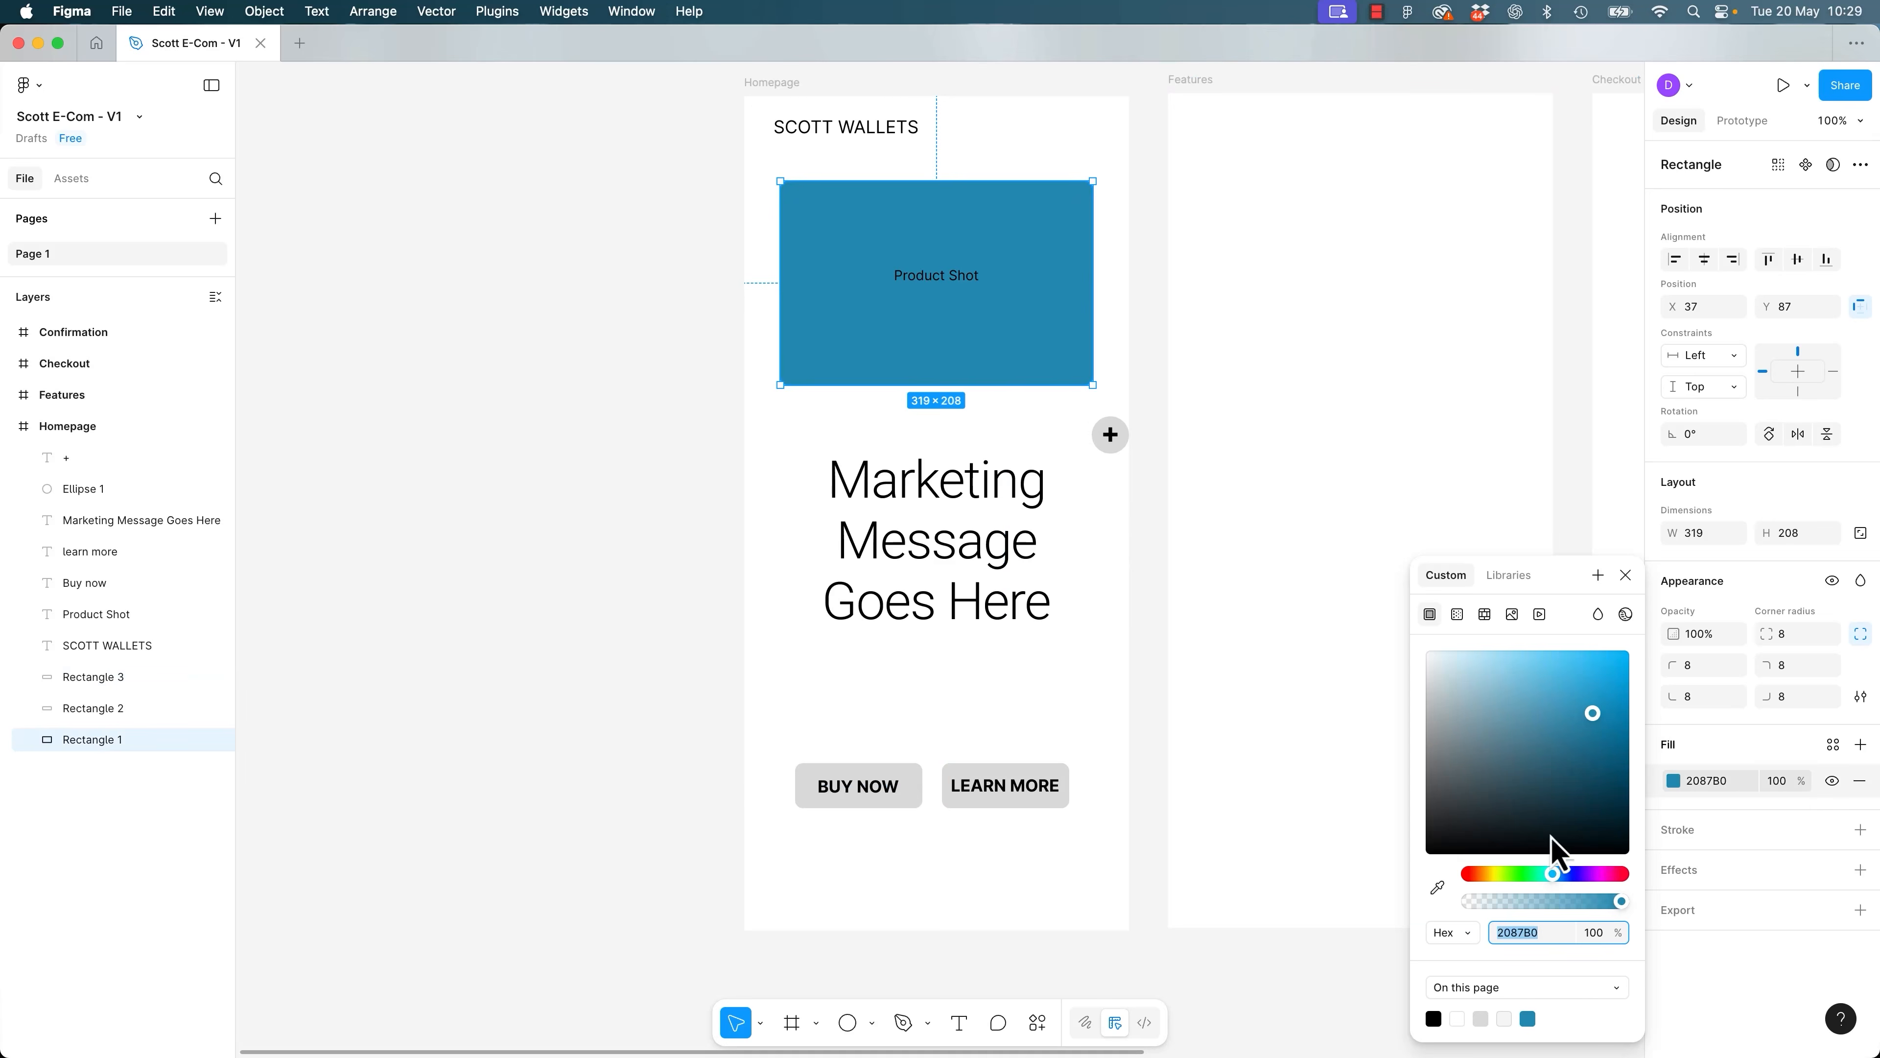
left_click_drag(1594, 769, 1594, 676)
left_click(1118, 643)
Fill the LEARN MORE button rectangle with turquoise 28DCDF sampled from the product shot rectangle using the eyedropper.
left_click(1066, 772)
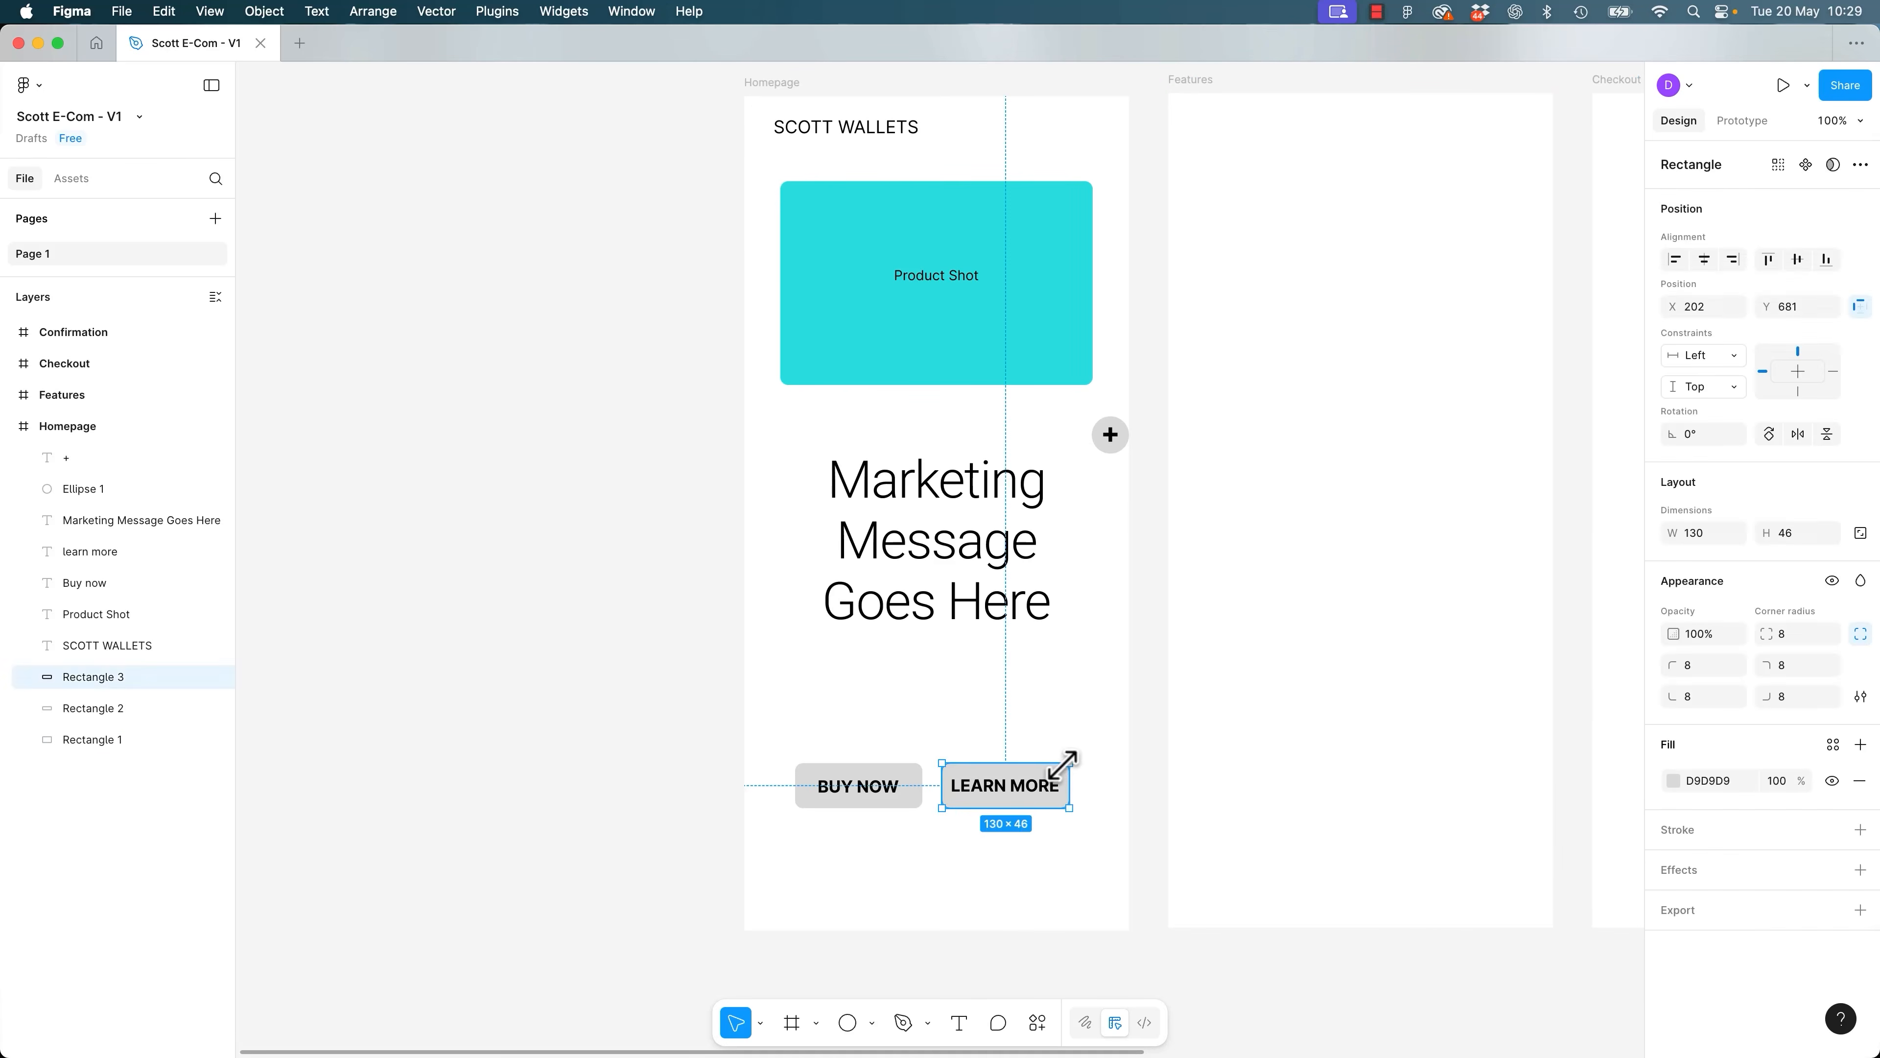
left_click(1673, 782)
left_click(1438, 888)
left_click(1066, 282)
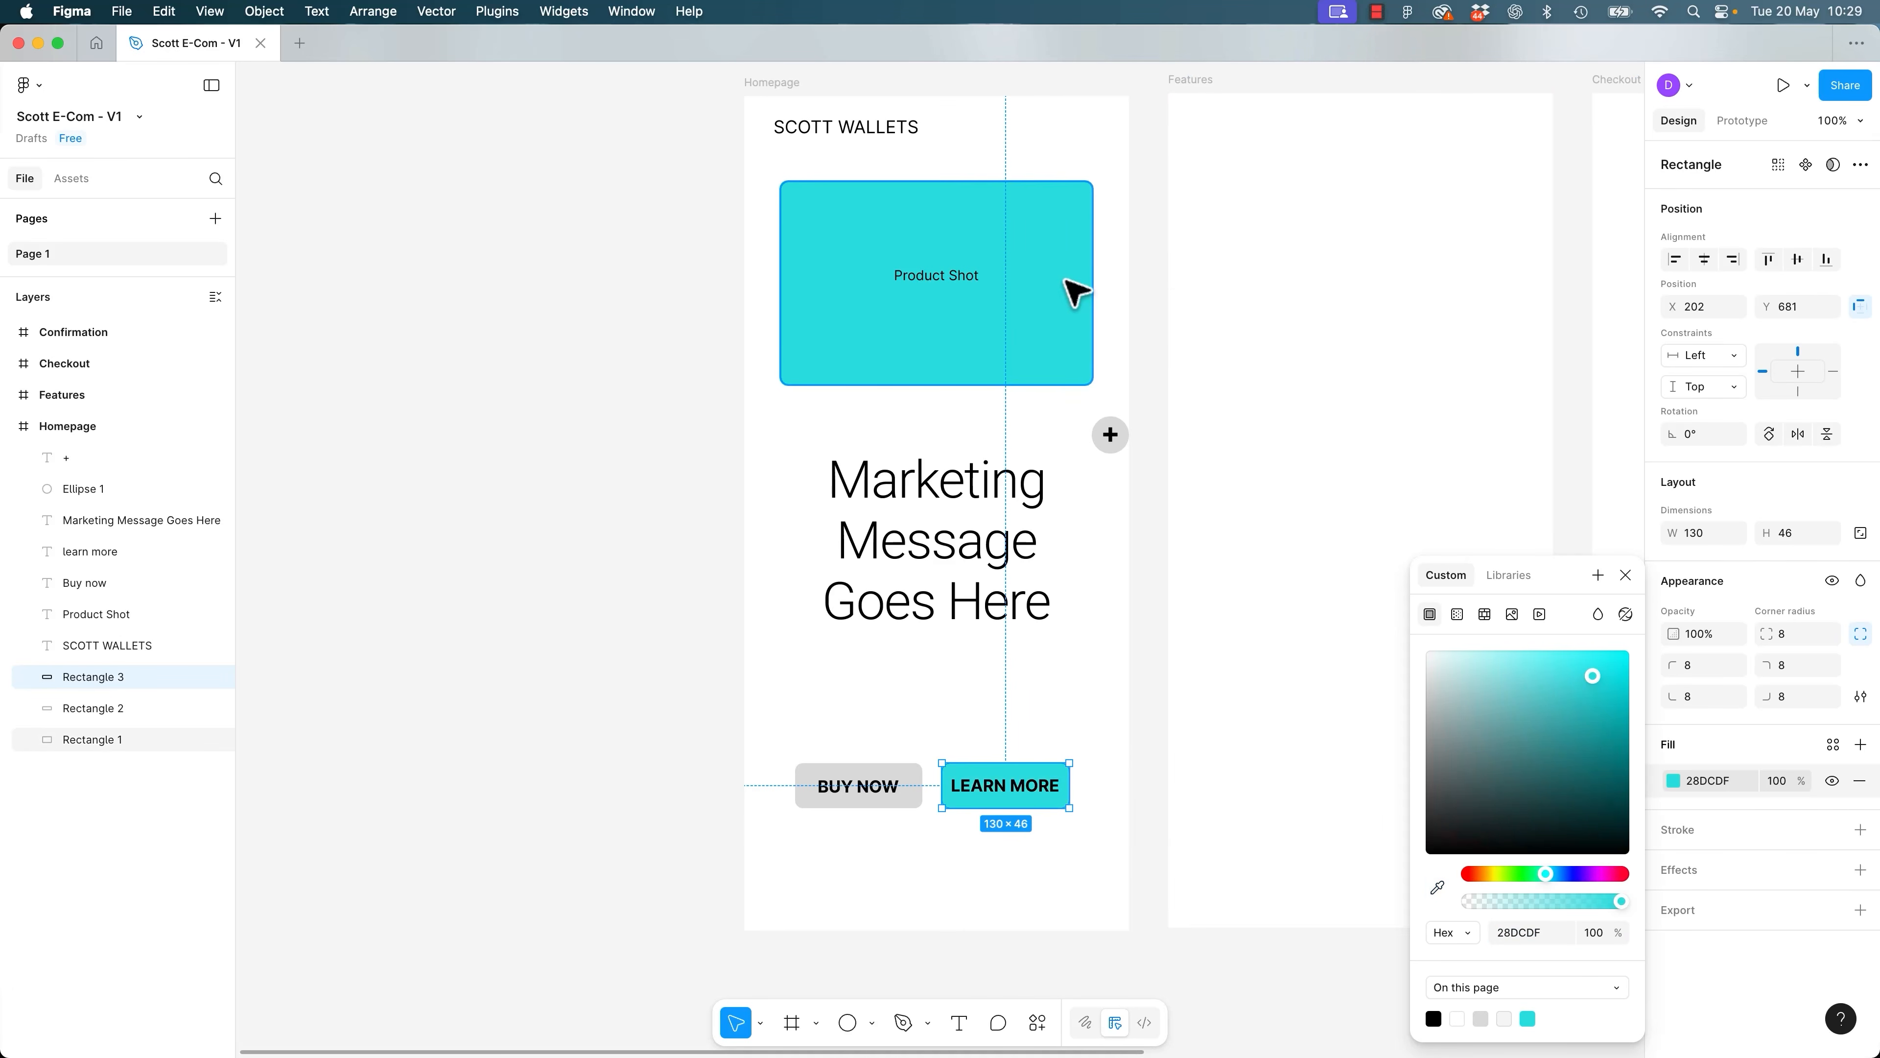
Sample grey 9F9F9F from the edge of the marketing message lettering as the LEARN MORE rectangle's fill and inspect the lettering up close.
left_click(1438, 888)
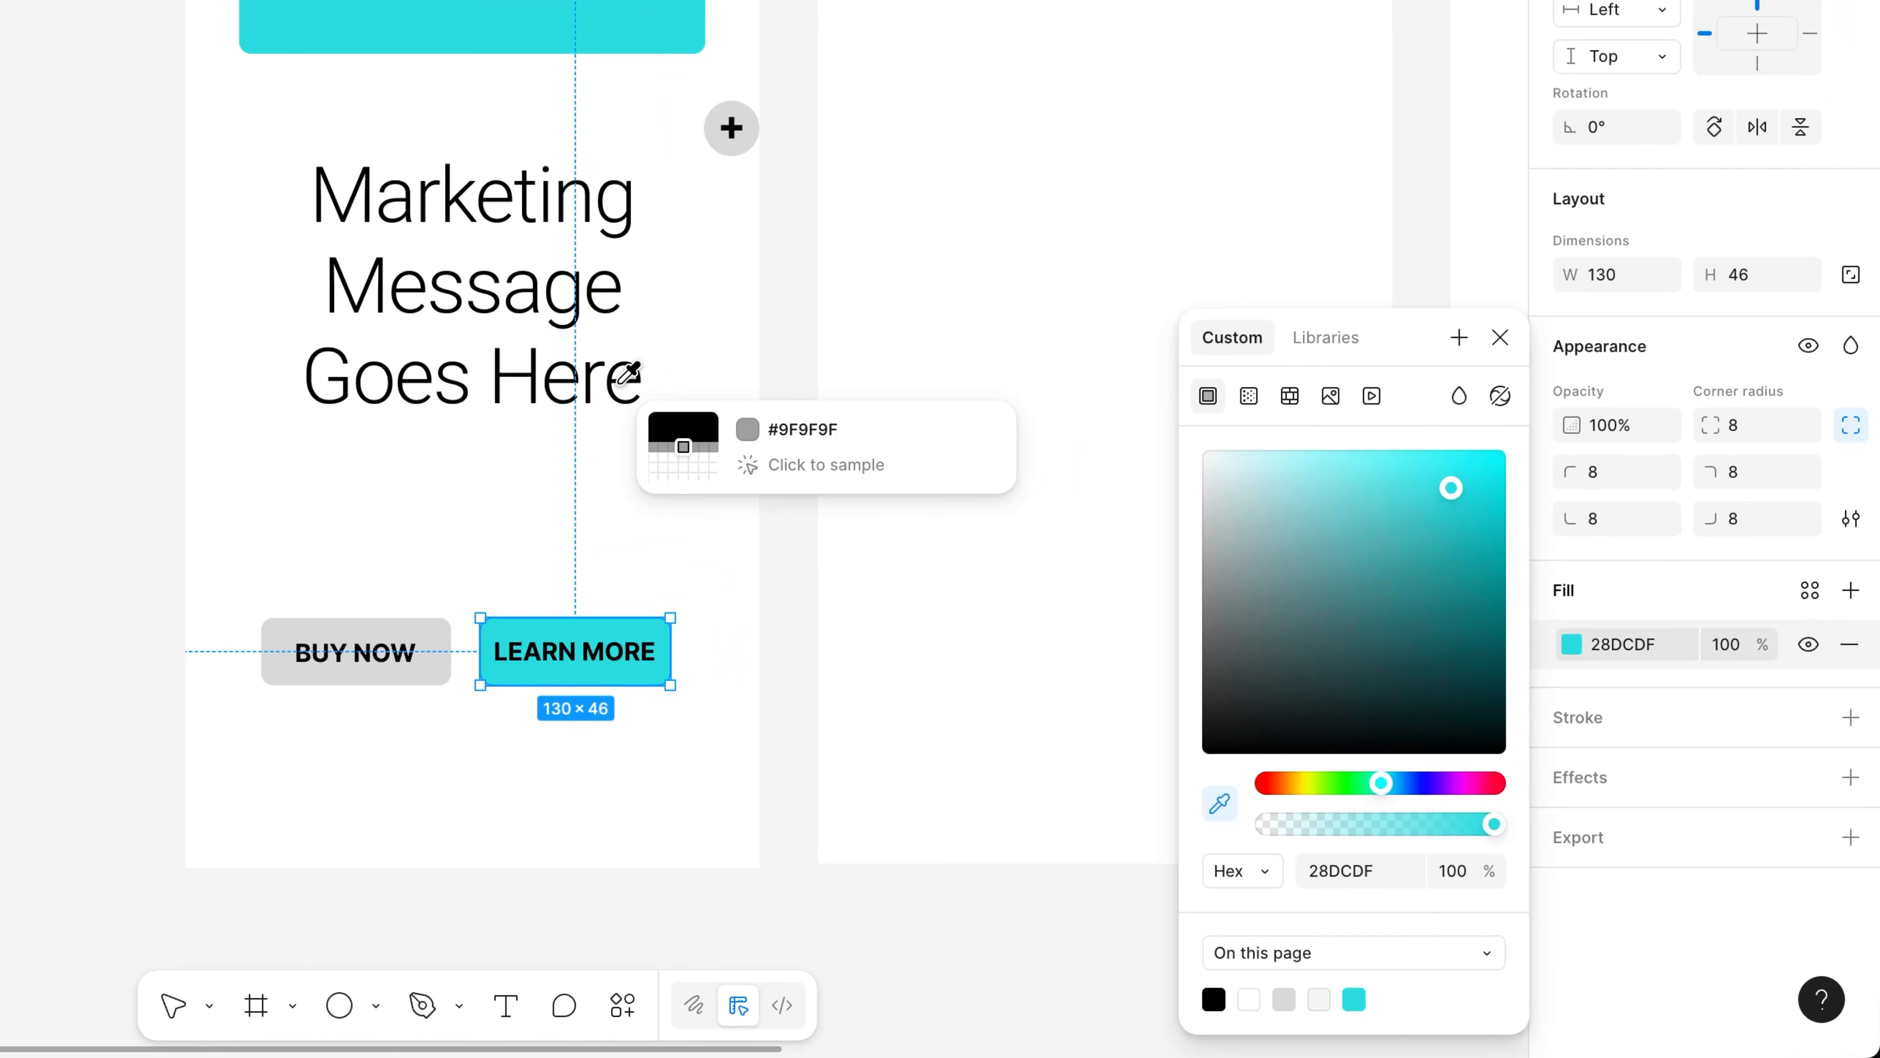
left_click(621, 380)
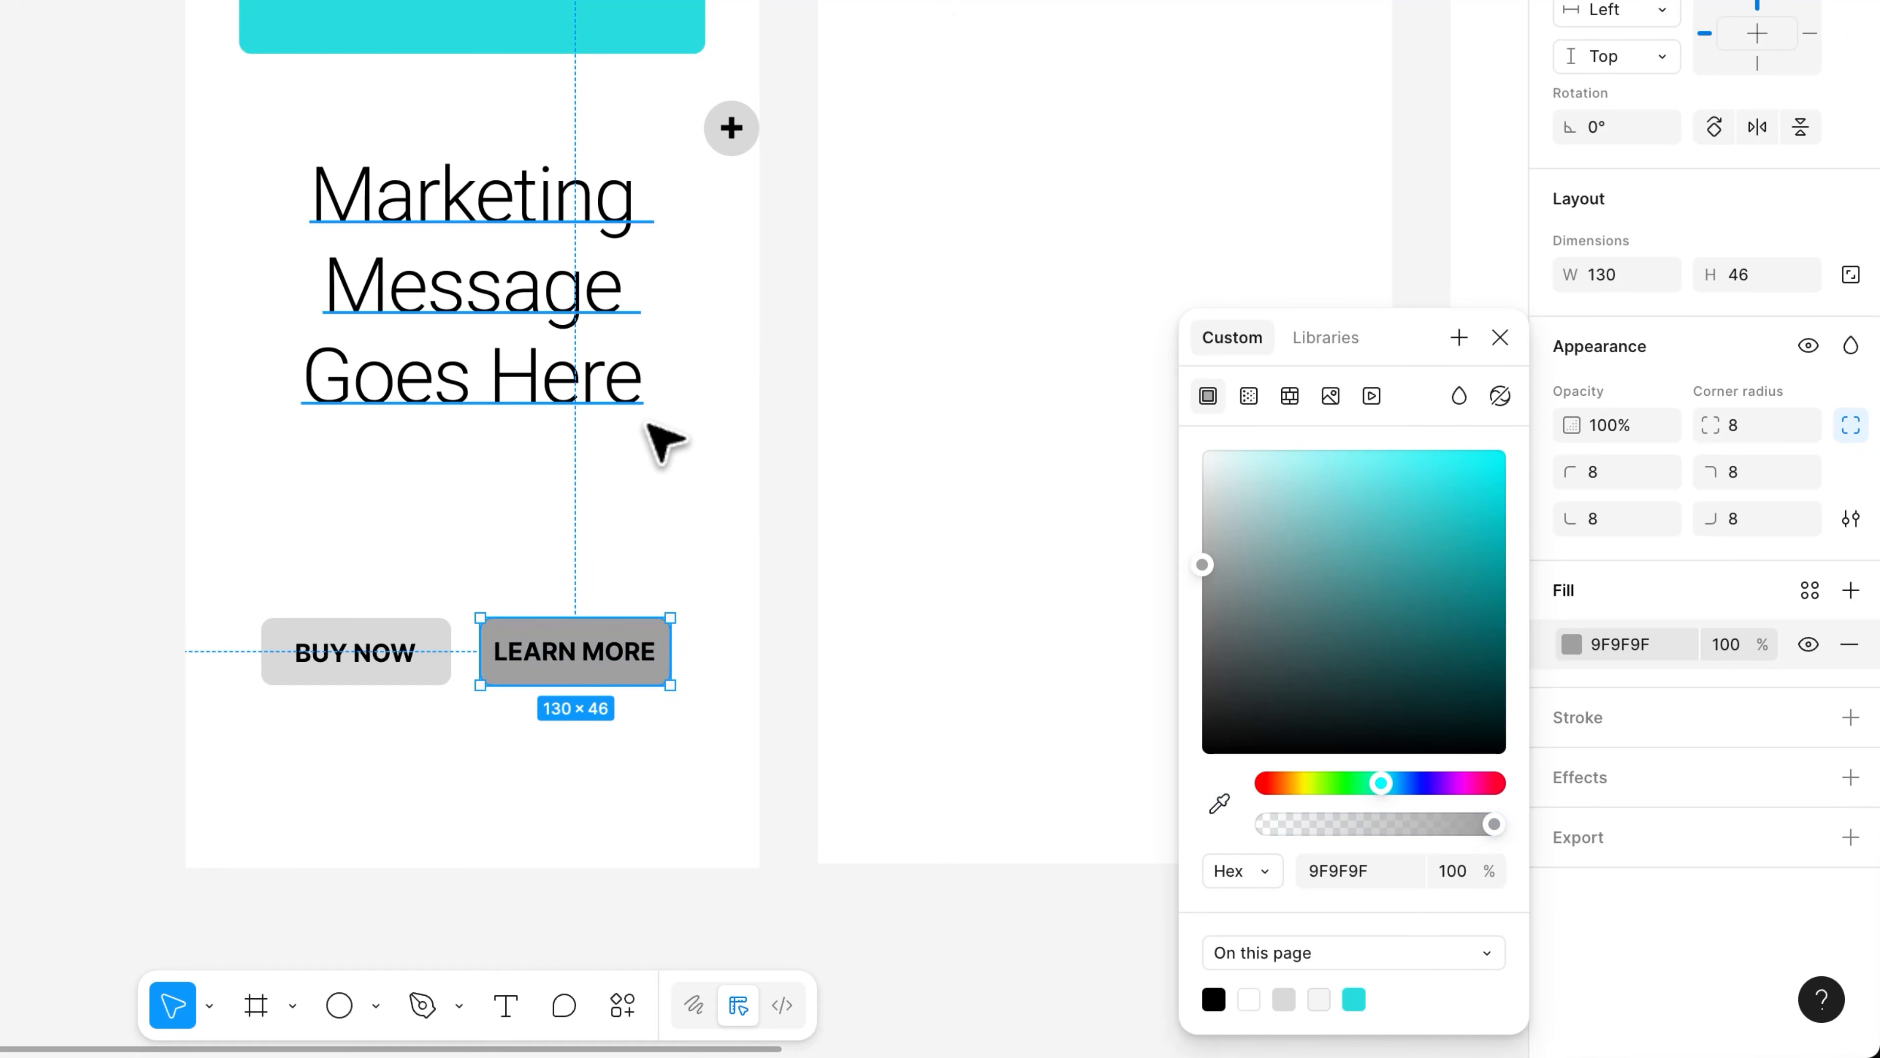
scroll(651, 415, "up", 3)
scroll(647, 404, "up", 6)
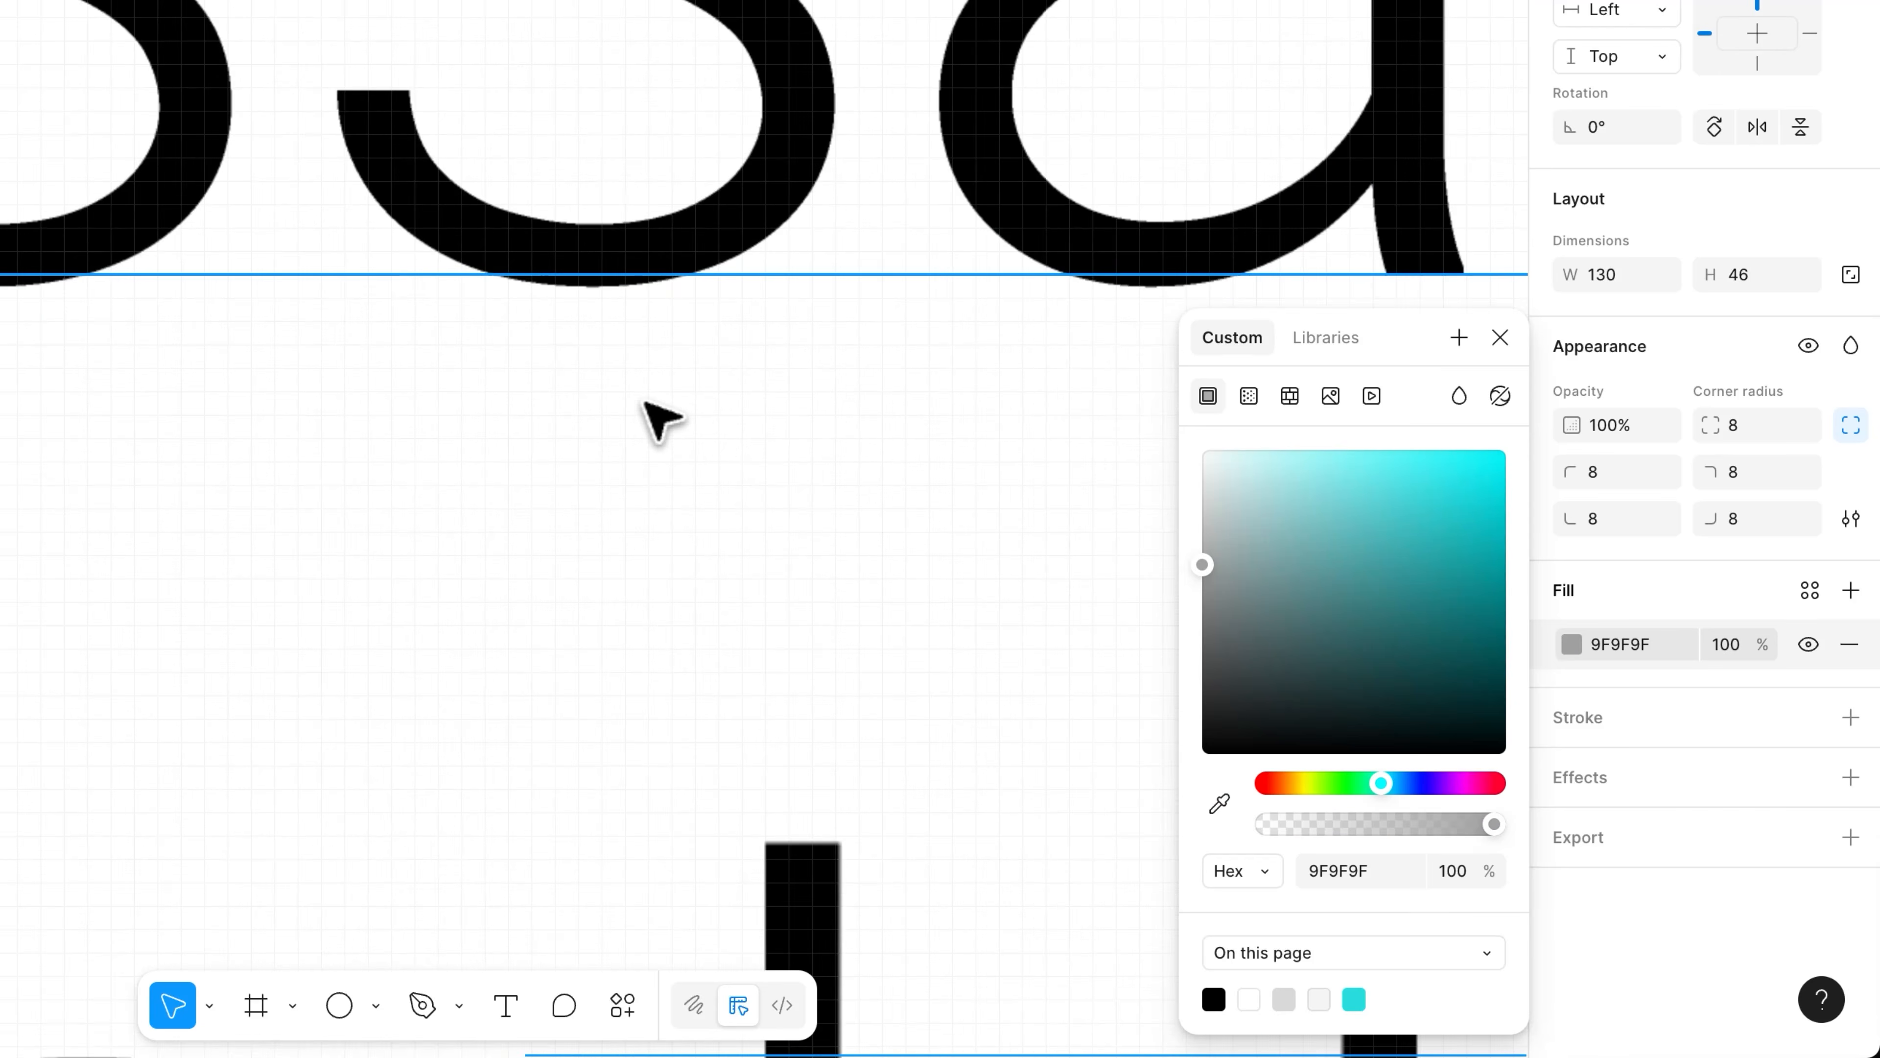
scroll(659, 422, "down", 8)
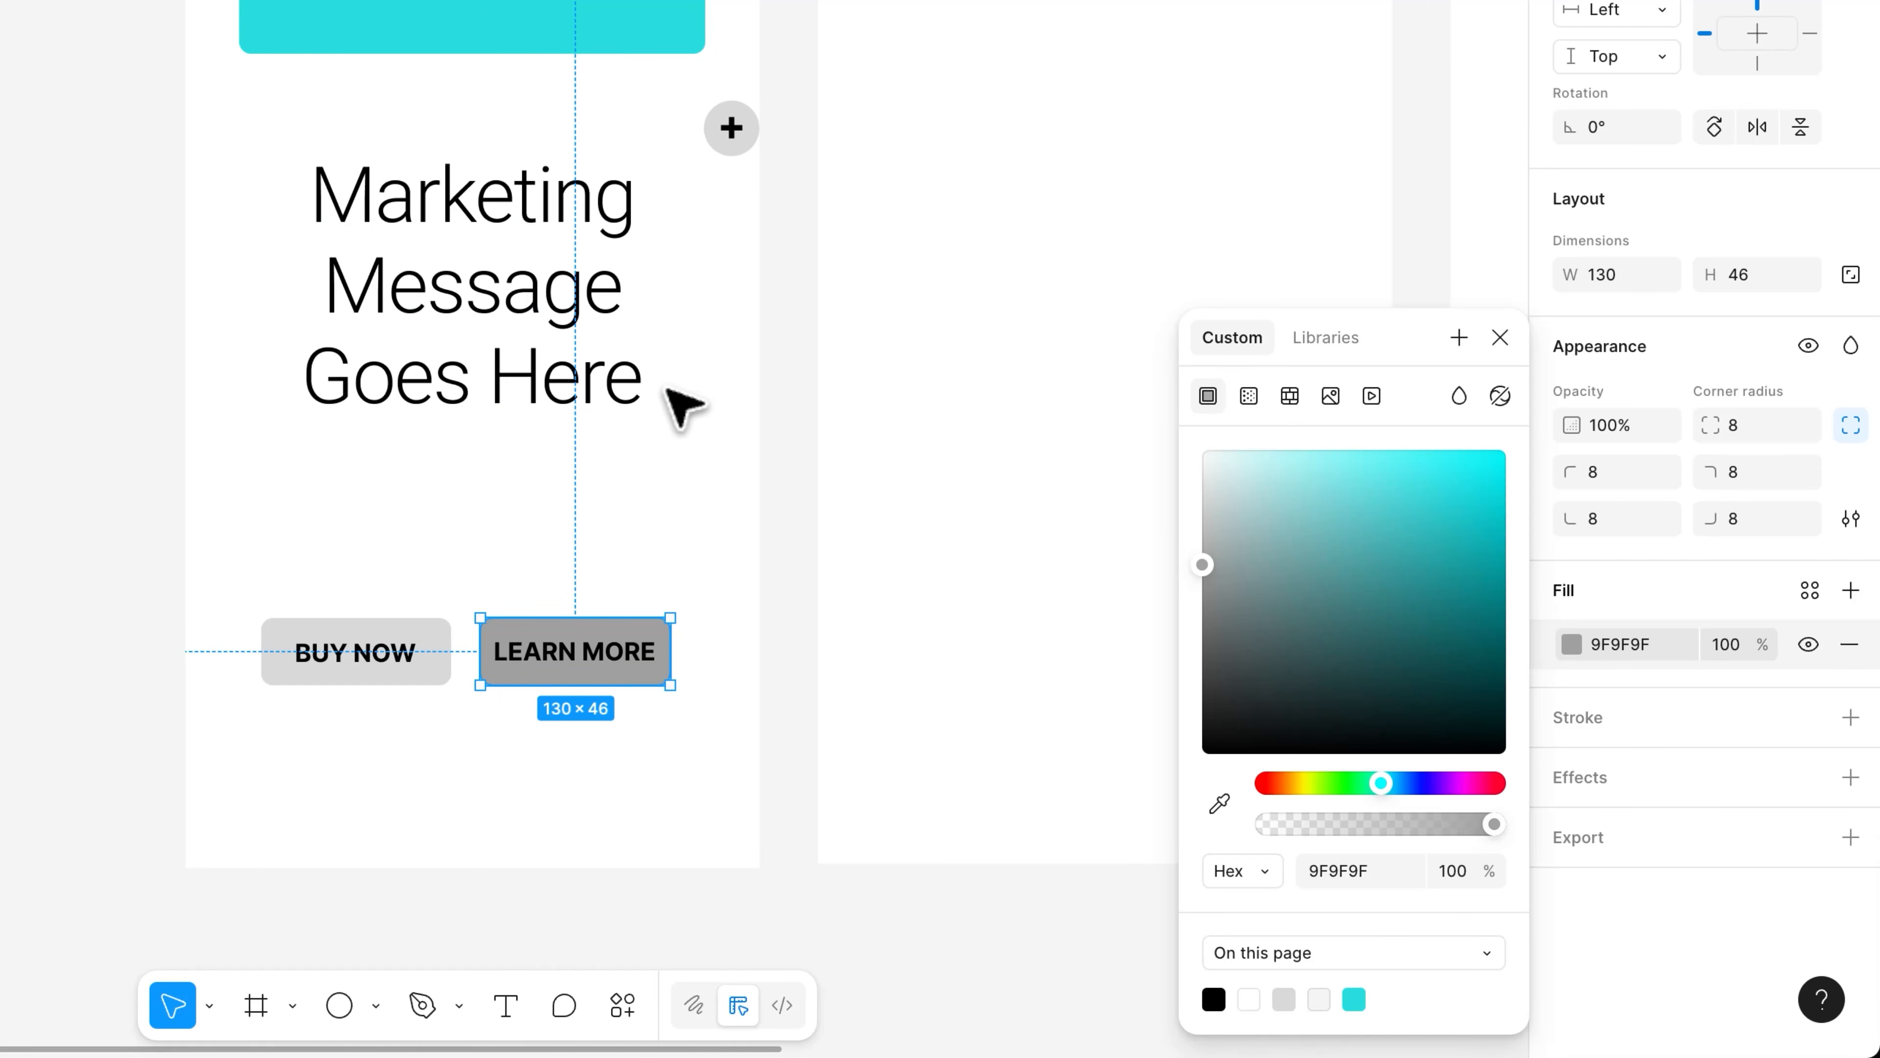
left_click(1024, 548)
left_click(176, 538)
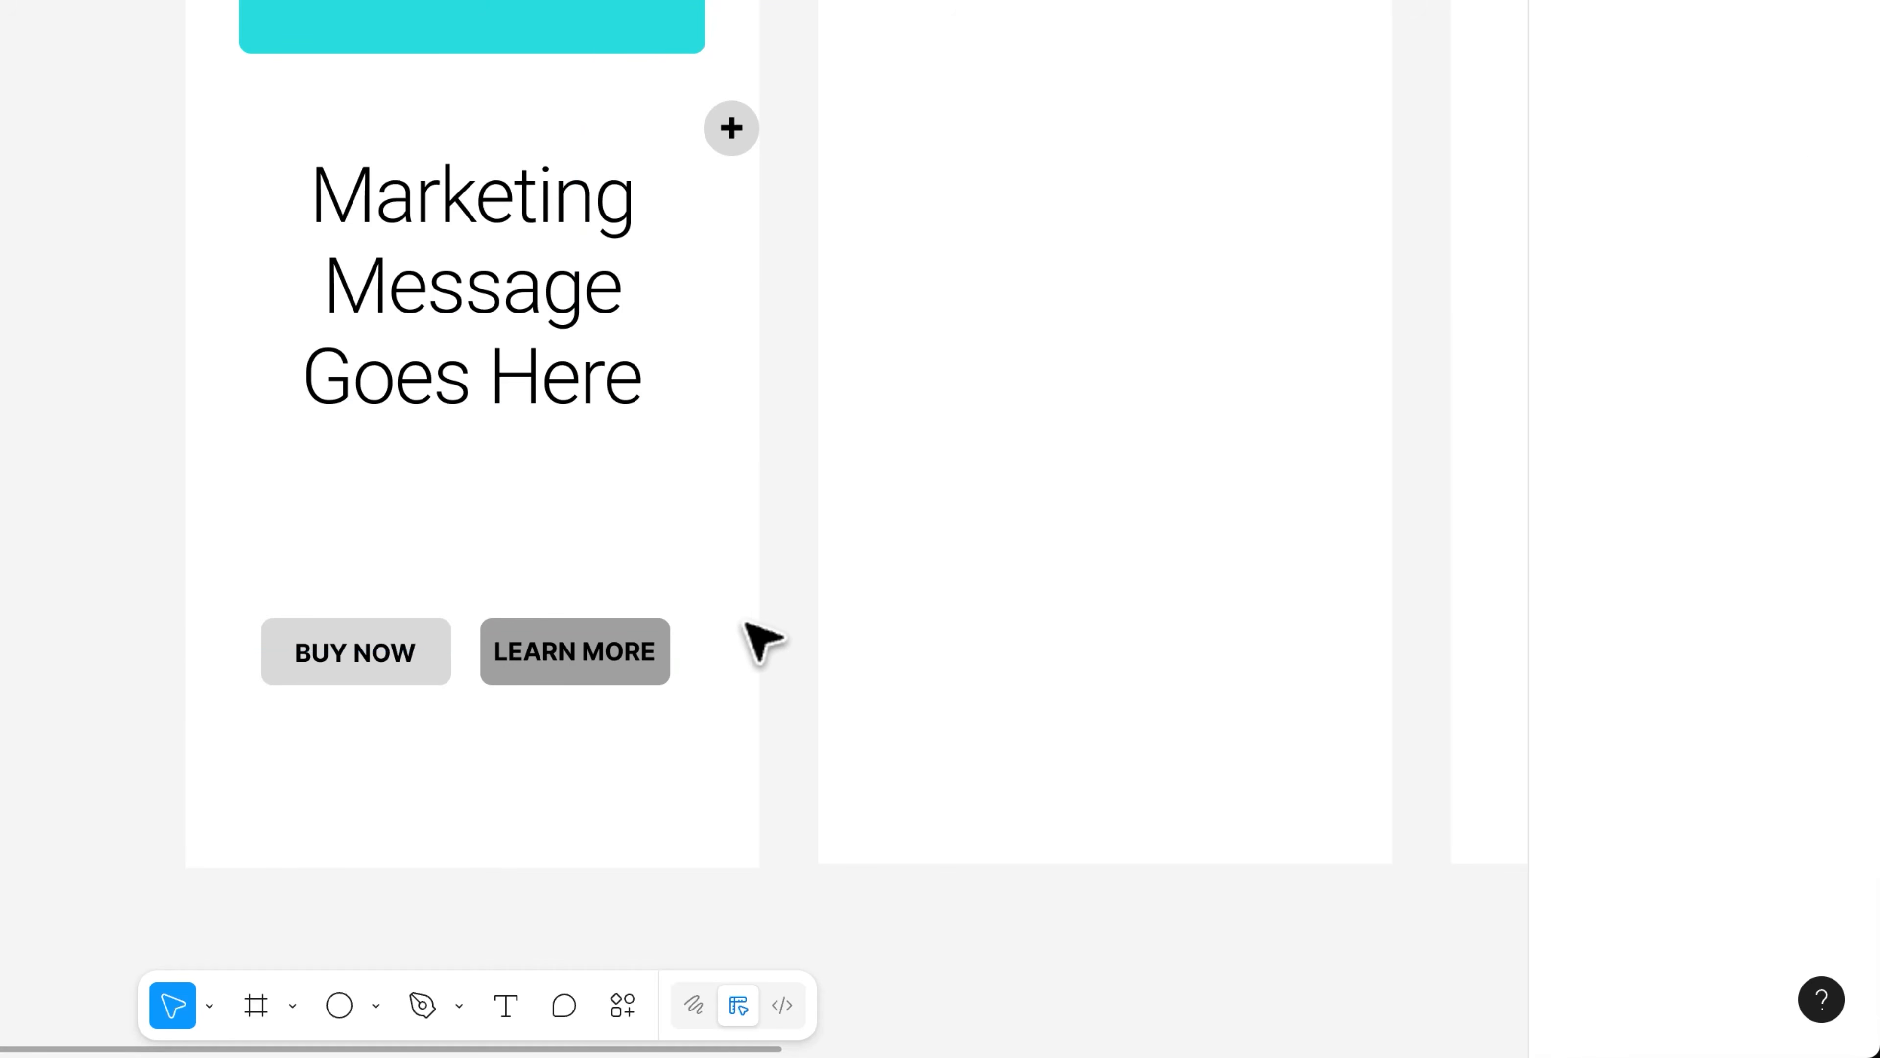
Fill the BUY NOW and LEARN MORE rectangles together with turquoise 28DCDF sampled from the product shot rectangle.
left_click(669, 643)
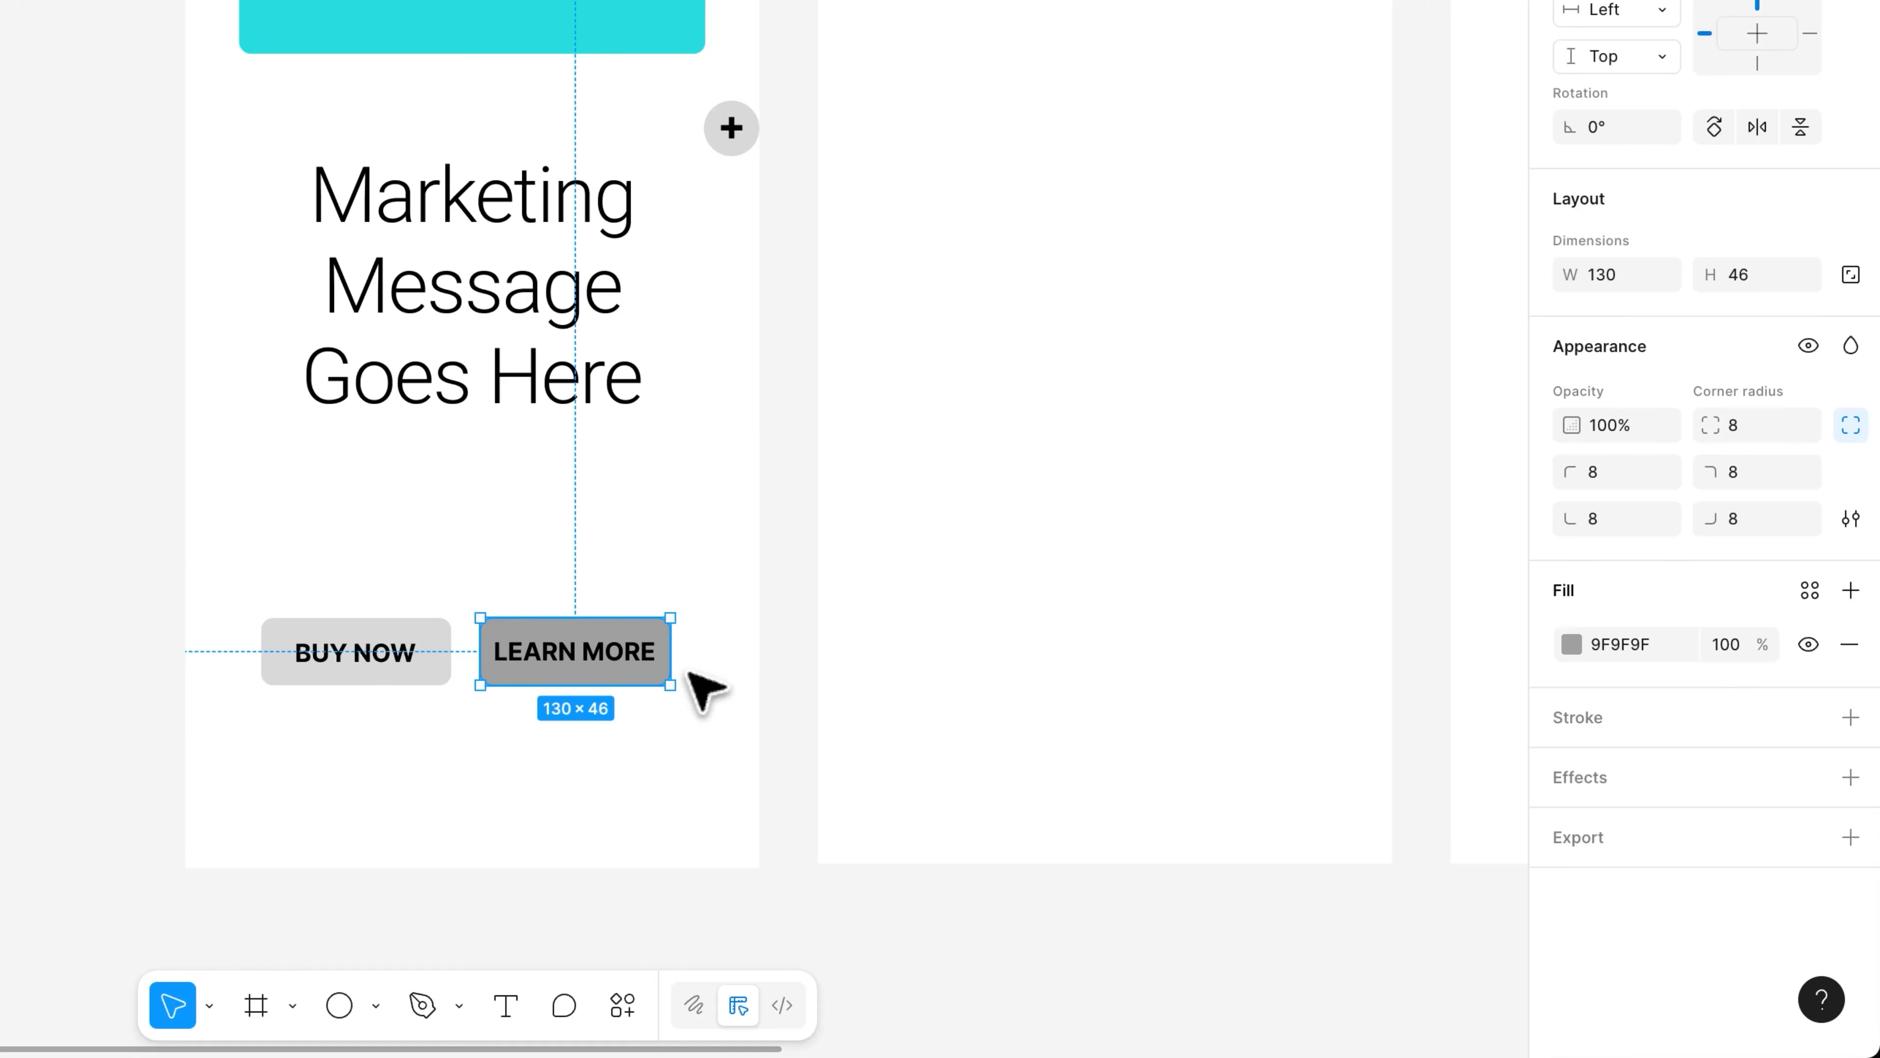
left_click(437, 626, "shift")
mouse_move(484, 628)
left_mouse_down()
mouse_move(364, 628)
mouse_move(455, 622)
mouse_move(466, 639)
left_mouse_up()
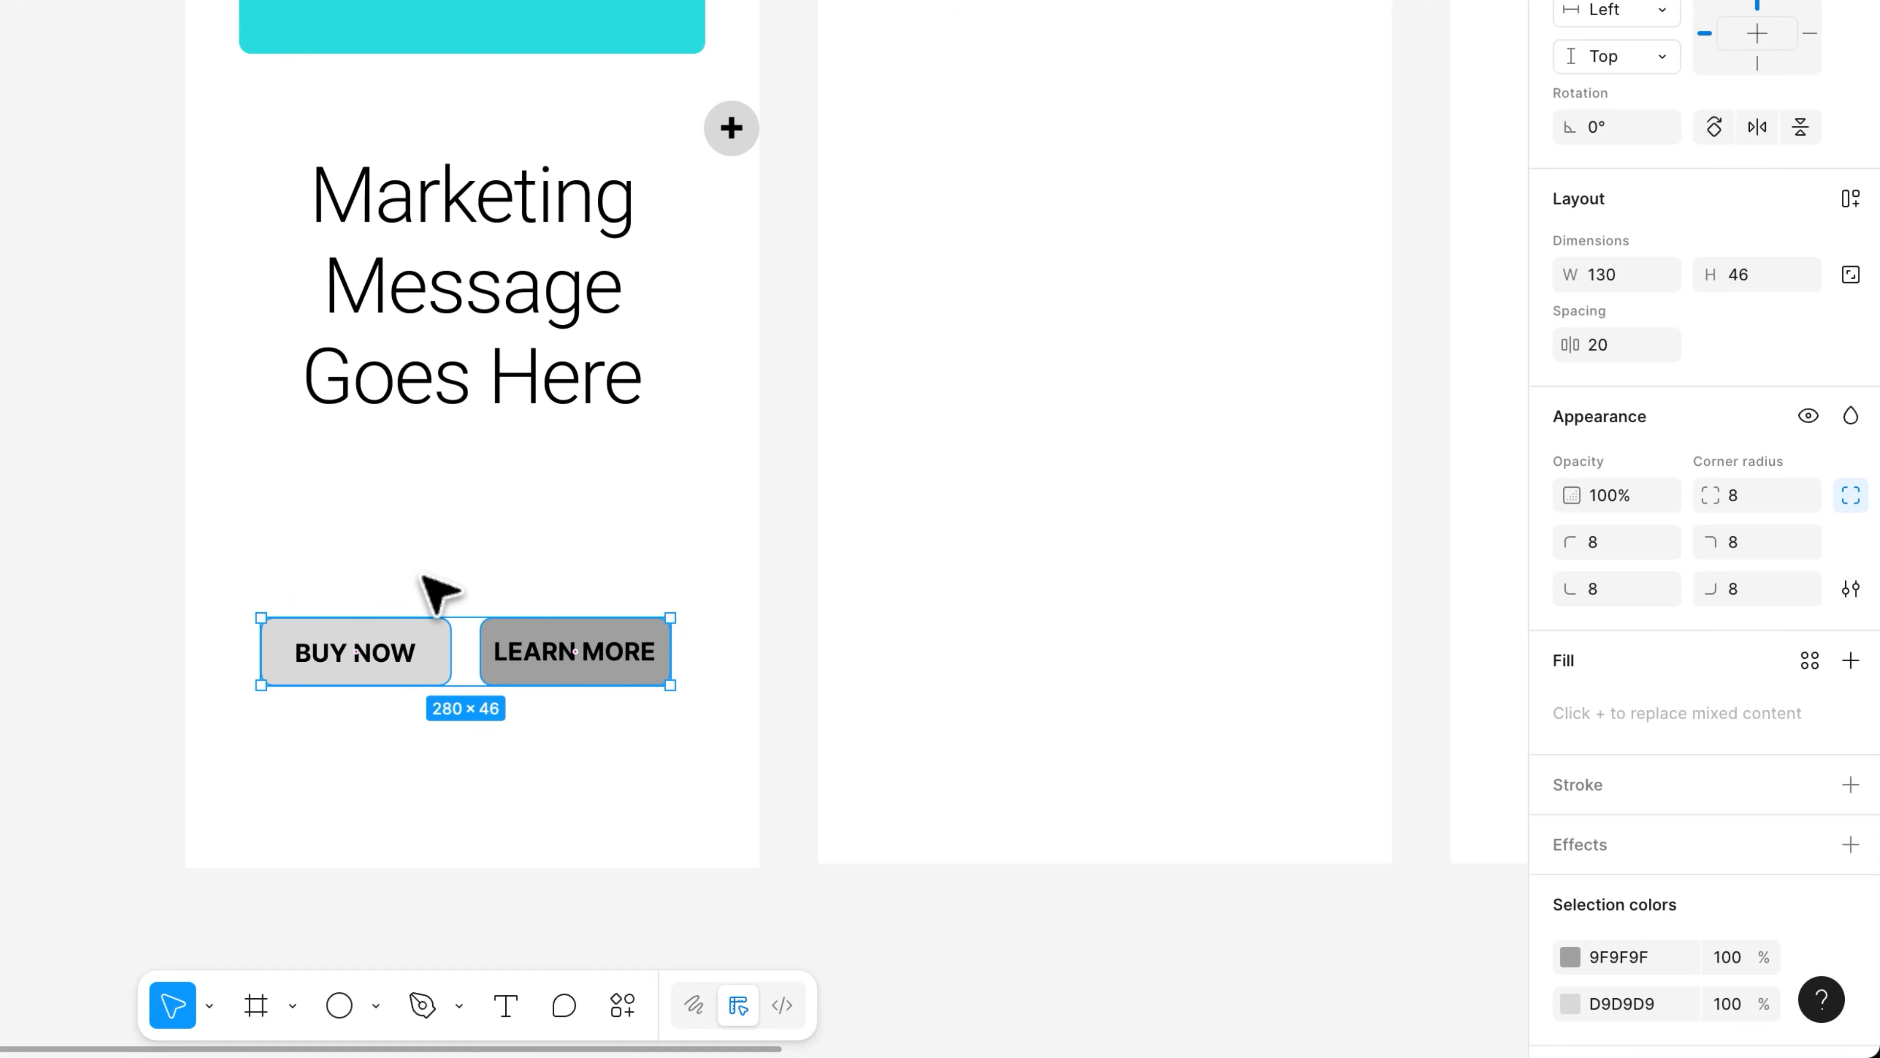
key("i")
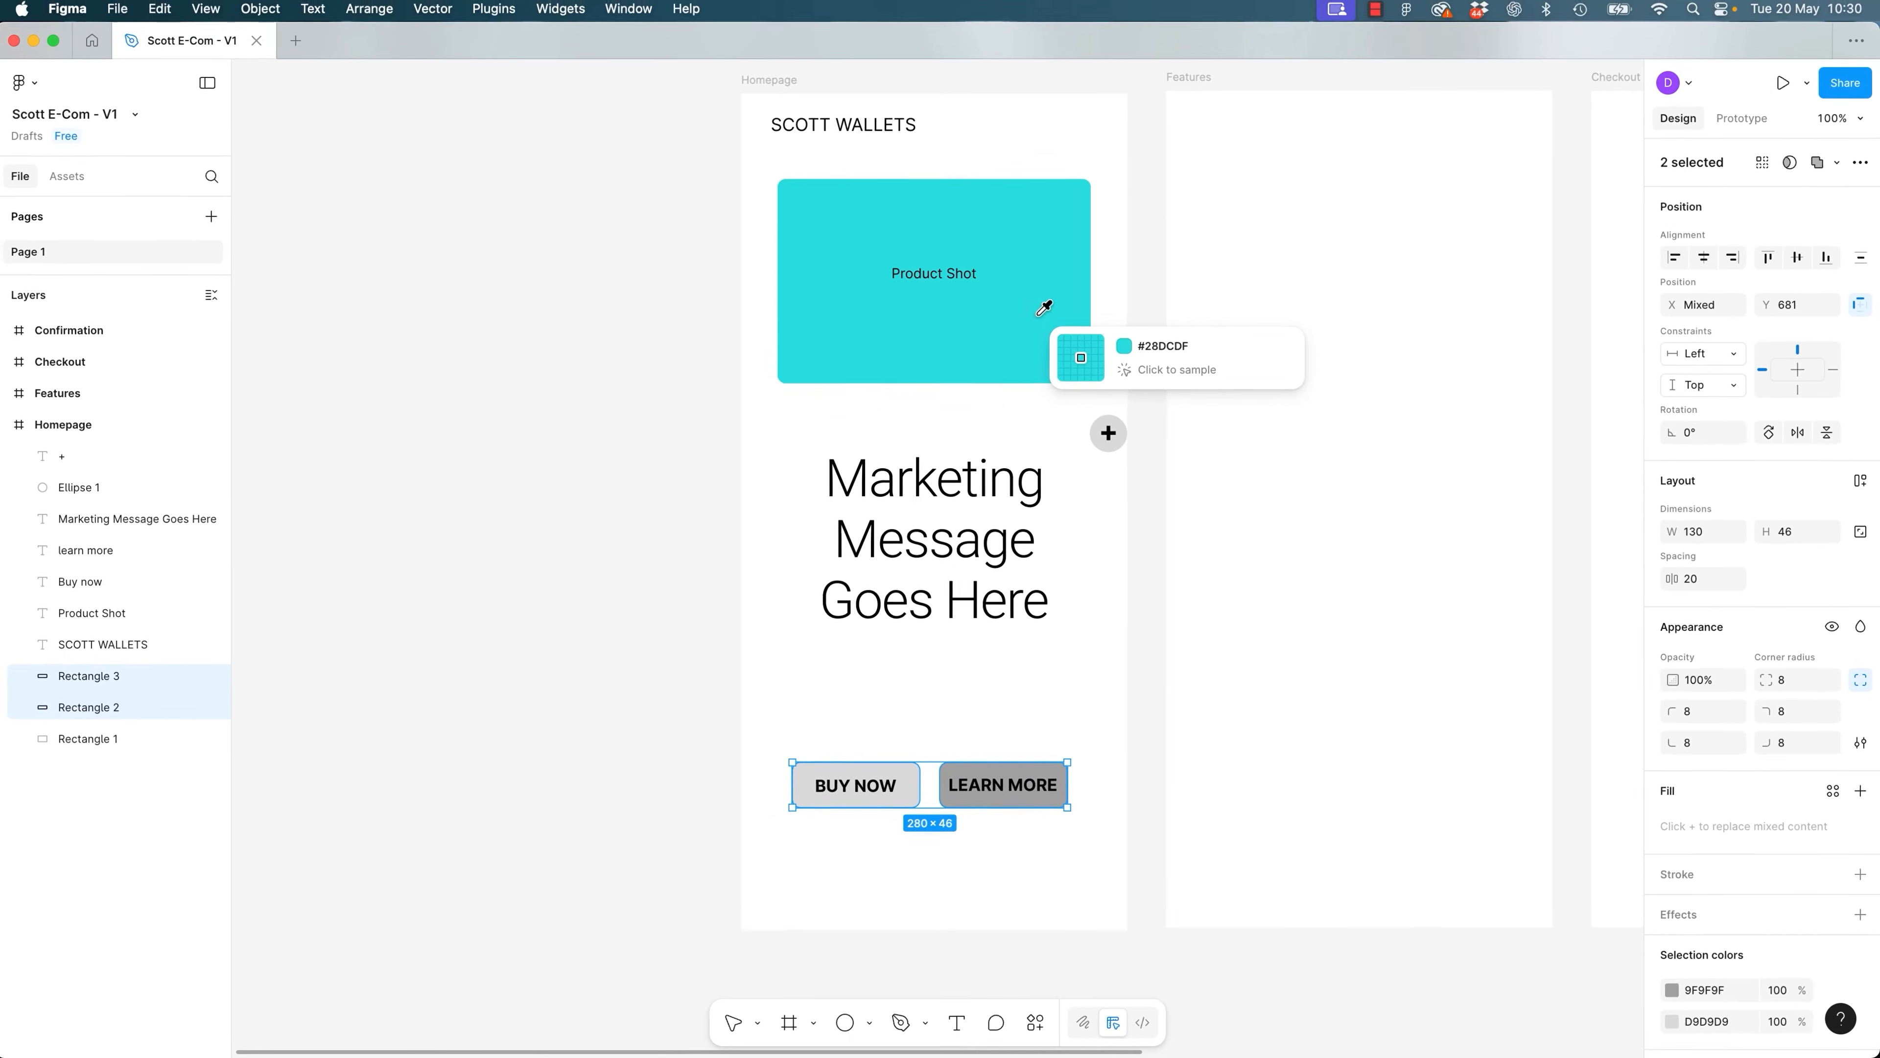
left_click(1014, 337)
left_click(641, 639)
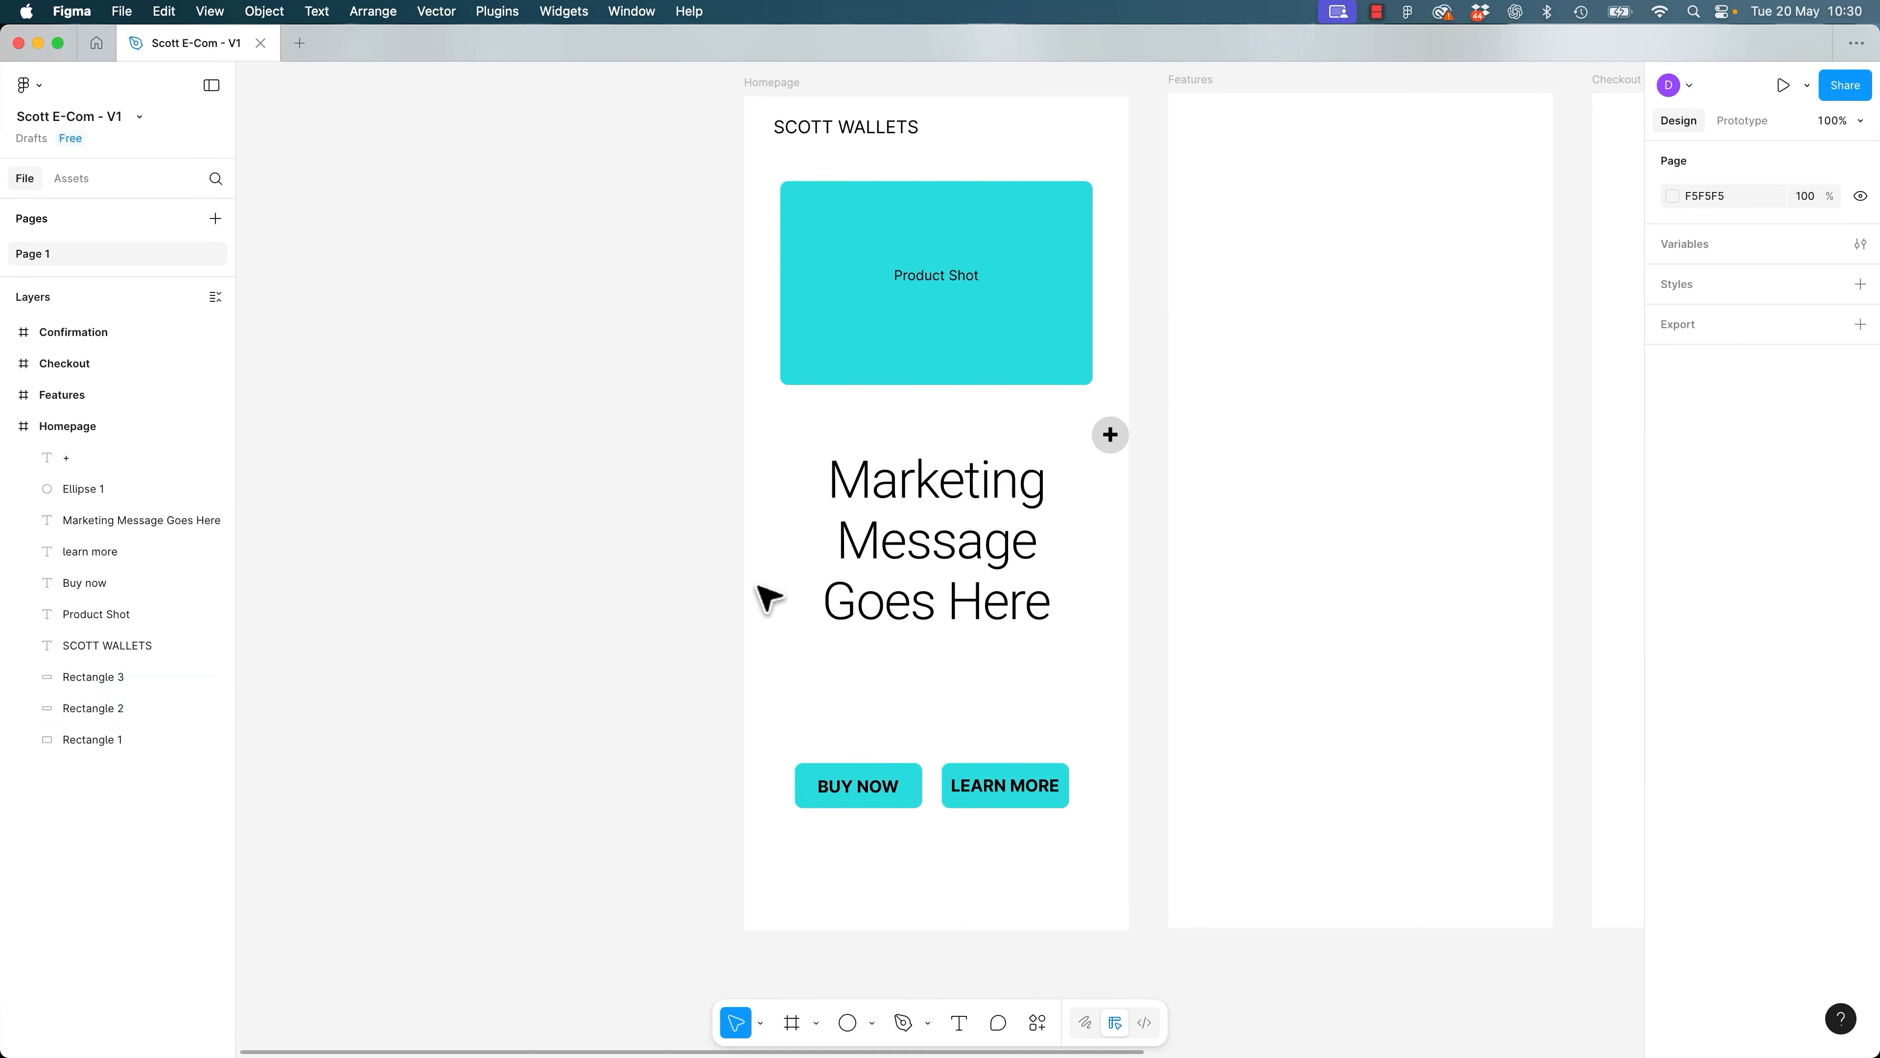
Fill the circle behind the plus sign with turquoise 28DCDF sampled from the product shot rectangle.
left_click(1114, 440)
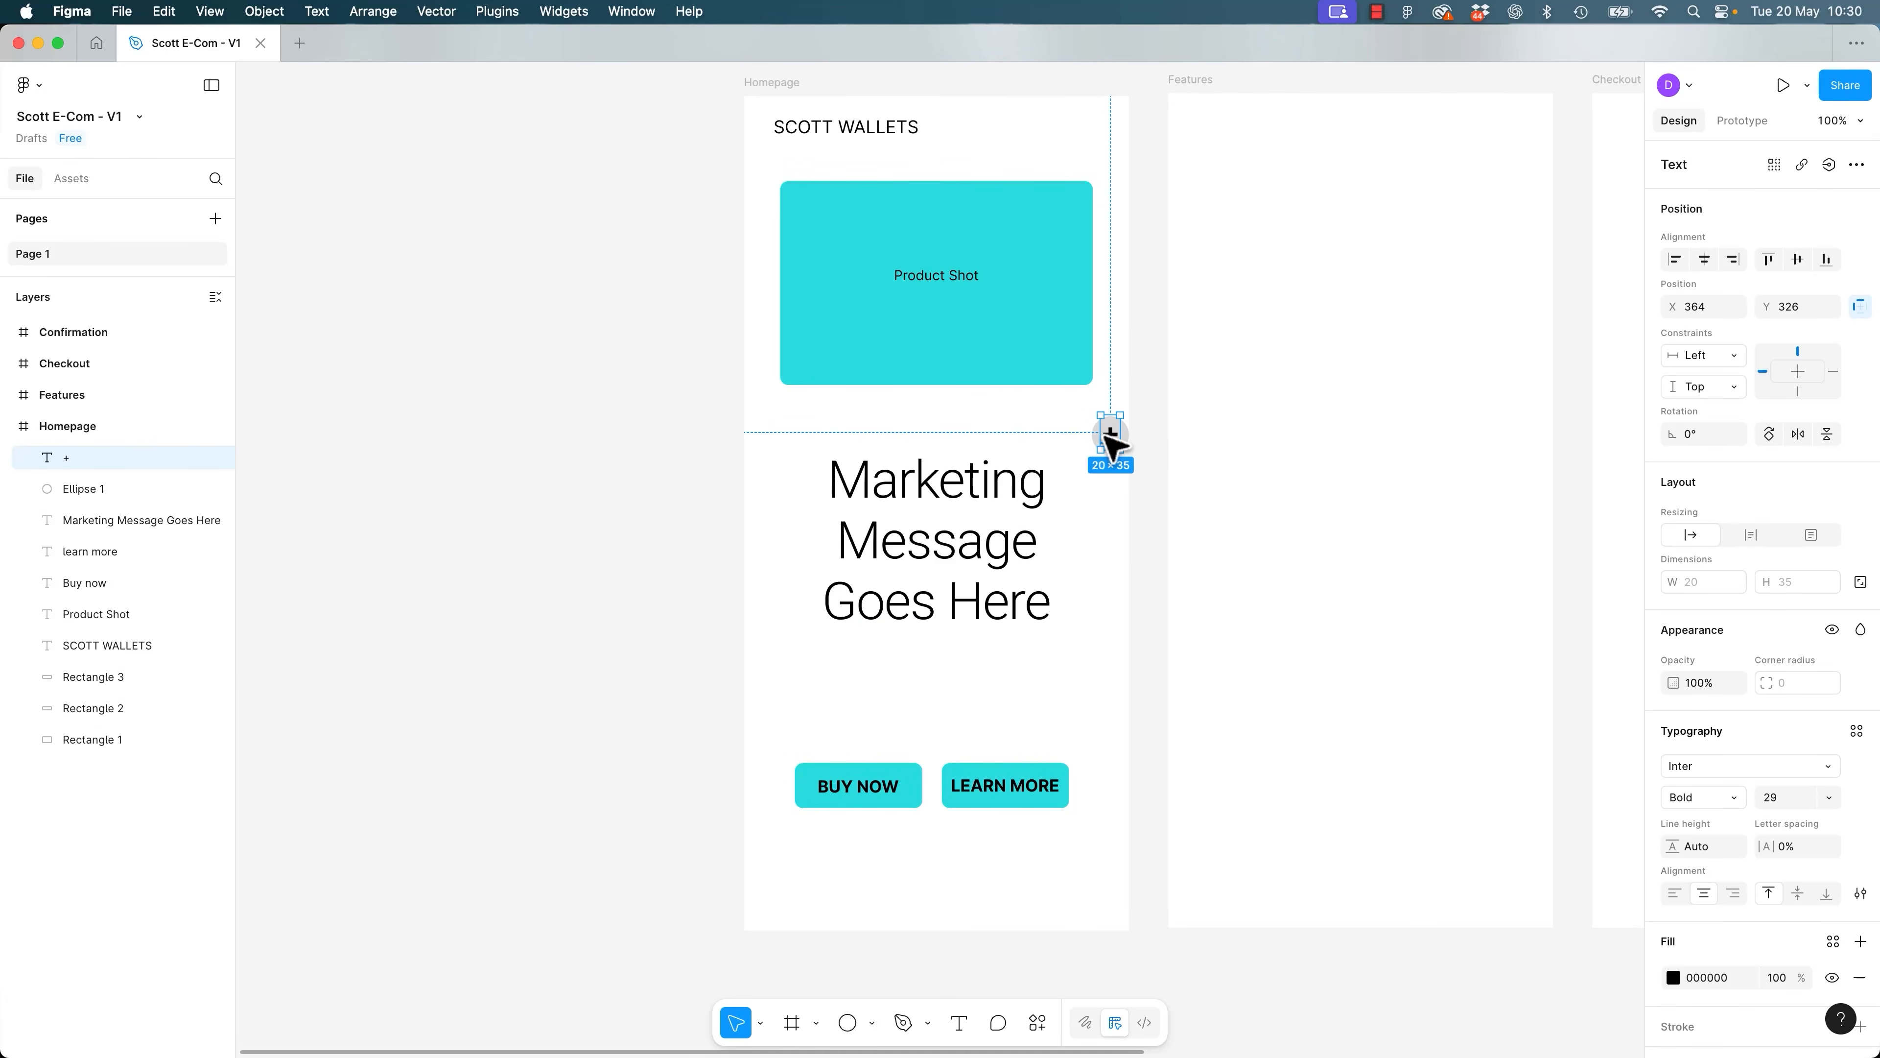
key("super+plus")
key("super+plus")
key("super+plus")
left_click_drag(1251, 357, 474, 794)
left_click_drag(1554, 215, 1004, 722)
left_click(1062, 604)
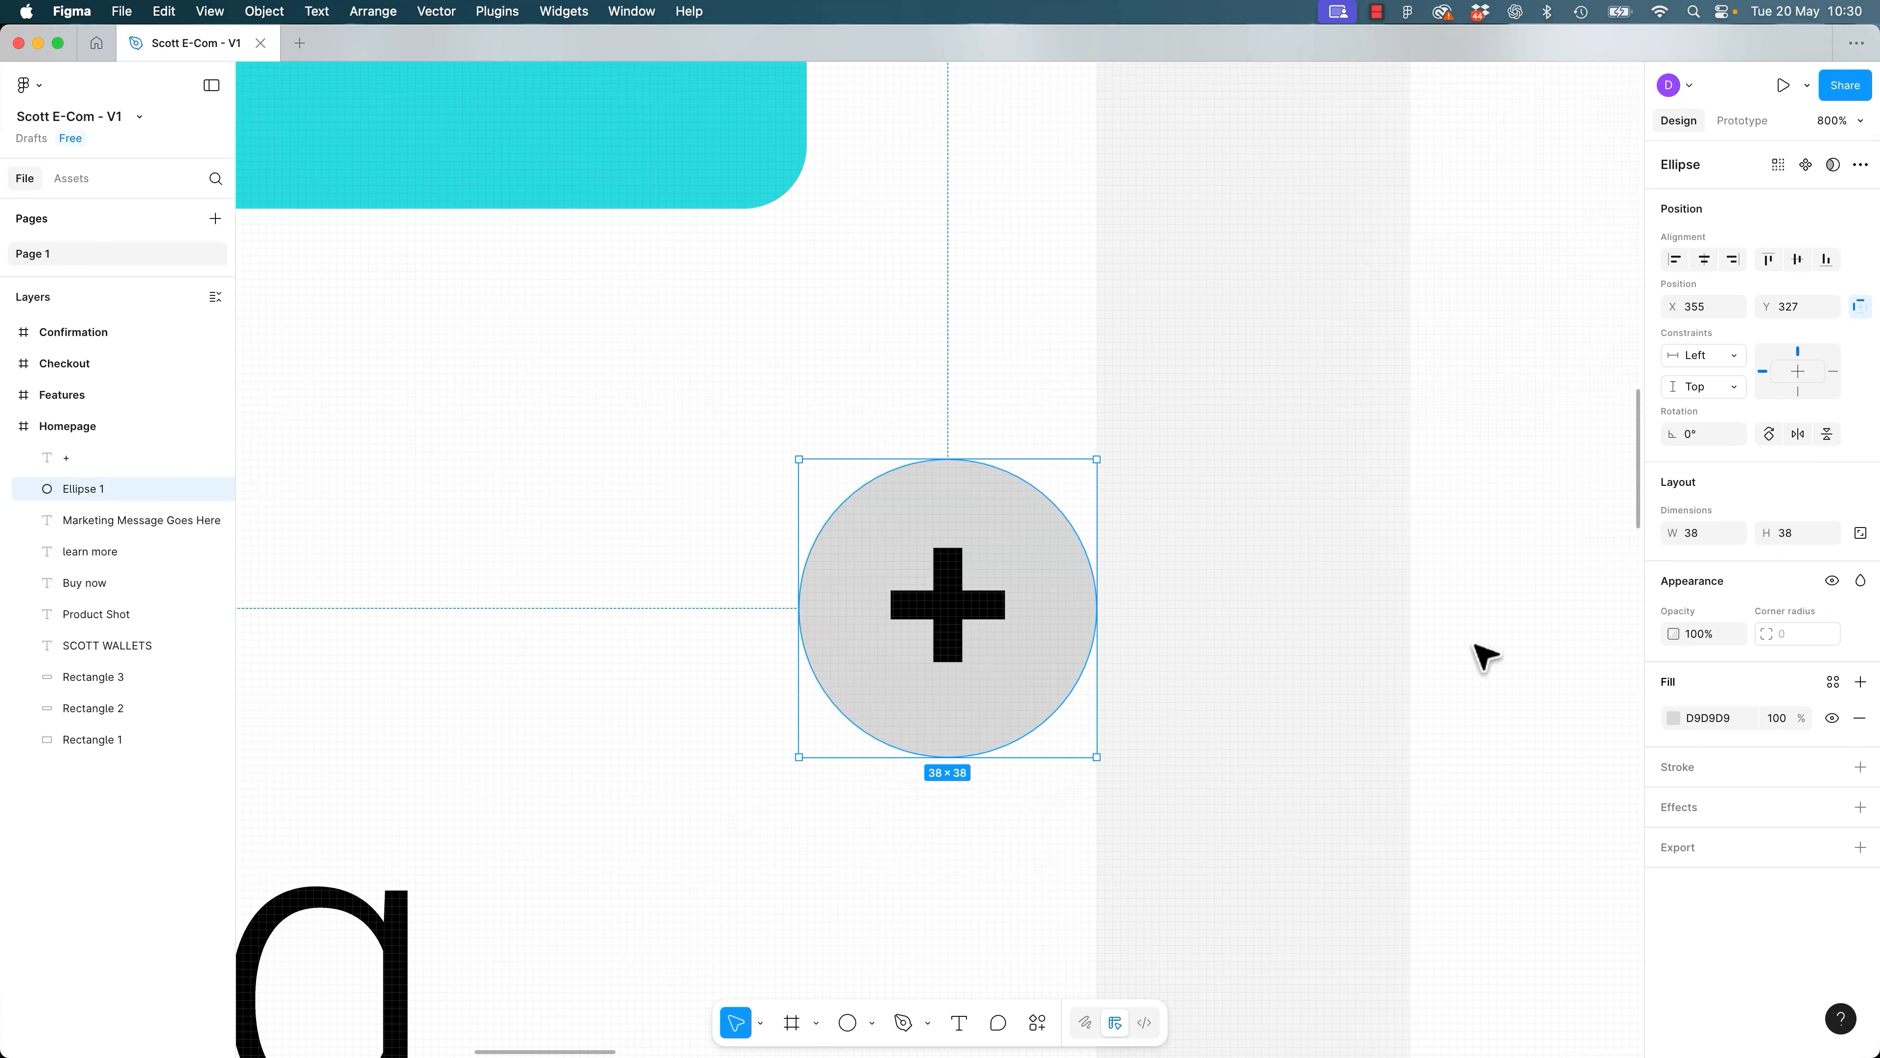
left_click(1675, 720)
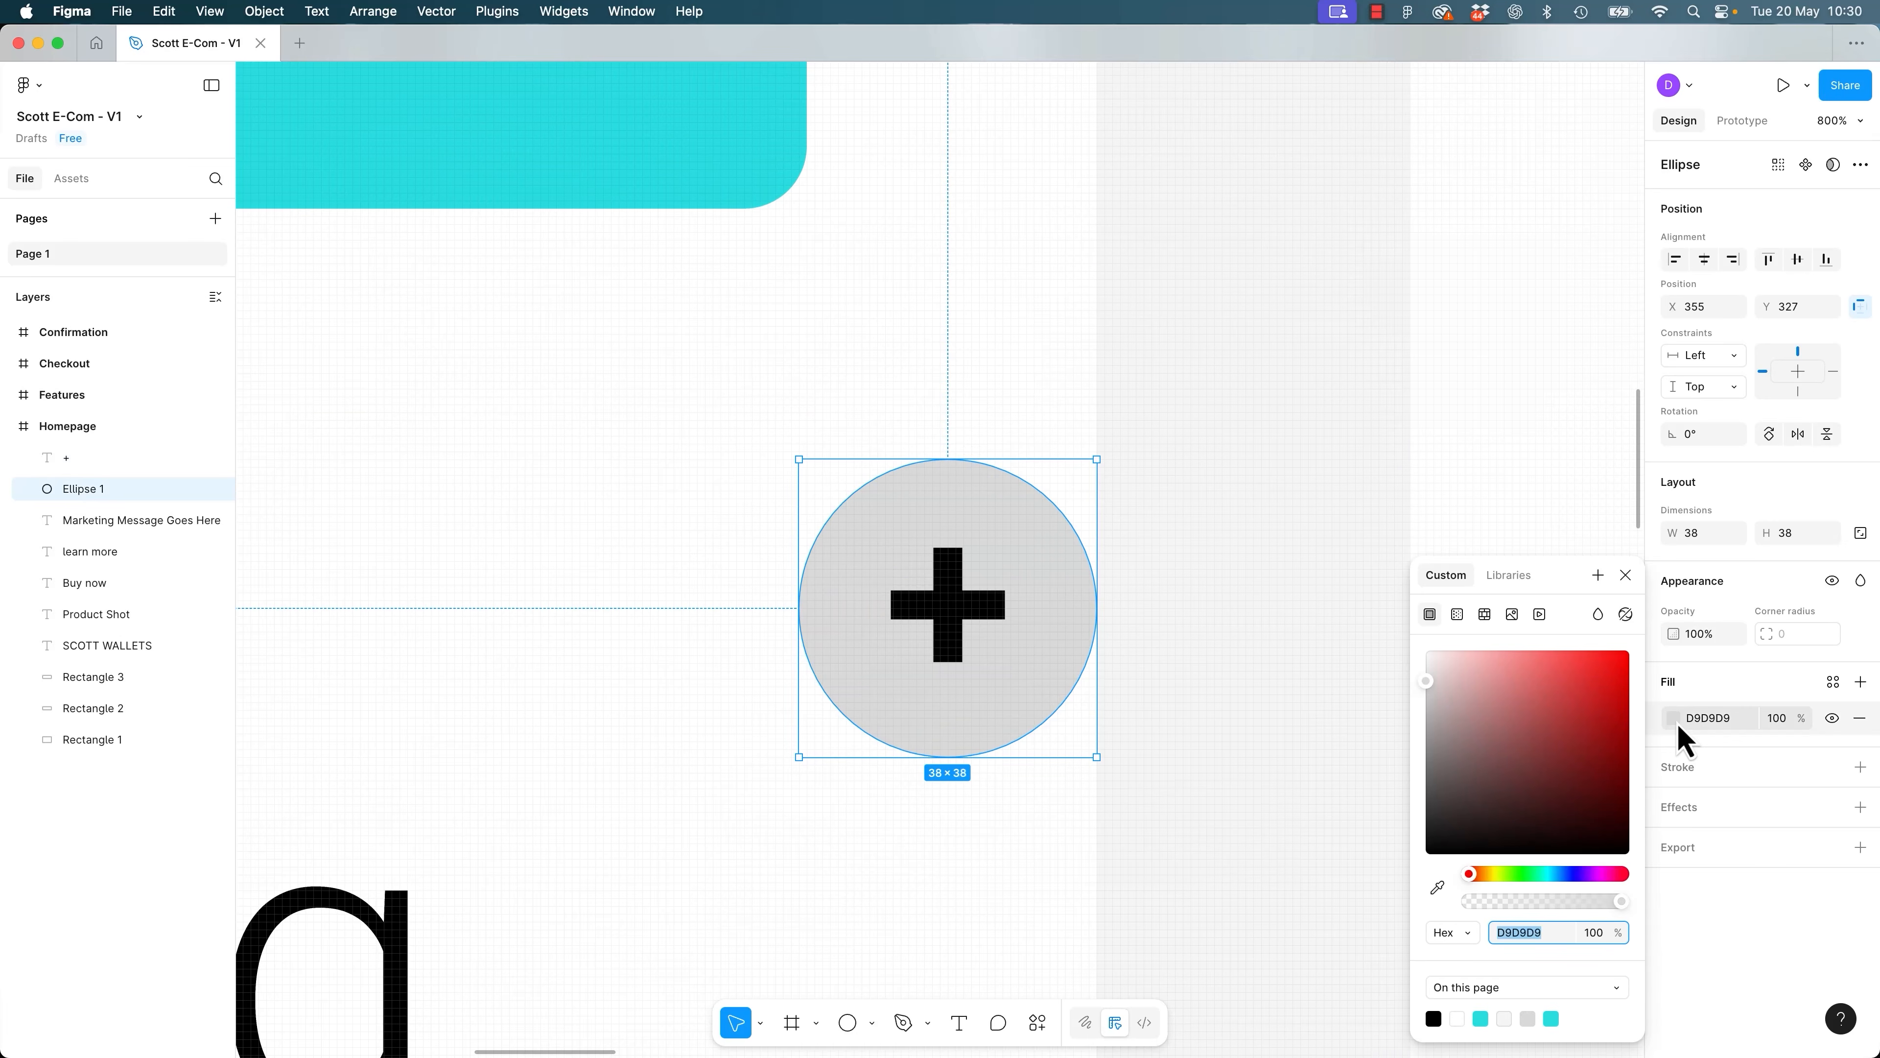
left_click(1437, 886)
left_click(730, 89)
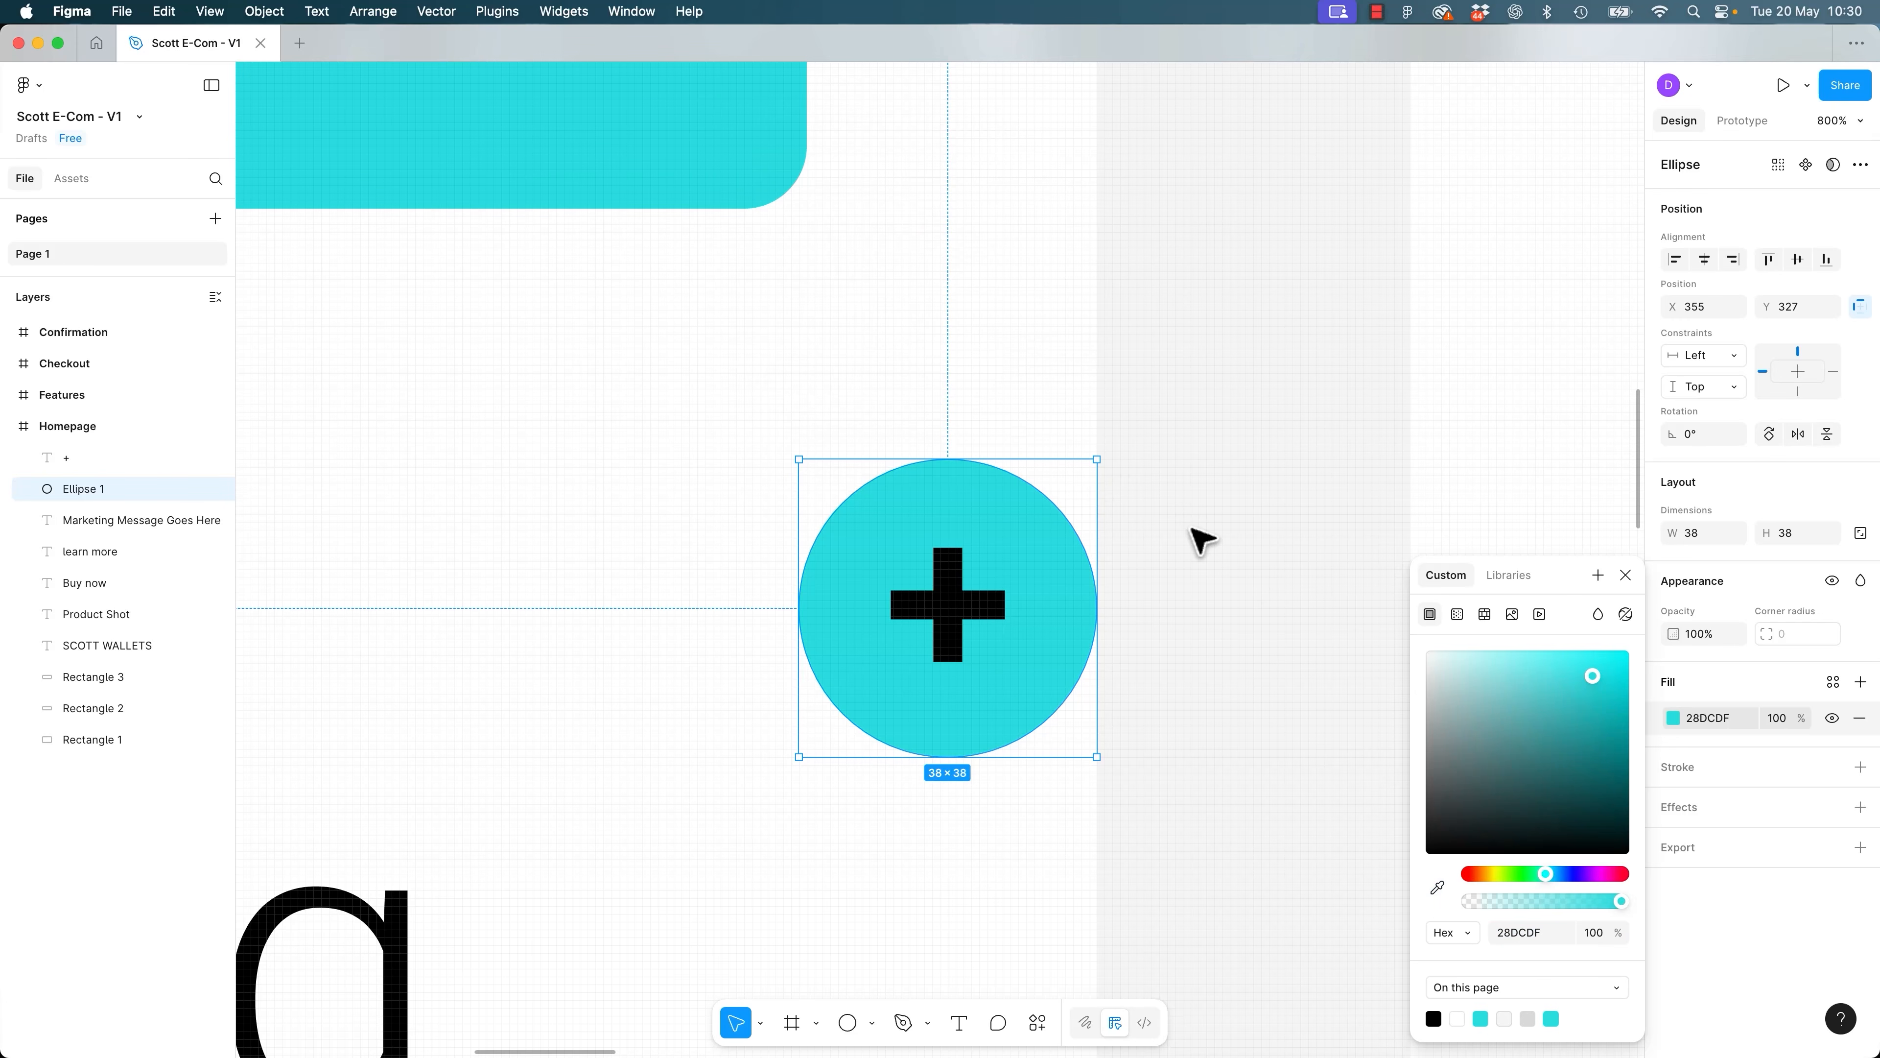
left_click(1258, 635)
key("shift+1")
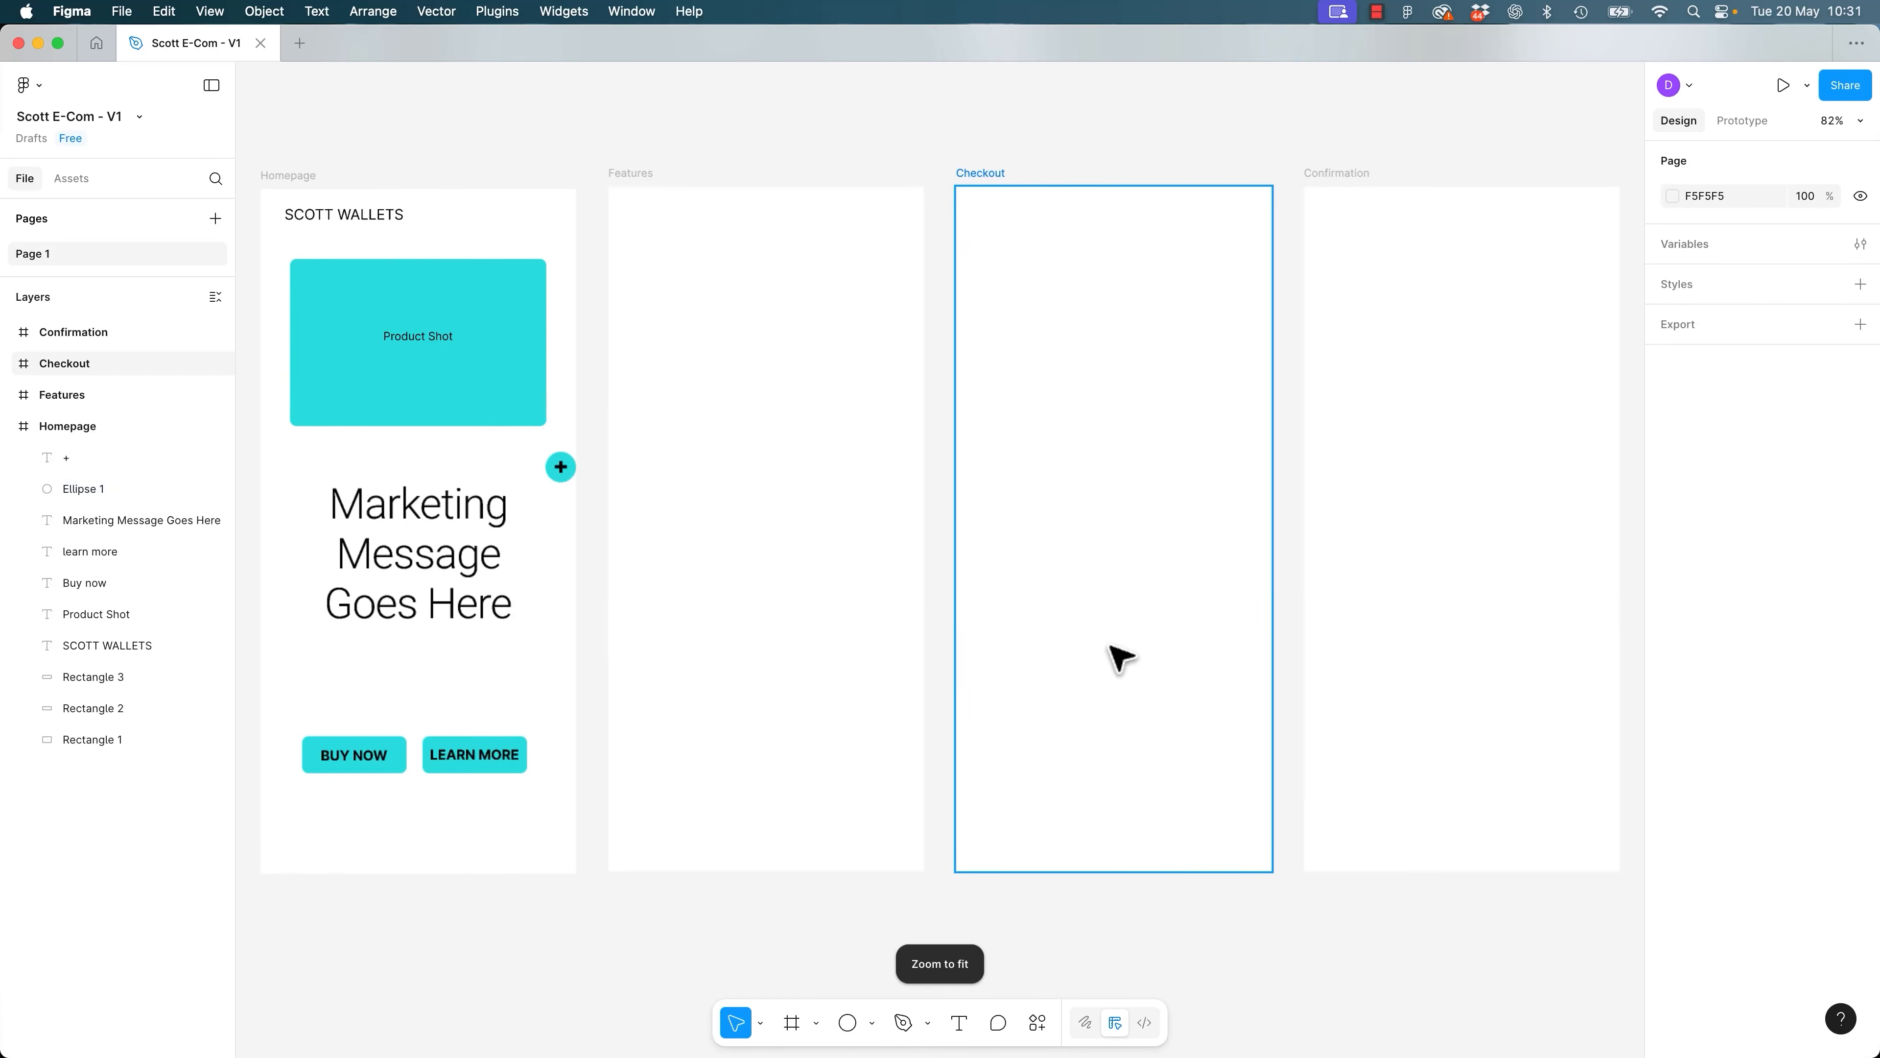
Try out other fill colours on the Homepage frame, ending back at white FFFFFF.
left_click_drag(604, 151, 1091, 168)
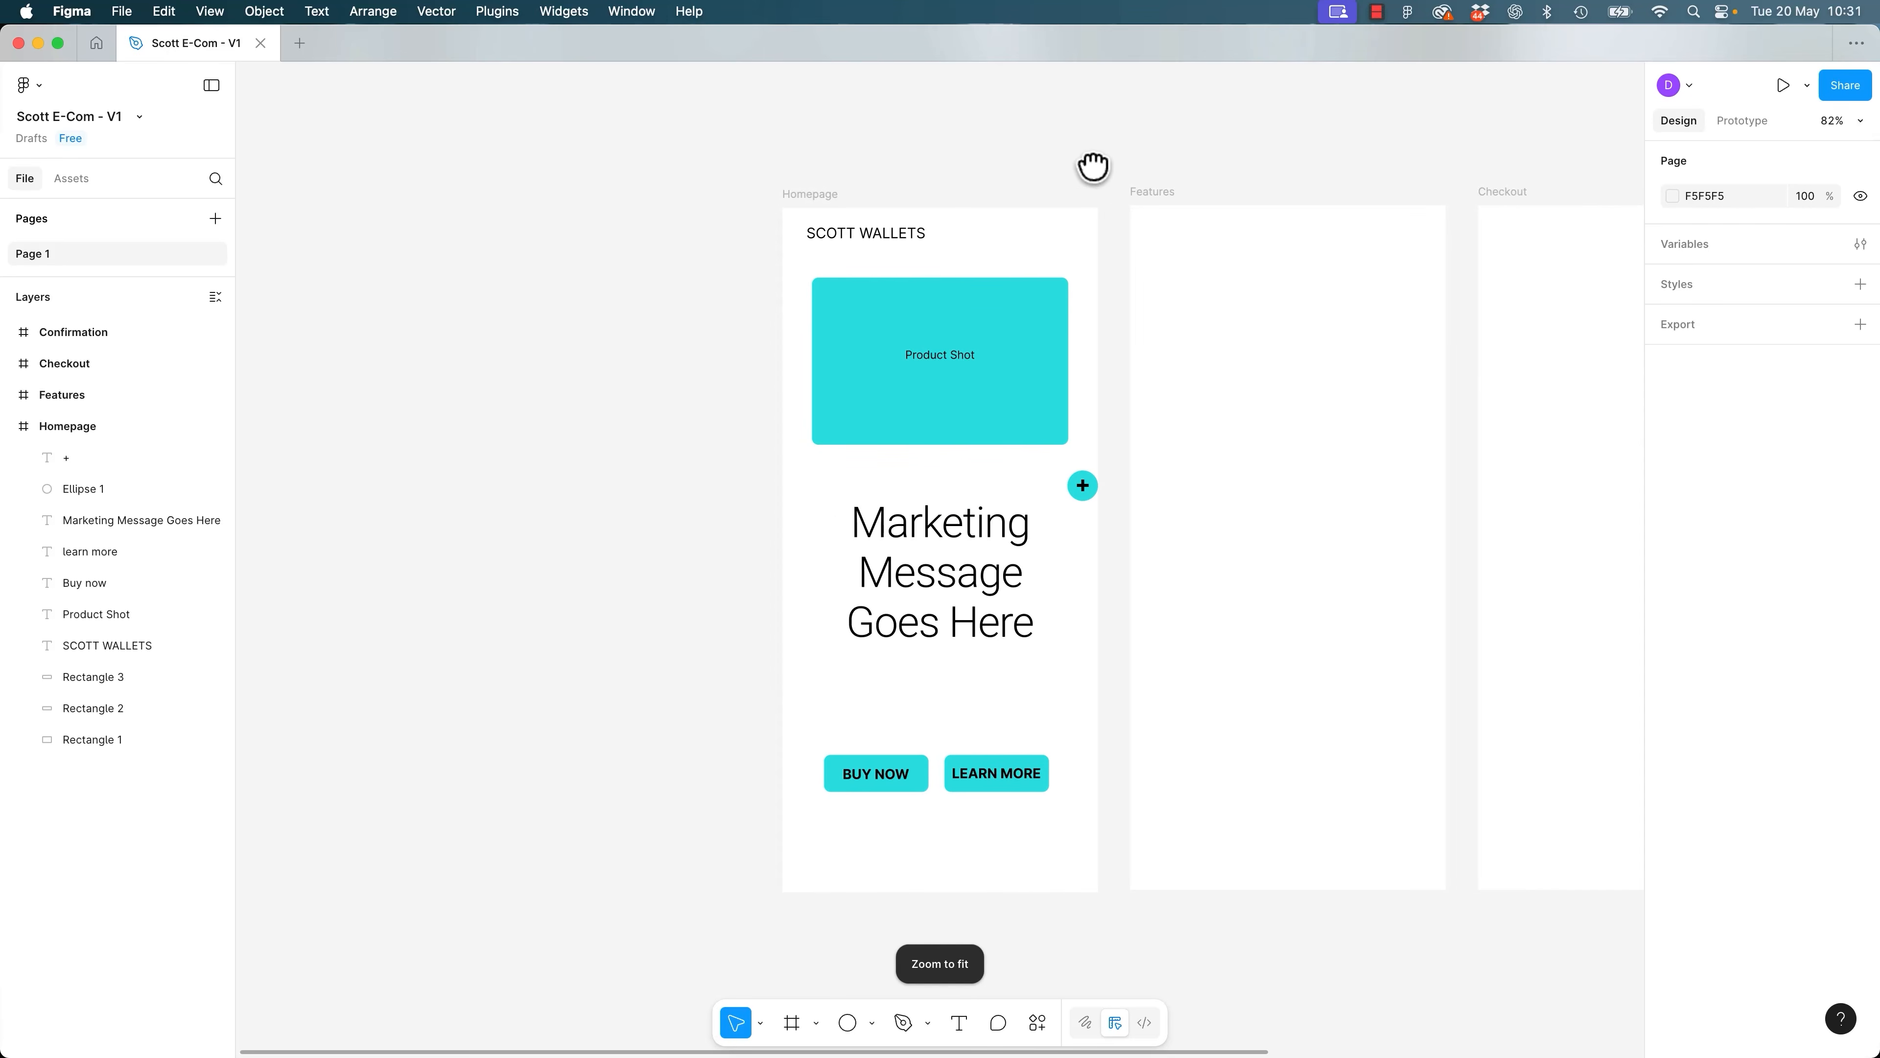
left_click(810, 195)
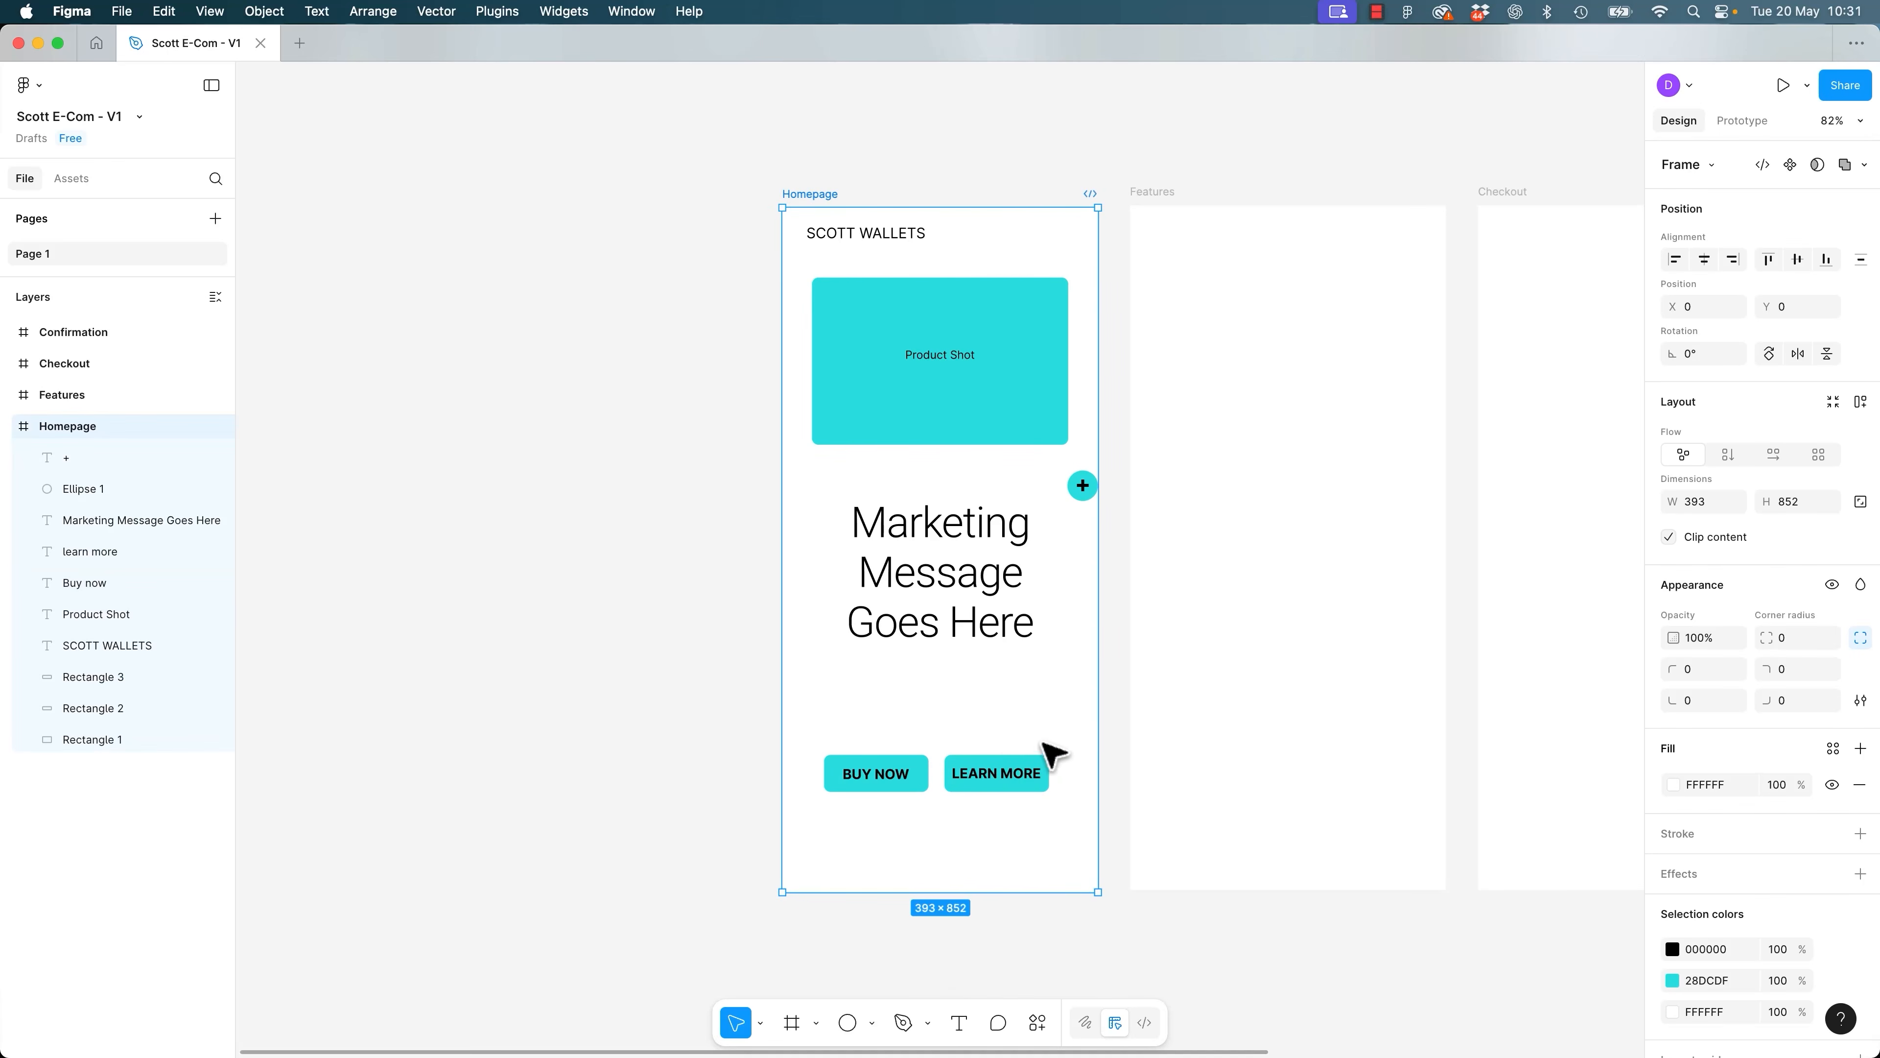
left_click(1673, 787)
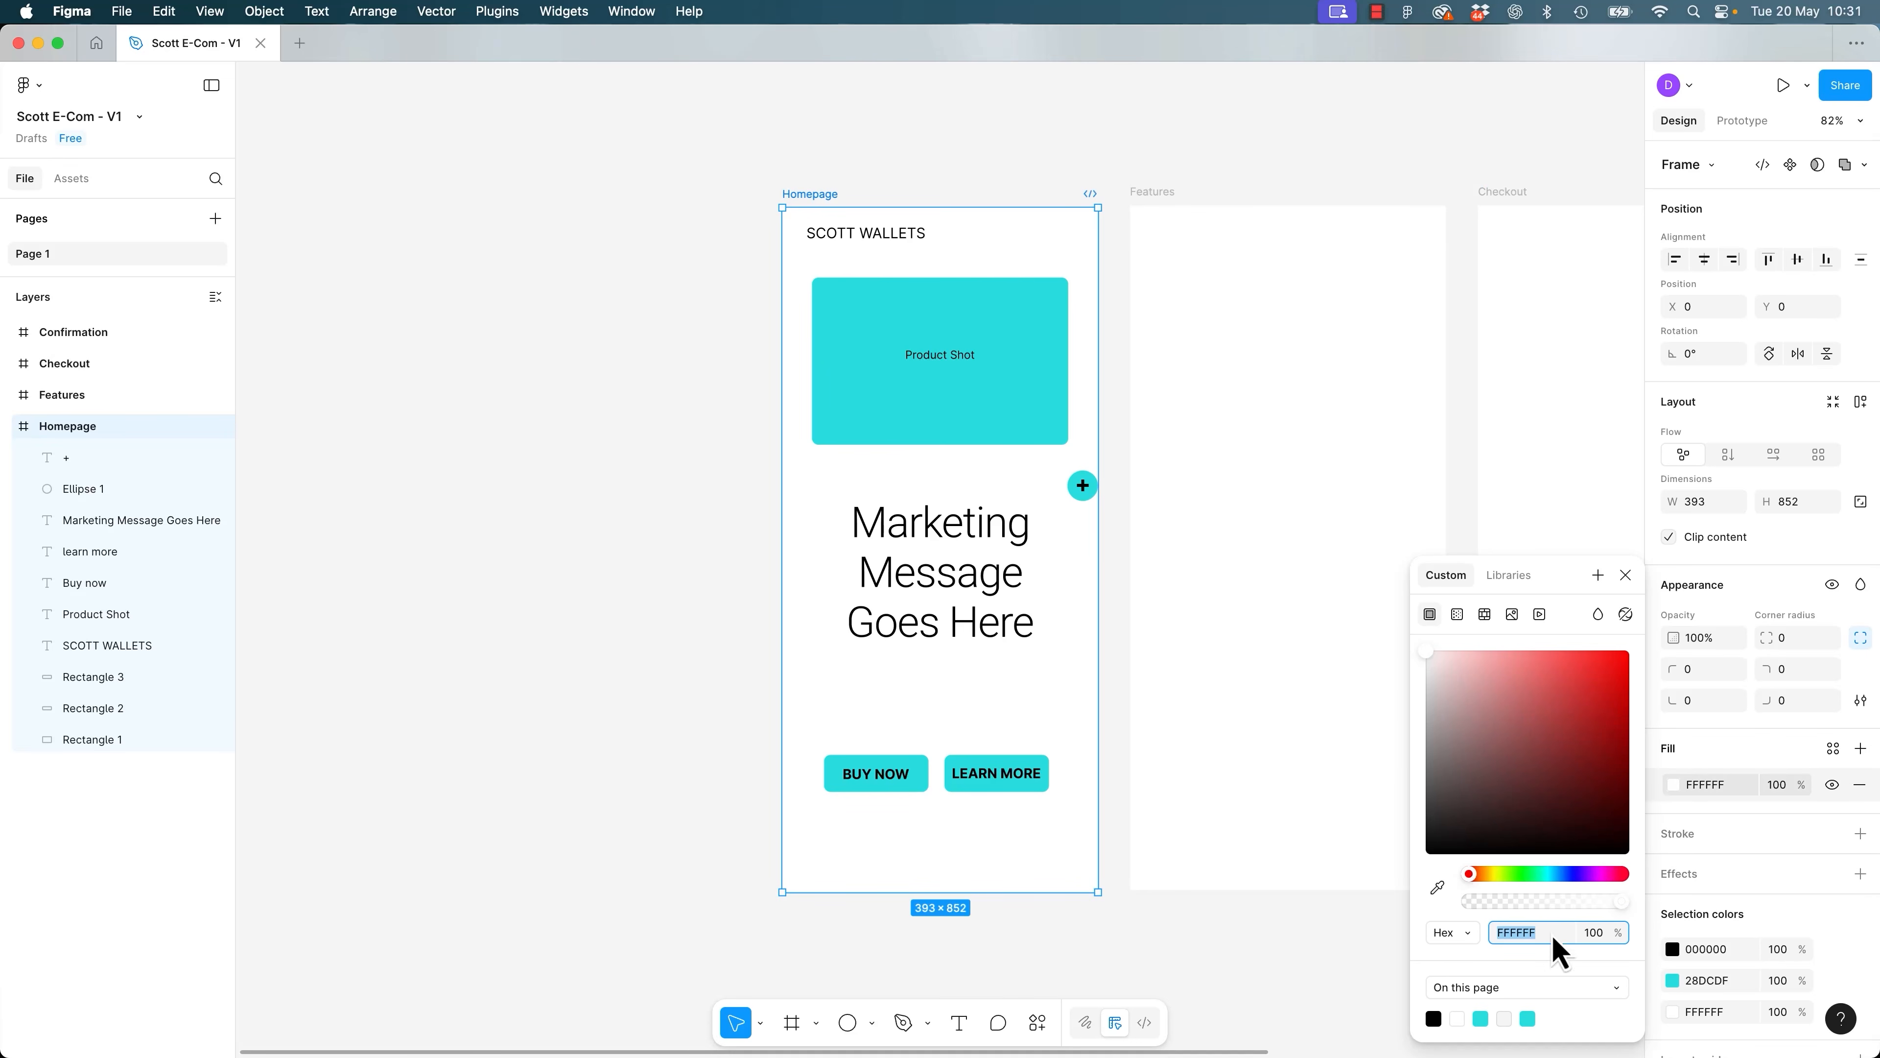
left_click_drag(1505, 668, 1398, 663)
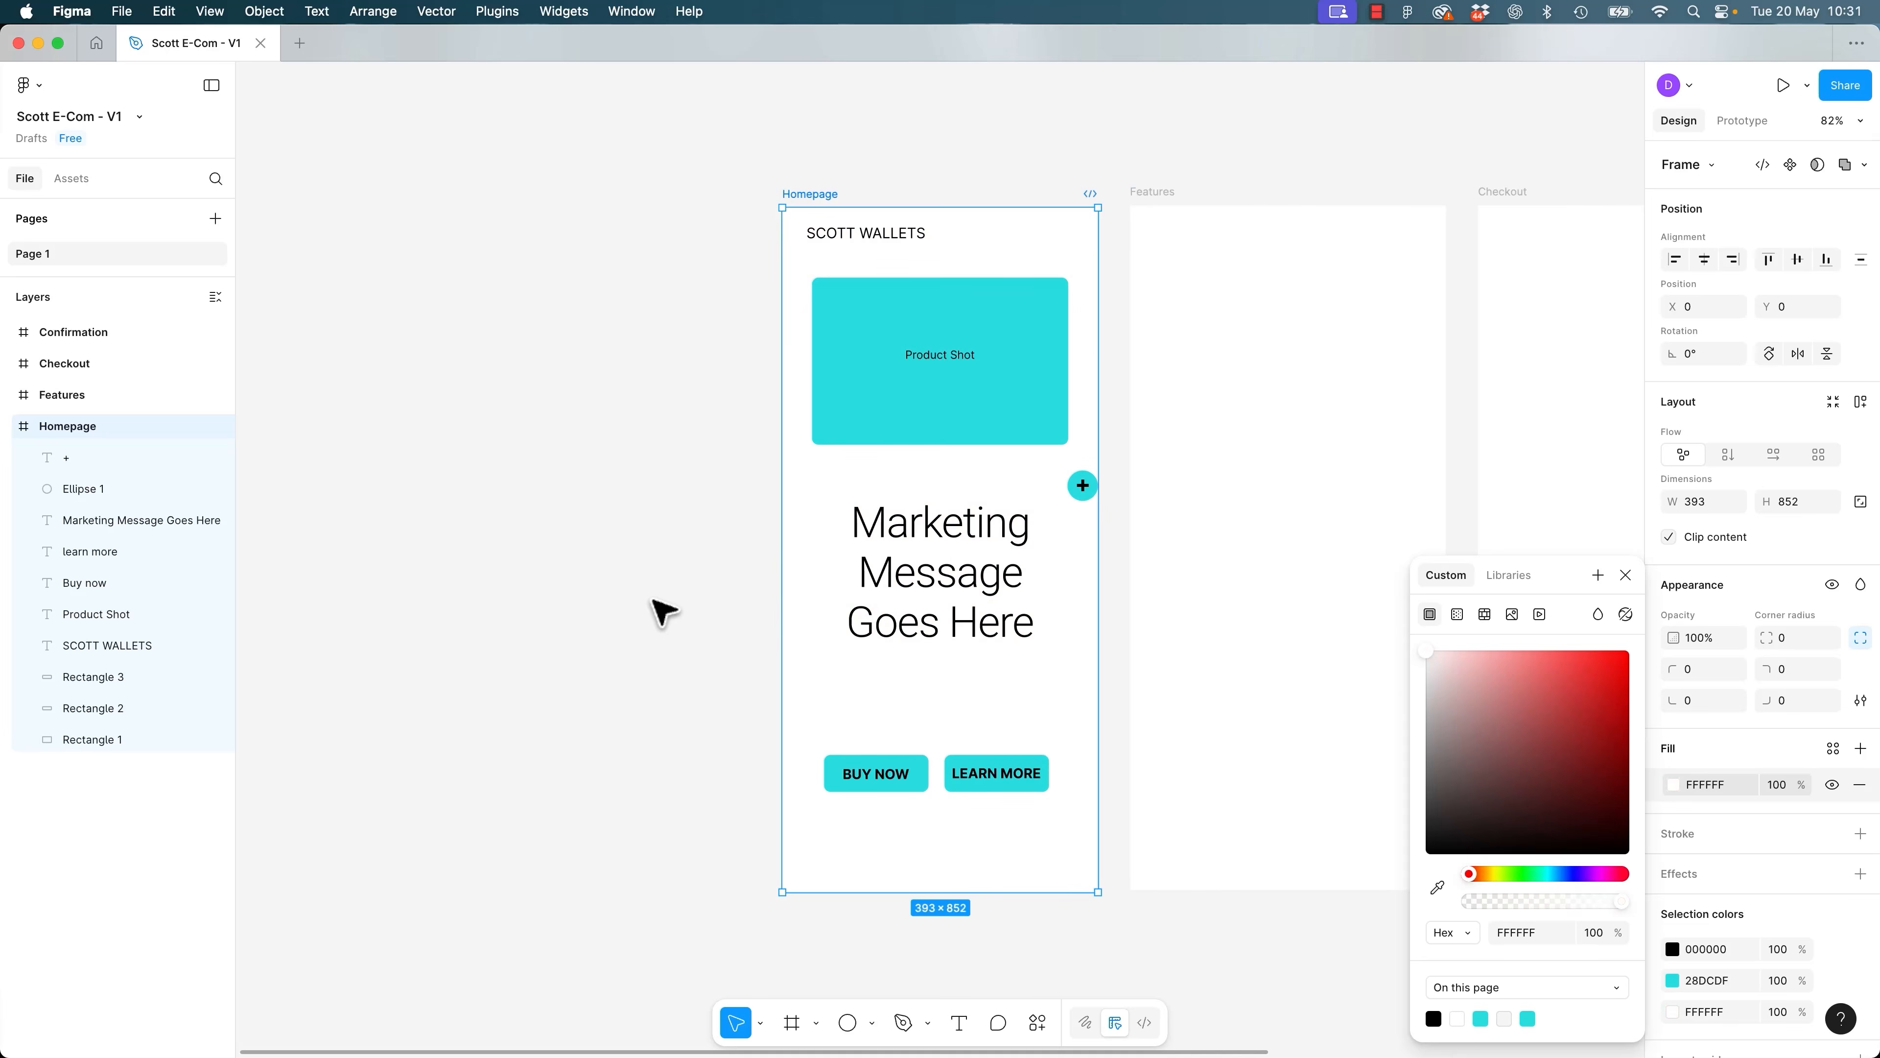
left_click(657, 600)
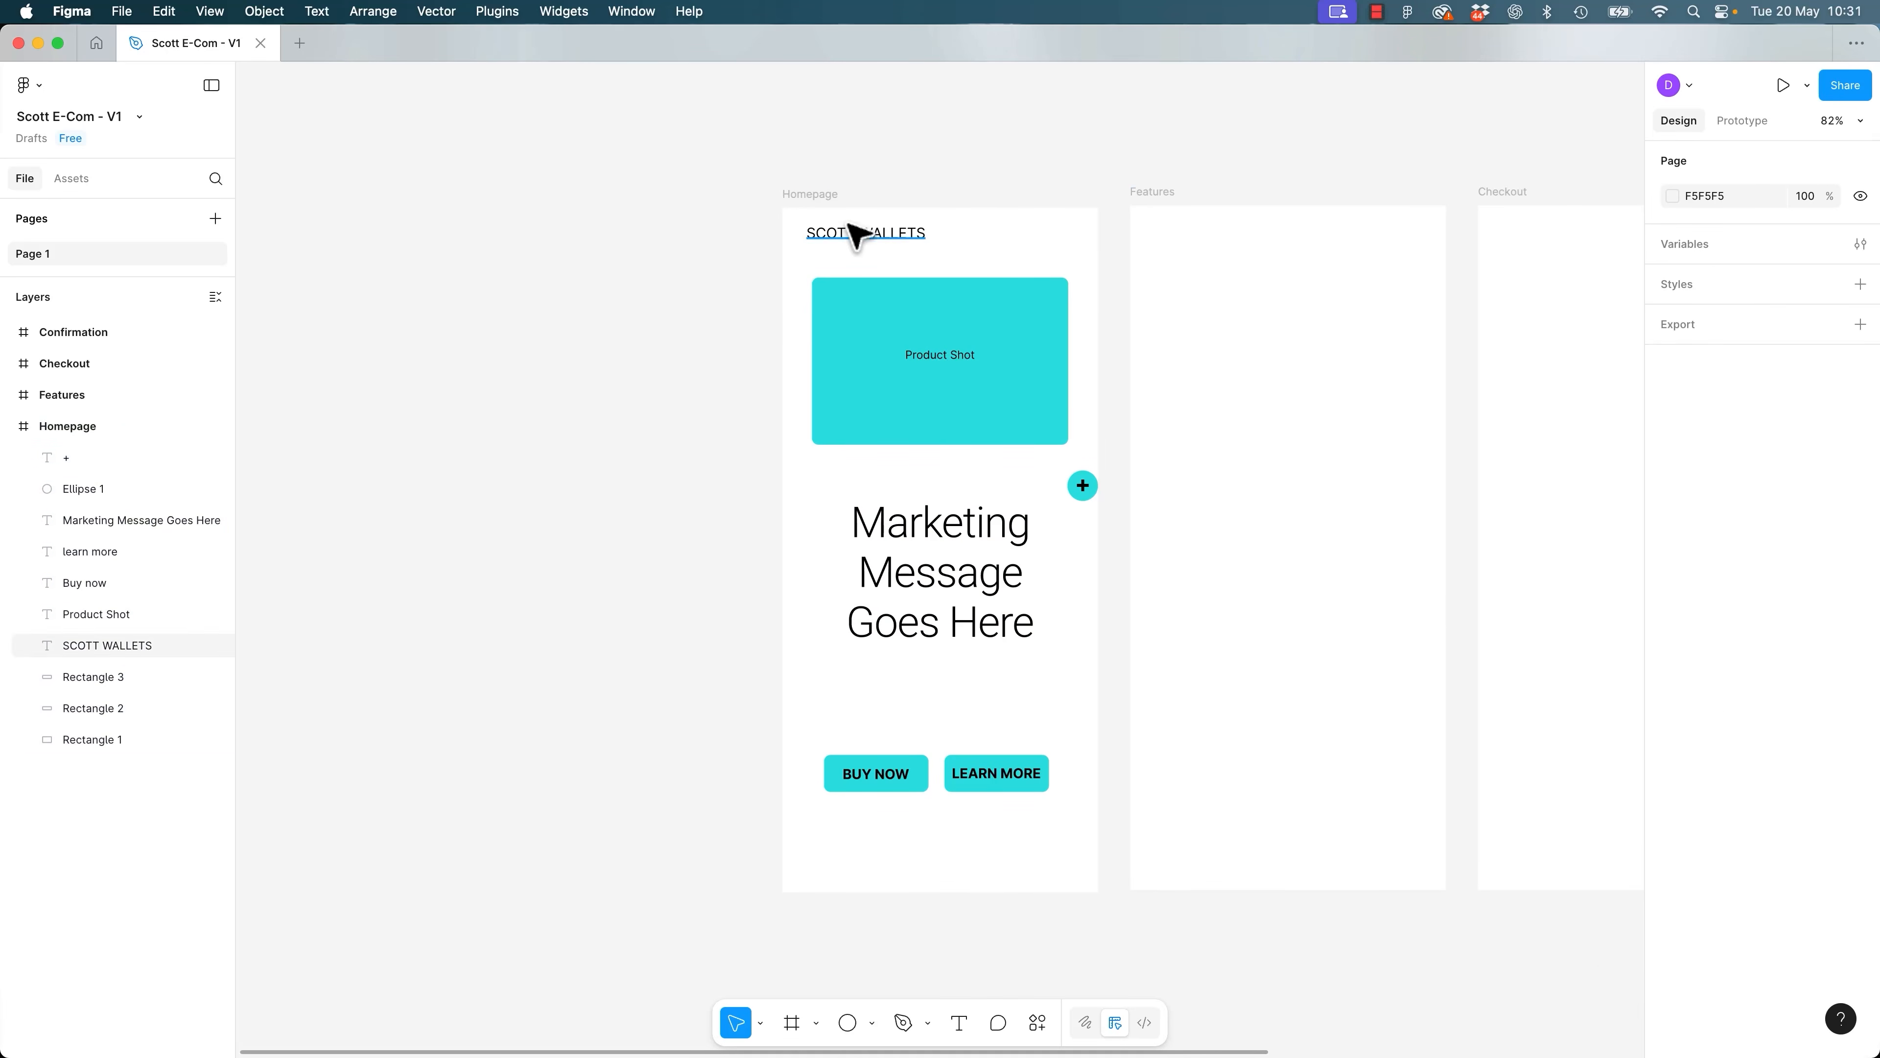
left_click(825, 195)
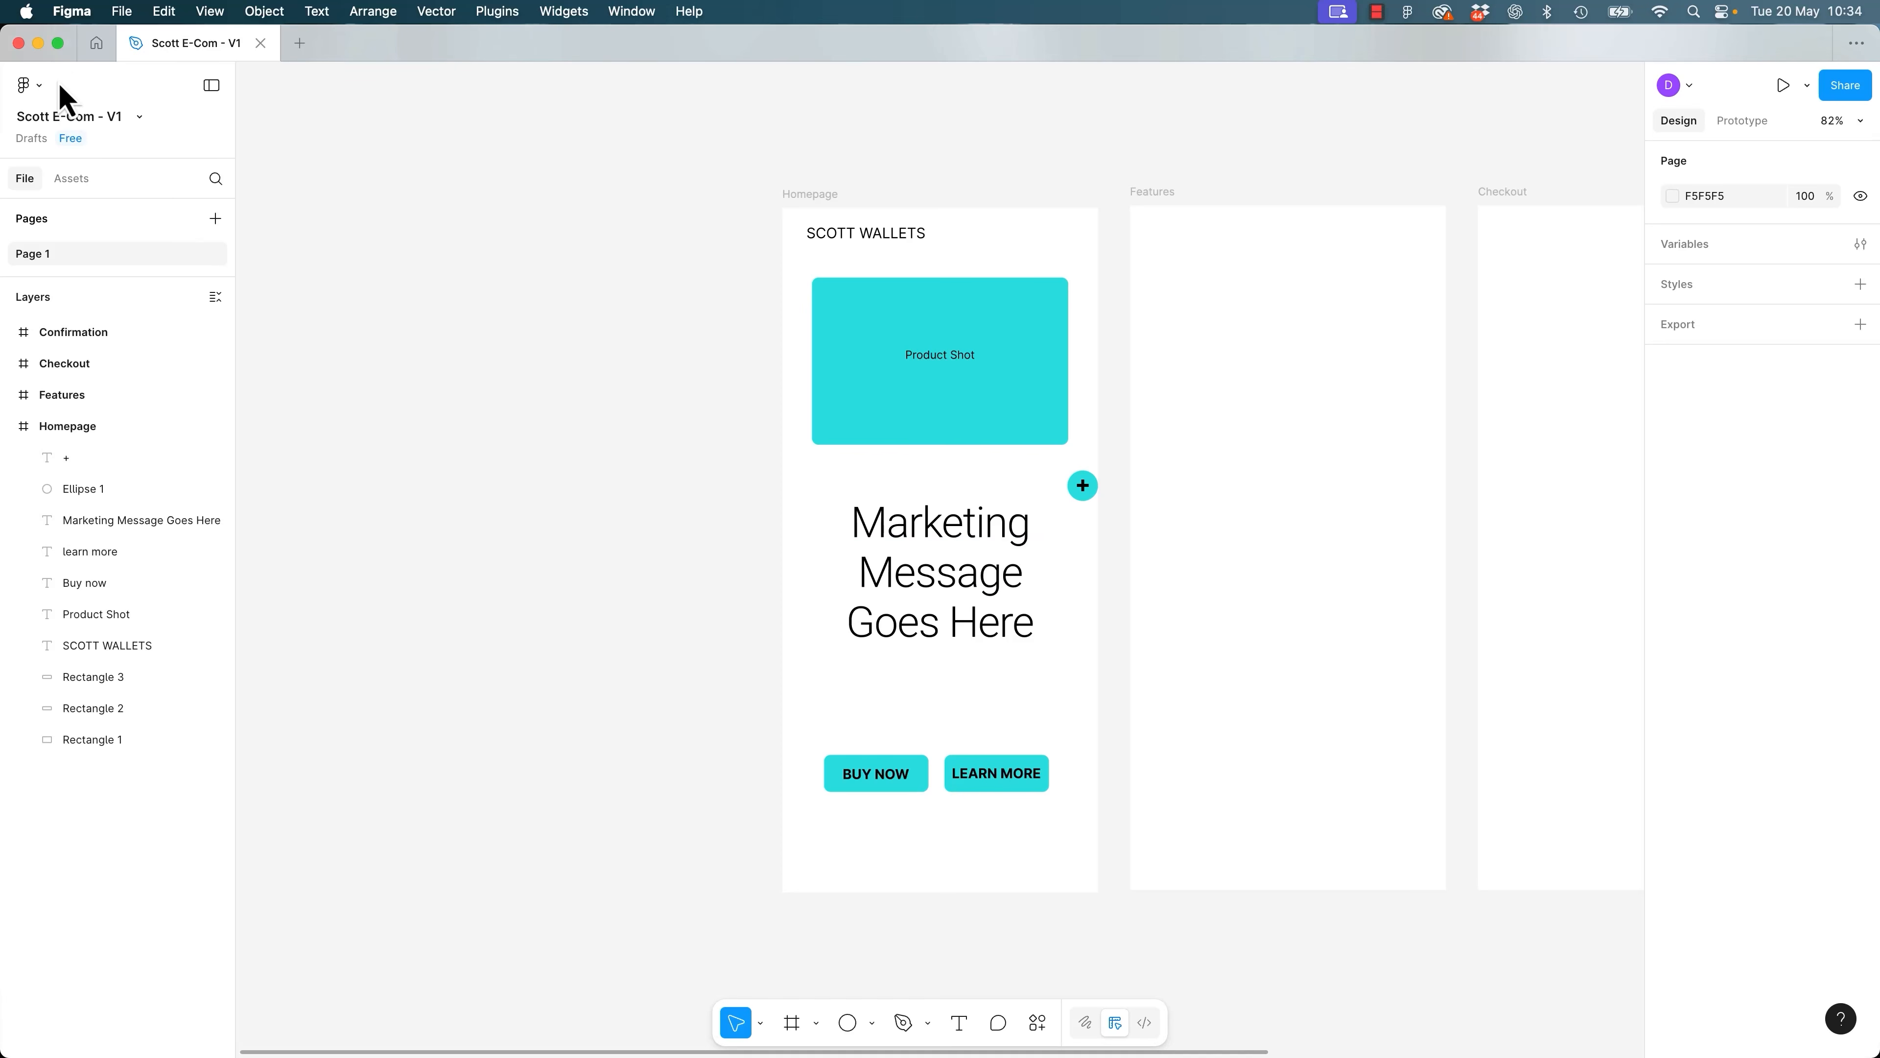
Switch the interface theme to Dark in the preferences.
left_click(30, 85)
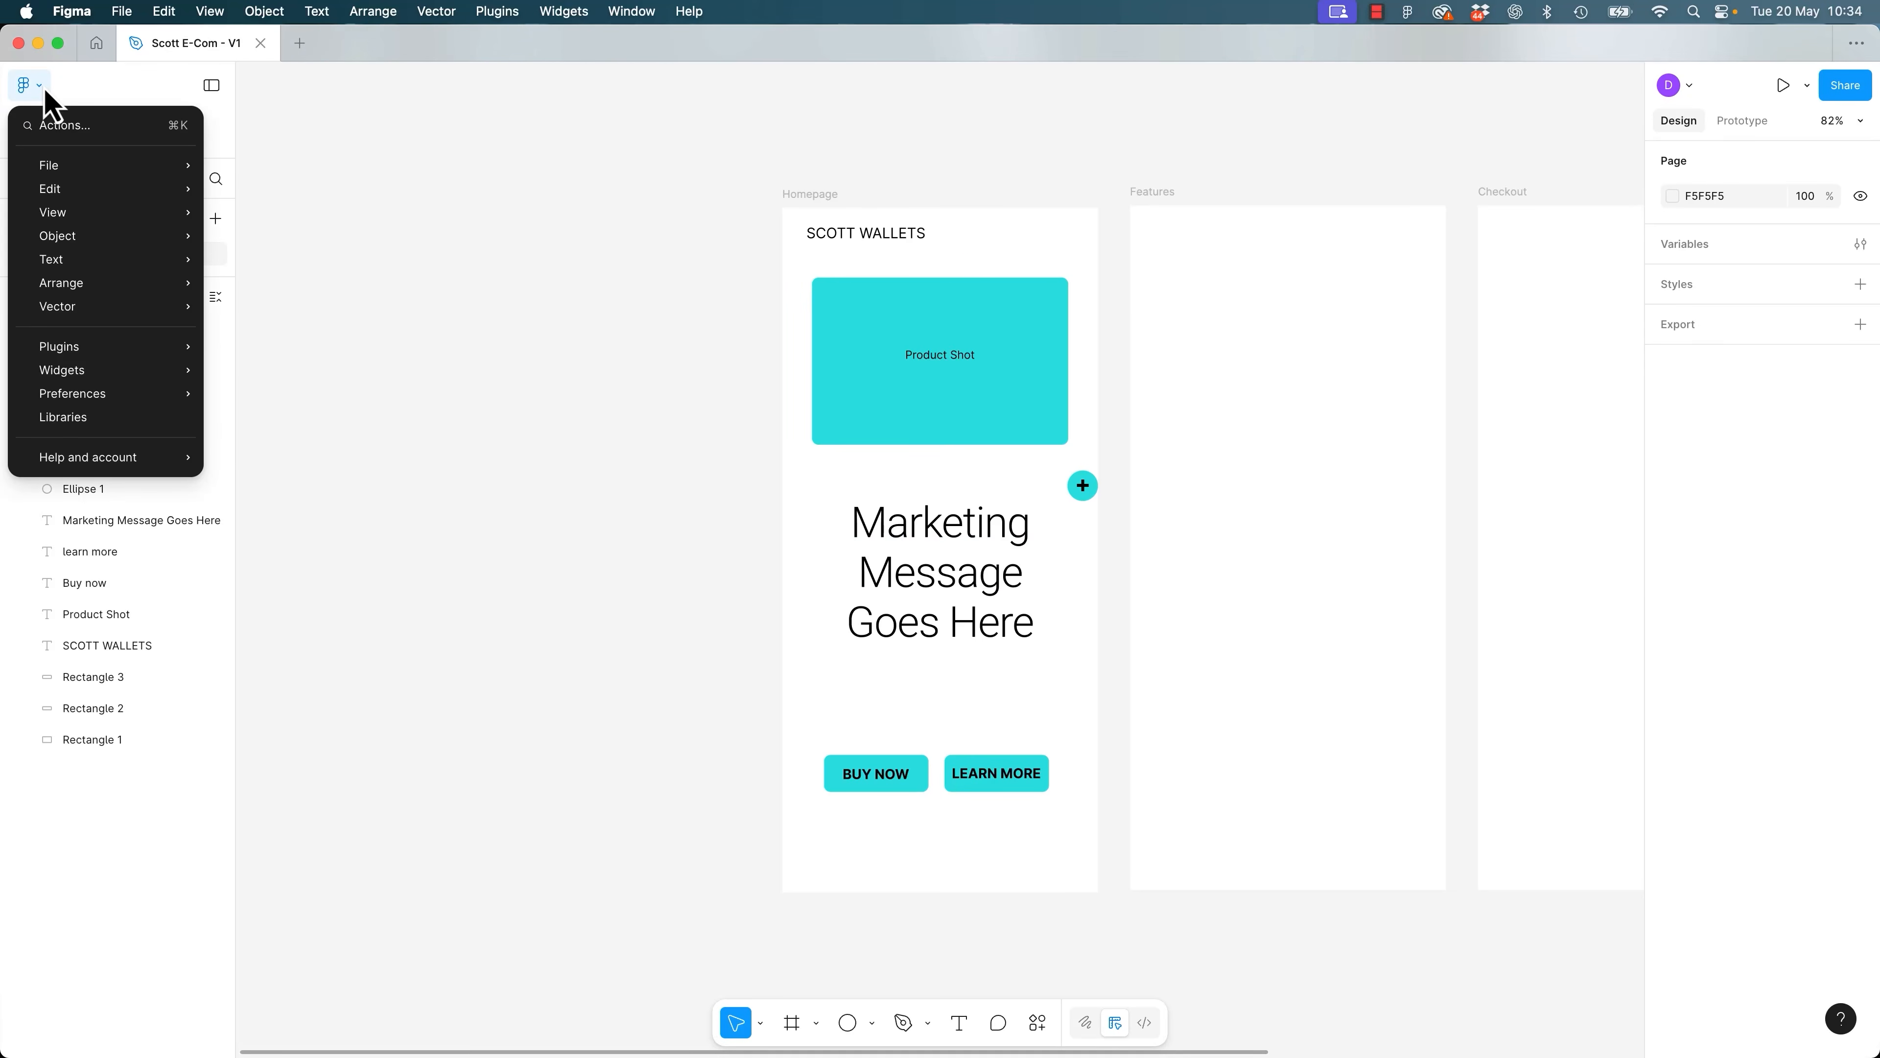
mouse_move(111, 394)
mouse_move(351, 614)
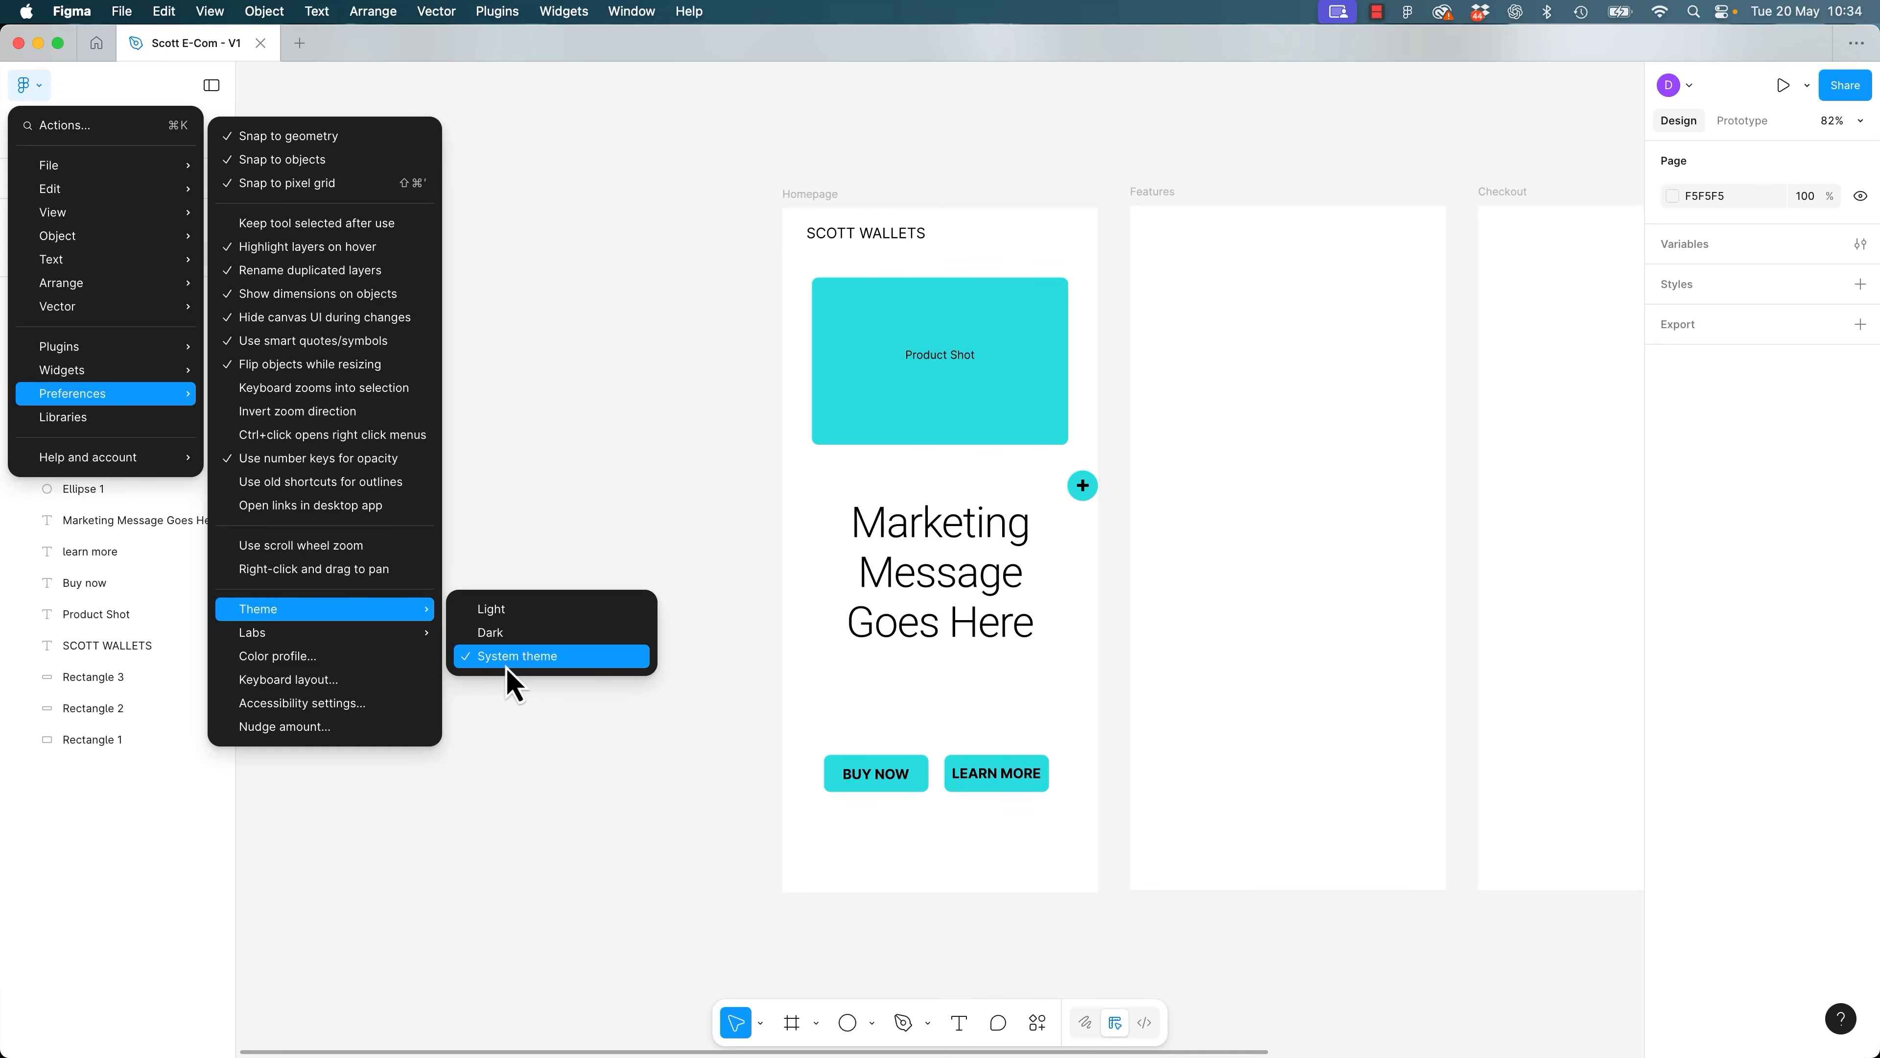
left_click(498, 633)
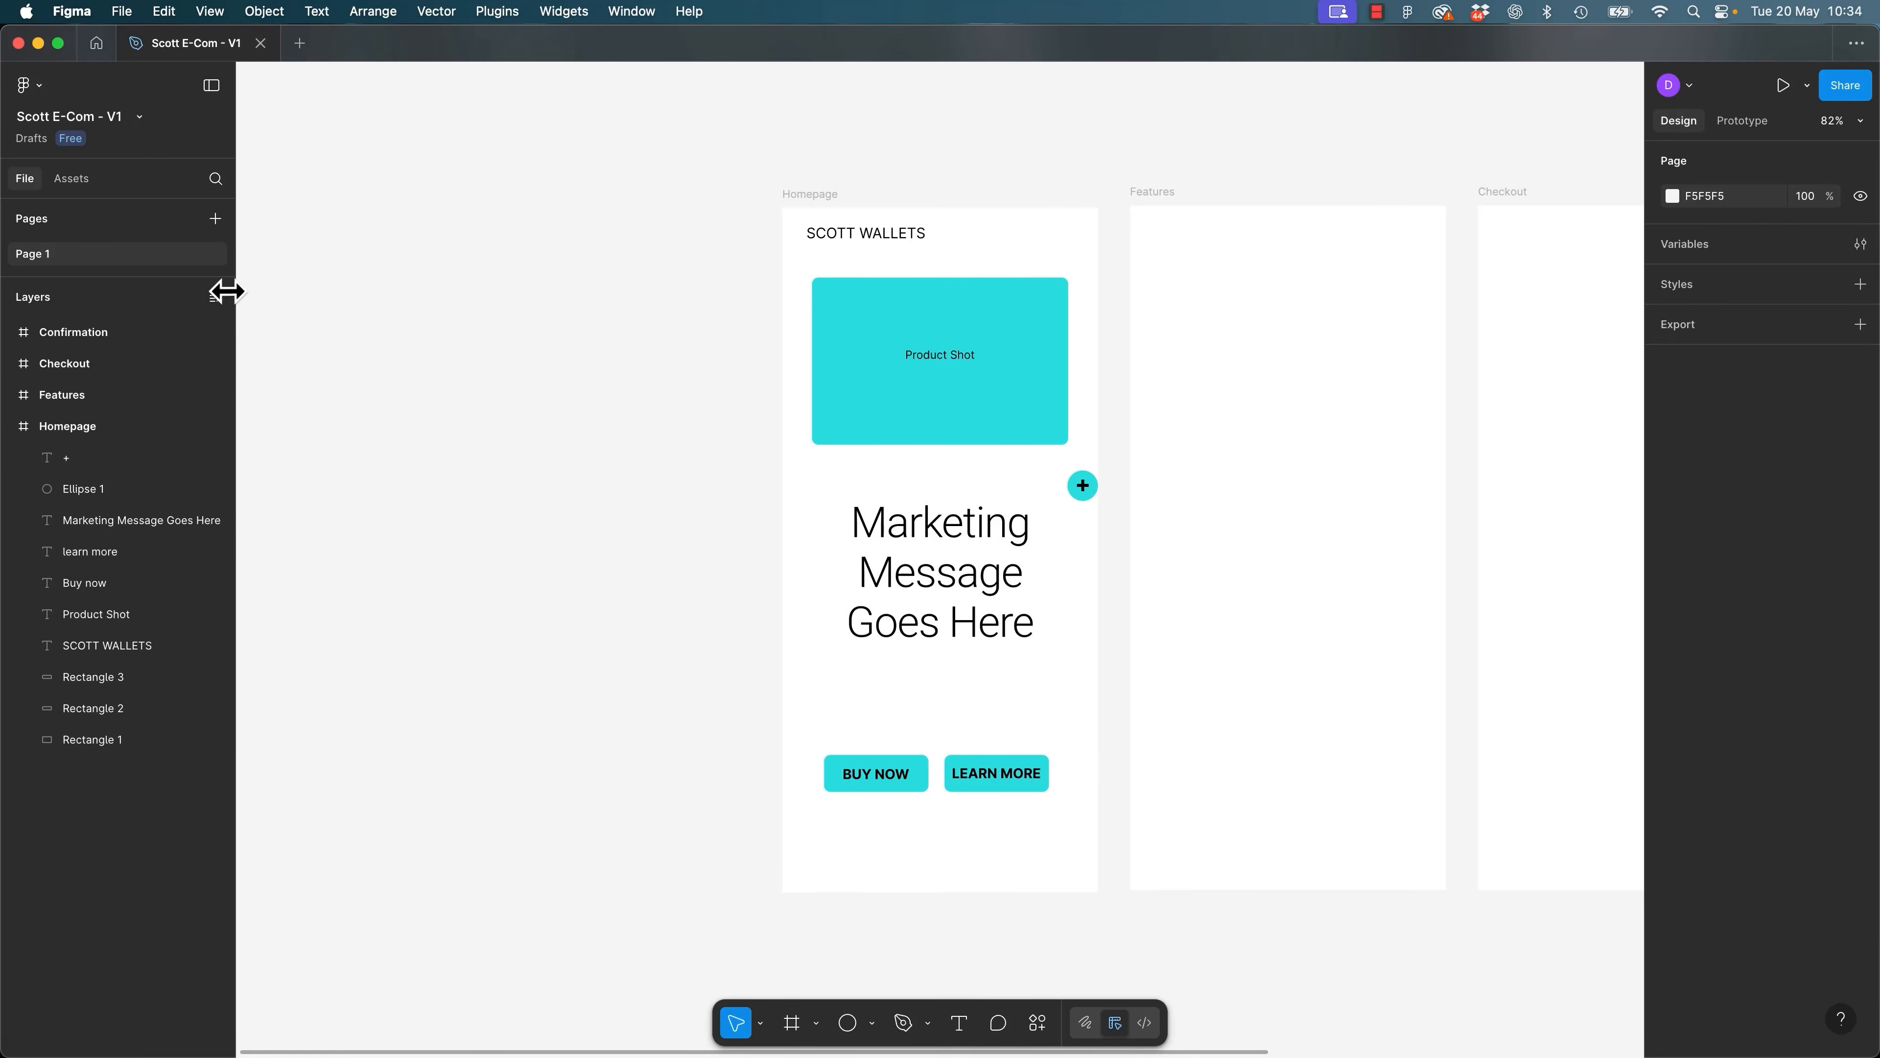
Create a new design file and draw a frame about 336 × 408 on its canvas.
left_click(302, 45)
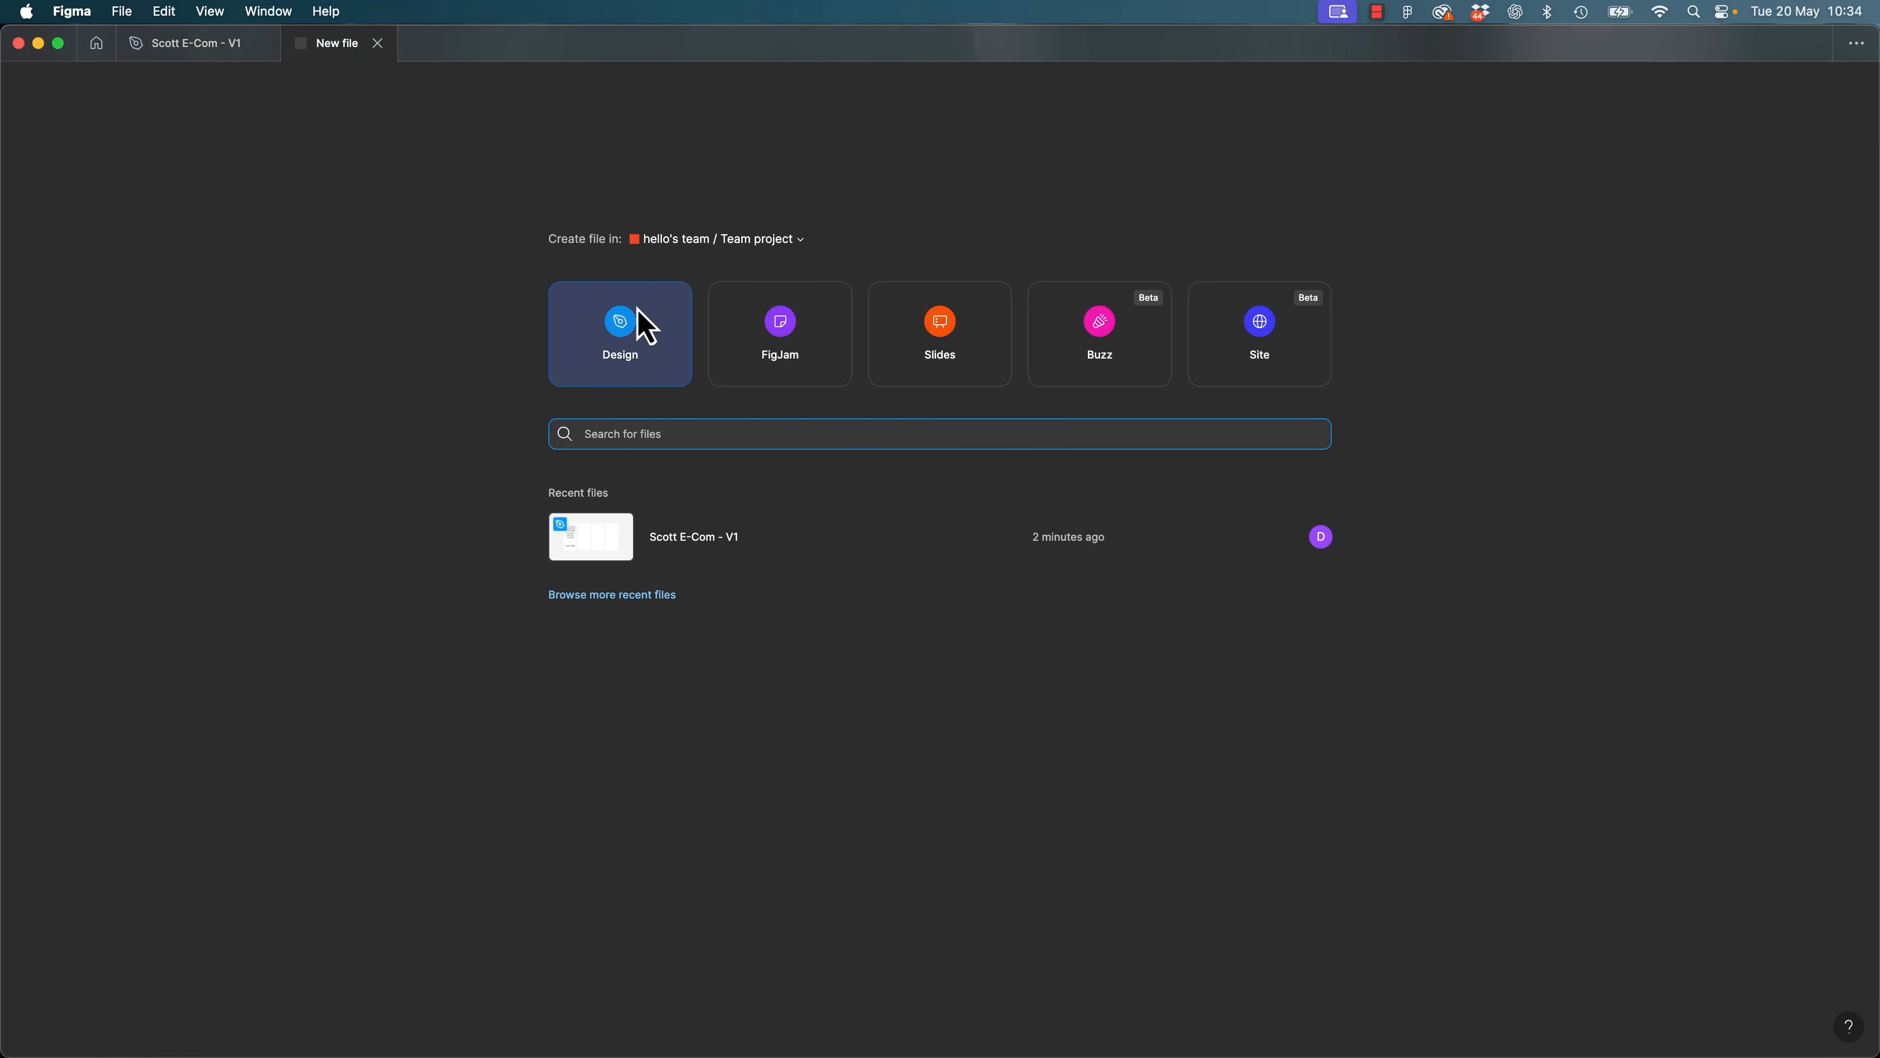
left_click(641, 328)
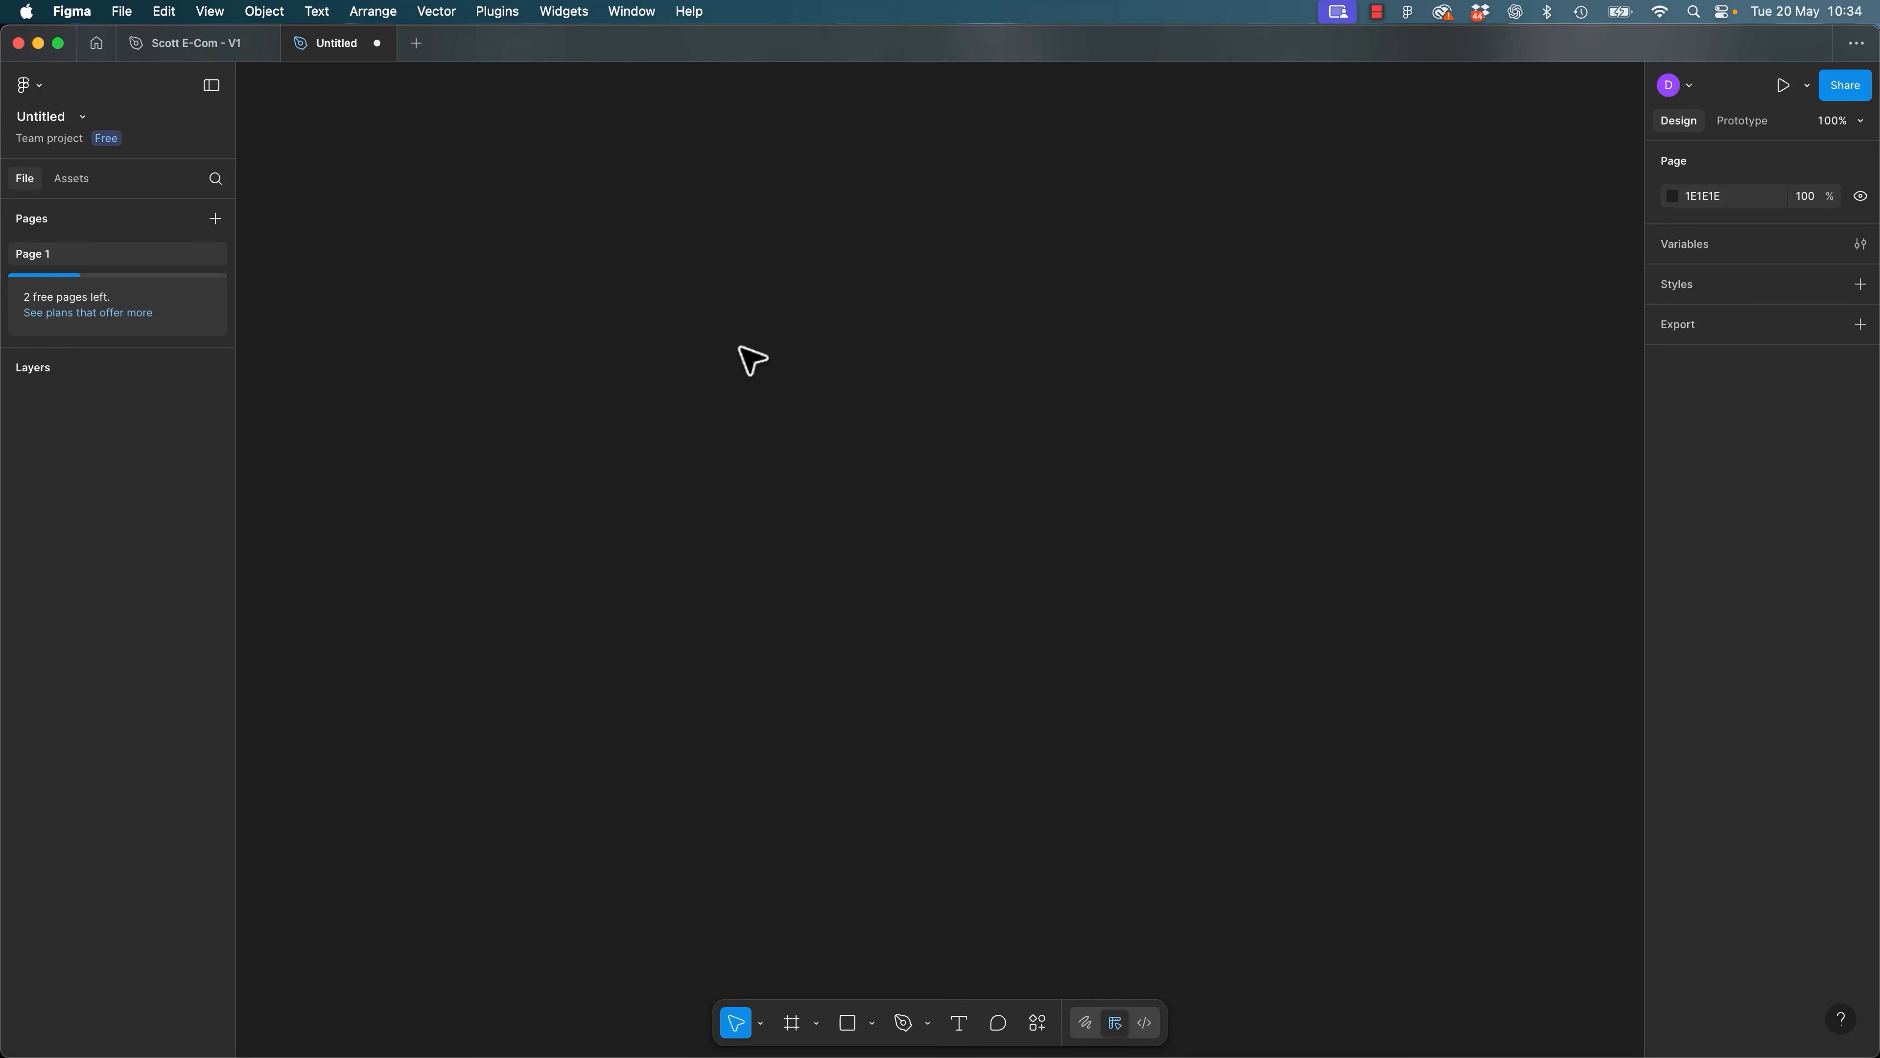
key("f")
left_click_drag(751, 301, 1080, 699)
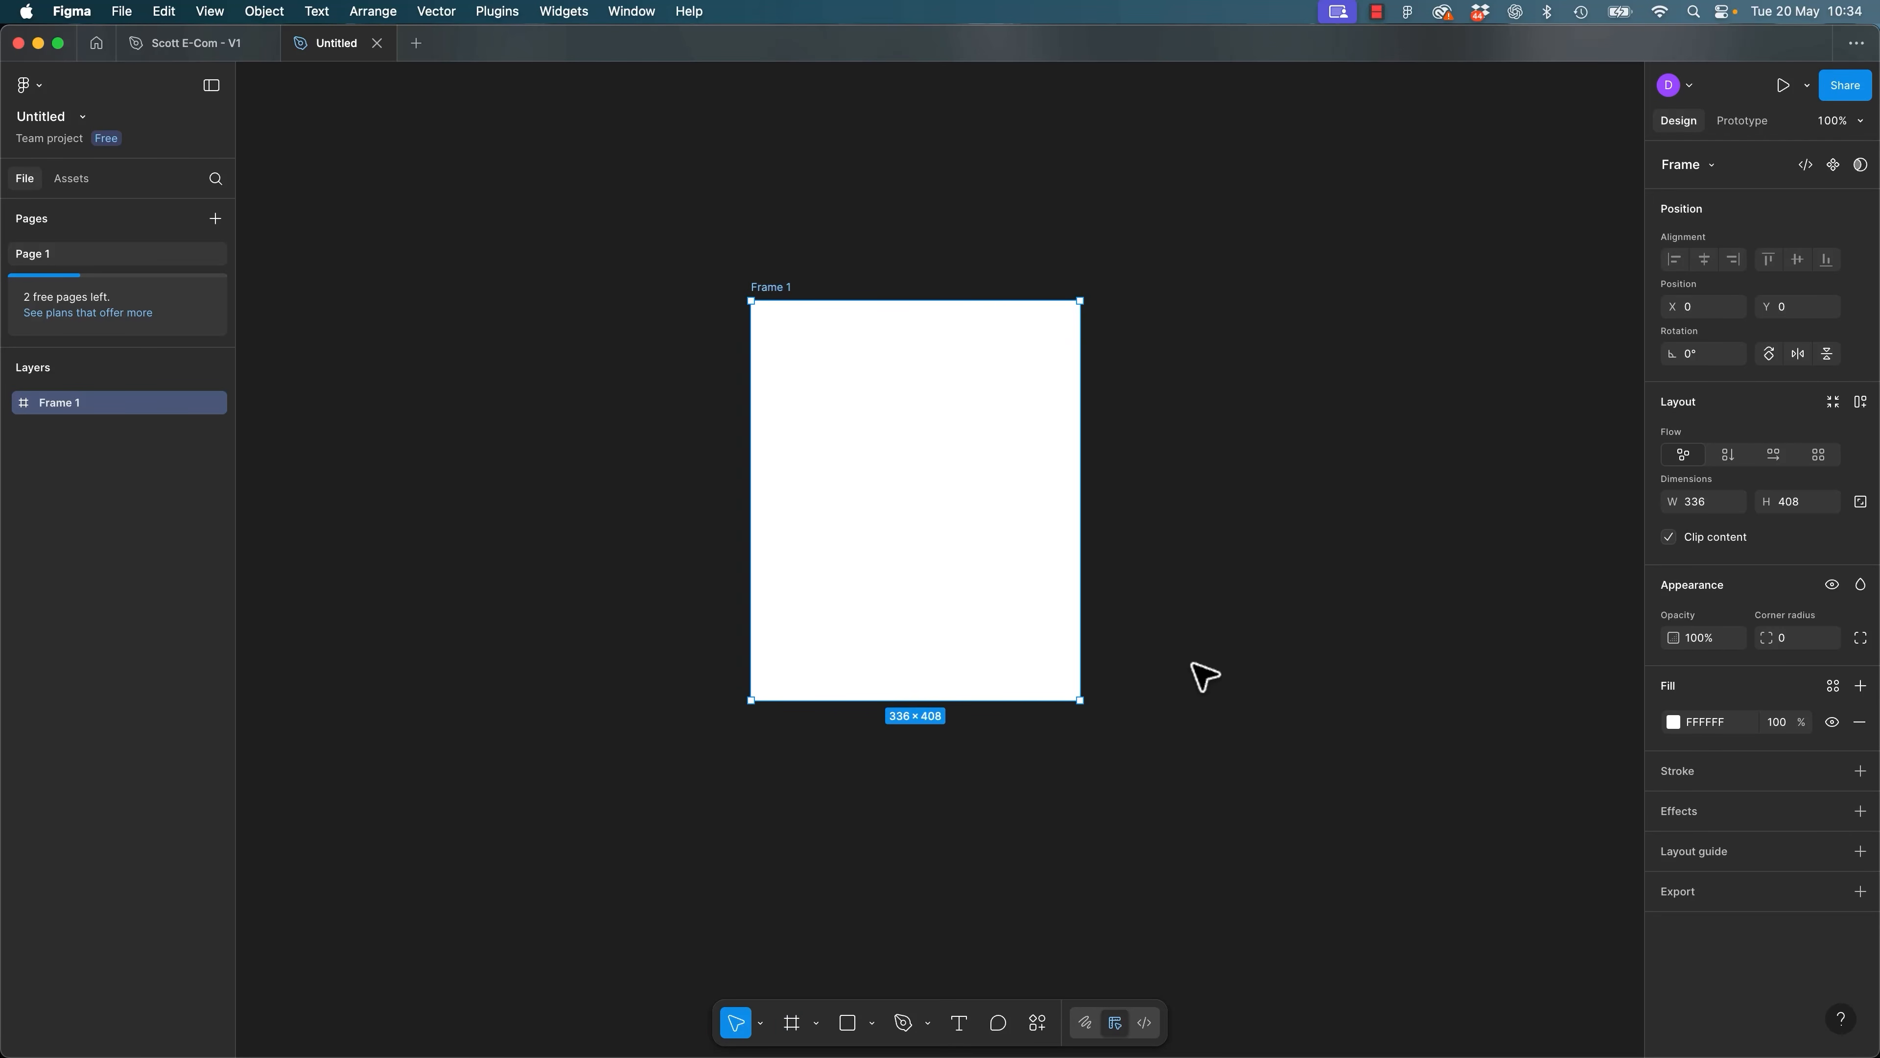
Delete the frame from the untitled design file and close that file.
key("Delete")
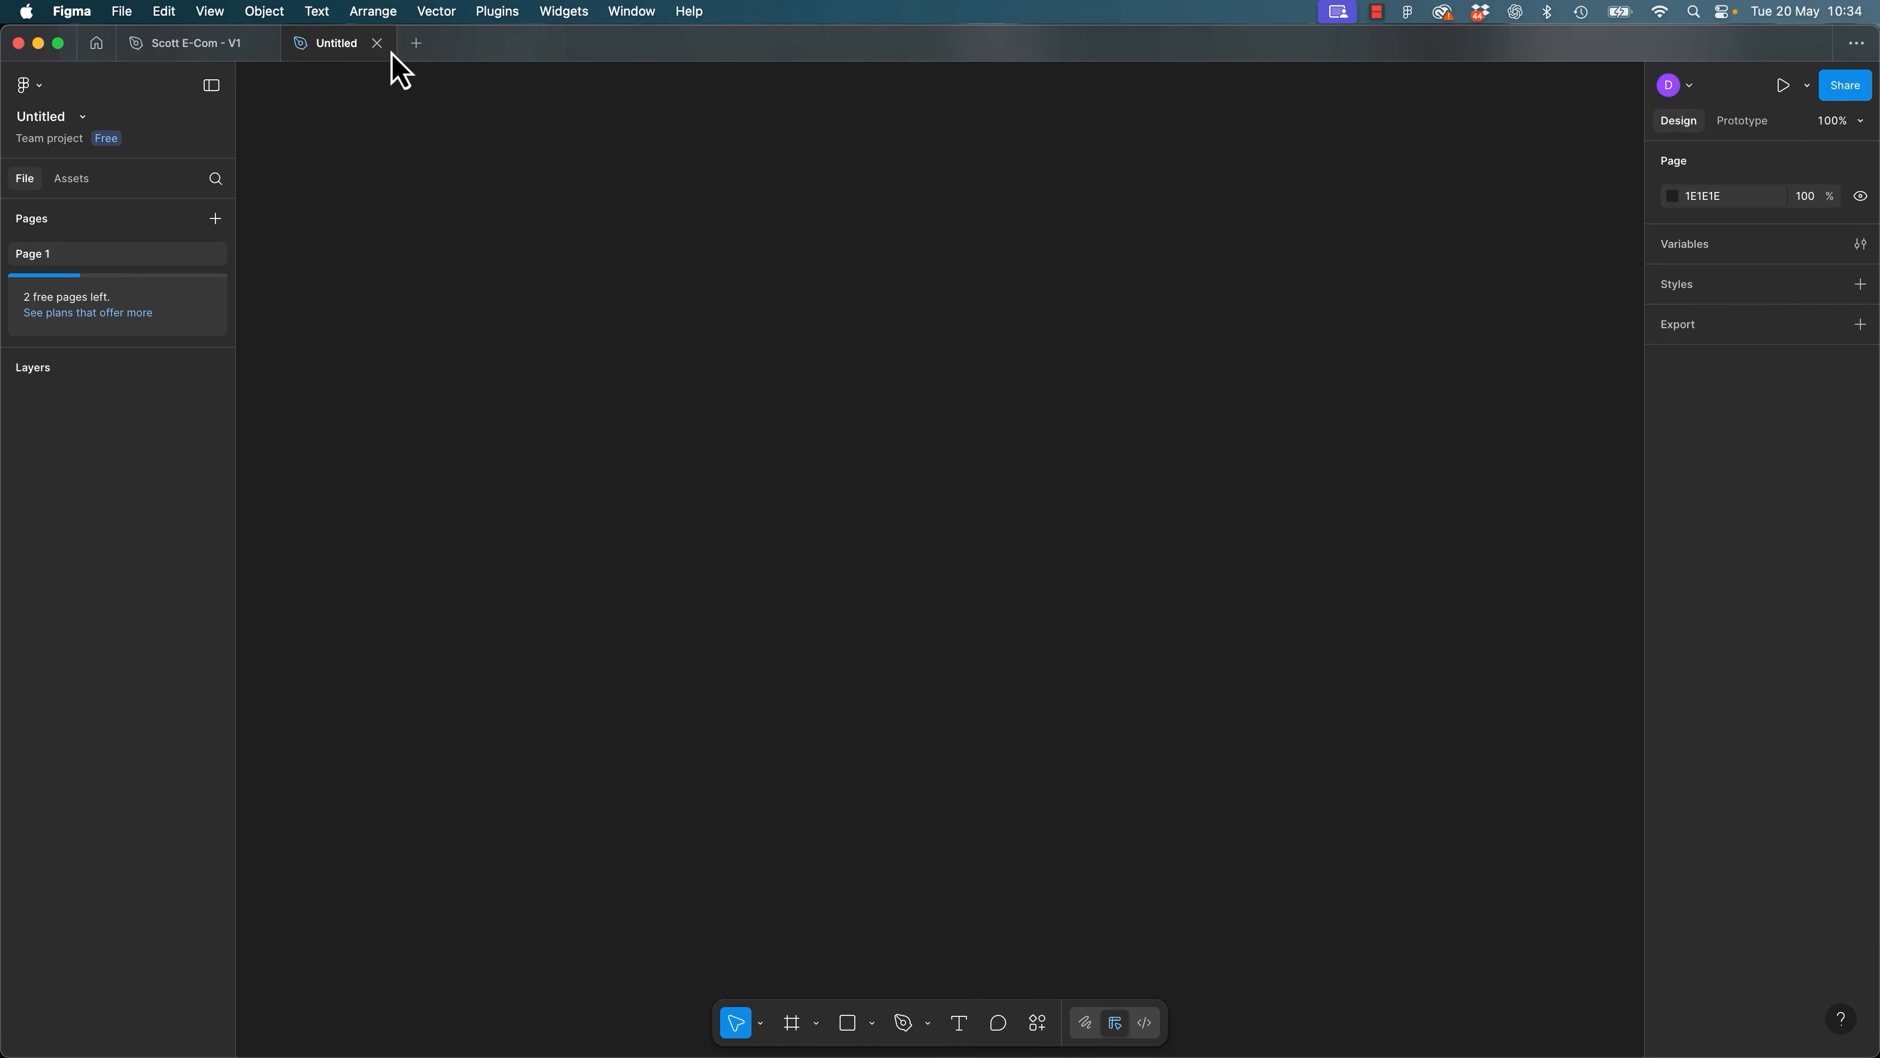
left_click(377, 43)
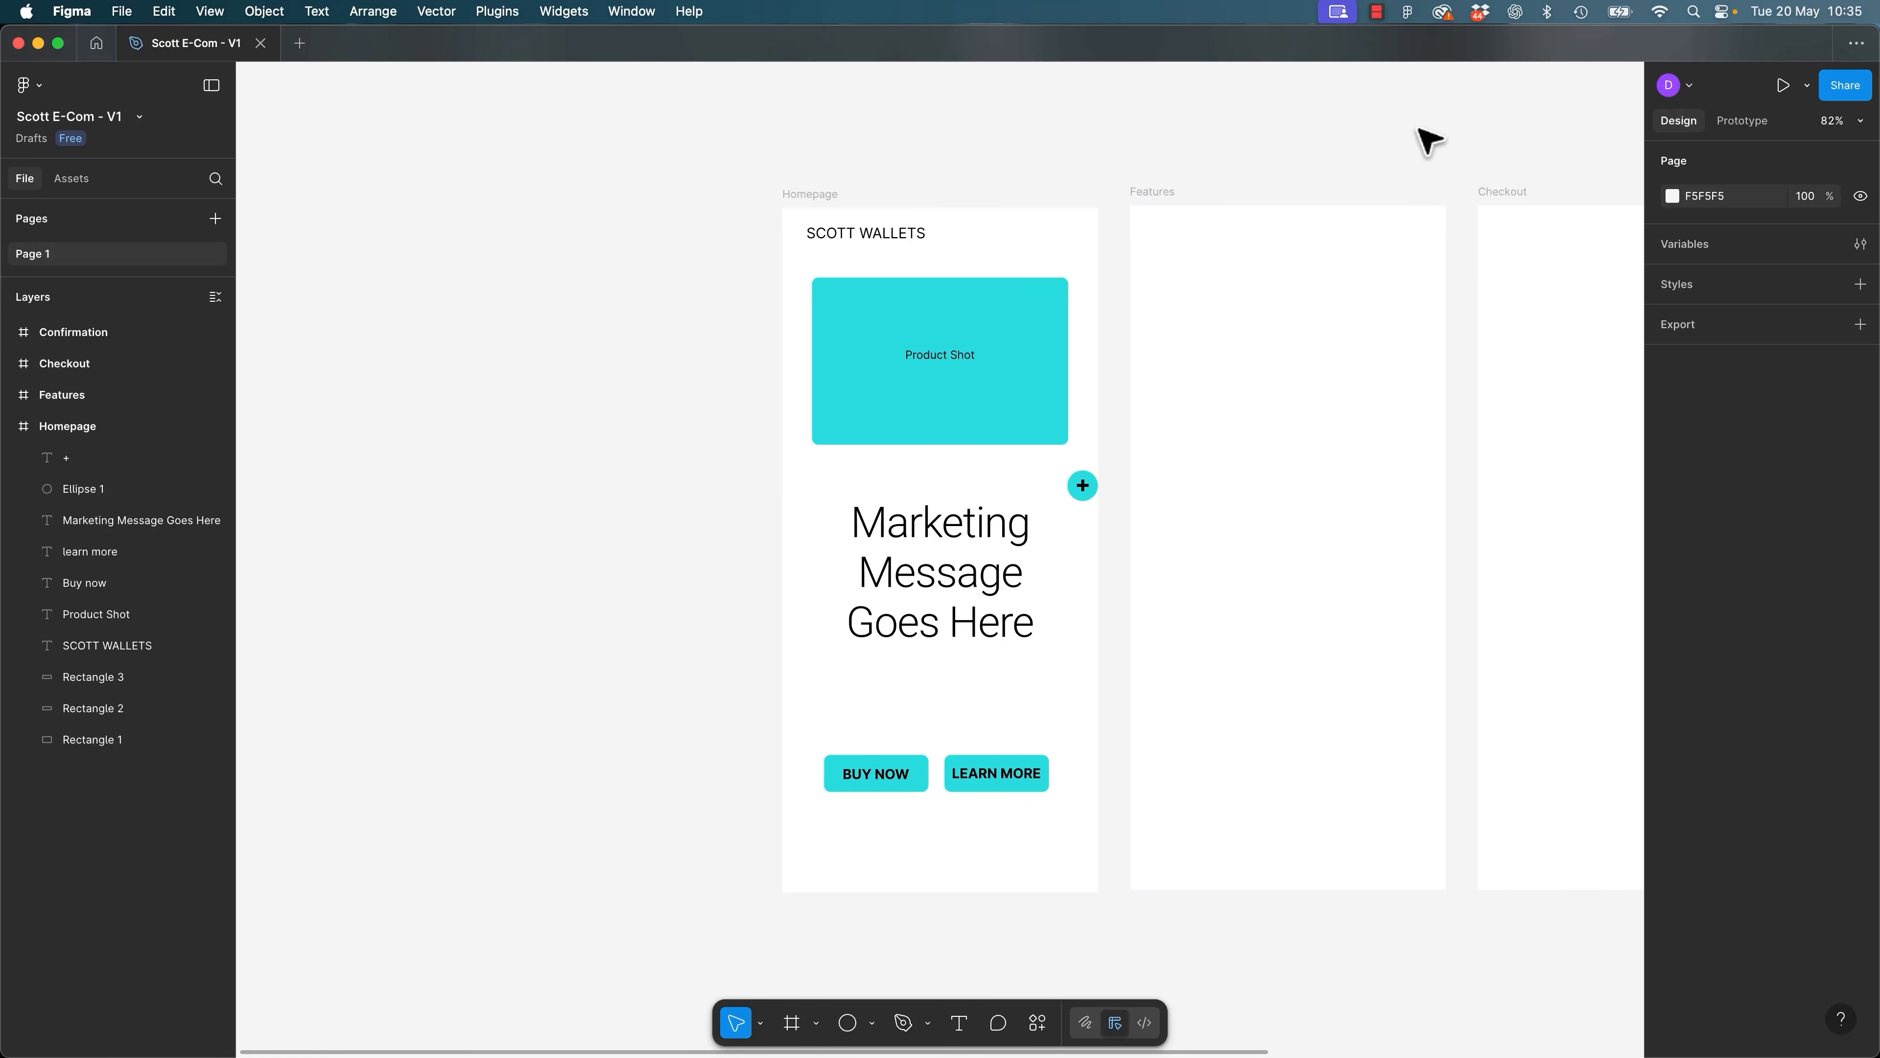
Try a black 000000 background on the page around the wireframes, then undo it.
left_click(1674, 198)
left_click_drag(1474, 400, 1364, 508)
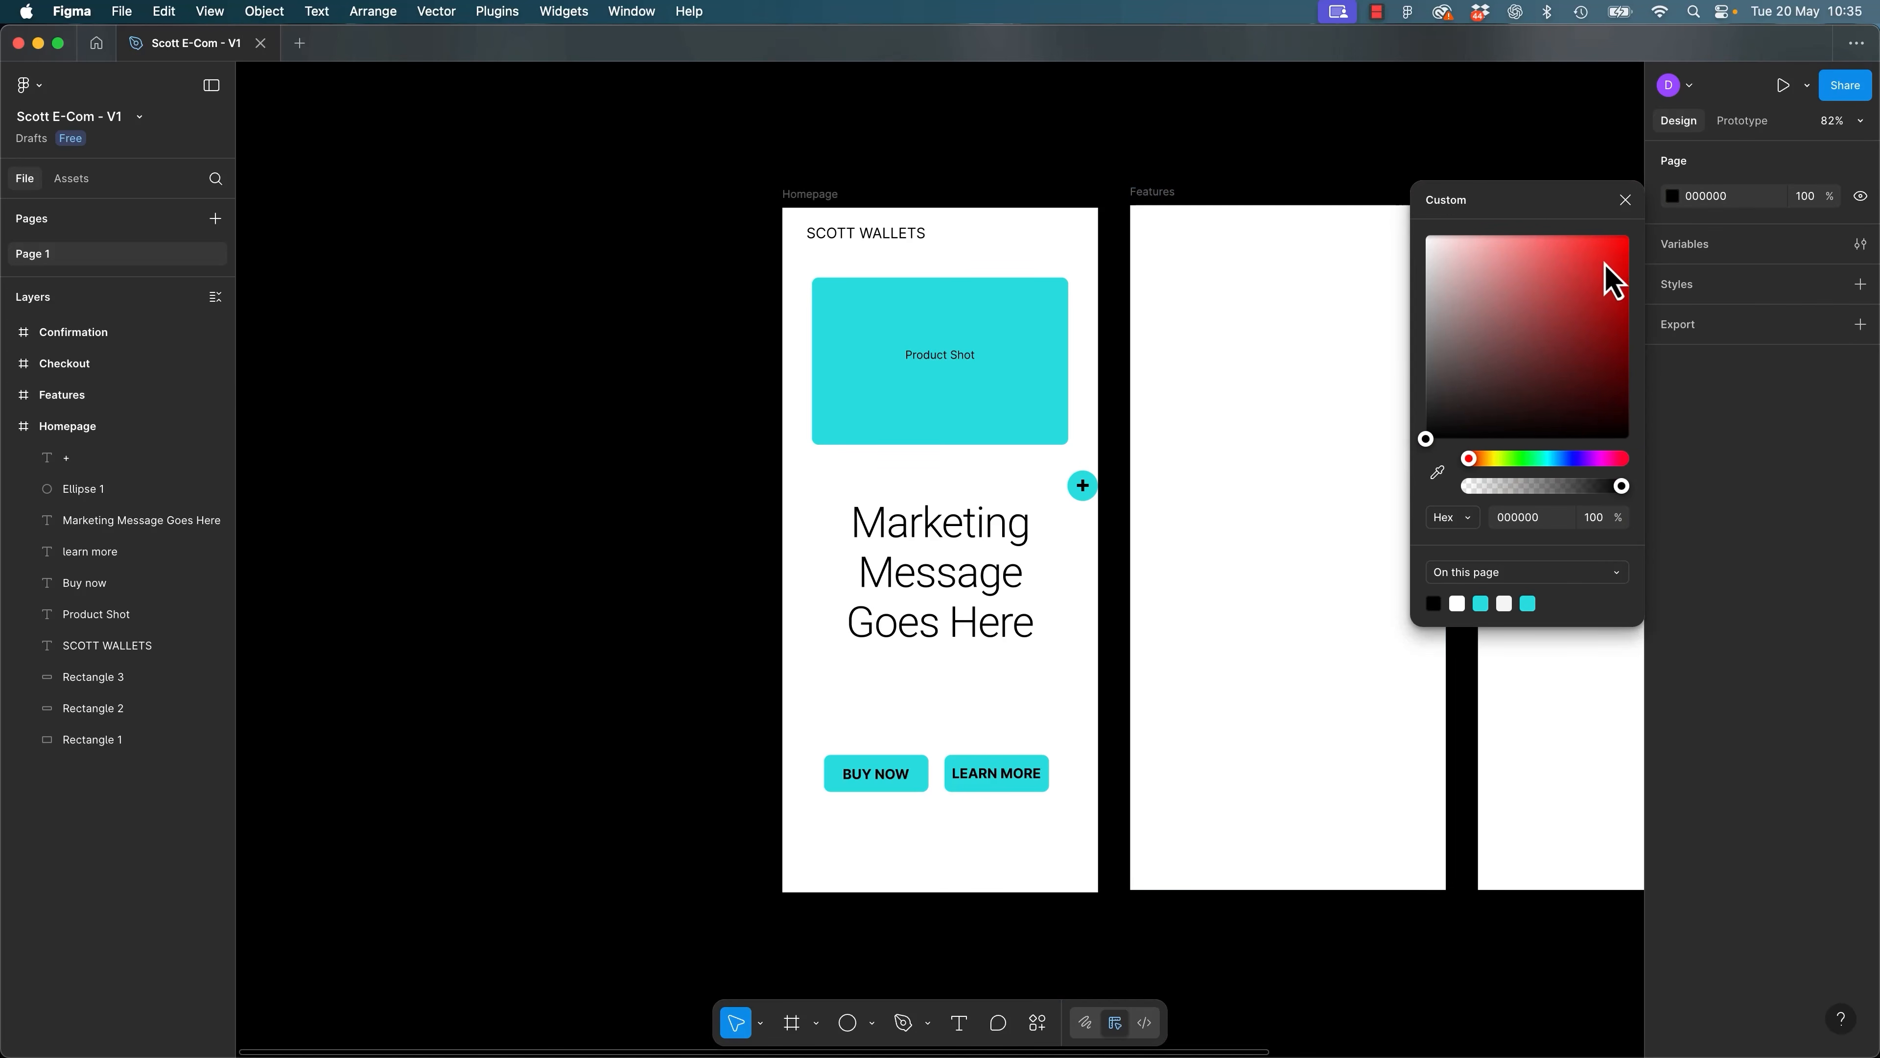
left_click(1624, 200)
key("ctrl+z")
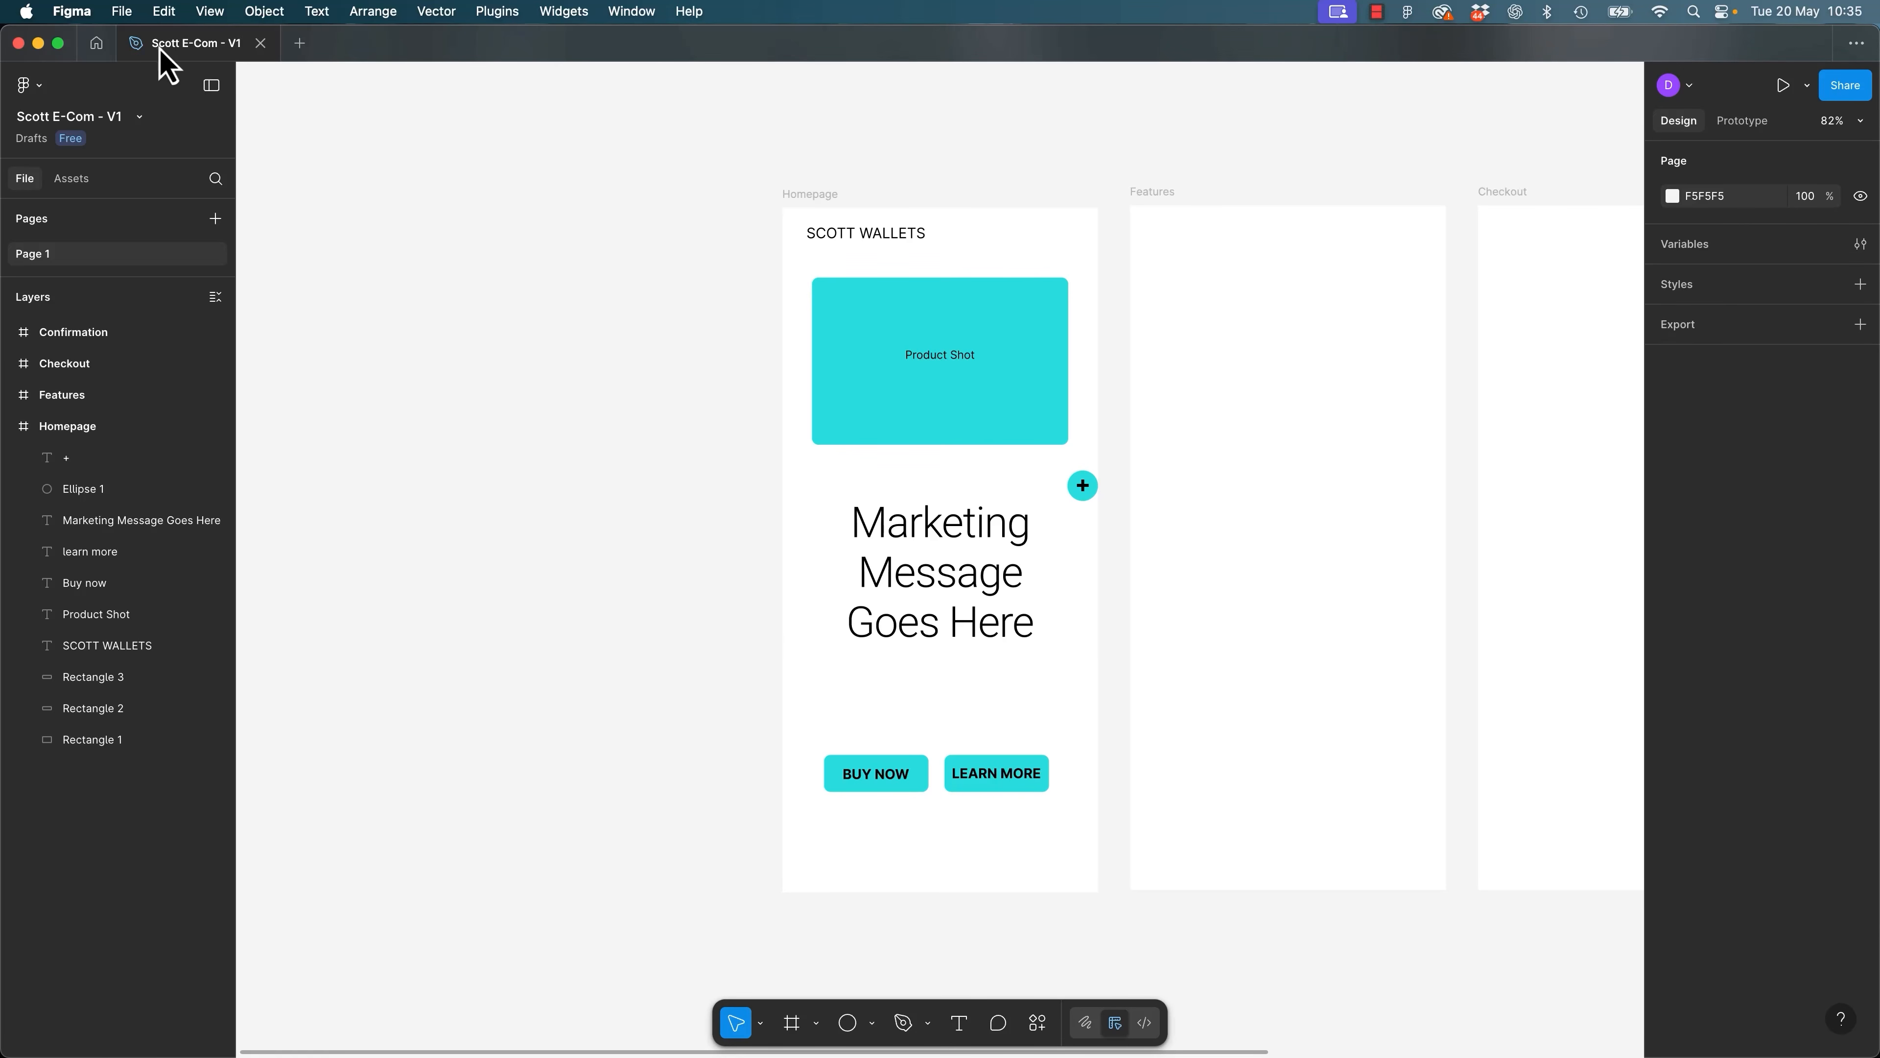
Switch the interface theme to Light in the preferences.
left_click(164, 12)
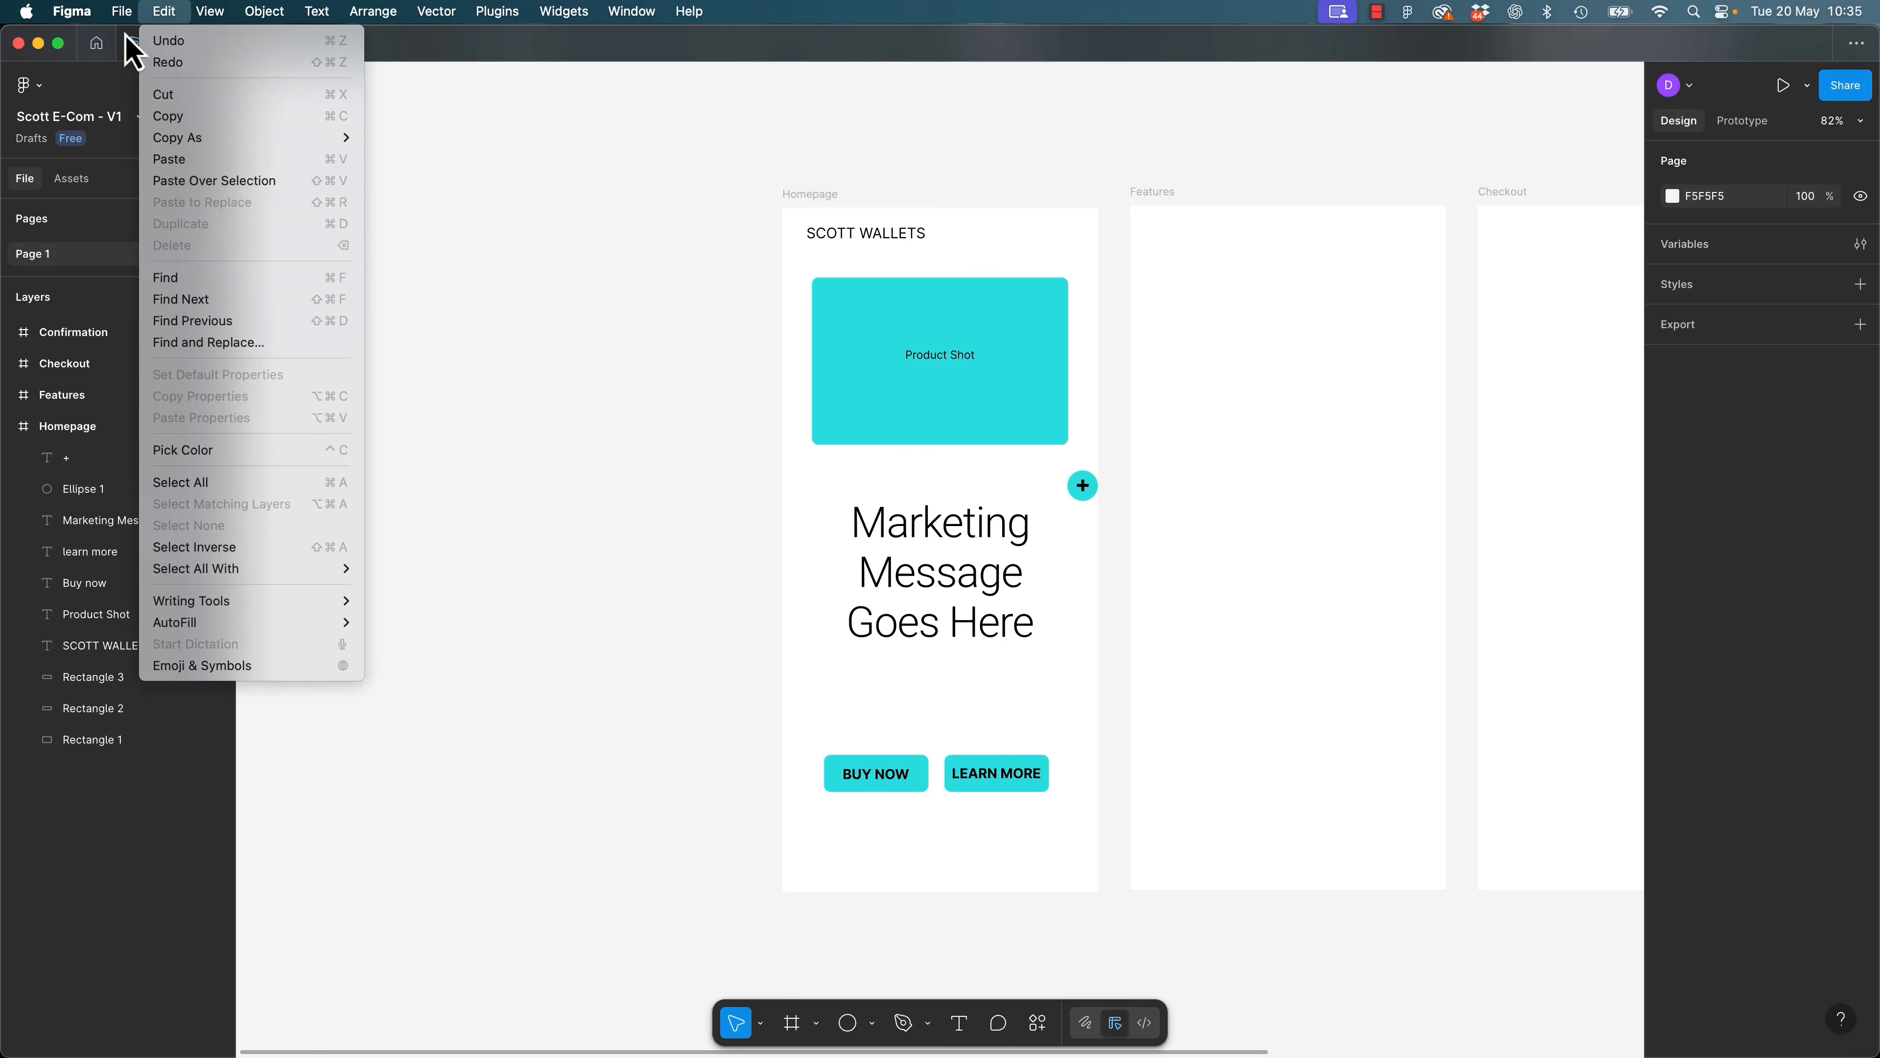
mouse_move(74, 11)
key("Escape")
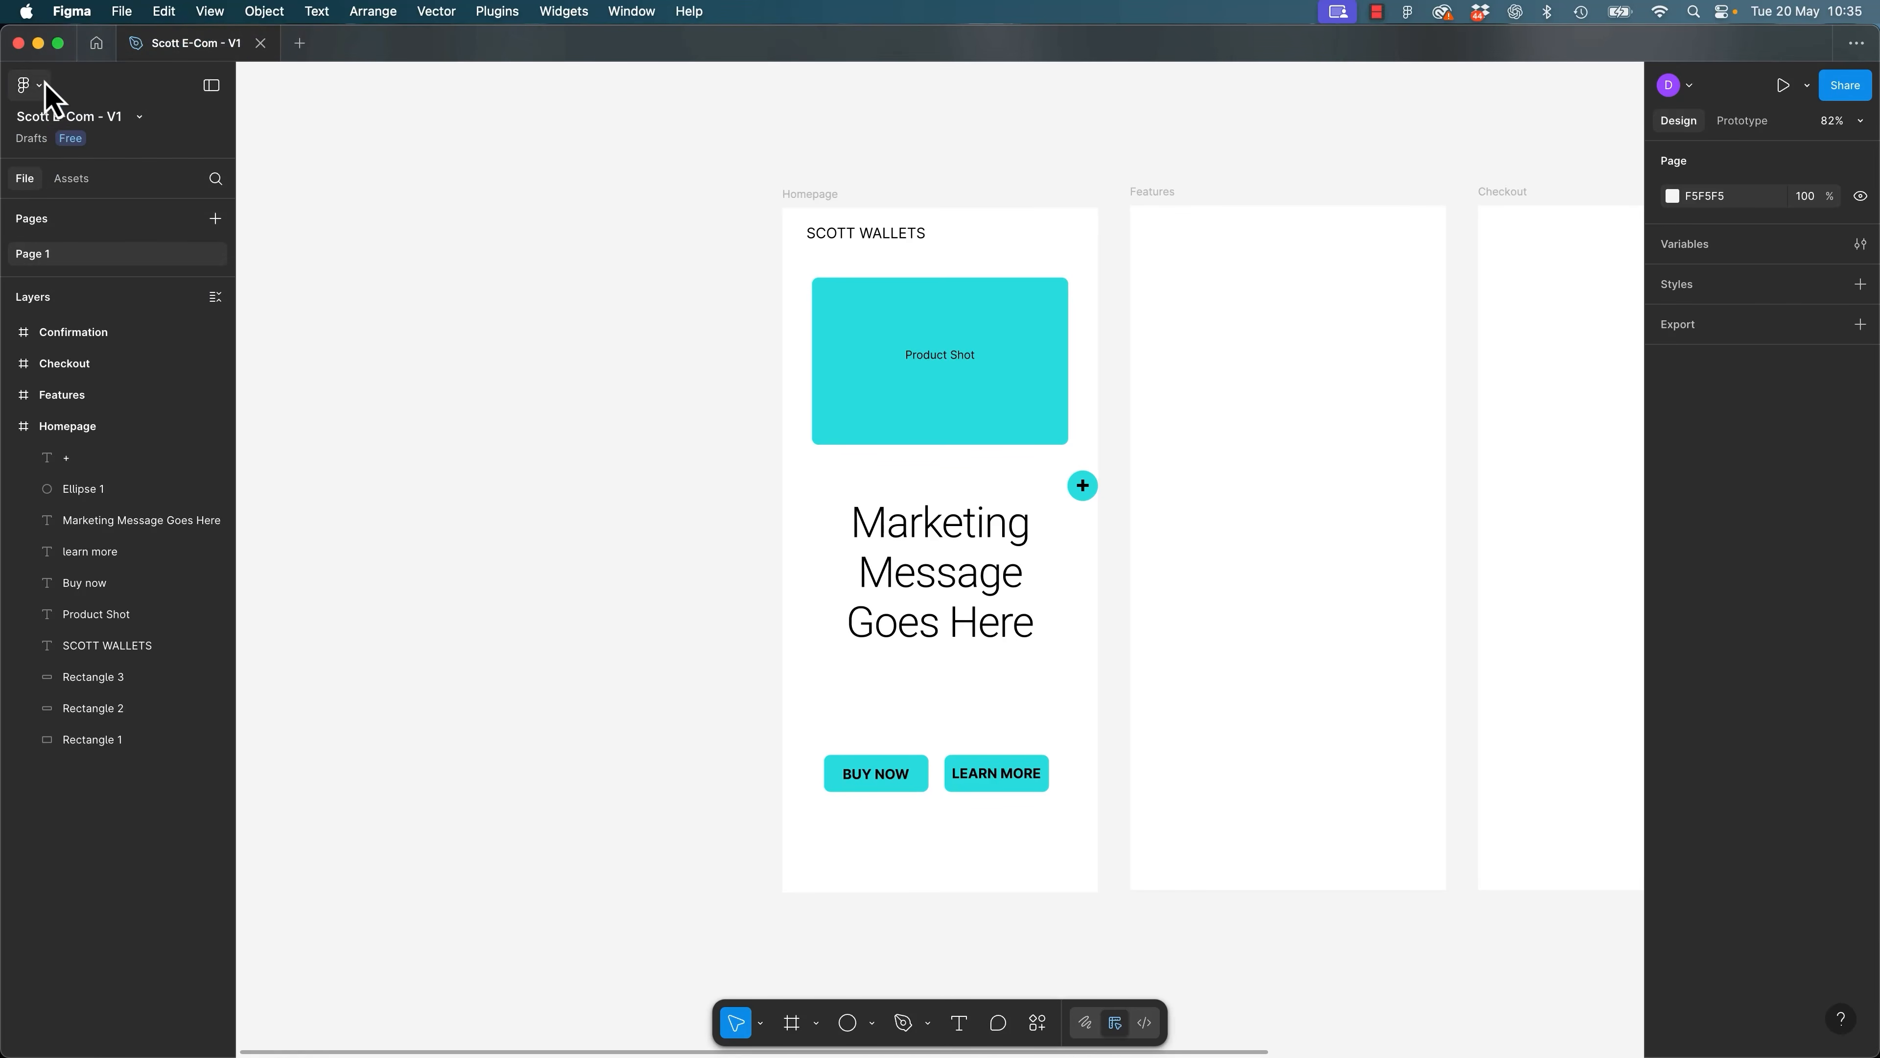
left_click(28, 85)
mouse_move(110, 285)
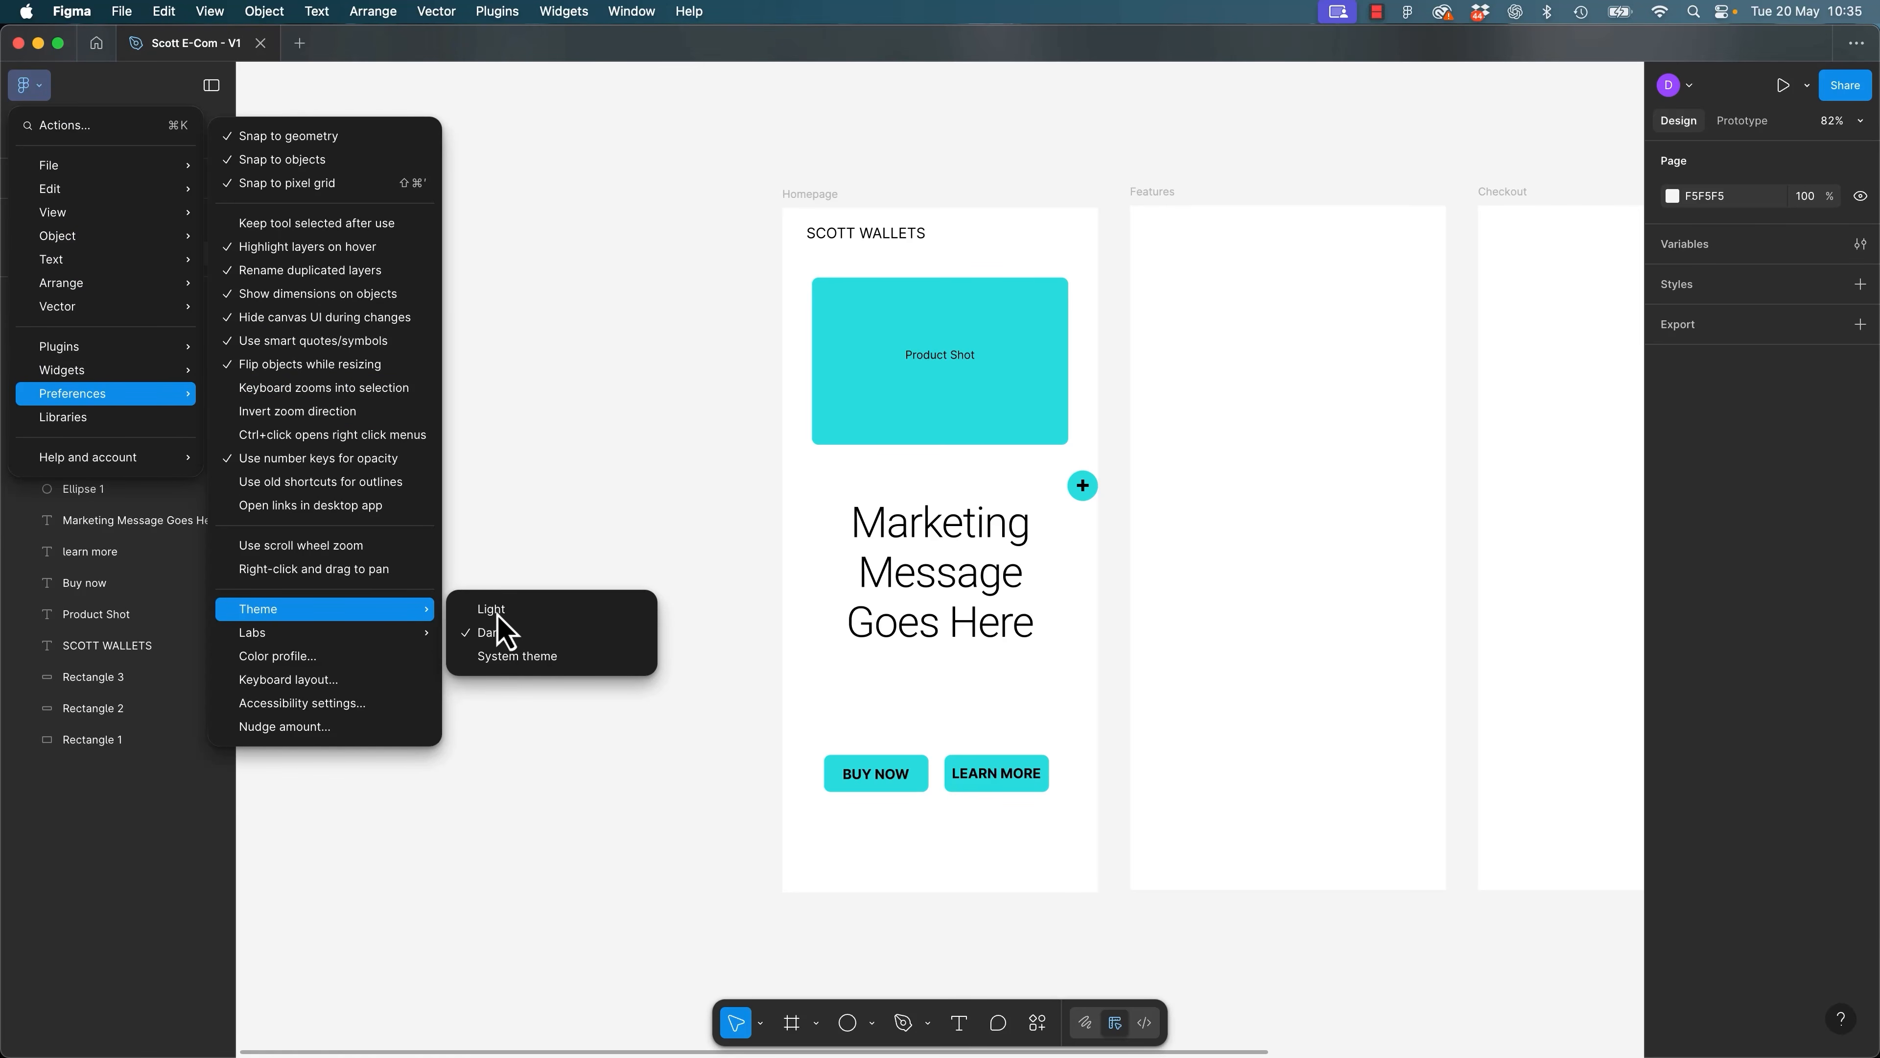
left_click(497, 613)
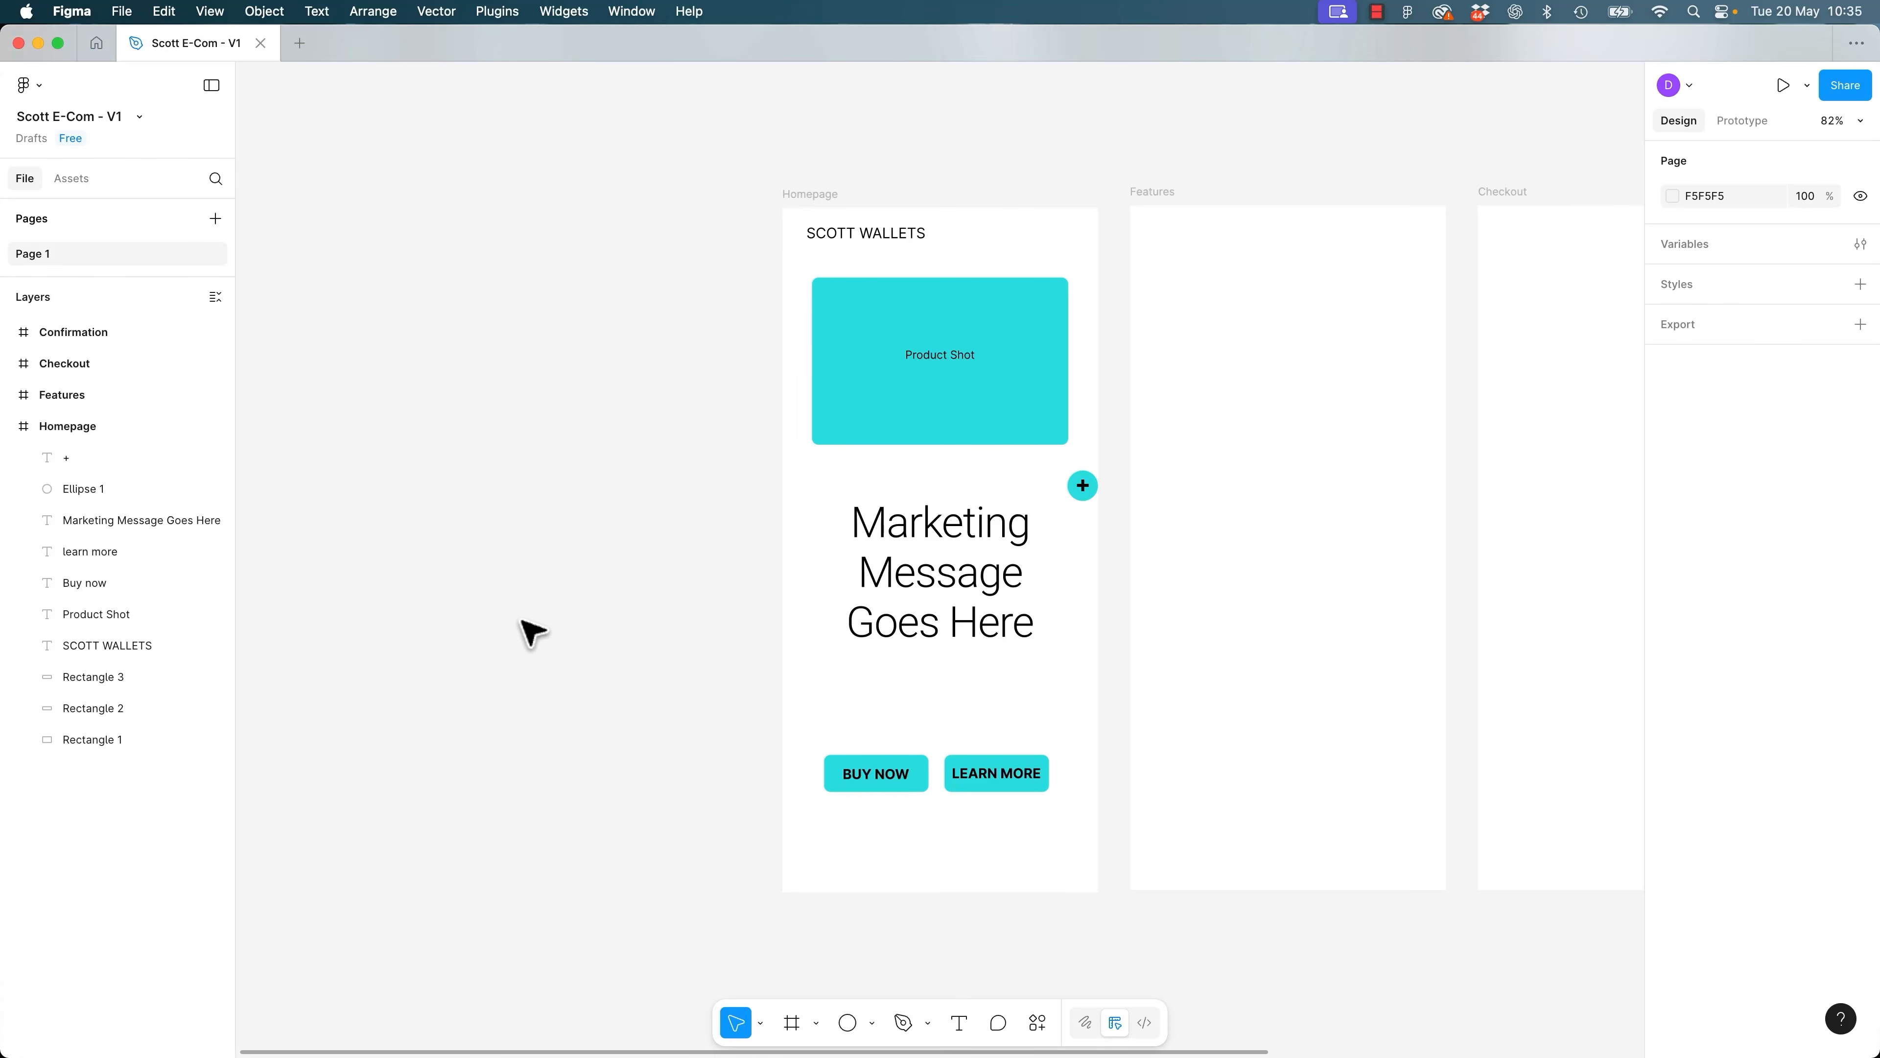
Make the interface scale one level larger.
left_click(193, 11)
mouse_move(372, 670)
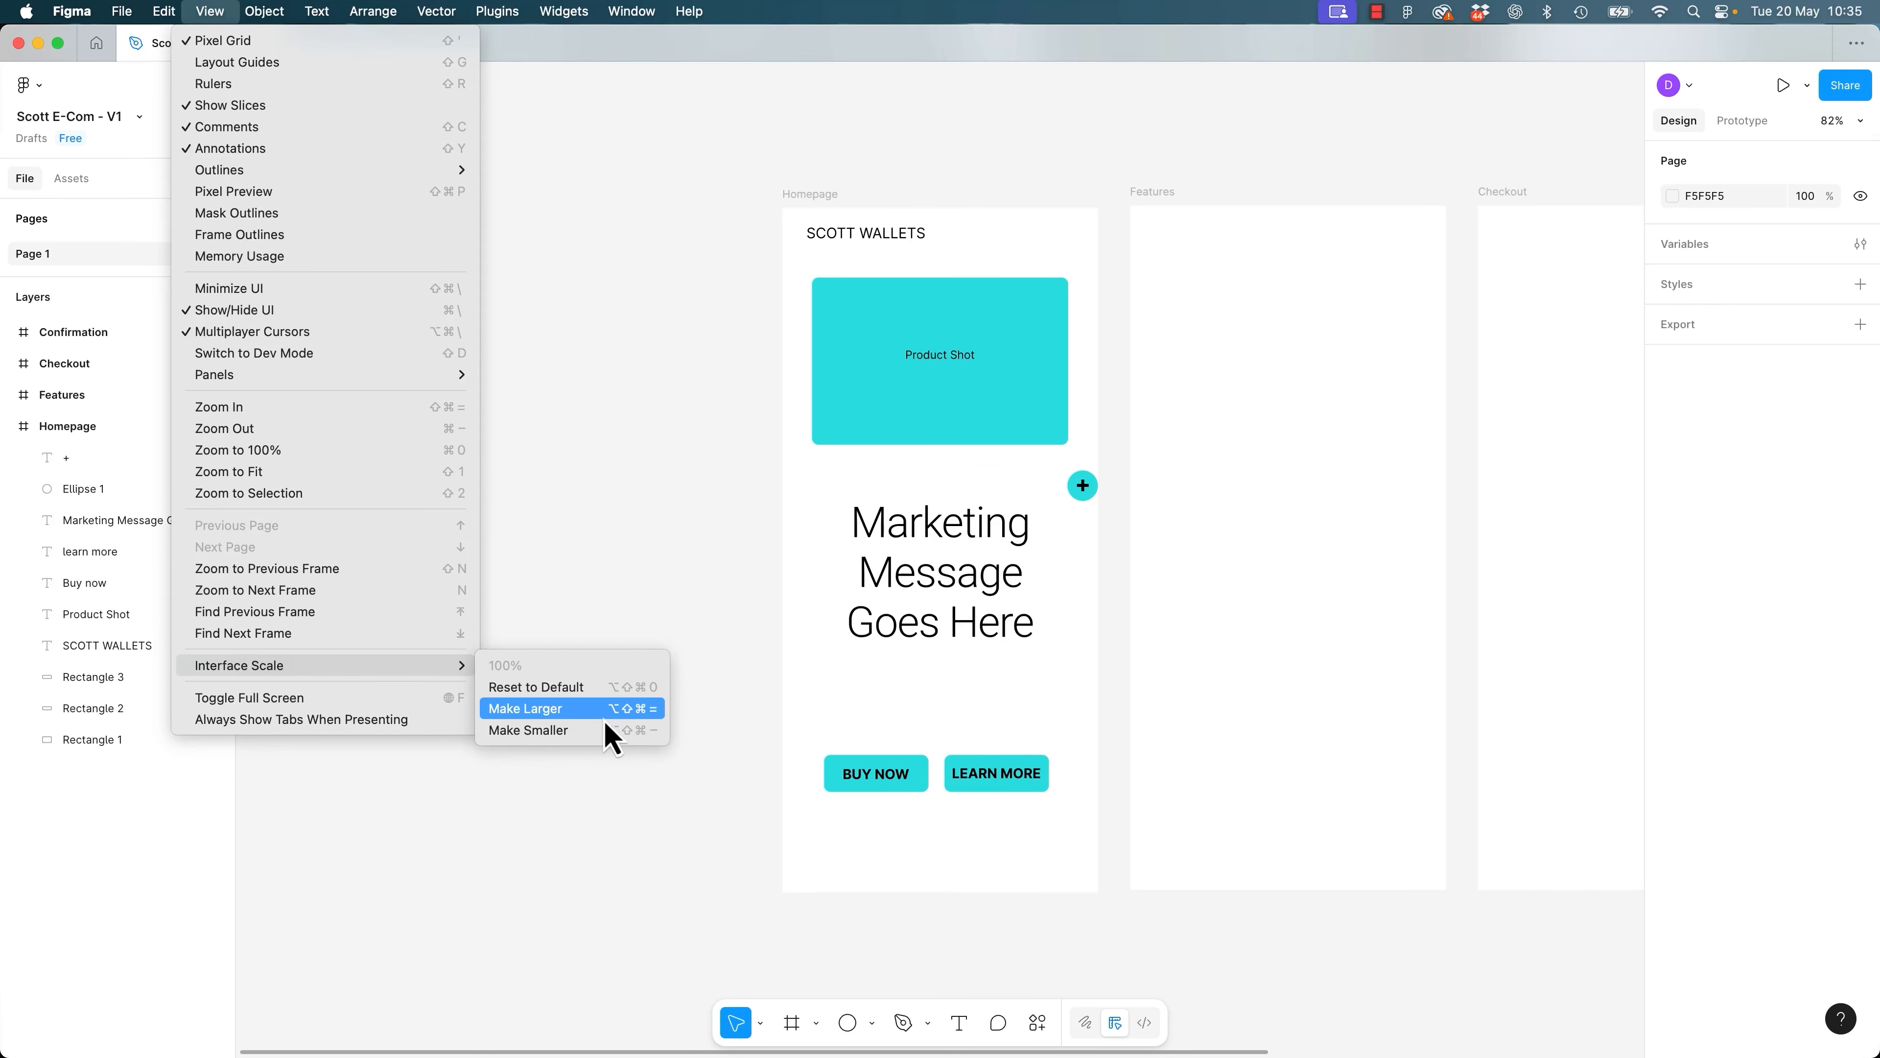
left_click(581, 711)
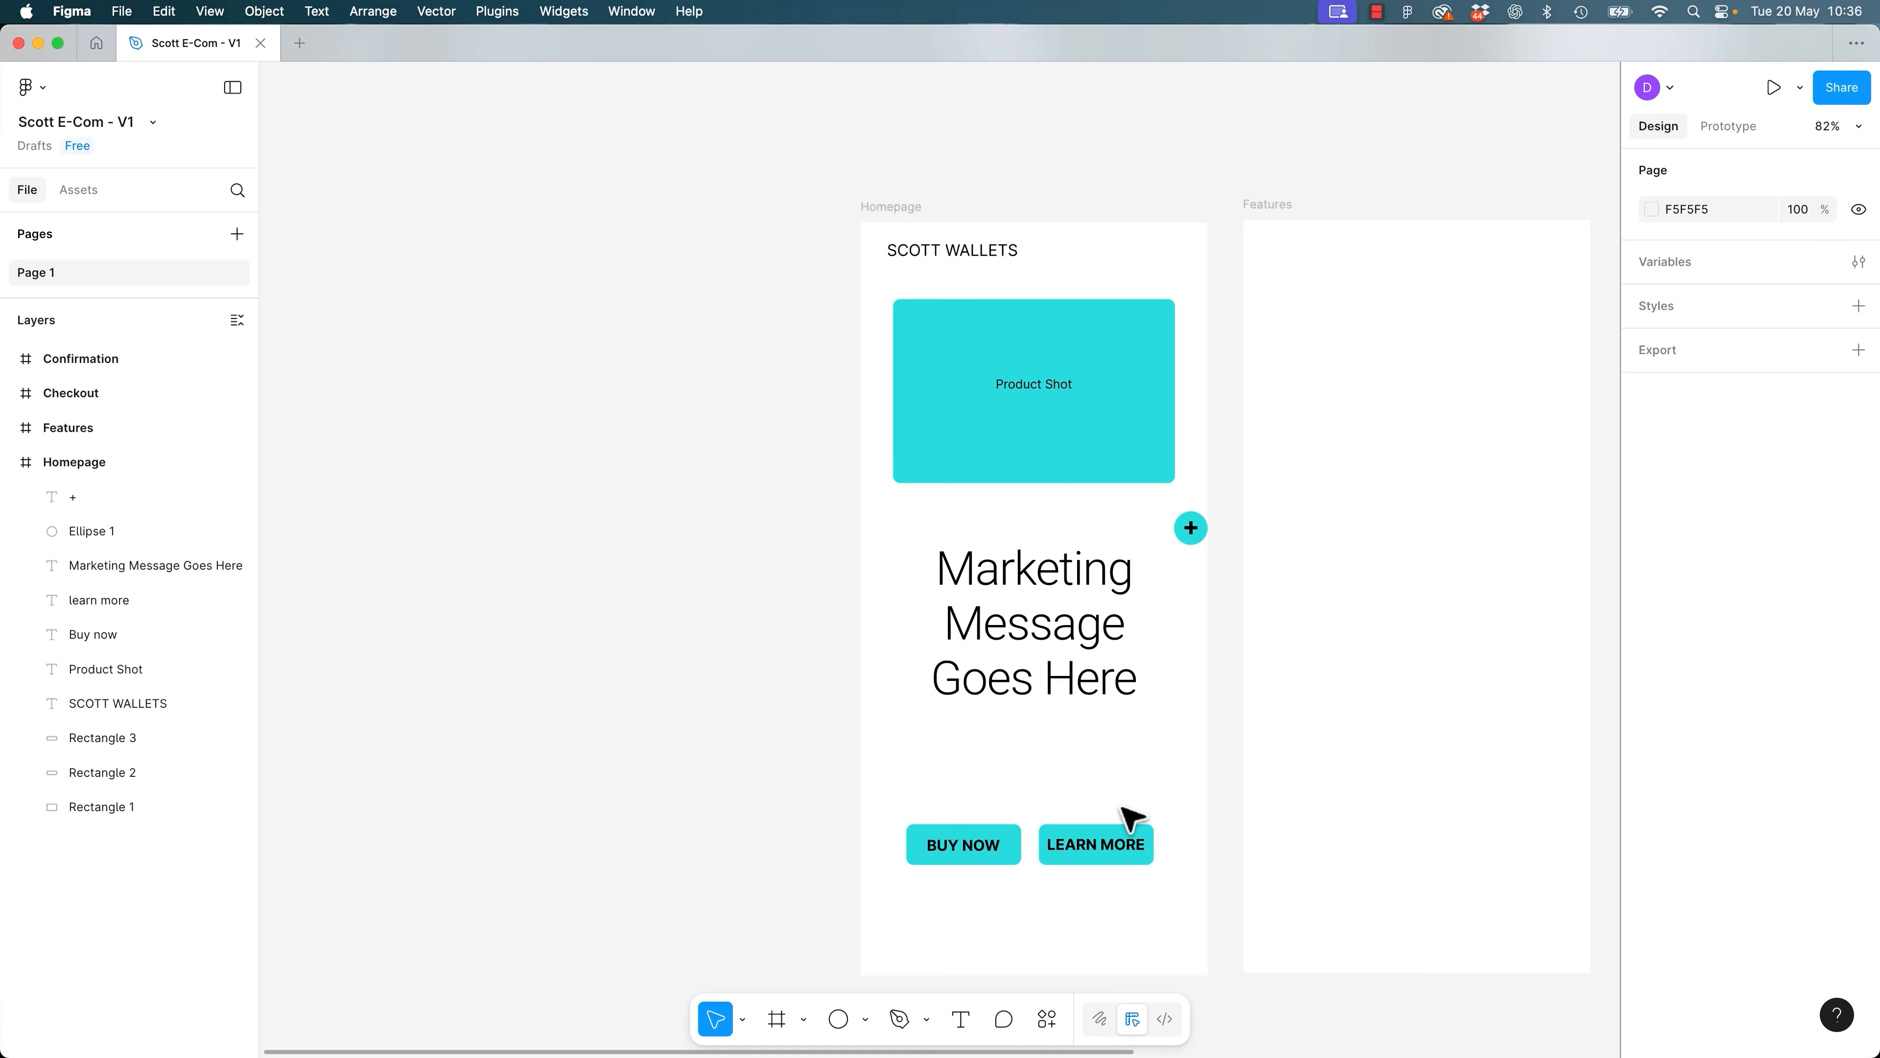
Try widening the LEARN MORE button's rectangle to 141 from its right edge only, then undo the resize.
left_click(1123, 824)
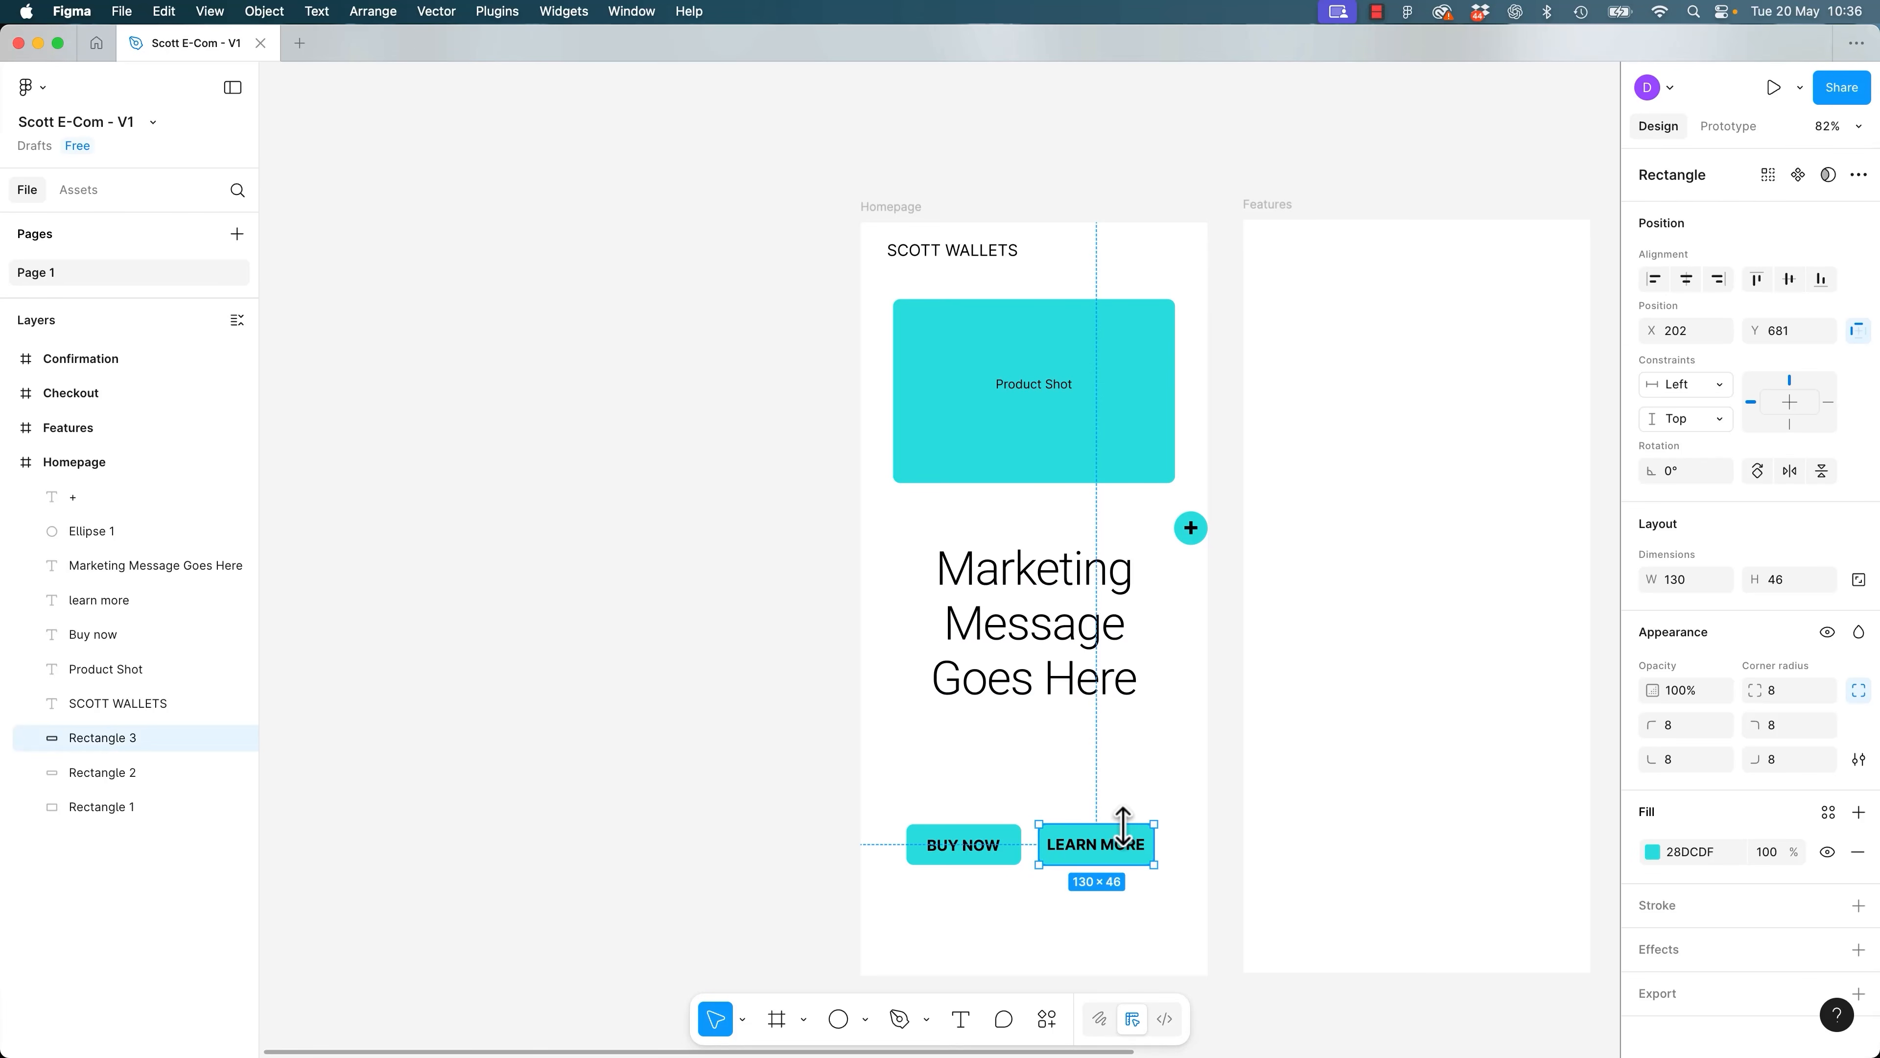
scroll(1123, 823, "up", 5)
scroll(1099, 630, "down", 5)
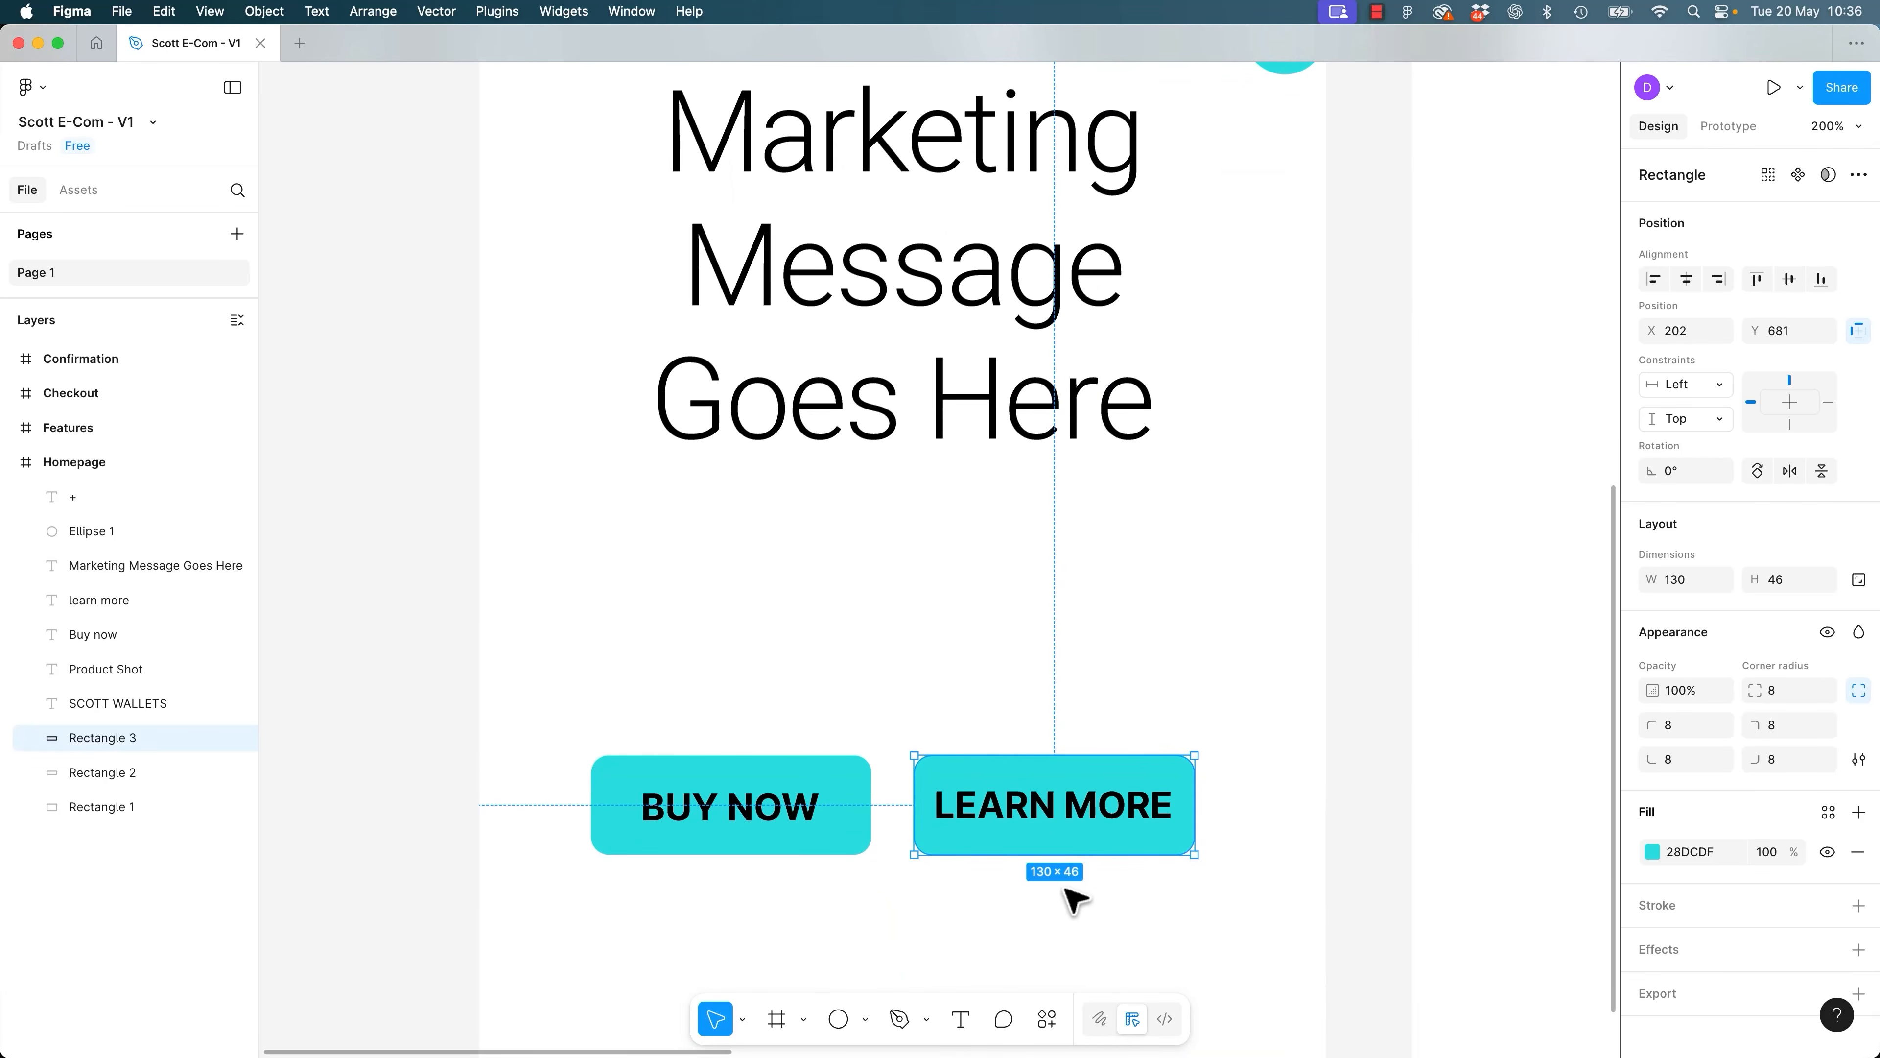
left_click_drag(1196, 803, 1218, 803)
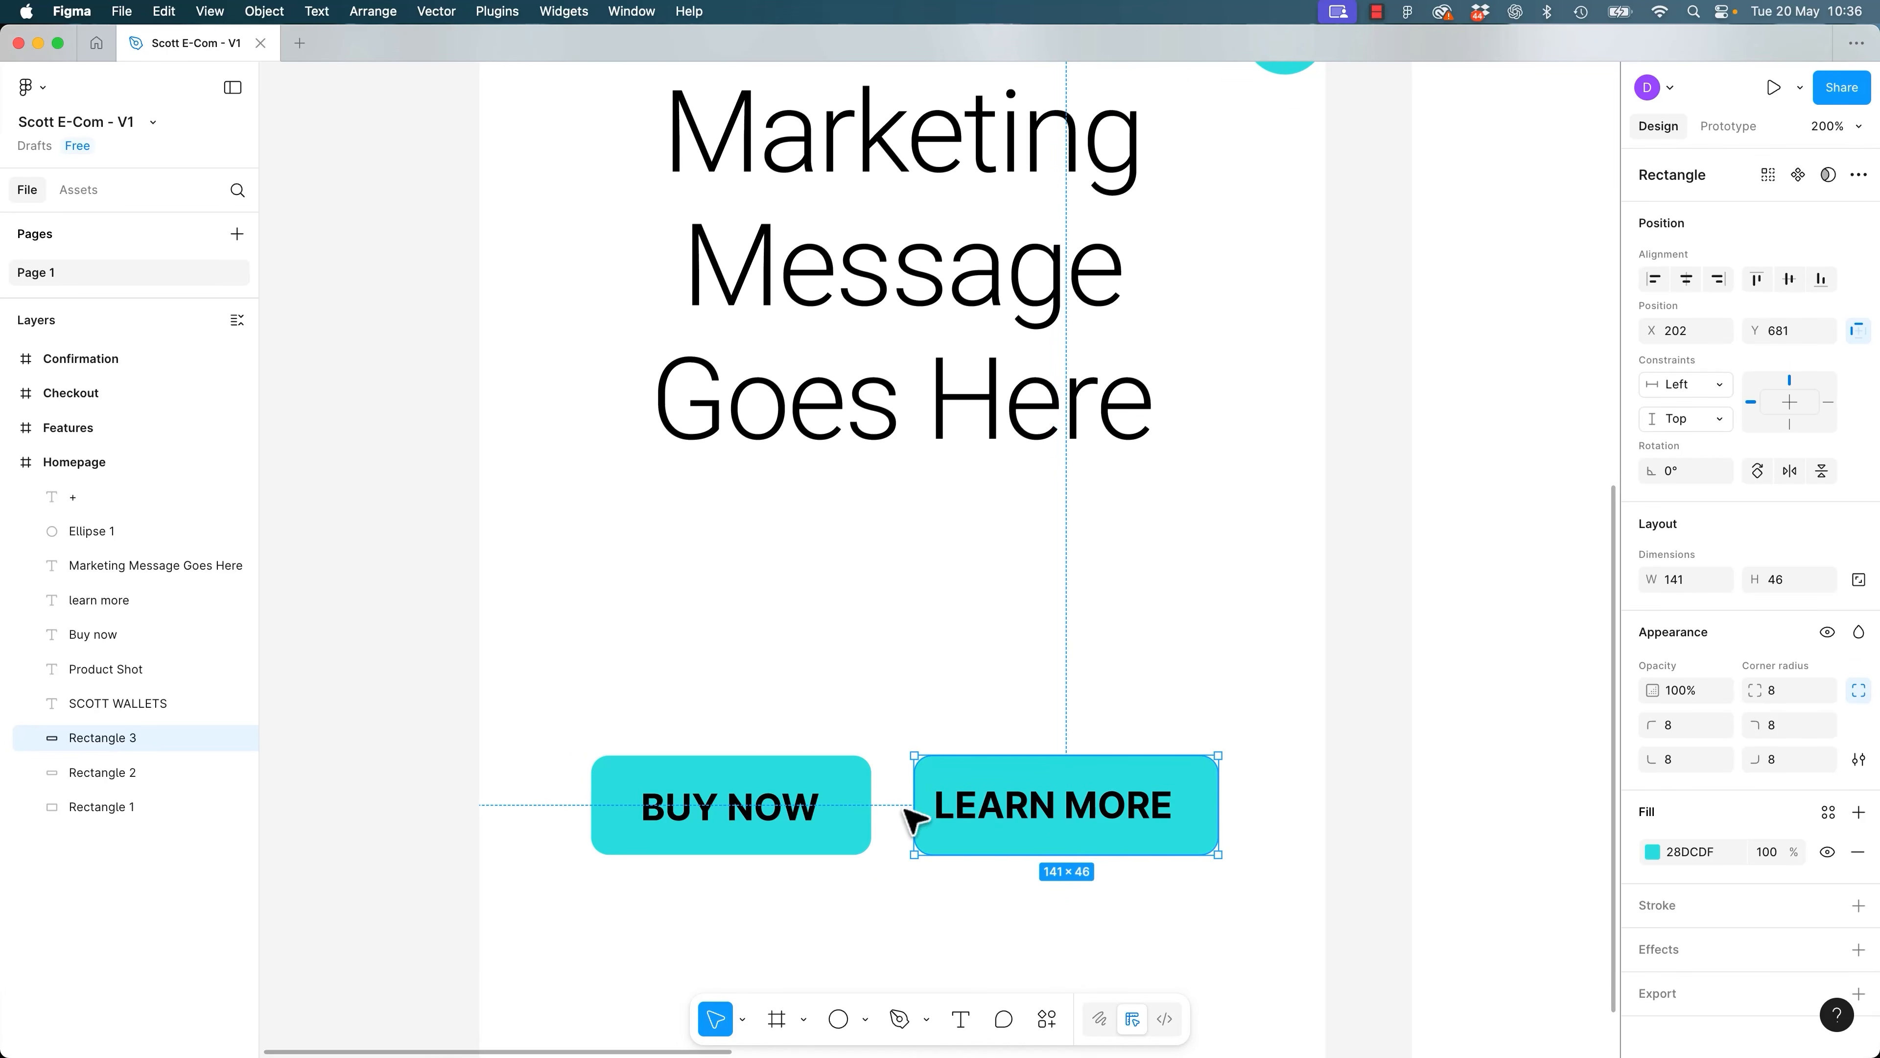
key("super+z")
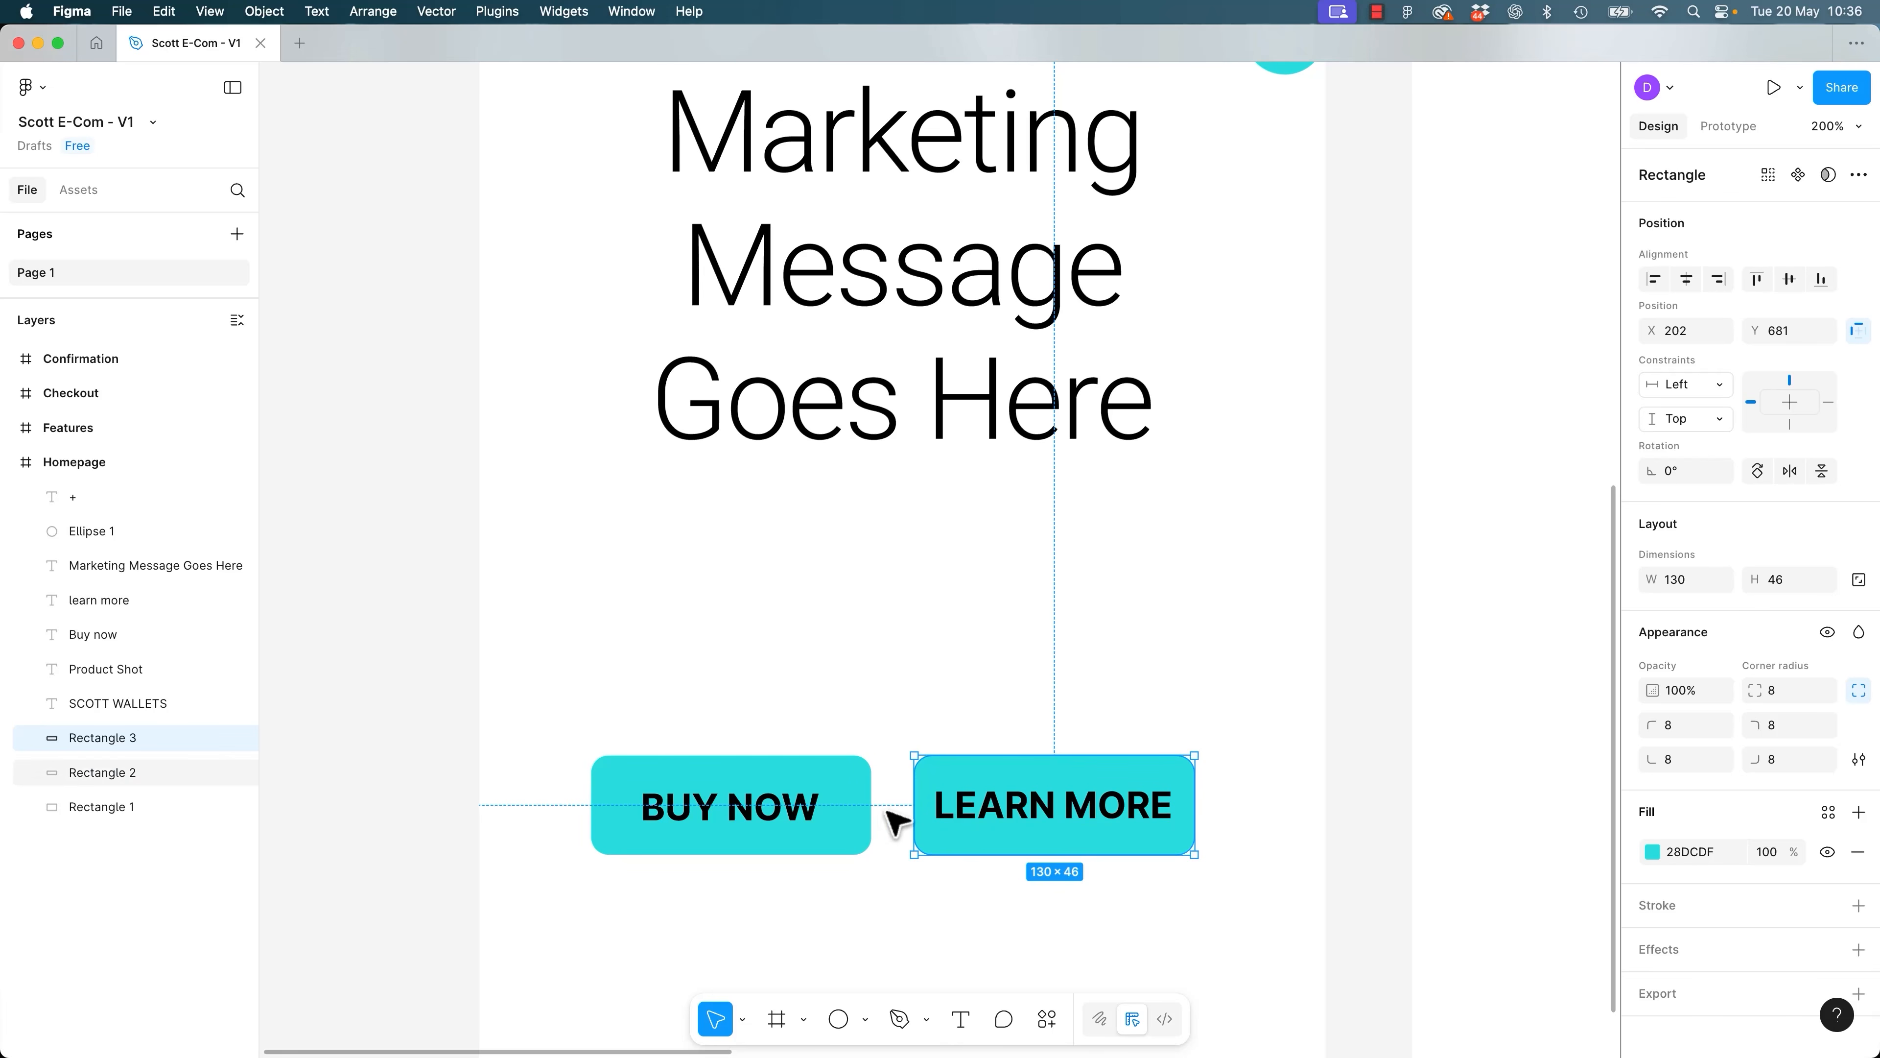
Widen the LEARN MORE button's rectangle equally on both sides to about 138 × 46.
mouse_move(1198, 812)
left_mouse_down()
mouse_move(1217, 812)
mouse_move(1195, 812)
left_mouse_up()
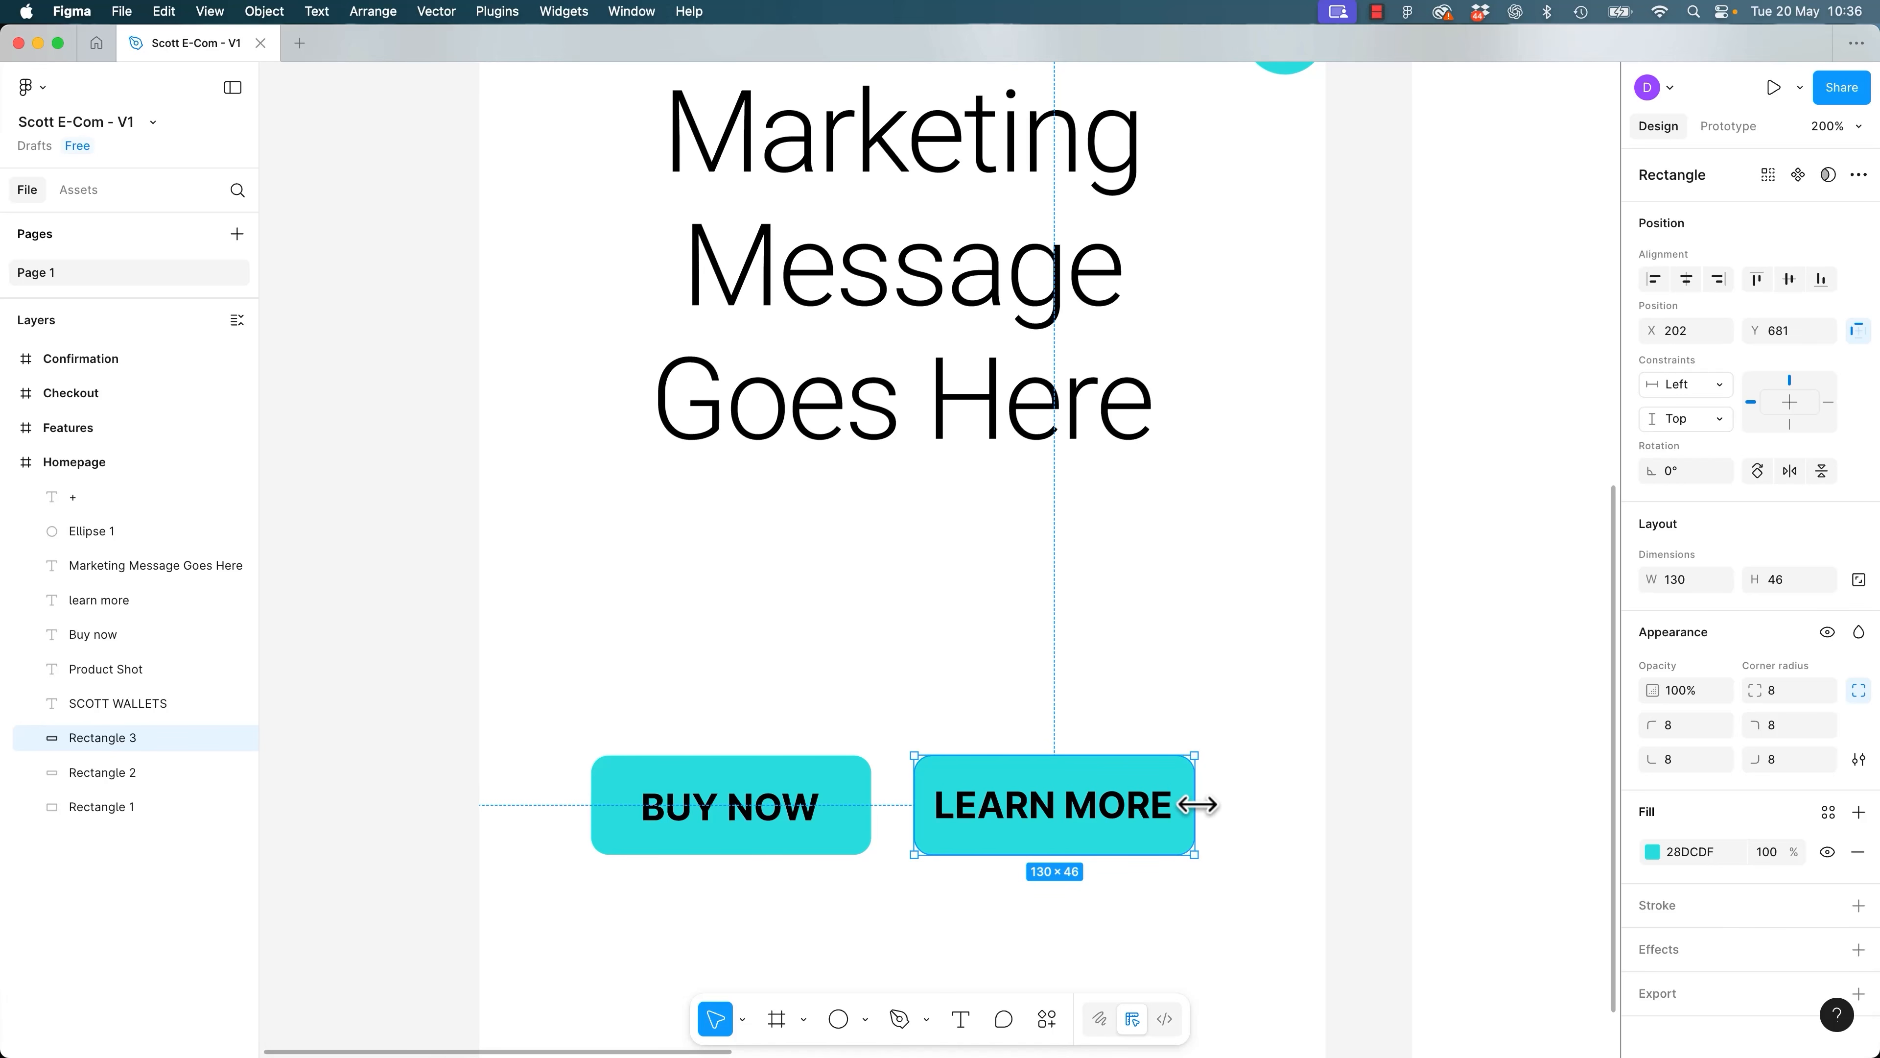
mouse_move(1197, 805)
left_mouse_down()
mouse_move(1234, 806)
mouse_move(1199, 812)
left_mouse_up()
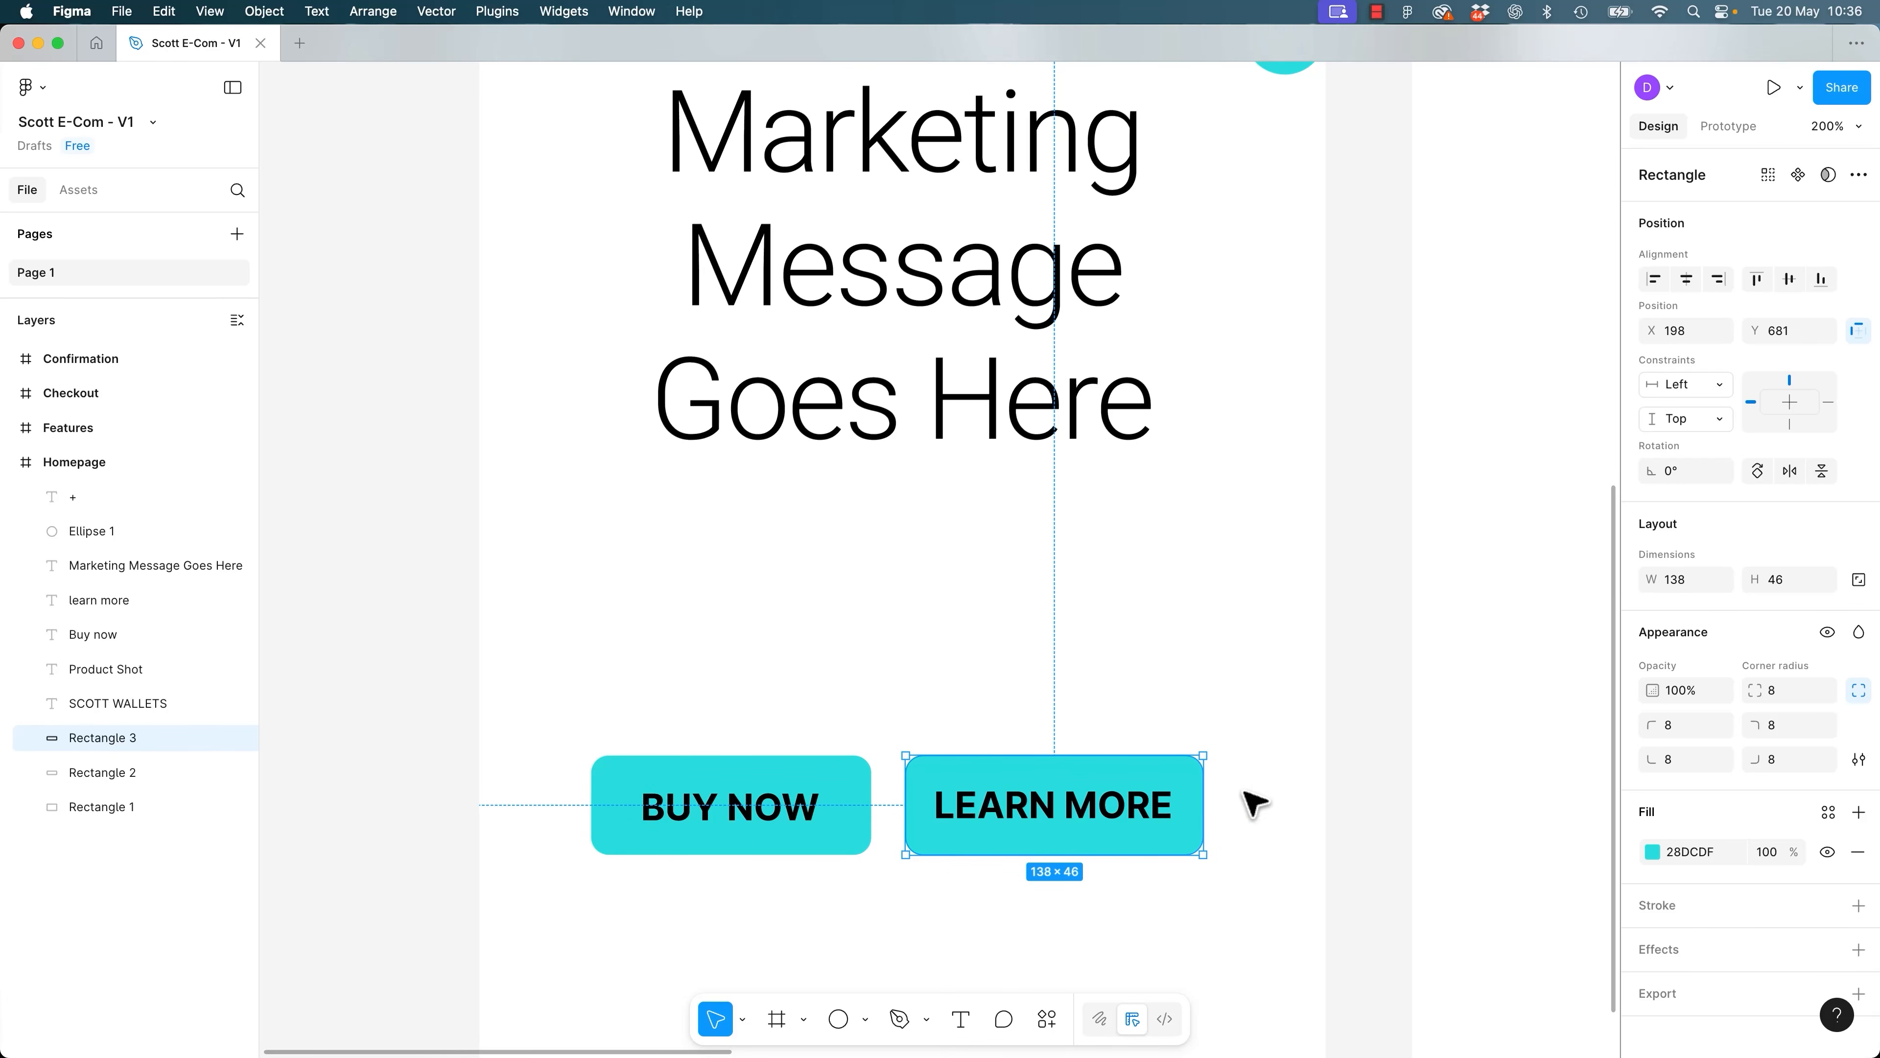
left_click(1345, 785)
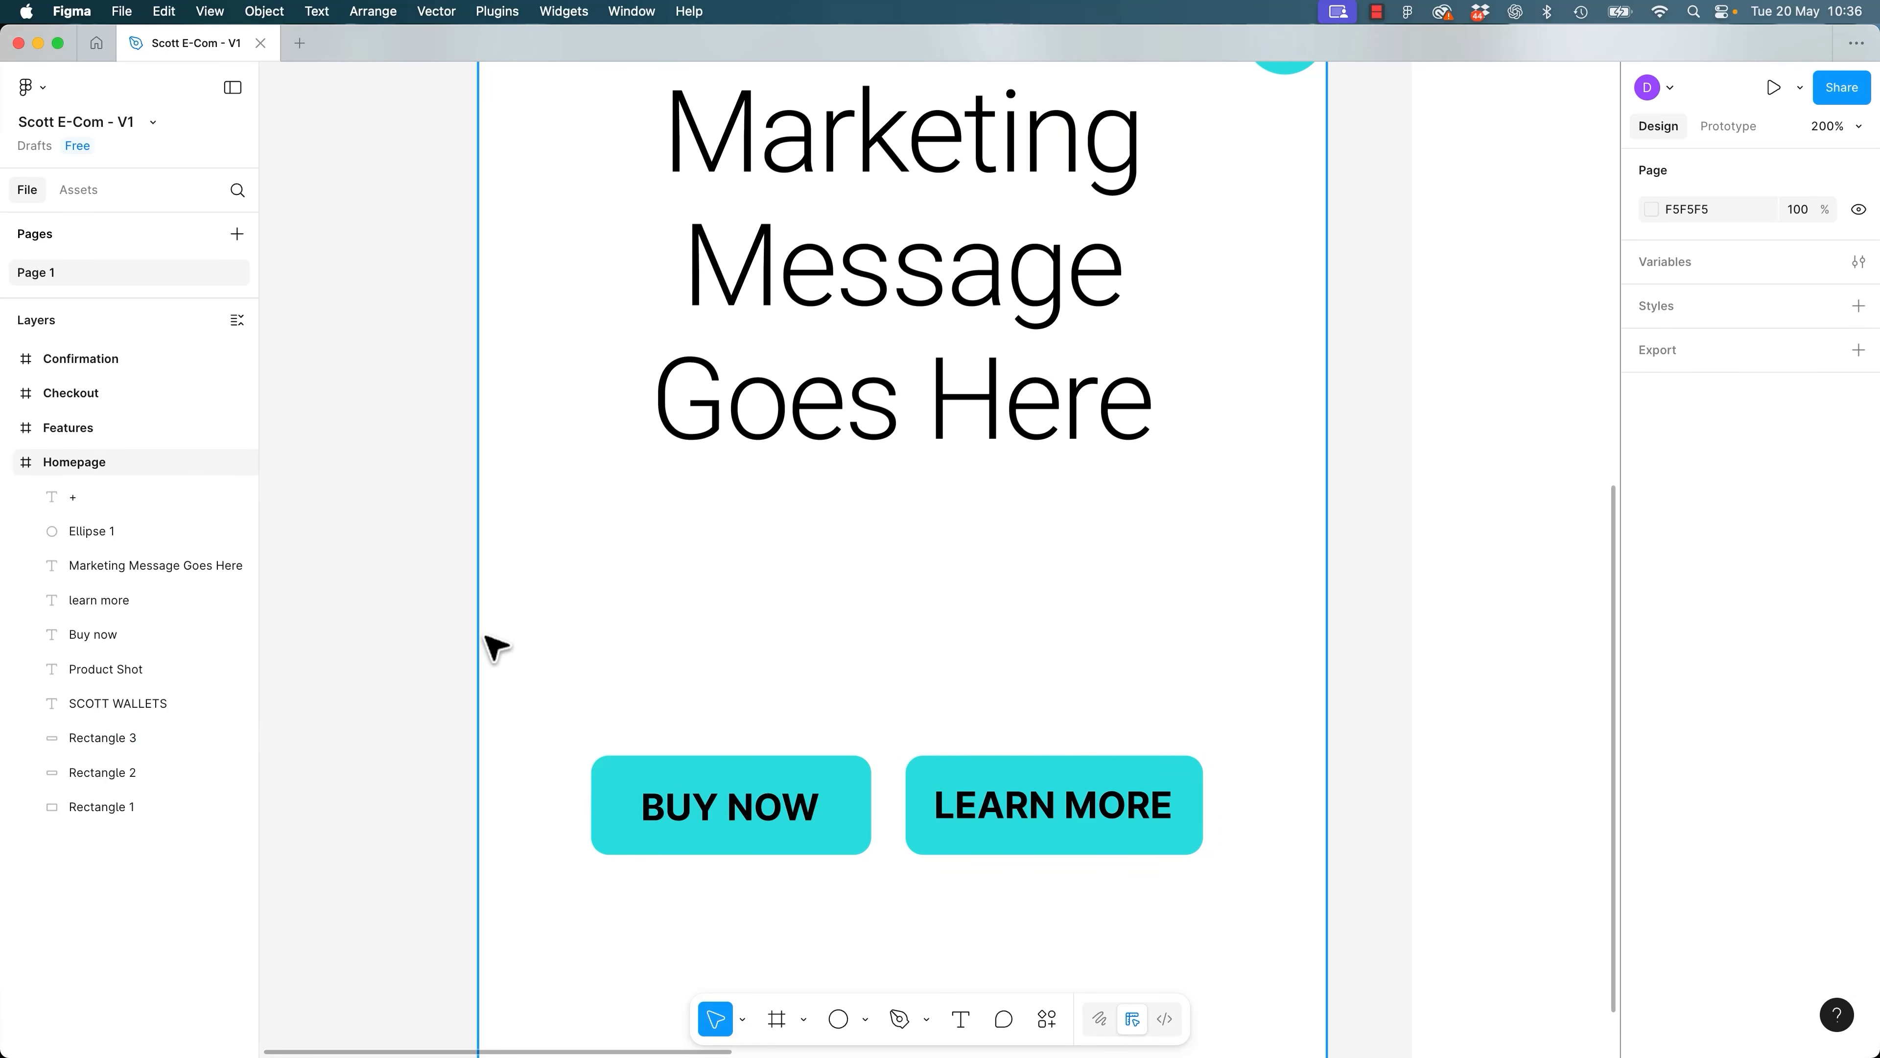
Draw a rectangle in the upper part of the Features frame.
key("shift+0")
scroll(566, 630, "up", 3)
scroll(655, 721, "up", 1)
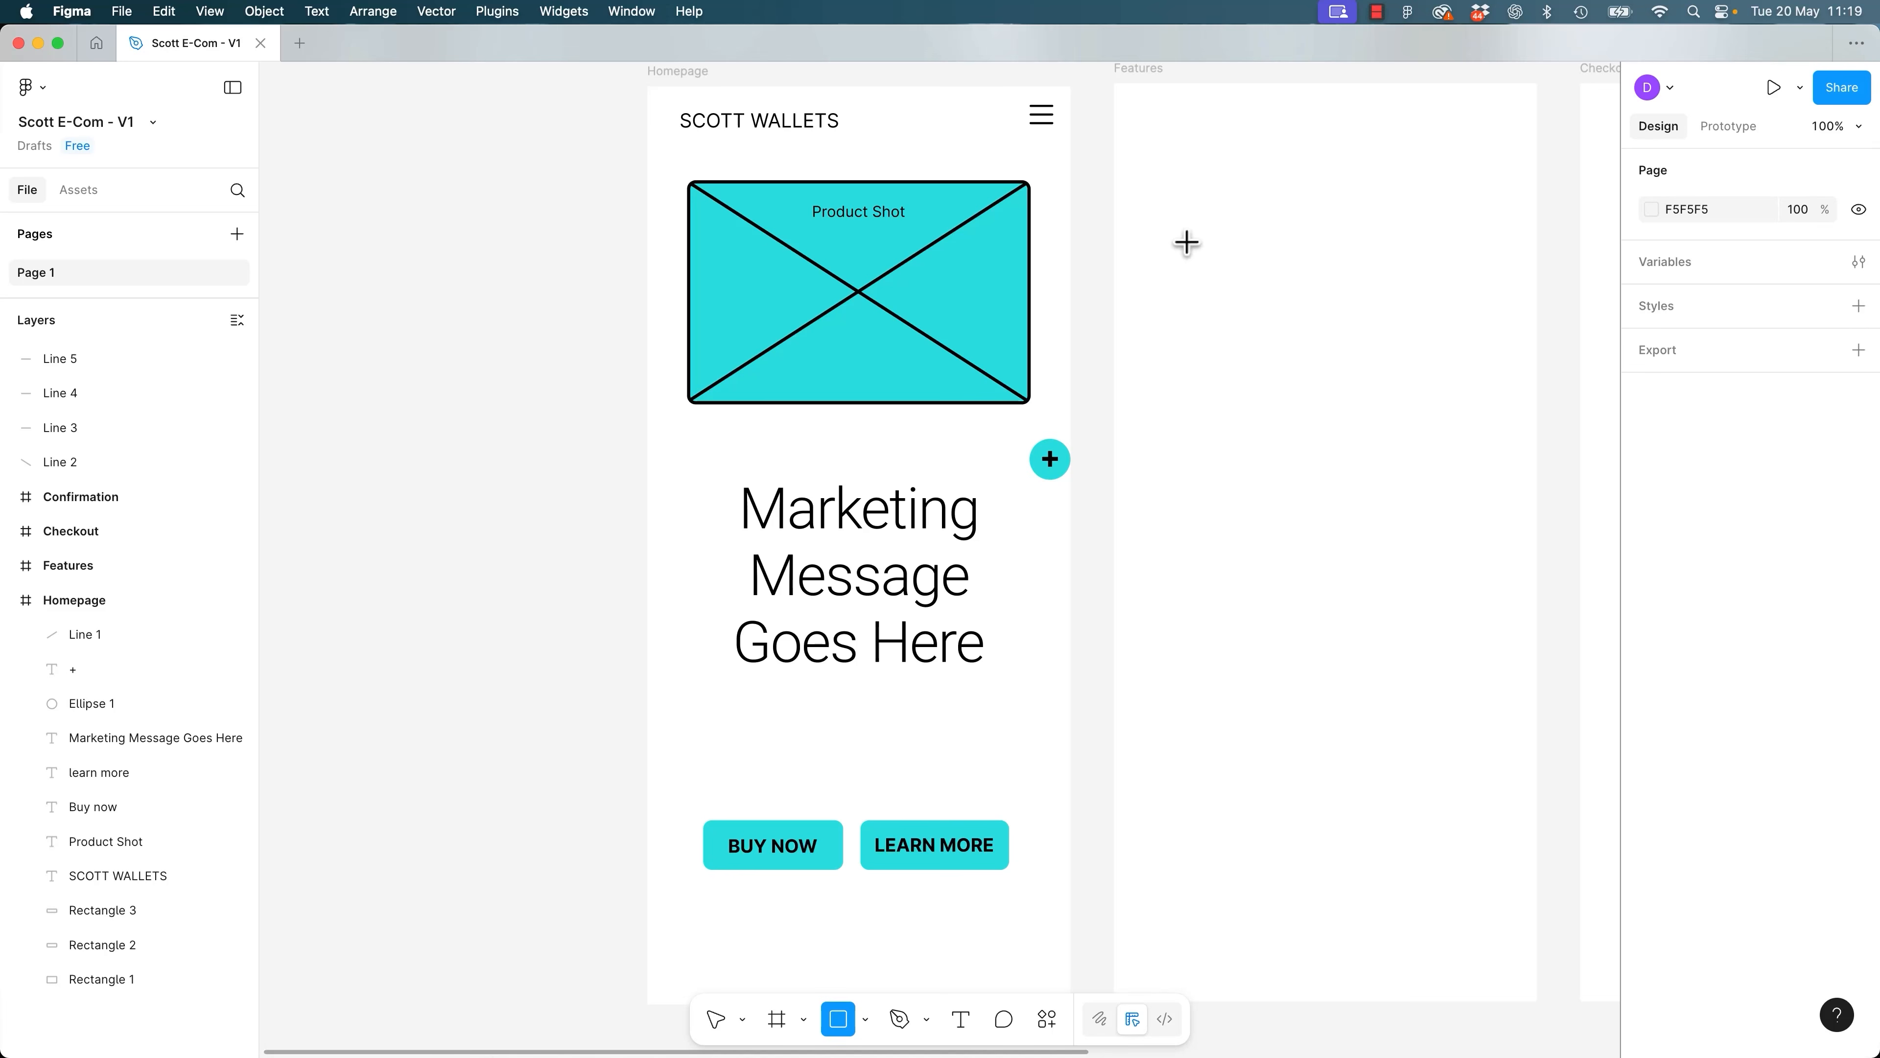
left_click_drag(1171, 241, 1456, 481)
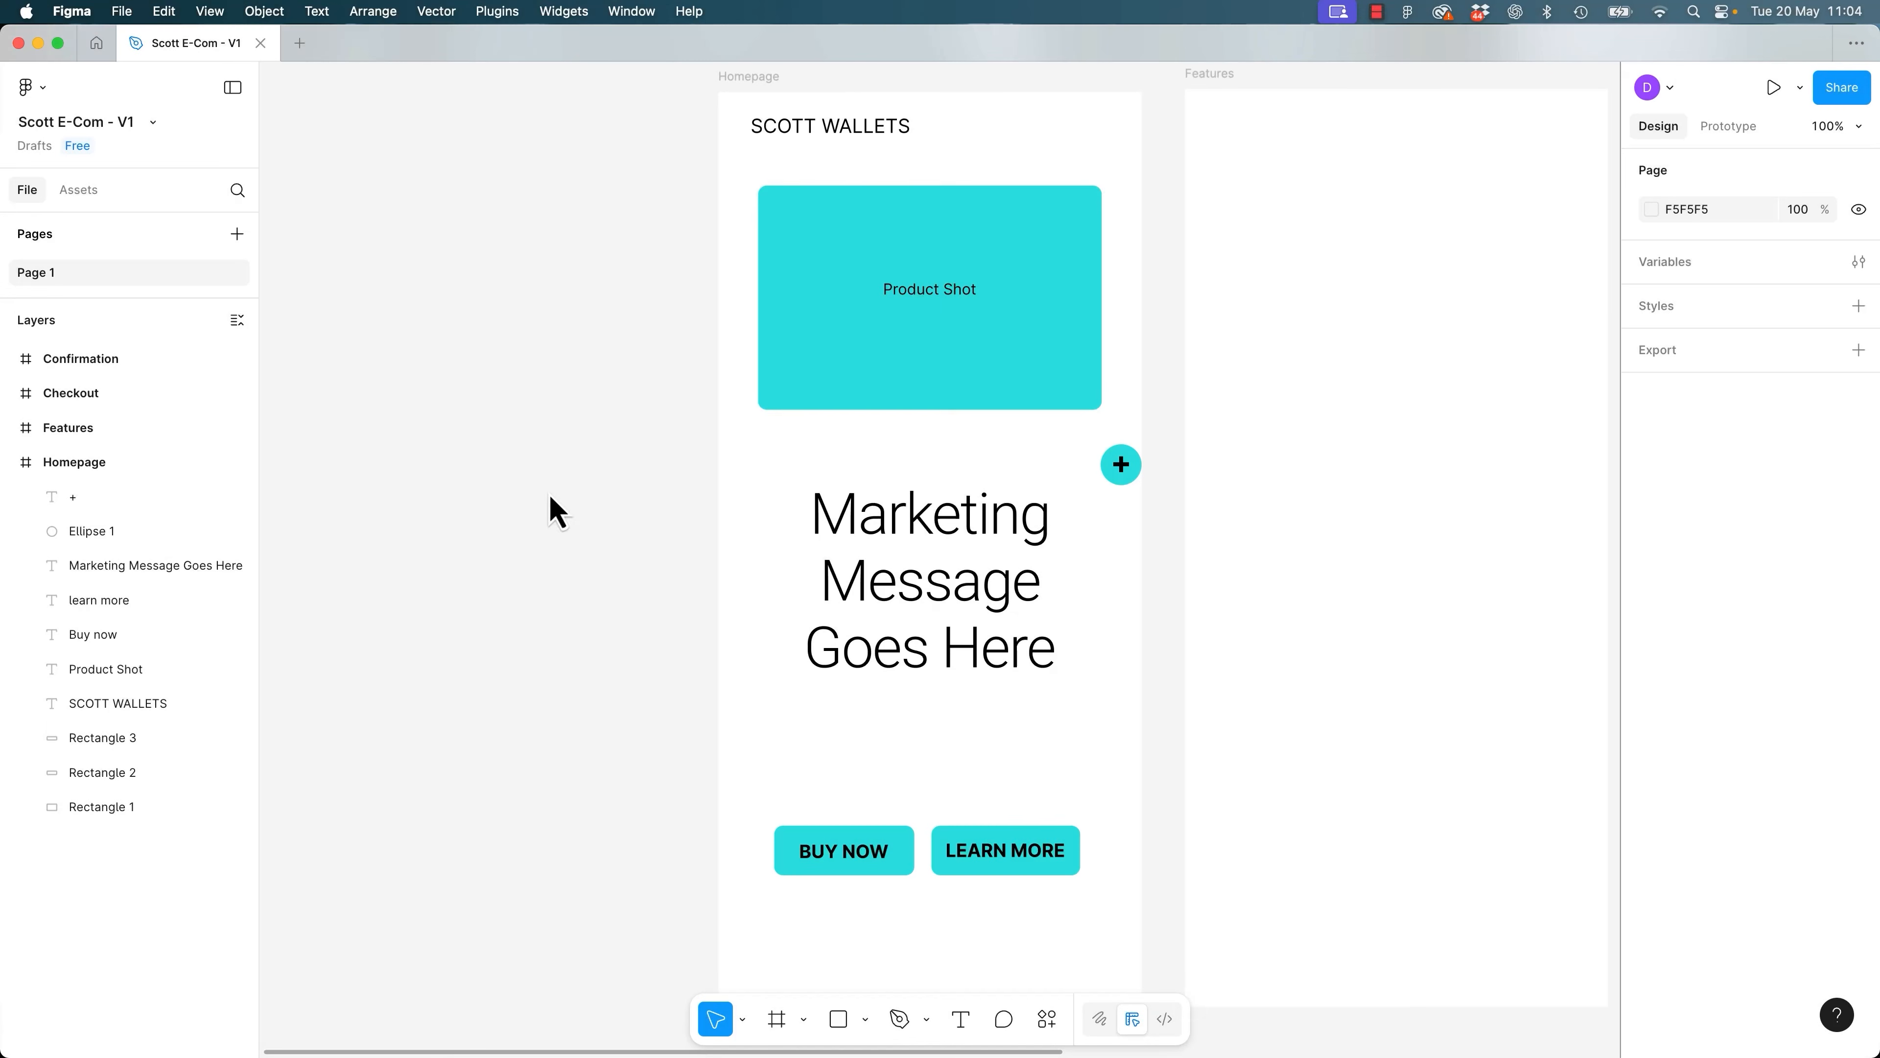
Try out a black 000000 inside stroke with weight 3 on the Product Shot rectangle, then remove the stroke.
left_click(1044, 393)
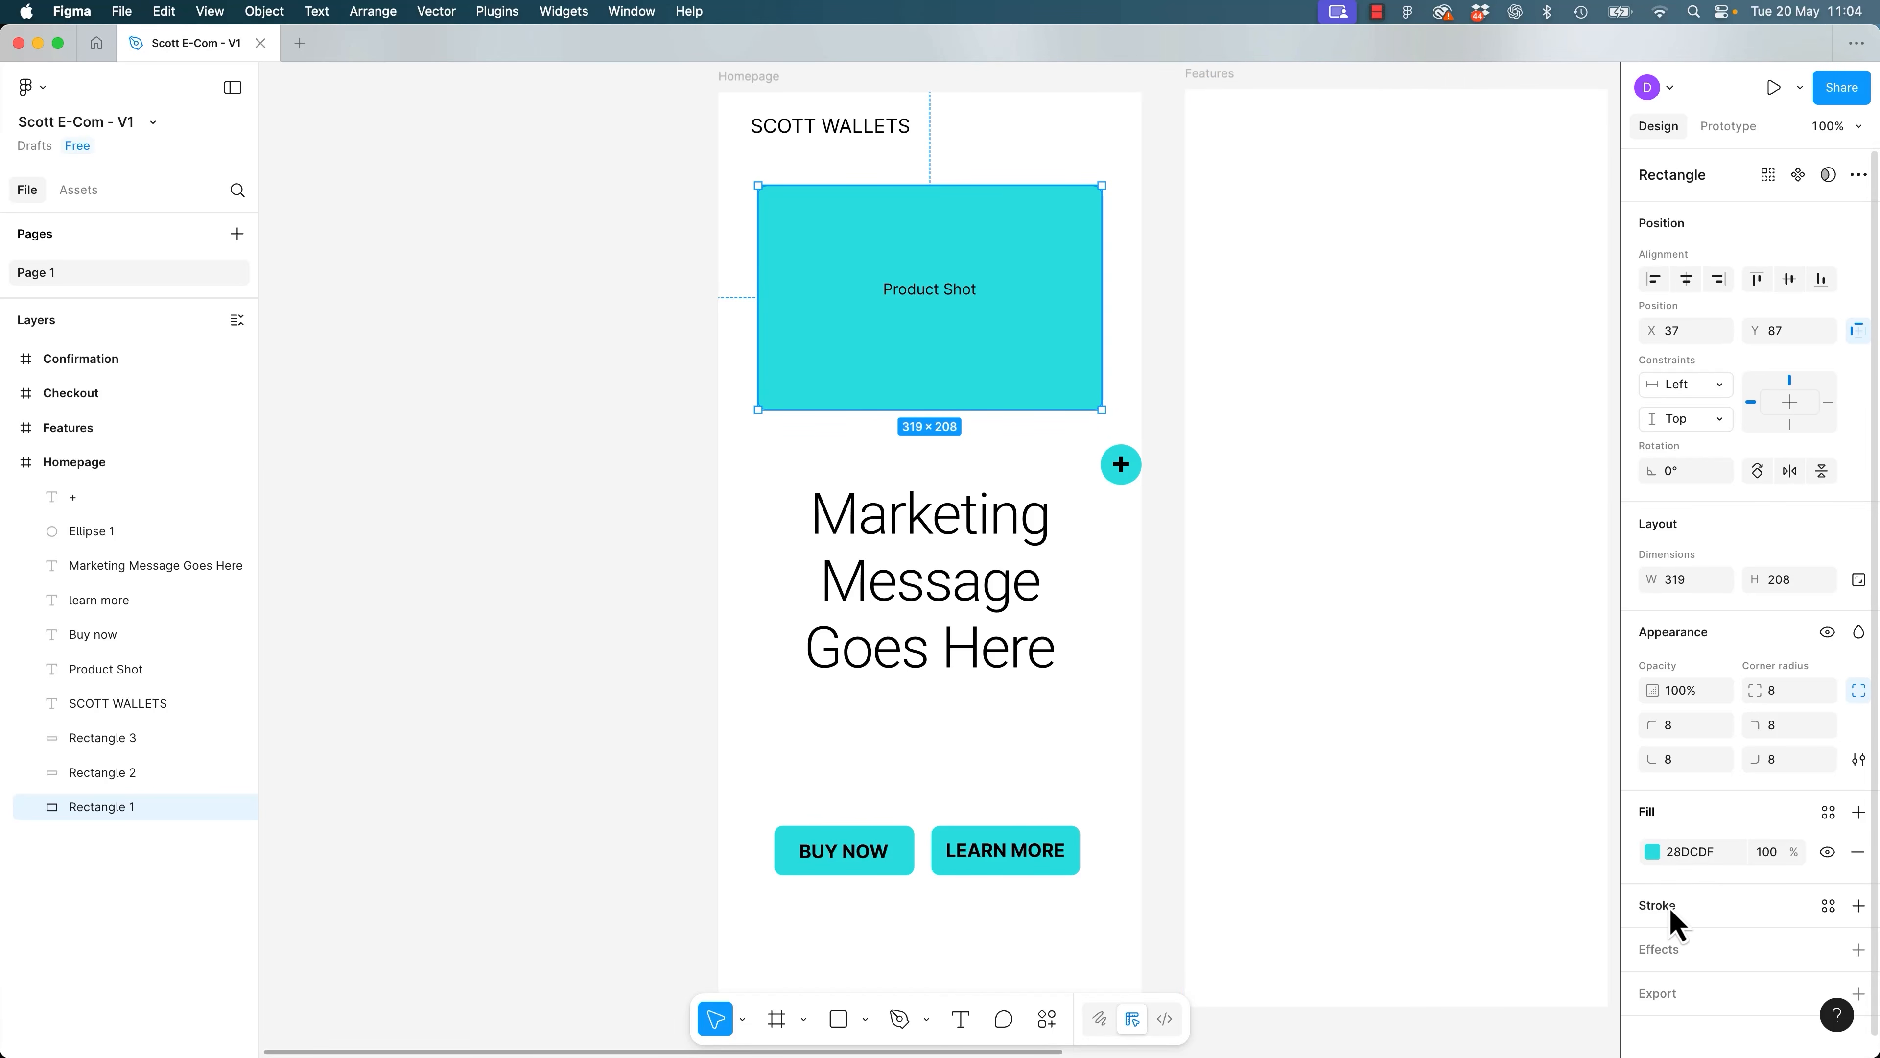
left_click(1858, 905)
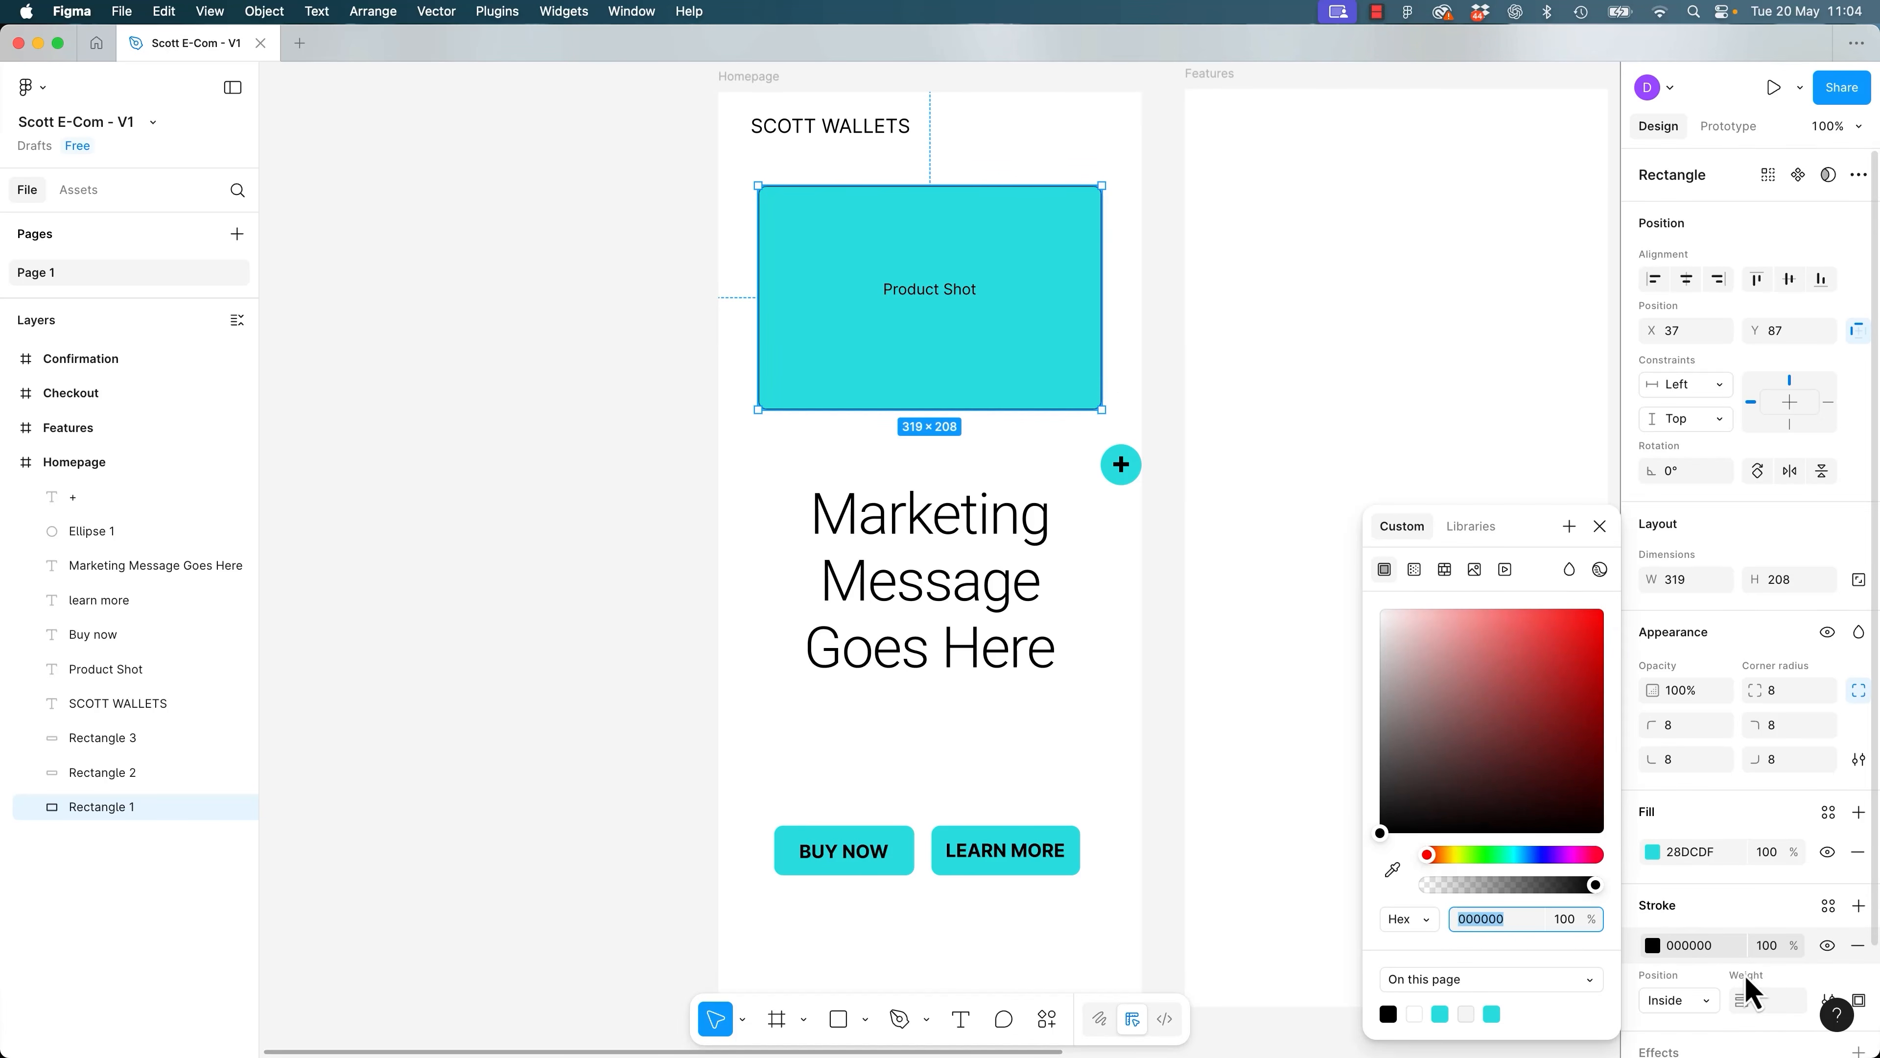
left_click(1769, 1001)
key("Up")
key("Up")
key("Up")
key("Up")
key("Up")
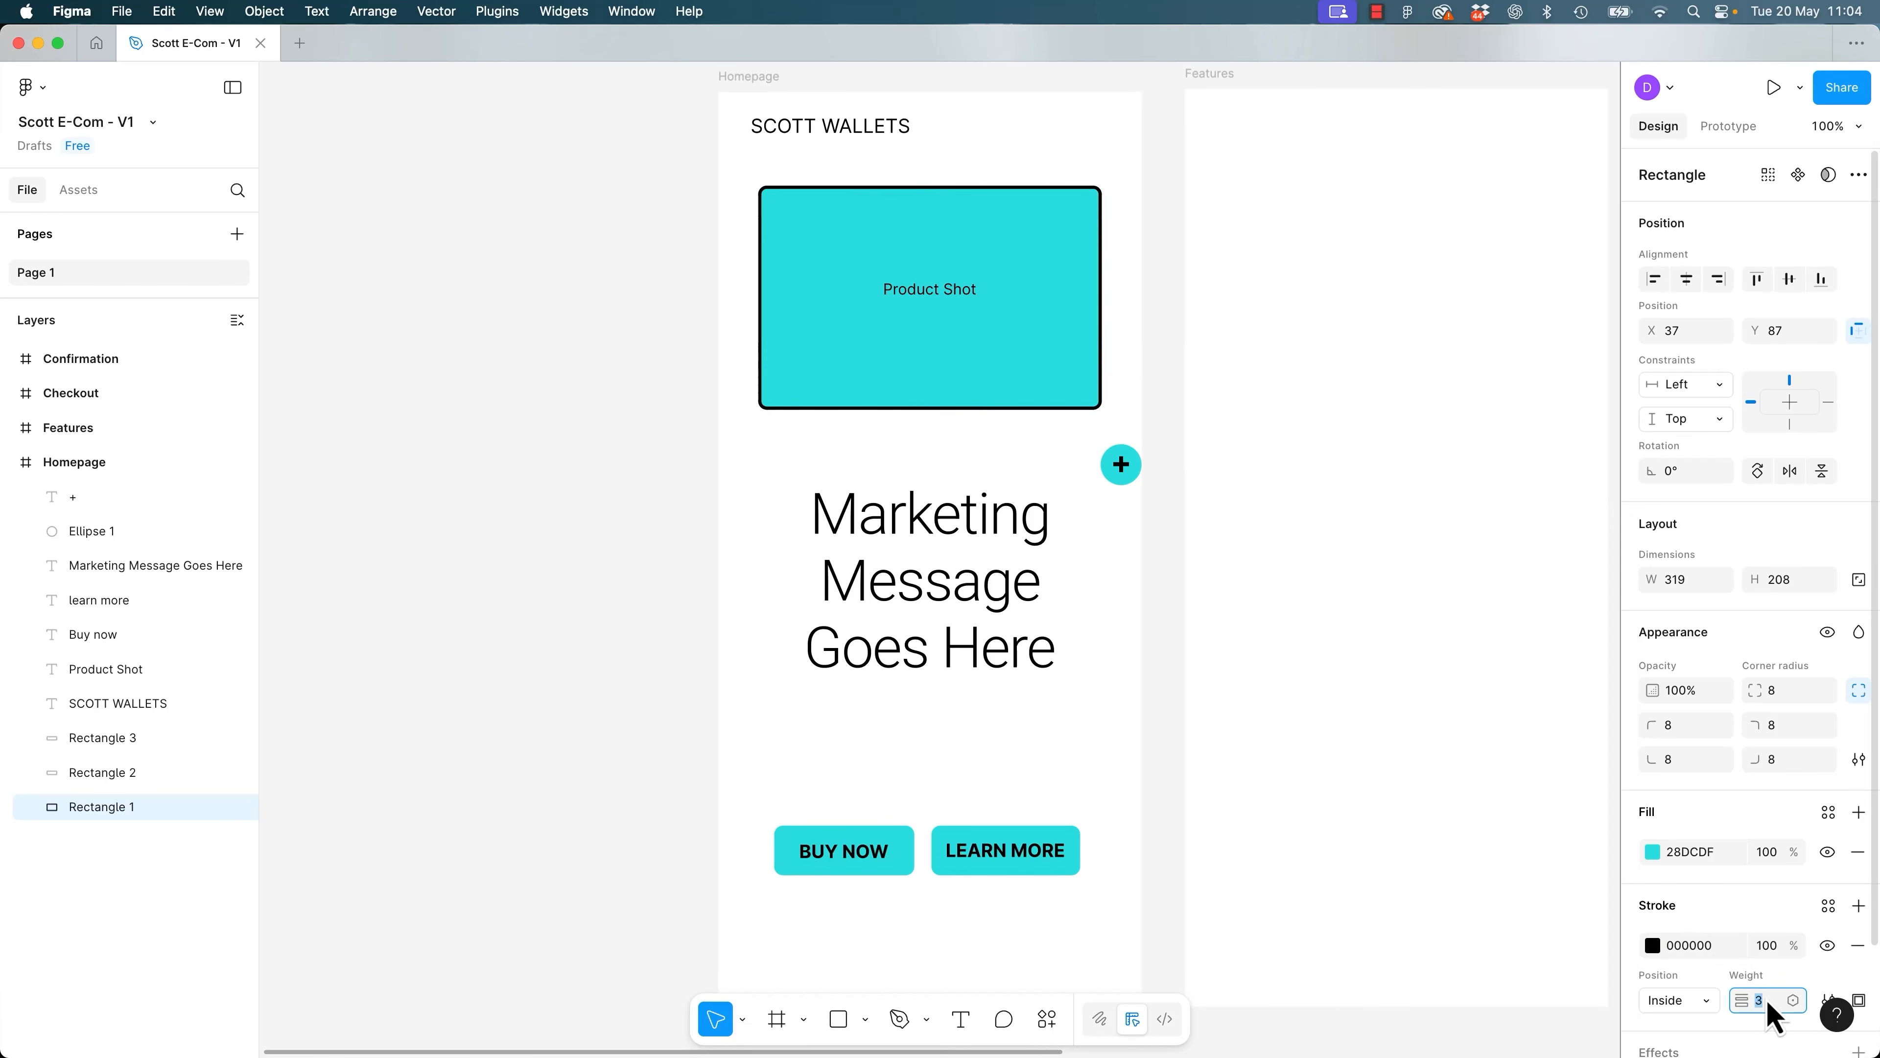
key("Down")
key("Down")
key("Down")
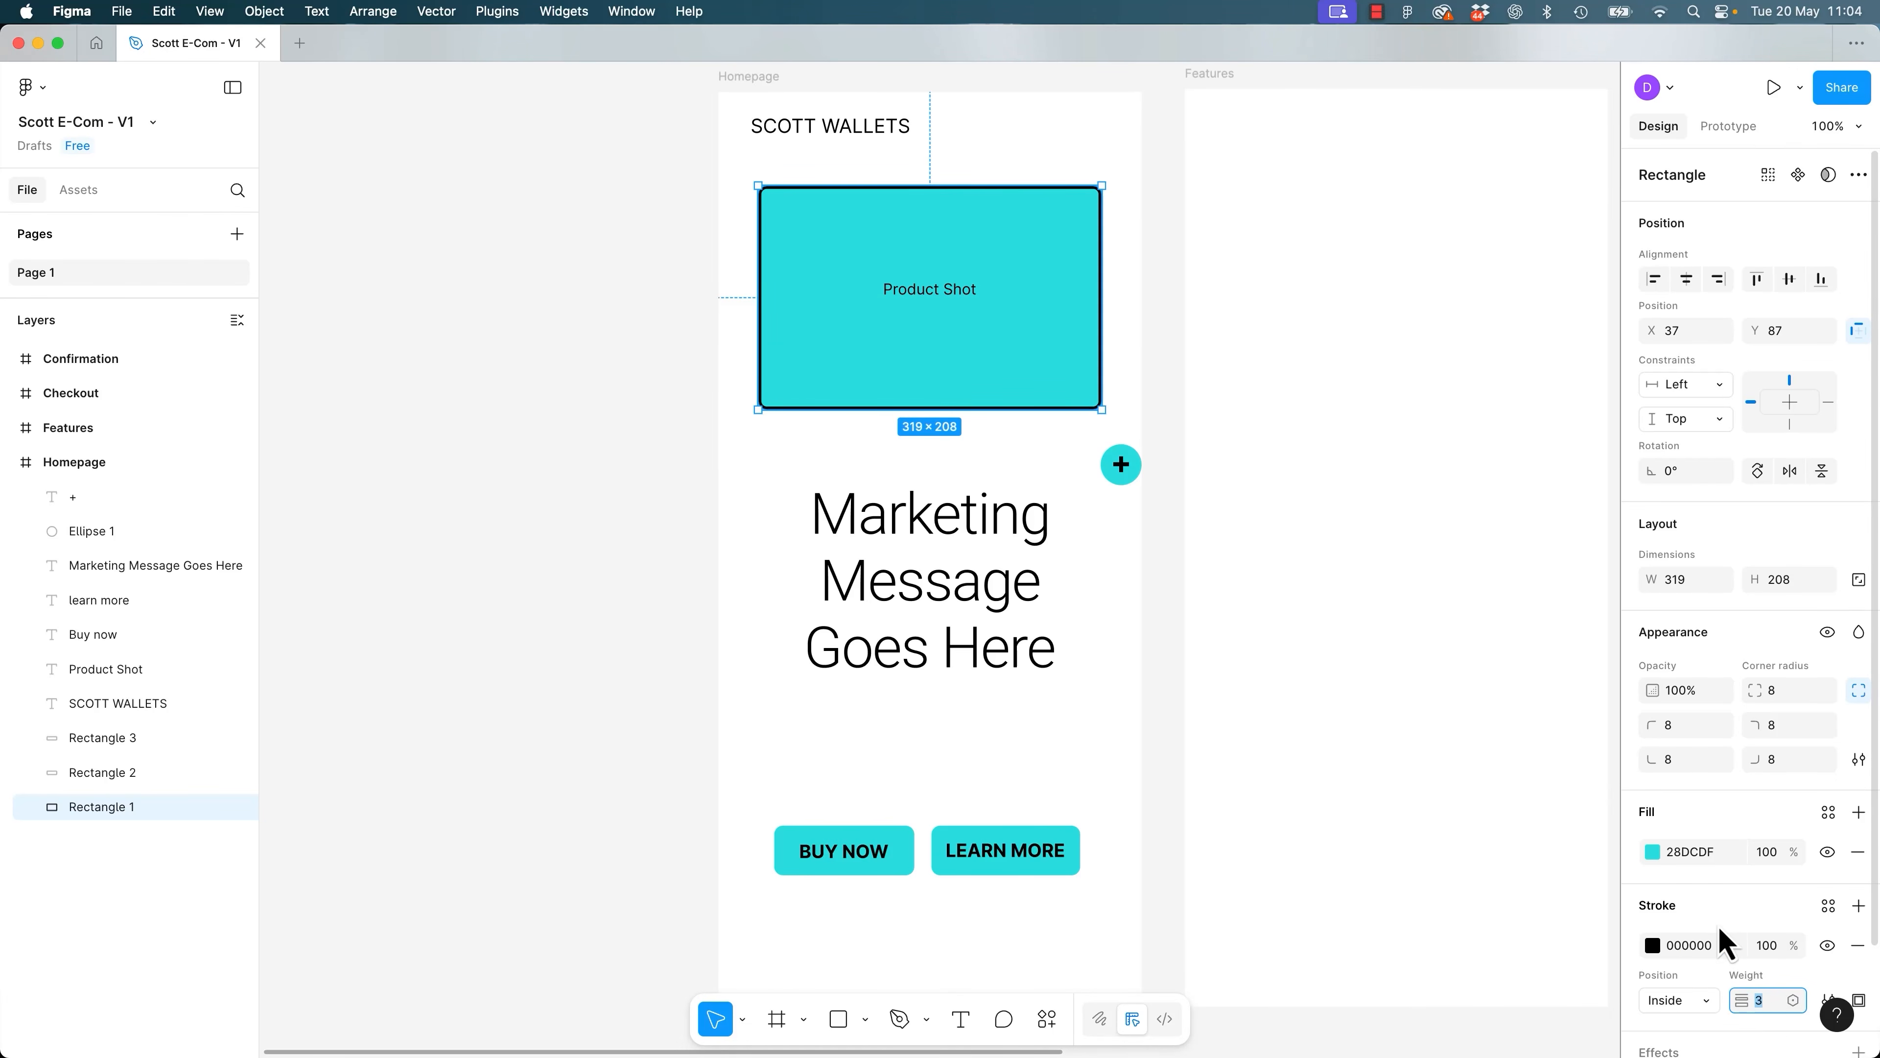
left_click(1859, 946)
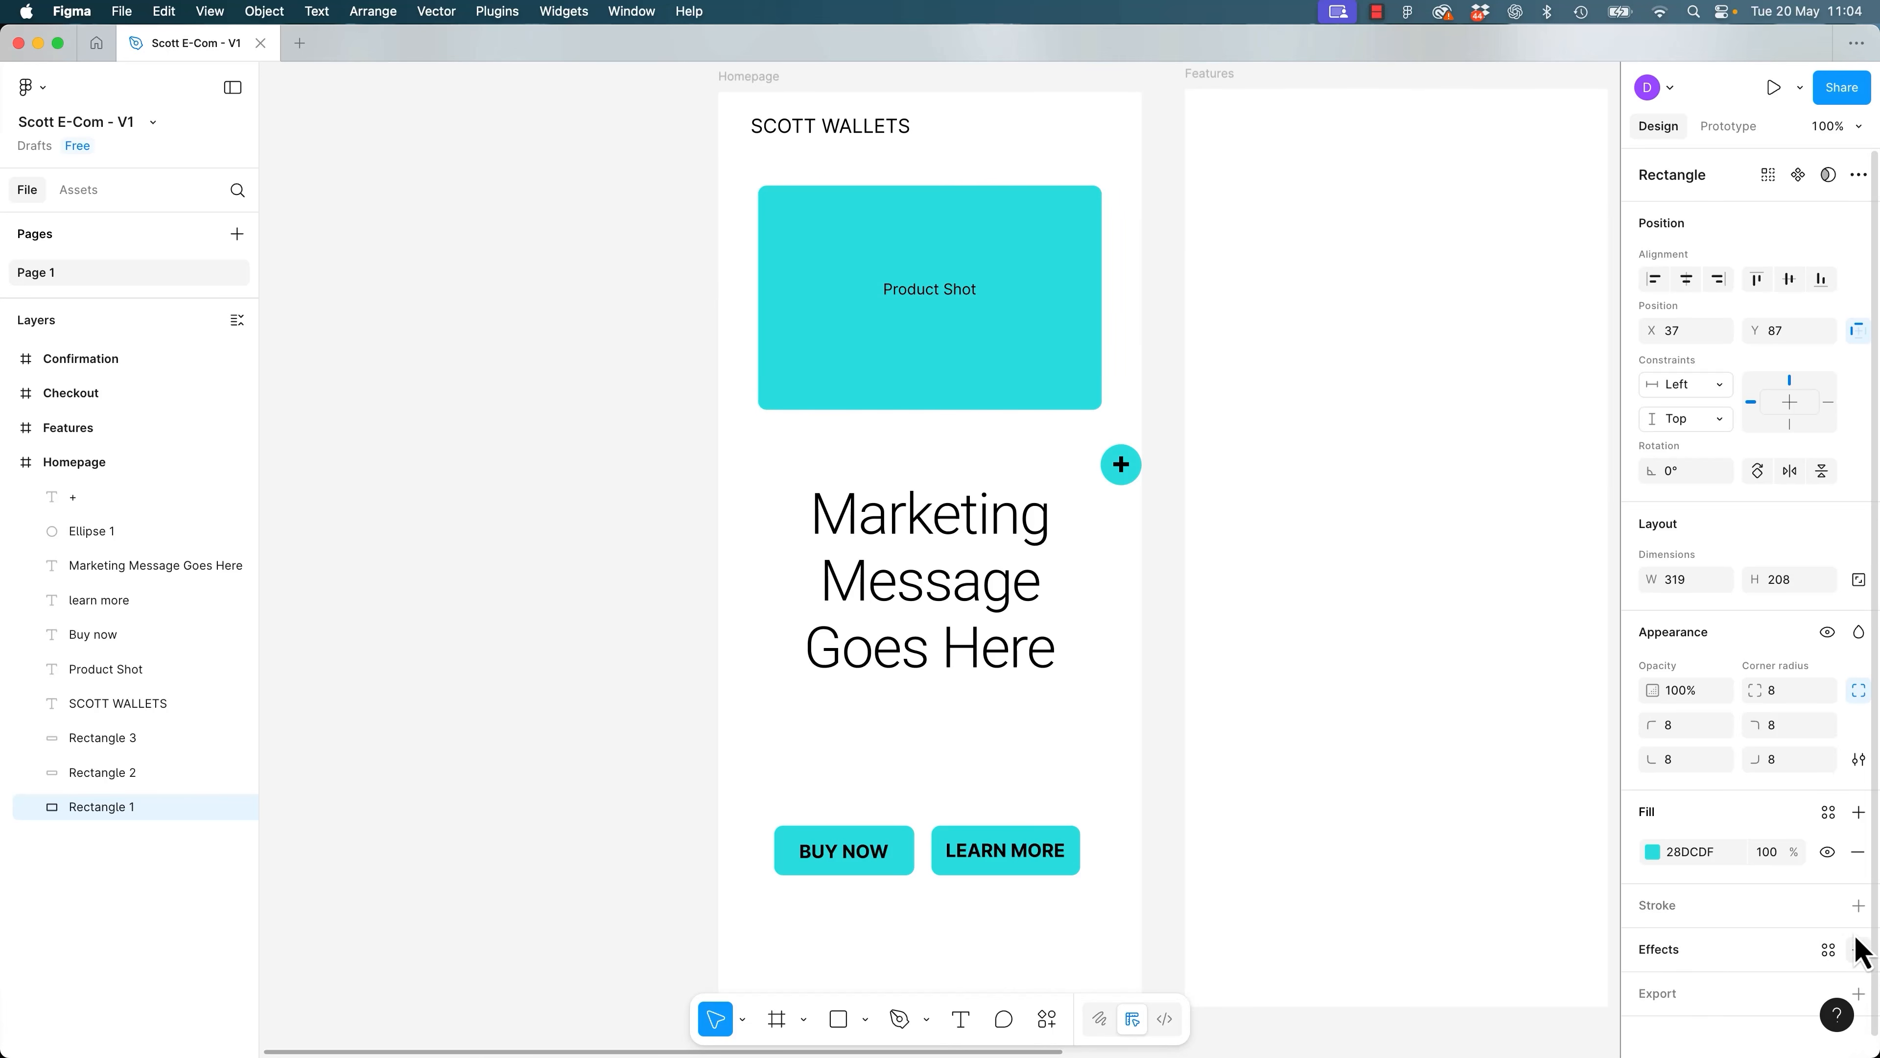
Add a black 000000 inside stroke to the Product Shot rectangle and set its weight to 3.
left_click(1858, 905)
mouse_move(1451, 777)
left_mouse_down()
mouse_move(1299, 677)
mouse_move(1352, 727)
mouse_move(1406, 685)
mouse_move(1310, 827)
mouse_move(1390, 811)
mouse_move(1340, 820)
mouse_move(1314, 781)
mouse_move(1347, 885)
left_mouse_up()
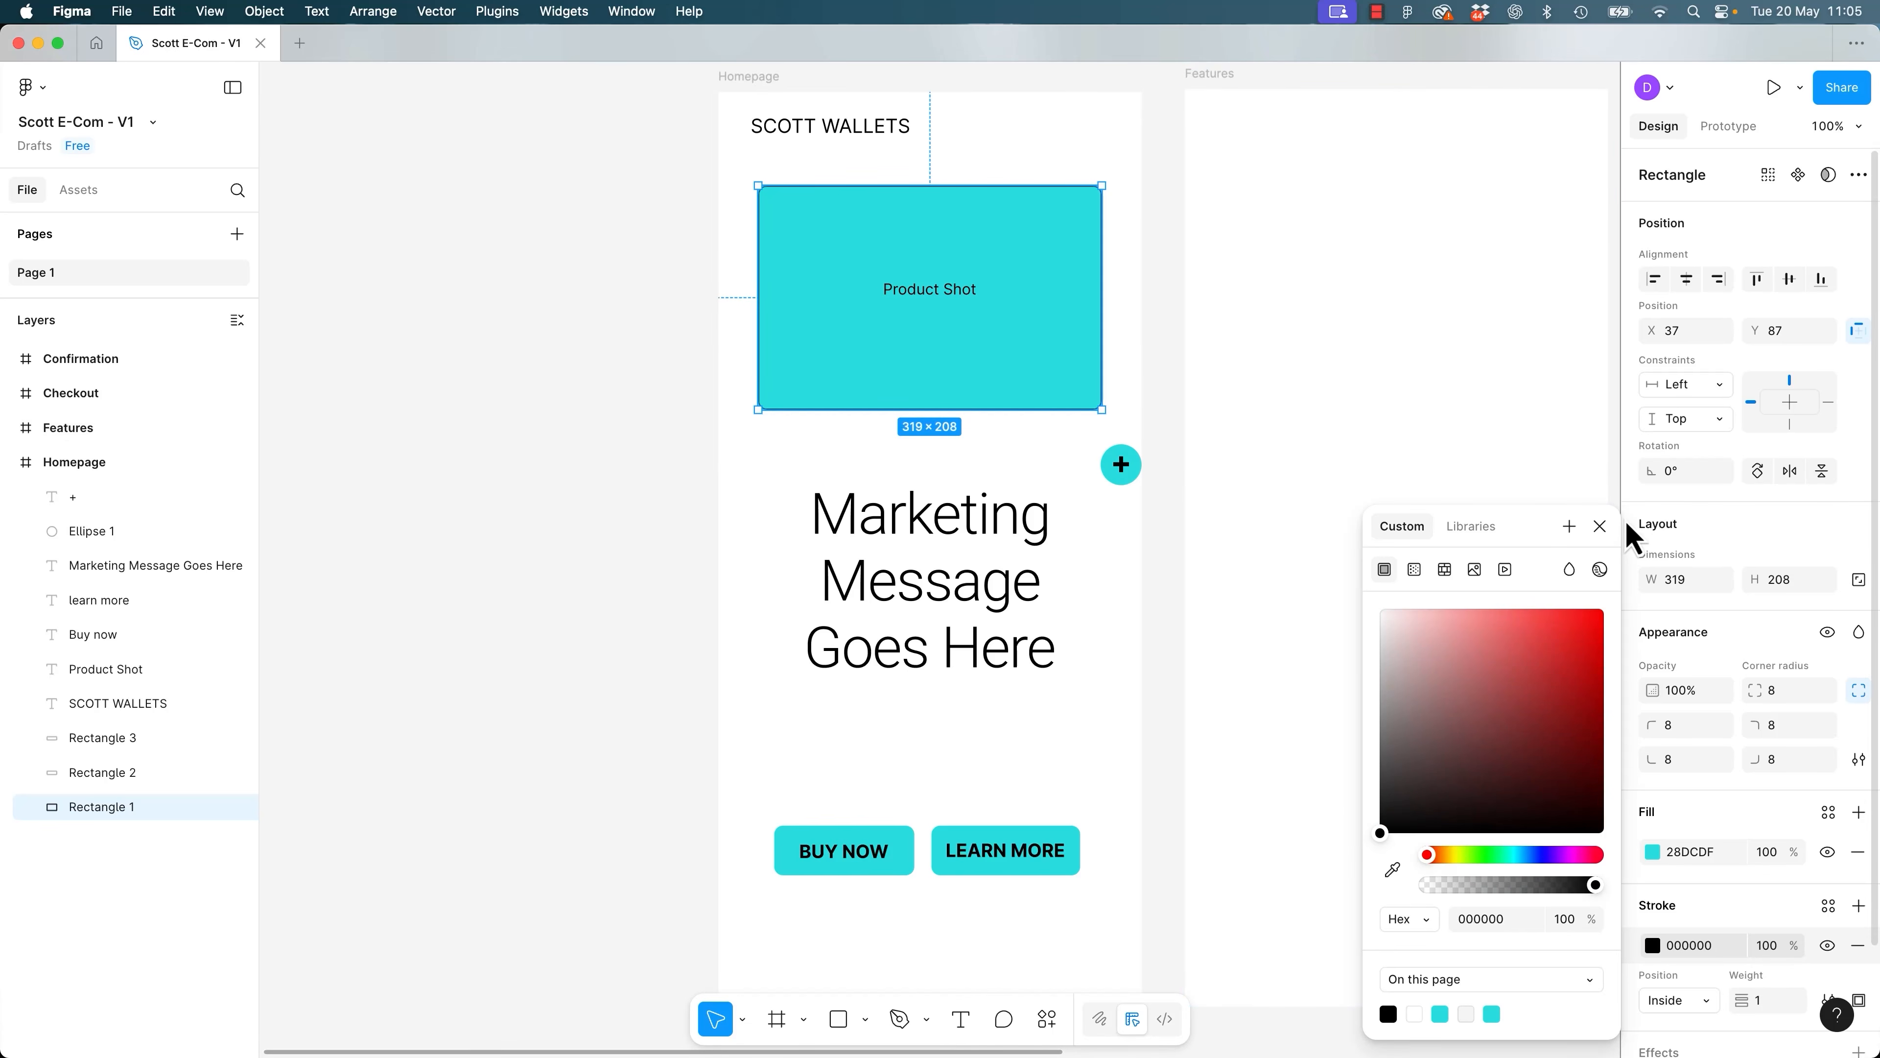
left_click(1600, 526)
left_click(683, 578)
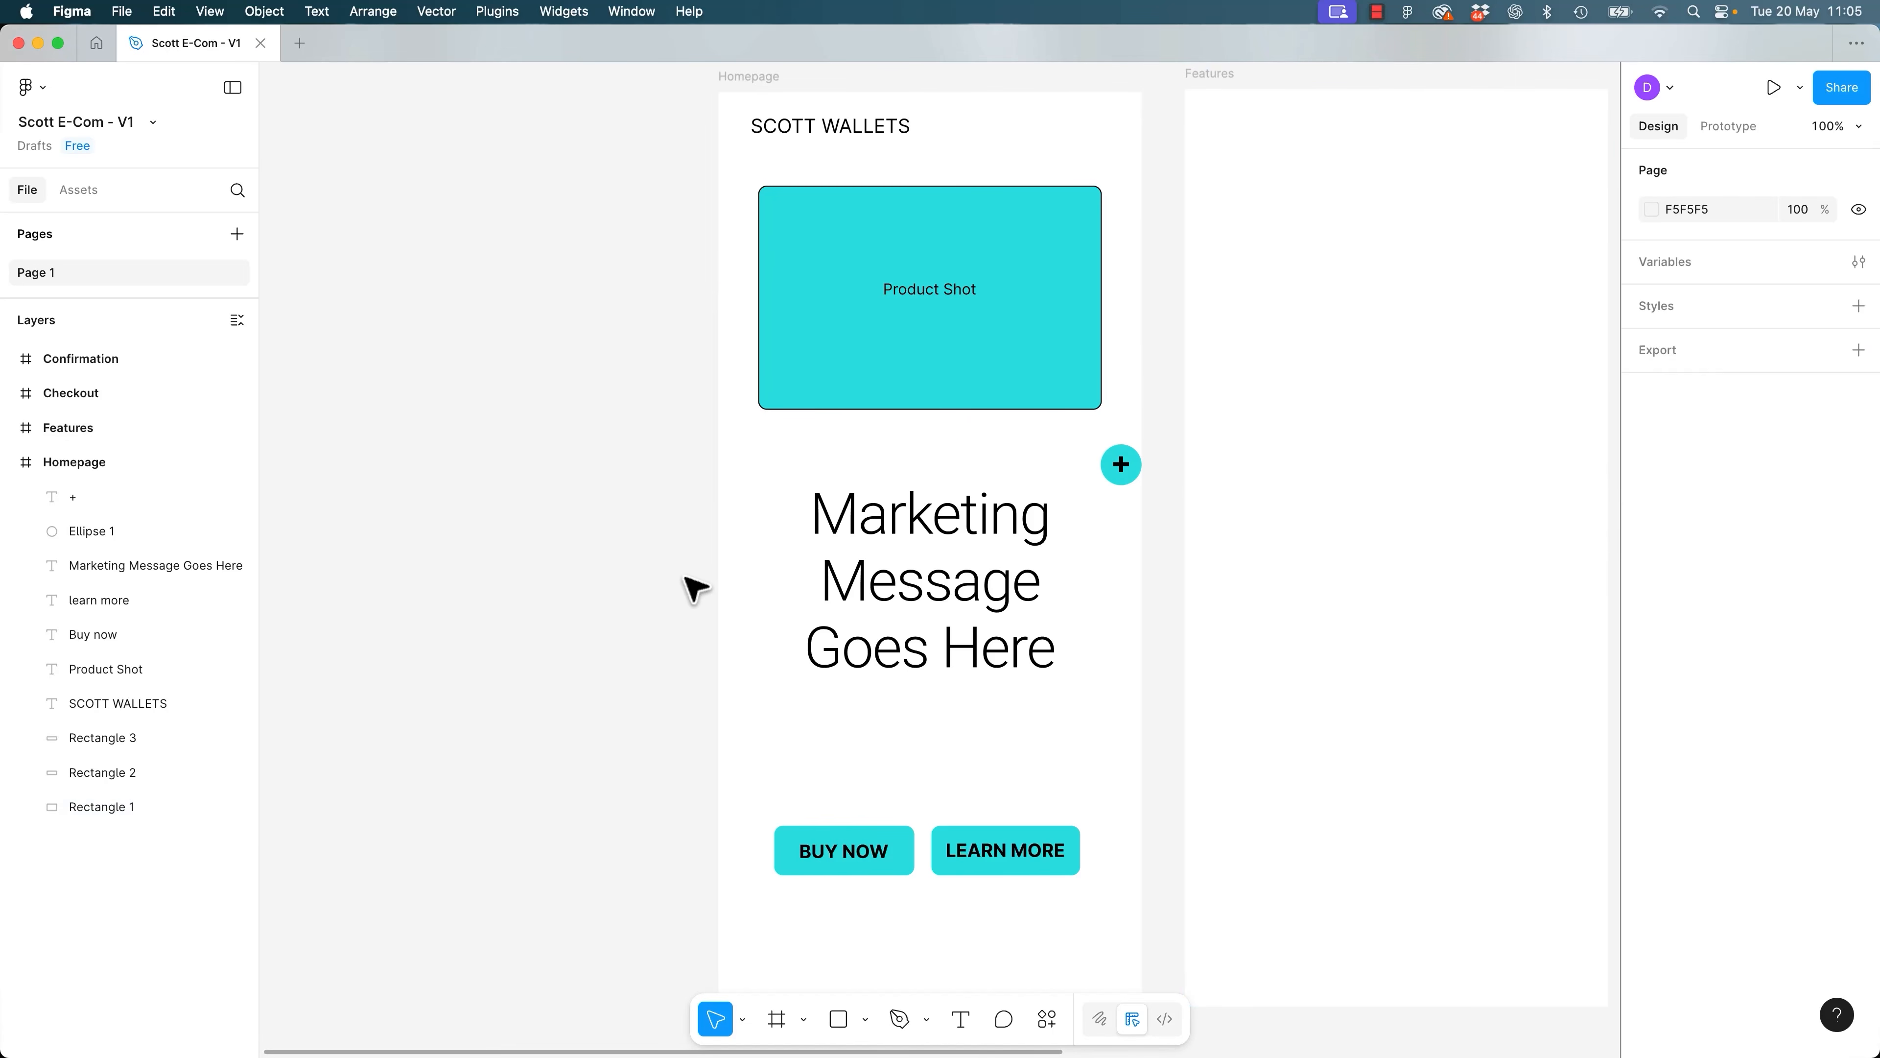
left_click(862, 394)
left_click(1766, 1000)
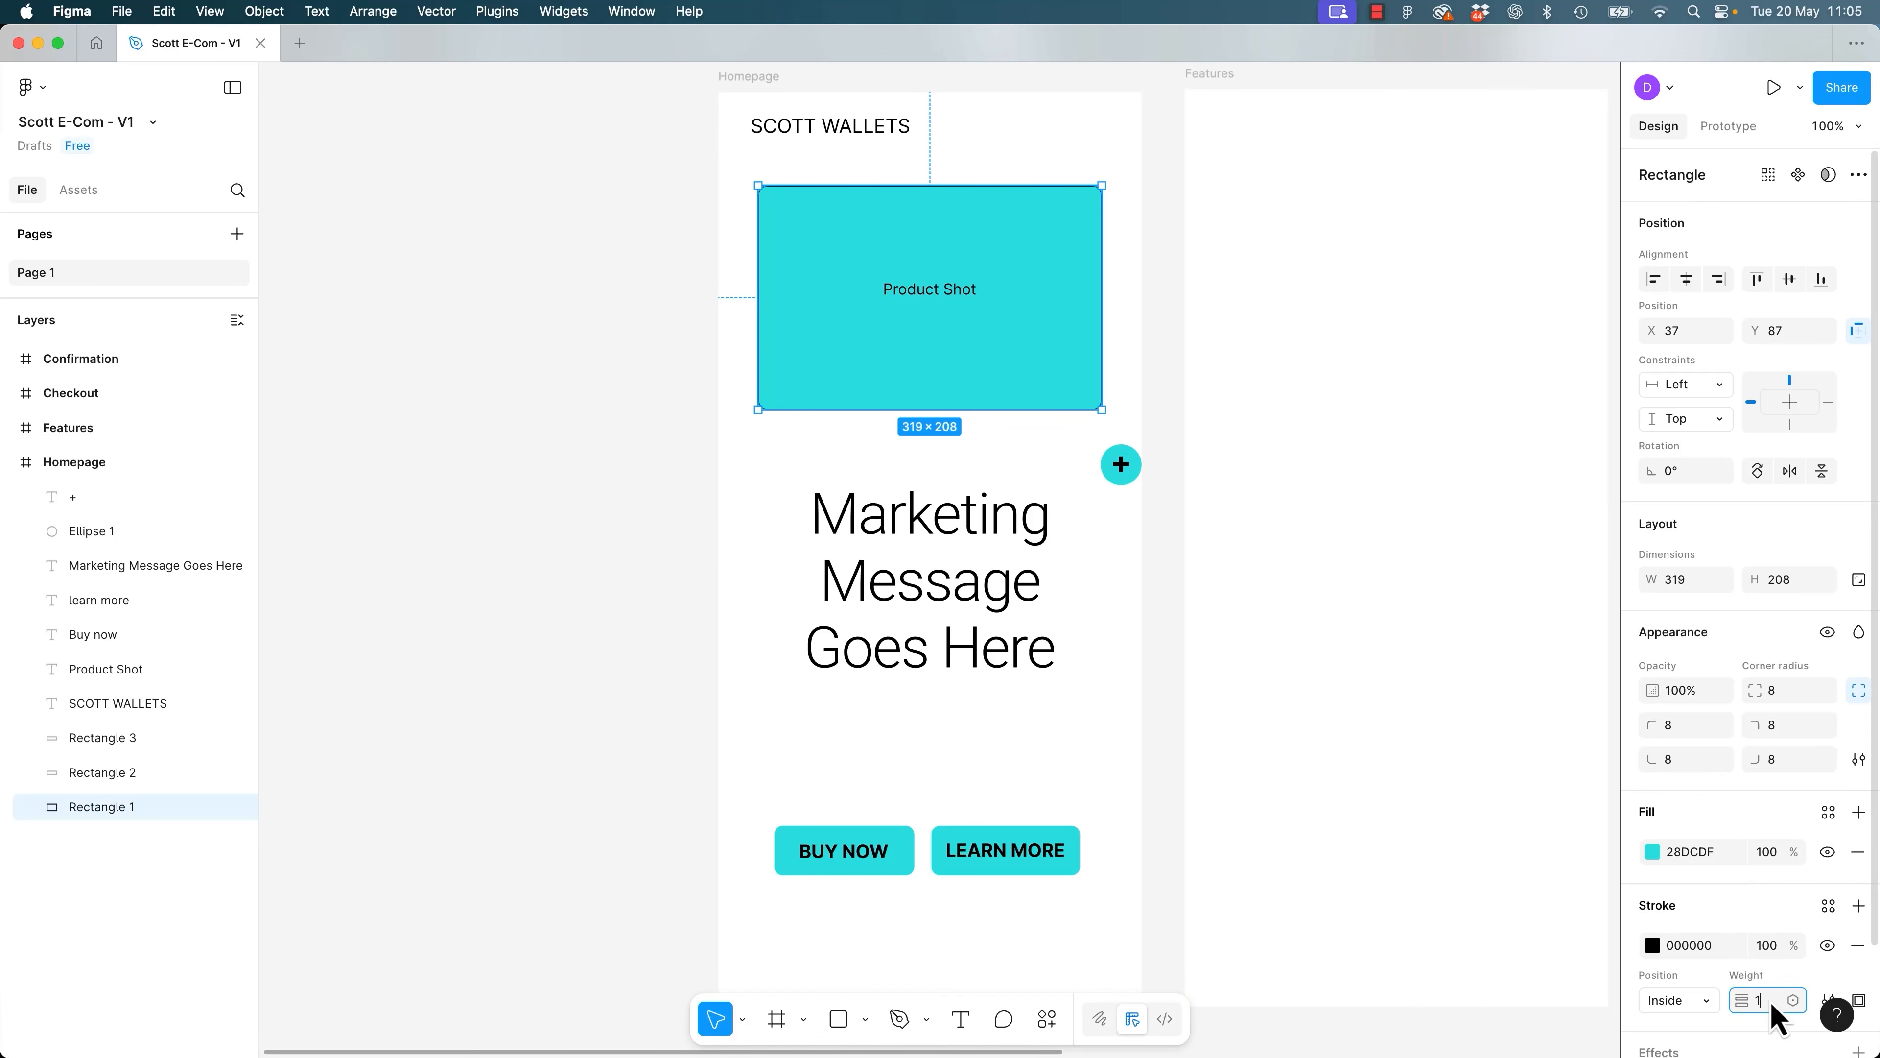
type("3")
key("Return")
left_click(592, 487)
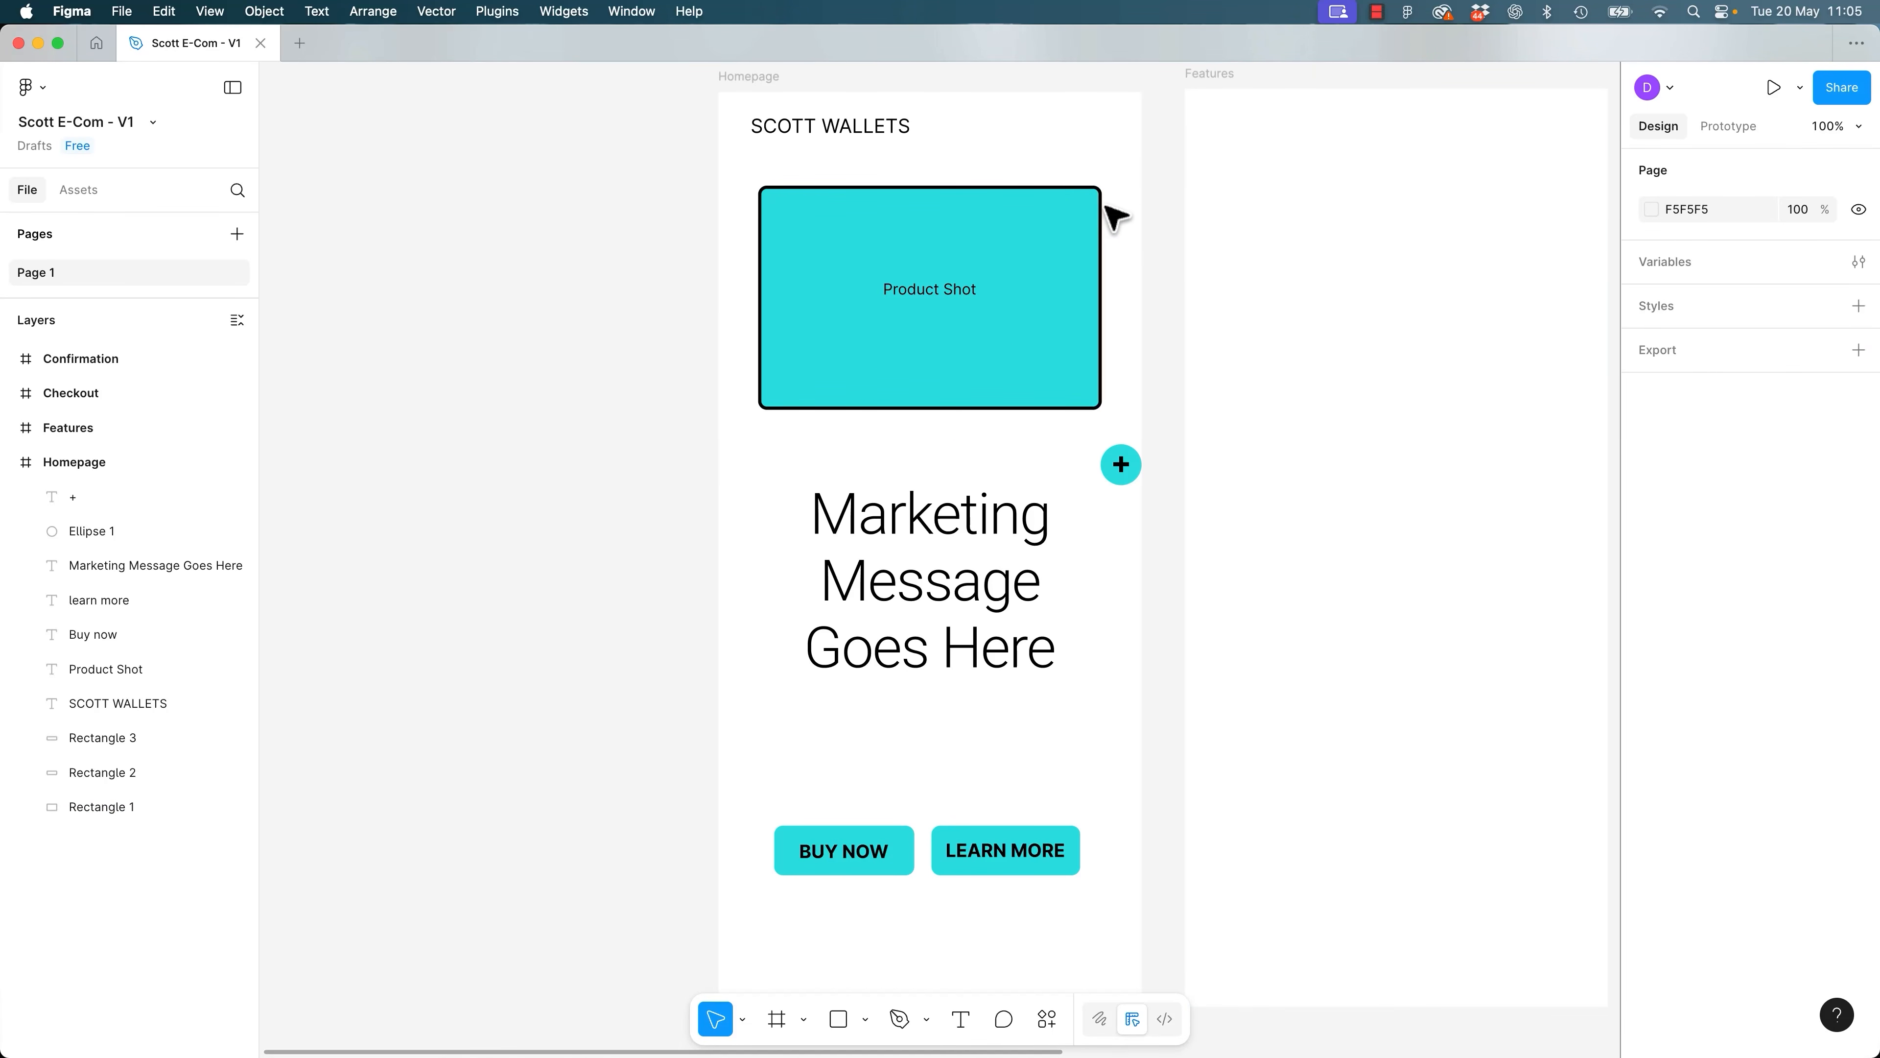
Draw a rectangle about 285 × 232 in the Features frame and fill it with turquoise 28DCDF sampled from the Product Shot rectangle.
left_click_drag(1188, 260, 1208, 500)
key("r")
left_click(1302, 404)
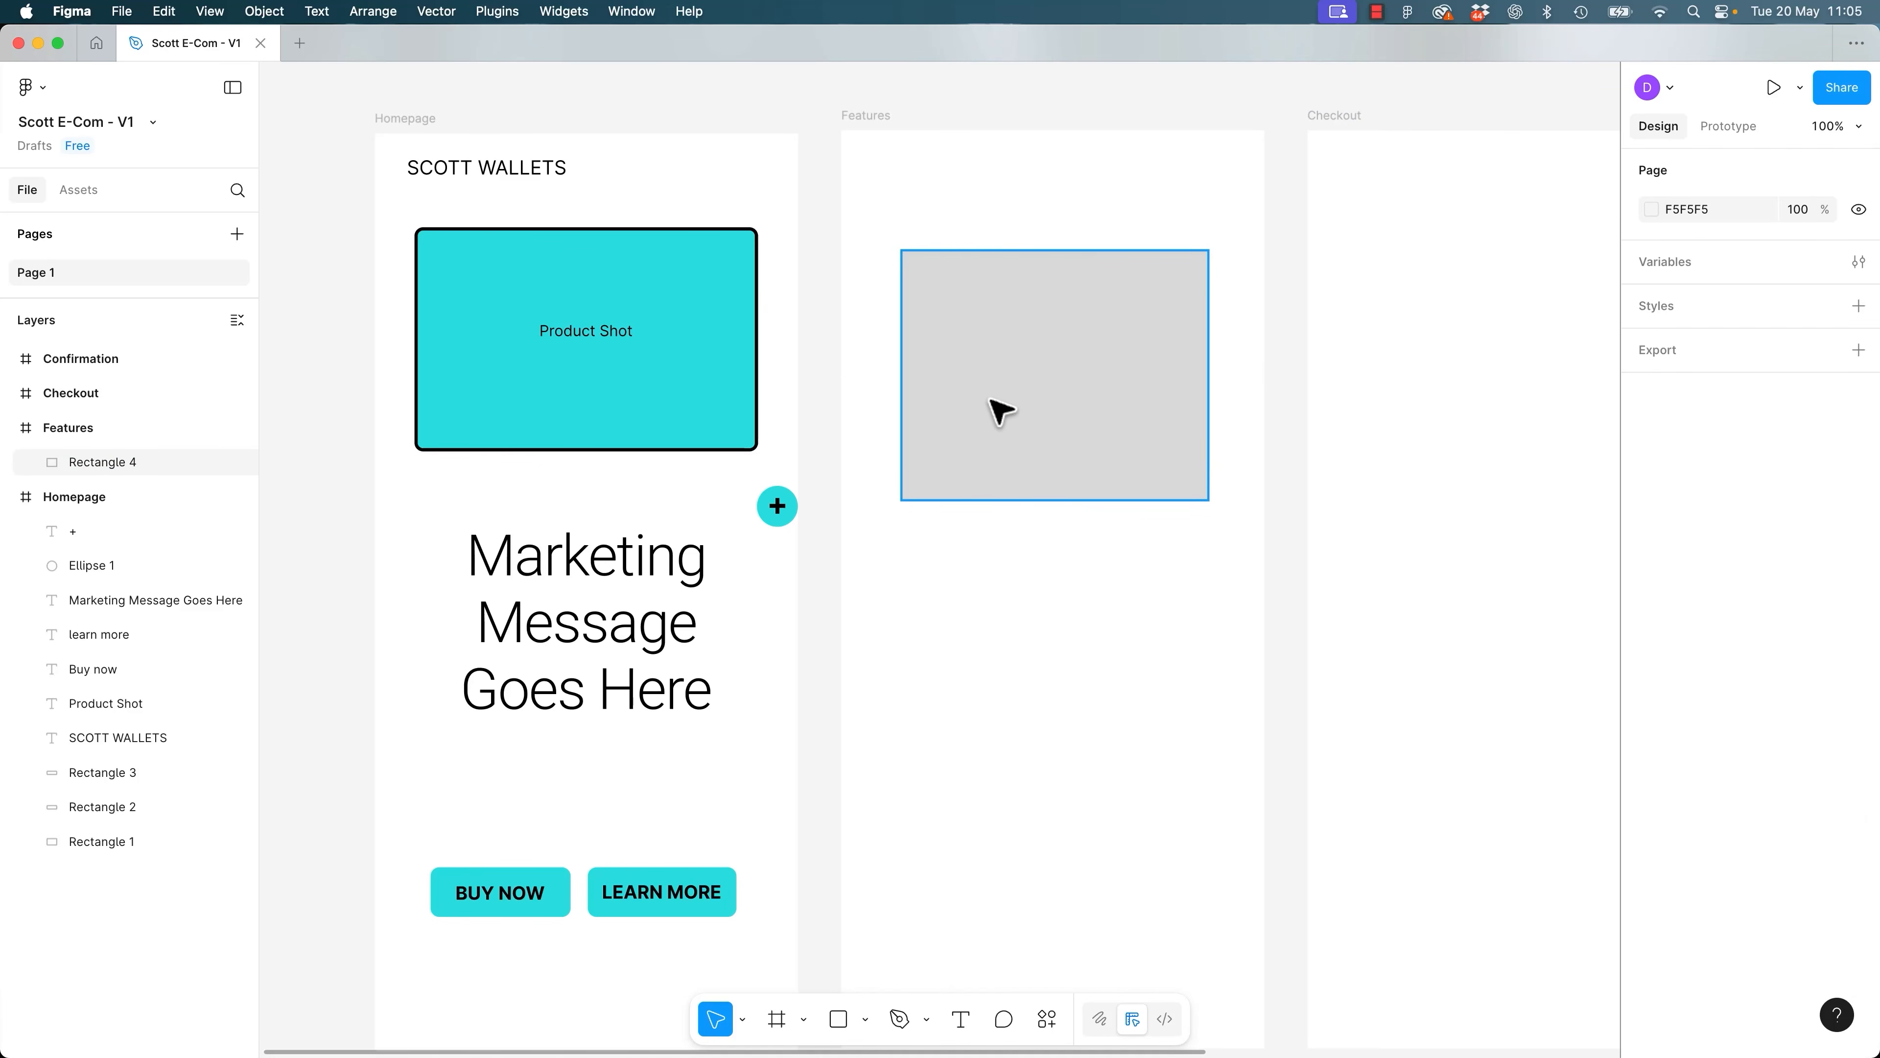
left_click(999, 411)
key("i")
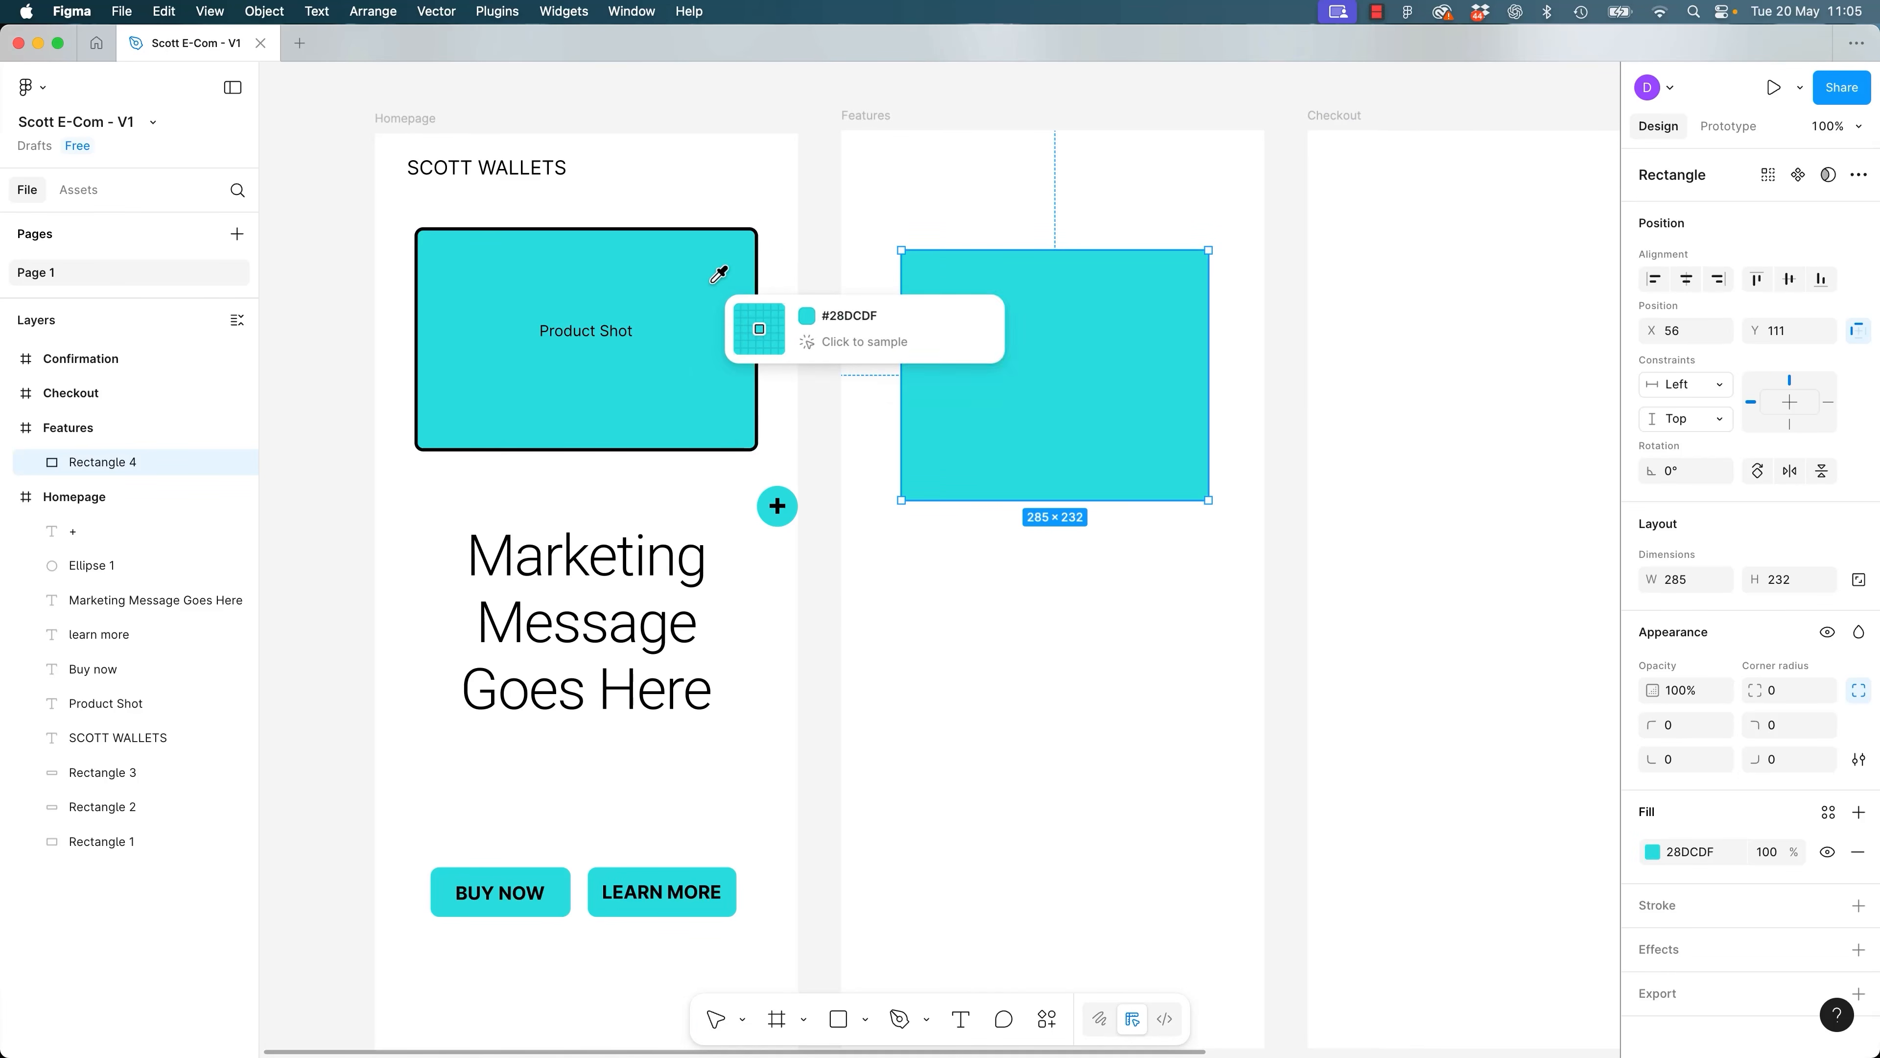
left_click(711, 283)
left_click(828, 596)
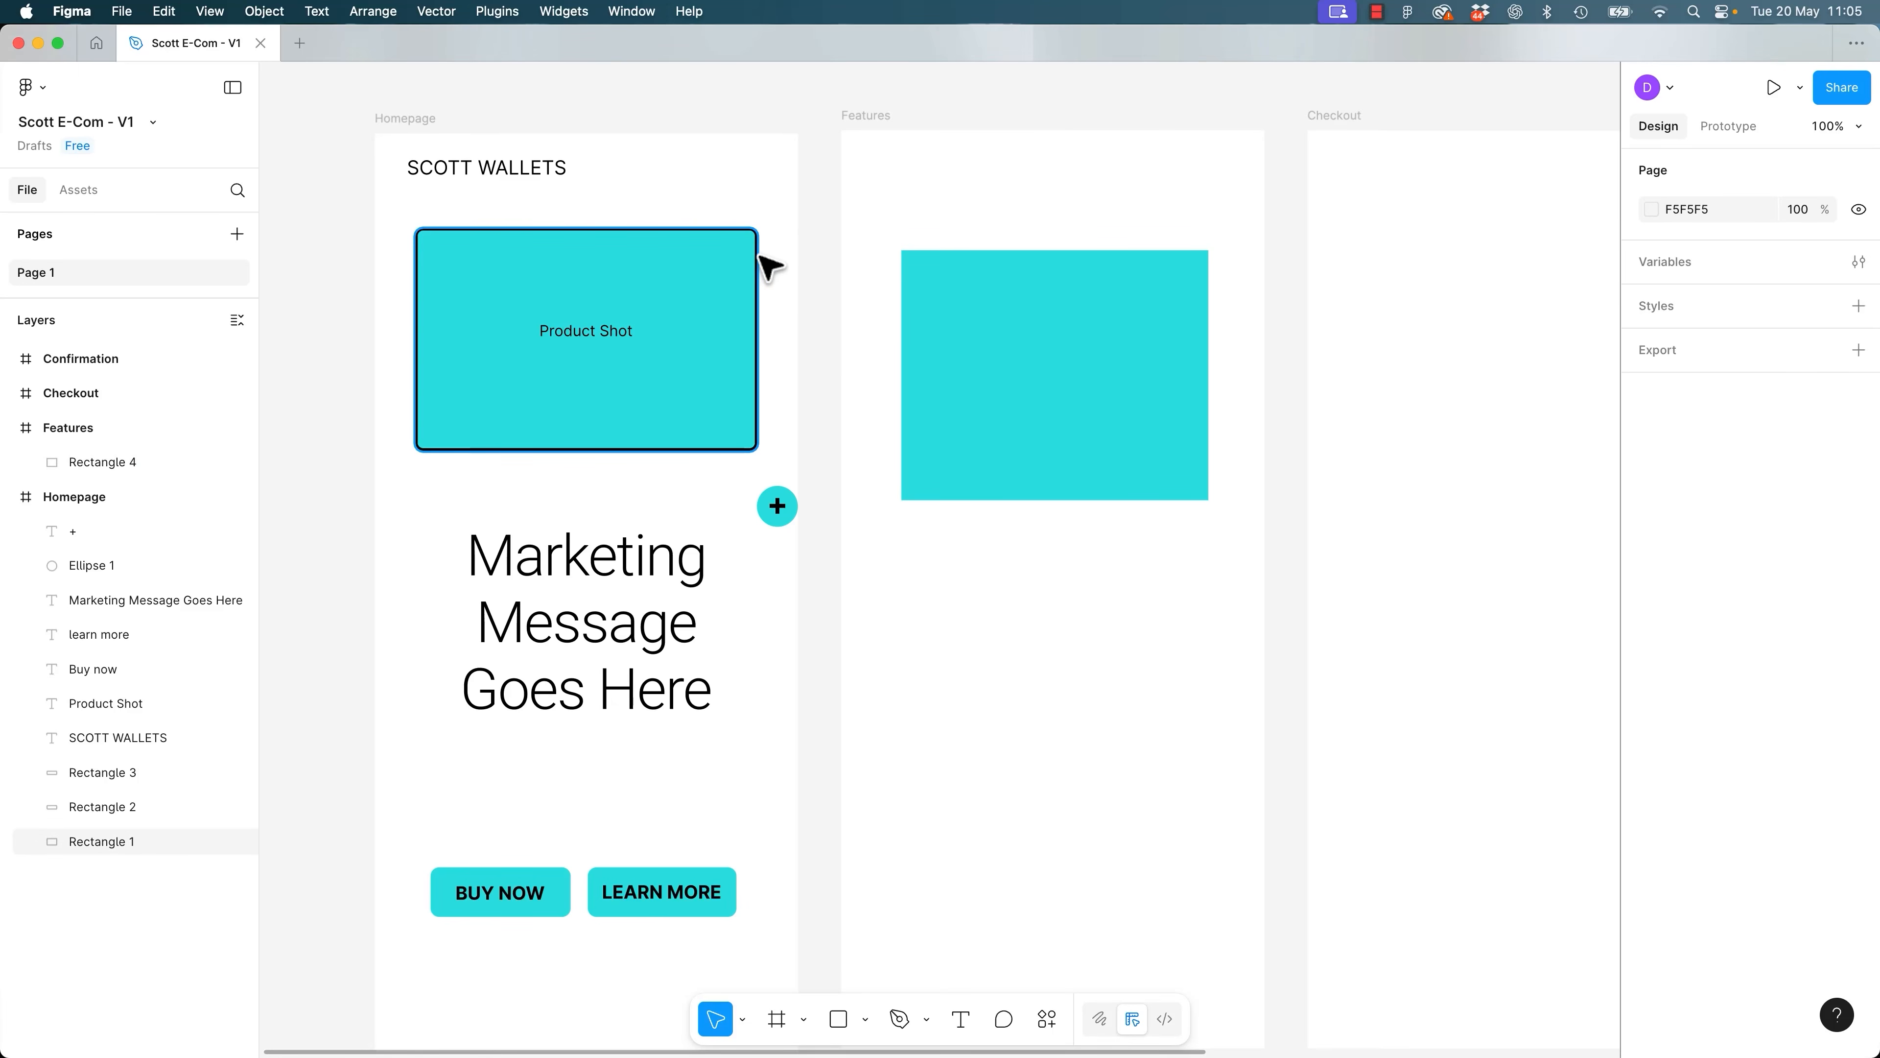
Undo the sampled fill and the new rectangle in the Features frame.
key("super+z")
key("super+z")
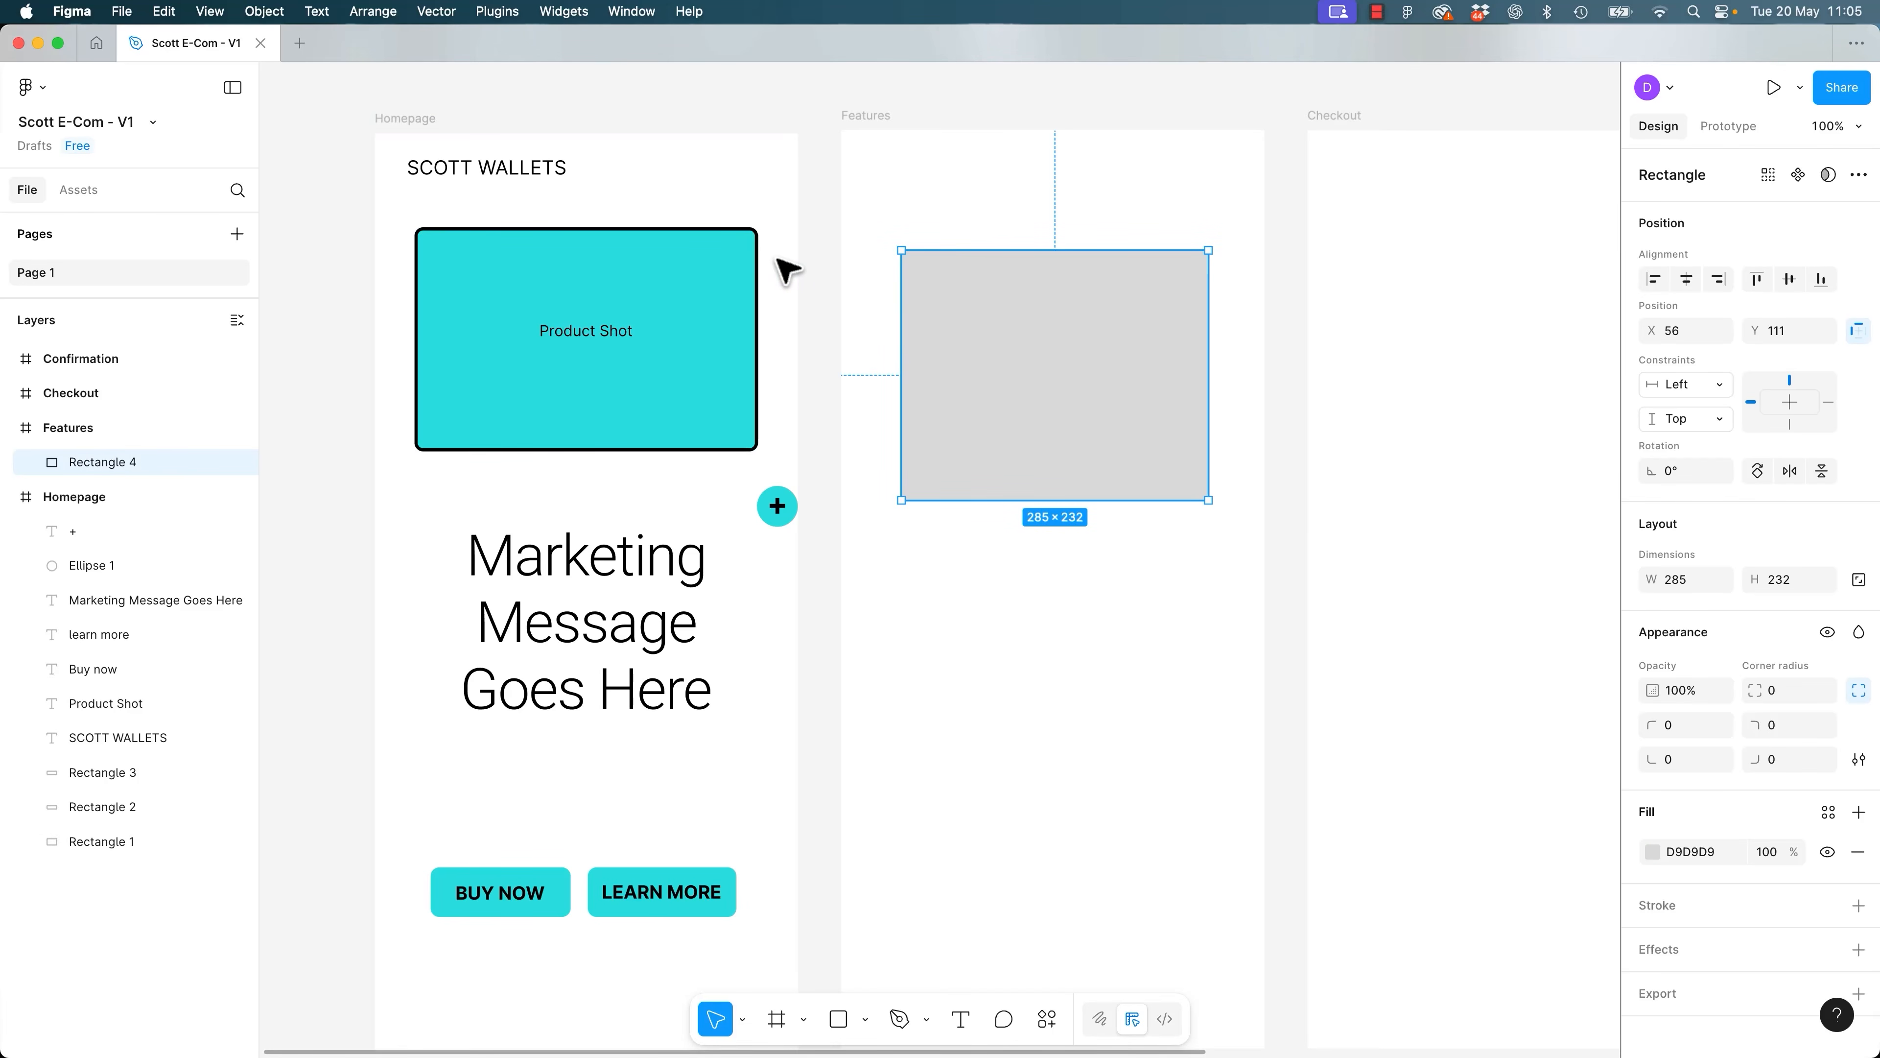
key("super+z")
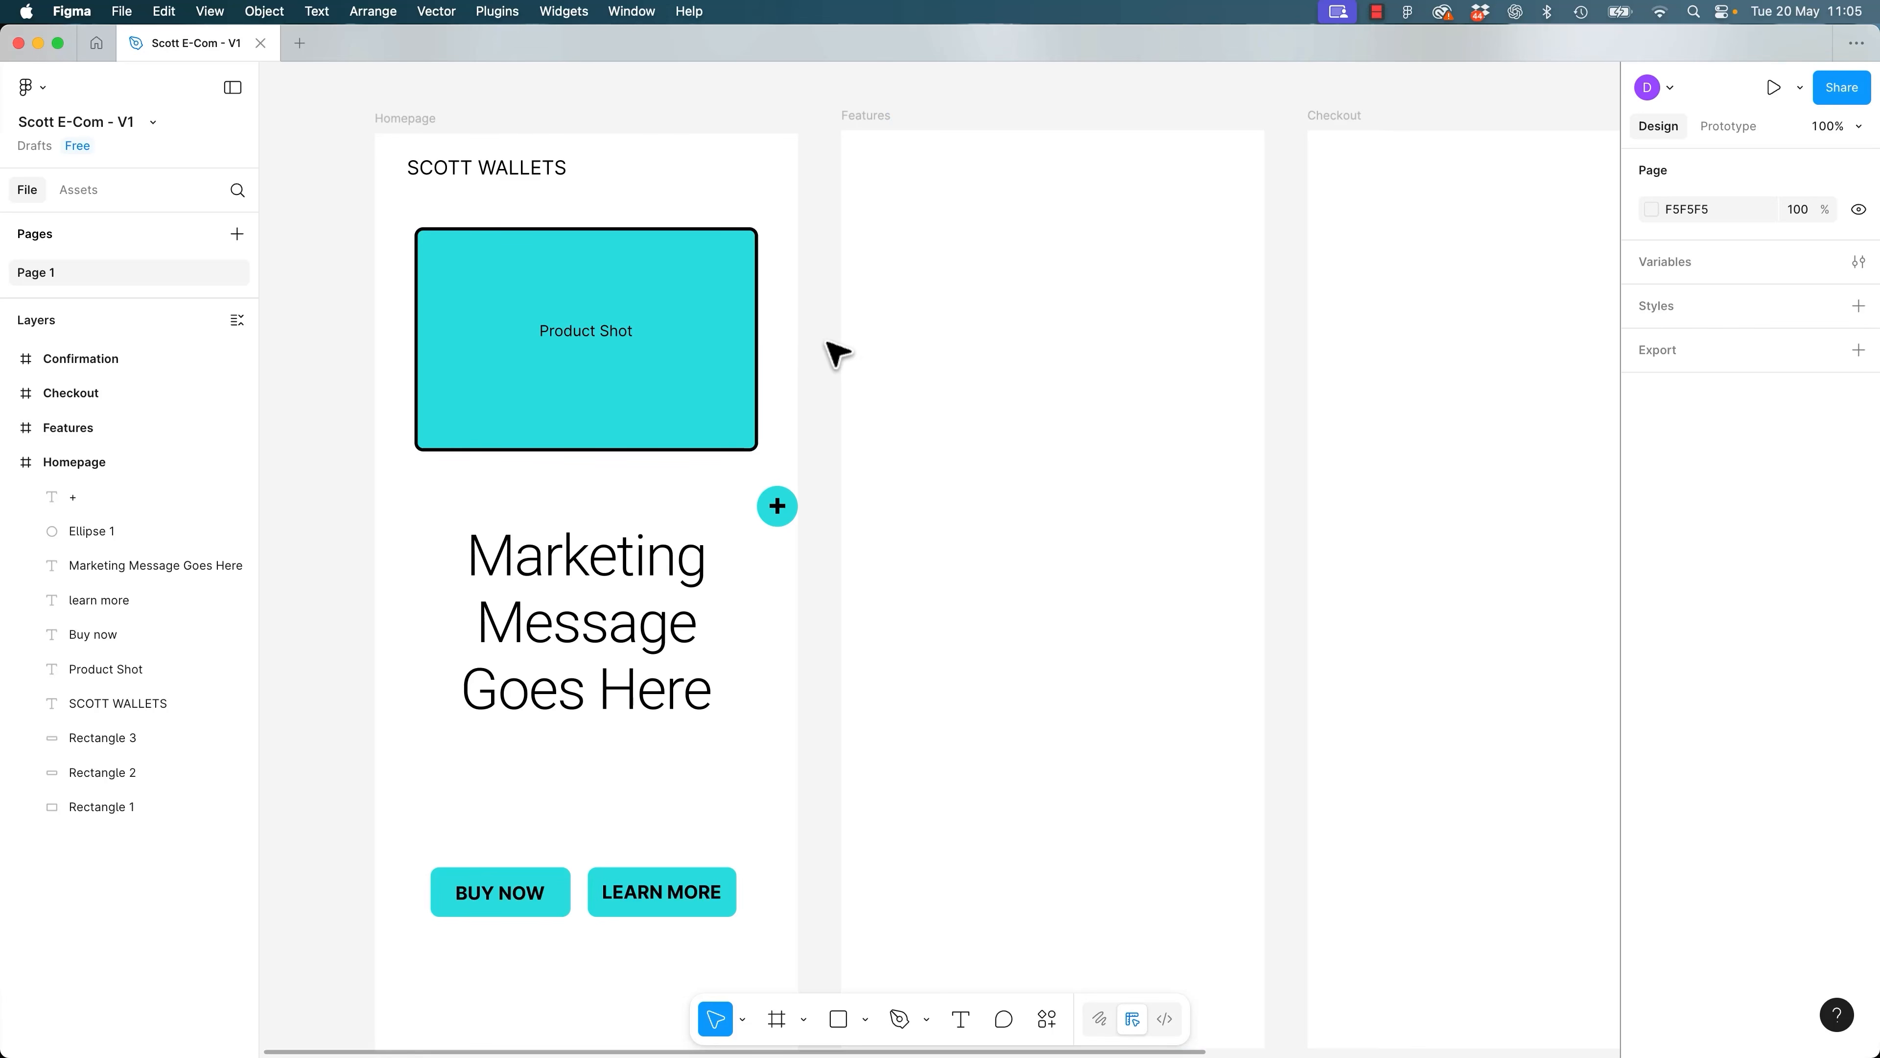
Set the Product Shot rectangle's properties as the default properties for new shapes.
left_click(754, 363)
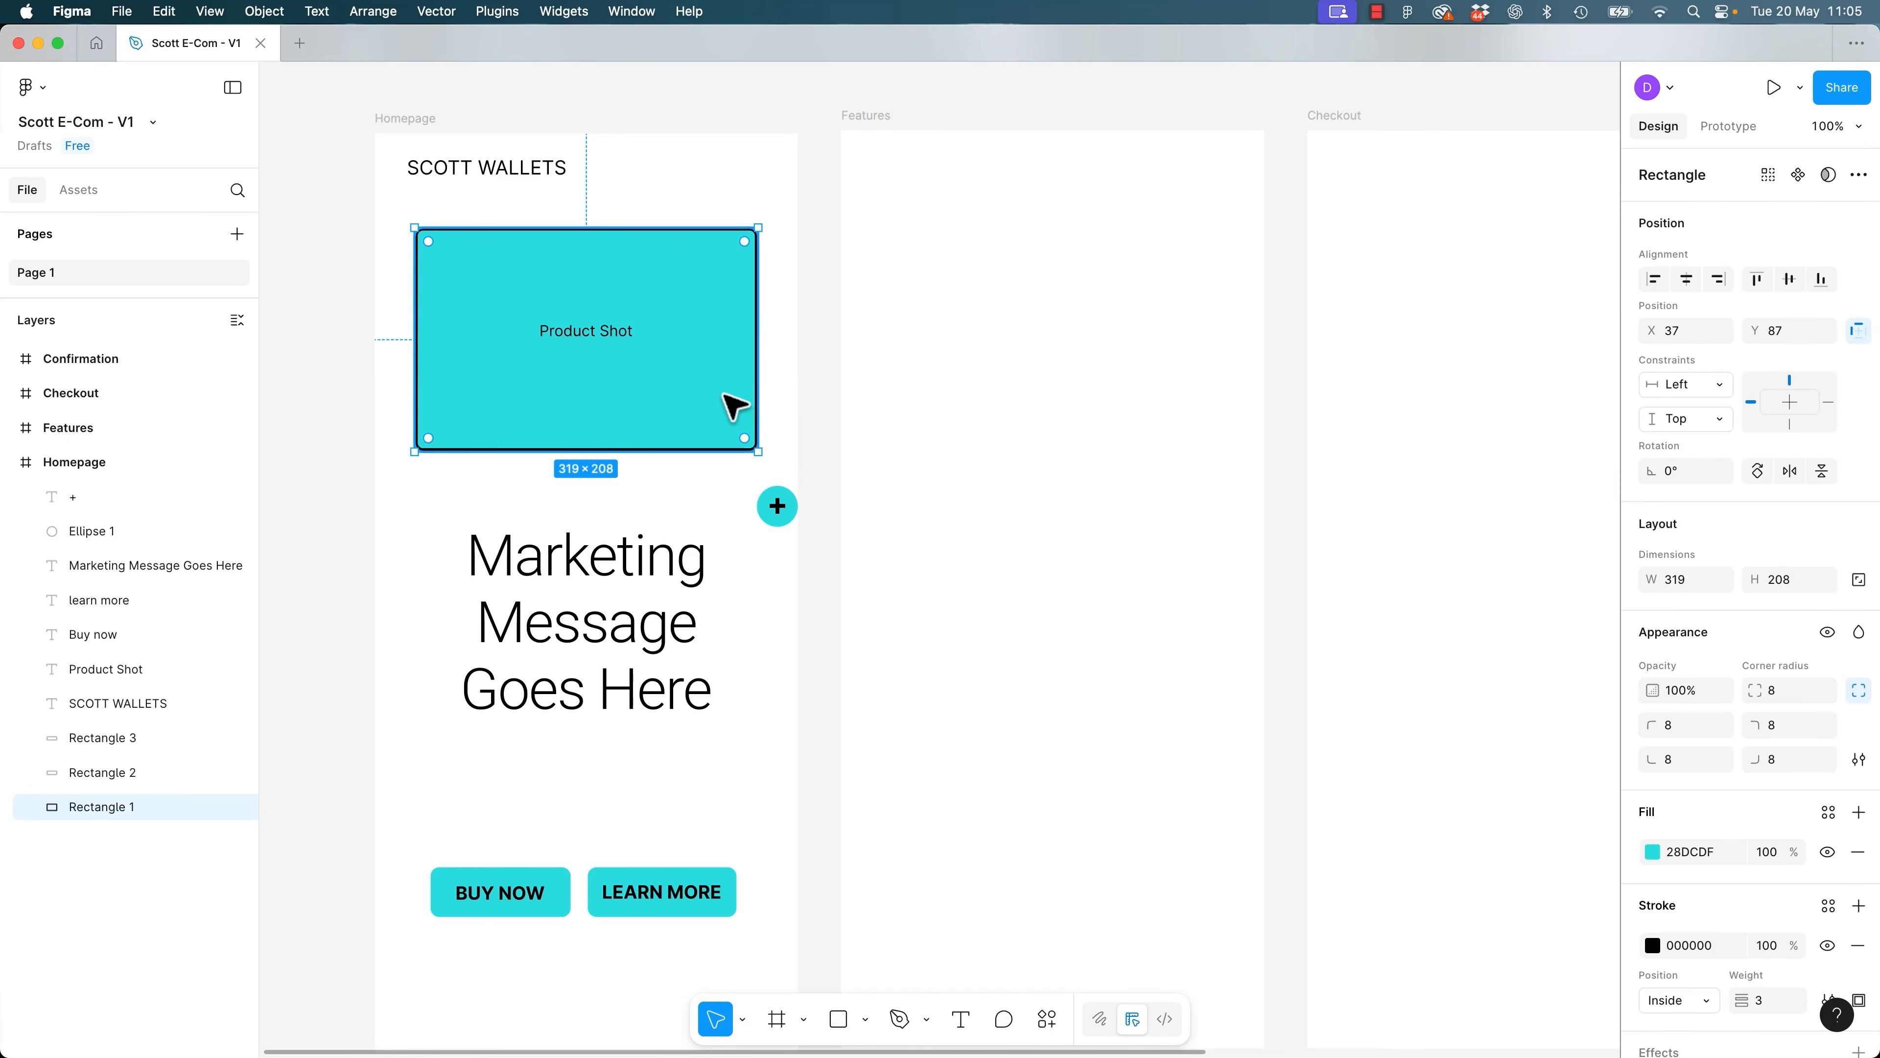
left_click(43, 91)
mouse_move(74, 211)
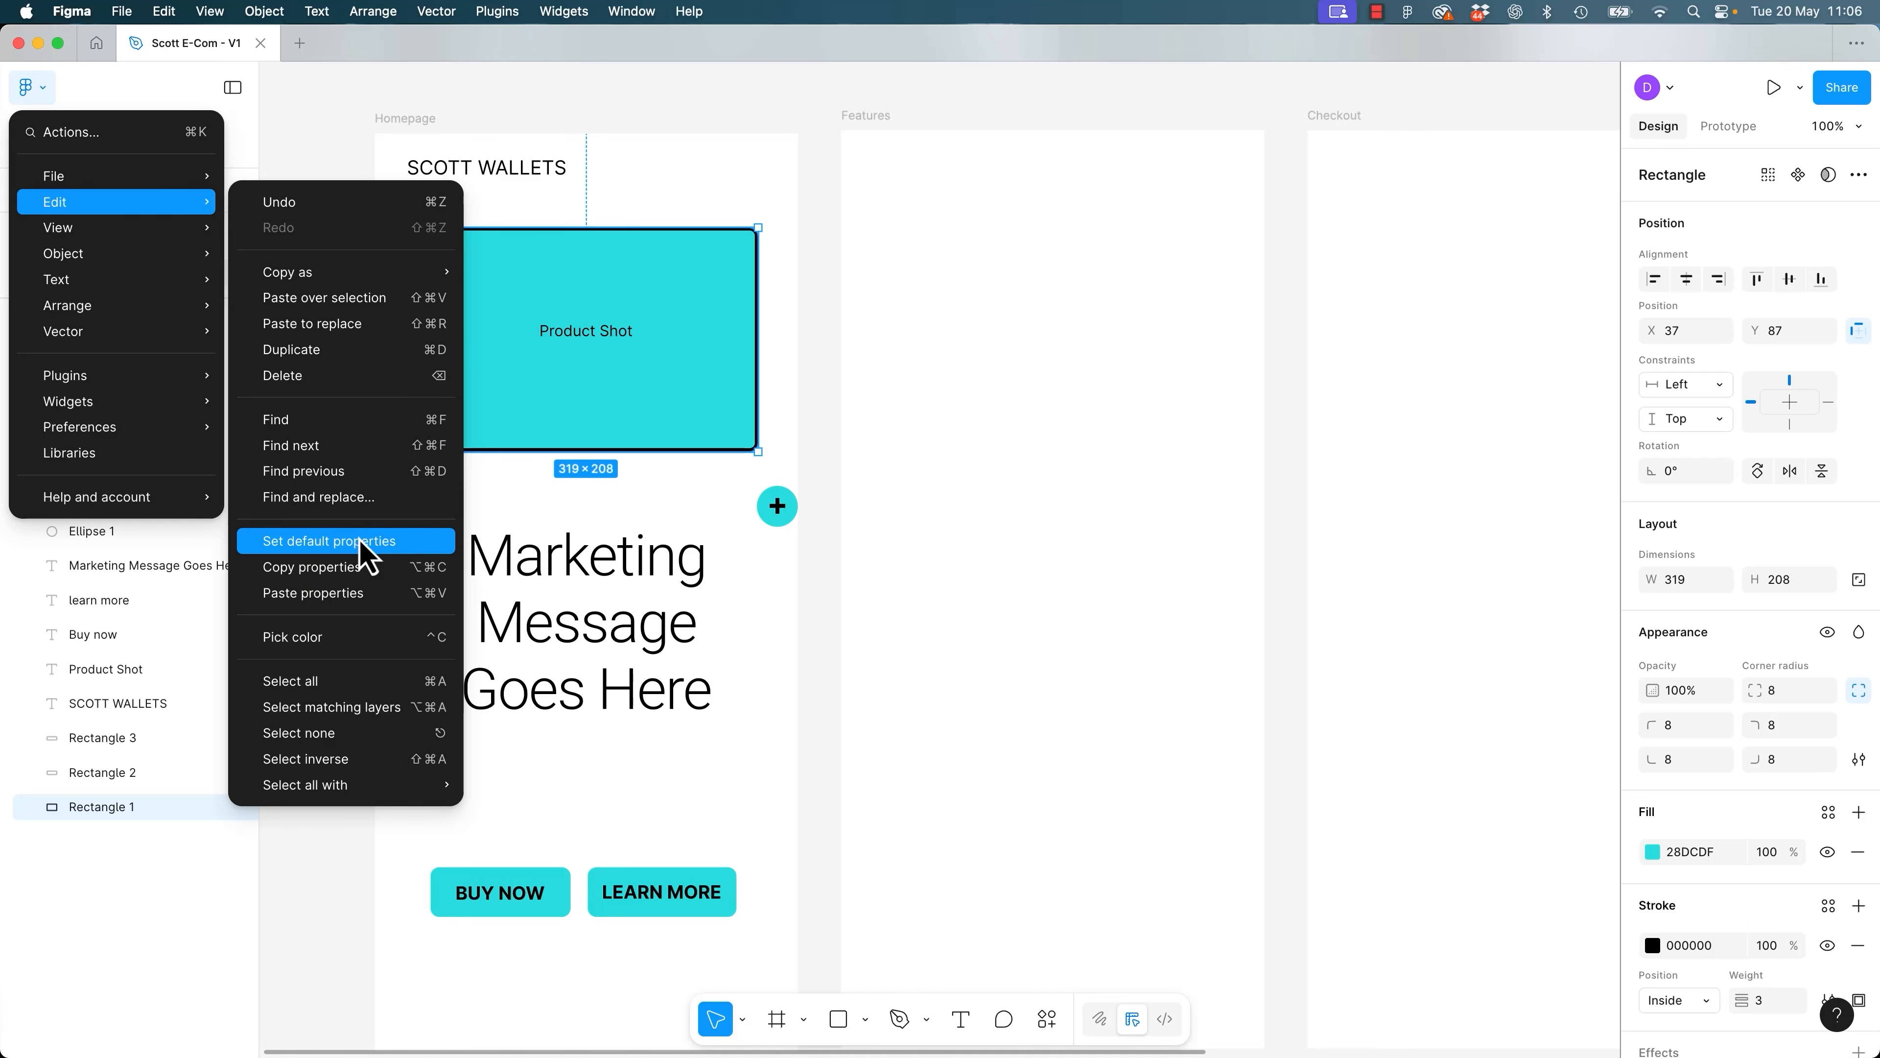
left_click(329, 546)
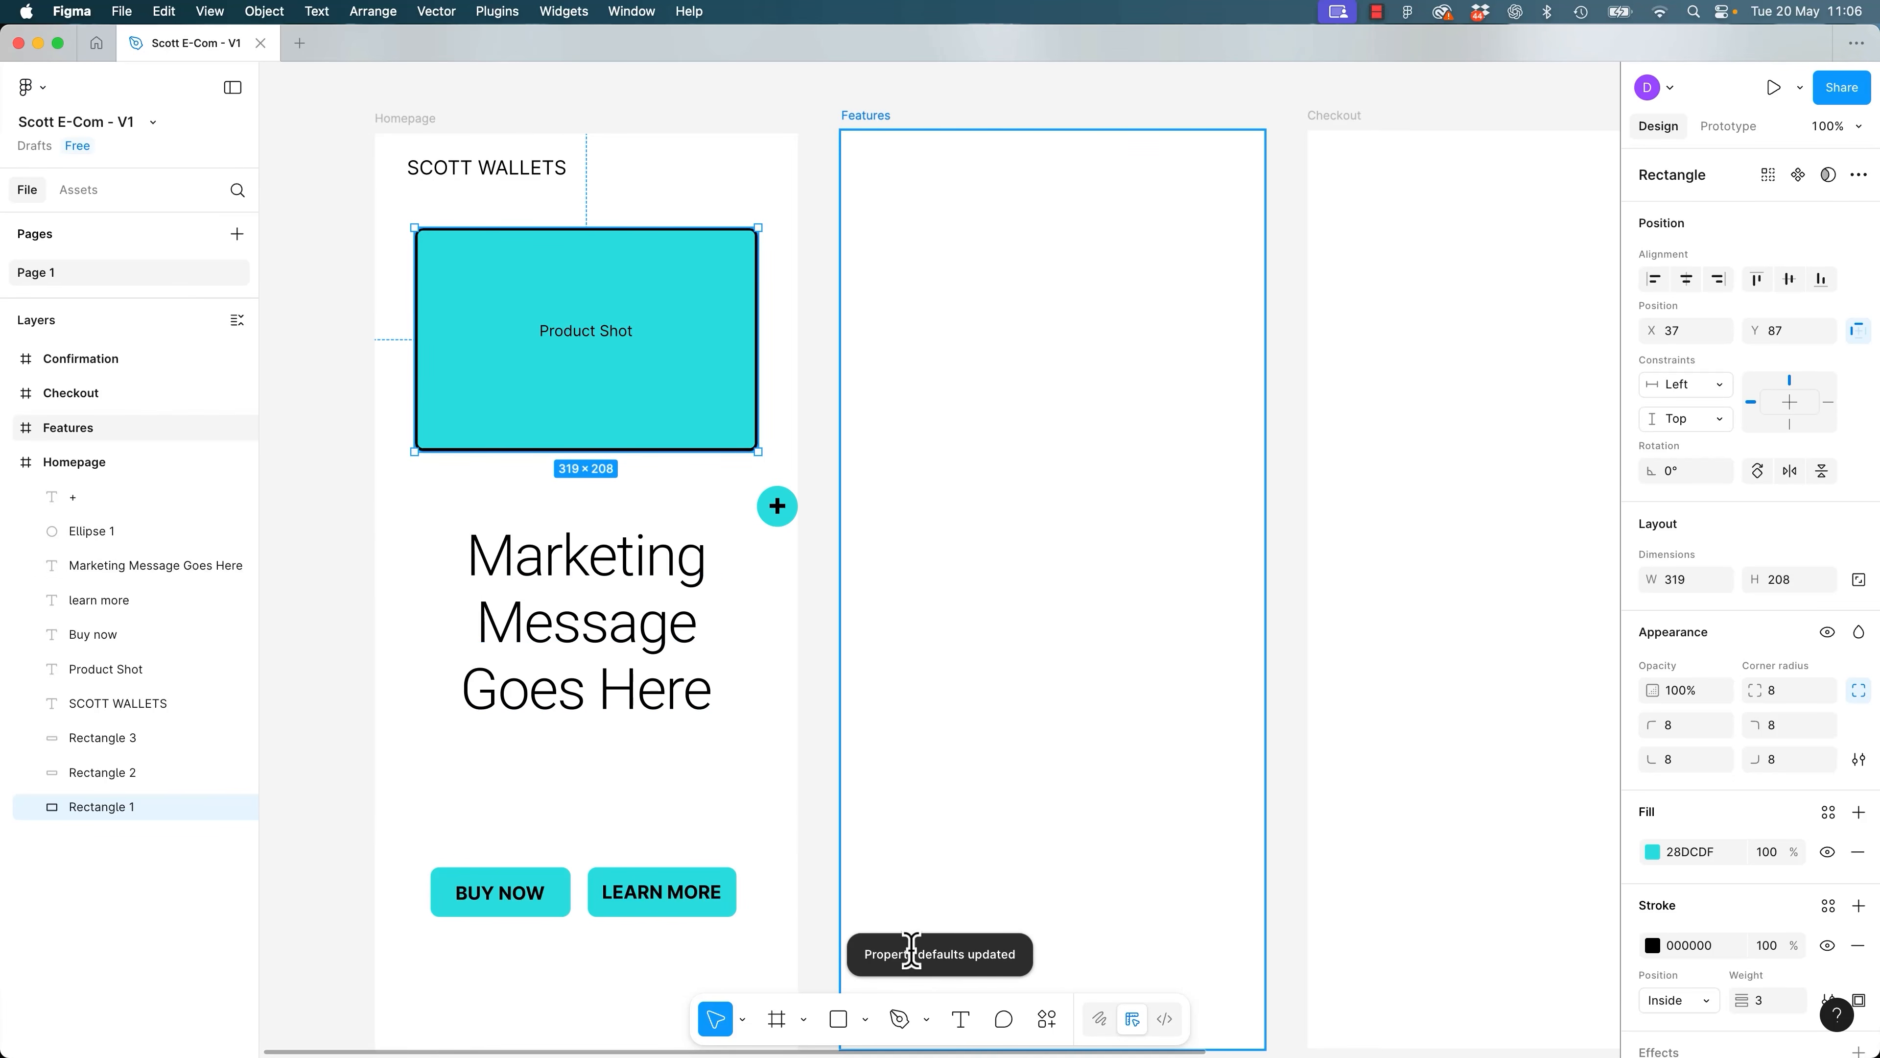
left_click(824, 831)
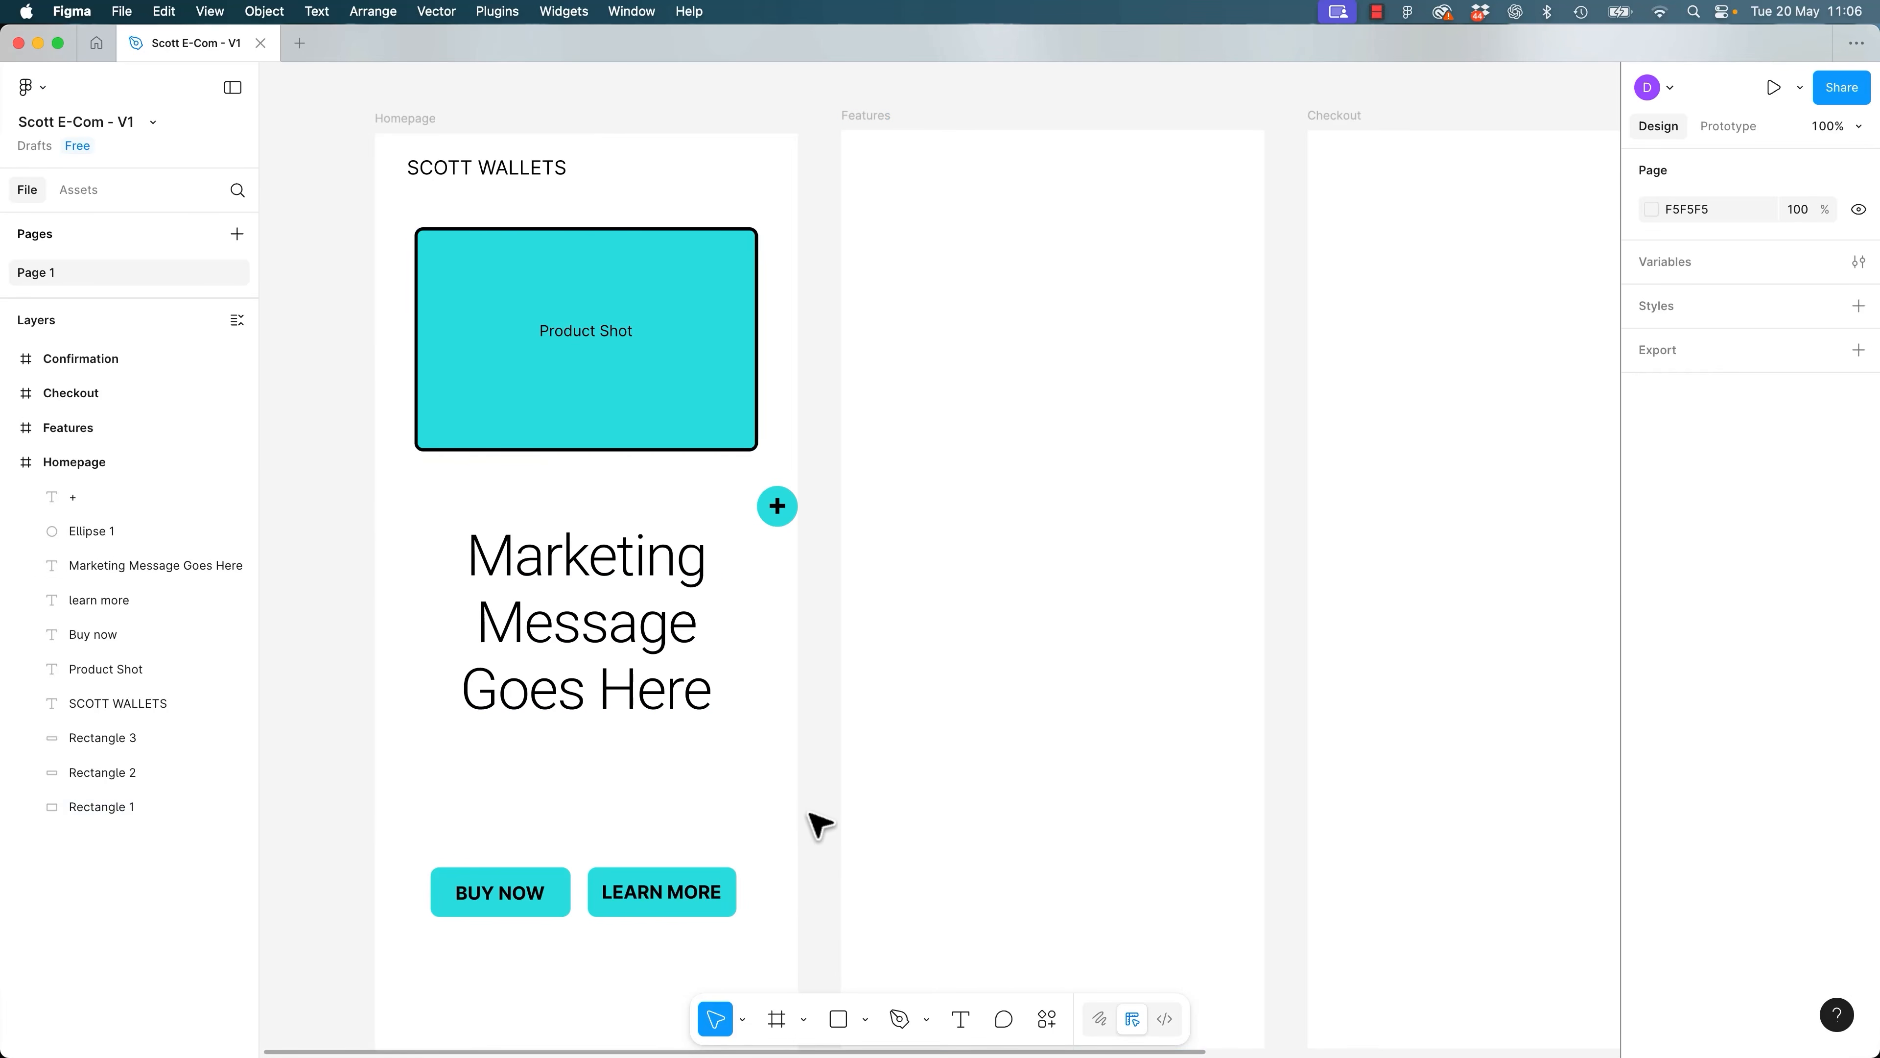
Draw a test rectangle about 261 × 260 in the Features frame with the default styling.
key("r")
left_click_drag(917, 300, 1197, 580)
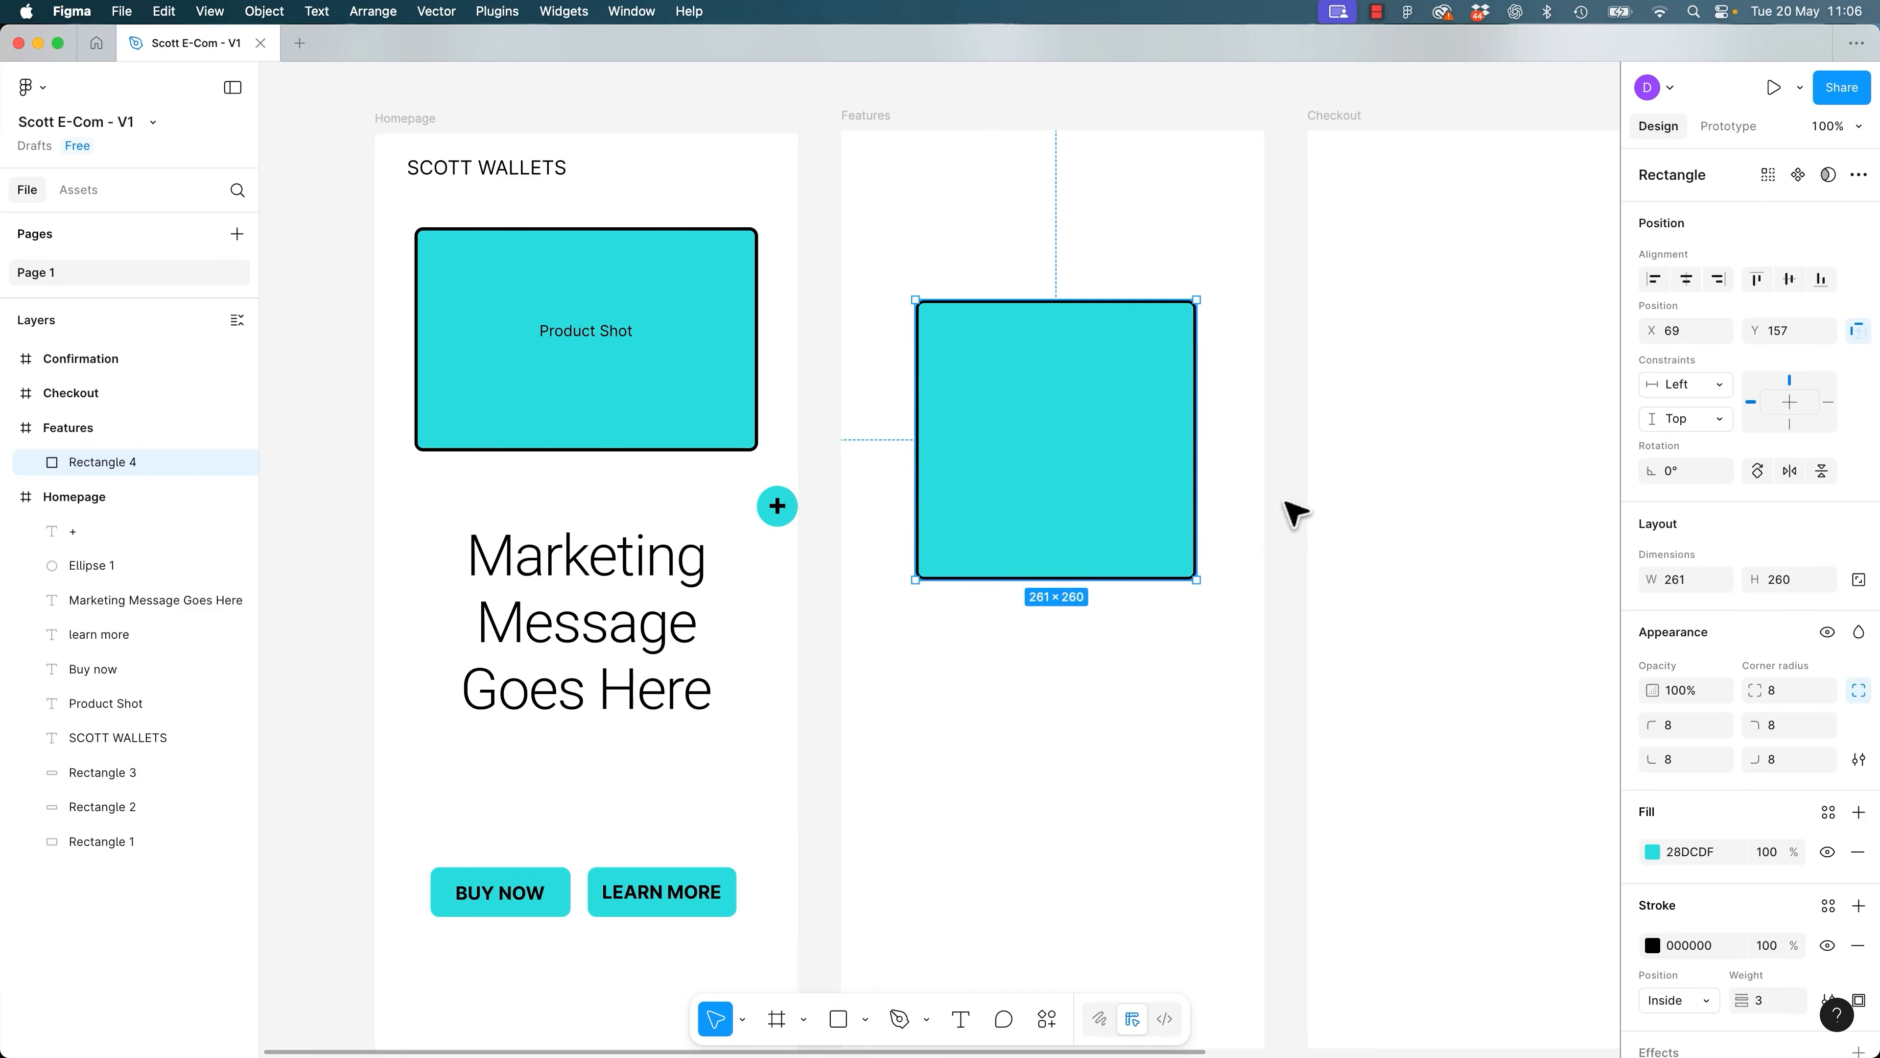
left_click(829, 693)
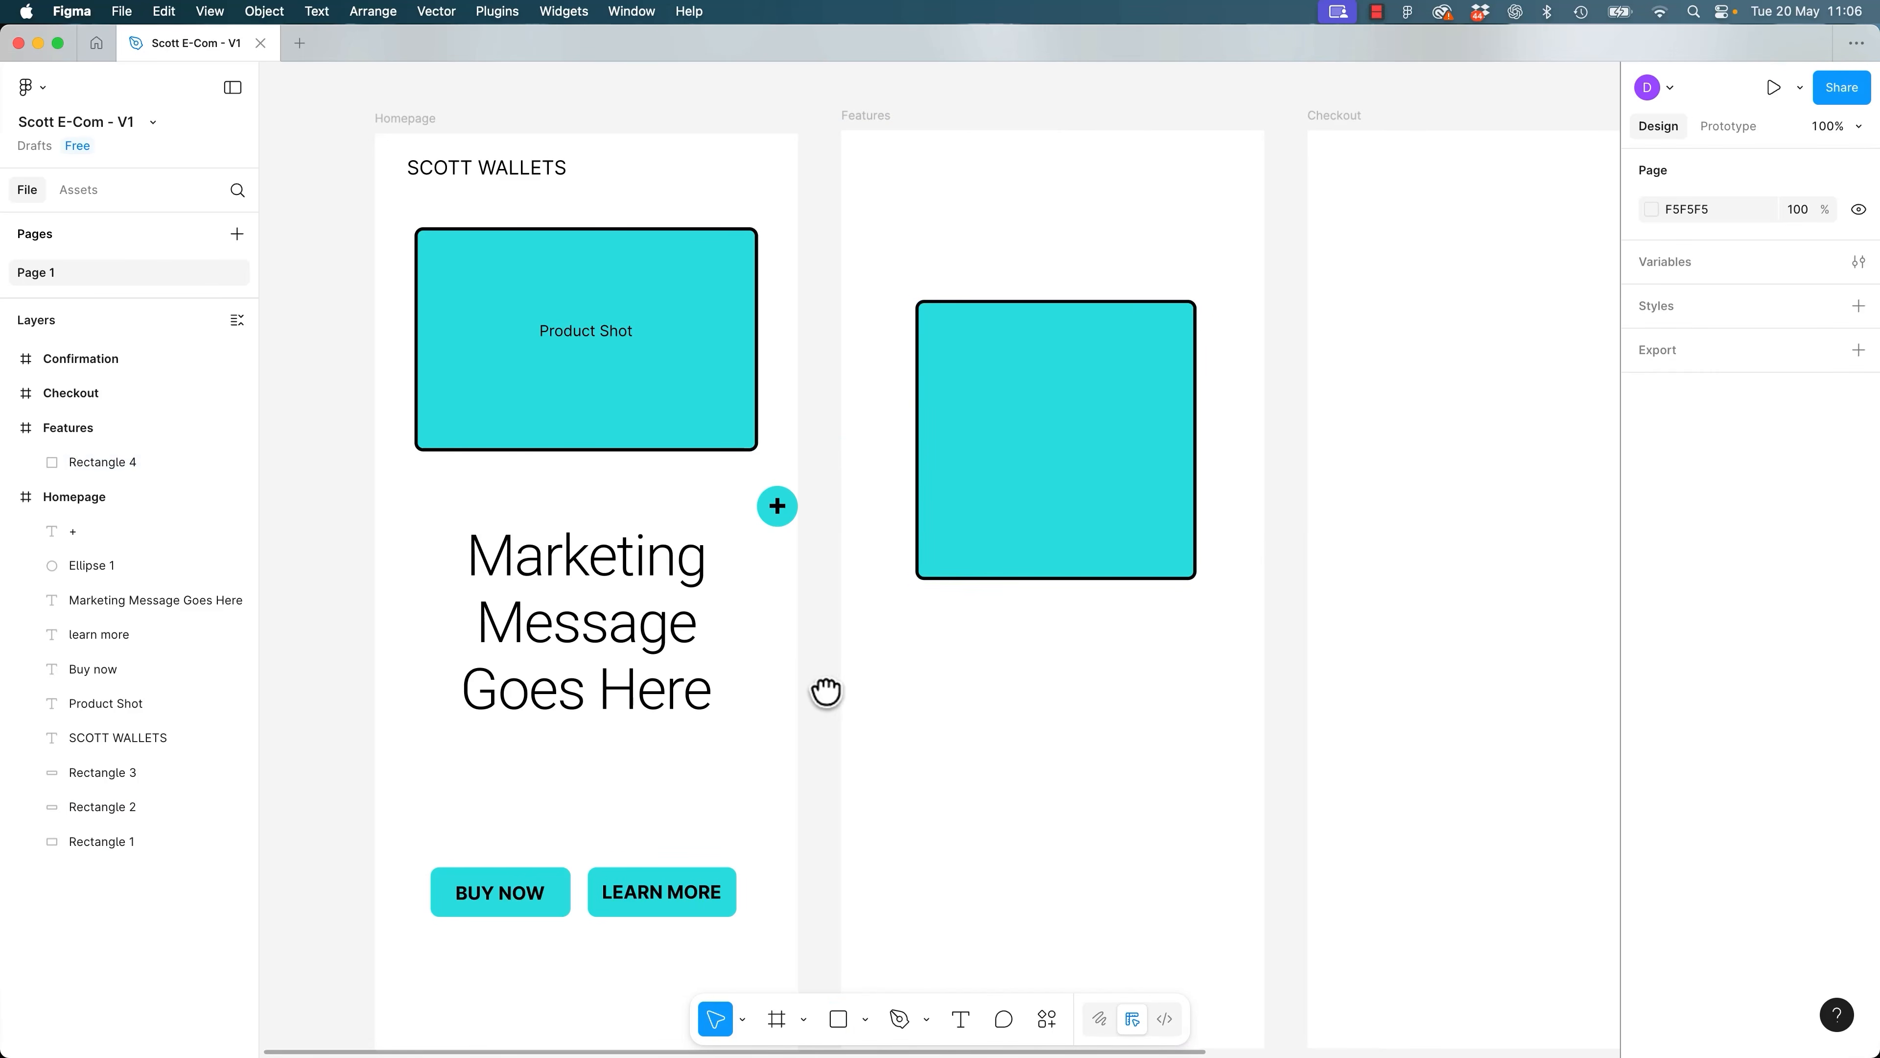
Change the fill of the Buy Now button's rectangle to purple 5A2888.
scroll(827, 693, "left", 5)
scroll(827, 692, "down", 2)
left_click(727, 807)
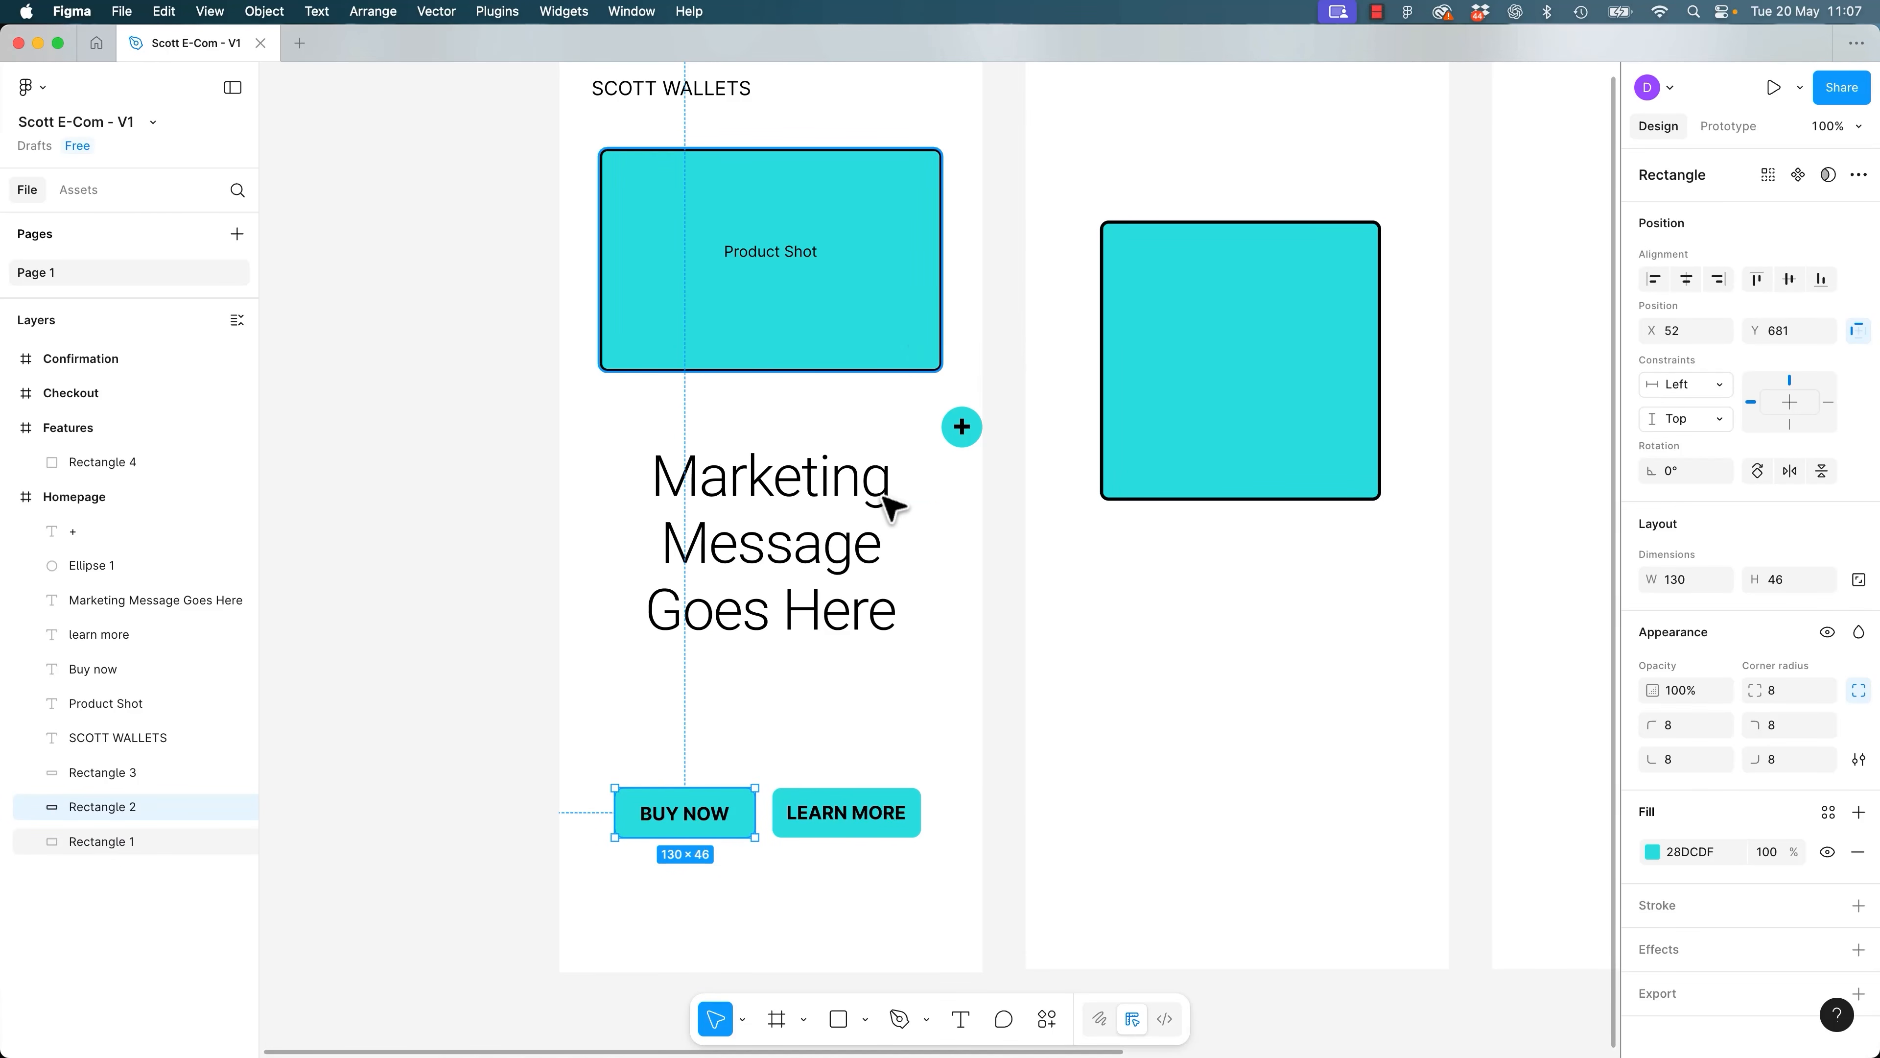
left_click(1652, 853)
left_click_drag(1540, 783, 1538, 713)
left_click_drag(1539, 855, 1554, 856)
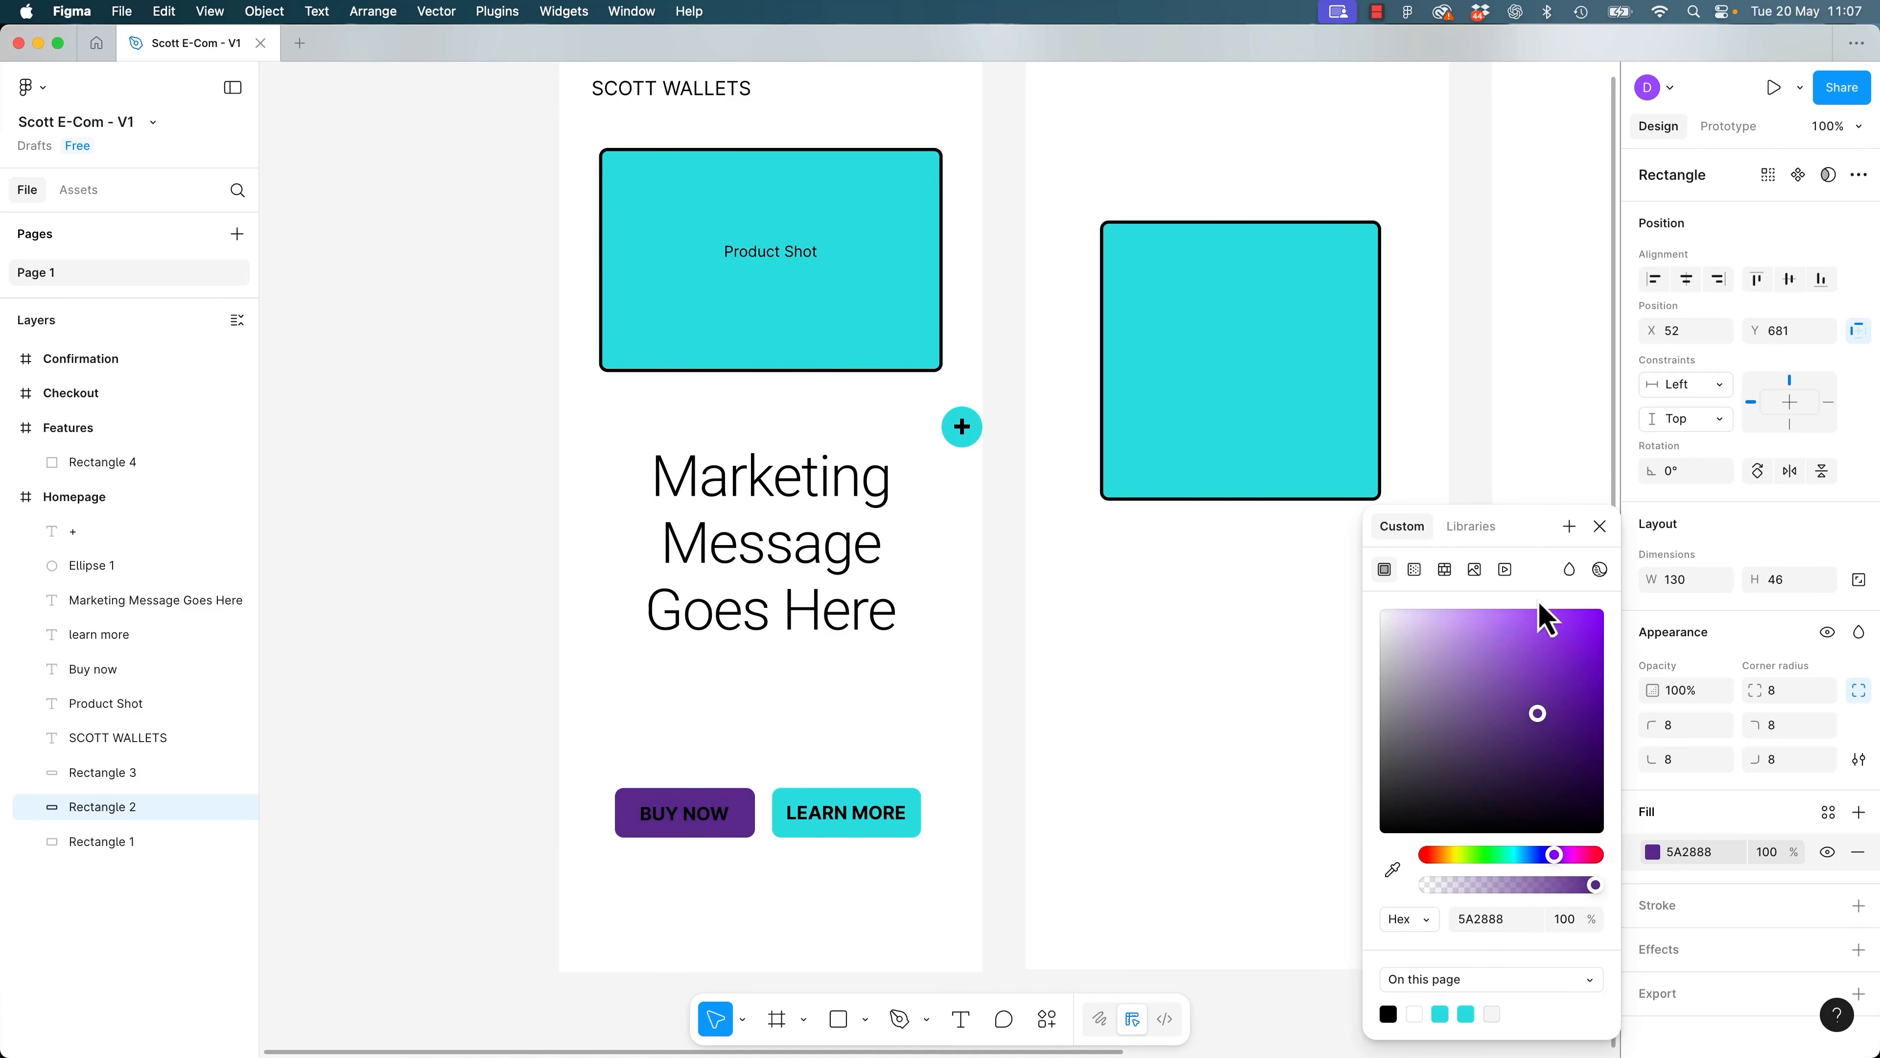
Add an inside stroke of weight 1 to the Buy Now button's rectangle and colour it red FF0000.
left_click(1859, 905)
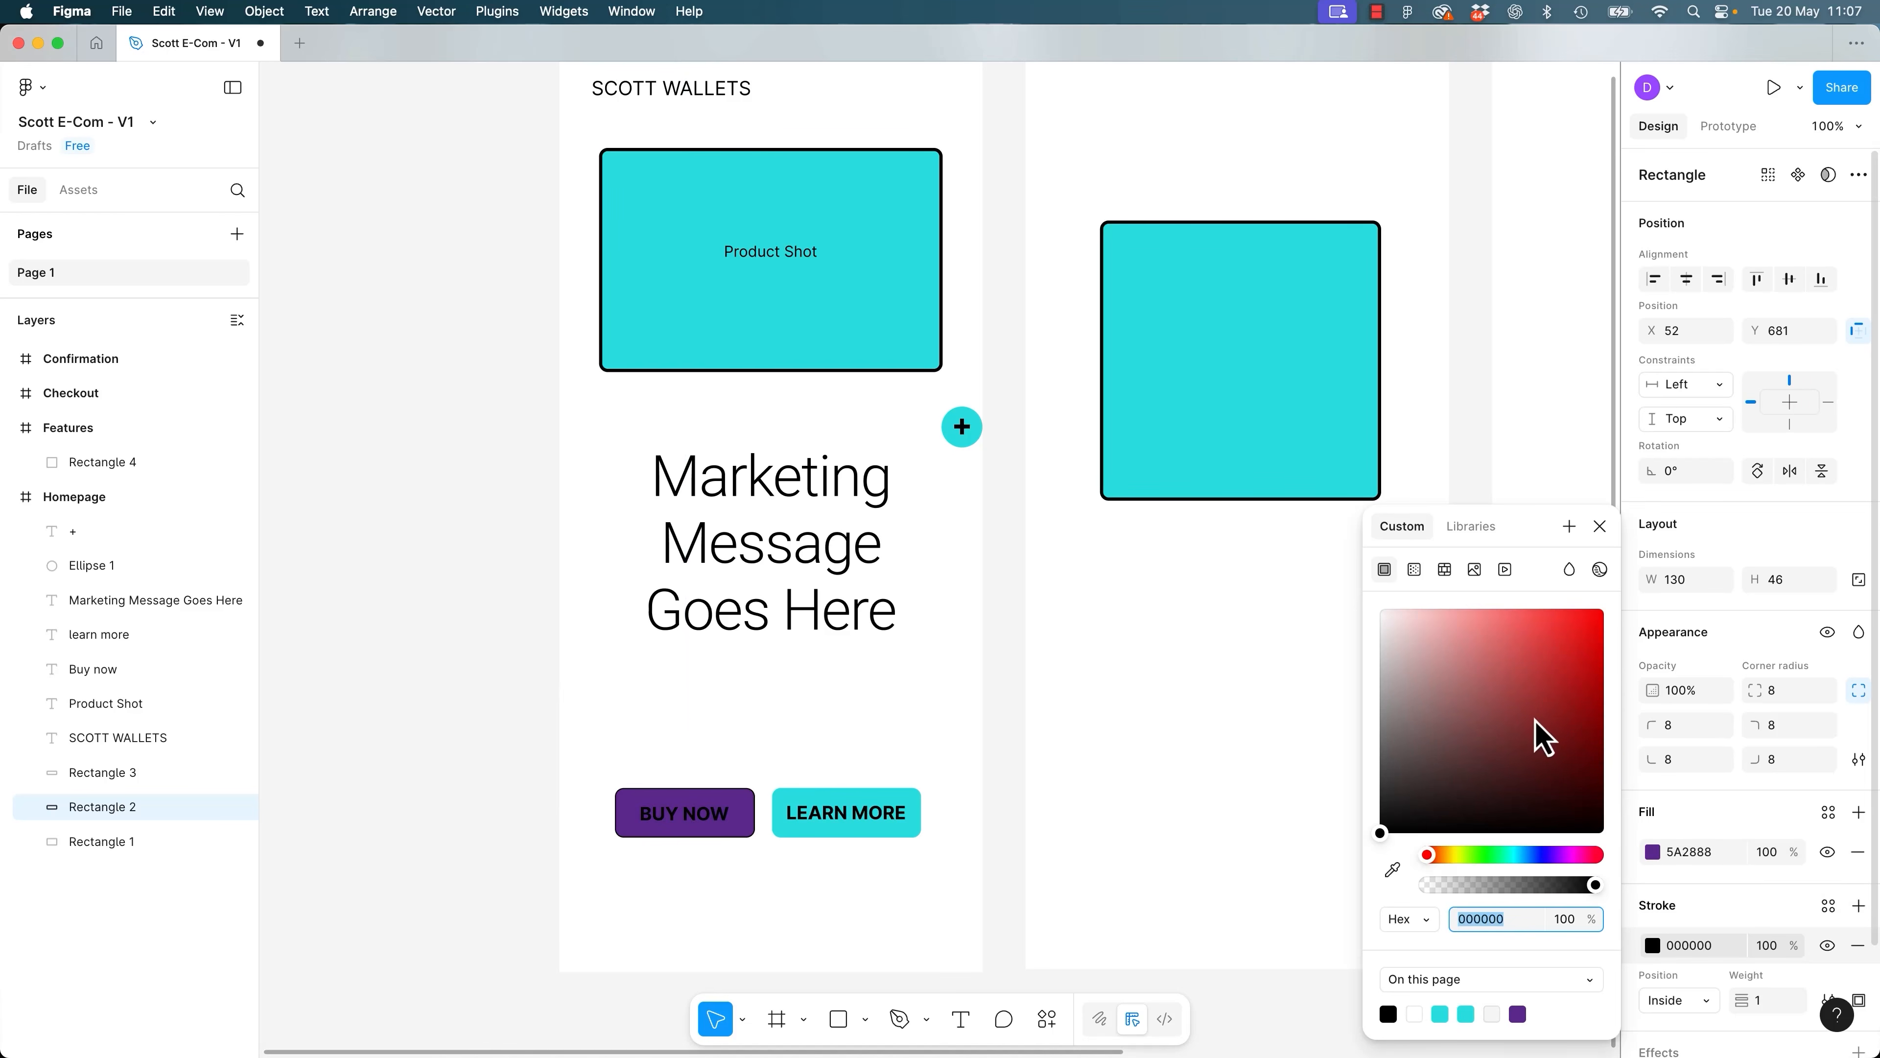
type("FF0000")
key("Return")
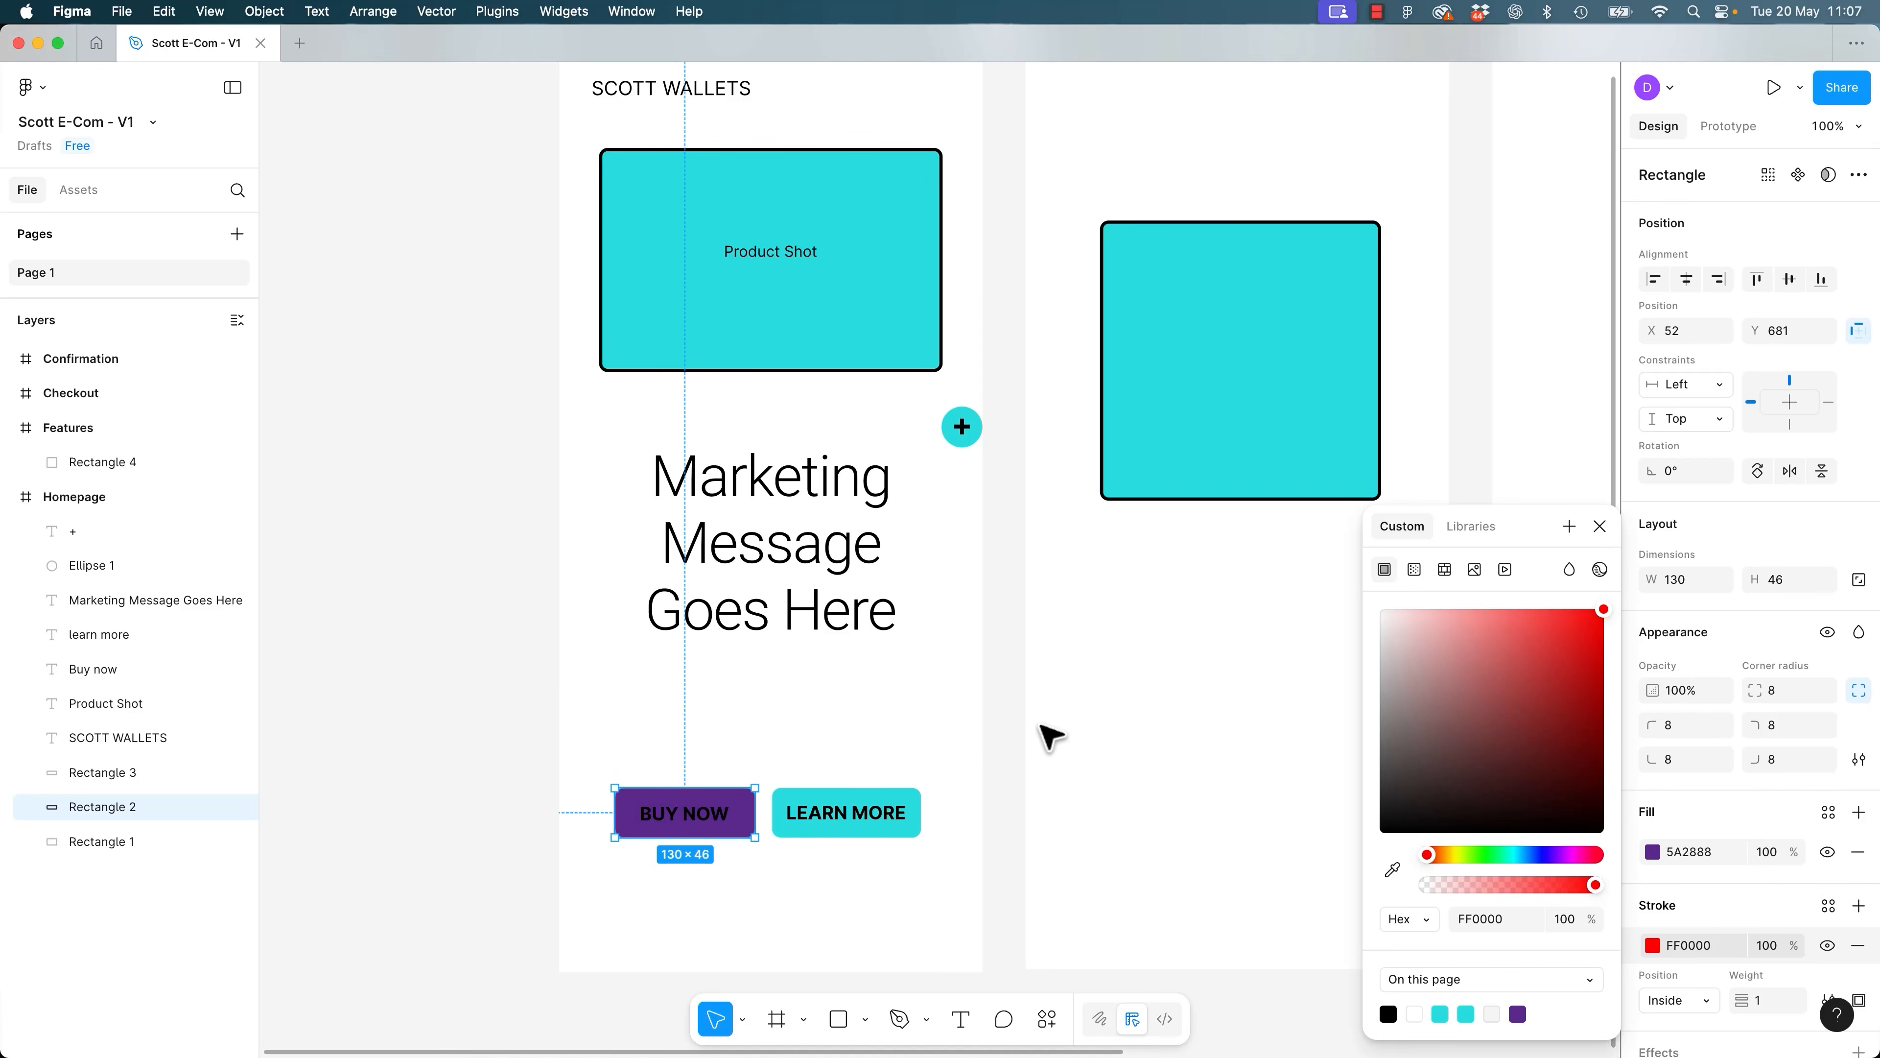
left_click(1029, 736)
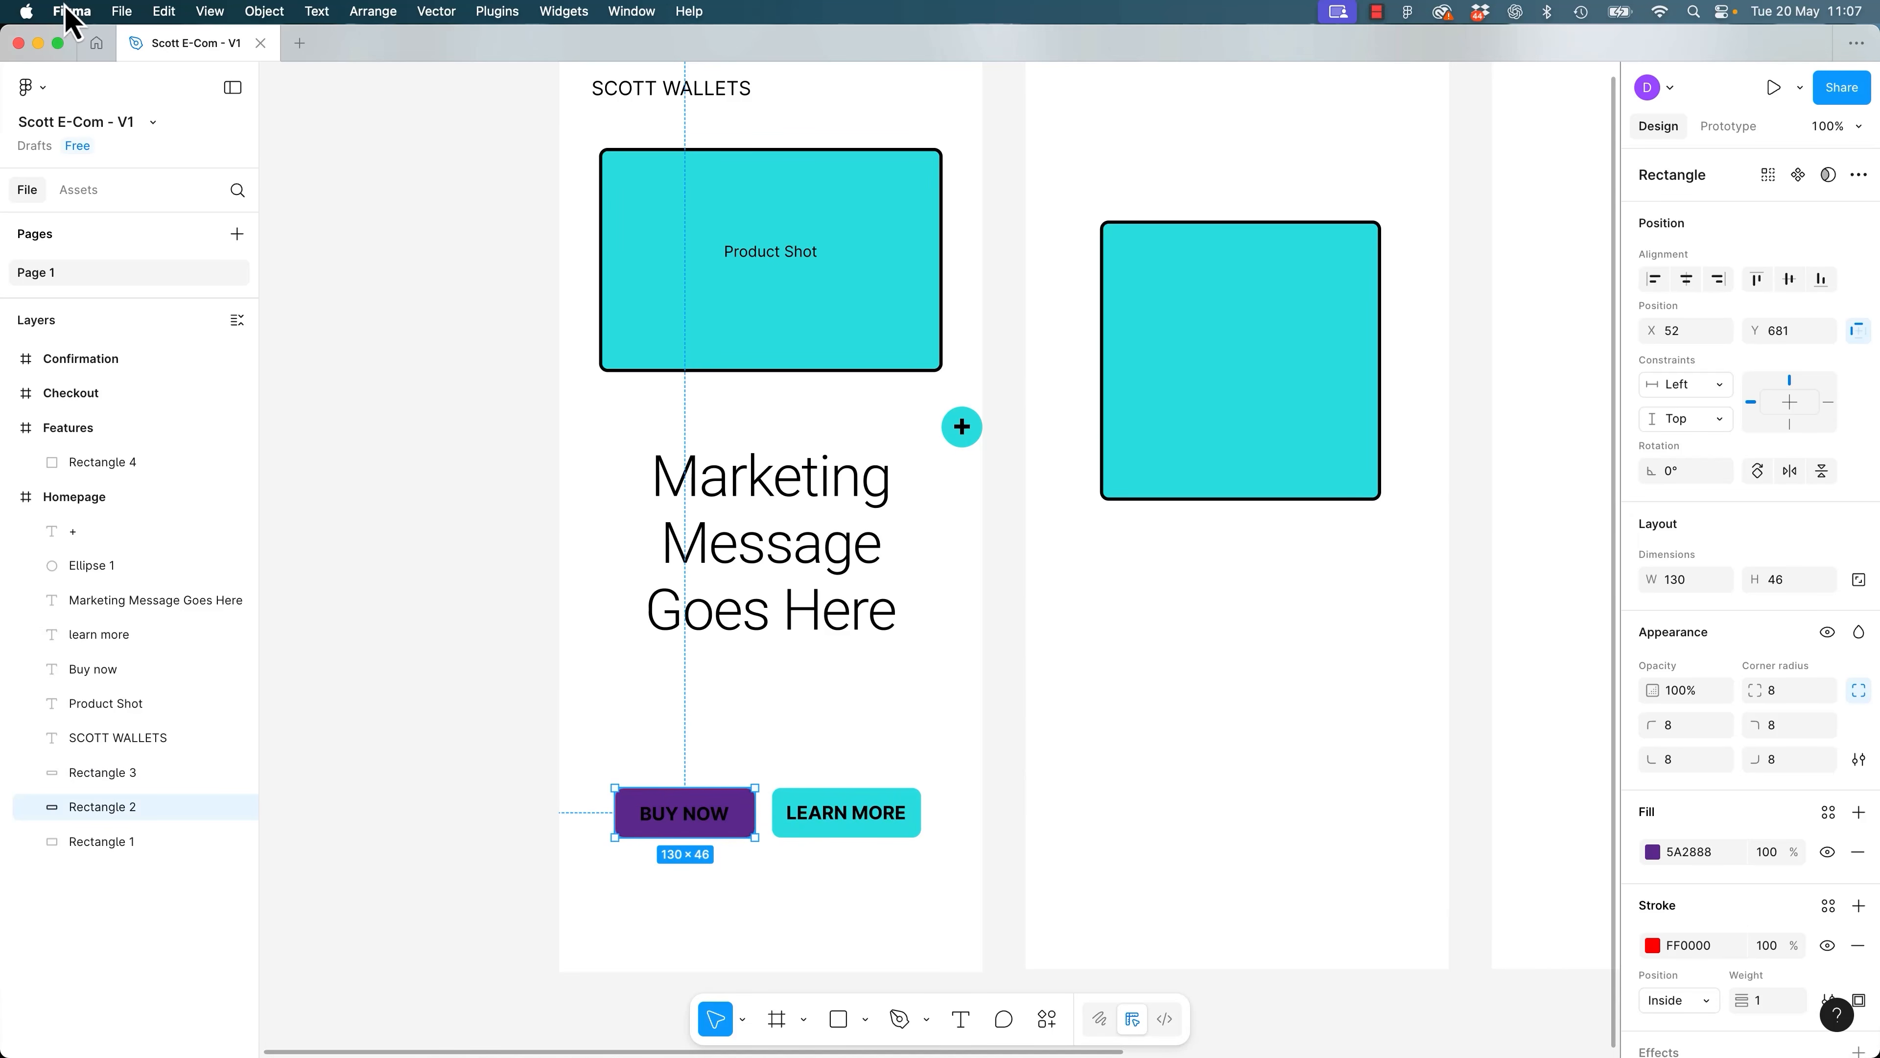
Copy the Buy Now rectangle's properties and paste them onto the Learn More button's rectangle.
left_click(30, 87)
mouse_move(64, 205)
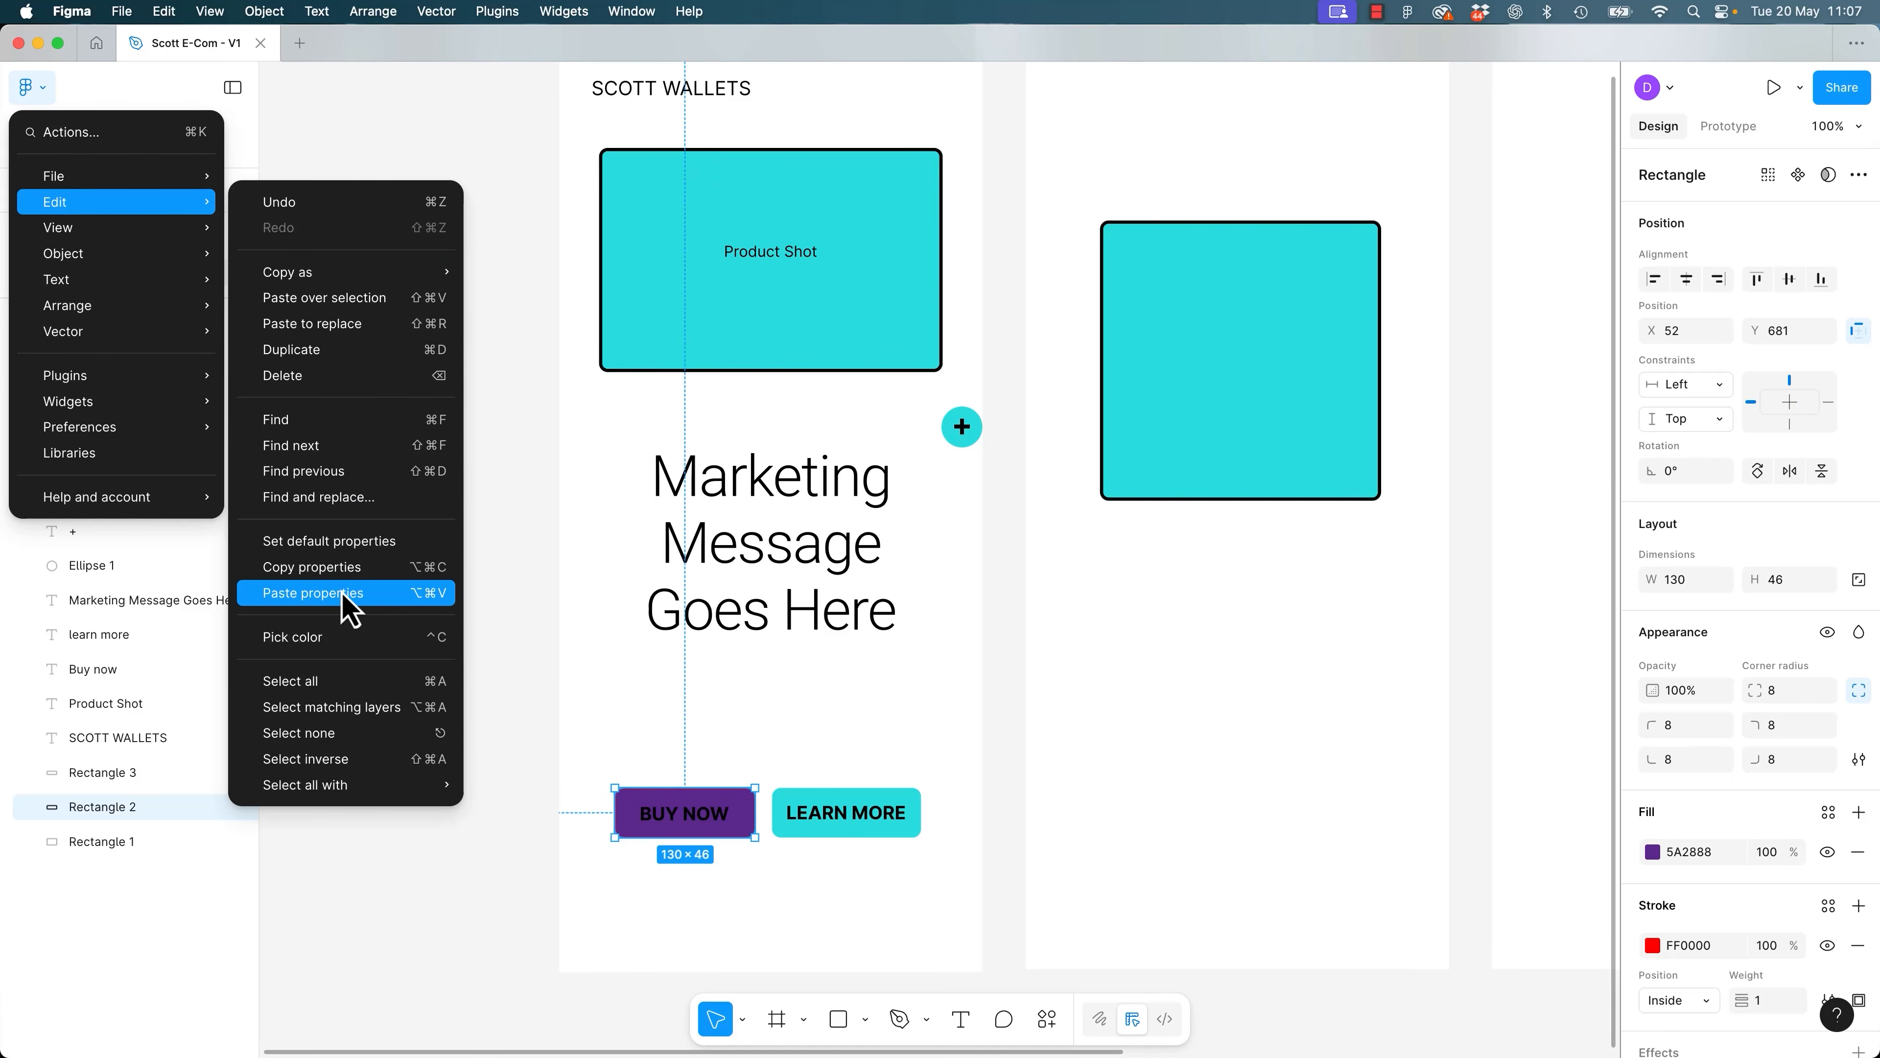
left_click(360, 568)
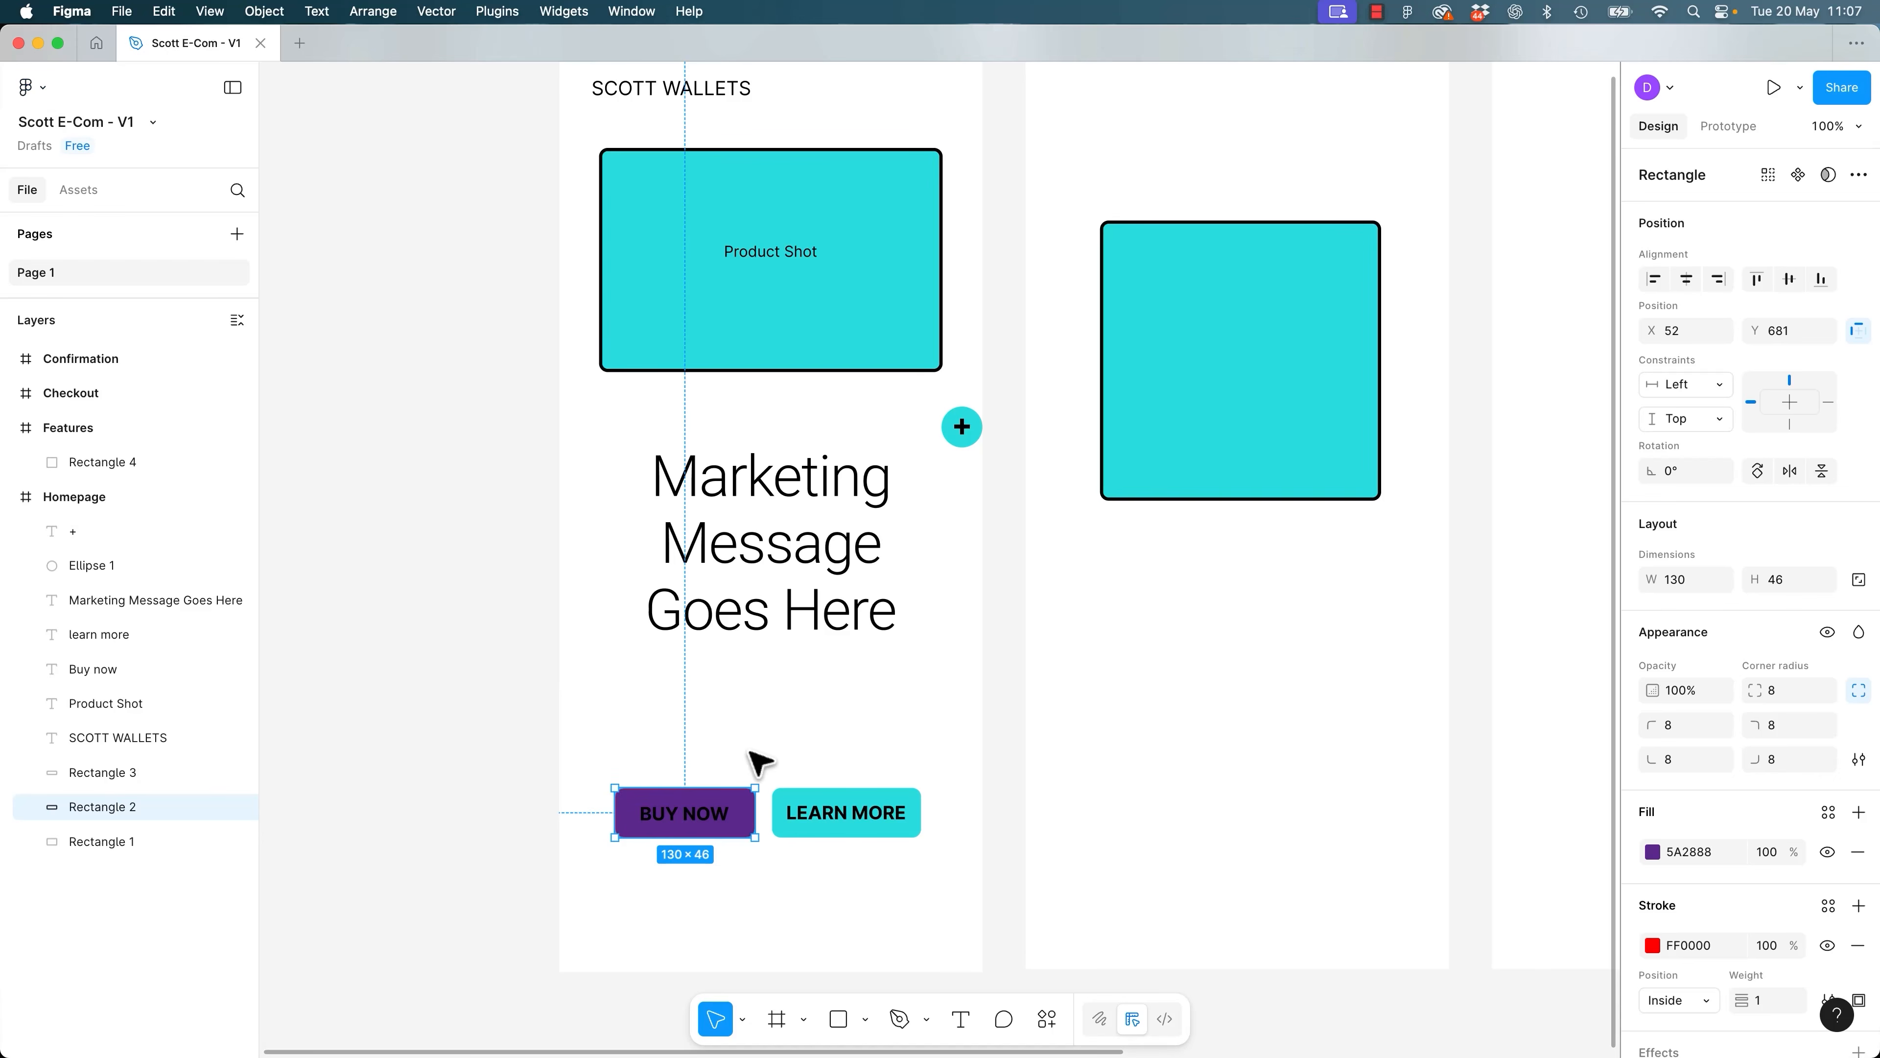
left_click(915, 813)
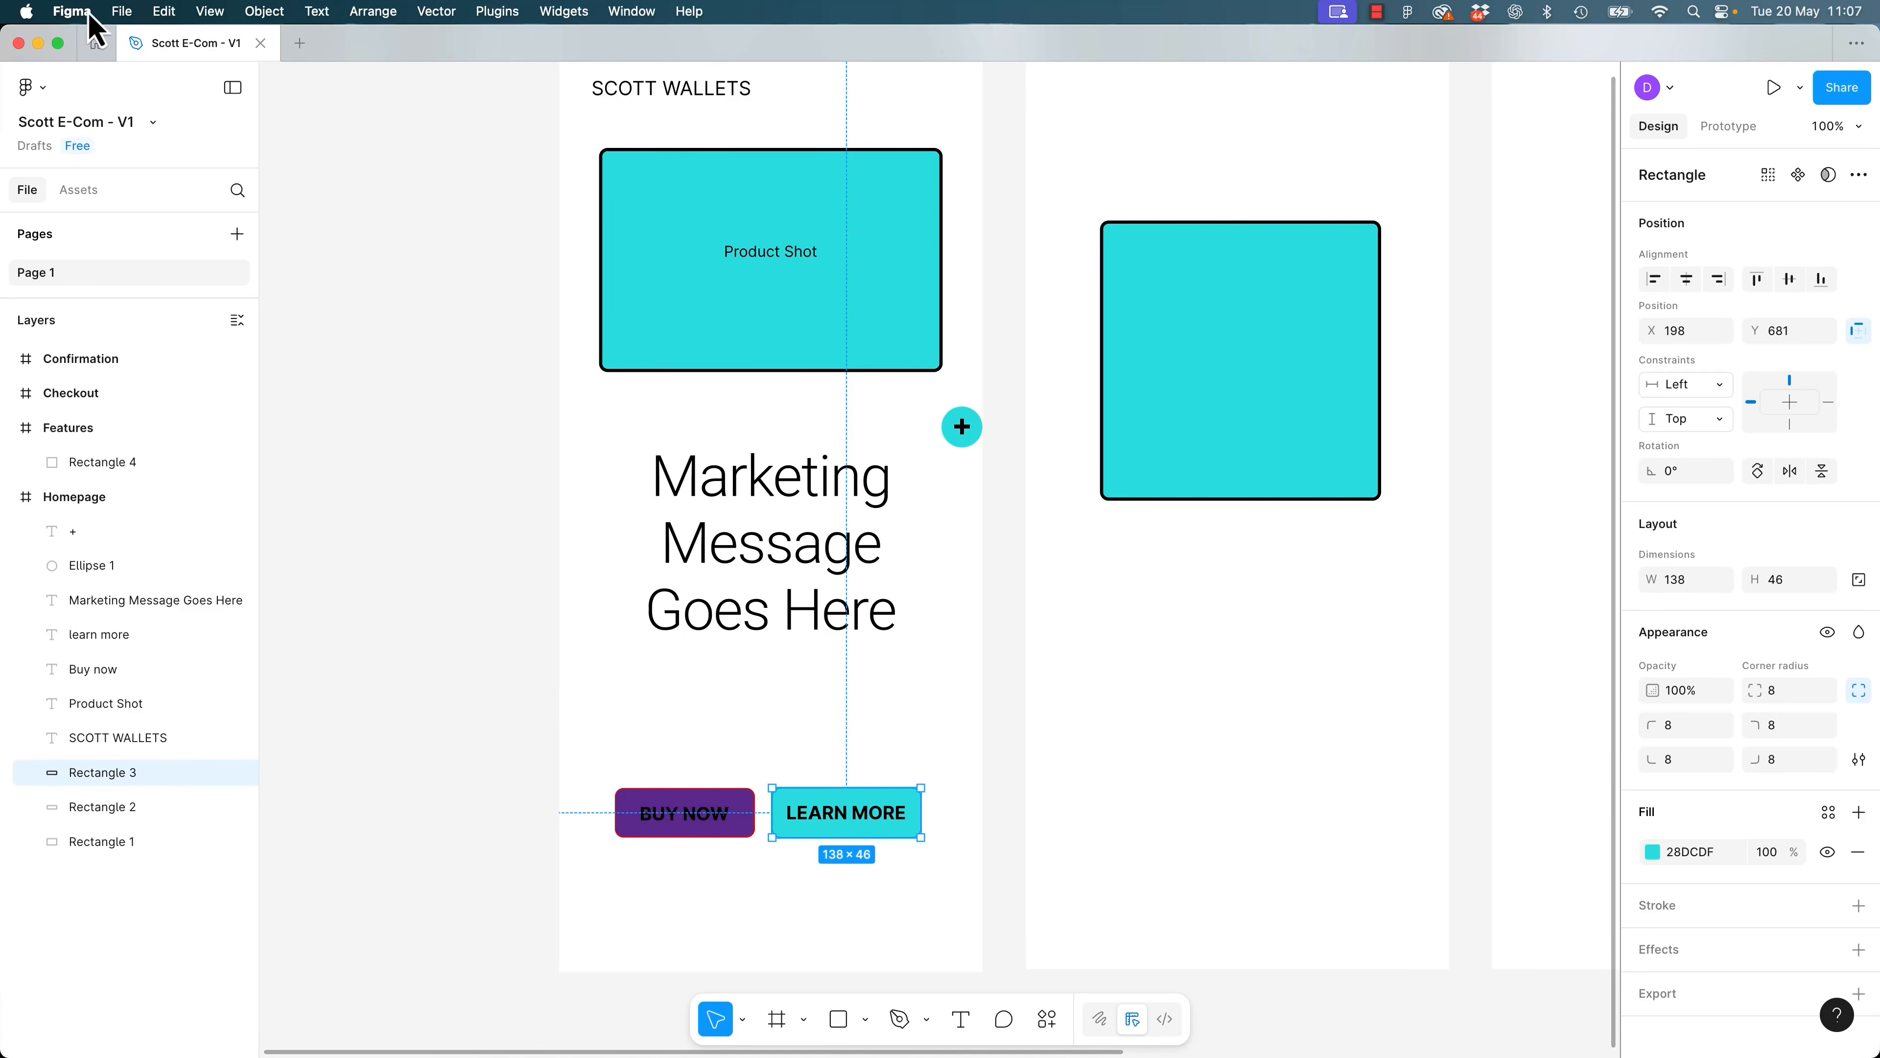
left_click(33, 87)
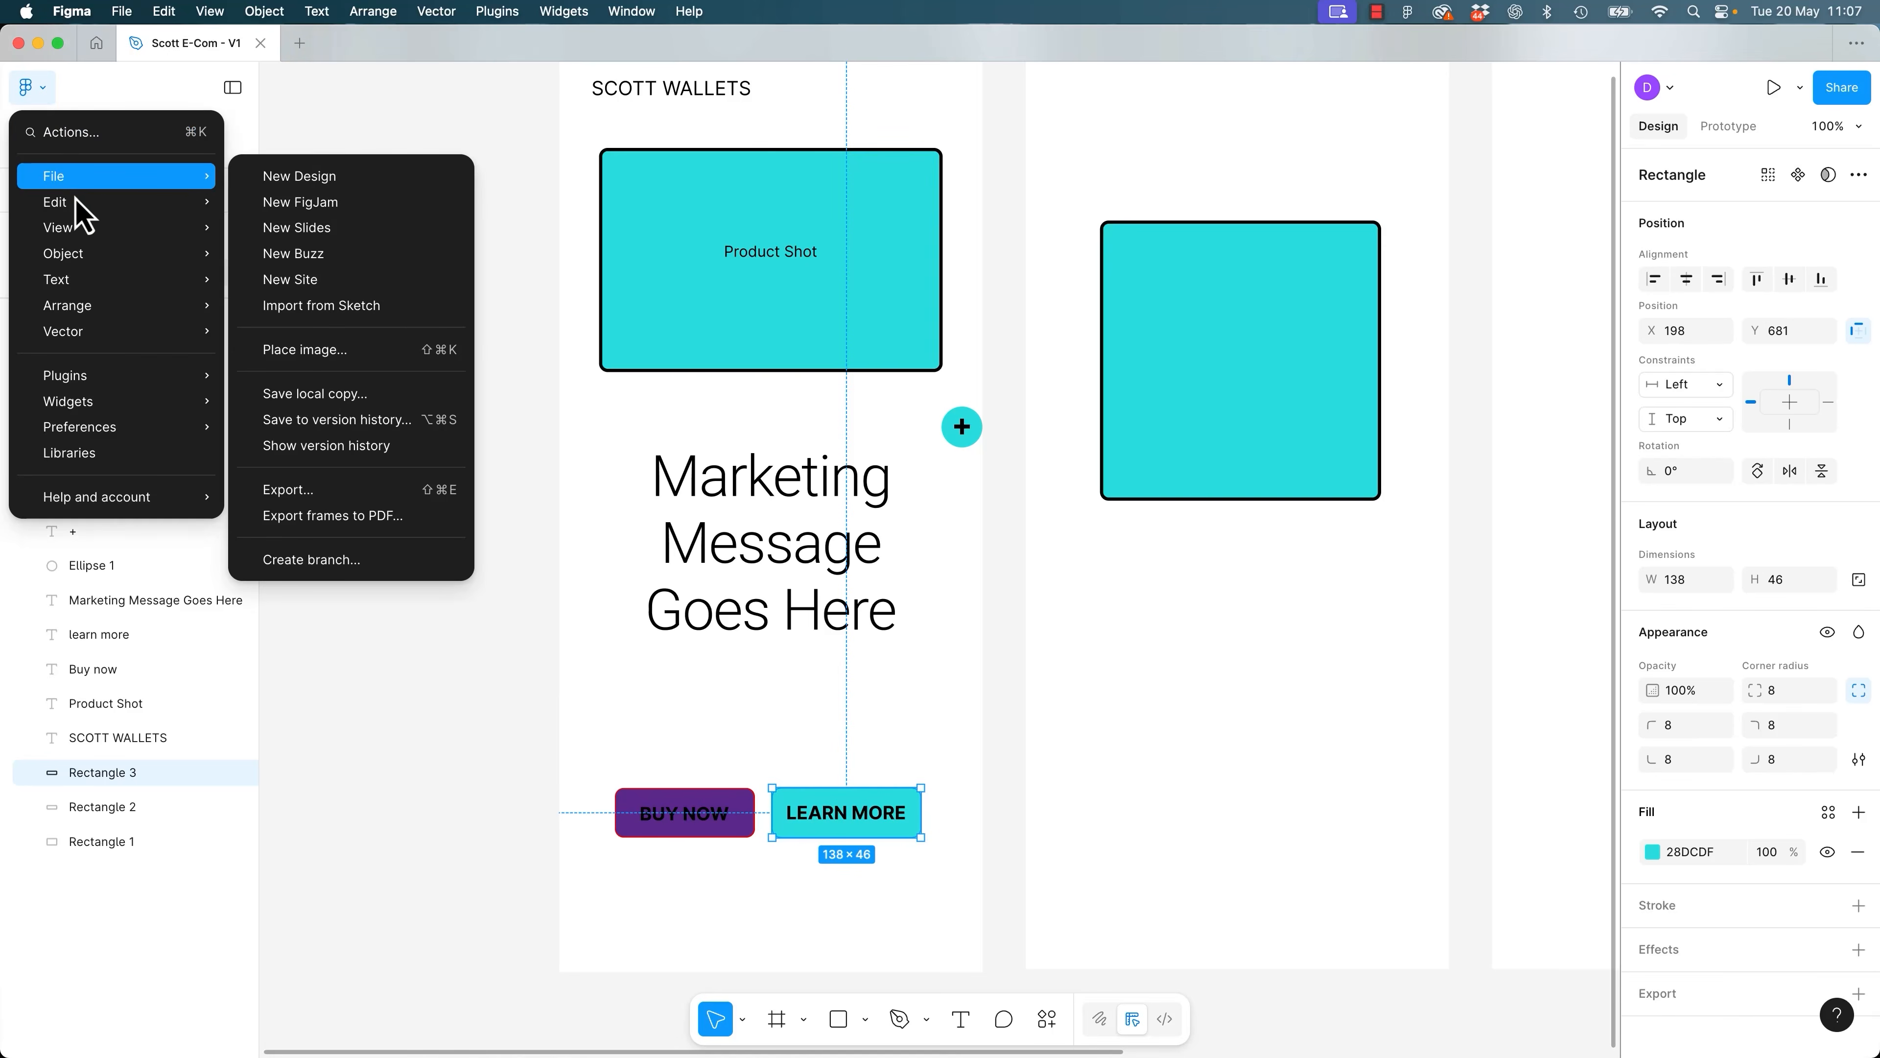
left_click(348, 593)
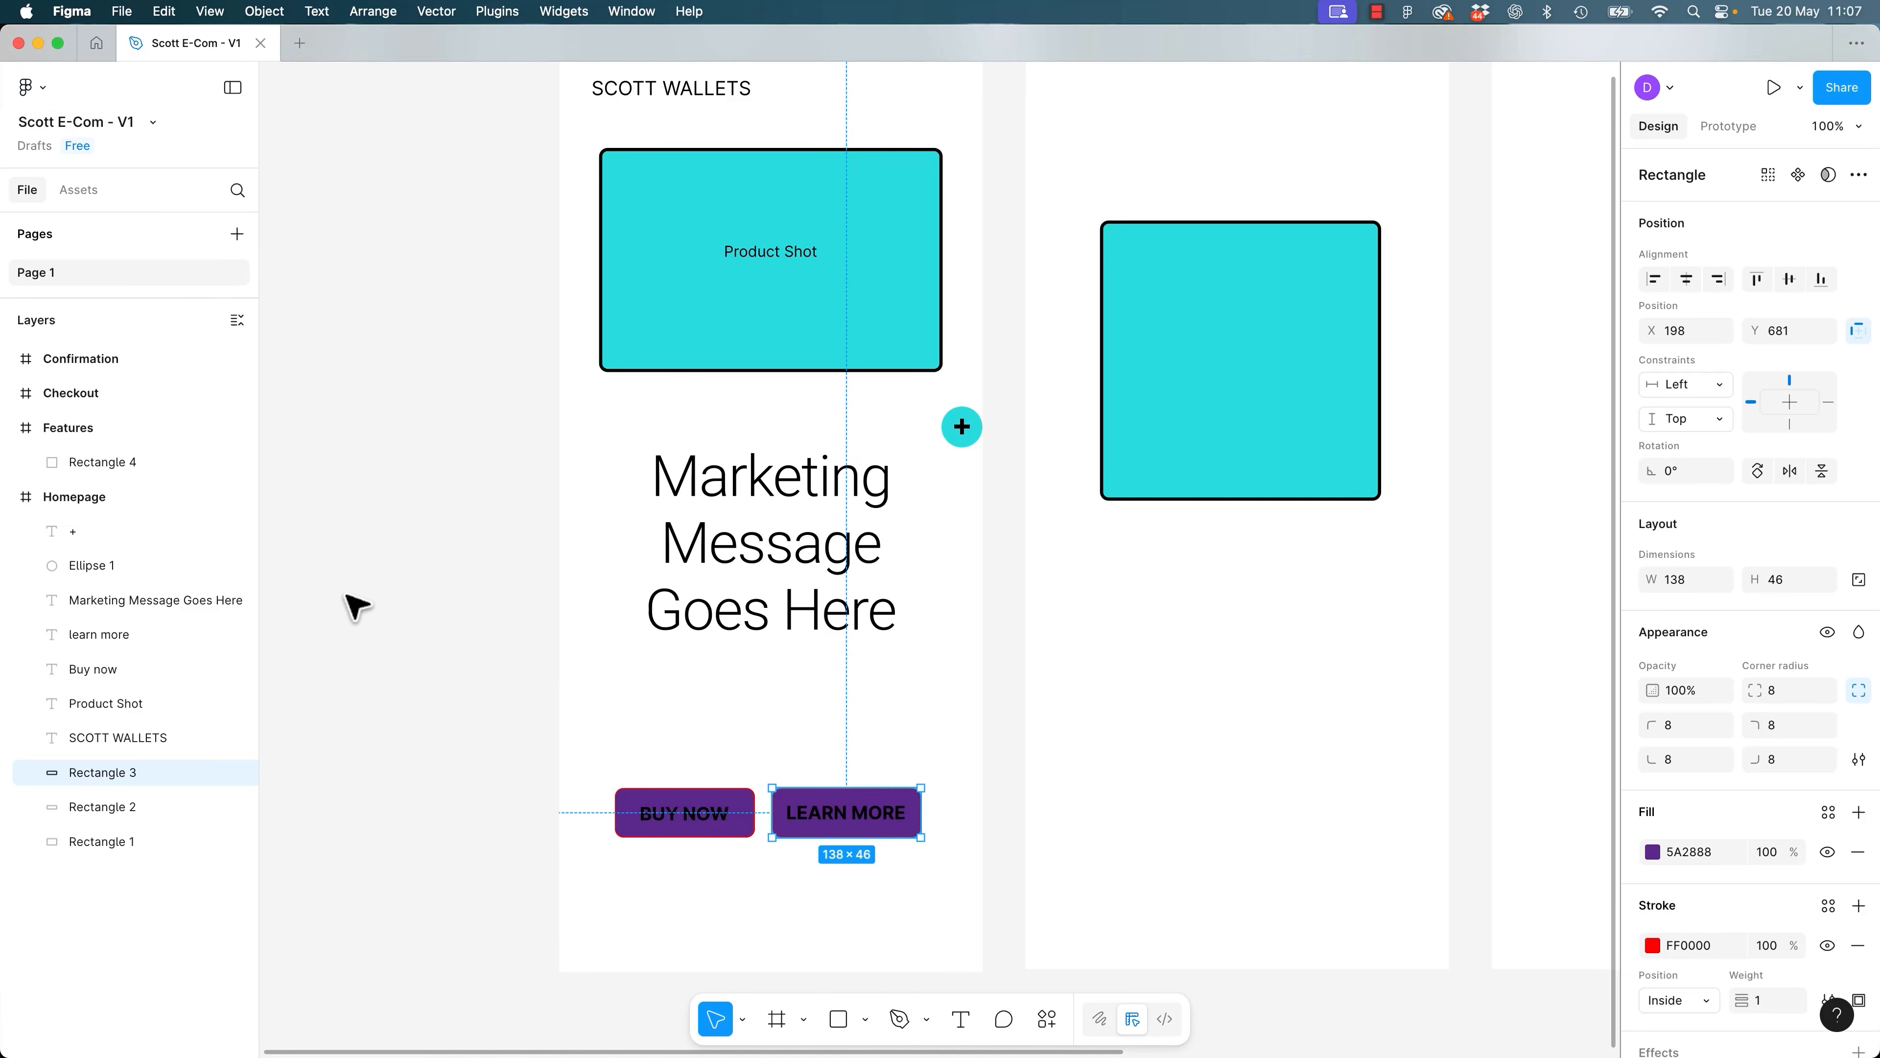
left_click(485, 722)
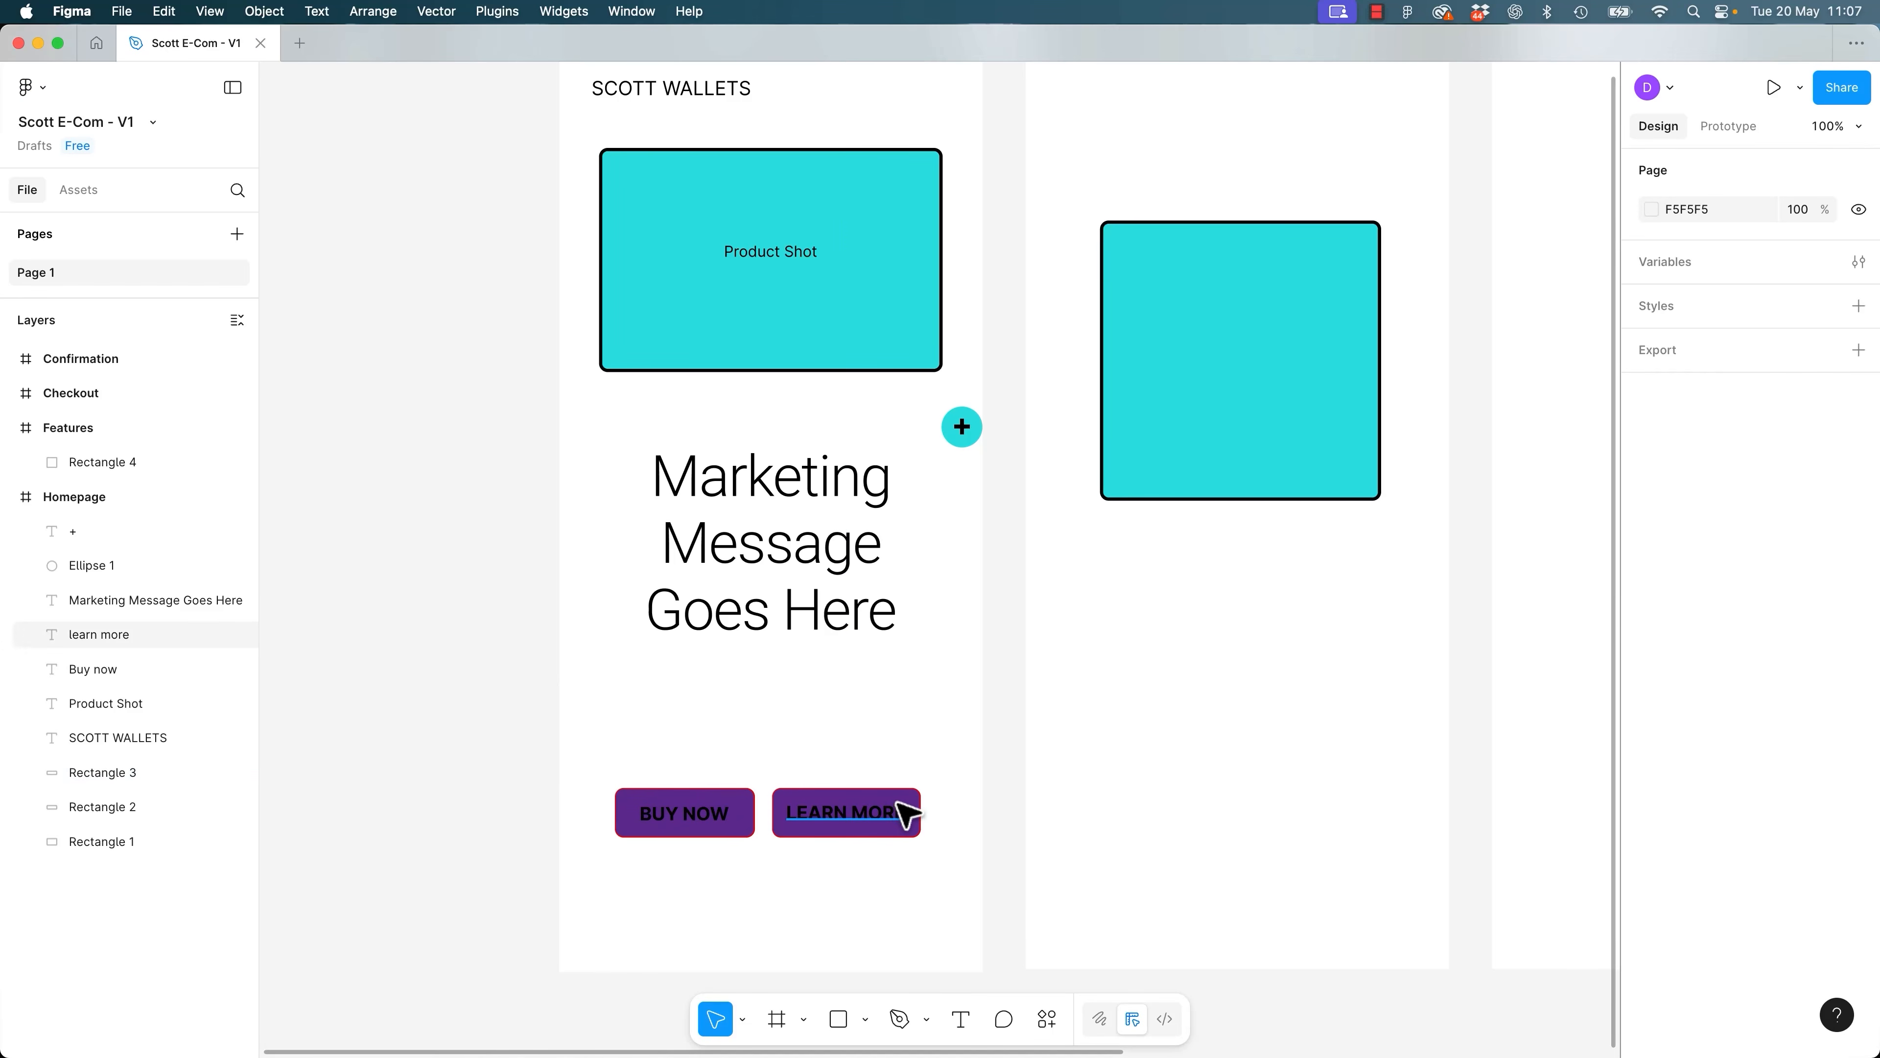
Undo the pasted properties on Learn More and the purple fill and red stroke on Buy Now.
key("super+z")
key("super+z")
key("super+z")
key("super+z")
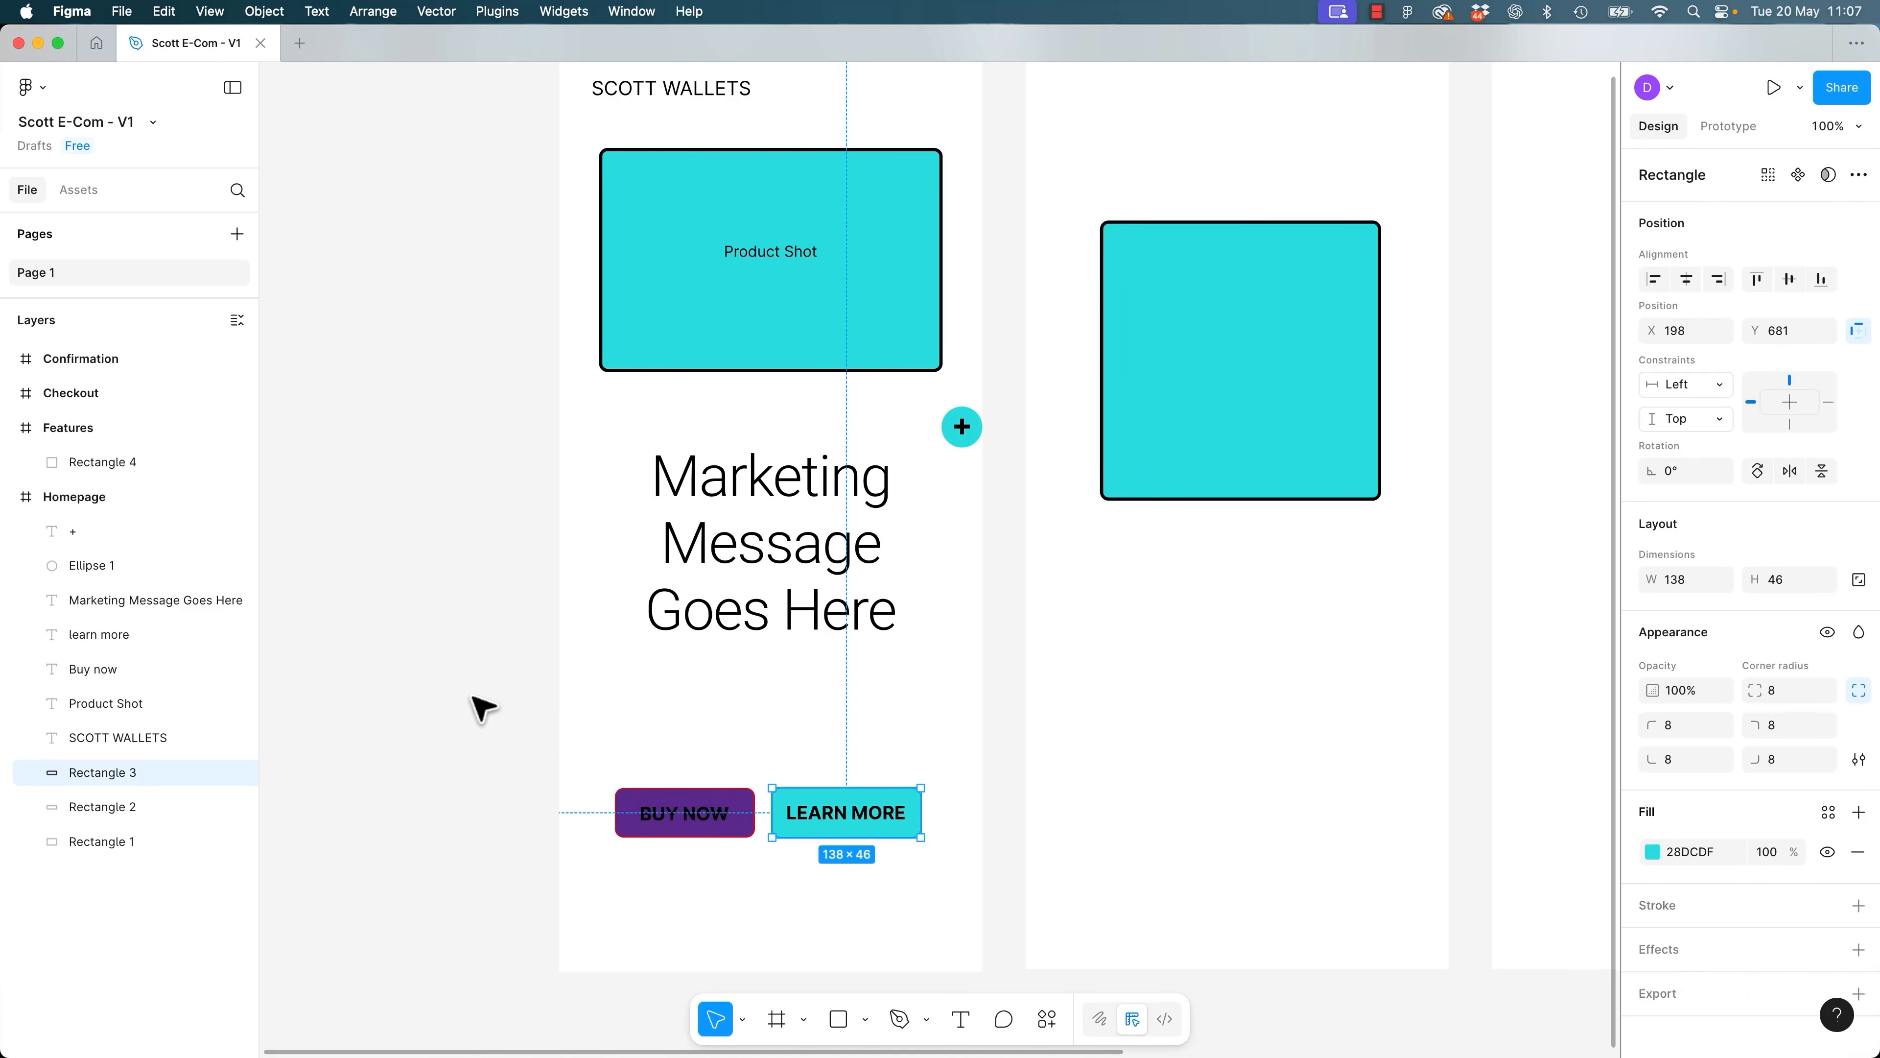
key("super+z")
key("super+z")
key("super+z")
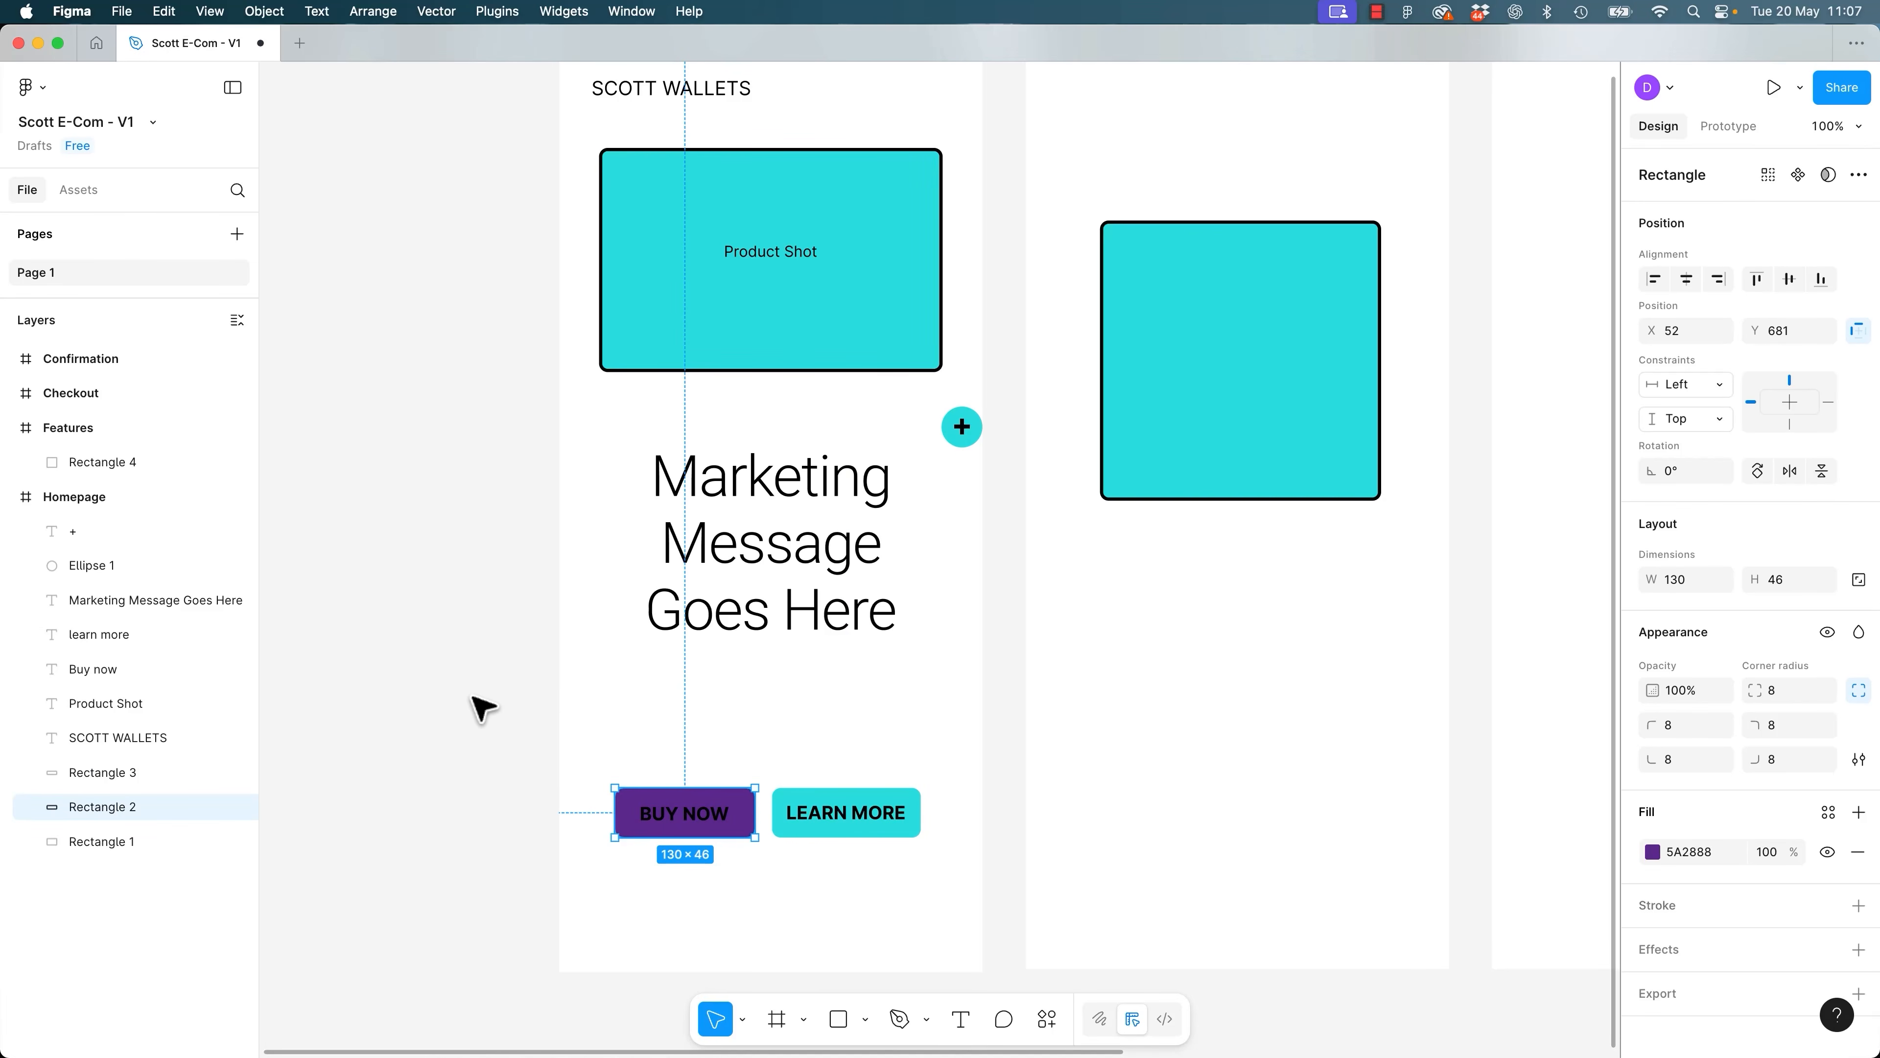
left_click(479, 703)
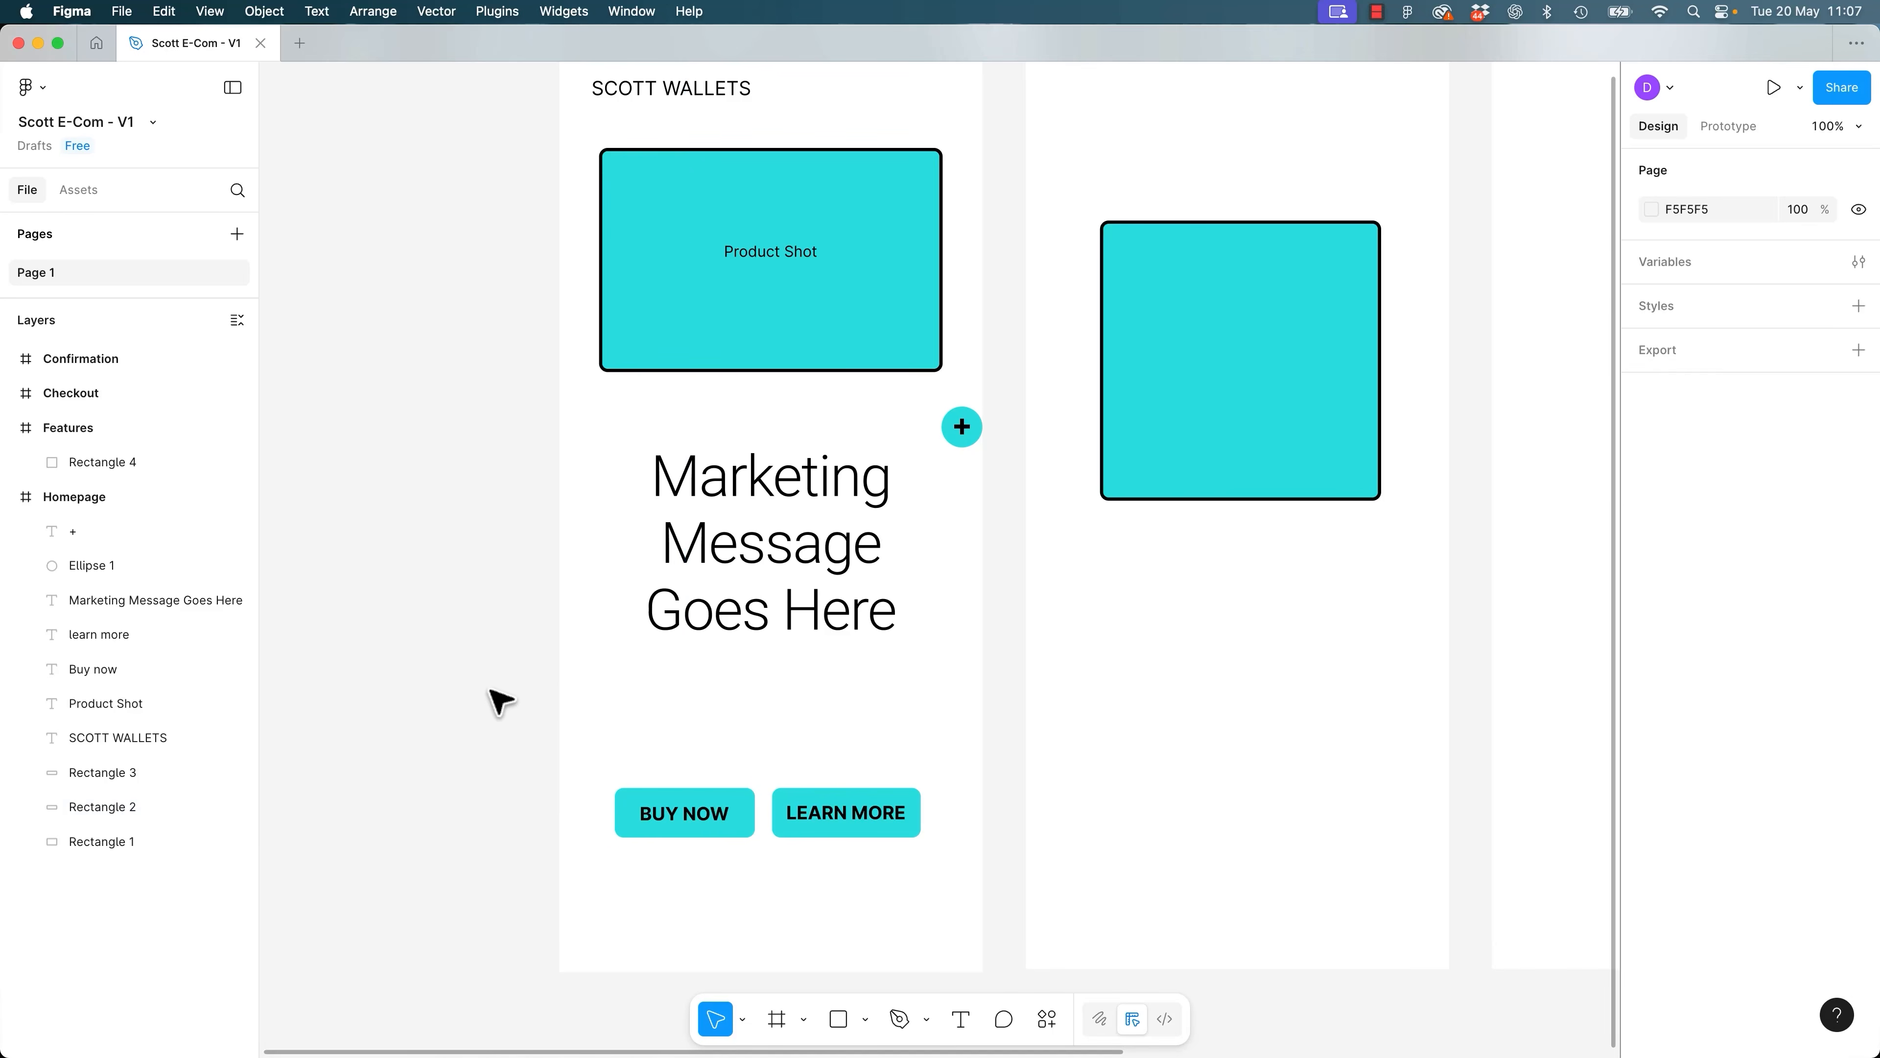
Delete the test rectangle from the Features frame.
left_click(1303, 466)
key("Delete")
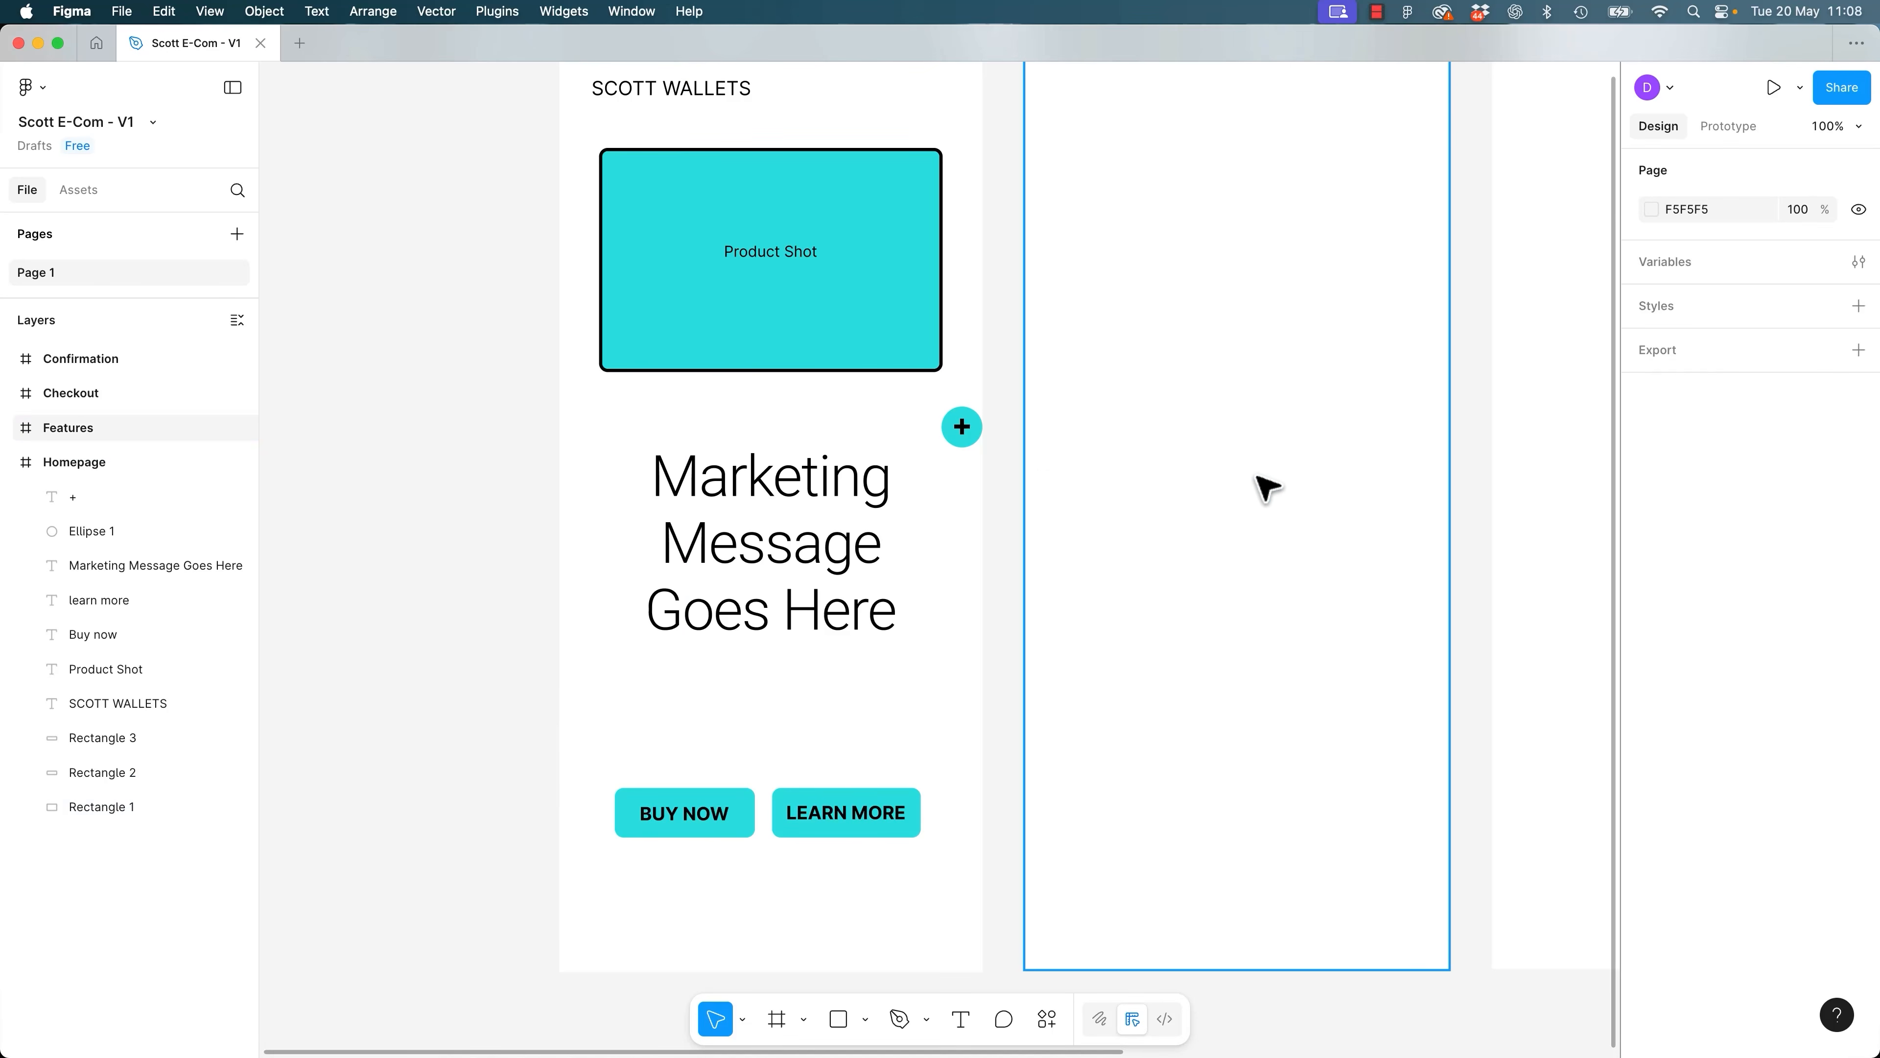
Draw a diagonal line about 369 long from the Product Shot rectangle's upper-right to lower-left corner and set its stroke weight to 3.
left_click_drag(566, 312, 654, 508)
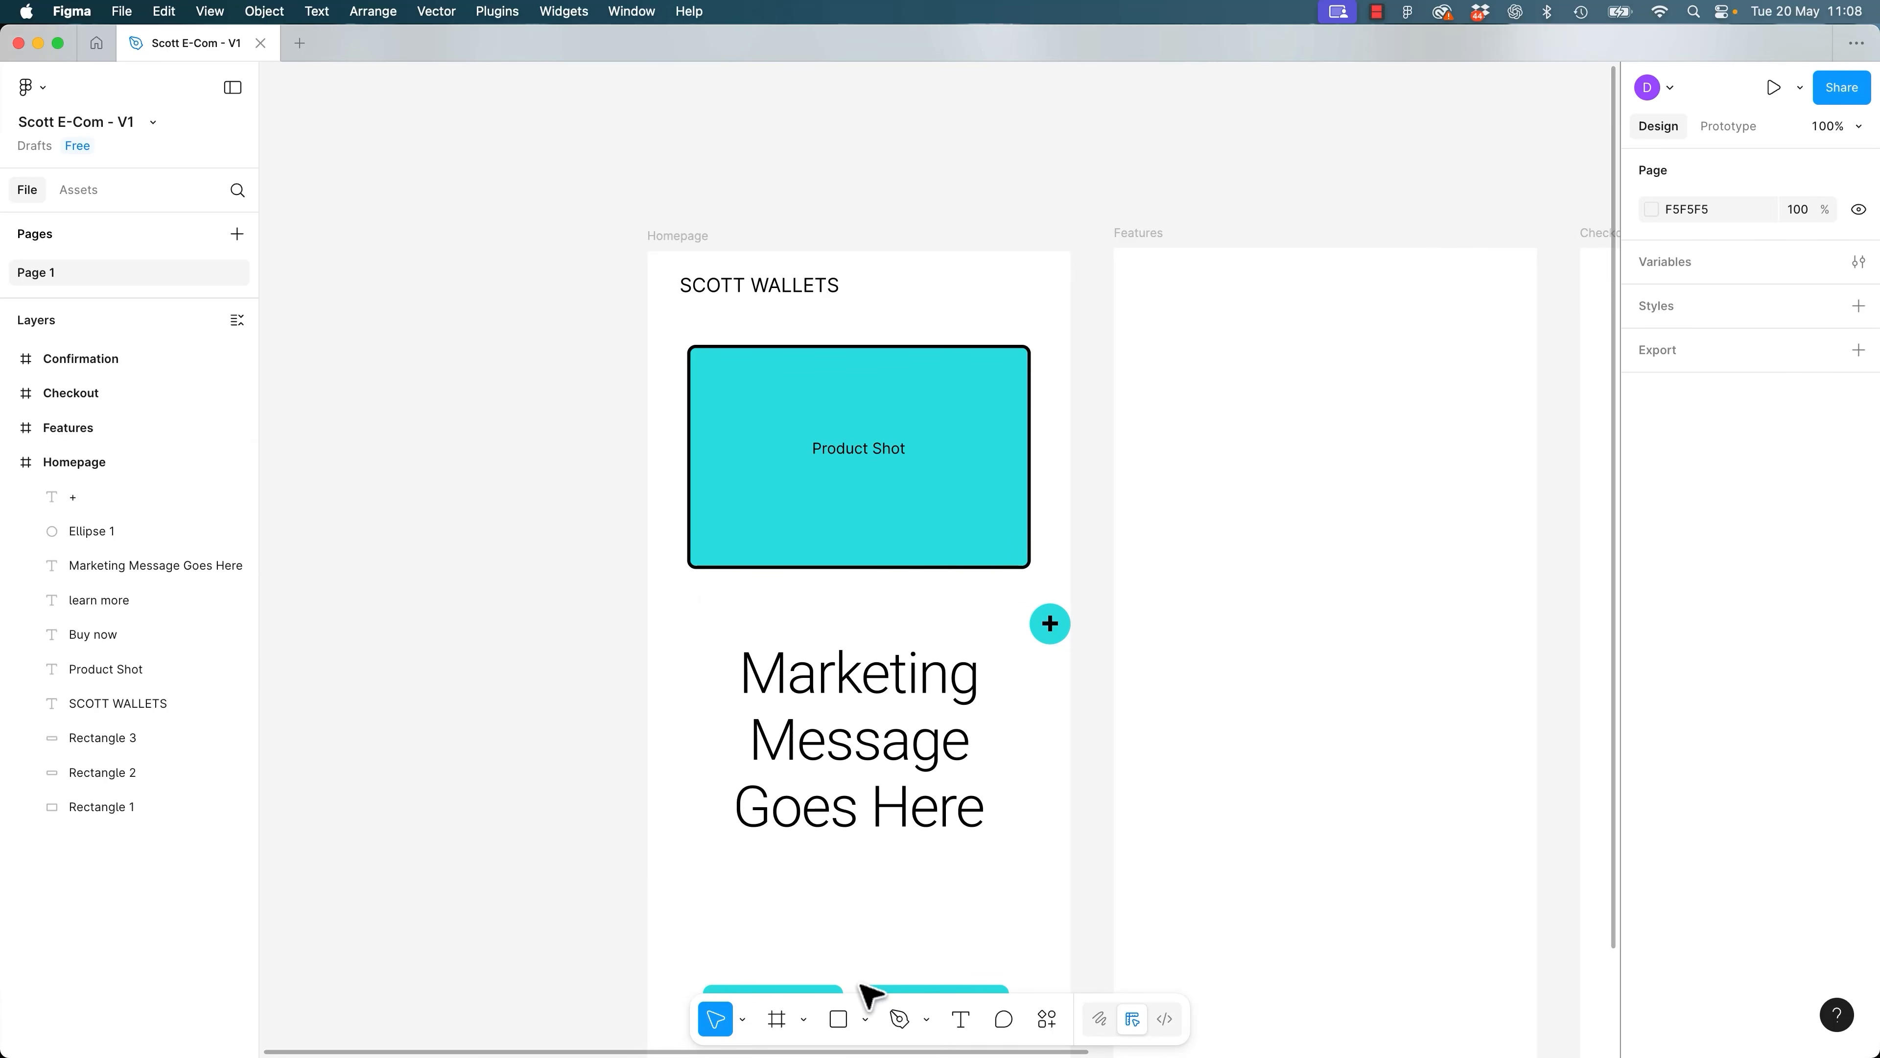
left_click(866, 1020)
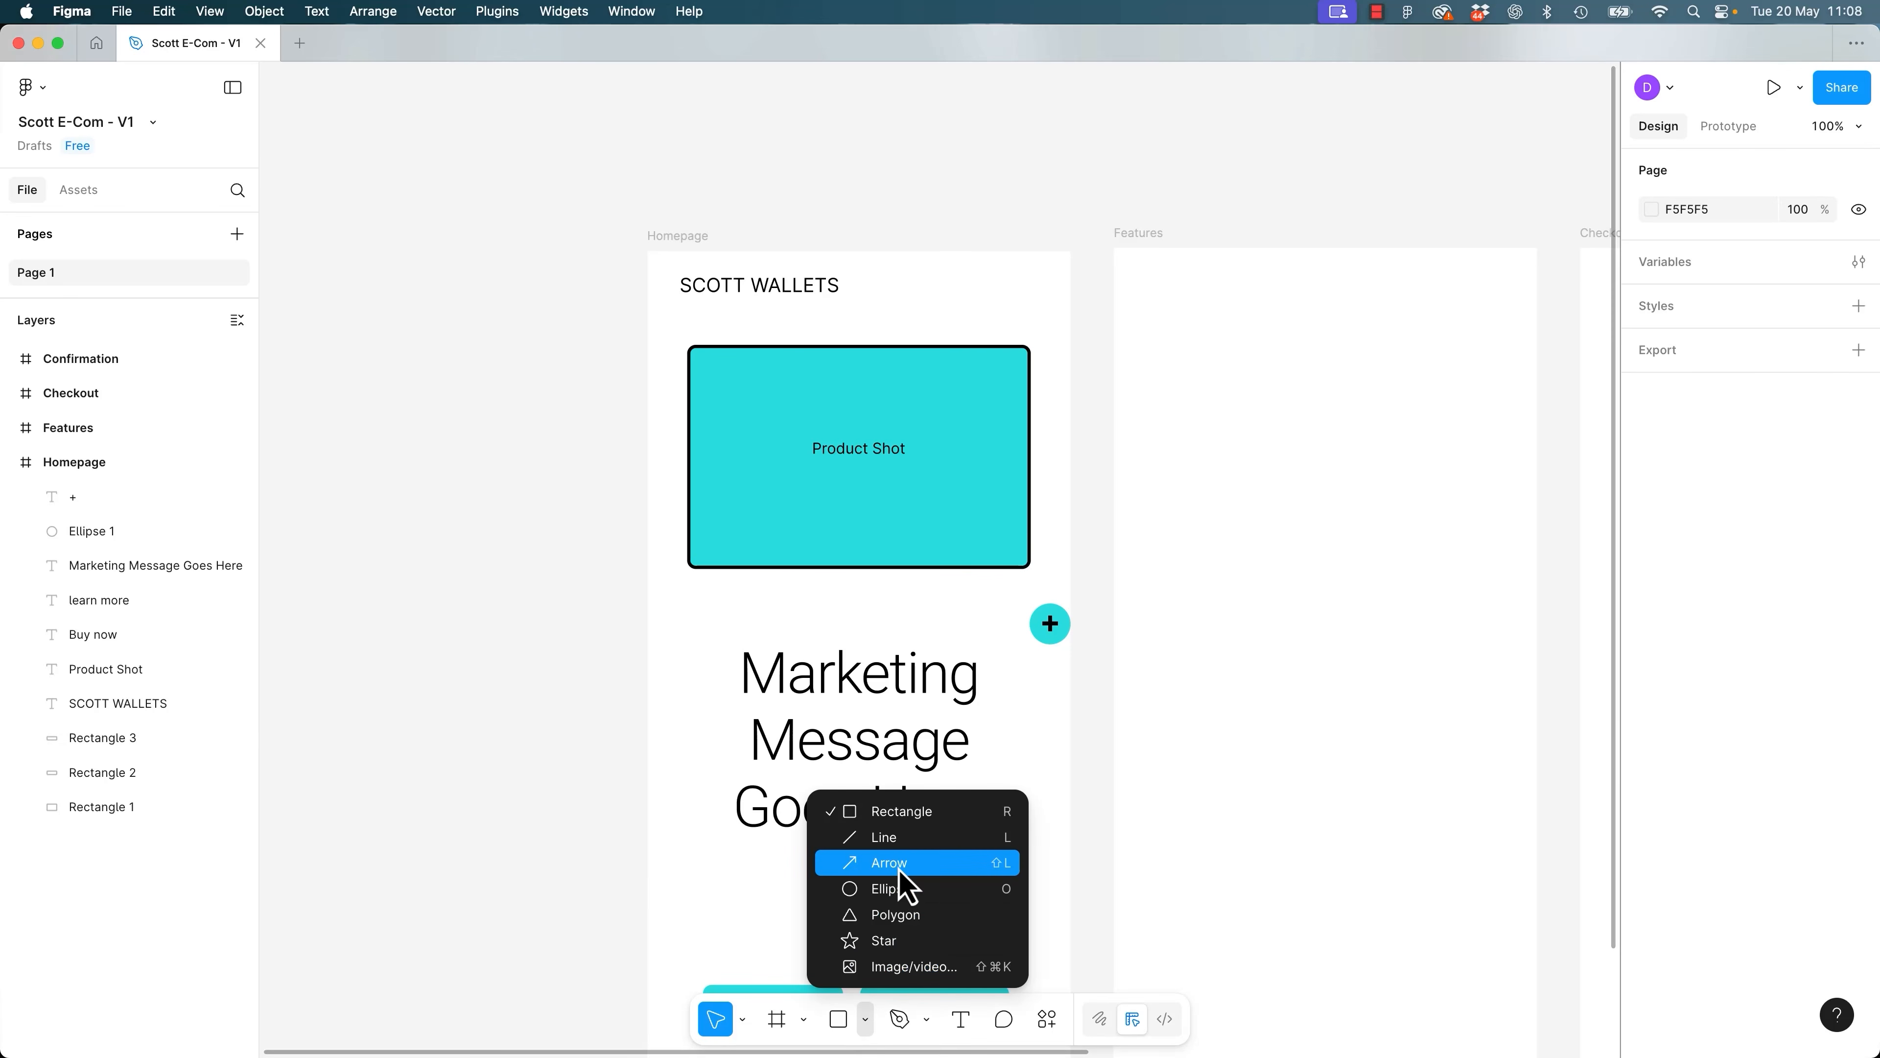
left_click(889, 843)
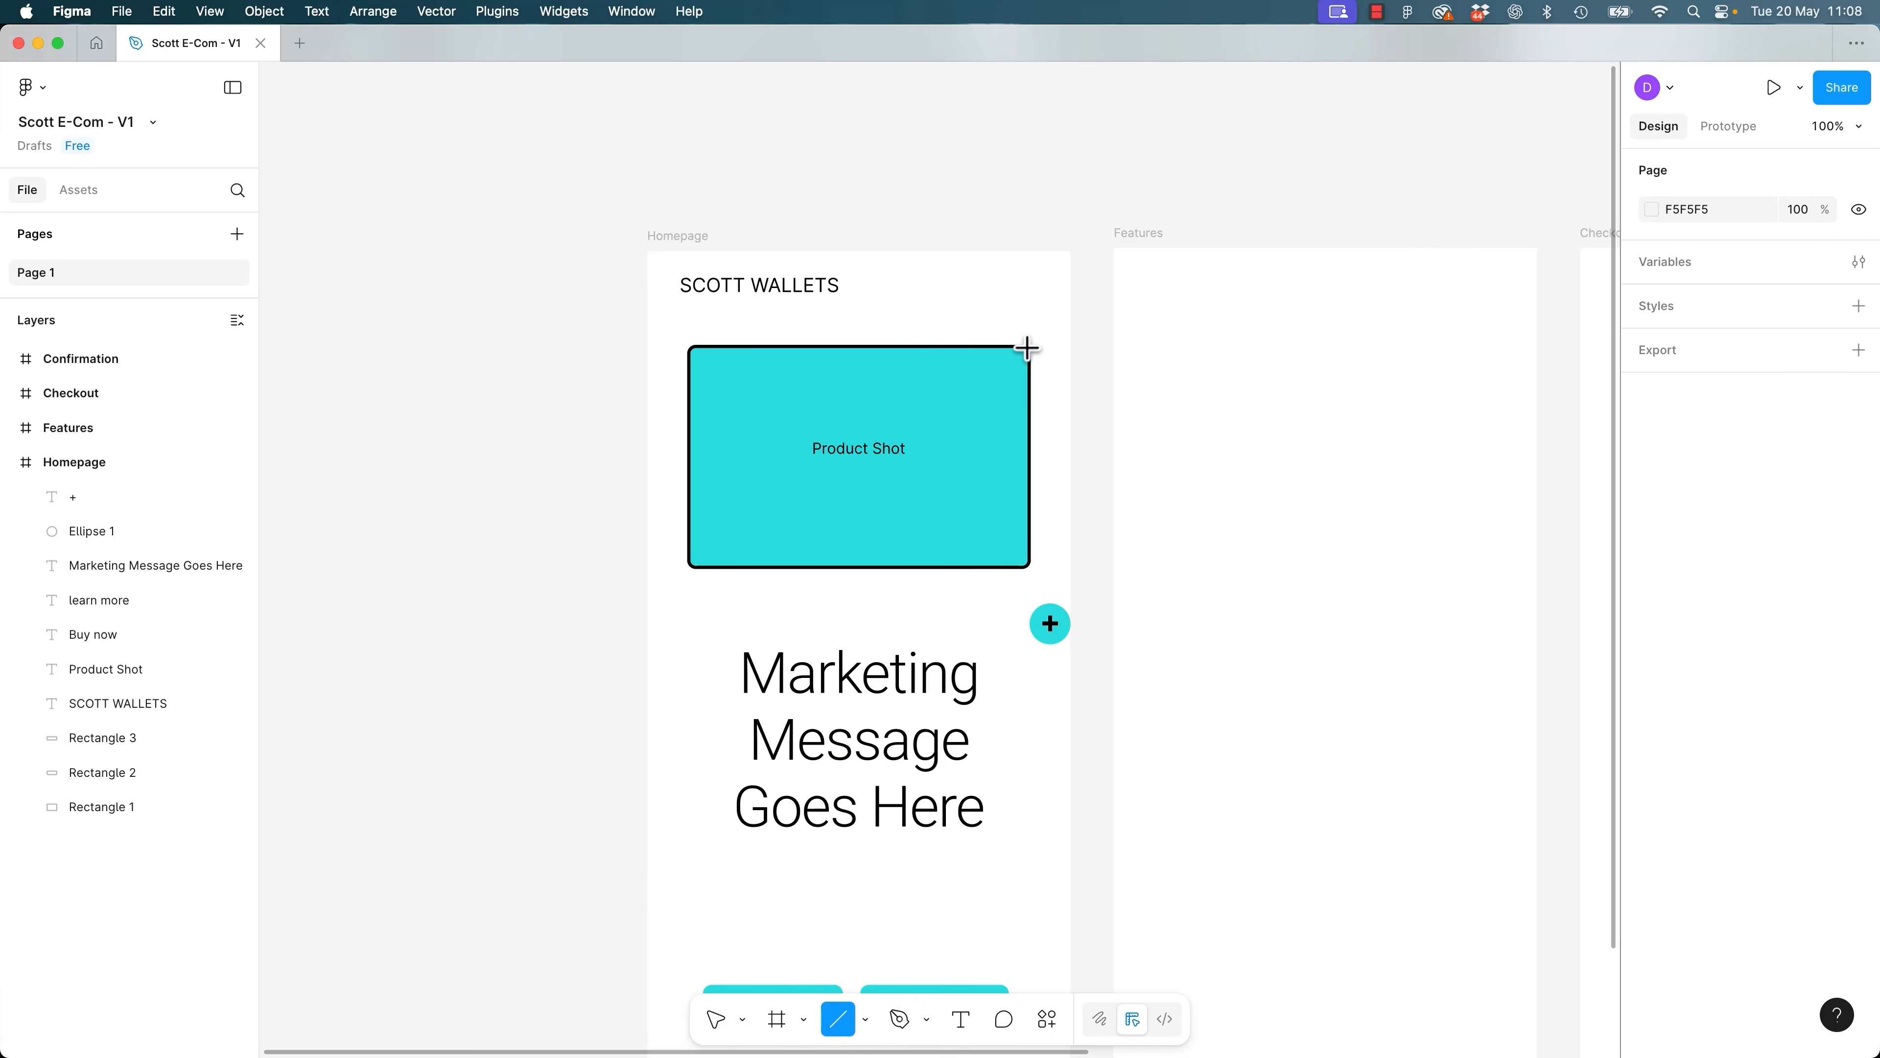
left_click_drag(1021, 353, 693, 562)
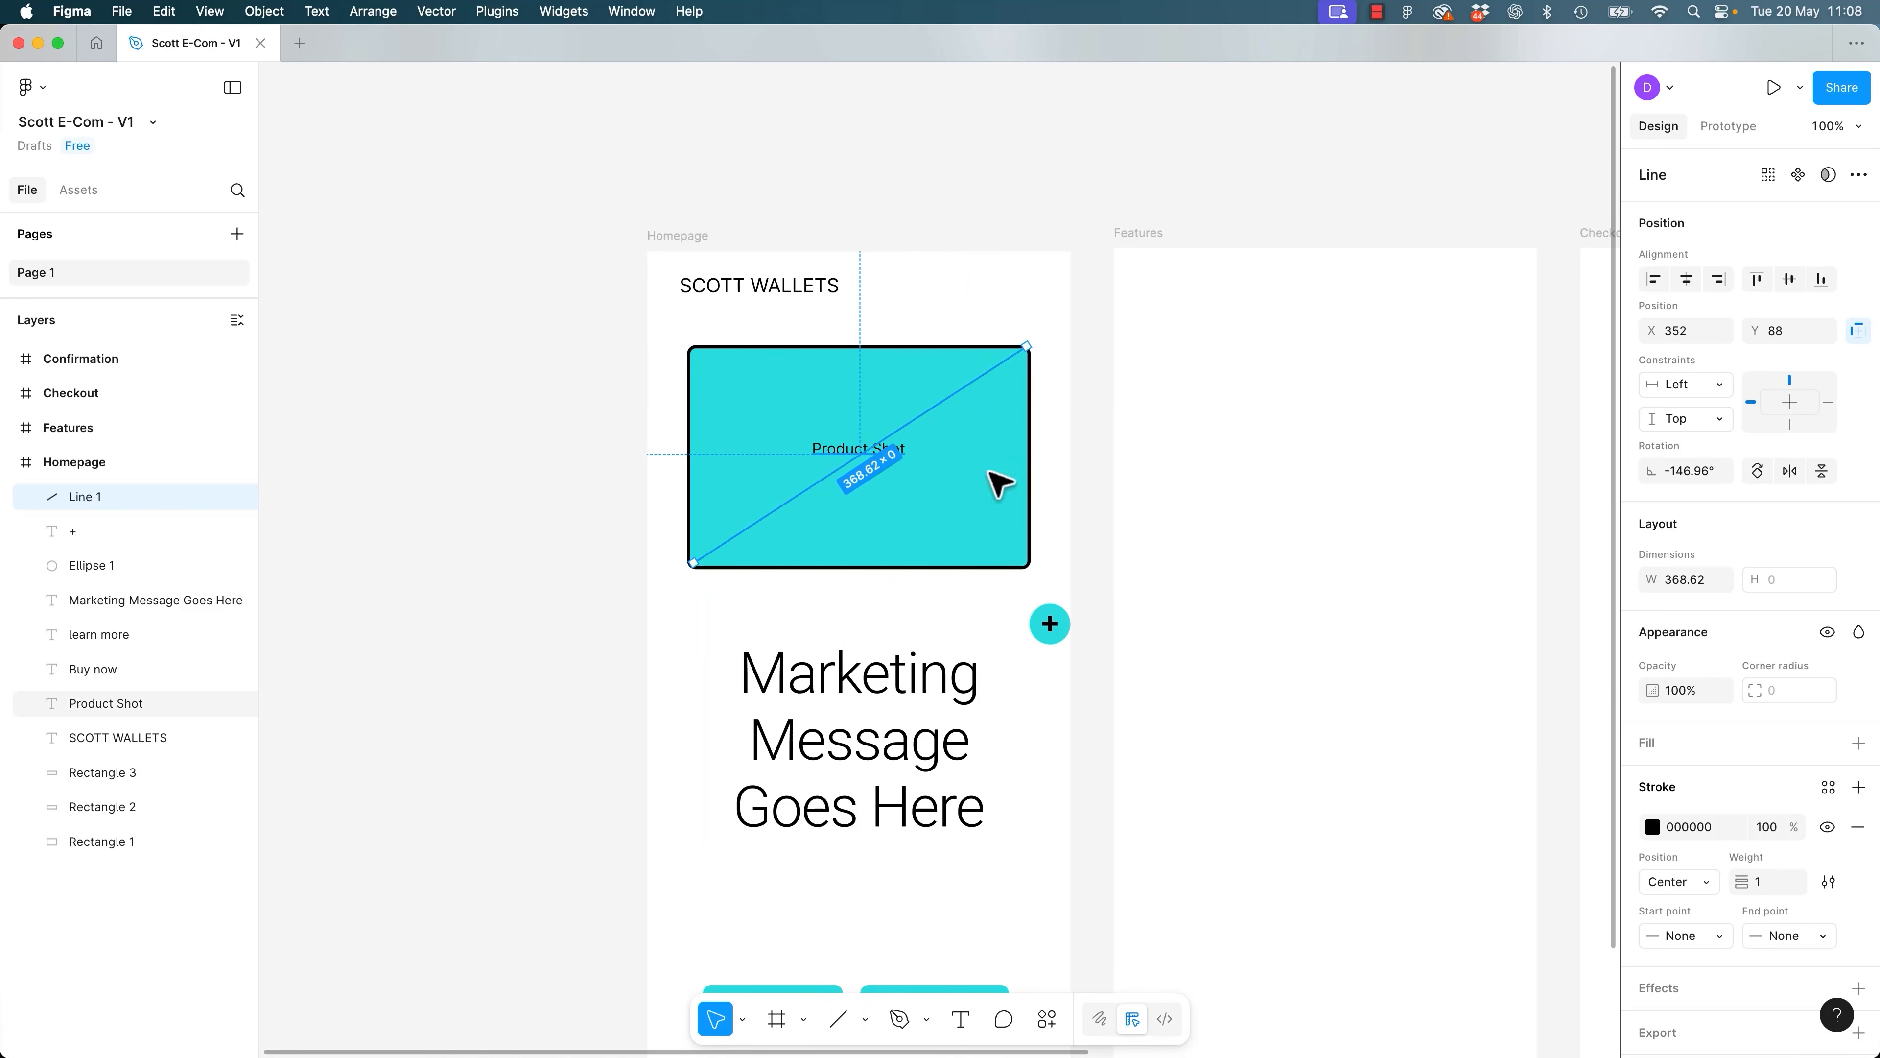
left_click(1772, 889)
key("Up")
key("Up")
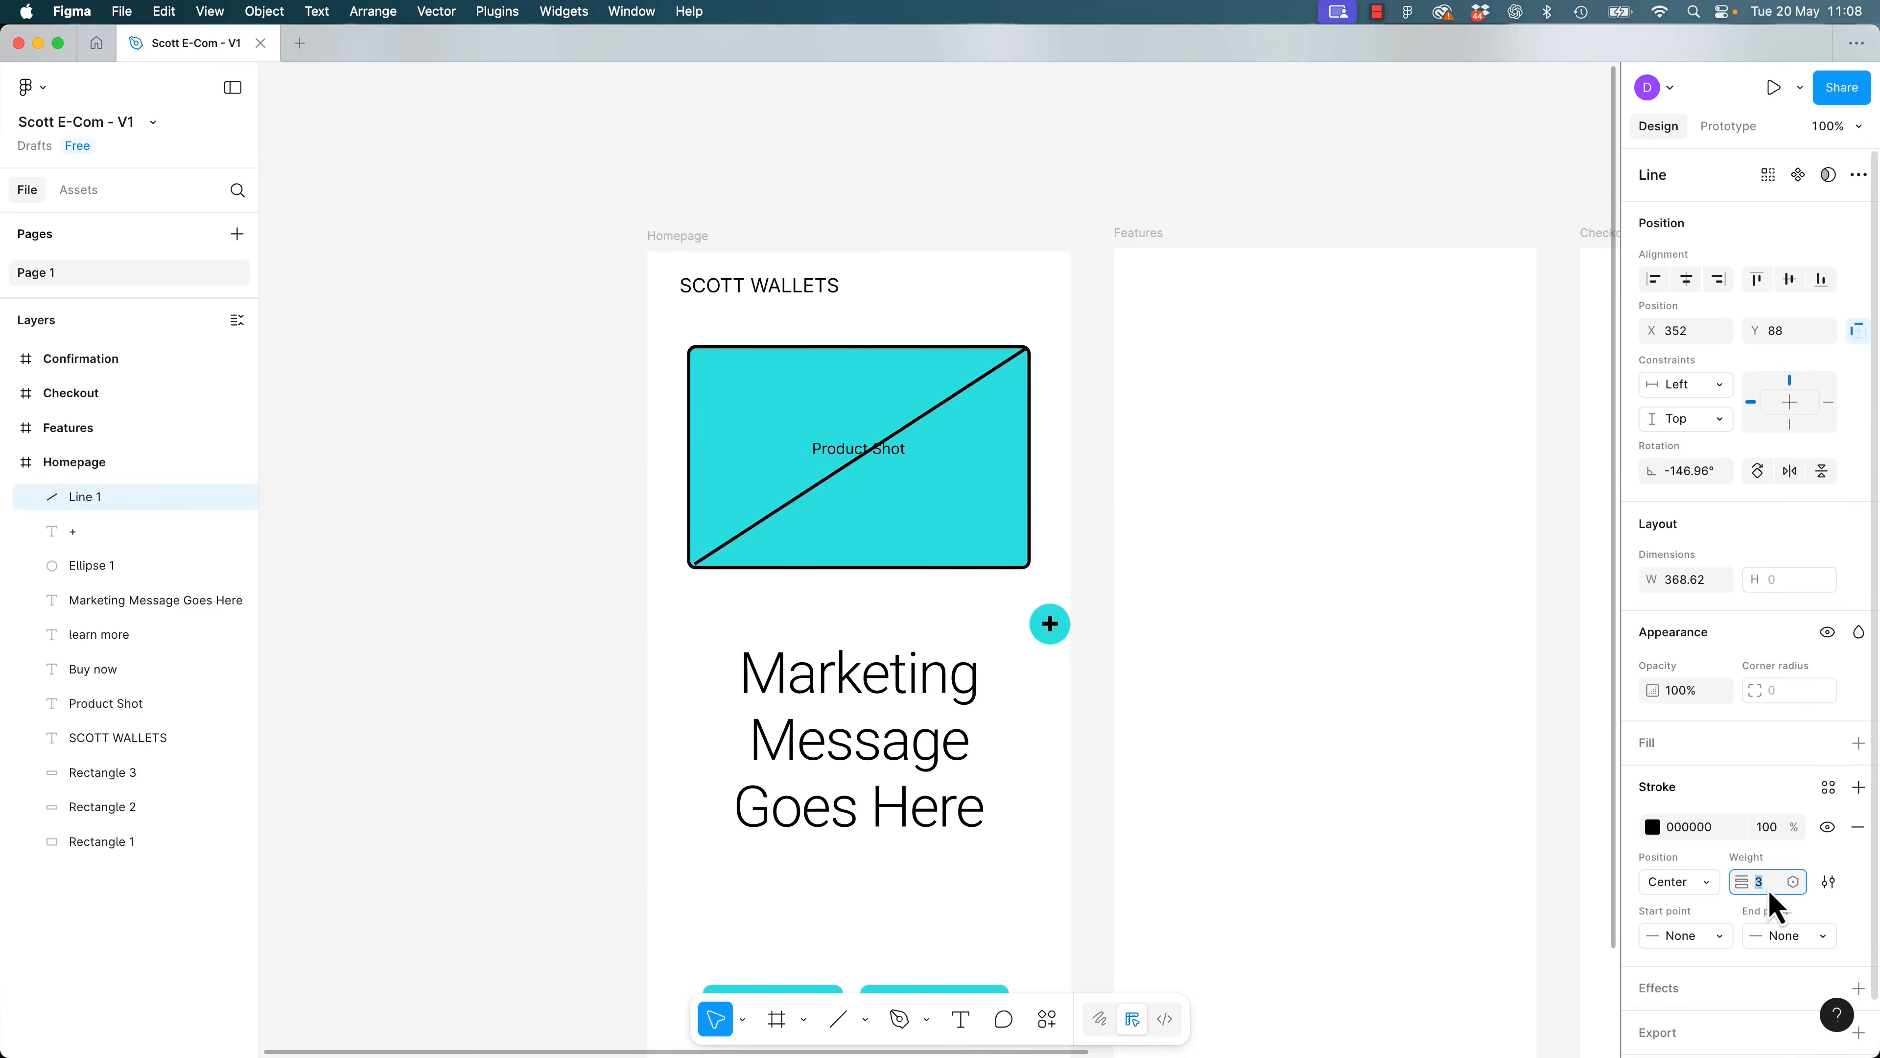
left_click(579, 471)
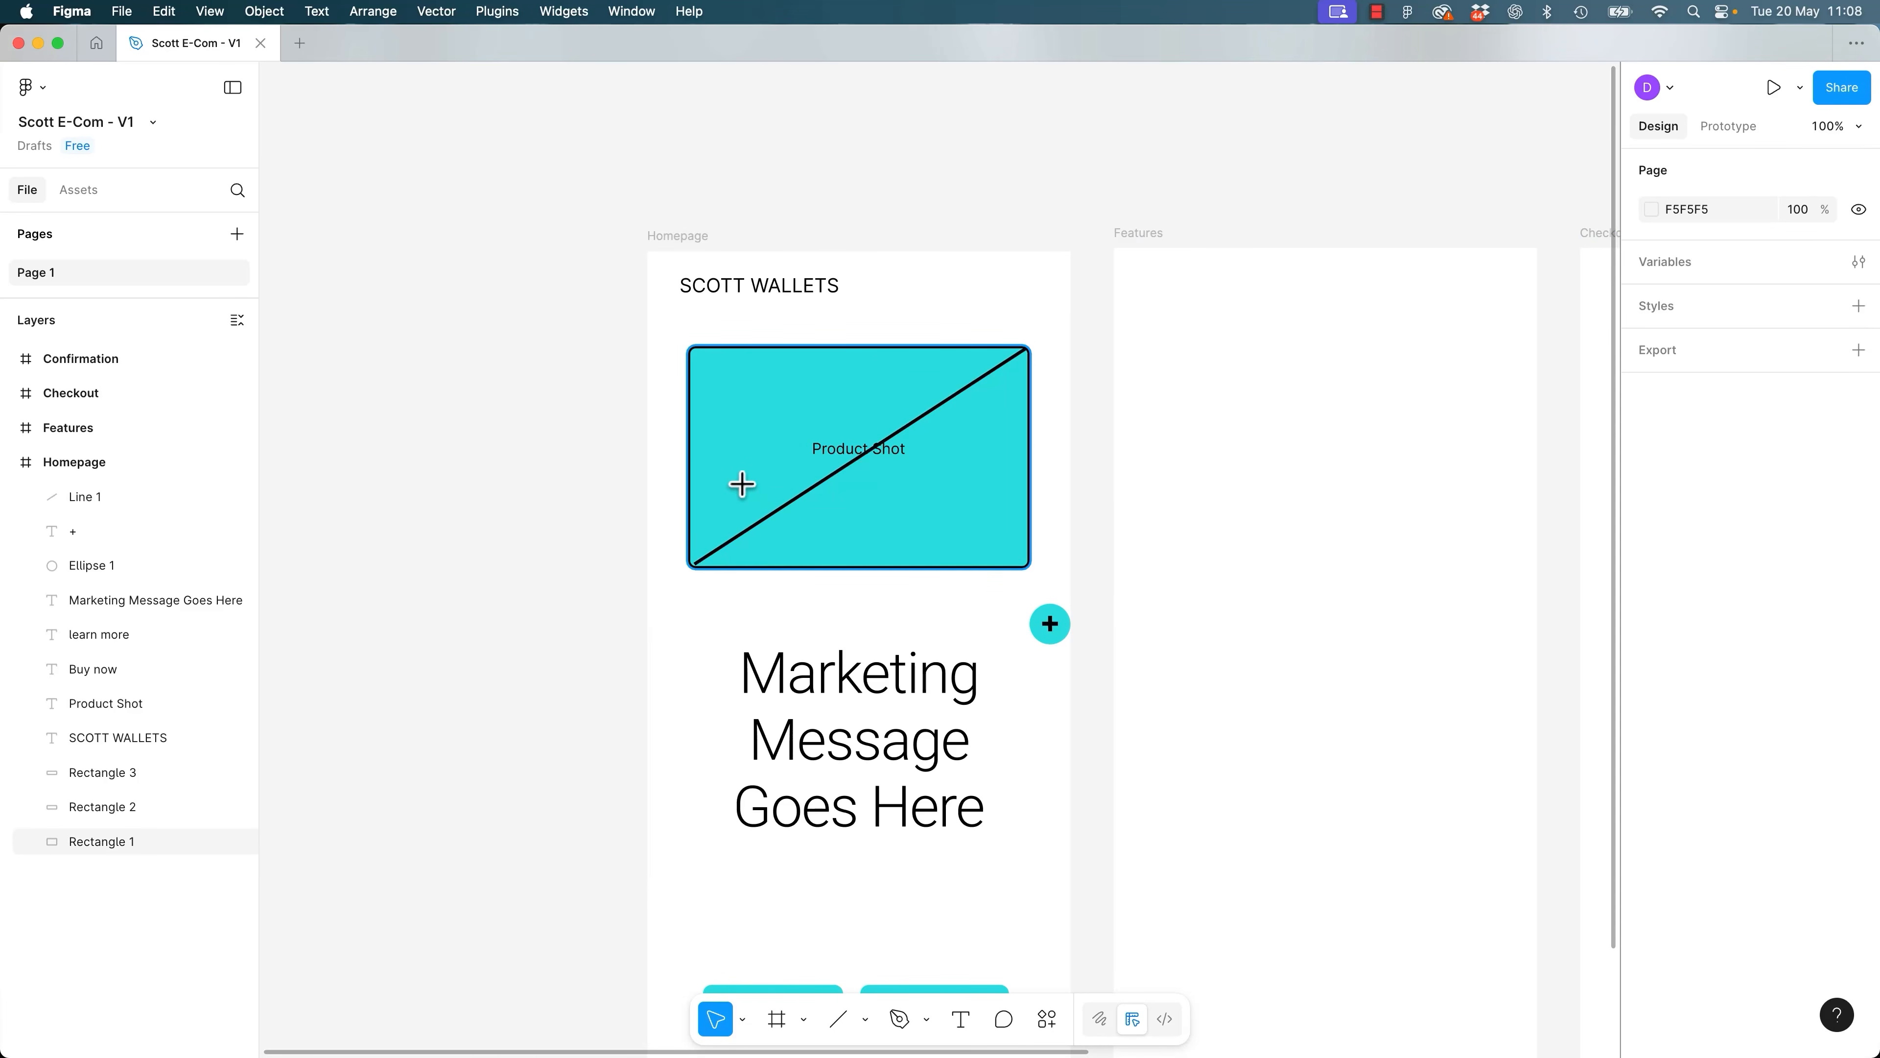
Draw a second diagonal about 371 long from the Product Shot rectangle's upper-left to lower-right corner and set its stroke weight to 3.
key("l")
mouse_move(691, 348)
left_mouse_down()
mouse_move(777, 444)
mouse_move(1066, 596)
mouse_move(1025, 568)
left_mouse_up()
left_click(474, 538)
left_click(973, 529)
left_click(1775, 799)
key("Up")
key("Up")
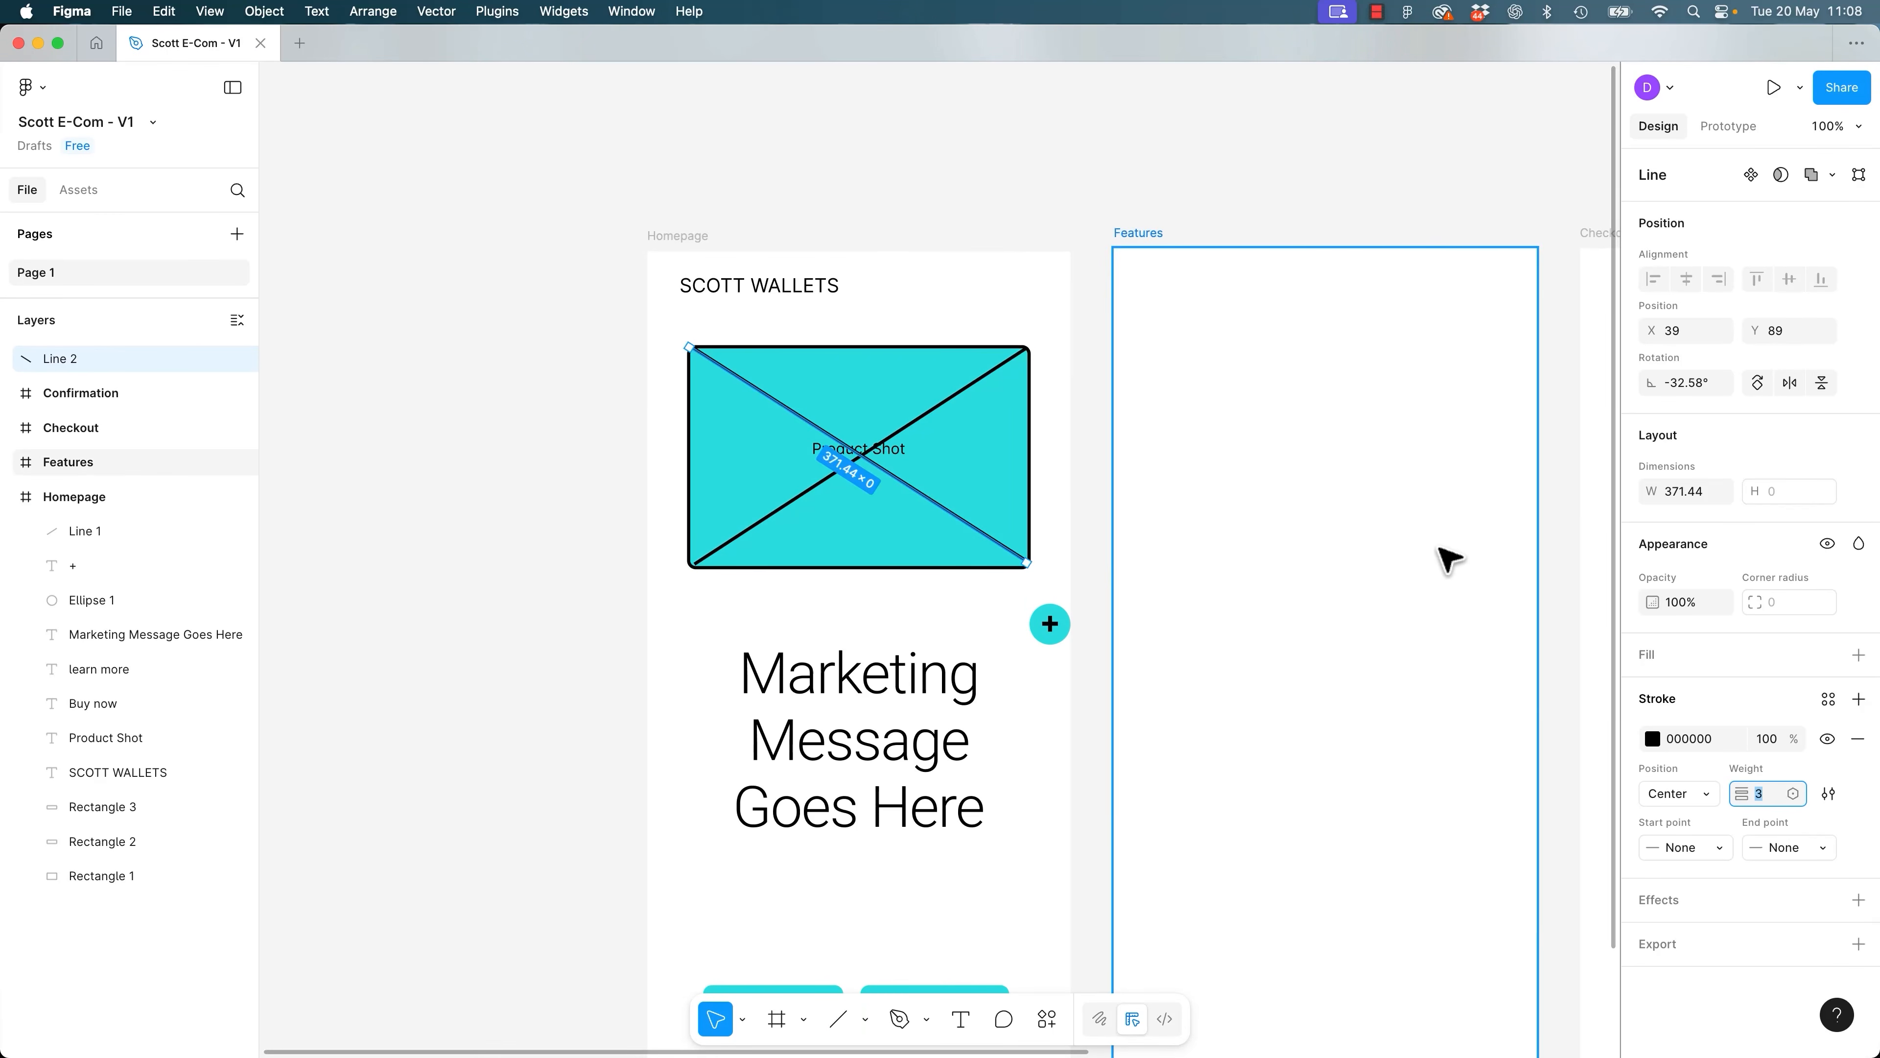
left_click(495, 595)
Undo the second diagonal's stroke weight change, then redo it.
key("super+z")
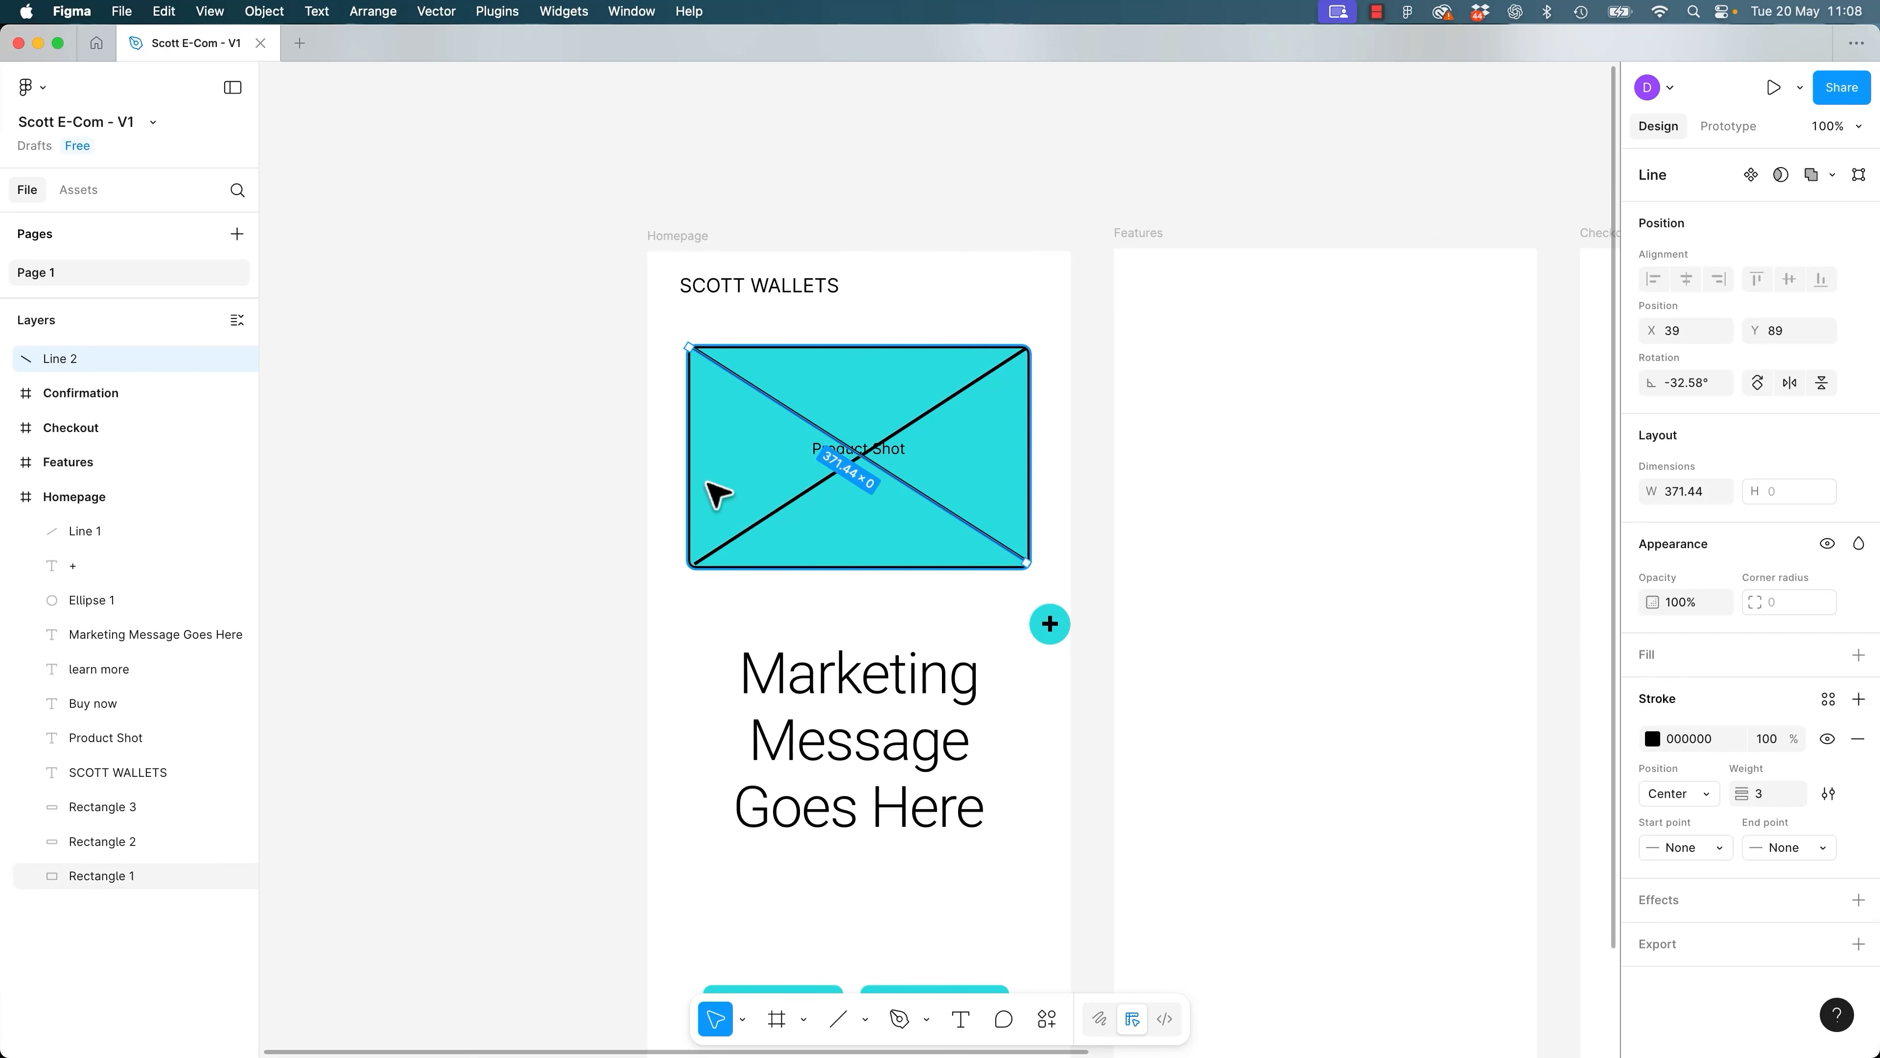
left_click(756, 521)
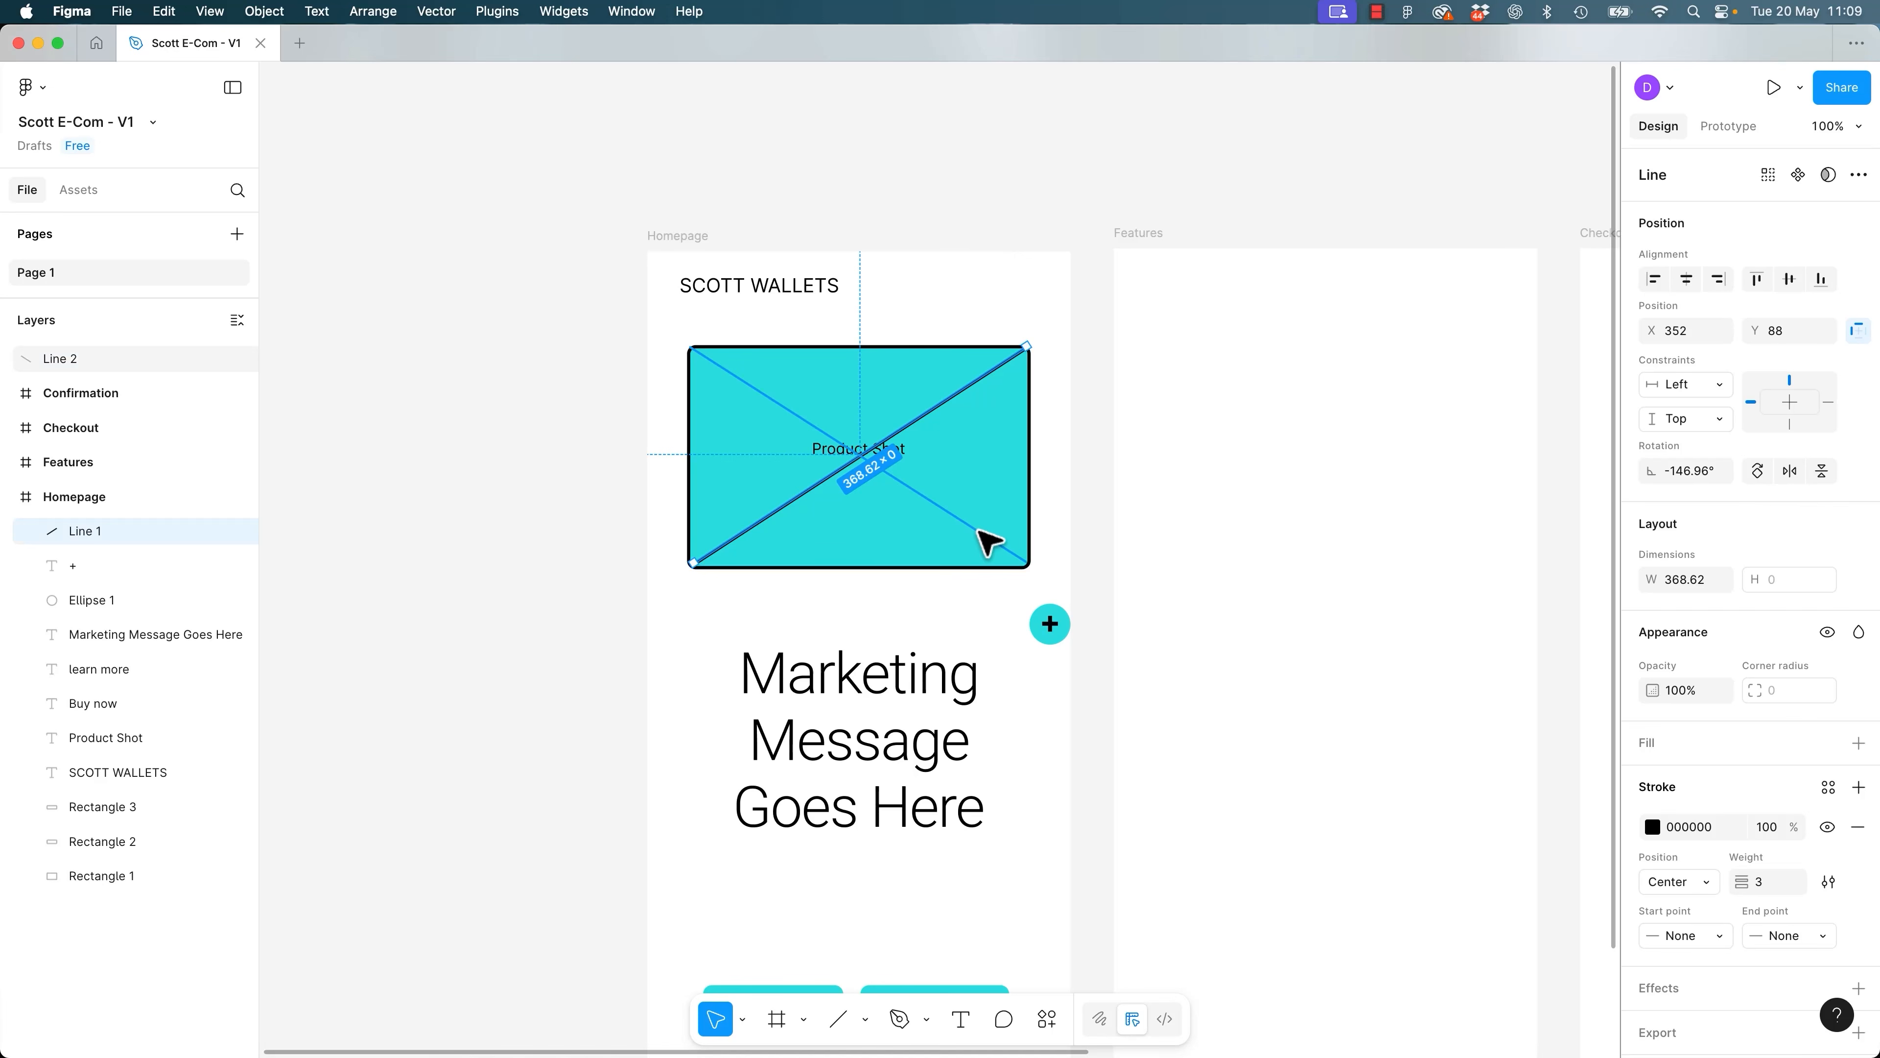
left_click(978, 530)
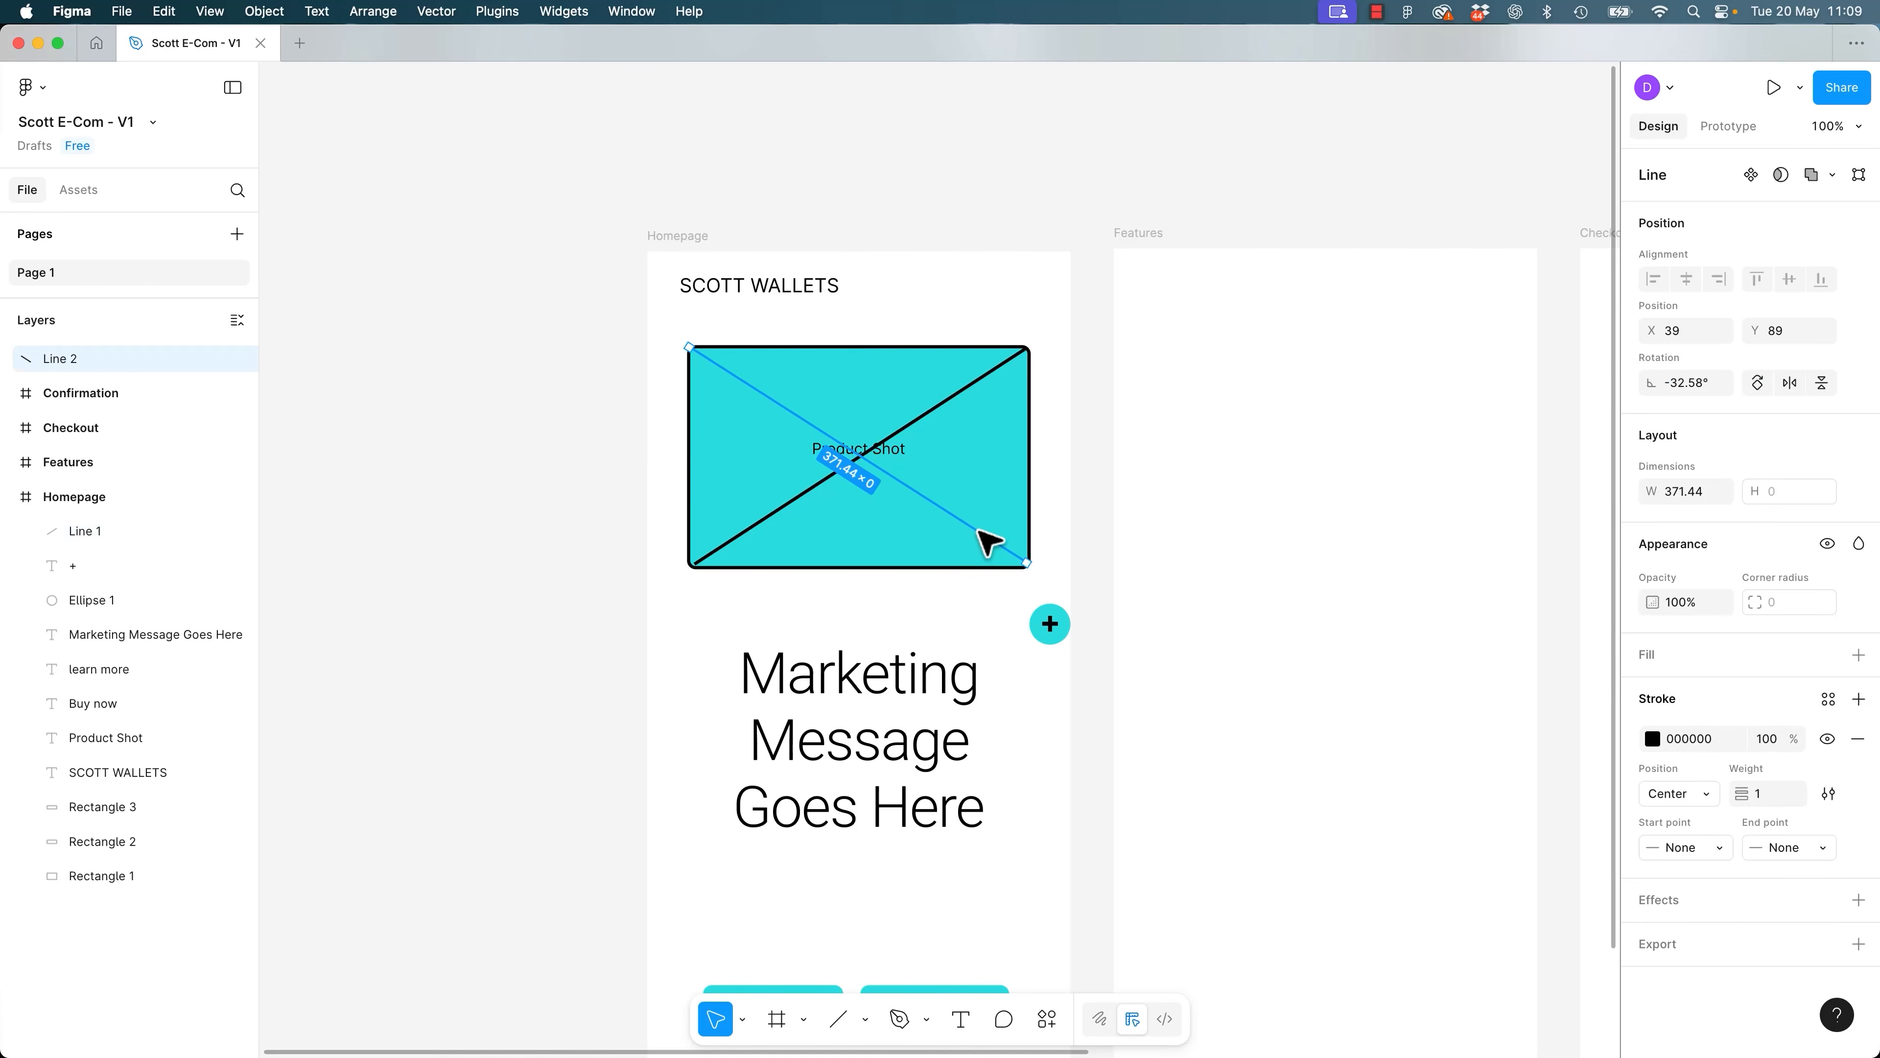
key("super+shift+z")
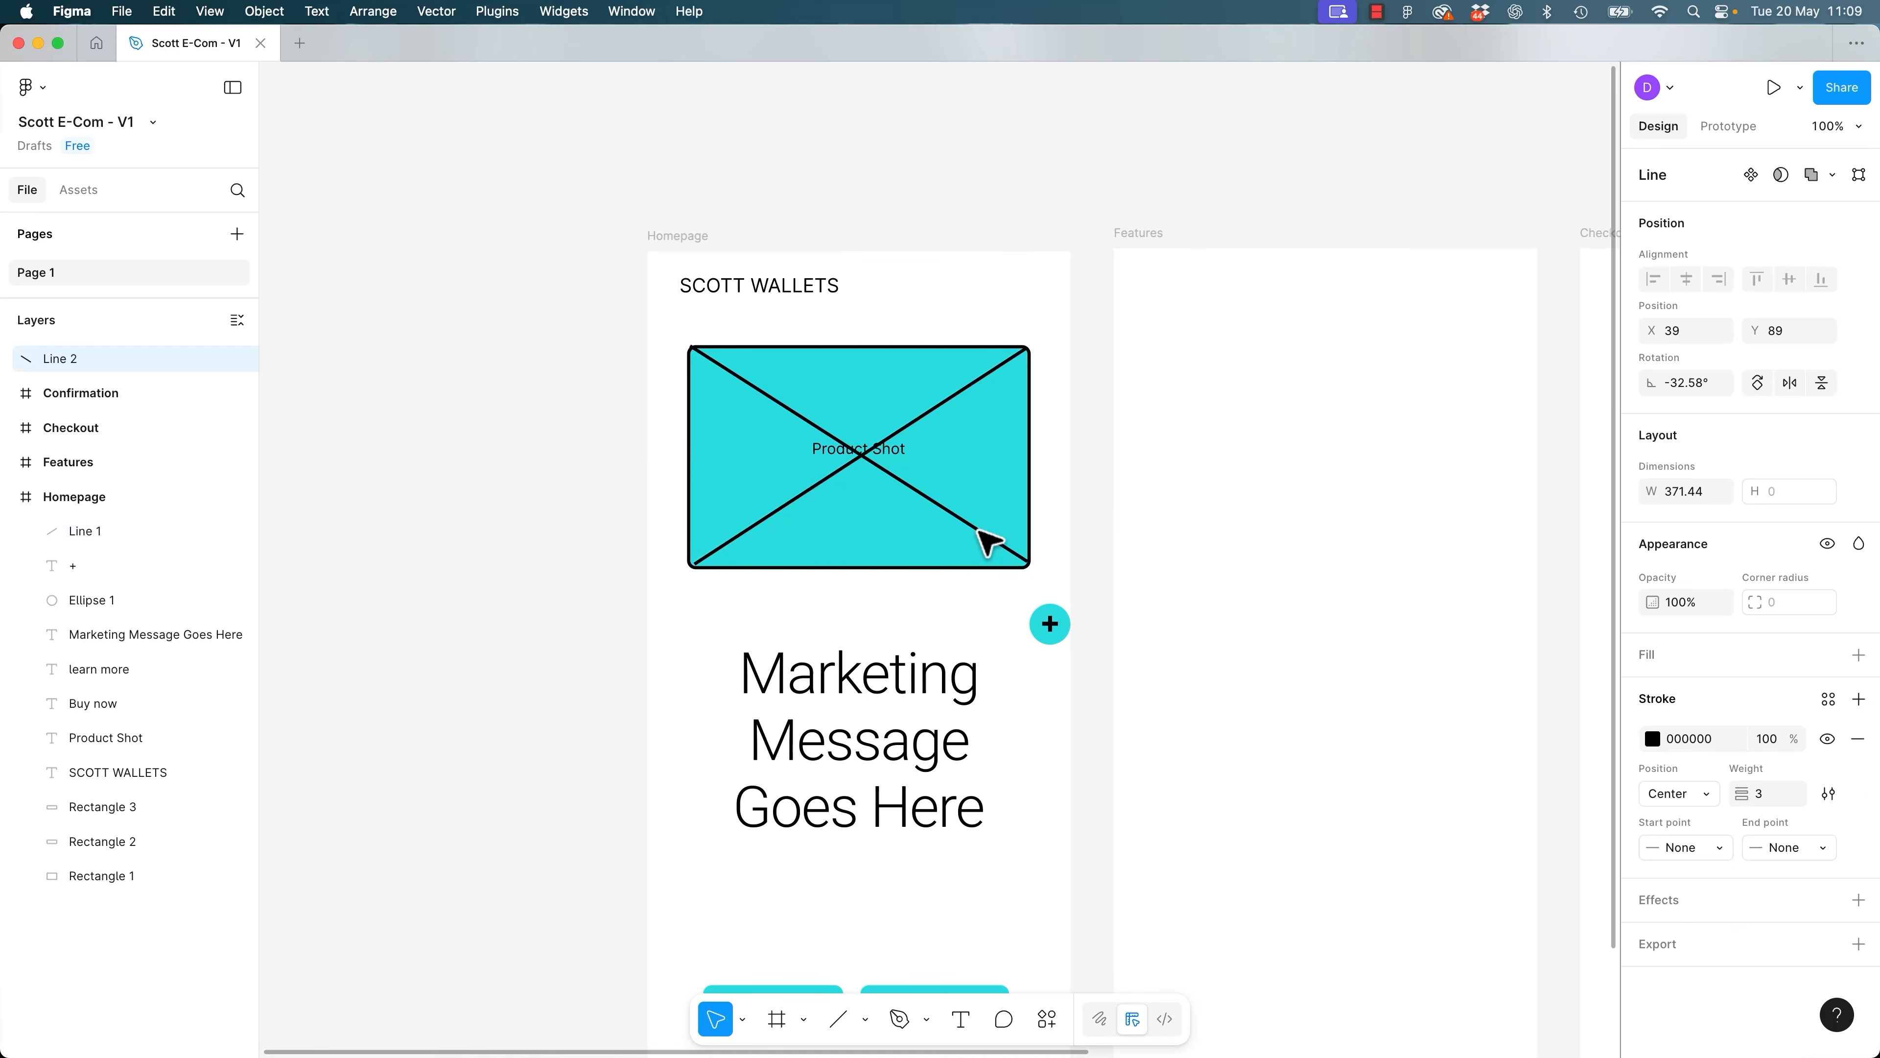
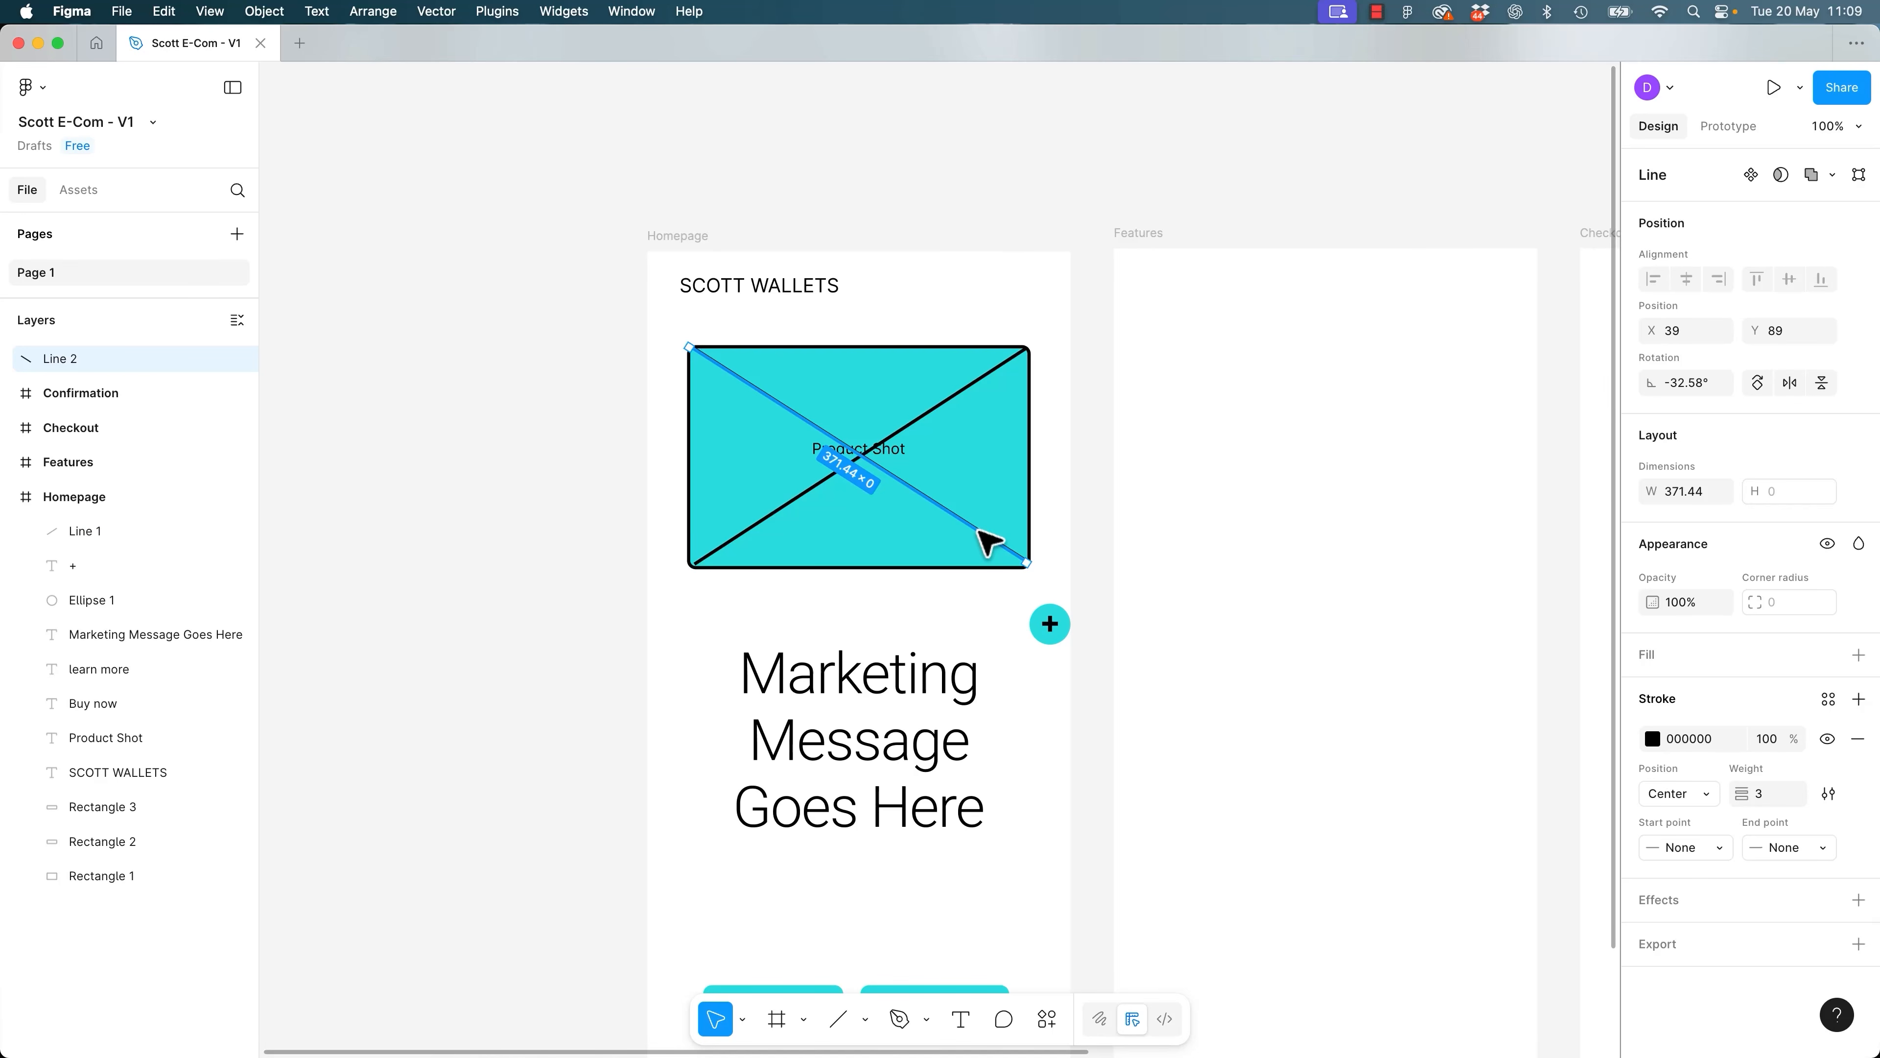
left_click(535, 522)
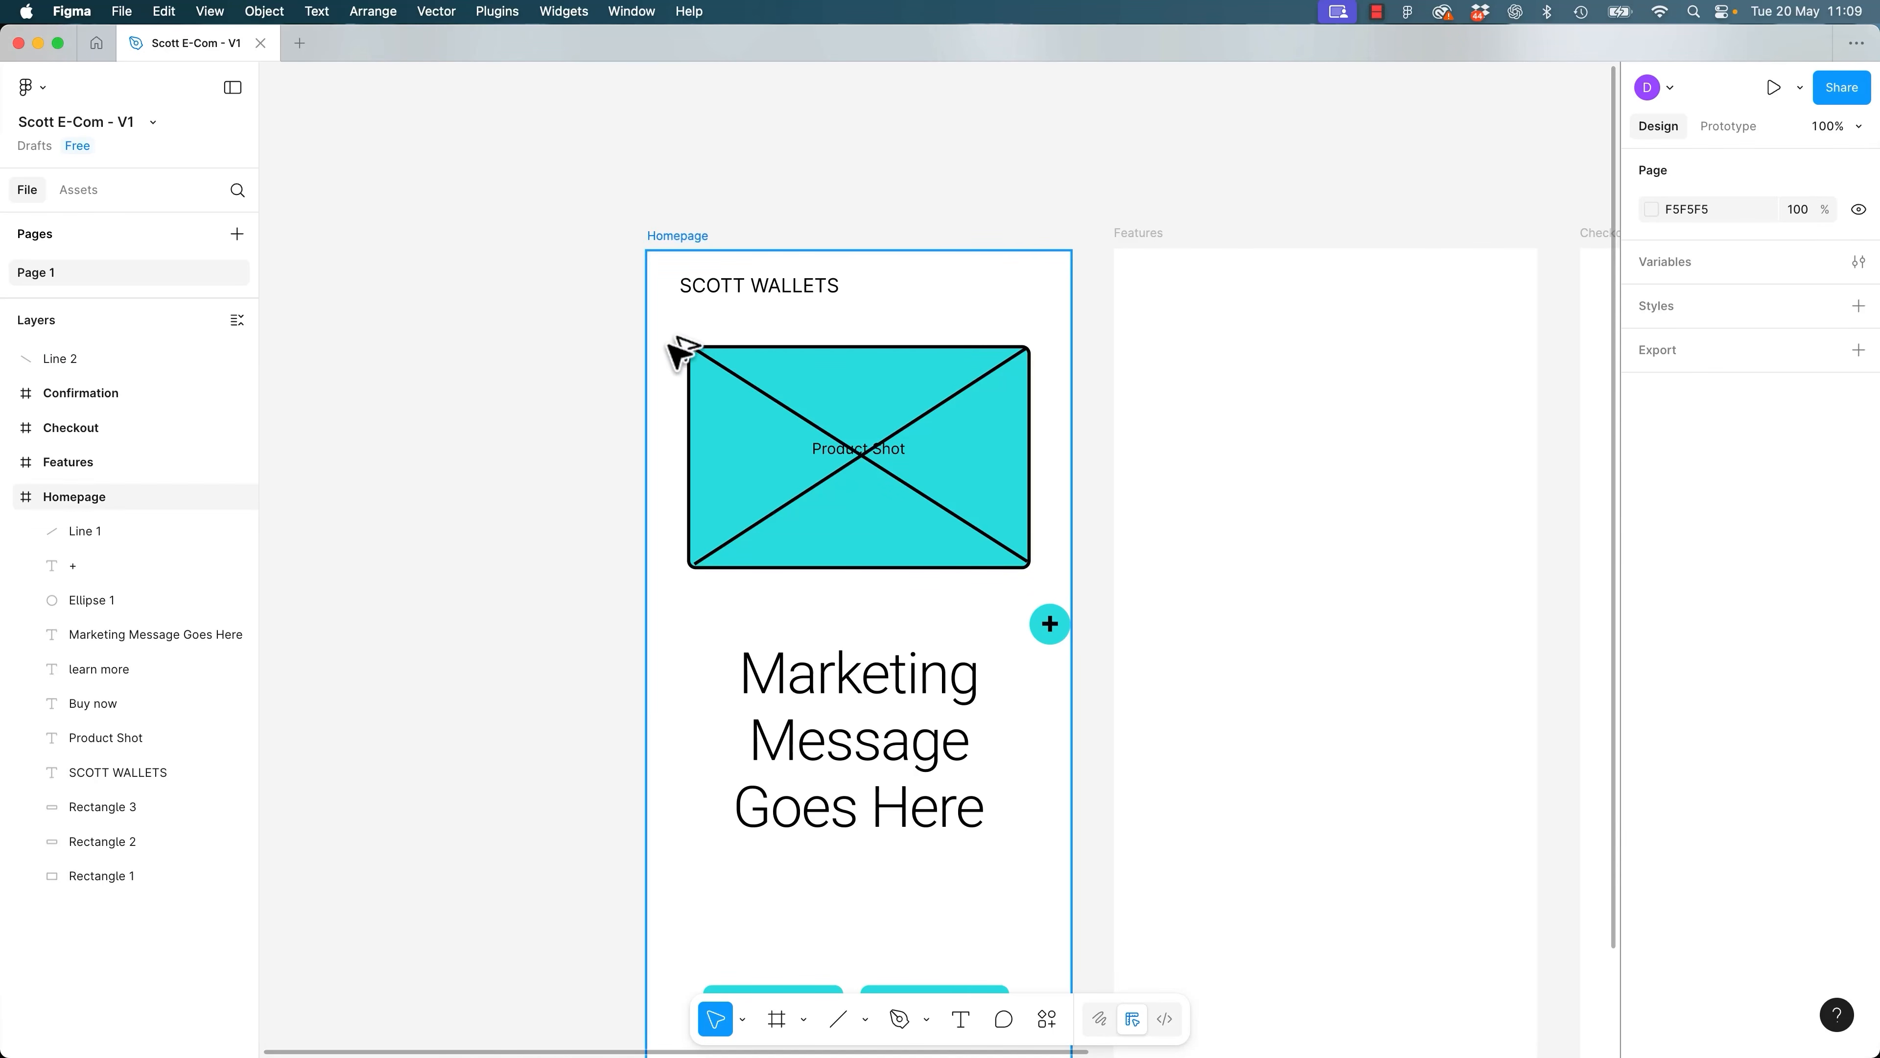
Move the second diagonal's upper-left endpoint to X 41, Y 90.5 so it stays within the Product Shot rectangle's corner.
key("super+plus")
key("super+plus")
left_click_drag(670, 246, 877, 512)
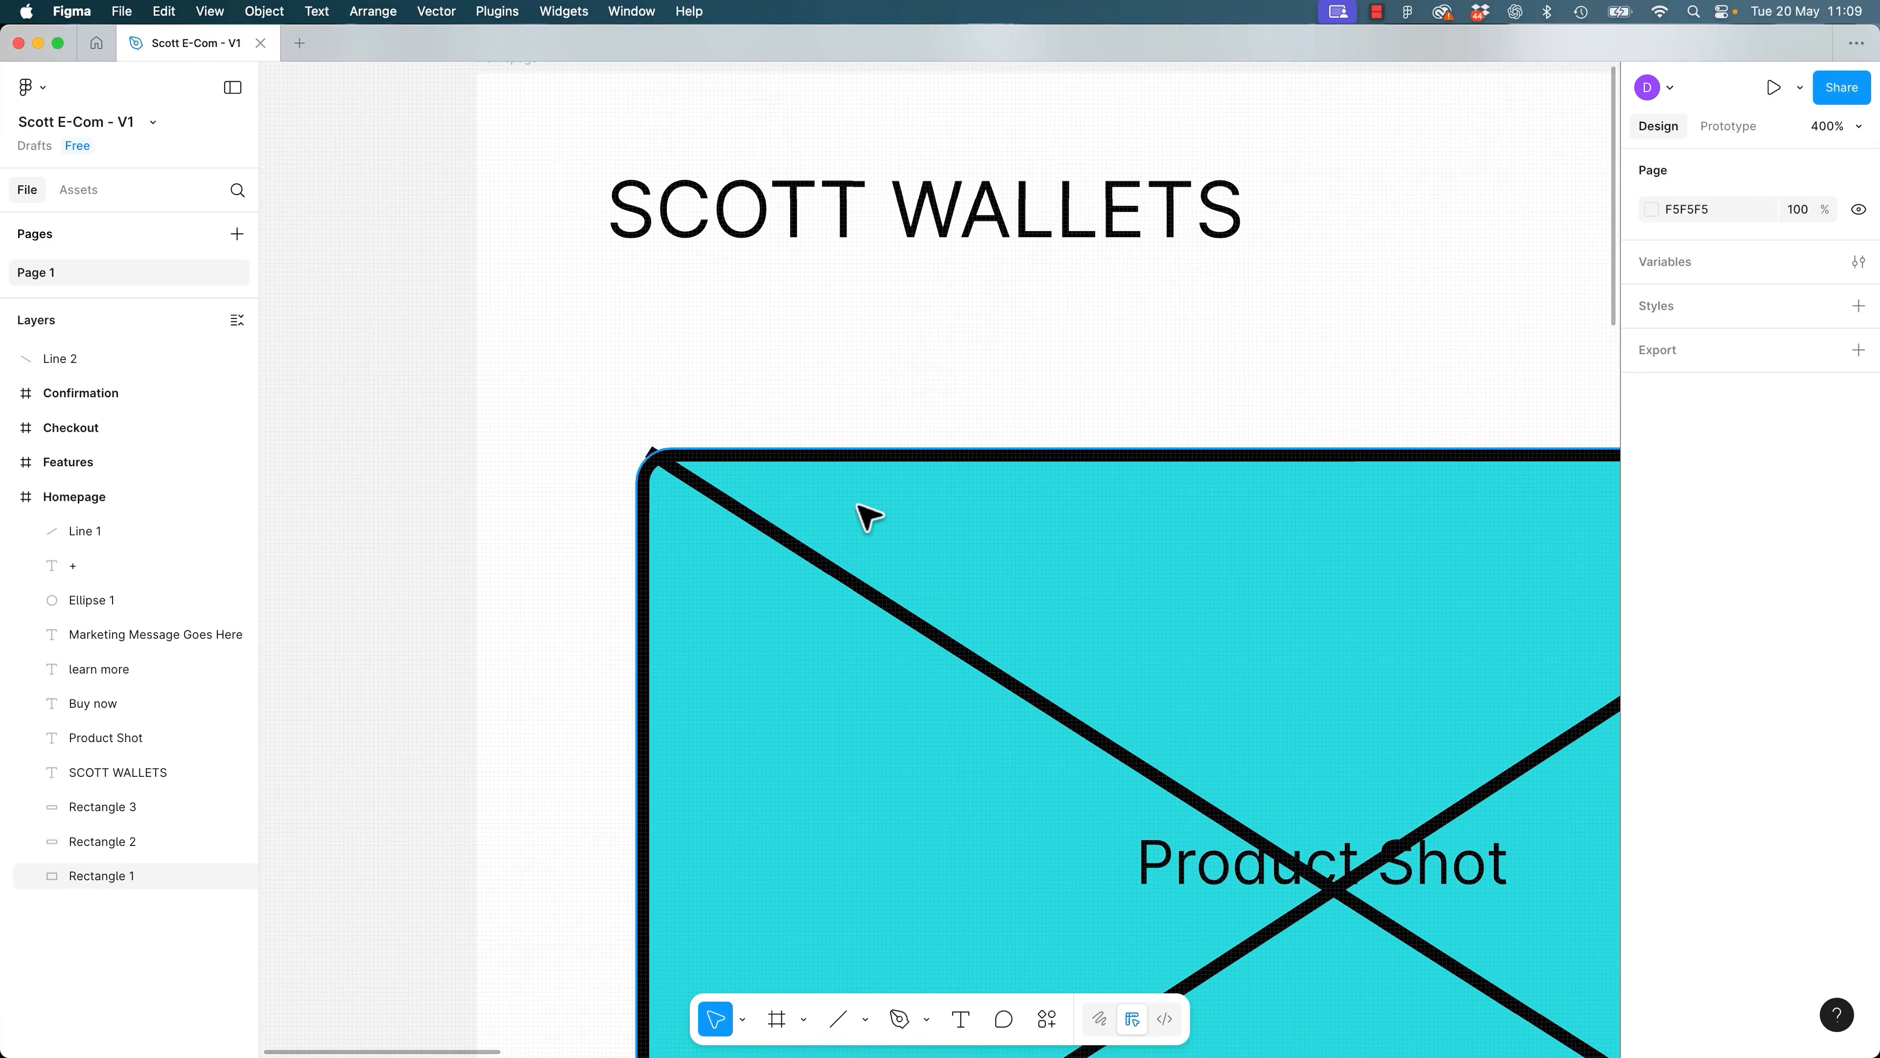
left_click(701, 491)
left_click_drag(655, 460, 443, 467)
double_click(690, 490)
Move the second diagonal's lower-right endpoint to X 352, Y 291 at the Product Shot rectangle's rounded corner.
left_click_drag(1237, 759, 911, 508)
left_click_drag(1265, 628, 1165, 344)
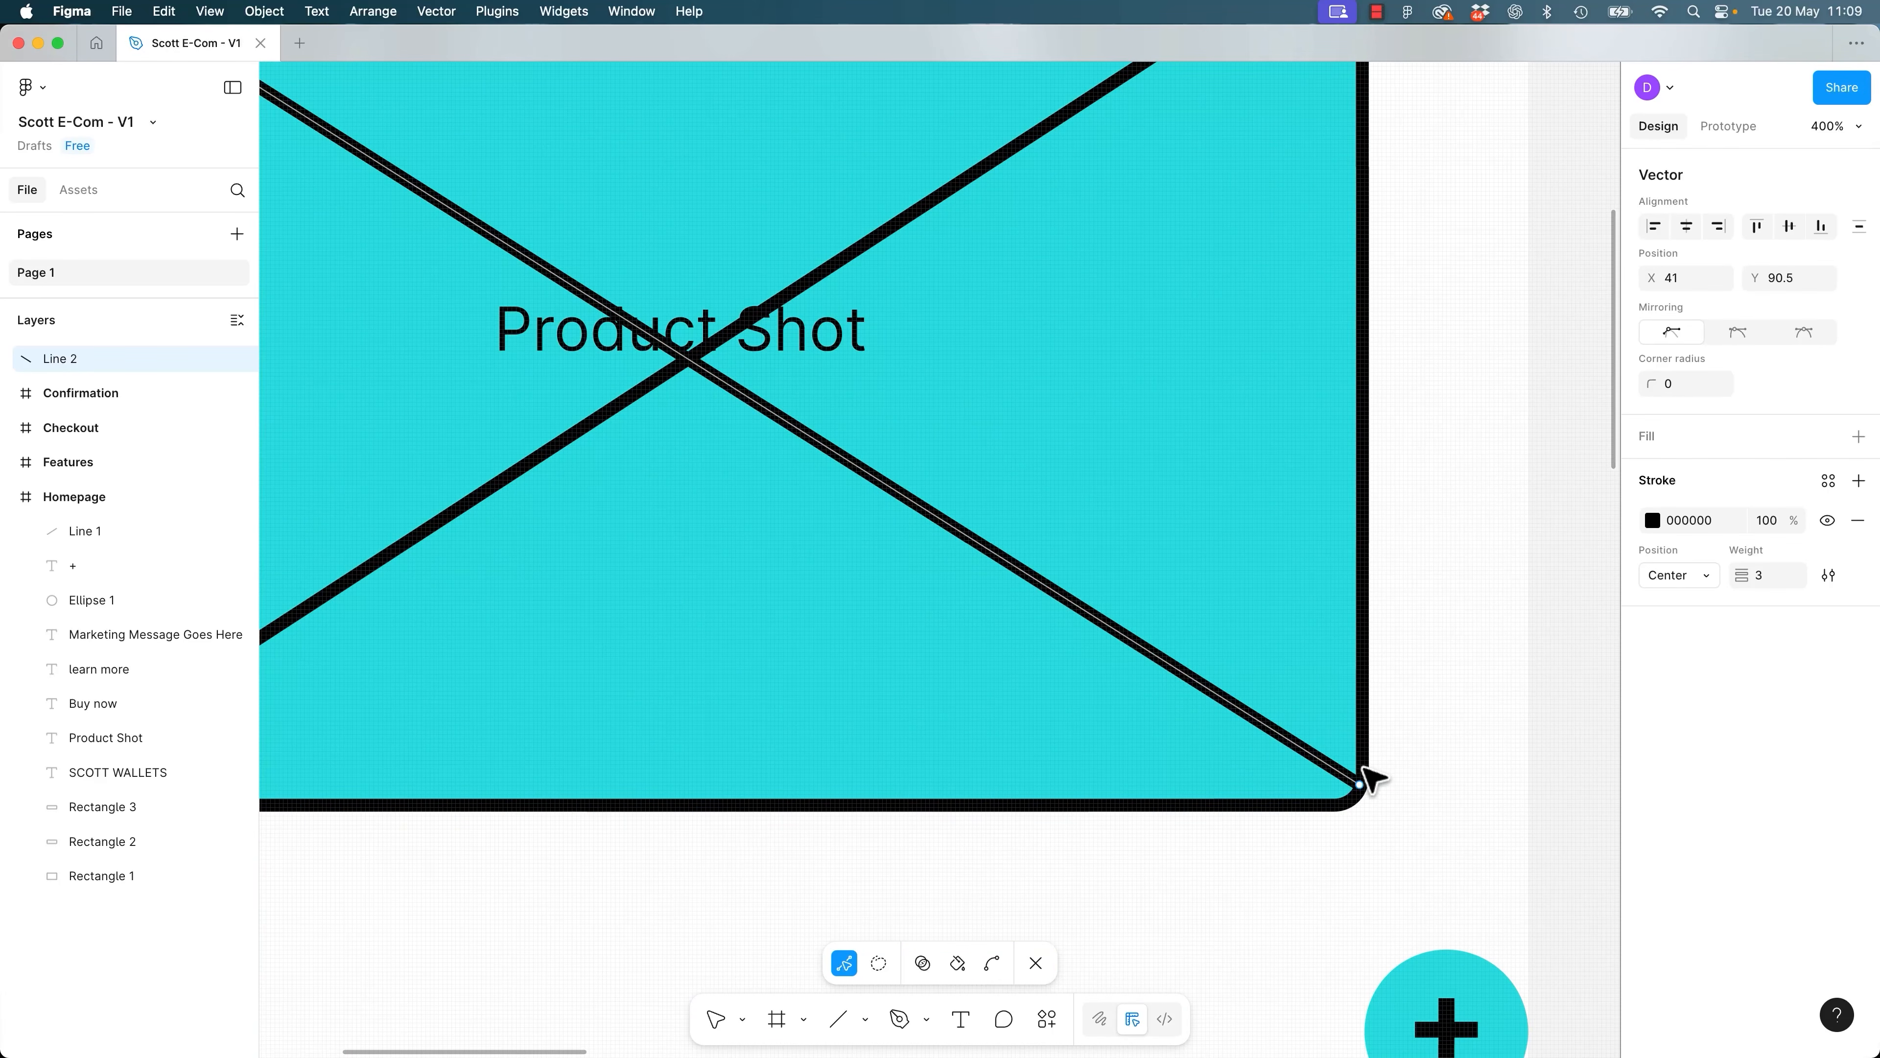
left_click(1545, 774)
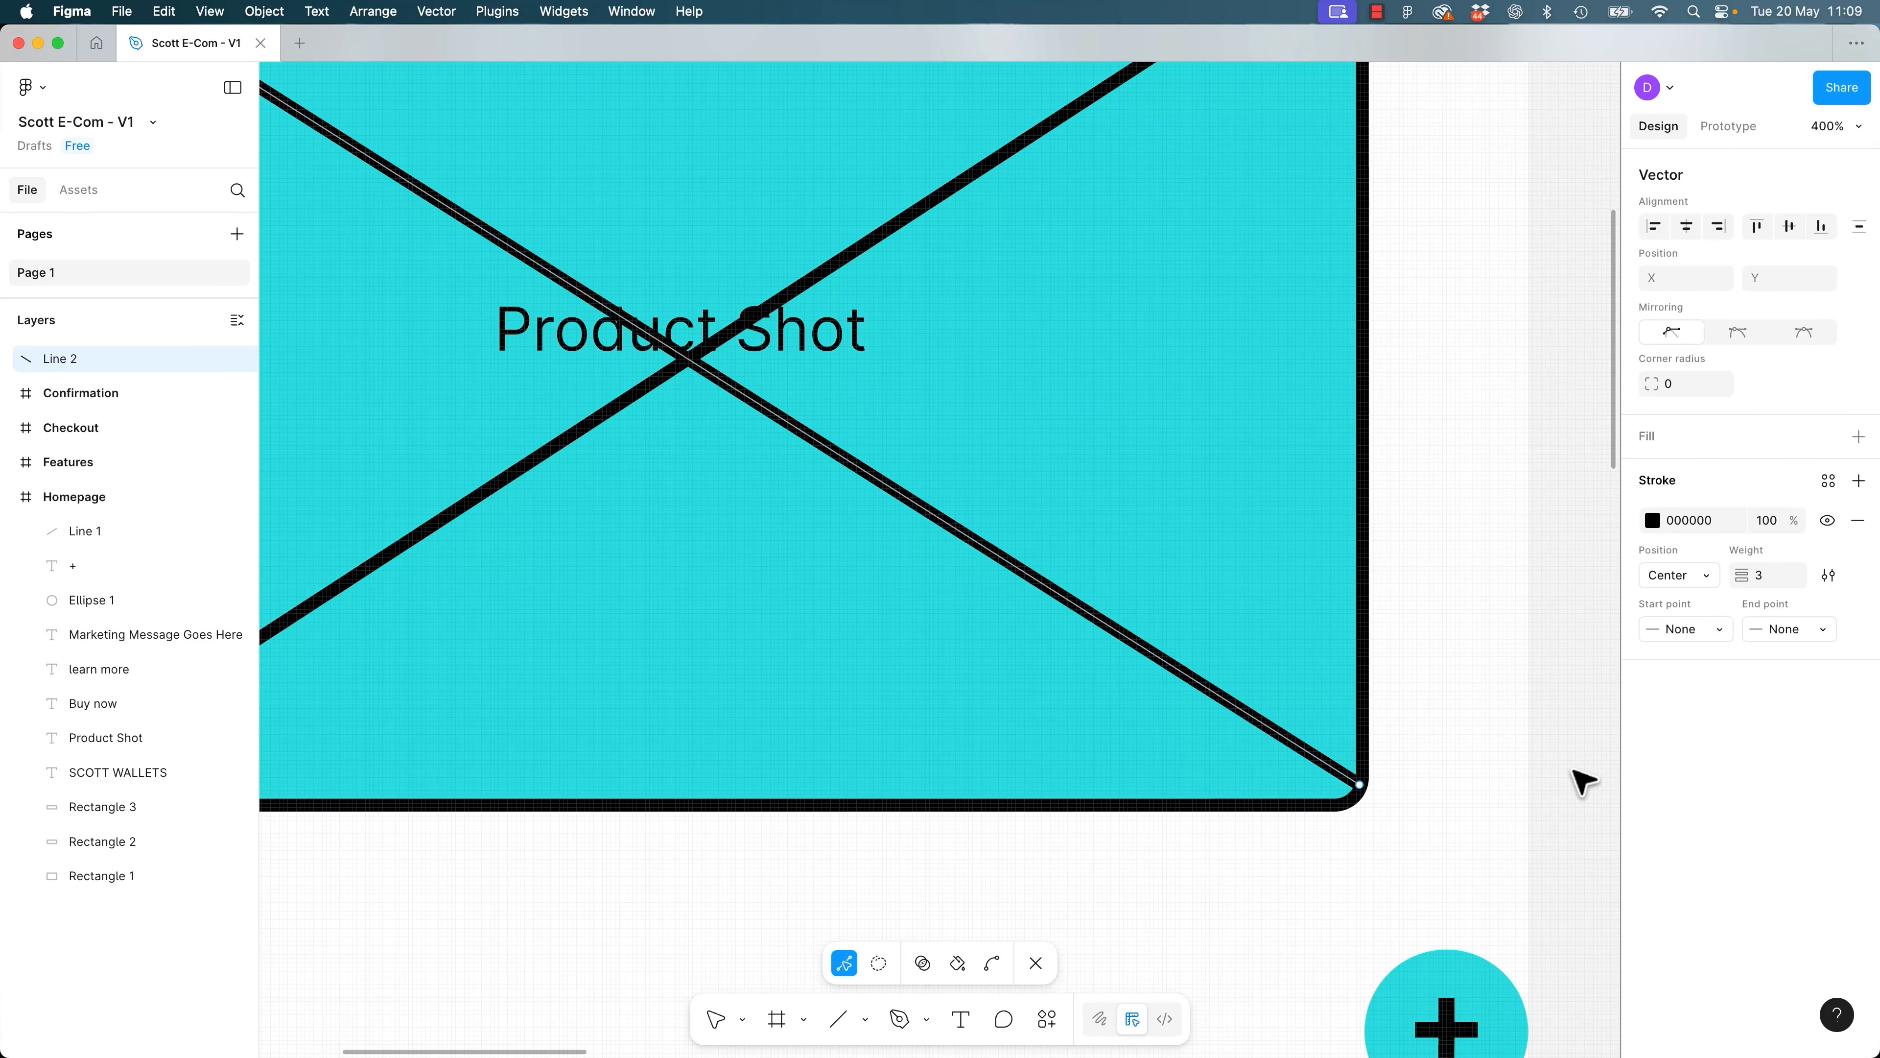
key("Escape")
left_click(1448, 783)
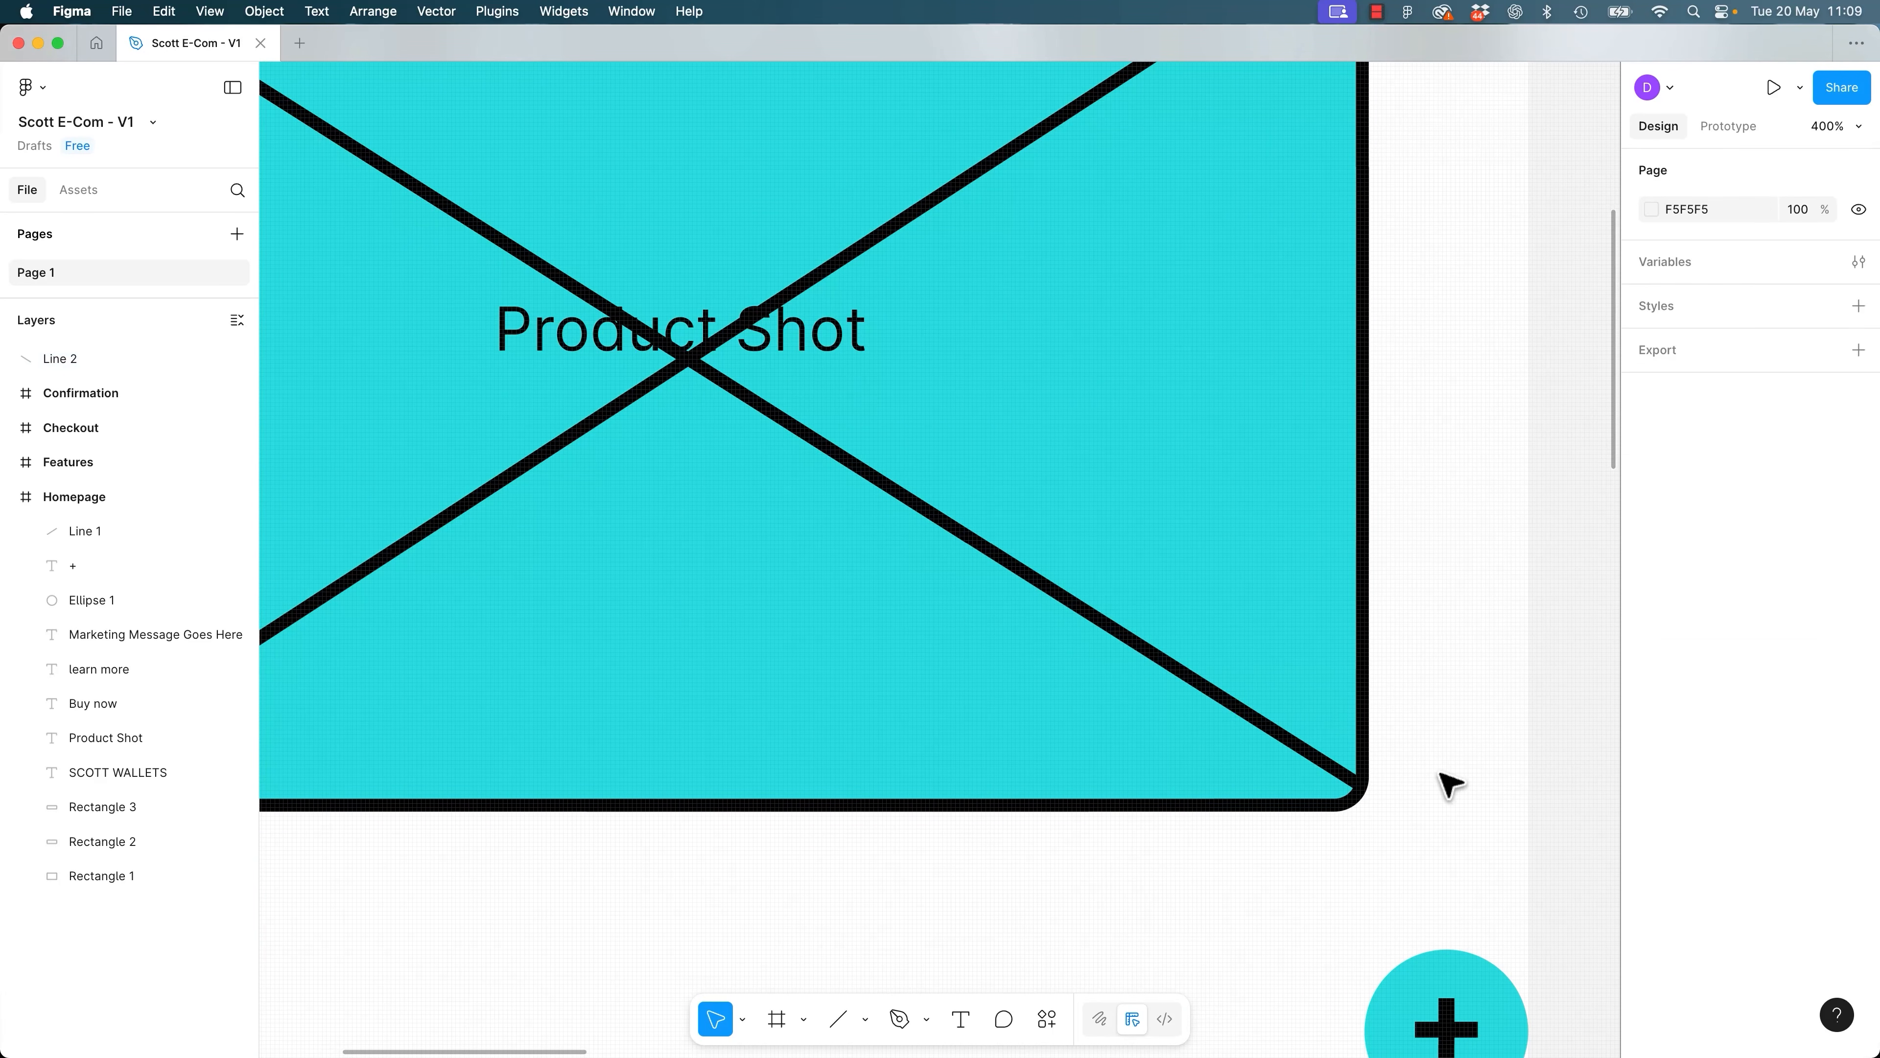
left_click(1356, 786)
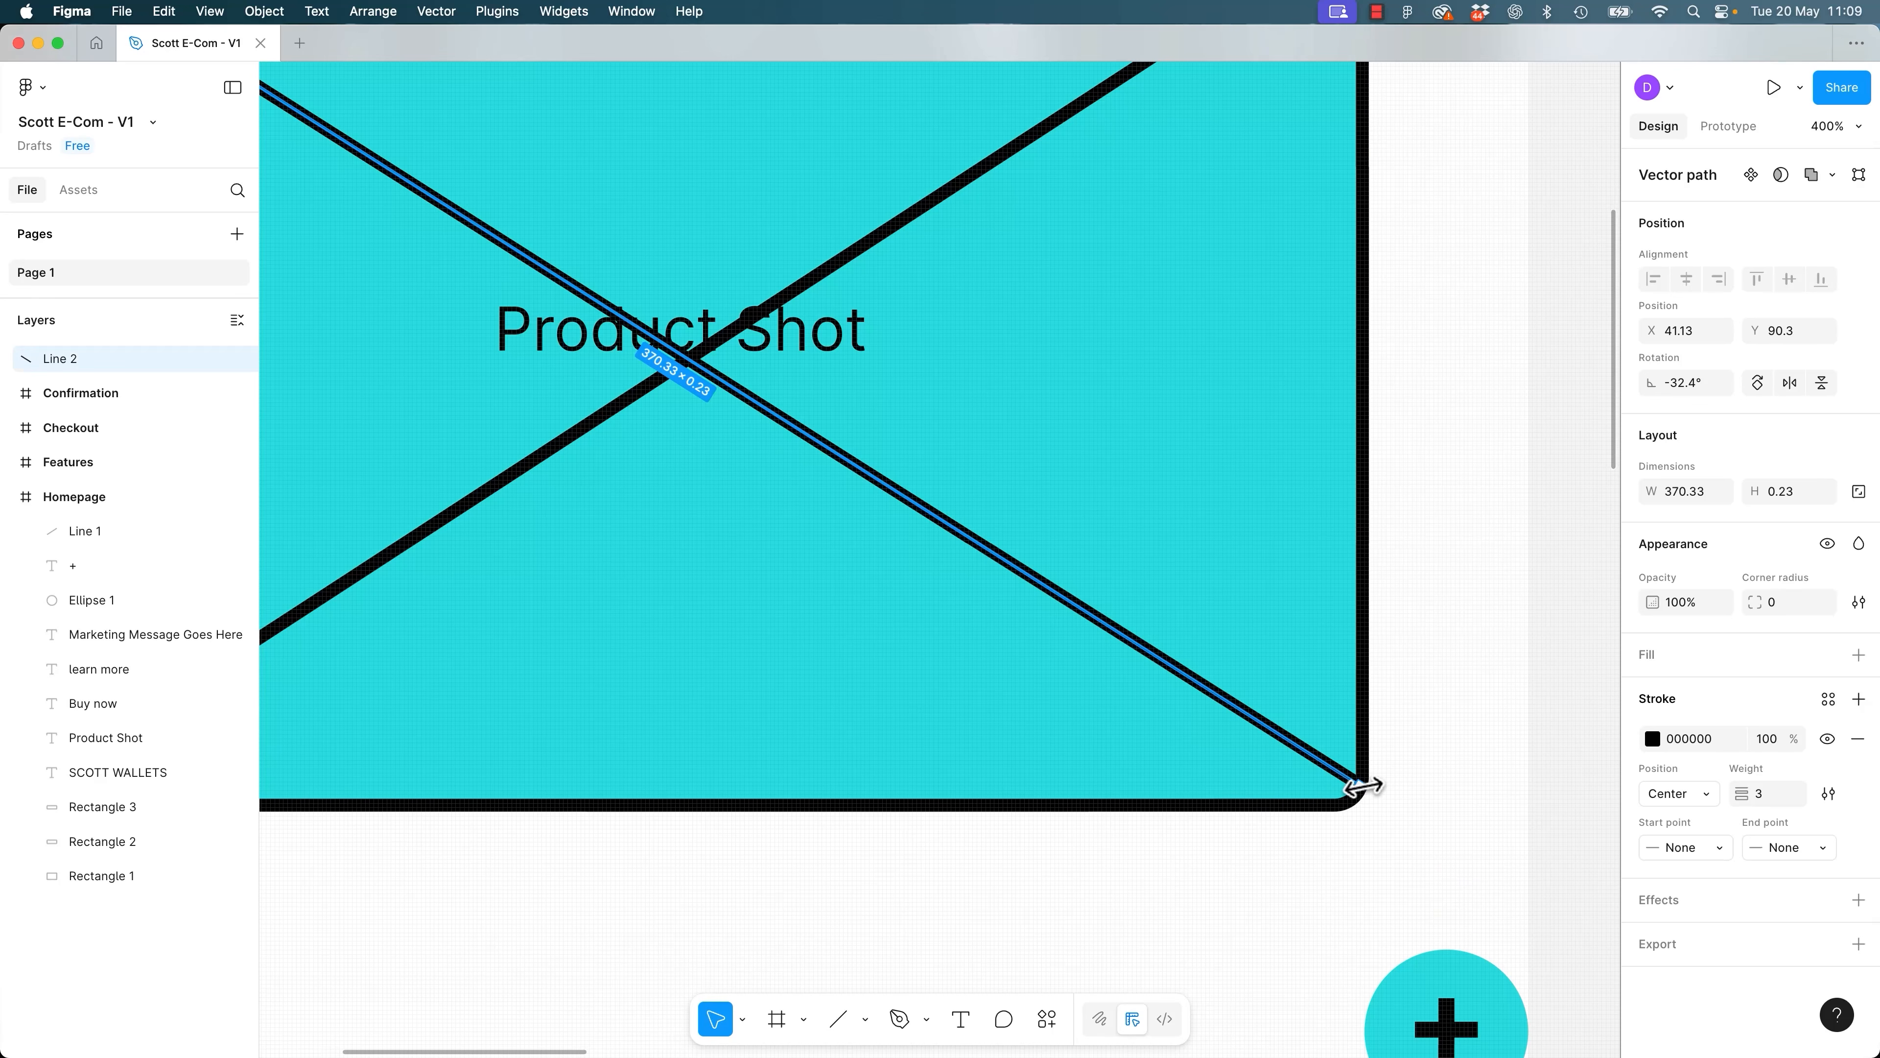
mouse_move(1358, 791)
left_mouse_down()
mouse_move(1301, 818)
mouse_move(1205, 620)
mouse_move(1373, 744)
mouse_move(1112, 782)
mouse_move(1322, 760)
mouse_move(1357, 787)
left_mouse_up()
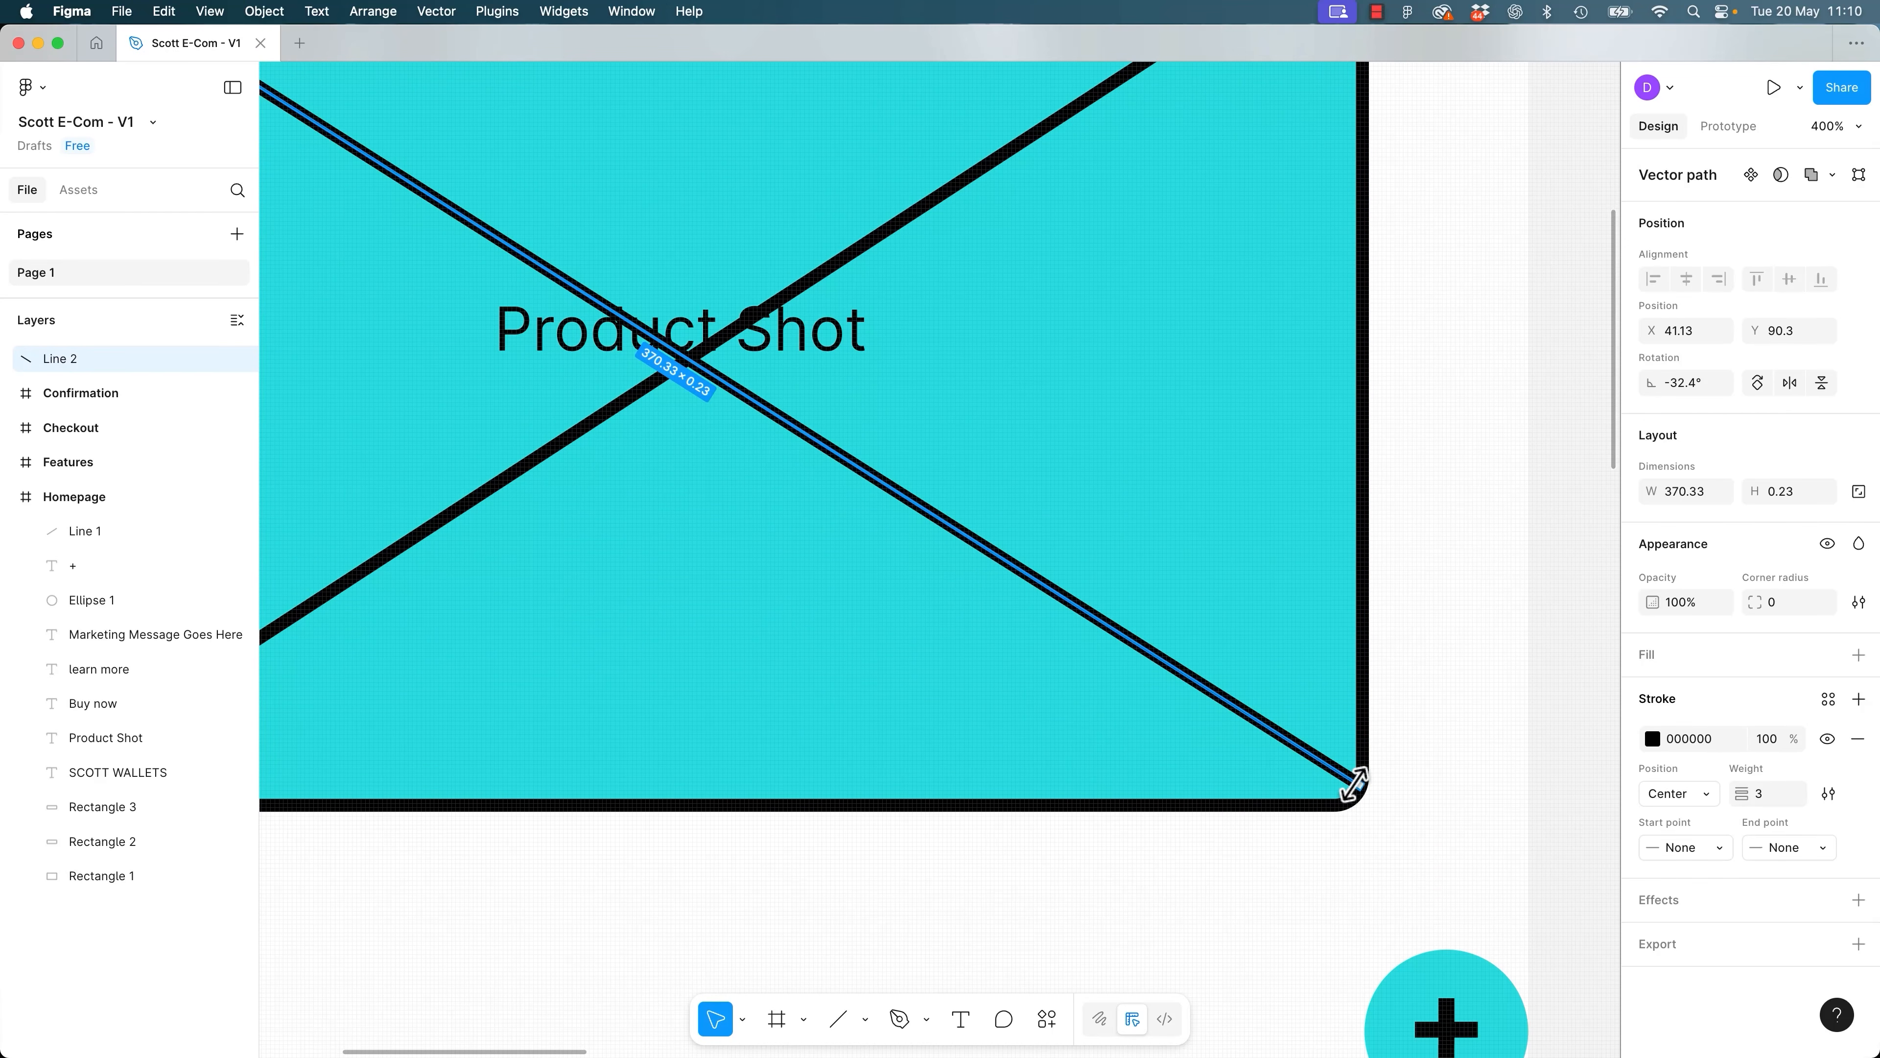
double_click(1355, 785)
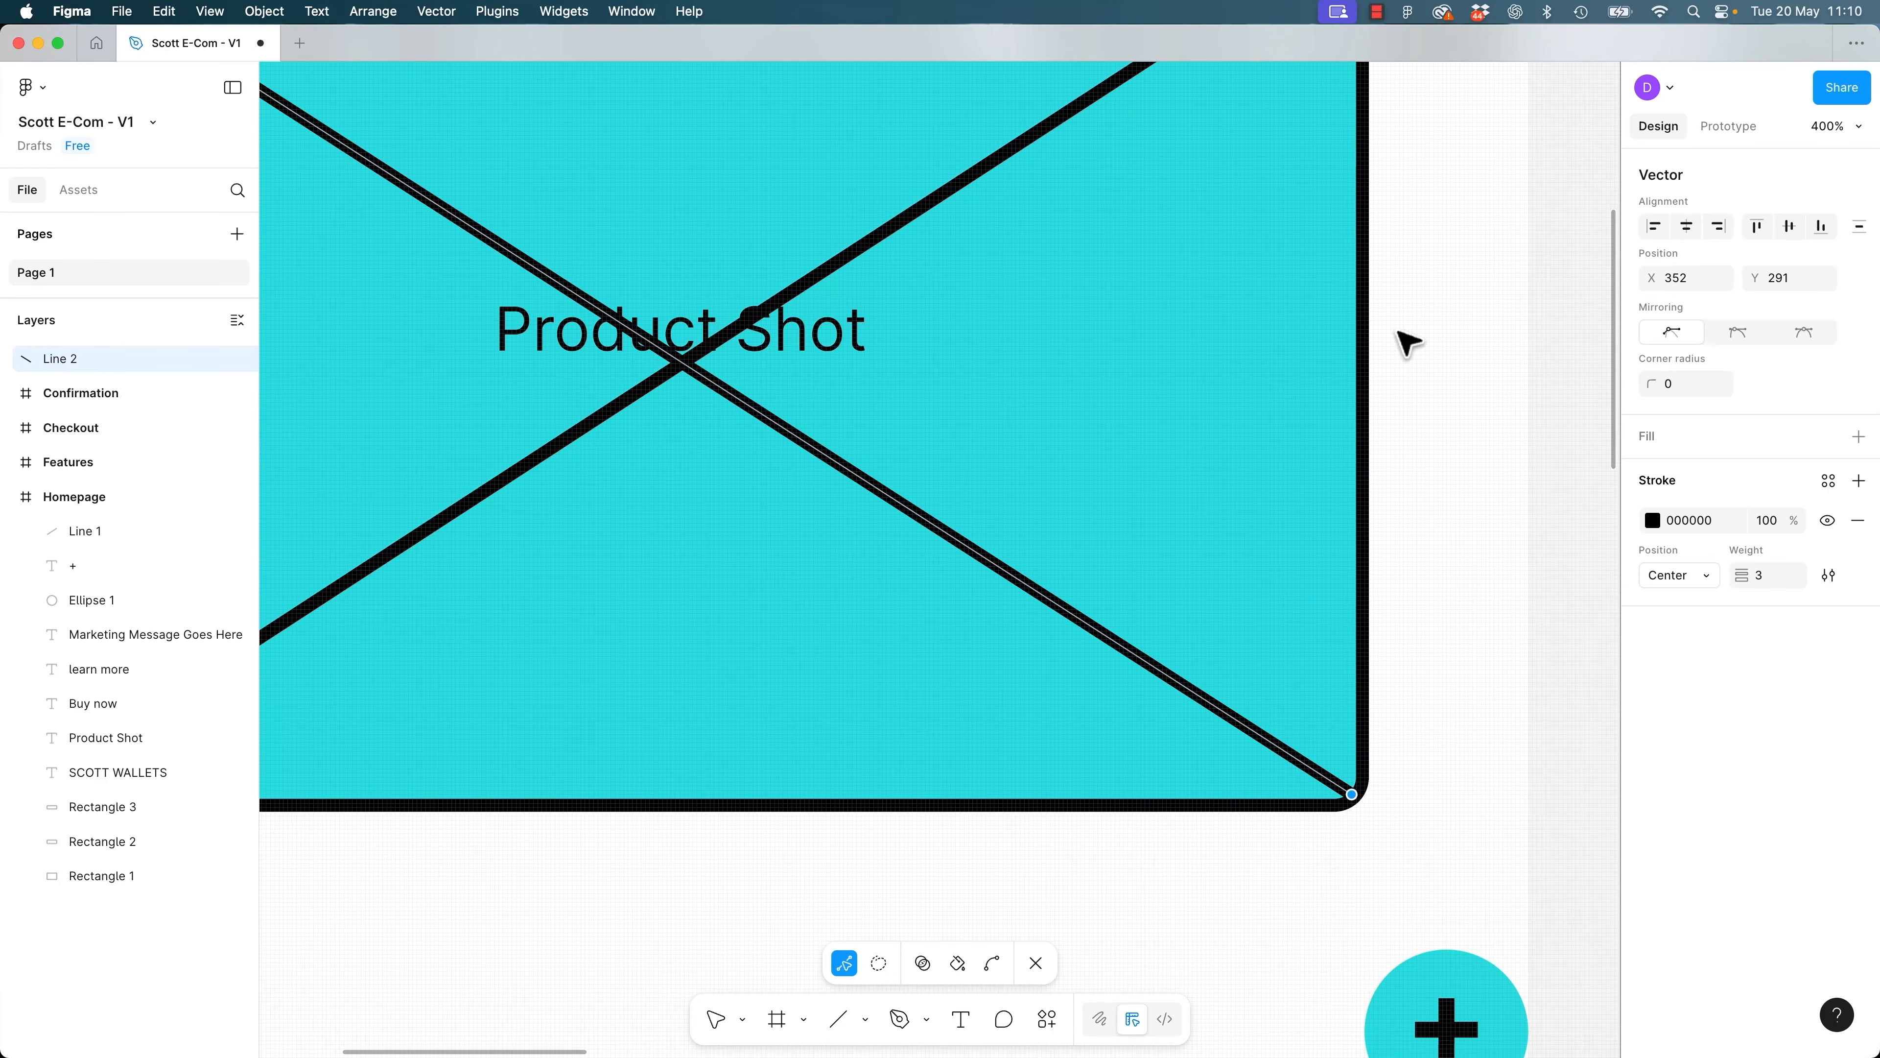
Extend the first diagonal's lower-left endpoint to meet the Product Shot rectangle's rounded corner, and leave vector editing.
scroll(1406, 340, "up", 6)
scroll(1297, 416, "left", 3)
scroll(1297, 416, "down", 3)
scroll(1184, 519, "down", 5)
scroll(1184, 519, "left", 8)
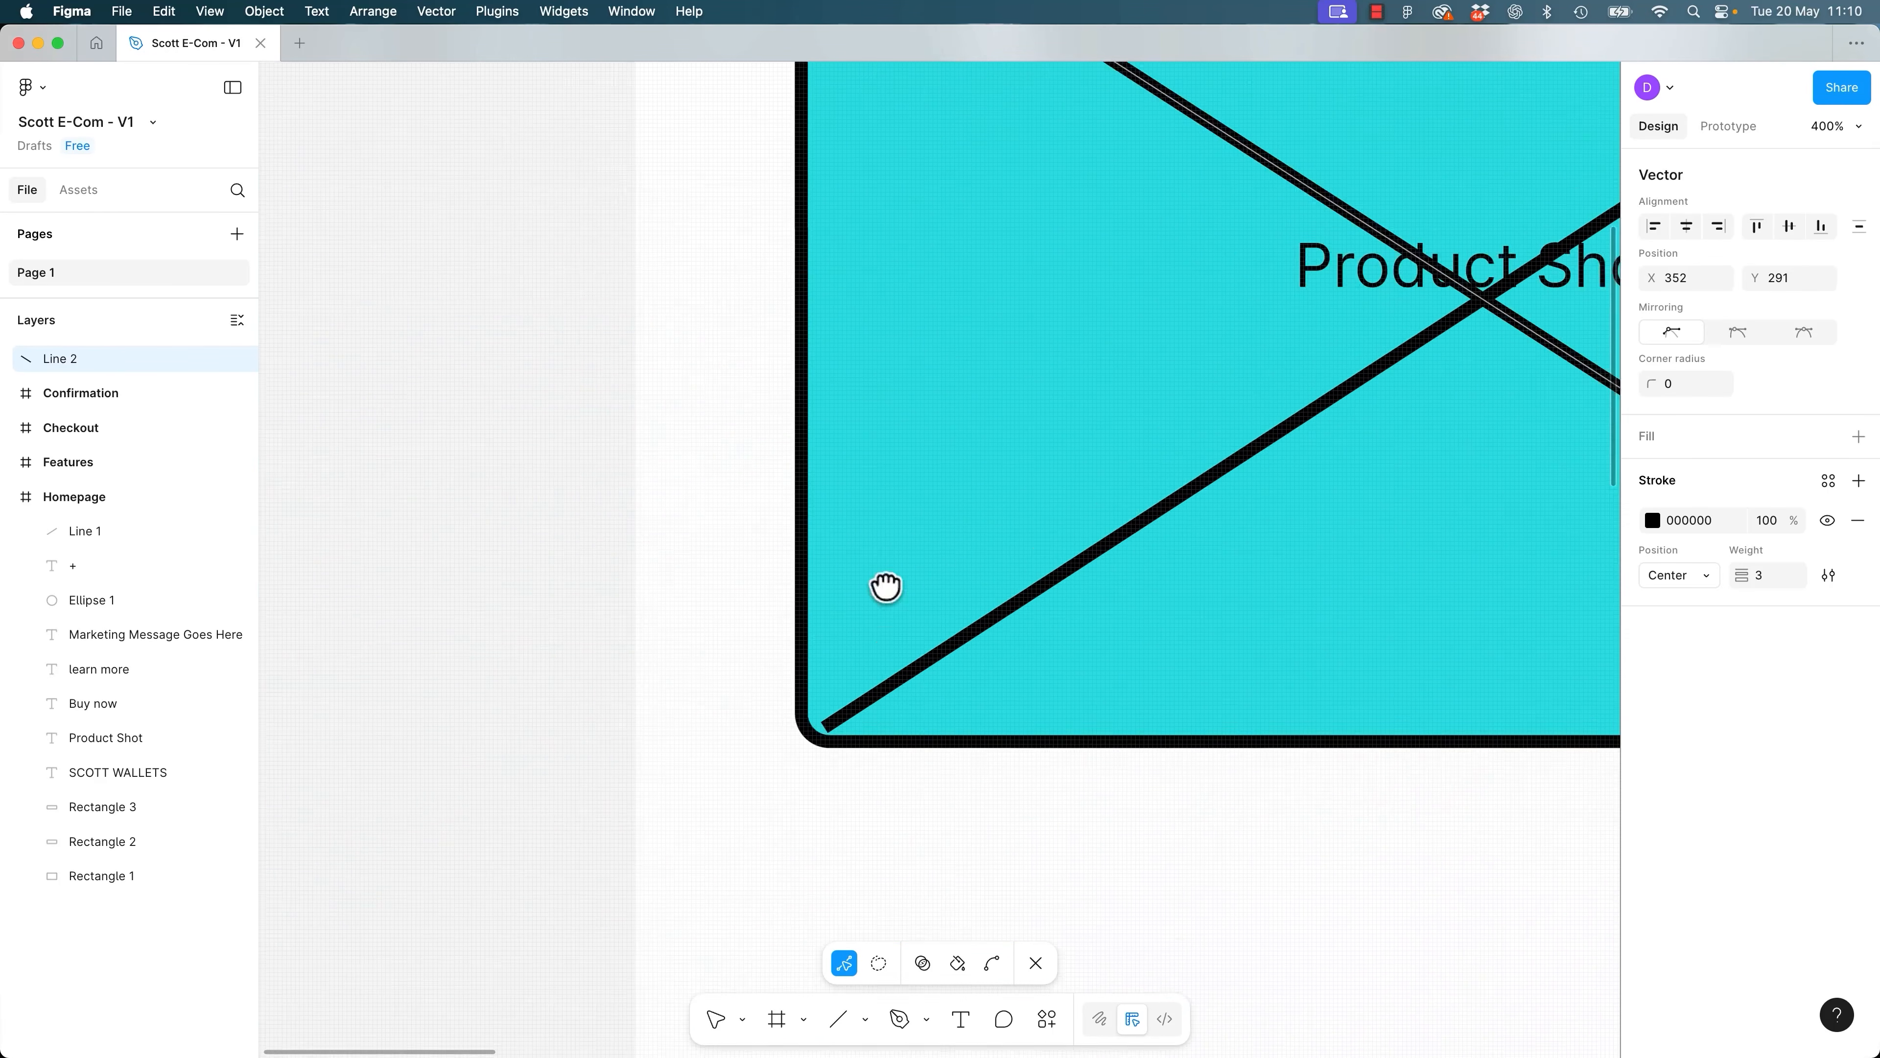
left_click(937, 655)
left_click_drag(930, 656, 914, 658)
left_click(744, 682)
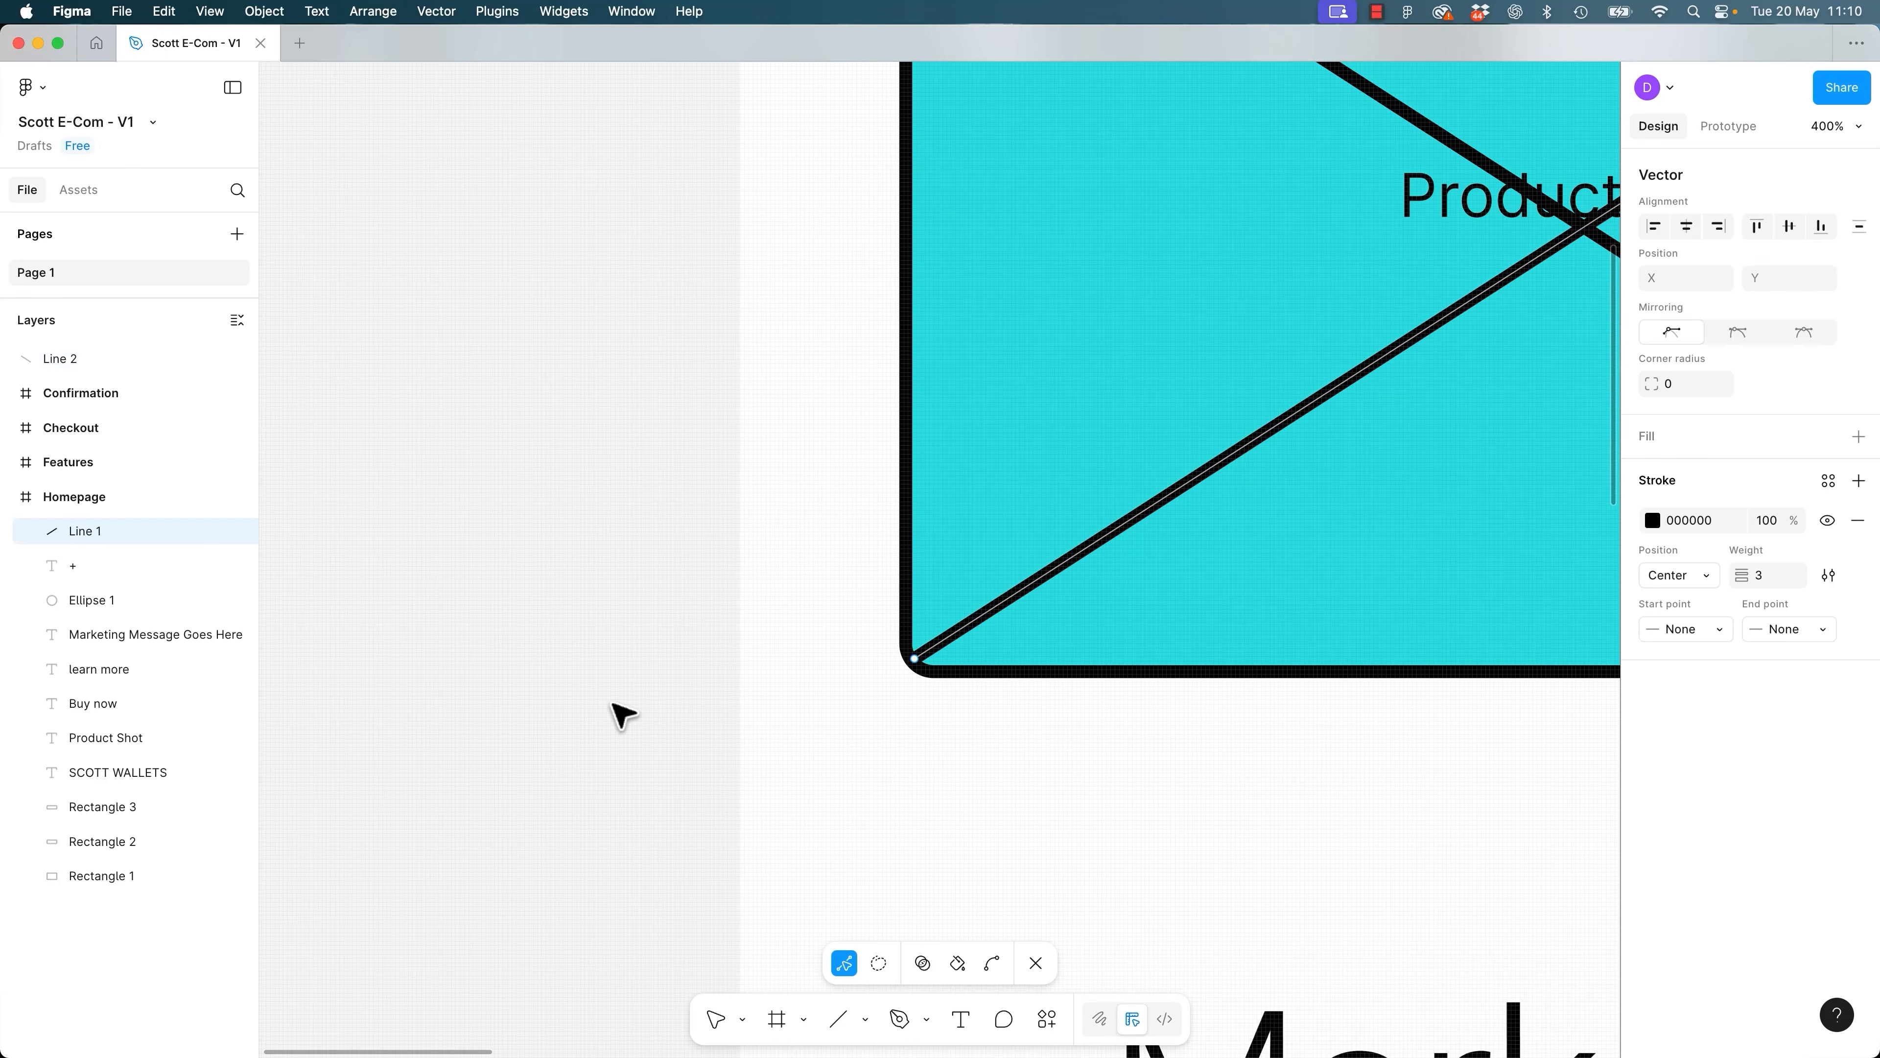
key("Escape")
key("Escape")
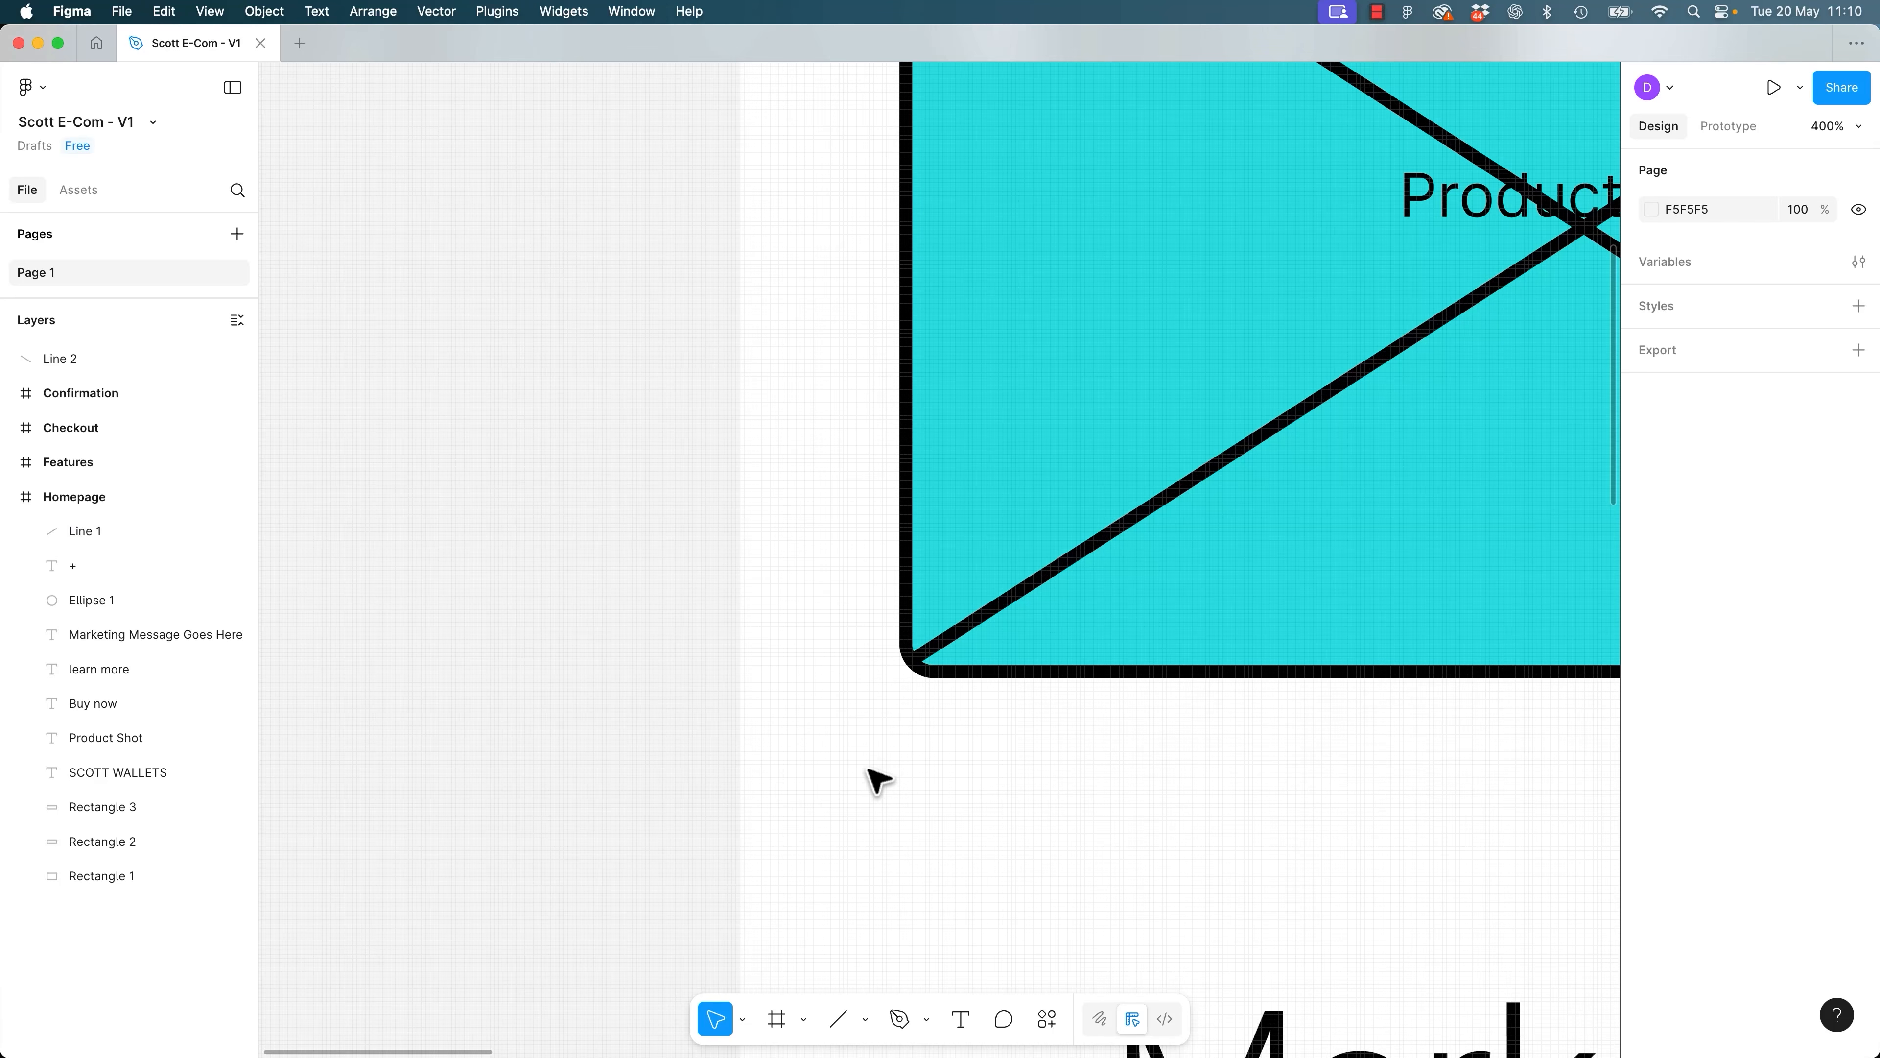
left_click(932, 652)
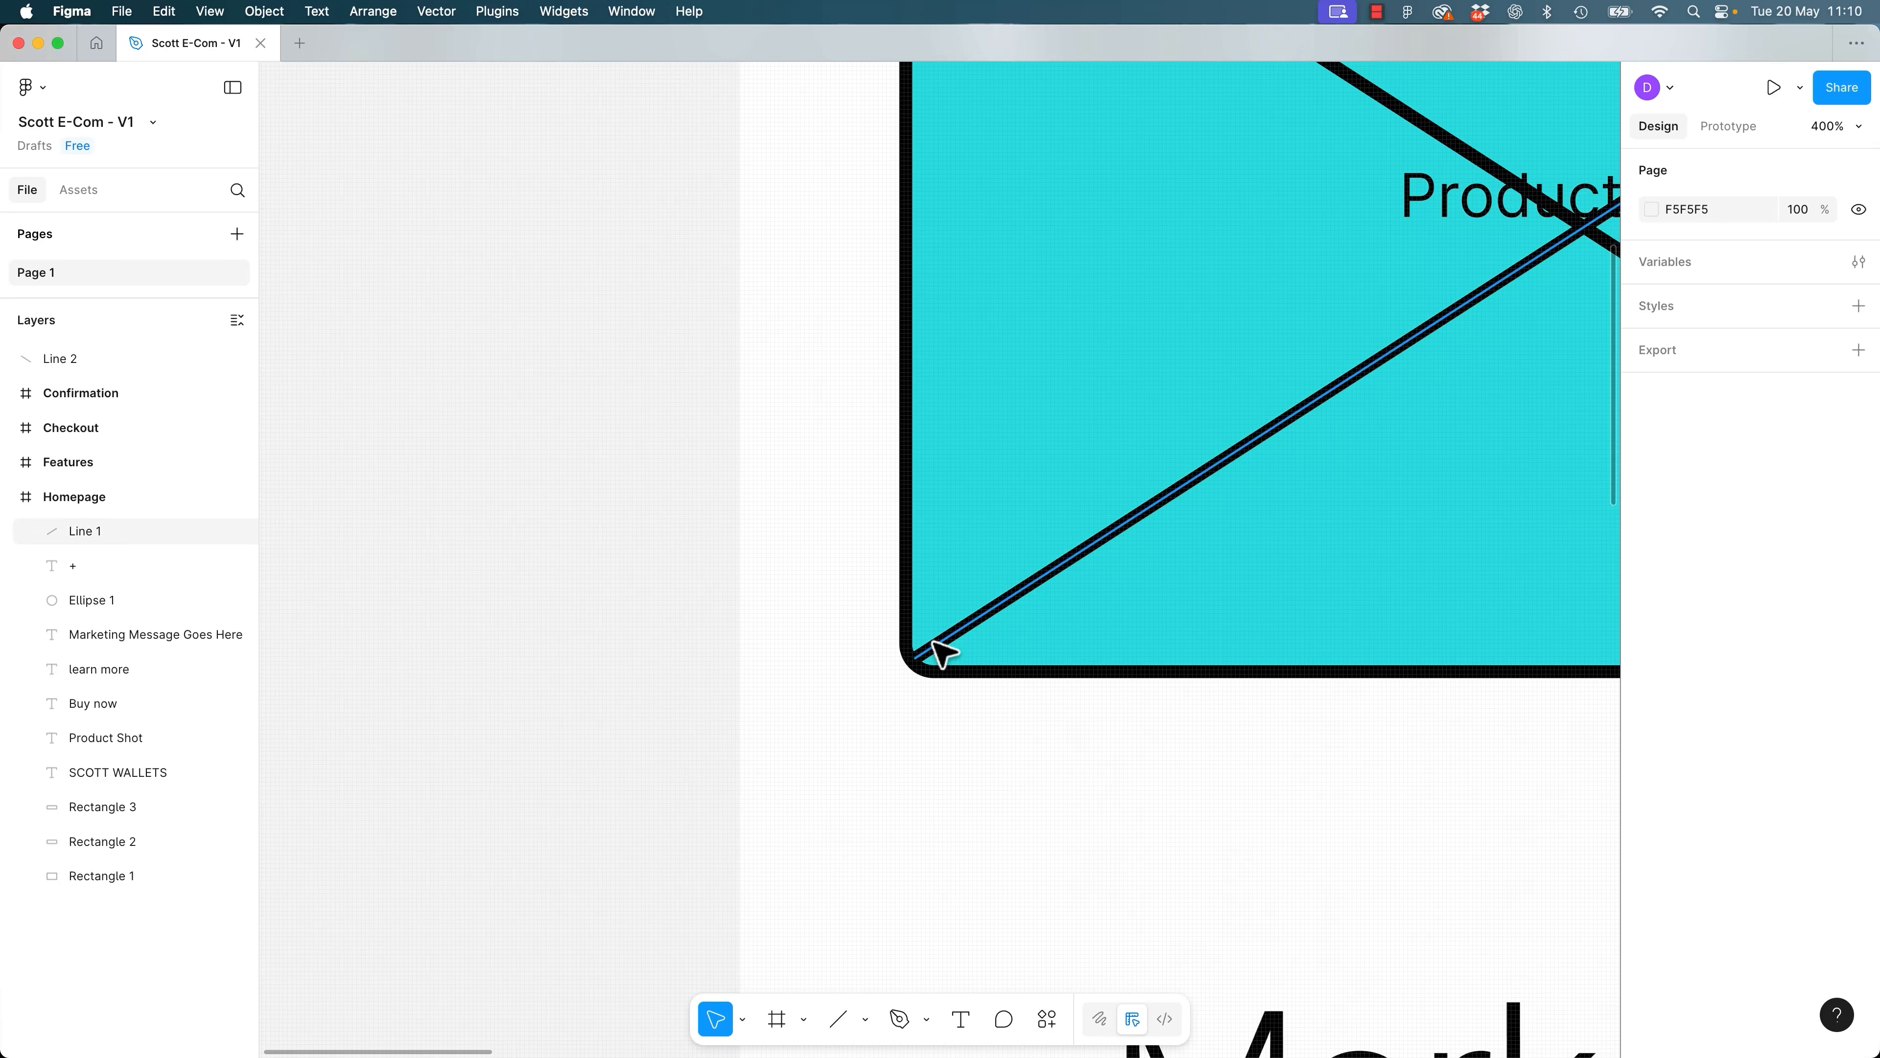
double_click(931, 651)
left_click(916, 657)
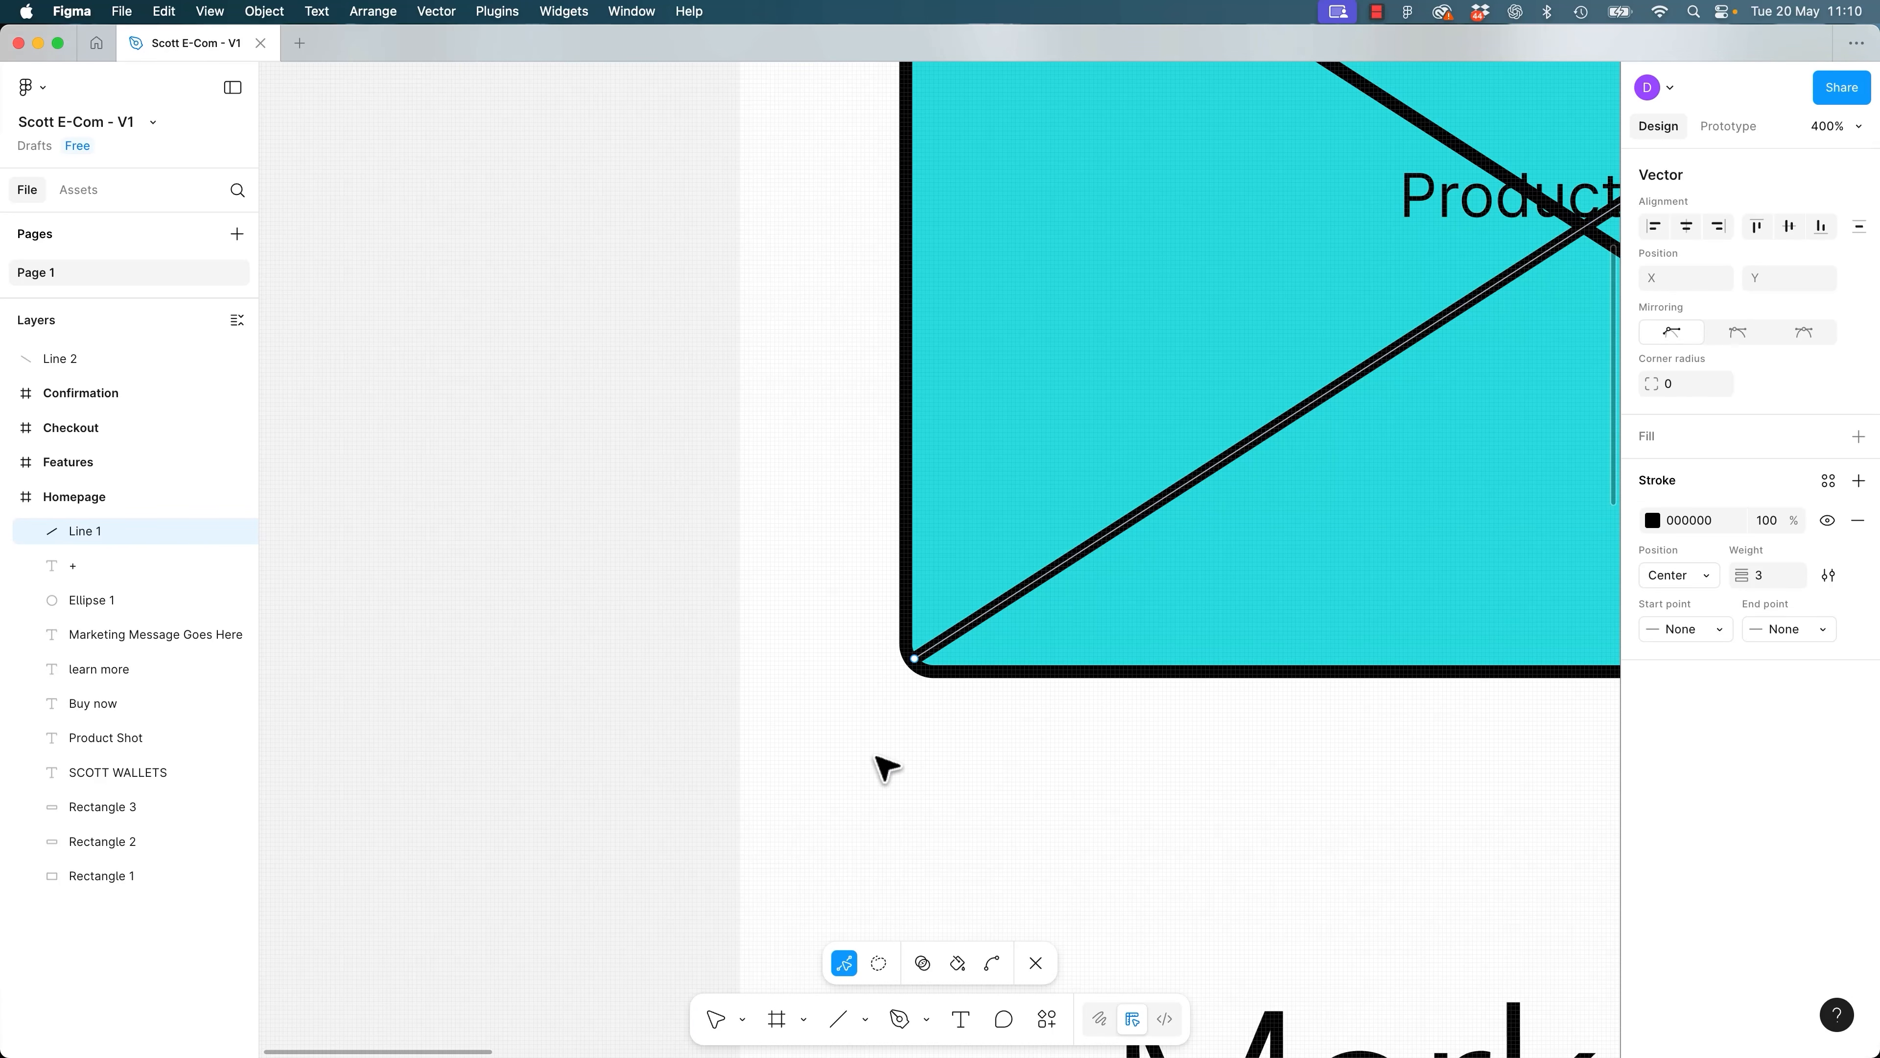
key("Escape")
key("Escape")
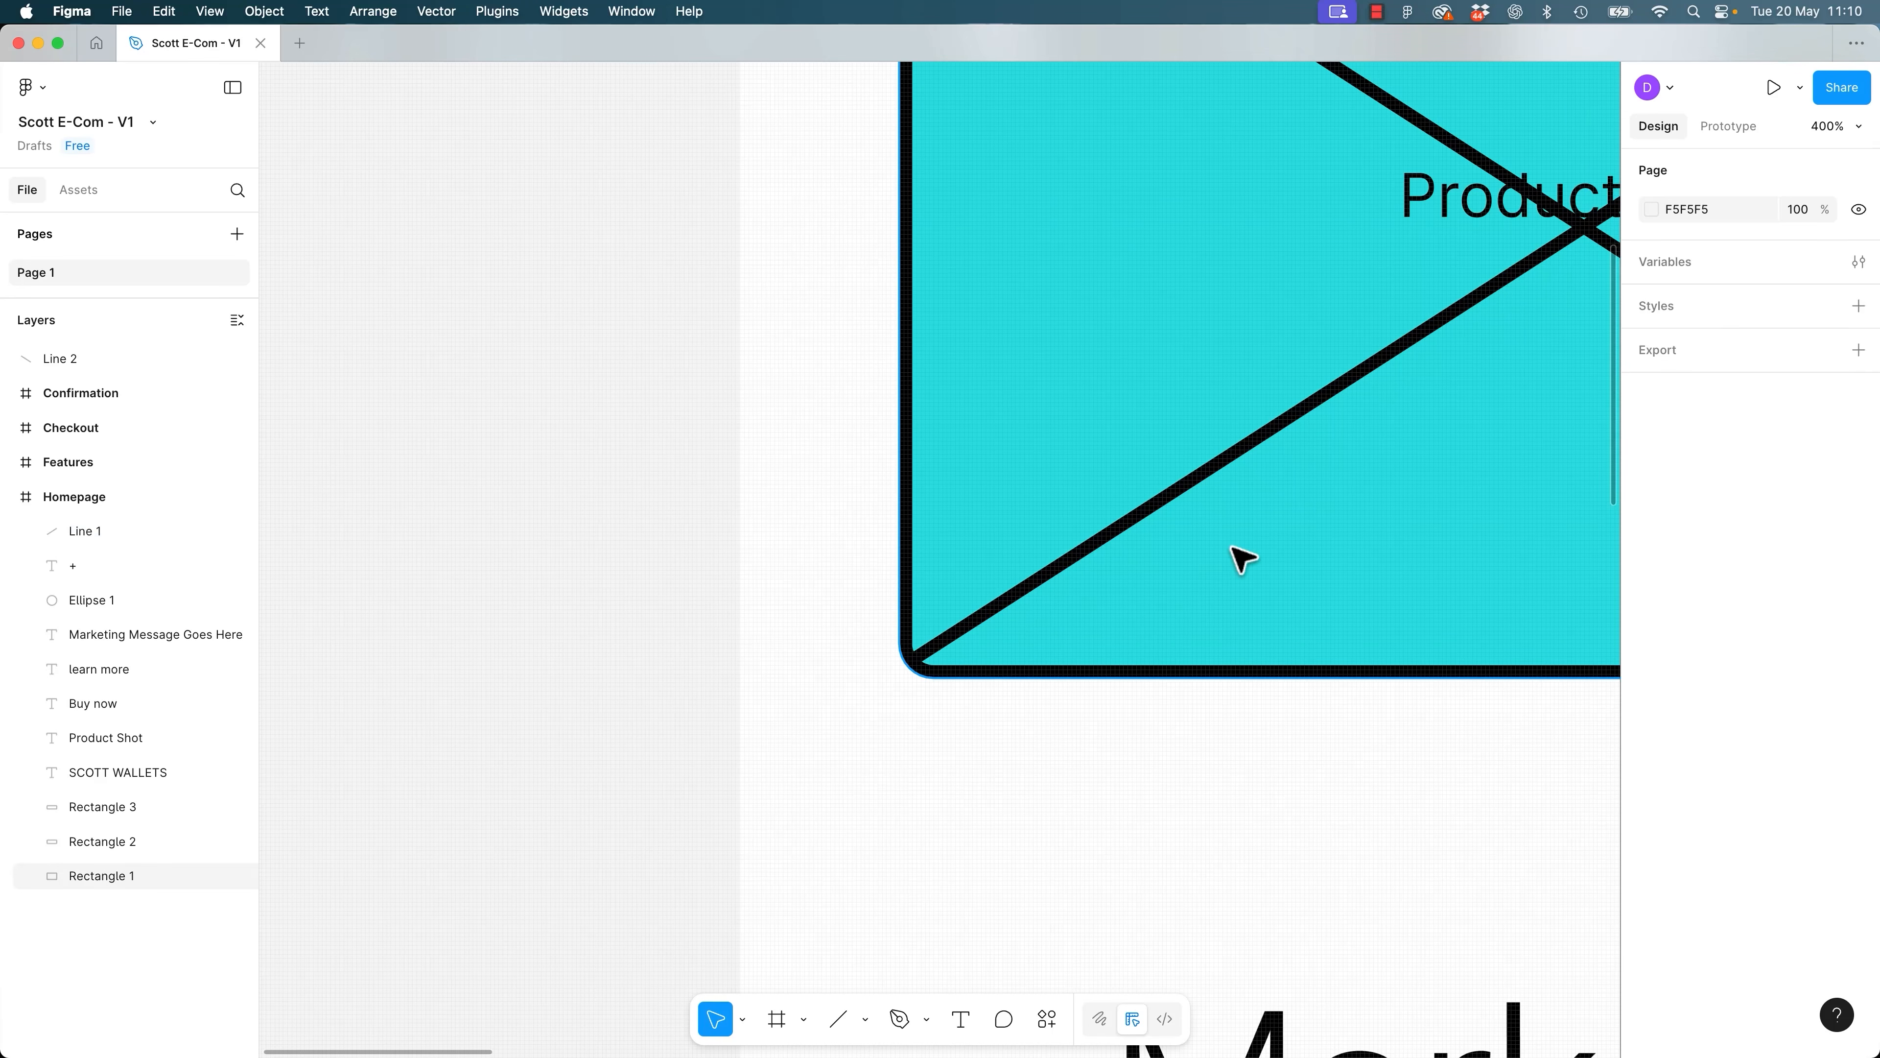
Draw a horizontal line about 25 long in the Homepage header and delete it.
key("super+minus")
key("space")
left_click_drag(1433, 377, 1052, 725)
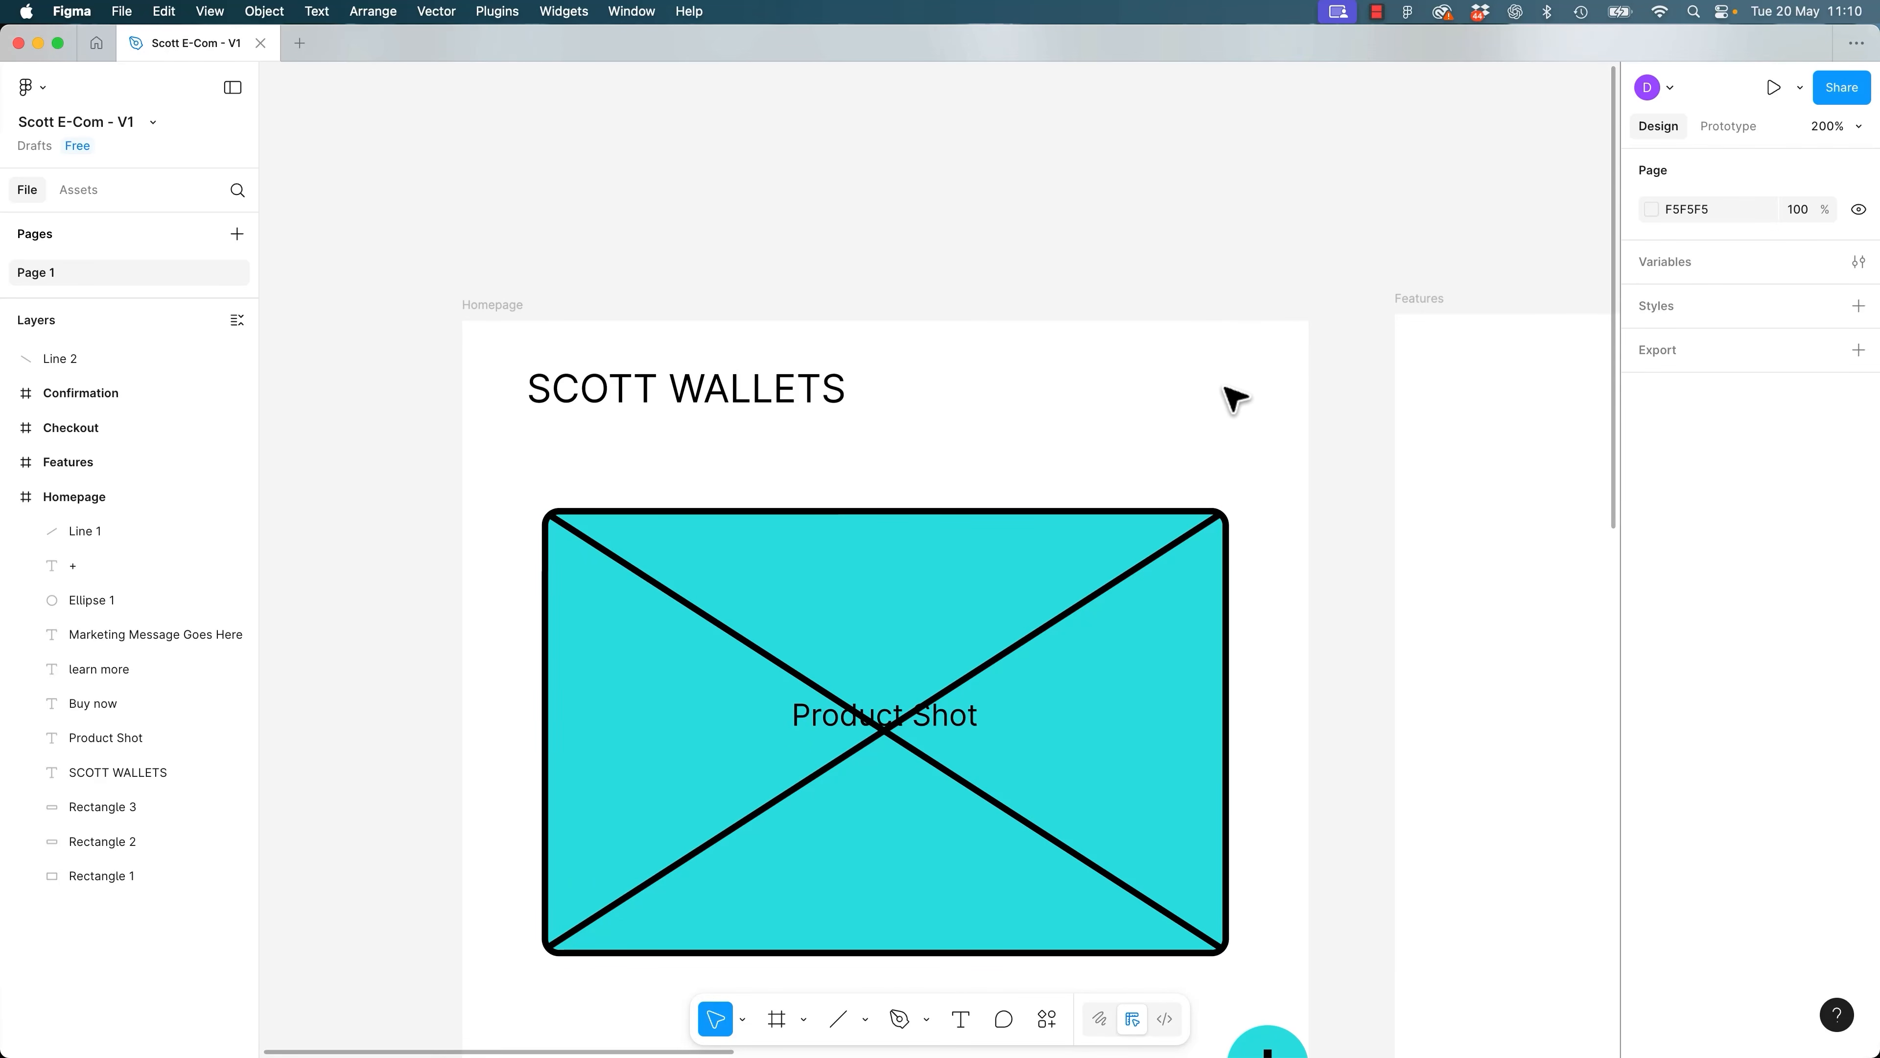
left_click(865, 1020)
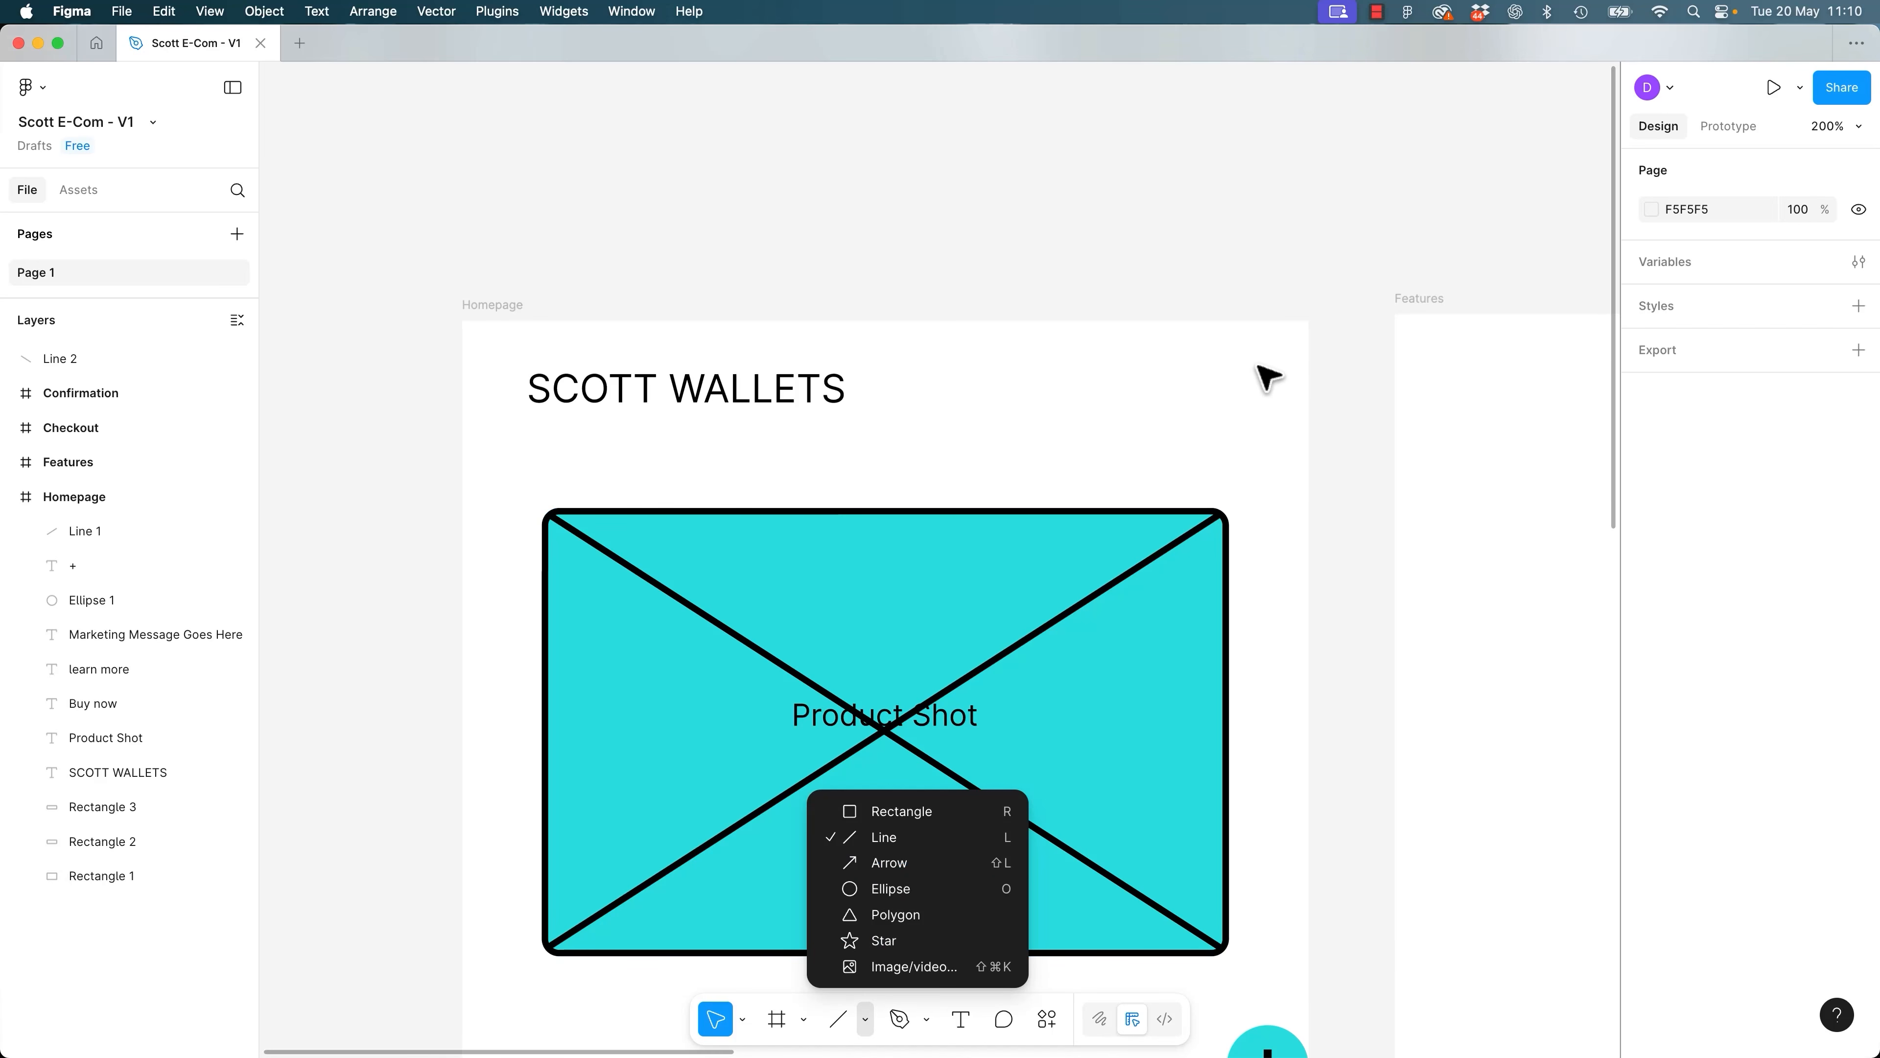
left_click(1265, 379)
key("l")
mouse_move(1172, 363)
left_mouse_down()
mouse_move(1267, 369)
mouse_move(1242, 349)
mouse_move(1247, 369)
mouse_move(1197, 358)
mouse_move(1227, 364)
left_mouse_up()
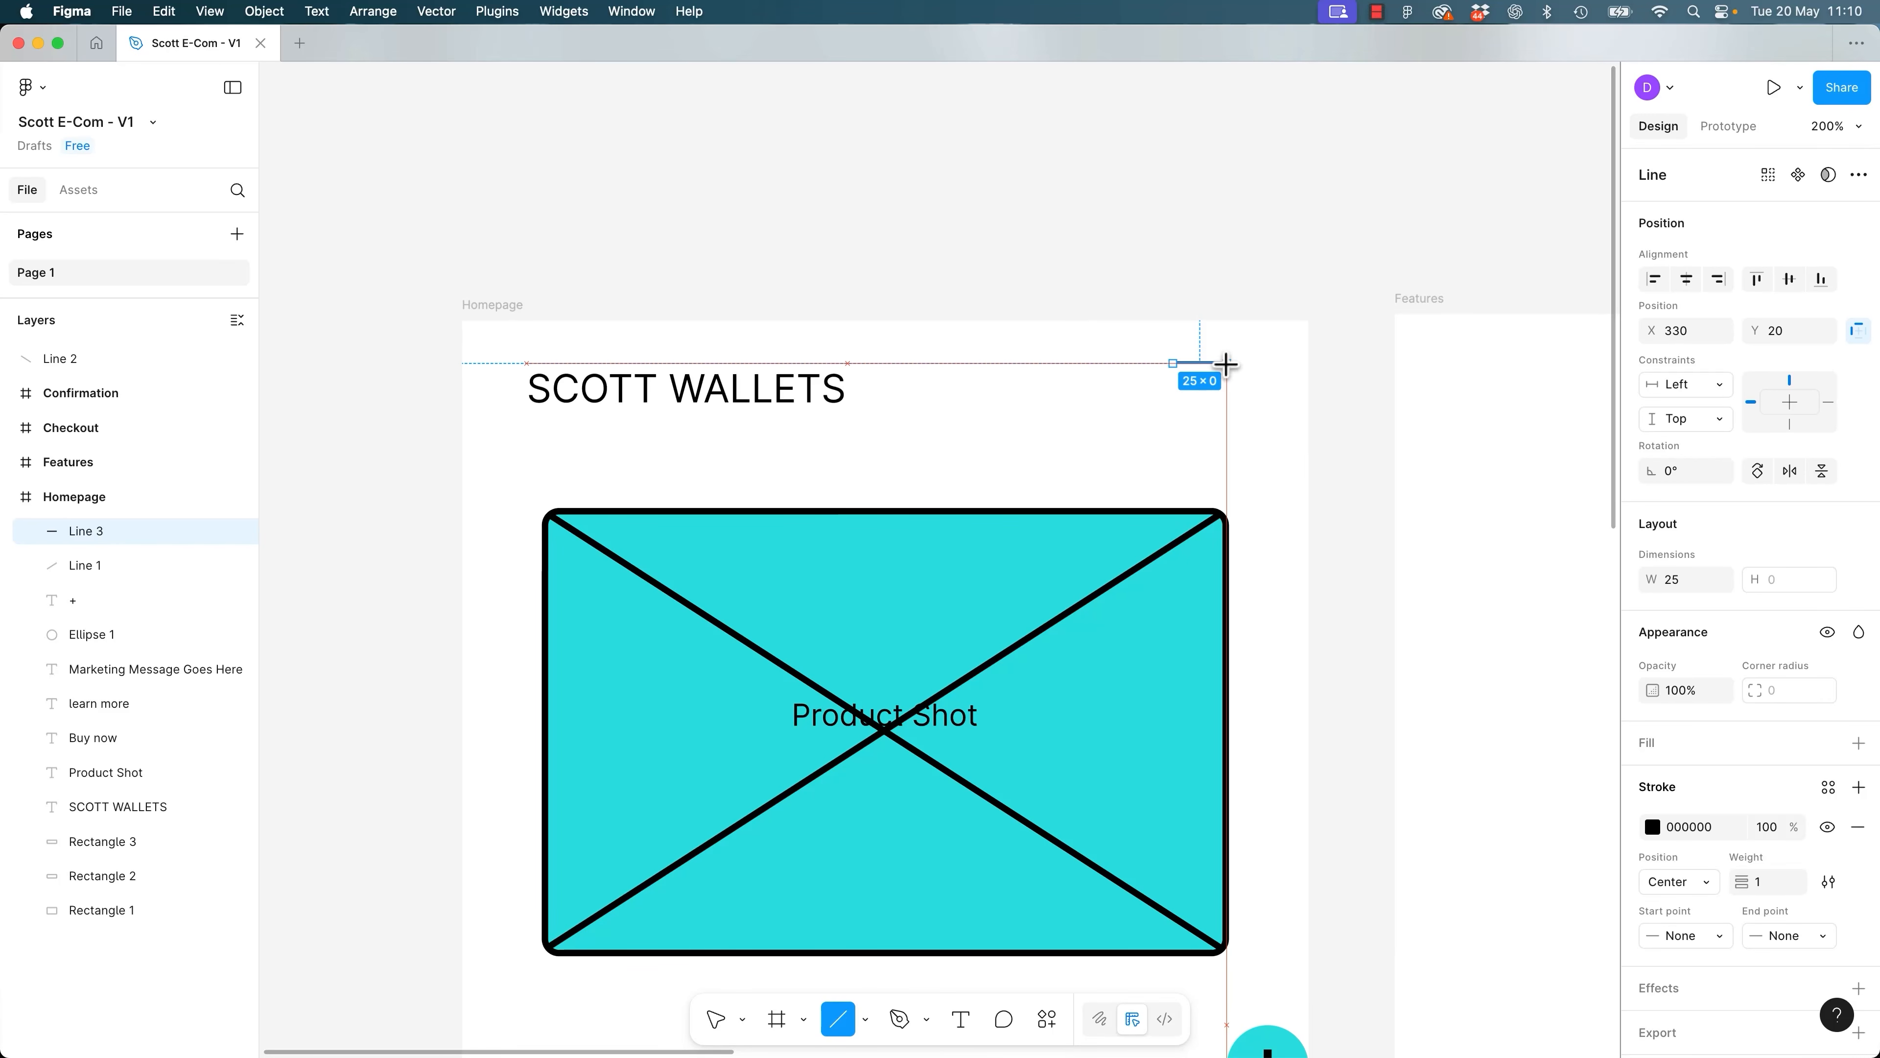
left_click_drag(1226, 365, 1226, 364)
key("BackSpace")
Draw a horizontal line about 23 long in the Homepage header and move it to about X 350, Y 21.
key("l")
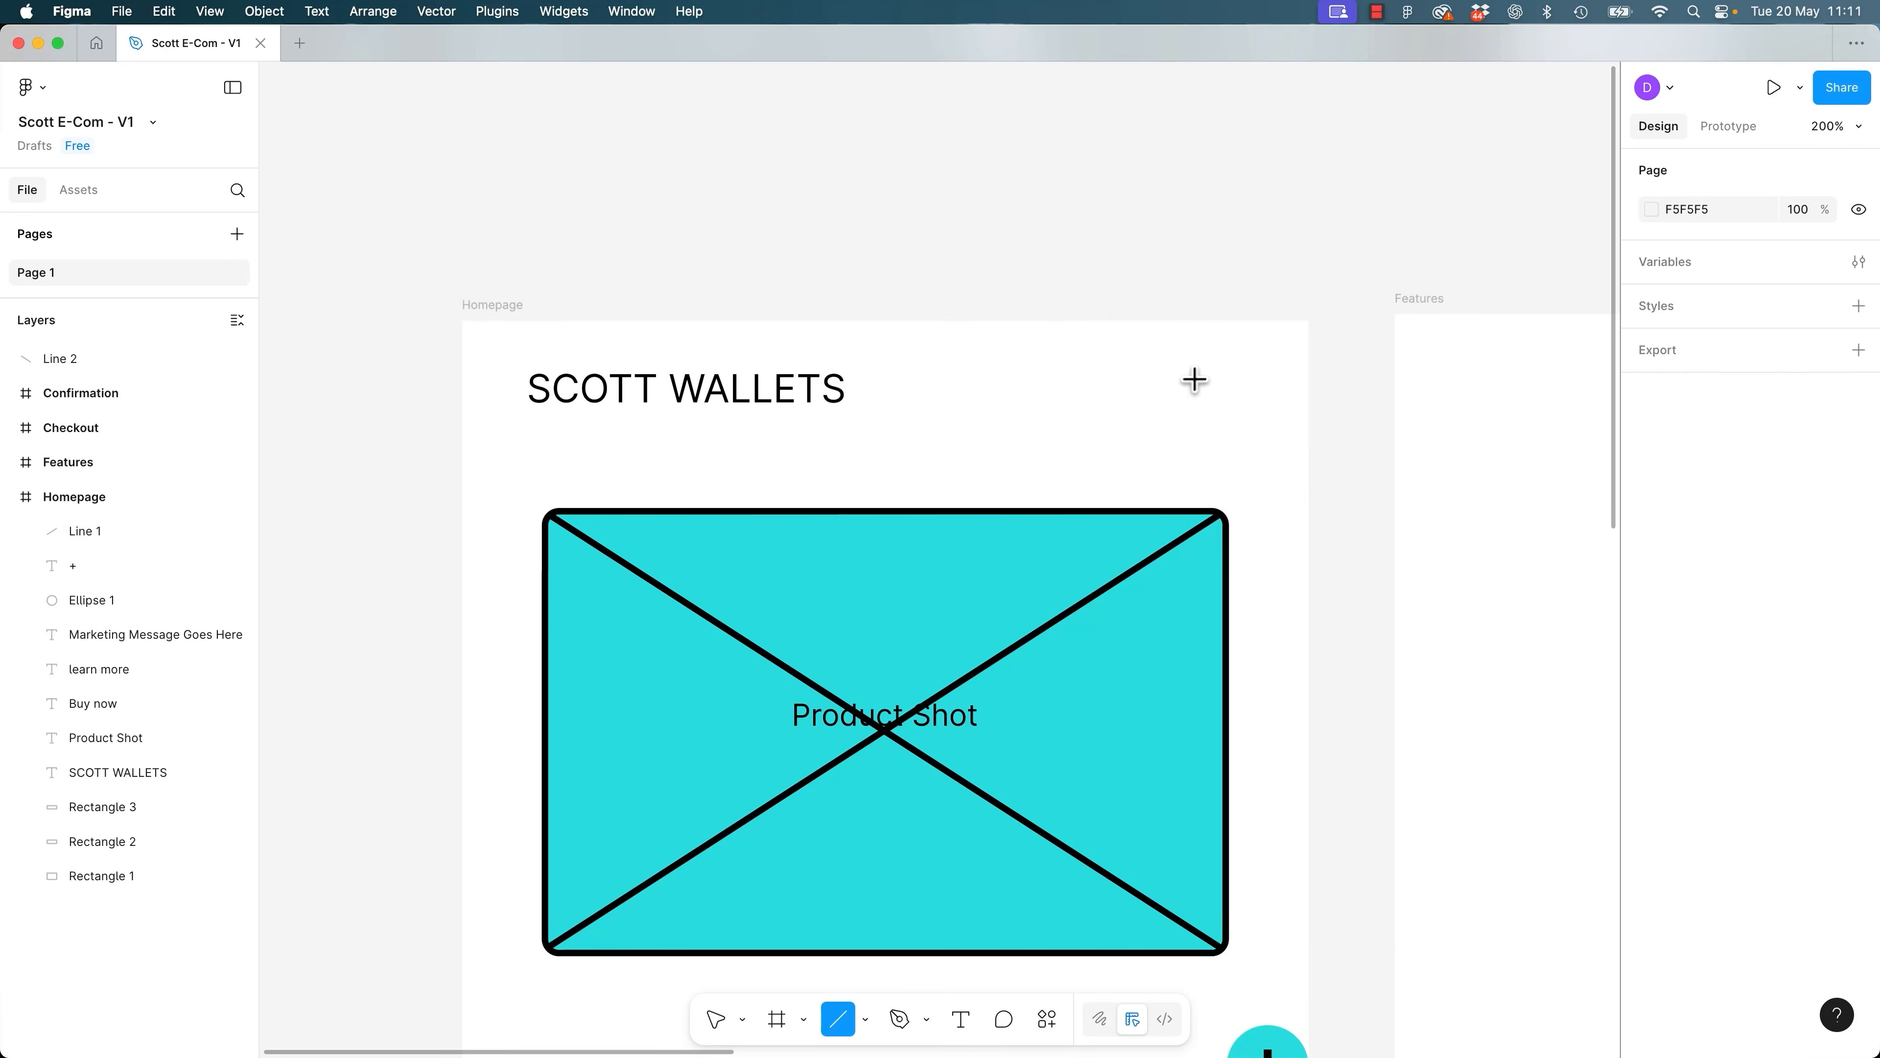
mouse_move(1104, 372)
left_mouse_down()
mouse_move(1192, 362)
mouse_move(1197, 307)
mouse_move(1149, 297)
mouse_move(1197, 294)
mouse_move(1222, 382)
mouse_move(1183, 299)
mouse_move(1066, 277)
mouse_move(995, 403)
mouse_move(1196, 315)
mouse_move(1159, 453)
mouse_move(1107, 423)
mouse_move(1216, 308)
mouse_move(1100, 306)
mouse_move(1169, 297)
mouse_move(1192, 370)
mouse_move(1152, 370)
left_mouse_up()
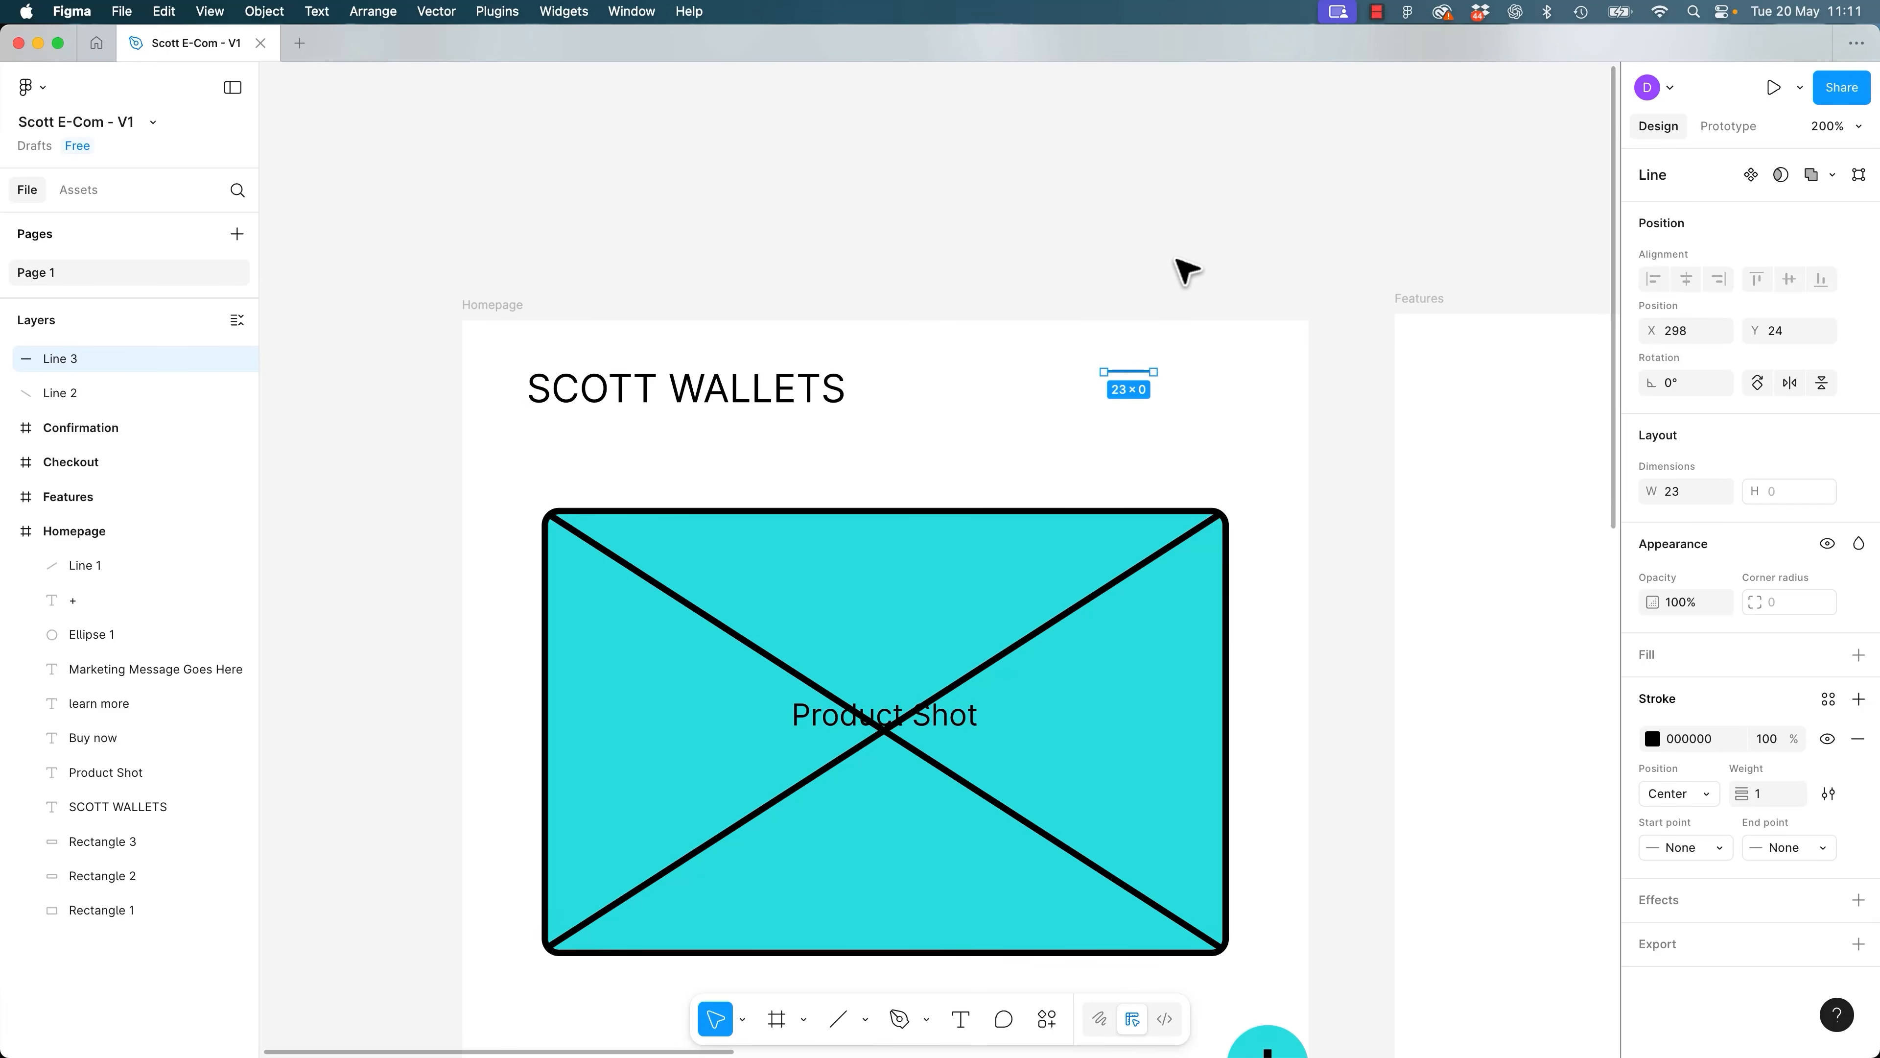
left_click(1185, 285)
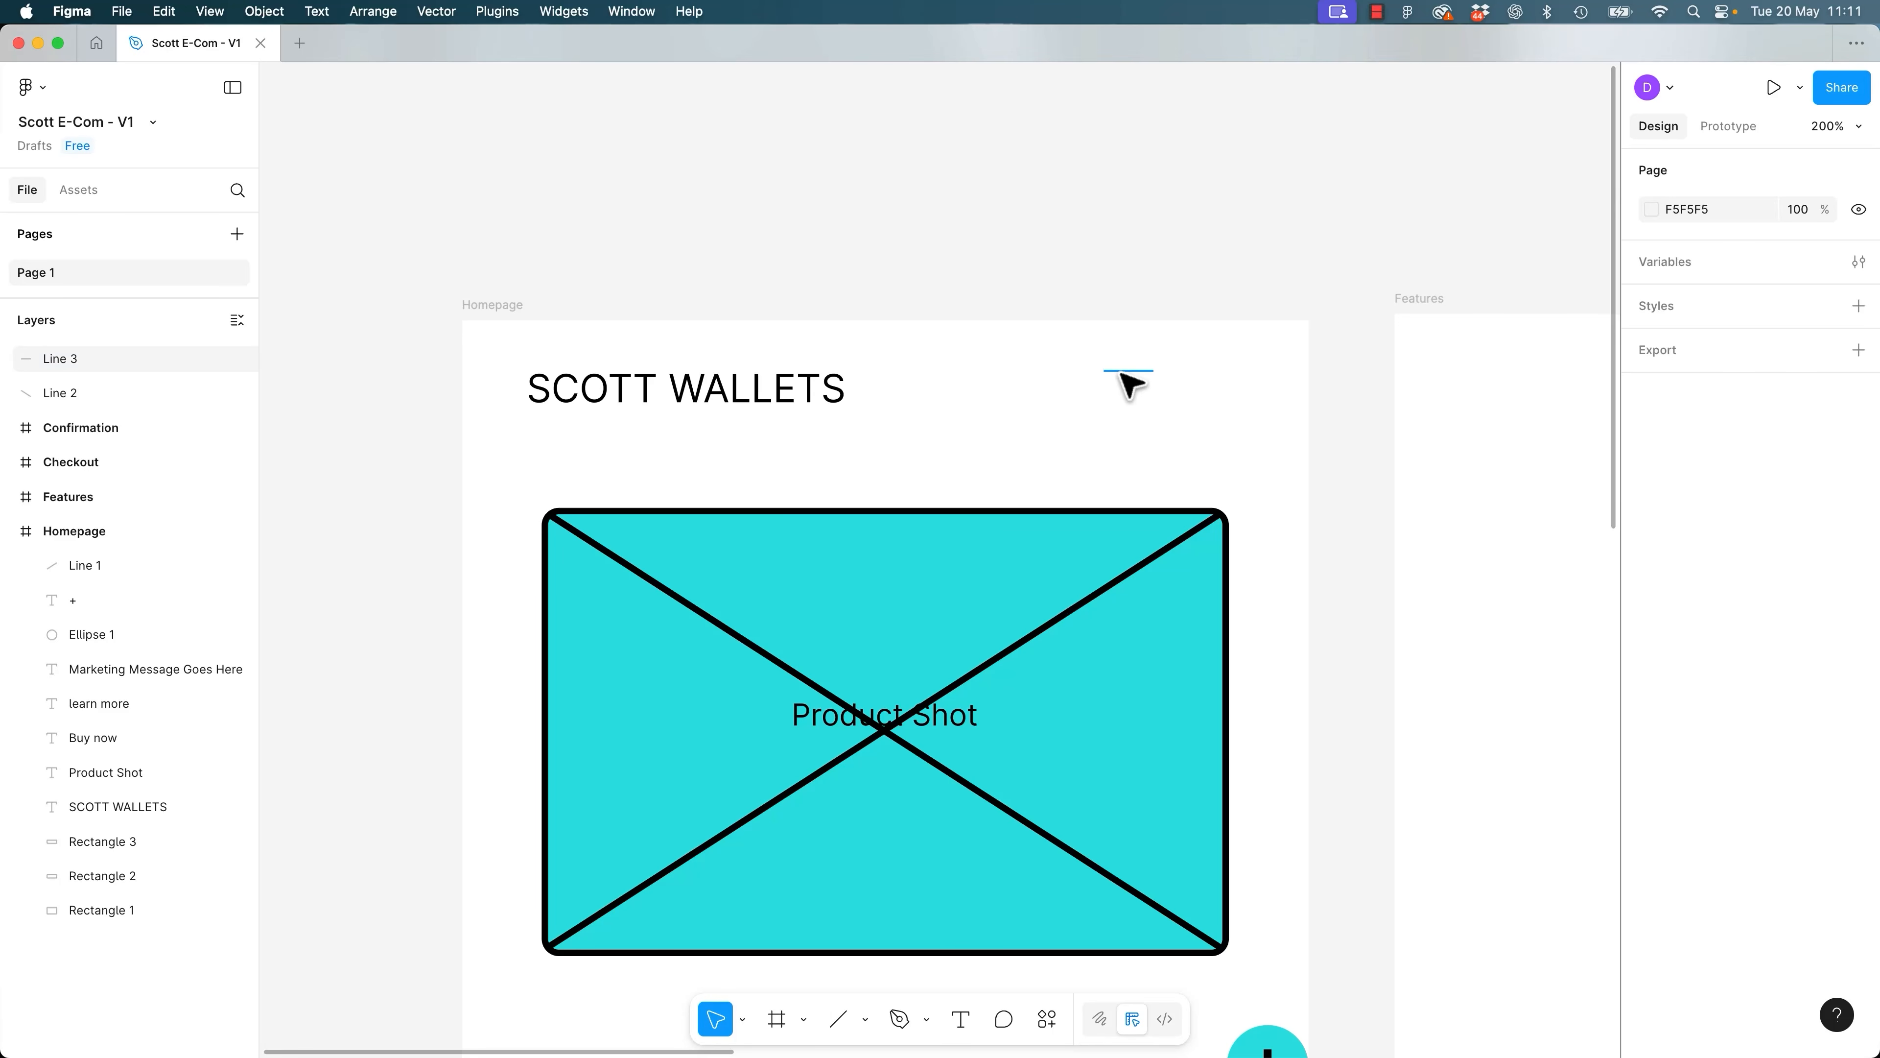
left_click_drag(1131, 381, 1254, 378)
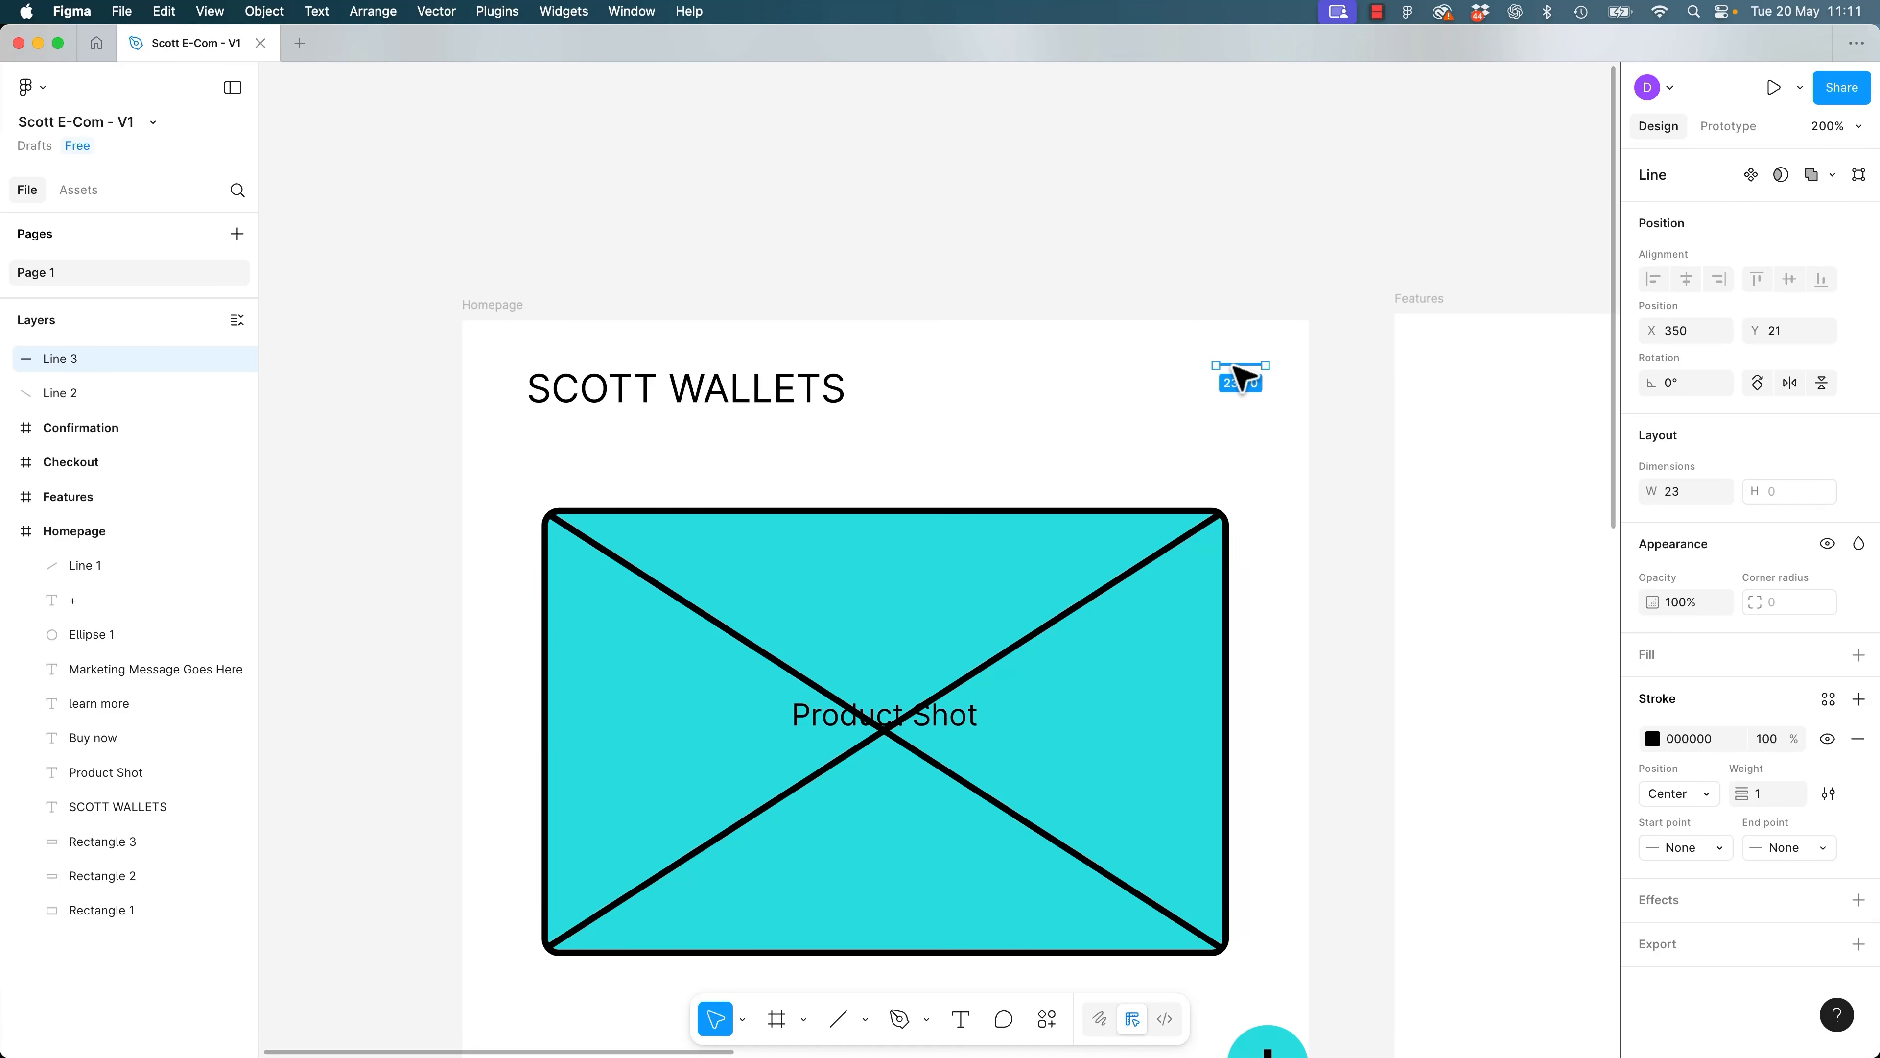
Try to place a copy of the short header line below the original, and undo the attempt.
key("super+equal")
left_click_drag(1289, 348, 738, 667)
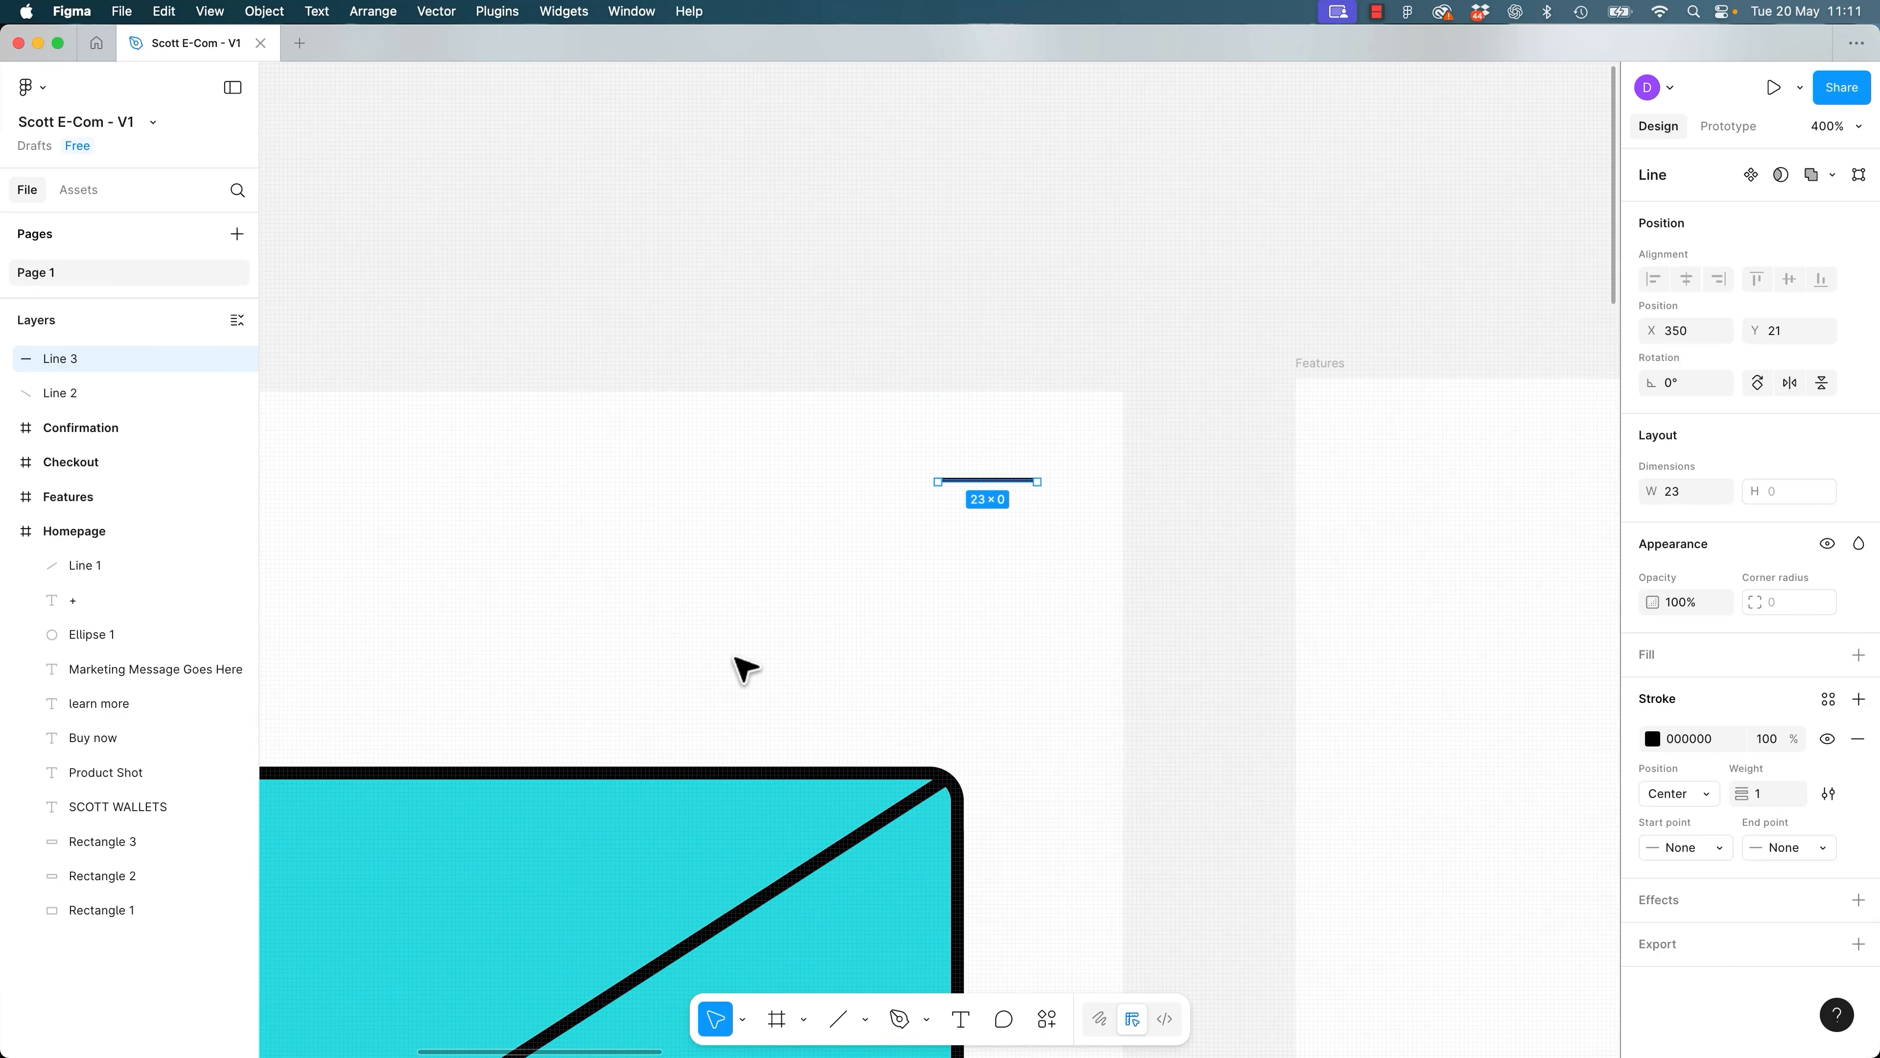
key("super+equal")
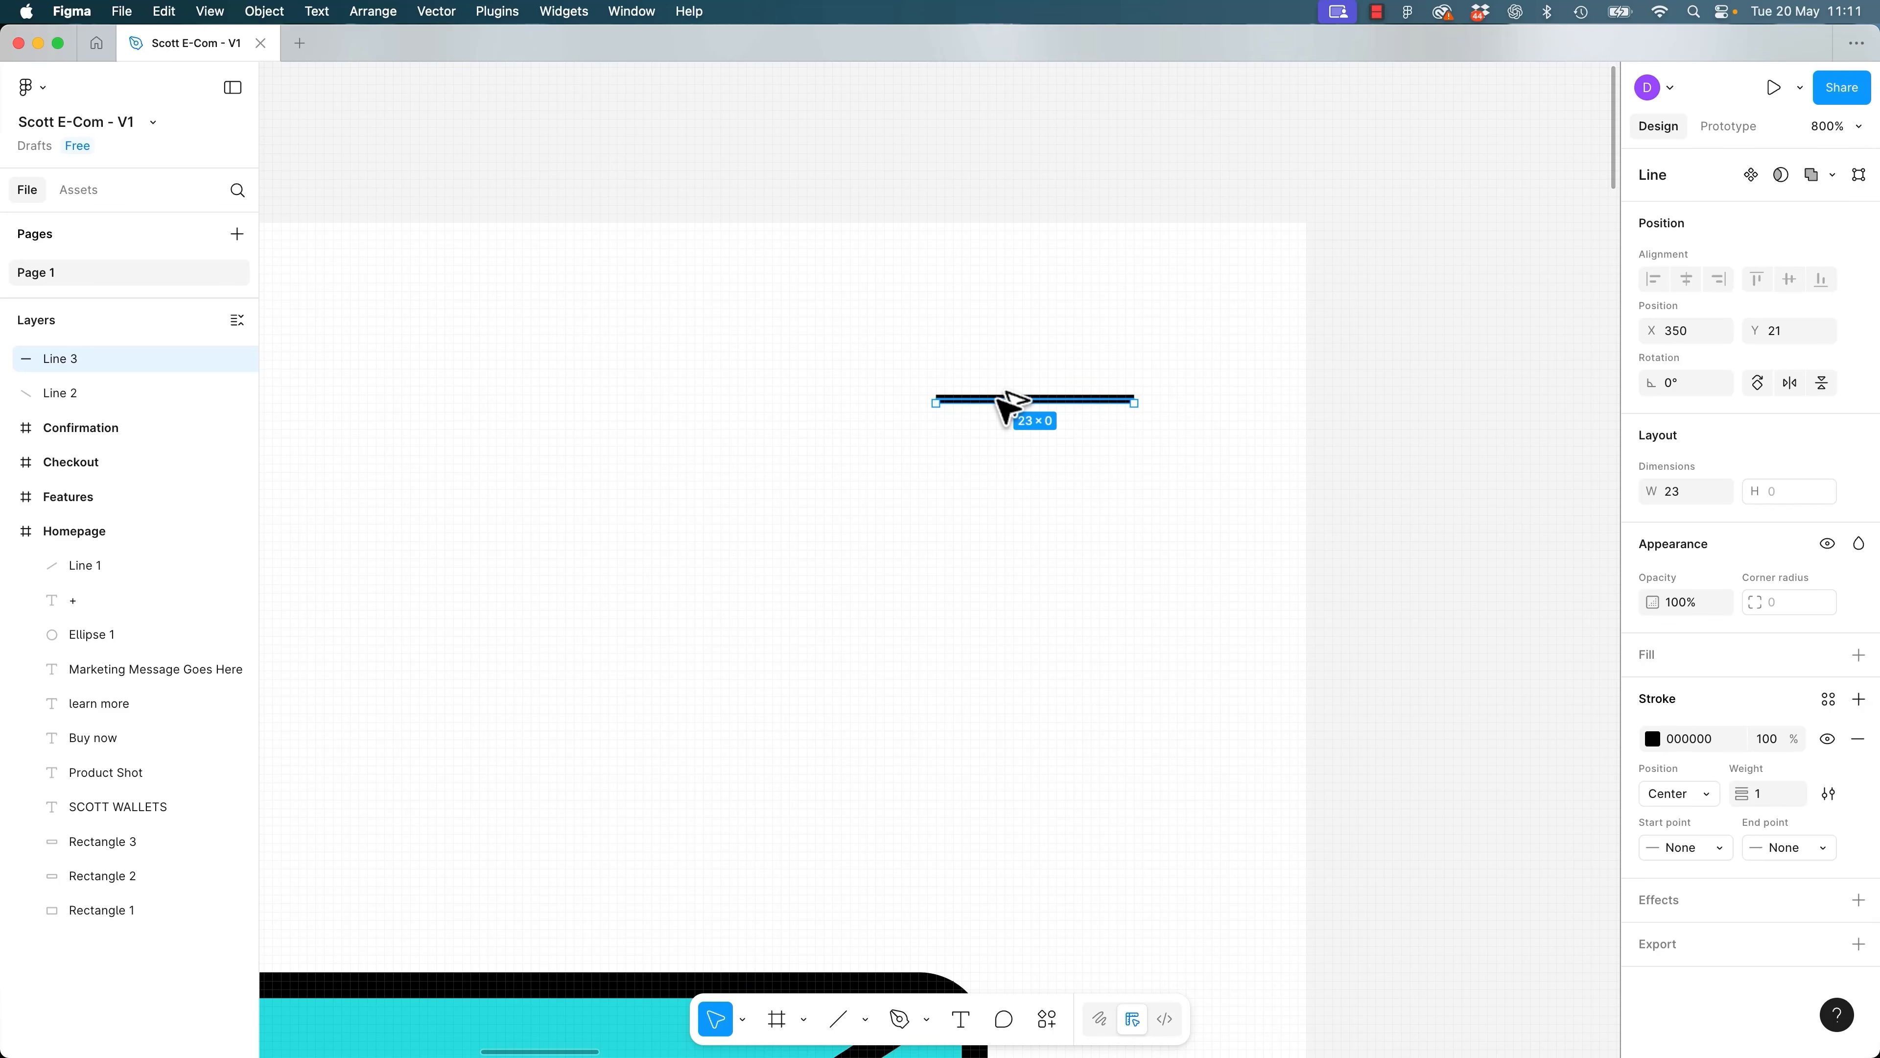
left_click_drag(1007, 403, 1066, 541)
key("super+z")
key("super+z")
key("super+z")
key("super+z")
Copy the short header line straight down to Y 29 and repeat the duplication for a third line at Y 37.
left_click_drag(1075, 396, 1074, 464)
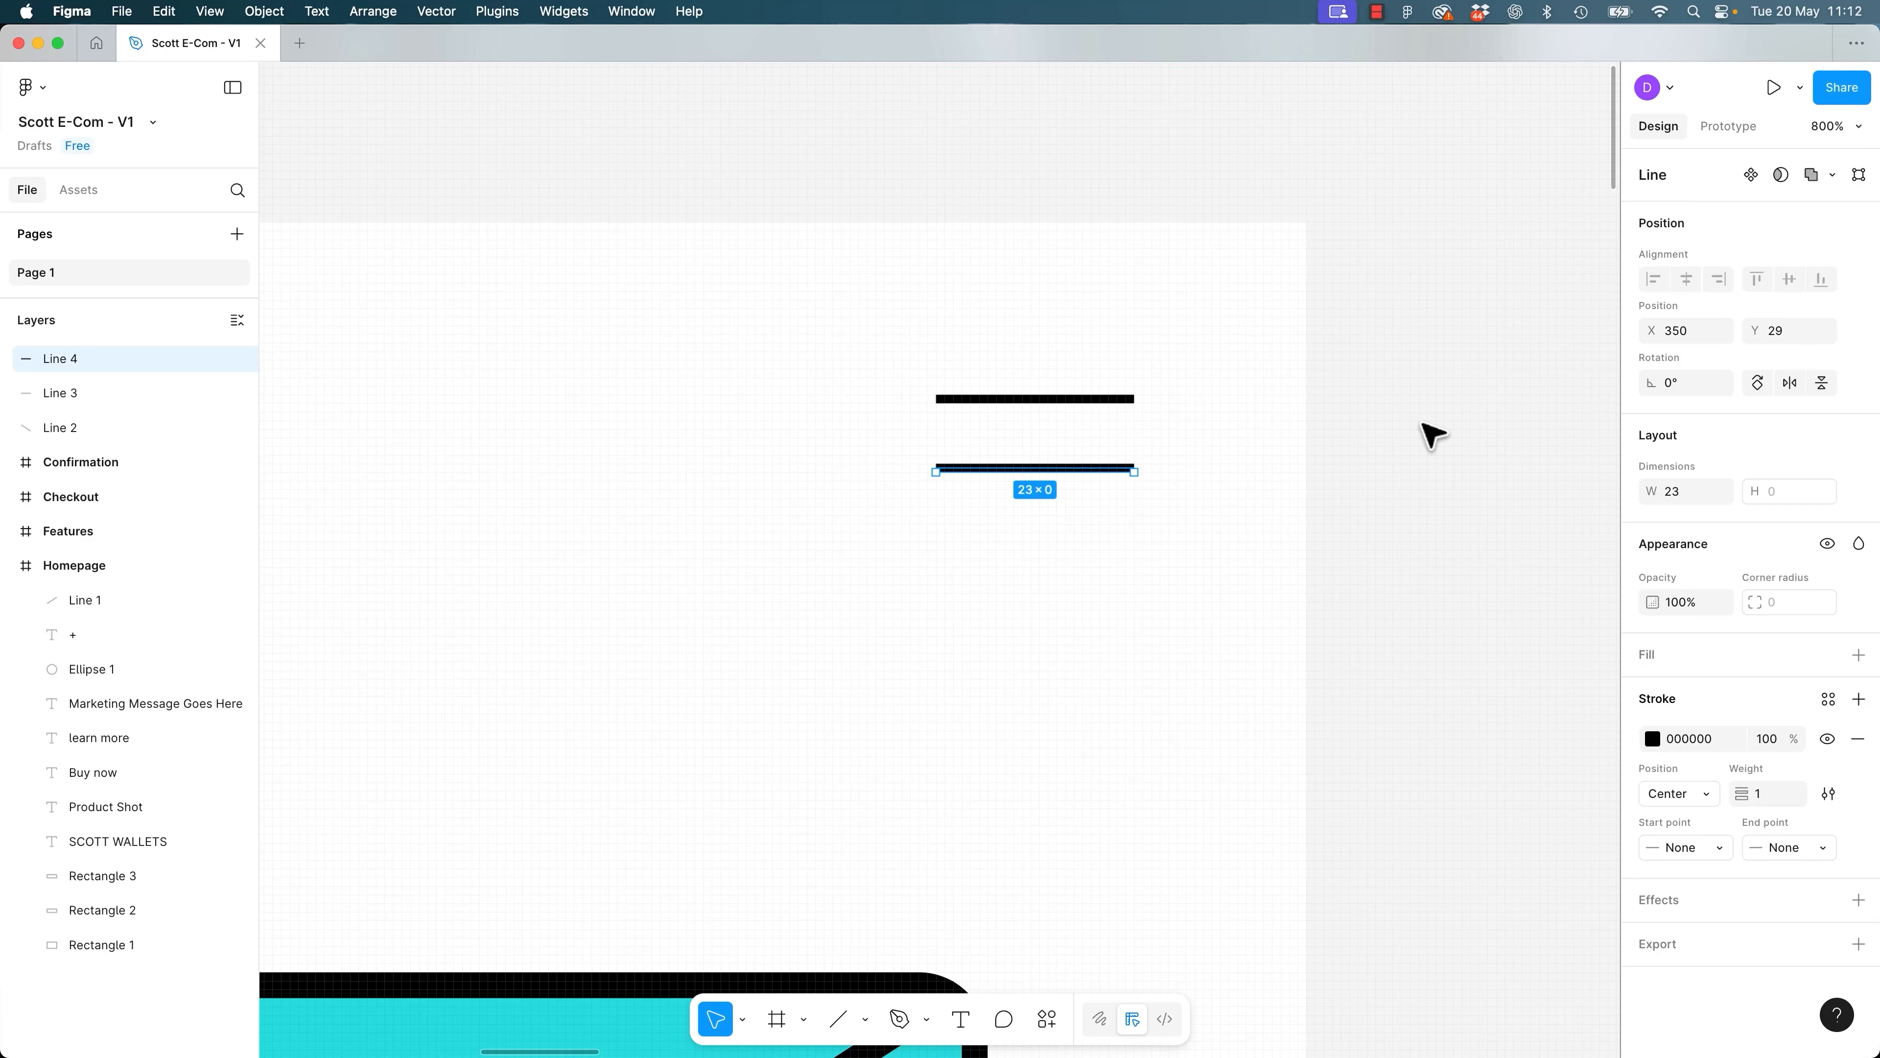
key("super+d")
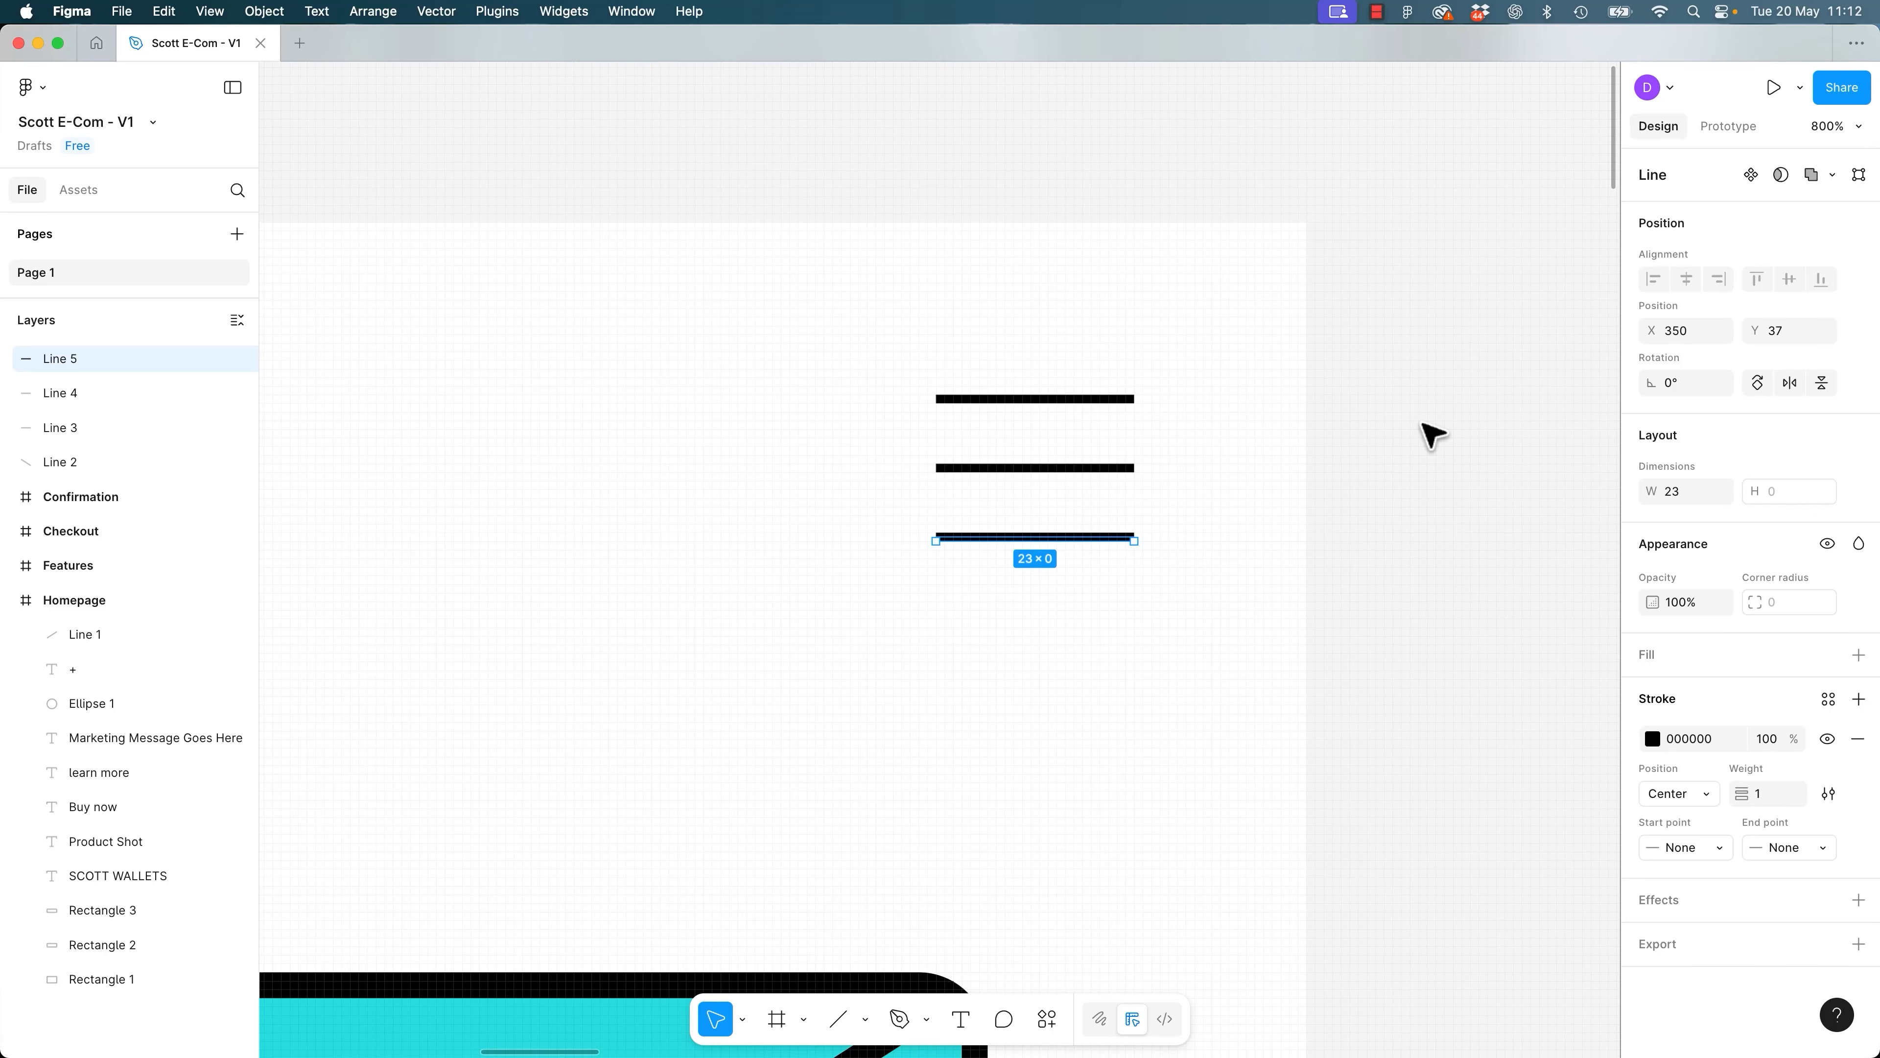
Repeat the line duplication five more times down the header, and delete the five extra copies.
key("super+d")
key("super+d")
key("super+d")
key("super+d")
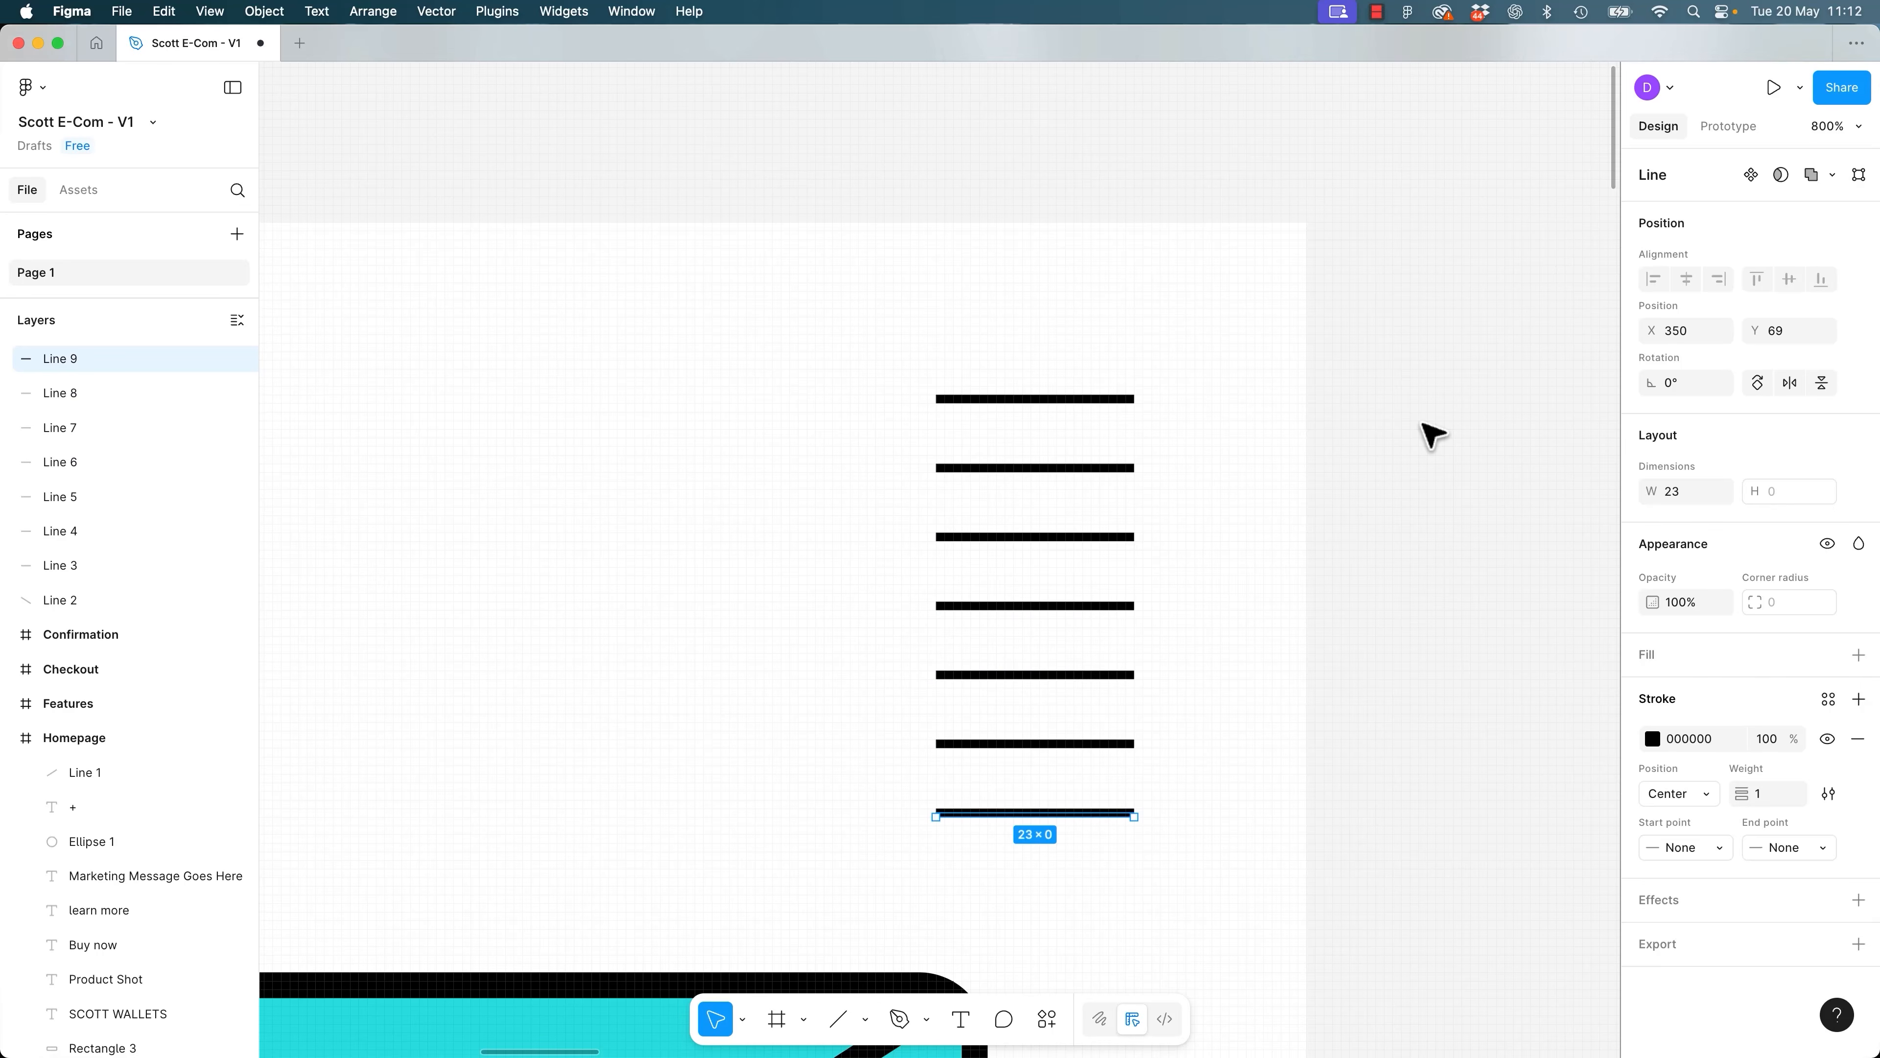
key("super+d")
key("BackSpace")
key("BackSpace")
key("BackSpace")
key("BackSpace")
key("BackSpace")
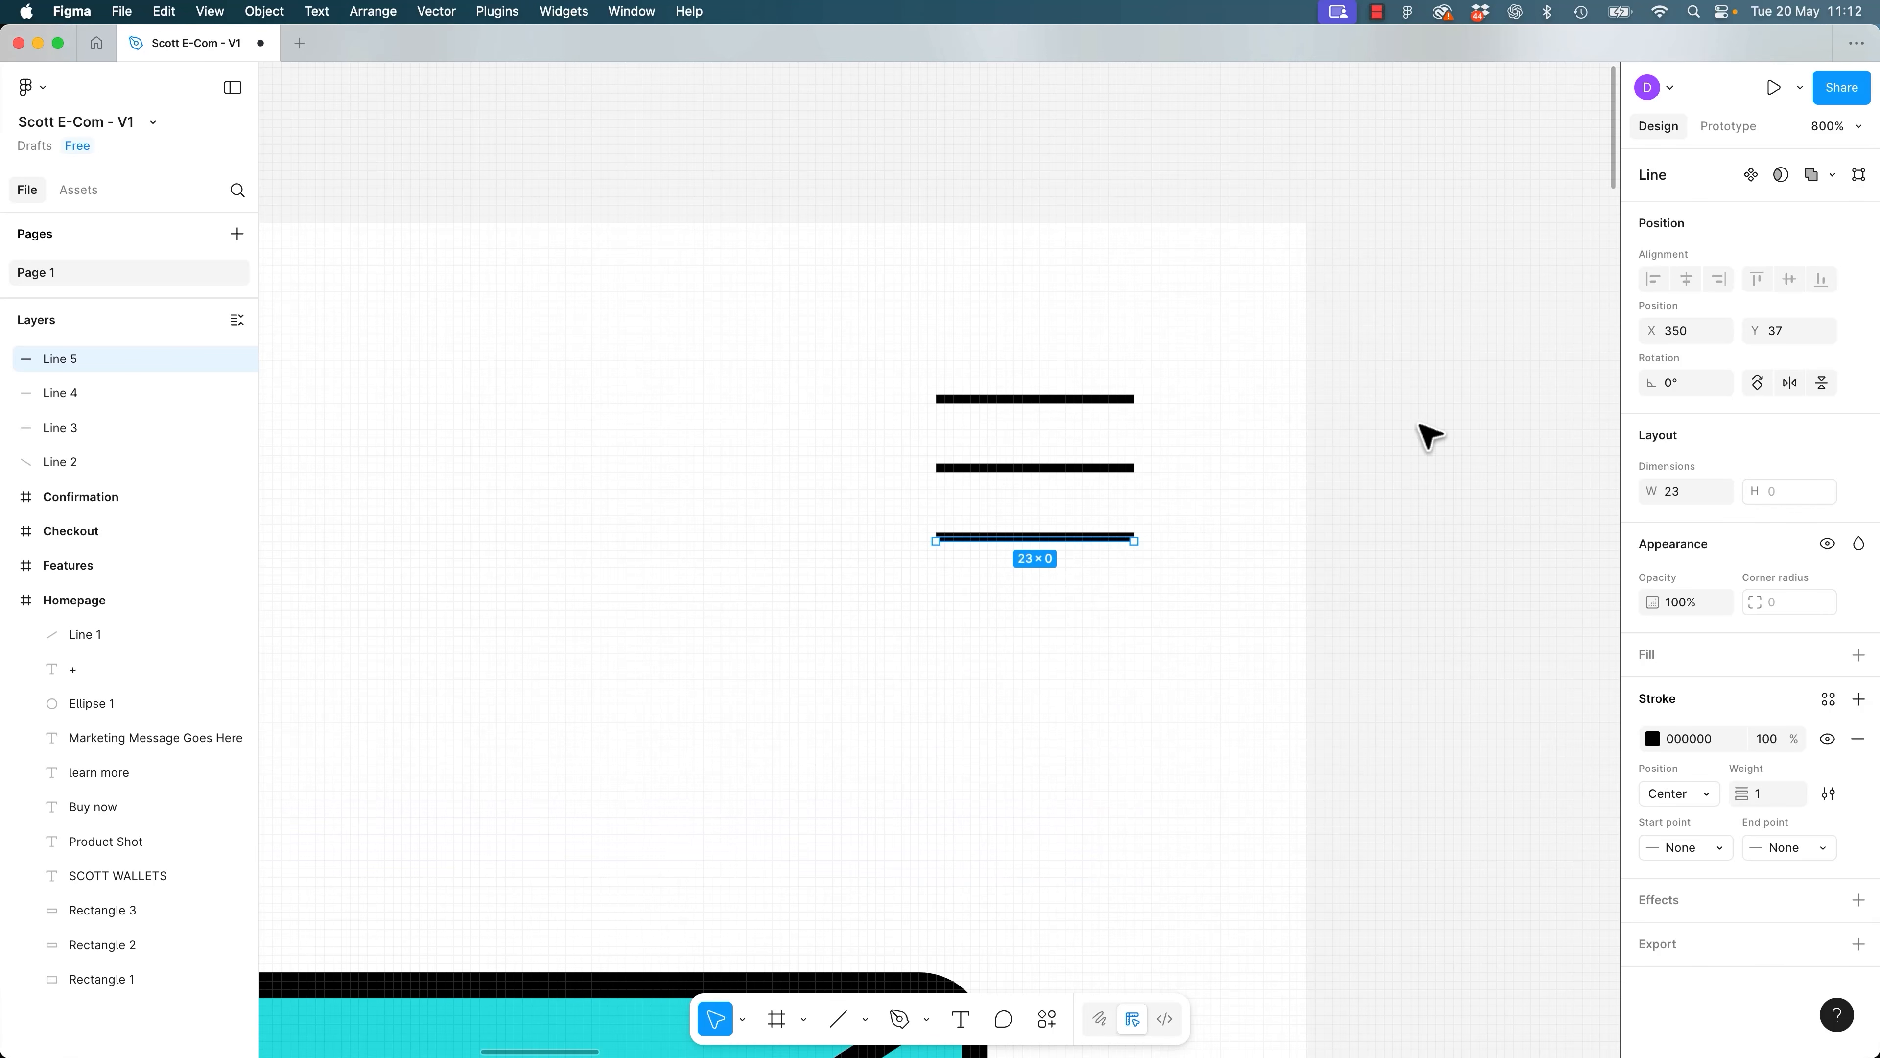
Copy the SCOTT WALLETS title straight down to Y 45 and repeat the duplication several times at the same spacing.
left_click(722, 297)
left_click_drag(621, 717, 1103, 541)
left_click_drag(414, 423, 1268, 496)
left_click_drag(709, 437, 1037, 557)
key("super+minus")
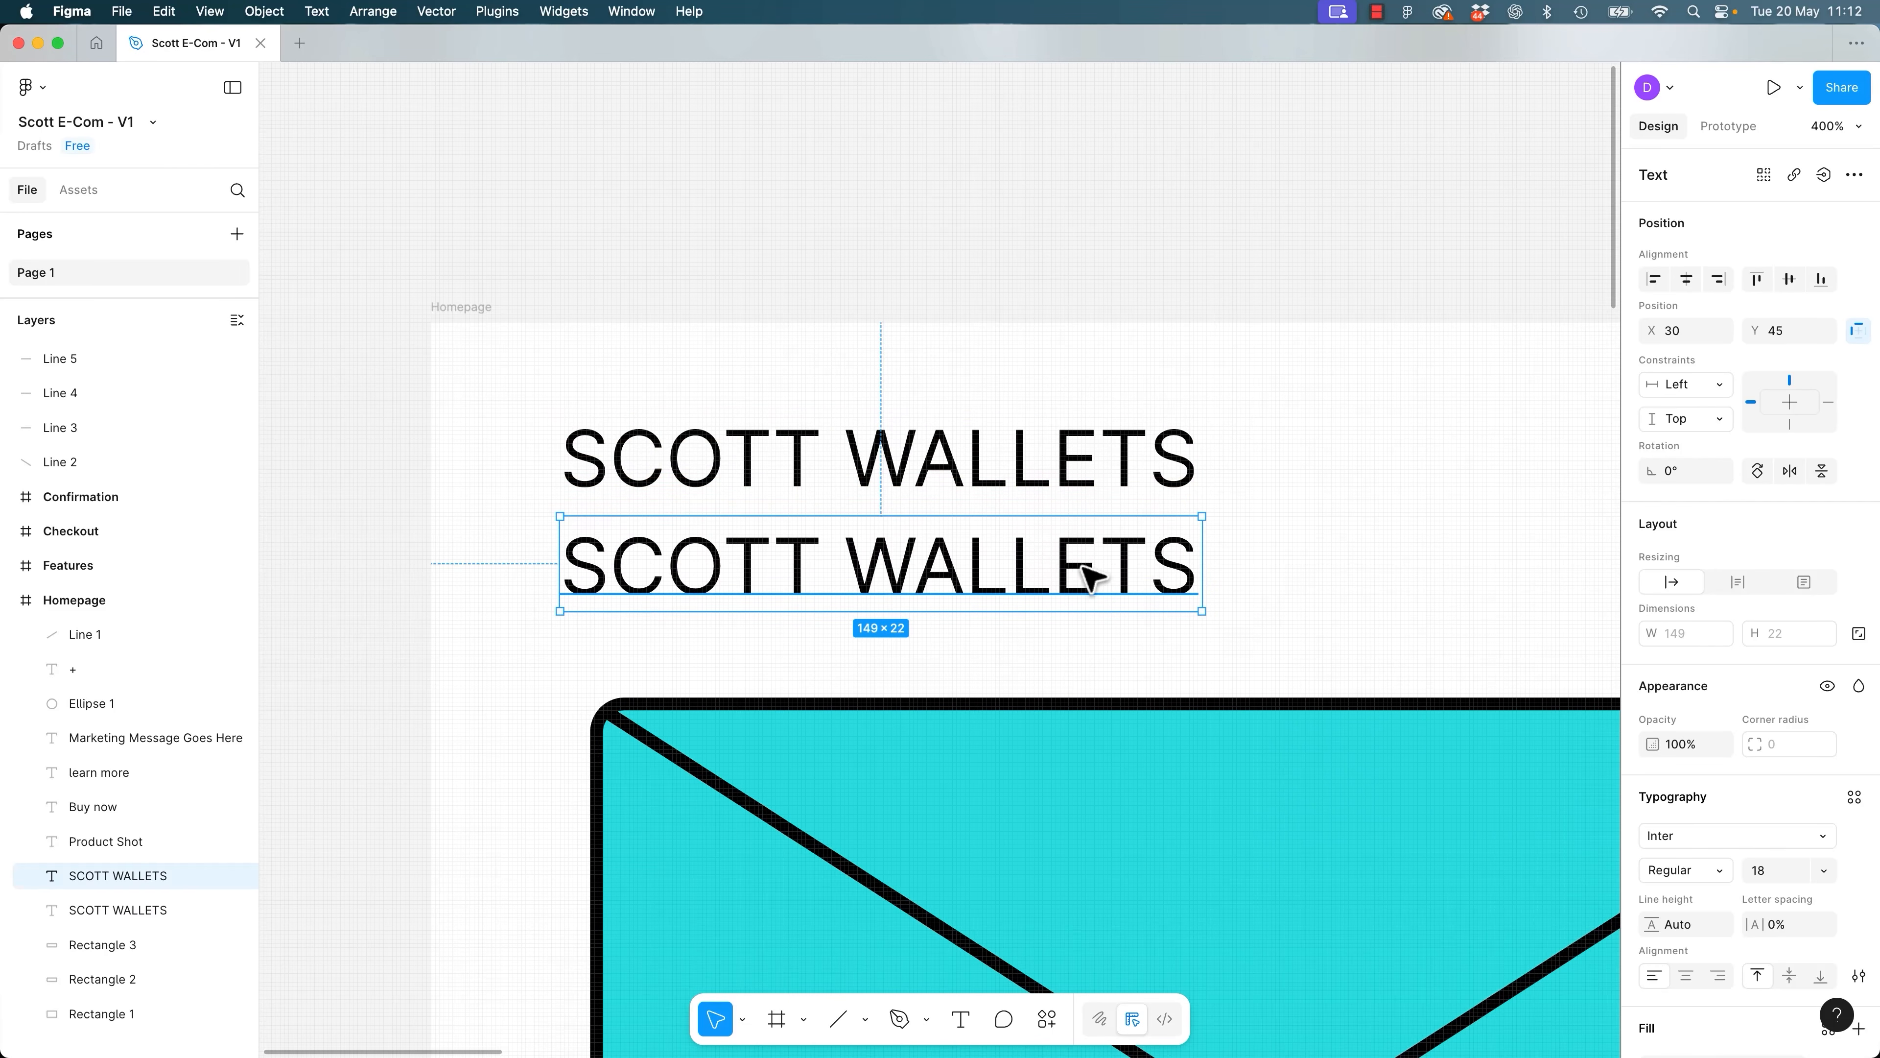
key("super+d")
key("super+d")
key("super+d")
key("super+d")
key("super+d")
key("super+d")
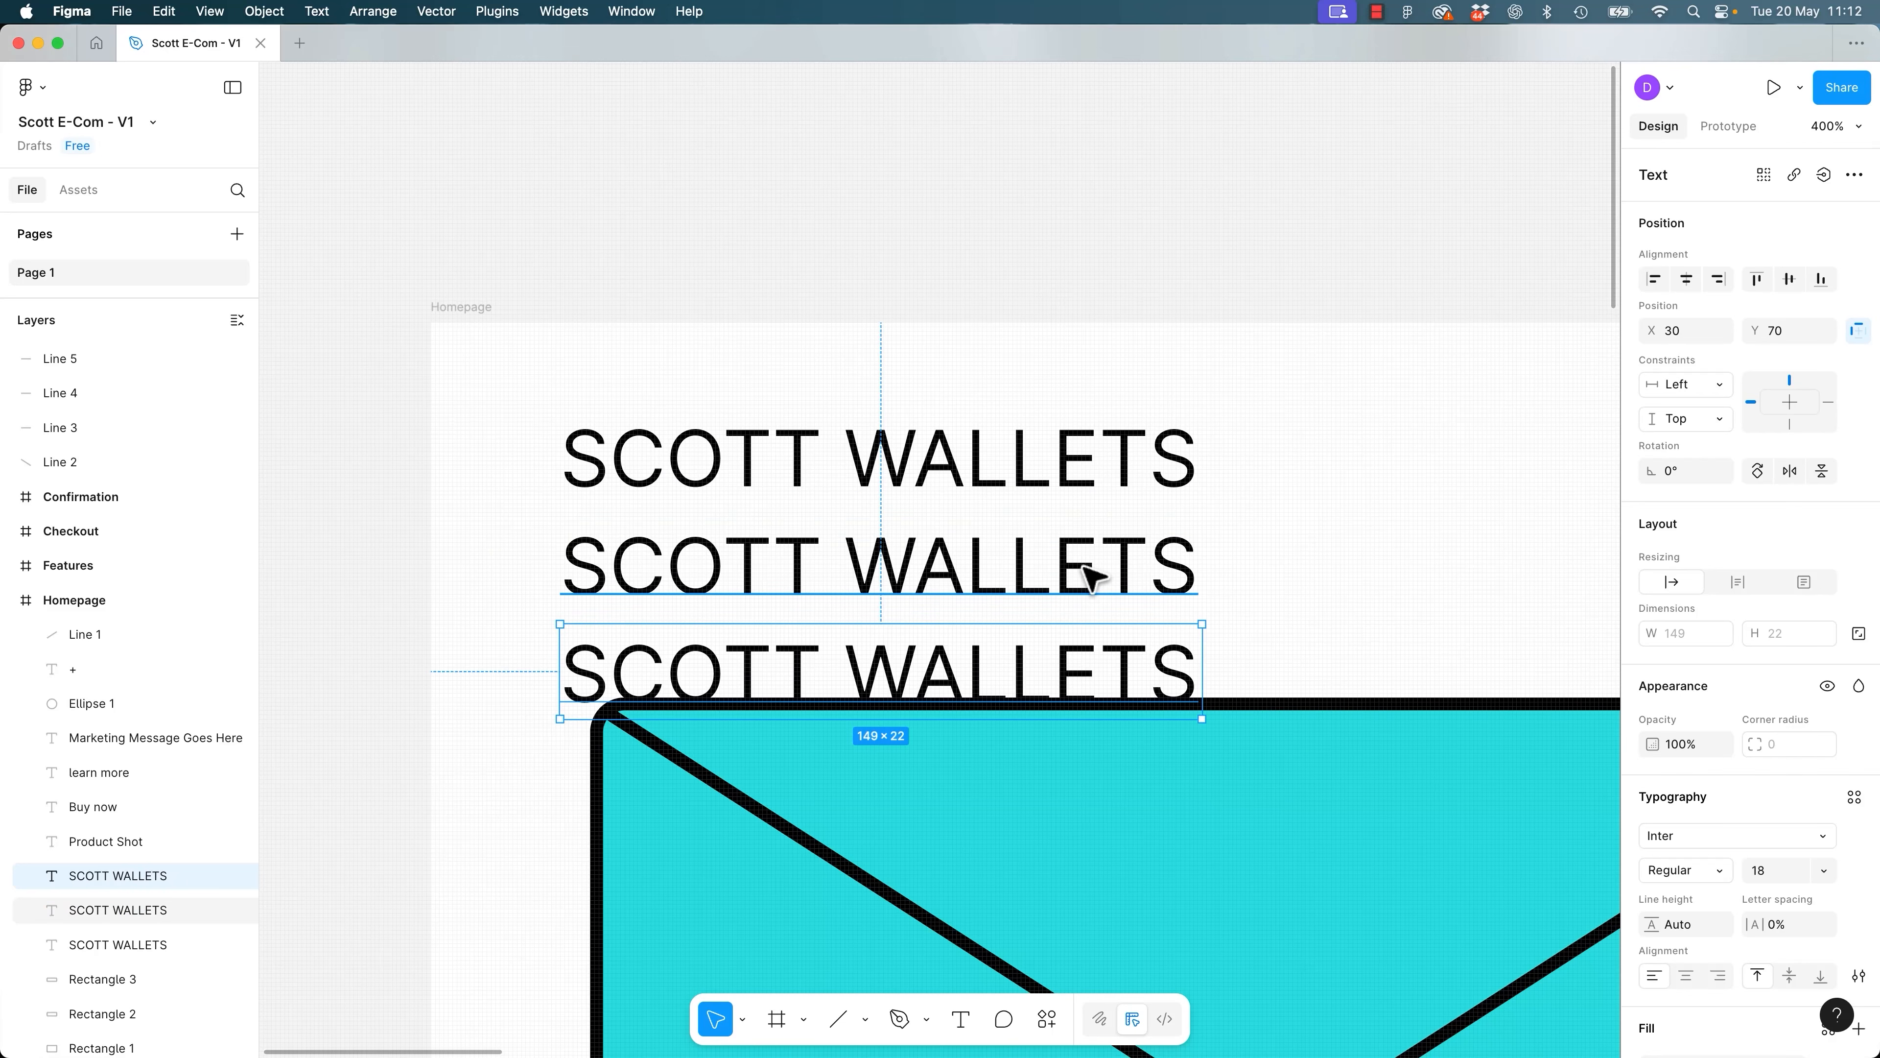
Undo all the duplicates of the SCOTT WALLETS title.
scroll(1092, 578, "down", 4)
key("super+z")
key("super+z")
key("super+z")
key("super+z")
key("super+z")
key("super+z")
key("super+z")
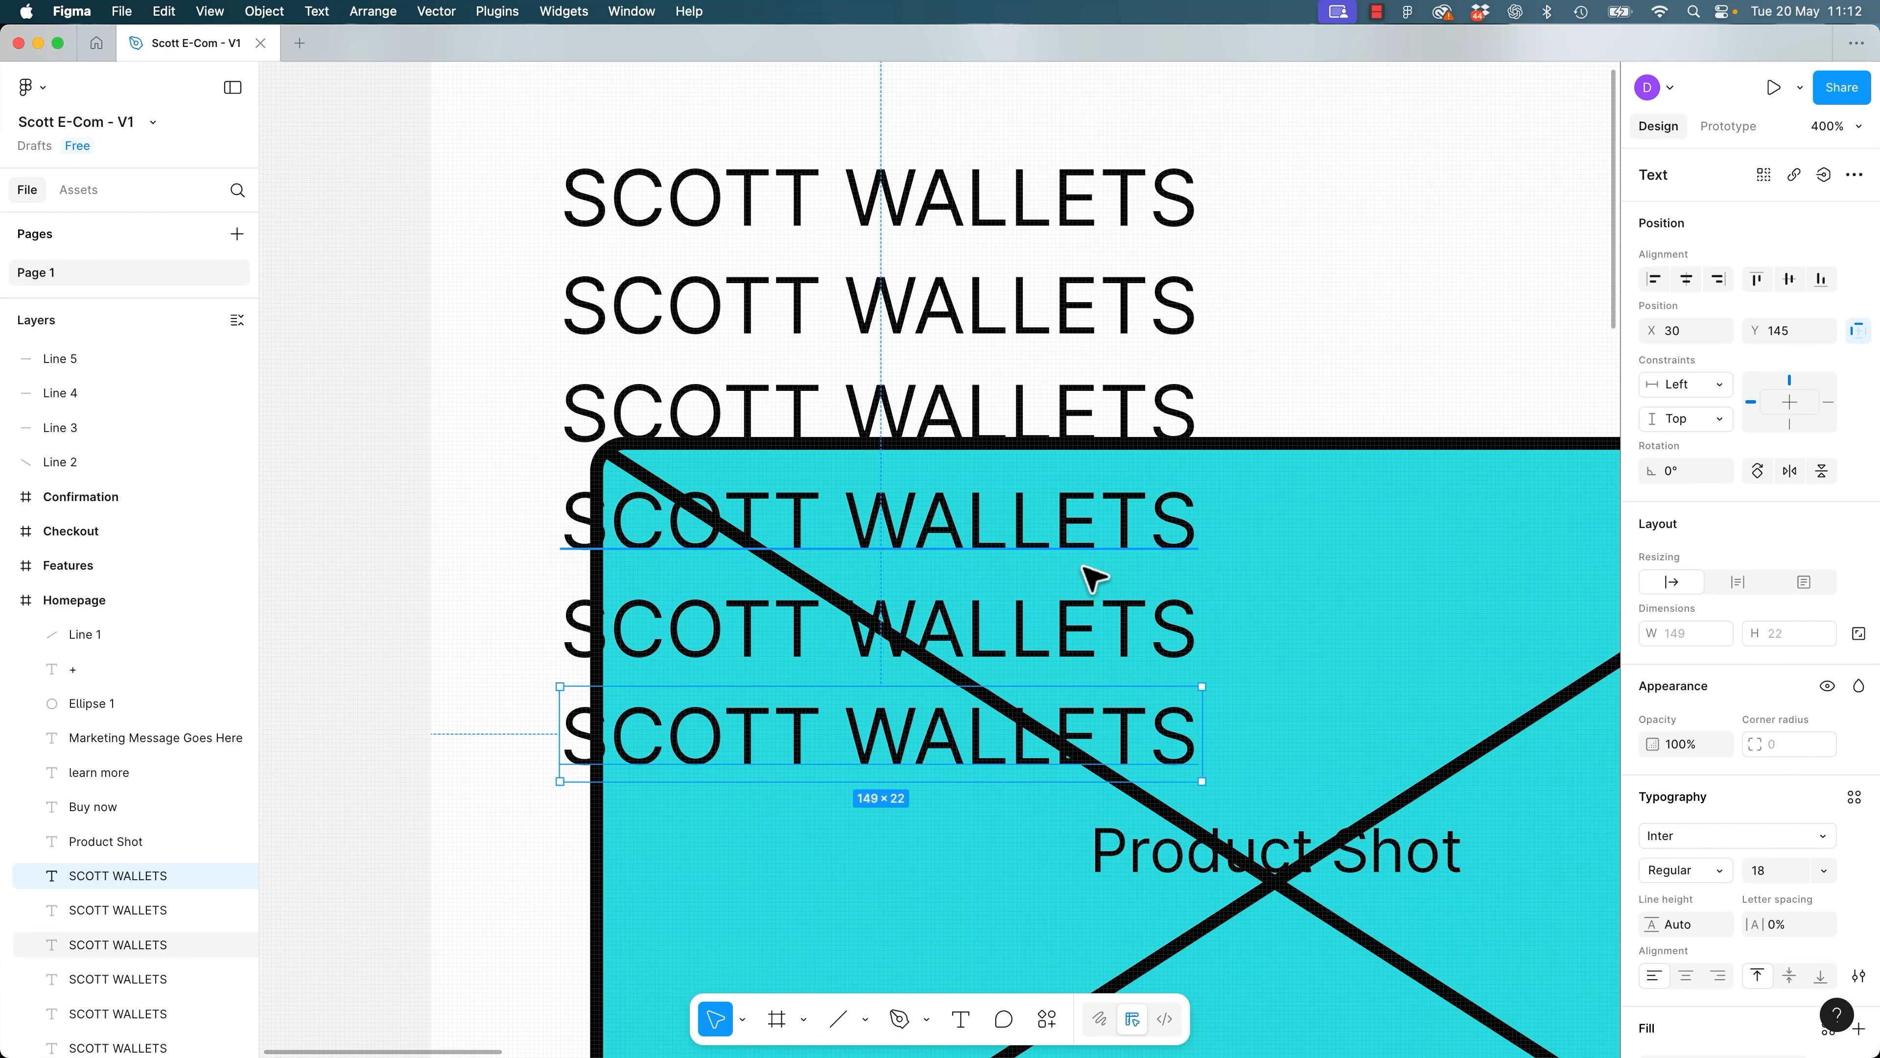
Set the stroke weight of the three short header lines to 2.
scroll(1140, 555, "right", 4)
scroll(1140, 555, "up", 2)
scroll(1188, 541, "right", 10)
scroll(1188, 541, "up", 5)
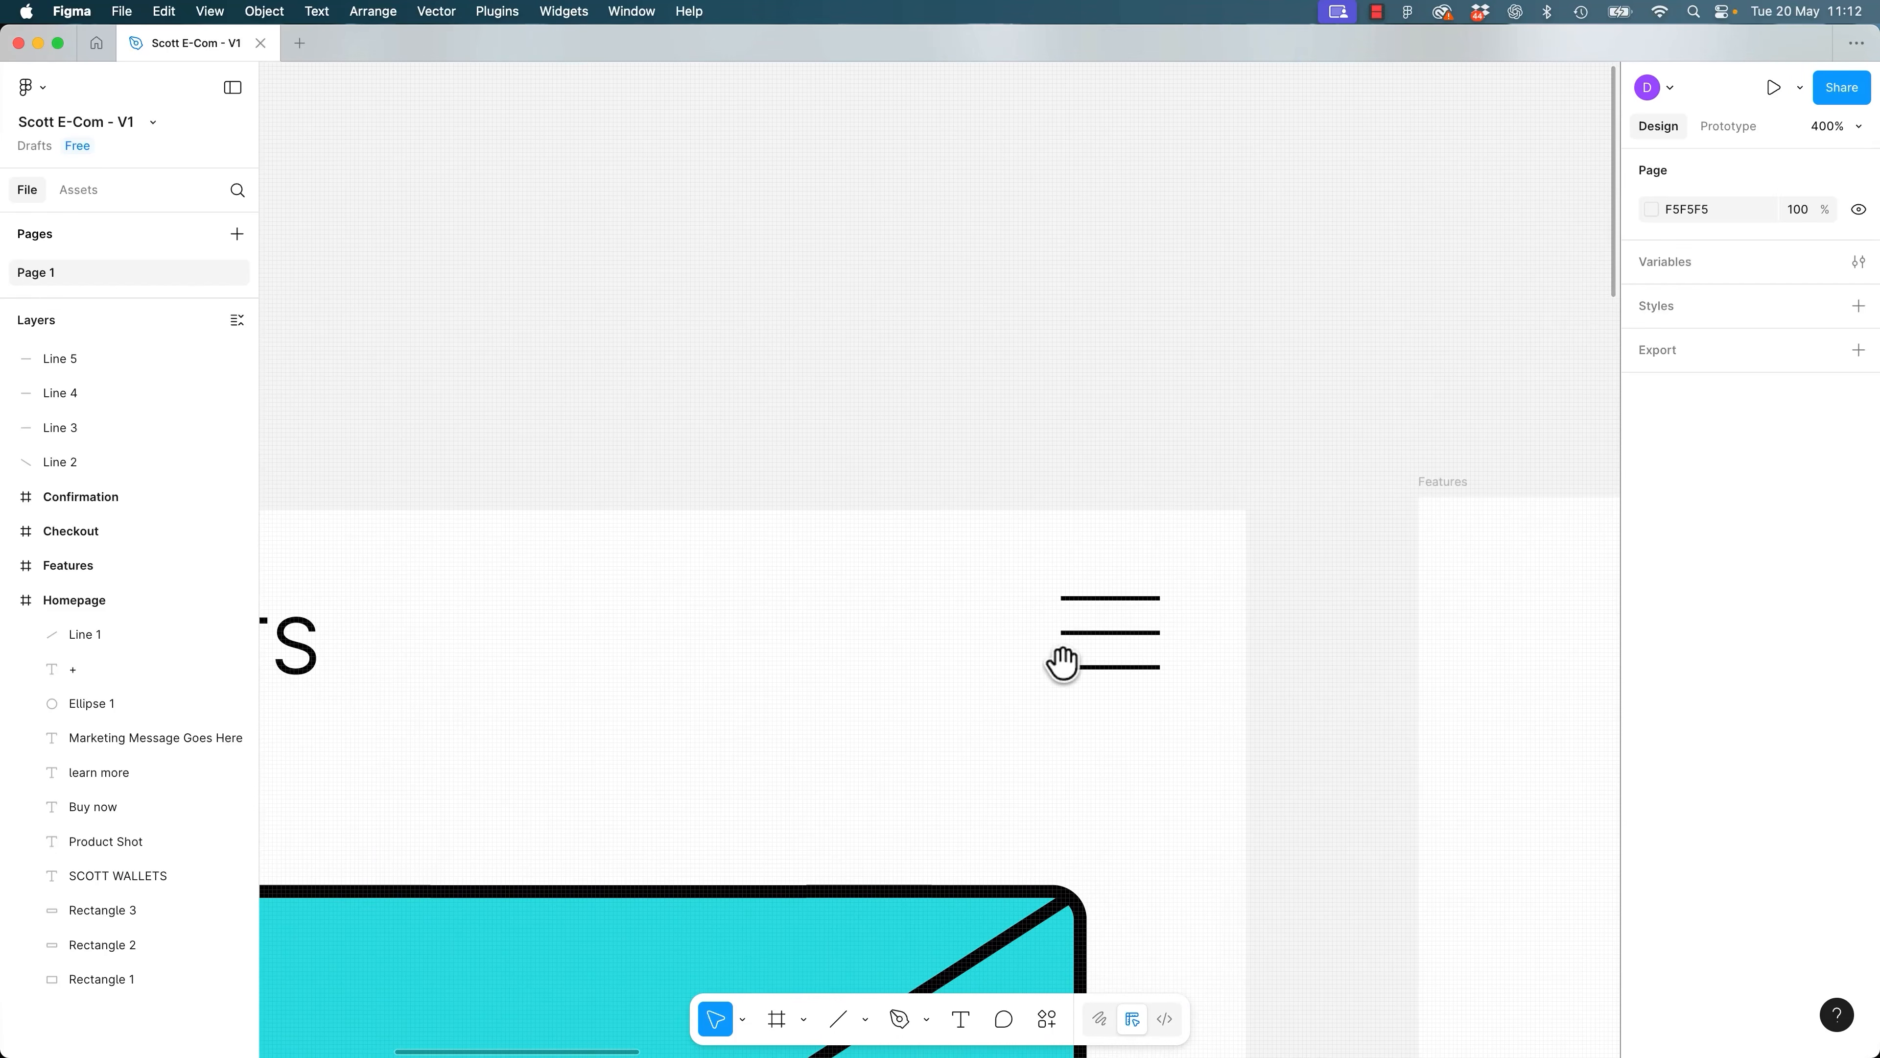
left_click_drag(1230, 485, 1059, 744)
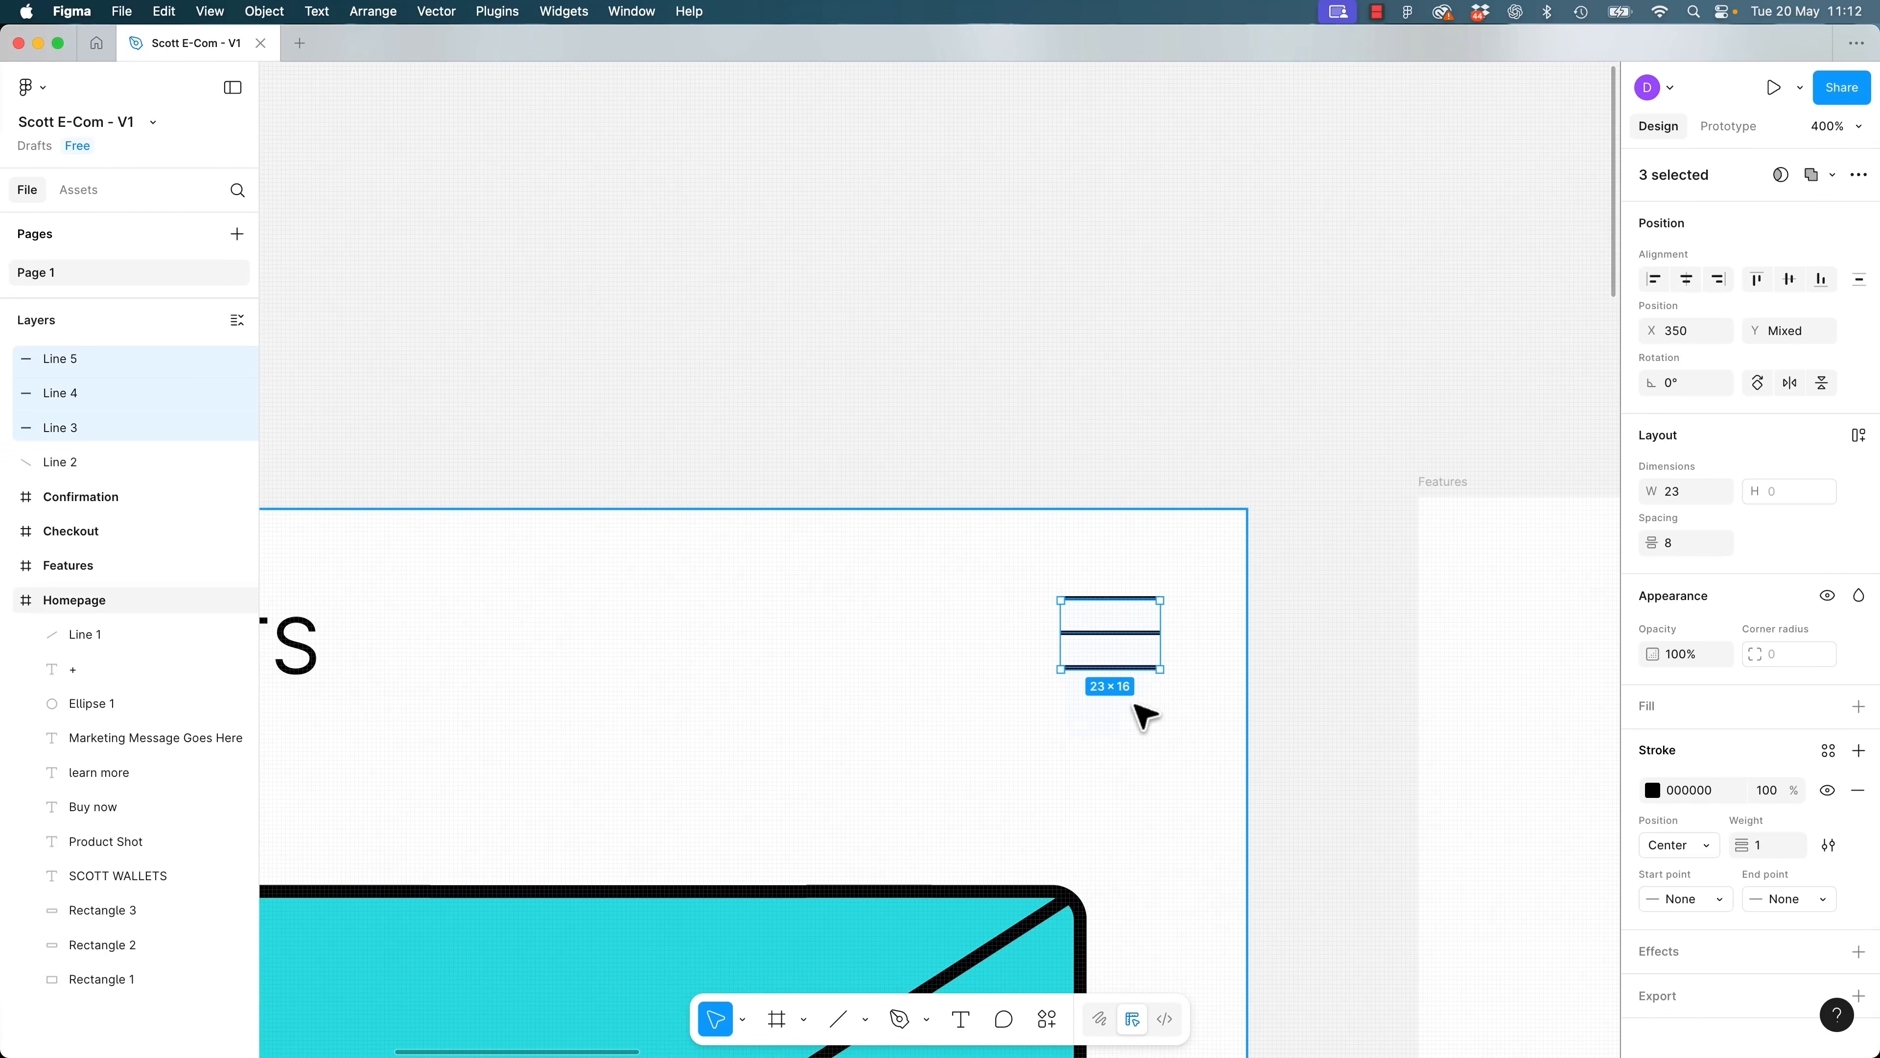
key("super+equal")
key("super+equal")
left_click_drag(1282, 731, 668, 494)
left_click_drag(926, 420, 1144, 785)
left_click(1777, 848)
type("2")
key("Return")
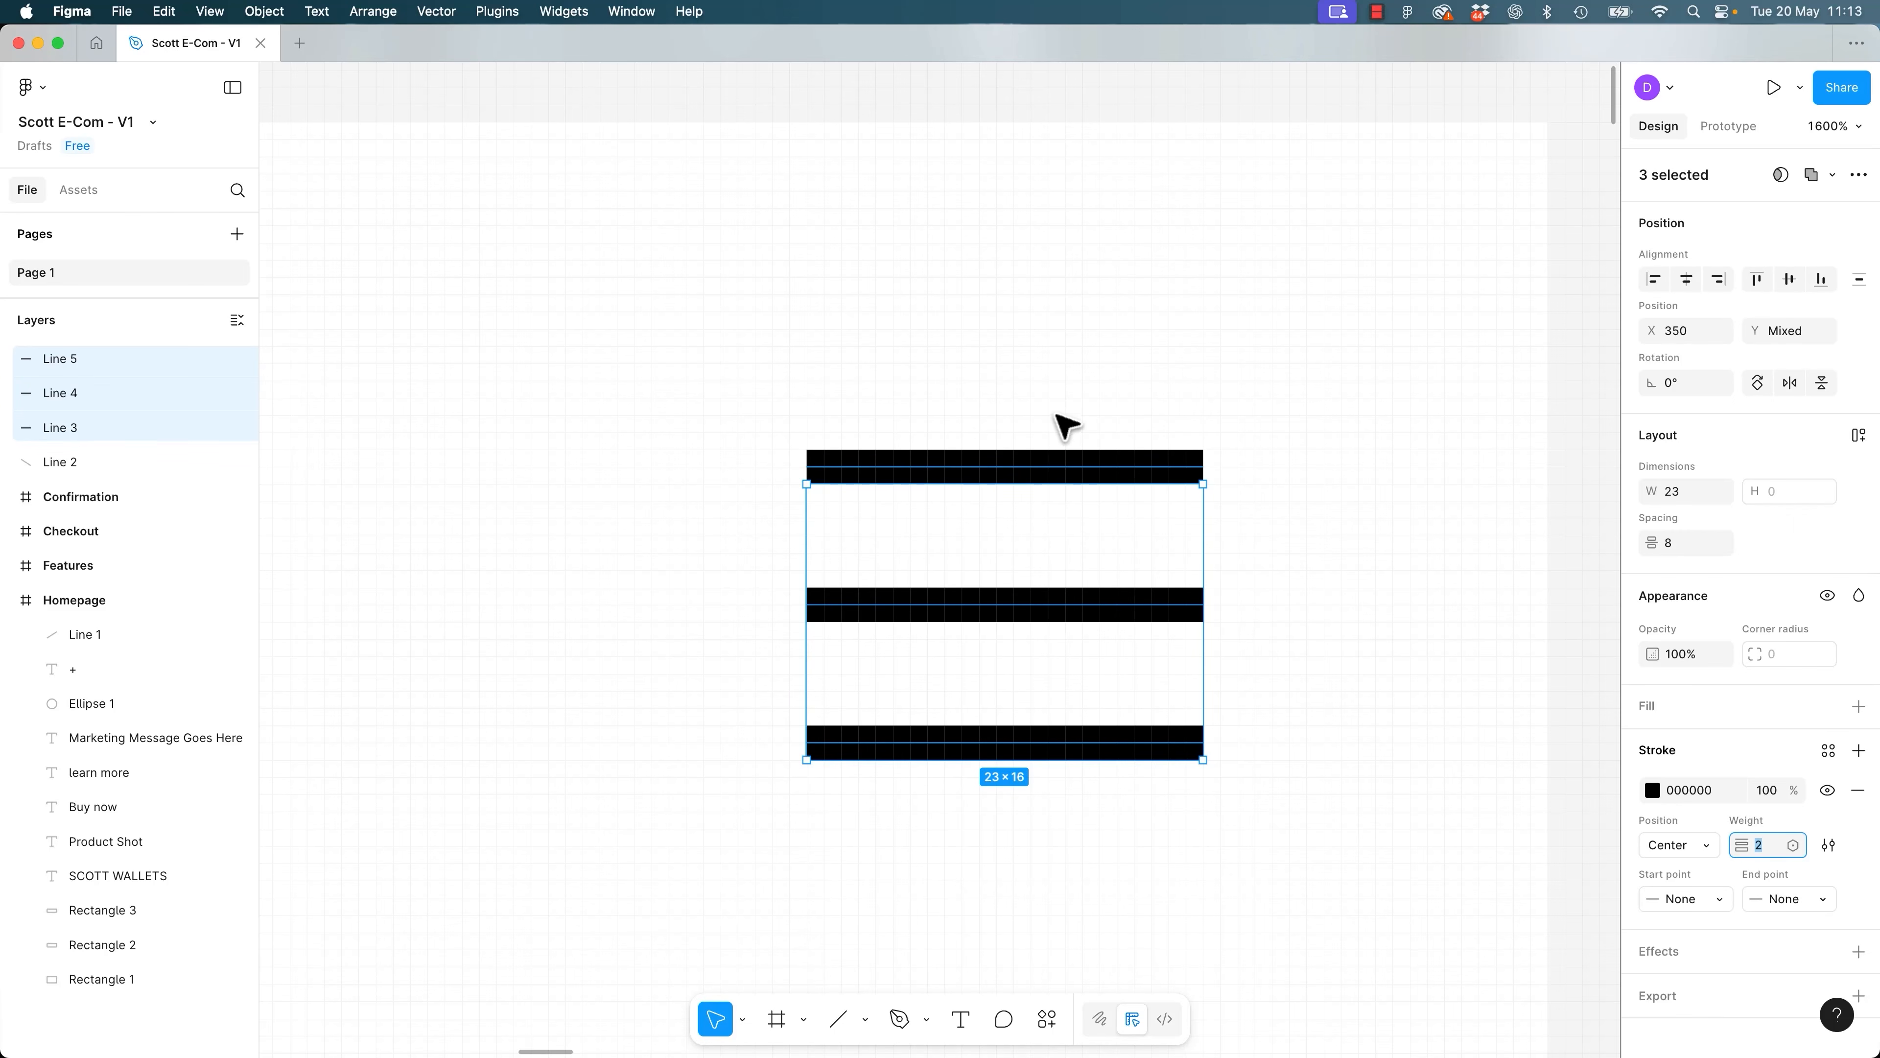
Try a Line arrow start point on the middle header line and undo it.
key("Escape")
left_click(1077, 478)
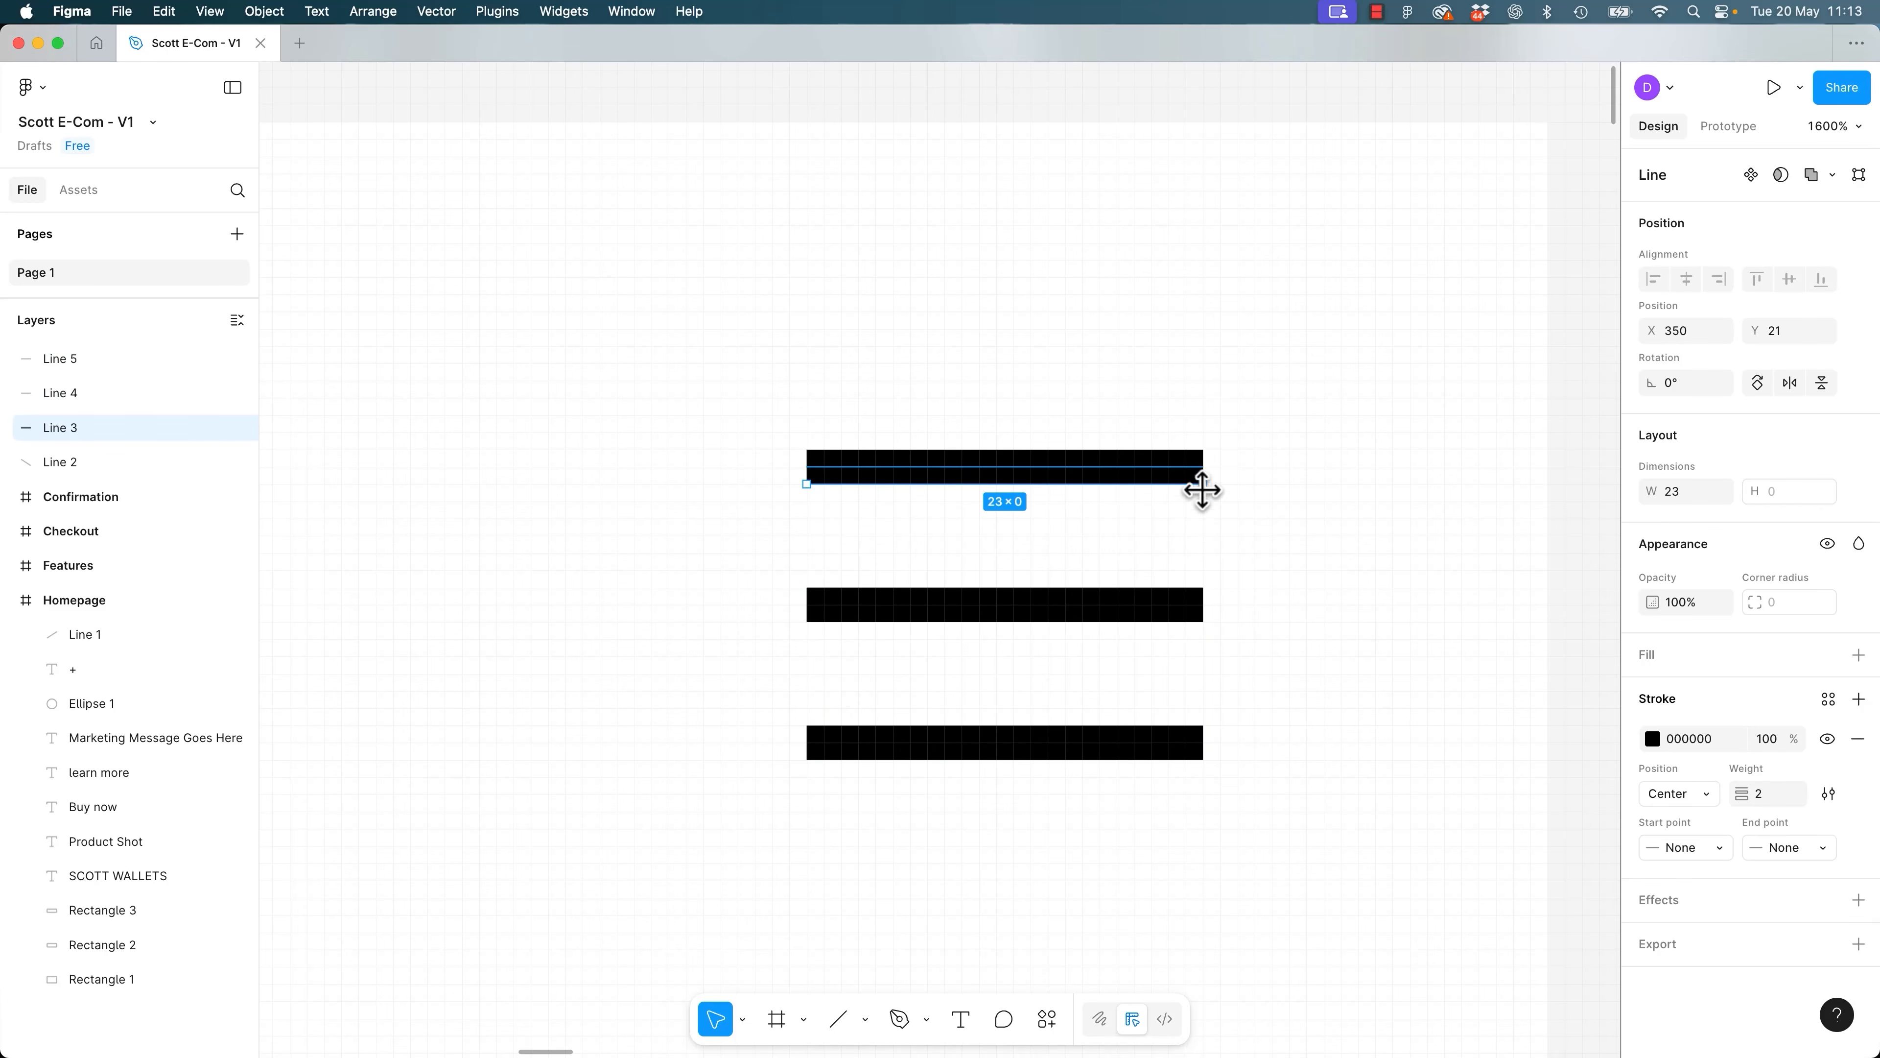
left_click(1144, 619)
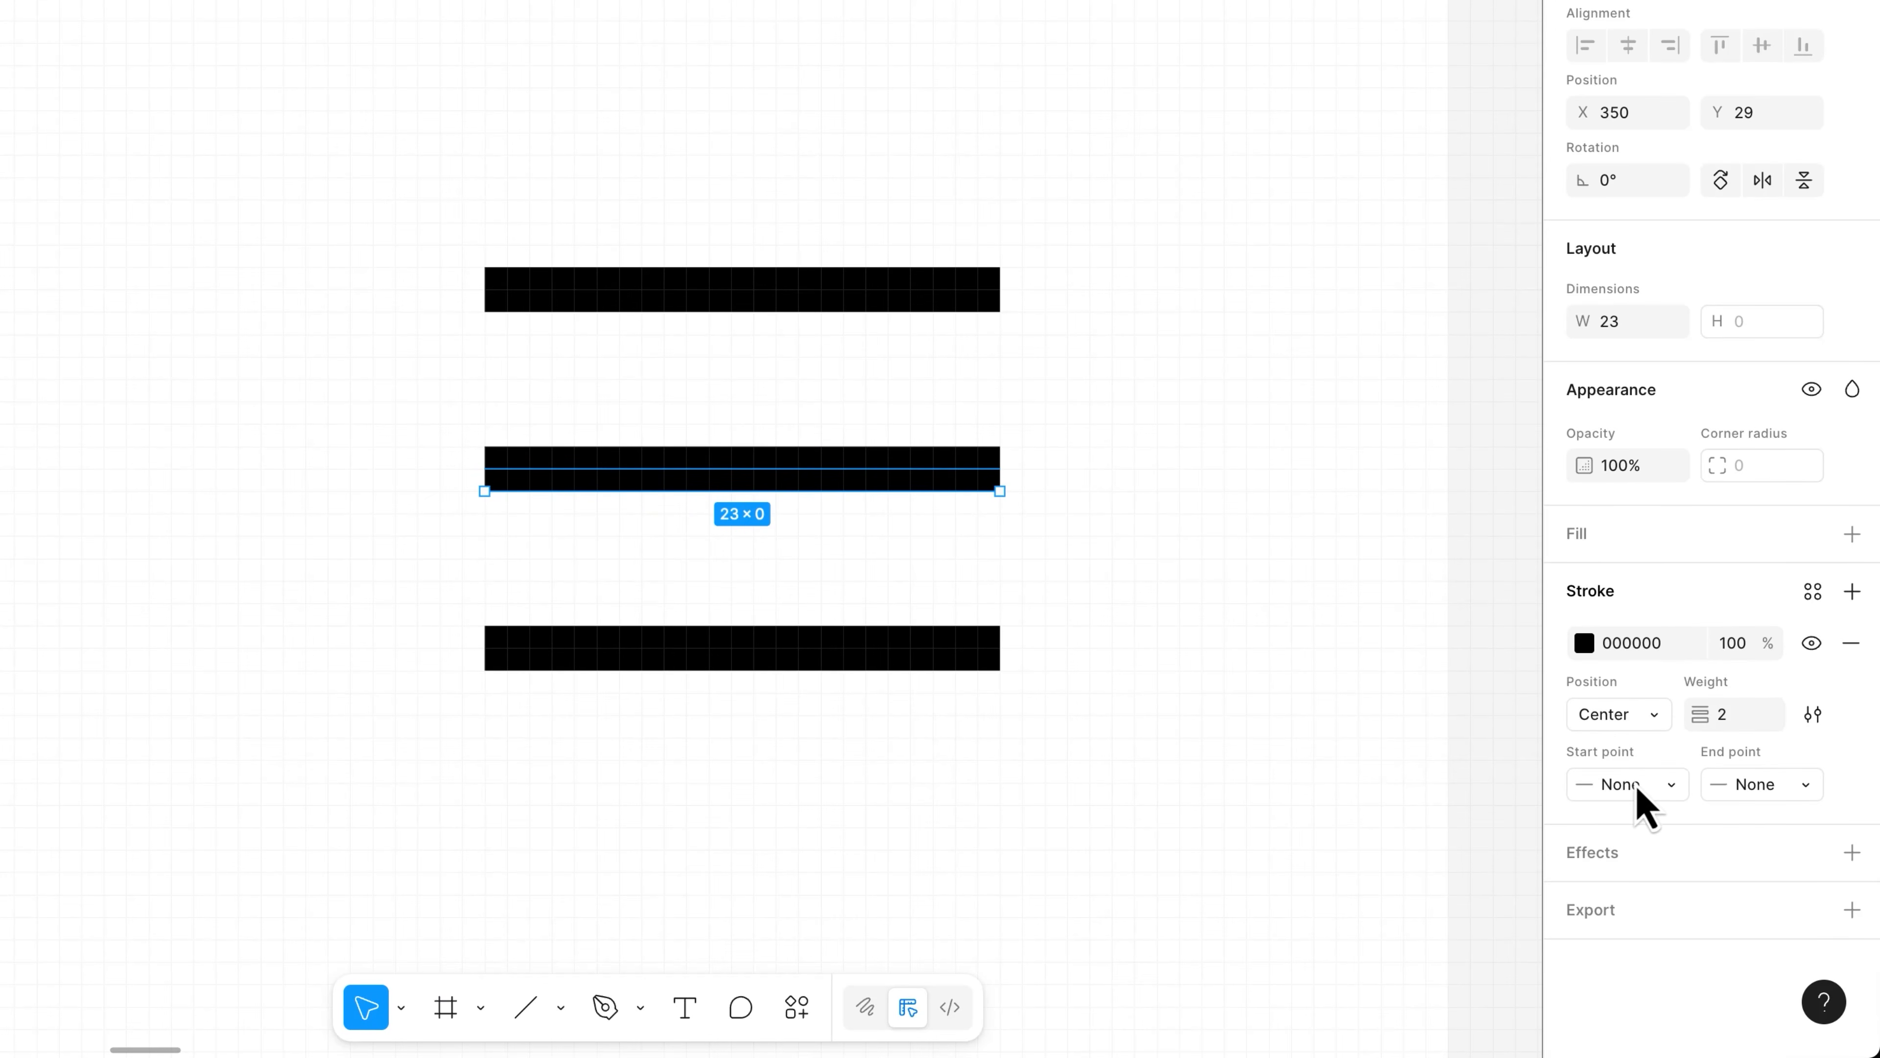
left_click(1614, 786)
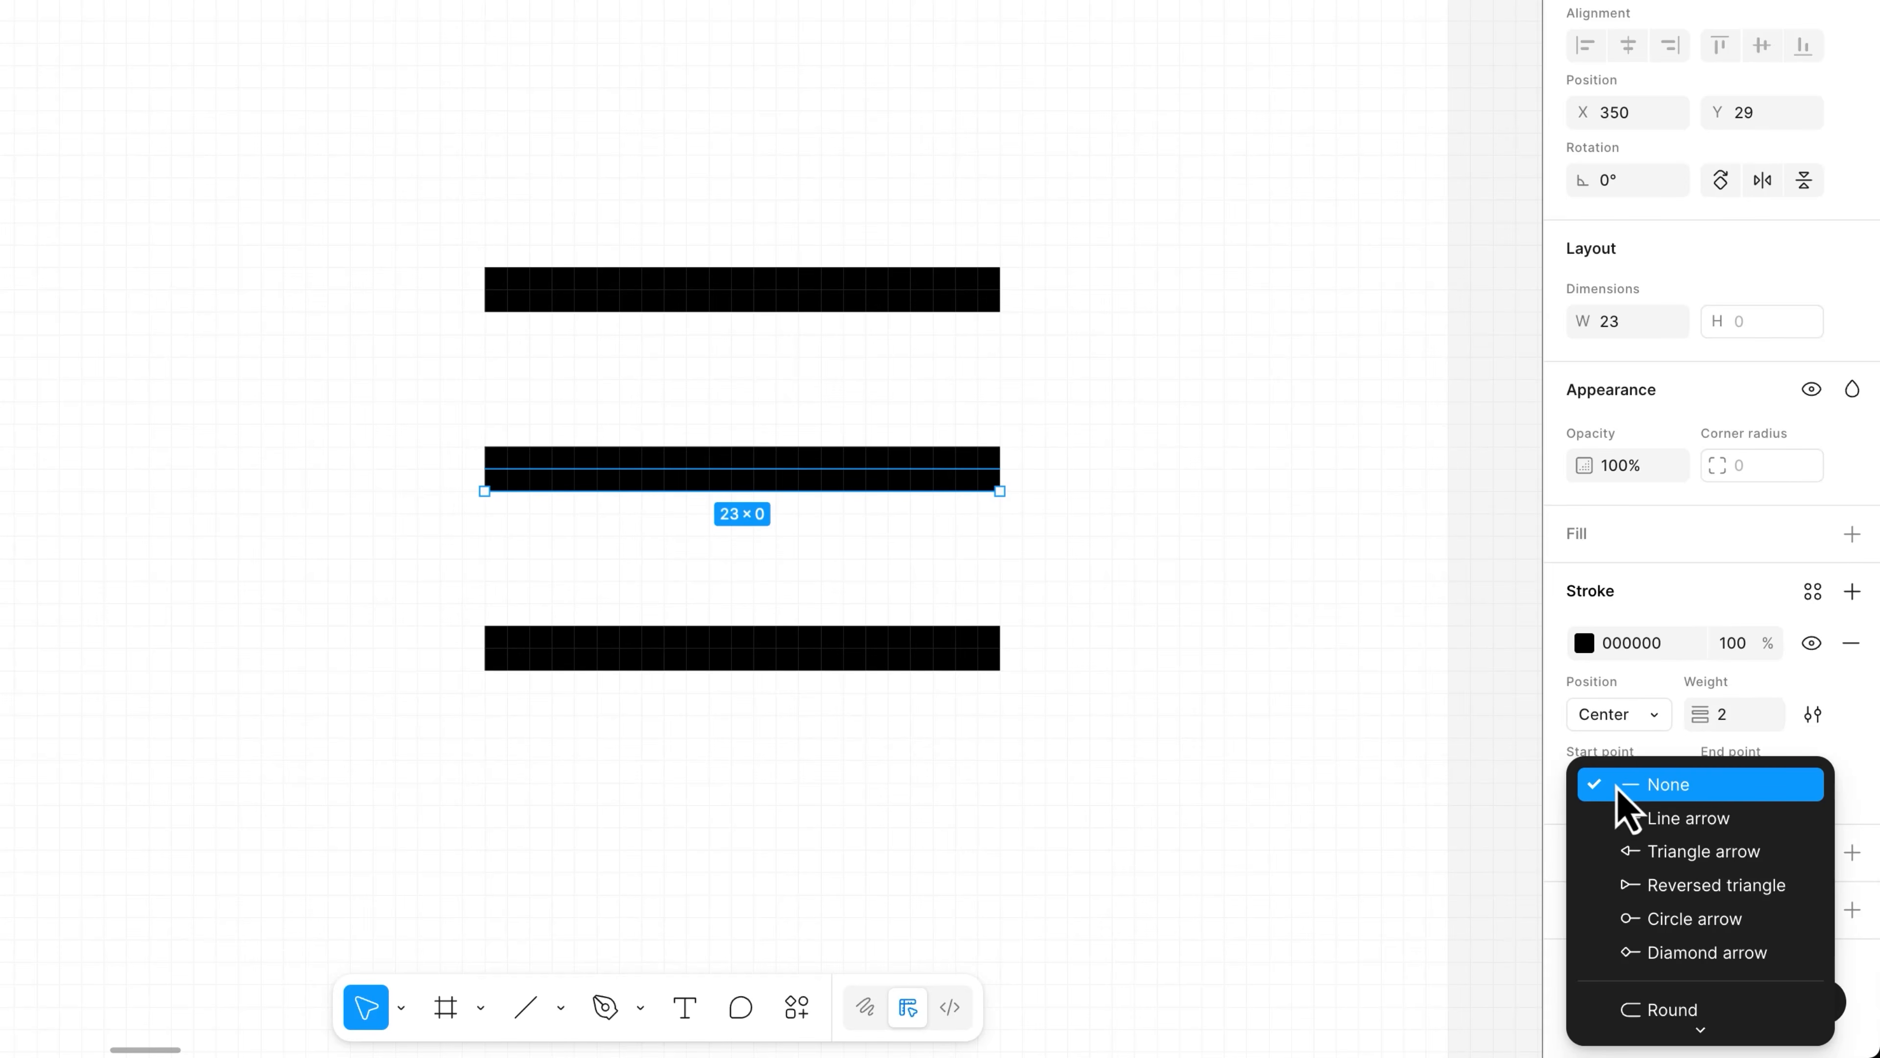
left_click(1636, 820)
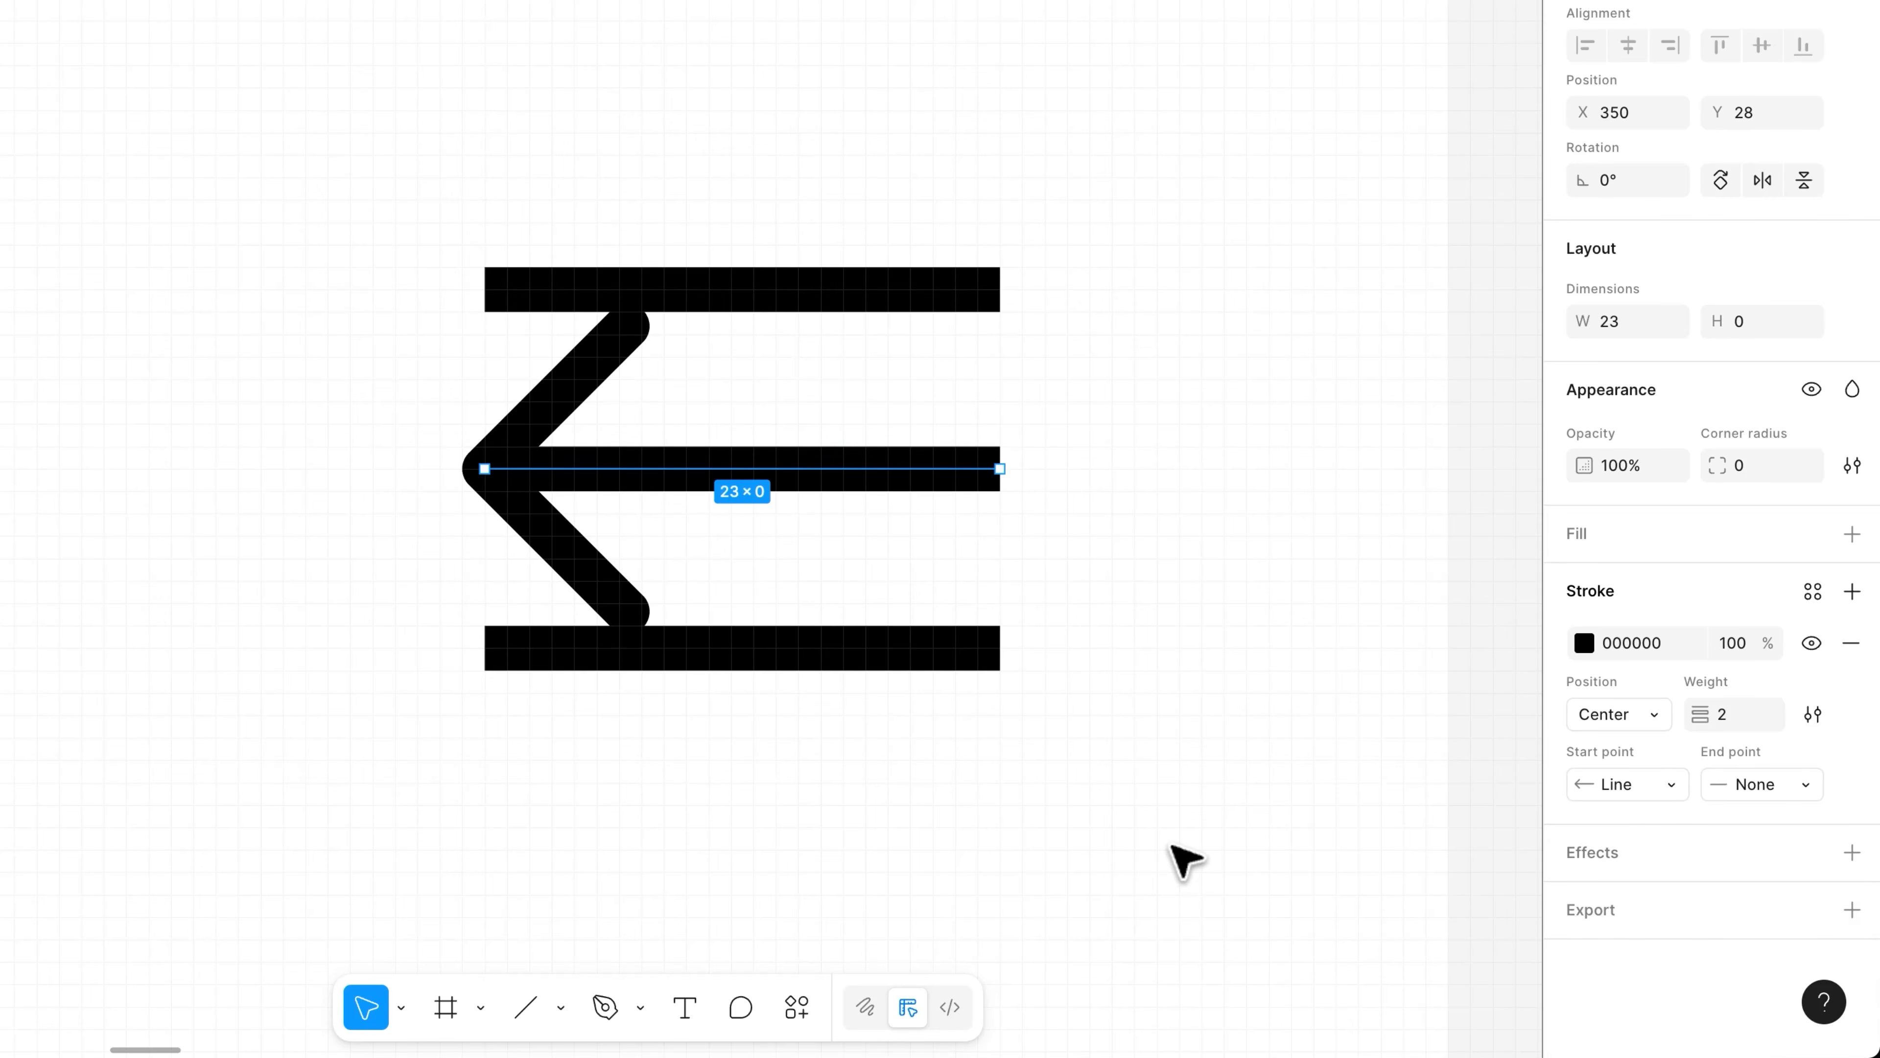
key("ctrl+z")
Try a Triangle arrow end point on the middle header line and undo it.
left_click(1762, 785)
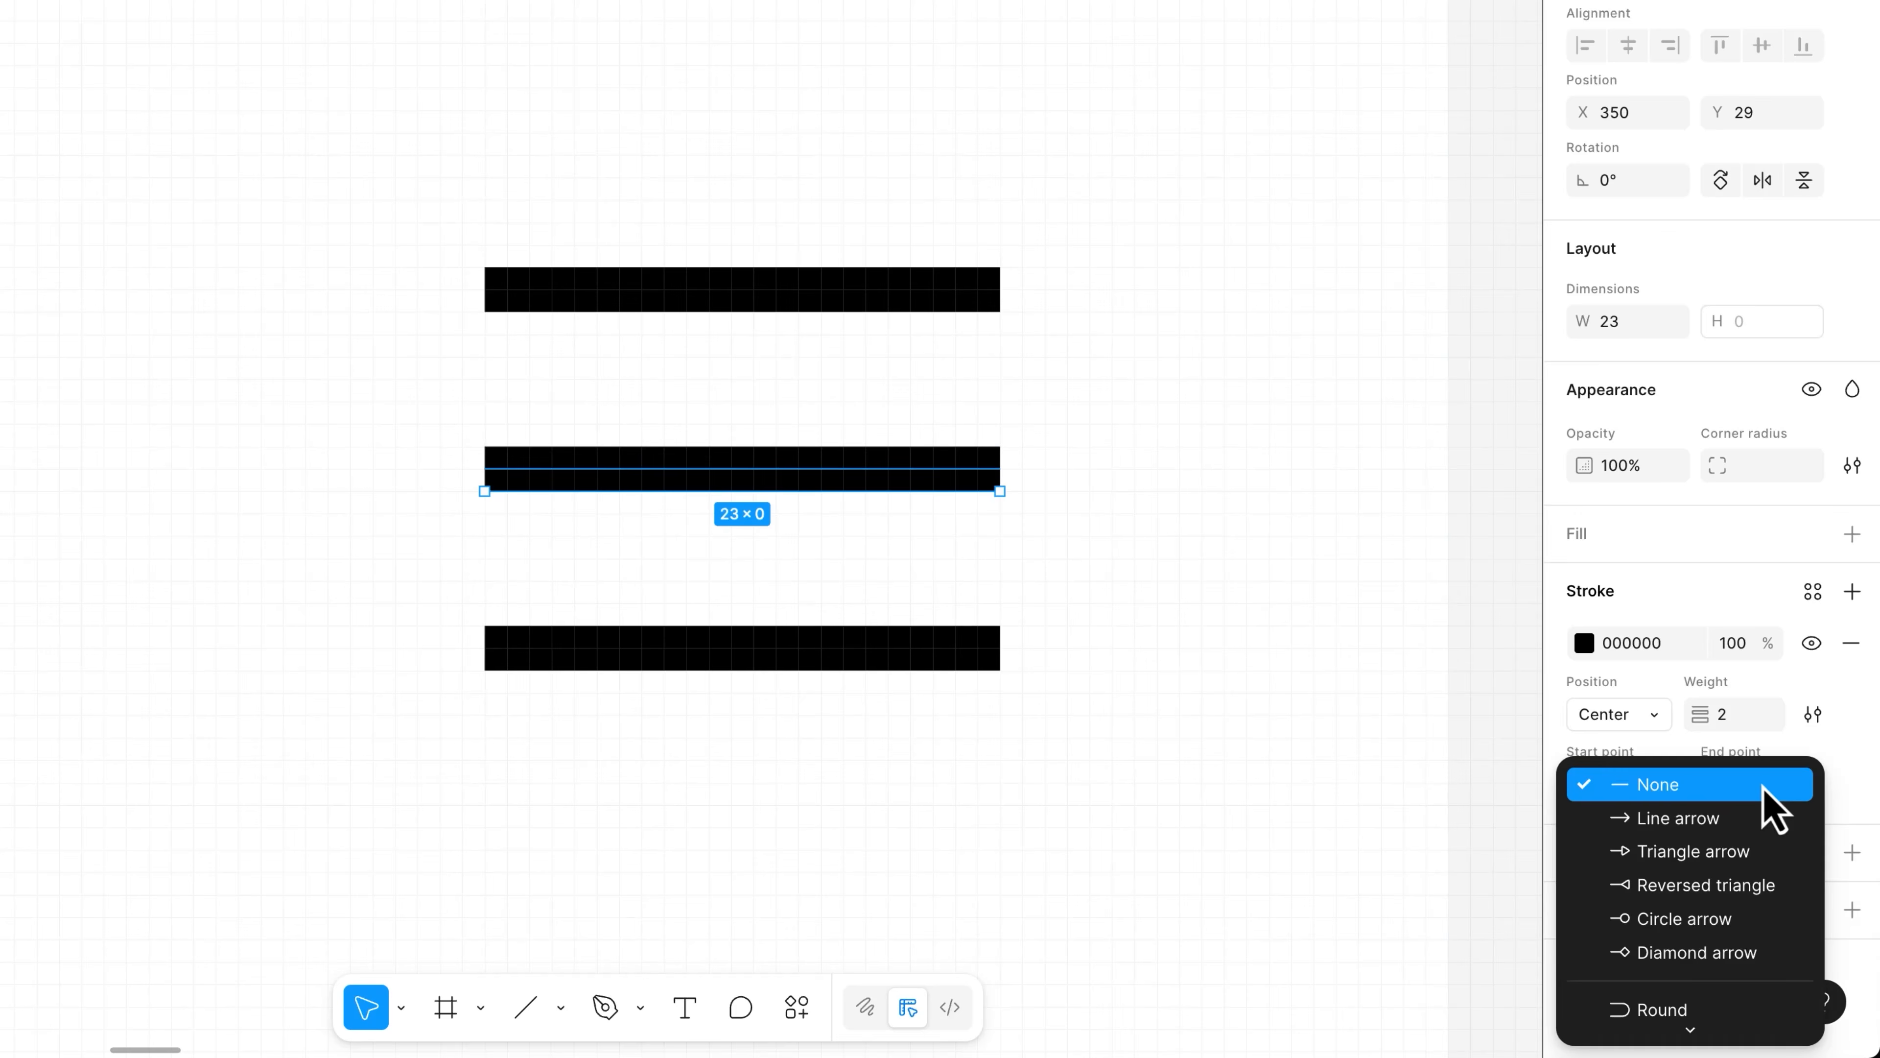
left_click(1747, 852)
key("ctrl+z")
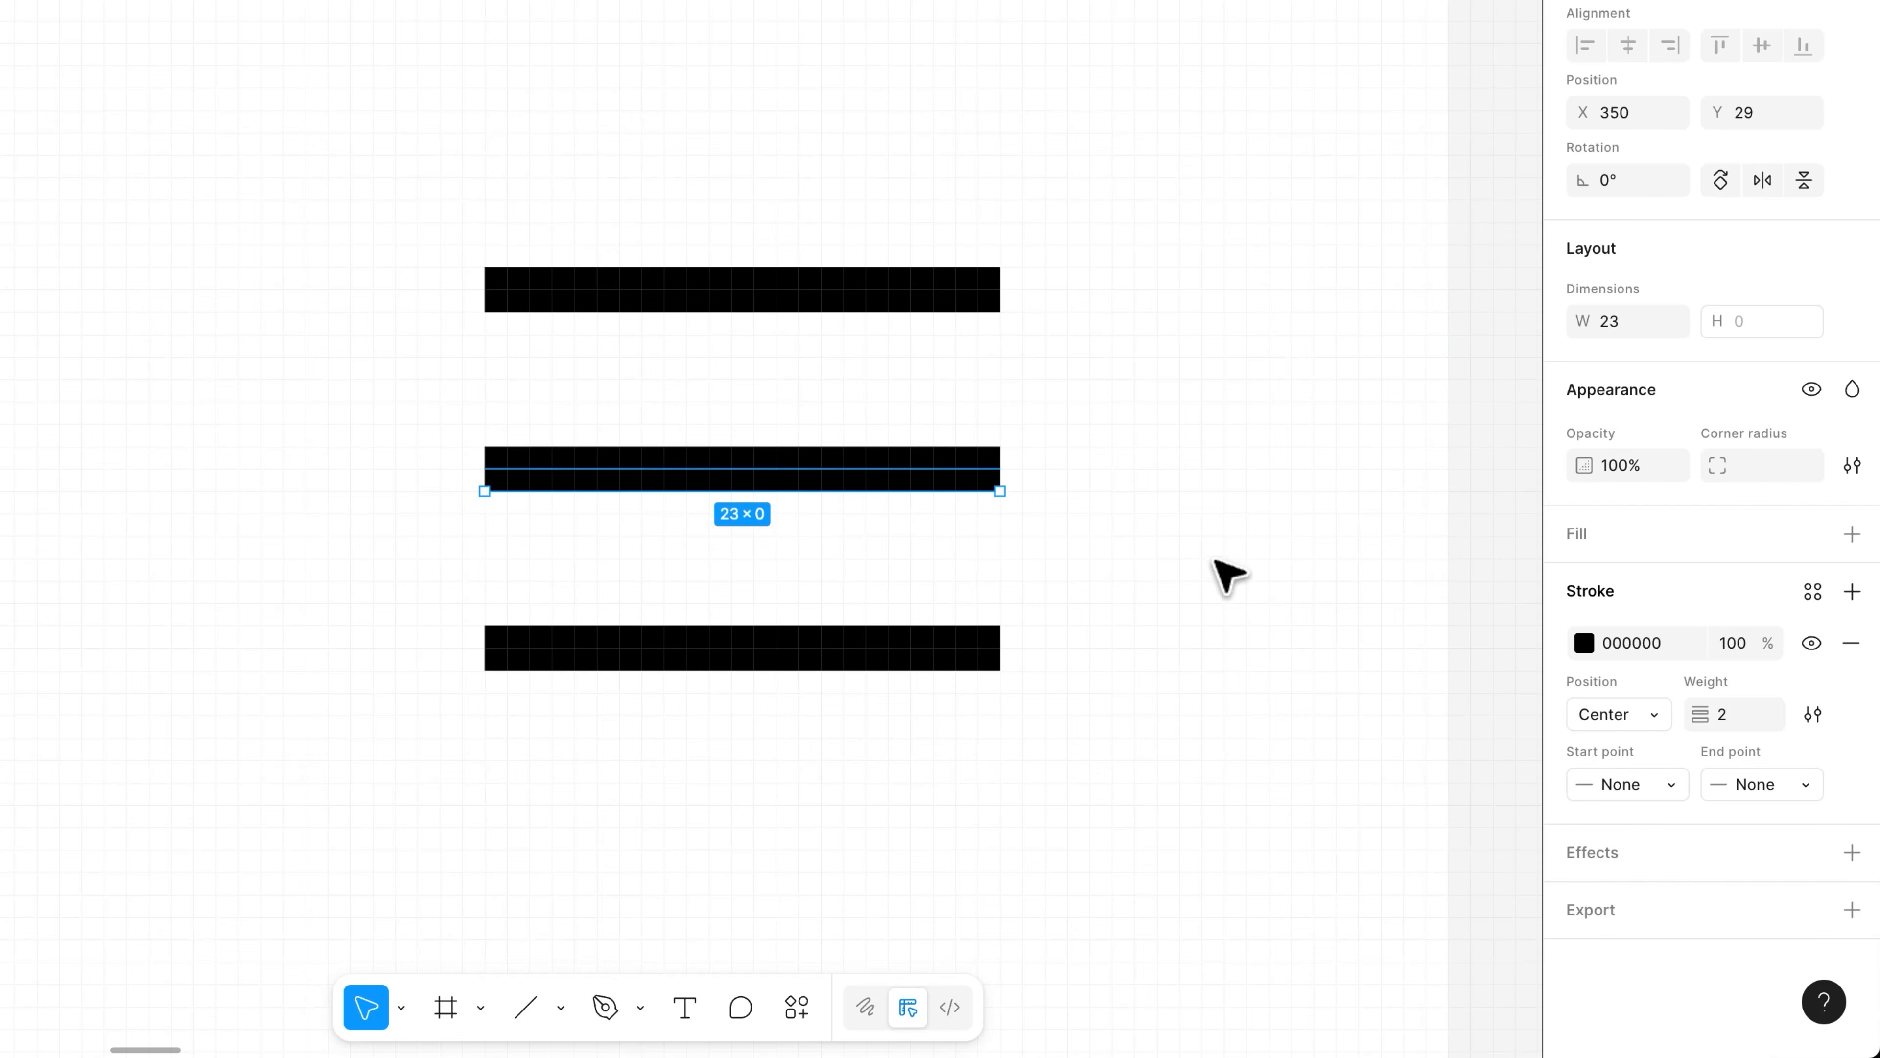
left_click(1220, 577)
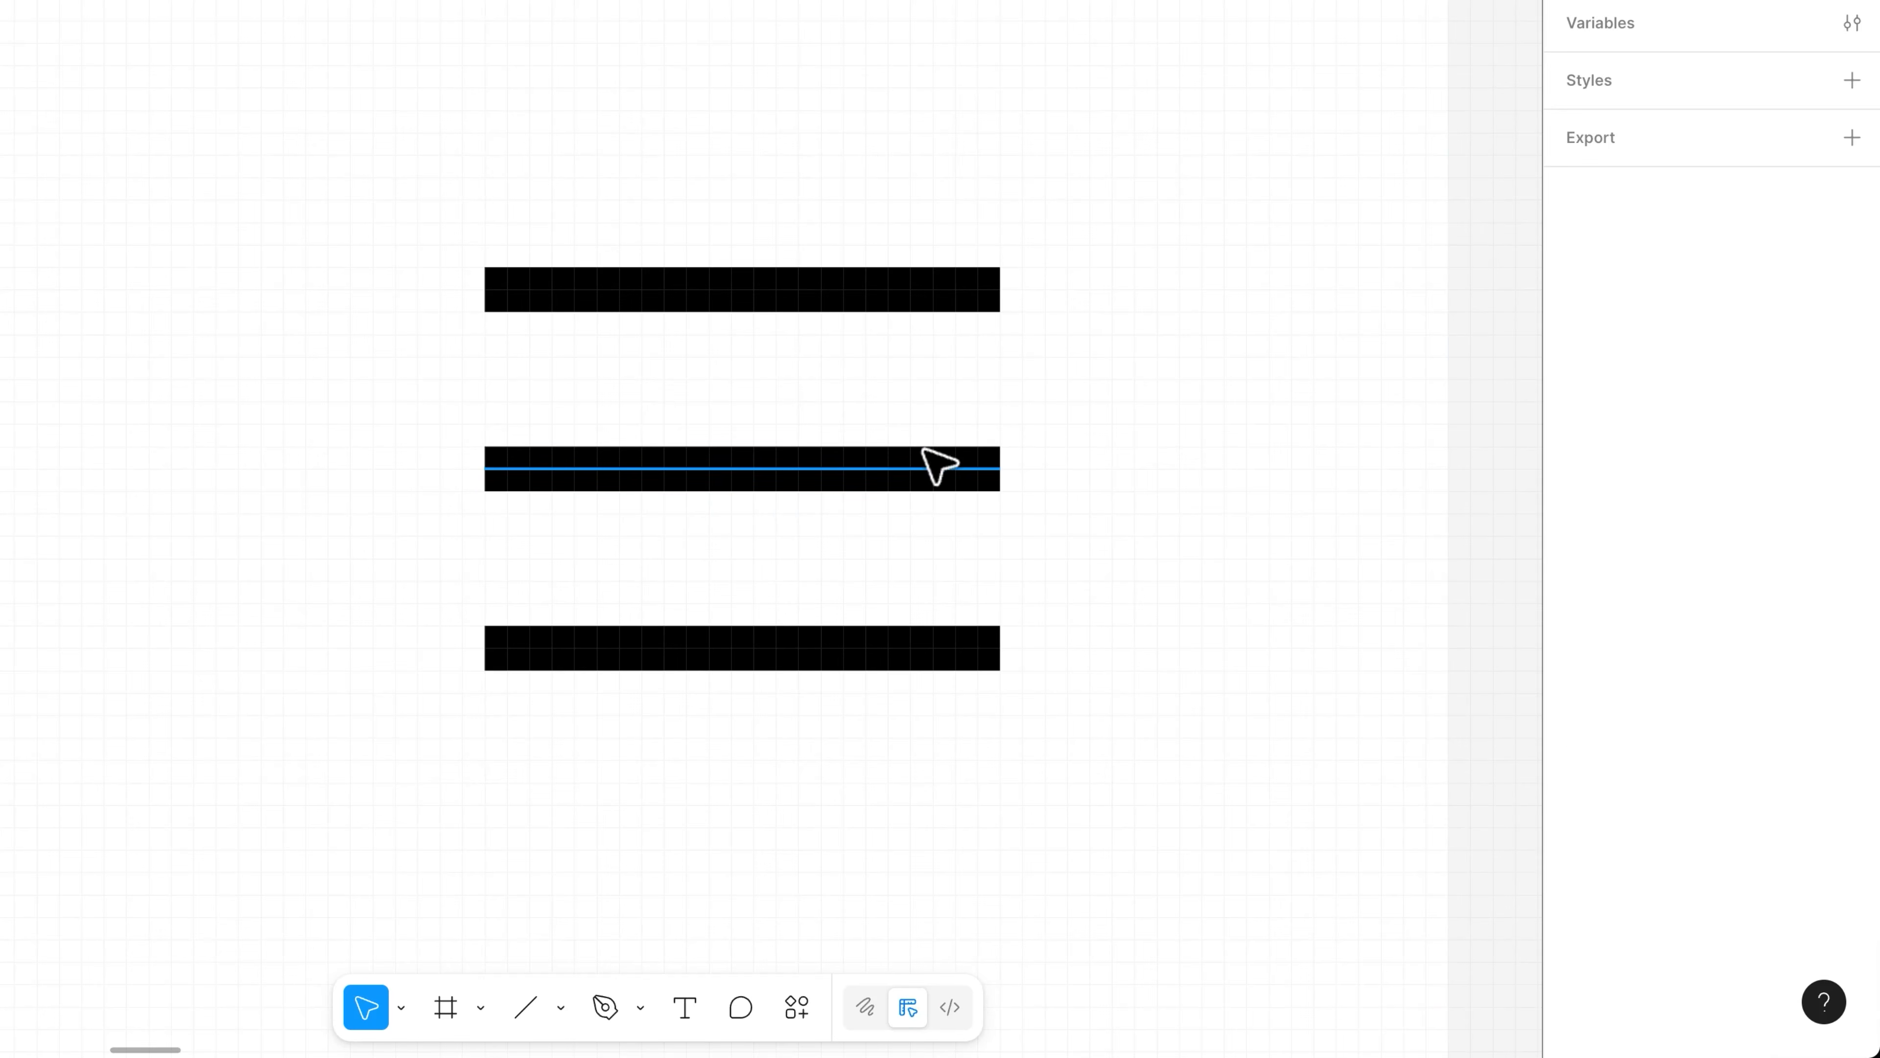
Give the middle header line Round end caps.
left_click(920, 467)
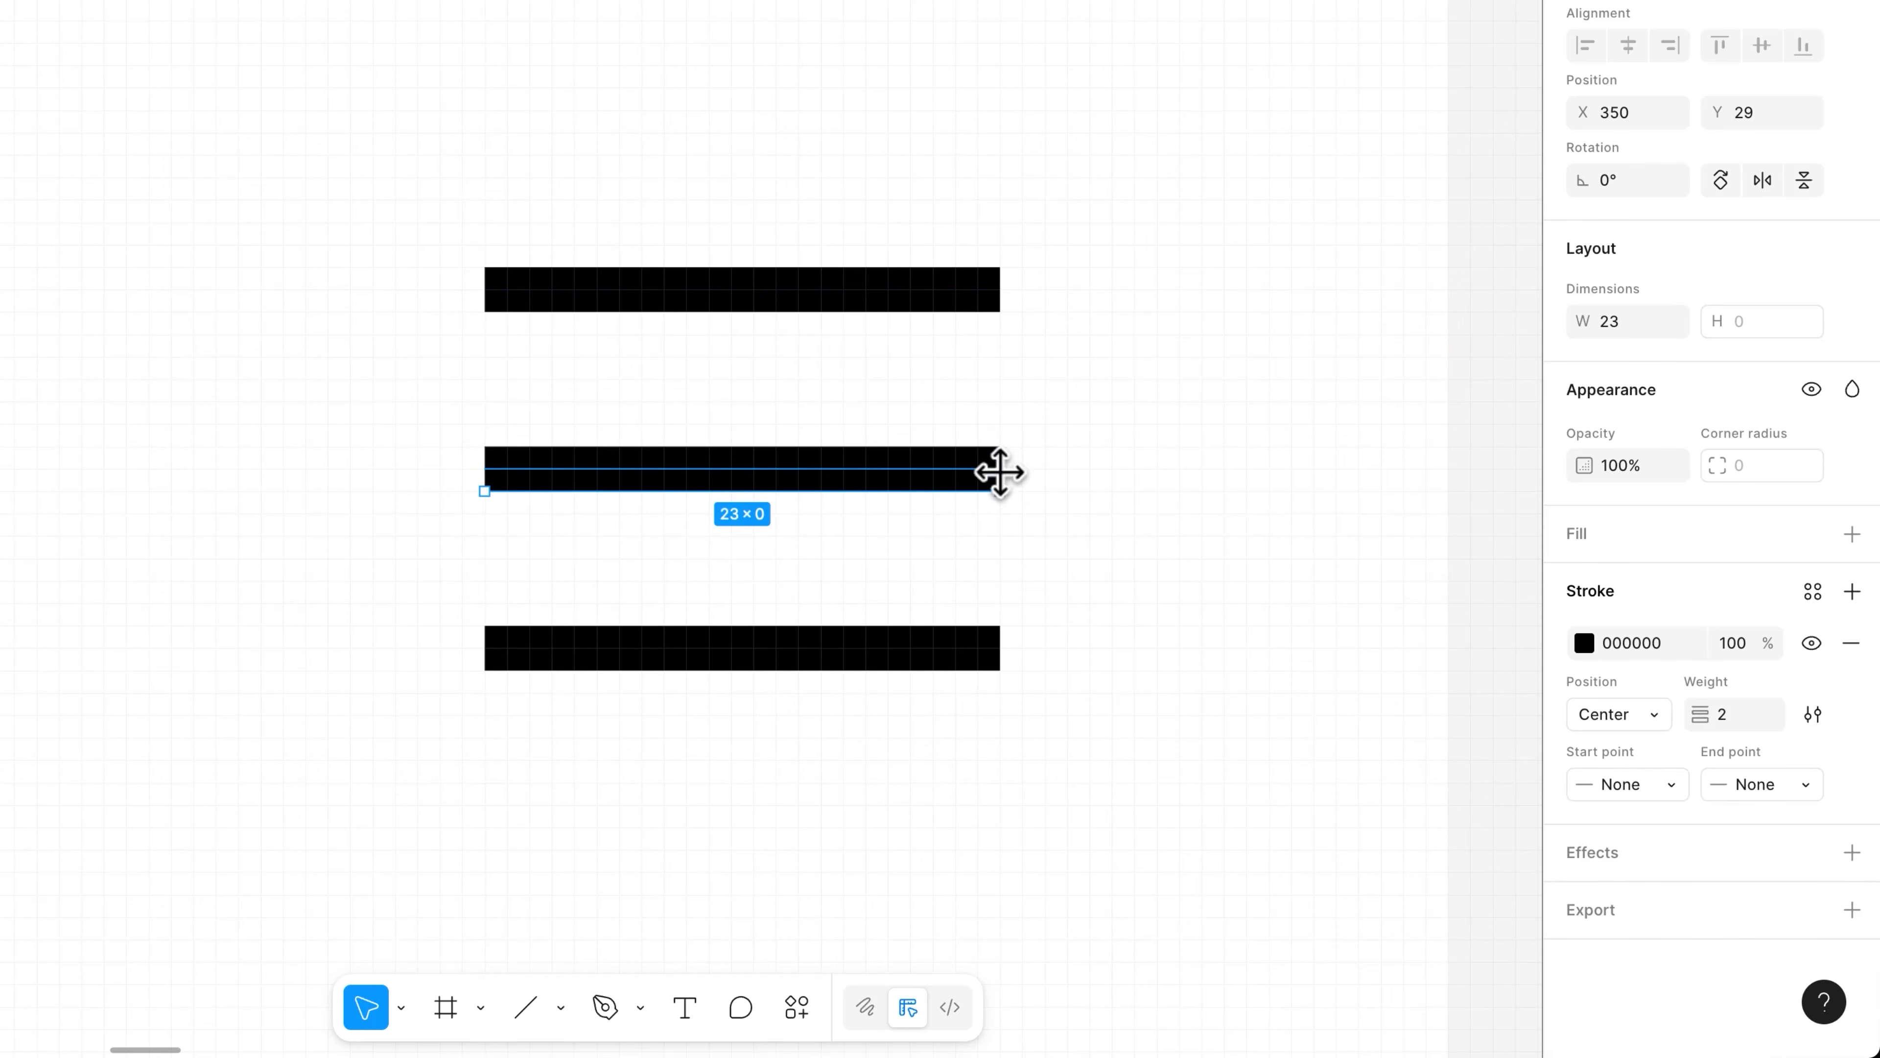
left_click(1798, 788)
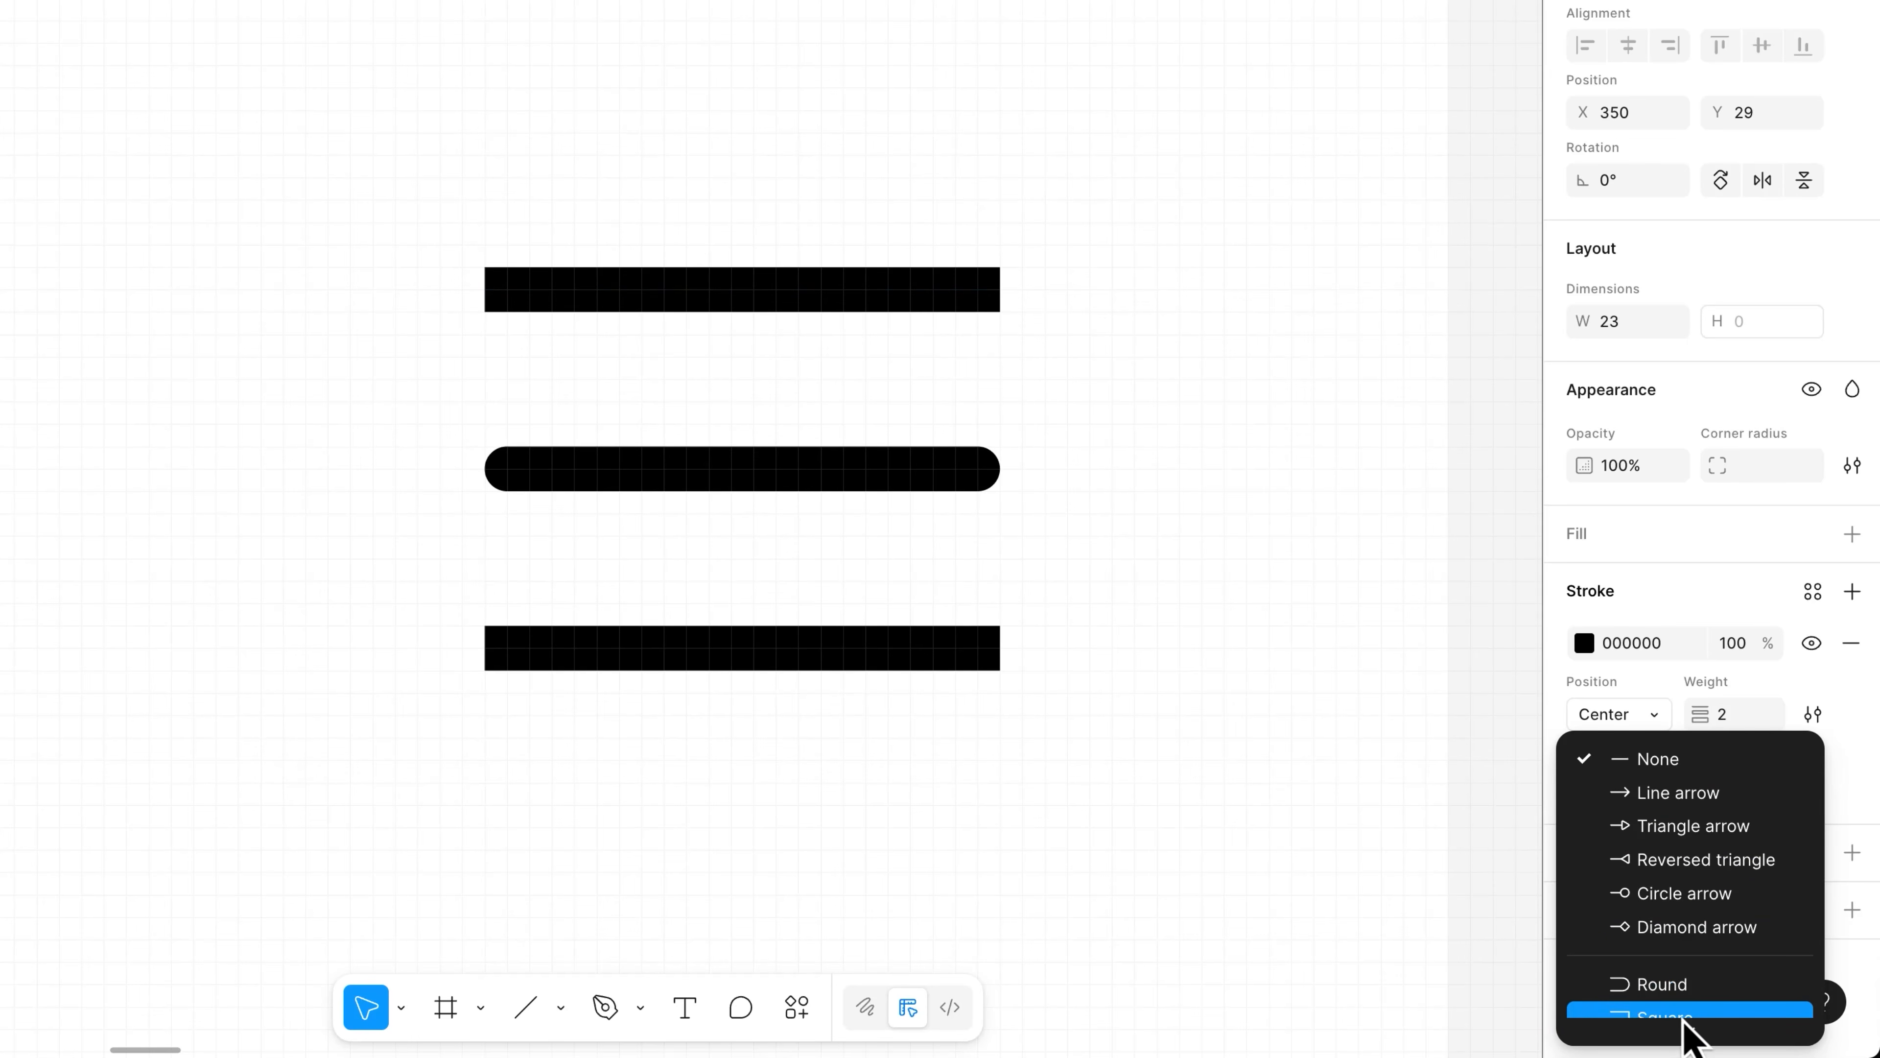
left_click(1669, 992)
left_click(1081, 580)
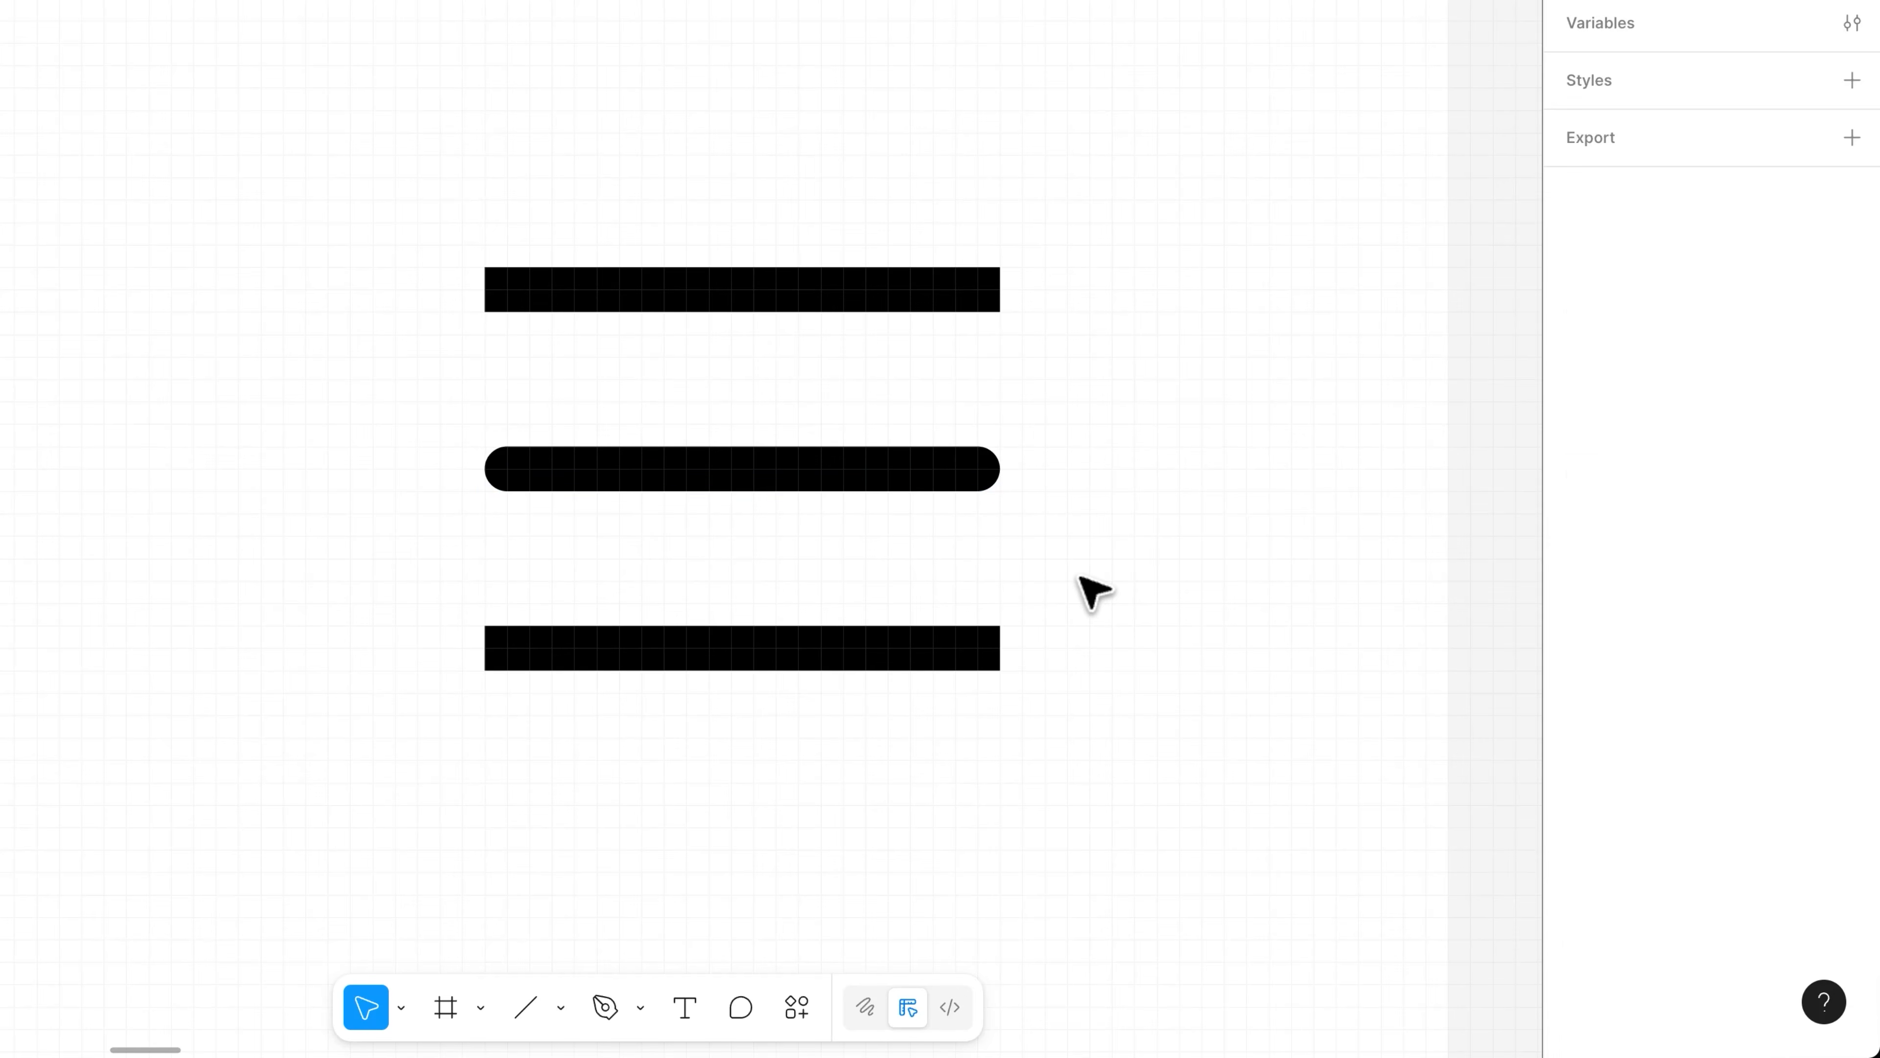
Try the Square end point style on the bottom header line.
left_click(969, 655)
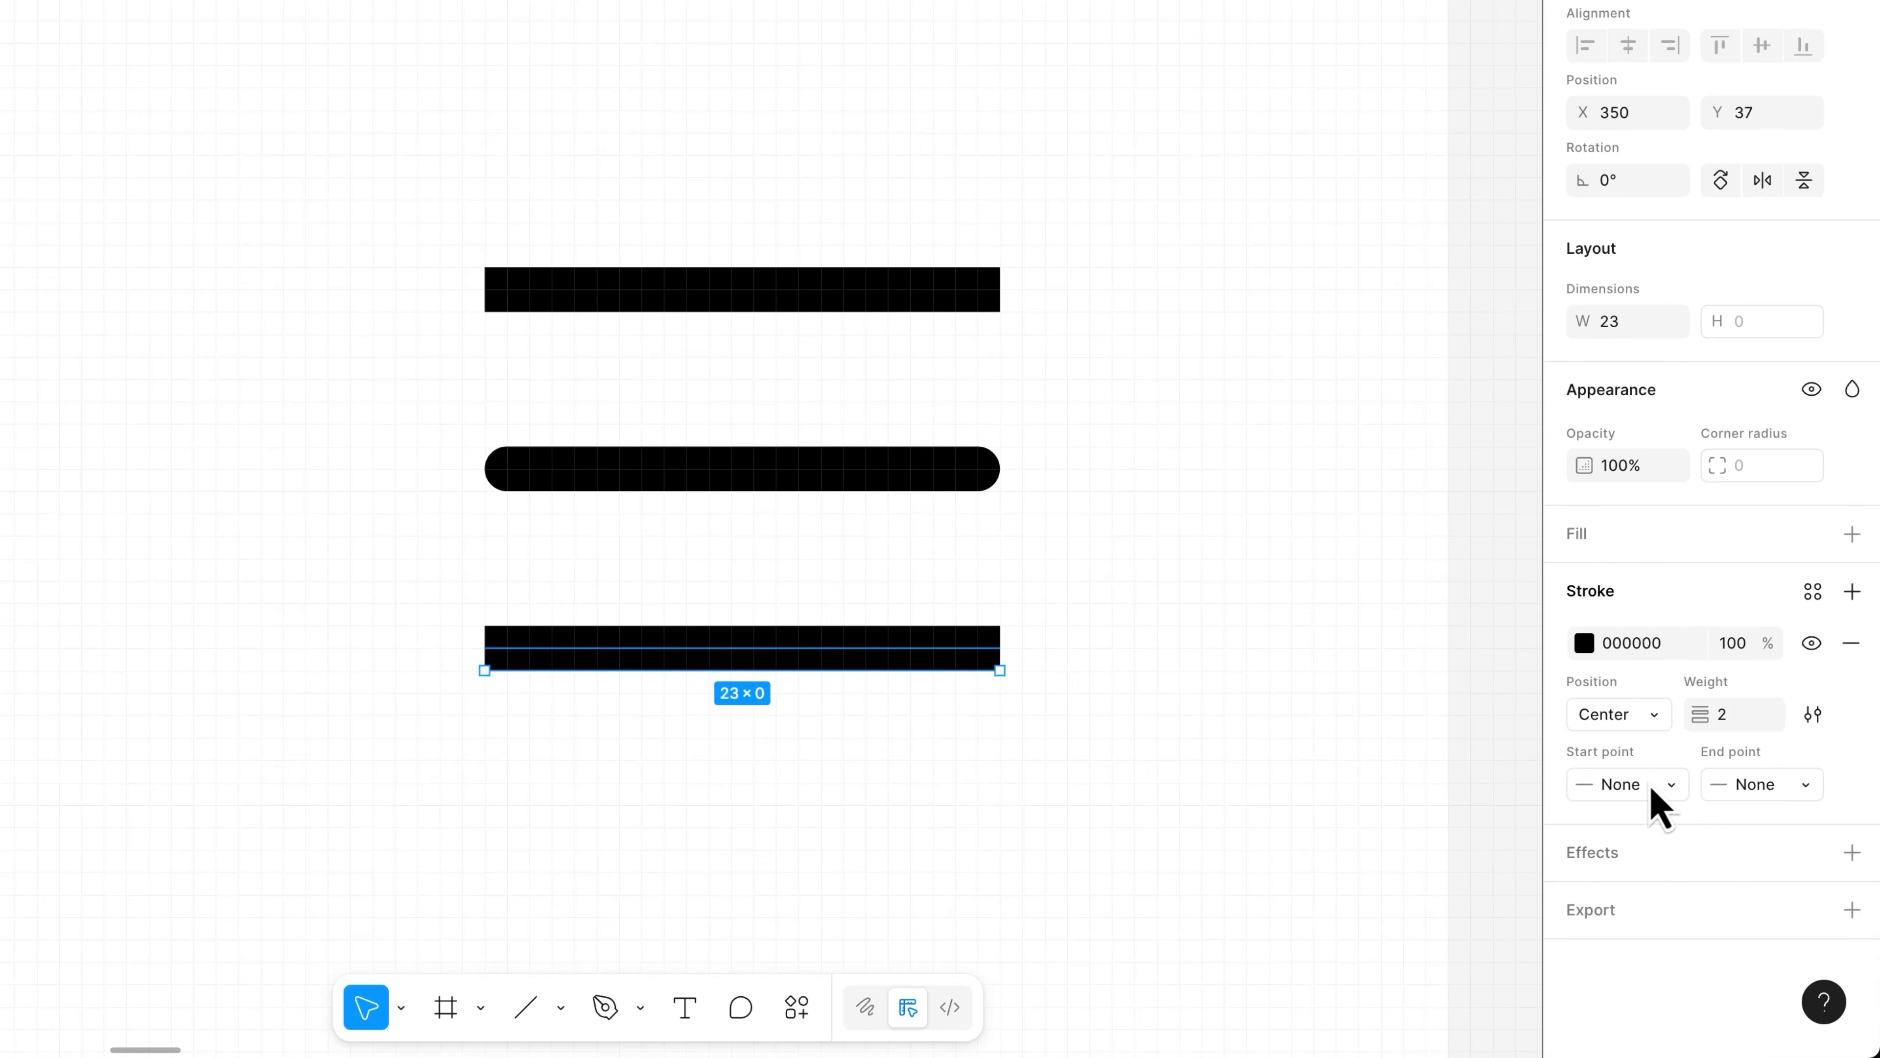
left_click(1778, 786)
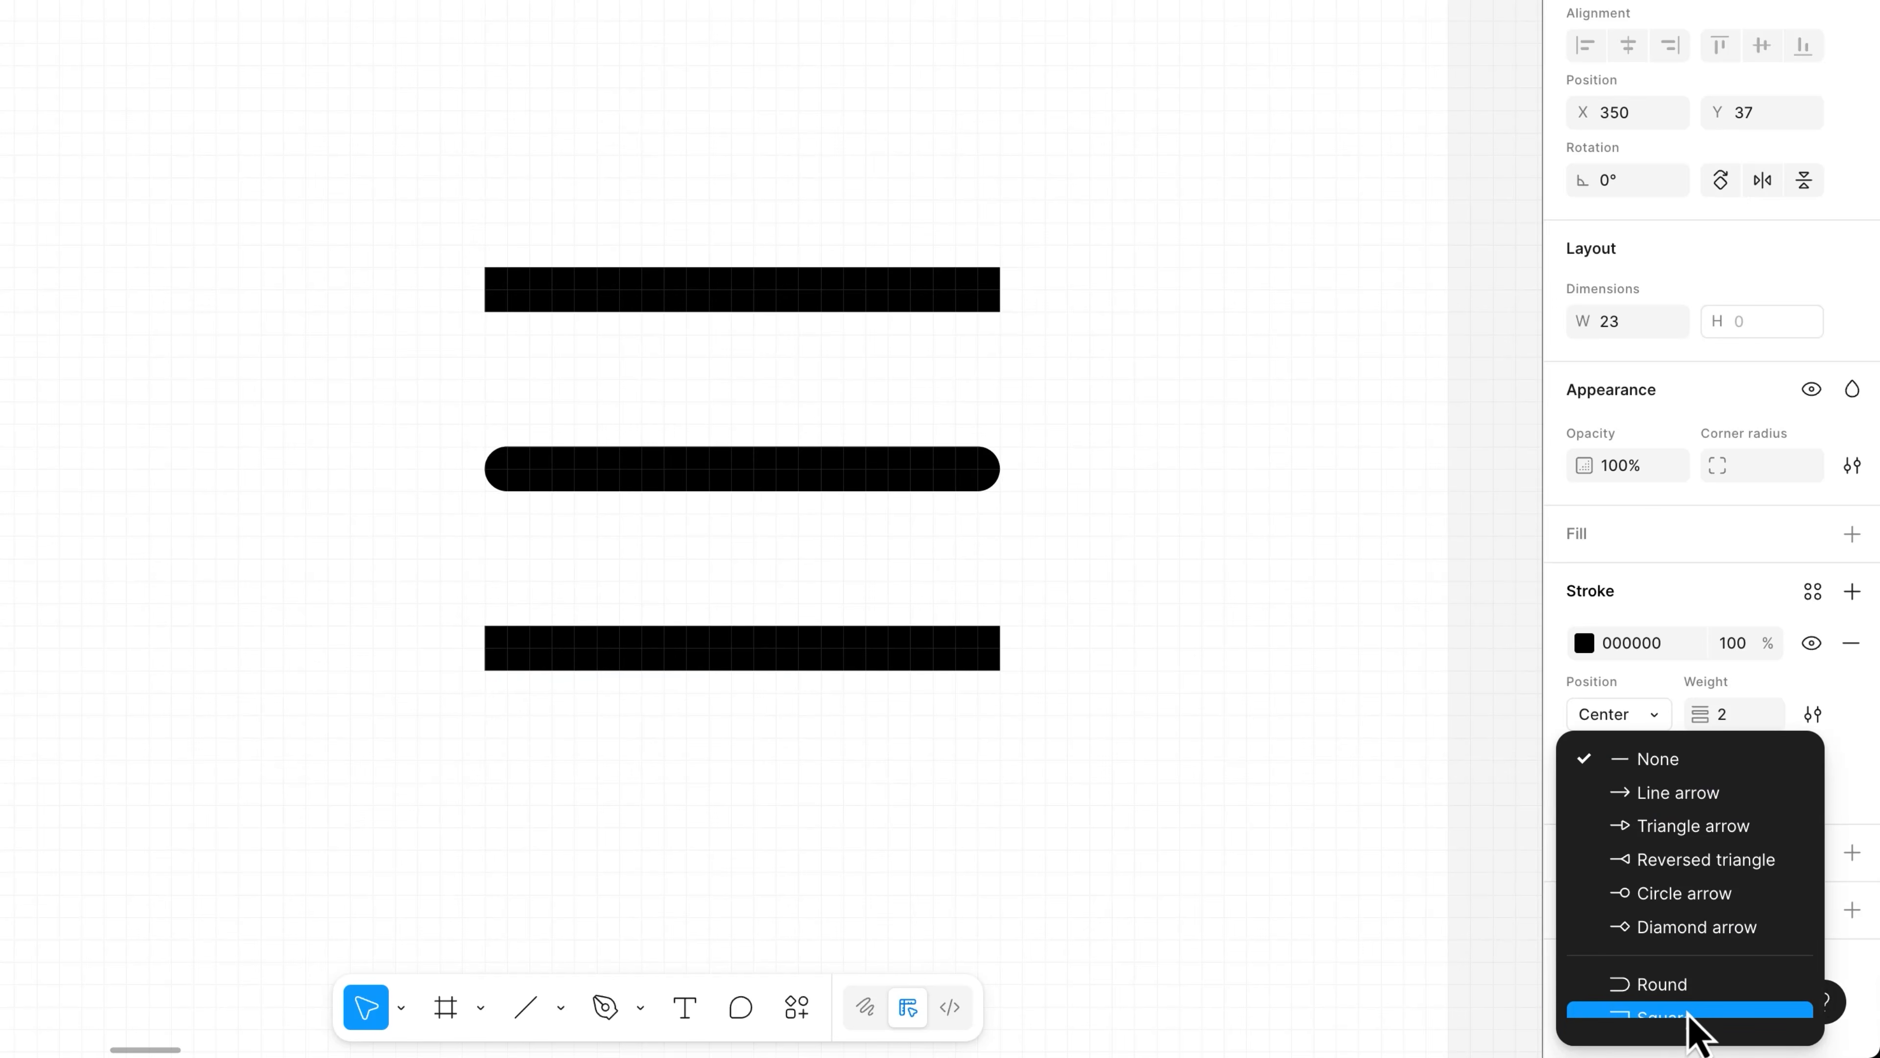
left_click(1660, 1014)
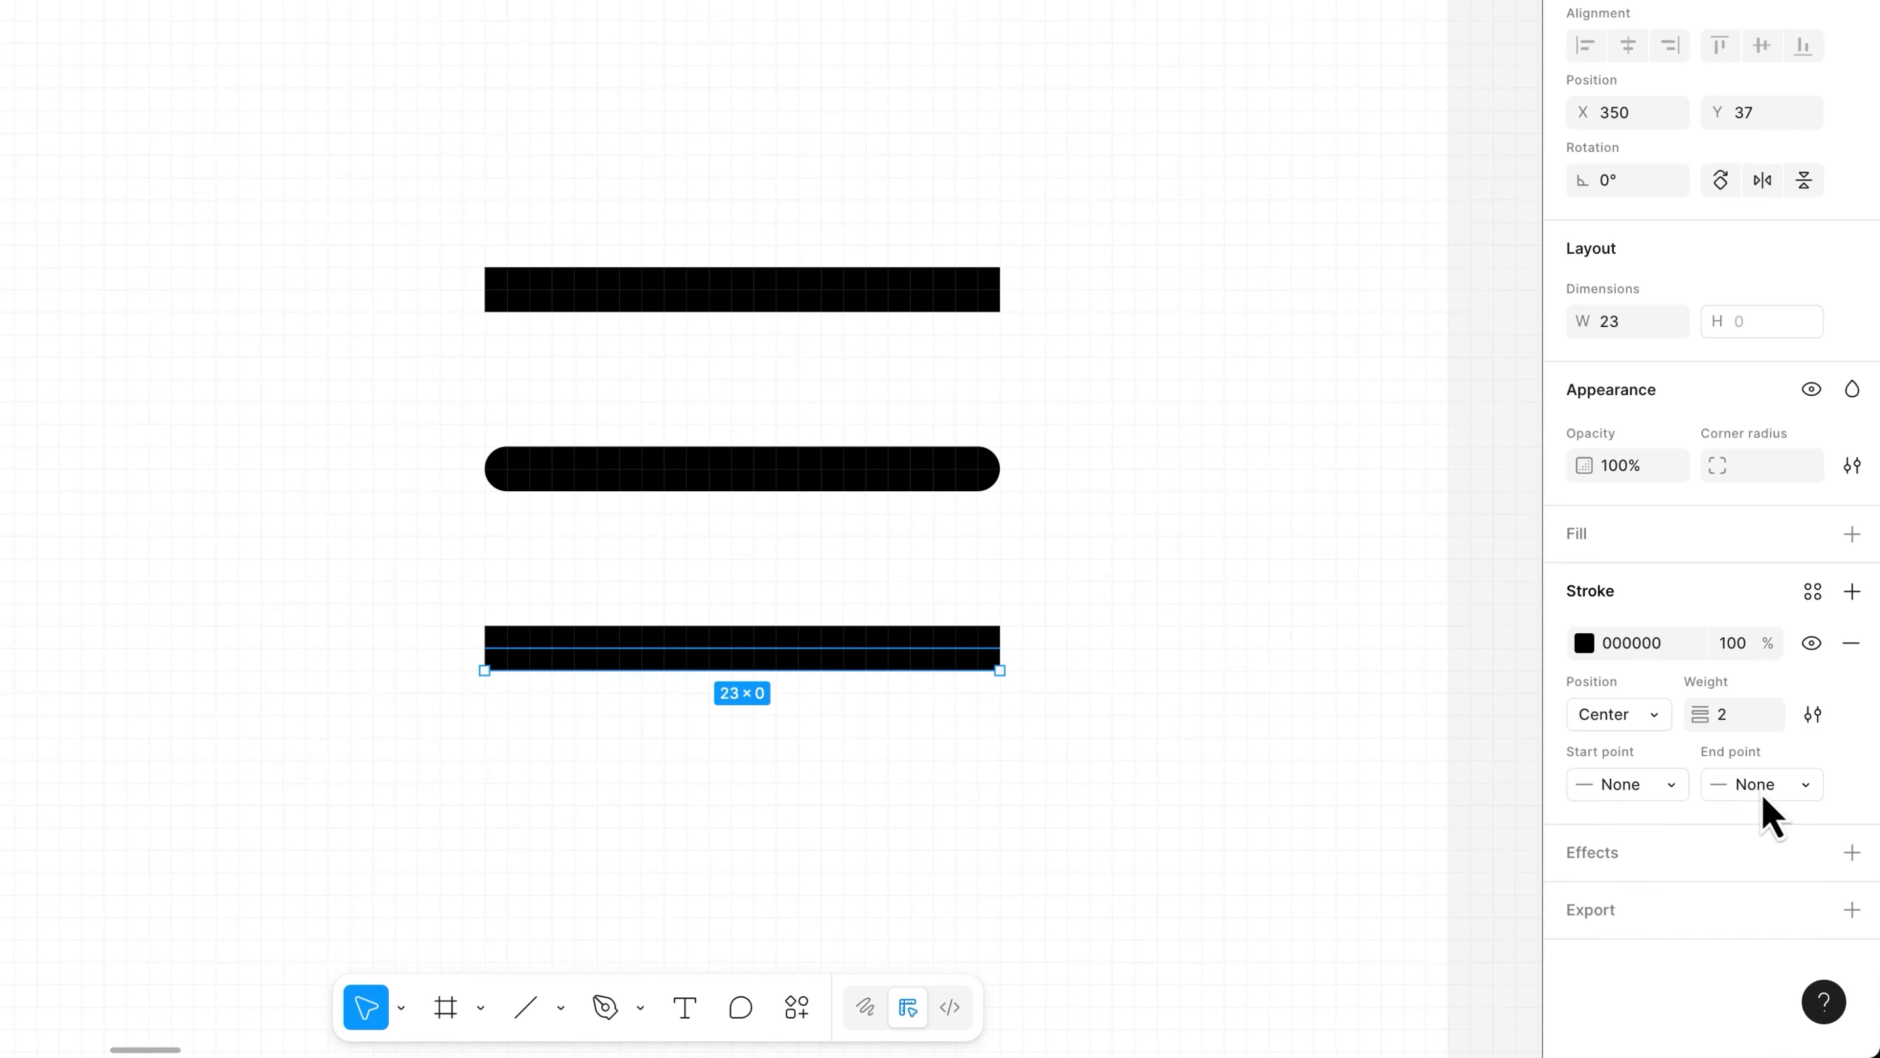
left_click(1740, 789)
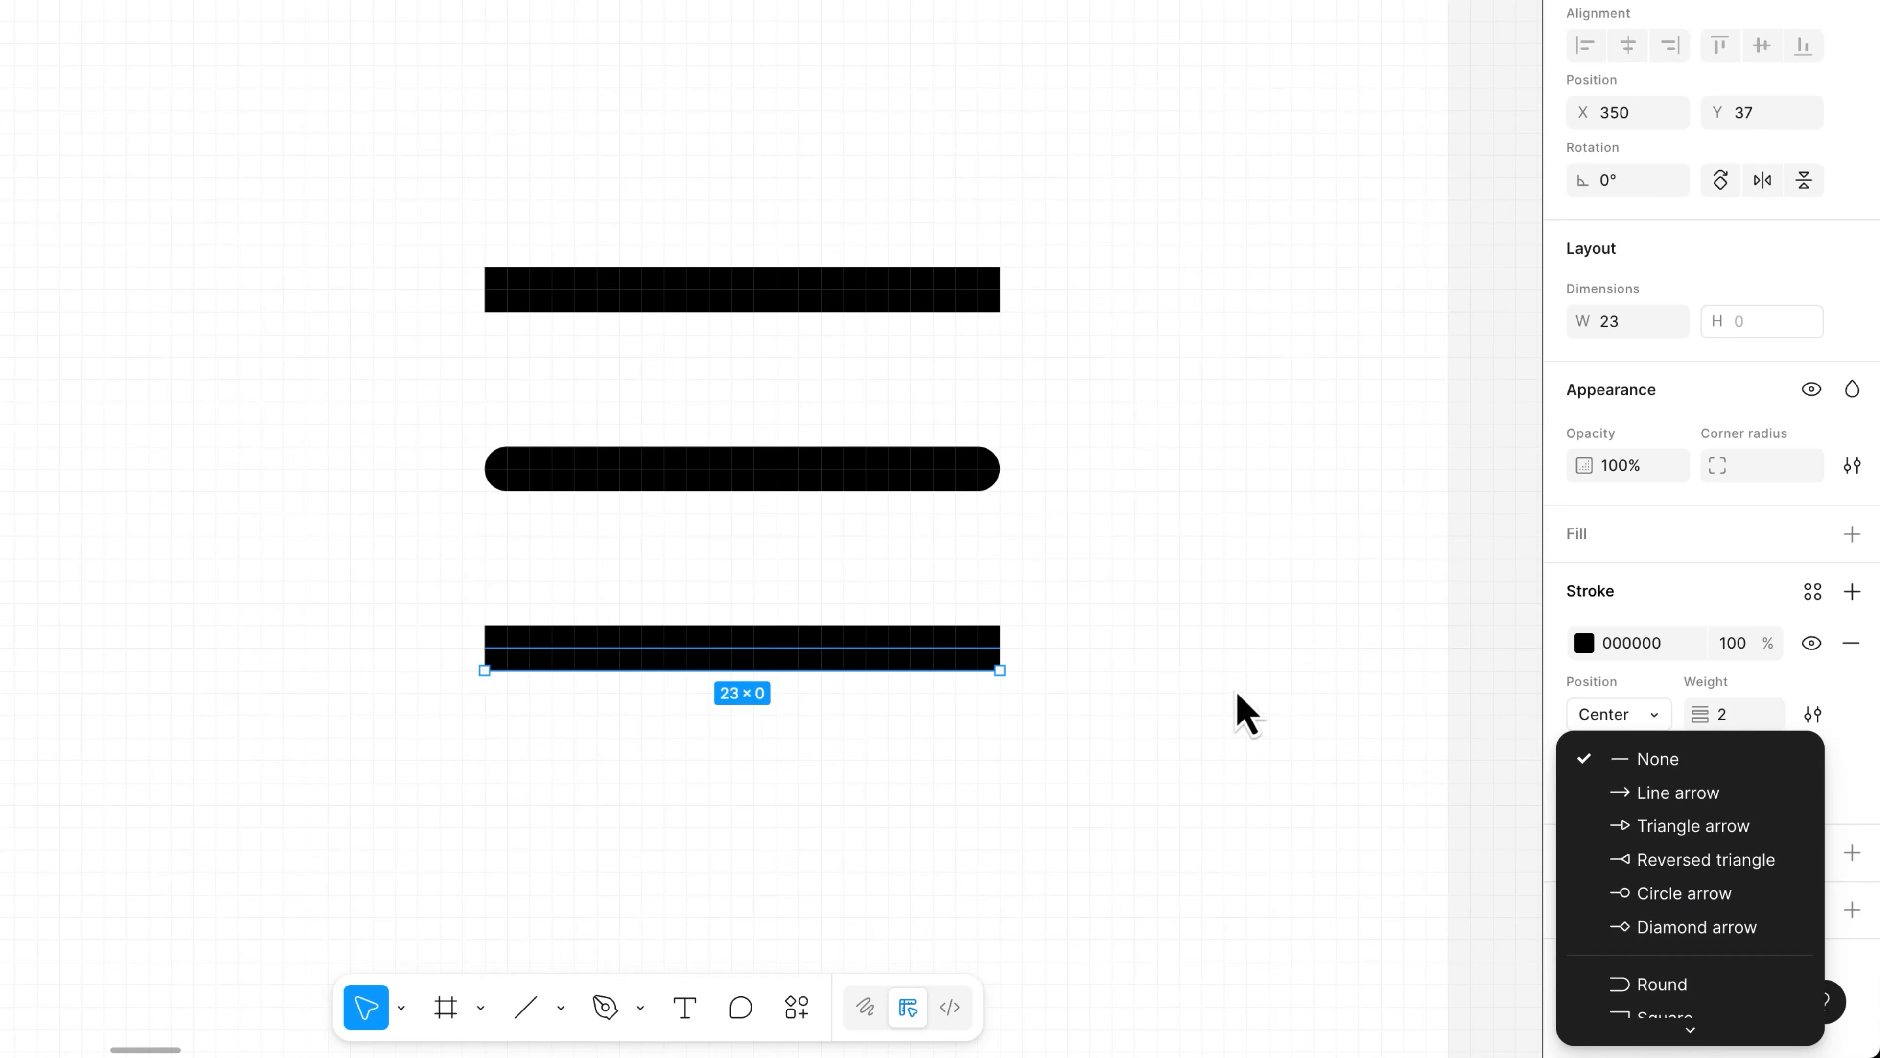
Try a stroke weight of 4 with Square ends on the bottom header line, and undo both changes.
left_click(995, 666)
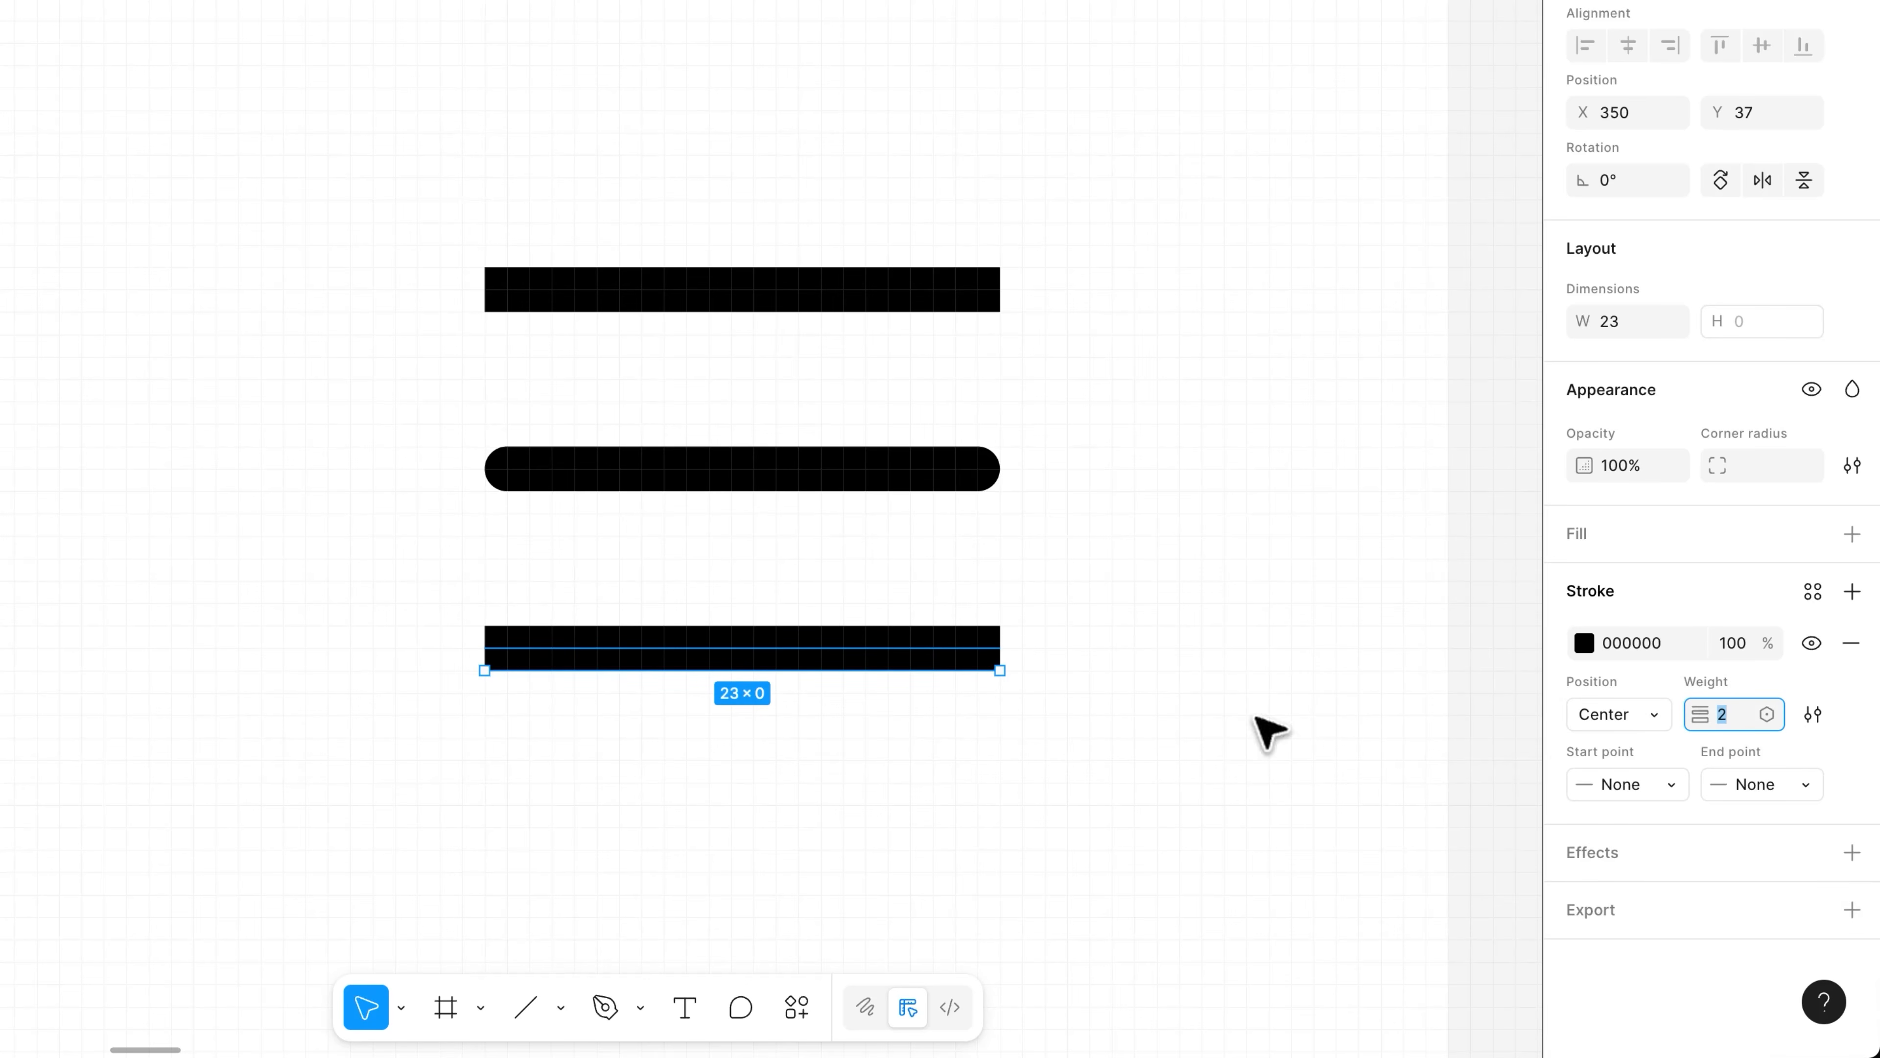
key("Up")
key("Up")
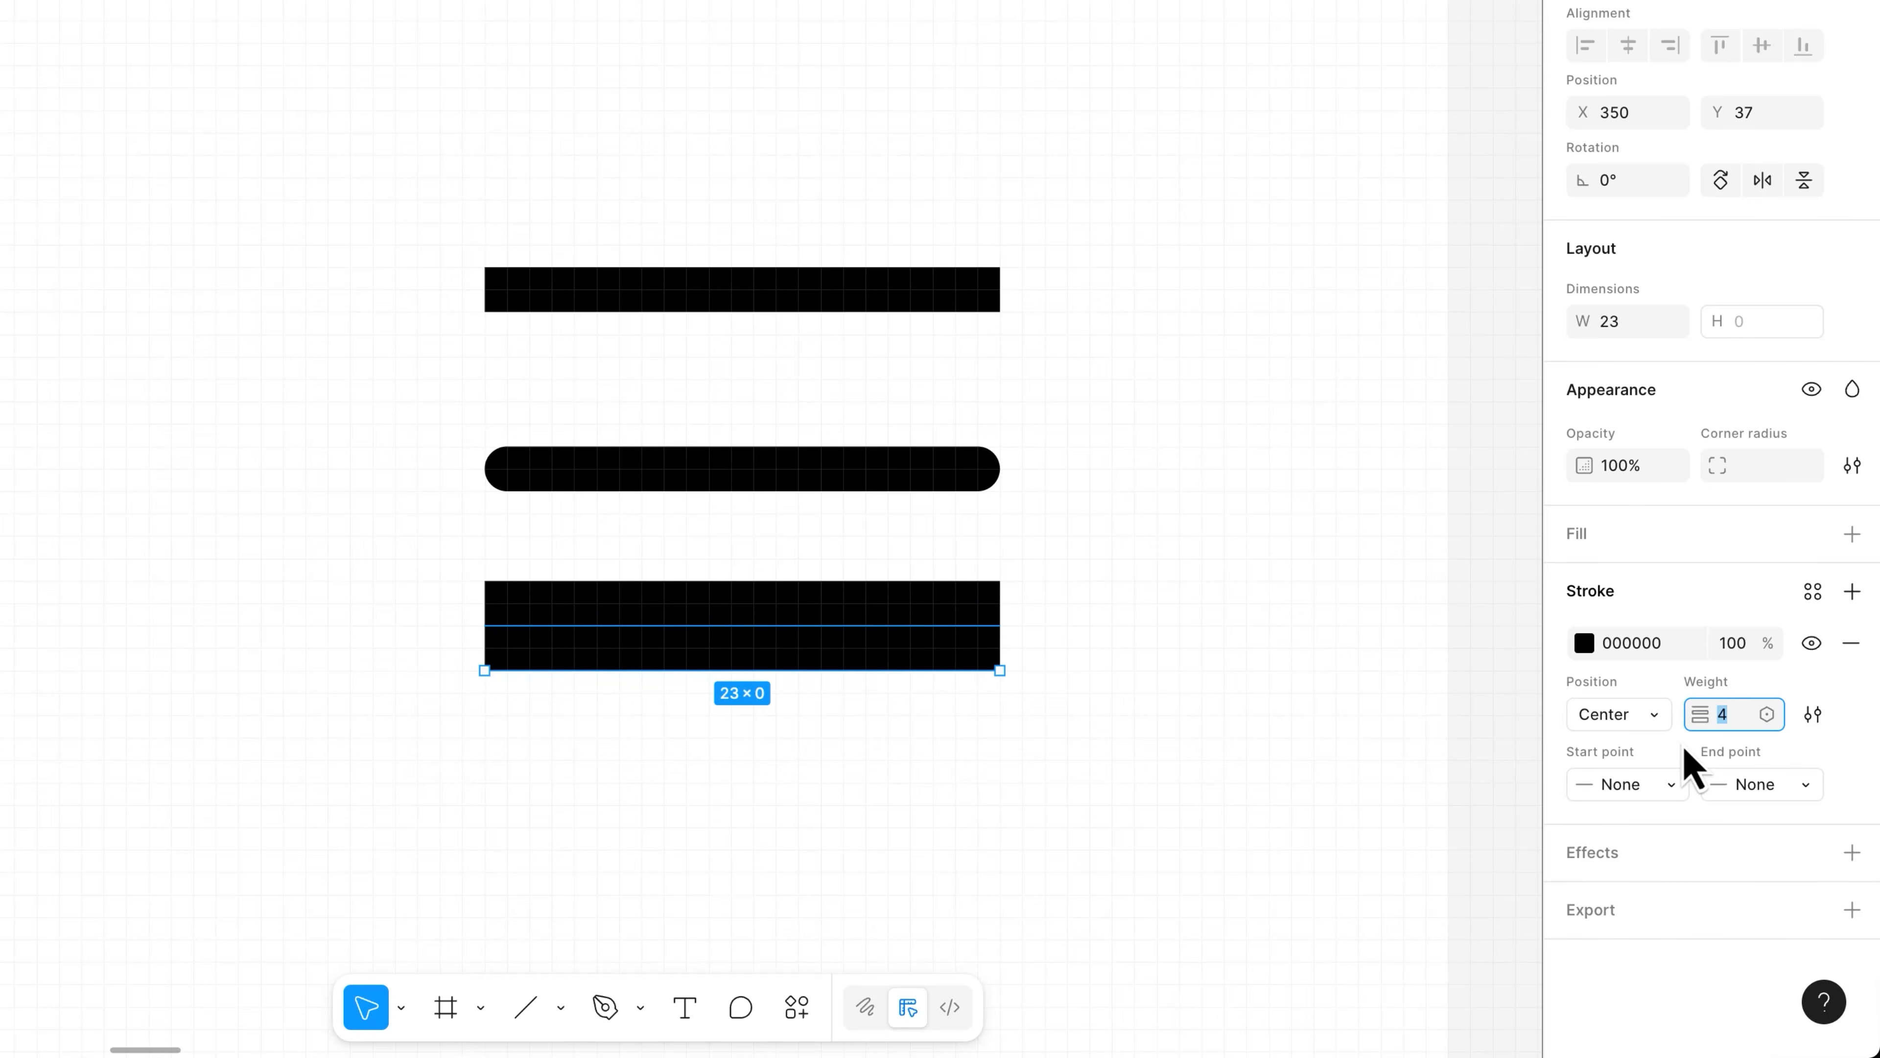
left_click(1766, 786)
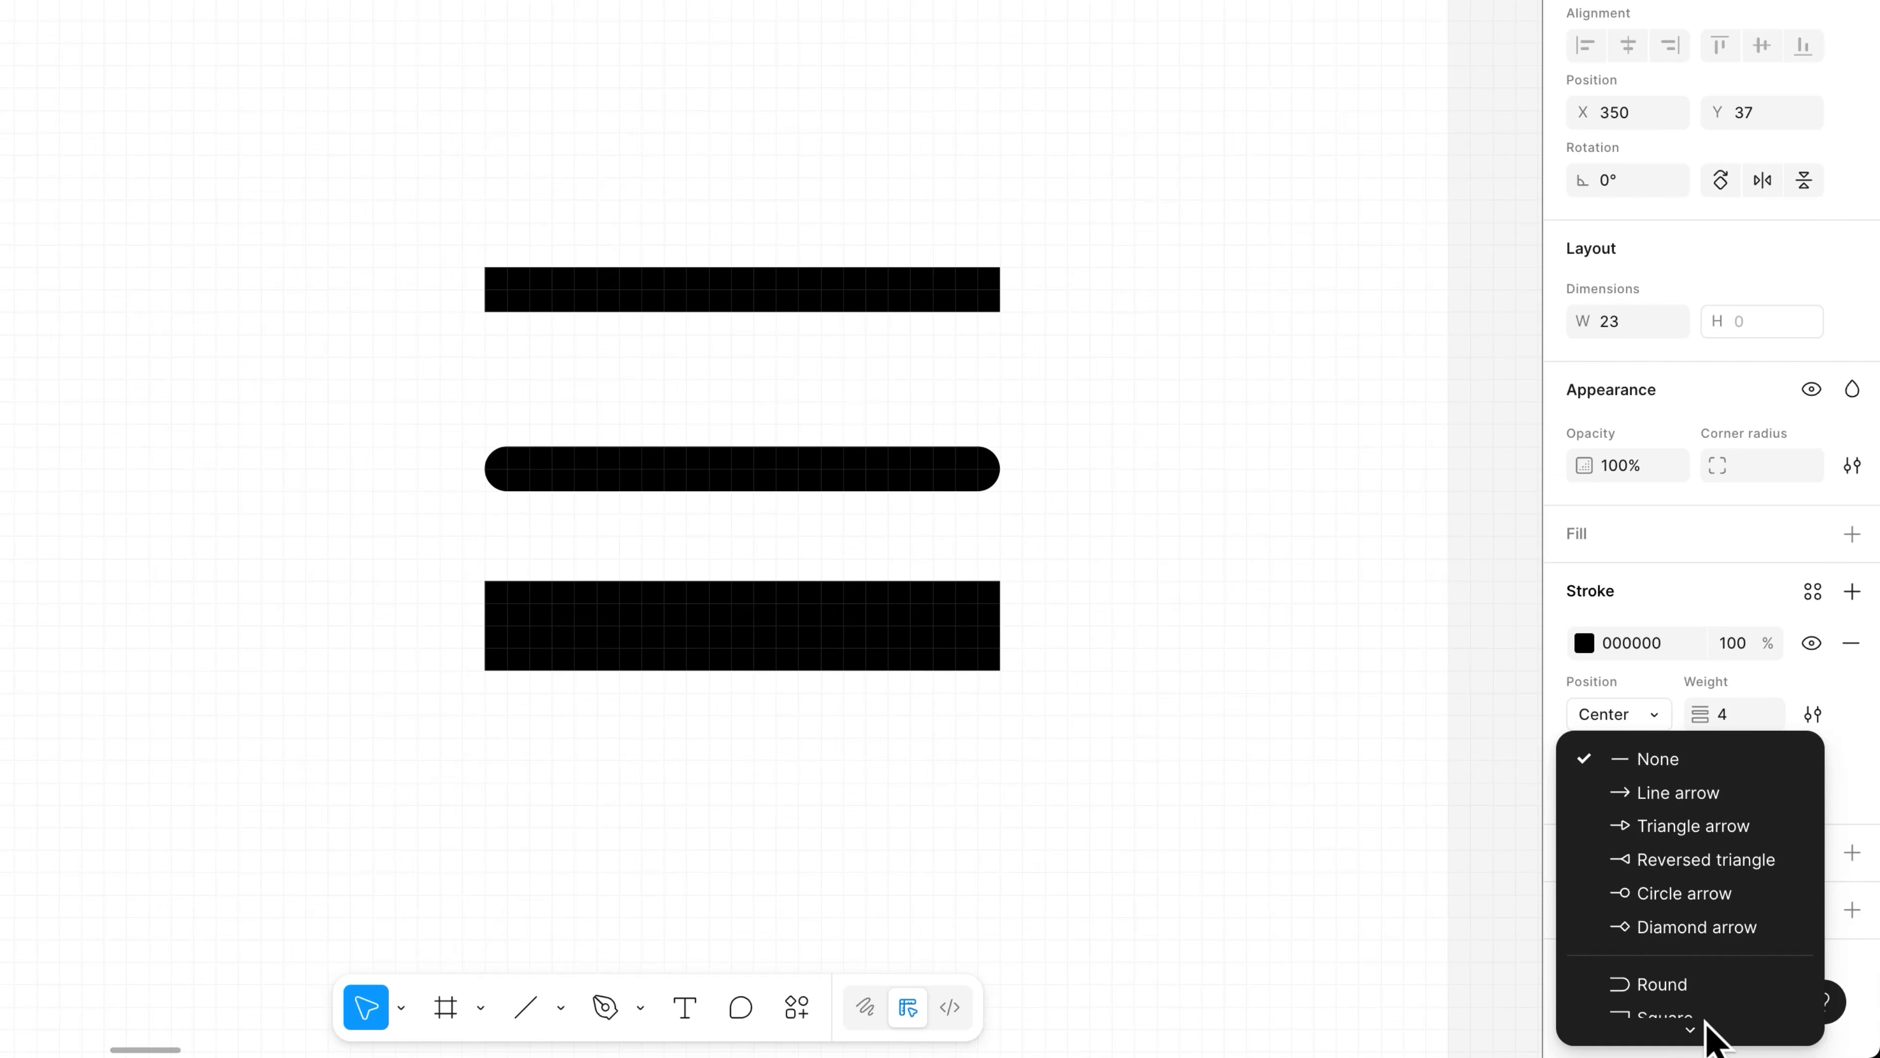
left_click(1695, 1019)
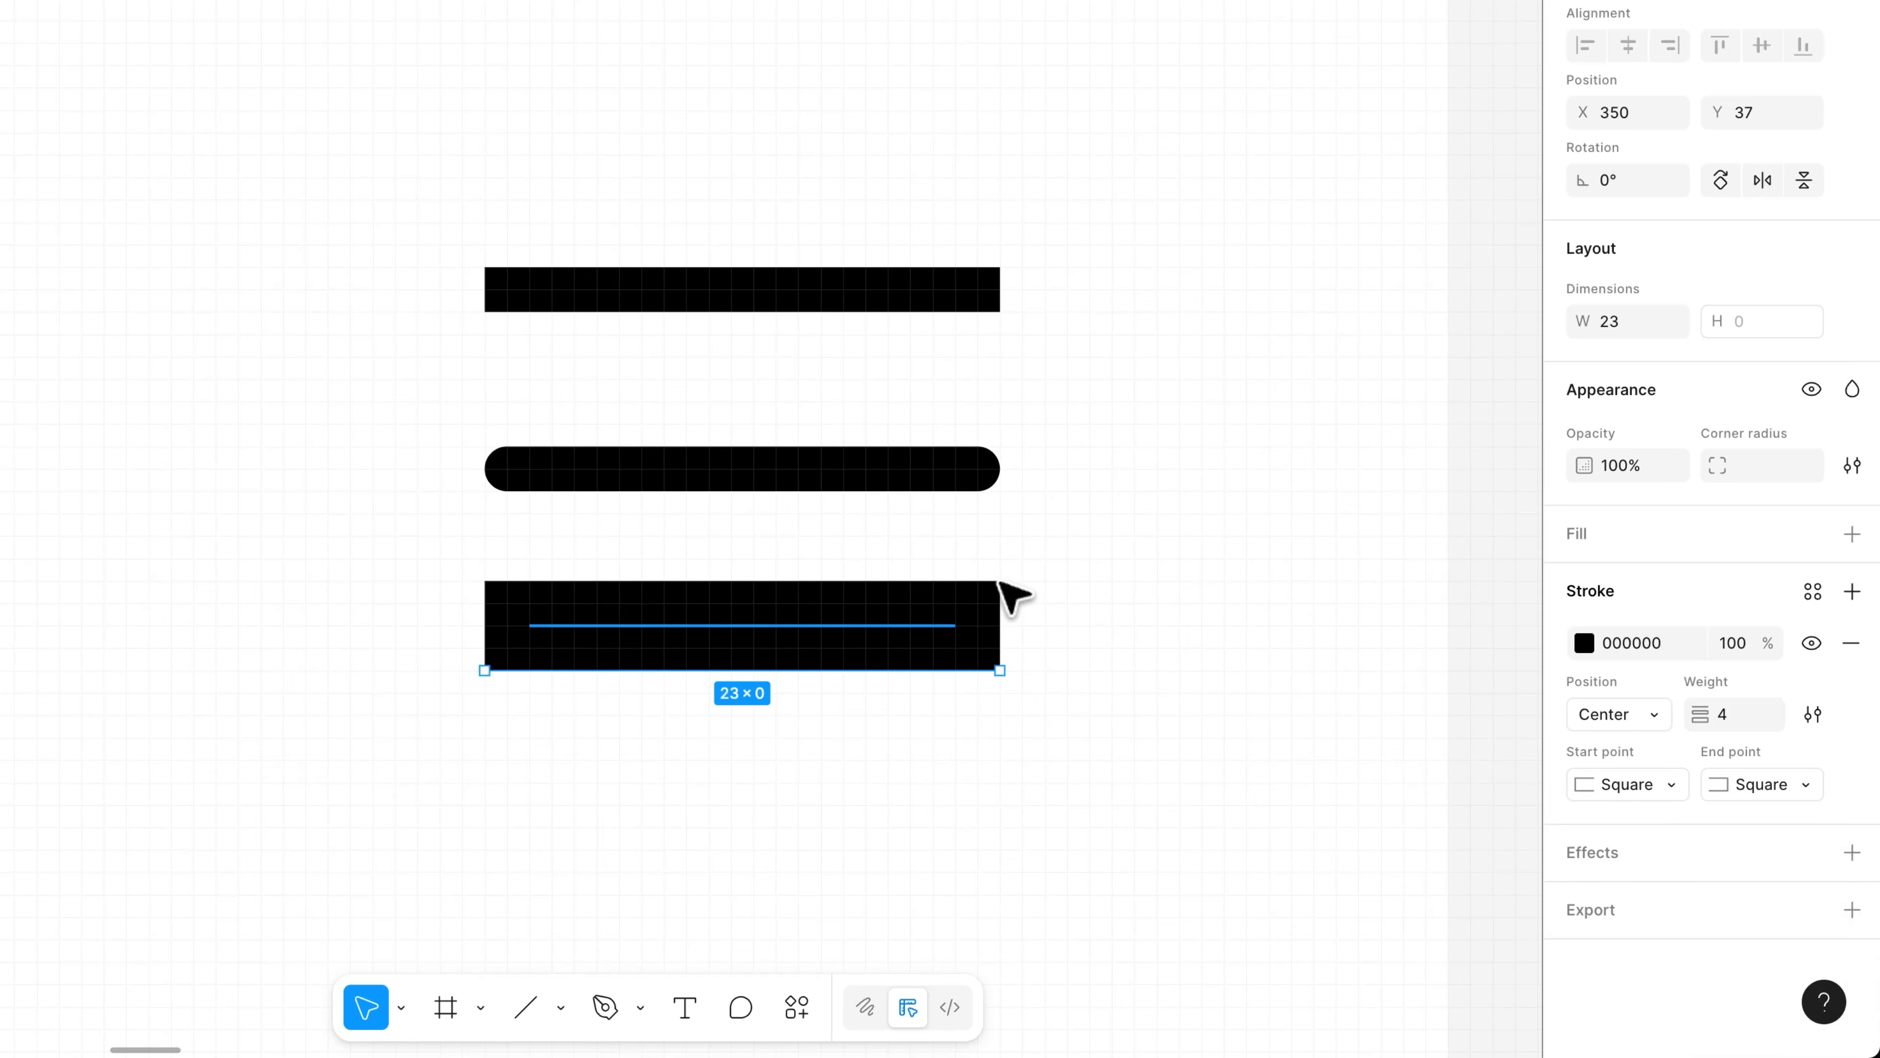
key("ctrl+z")
key("ctrl+z")
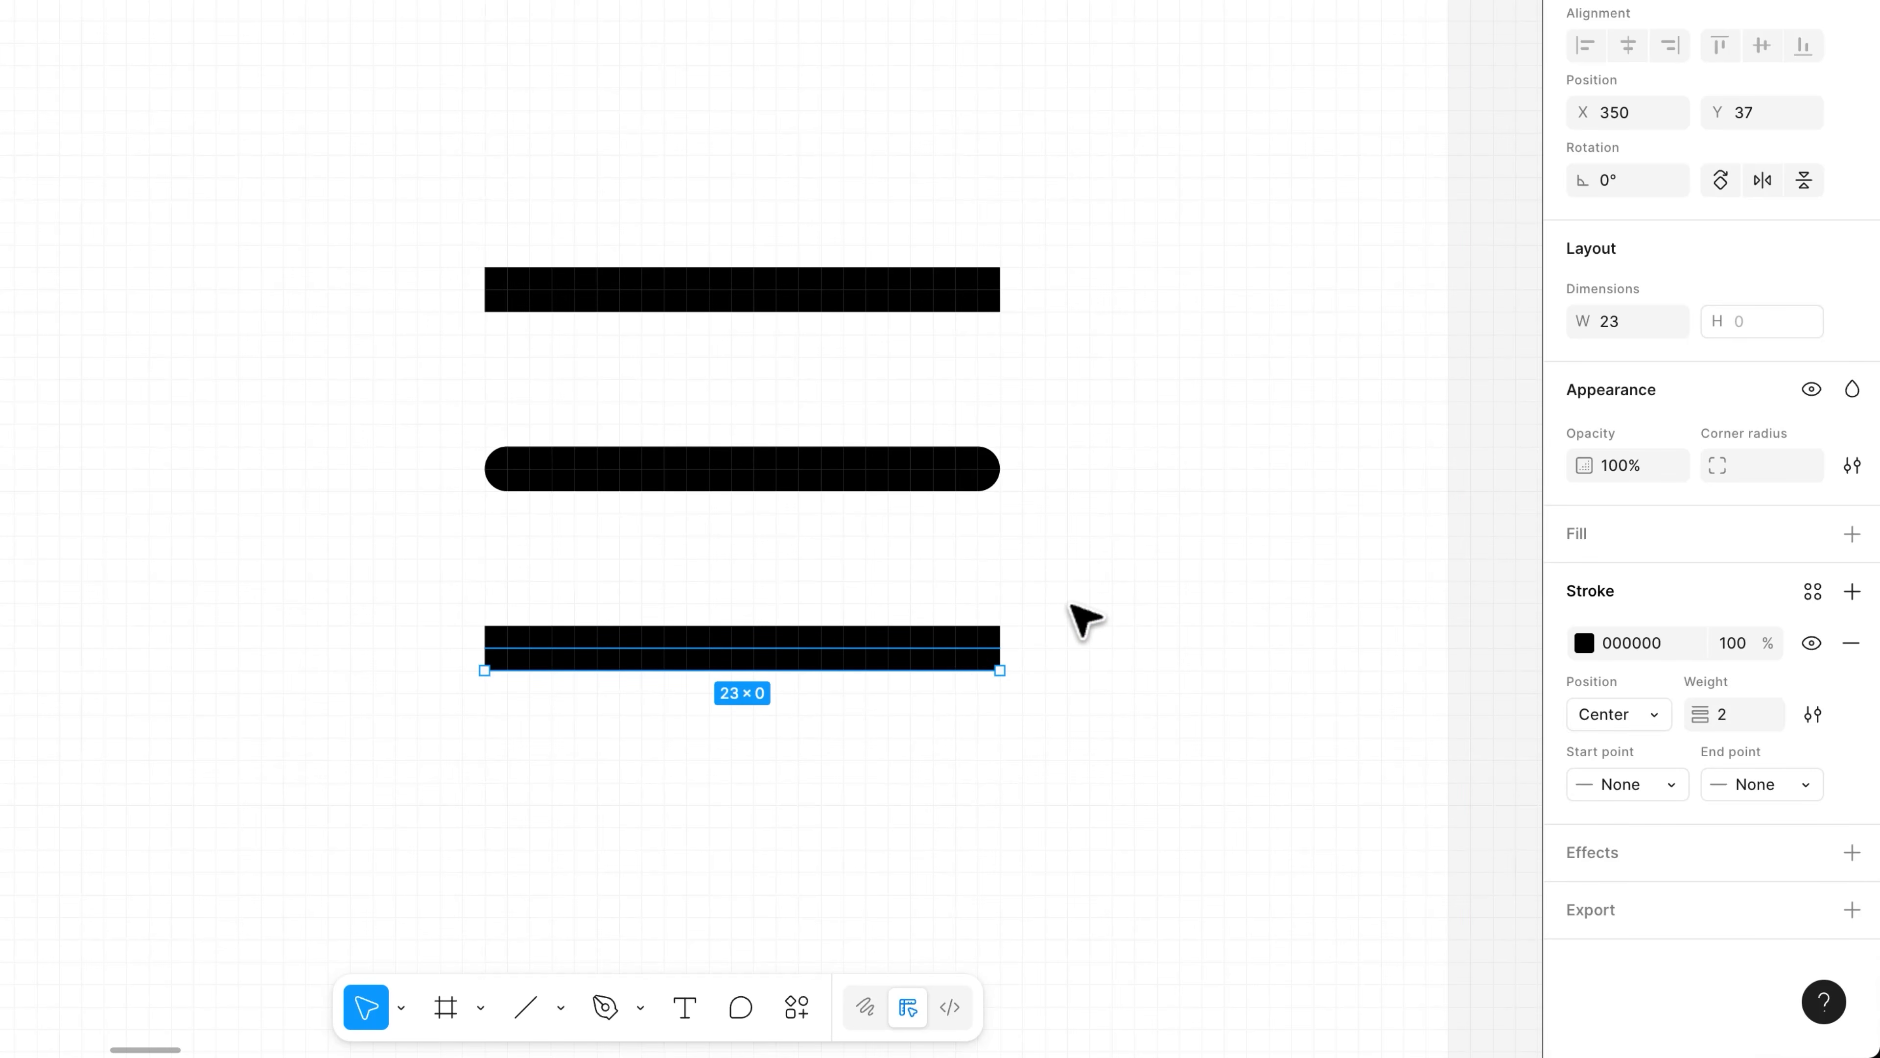
Select all three header lines together and set their start point to Round.
left_click(903, 478)
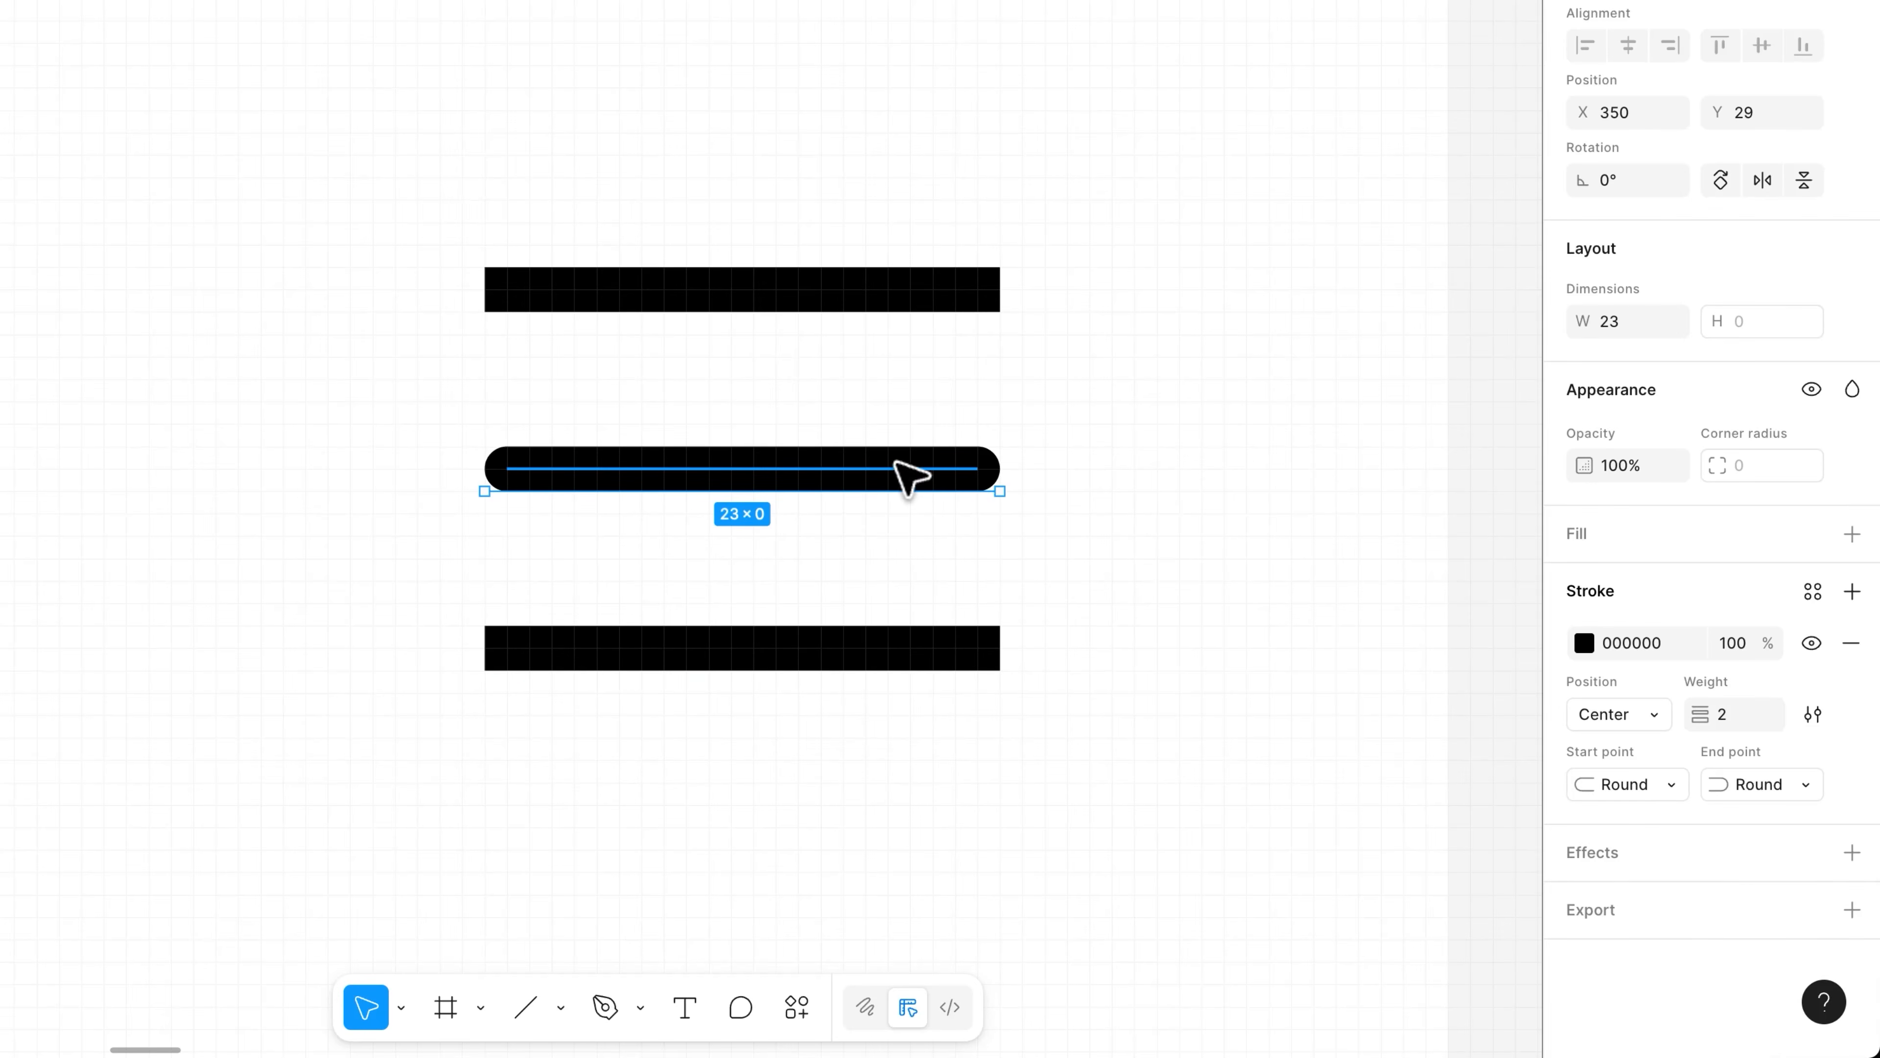
left_click(904, 311)
left_click_drag(1089, 184, 738, 772)
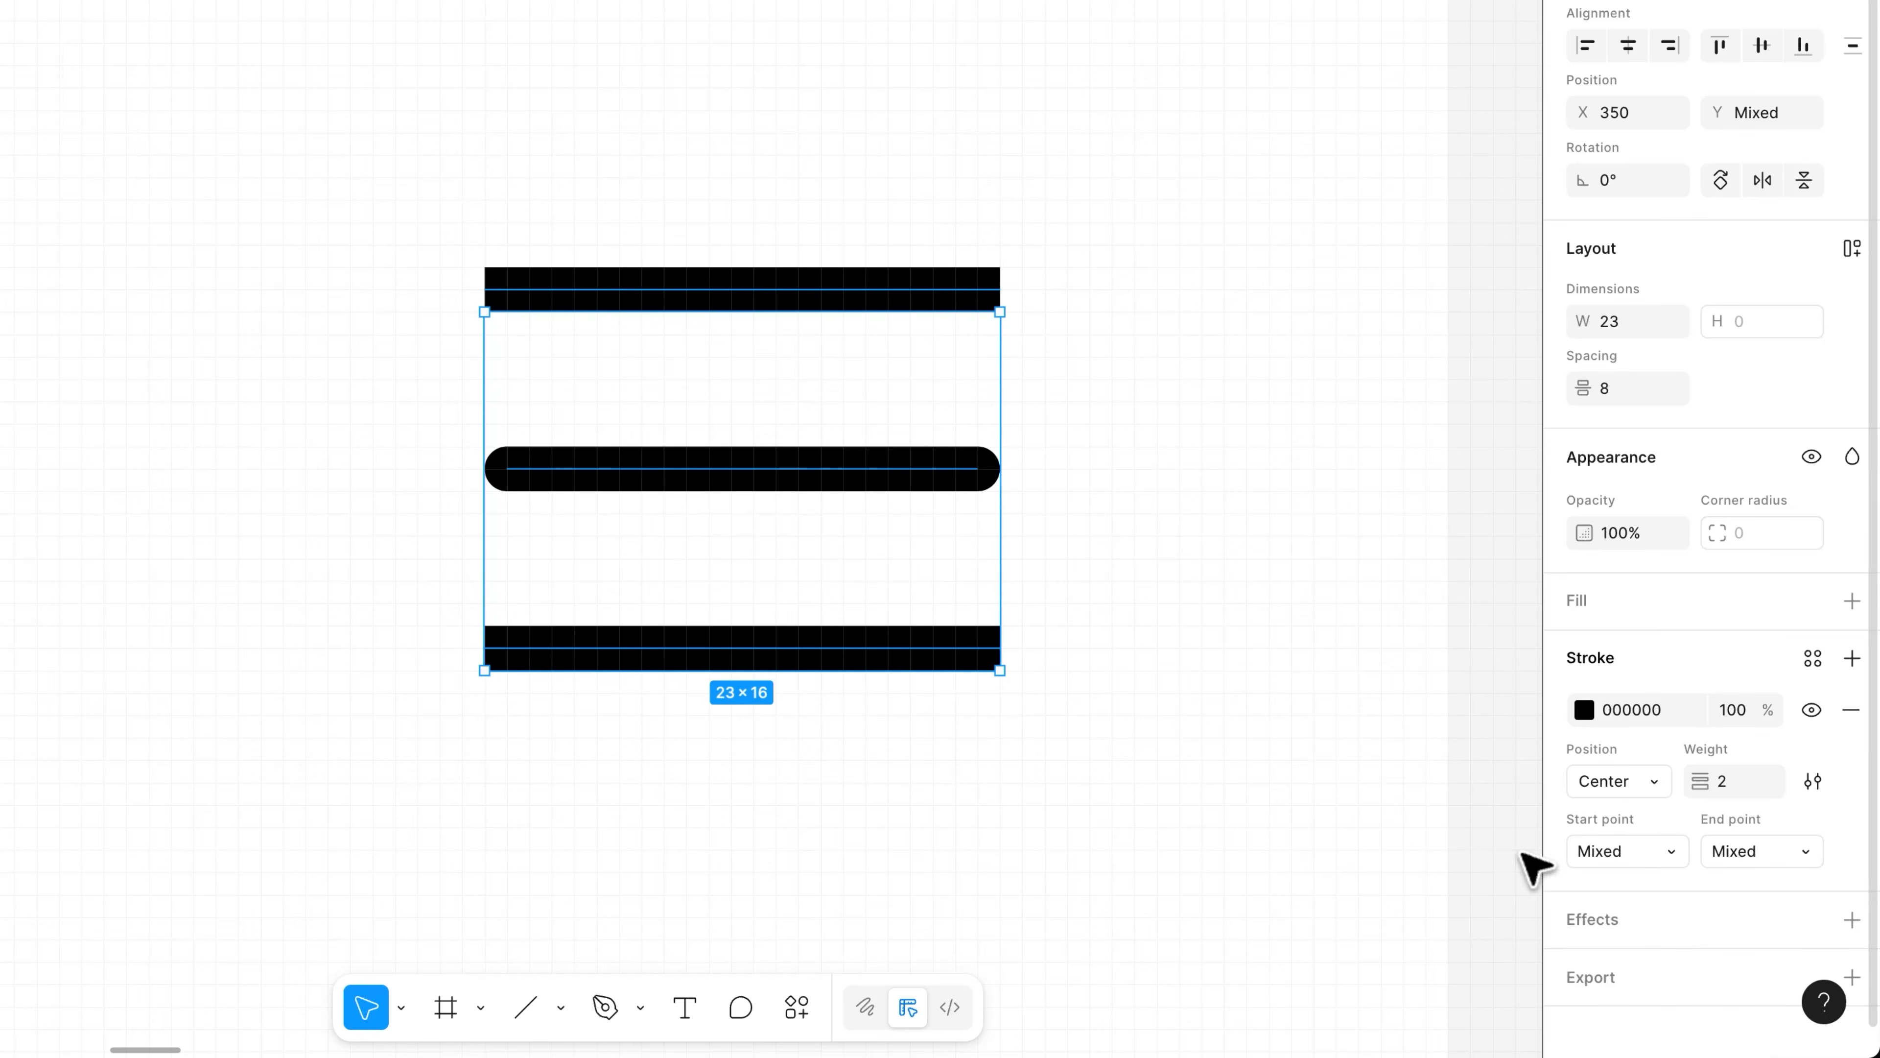
left_click(1166, 122)
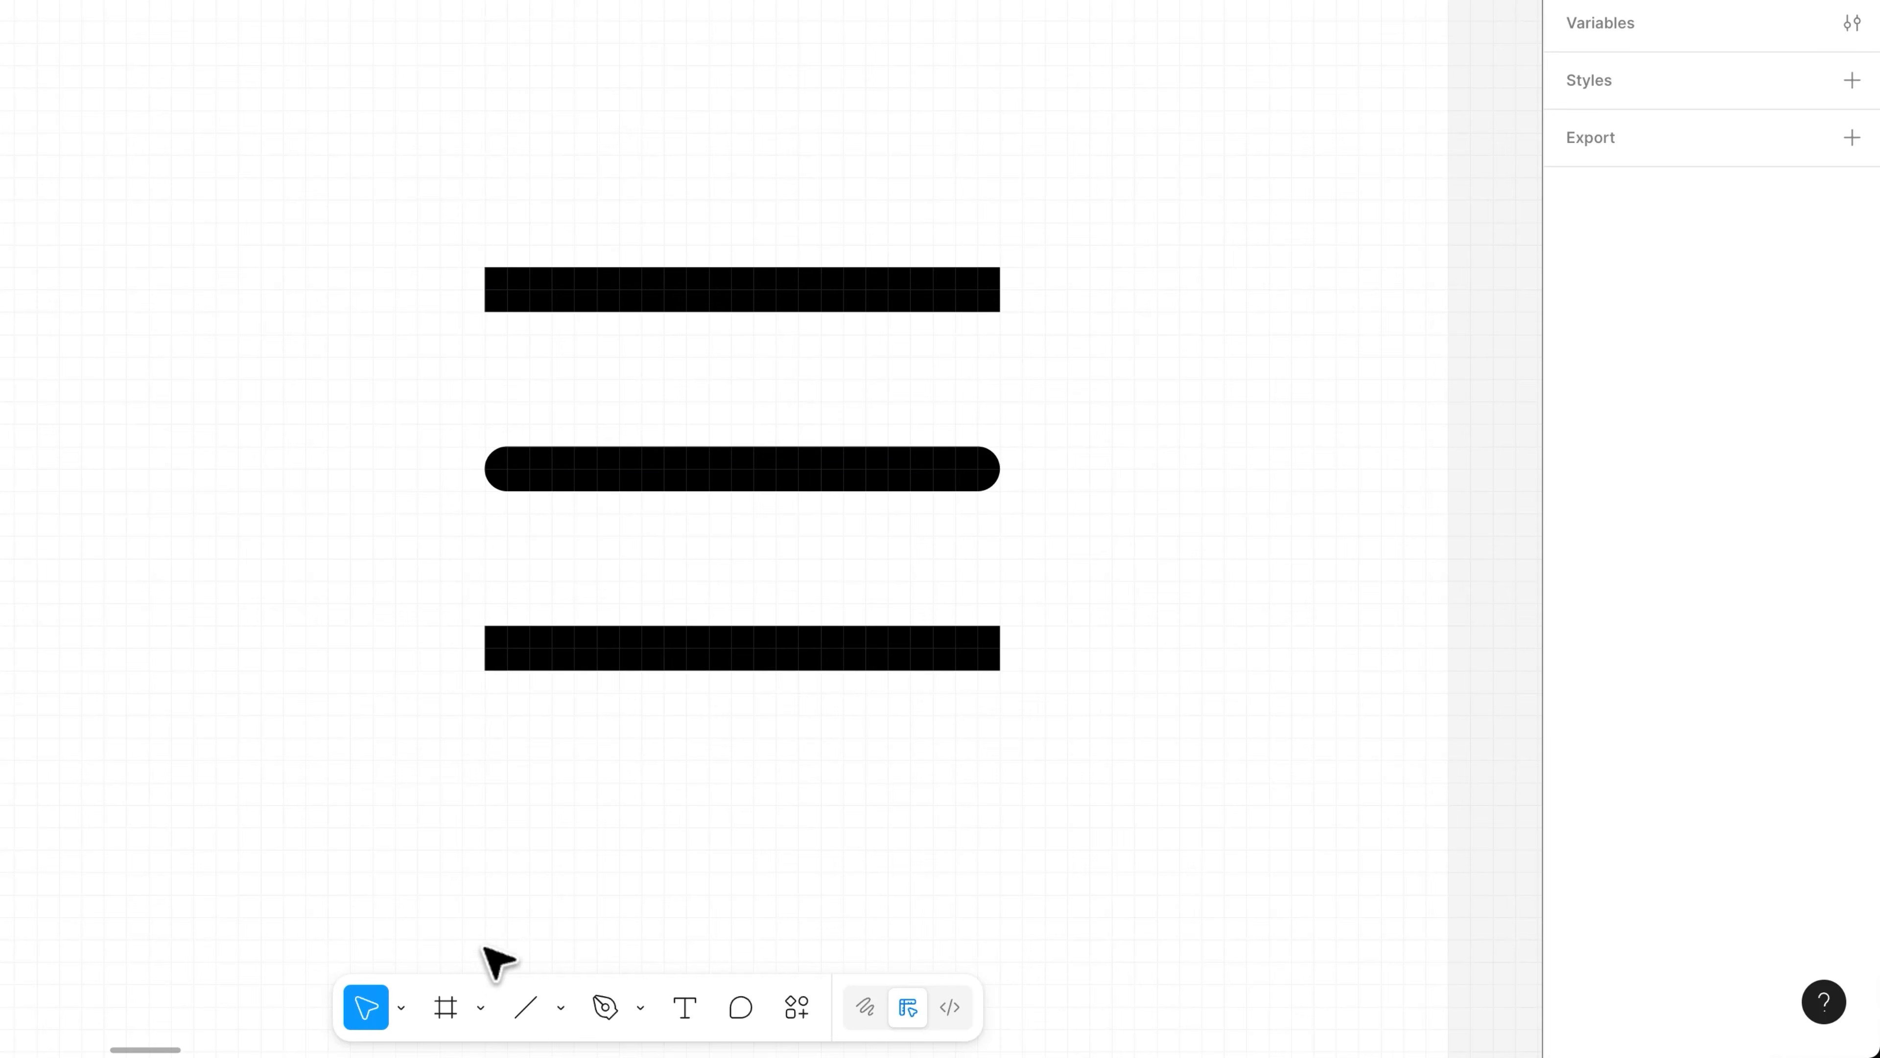
mouse_move(331, 136)
left_mouse_down()
mouse_move(1197, 722)
mouse_move(1224, 705)
left_mouse_up()
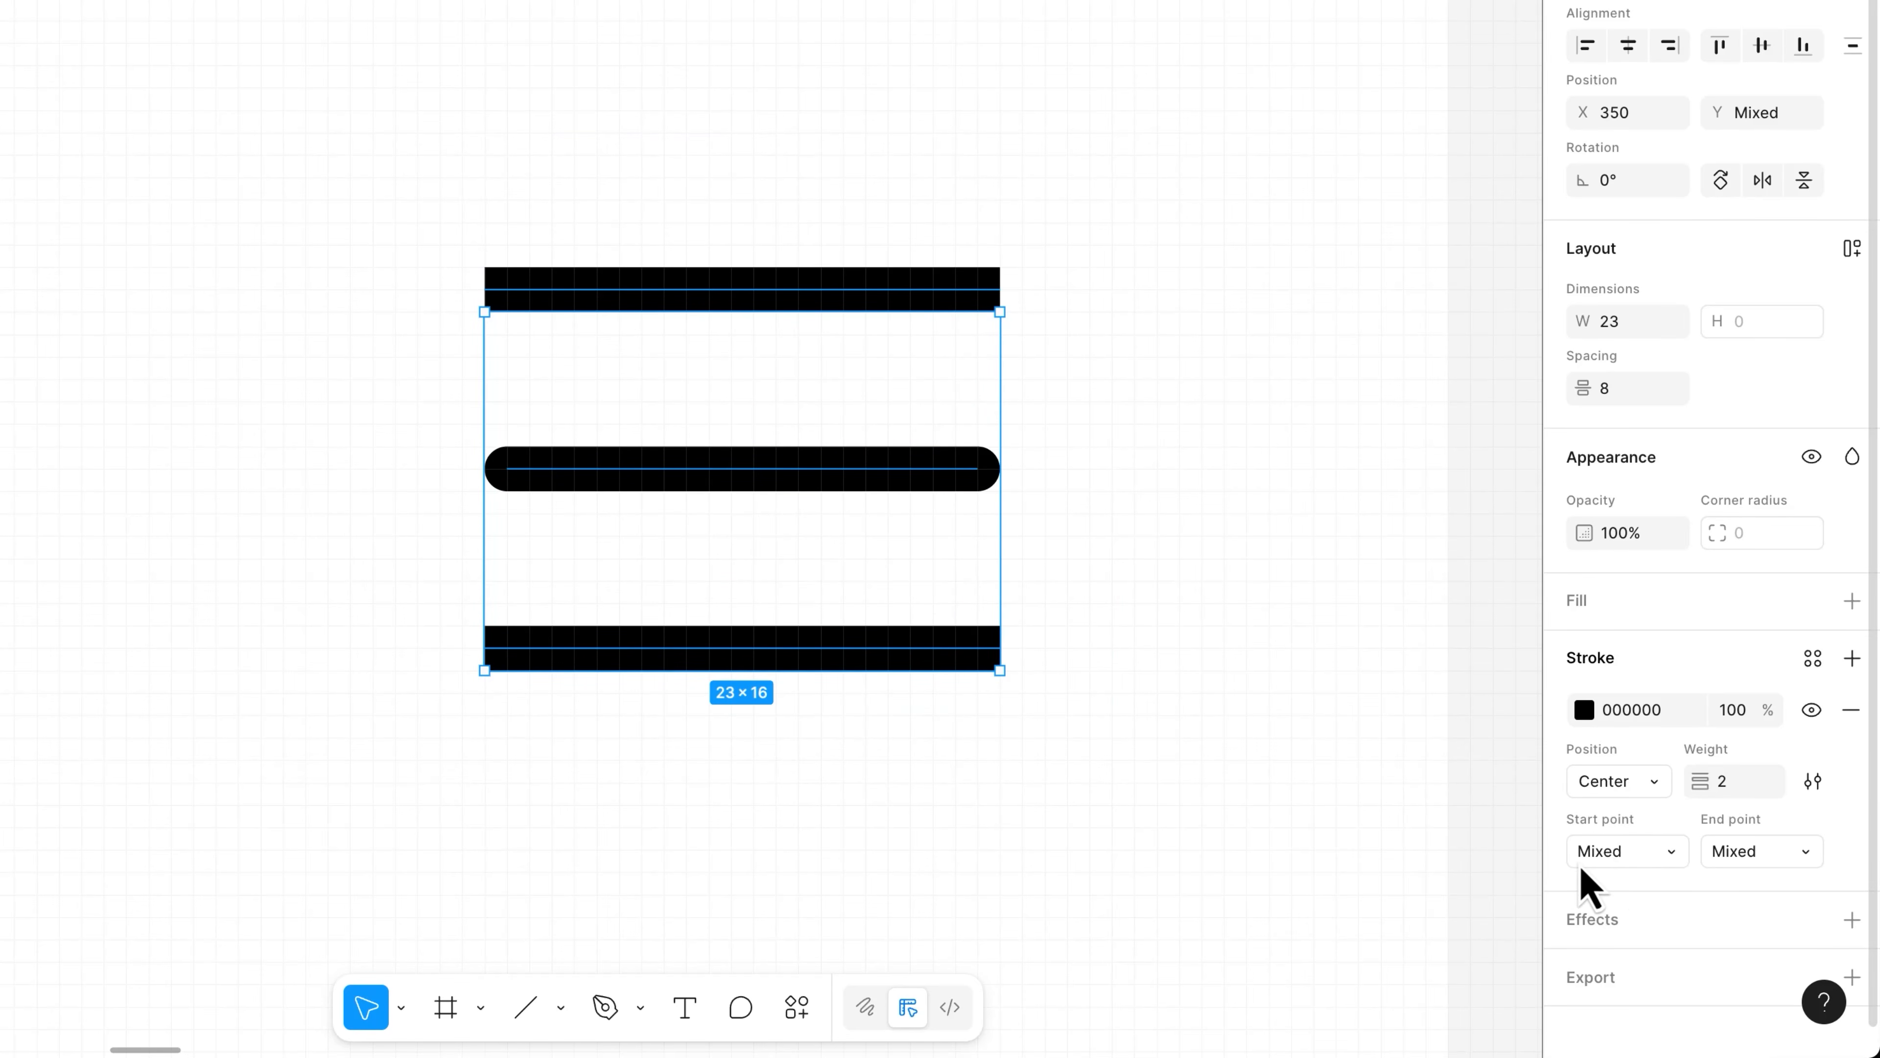
left_click(1628, 859)
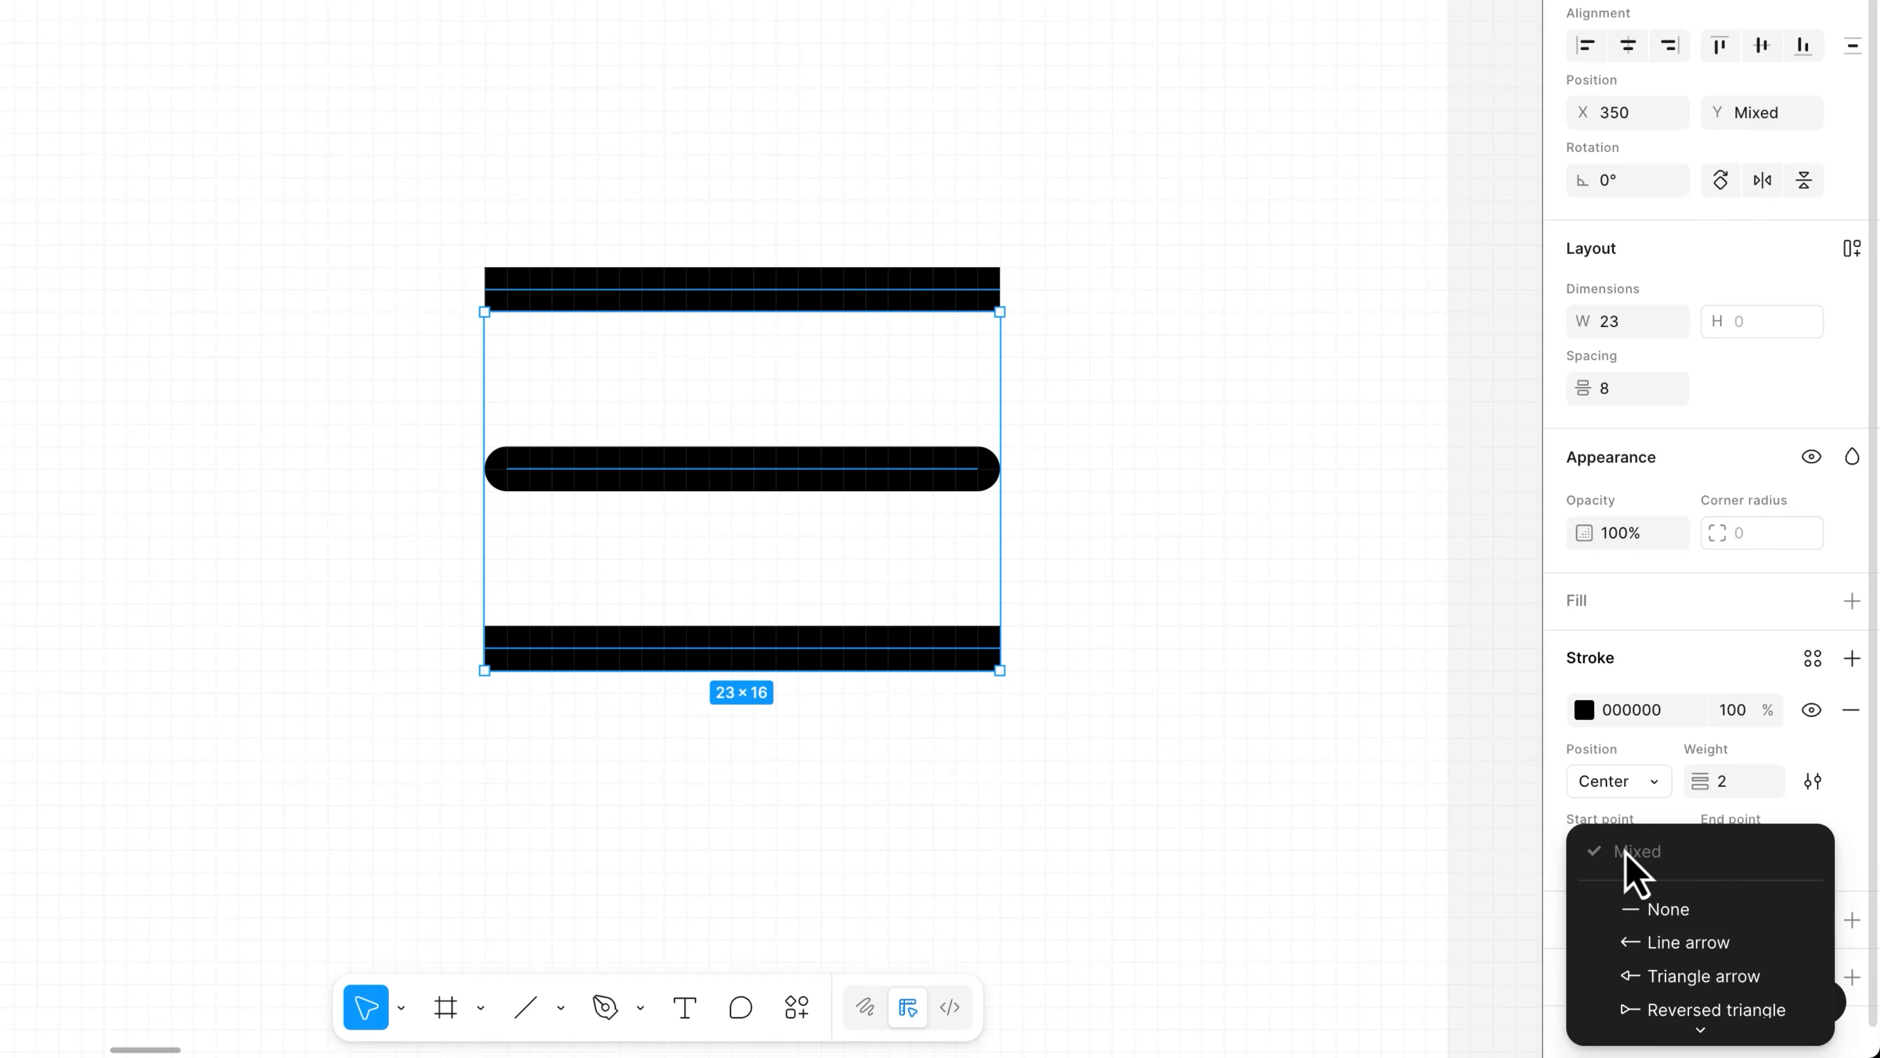
mouse_move(1656, 1032)
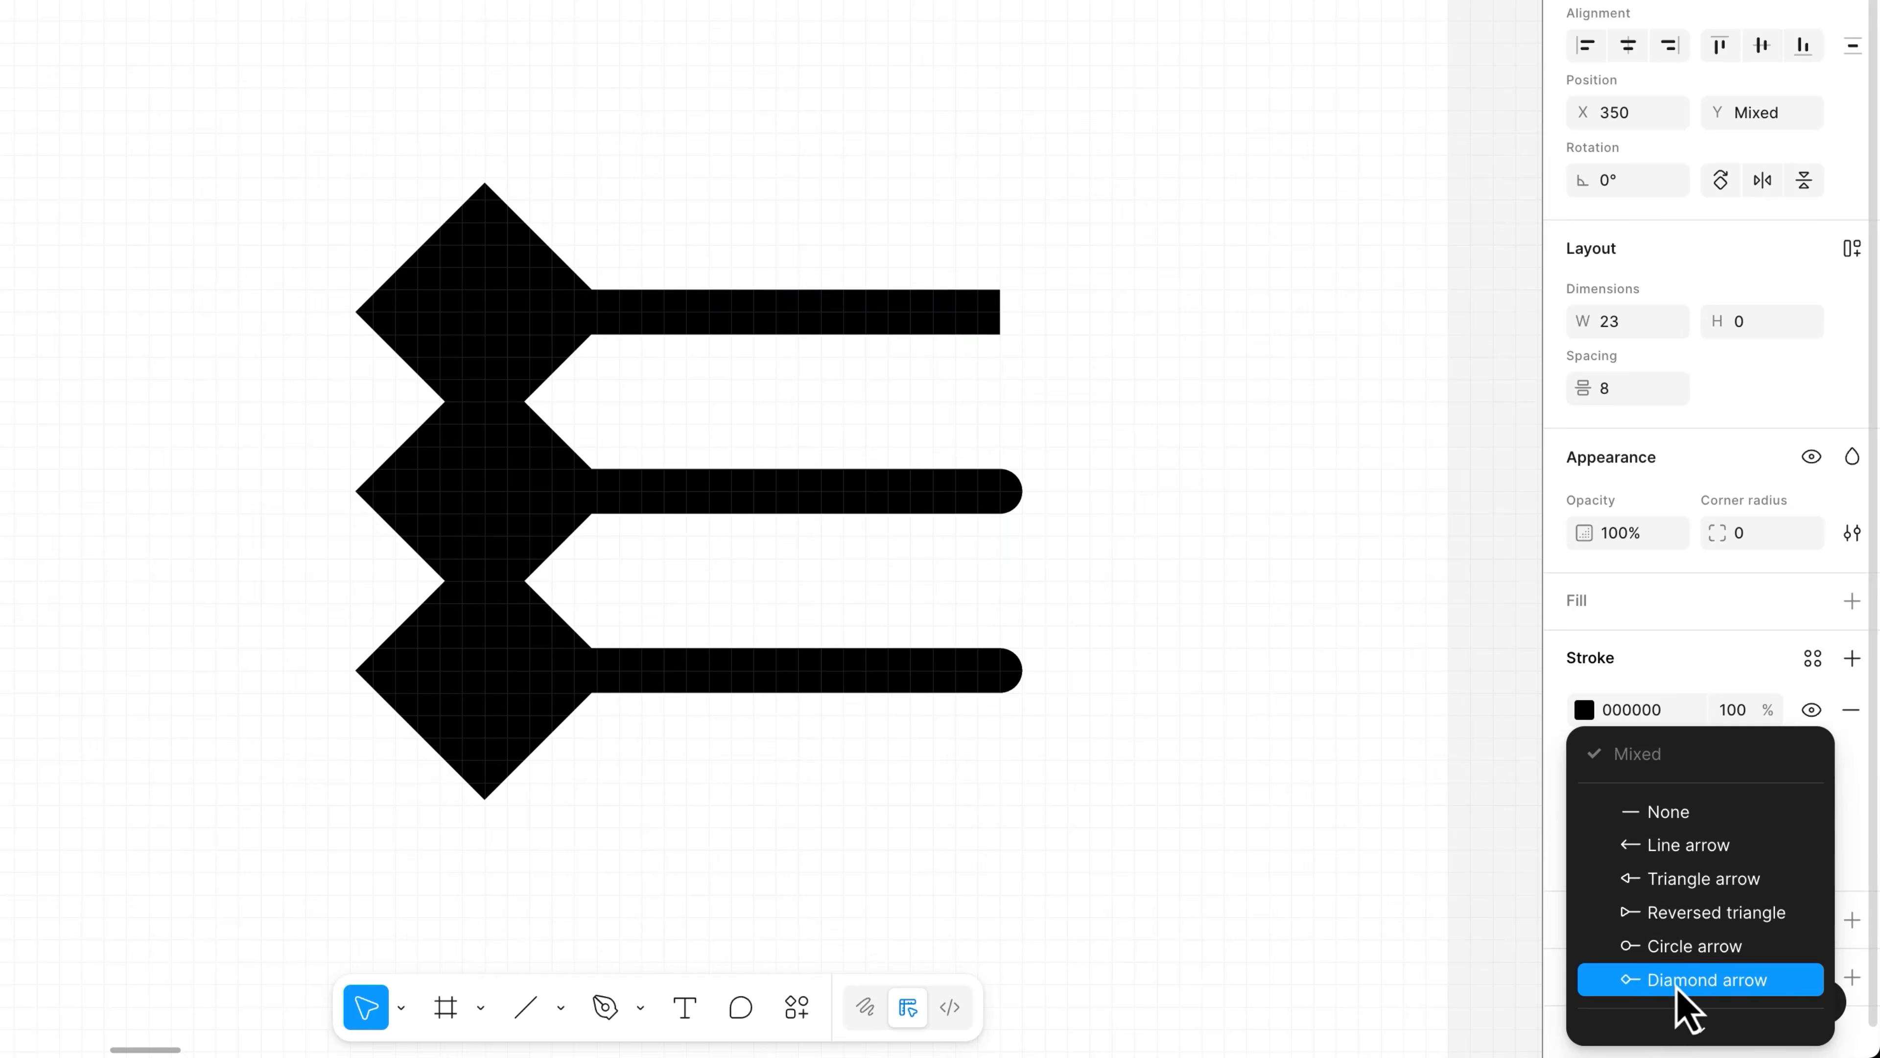
left_click(1670, 985)
left_click(1081, 770)
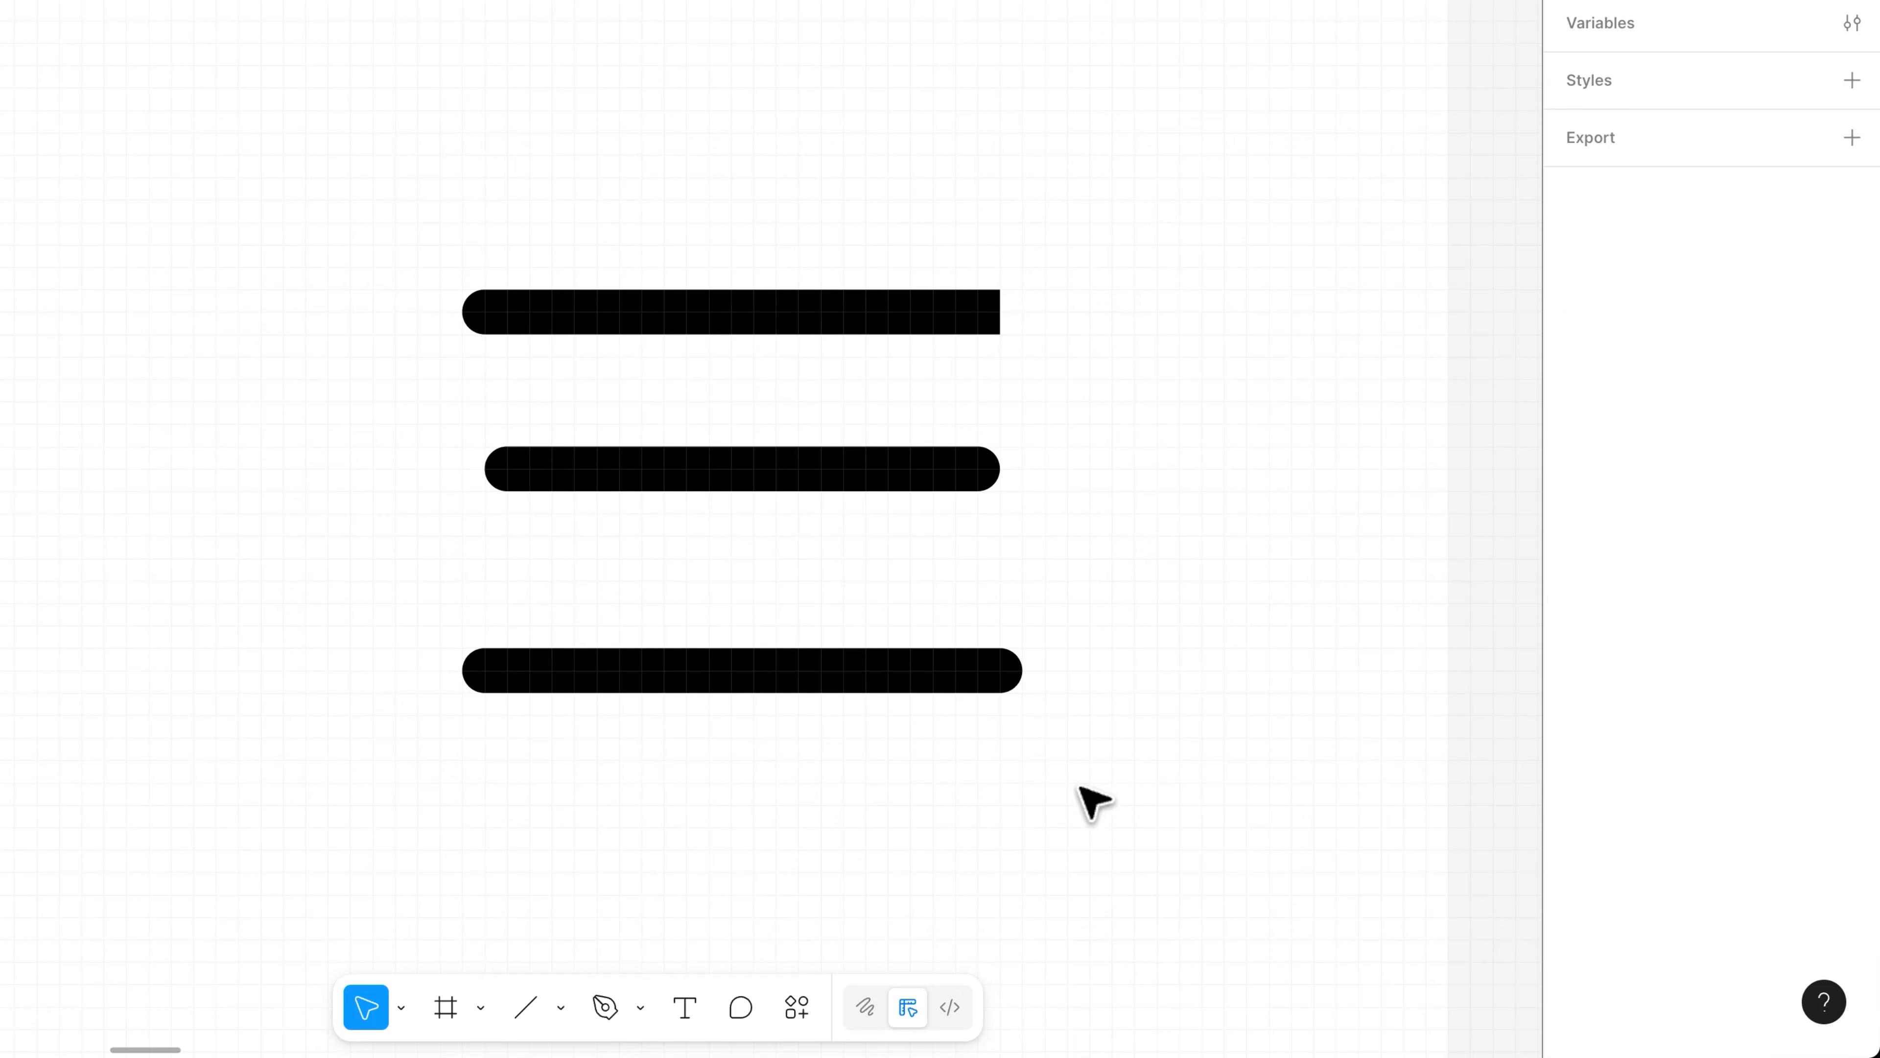
Set the end point of all three header lines to Round.
left_click_drag(1155, 158, 416, 750)
left_click(1762, 852)
scroll(1755, 916, "down", 2)
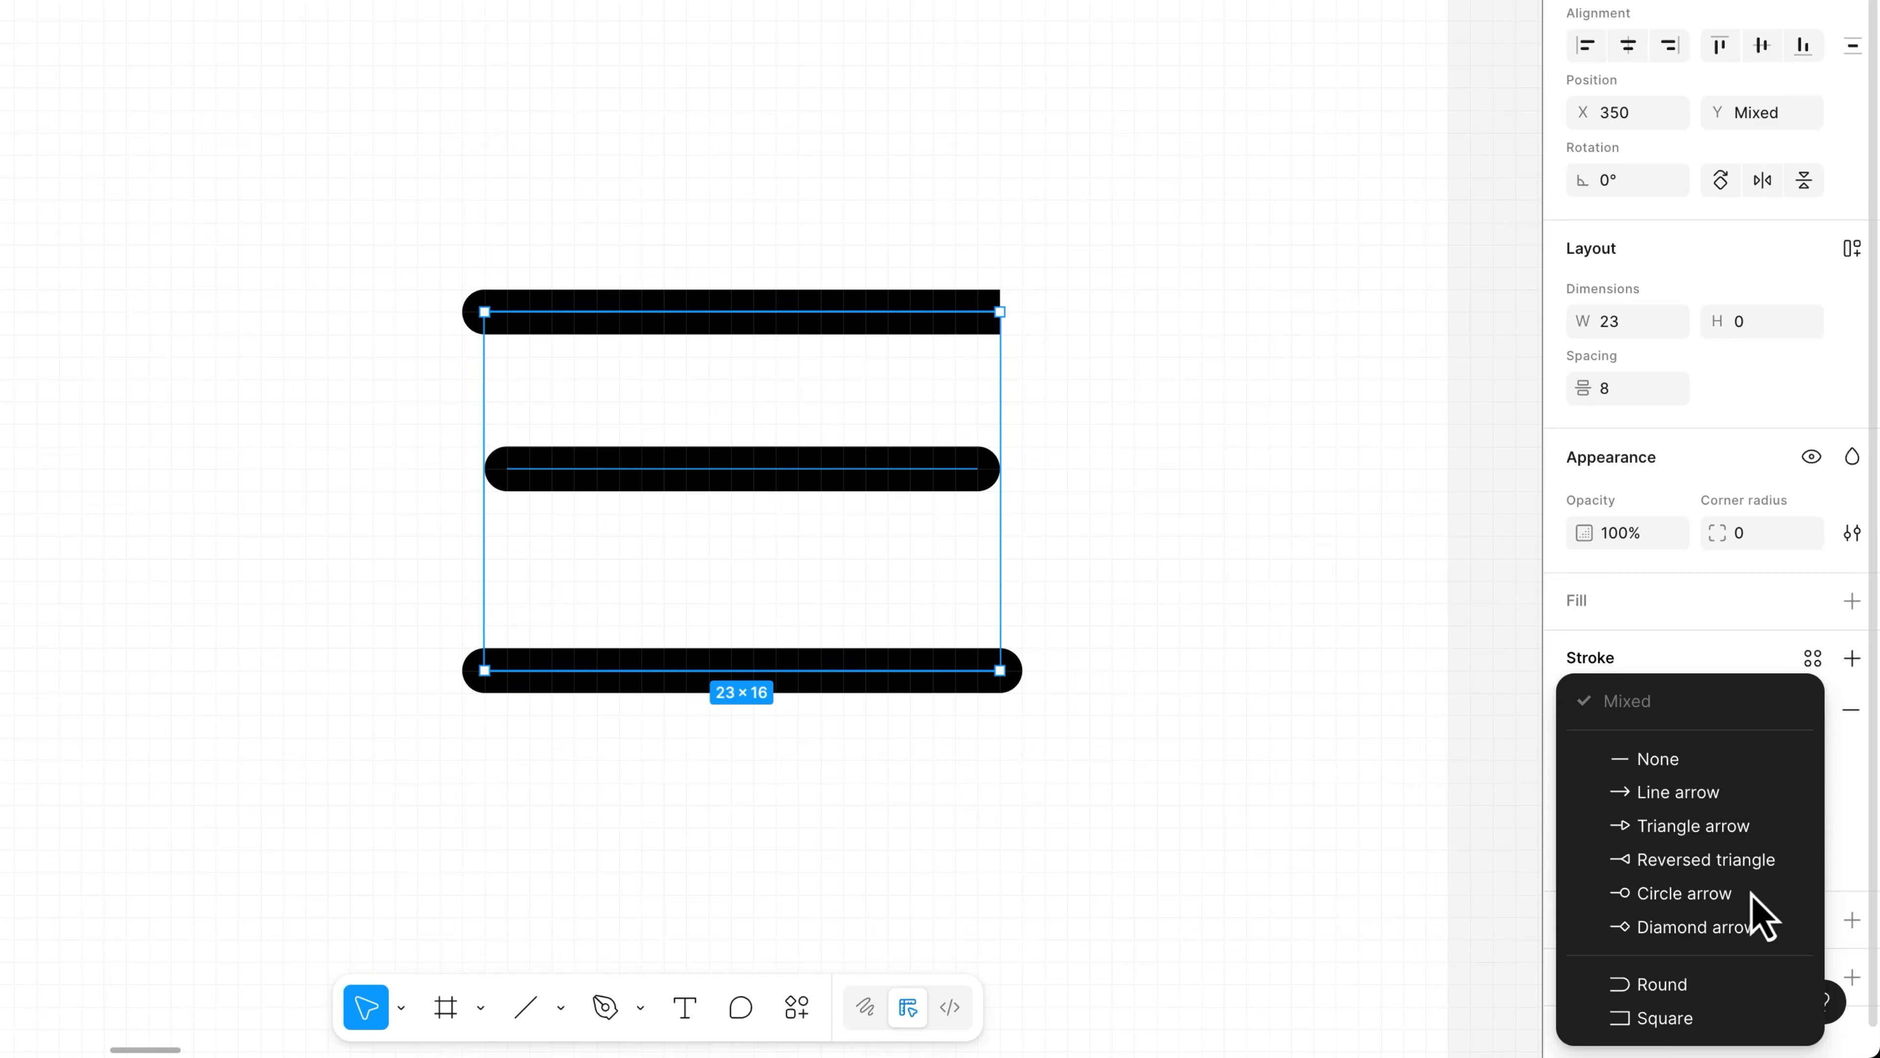
left_click(1671, 985)
left_click(1167, 777)
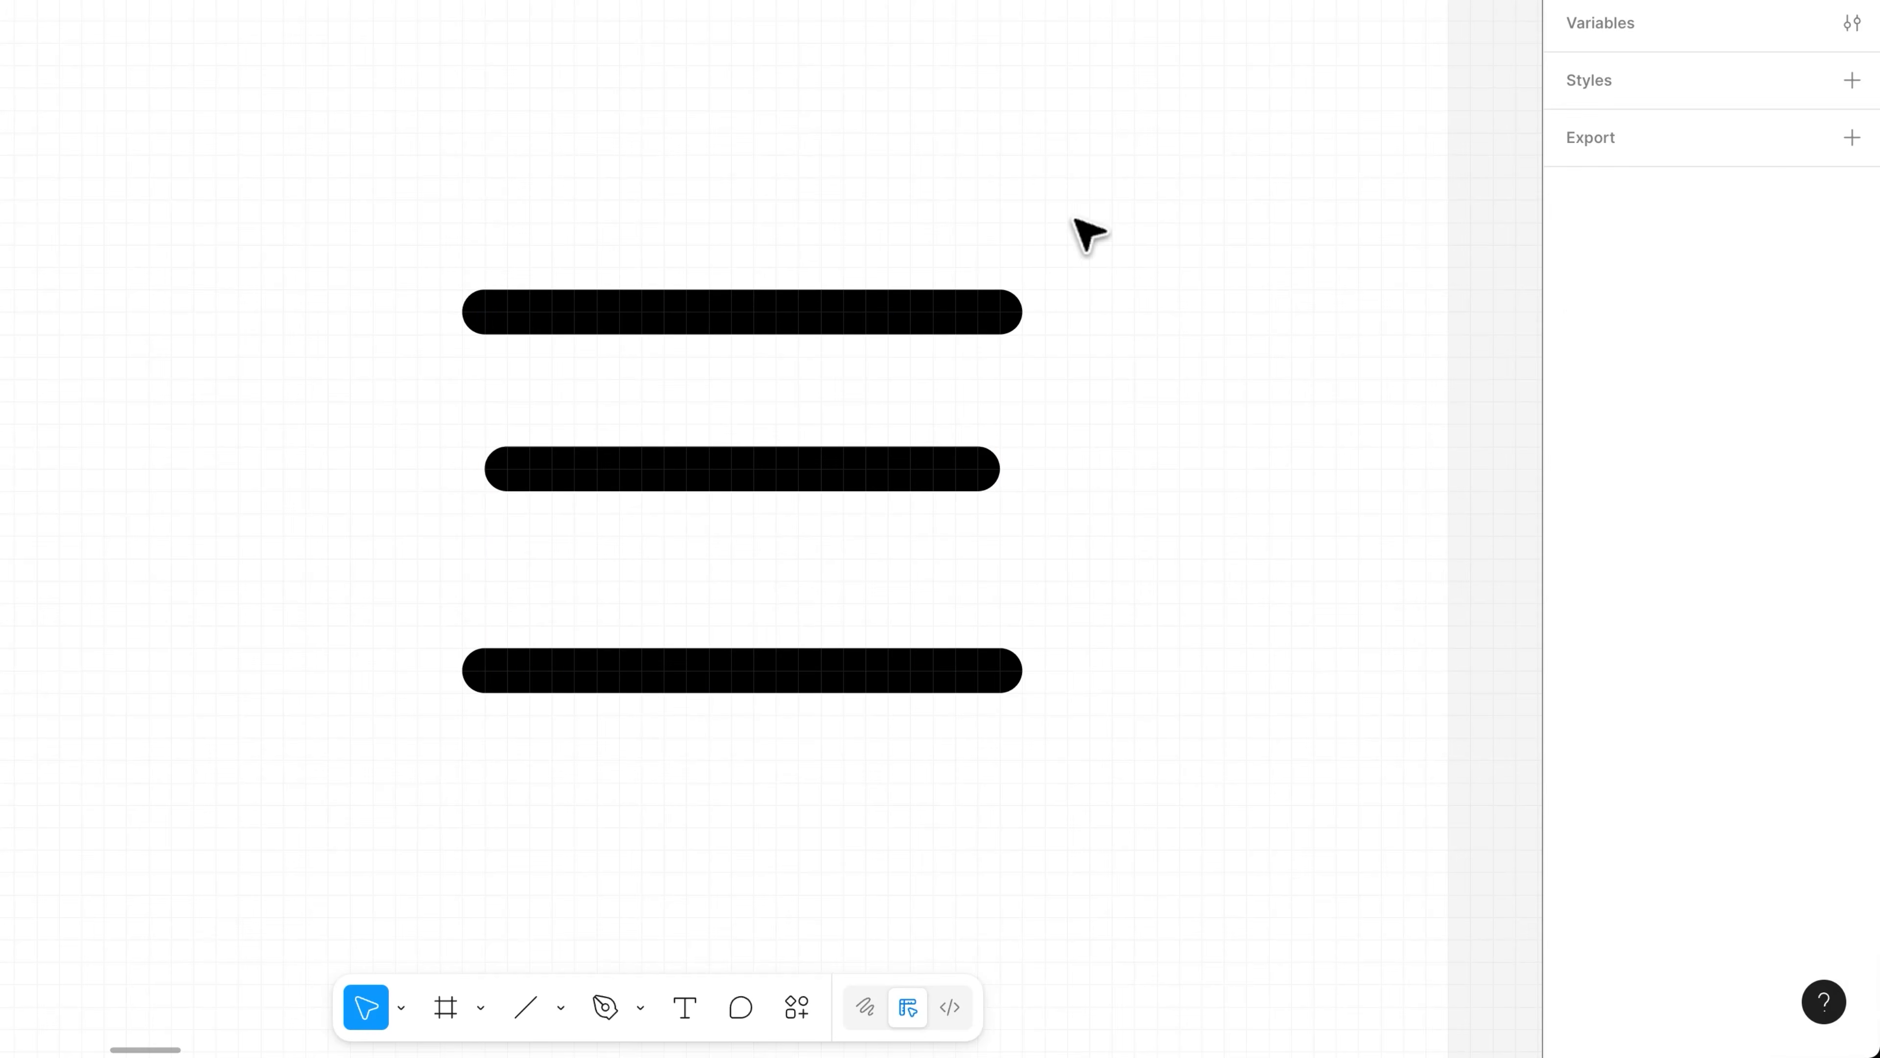
Compare the stroke, dimensions and position settings of the three rounded header lines.
left_click_drag(1075, 236, 592, 818)
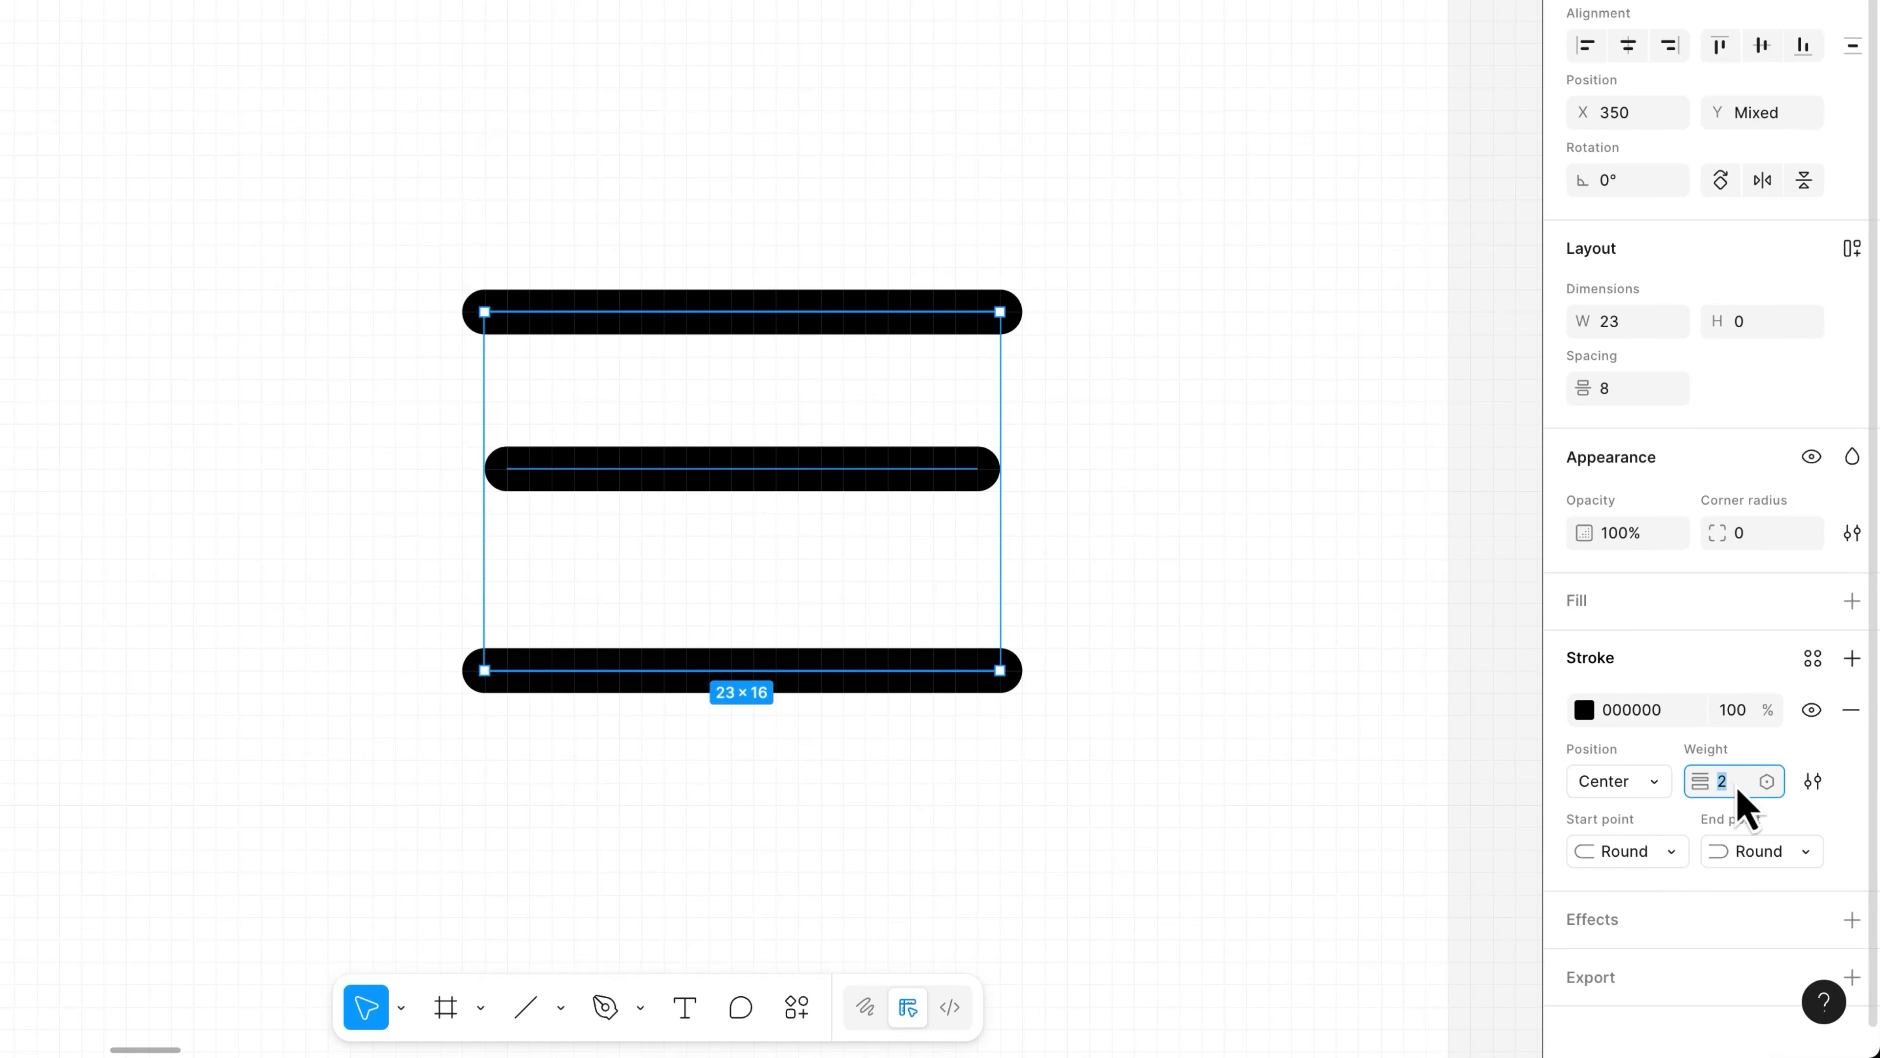
left_click(1112, 602)
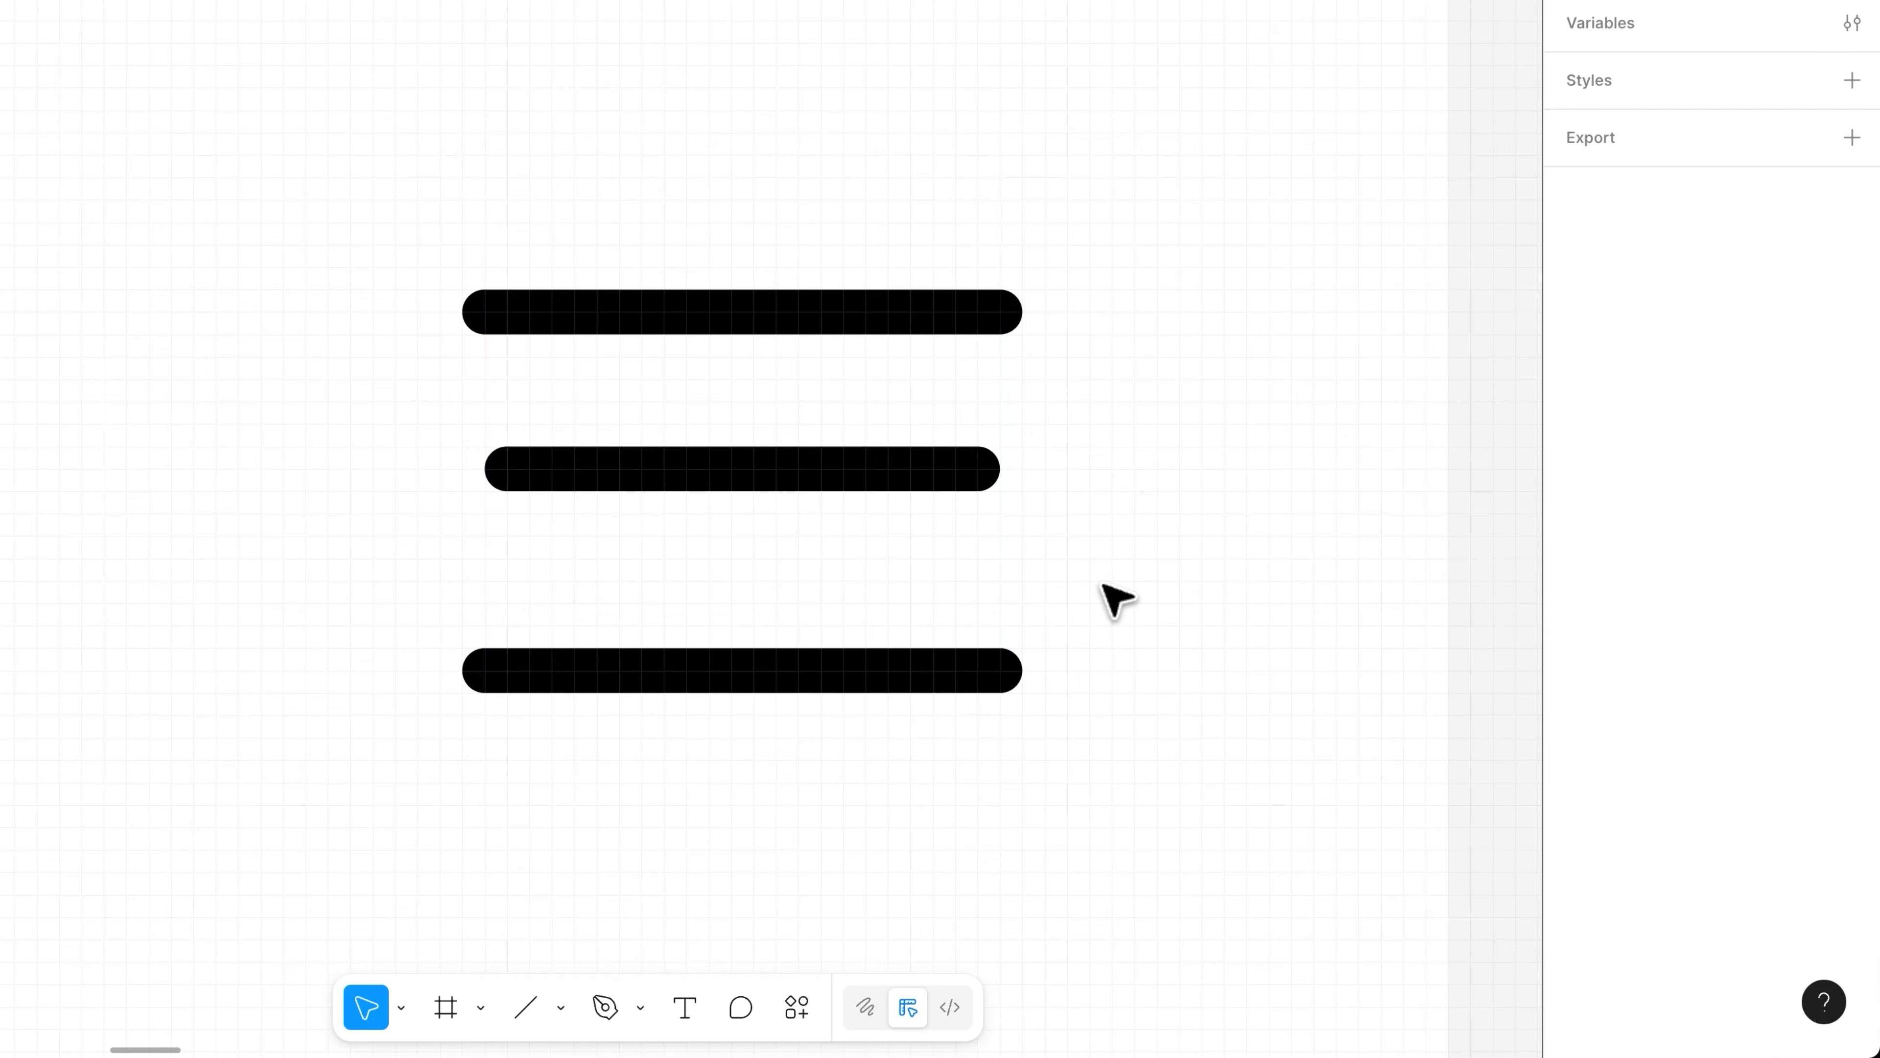
left_click(985, 481)
left_click(995, 671)
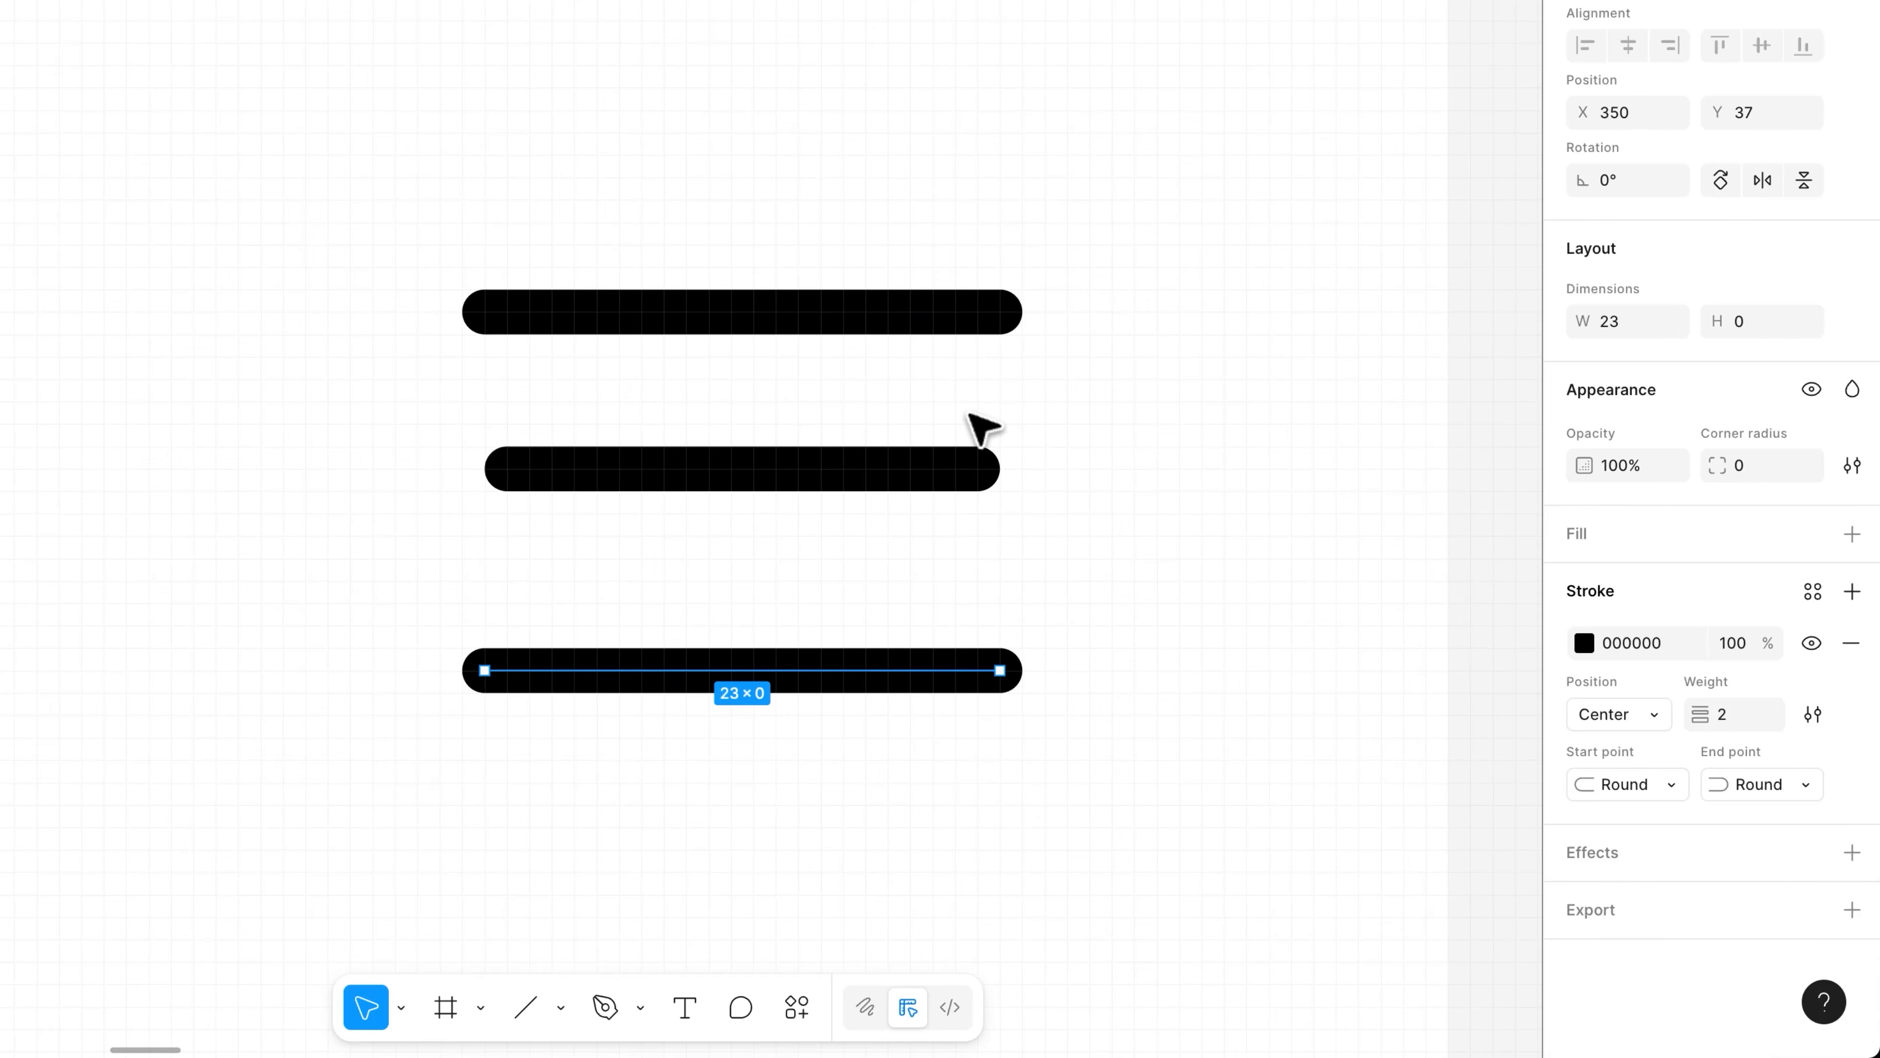
left_click(959, 466)
left_click(939, 322)
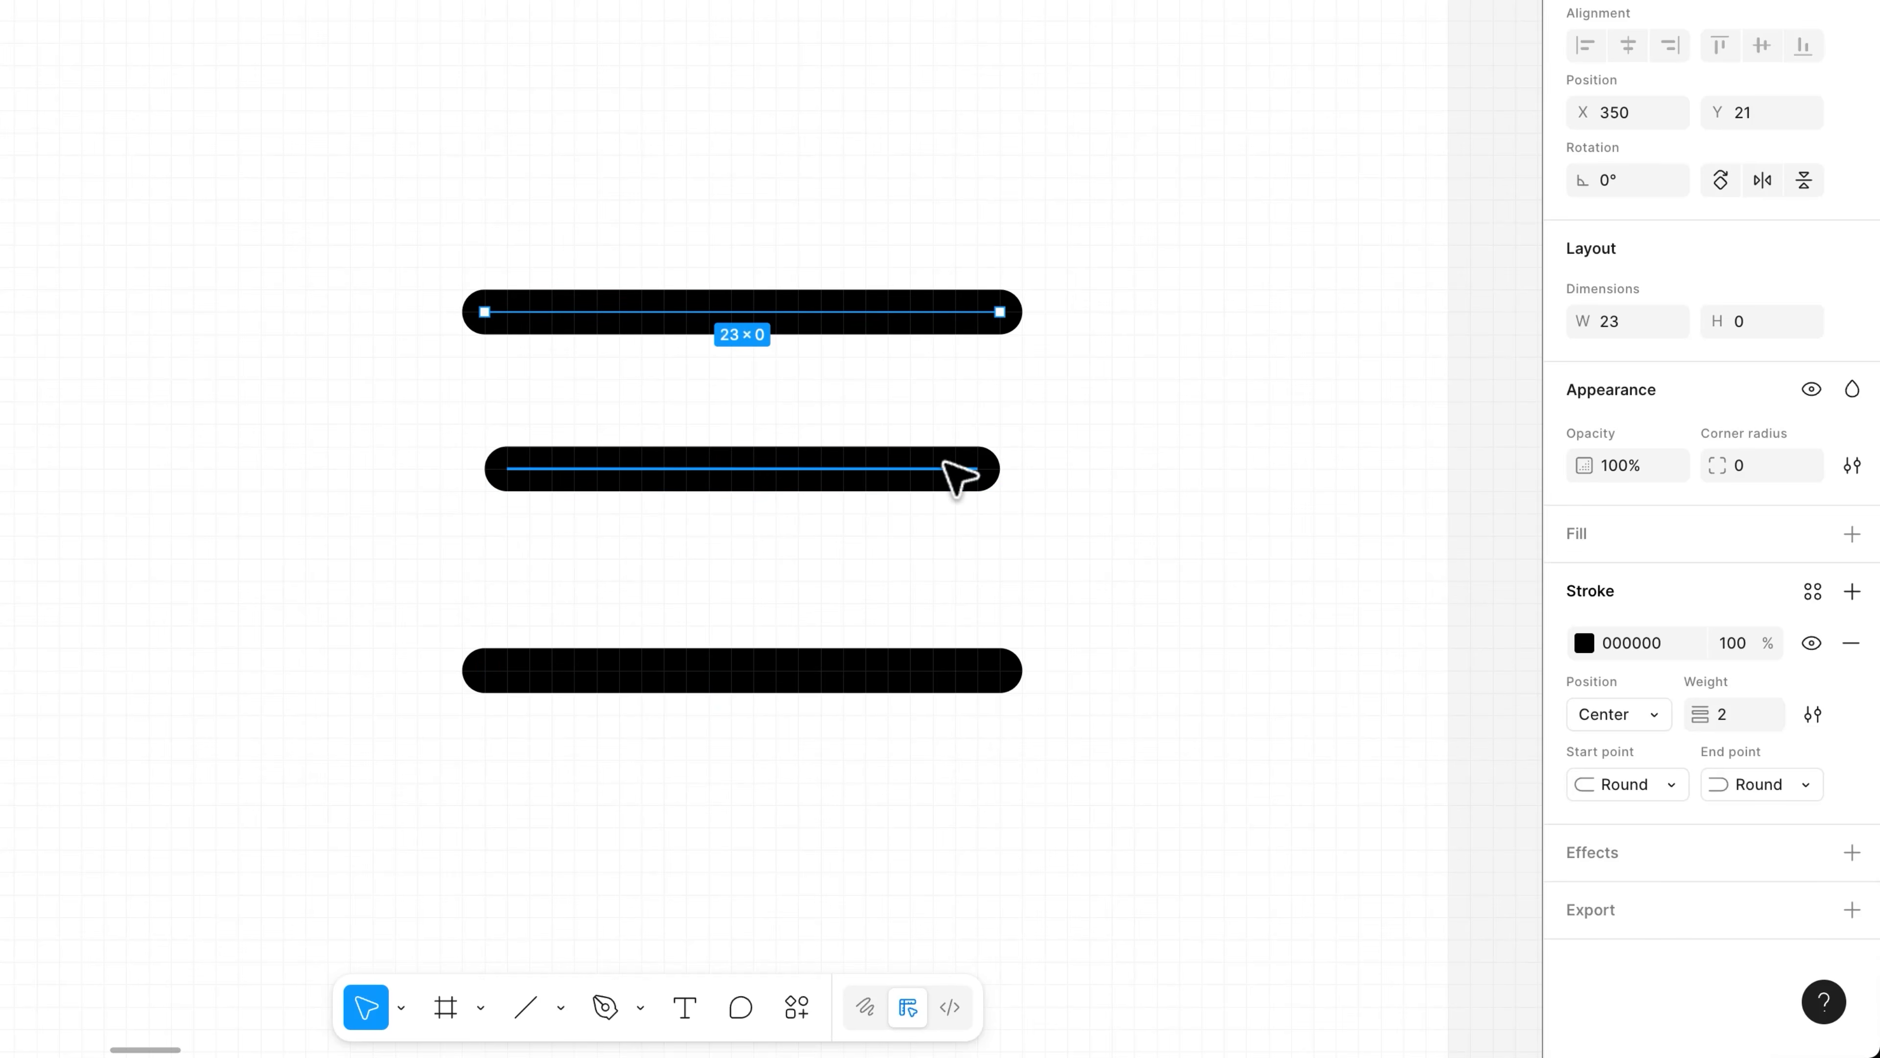
Delete the middle and bottom header lines, keeping only the rounded top line.
left_click(958, 476)
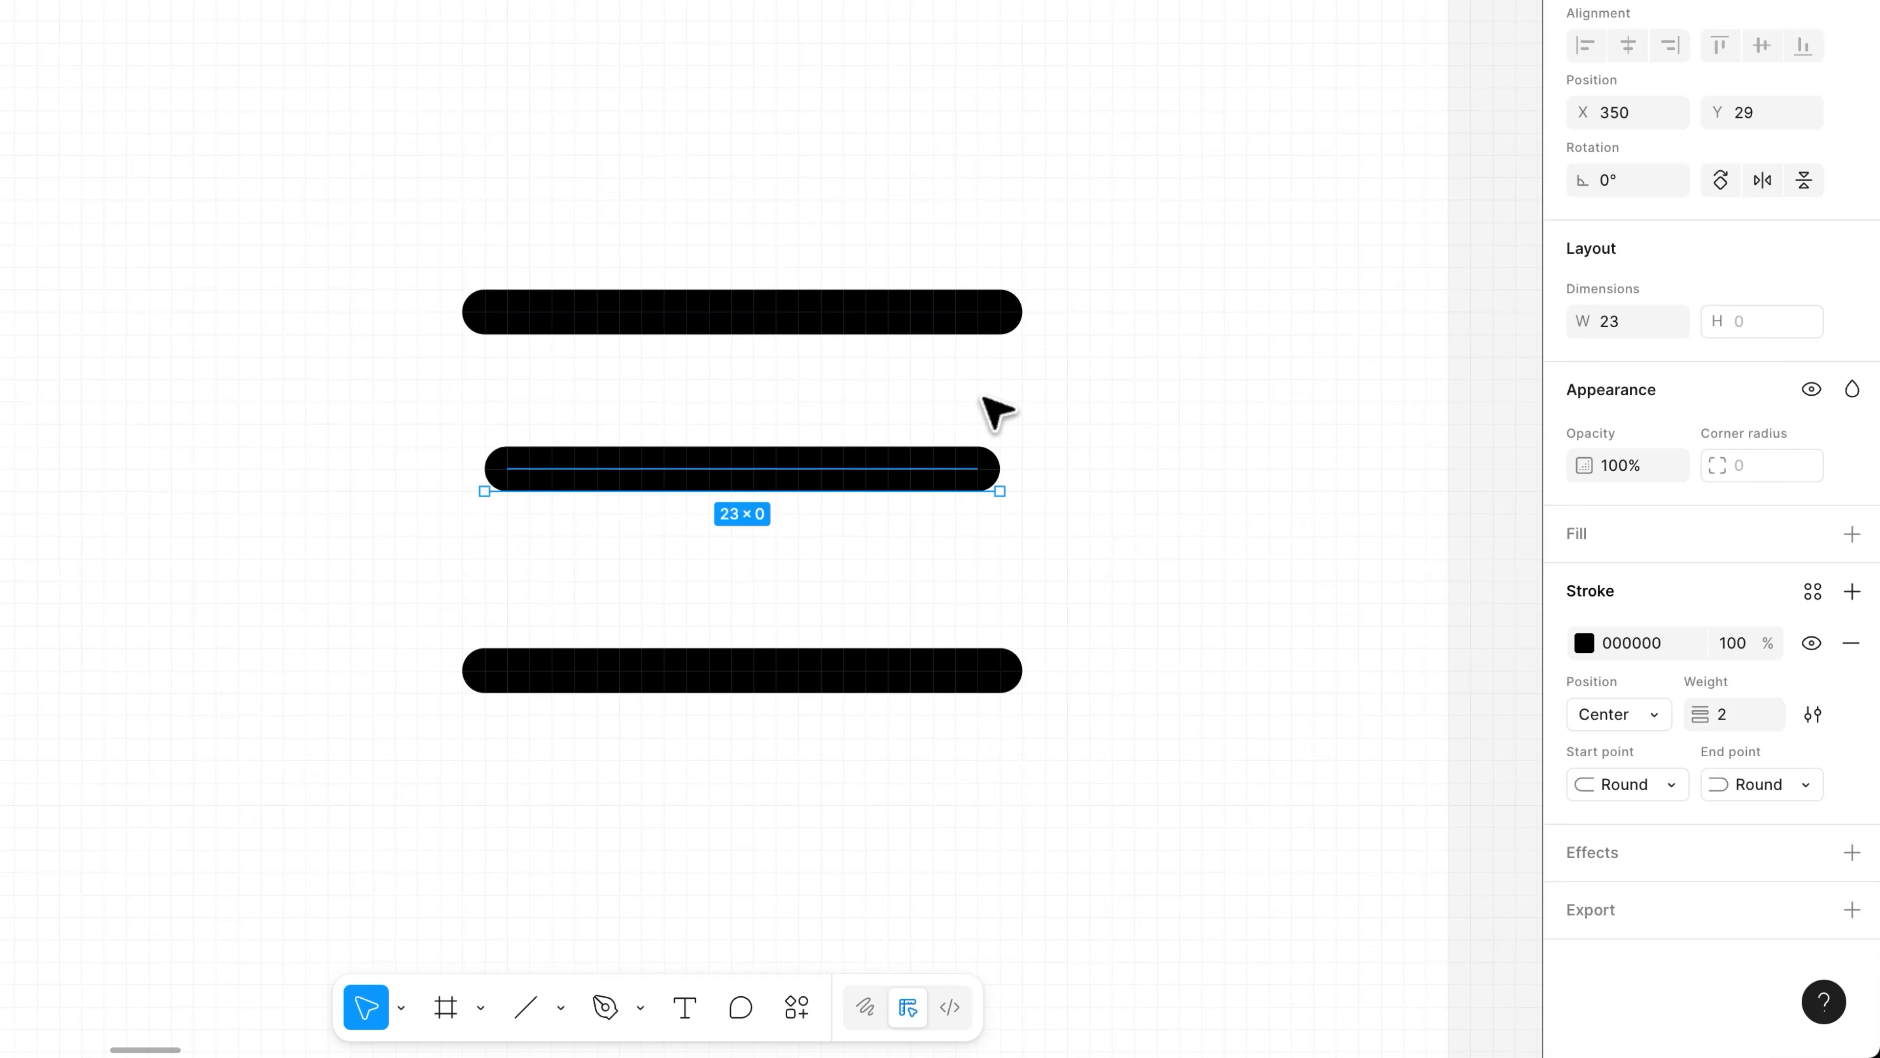
key("Delete")
left_click(929, 655)
key("Delete")
Copy the rounded top line straight down to Y 29 and repeat the duplication once at the same spacing.
left_click_drag(914, 327, 915, 508)
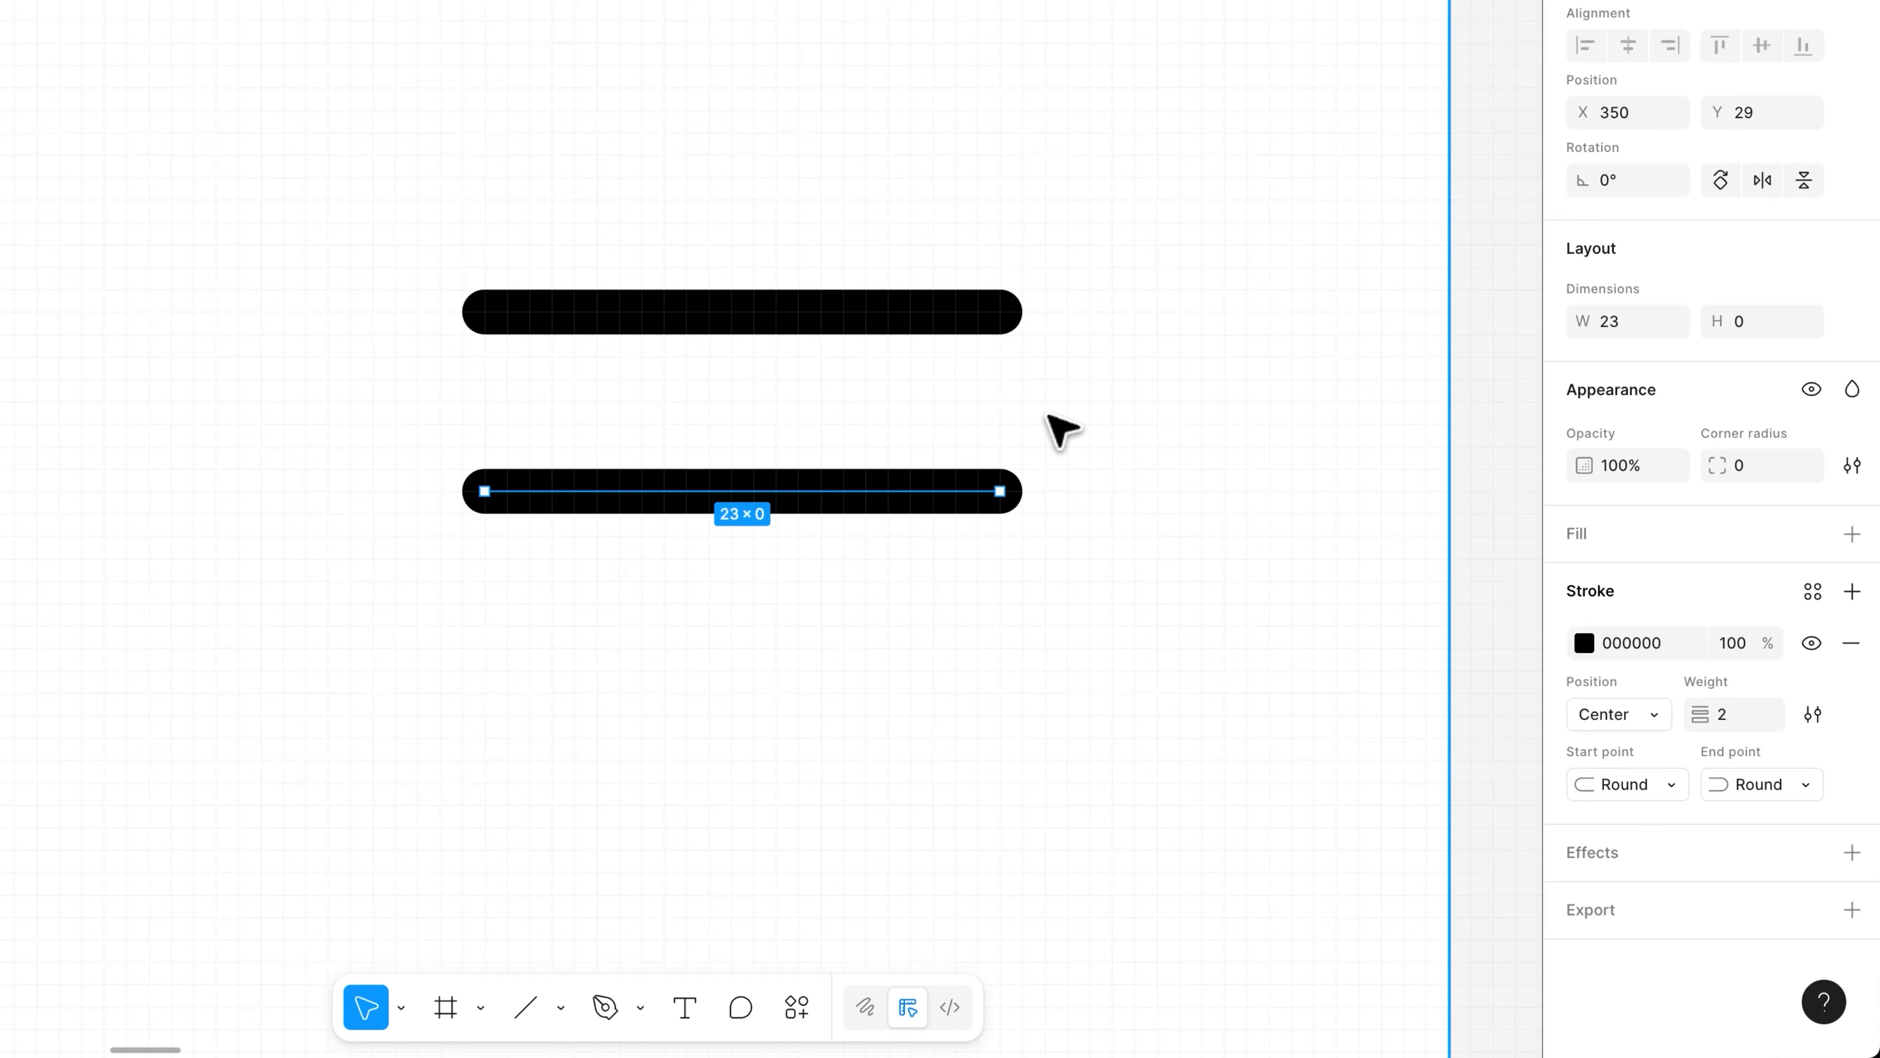
key("ctrl+d")
left_click(1096, 434)
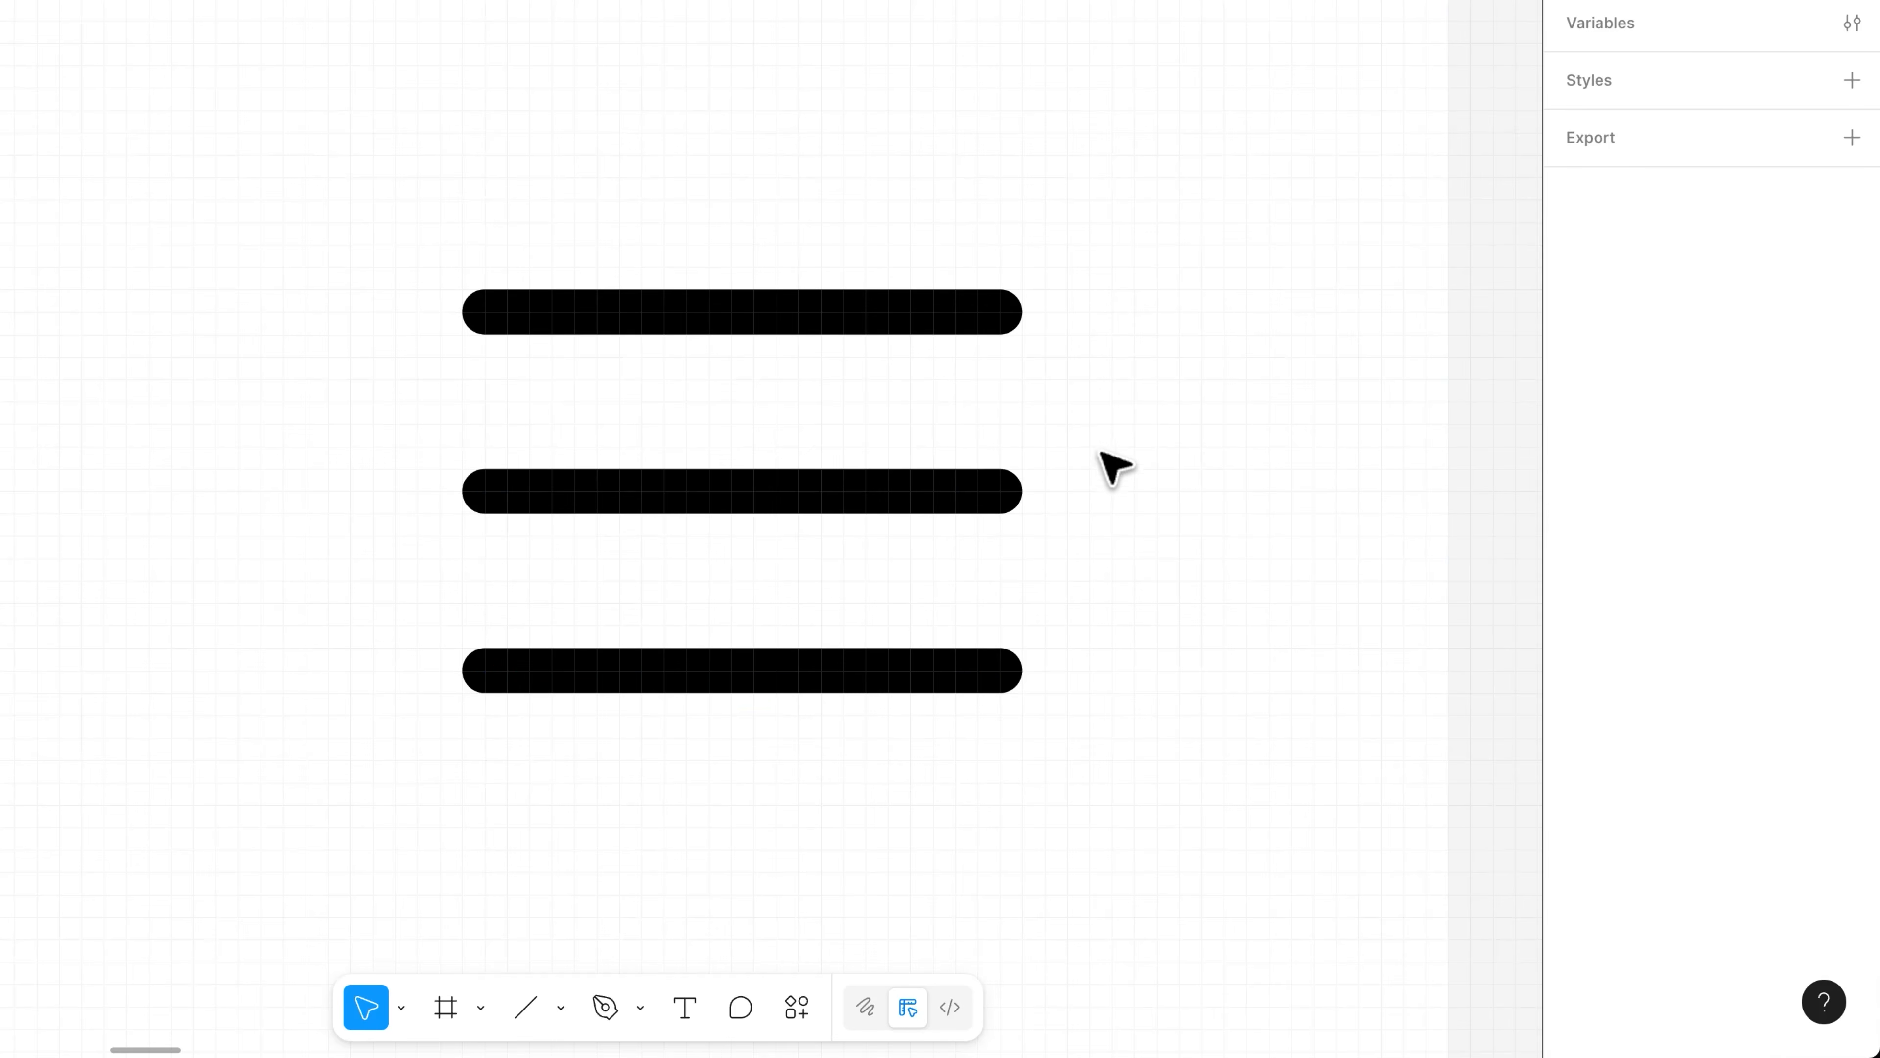
Shorten all three rounded header lines together to a width of 20.
left_click_drag(328, 202, 1274, 844)
left_click_drag(1007, 447, 935, 448)
left_click(1147, 463)
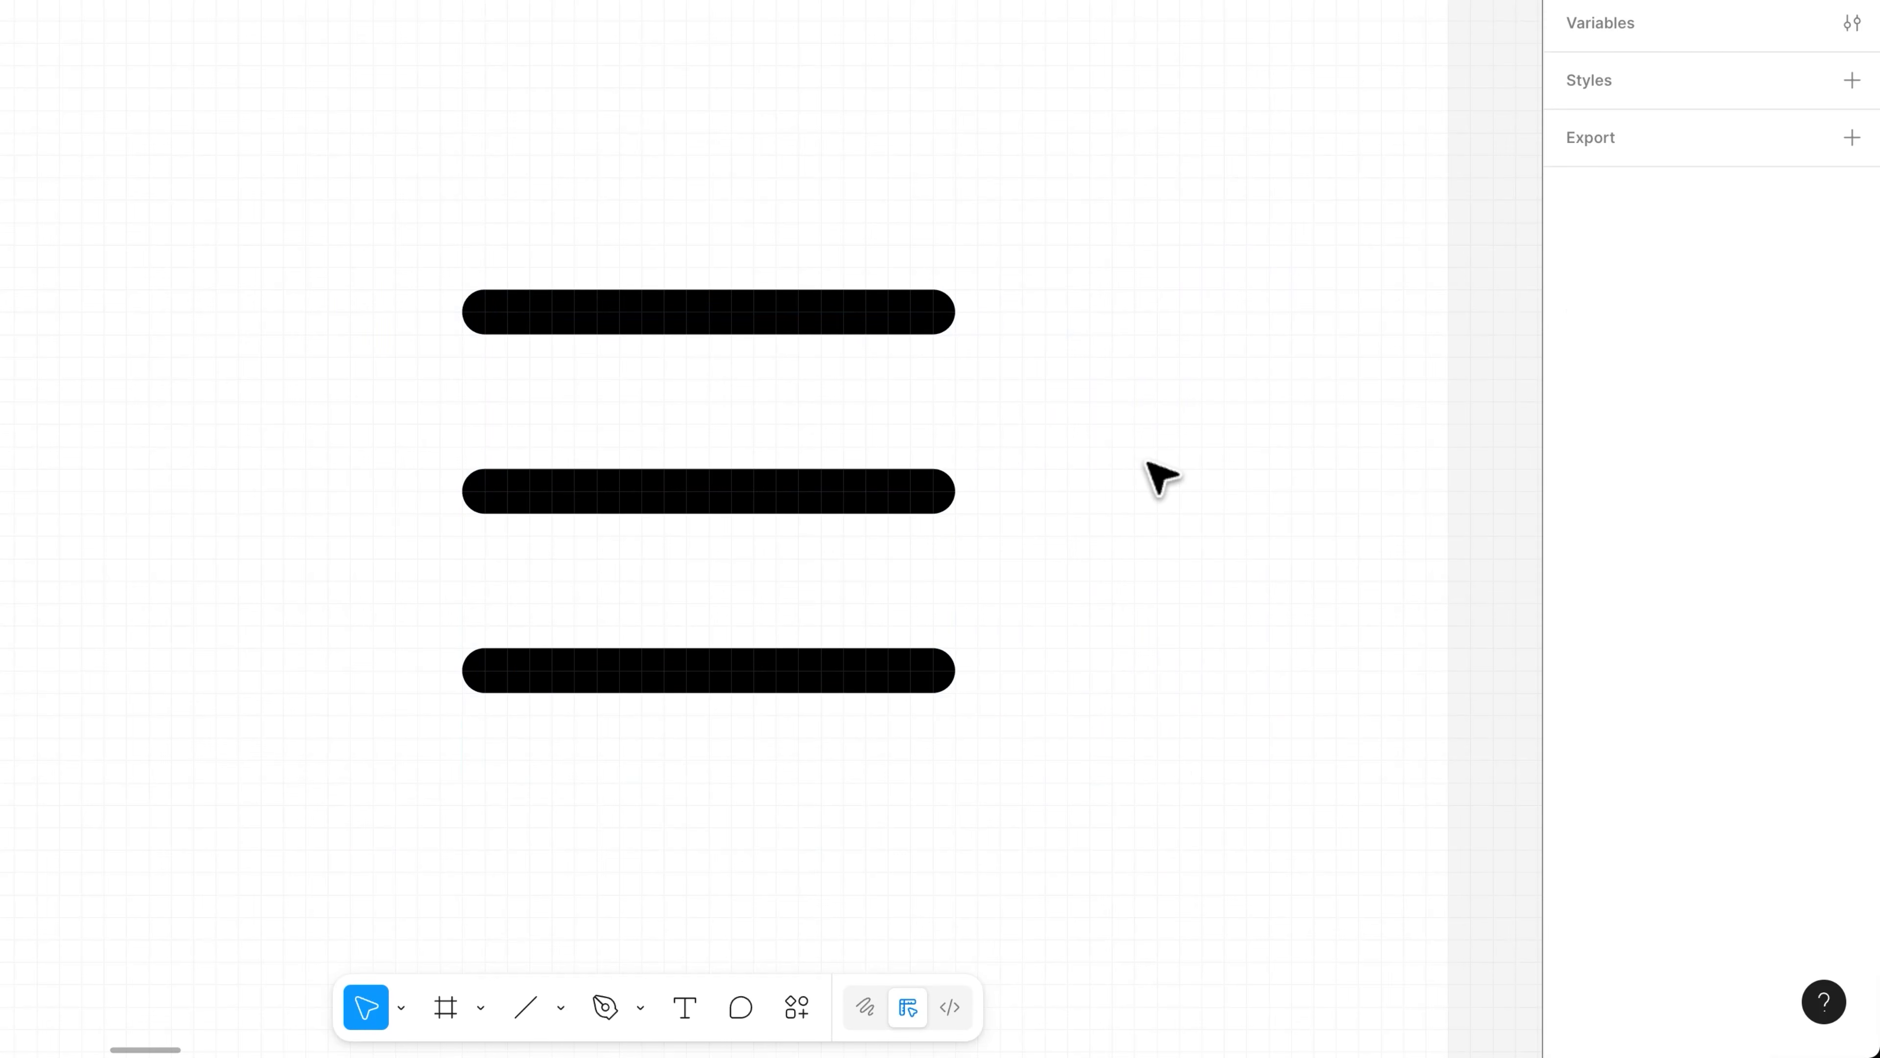
left_click_drag(587, 319, 588, 70)
left_click(977, 517)
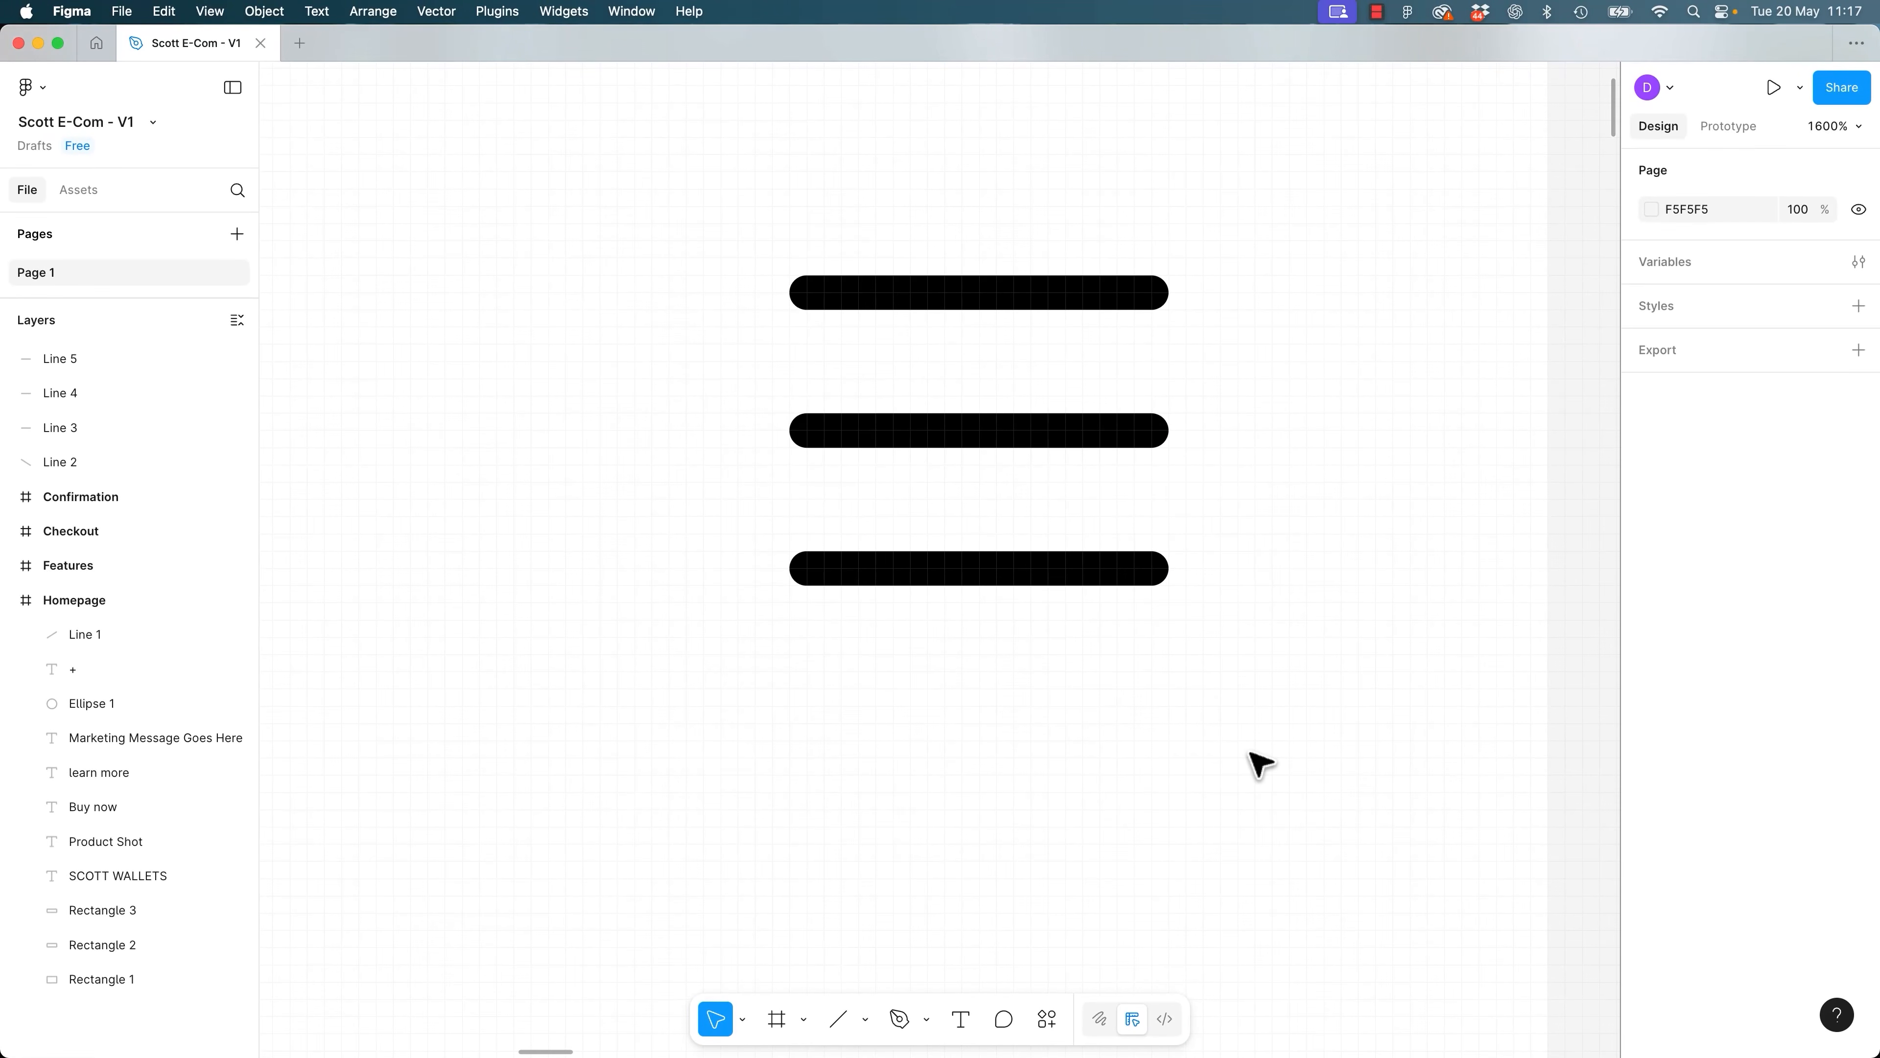
Select the three menu icon lines and shift them slightly up and to the right in the Homepage header.
key("shift+1")
scroll(934, 337, "left", 5)
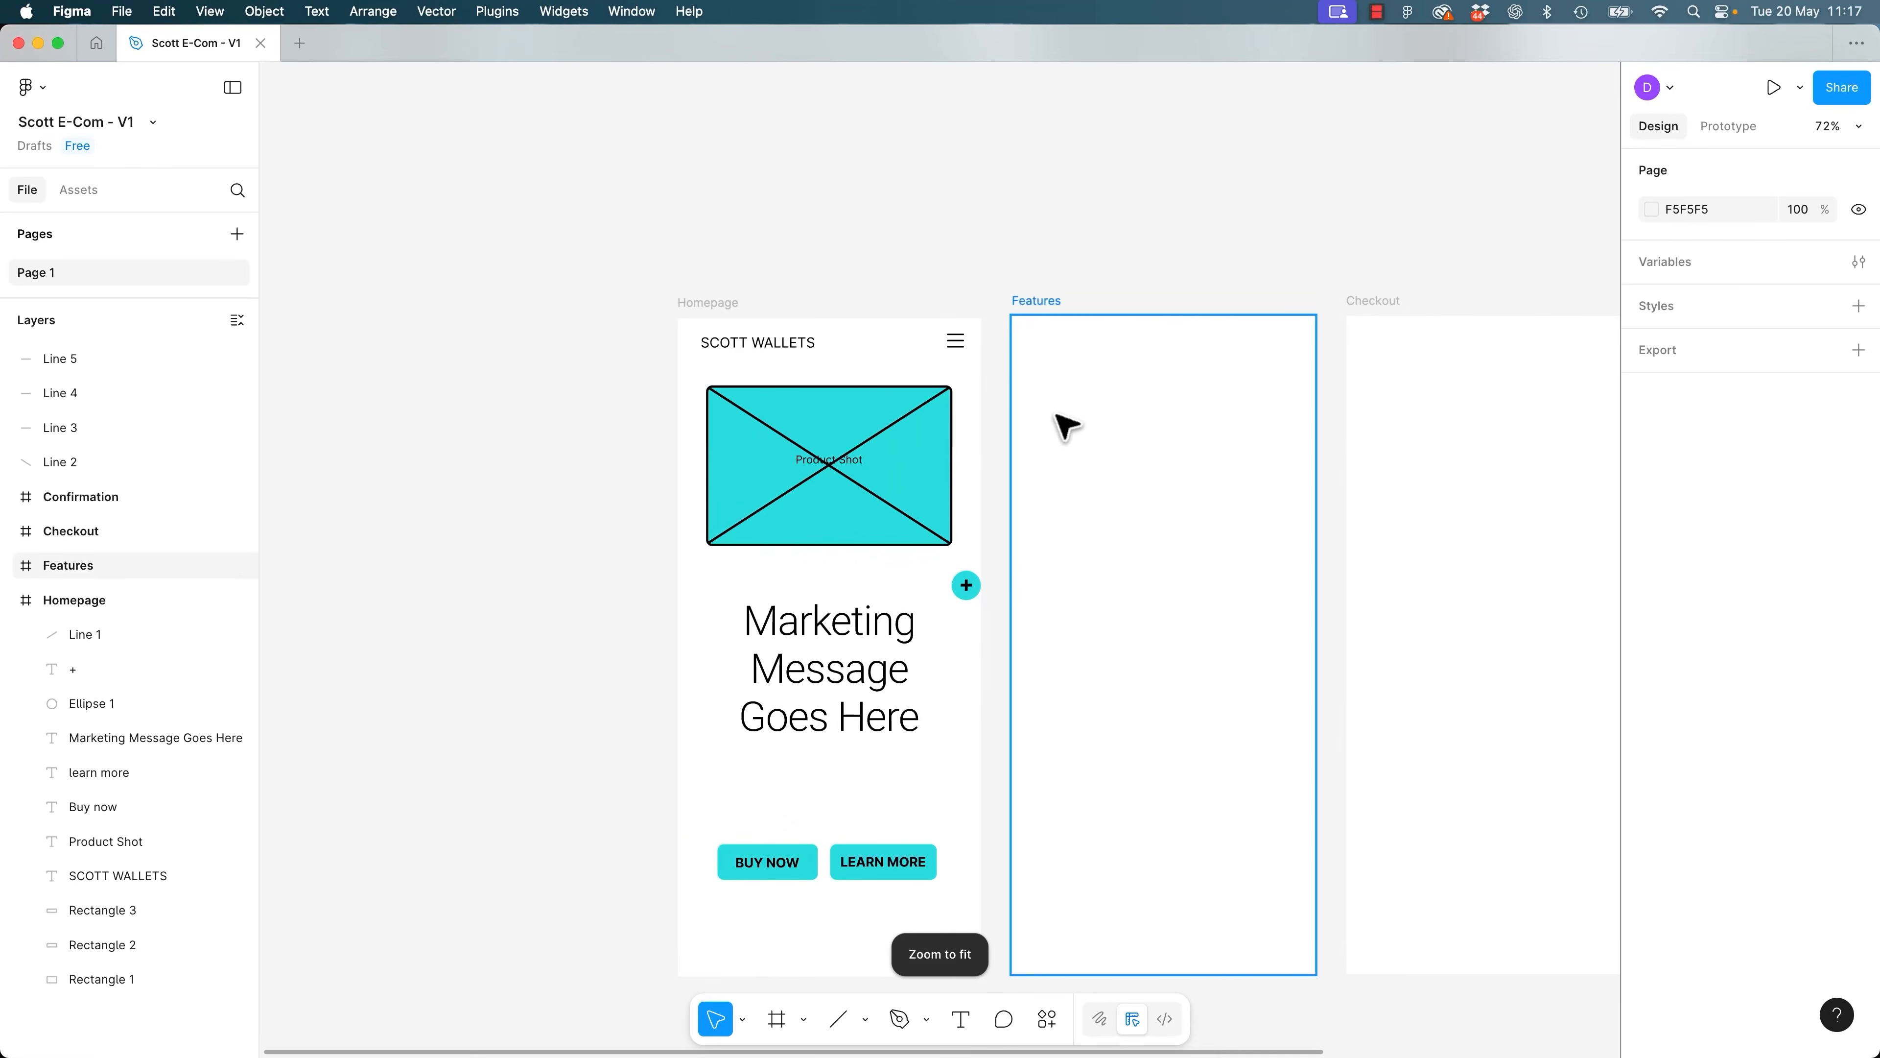
left_click_drag(934, 300, 994, 367)
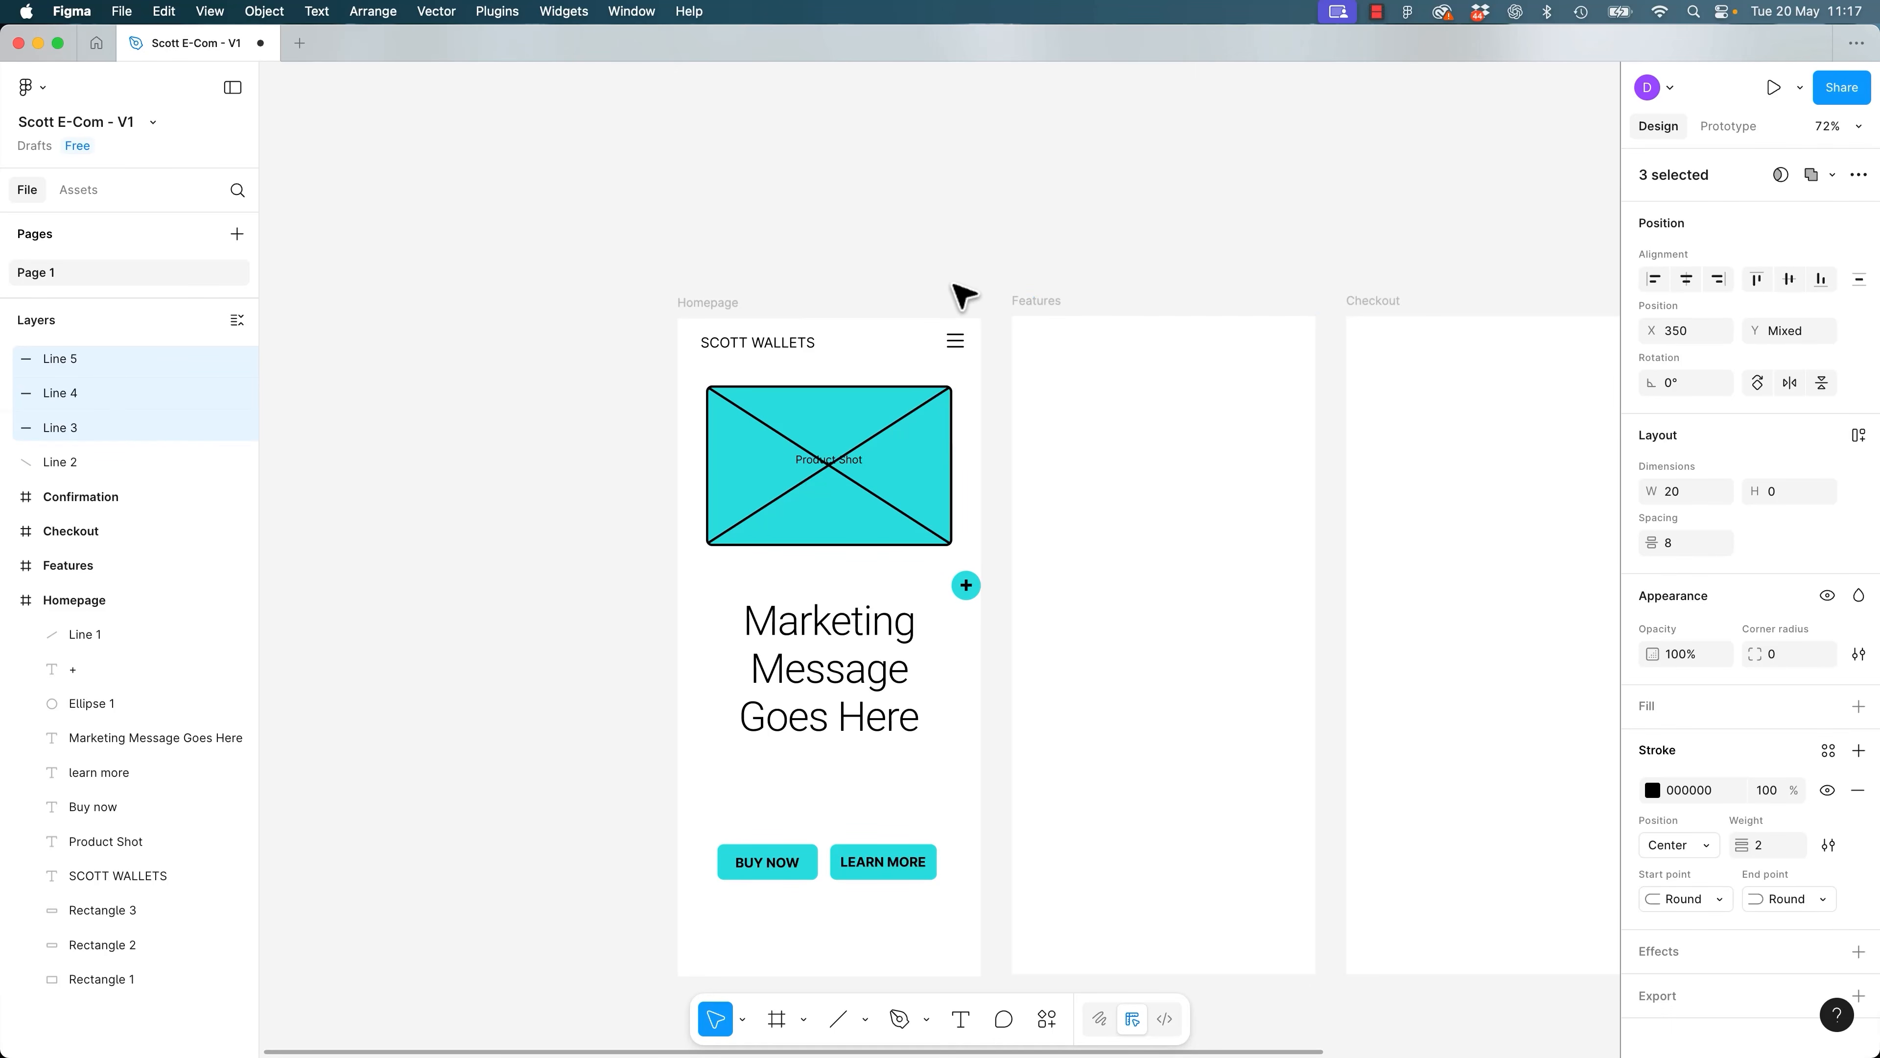
left_click_drag(960, 343, 963, 340)
left_click(959, 264)
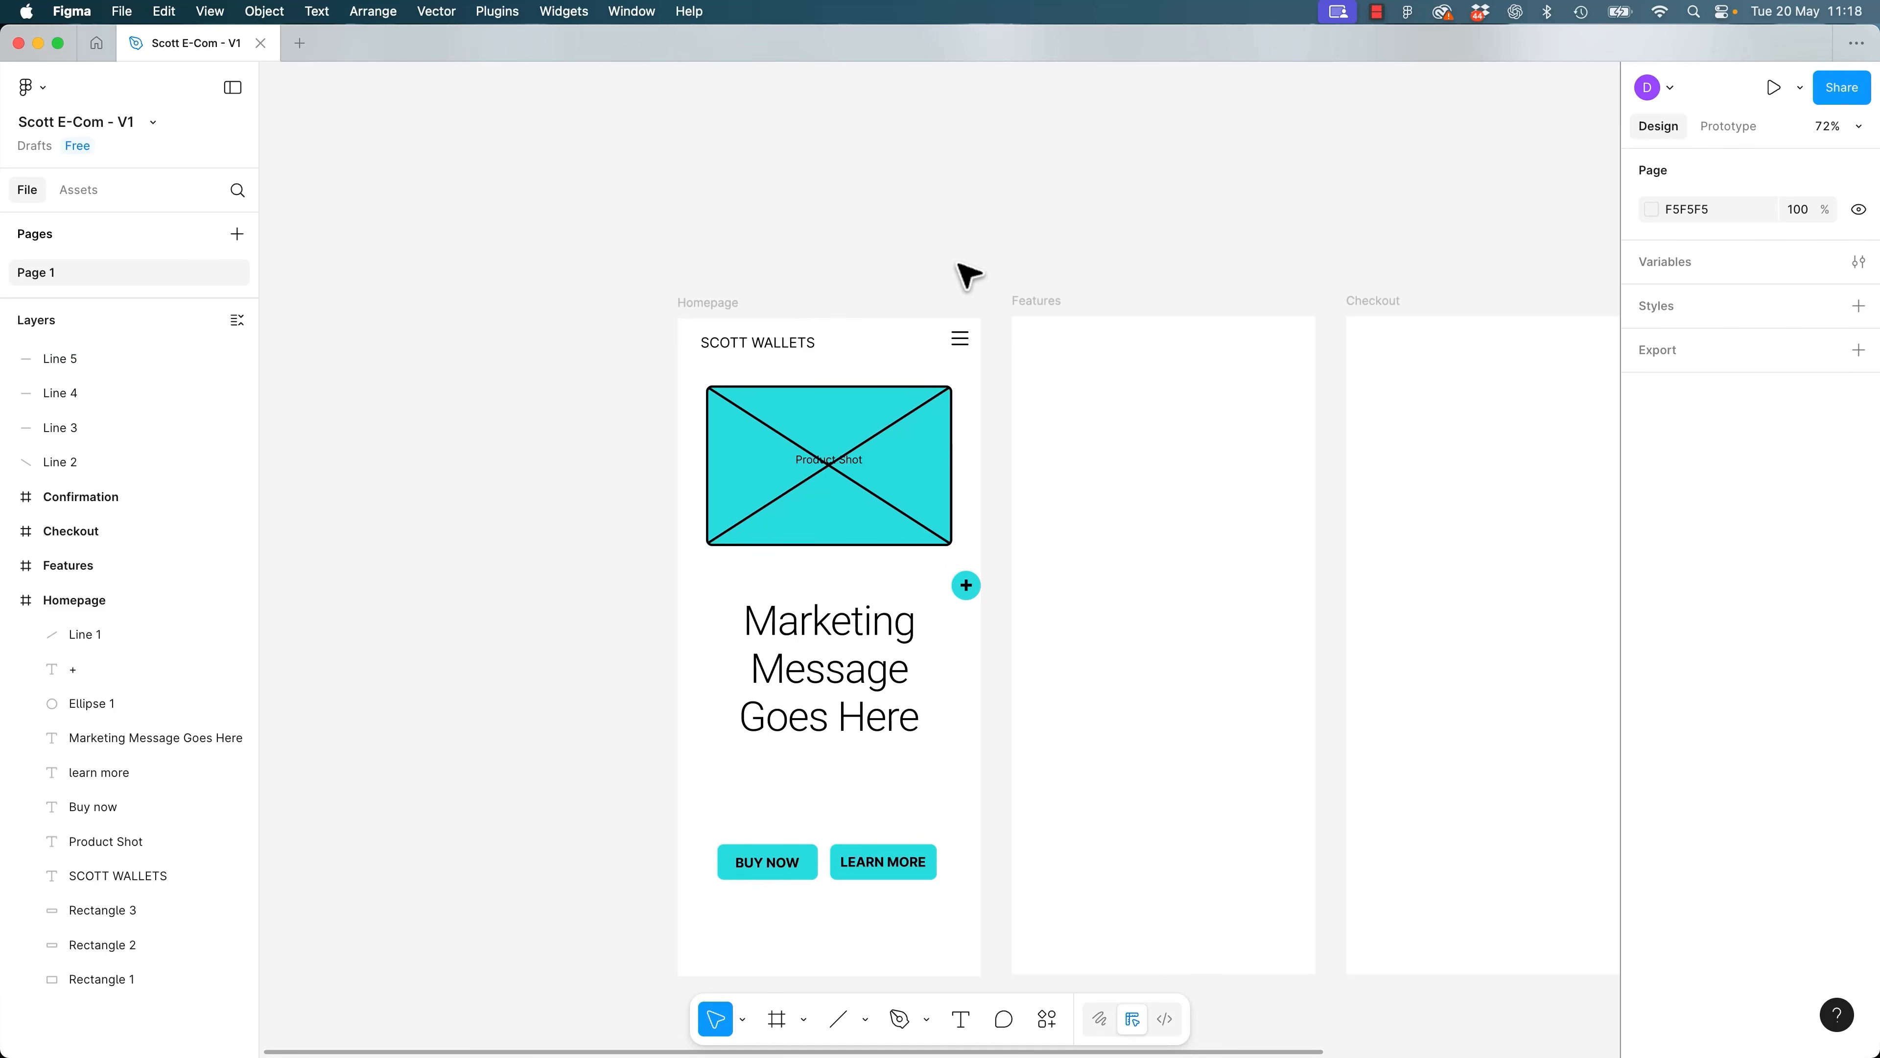
Move the Product Shot label straight up to Y 107, near the upper edge of the placeholder box.
left_click(866, 463)
left_click_drag(889, 471, 881, 457)
key("shift+Up")
key("shift+Up")
key("shift+Up")
key("shift+Up")
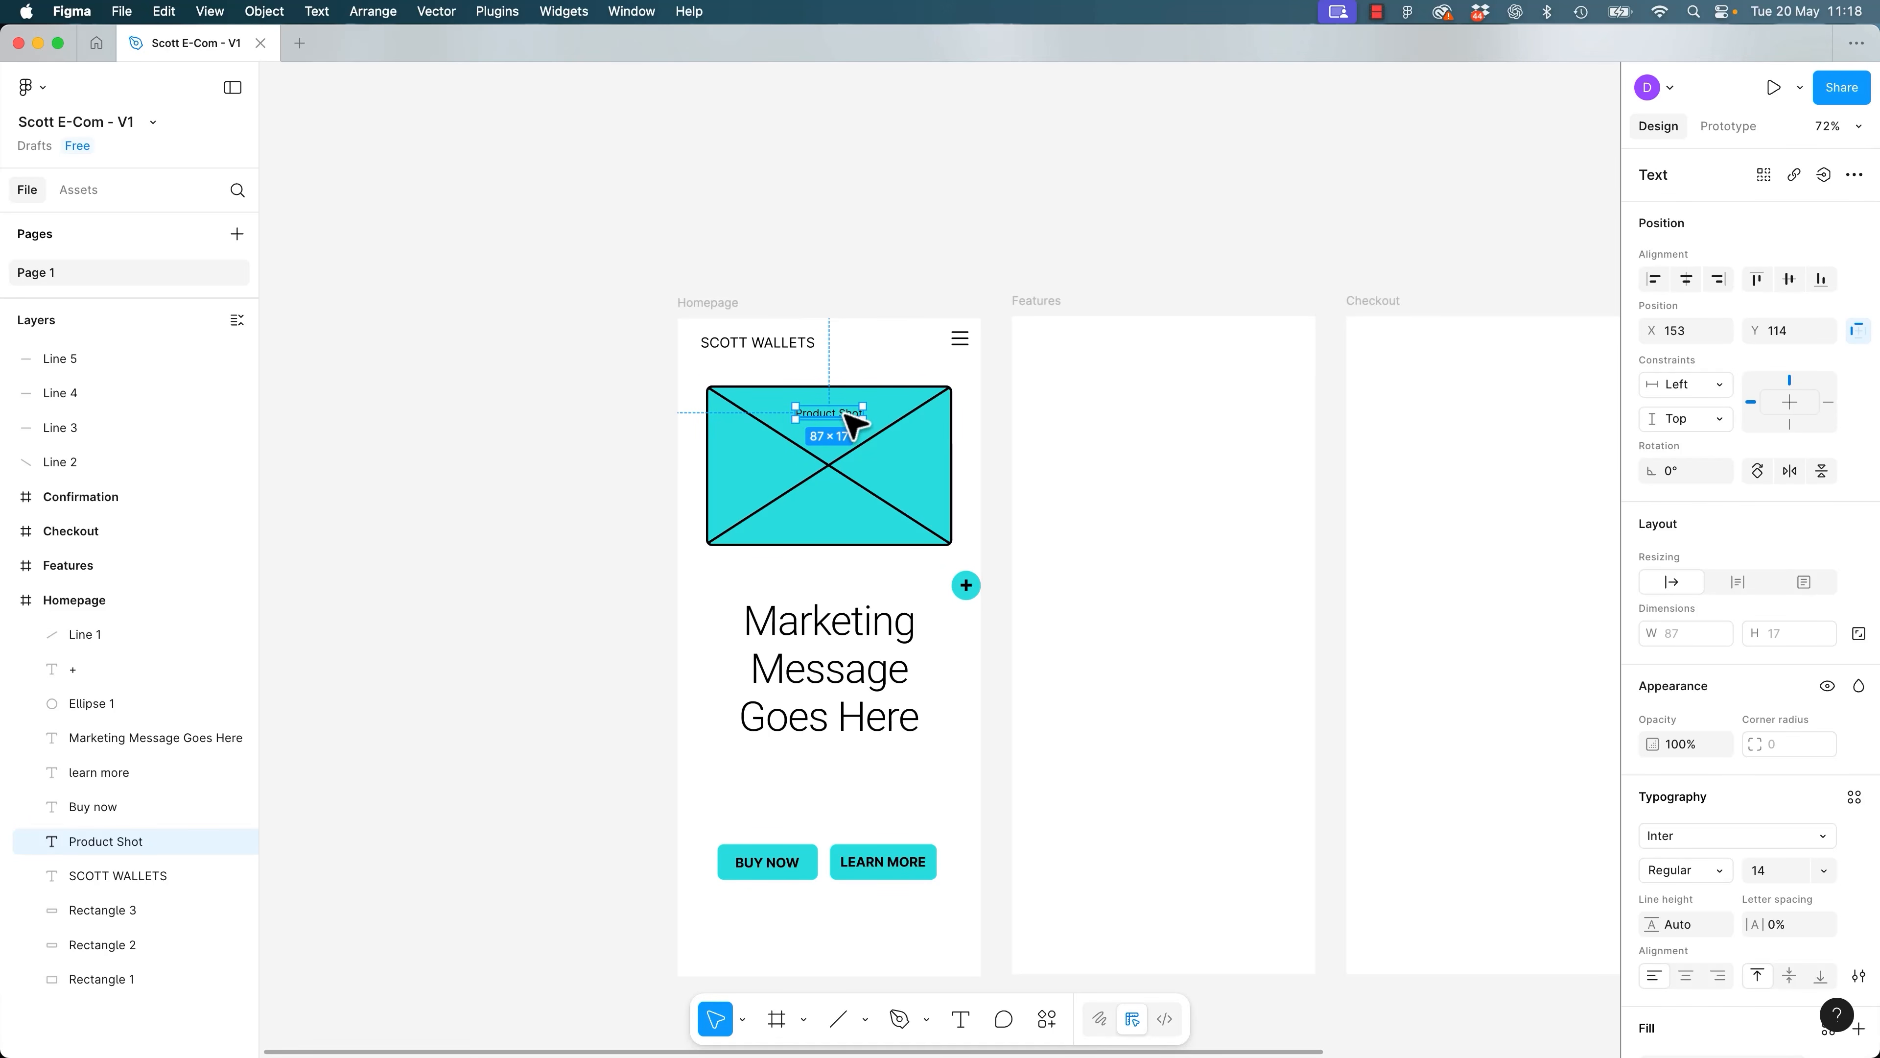
left_click_drag(855, 426, 855, 428)
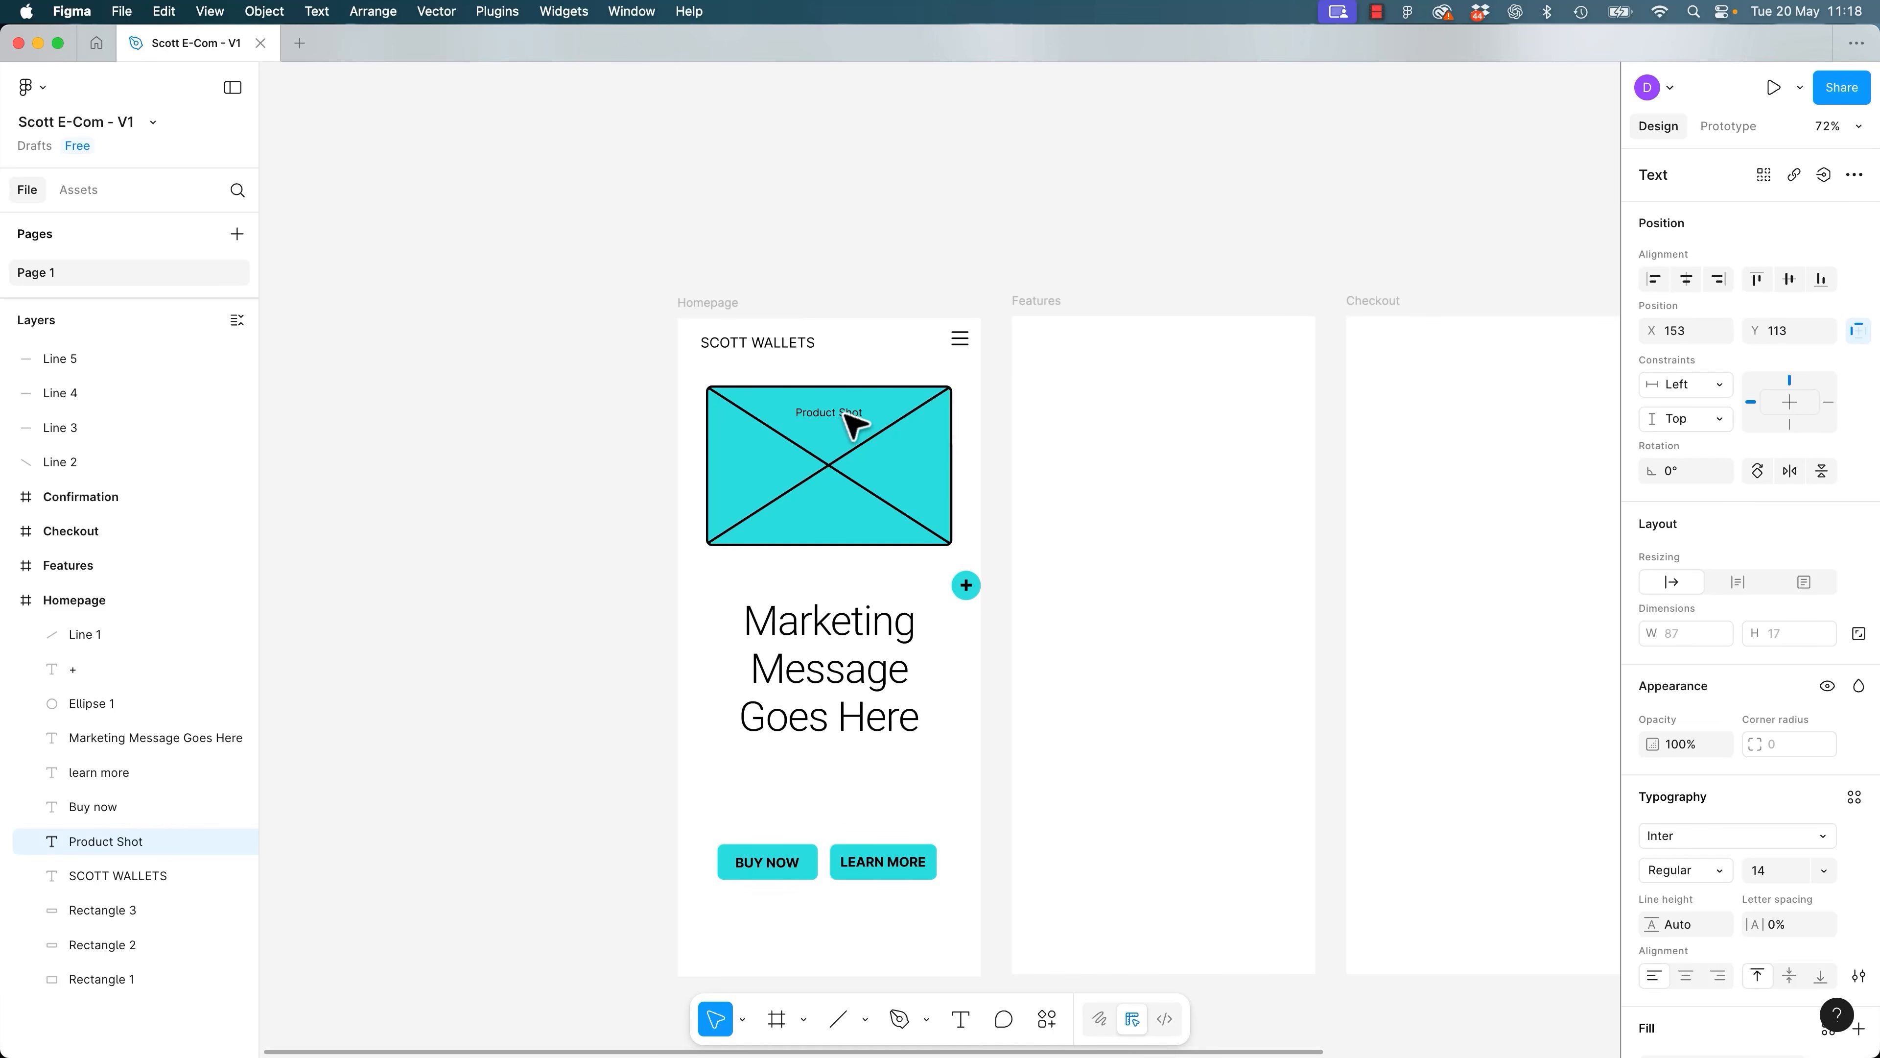
key("shift+Down")
key("shift+Up")
key("shift+Up")
key("shift+Down")
key("shift+Up")
key("shift+Down")
key("shift+Up")
key("shift+Down")
key("shift+Up")
key("shift+Down")
key("shift+Up")
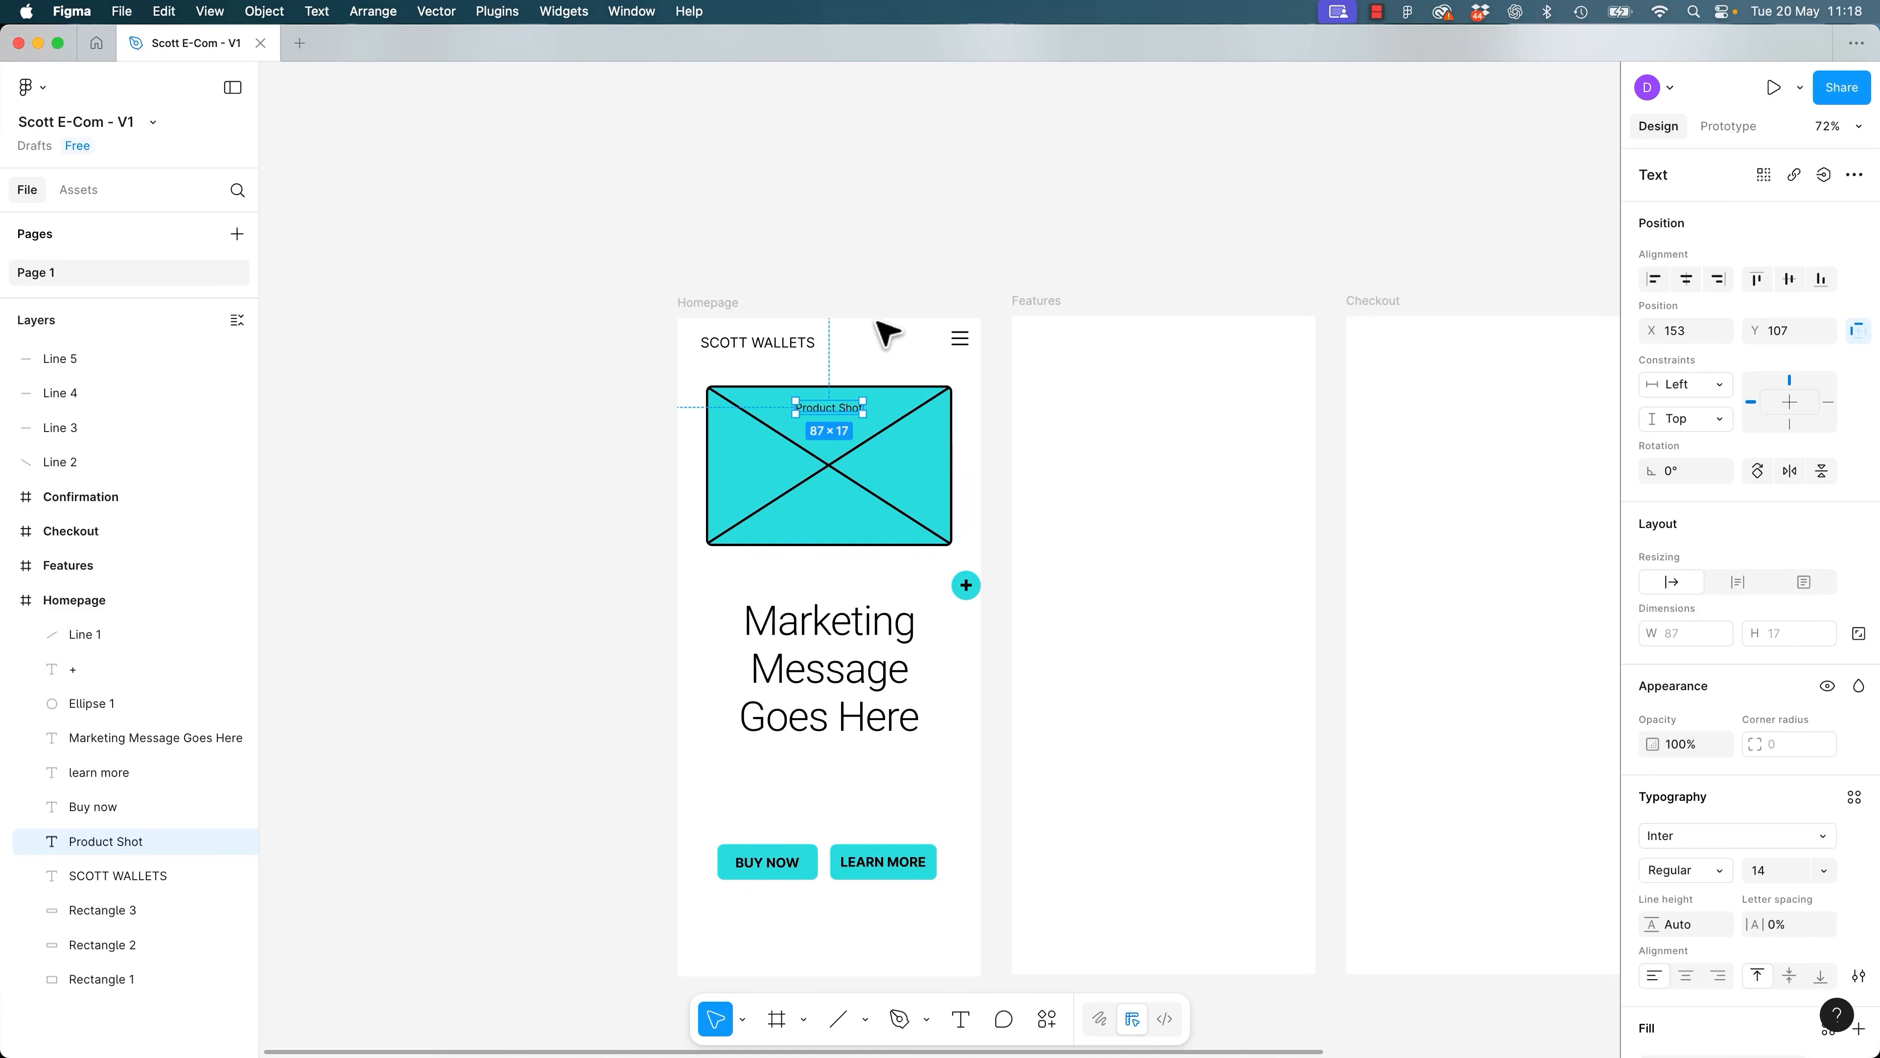
left_click(902, 231)
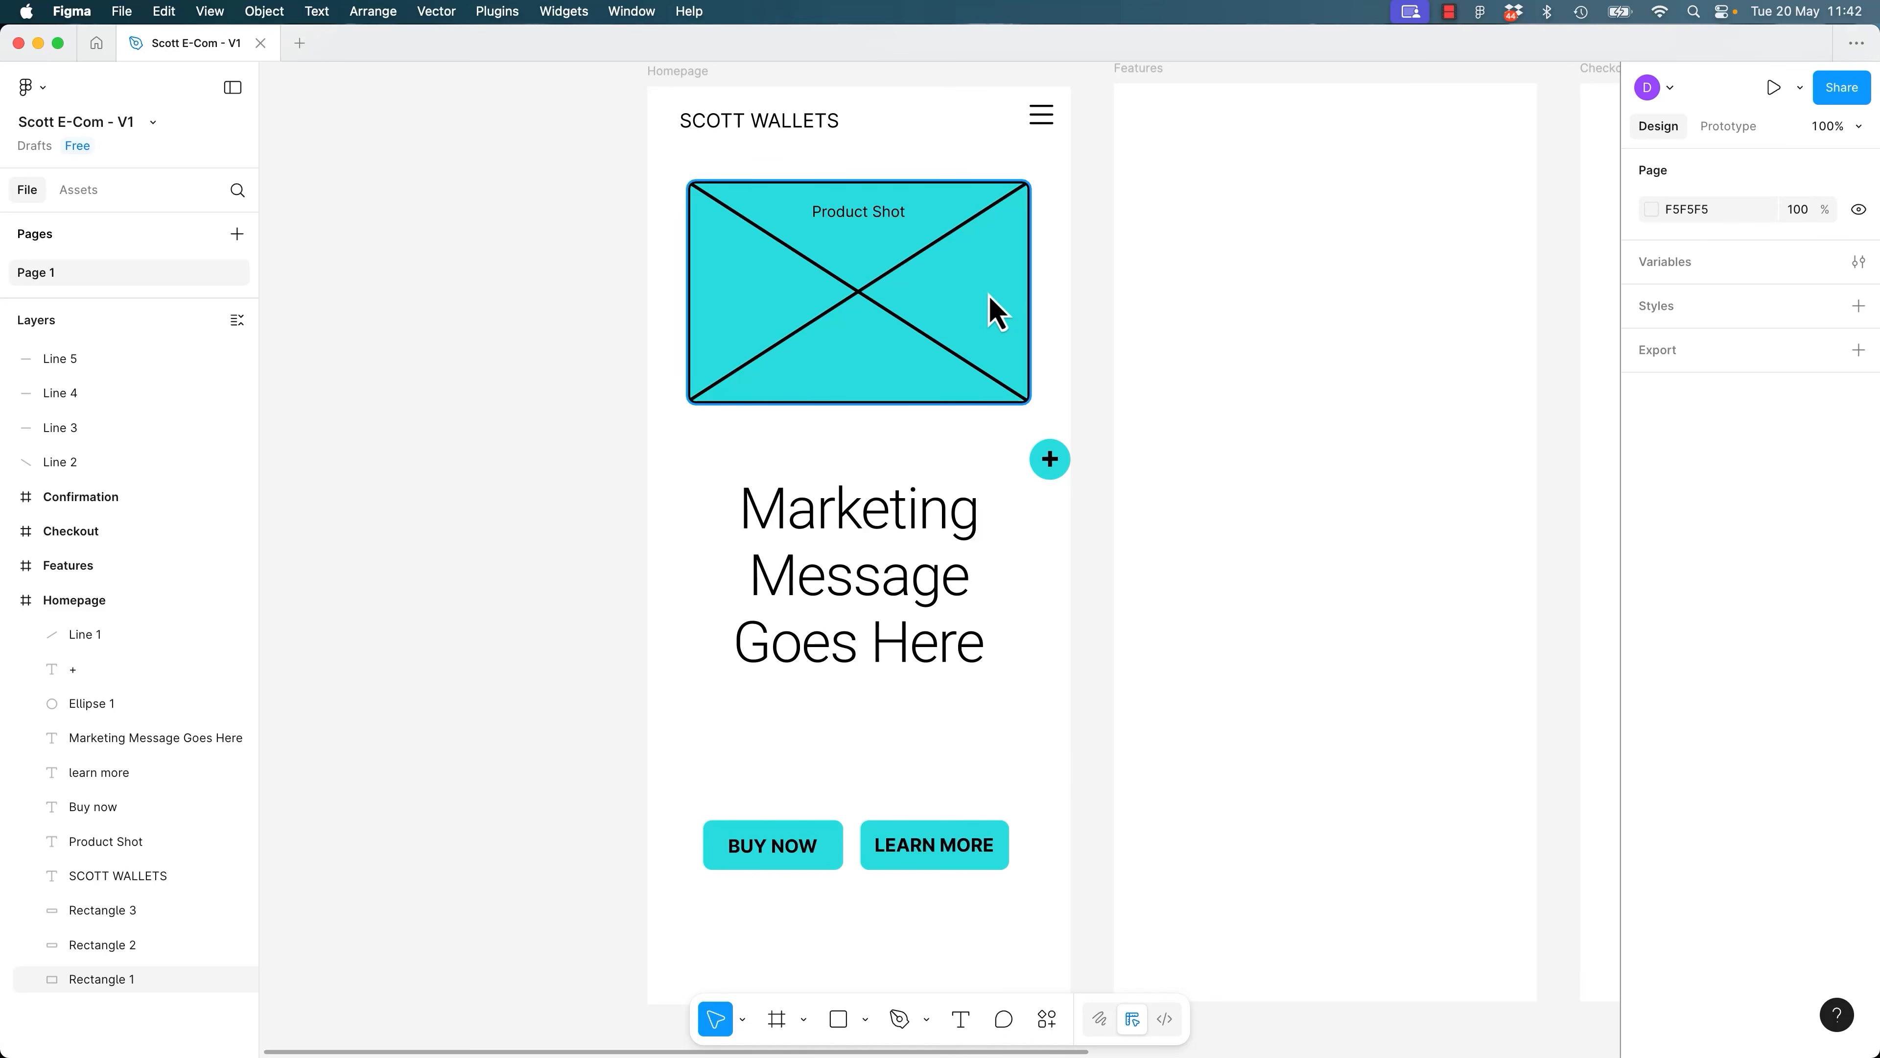
Enter vector editing on the product shot rectangle and exit it.
left_click(992, 309)
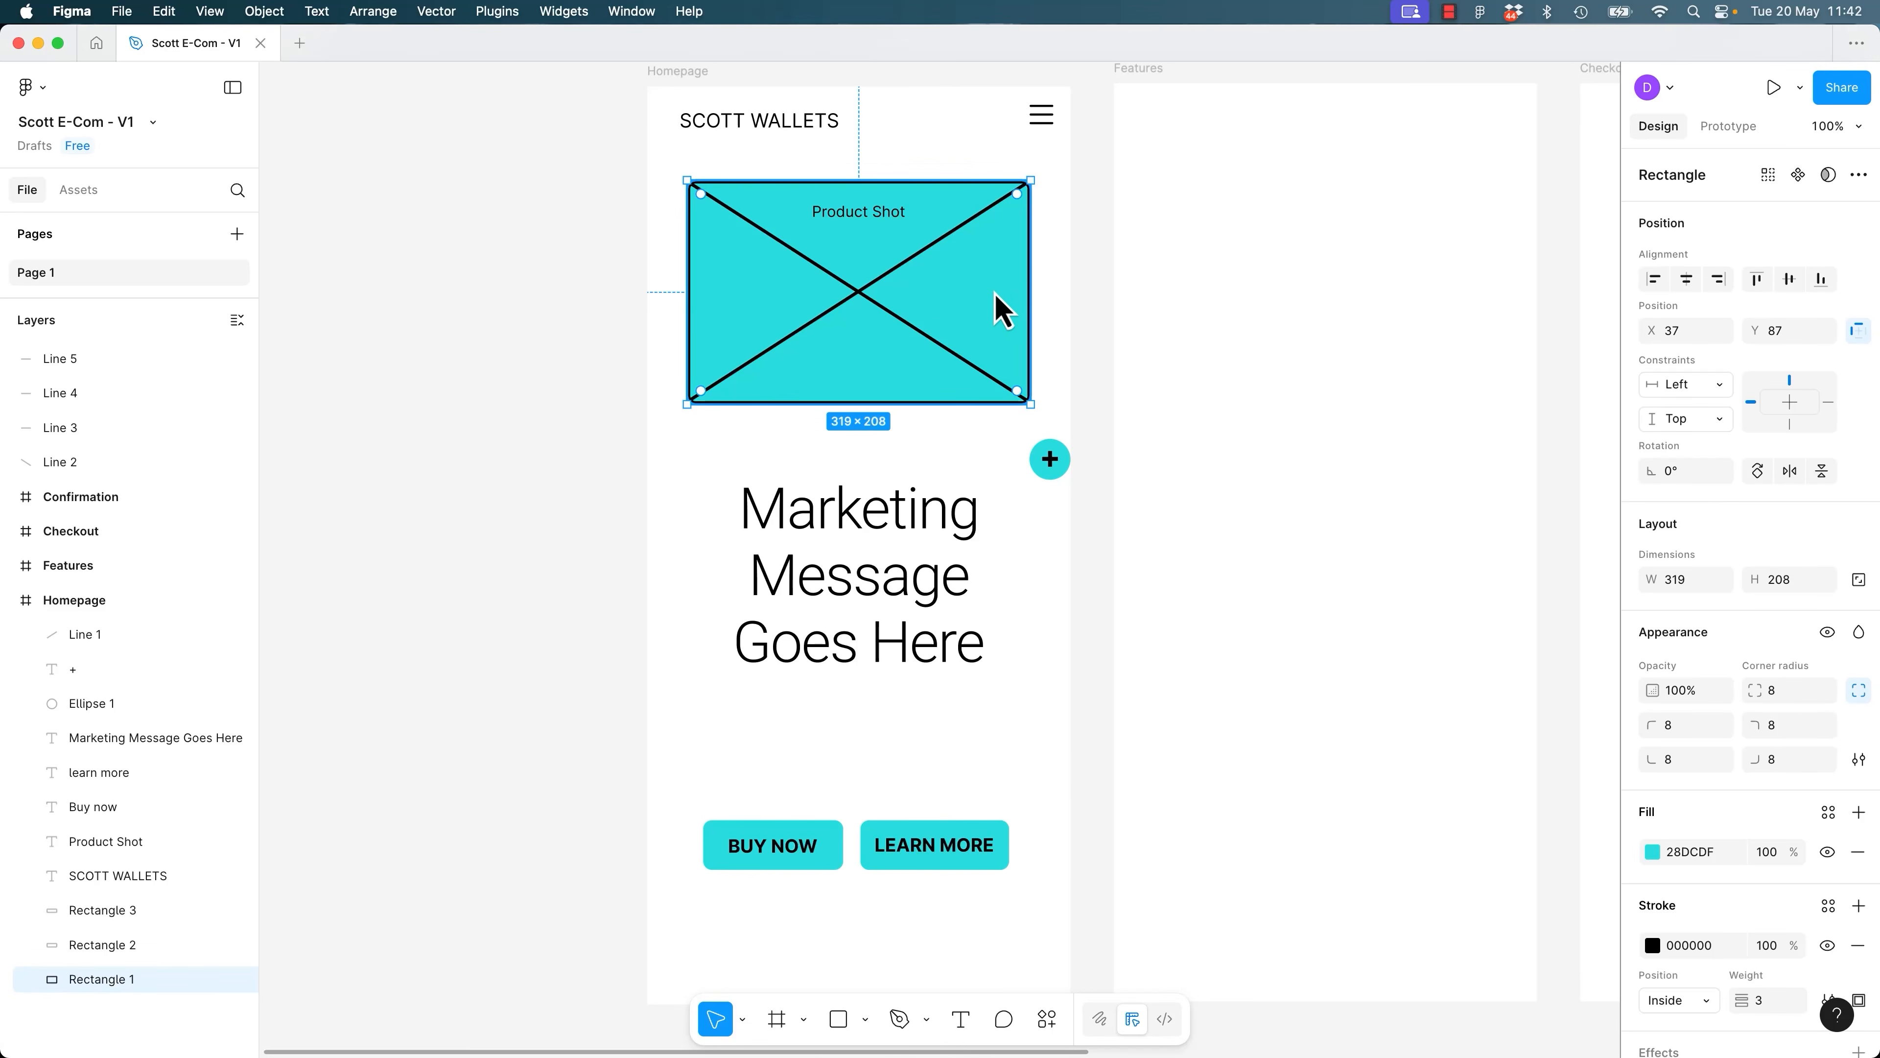
double_click(999, 310)
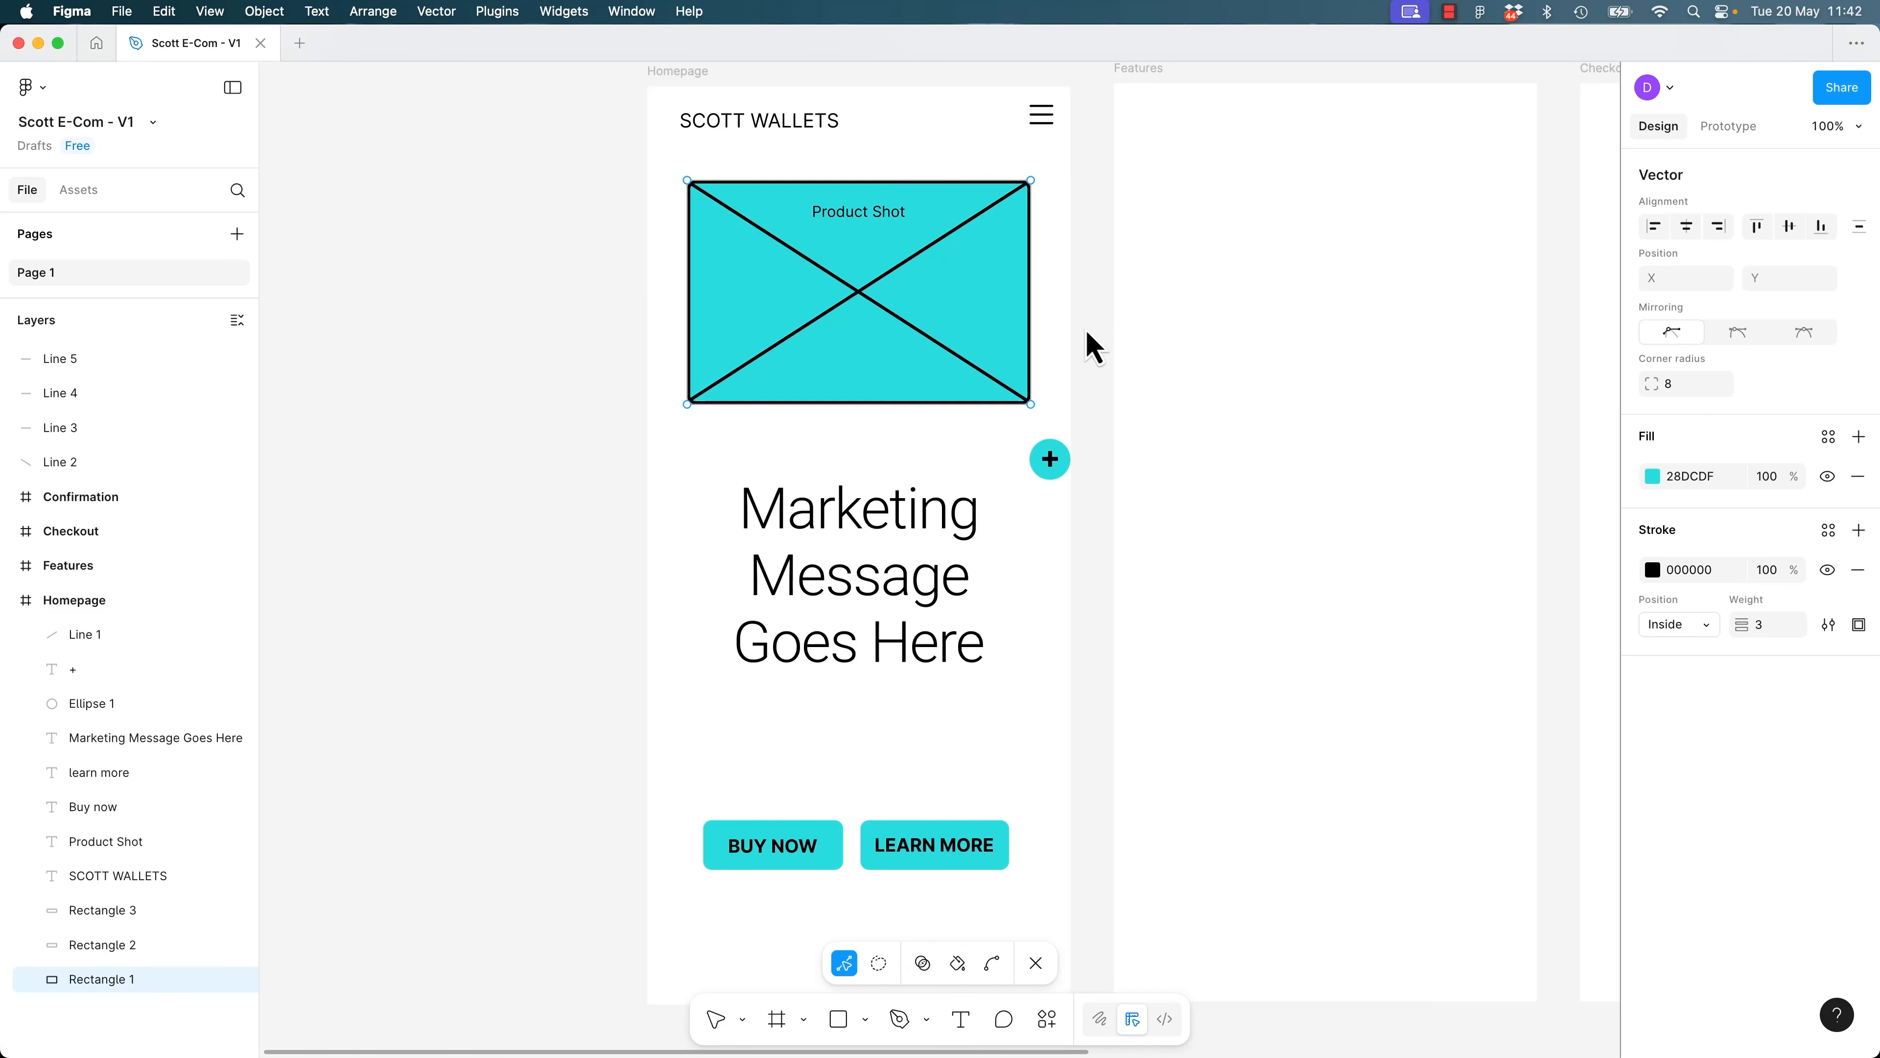
key("Escape")
Draw a rectangle in the upper part of the Features frame and resize it to about 235 × 215.
left_click_drag(1316, 324, 967, 334)
key("r")
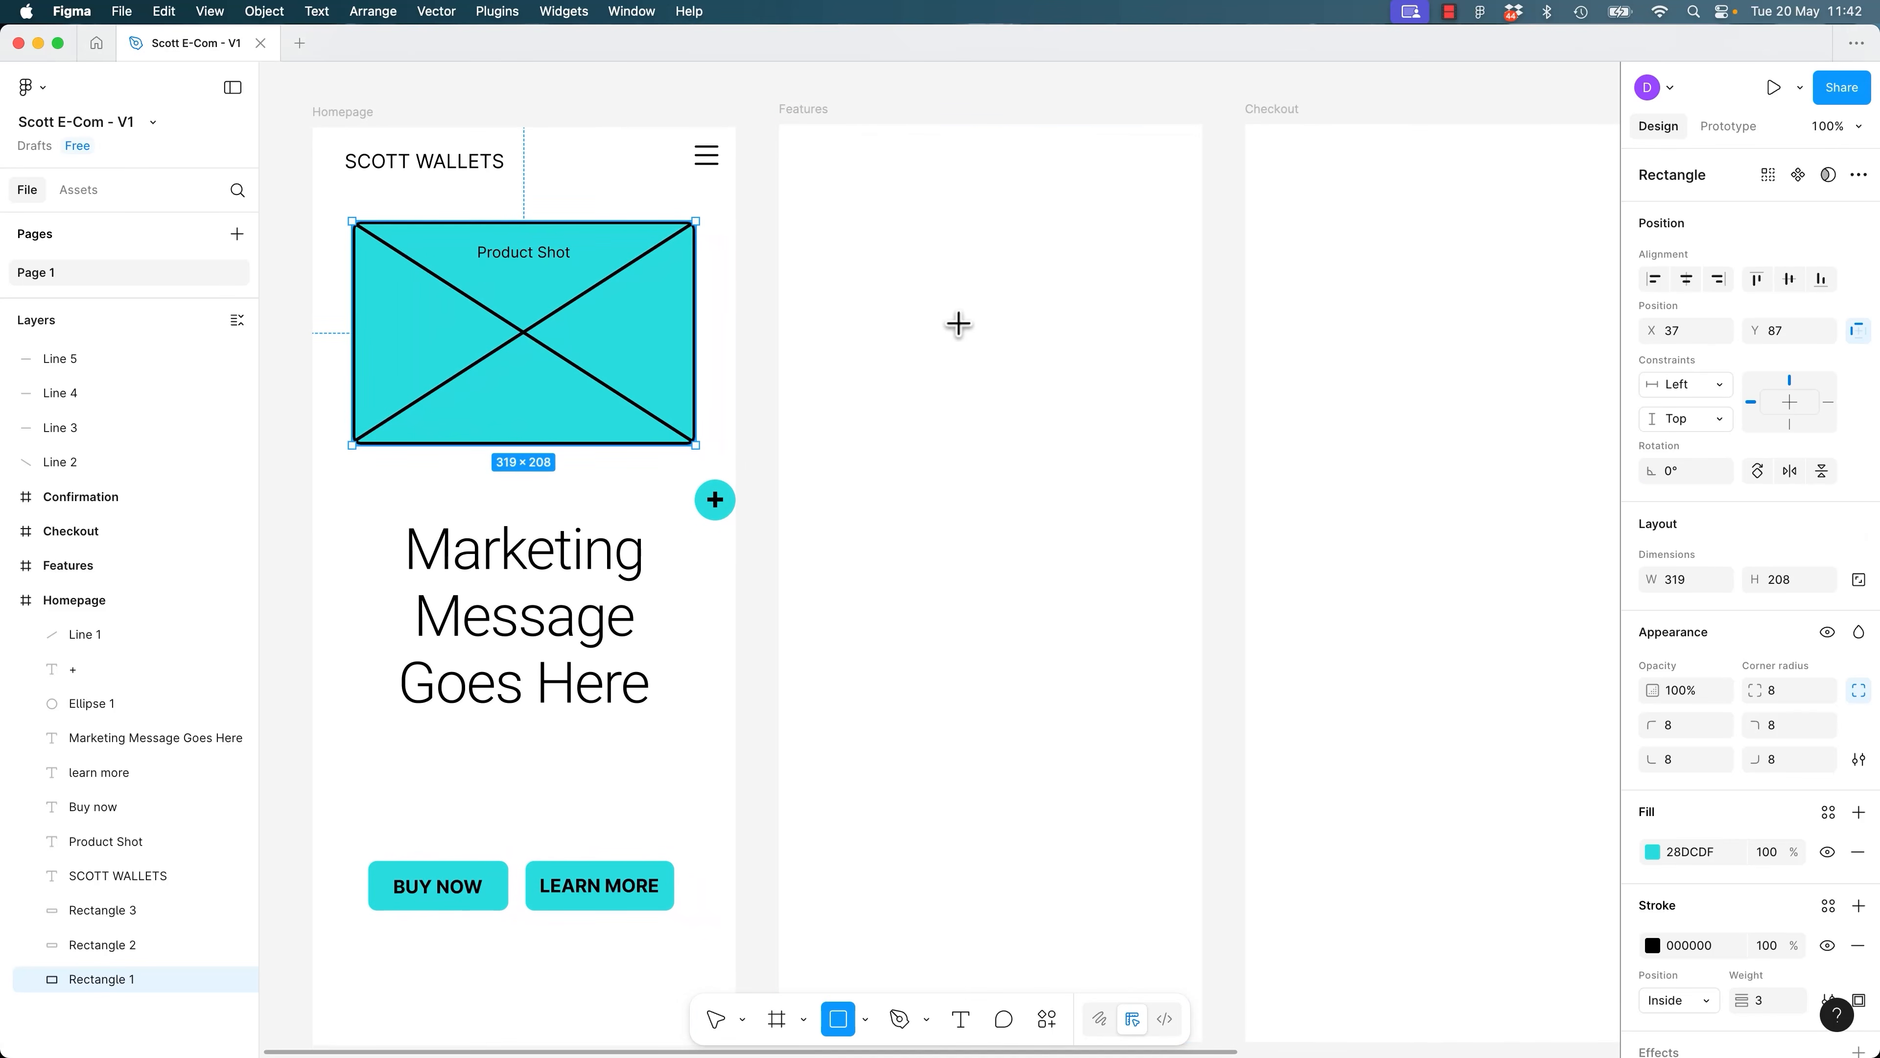
mouse_move(858, 256)
left_mouse_down()
mouse_move(1112, 512)
mouse_move(1172, 504)
left_mouse_up()
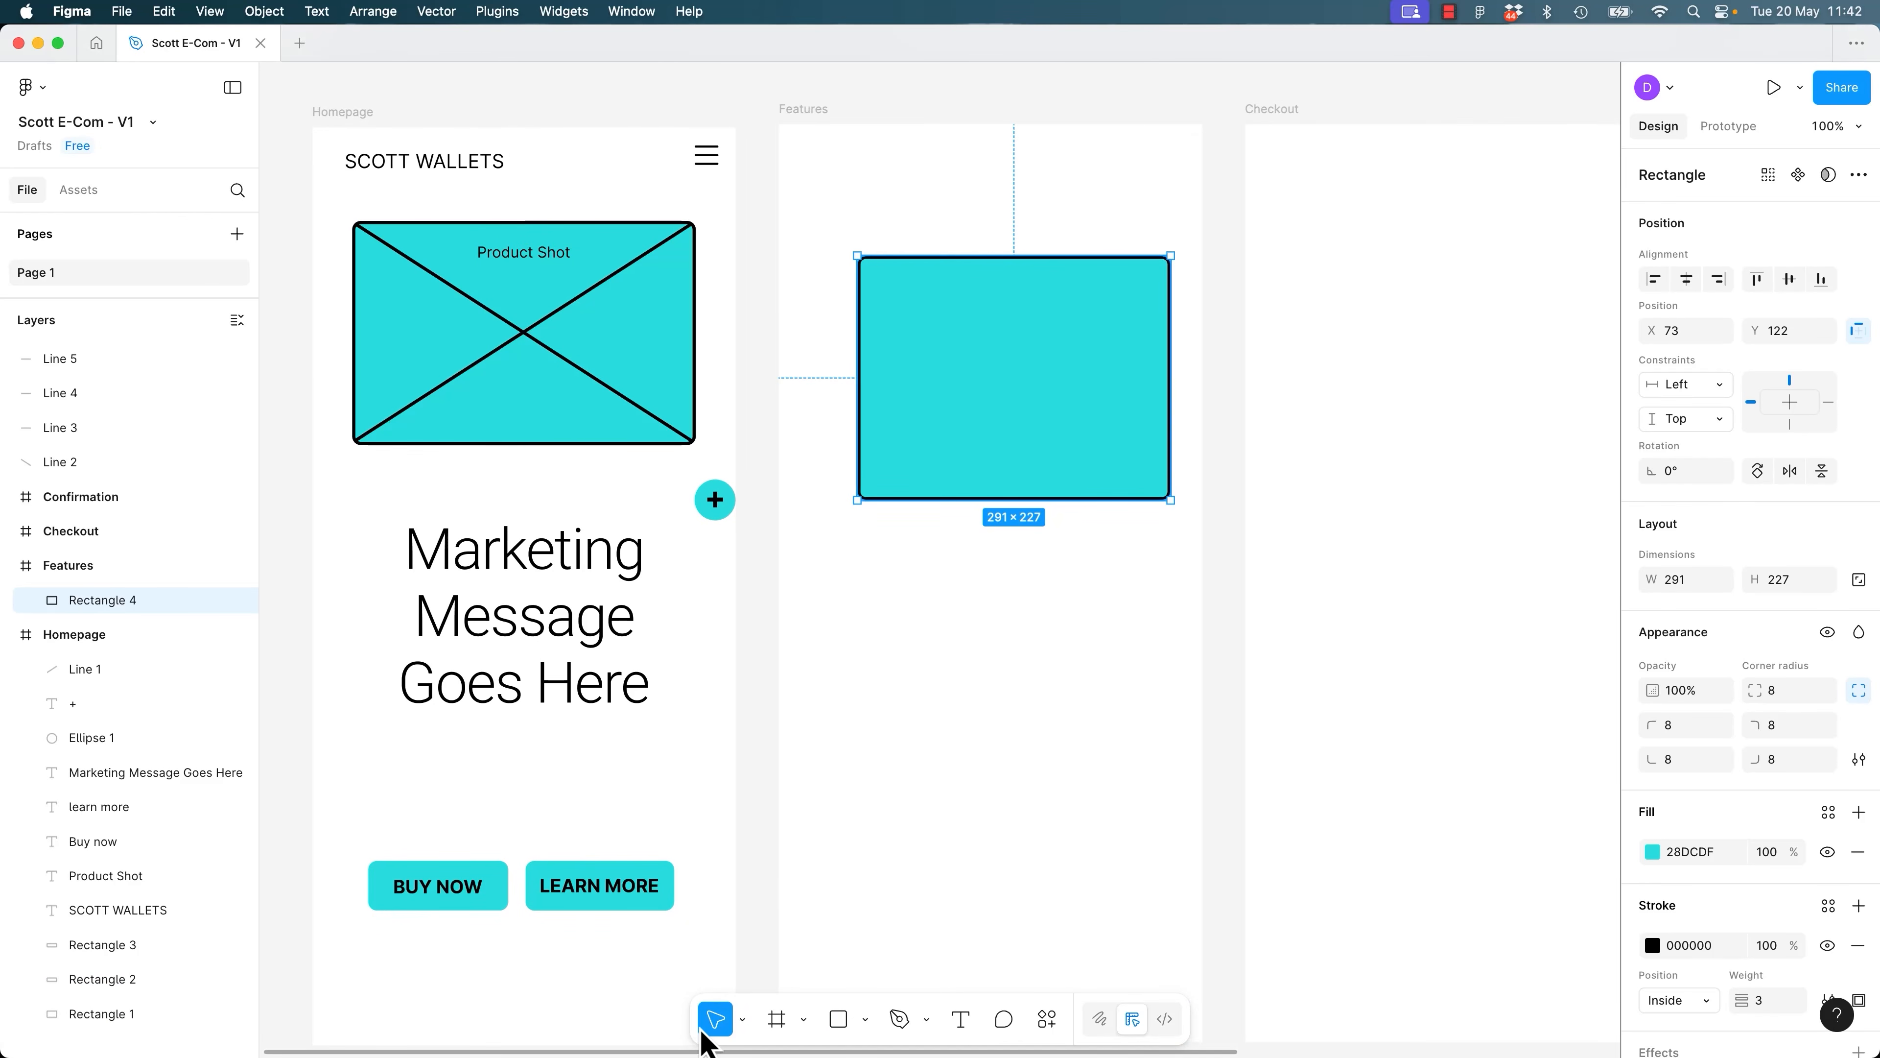
double_click(987, 369)
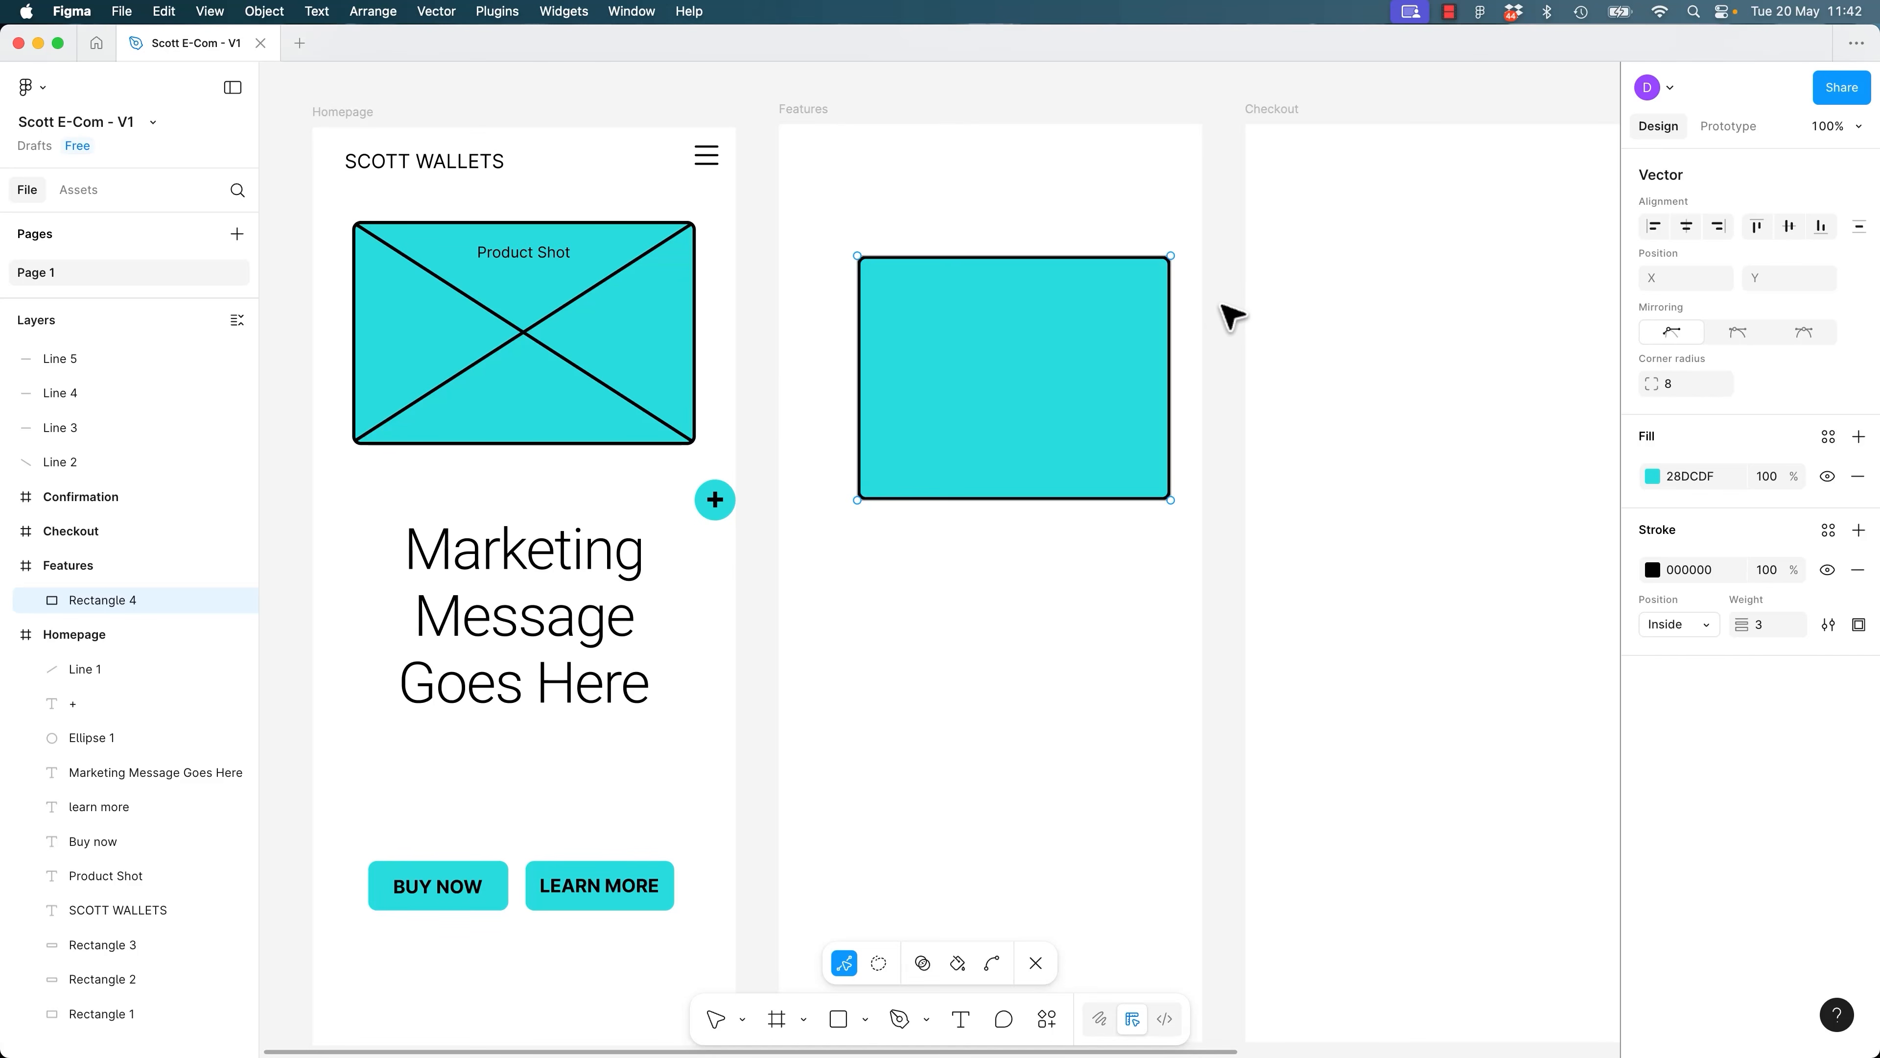
key("Escape")
left_click_drag(1172, 253, 1109, 270)
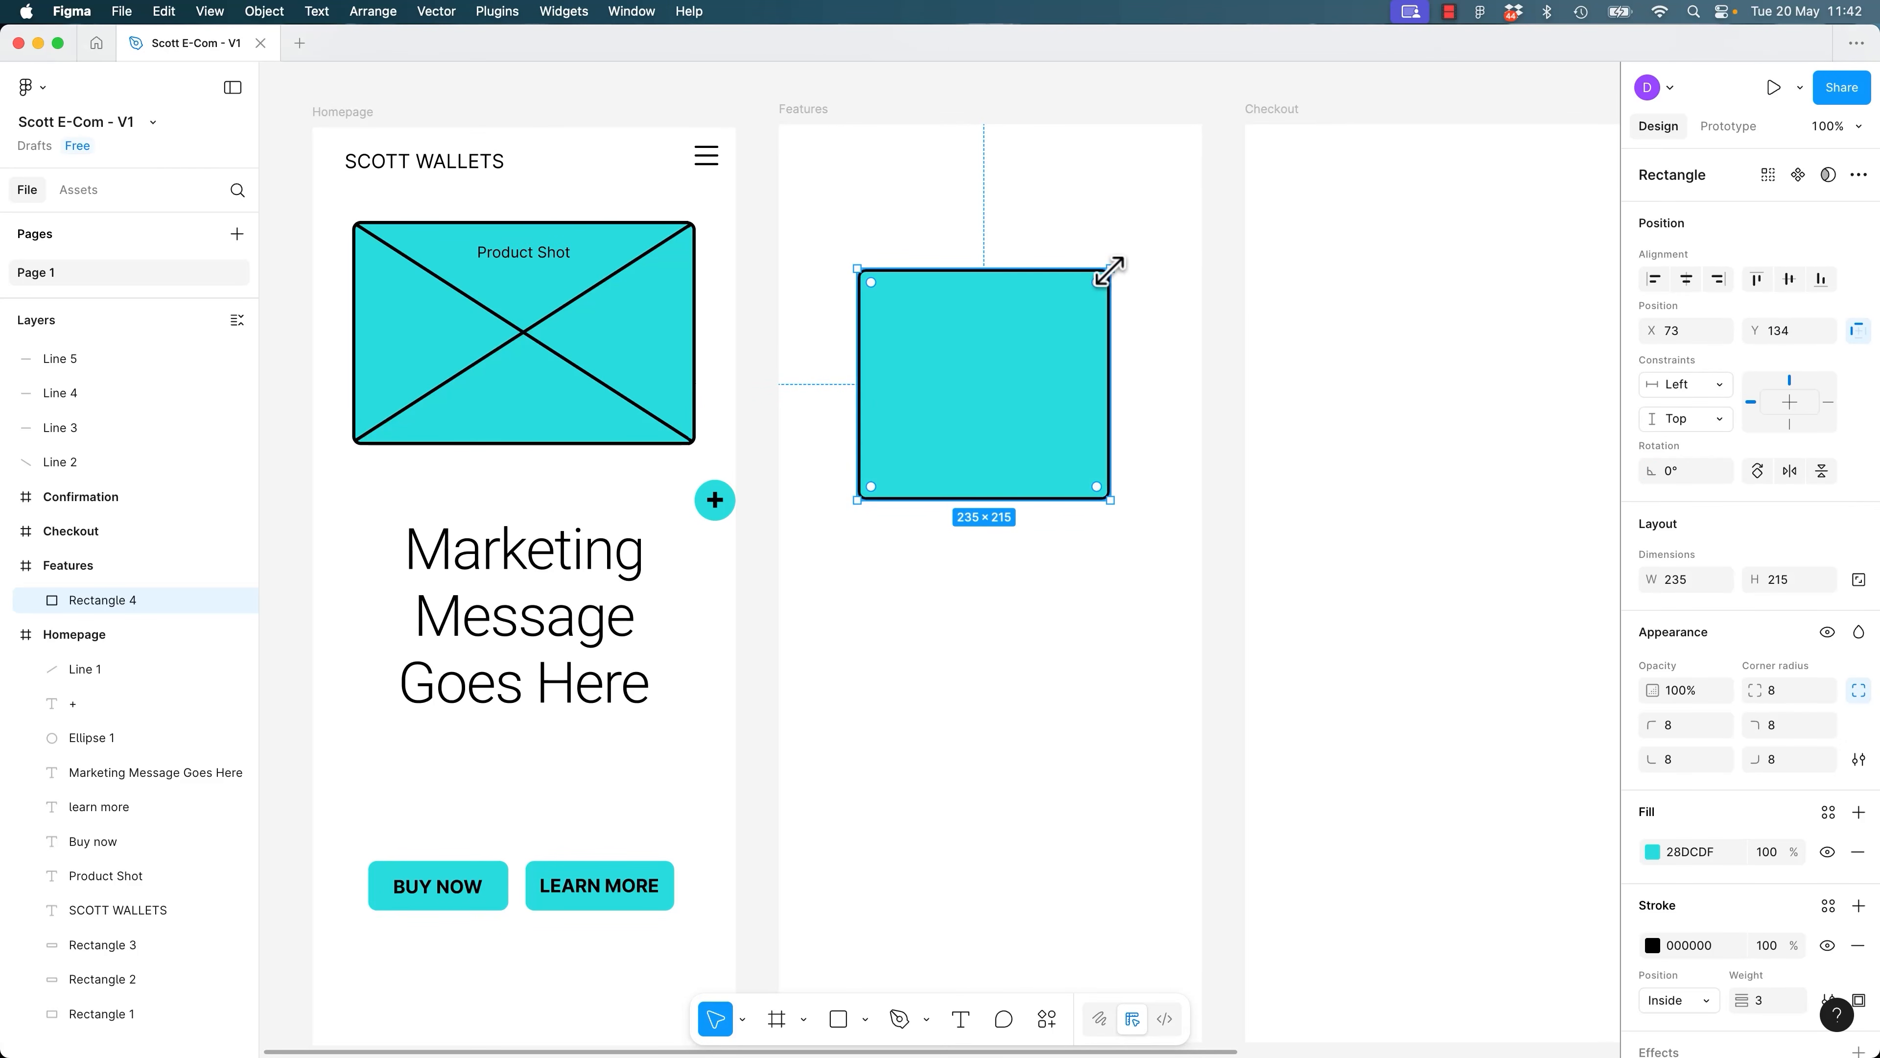
Pull the Features rectangle's upper-right corner point inward in vector editing, and resize the resulting shape to about 171 × 253.
double_click(1062, 358)
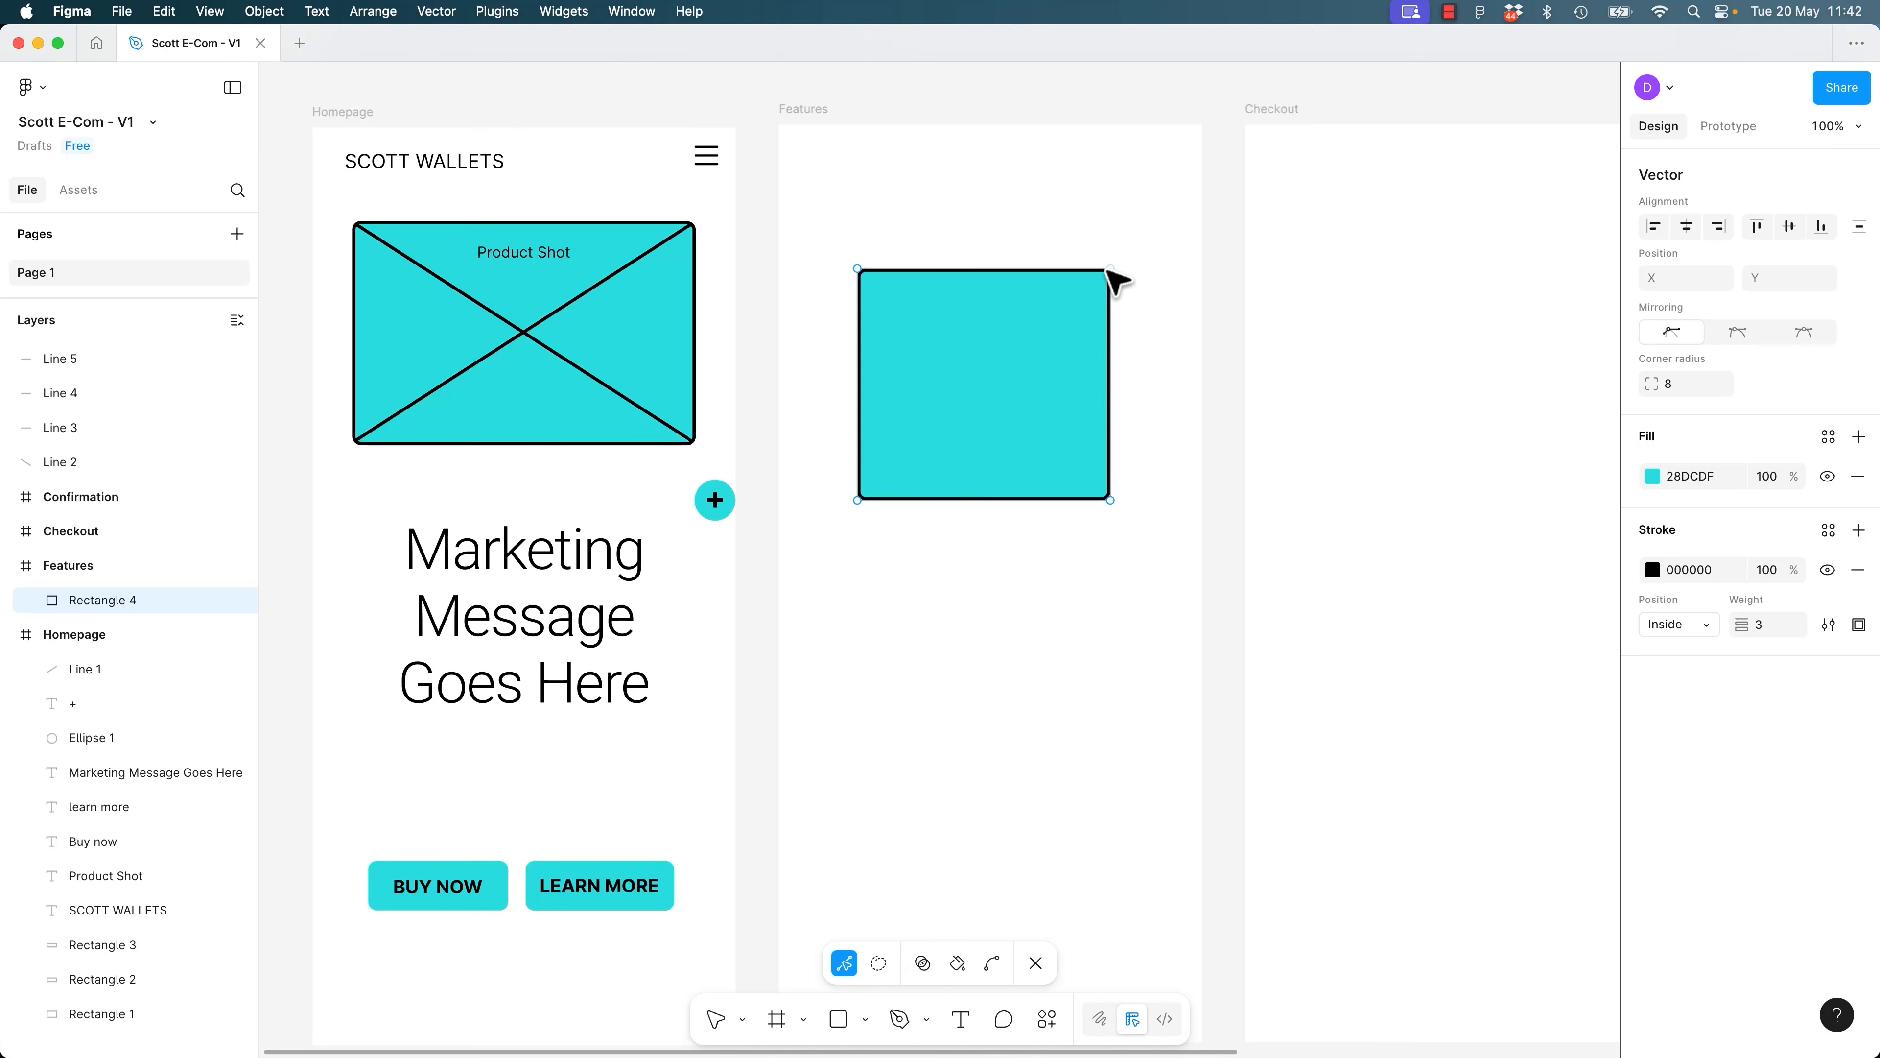
left_click_drag(1111, 270, 1005, 353)
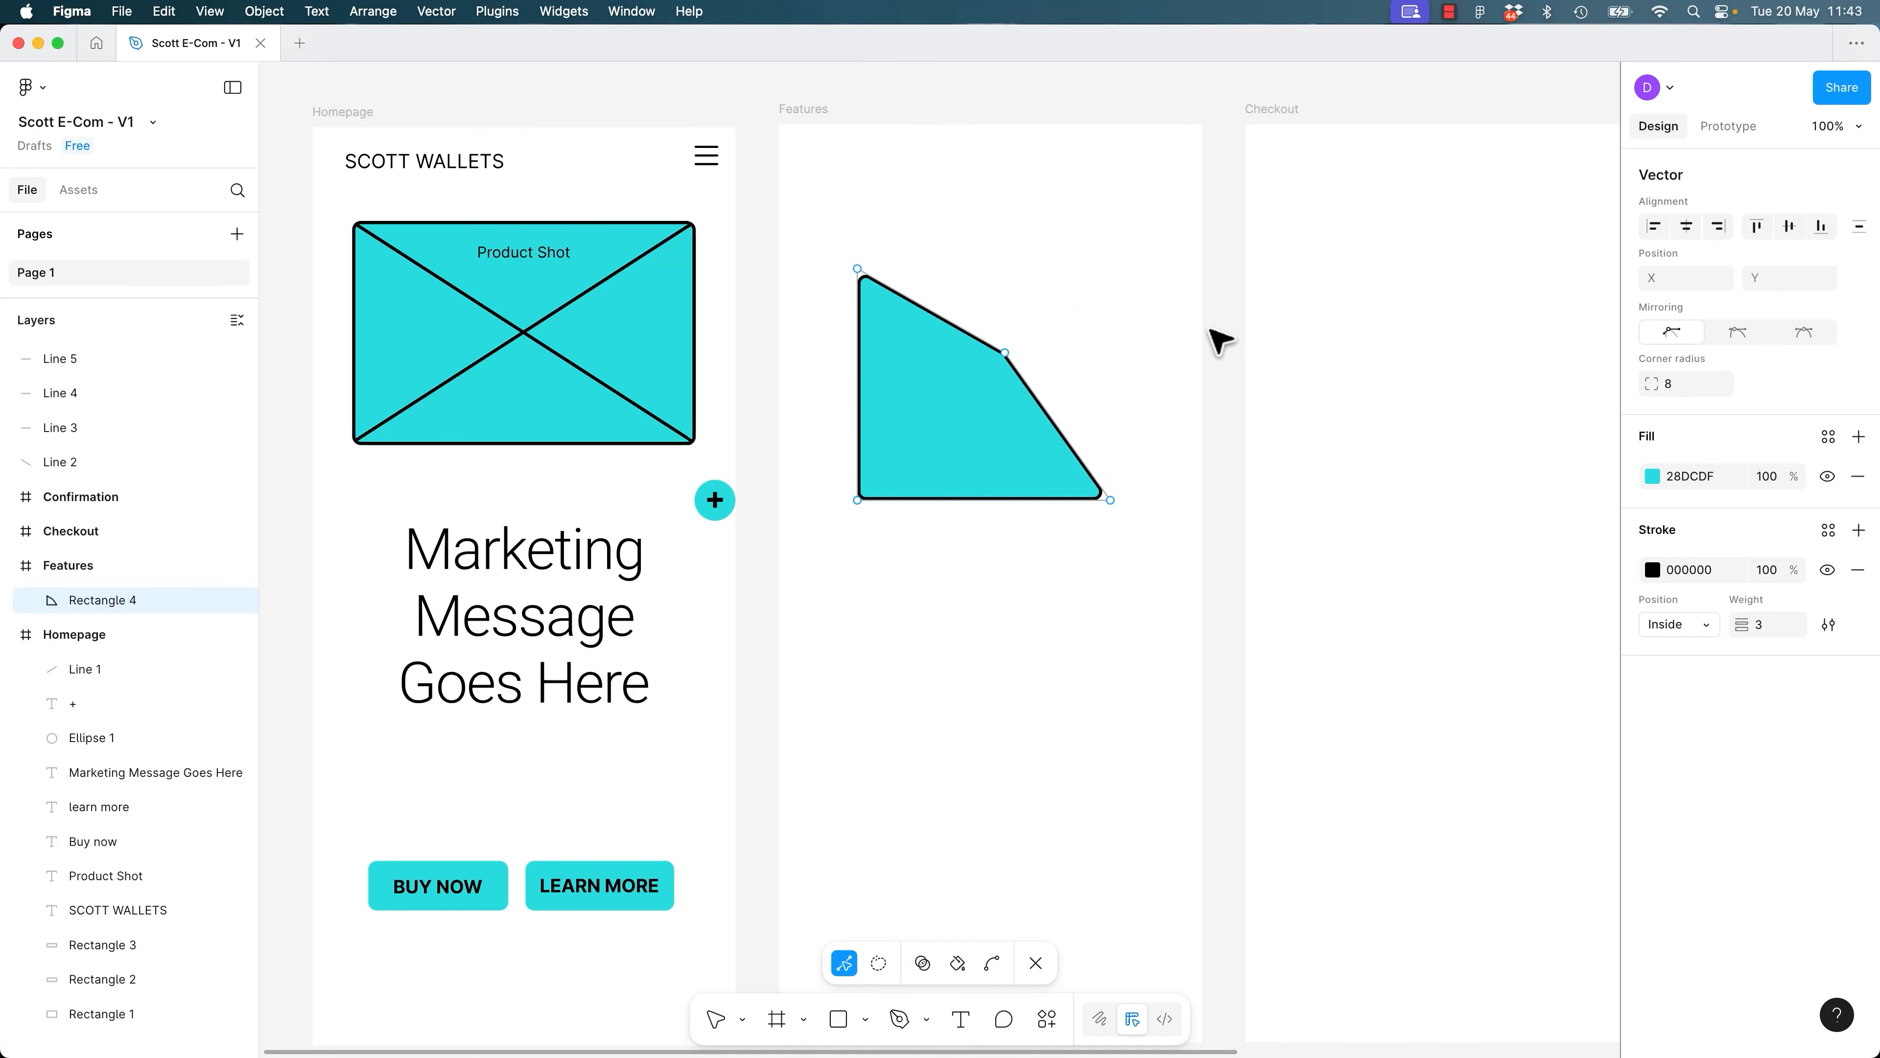
key("Escape")
left_click_drag(1113, 270, 1044, 230)
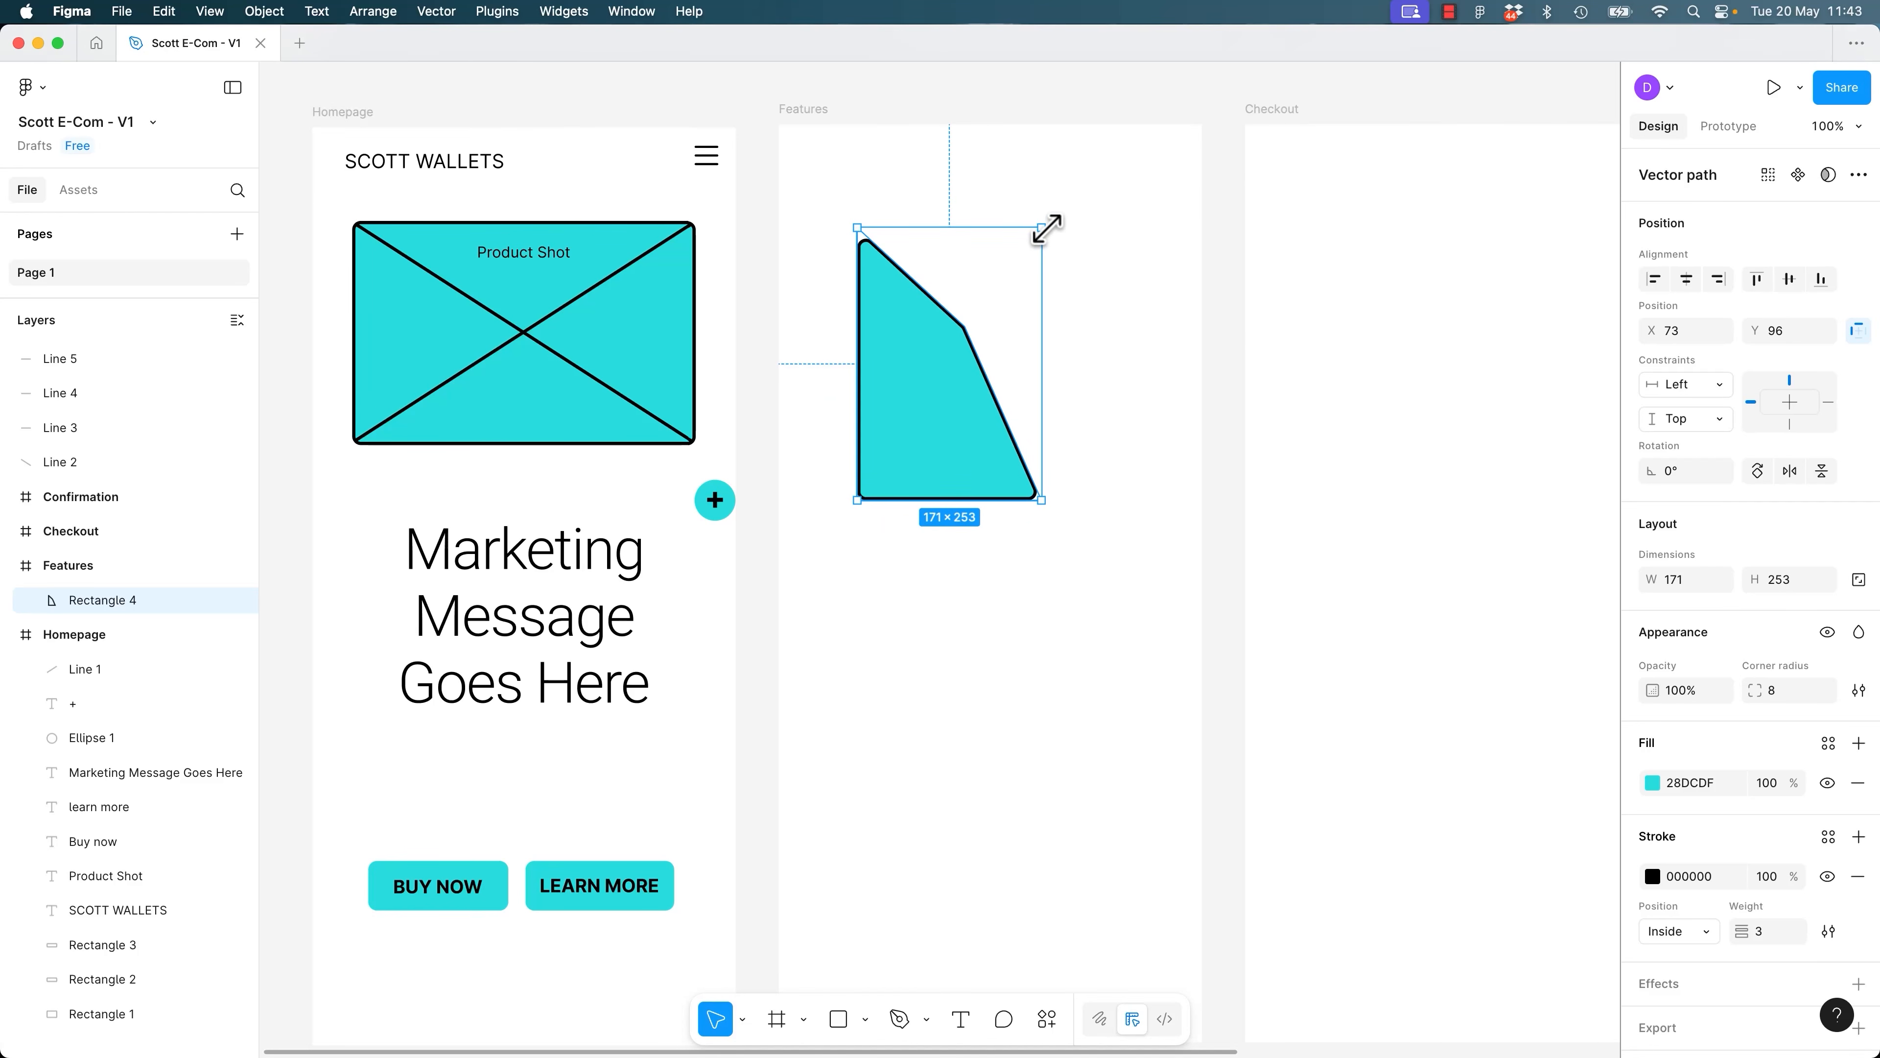
Delete the shape's upper sloping edge and bottom edge in vector editing, and move the slanted line's upper point to the right.
double_click(942, 408)
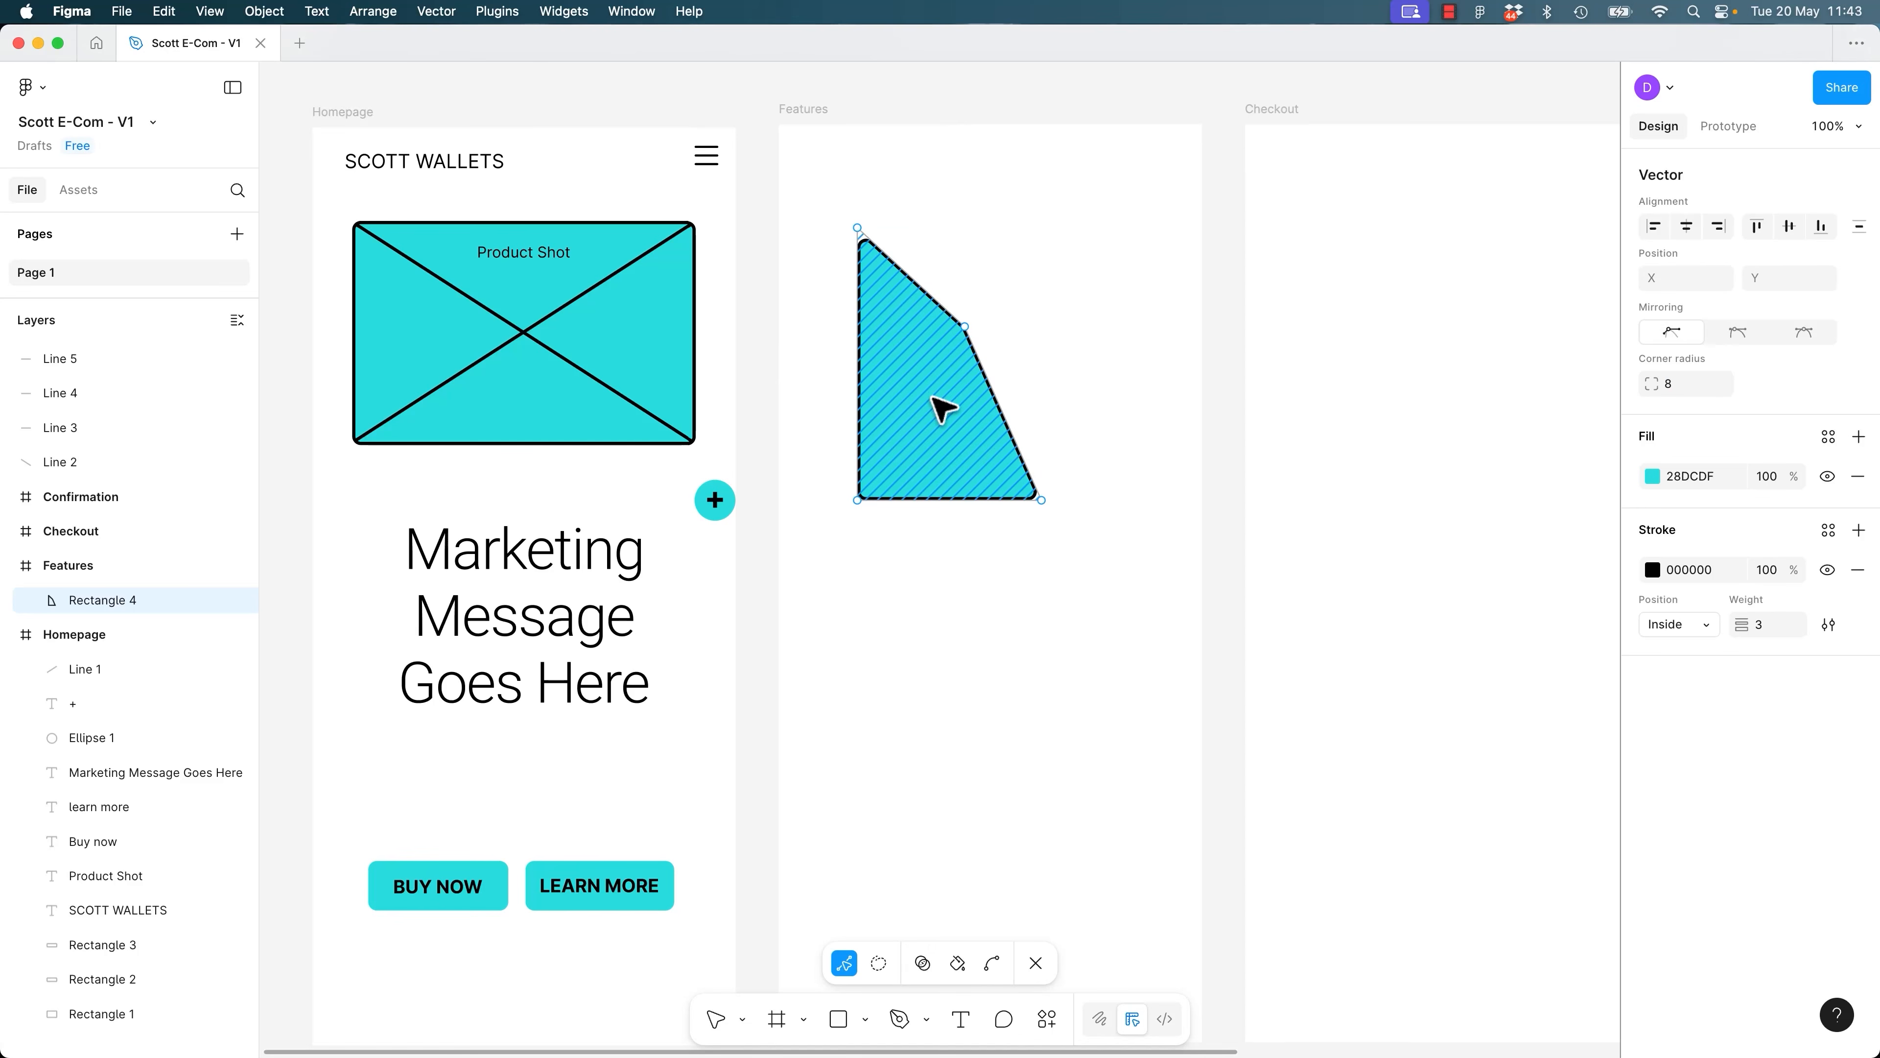
left_click(939, 301)
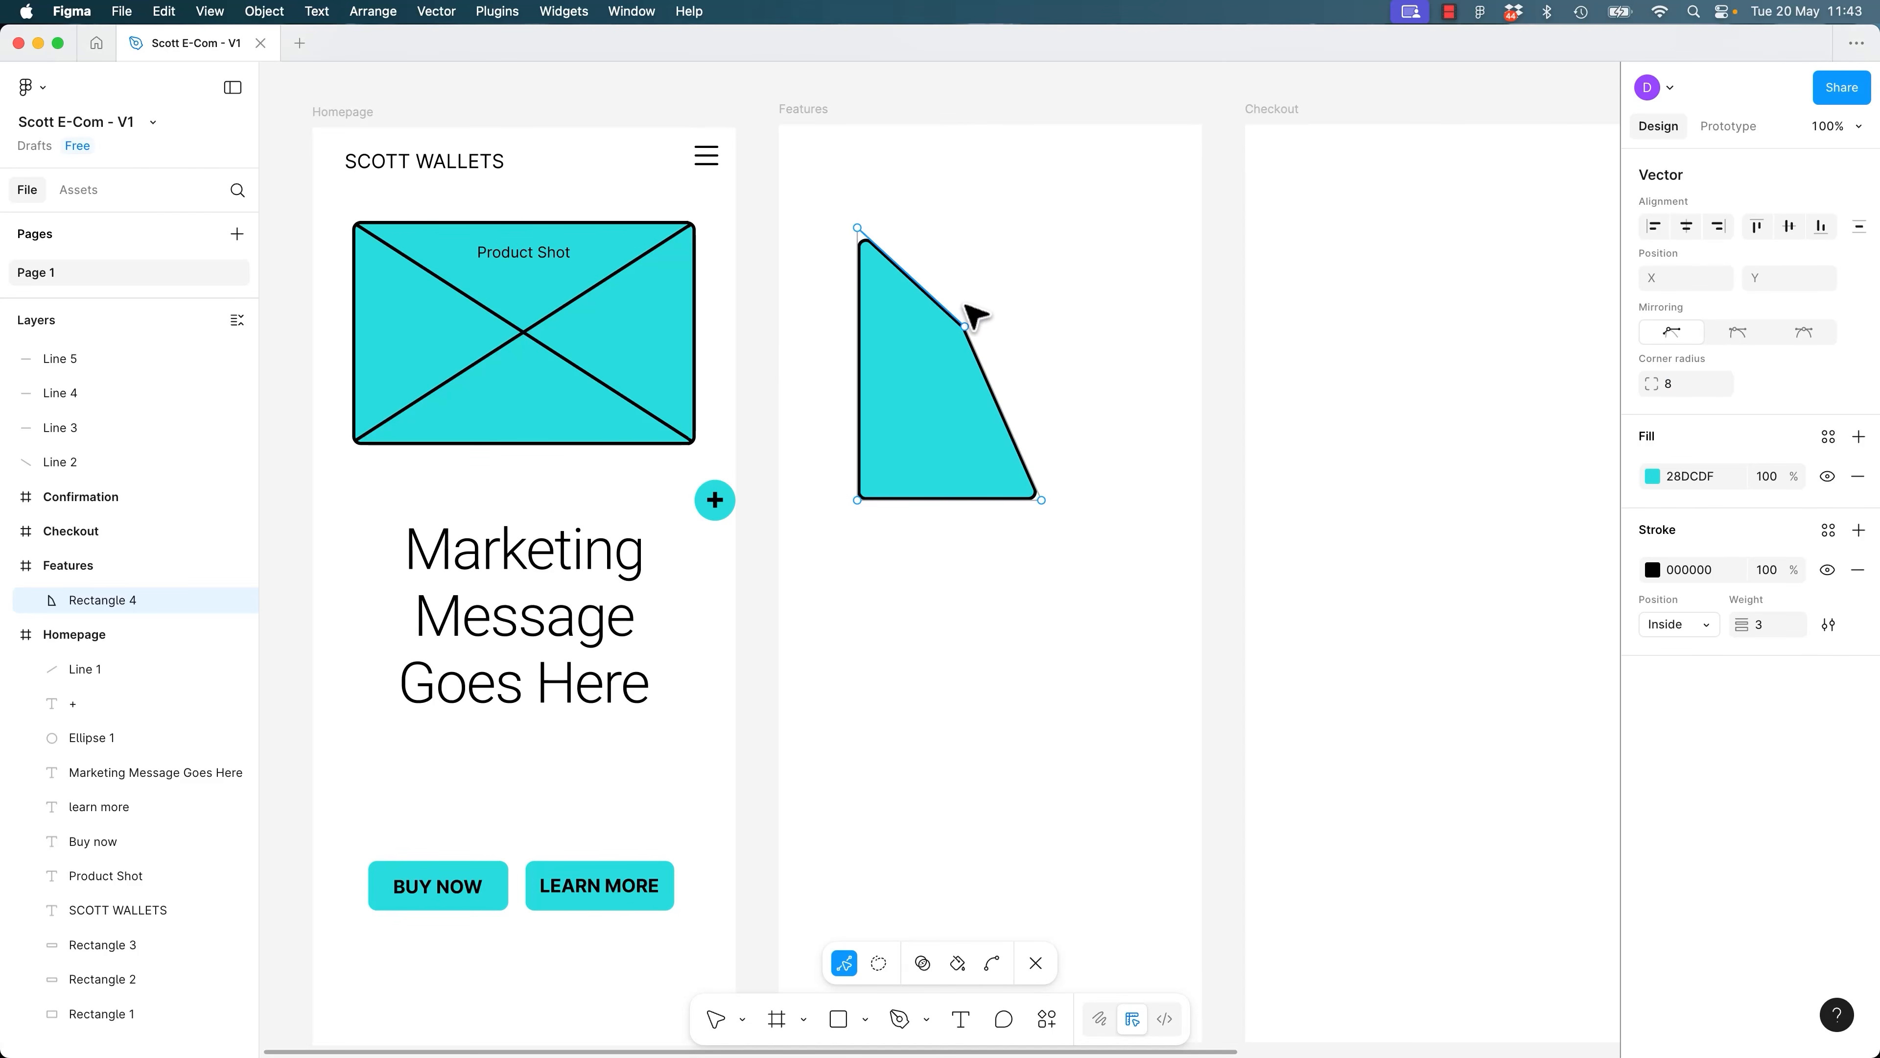
key("Delete")
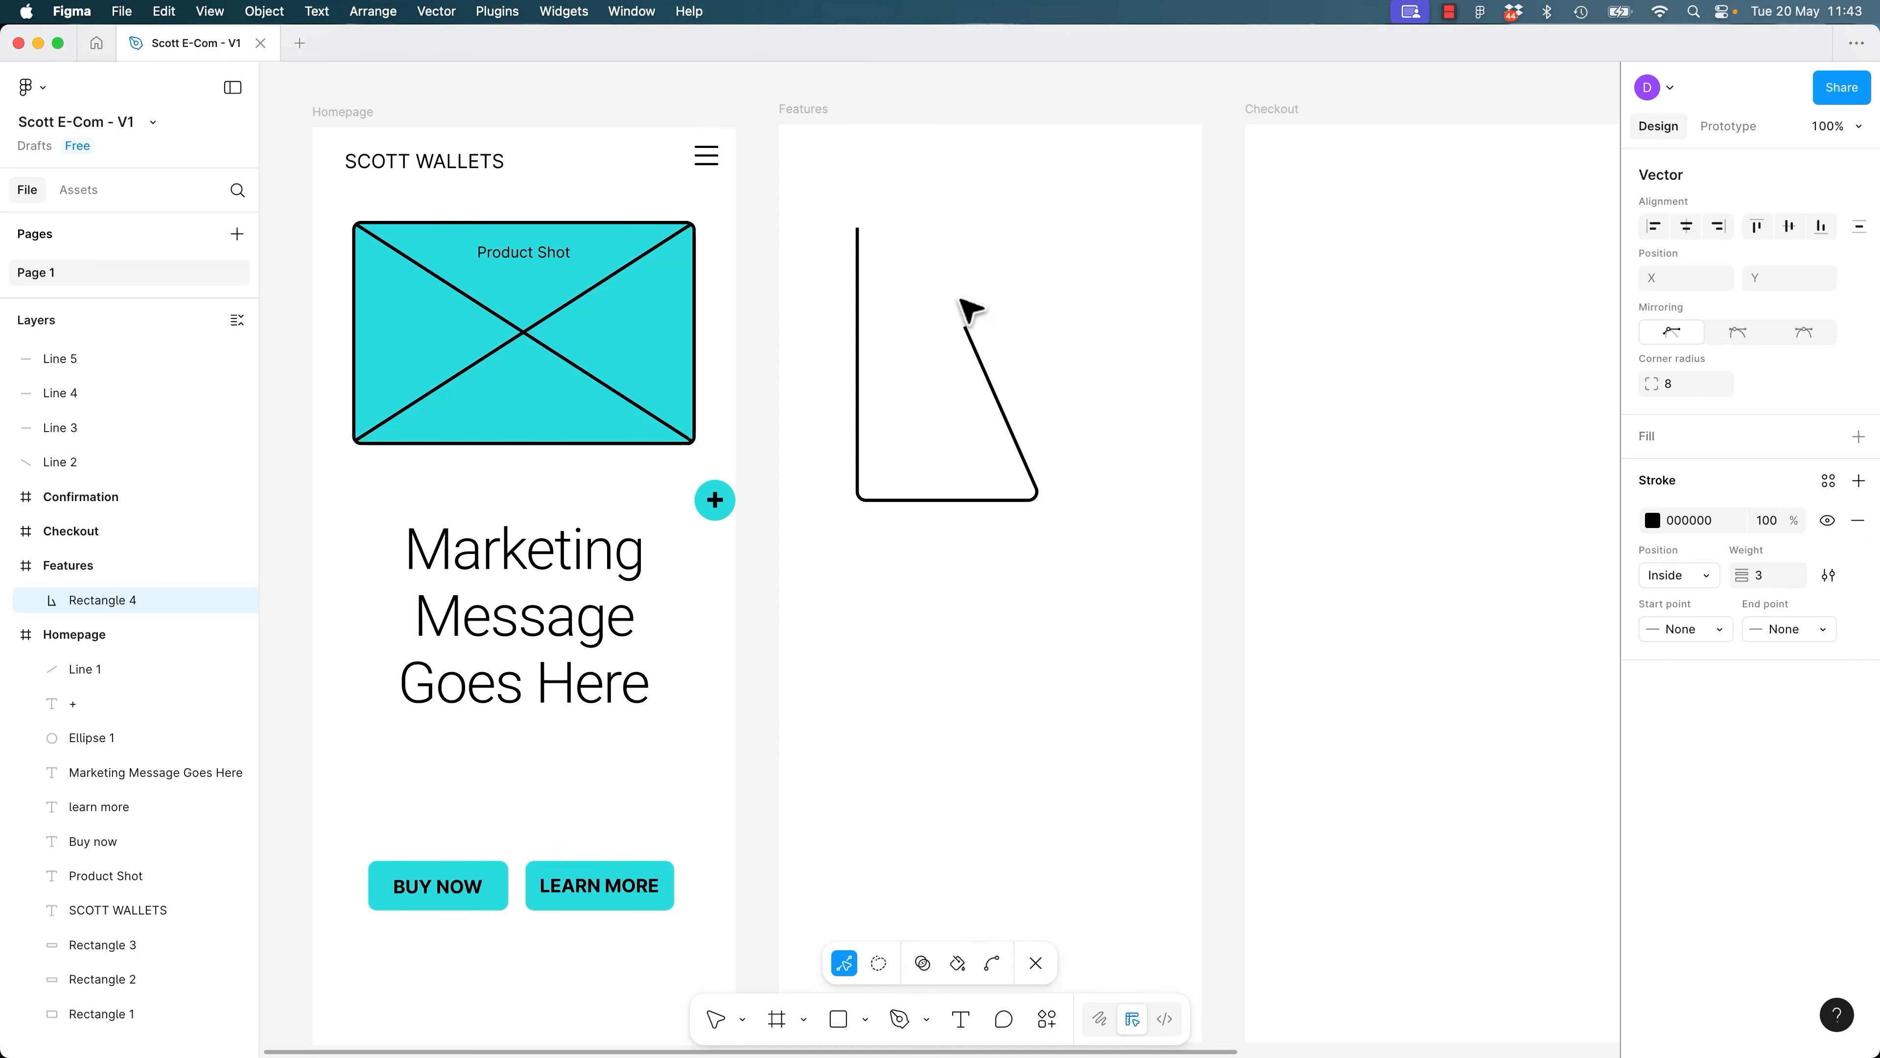
left_click(980, 354)
left_click(931, 501)
key("Delete")
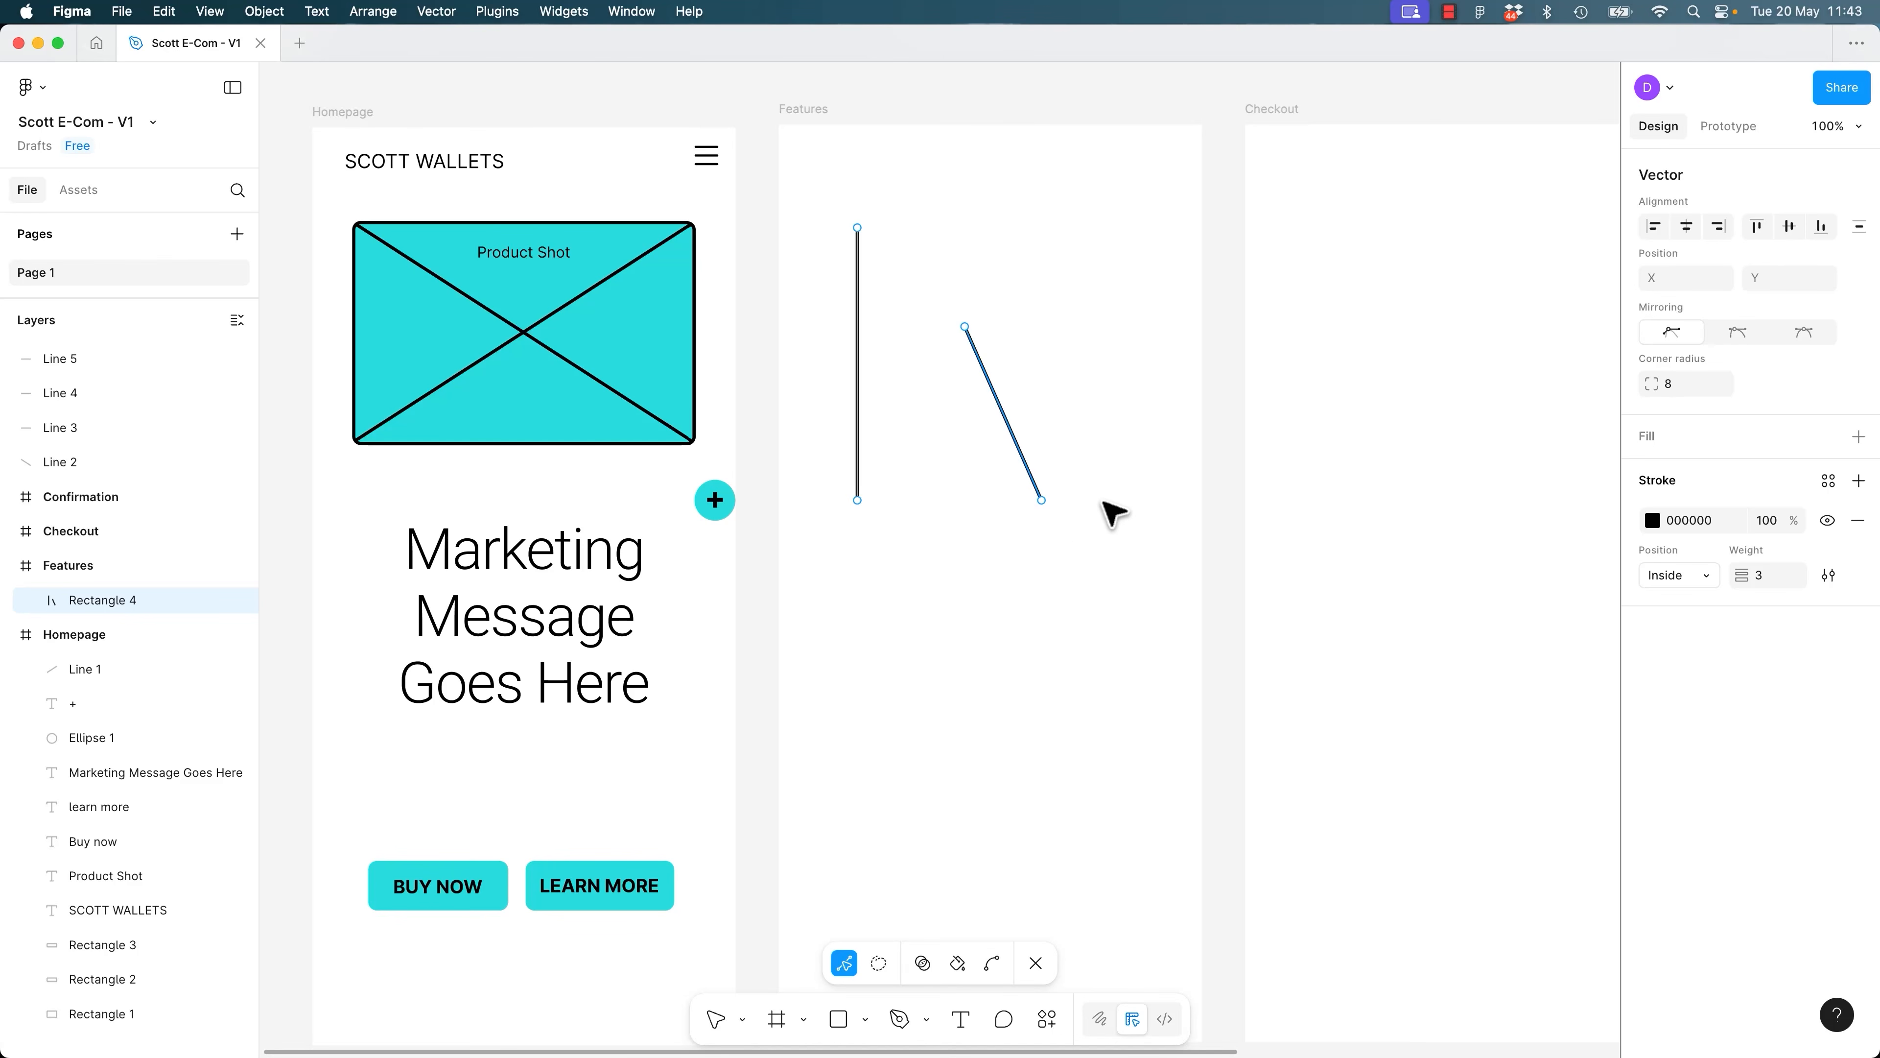
left_click_drag(965, 327, 1080, 291)
left_click(1154, 390)
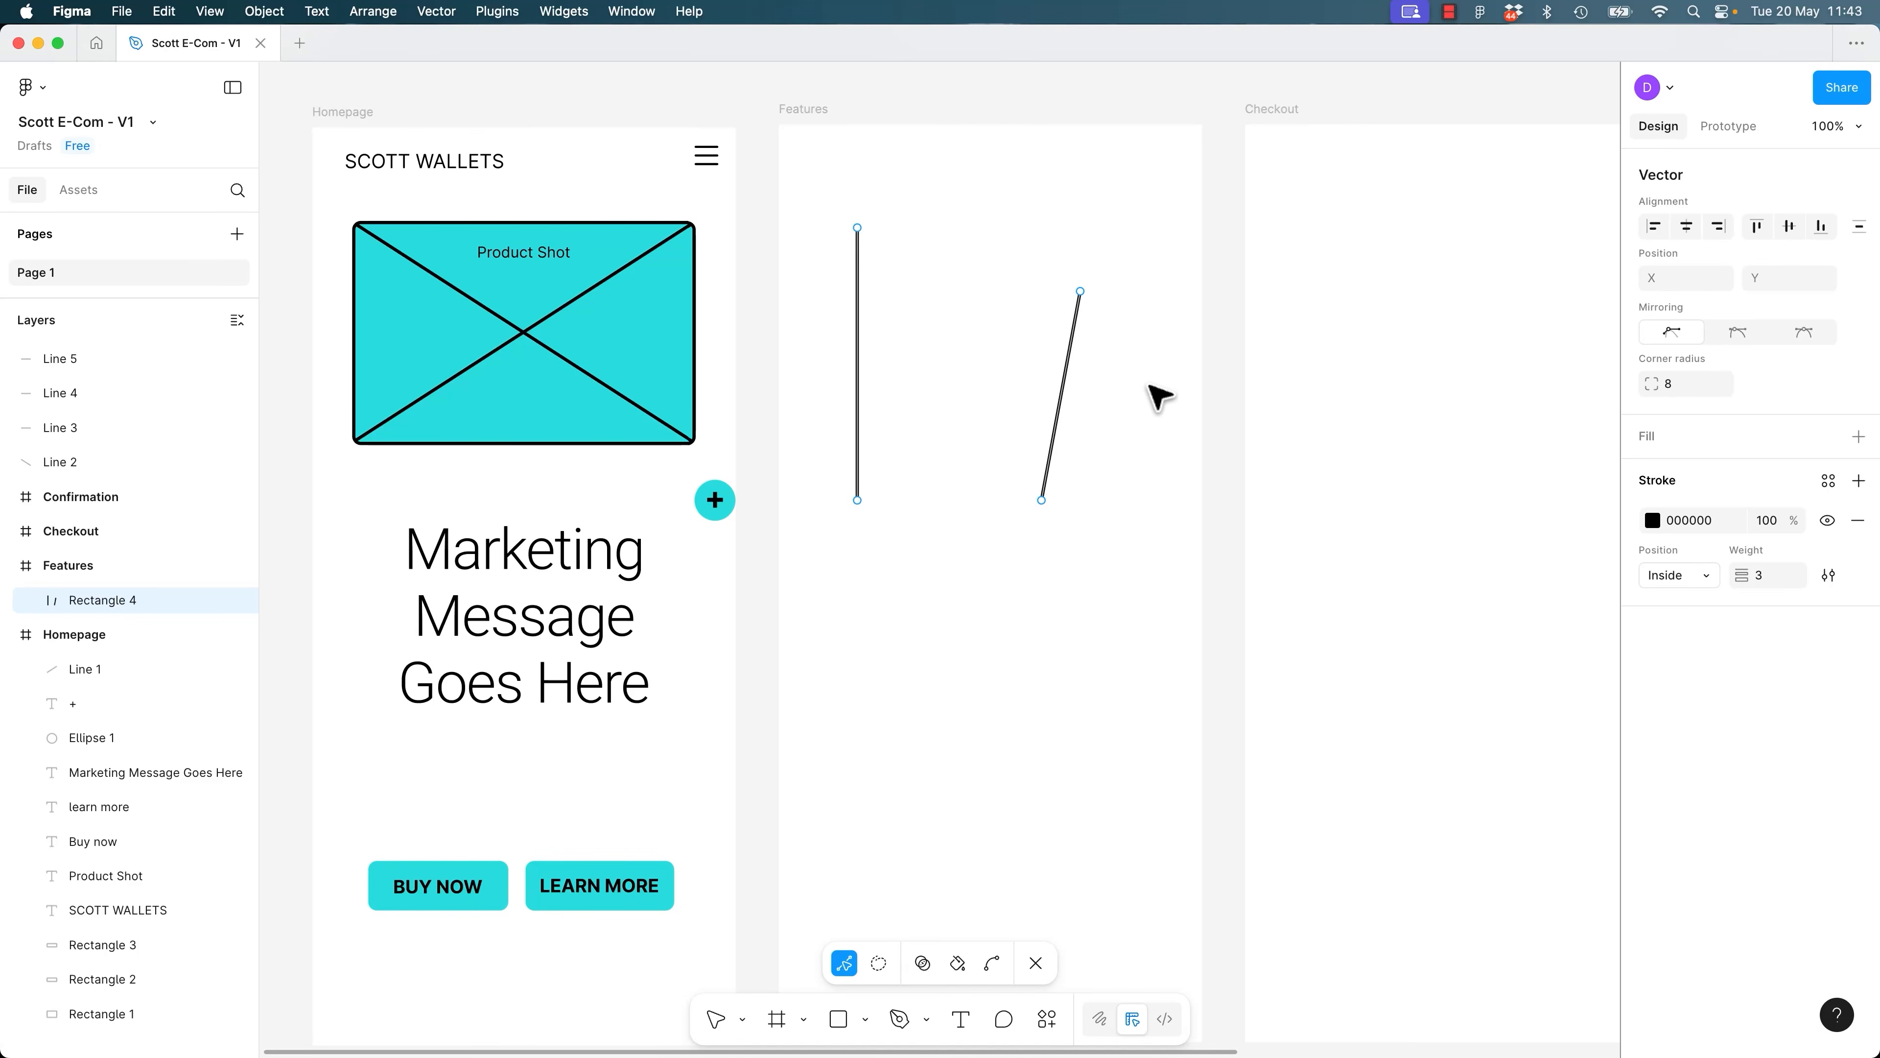
Undo the point and edge edits back to the plain Features rectangle and leave vector editing.
key("super+z")
key("super+z")
key("super+z")
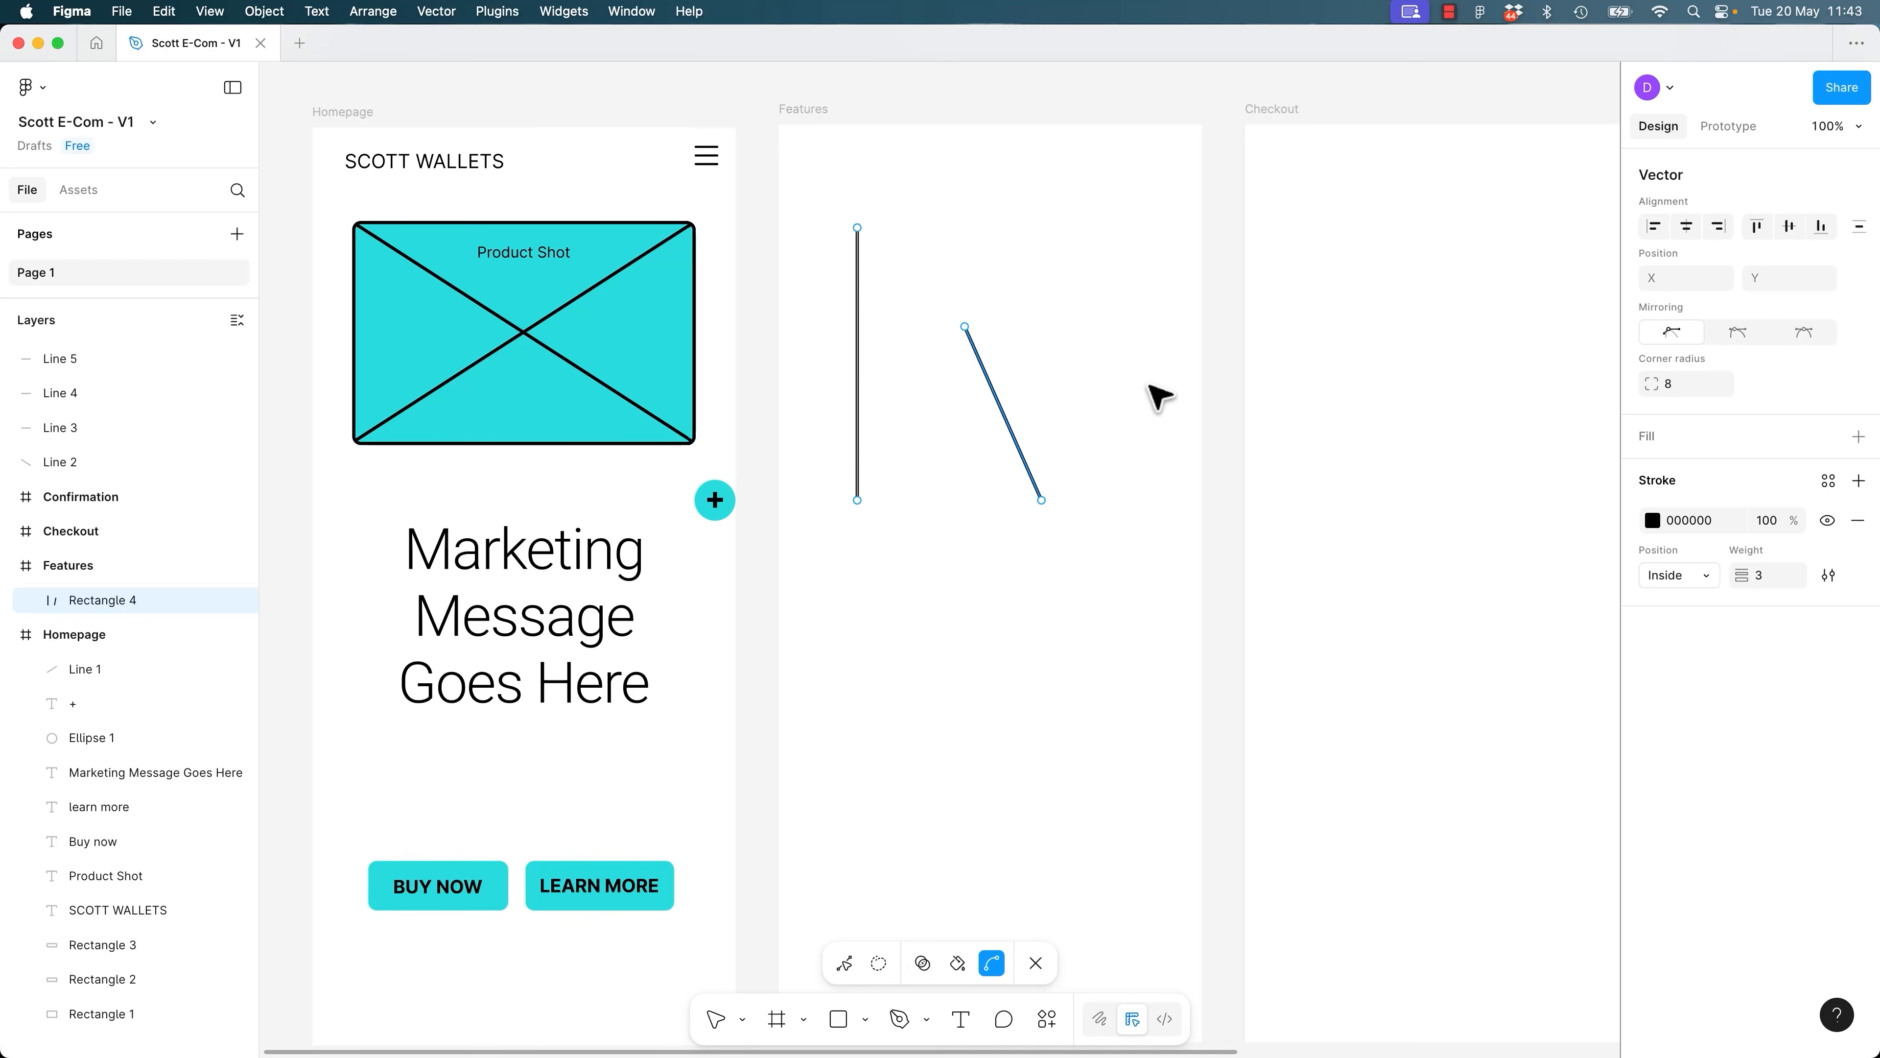
key("super+z")
key("super+z")
key("super+z")
key("super+z")
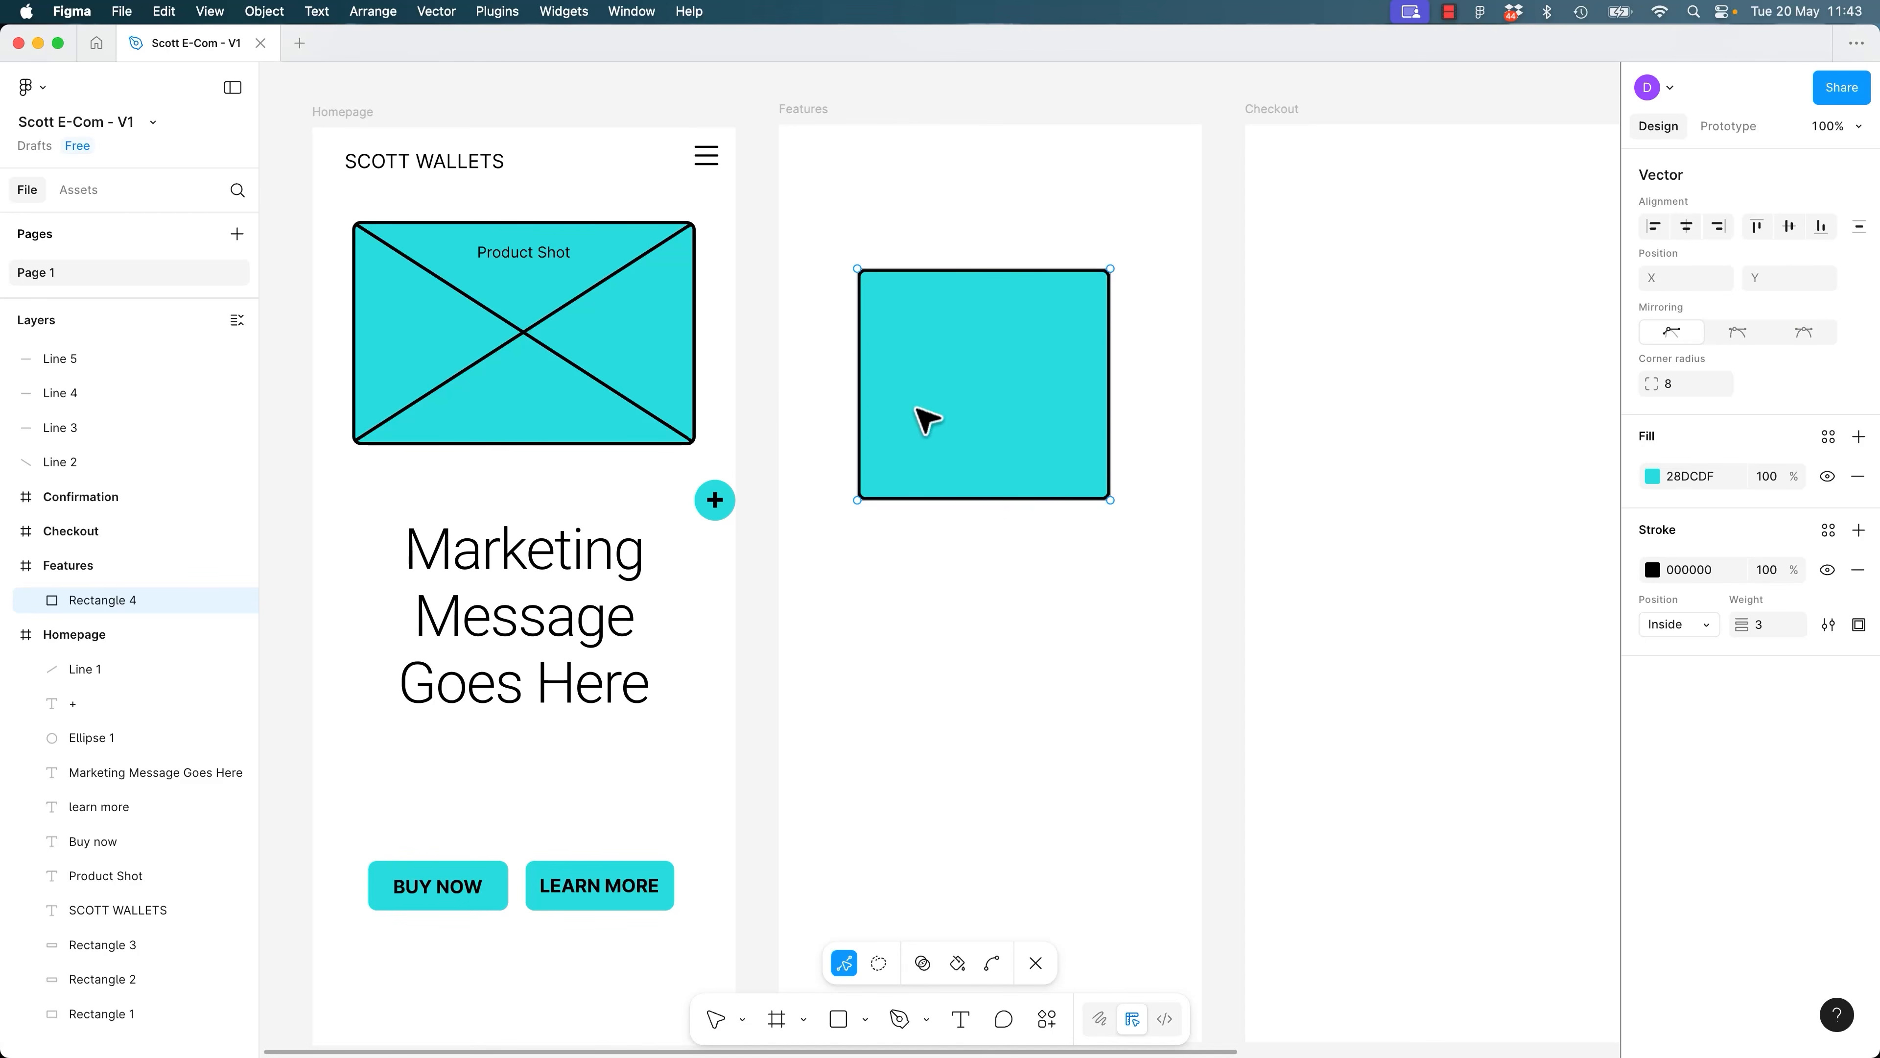
key("Escape")
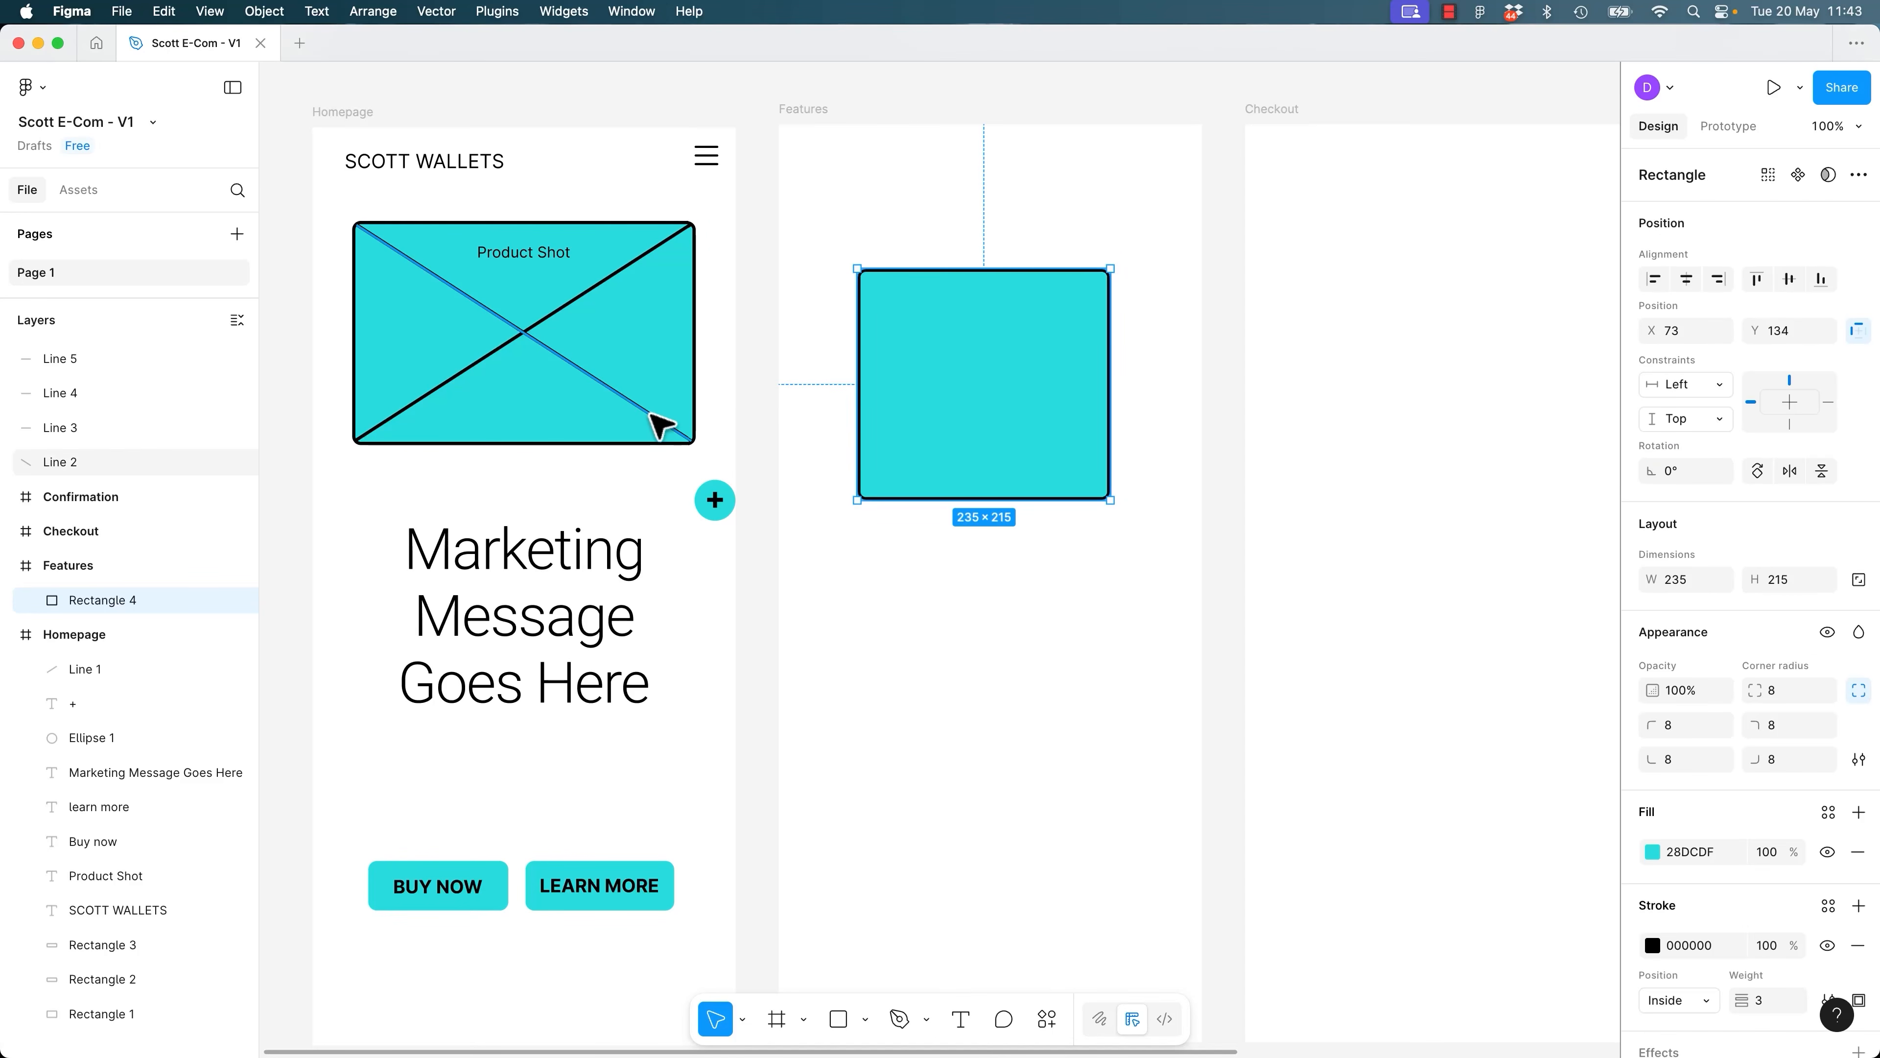
Enter and exit vector editing on the placeholder's diagonal line and on the Features rectangle.
double_click(651, 414)
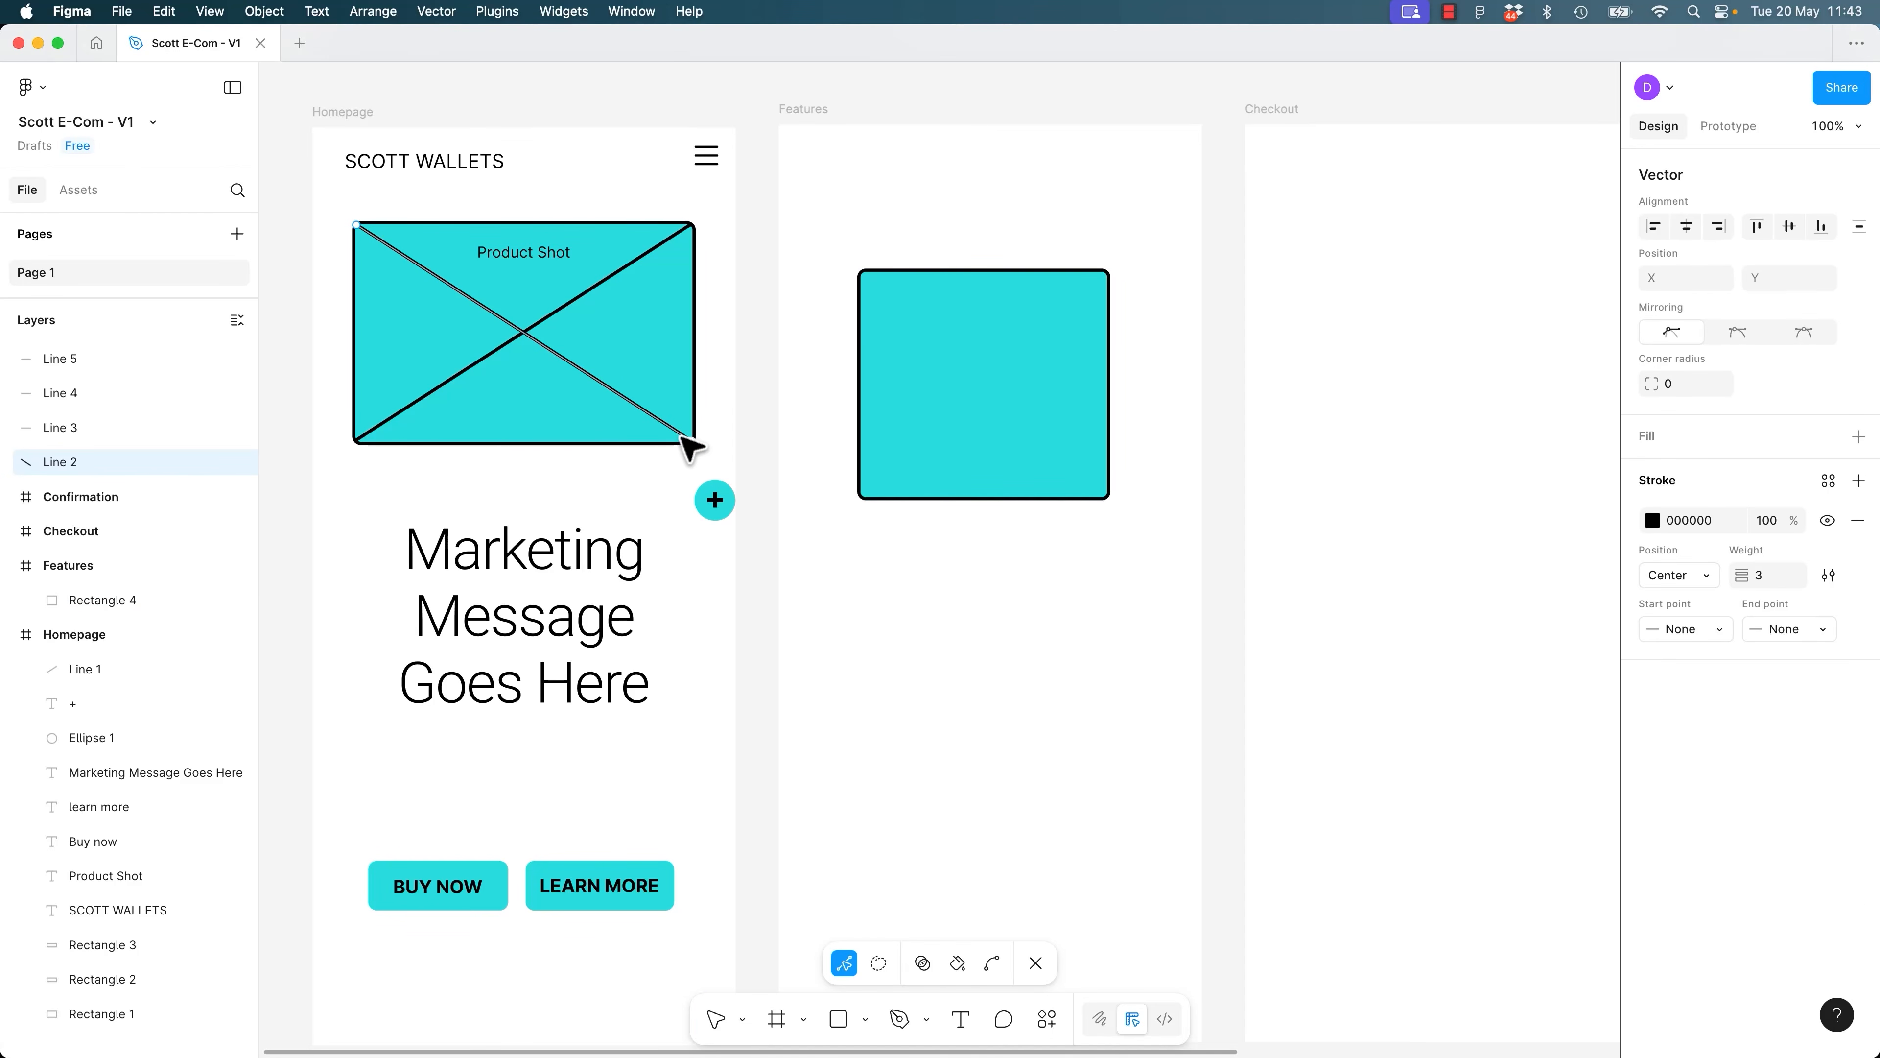
left_click(560, 359)
double_click(973, 438)
double_click(973, 442)
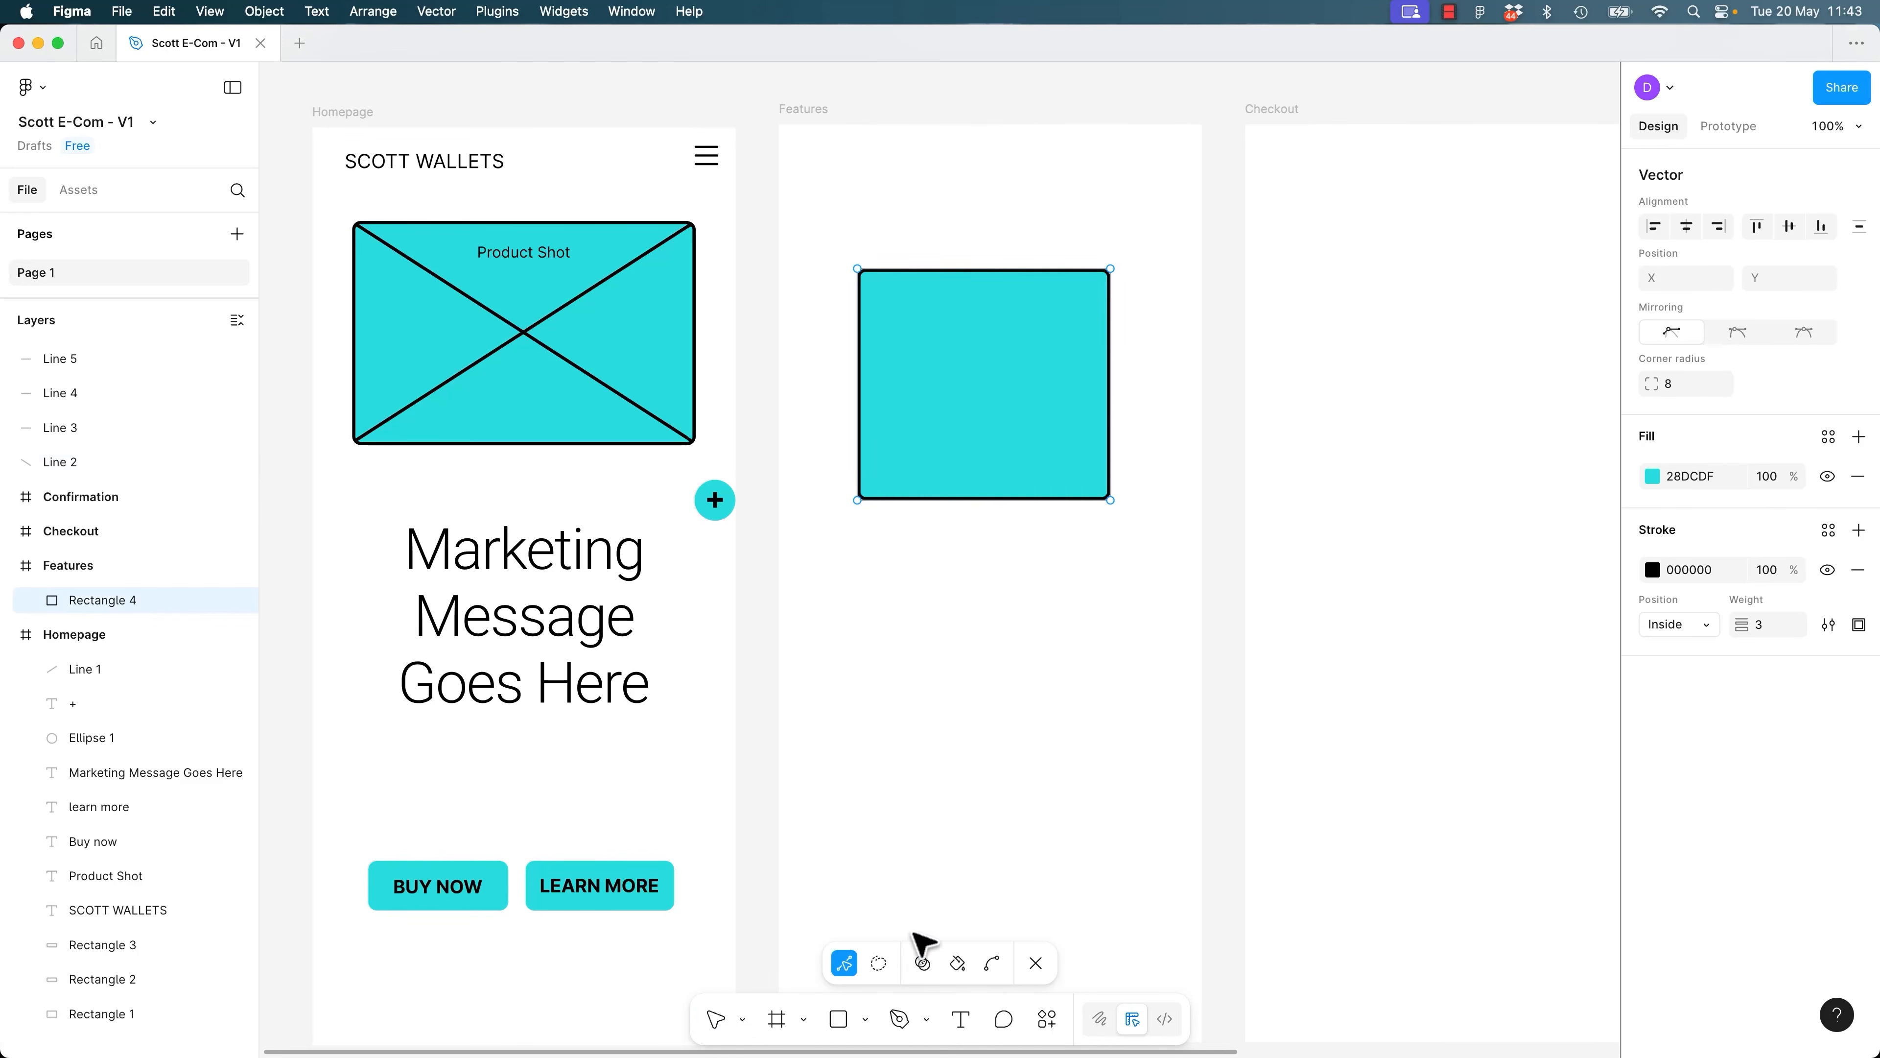
key("Escape")
key("Escape")
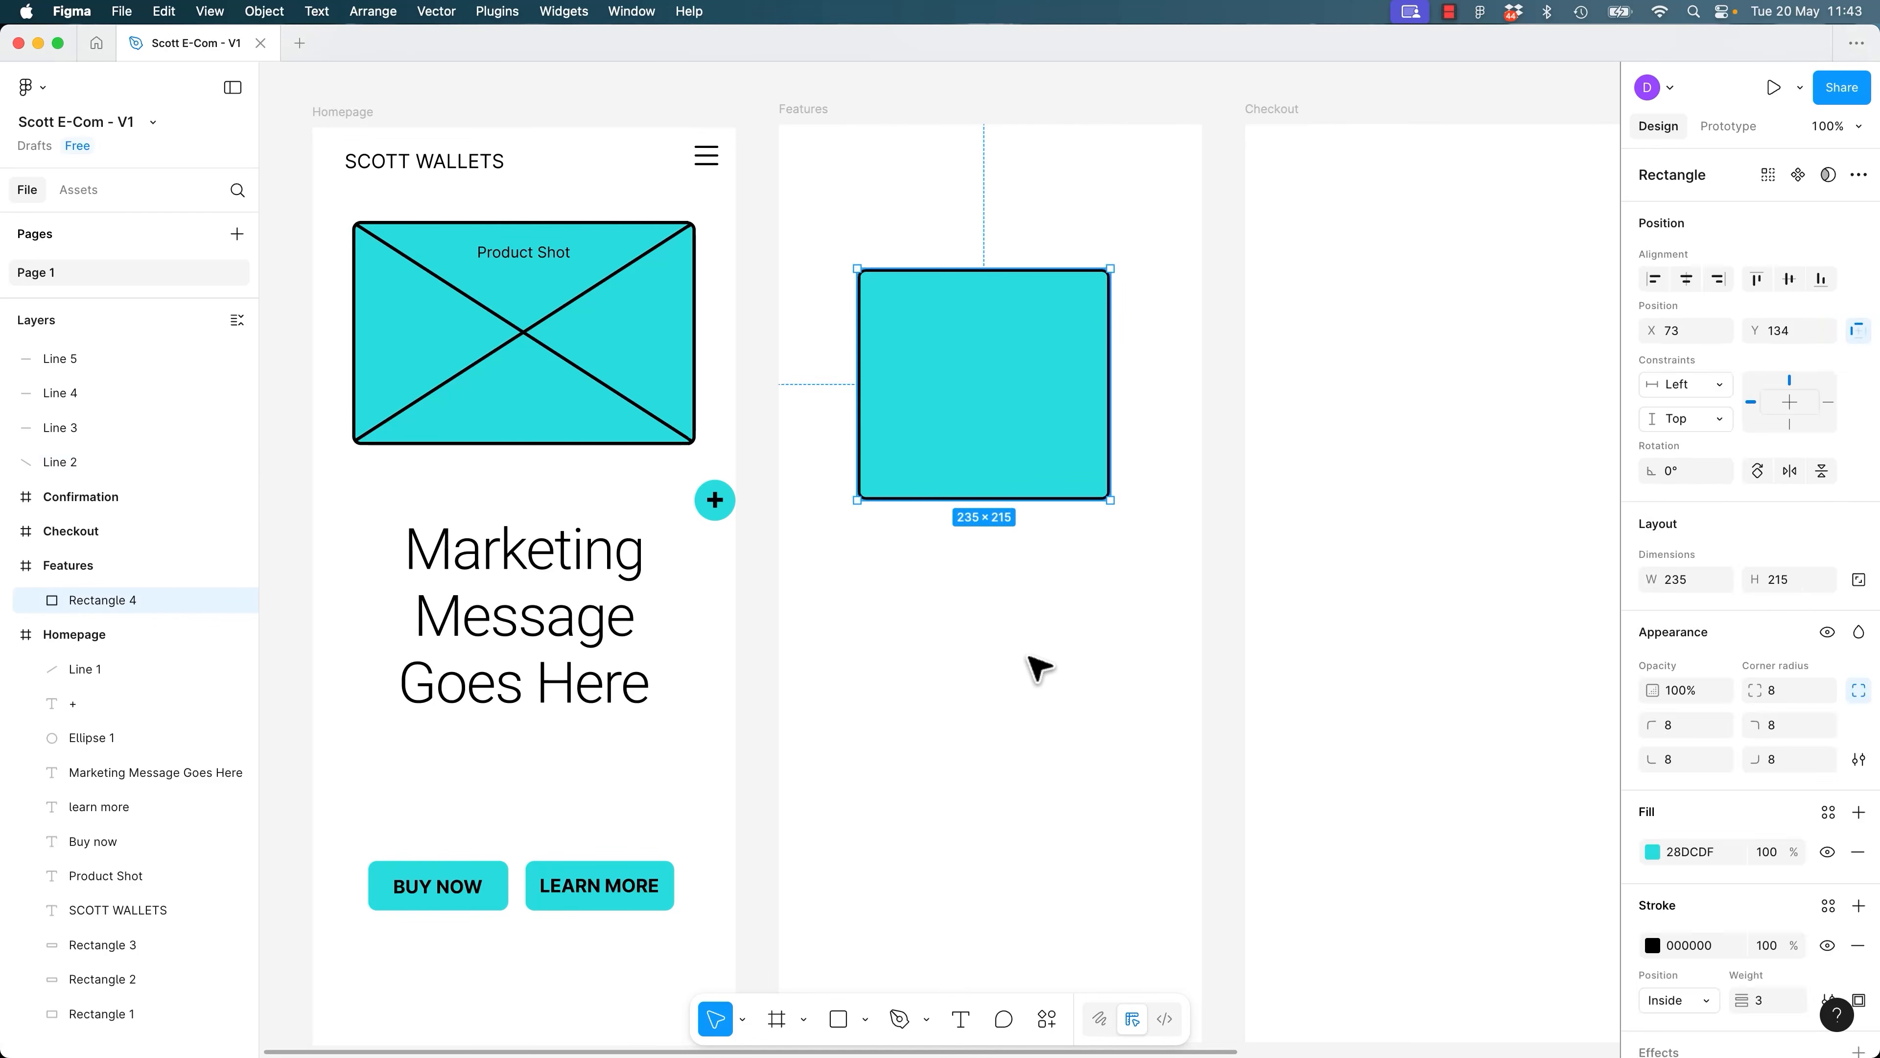
Reopen vector editing on the Features rectangle twice, closing it each time.
double_click(1013, 467)
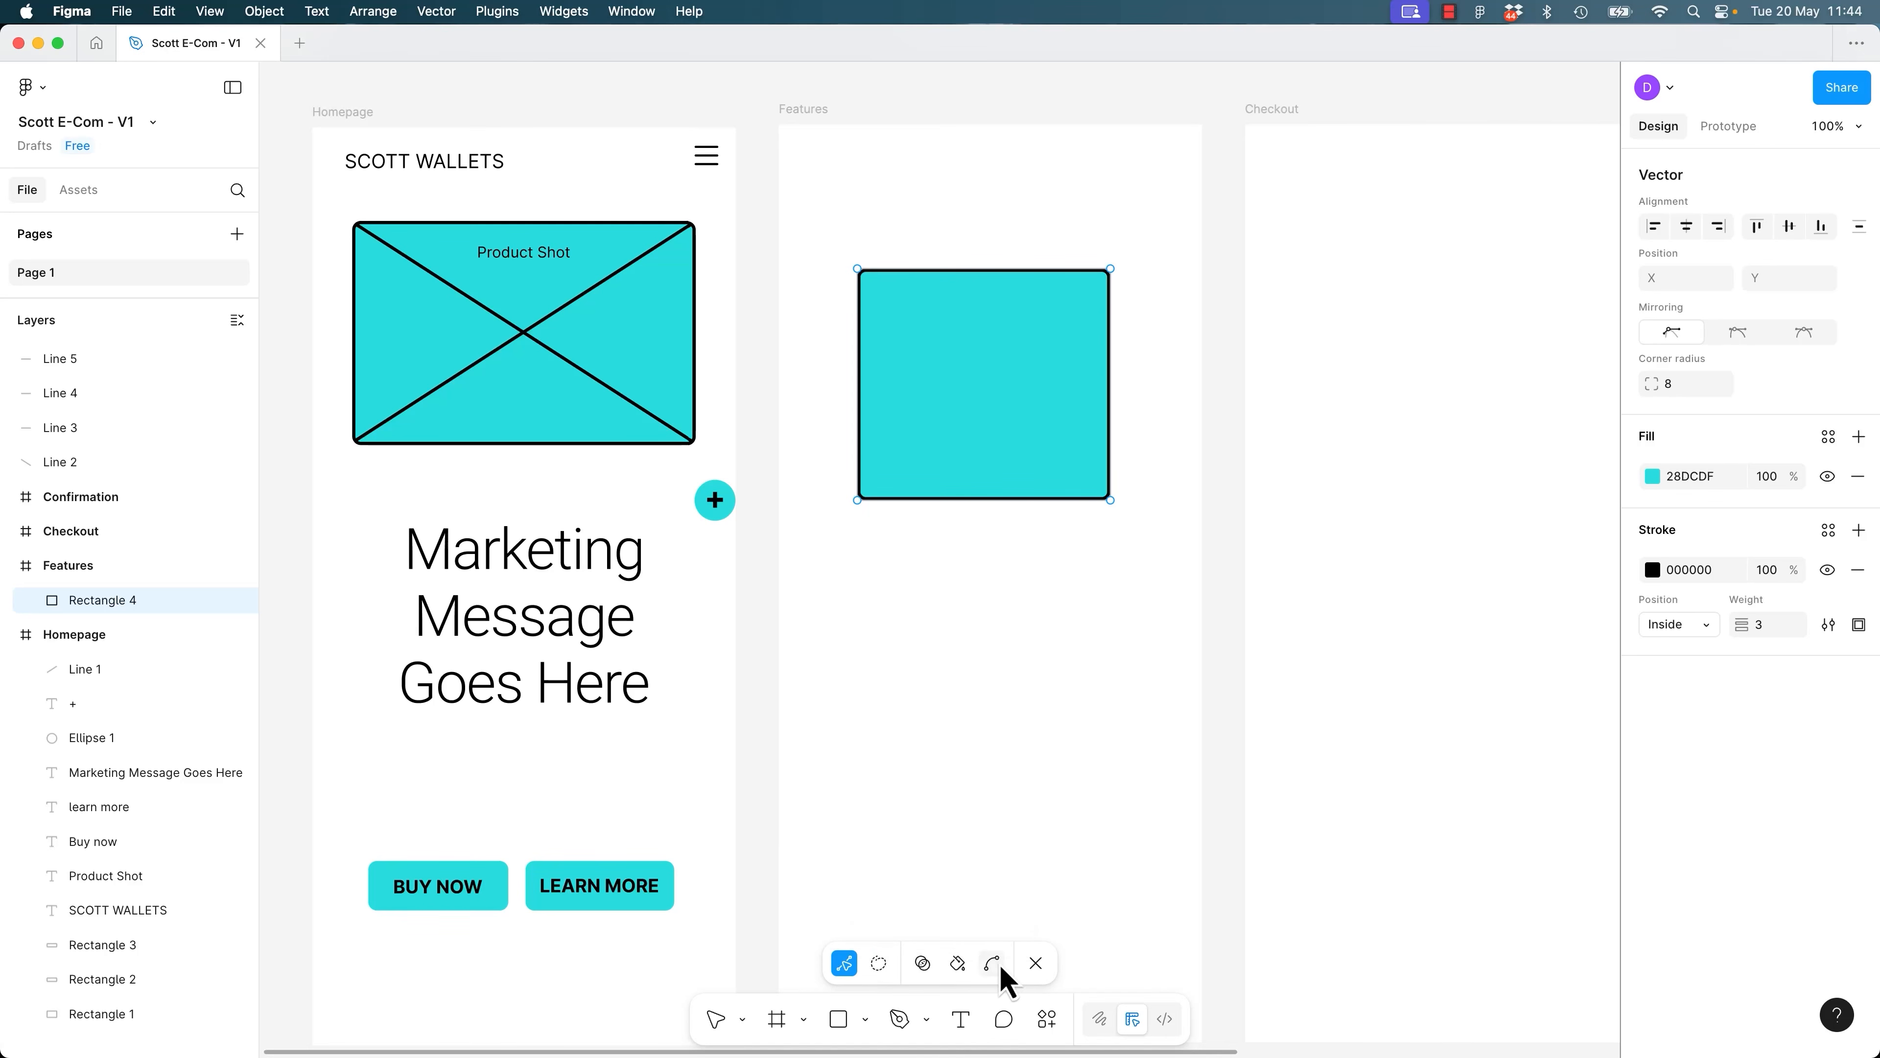
left_click(1035, 962)
left_click(1058, 433)
double_click(1059, 435)
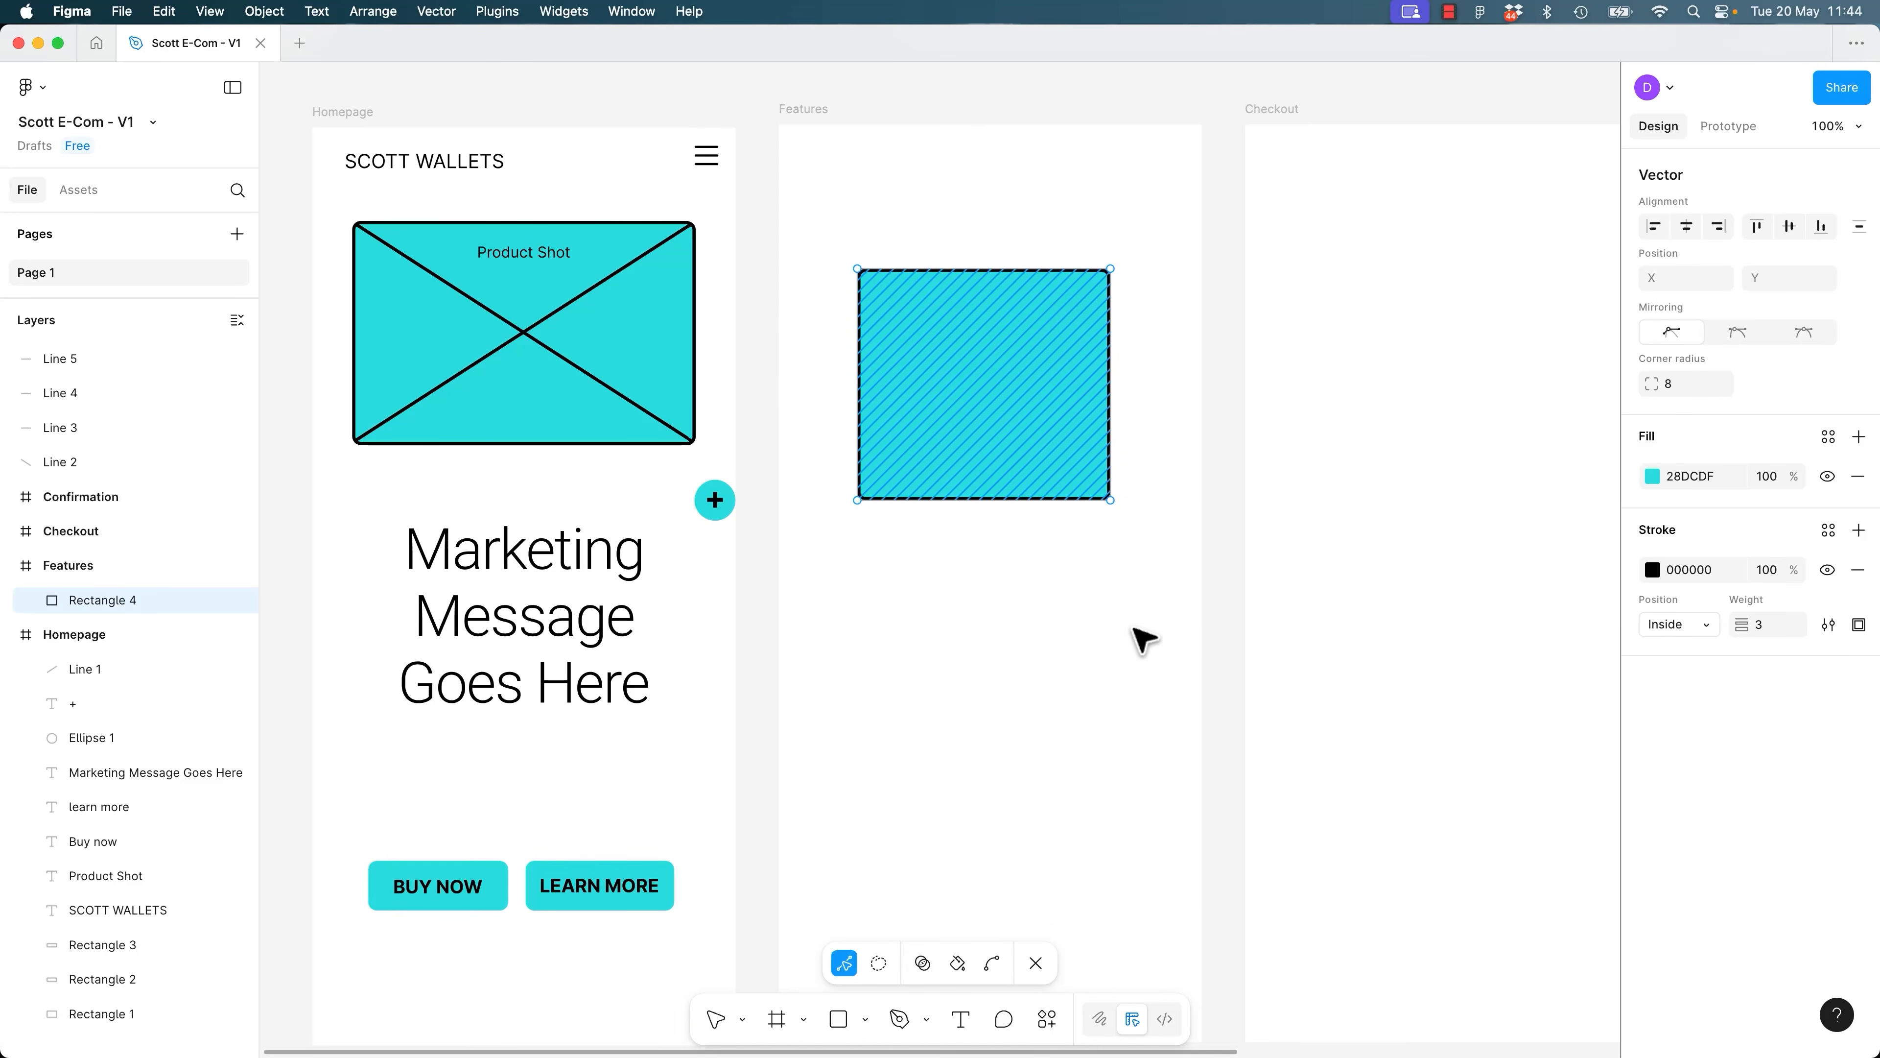
key("Escape")
key("Escape")
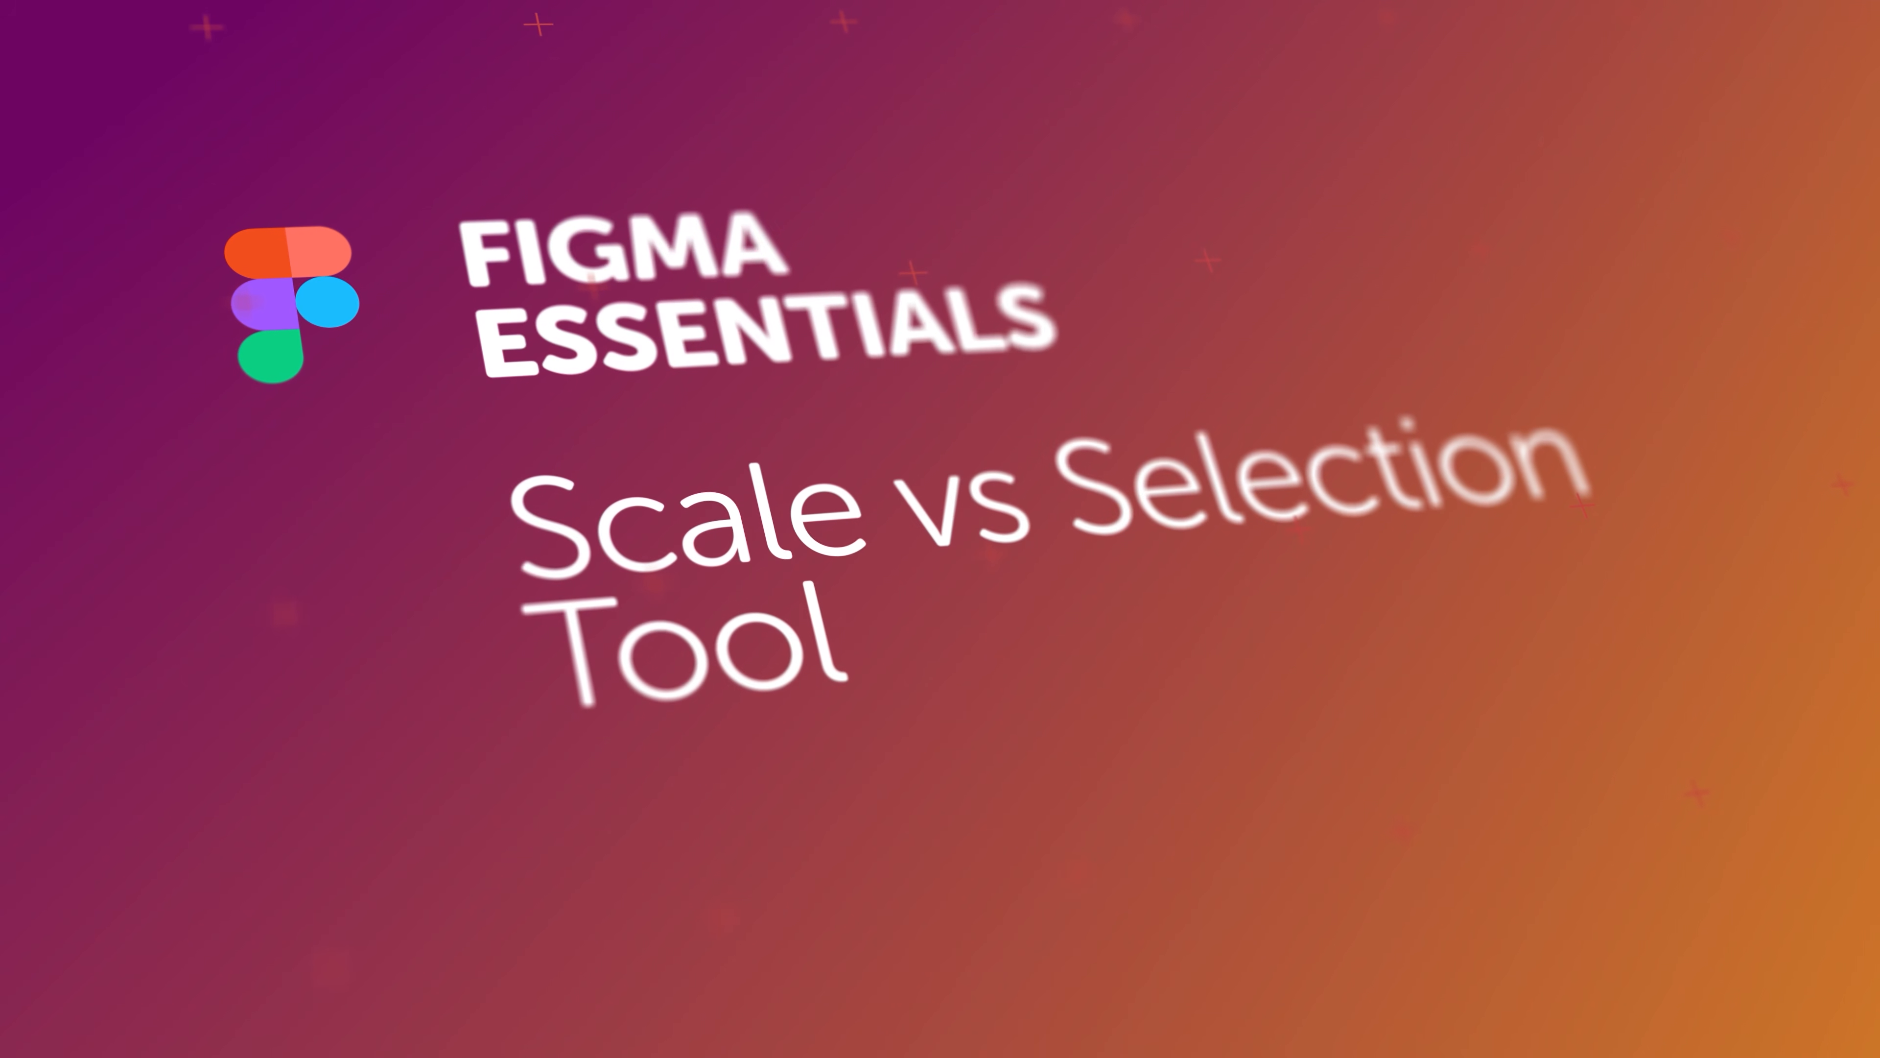
Try resizing the LEARN MORE button and its label together to about 225 × 104, and undo it.
left_click_drag(1267, 414, 992, 656)
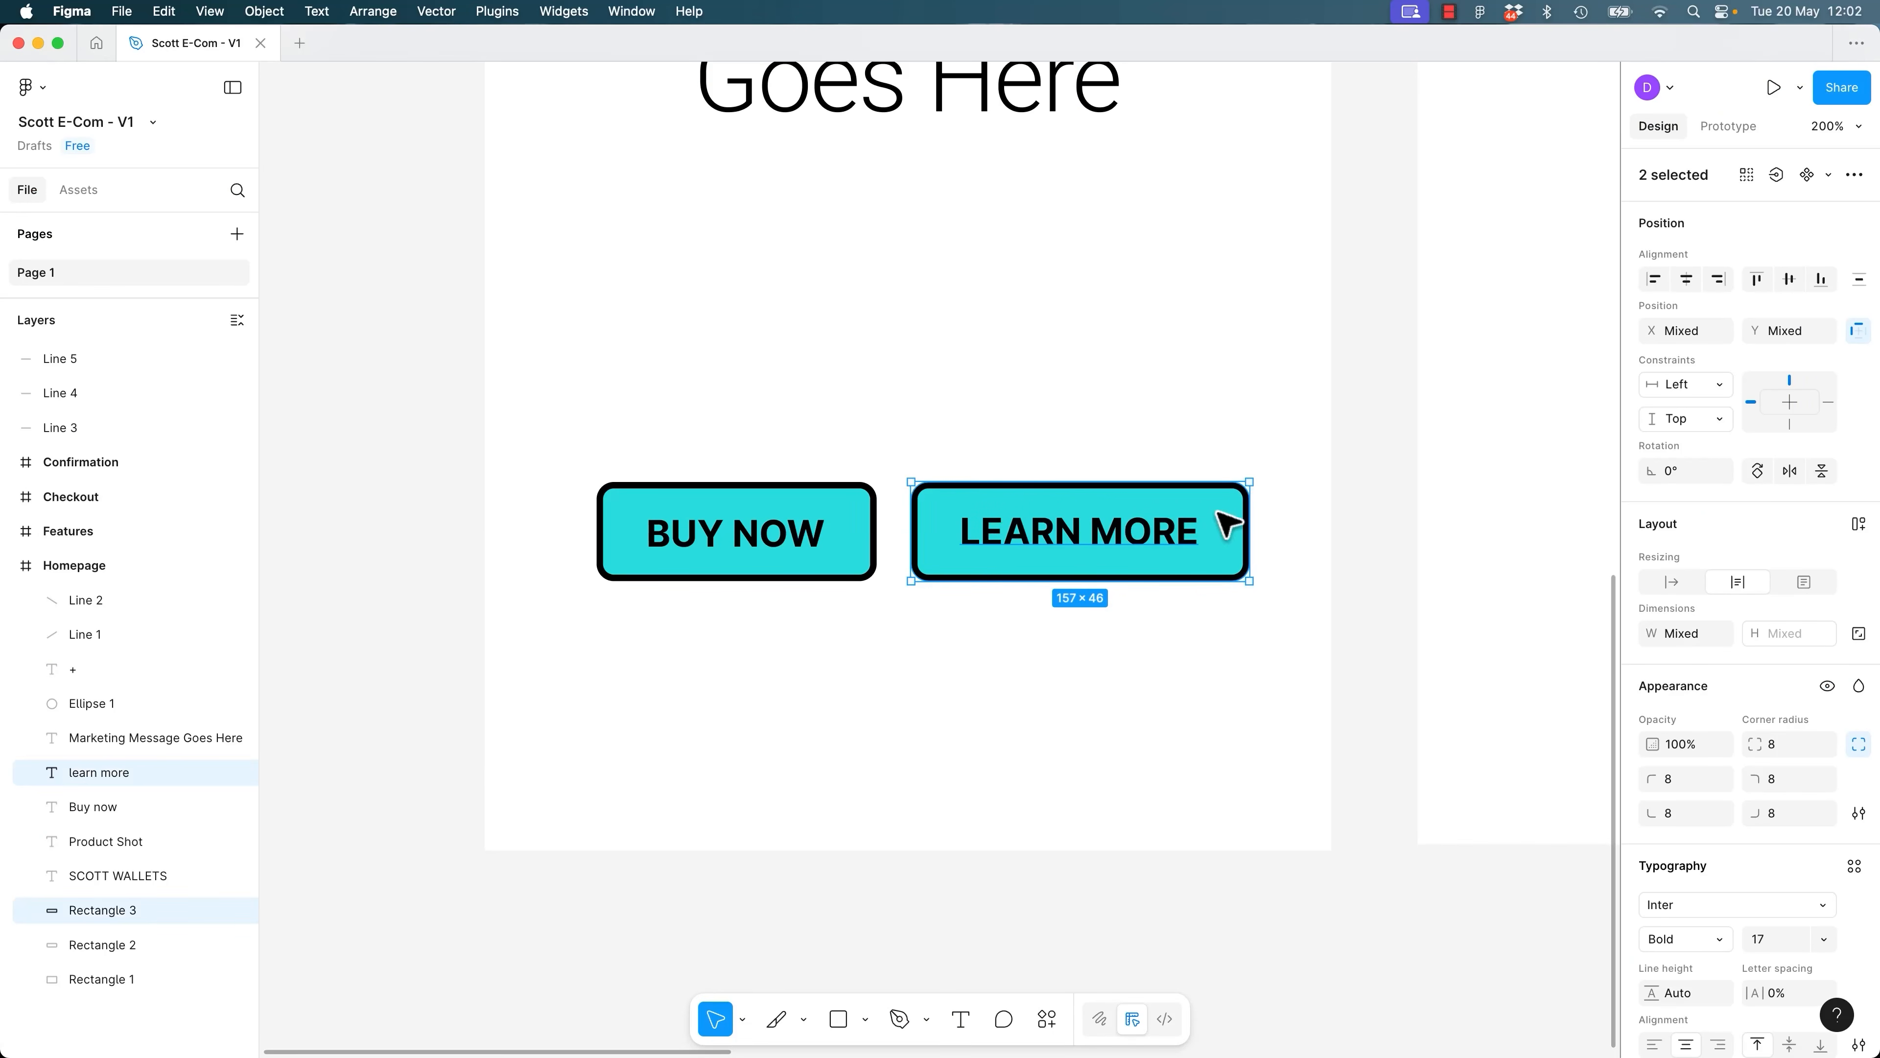
left_click_drag(1250, 481, 1396, 357)
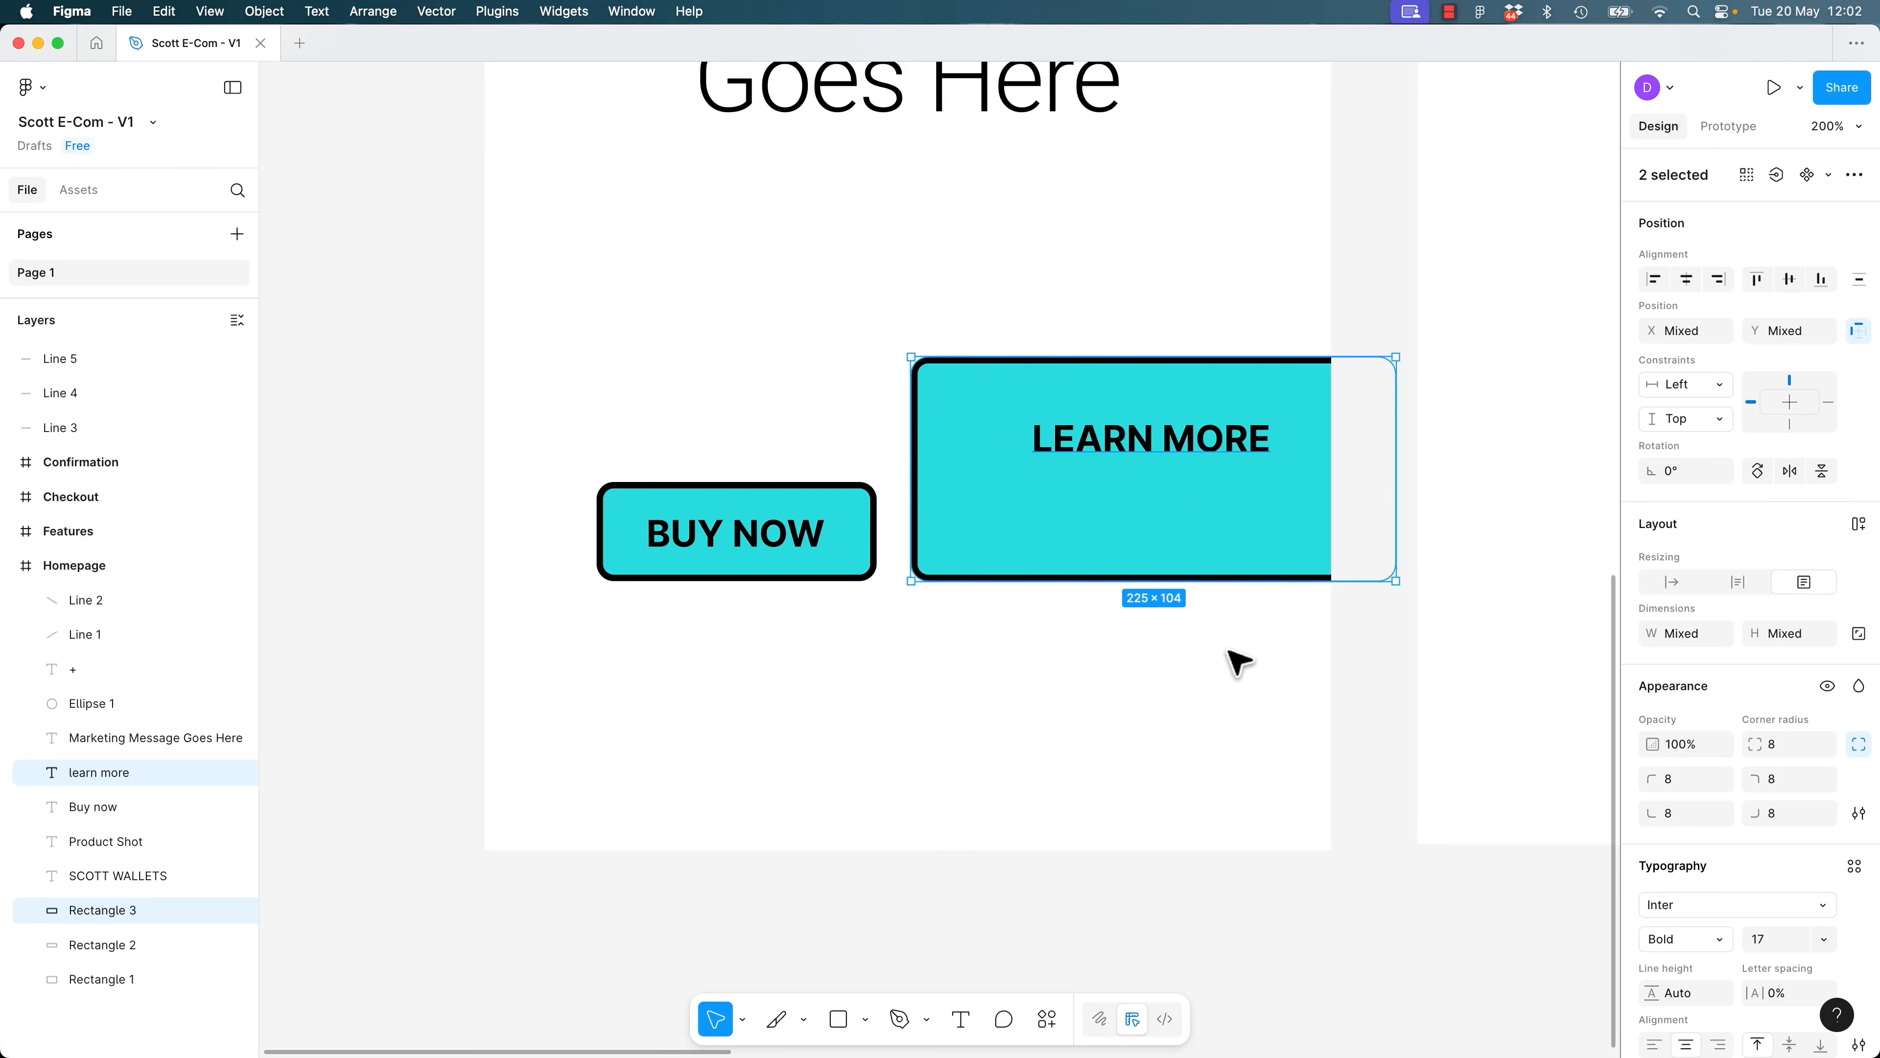
key("super+z")
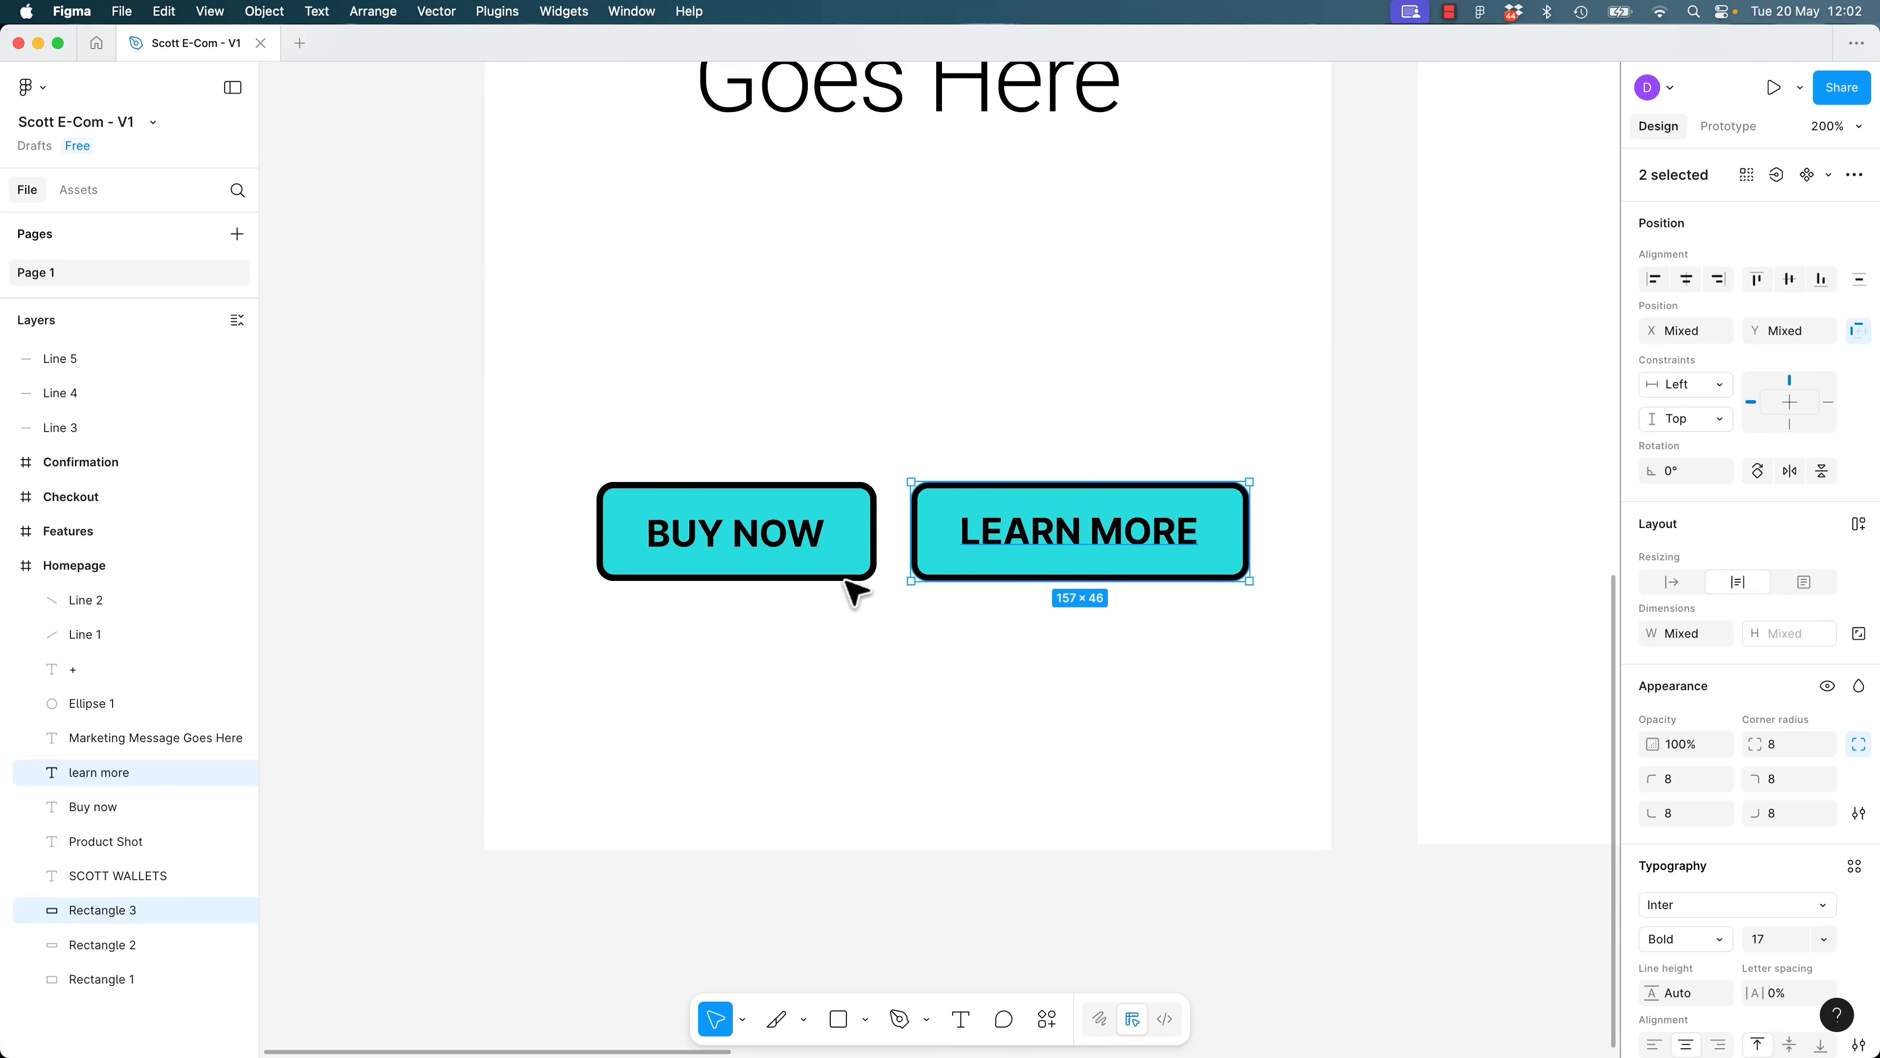
Try scaling the BUY NOW button and its label together with the Scale tool to about 268 × 95, and undo it.
left_click(865, 670)
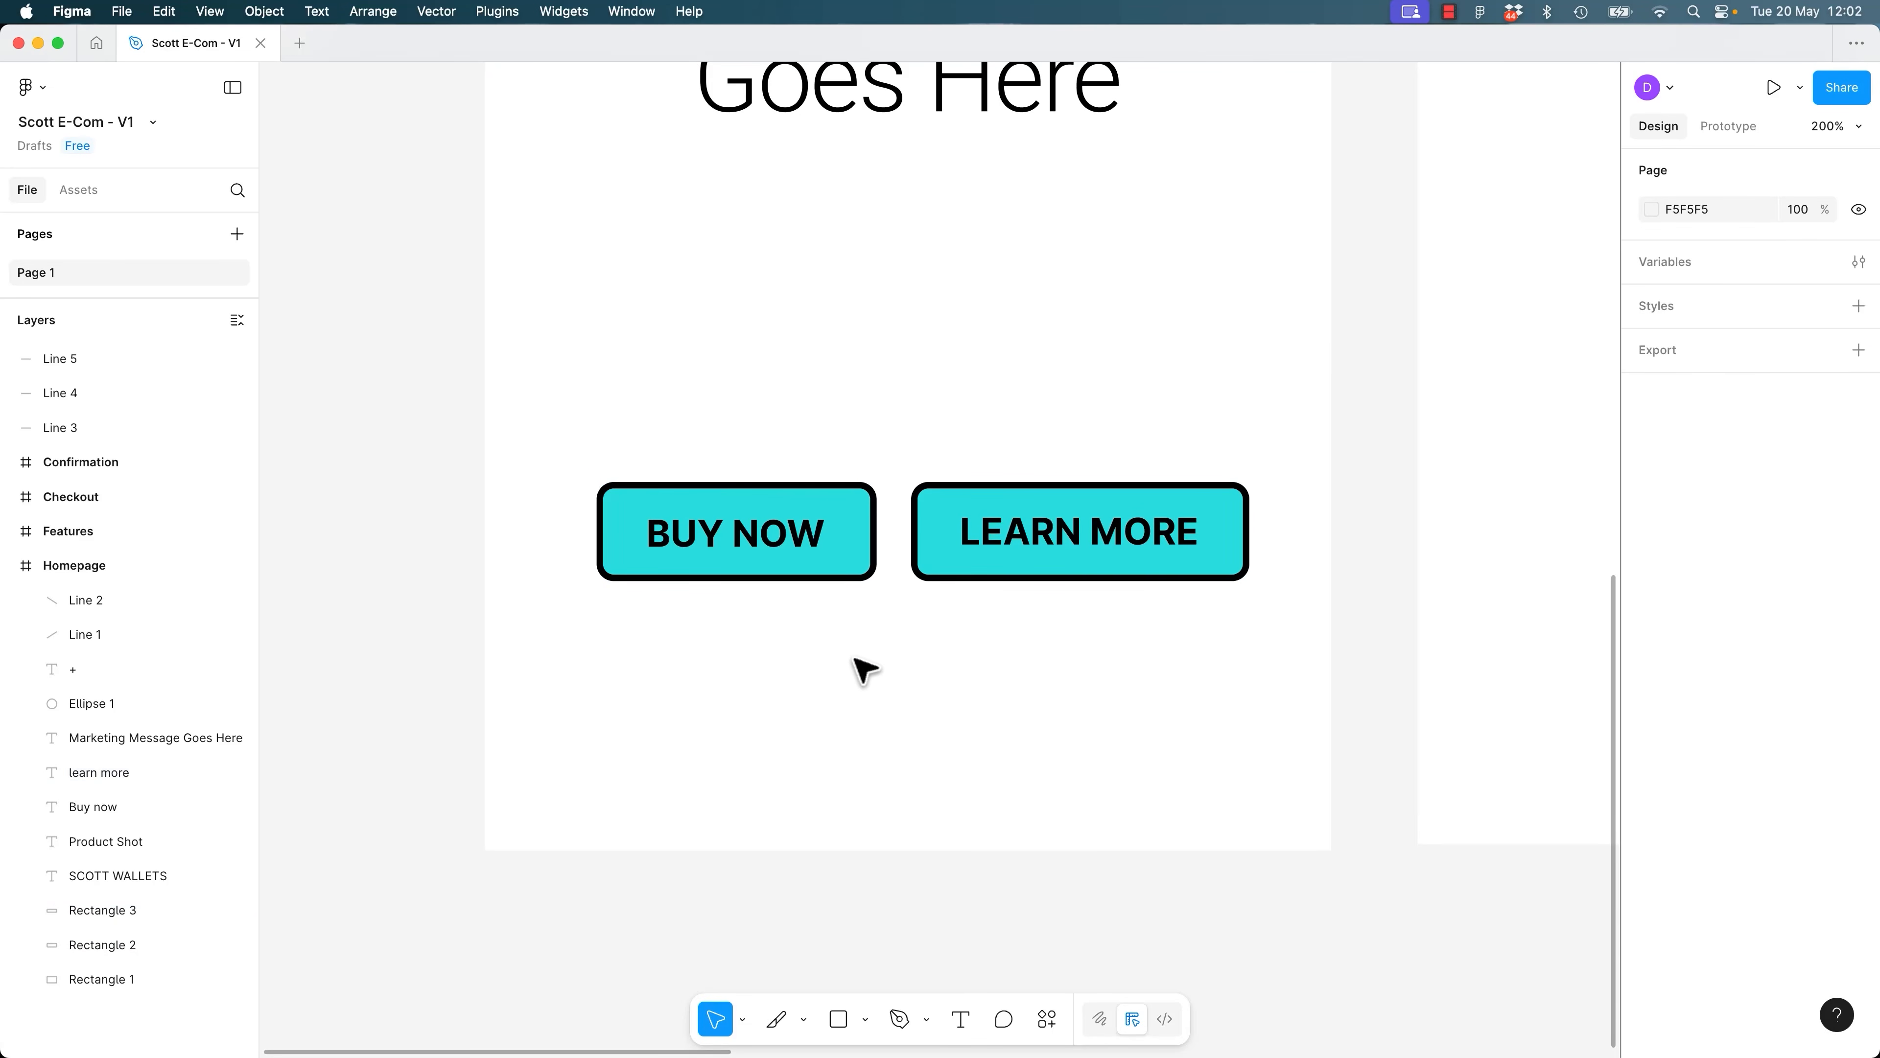
left_click_drag(556, 428, 880, 597)
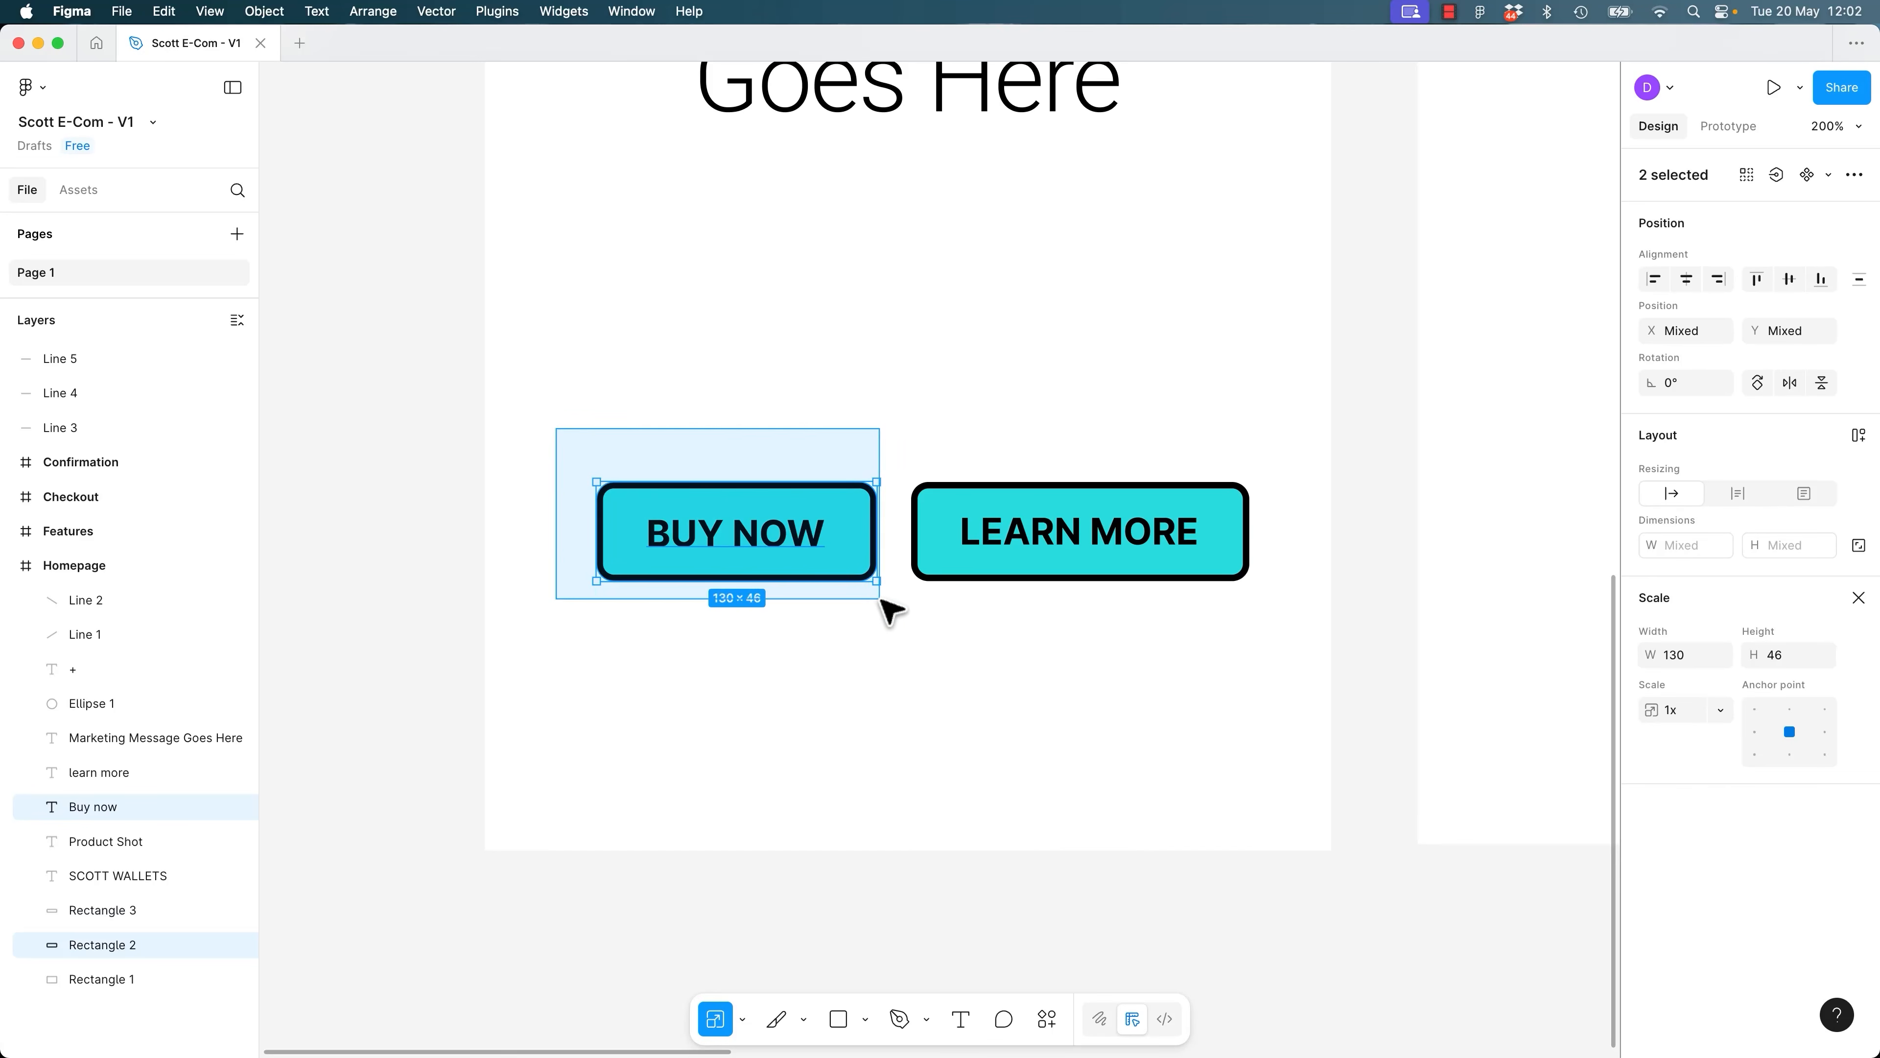
left_click_drag(597, 482, 441, 378)
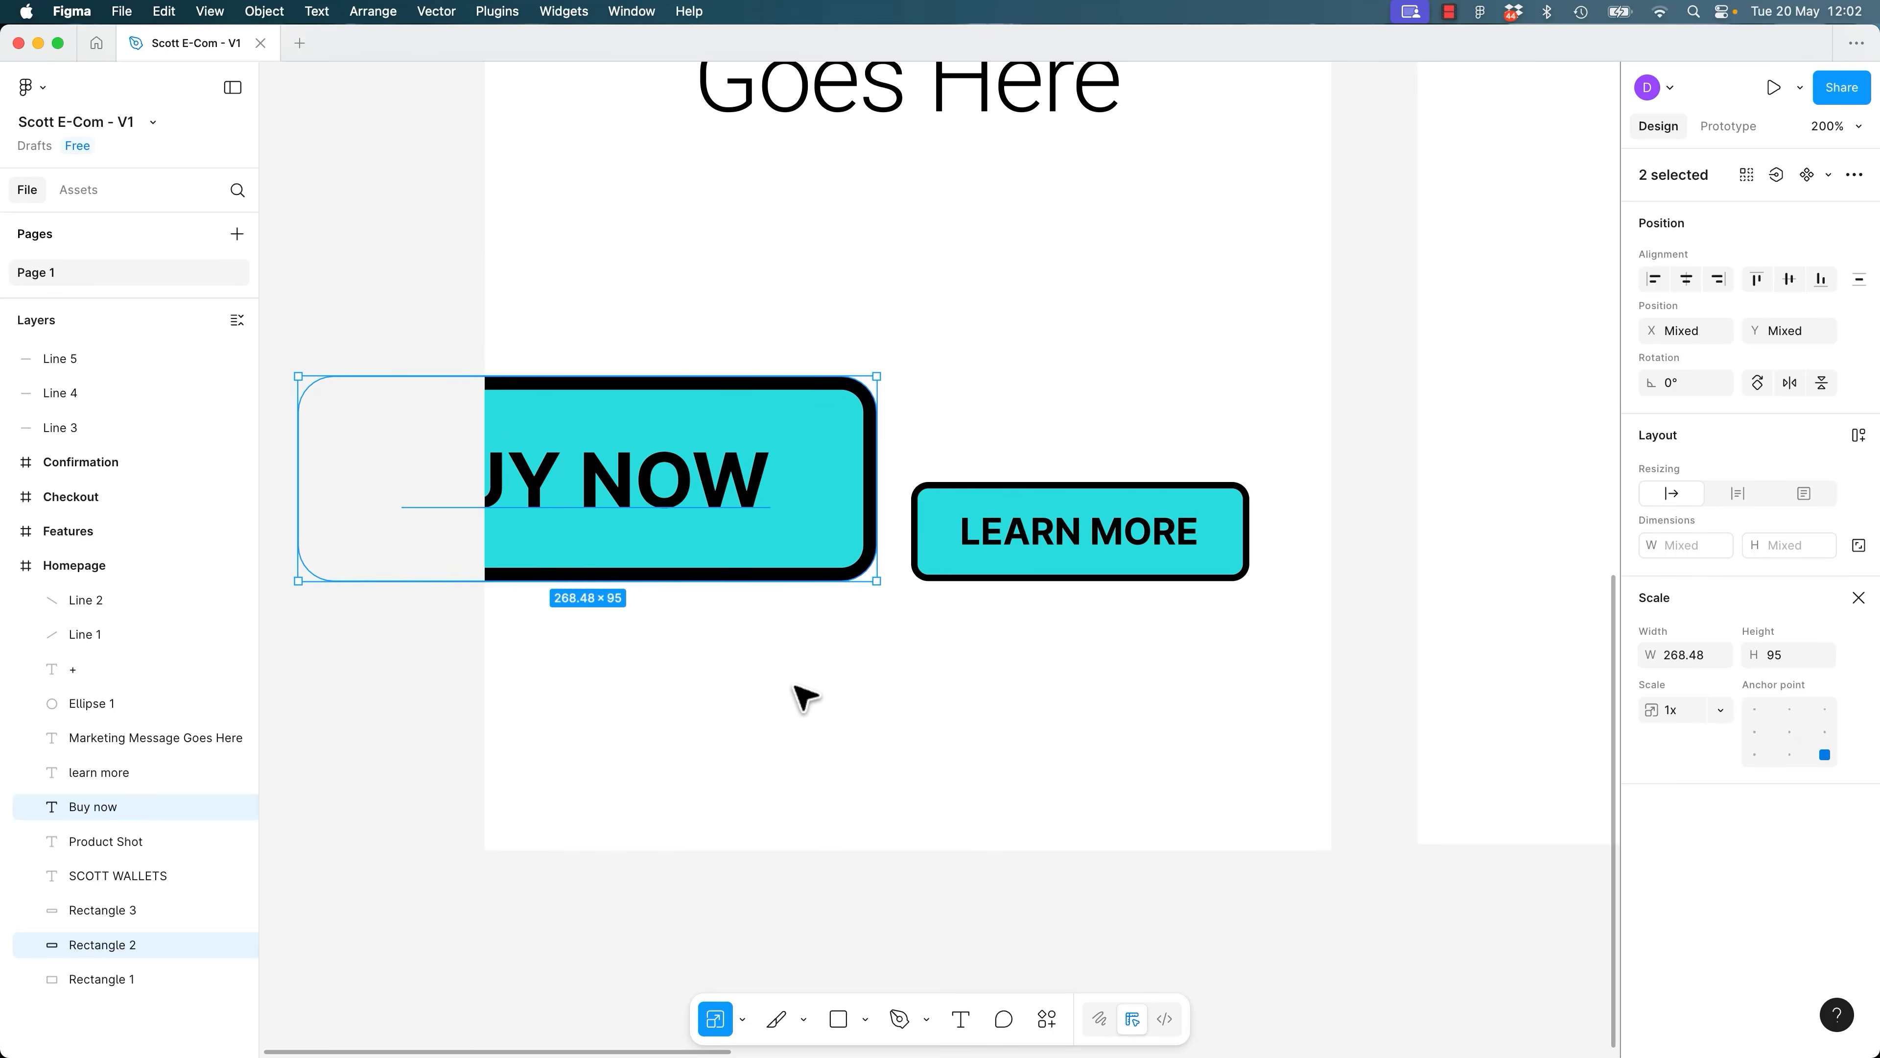
key("super+z")
left_click(988, 765)
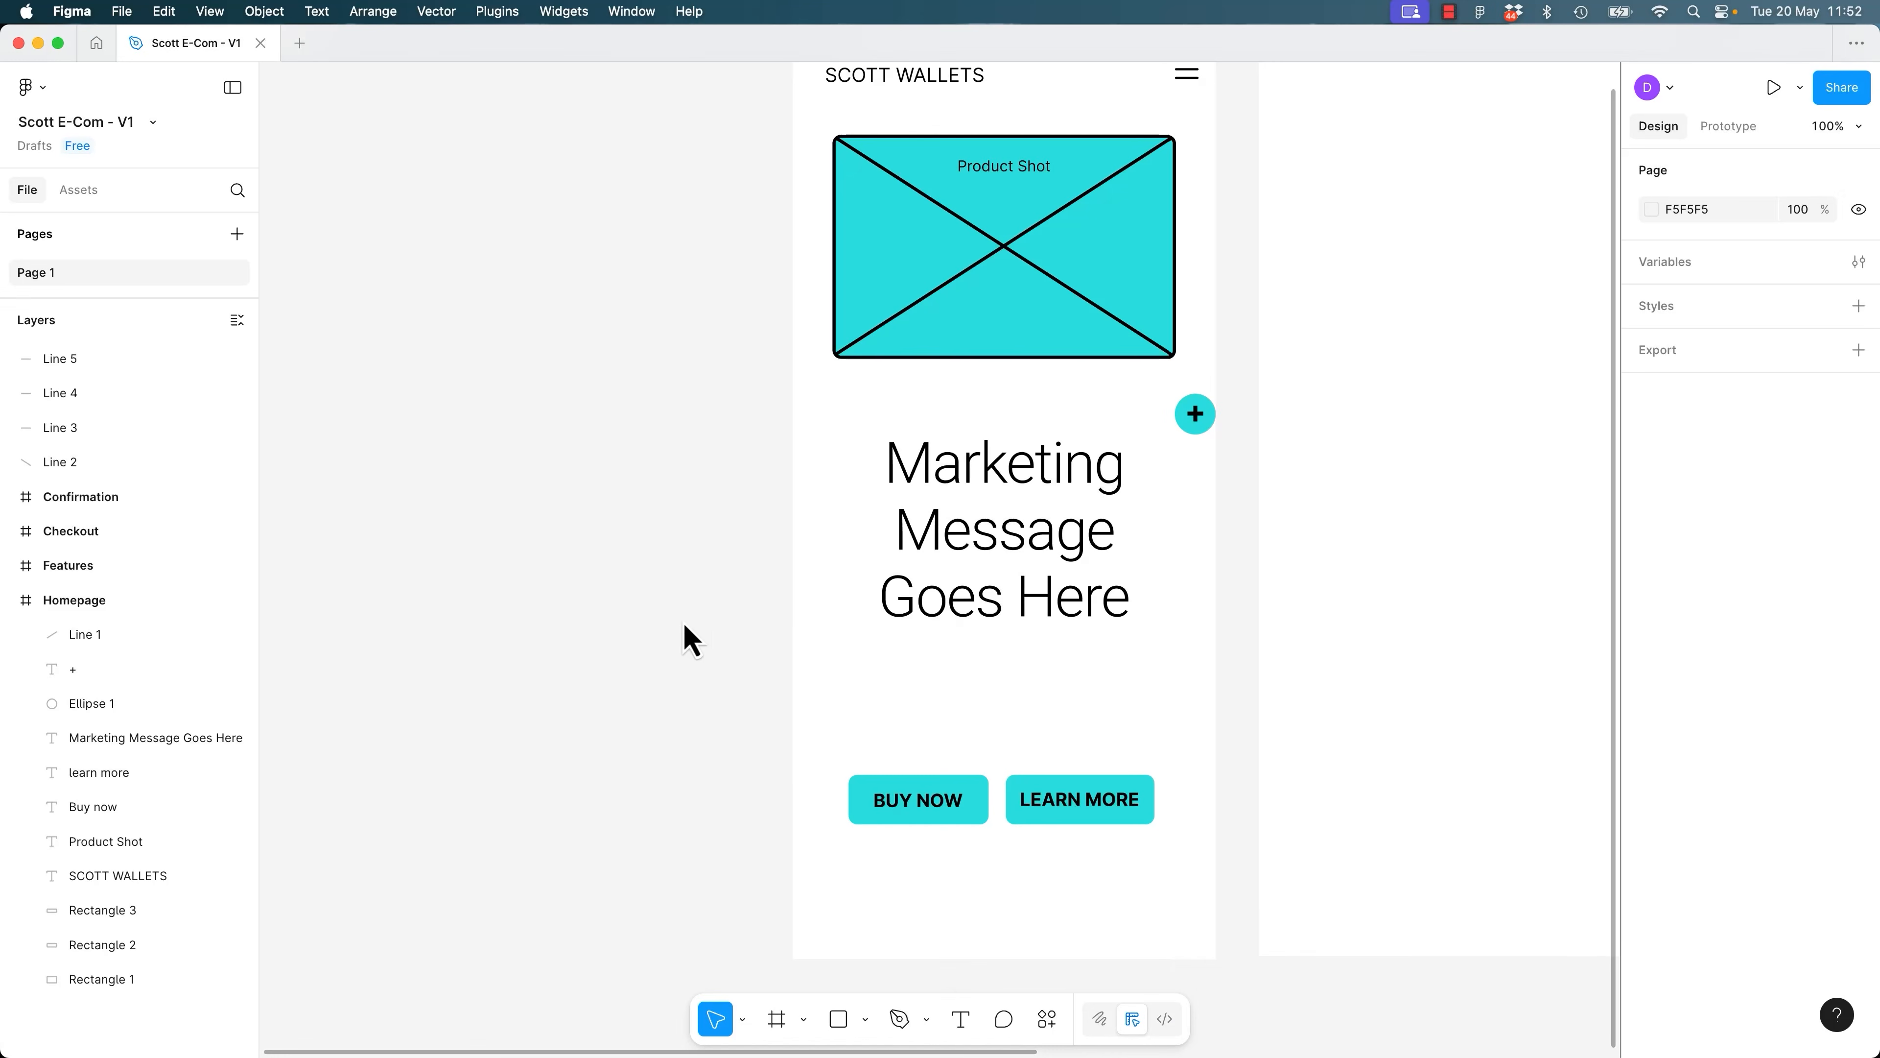
Copy the product placeholder rectangle's properties and paste them onto the BUY NOW and LEARN MORE button rectangles.
left_click(961, 782)
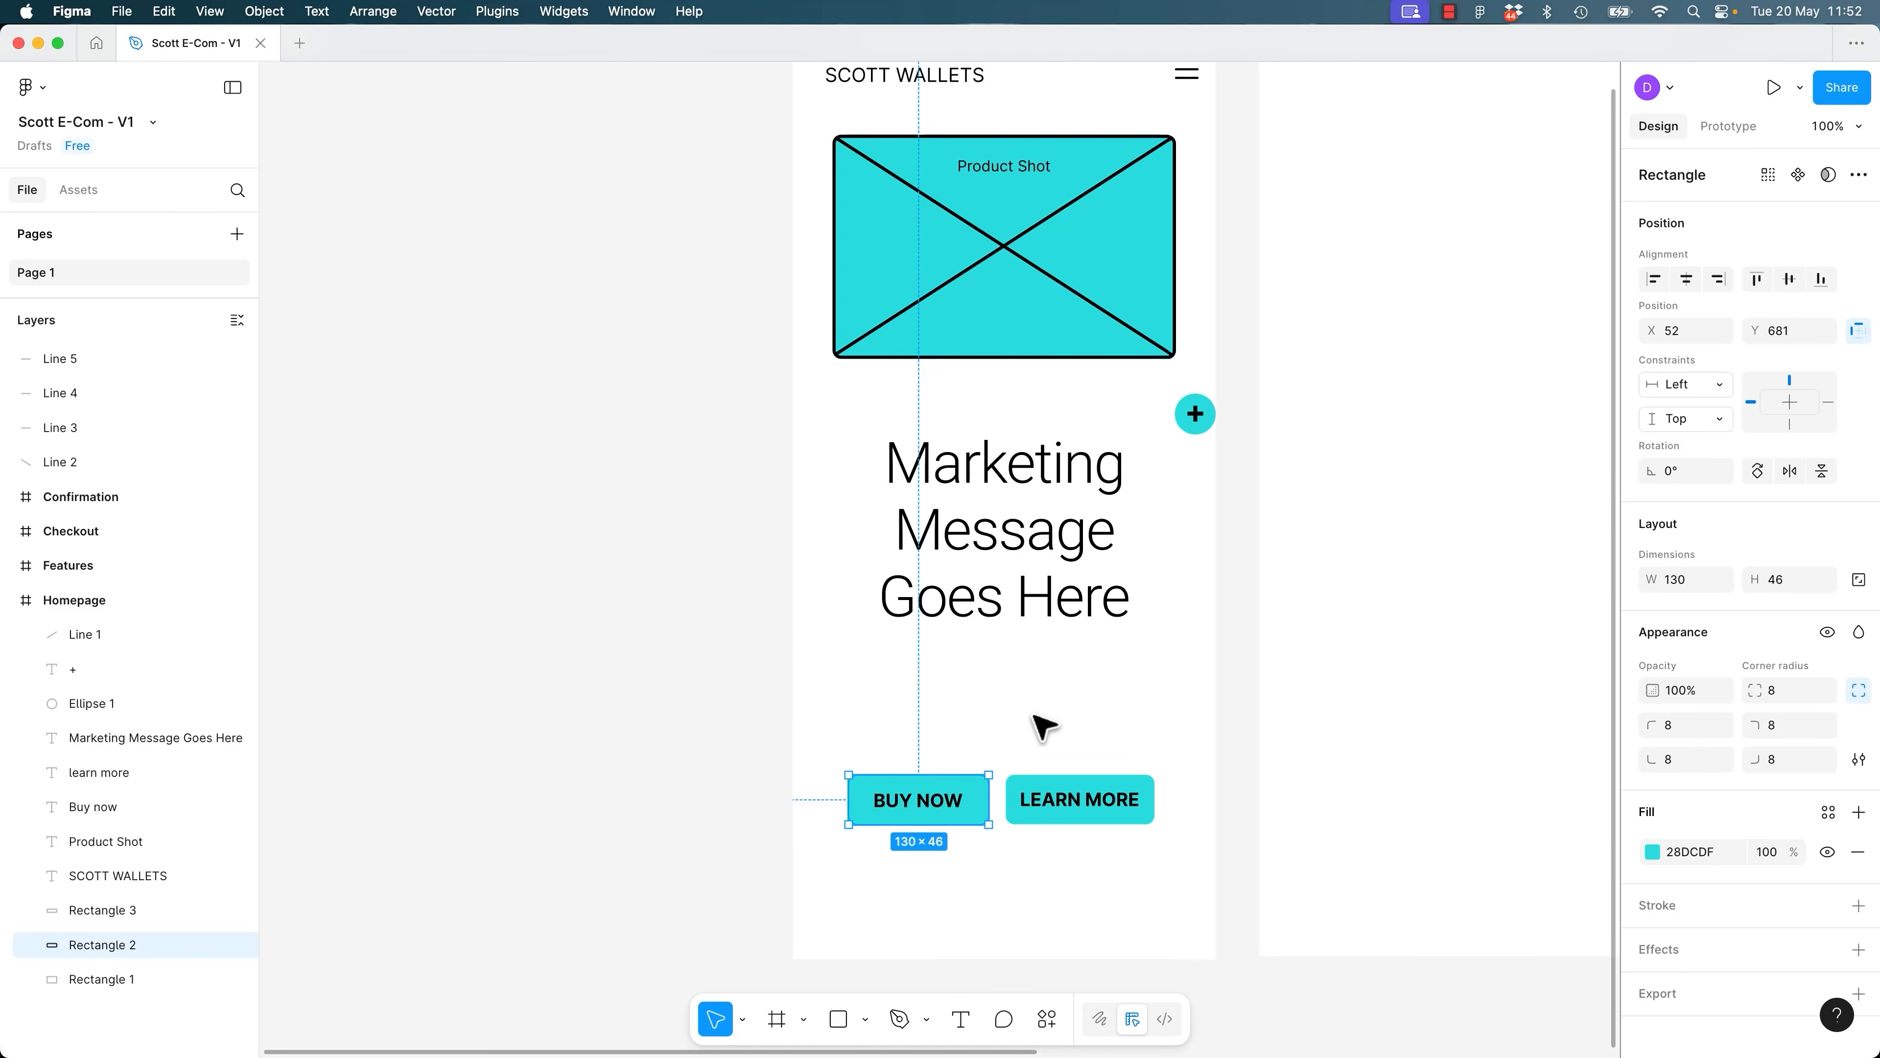
left_click(992, 342)
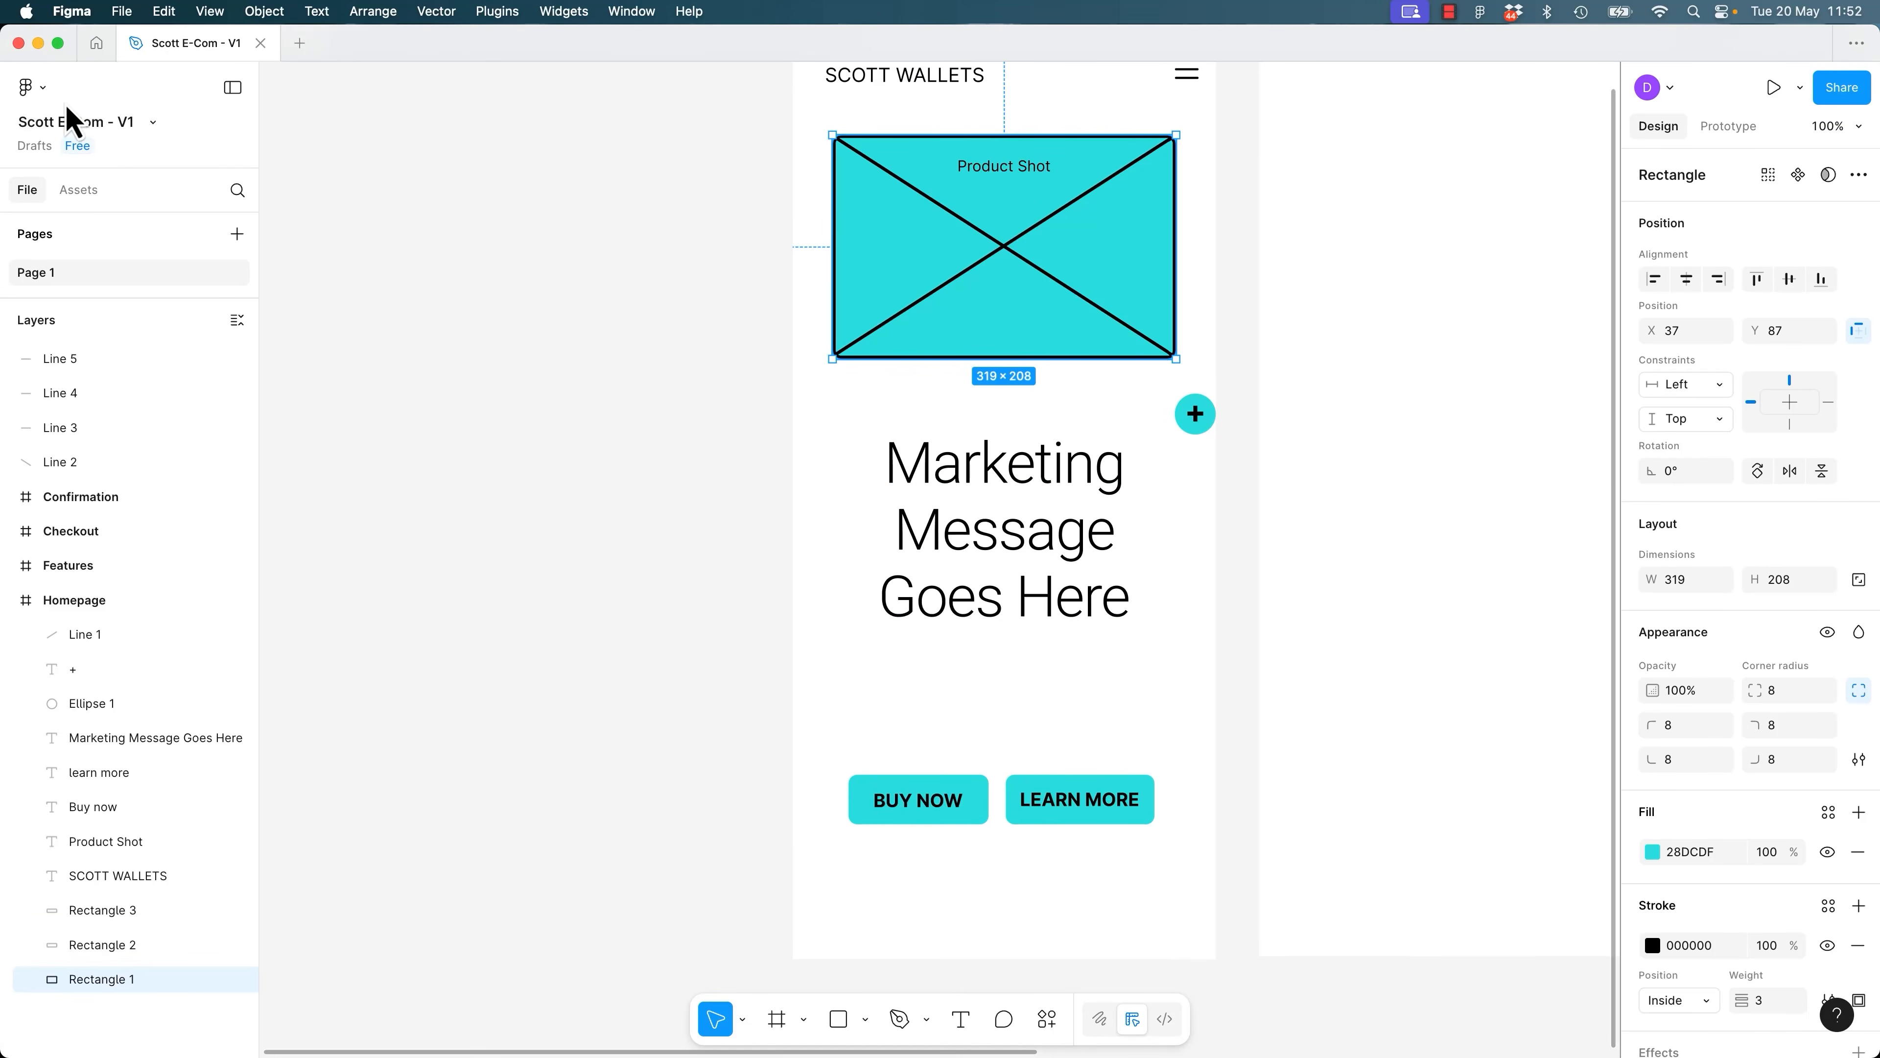
left_click(33, 87)
mouse_move(91, 204)
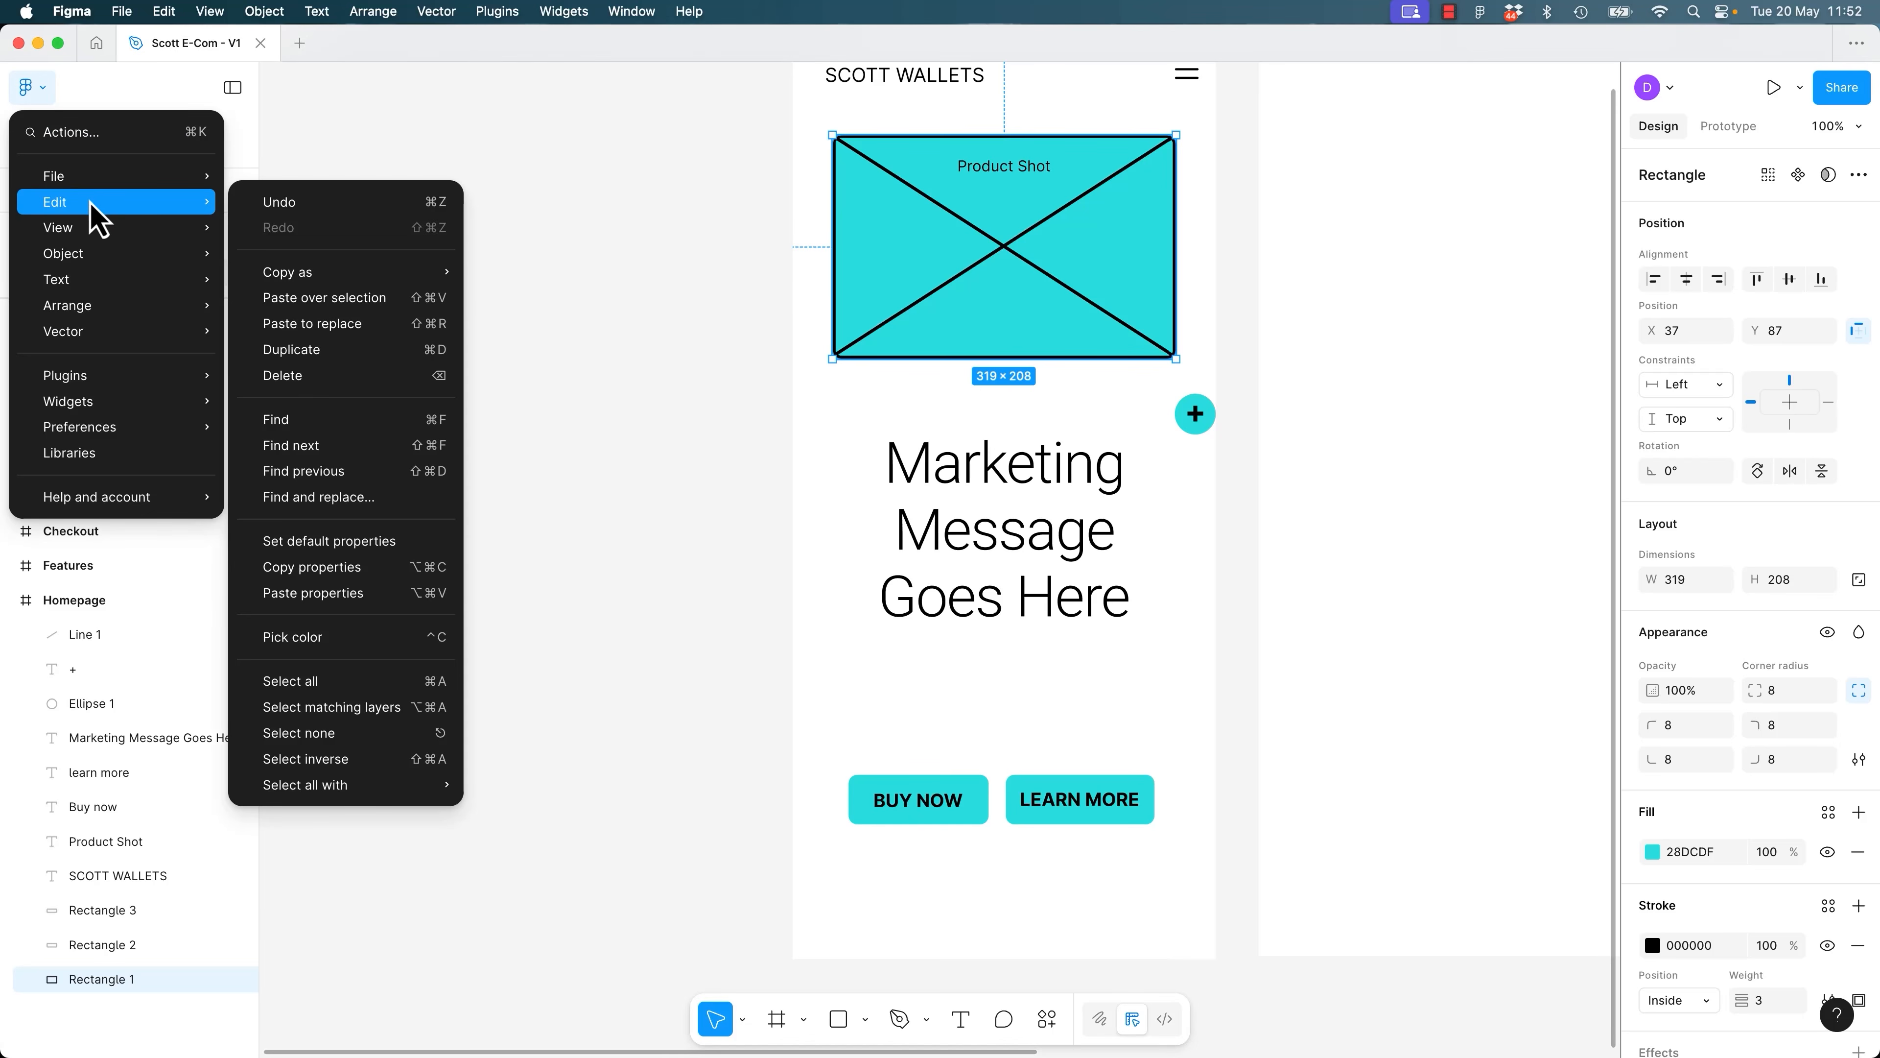
left_click(385, 569)
left_click_drag(961, 739, 1026, 777)
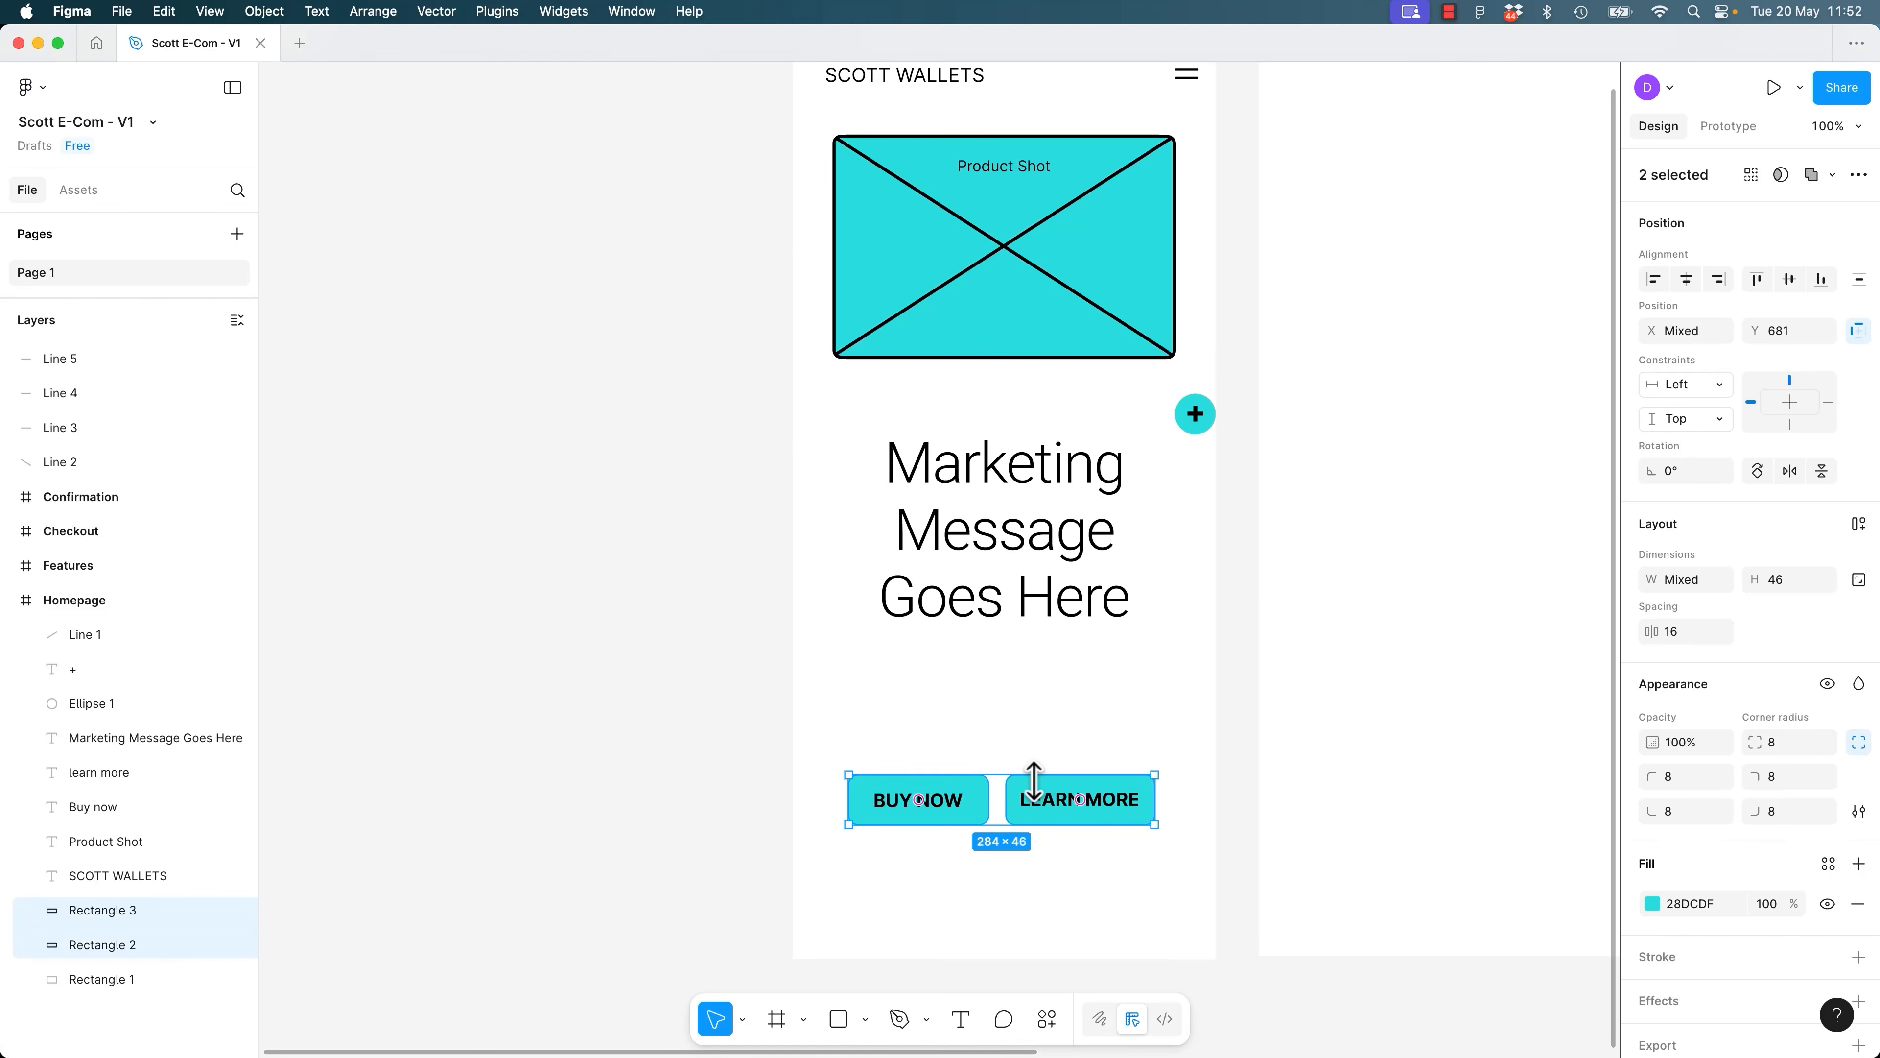
left_click_drag(971, 754, 1036, 789)
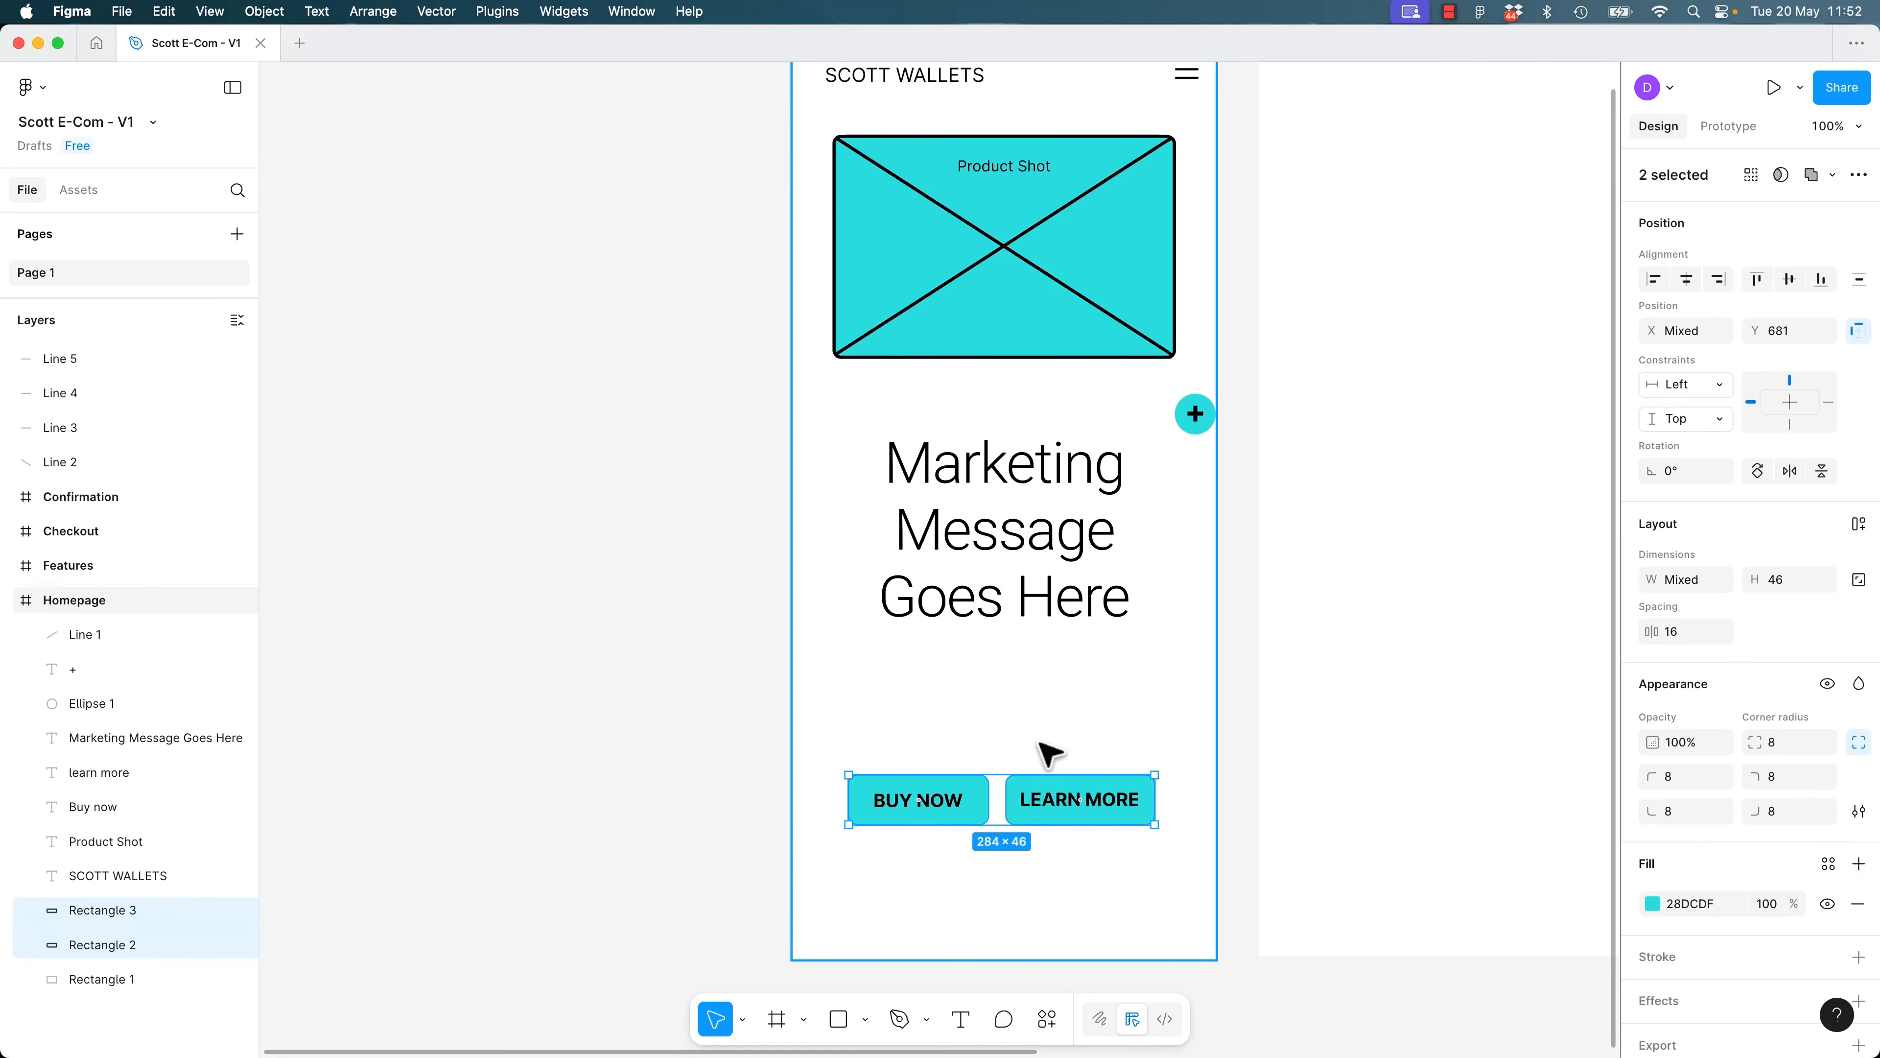
left_click(673, 729)
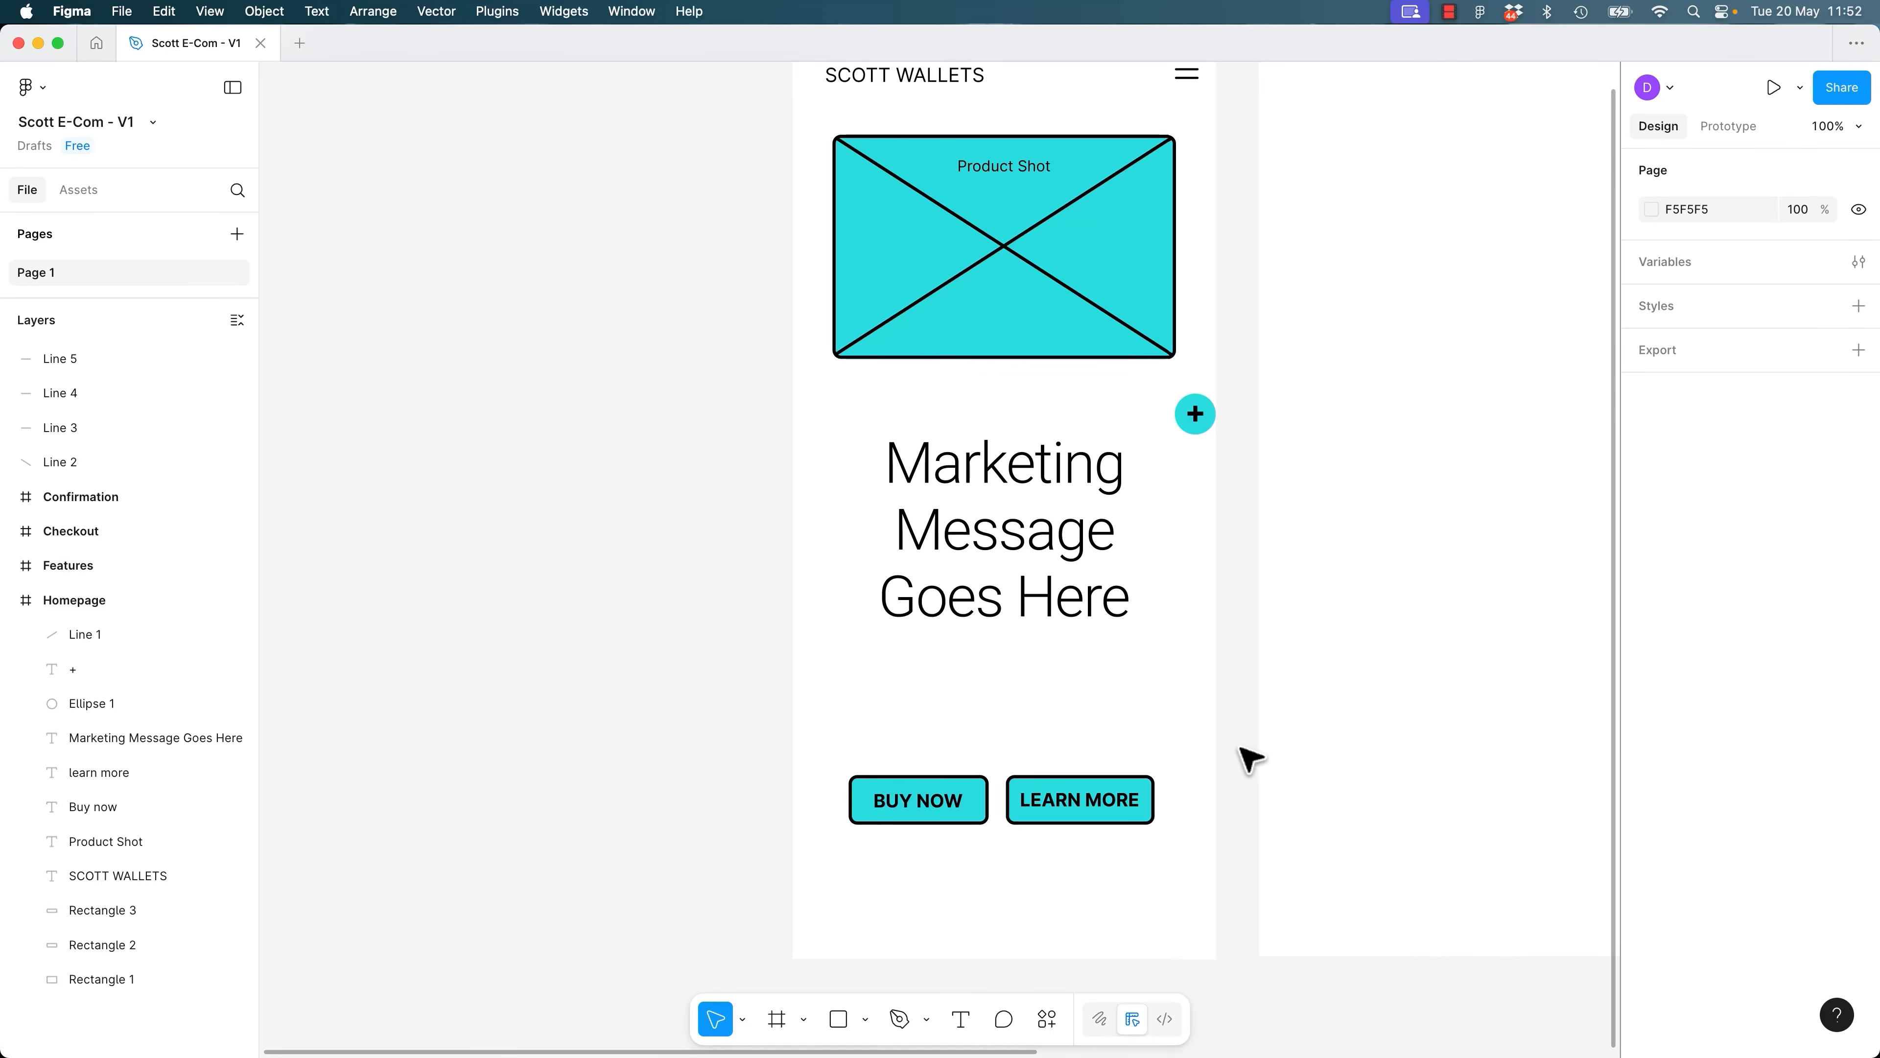
Widen the LEARN MORE button to 157 × 46 with its label centred, and select the button and label together.
left_click_drag(1234, 742, 1001, 840)
left_click(1197, 751)
left_click_drag(1206, 743, 1008, 852)
Try three resizes of the LEARN MORE button and label with the Move tool, including about 181 × 71 and 176 × 110, undoing each.
left_click_drag(1165, 799, 1189, 765)
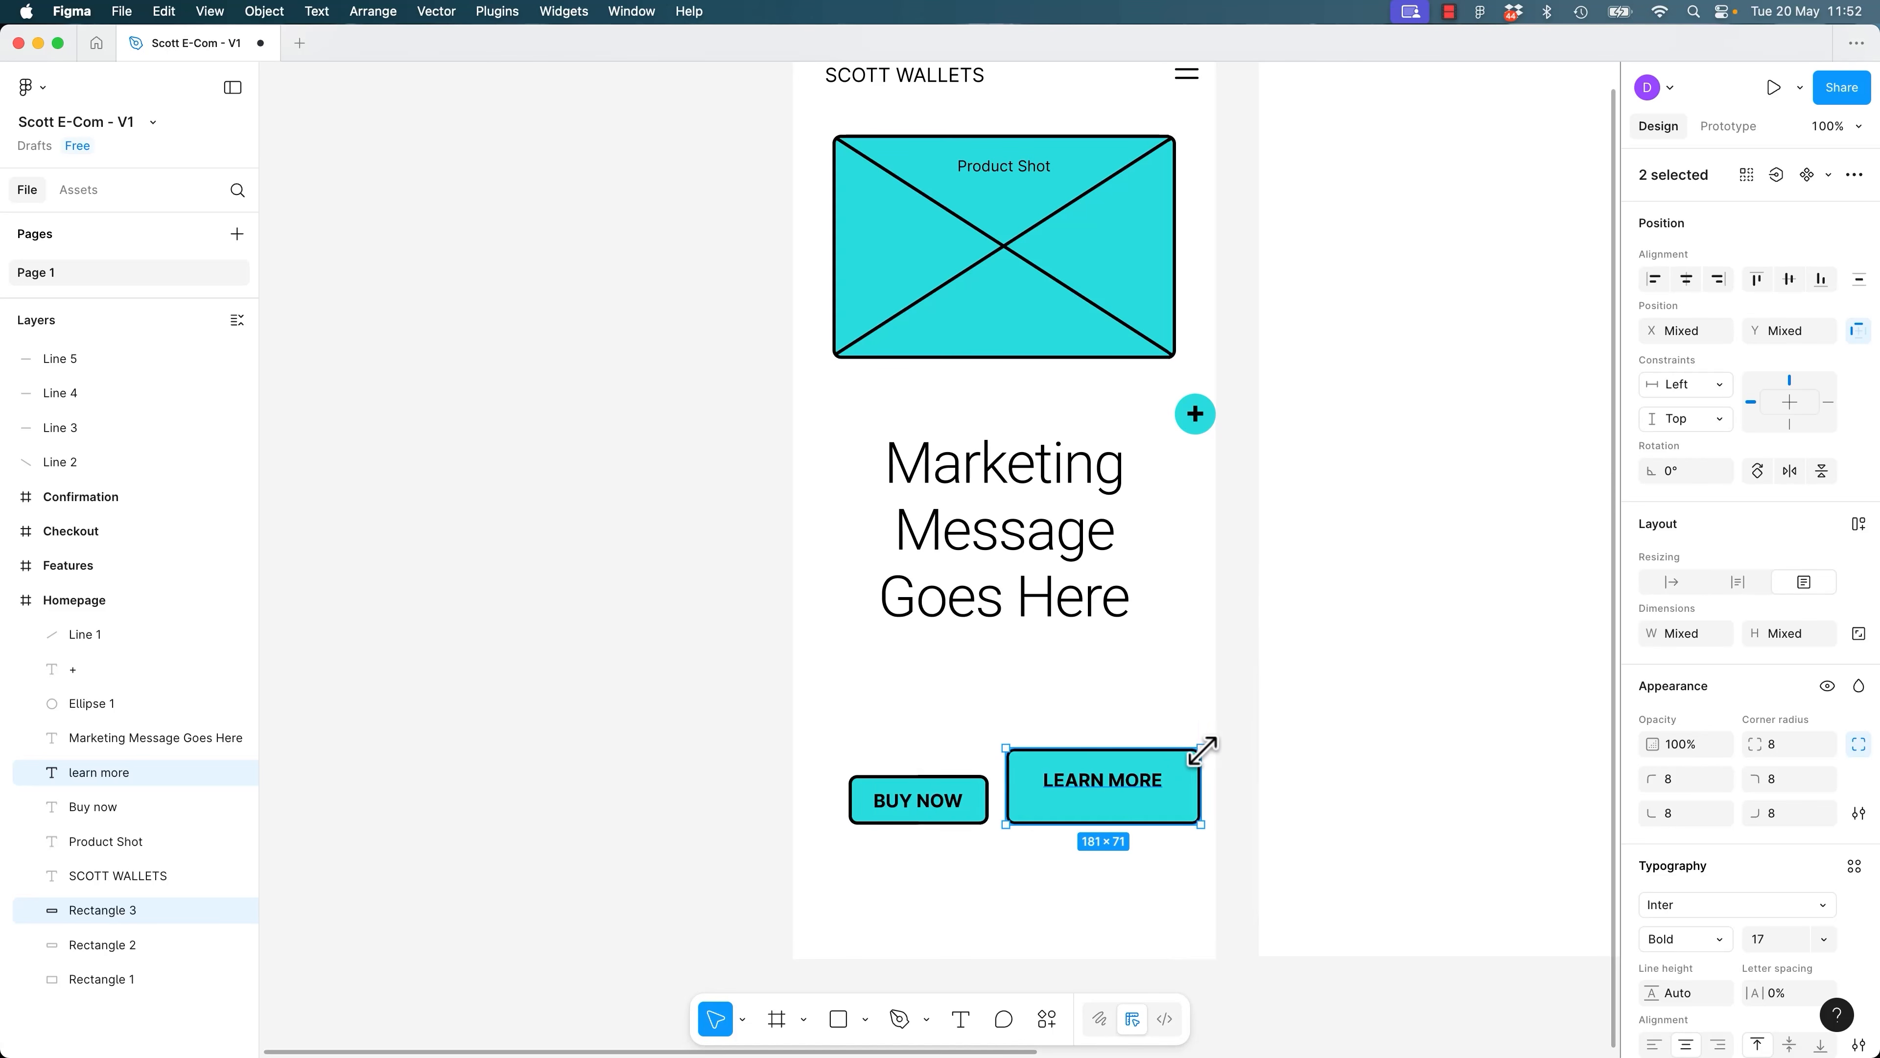
key("super+z")
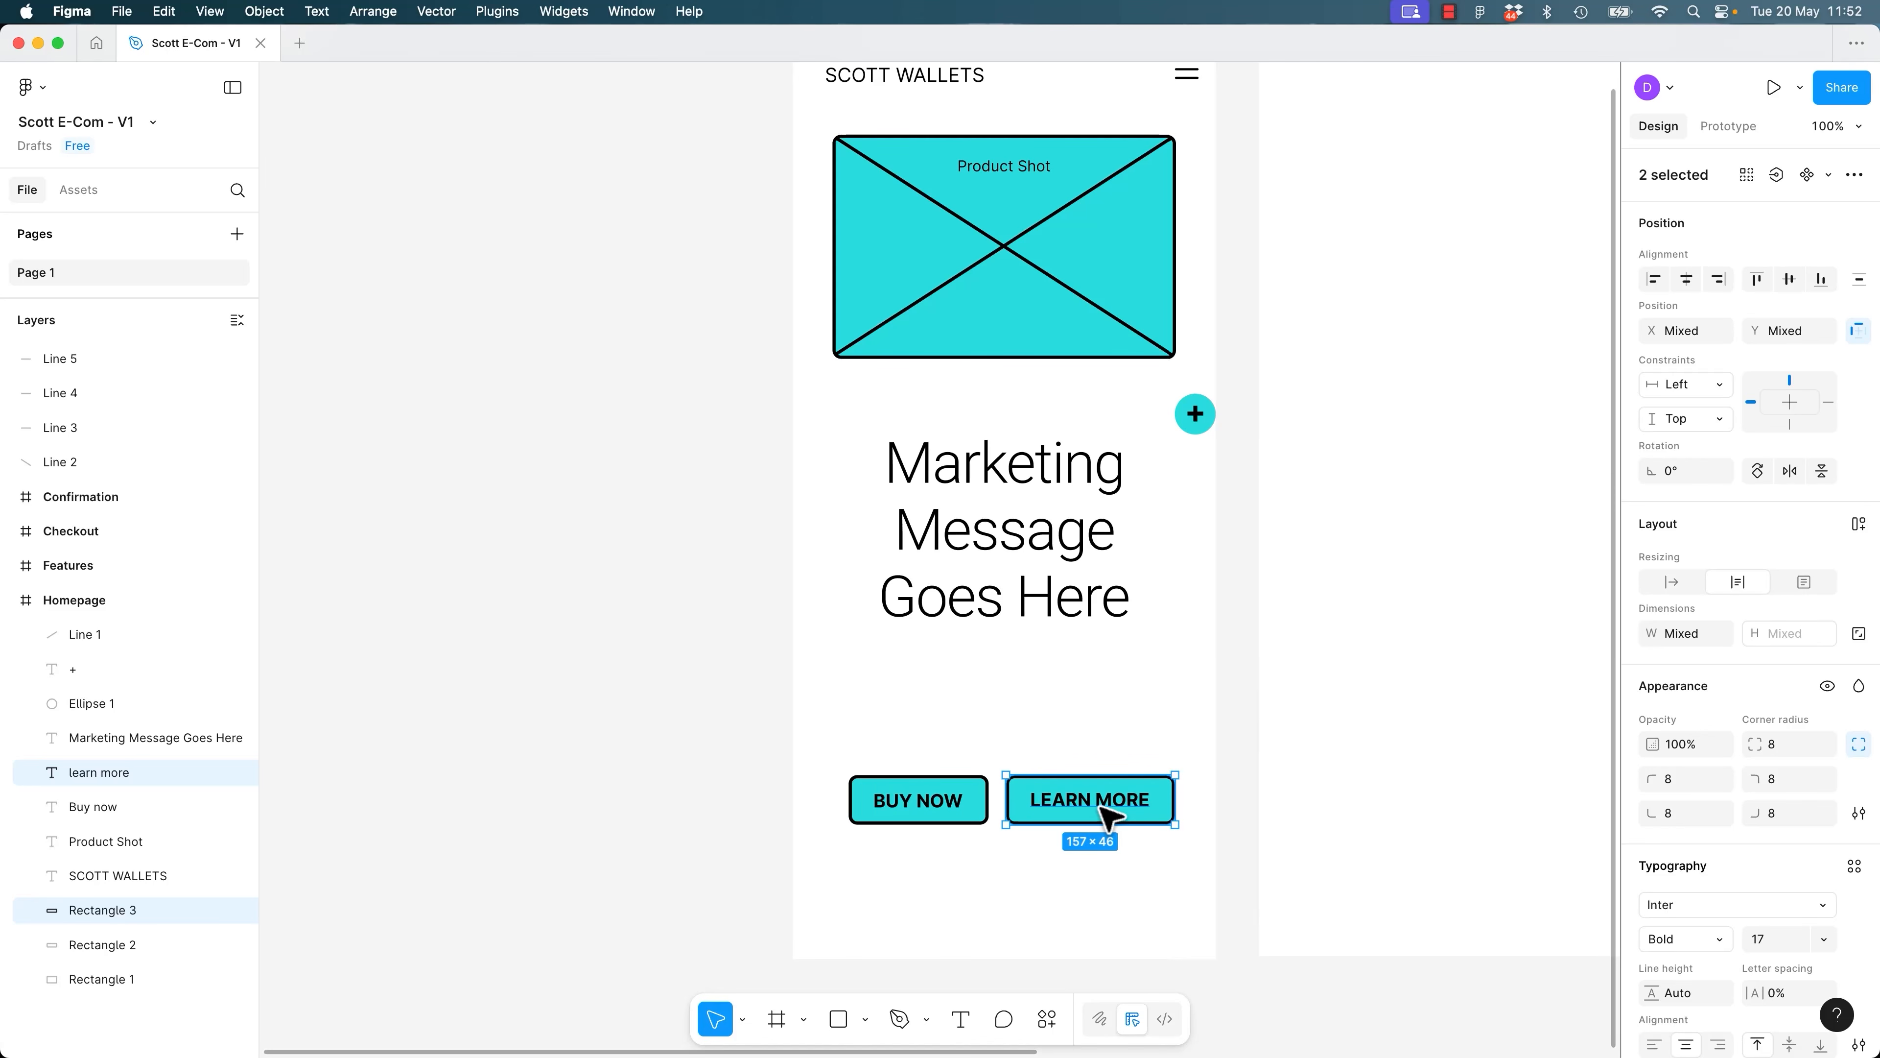
left_click_drag(1244, 407, 1196, 474)
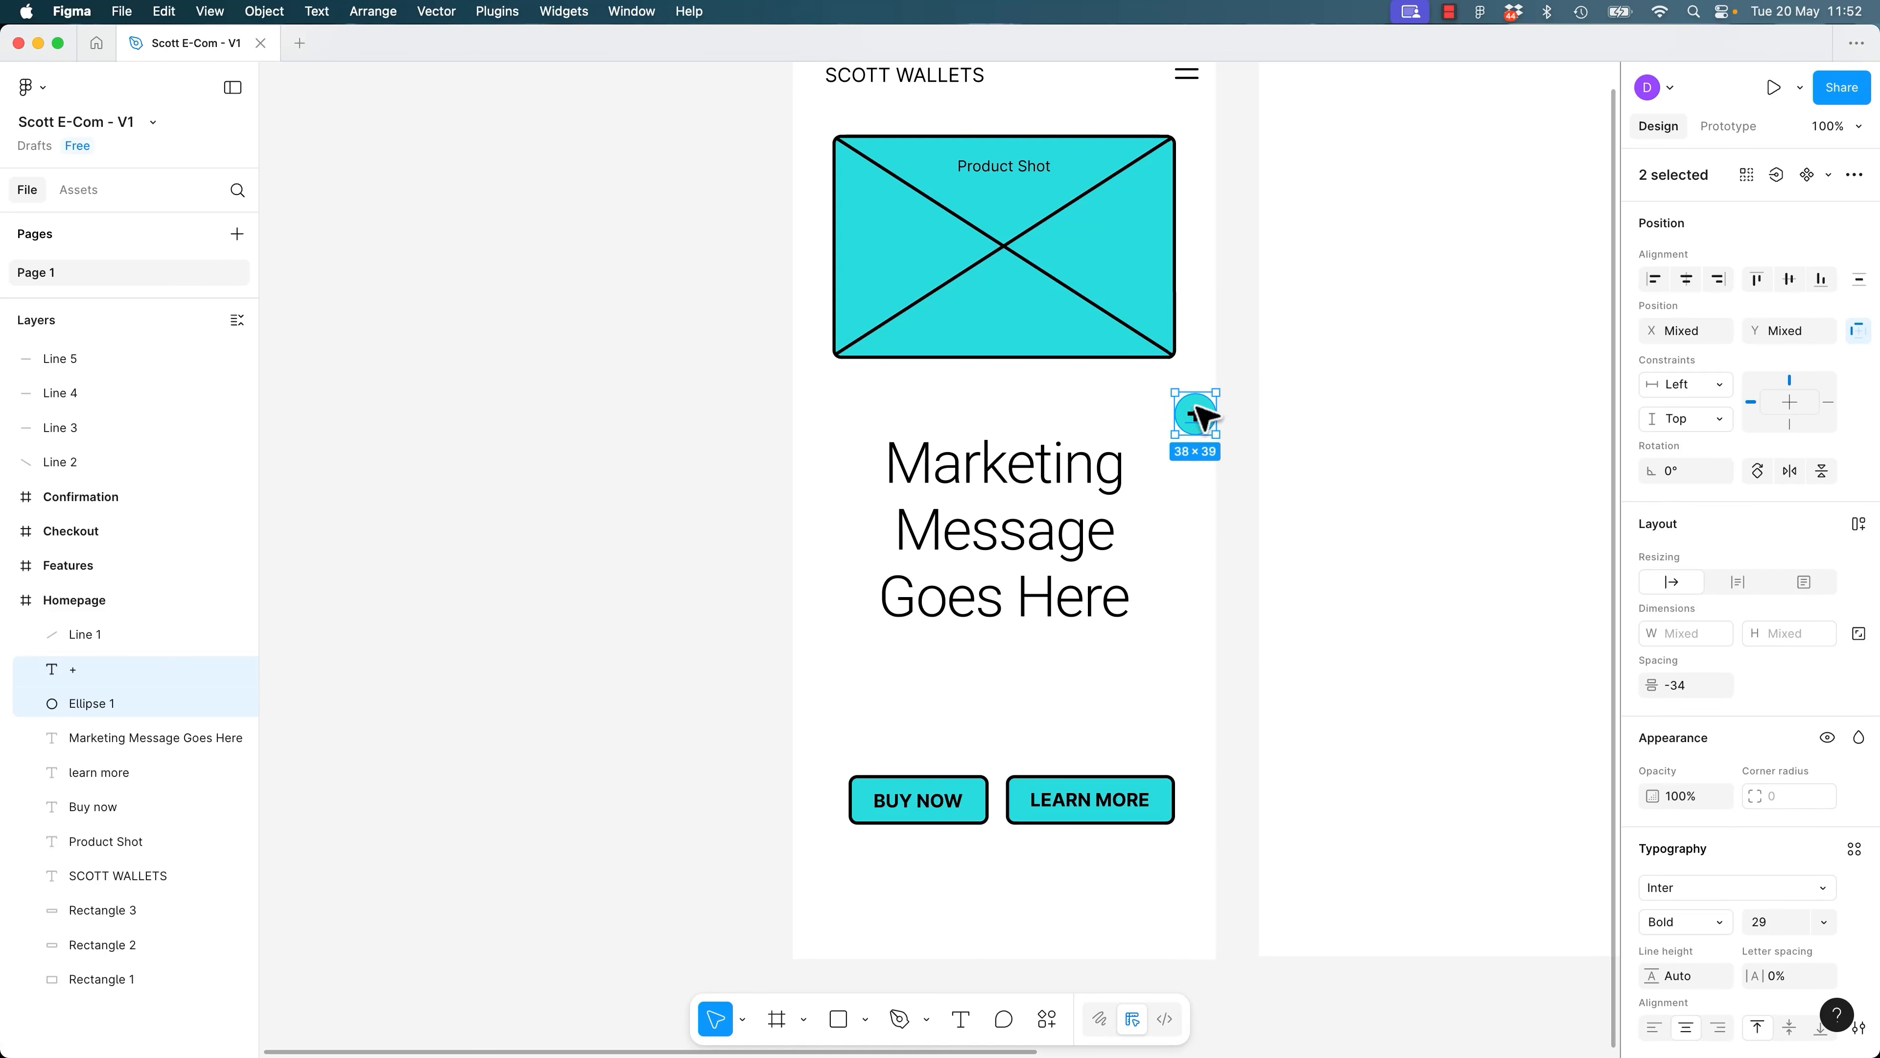
left_click(1168, 801)
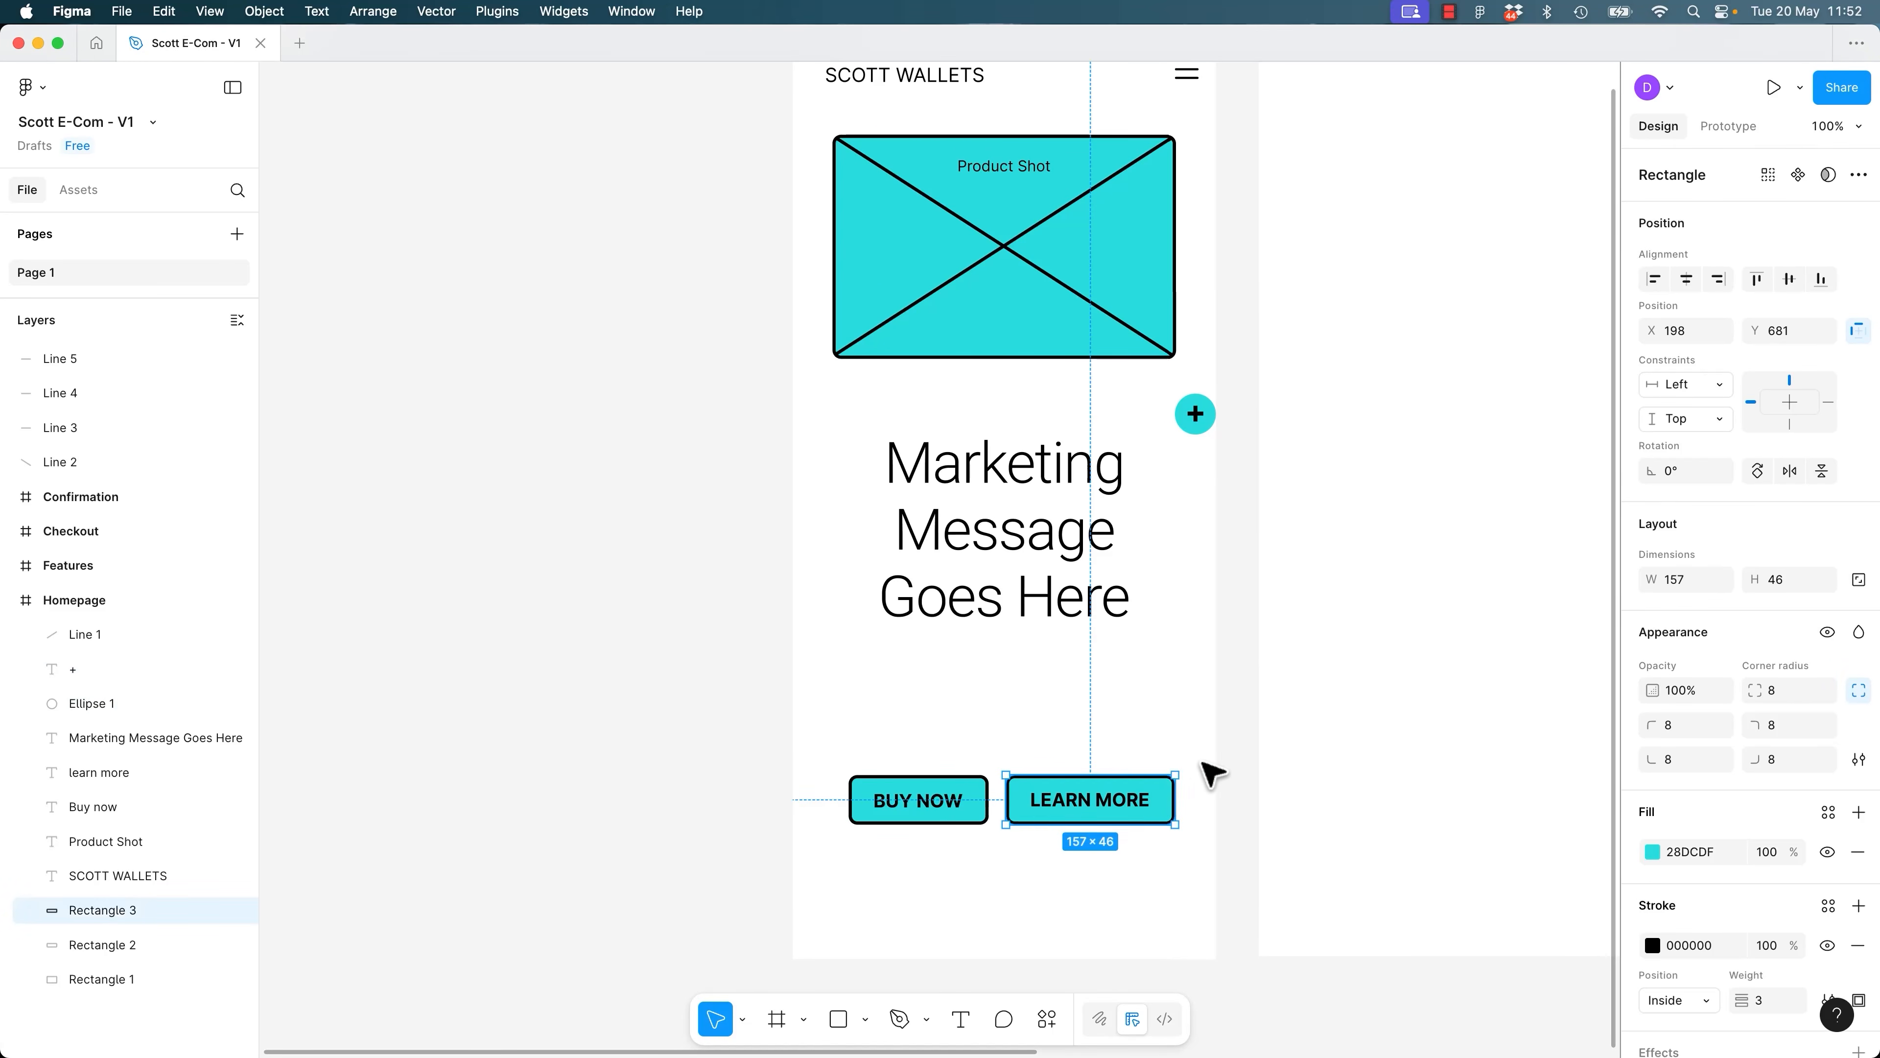
left_click_drag(1203, 763, 1072, 849)
left_click_drag(1176, 776, 1198, 706)
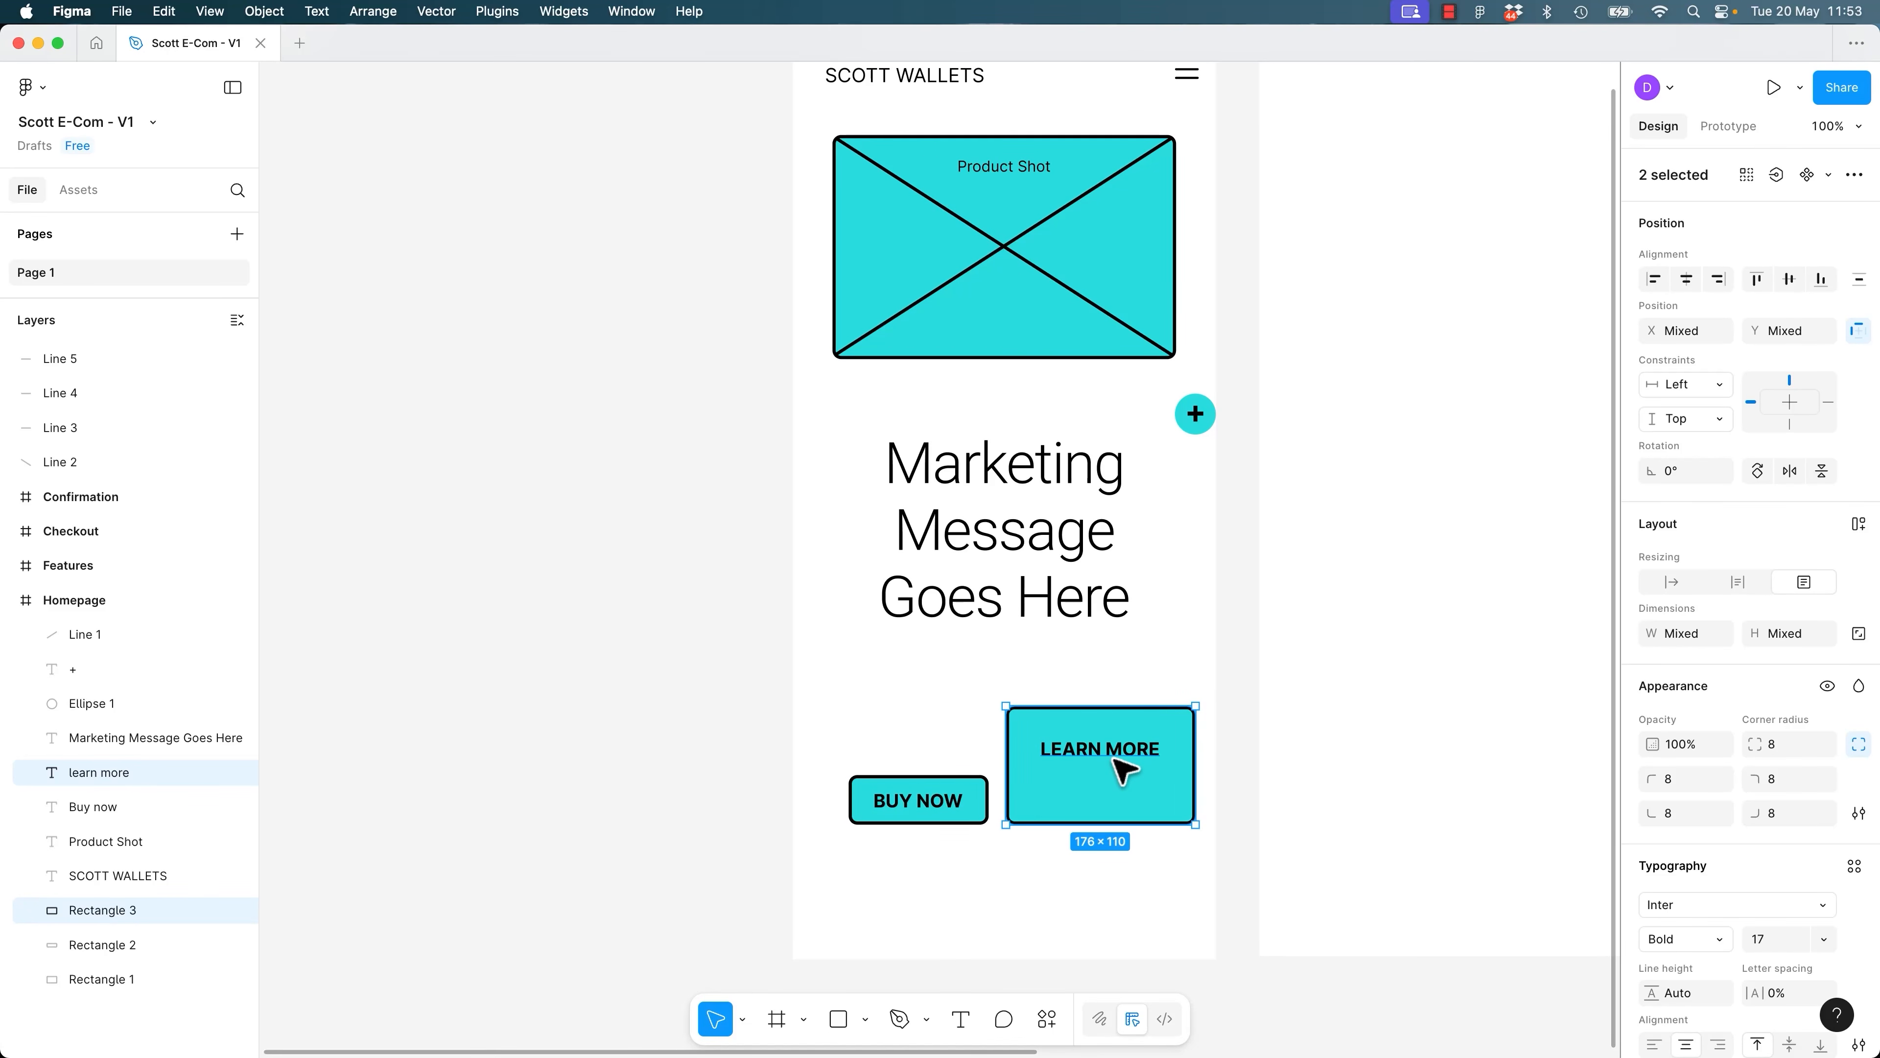
key("super+z")
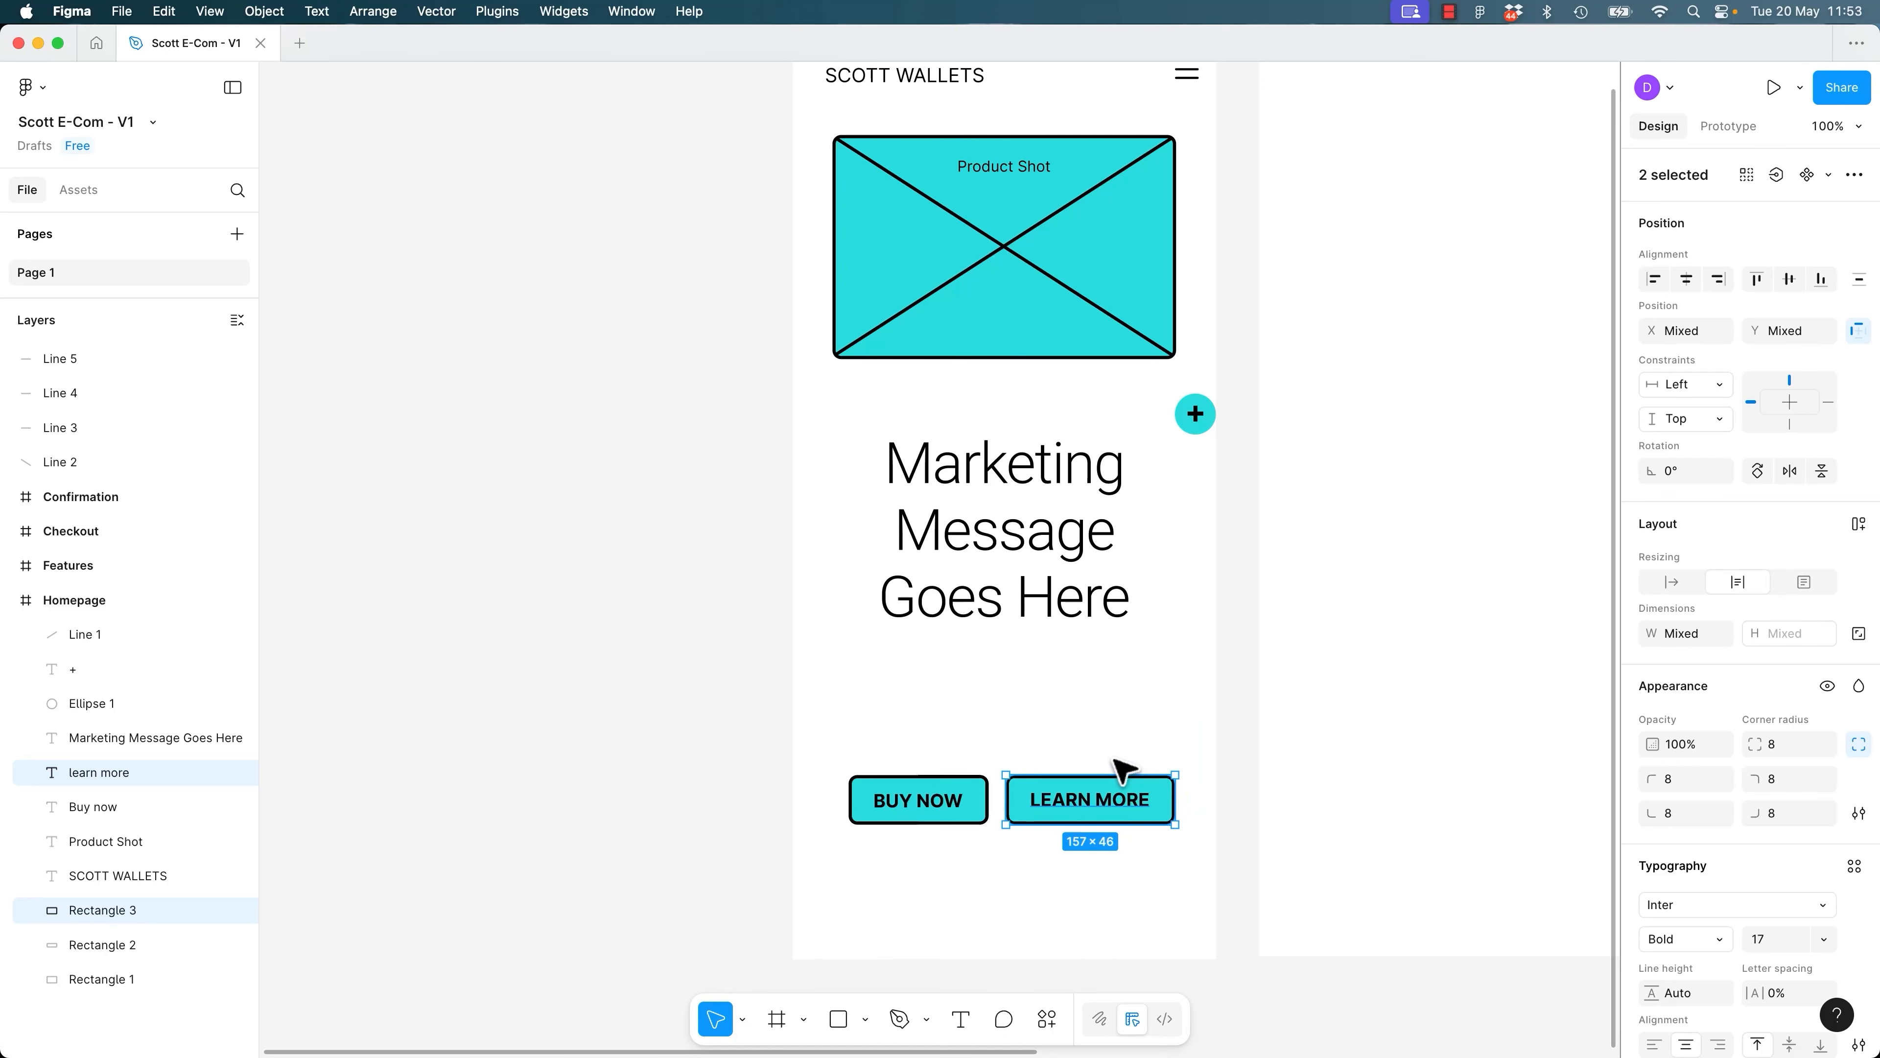
left_click_drag(1176, 776, 1323, 732)
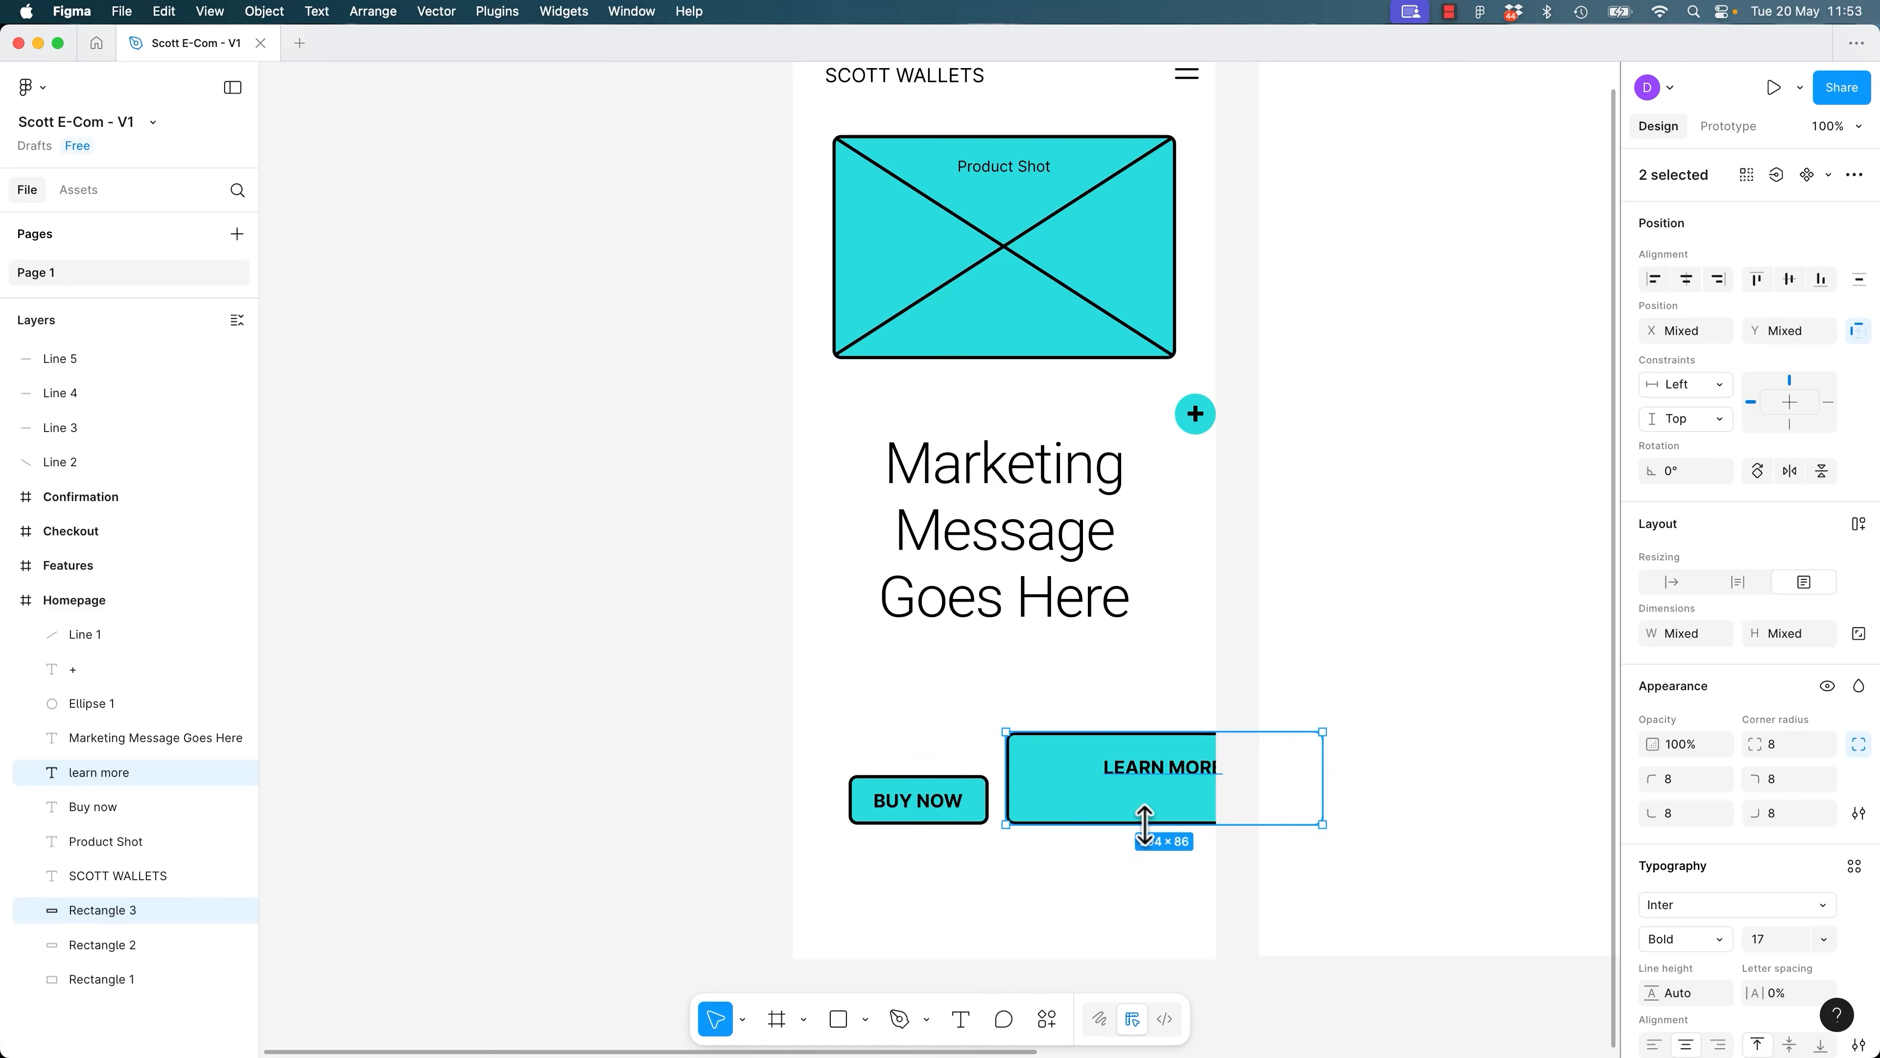
key("super+z")
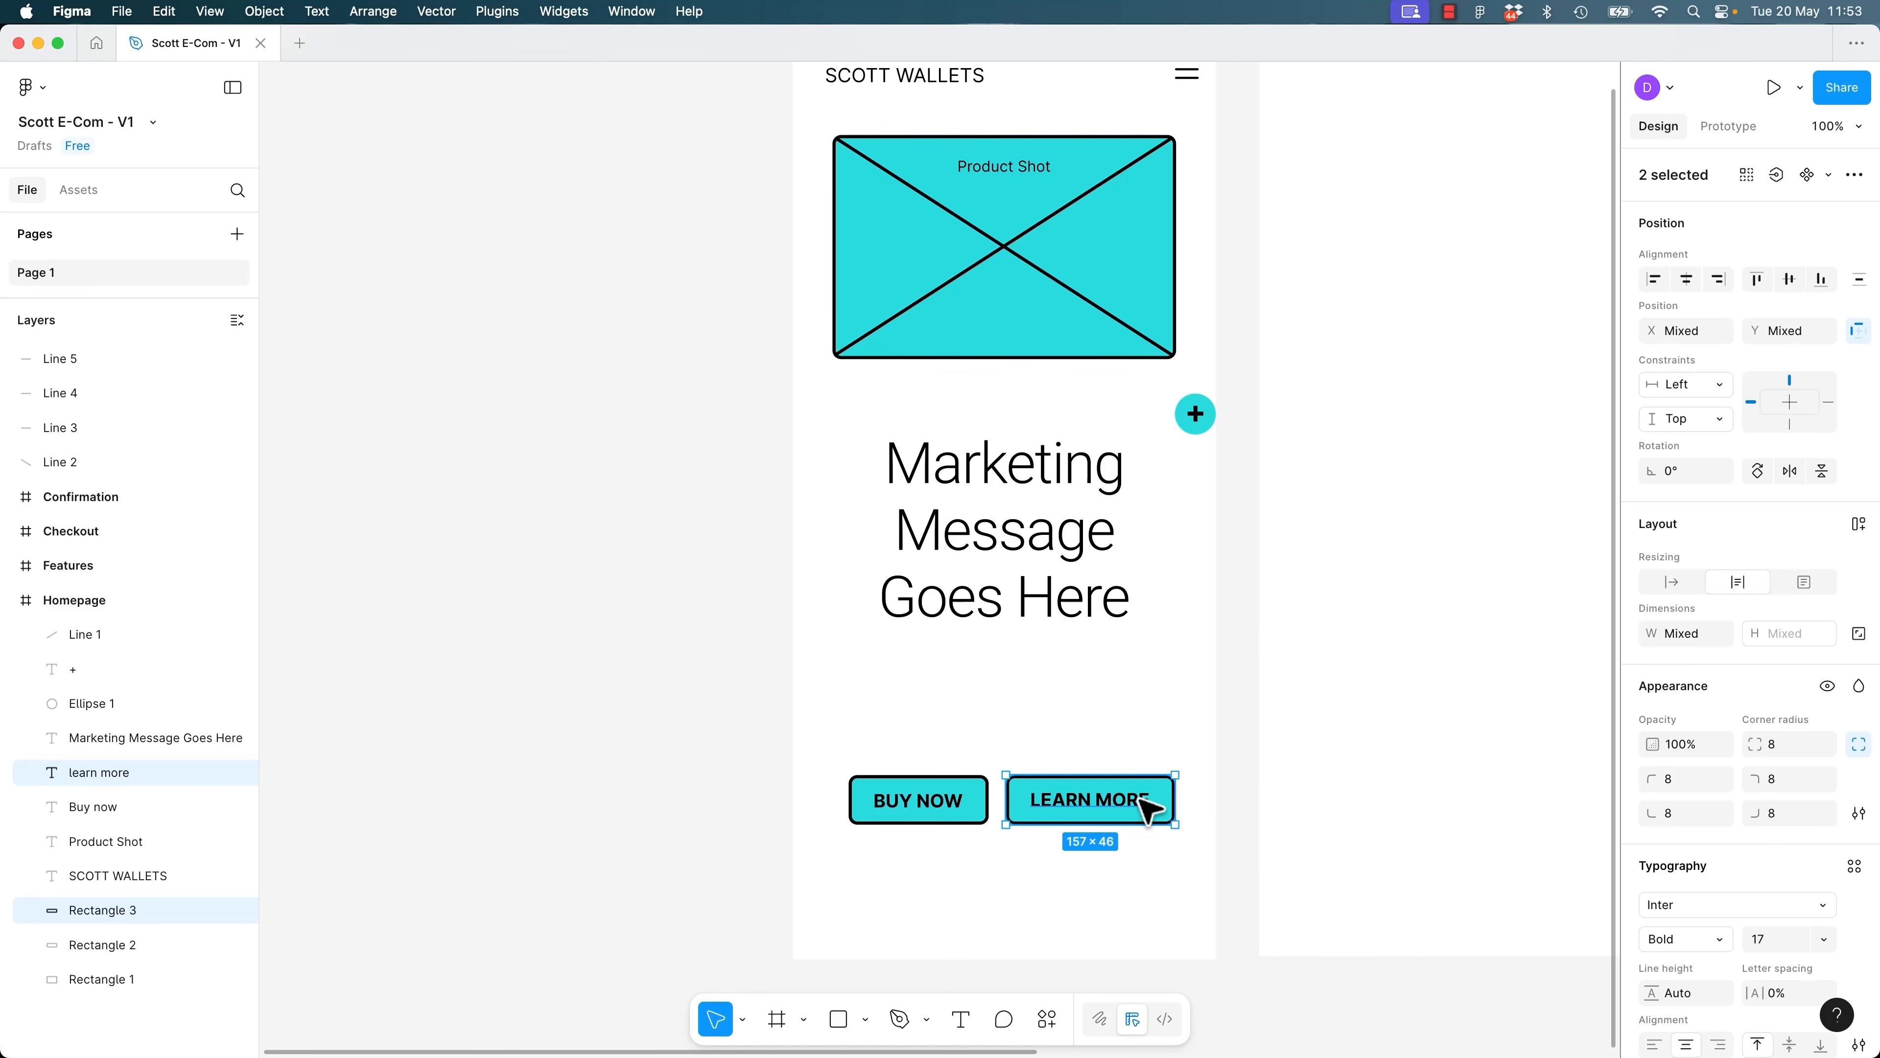
Try enlarging the LEARN MORE button and label to about 294 × 86 with the Scale tool, and undo it.
left_click(743, 1026)
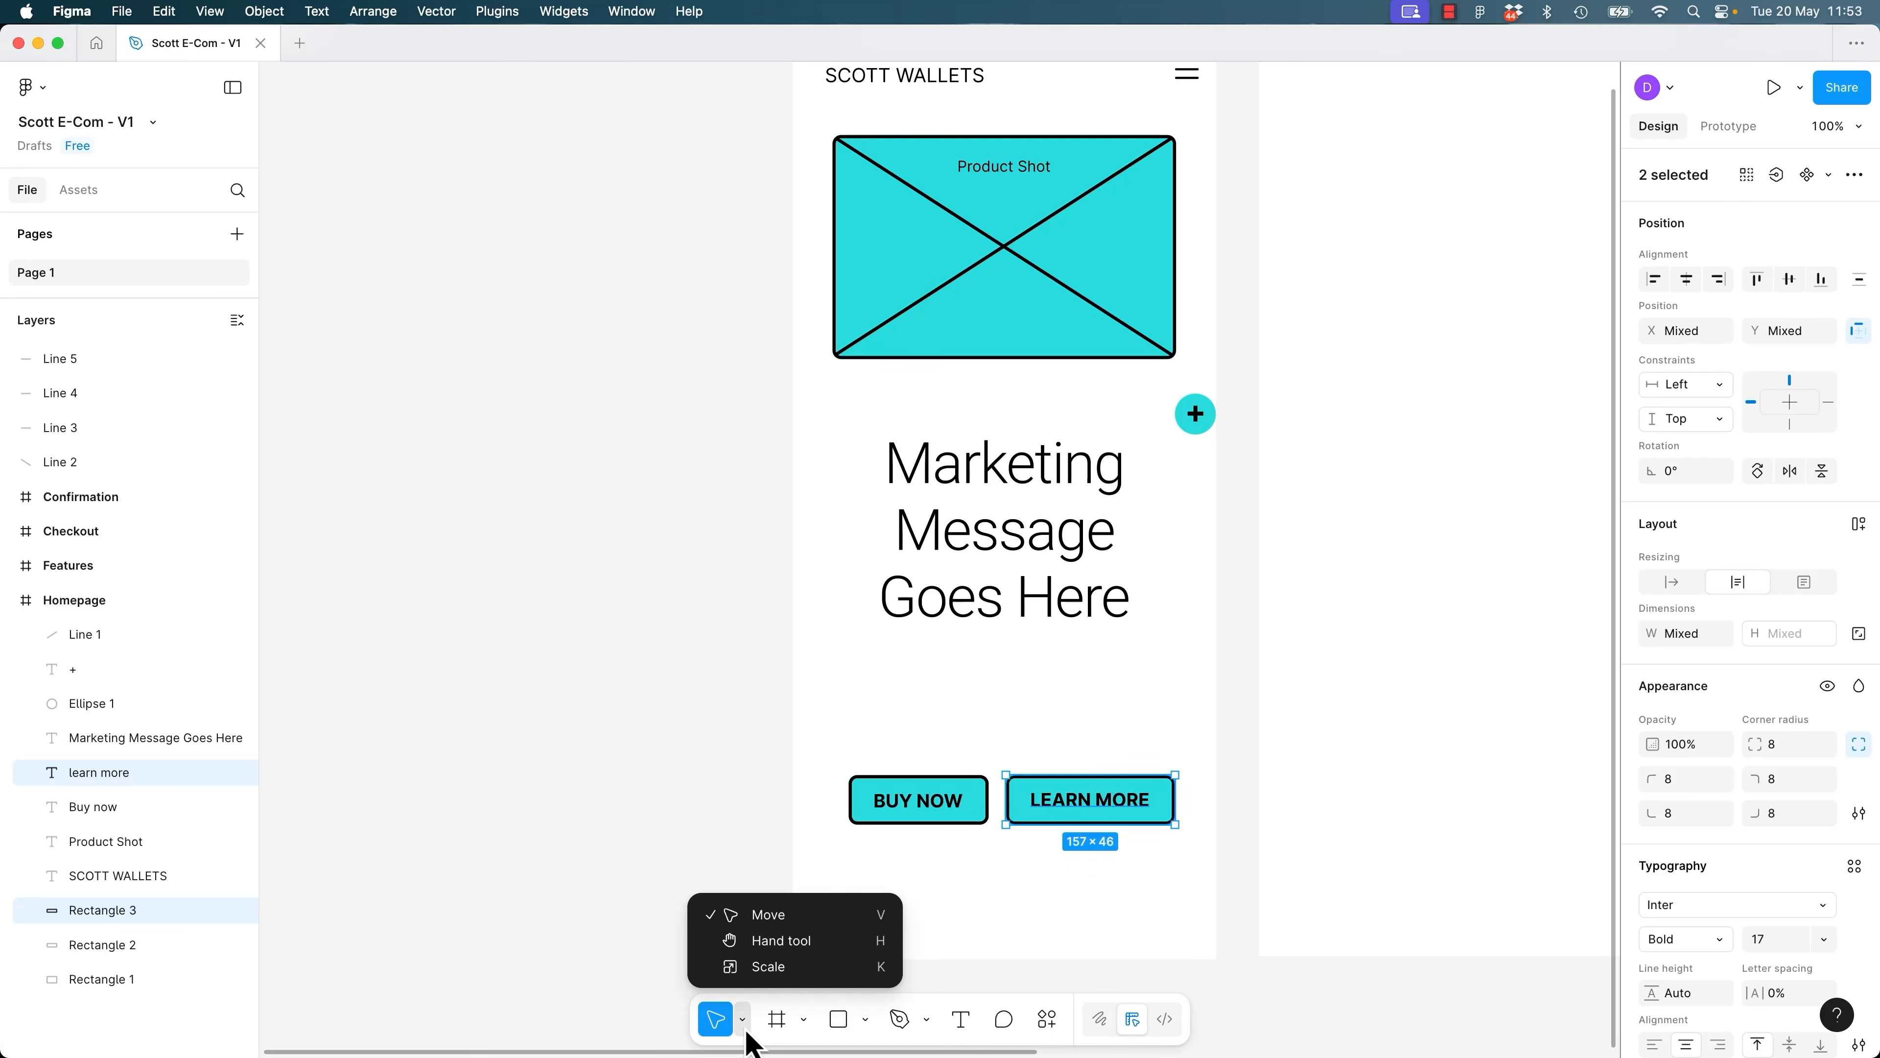
left_click(764, 972)
left_click_drag(1179, 772, 1322, 731)
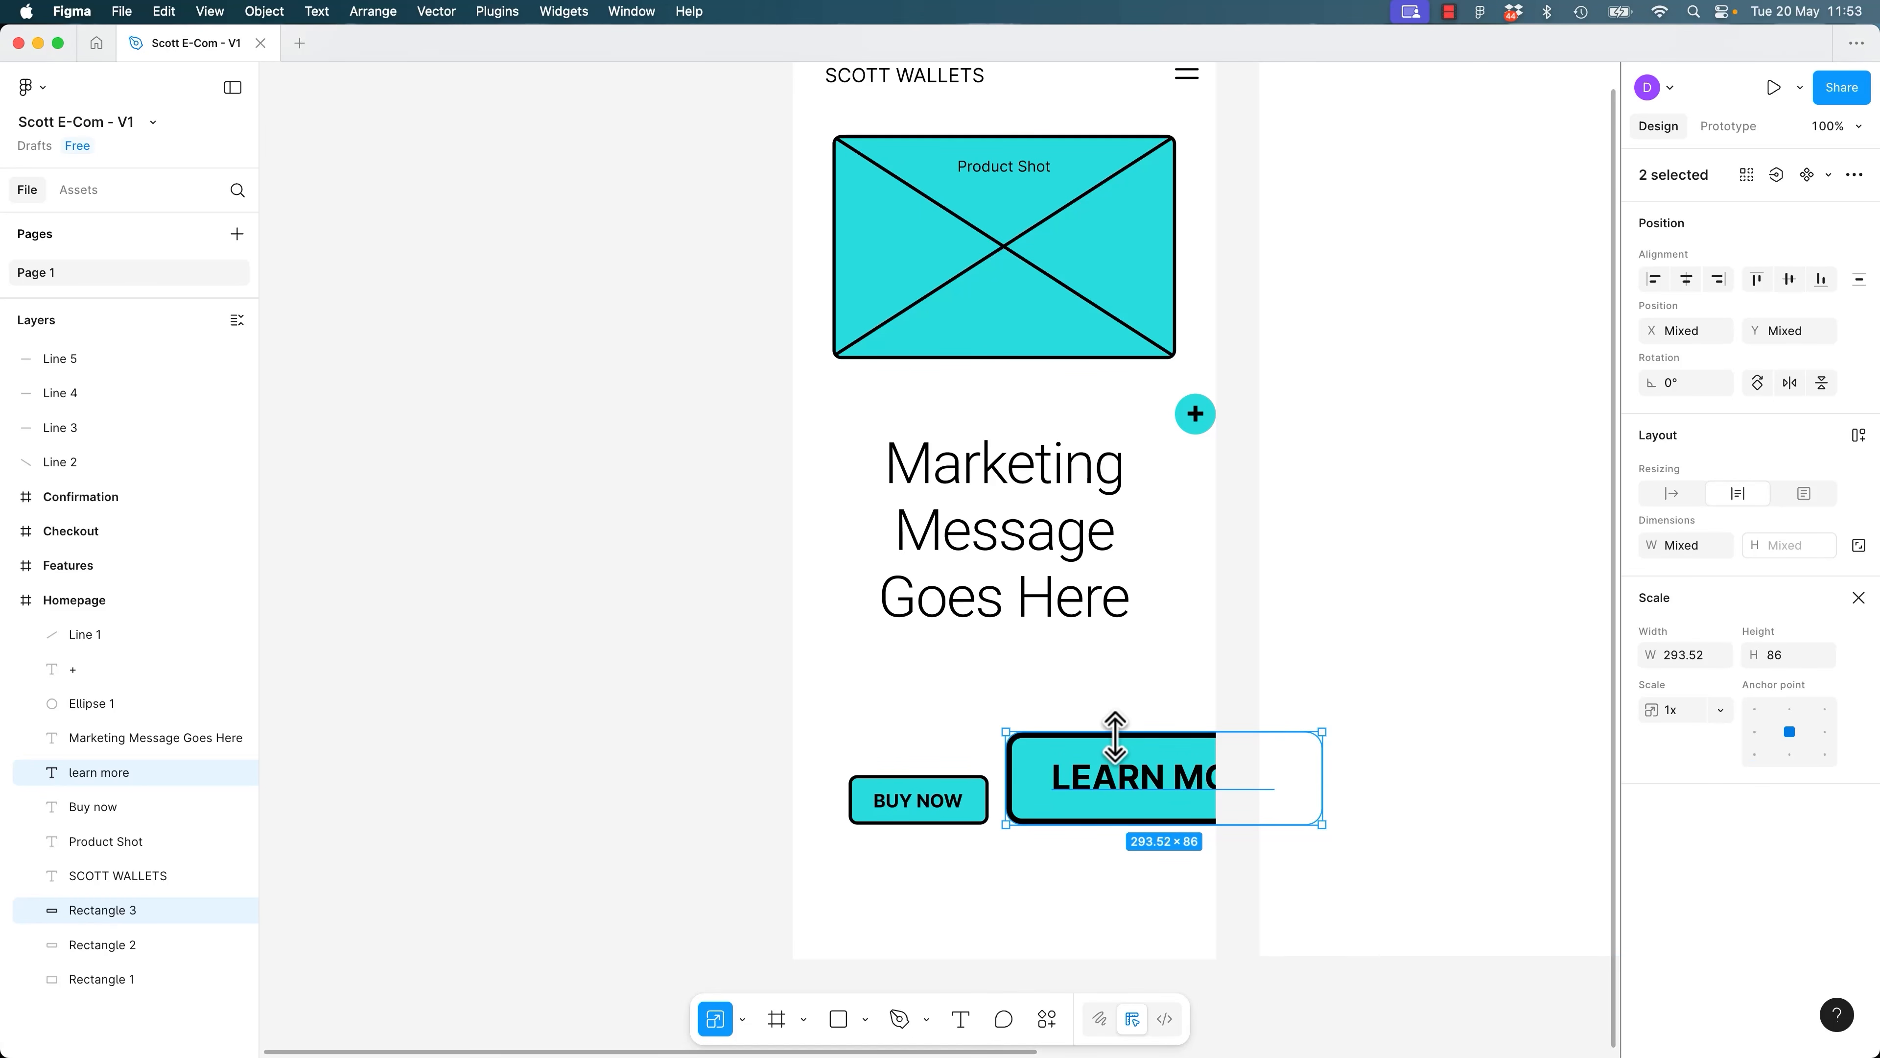
key("super+z")
Scale the round plus button and its symbol down to about 23 × 24, and move them slightly lower.
left_click_drag(1243, 396, 1201, 436)
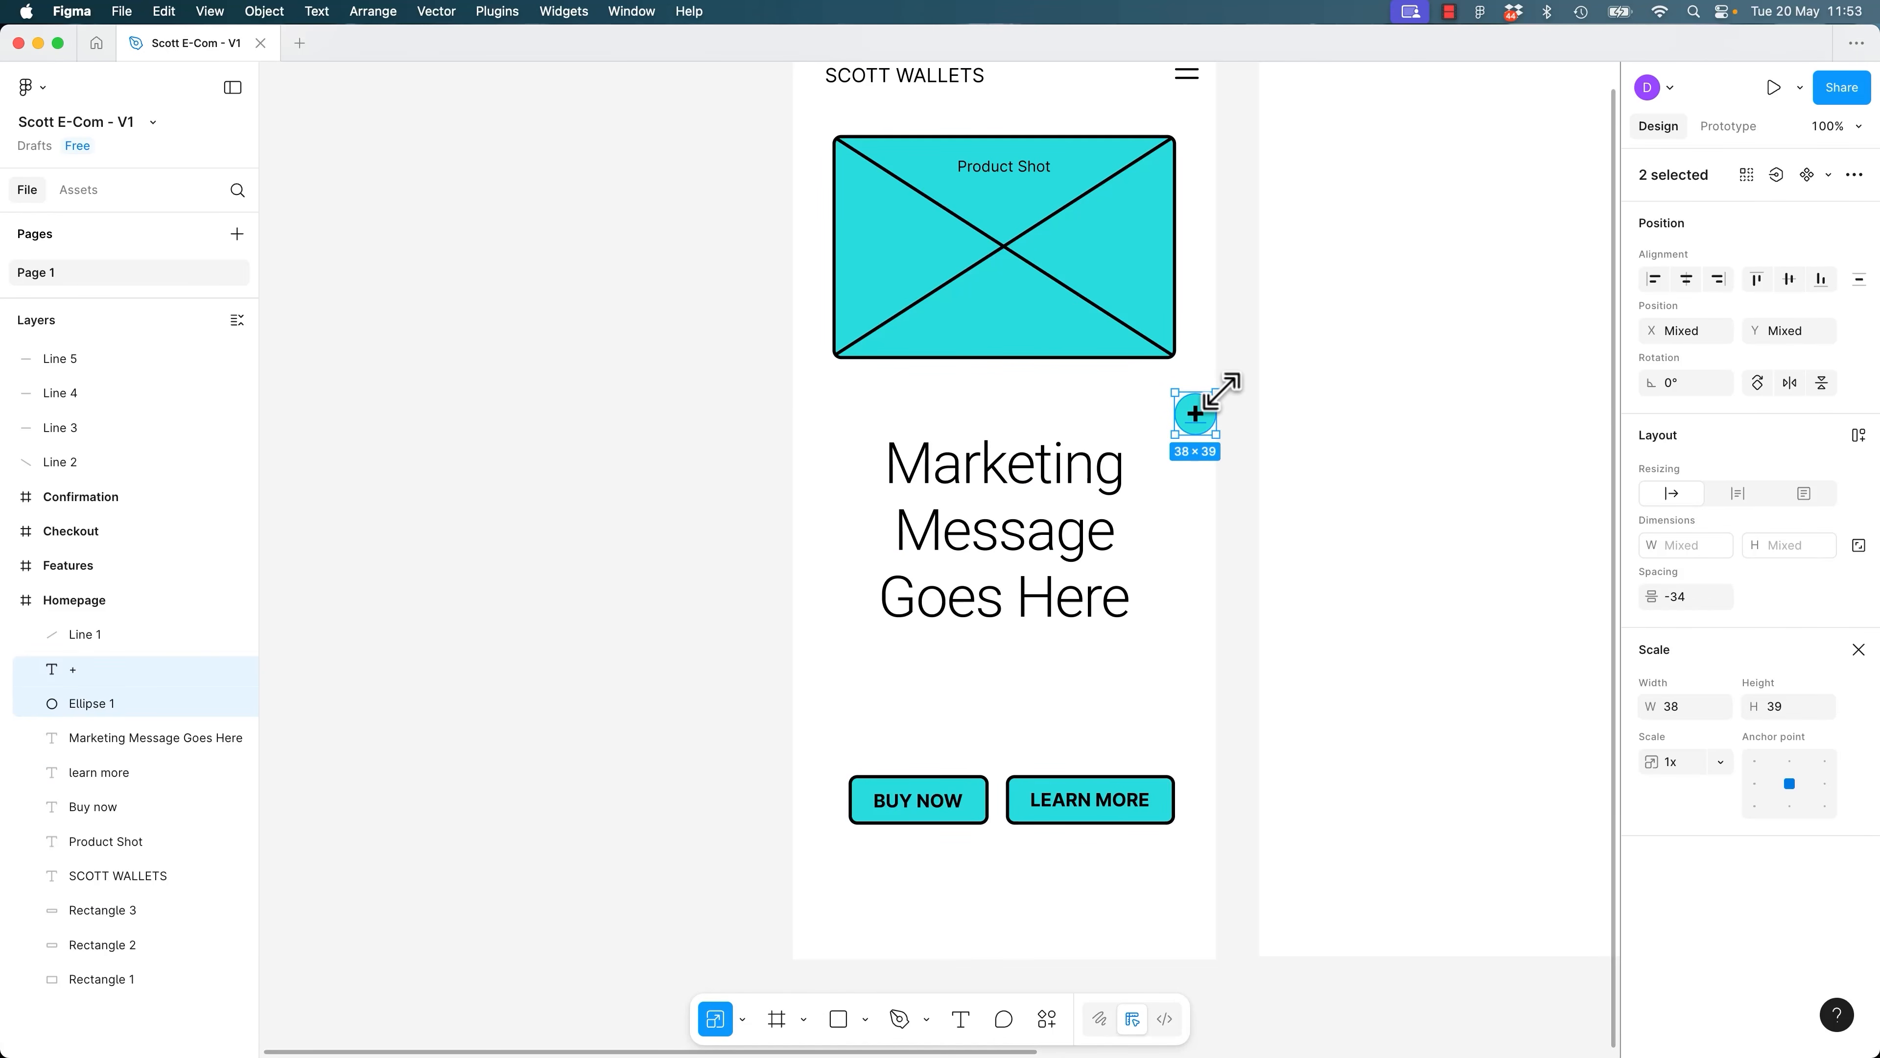
left_click_drag(1216, 392, 1200, 409)
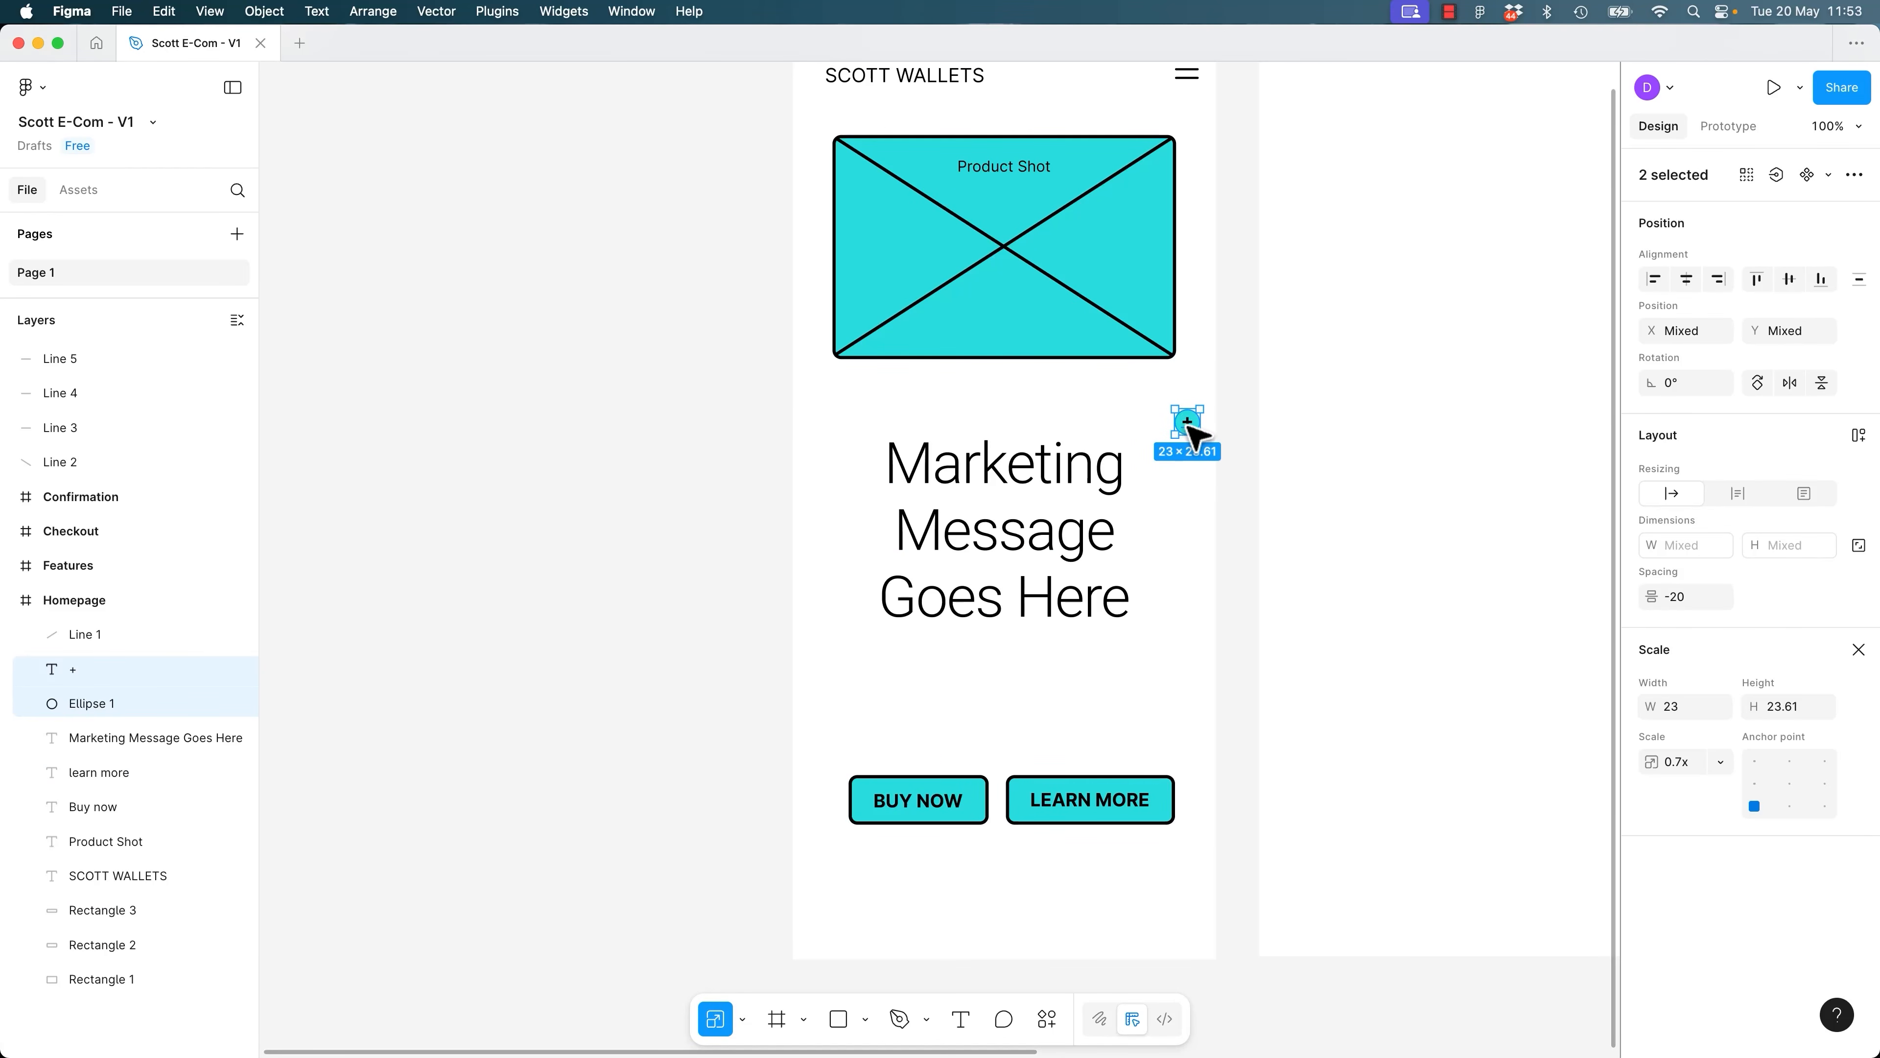
mouse_move(1180, 412)
left_mouse_down()
mouse_move(1116, 328)
mouse_move(1170, 328)
mouse_move(1186, 429)
left_mouse_up()
left_click(1231, 422)
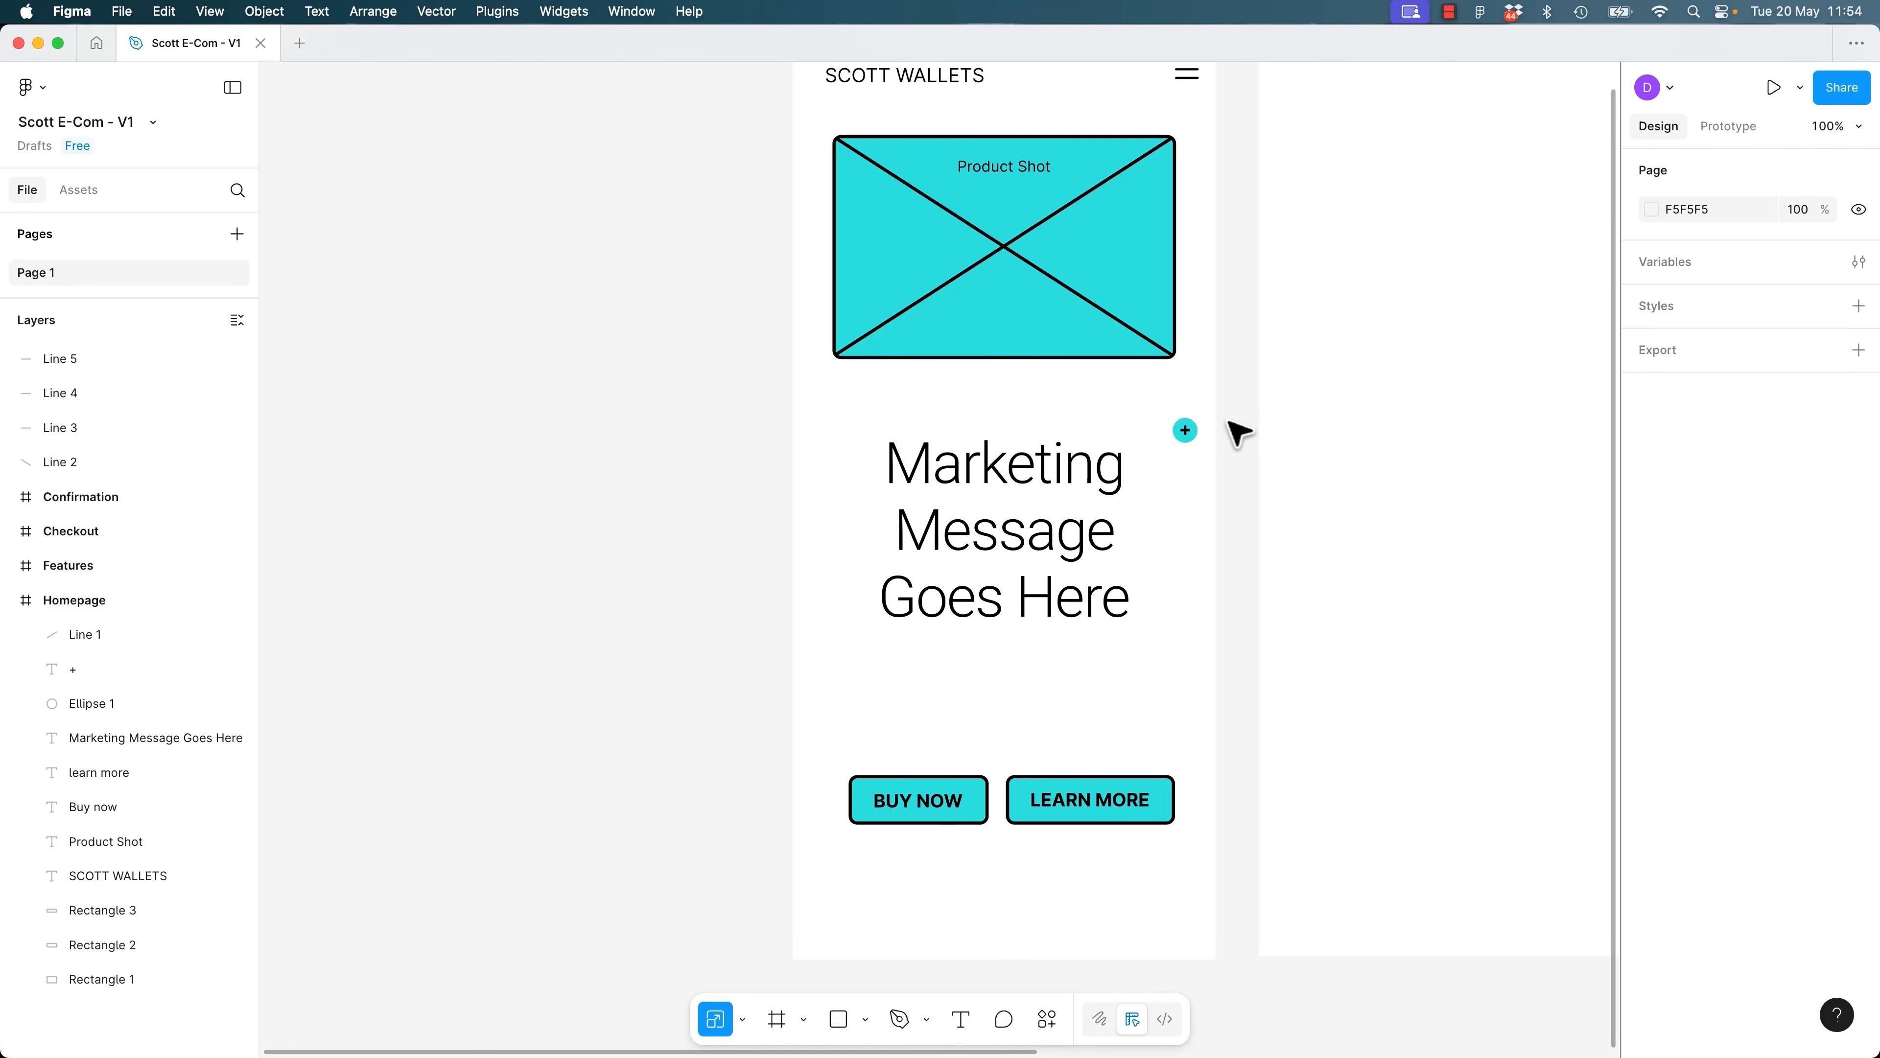
Try enlarging the Marketing Message text box with the Move tool, and undo the resize.
left_click(1059, 490)
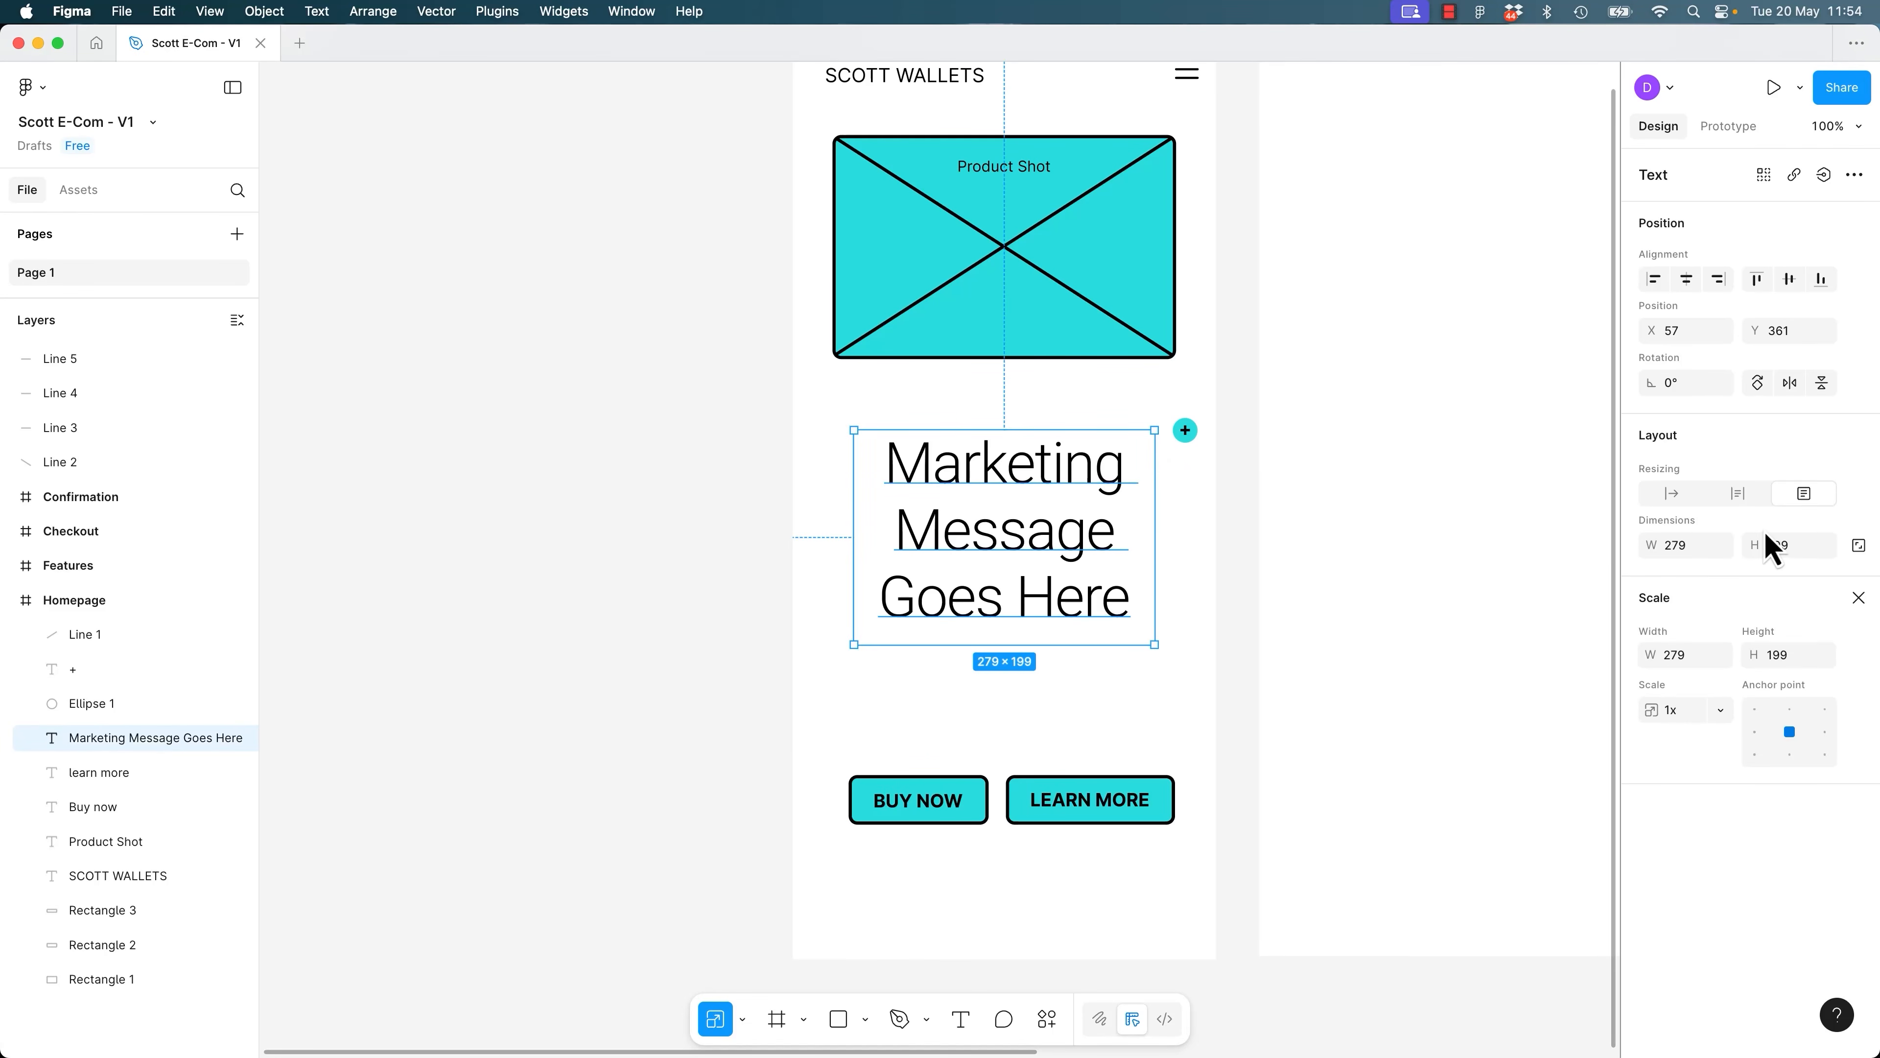
double_click(1032, 529)
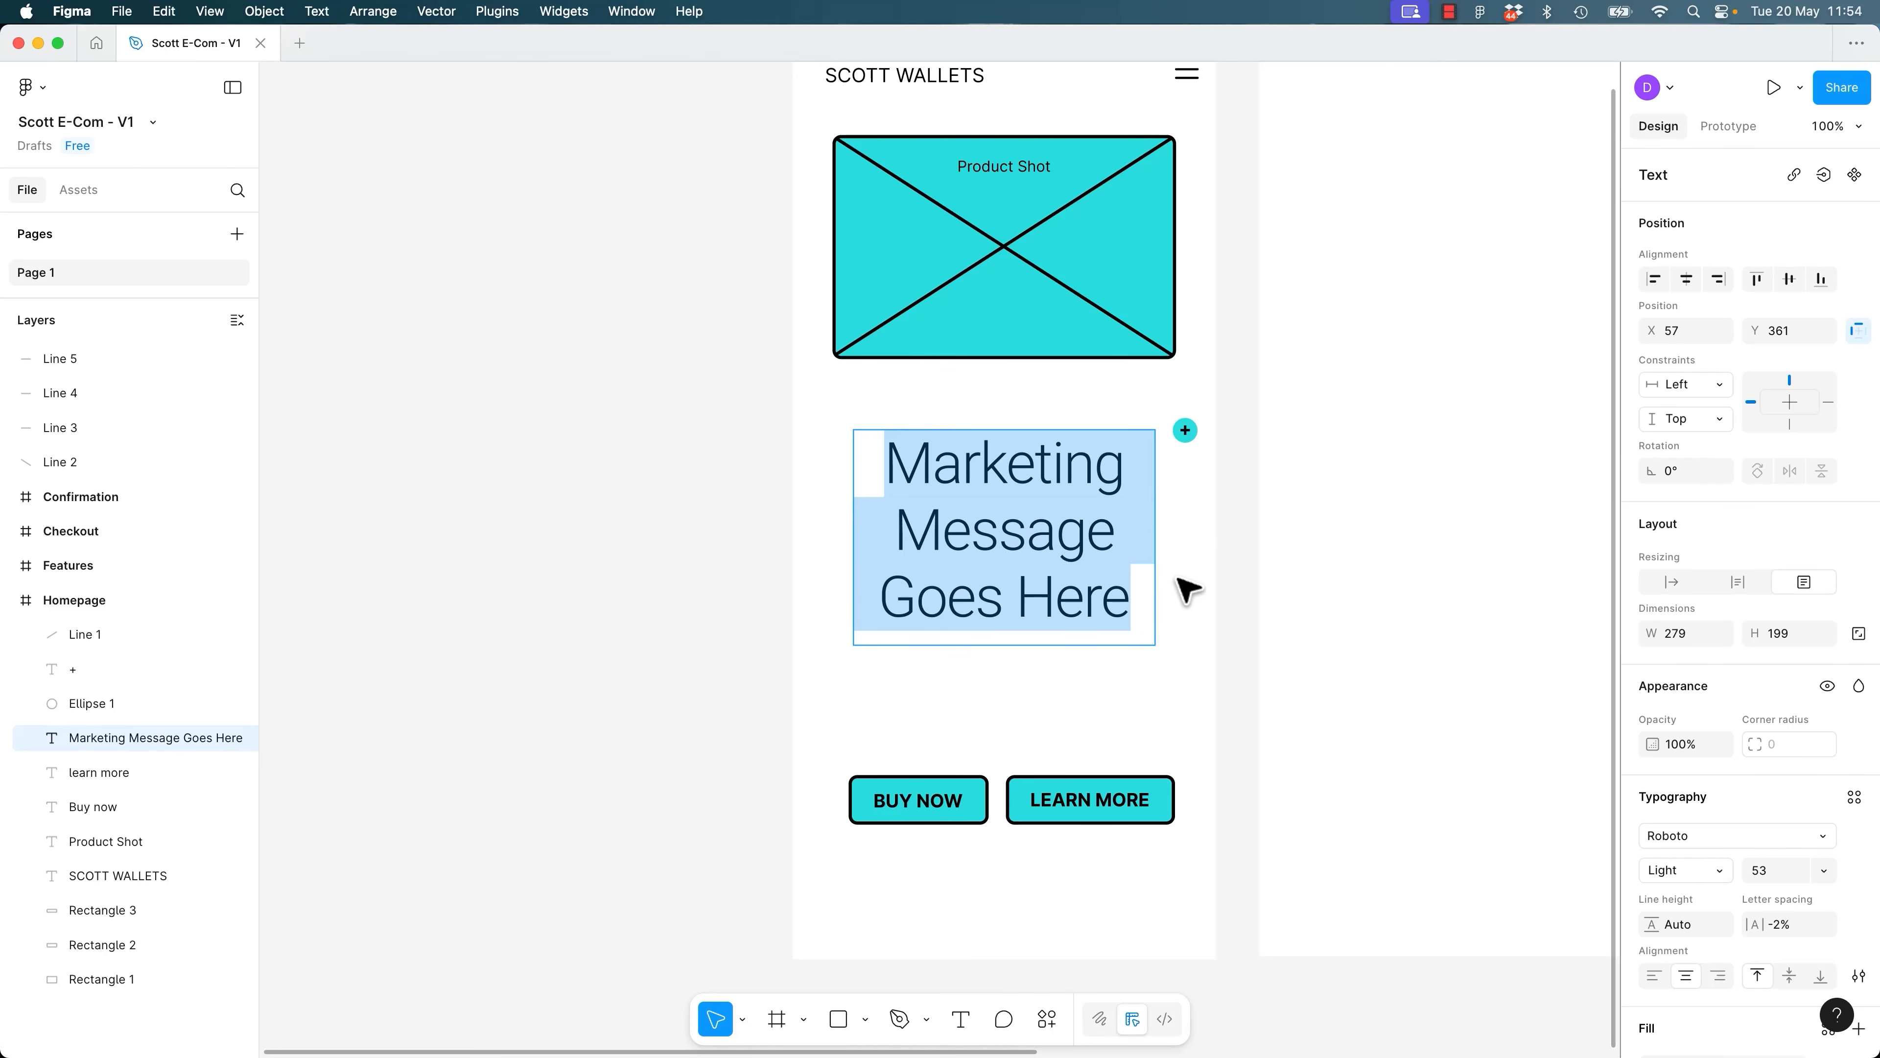
key("Escape")
left_click_drag(1155, 645, 1216, 703)
key("super+z")
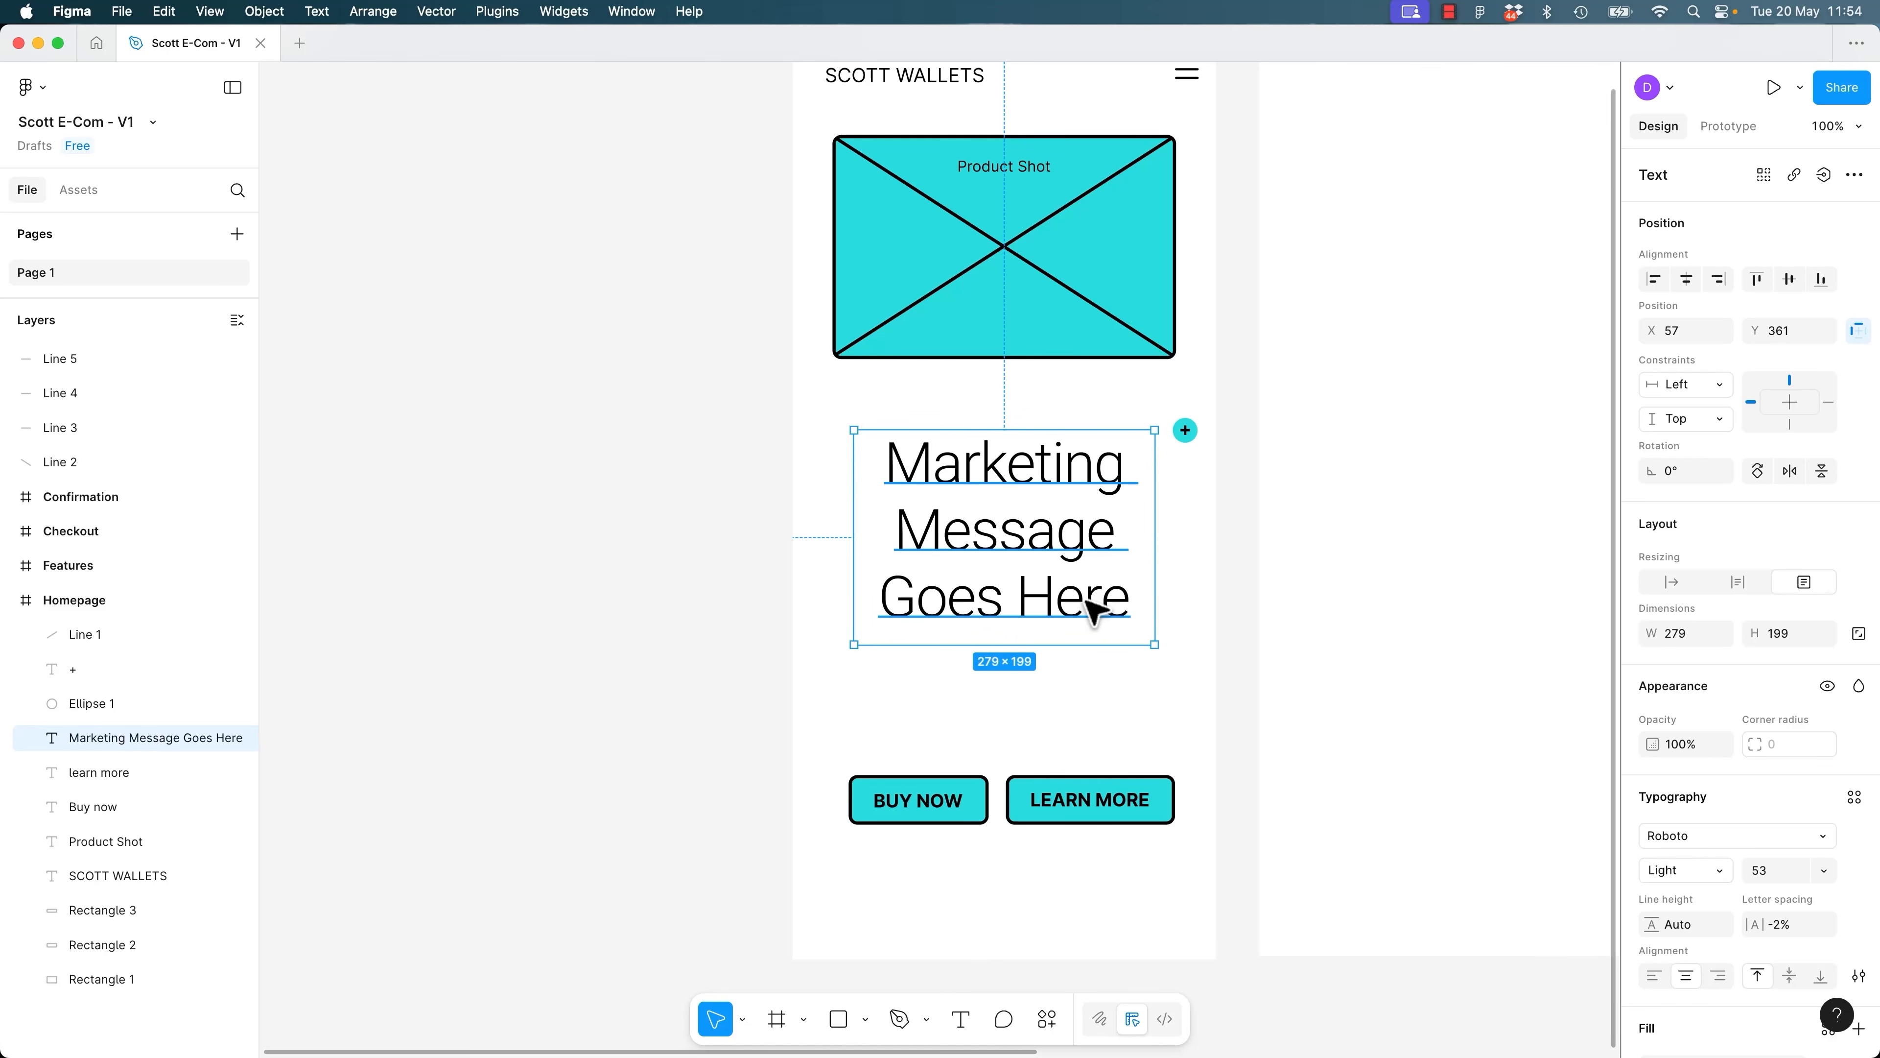
Activate the Slice tool, replace it with the Scale tool, and clear the heading's selection.
key("s")
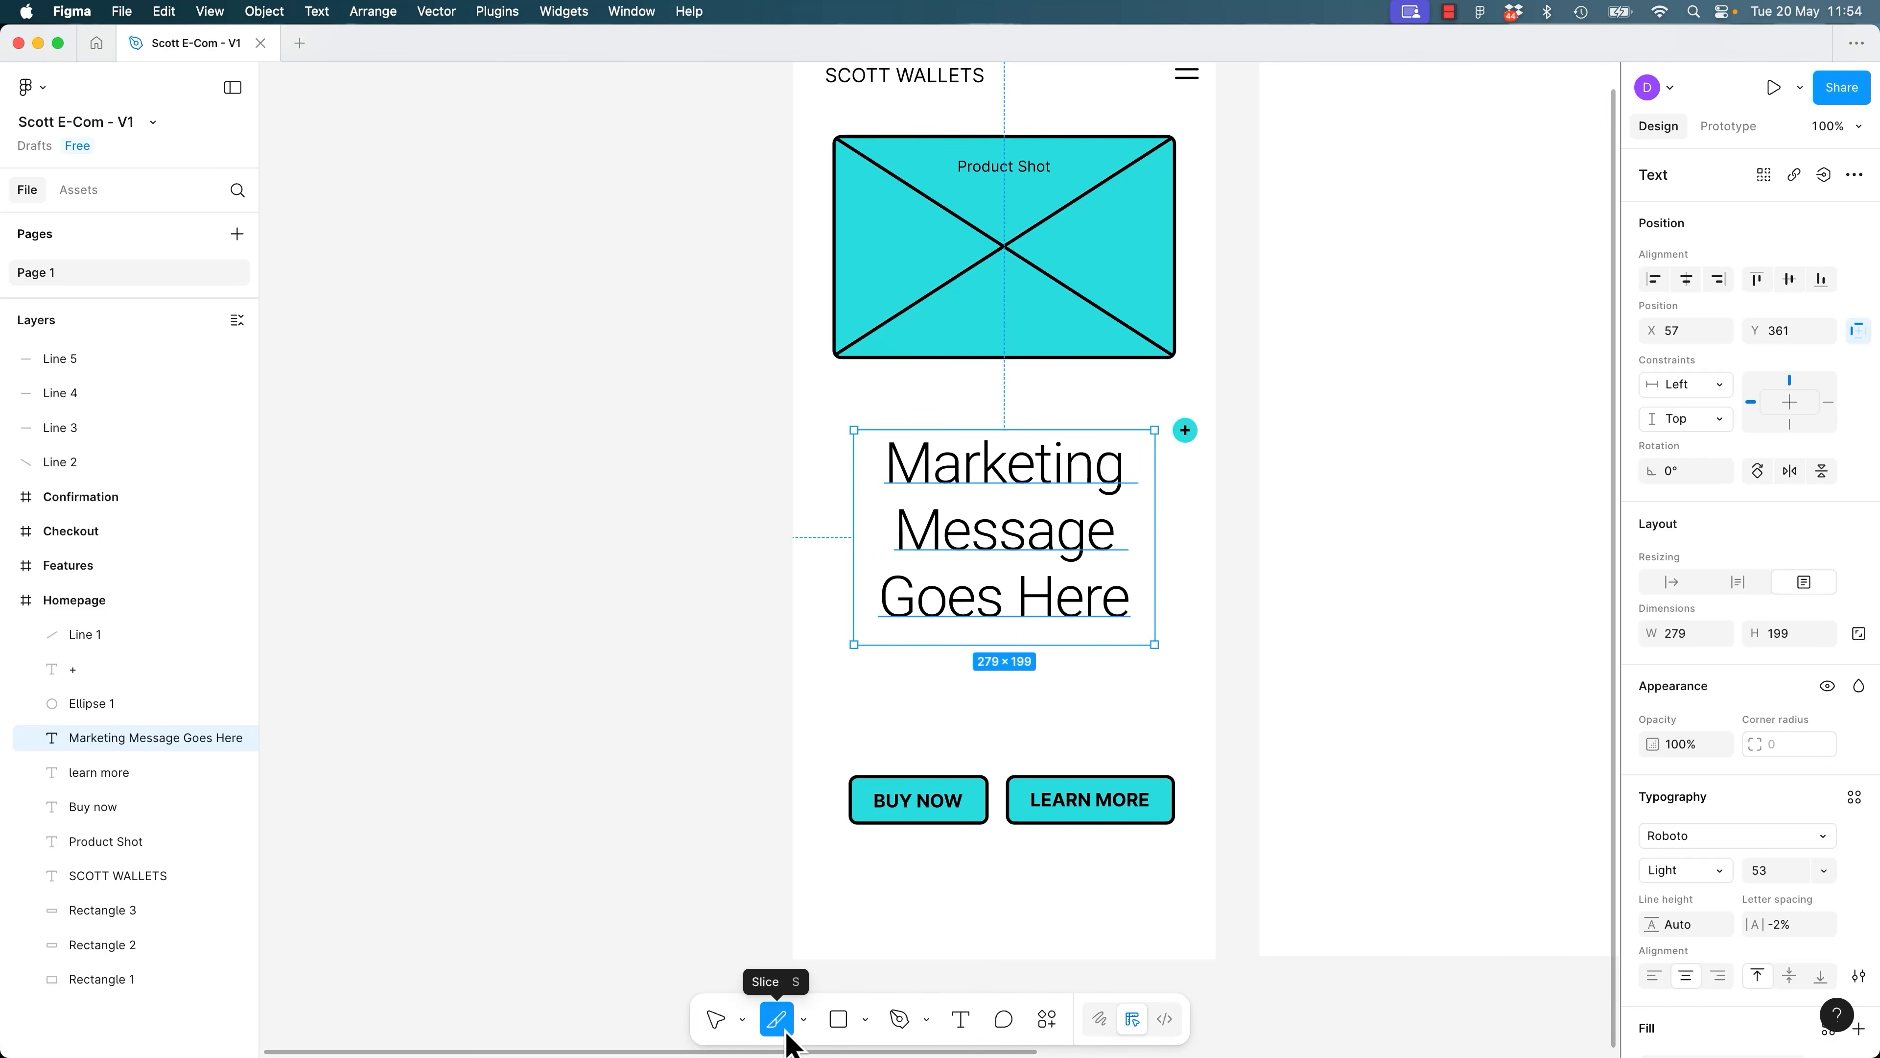
key("k")
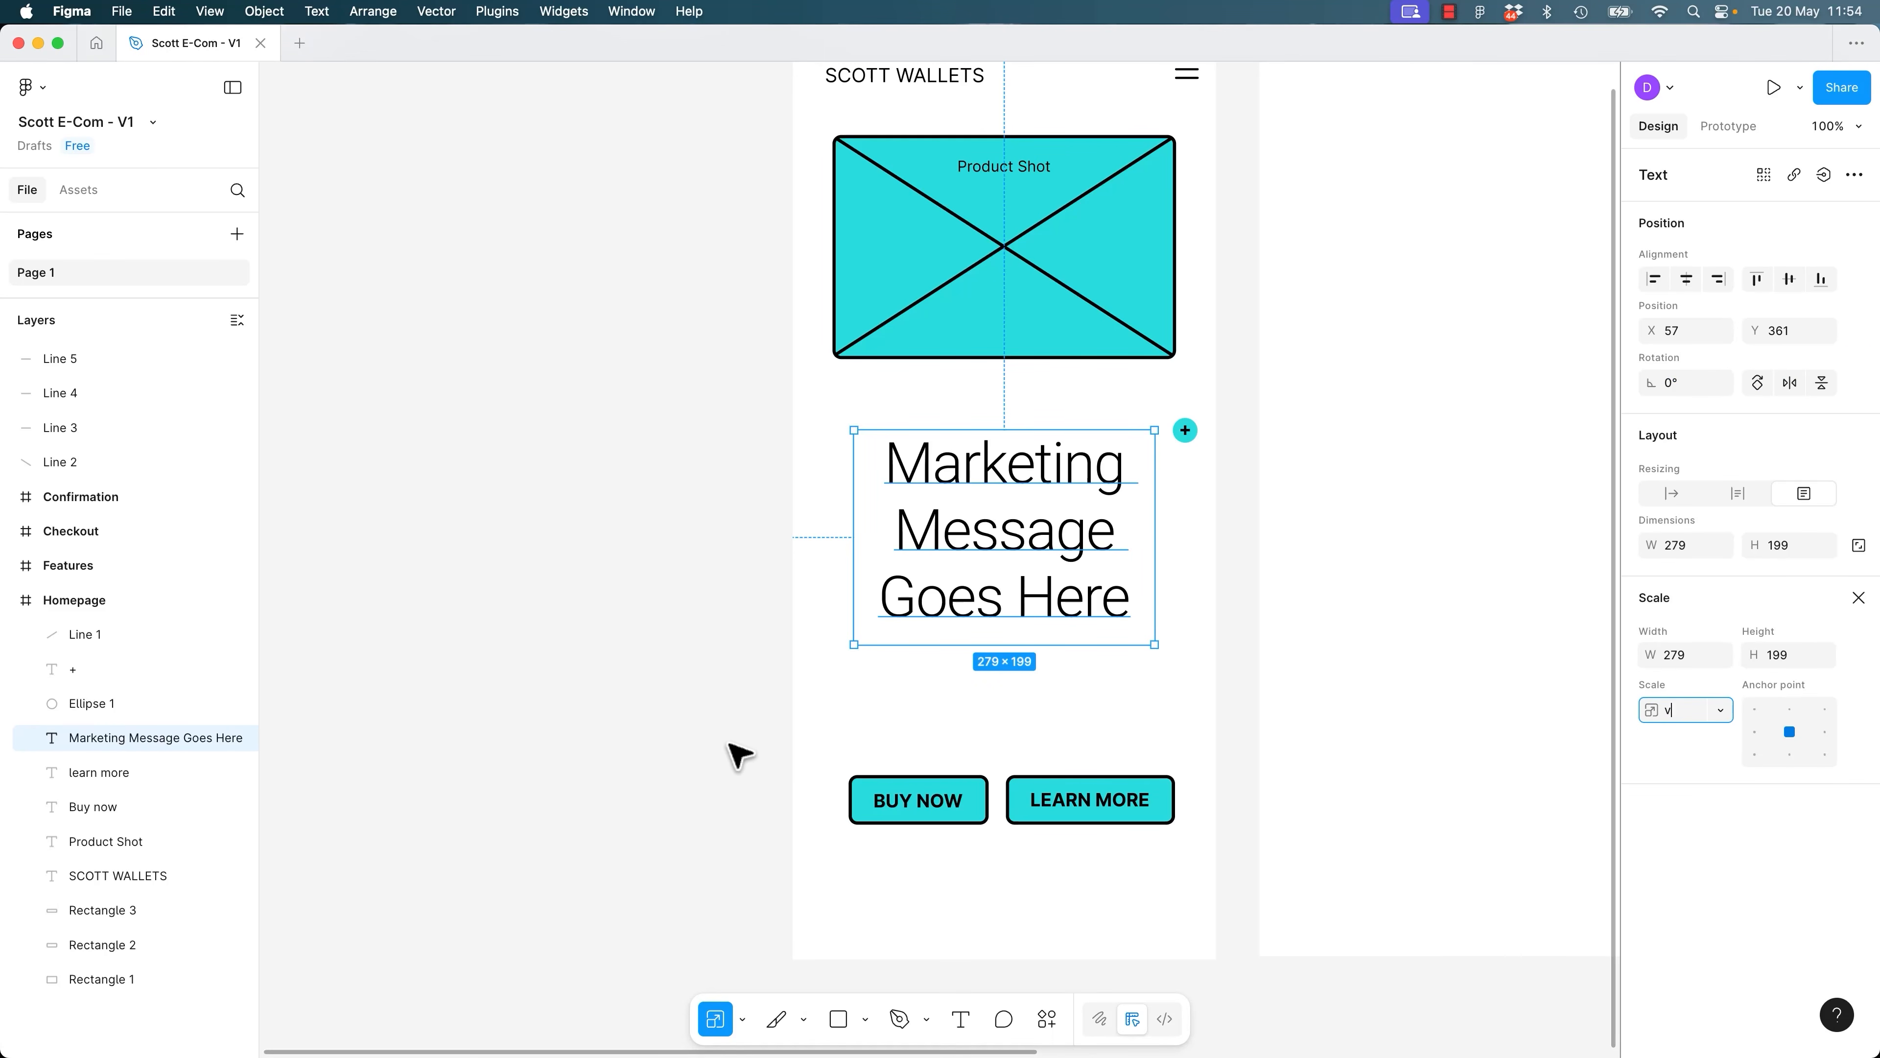
left_click(743, 1020)
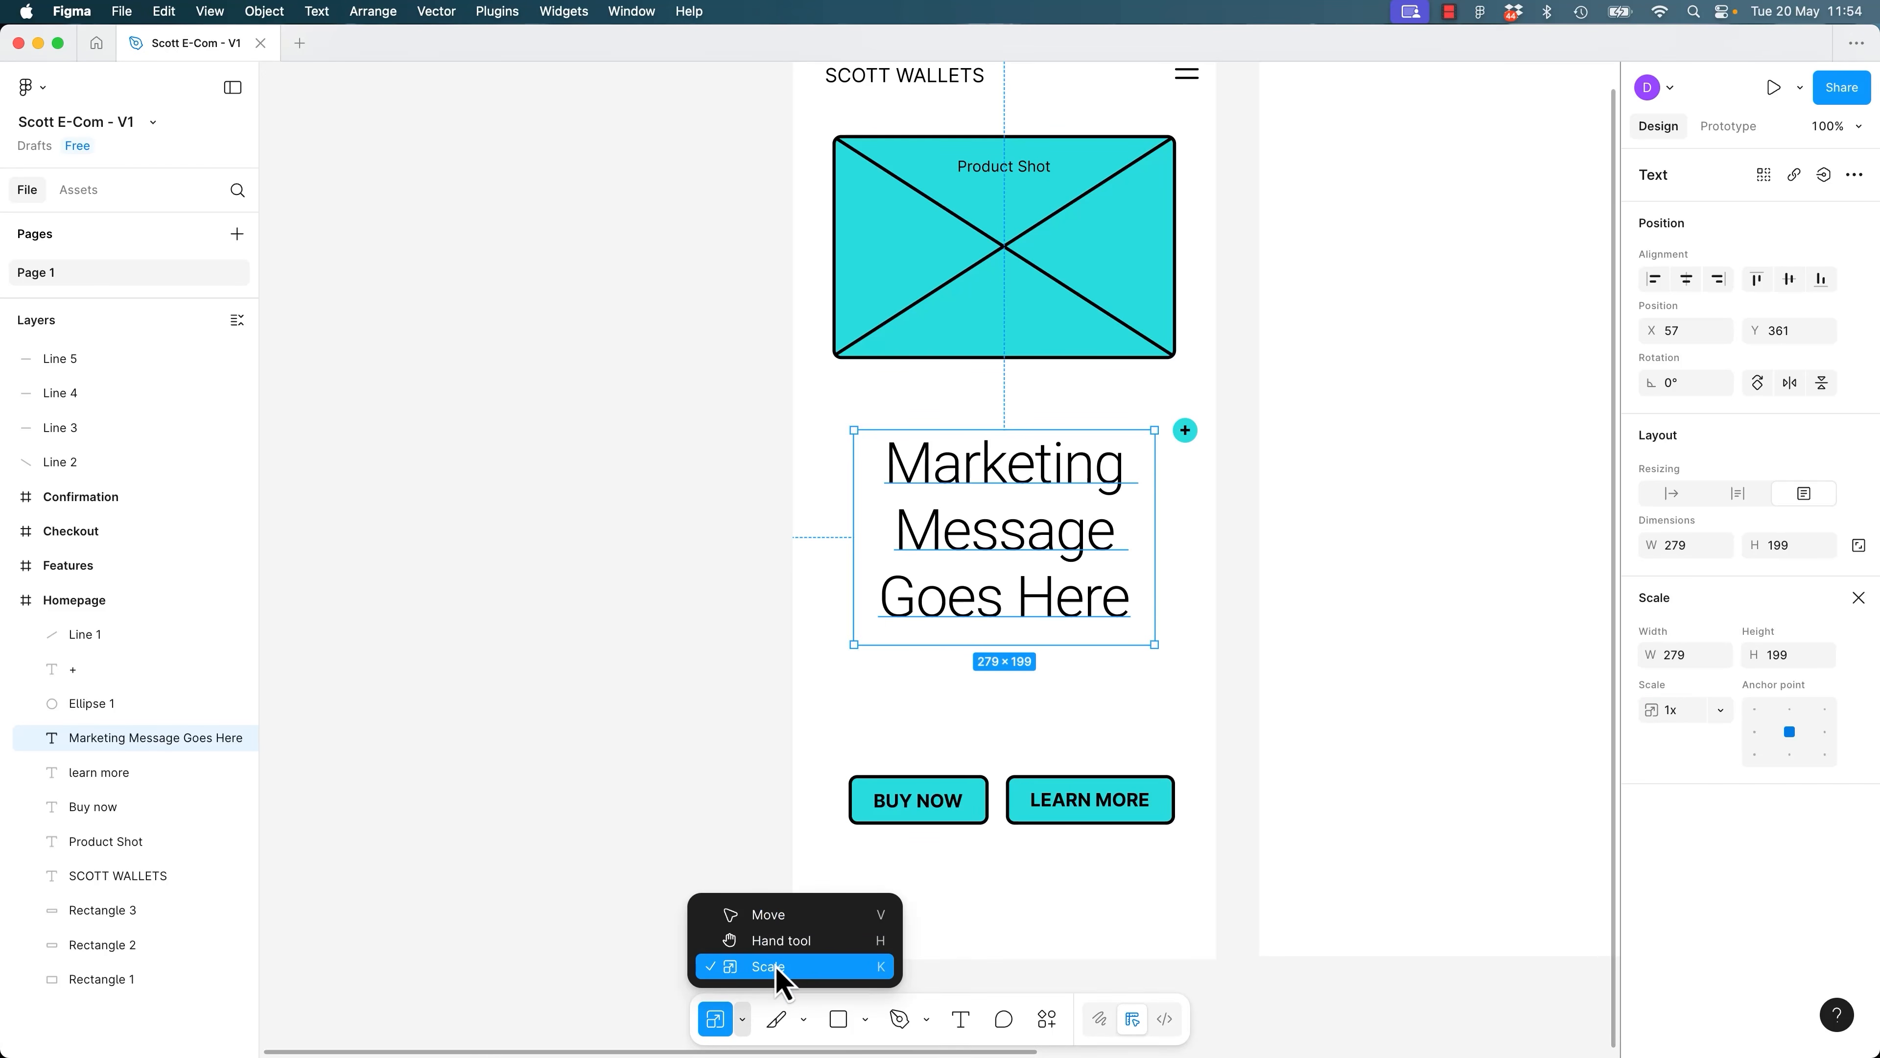
left_click(658, 759)
key("v")
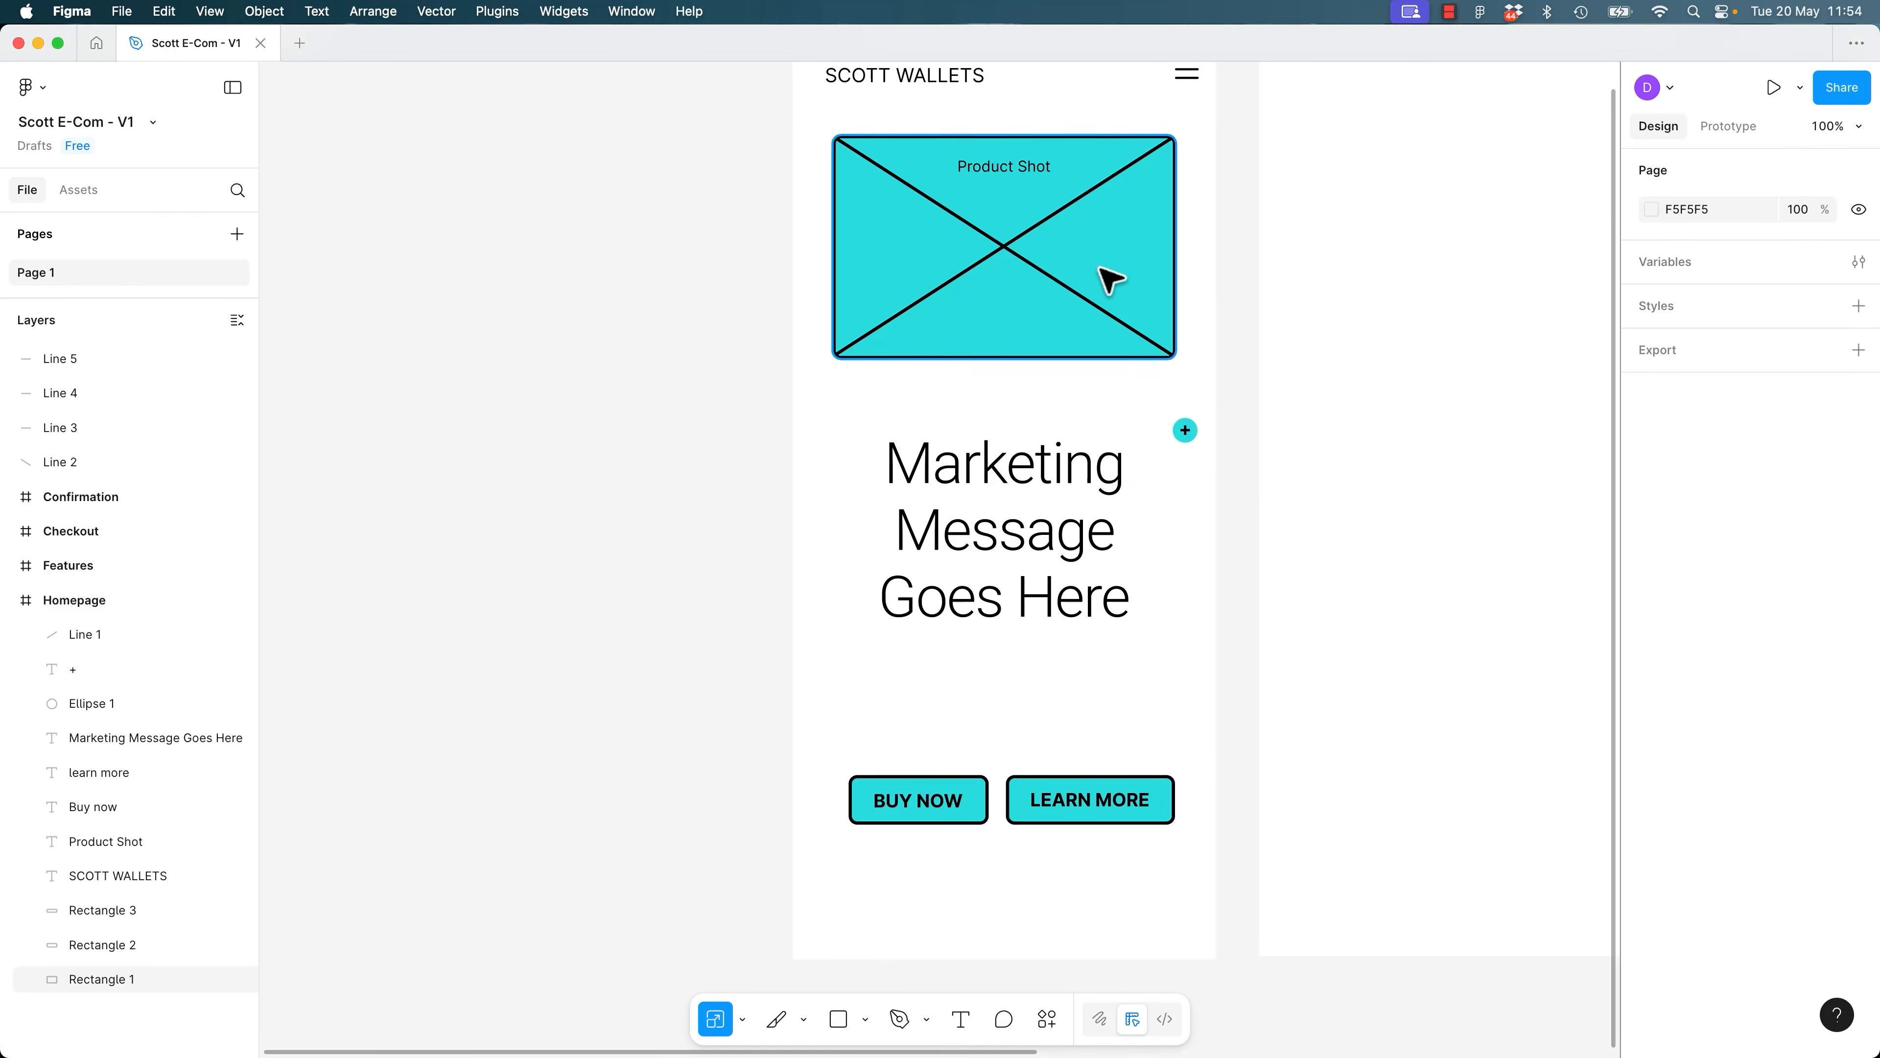
Try scaling down the product placeholder rectangle with its diagonals and Product Shot label, and undo it.
left_click_drag(1004, 744, 1192, 754)
key("super+z")
left_click_drag(1035, 219, 979, 377)
left_click_drag(697, 350, 1131, 522)
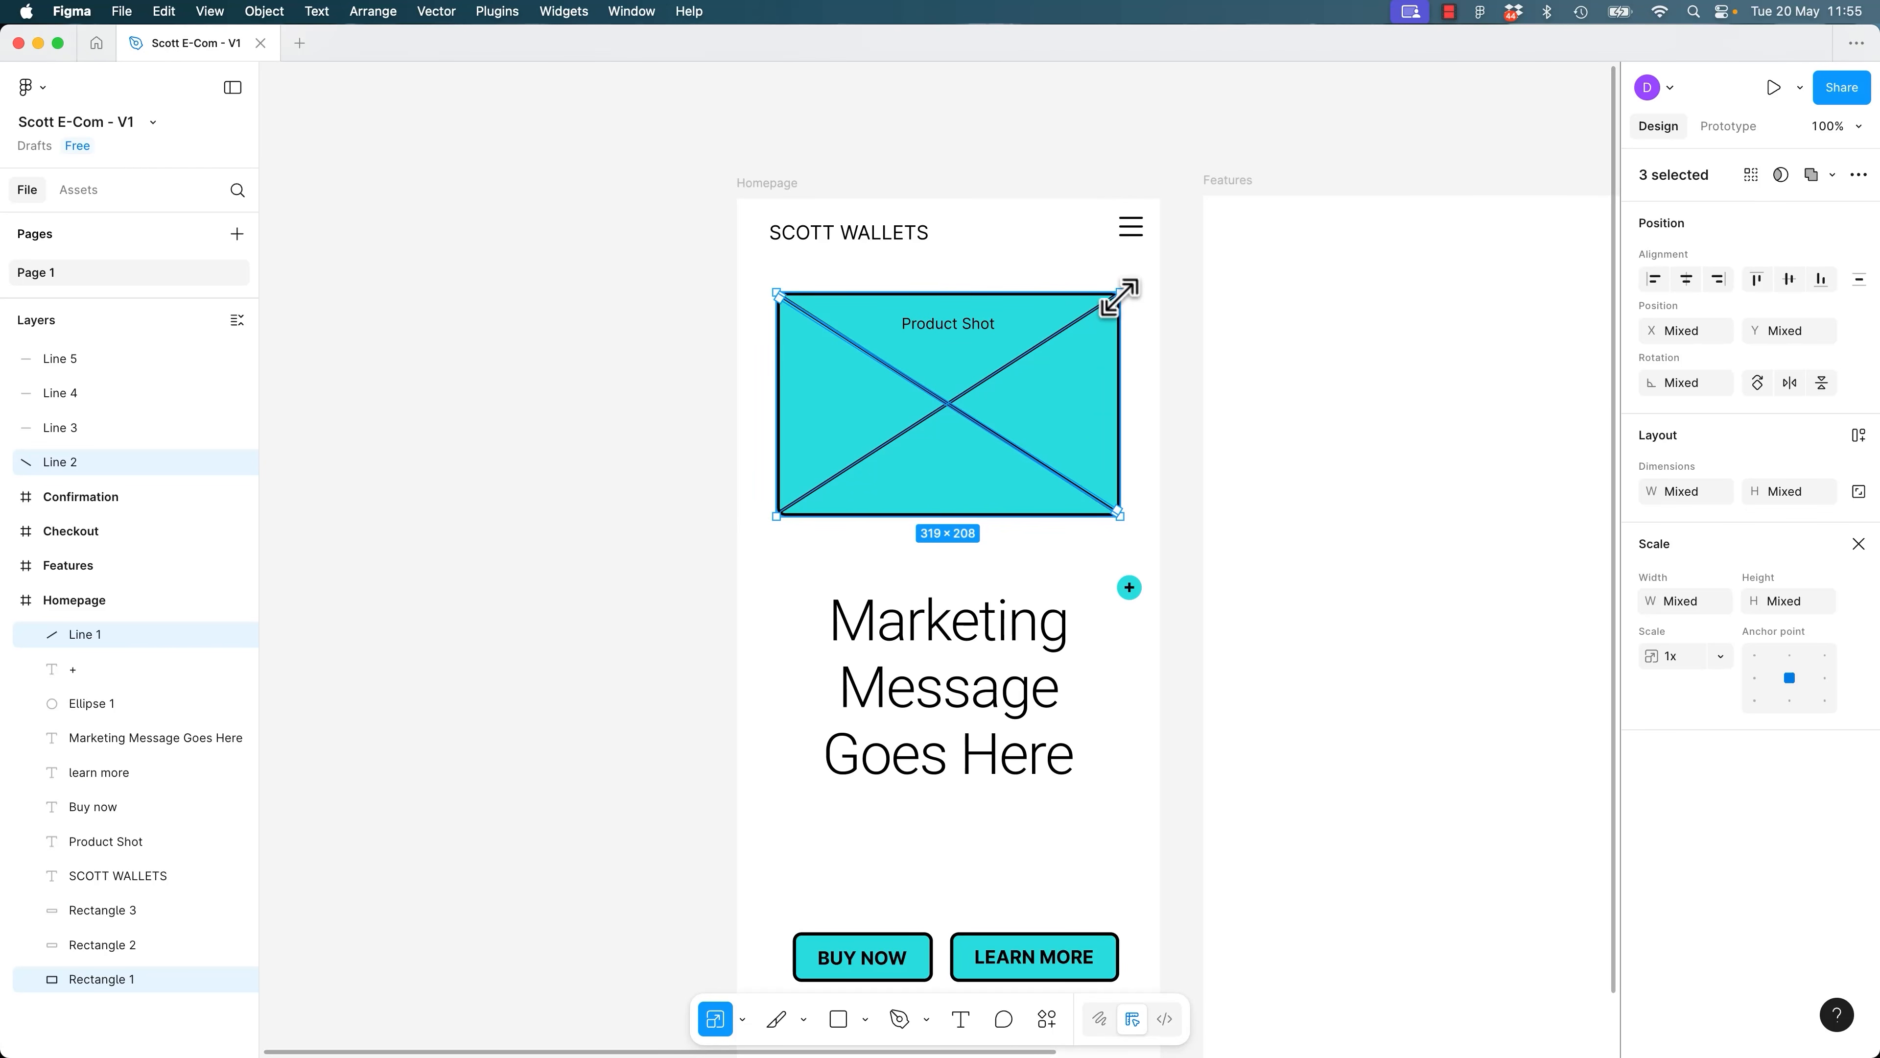
key("Escape")
left_click_drag(774, 296, 1157, 540)
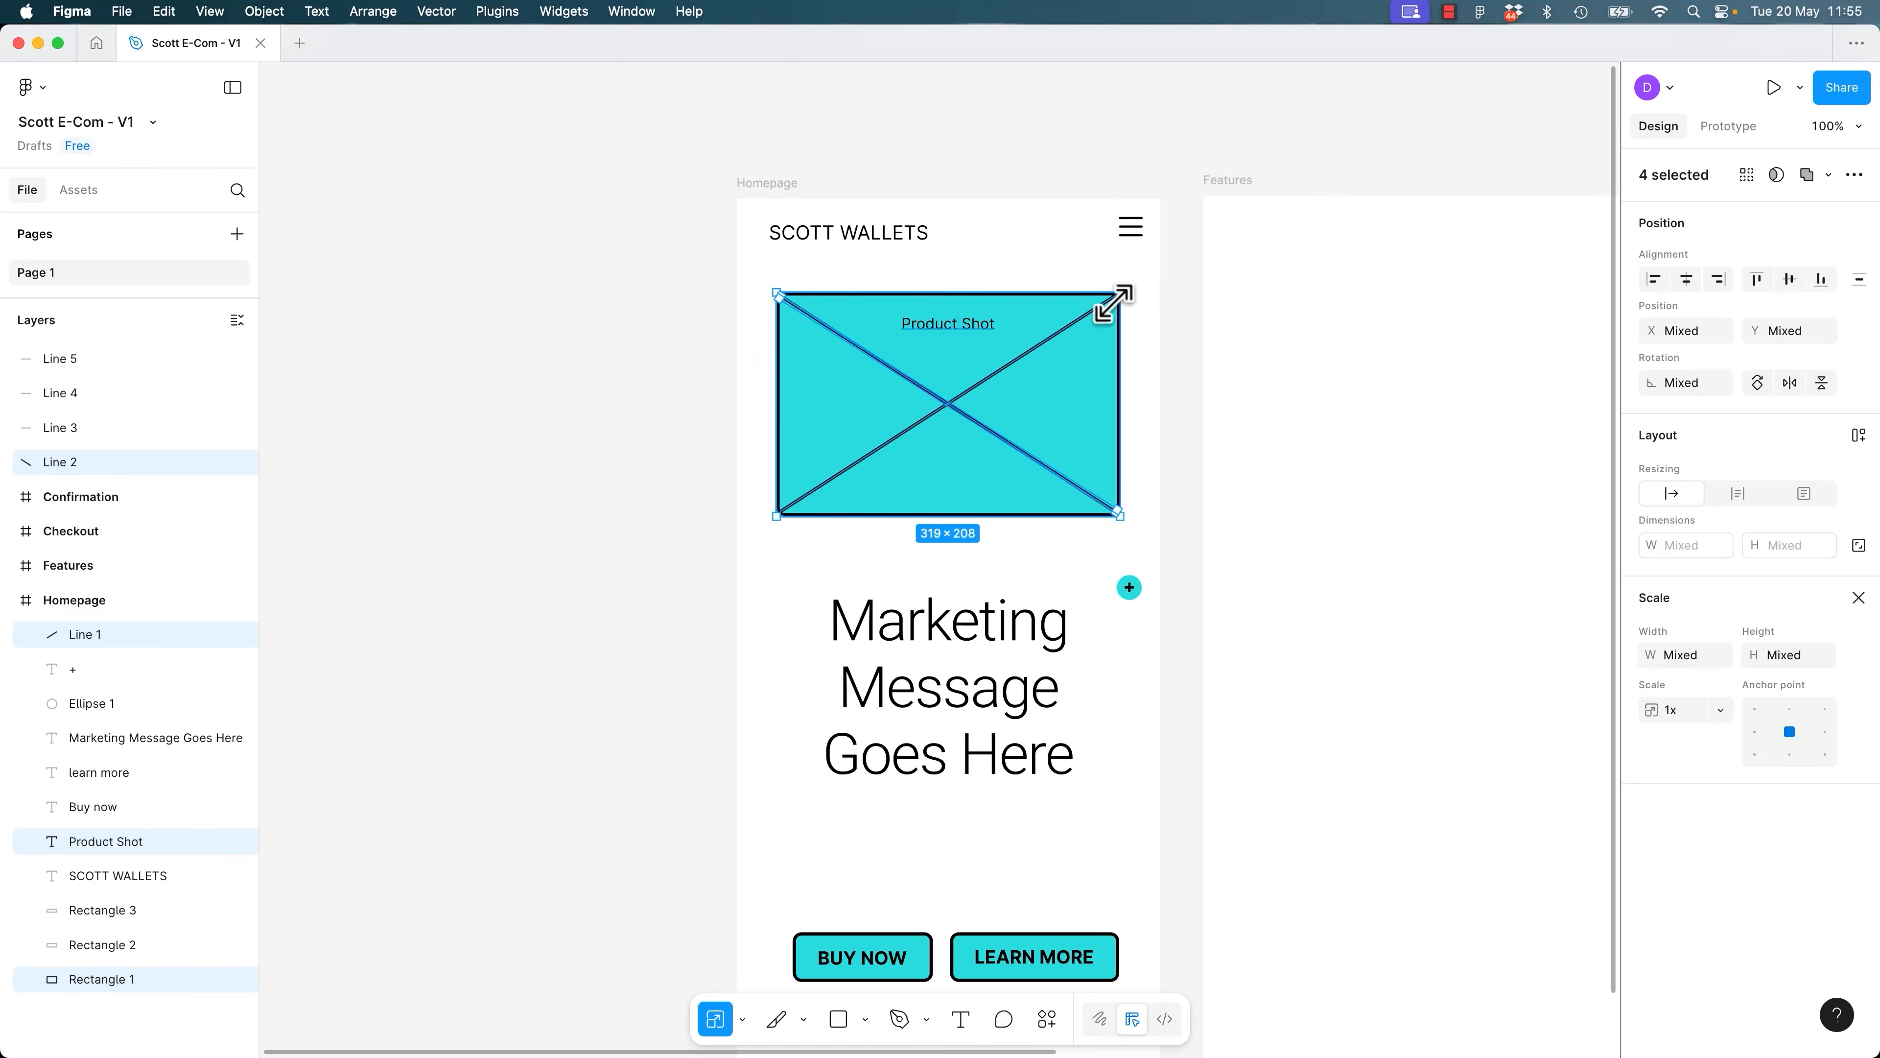
left_click_drag(1120, 299, 973, 378)
key("ctrl+z")
key("Escape")
Try scaling the placeholder rectangle, both diagonals and the label together to about 195 × 127, and undo it.
left_click_drag(733, 267, 1151, 539)
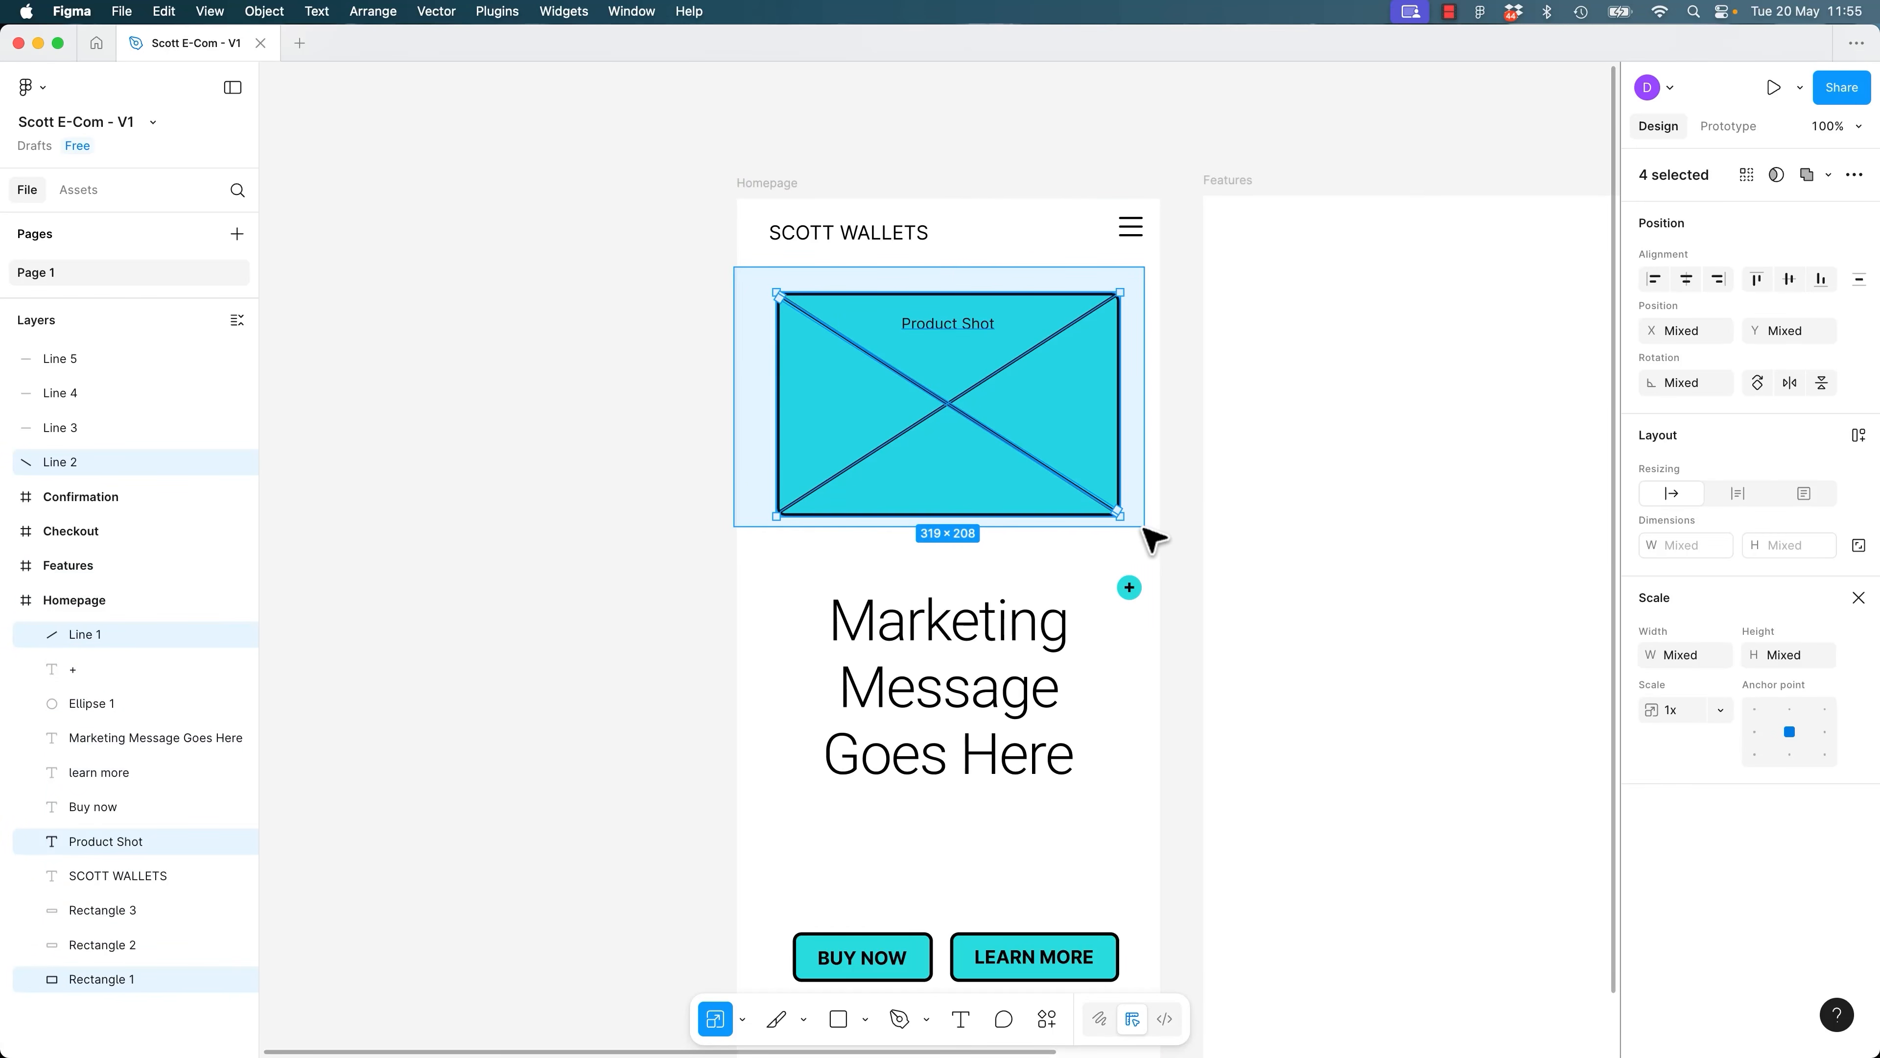
left_click_drag(1121, 294, 888, 429)
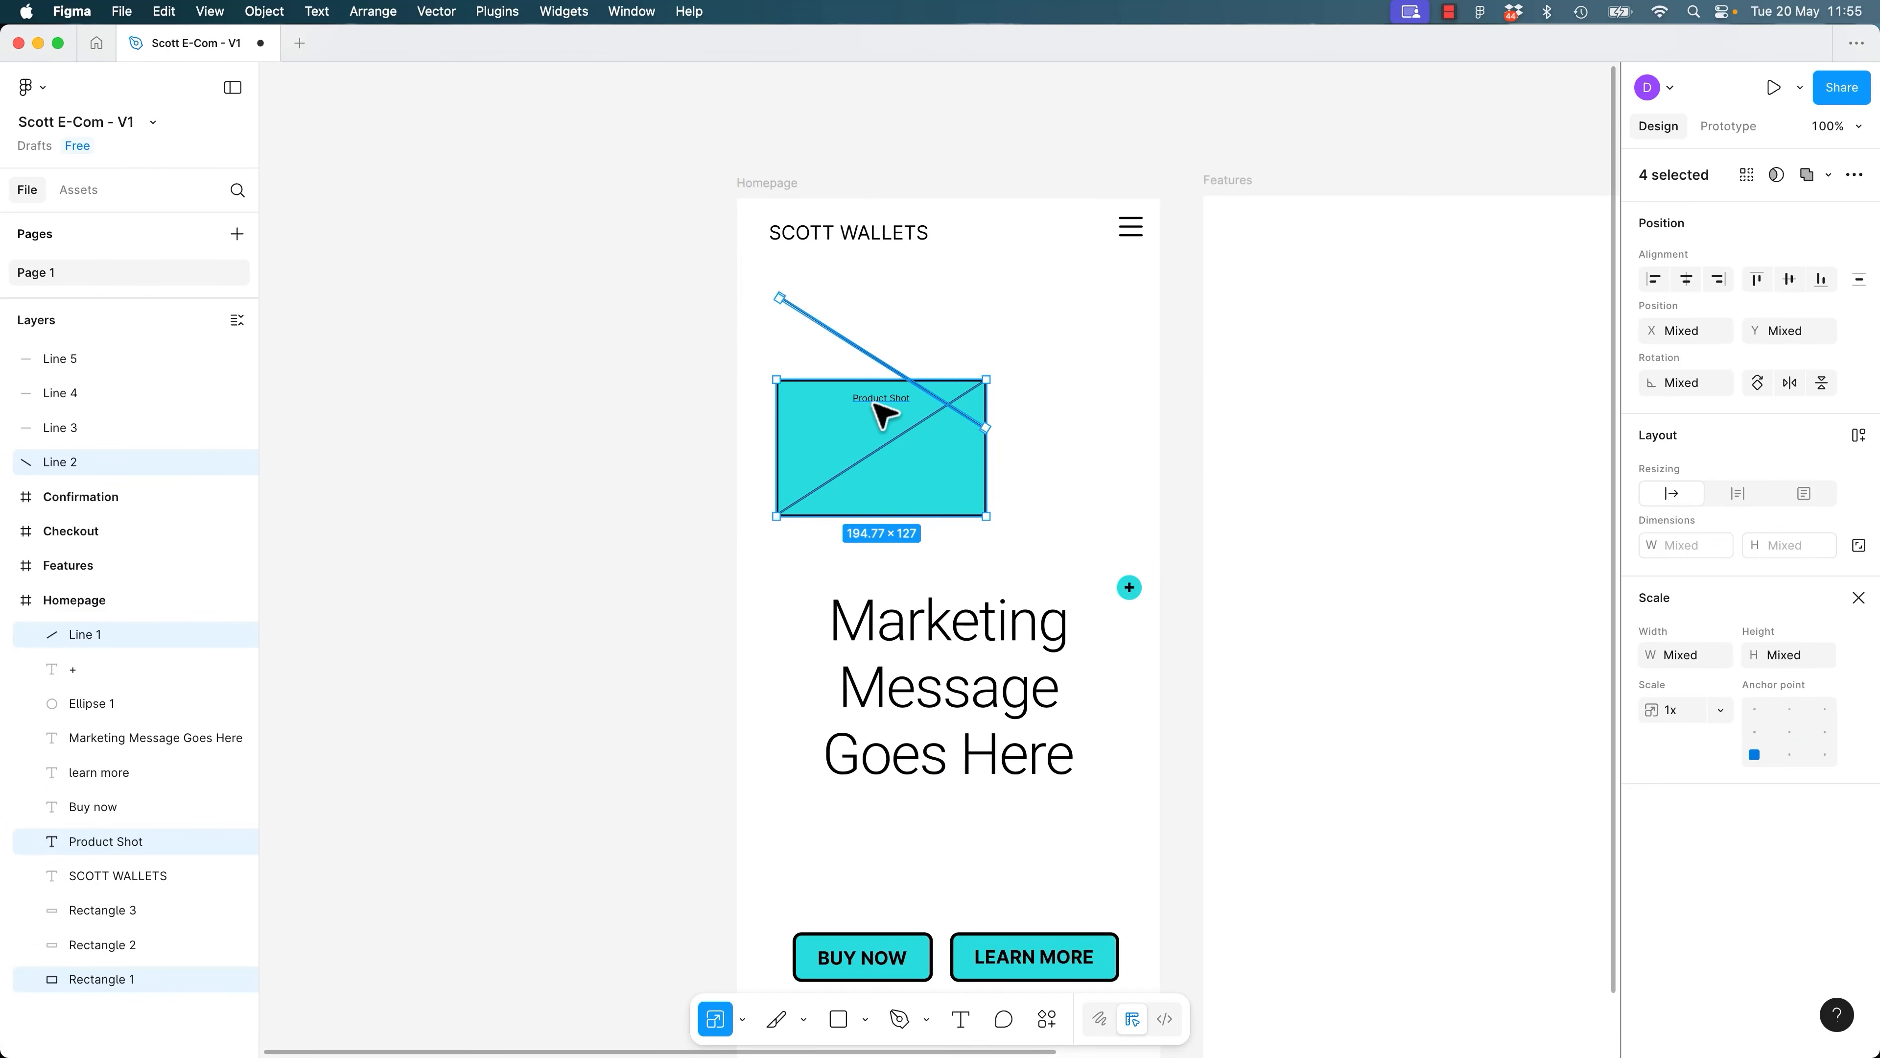
key("super+z")
key("Escape")
Try shrinking the product placeholder with its diagonals and label using the Move tool, and undo the changes.
left_click(831, 332)
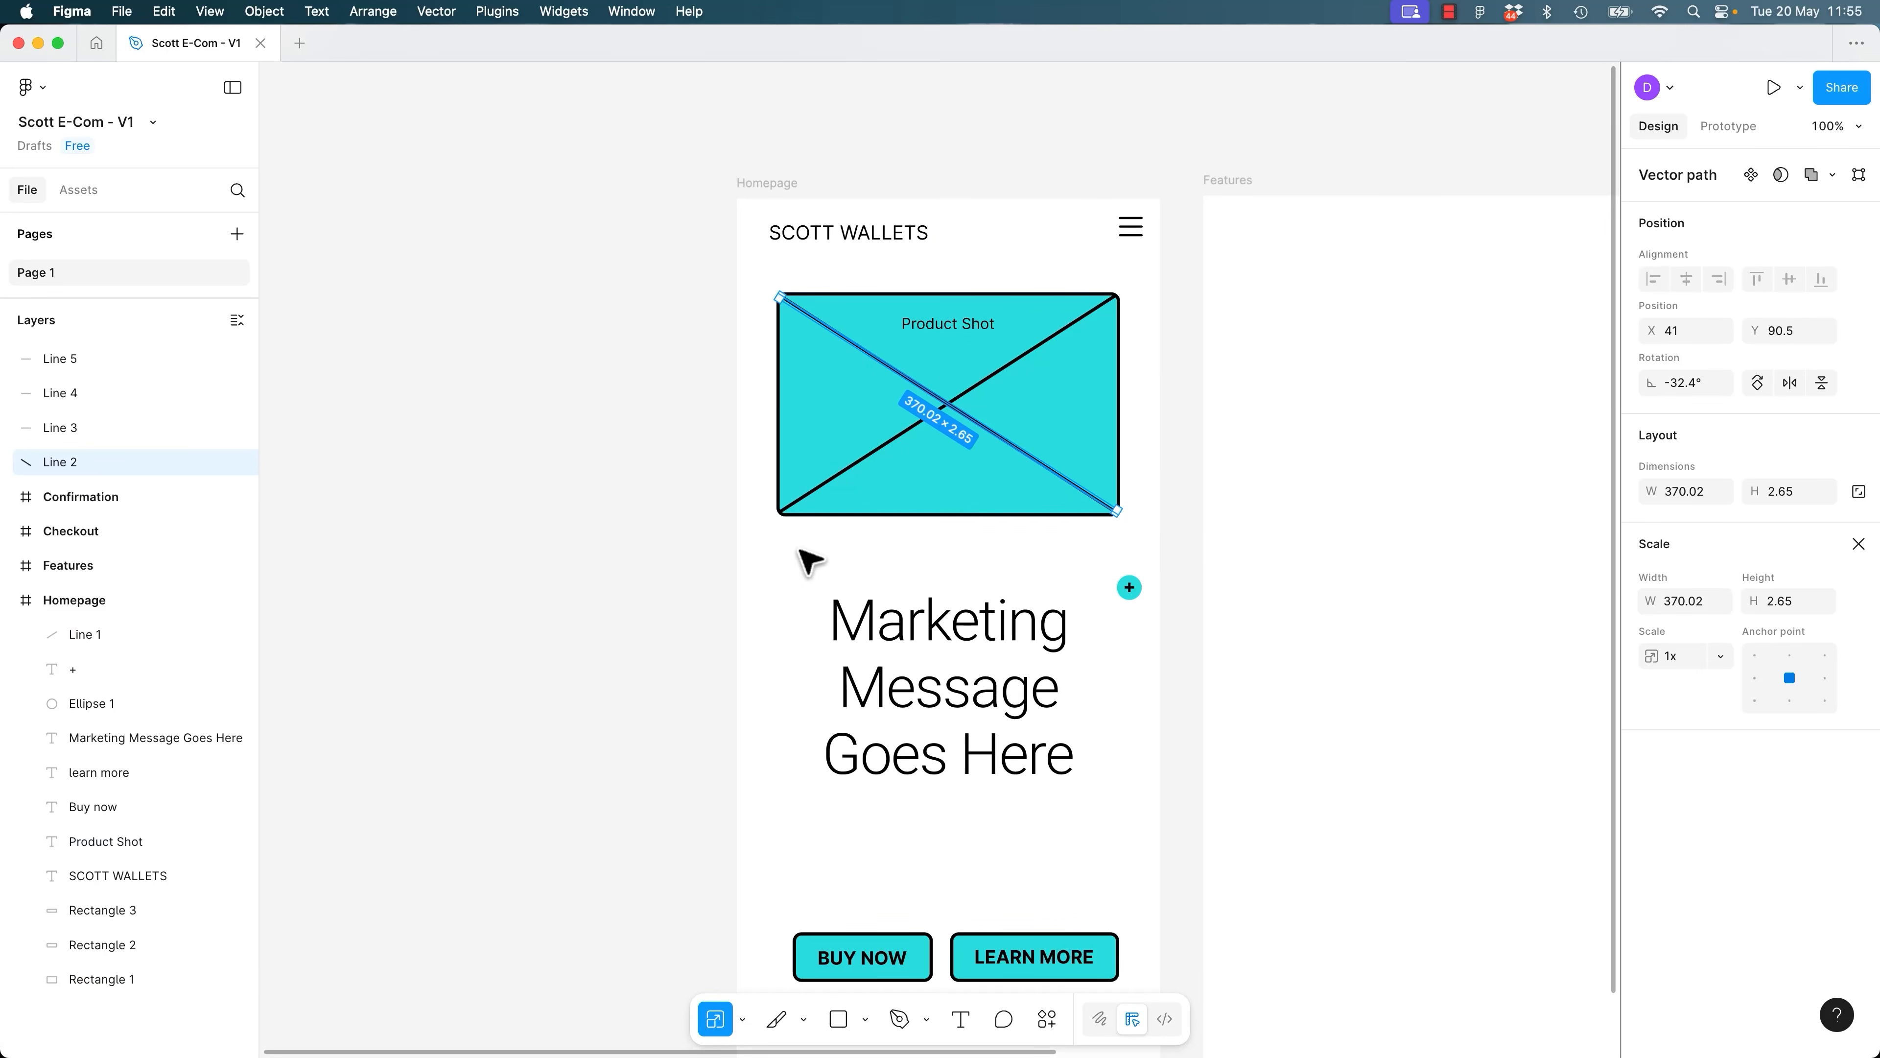
key("v")
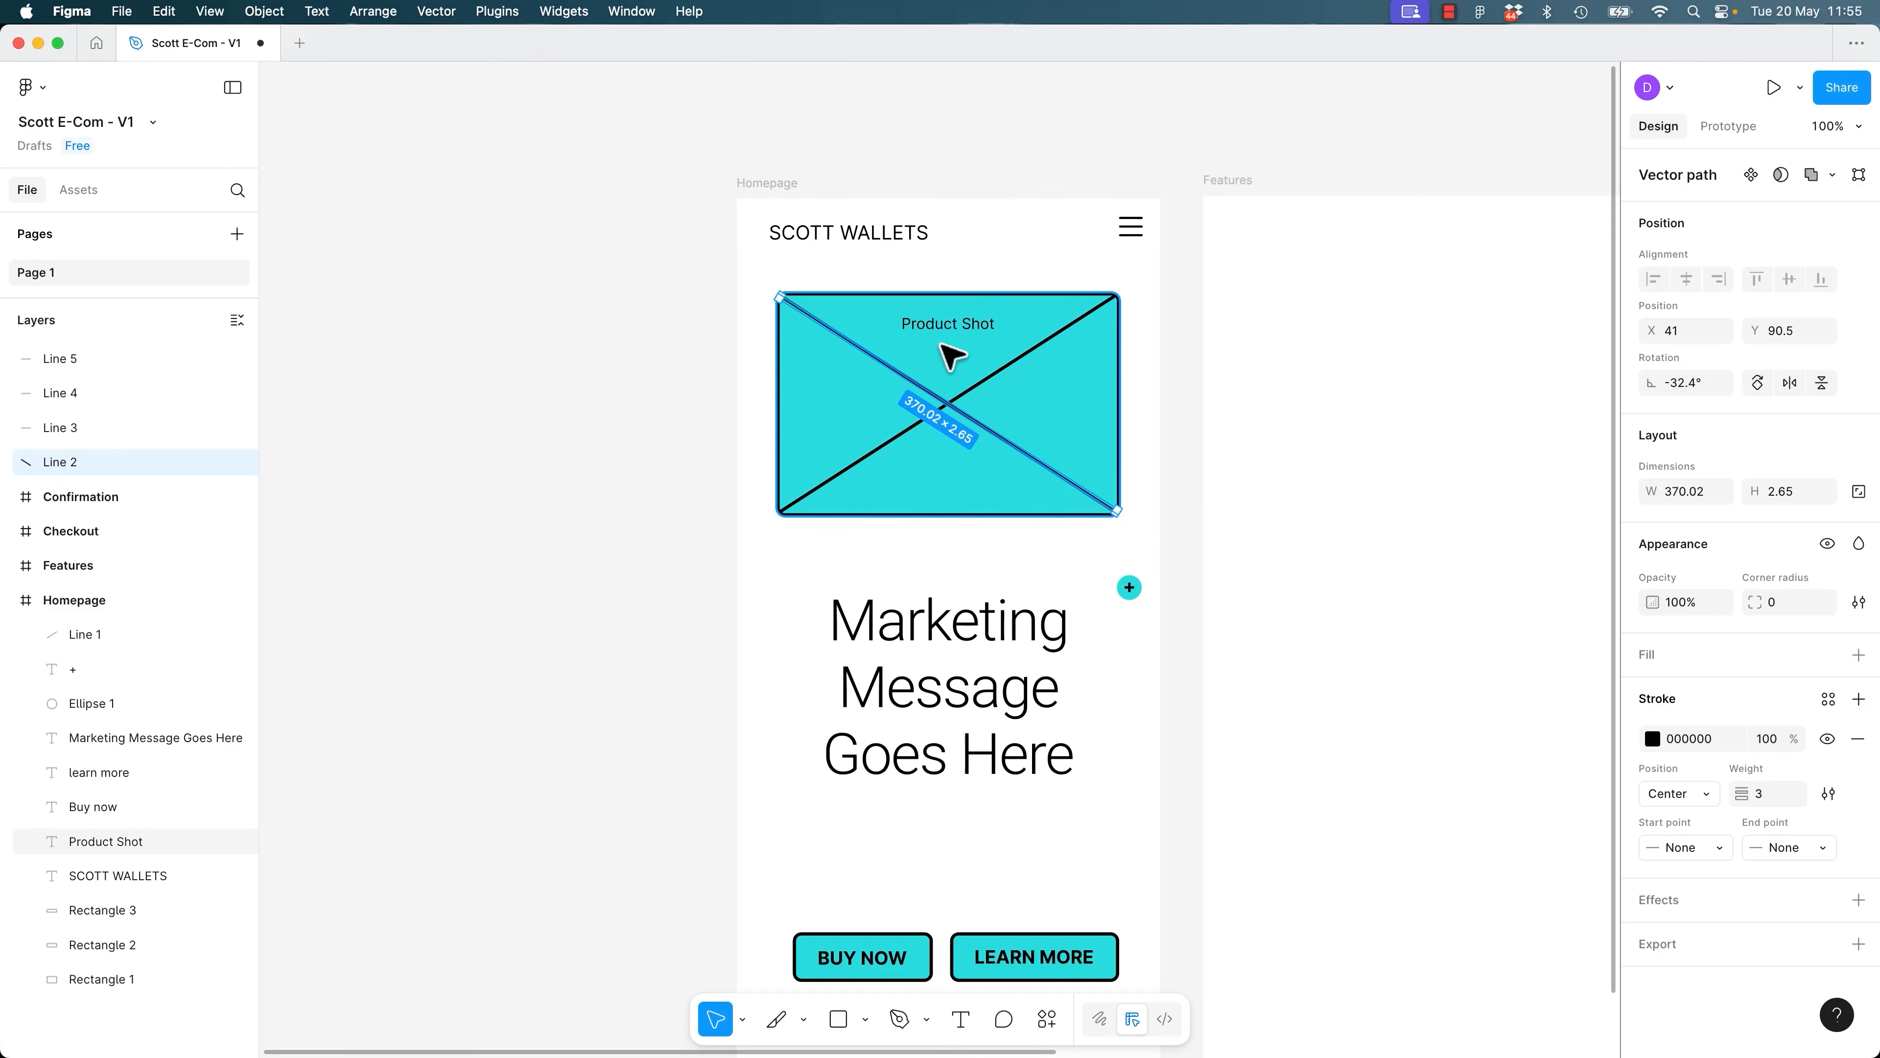
left_click(728, 370)
mouse_move(882, 361)
left_mouse_down()
mouse_move(917, 339)
mouse_move(890, 333)
left_mouse_up()
left_click(725, 342)
left_click_drag(725, 342, 1088, 311)
left_click_drag(1119, 293, 963, 376)
key("super+z")
key("super+z")
Adjust the lower end point of the placeholder's falling diagonal in vector editing, and leave the edit.
double_click(1114, 509)
left_click(1115, 511)
left_click(1146, 319)
key("Escape")
Try shrinking the placeholder rectangle, diagonals and label together once more, and undo the changes.
left_click_drag(1164, 285, 751, 551)
left_click_drag(1118, 293, 1020, 348)
key("super+z")
double_click(1057, 472)
left_click_drag(1057, 472, 676, 501)
left_click_drag(444, 460, 1288, 310)
left_click_drag(616, 467, 1001, 679)
key("Escape")
left_click(750, 308)
left_click(799, 539)
key("super+z")
key("super+z")
key("super+z")
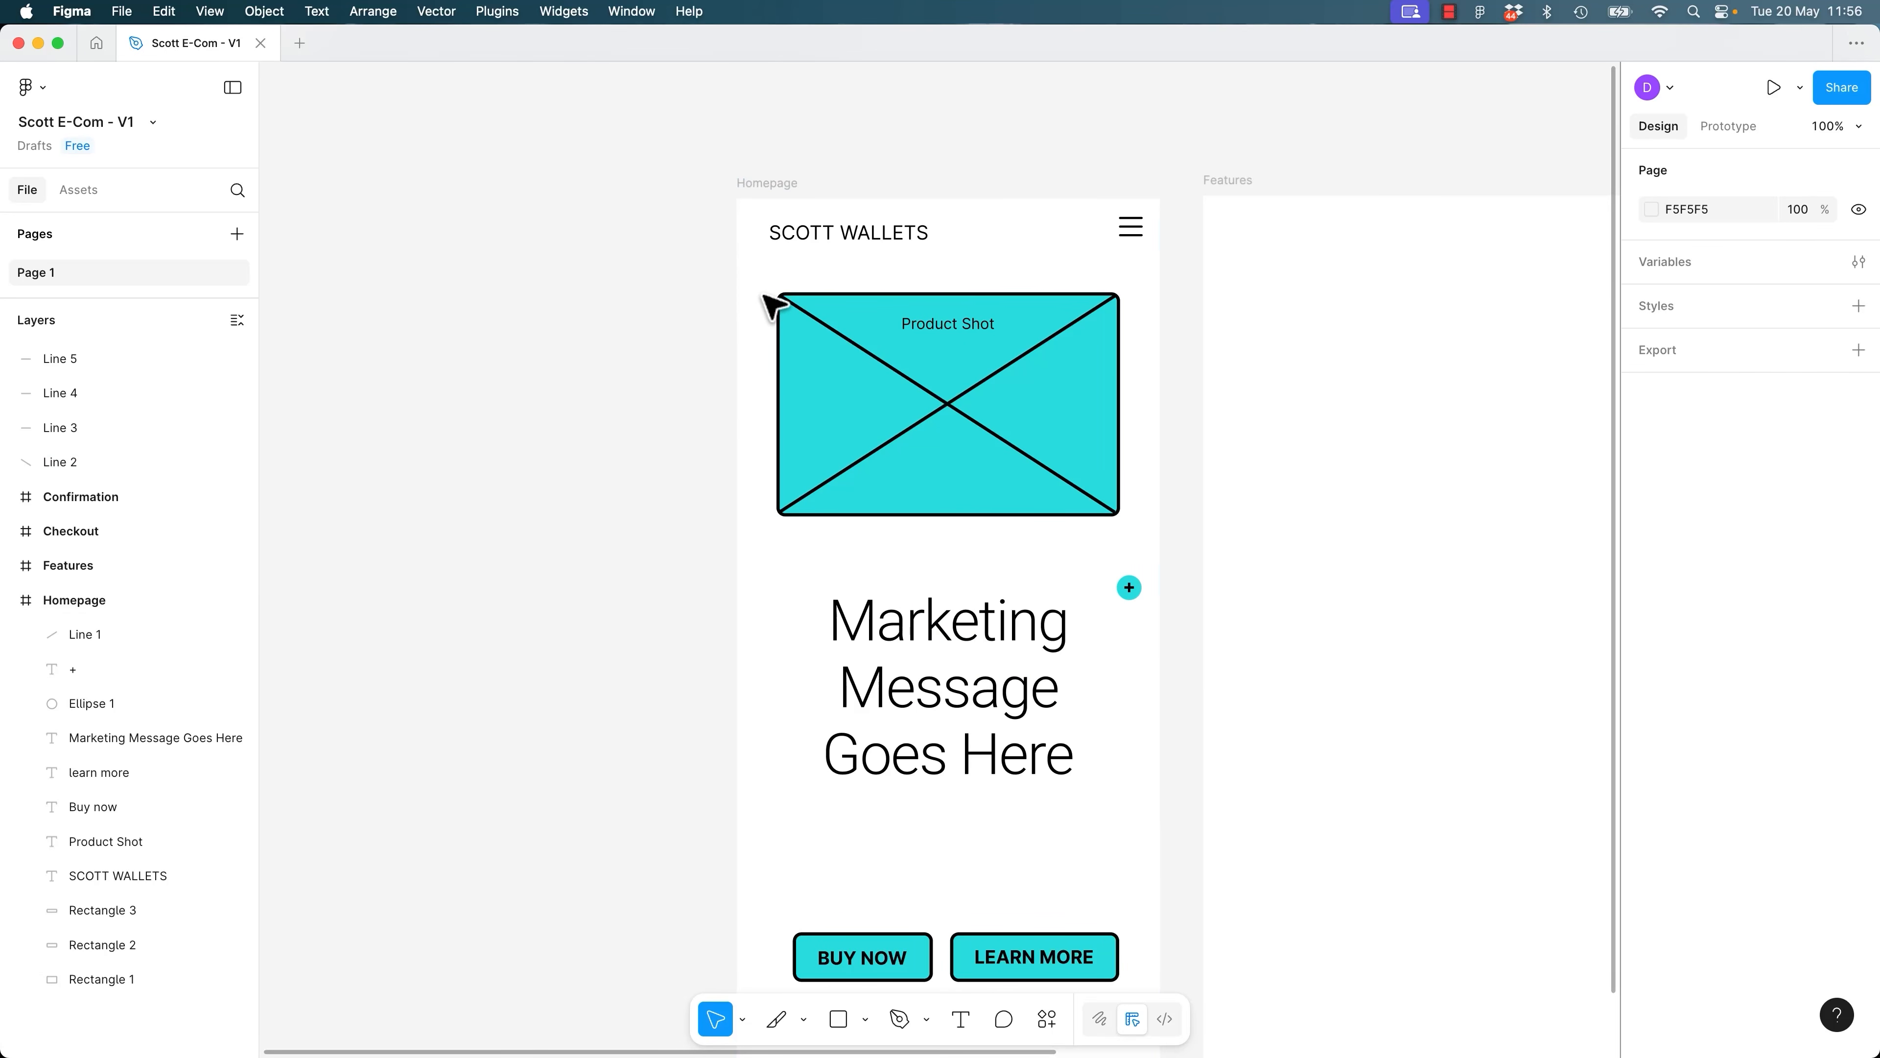
Zoom to 200% on the placeholder, select its rectangle, both diagonals and label together, and clear the selection.
key("super+equal")
left_click_drag(766, 296, 735, 624)
left_click_drag(553, 301, 1306, 823)
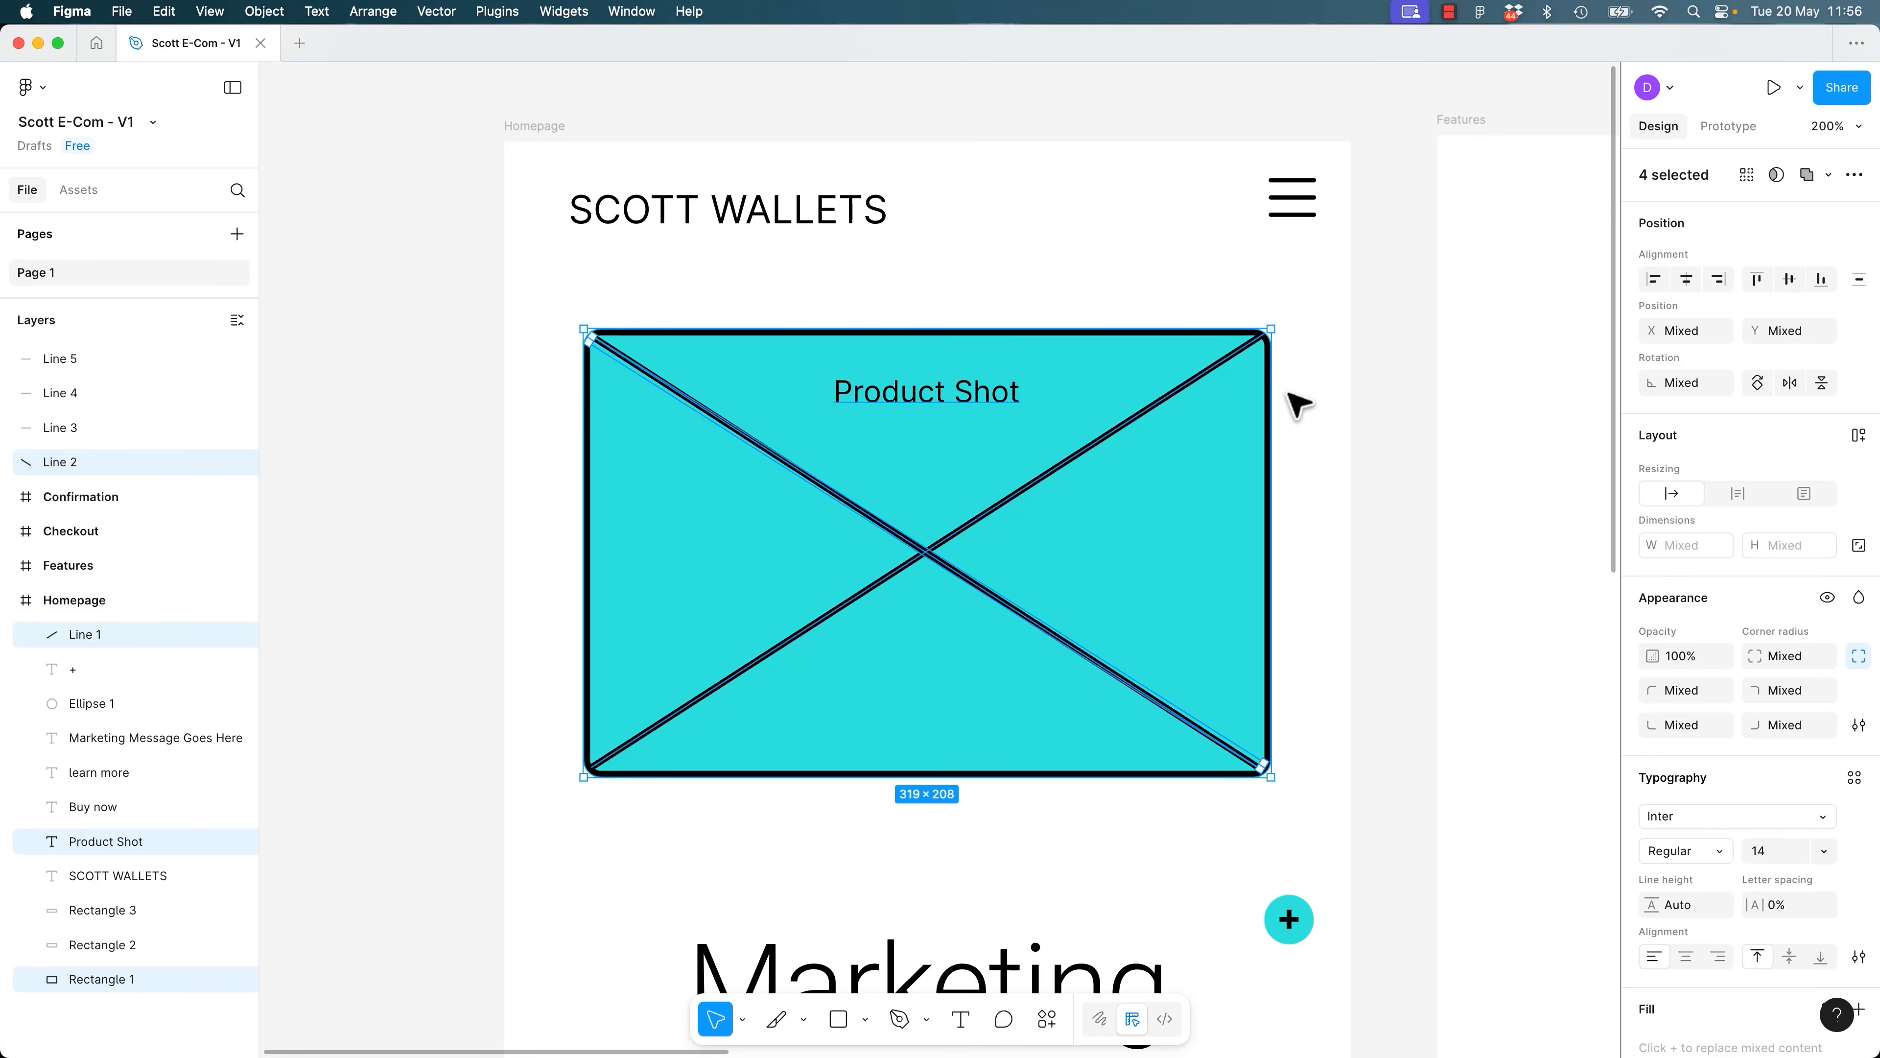
left_click(1297, 404)
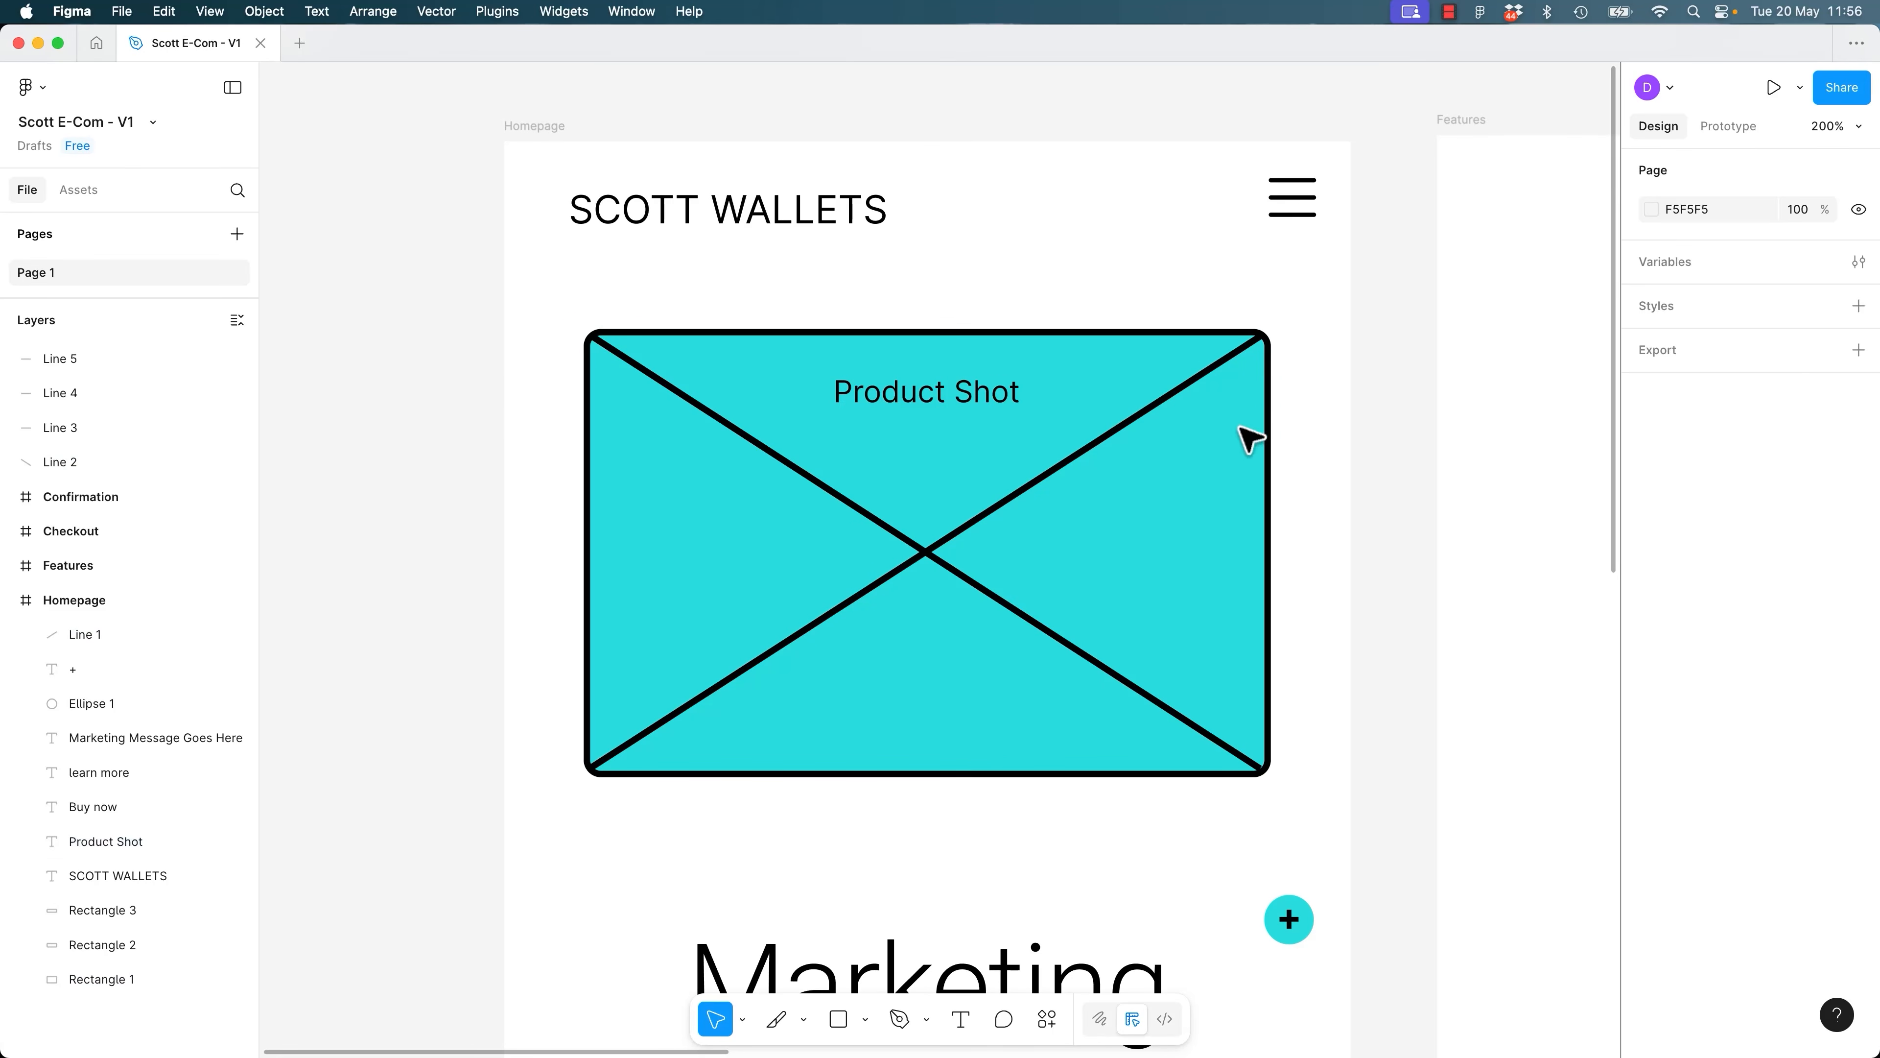
Try resizing the placeholder's falling diagonal by its bounding box to about 369 × 30.
left_click(1062, 651)
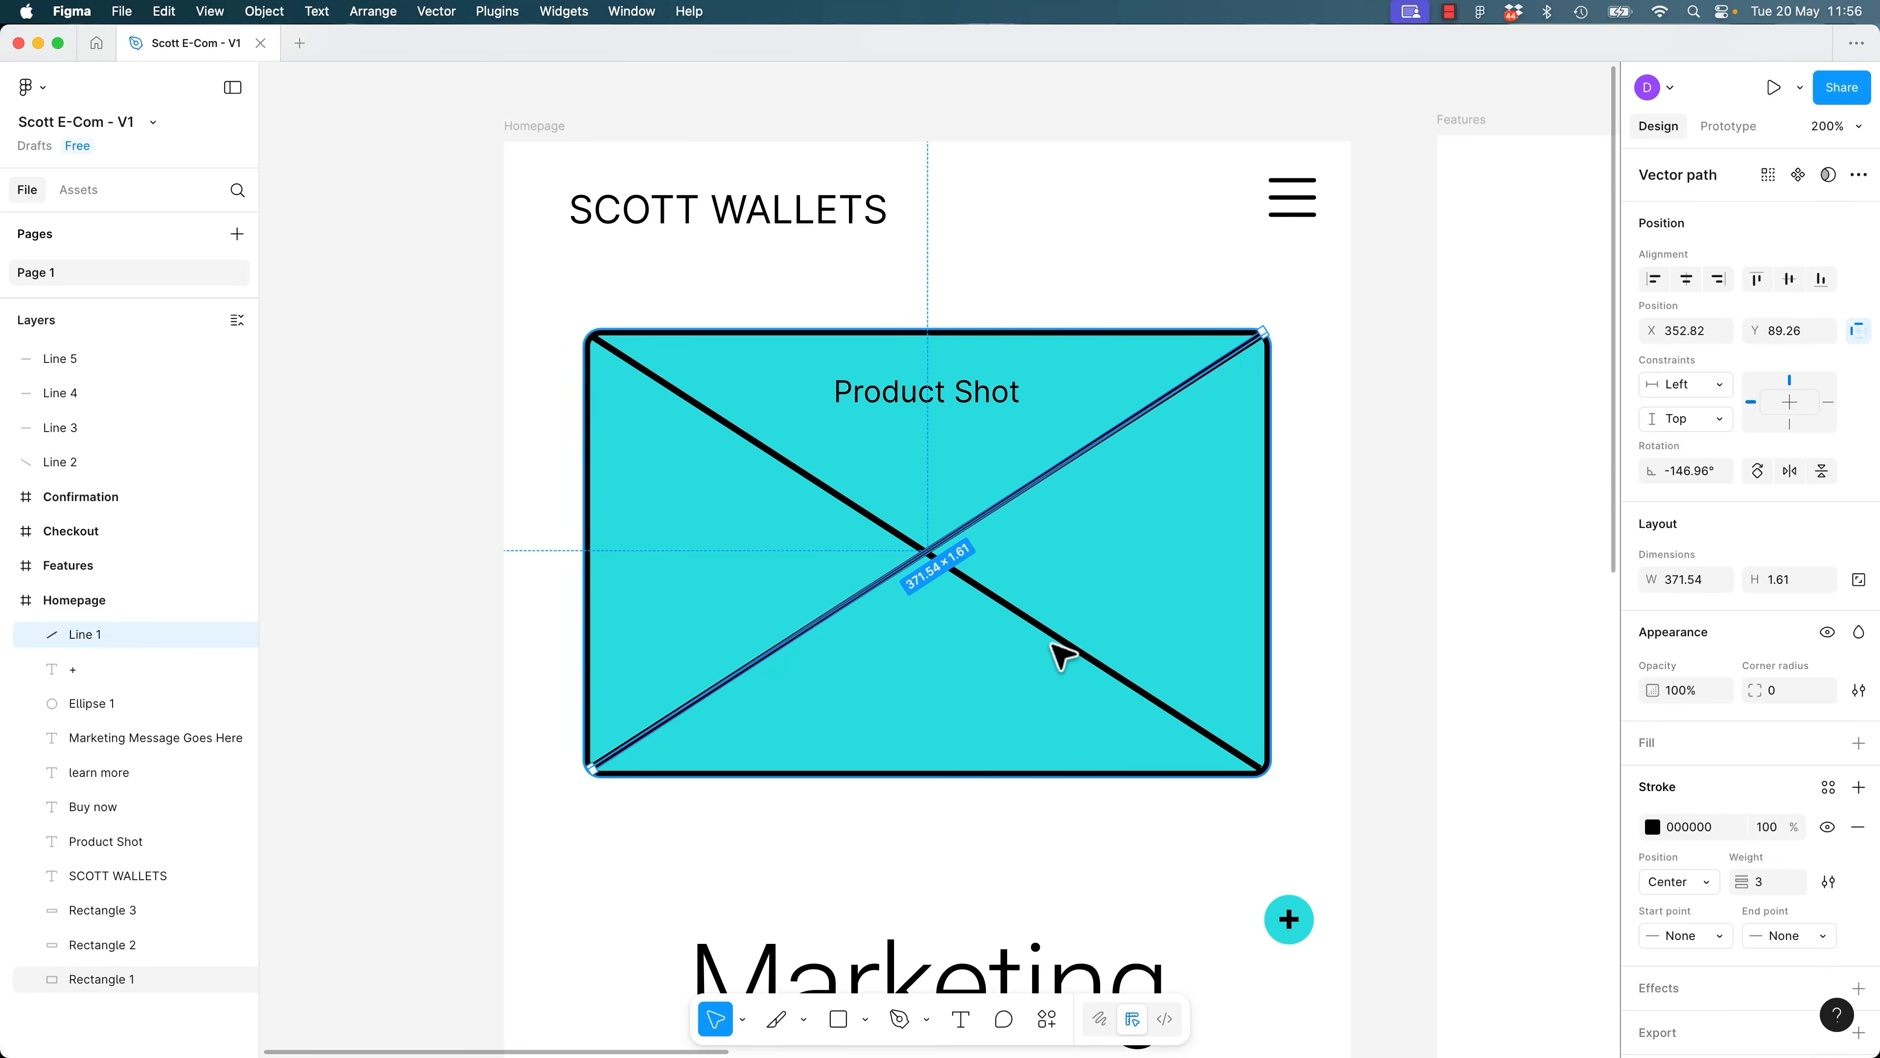
left_click(1062, 639)
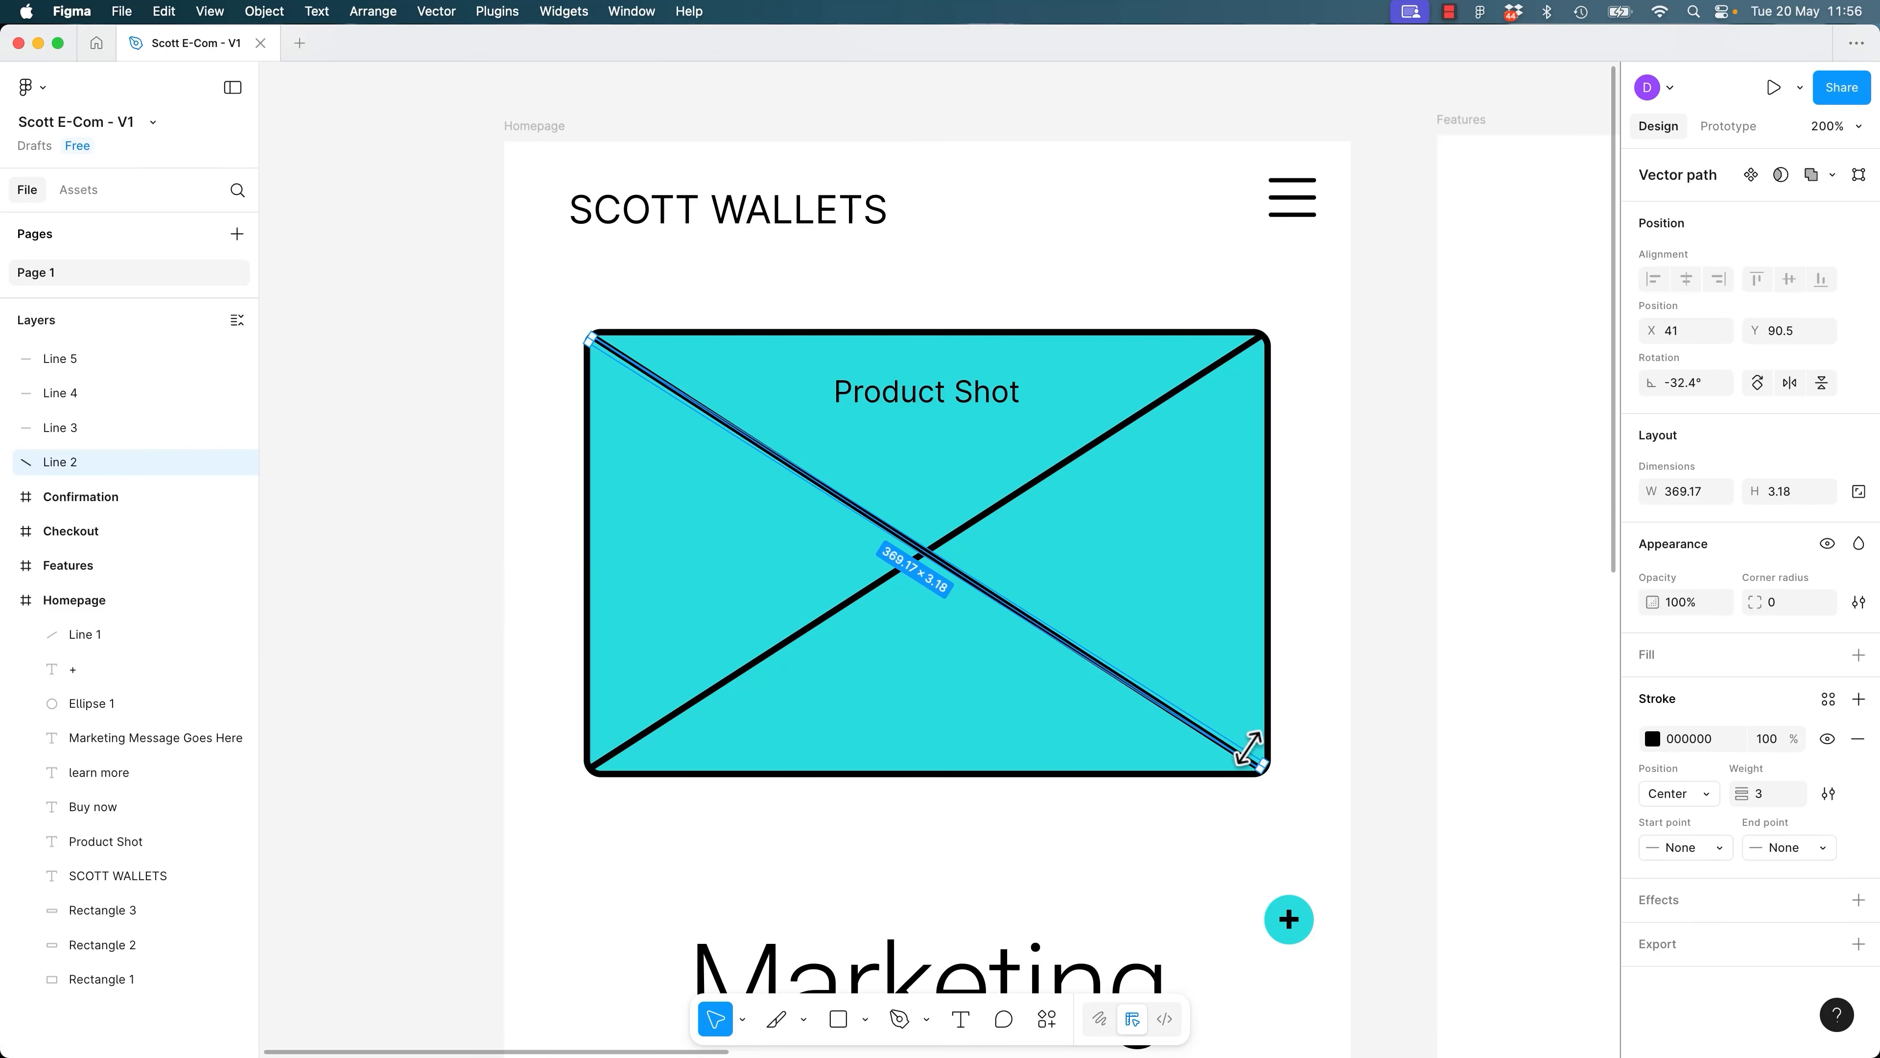
left_click_drag(1253, 739, 1270, 708)
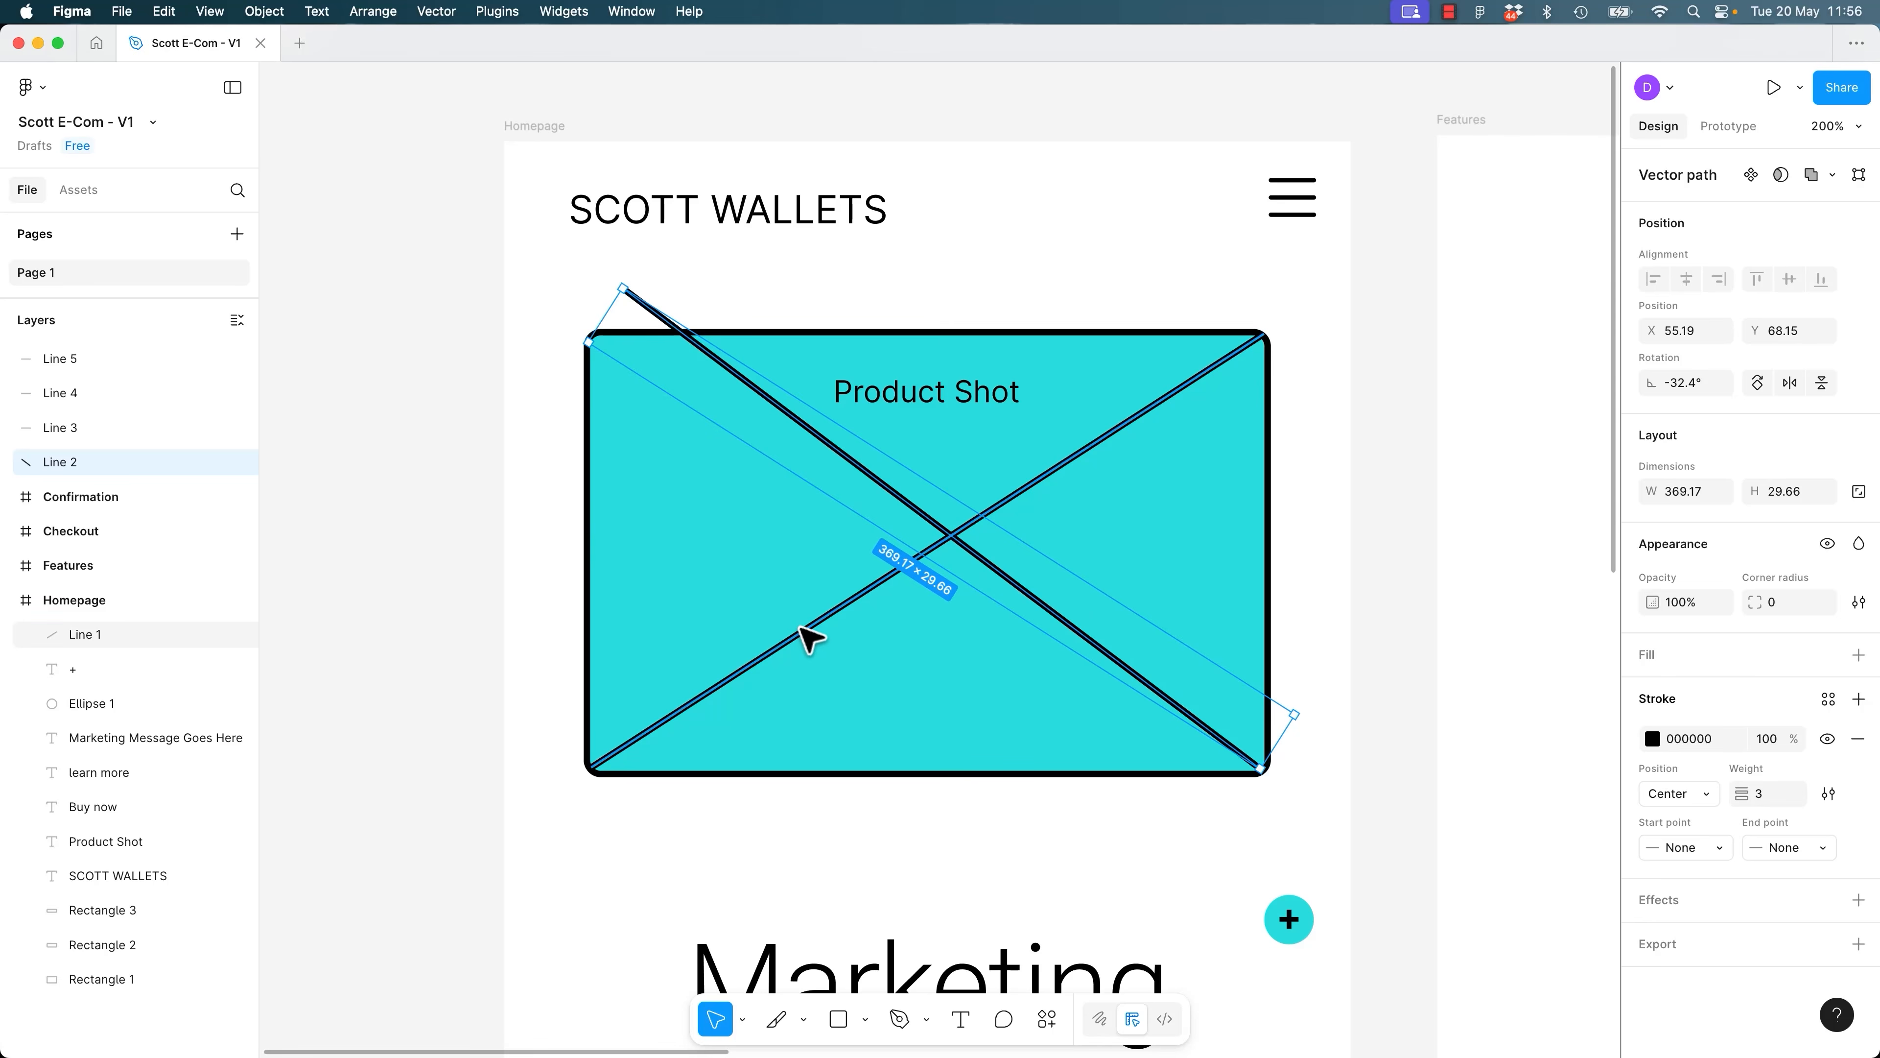
Try correcting the distorted falling diagonal by moving its lower end point in vector editing, undo it, and leave the edit.
left_click(807, 640)
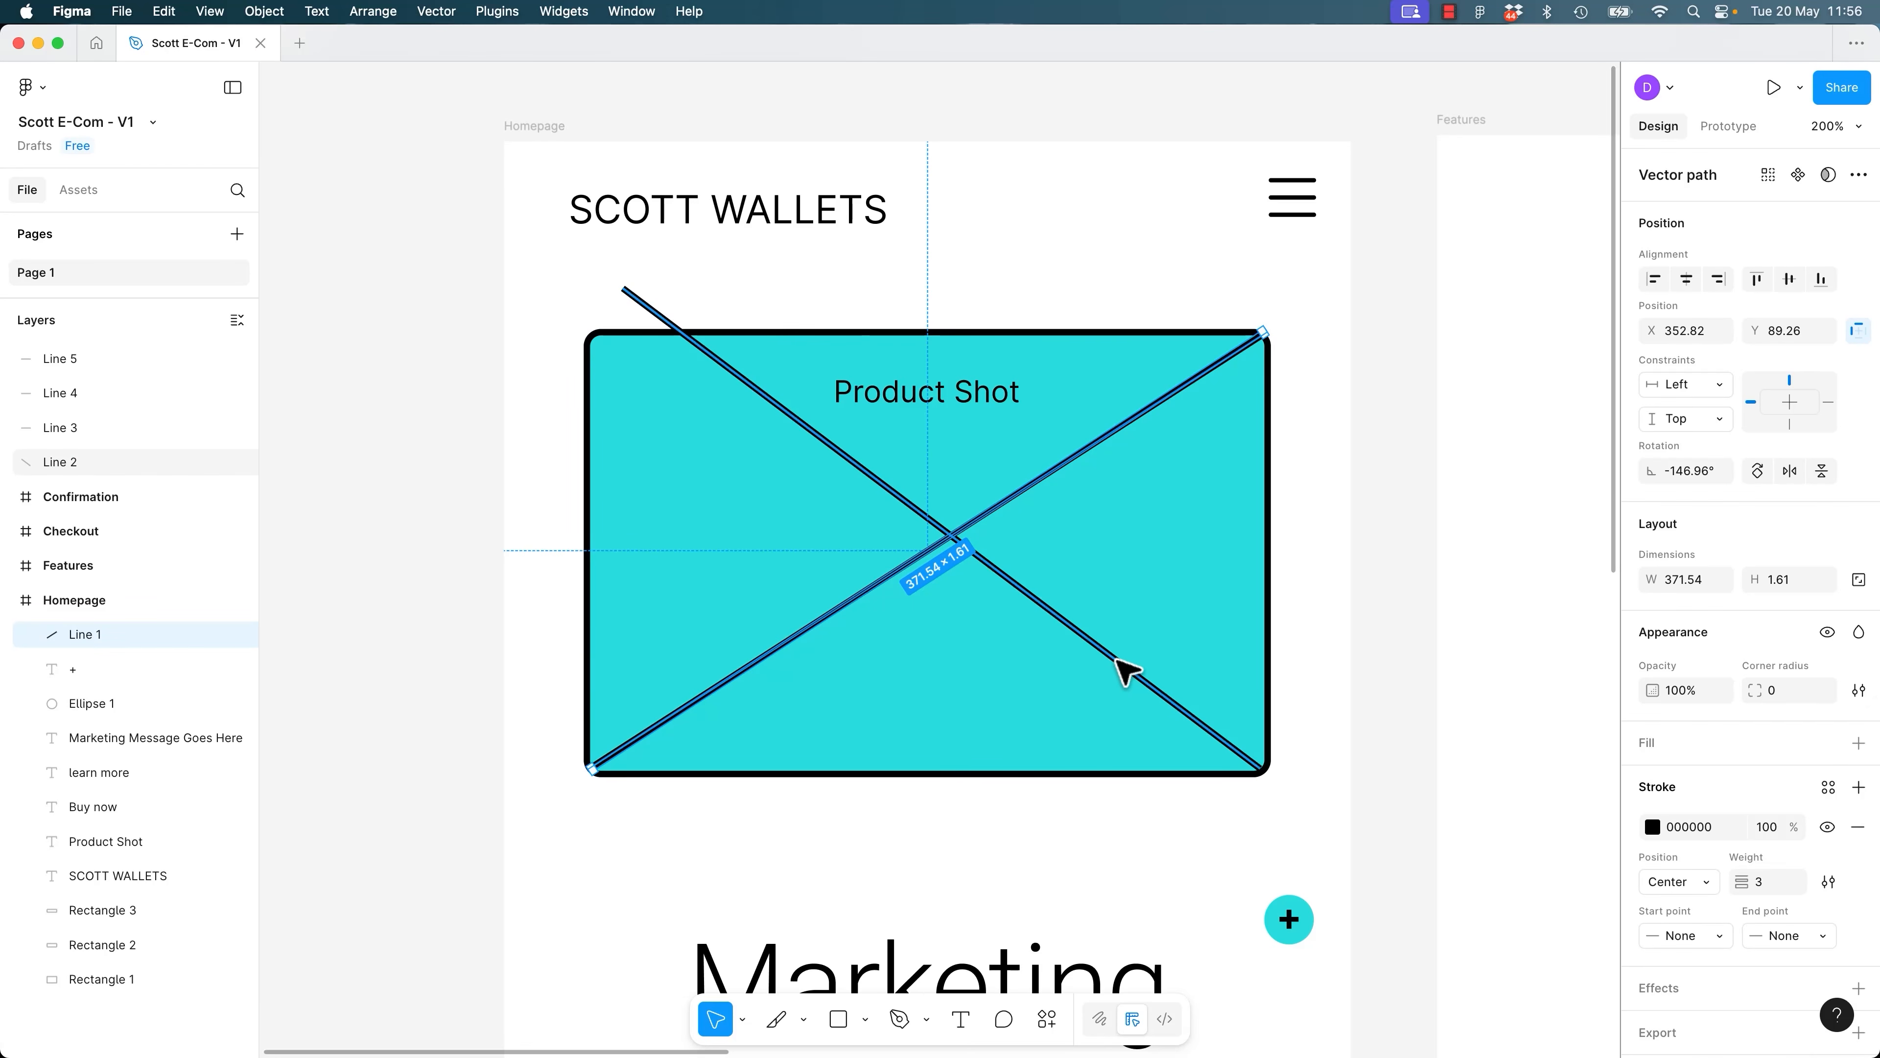
left_click(1123, 669)
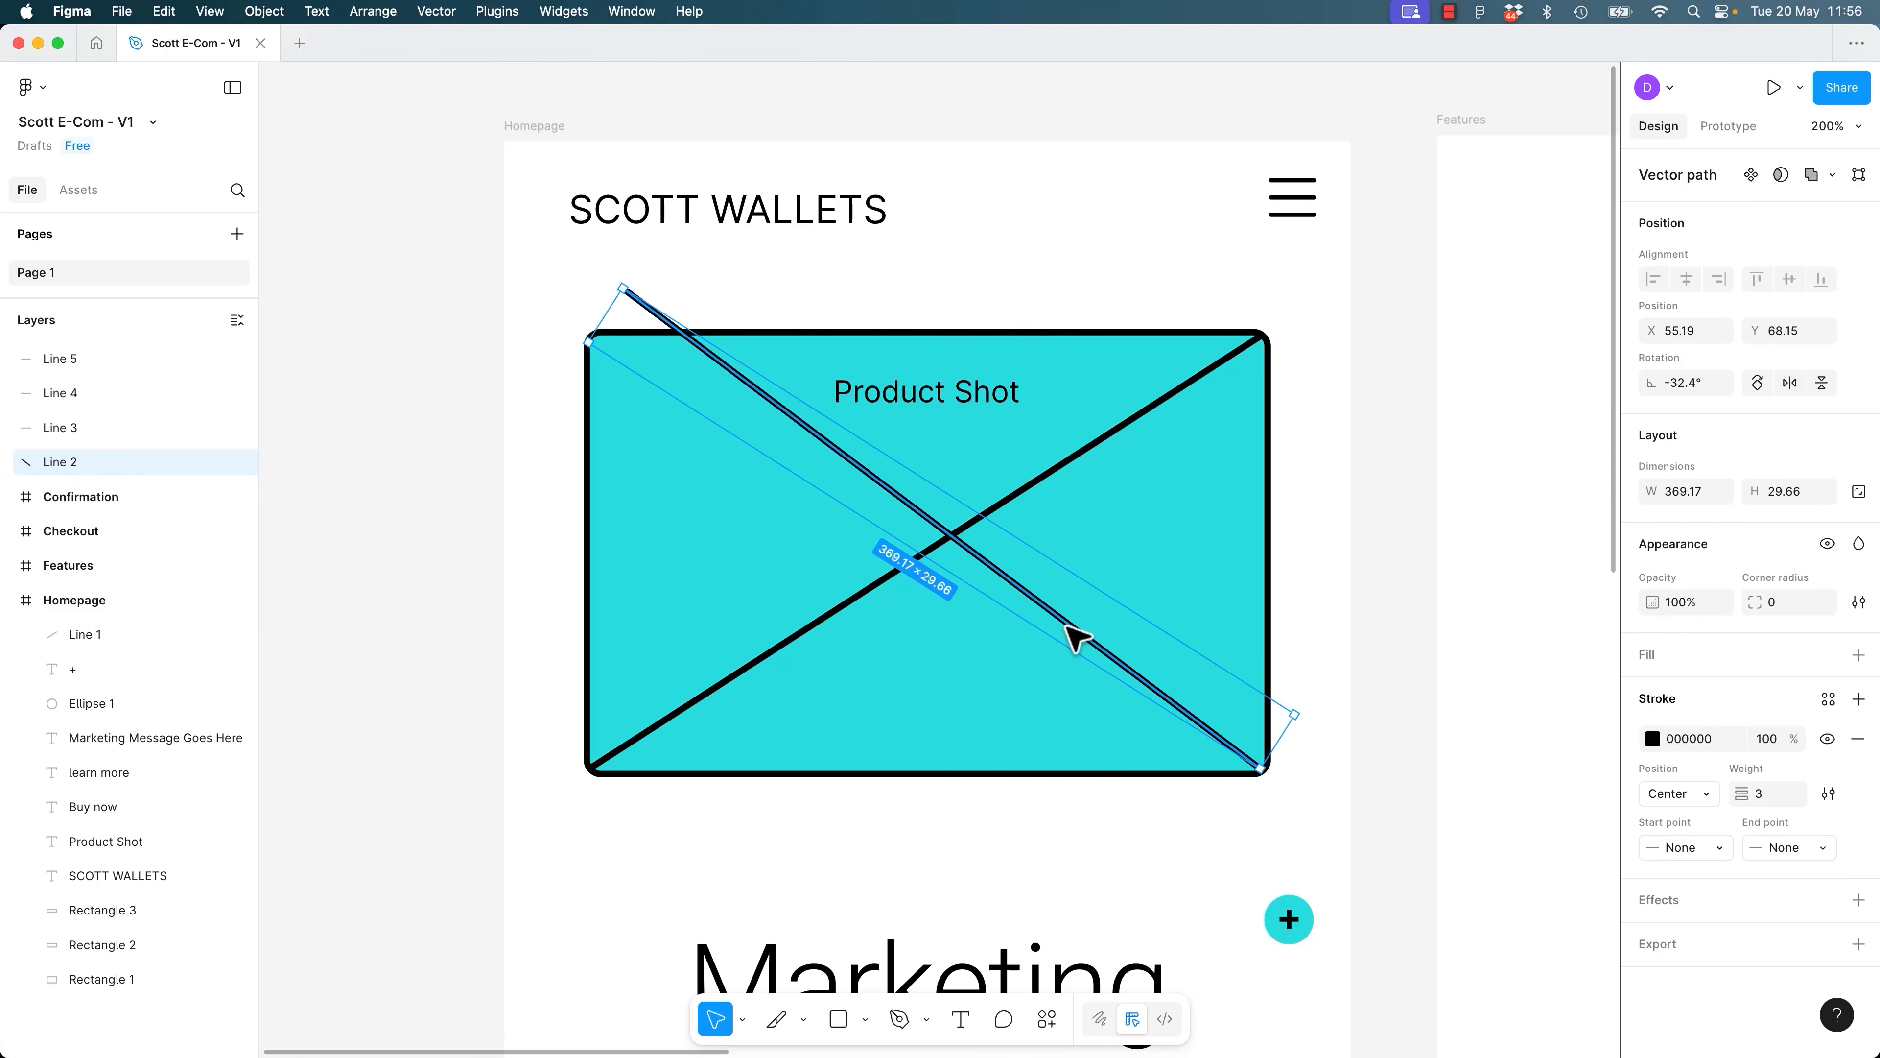
double_click(1078, 637)
left_click_drag(1259, 766, 1247, 747)
key("super+z")
key("Escape")
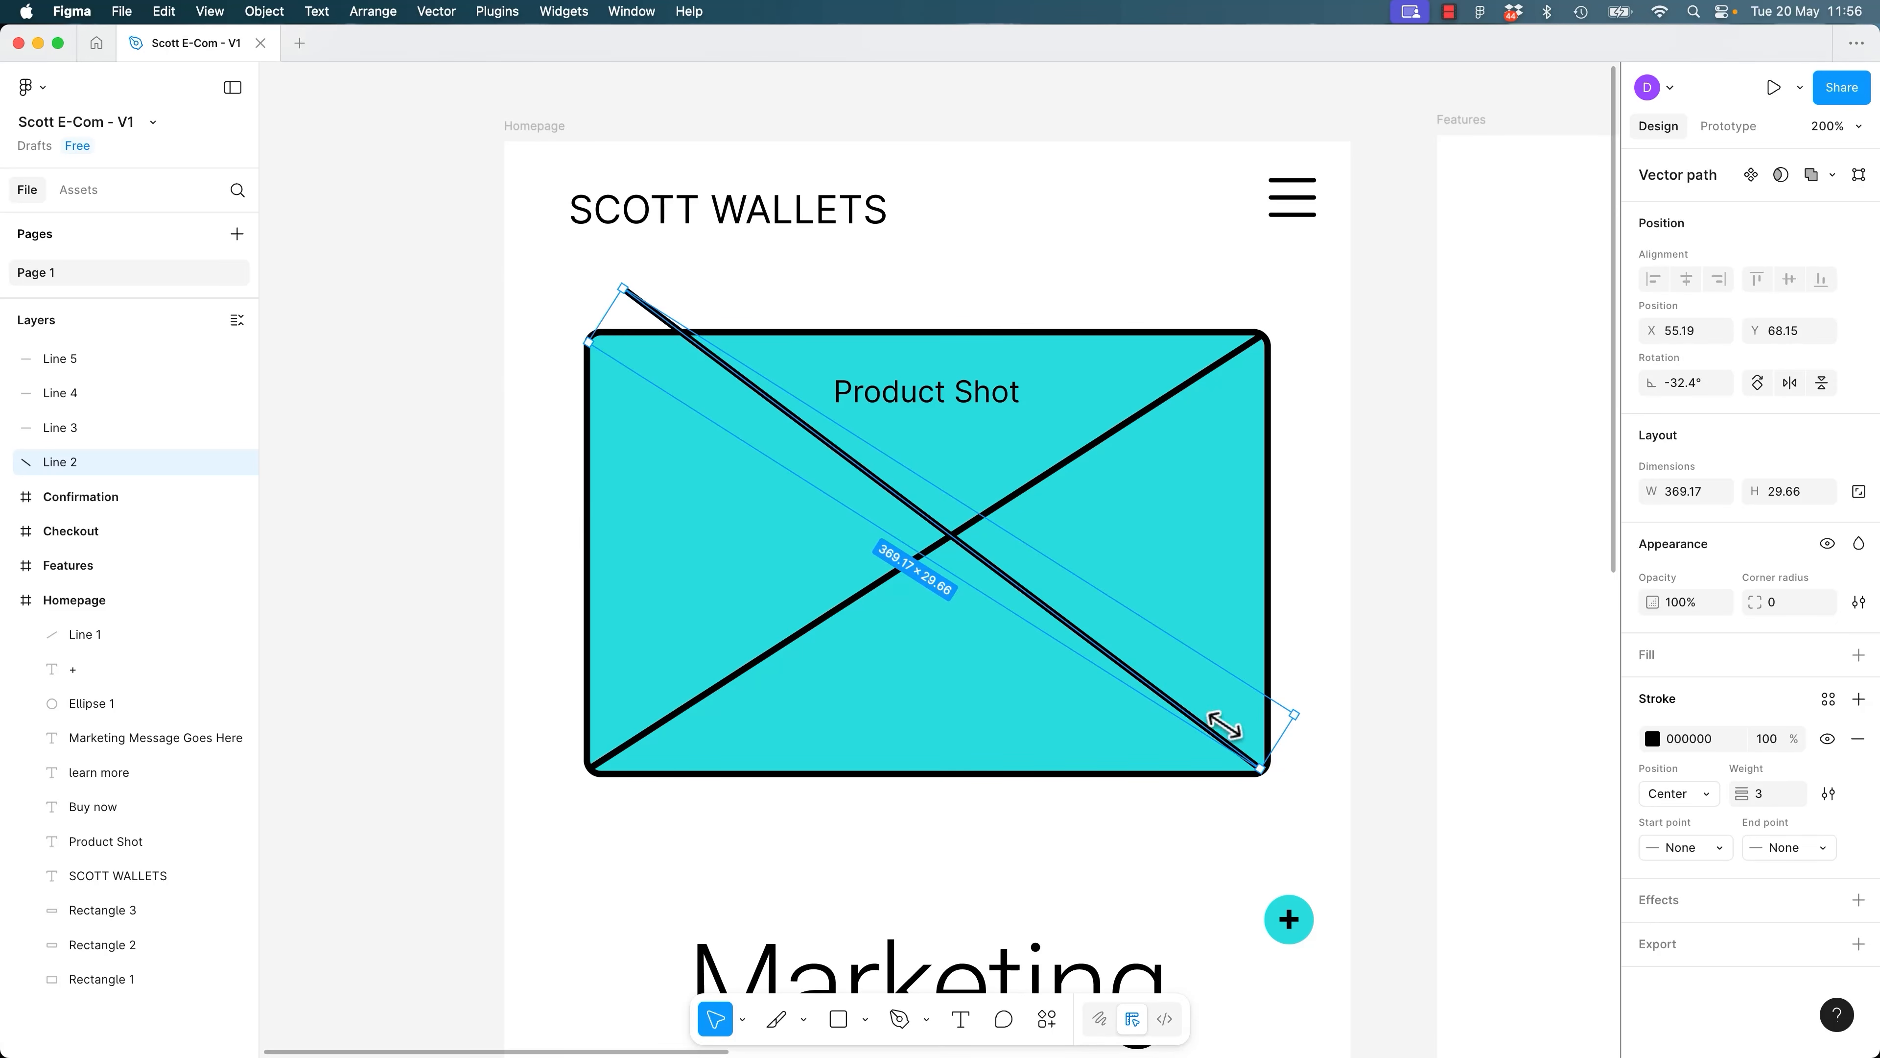
key("Return")
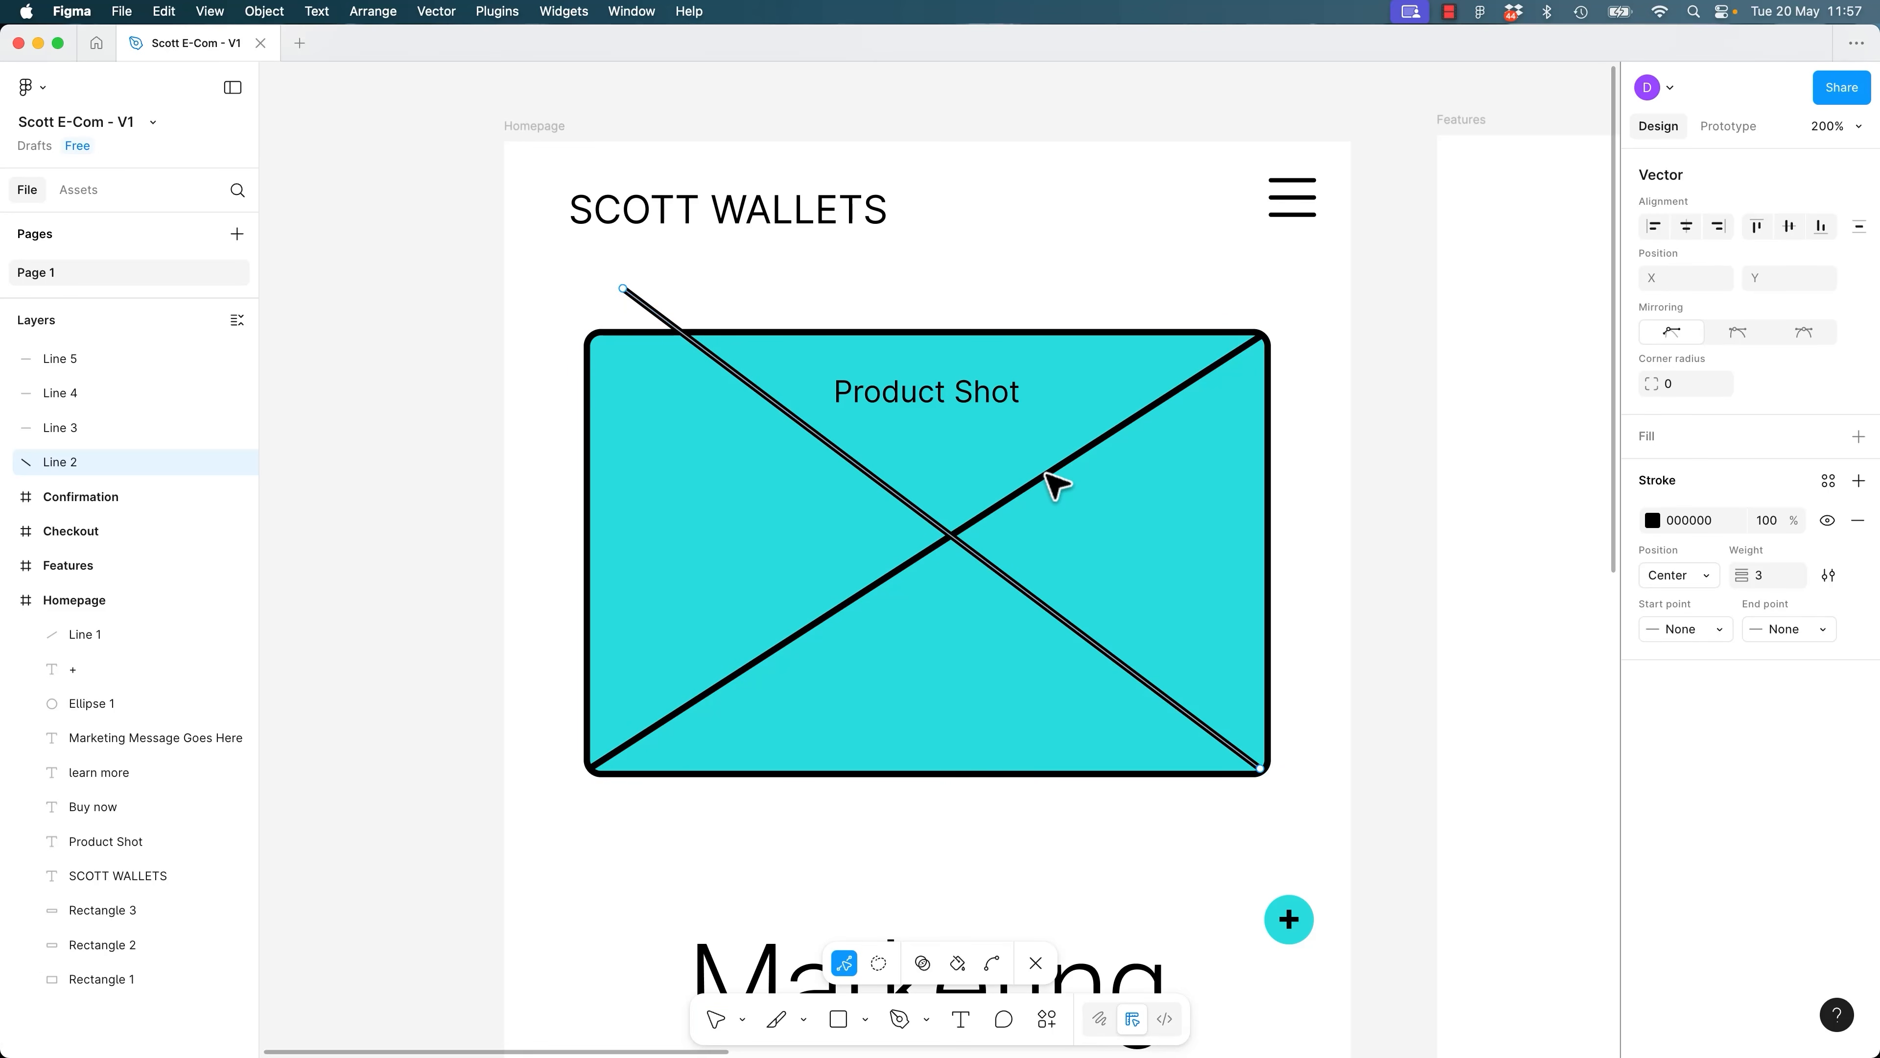
key("Escape")
Try resizing the placeholder's rising diagonal to about 376 × 38, and undo it.
left_click(1185, 422)
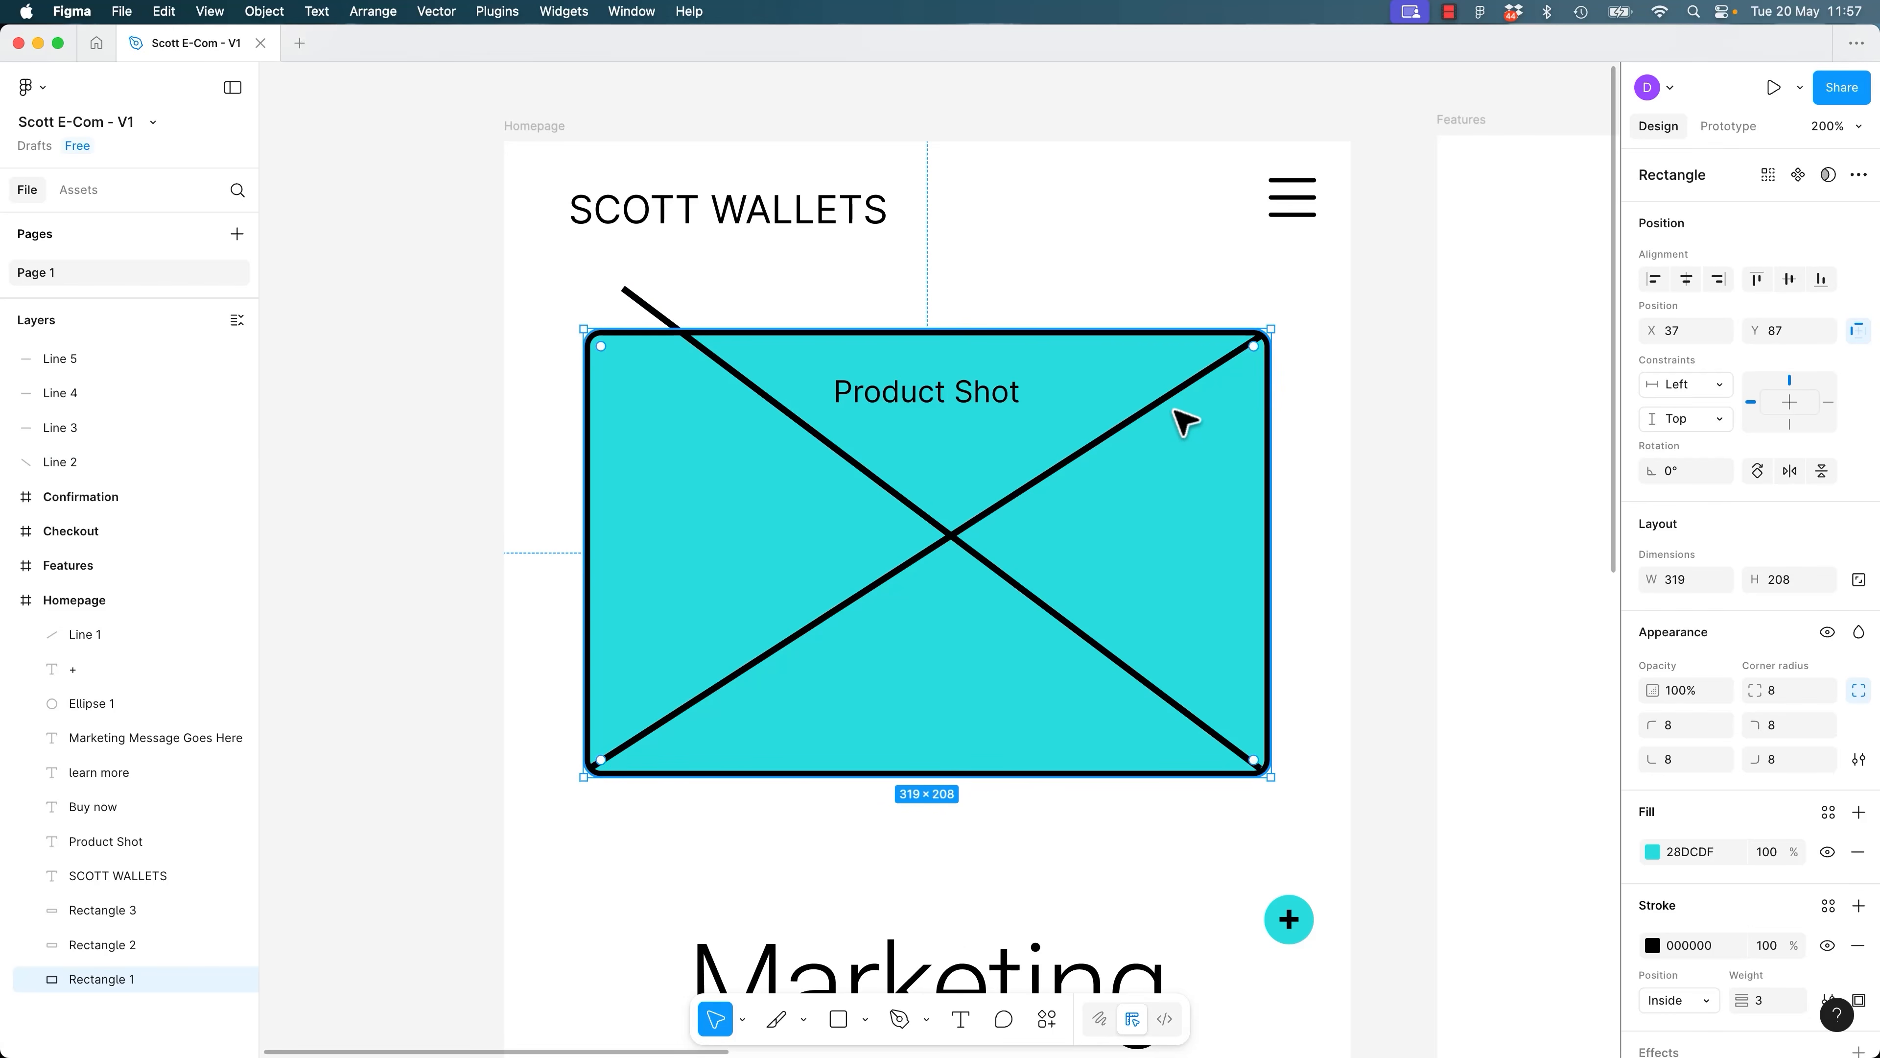
left_click(1163, 403)
left_click_drag(1266, 326, 1229, 378)
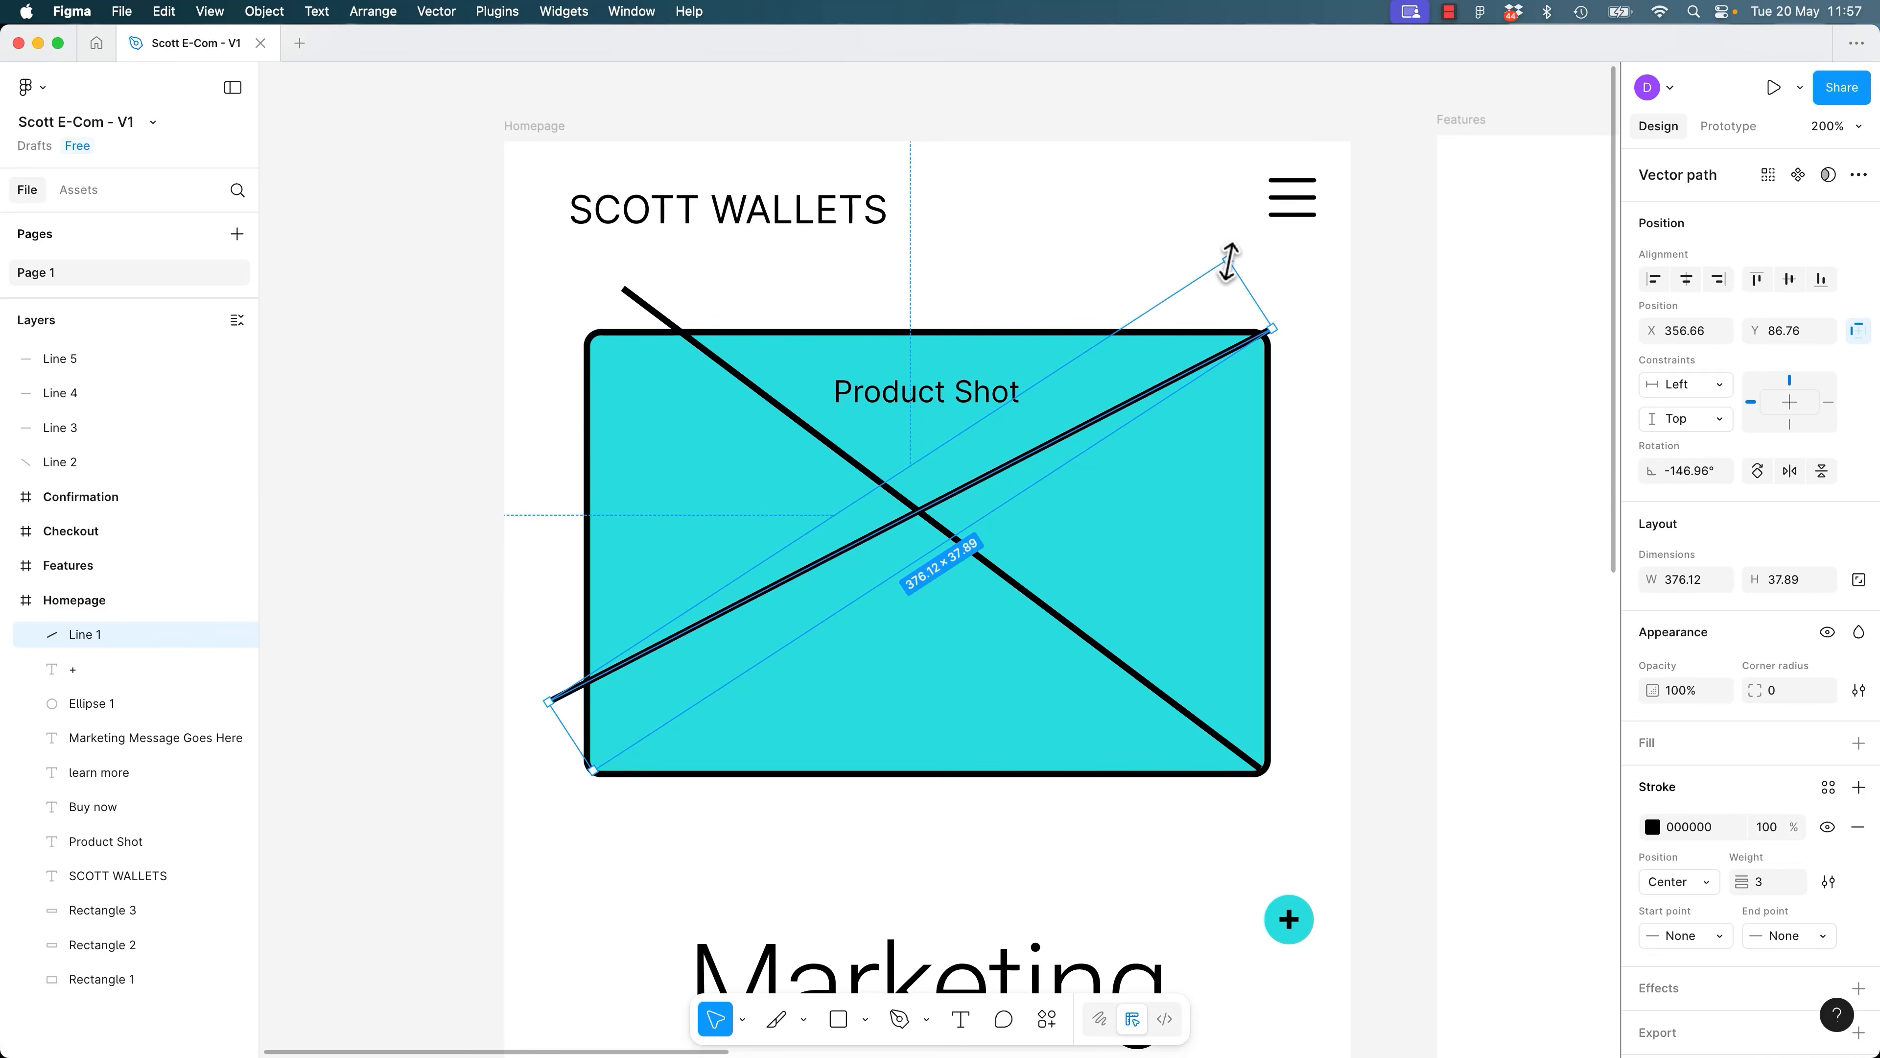
left_click_drag(1229, 260, 1246, 266)
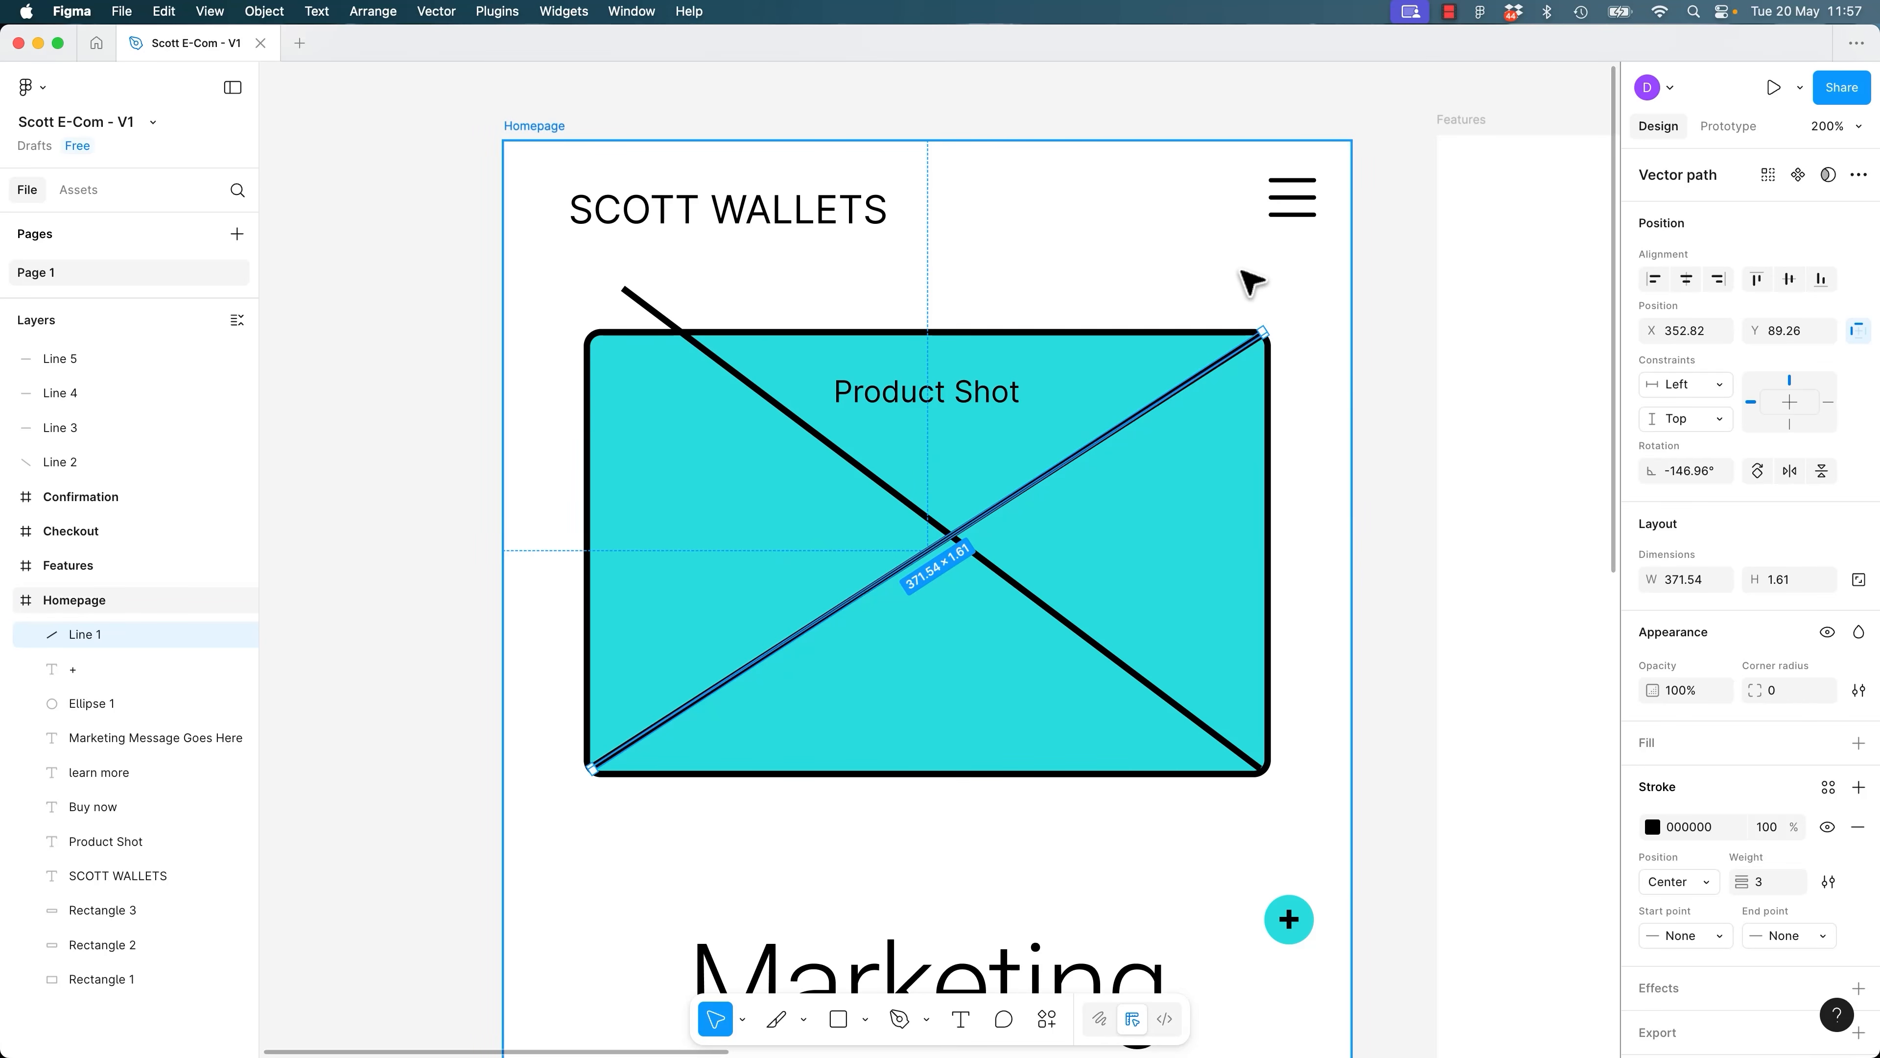
Delete the distorted falling diagonal from the product placeholder.
key("Tab")
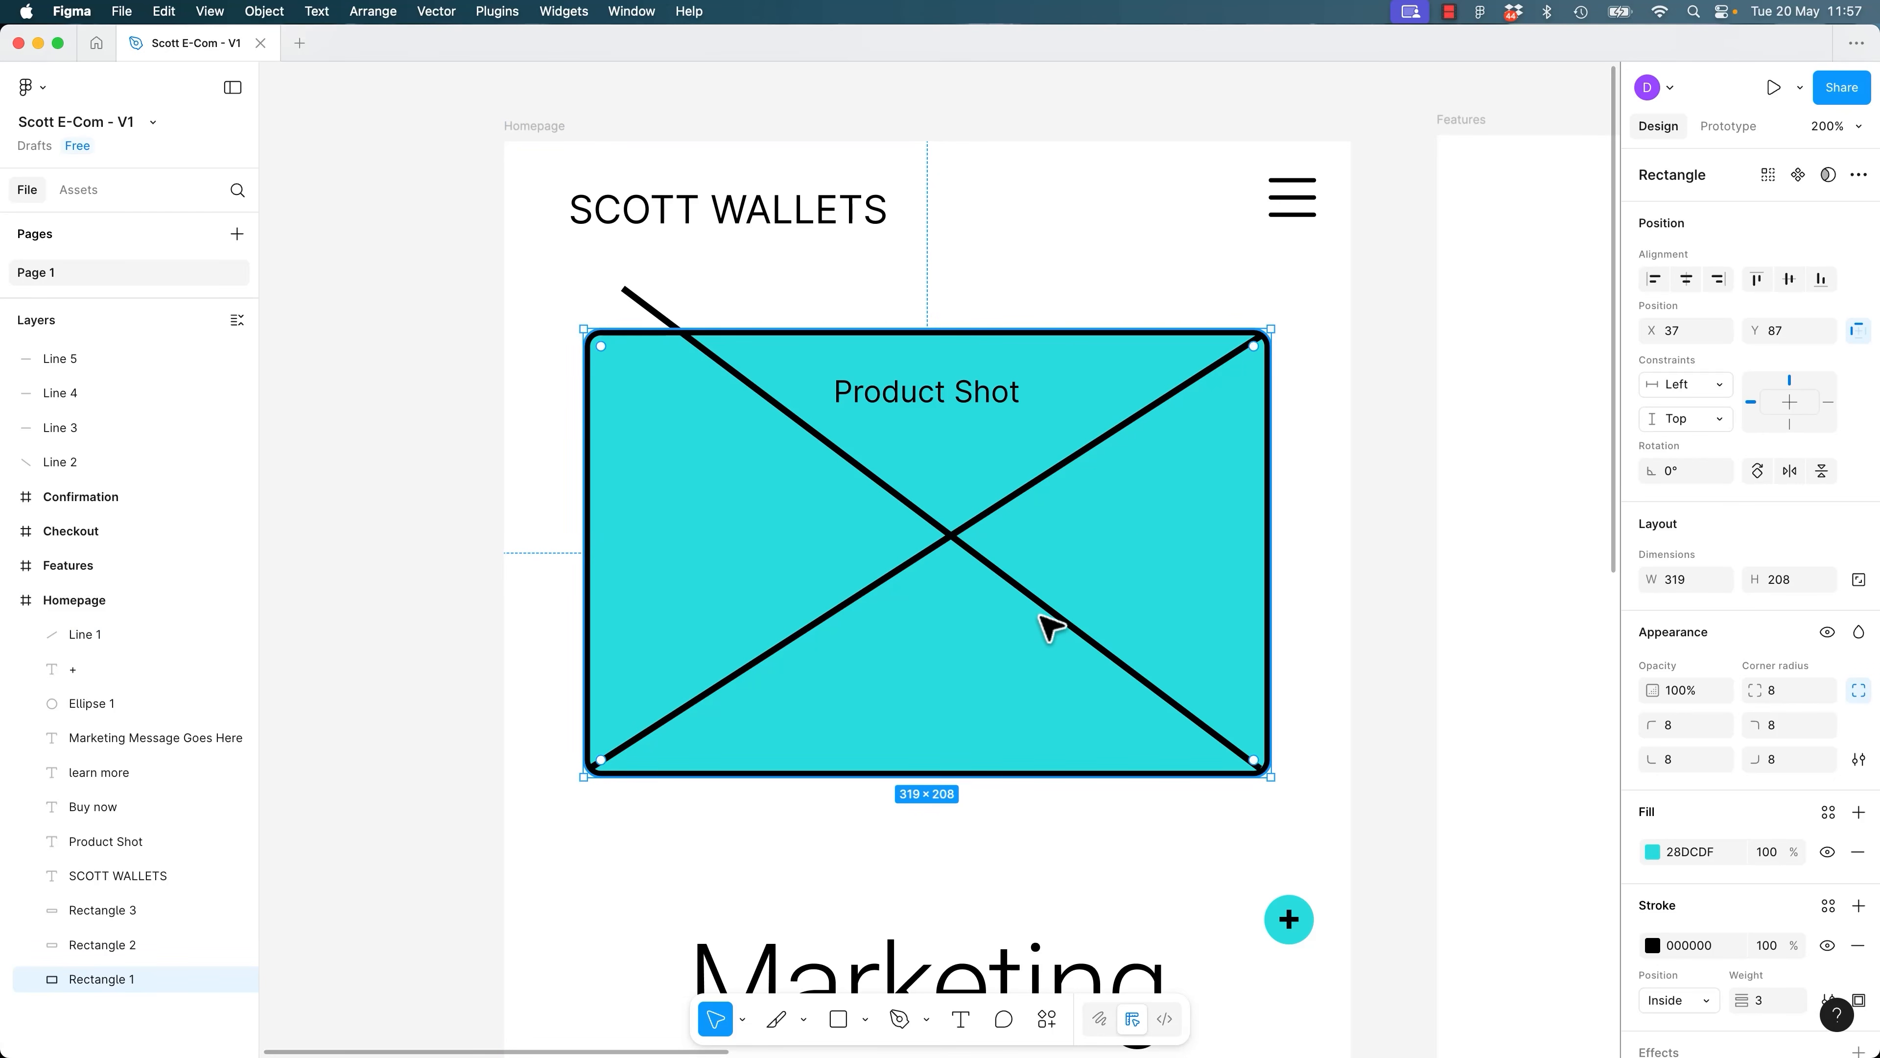
left_click(1044, 615)
key("Delete")
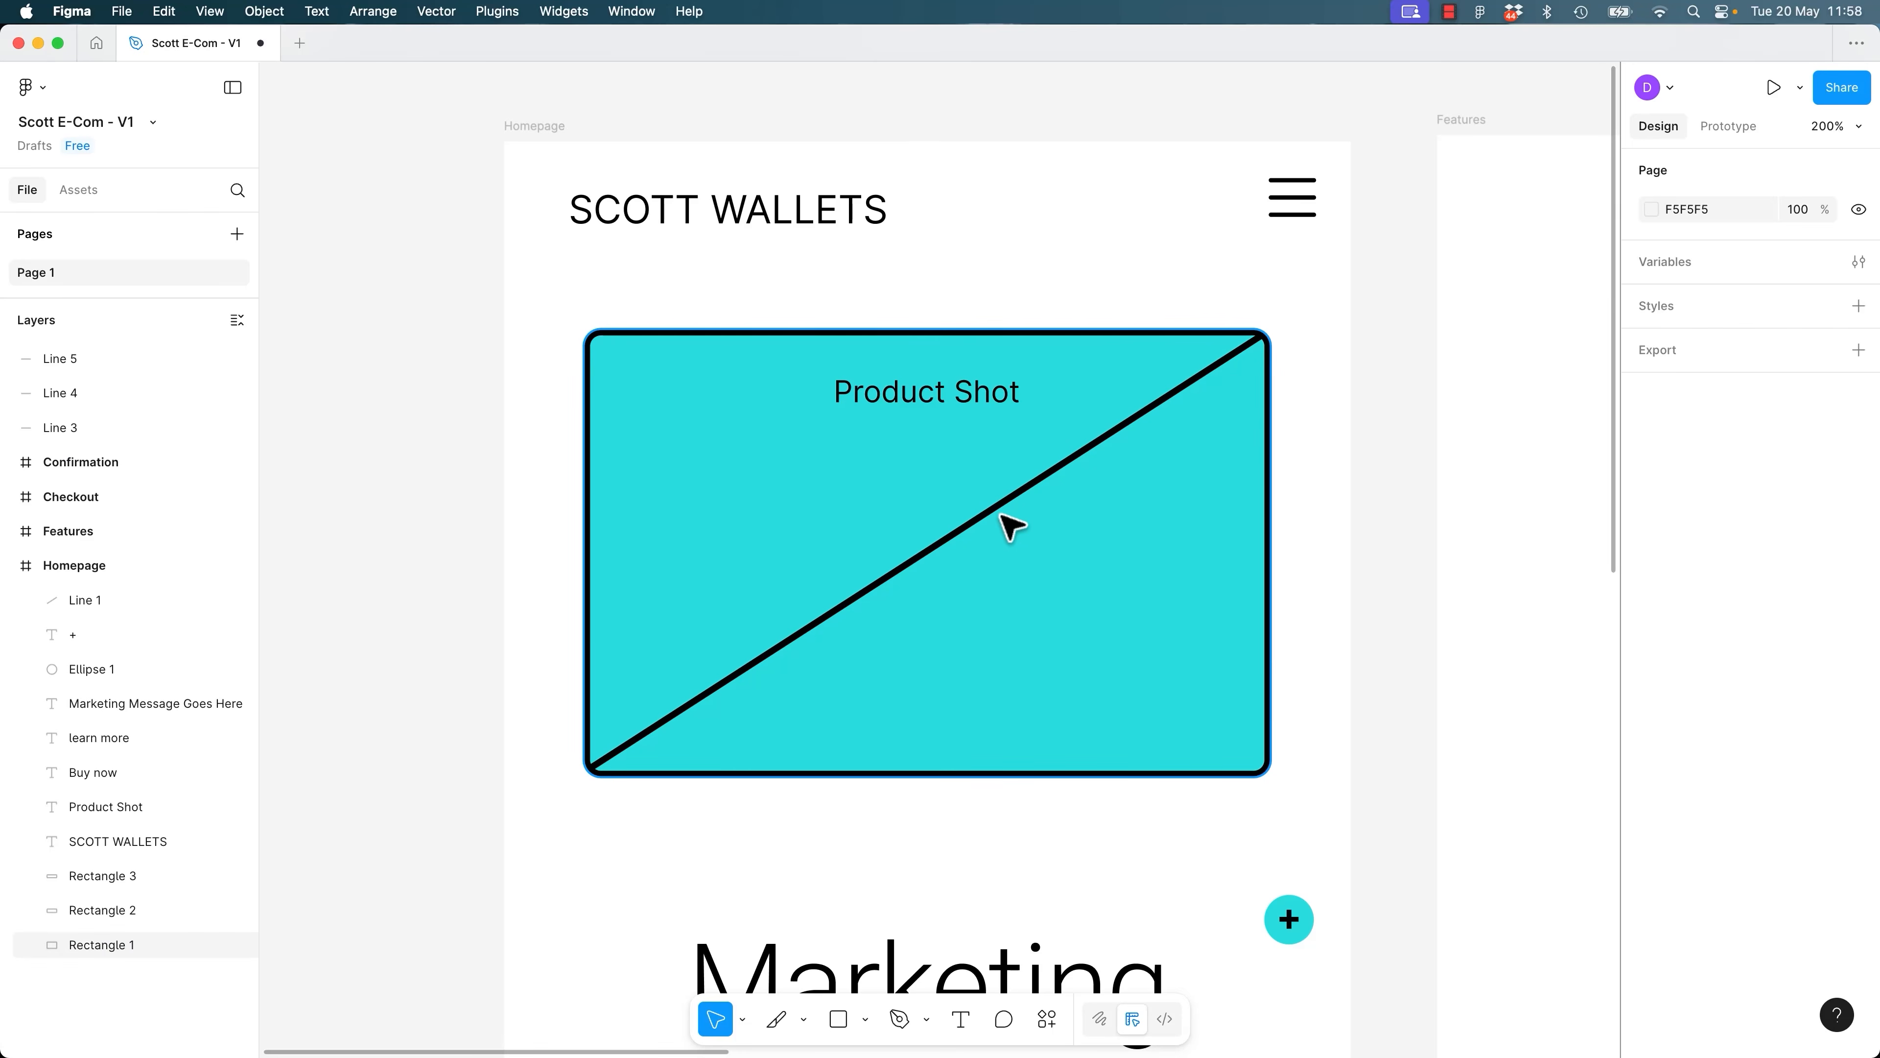
Duplicate the placeholder's remaining rising diagonal and flip the copy horizontally.
left_click(1007, 517)
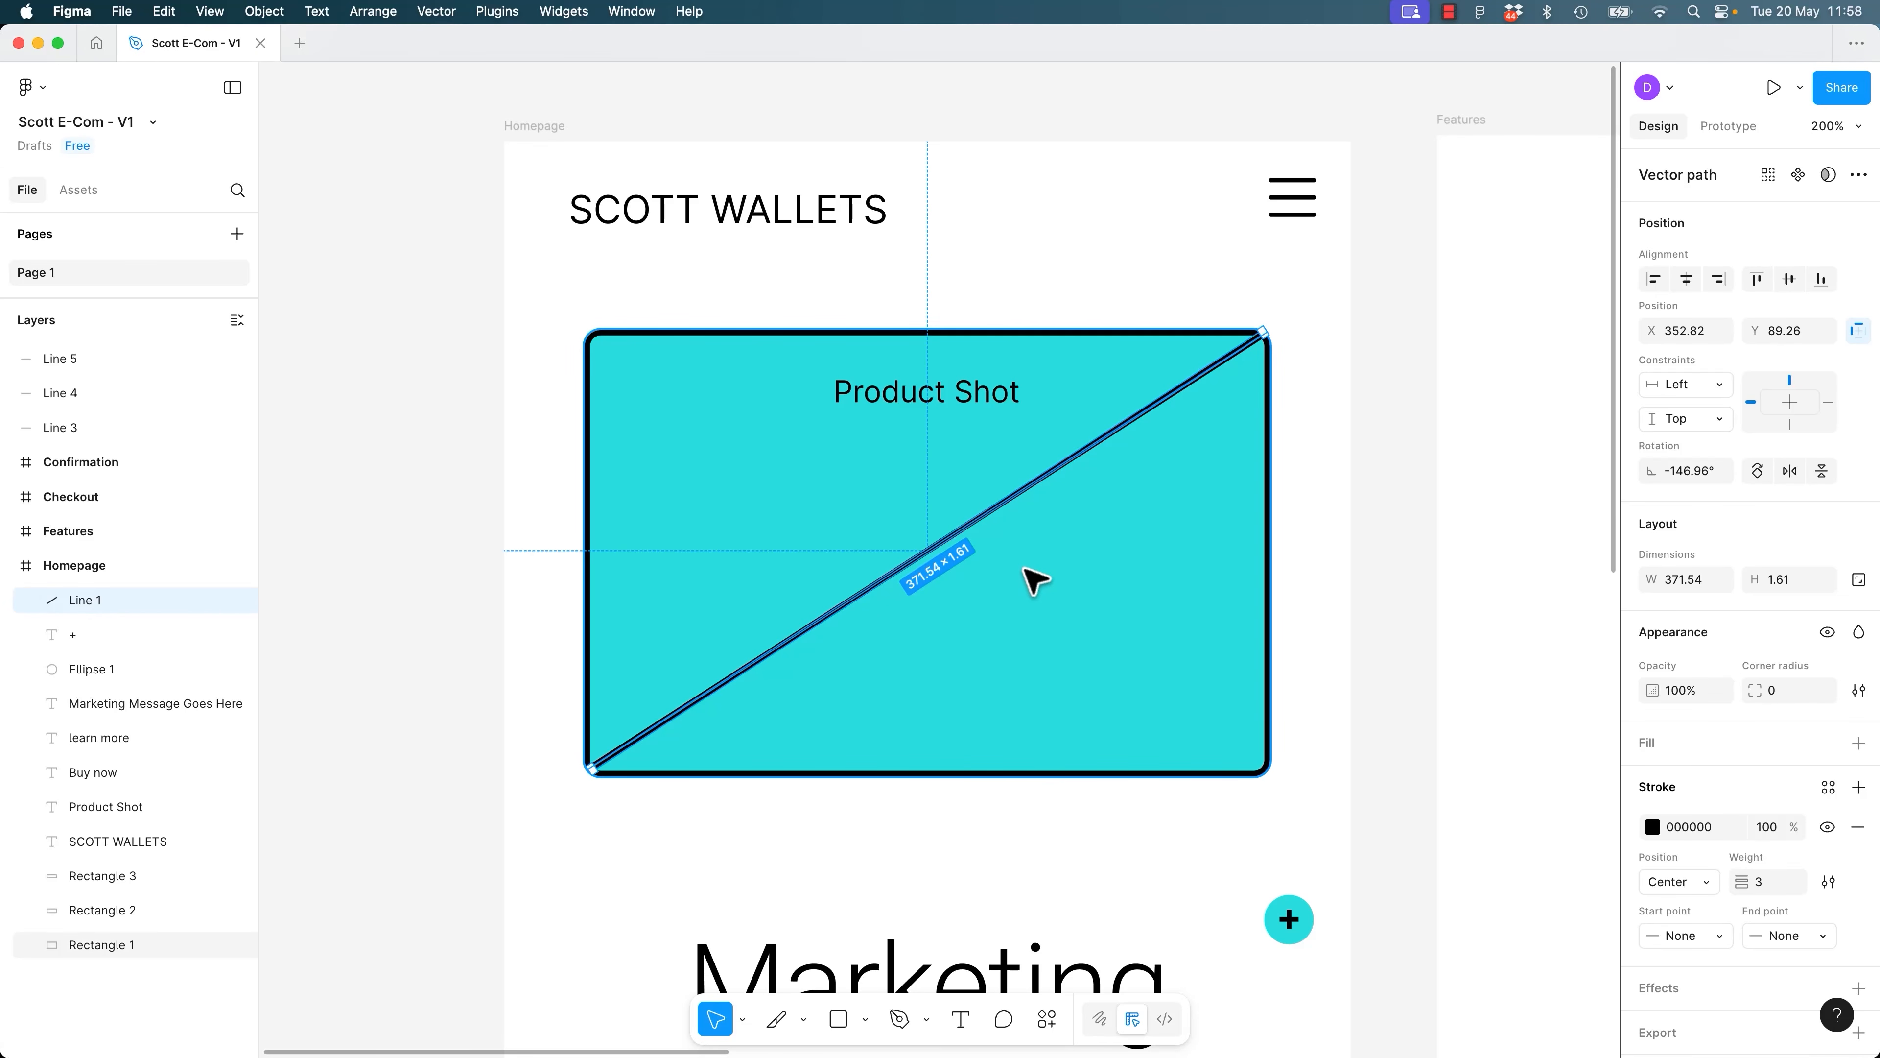
key("ctrl+z")
left_click(1170, 399)
left_click_drag(1184, 415, 1270, 486)
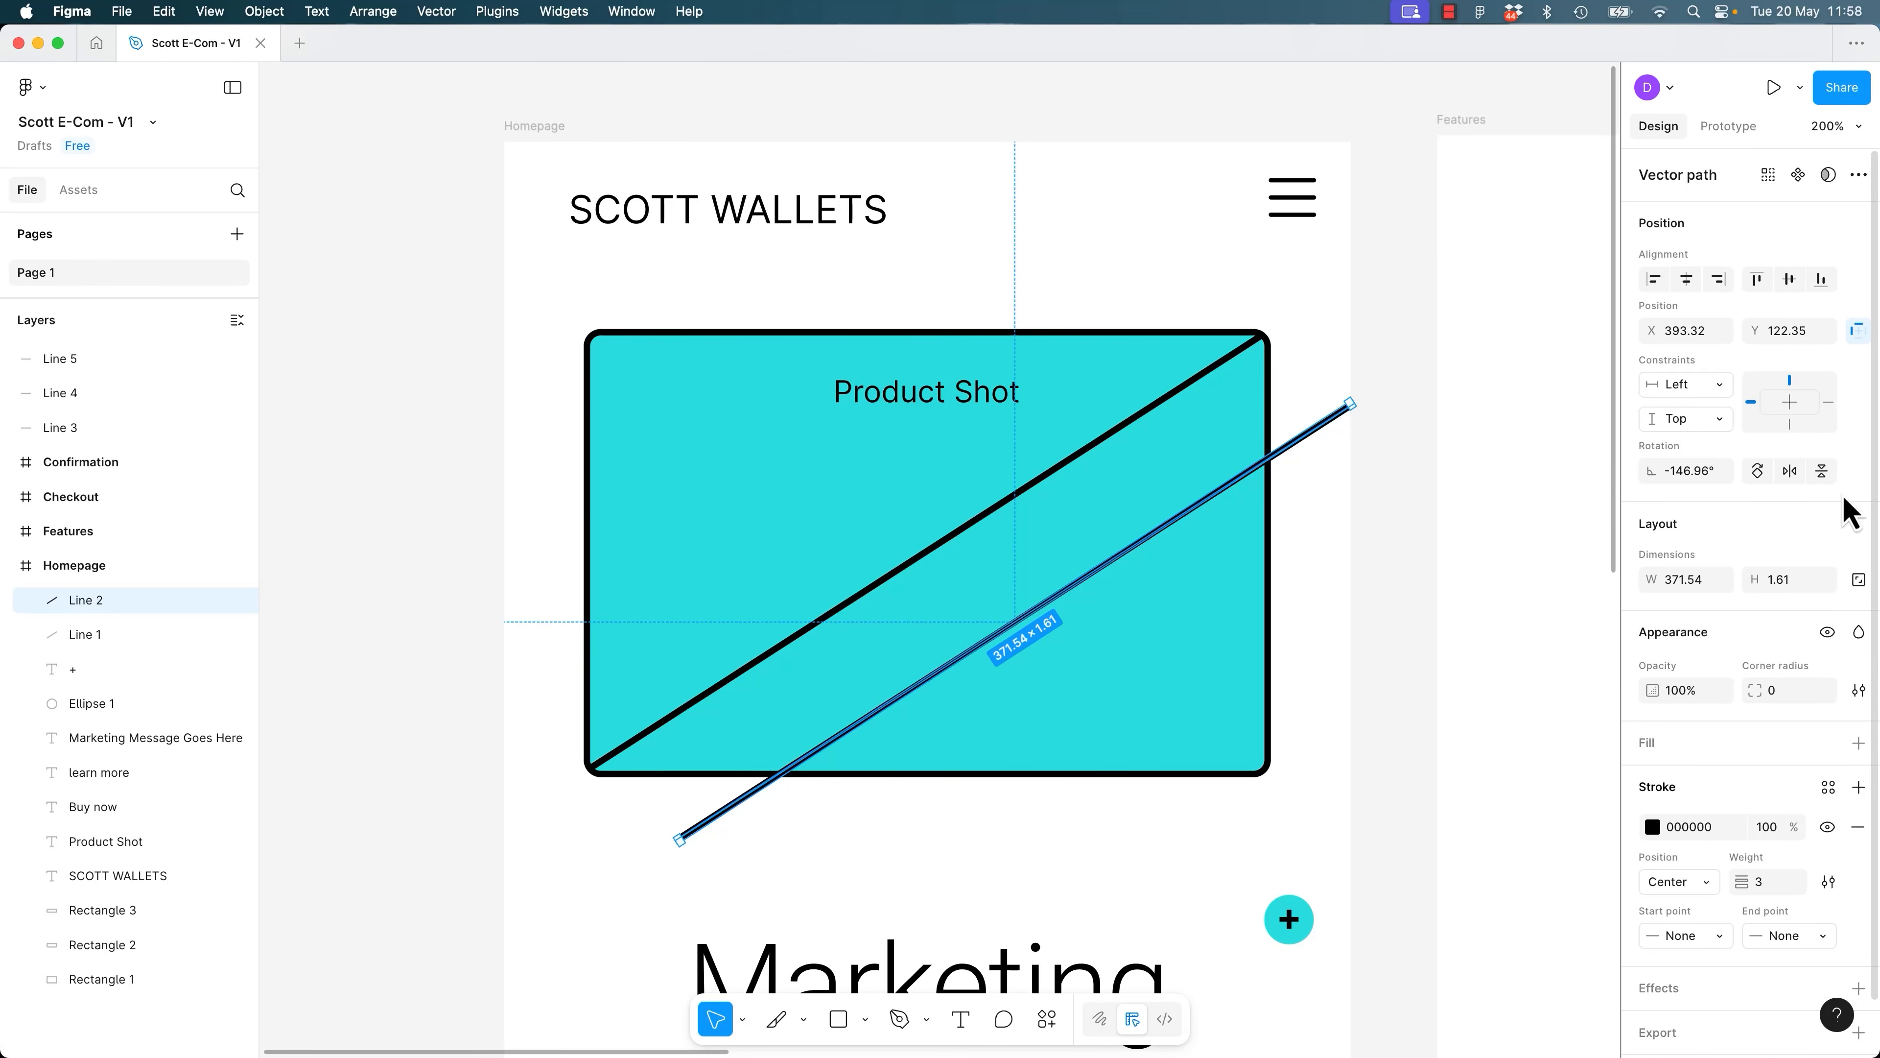
left_click(1791, 471)
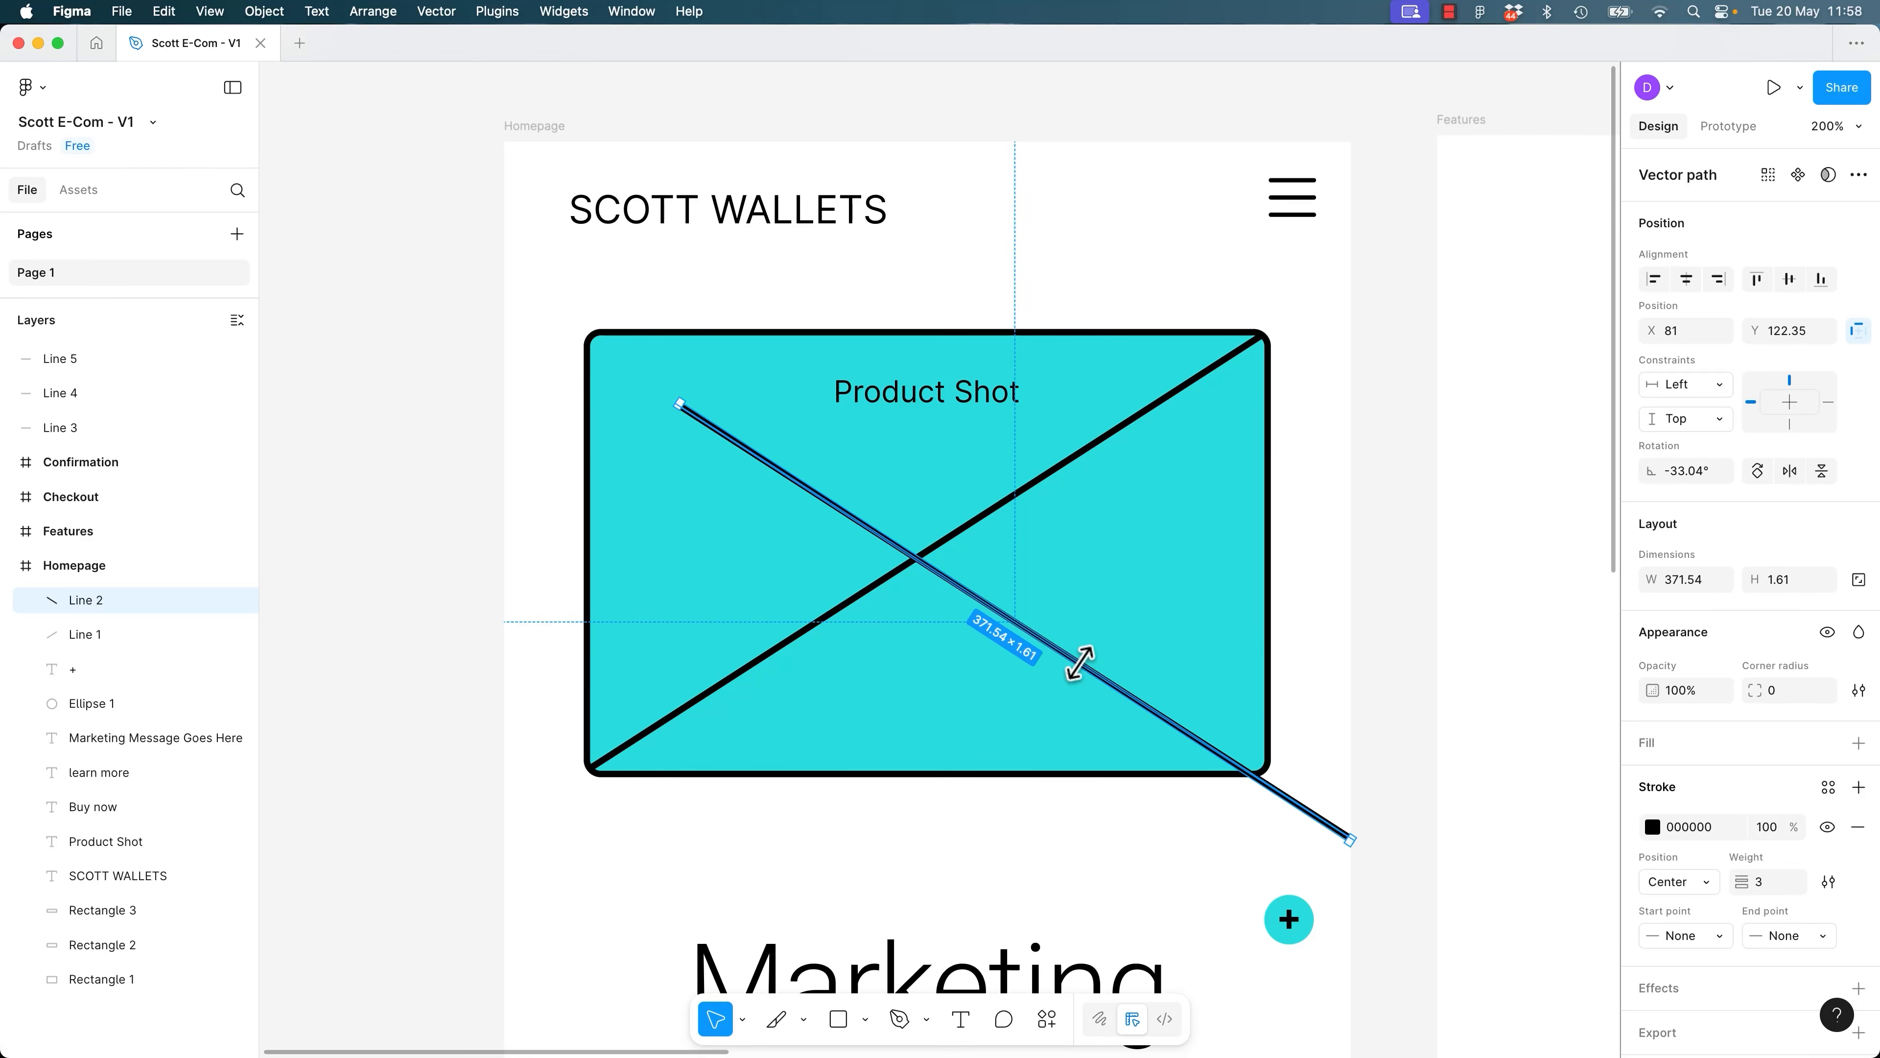
Move the flipped diagonal so it spans the placeholder's upper-left and lower-right corners, and deselect it.
left_click(1325, 702)
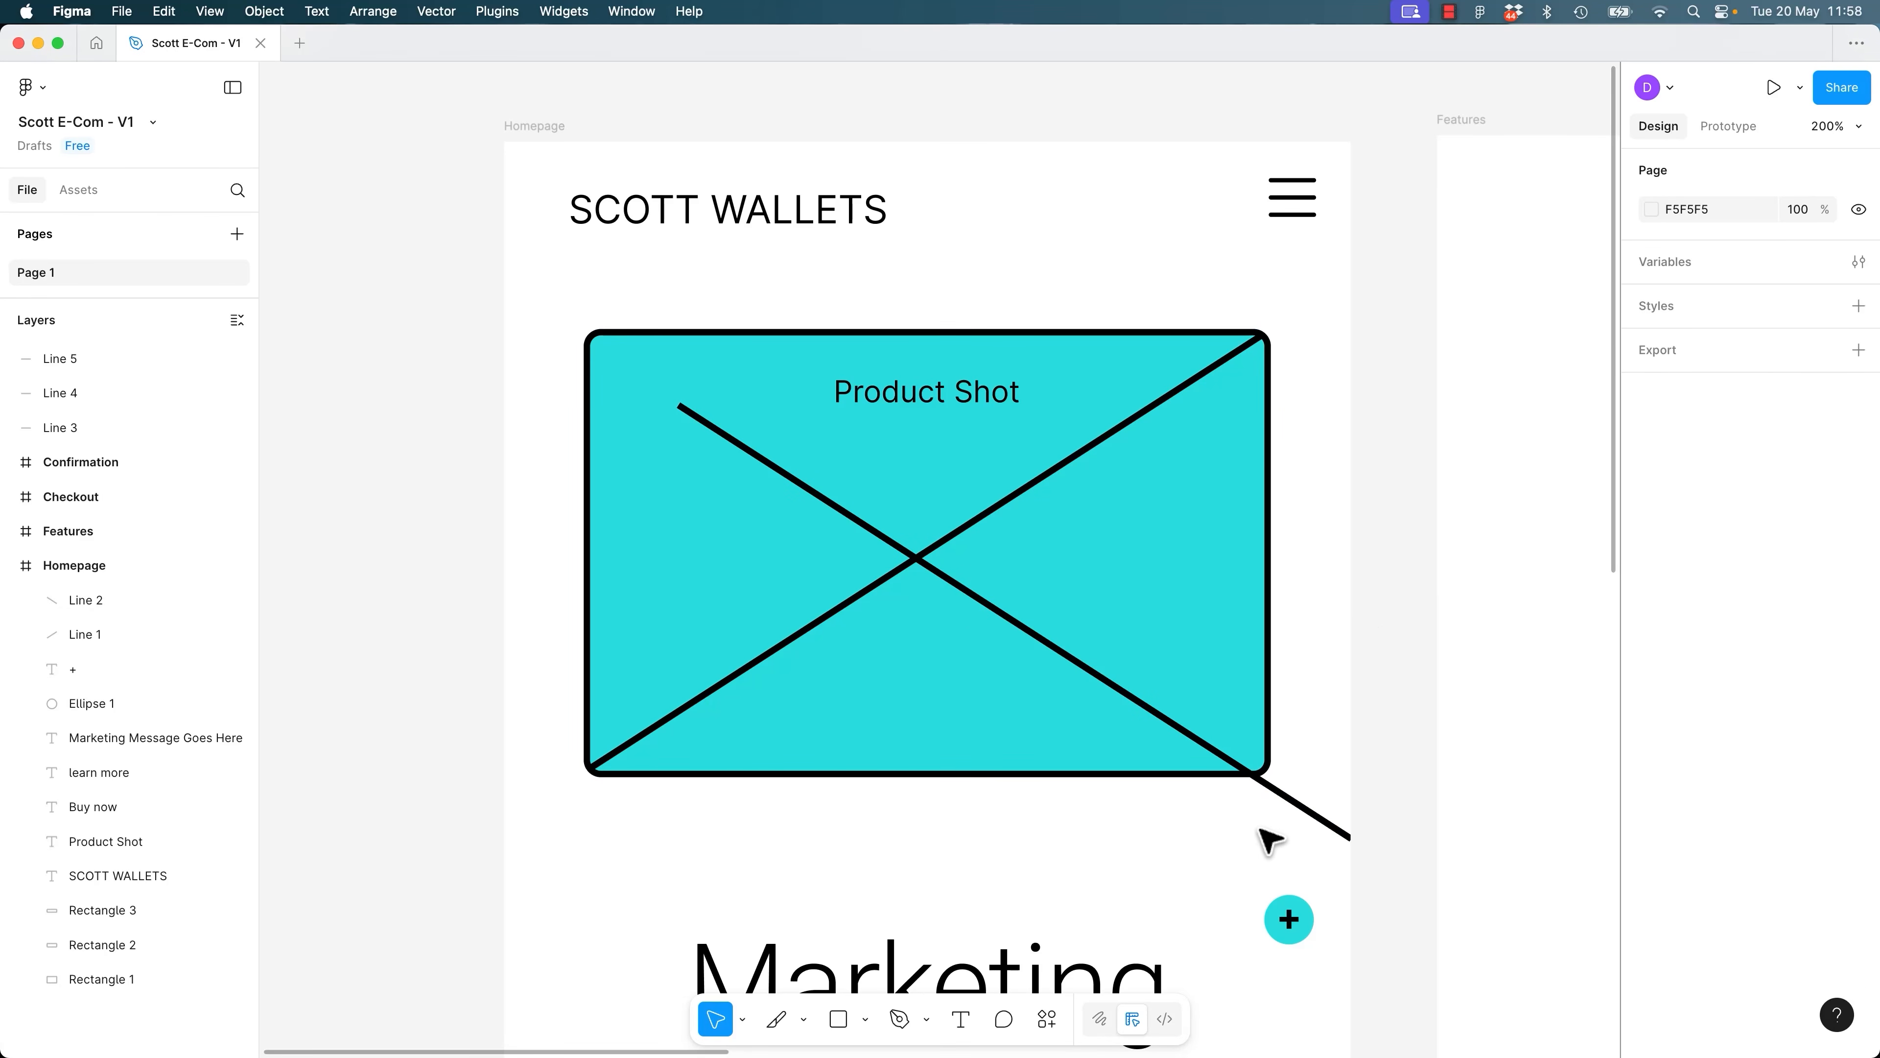
left_click_drag(1295, 801, 1205, 731)
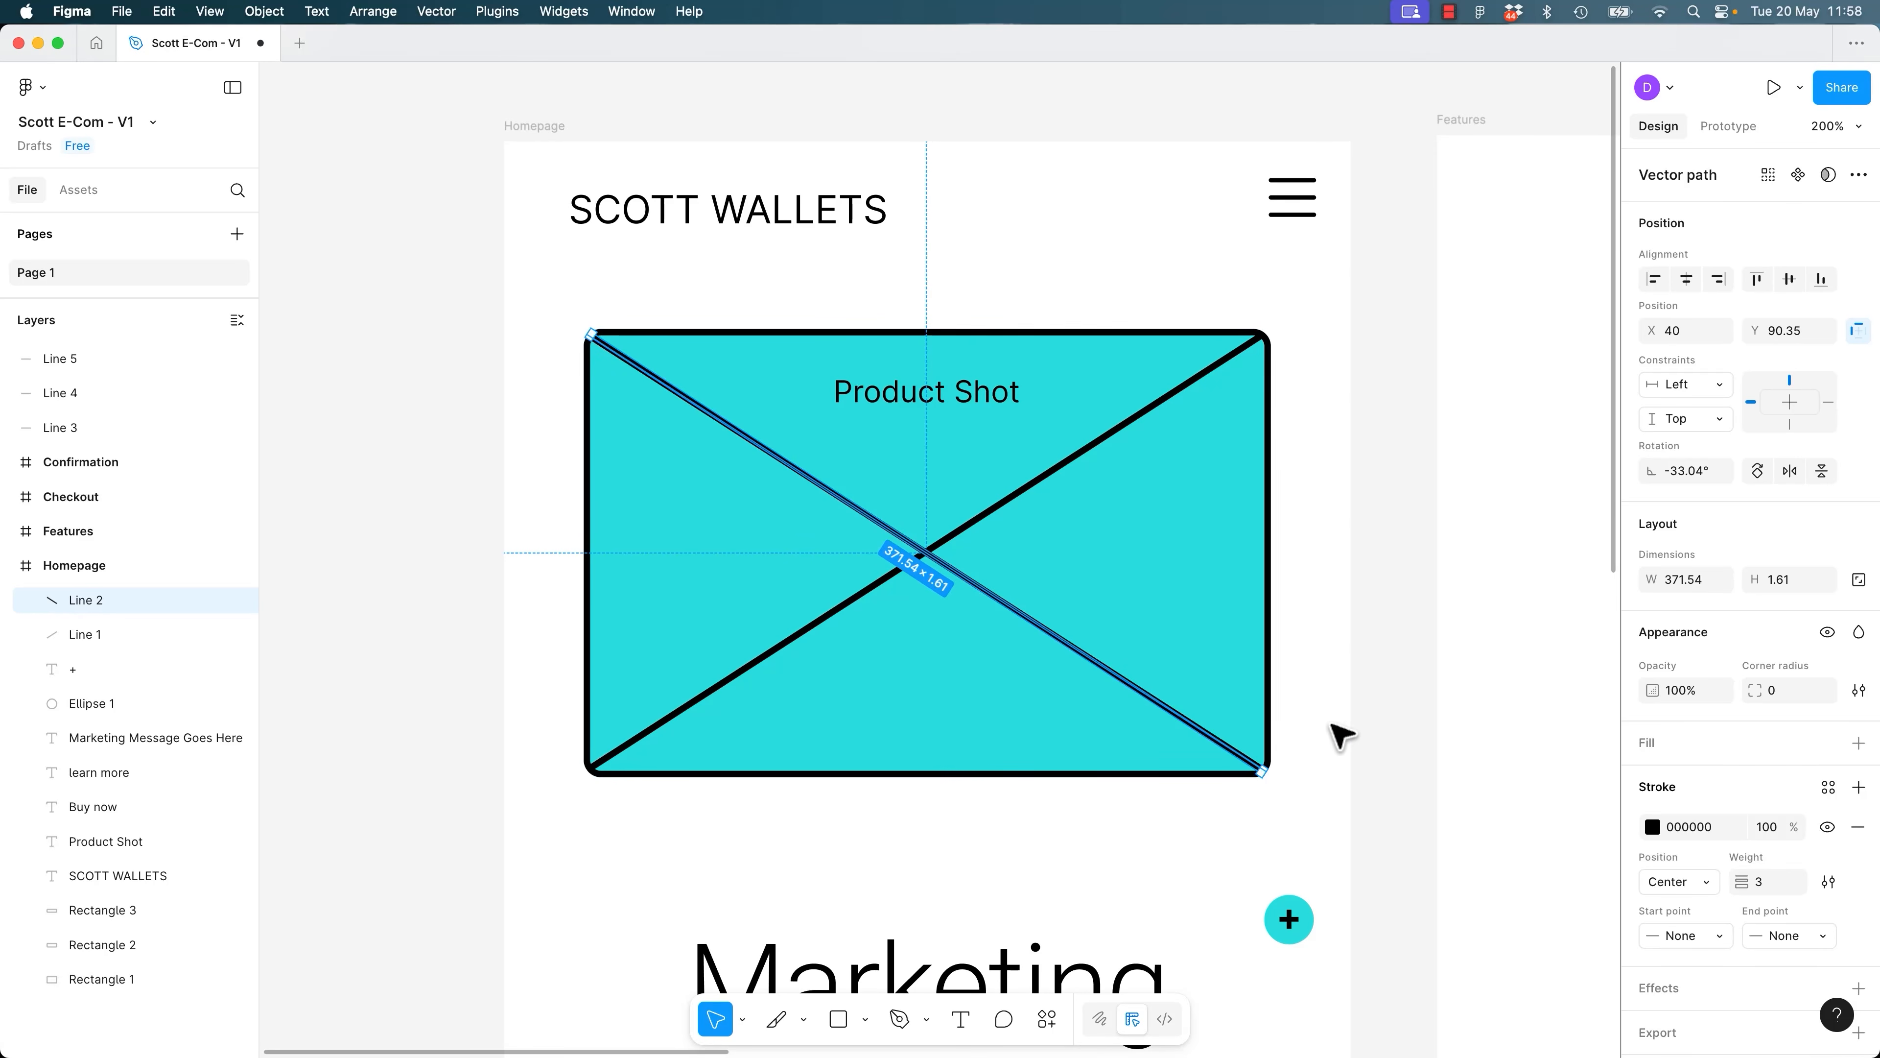
left_click(1337, 729)
Try resizing the new falling diagonal by its bounding box twice, undoing each attempt.
left_click(1212, 737)
left_click_drag(1214, 741, 1280, 692)
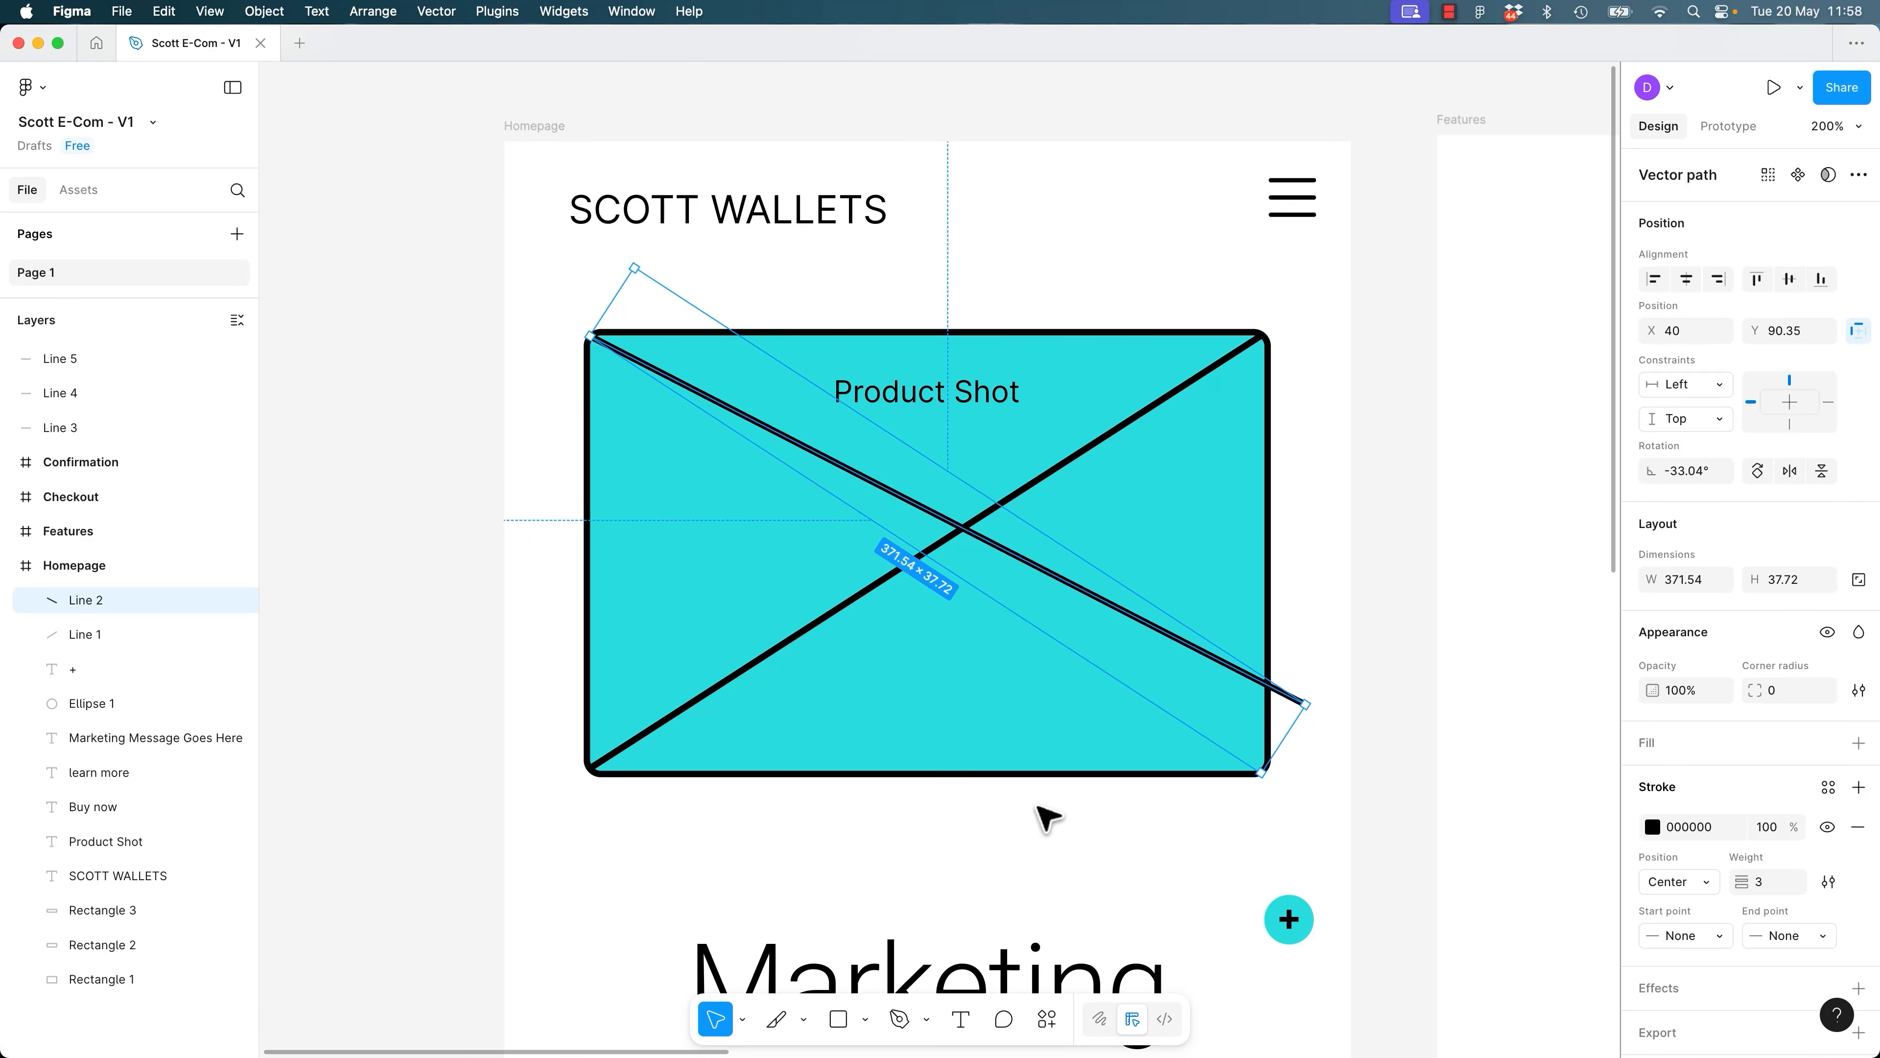
key("super+z")
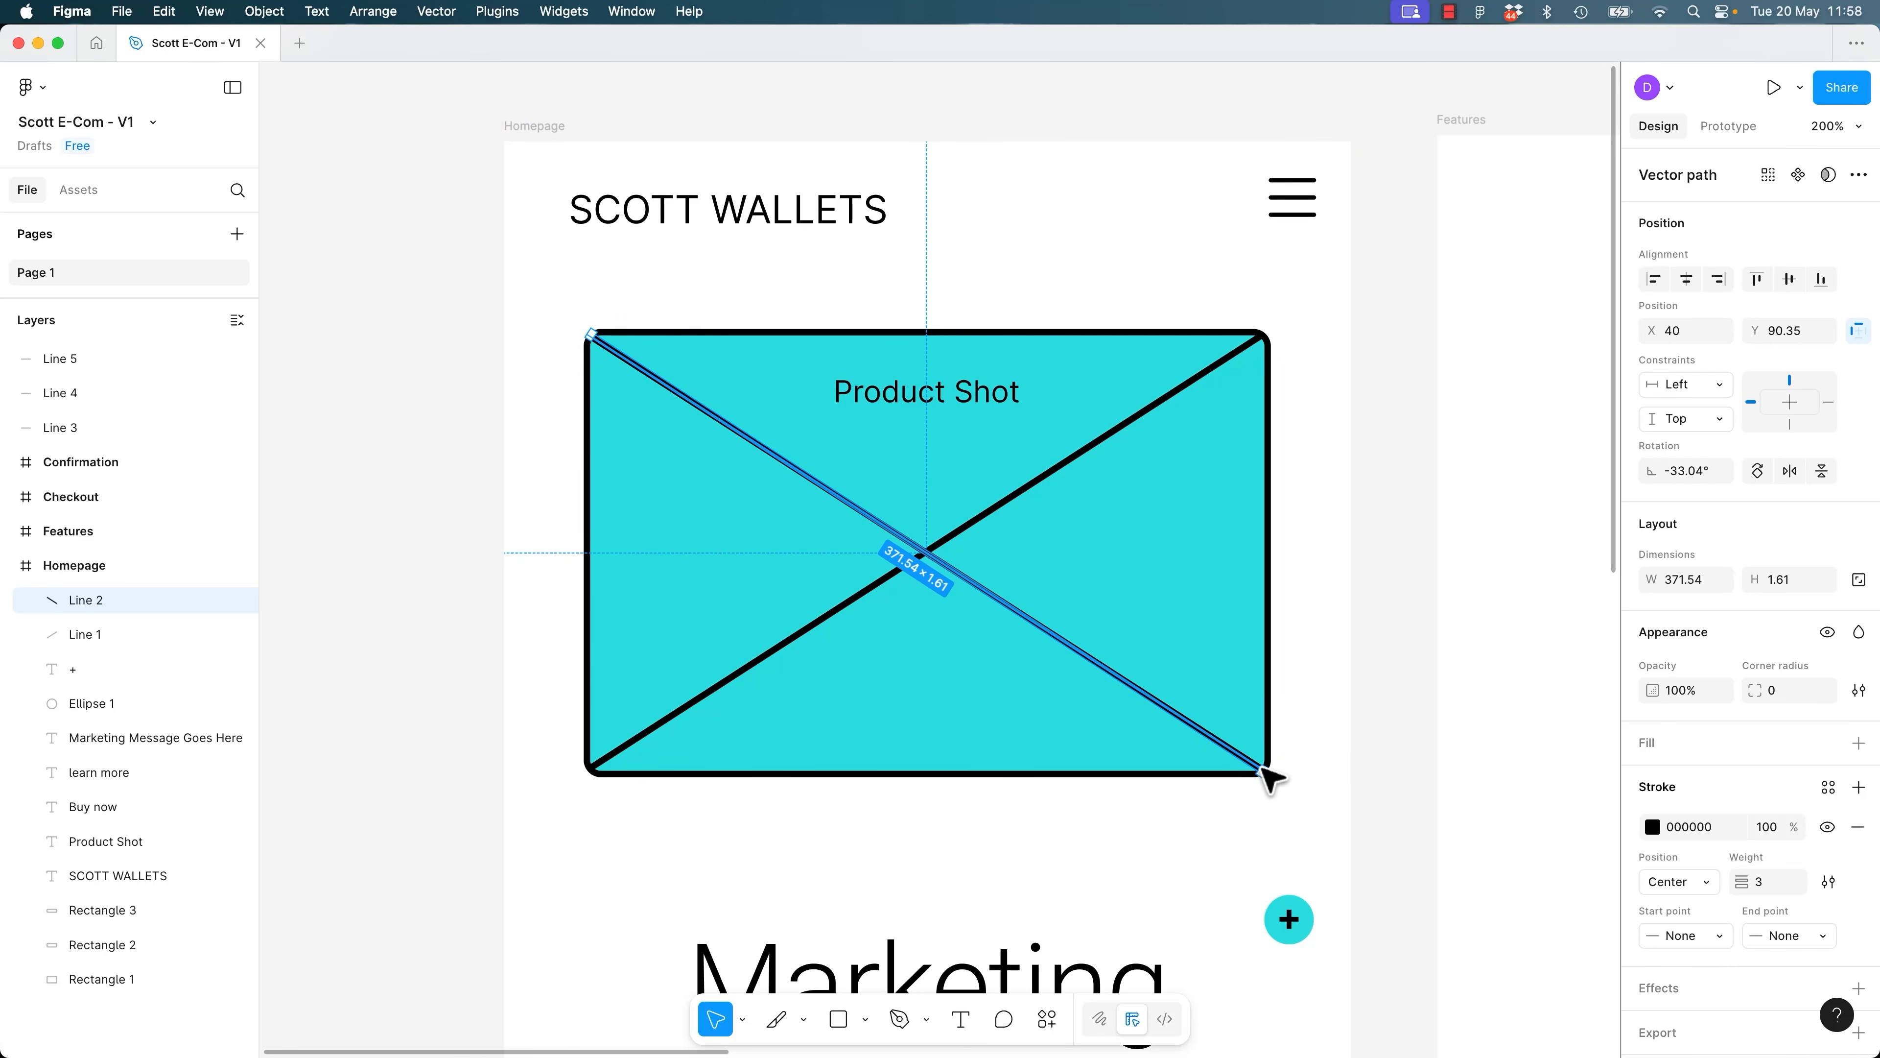
left_click_drag(1268, 765, 1331, 668)
key("super+z")
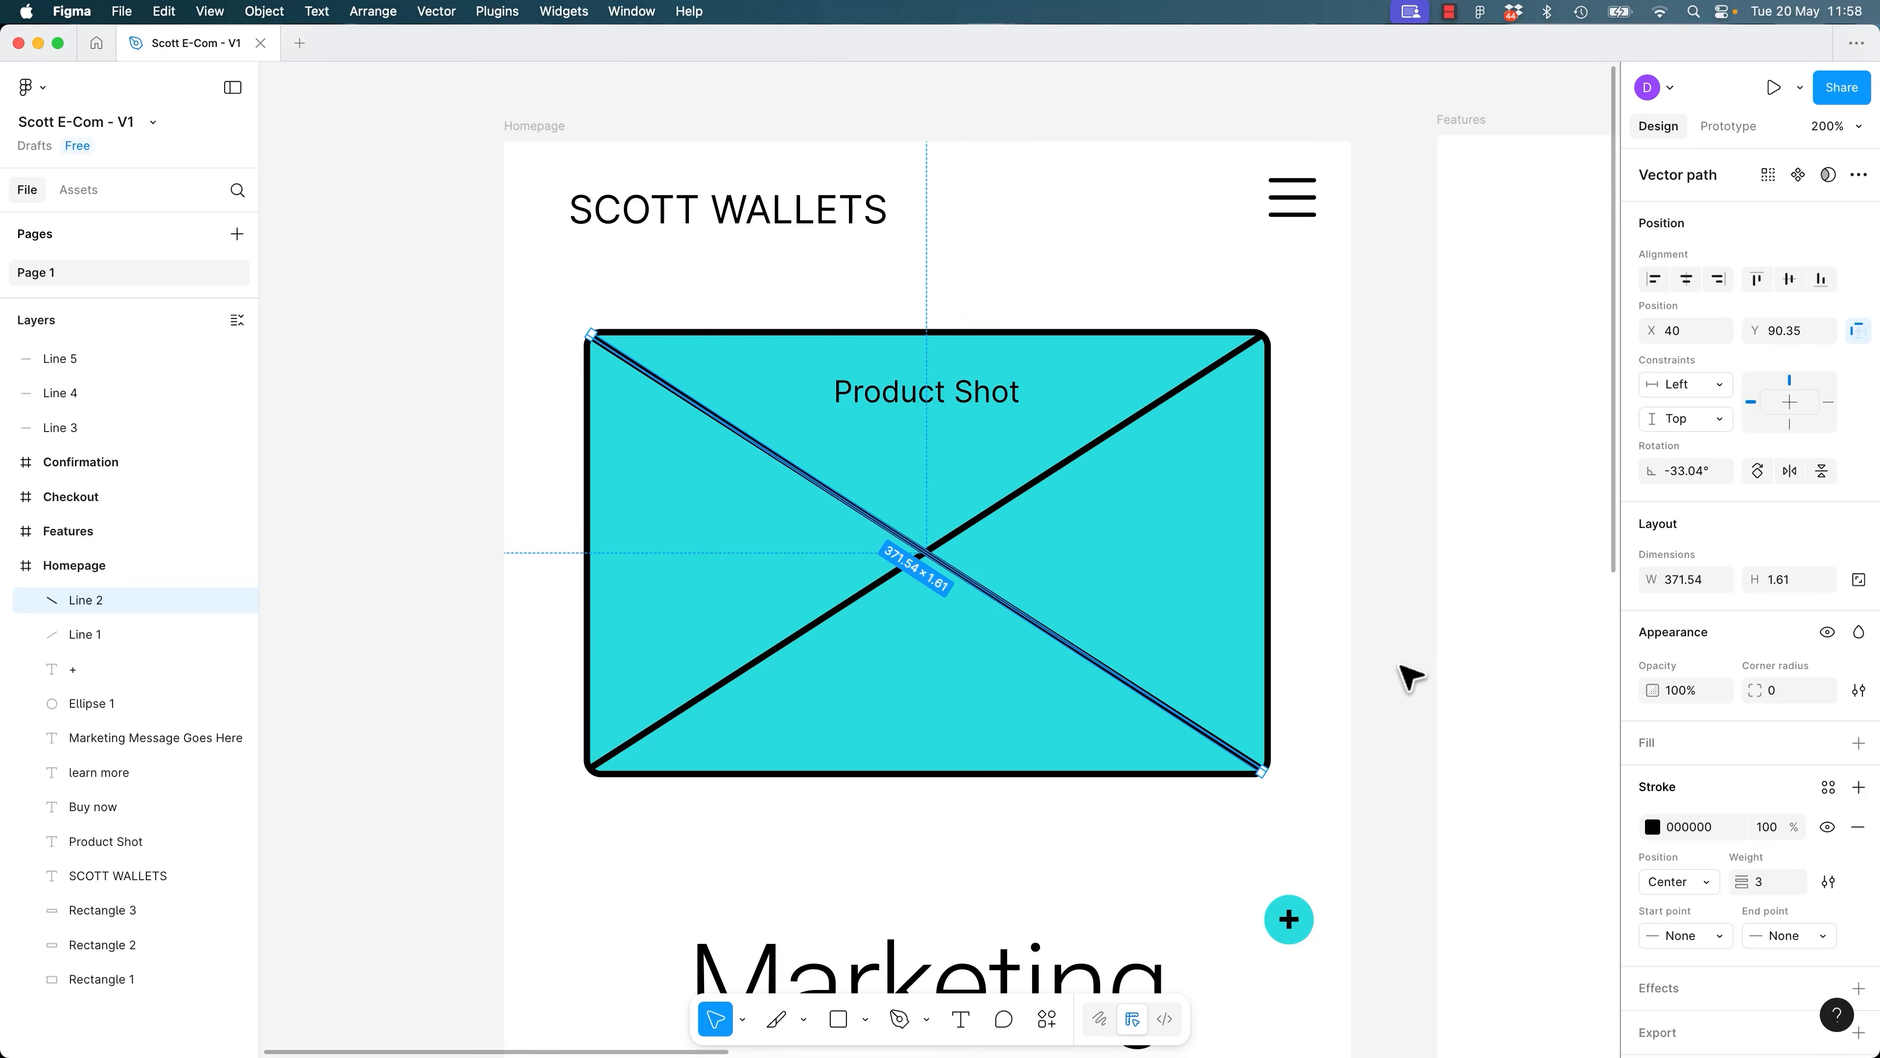
Fine-tune the falling diagonal's lower end point onto the placeholder's corner in vector editing, and clear the selection.
left_click(1405, 692)
left_click(1219, 745)
double_click(1225, 747)
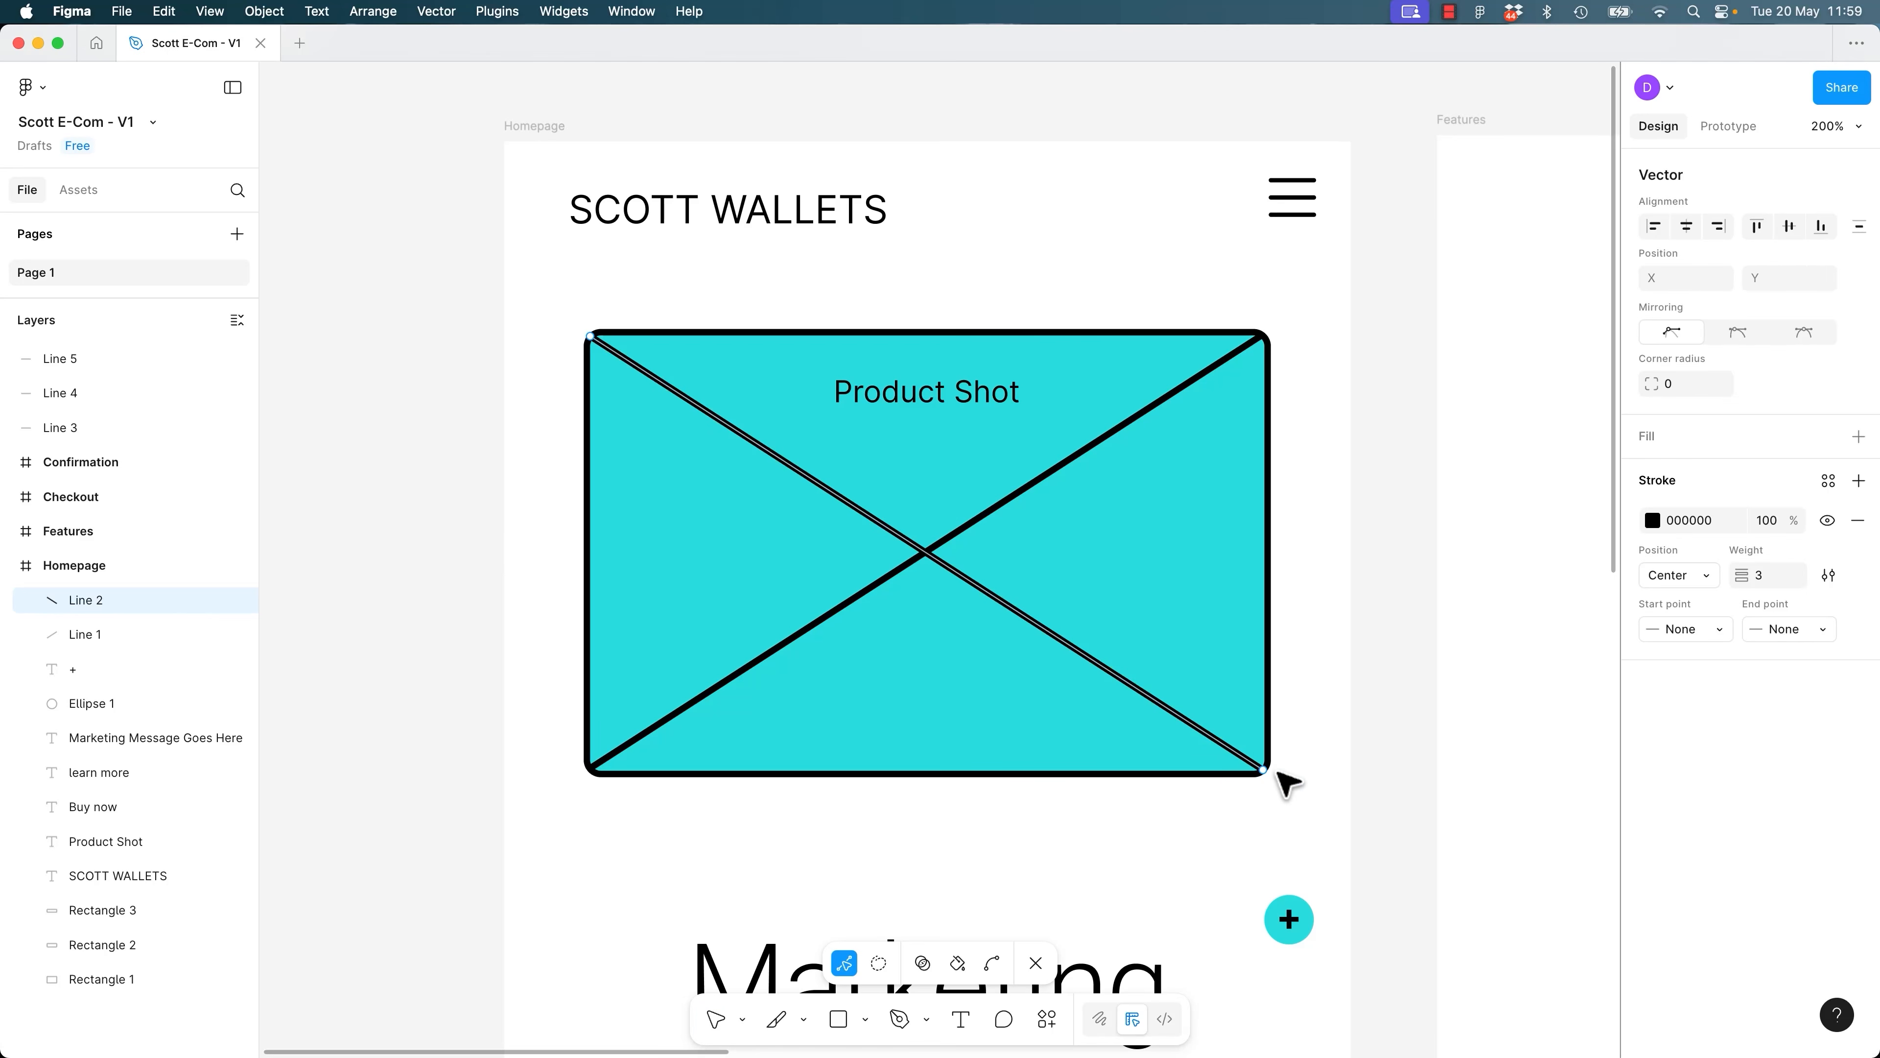
left_click_drag(1256, 765, 1265, 771)
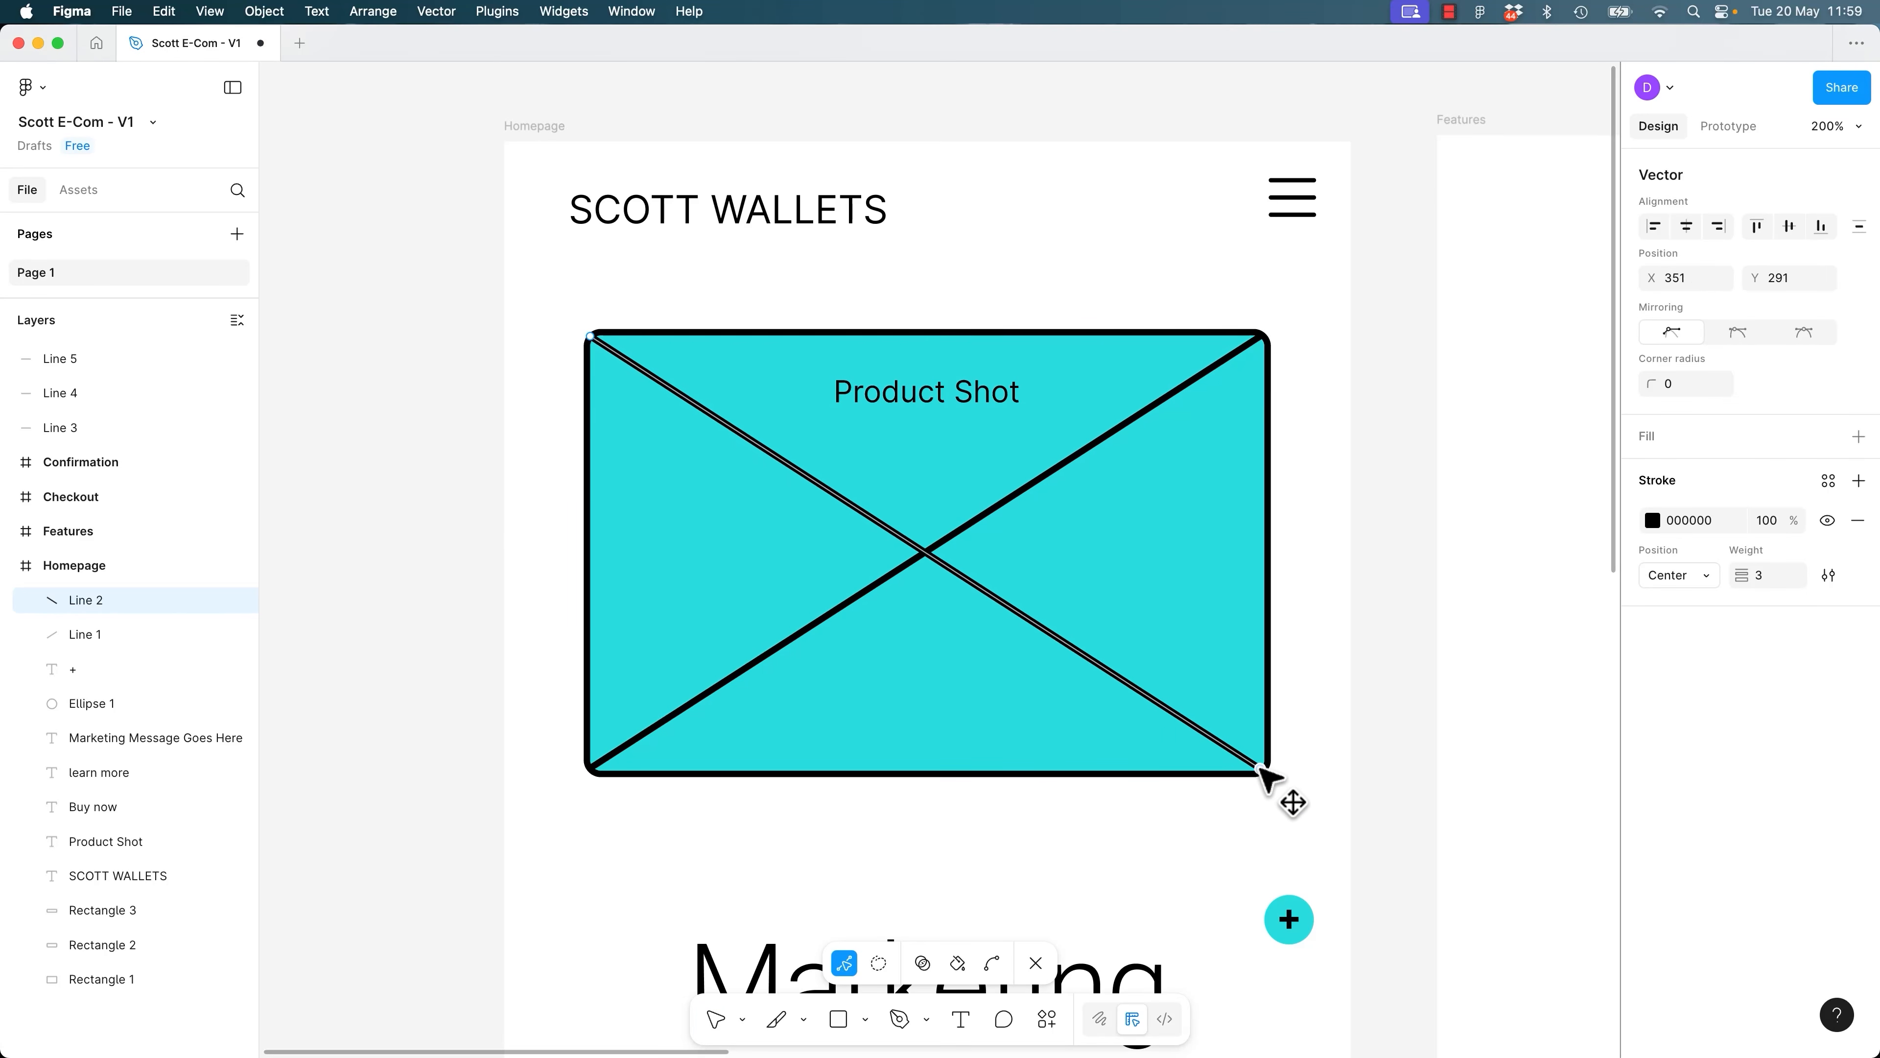
left_click(1121, 425)
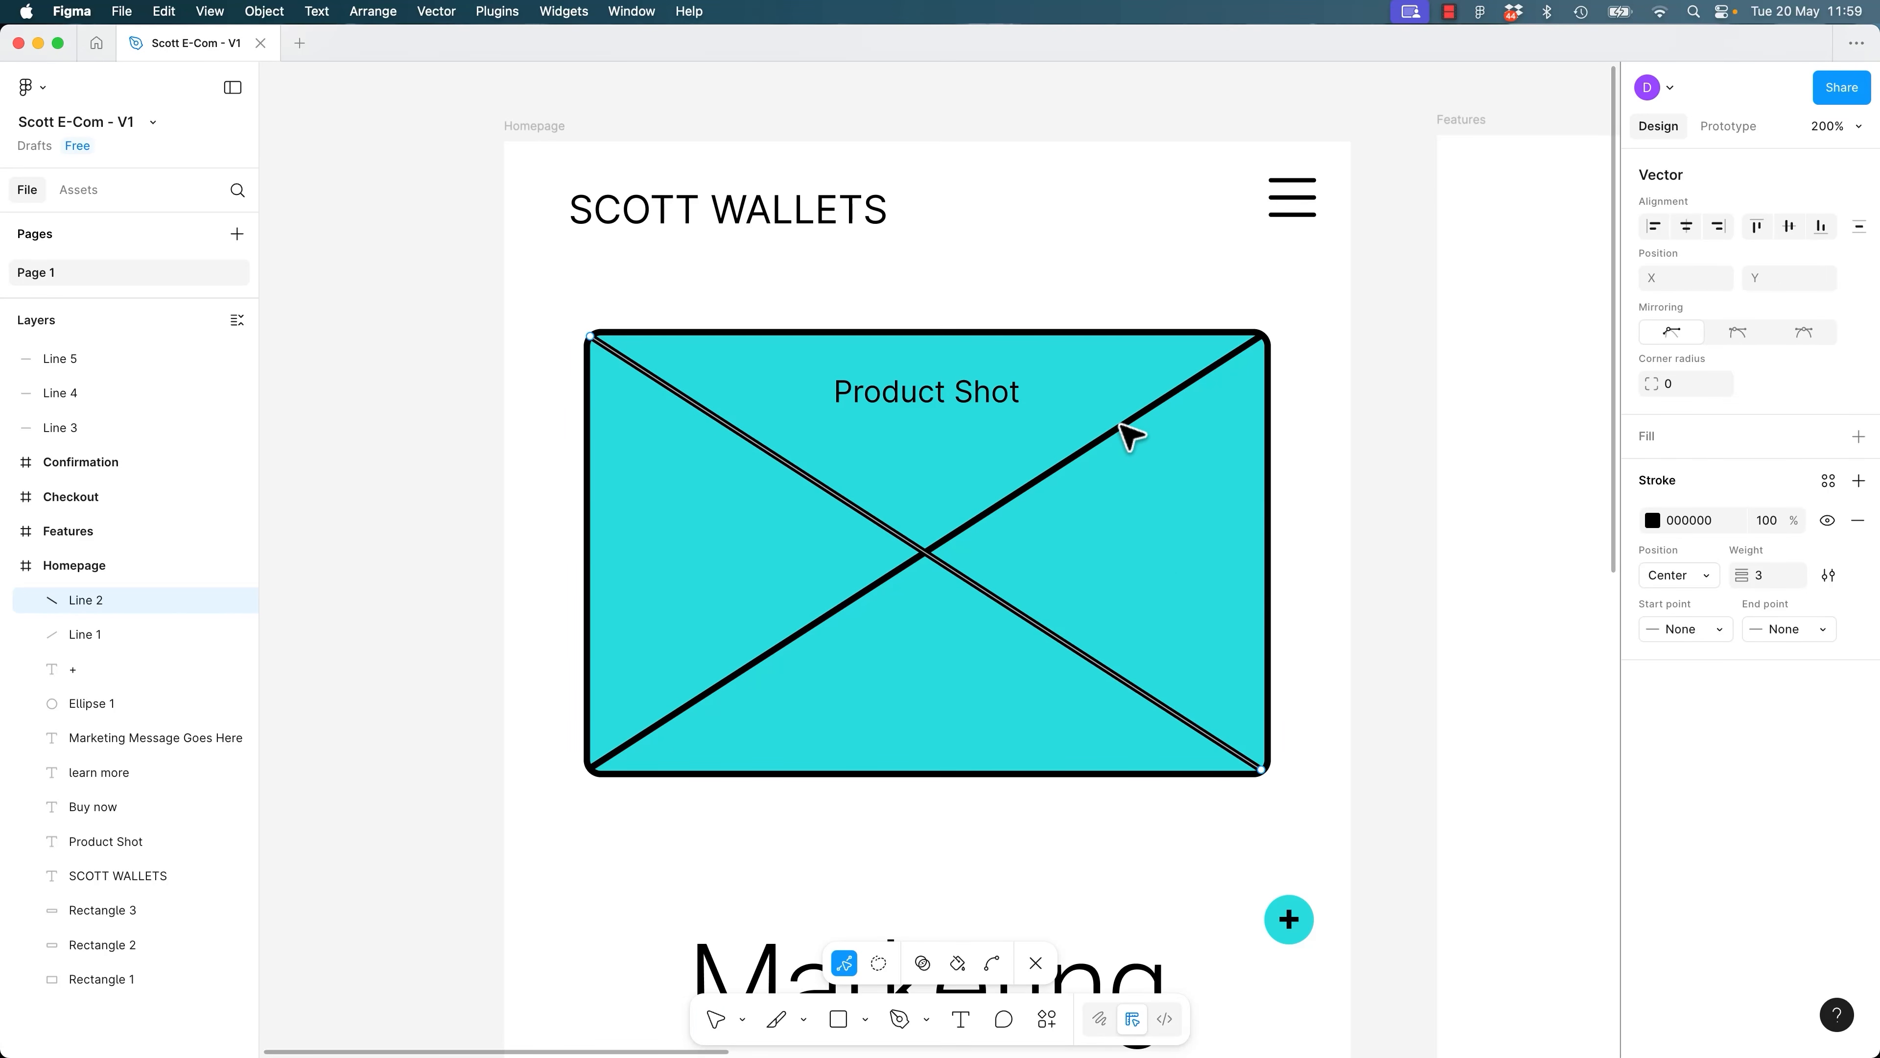
key("Escape")
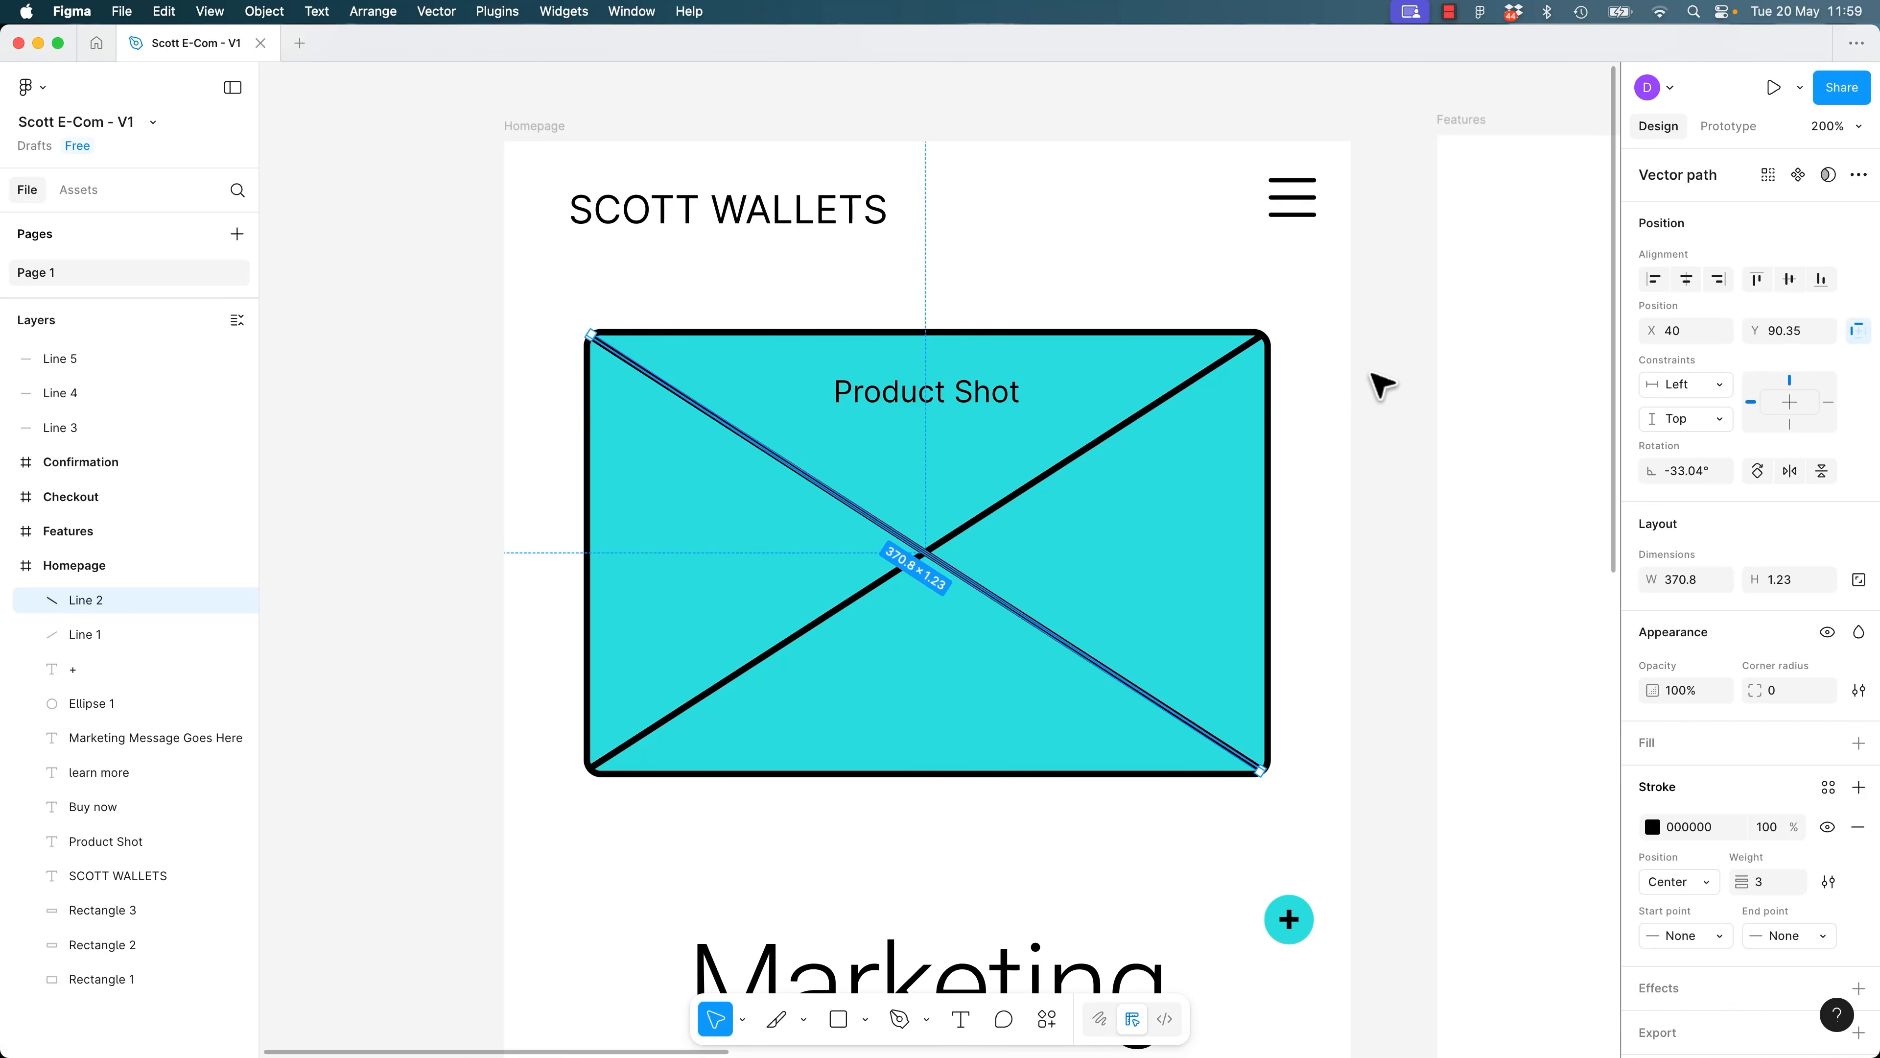
key("Escape")
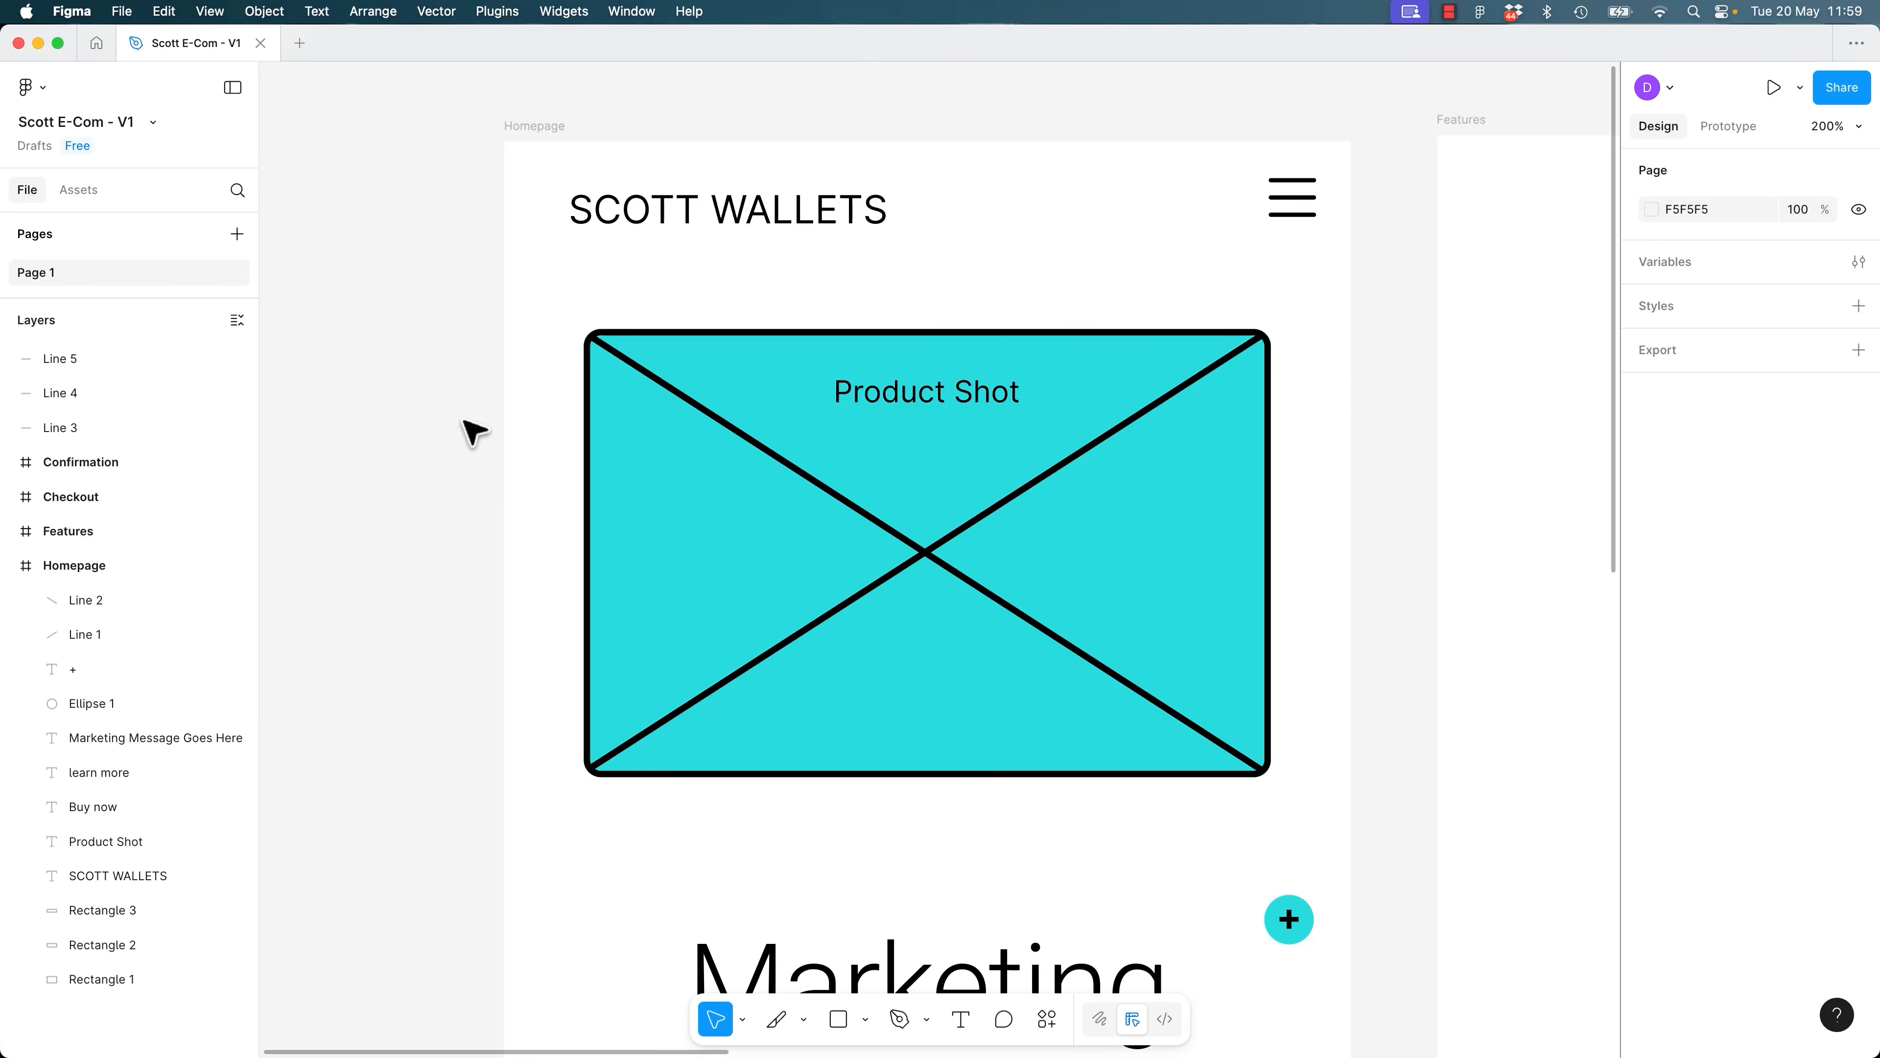
Scale the placeholder rectangle, both diagonals and the Product Shot label together to 323.6 × 211 with the Scale tool.
left_click_drag(435, 323, 1295, 777)
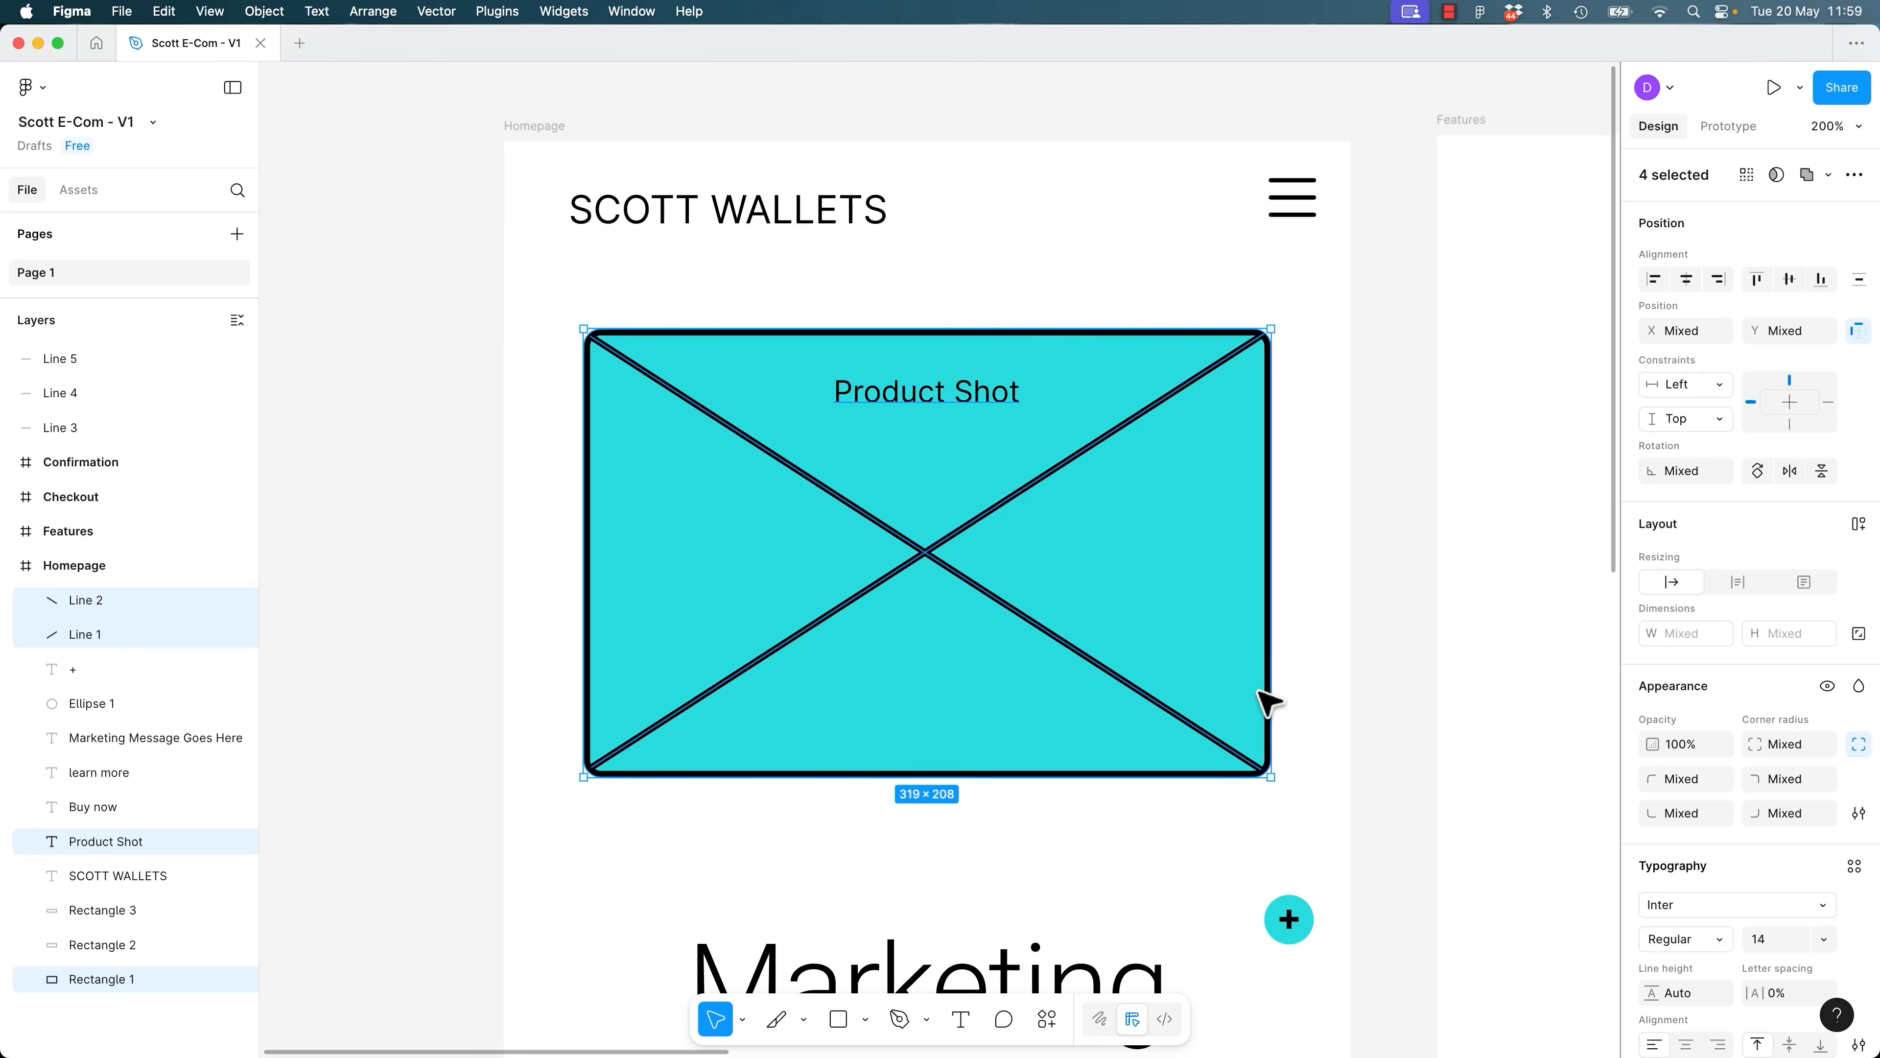
key("k")
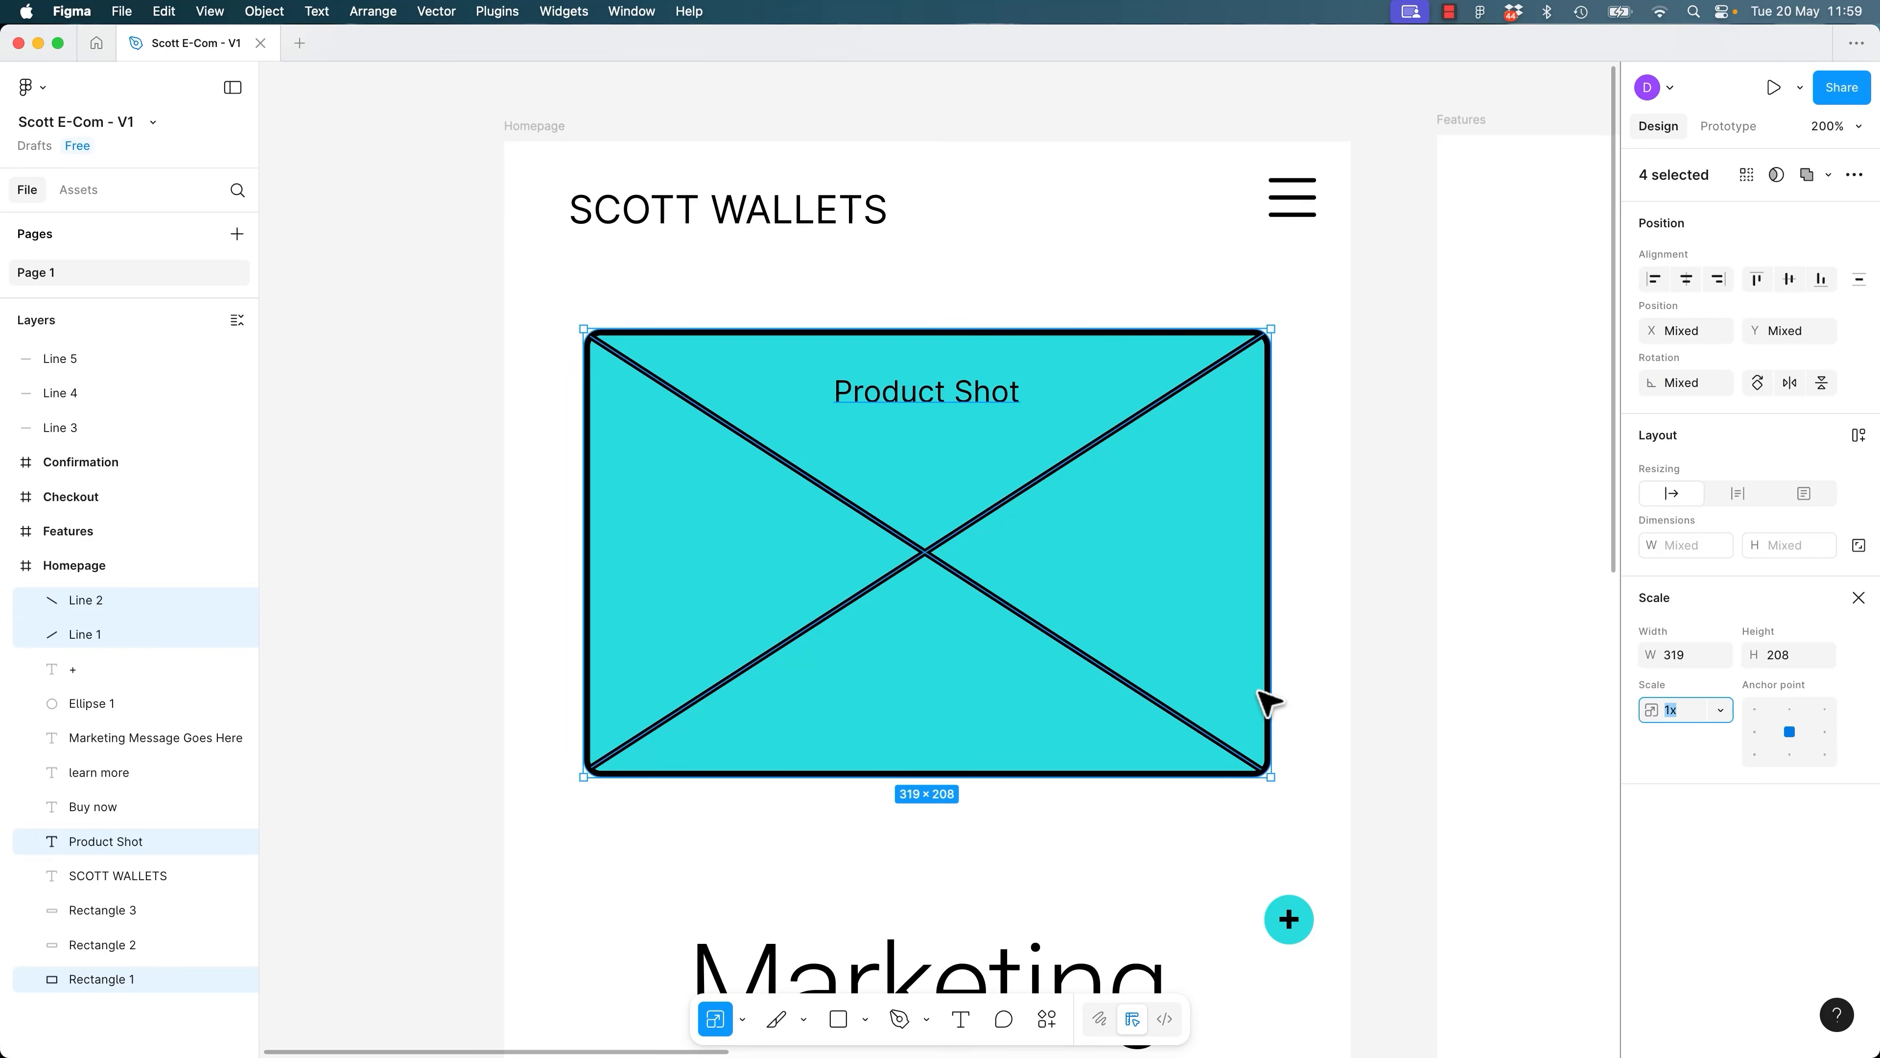
mouse_move(1274, 331)
left_mouse_down()
mouse_move(953, 530)
mouse_move(1257, 297)
mouse_move(1222, 328)
mouse_move(1279, 324)
left_mouse_up()
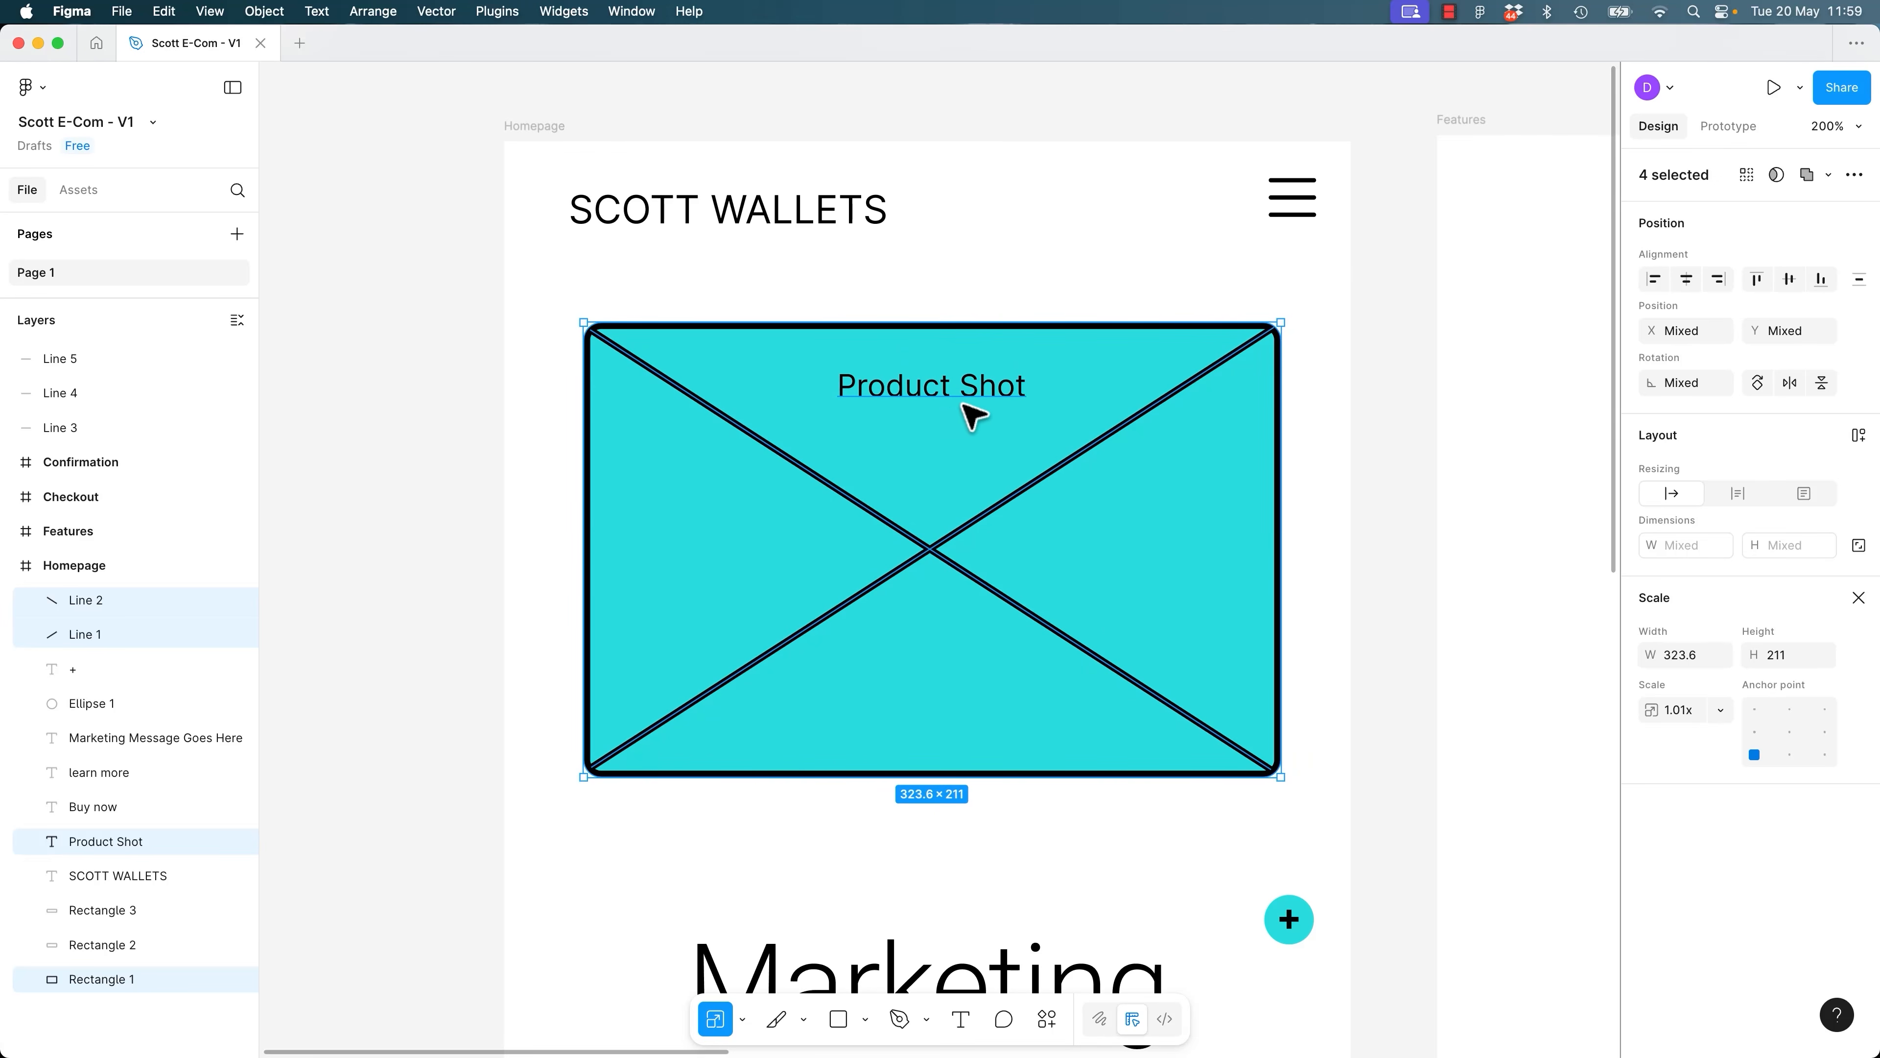
left_click(1356, 577)
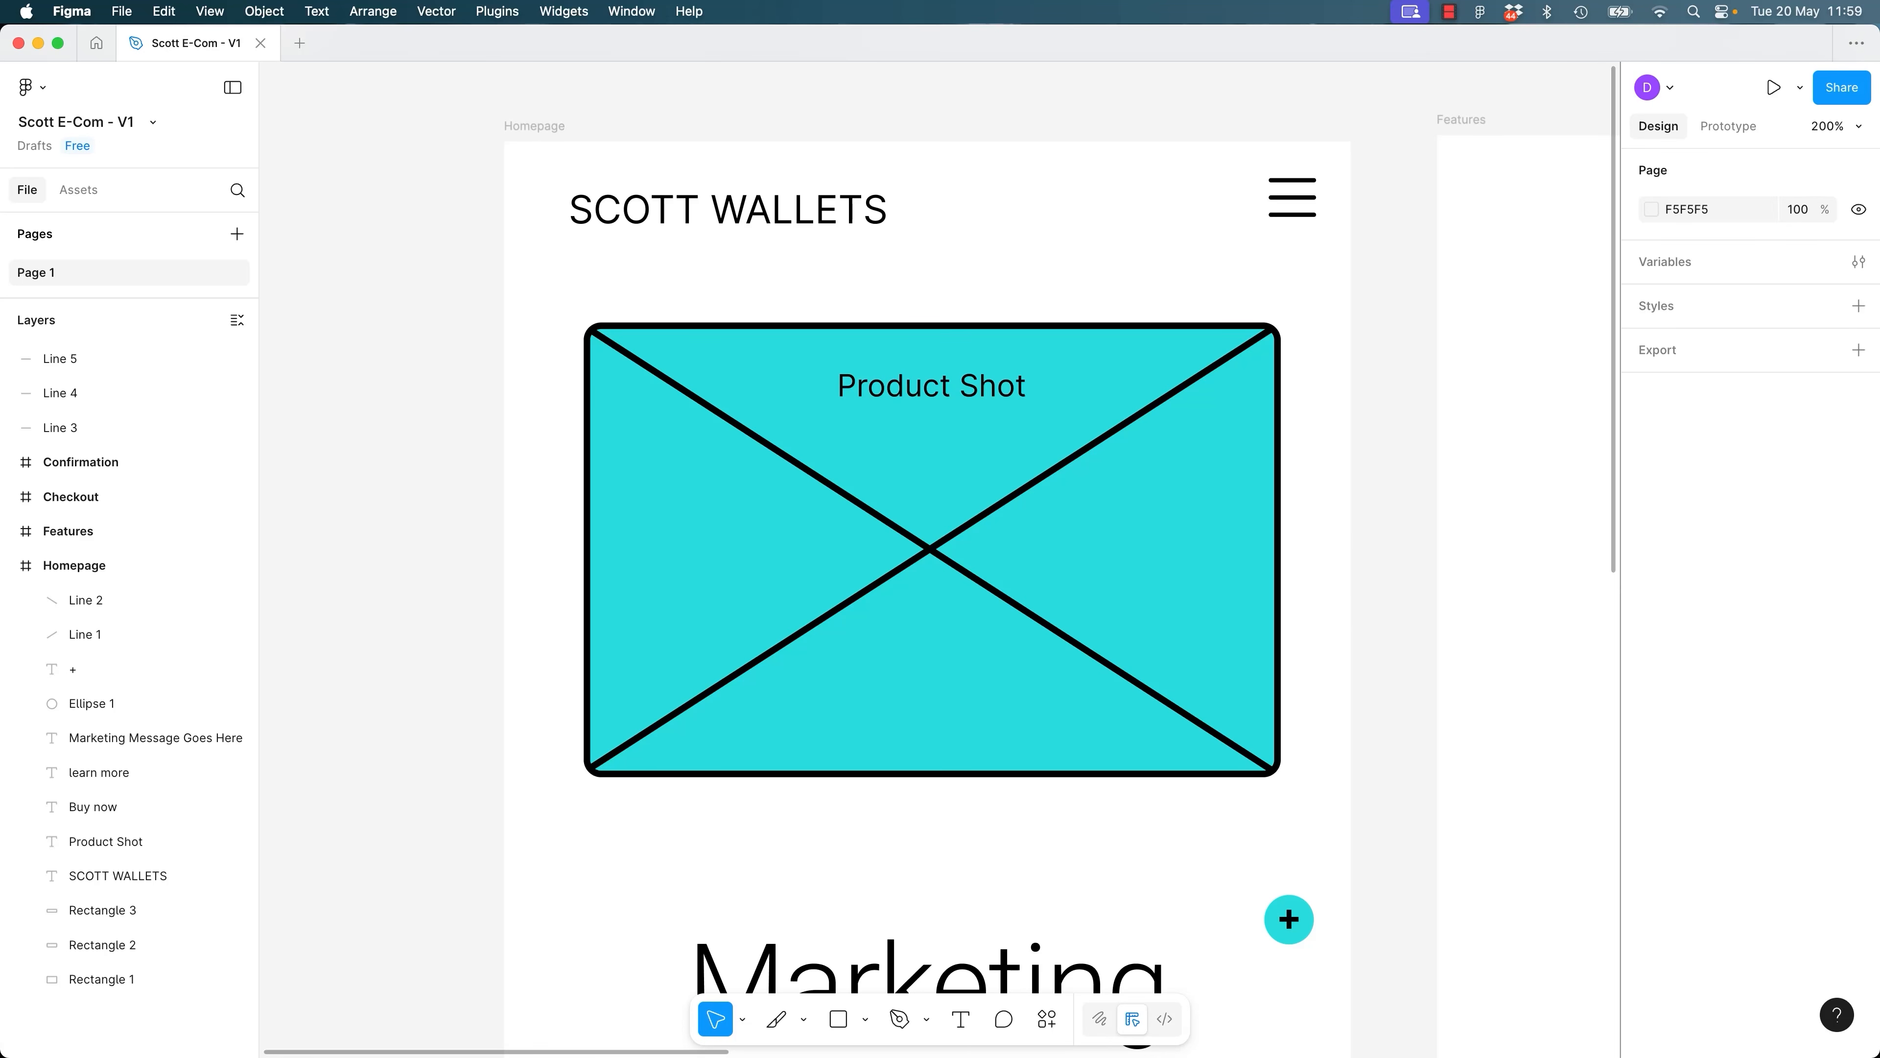
Scale the "Marketing Message Goes Here" text down proportionally with the Scale tool and recenter it beneath the product placeholder.
left_click(742, 1020)
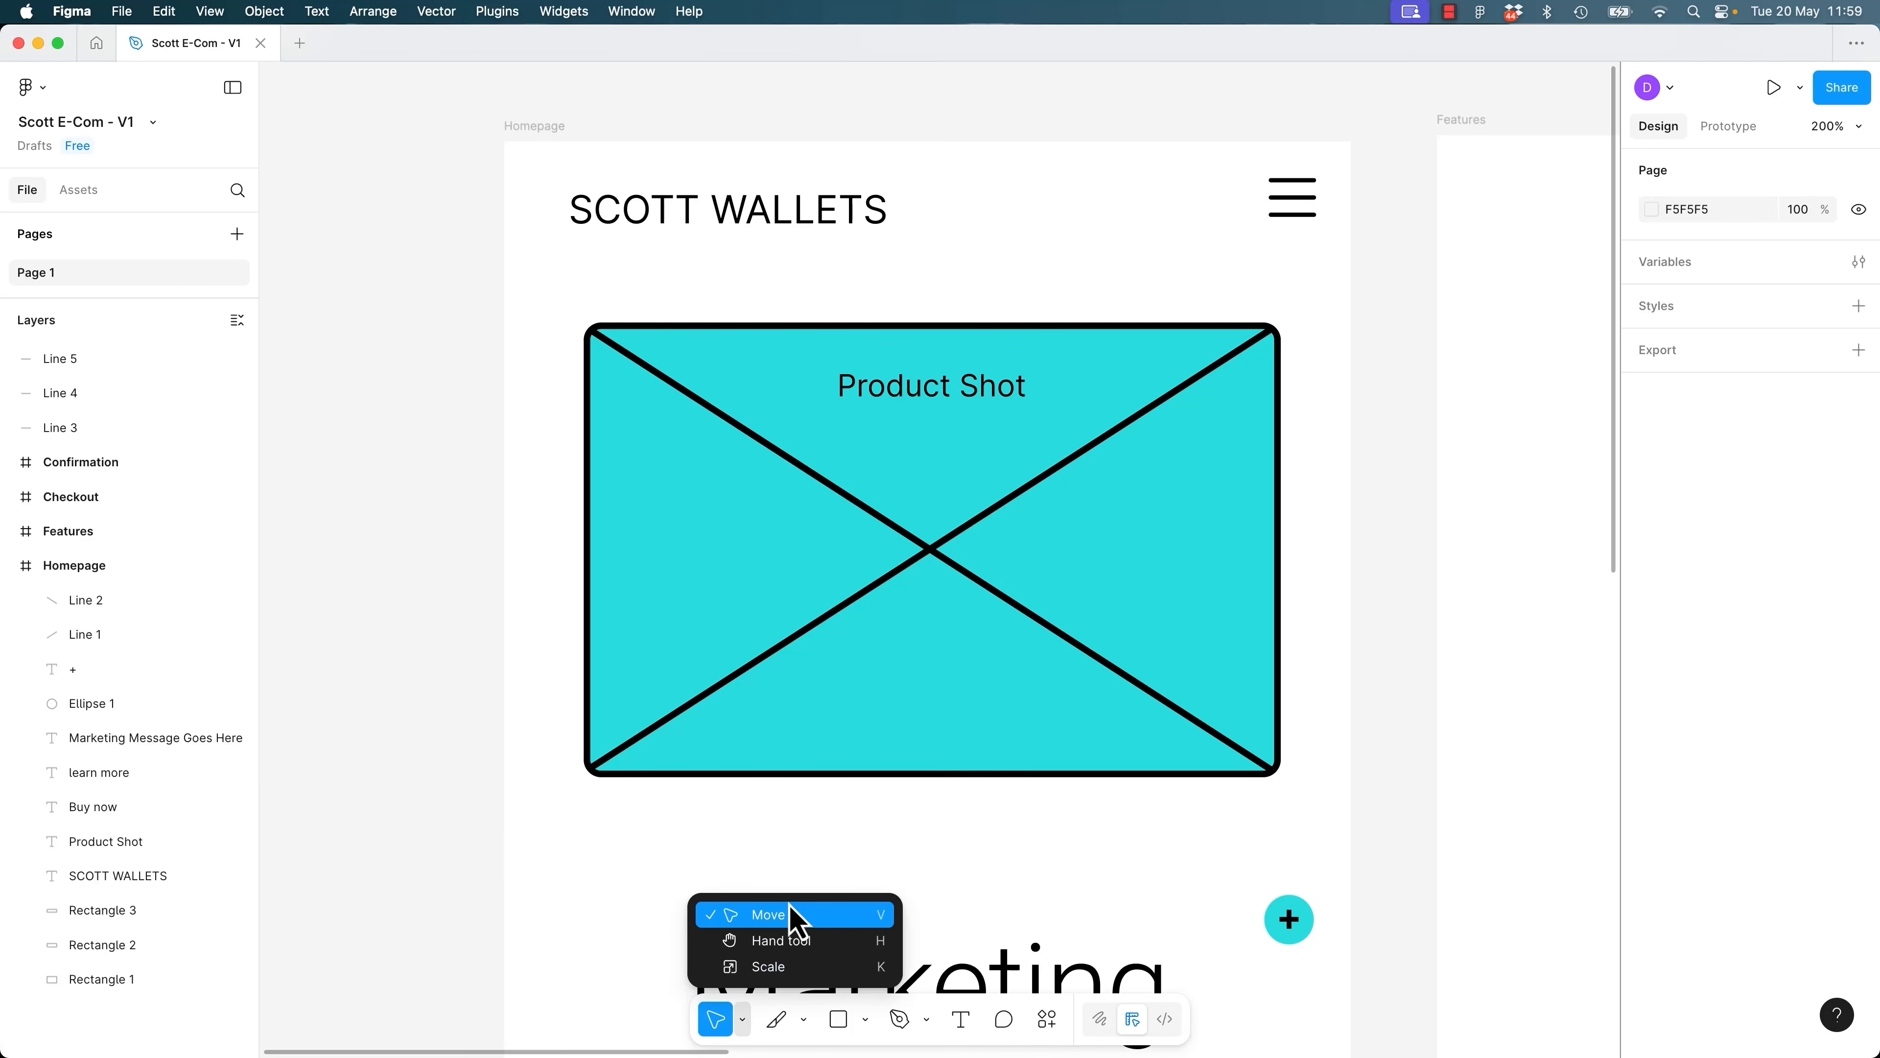
left_click(440, 815)
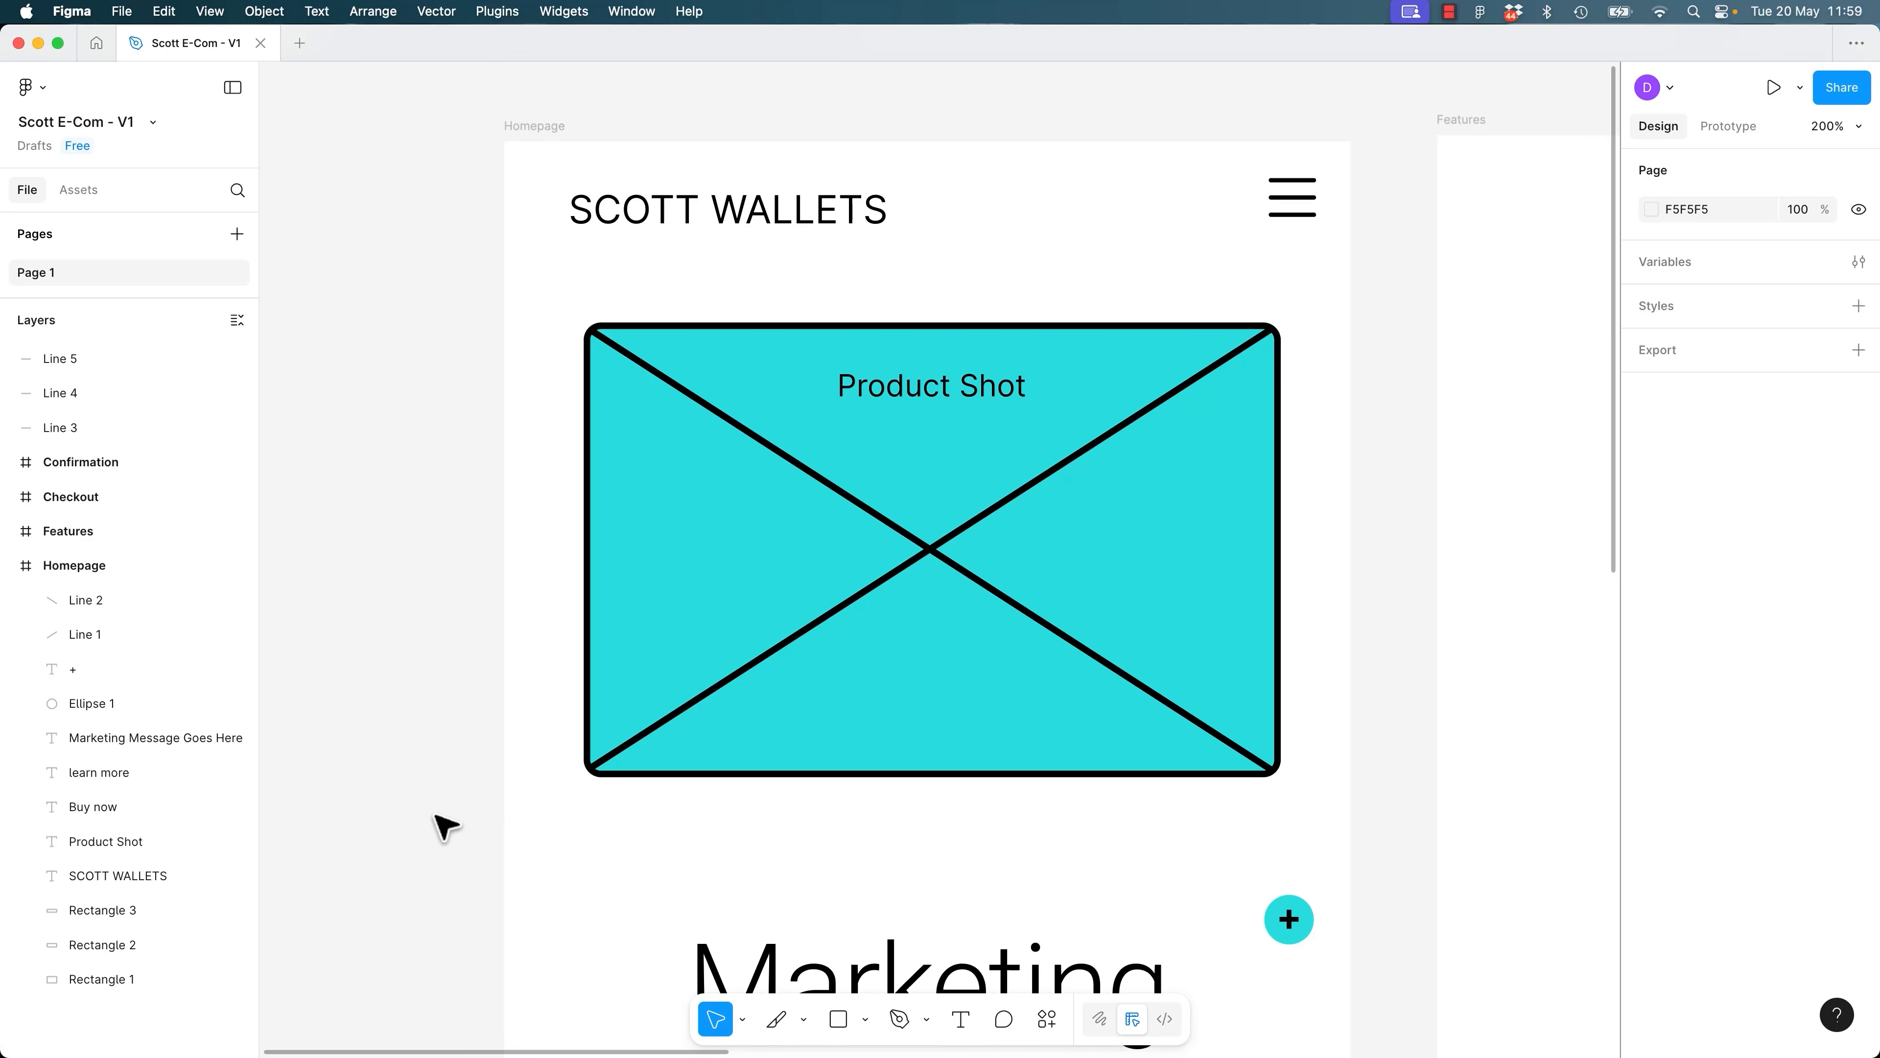
scroll(466, 844, "down", 10)
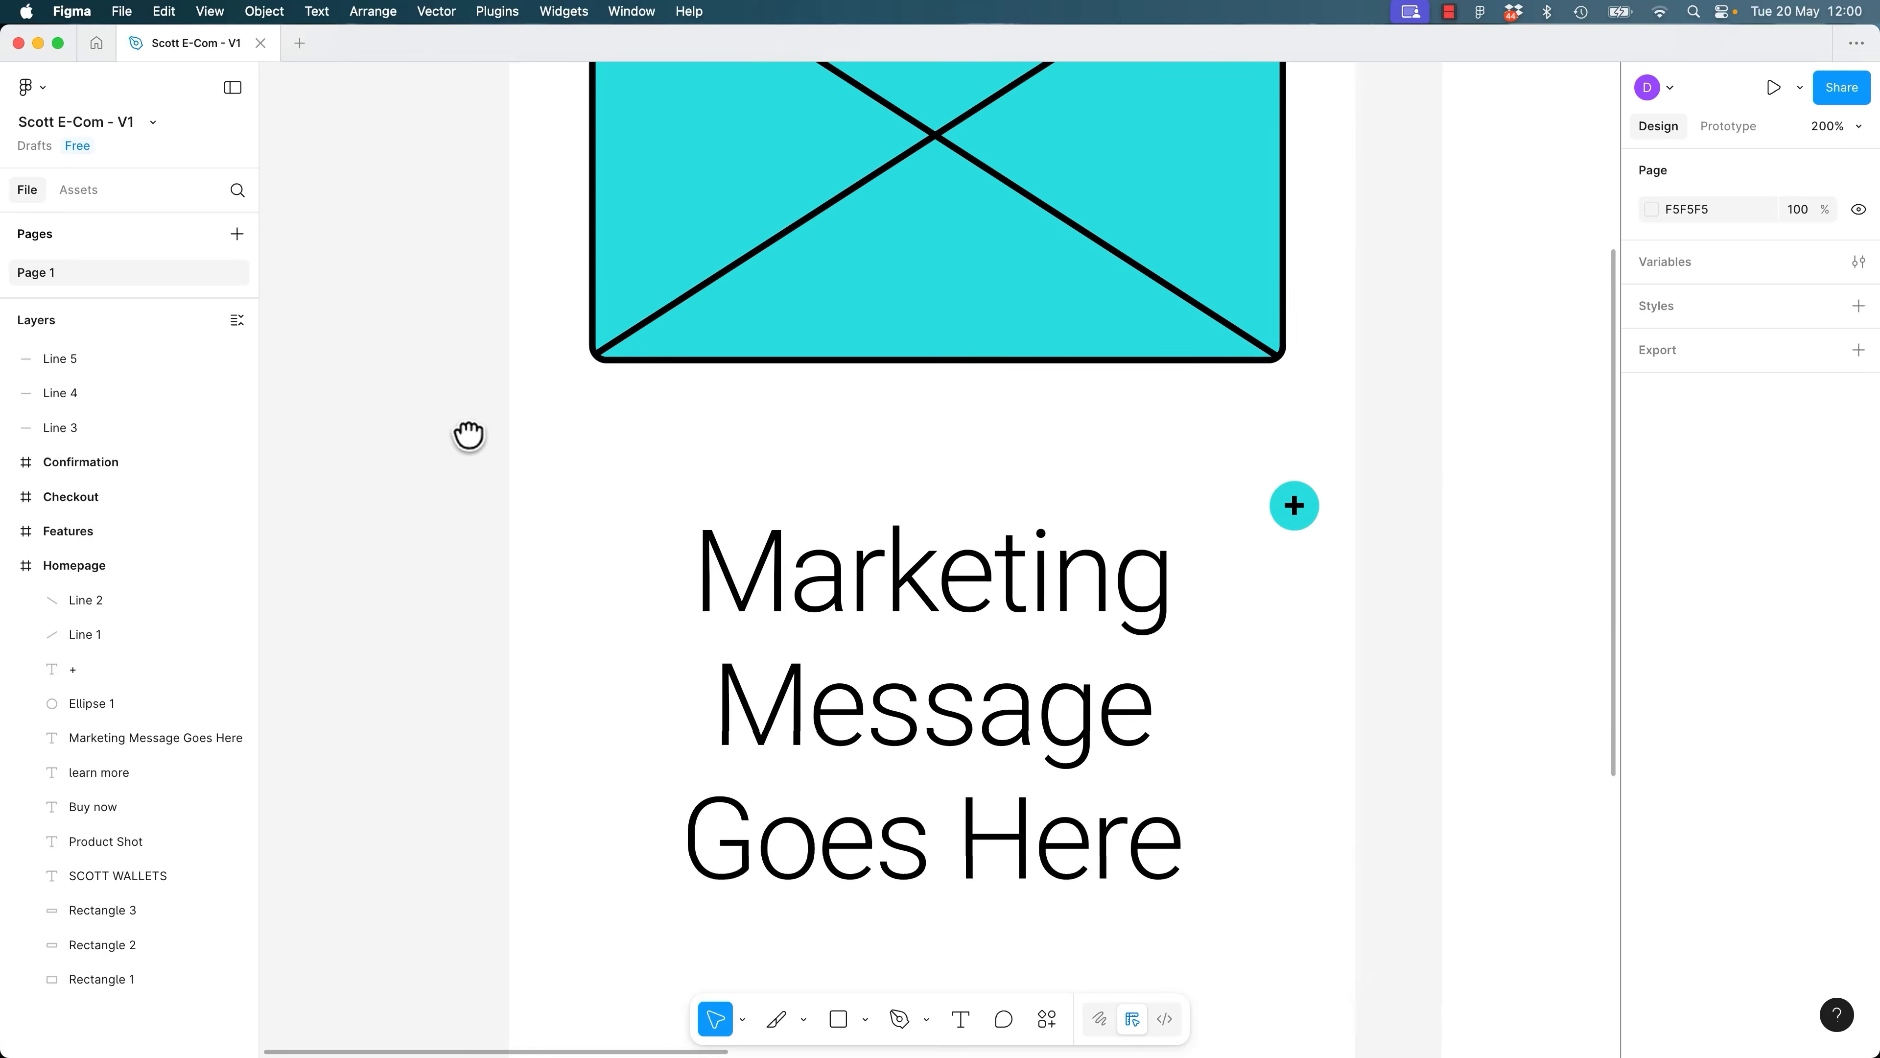
left_click(794, 566)
key("k")
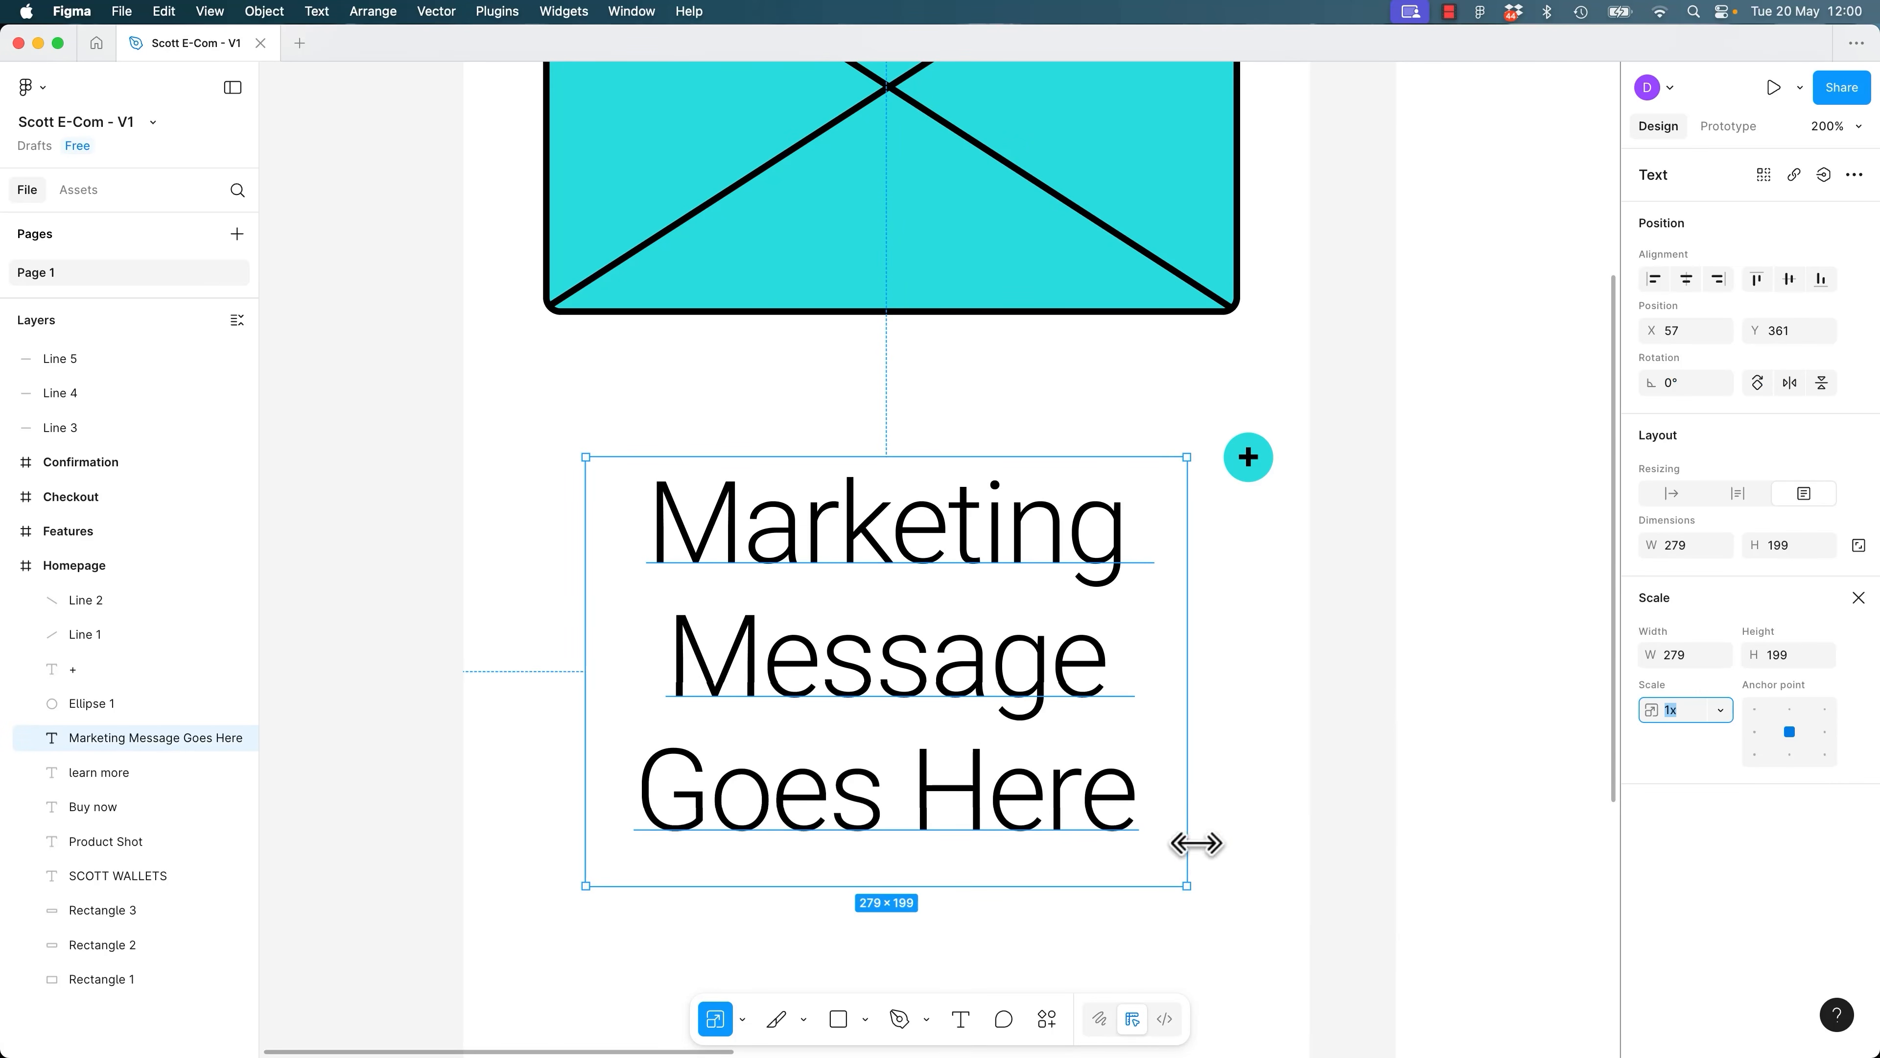
left_click_drag(1187, 885, 1097, 821)
left_click_drag(963, 641, 1008, 651)
key("Escape")
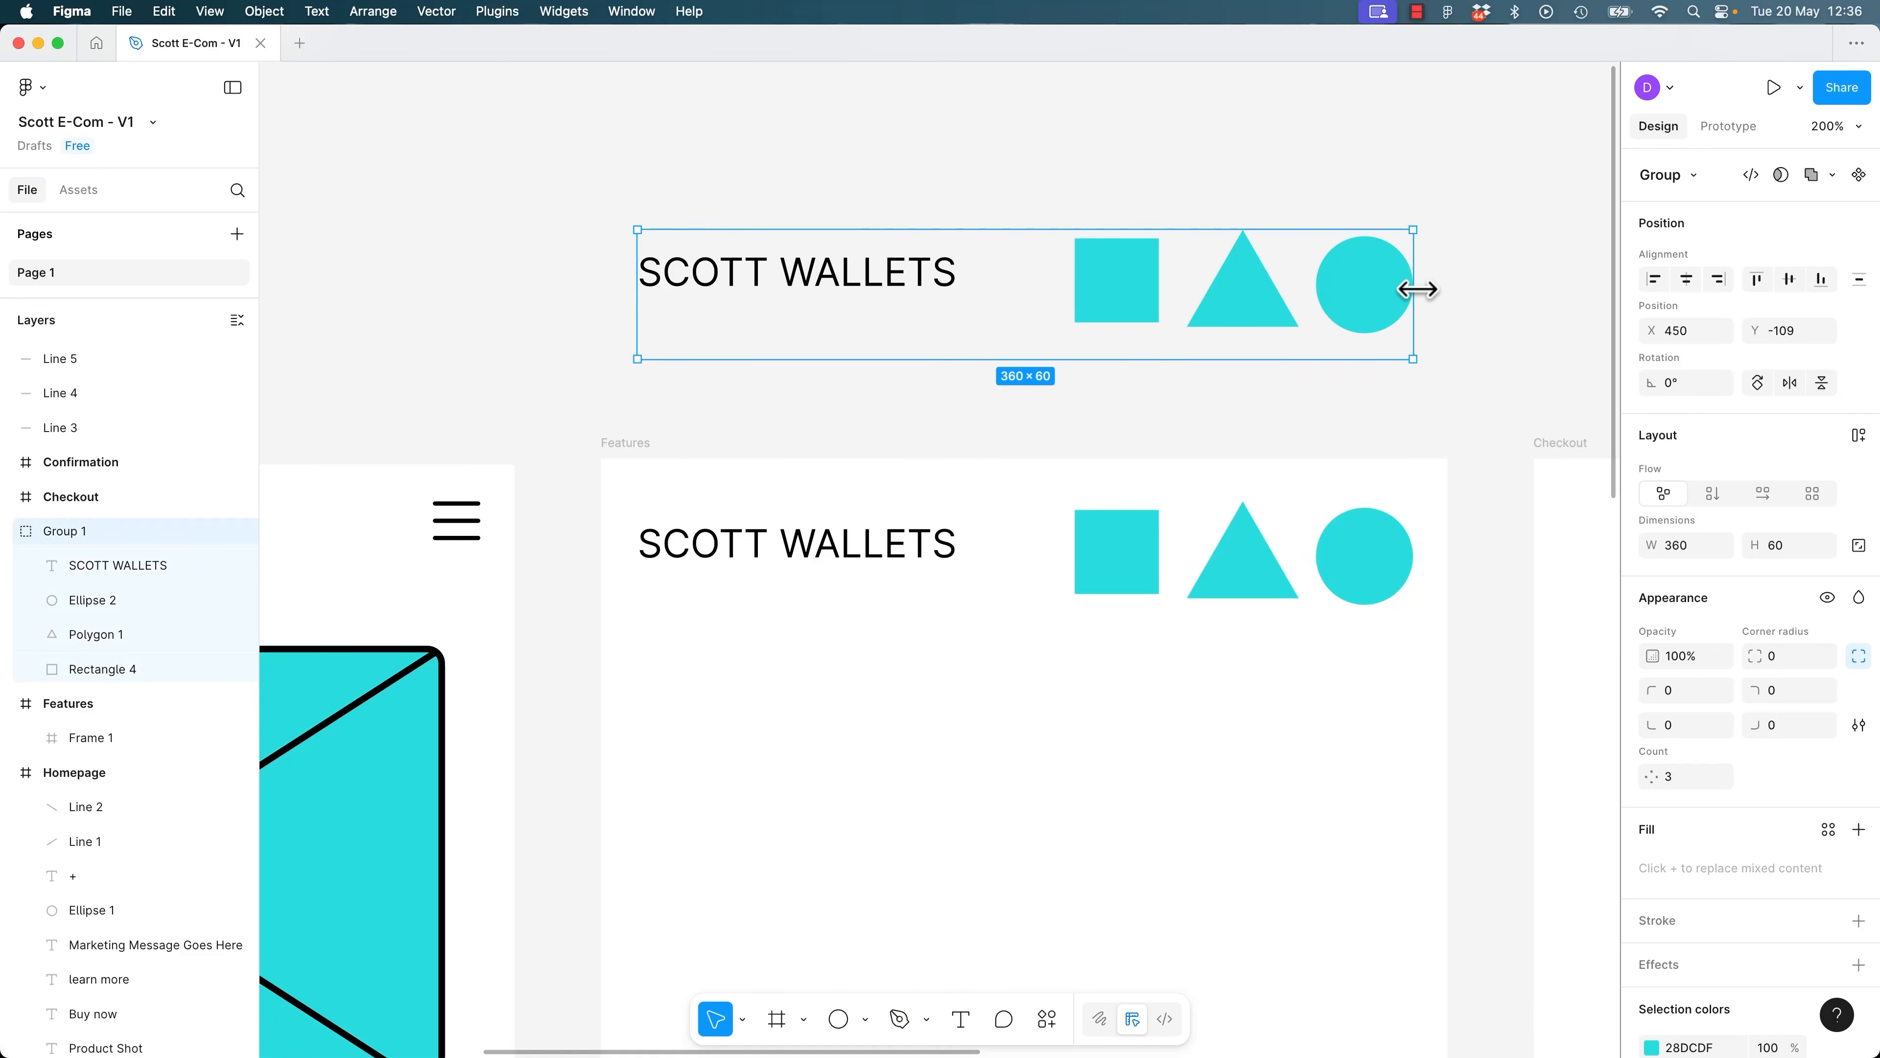
Move the group holding the SCOTT WALLETS text and three shapes, resize it to 326 × 76, and deselect it.
mouse_move(1417, 289)
left_mouse_down()
mouse_move(860, 317)
mouse_move(1347, 311)
mouse_move(1416, 292)
left_mouse_up()
left_click_drag(1296, 322, 1247, 321)
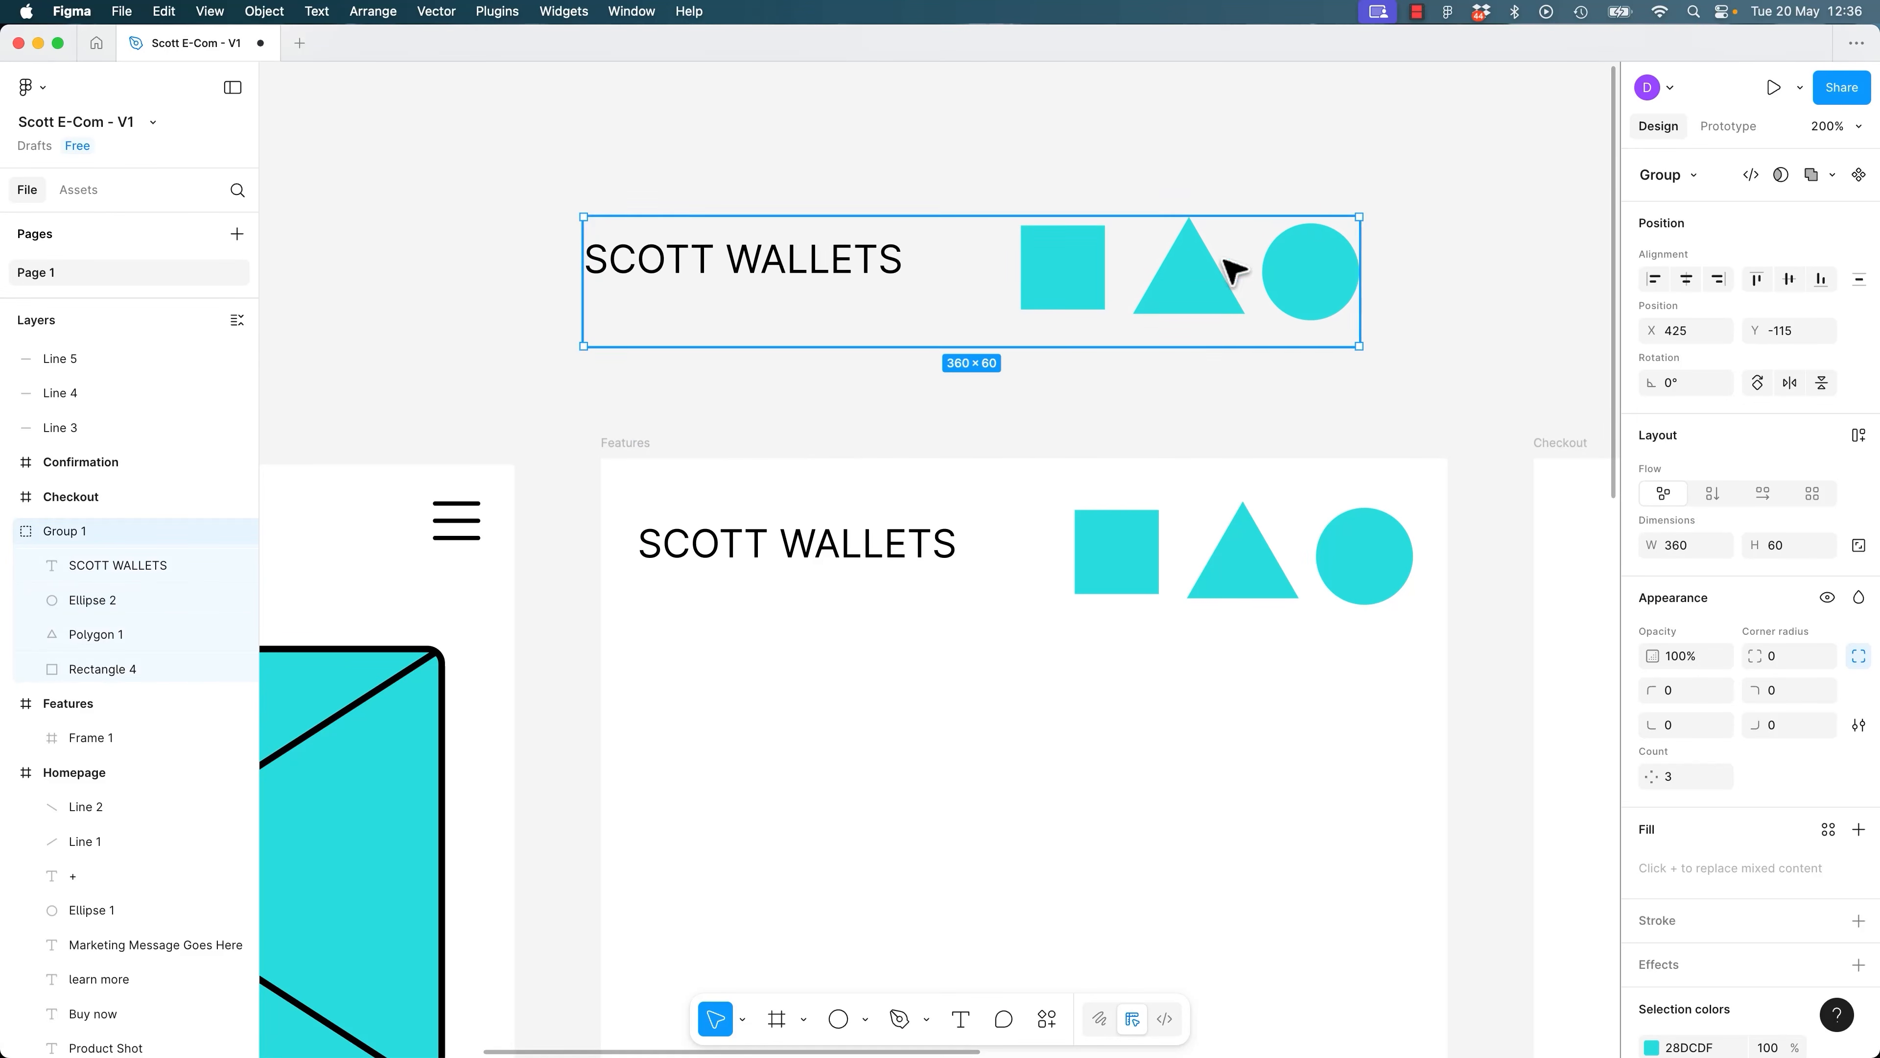
left_click_drag(1360, 209, 1290, 194)
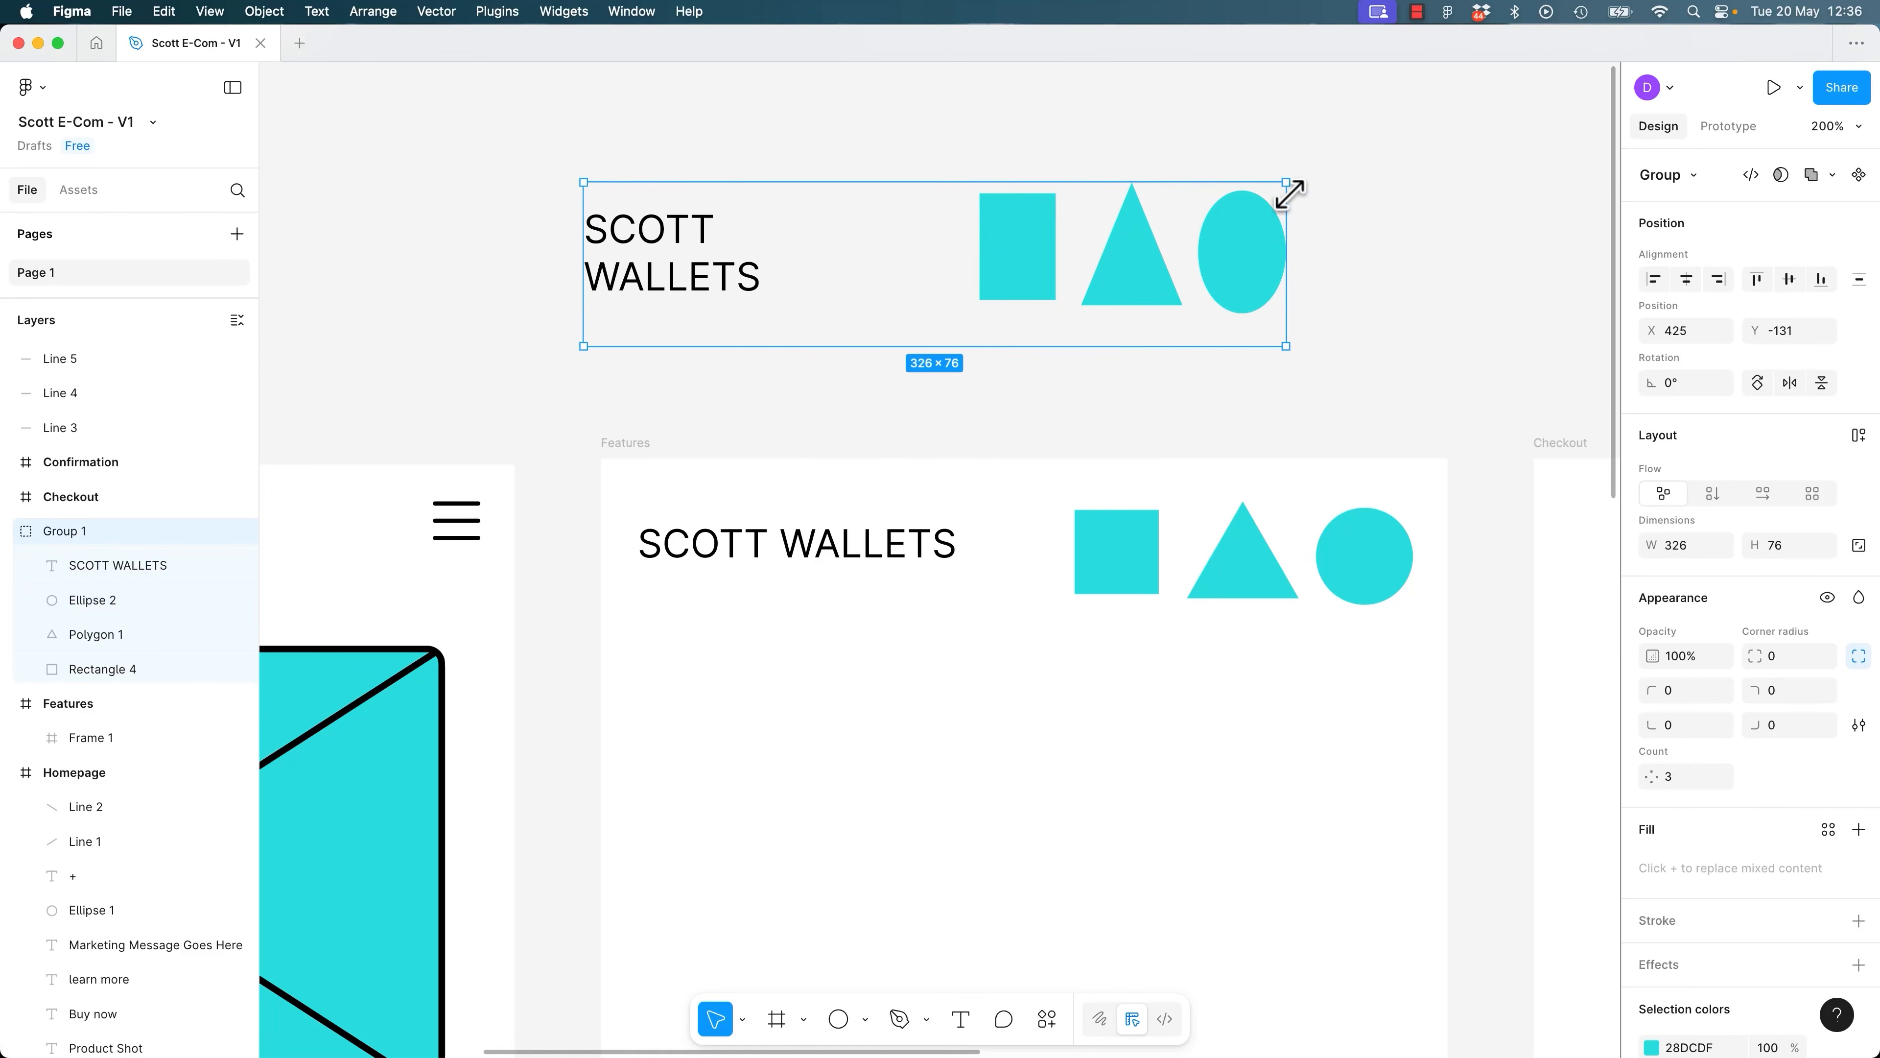
left_click(1179, 428)
Resize the header frame inside Features to 340 × 30 and toggle its Clip content option.
left_click(1144, 584)
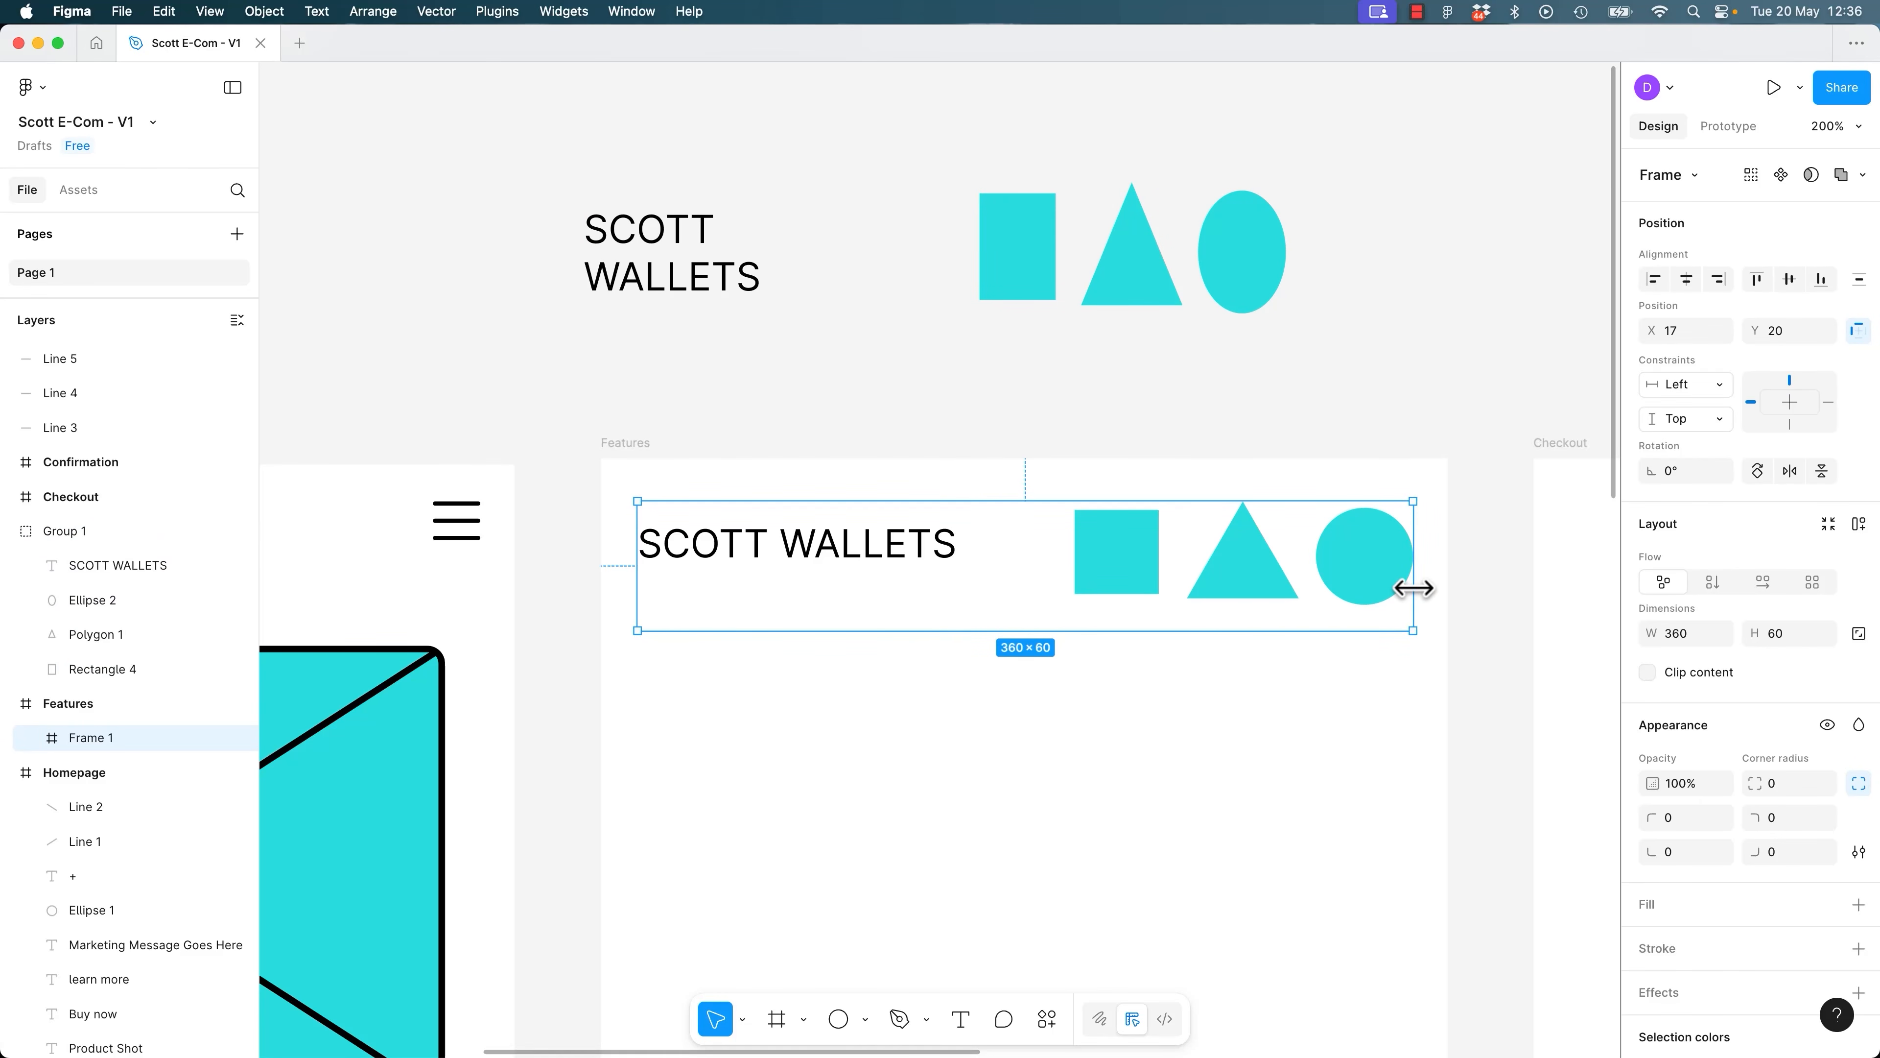
left_click_drag(1413, 588, 1370, 567)
left_click(1647, 671)
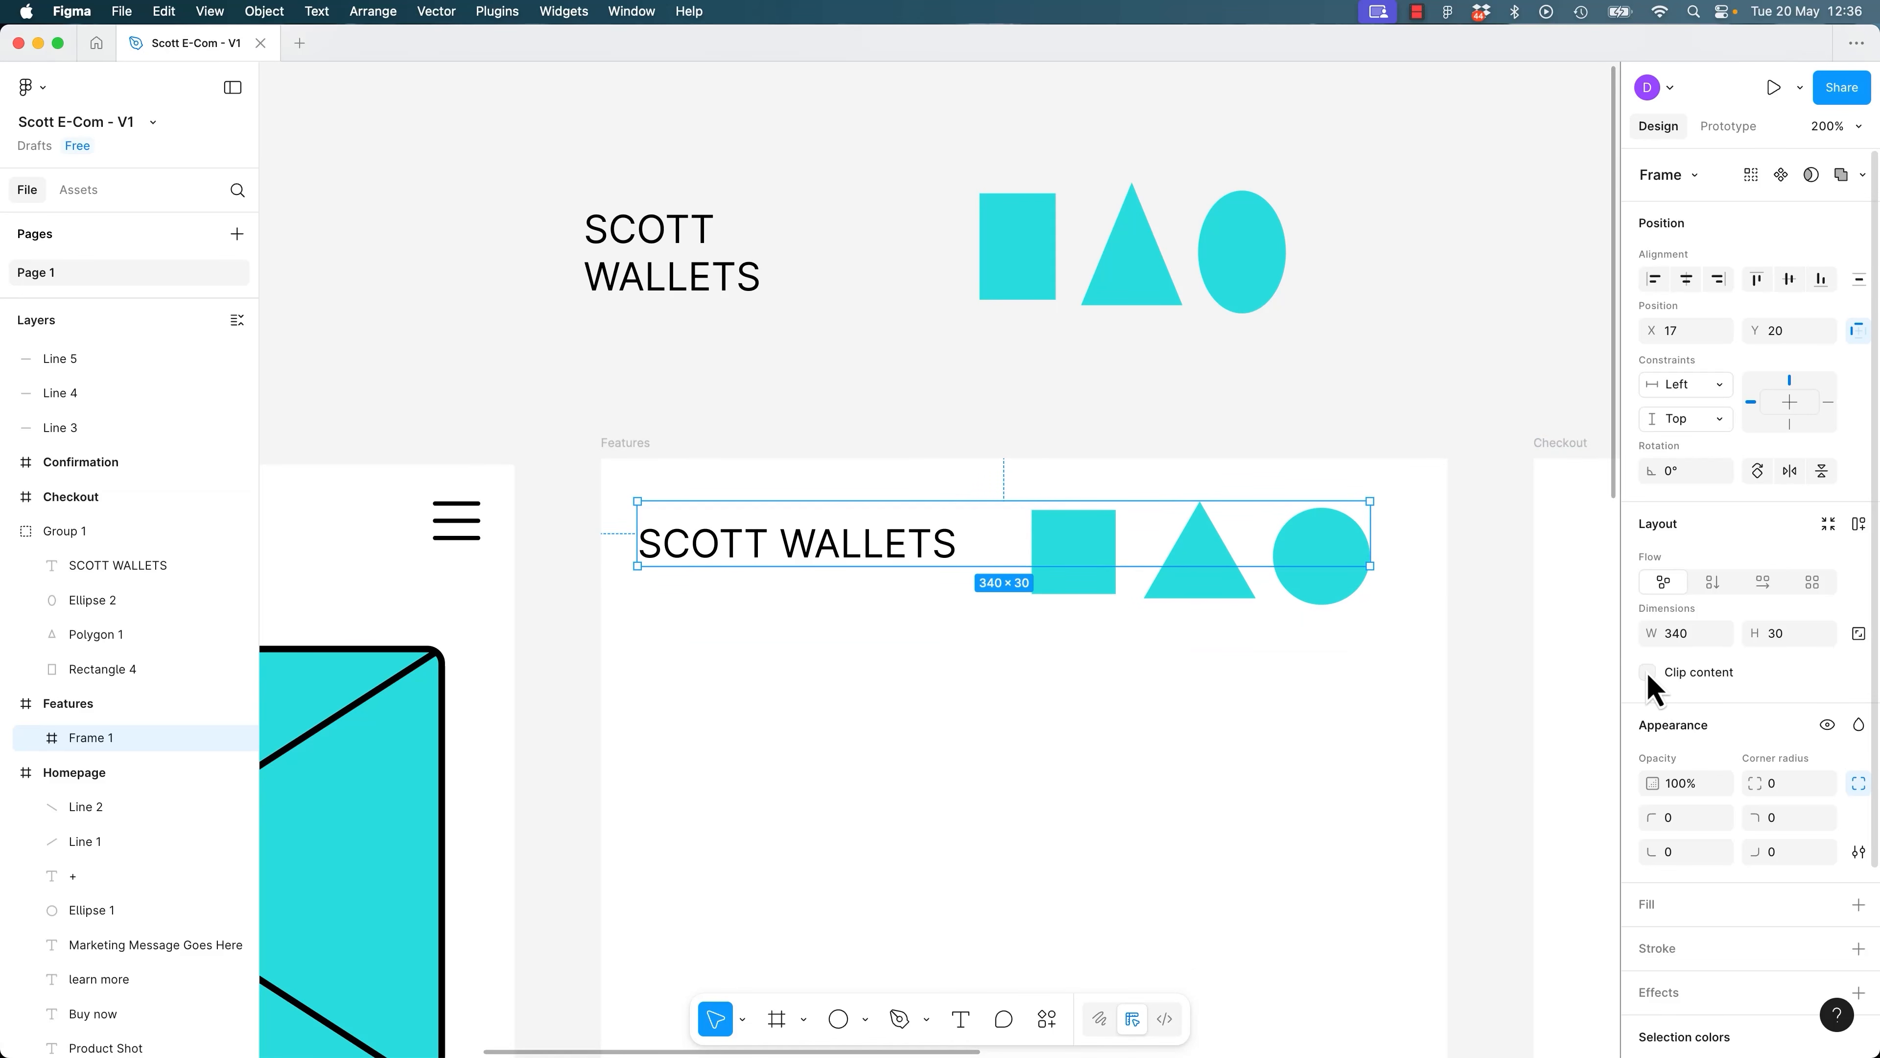
left_click(1324, 730)
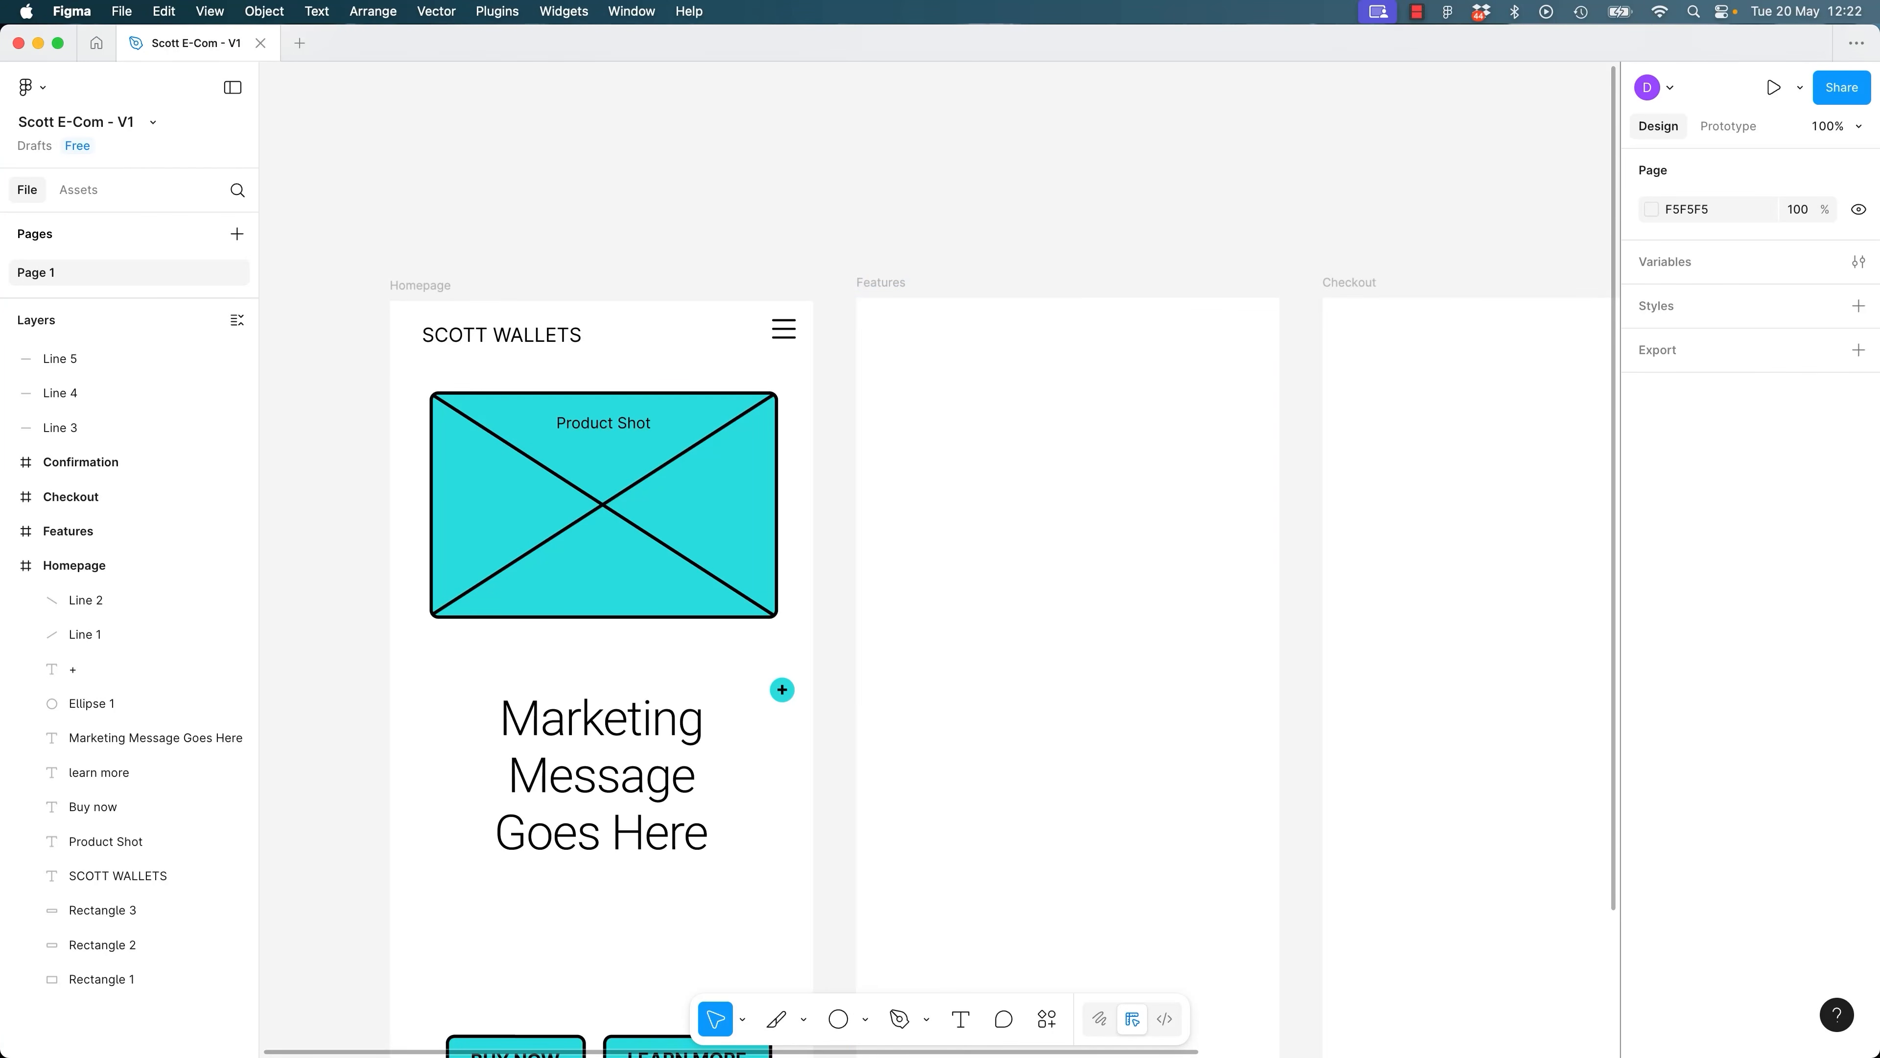
Draw a square about 39 × 39 and a triangle polygon about 60 × 60 in the Features frame's upper-right area.
left_click(865, 1019)
left_click(892, 811)
left_click_drag(1105, 319, 1147, 362)
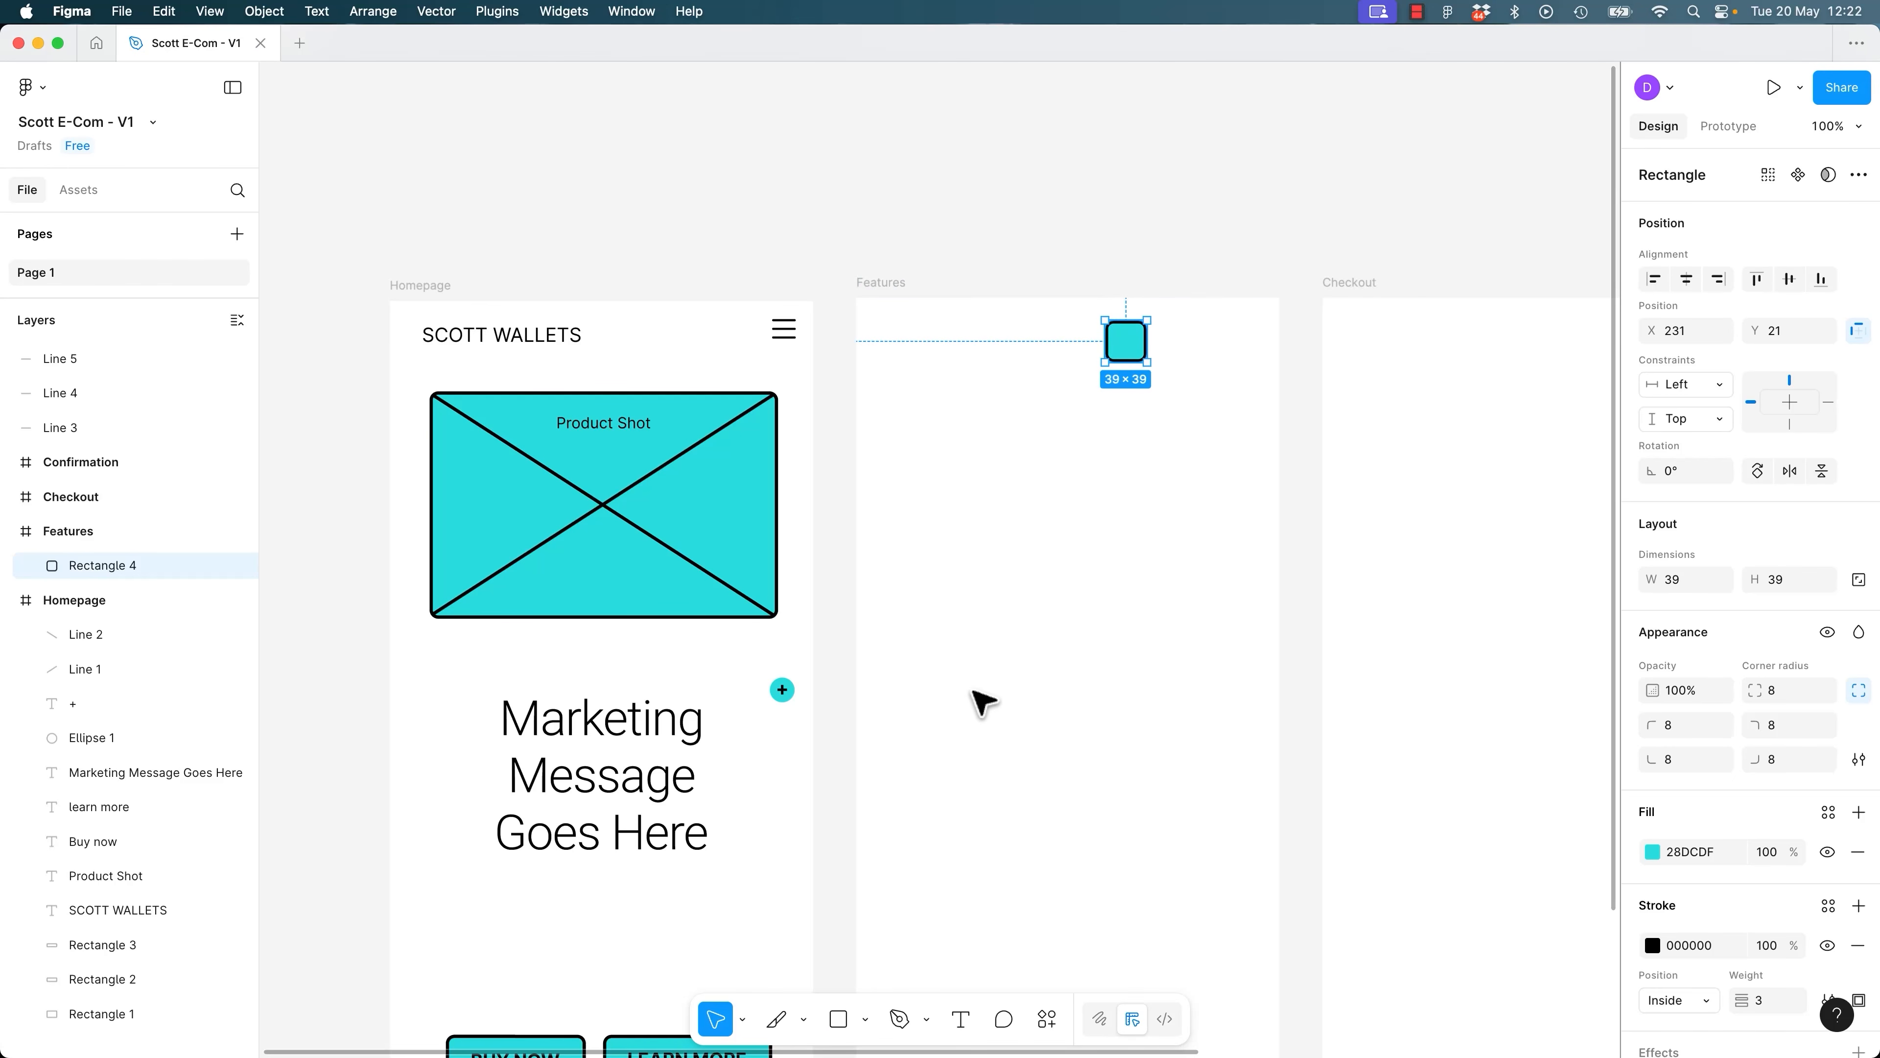
left_click(865, 1019)
left_click(885, 918)
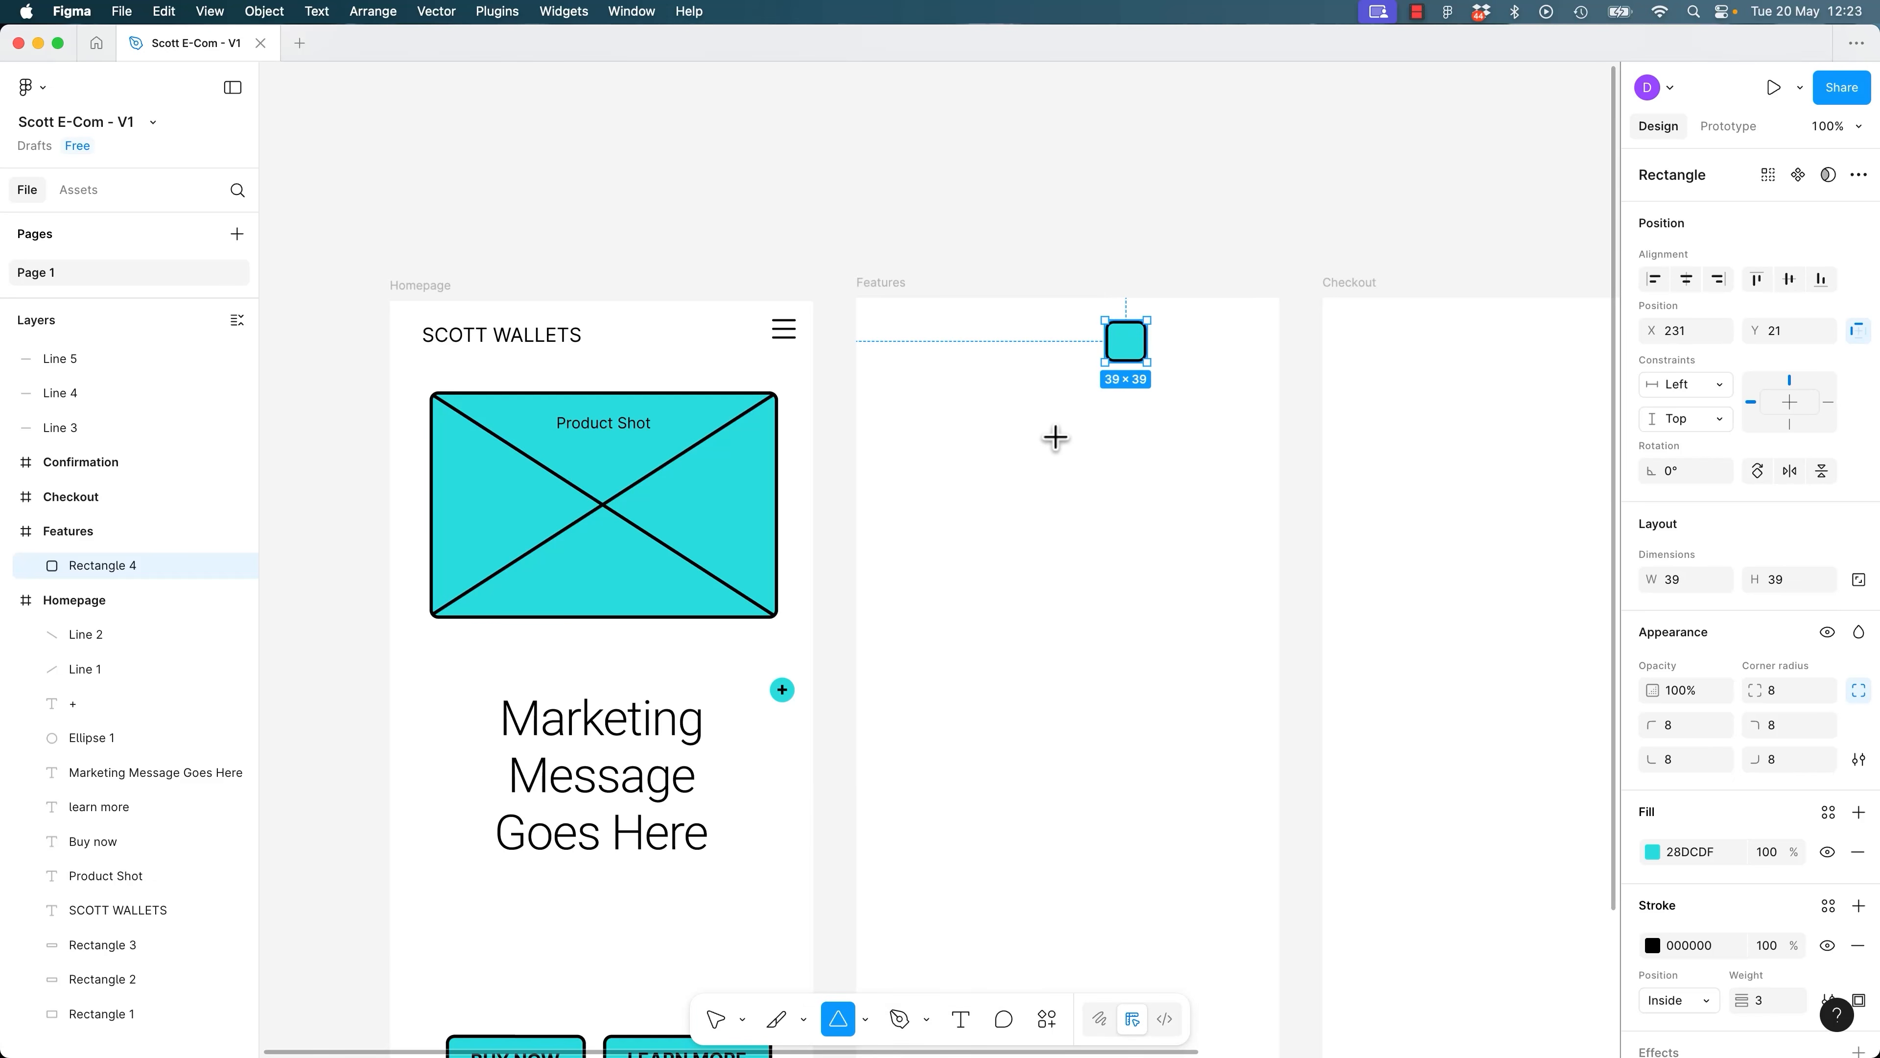
left_click_drag(1167, 320, 1232, 385)
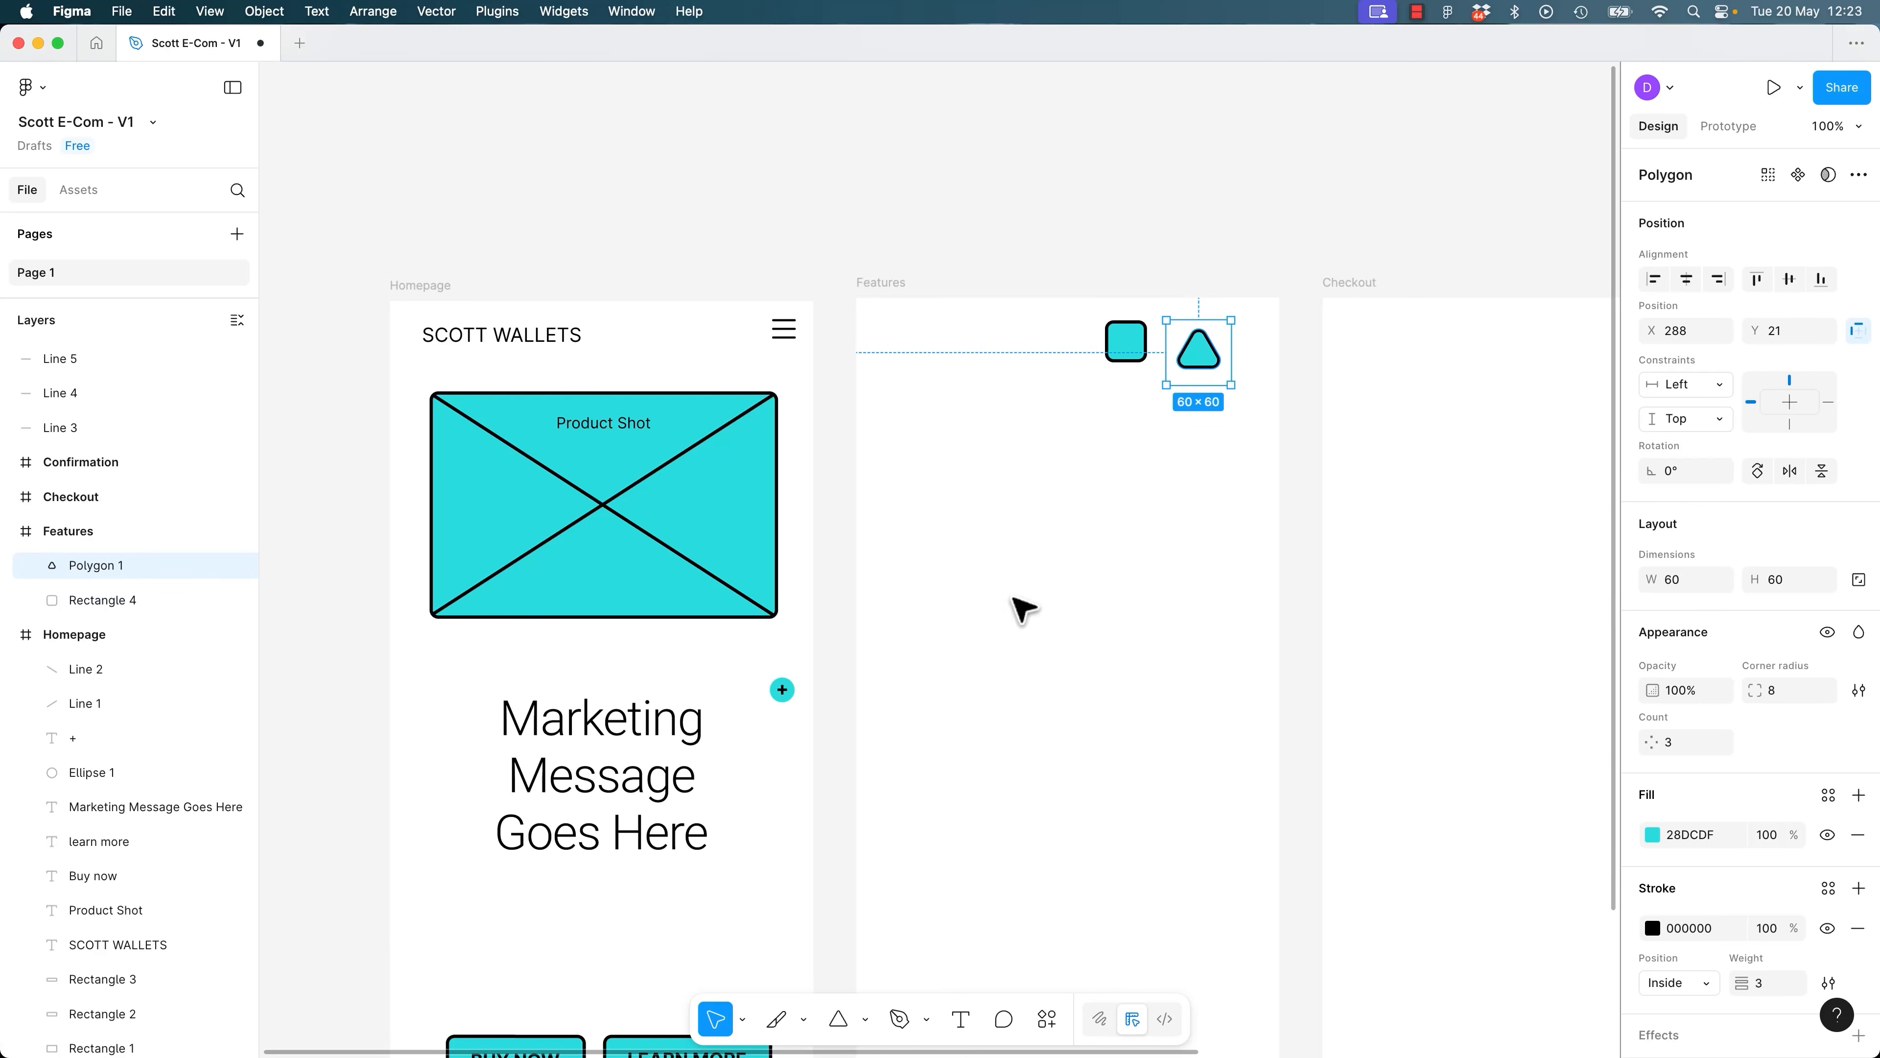
Draw a circle about 45 × 45 beside the triangle at the Features frame's right edge.
left_click(864, 1019)
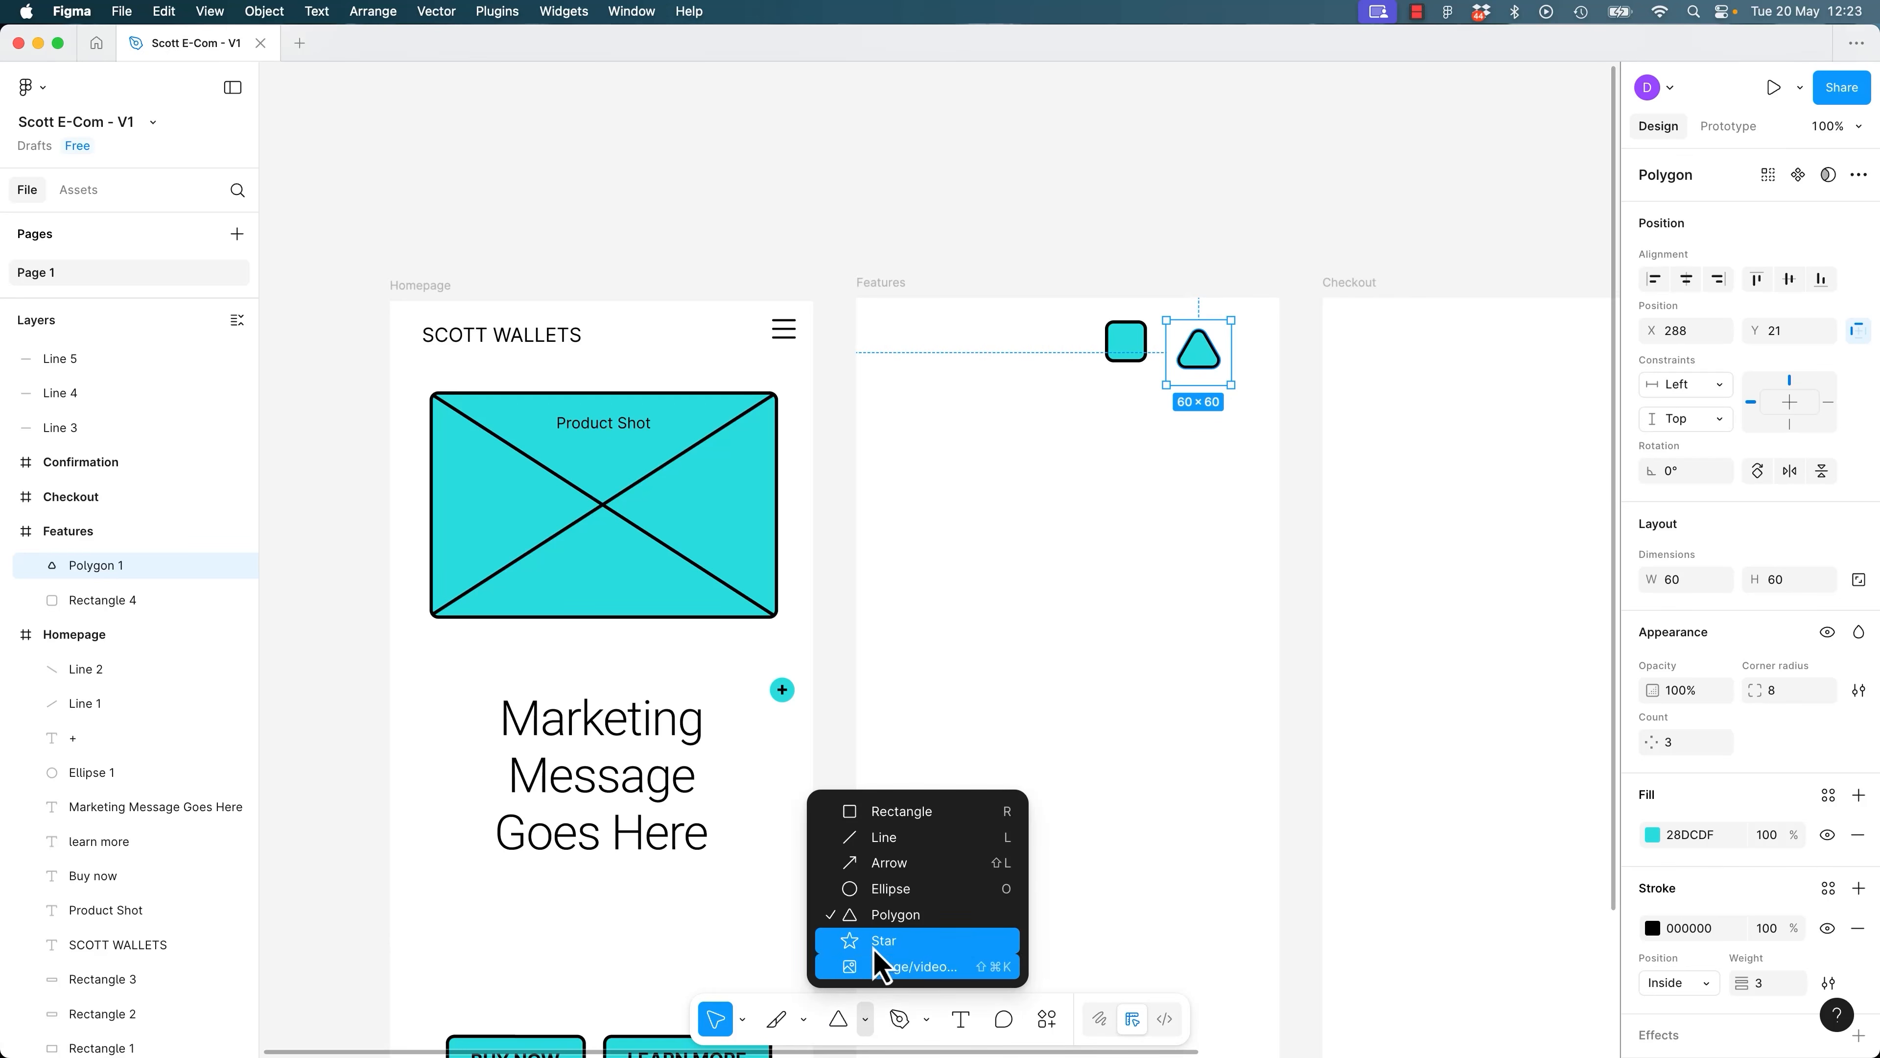
left_click(885, 890)
left_click_drag(1231, 337, 1280, 386)
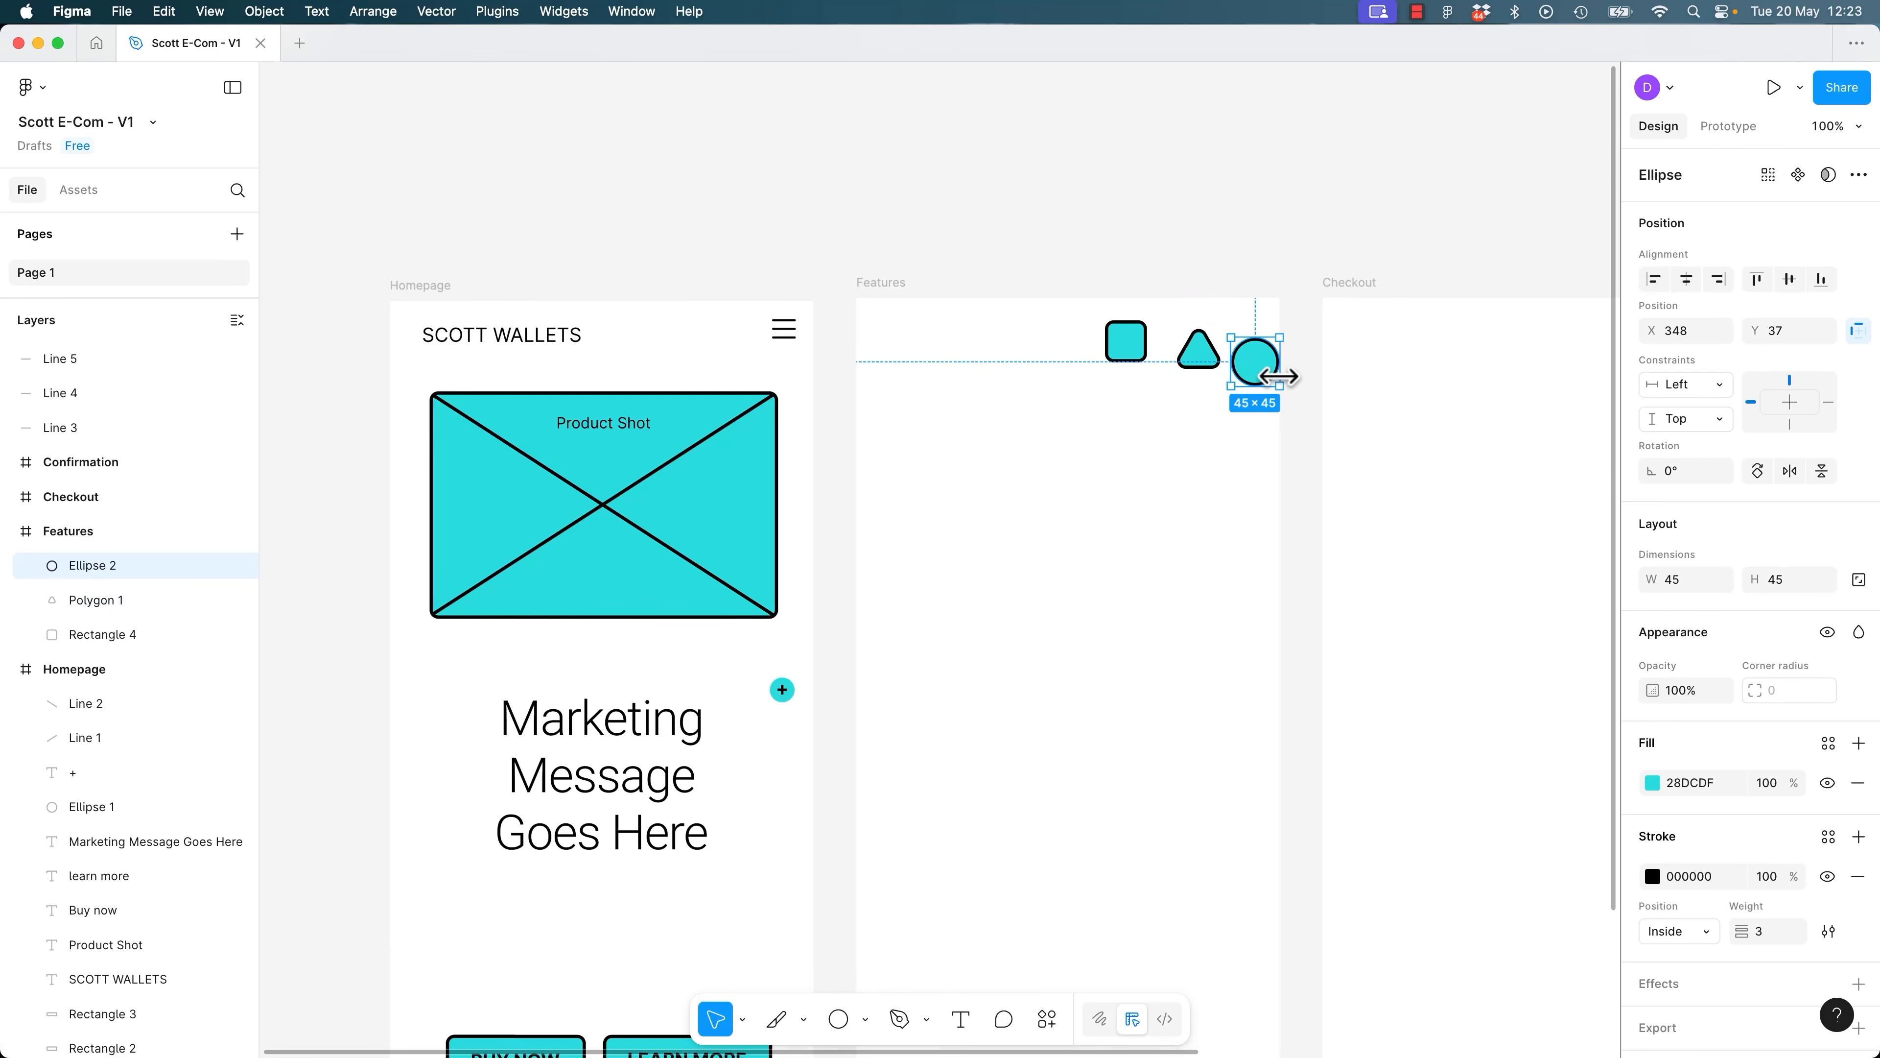
Remove the stroke from the square, triangle and circle in the Features frame together.
key("super+plus")
key("super+plus")
left_click_drag(1268, 370, 741, 860)
left_click_drag(1130, 545, 354, 1053)
scroll(483, 537, "down", 4)
scroll(483, 538, "left", 4)
left_click_drag(476, 324, 1177, 711)
left_click(1859, 1047)
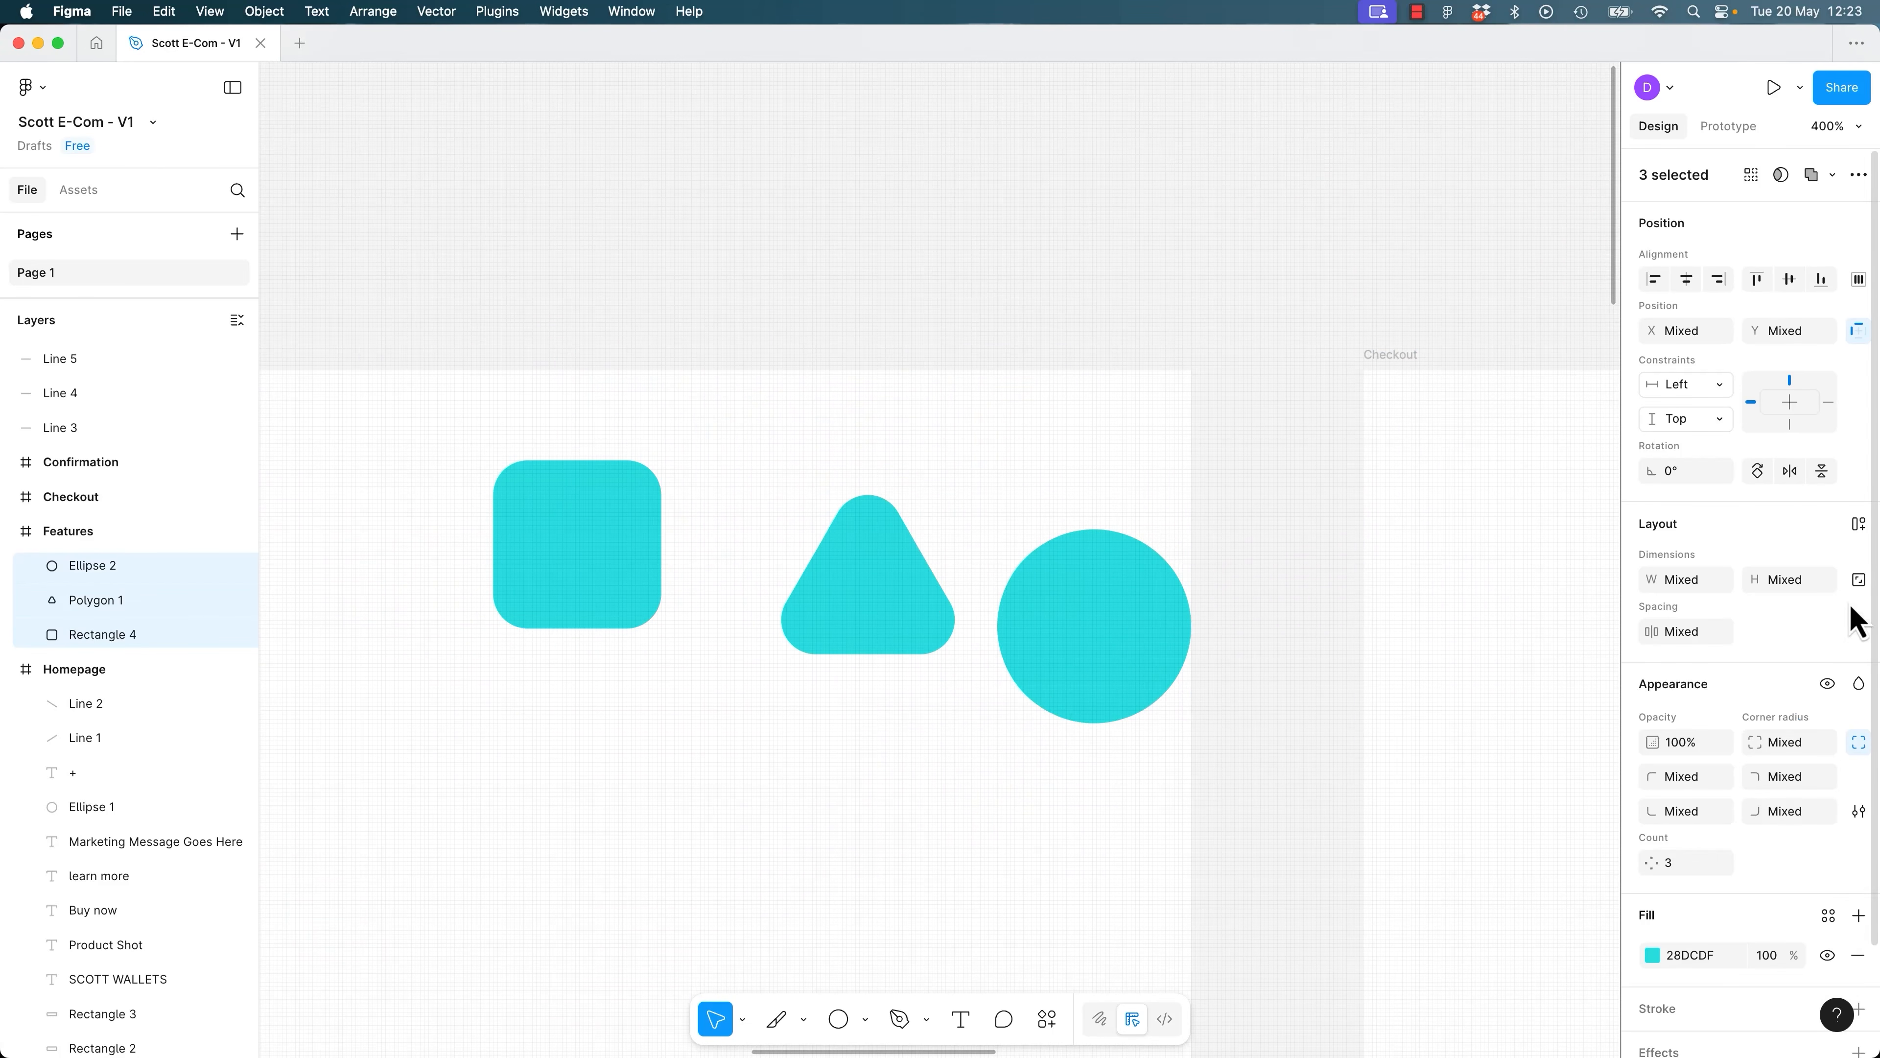
Set the corner radius of the square and triangle to 0 and deselect them.
left_click_drag(514, 311, 911, 641)
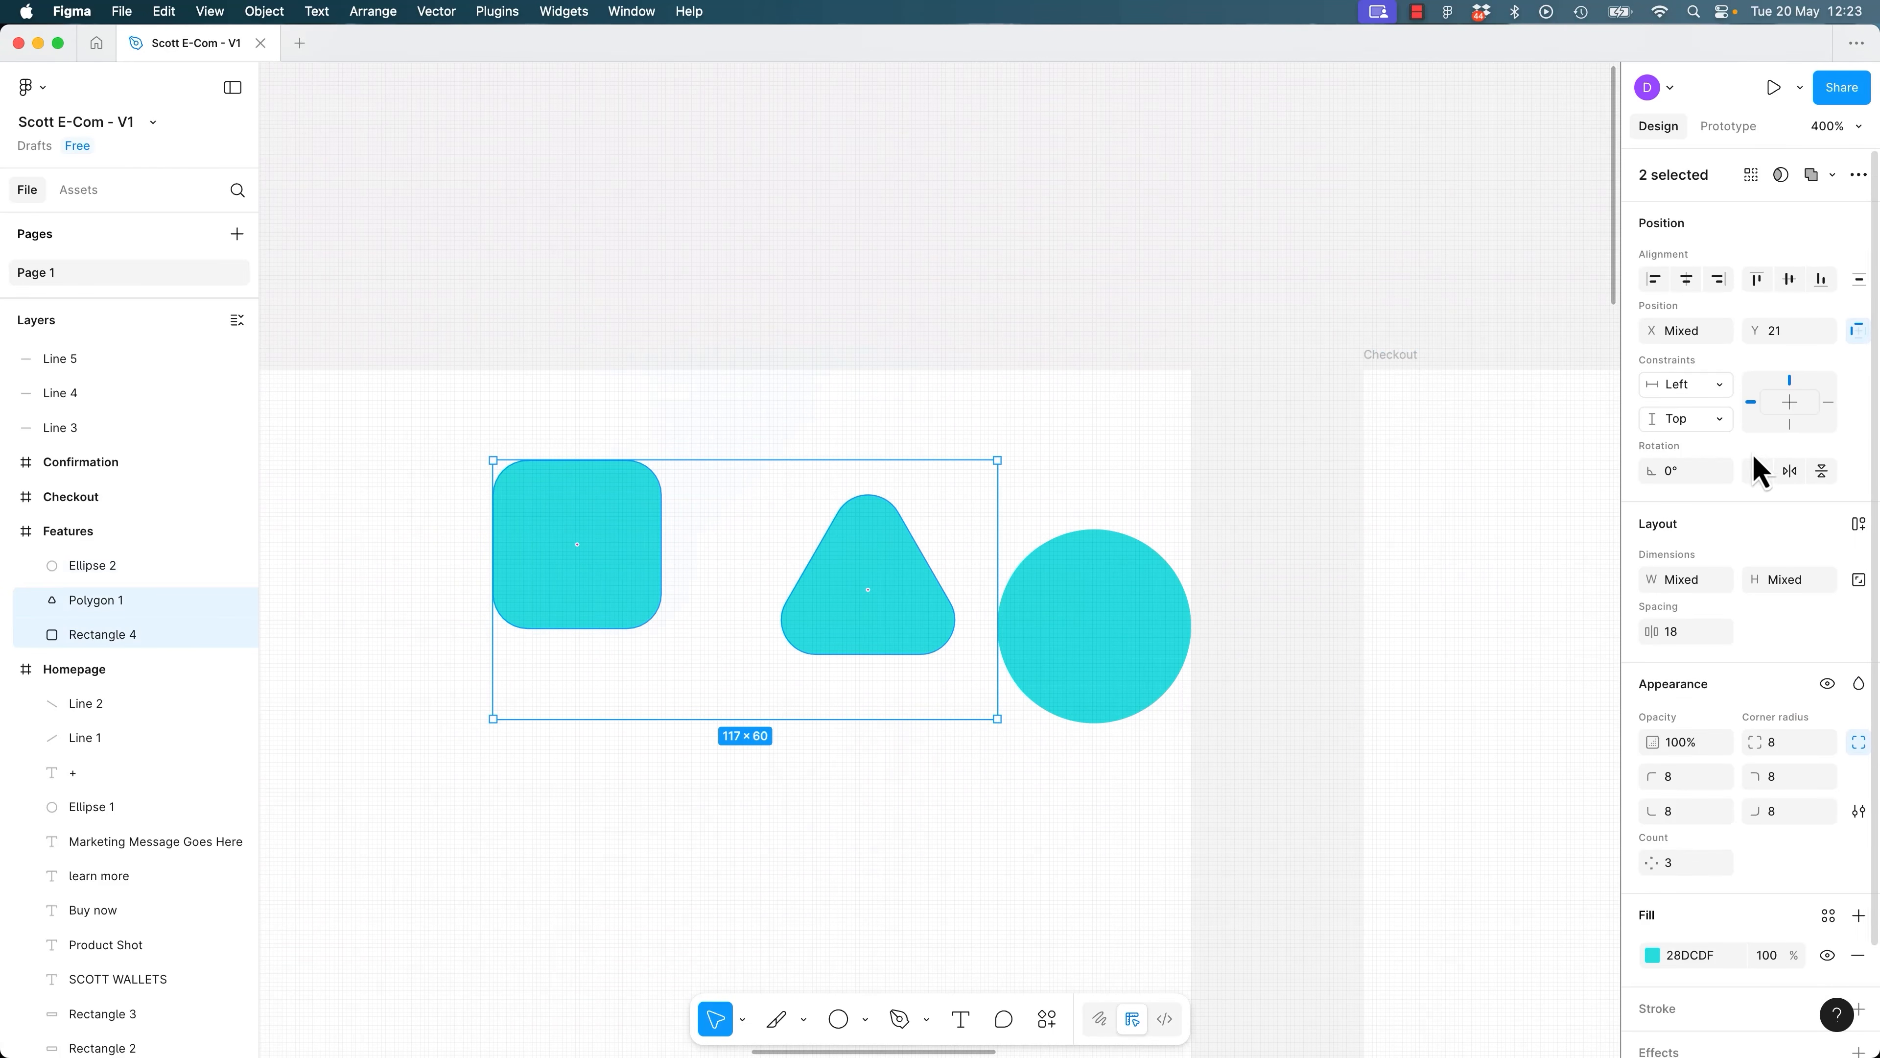
left_click(1779, 752)
type("0")
key("Return")
left_click(727, 194)
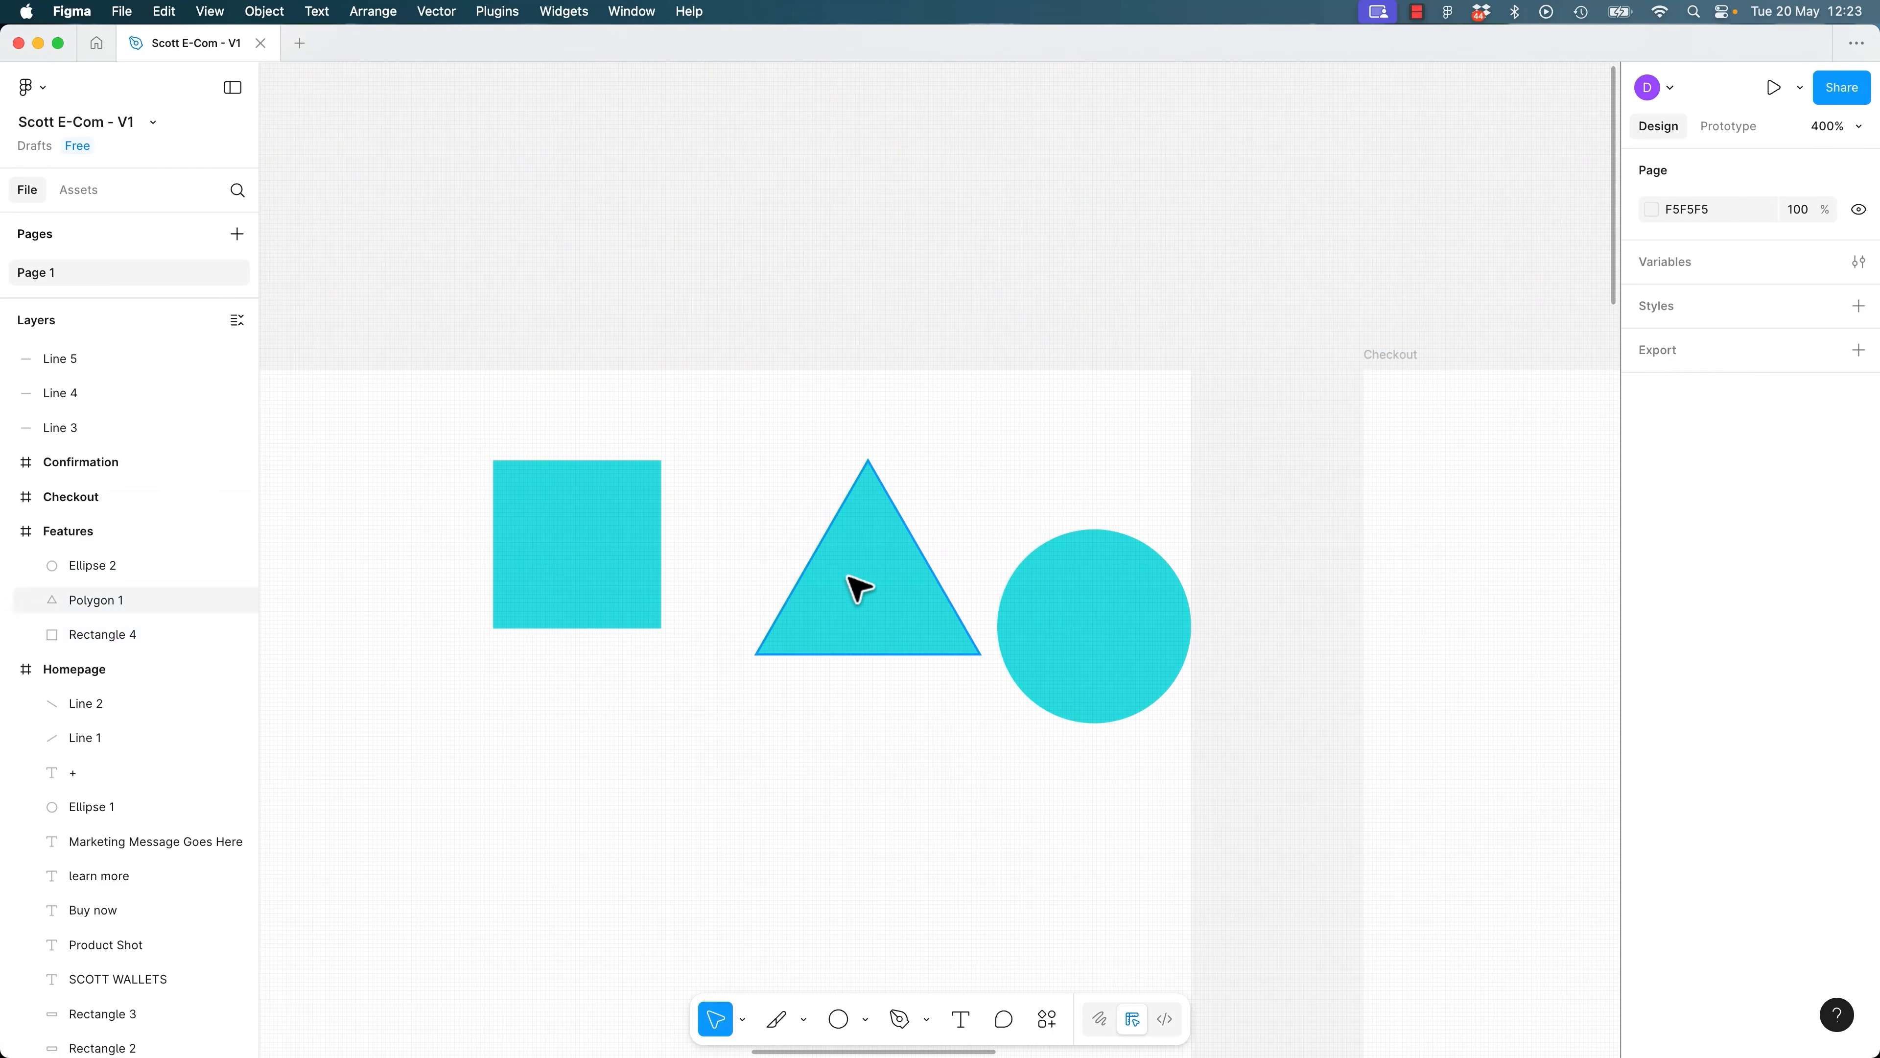
Reposition the triangle, circle and square into a tidy row near the top of the Features frame.
left_click(798, 554)
left_click_drag(1112, 630, 1074, 546)
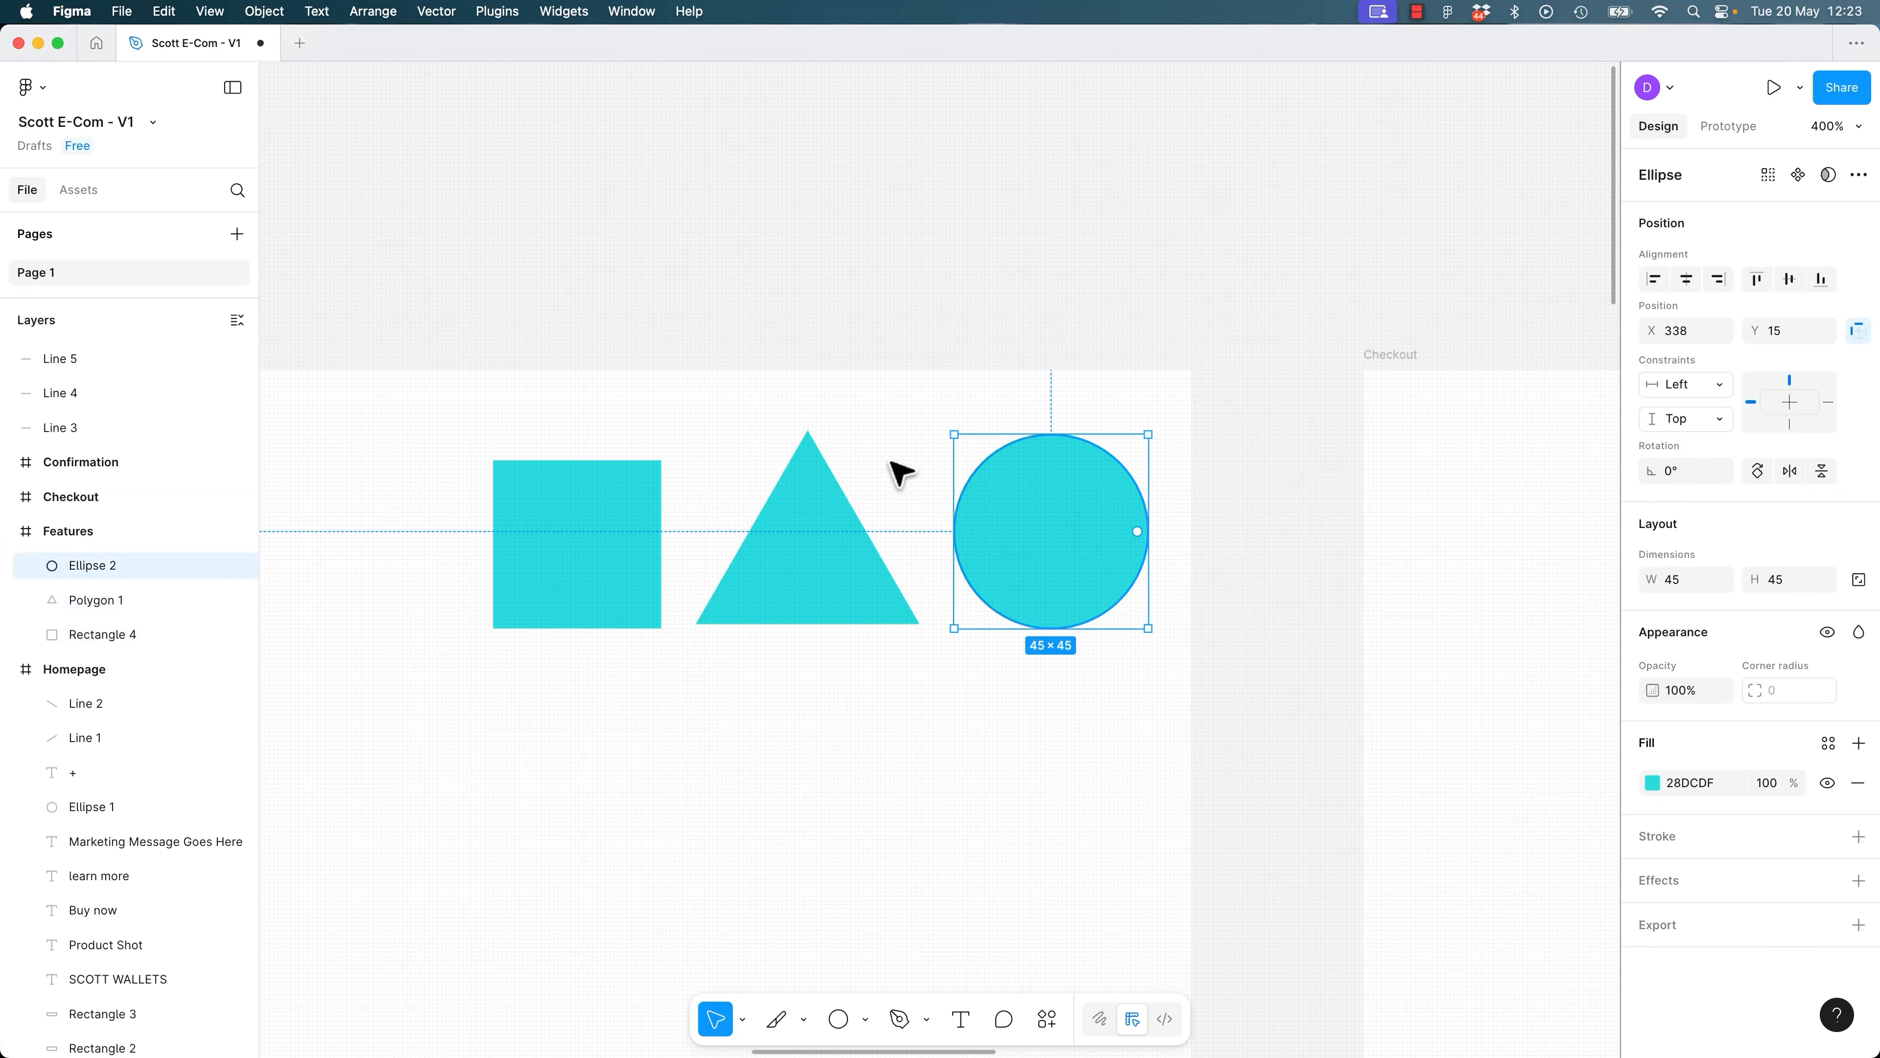
left_click_drag(552, 513, 569, 492)
left_click(785, 567)
left_click_drag(785, 566, 768, 552)
Group the square, triangle and circle, and move the group slightly to X 226, Y 10.
left_click_drag(464, 254, 1166, 624)
right_click(1087, 577)
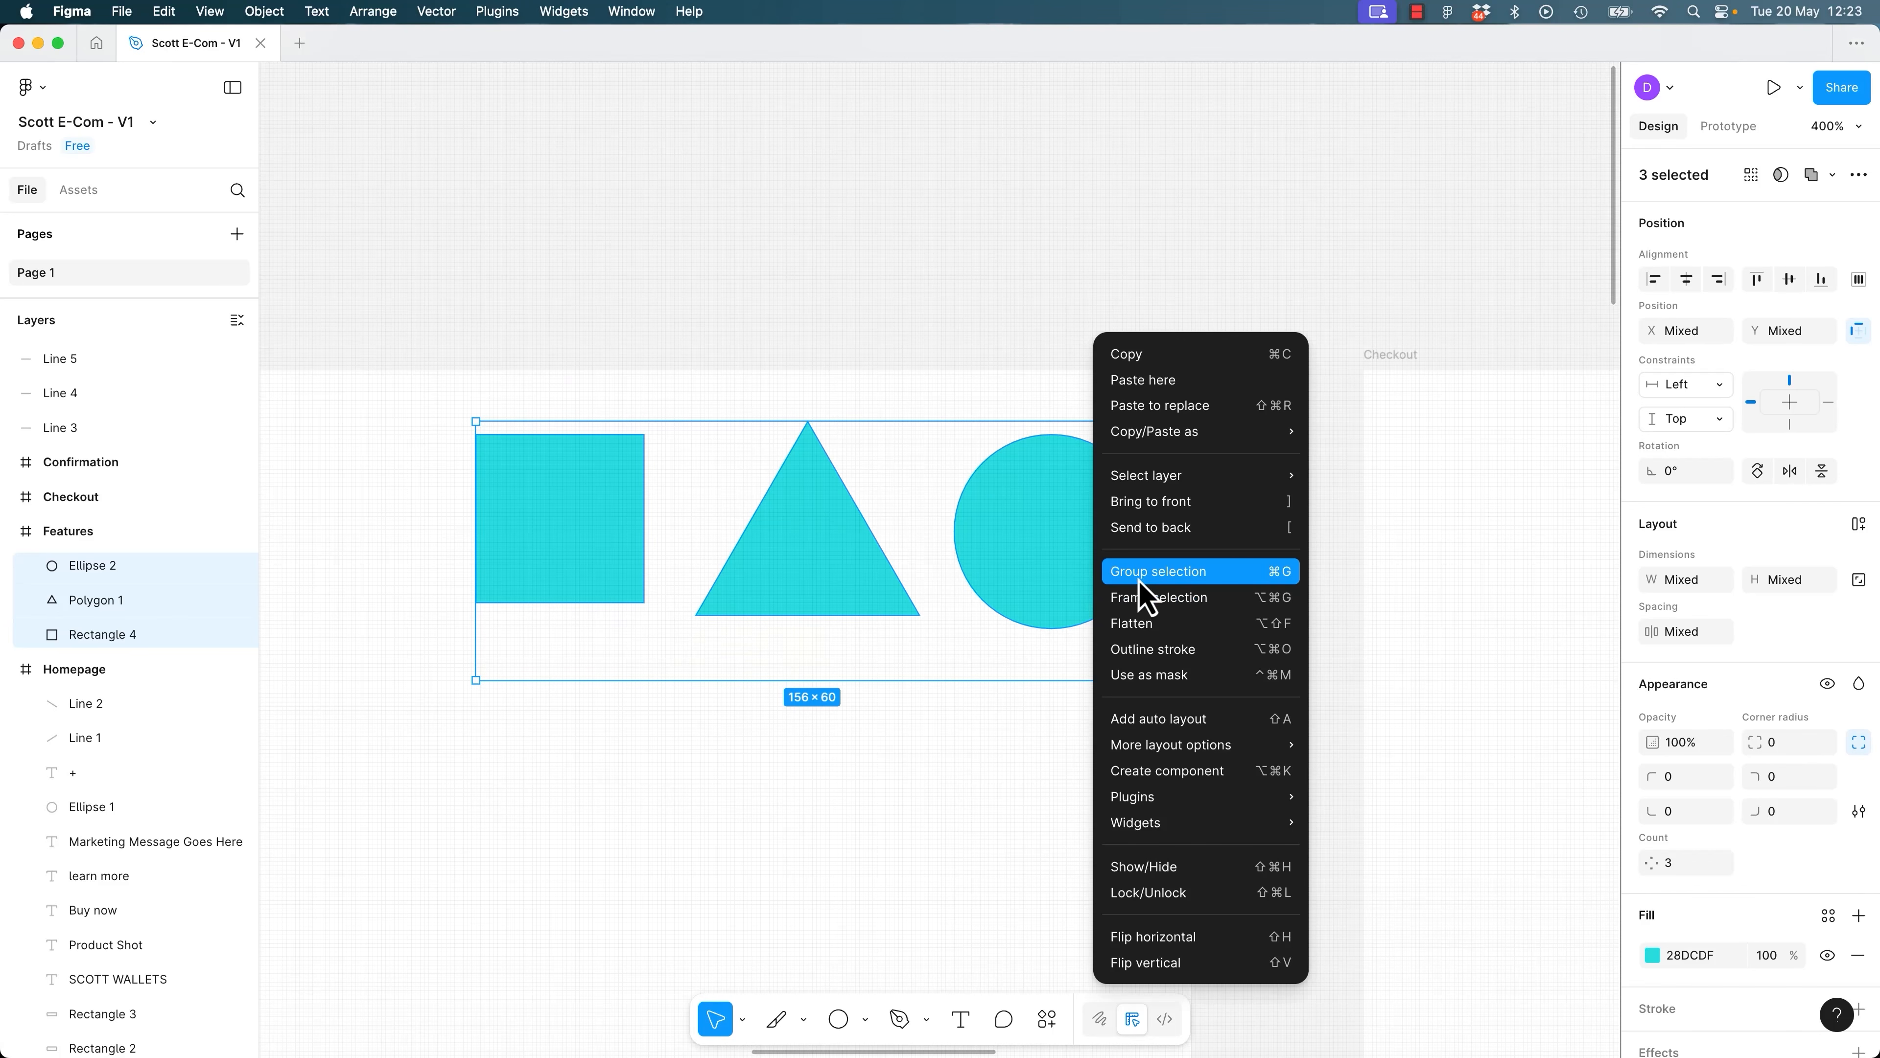
left_click(1279, 577)
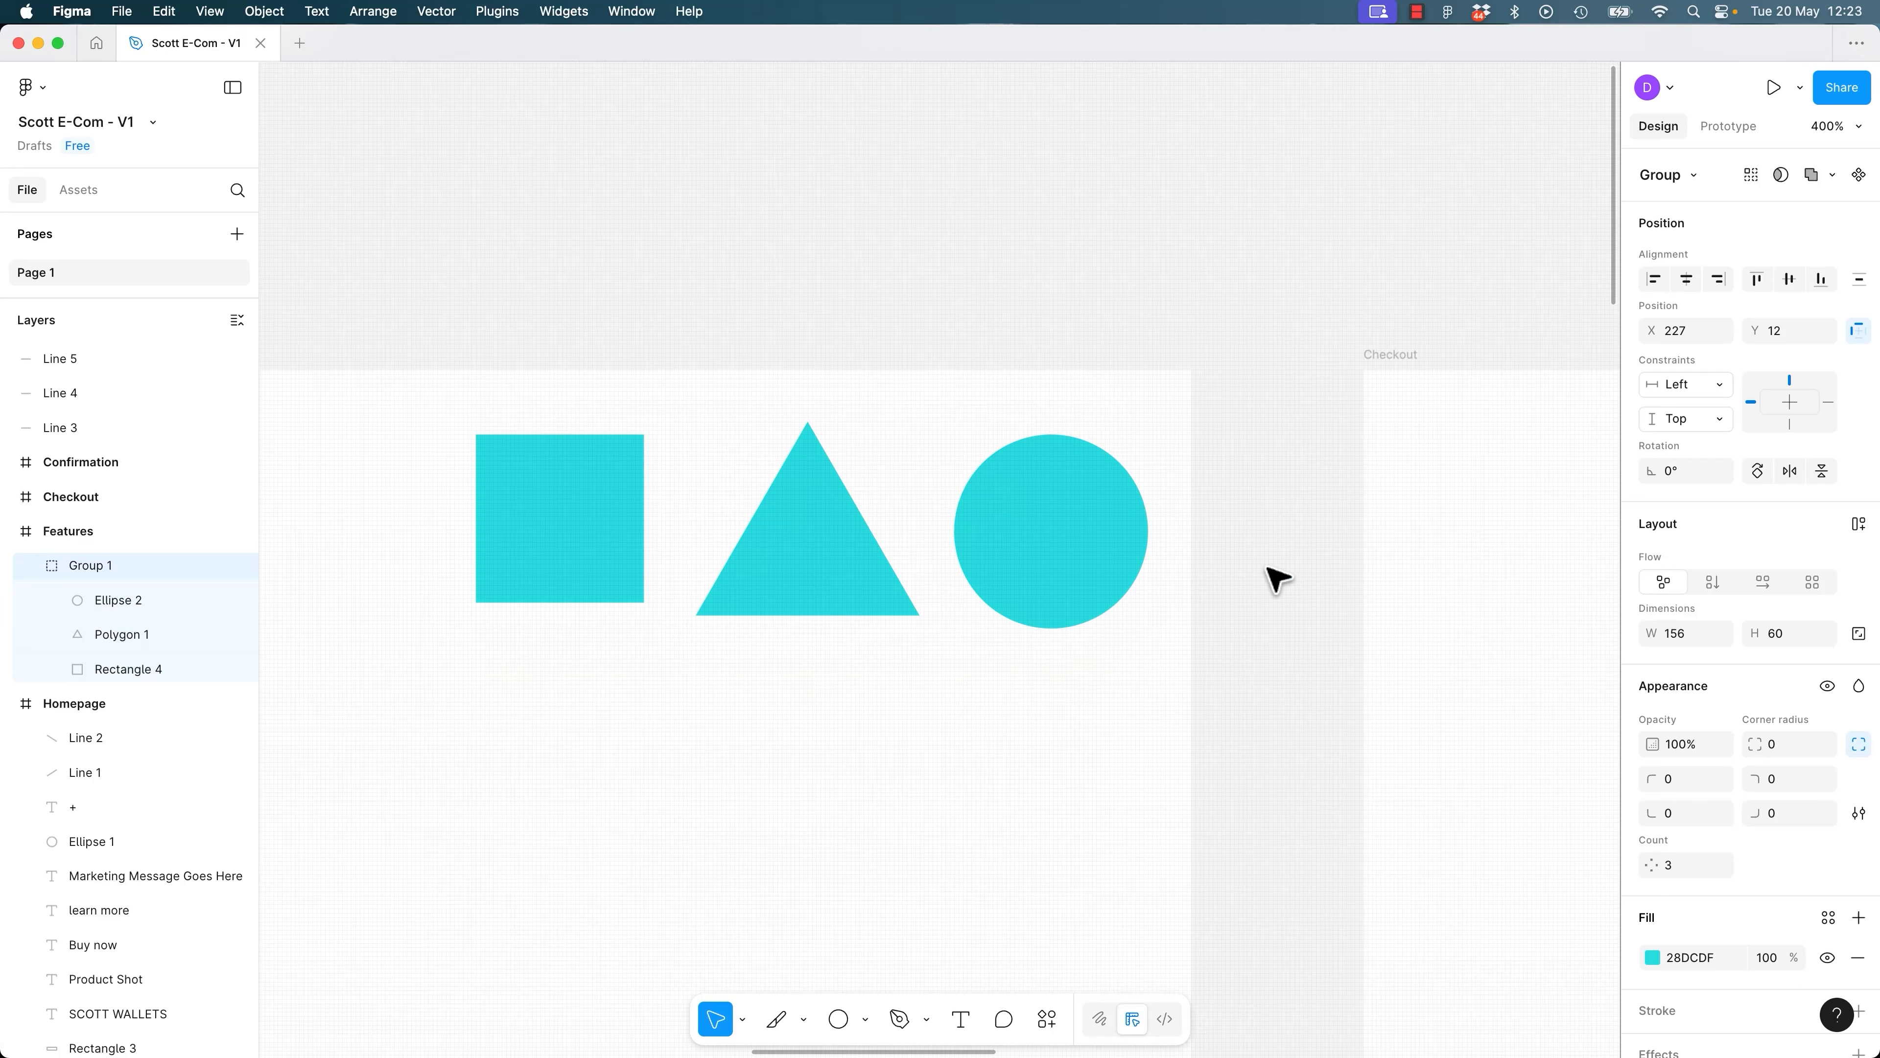
left_click(1054, 256)
left_click_drag(1066, 533, 1103, 496)
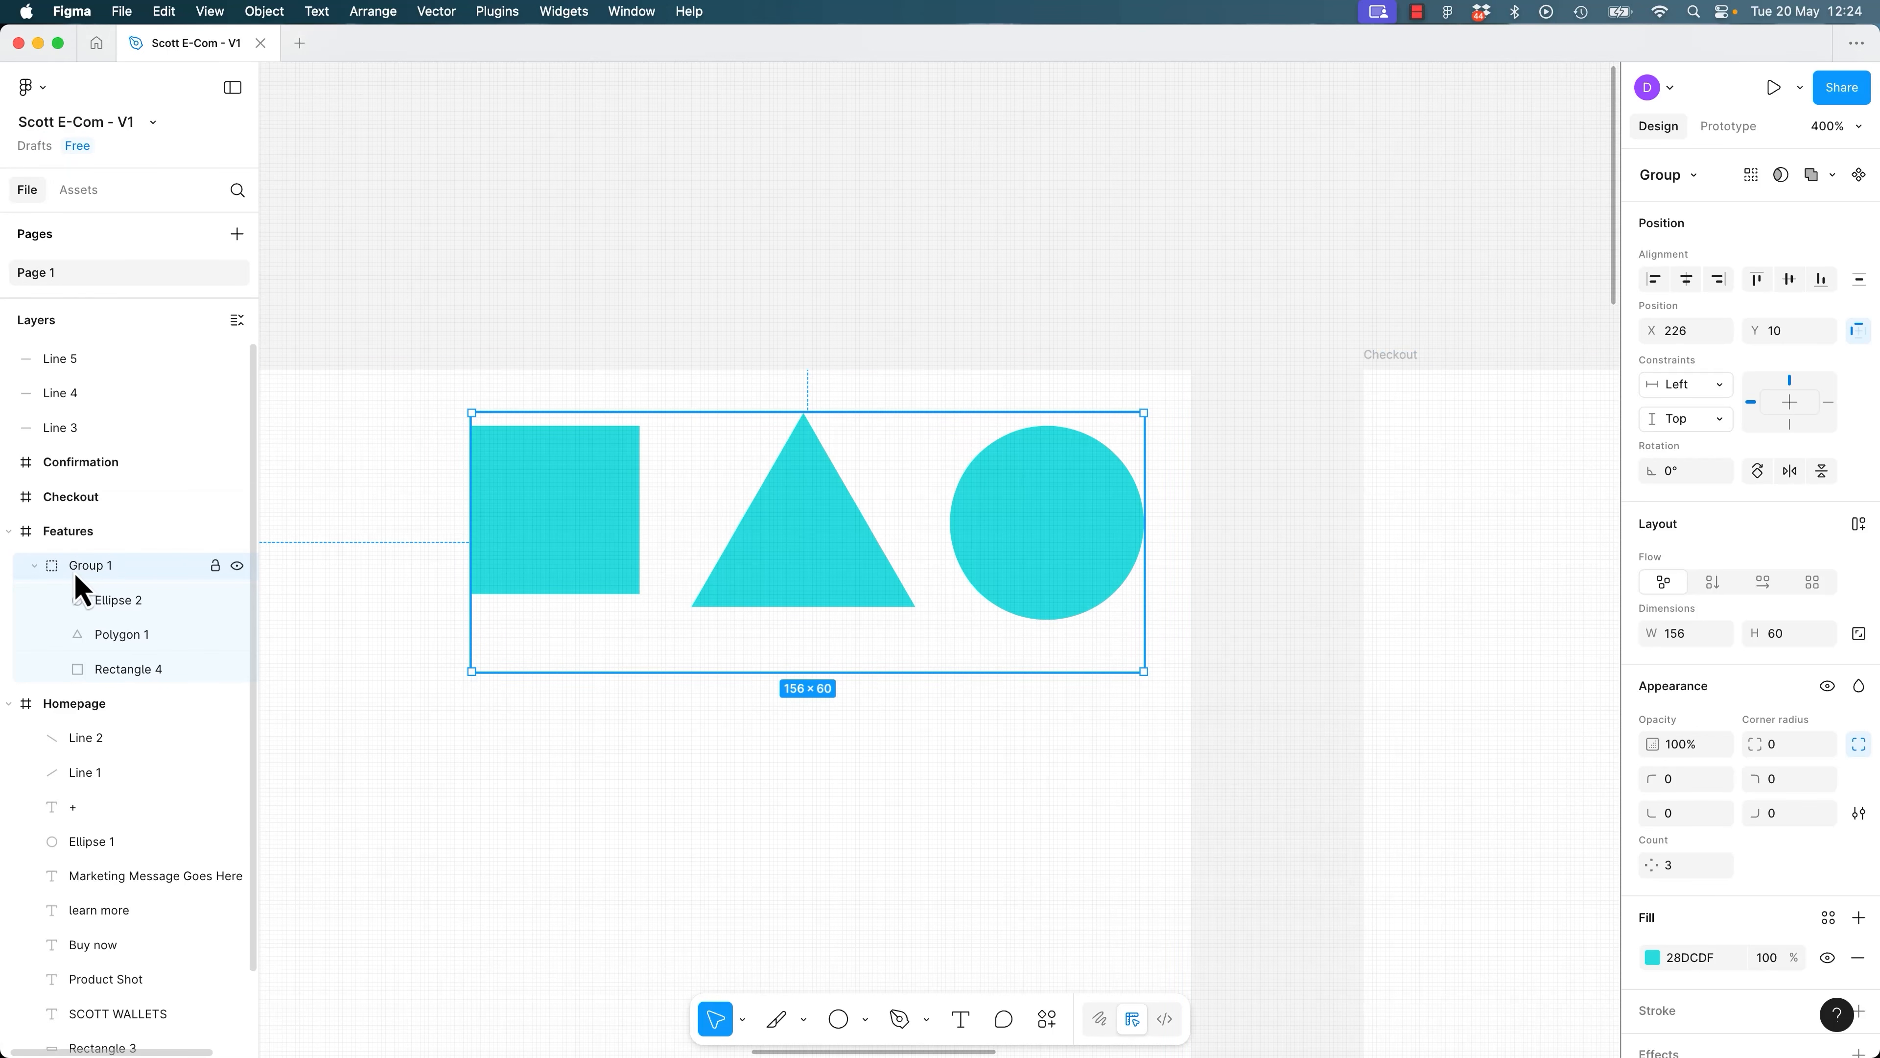
Rename the group of shapes as Icons.
double_click(95, 567)
type("Icons")
key("Return")
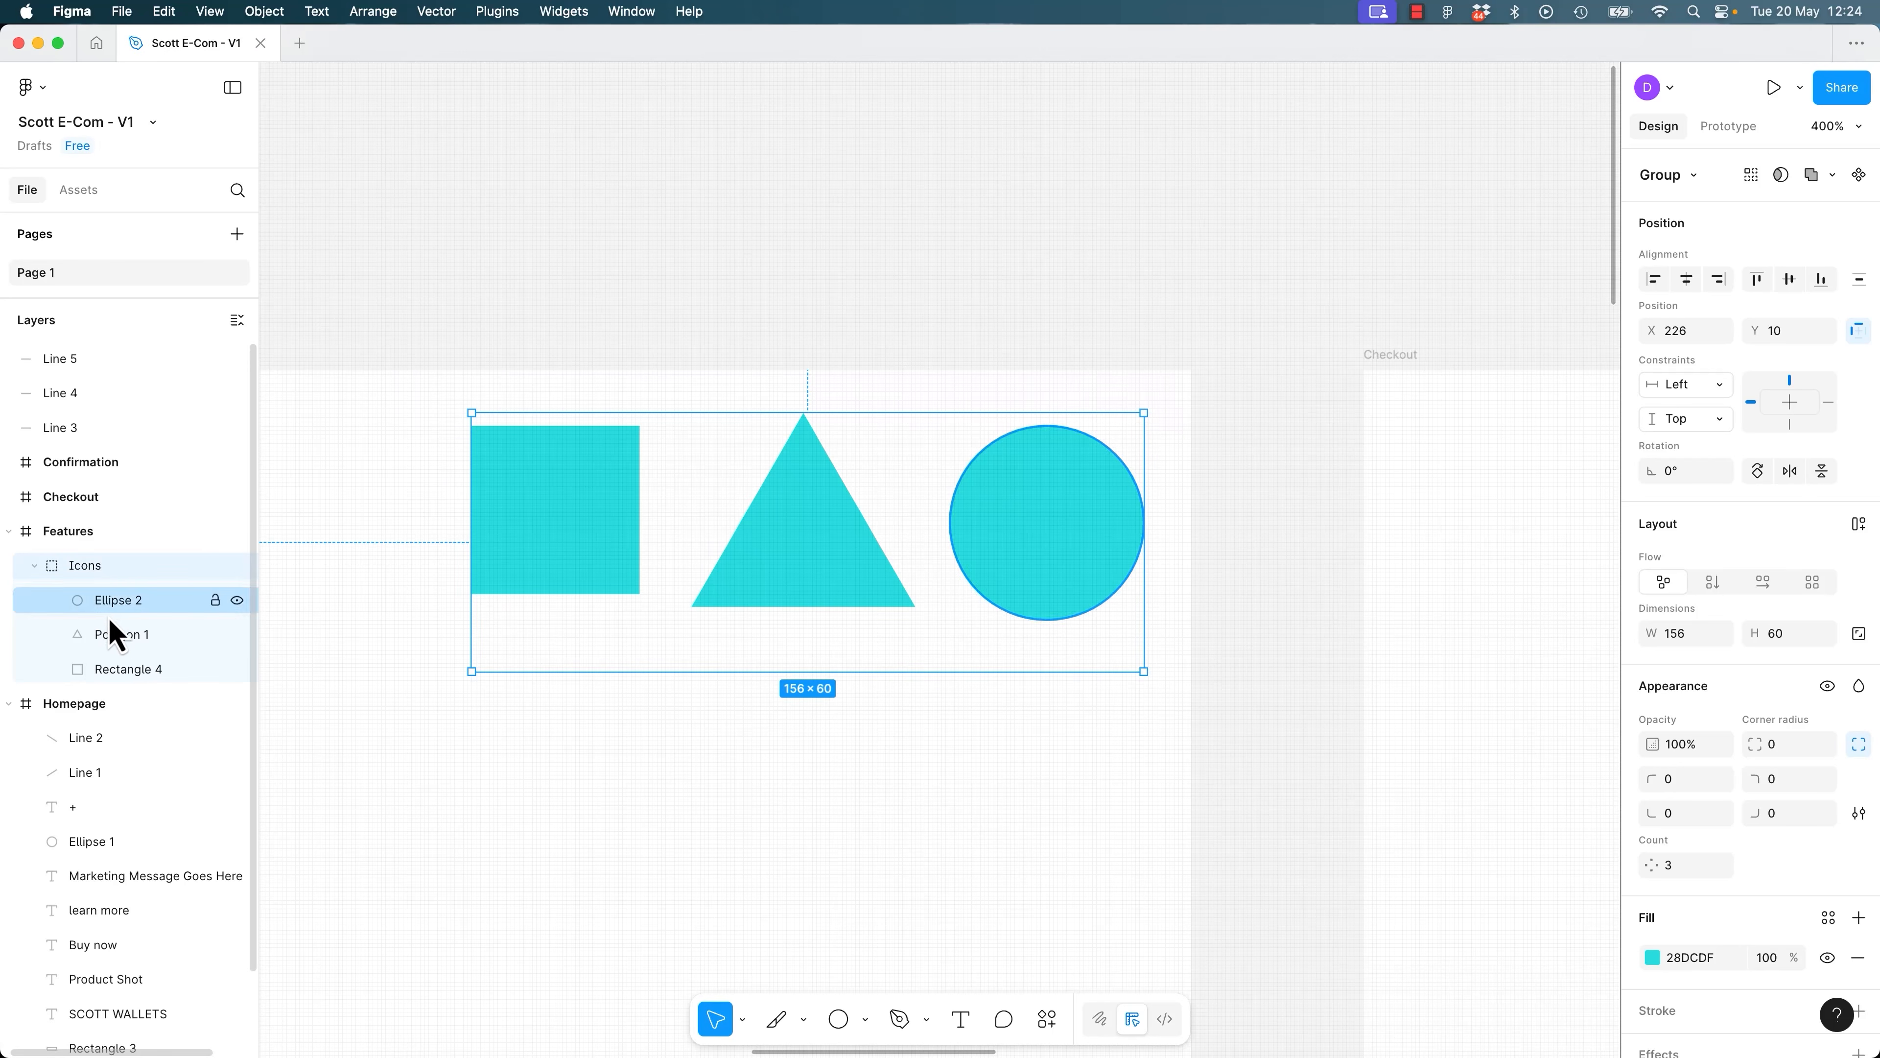
Collapse and expand the Icons group's layers, and inspect its ellipse, polygon and rectangle individually.
left_click(34, 565)
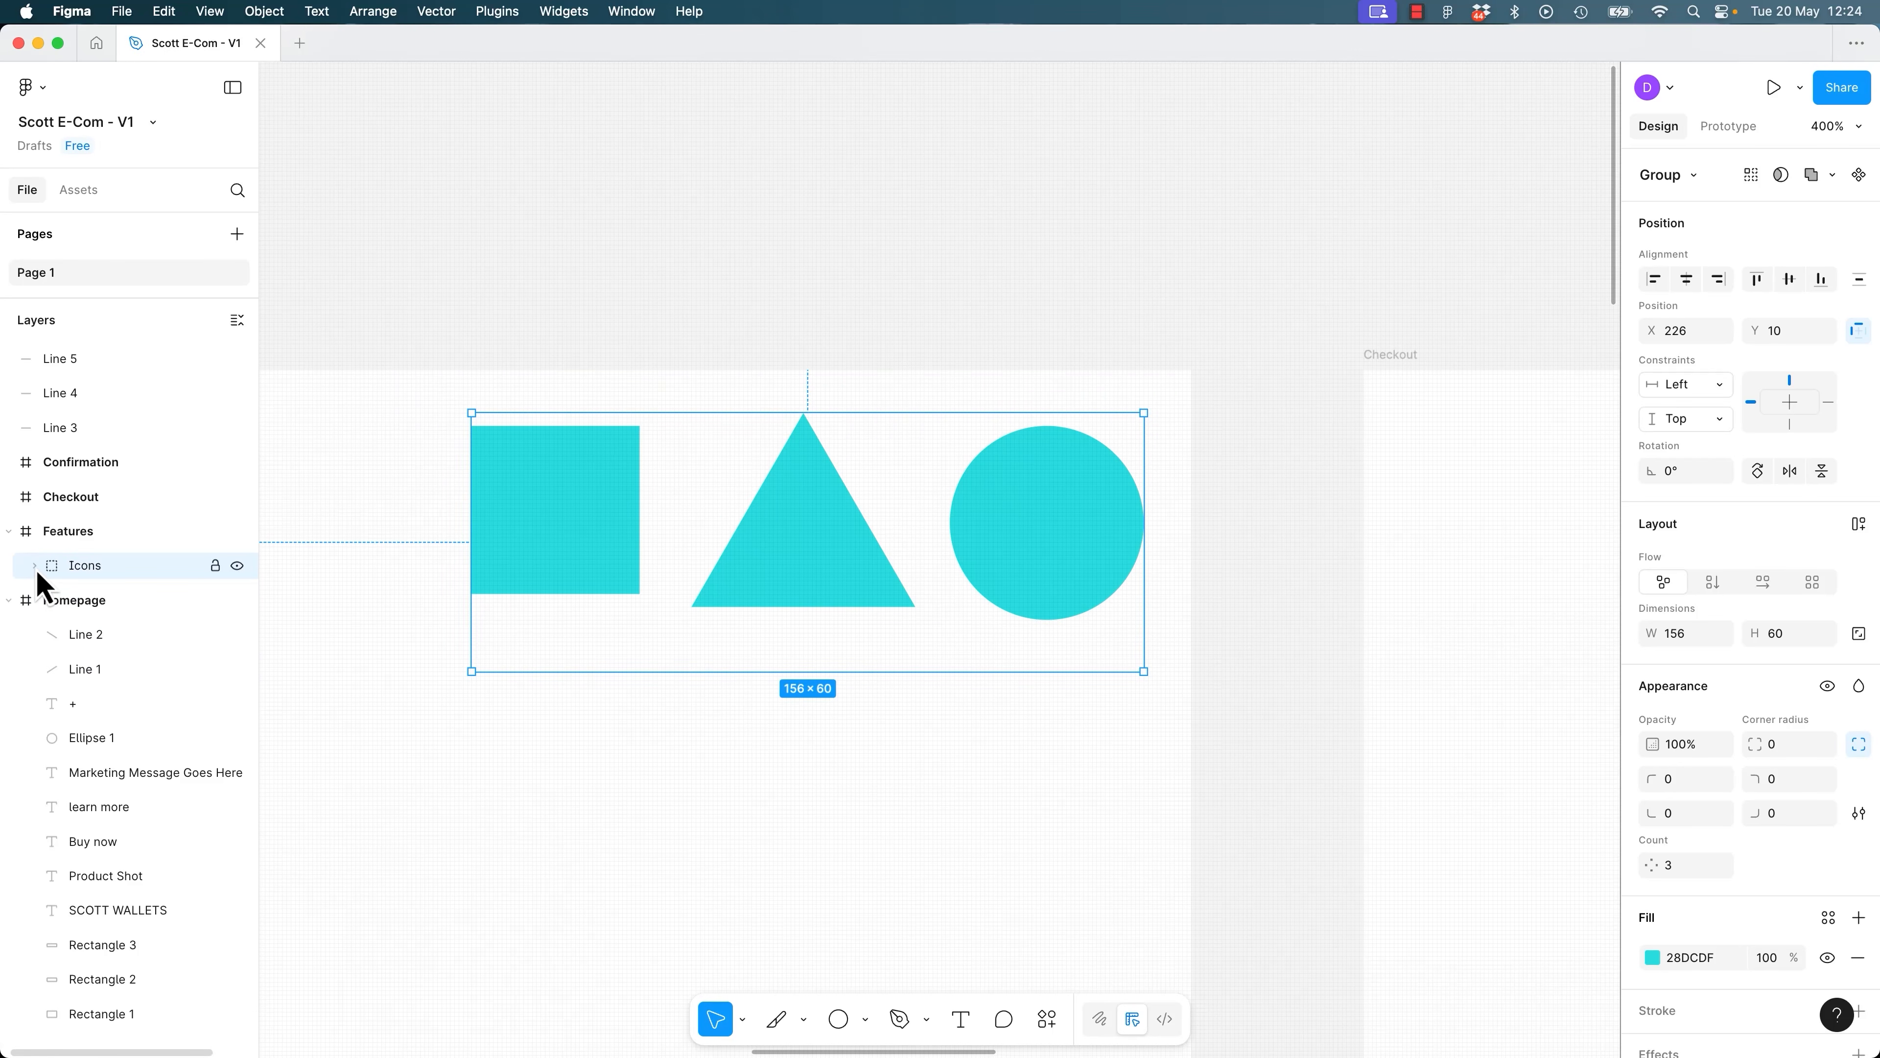
left_click(35, 568)
left_click(35, 566)
left_click(34, 567)
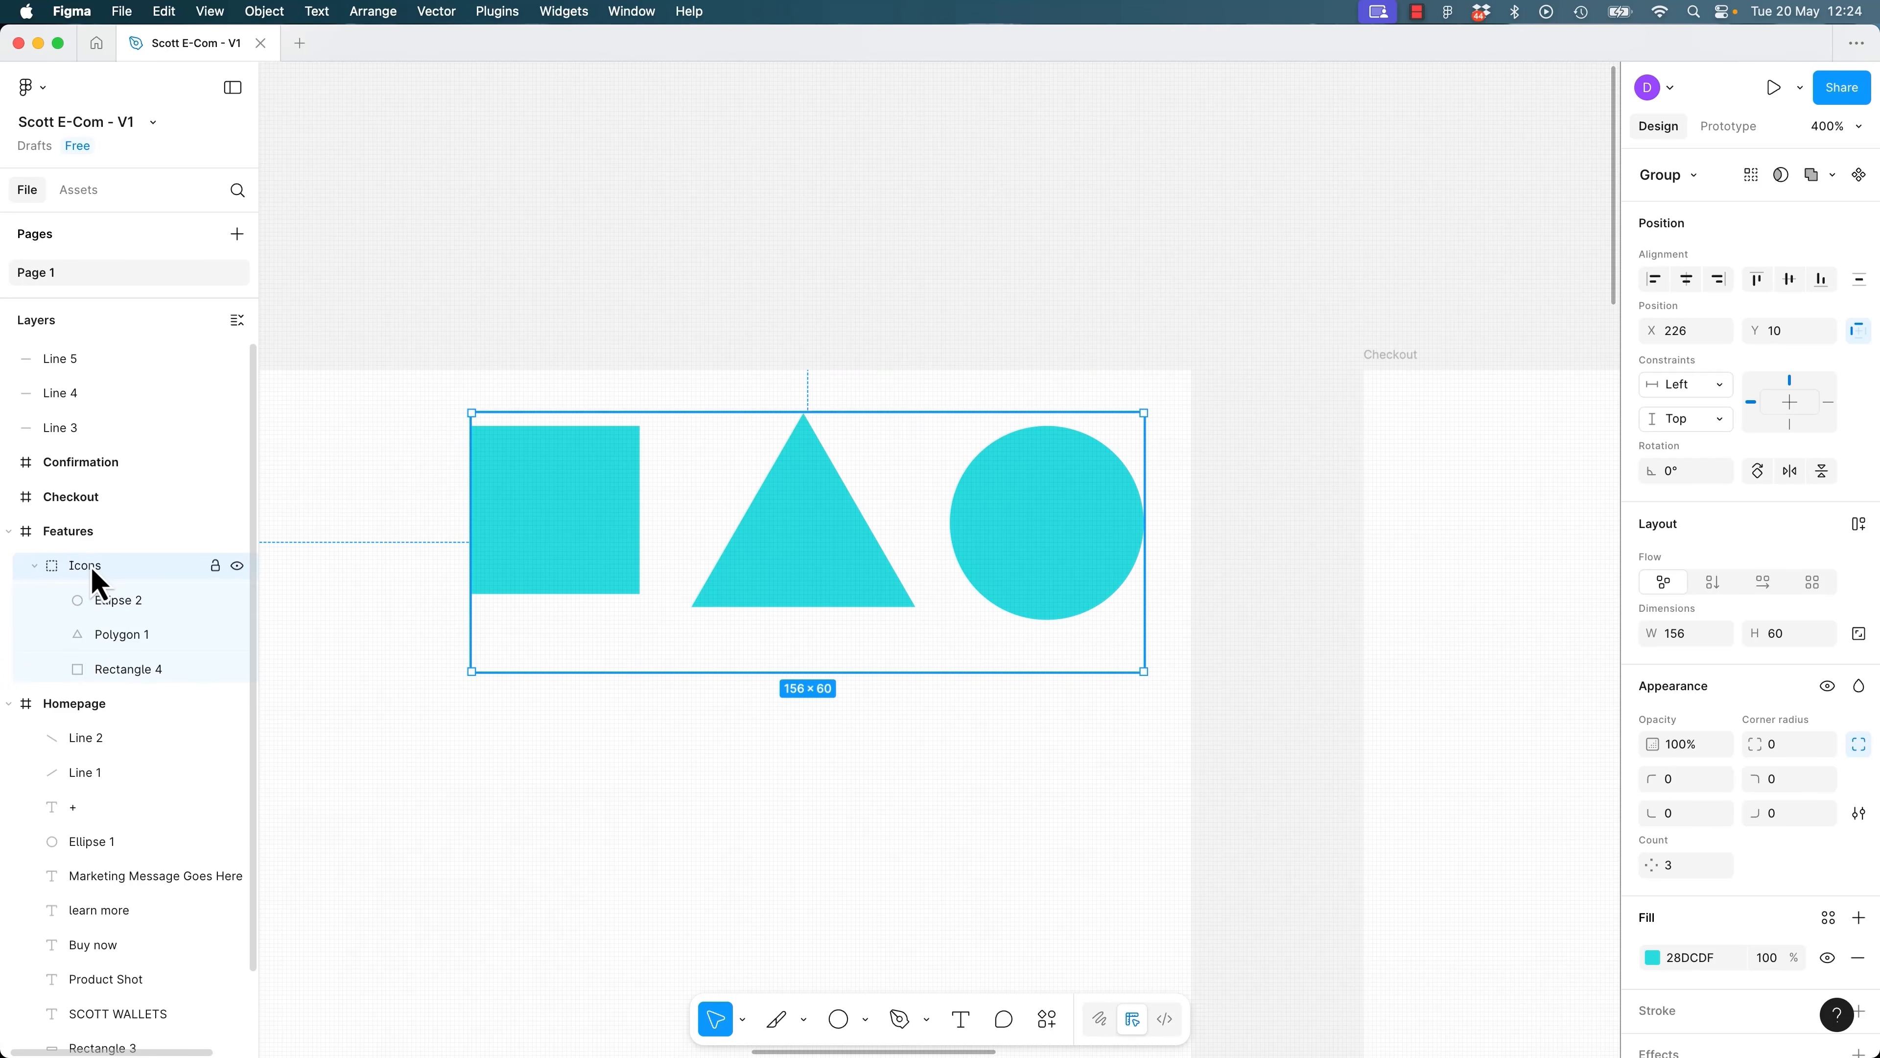
left_click(106, 601)
left_click(124, 636)
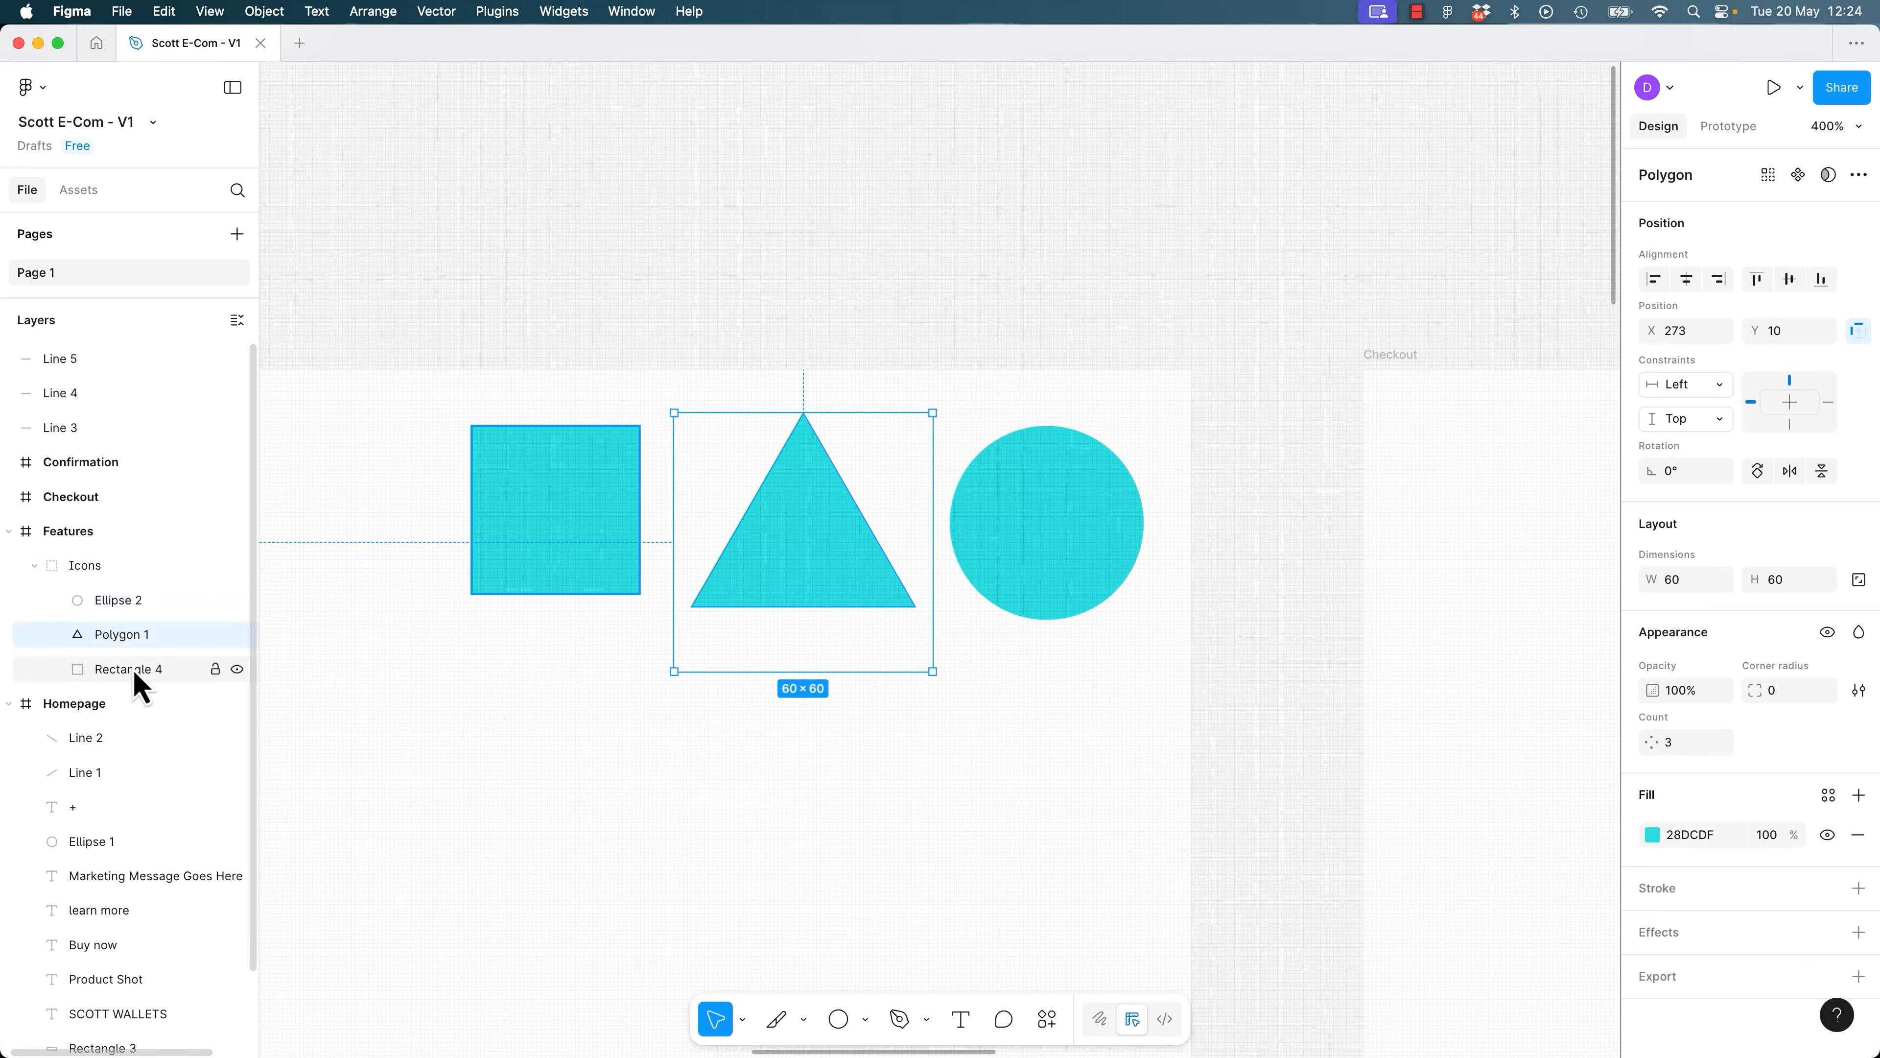
left_click(137, 667)
Ungroup the Icons group into its three separate shapes.
left_click(119, 567)
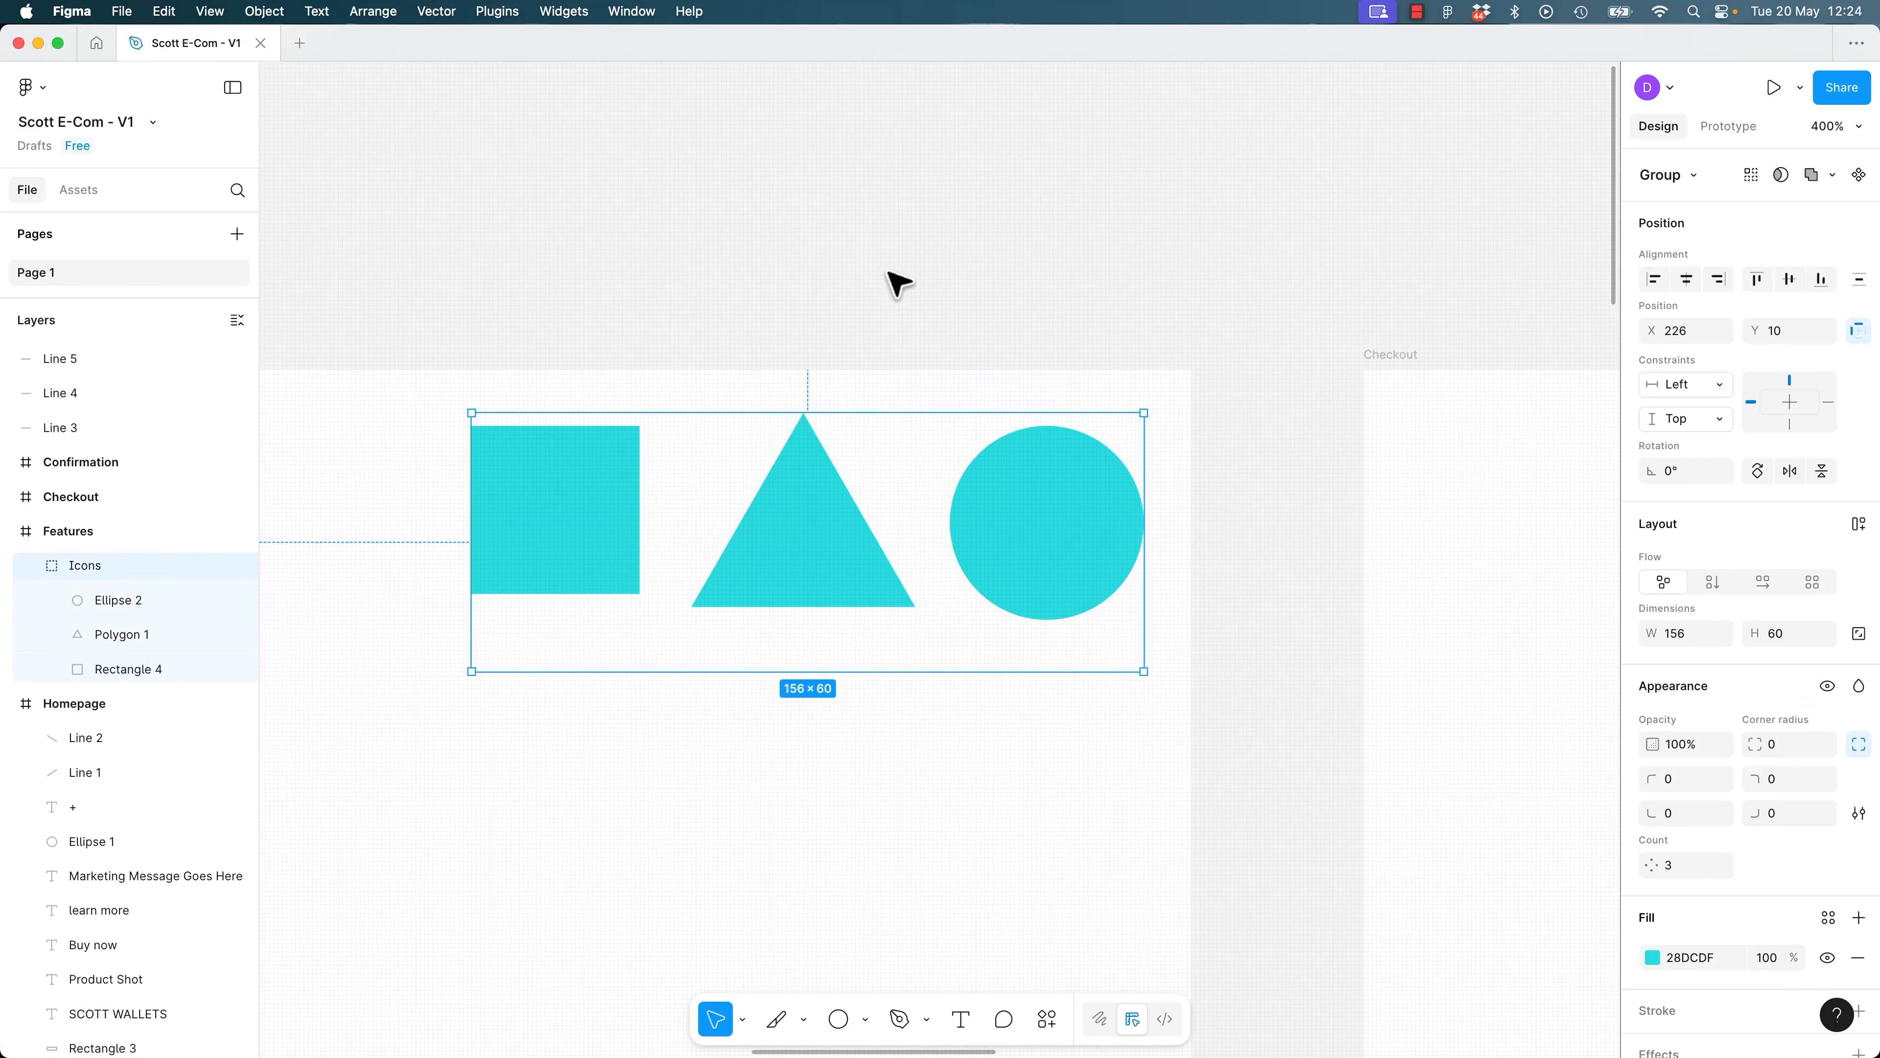
right_click(1083, 569)
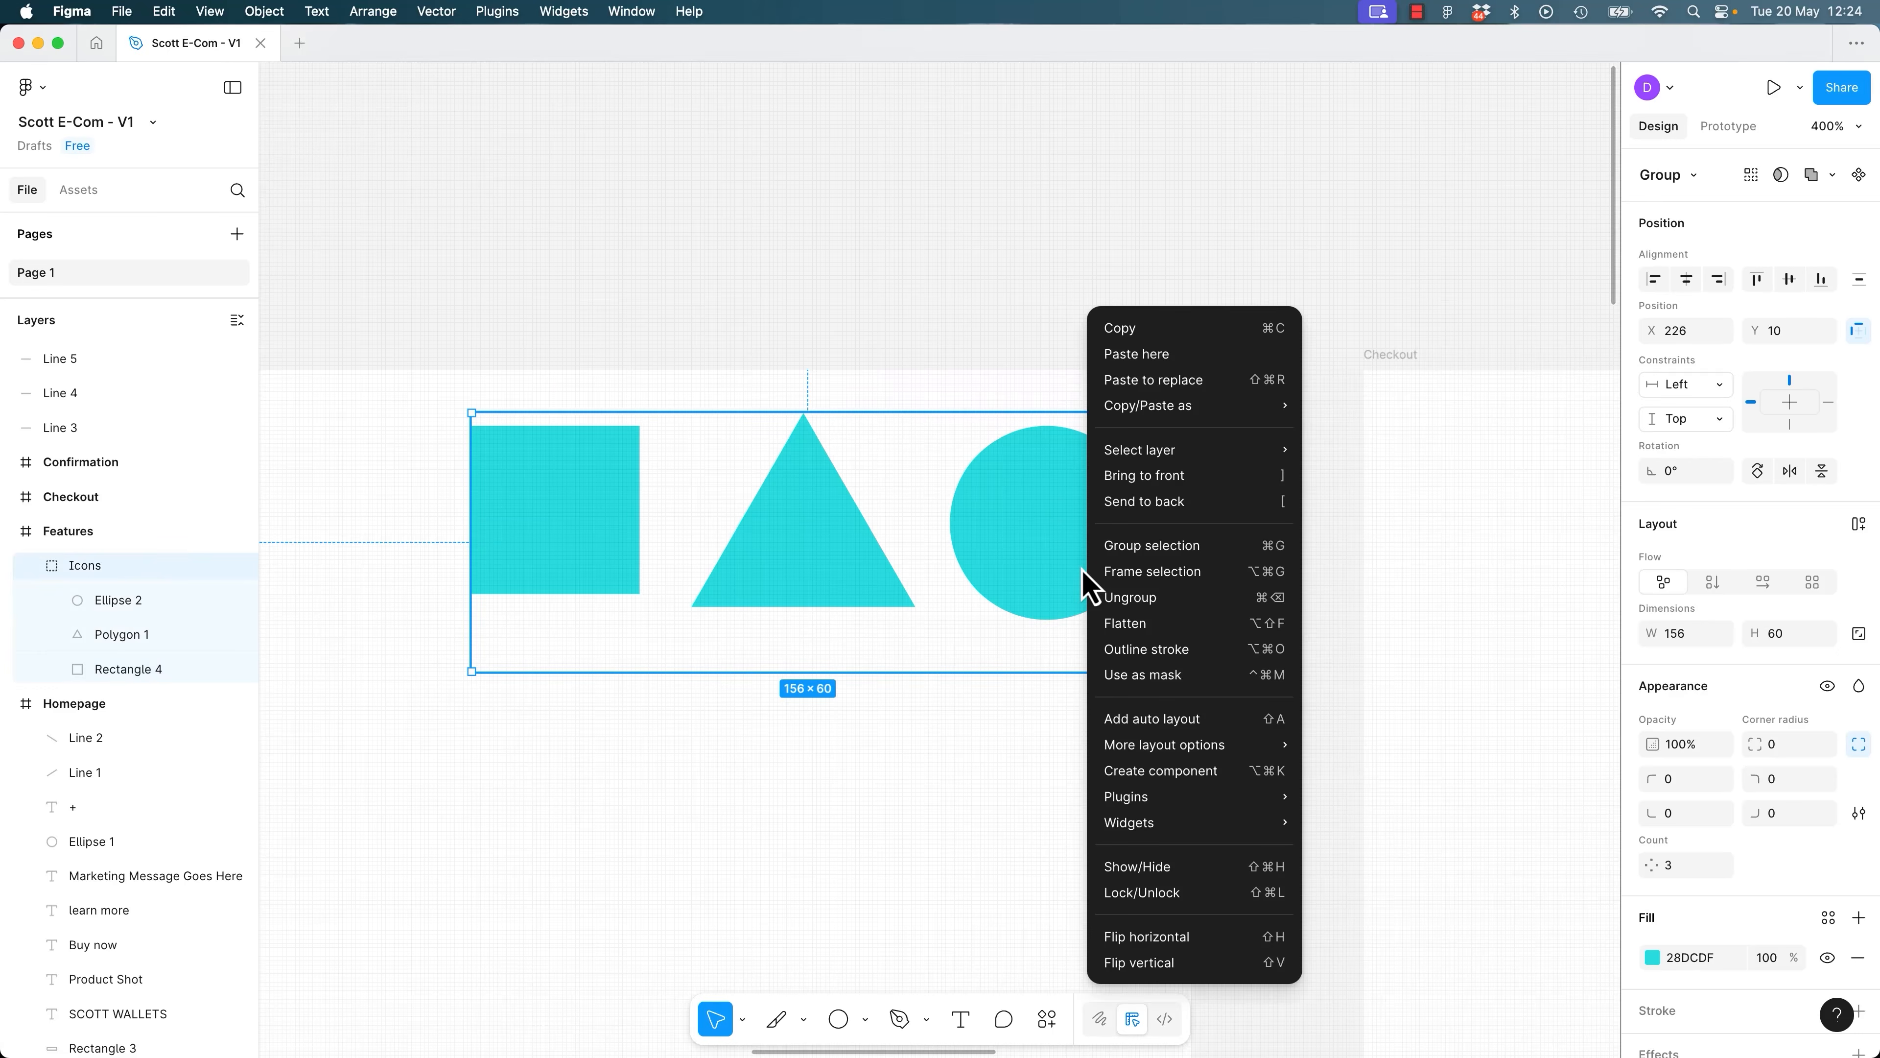
left_click(1159, 604)
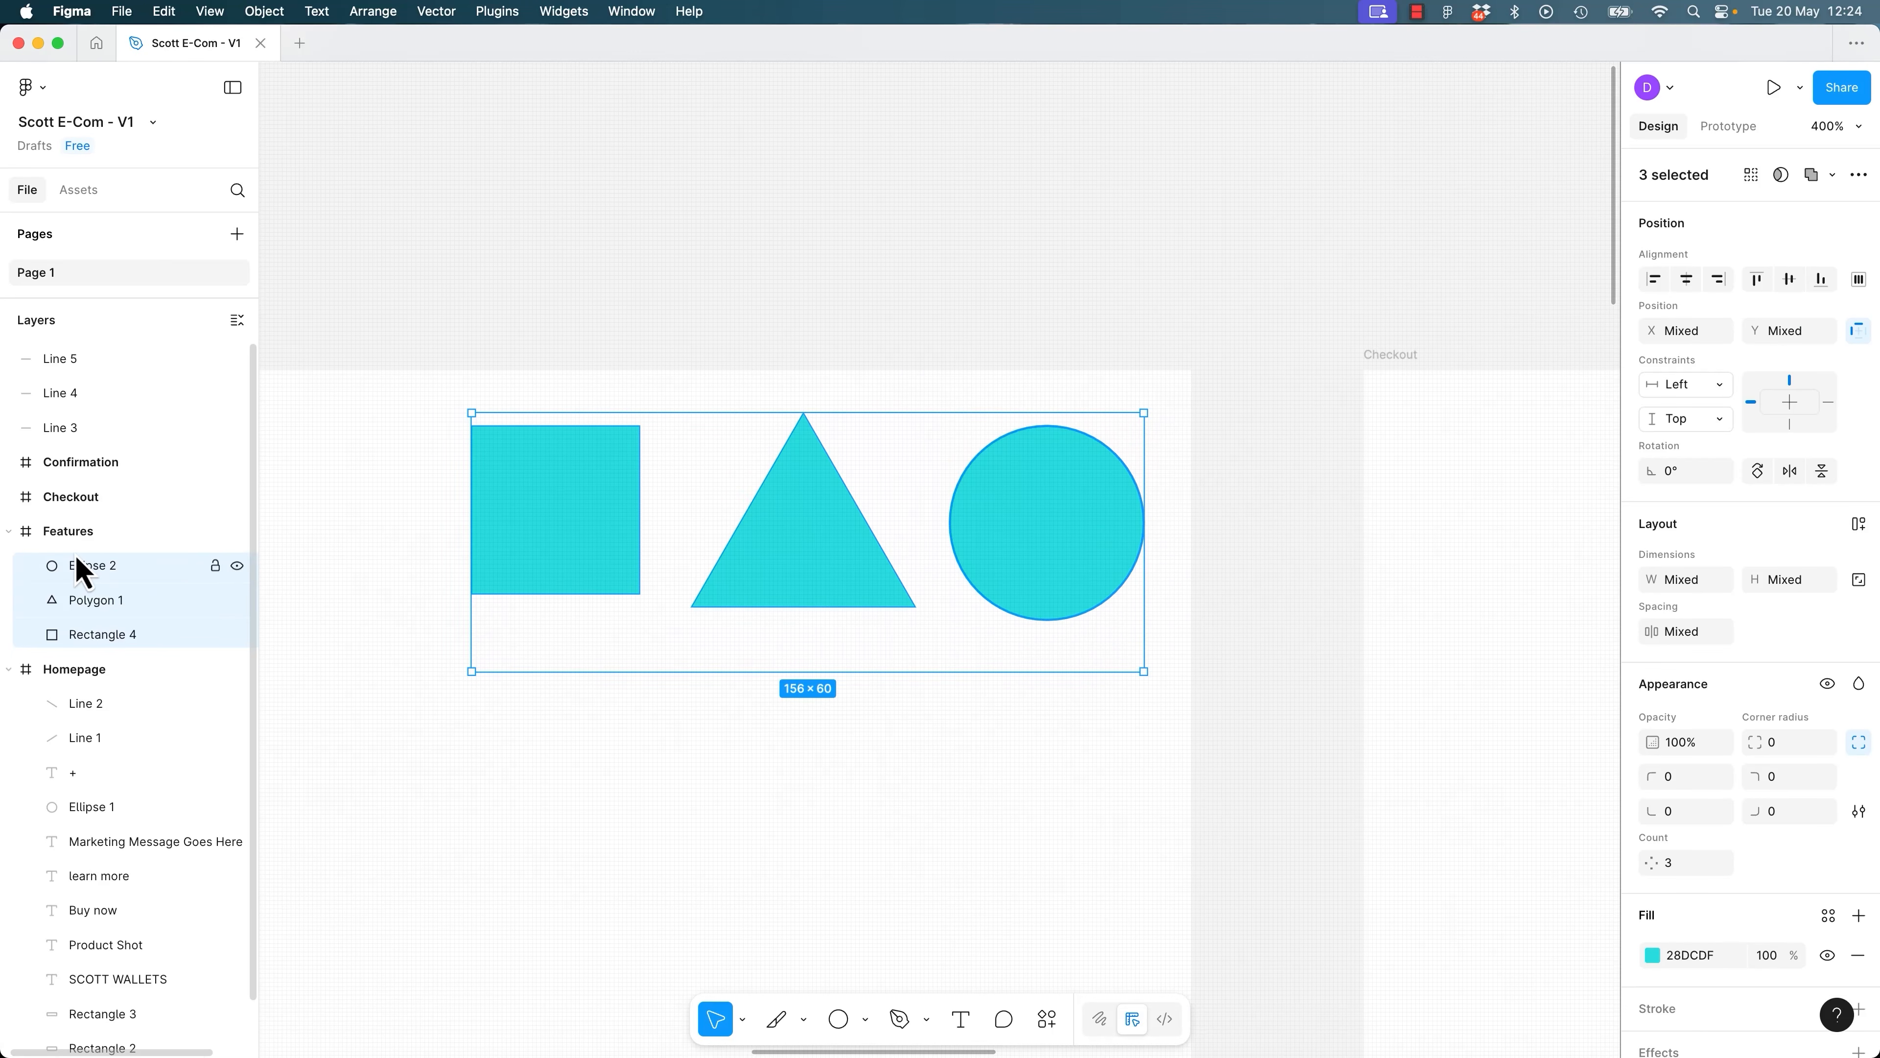
Undo the ungrouping so the square, triangle and circle in the Features frame form the Icons group again.
left_click(965, 218)
left_click(1049, 508)
left_click(770, 517)
left_click(851, 226)
key("super+z")
key("super+z")
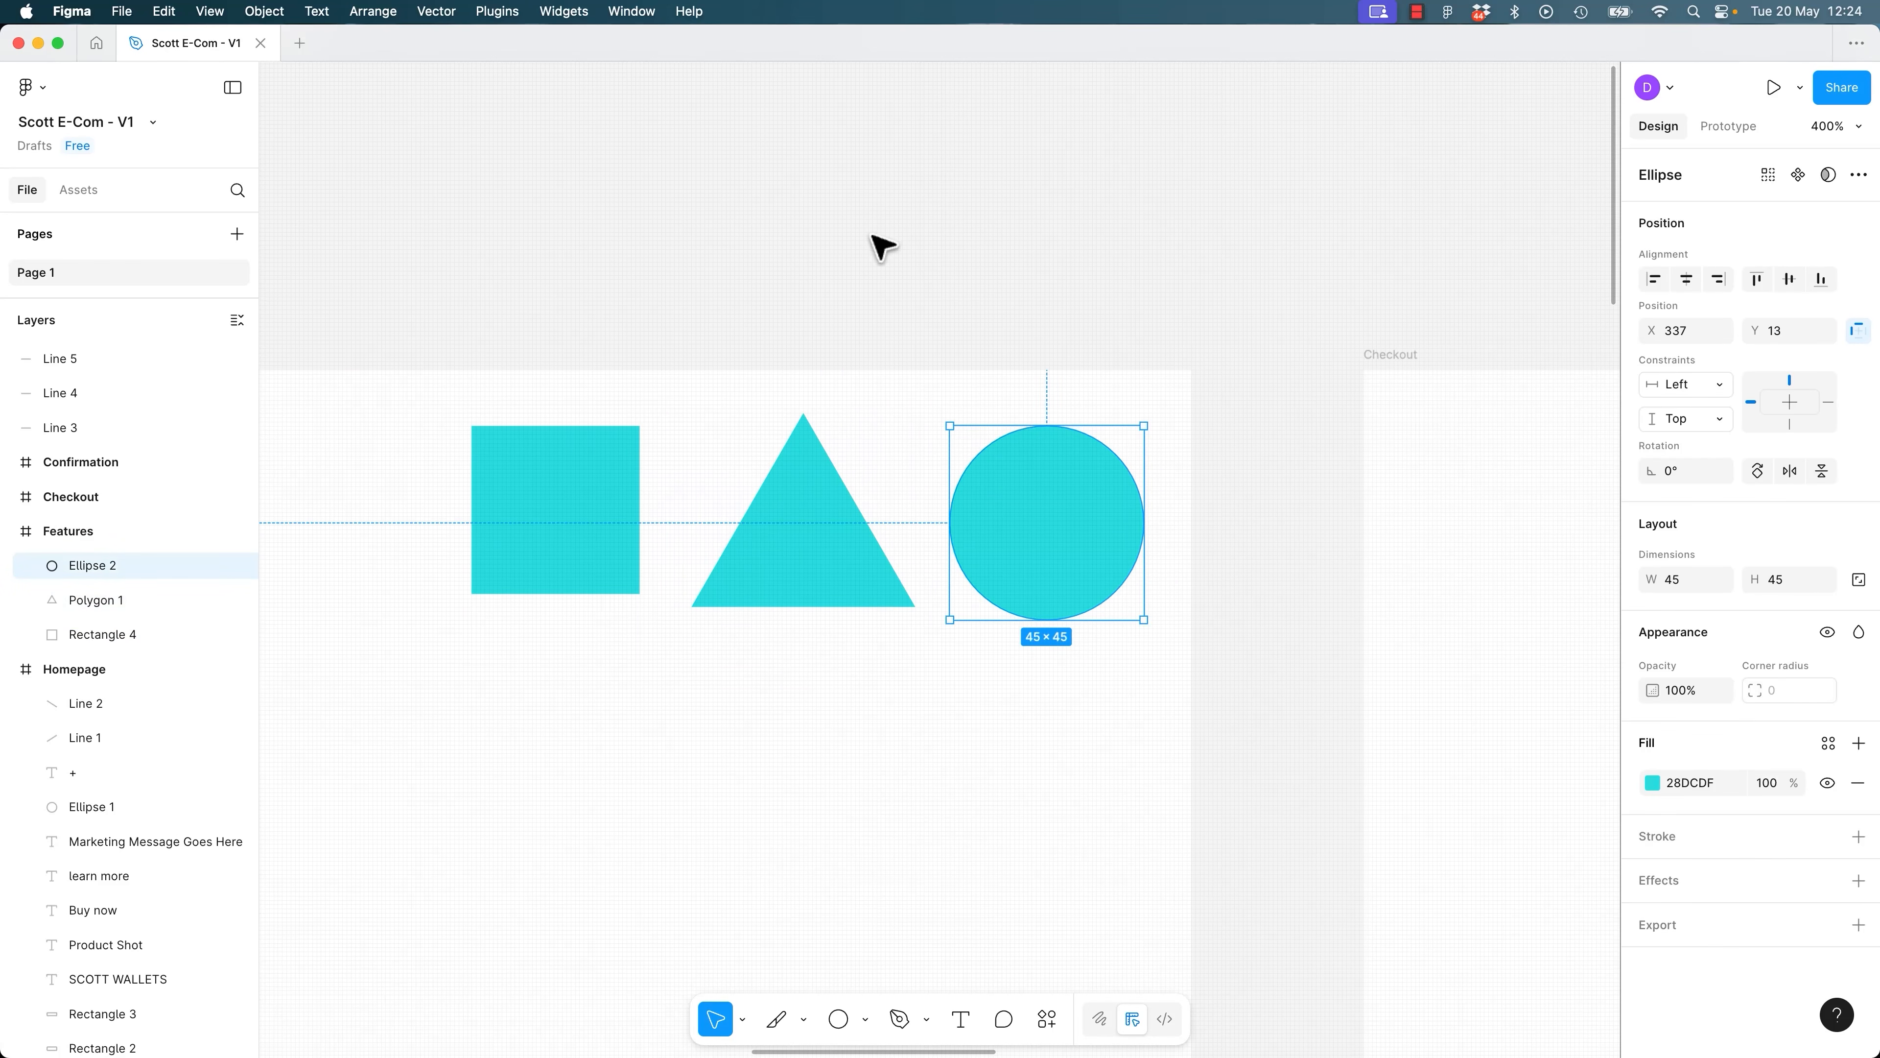
key("super+z")
key("super+z")
key("super+z")
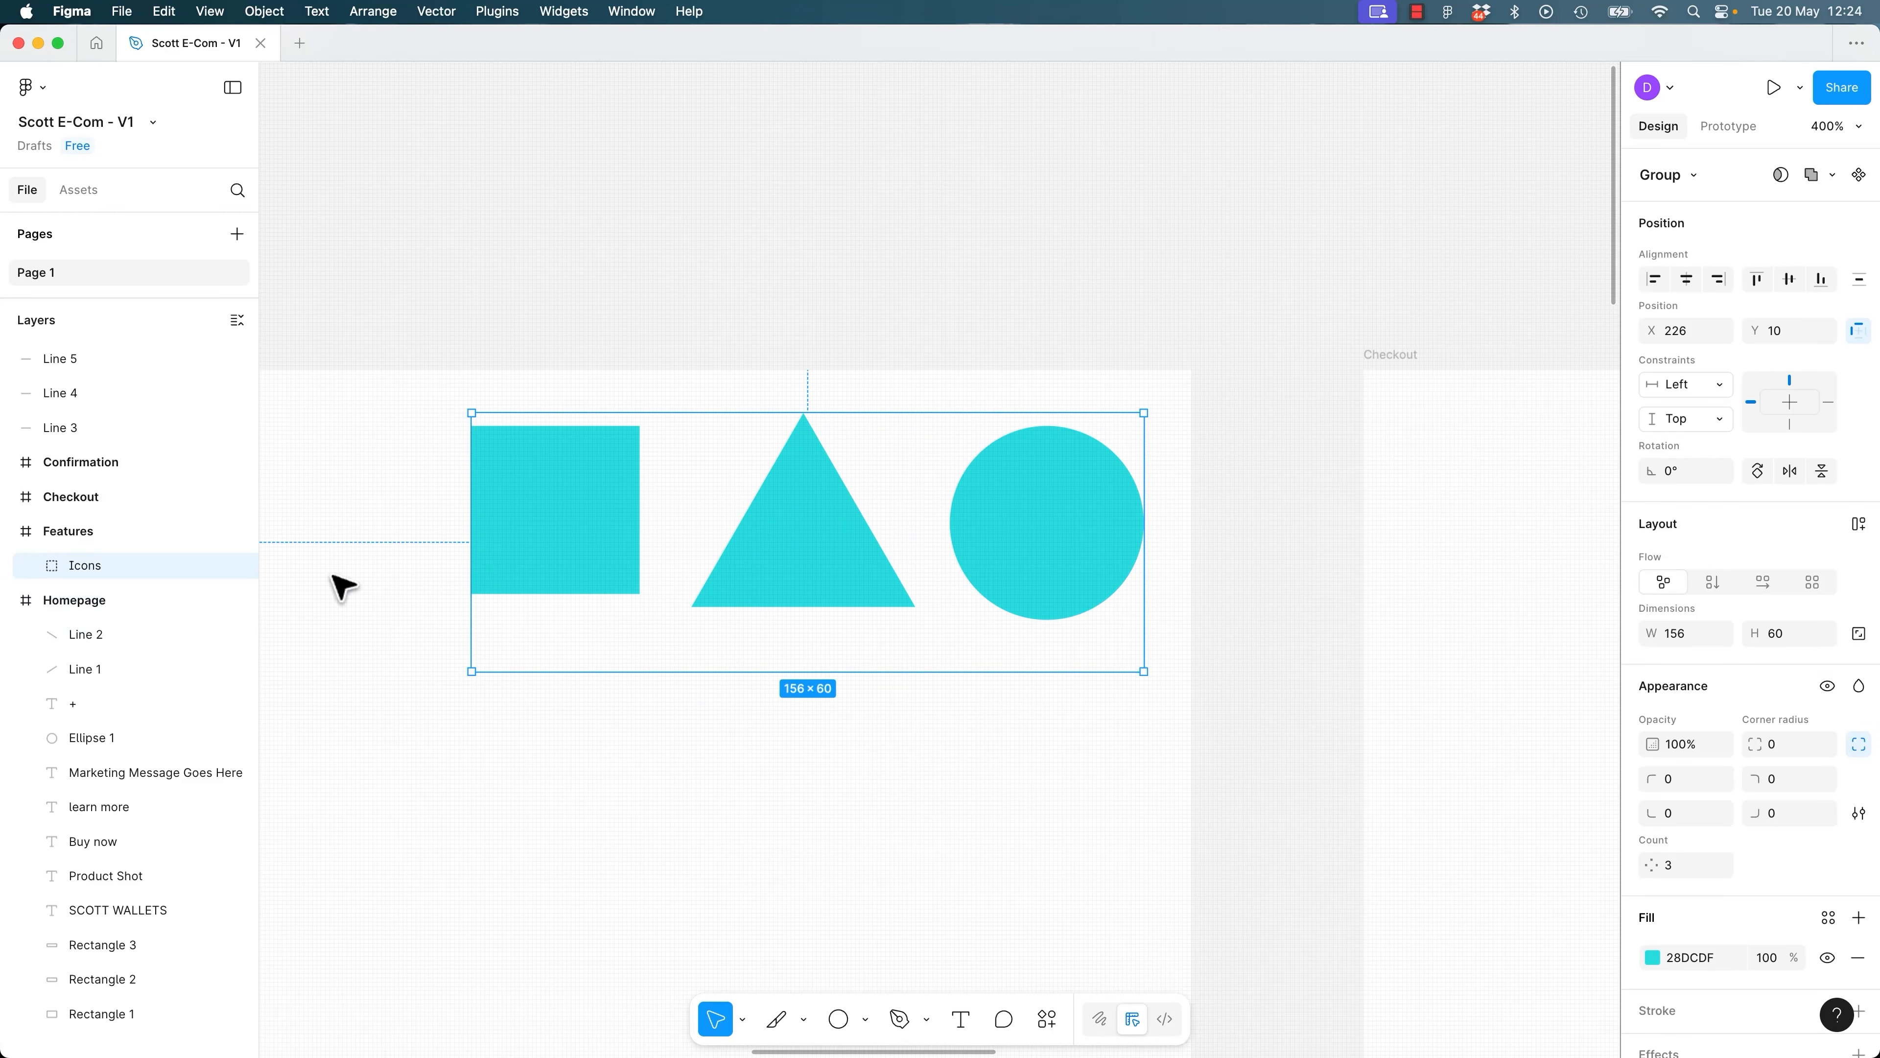
Duplicate the Icons group directly below the original at X 226, Y 83 in the Features frame.
left_click(34, 565)
left_click(796, 226)
left_click_drag(797, 315, 1007, 167)
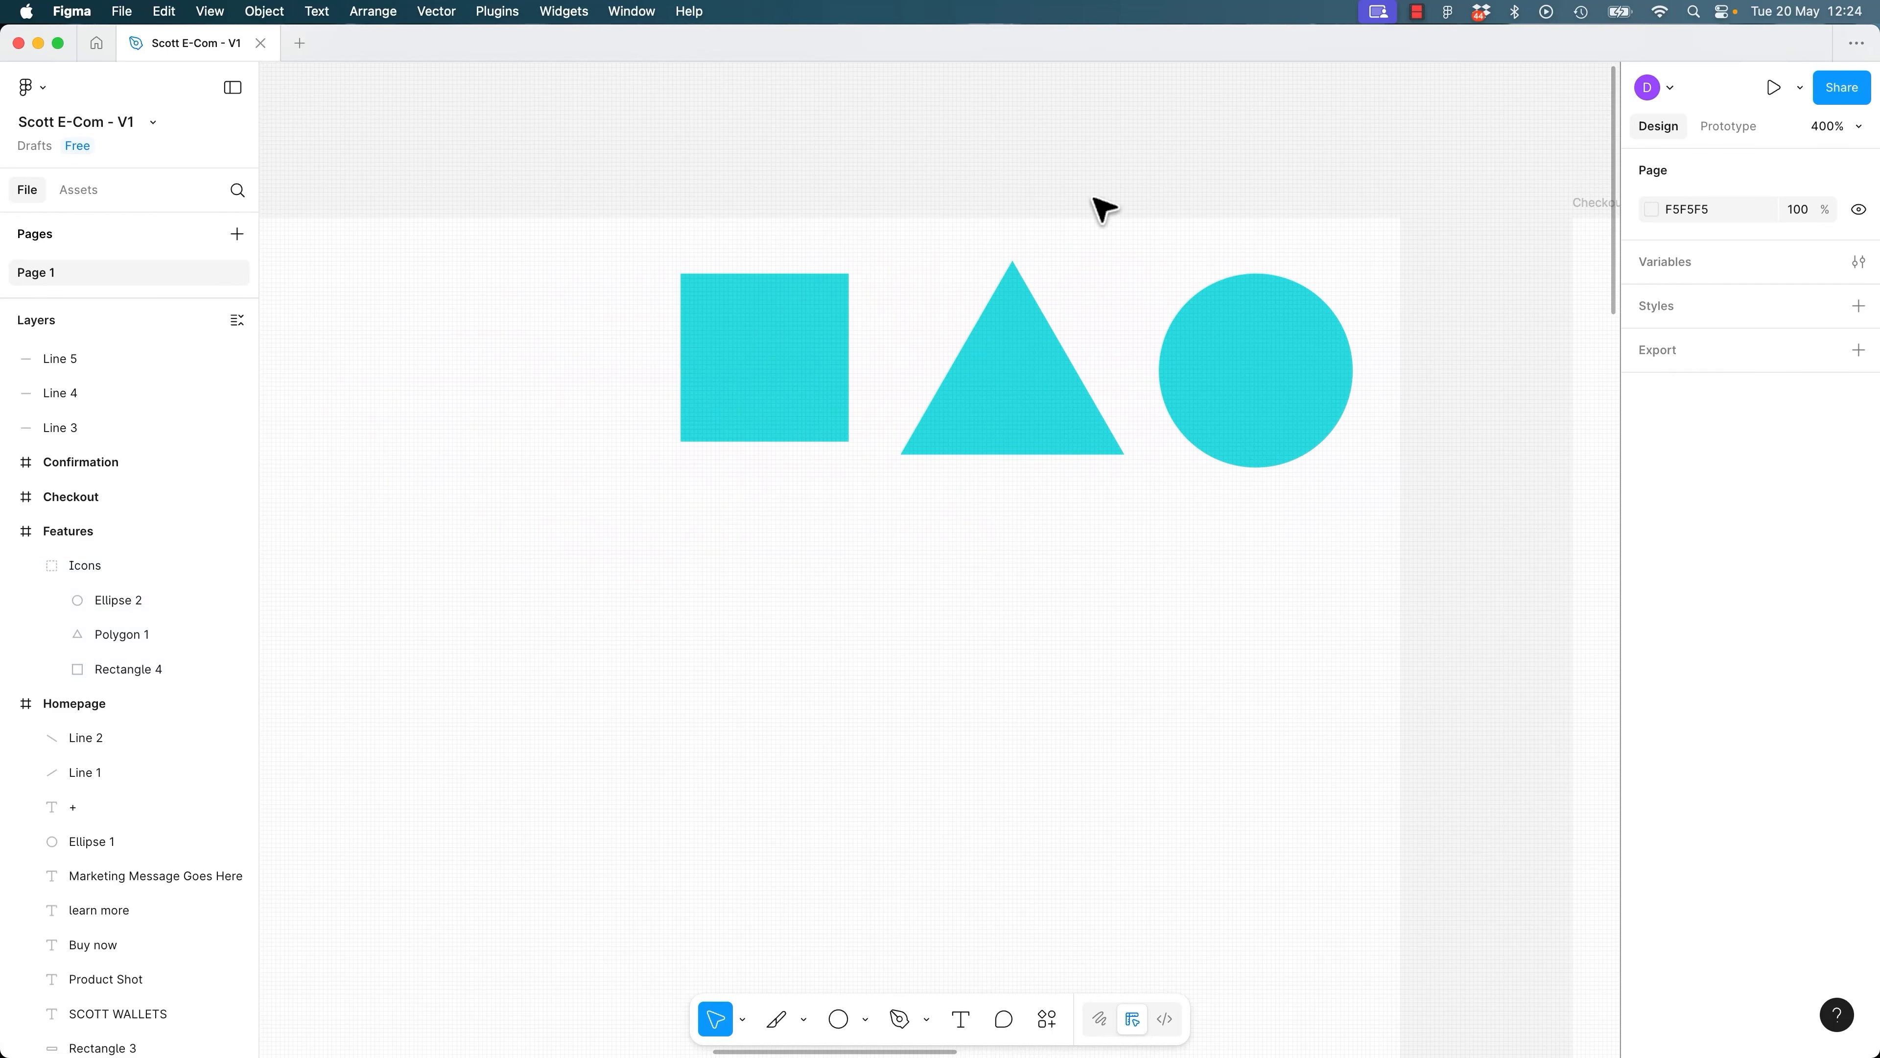
left_click(1033, 352)
left_click_drag(1045, 475, 1073, 722)
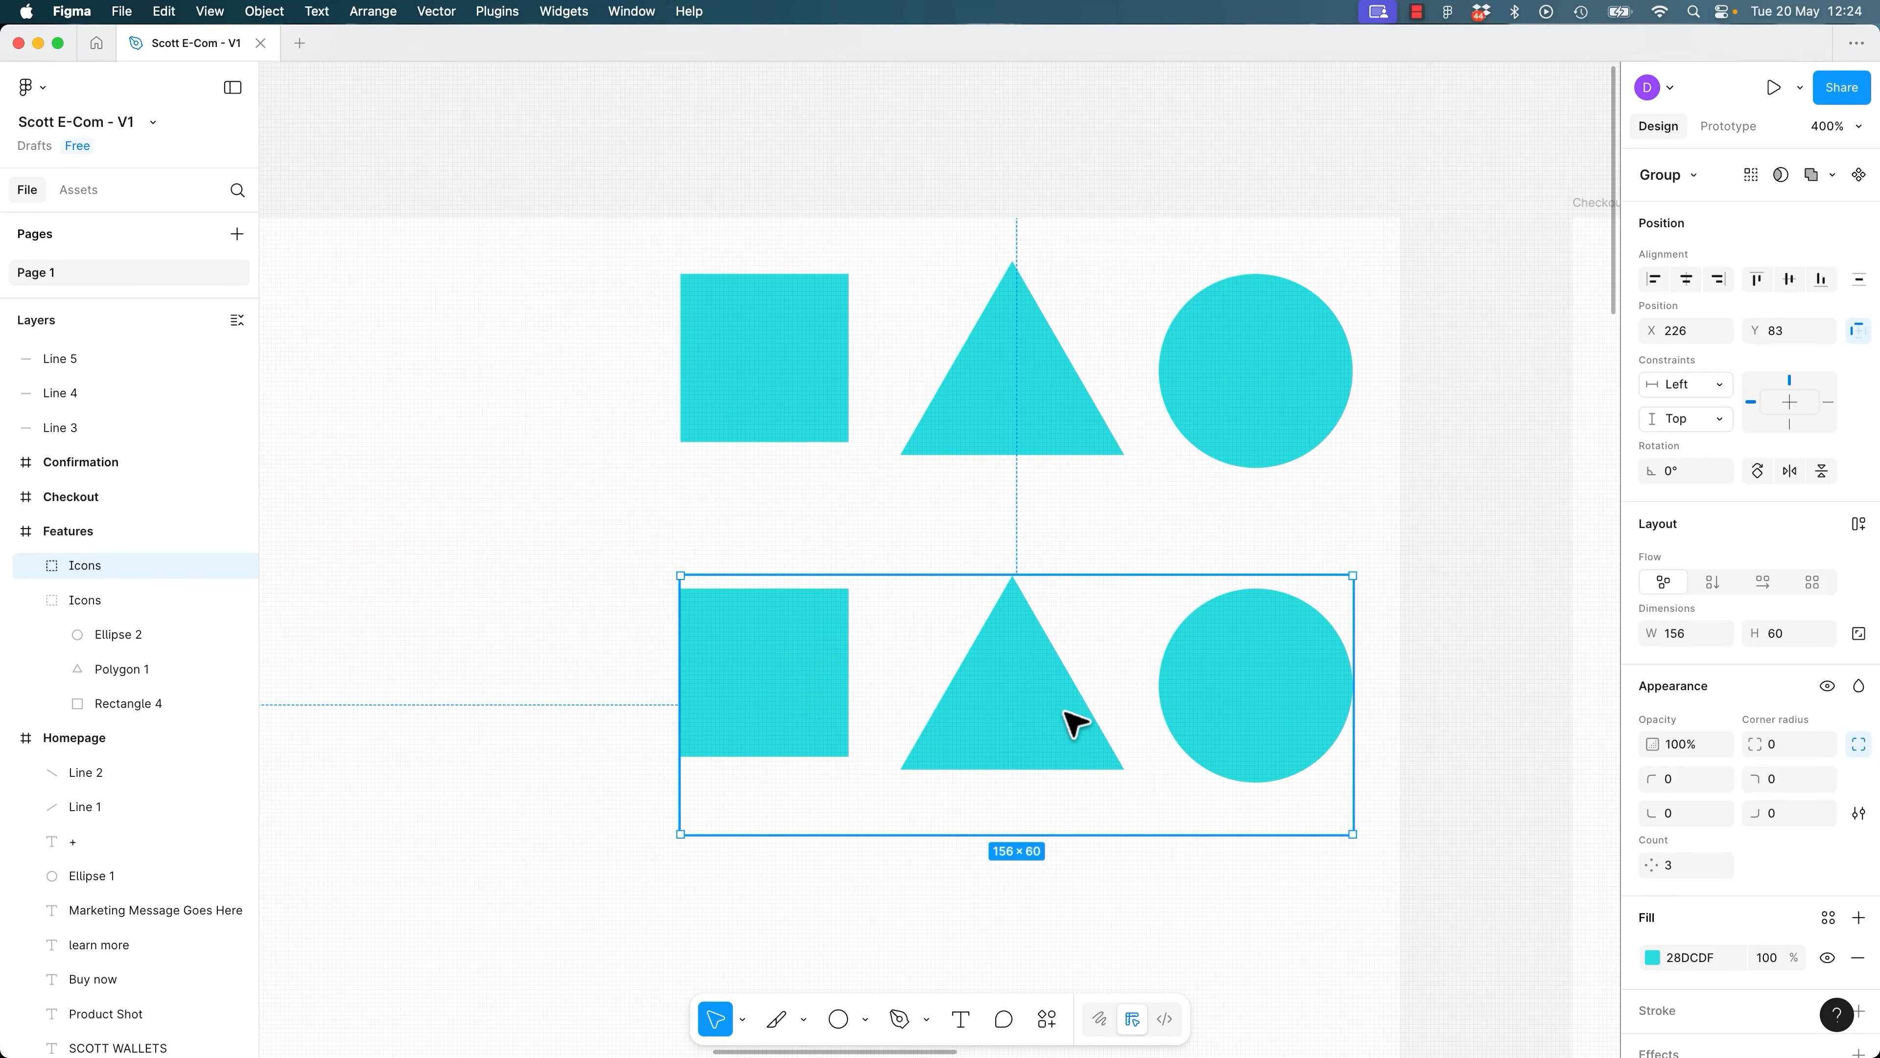
Ungroup the lower copy of the icons into separate shapes and clear the selection.
right_click(1007, 675)
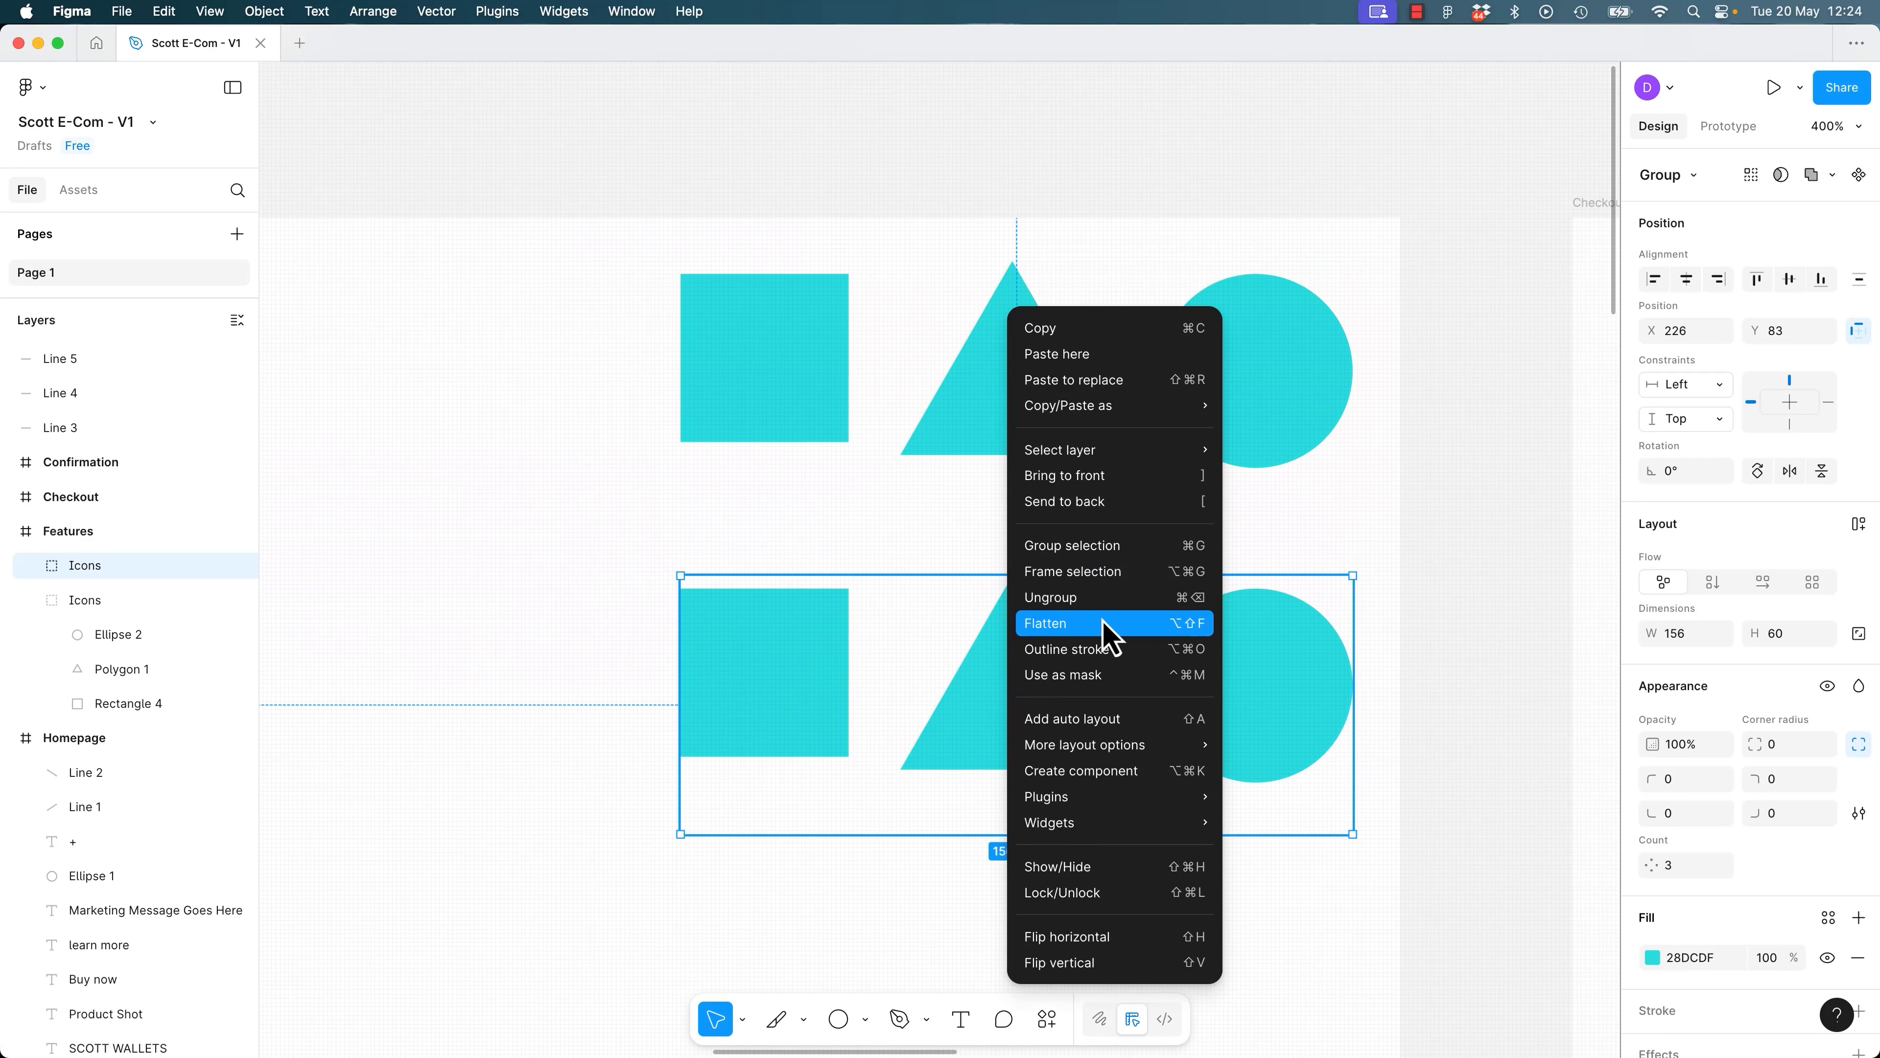
left_click(1098, 598)
left_click(1421, 637)
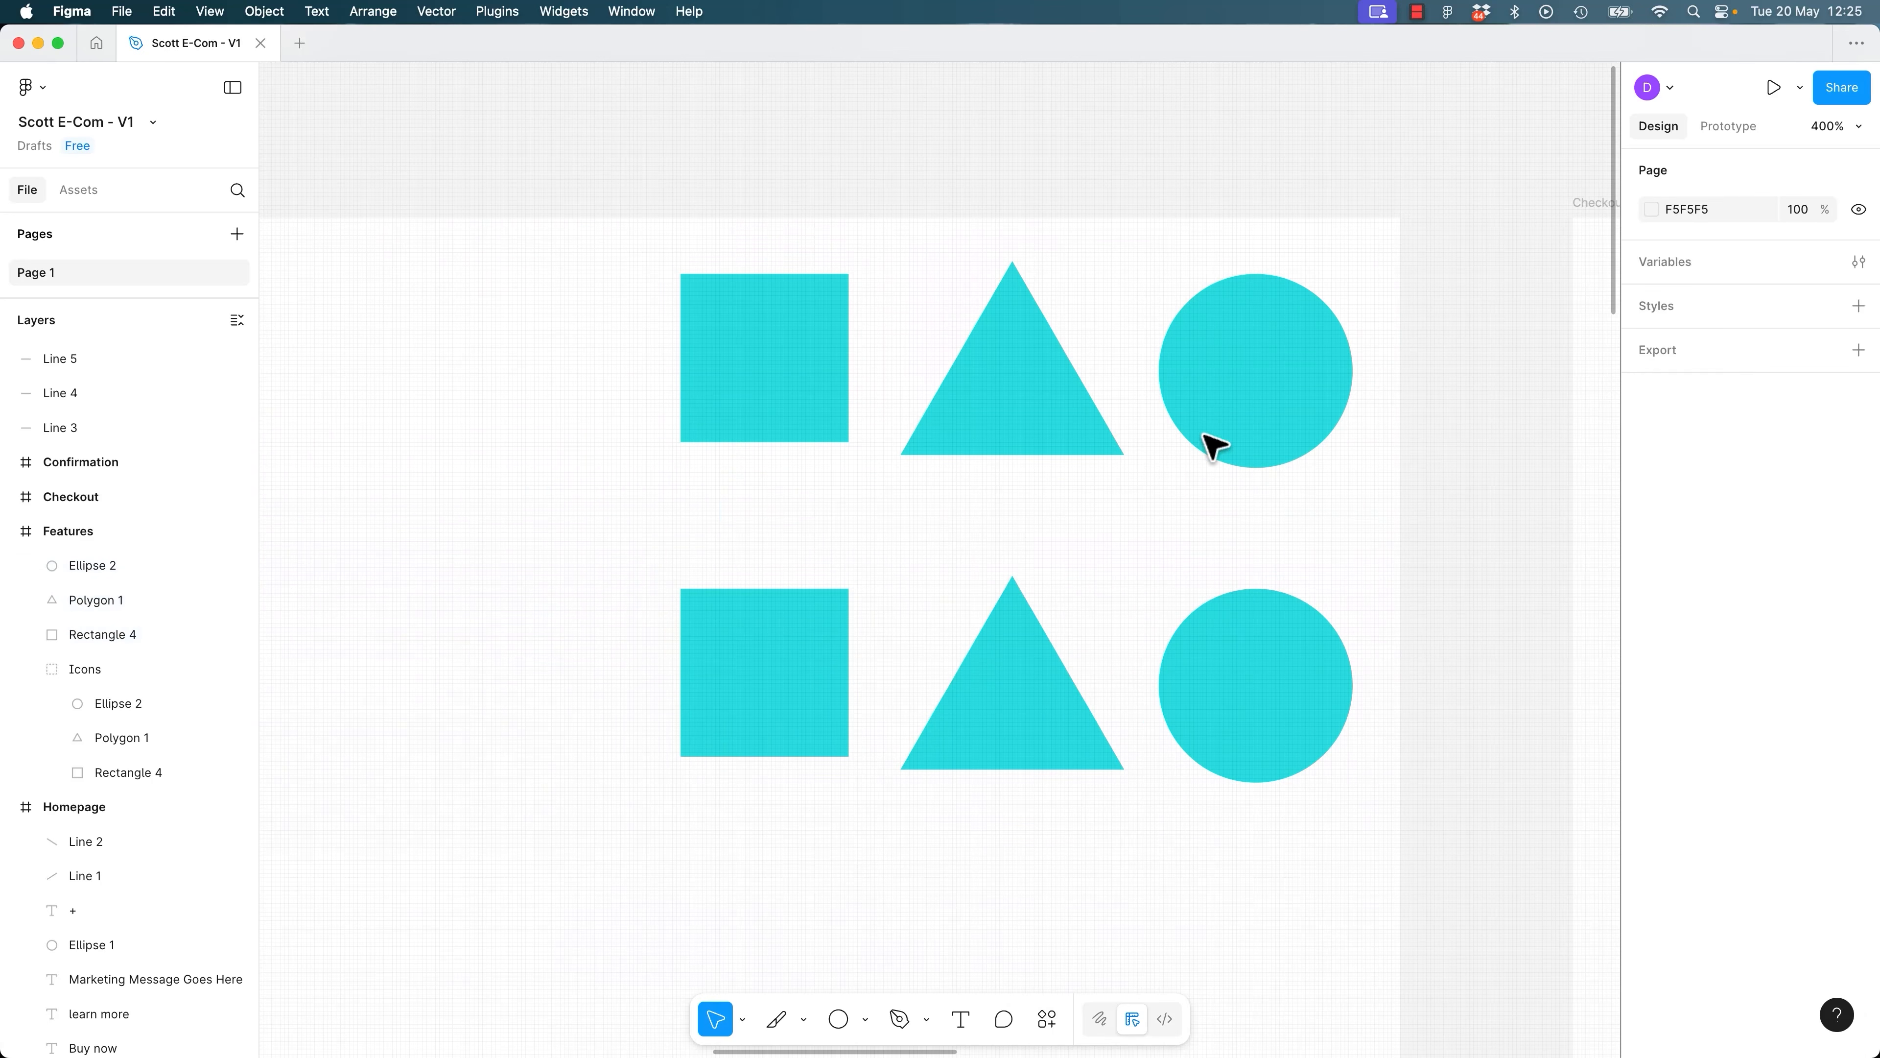
Move the Icons group above the loose shapes in the Features layer order and collapse it.
left_click(1211, 453)
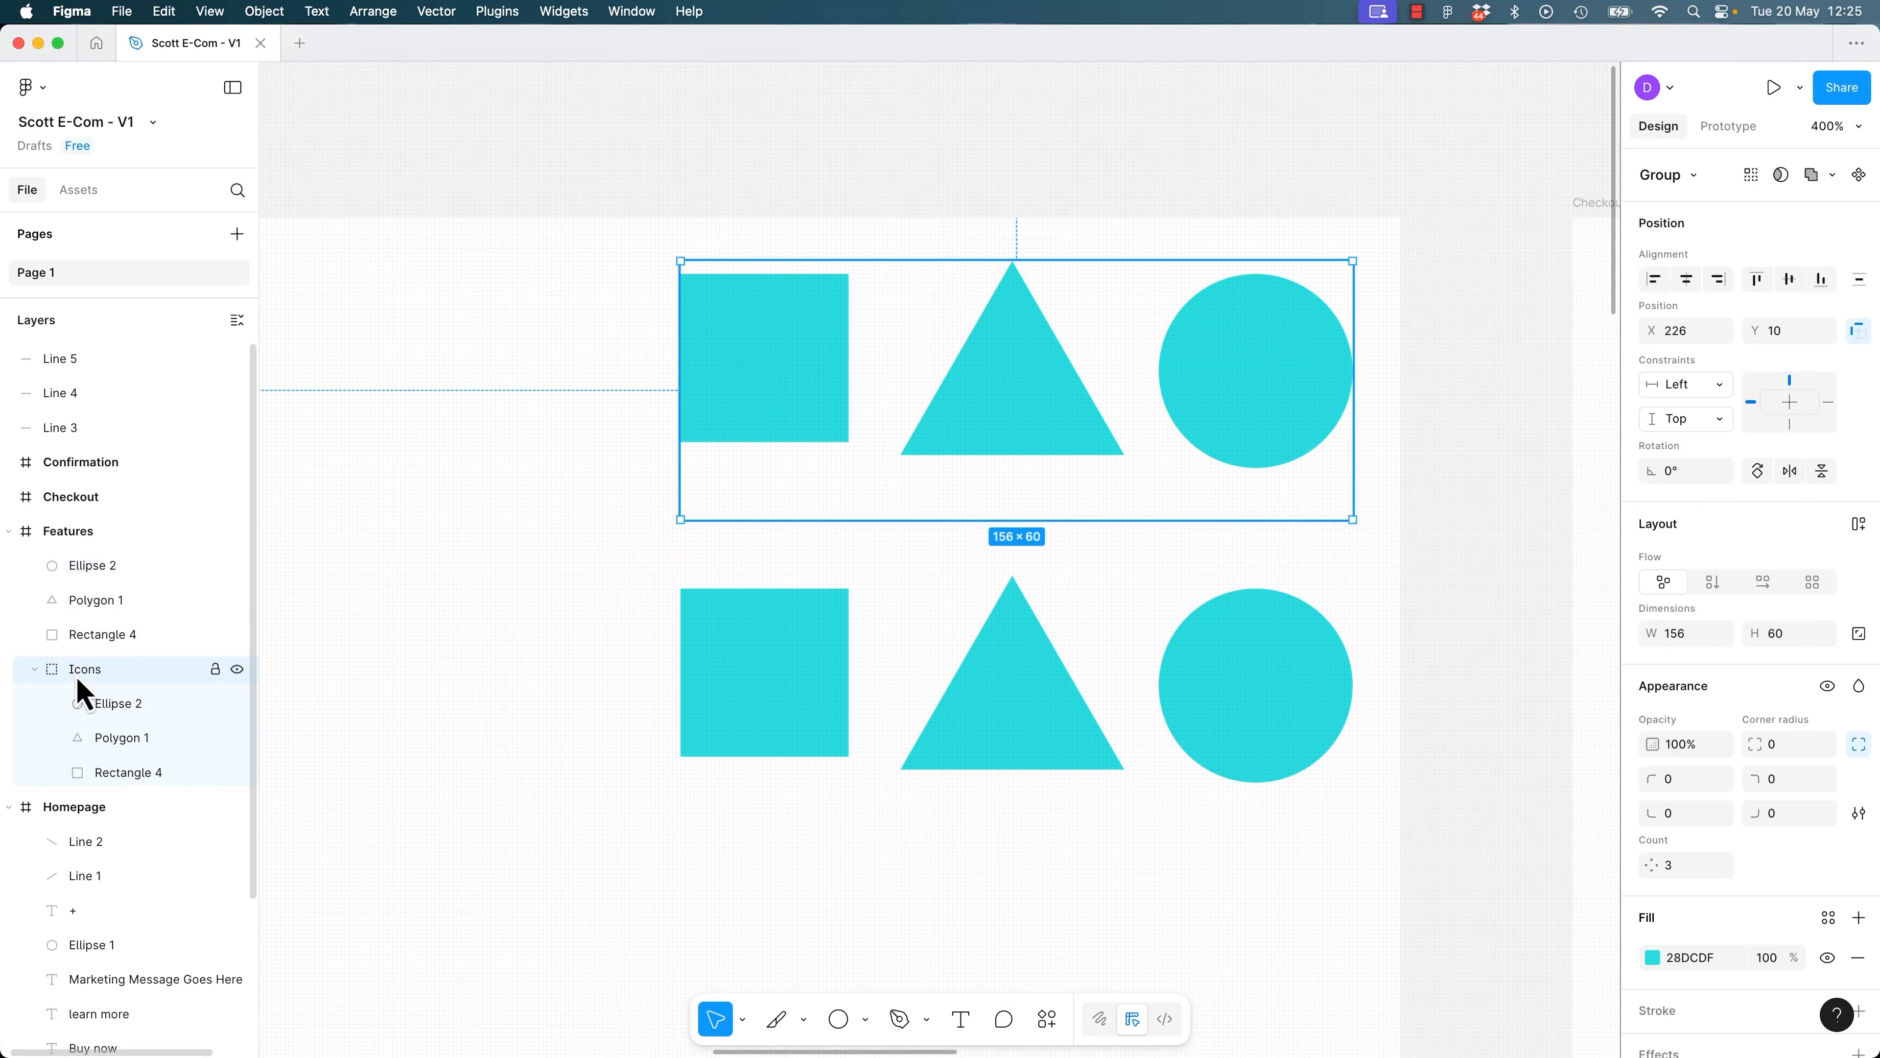
left_click_drag(84, 673, 75, 551)
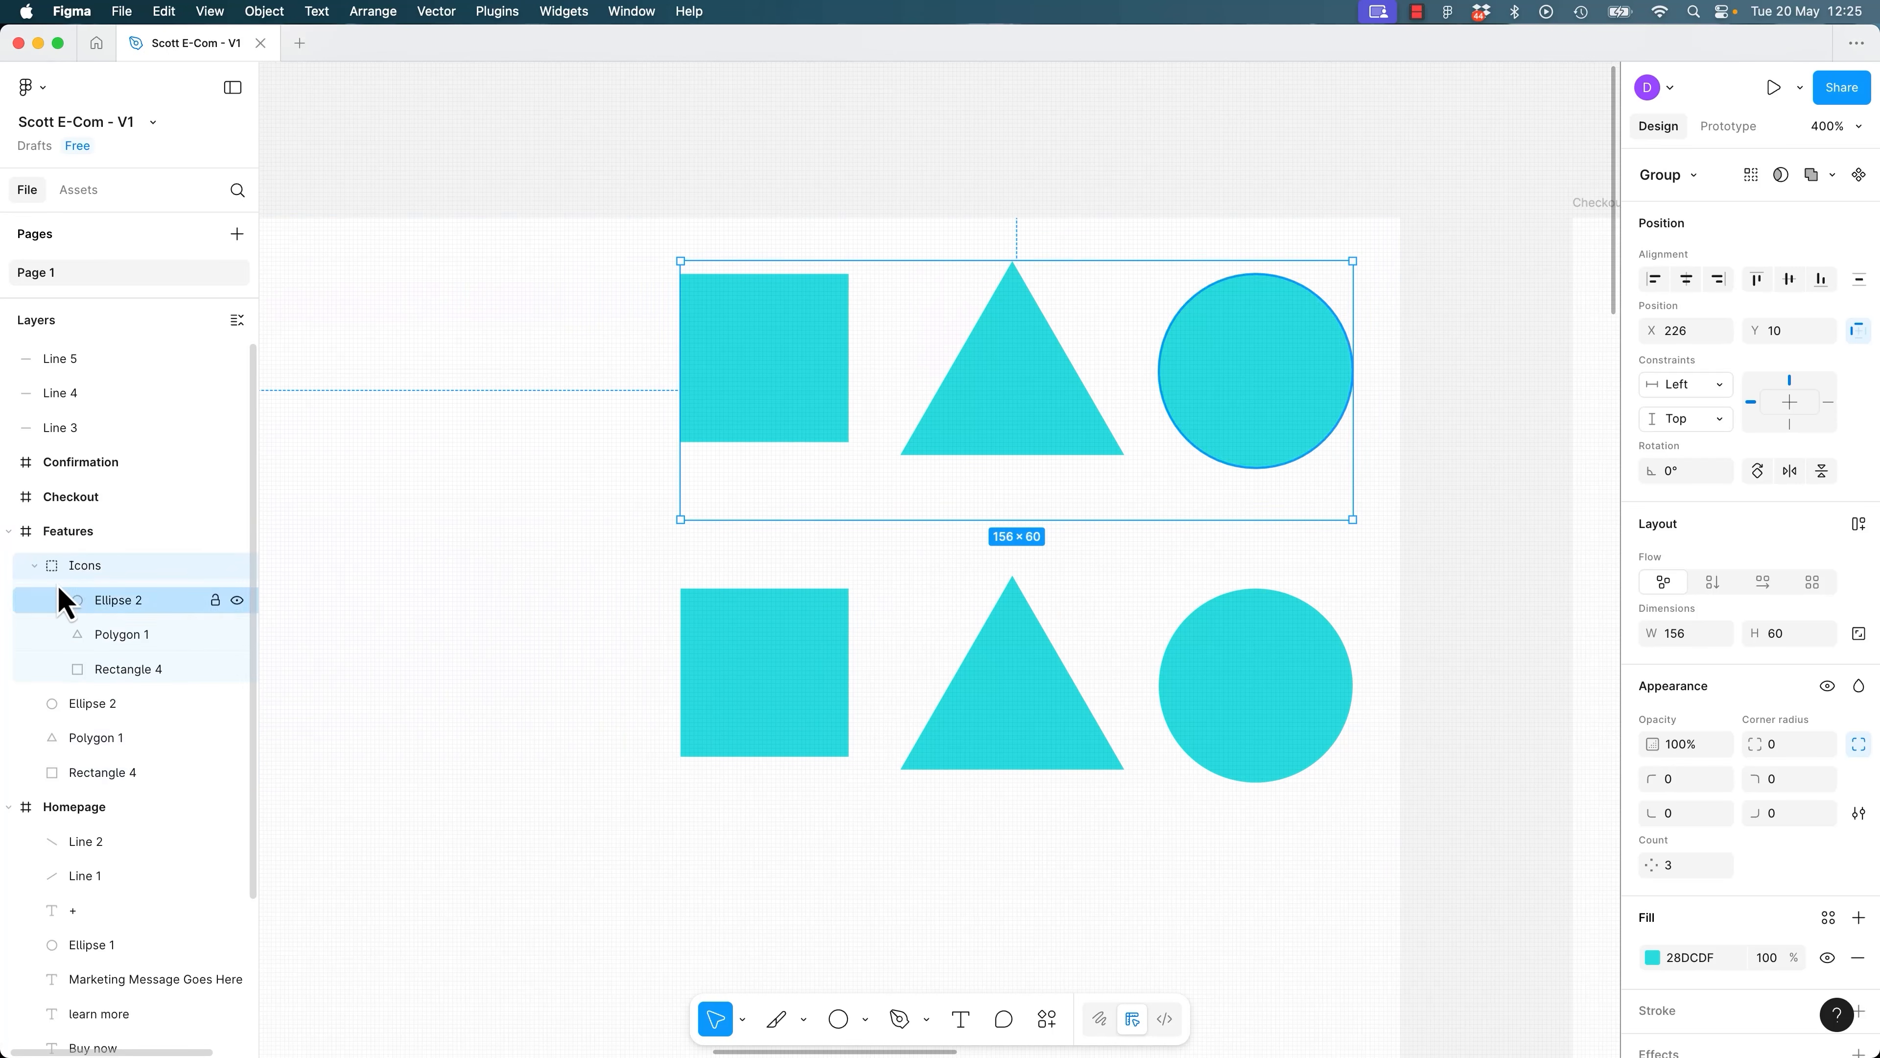
left_click(34, 565)
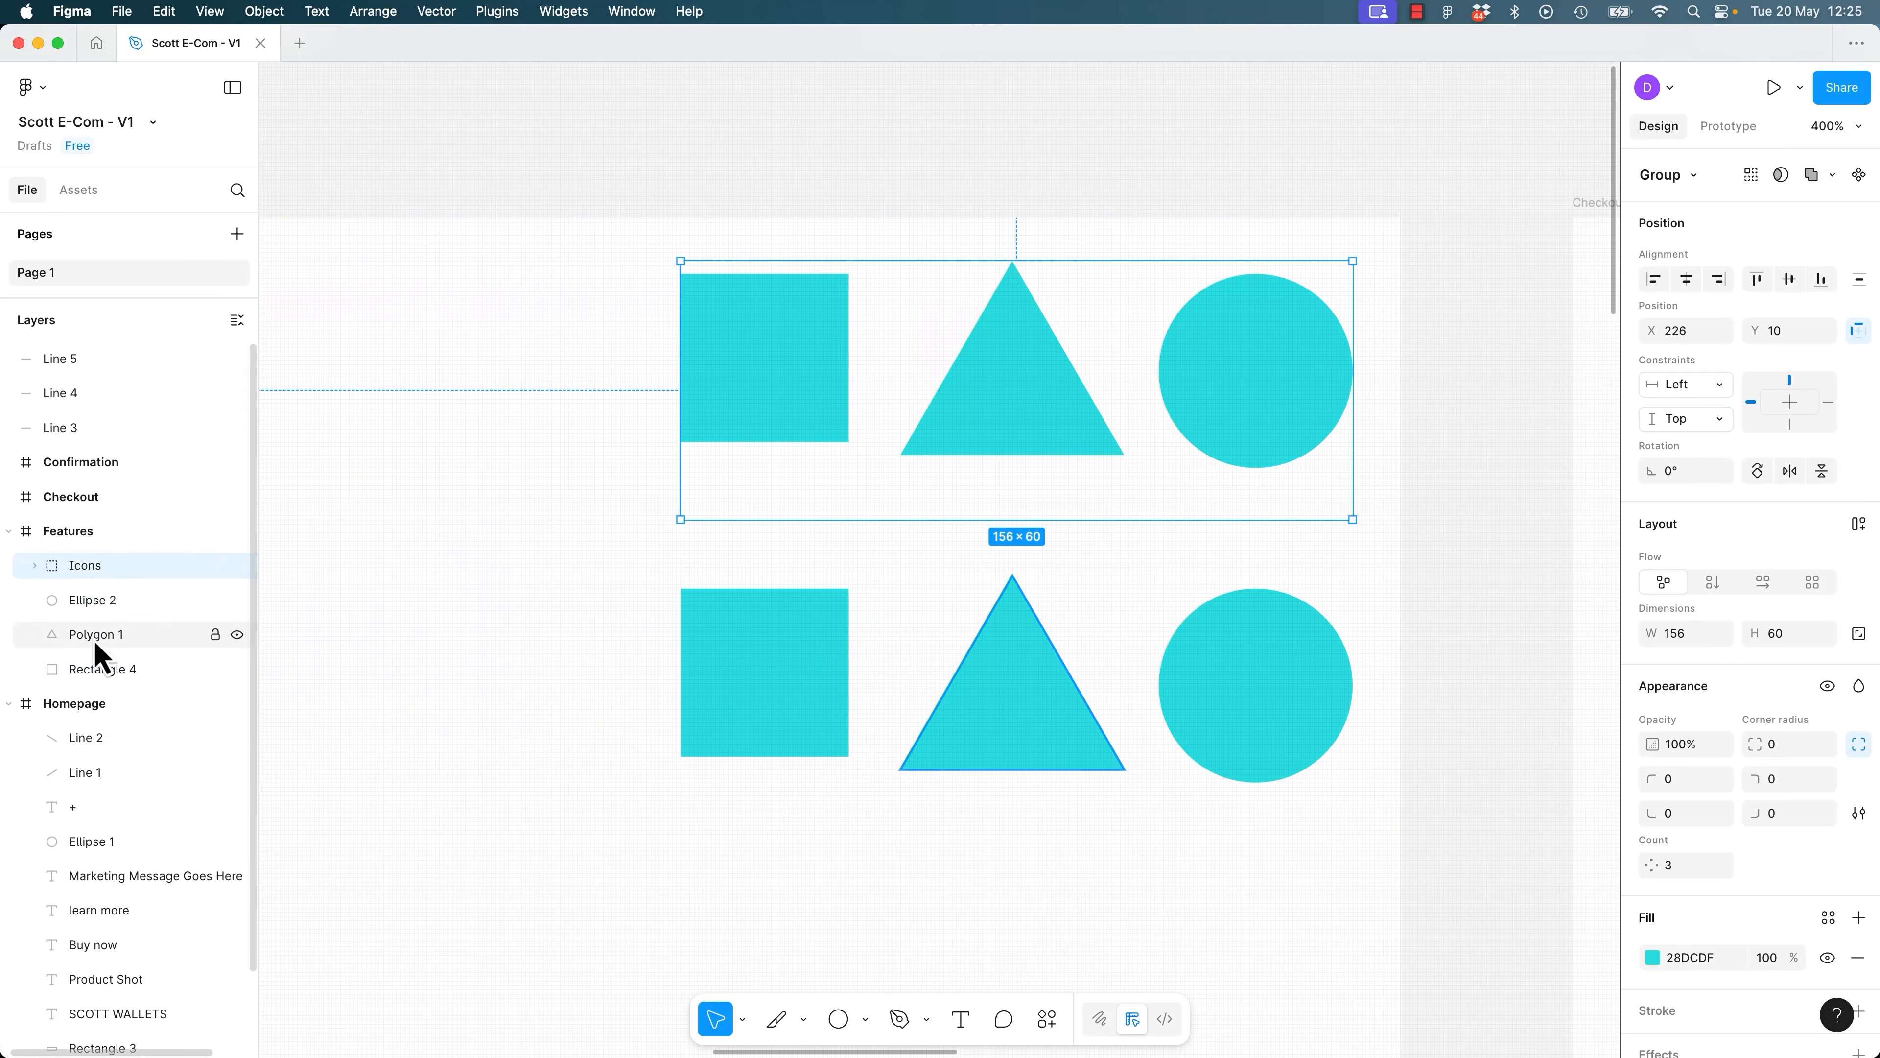
Wrap the lower square, triangle and circle in a new frame using Frame selection, then clear the selection.
left_click(97, 601)
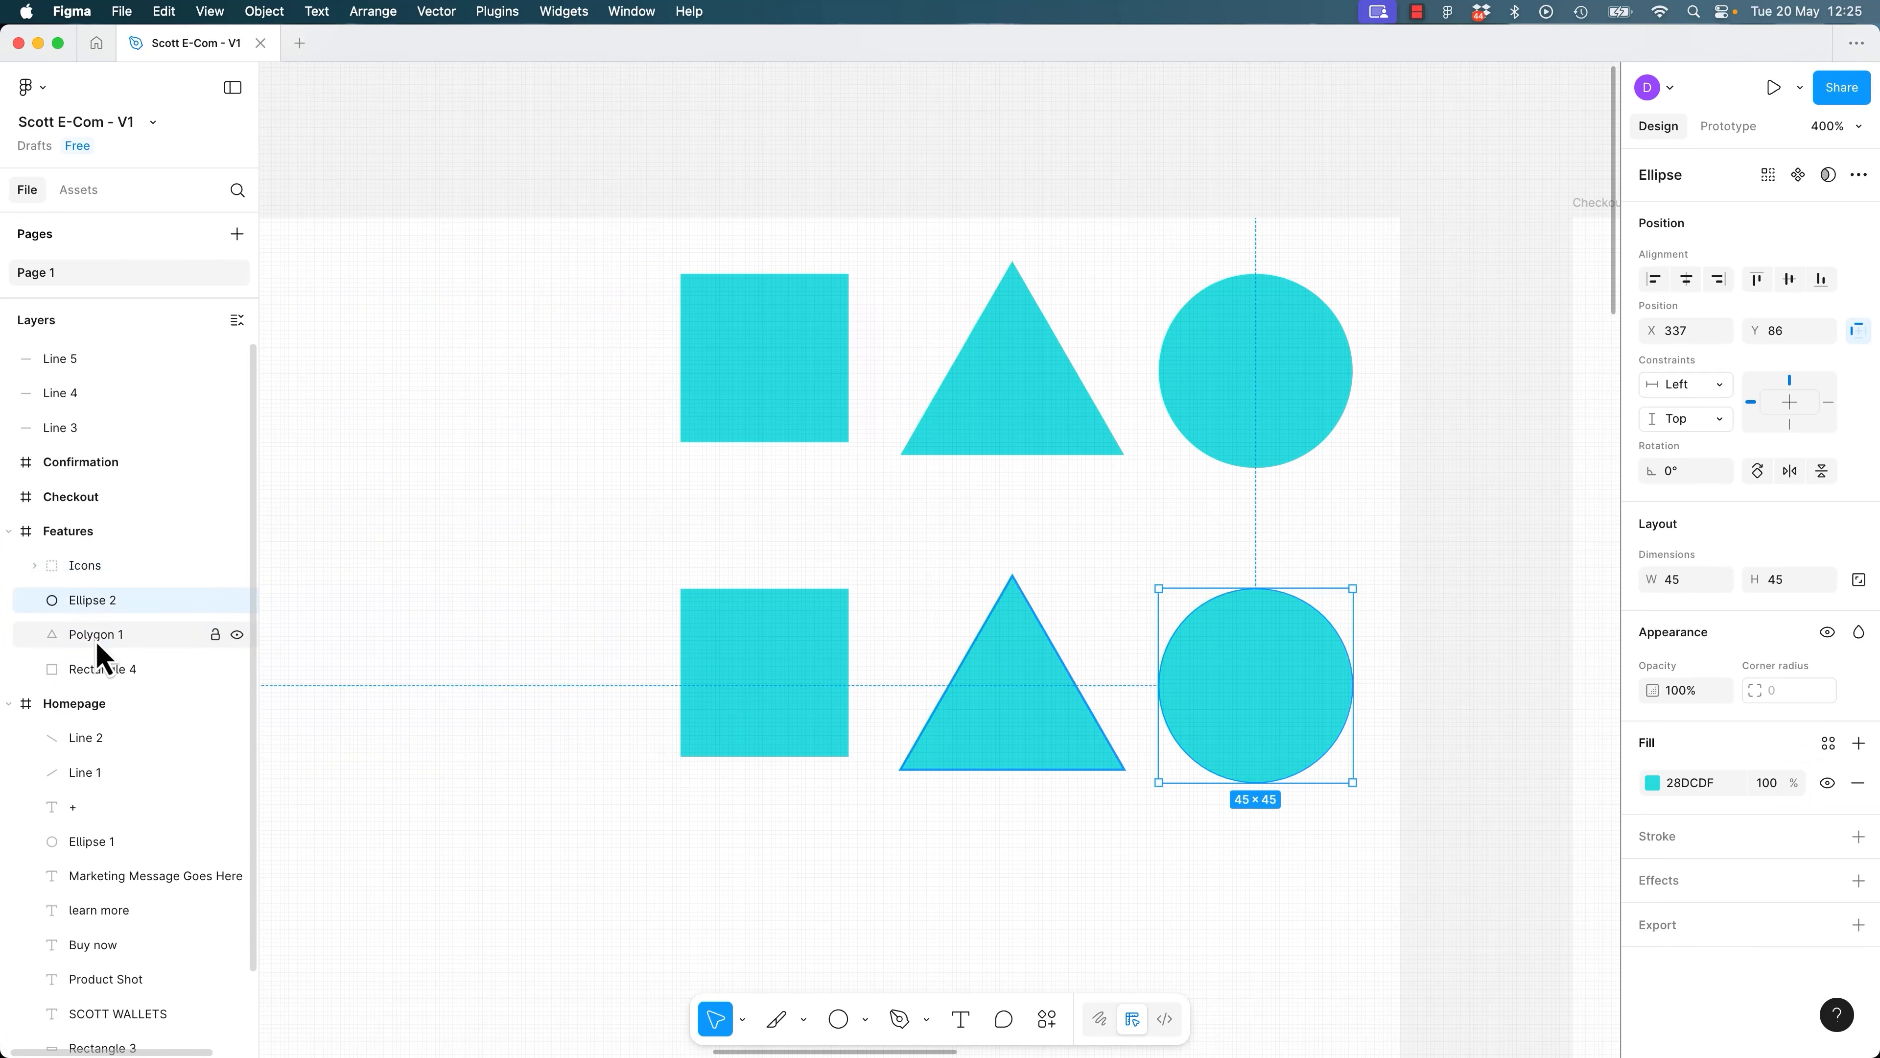
left_click(97, 637)
left_click(101, 666)
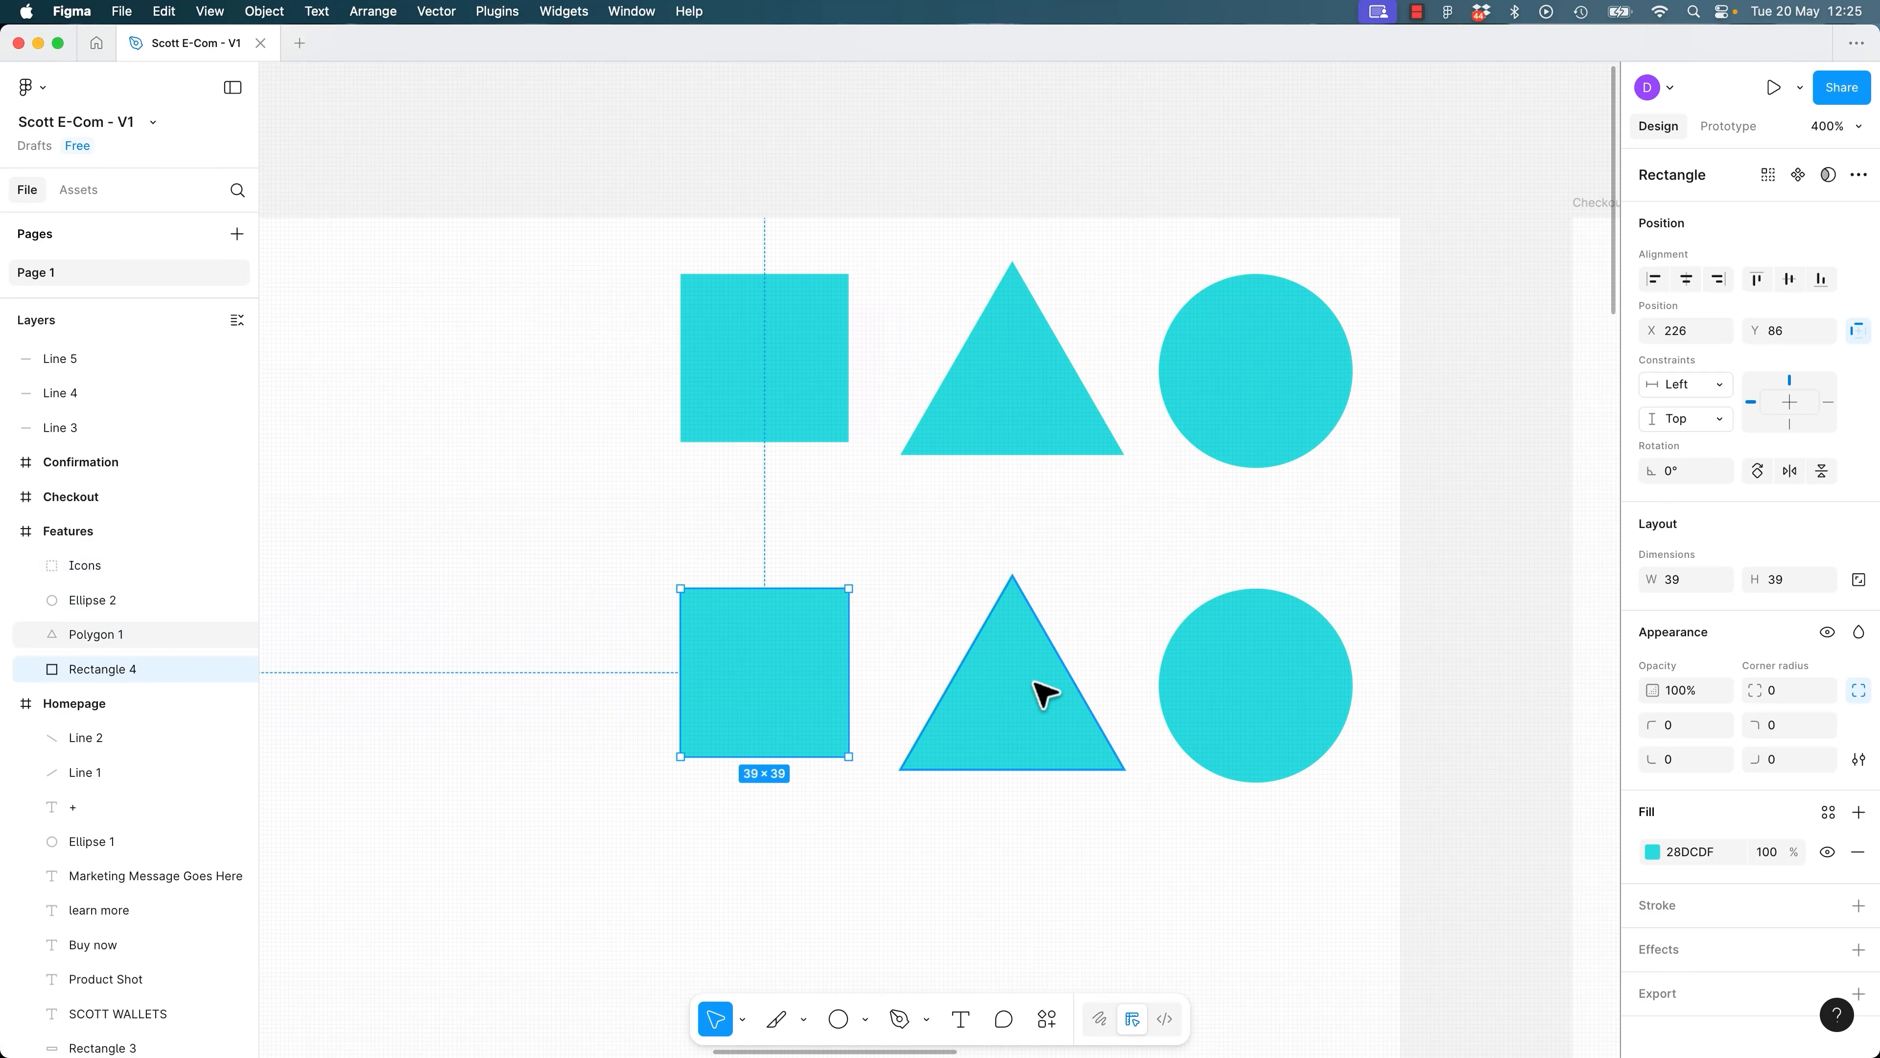
left_click(1077, 707, "shift")
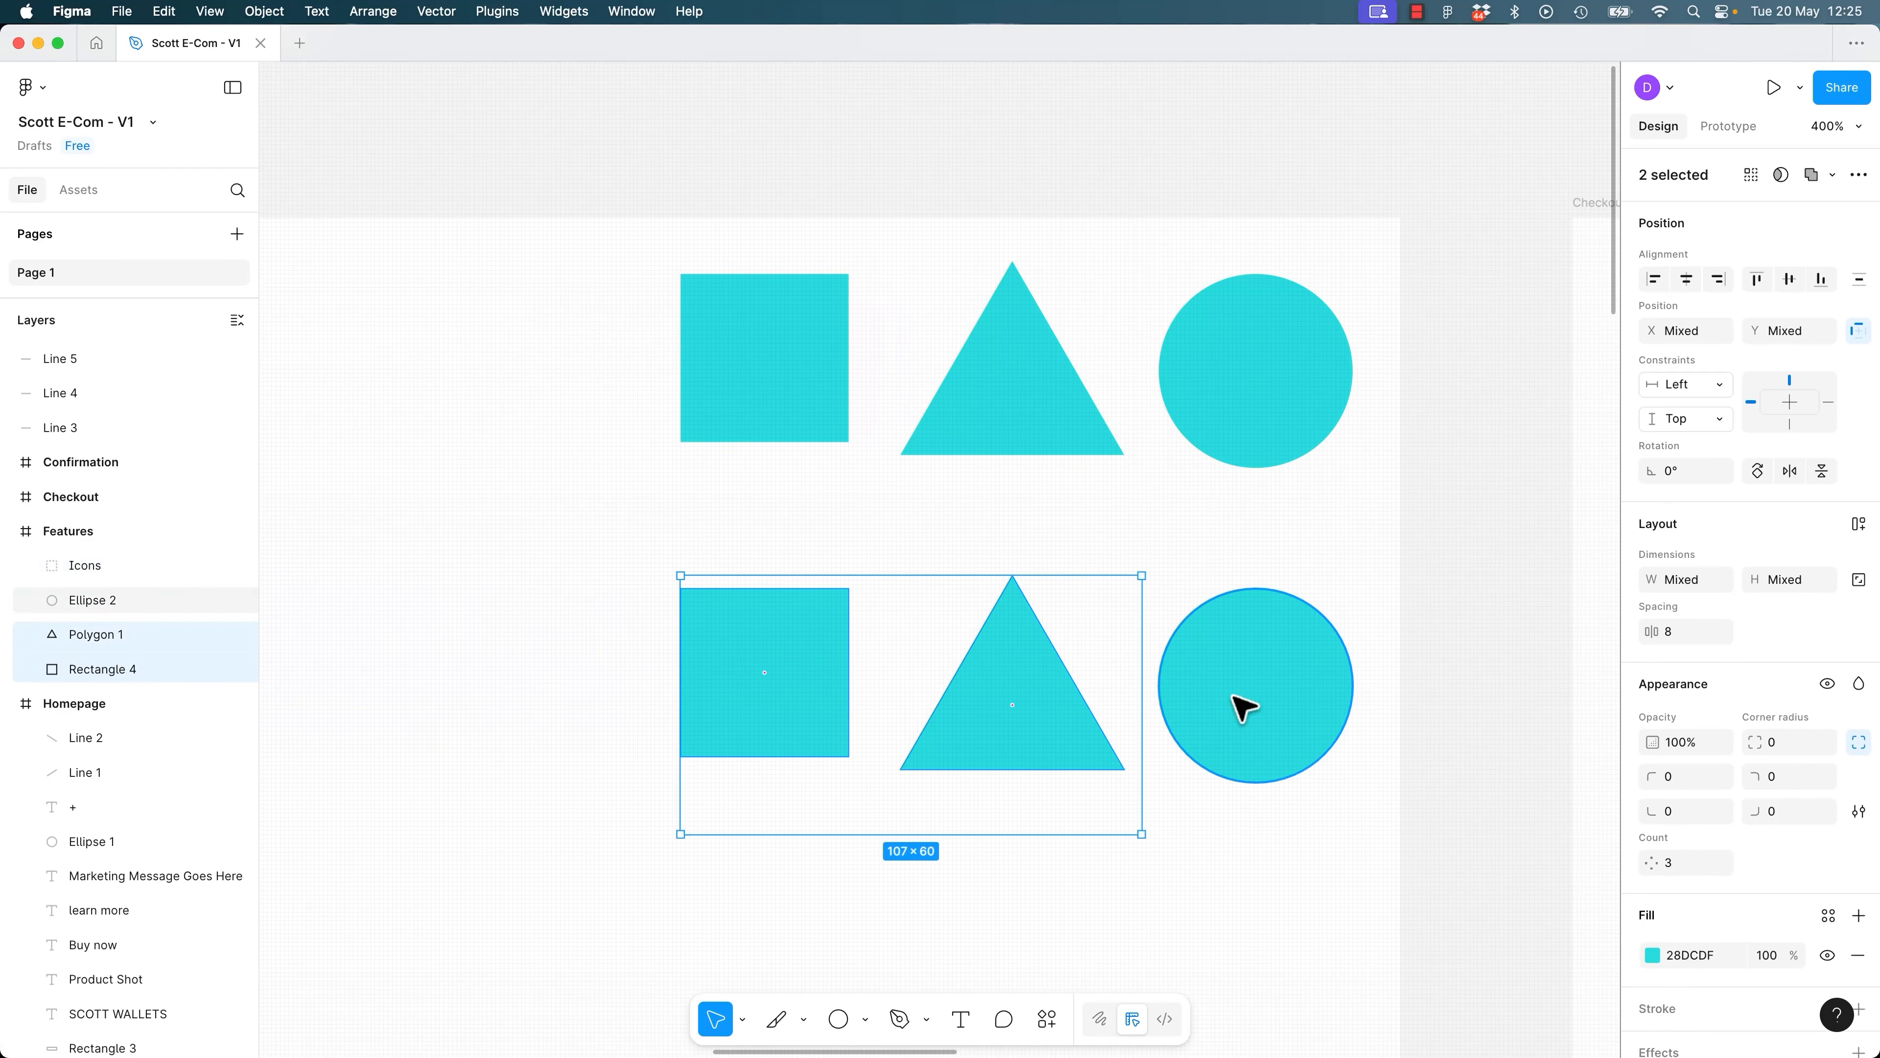
left_click(1270, 692, "shift")
right_click(1270, 691)
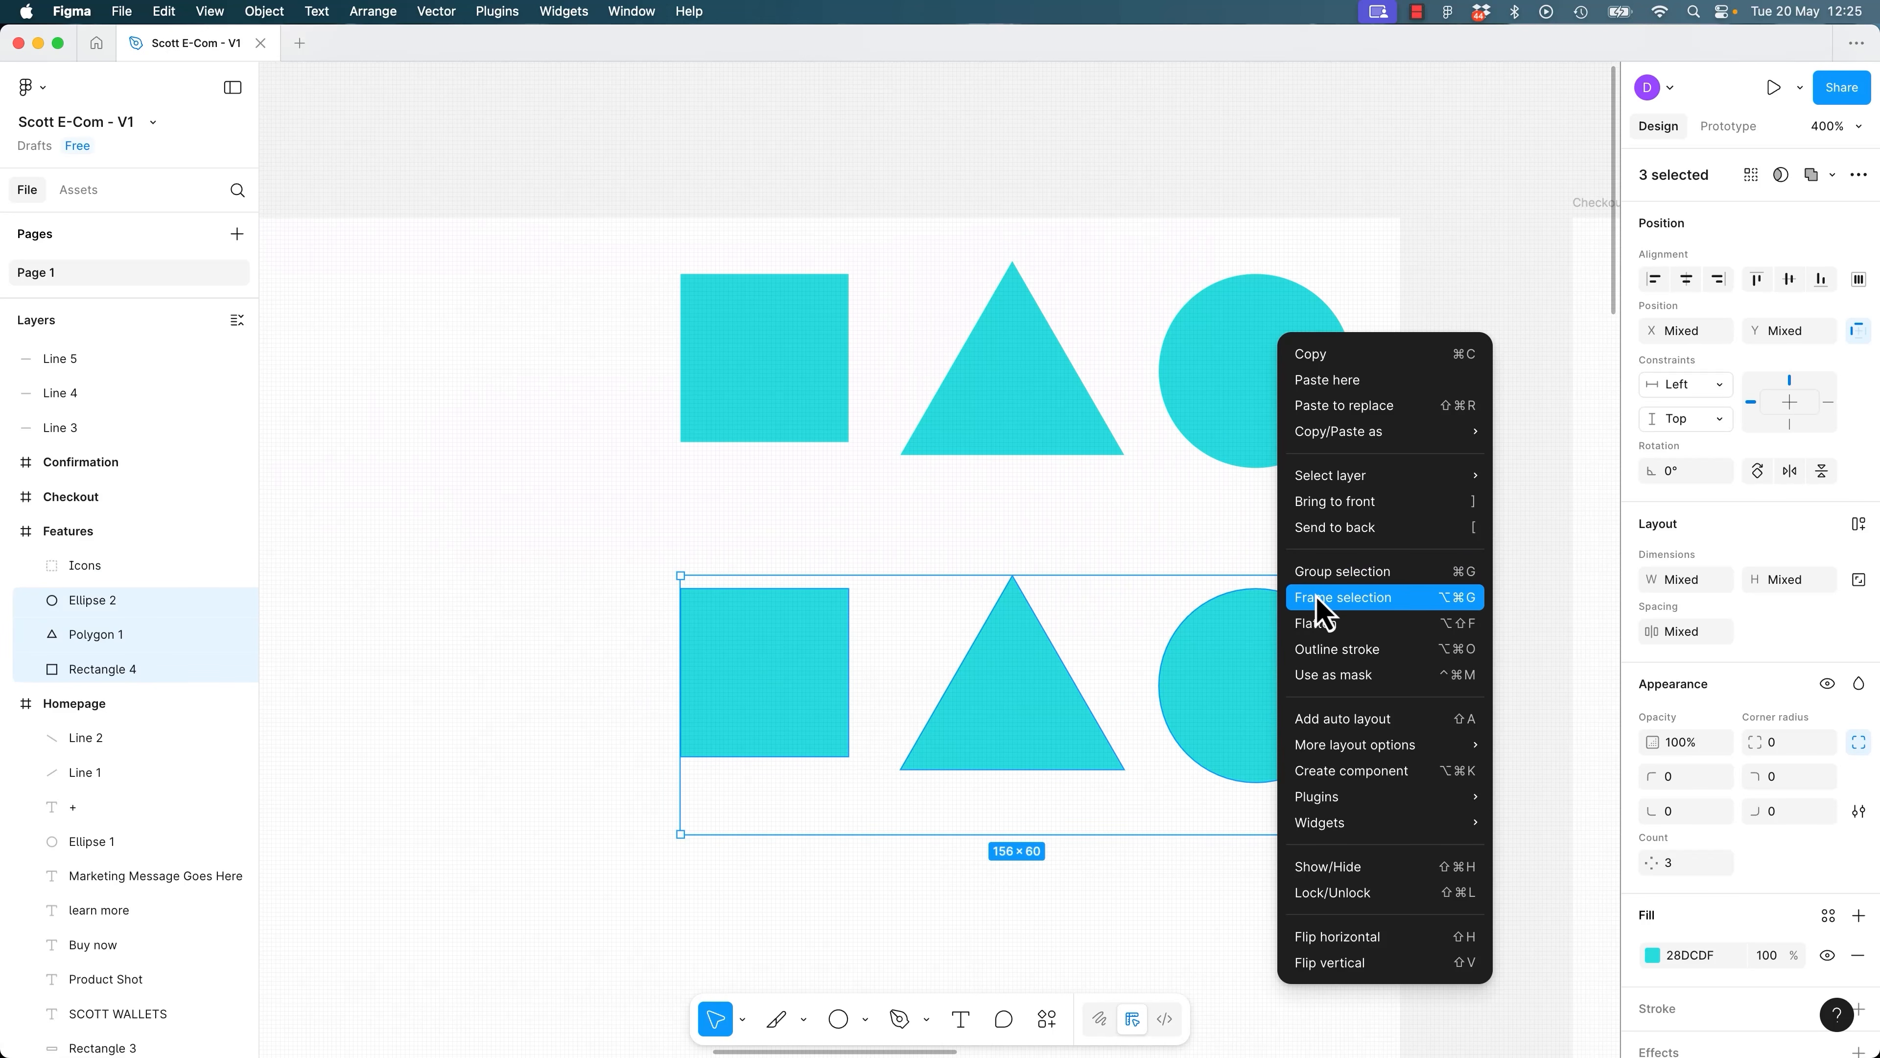
left_click(1346, 599)
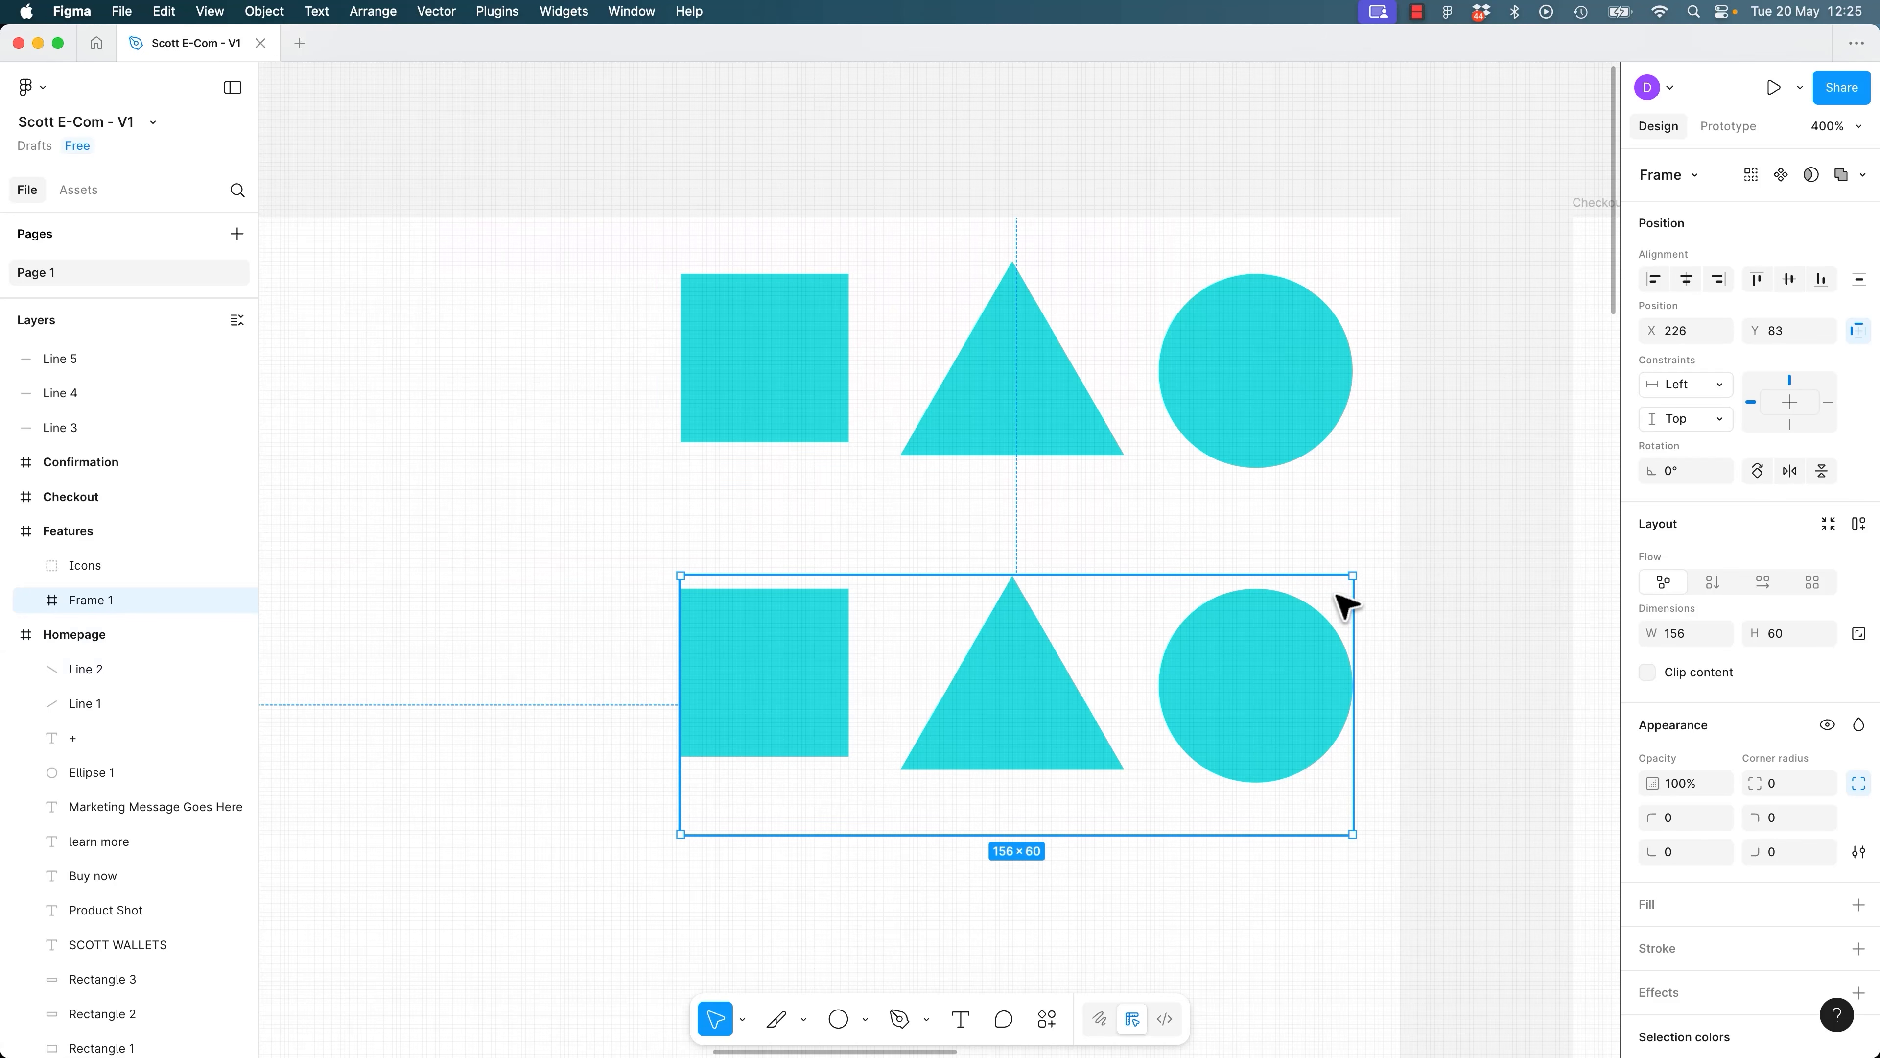
left_click(1420, 559)
Move the upper Icons group to X 225, Y 14 and the lower icon frame to X 225, Y 79.
left_click(1251, 404)
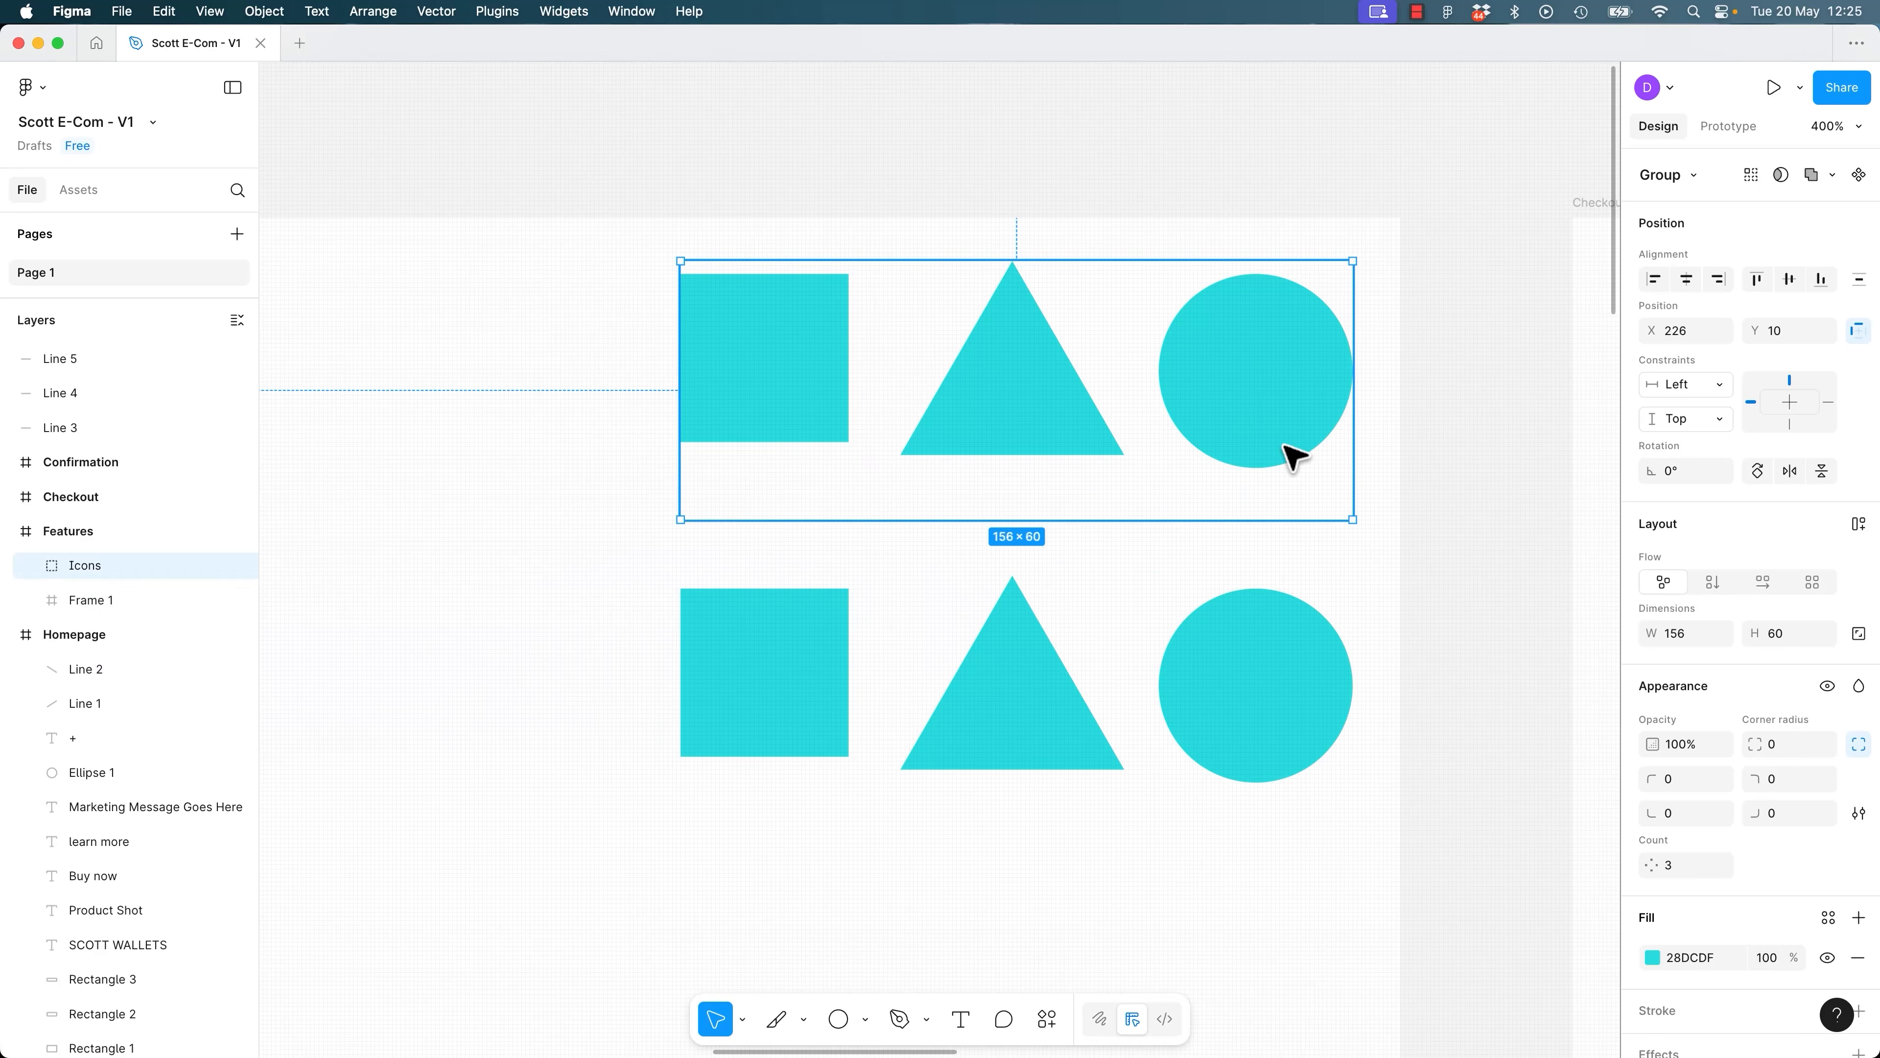
key("Down")
key("Down")
key("Down")
key("Down")
key("Left")
left_click(1260, 720)
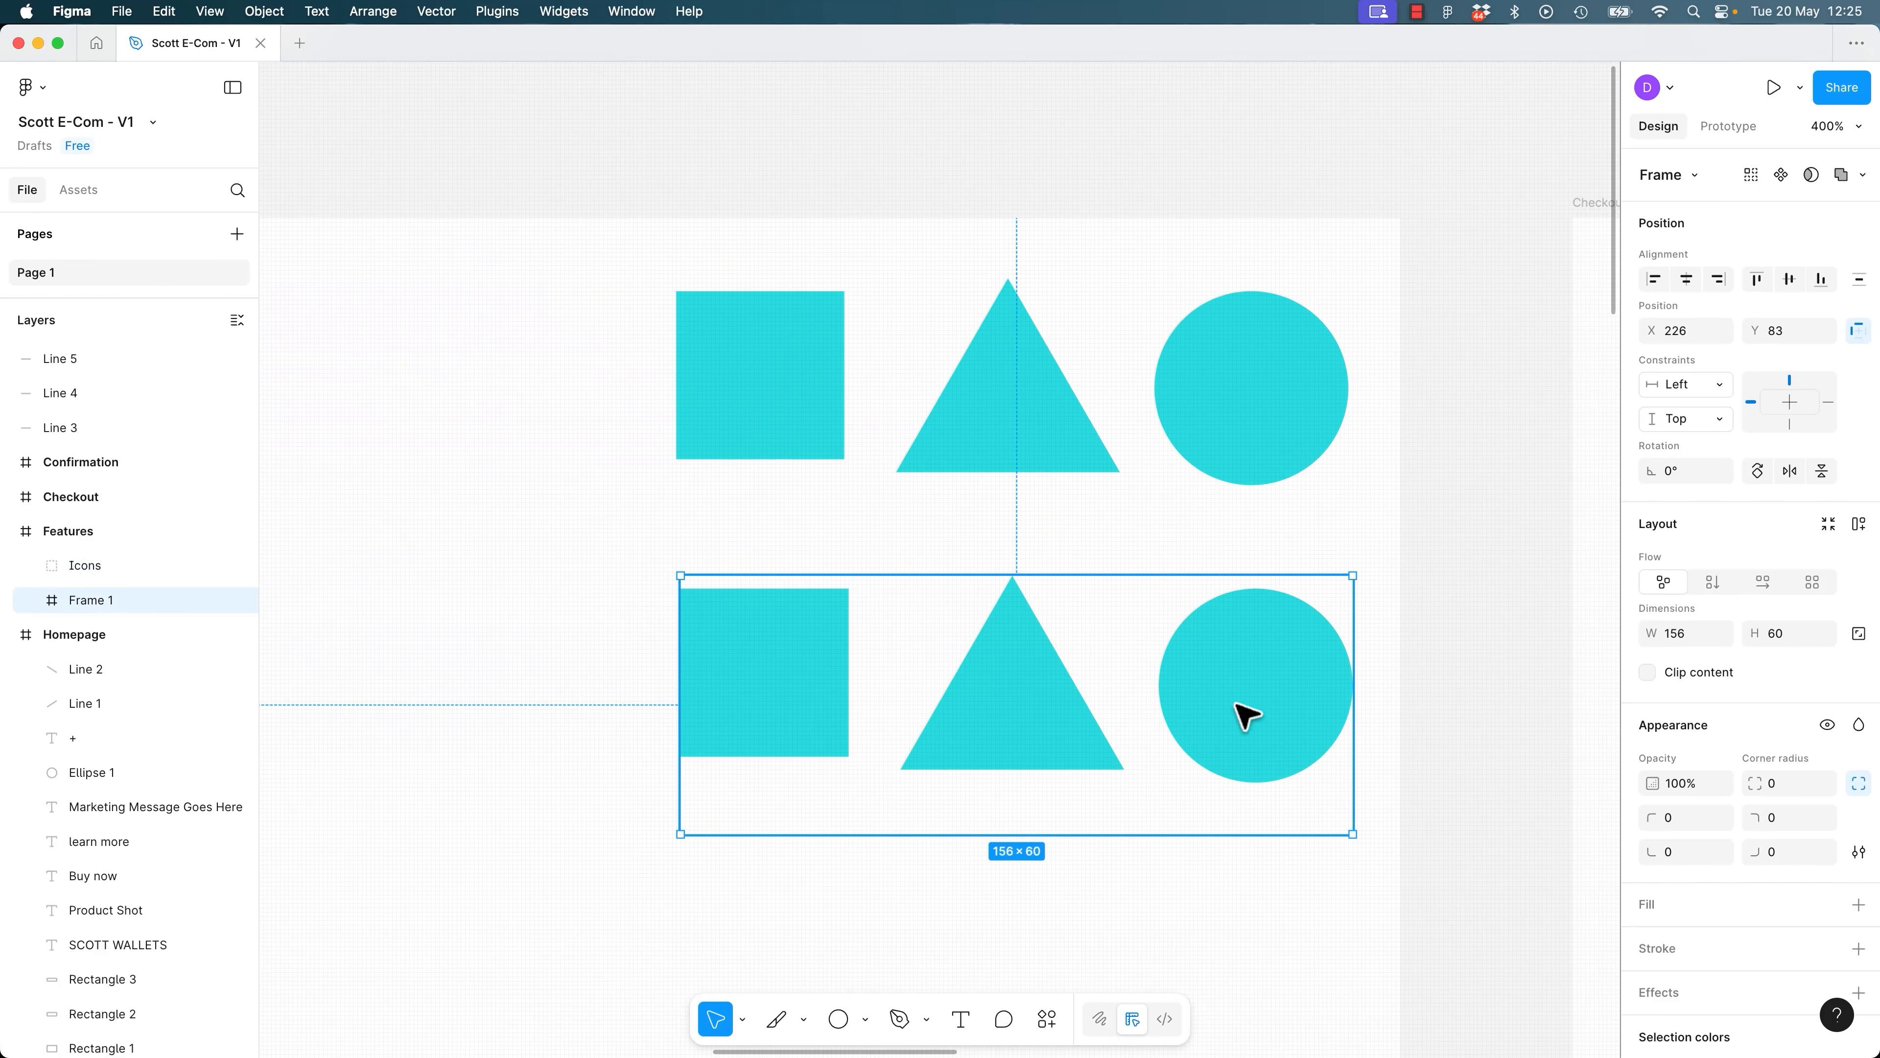
left_click_drag(1246, 700, 1271, 660)
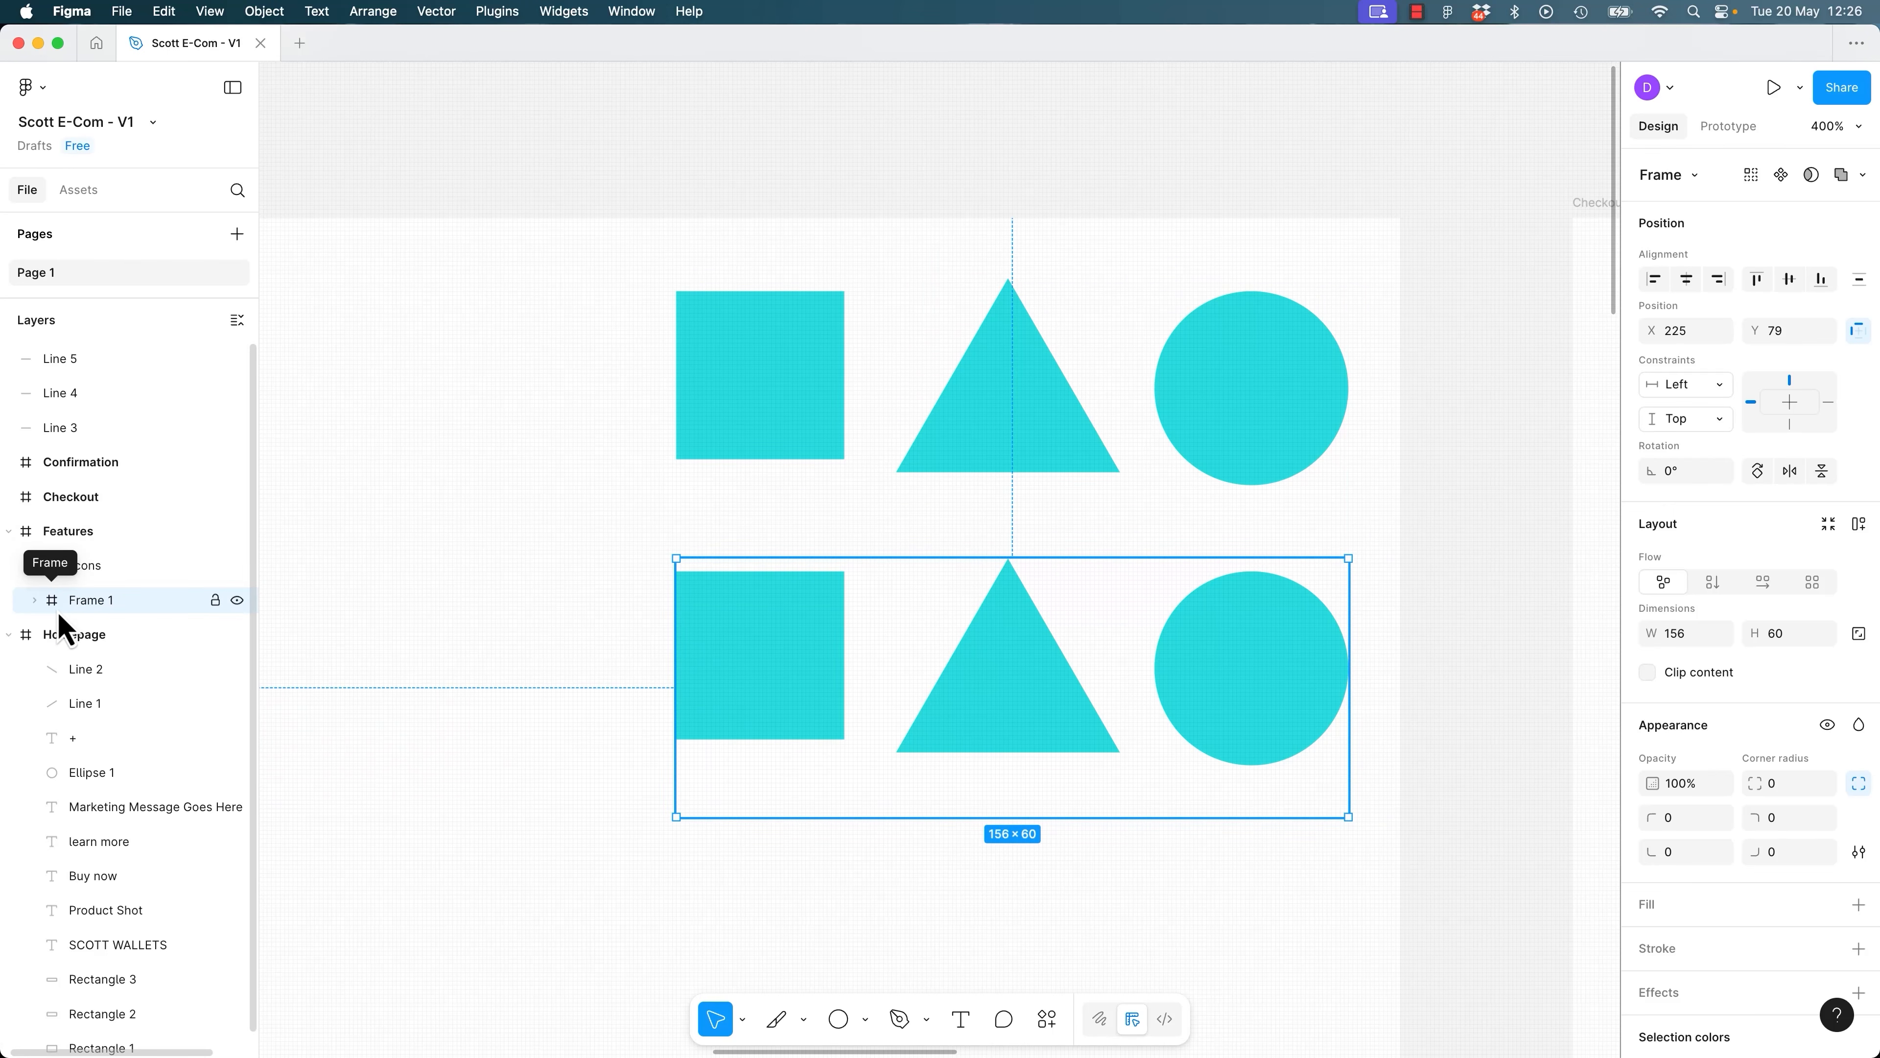
Expand the lower frame and the Icons group in the layers, and rename the group "Groups".
left_click(35, 602)
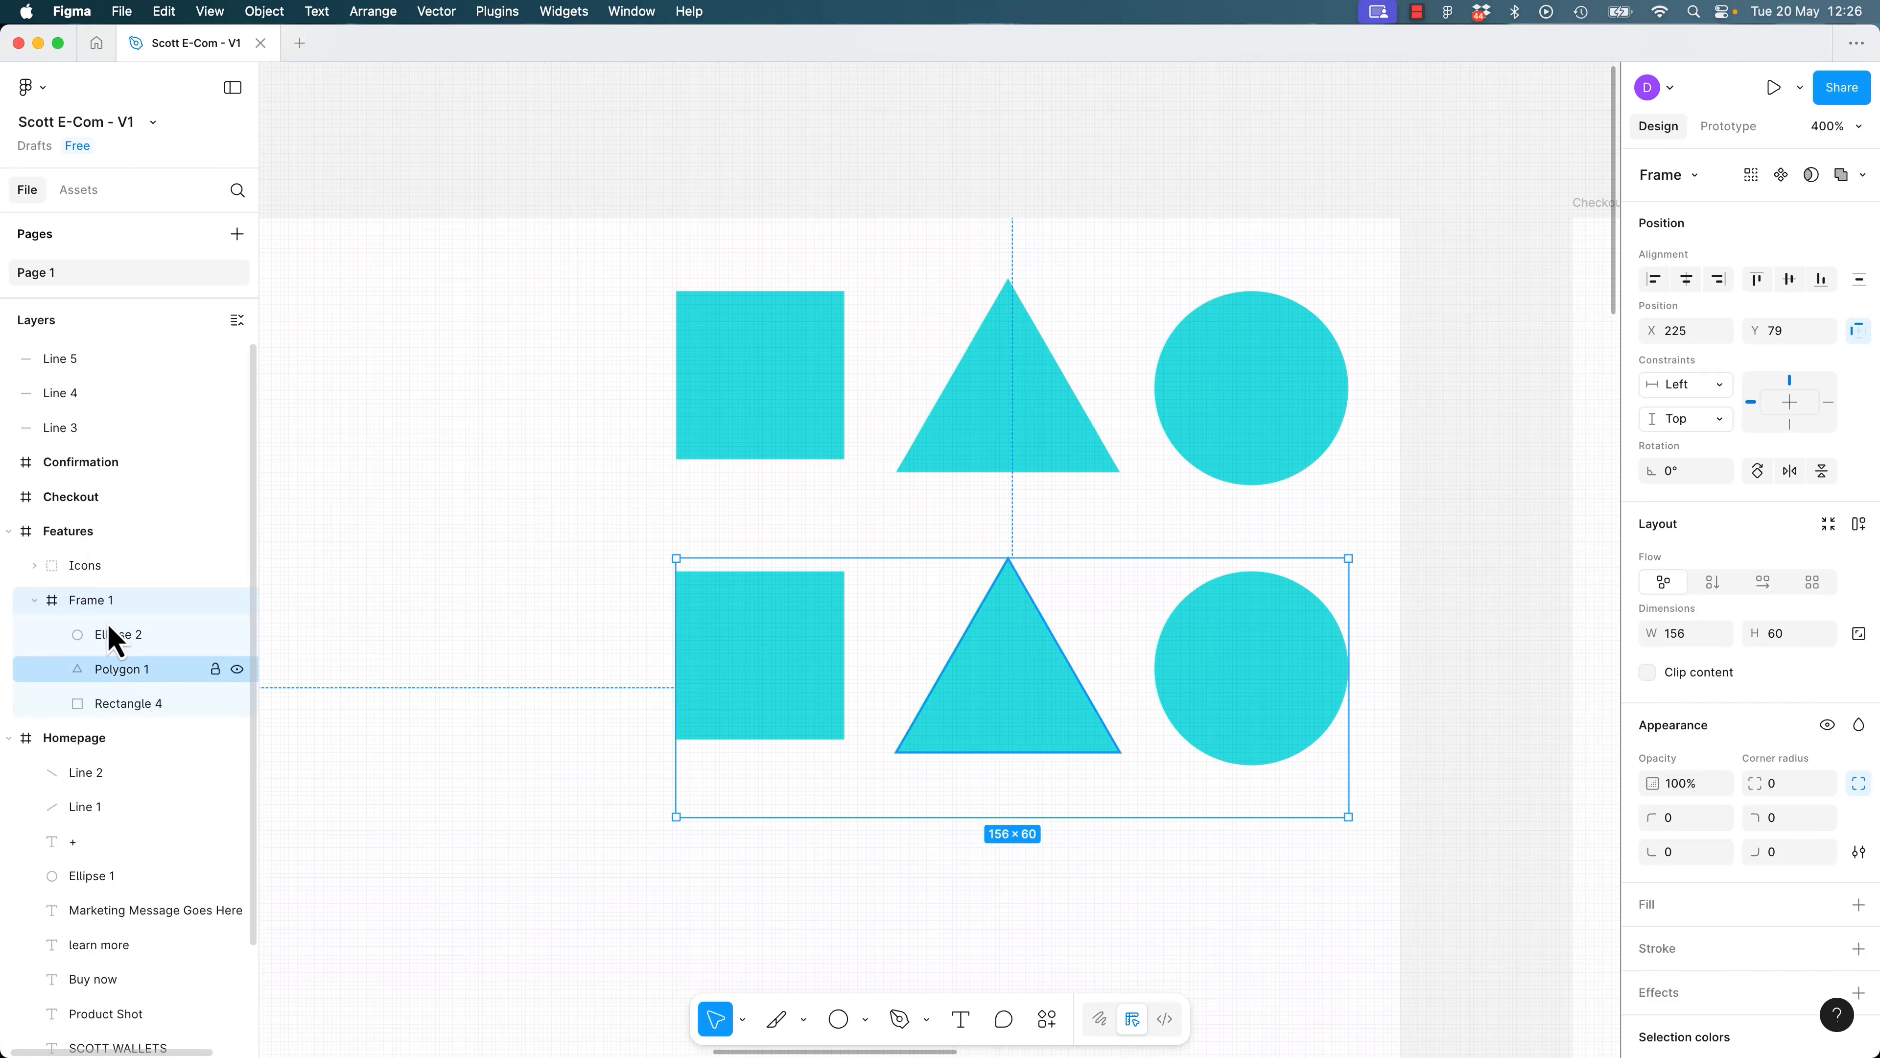
left_click(1425, 631)
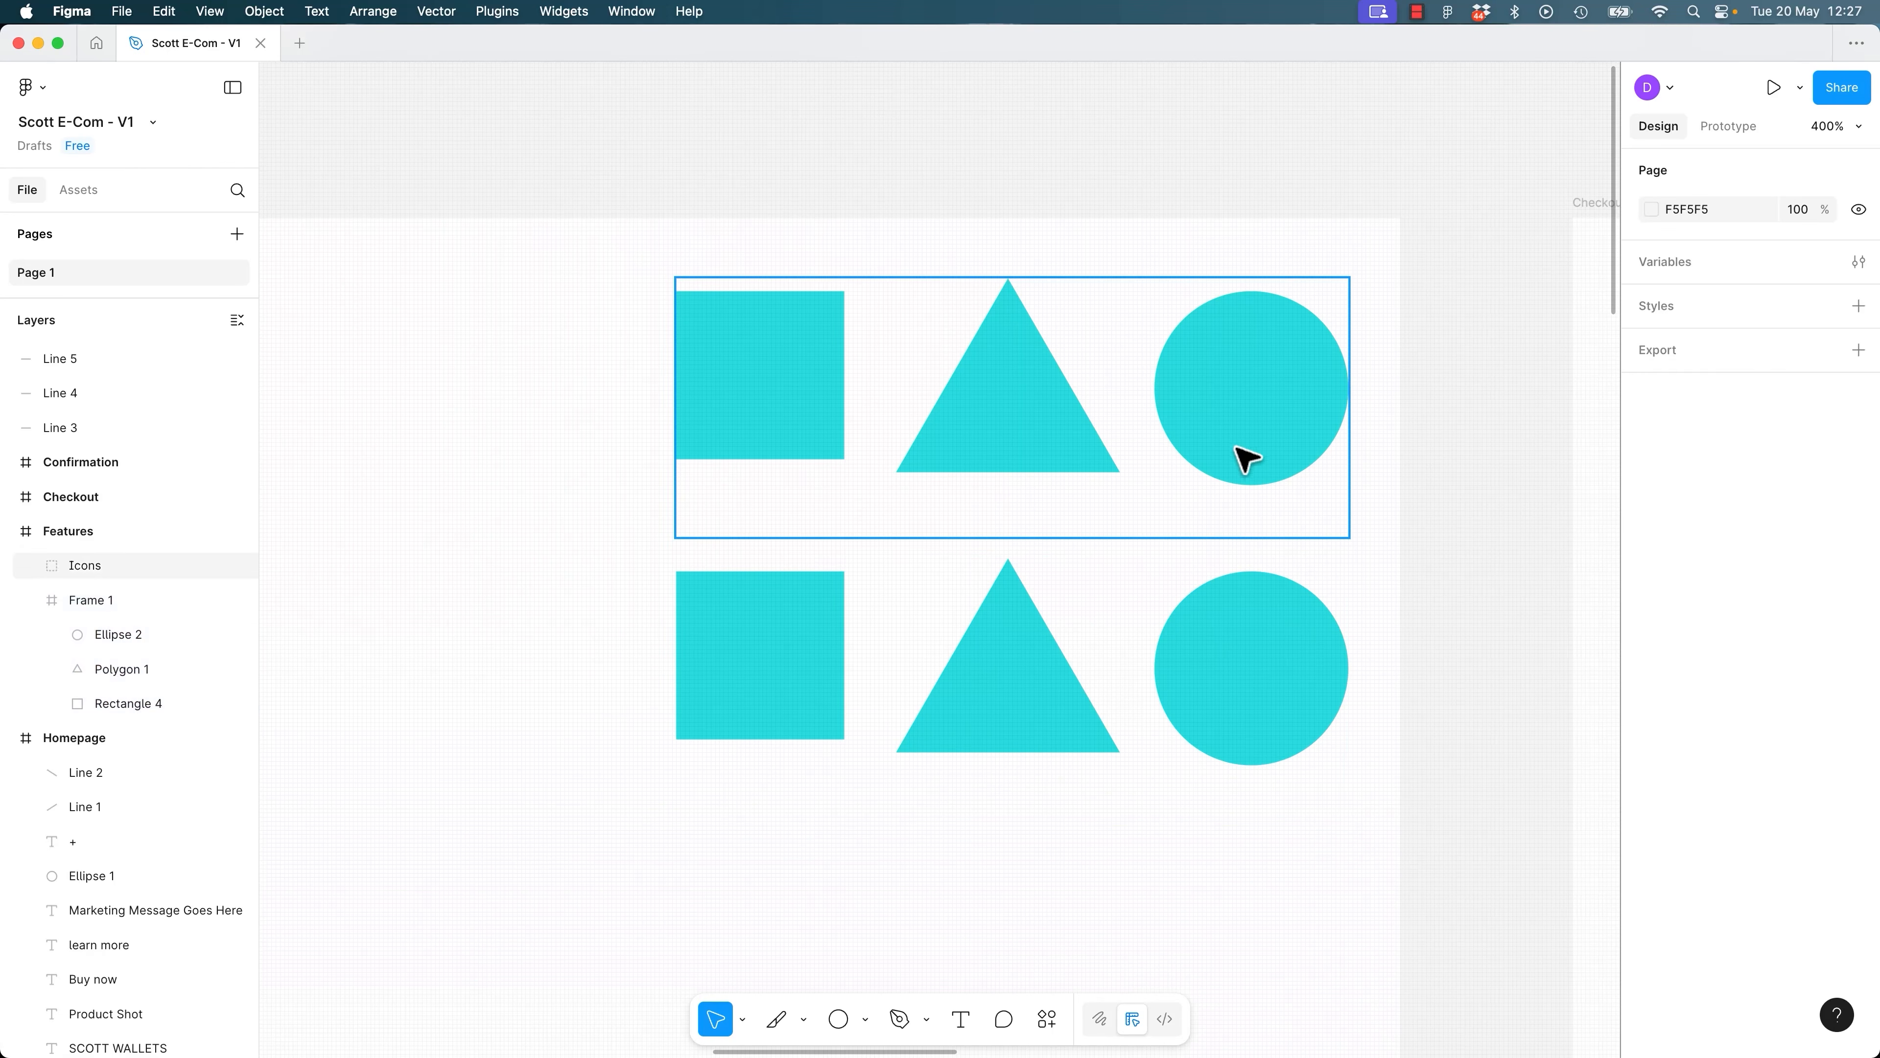
left_click(1249, 463)
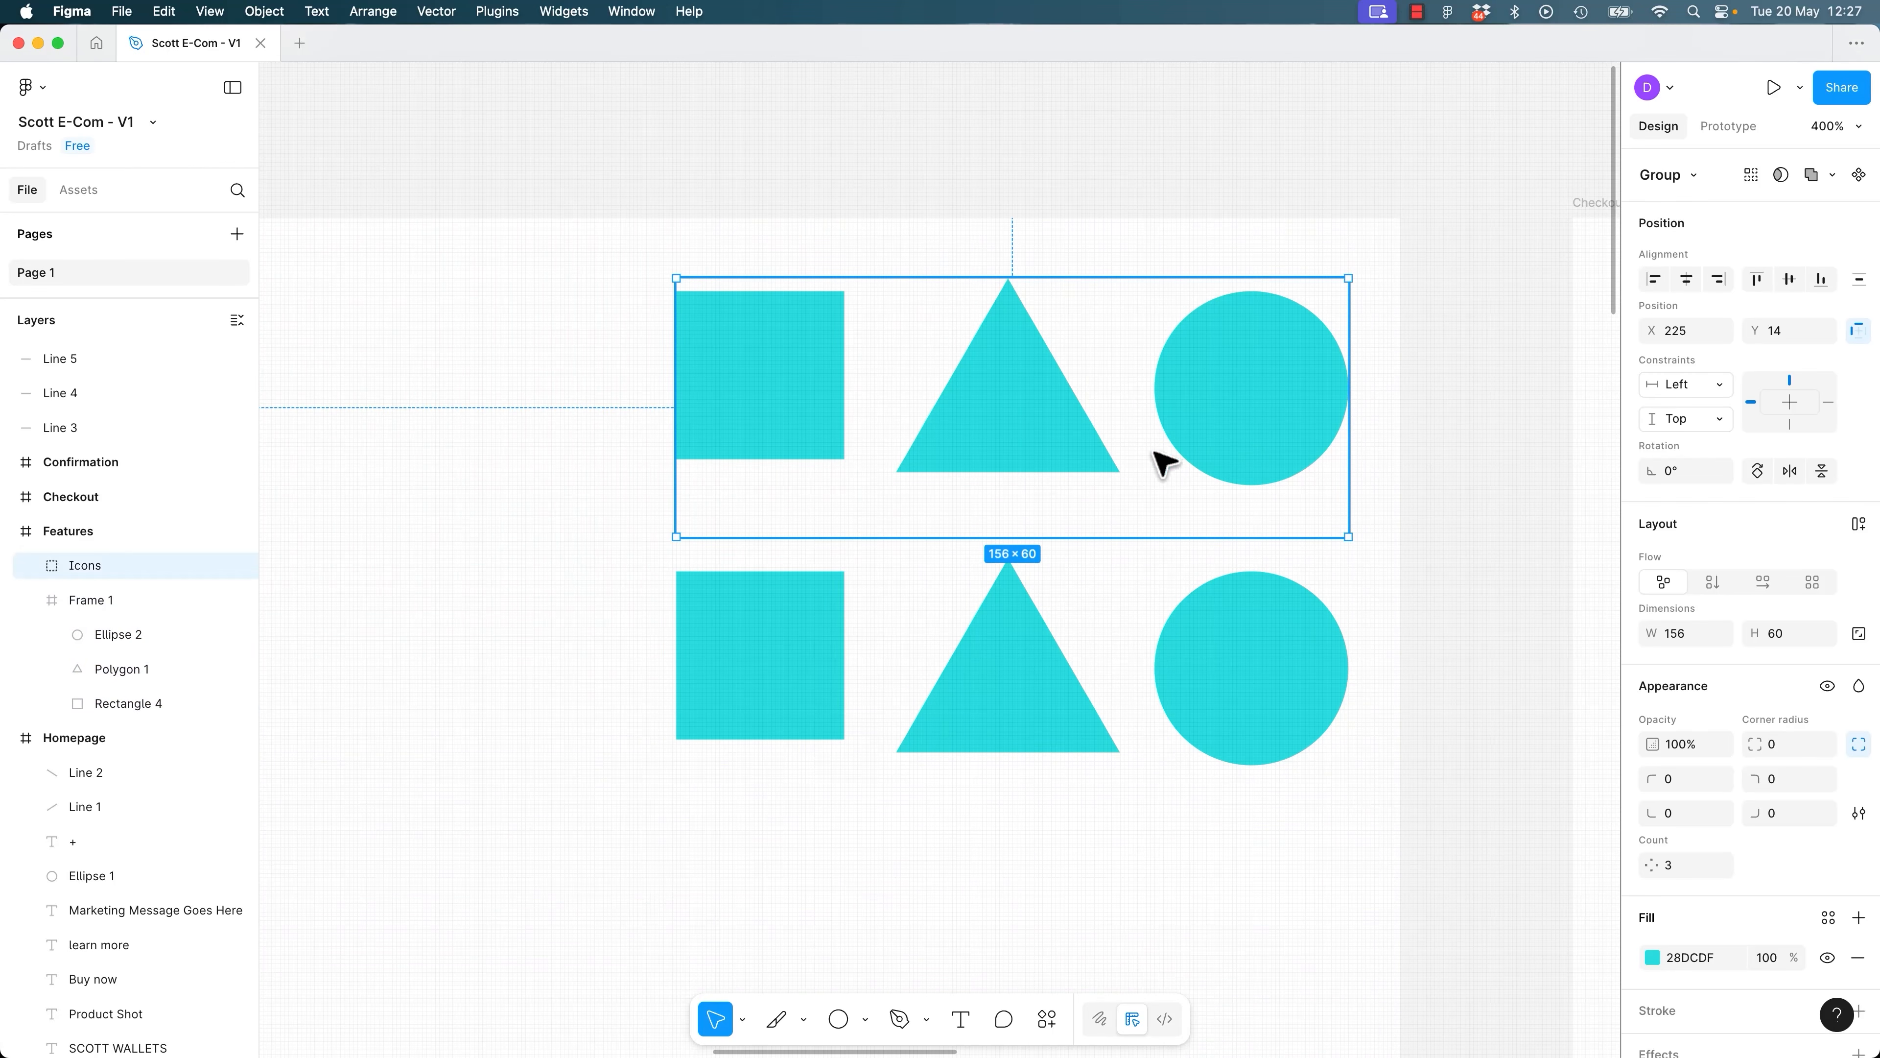
left_click(33, 566)
double_click(120, 573)
type("Groups")
key("Return")
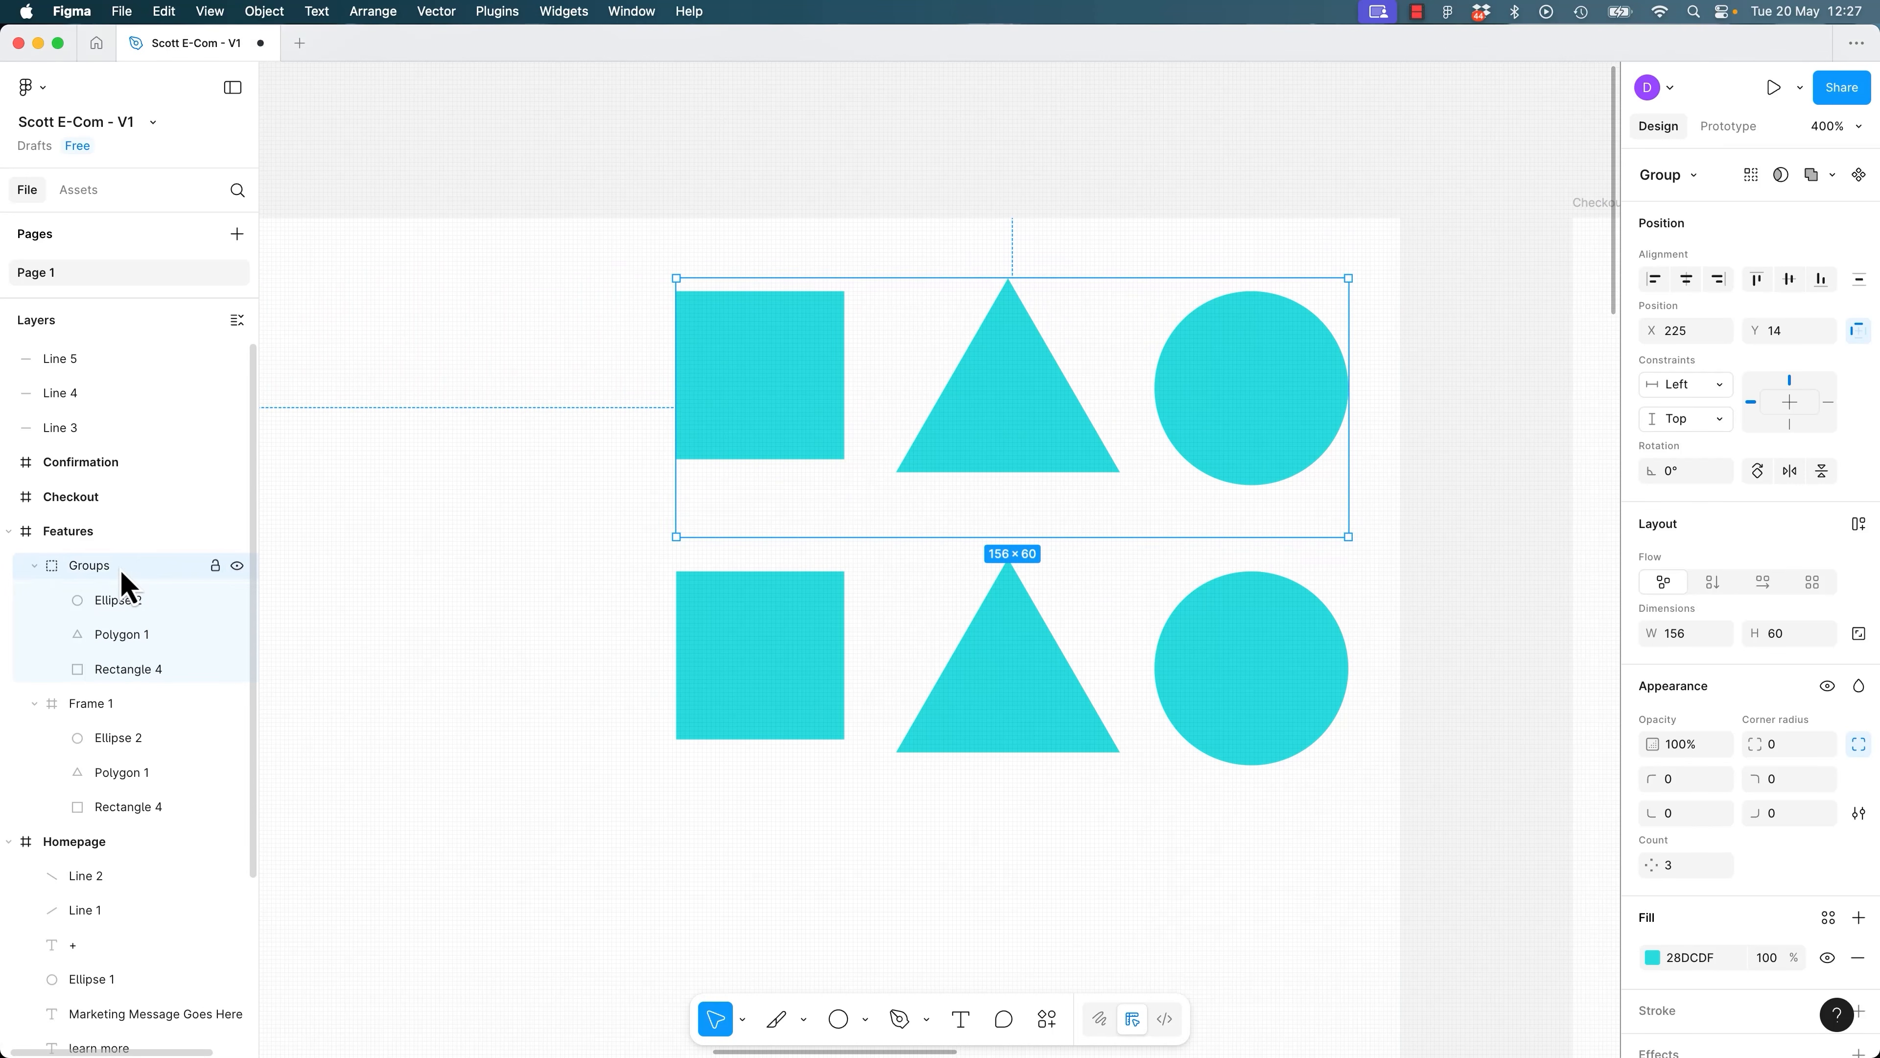
Delete the circle, triangle and square inside the upper group one after another.
double_click(1256, 420)
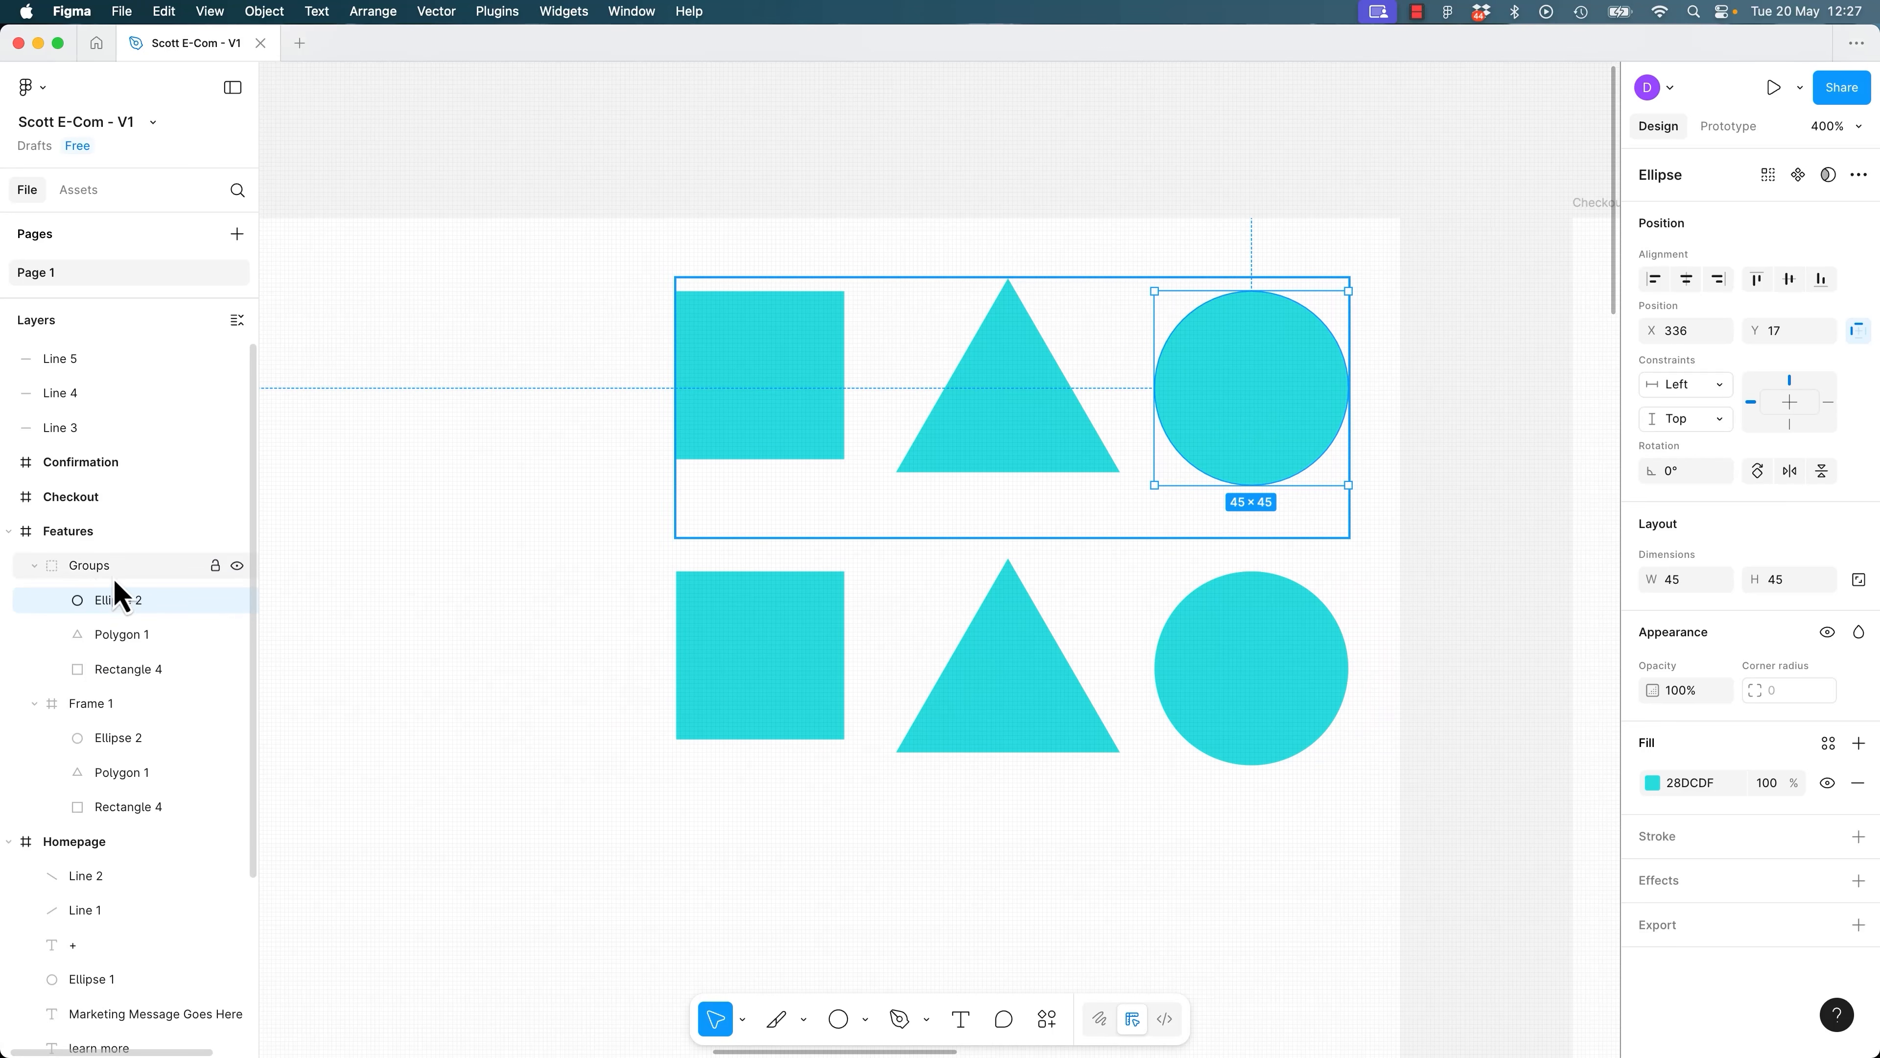
key("Delete")
left_click(127, 604)
key("Delete")
left_click(126, 602)
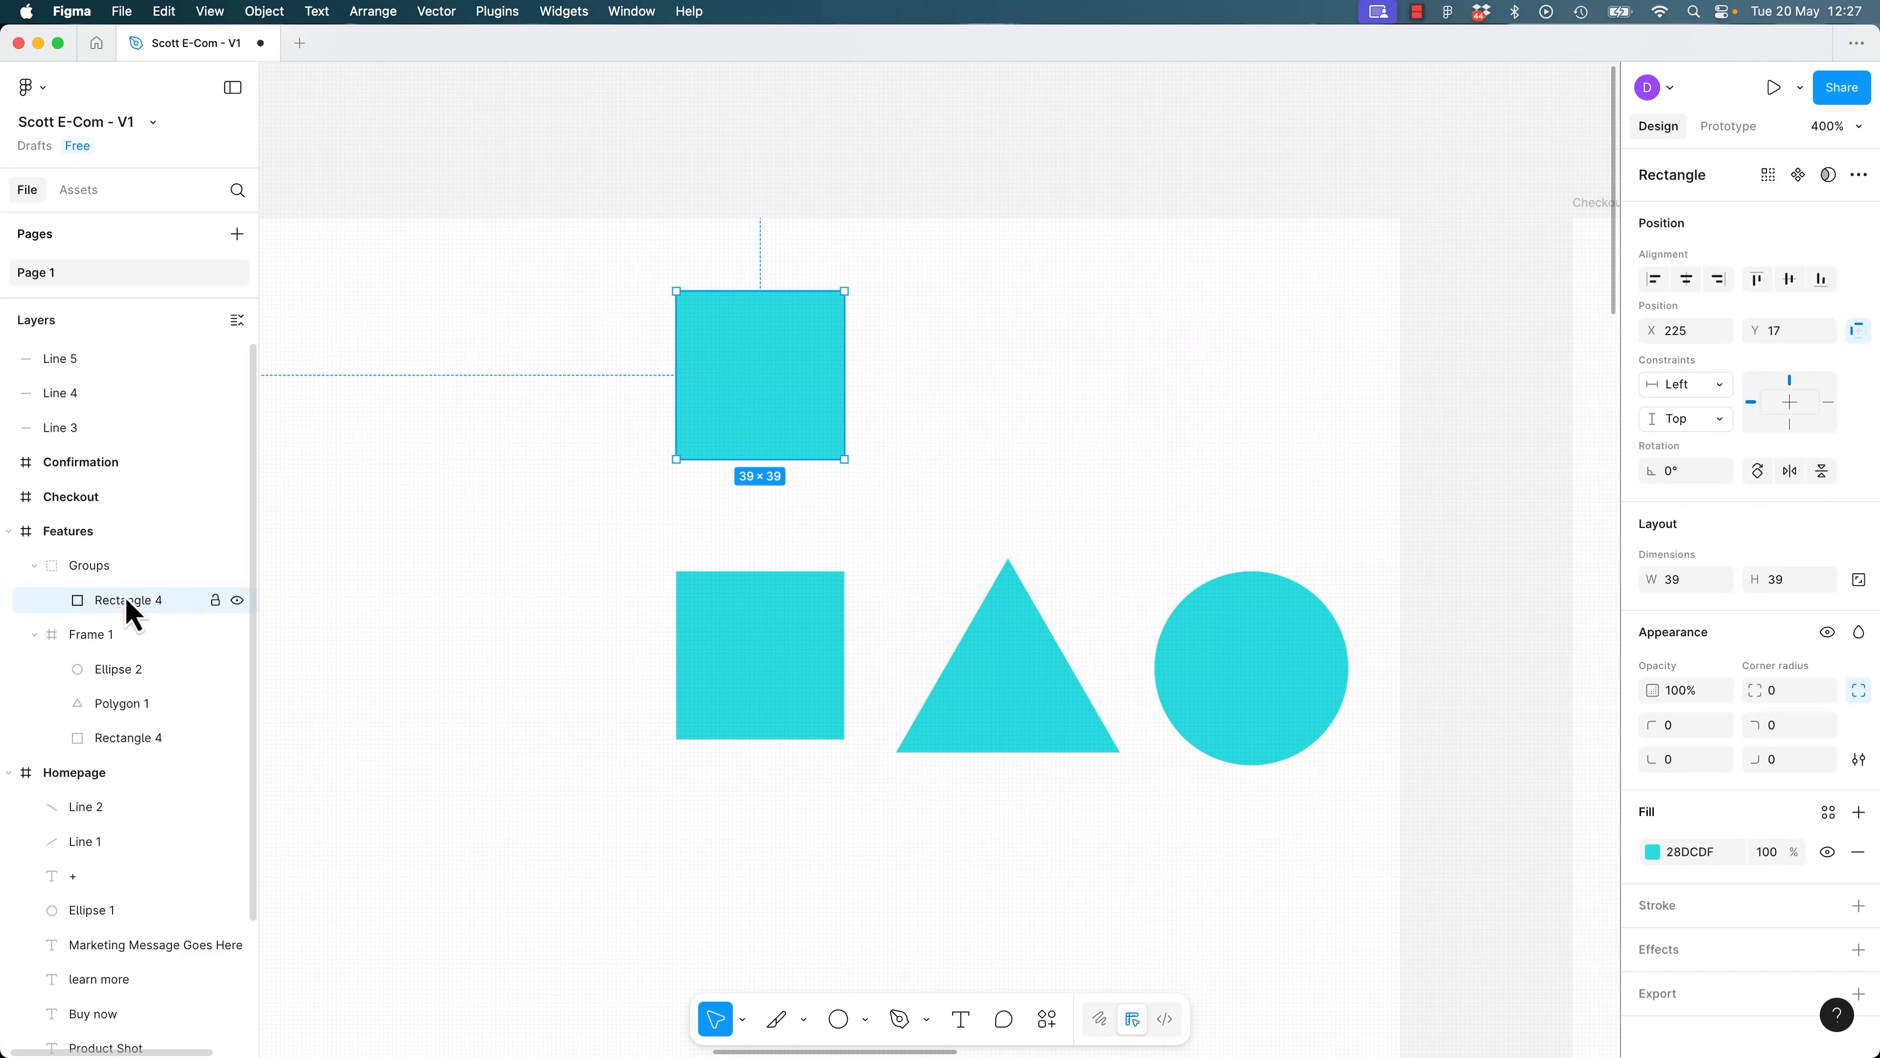
key("Delete")
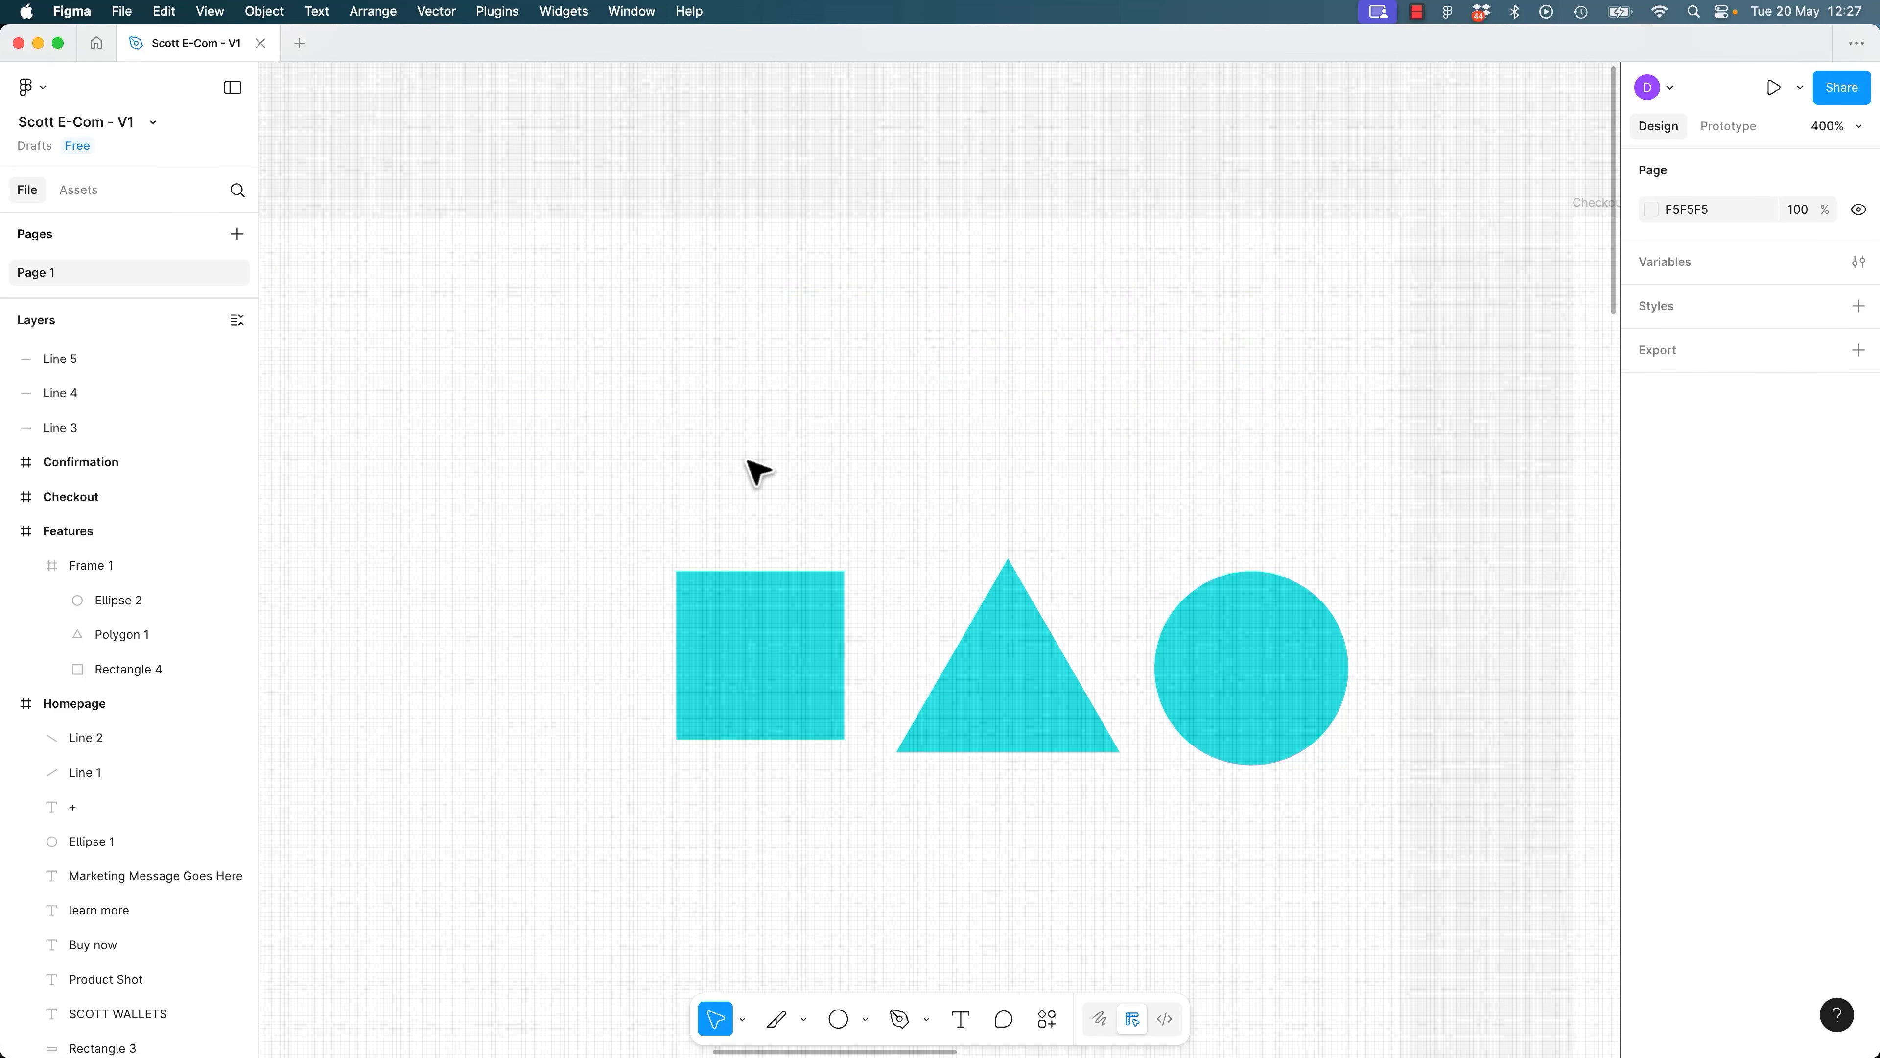
Undo the three shape deletions in the upper group.
key("super+z")
key("super+z")
key("super+z")
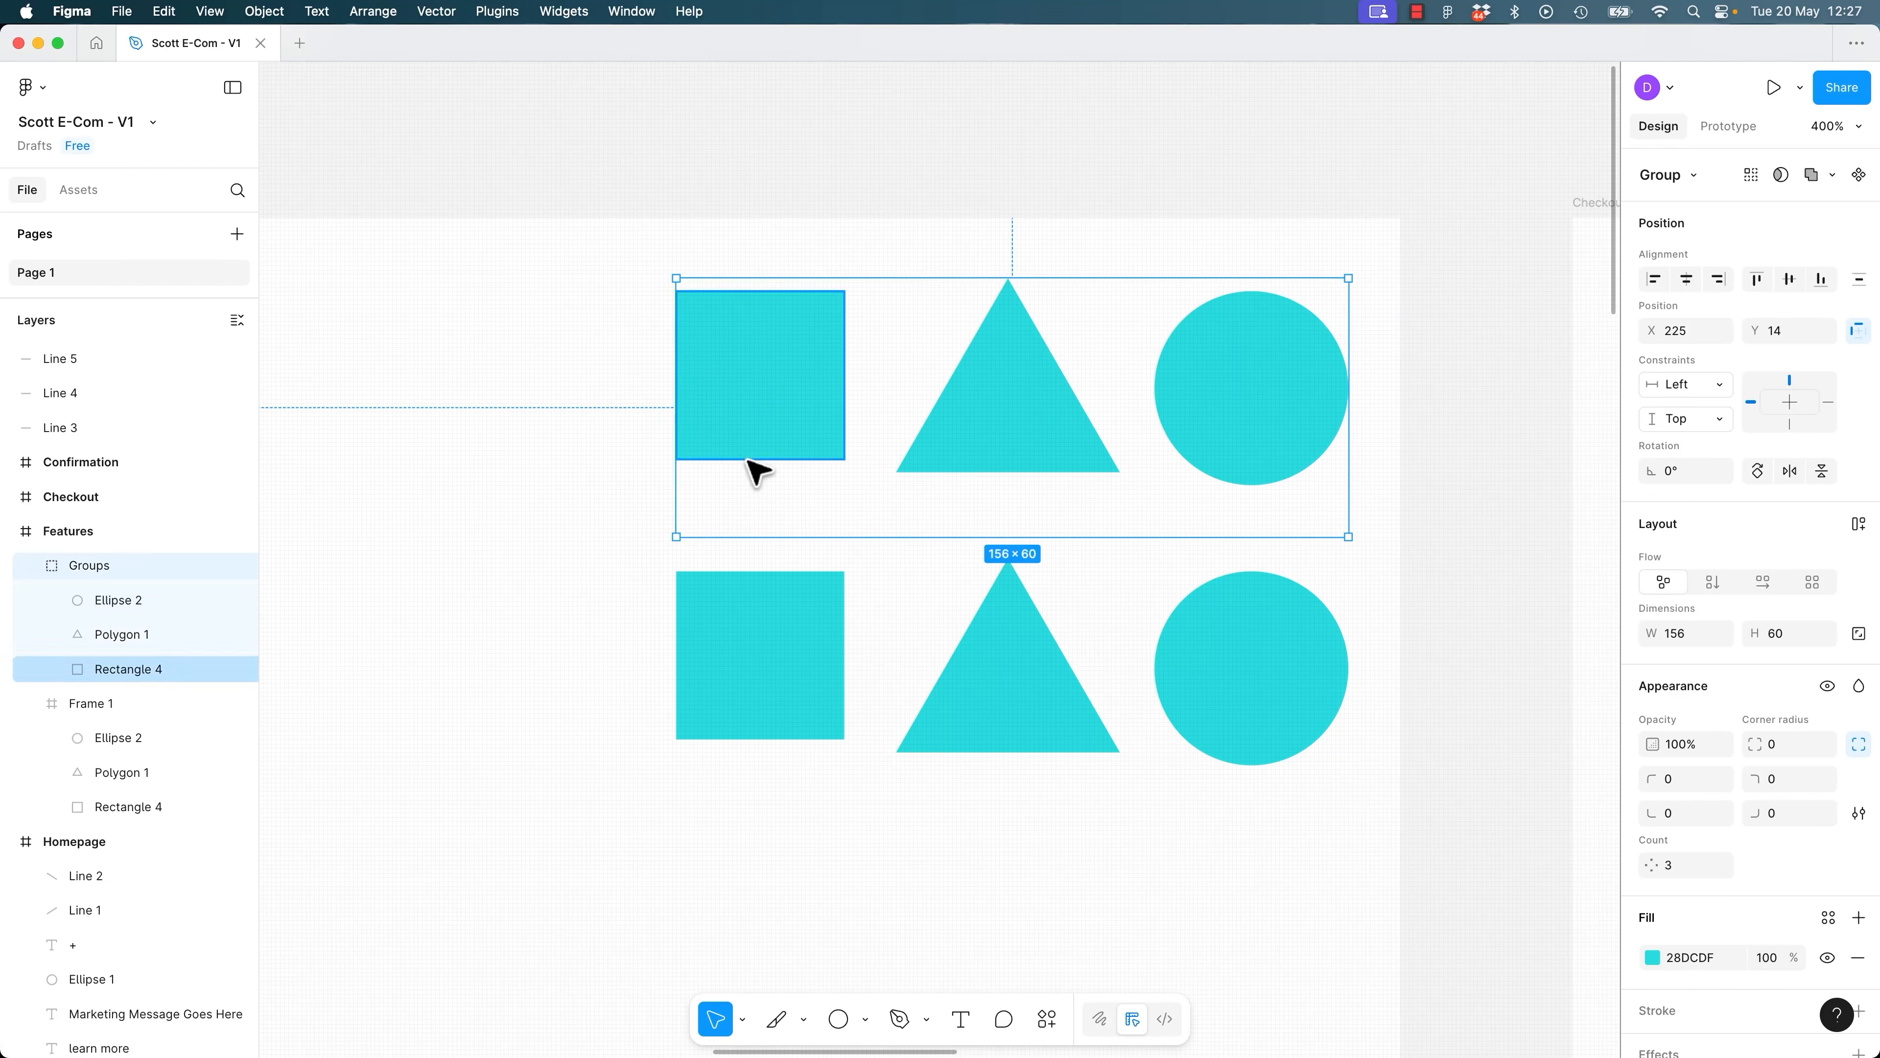
Delete the circle, triangle and square inside the lower frame one after another.
left_click(1258, 689)
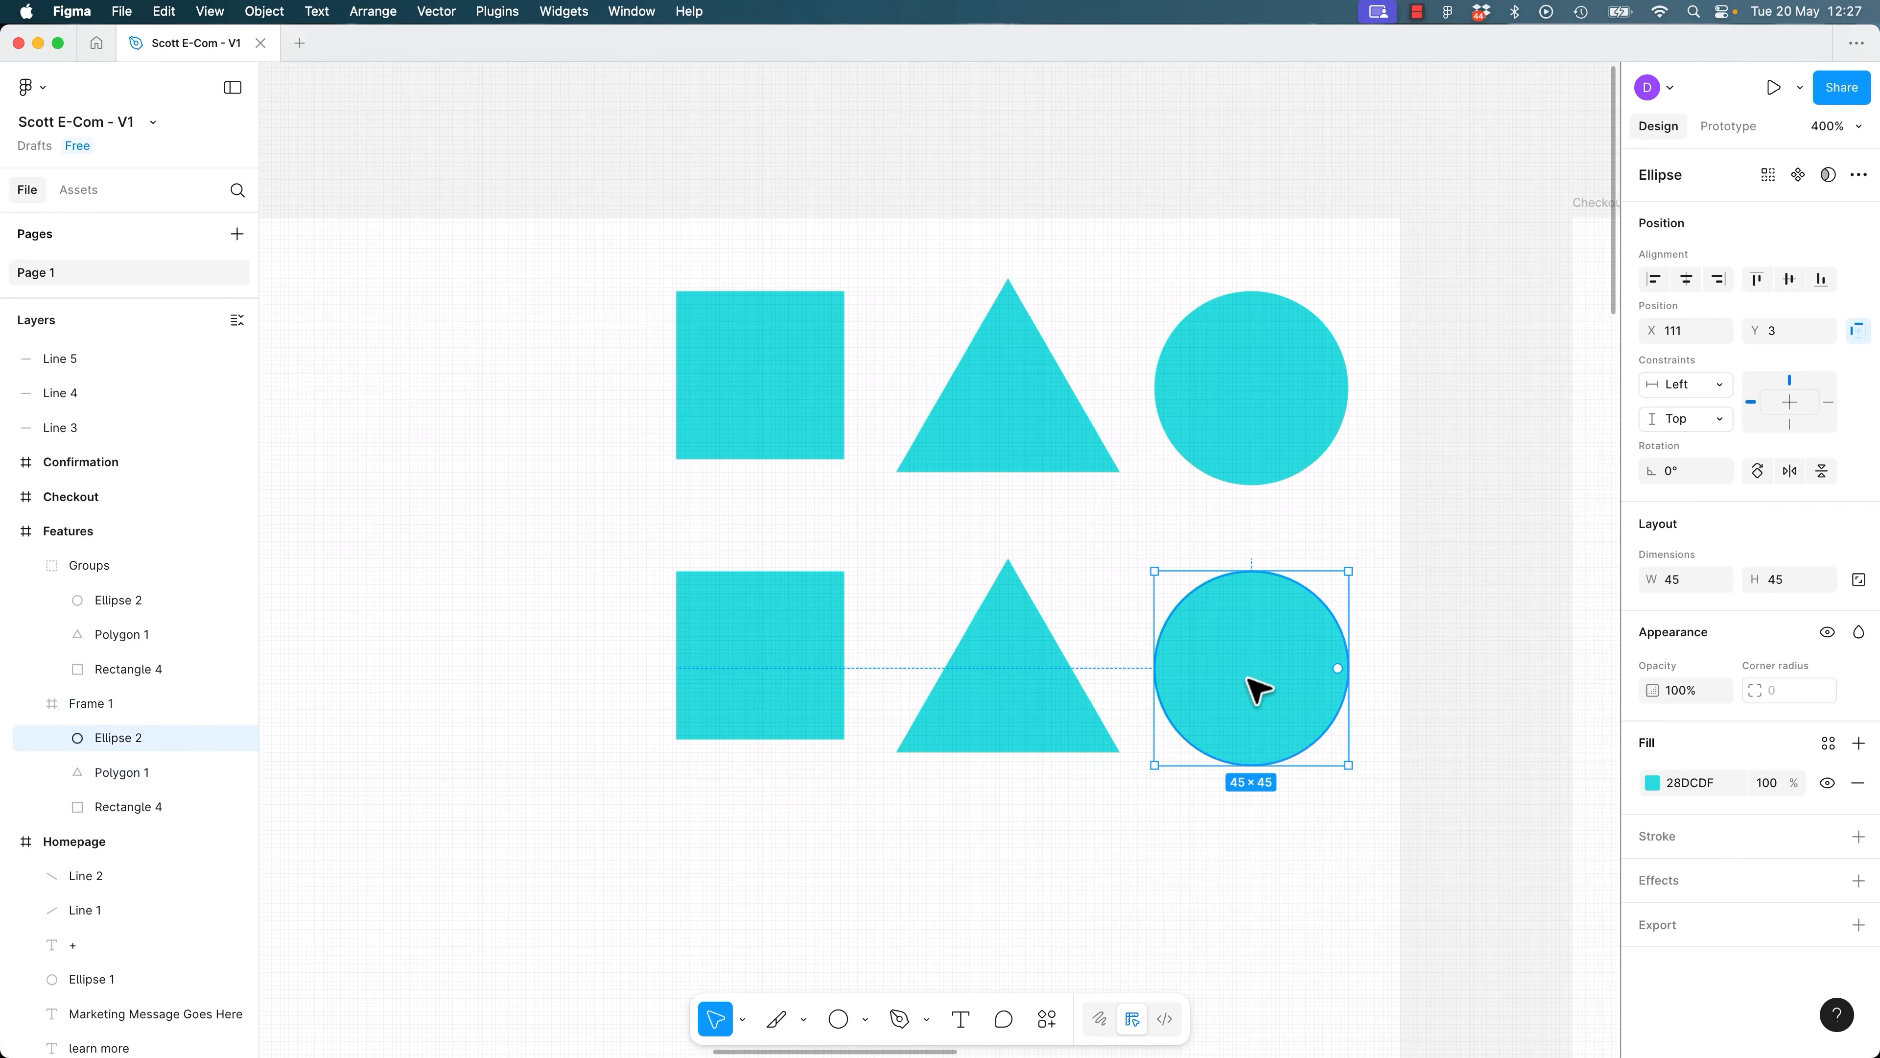
key("BackSpace")
double_click(1049, 676)
key("BackSpace")
left_click(813, 659)
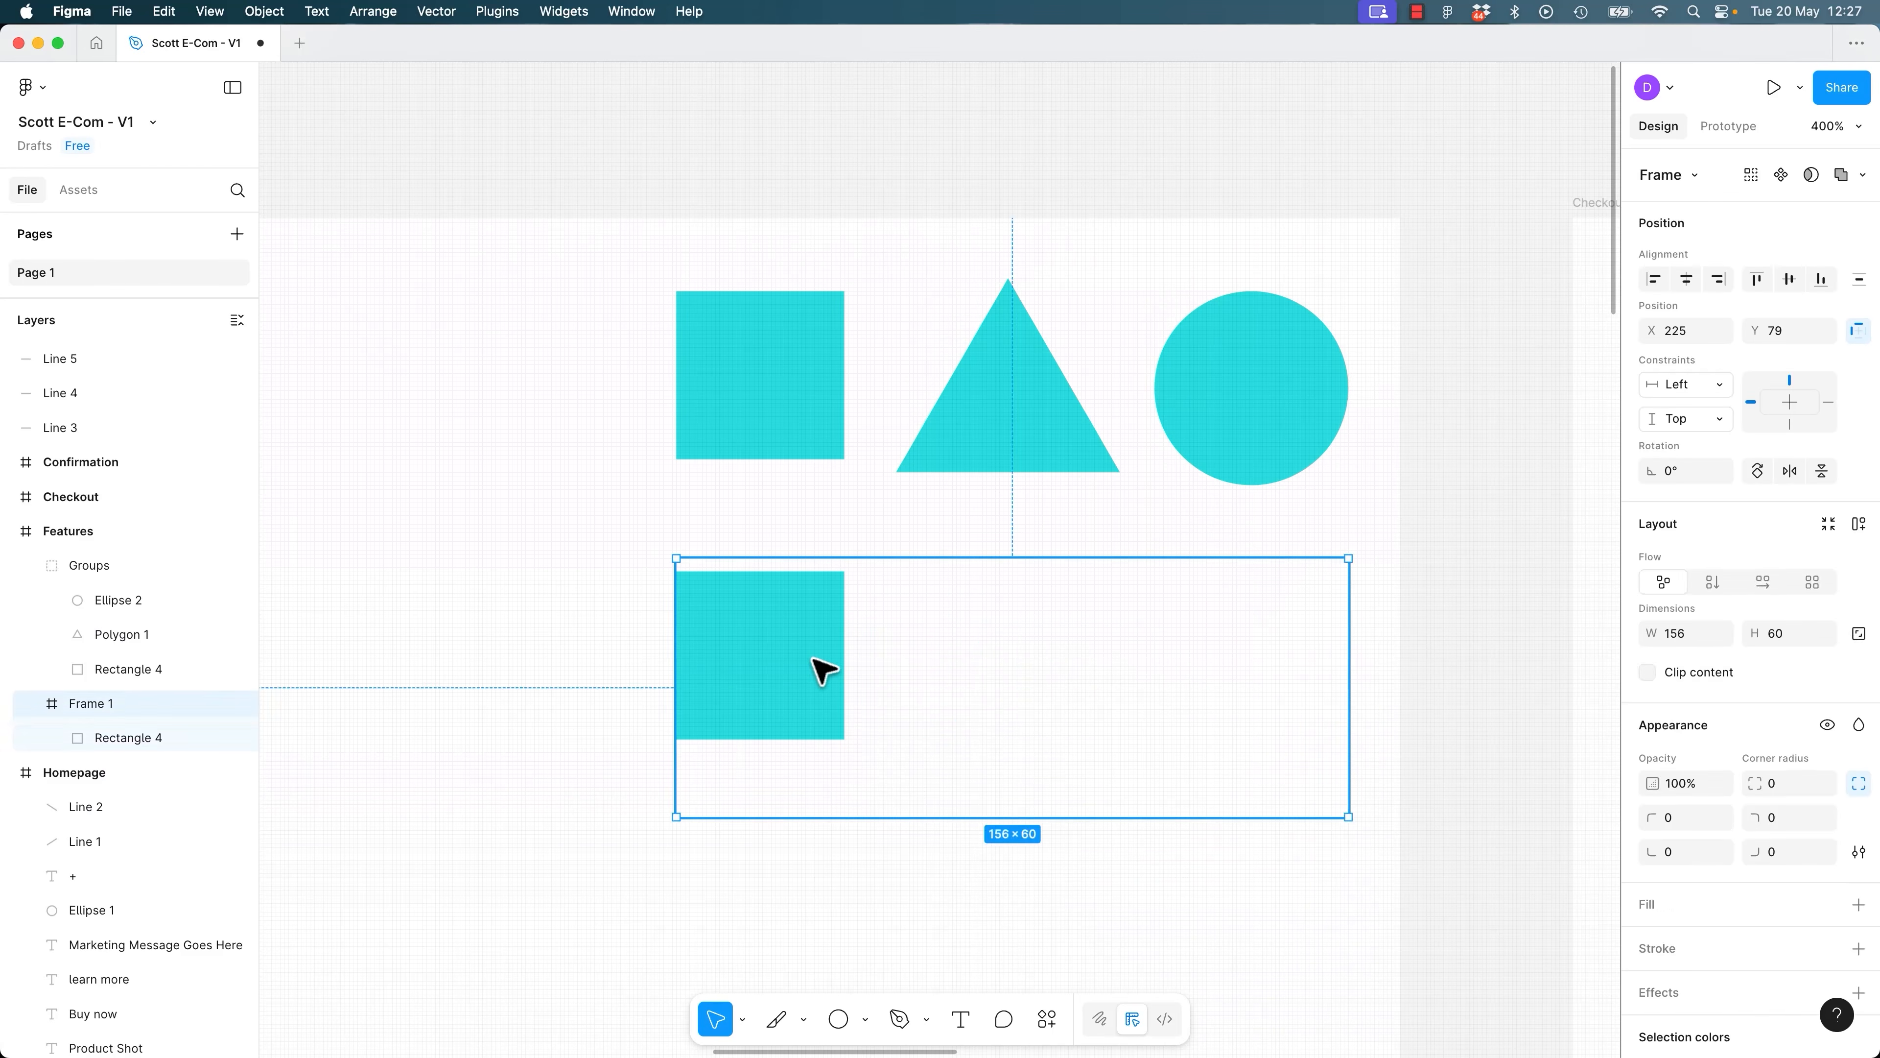
double_click(822, 671)
key("BackSpace")
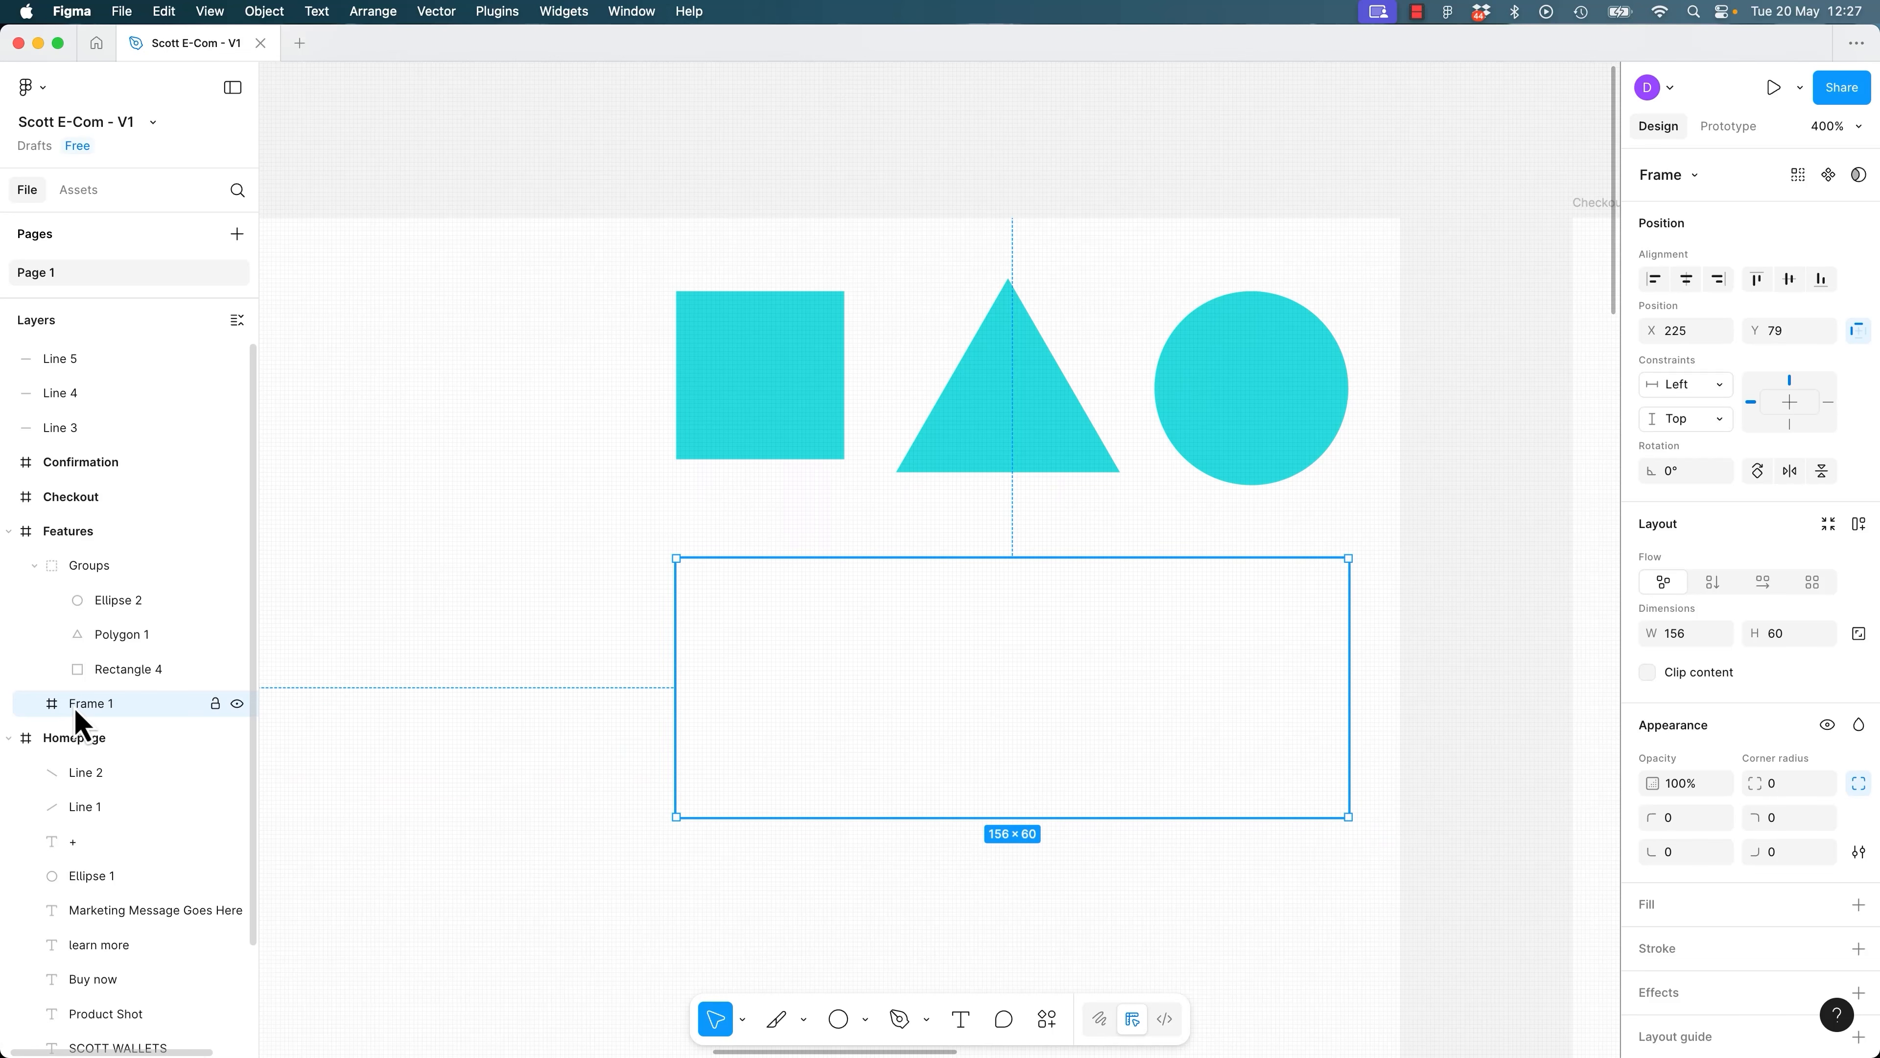
Undo the shape deletions in the lower frame and clear the selection.
key("super+z")
key("super+z")
key("super+z")
key("super+z")
key("super+z")
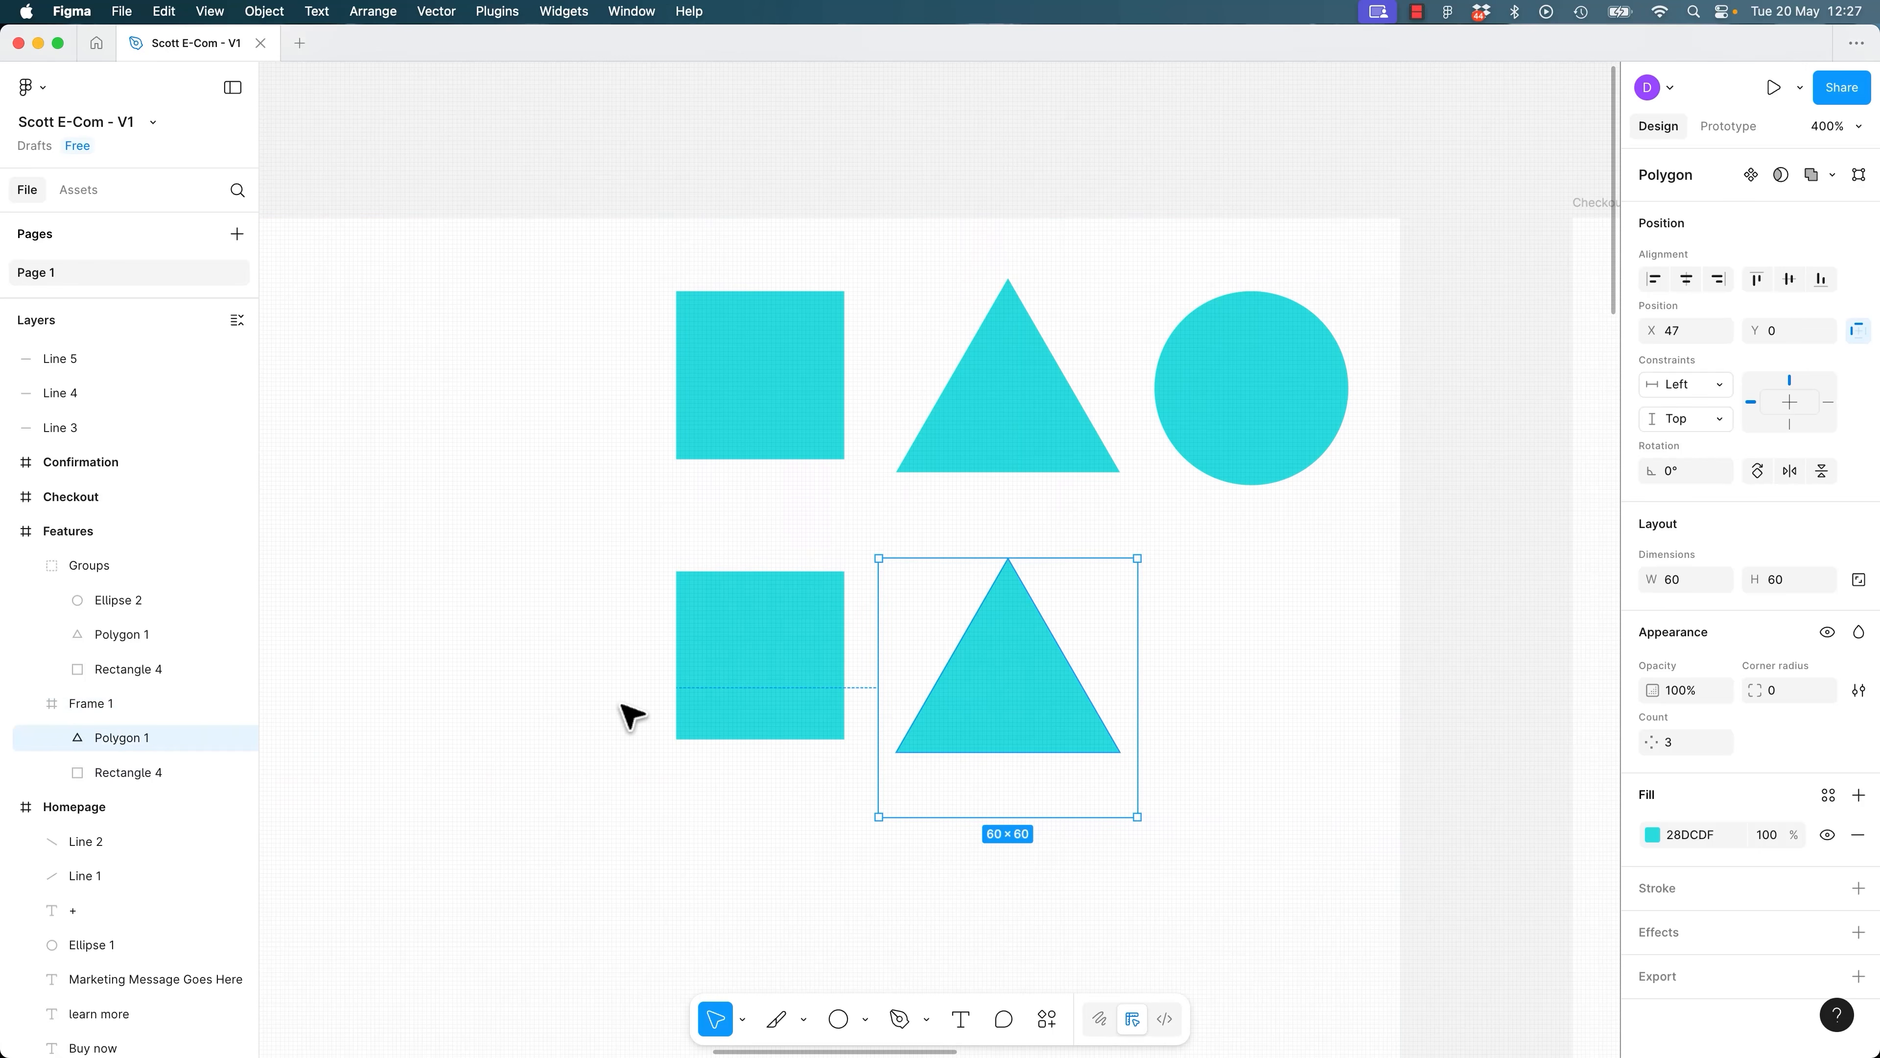
left_click(1470, 664)
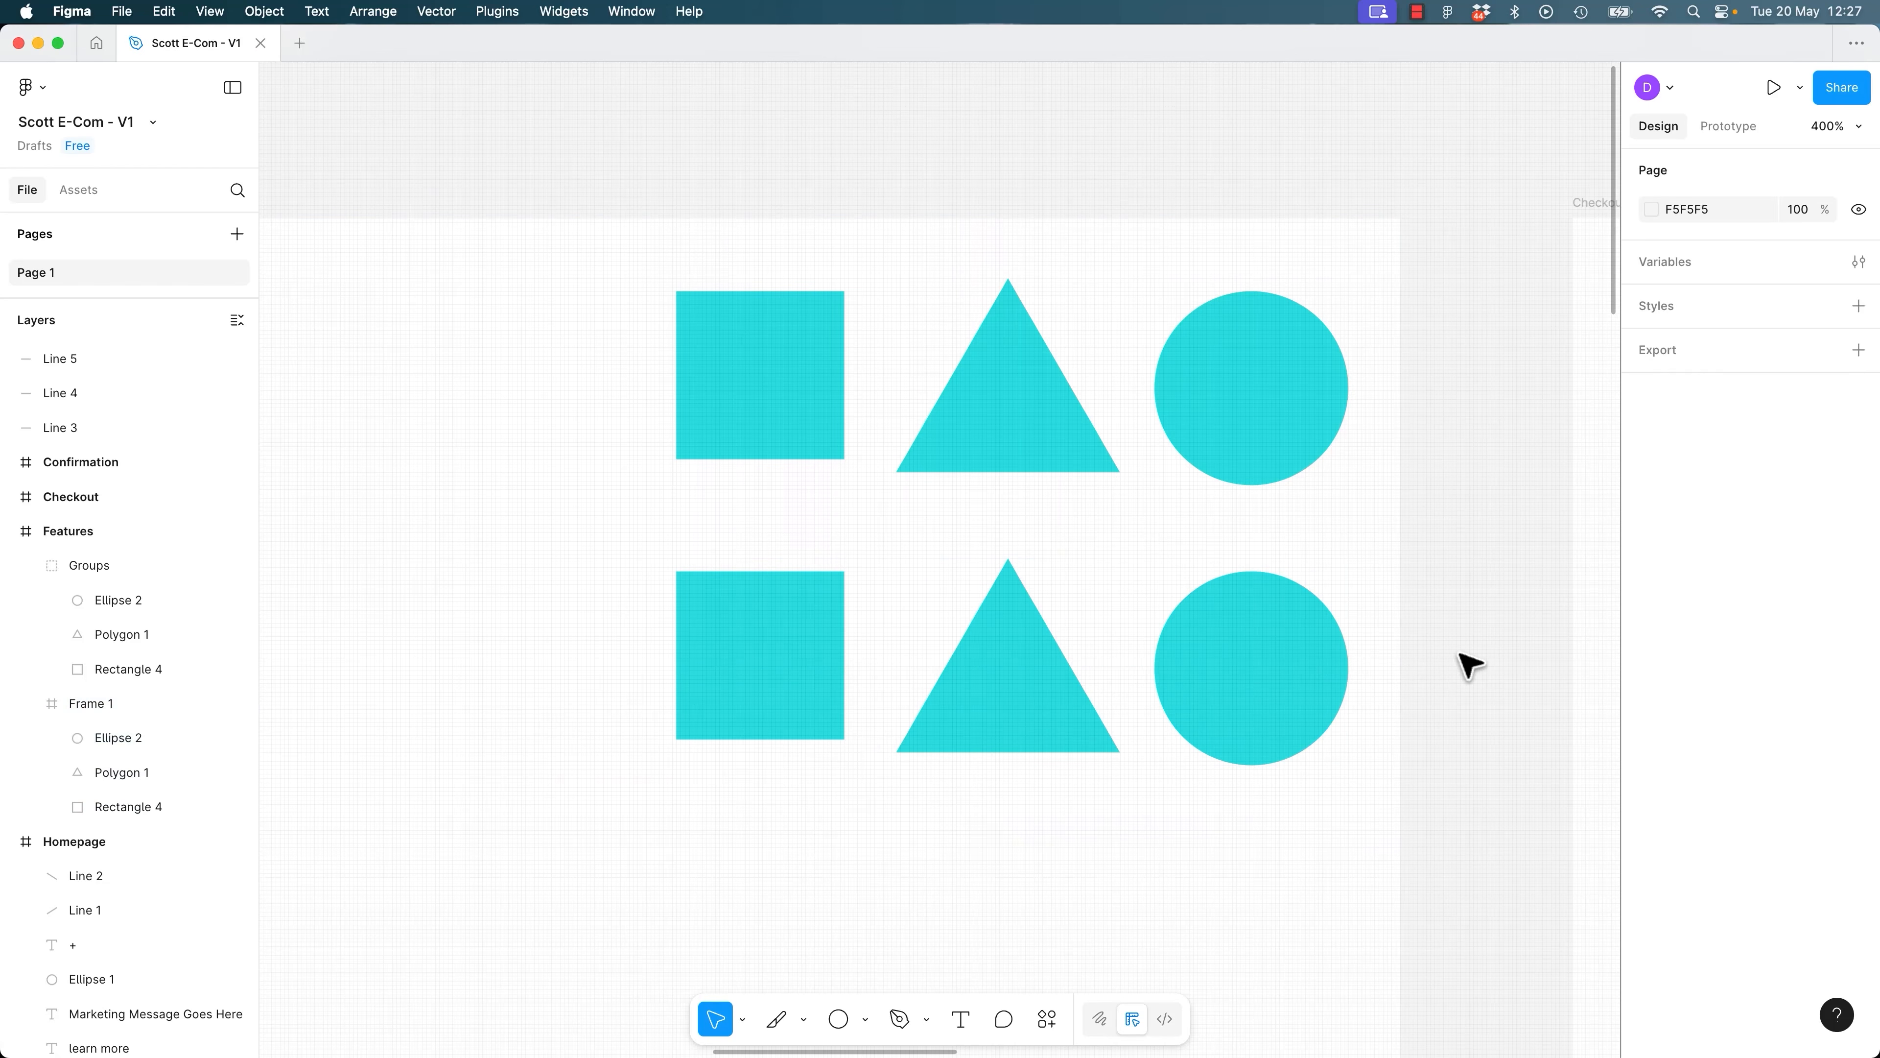
Reset the canvas zoom to 100% and select the Checkout frame.
key("shift+0")
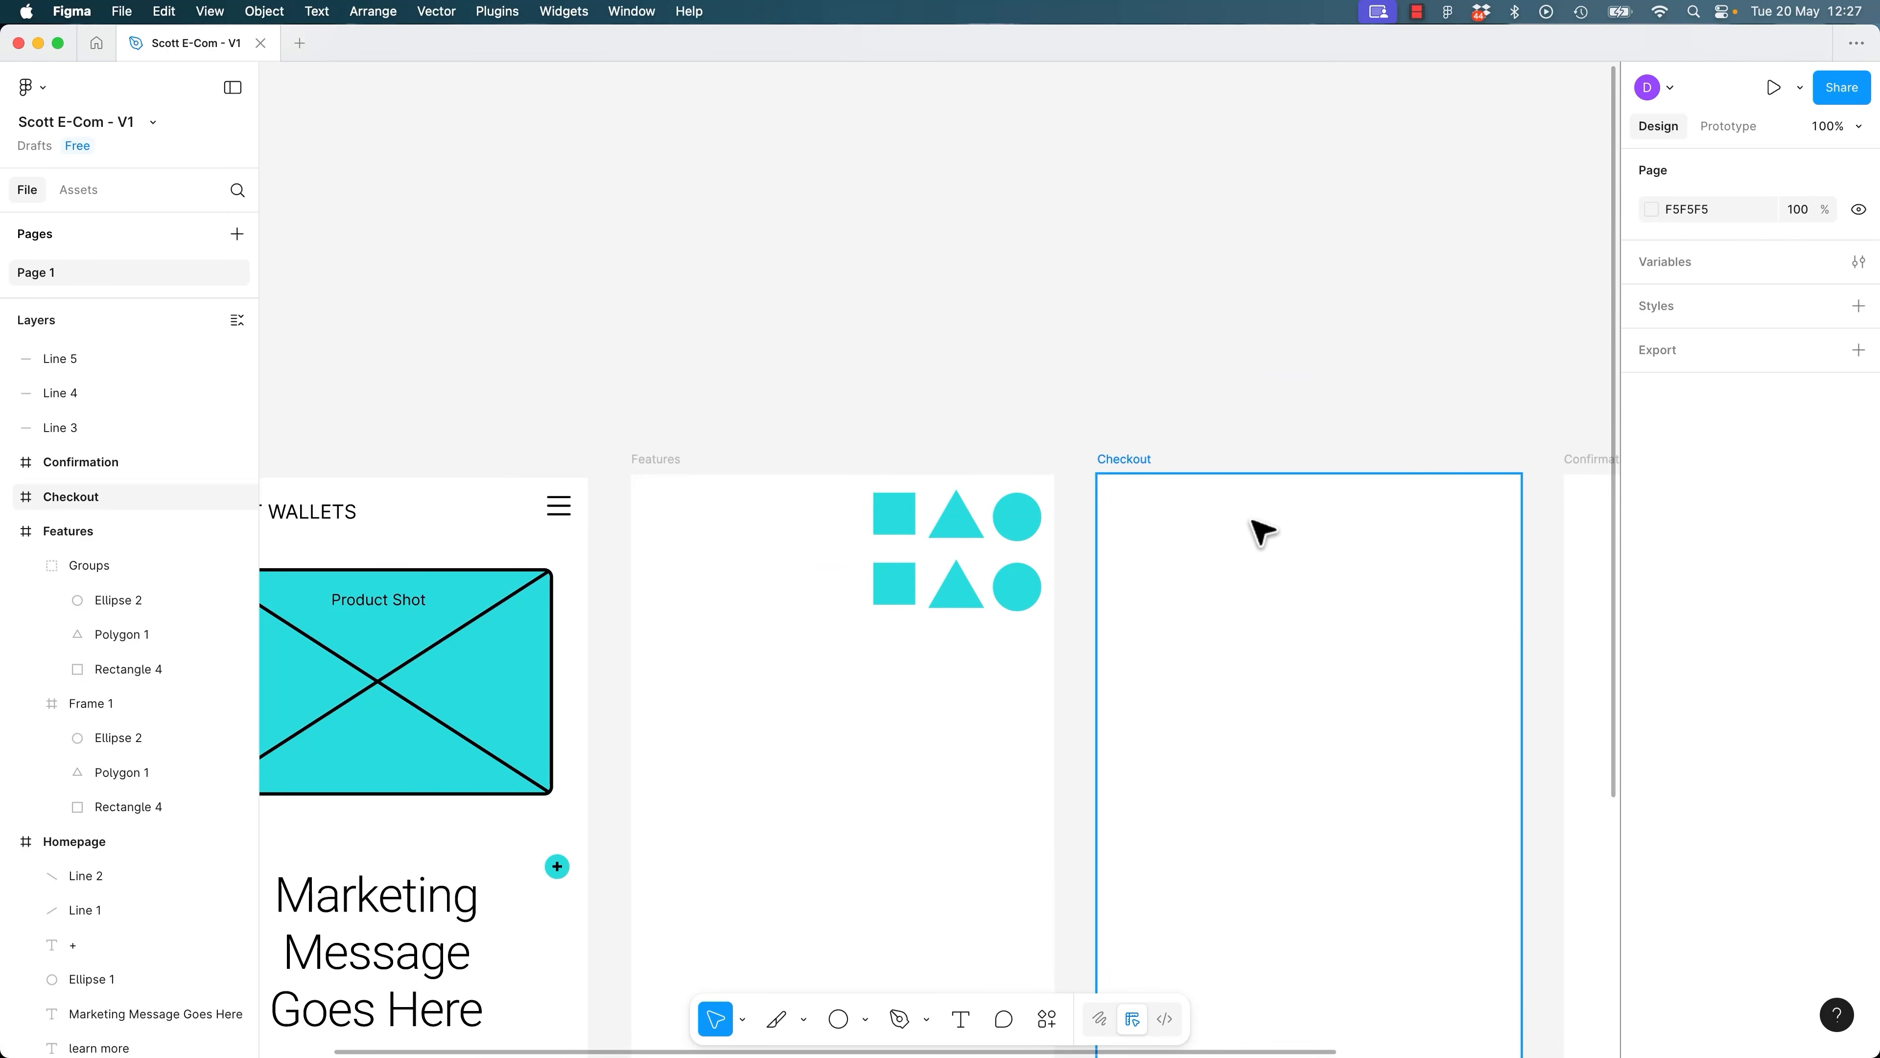
left_click_drag(1246, 529, 984, 391)
left_click(856, 338)
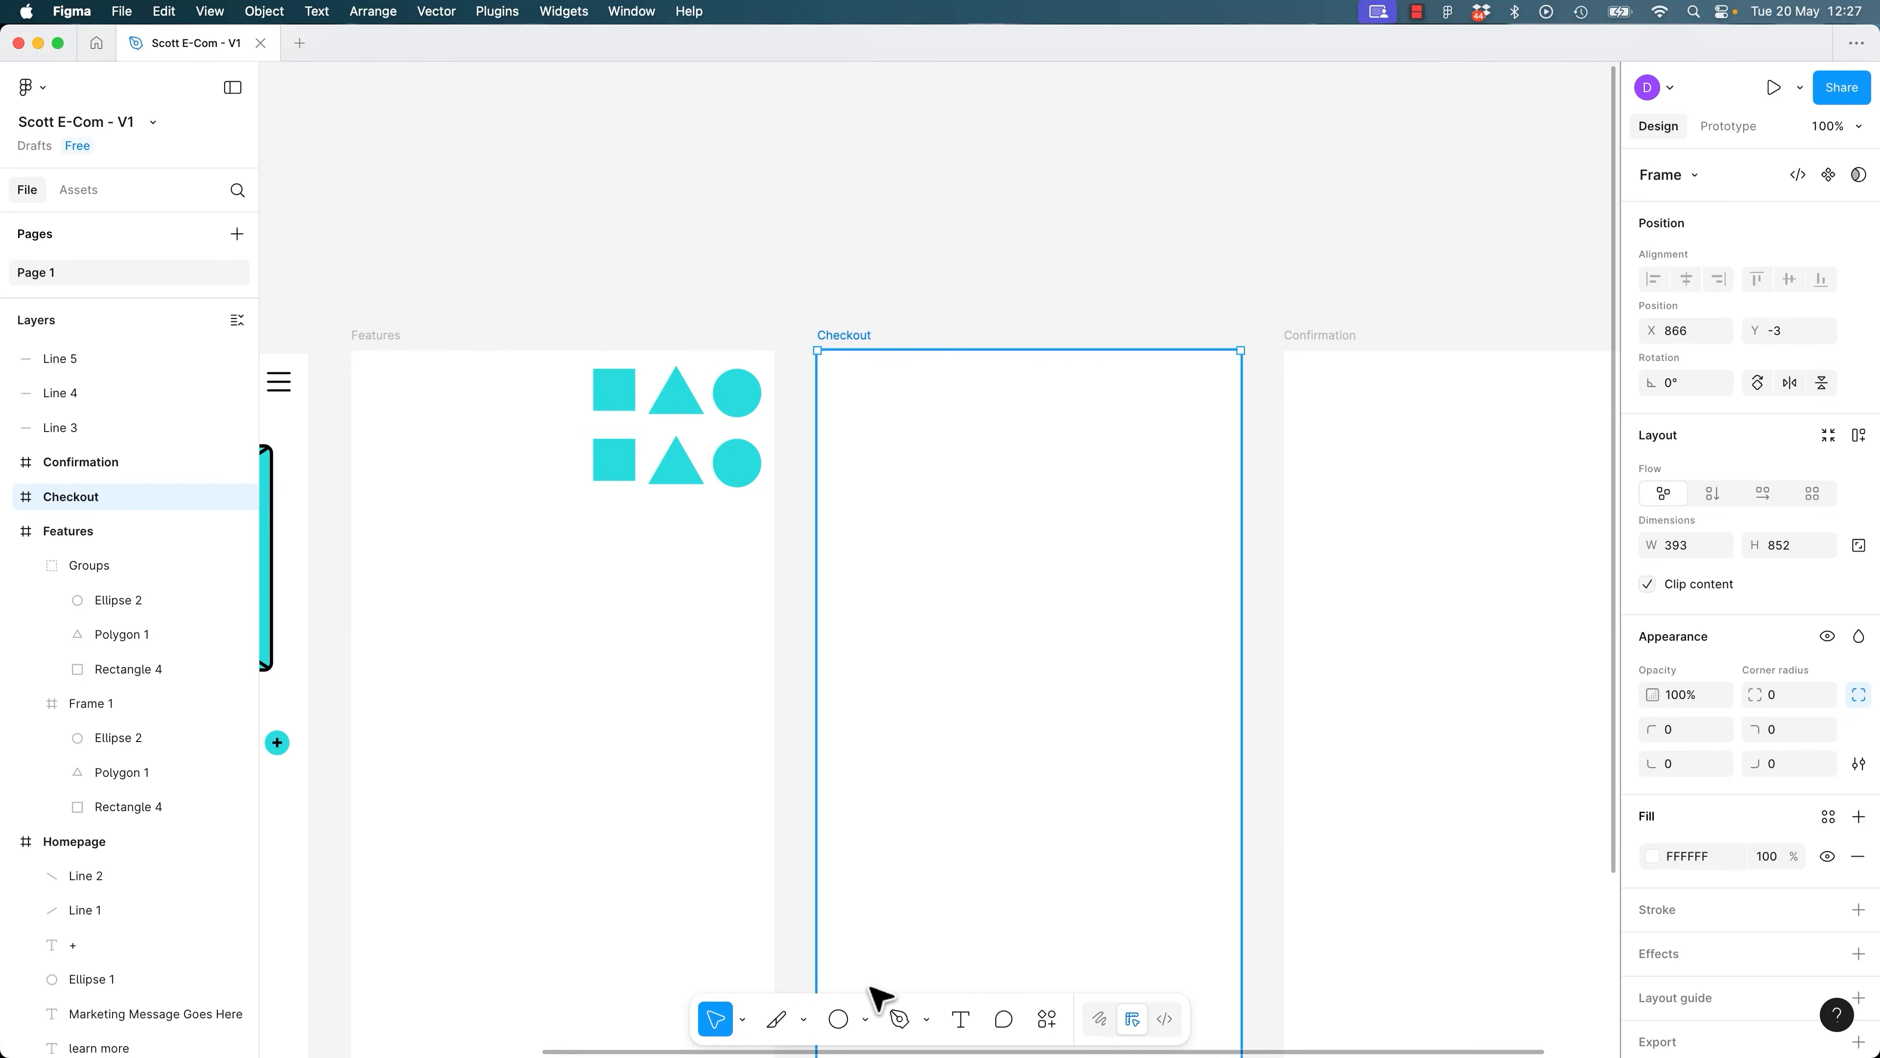
left_click(871, 1025)
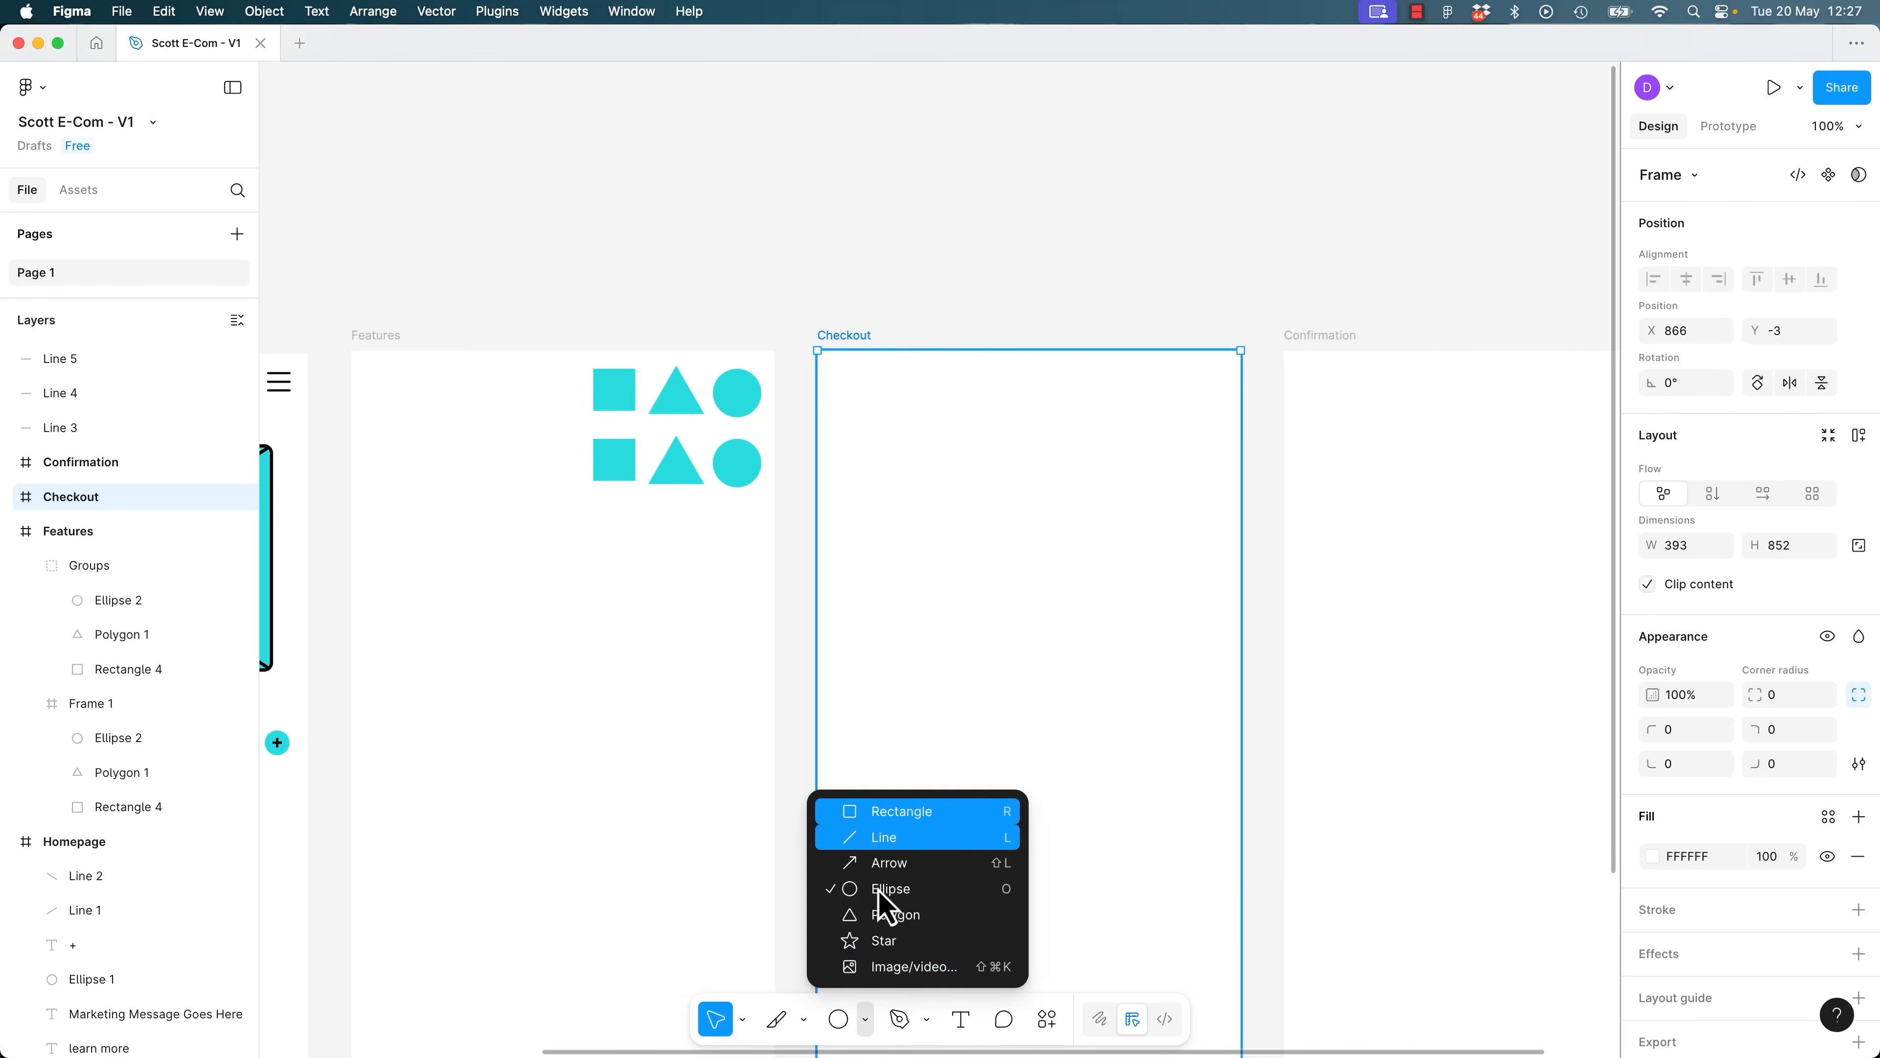
left_click(868, 1020)
left_click(804, 1021)
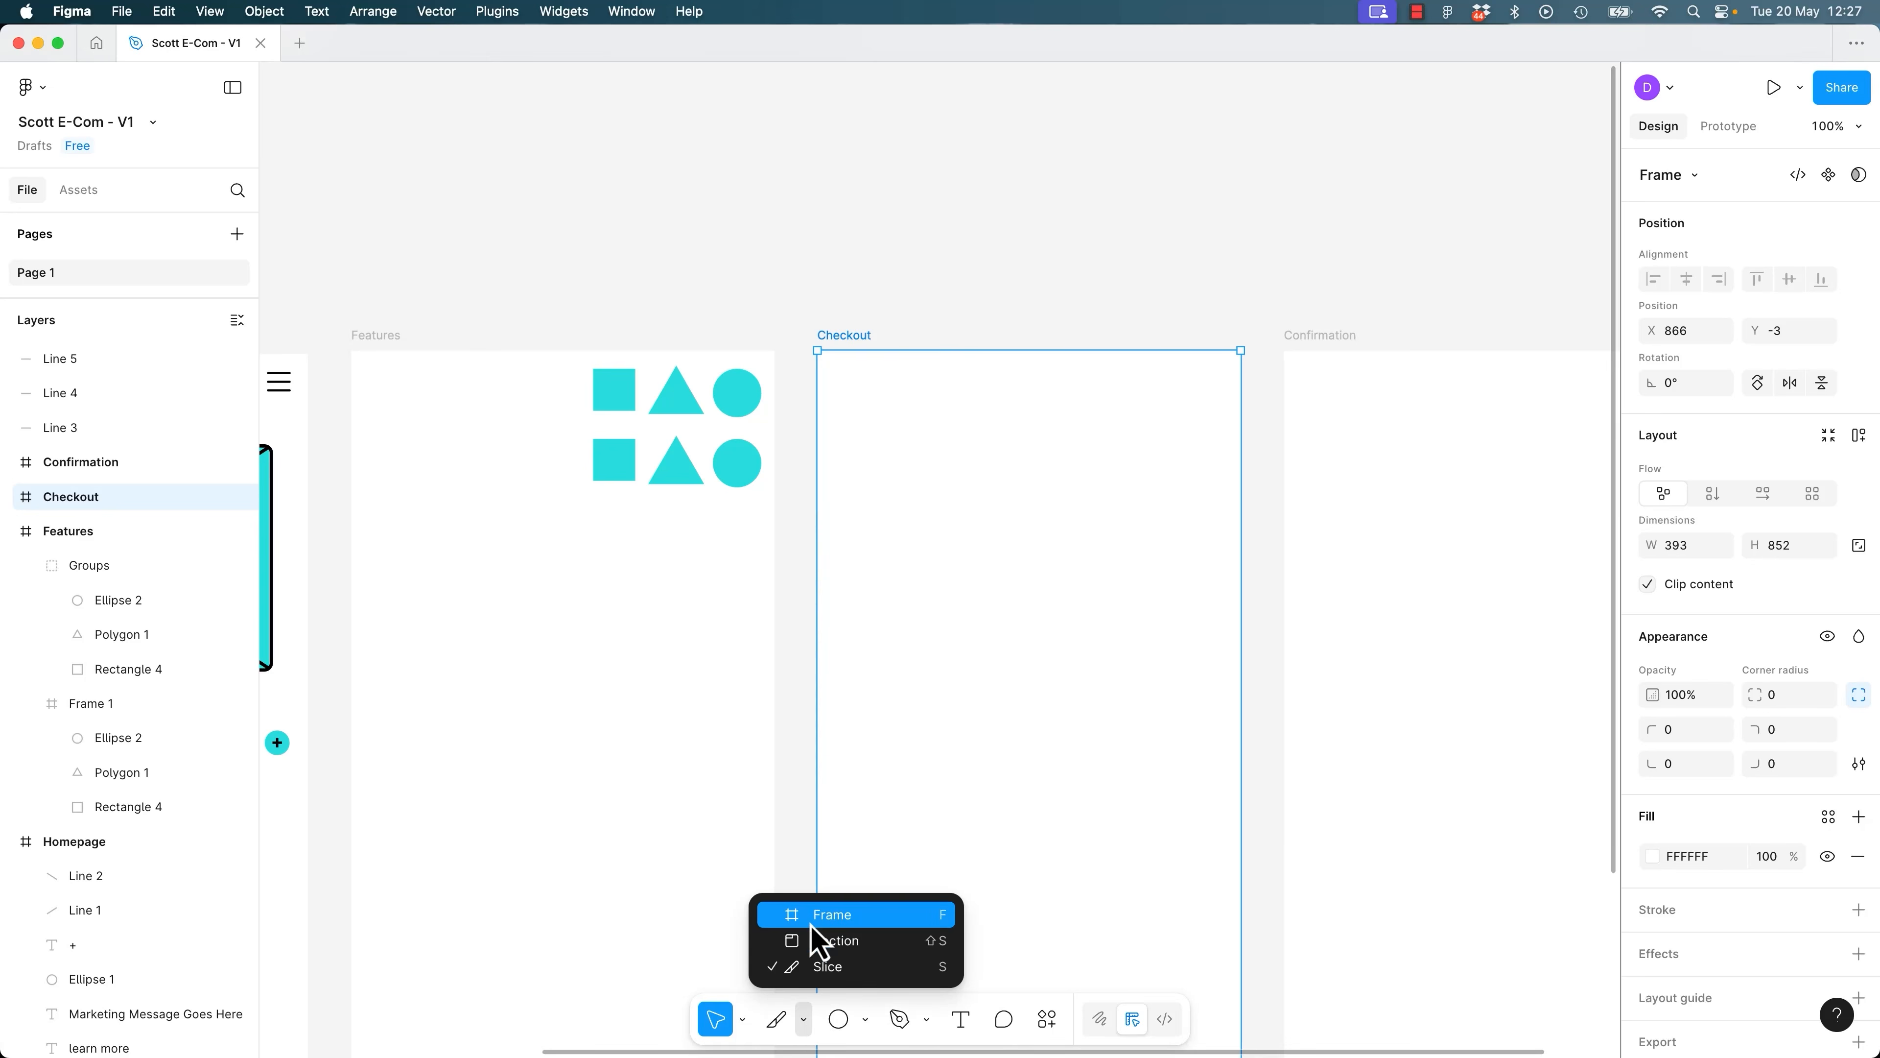
left_click(785, 913)
key("Escape")
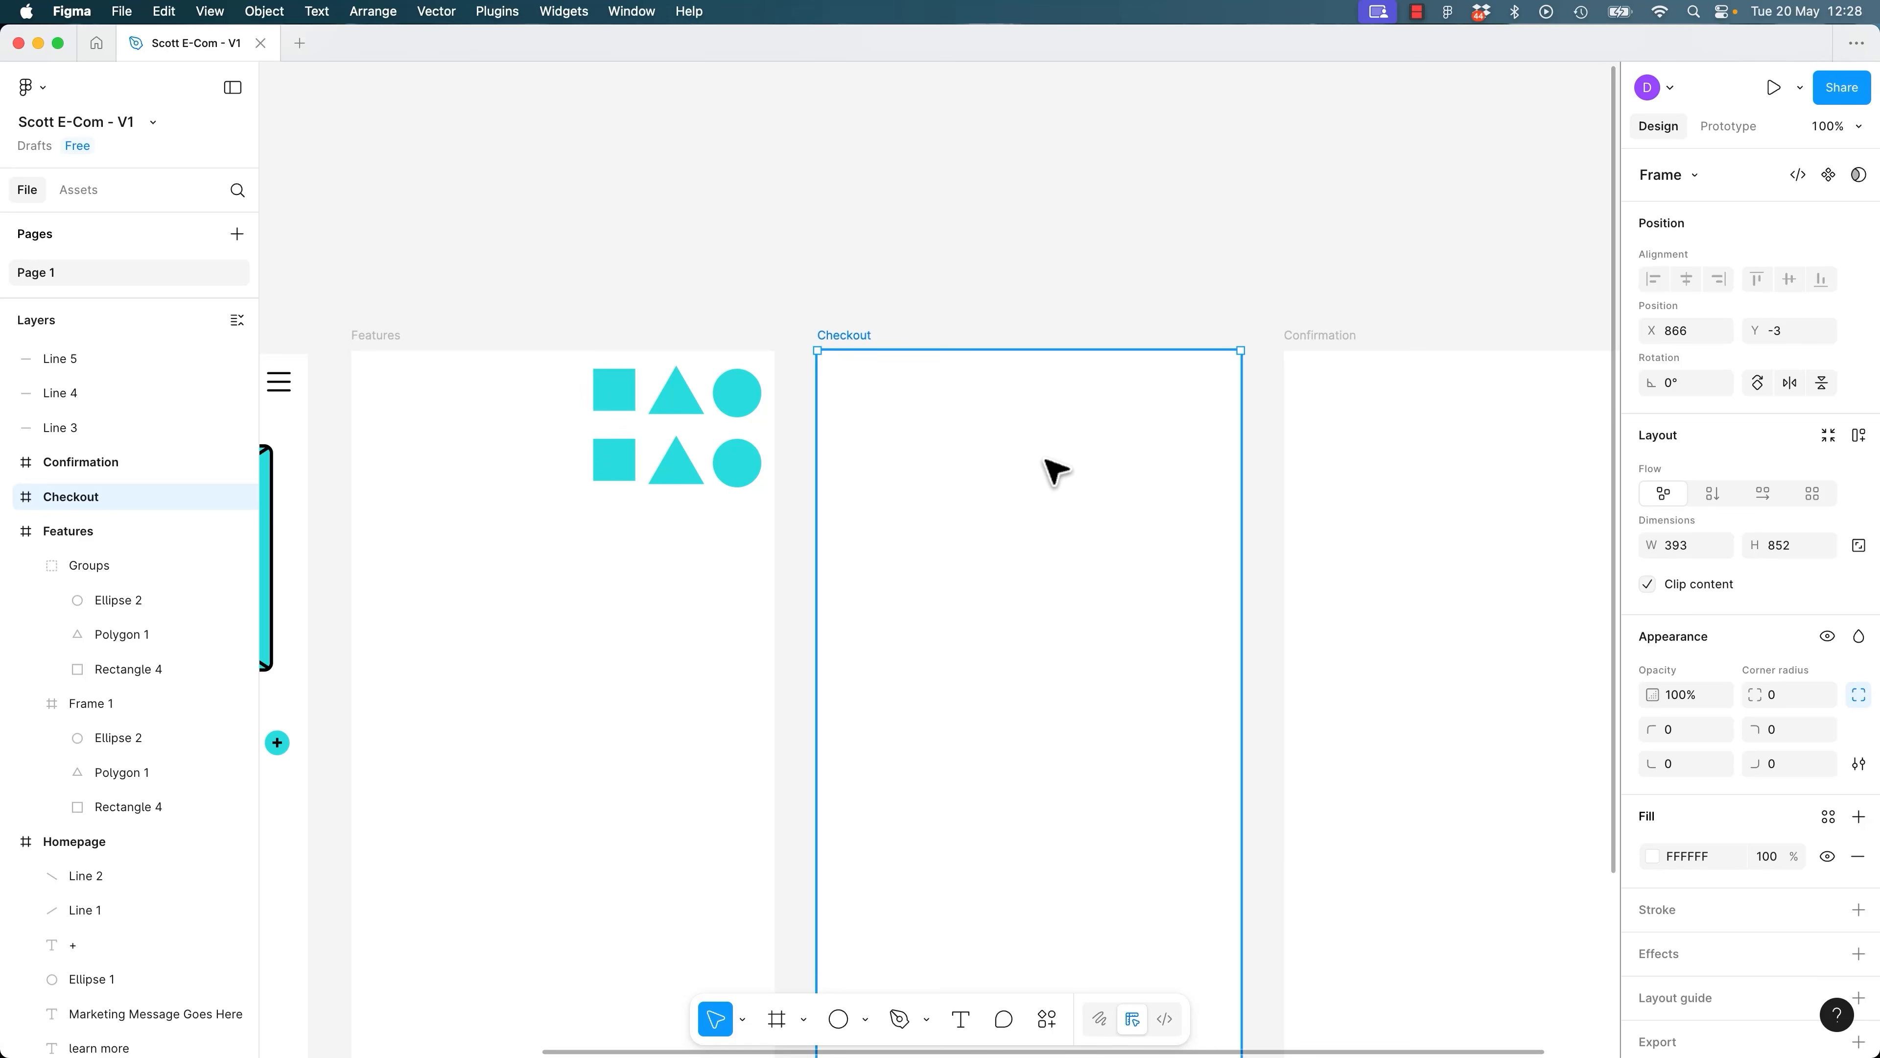
Squeeze the upper icon group horizontally to less than half its width by moving its right edge inward.
left_click(702, 320)
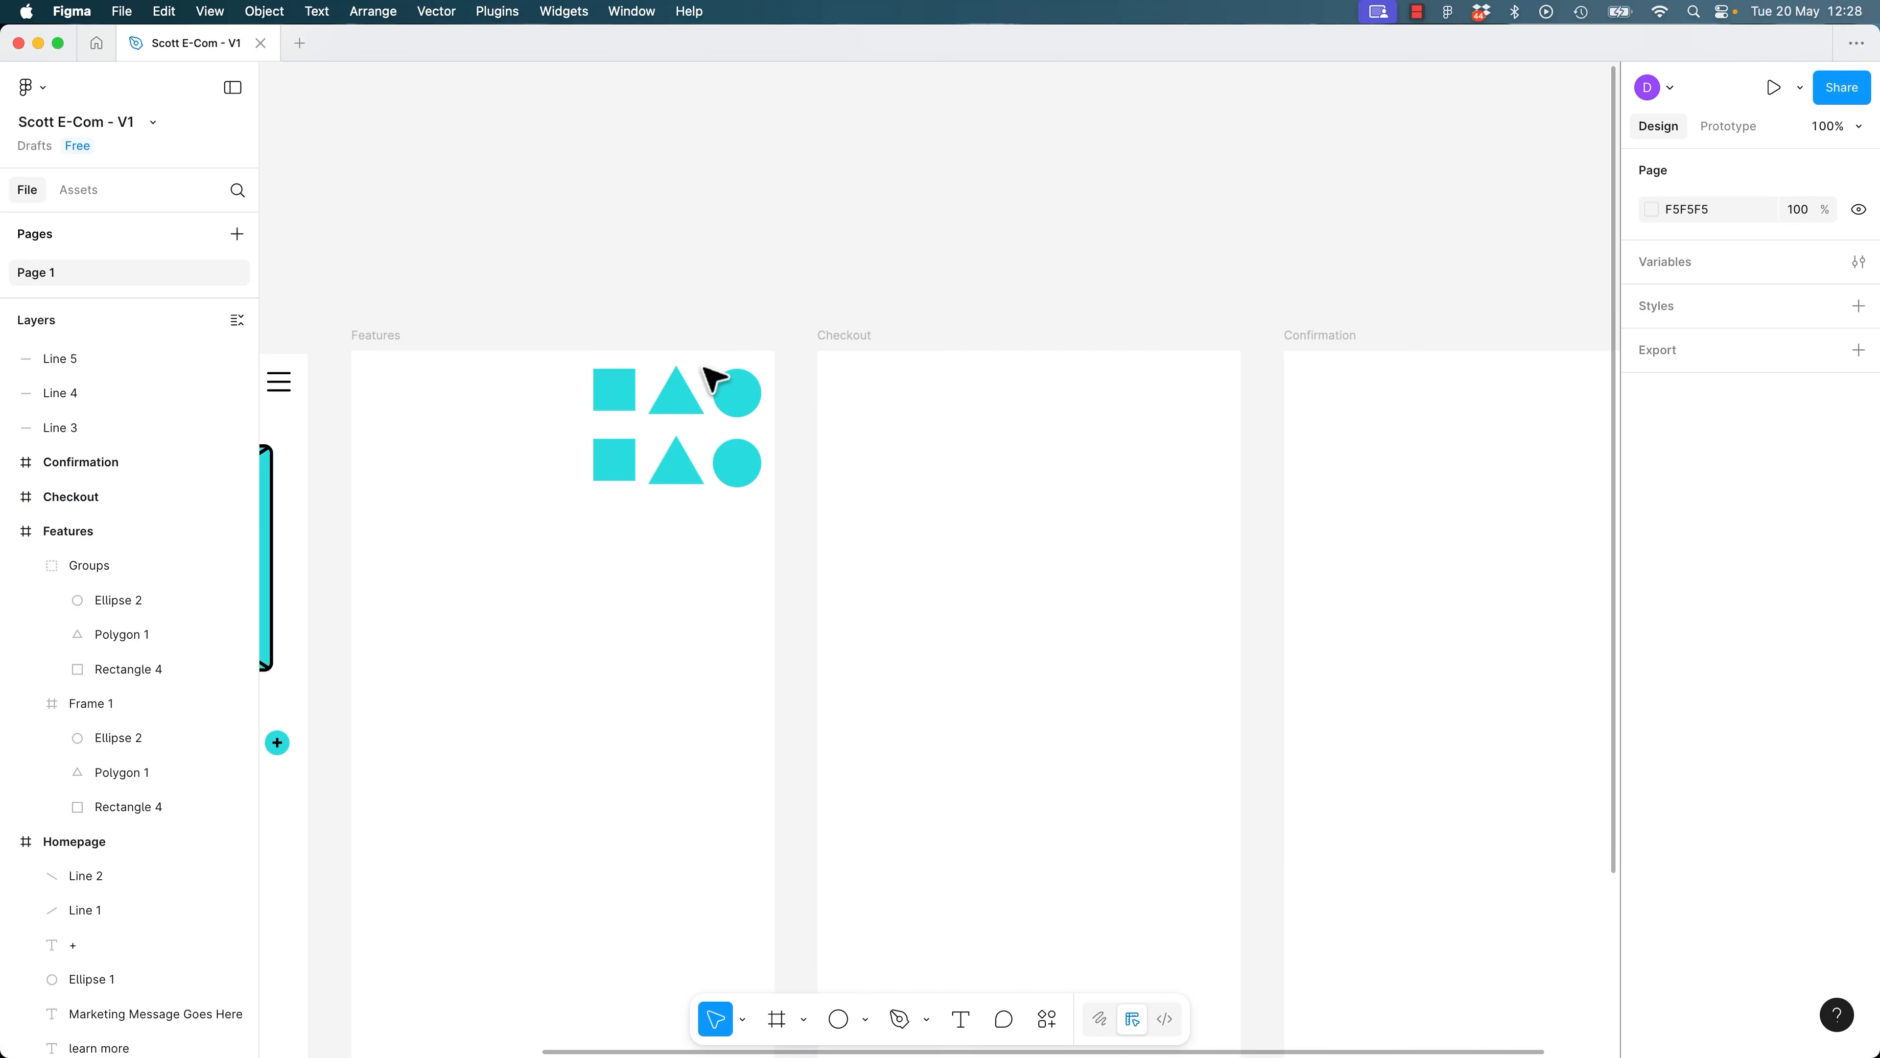
left_click(670, 405)
key("super+equal")
key("super+equal")
left_click_drag(653, 411, 1372, 520)
left_click_drag(844, 386, 1255, 738)
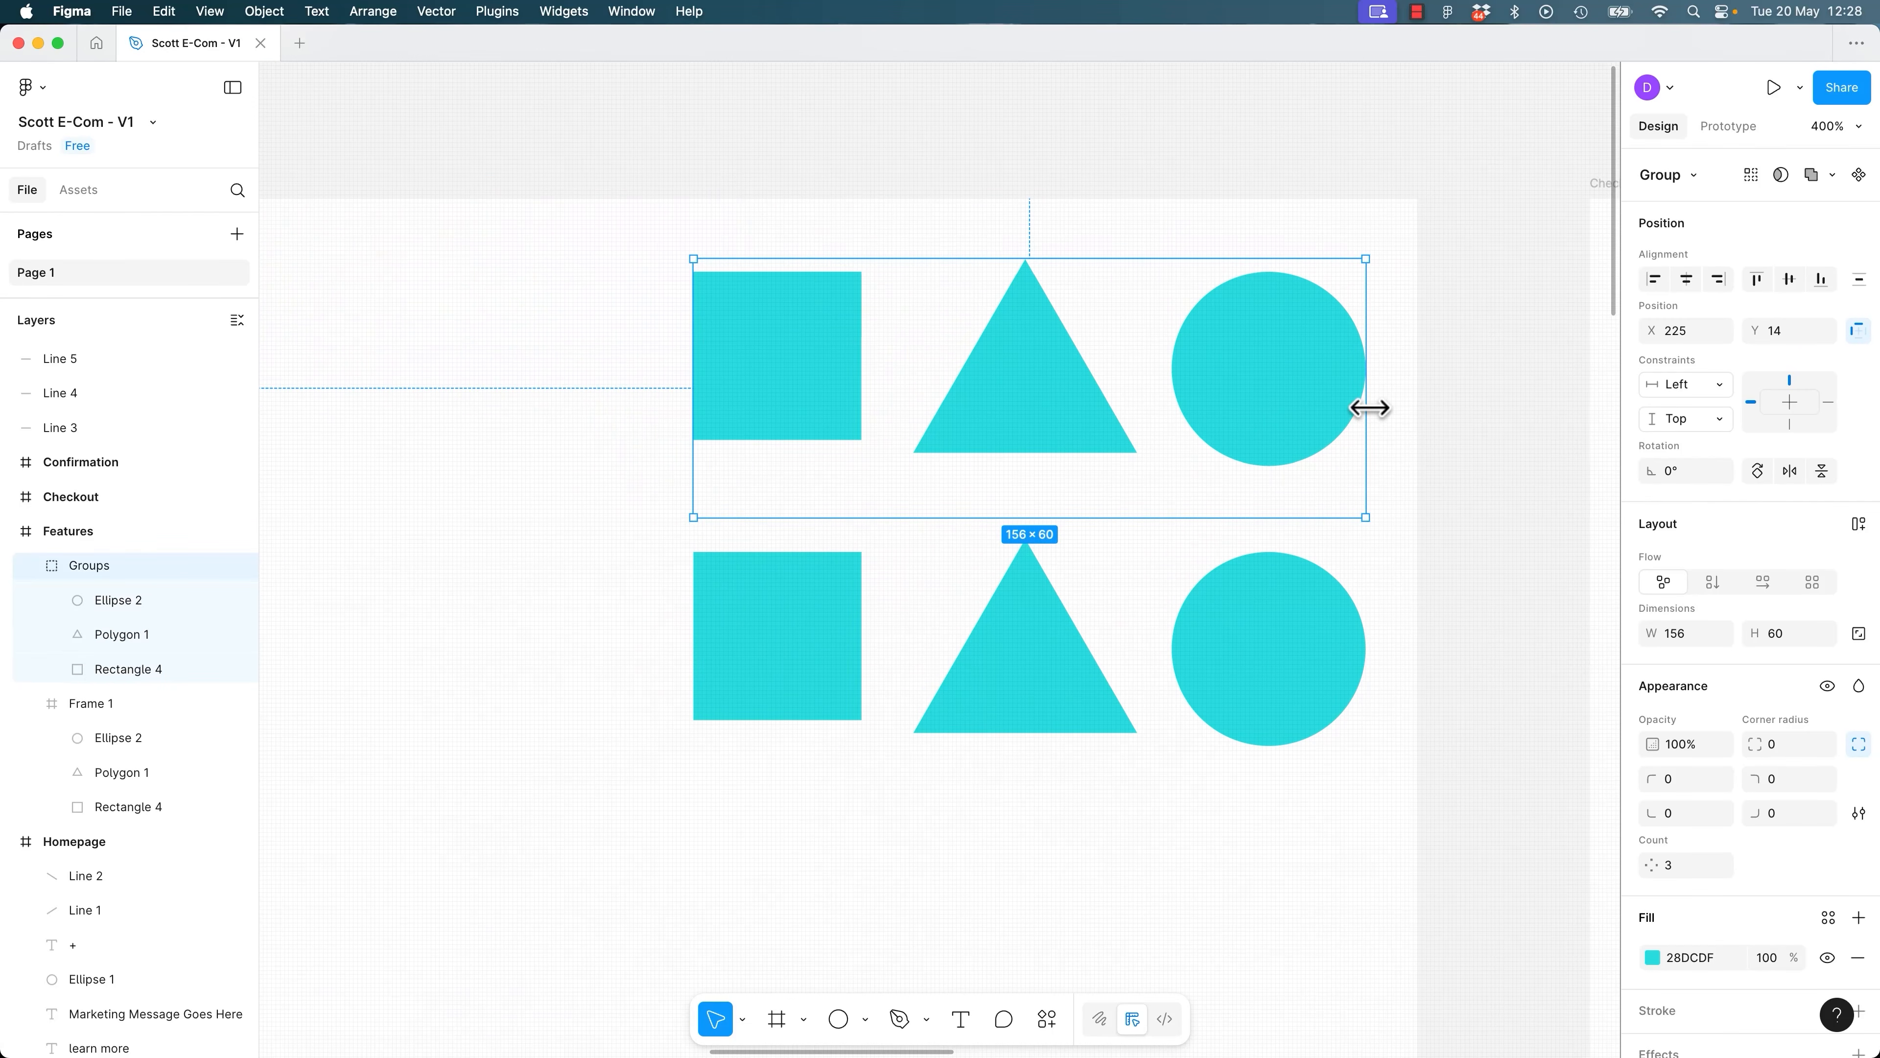
left_click_drag(1367, 377, 962, 379)
Shrink the lower icon frame to 137 × 34 and turn on Clip content for it.
left_click(1221, 601)
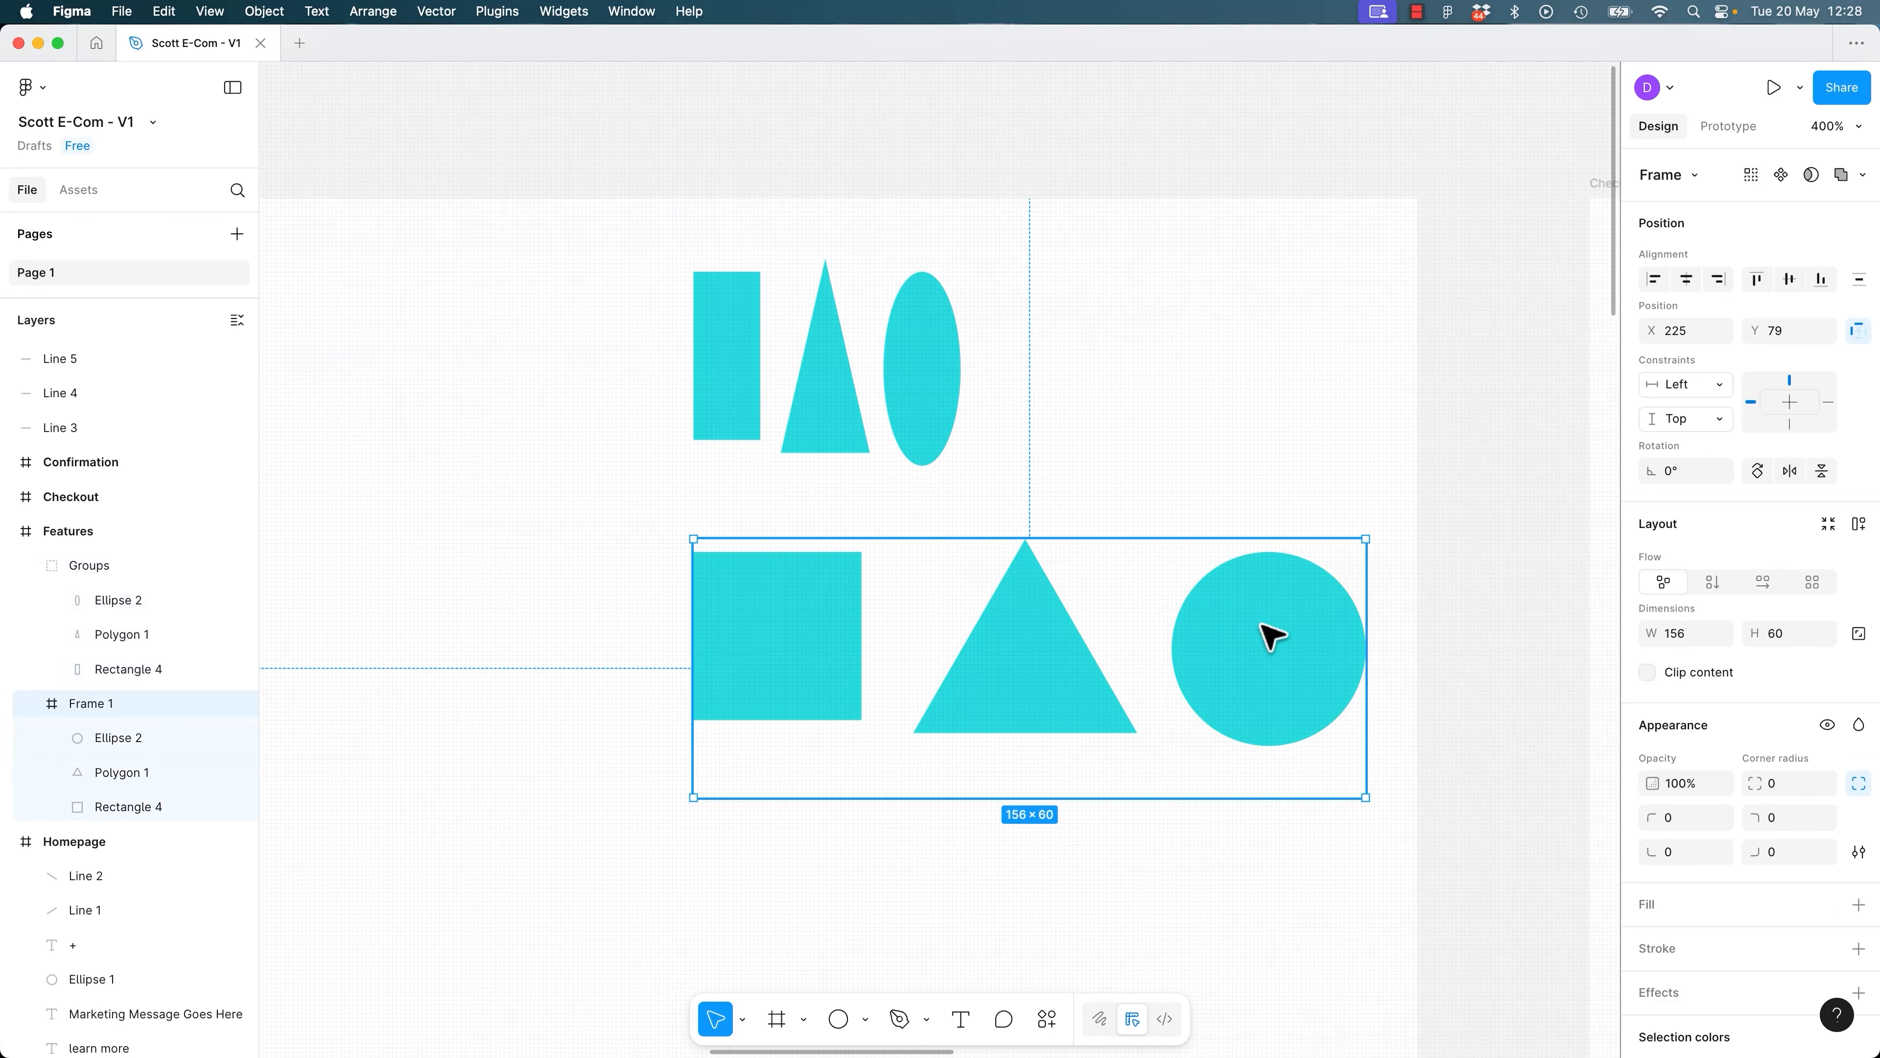
left_click_drag(1367, 636, 1286, 652)
left_click_drag(1180, 797, 1180, 685)
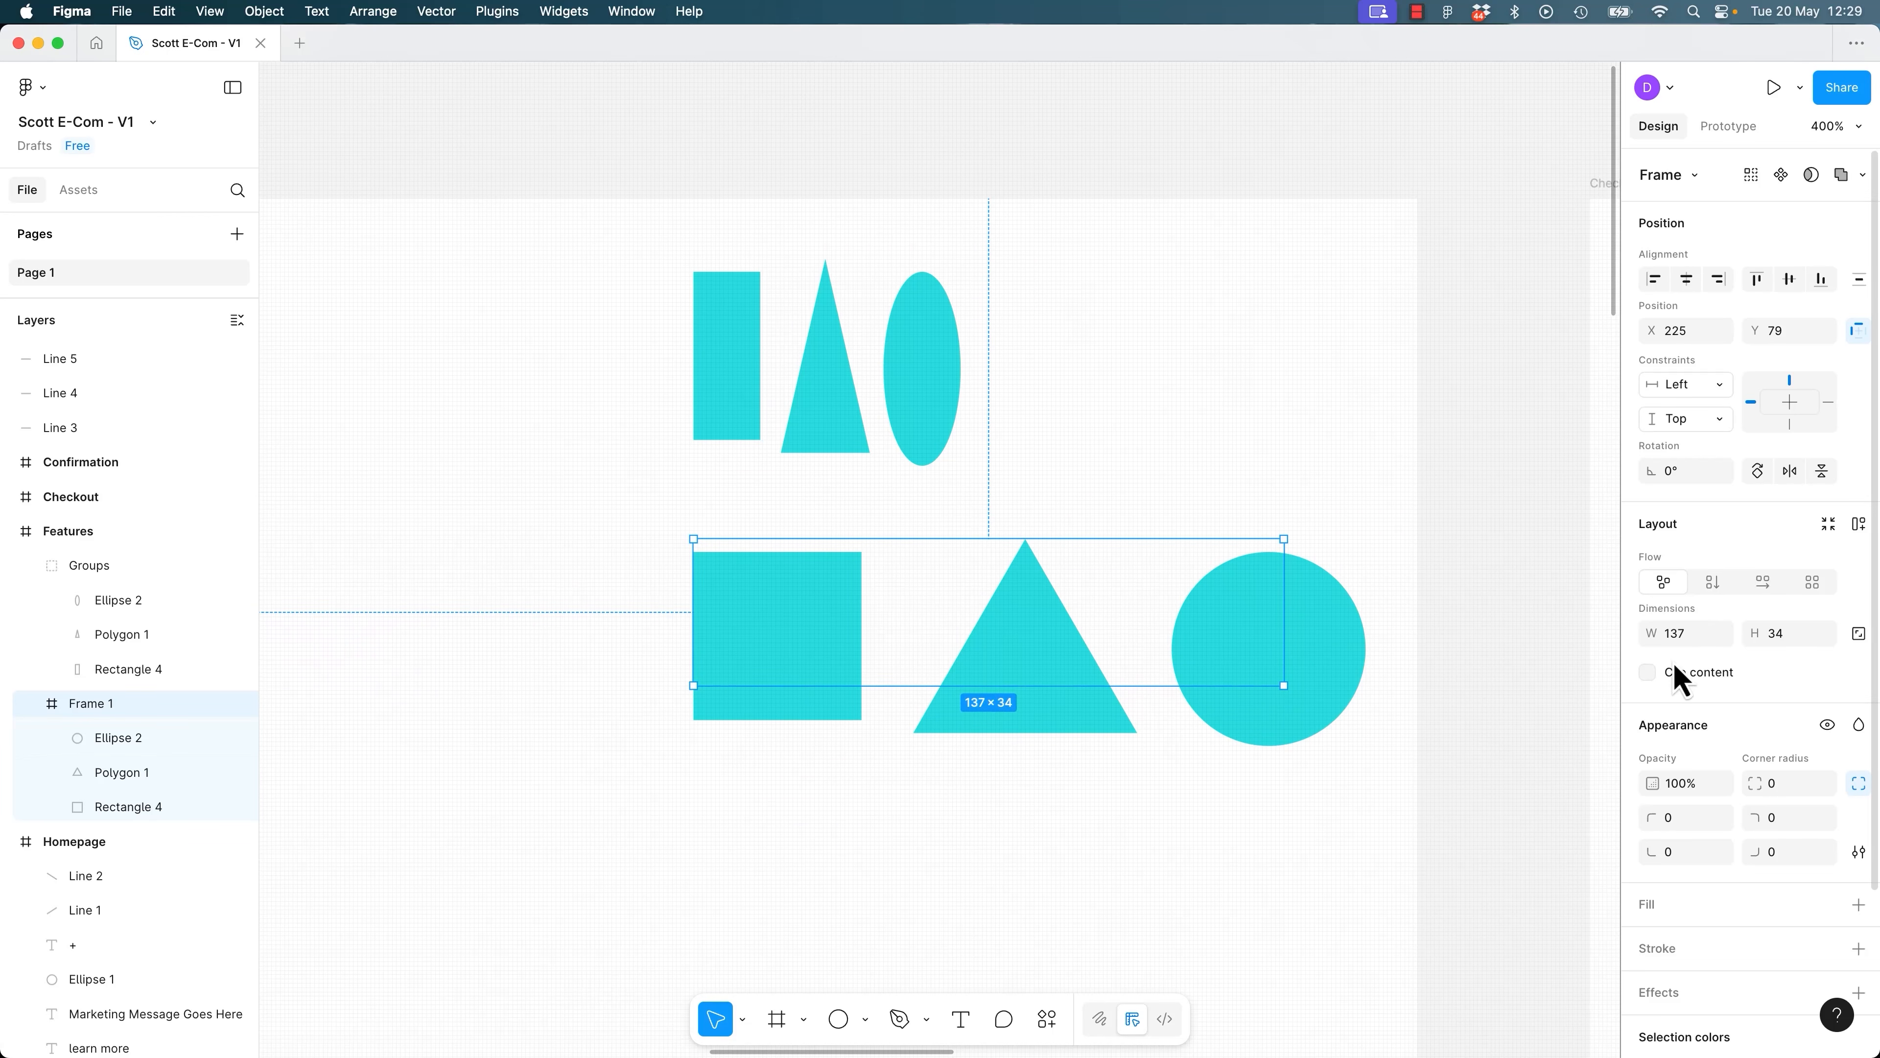
left_click(1648, 672)
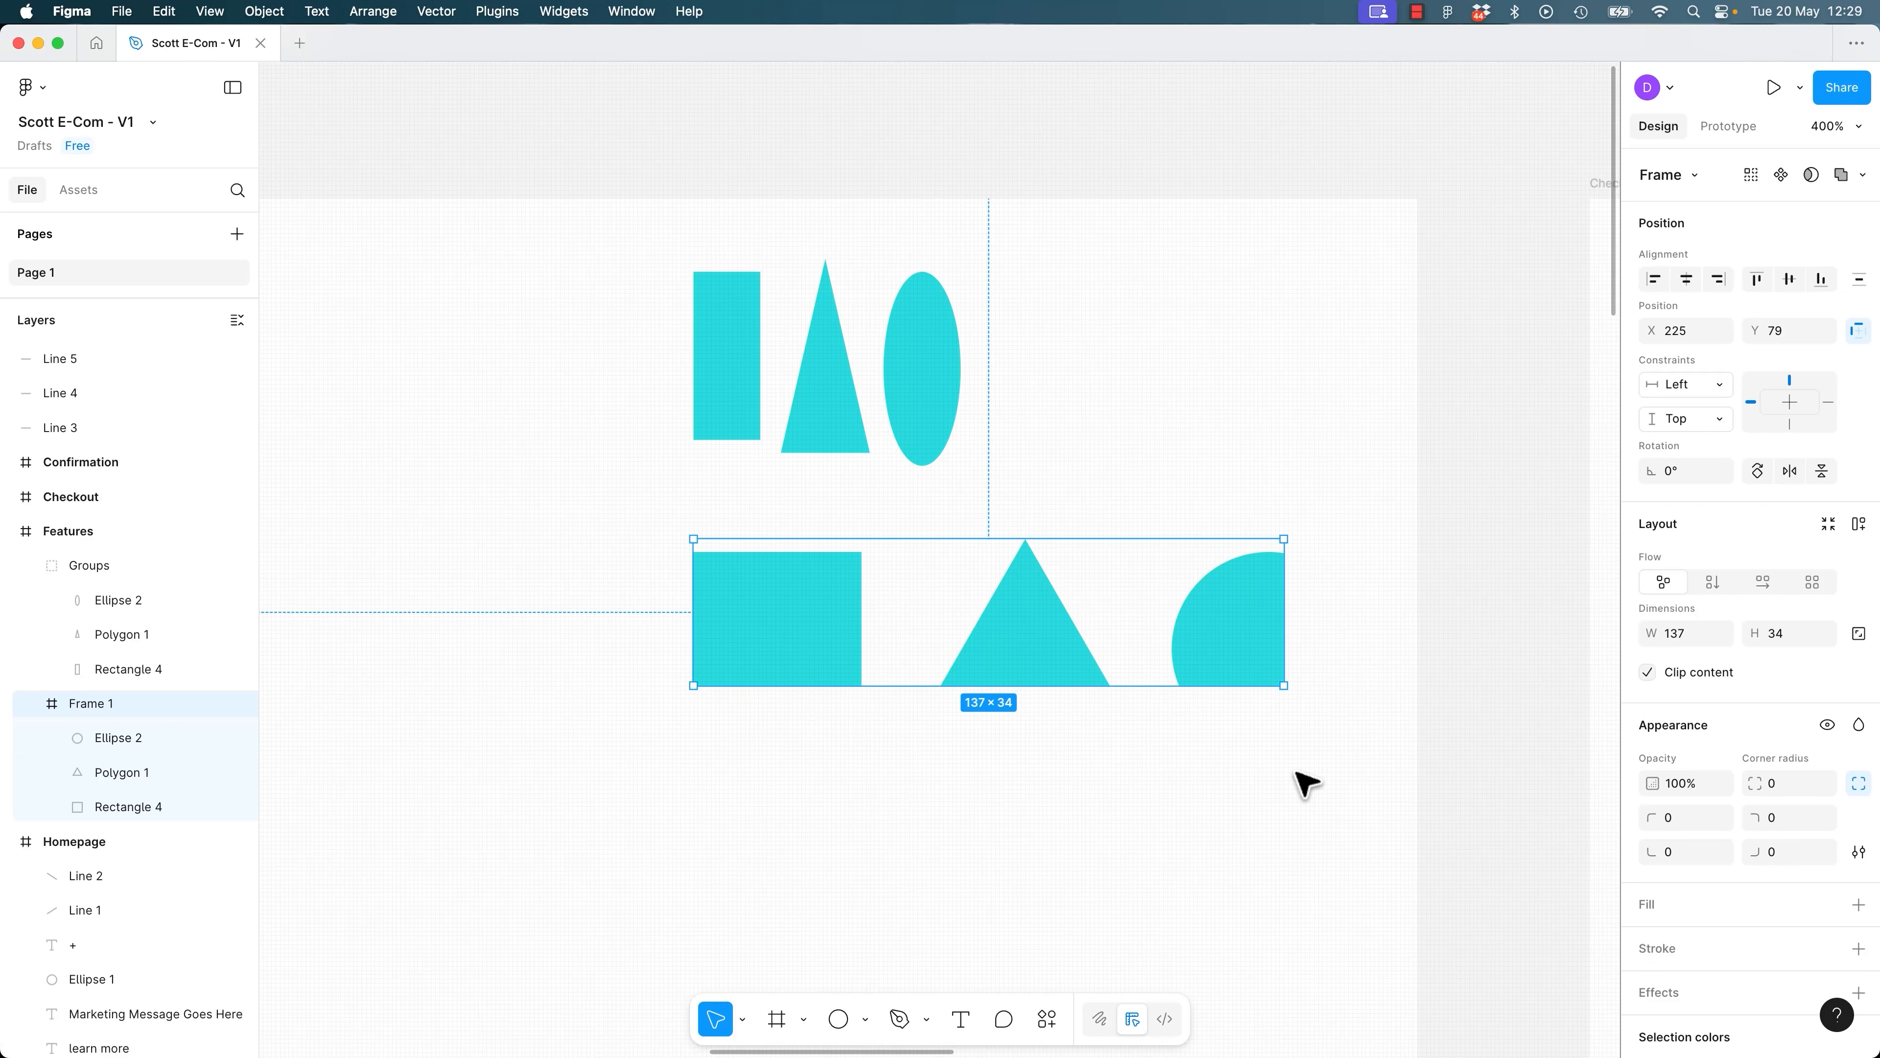
Undo the content clipping and the resizing of the lower icon frame.
key("super+z")
key("super+z")
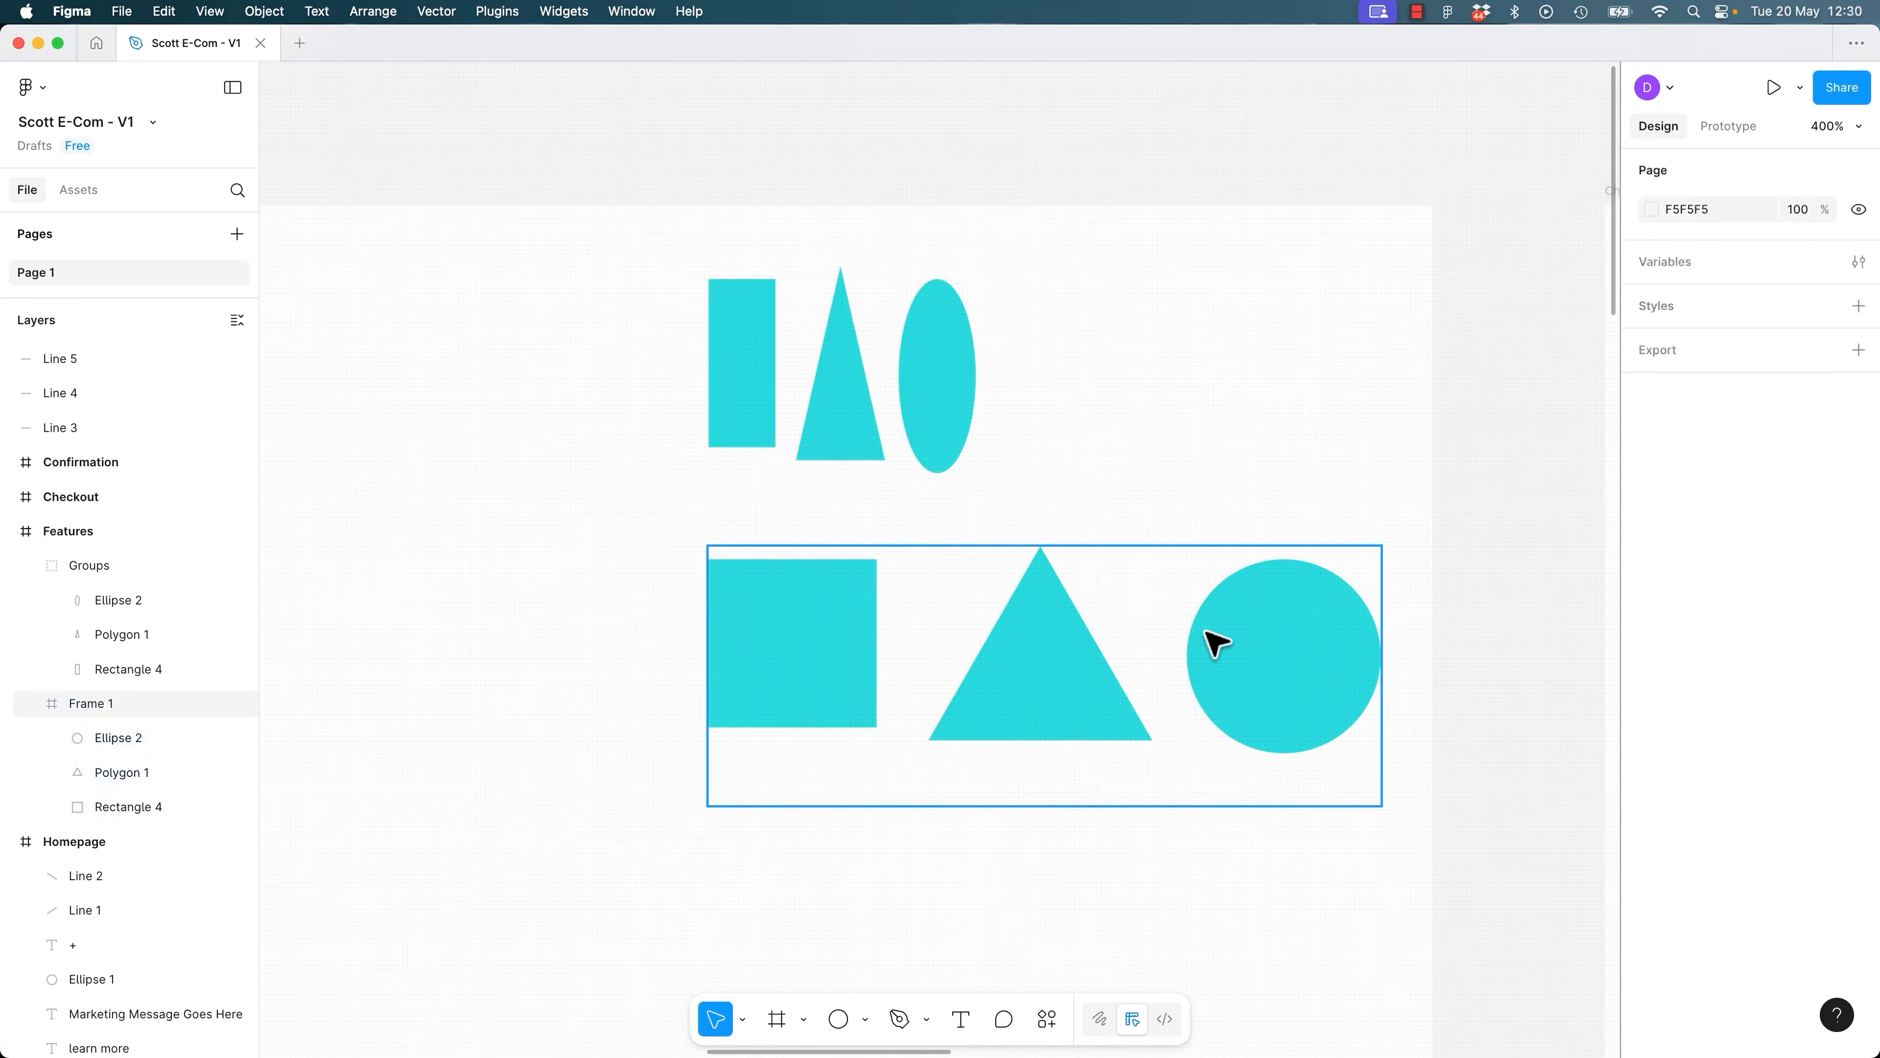
Stretch the upper icon group back out to 154 × 60, roughly matching the lower frame's width.
left_click(1205, 635)
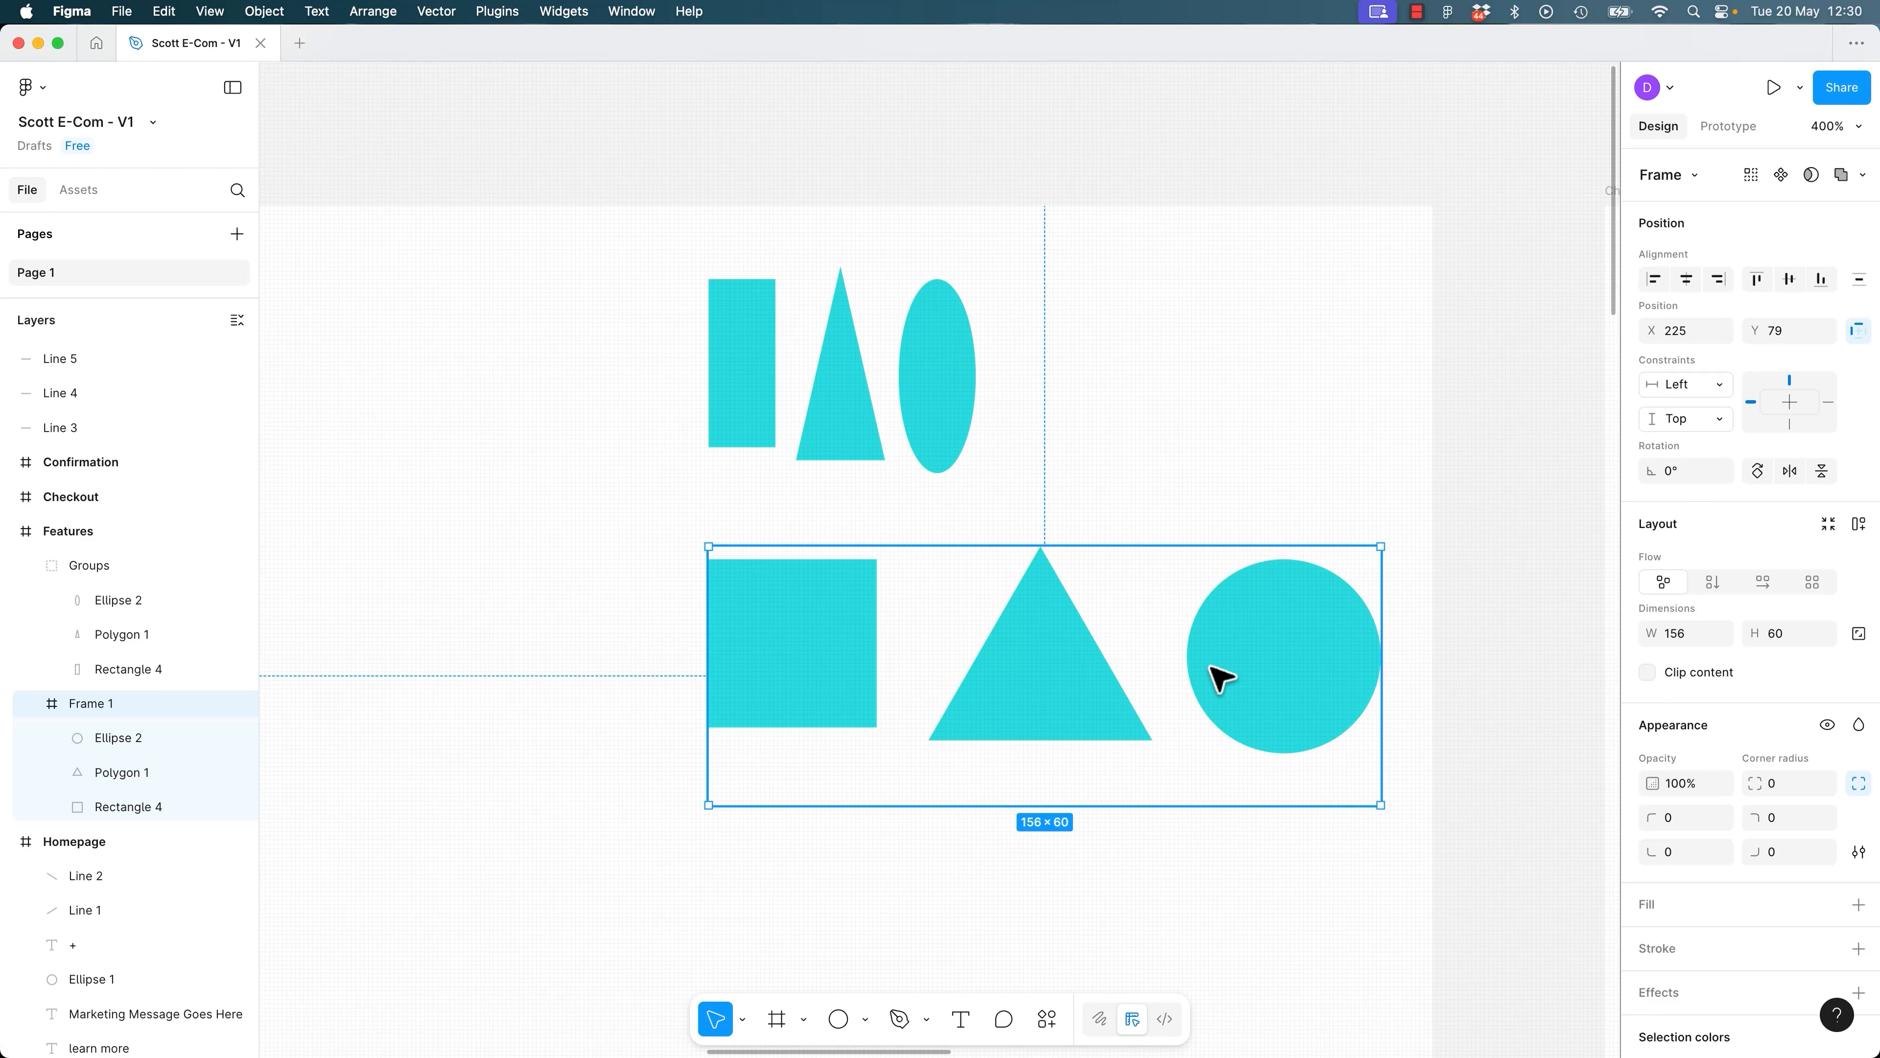
left_click(874, 410)
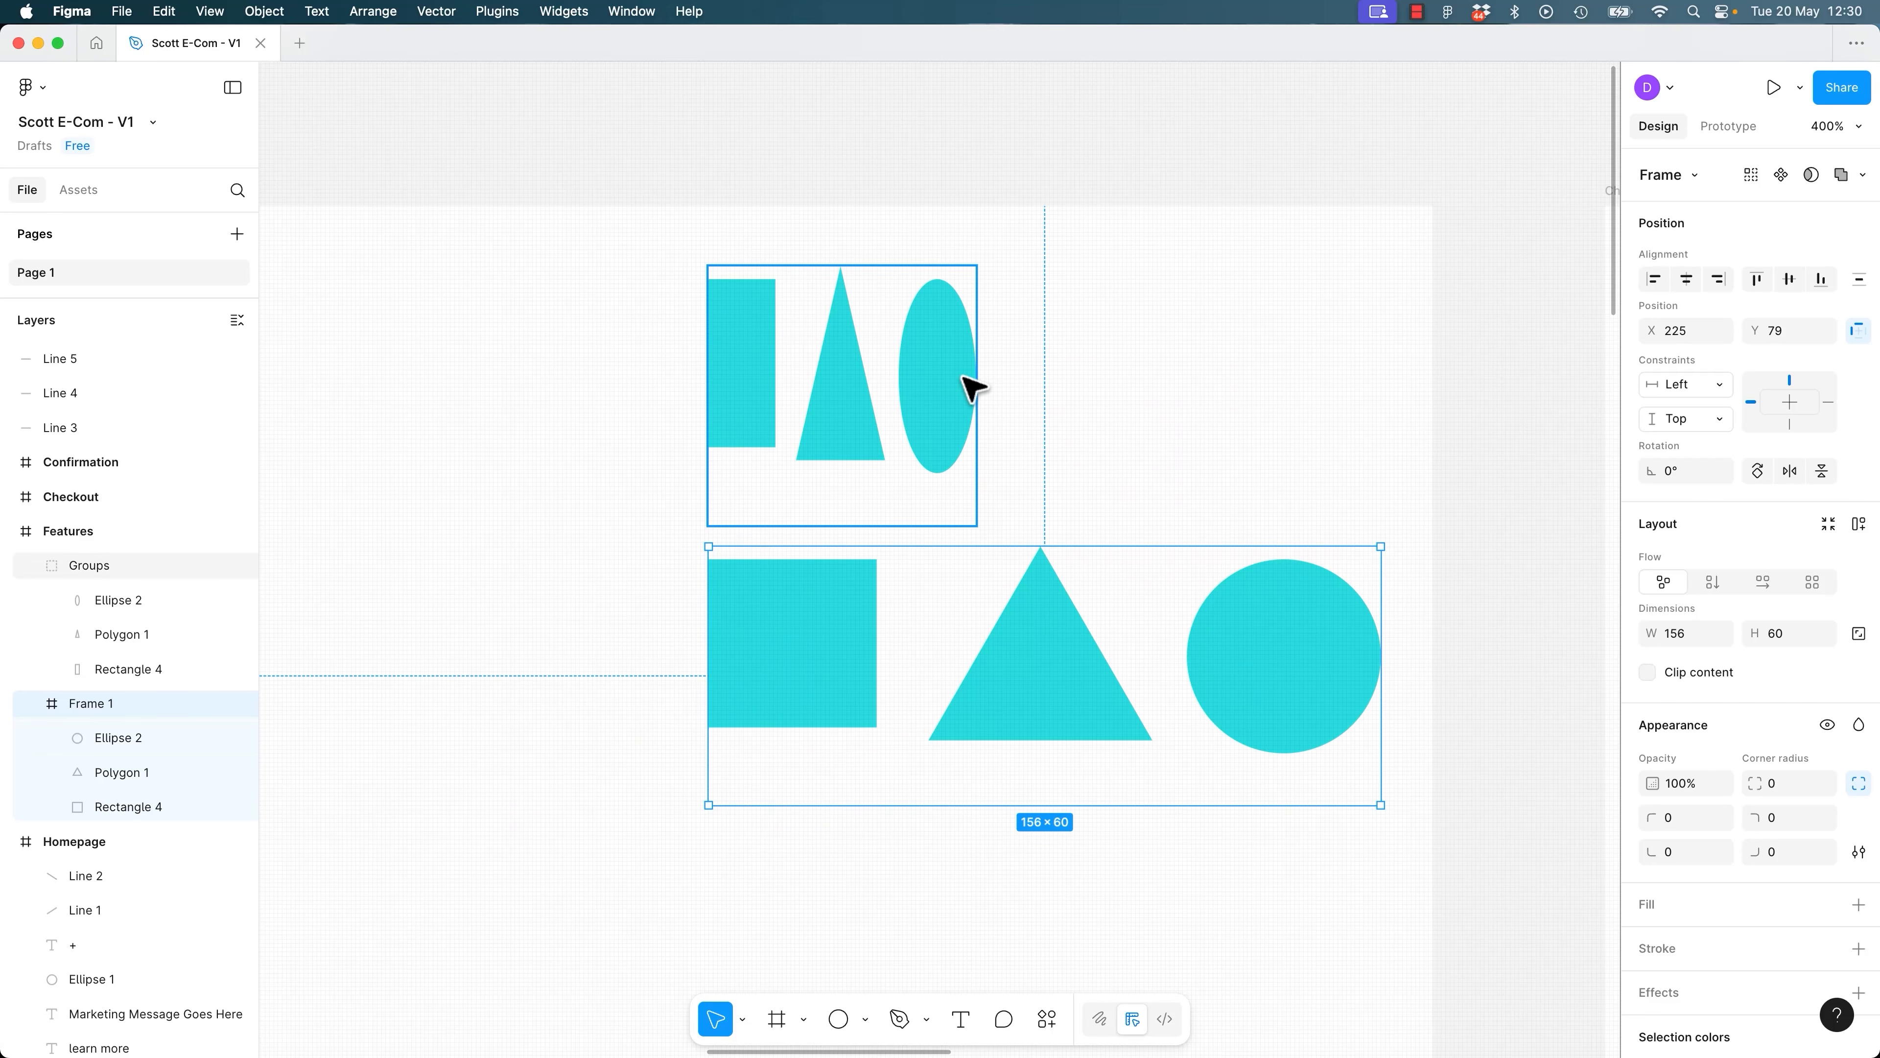
left_click_drag(977, 395, 1355, 406)
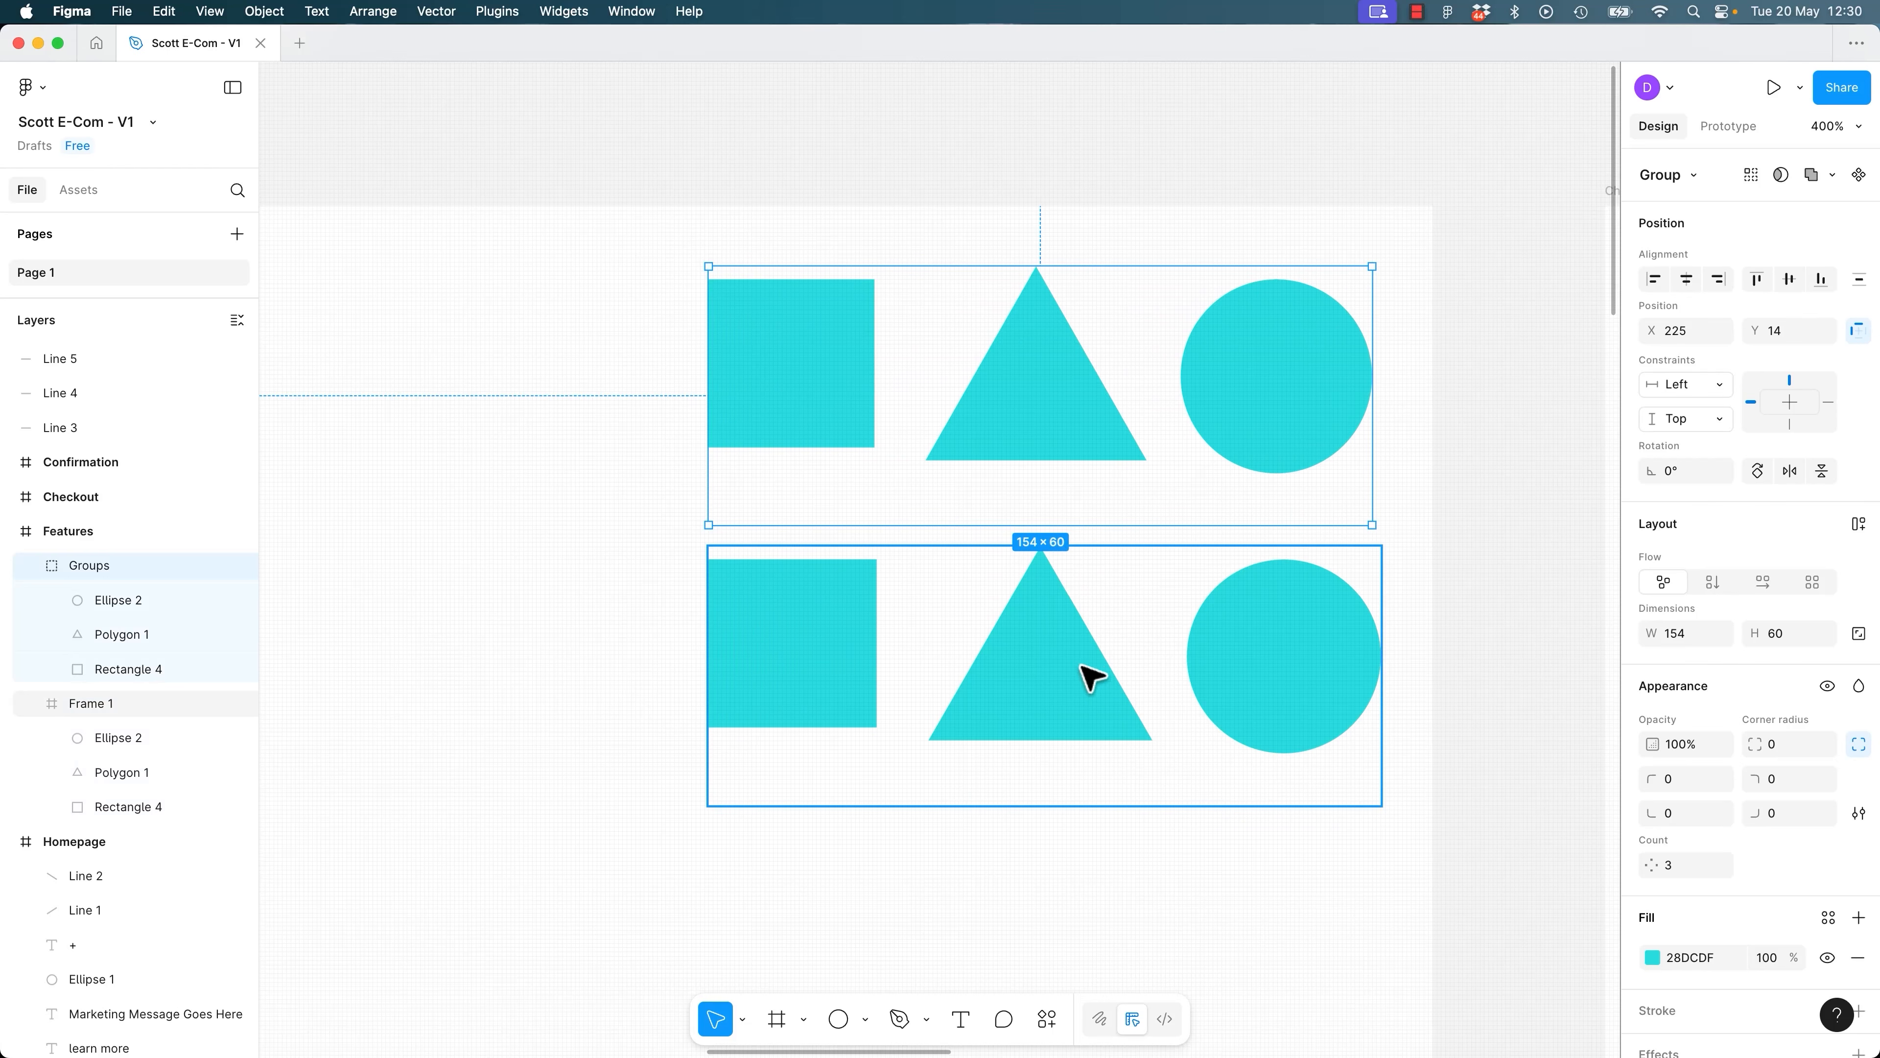
Try the vertical auto layout flow on the lower icon frame and undo it to restore the freeform arrangement.
left_click(1277, 693)
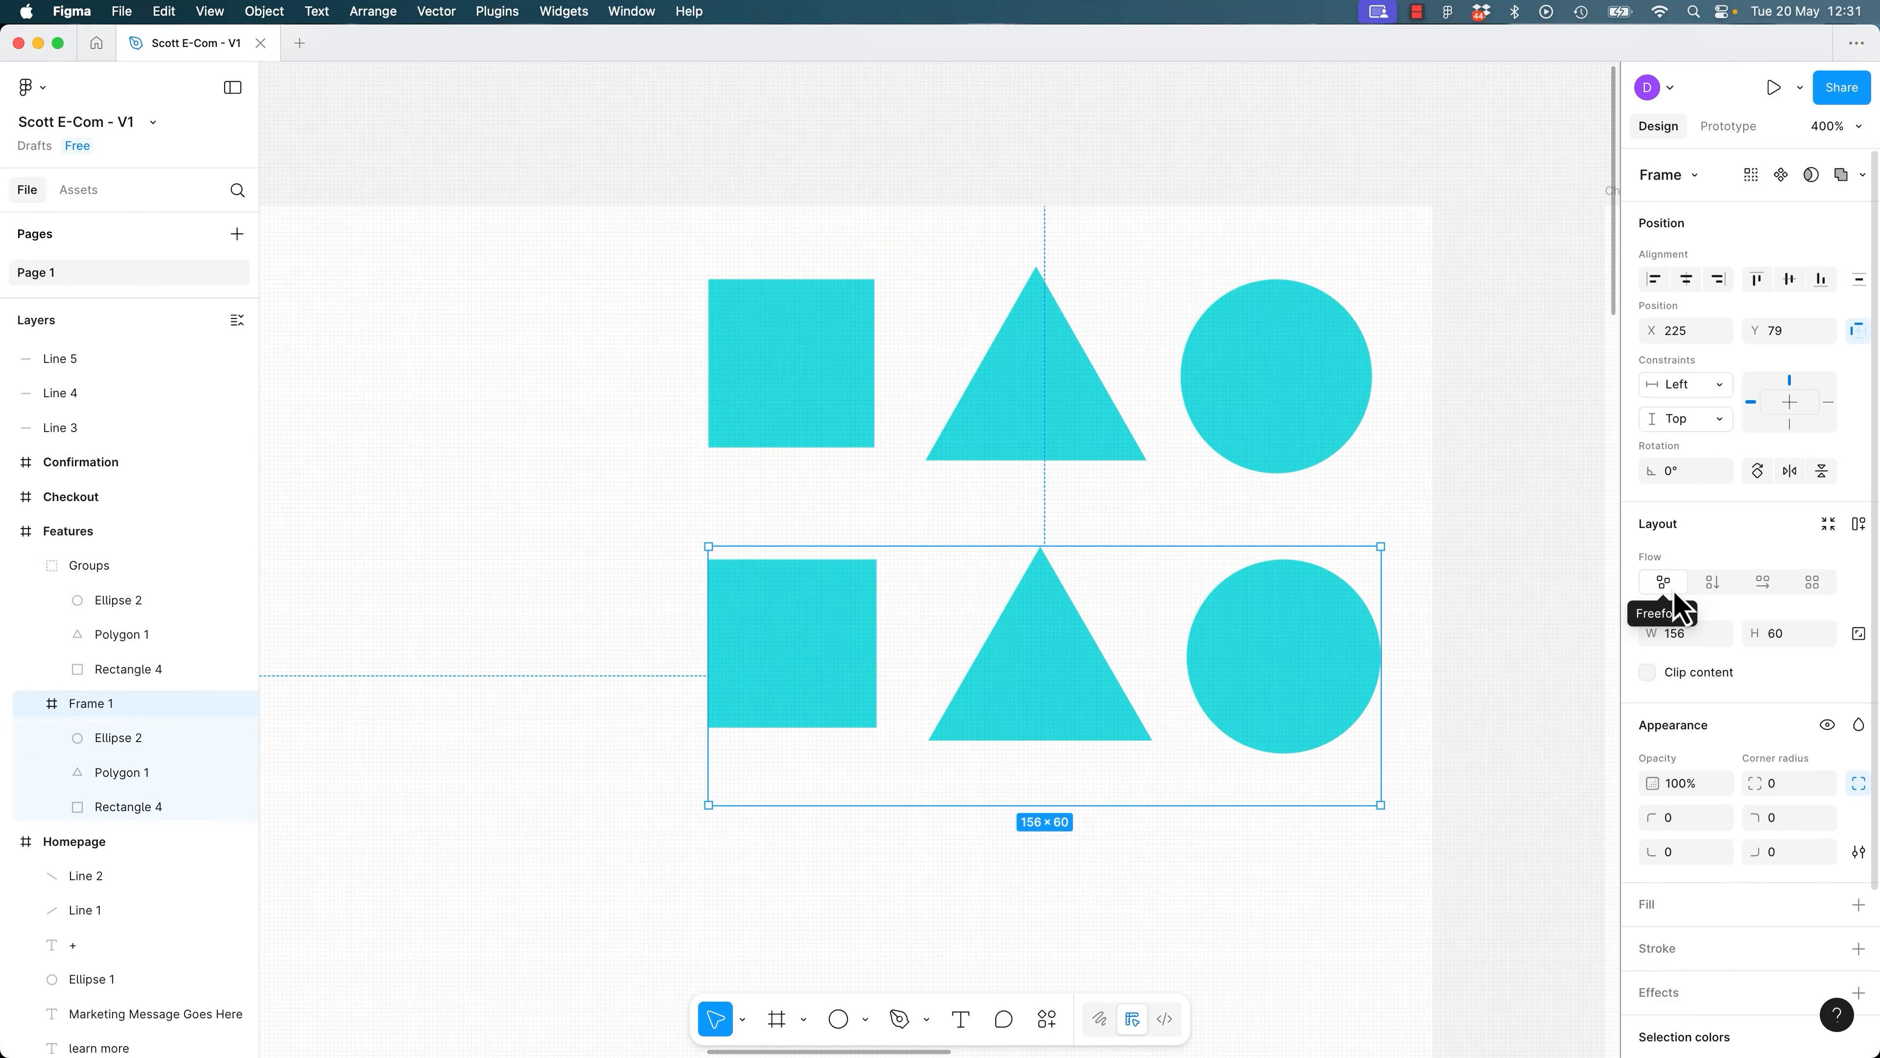
left_click(1718, 591)
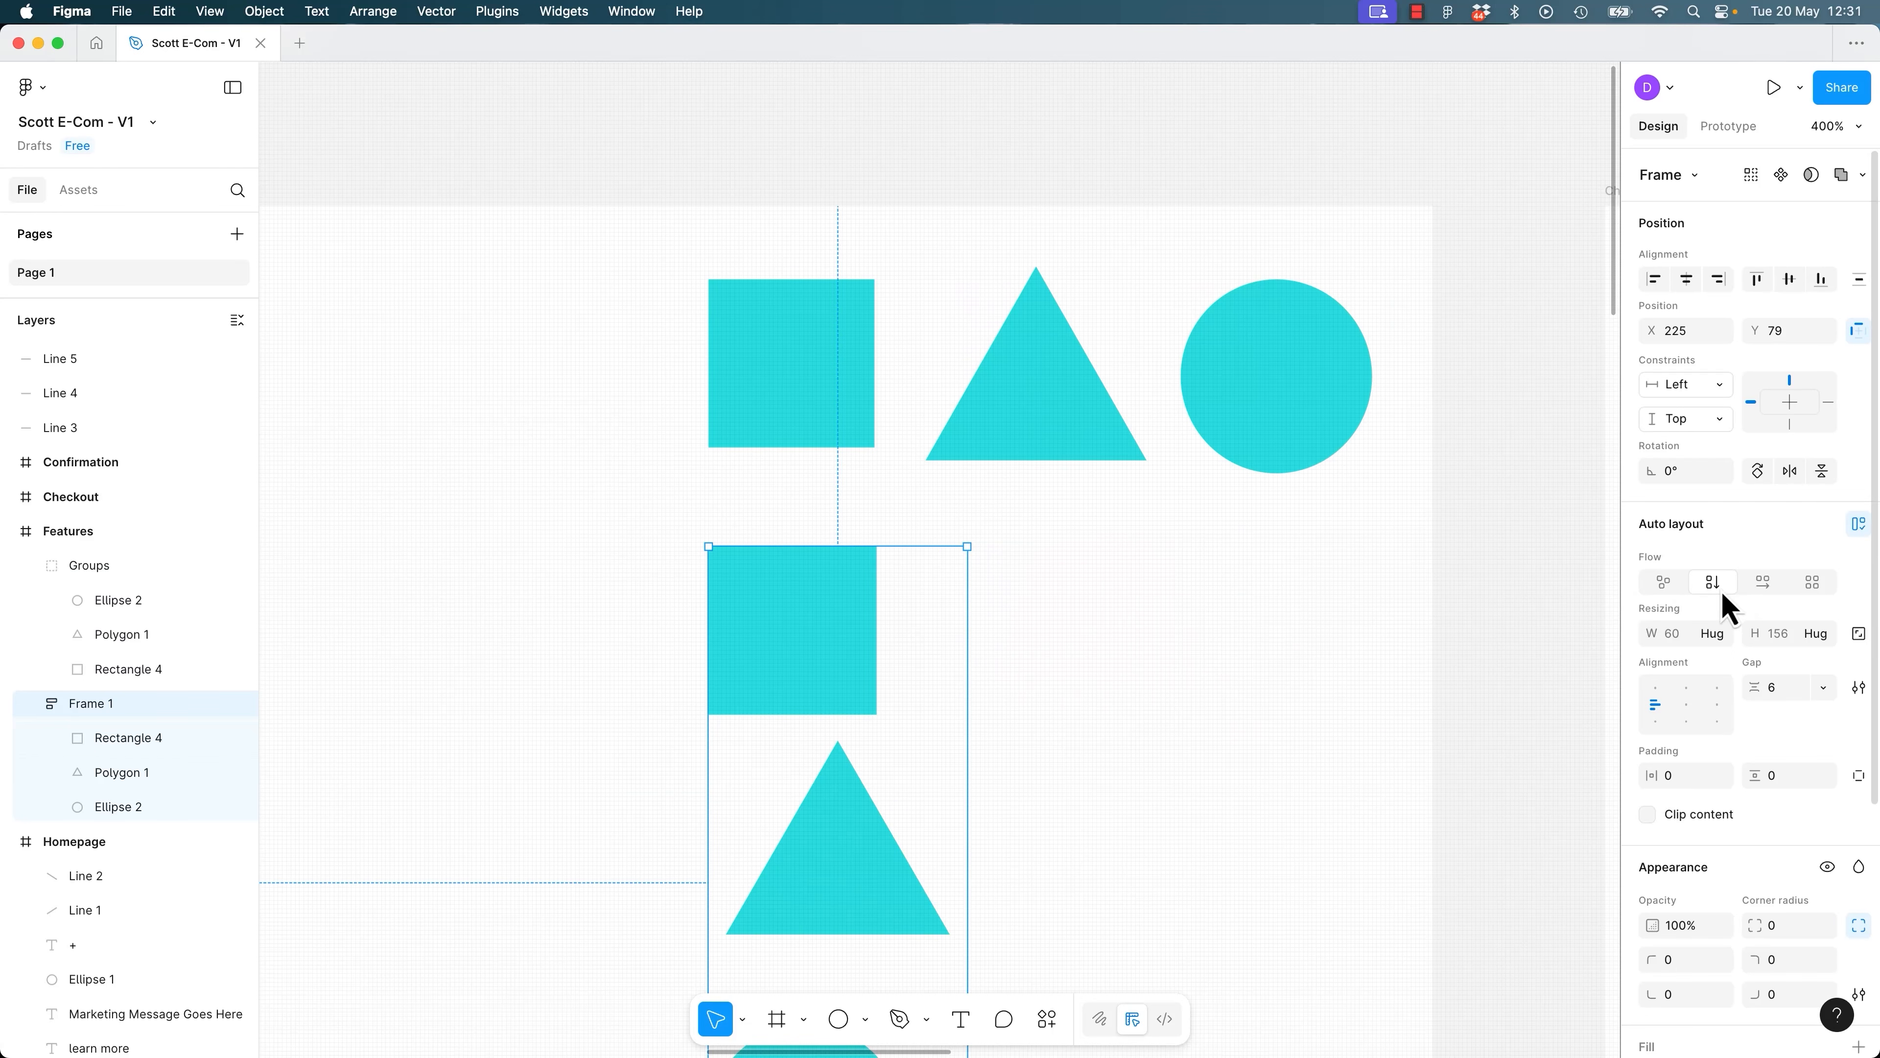
key("super+z")
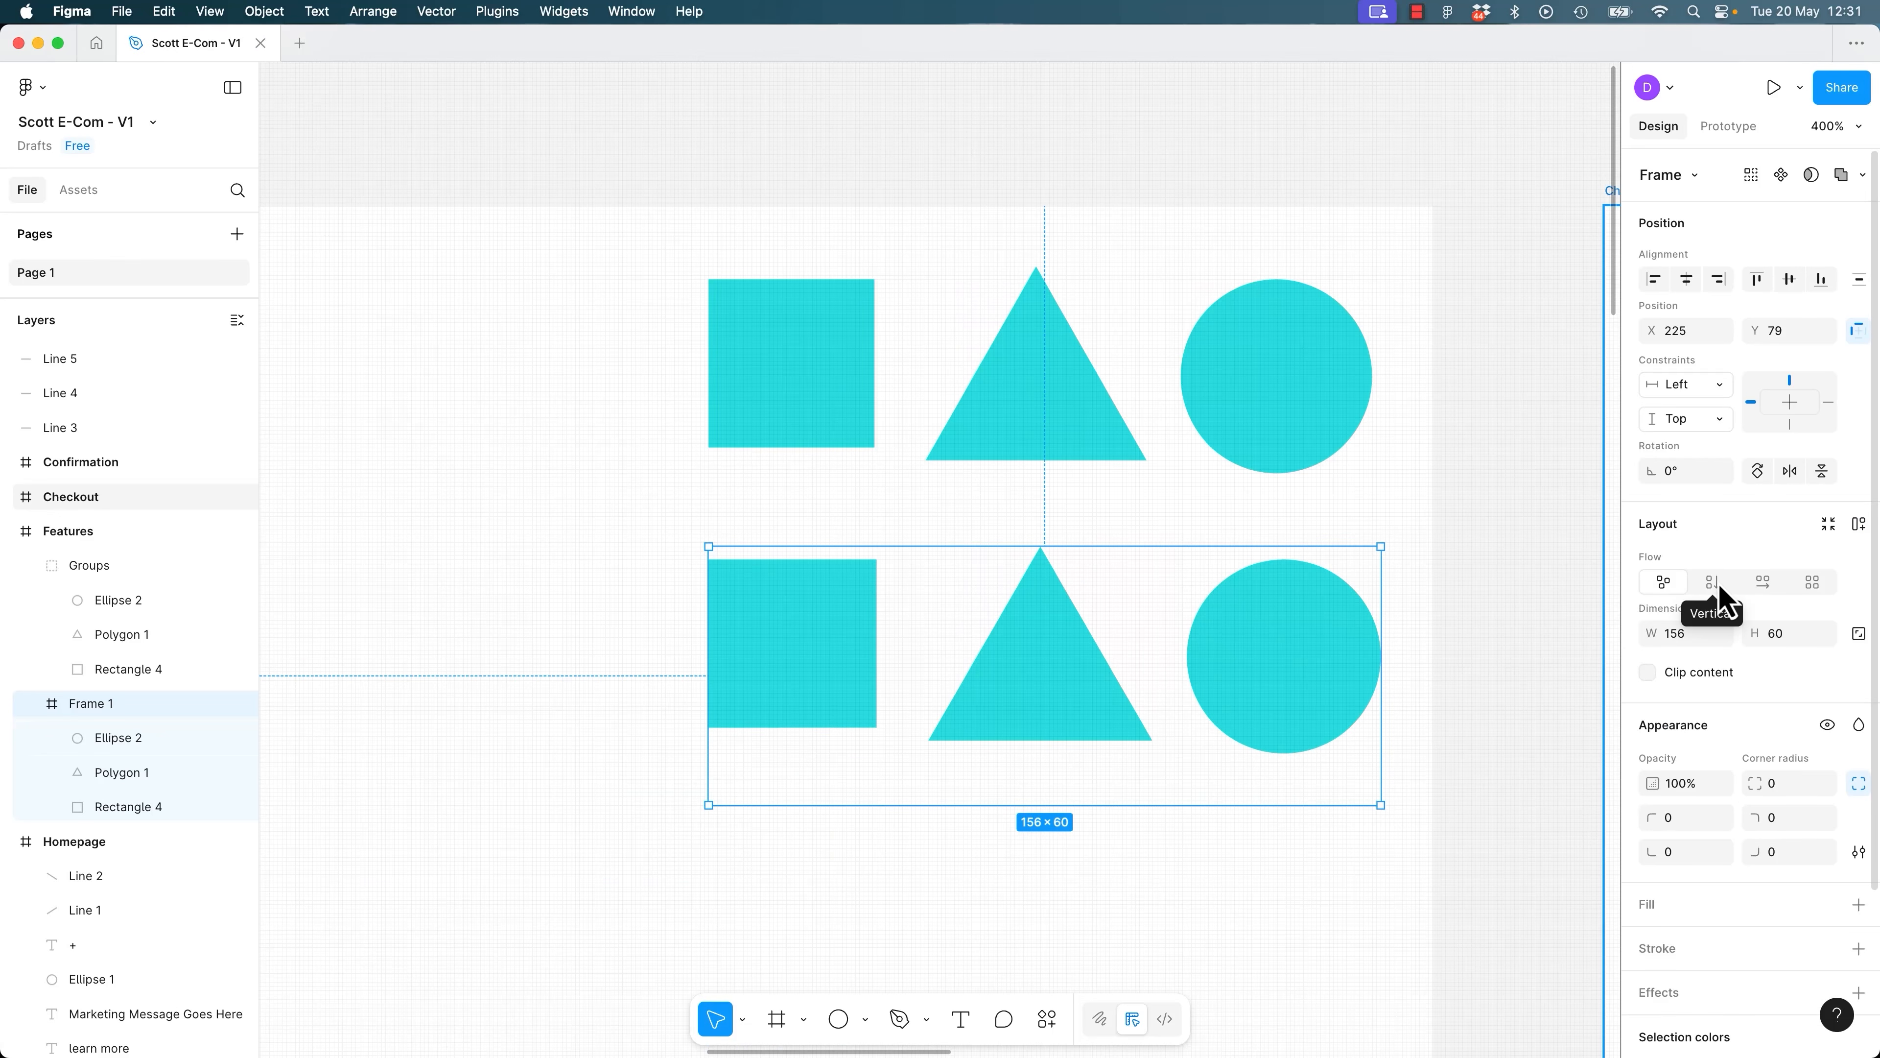
left_click(1718, 584)
key("super+z")
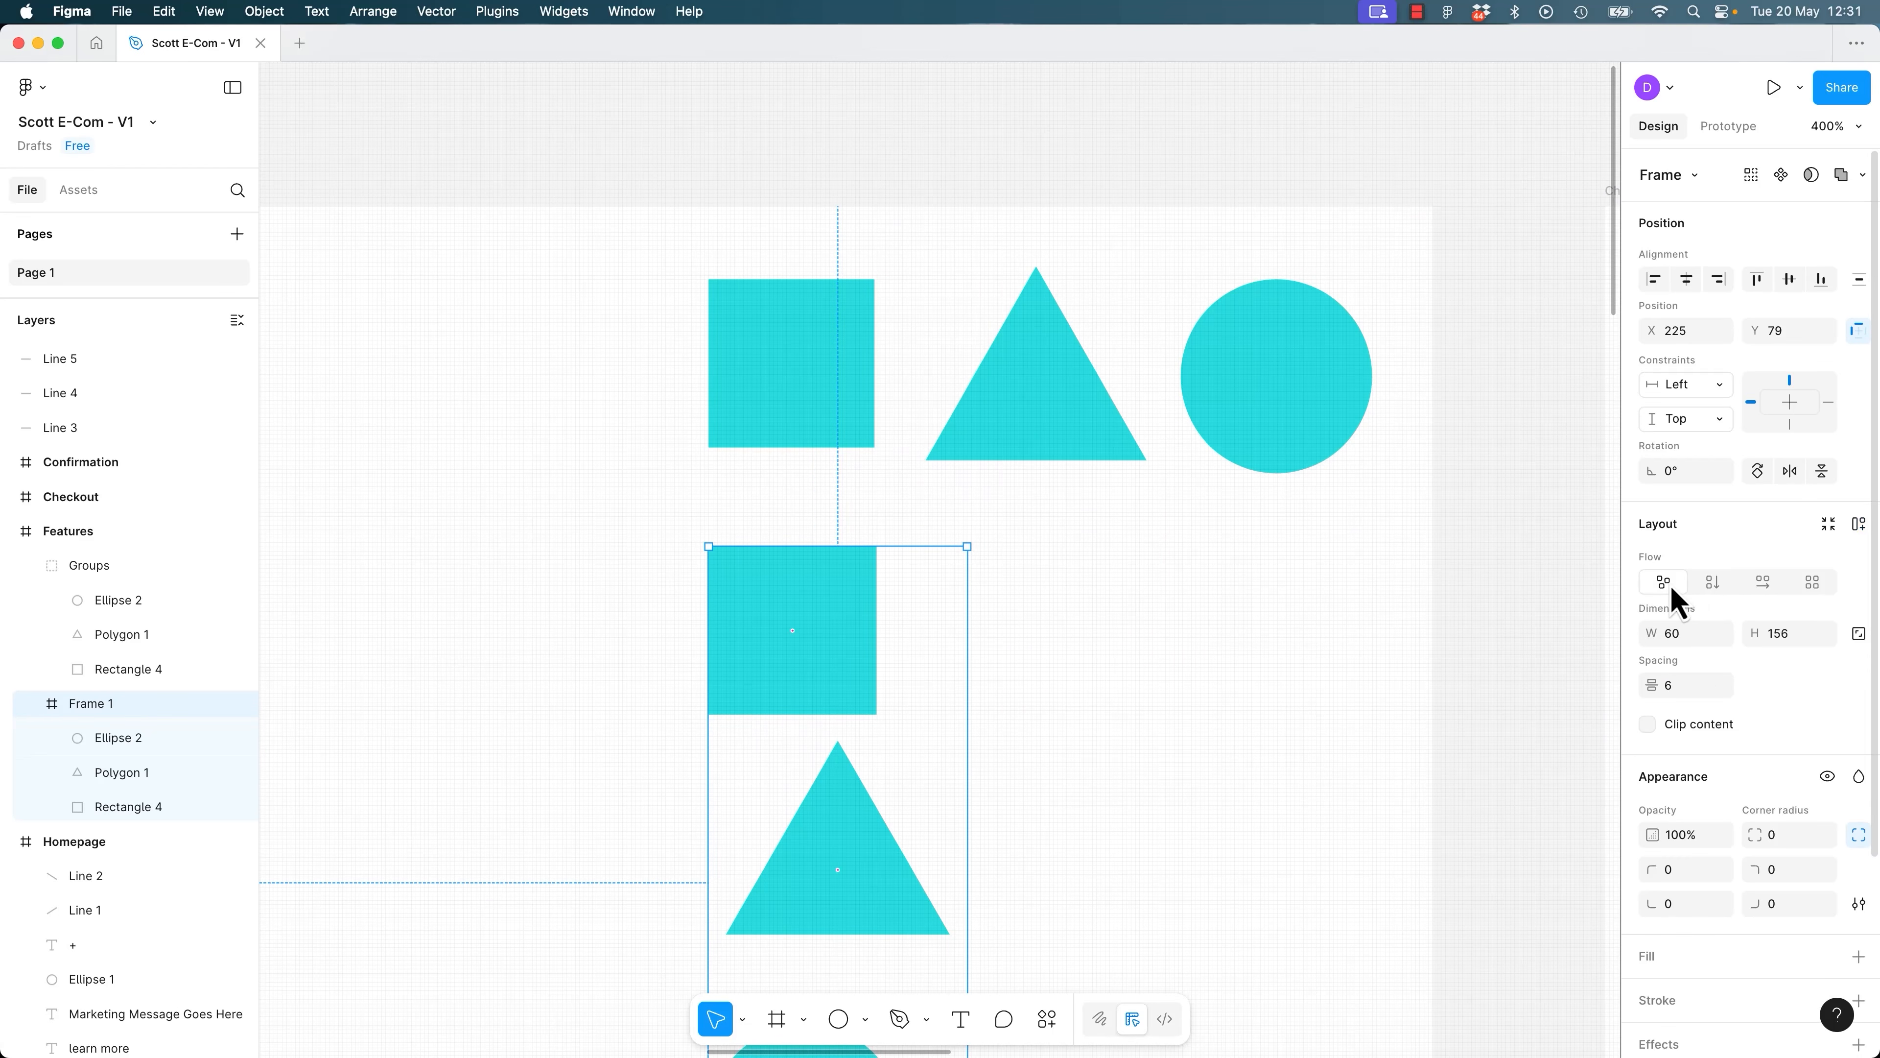
key("super+z")
key("super+z")
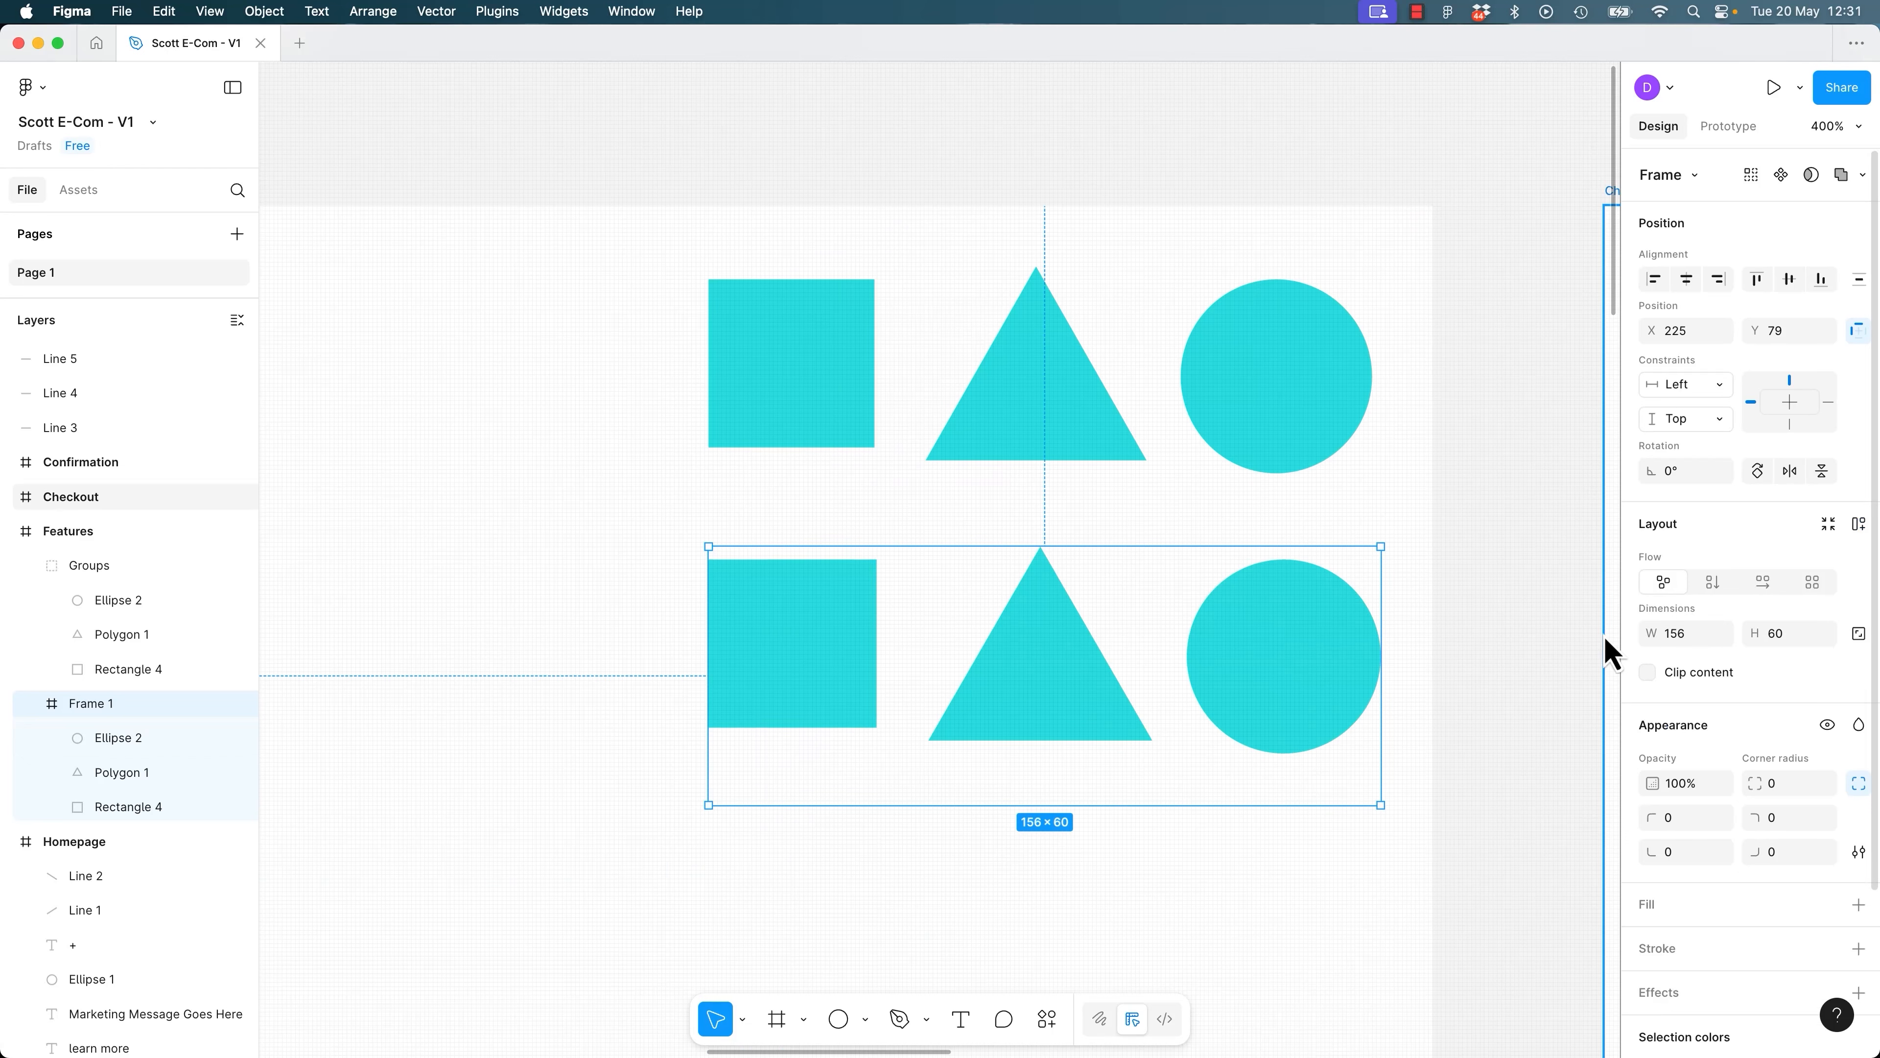
Move the upper icon group onto the canvas above Features and the remaining icon frame up to X 227, Y 10.
key("super+minus")
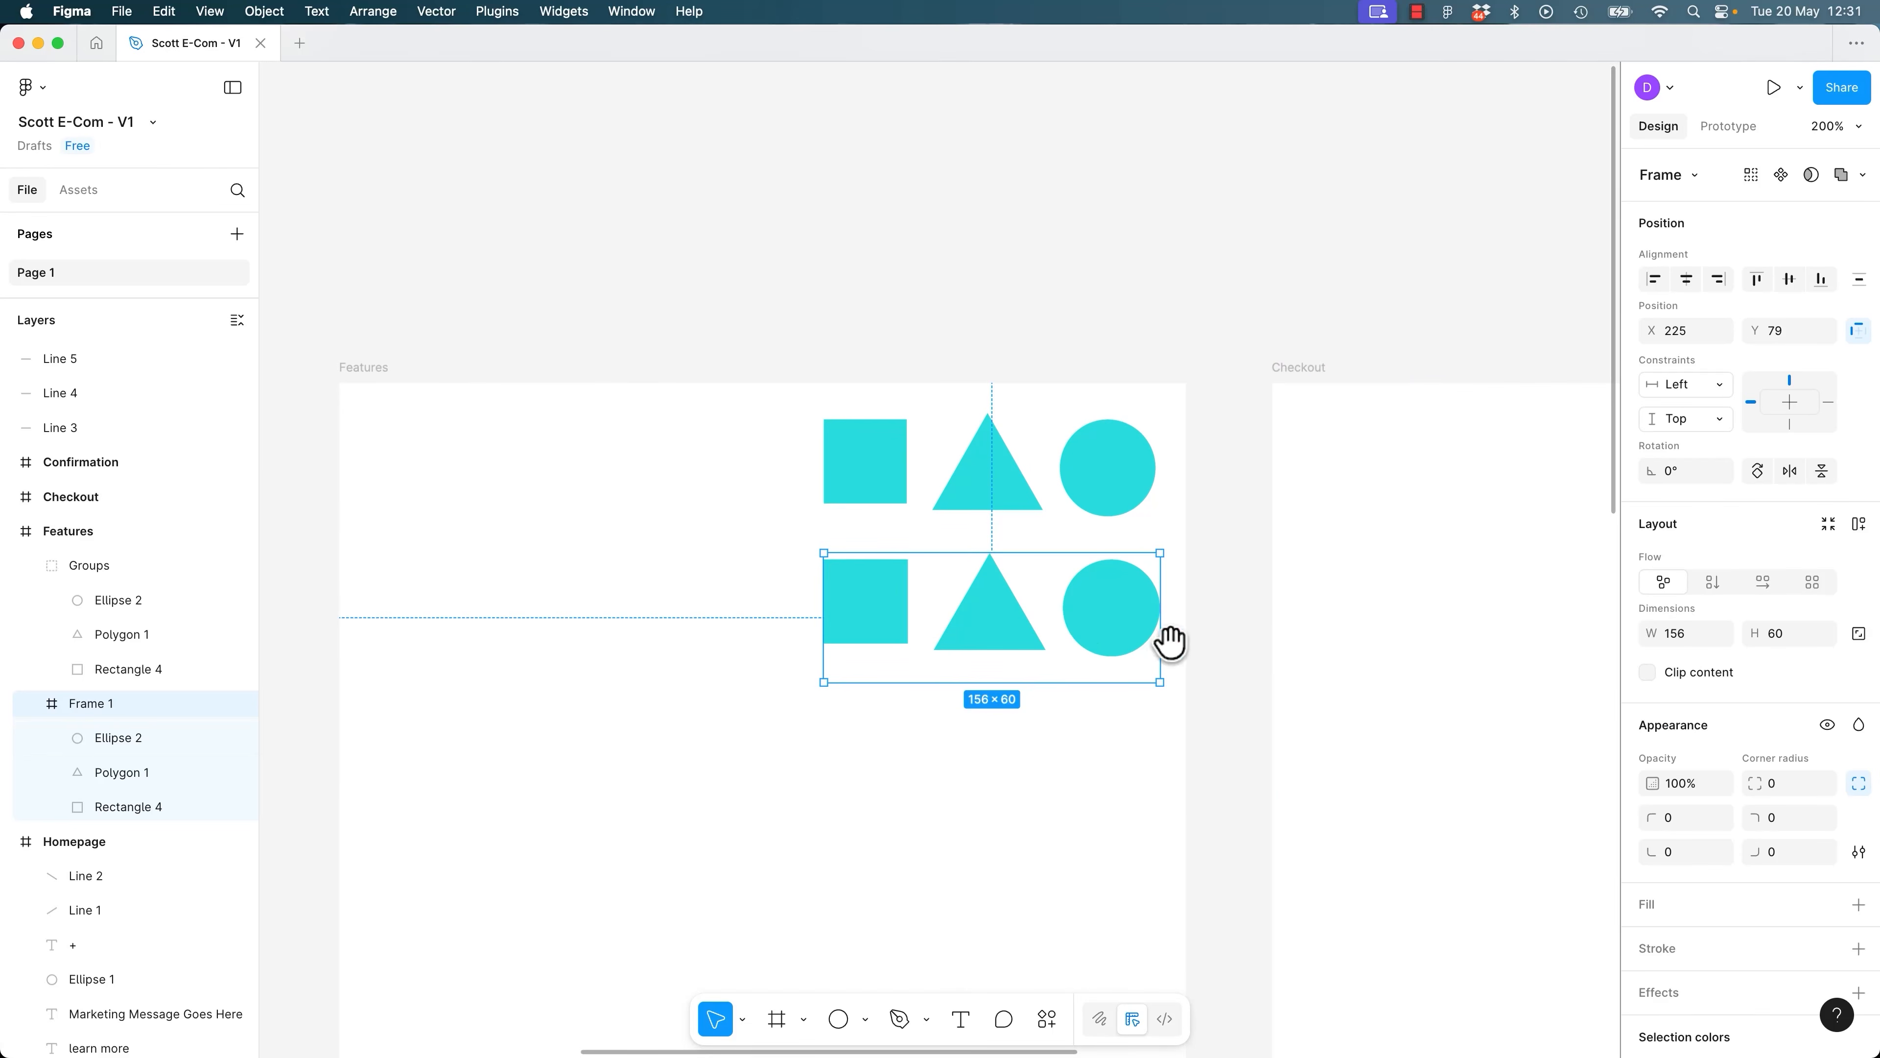
left_click_drag(1041, 615, 1214, 740)
left_click_drag(942, 421, 1292, 224)
left_click(1167, 765)
left_click_drag(1167, 764, 1181, 618)
Ungroup the icon frame inside Features and select its triangle and square individually.
right_click(1140, 626)
key("Escape")
right_click(1138, 612)
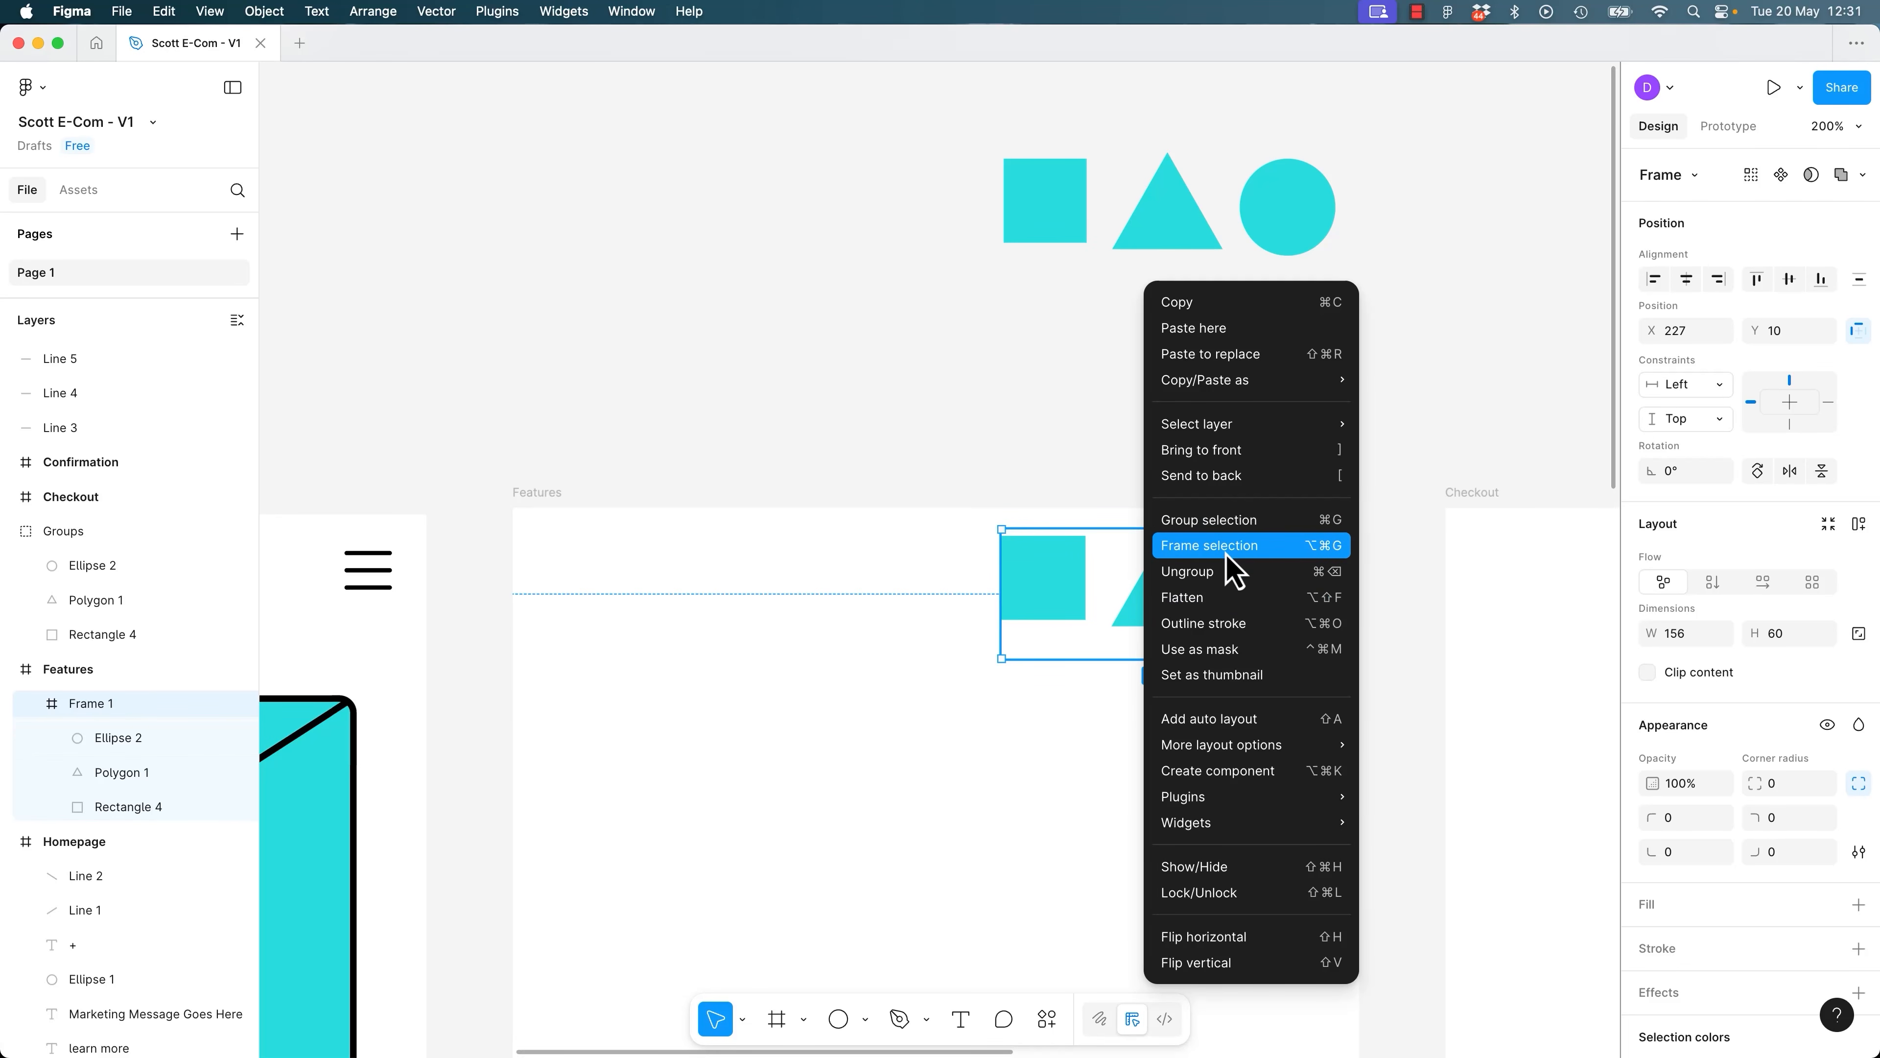
left_click(1232, 590)
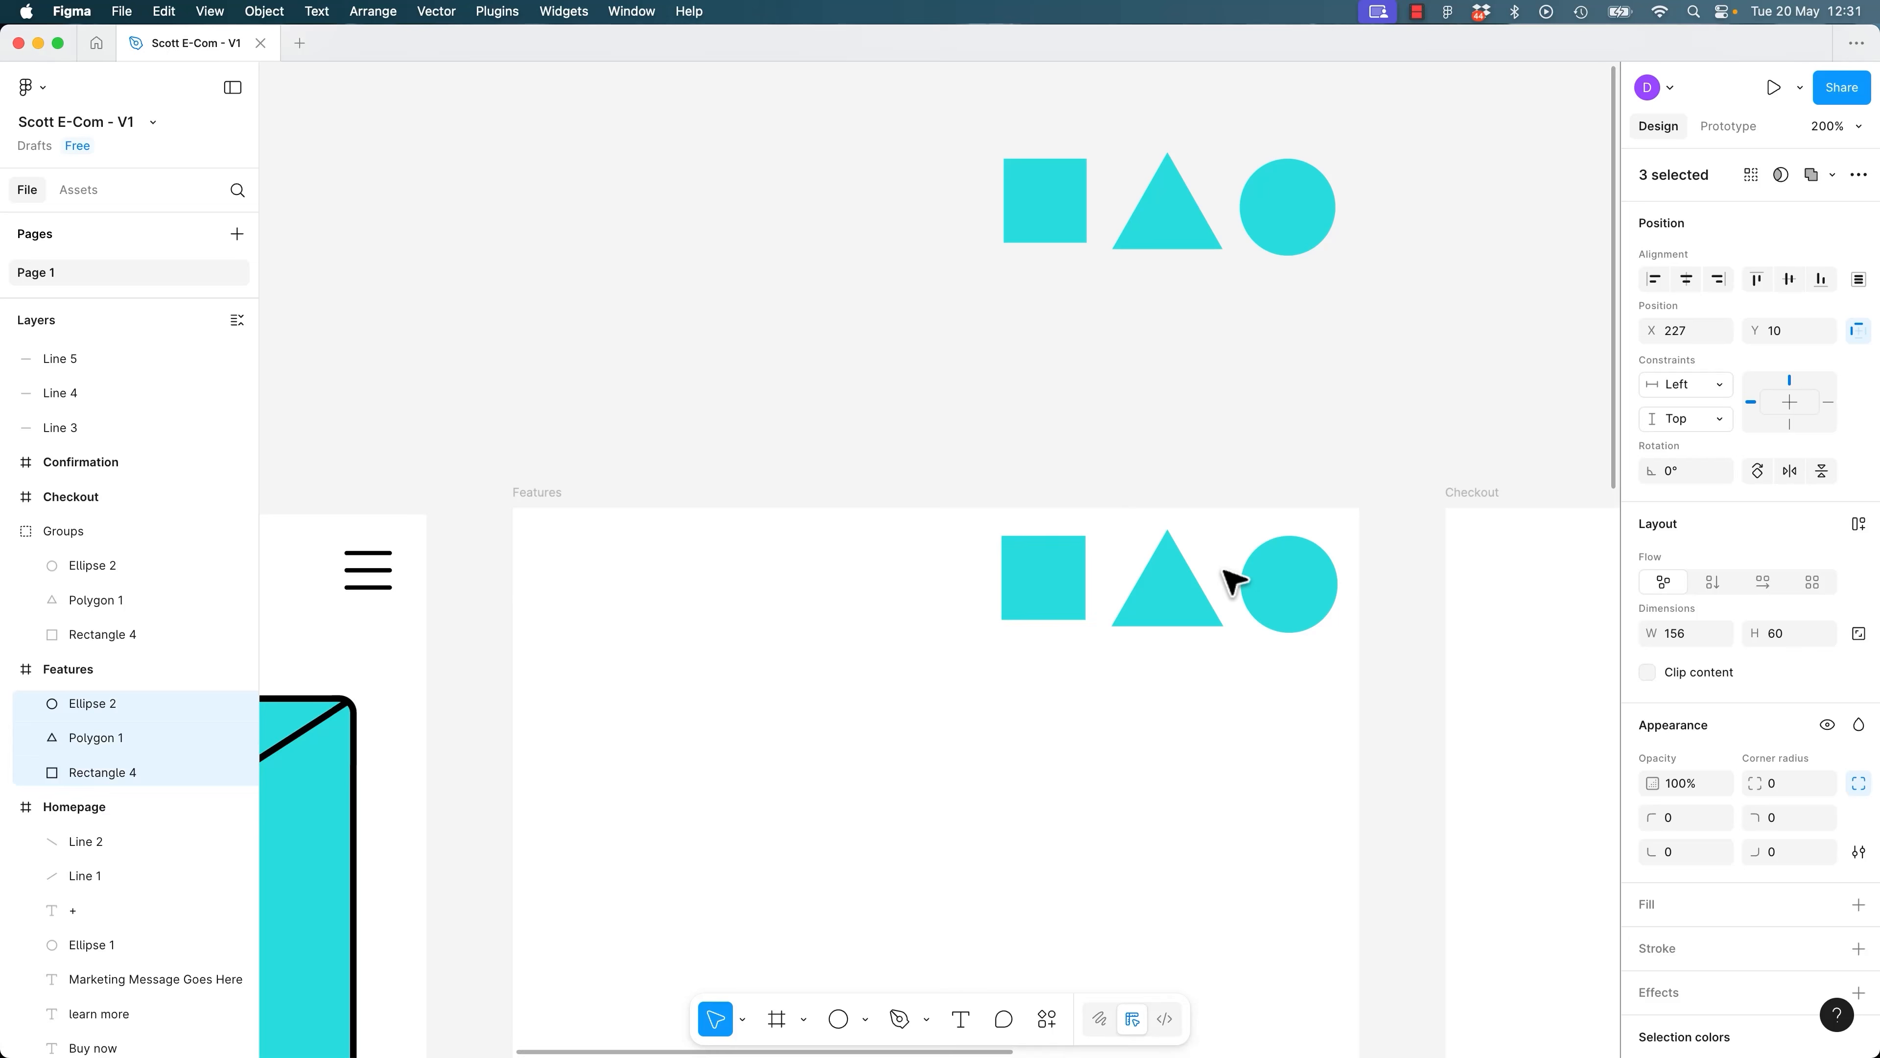
left_click(1135, 466)
left_click(1171, 604)
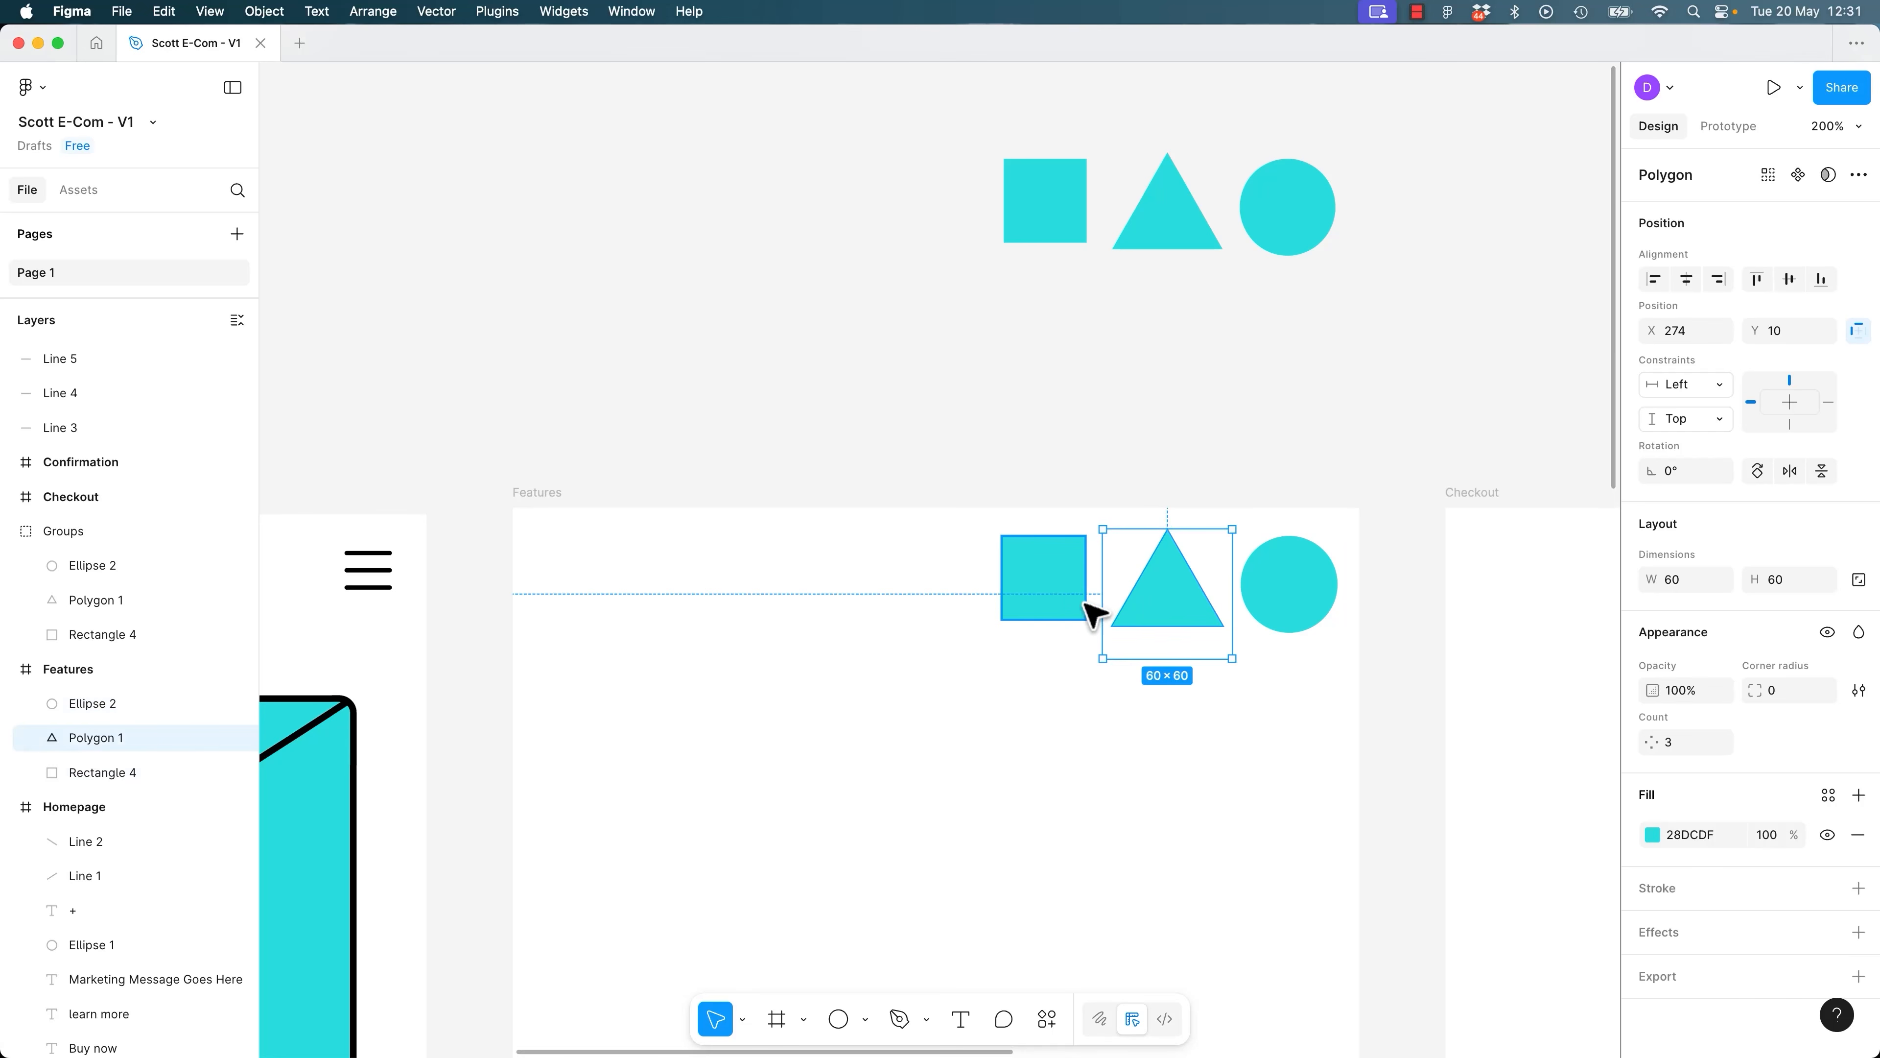
left_click(1053, 597)
left_click(735, 471)
Copy the SCOTT WALLETS title from the Homepage and place the copy in Features at X 20, Y 18.
scroll(814, 511, "left", 6)
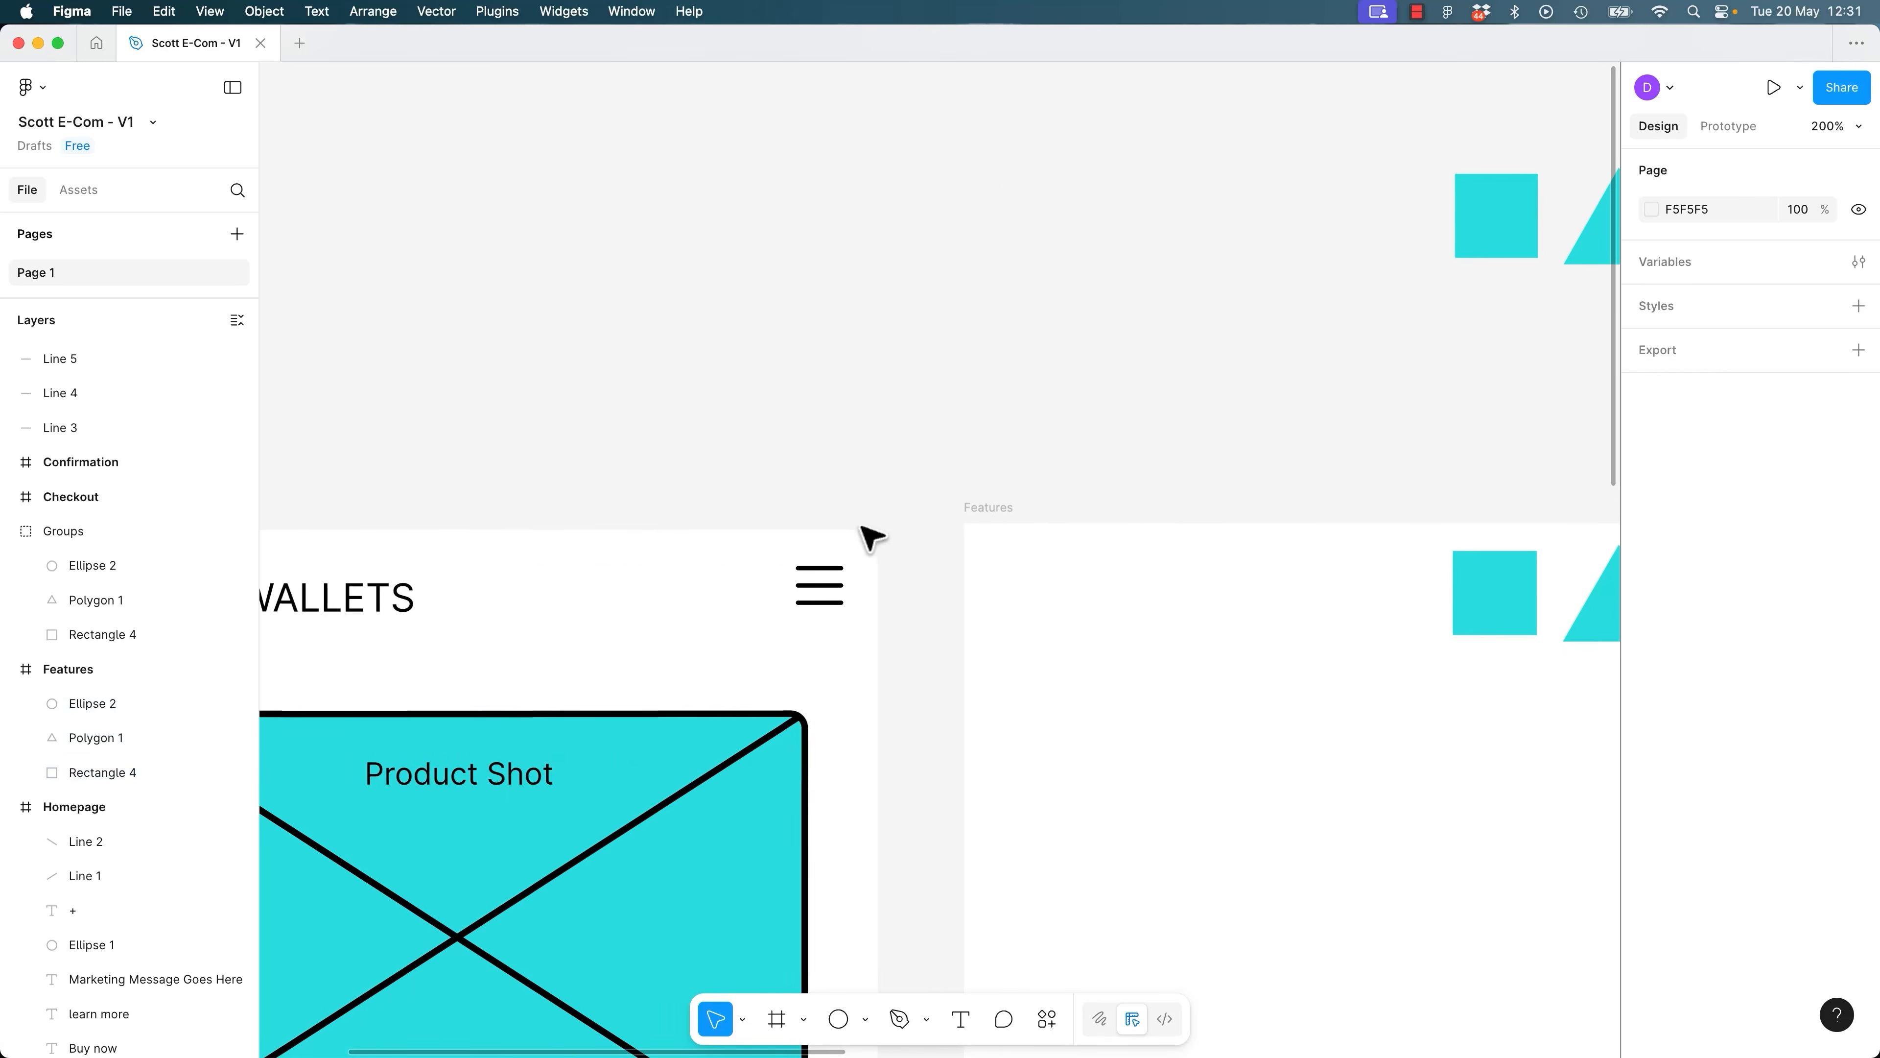
left_click(342, 604)
key("super+c")
key("super+v")
left_click_drag(369, 613, 1263, 607)
scroll(1083, 630, "right", 5)
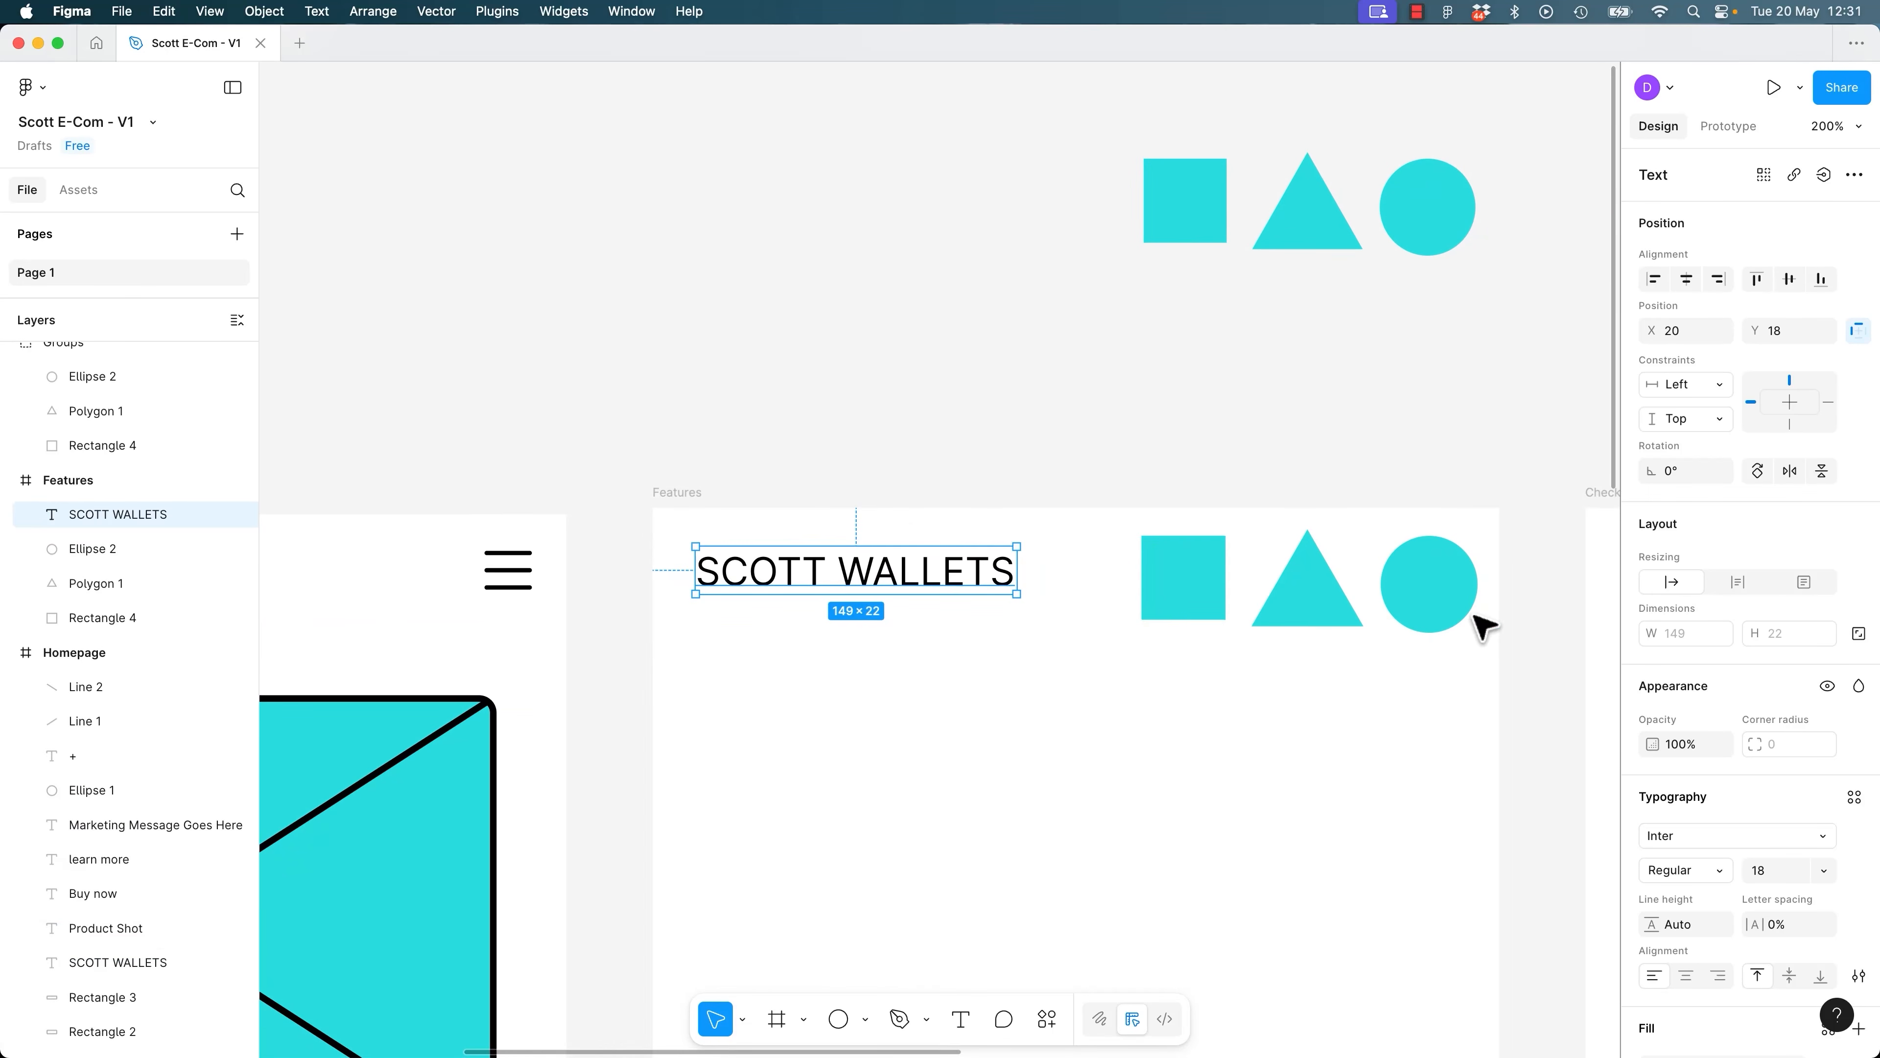
Nudge the square in the Features header slightly left and down, and clear the selection.
left_click(1363, 622)
left_click(1427, 613)
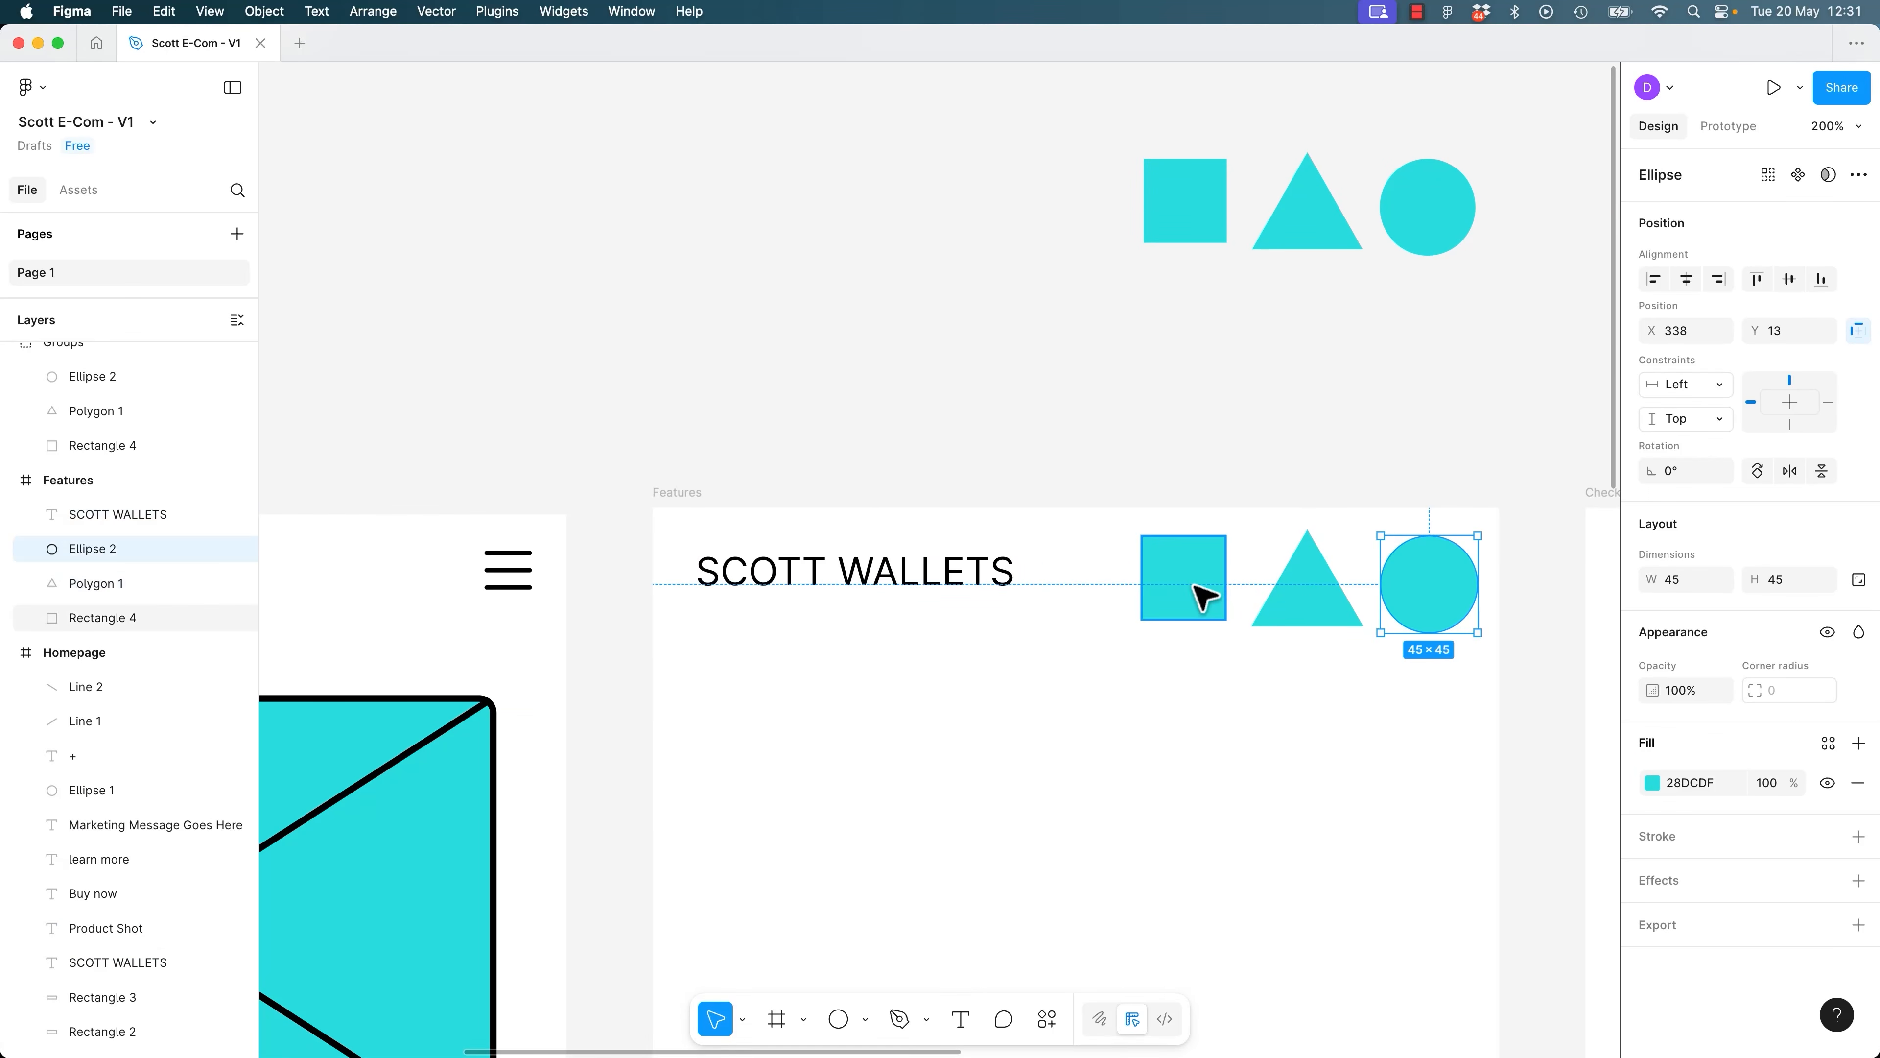
left_click(1205, 604)
left_click_drag(1195, 592, 1189, 584)
key("Down")
left_click(1365, 478)
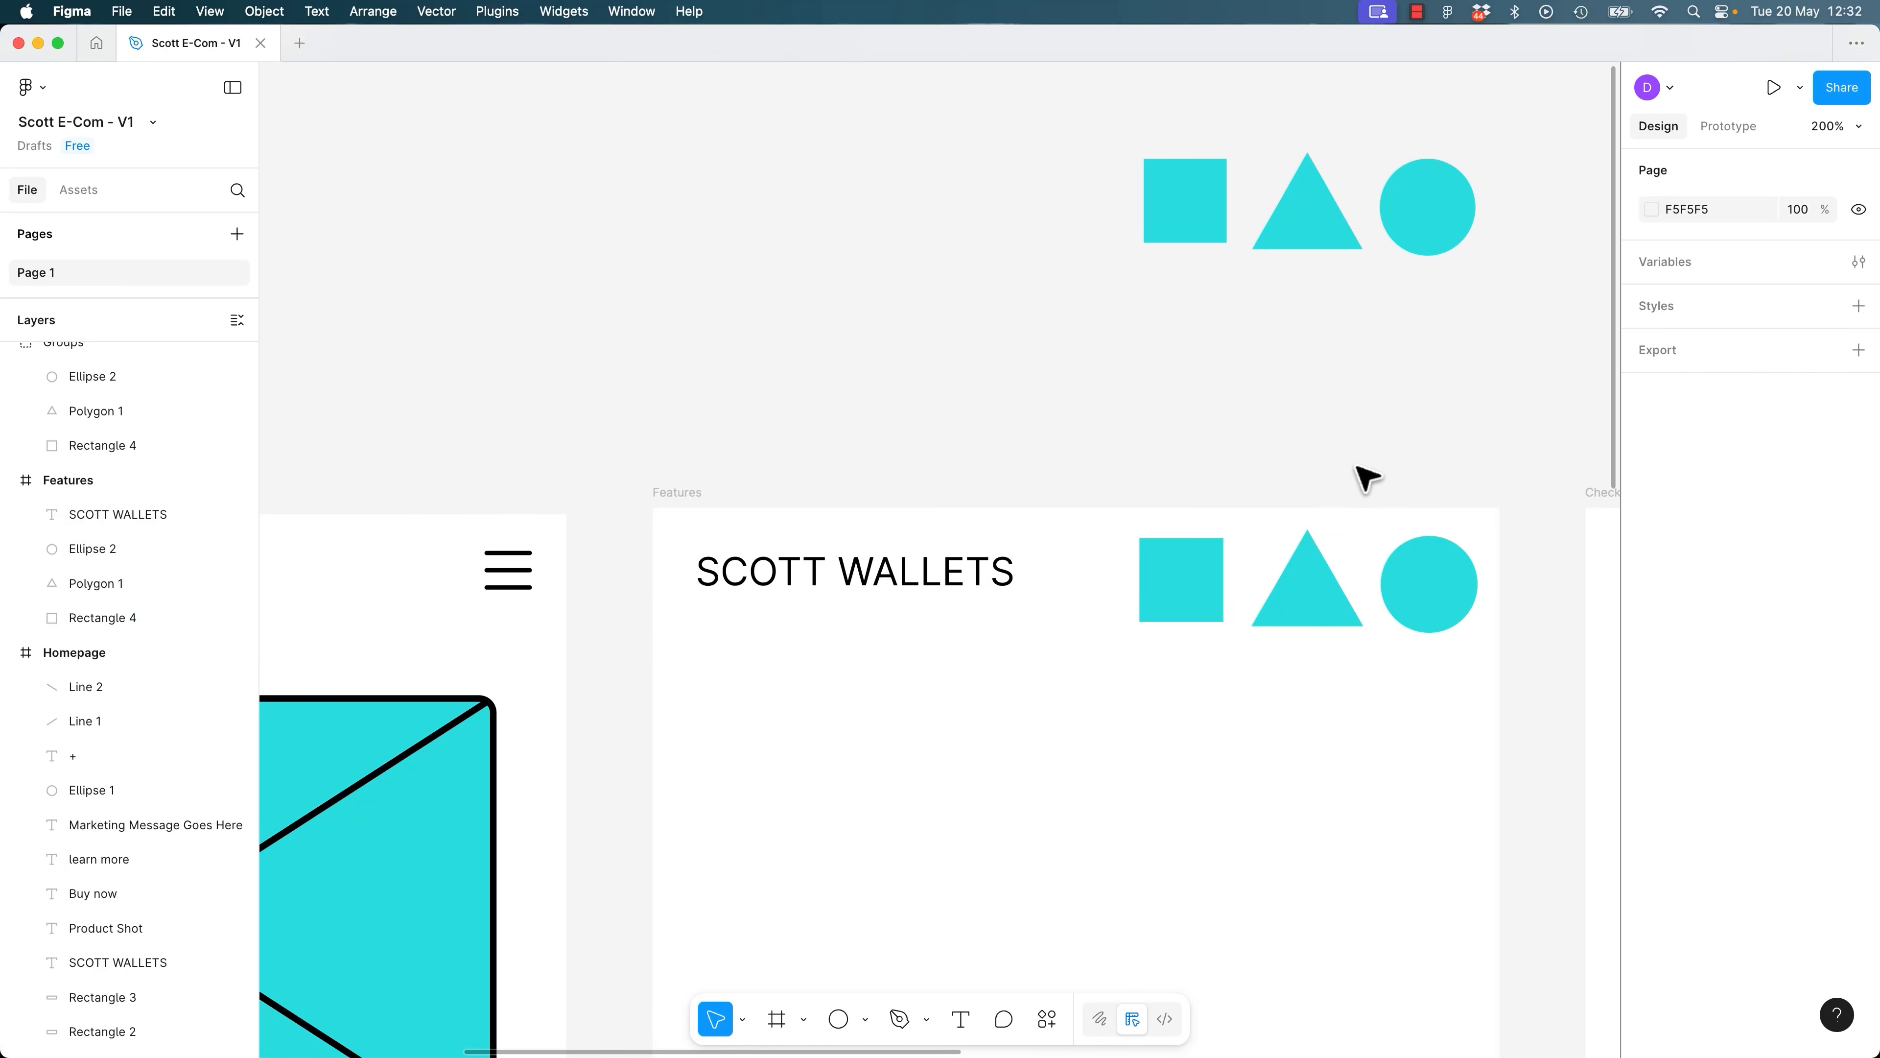
Wrap the SCOTT WALLETS title and the three shapes in Features together in one frame.
left_click_drag(635, 523, 1433, 603)
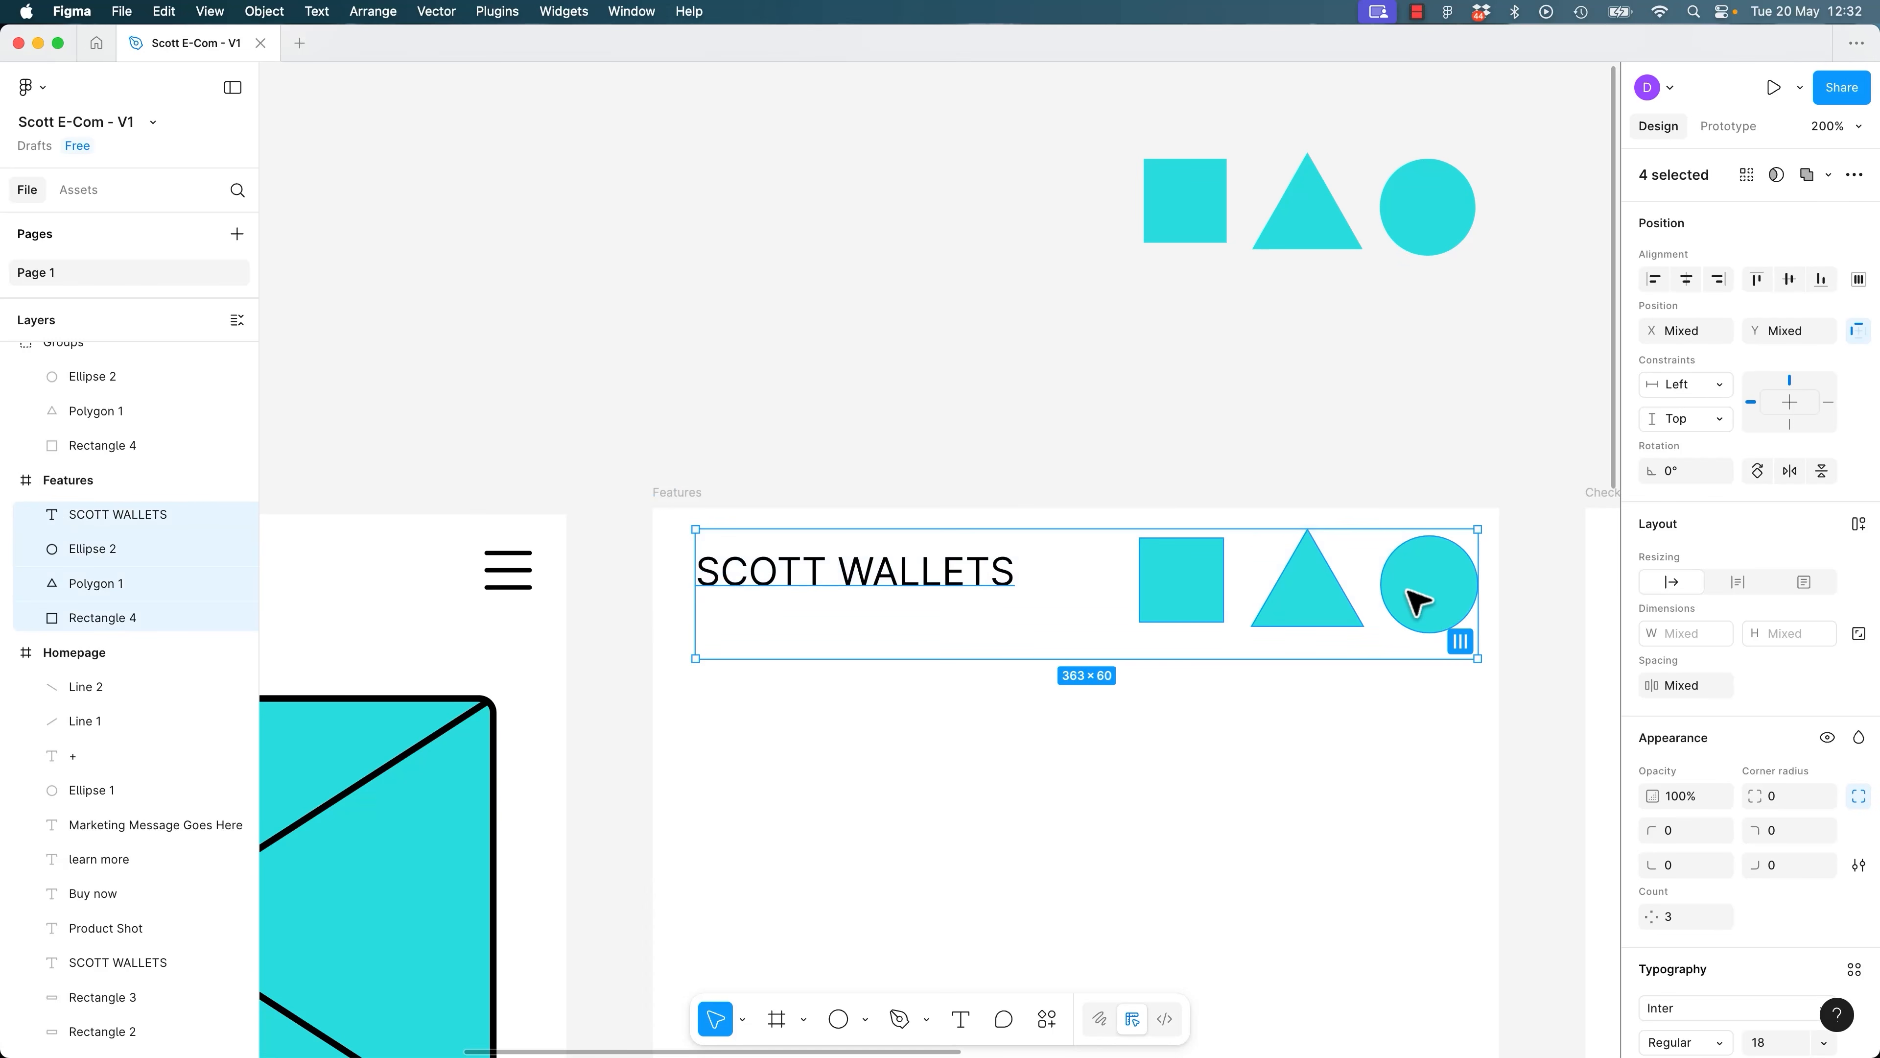
right_click(1405, 591)
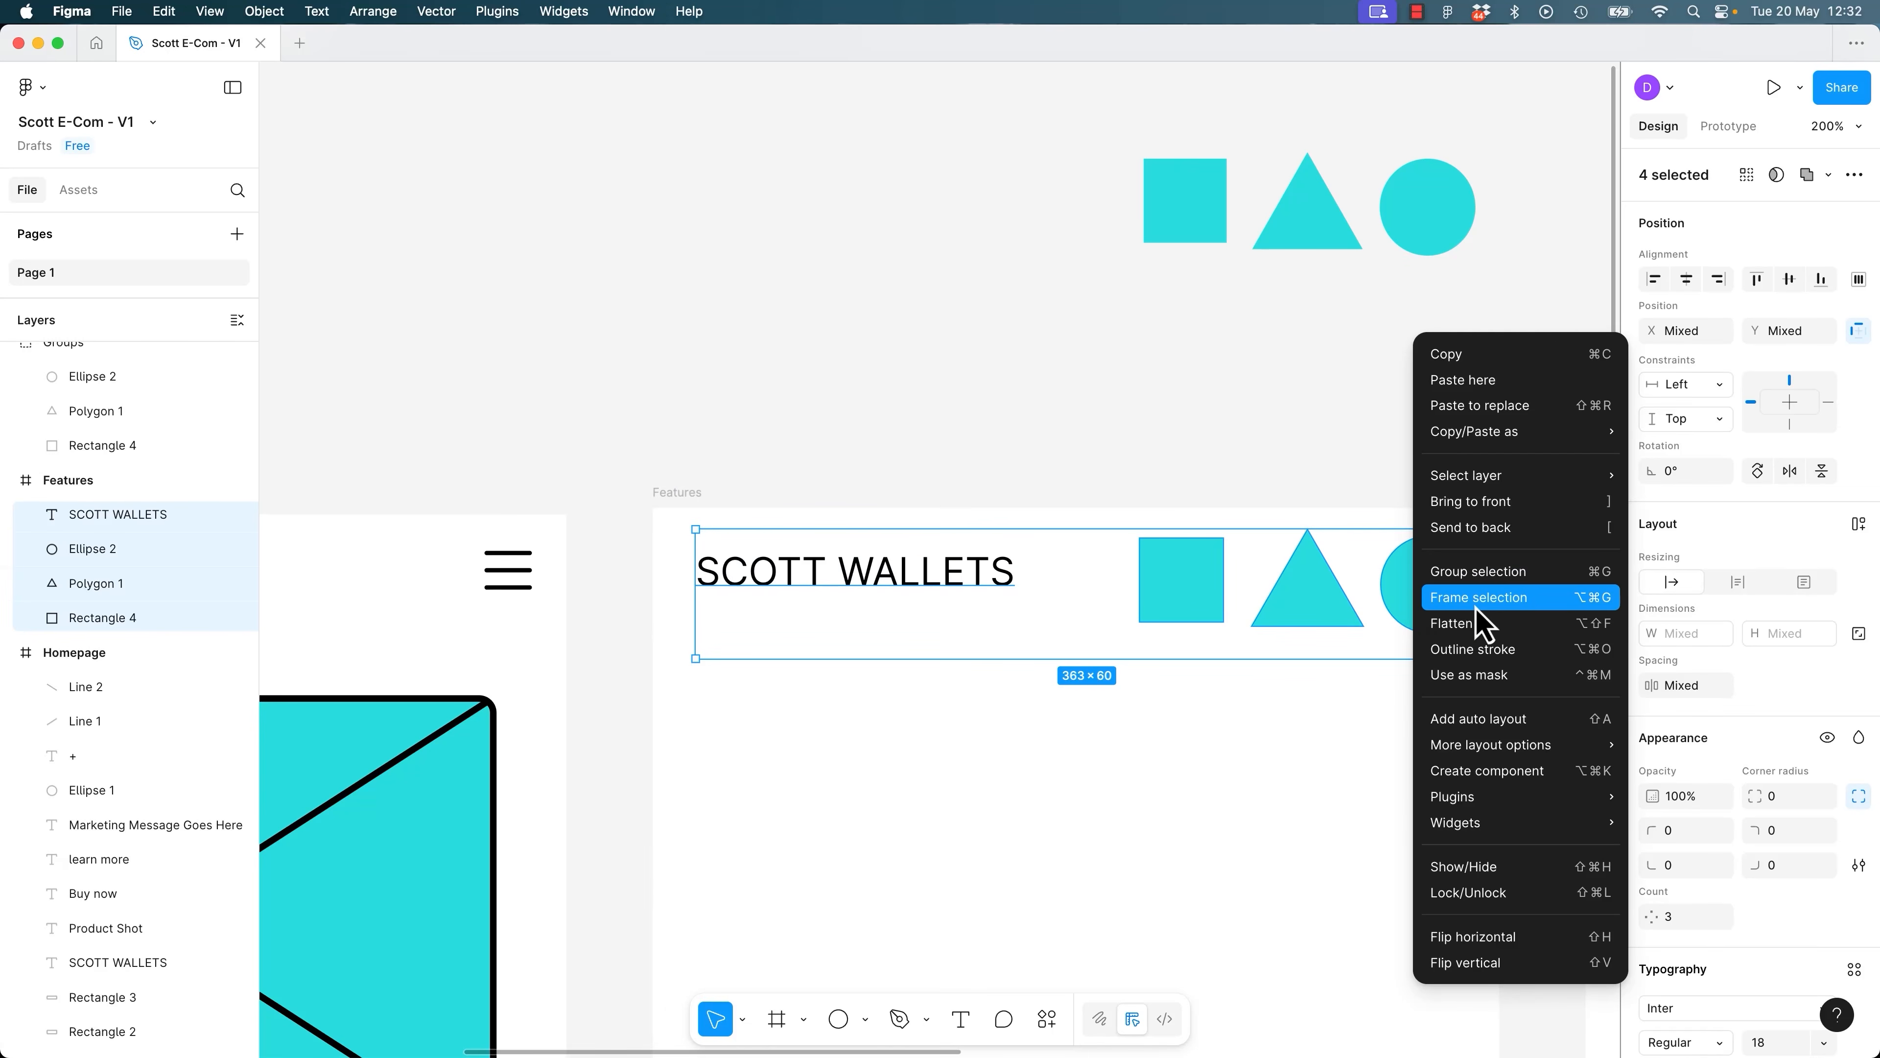
left_click(1488, 623)
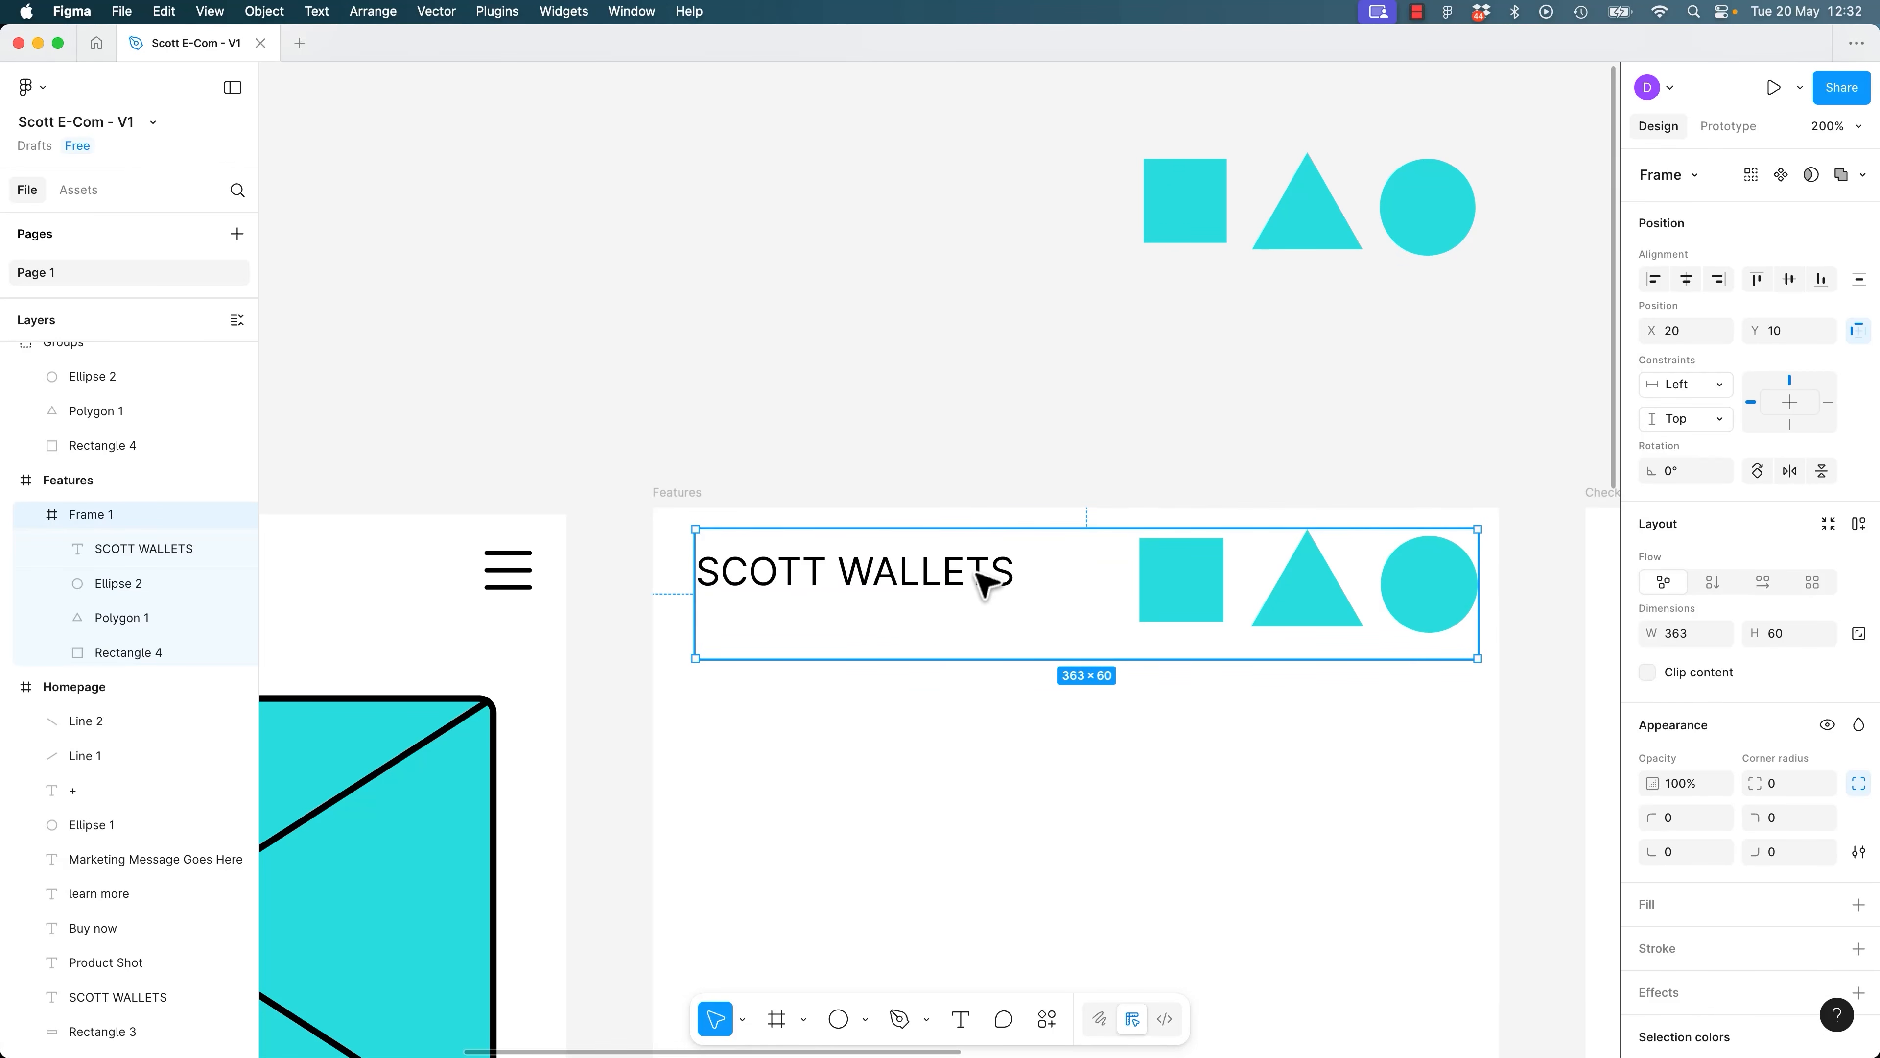
Check the title's constraints and set the horizontal constraint of the header's square, triangle and circle to Right.
left_click(985, 584)
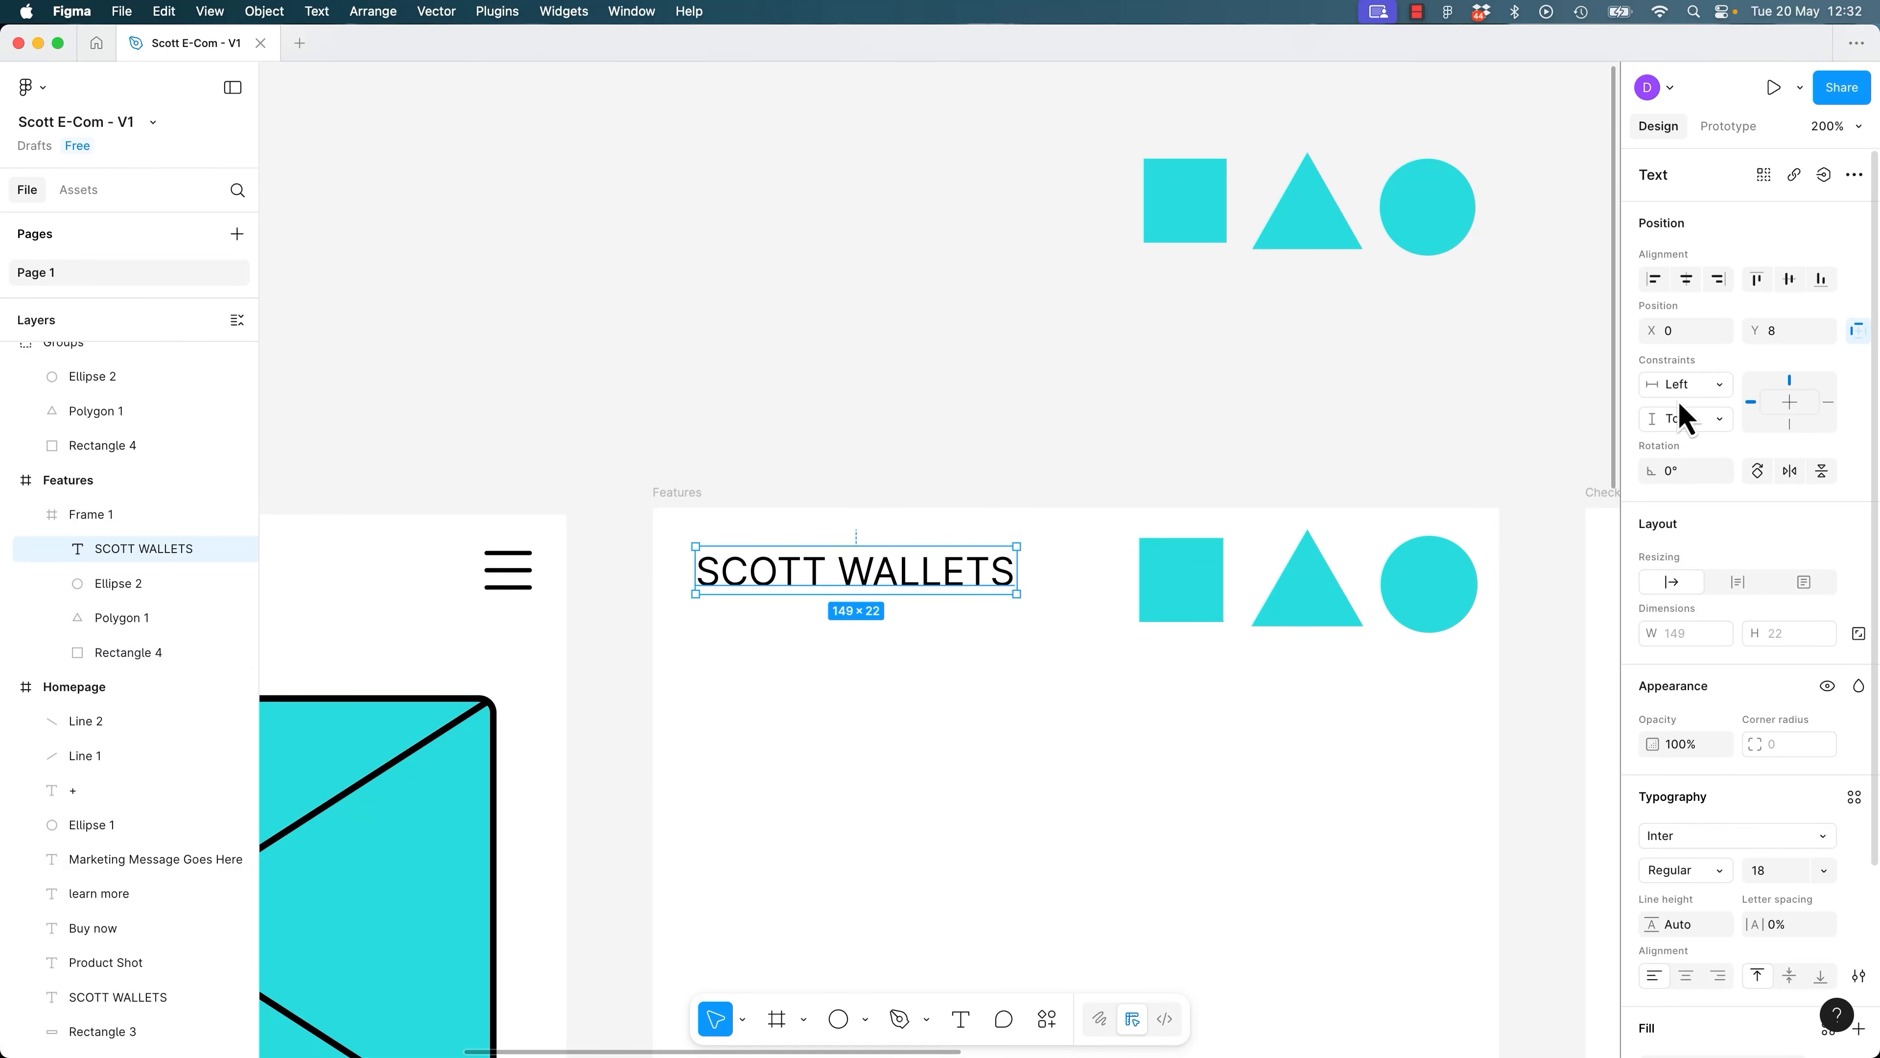
left_click(1184, 603)
left_click(1312, 604, "shift")
left_click(1442, 601, "shift")
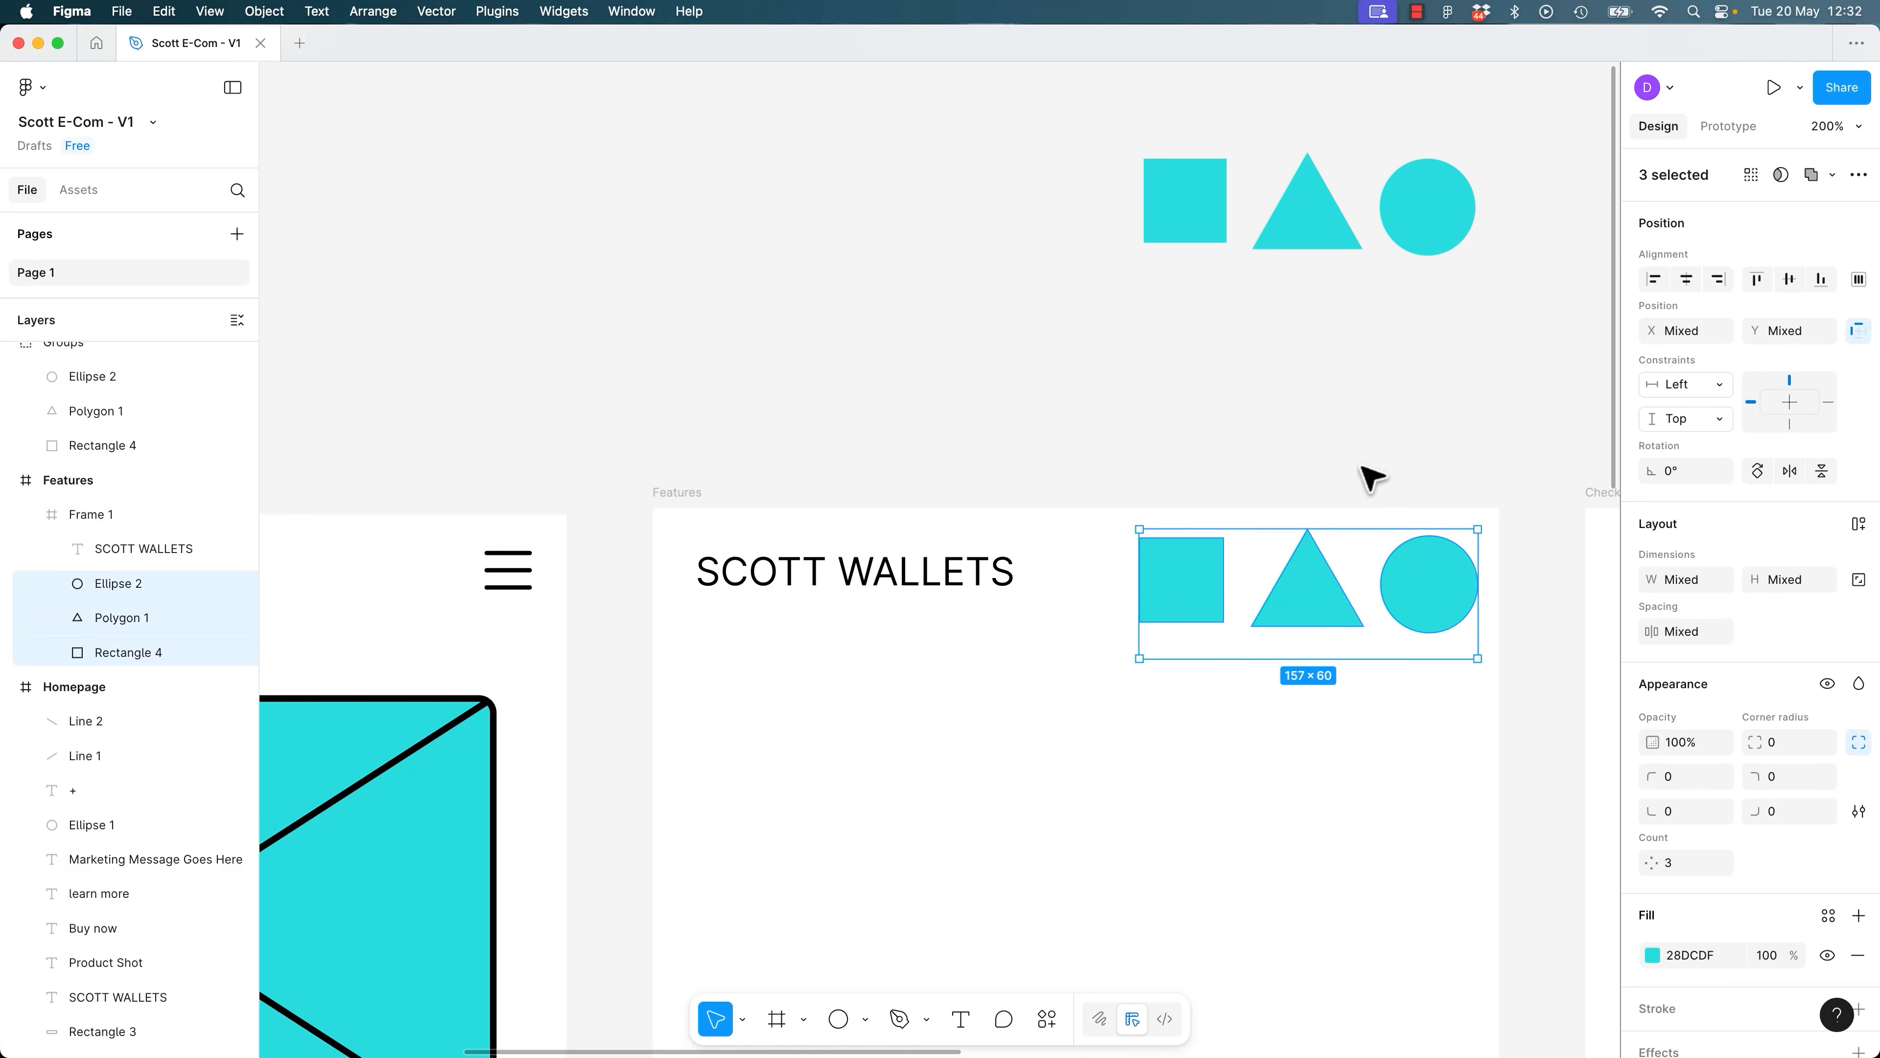
key("Escape")
left_click(1434, 621)
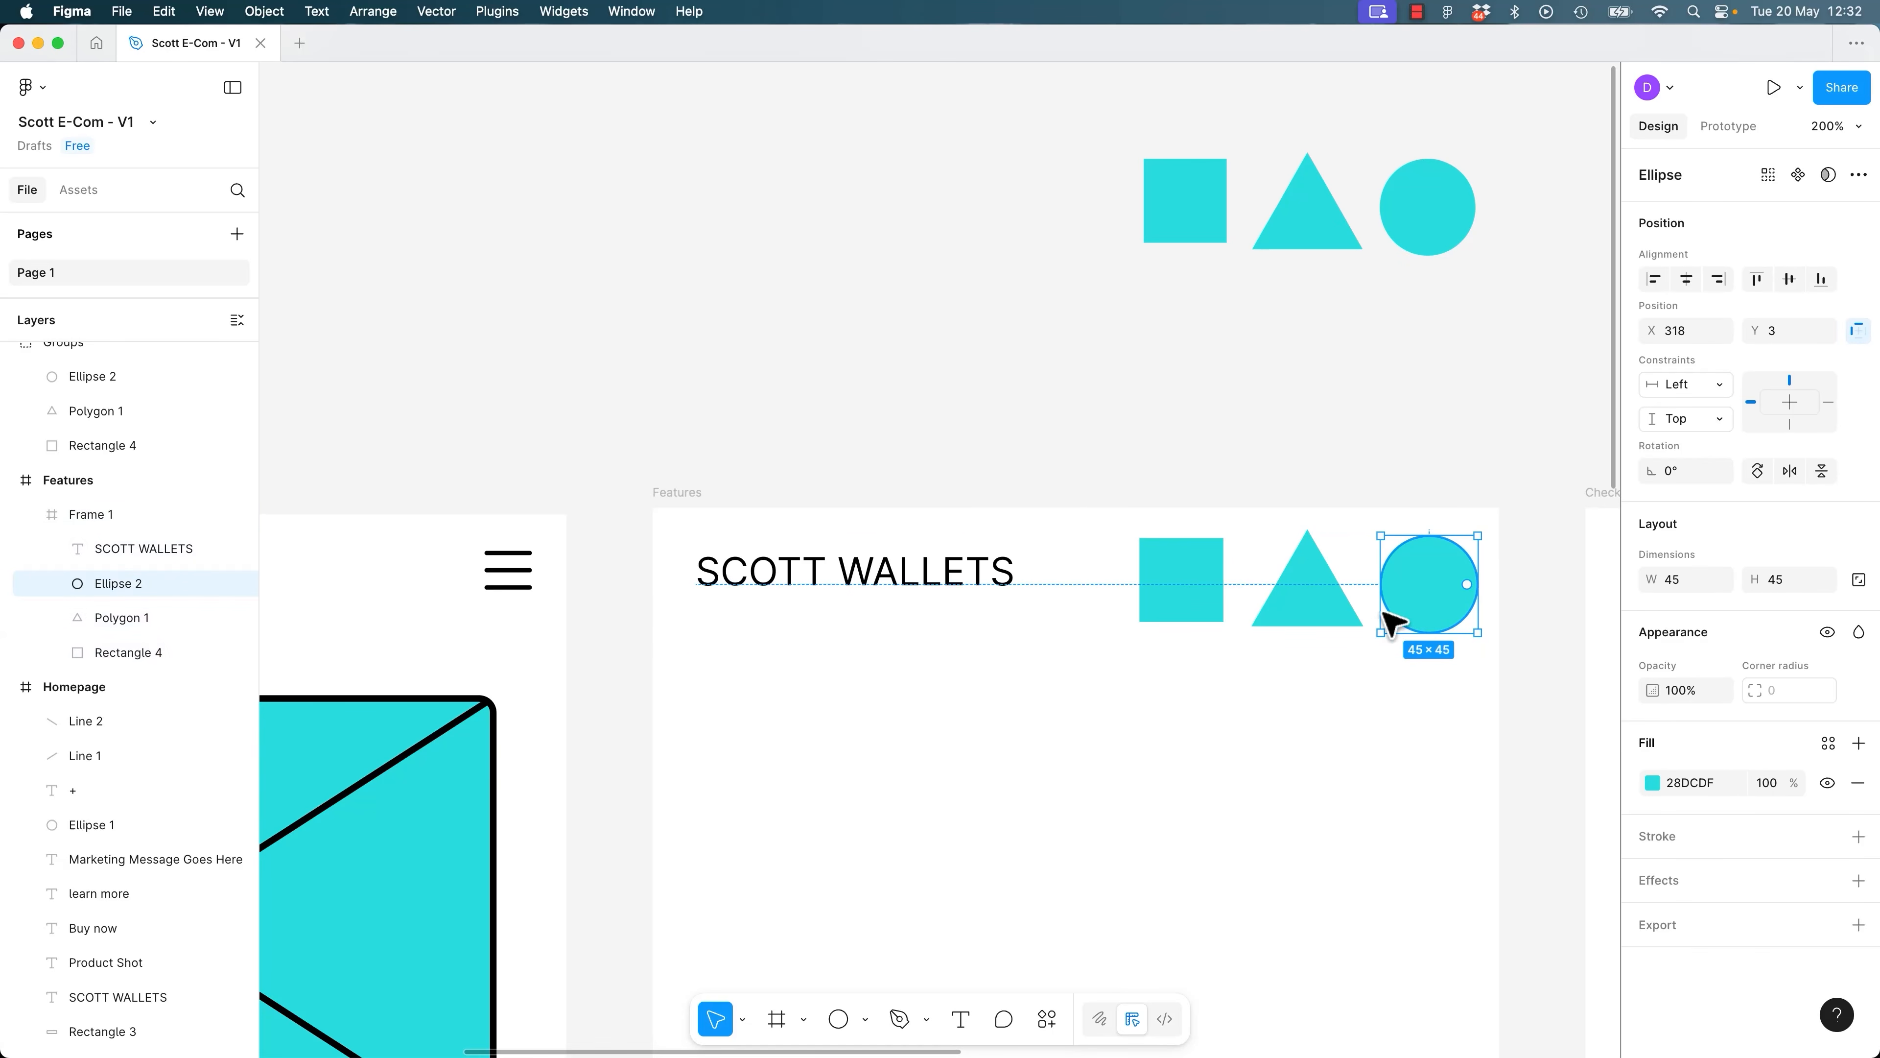
left_click(1333, 615, "shift")
left_click(1192, 613, "shift")
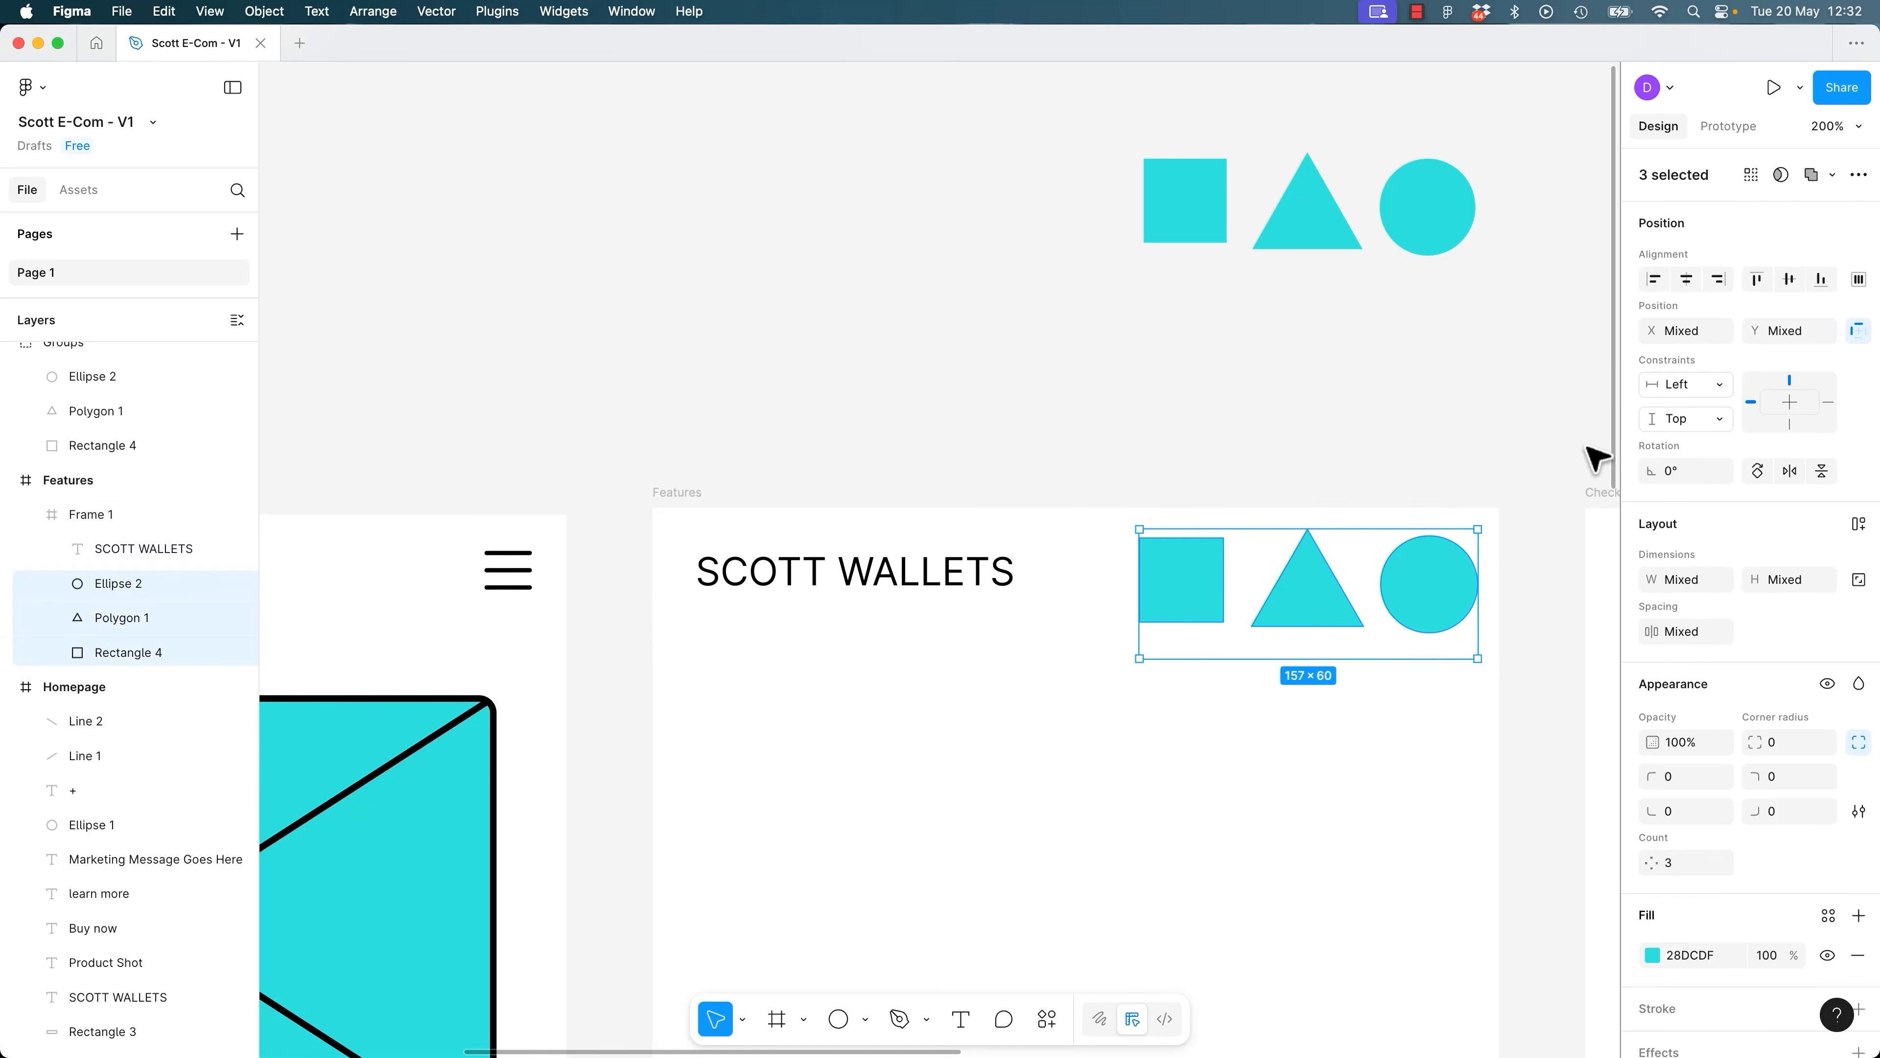
left_click(1692, 392)
left_click(1680, 411)
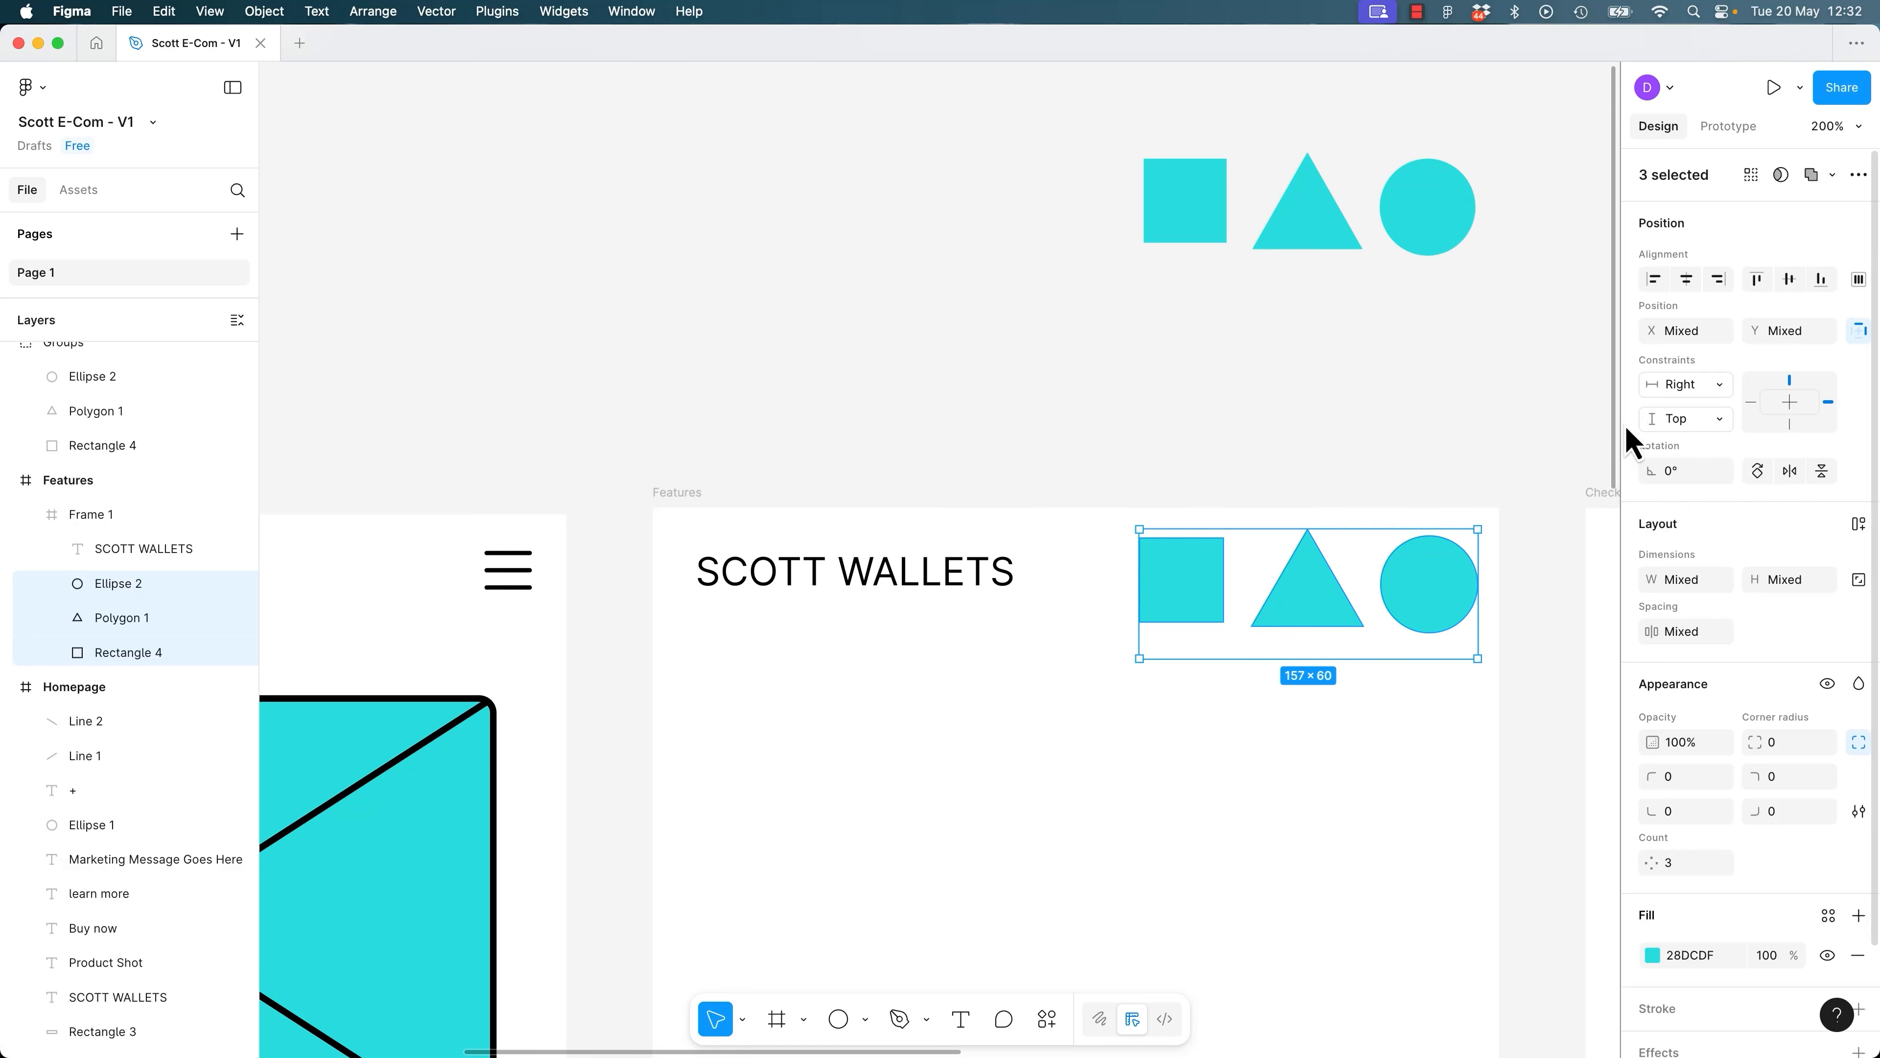
left_click(1118, 445)
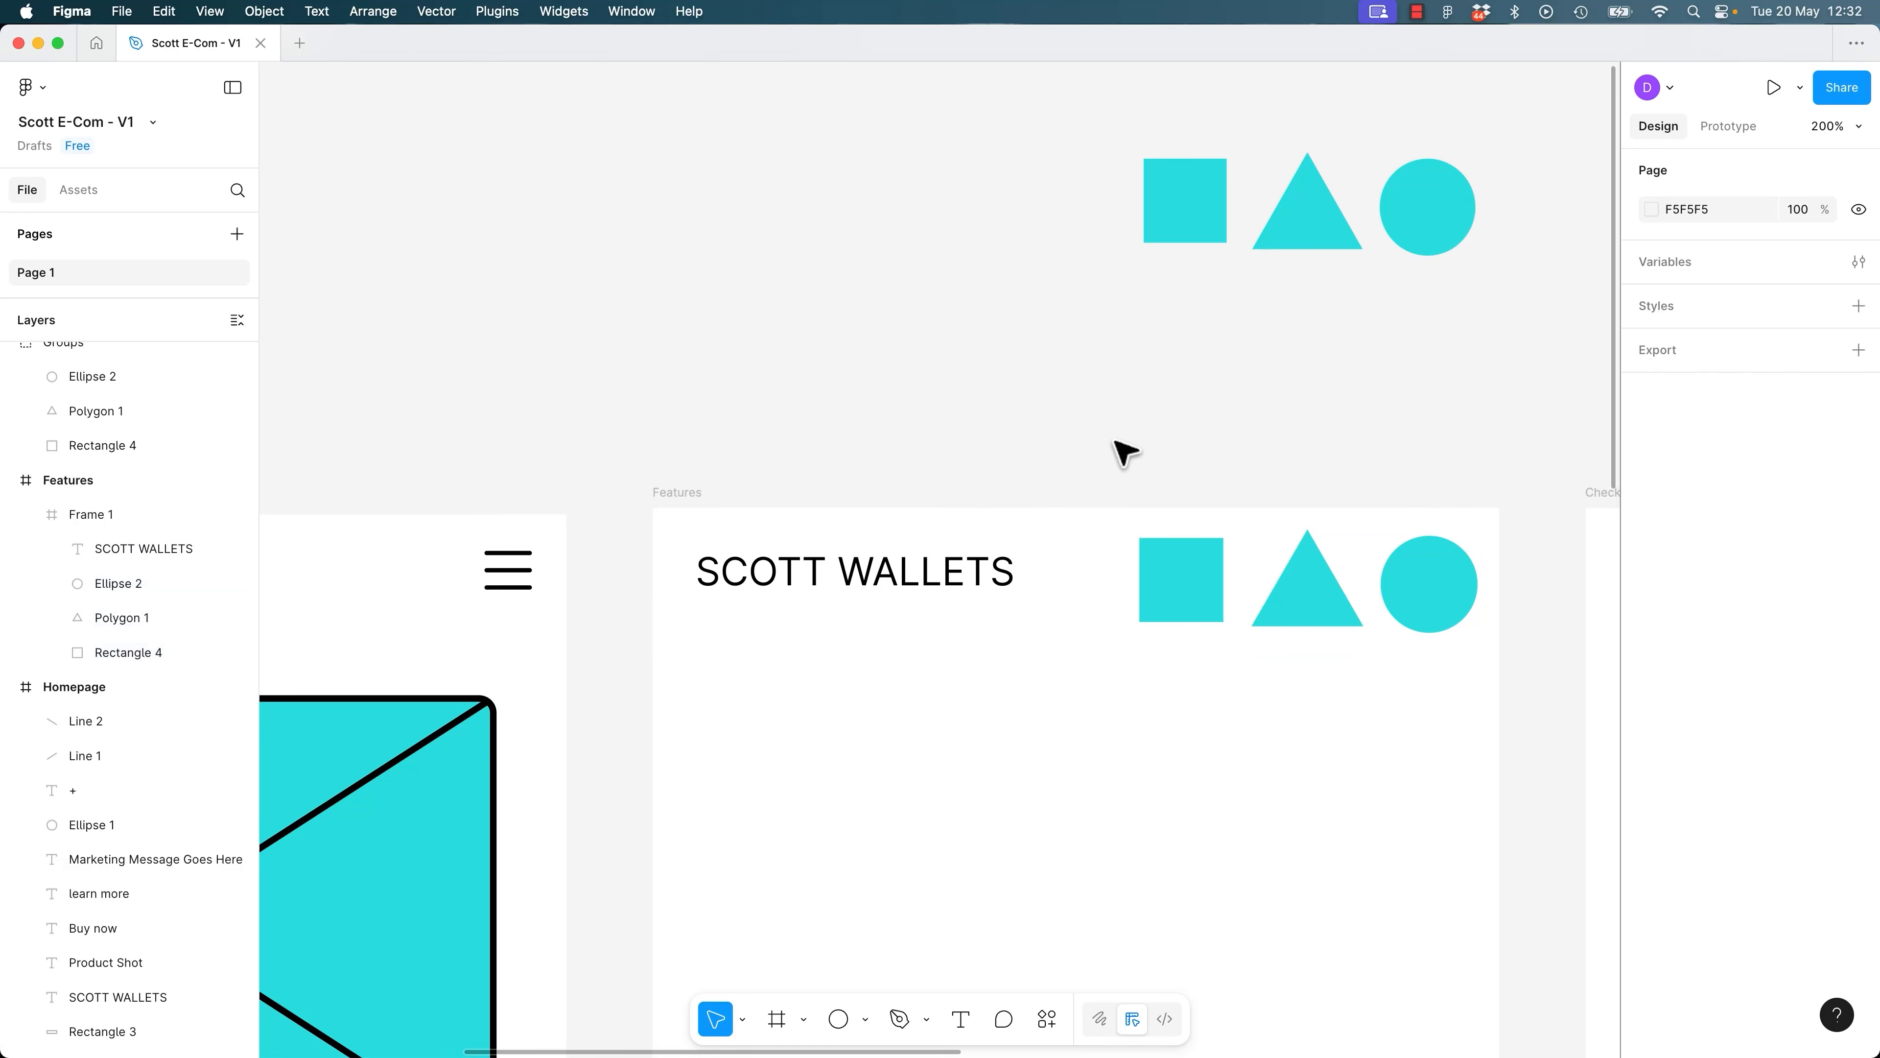
Test the constraints by narrowing the header frame to 347 wide and widening it again to 360.
left_click(1167, 552)
mouse_move(1474, 594)
left_mouse_down()
mouse_move(1347, 592)
mouse_move(1481, 596)
mouse_move(1445, 597)
left_mouse_up()
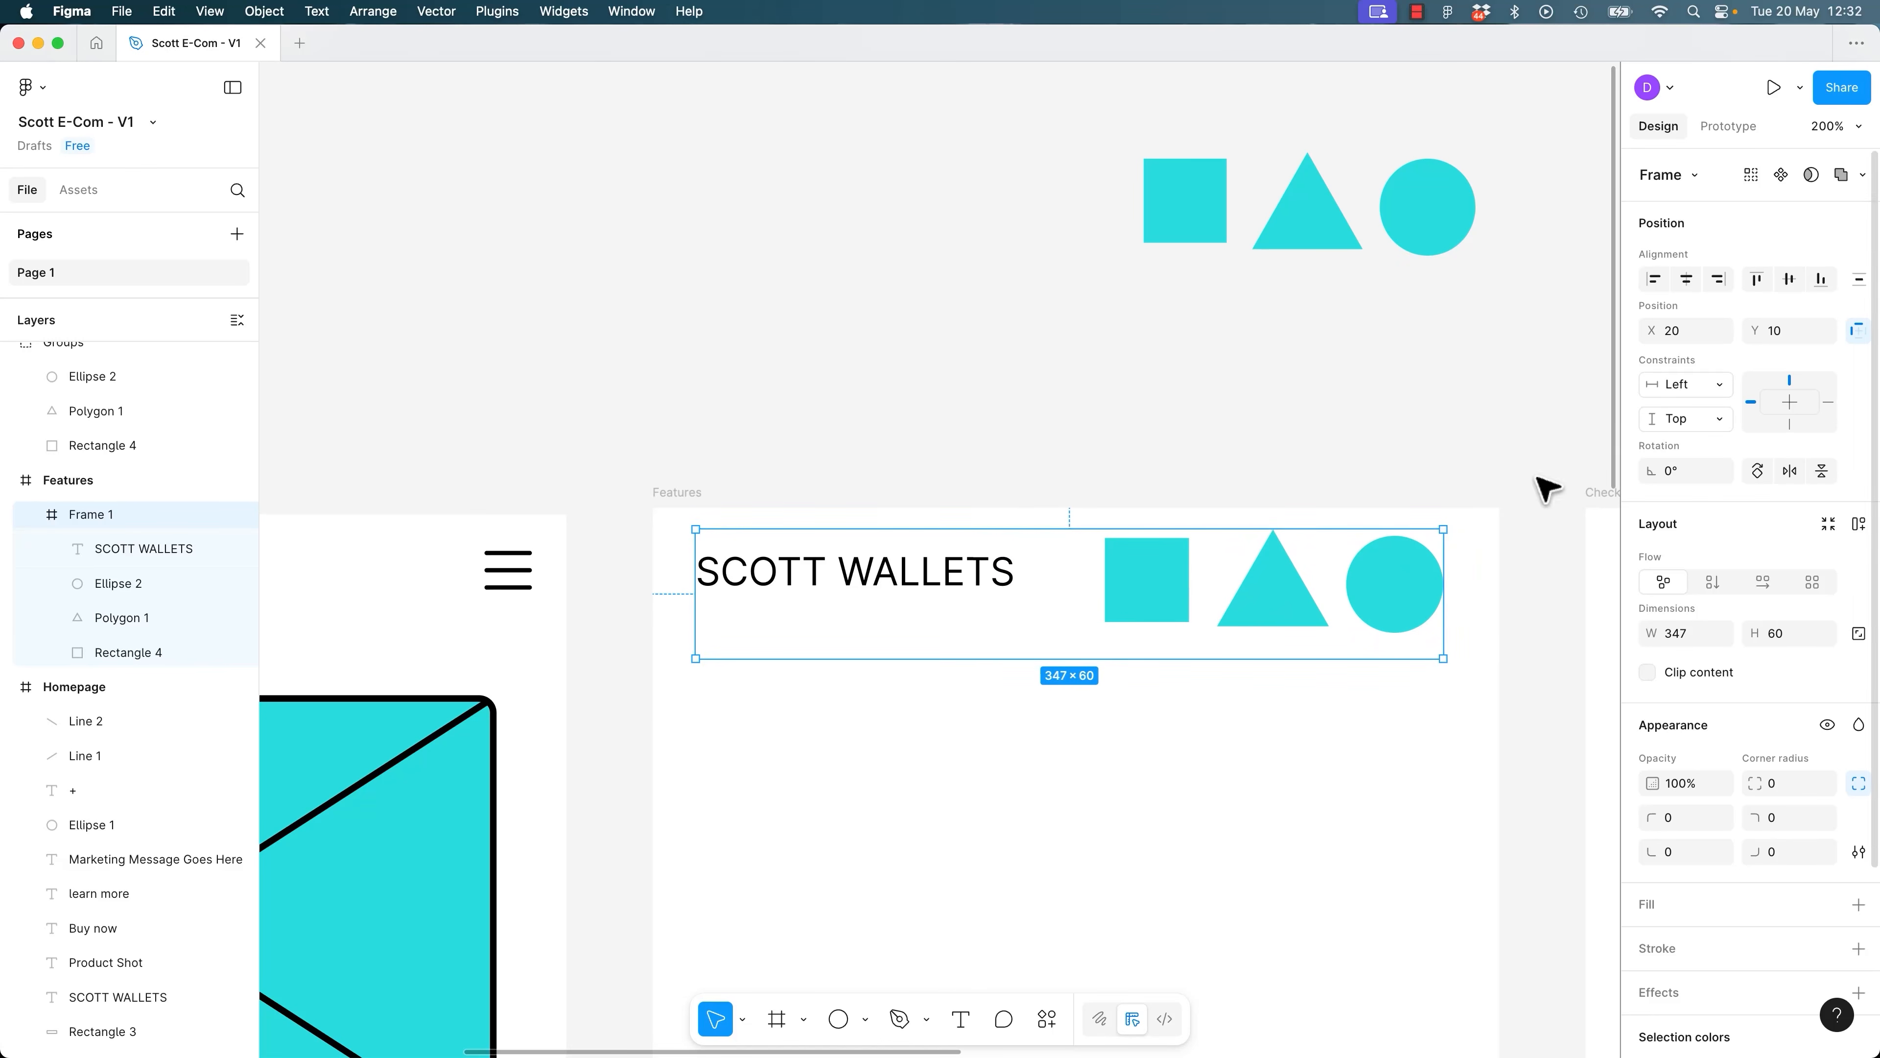
mouse_move(1444, 585)
left_mouse_down()
mouse_move(1488, 585)
mouse_move(1472, 586)
left_mouse_up()
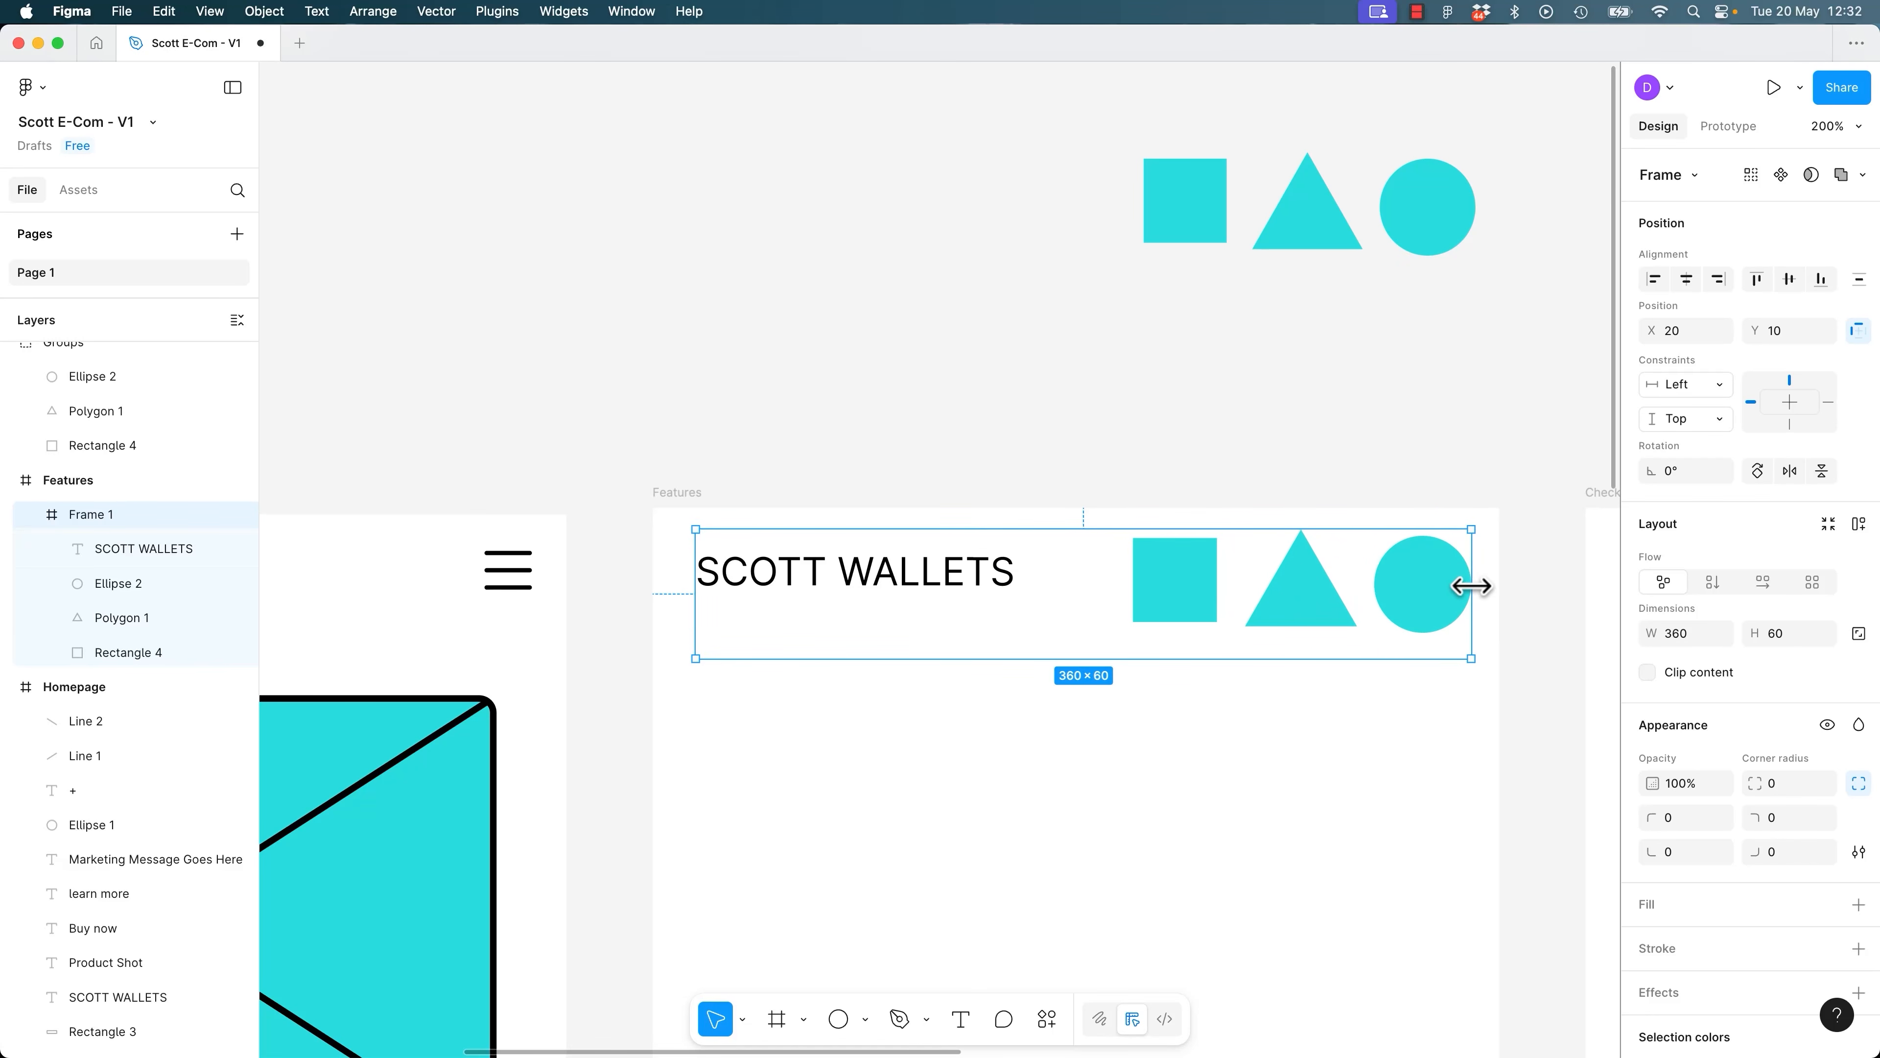
Create an iPad Pro 11" frame and place it below the Homepage frame at X 0, Y 960.
key("super+minus")
key("super+minus")
left_click_drag(848, 646, 932, 189)
left_click(870, 696)
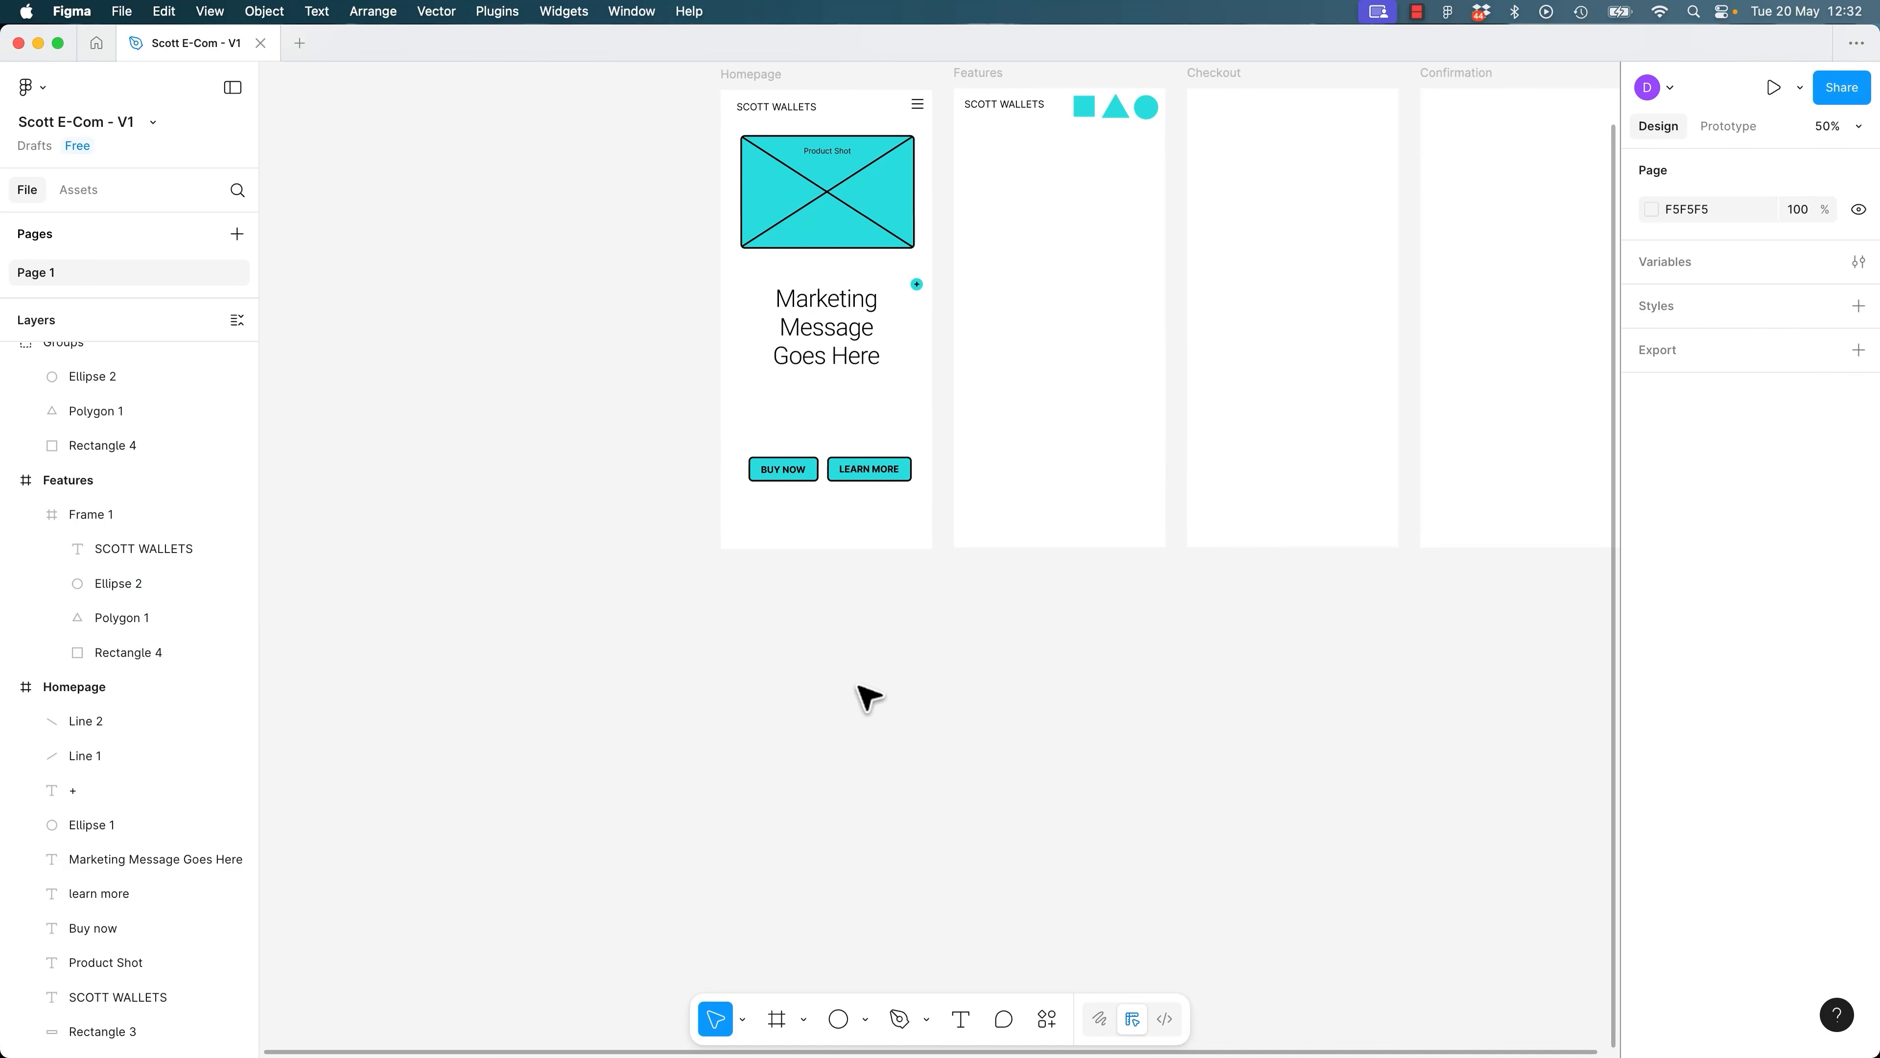
key("f")
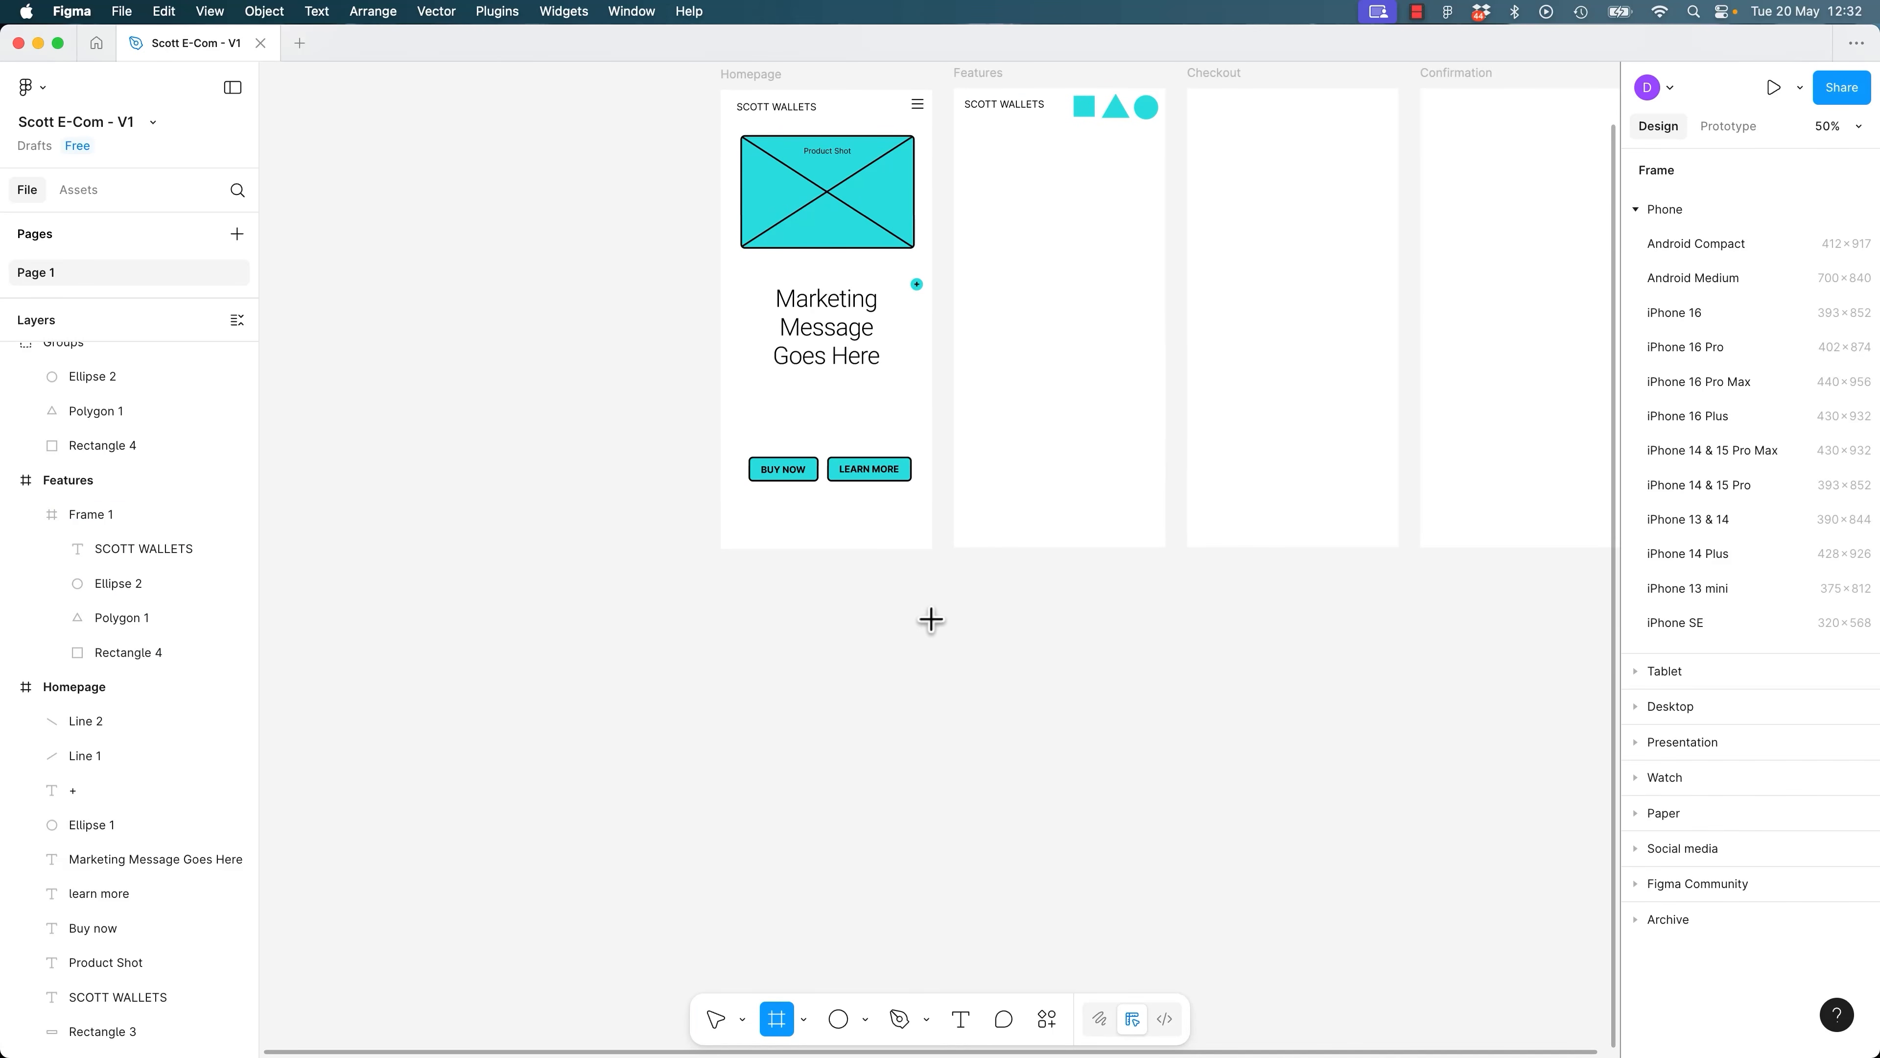
left_click(1639, 211)
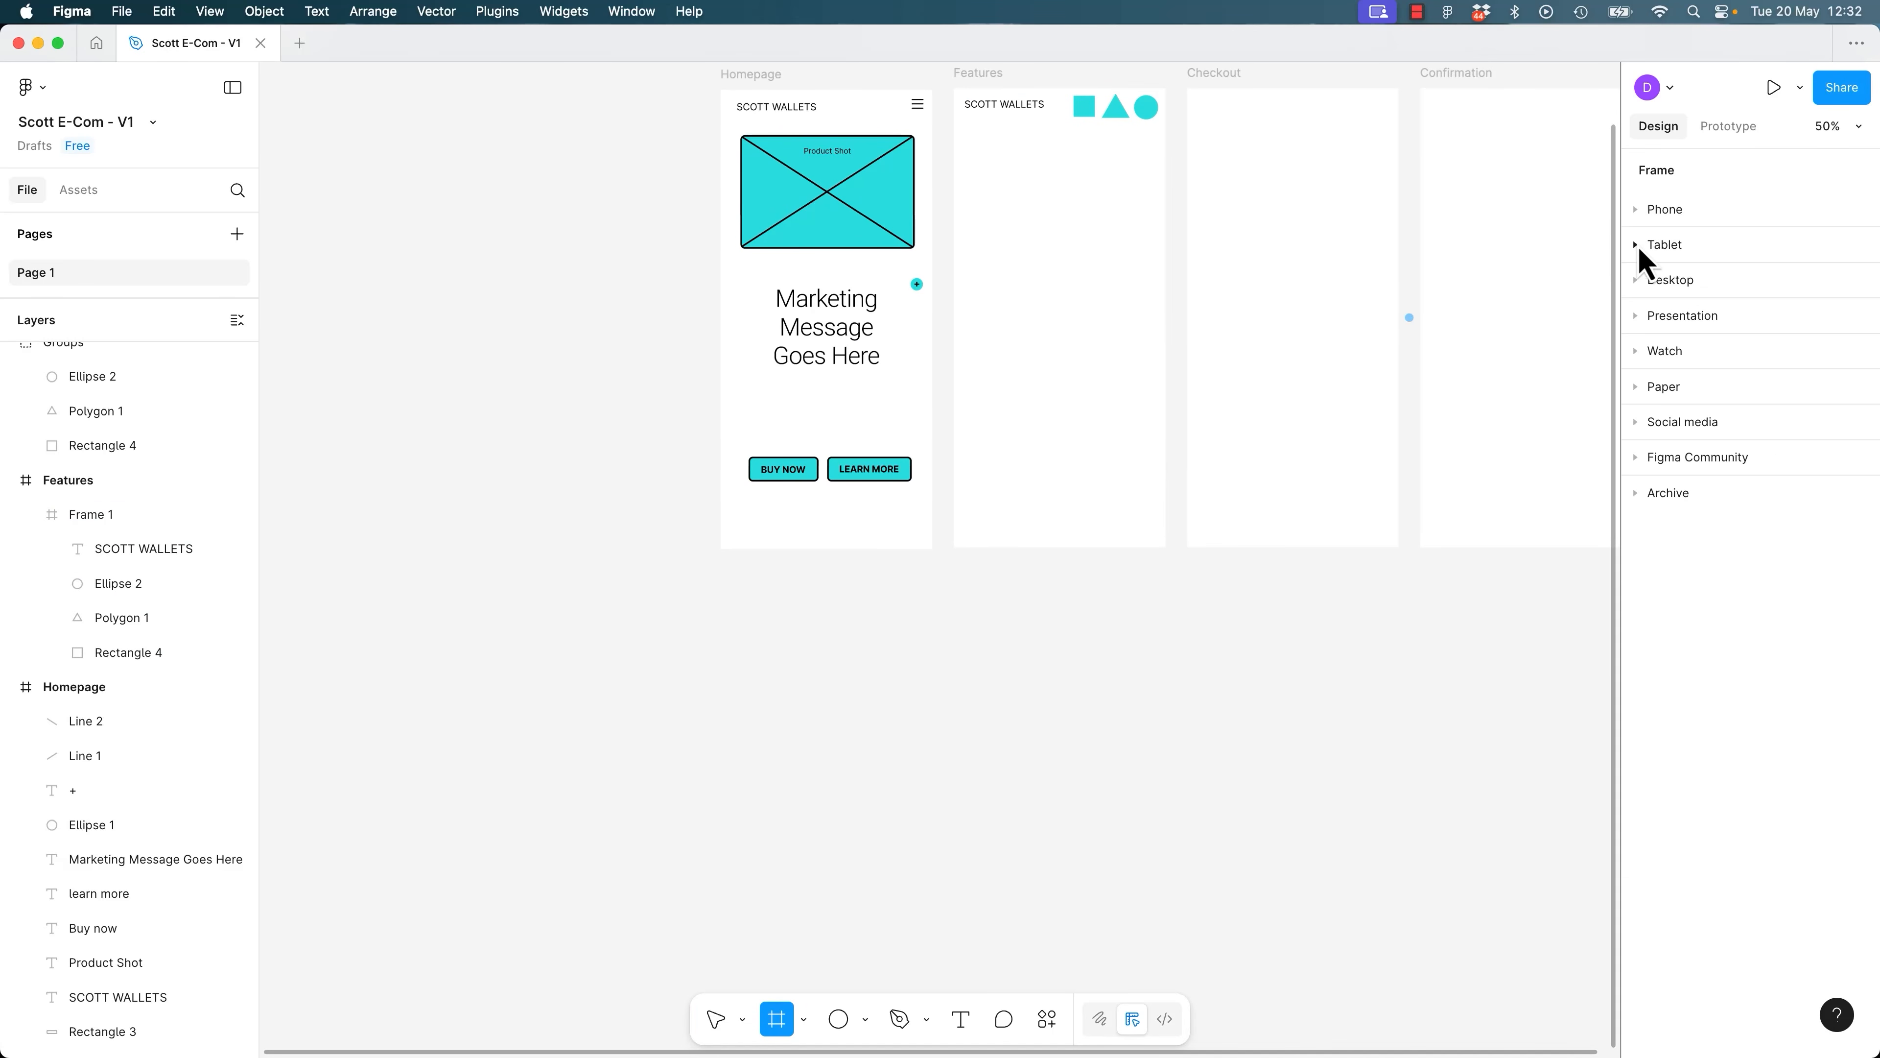
left_click(1638, 245)
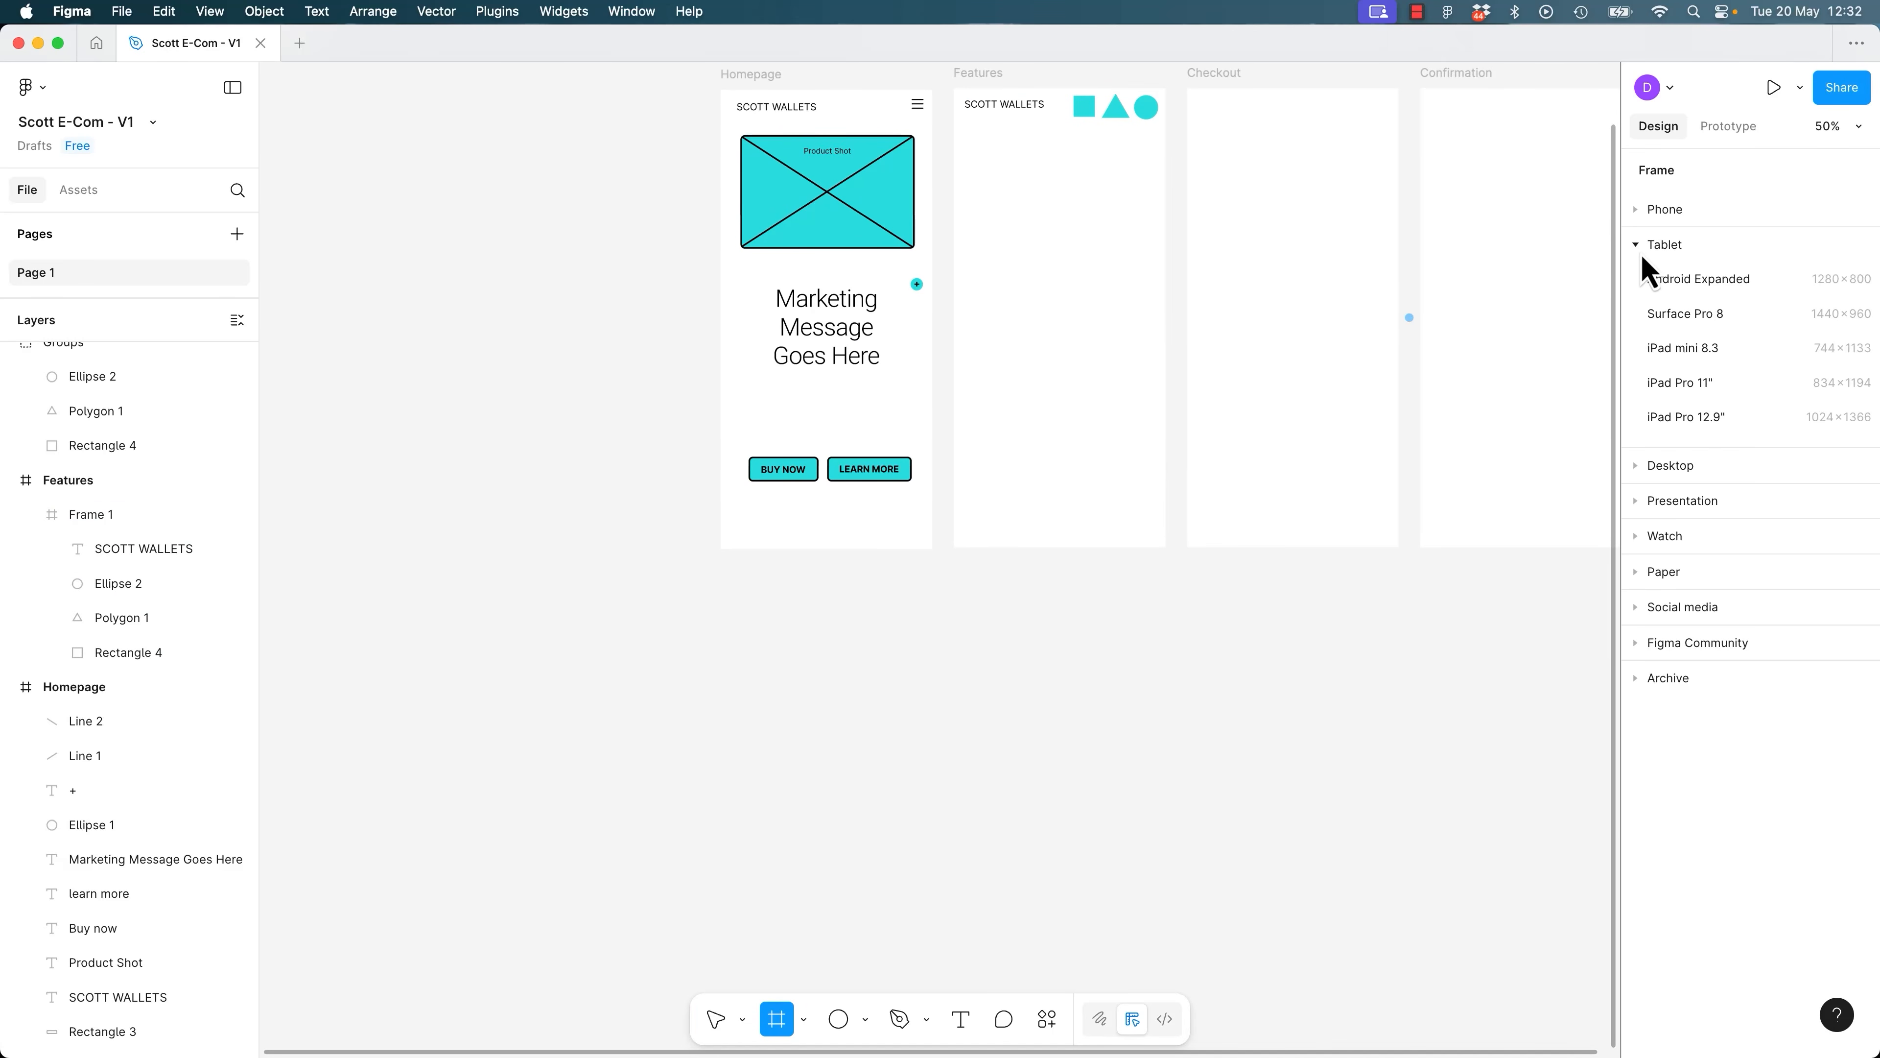
left_click(1671, 383)
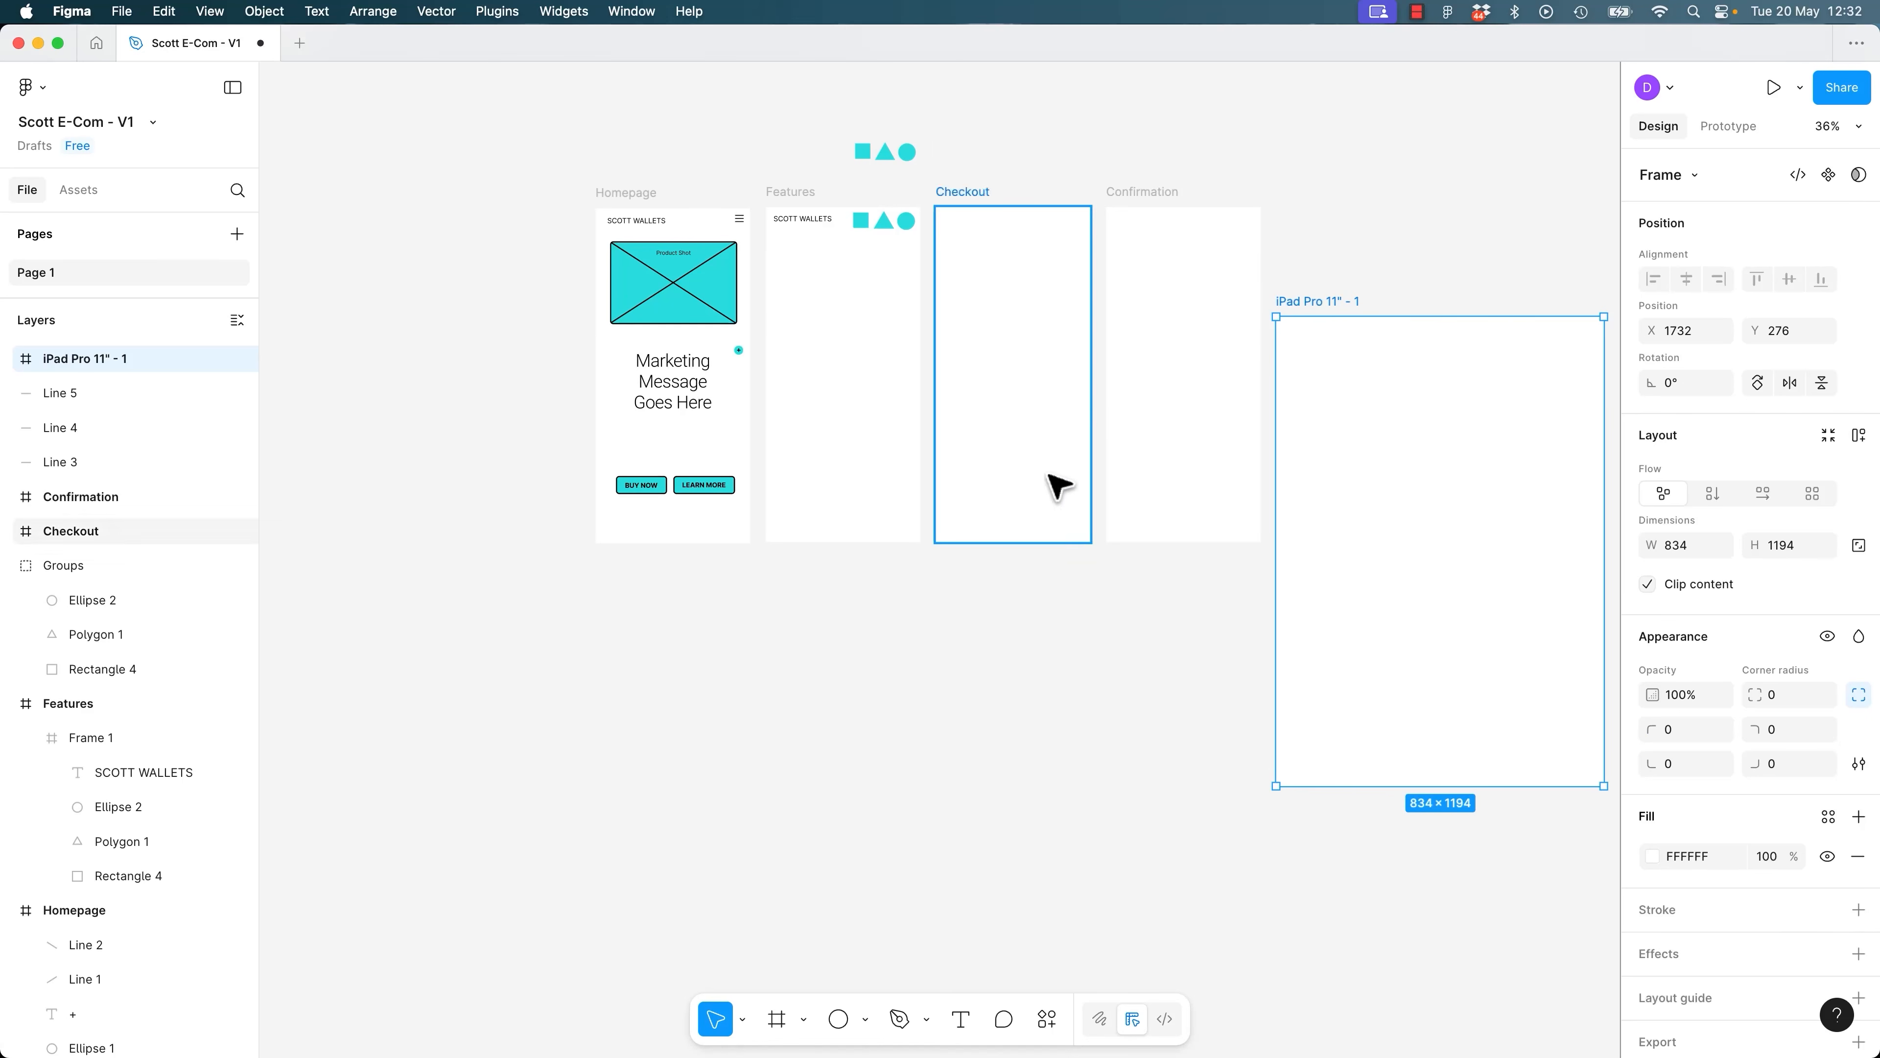
left_click_drag(1357, 305, 672, 574)
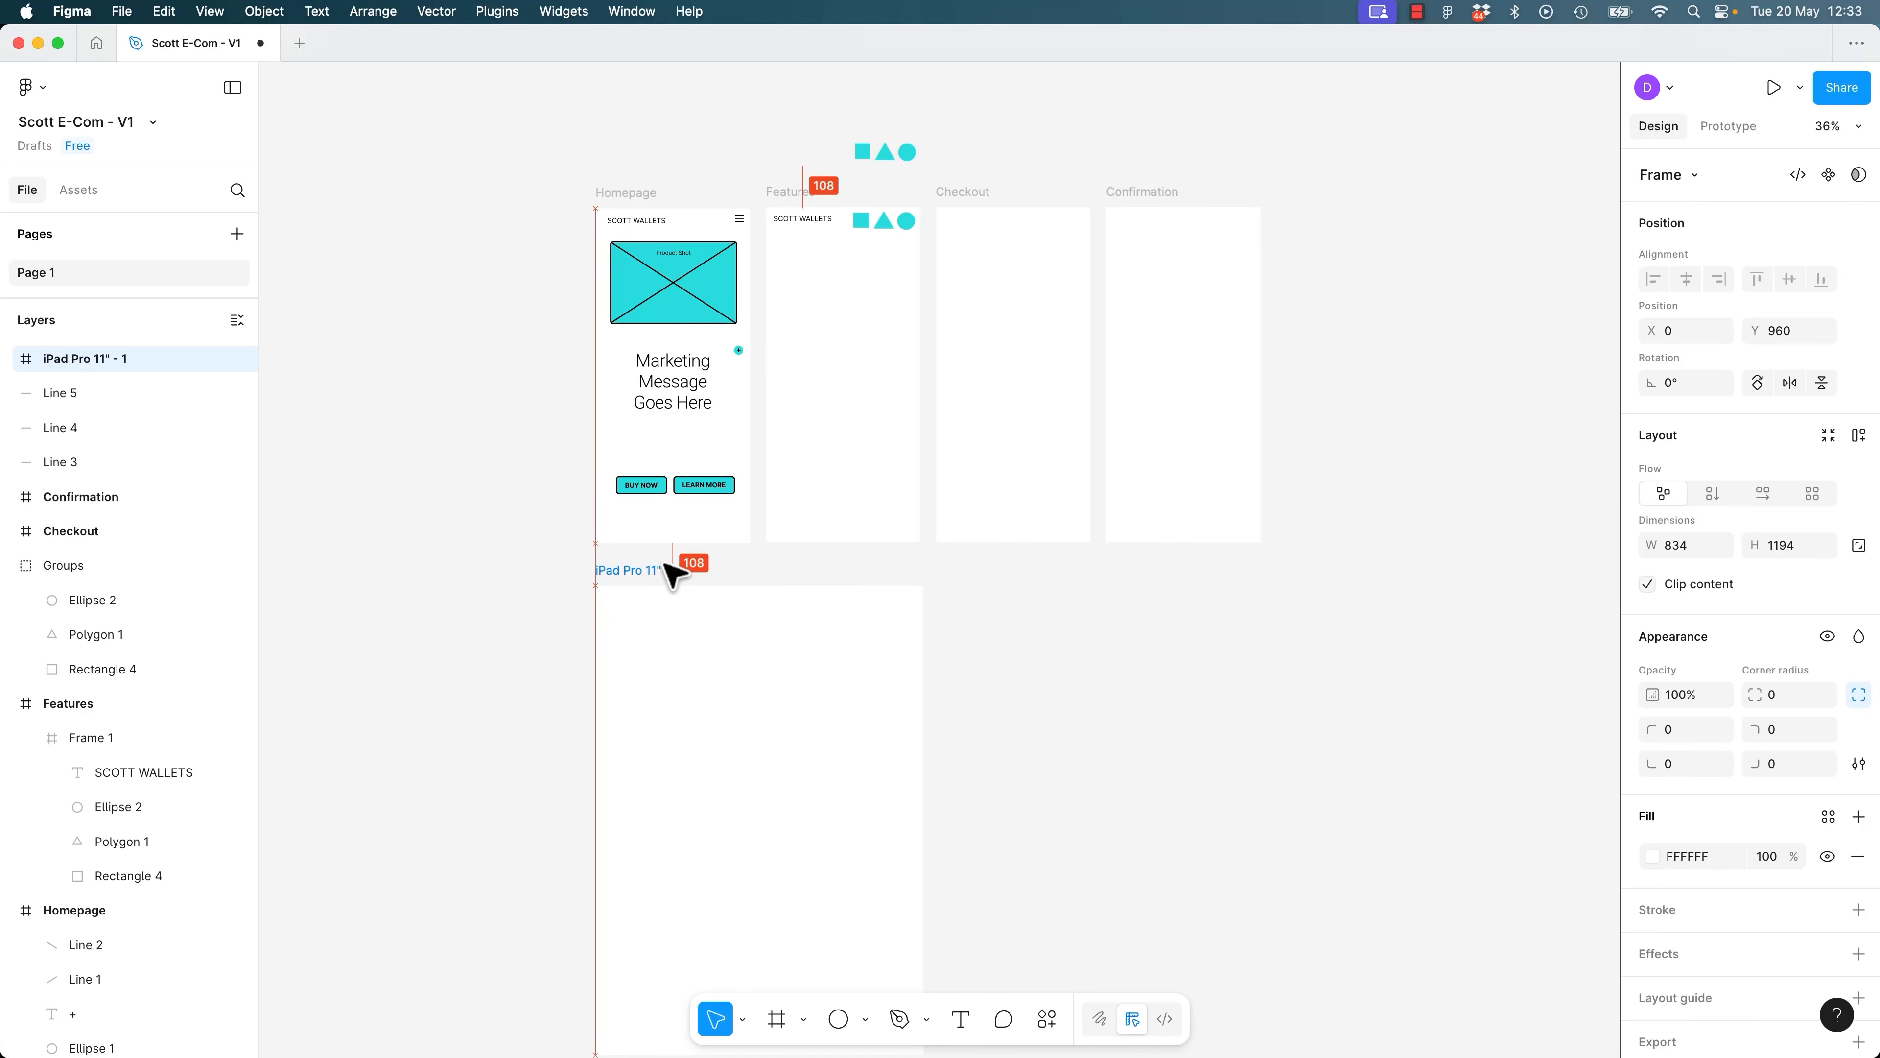
Duplicate the Features header frame, move the copy into the top of the iPad Pro 11" frame and widen it to 764.
left_click(834, 232)
key("super+d")
left_click_drag(835, 231, 913, 609)
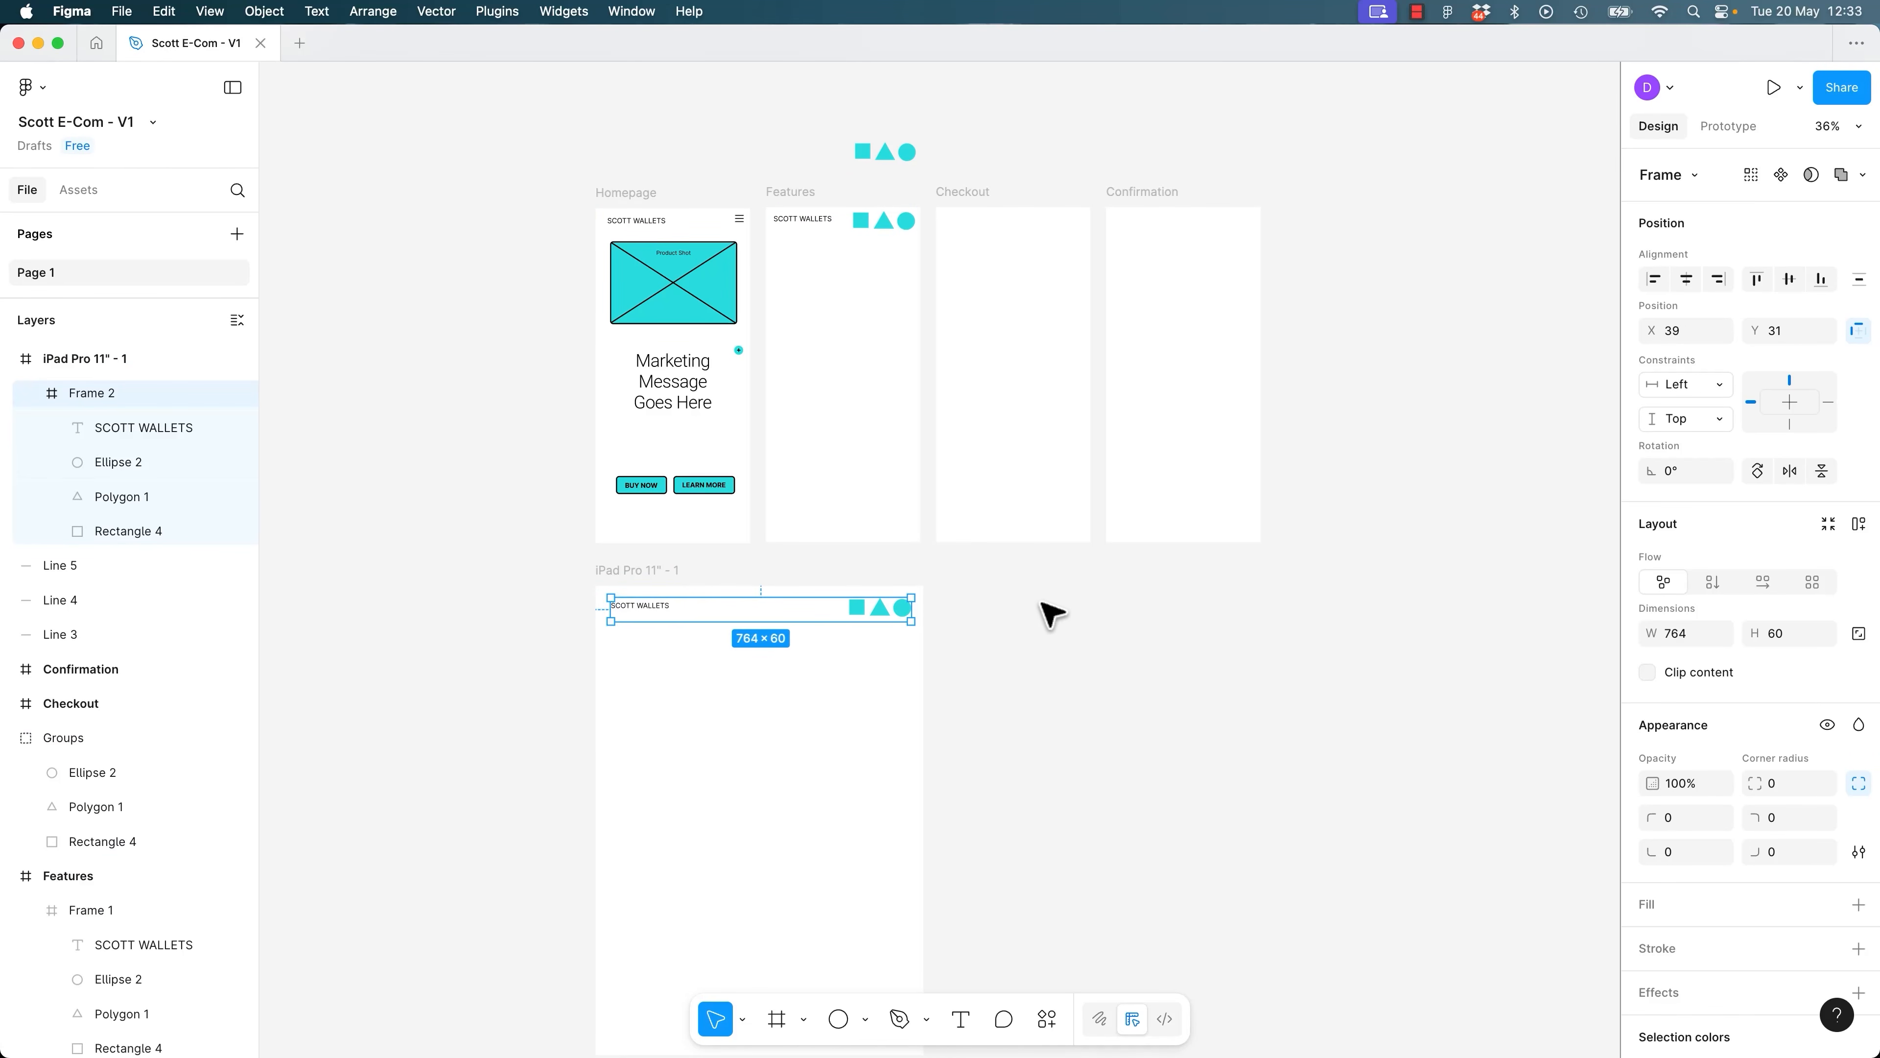
left_click(1041, 604)
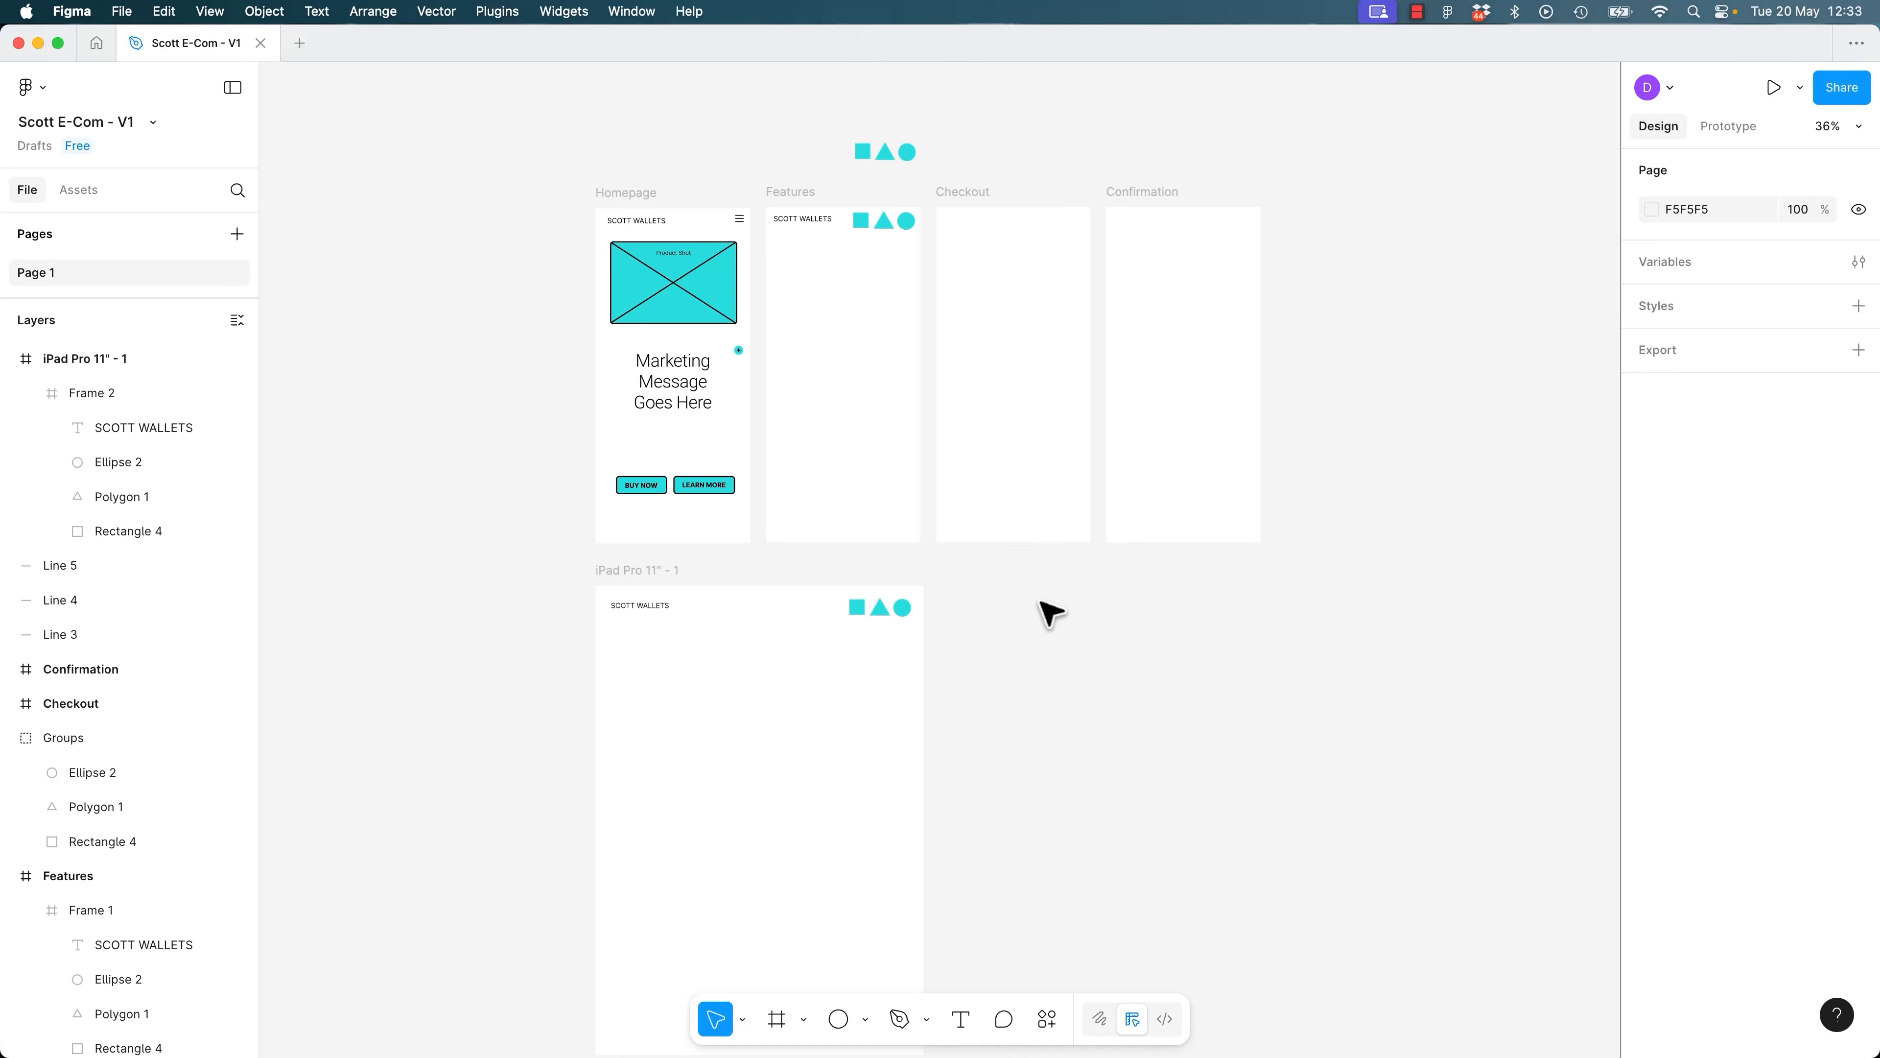
Delete the iPad Pro 11" frame together with the header copy inside it.
left_click(652, 572)
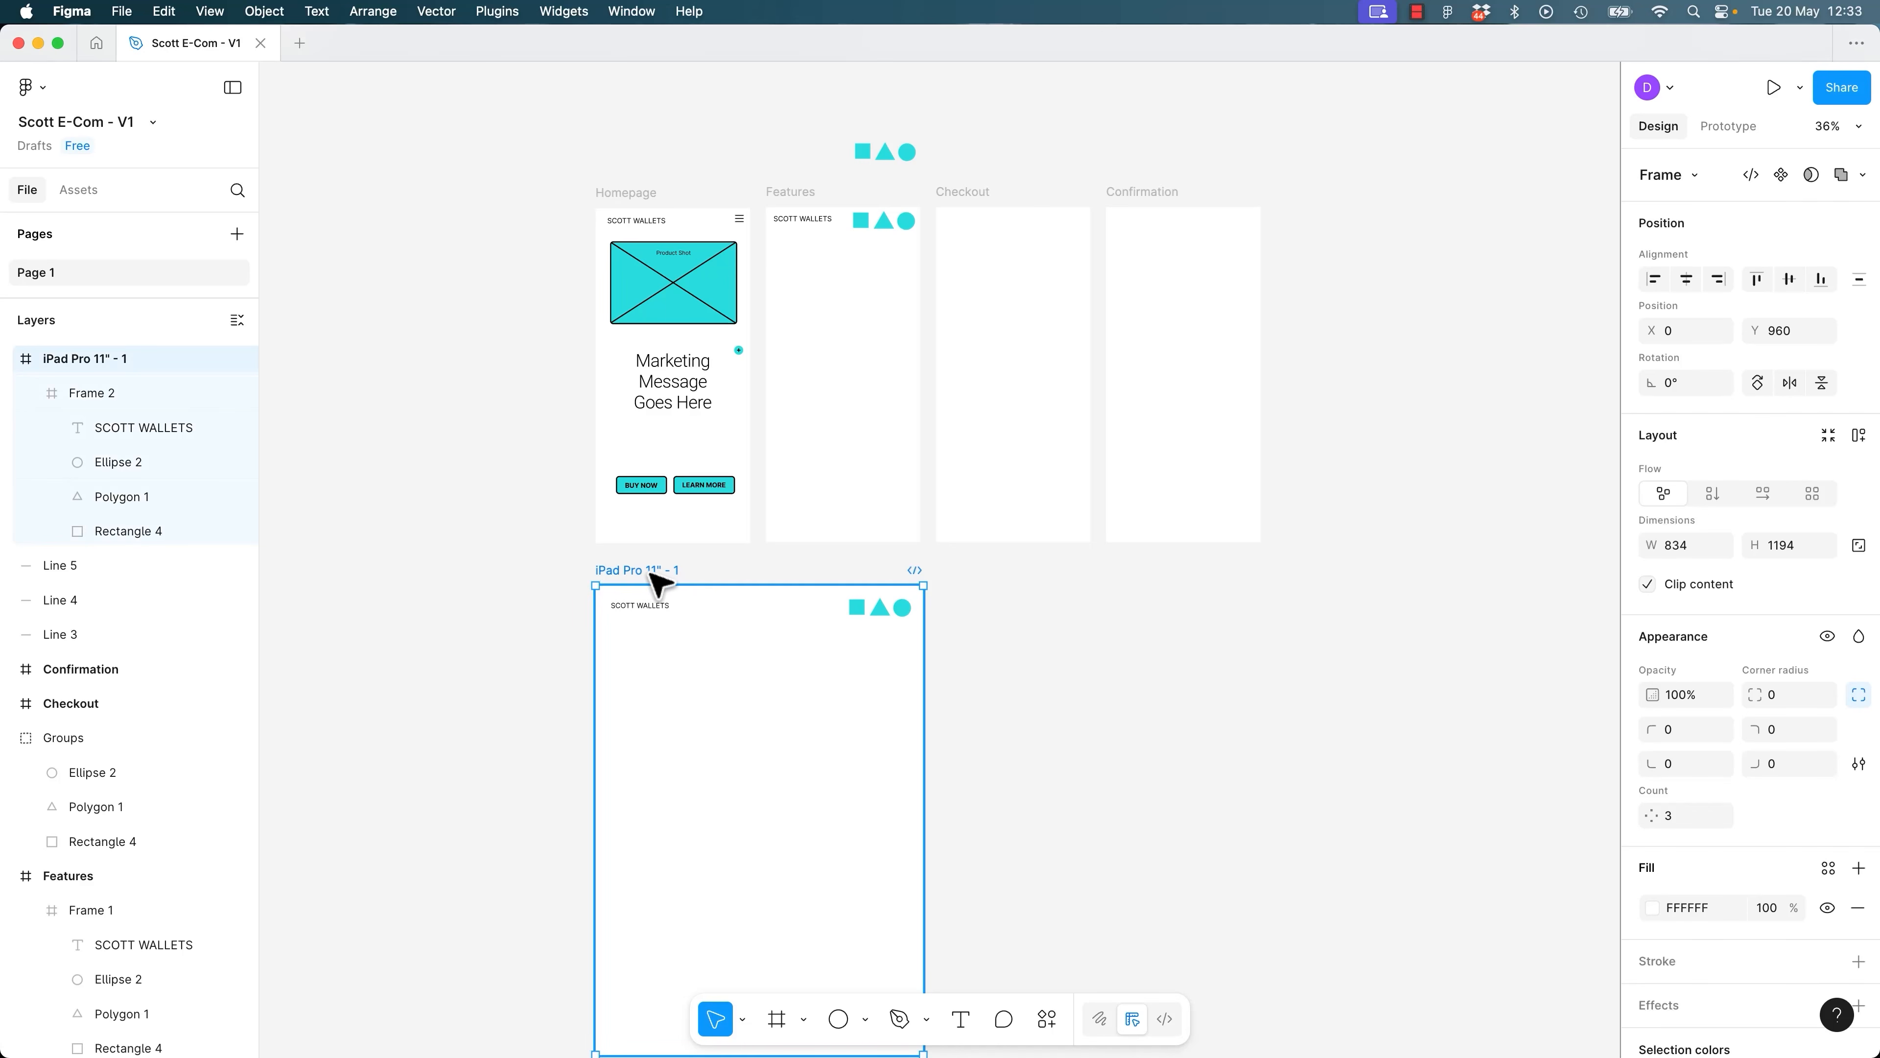
key("Delete")
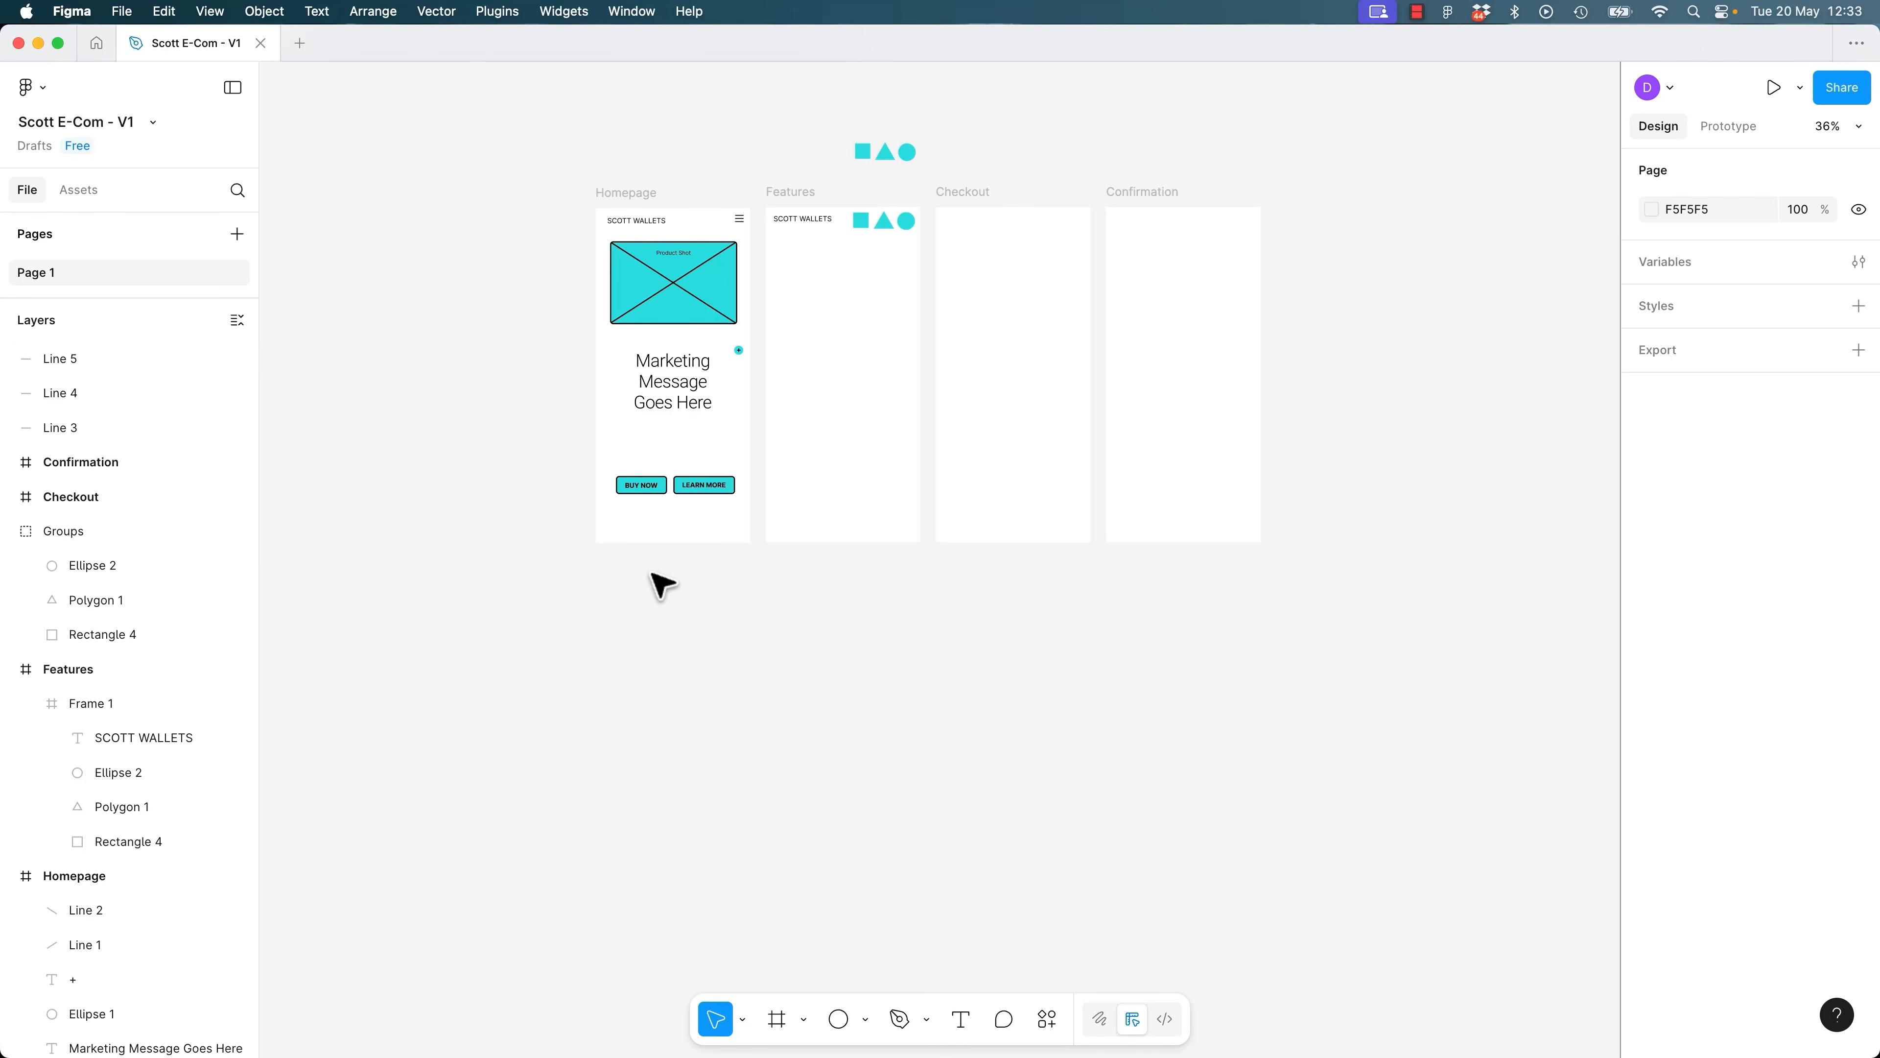
Examine how the header frame is nested inside the Features frame, on the canvas and in the layer list.
left_click(829, 229)
key("shift+0")
key("space")
left_click_drag(827, 218, 1082, 760)
left_click_drag(1008, 255, 1062, 631)
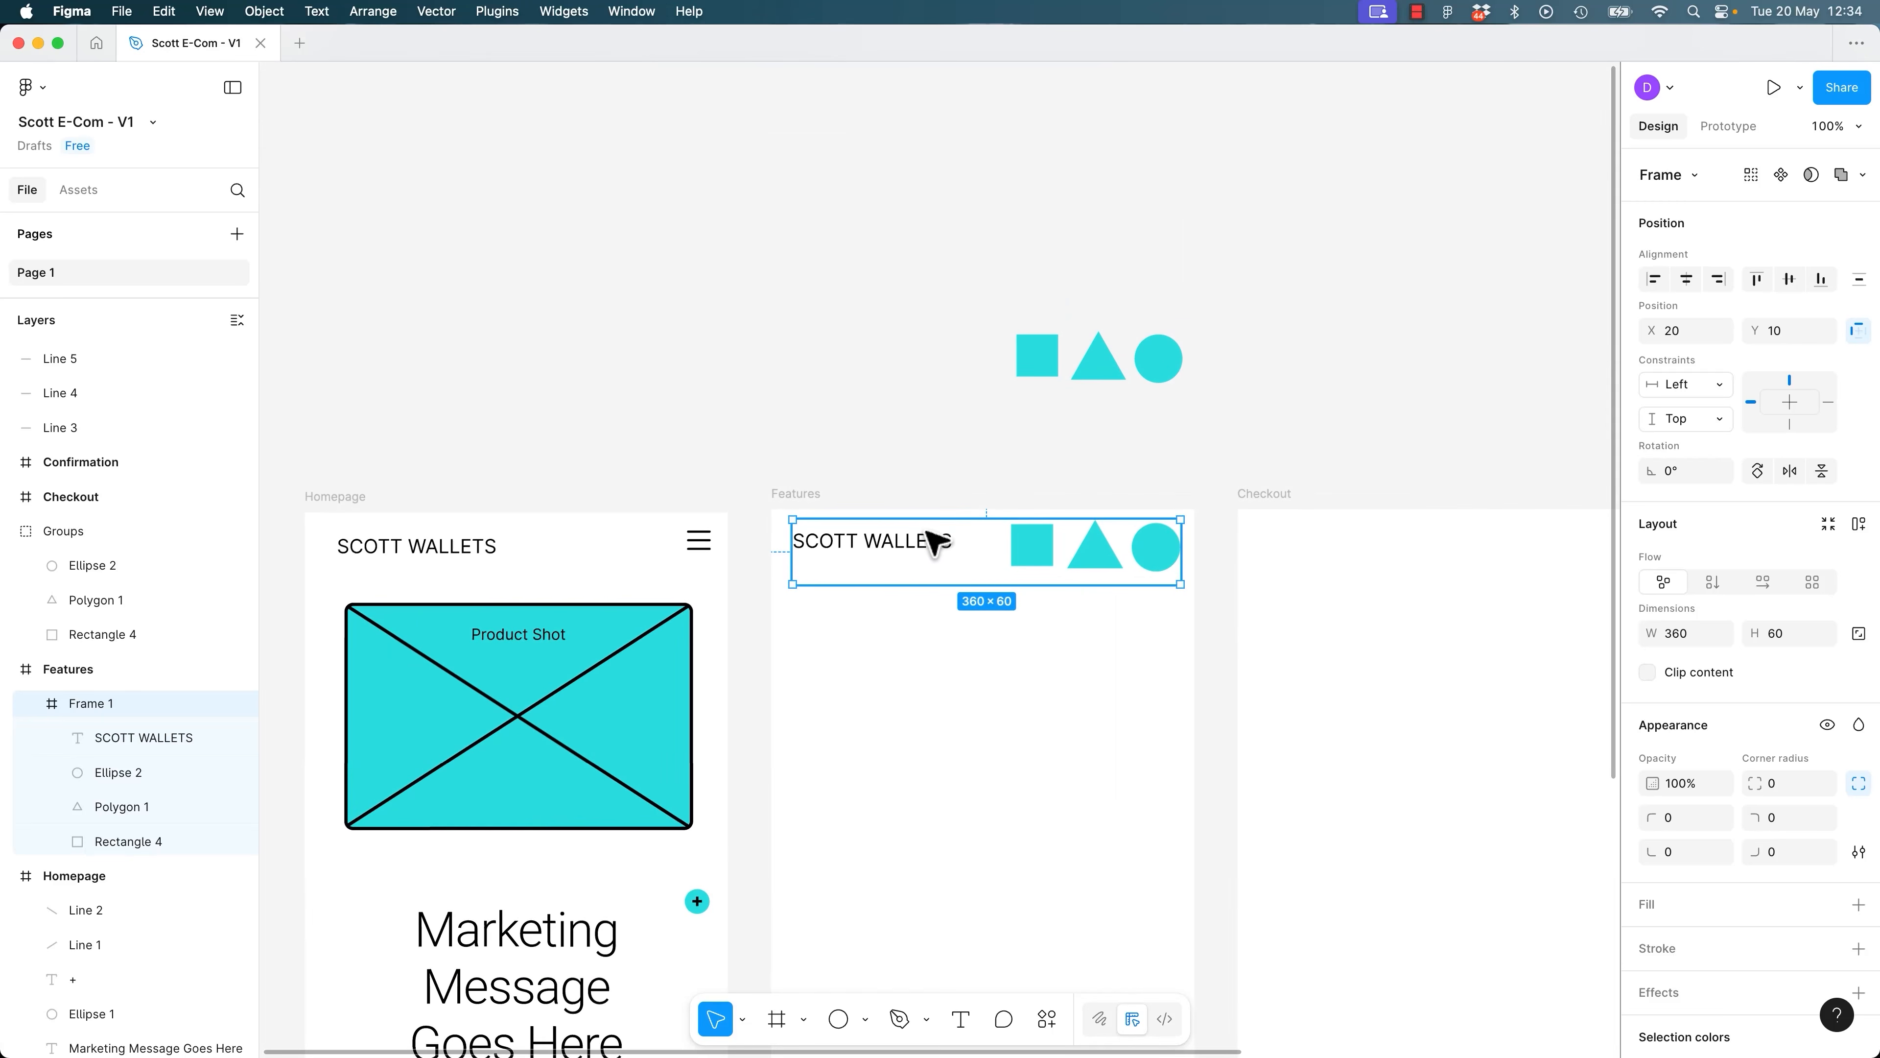
left_click(1356, 513)
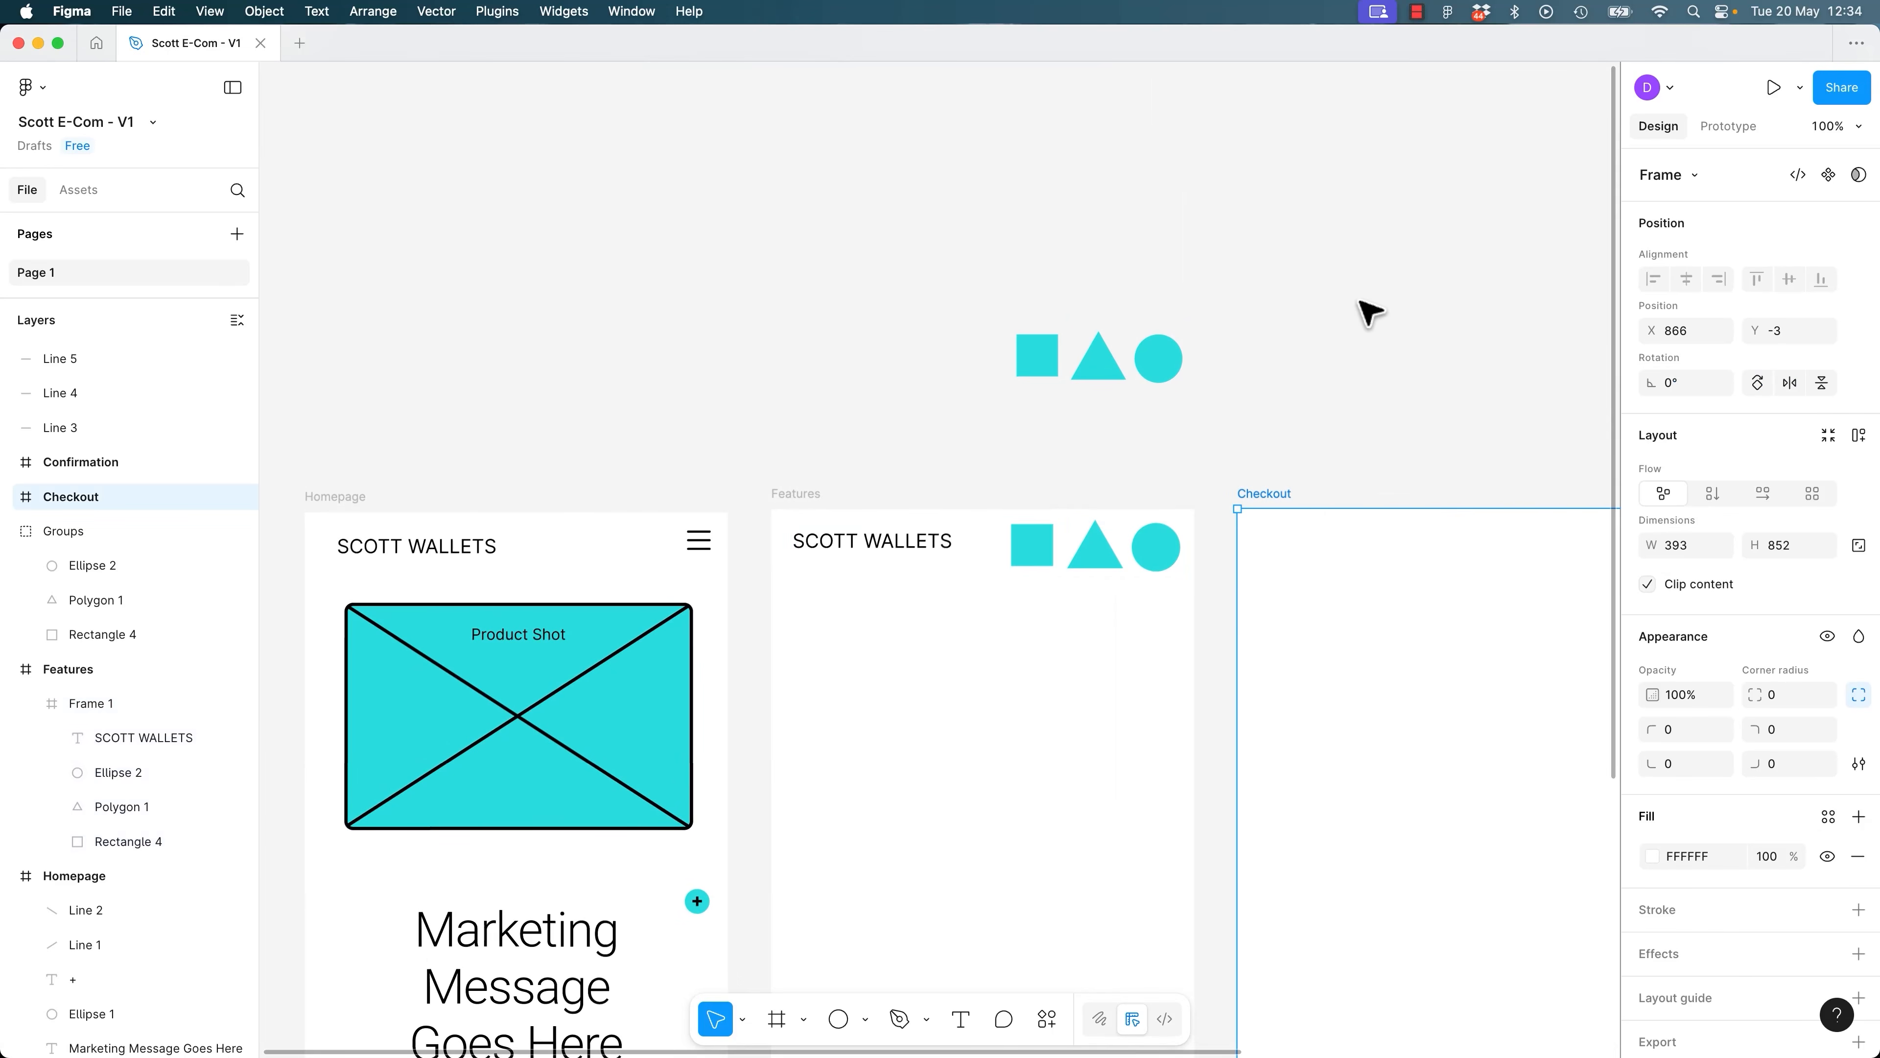
left_click(819, 559)
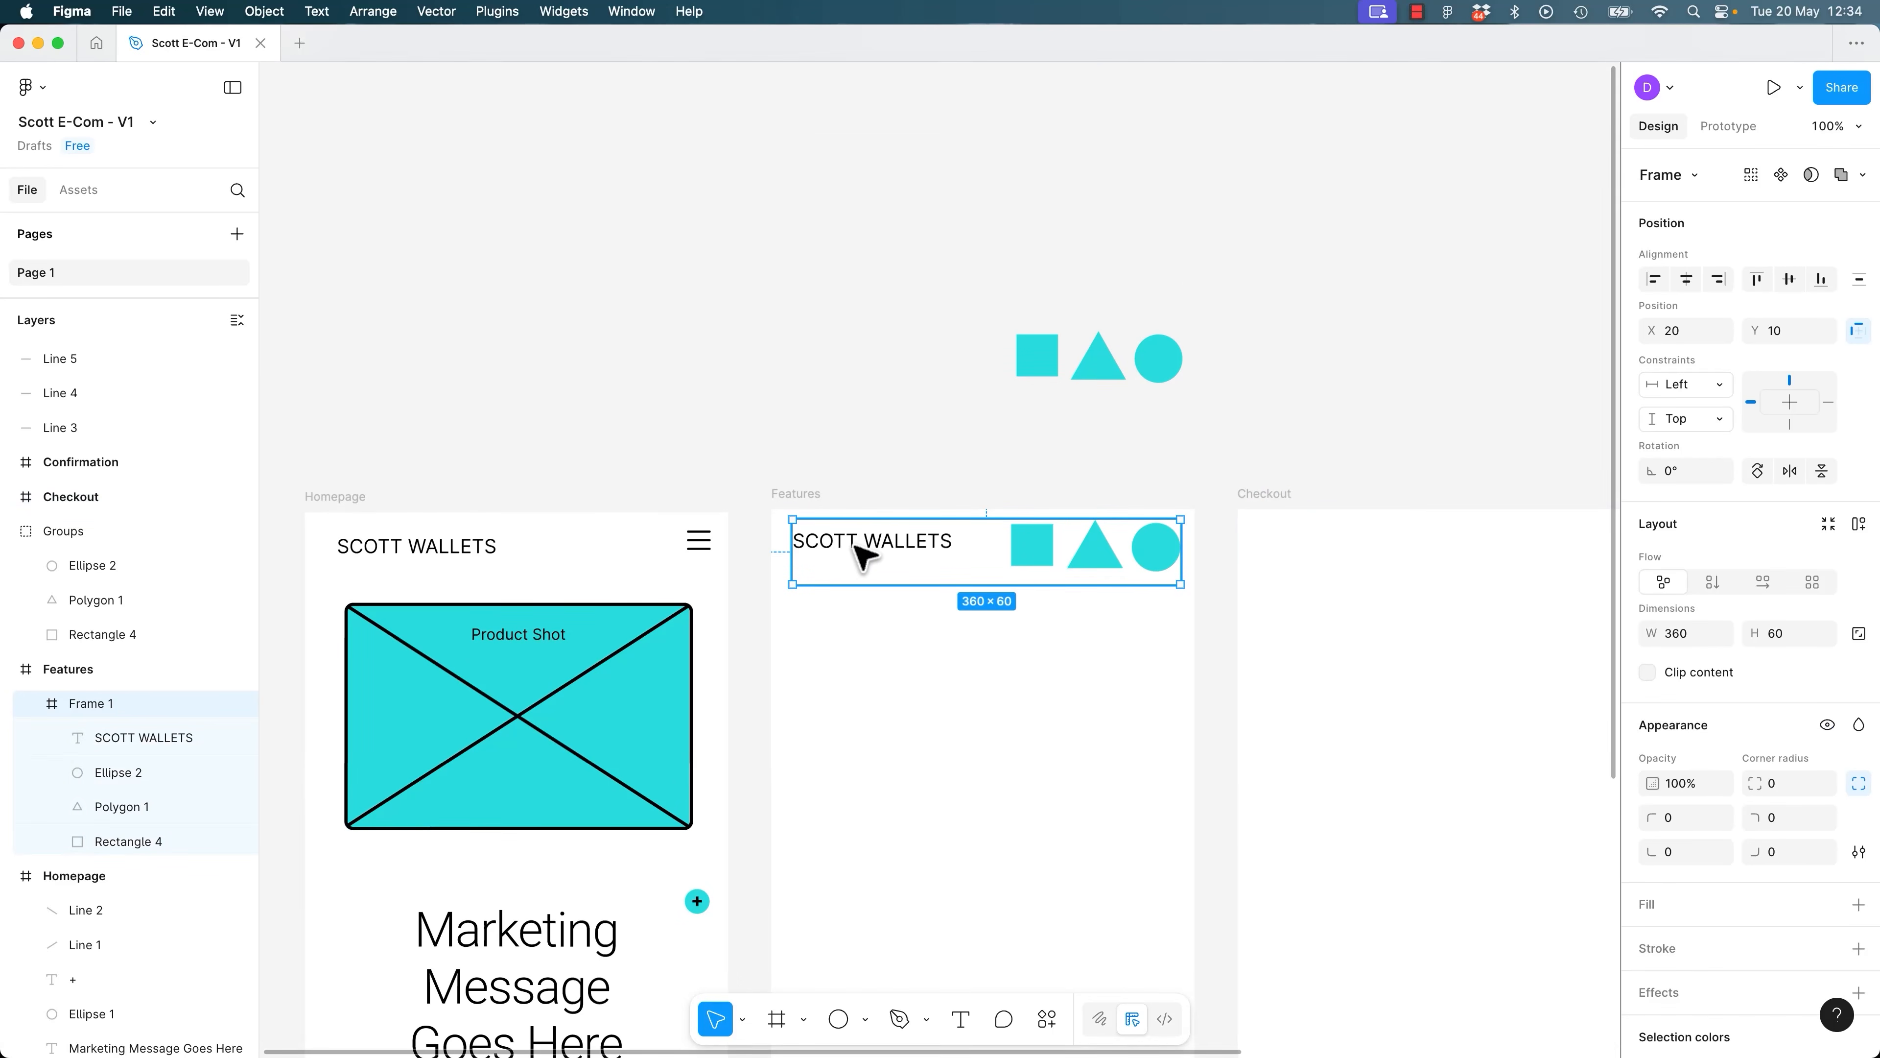
left_click(63, 679)
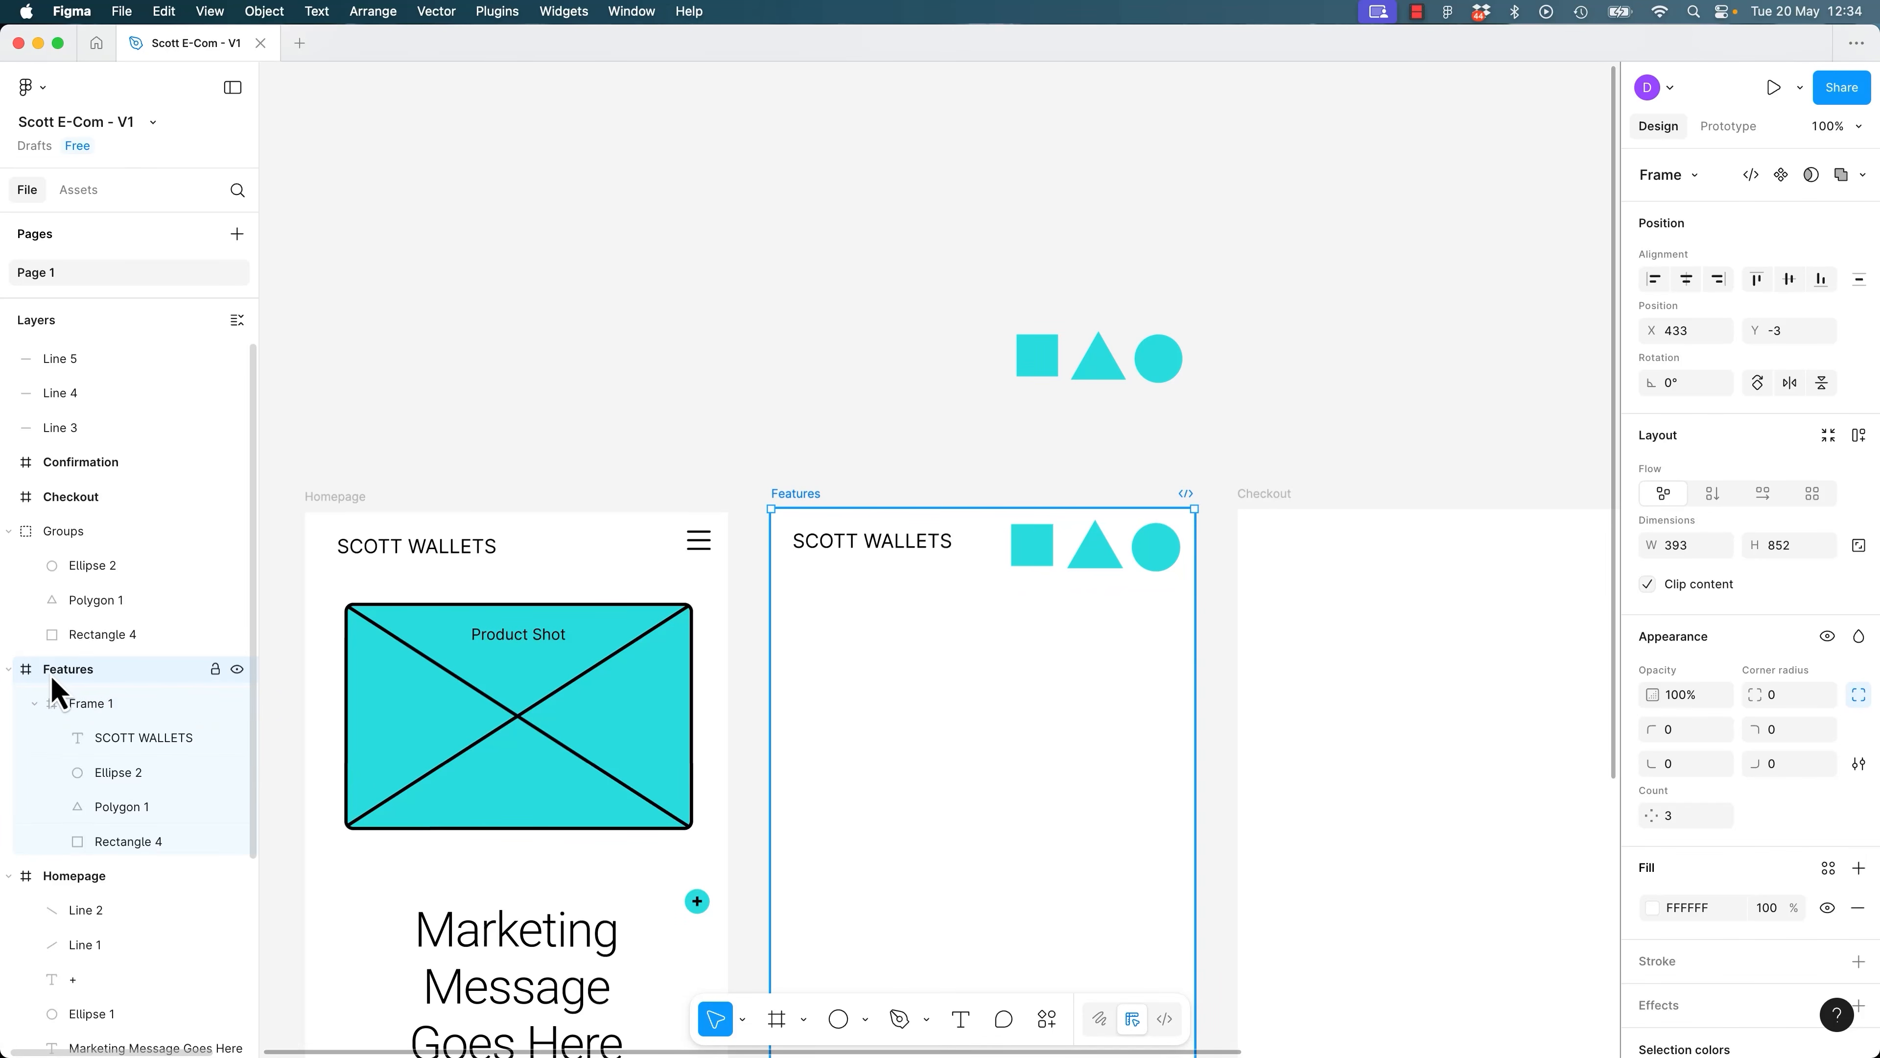
left_click(95, 711)
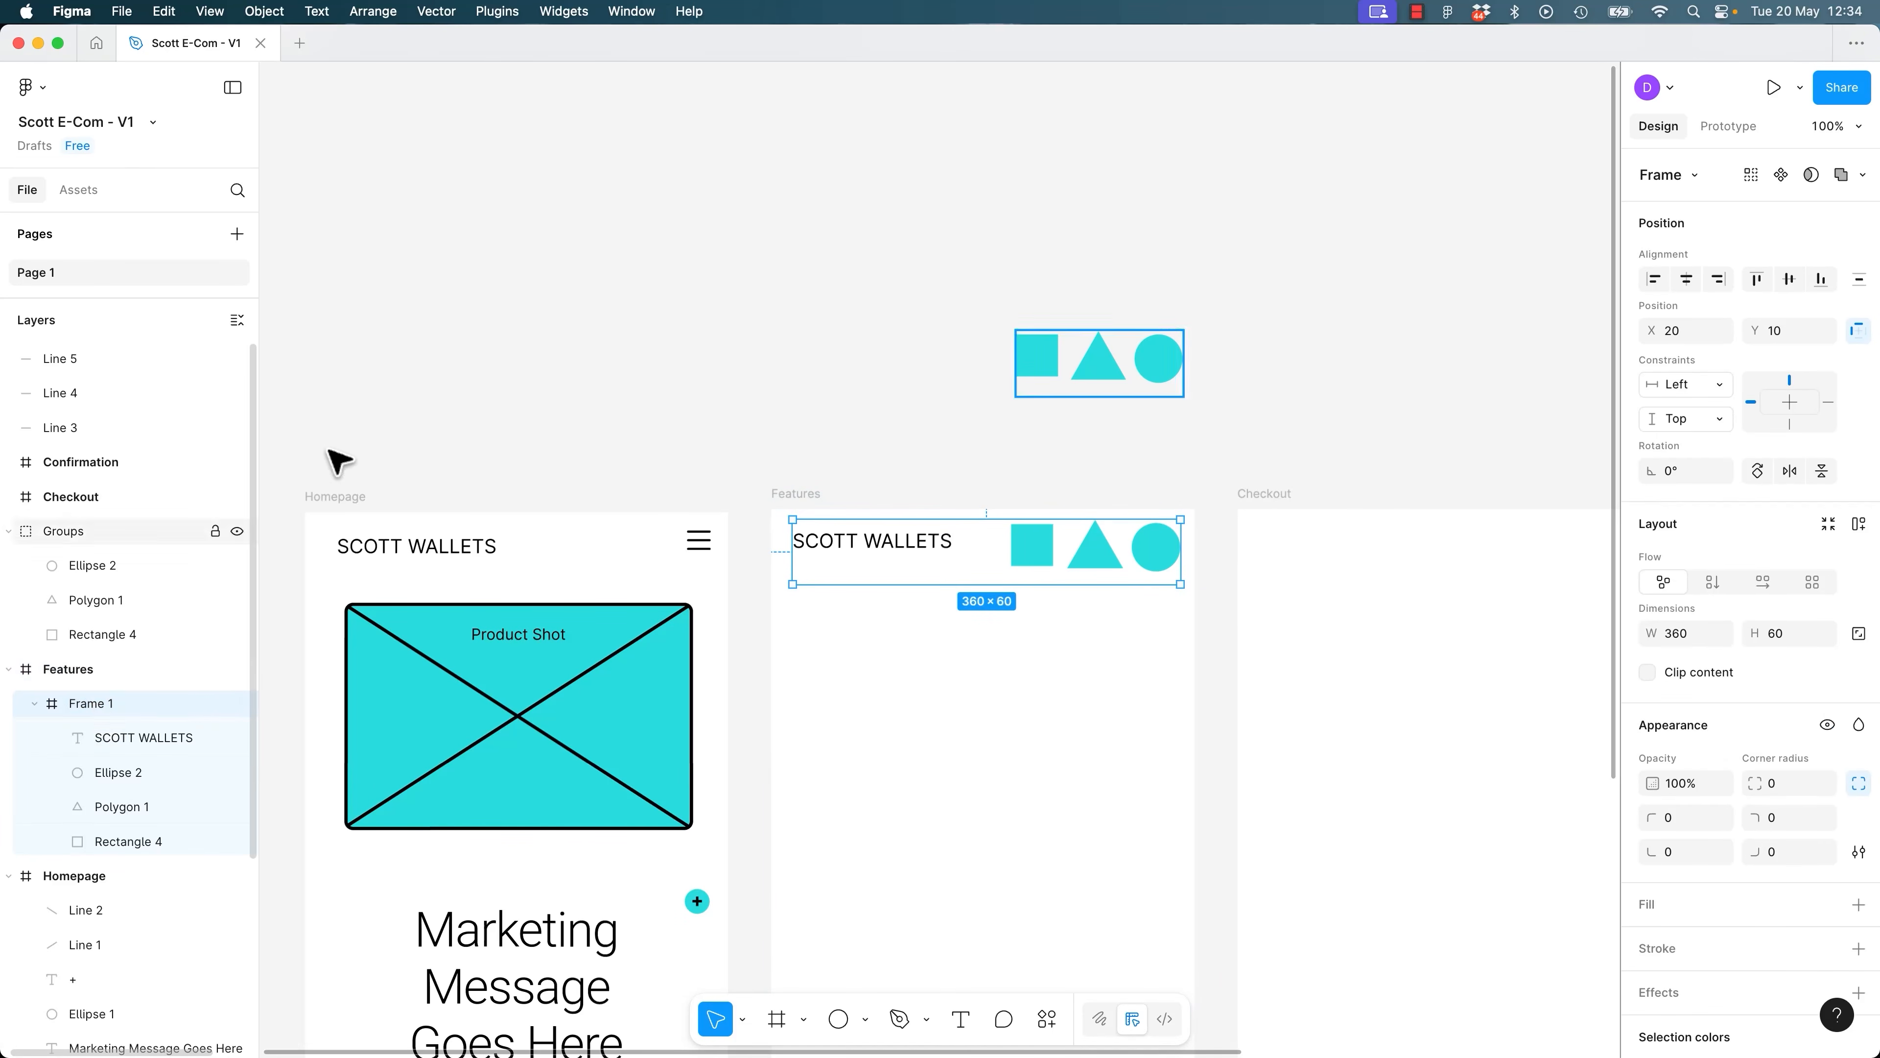
Draw an empty frame above Homepage and wrap the loose group of three shapes in its own frame.
left_click(554, 315)
key("f")
left_click_drag(588, 116, 839, 362)
left_click_drag(946, 259, 1229, 437)
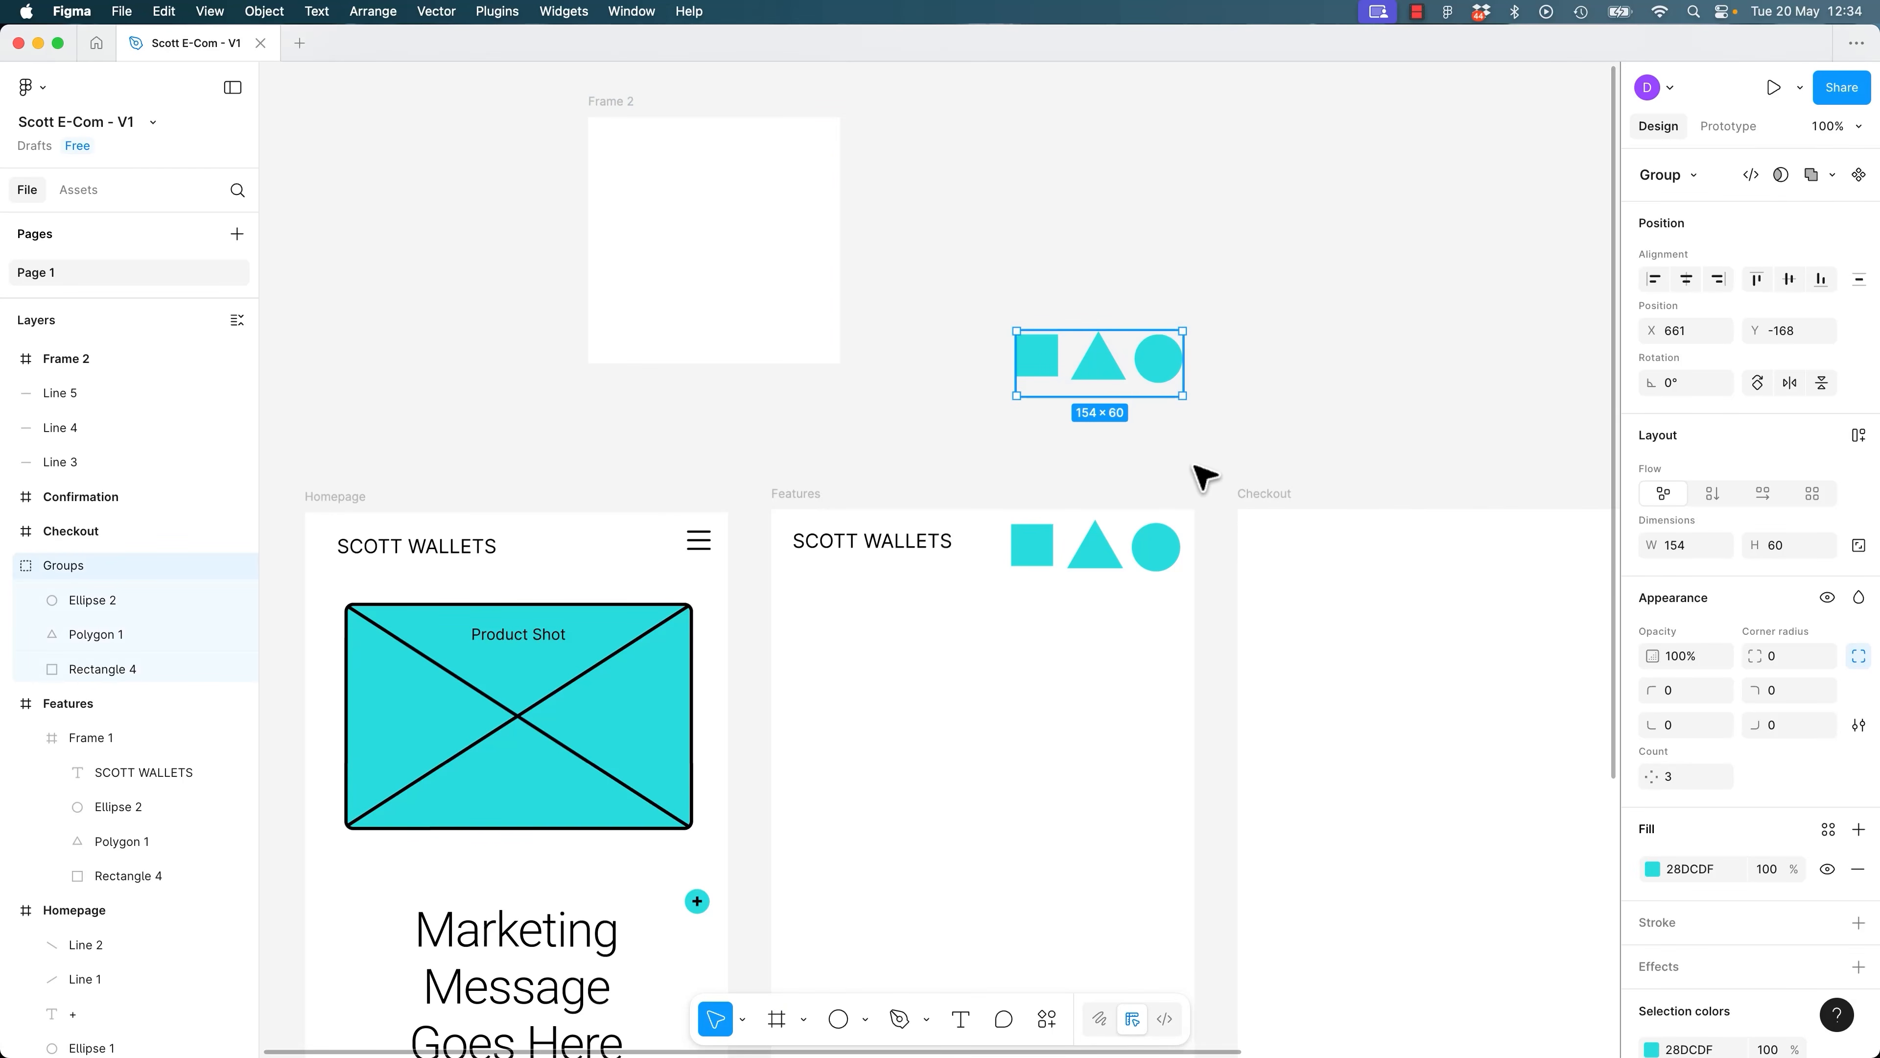
right_click(1103, 362)
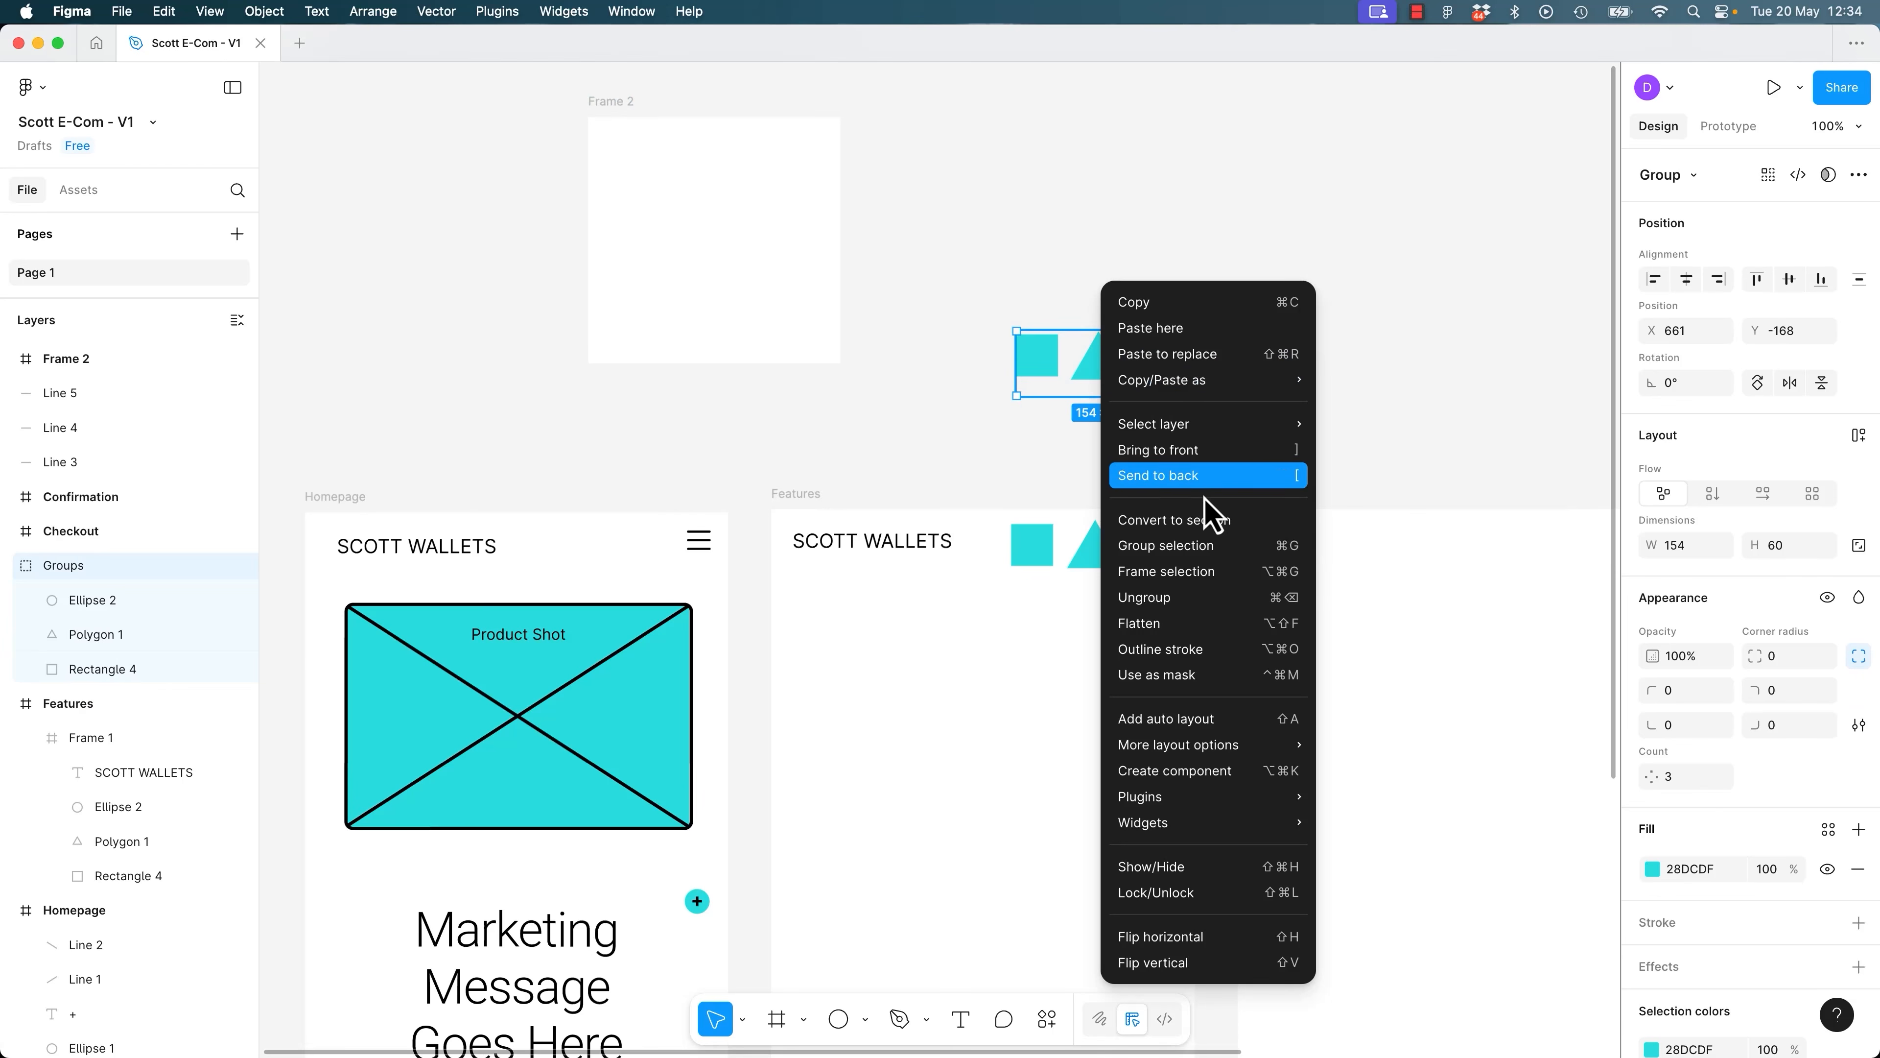
left_click(1189, 577)
left_click(991, 283)
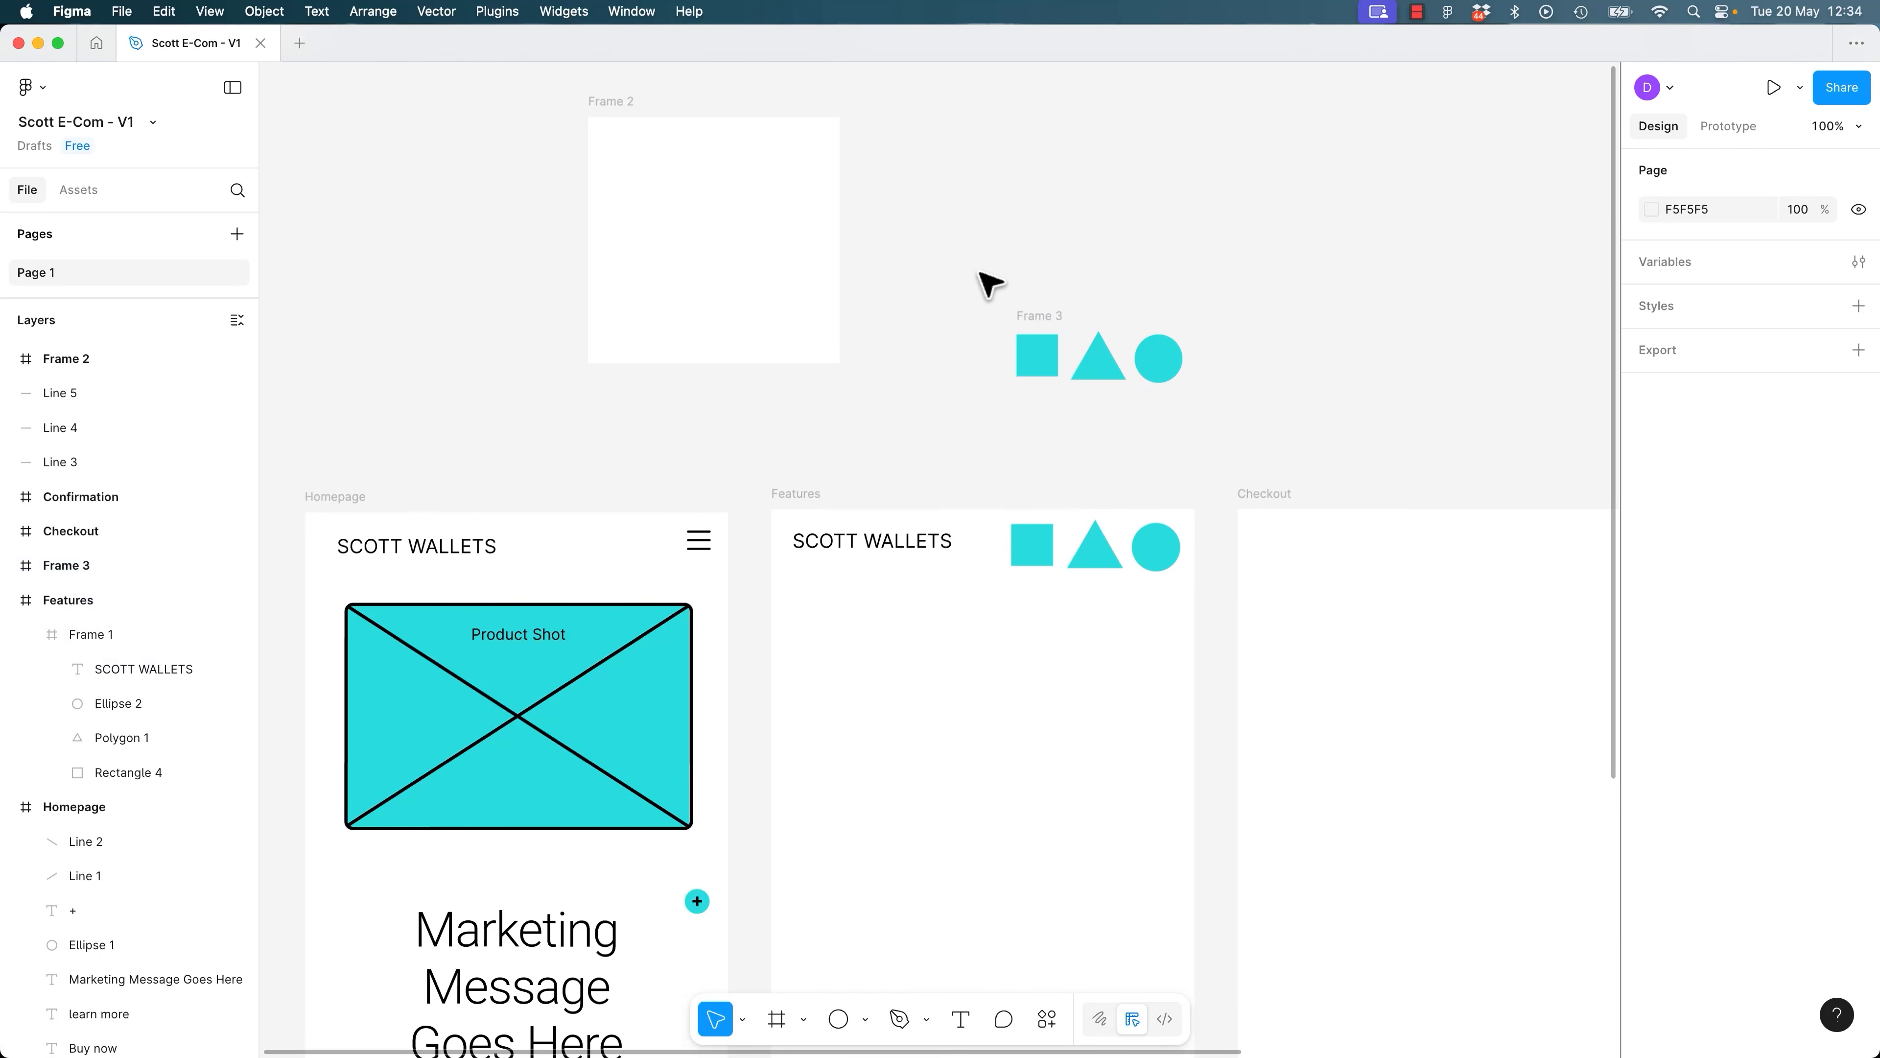
Delete the loose shapes group with its surrounding frame, and the empty frame above Homepage.
left_click(1112, 349)
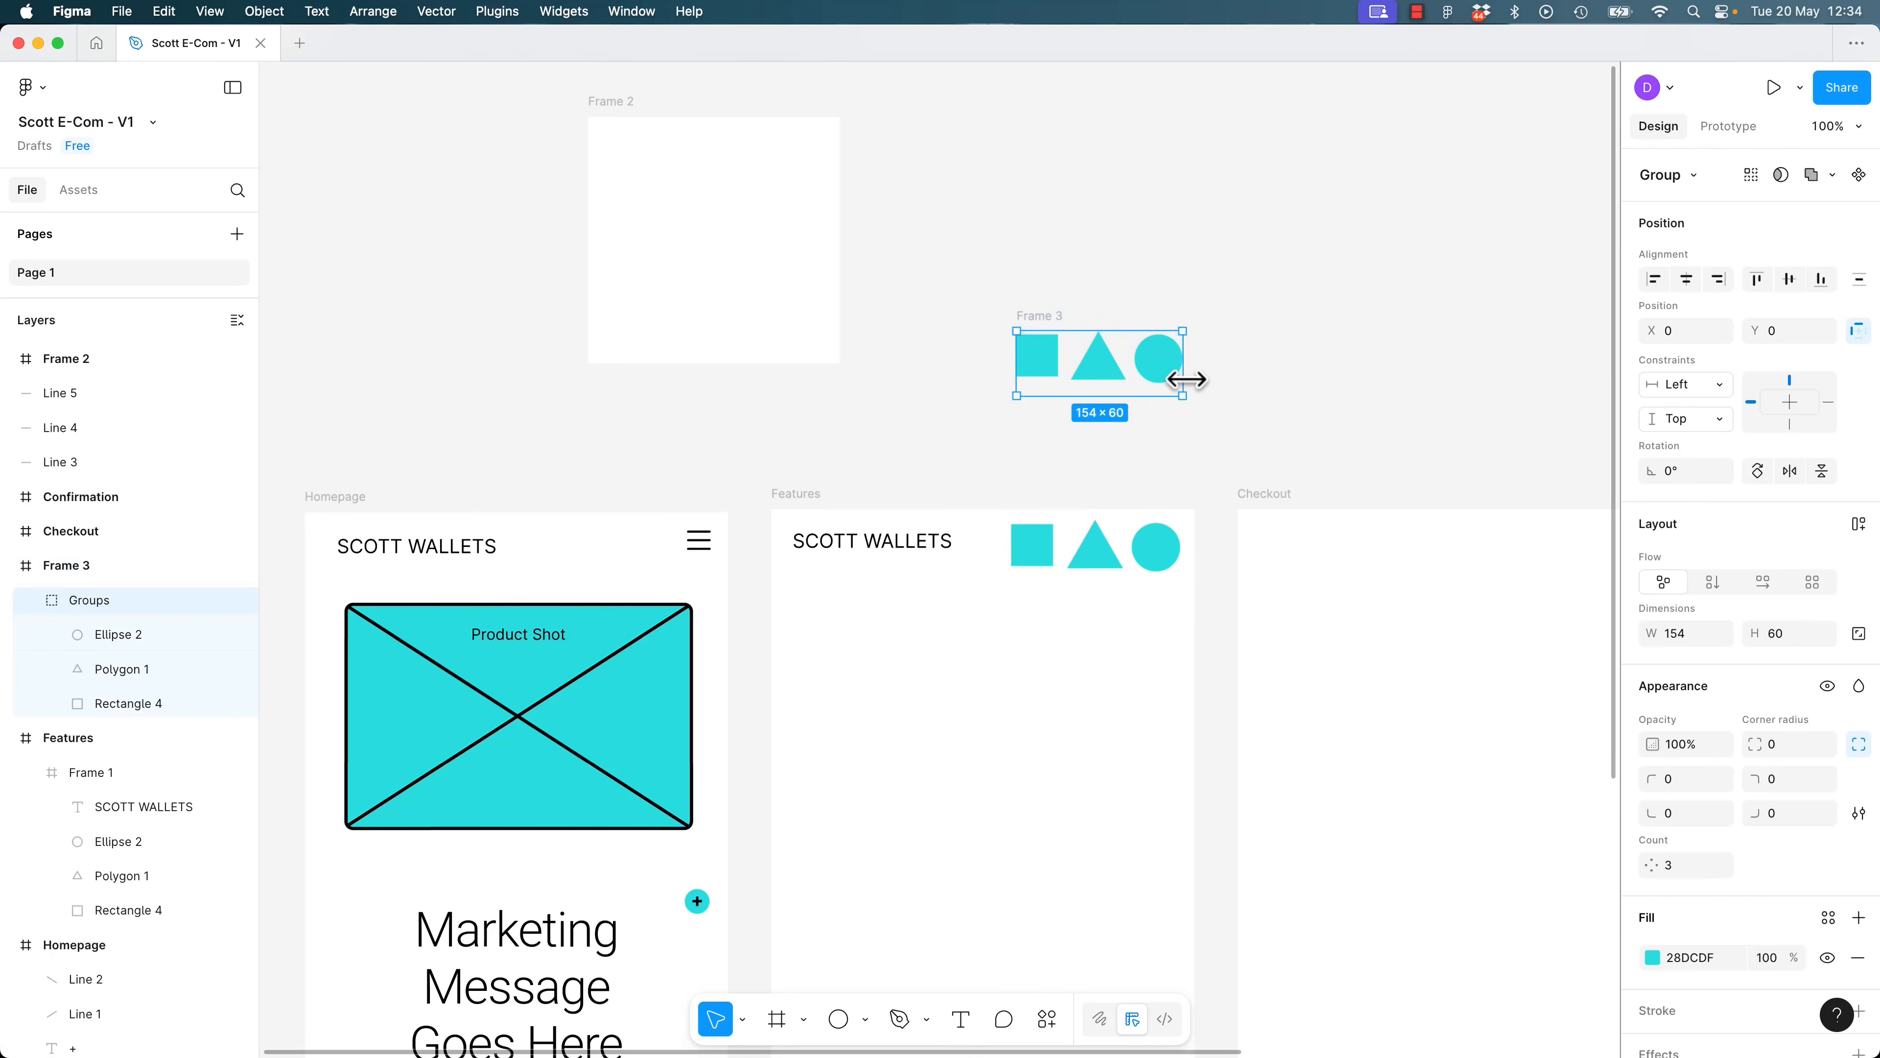
key("Delete")
left_click(1066, 320)
key("Delete")
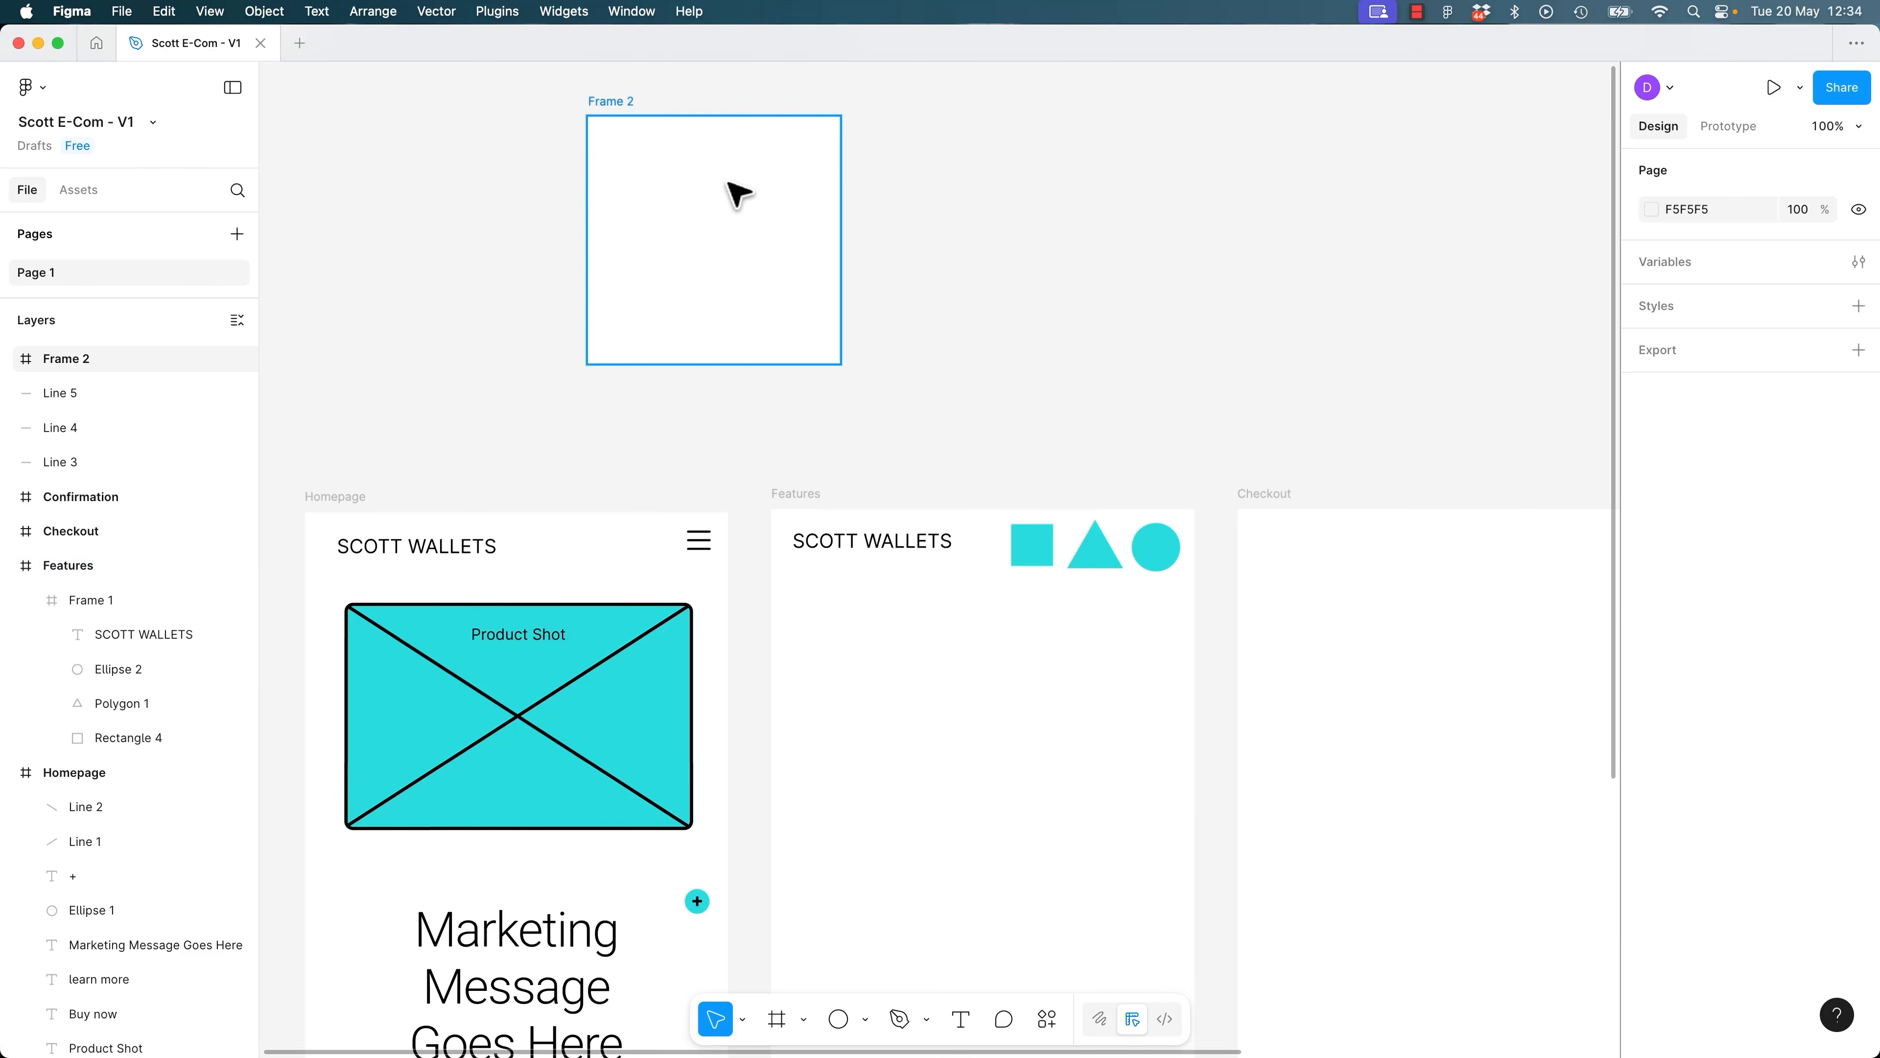
left_click(604, 101)
key("Delete")
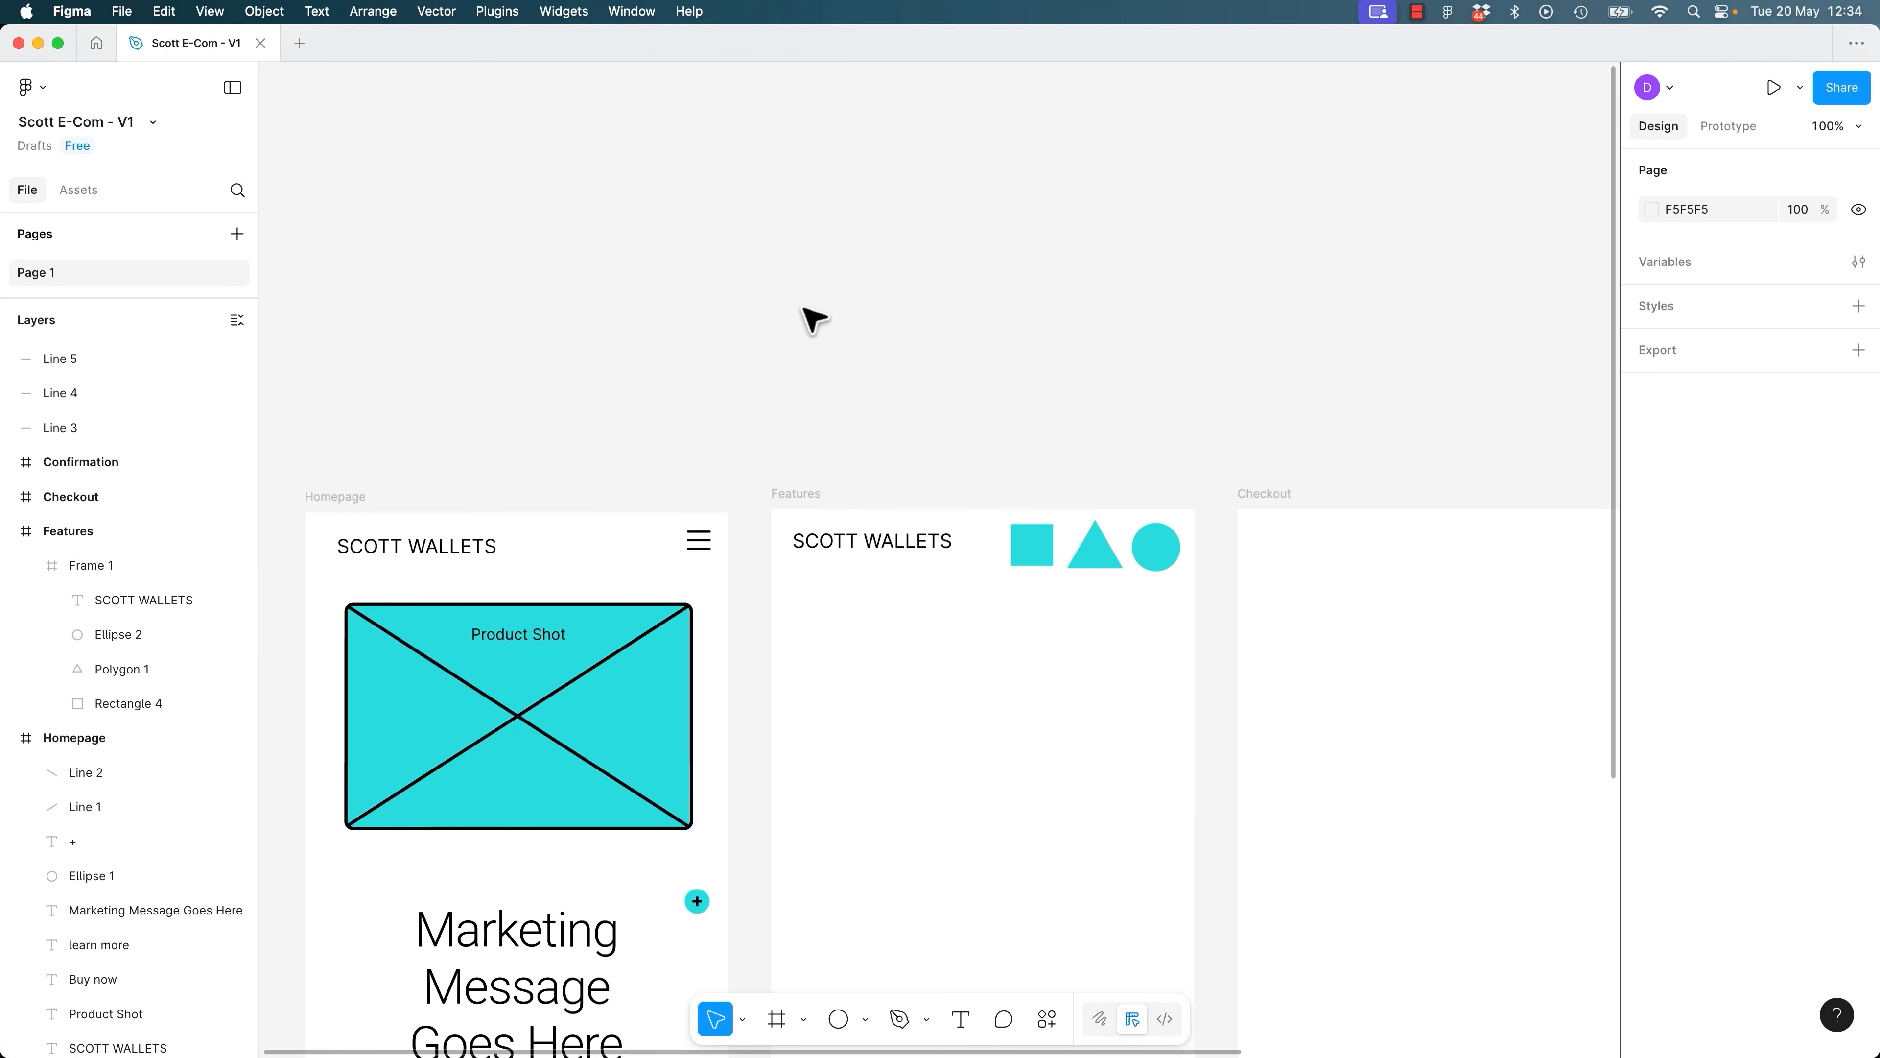
Check the header's nesting in Features and reposition the header frame at X 17, Y 20.
left_click(879, 541)
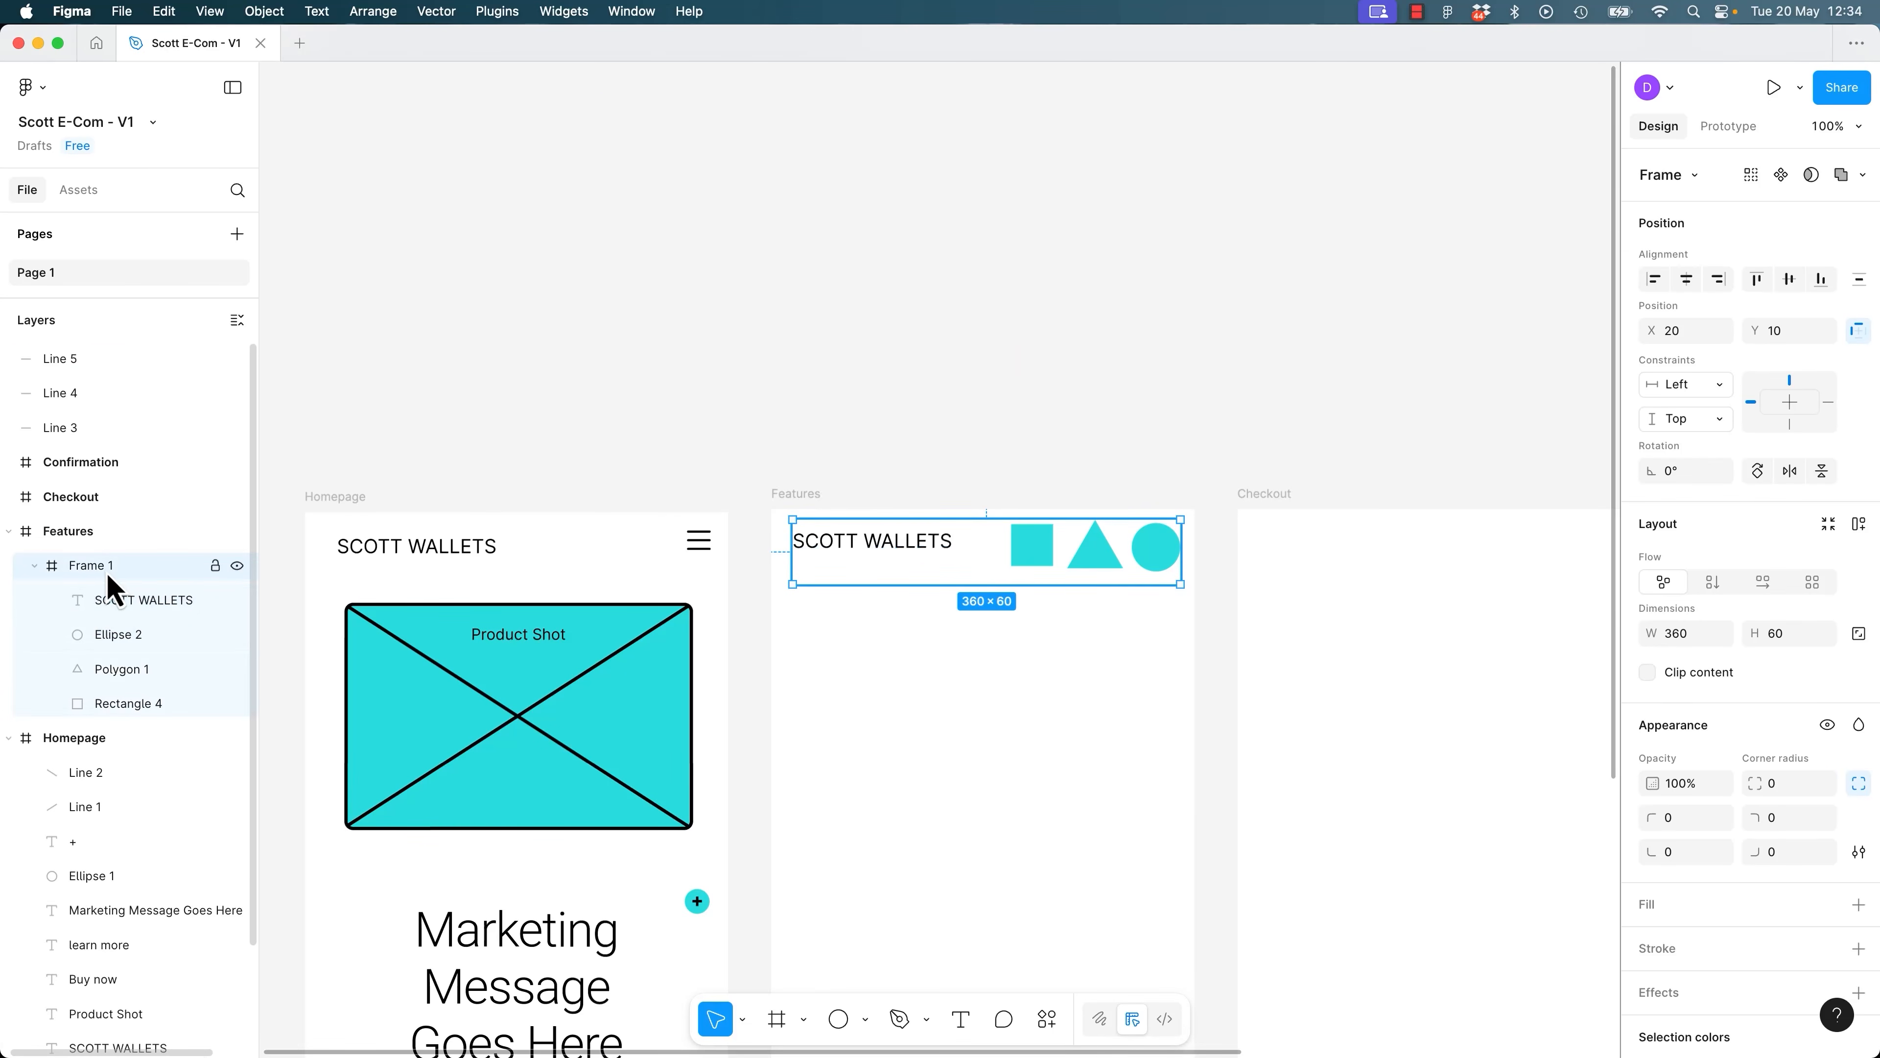
left_click(74, 534)
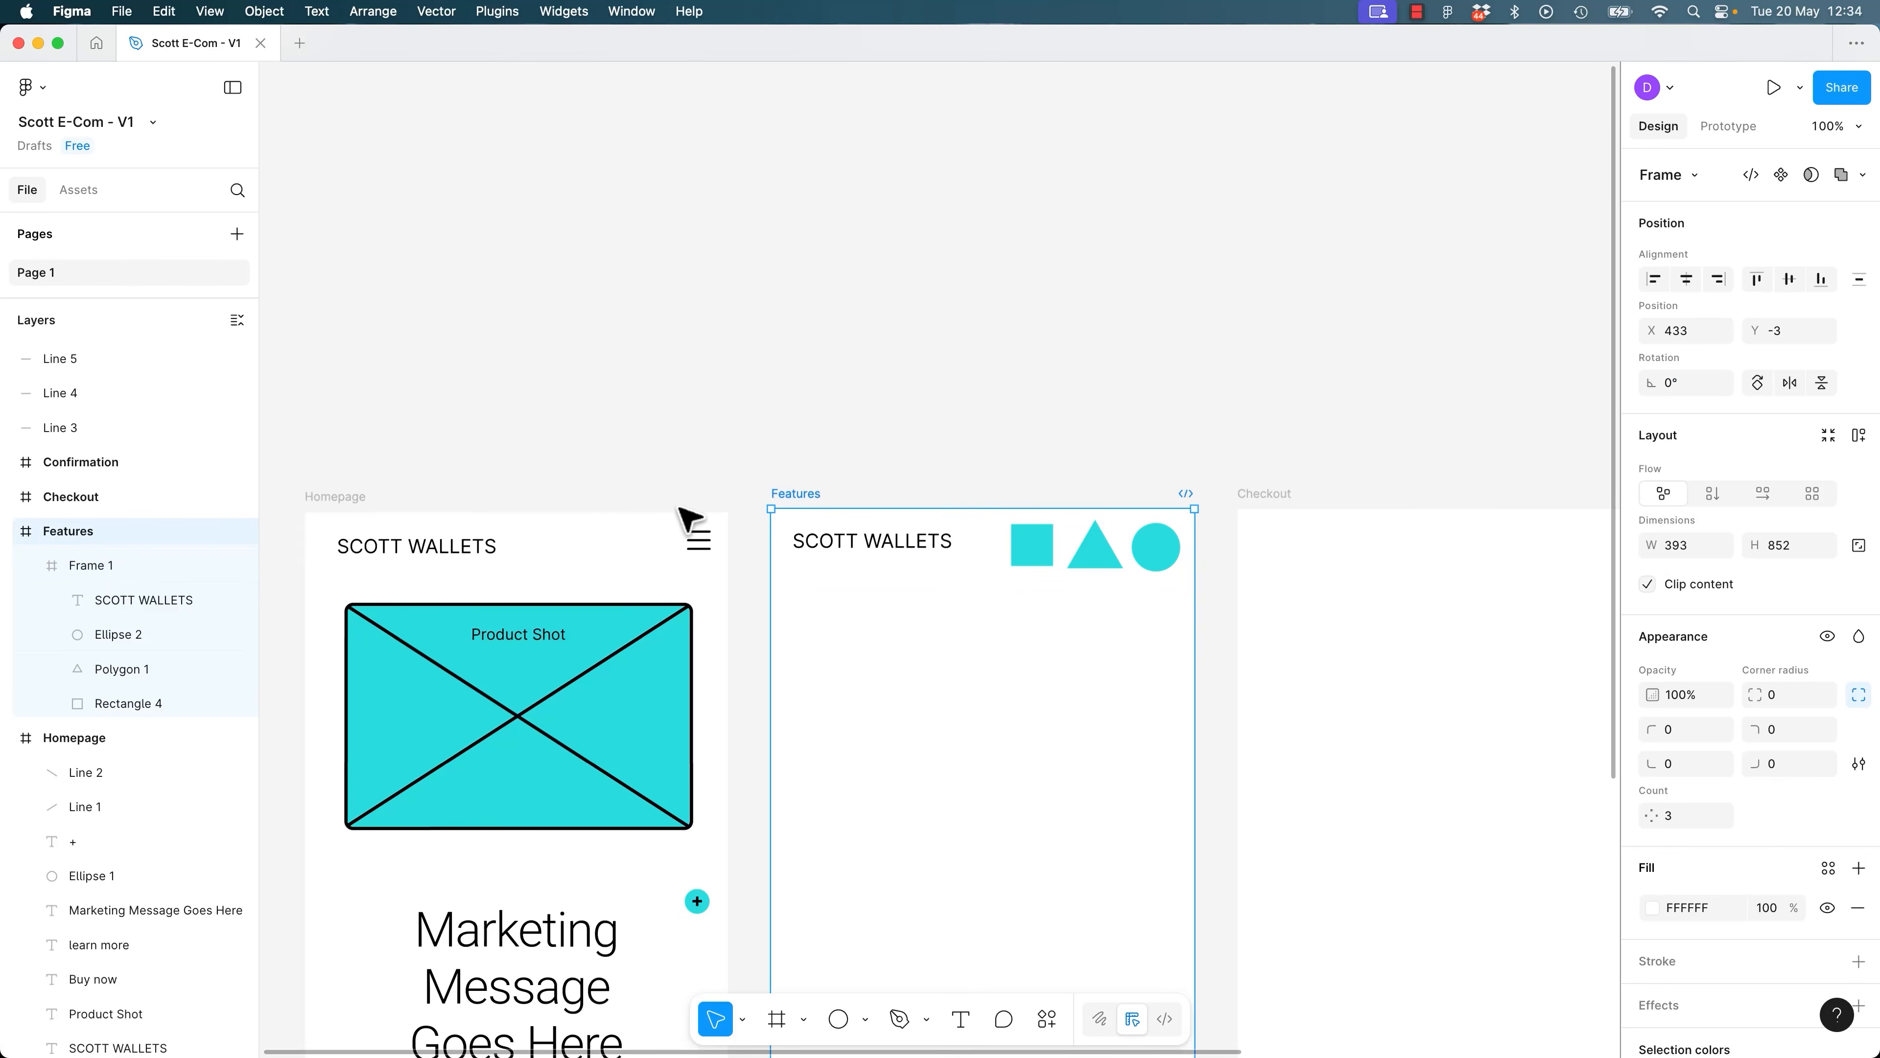
left_click(839, 542)
mouse_move(826, 542)
left_mouse_down()
mouse_move(852, 413)
mouse_move(840, 552)
left_mouse_up()
left_click(879, 410)
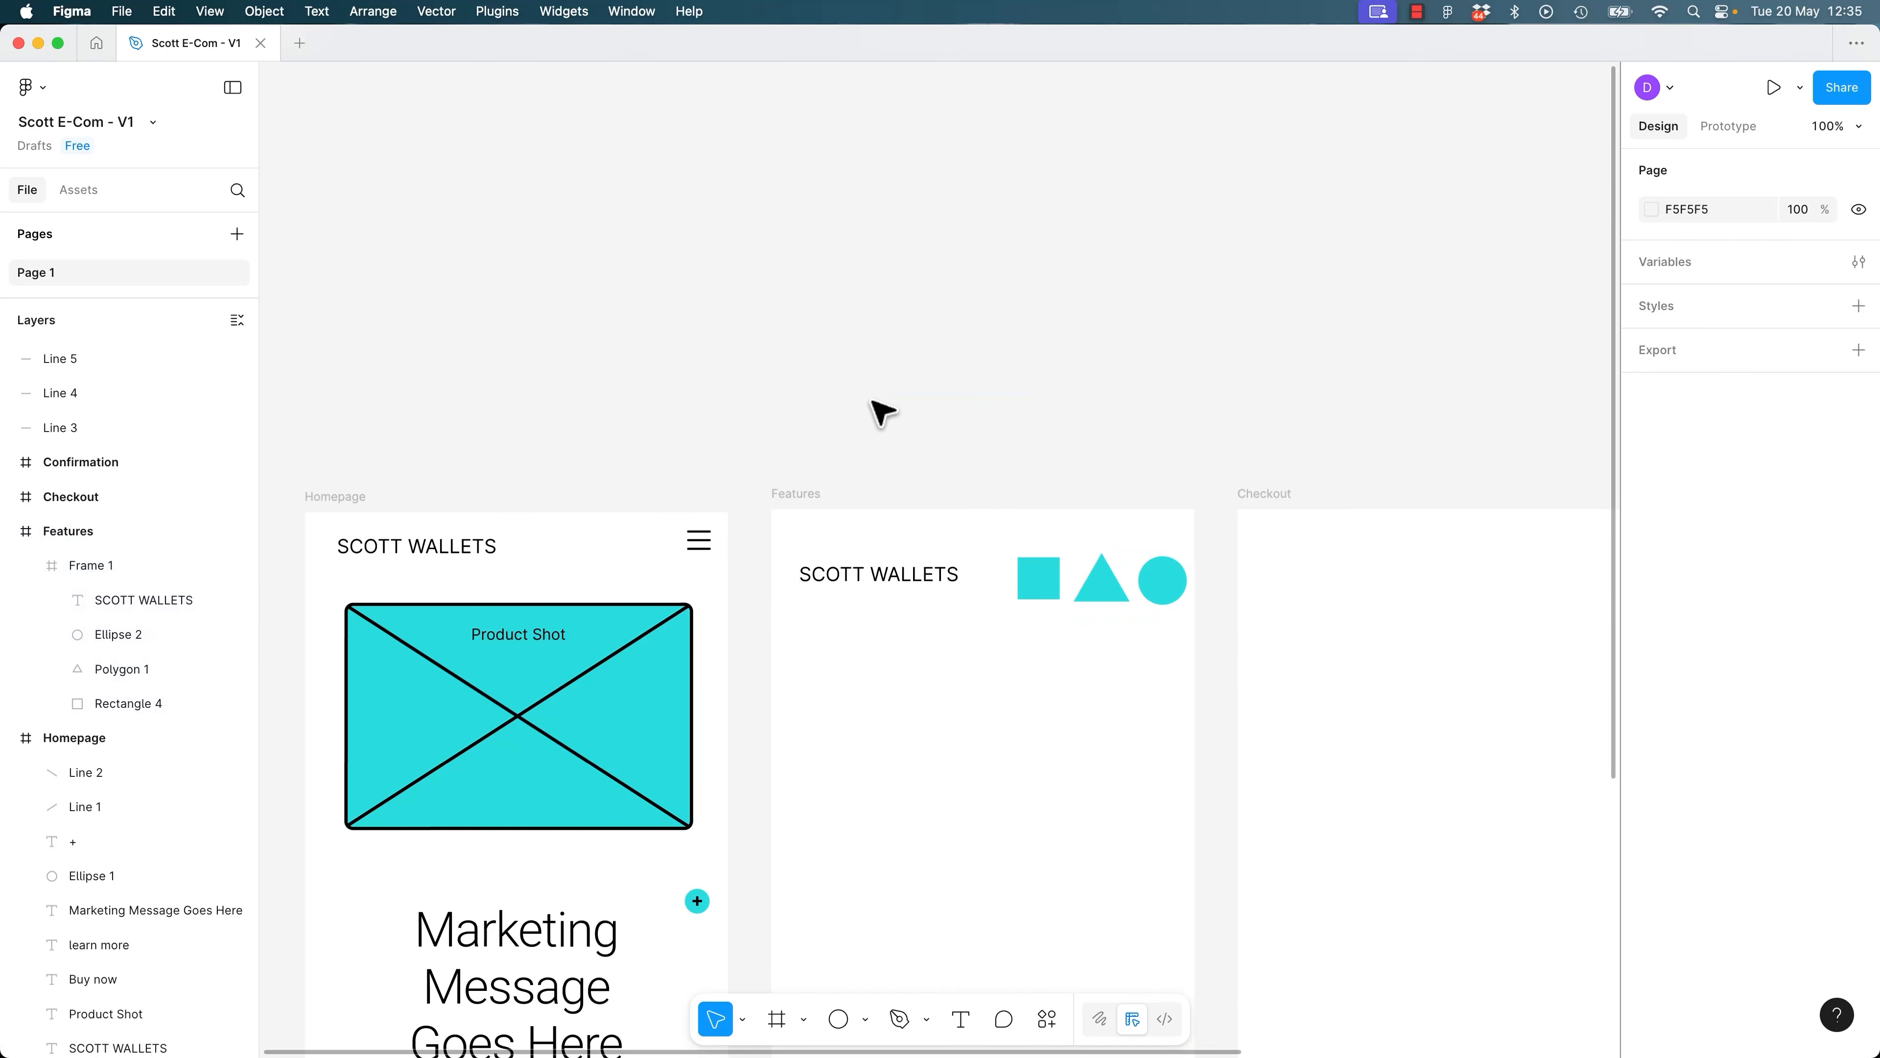
left_click(877, 561)
left_click_drag(881, 580, 873, 550)
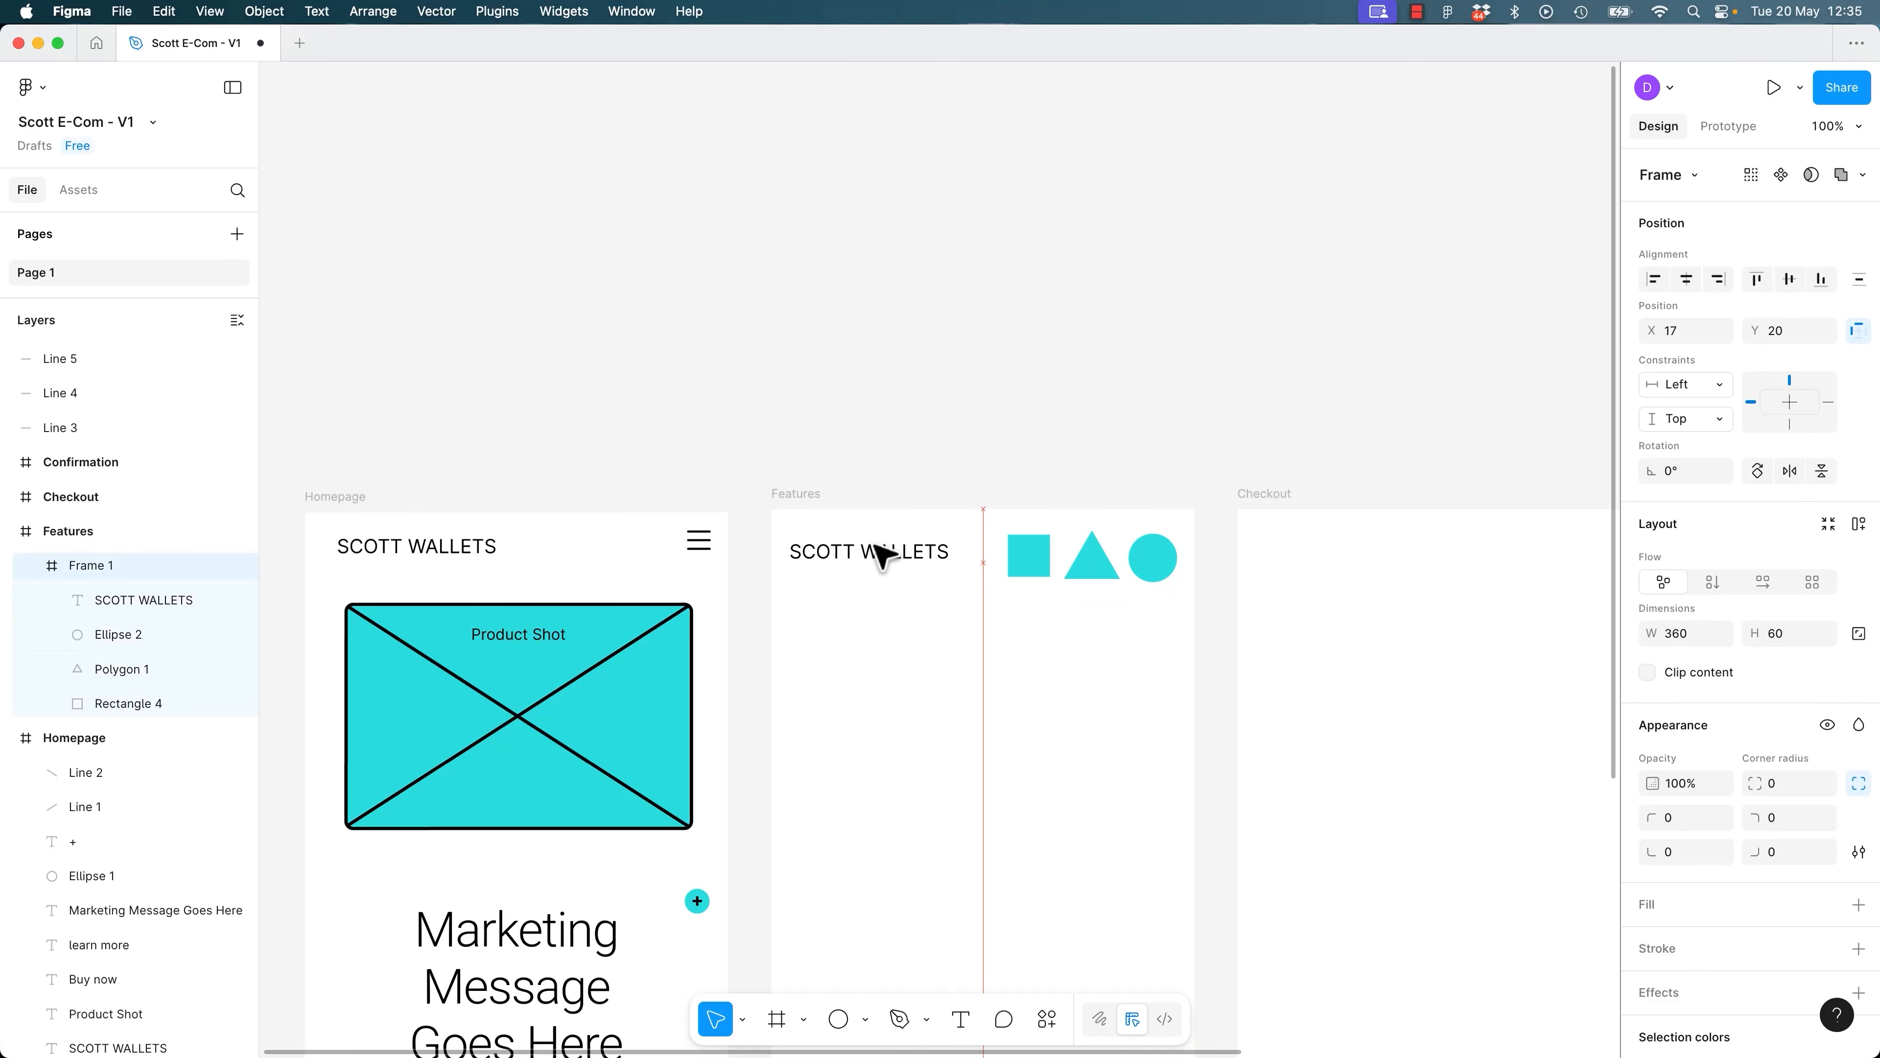
Select the Features frame, collapse the layers of its header frame and clear the selection.
left_click(74, 539)
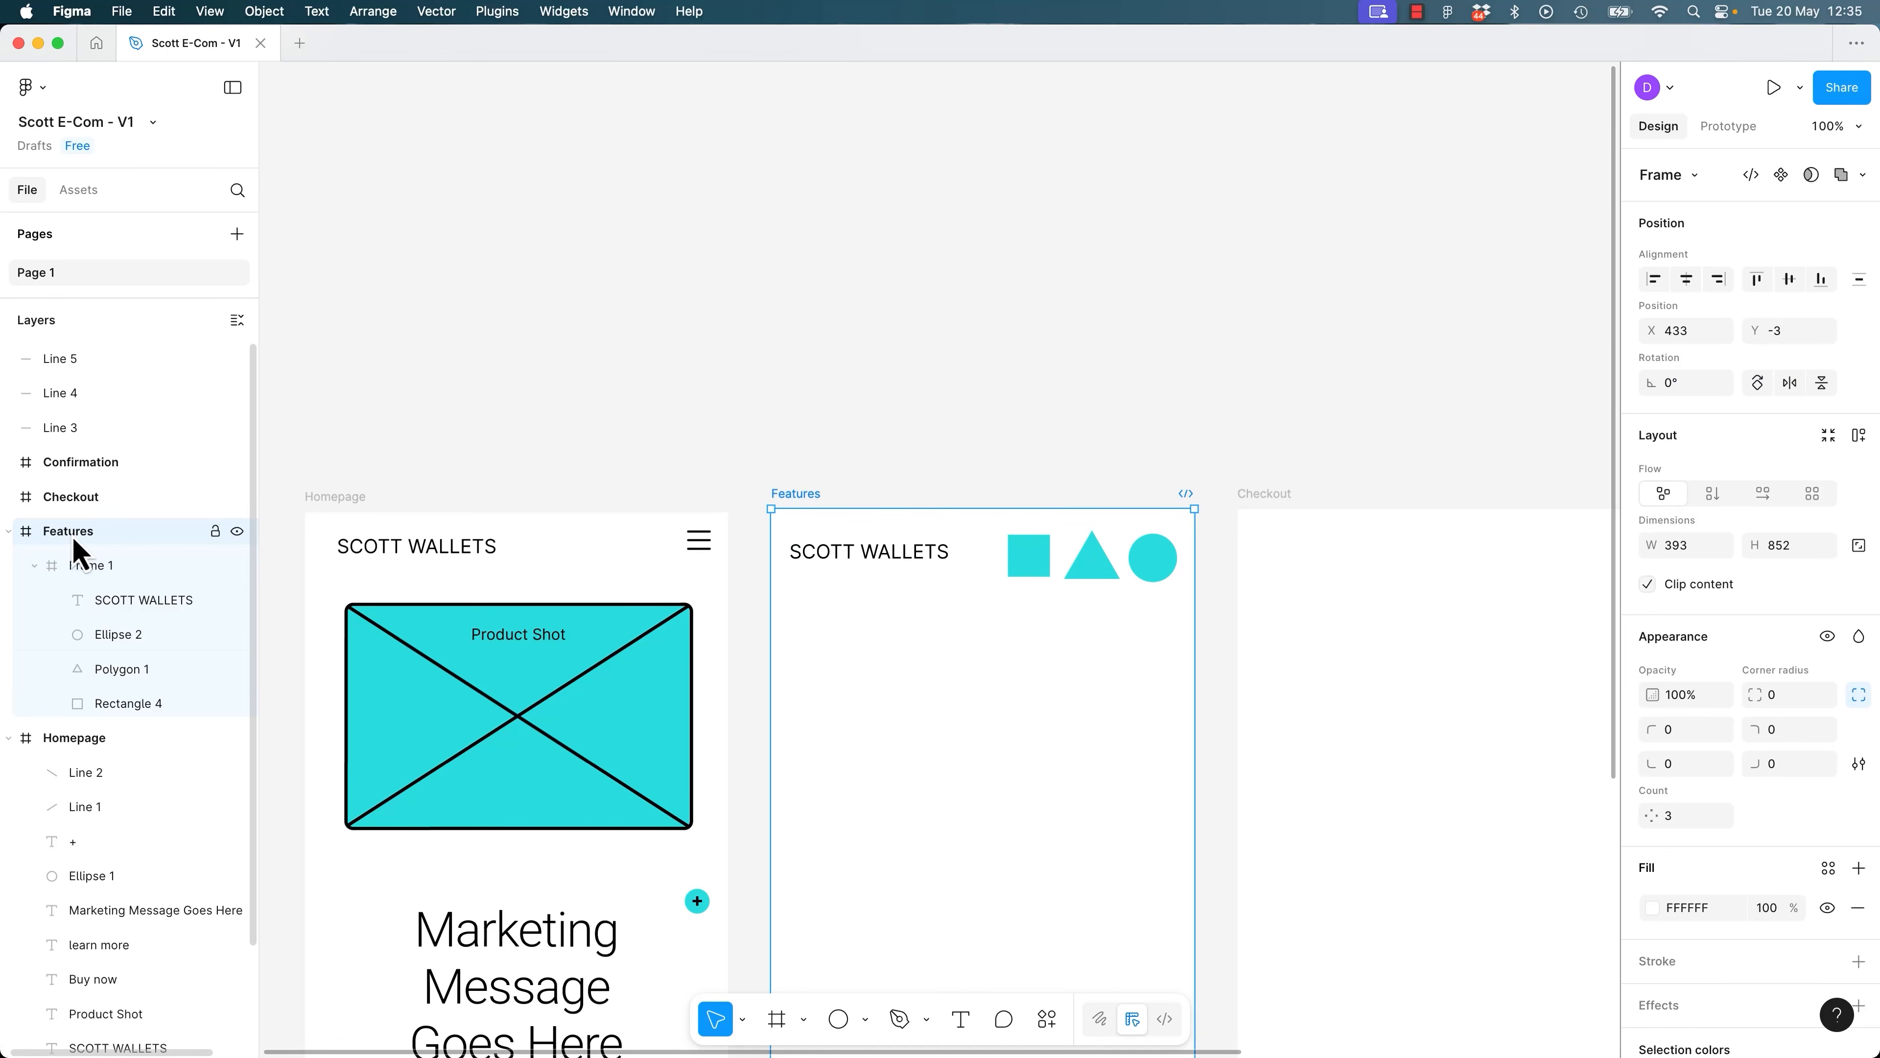
left_click(34, 567)
left_click(746, 448)
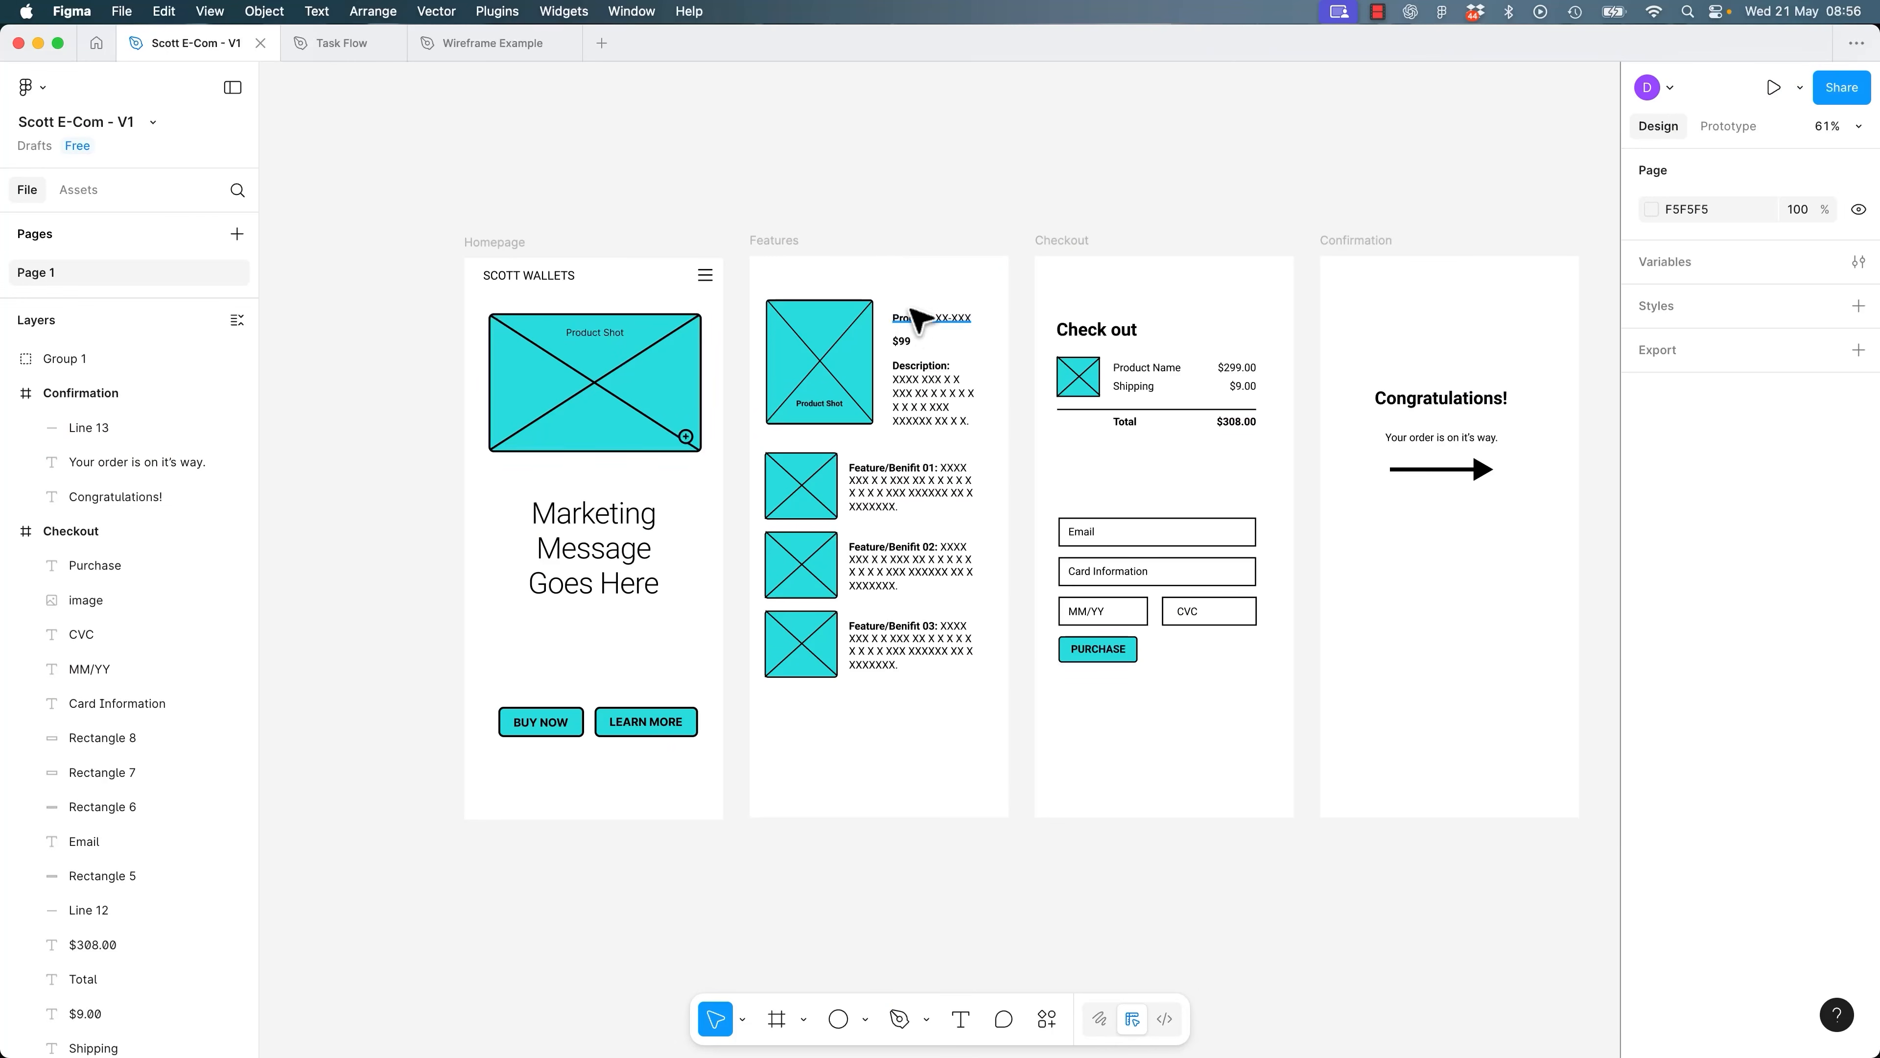
Review the Homepage wireframe and the completed Features, Checkout and Confirmation wireframes.
scroll(915, 235, "up", 2)
left_click_drag(399, 260, 708, 907)
left_click(707, 907)
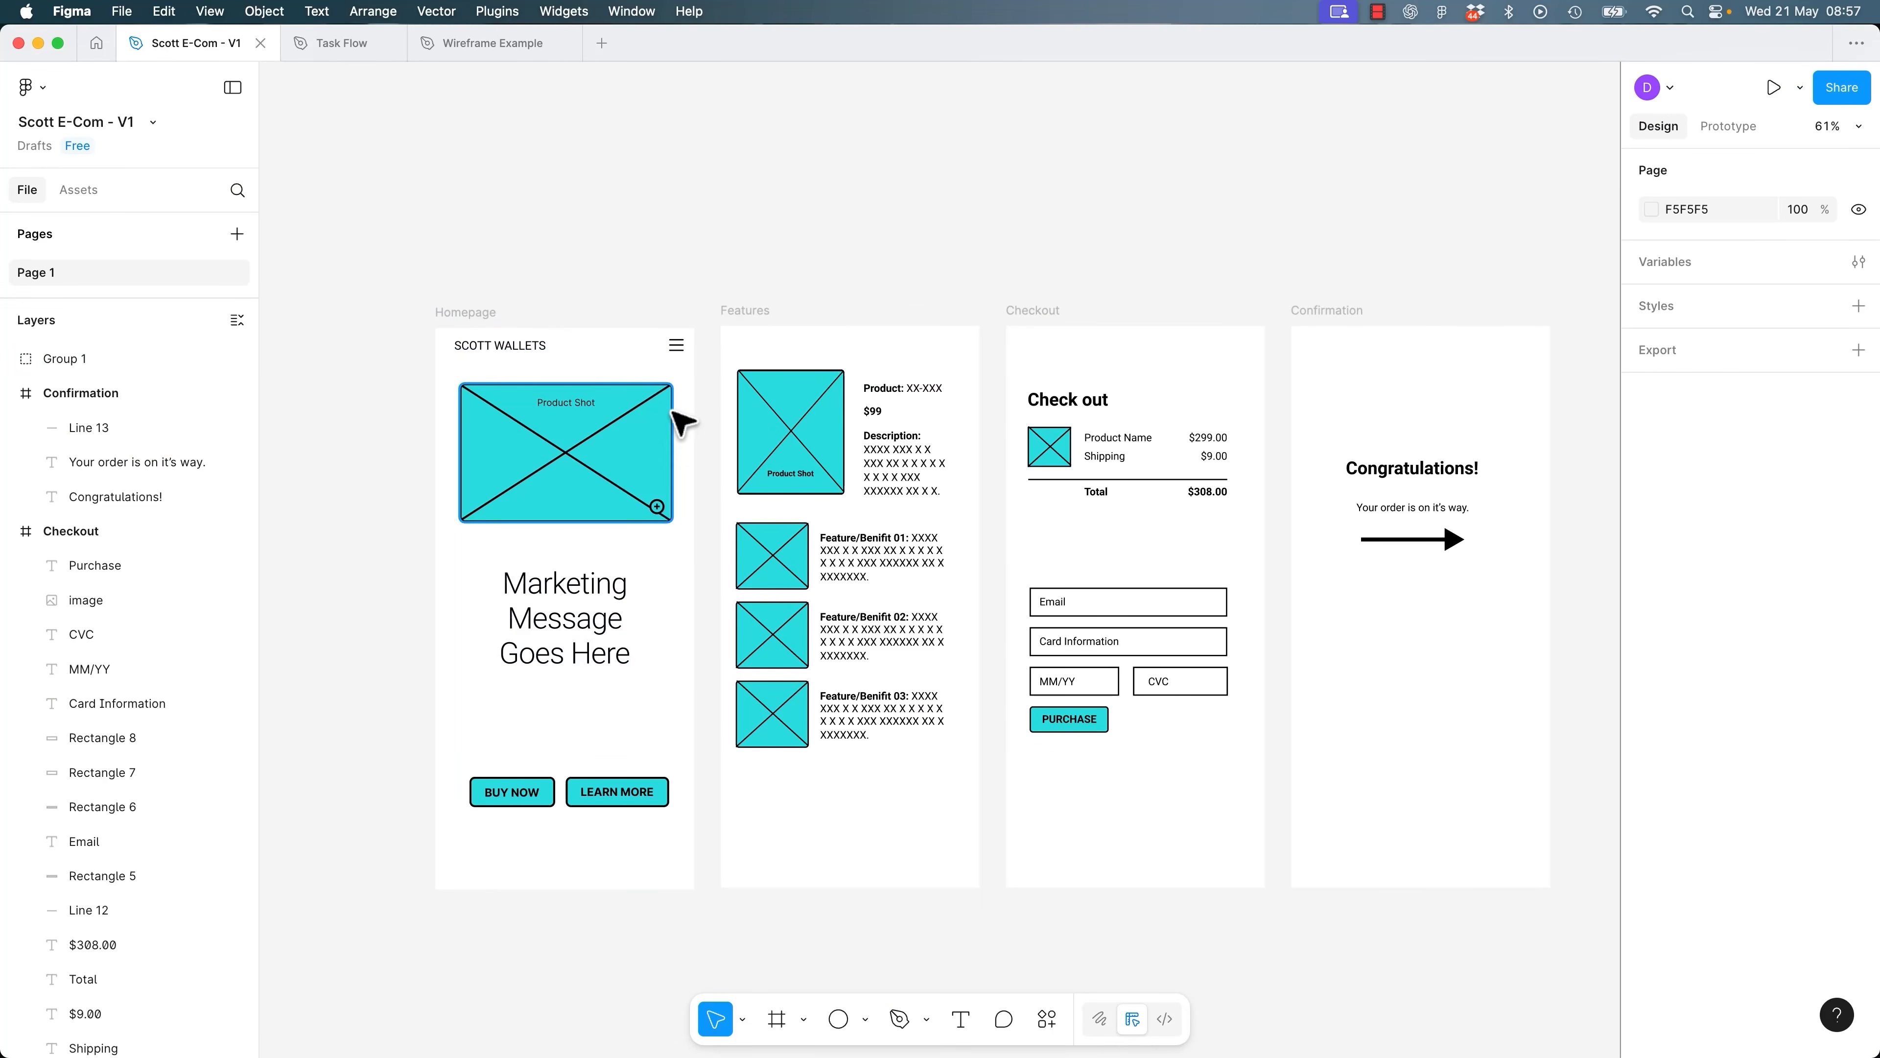
left_click_drag(712, 276, 1552, 965)
left_click(796, 263)
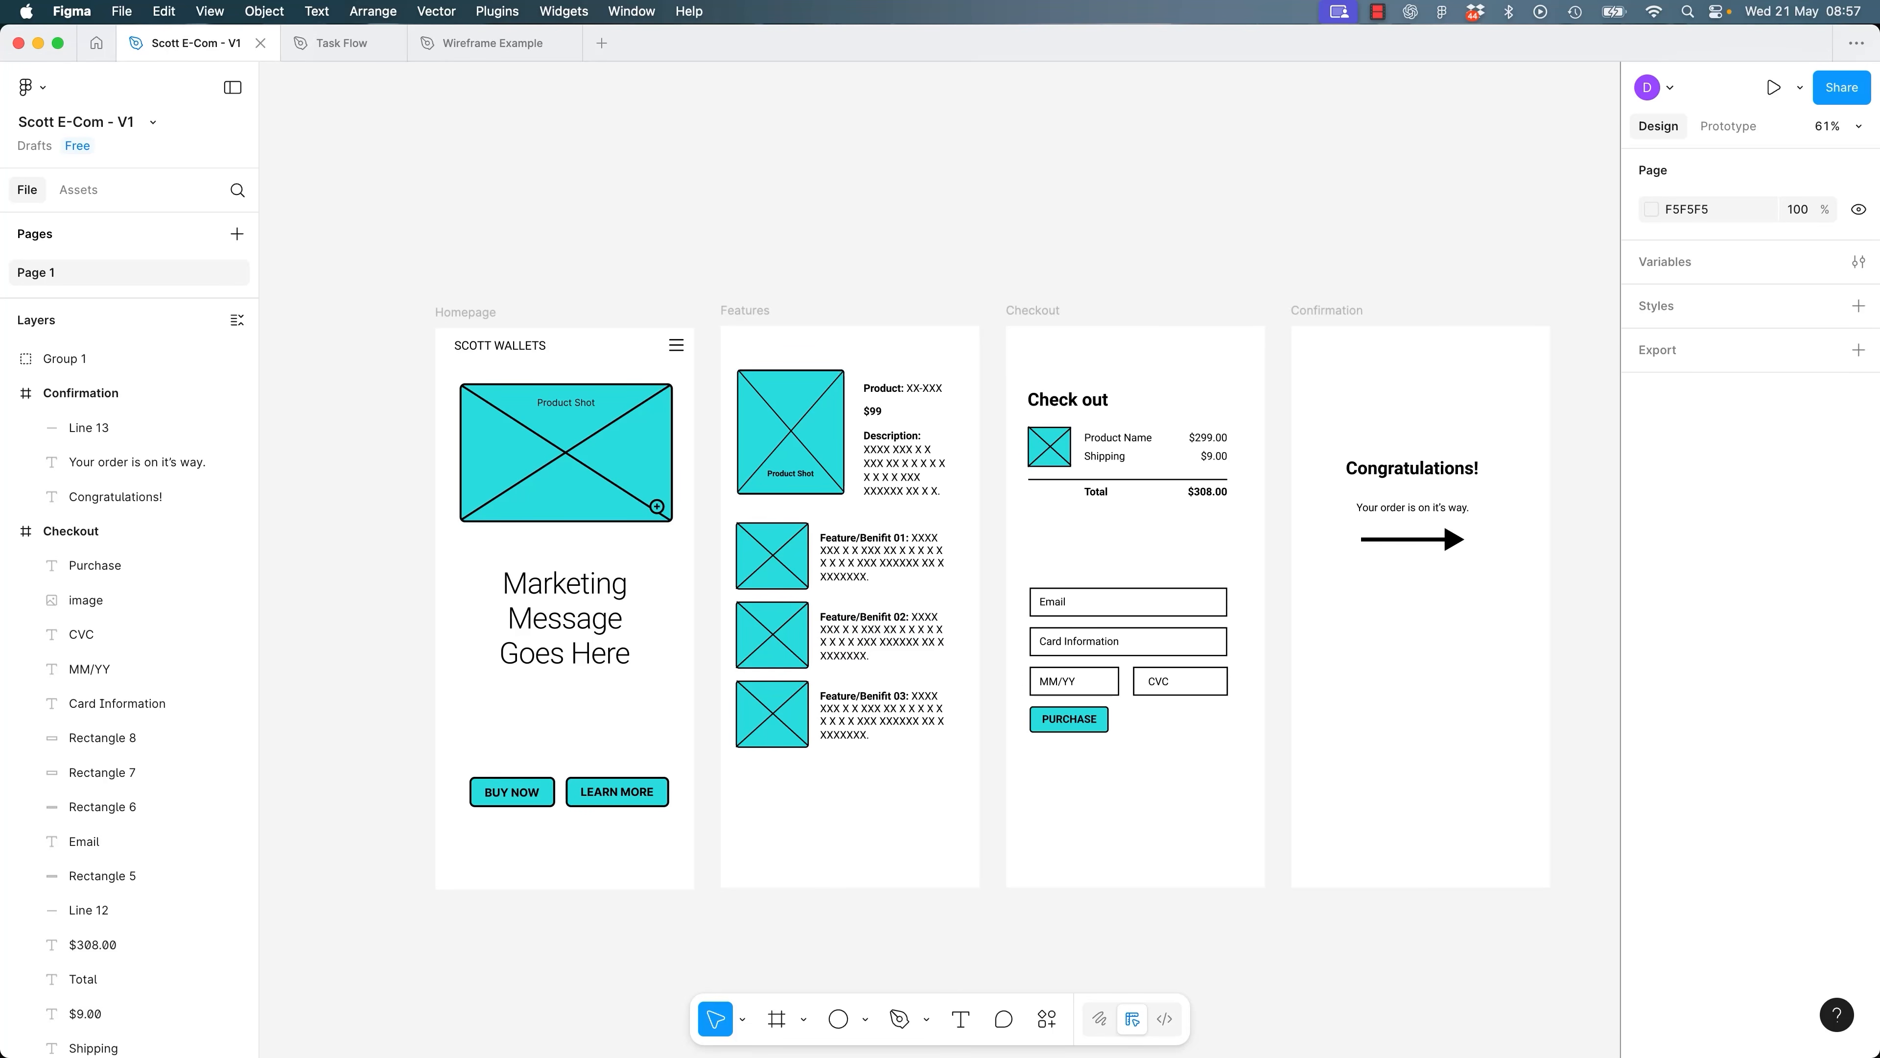
Switch to Finder and preview Class Projects - Figma Essentials.pdf and Task Flow.png from the exercise files.
key("super+Tab")
left_click(669, 385)
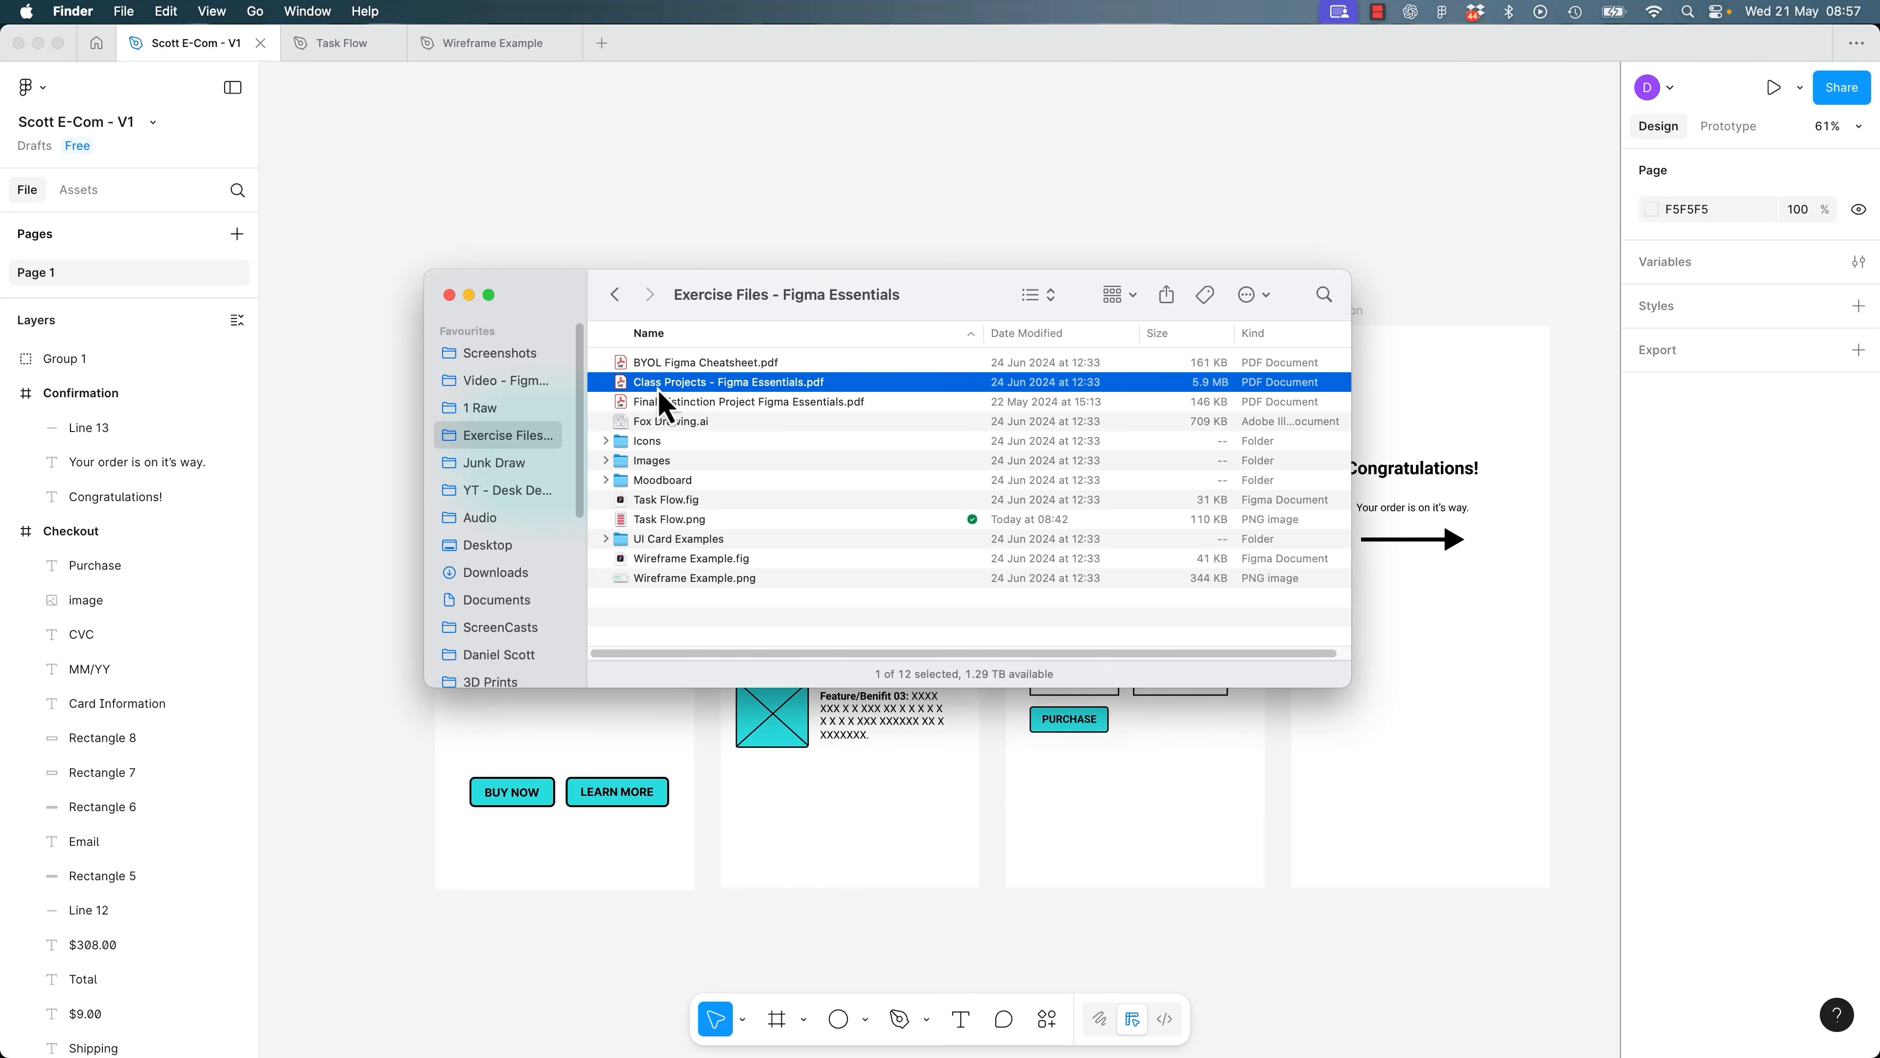
key("space")
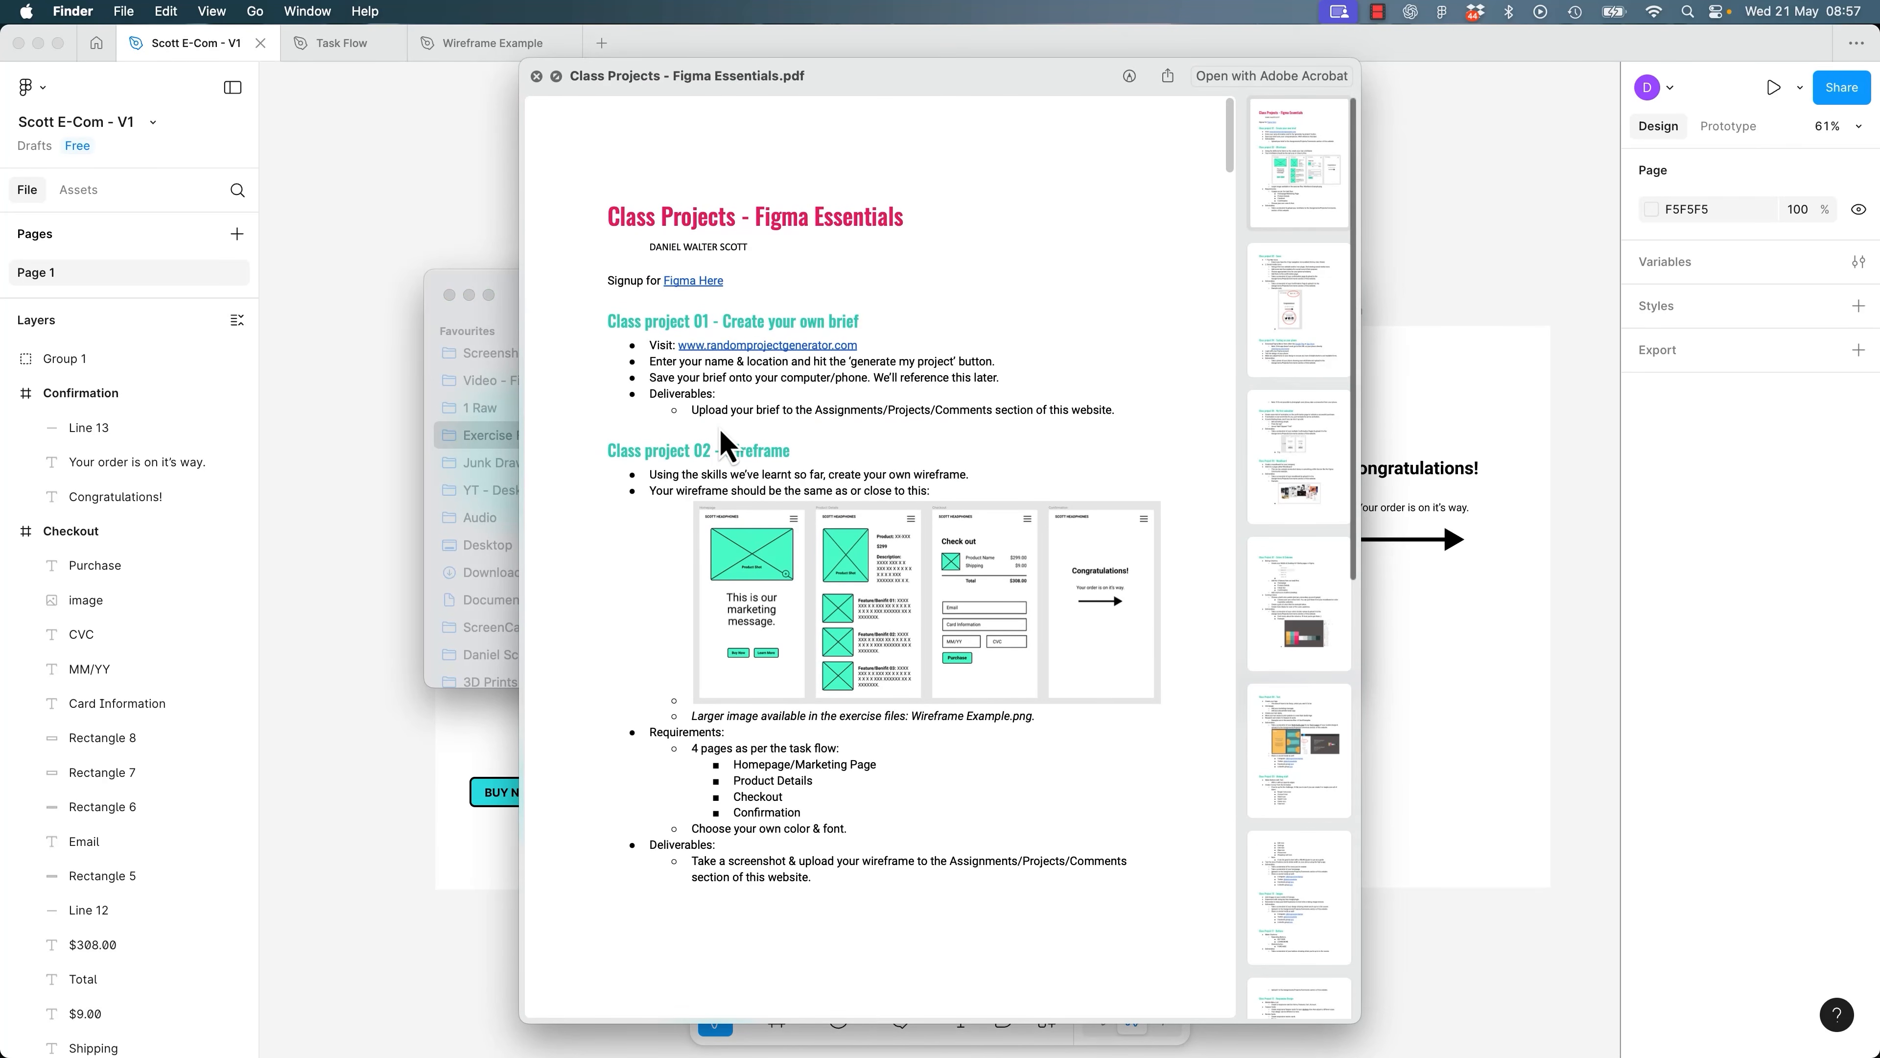
key("space")
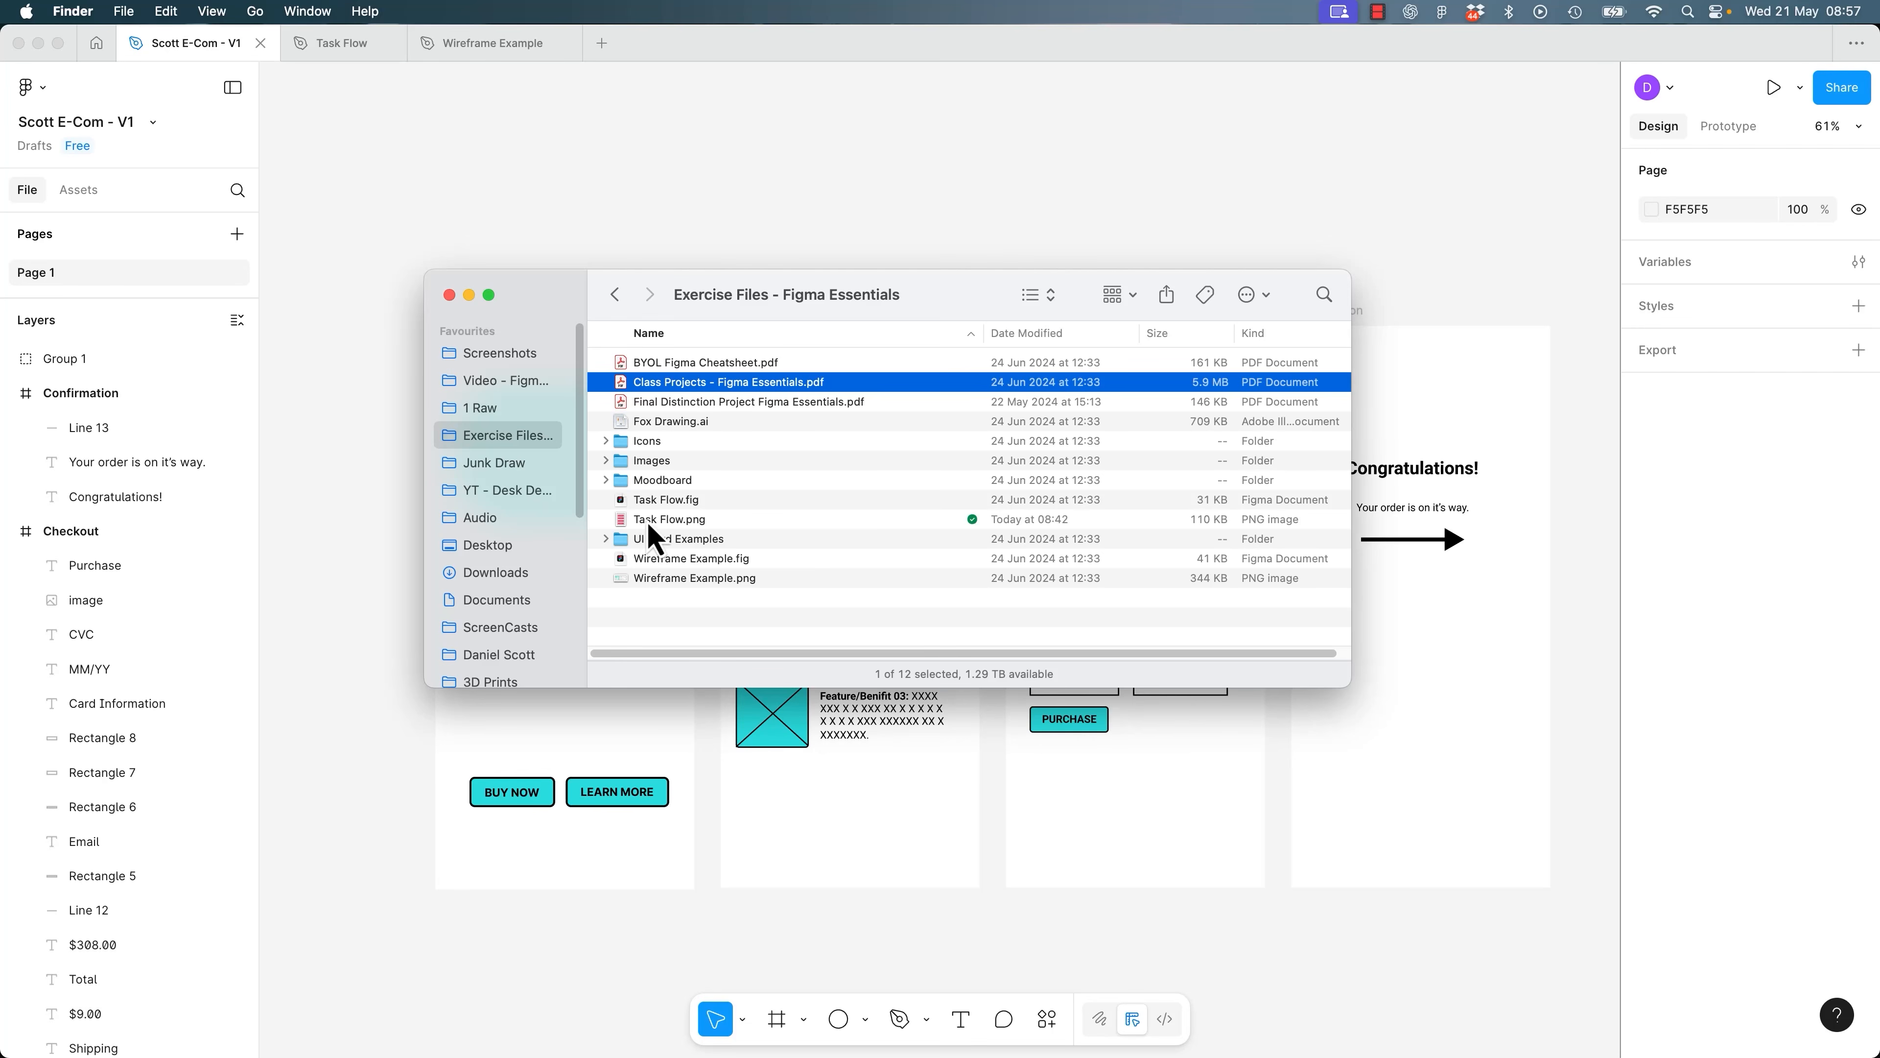
left_click(672, 521)
key("space")
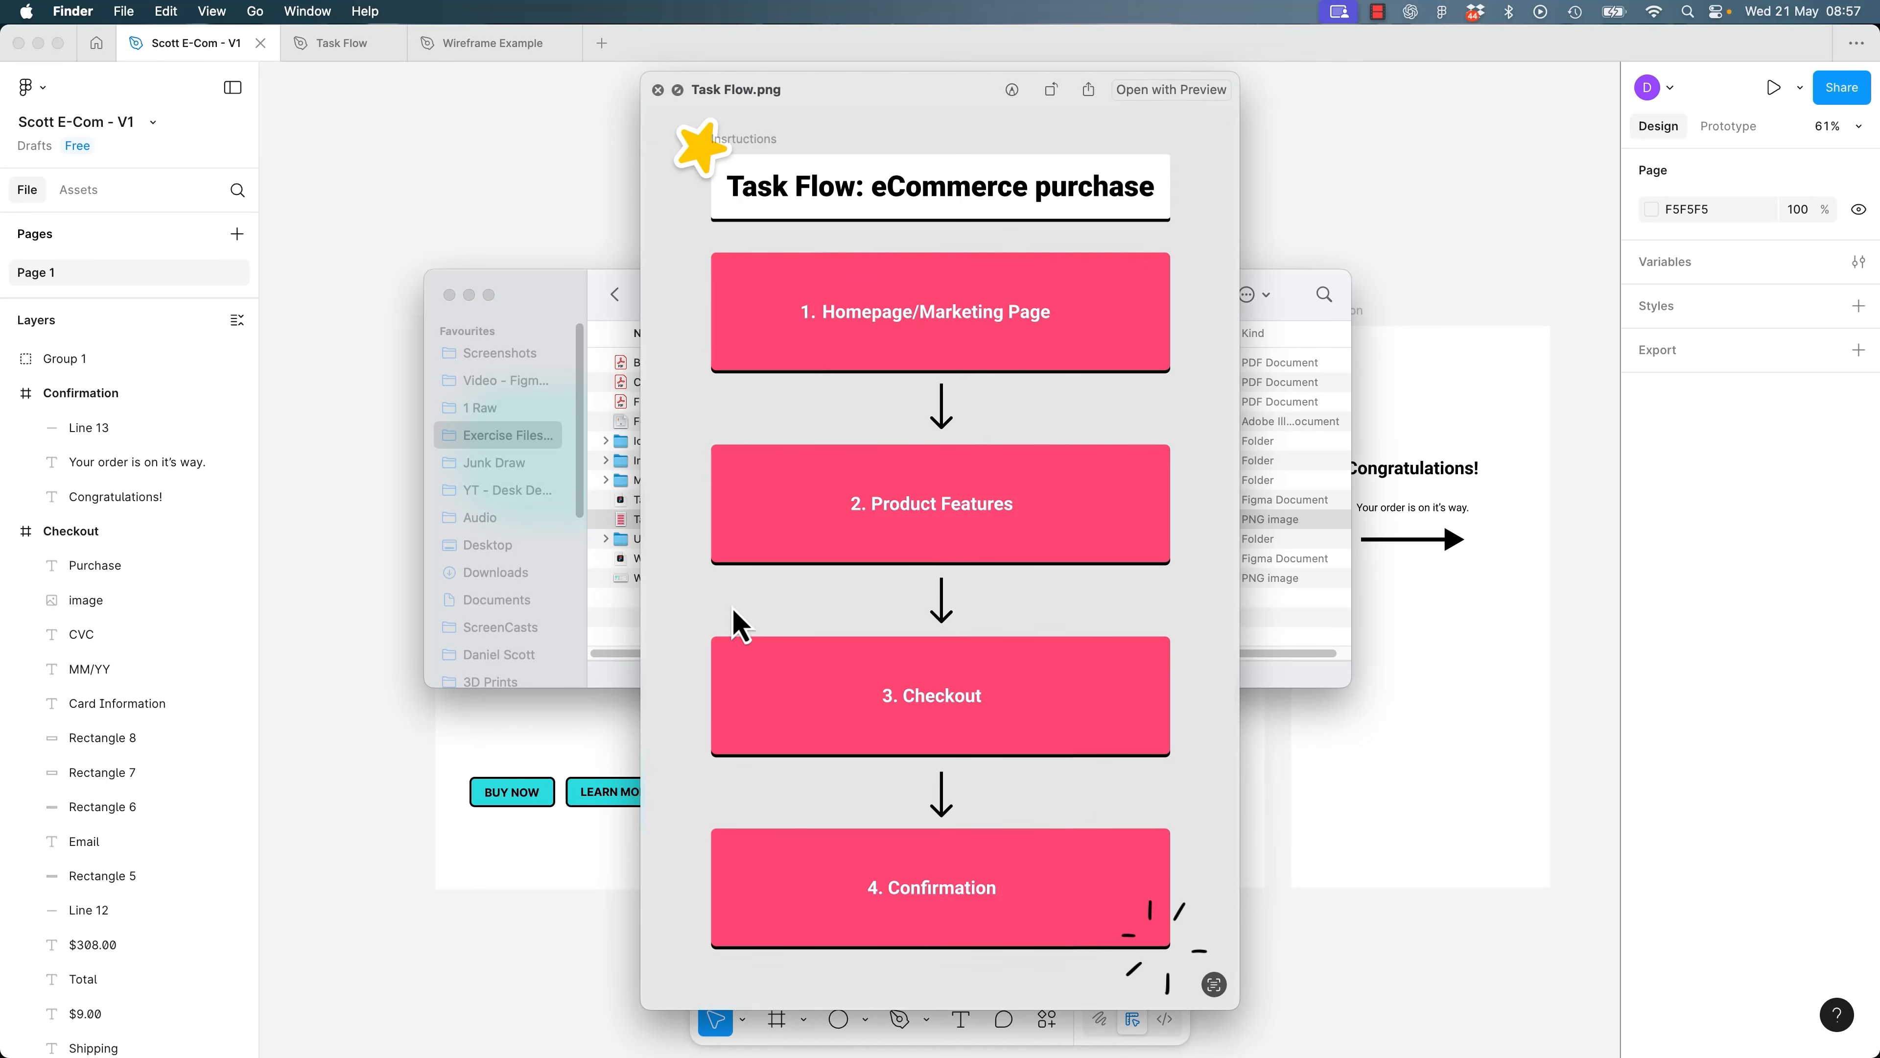
key("space")
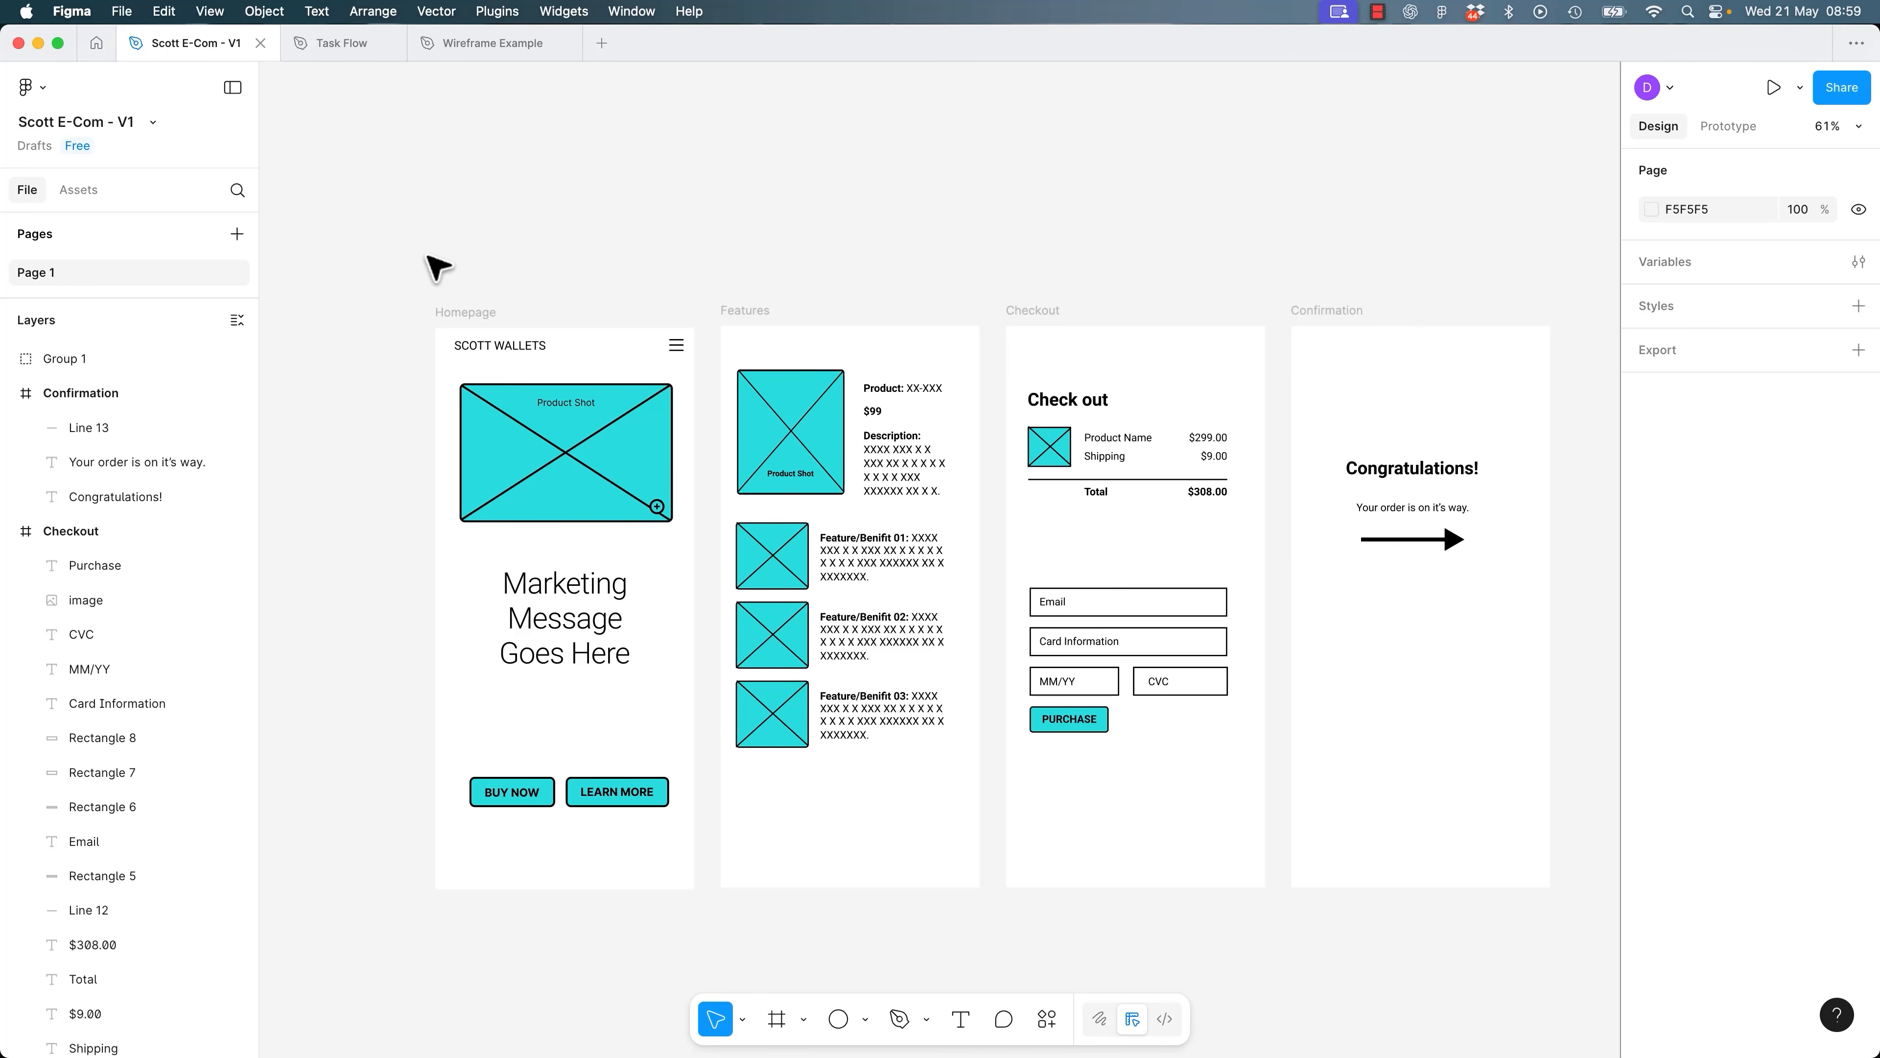
Take a screenshot of the area covering the Homepage, Features, Checkout and Confirmation wireframes.
key("super+shift+4")
left_click_drag(411, 298, 1564, 920)
left_click_drag(1784, 1004, 1343, 592)
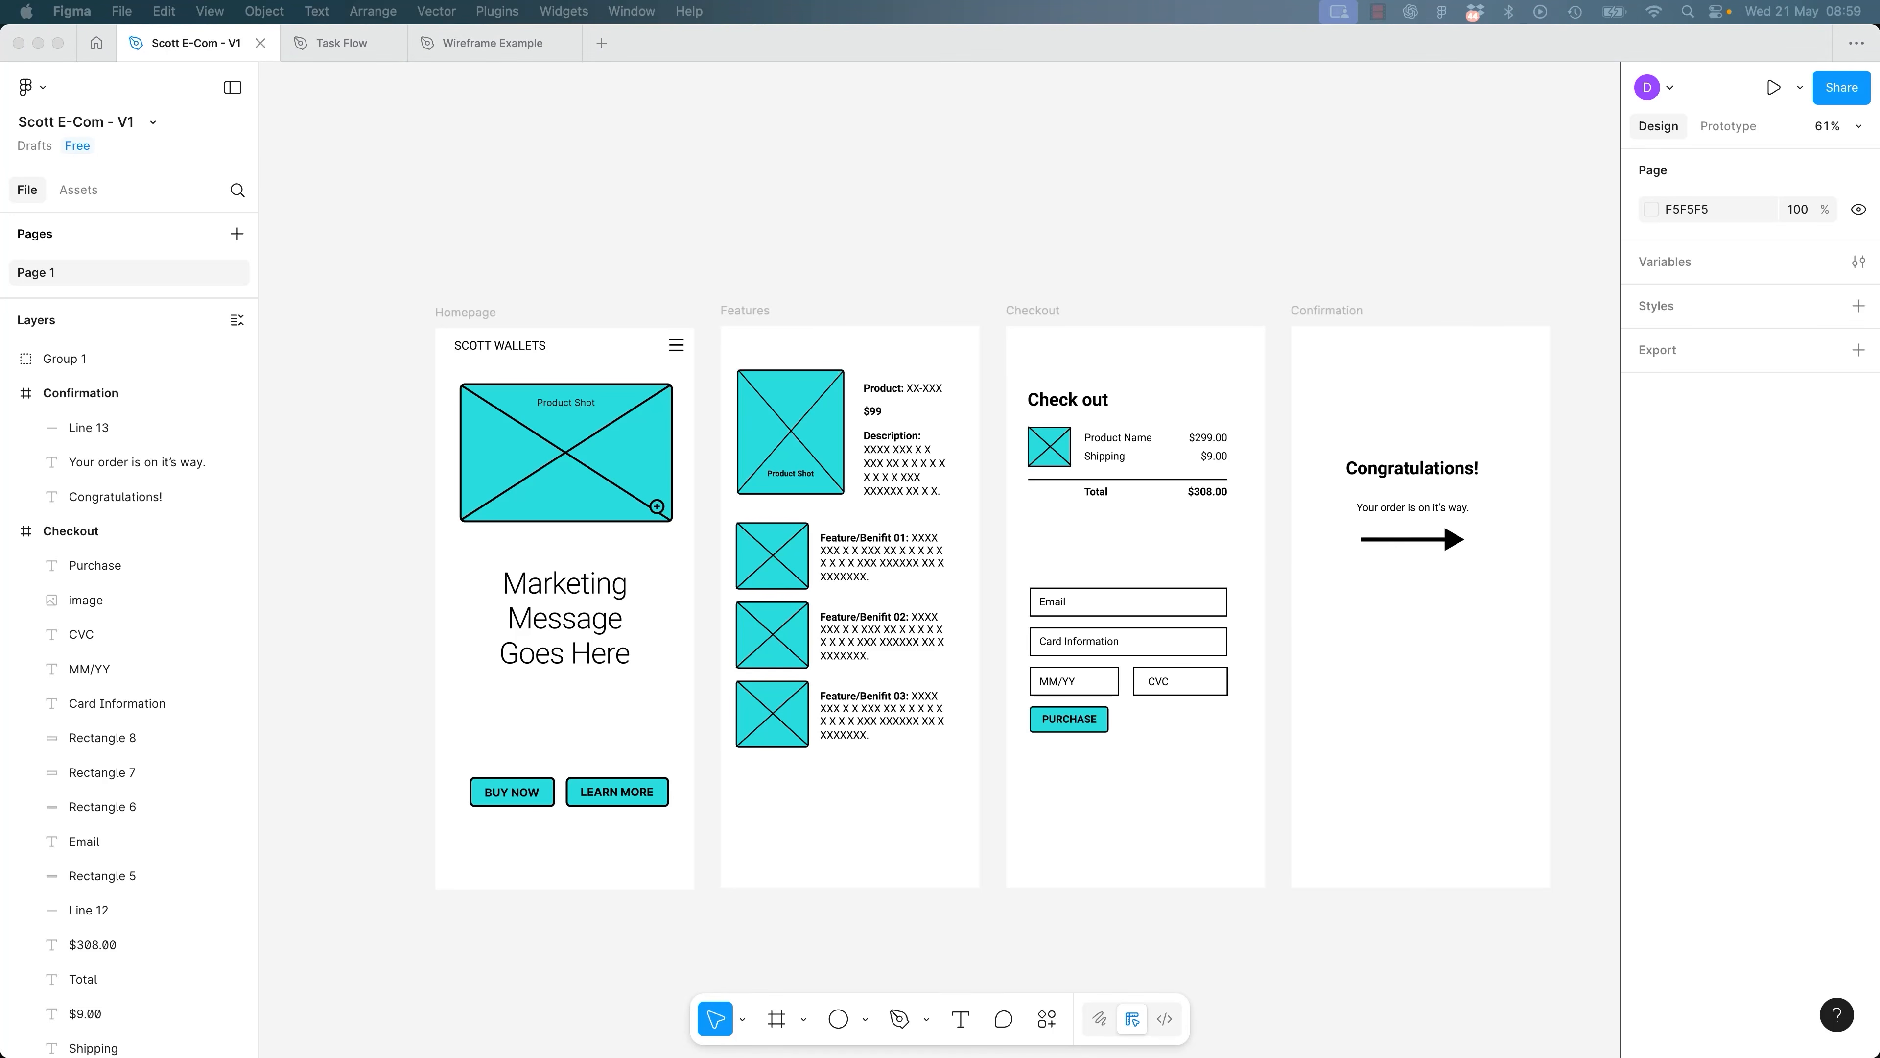
Try to copy the SCOTT WALLETS title and menu icon from the Homepage header into the Features frame.
left_click(1159, 287)
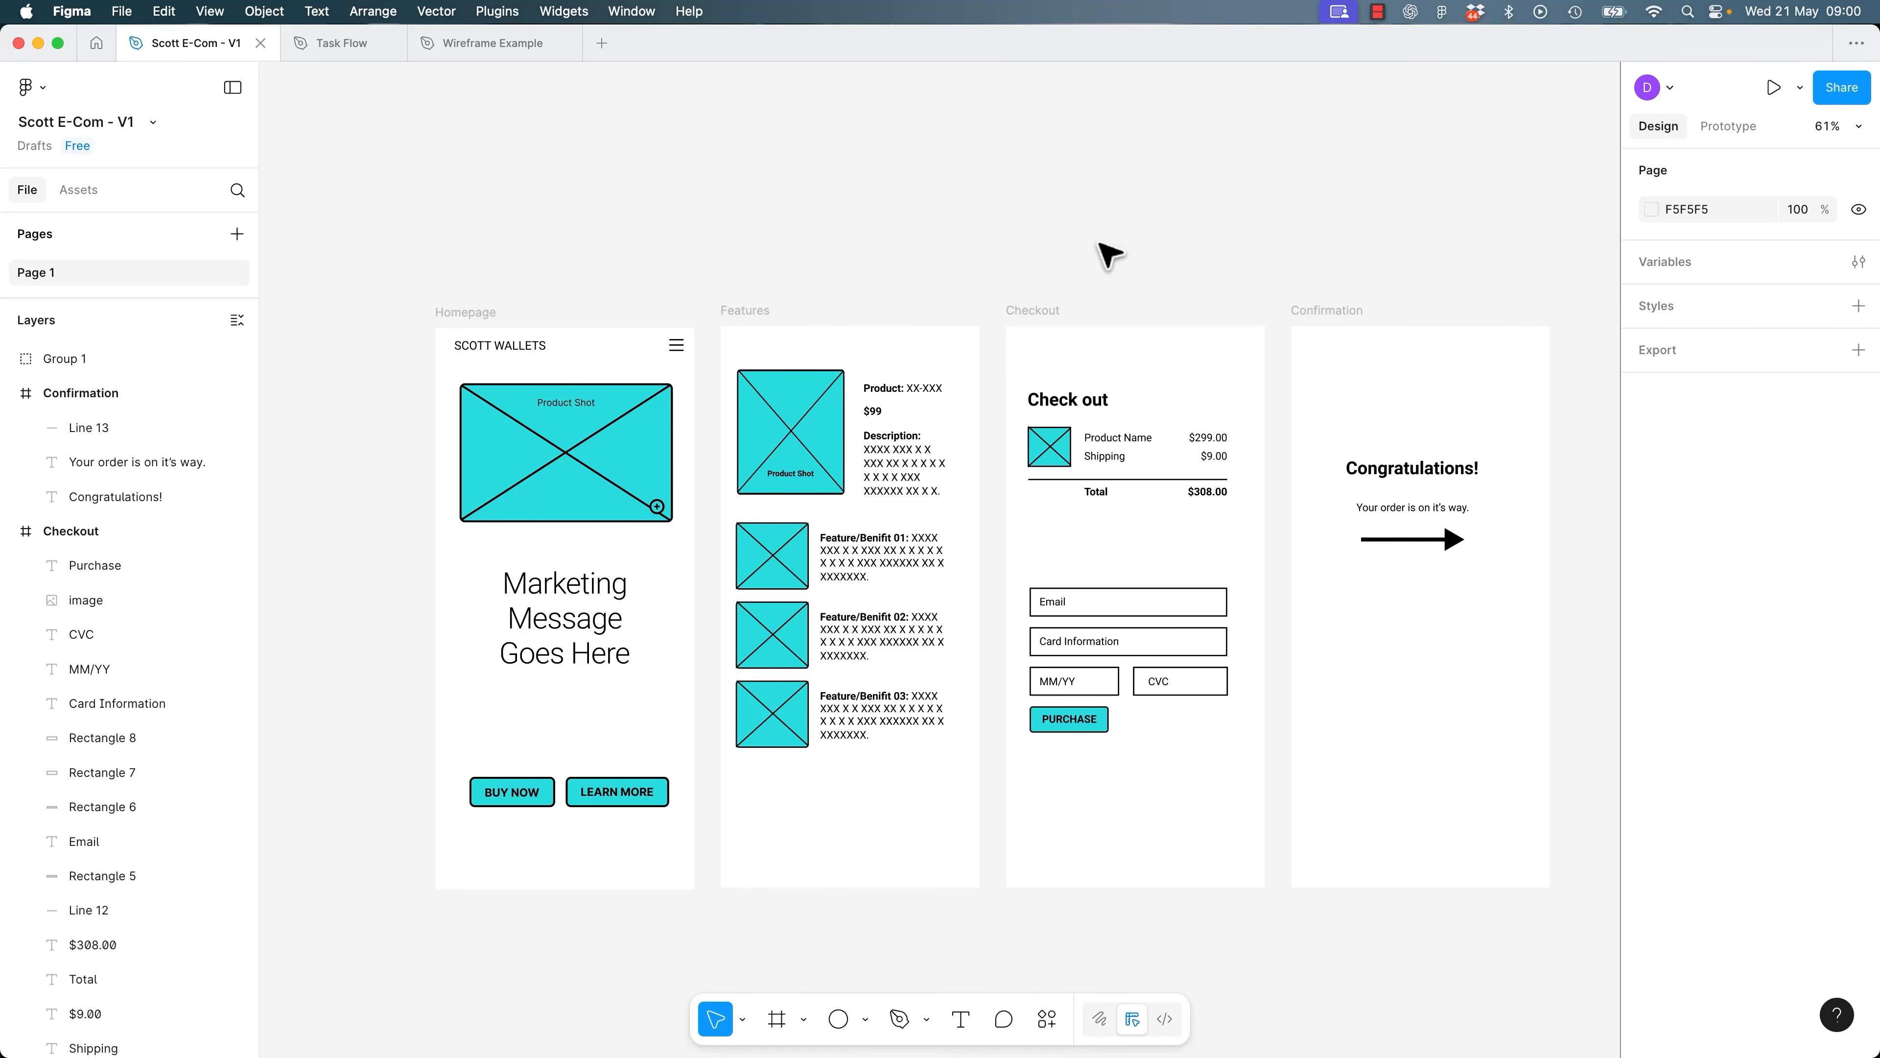
key("shift+0")
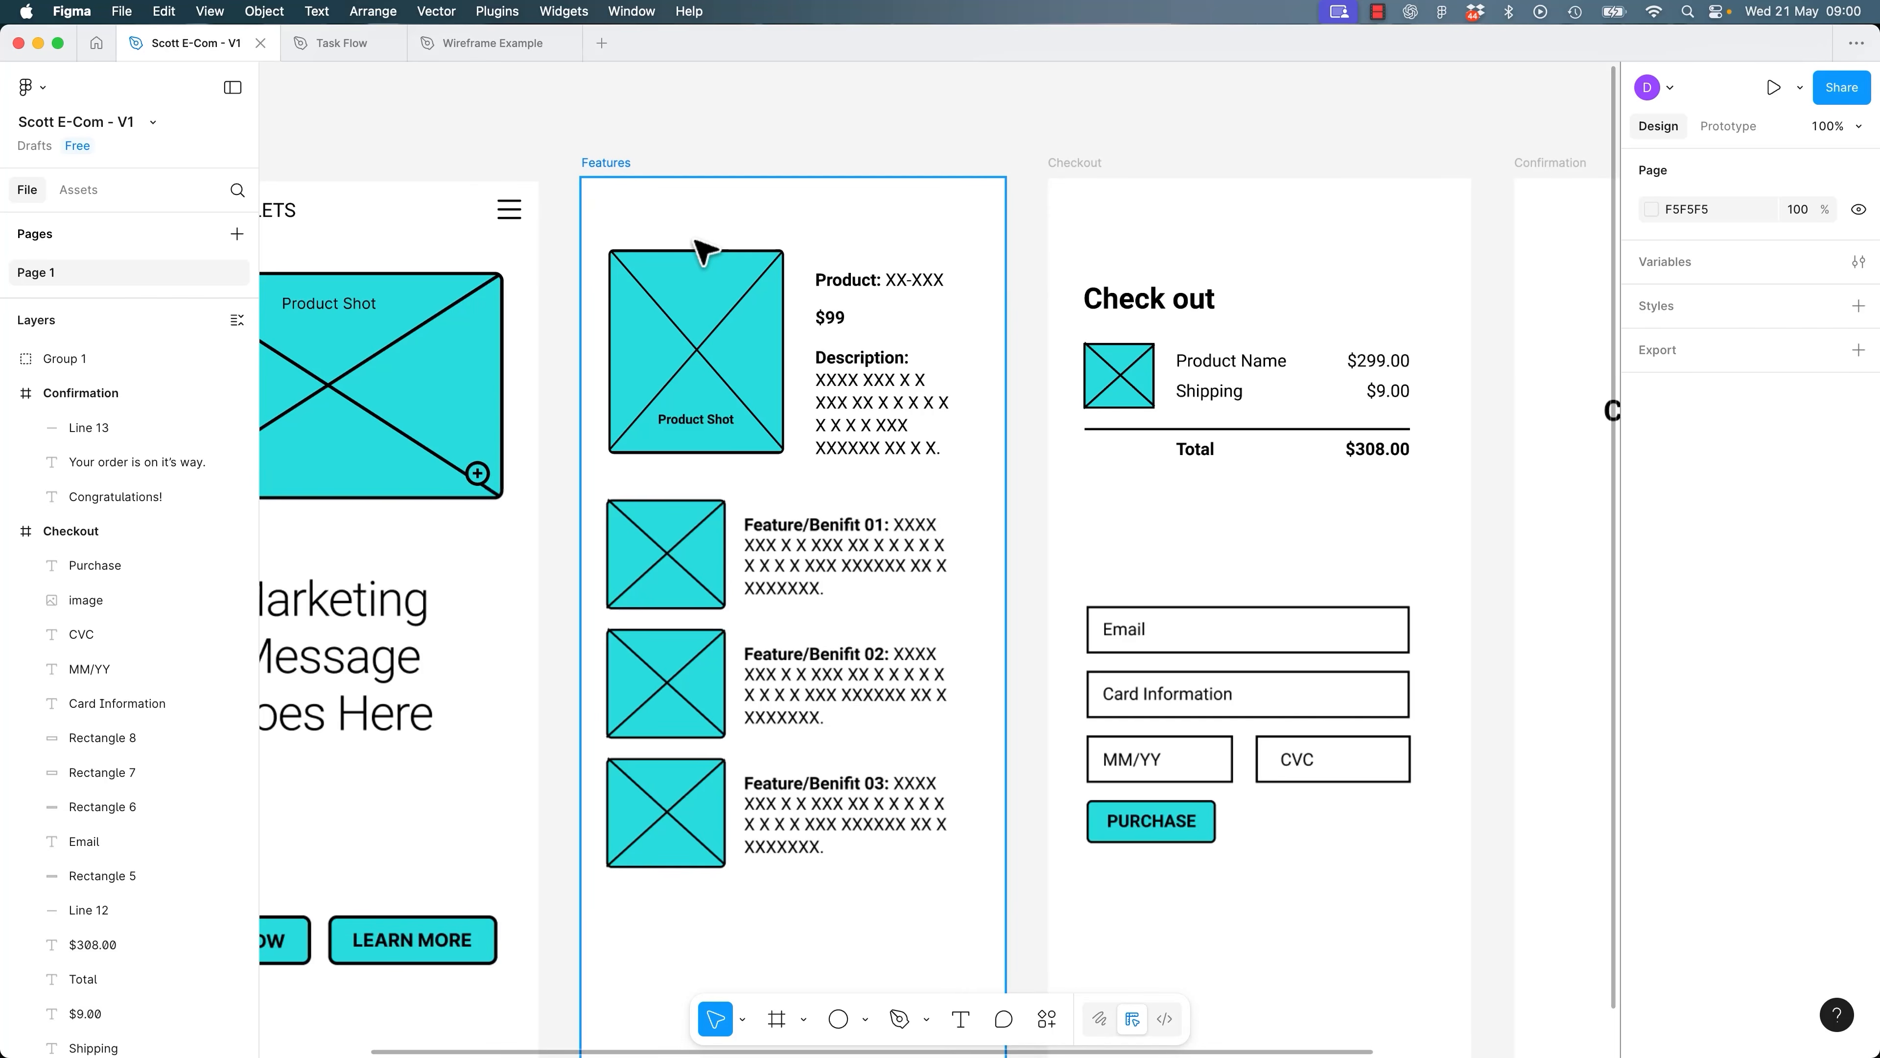
left_click_drag(684, 239, 1096, 520)
left_click(741, 500)
left_click(970, 497)
key("Escape")
left_click_drag(453, 473, 1093, 547)
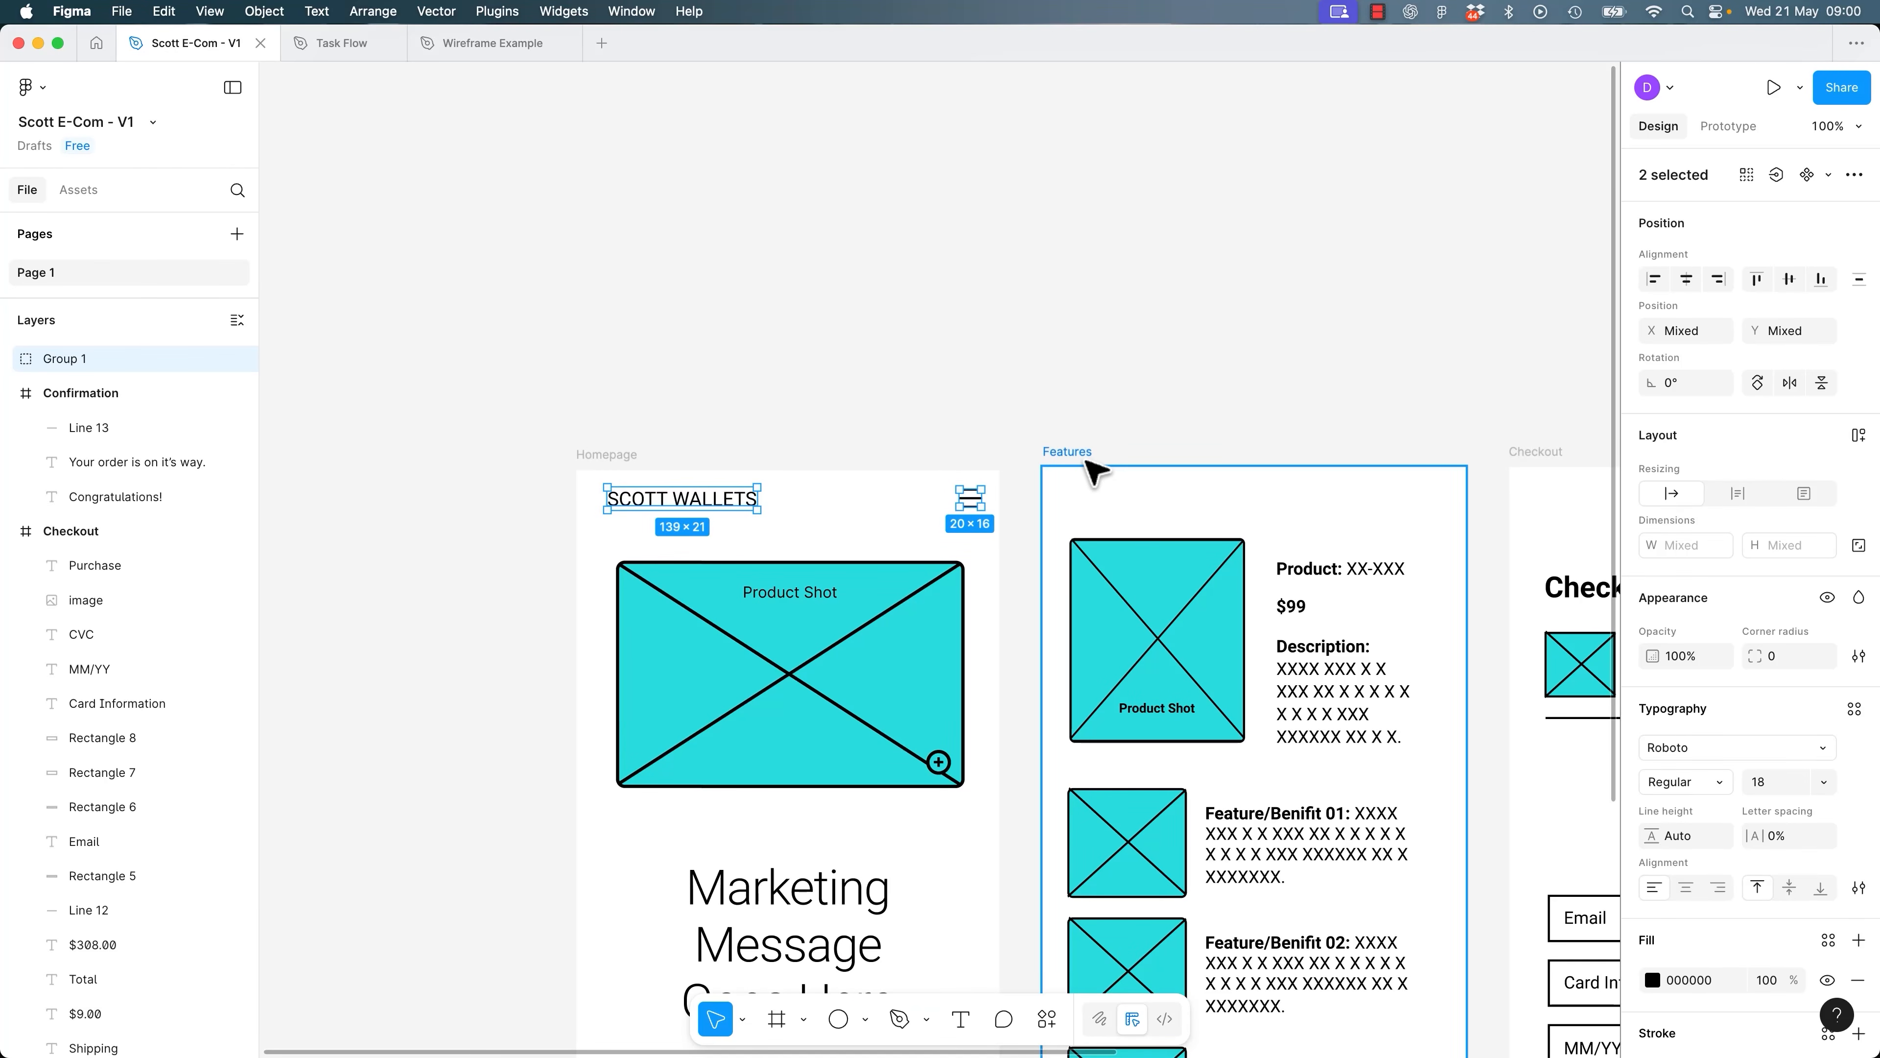
left_click(1082, 455)
key("ctrl+v")
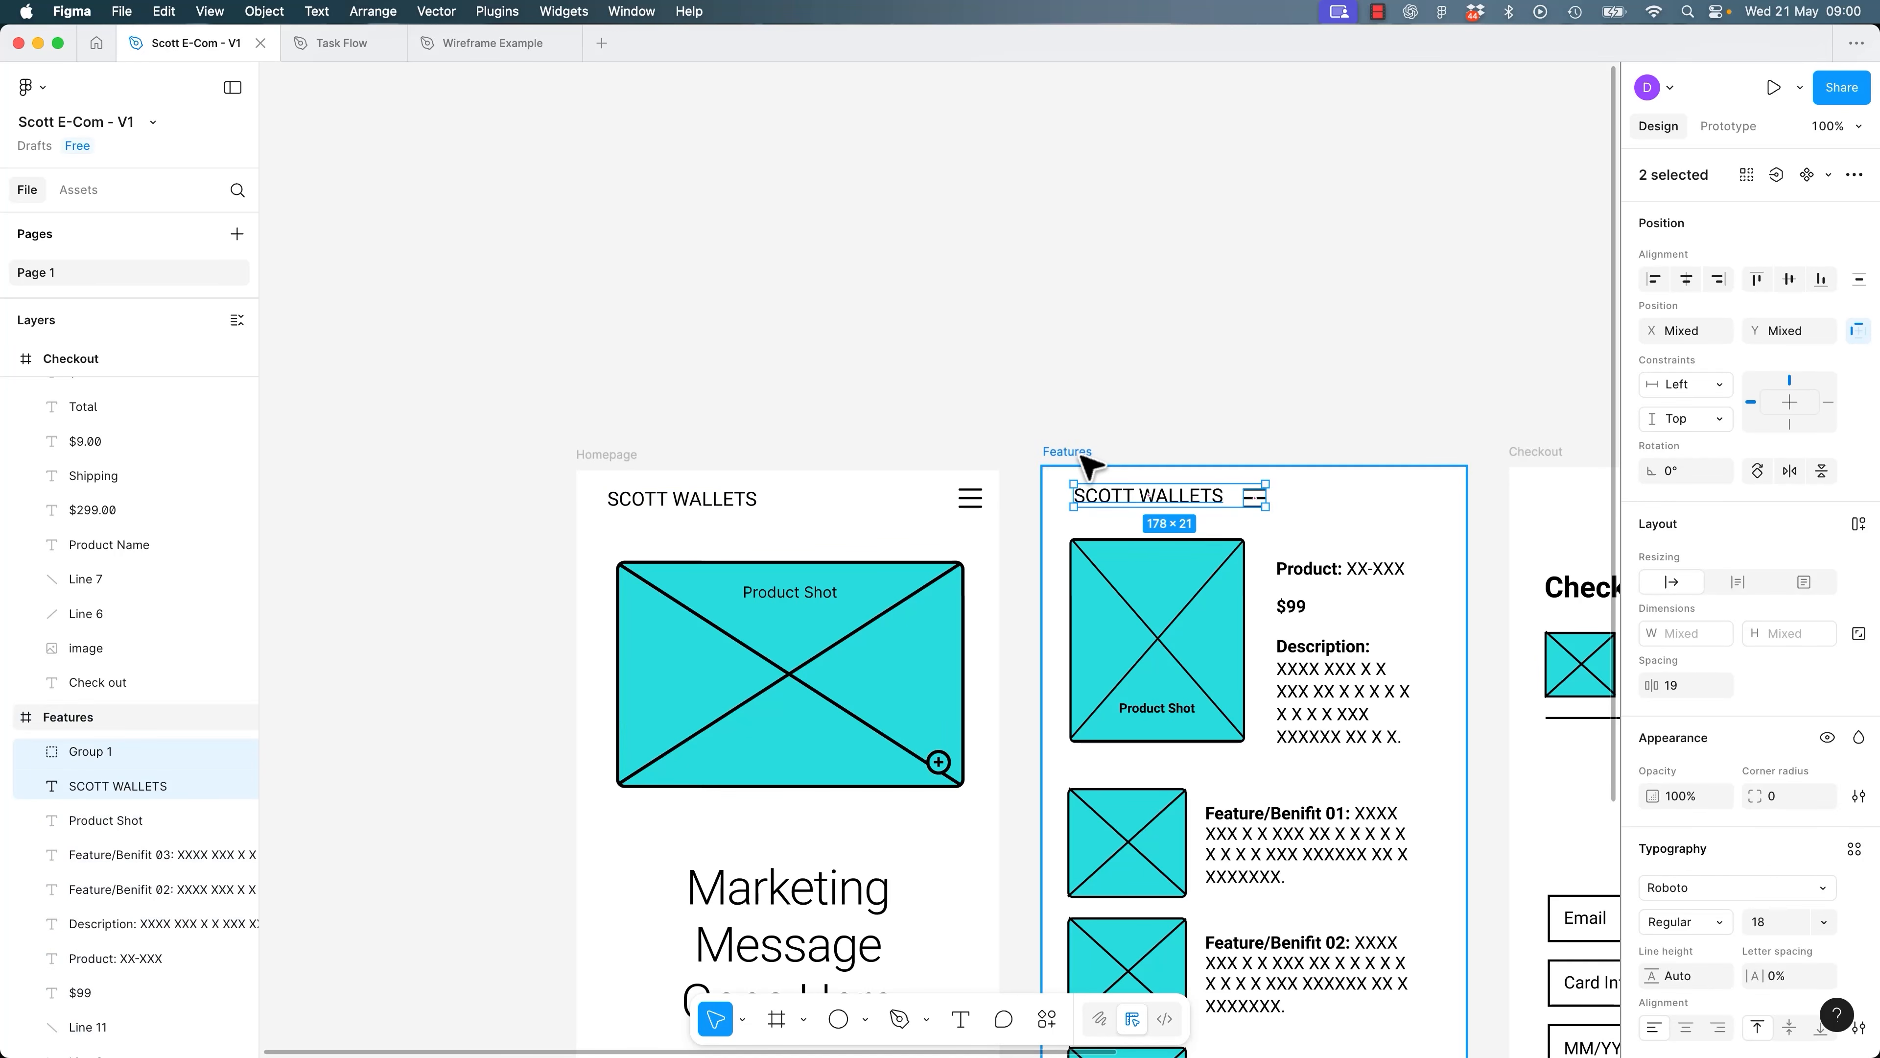
Check the pasted SCOTT WALLETS title and menu icon in Features, and delete both from that frame.
left_click(1214, 415)
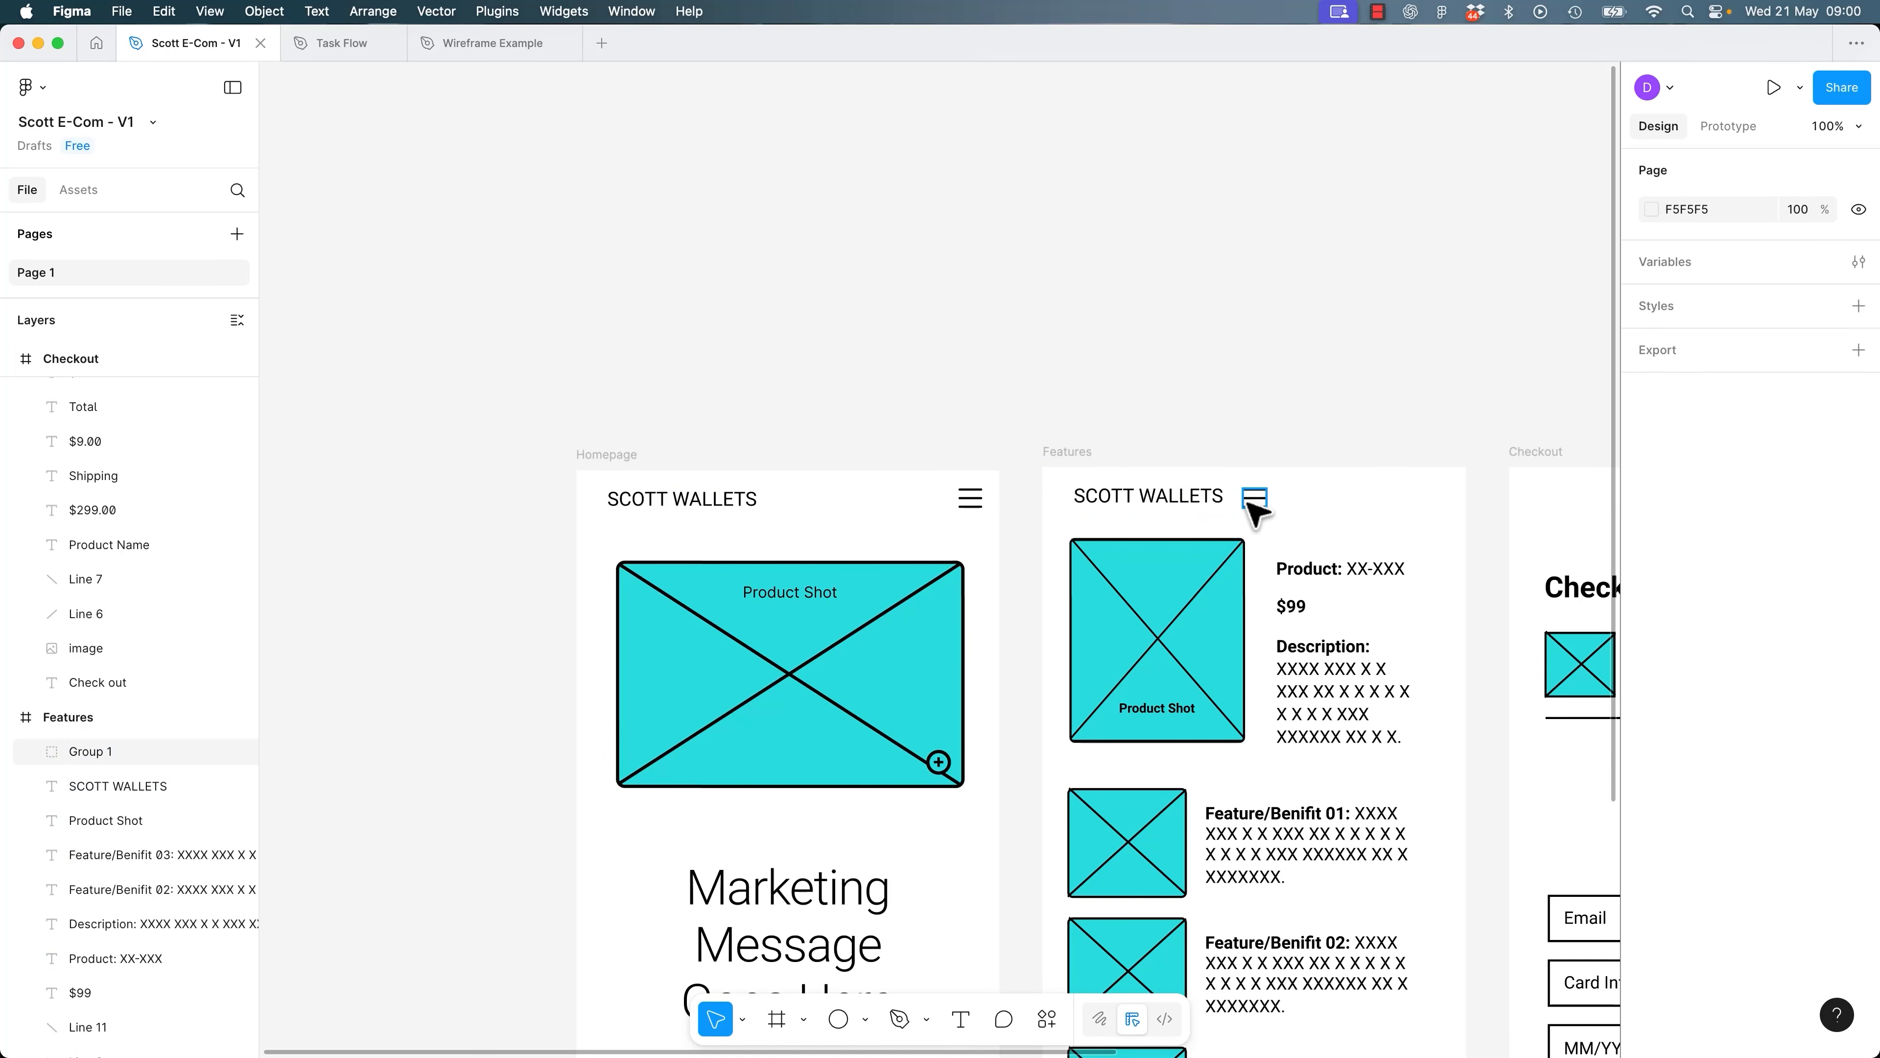
left_click_drag(1330, 407, 747, 407)
left_click(625, 506)
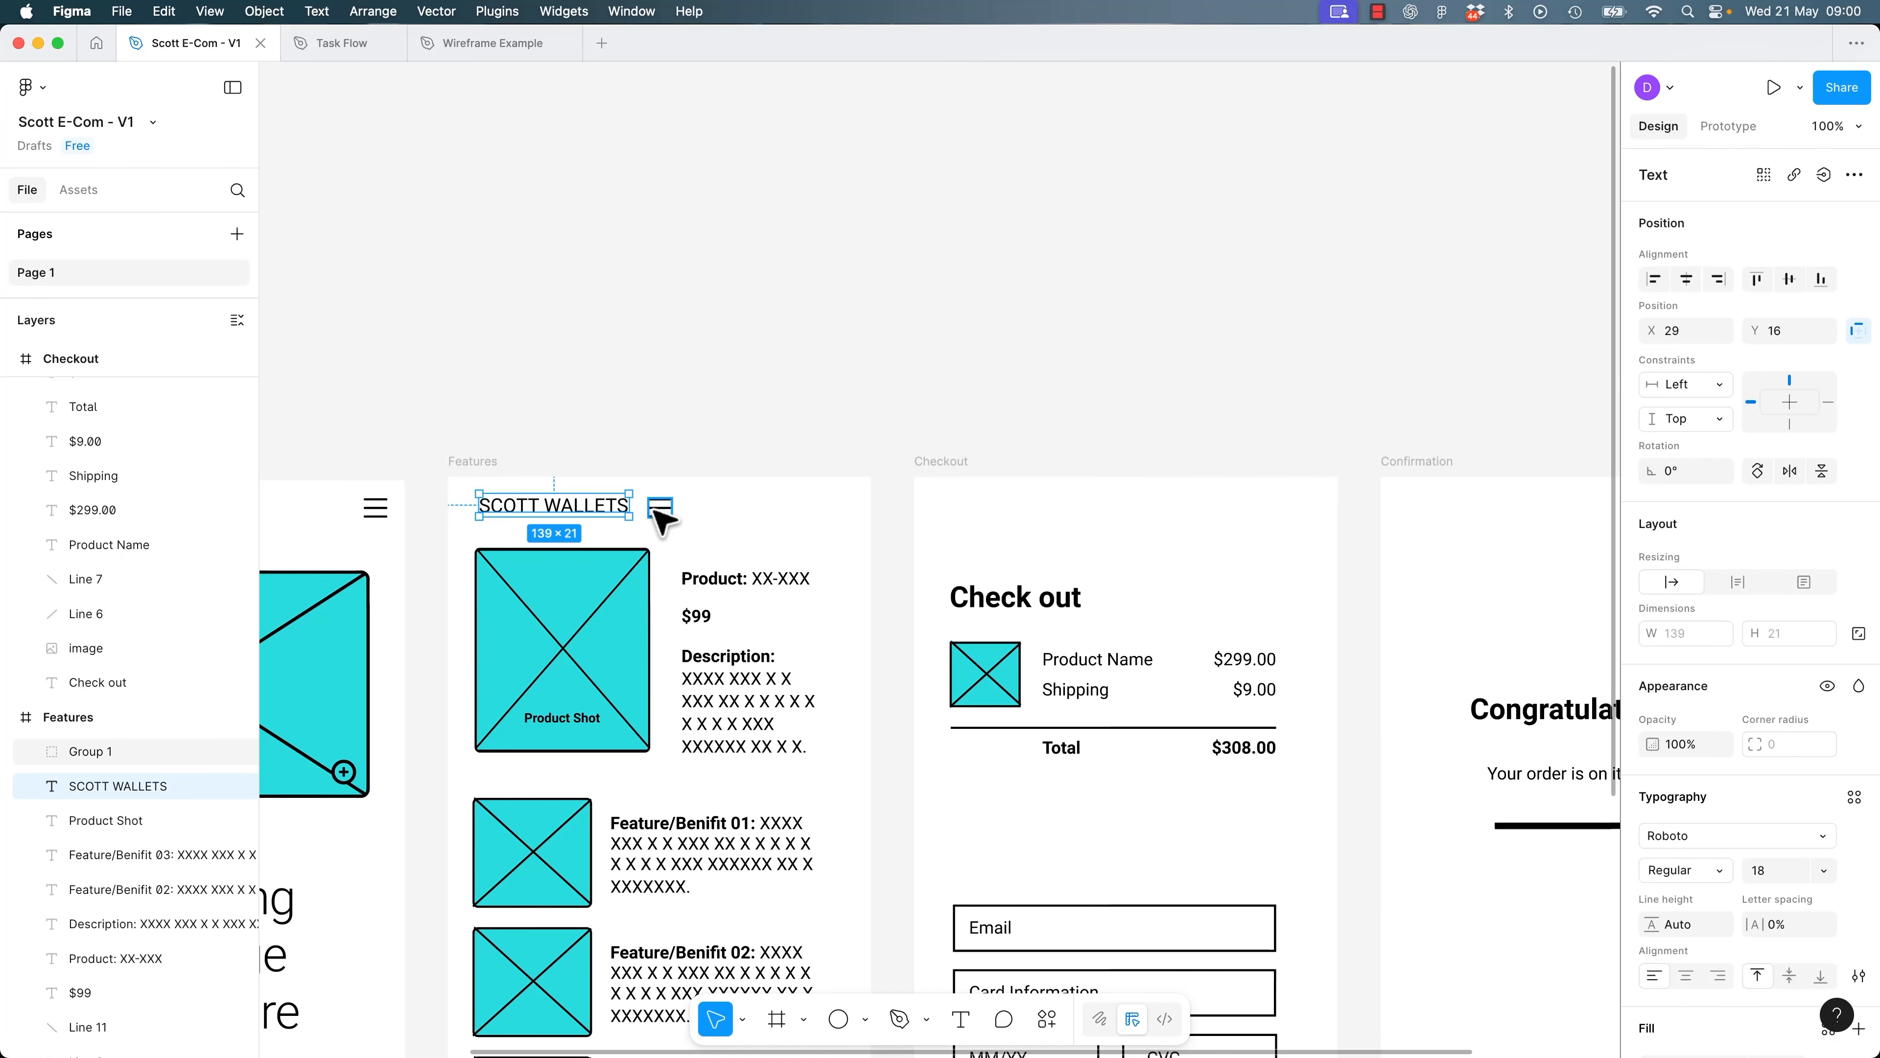
left_click(625, 471)
scroll(518, 488, "left", 5)
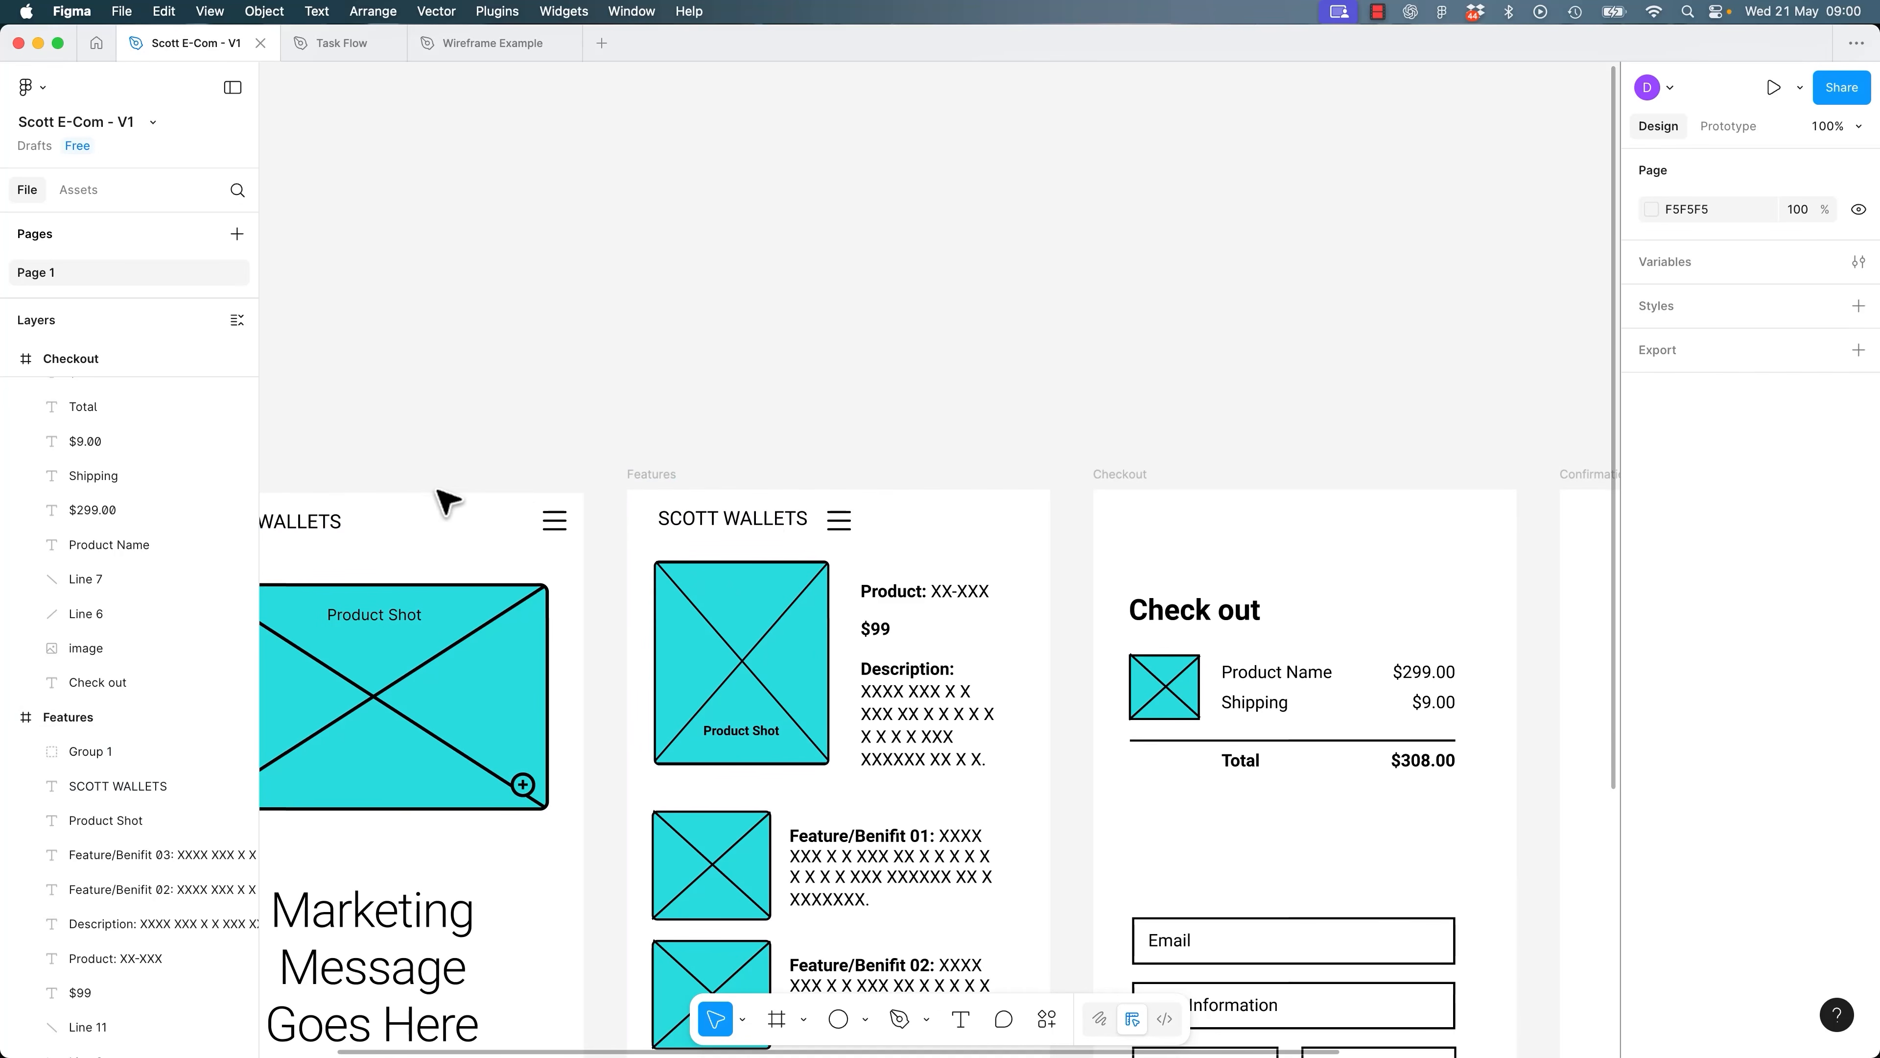
left_click(788, 520)
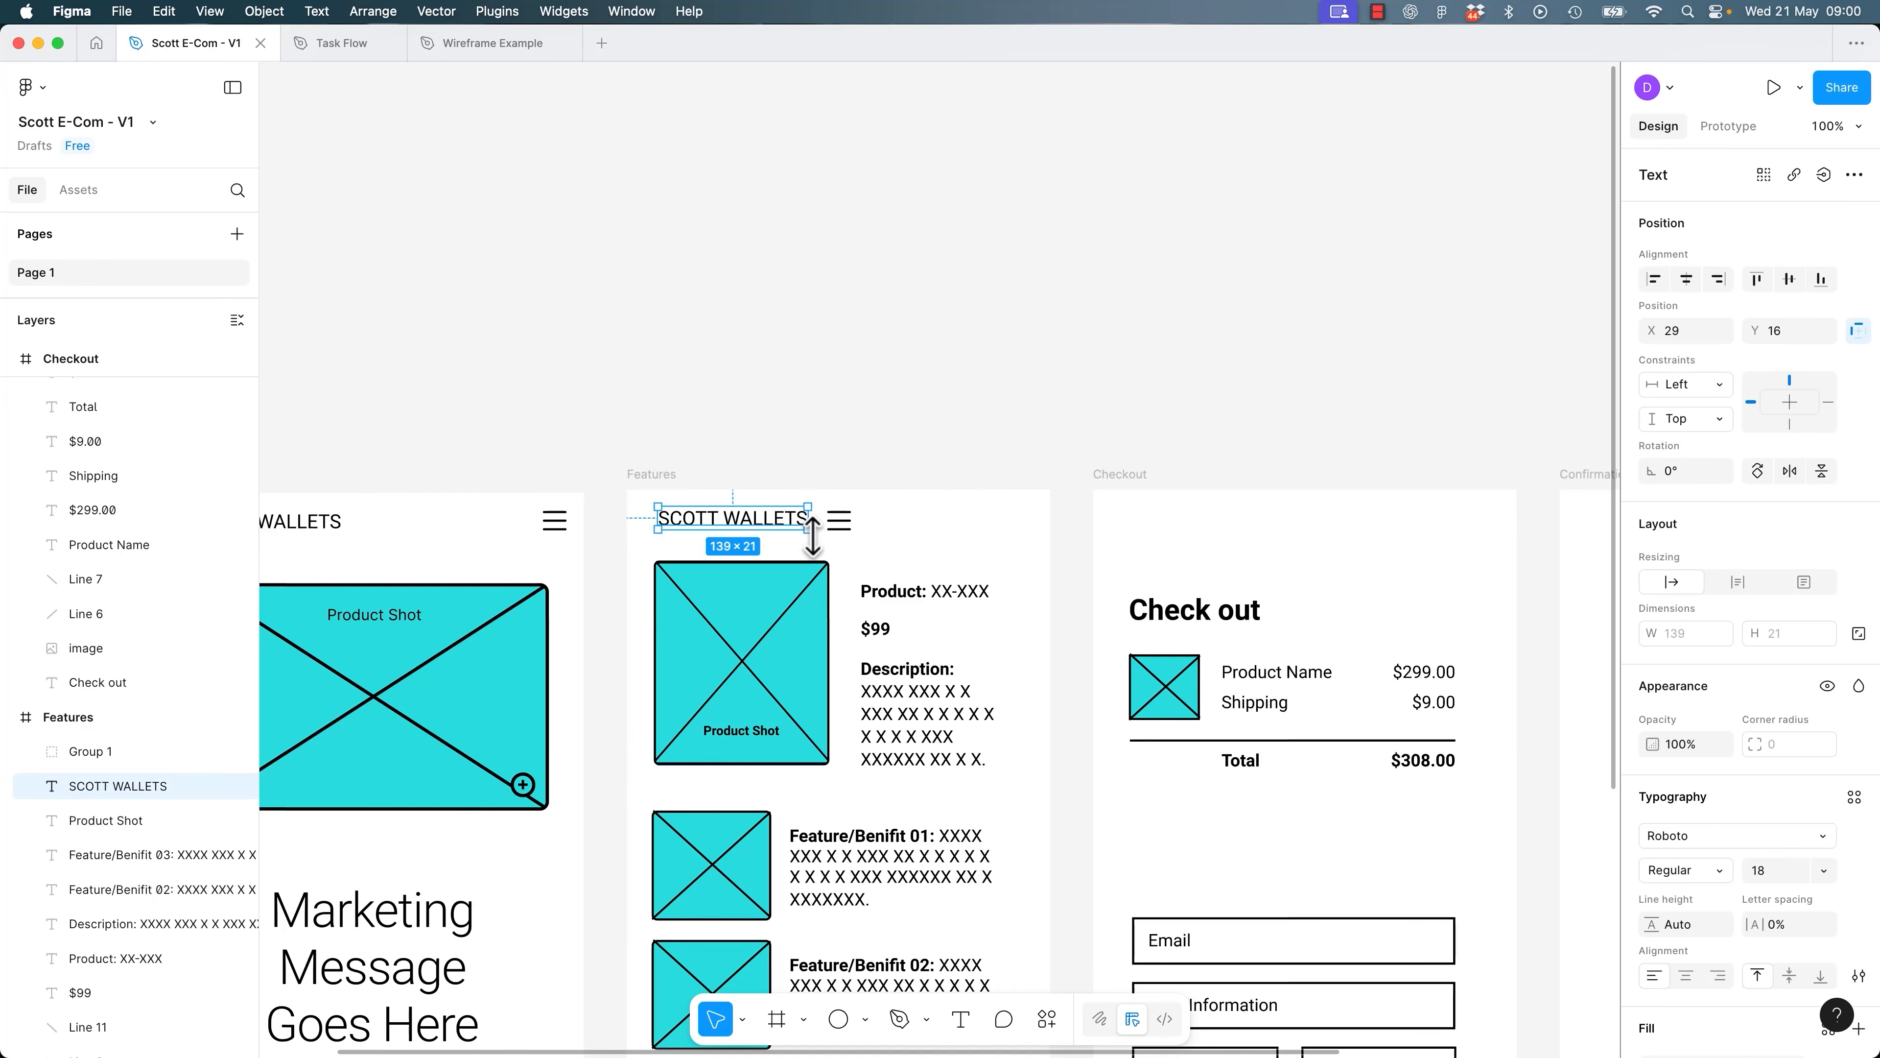
key("BackSpace")
left_click(839, 528)
key("BackSpace")
left_click_drag(765, 542, 1219, 612)
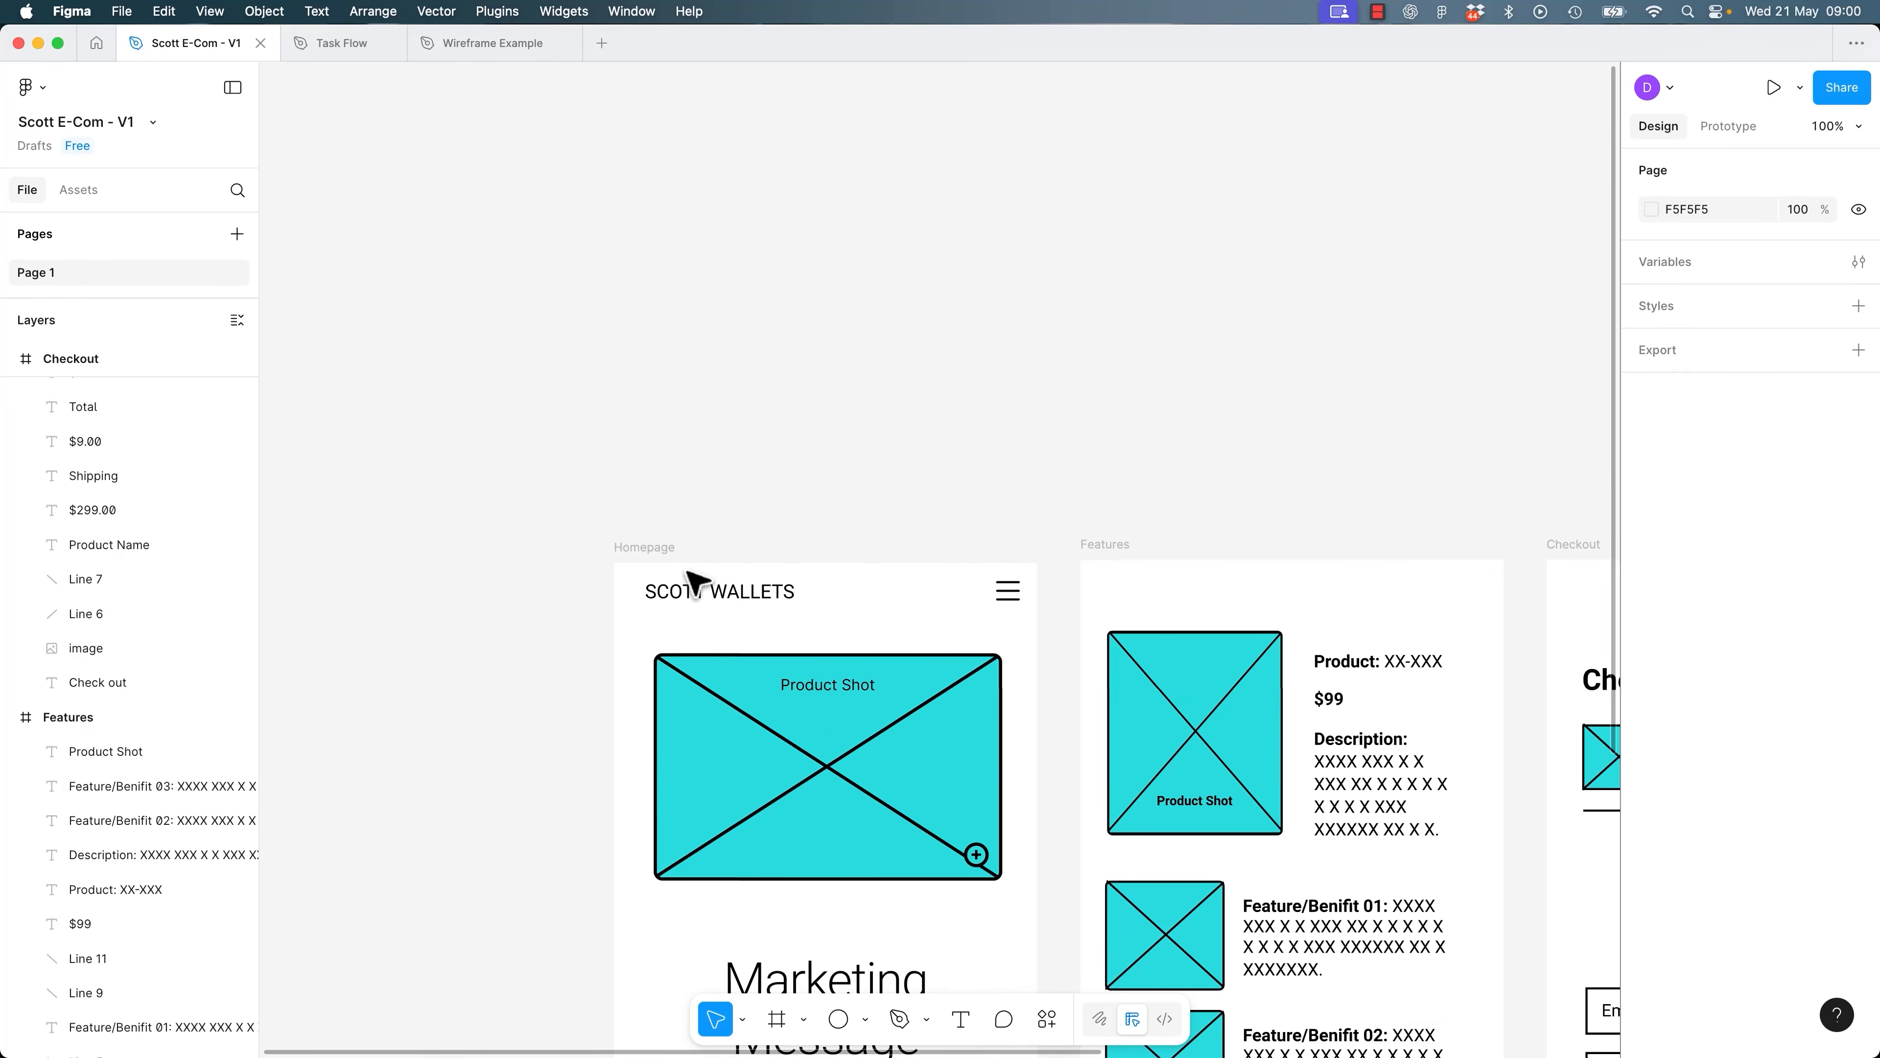
Move the Homepage's SCOTT WALLETS title to X 21 and compare its layer location with that of the menu icon group.
left_click(729, 606)
left_click_drag(746, 601, 736, 602)
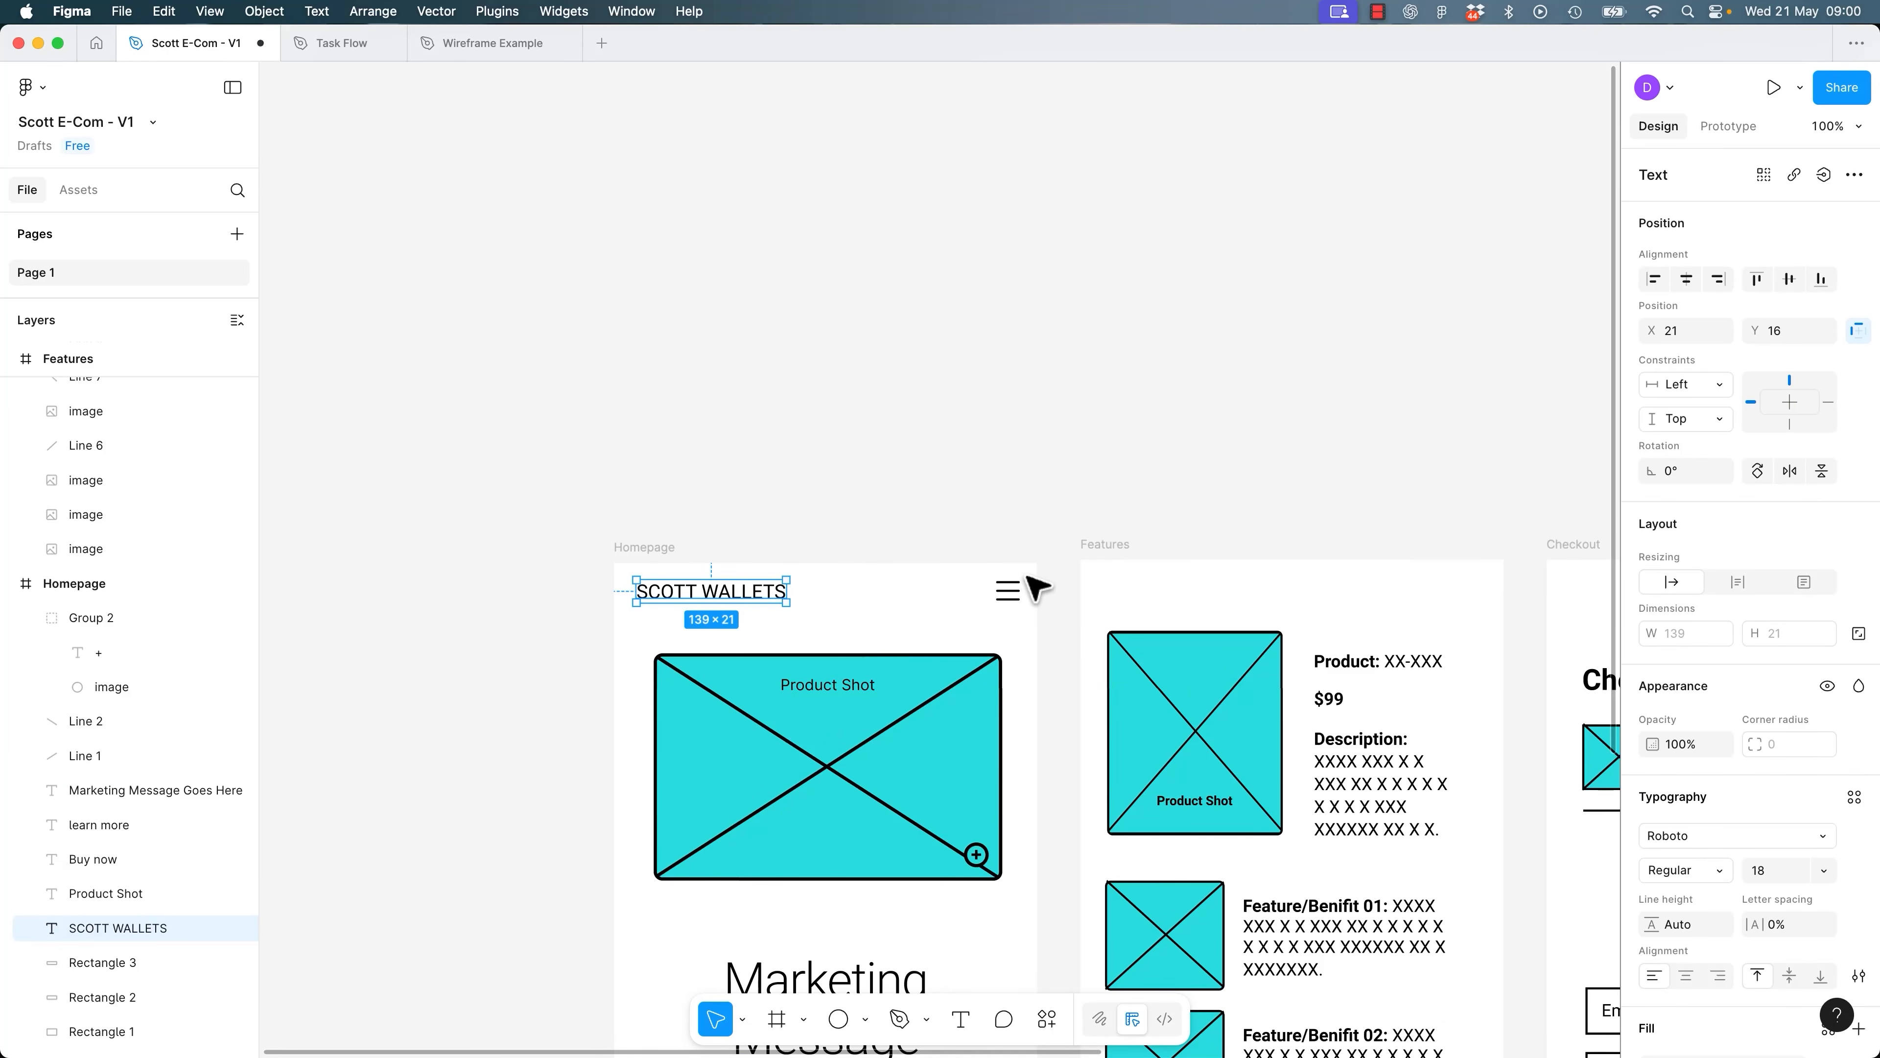
left_click(1008, 591)
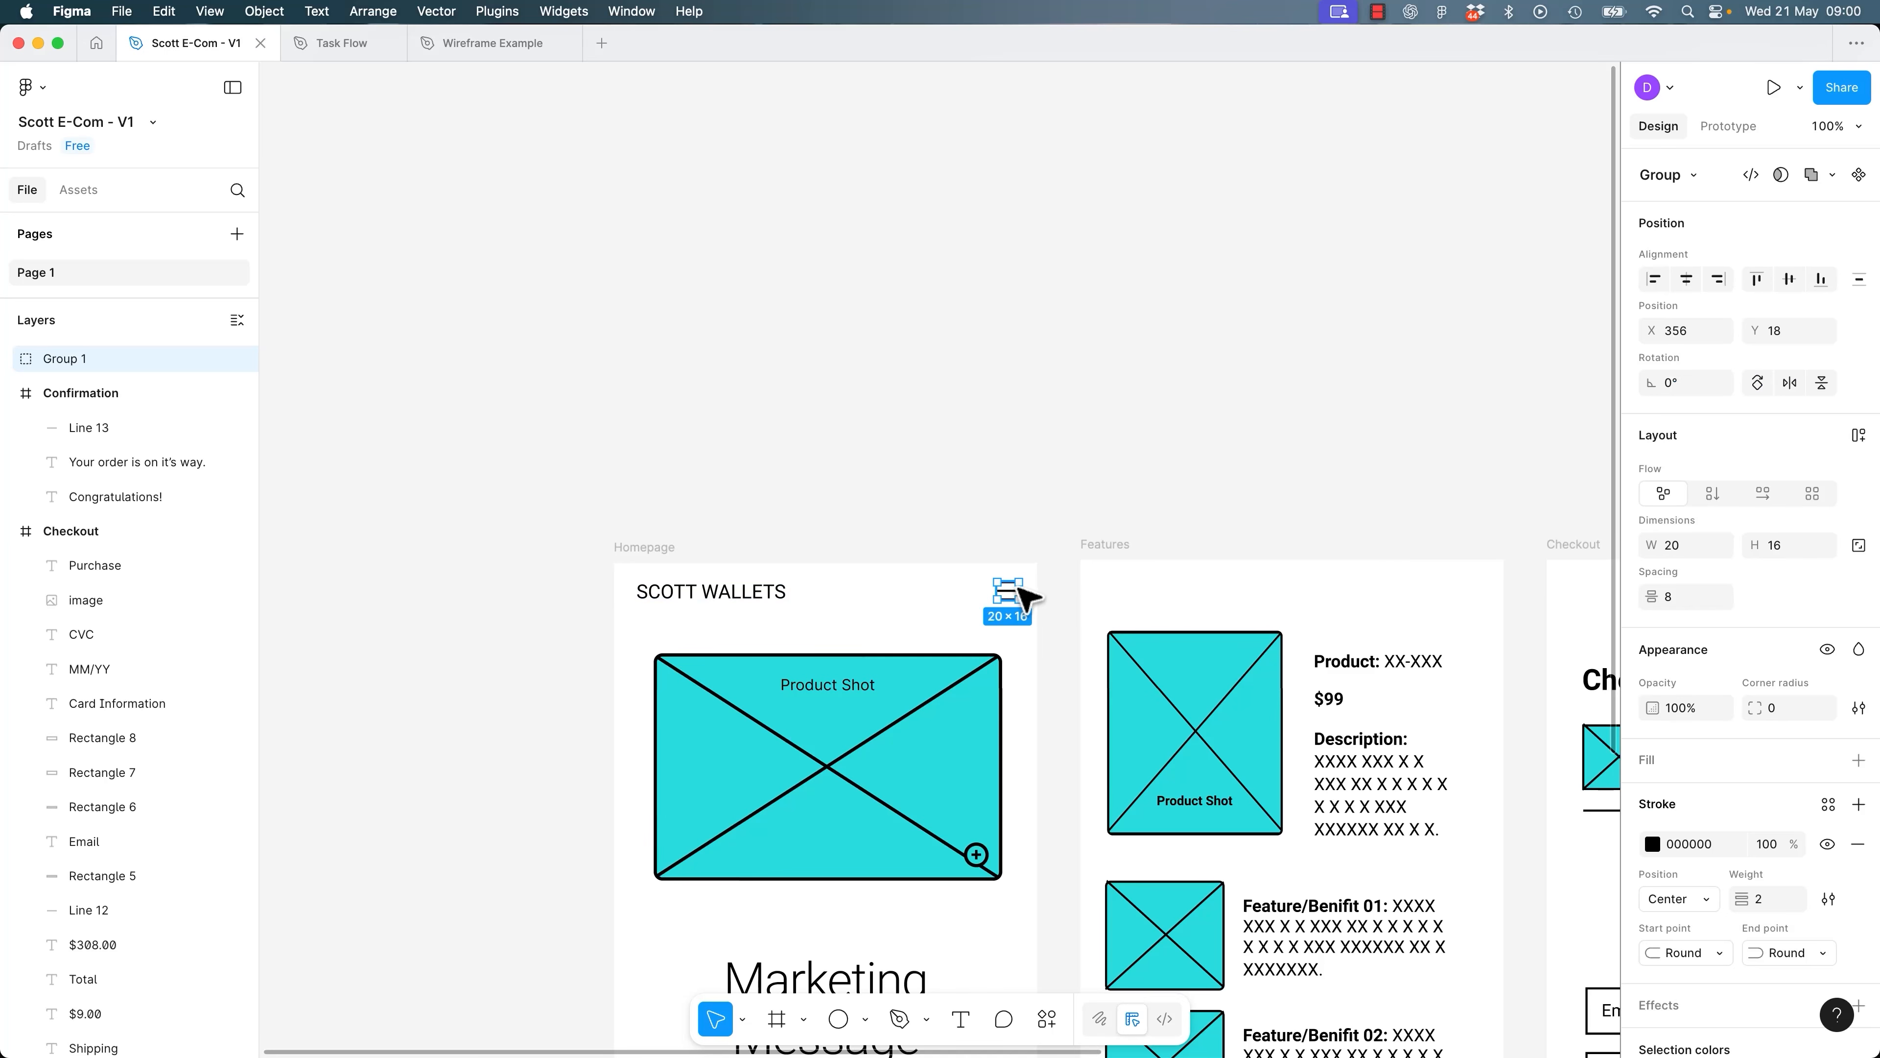
left_click(739, 603)
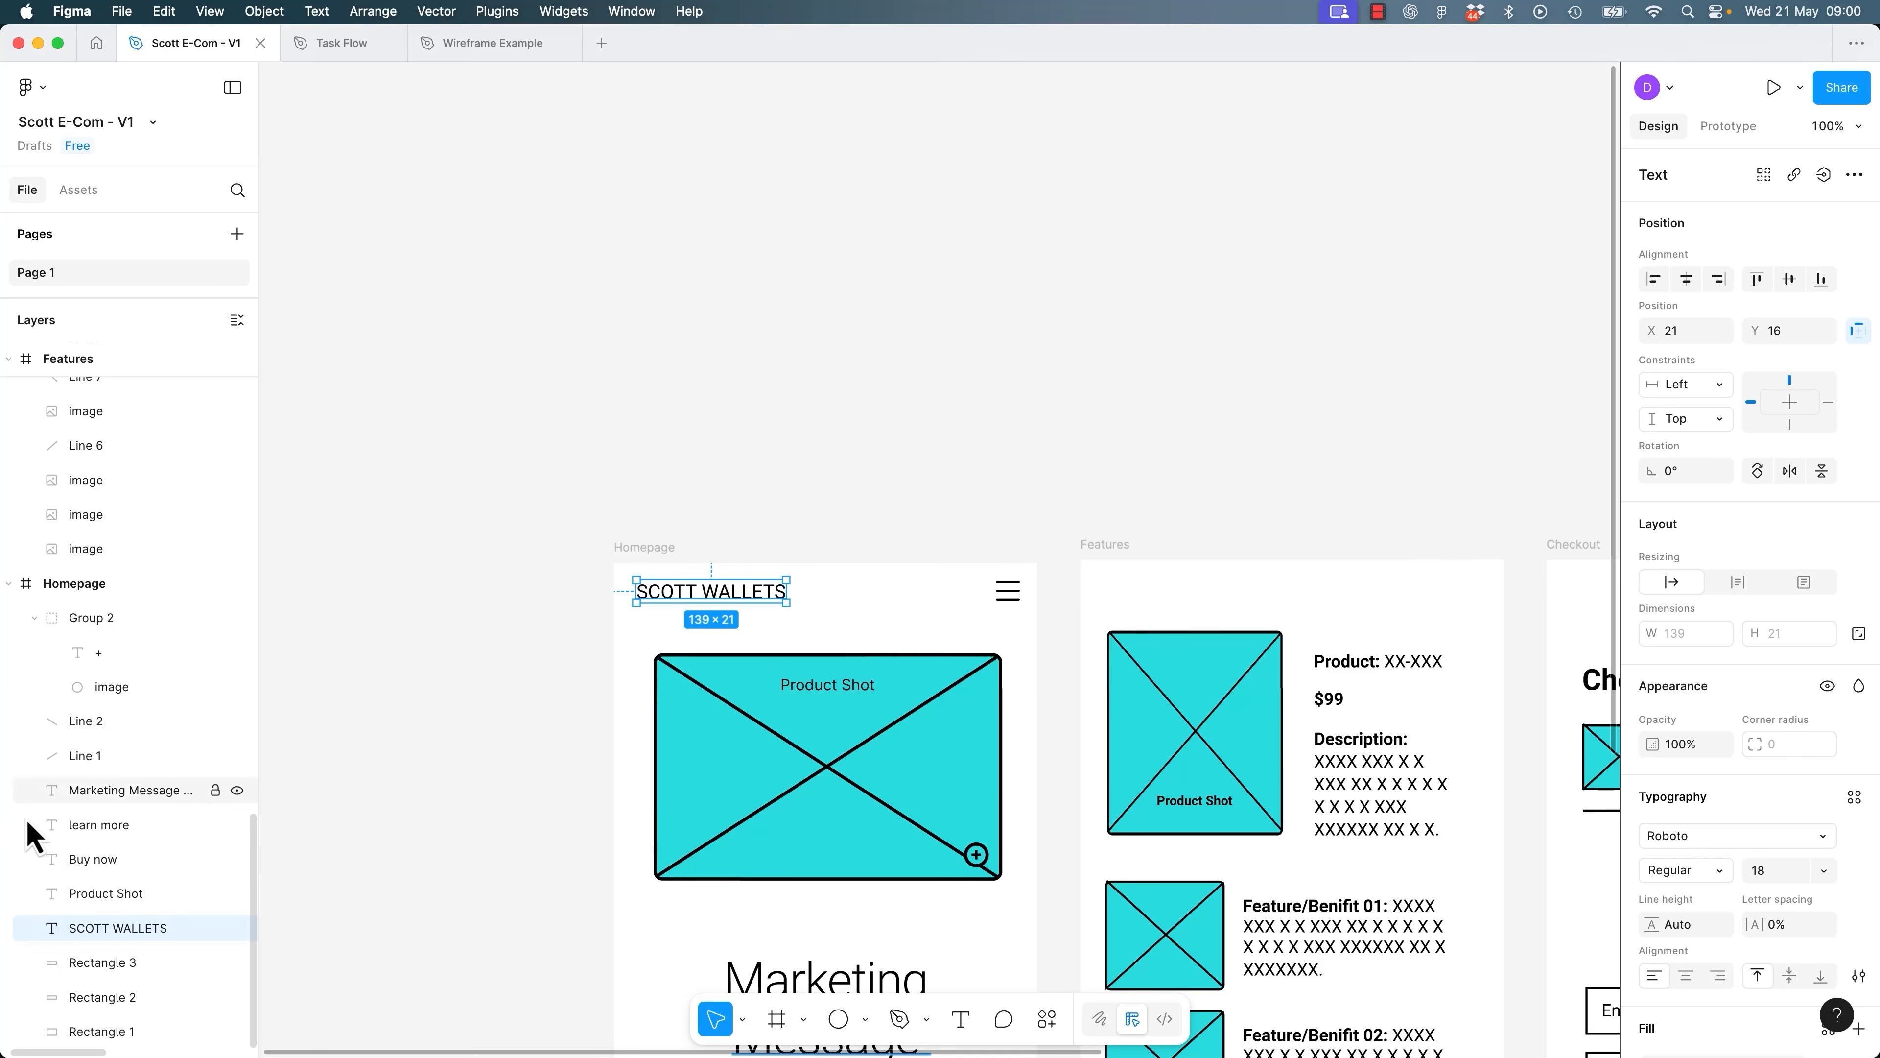
left_click(1022, 592)
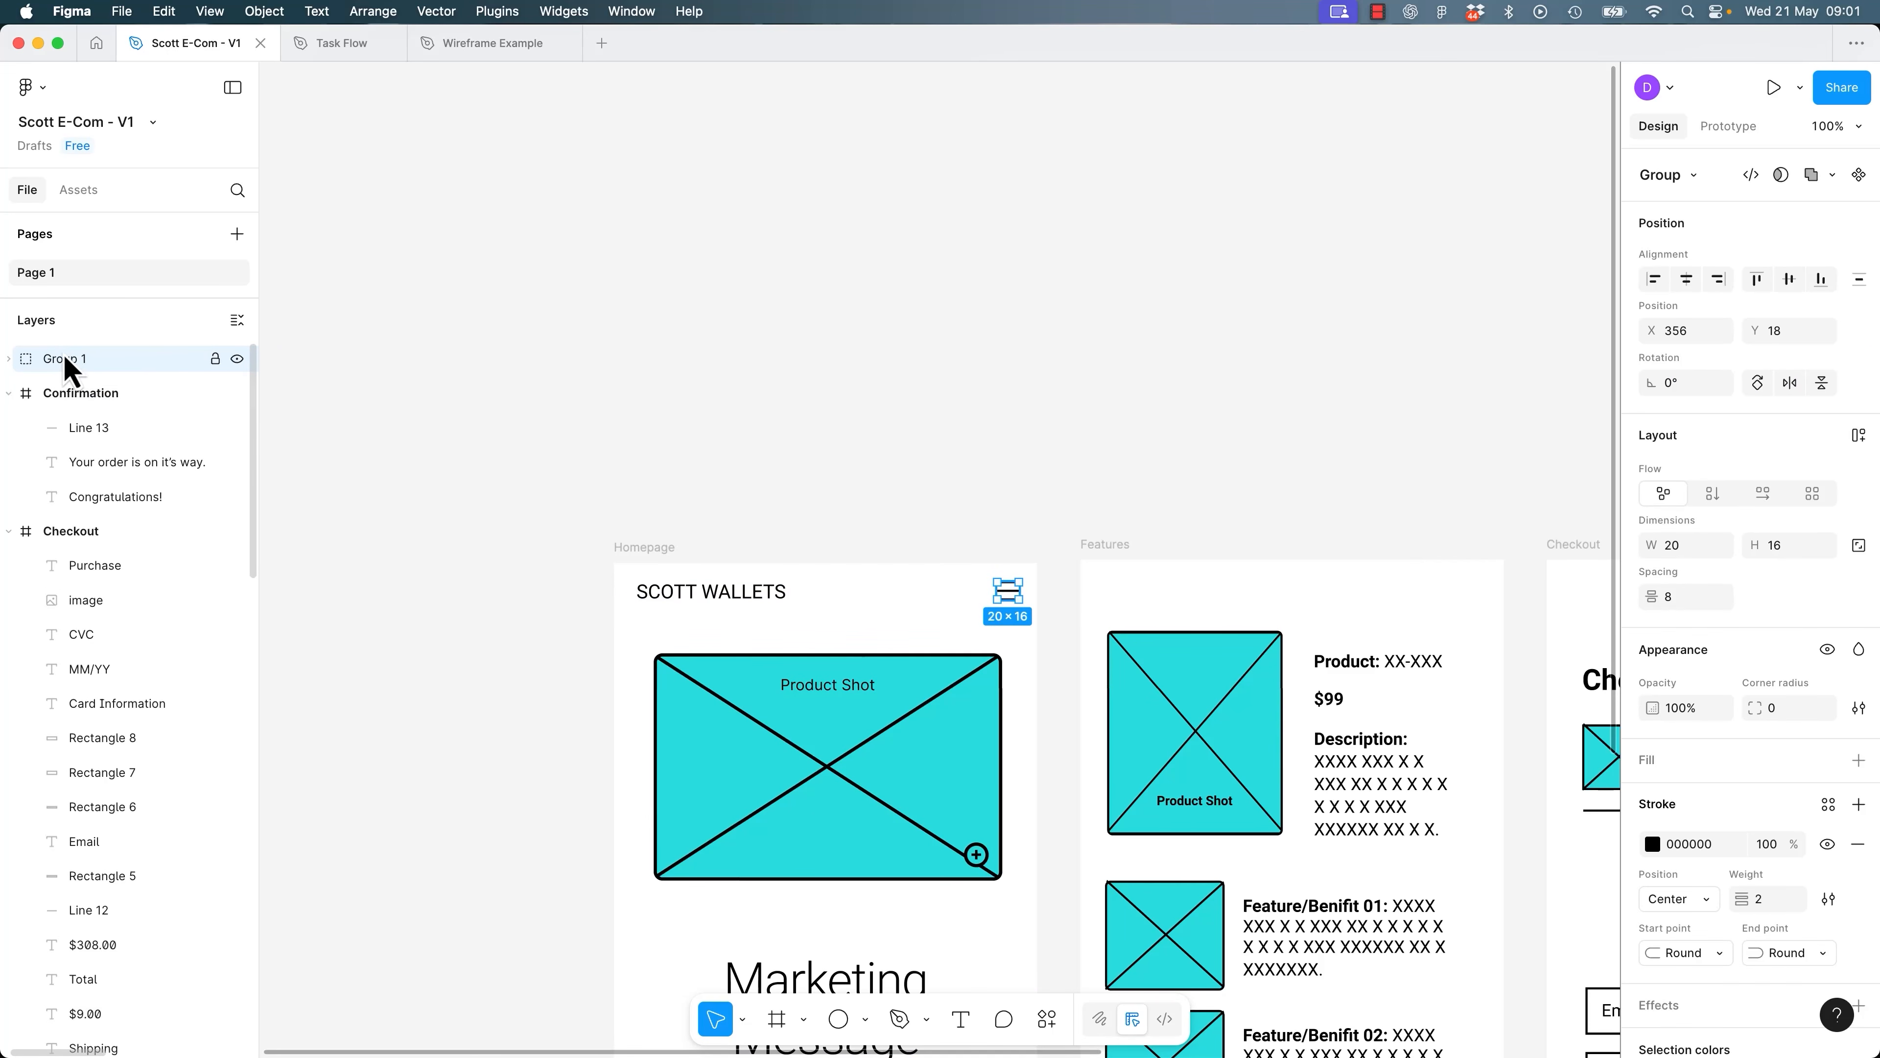
Collapse the layers of the Confirmation, Checkout, Features and Homepage frames.
left_click(10, 395)
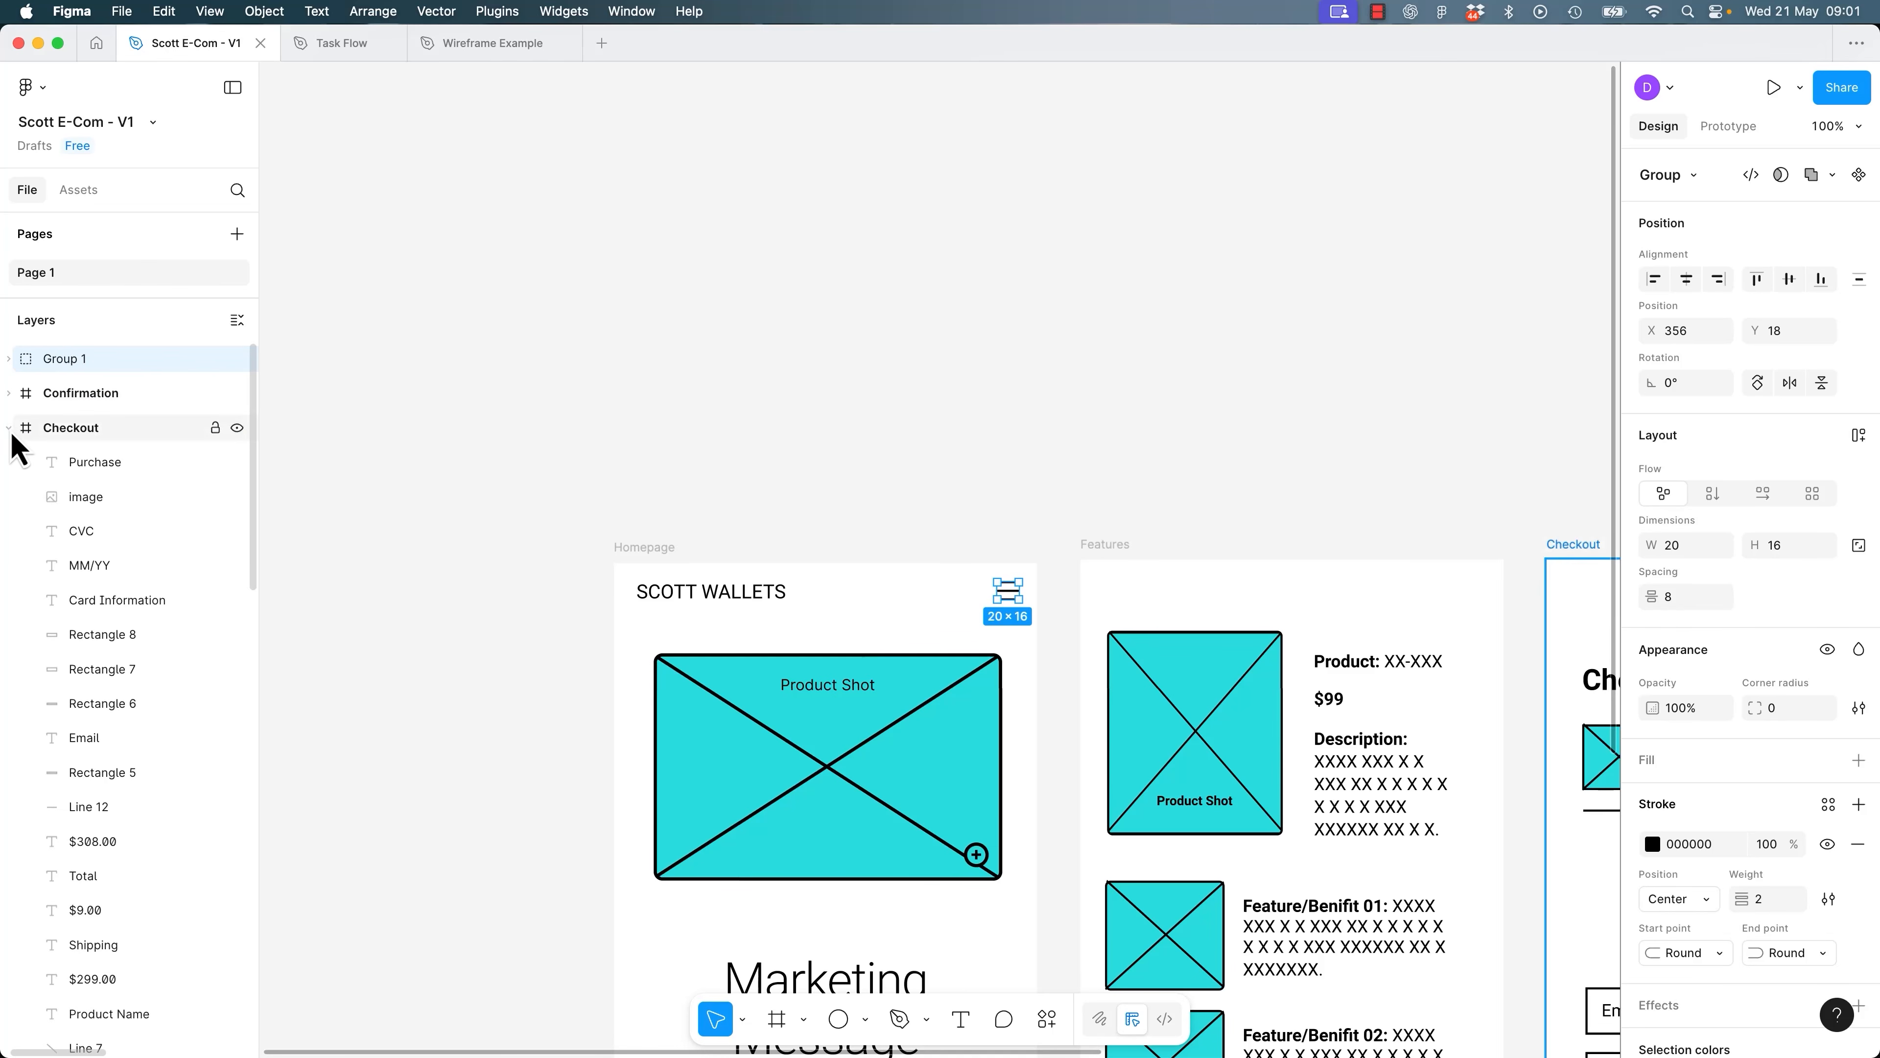
left_click(9, 428)
left_click(9, 462)
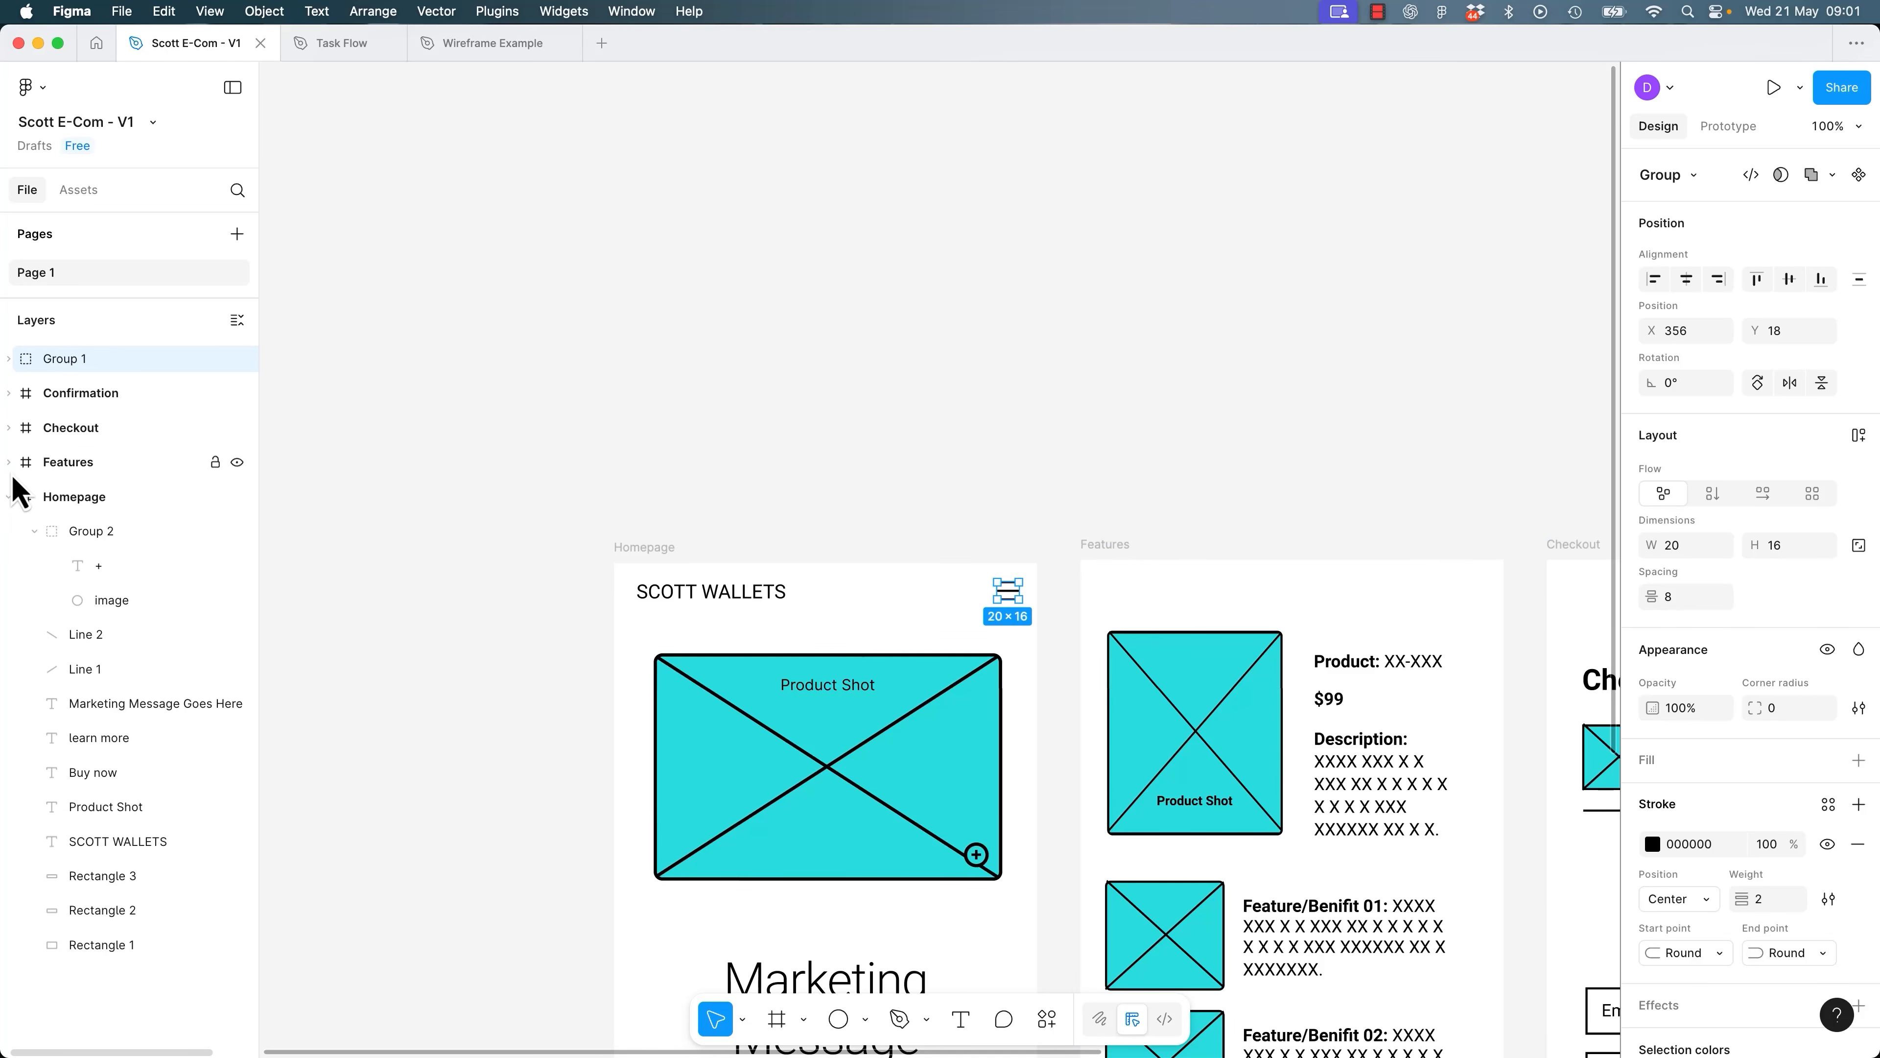
left_click(9, 496)
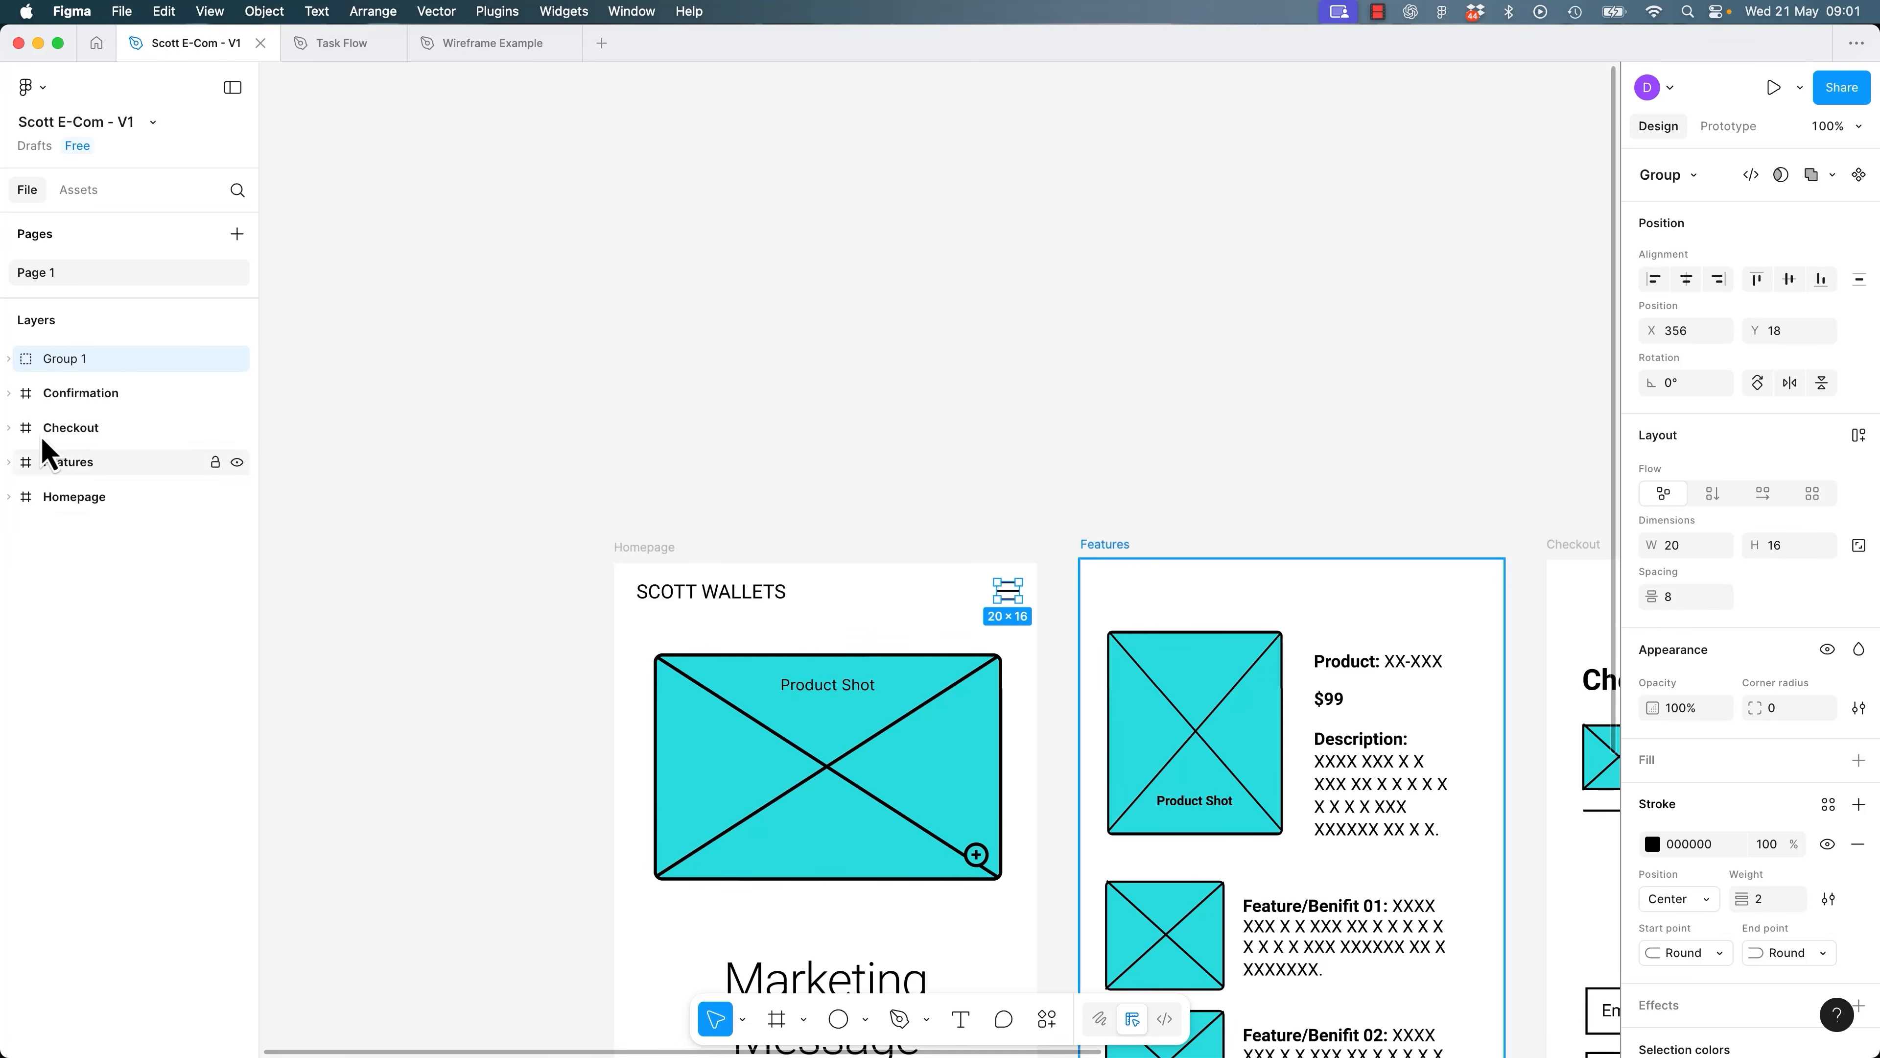
Rename the menu icon's group layer to Burger Menu.
double_click(77, 362)
type("B")
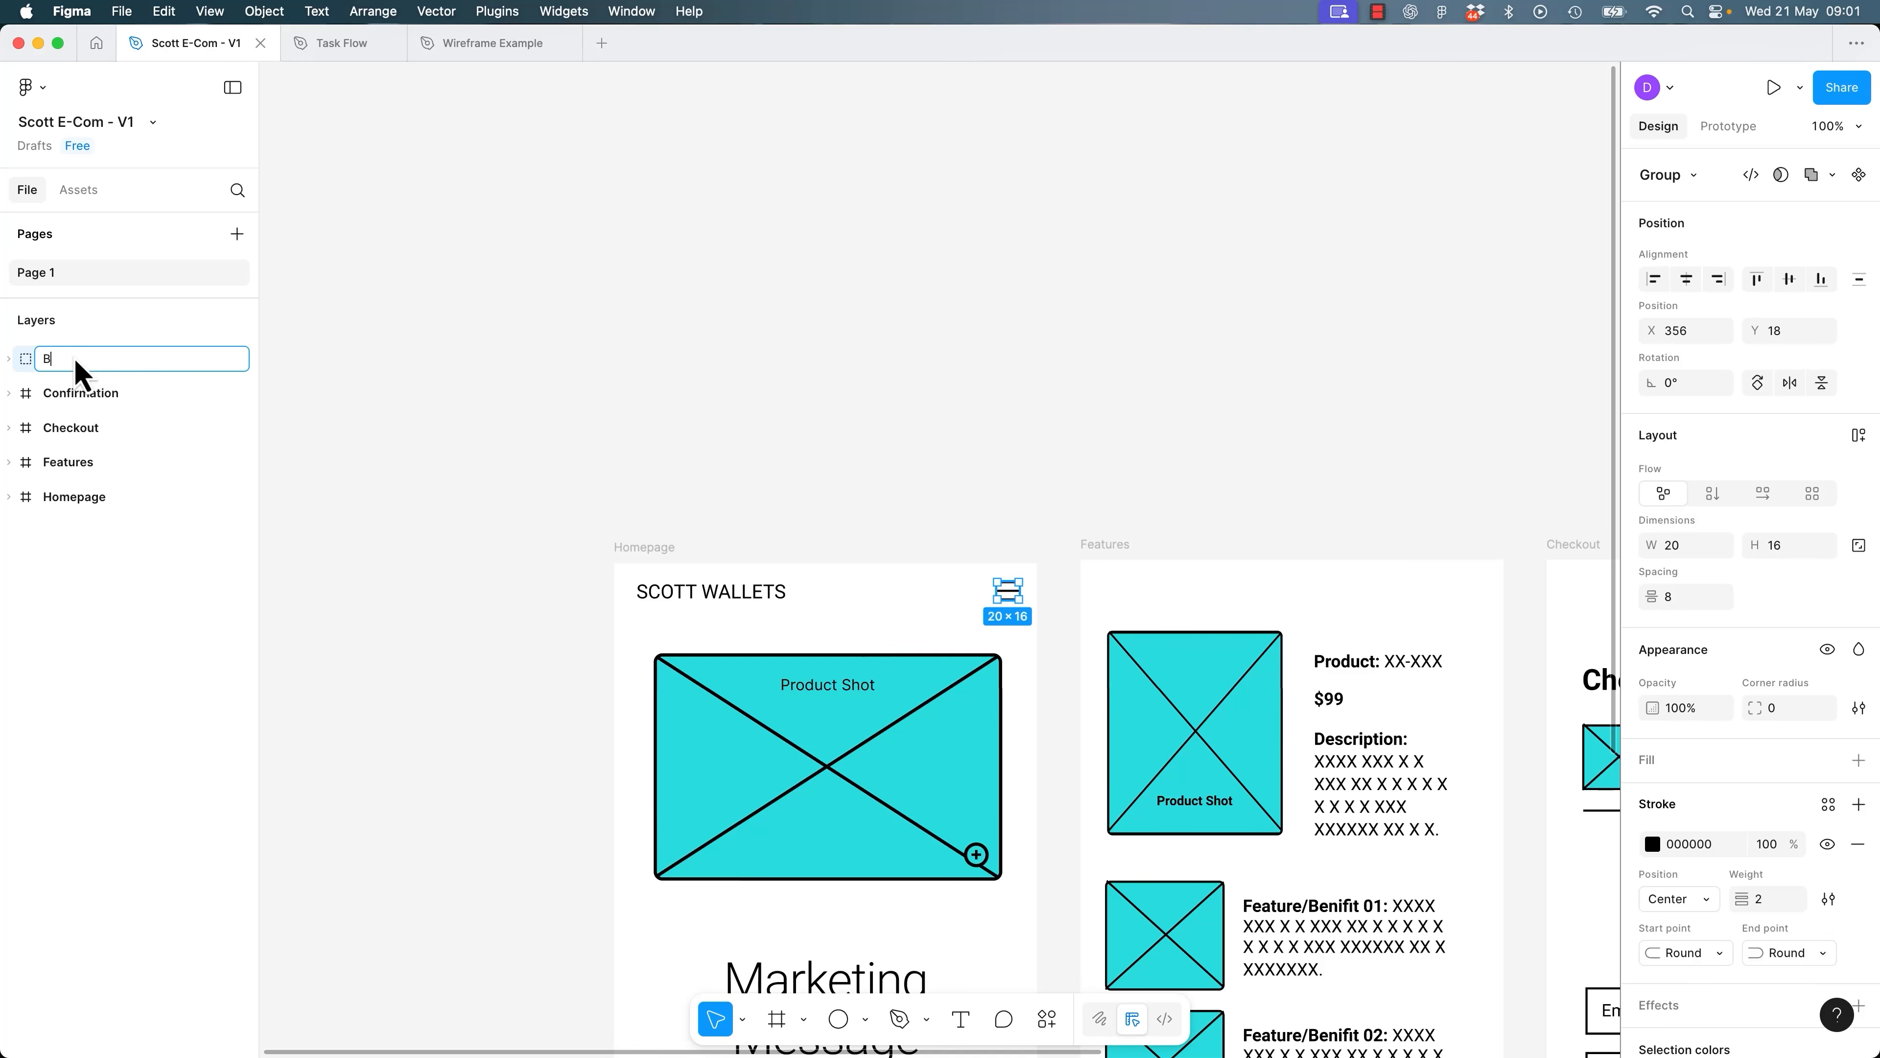
type("urger Menu")
key("Return")
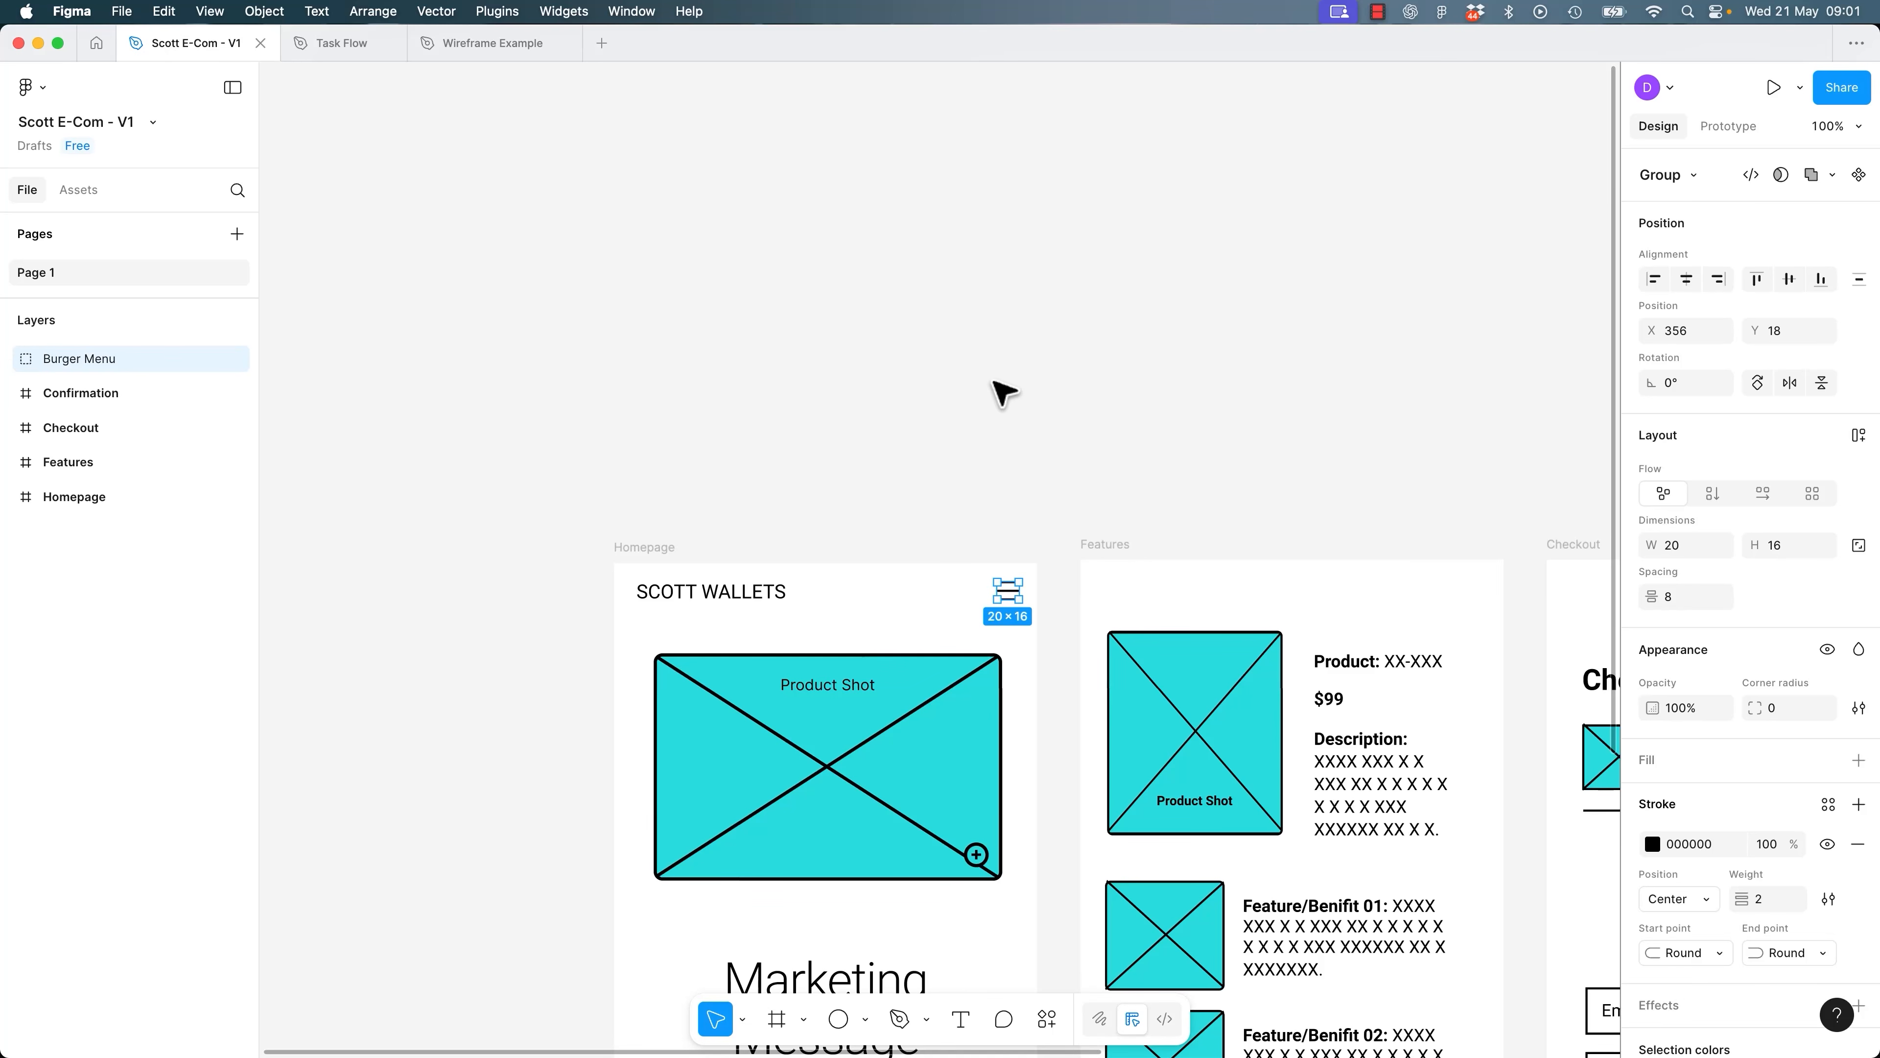
Try pasting a copy of the Homepage title and the ungathered Burger Menu into Features, and delete the pasted pair.
left_click_drag(571, 569, 1020, 617)
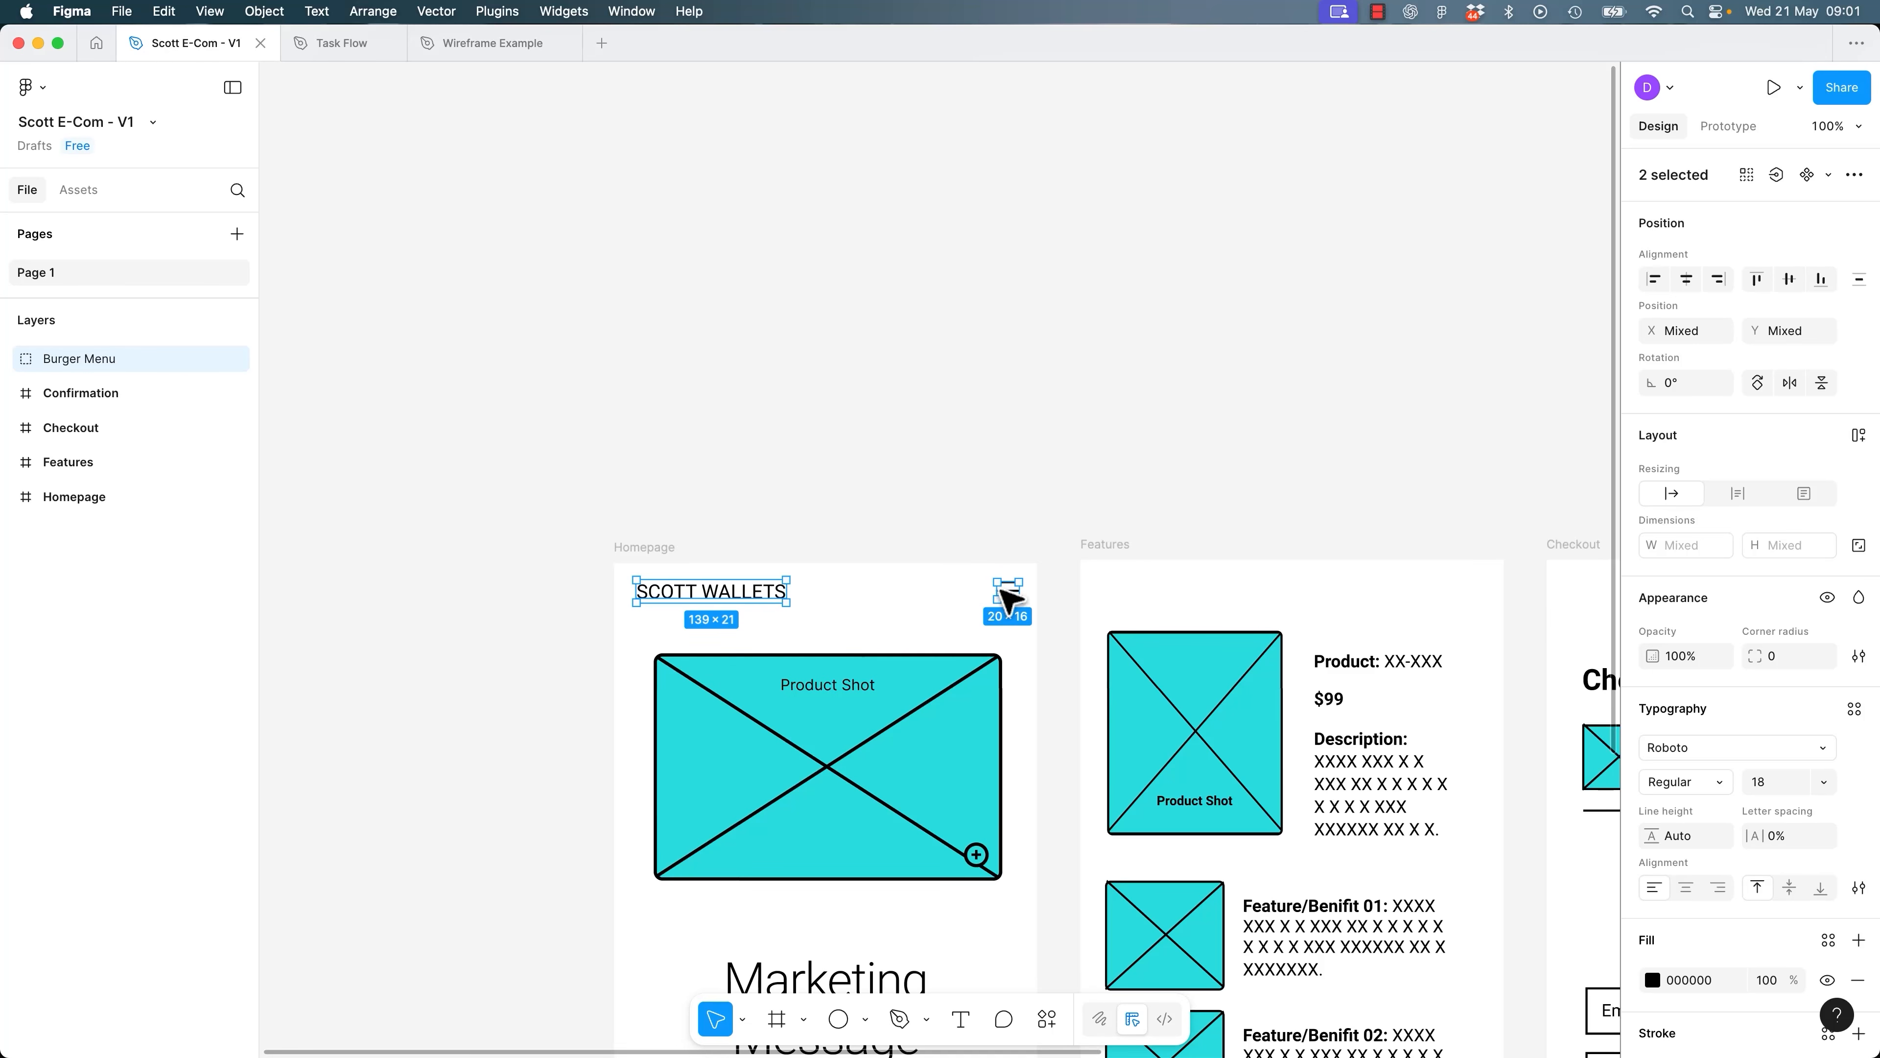
key("super+c")
left_click(1121, 548)
key("super+v")
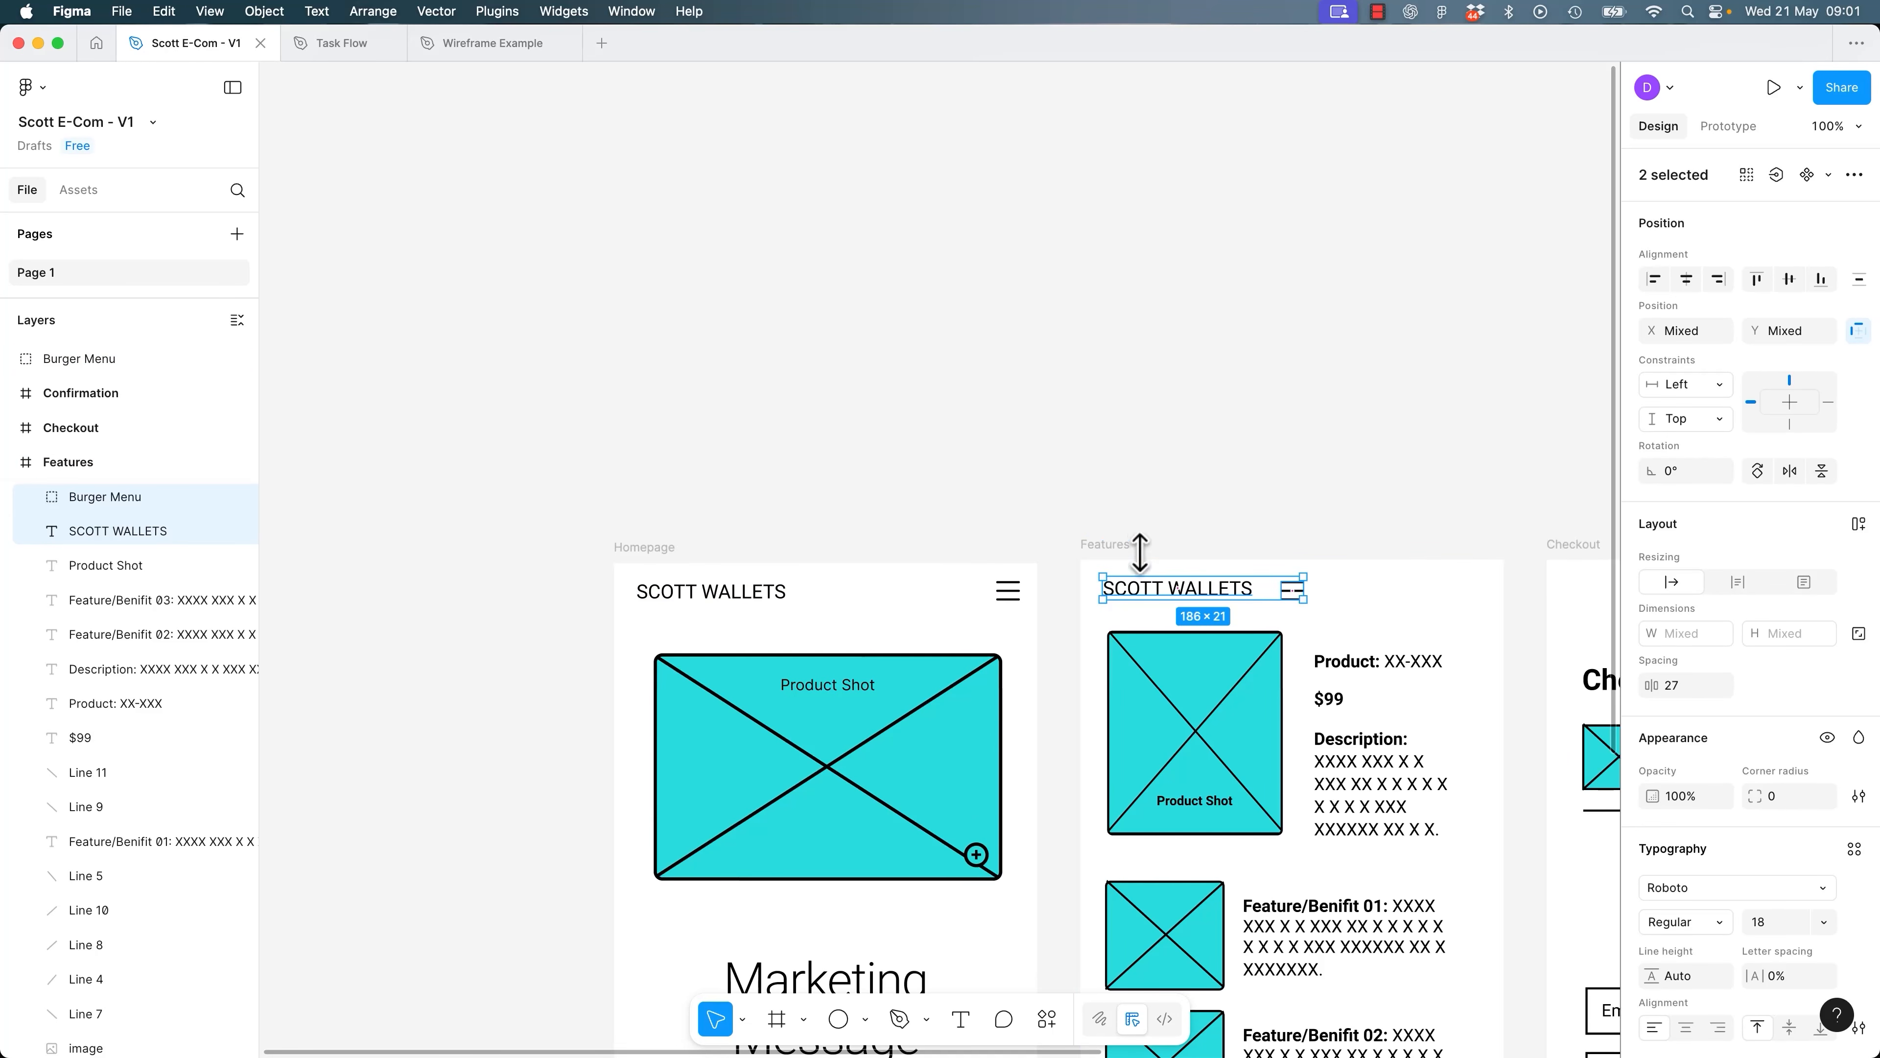
key("BackSpace")
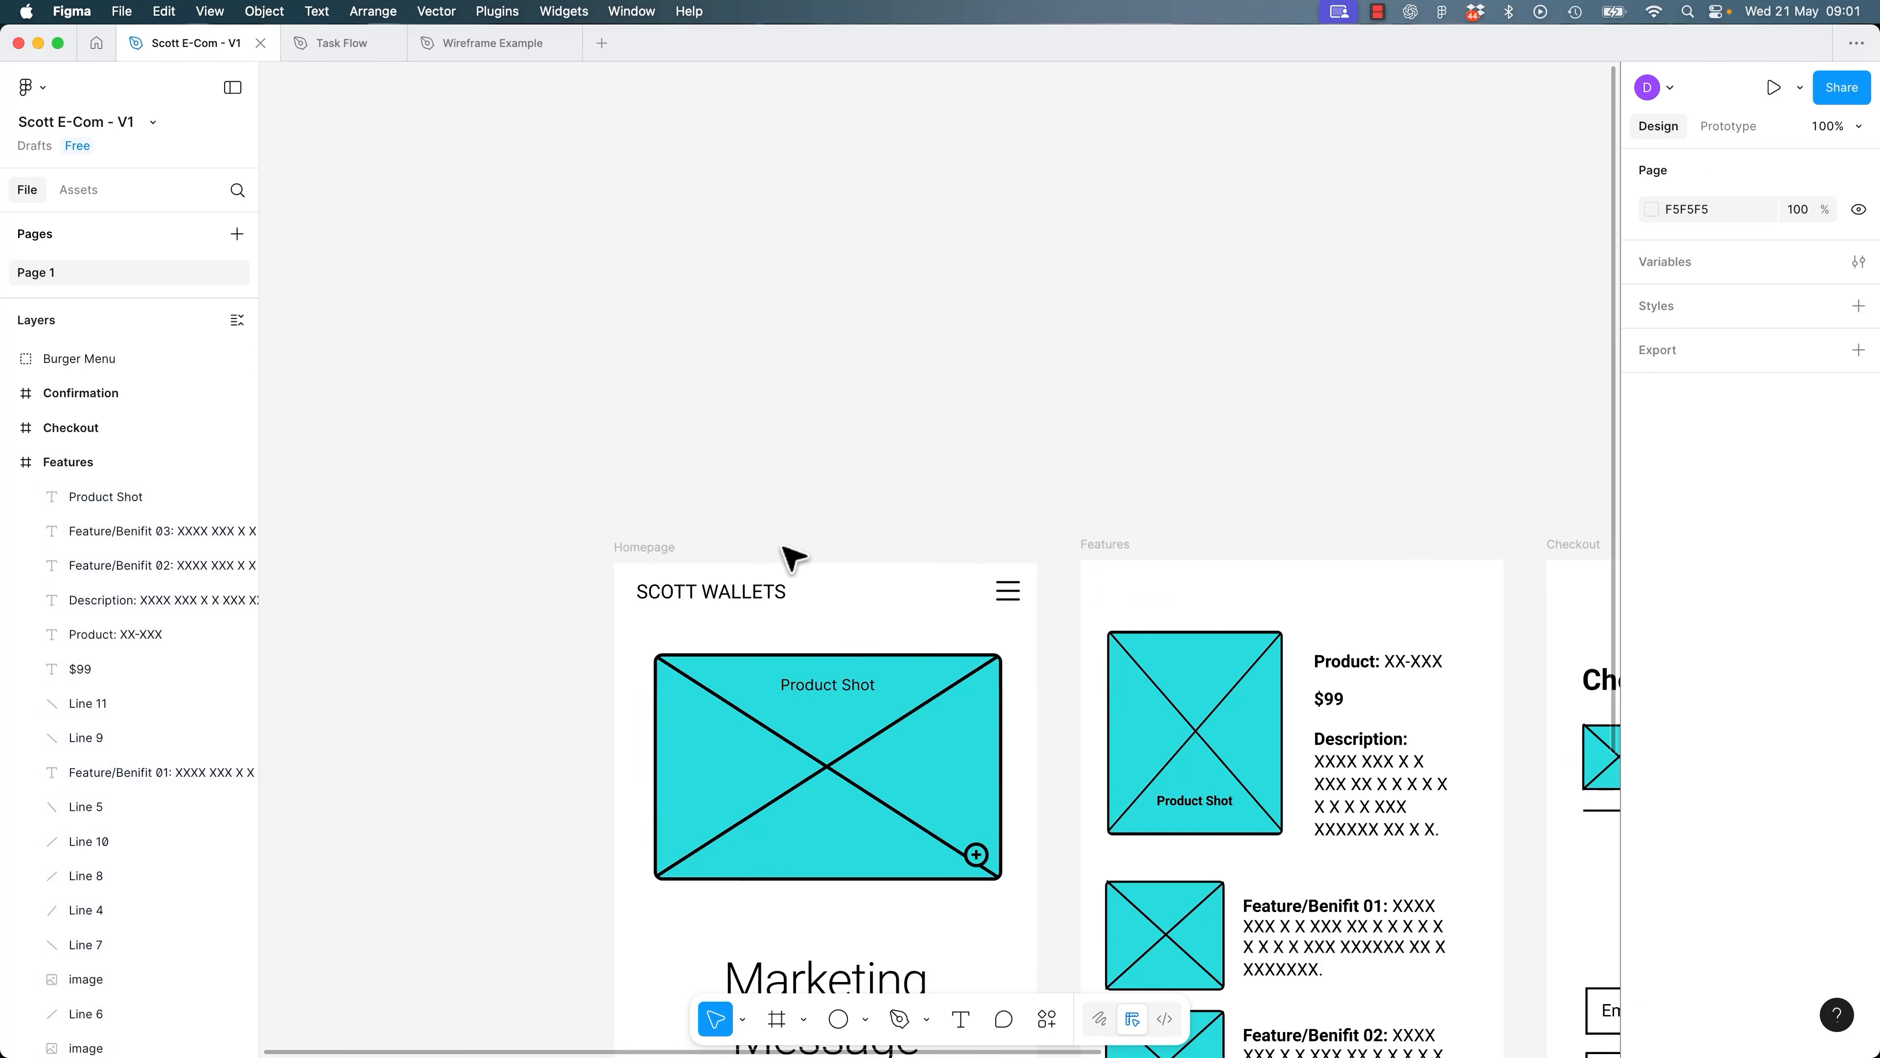
Collapse the Features layers, nest the Burger Menu group inside the Homepage frame and clear the selection.
left_click(1010, 600)
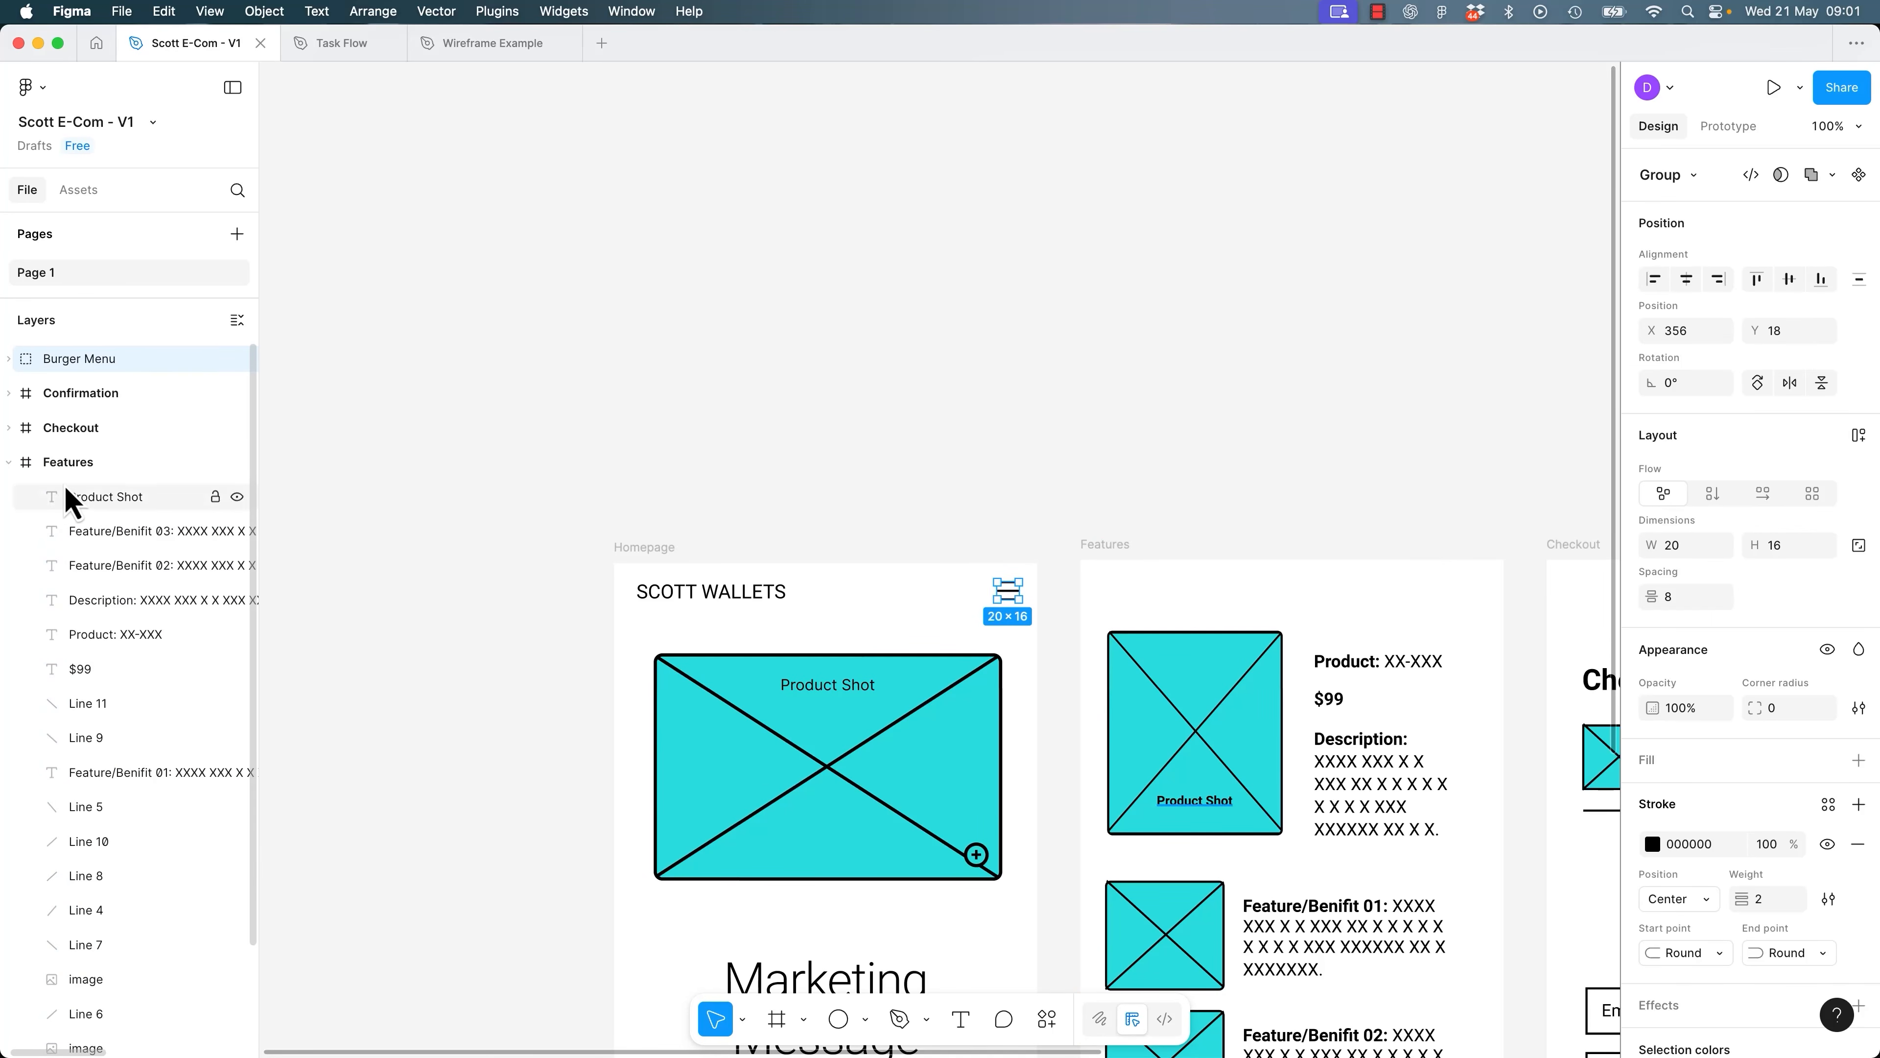
mouse_move(85, 357)
left_mouse_down()
mouse_move(88, 387)
mouse_move(91, 362)
left_mouse_up()
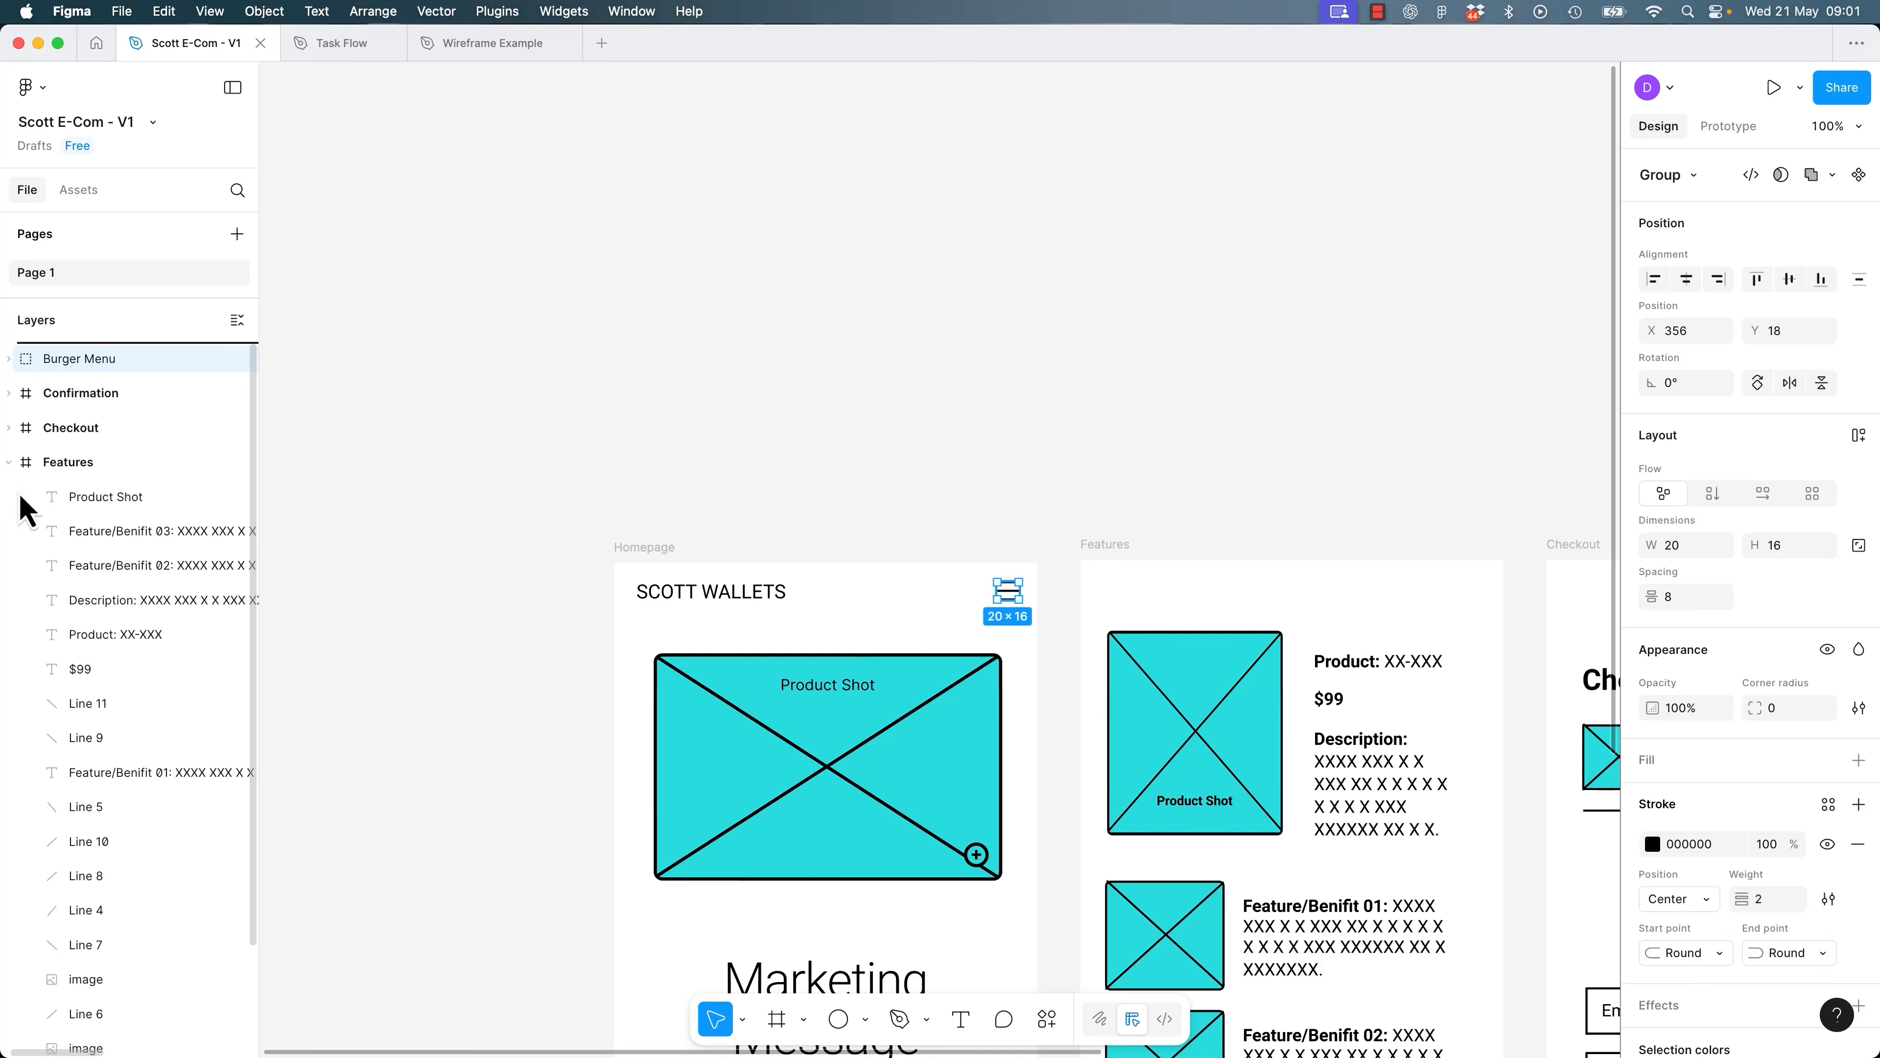
left_click(8, 461)
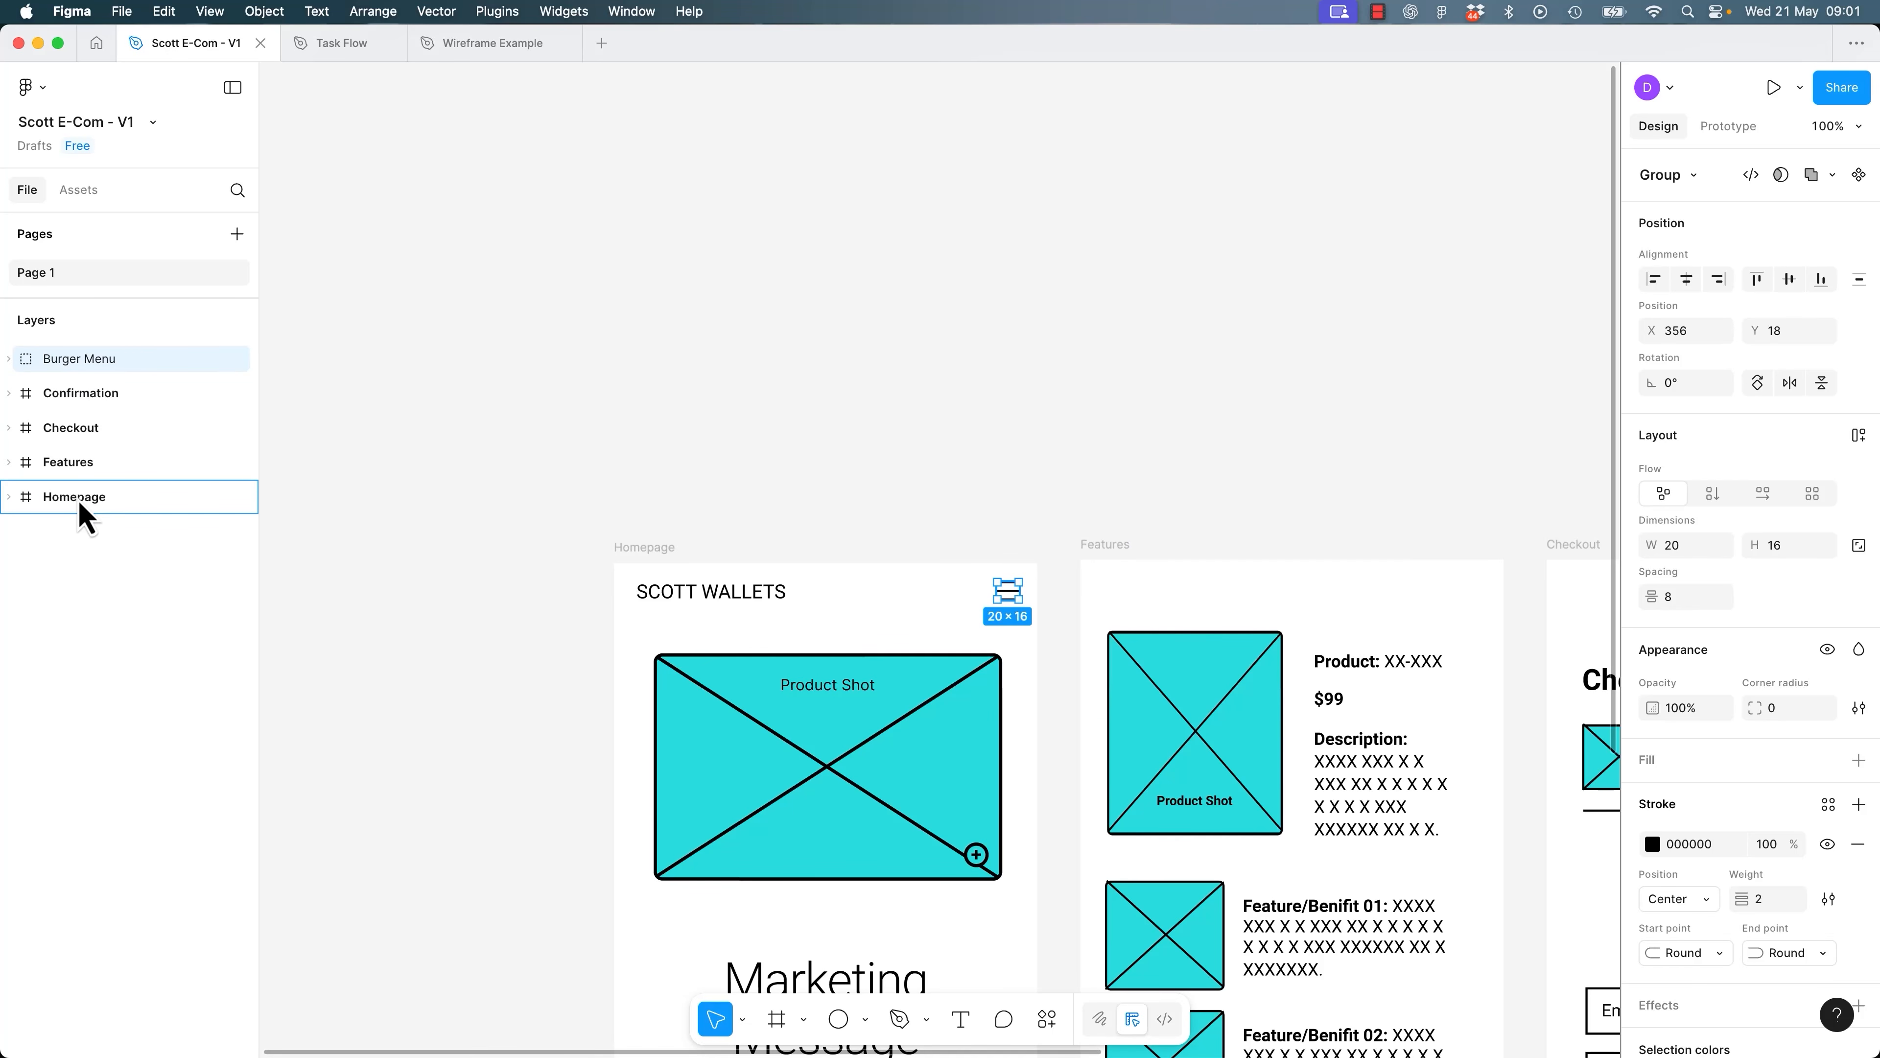
mouse_move(79, 503)
left_mouse_down()
mouse_move(83, 369)
mouse_move(83, 504)
left_mouse_up()
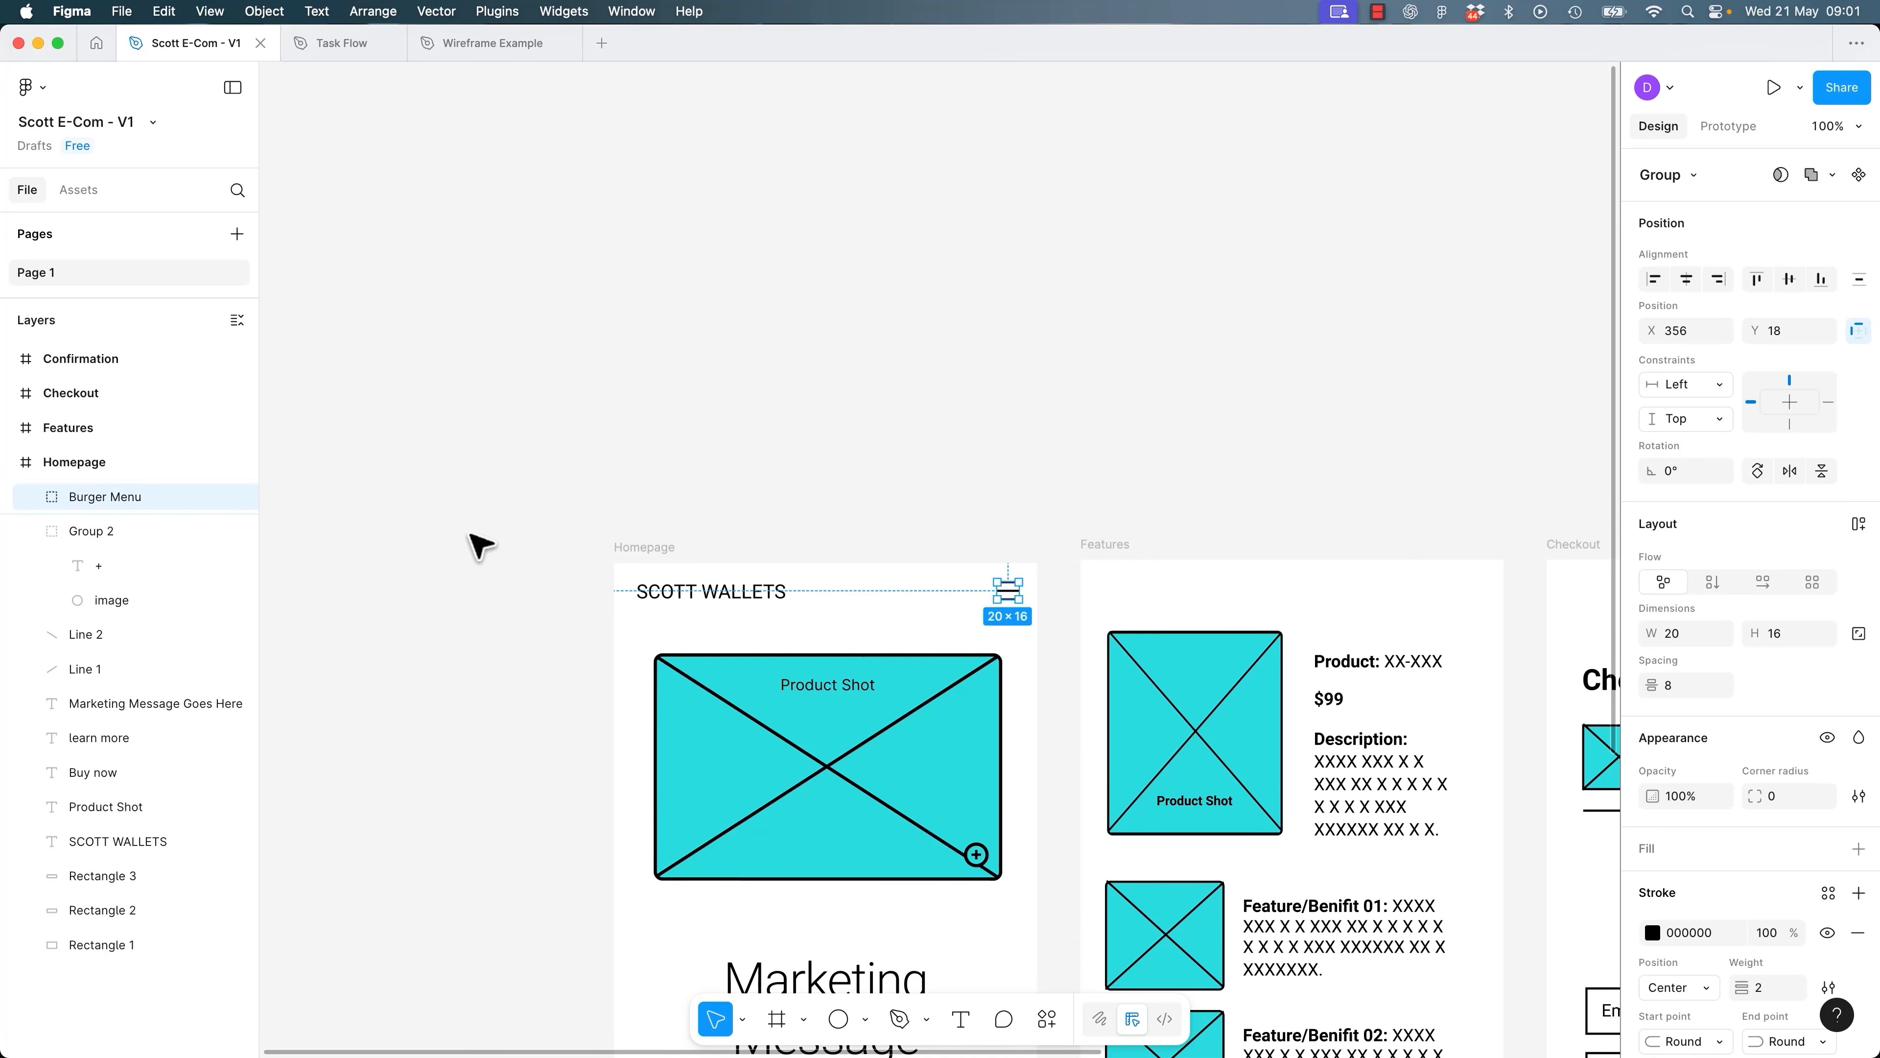
left_click(701, 504)
Copy the Homepage's SCOTT WALLETS title and Burger Menu together and paste them into the Features frame.
left_click_drag(581, 593, 1082, 624)
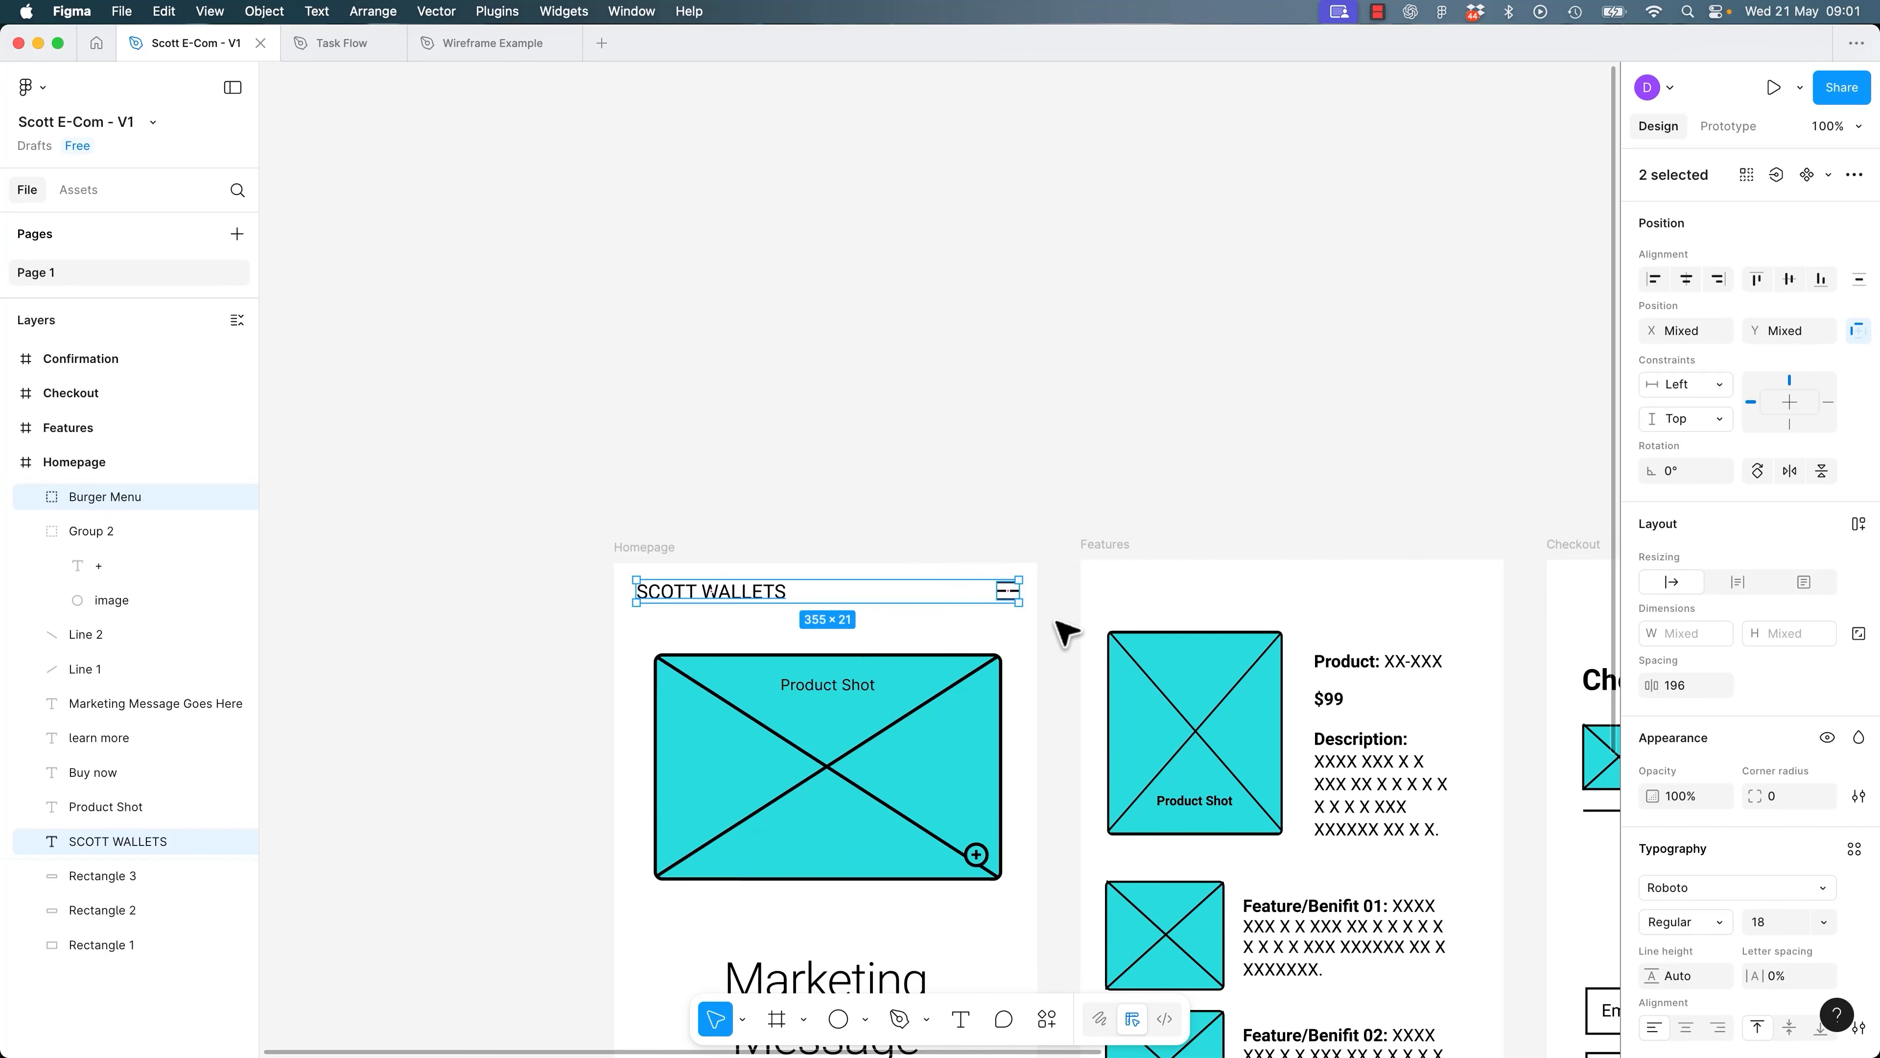
left_click(1104, 544)
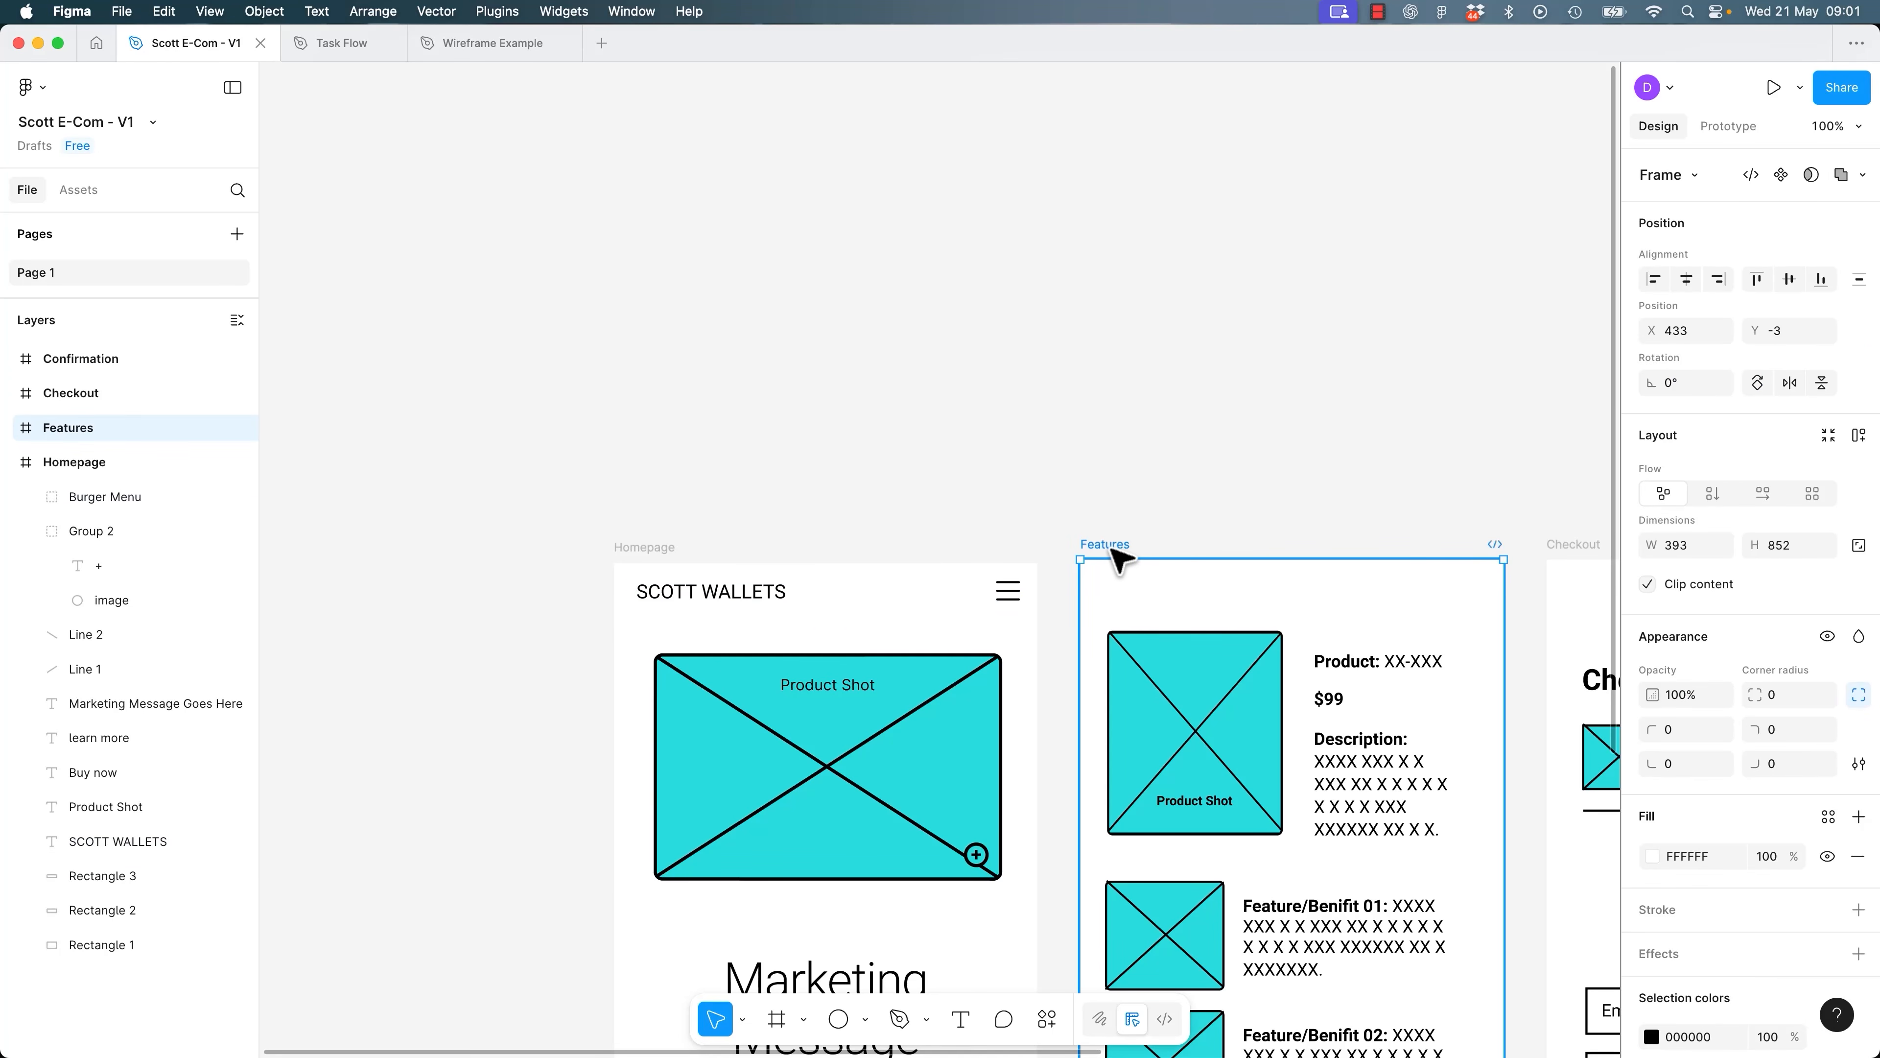
key("super+v")
left_click(1209, 496)
Paste the copied SCOTT WALLETS title and Burger Menu into the Checkout and Confirmation frames and clear the selection.
scroll(516, 302, "right", 12)
scroll(516, 302, "down", 3)
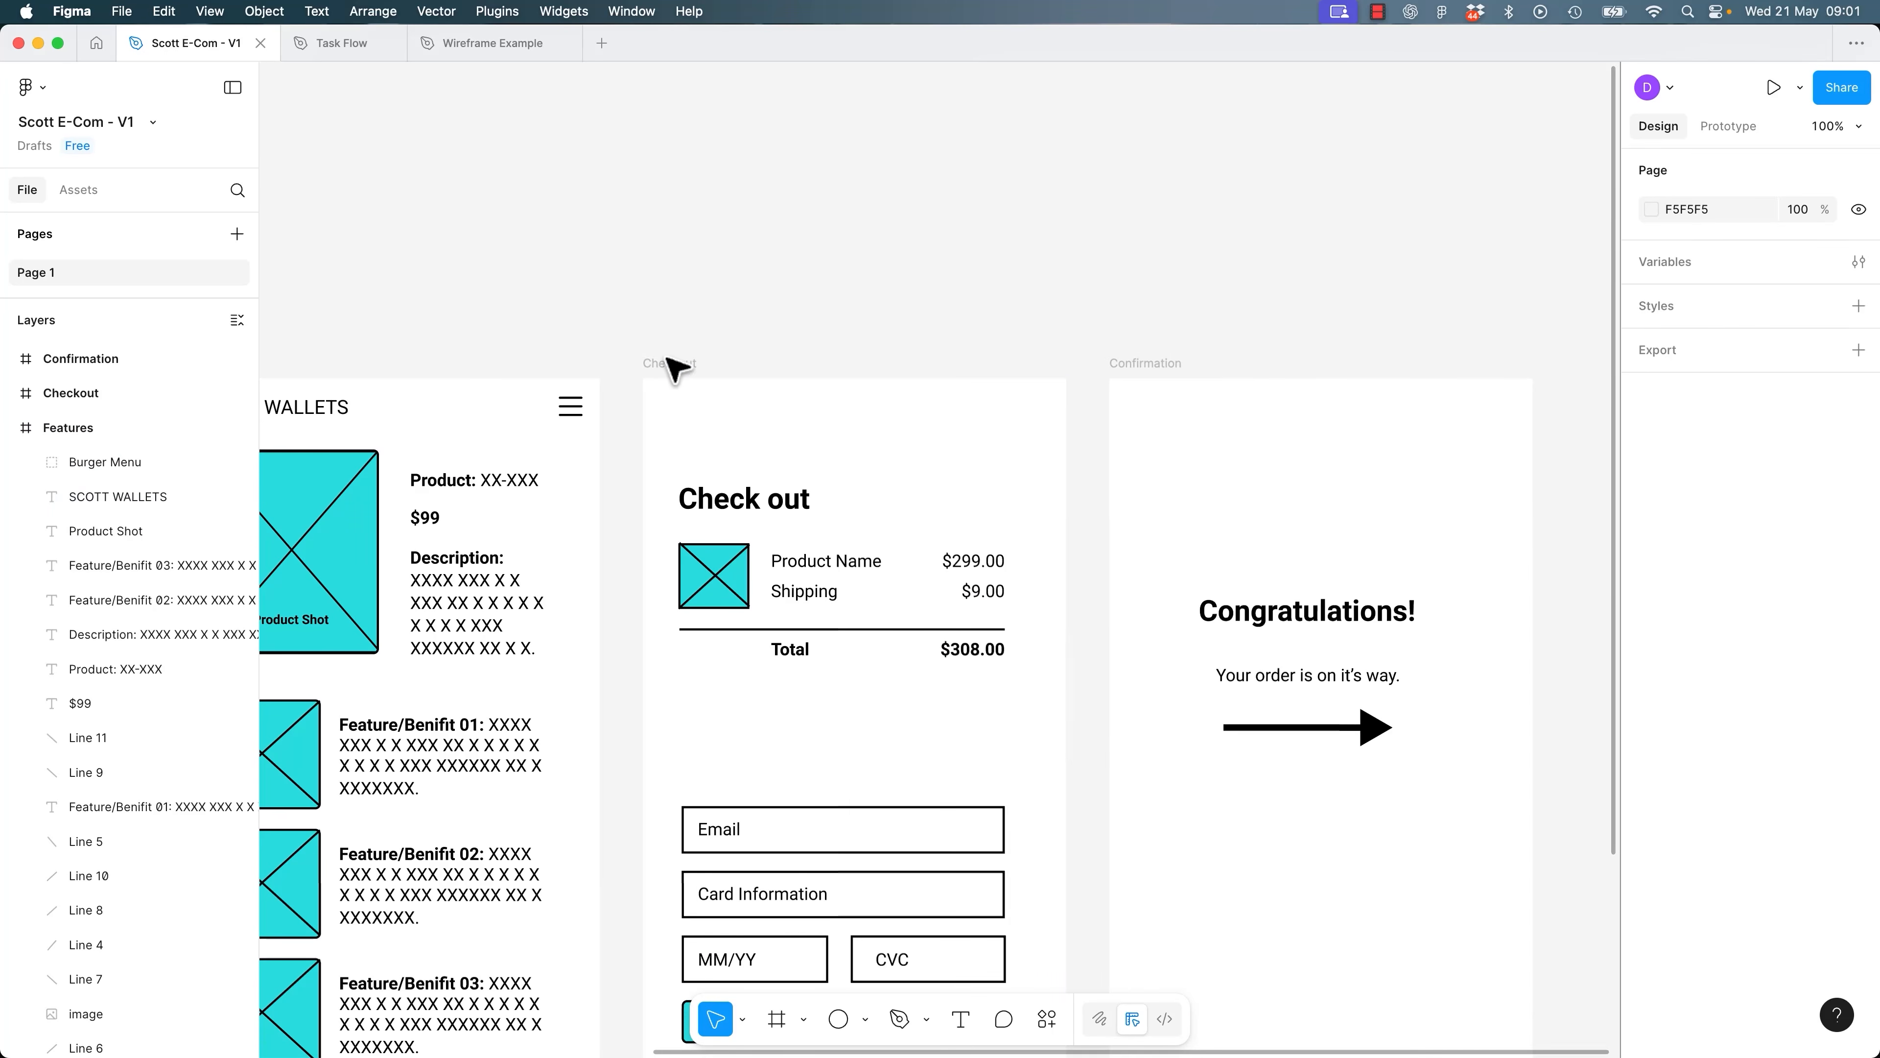
left_click(685, 365)
key("super+v")
key("super+z")
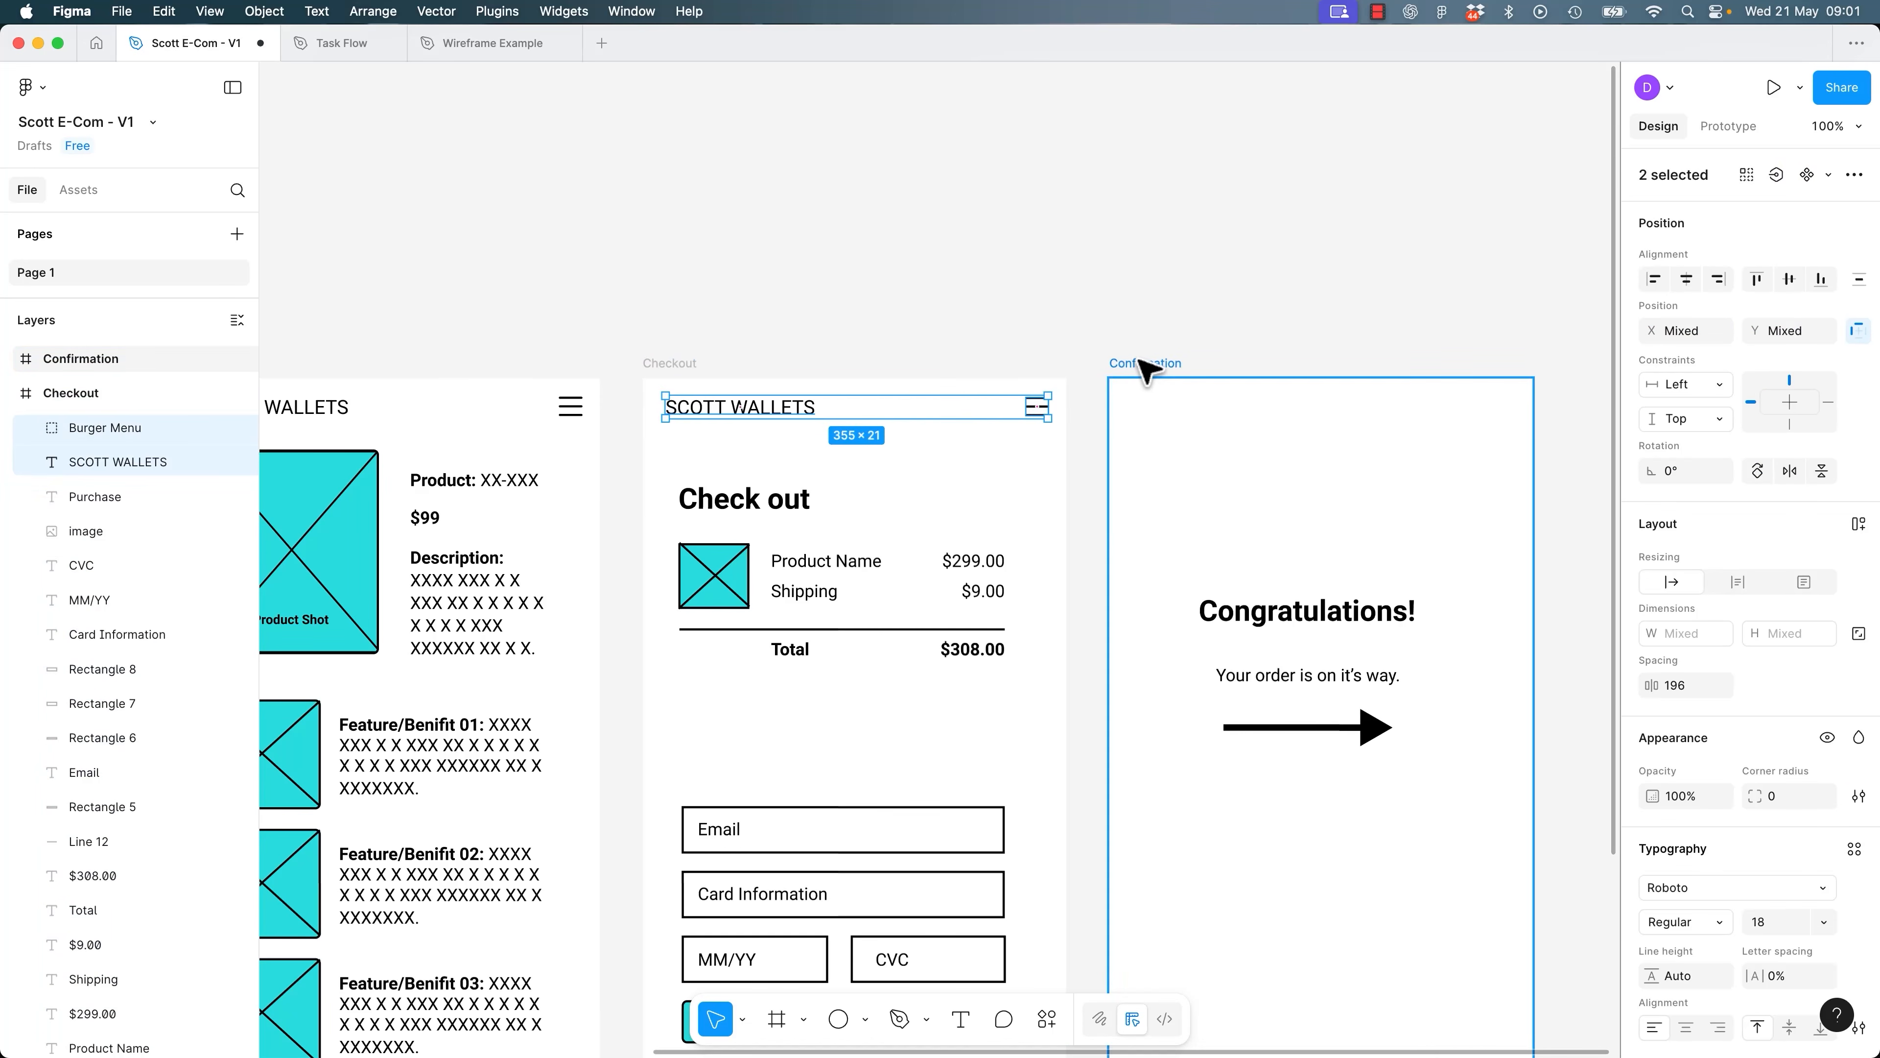
left_click(1122, 362)
key("cmd+v")
left_click(984, 319)
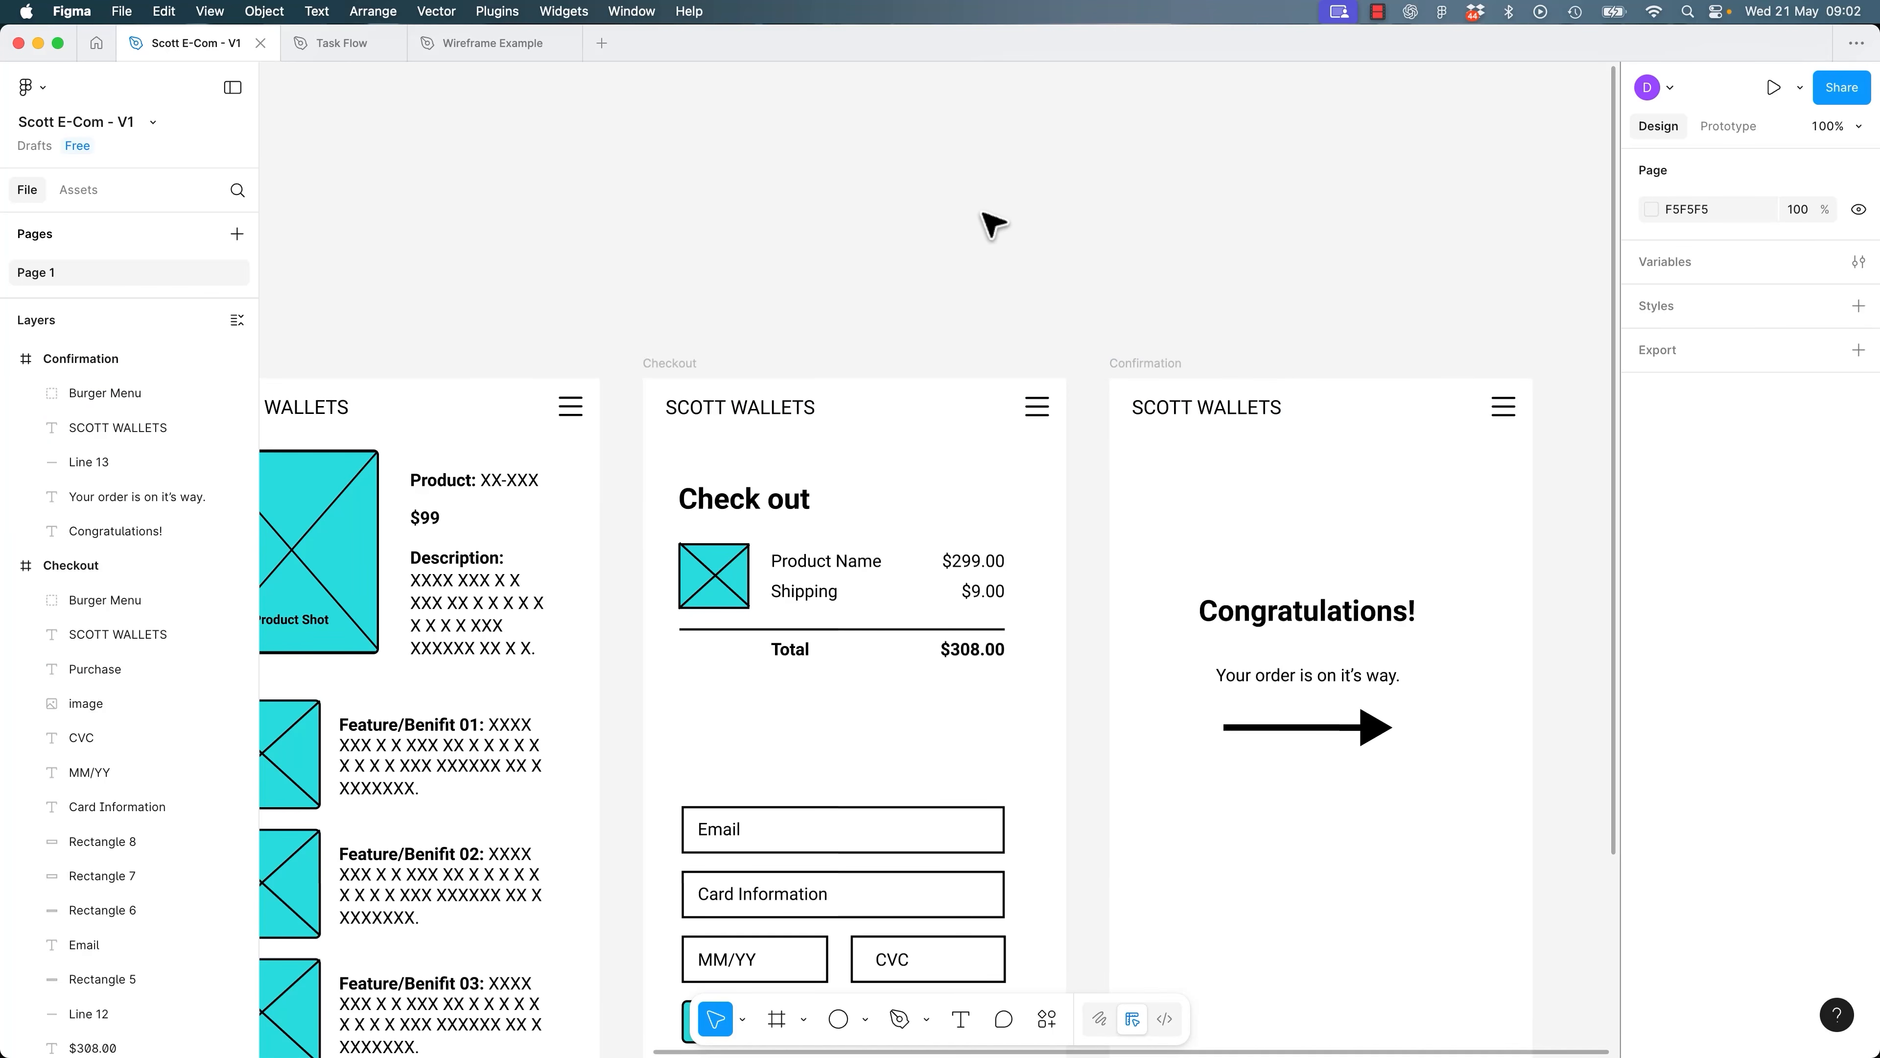
left_click_drag(754, 251, 1486, 318)
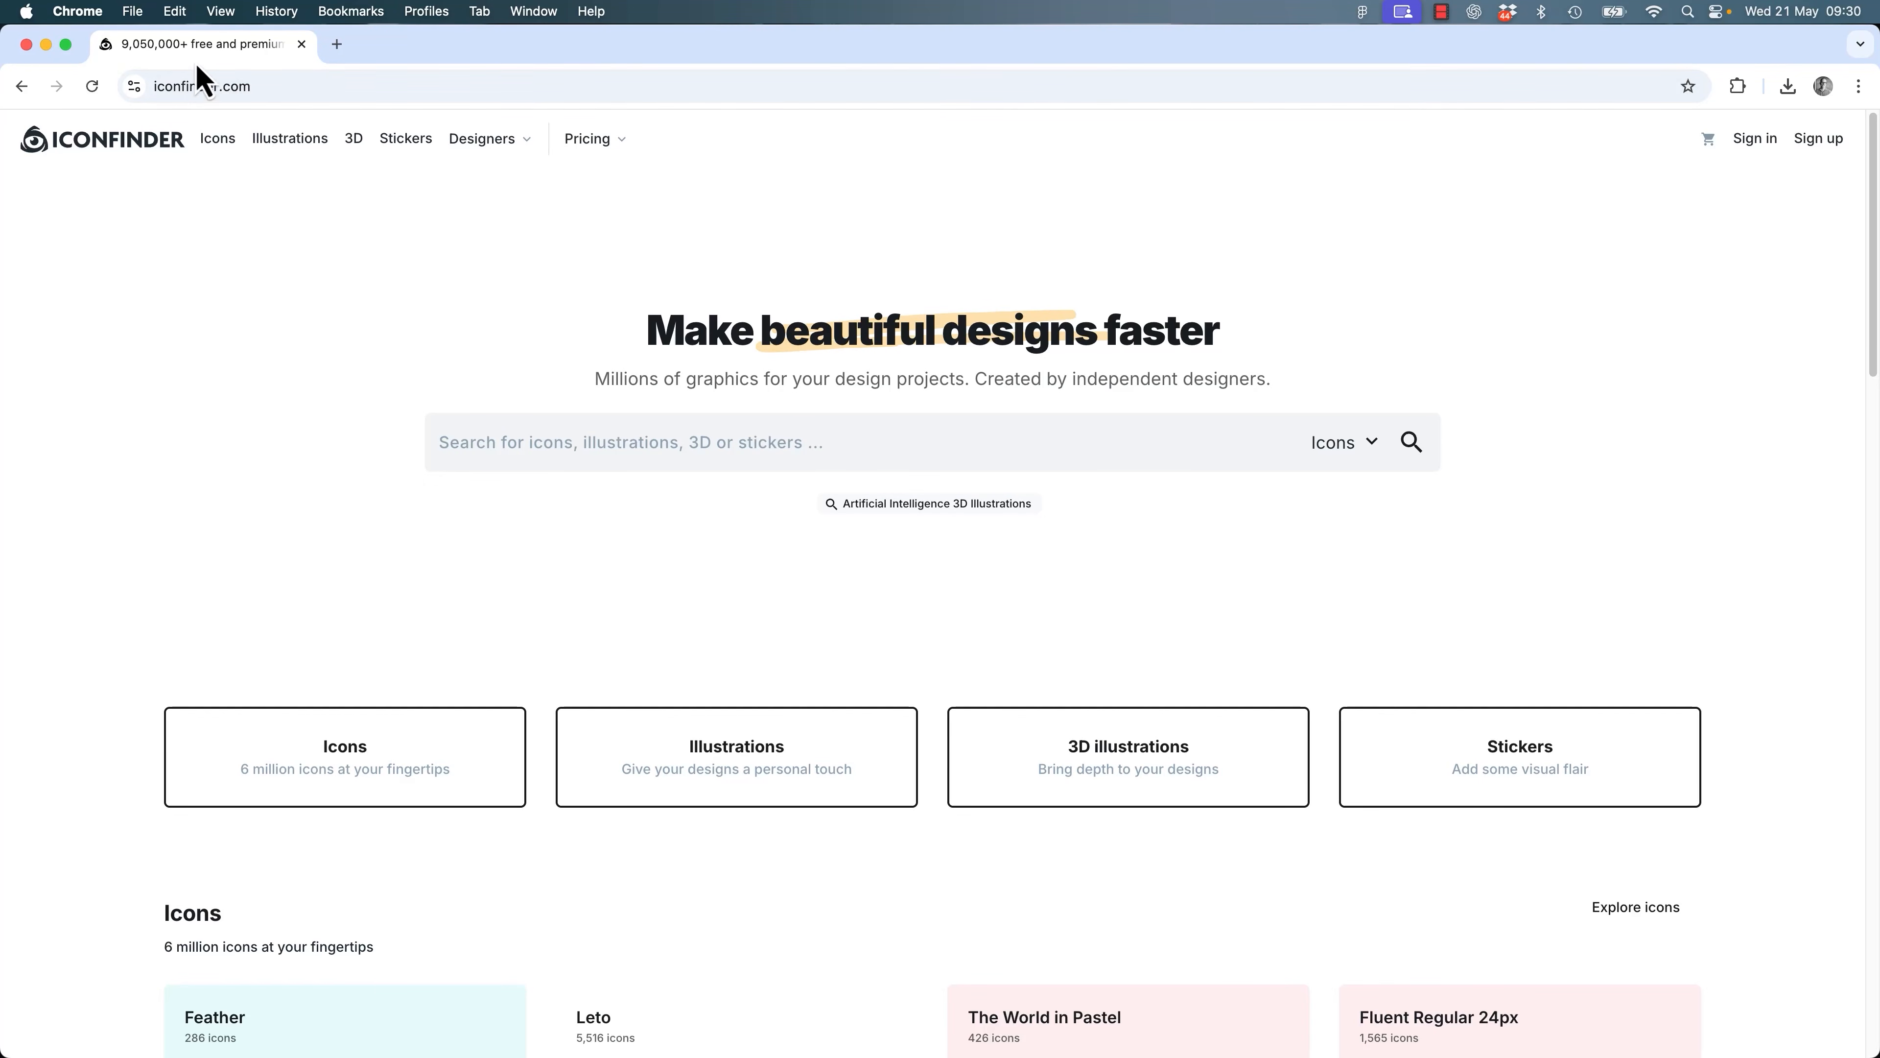
Switch to Iconfinder in Chrome, search for shopping cart icons and limit the results to free ones.
left_click(540, 436)
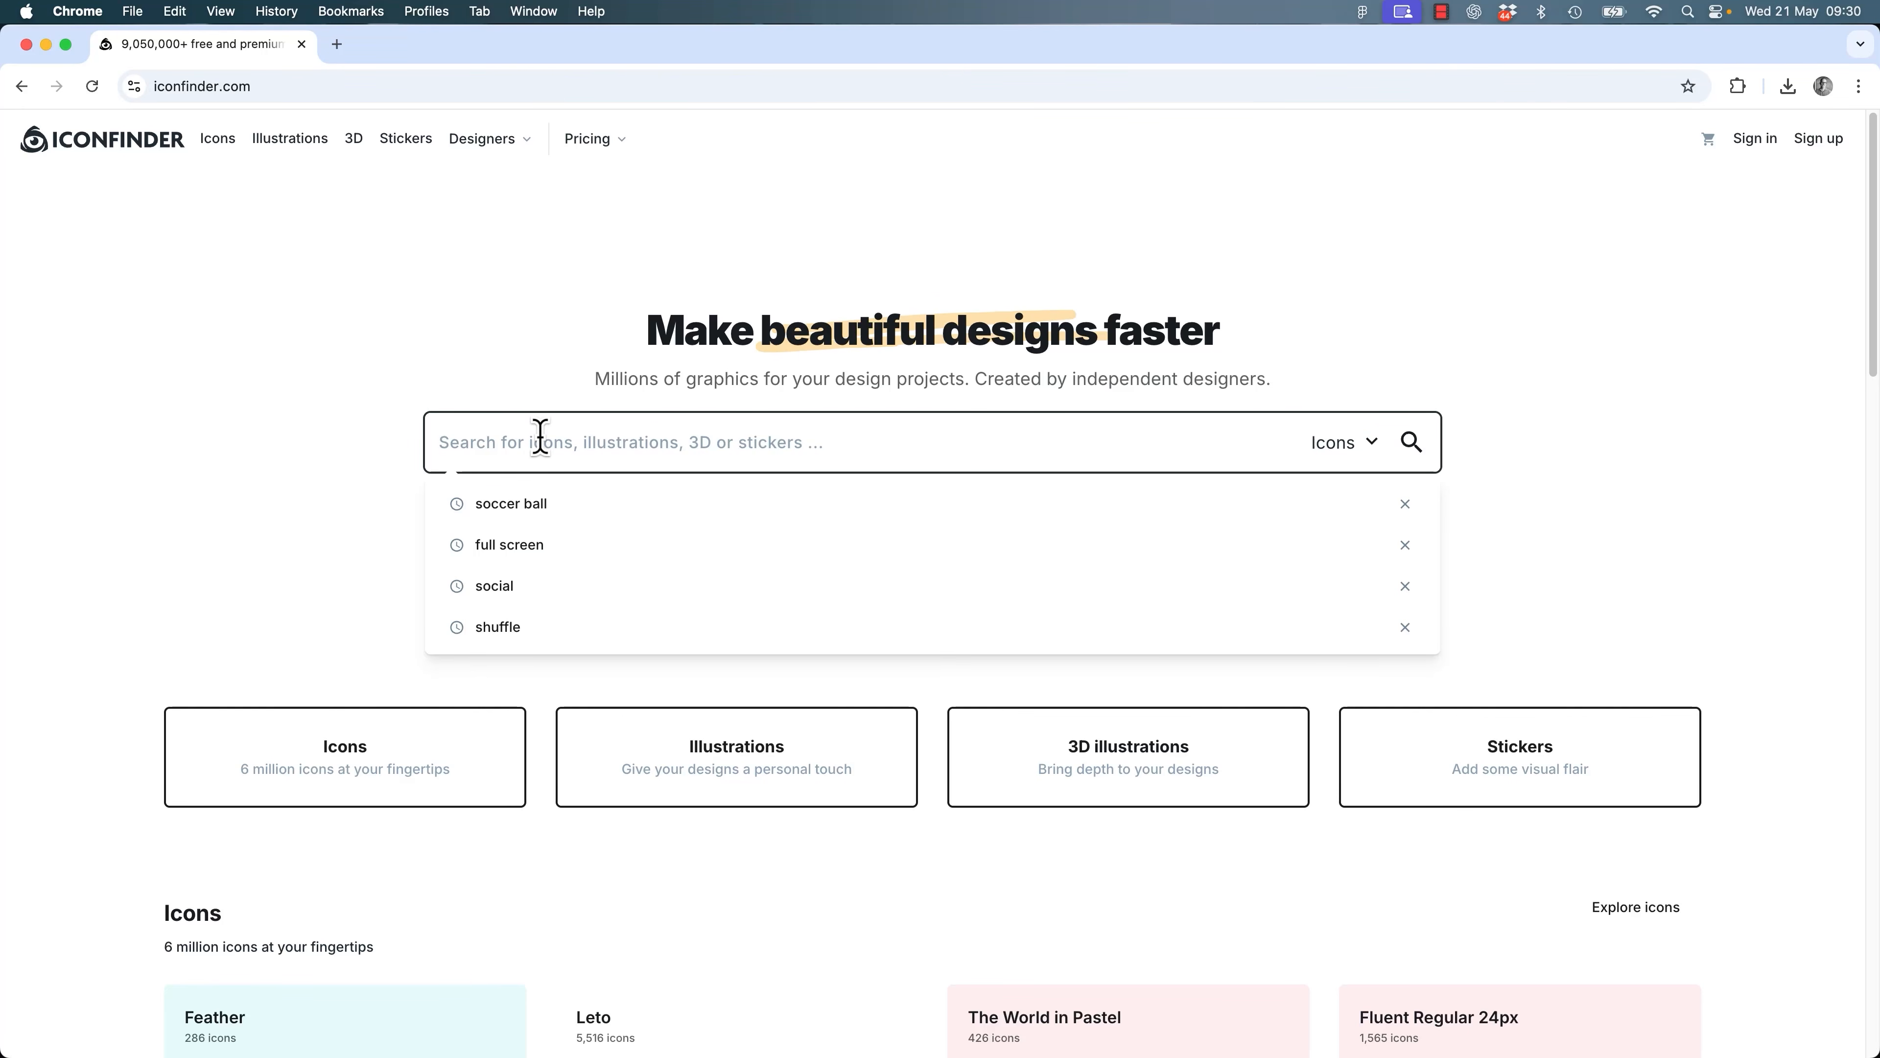
type("shopping car")
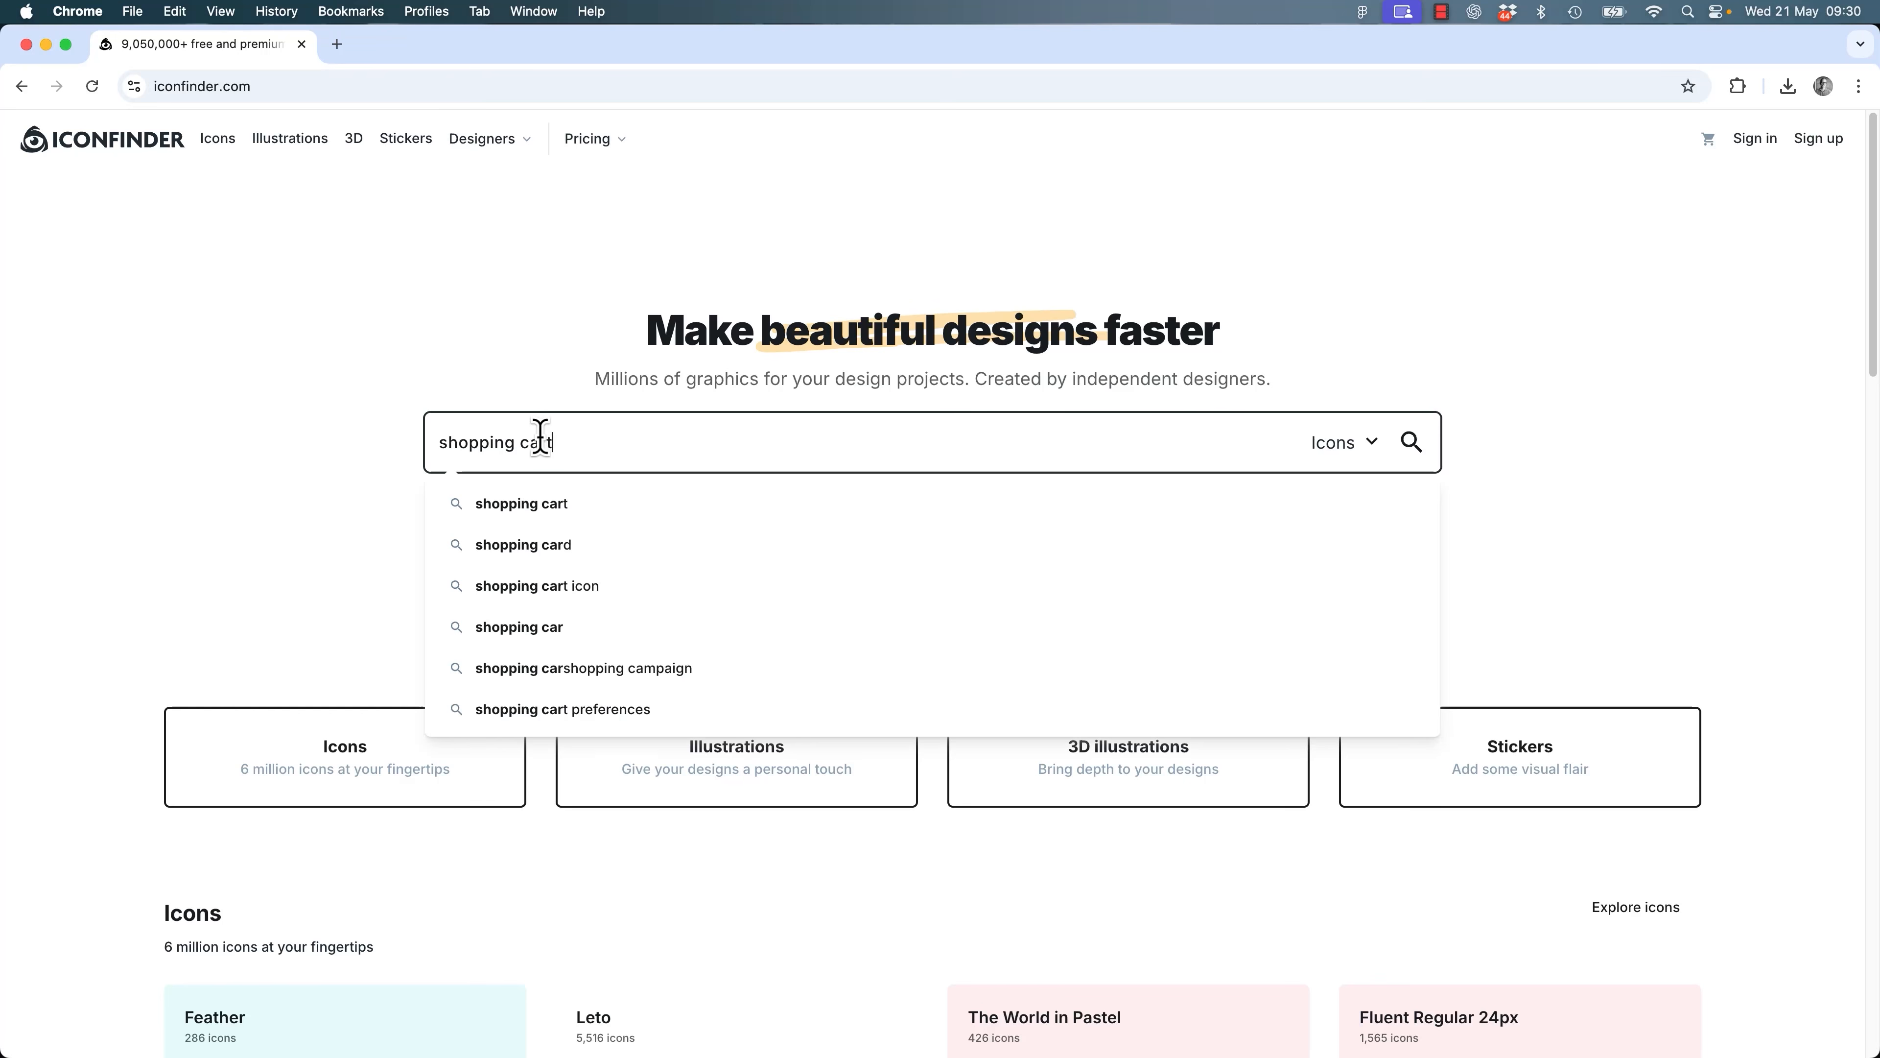
type("t")
key("Return")
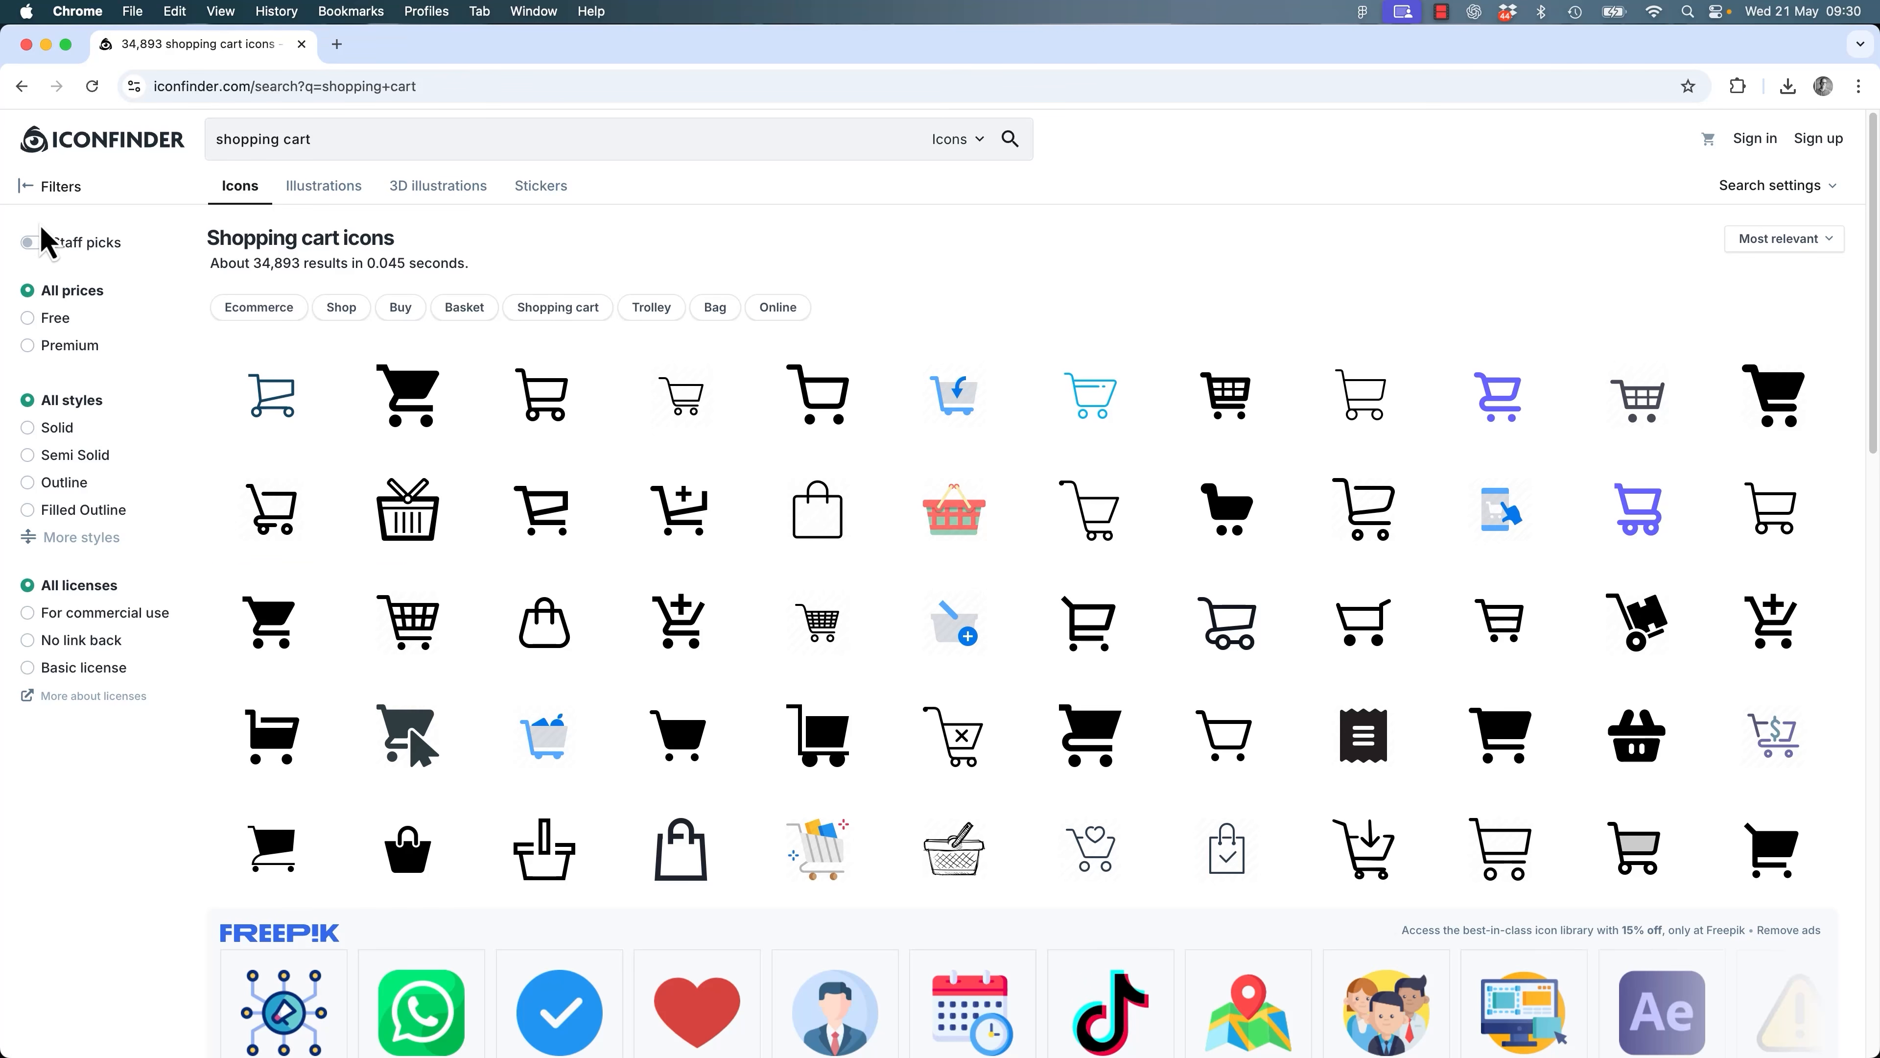
left_click(60, 320)
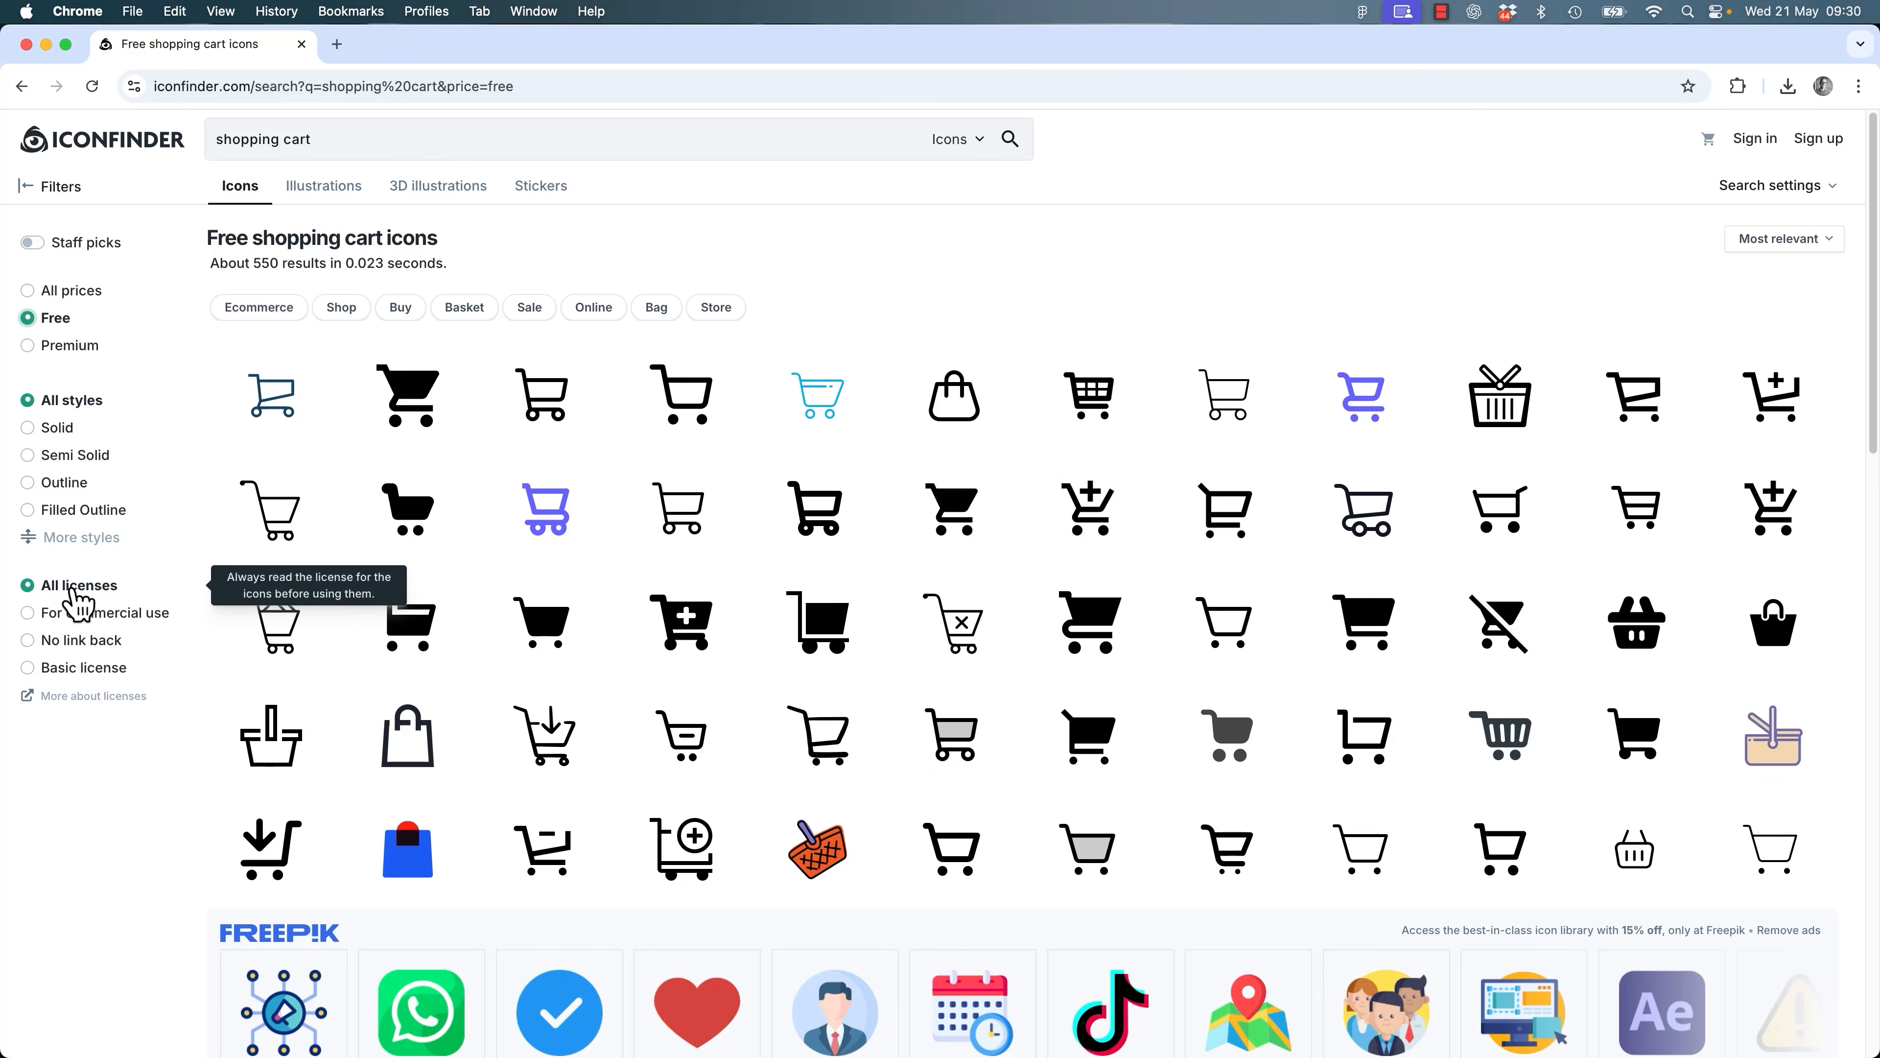
Filter the free cart icons by the No link back licence and open the solid black Google Material cart icon.
left_click(116, 620)
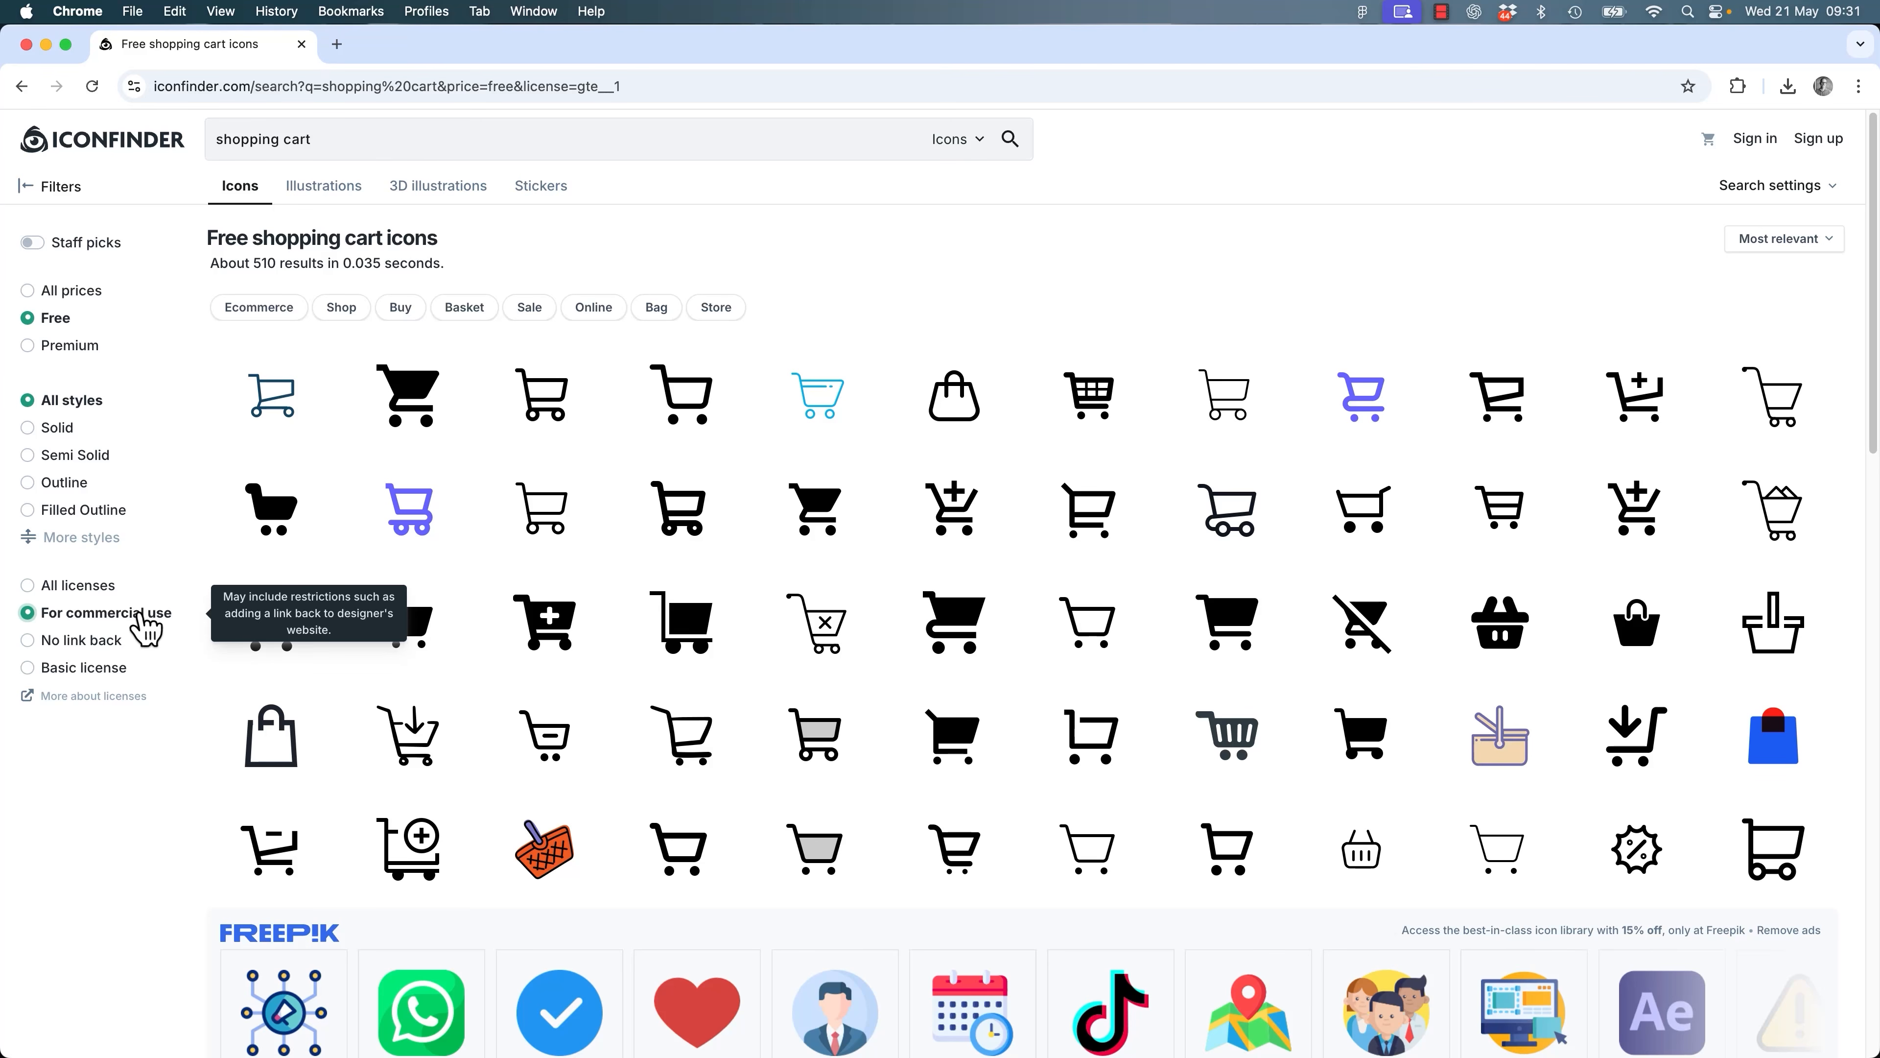
left_click(78, 643)
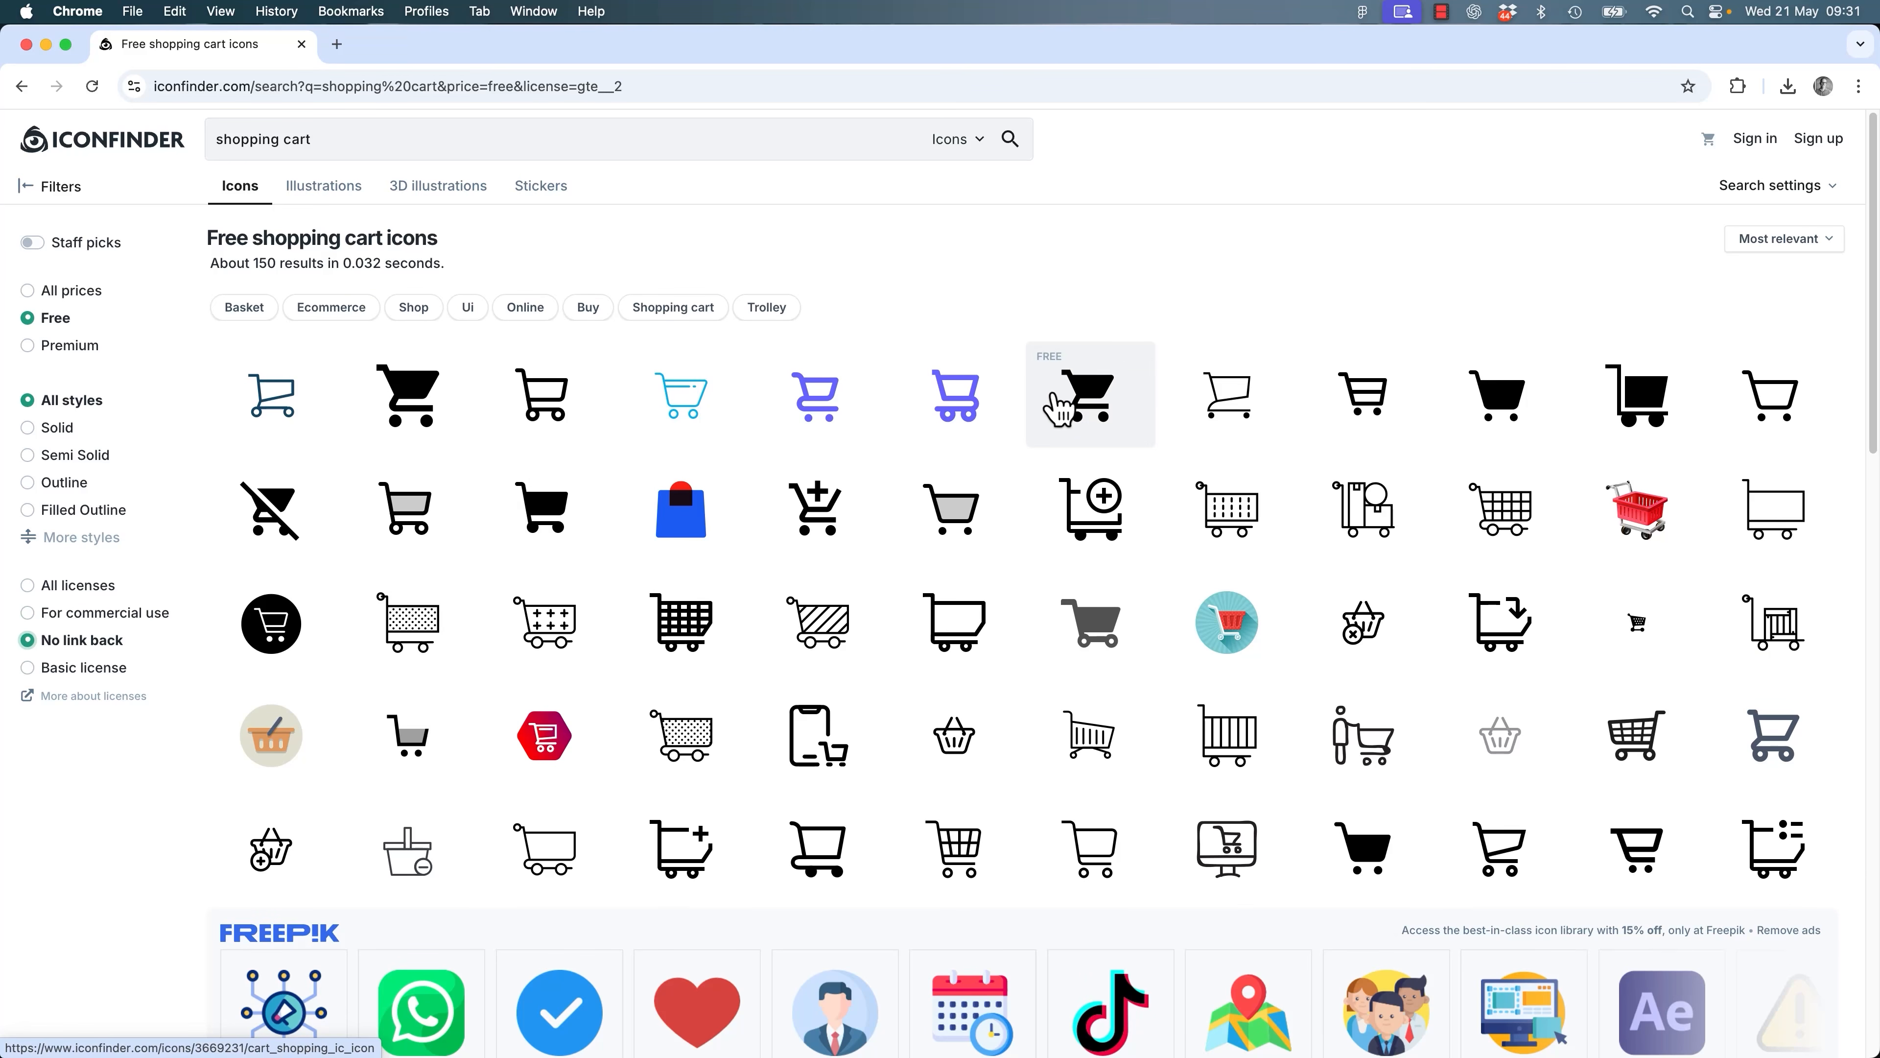
left_click(1091, 406)
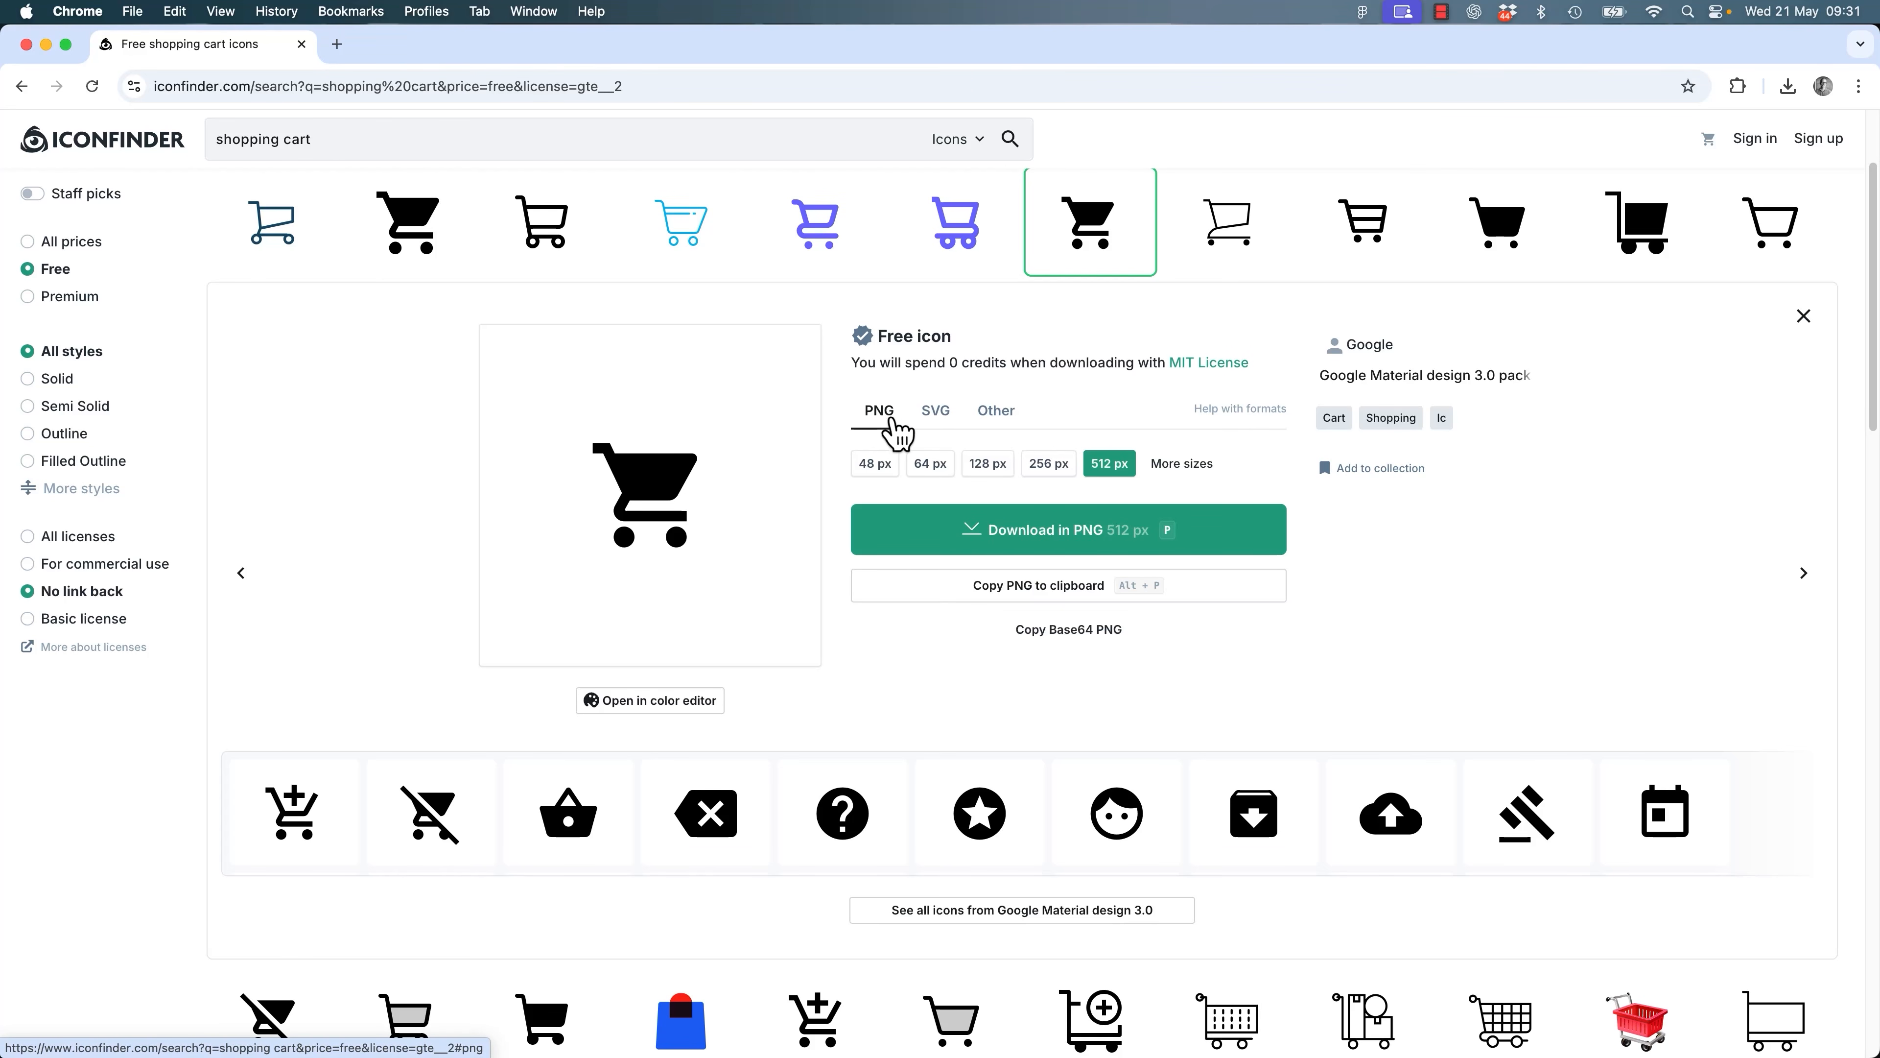
Download the cart icon as a 48 px PNG and save it in the Figma Downloads folder.
left_click(939, 421)
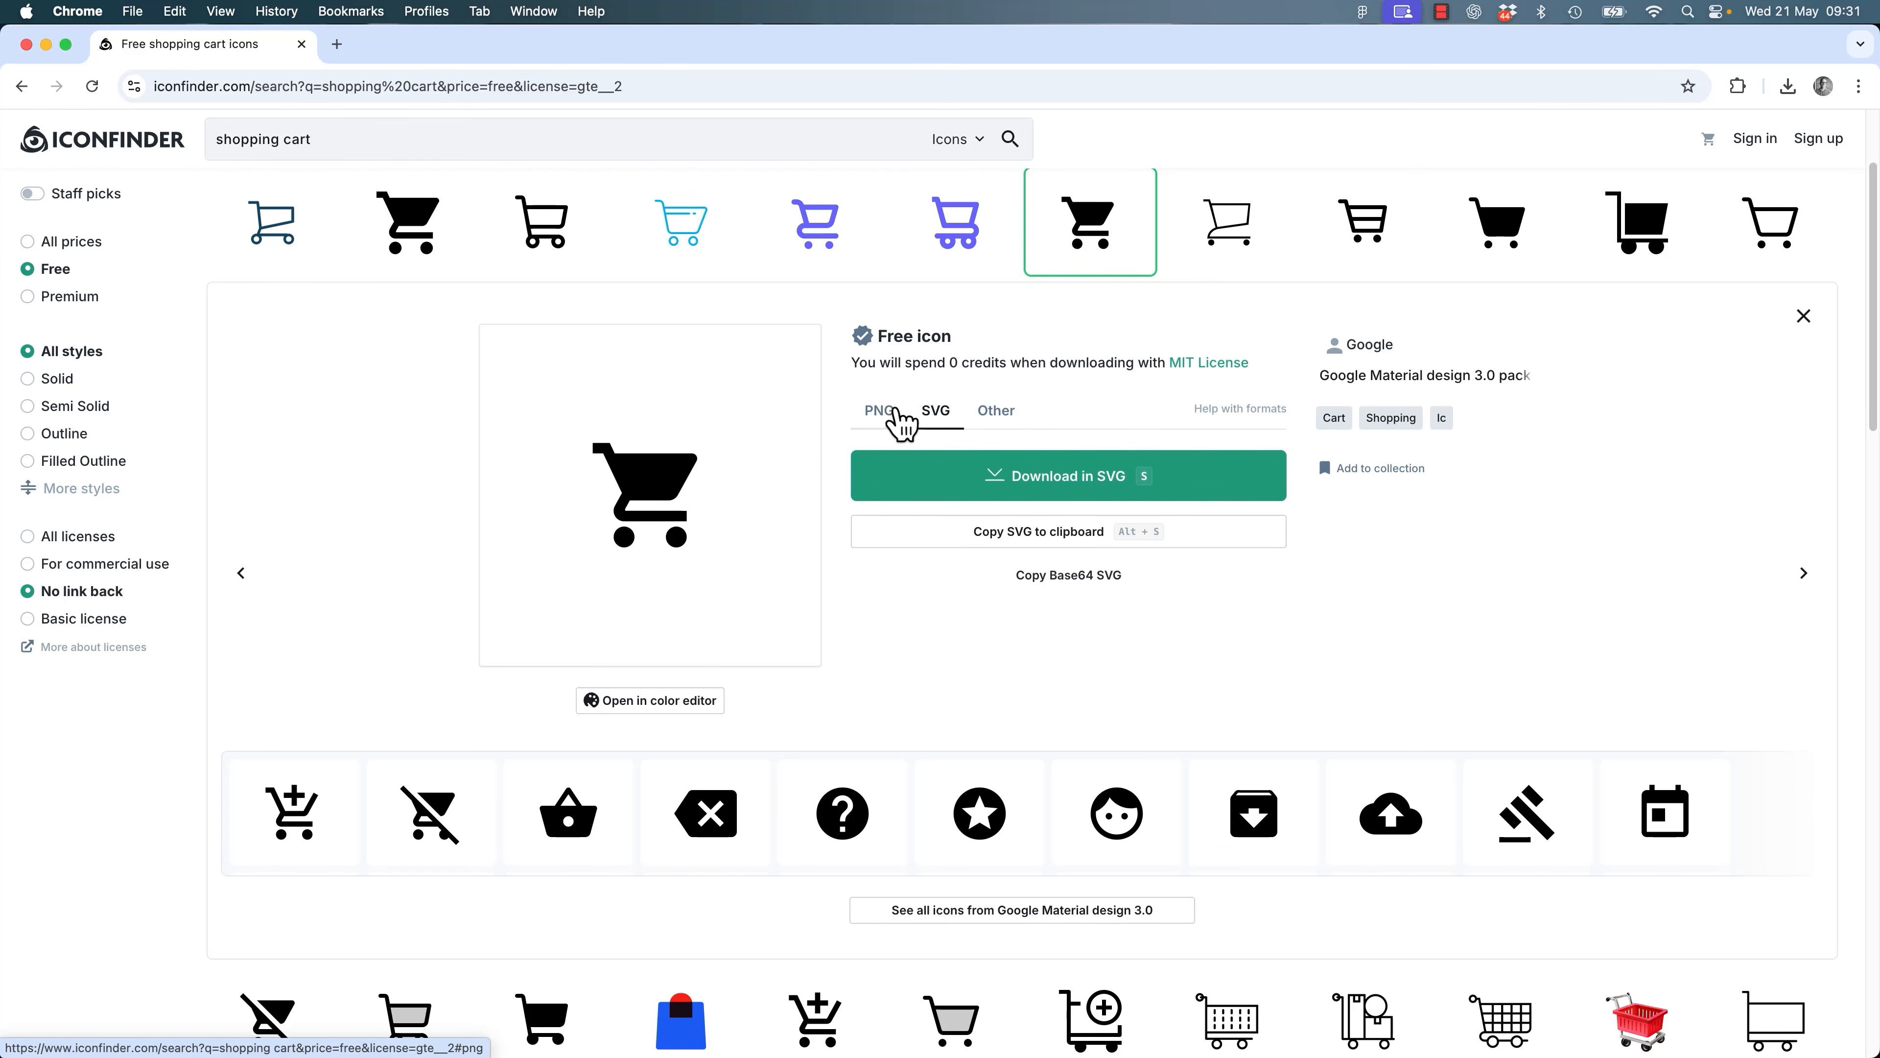
left_click(885, 413)
left_click(875, 465)
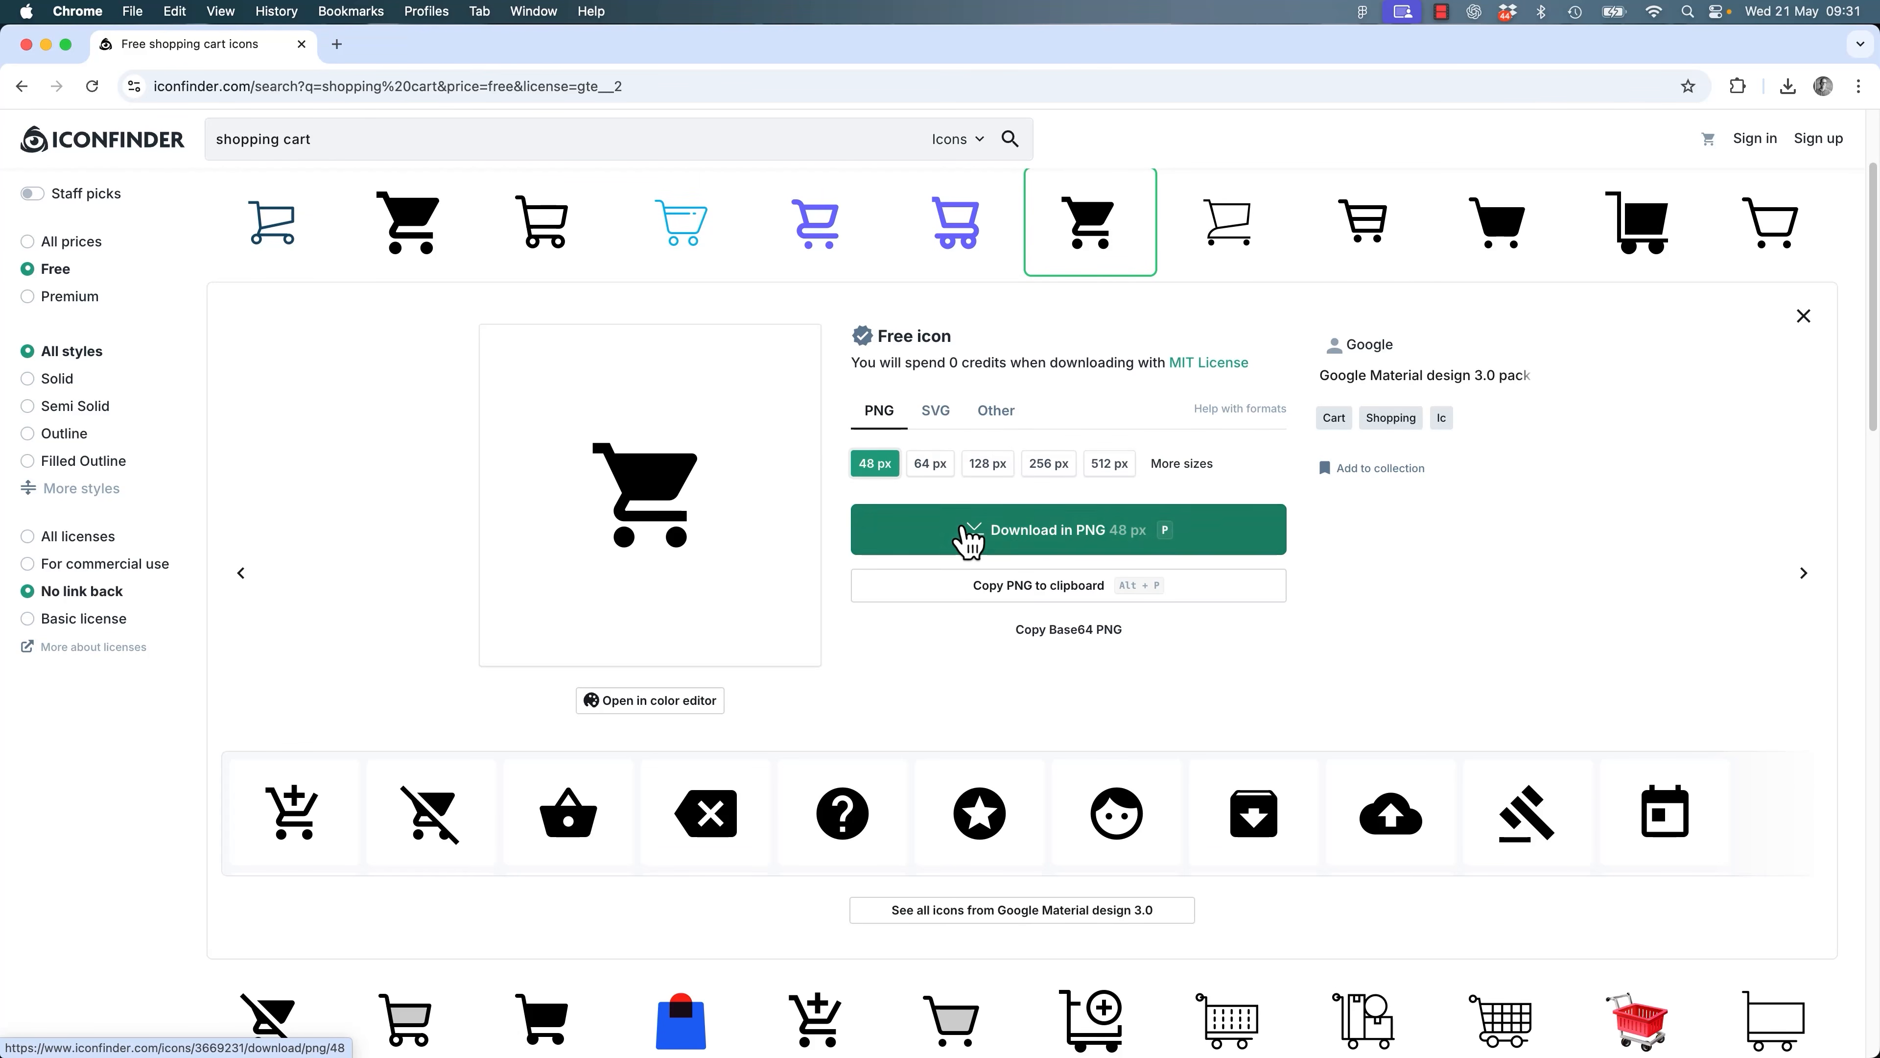
left_click(1001, 526)
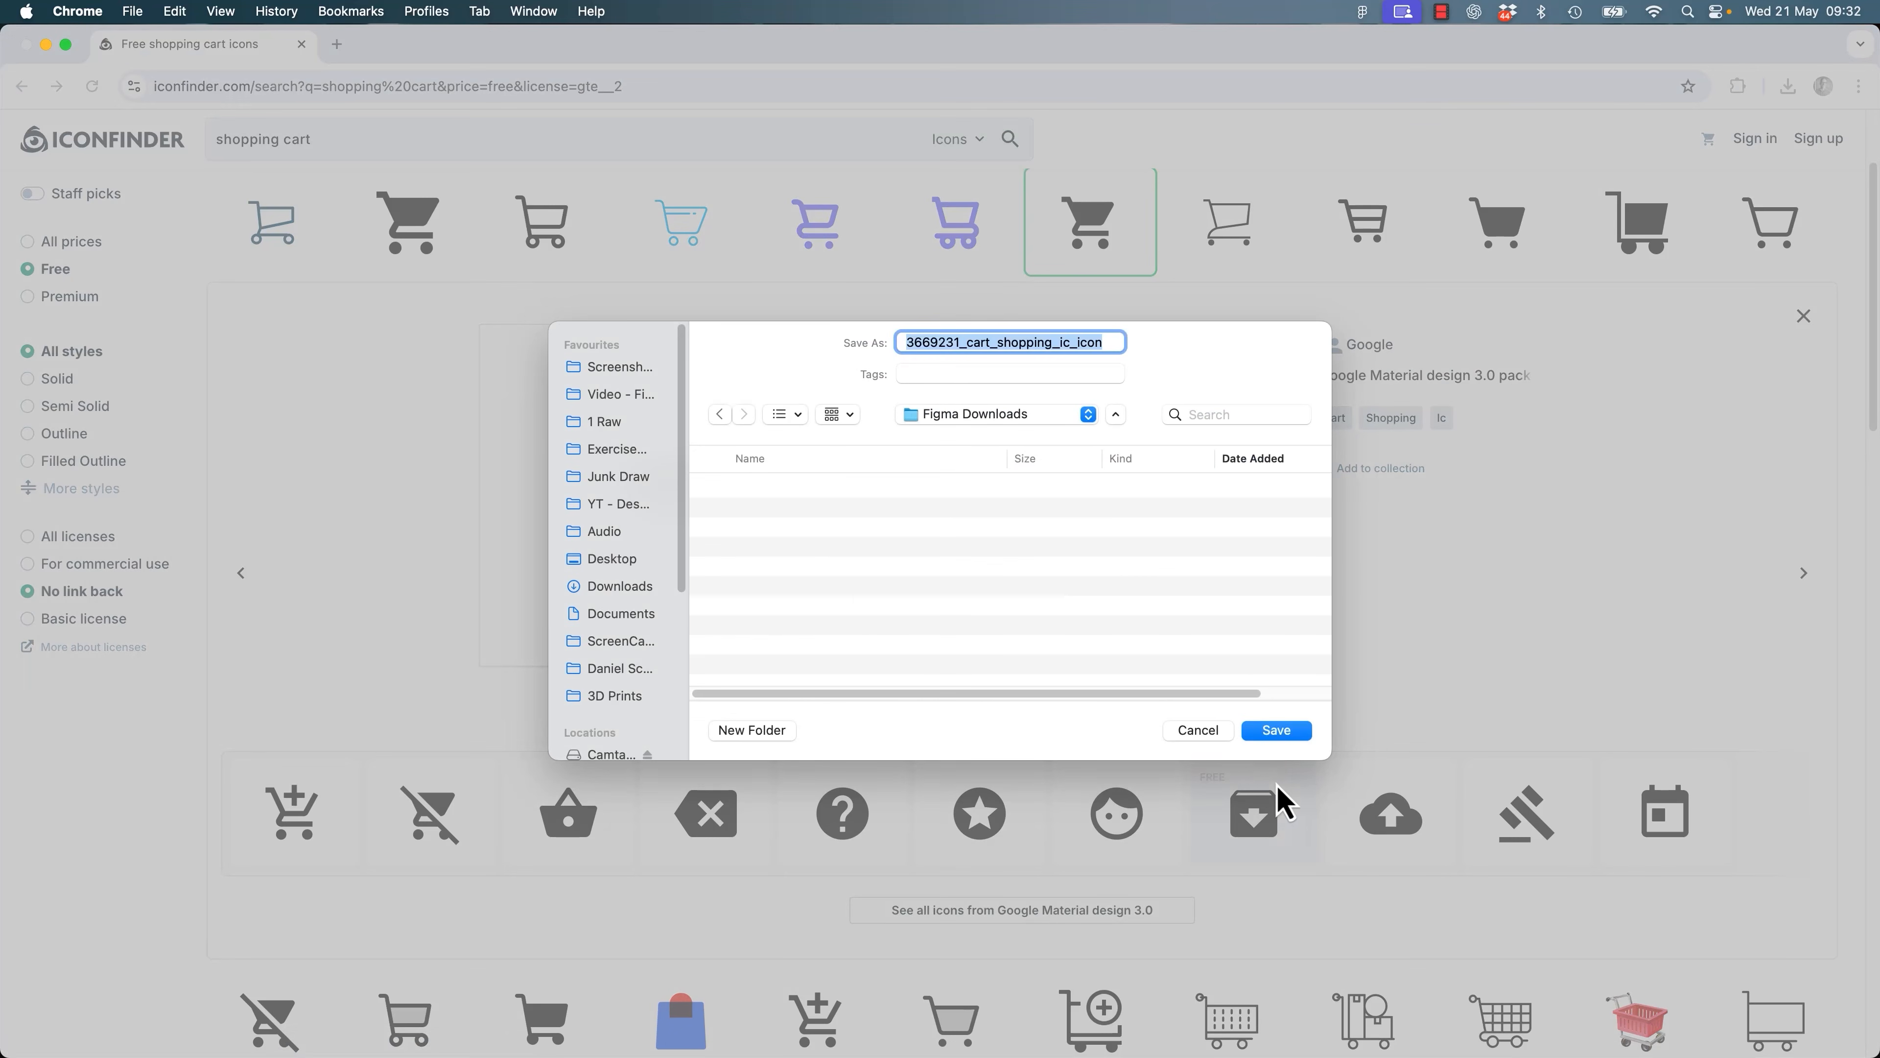
left_click(1276, 730)
Copy the 48 px PNG cart, paste it into the Figma wireframe file and place it just below the Checkout frame.
left_click(1081, 591)
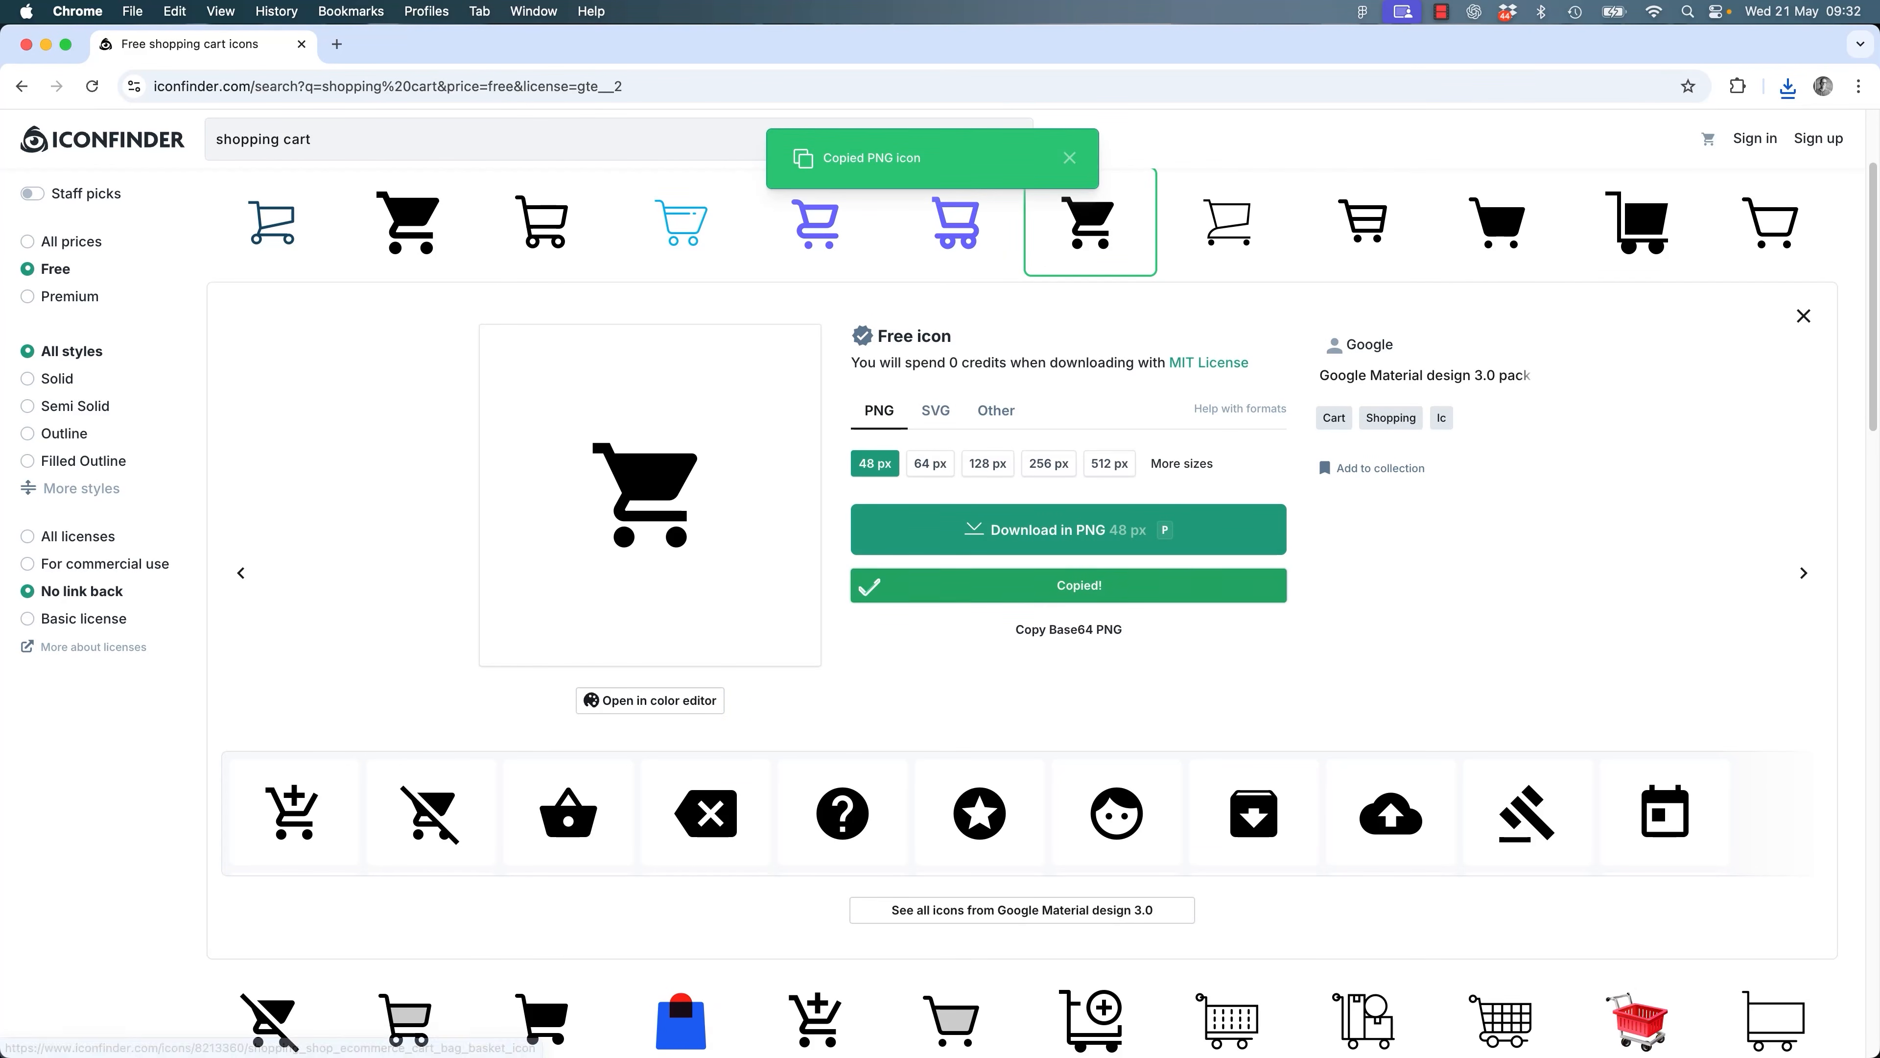
key("super+Tab")
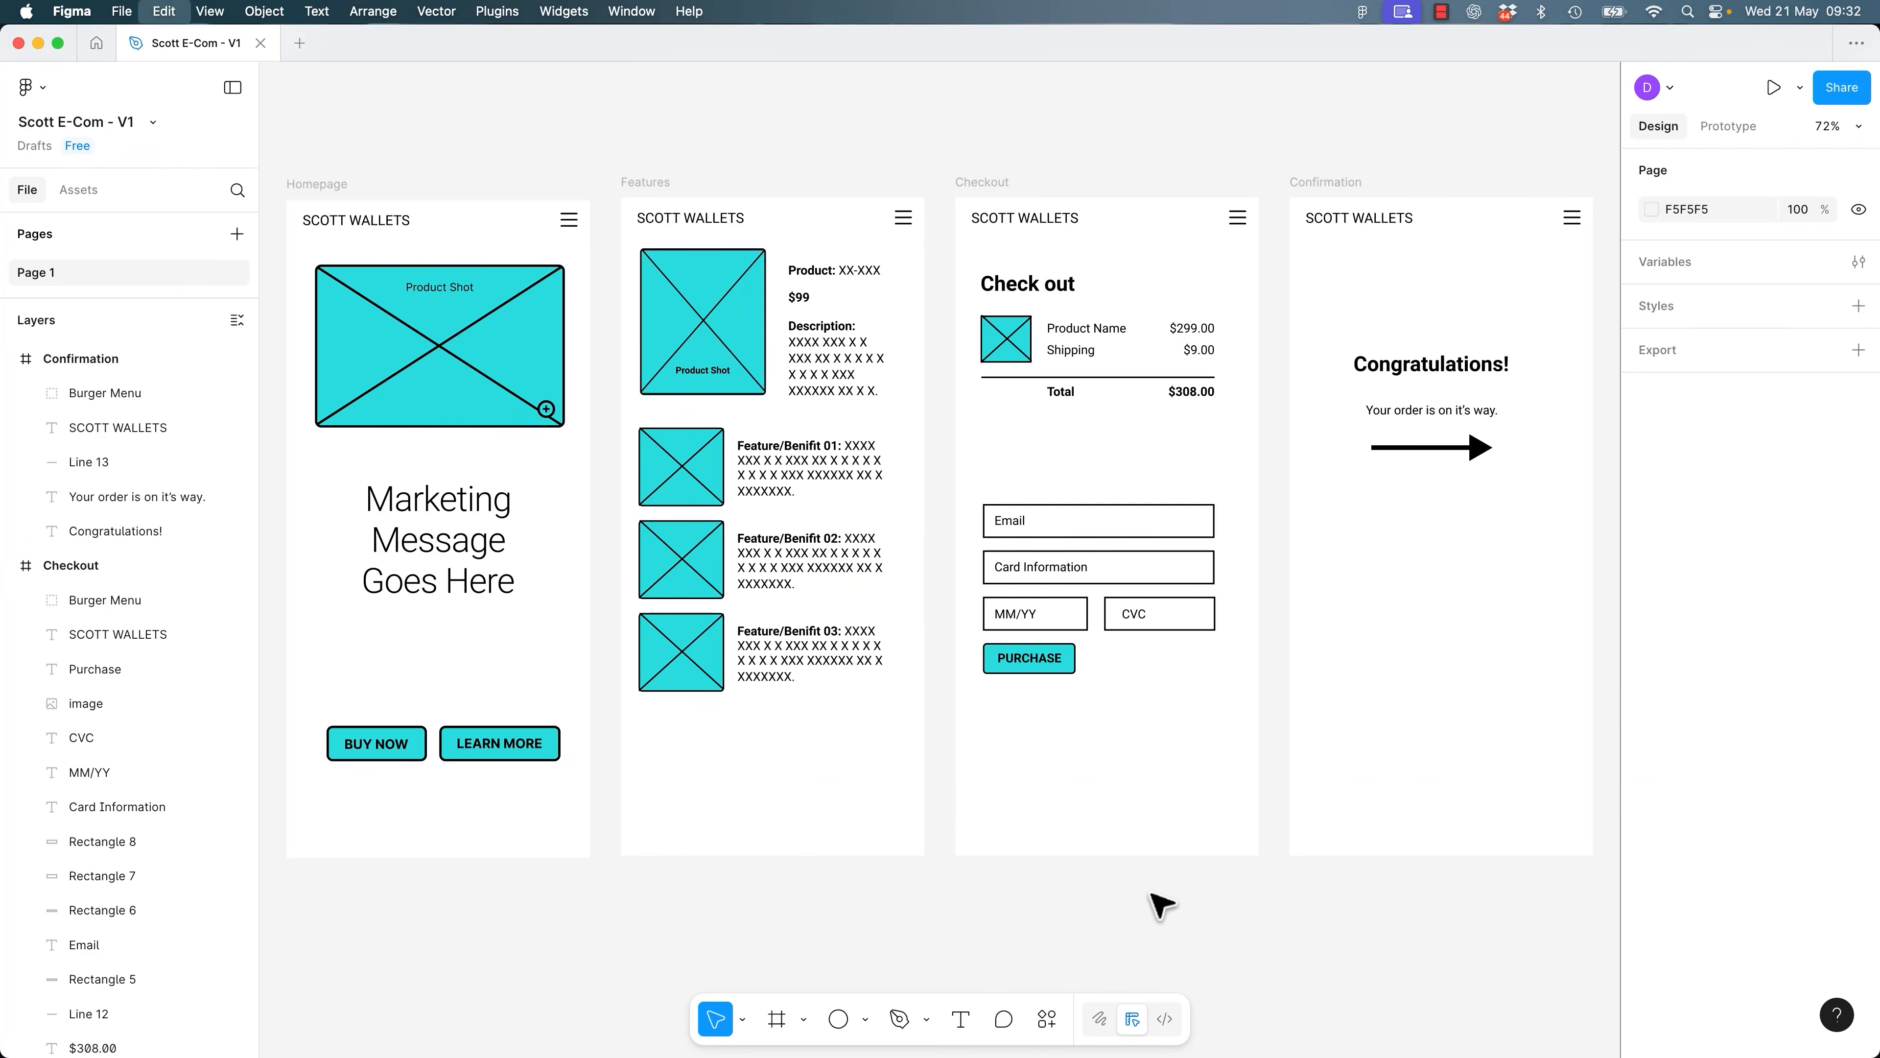
key("super+v")
left_click_drag(939, 563, 992, 913)
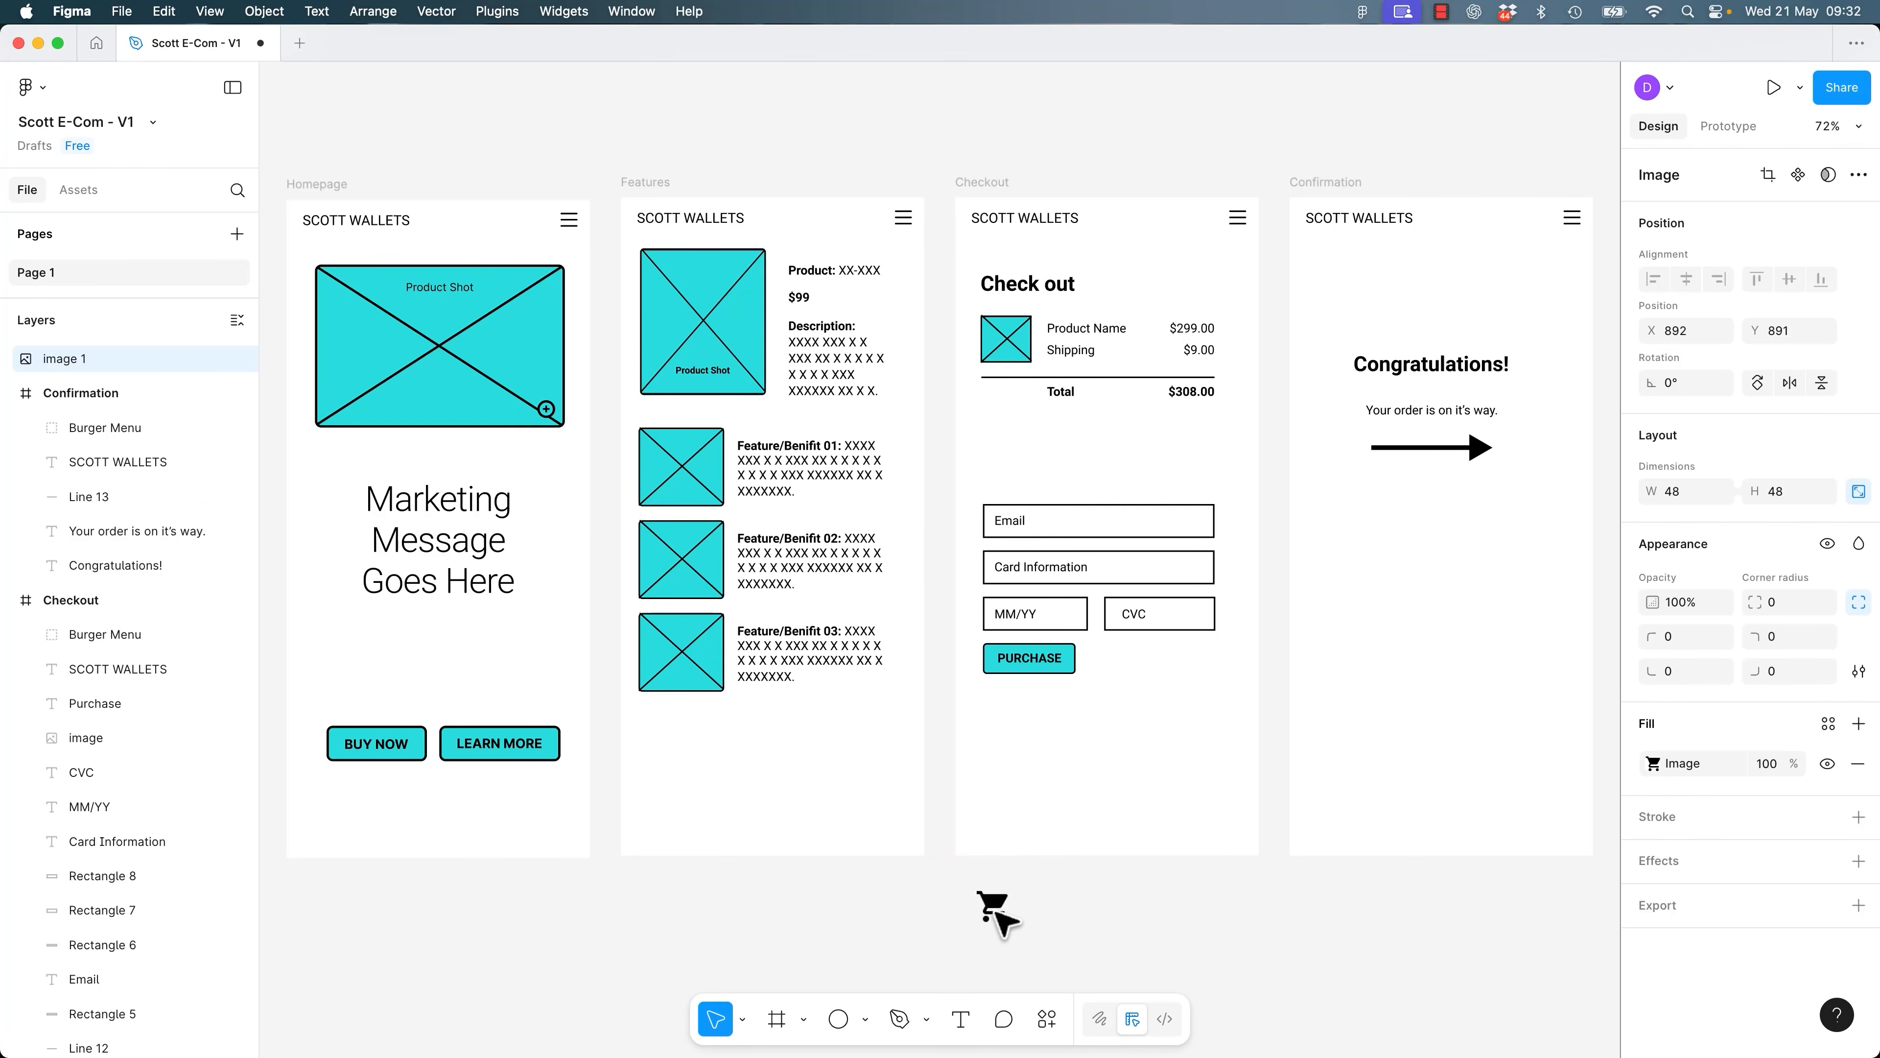
left_click(1075, 935)
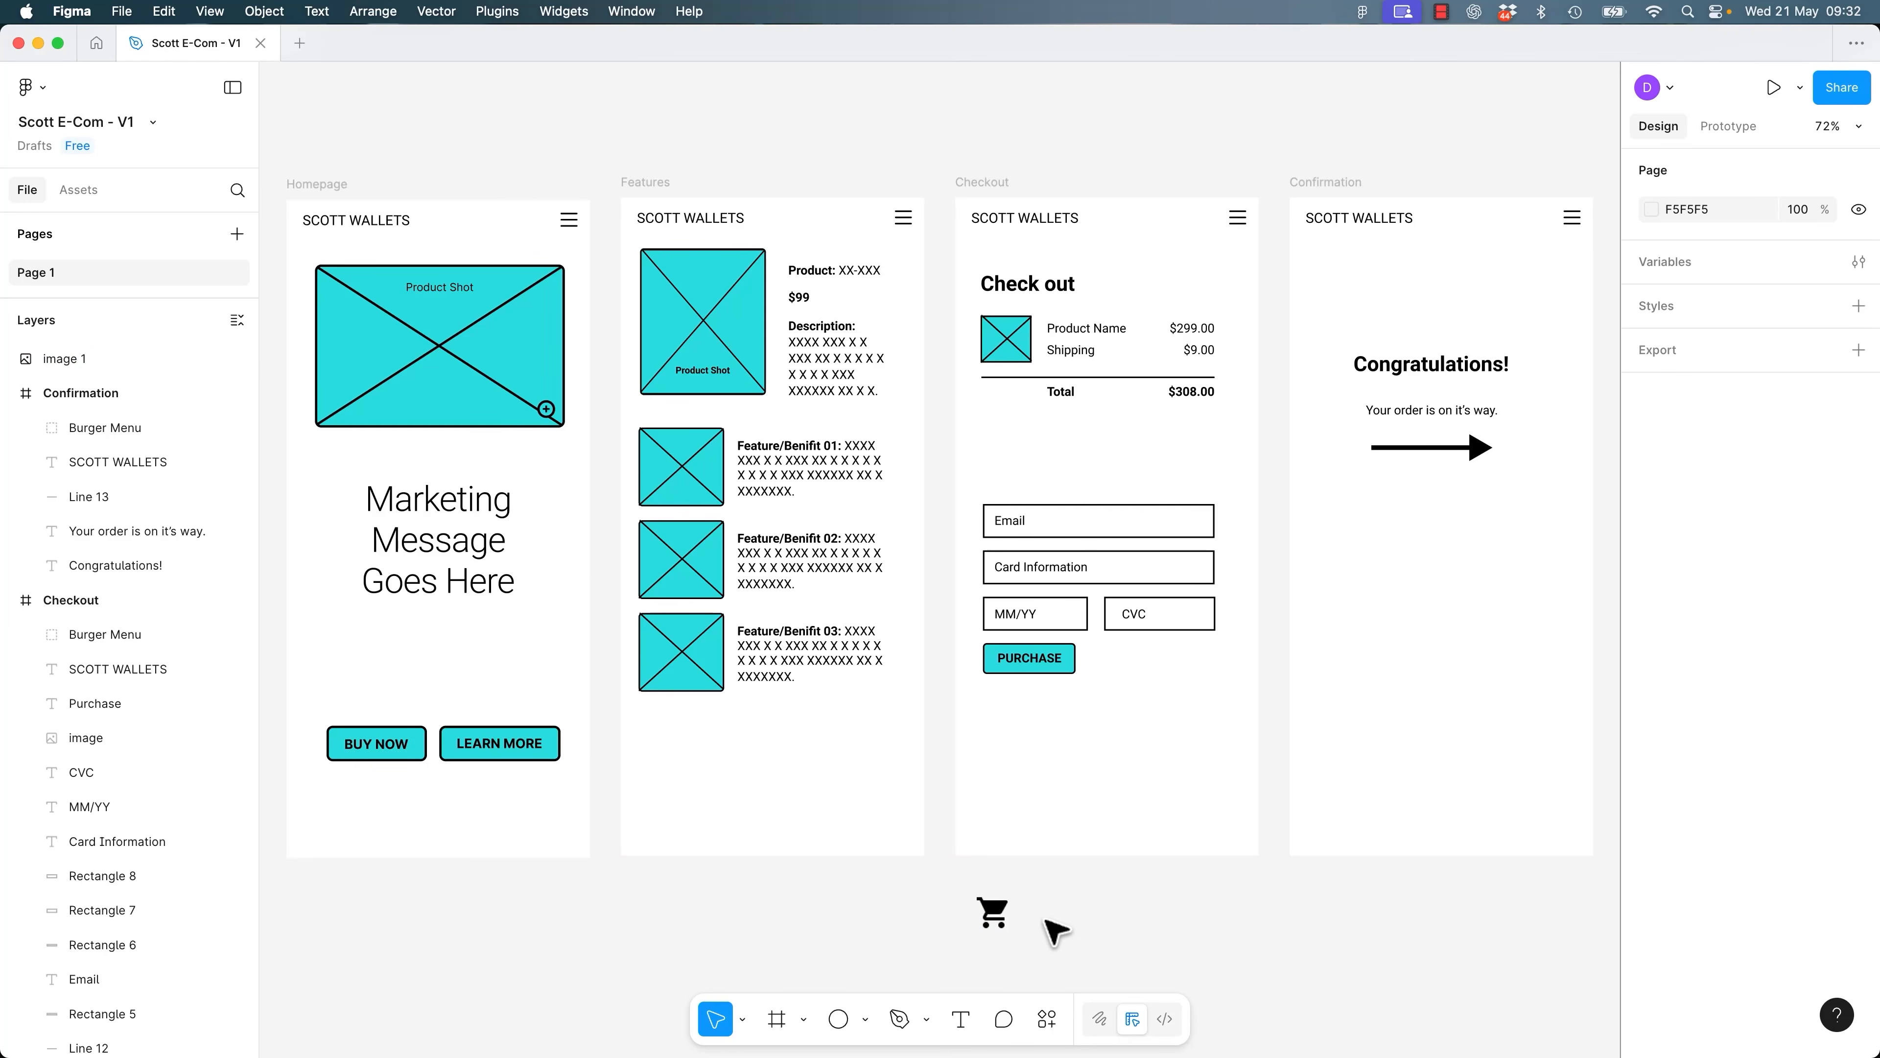
Return to Iconfinder in Chrome and download the same cart icon as an SVG into the Figma Downloads folder.
key("super+Tab")
left_click(955, 435)
left_click(1034, 485)
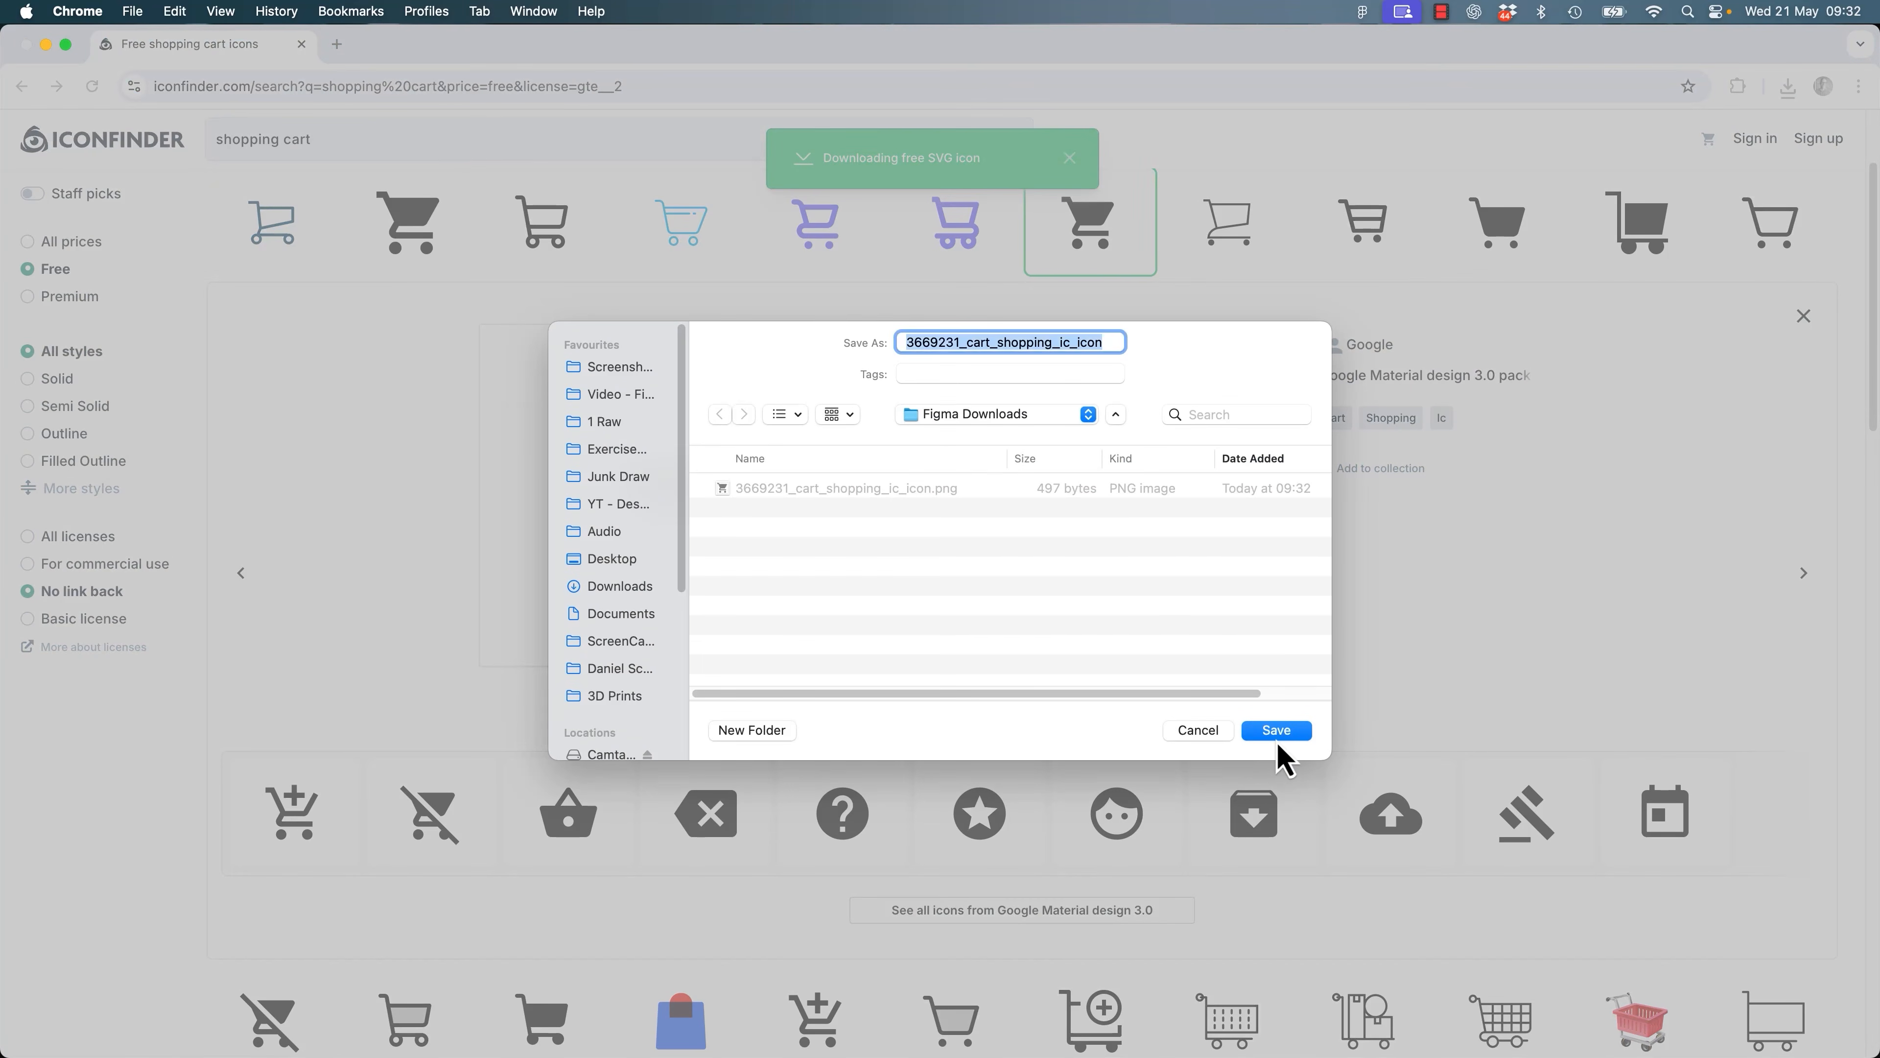
left_click(1276, 731)
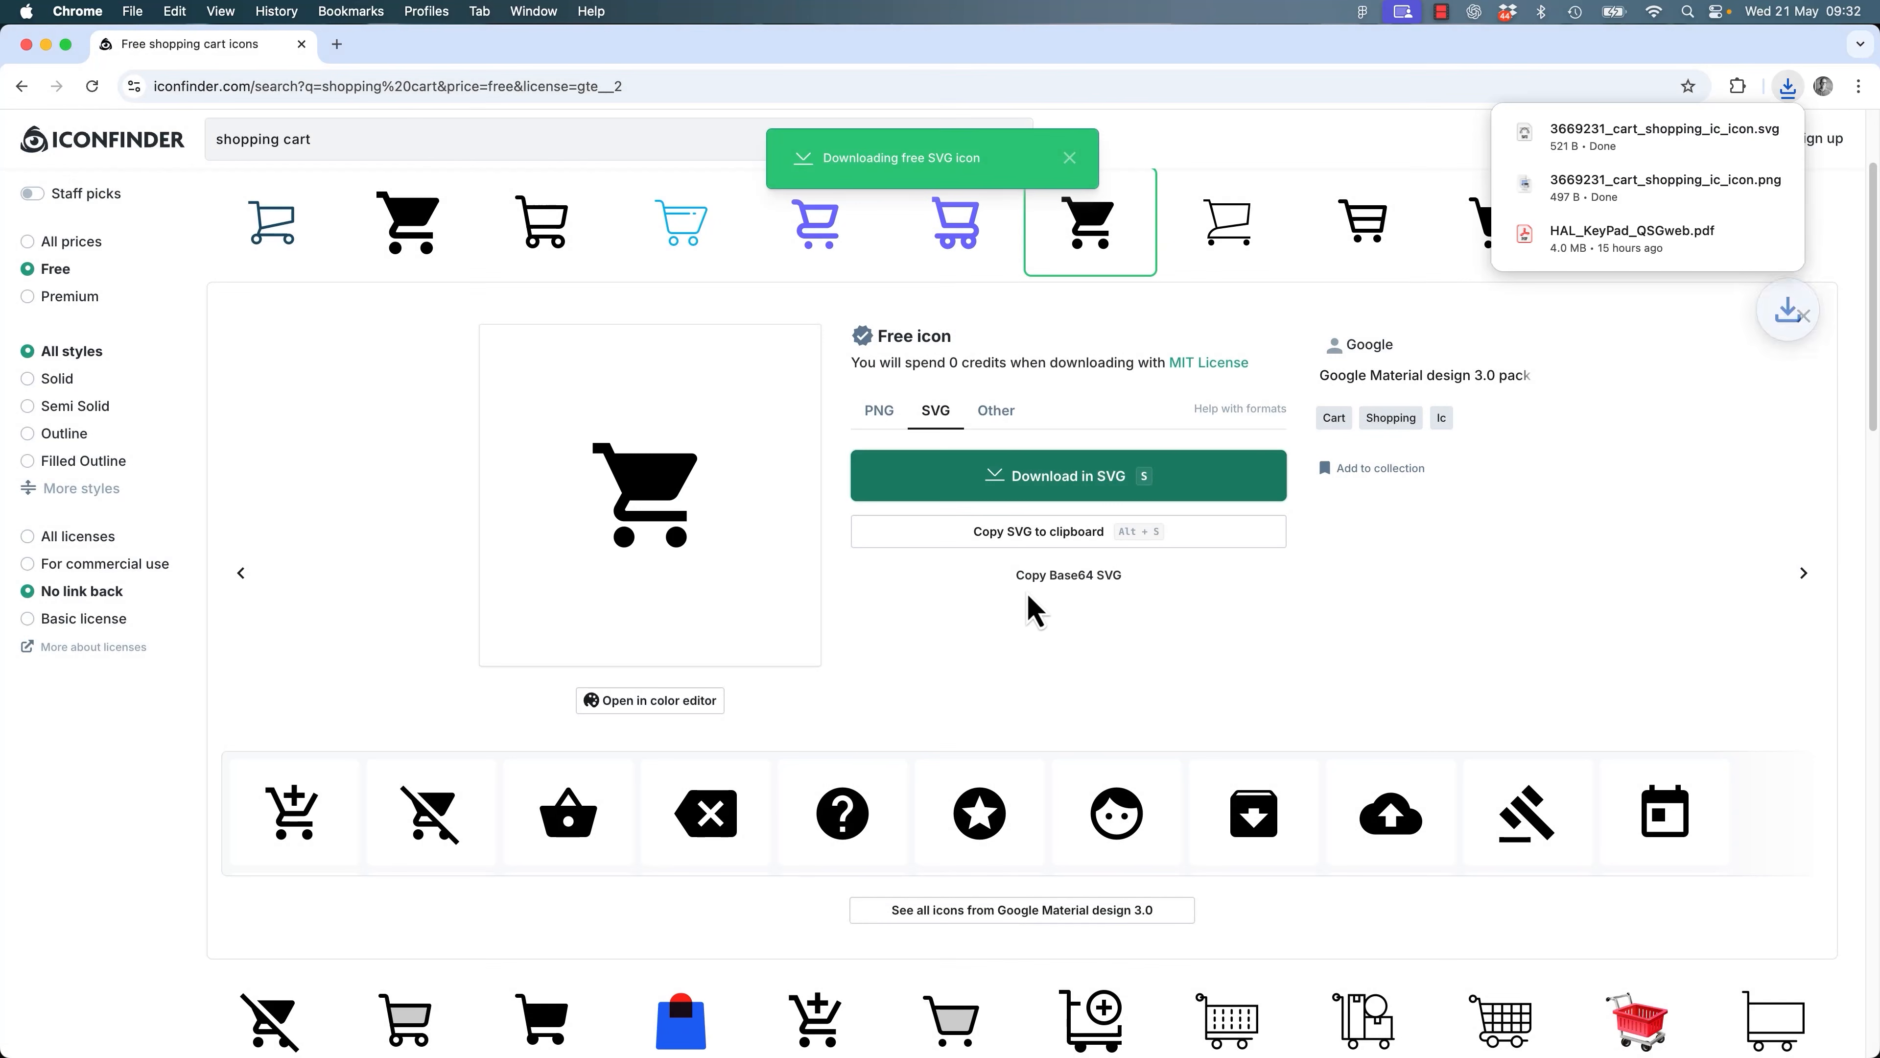
Copy the cart icon as SVG, paste it into the Figma file and place it beside the PNG cart.
left_click(1043, 546)
key("super+Tab")
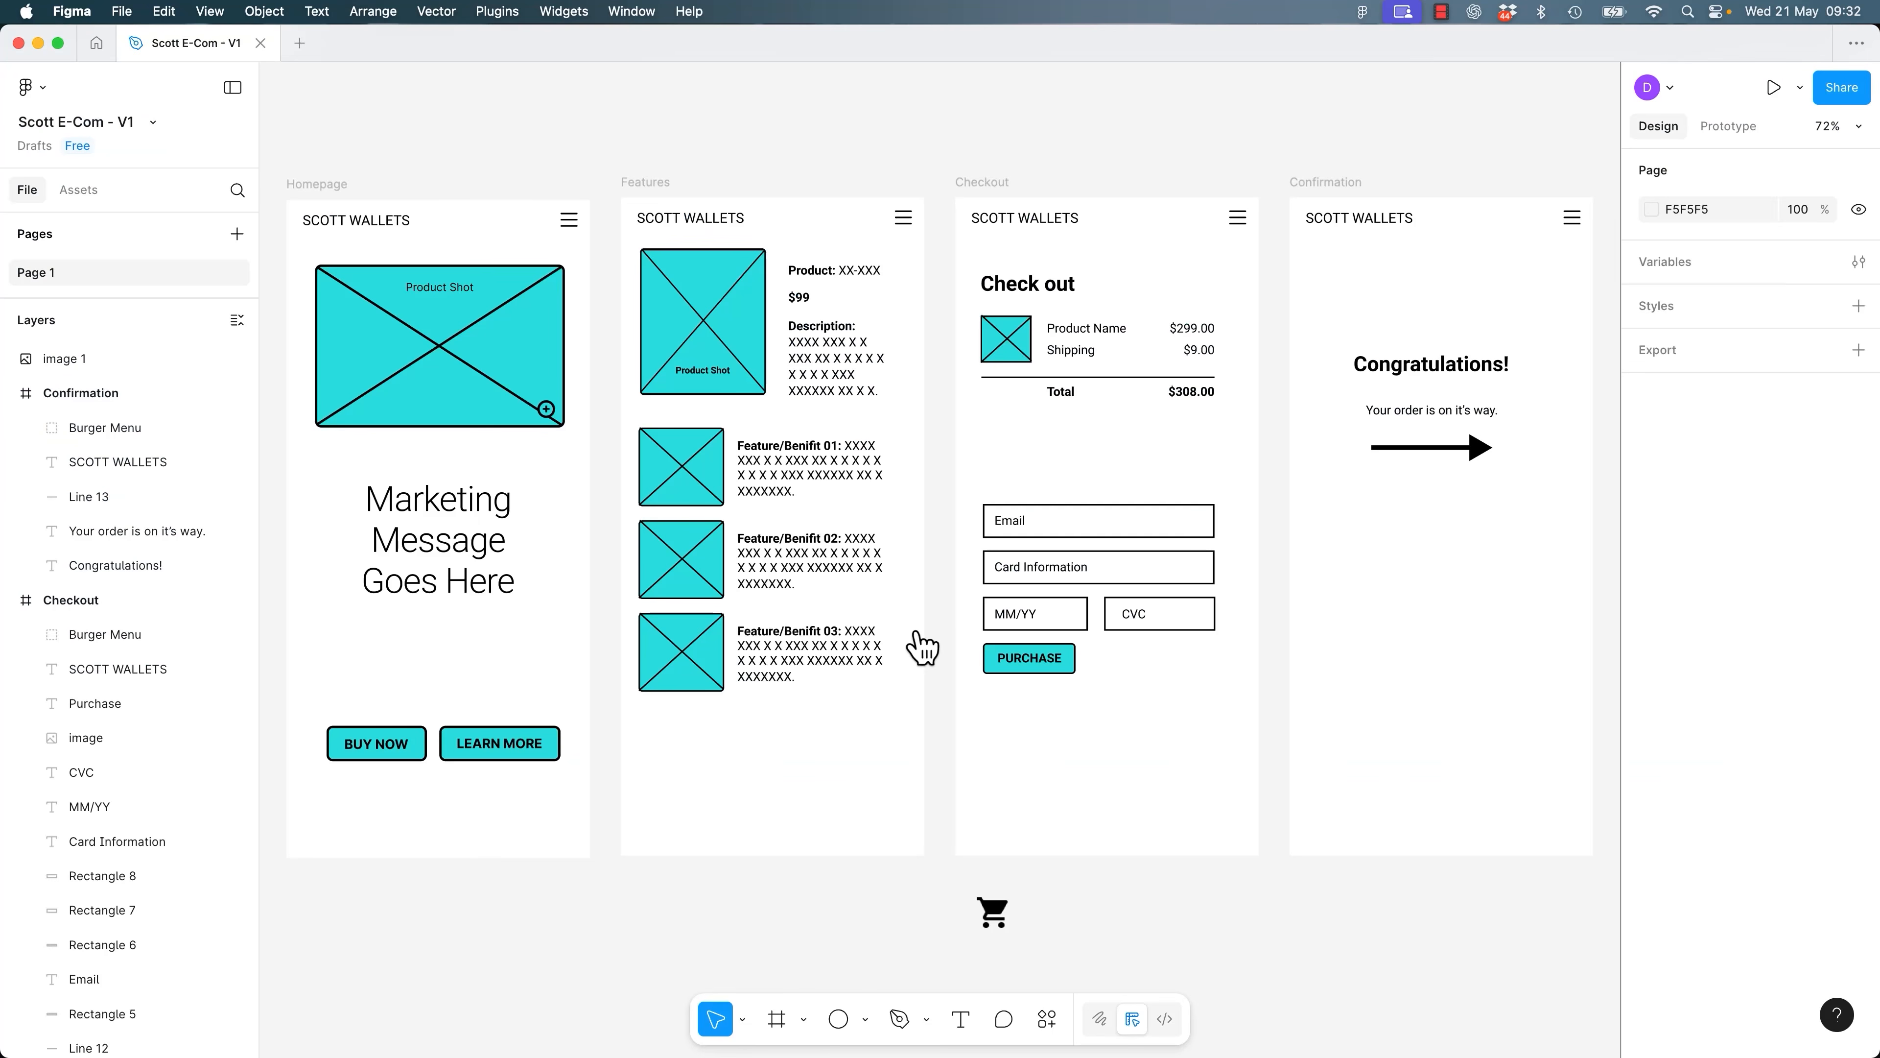
key("super+v")
left_click_drag(936, 559, 1050, 913)
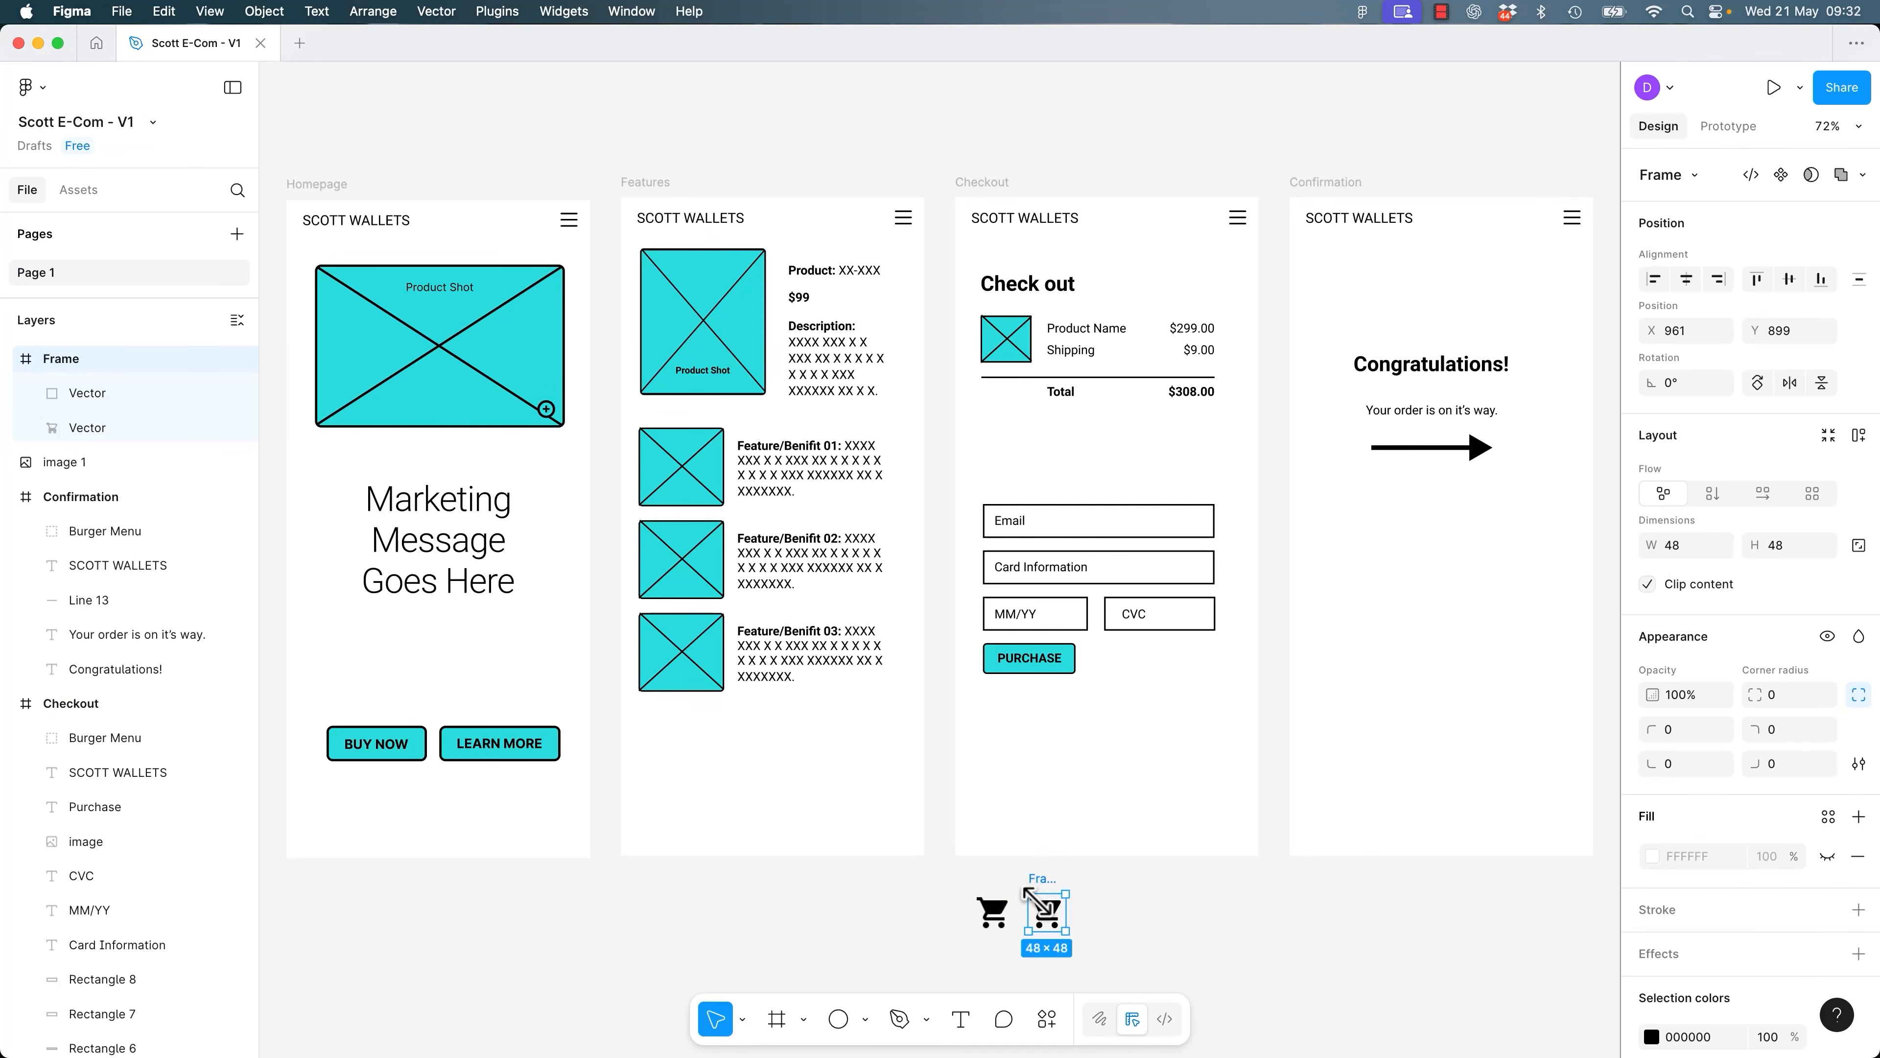
Select both cart icons and enlarge them together with the Scale tool to about 231 × 231 each.
left_click_drag(946, 887, 1108, 952)
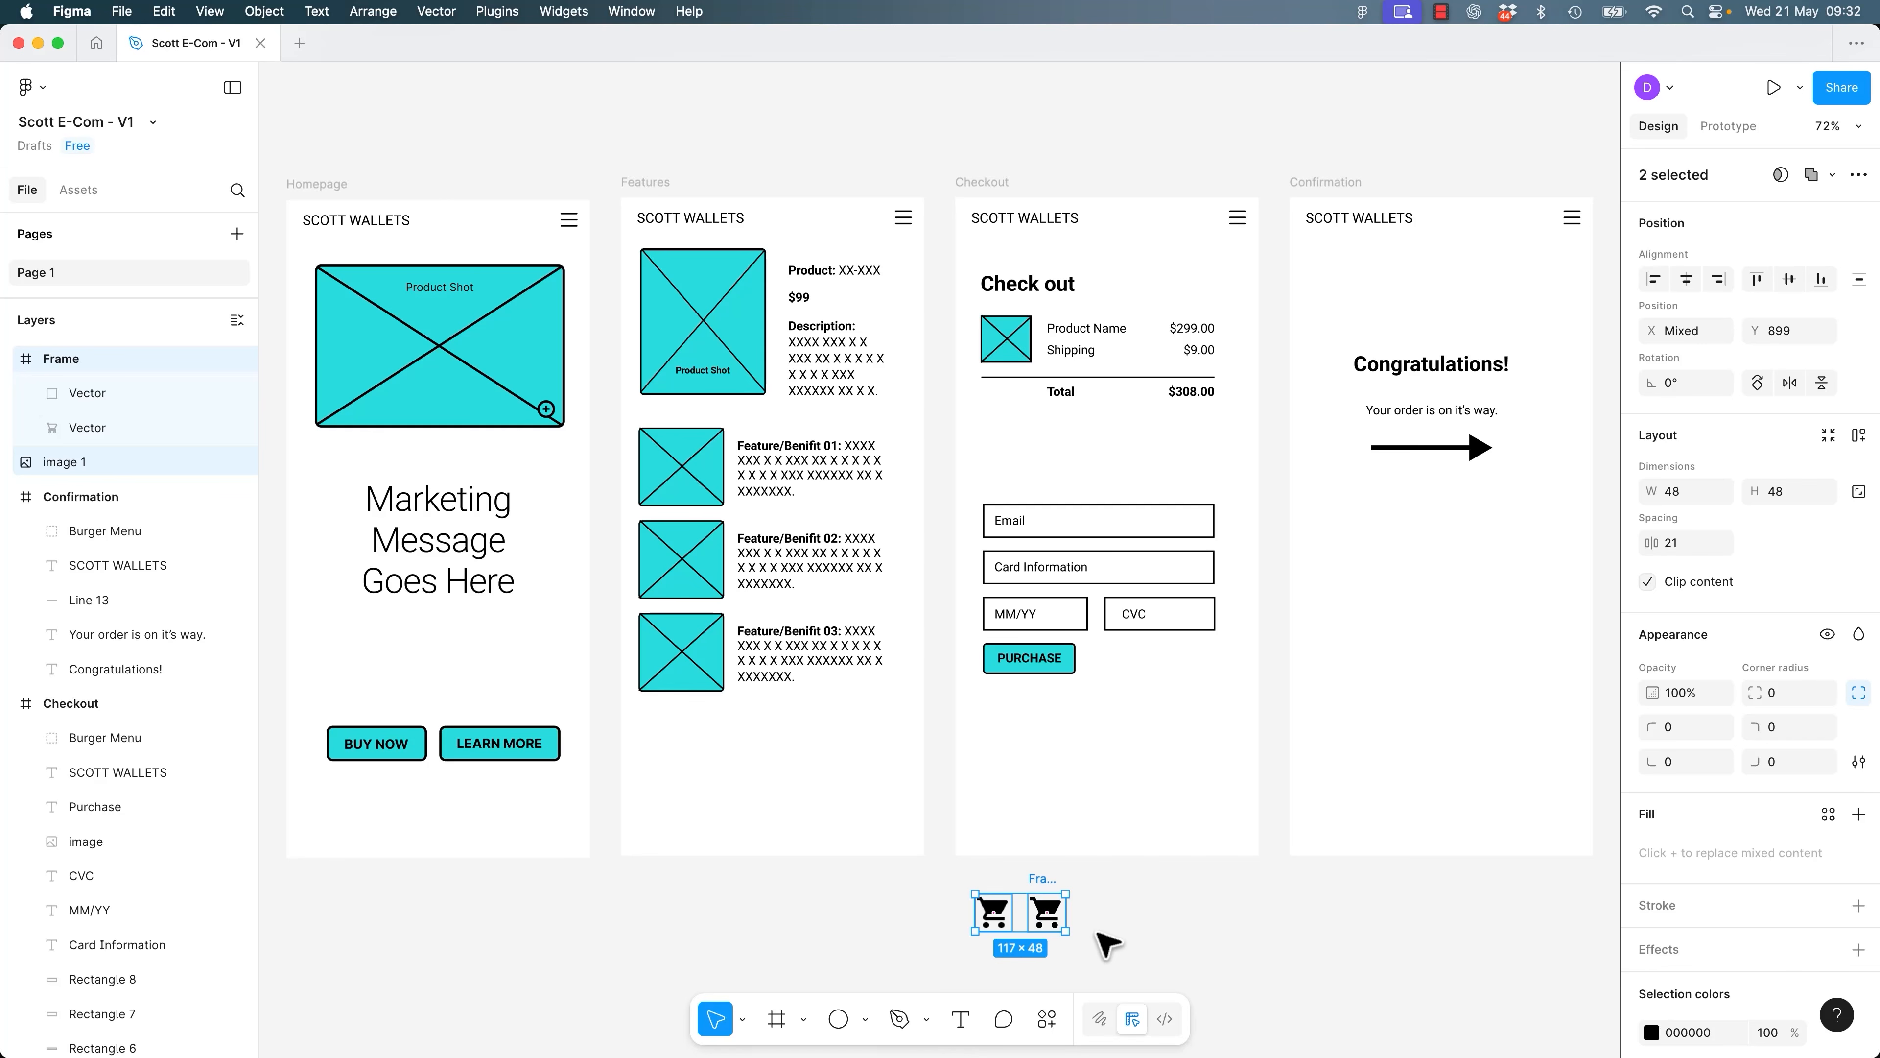
key("k")
left_click_drag(1067, 931, 1410, 1048)
scroll(1276, 853, "down", 5)
left_click(1114, 818)
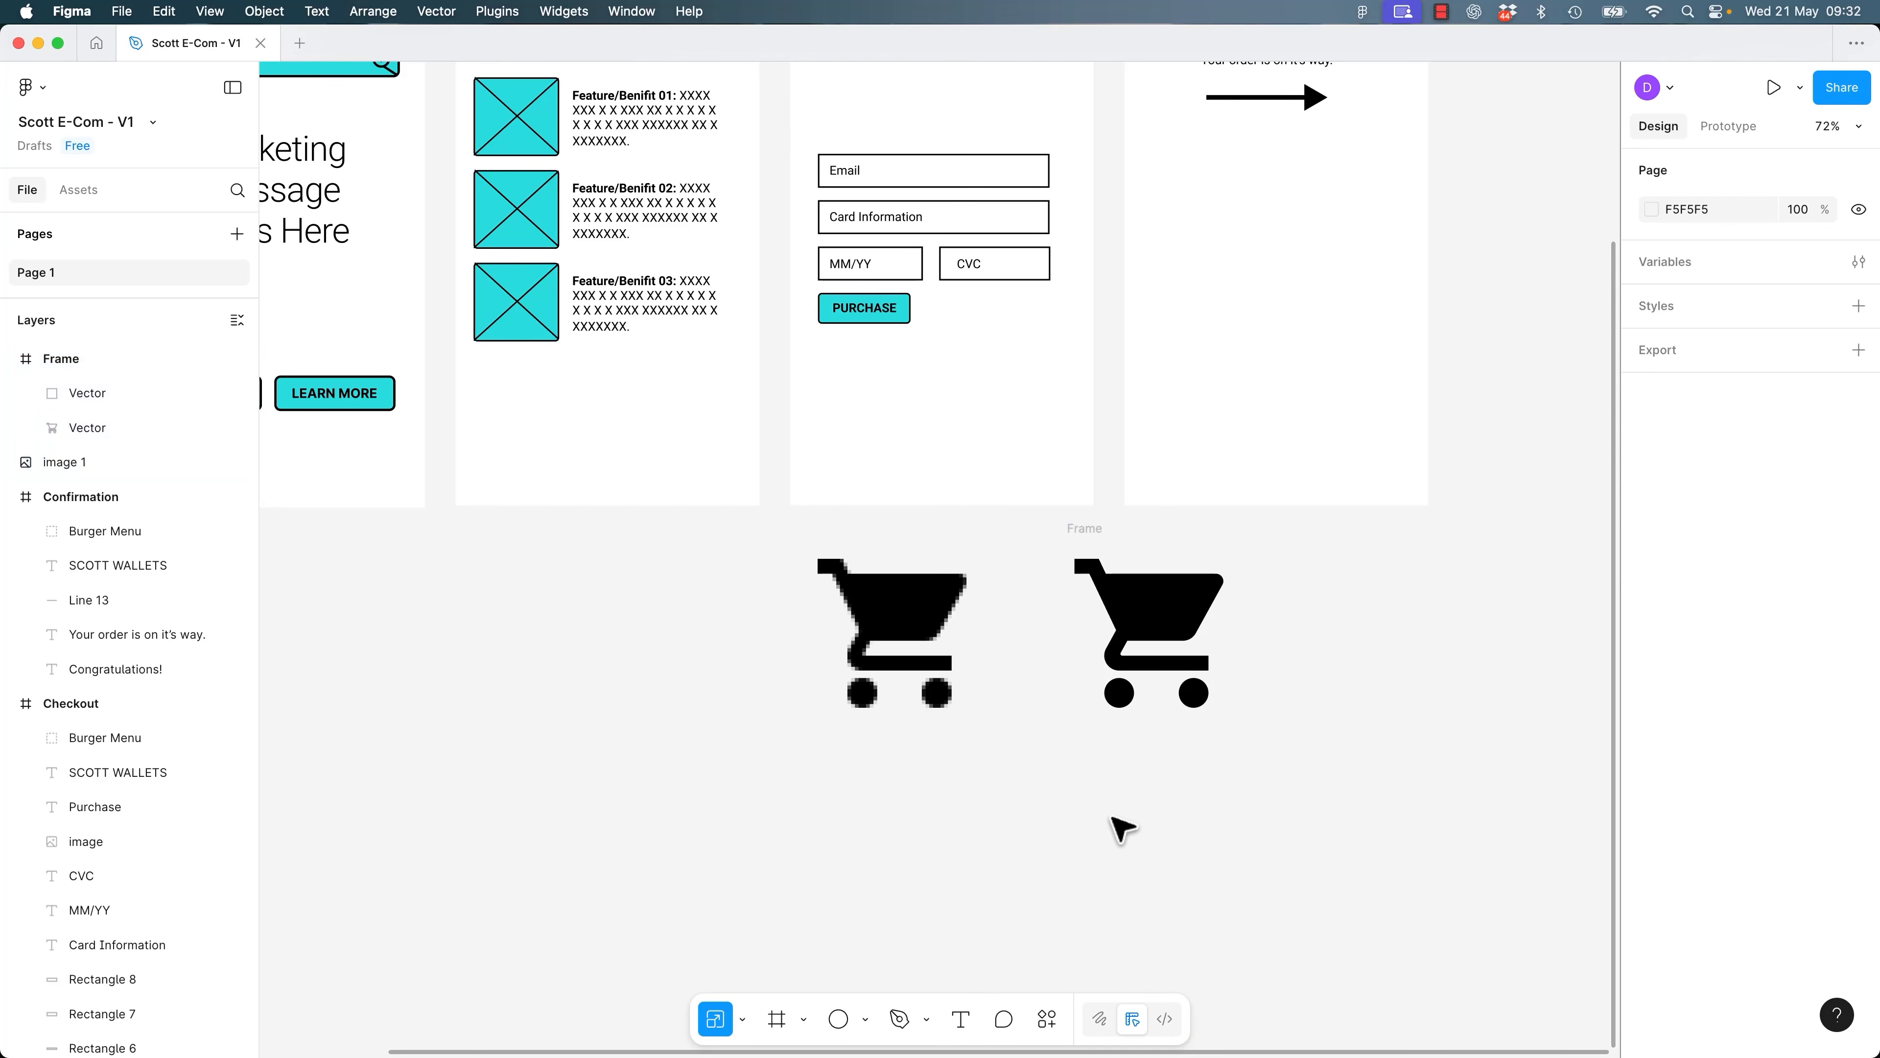
Move the enlarged PNG cart and SVG cart frame lower, lining them up closely side by side at Y 1002.
left_click(1166, 630)
left_click(959, 670)
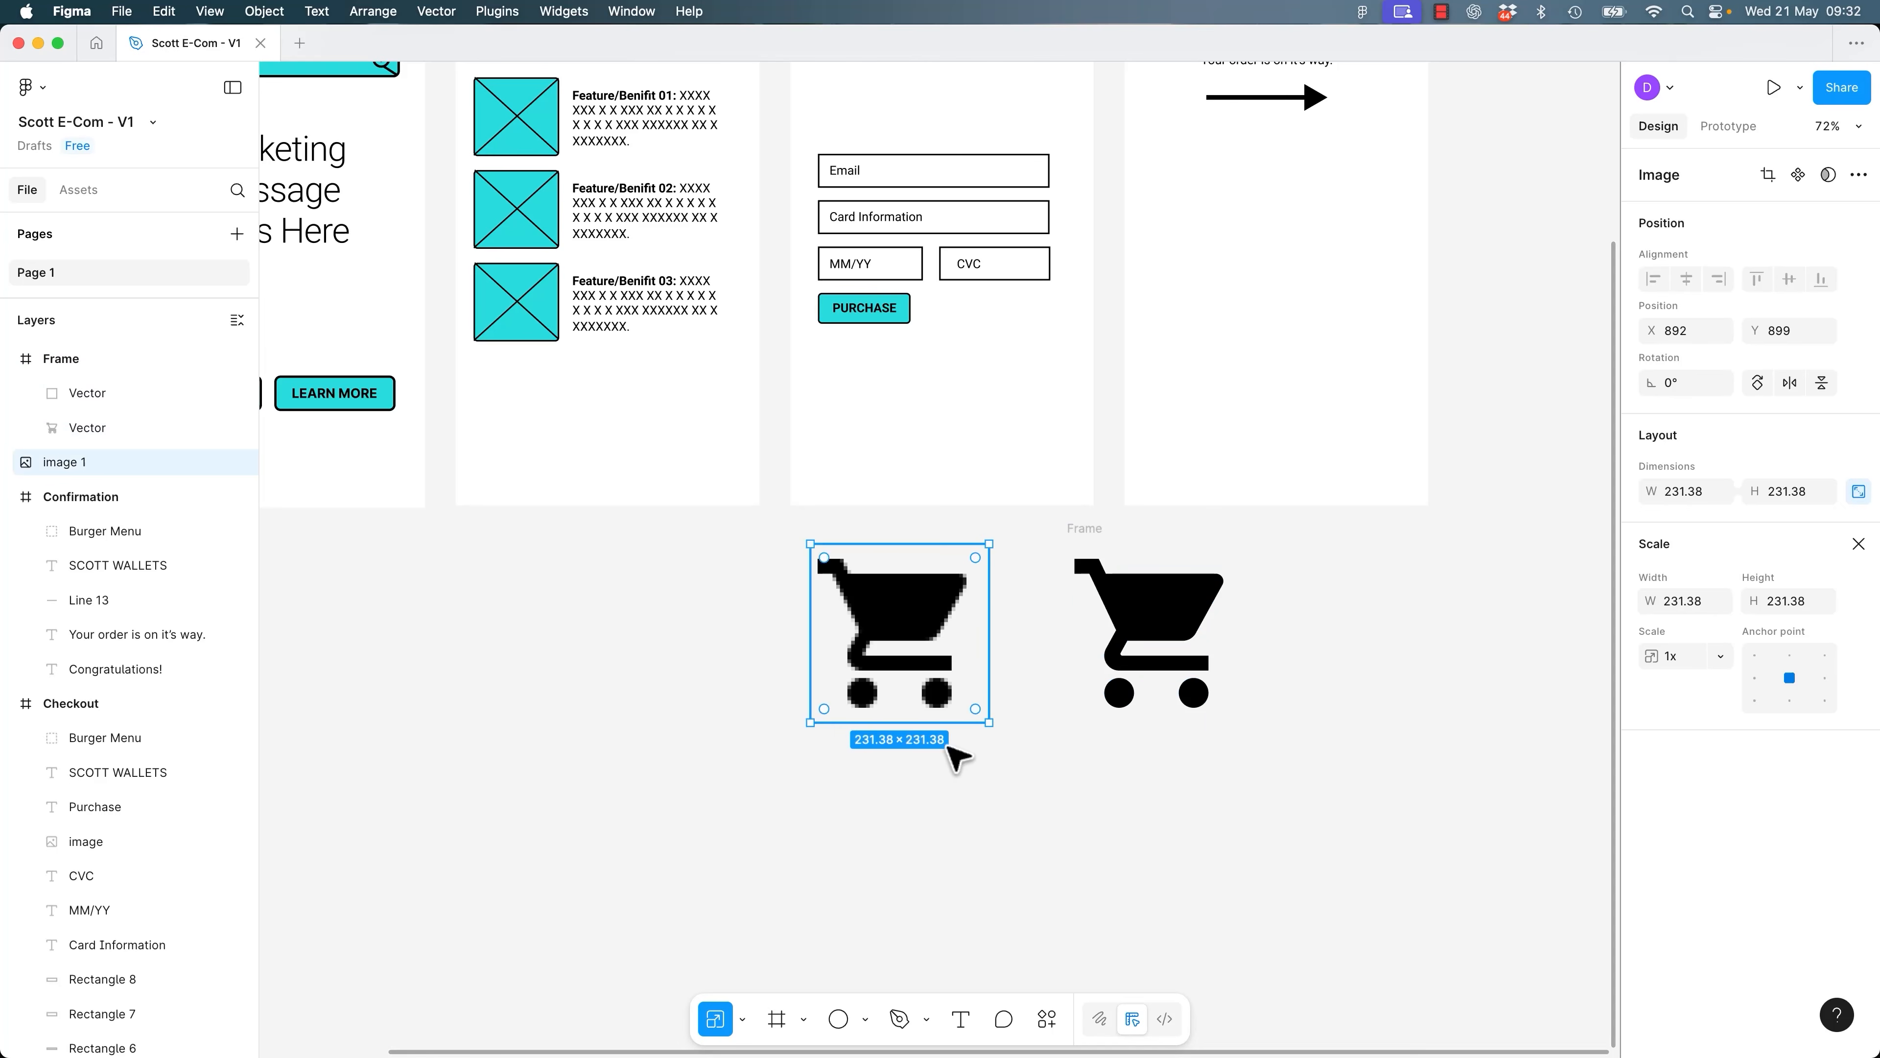
left_click_drag(907, 612, 918, 707)
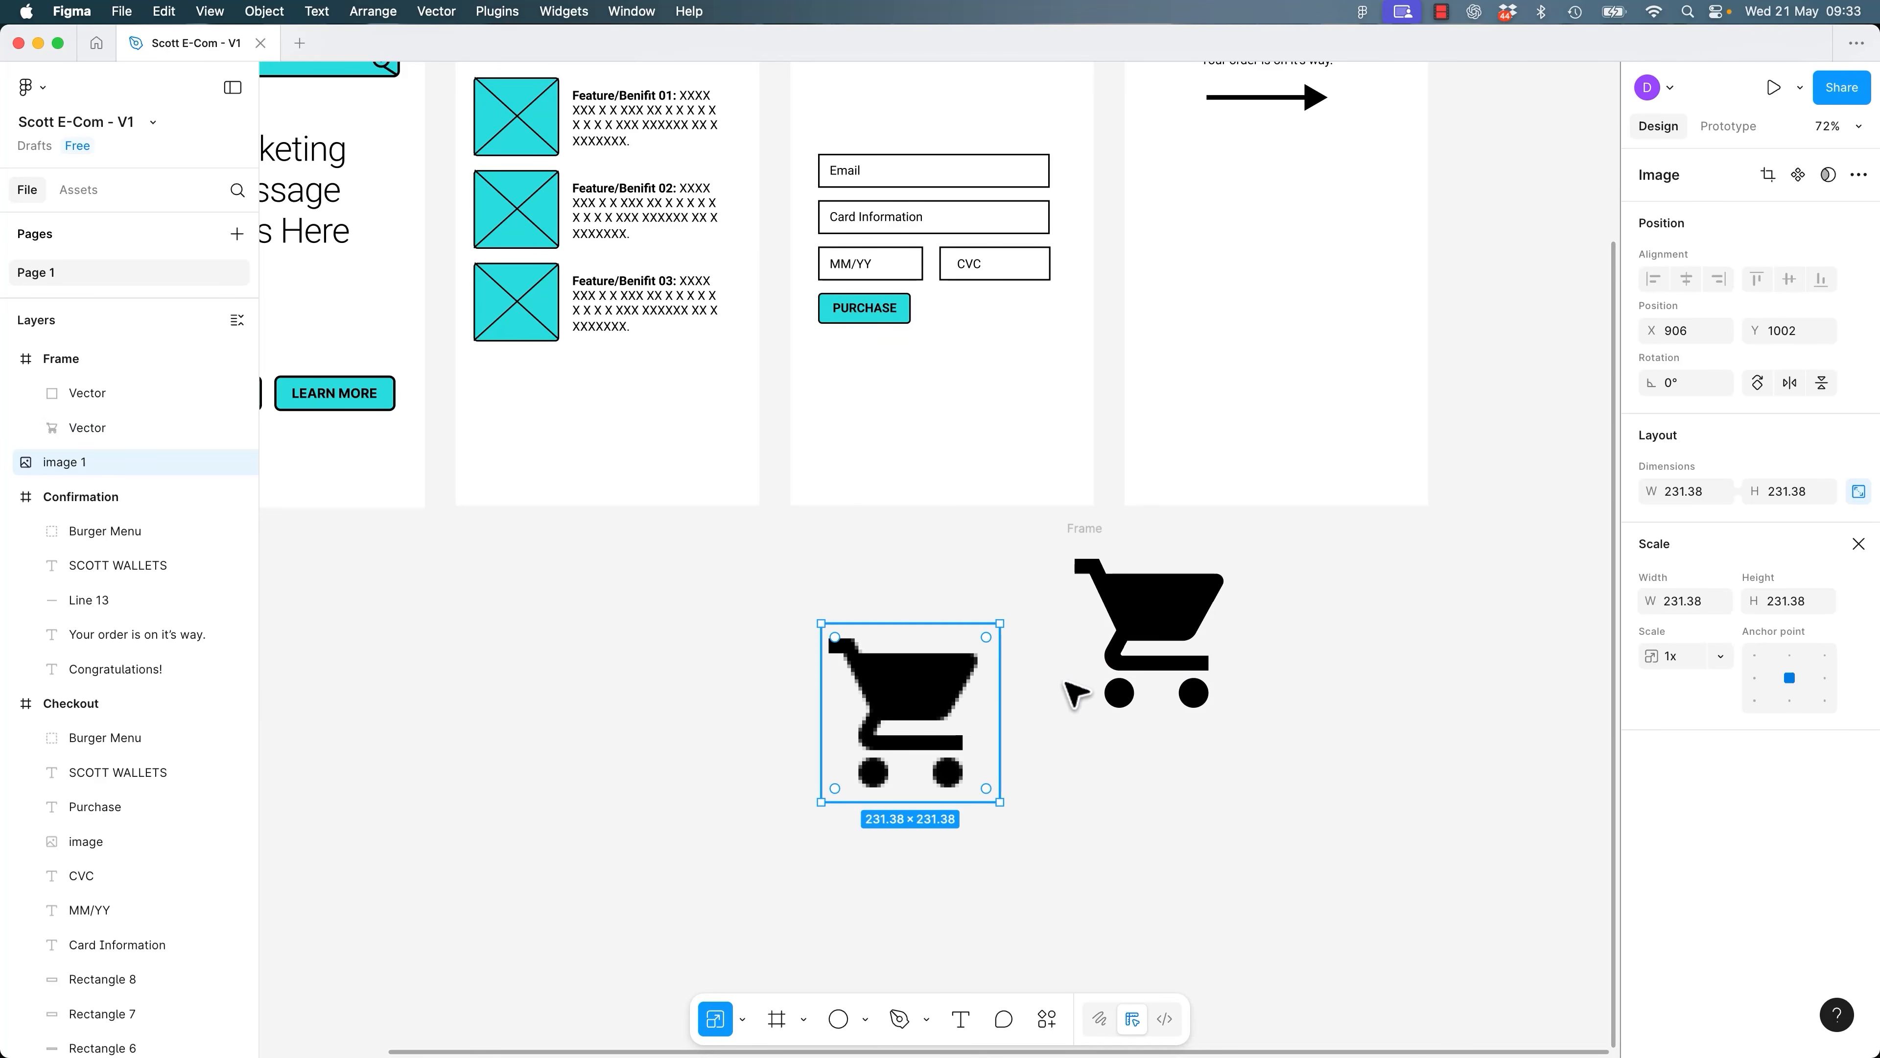
left_click(1083, 531)
left_click_drag(1083, 531, 1028, 618)
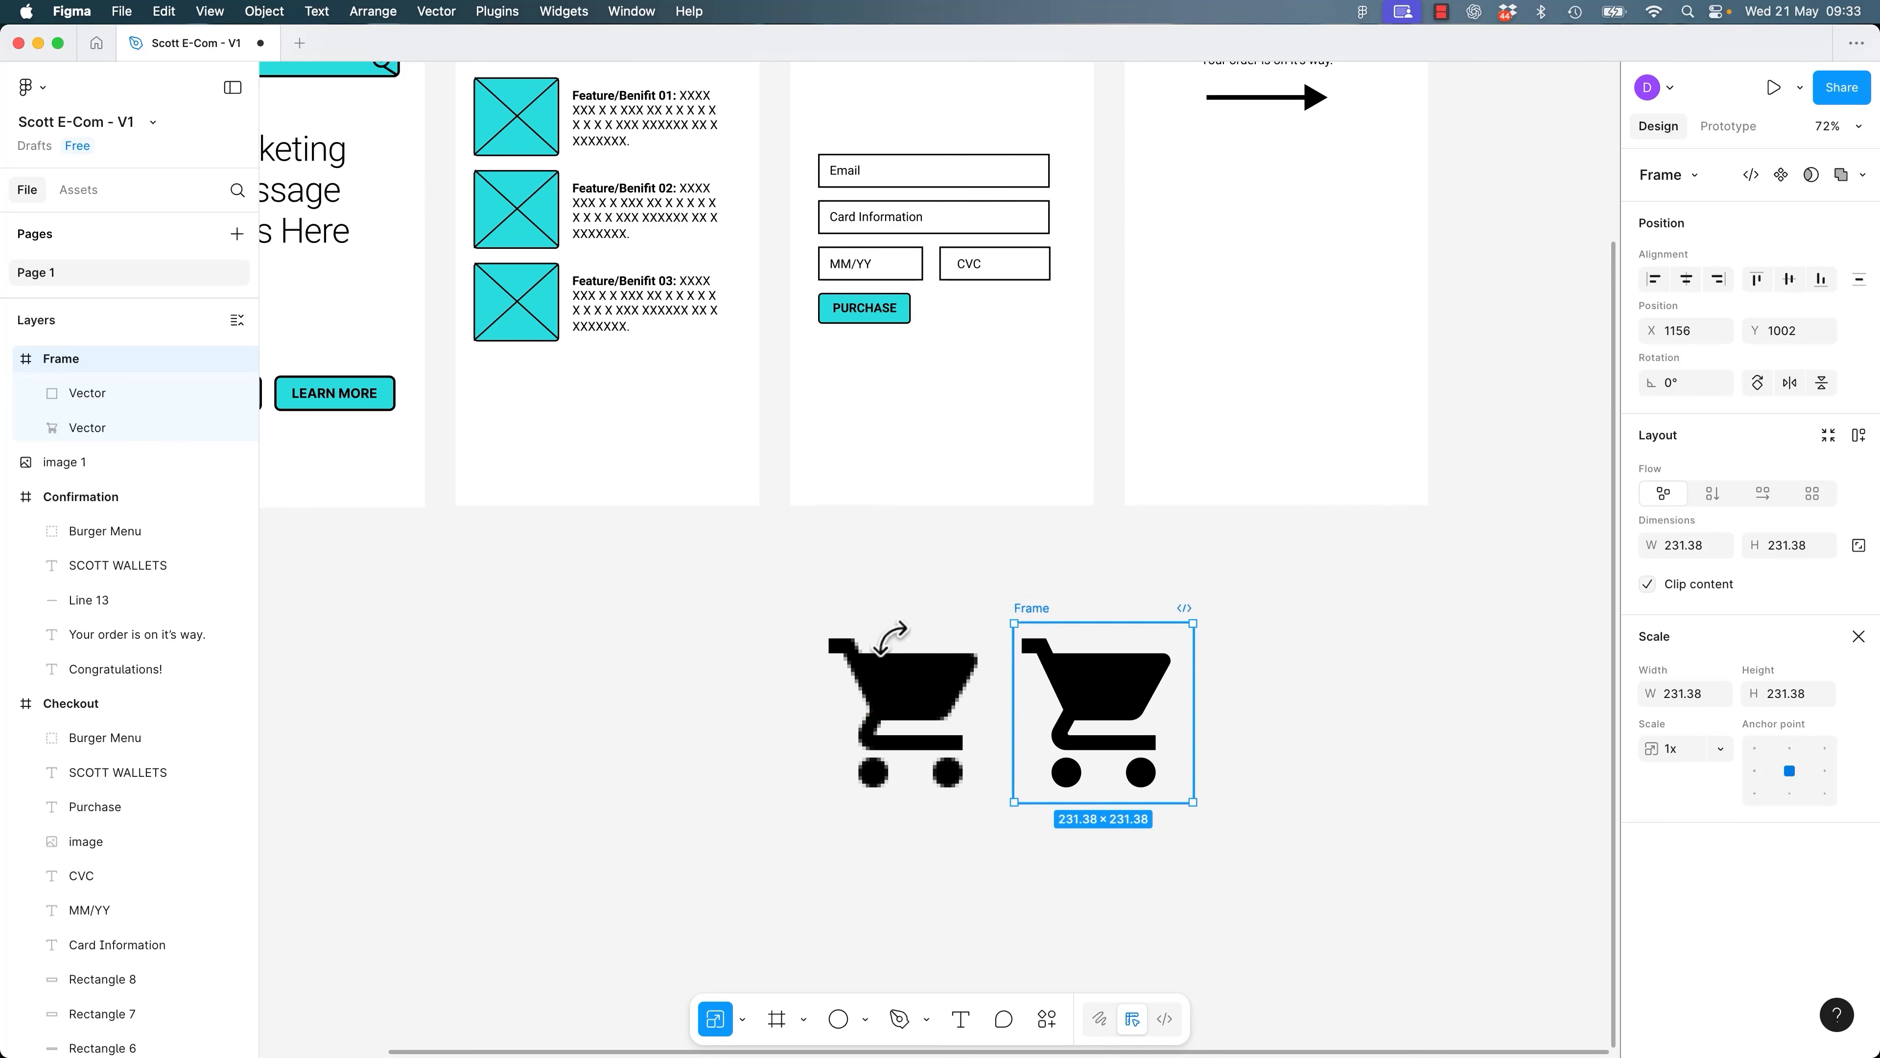
left_click(466, 805)
Copy the cart from Iconfinder as a 512 px PNG and paste it into the Figma file beside the smaller PNG cart.
key("super+Tab")
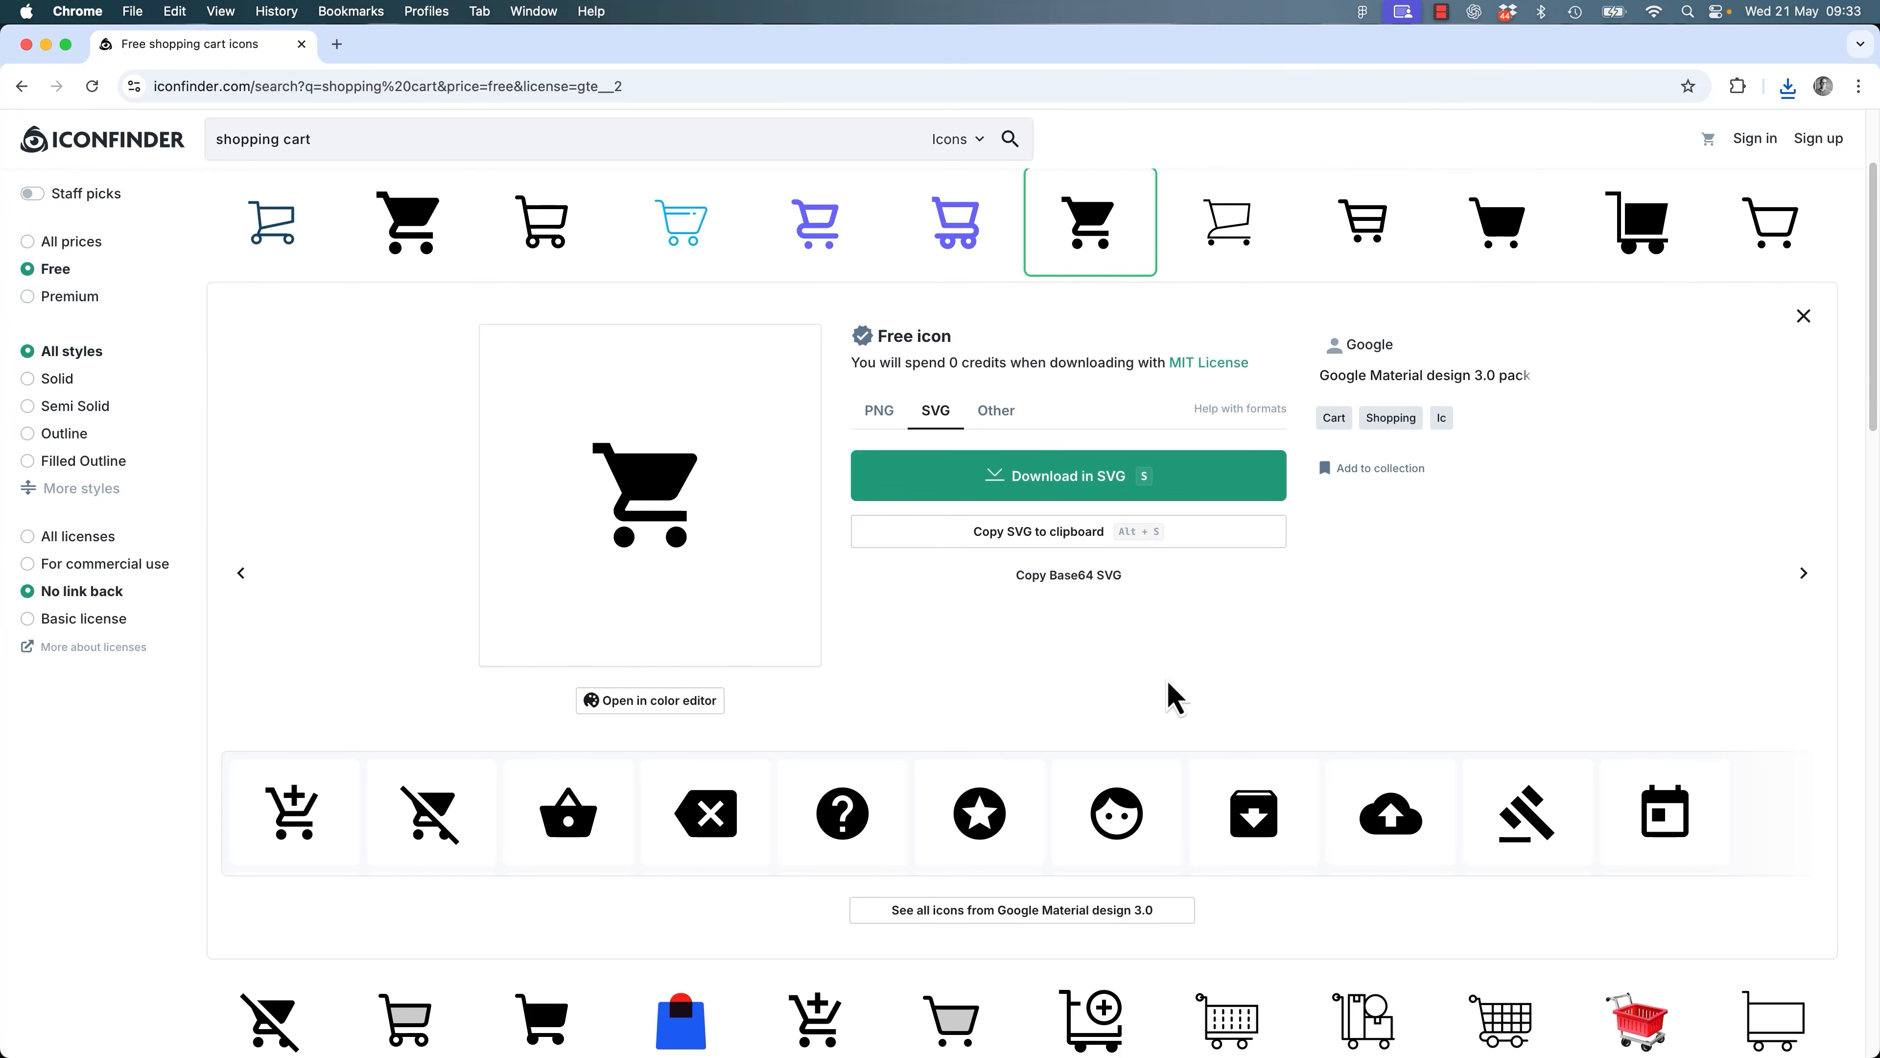
left_click(885, 414)
left_click(1107, 463)
left_click(1047, 592)
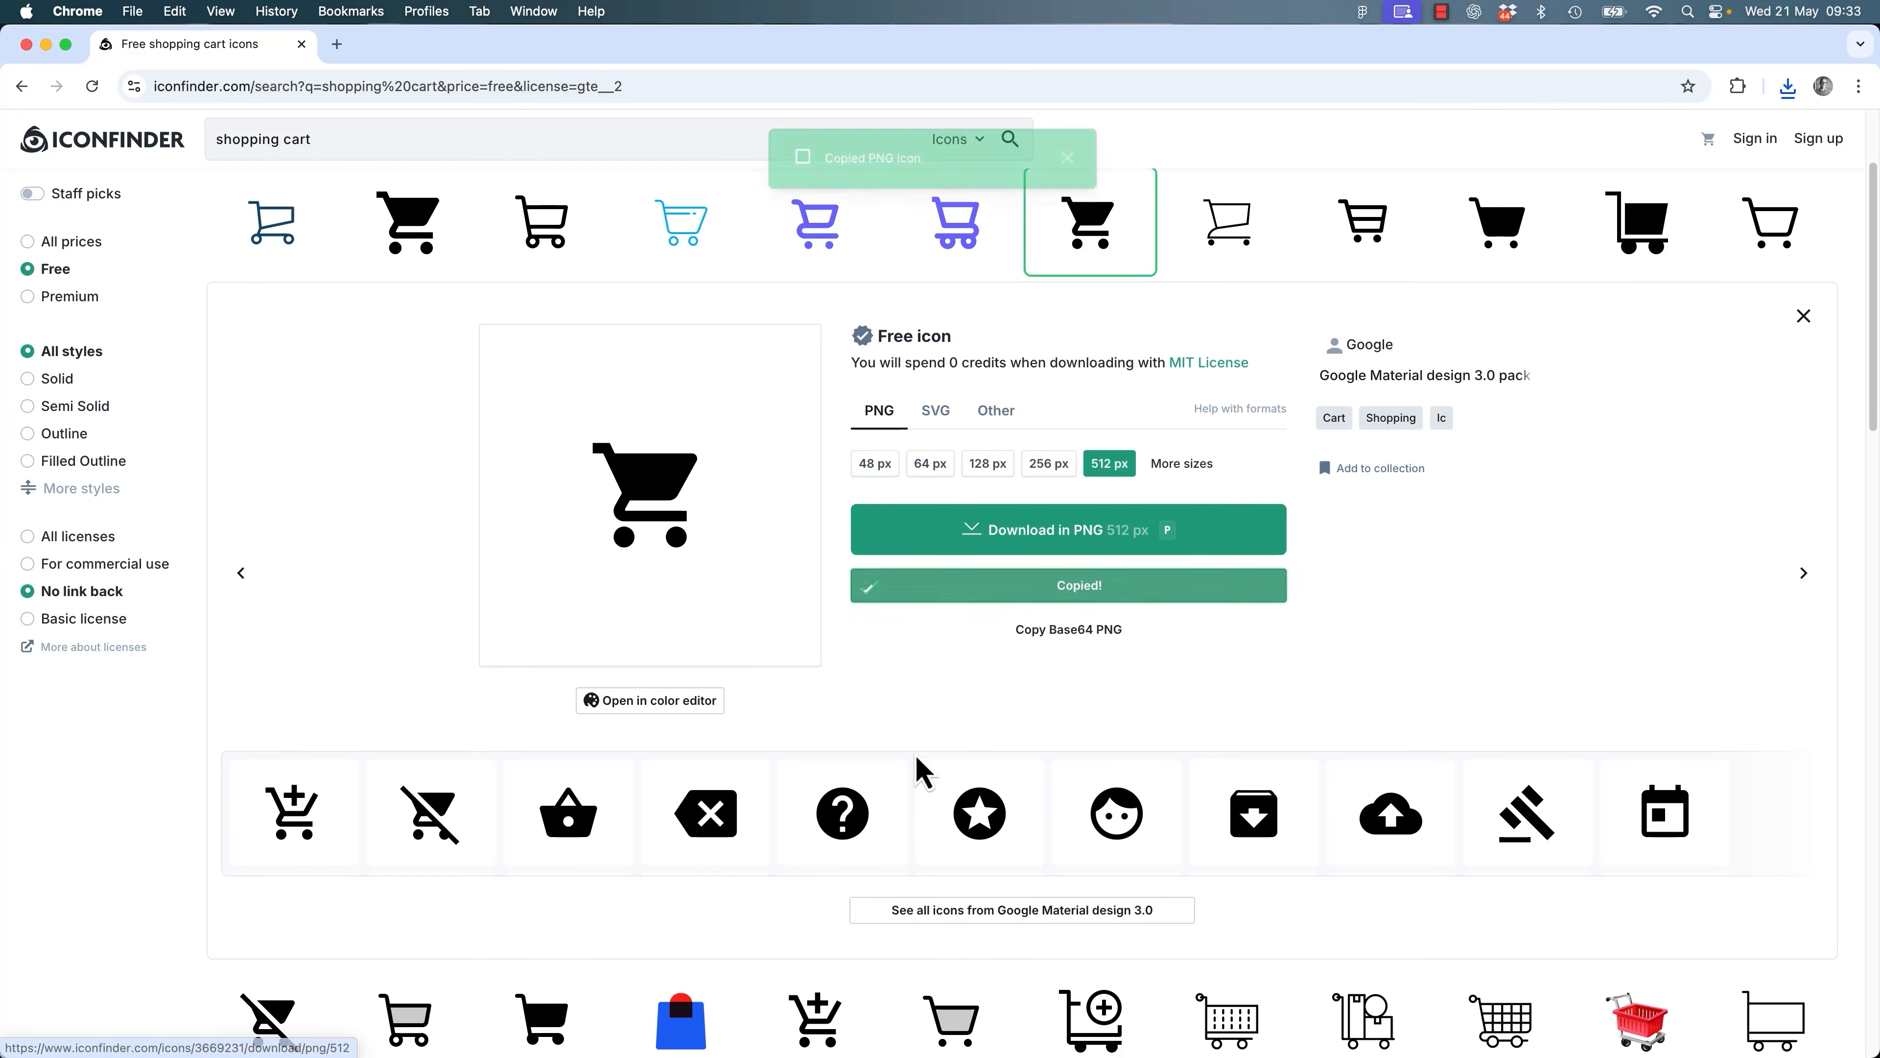
key("super+Tab")
key("super+v")
left_click_drag(977, 546, 659, 607)
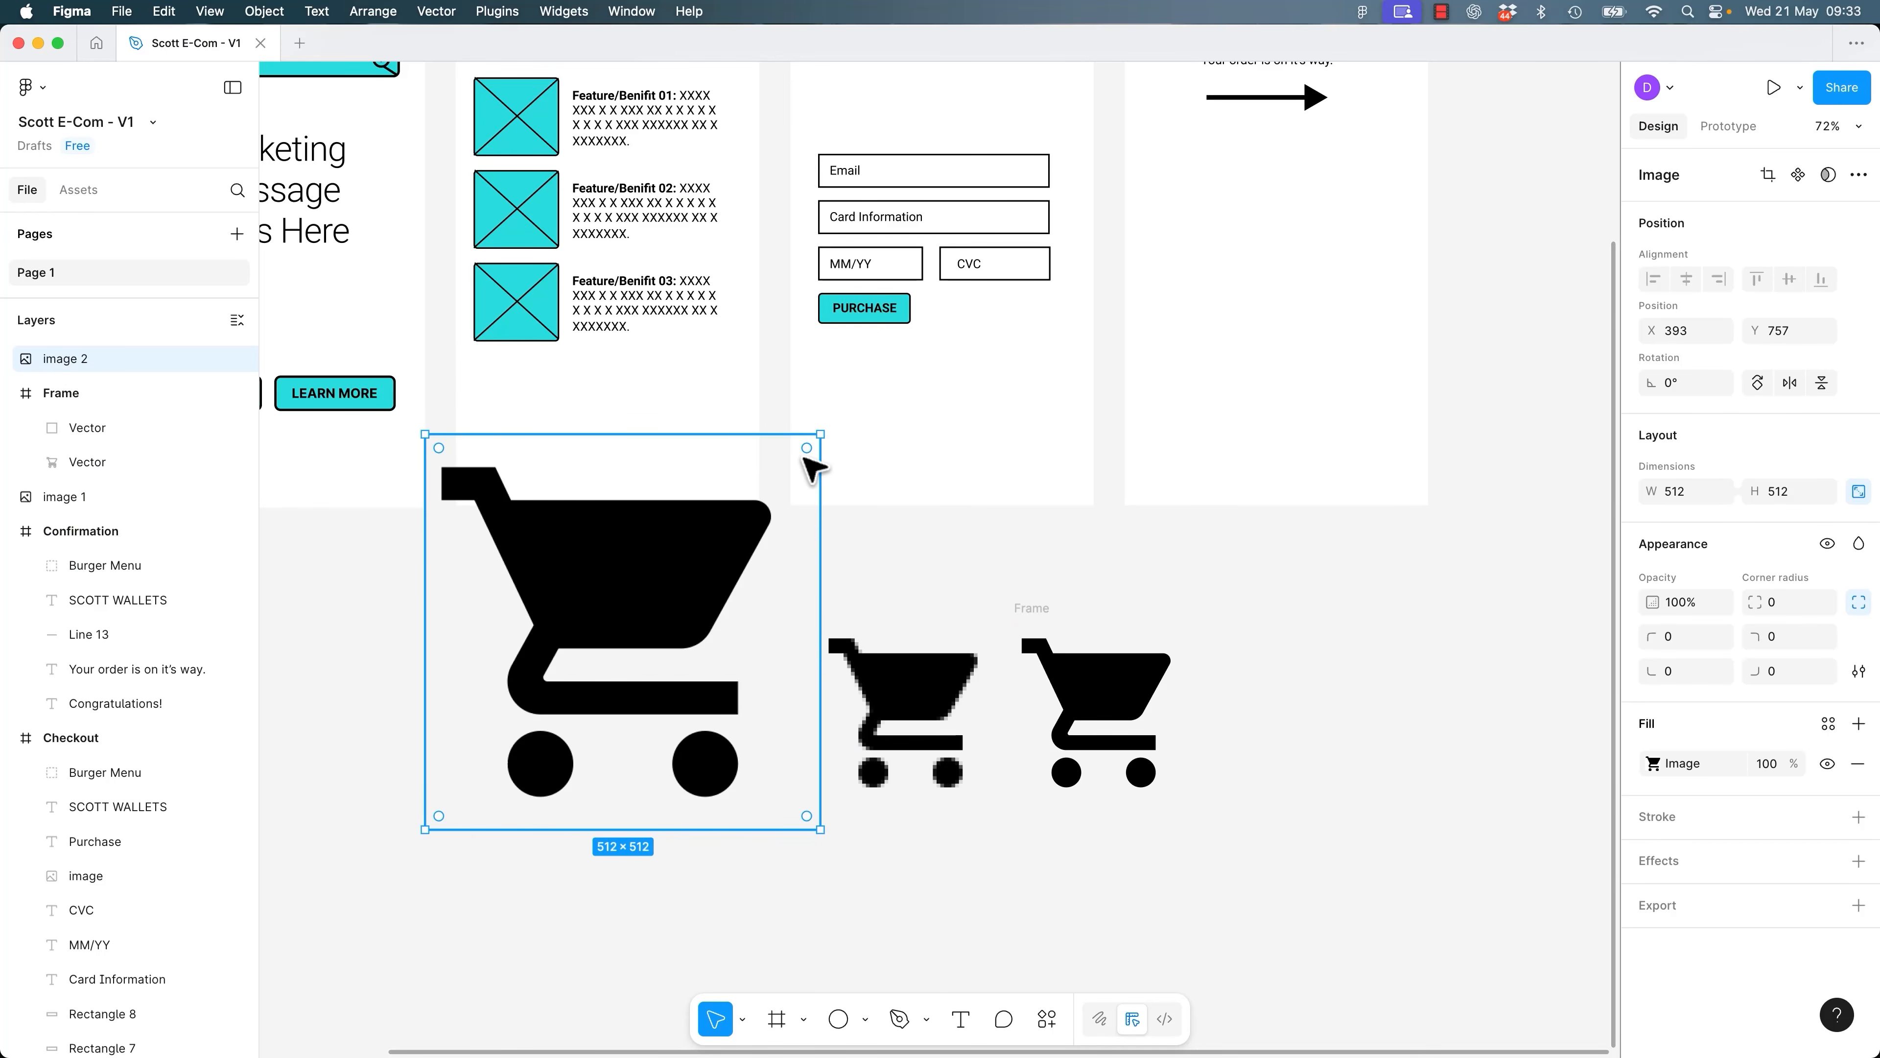
Scale the 512 px PNG cart up to 1480 × 1480 and inspect its edges.
key("k")
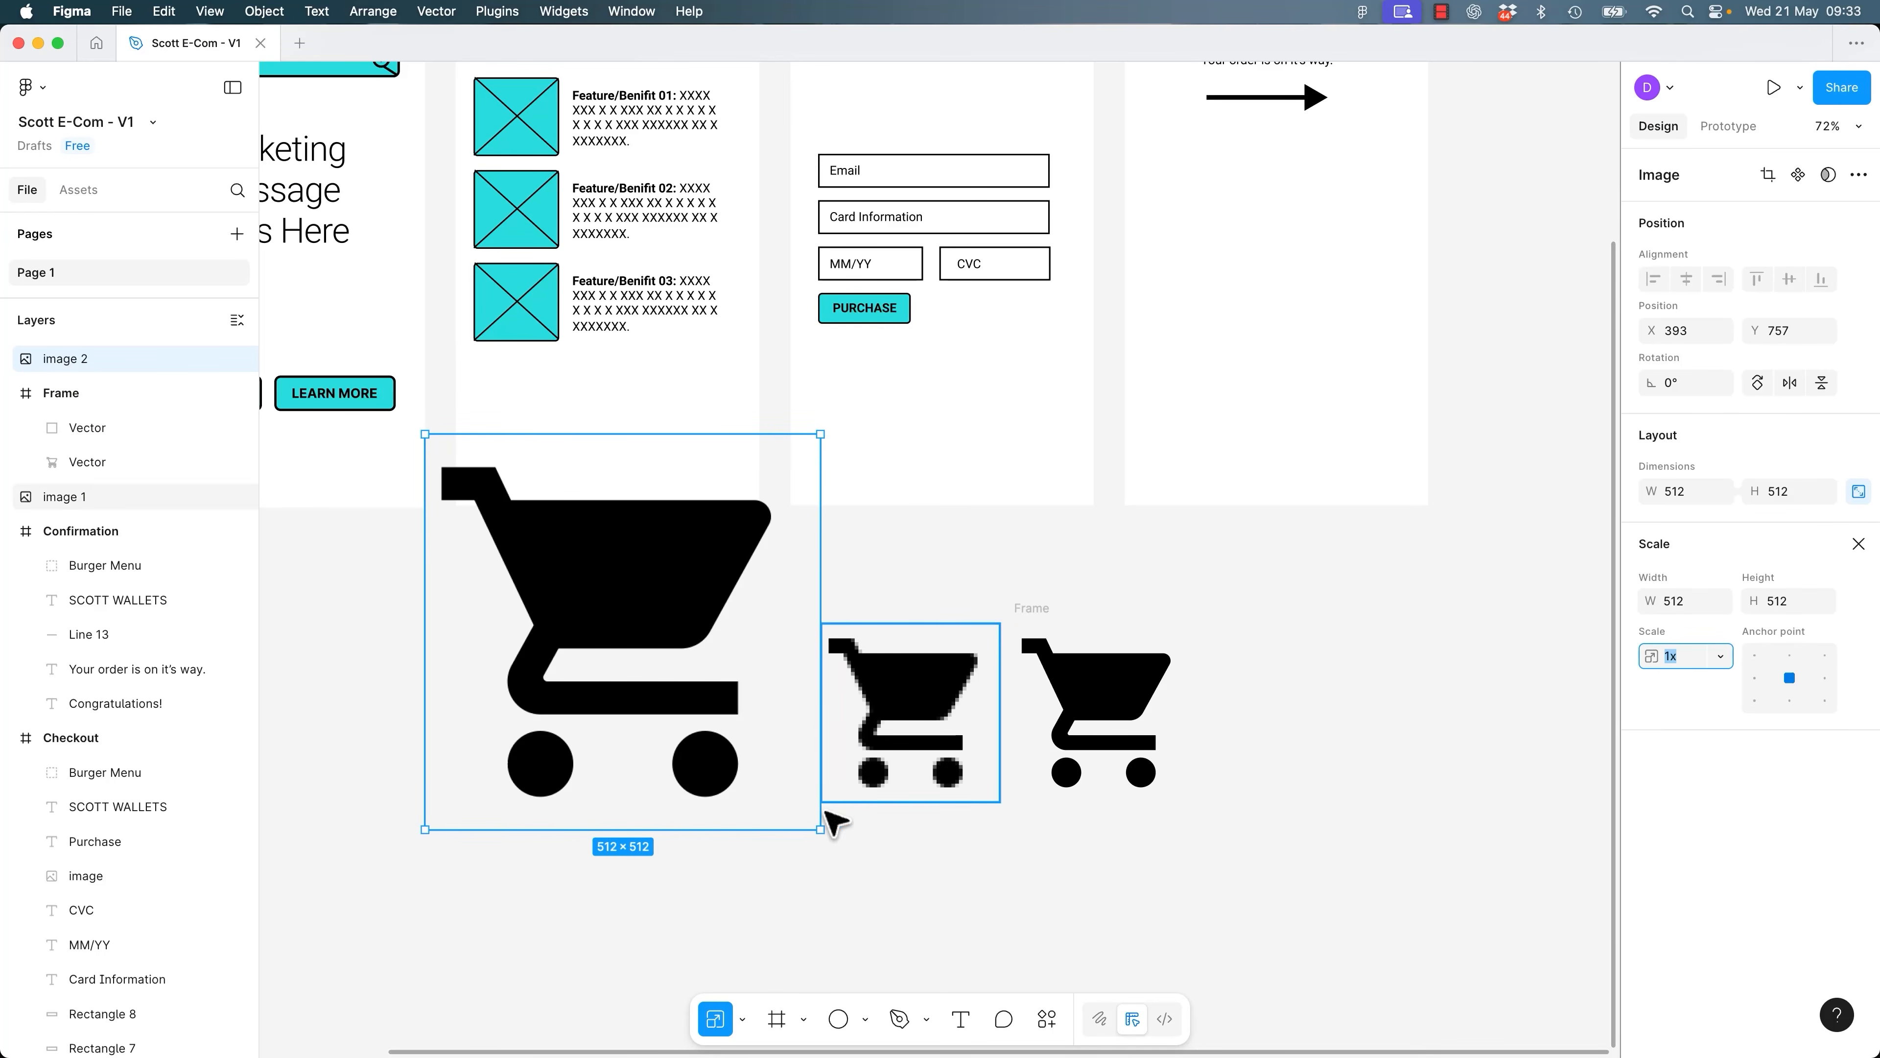
left_click_drag(820, 828, 1580, 1050)
left_click_drag(1393, 899, 1057, 429)
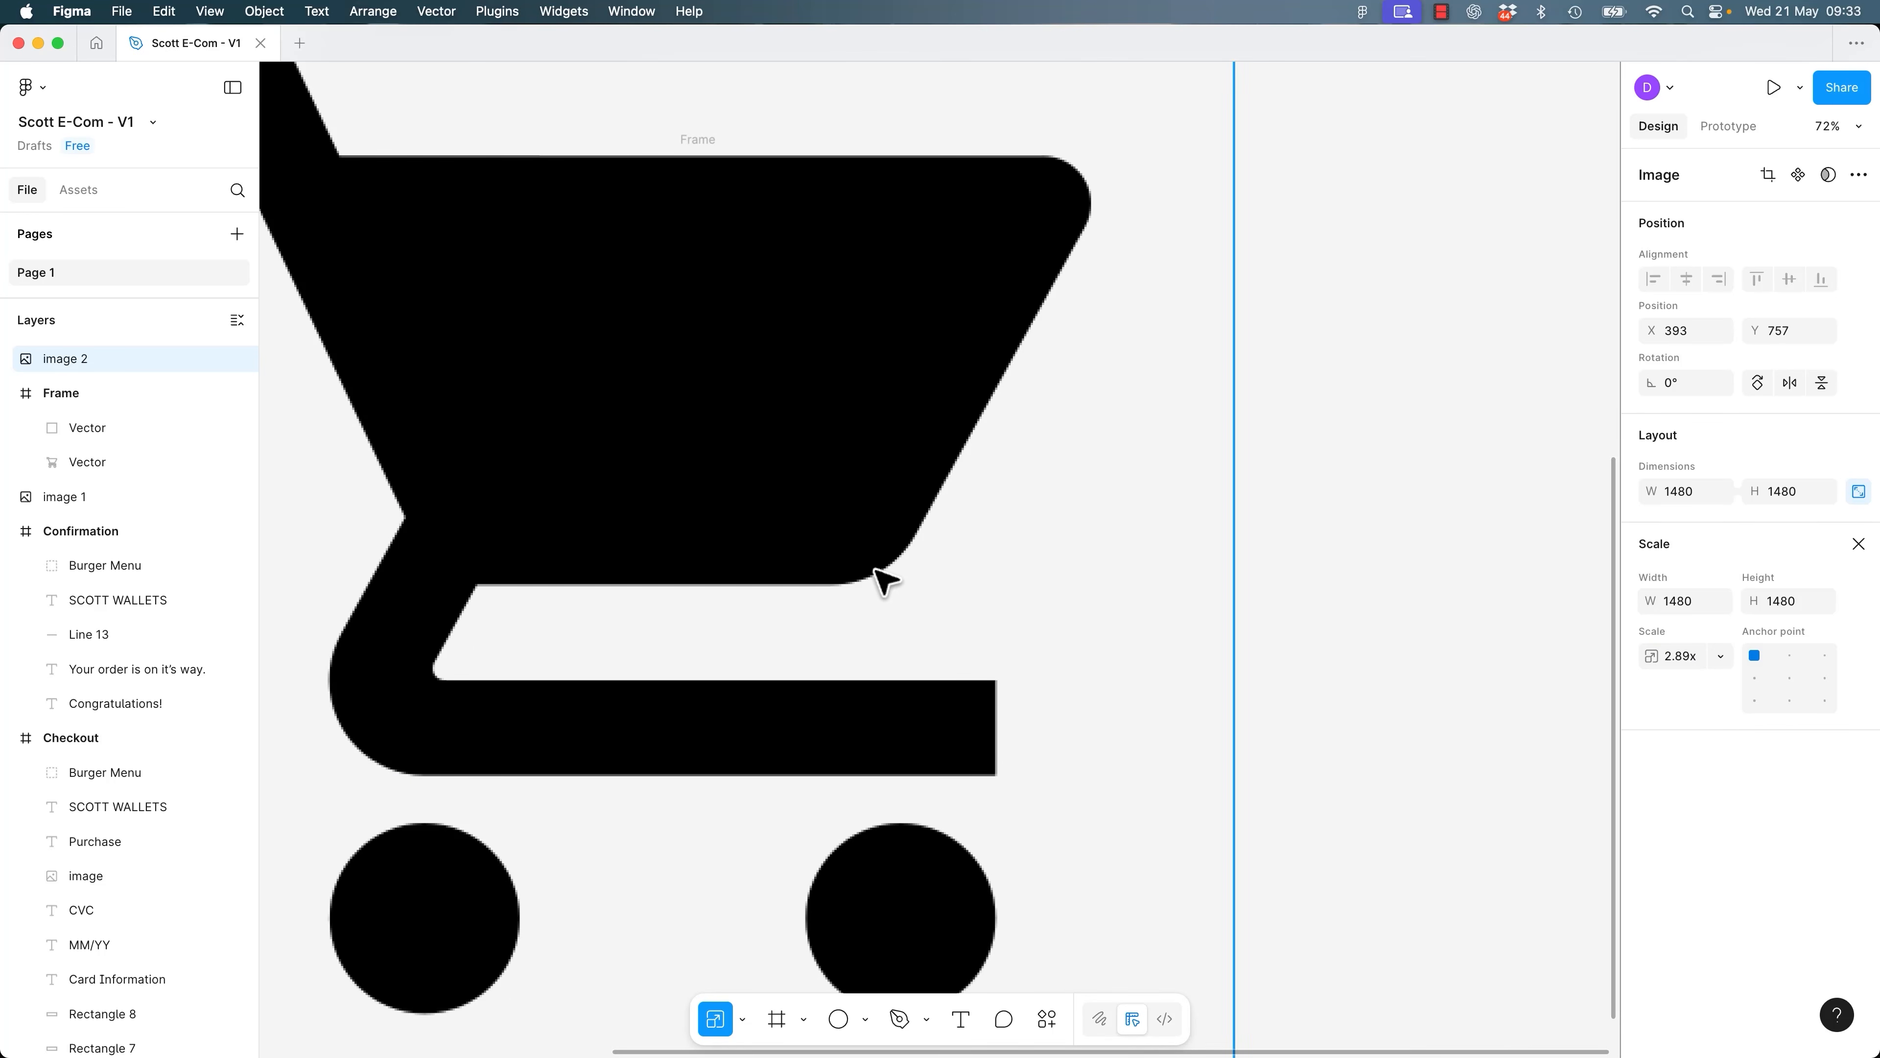
Switch back to Iconfinder in Chrome and download the 512 px PNG cart into Figma Downloads under its suggested file name.
key("super+Tab")
left_click(1032, 533)
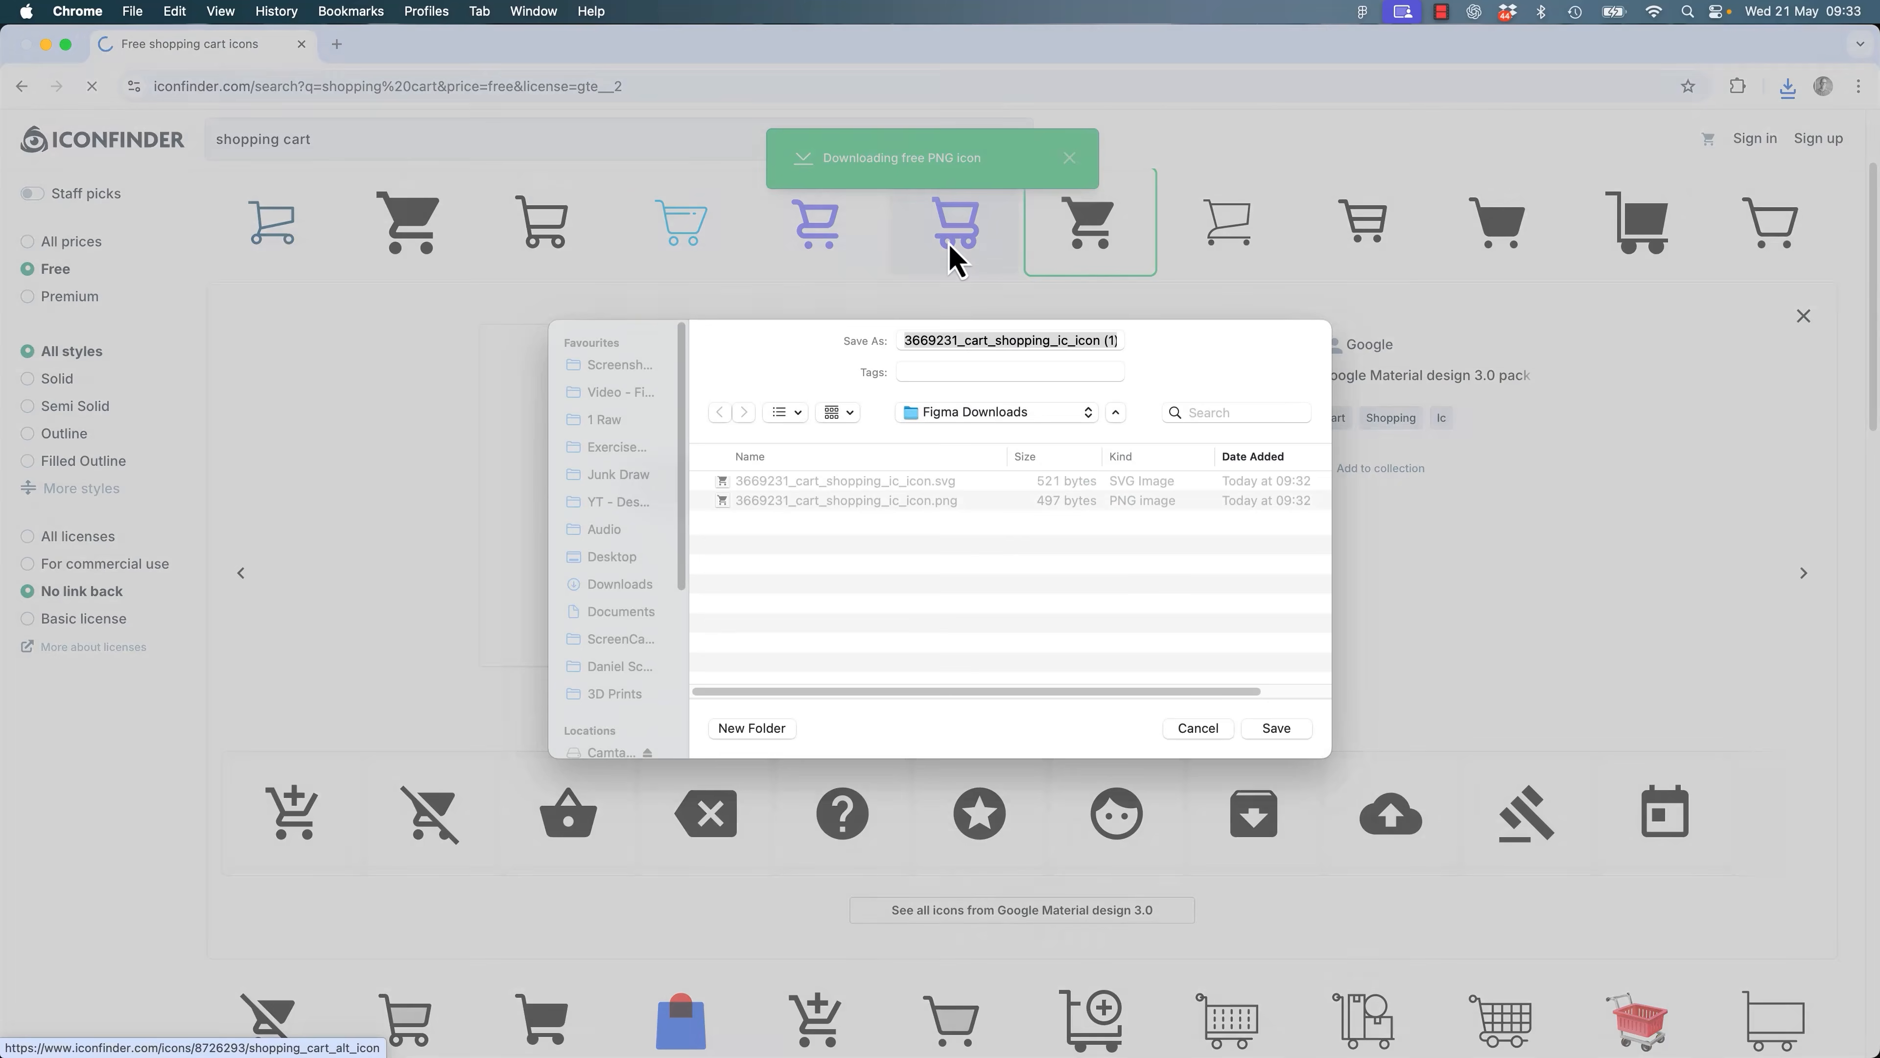
key("BackSpace")
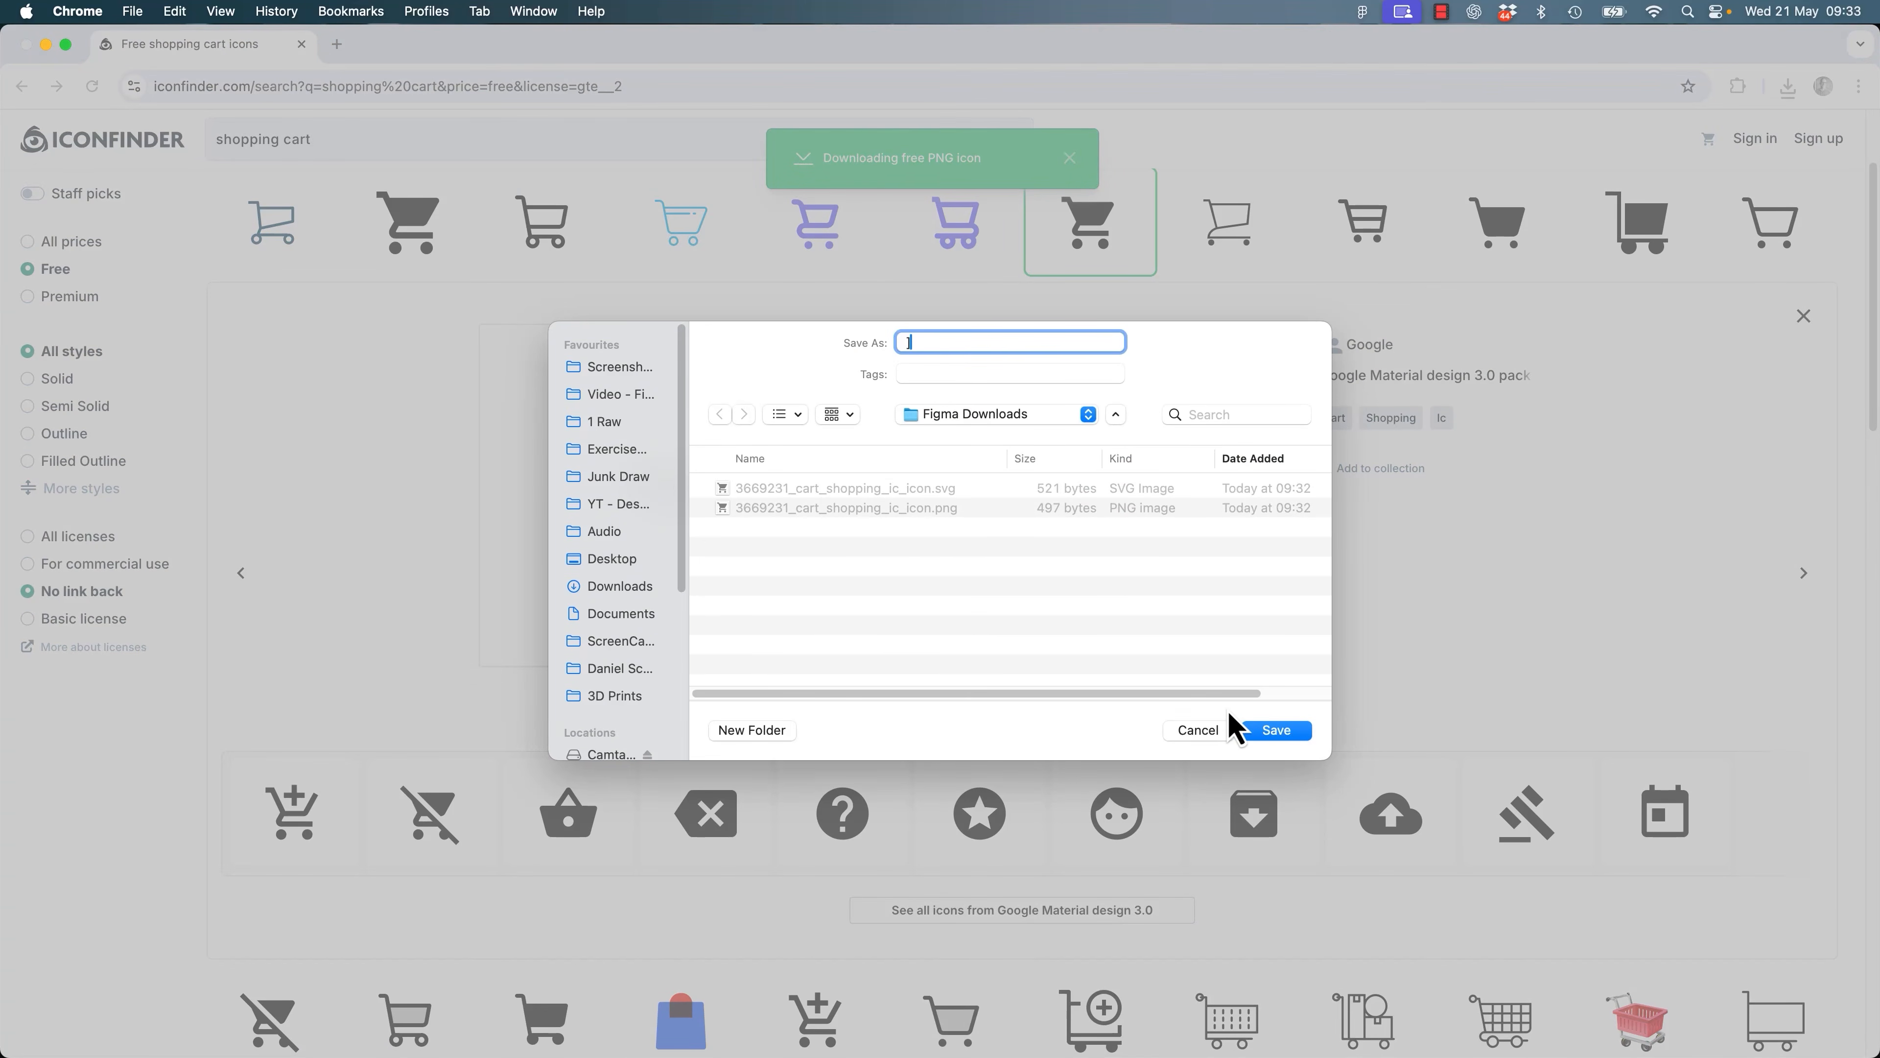
left_click(1214, 729)
left_click(1011, 521)
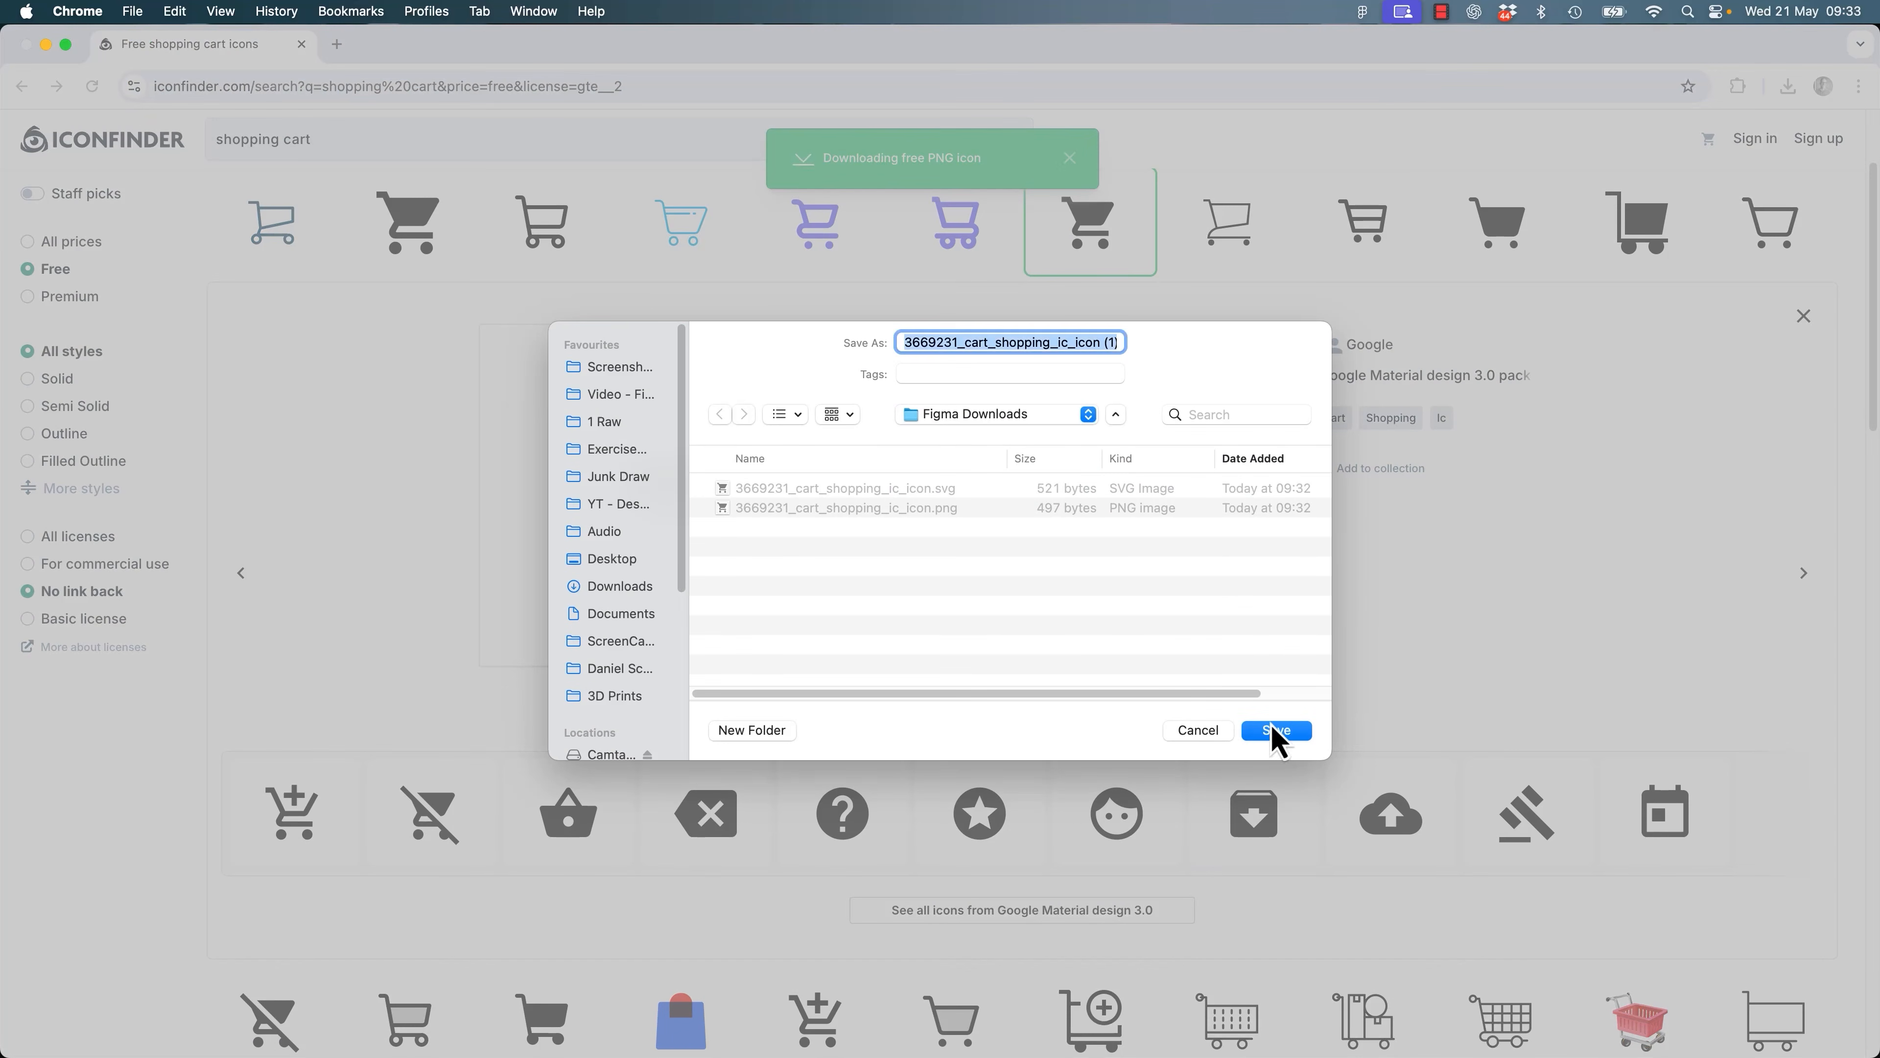
left_click(1276, 731)
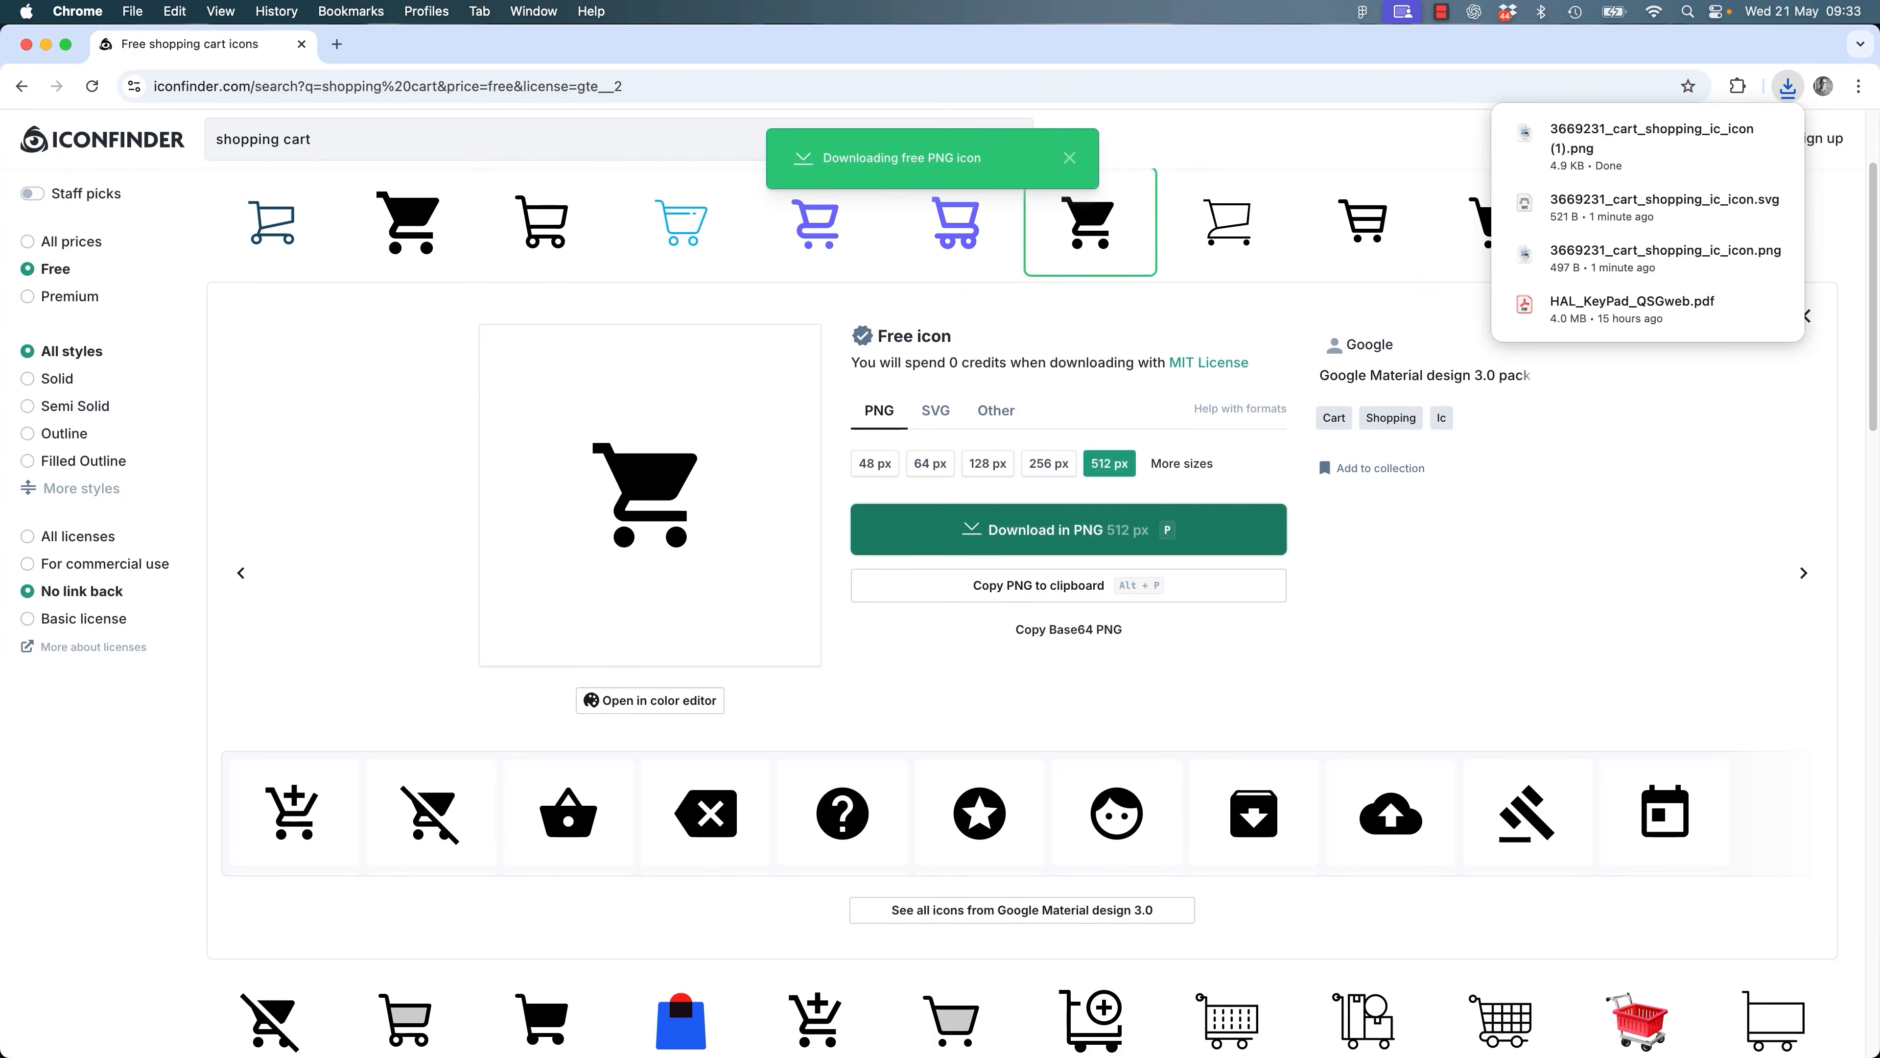
Switch to Finder and compare the file sizes of the SVG and the two PNG cart icons in Figma Downloads.
key("super+Tab")
left_click(777, 406)
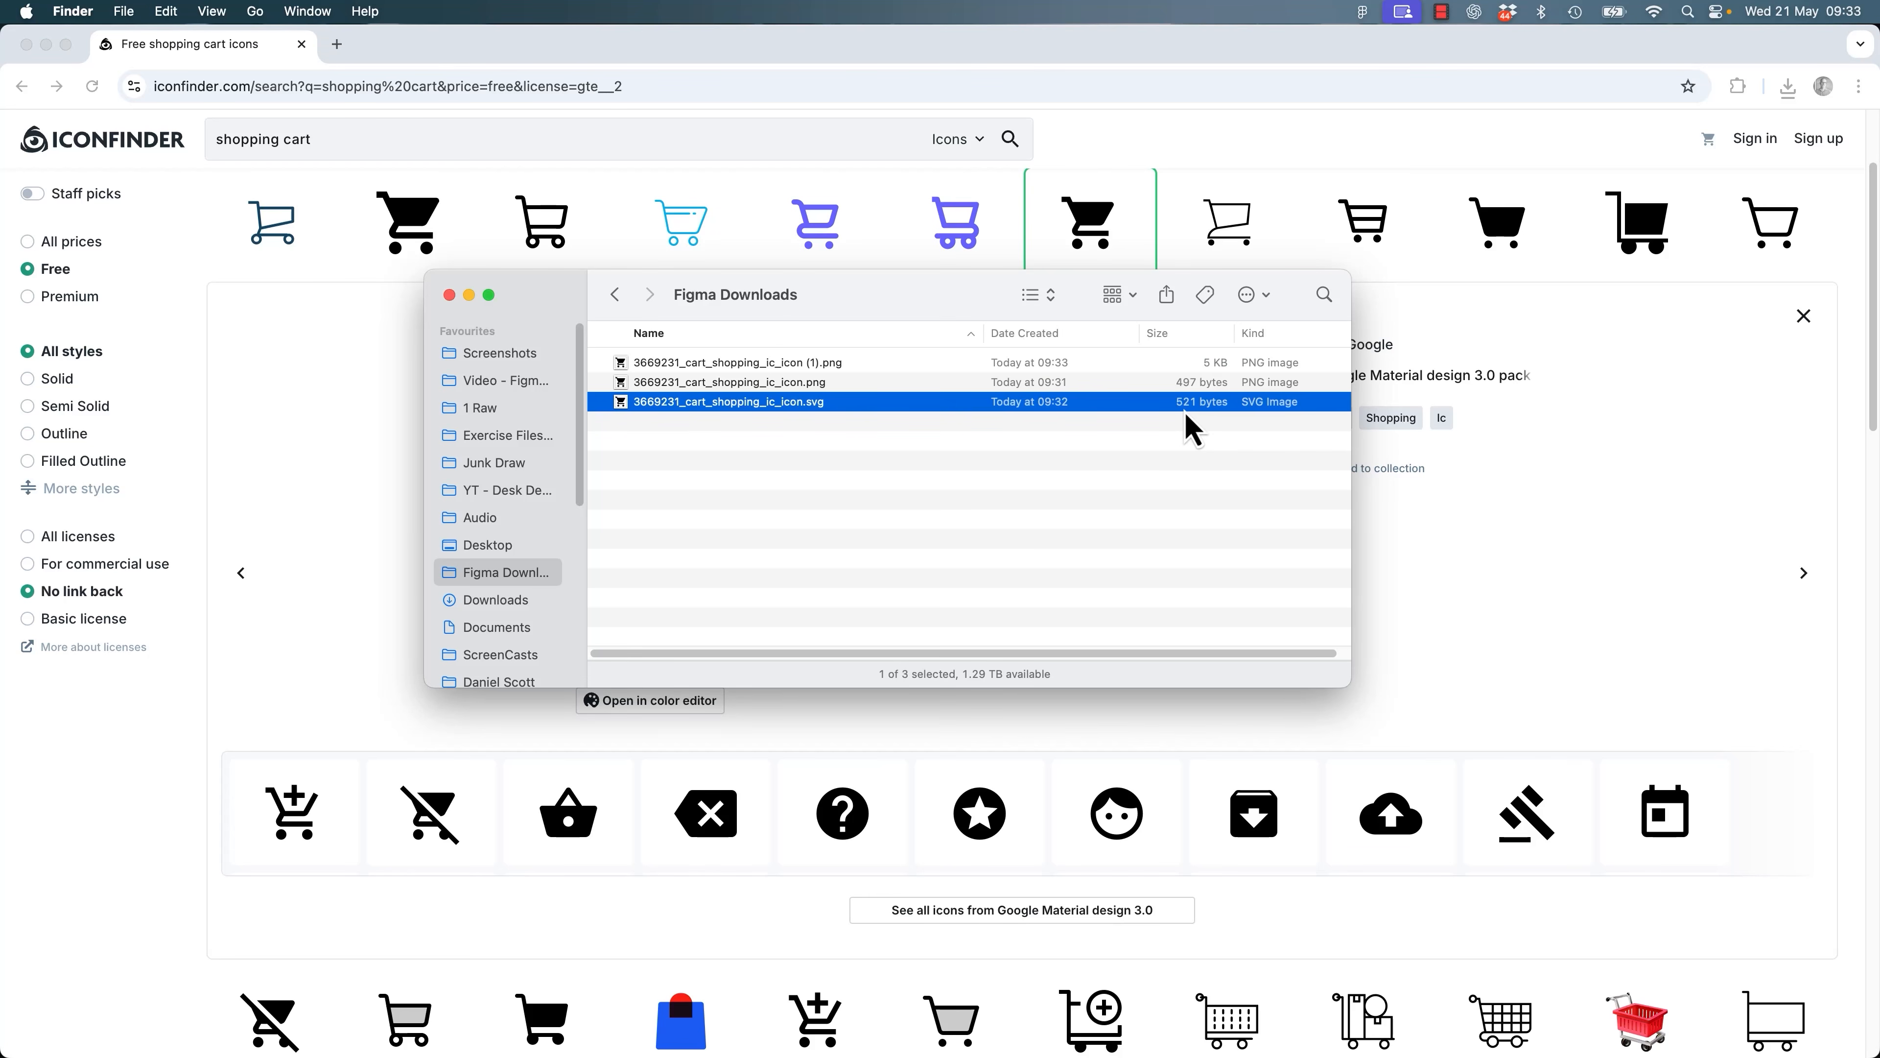
left_click(770, 384)
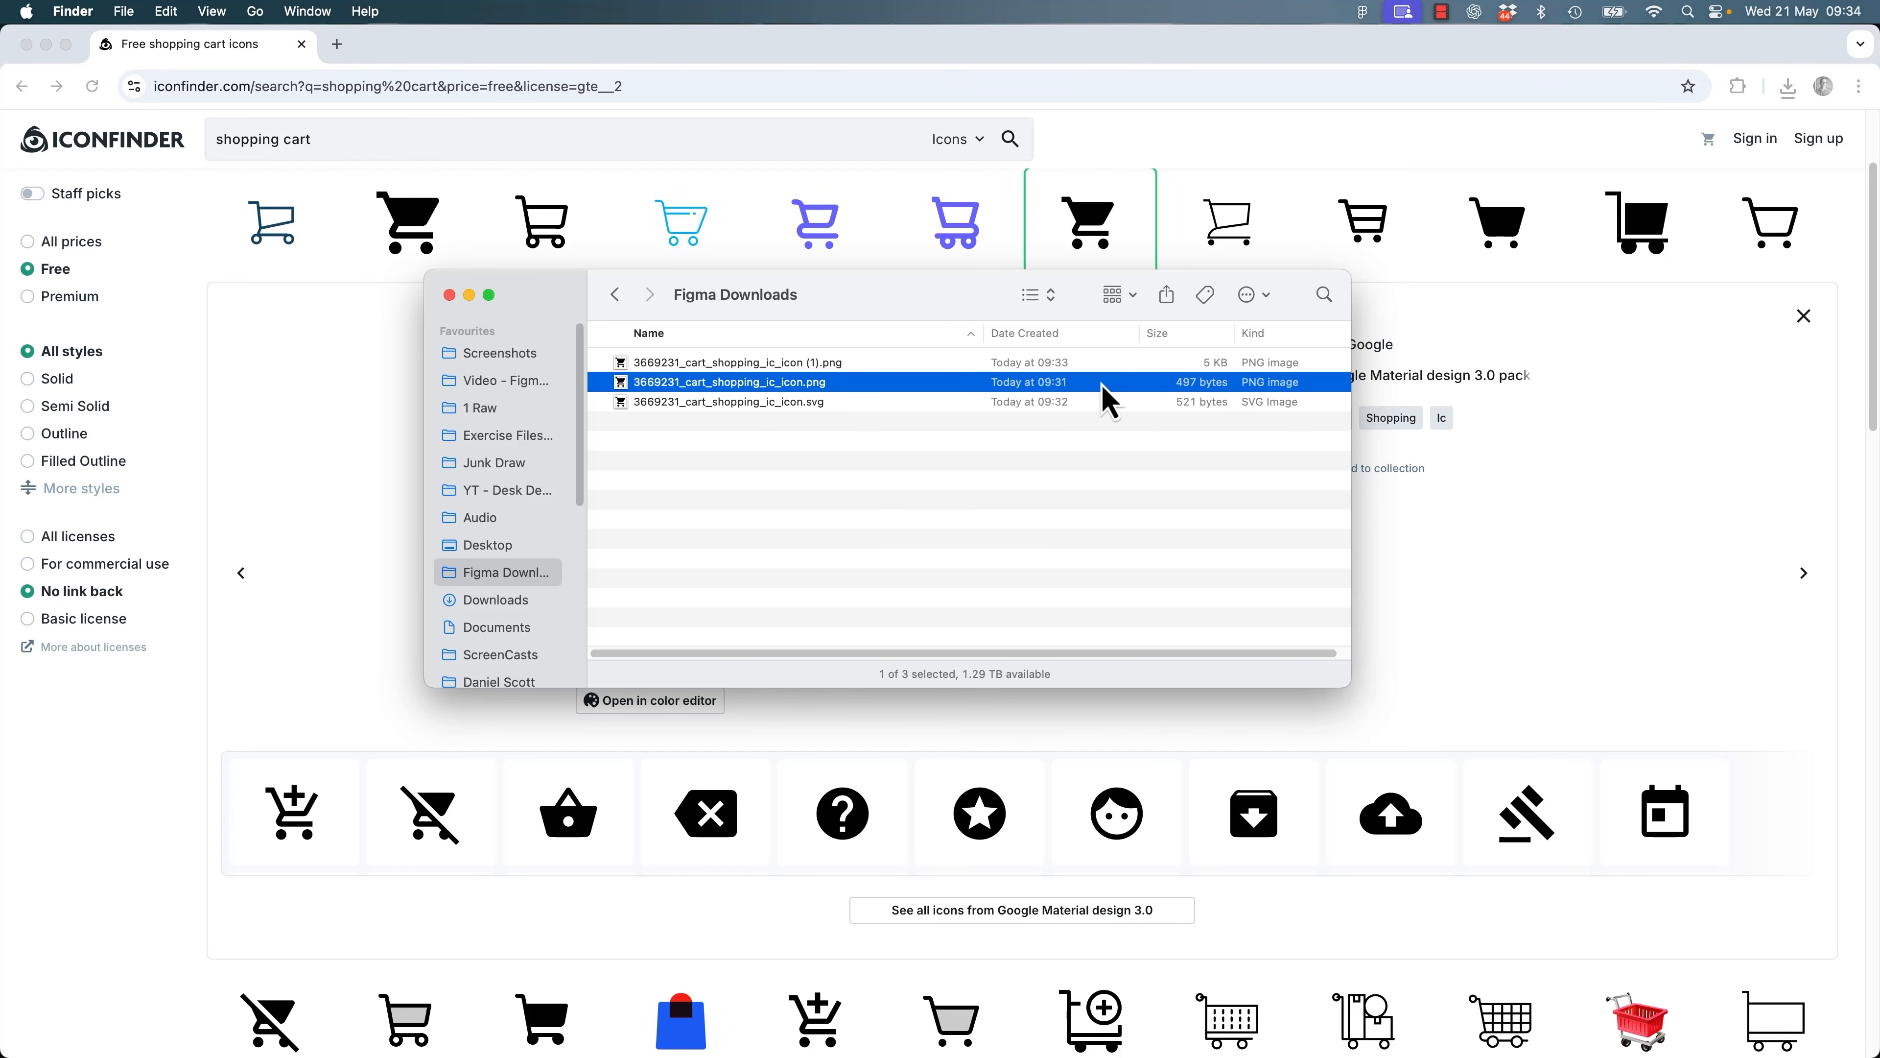
left_click(783, 370)
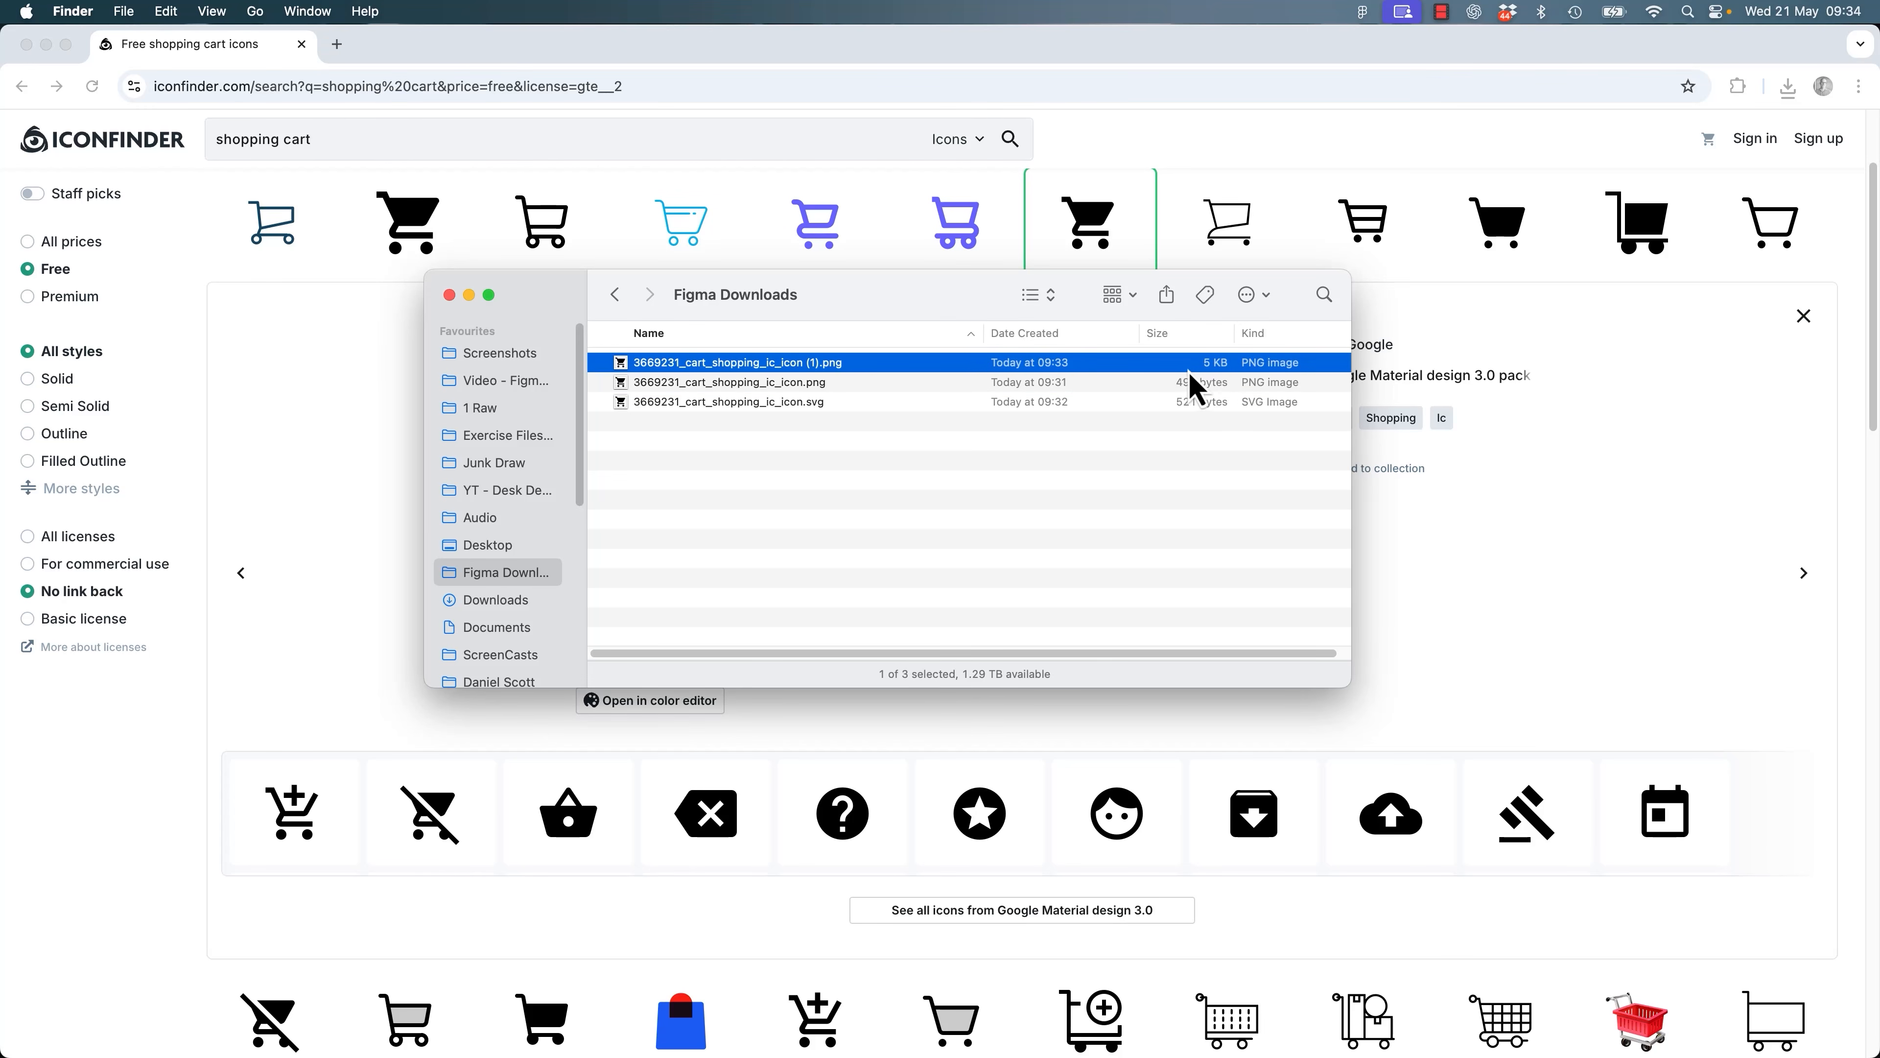
left_click(1221, 403)
left_click(1221, 368)
left_click(1203, 404)
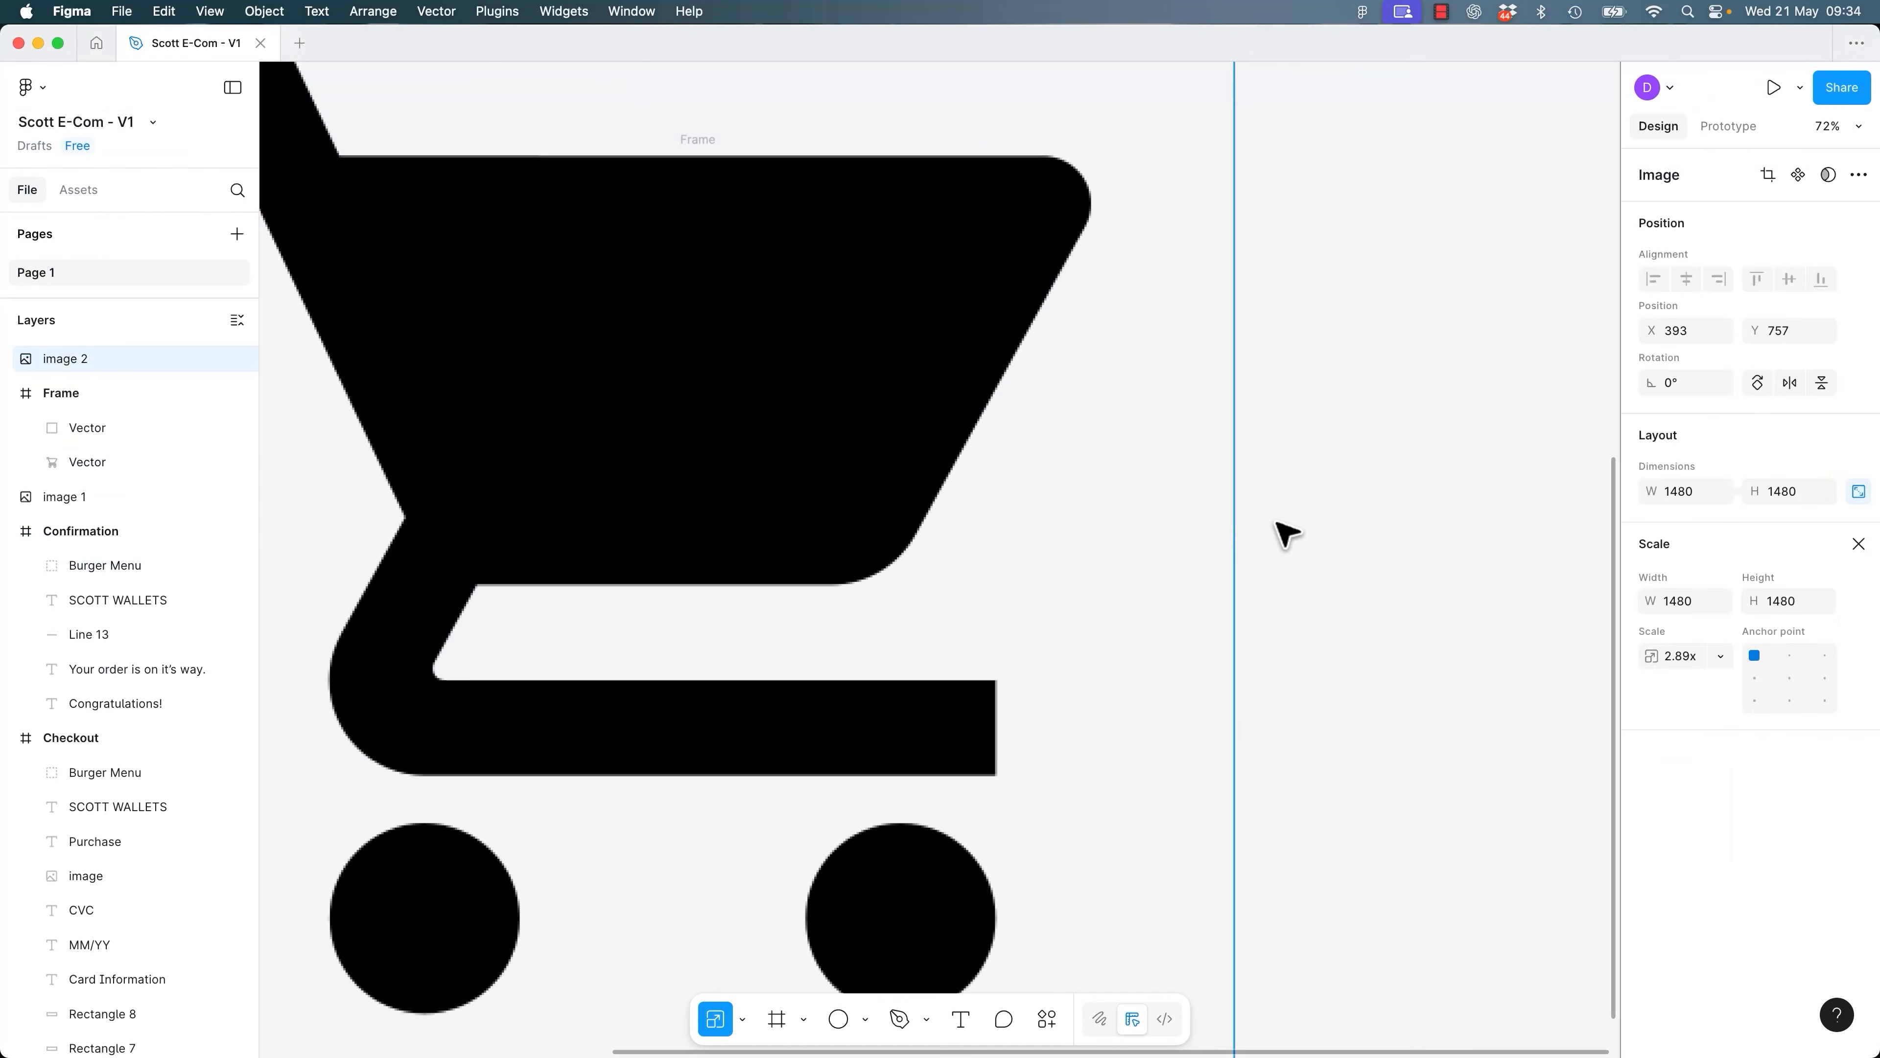
Delete the oversized 1480 px PNG cart from the Figma canvas.
left_click(1283, 530)
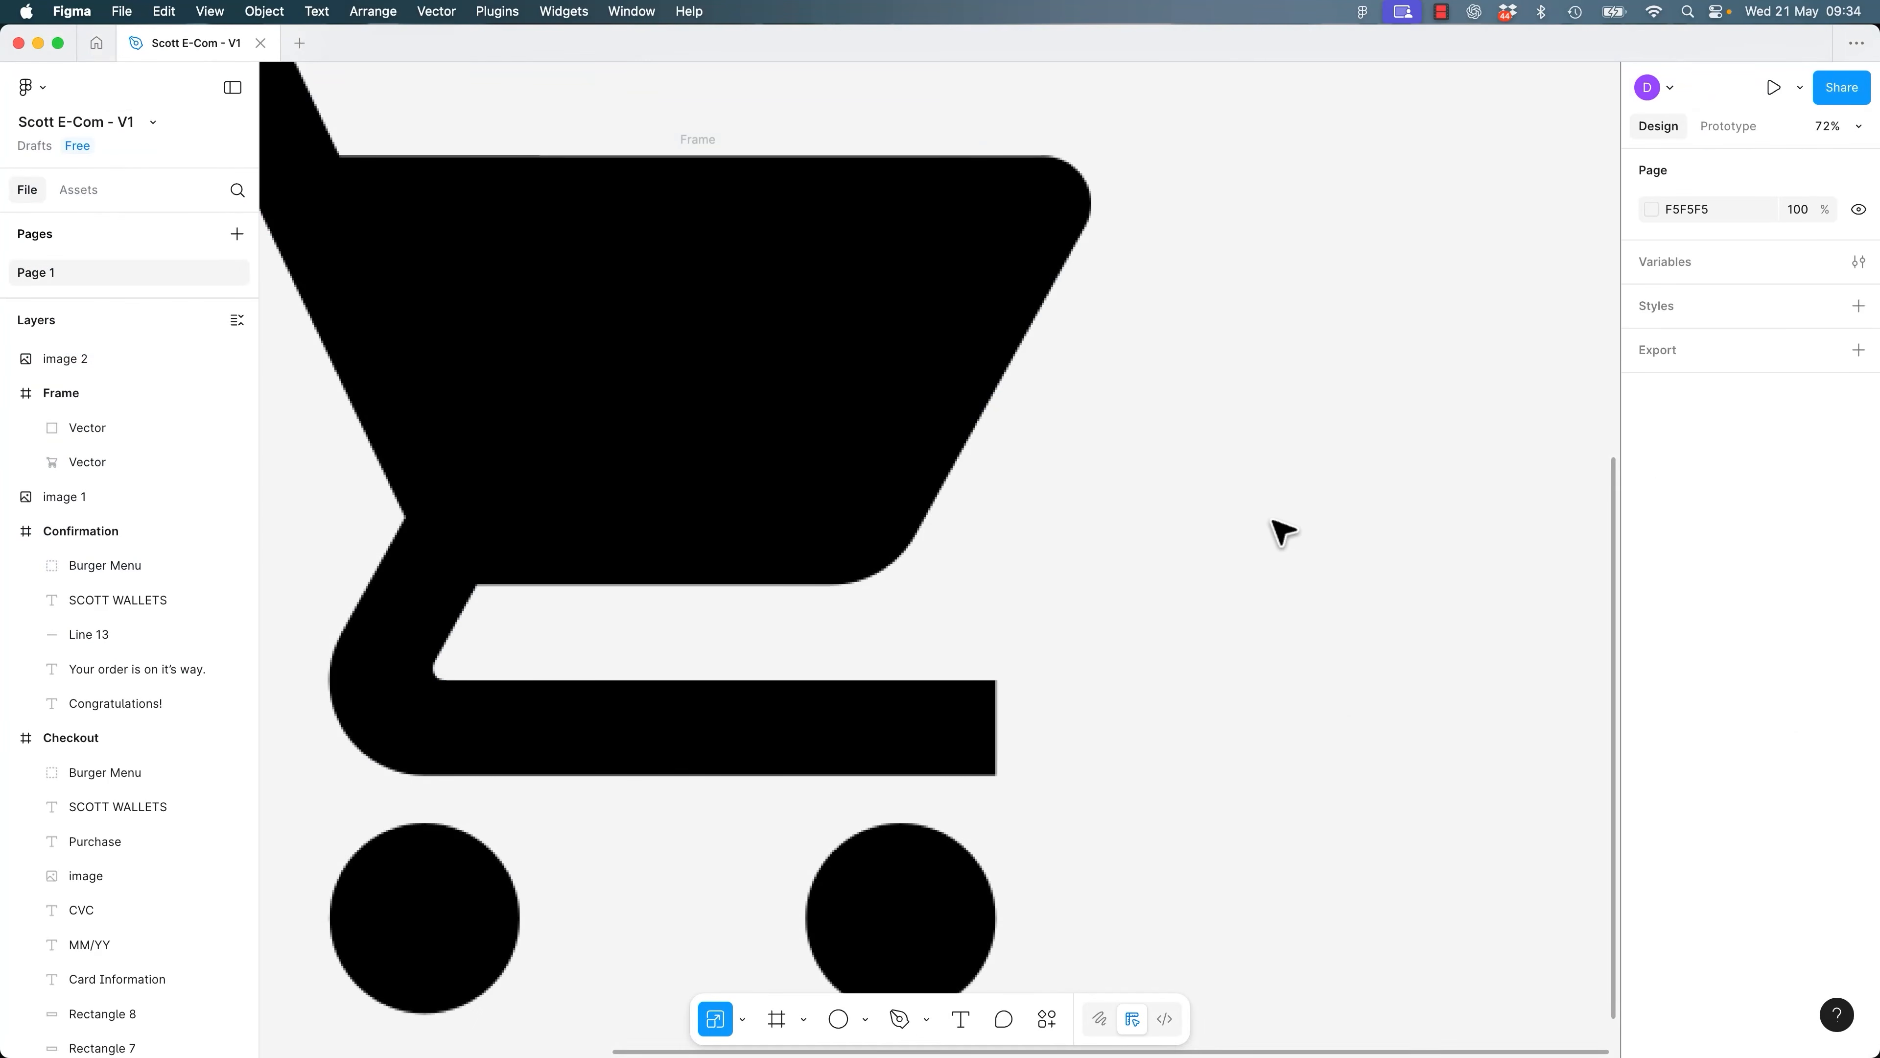
key("minus")
key("minus")
key("minus")
key("minus")
left_click(927, 543)
key("BackSpace")
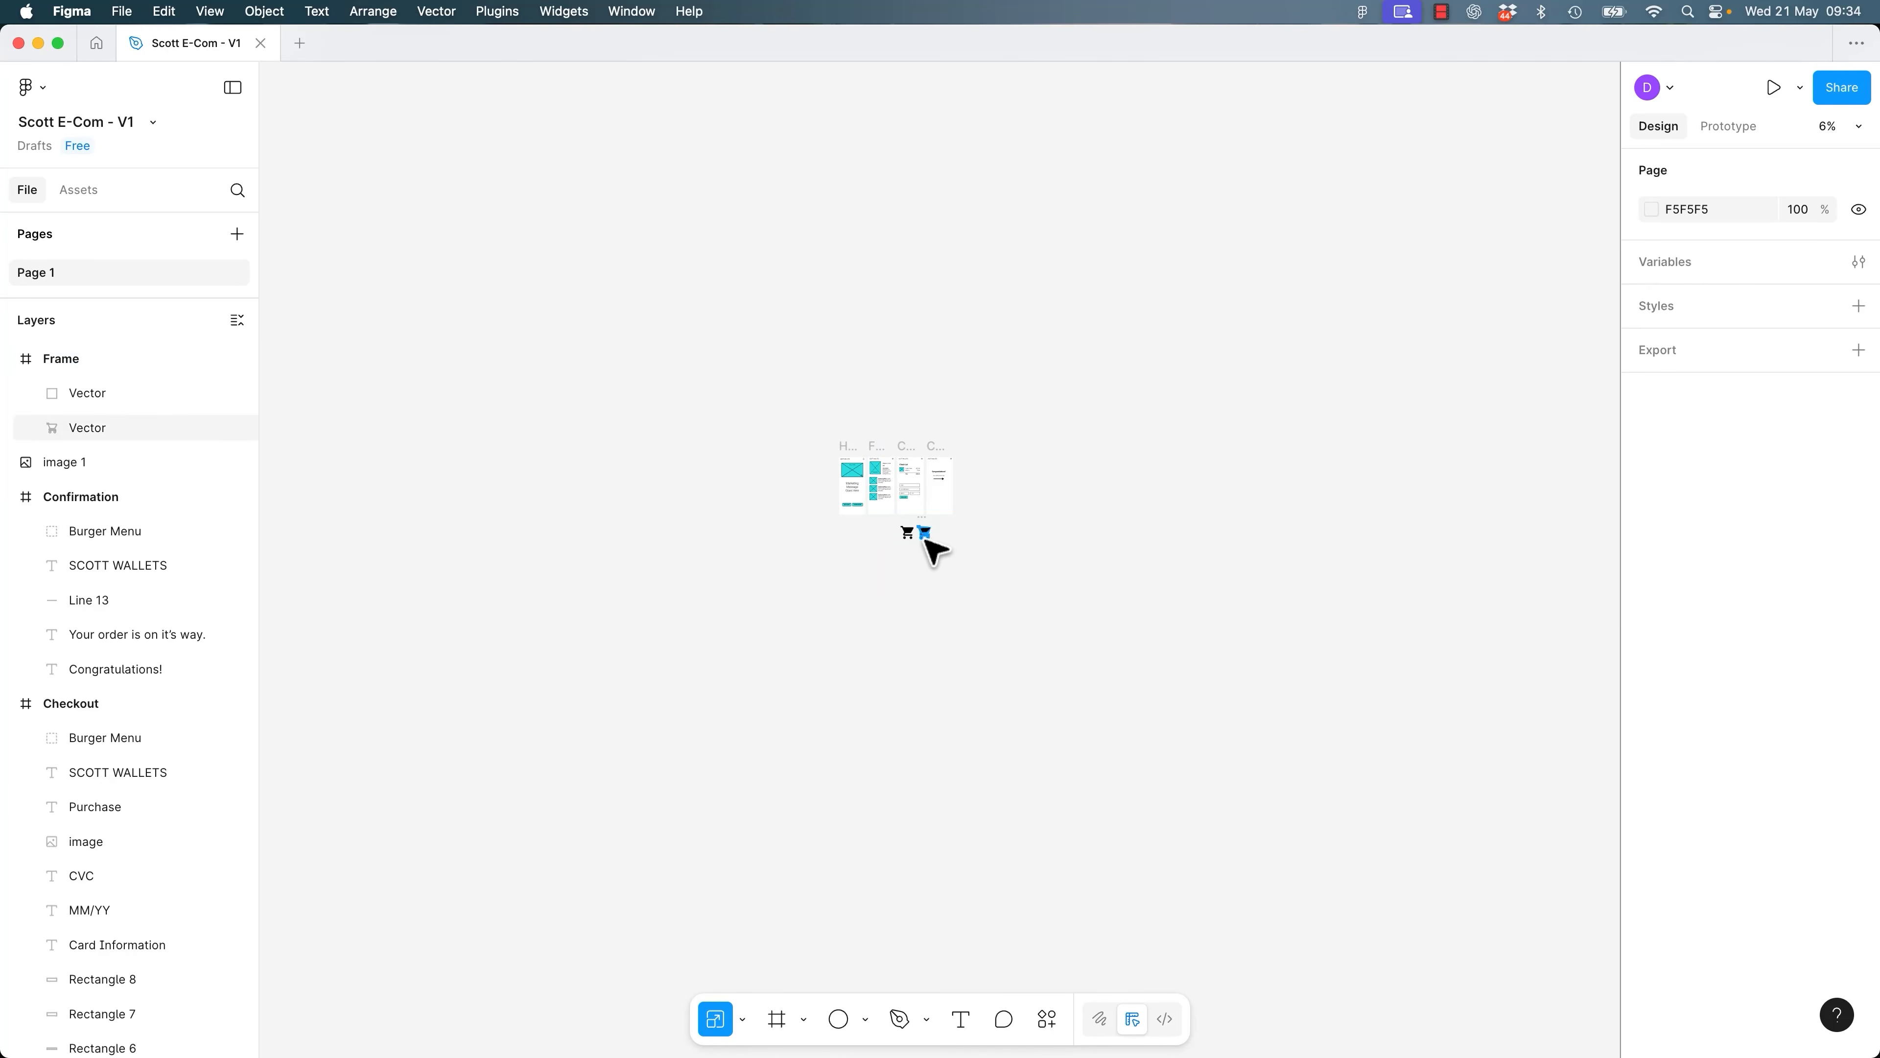
Change the fill of the SVG cart's vector shape to red FF0000.
left_click(907, 532)
scroll(907, 532, "up", 10)
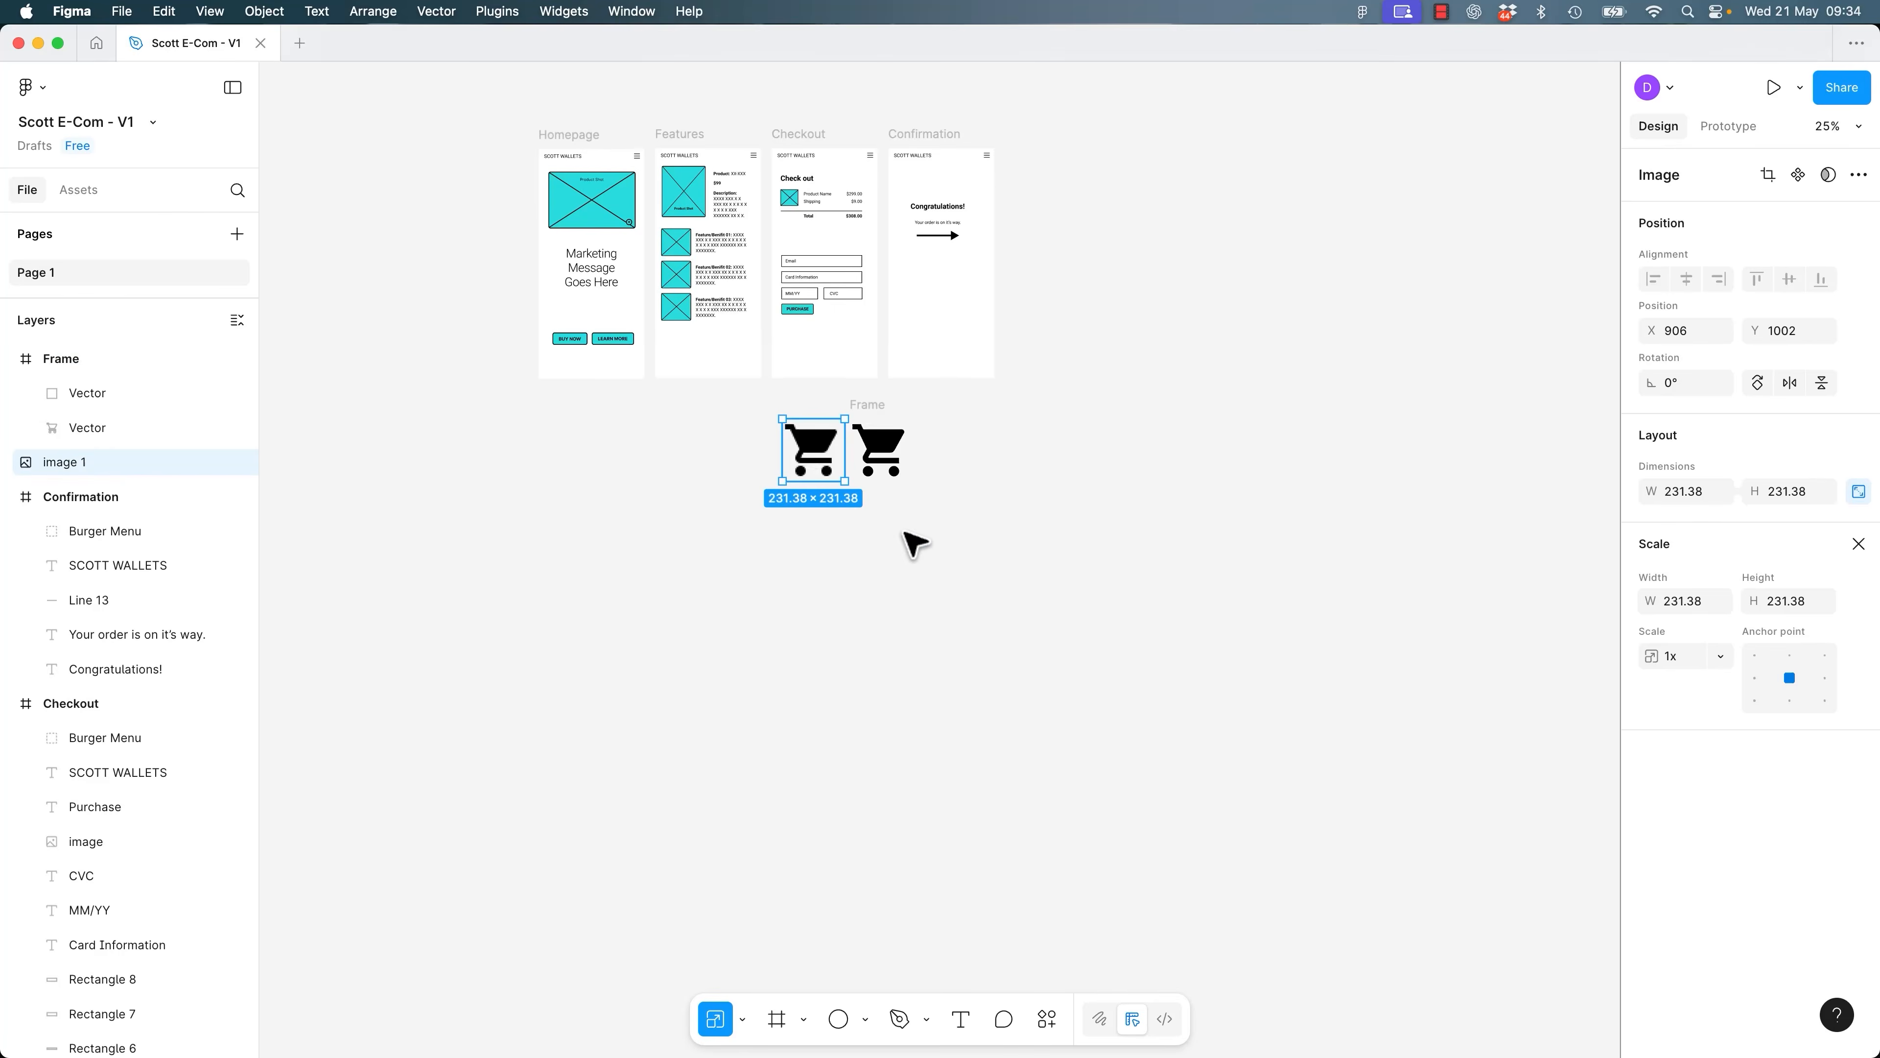
left_click(1125, 537)
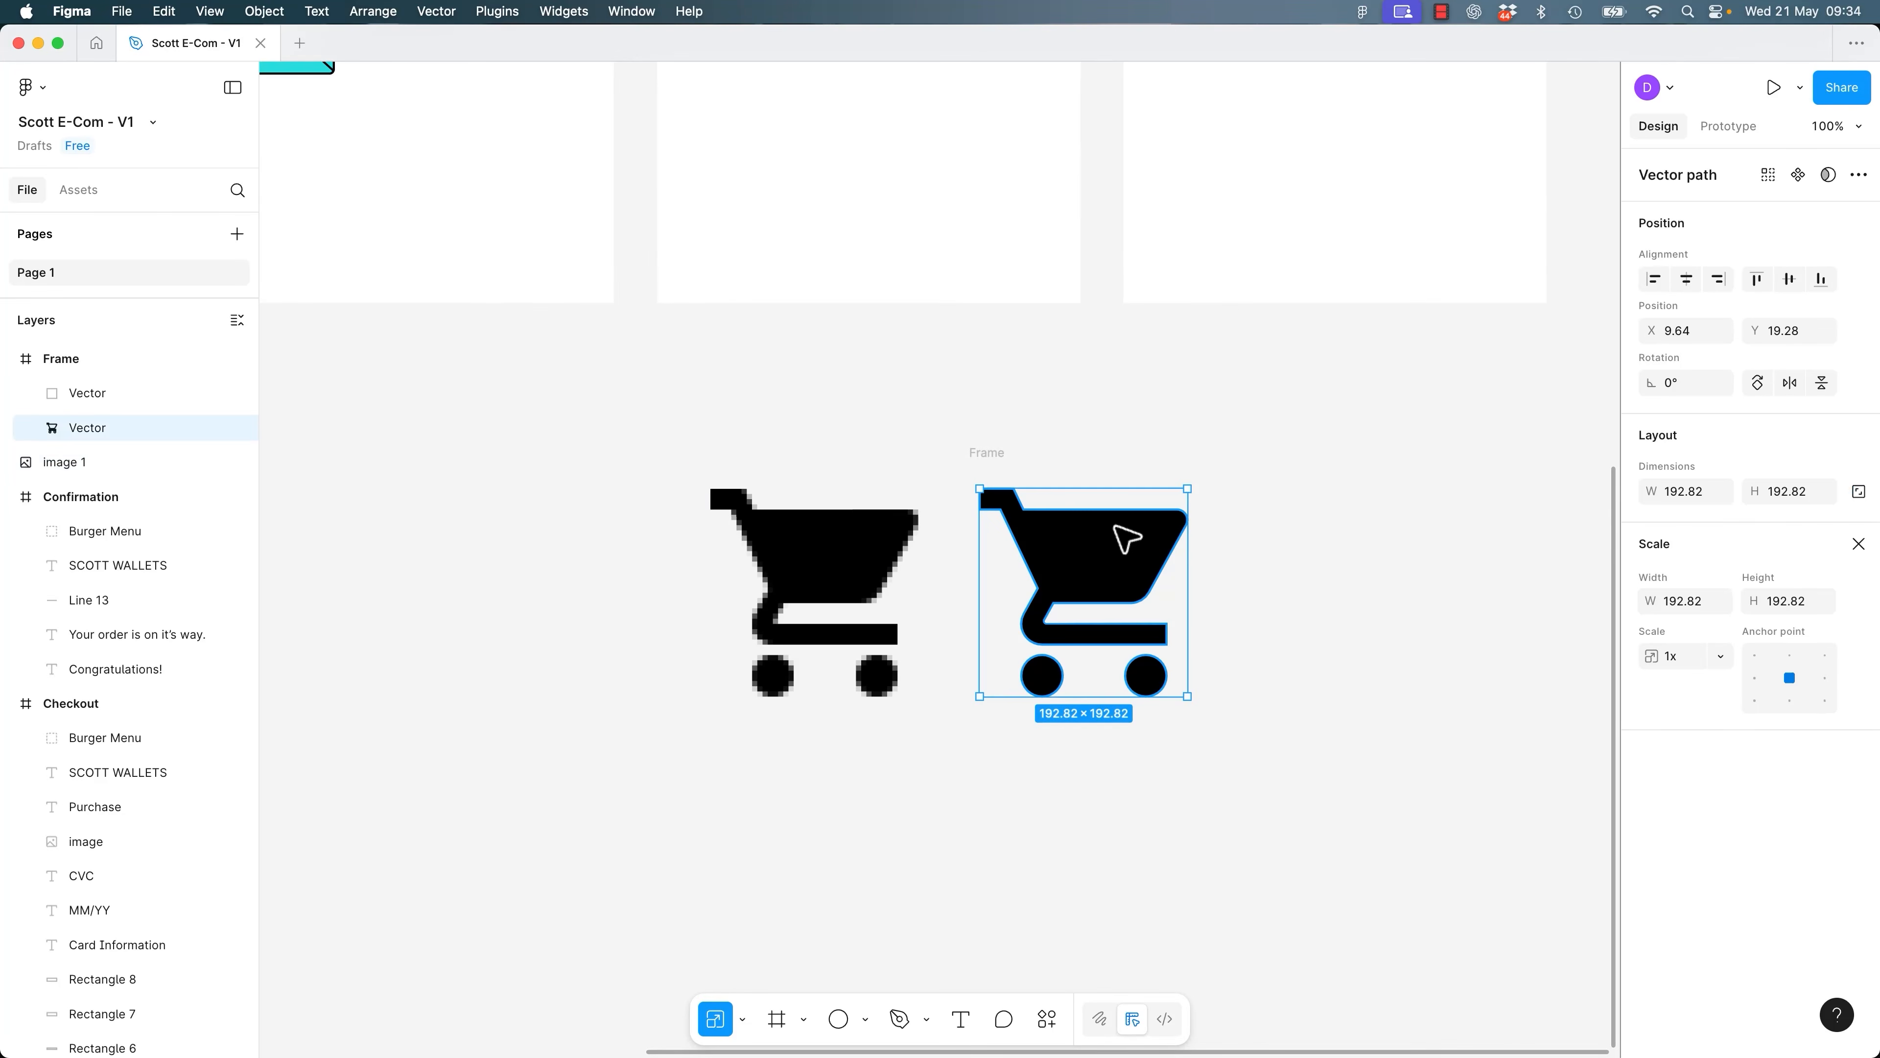
double_click(1114, 572)
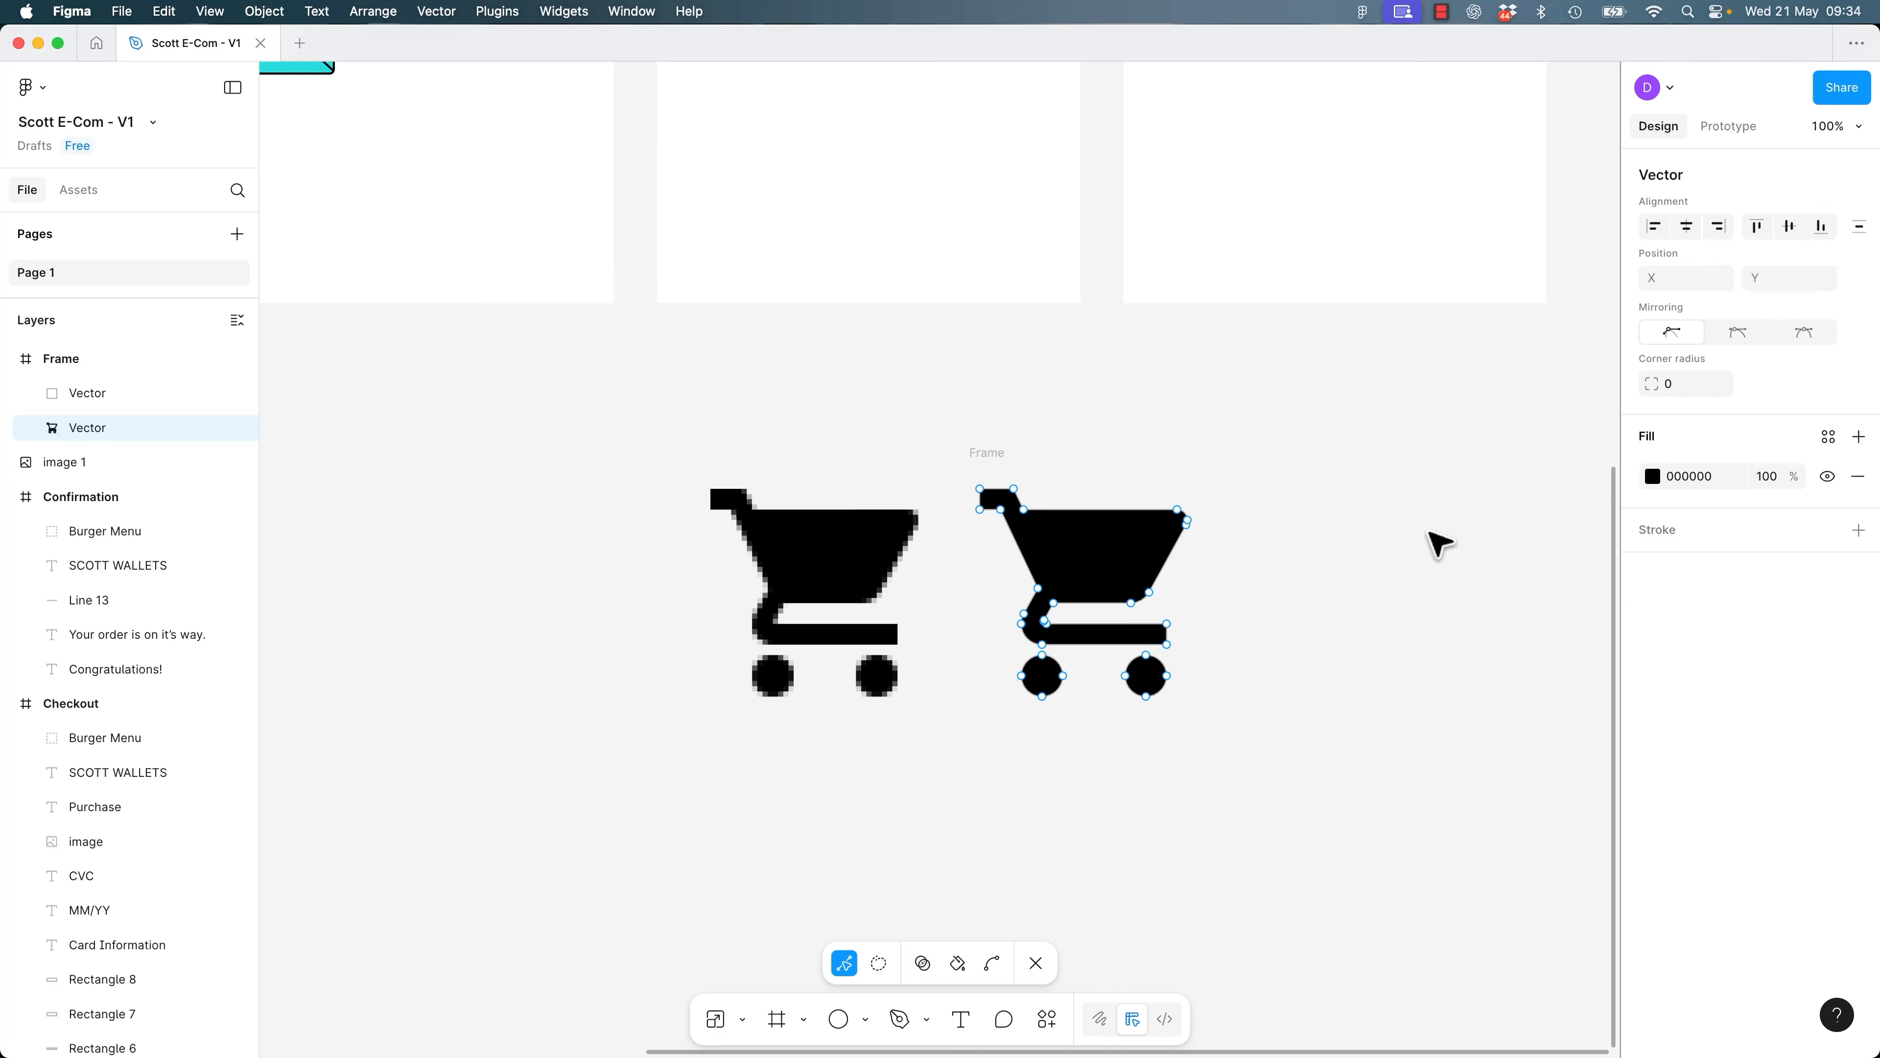
left_click(1653, 475)
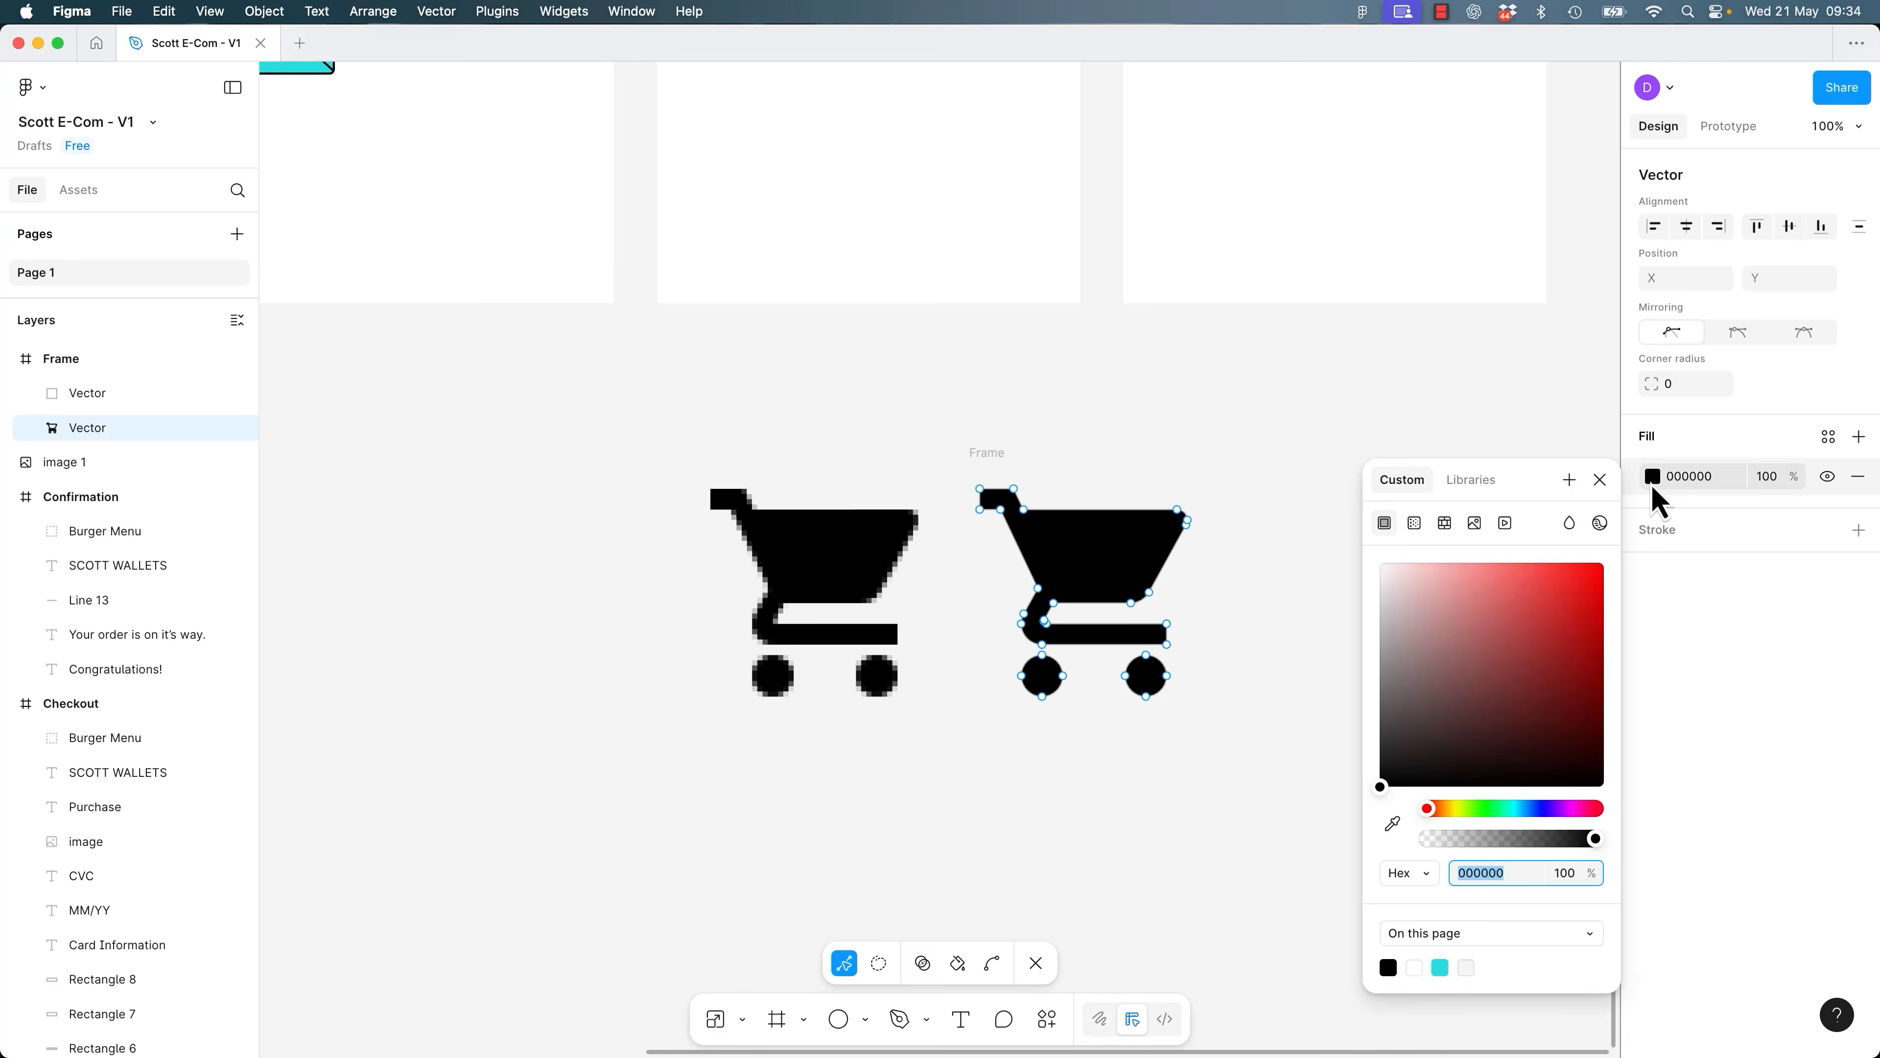
left_click_drag(1537, 630, 1605, 562)
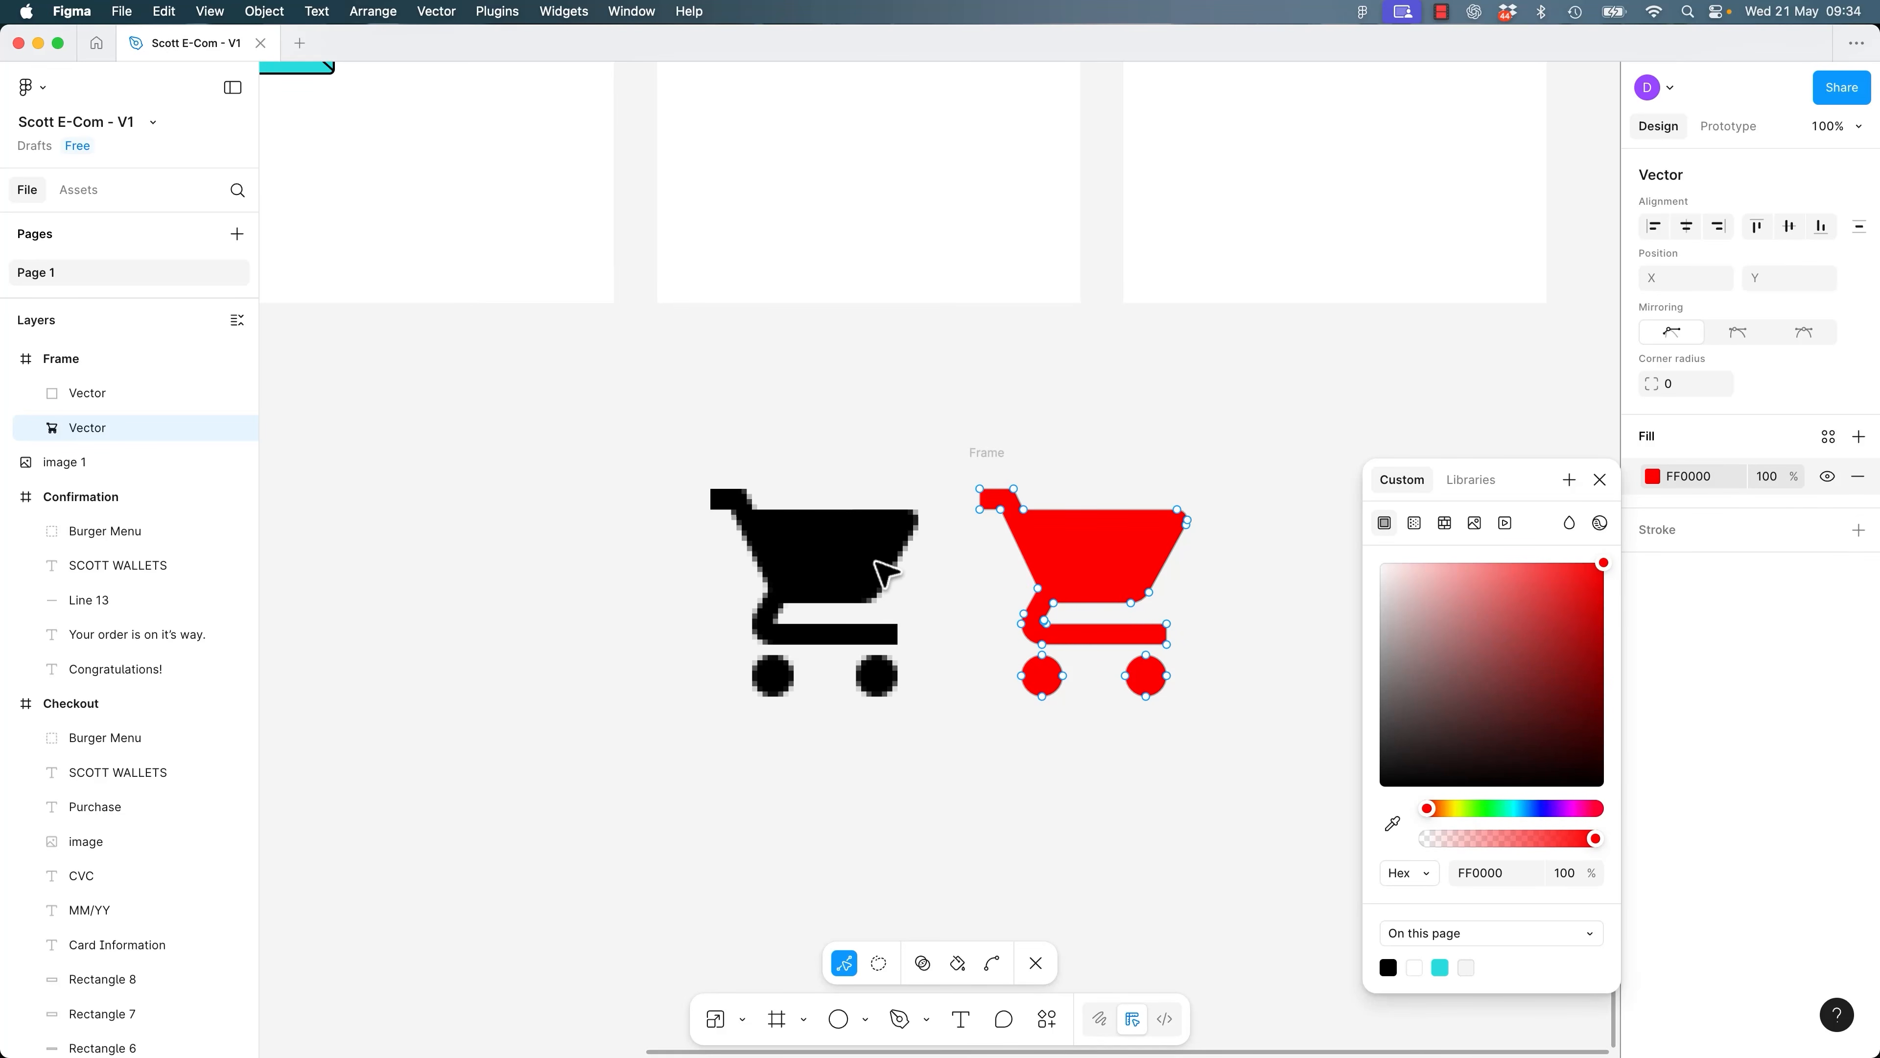
key("Escape")
left_click(1599, 479)
Inspect the image fill options of the PNG cart for comparison with the SVG cart.
double_click(840, 547)
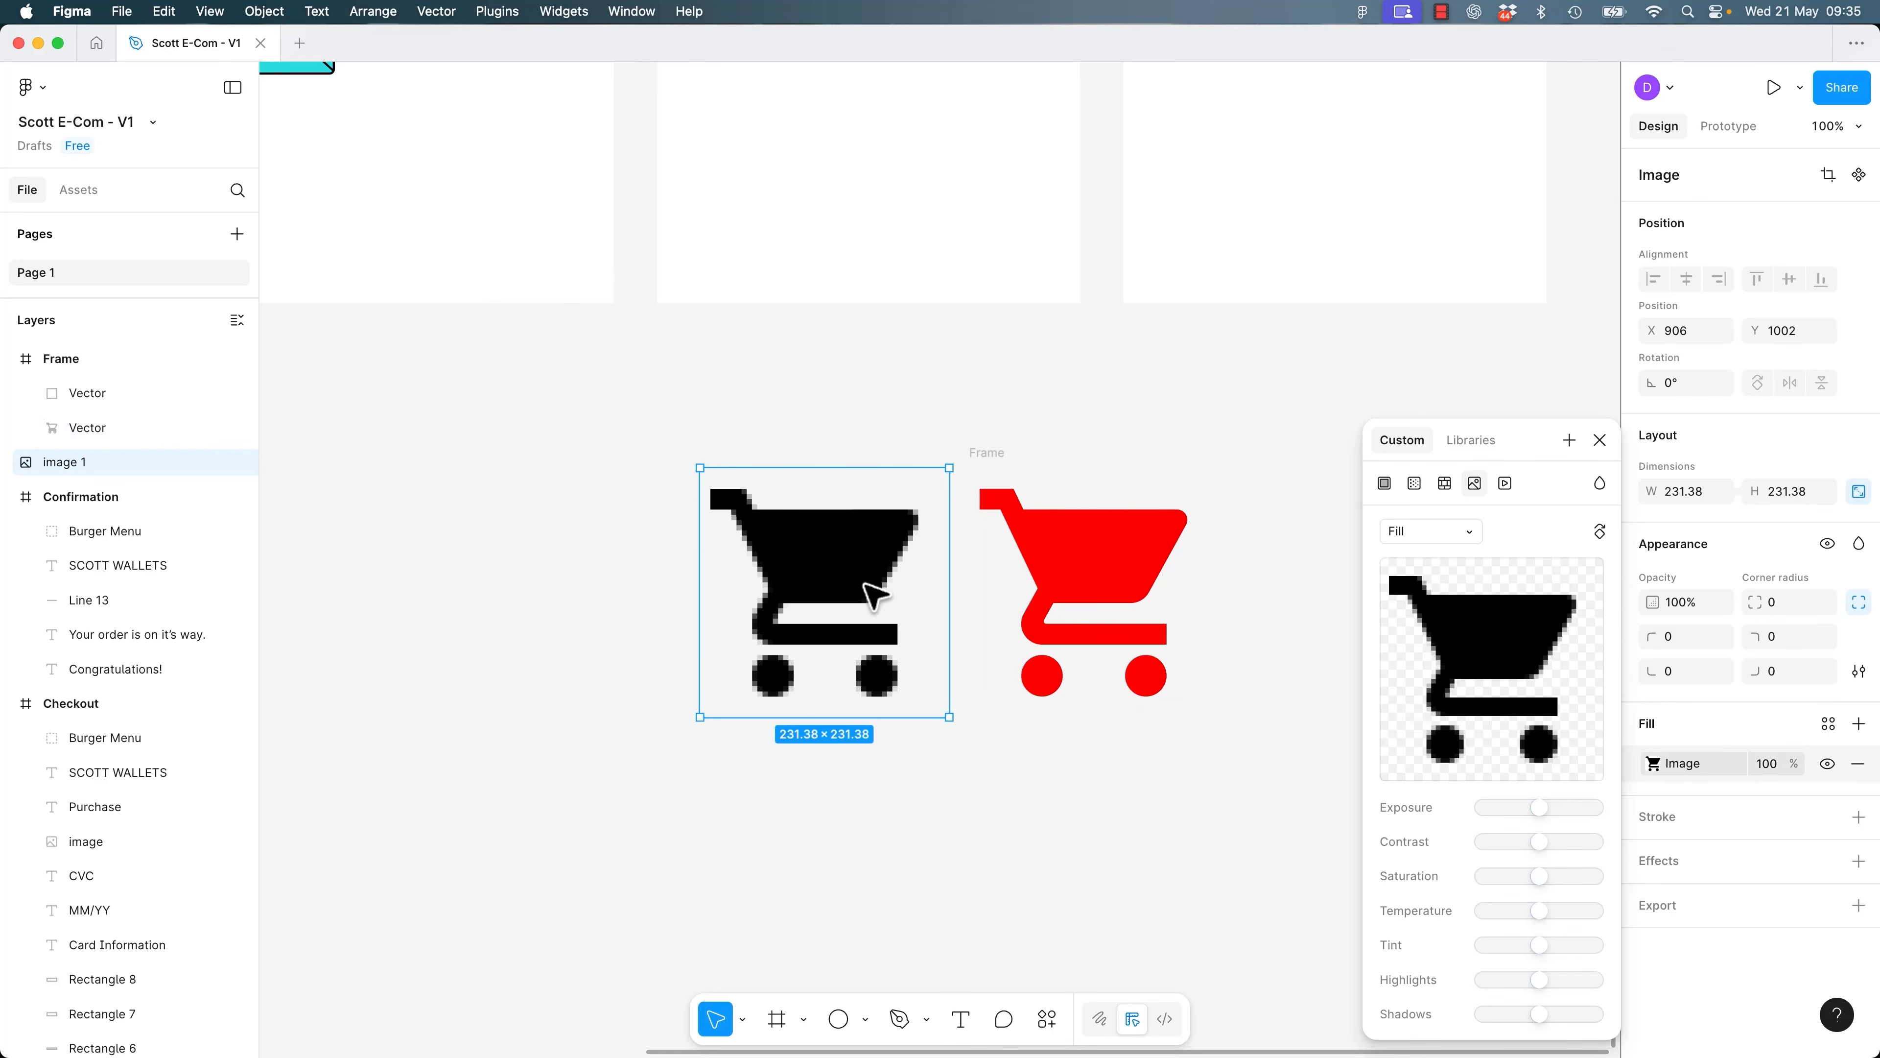
left_click(1600, 440)
left_click(1274, 618)
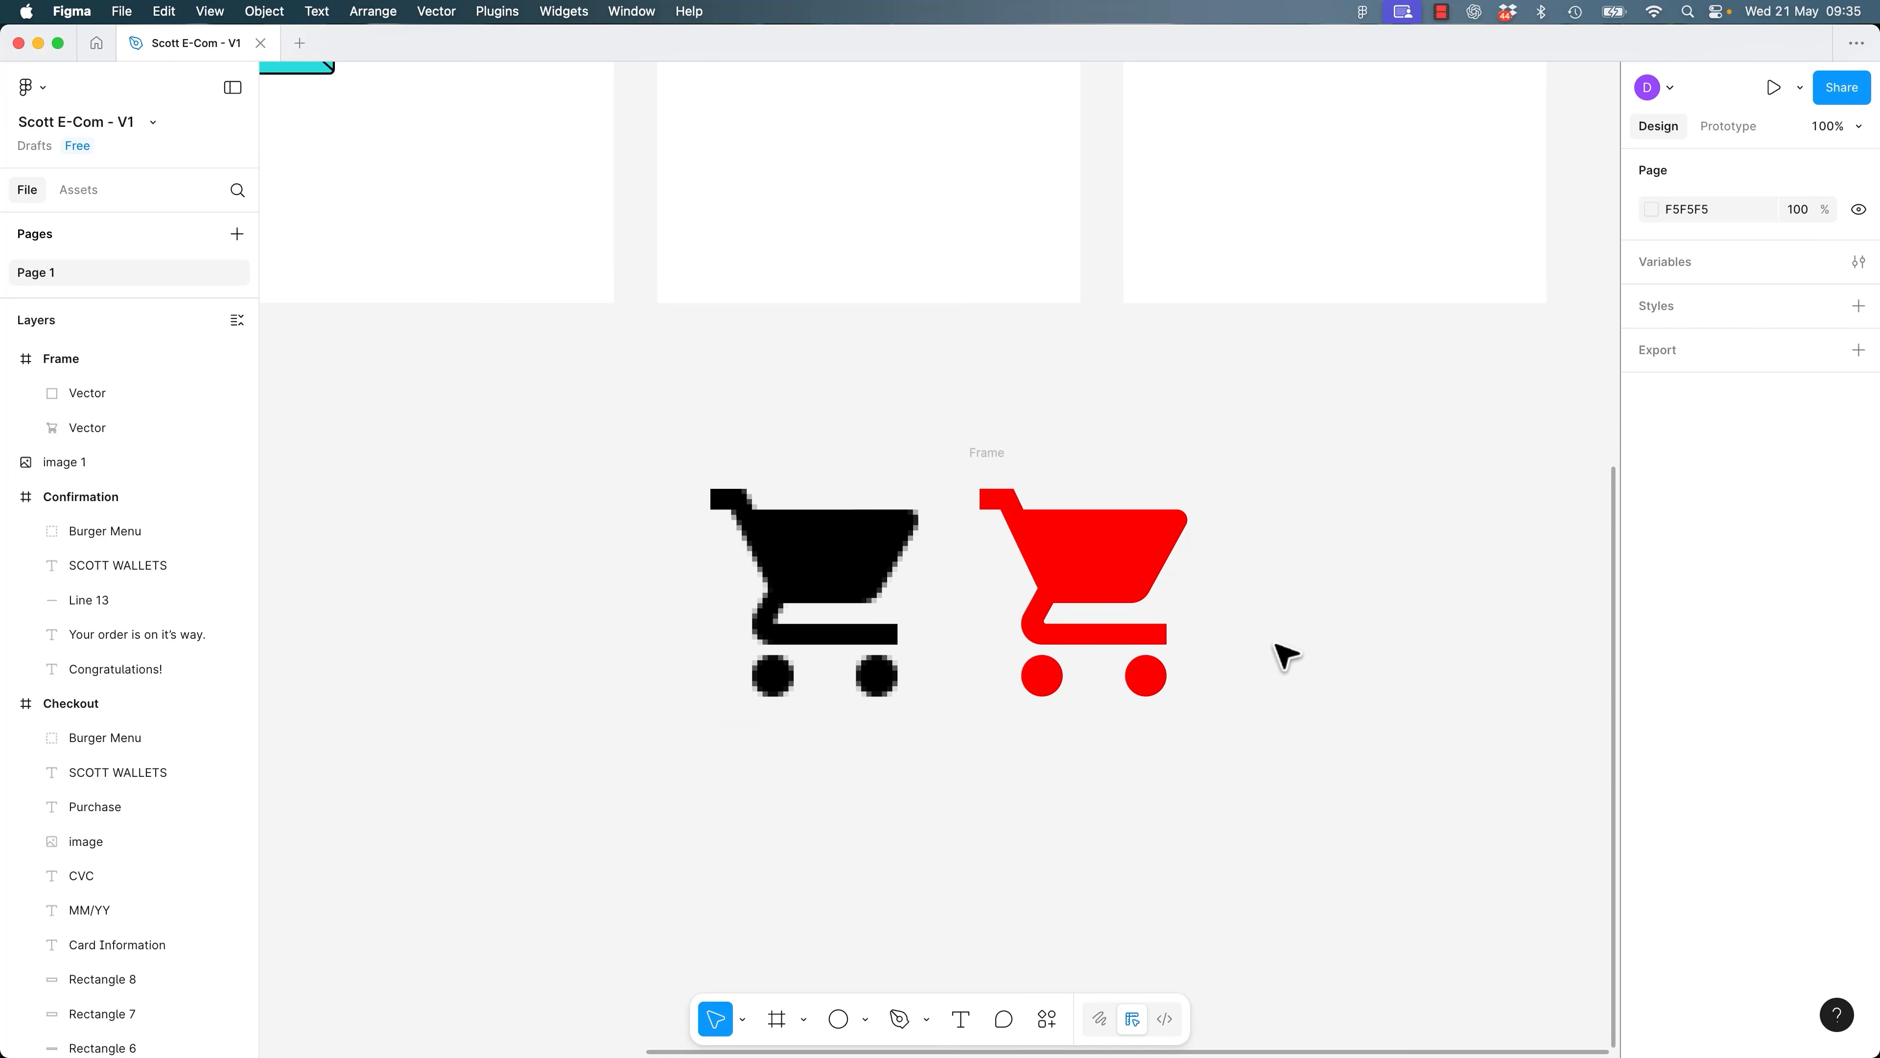
Make the white fill of the red cart's frame visible and move the frame to about X 1169, Y 961.
left_click(1000, 465)
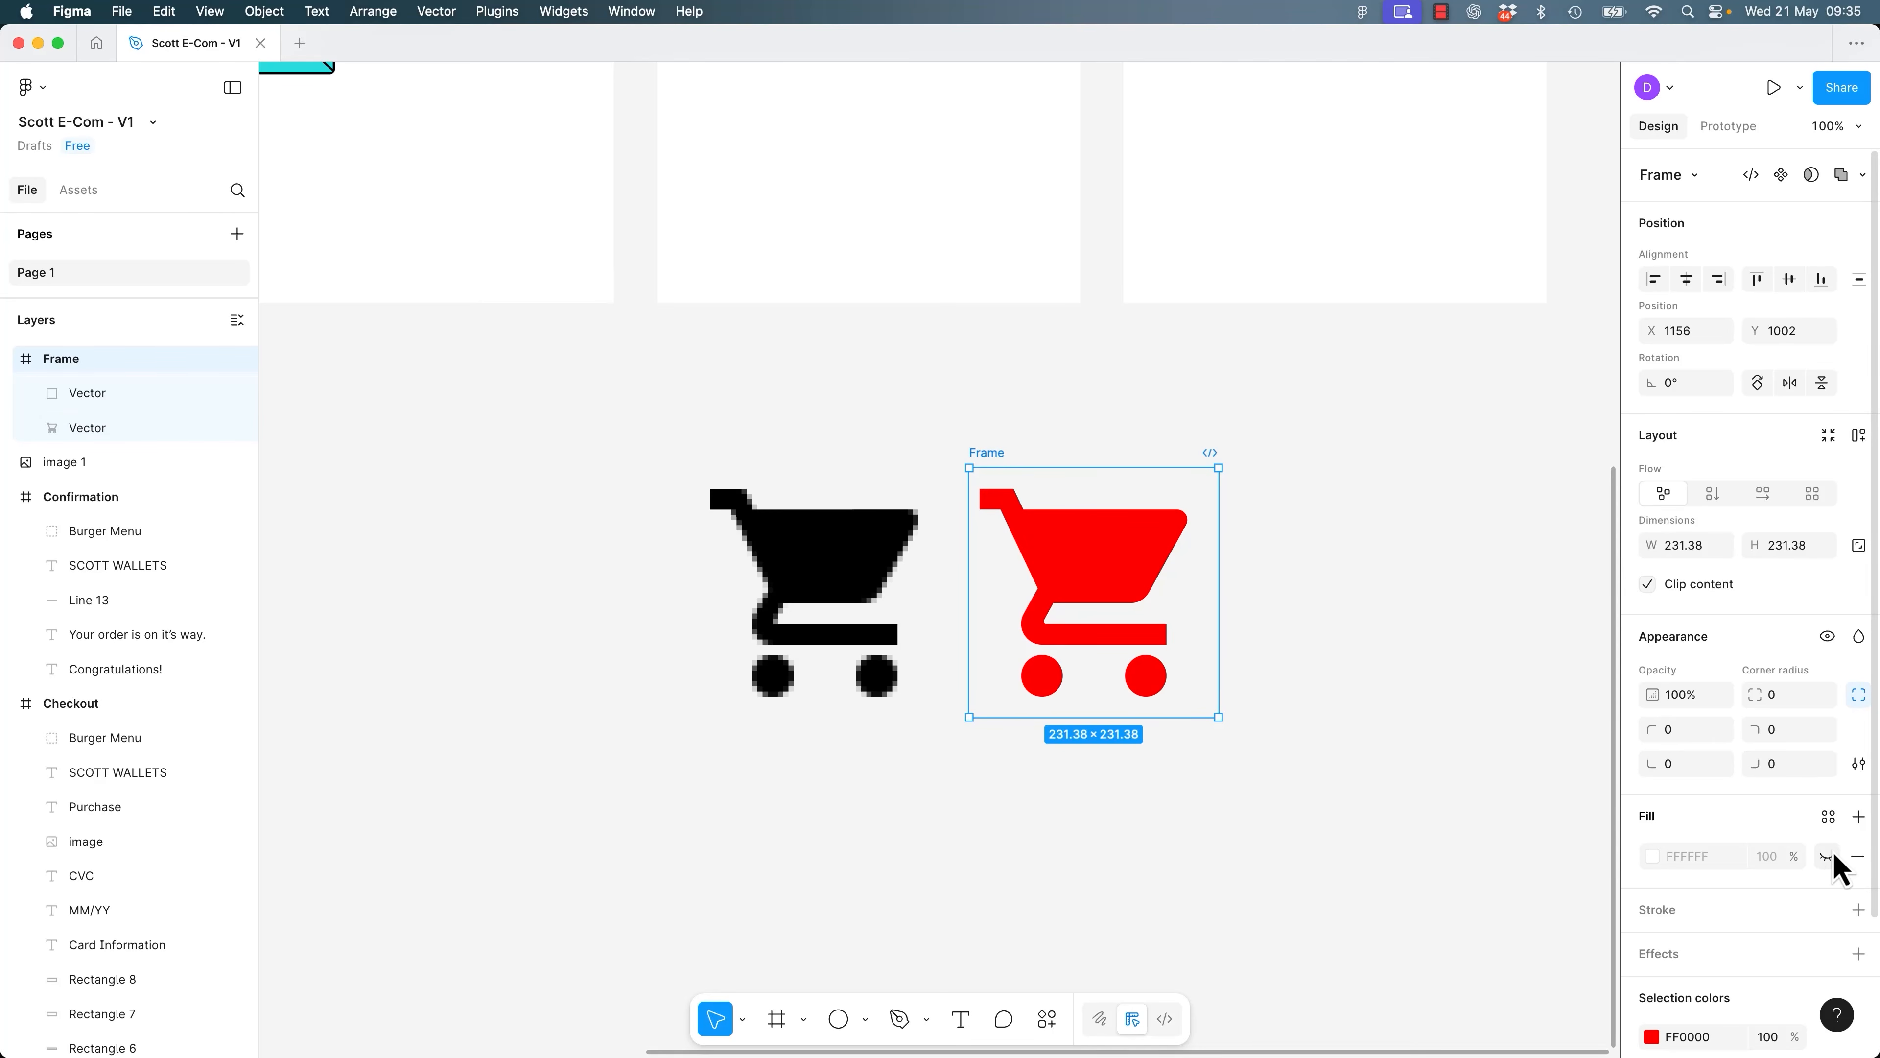
left_click(1448, 818)
scroll(1193, 597, "up", 3)
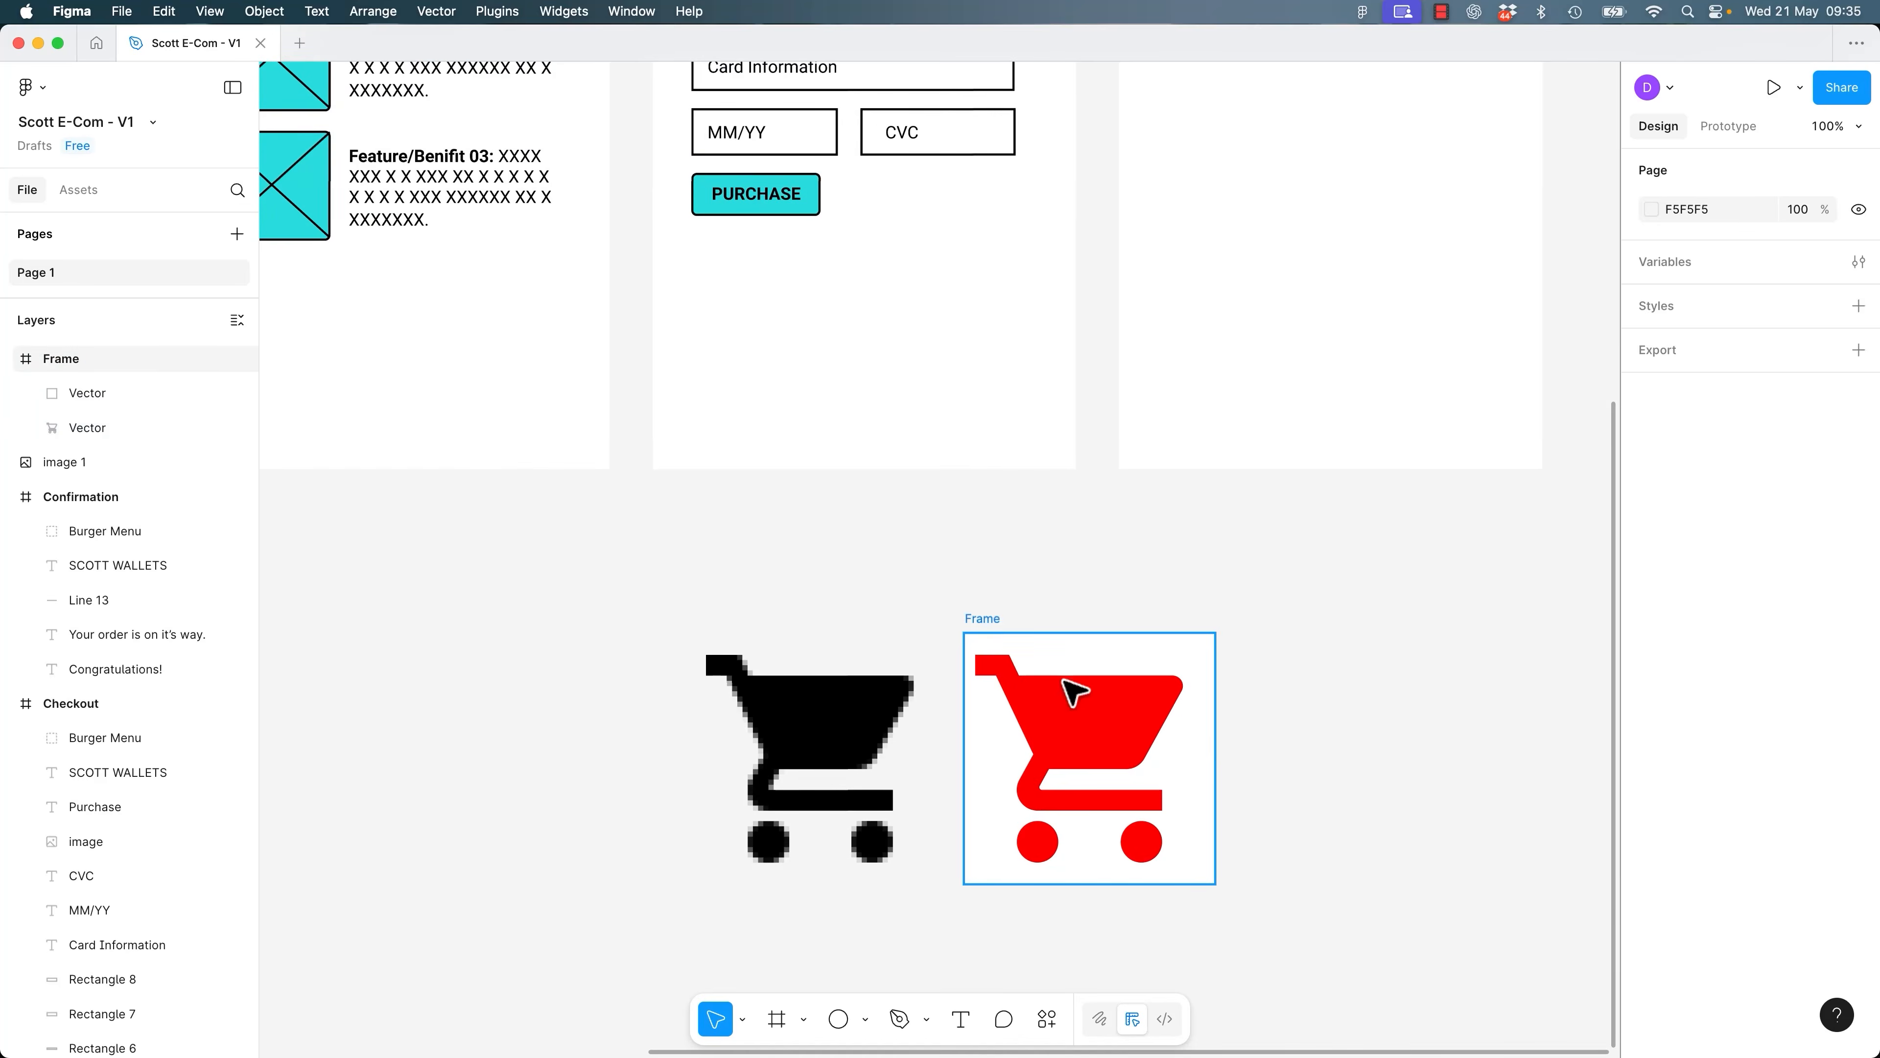
left_click_drag(1008, 513, 1013, 587)
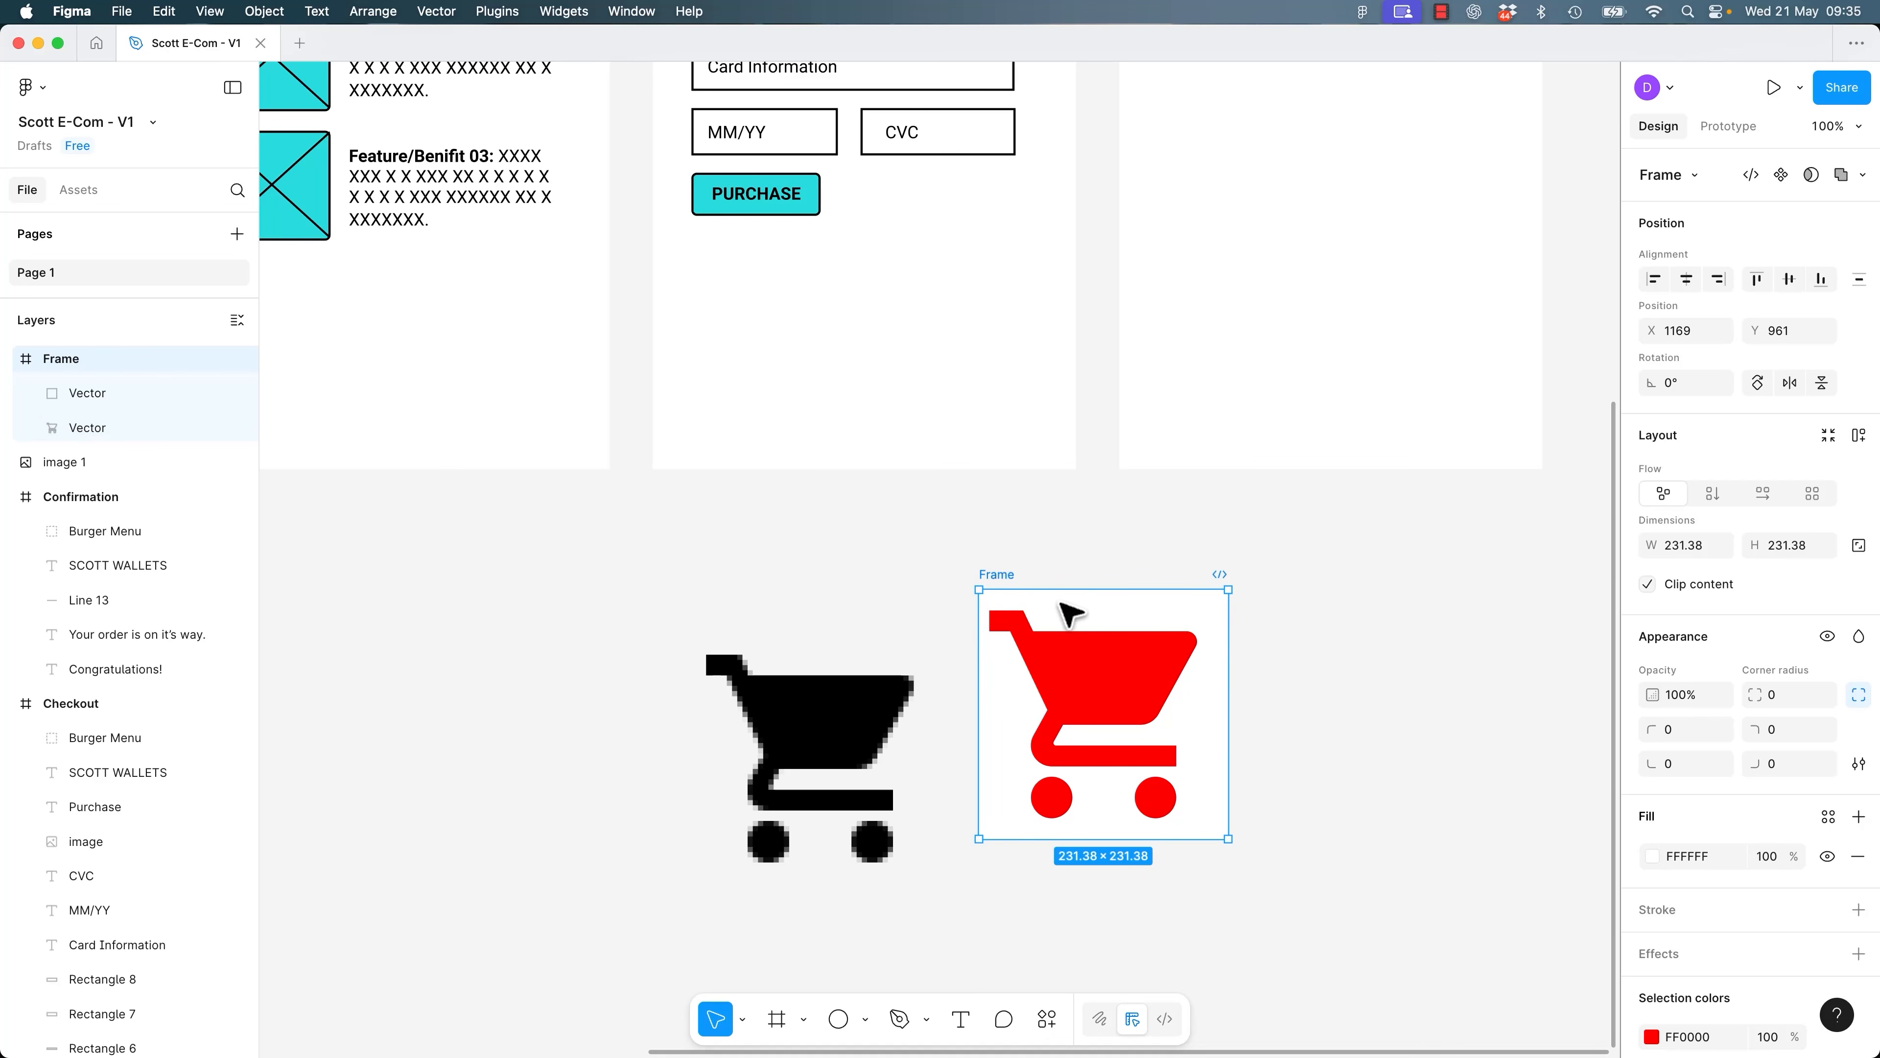
Delete the PNG cart image and check the two vector layers inside the red cart's frame.
left_click(152, 465)
key("Delete")
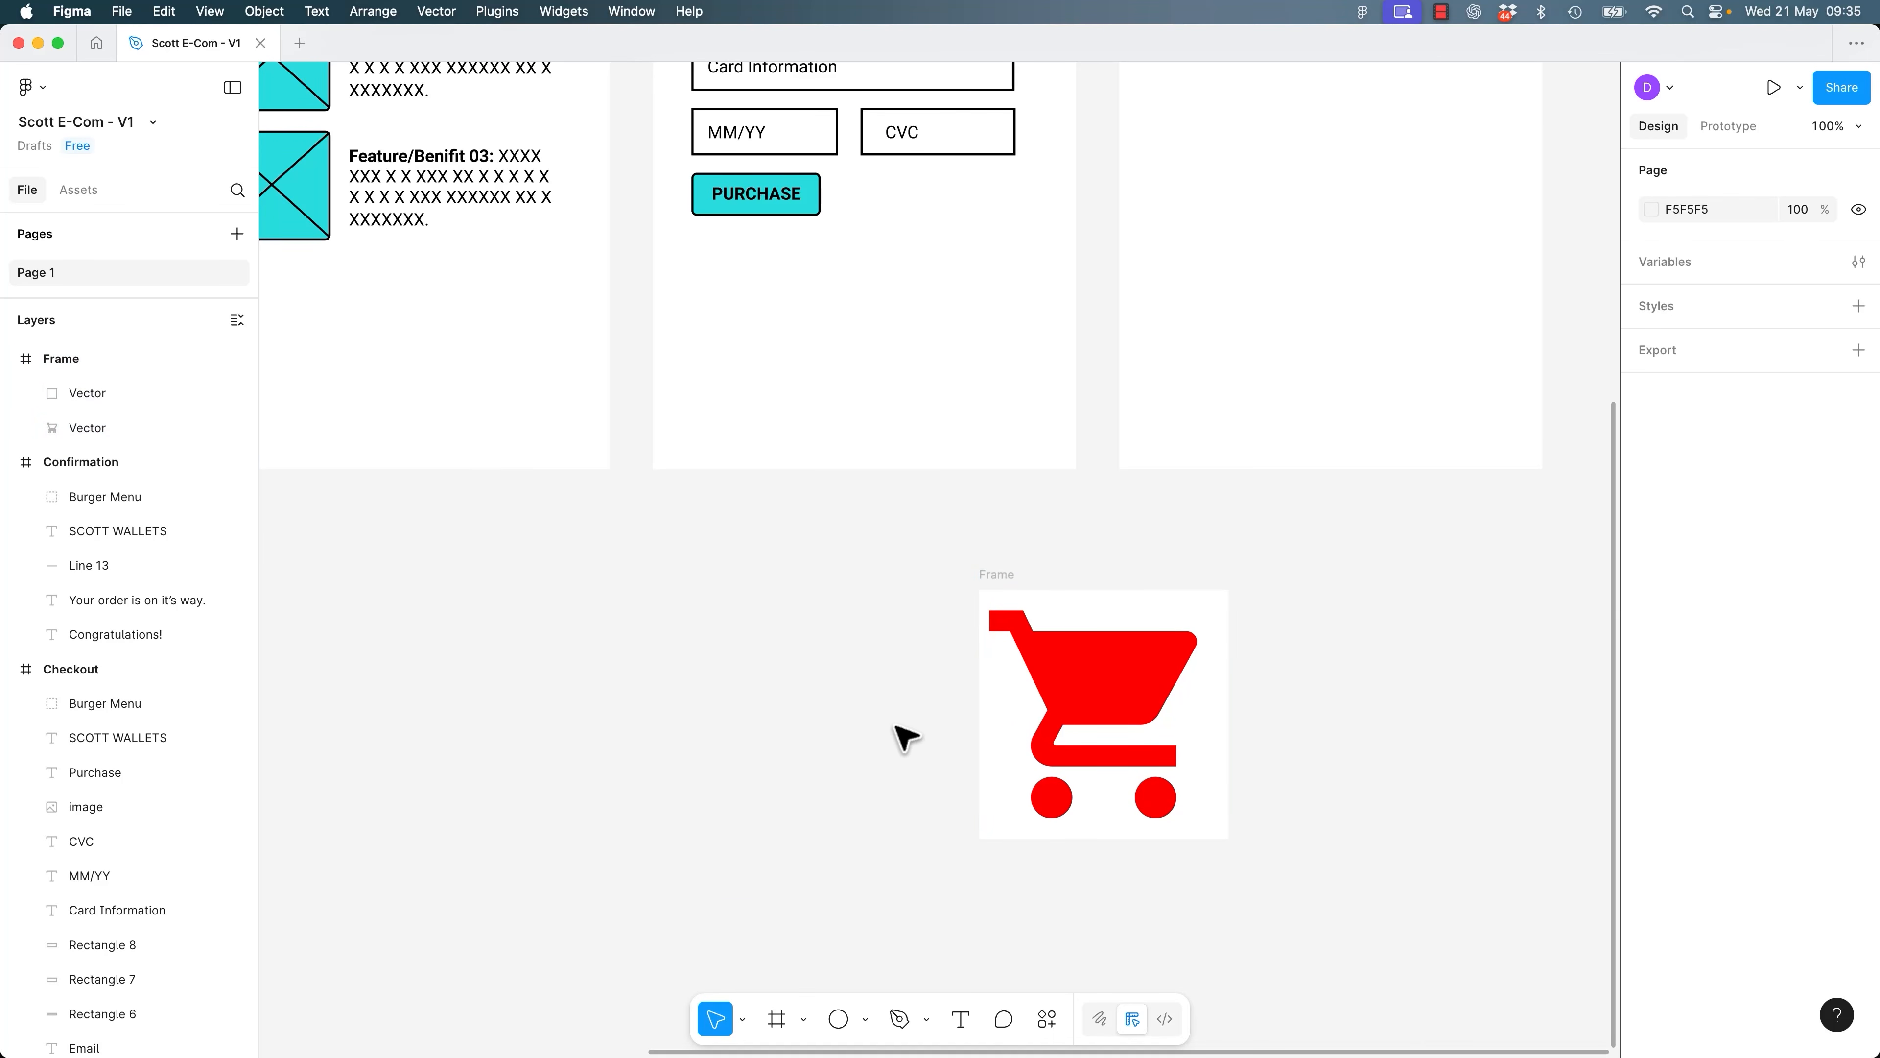
left_click(1005, 579)
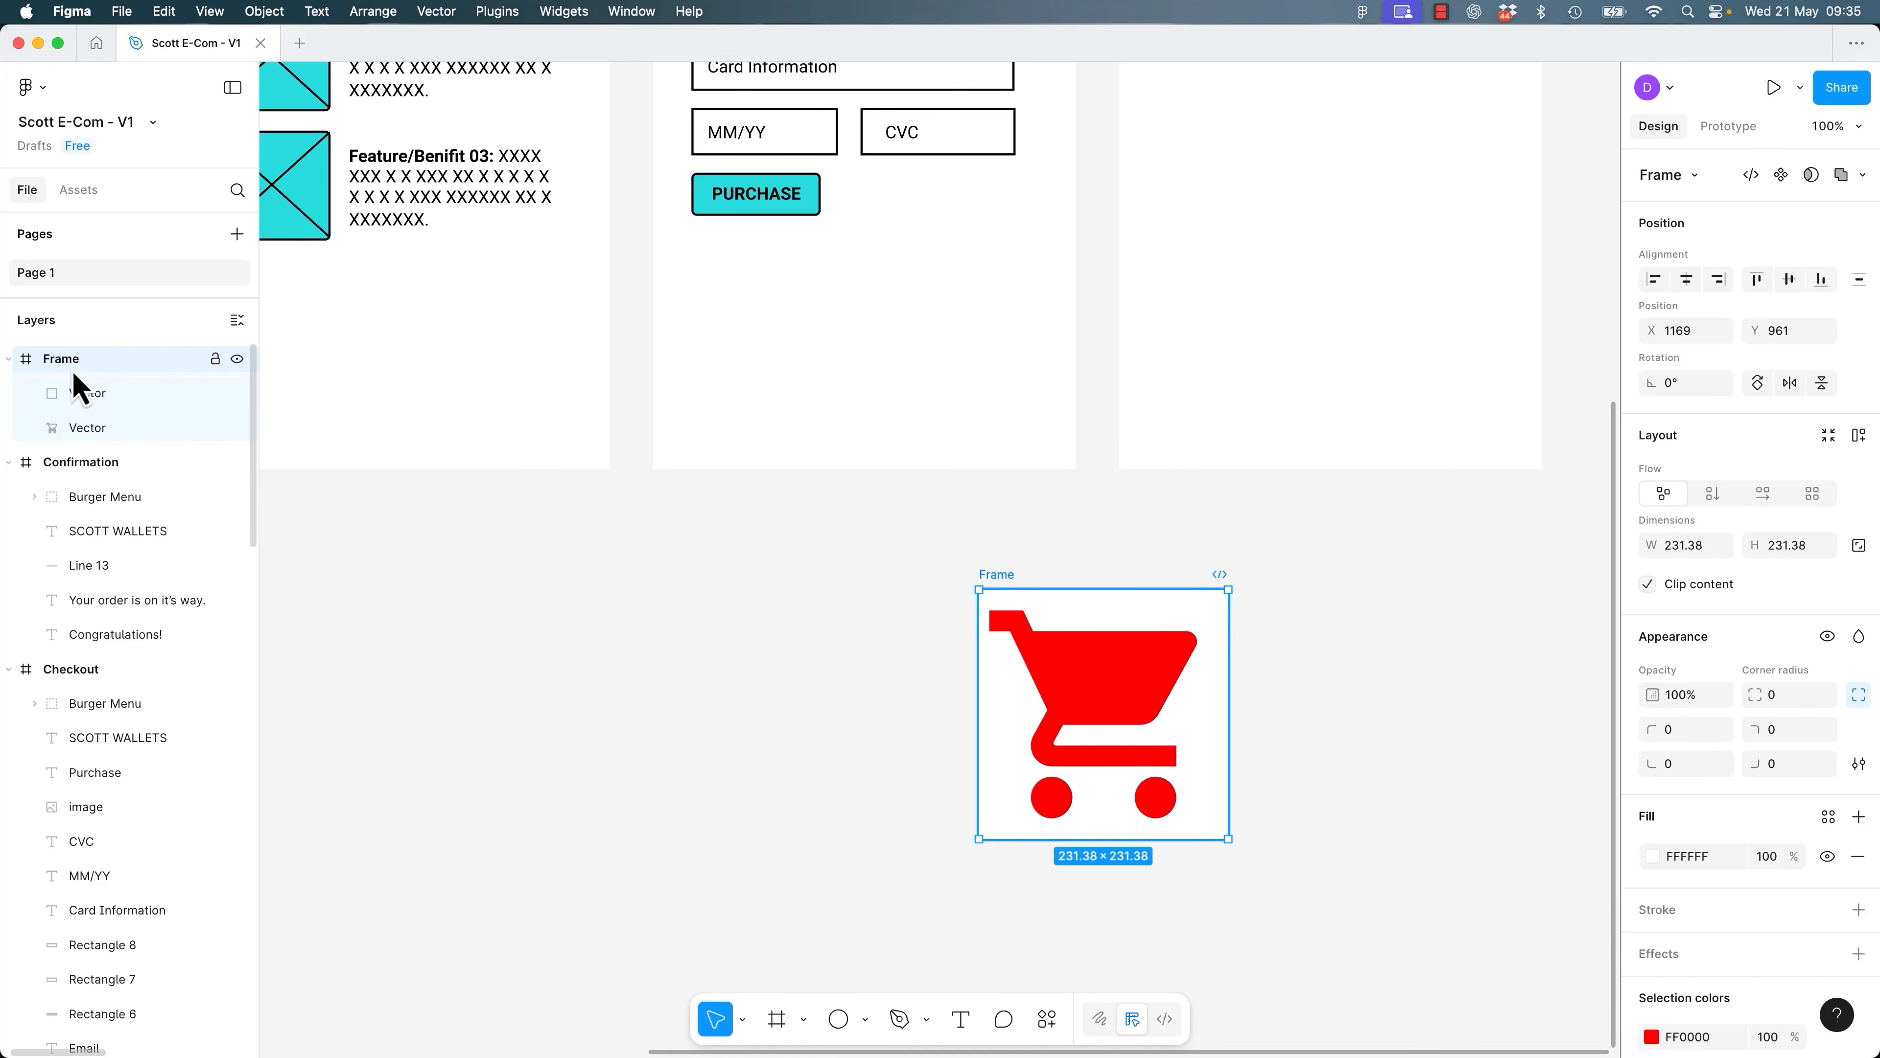
left_click(90, 397)
left_click(96, 431)
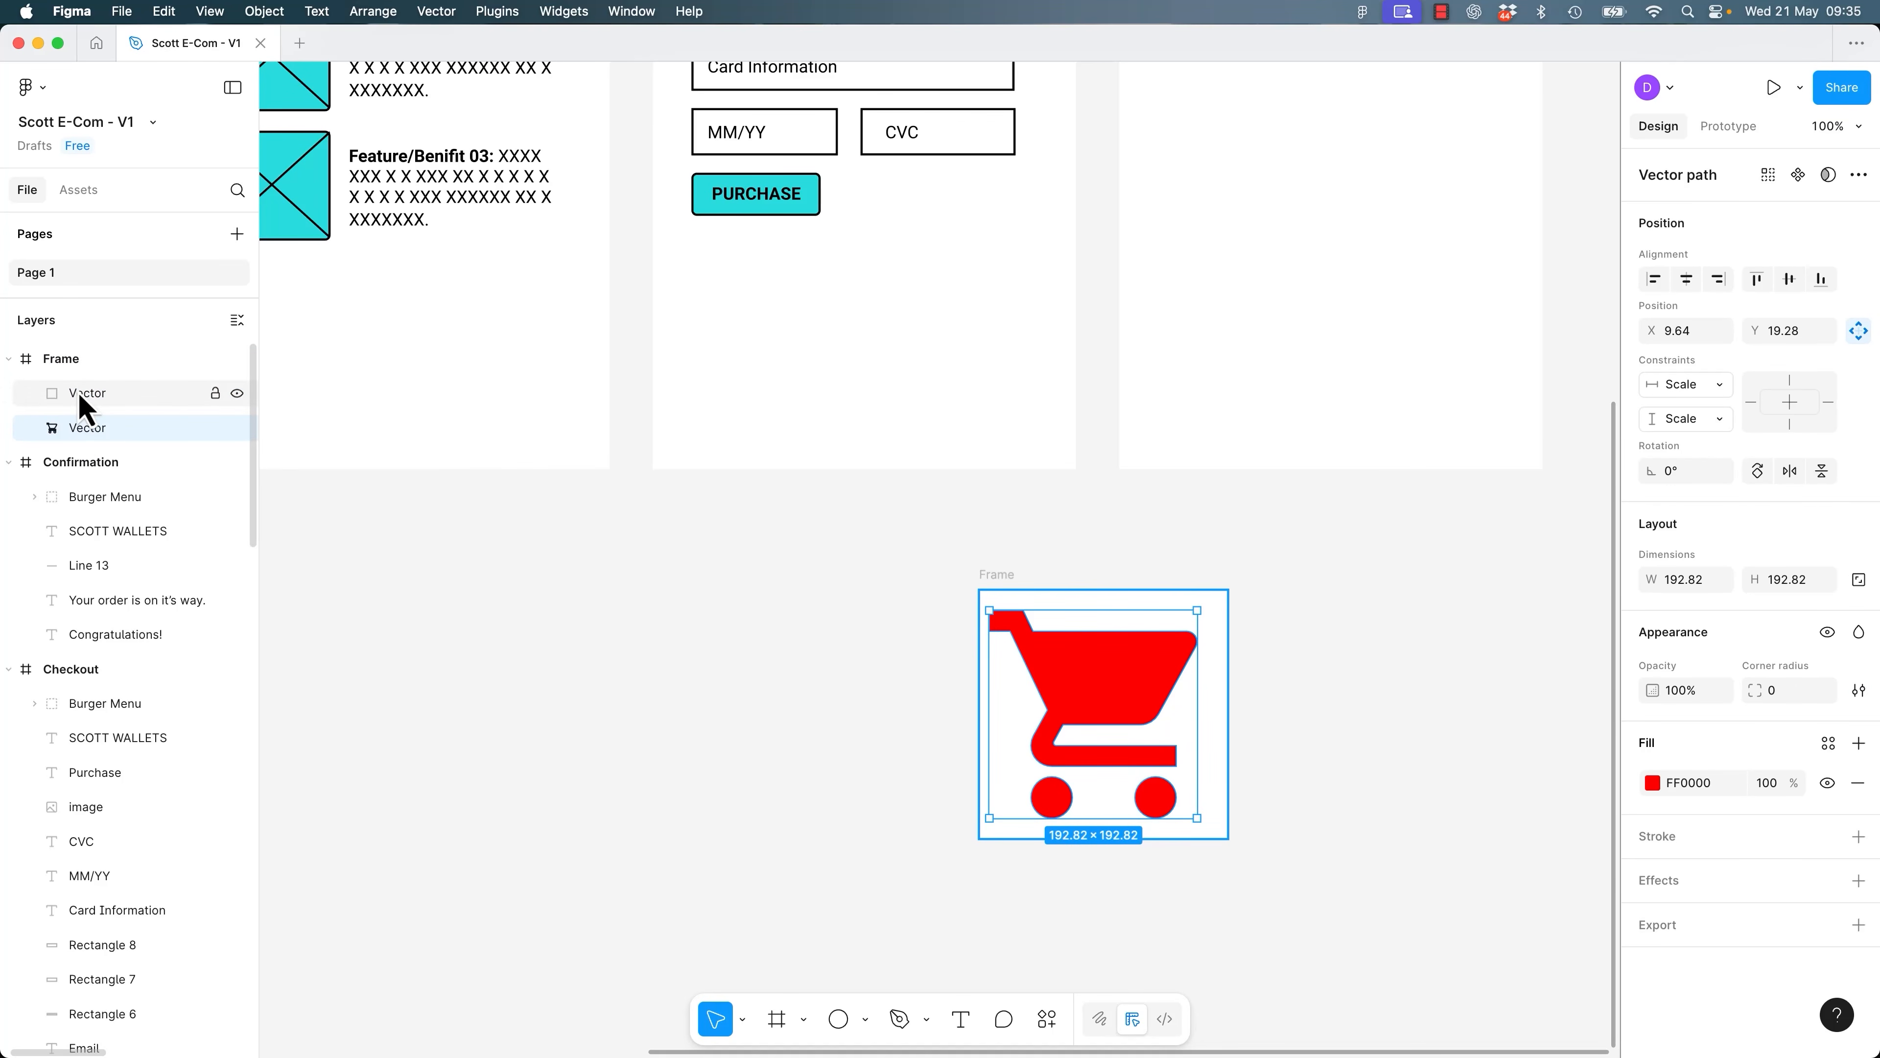
Move the red cart vector out of its frame to about X 853, Y 981 and delete the leftover frame.
left_click(67, 366)
left_click(93, 437)
left_click_drag(1083, 697, 744, 699)
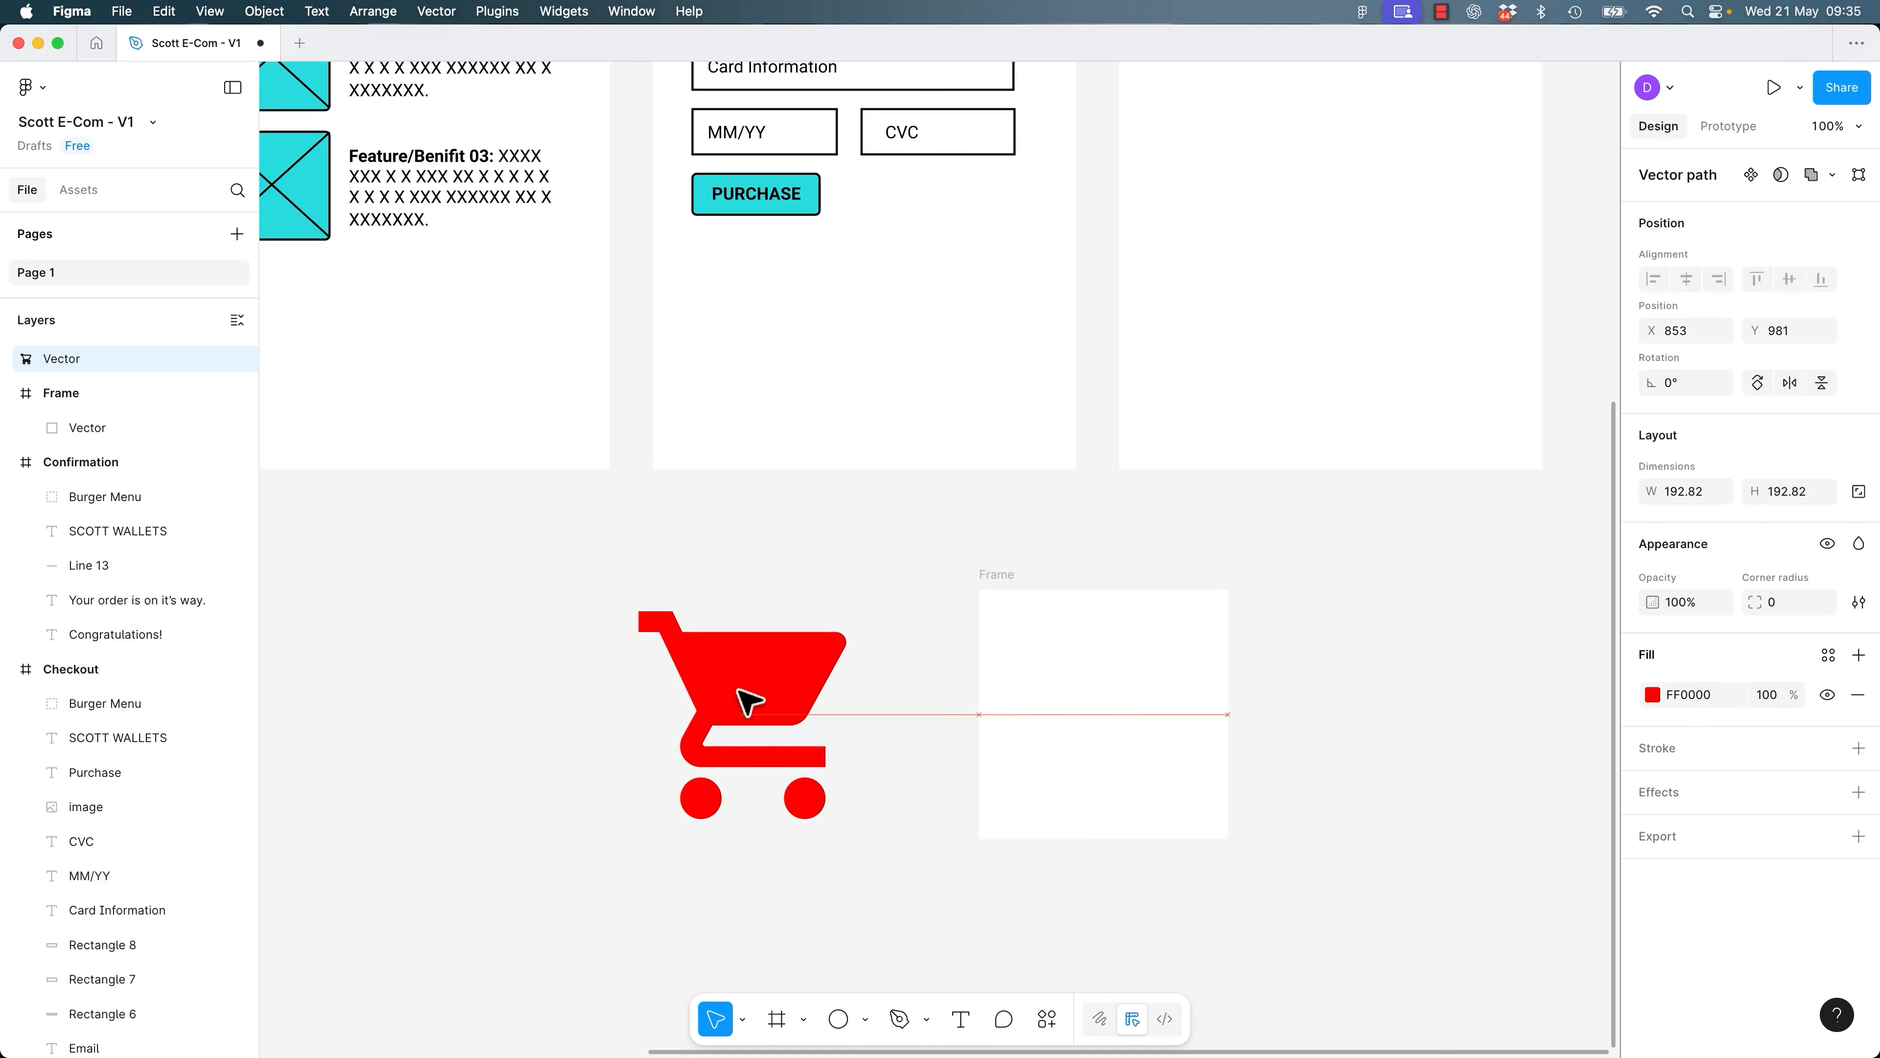
left_click(1010, 588)
key("Delete")
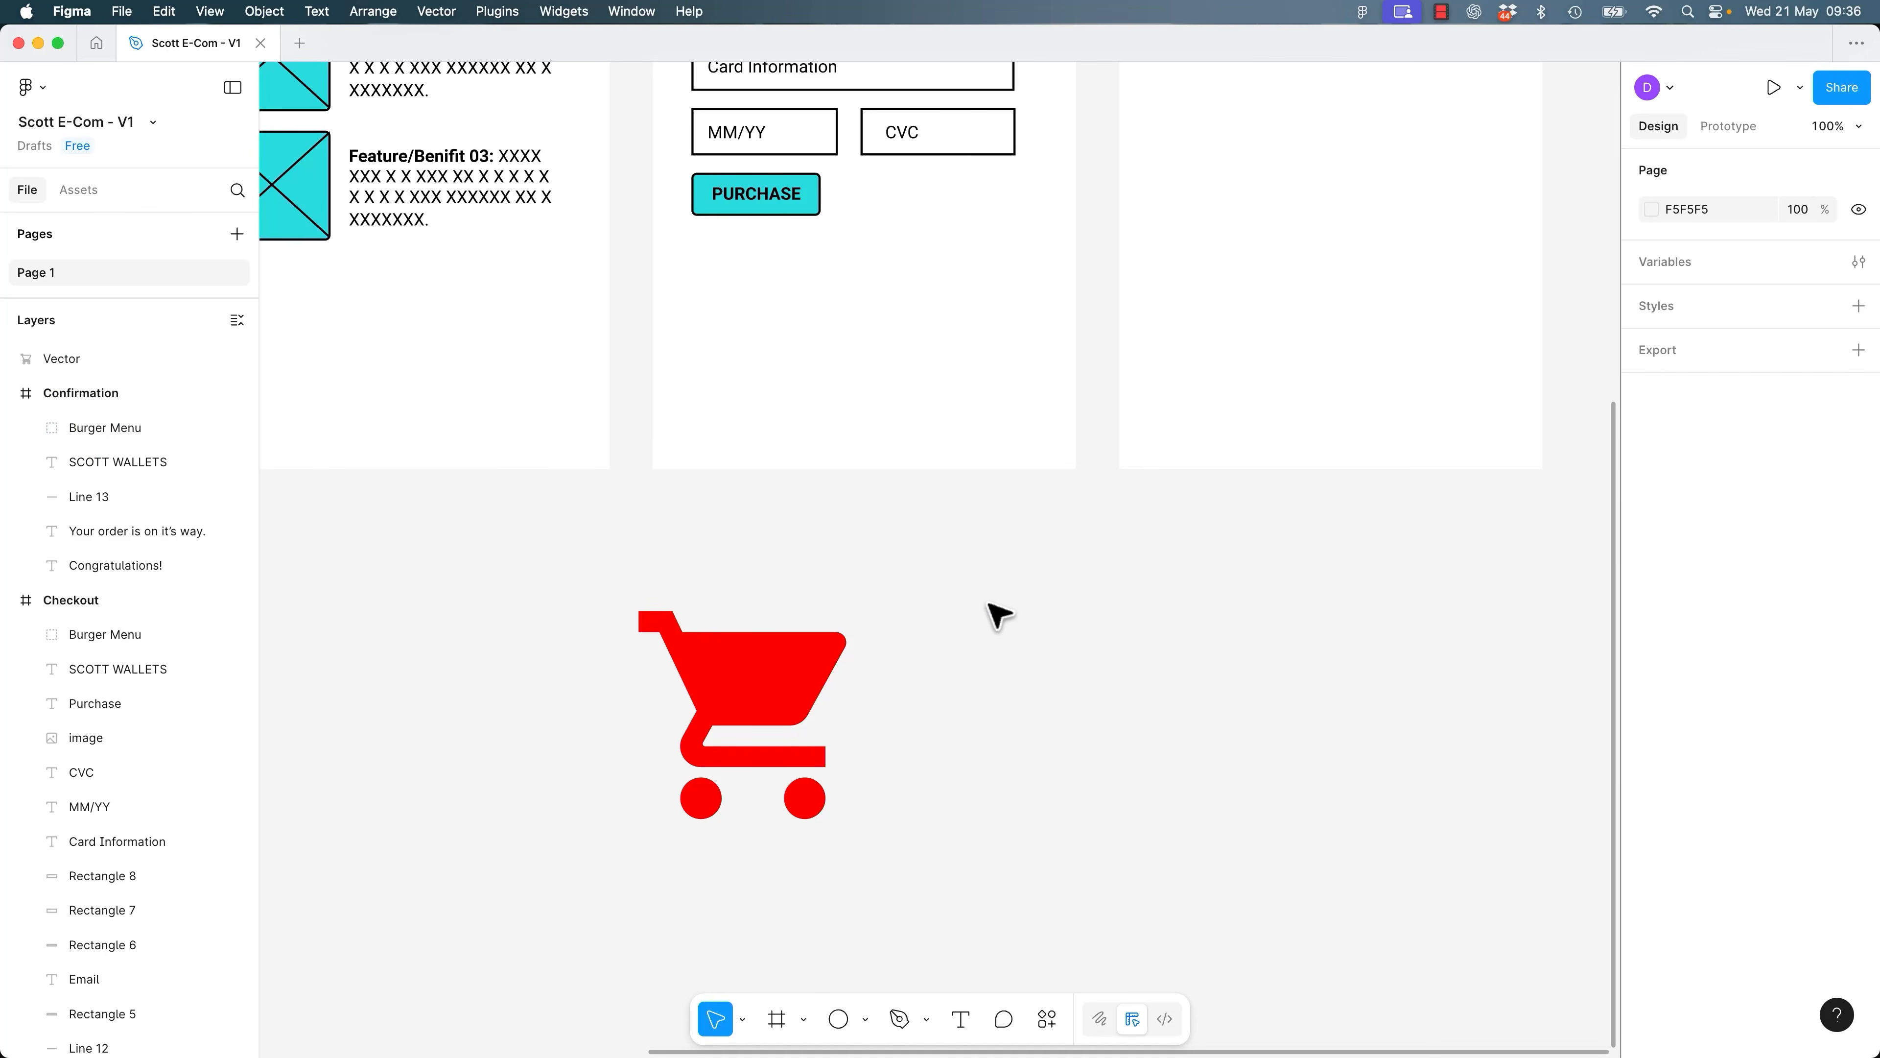
Reshape the red cart by pulling its basket's right edge outward in vector editing, making the shape about 240 wide.
left_click(833, 643)
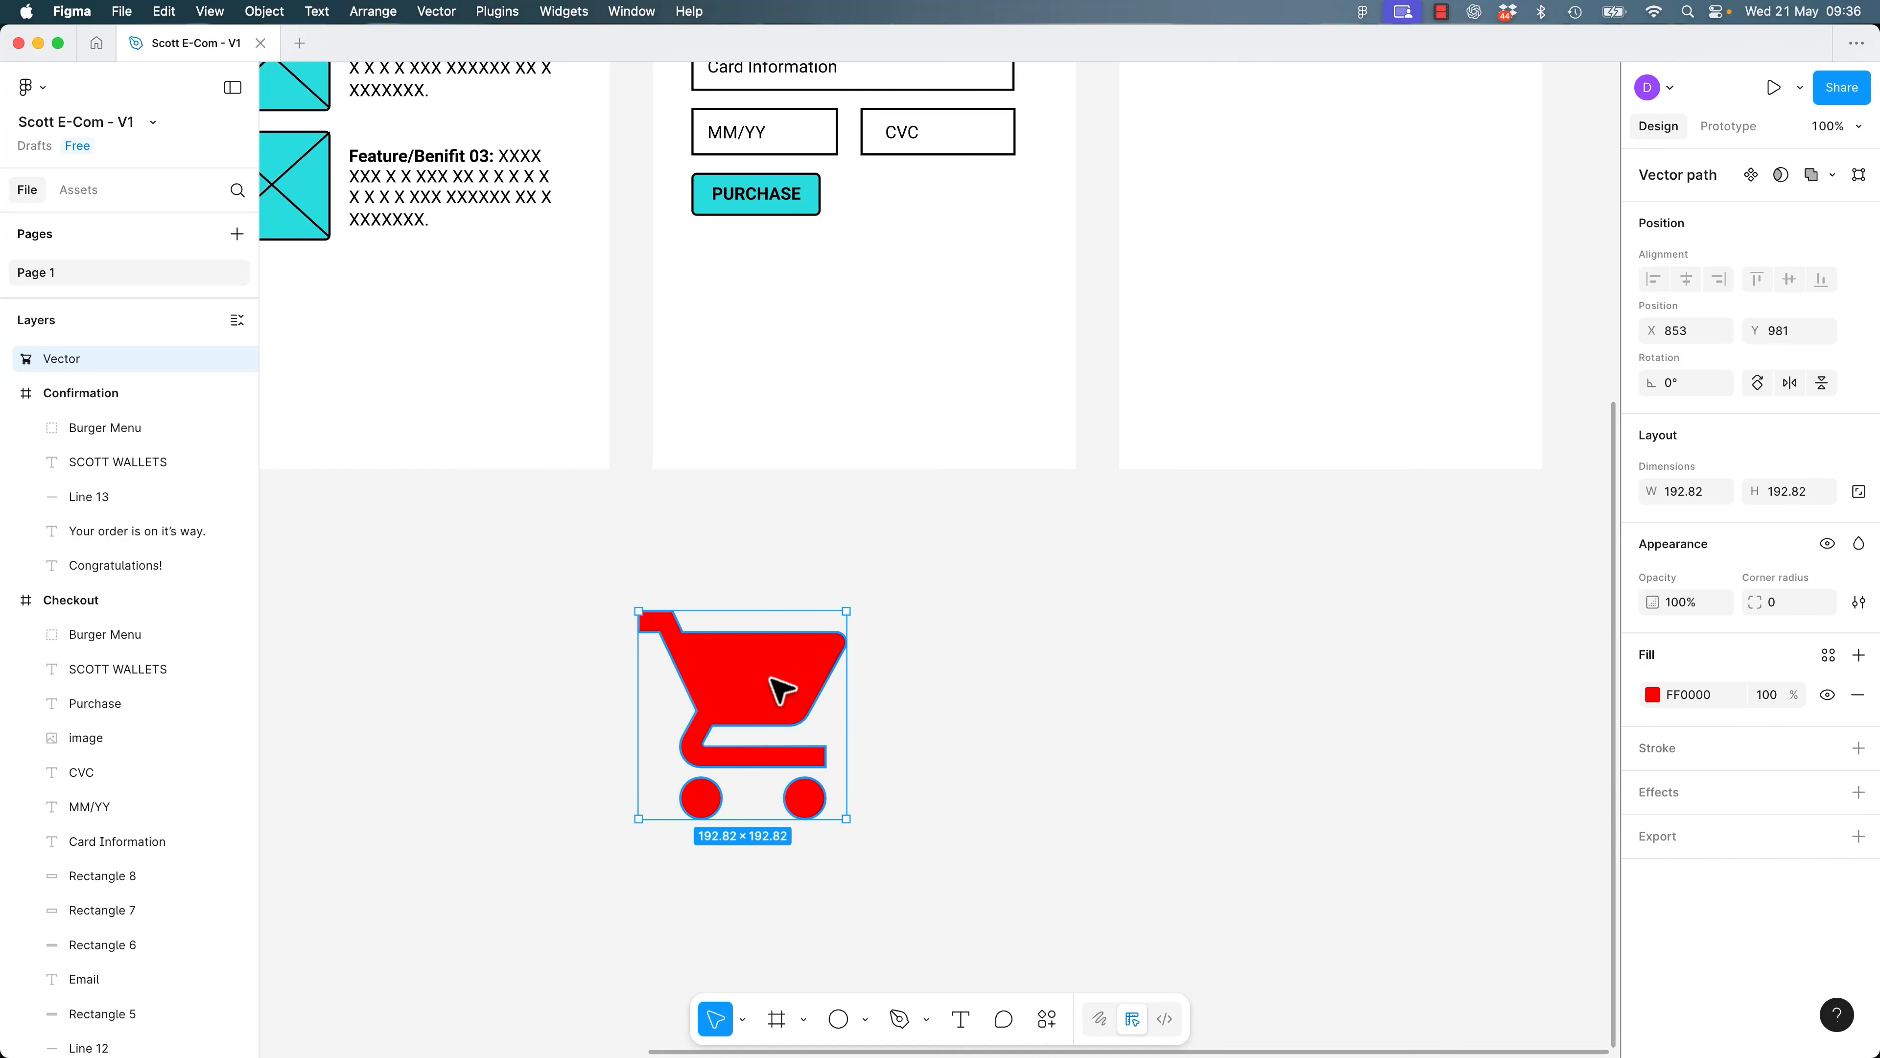
double_click(778, 691)
left_click(838, 633)
left_click(808, 715)
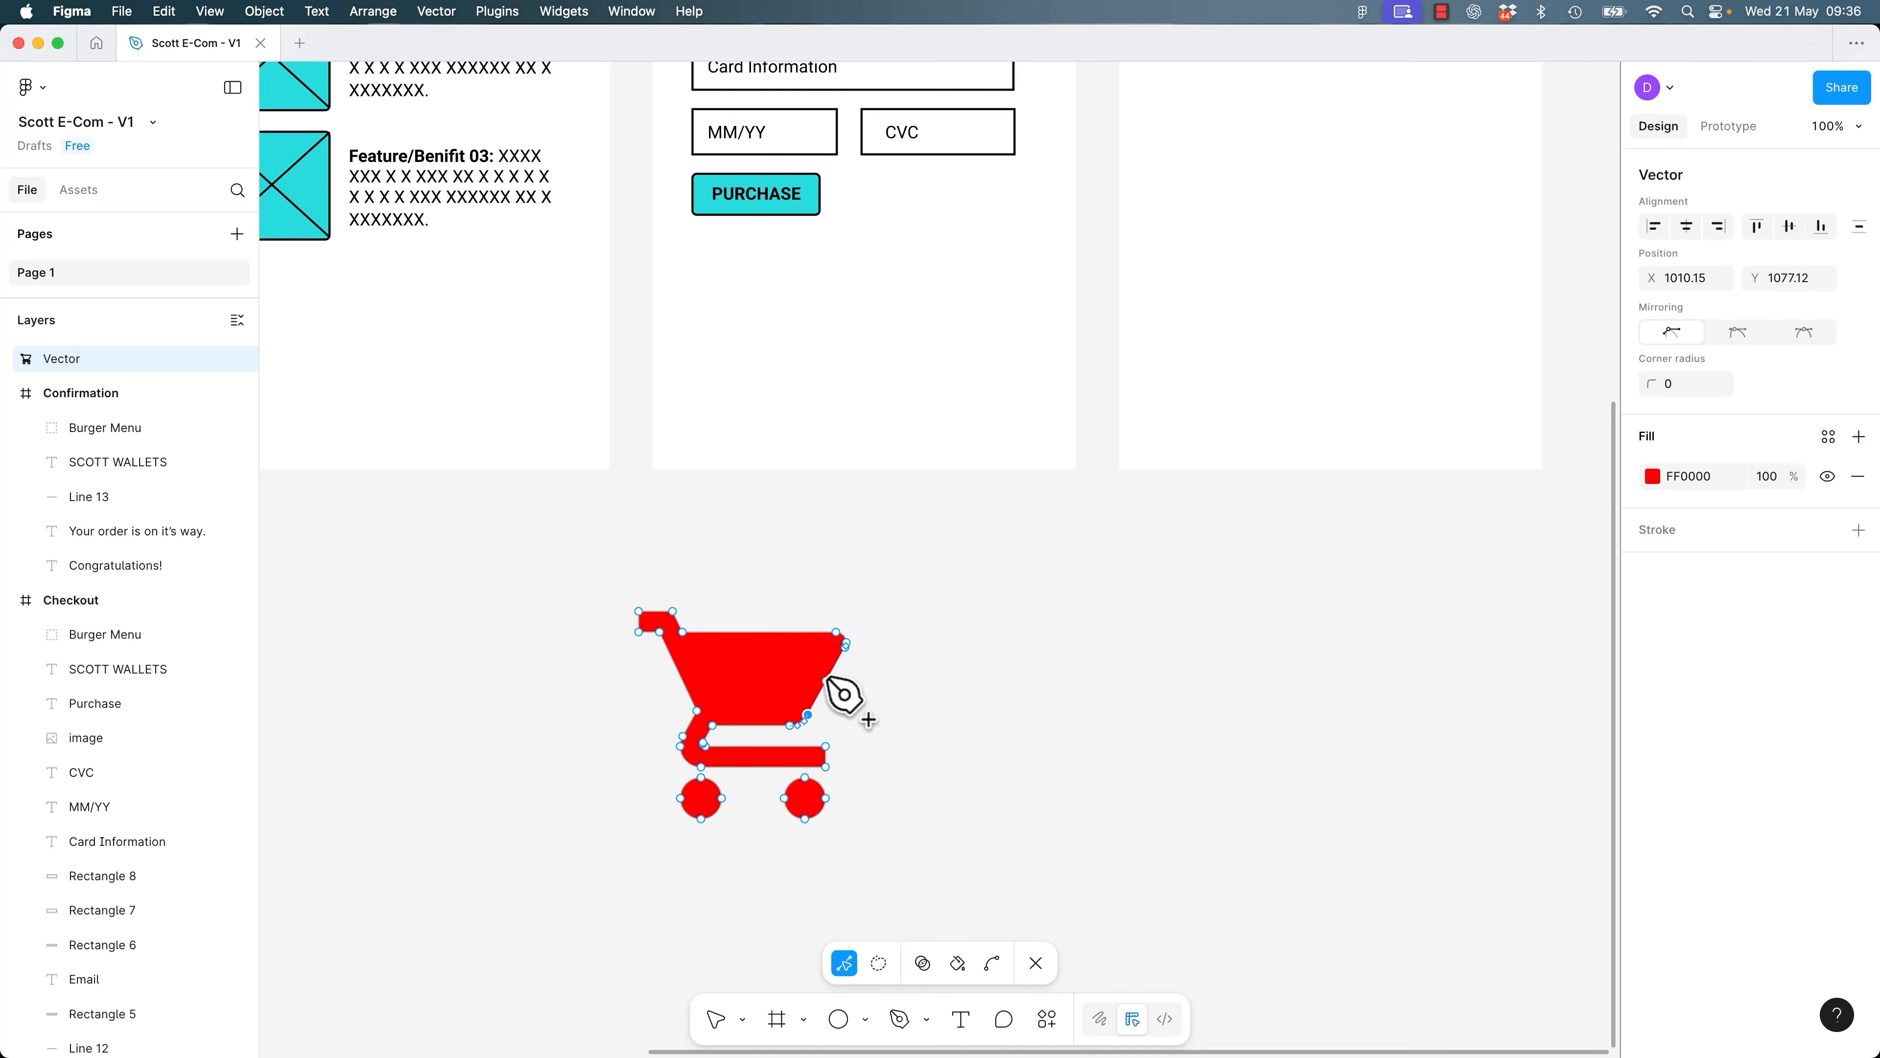
left_click_drag(827, 682, 897, 711)
left_click_drag(845, 643, 914, 642)
left_click(976, 691)
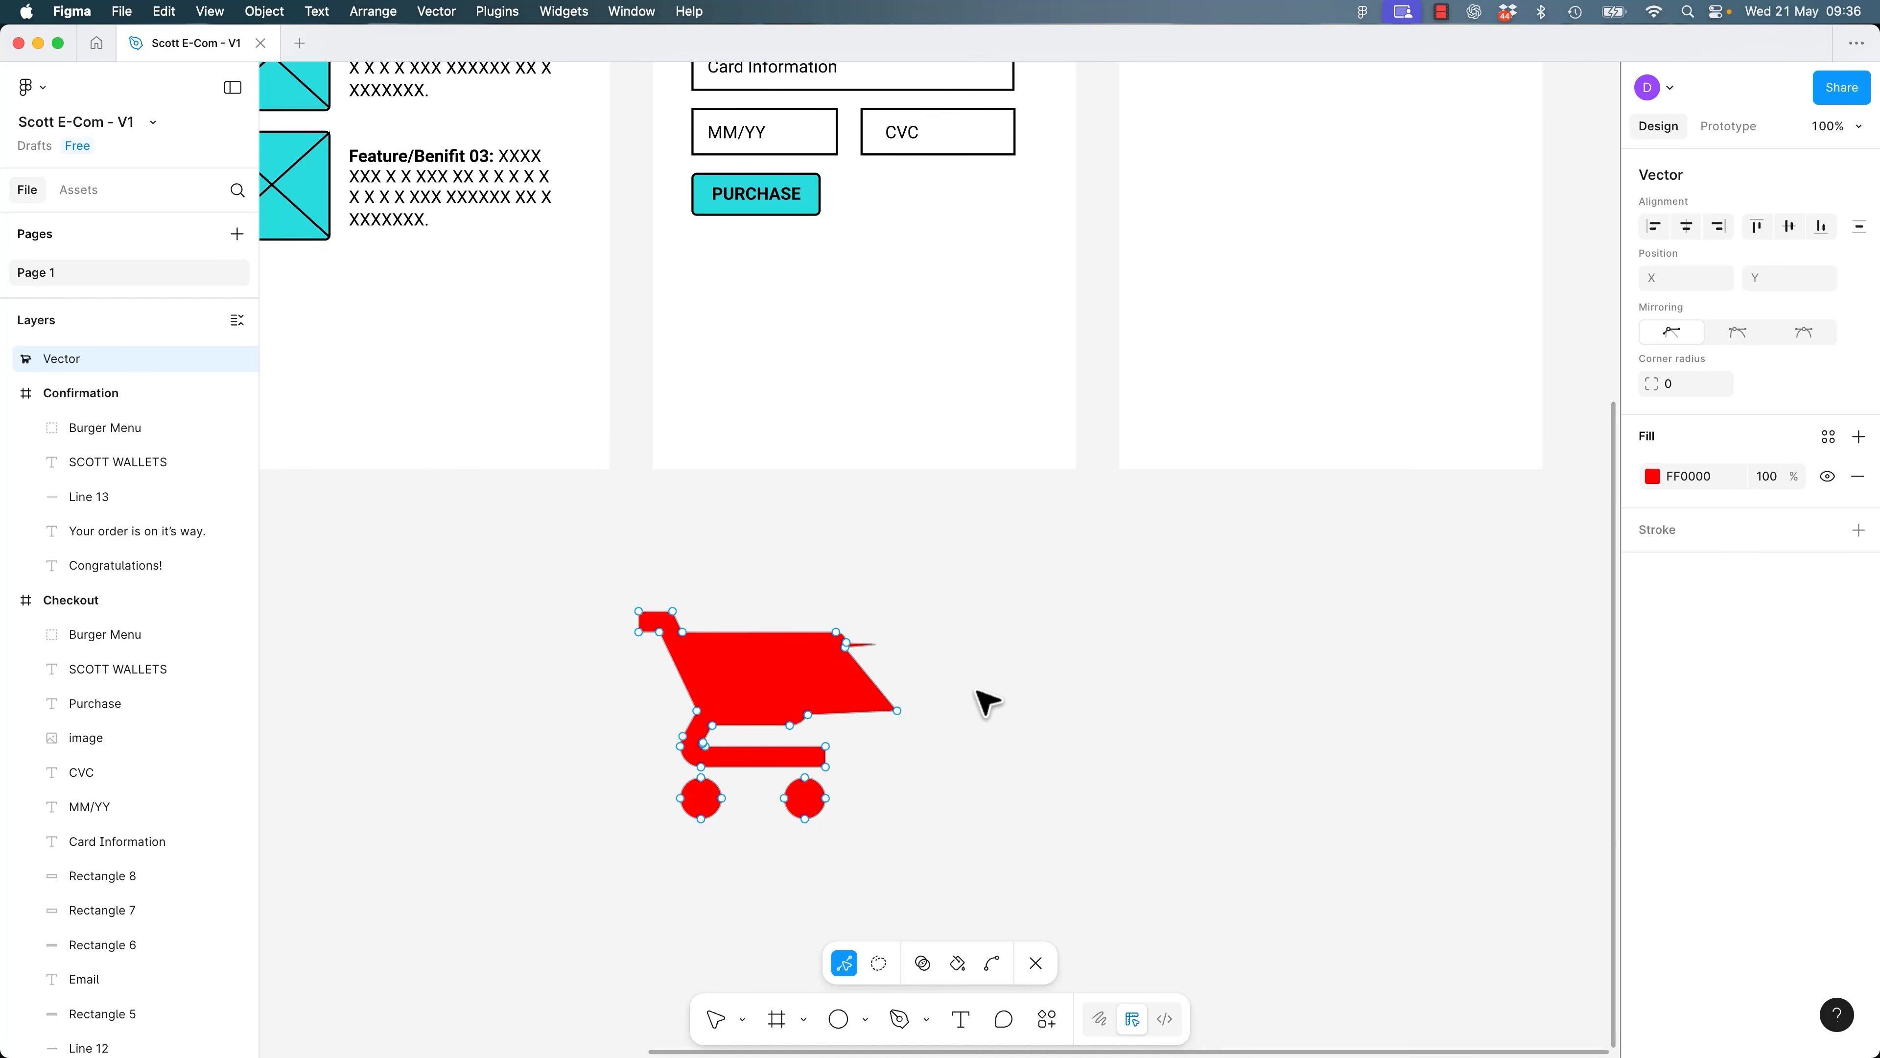
key("Escape")
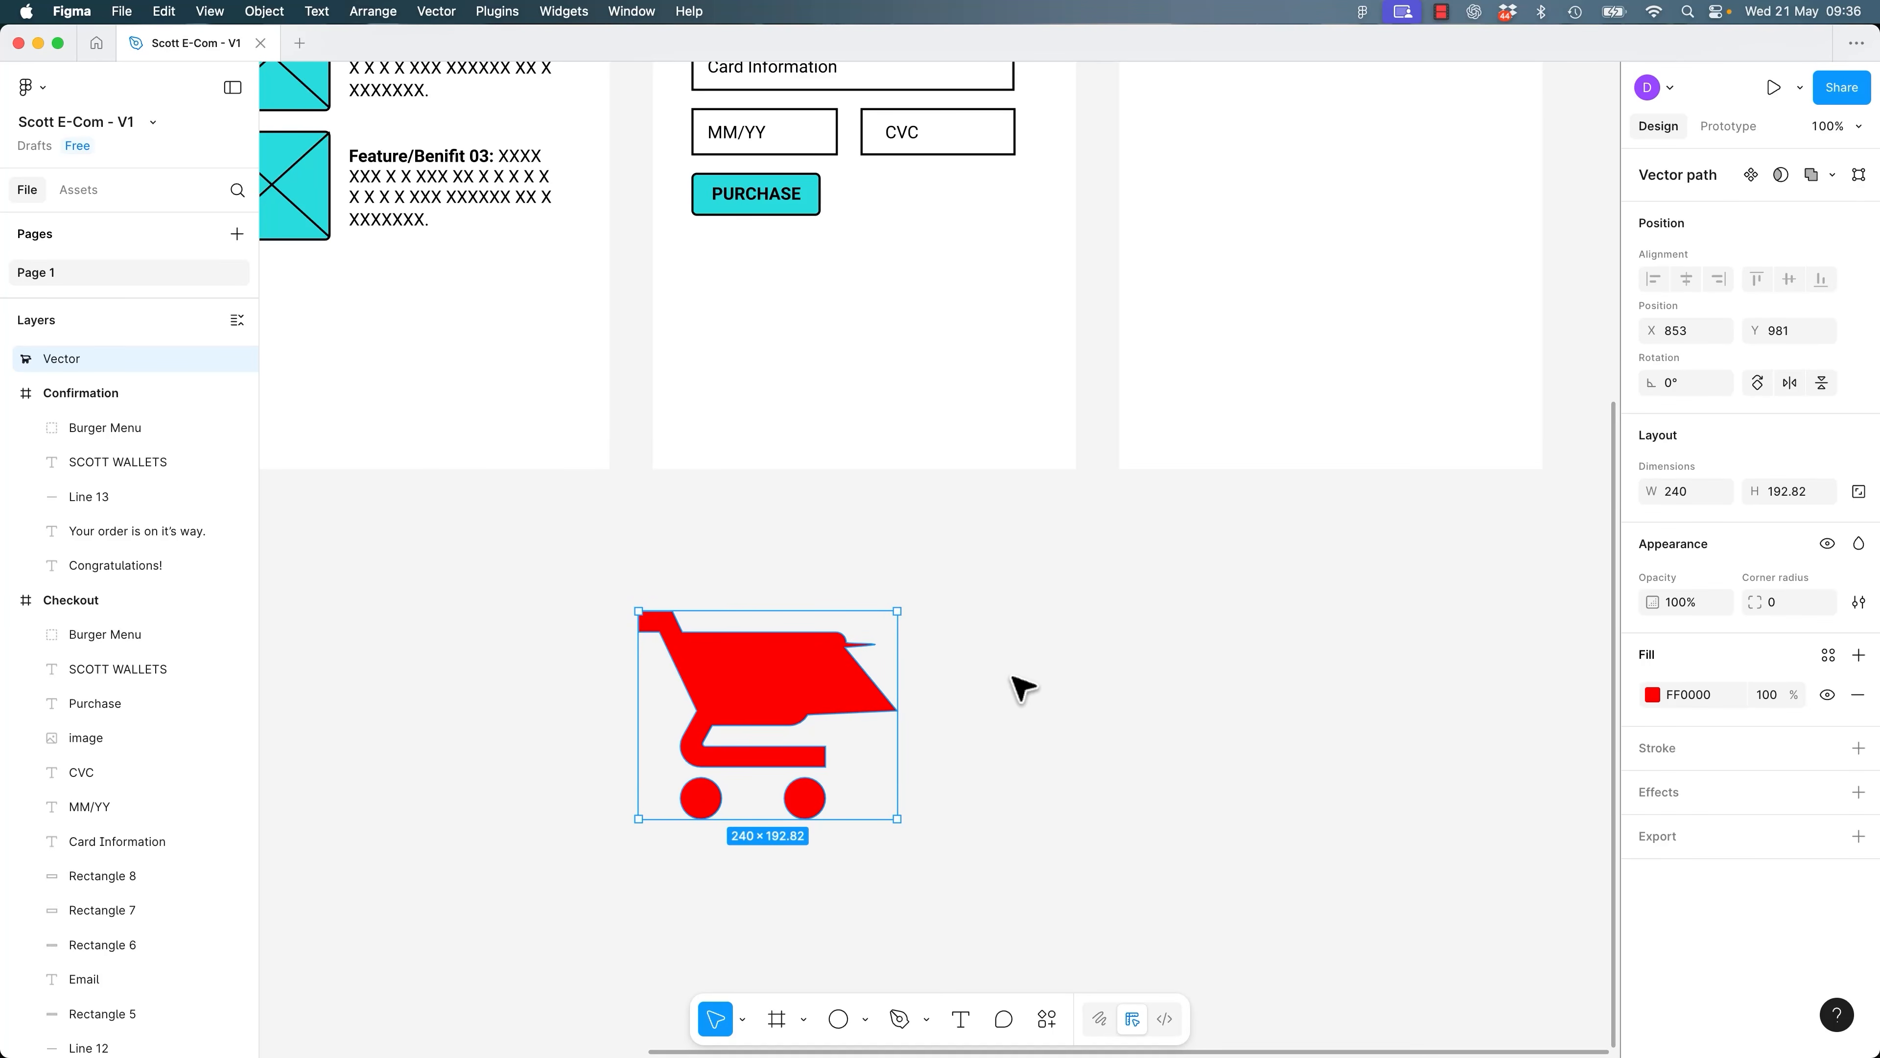
left_click(991, 685)
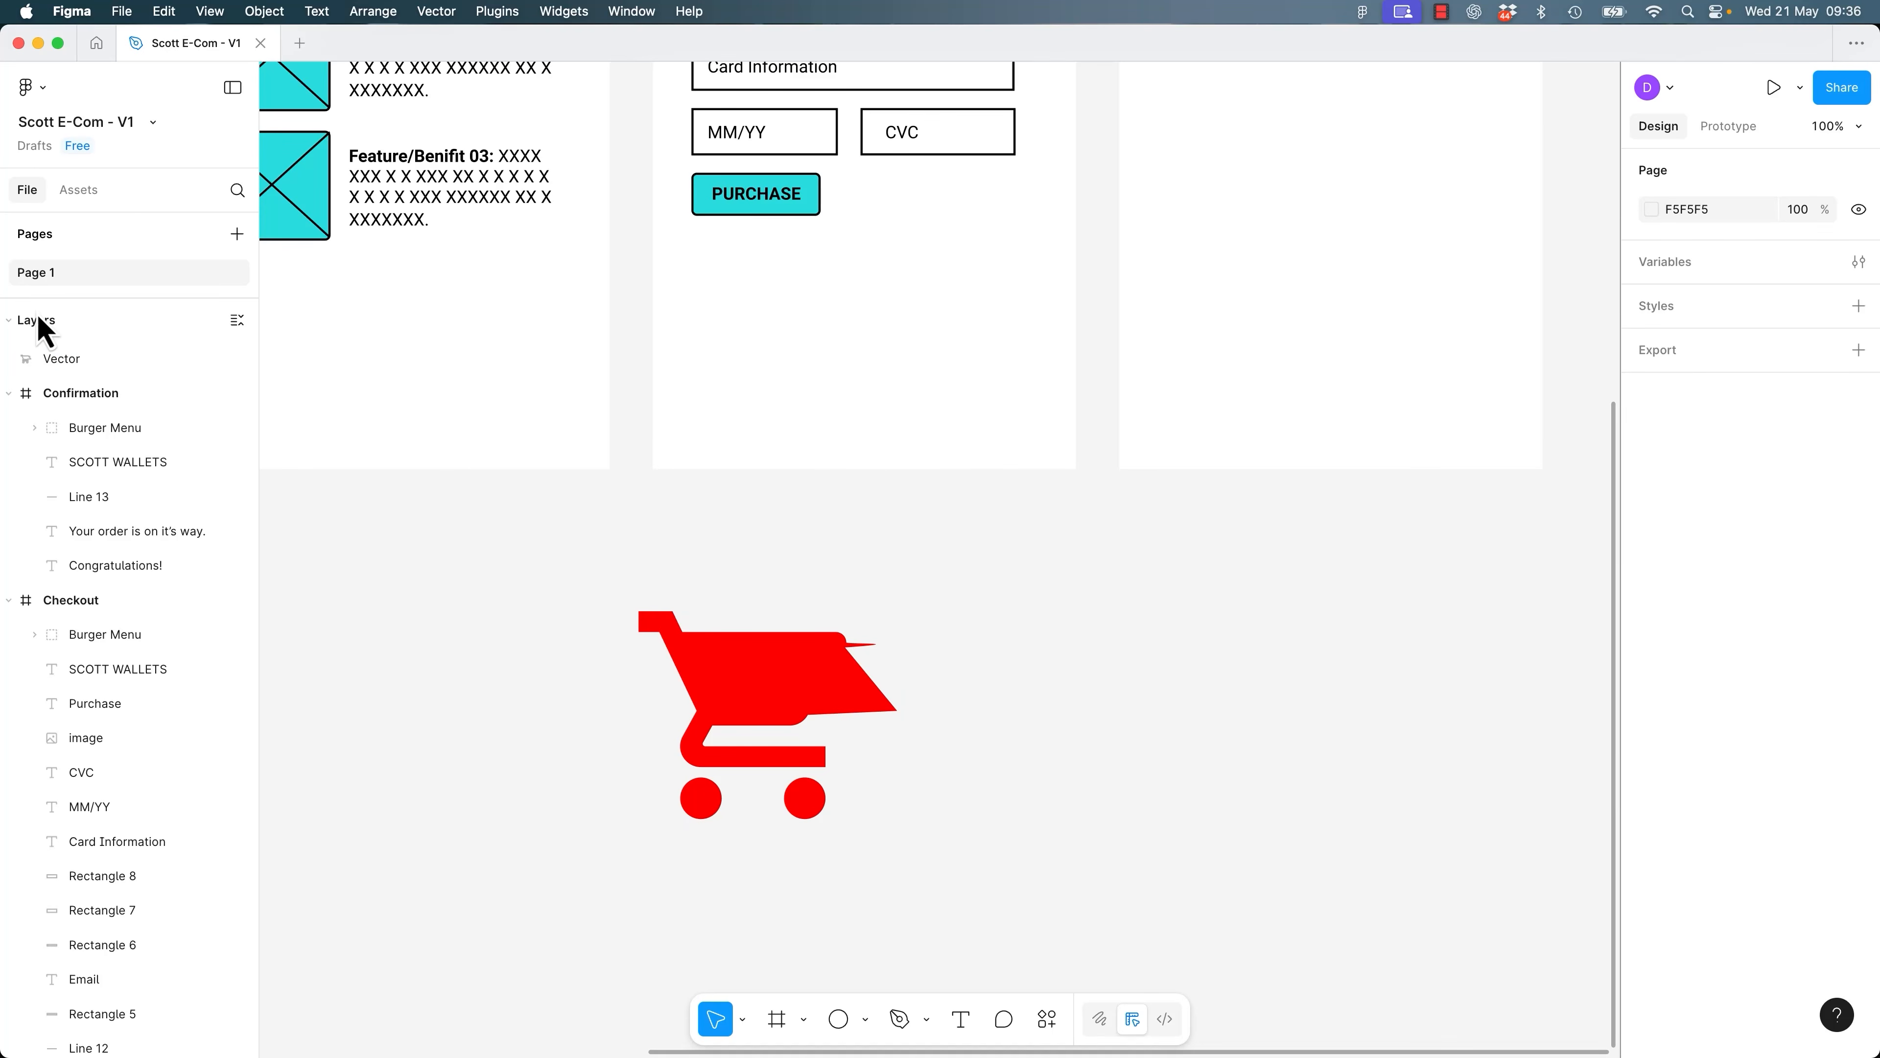
Search the Figma Community templates and tools for "icons" and open the Heroicons design file in Figma.
left_click(97, 44)
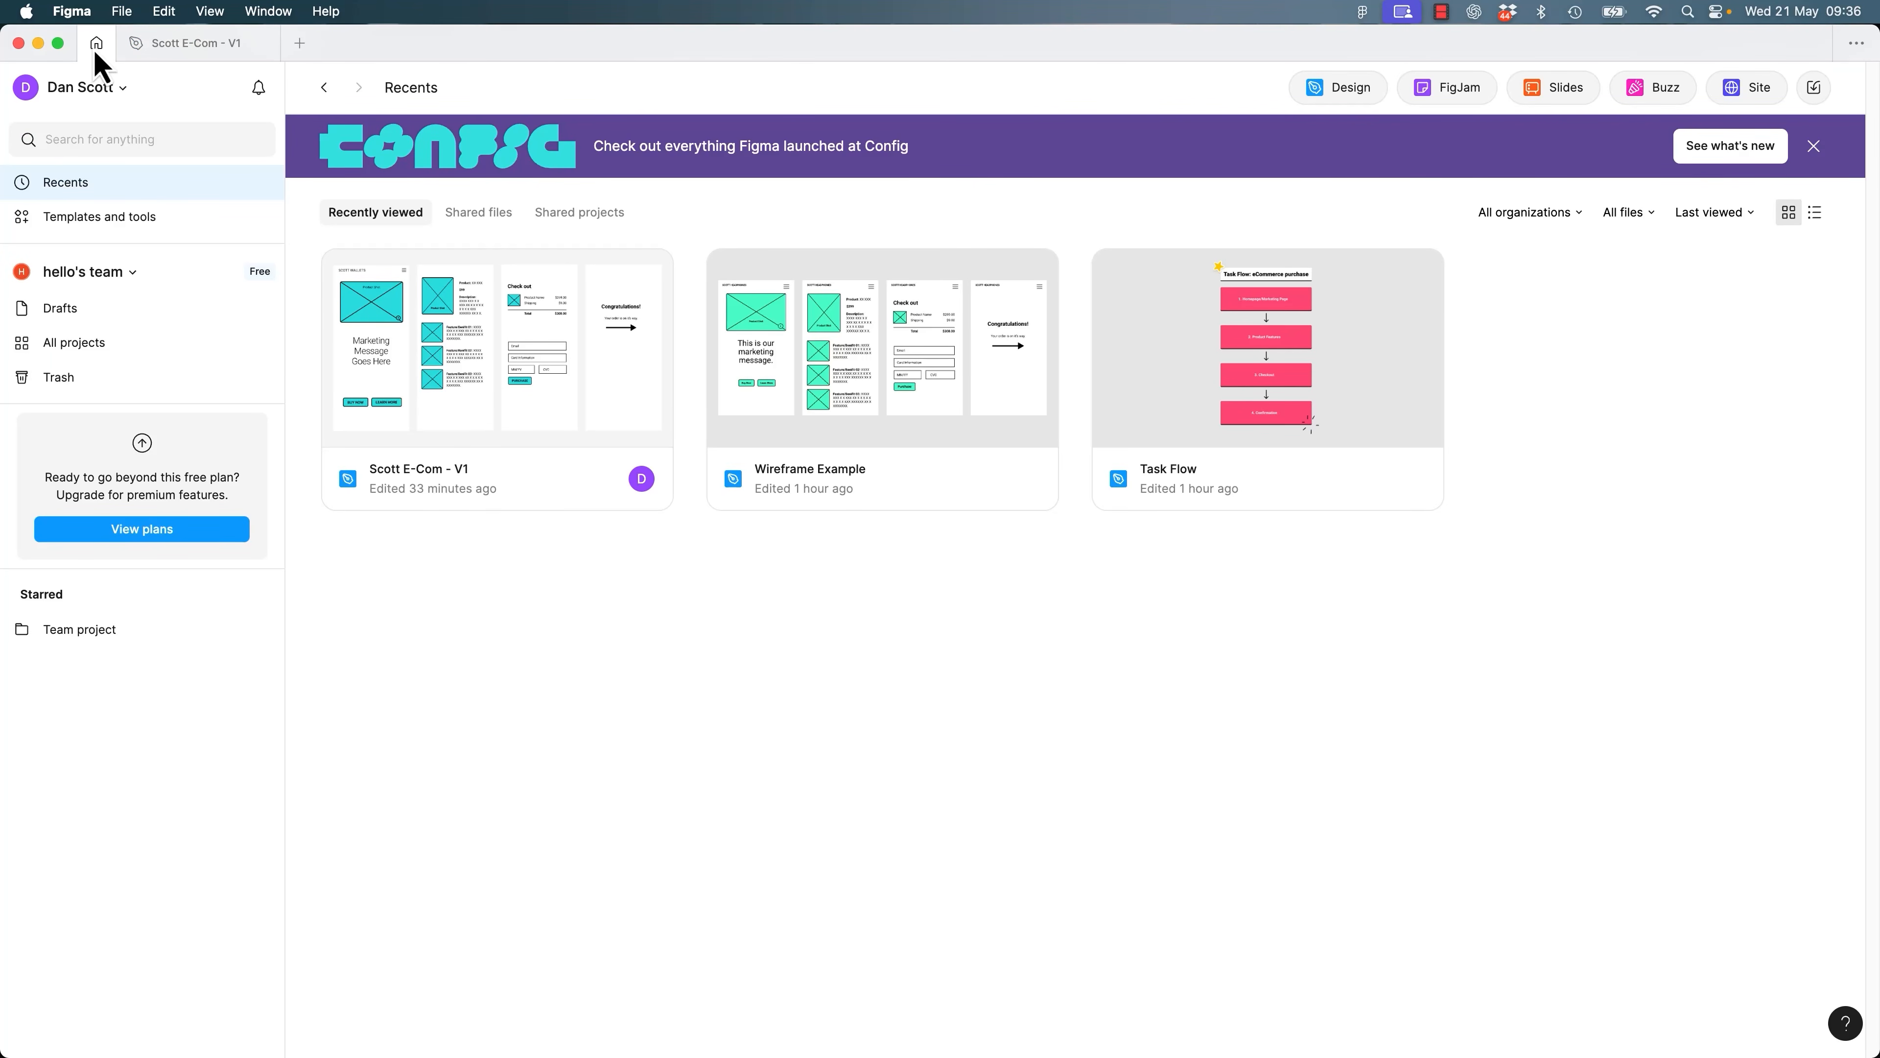
left_click(1814, 146)
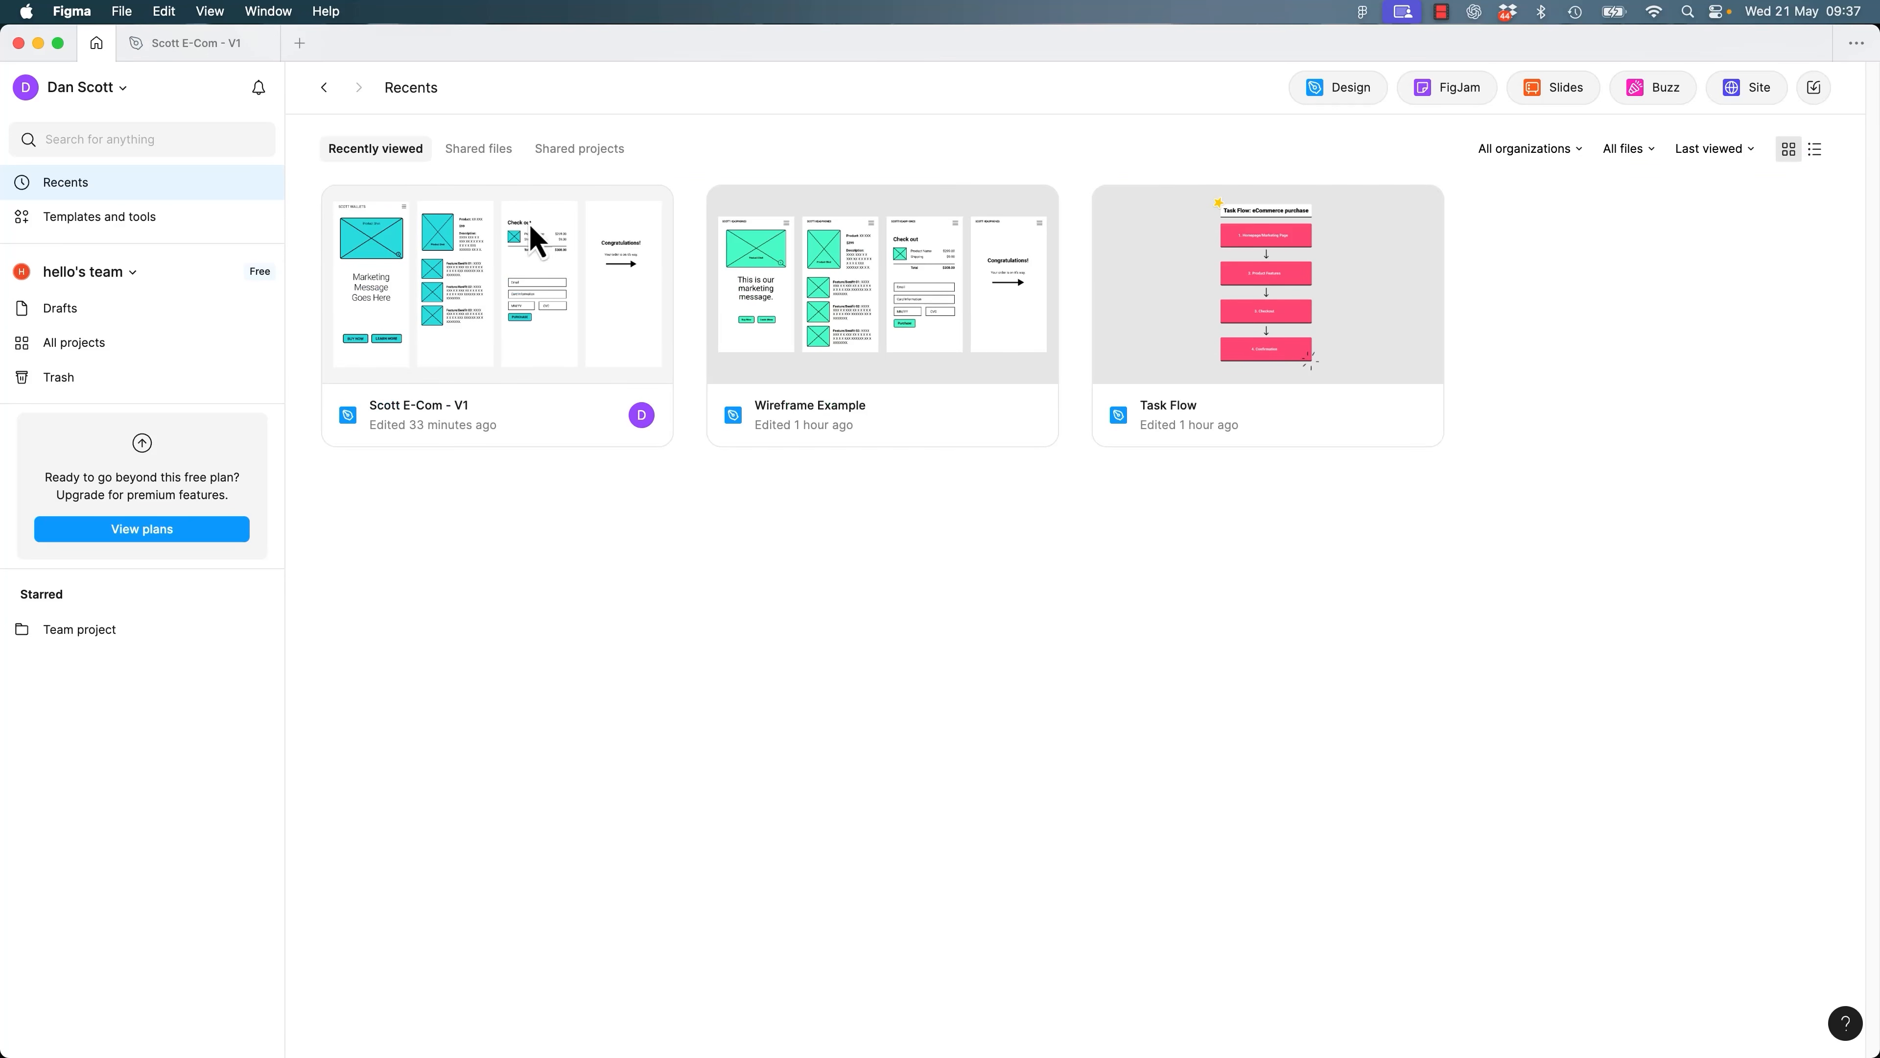
left_click(111, 222)
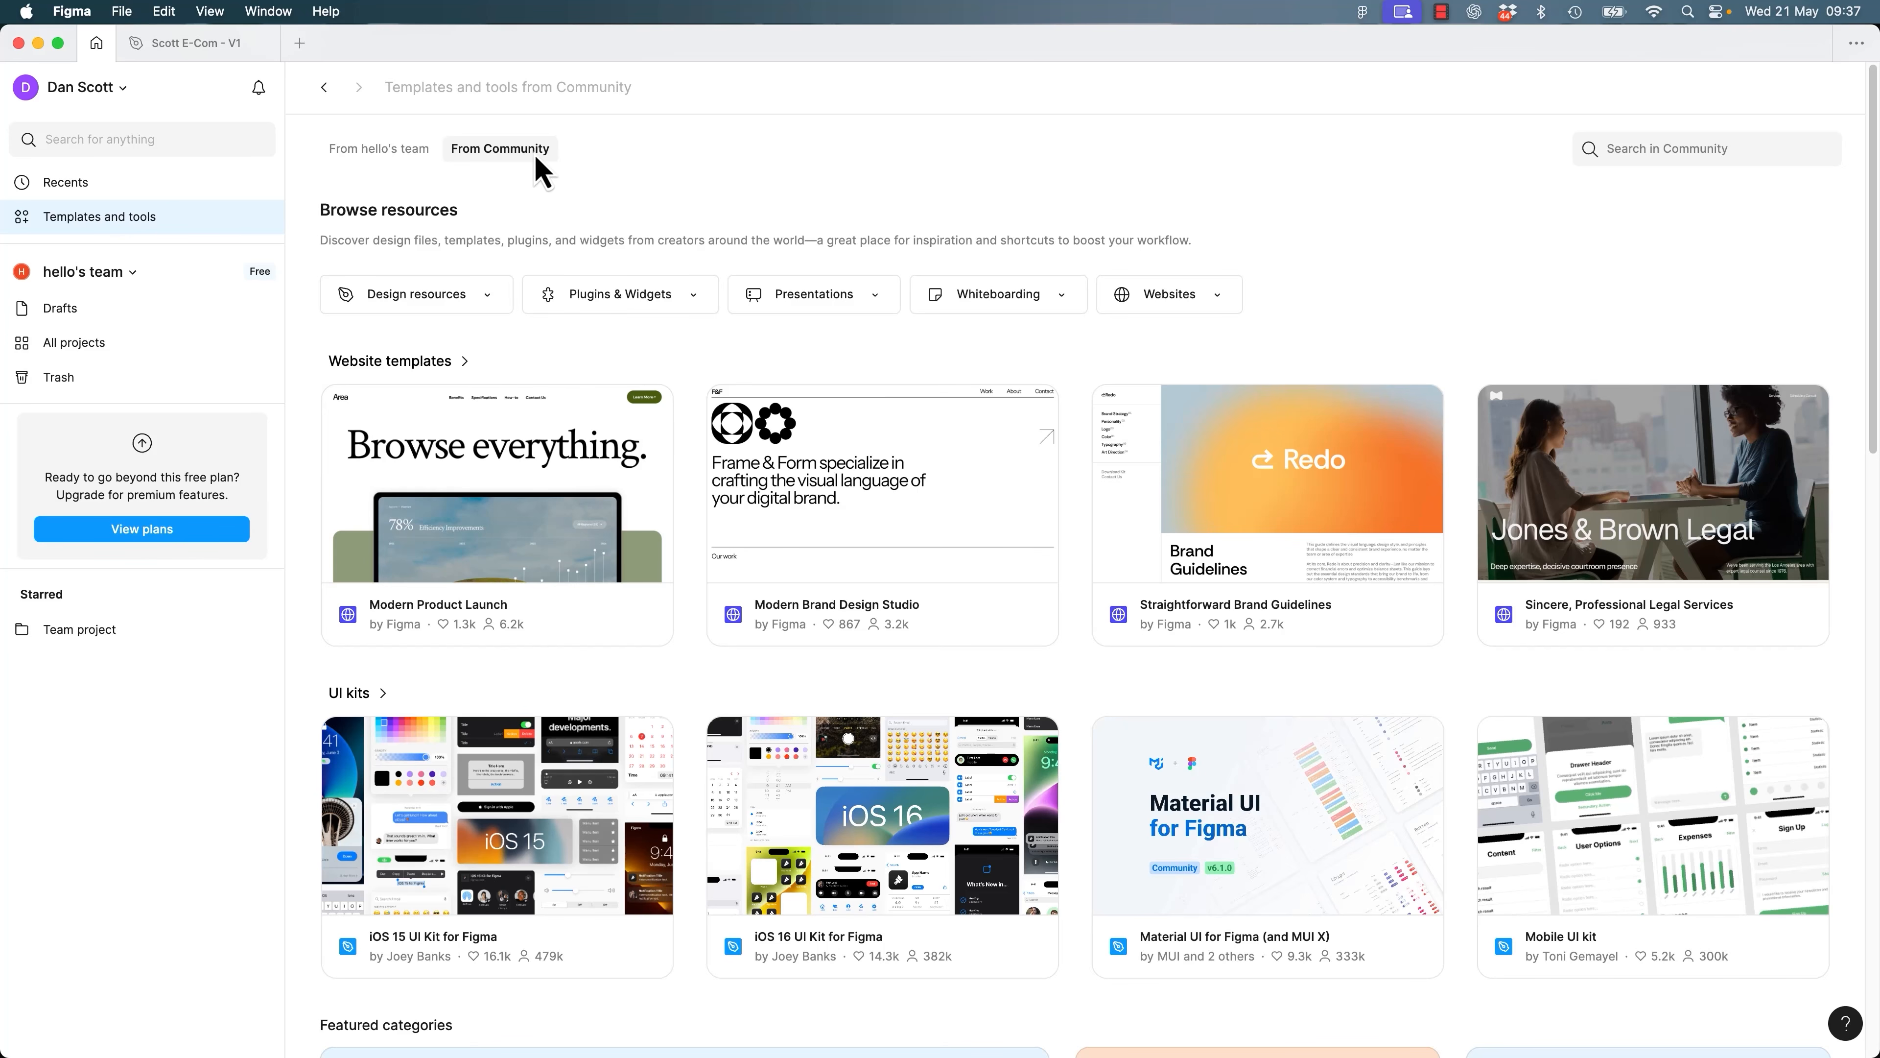
left_click(1756, 148)
type("icon")
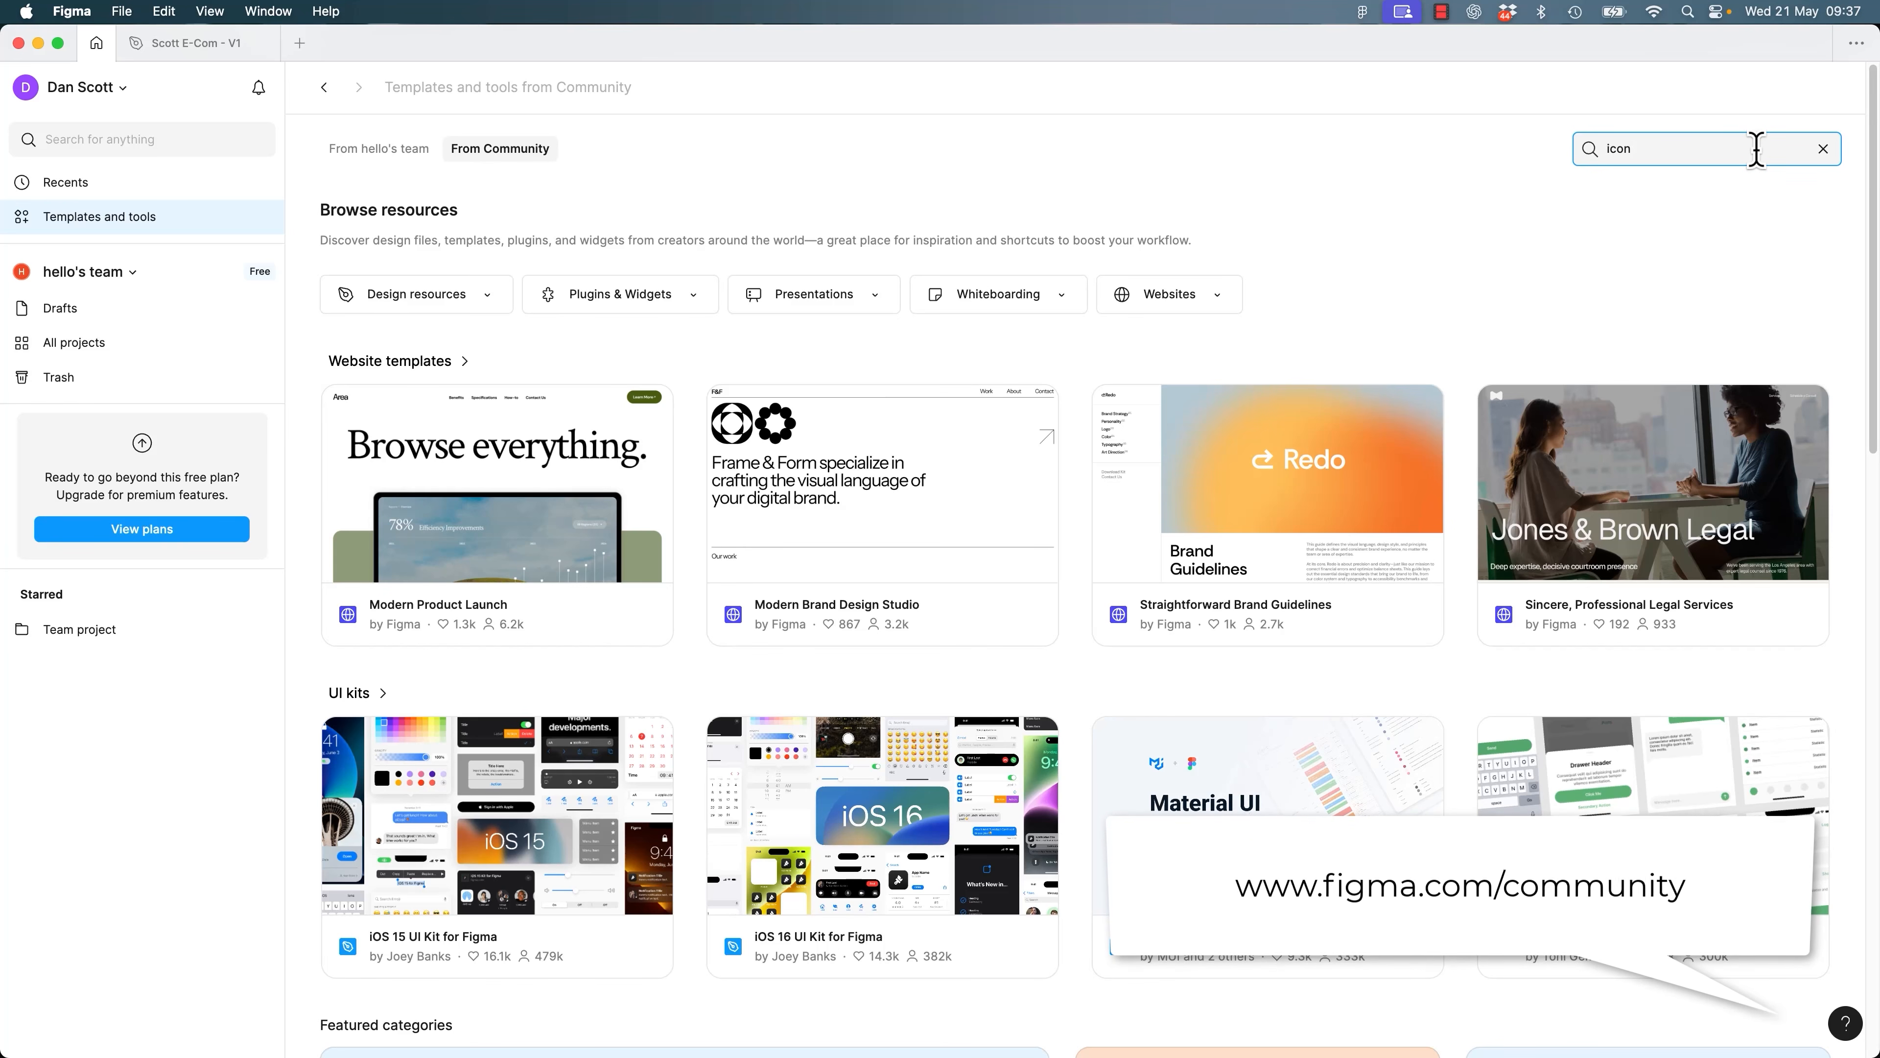
type("s")
key("Return")
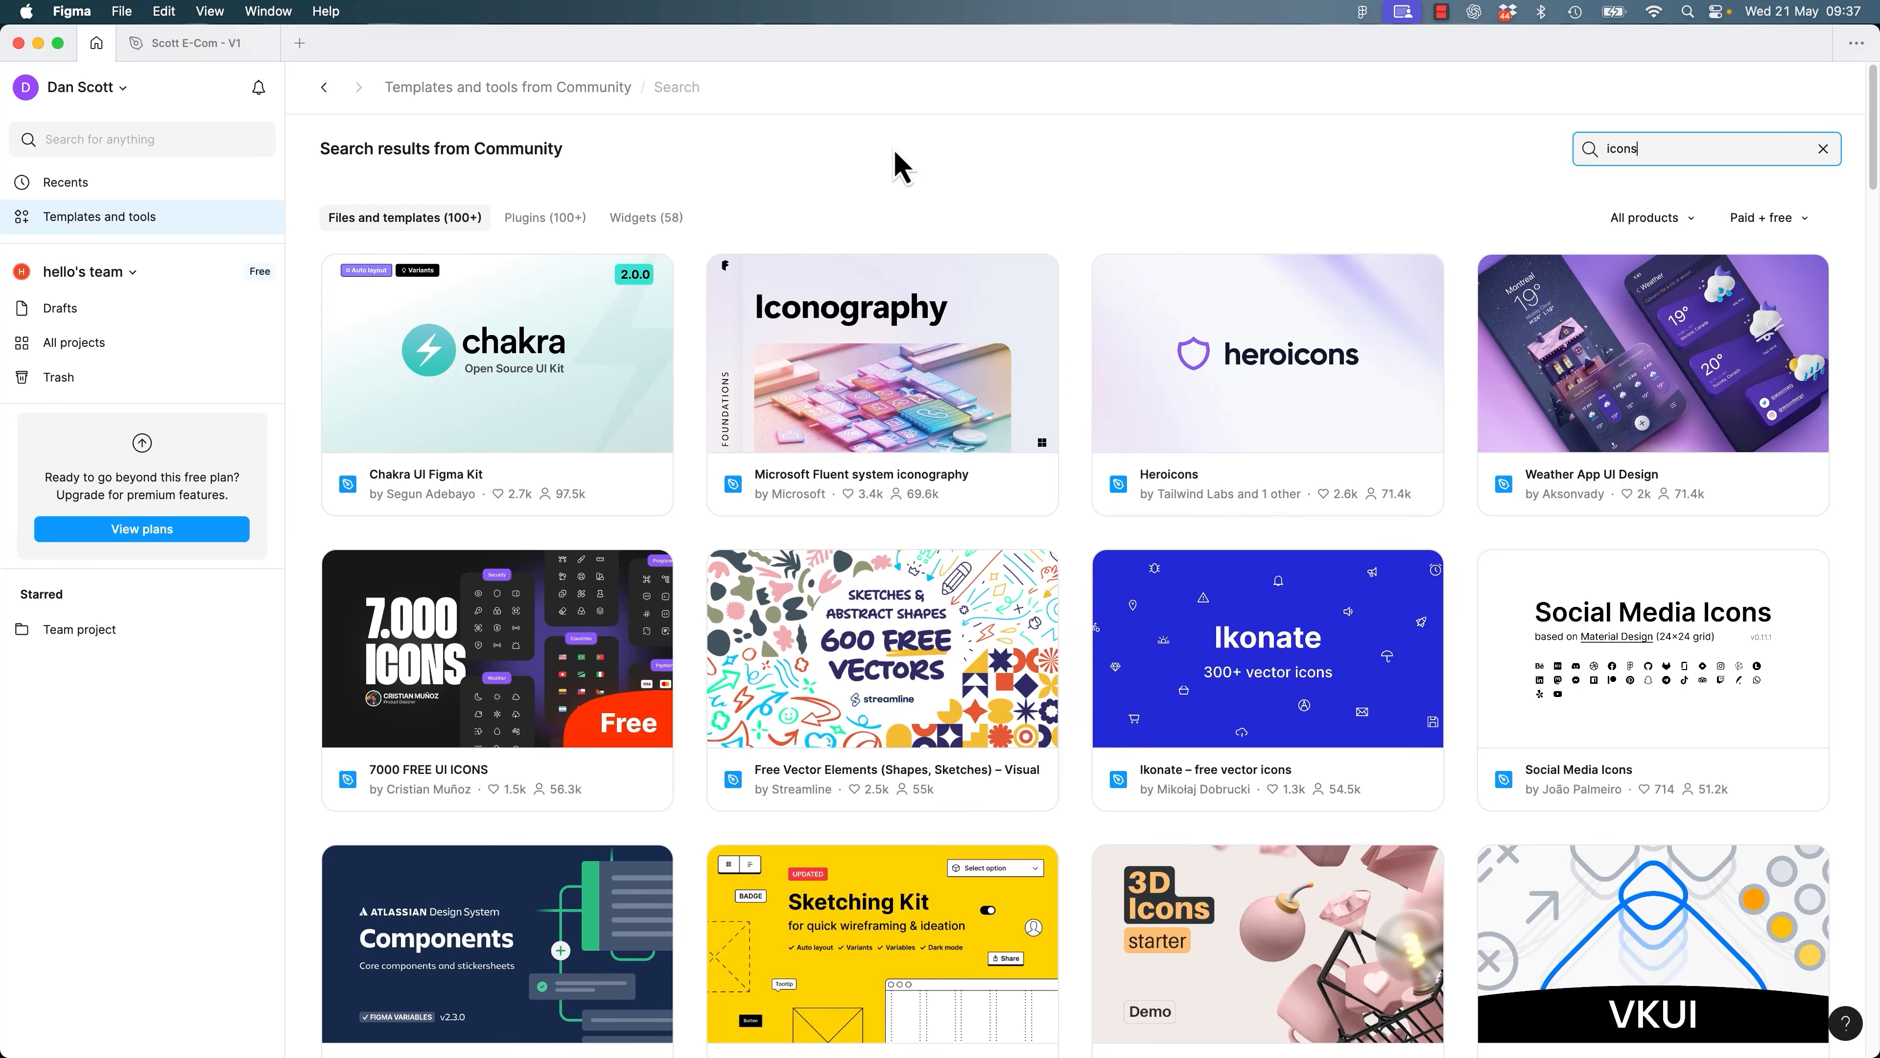
left_click(1241, 366)
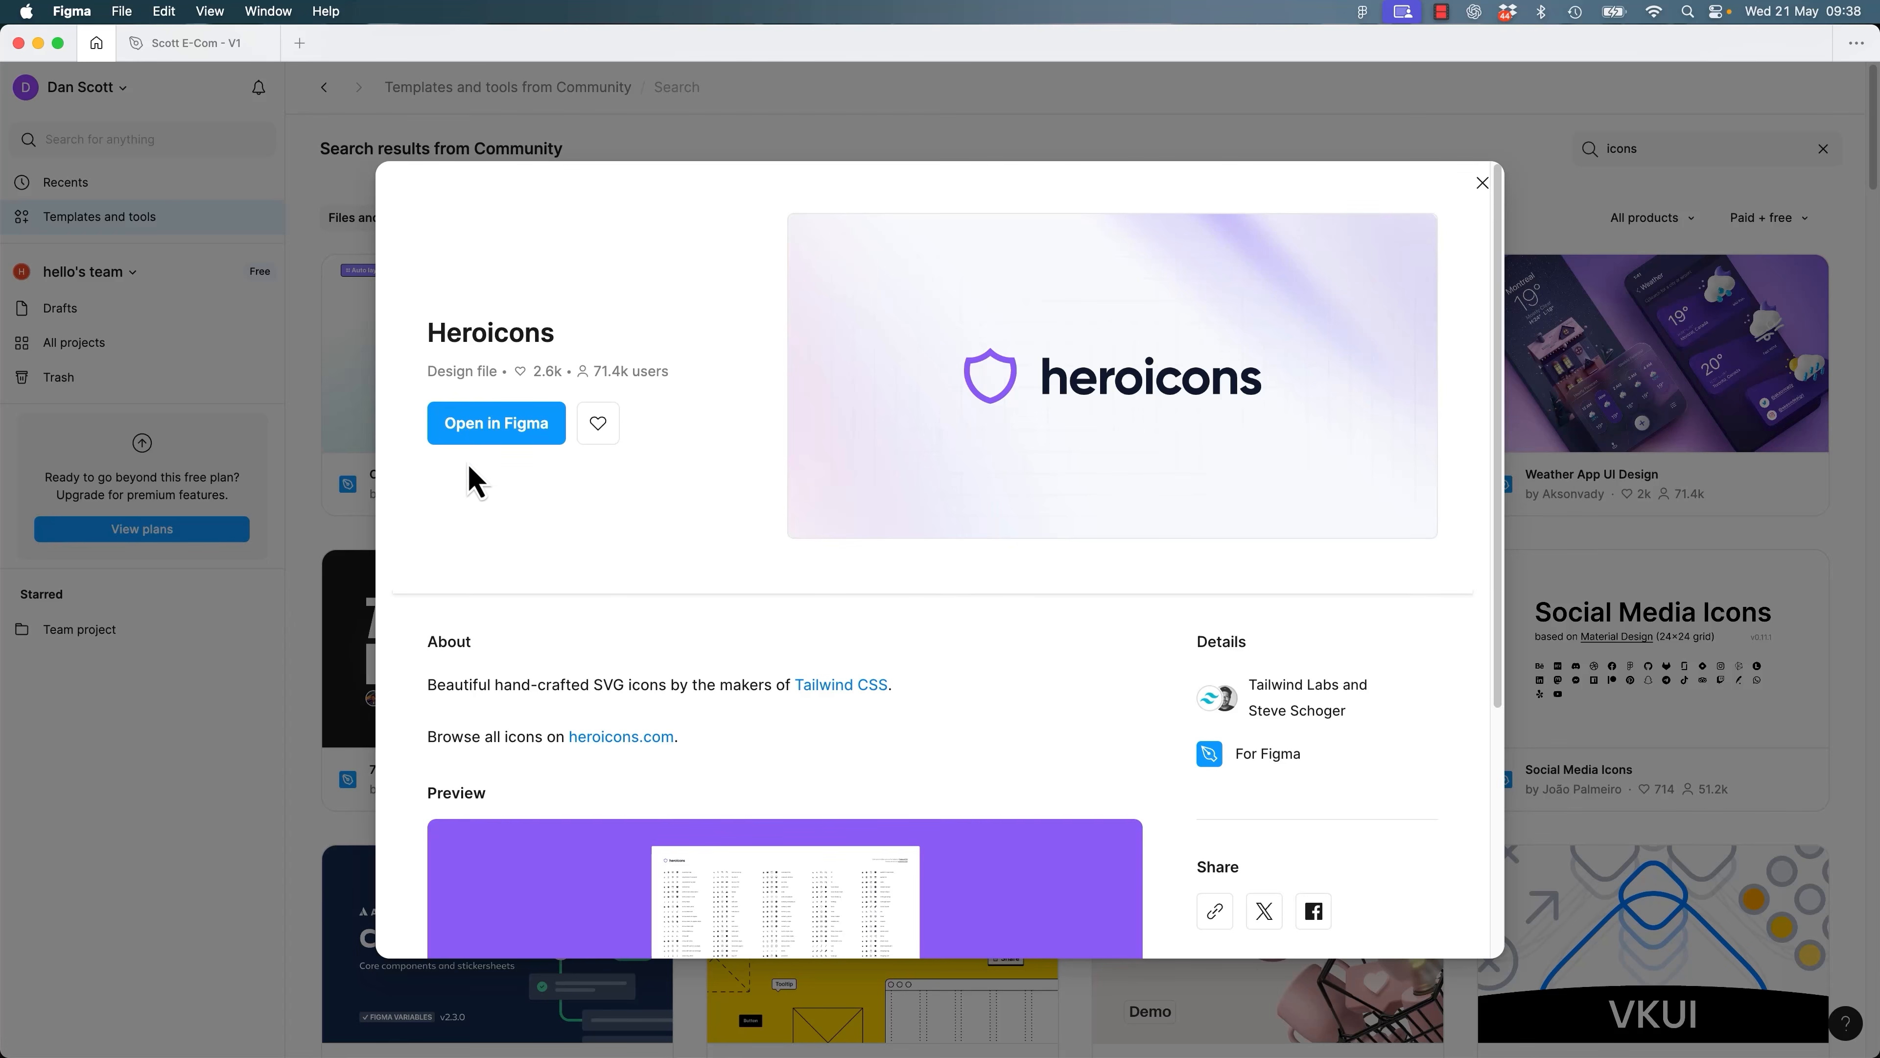
left_click(500, 436)
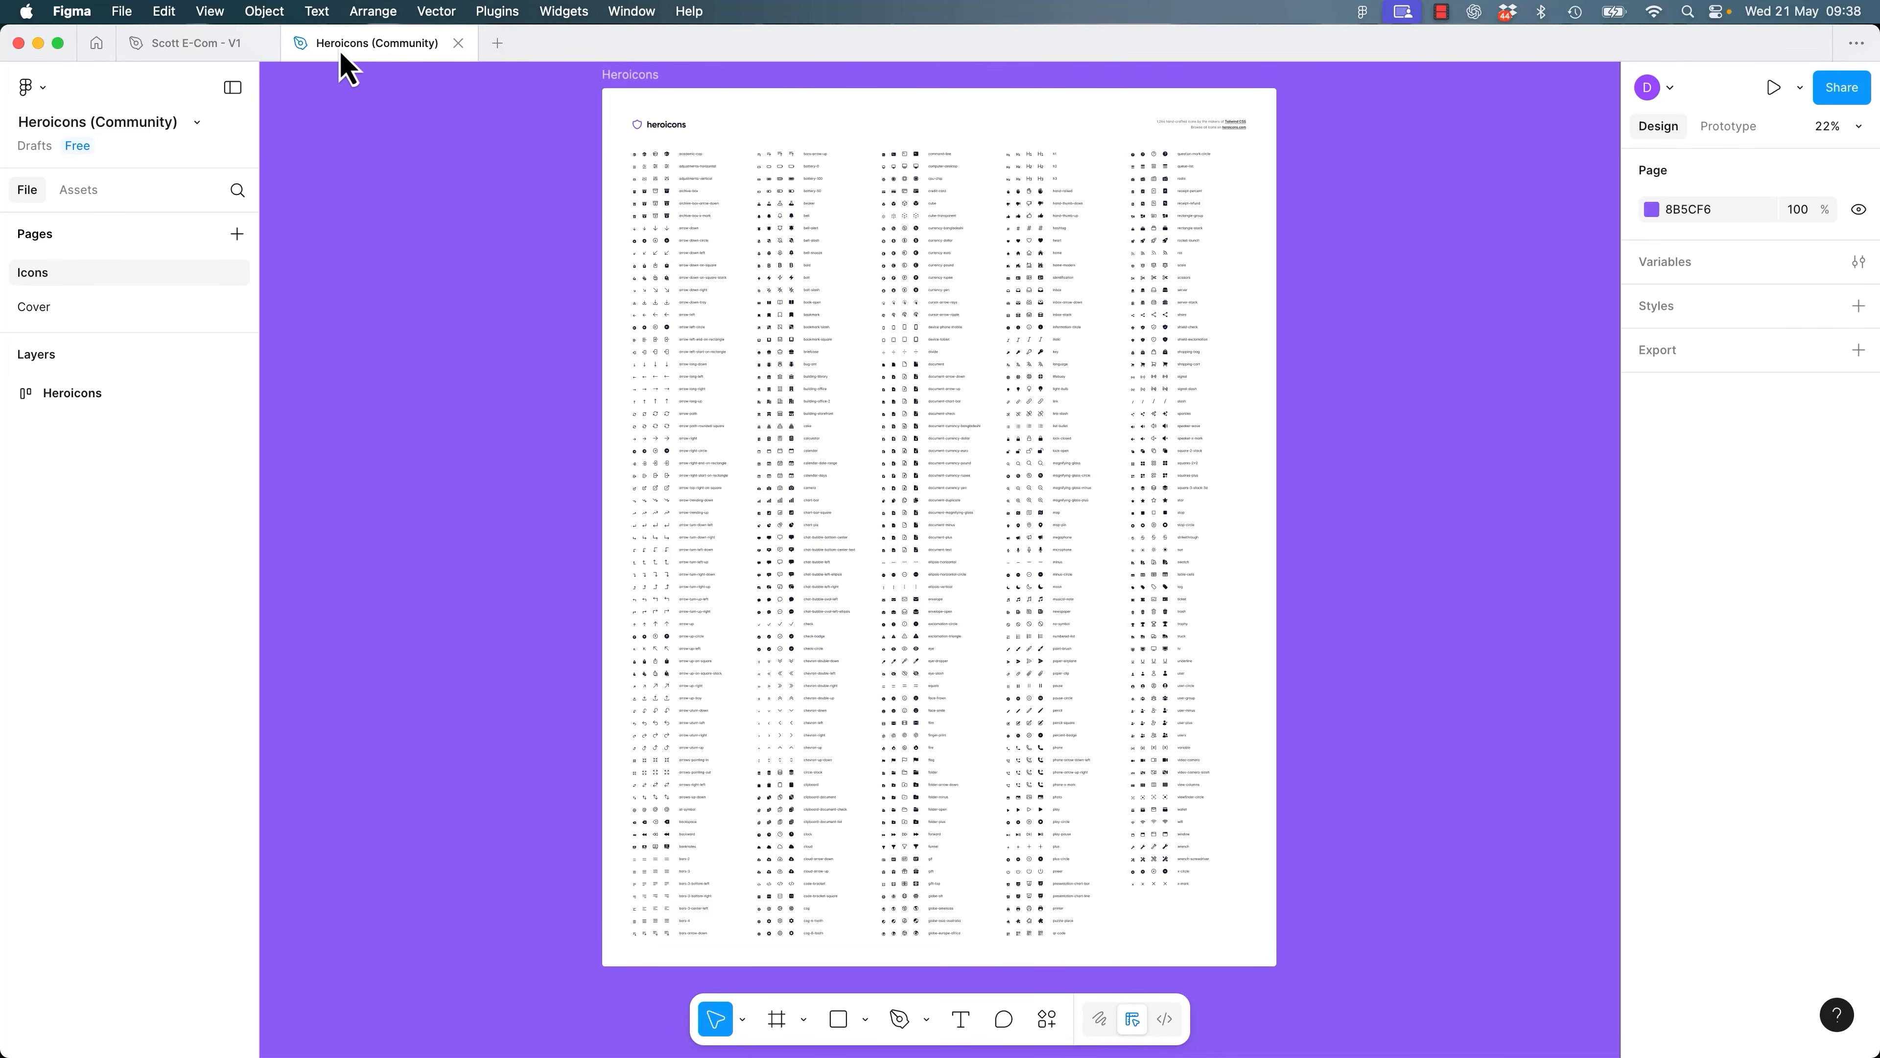
Return to the Figma home screen, close the Heroicons details and check the Heroicons (Community) file and its available actions in Drafts.
left_click(101, 46)
left_click(1483, 184)
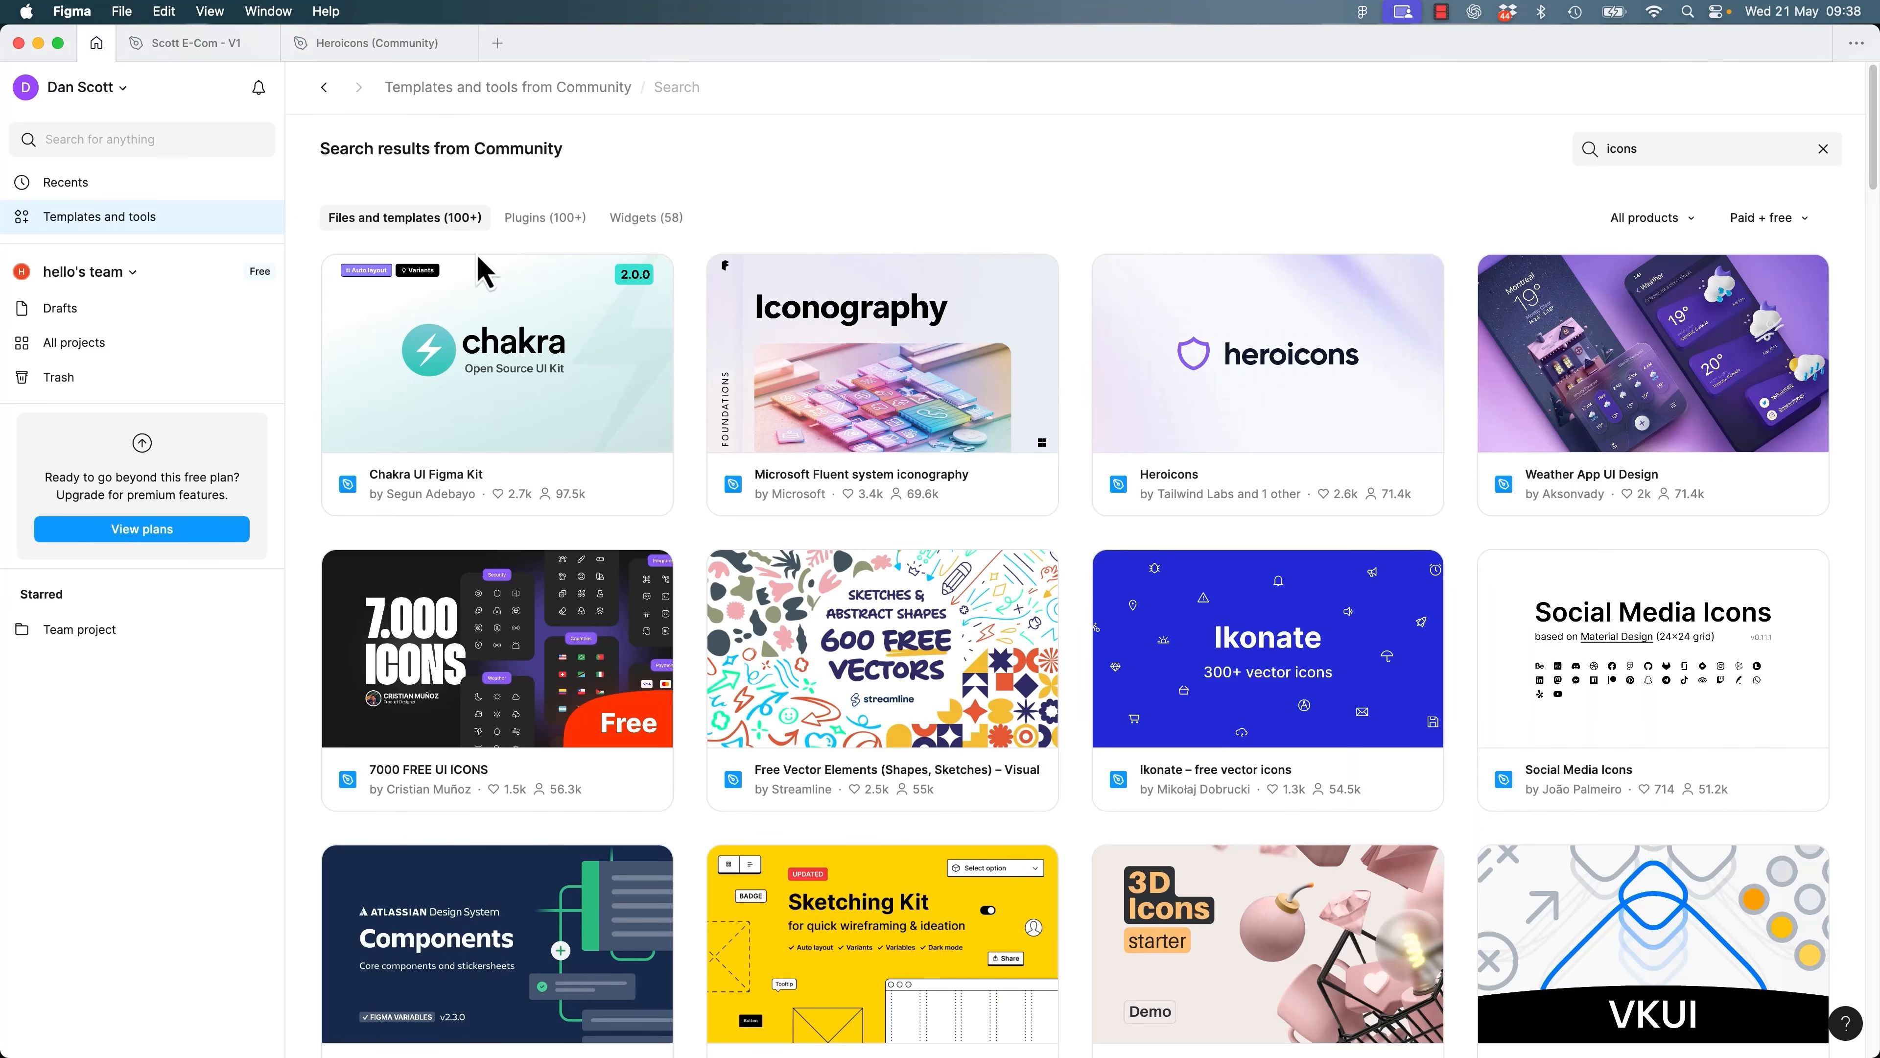
left_click(85, 315)
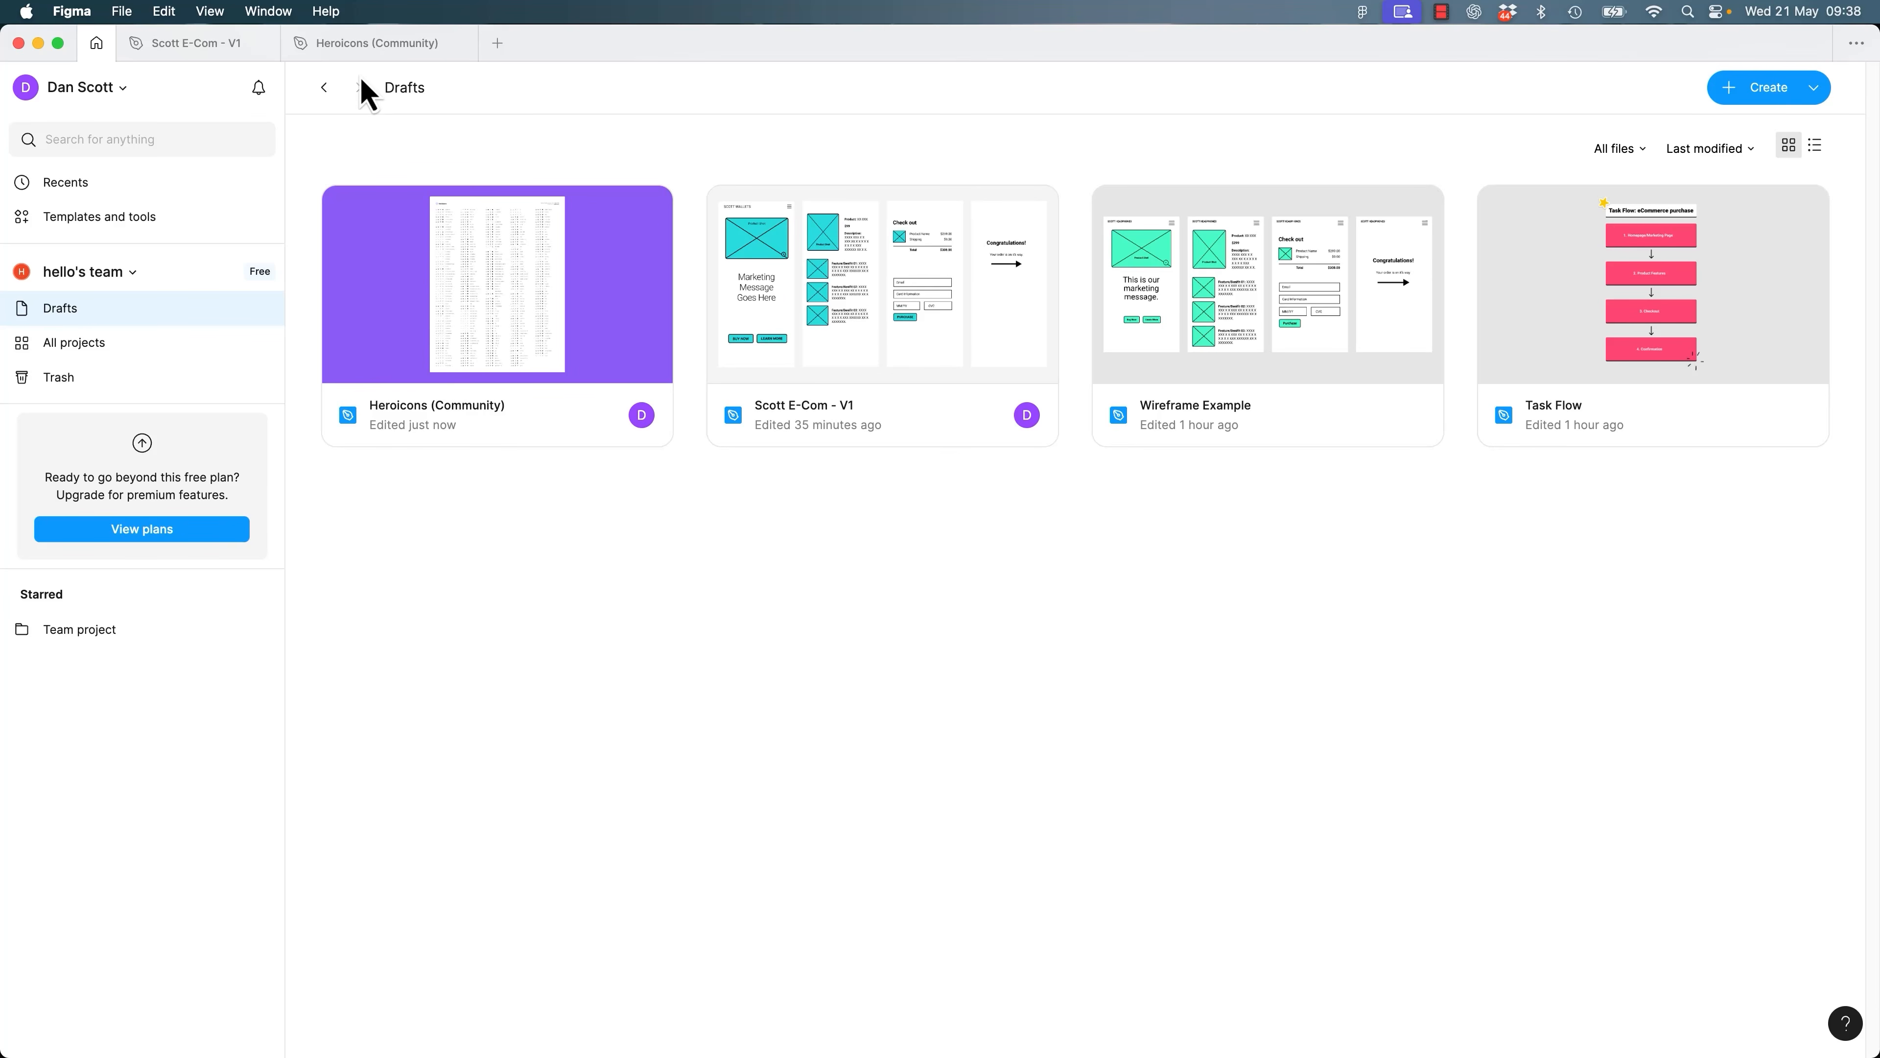
left_click(374, 43)
left_click(97, 43)
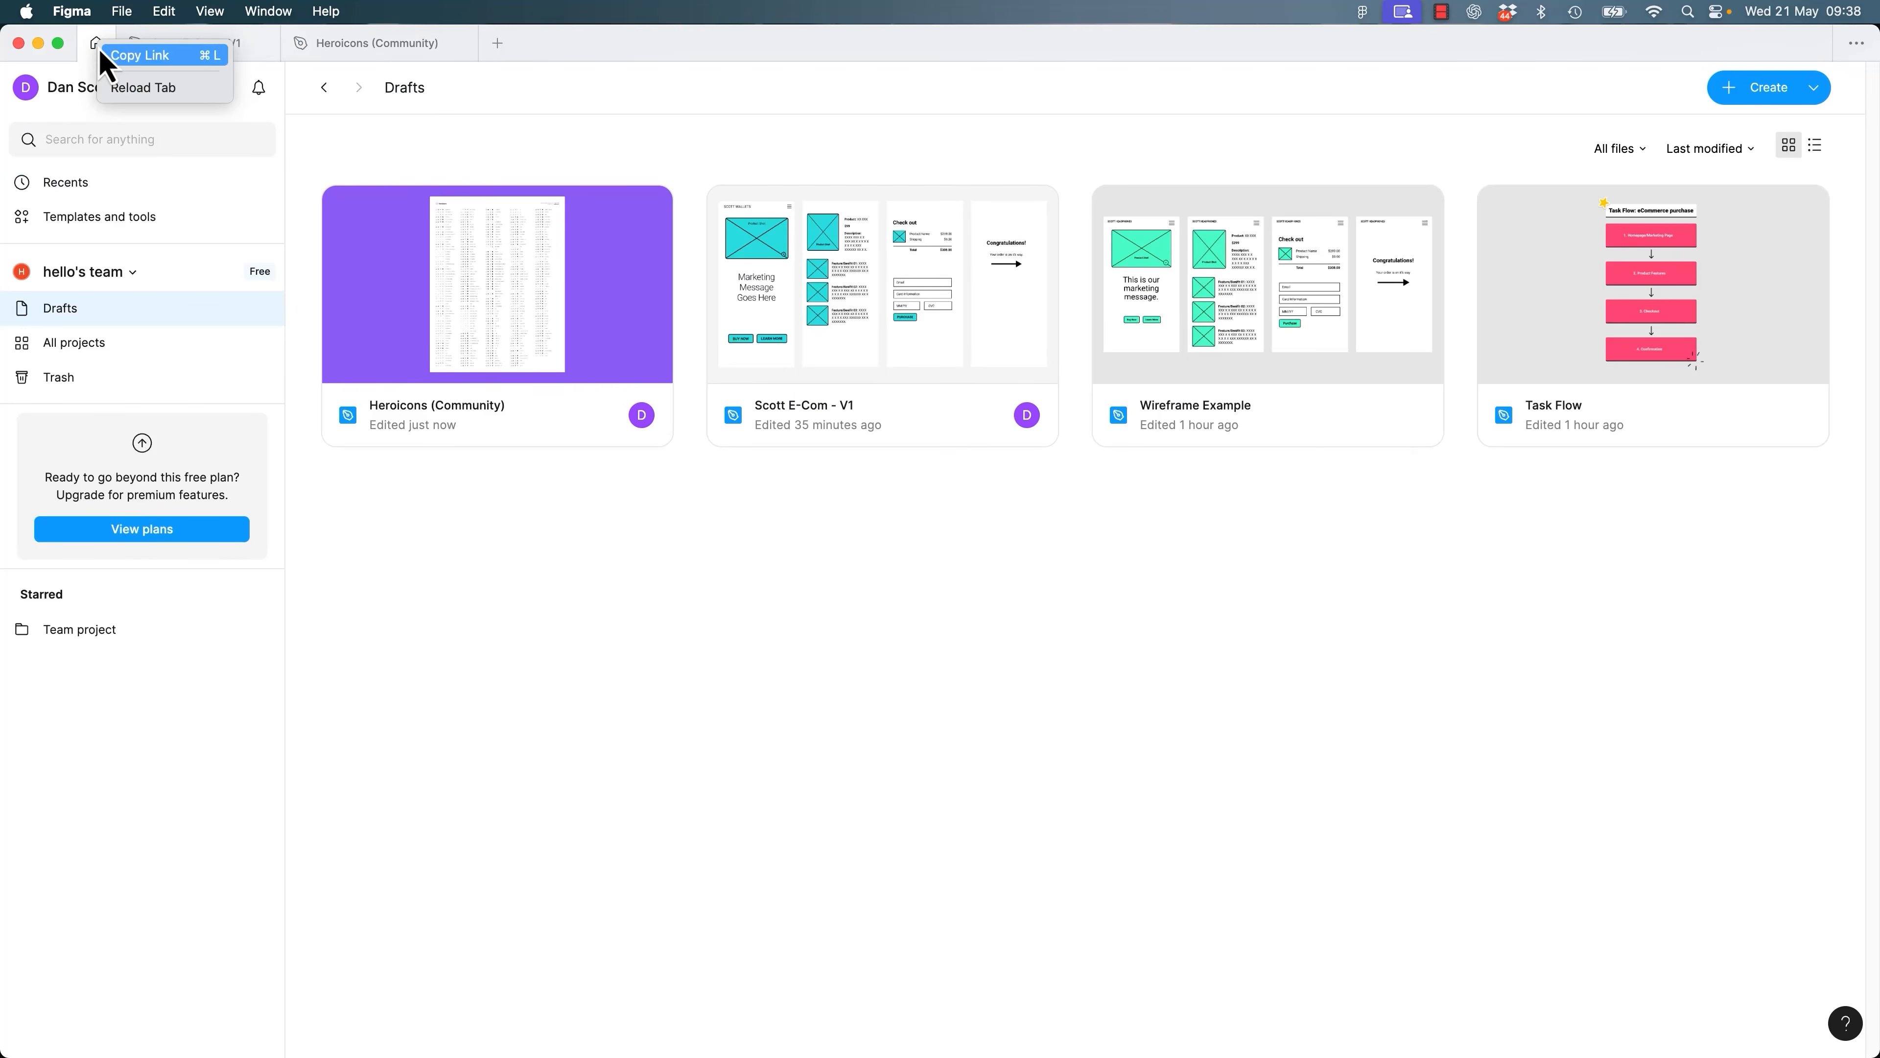
right_click(534, 334)
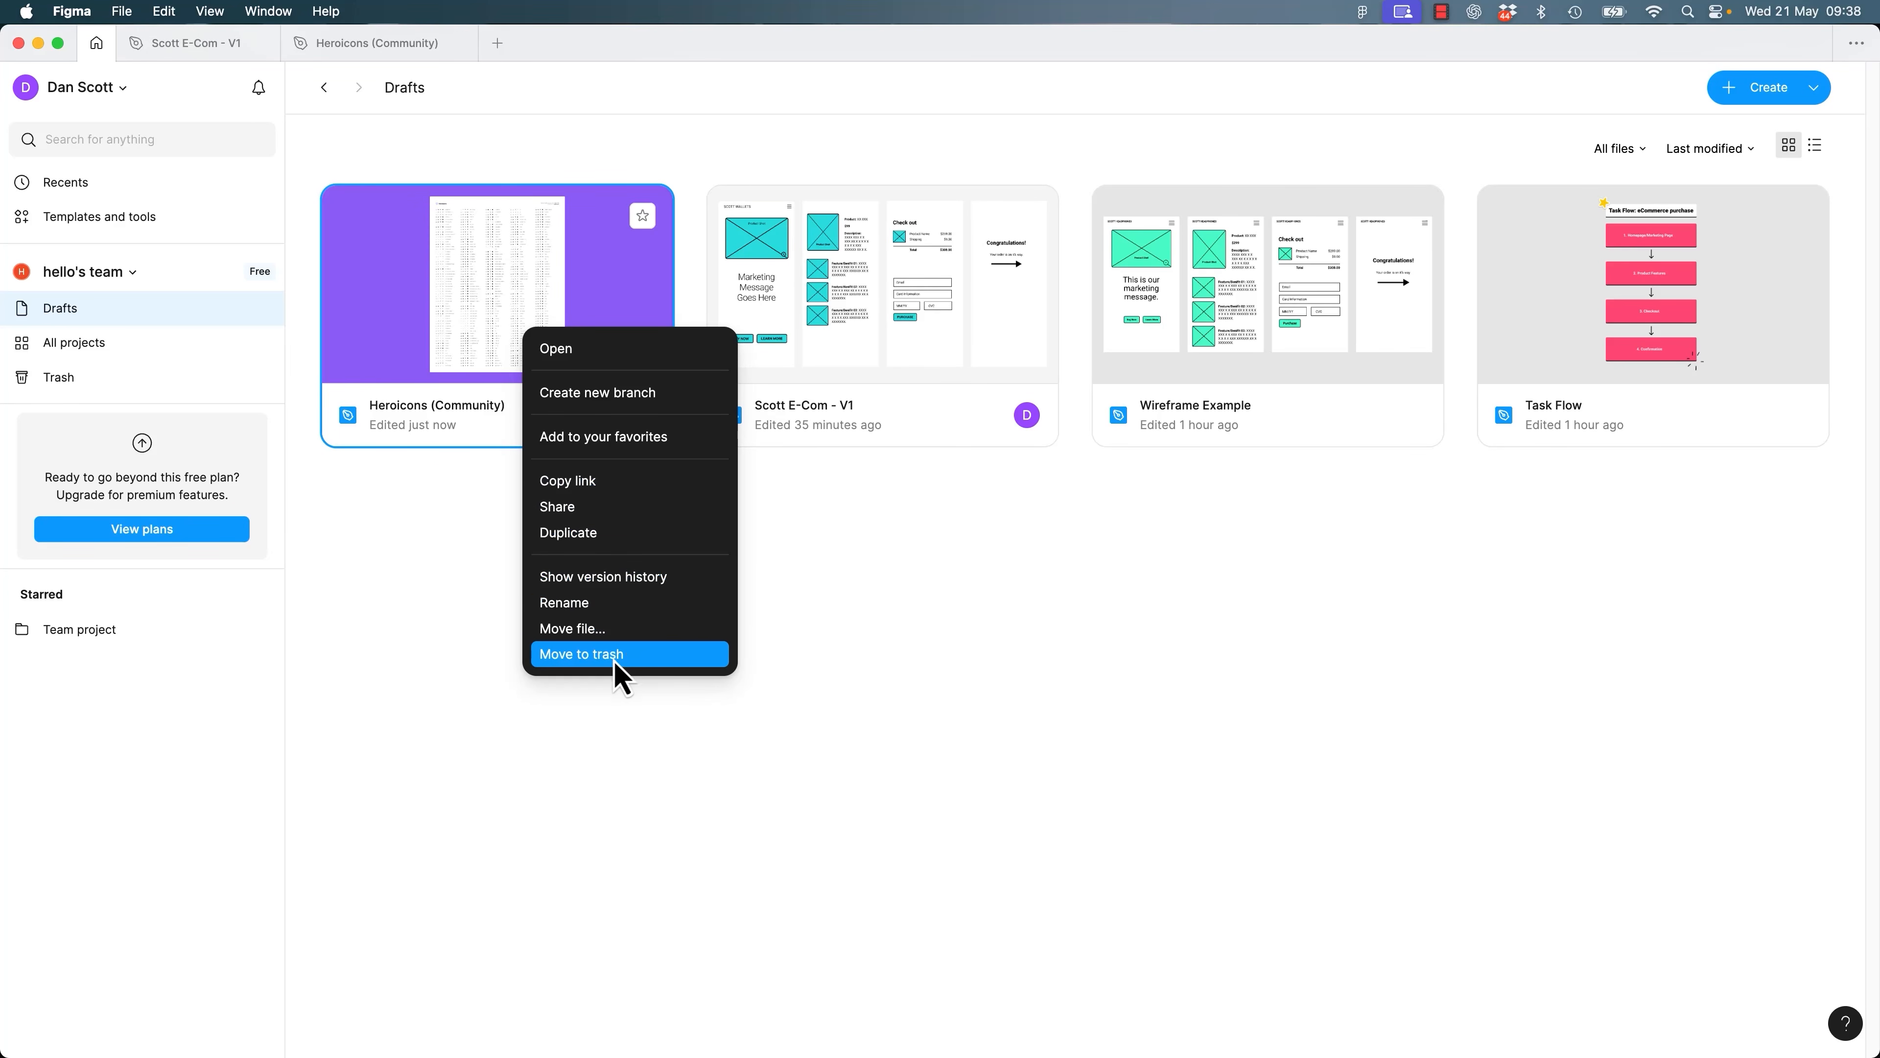
left_click(444, 699)
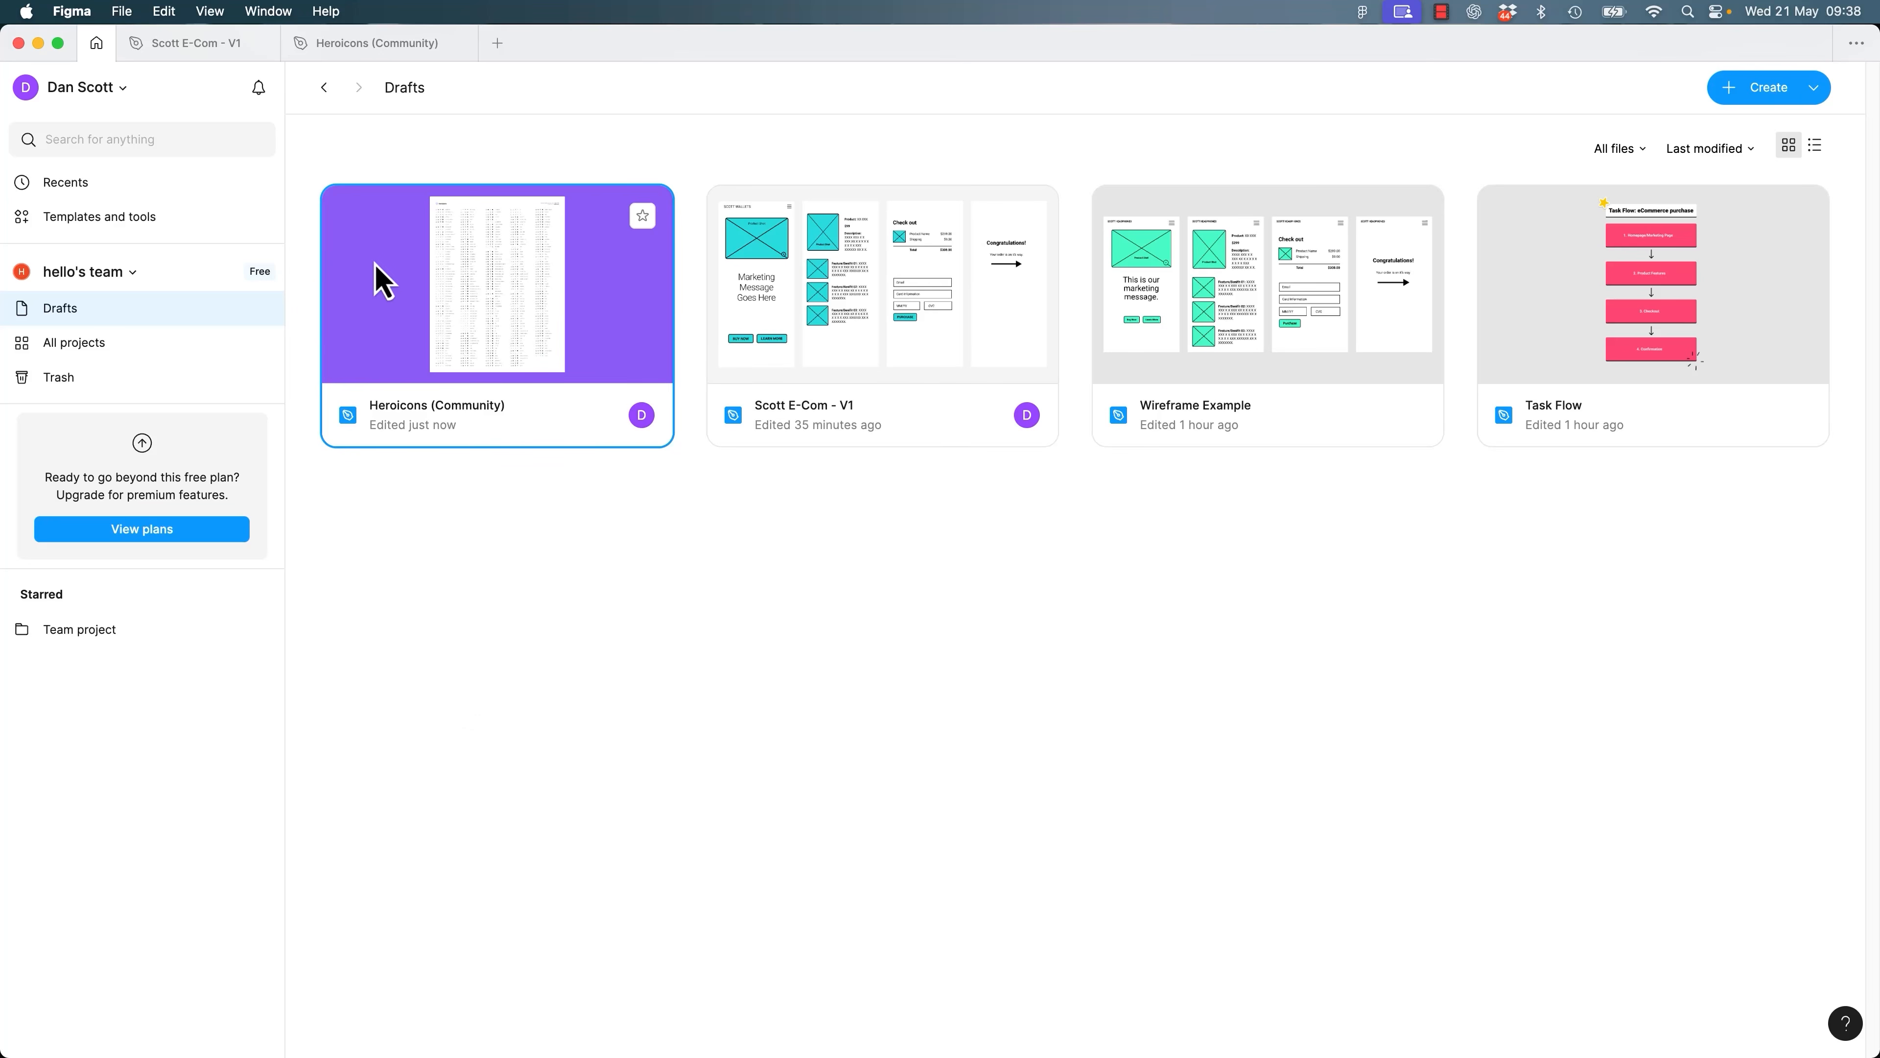
Return to the Heroicons (Community) file and examine the icon names, sizes and styles up close on the Icons page.
mouse_move(368, 56)
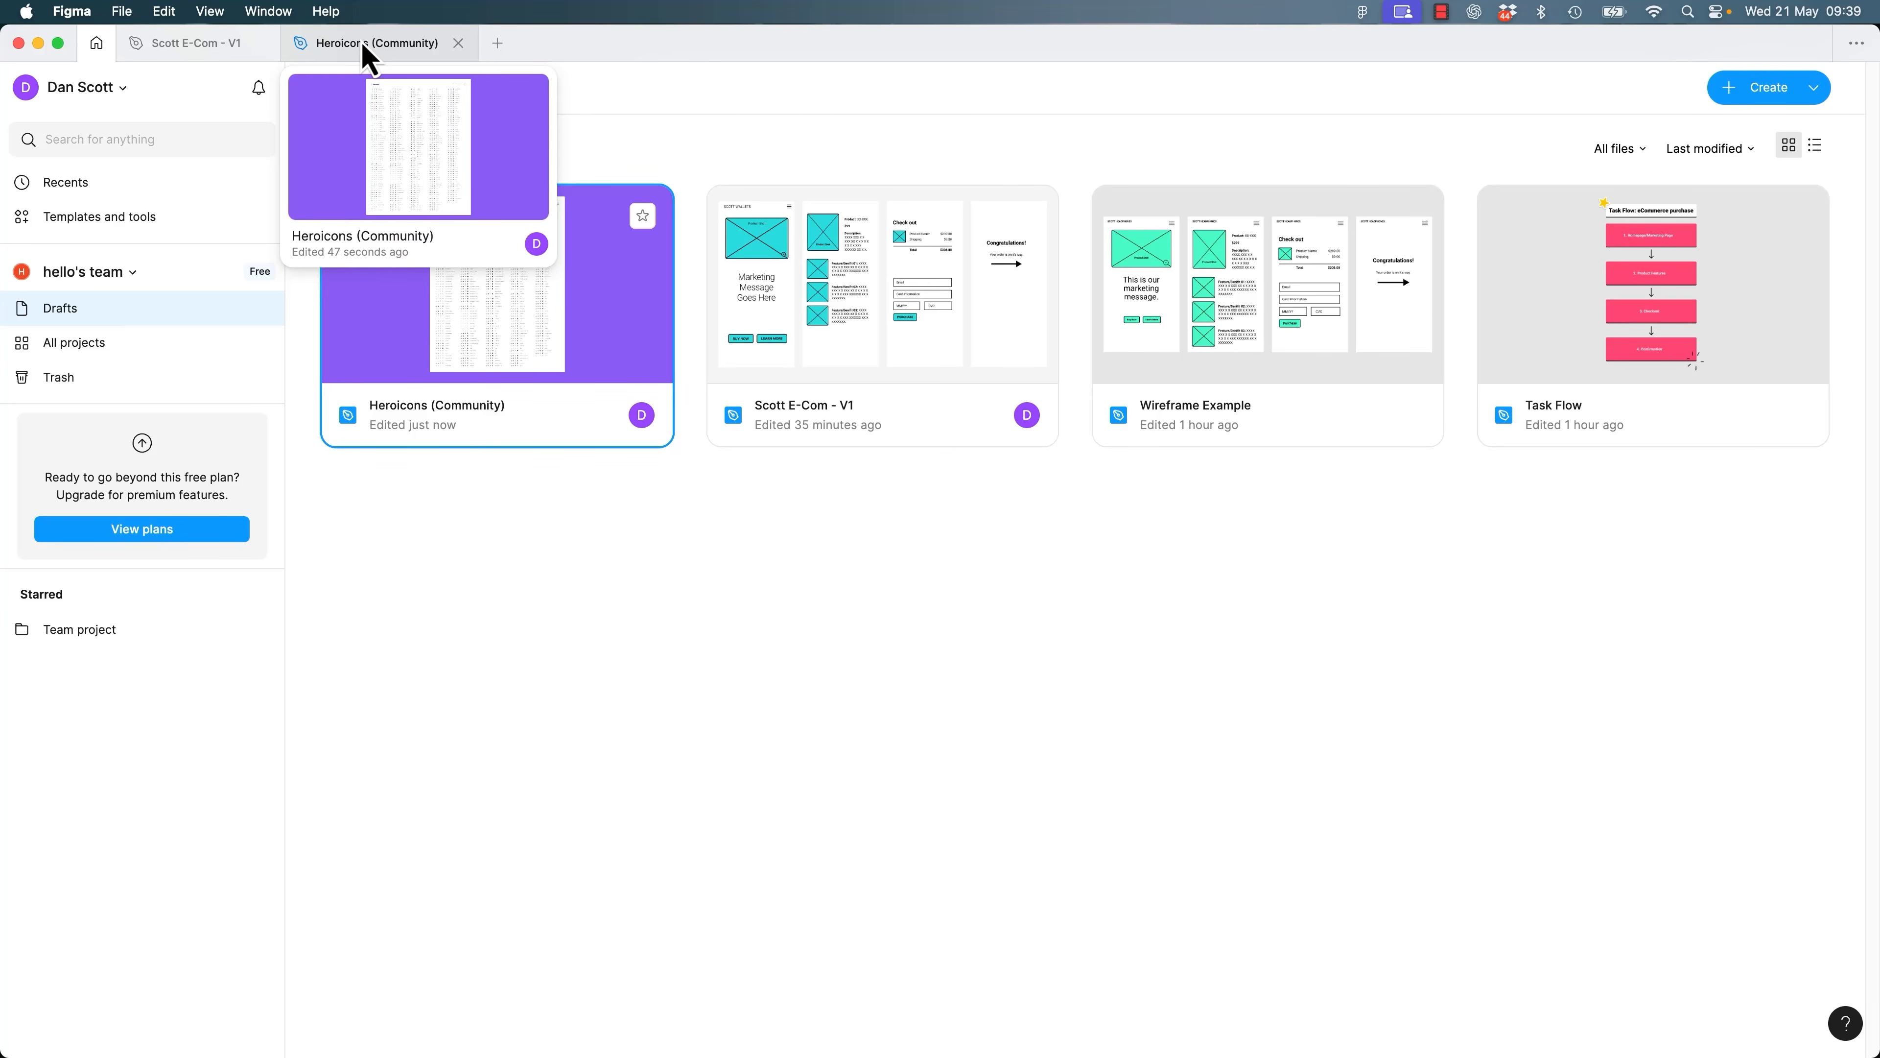
left_click(367, 57)
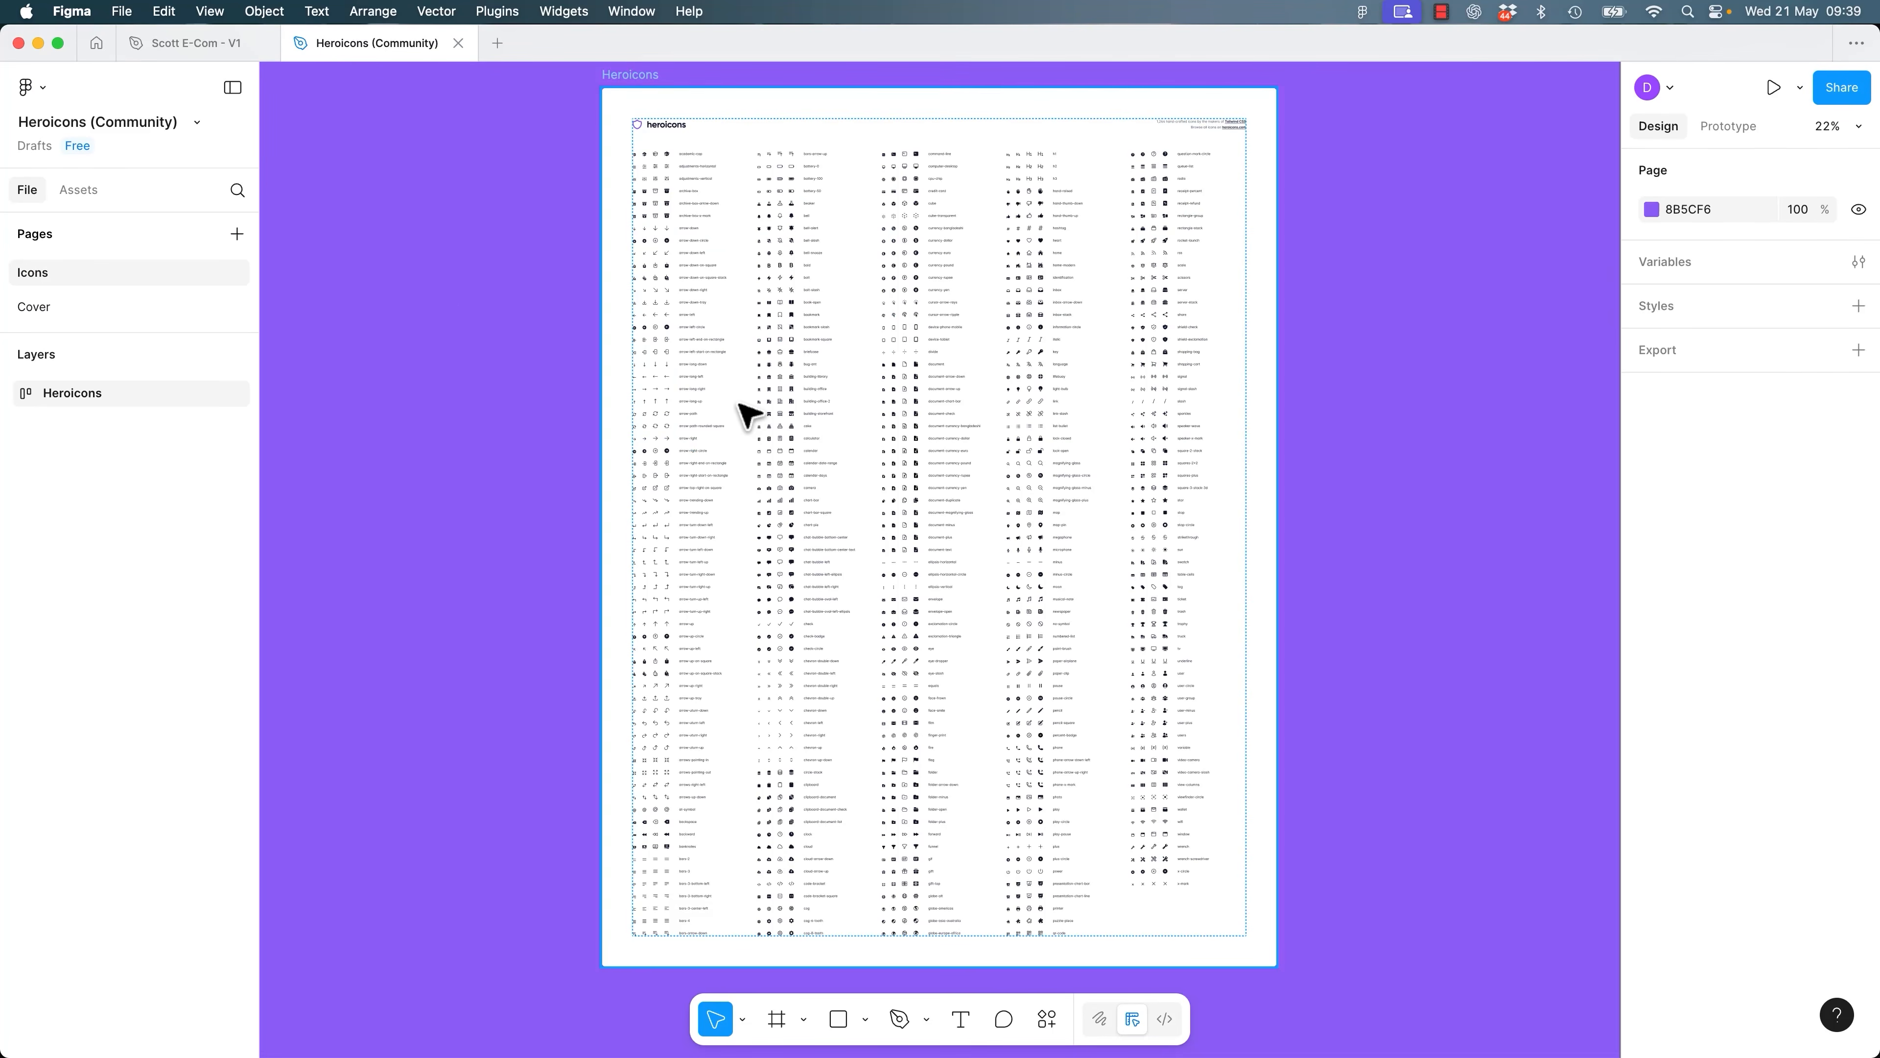
key("shift+0")
scroll(1201, 917, "up", 10)
scroll(1074, 600, "left", 10)
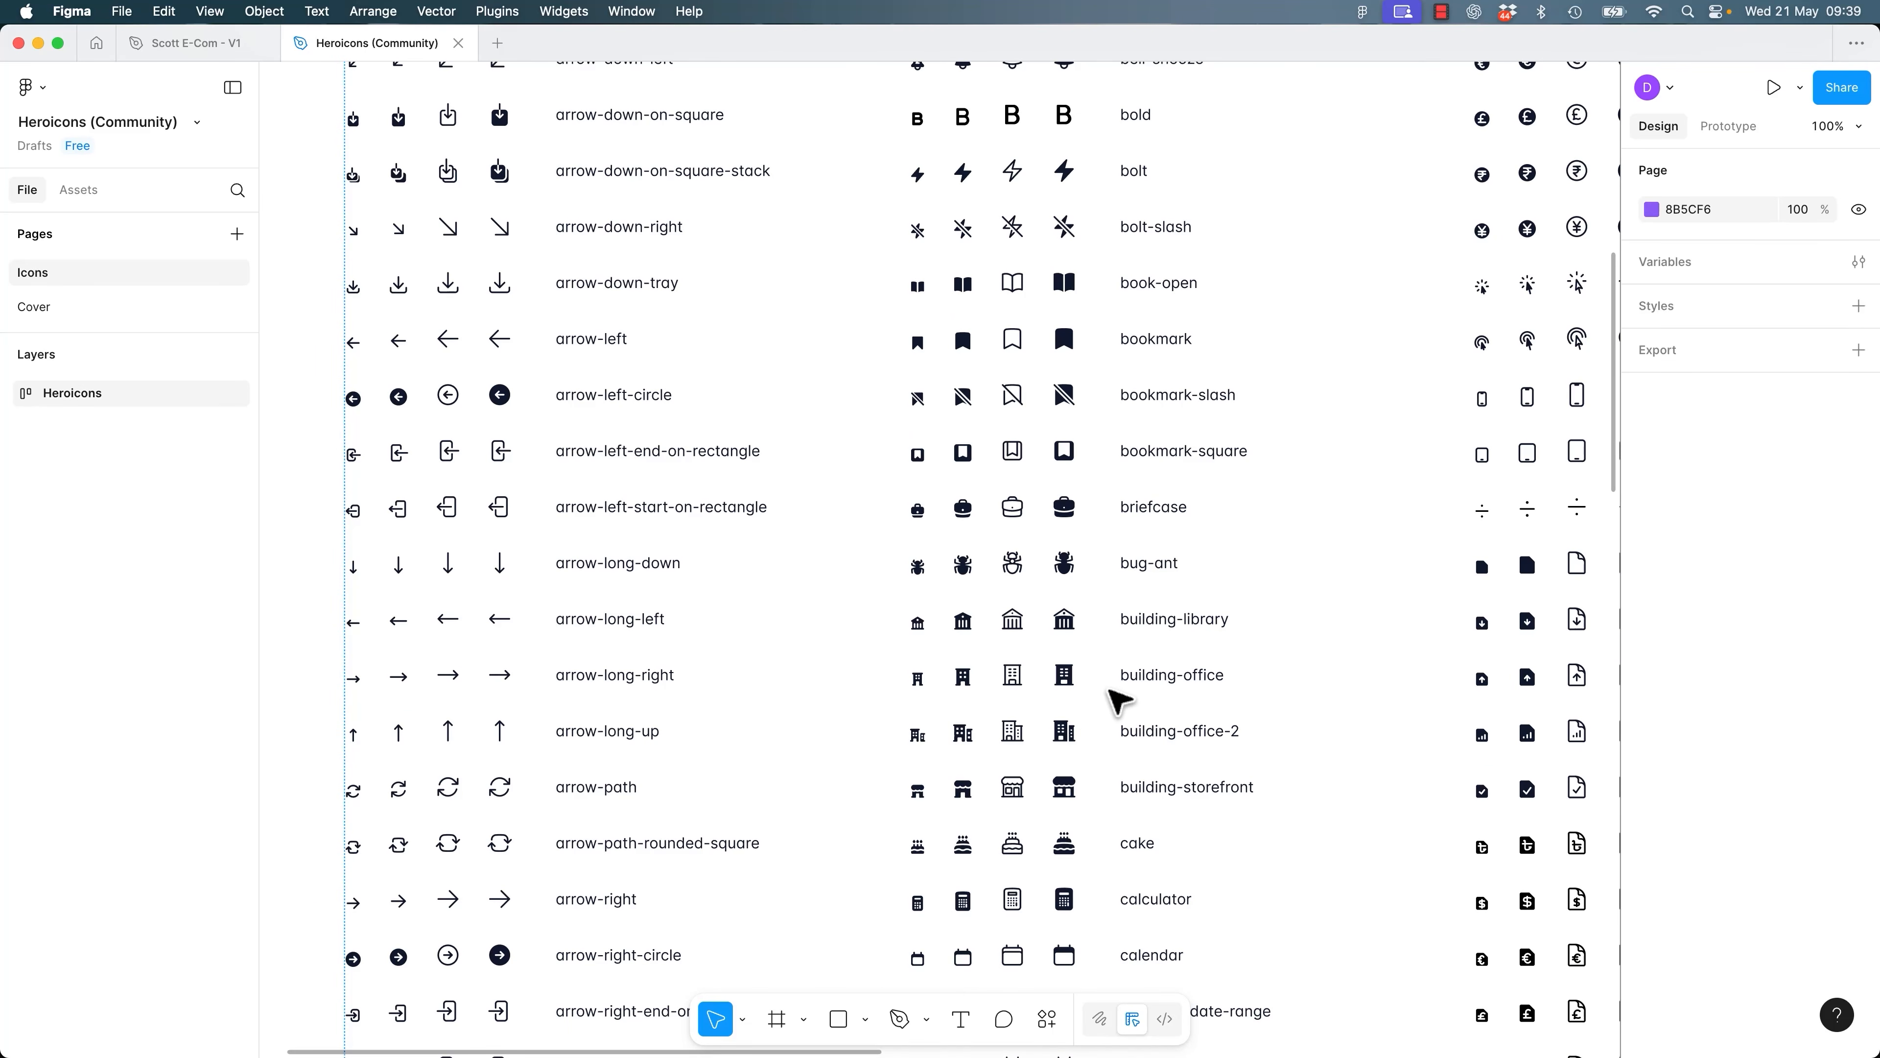
key("plus")
key("plus")
left_click_drag(1314, 806, 1020, 491)
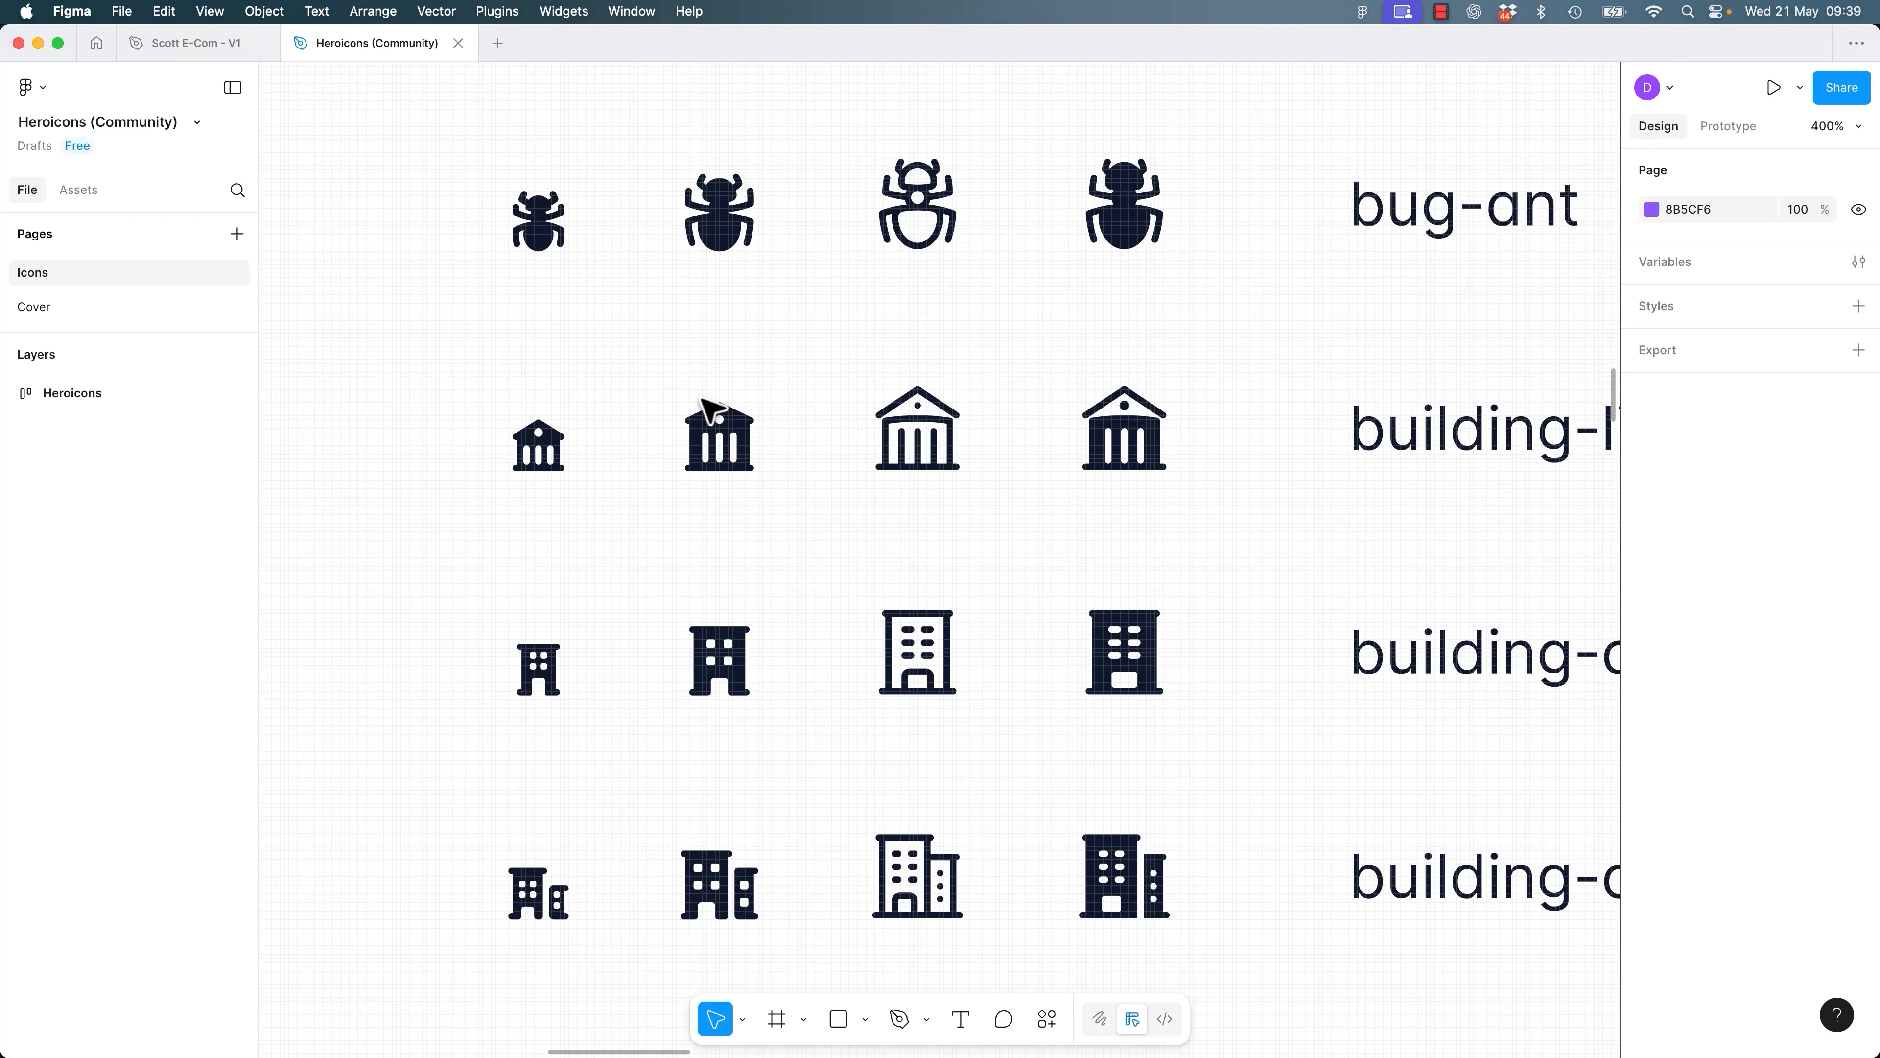
key("minus")
key("minus")
key("minus")
key("minus")
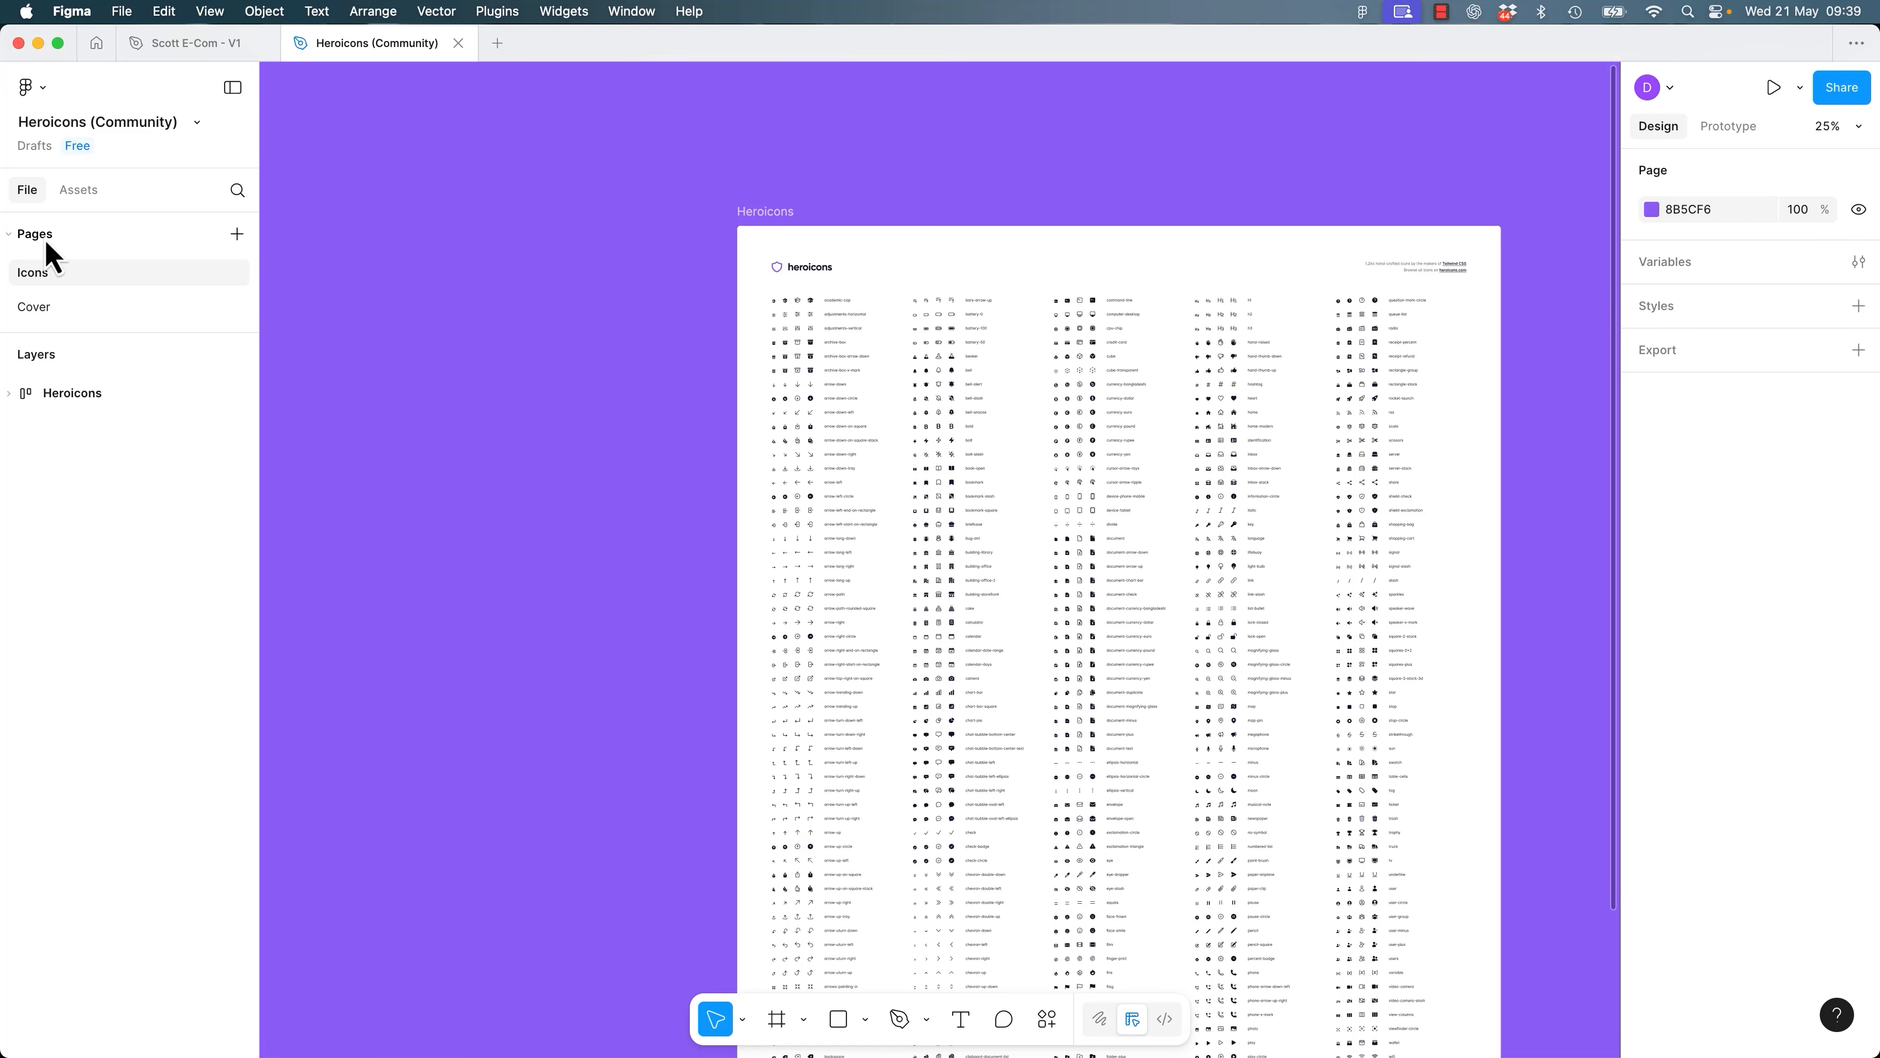
Compare the Cover and Icons pages of the Heroicons file, finishing on Icons.
left_click(56, 308)
left_click(45, 280)
left_click(53, 309)
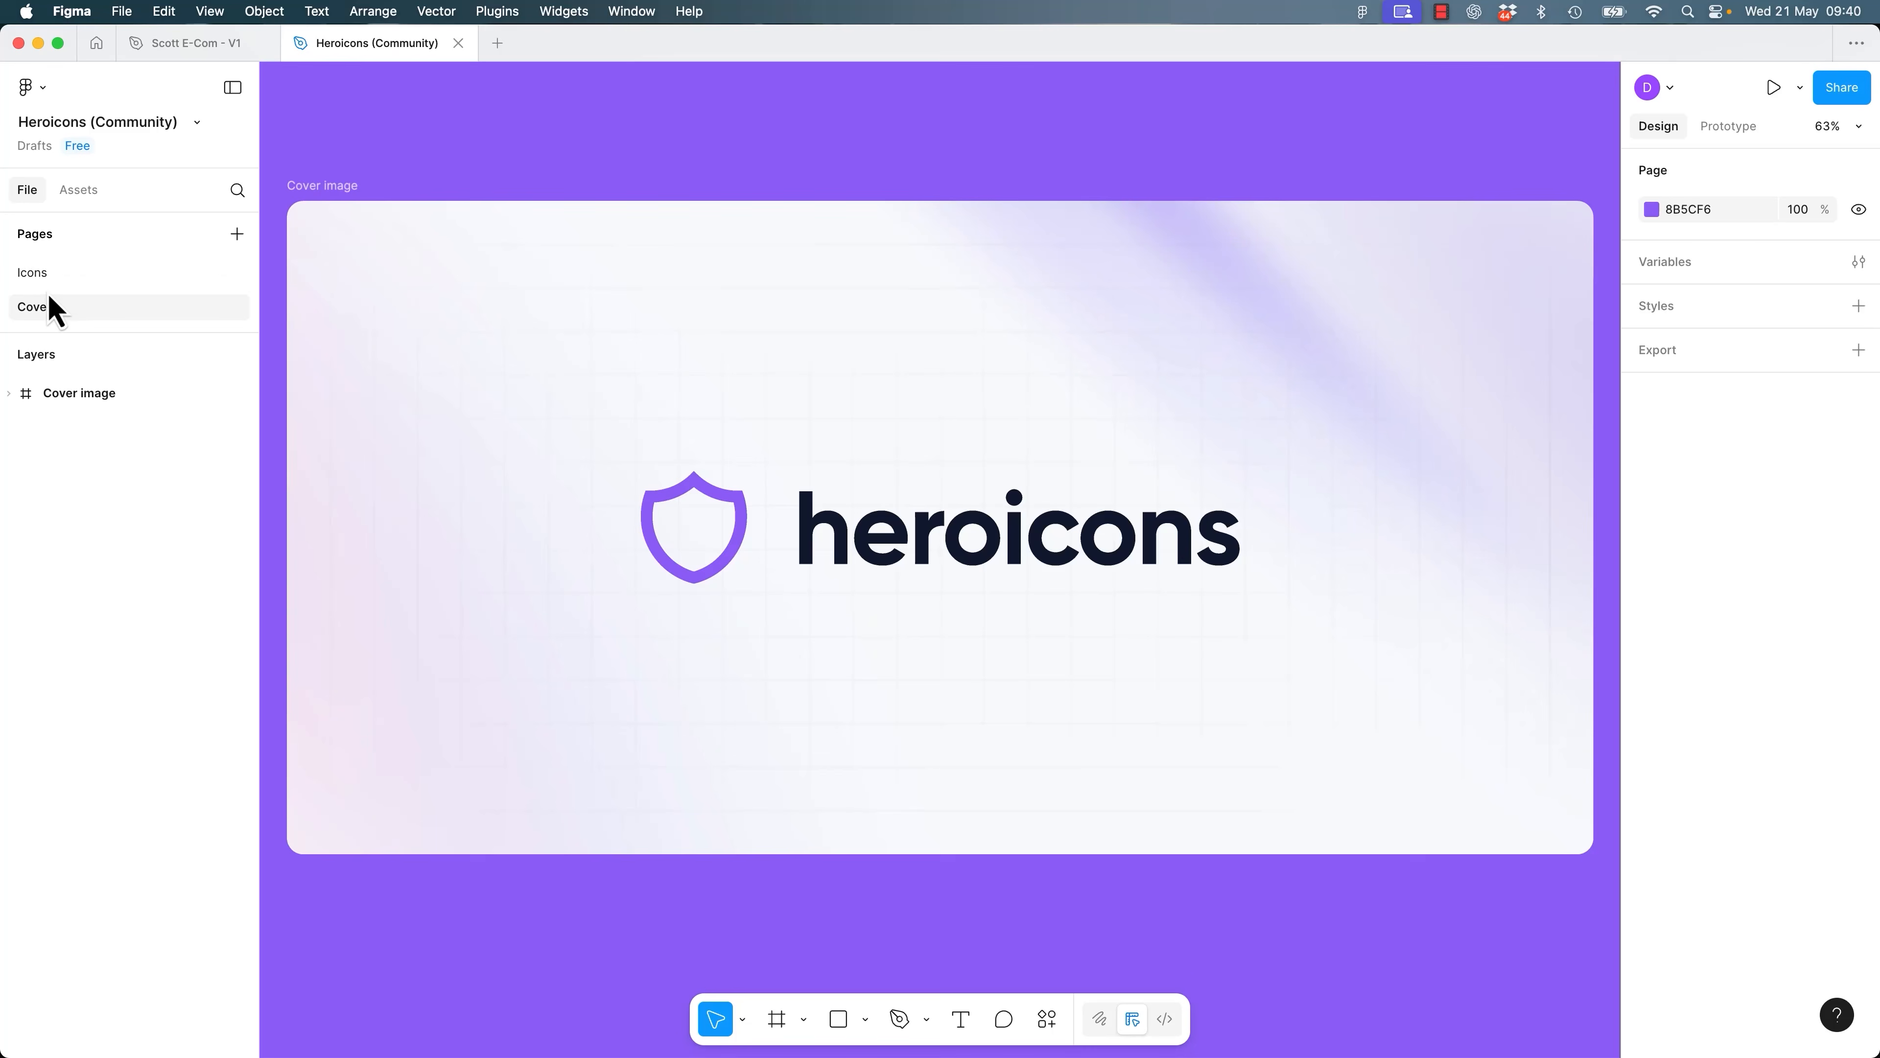
left_click(46, 281)
left_click(50, 309)
left_click(52, 276)
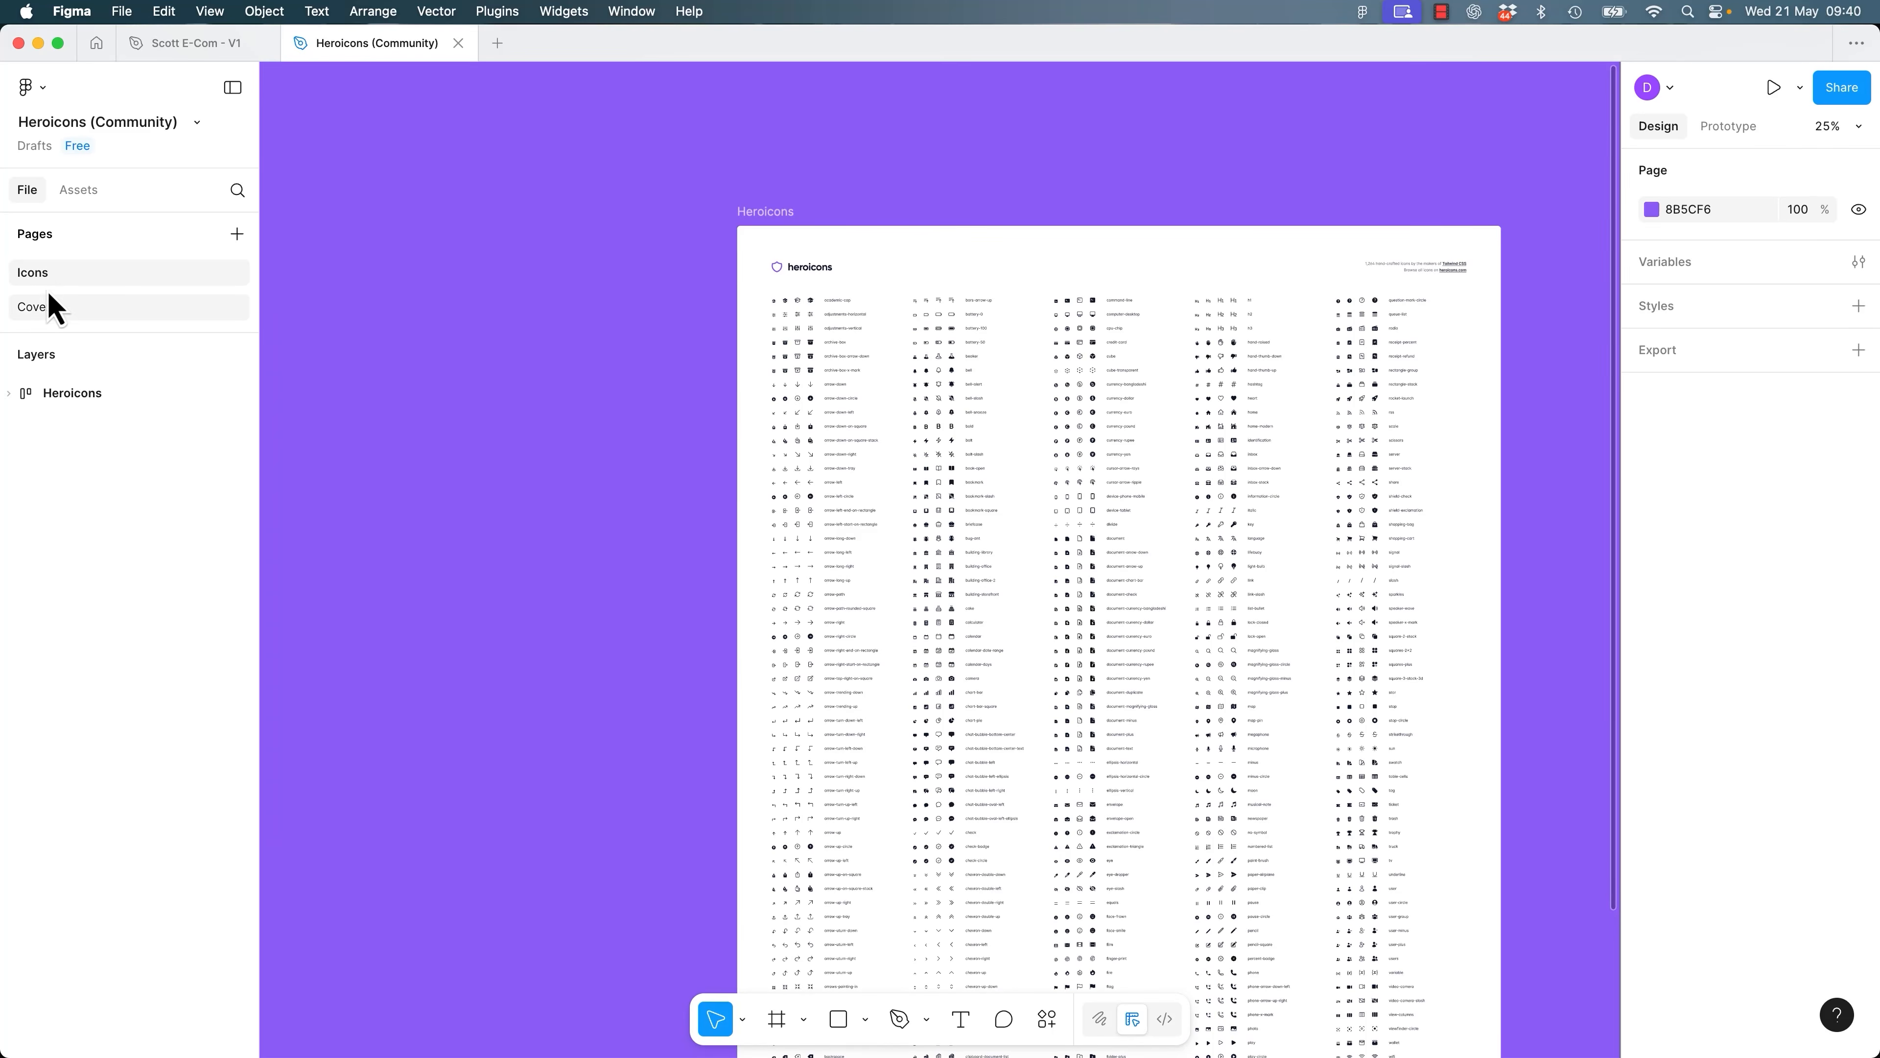
left_click(51, 306)
left_click(46, 274)
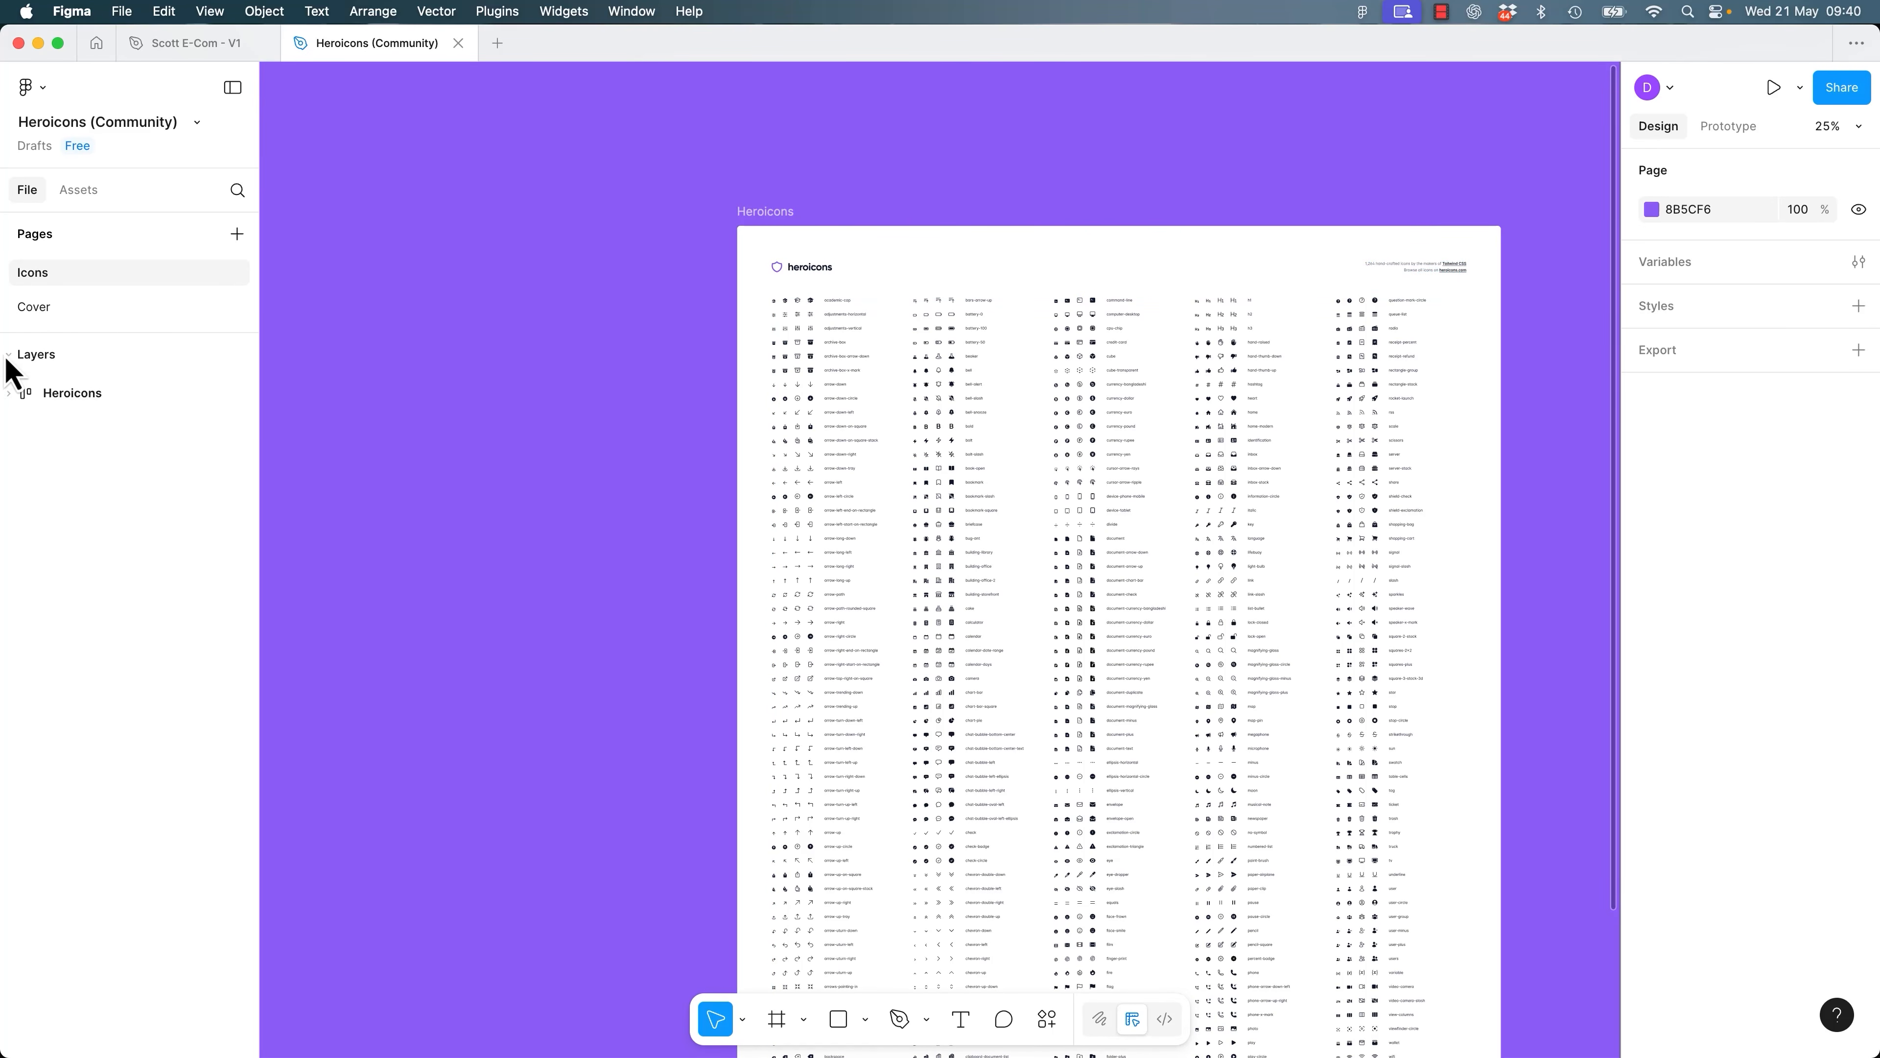
Expand the Heroicons layer through frame and icons to the entries of the first icon list.
left_click(9, 392)
left_click(34, 427)
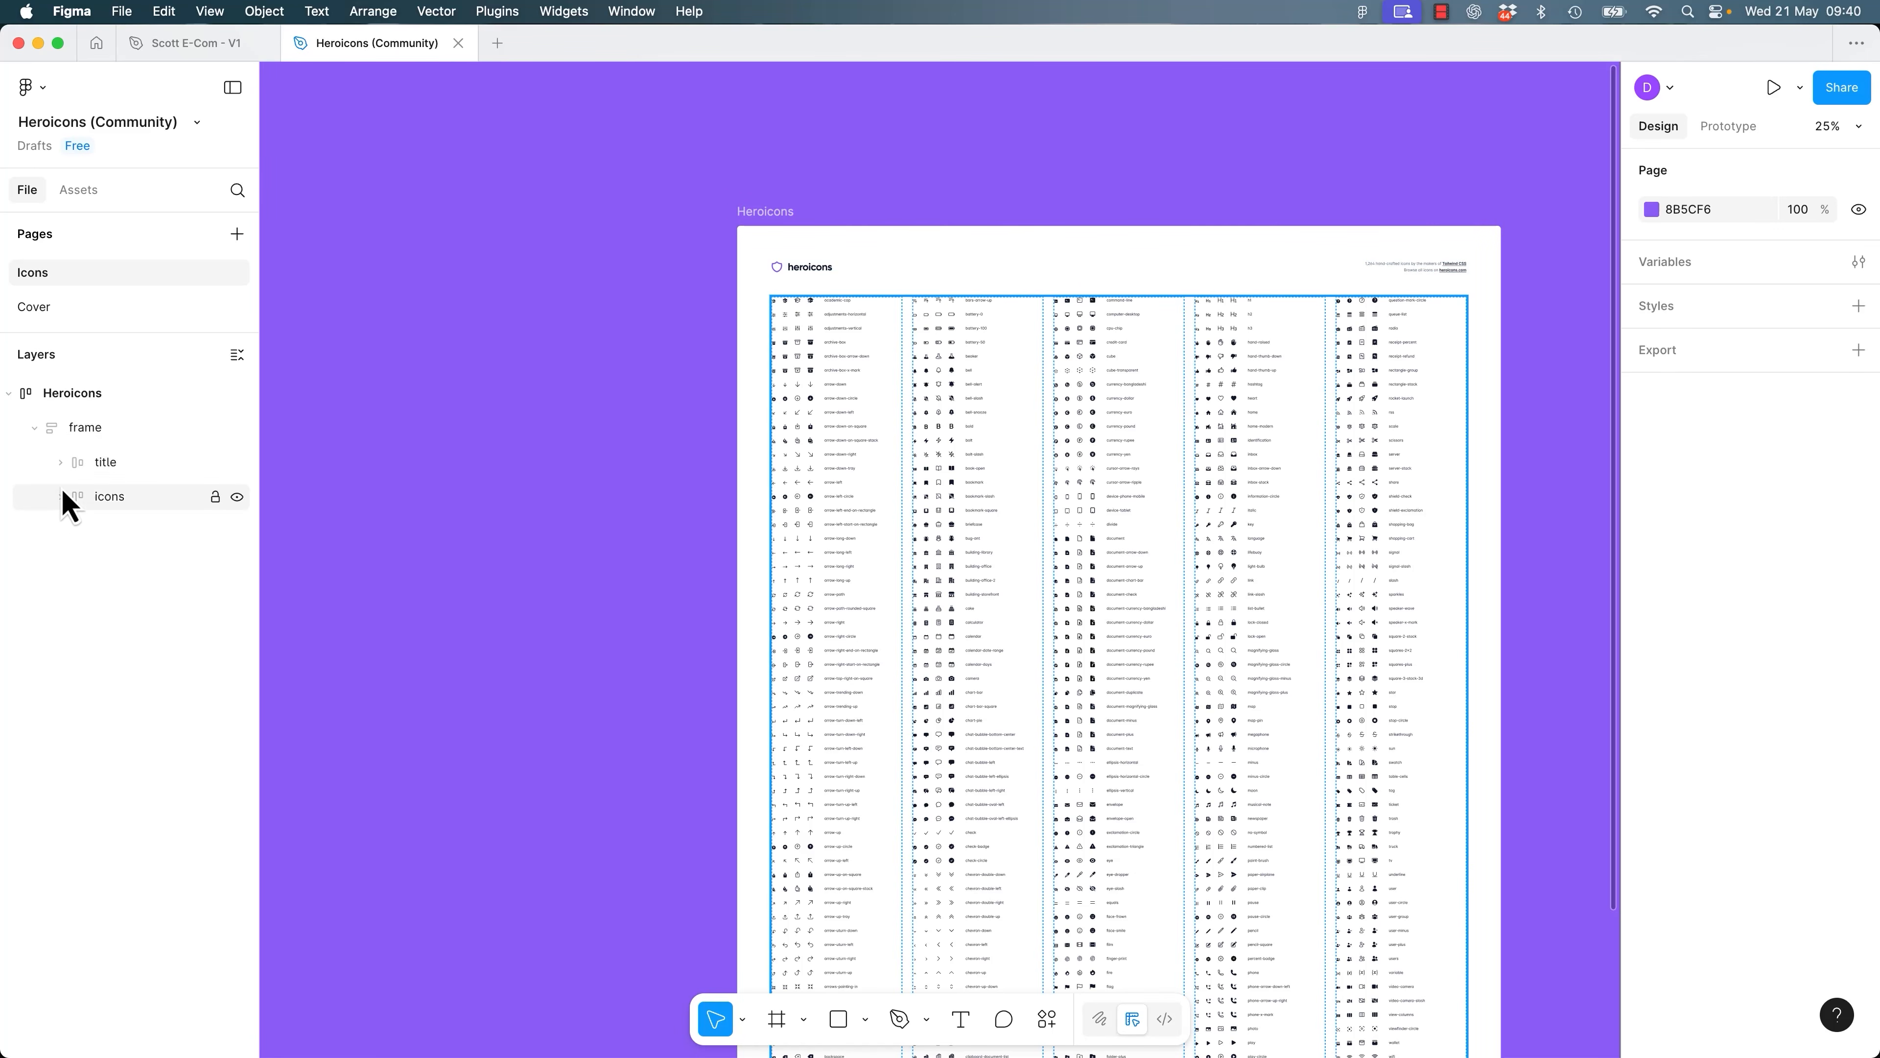
left_click(61, 496)
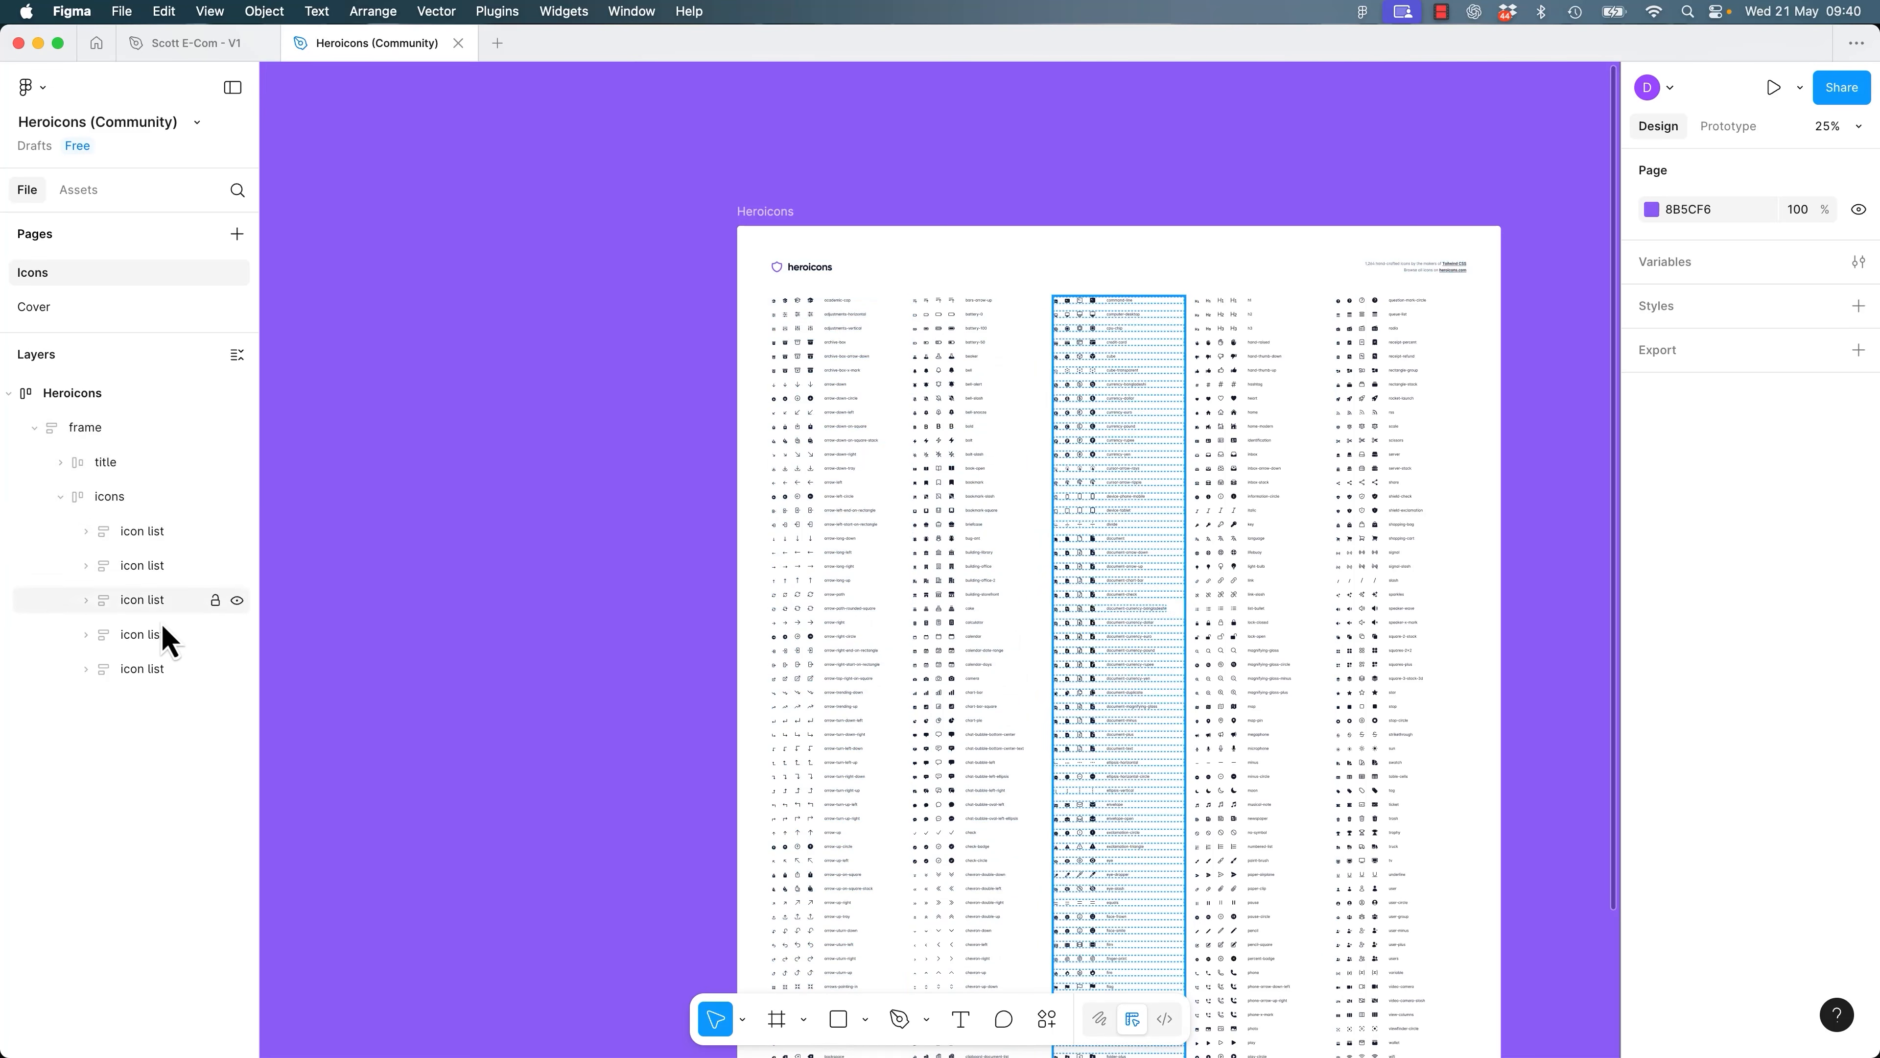
left_click(86, 531)
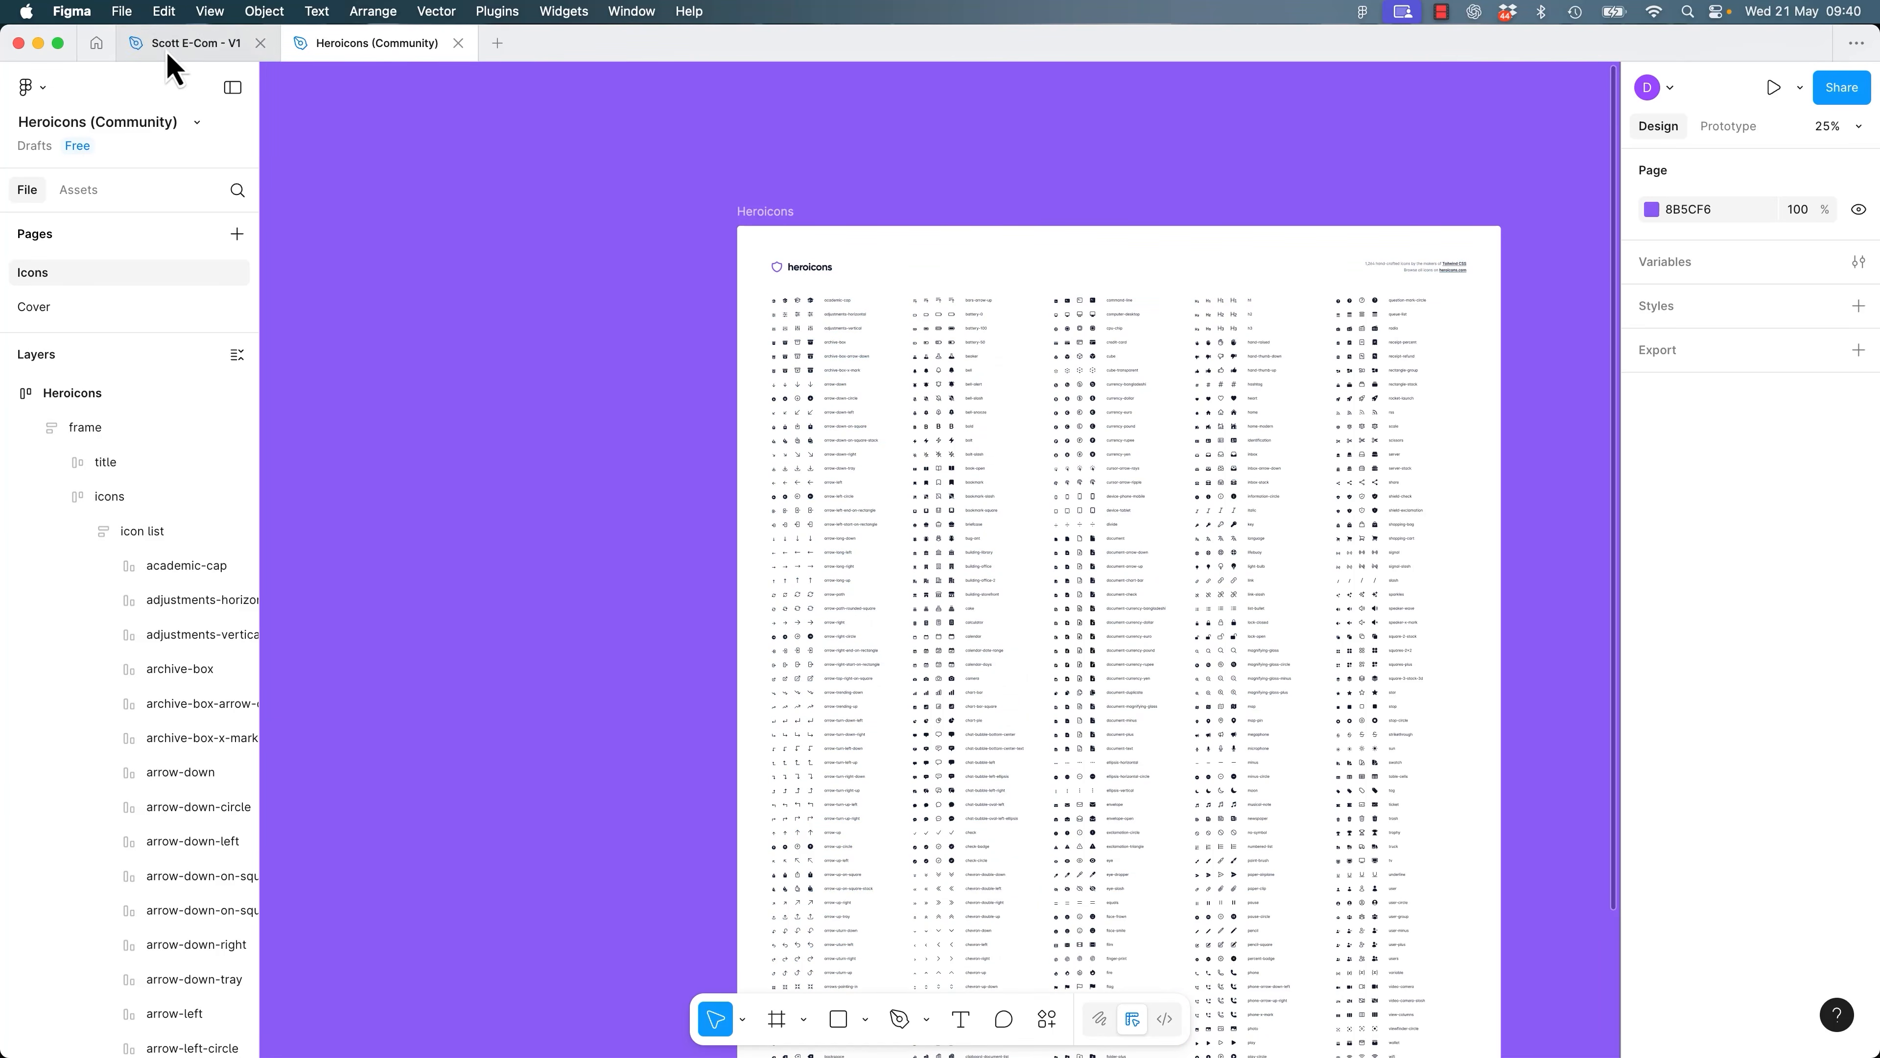
Search the Icons page for "shopping", select the group of shopping-cart icons and close the search.
left_click(236, 190)
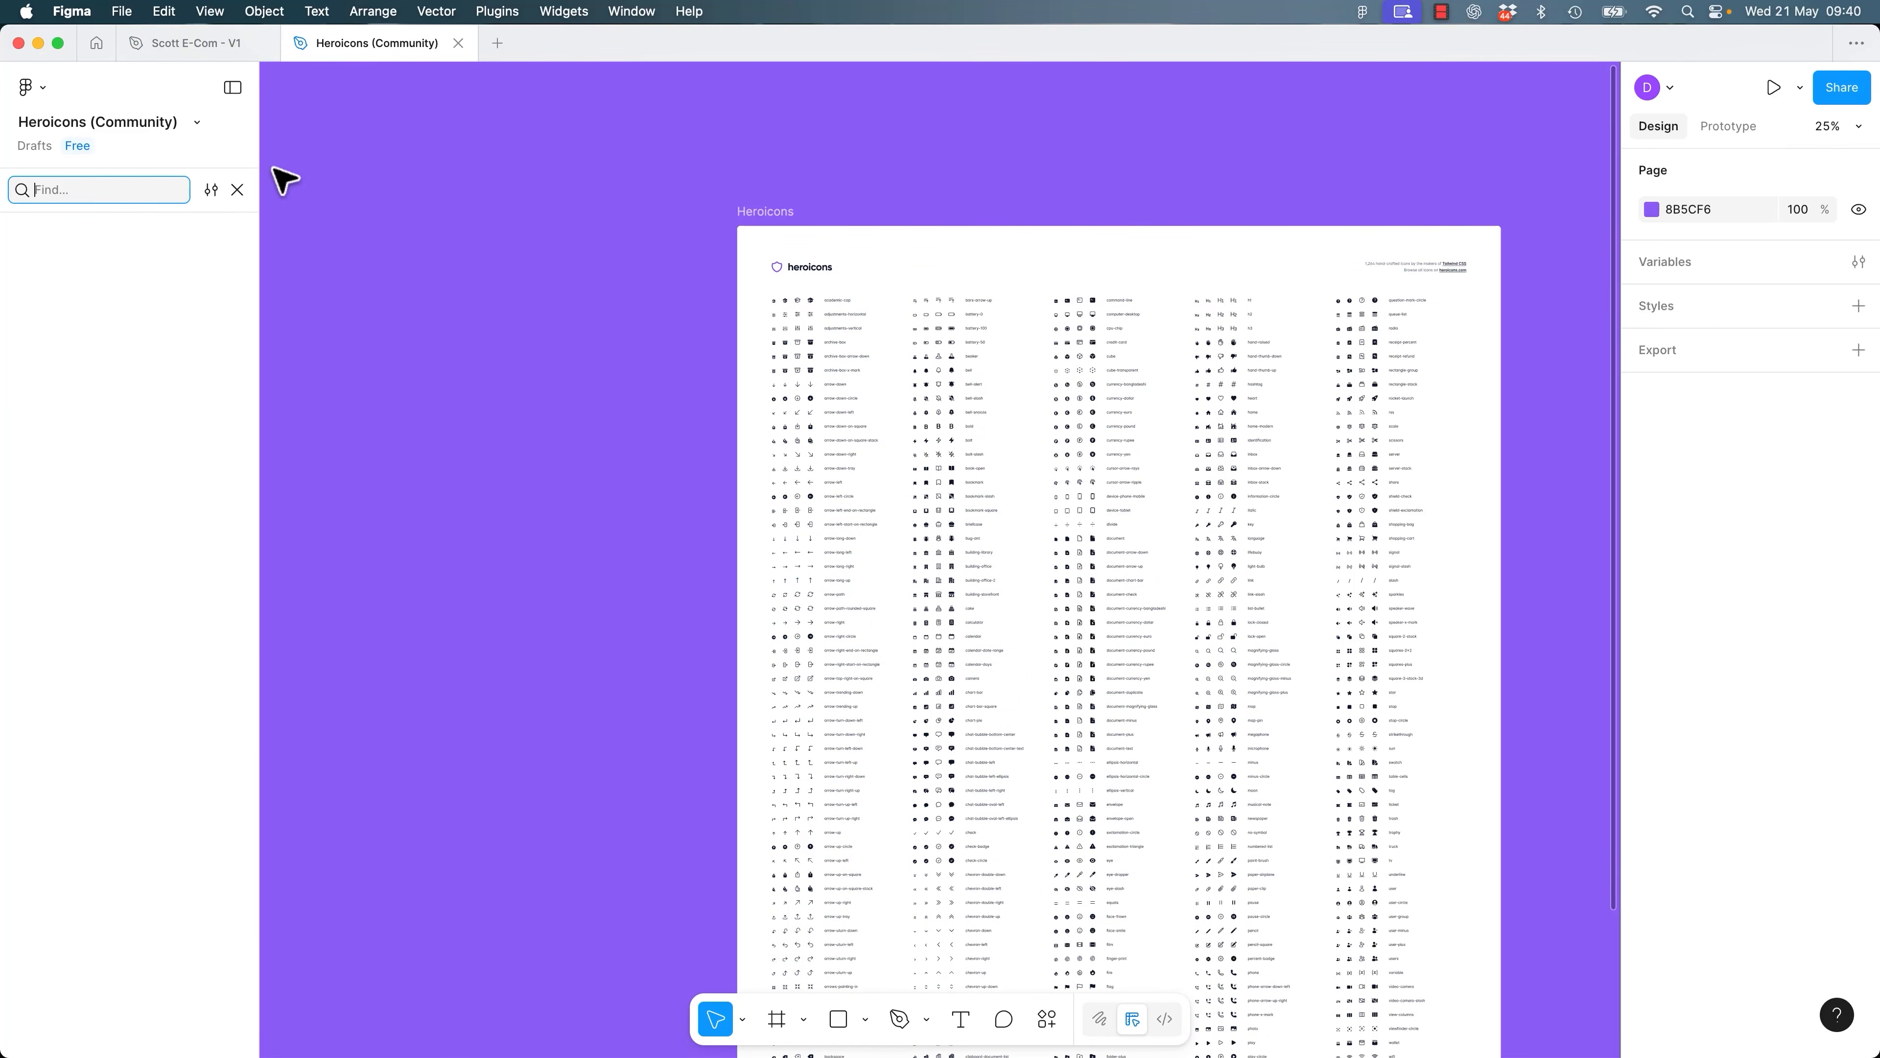
type("shopping")
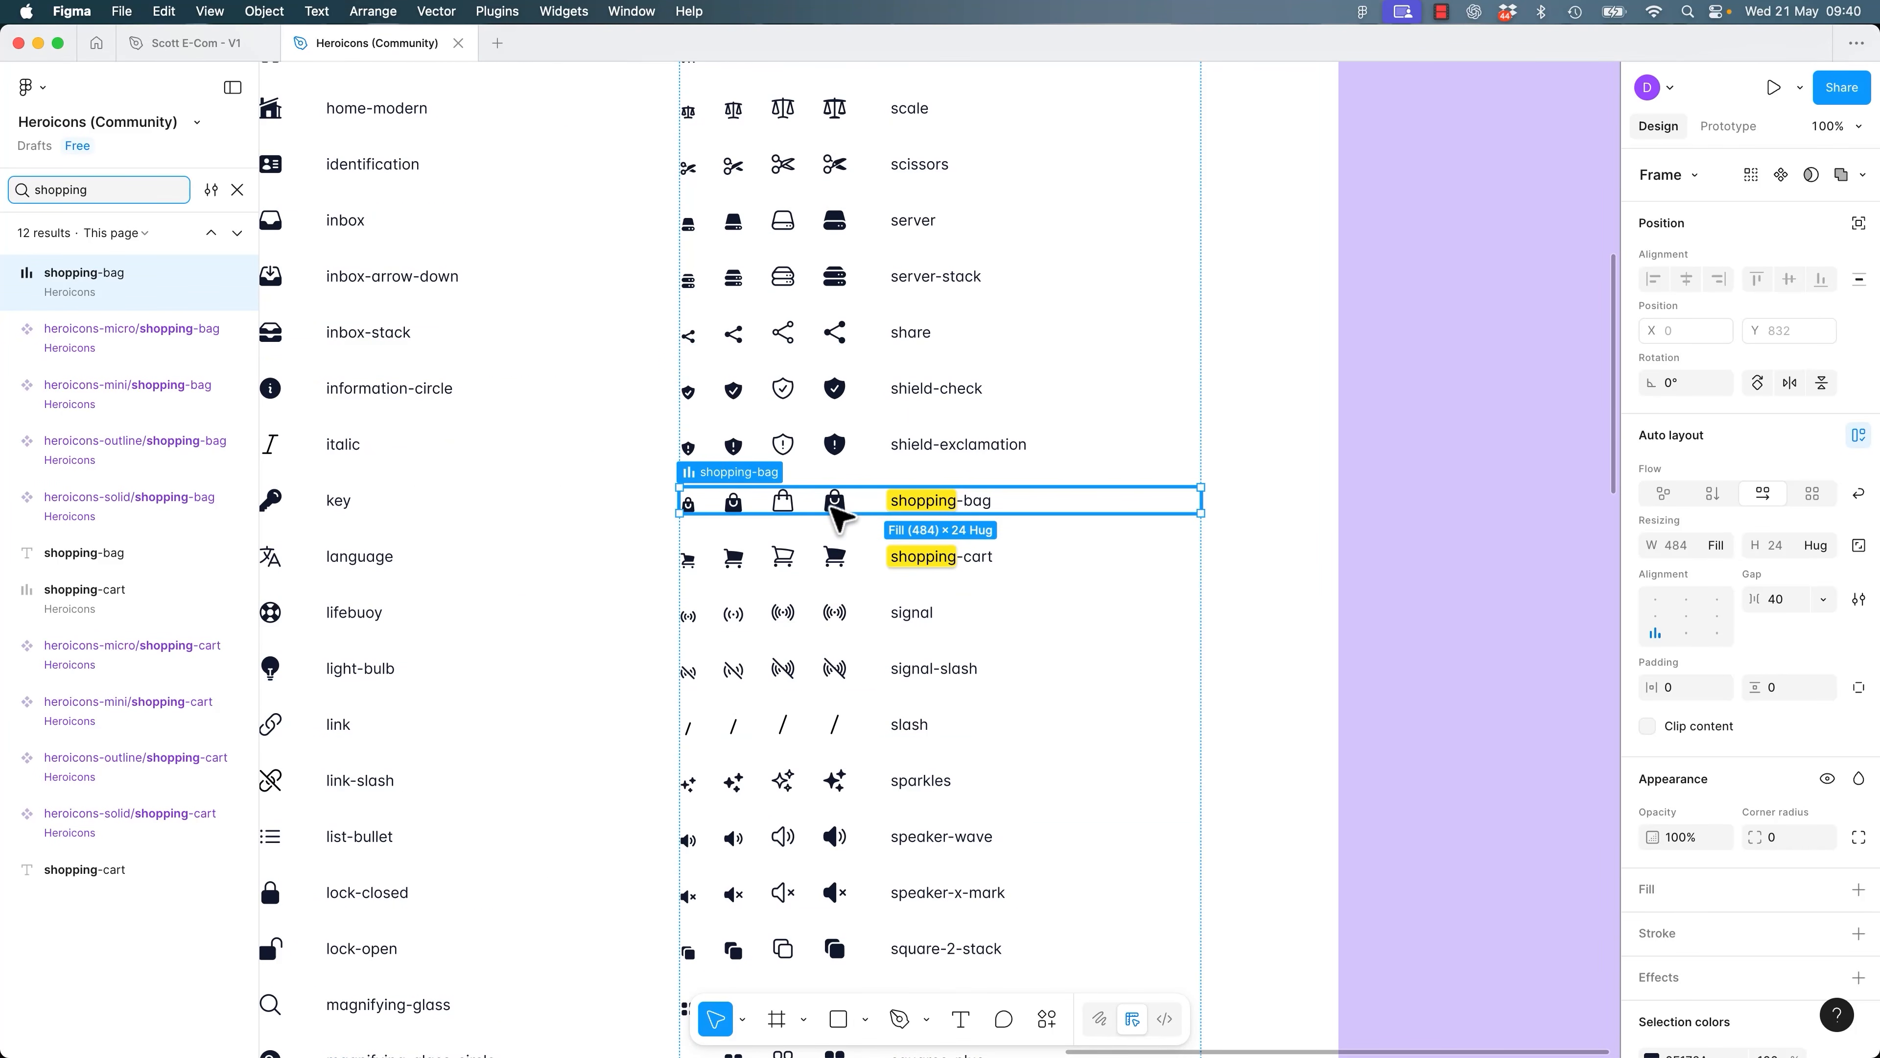
scroll(827, 489, "up", 5)
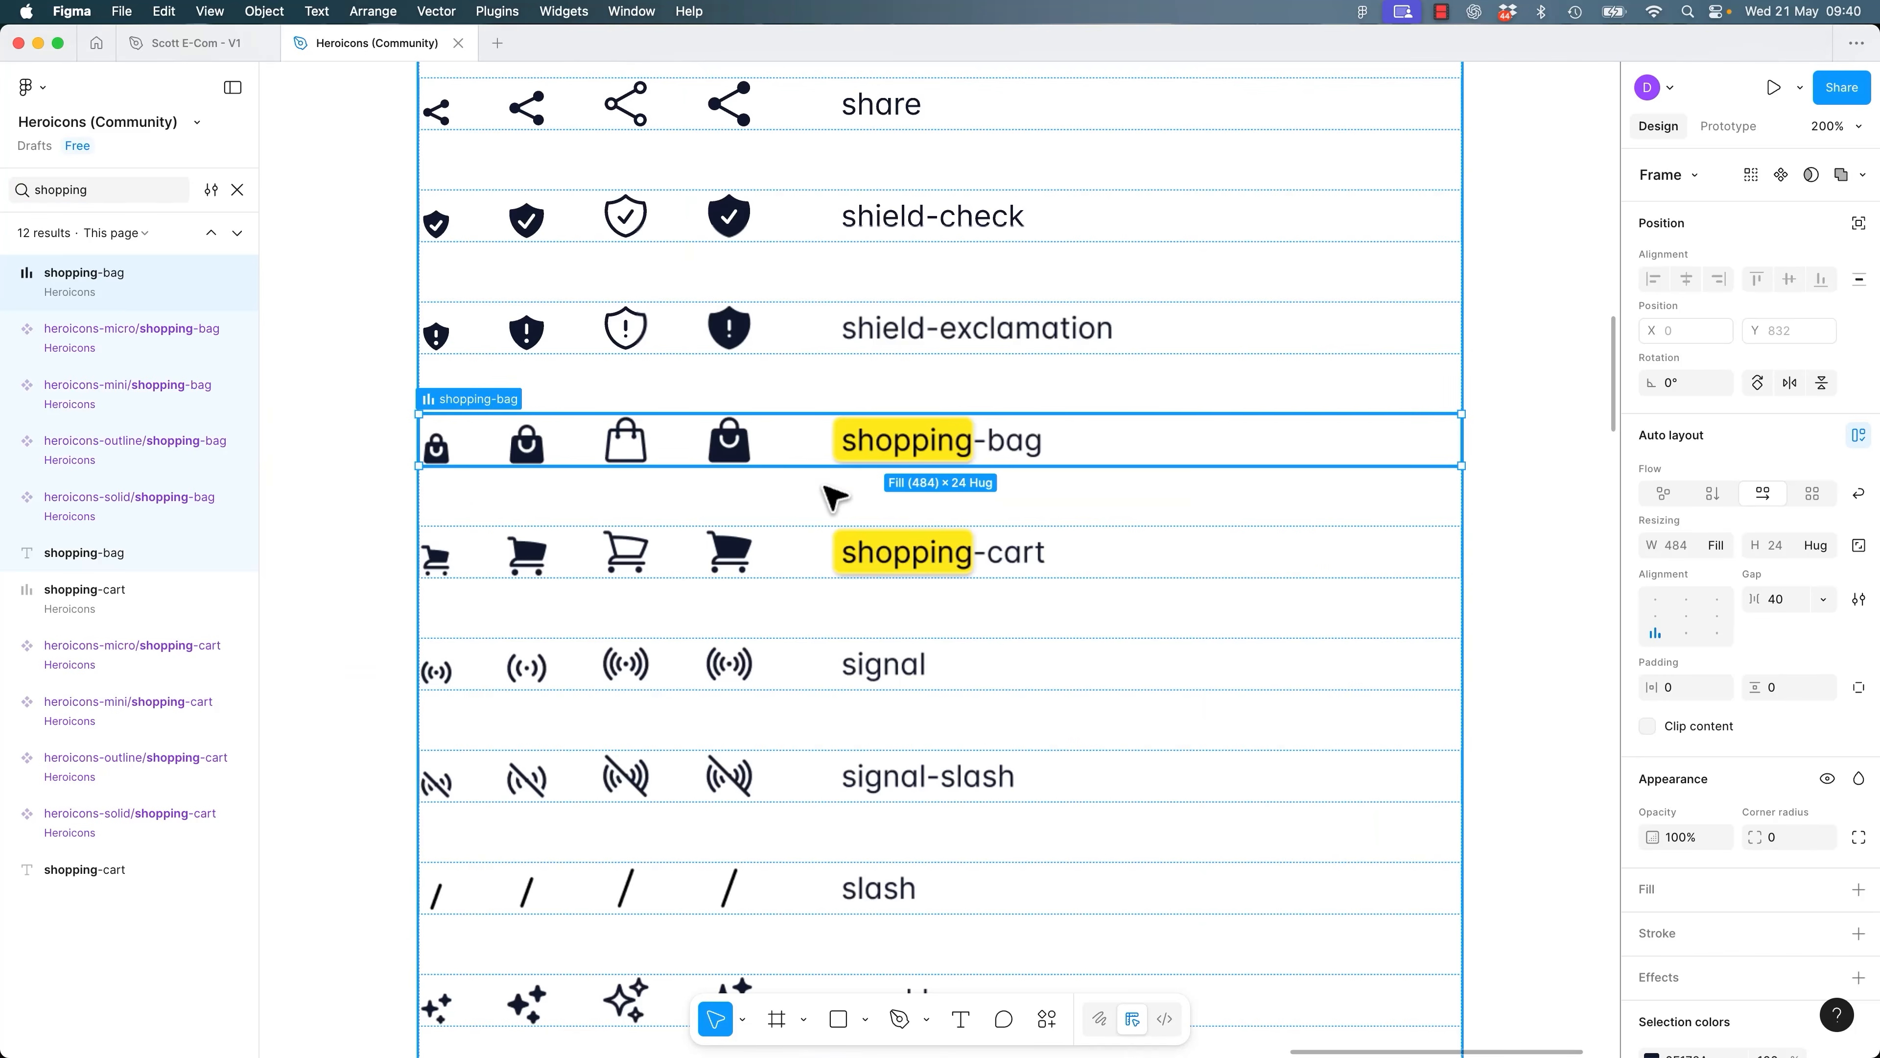
left_click_drag(638, 450, 1167, 613)
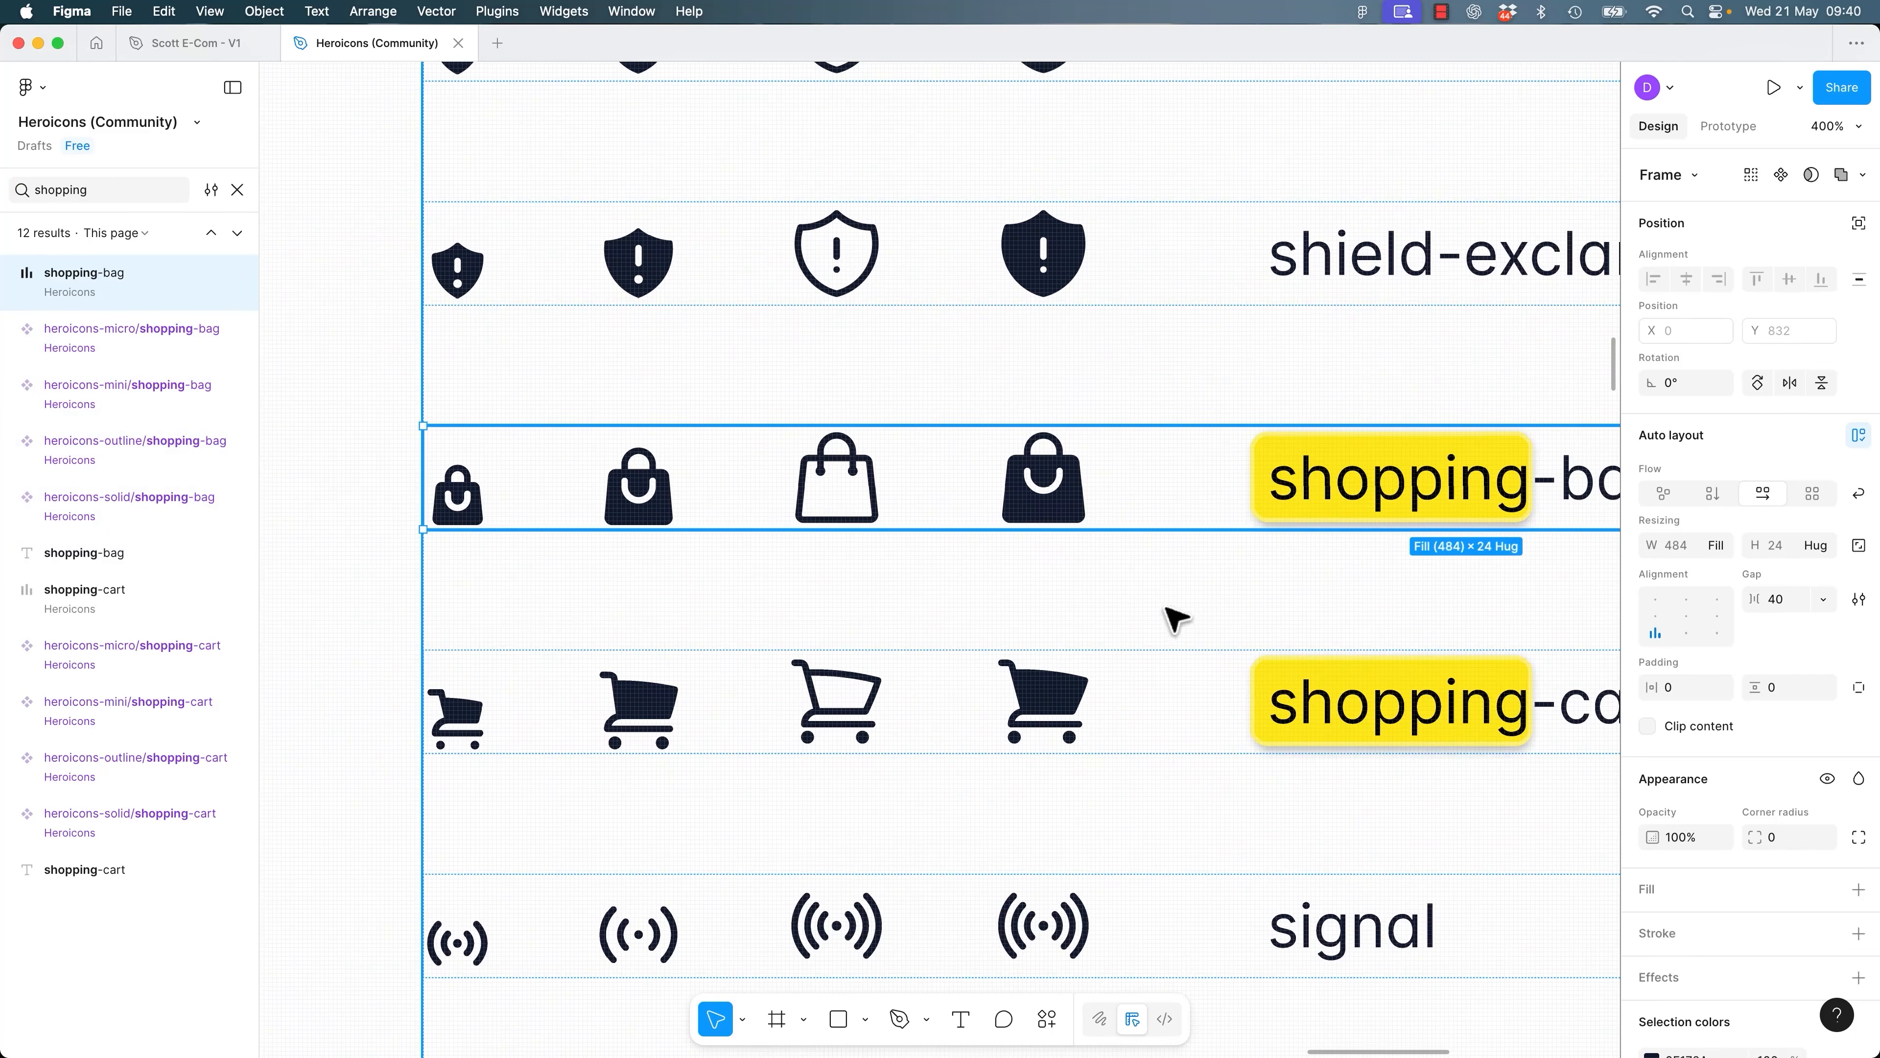
left_click(1062, 715)
left_click(1066, 715)
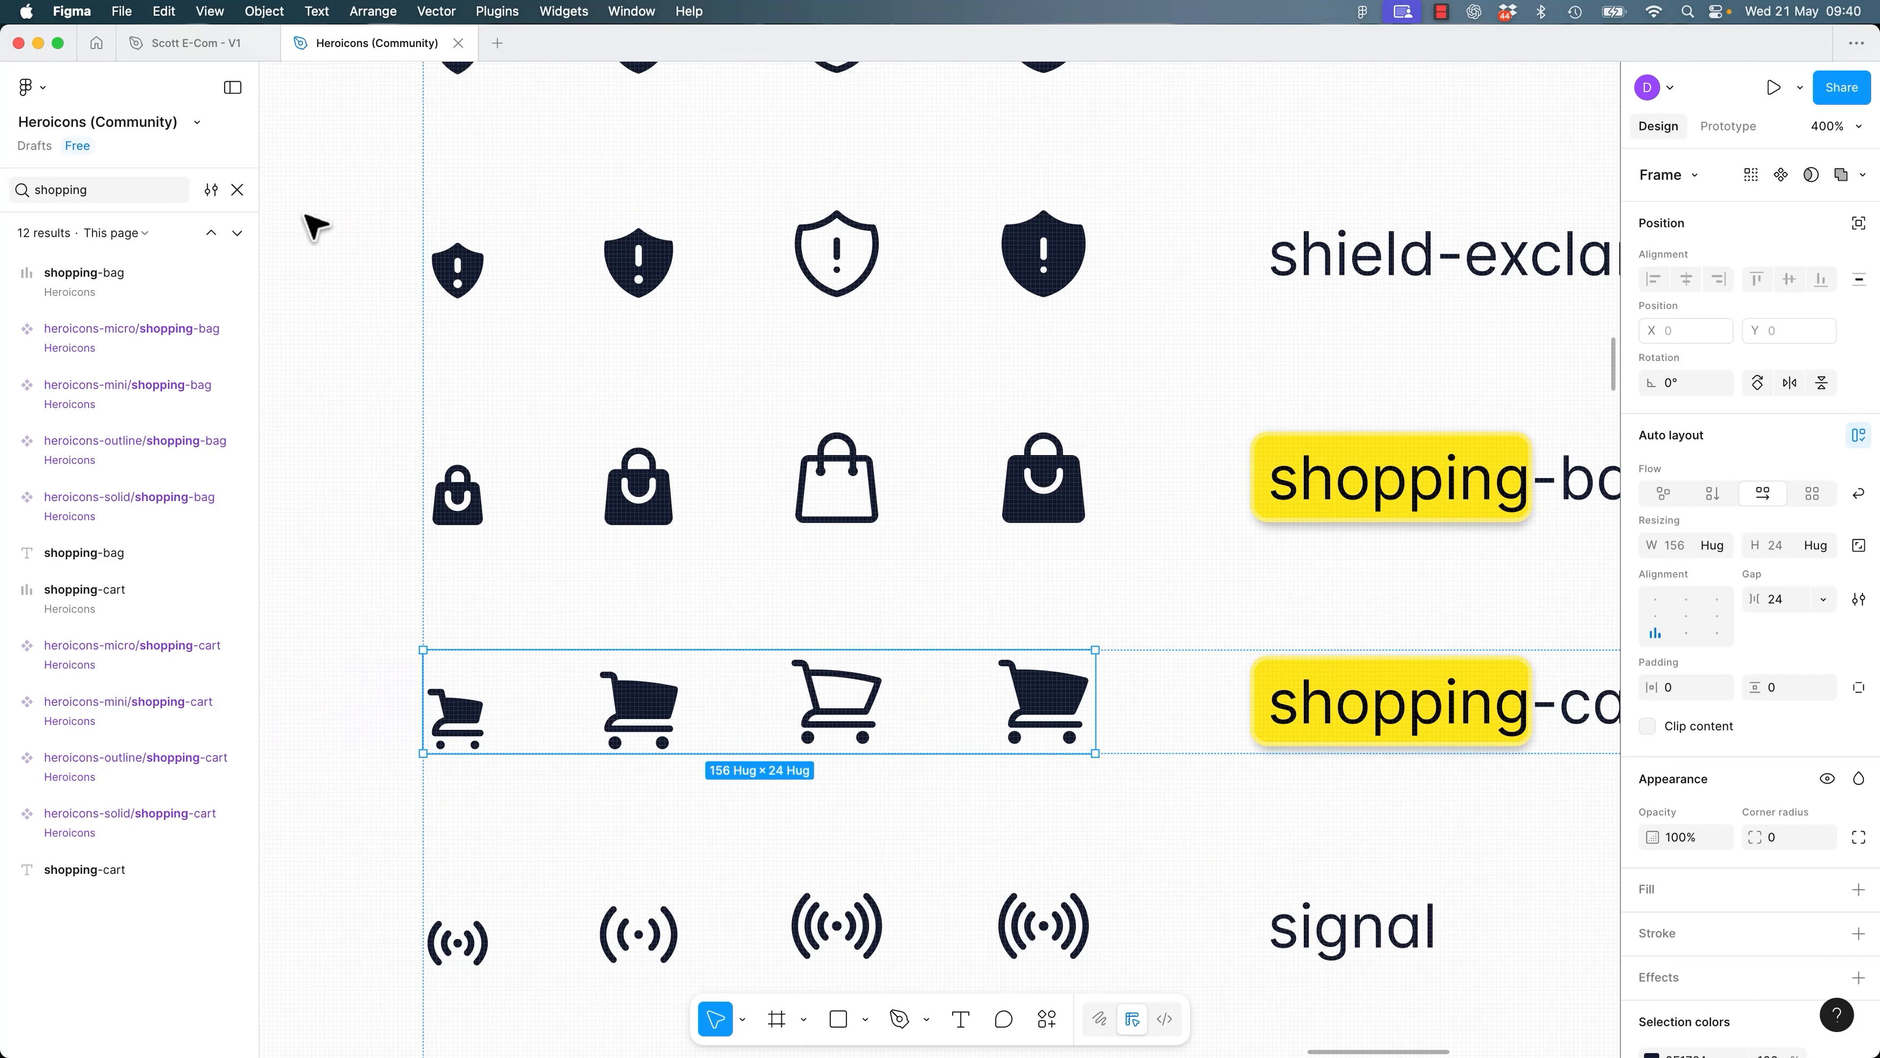
left_click(237, 191)
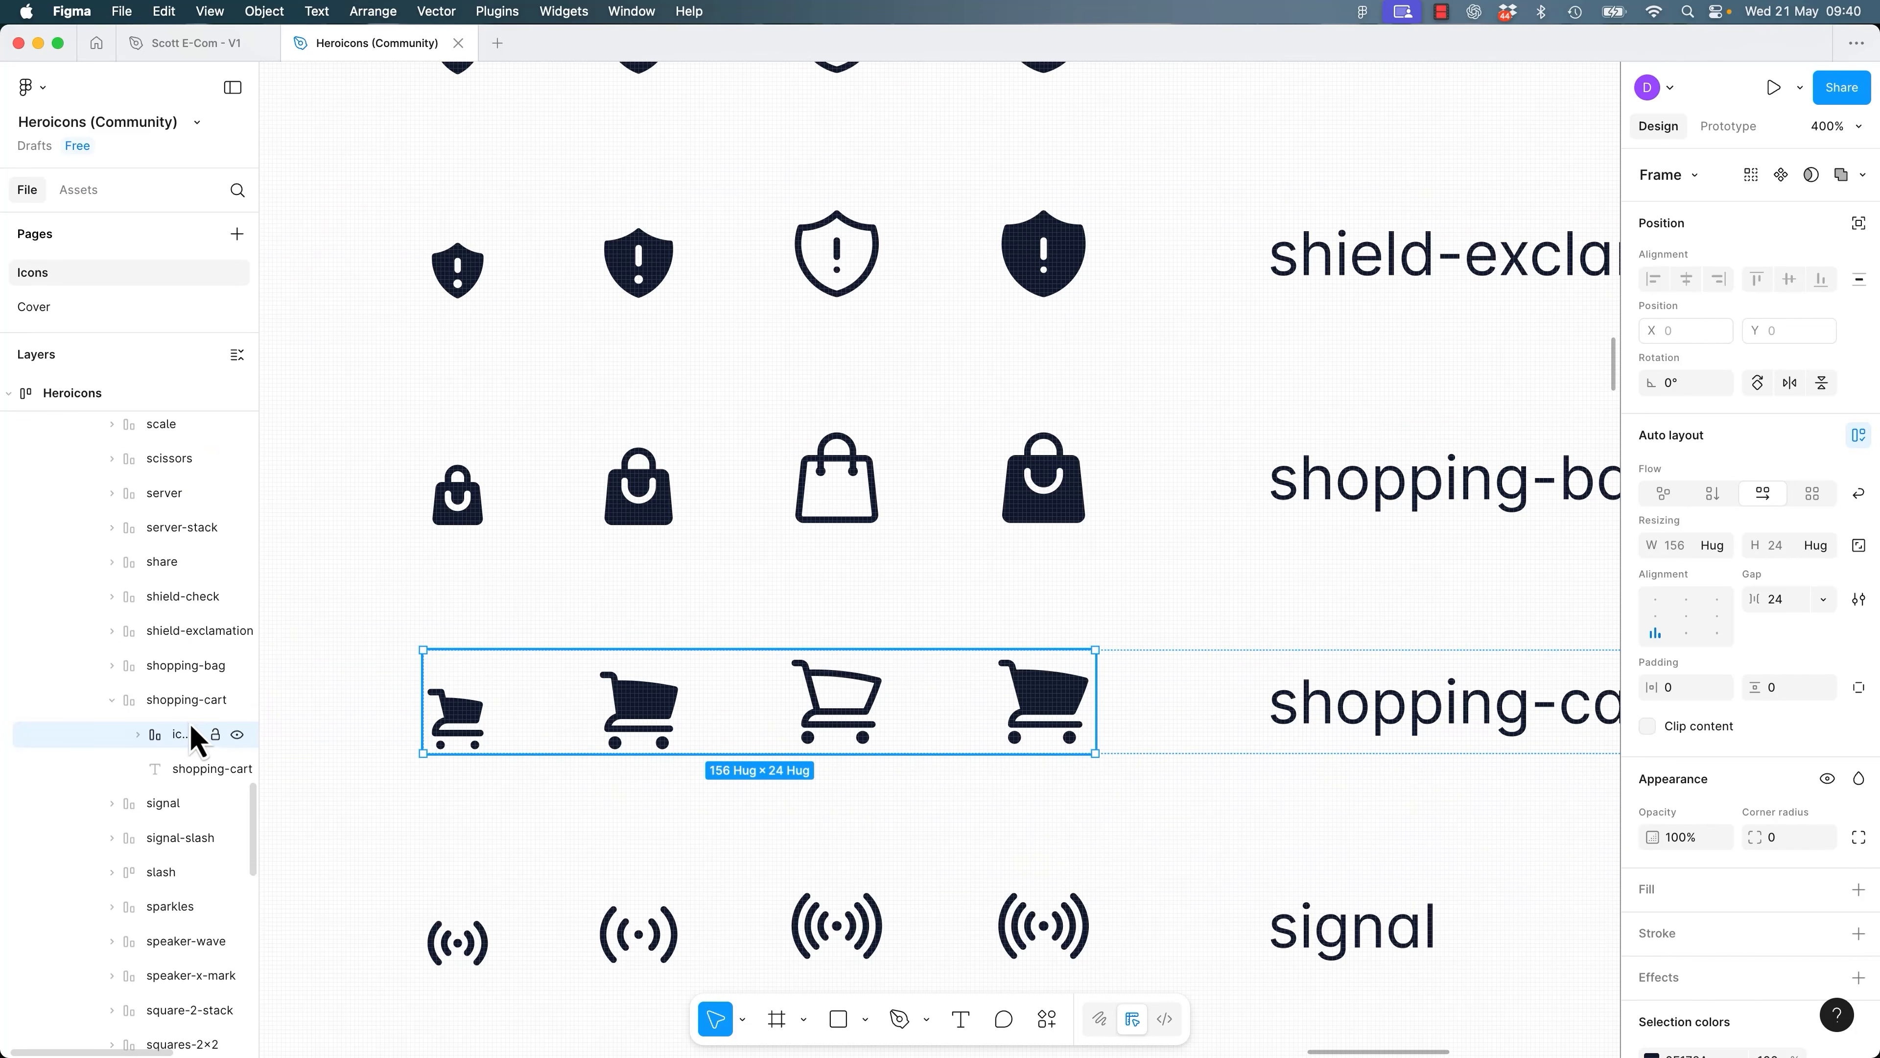
Select the Union vector inside the solid shopping-cart component and check it in vector editing.
left_click(1053, 708)
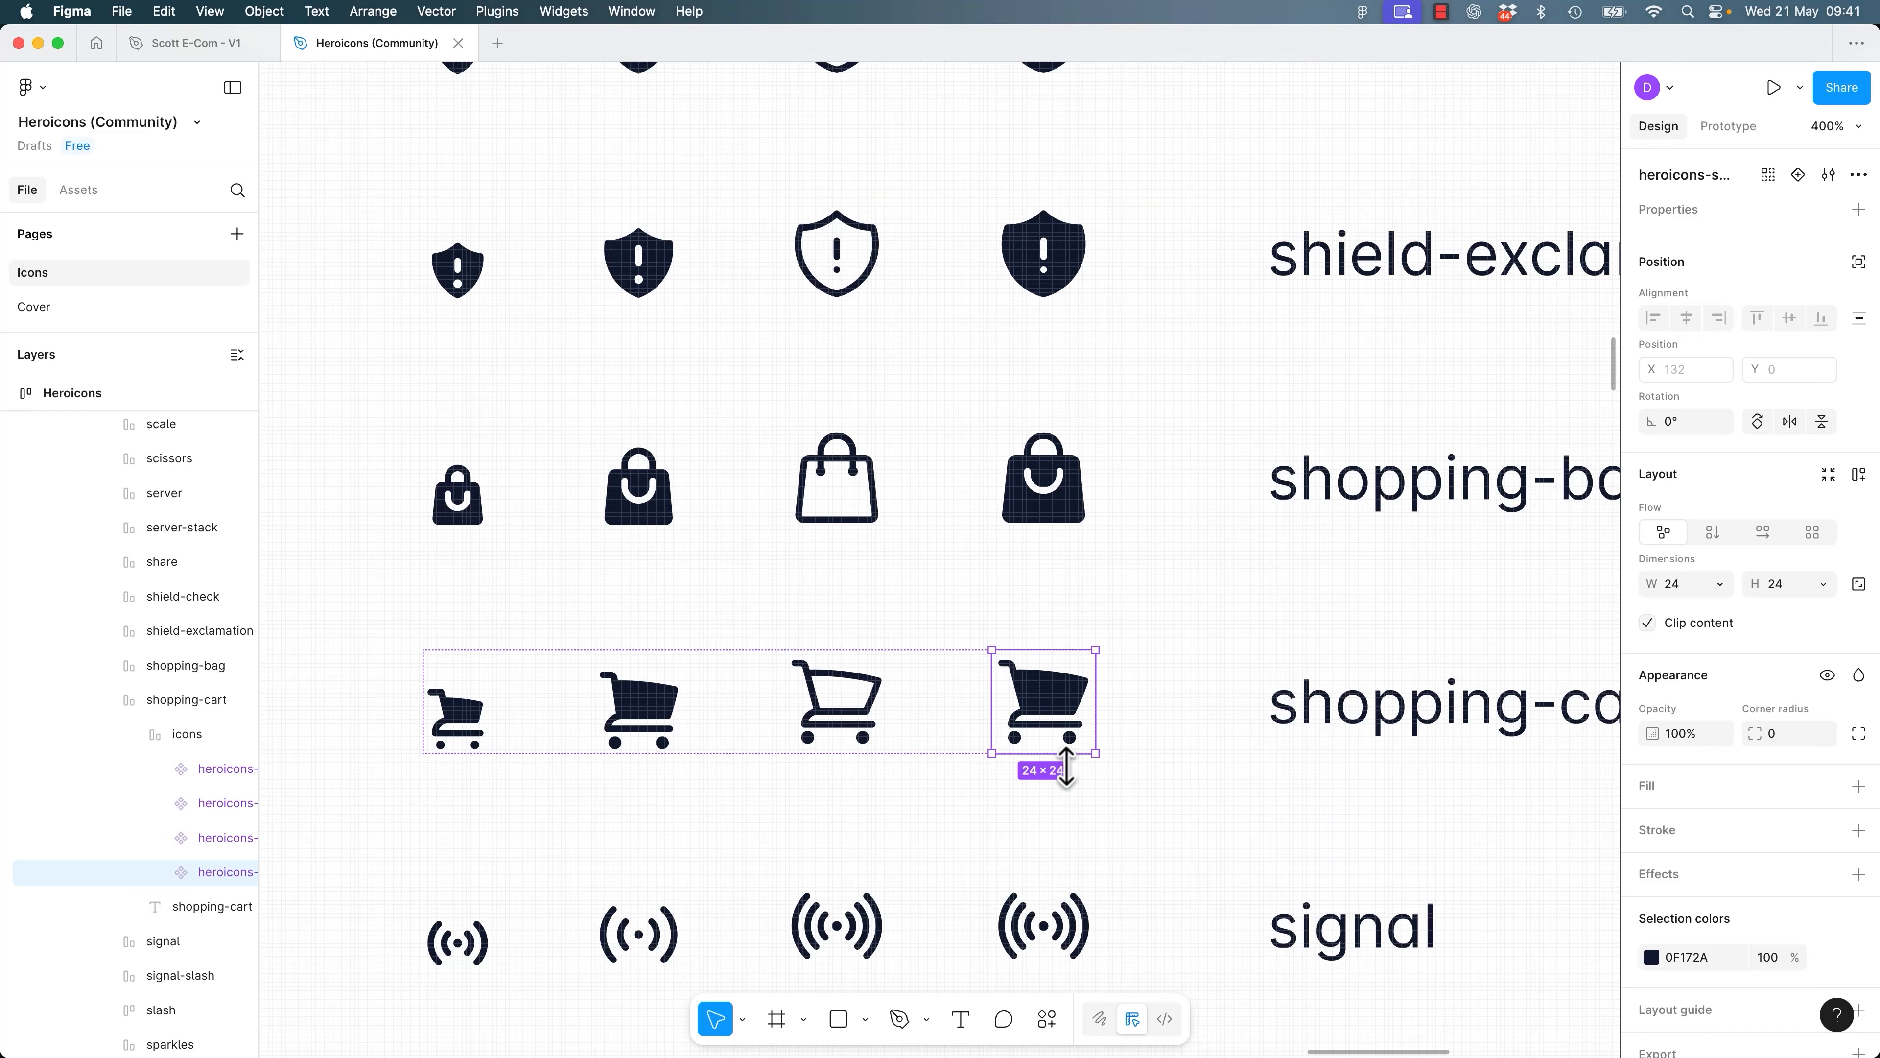
double_click(1066, 708)
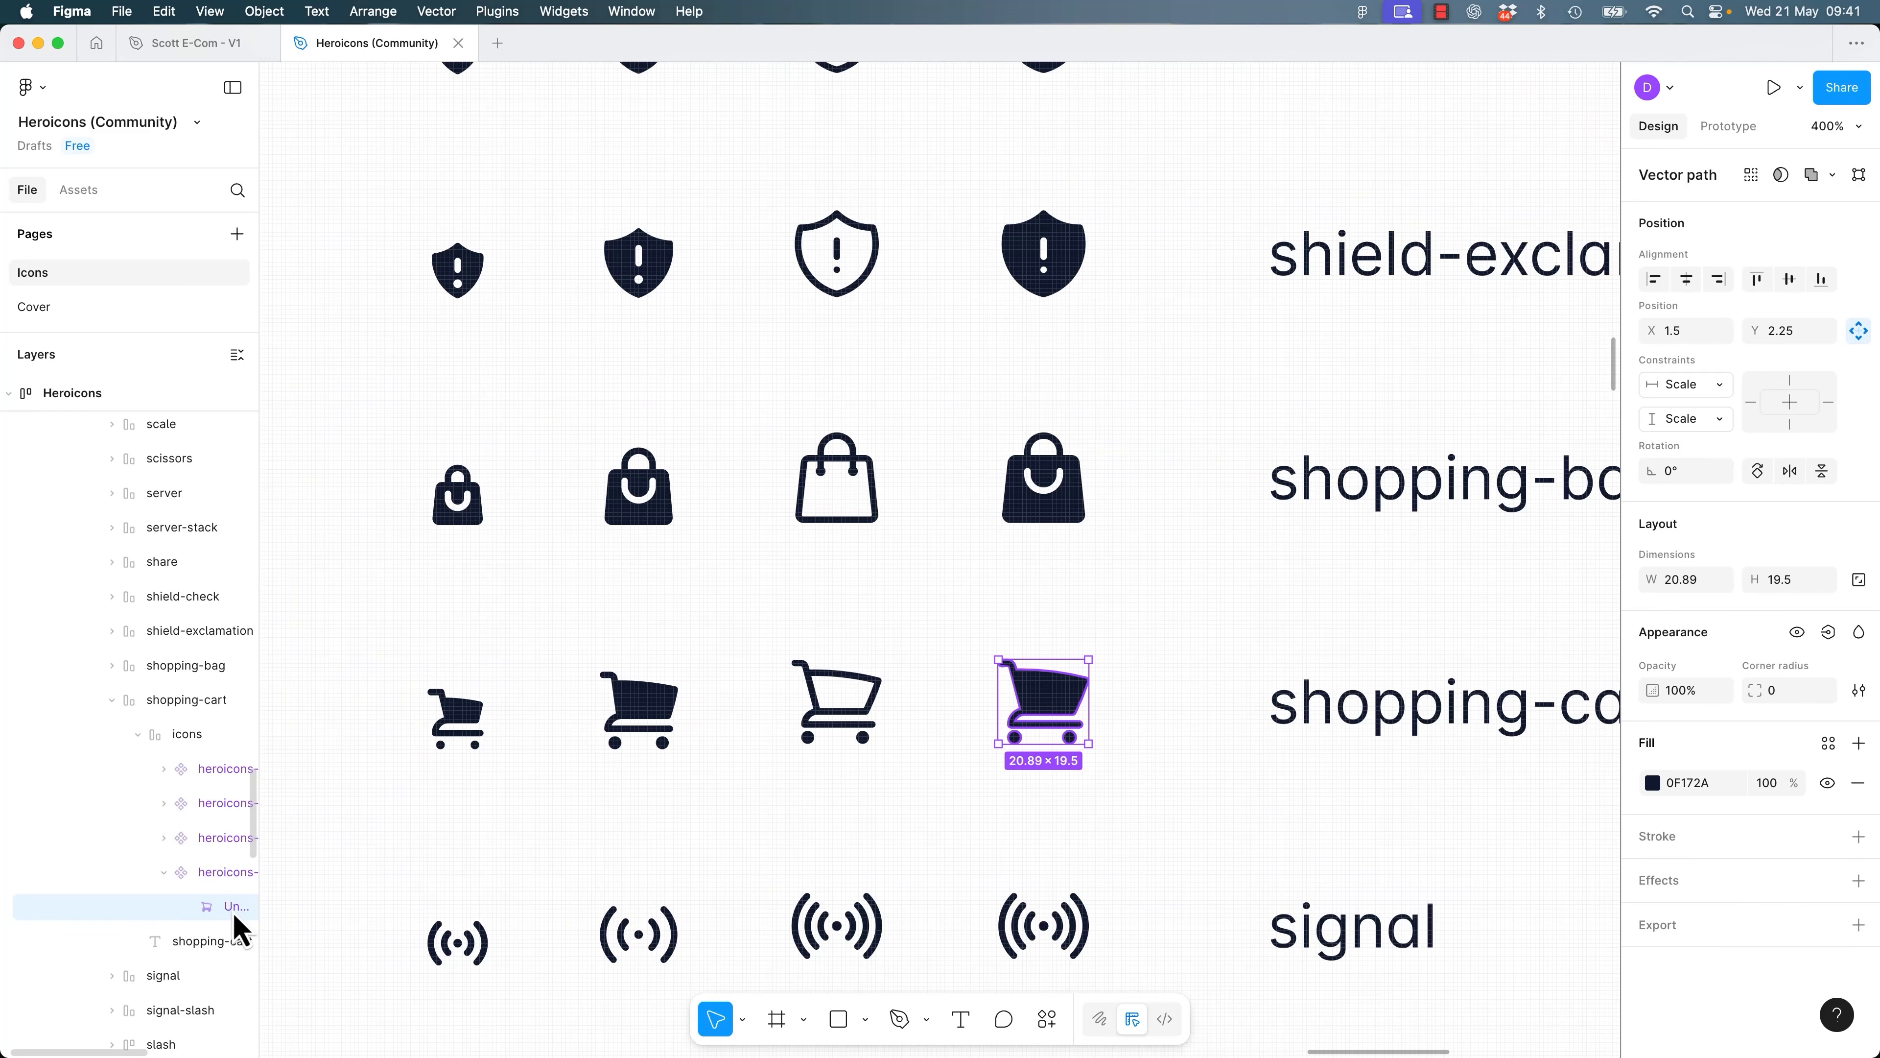
double_click(1053, 696)
key("Escape")
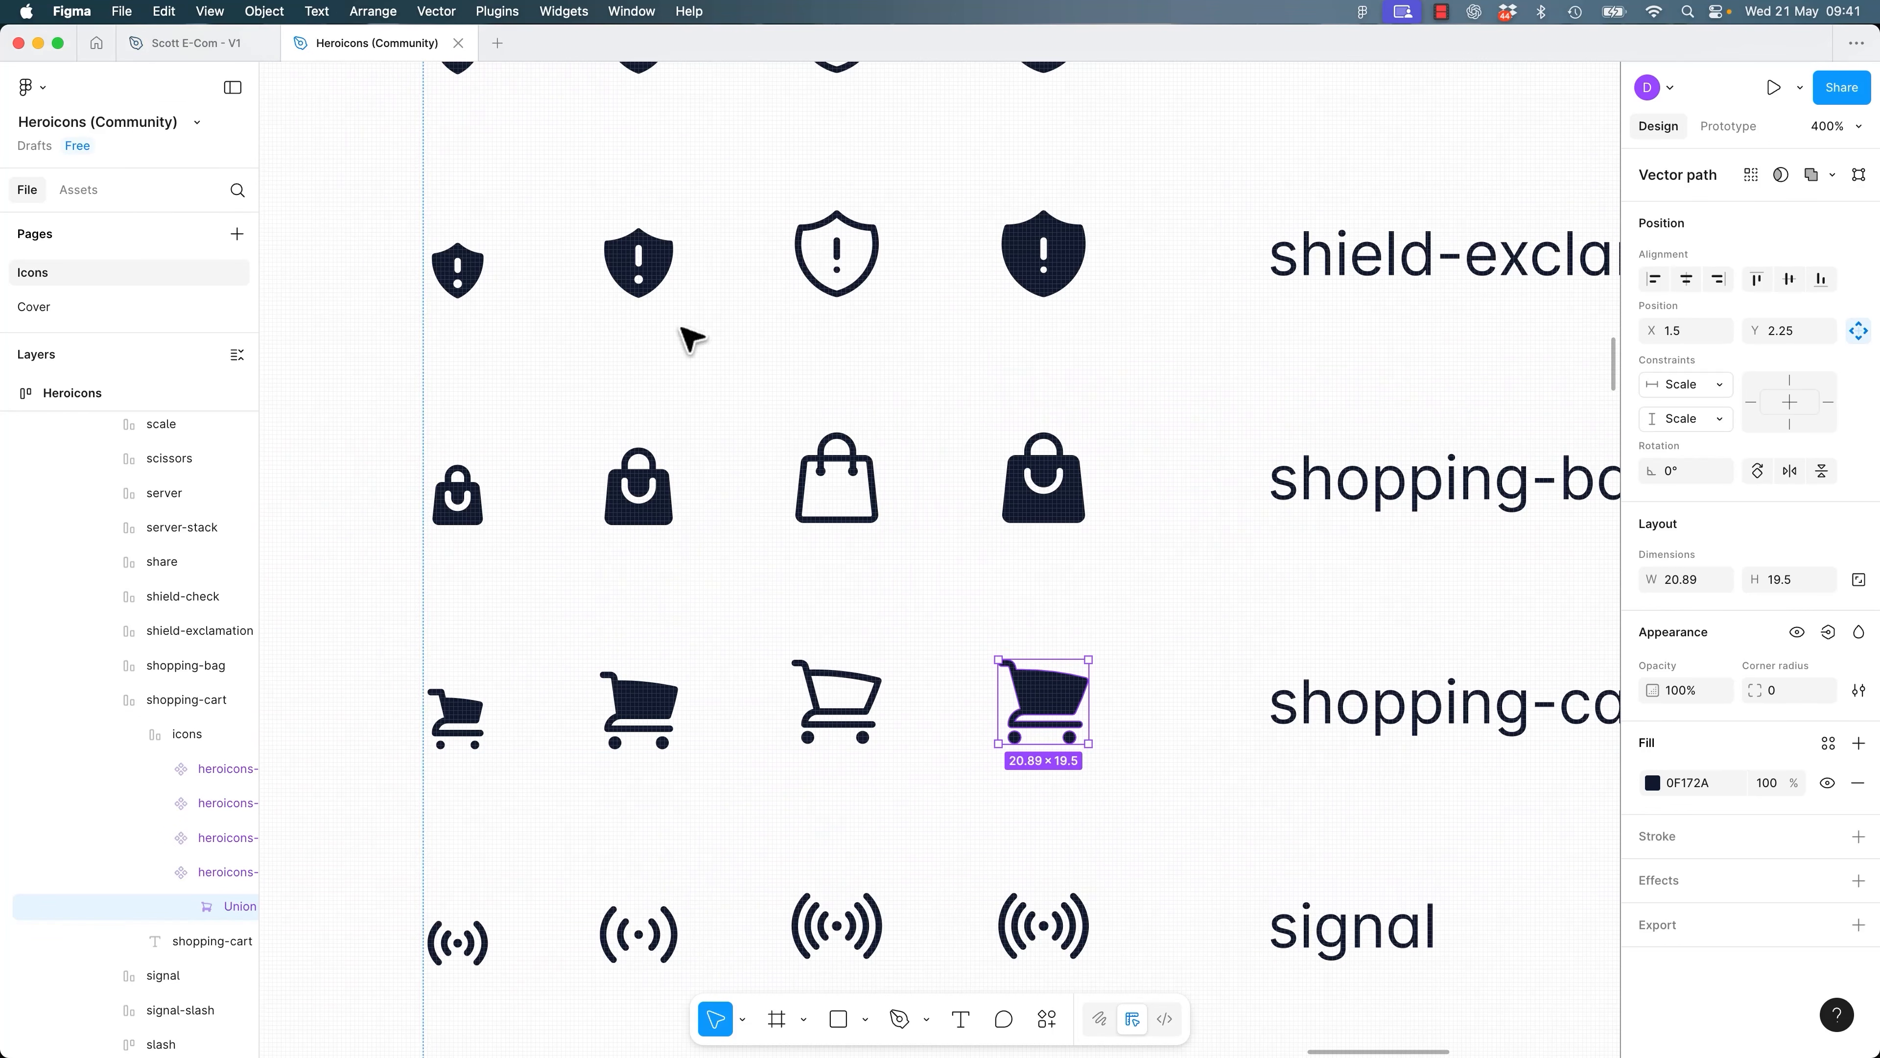
Cycle through the open Figma tabs and return to the home screen's Drafts.
key("ctrl+Tab")
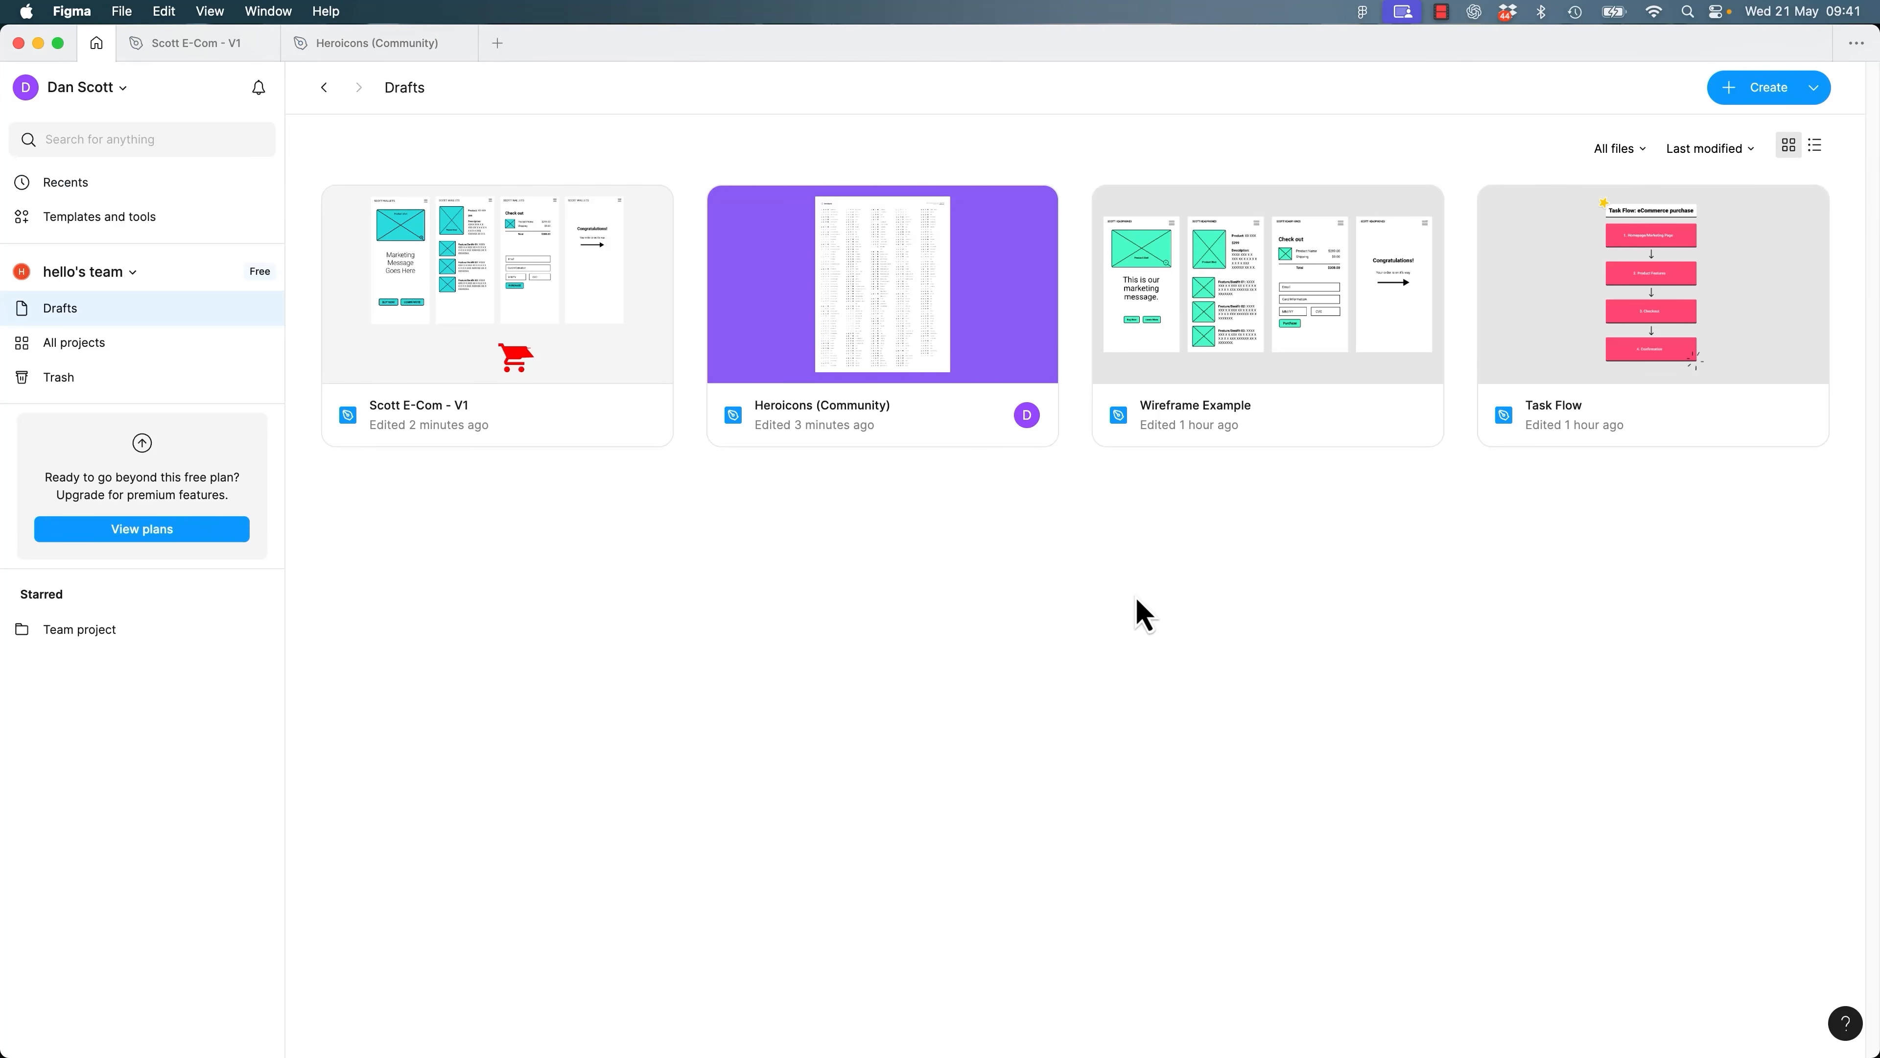
key("ctrl+Tab")
key("ctrl+Tab")
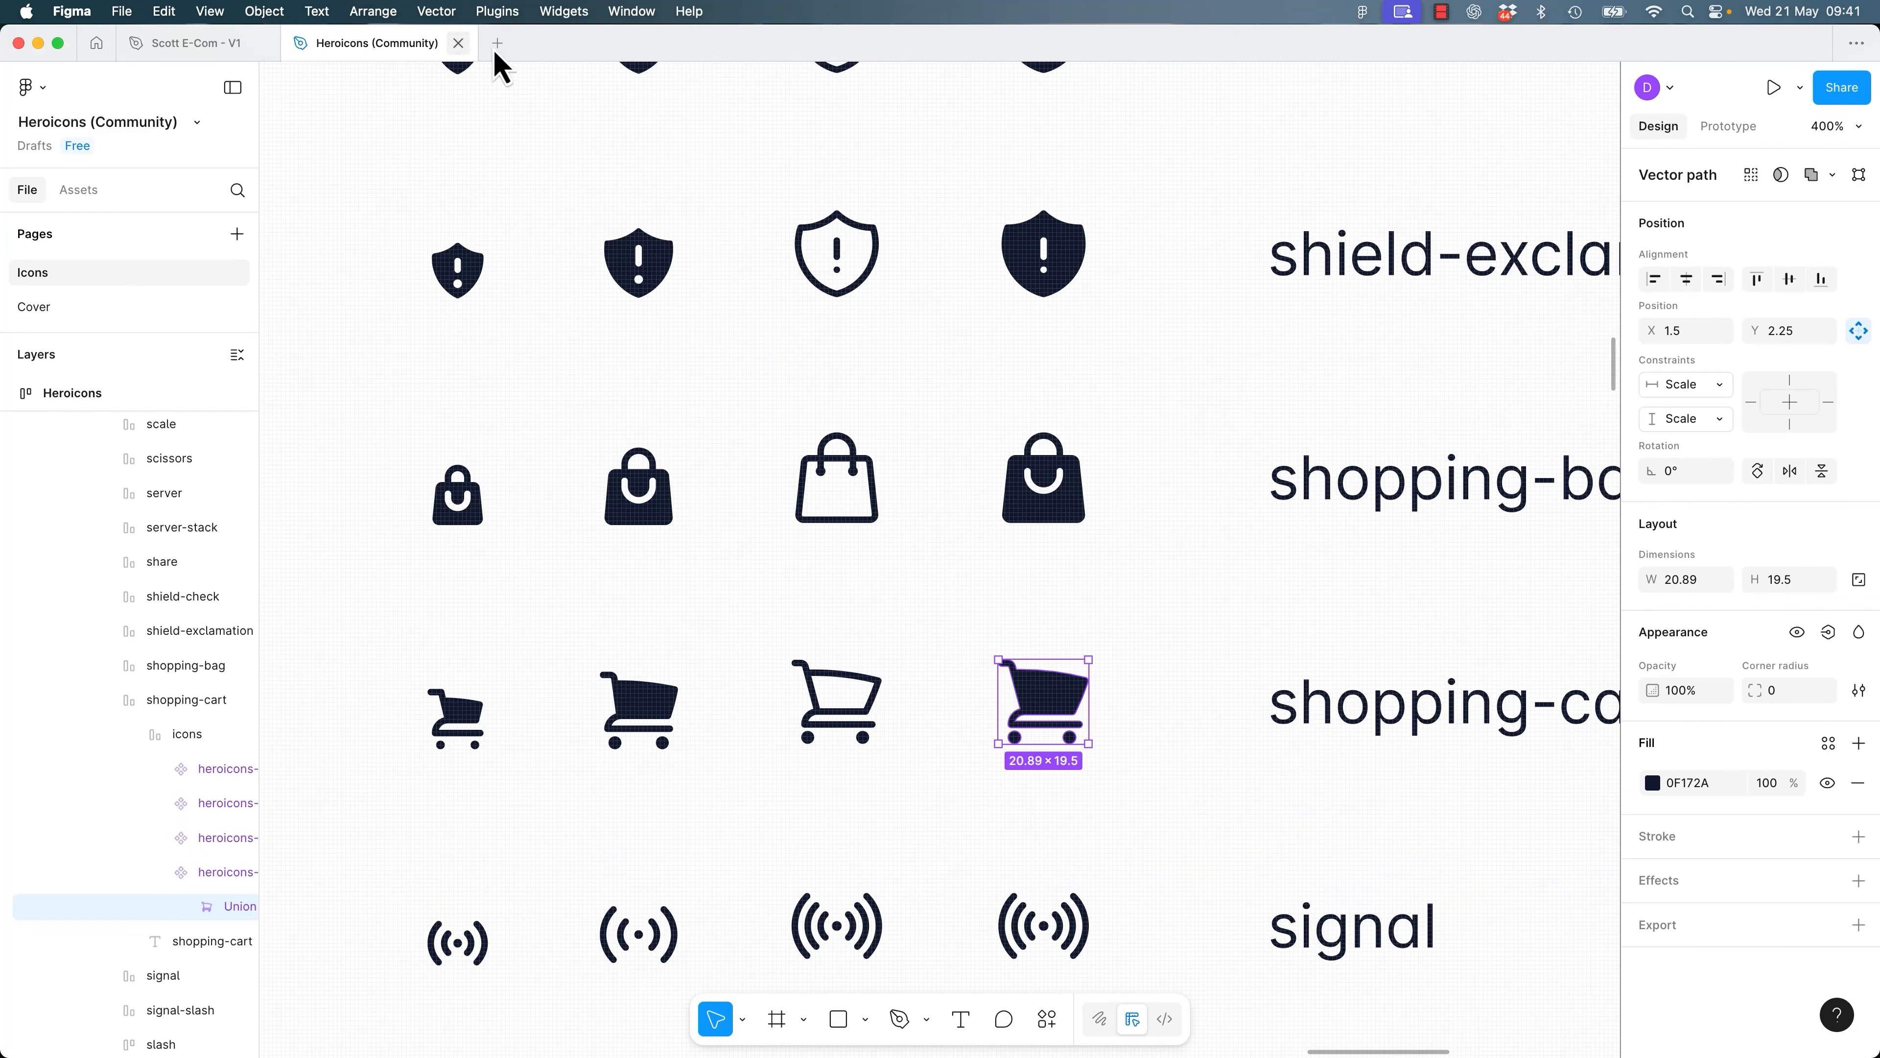
key("ctrl+Tab")
key("ctrl+shift+Tab")
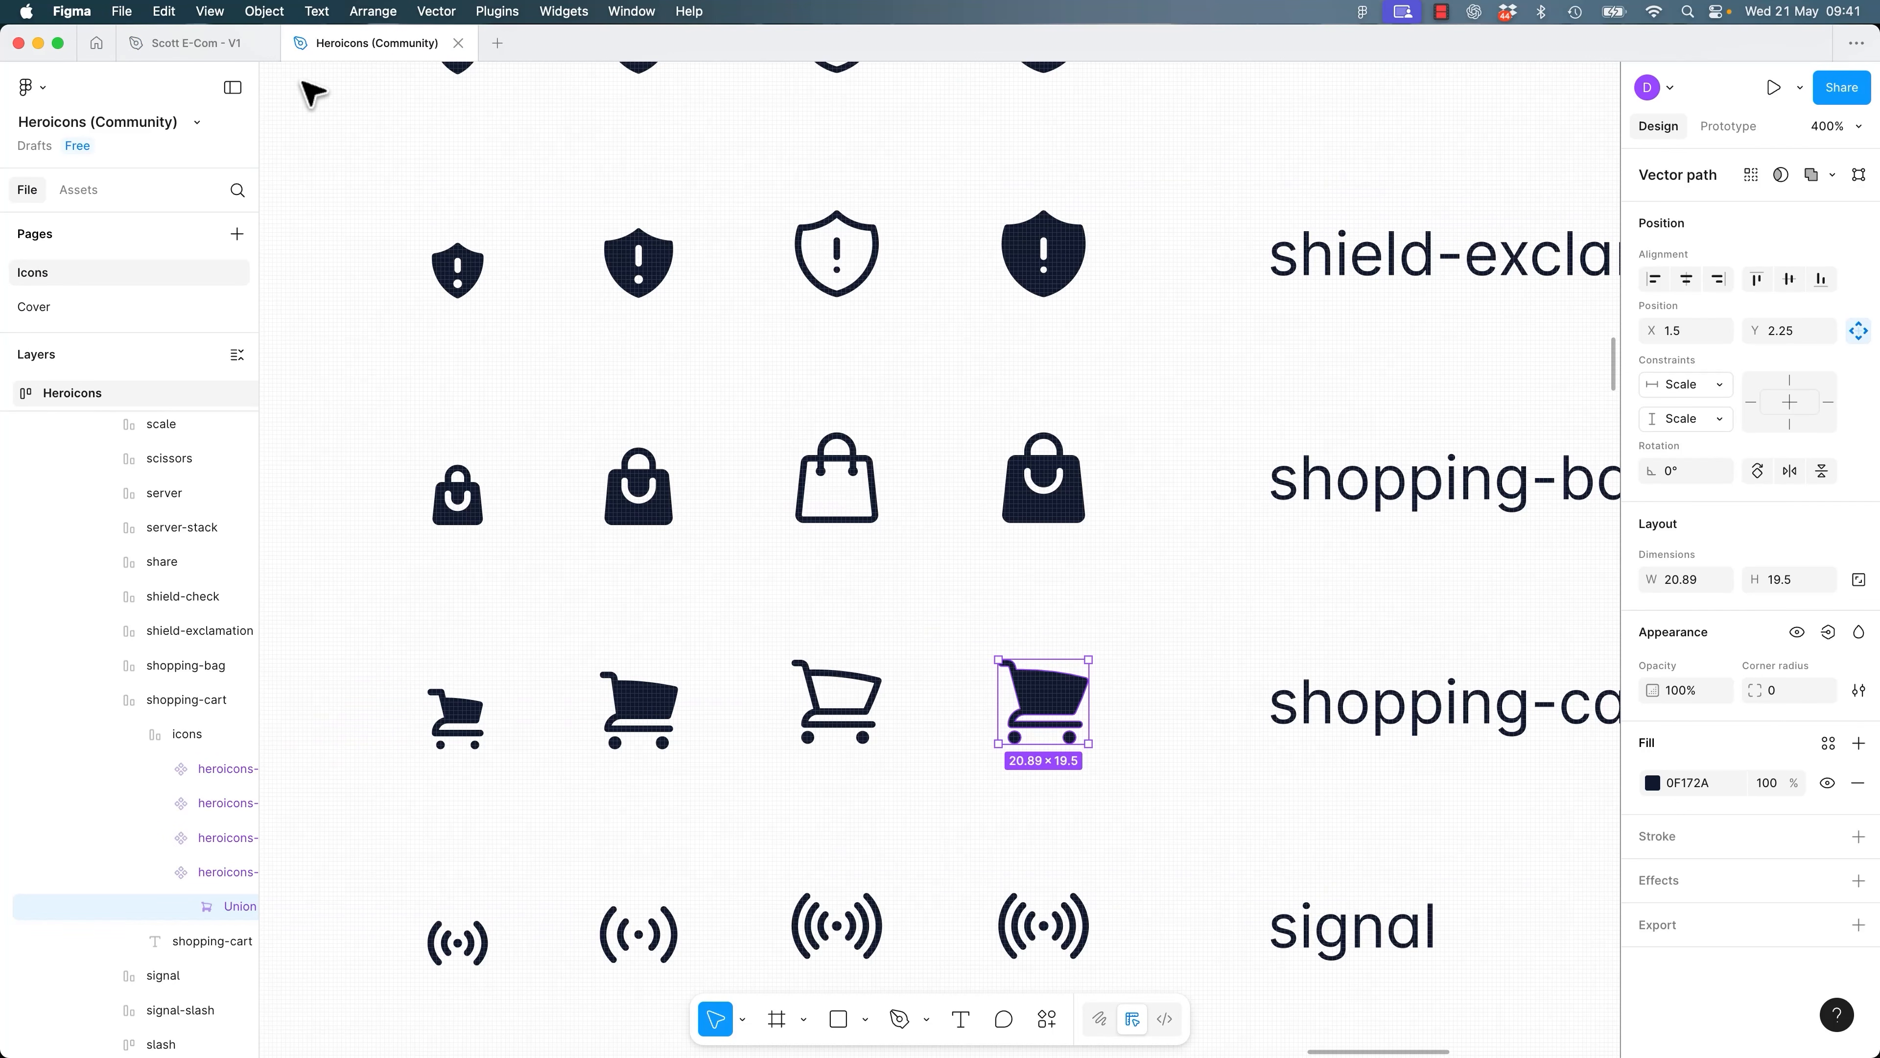
left_click(97, 44)
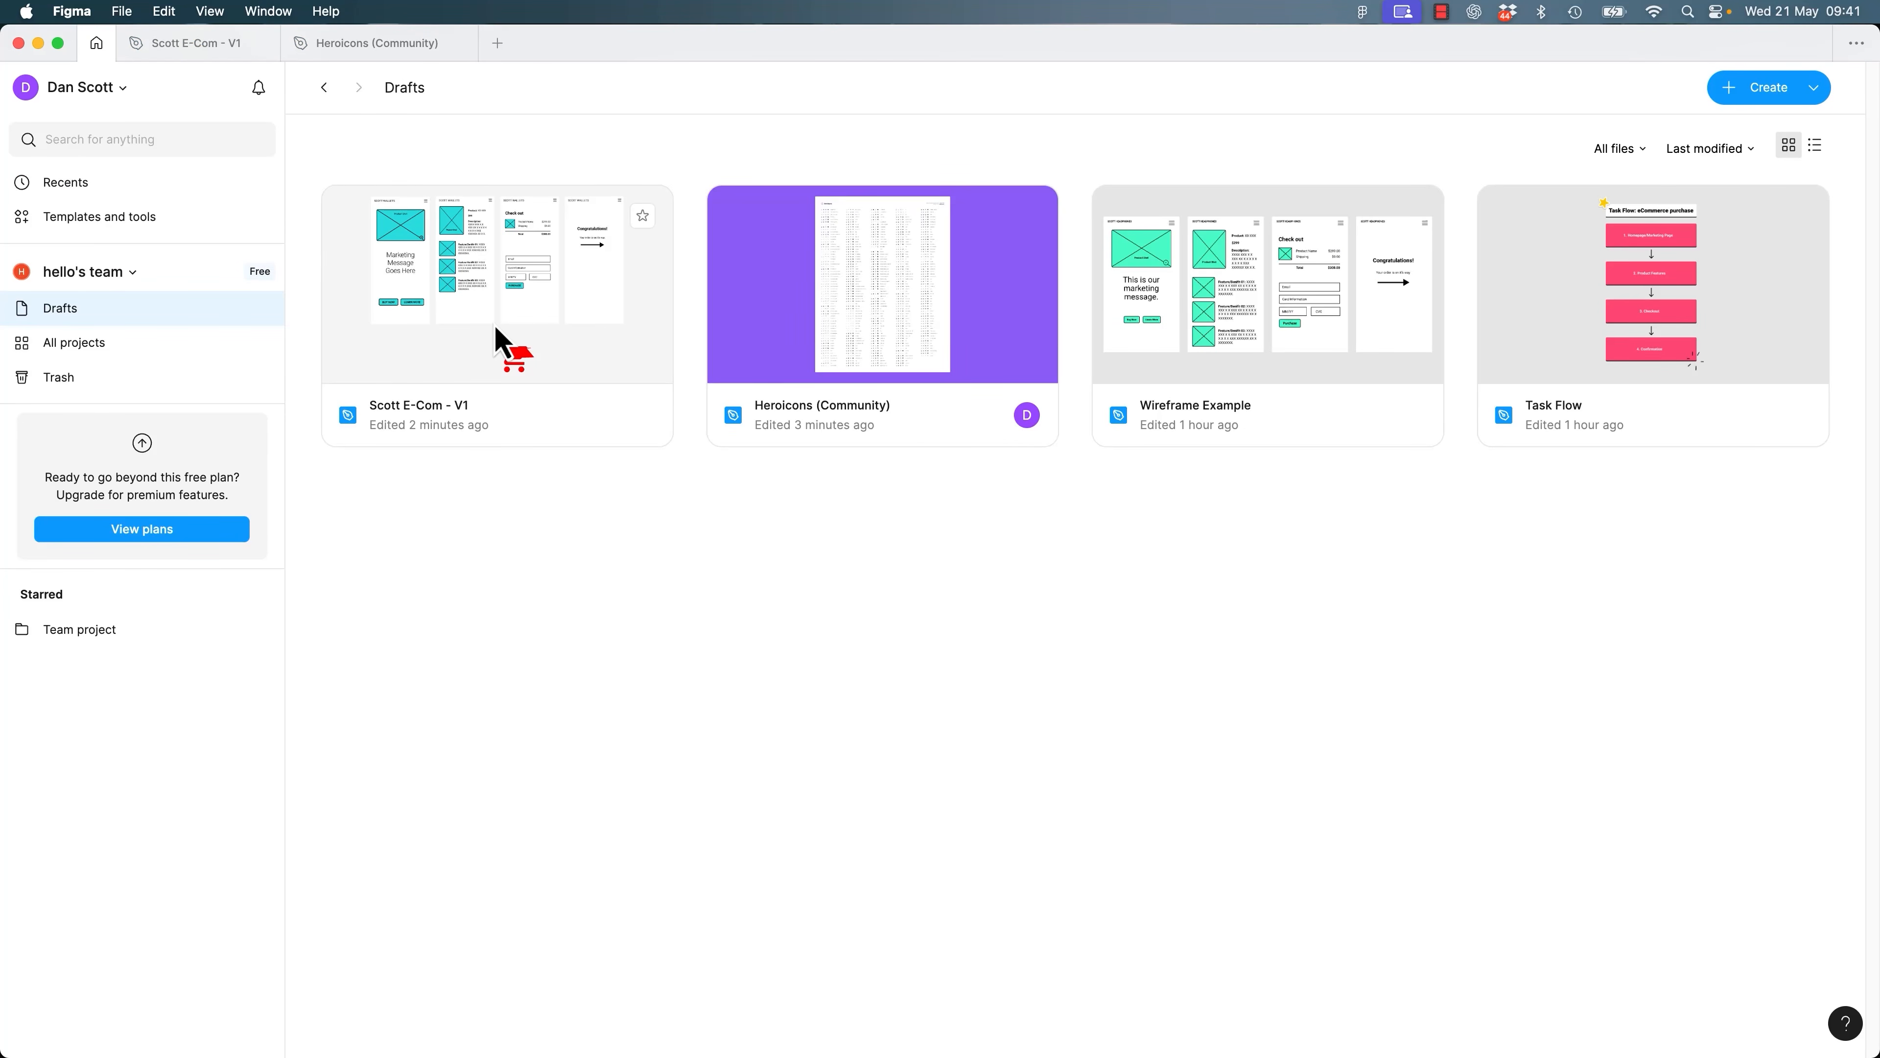
Paste the solid cart vector into Scott E-Com - V1 below the Checkout frame and enlarge it proportionally with the Scale tool.
left_click(621, 403)
left_click(935, 555)
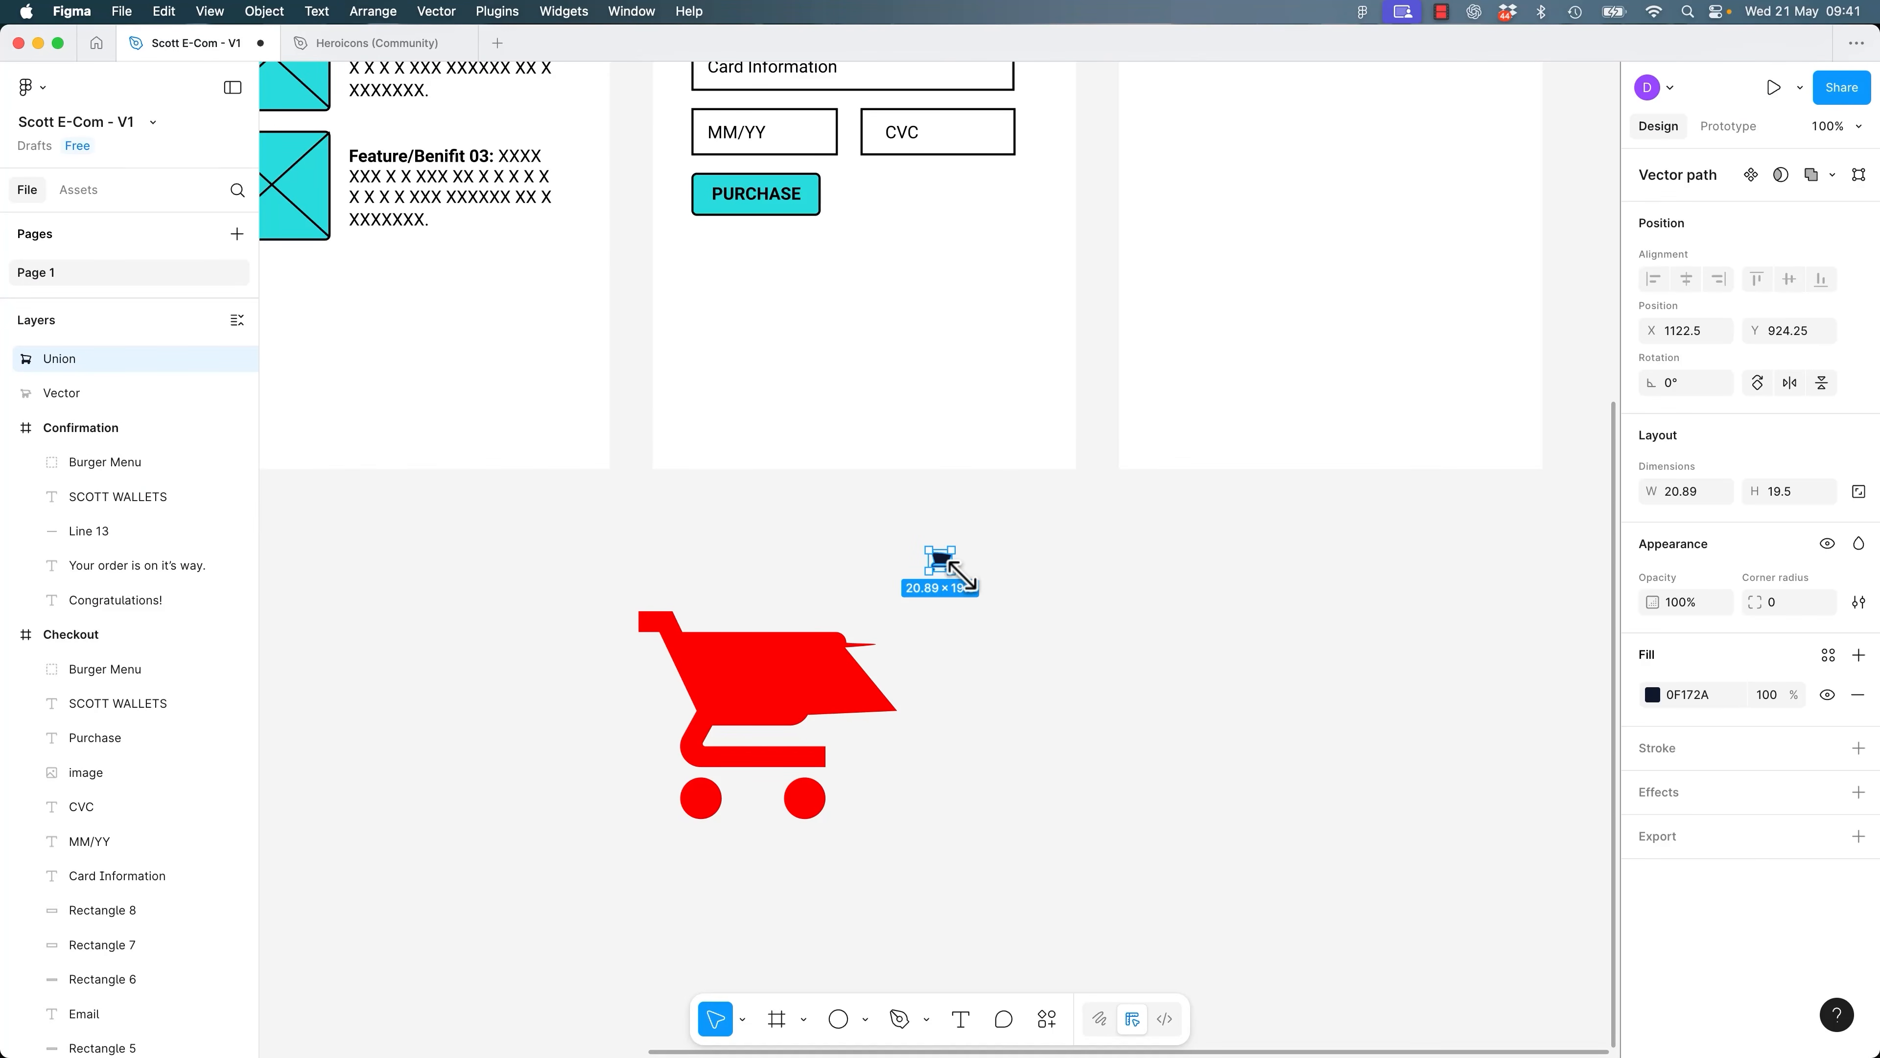
key("k")
left_click_drag(960, 584, 1111, 713)
key("v")
left_click(1154, 724)
left_click(1059, 602)
key("Escape")
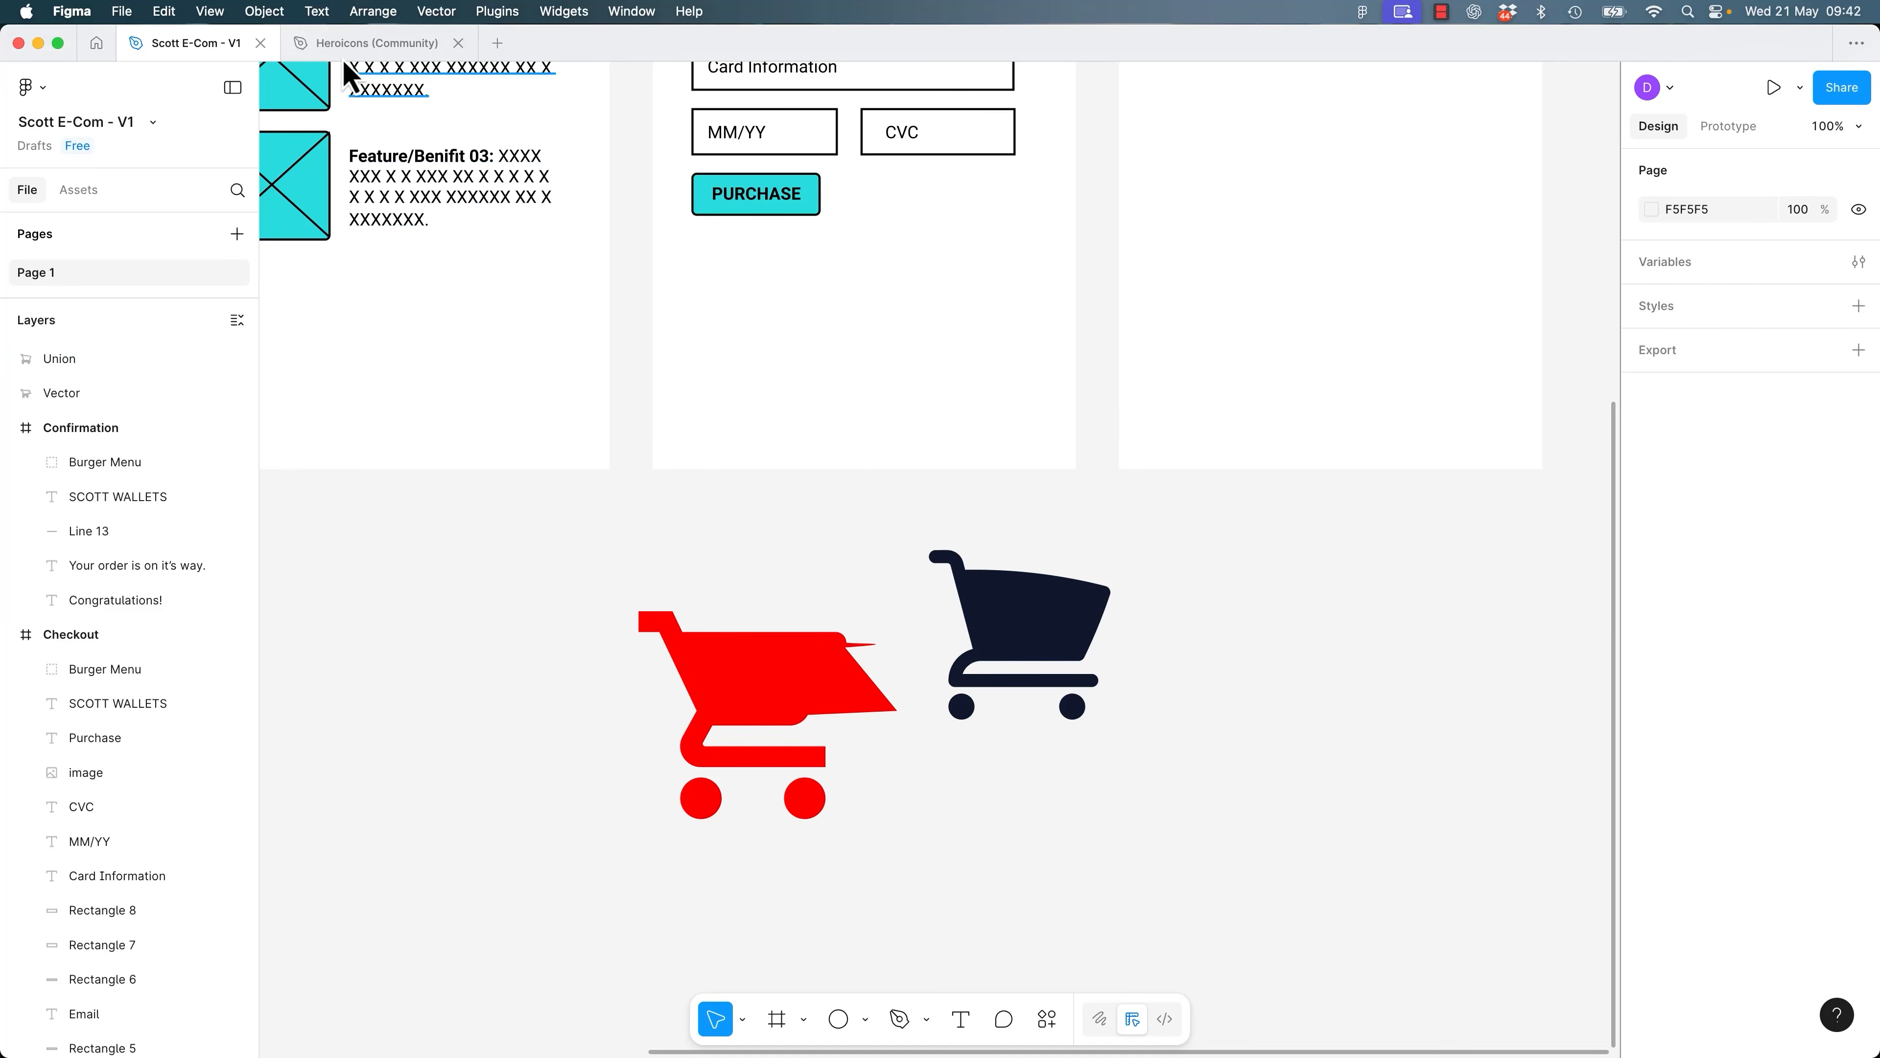
Copy the whole solid shopping-cart component from Heroicons into Scott E-Com - V1 and place it at about X 1355, Y 1082.
left_click(373, 43)
left_click(1051, 710)
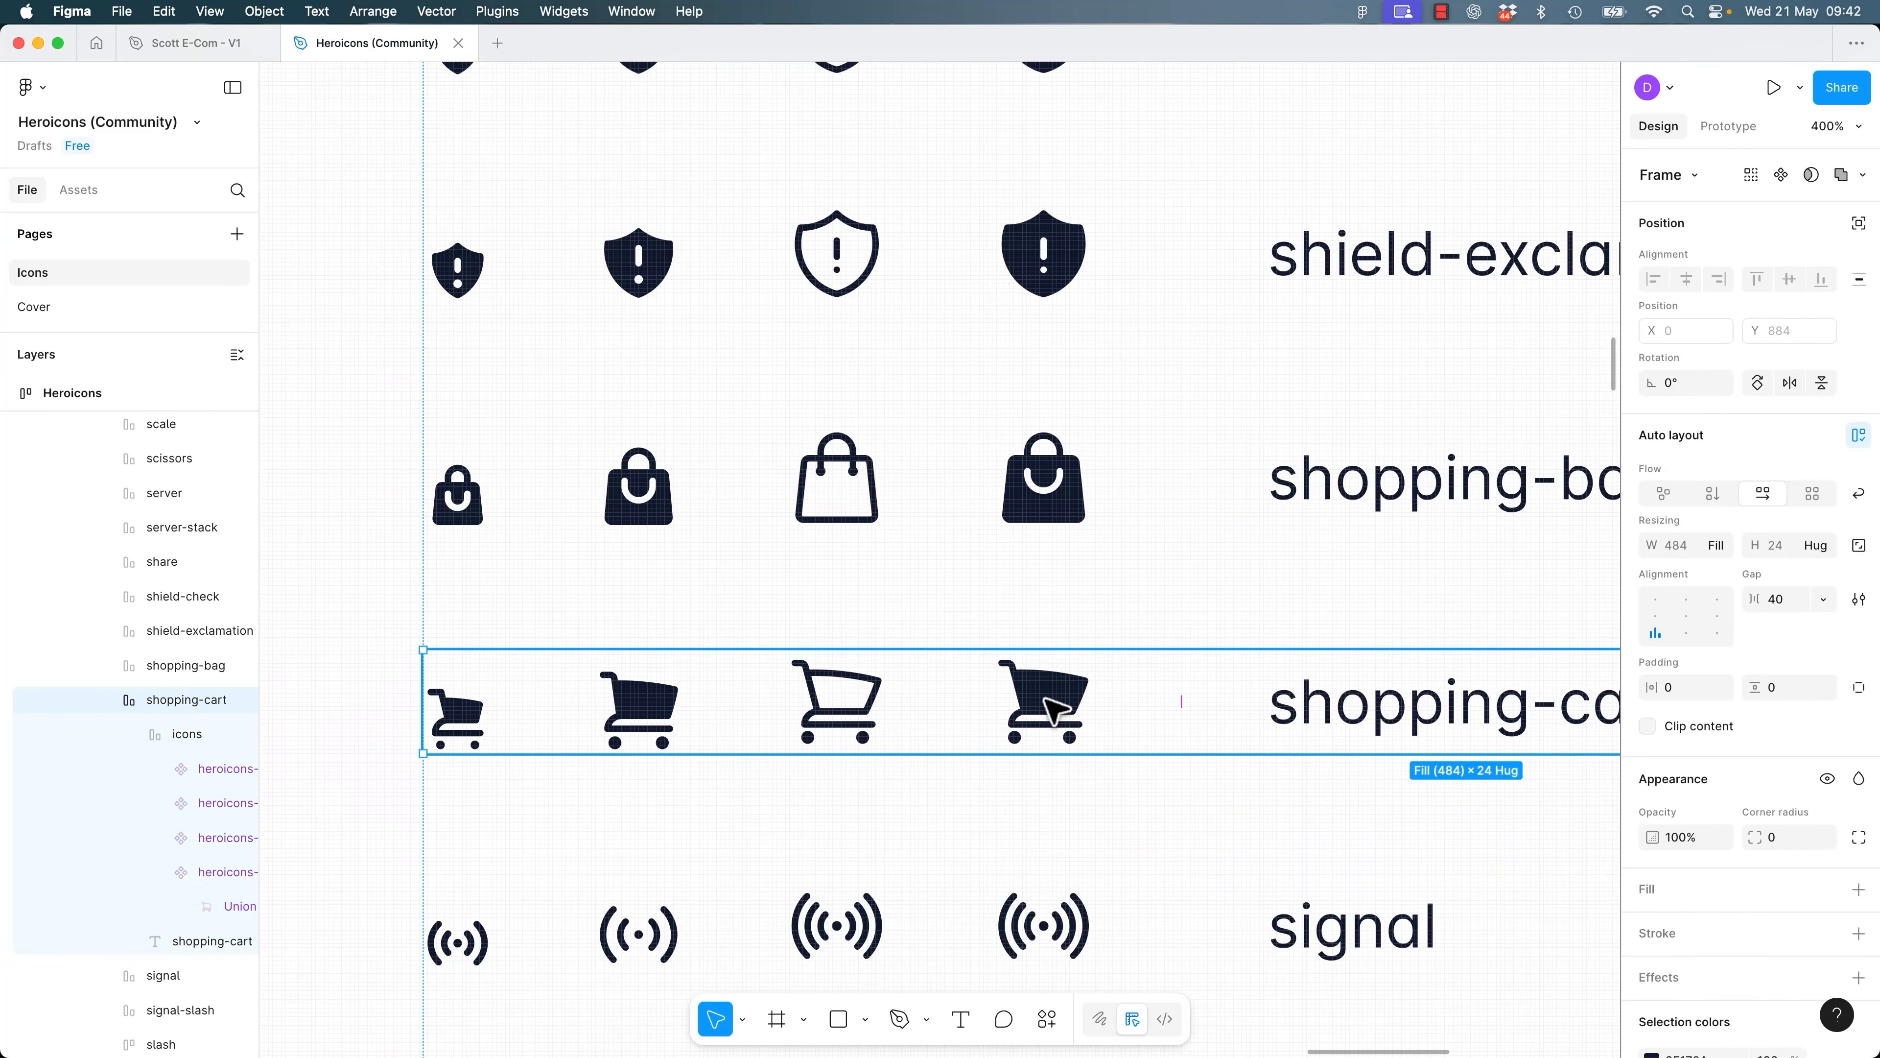
left_click(1052, 710)
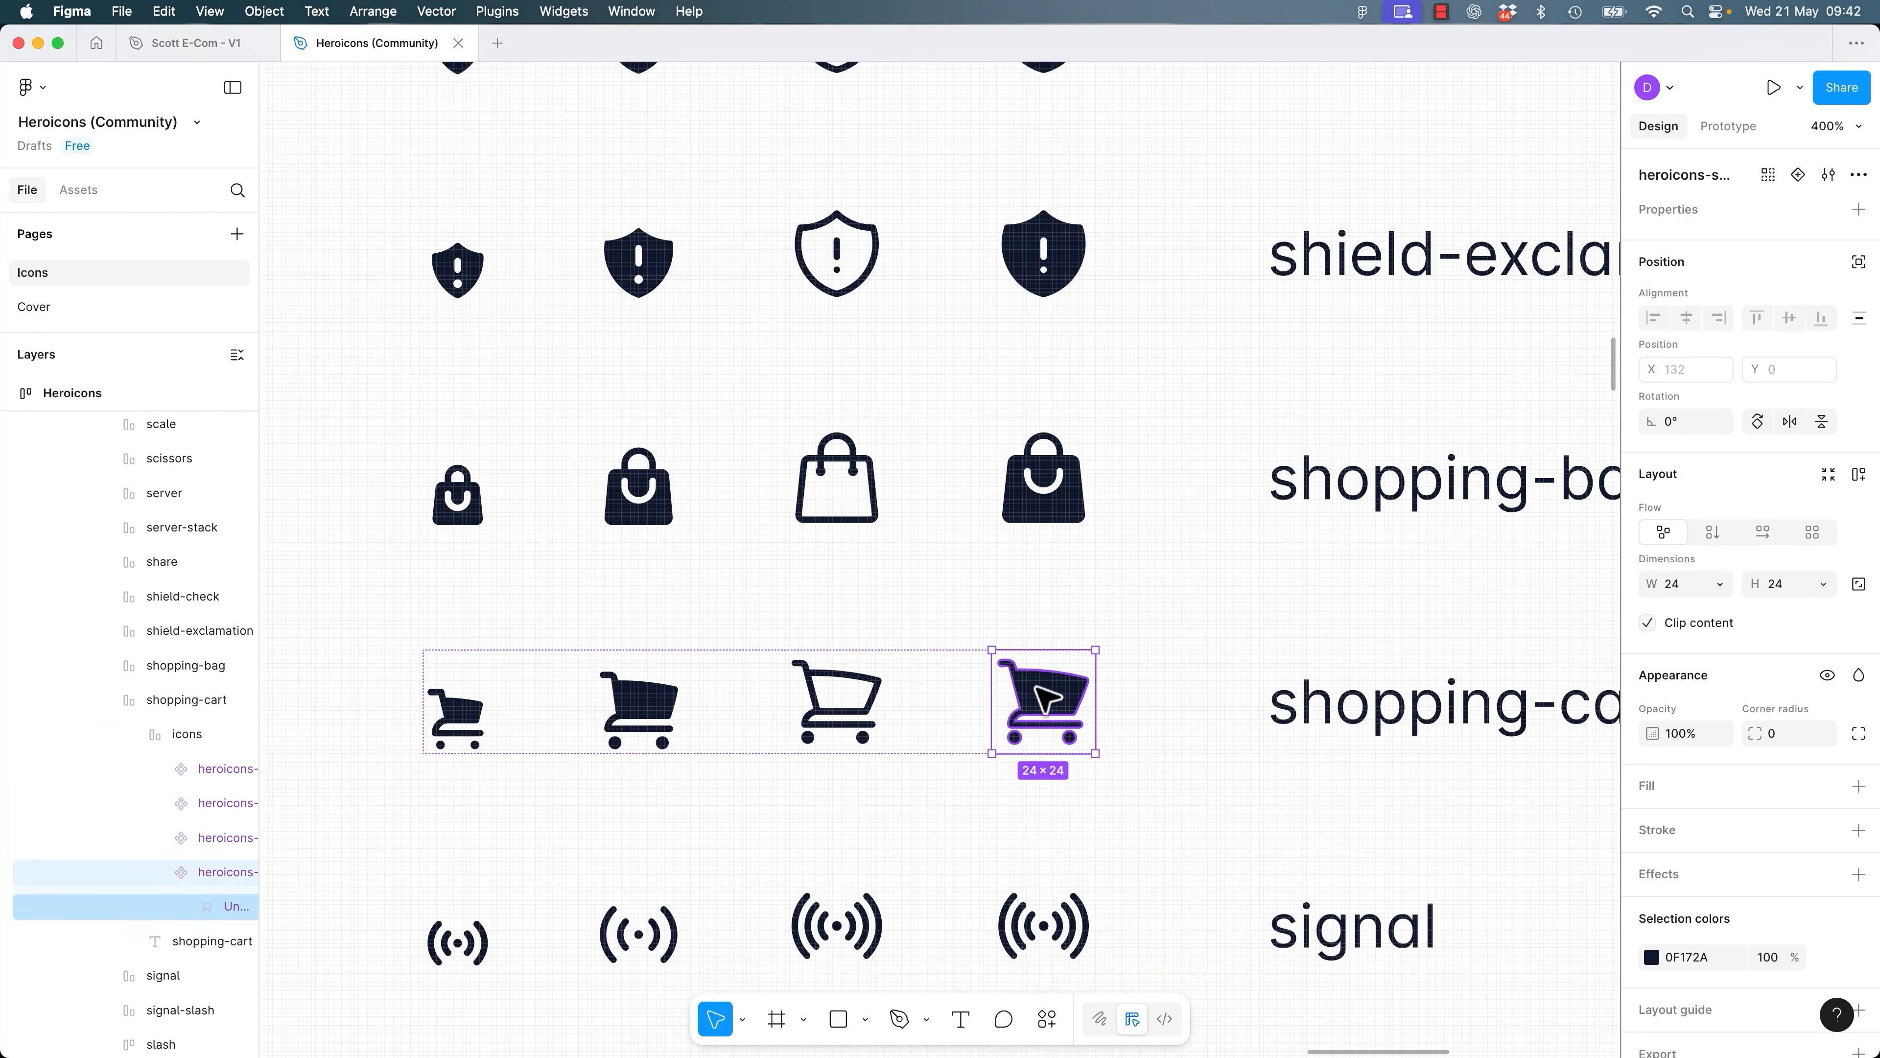
left_click(173, 54)
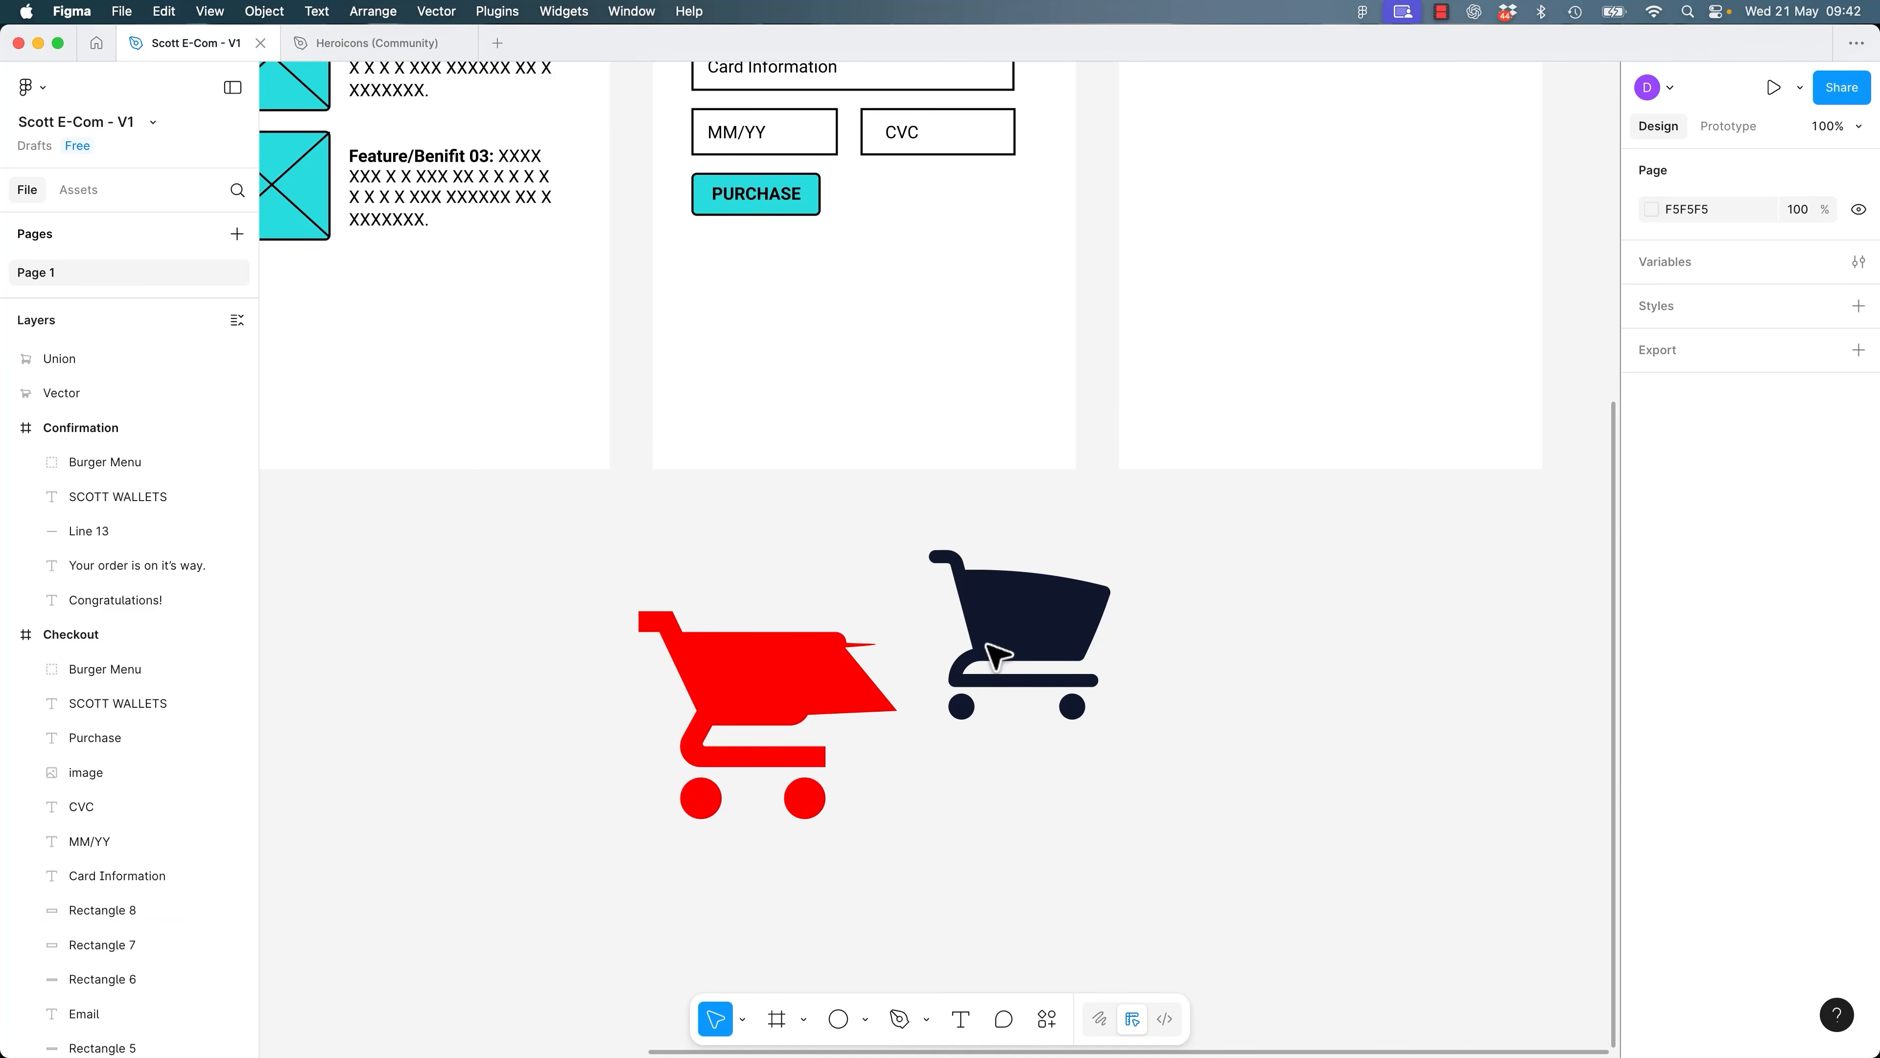
key("super+v")
left_click_drag(938, 563, 1192, 735)
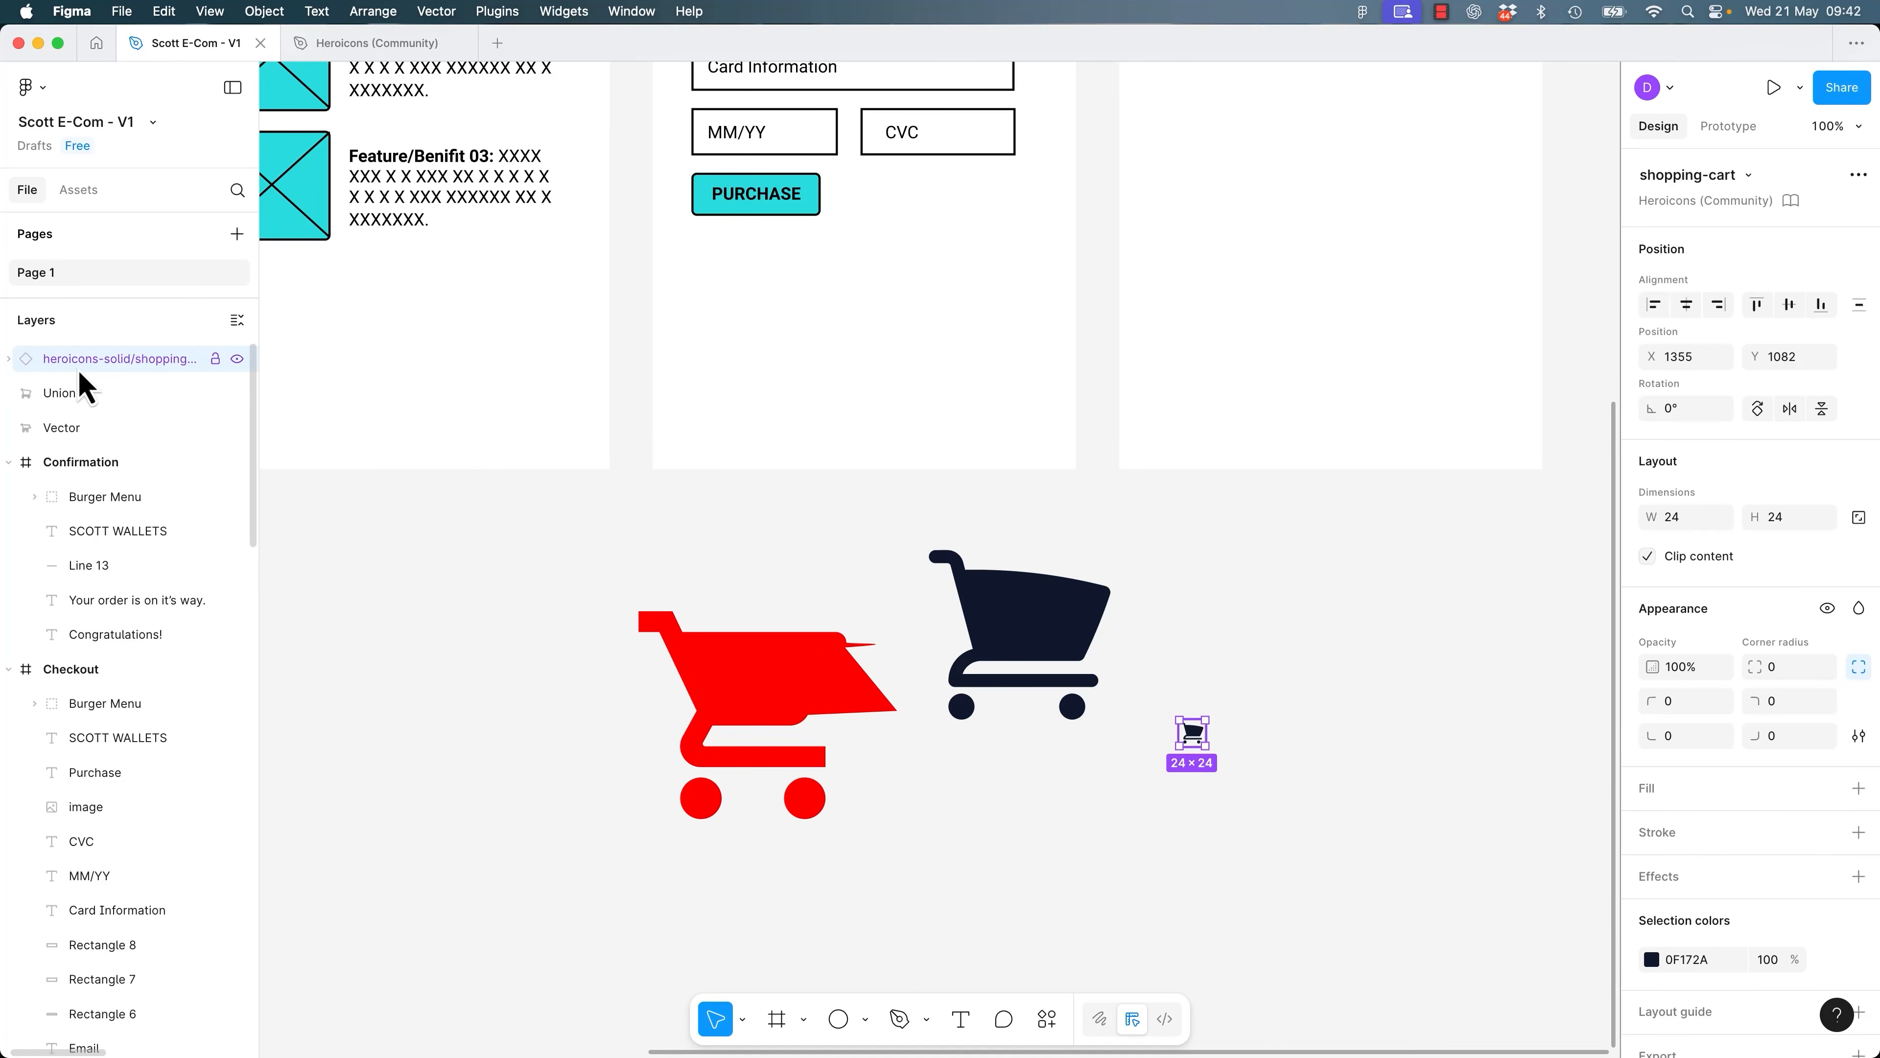
Extract the Union vector from the pasted heroicons-solid/shopping-cart component onto the page and delete the leftover component.
left_click(16, 369)
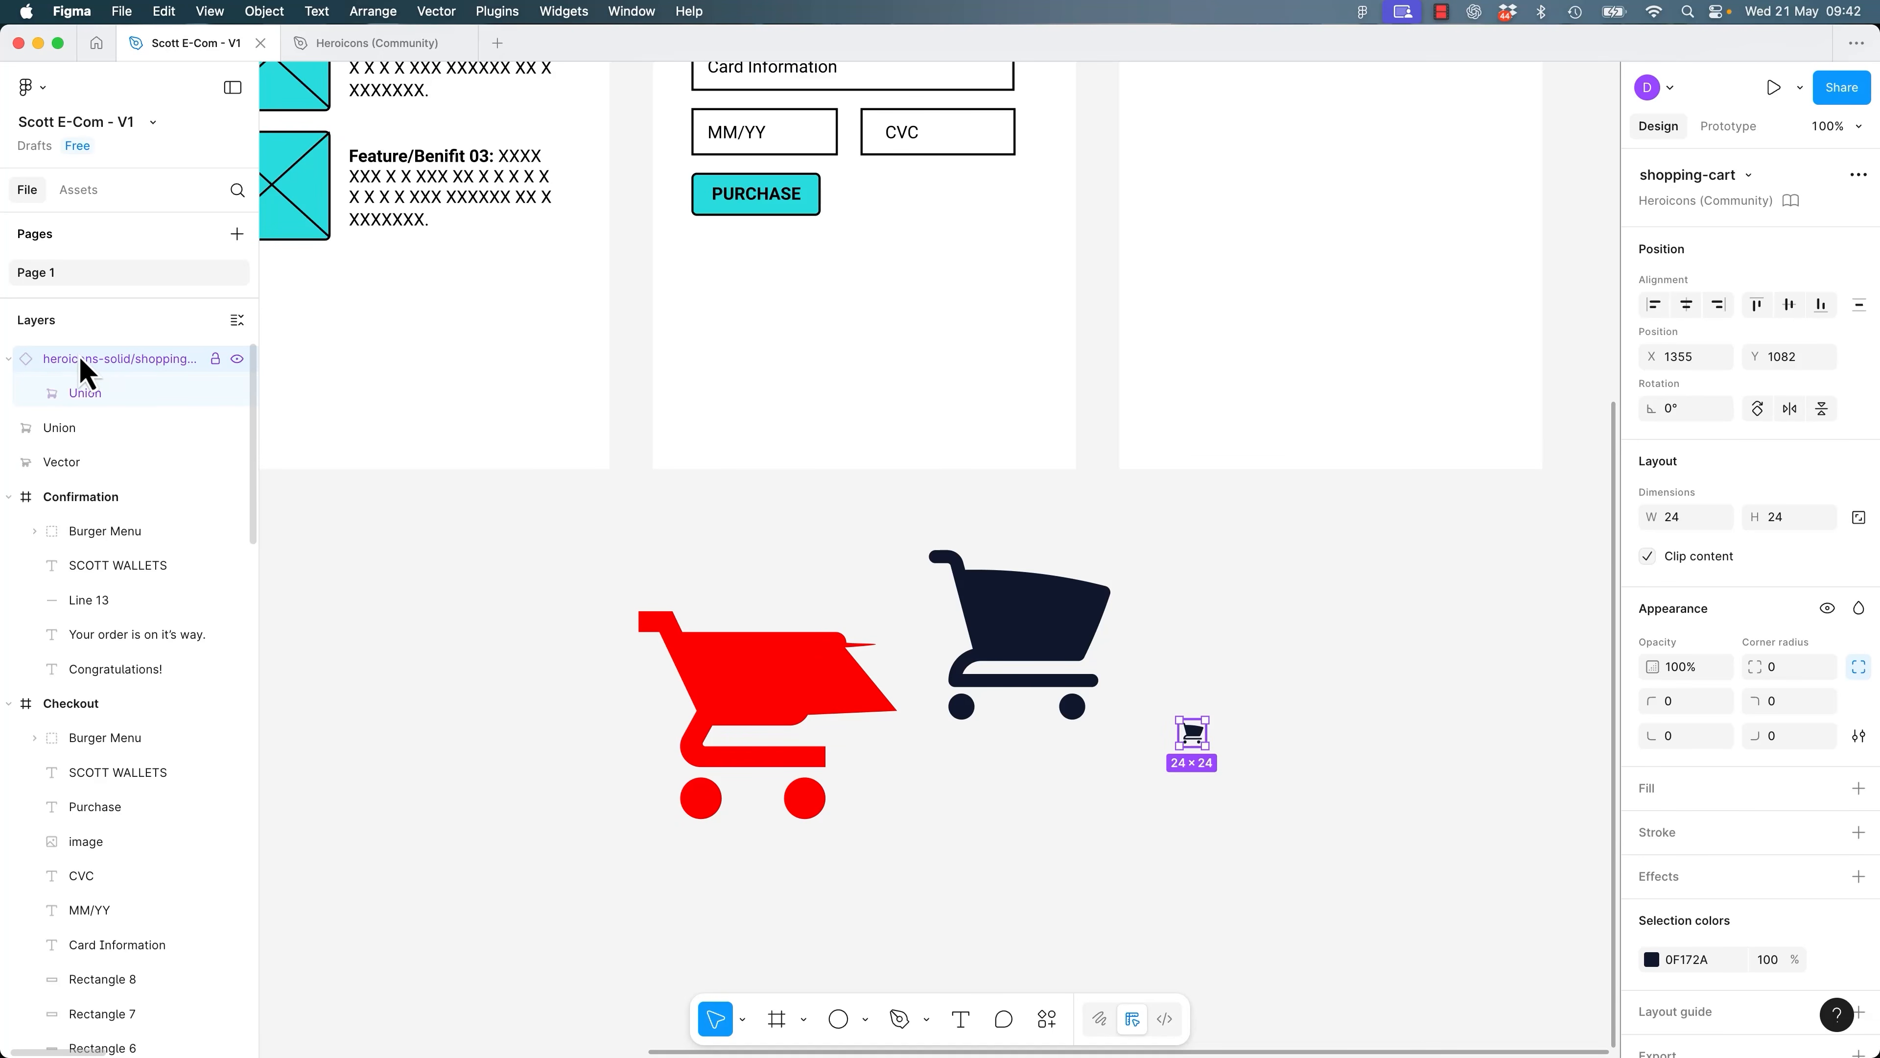
left_click(8, 358)
left_click(9, 359)
left_click(87, 394)
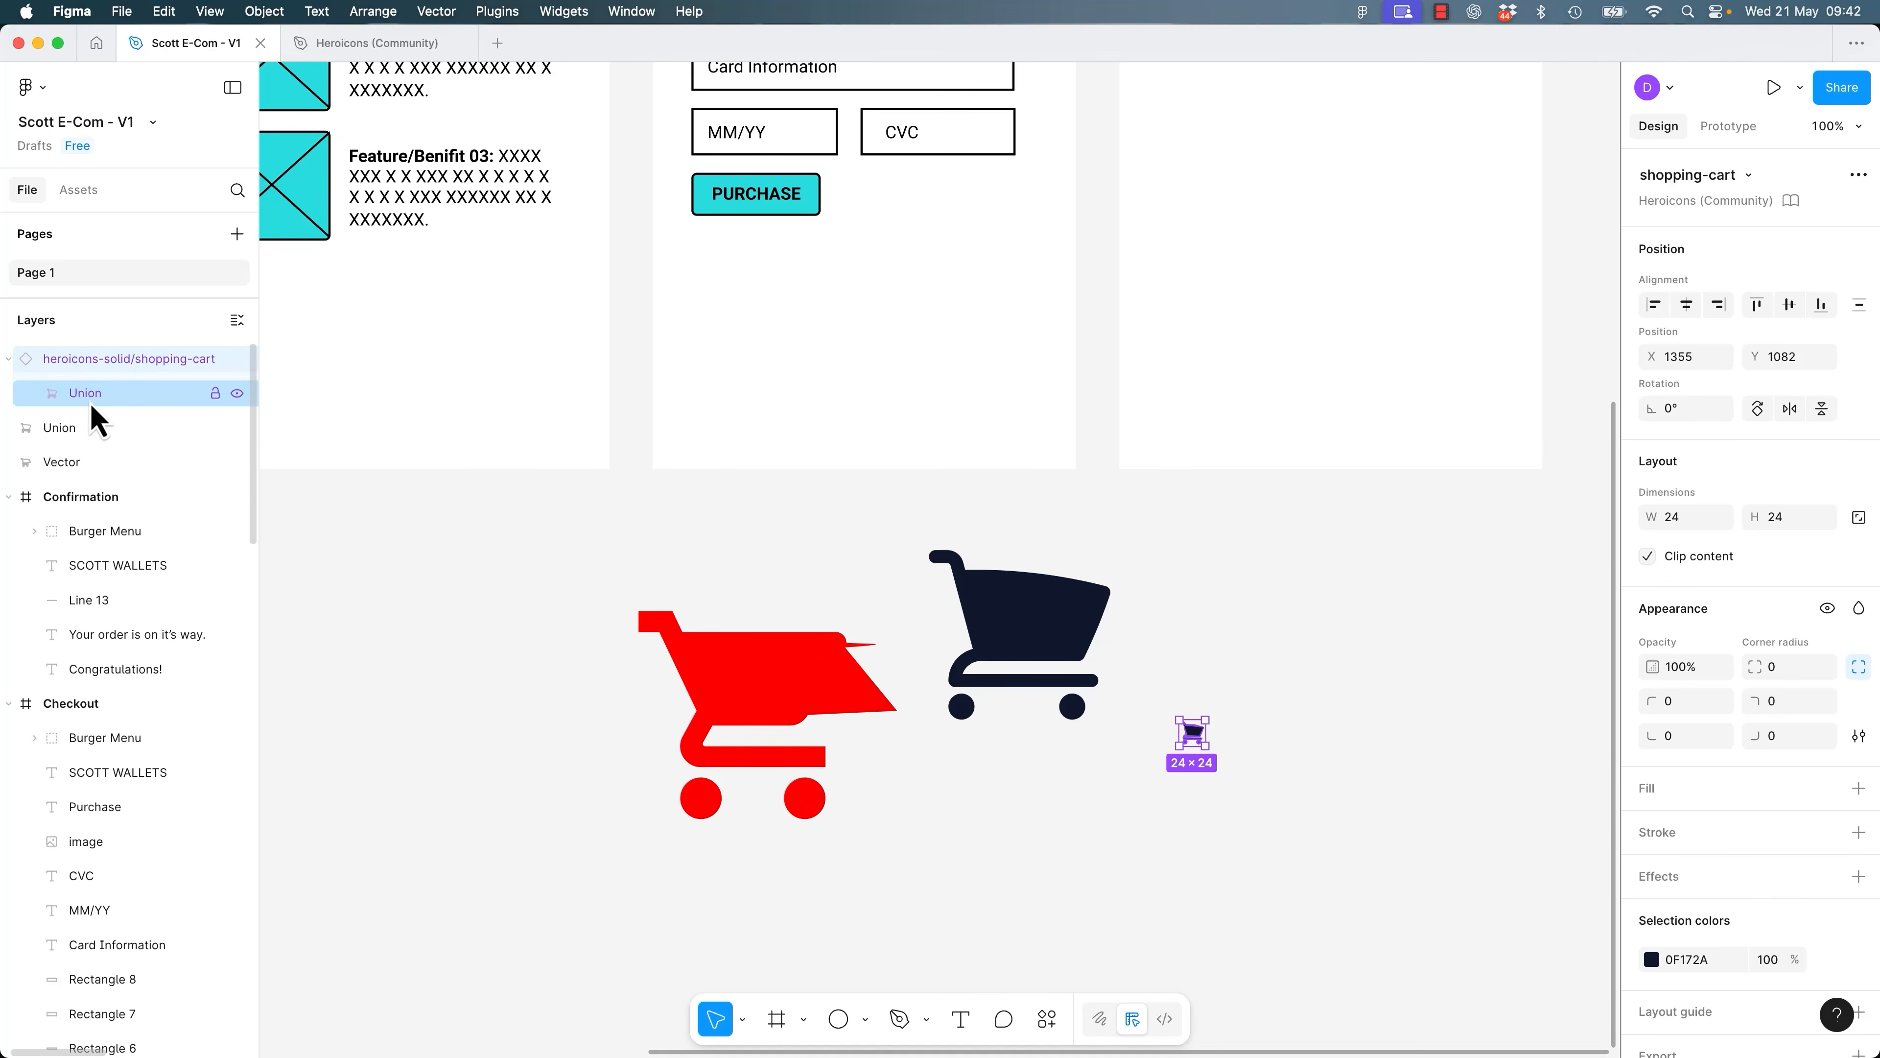
key("BackSpace")
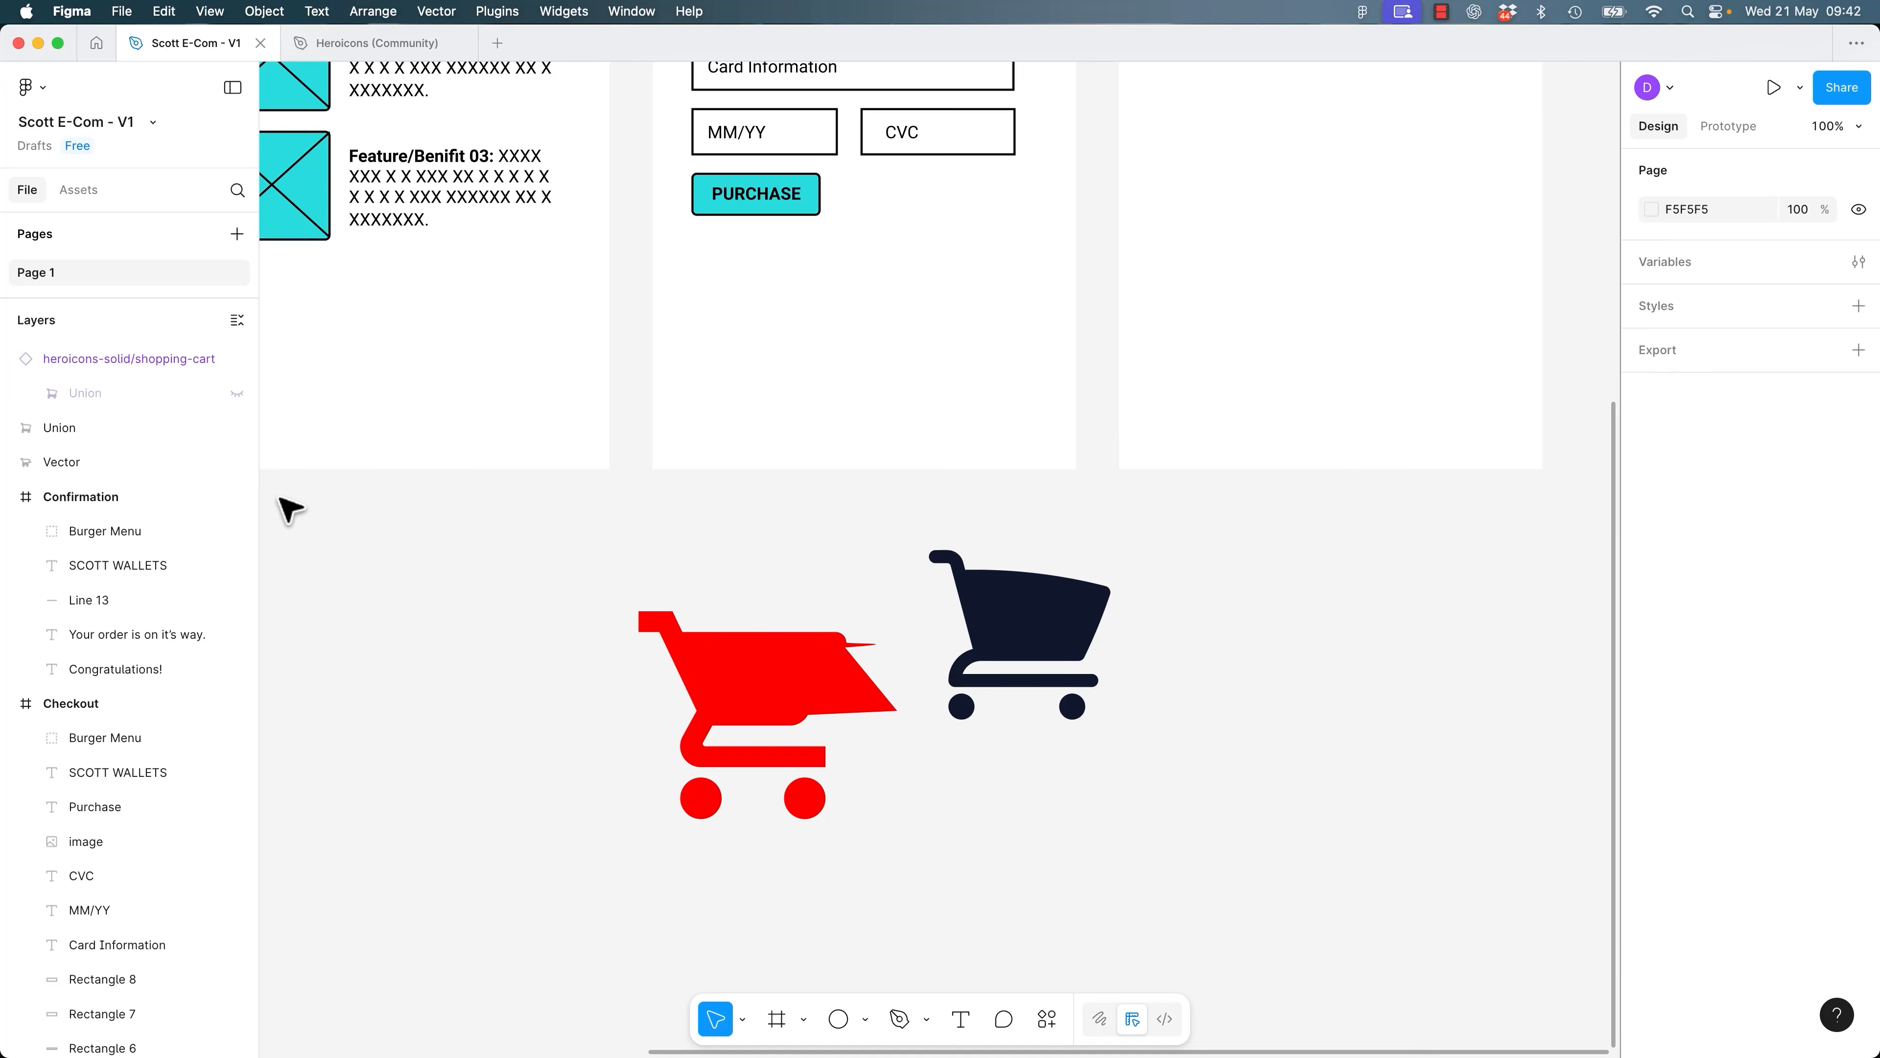
key("cmd+v")
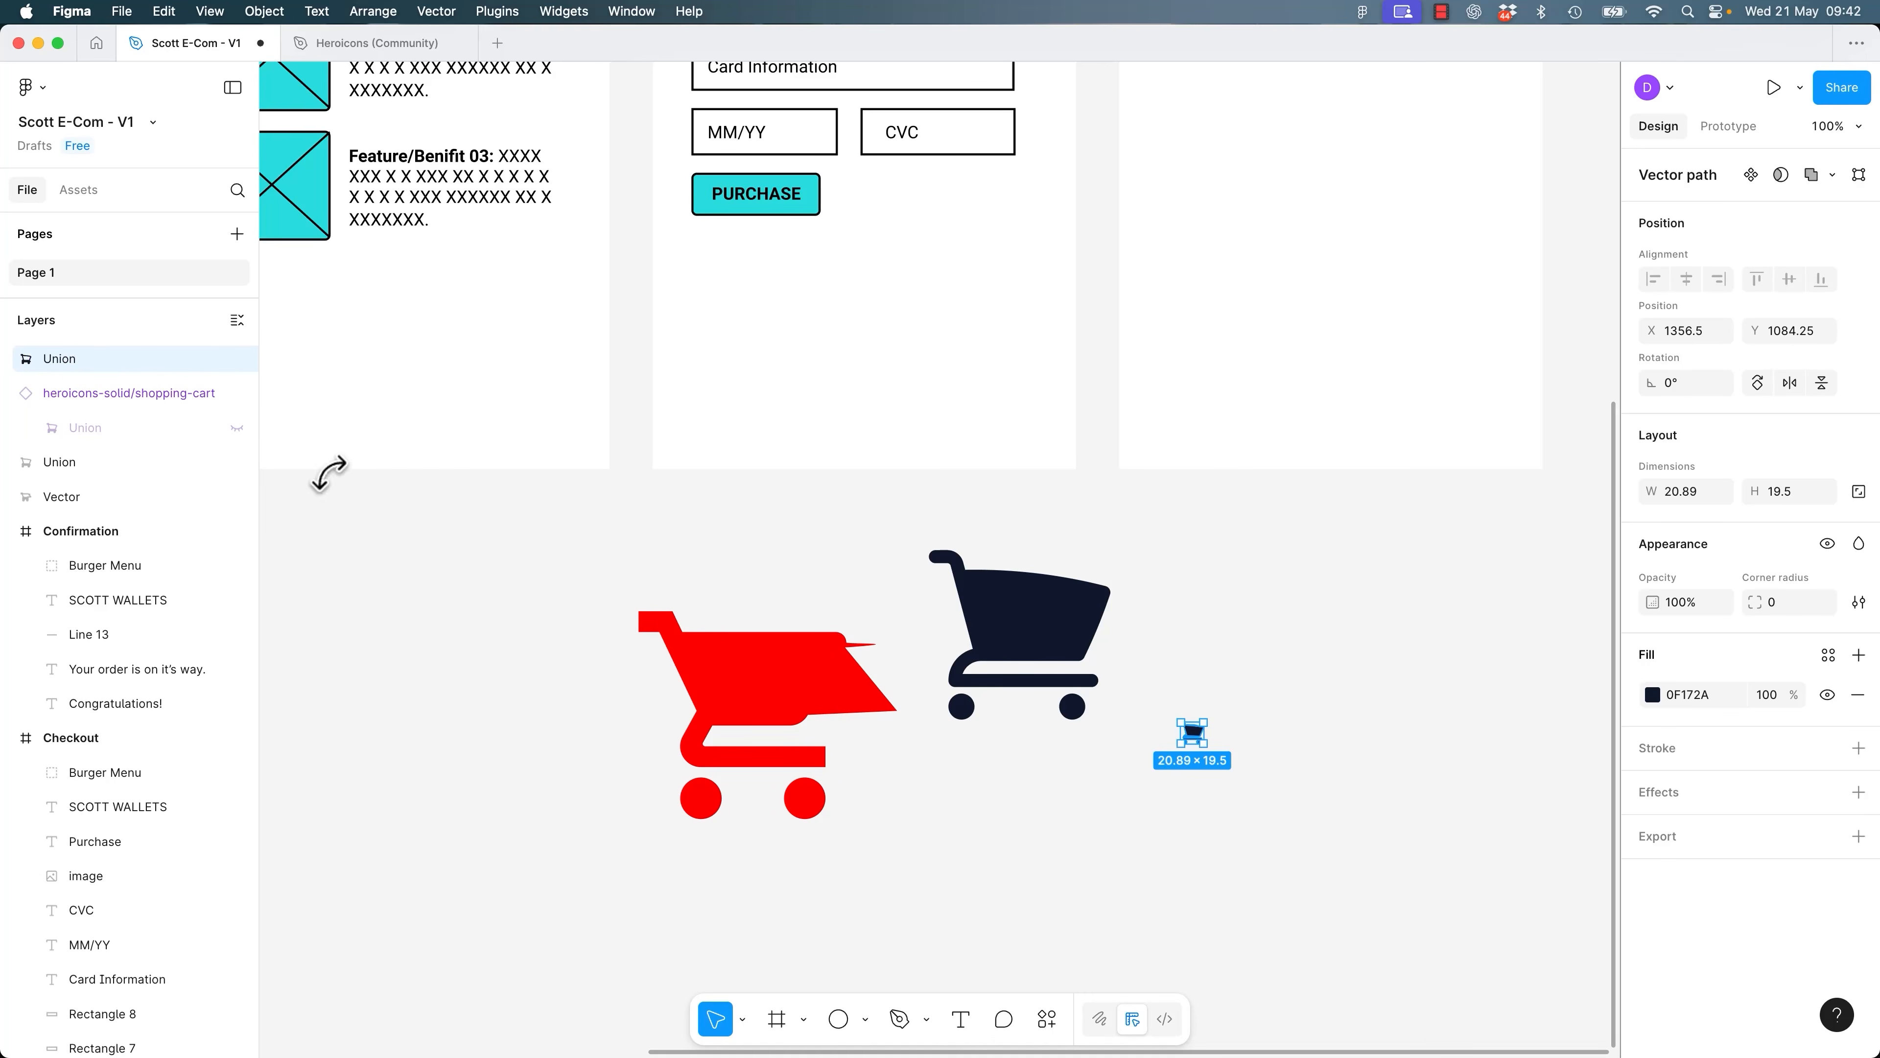
left_click(92, 393)
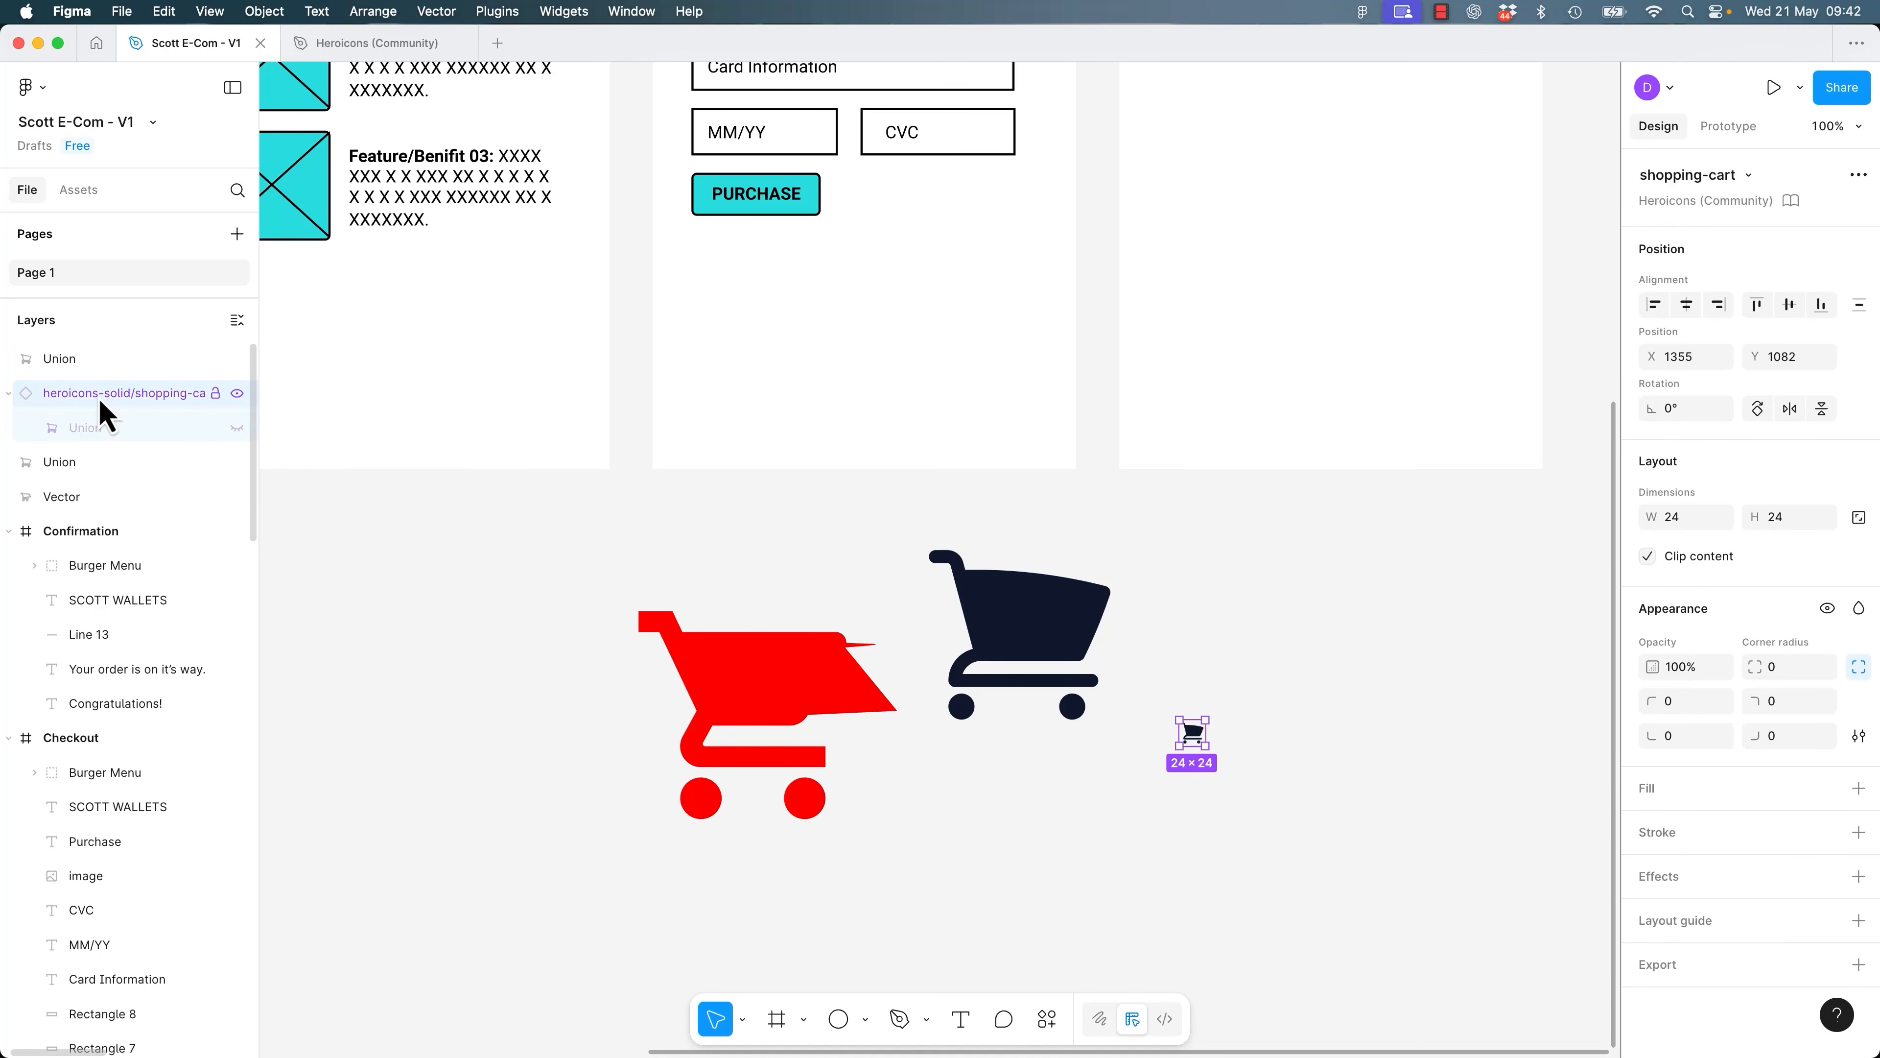
key("BackSpace")
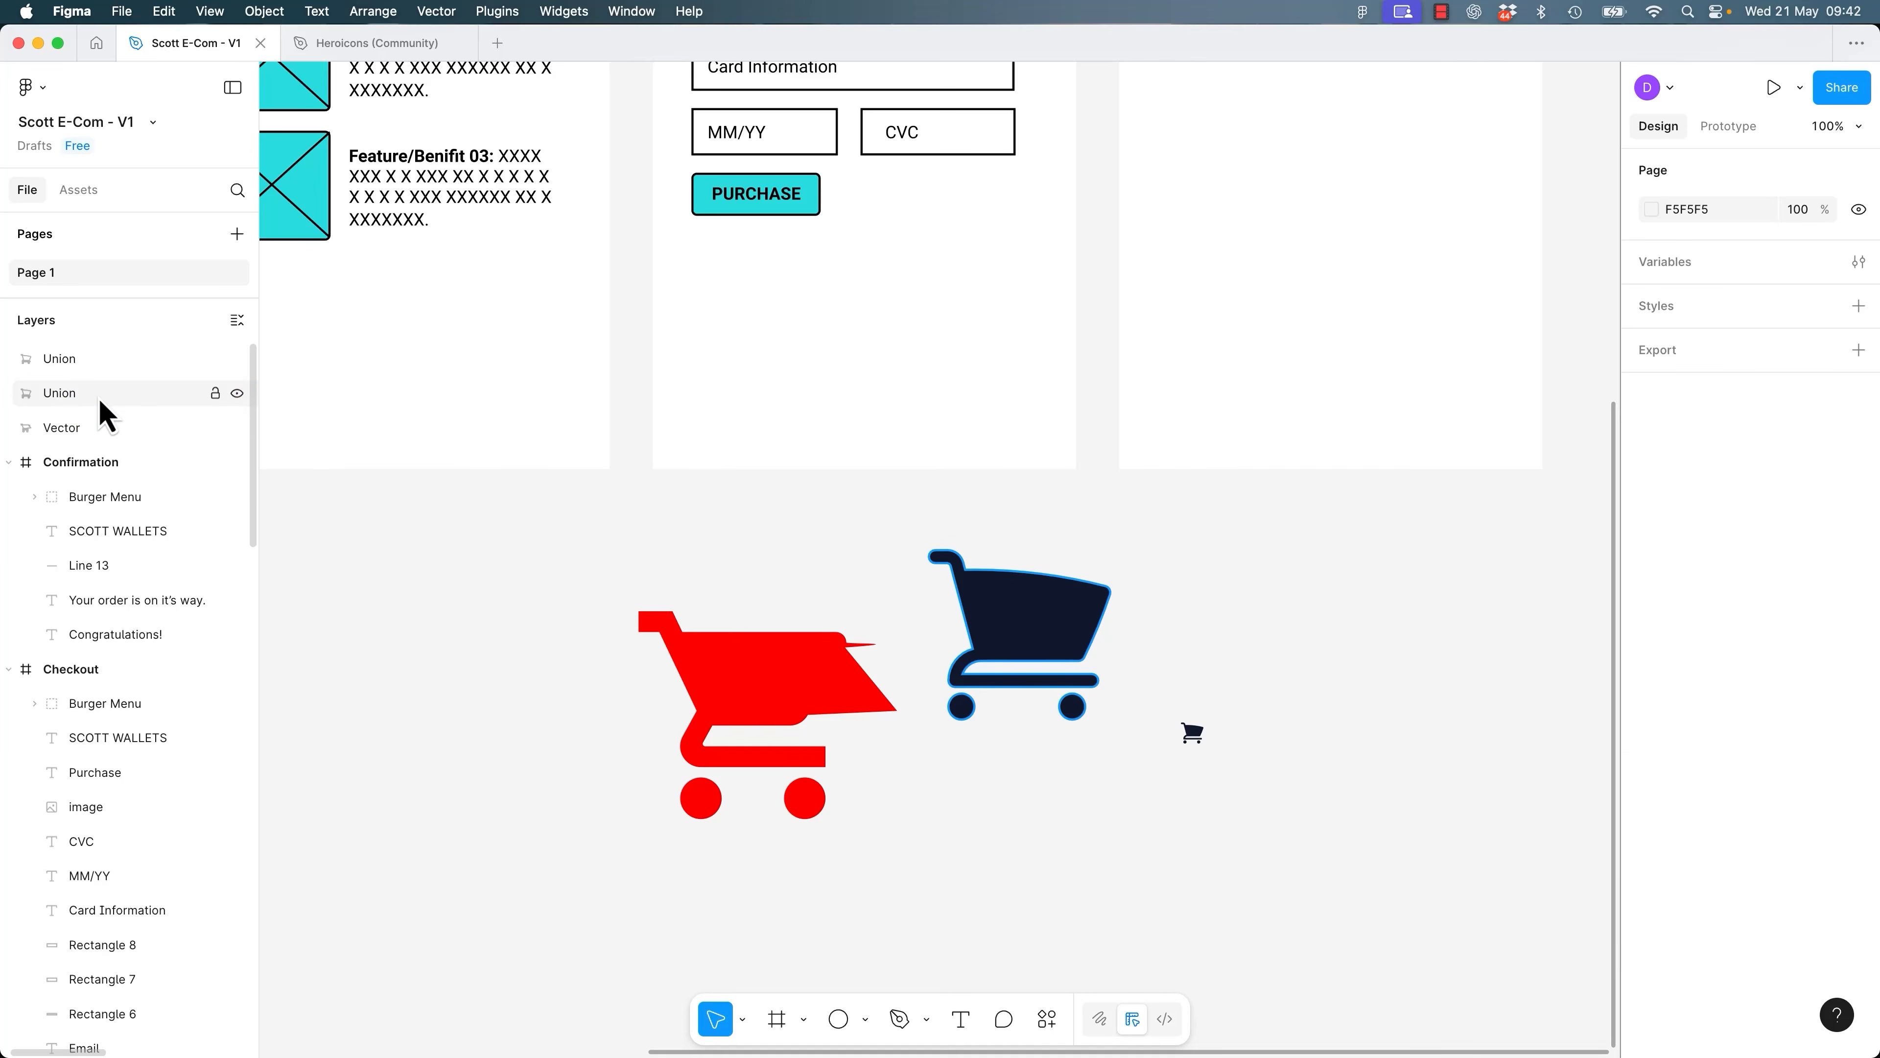
Enlarge the small extracted cart vector beside the other carts to about 184 × 153.
left_click(1193, 735)
left_click_drag(1207, 721, 1379, 579)
left_click(1466, 783)
left_click(1297, 636)
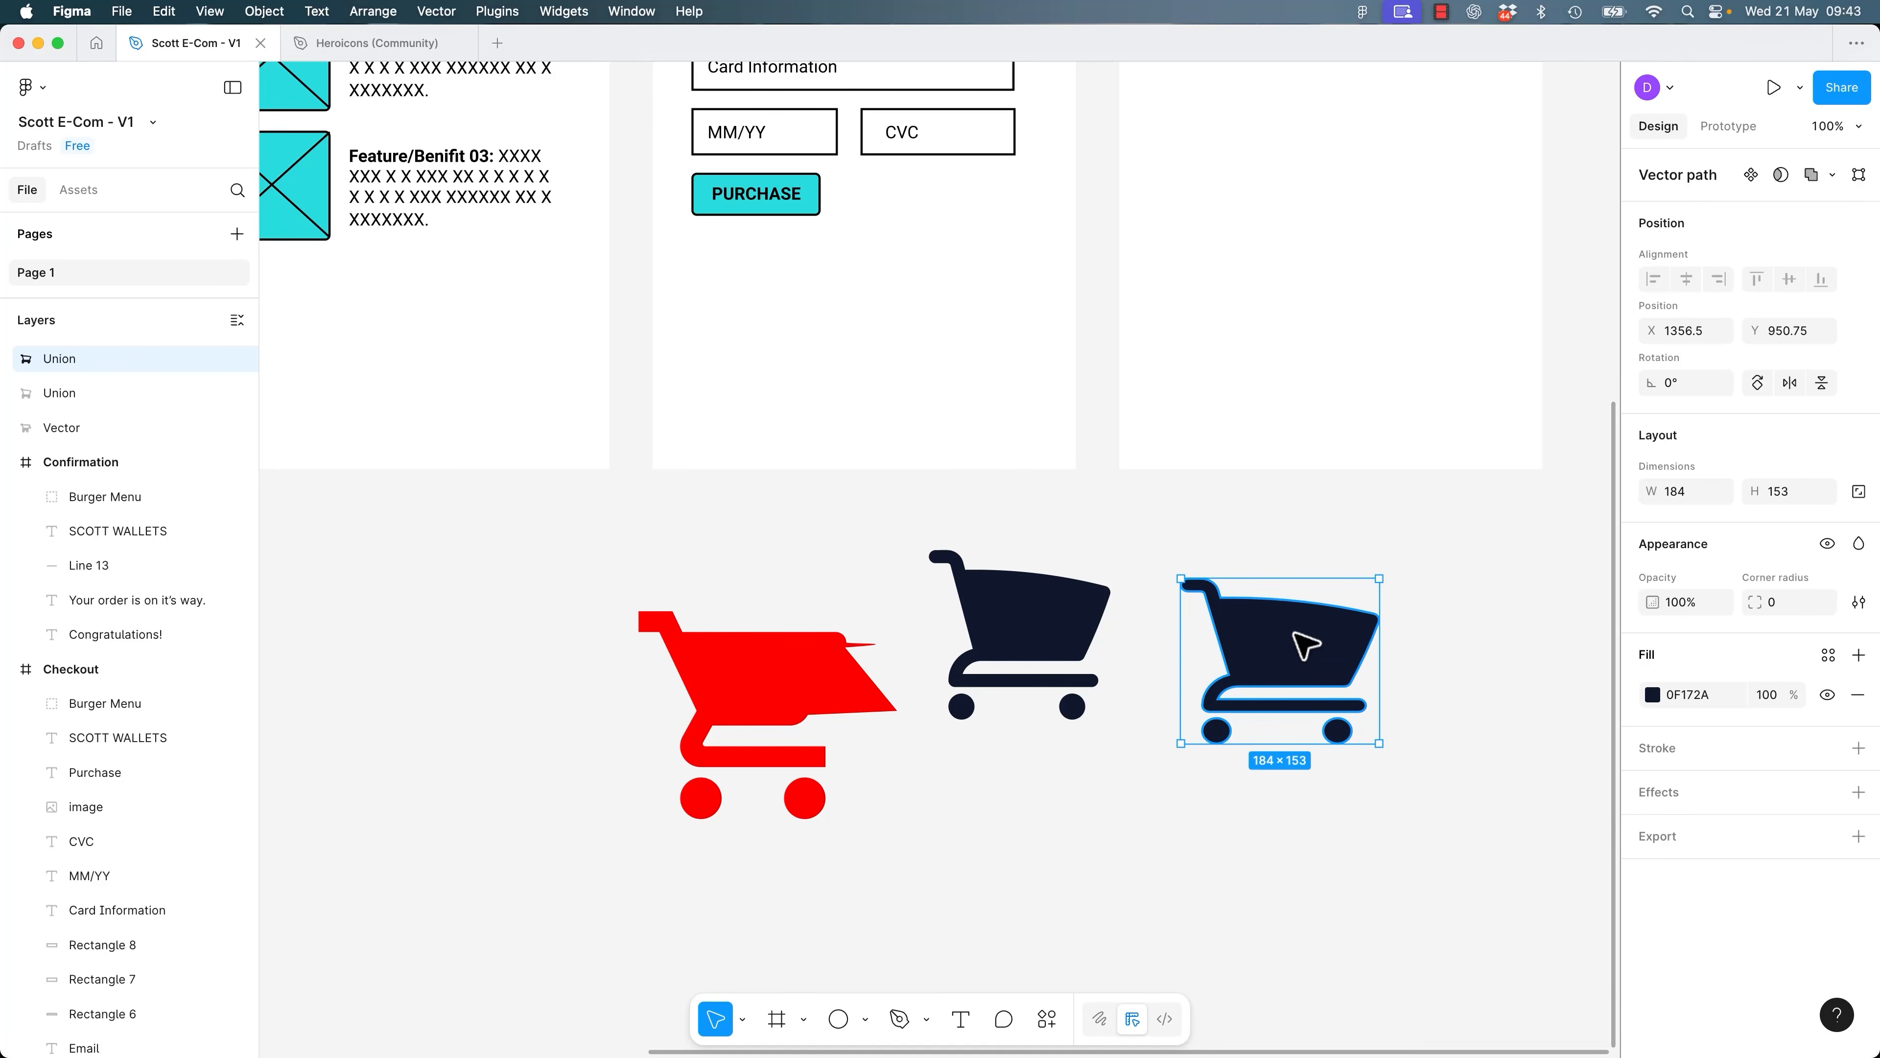
Delete all the trial cart vectors below the wireframe frames, including the enlarged, dark and red ones.
key("BackSpace")
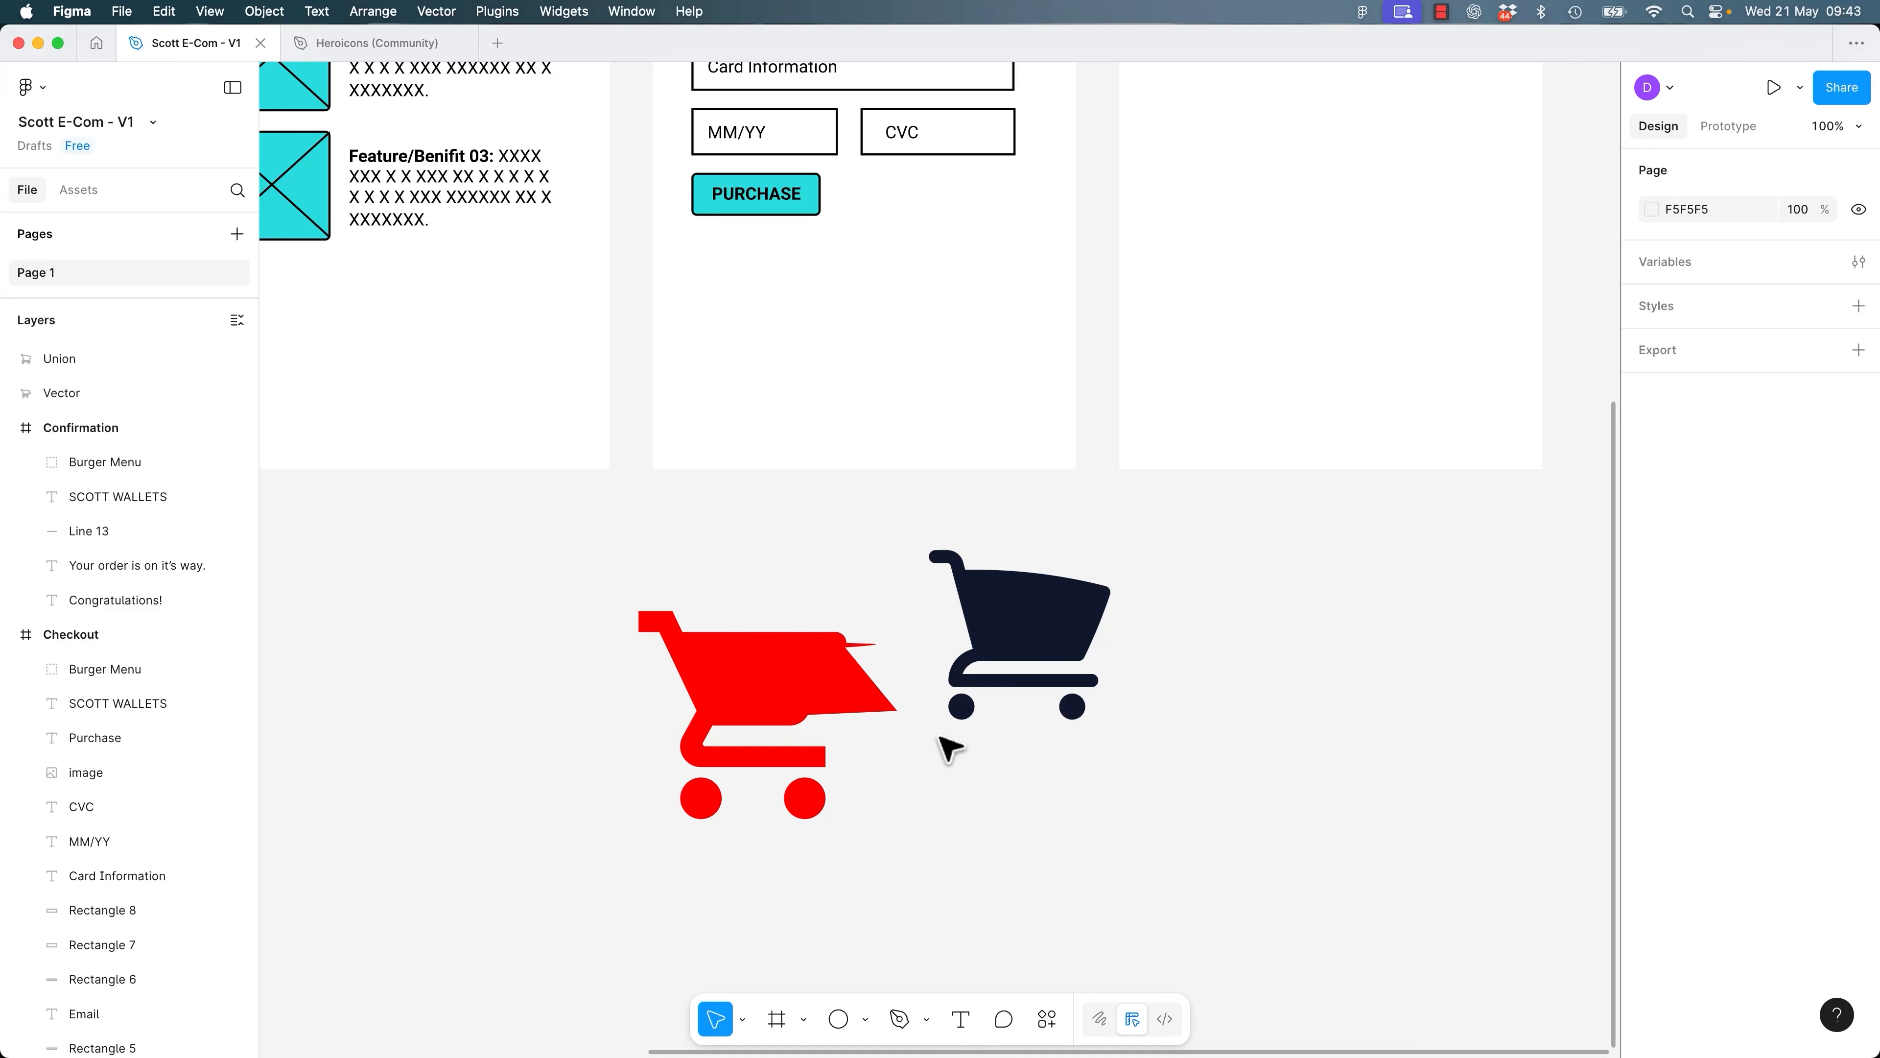
left_click_drag(448, 516, 1188, 840)
key("Delete")
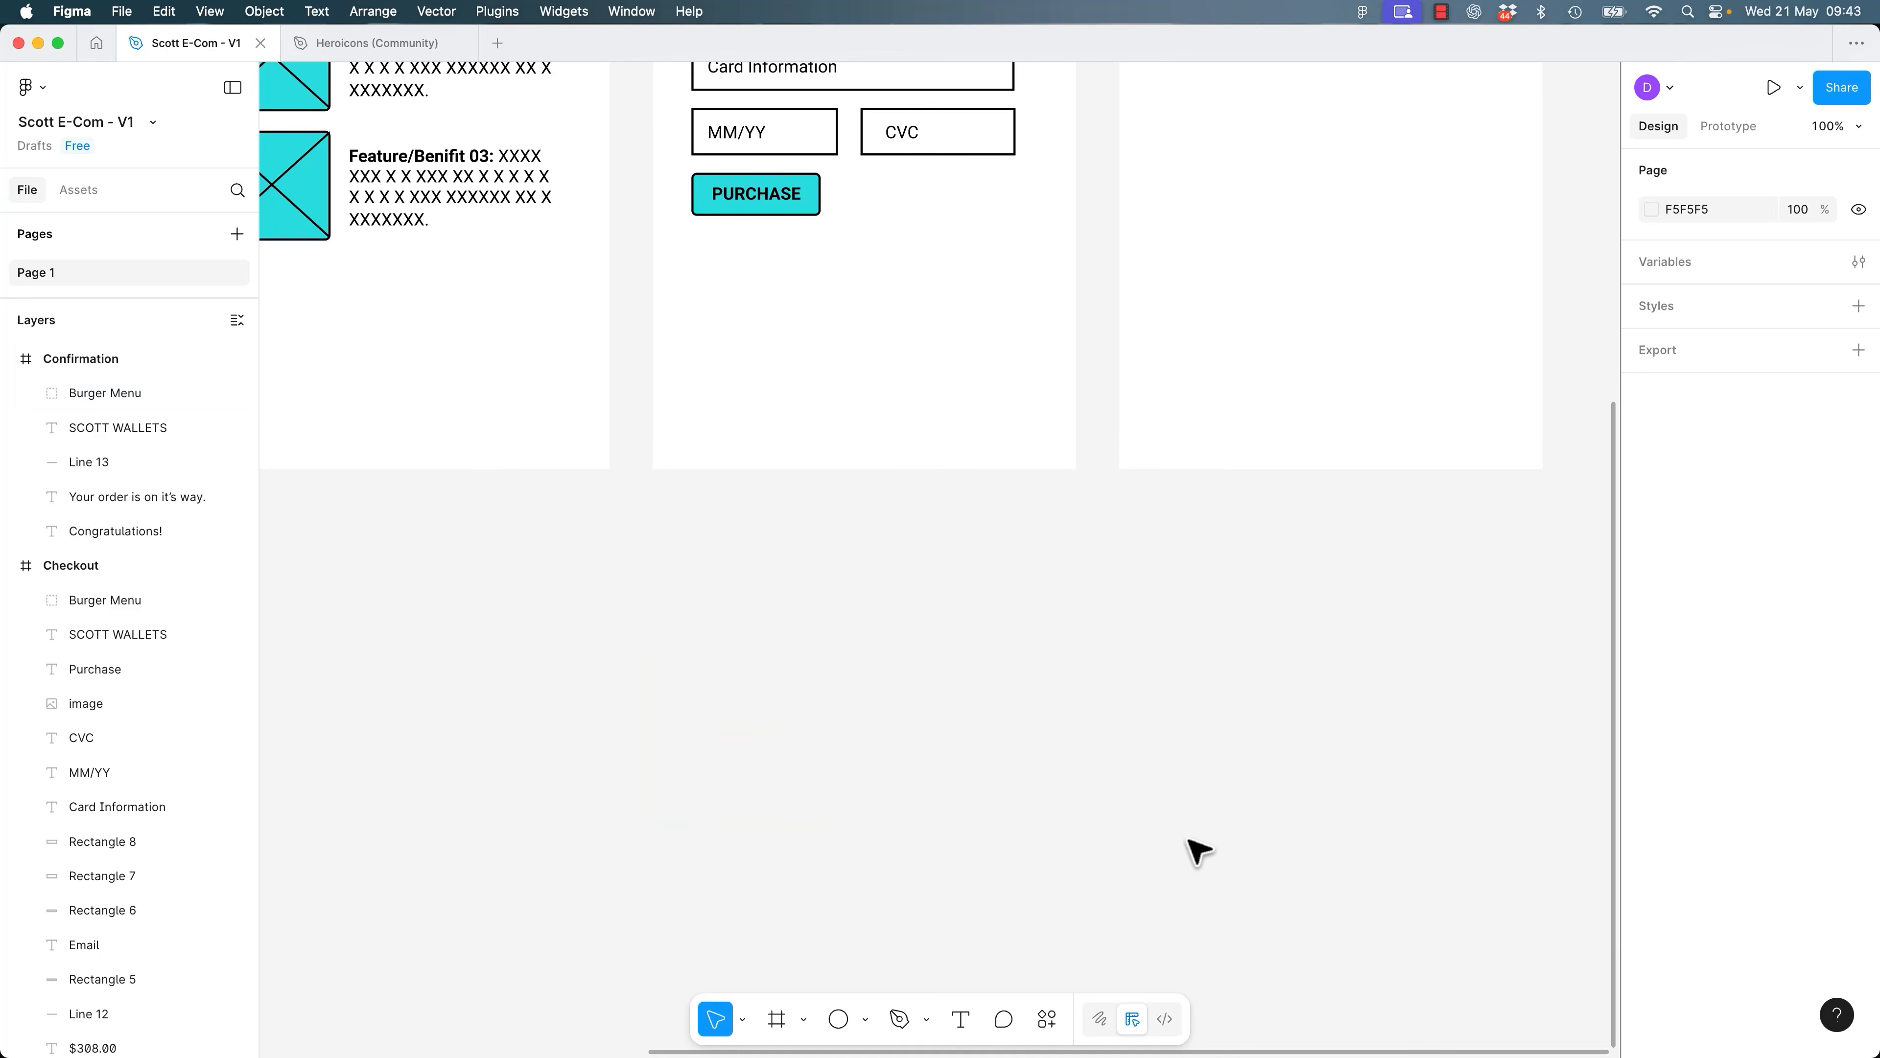
left_click_drag(841, 521, 1137, 857)
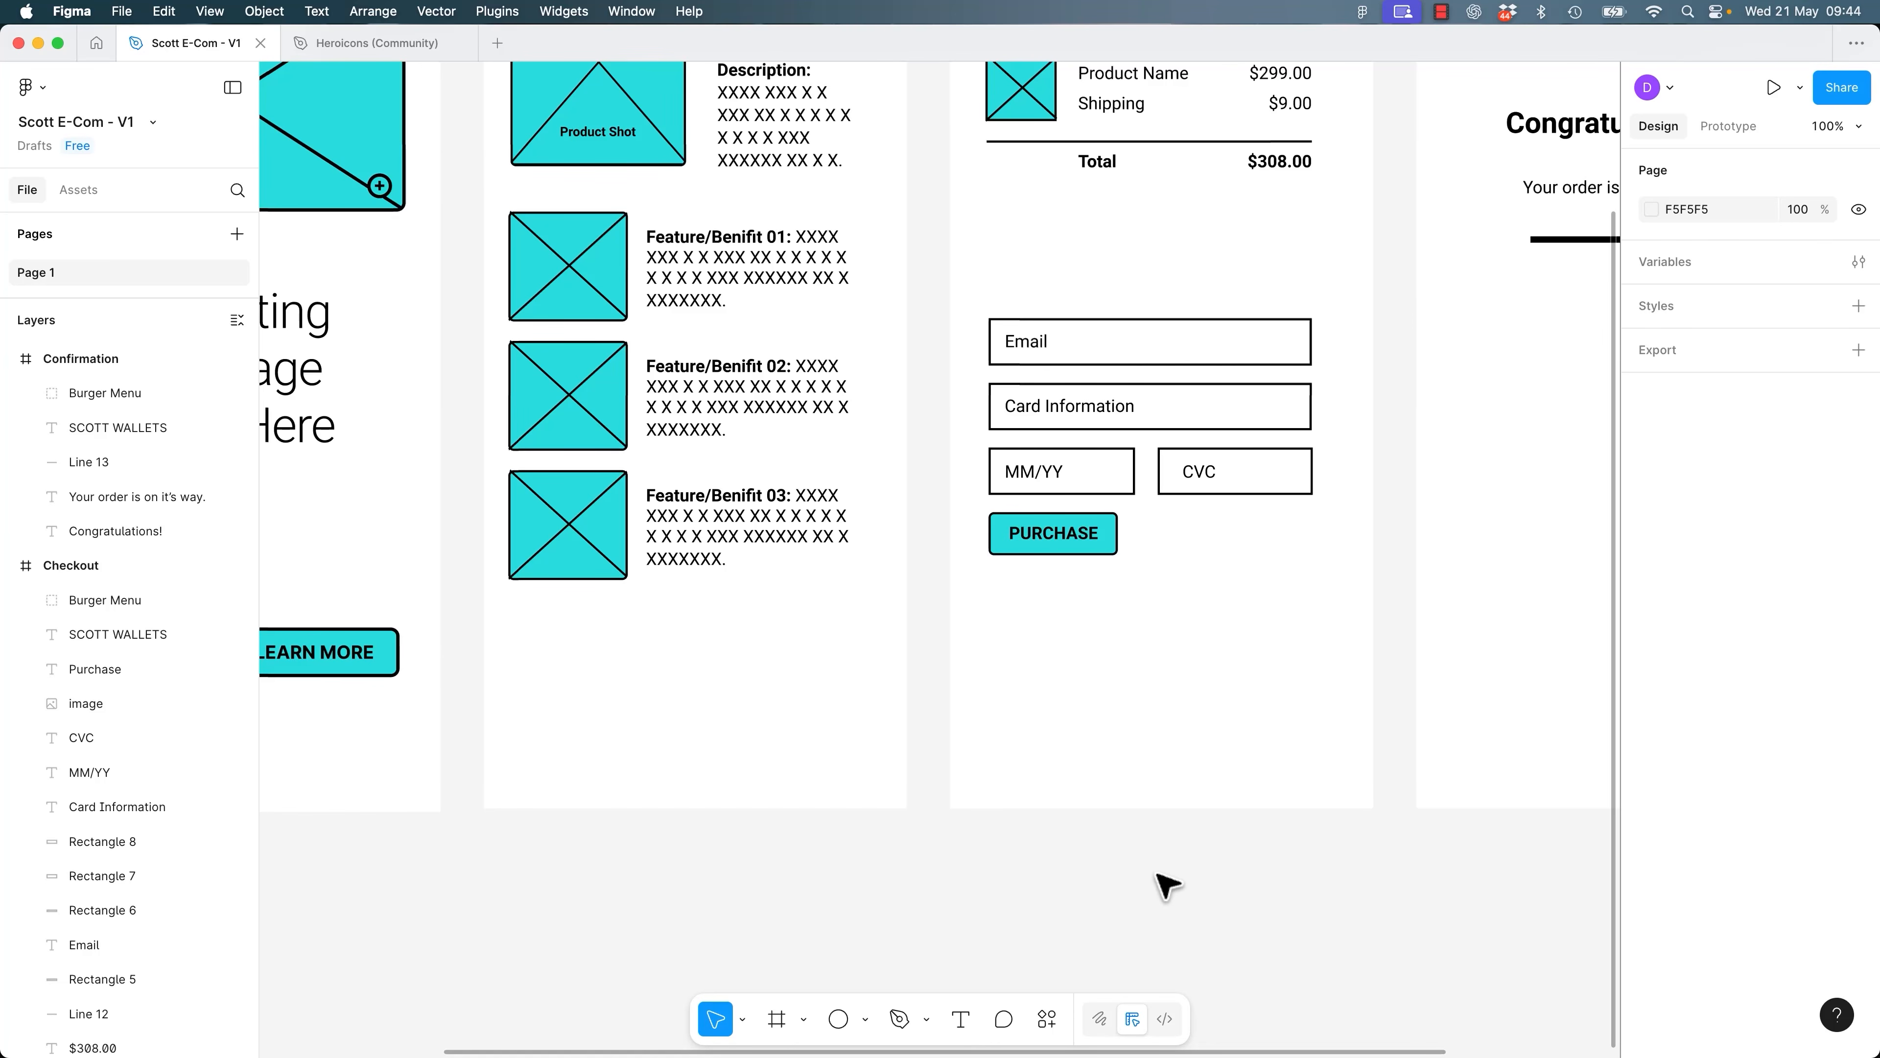
key("ctrl+shift+Tab")
key("ctrl+Tab")
key("ctrl+Tab")
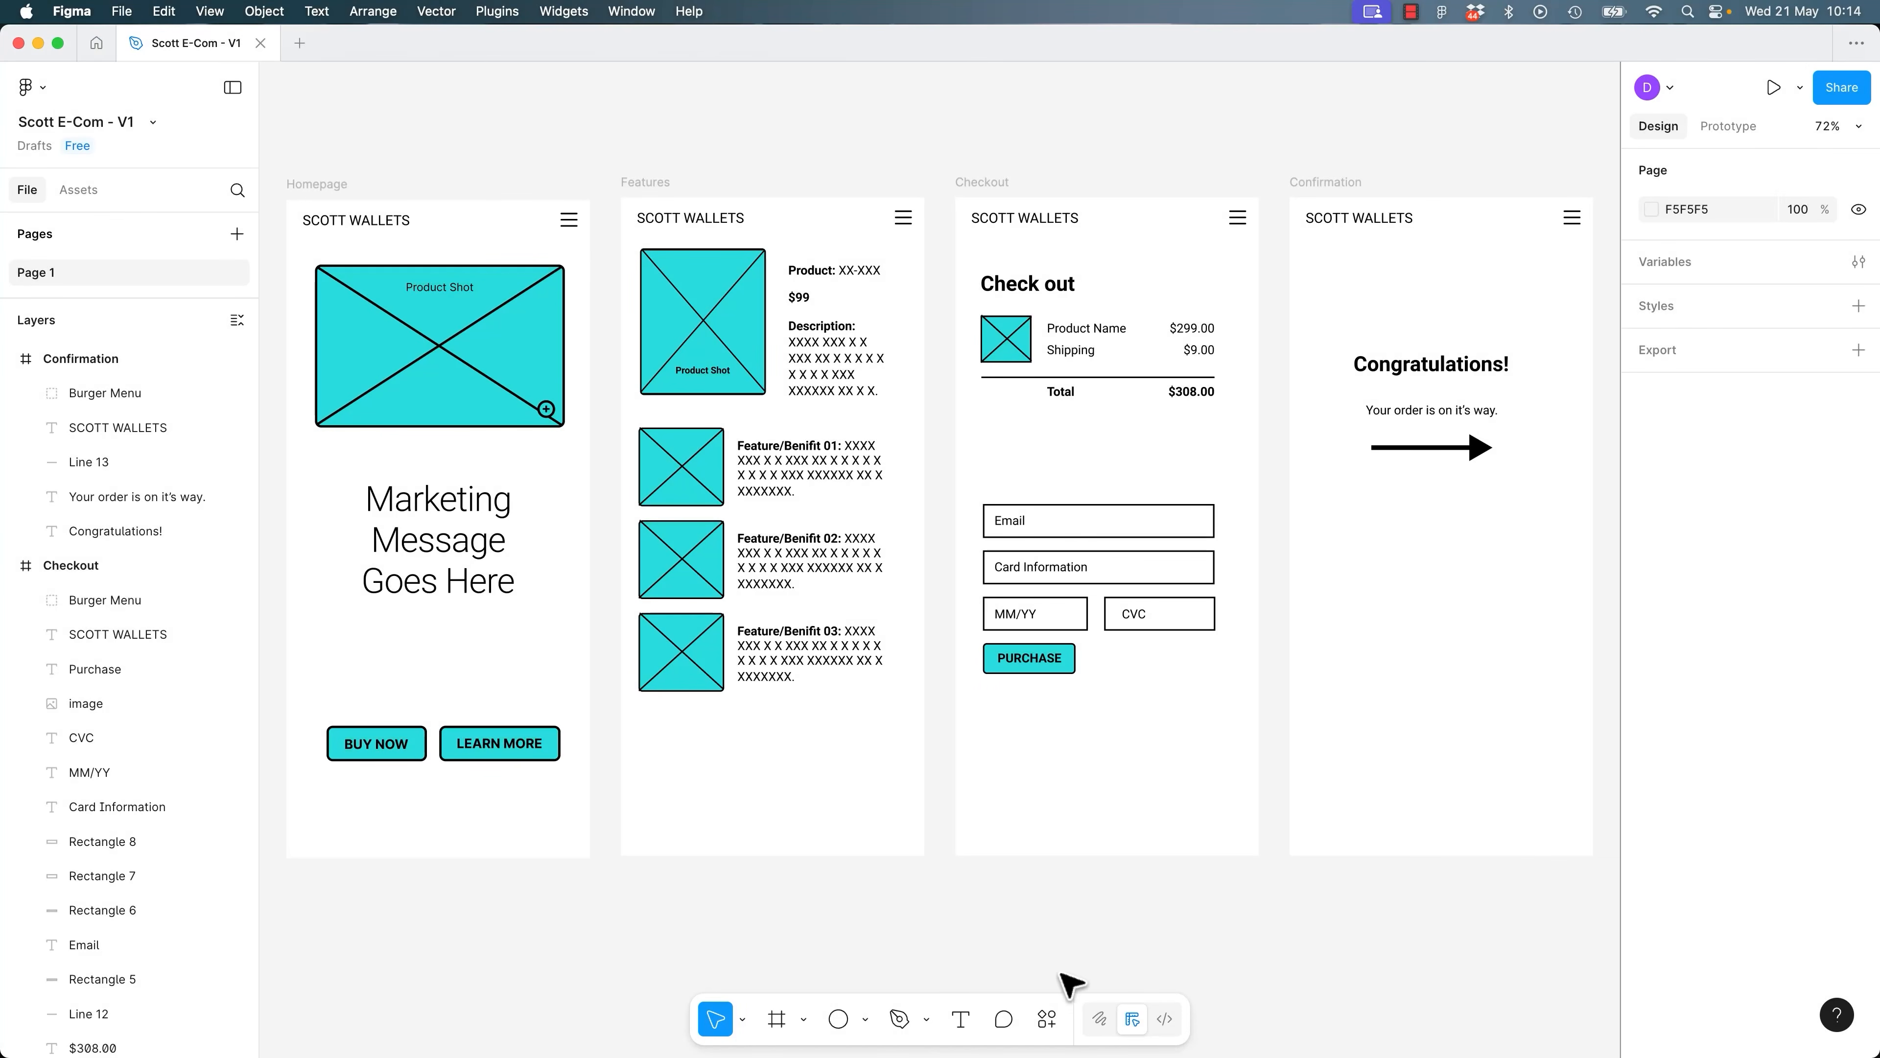
Find the Heroicons plugin by searching for heroicon, run it and place its window above the Homepage and Features frames.
left_click(1047, 1021)
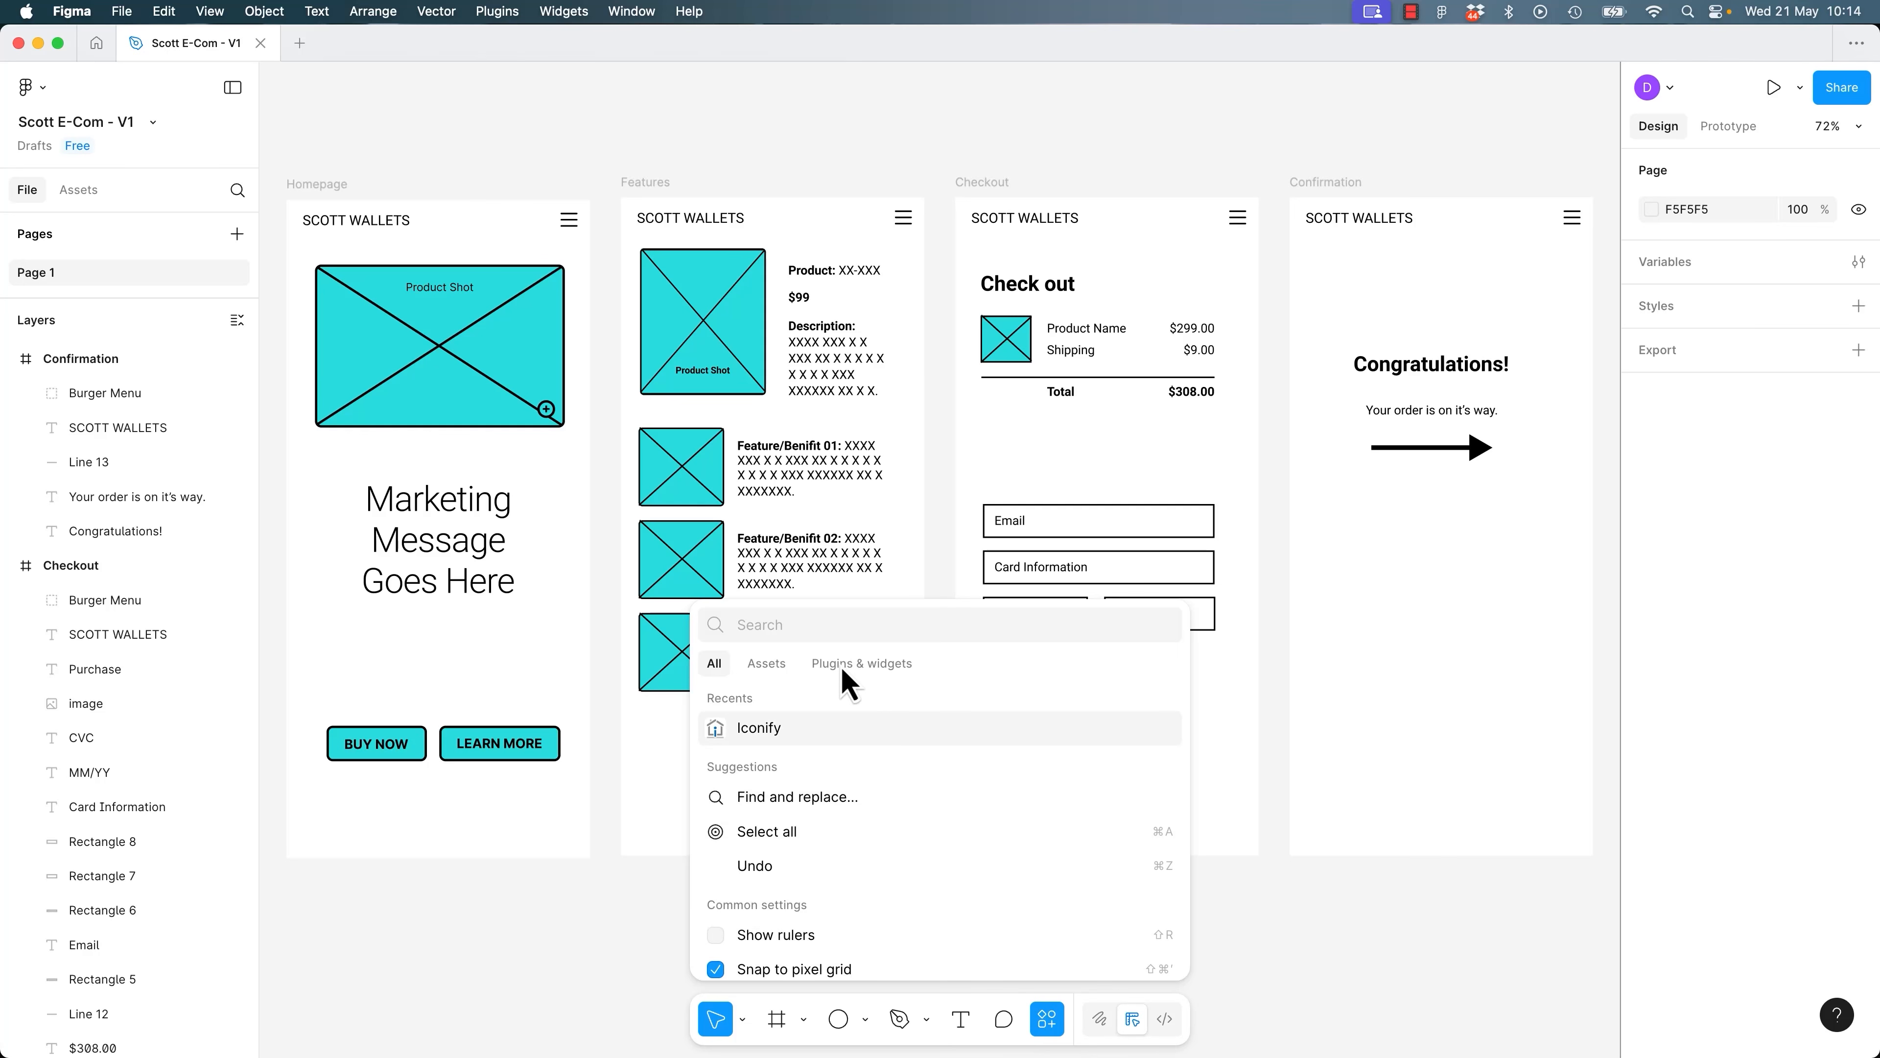
left_click(850, 681)
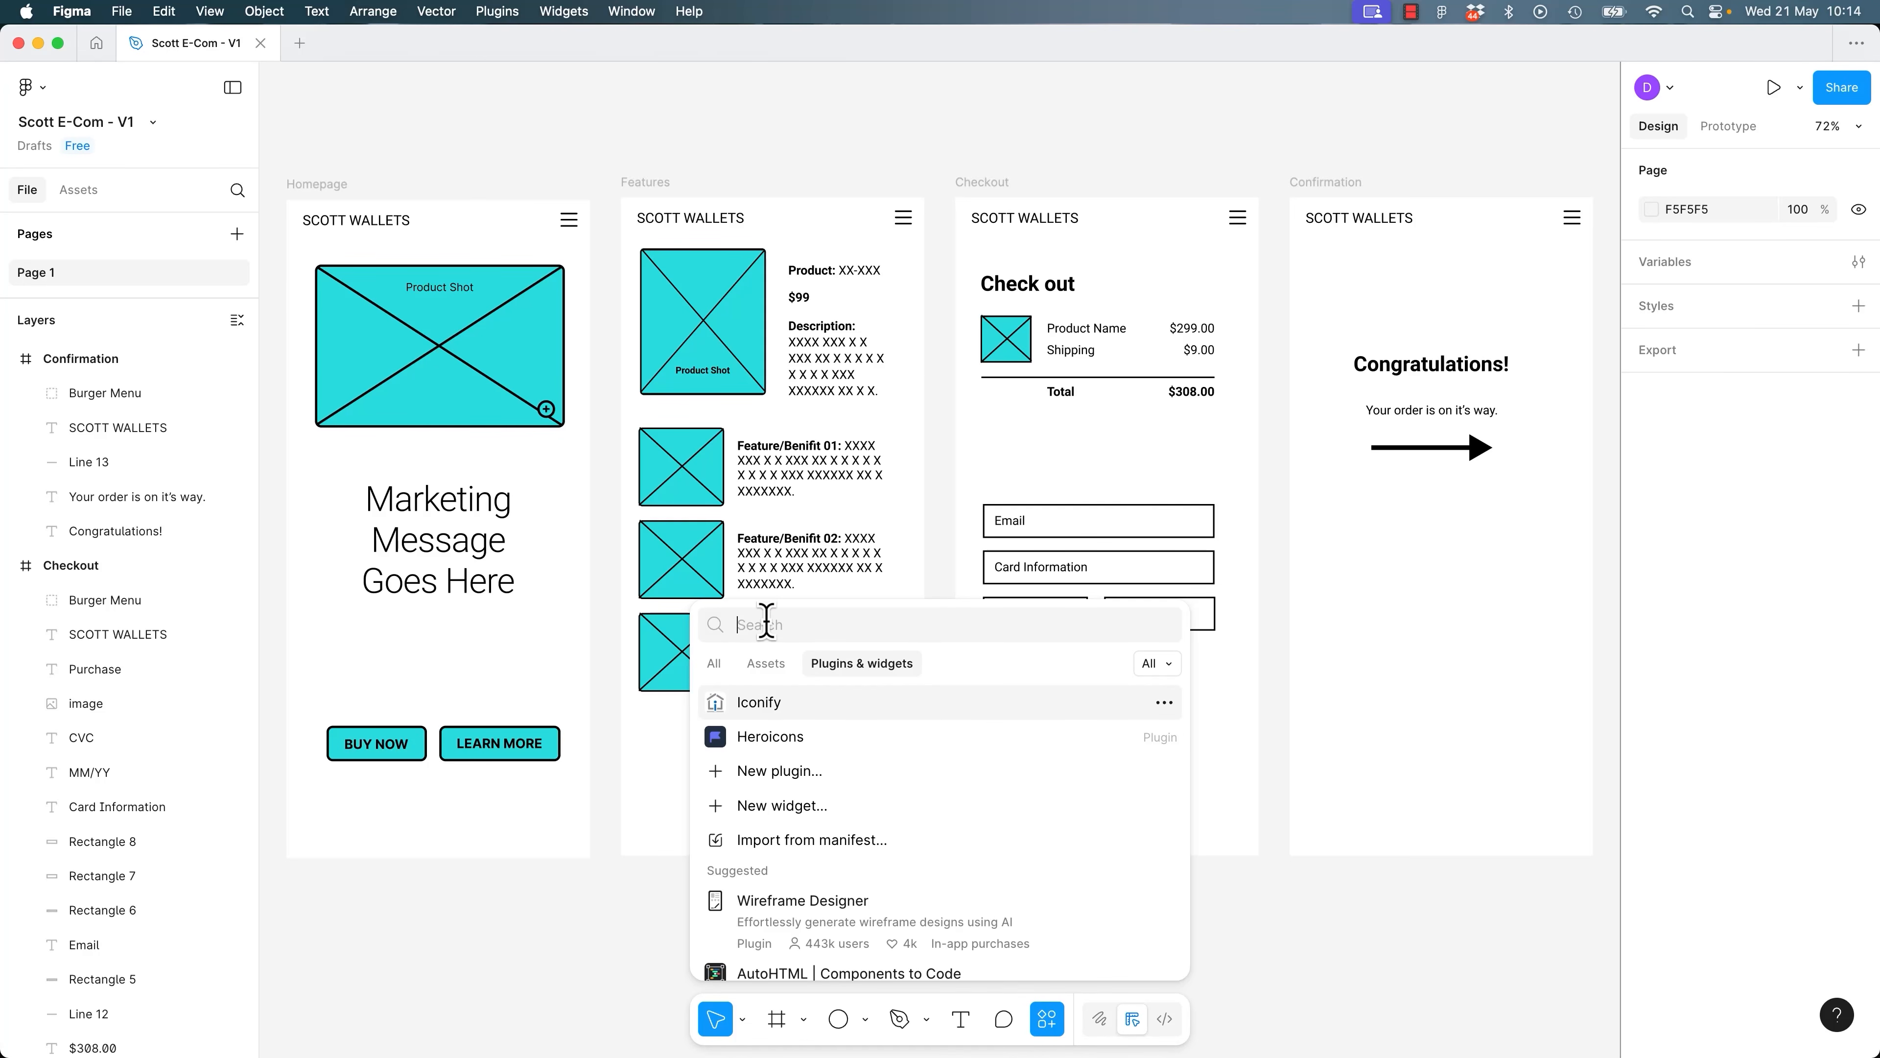
type("heroicon")
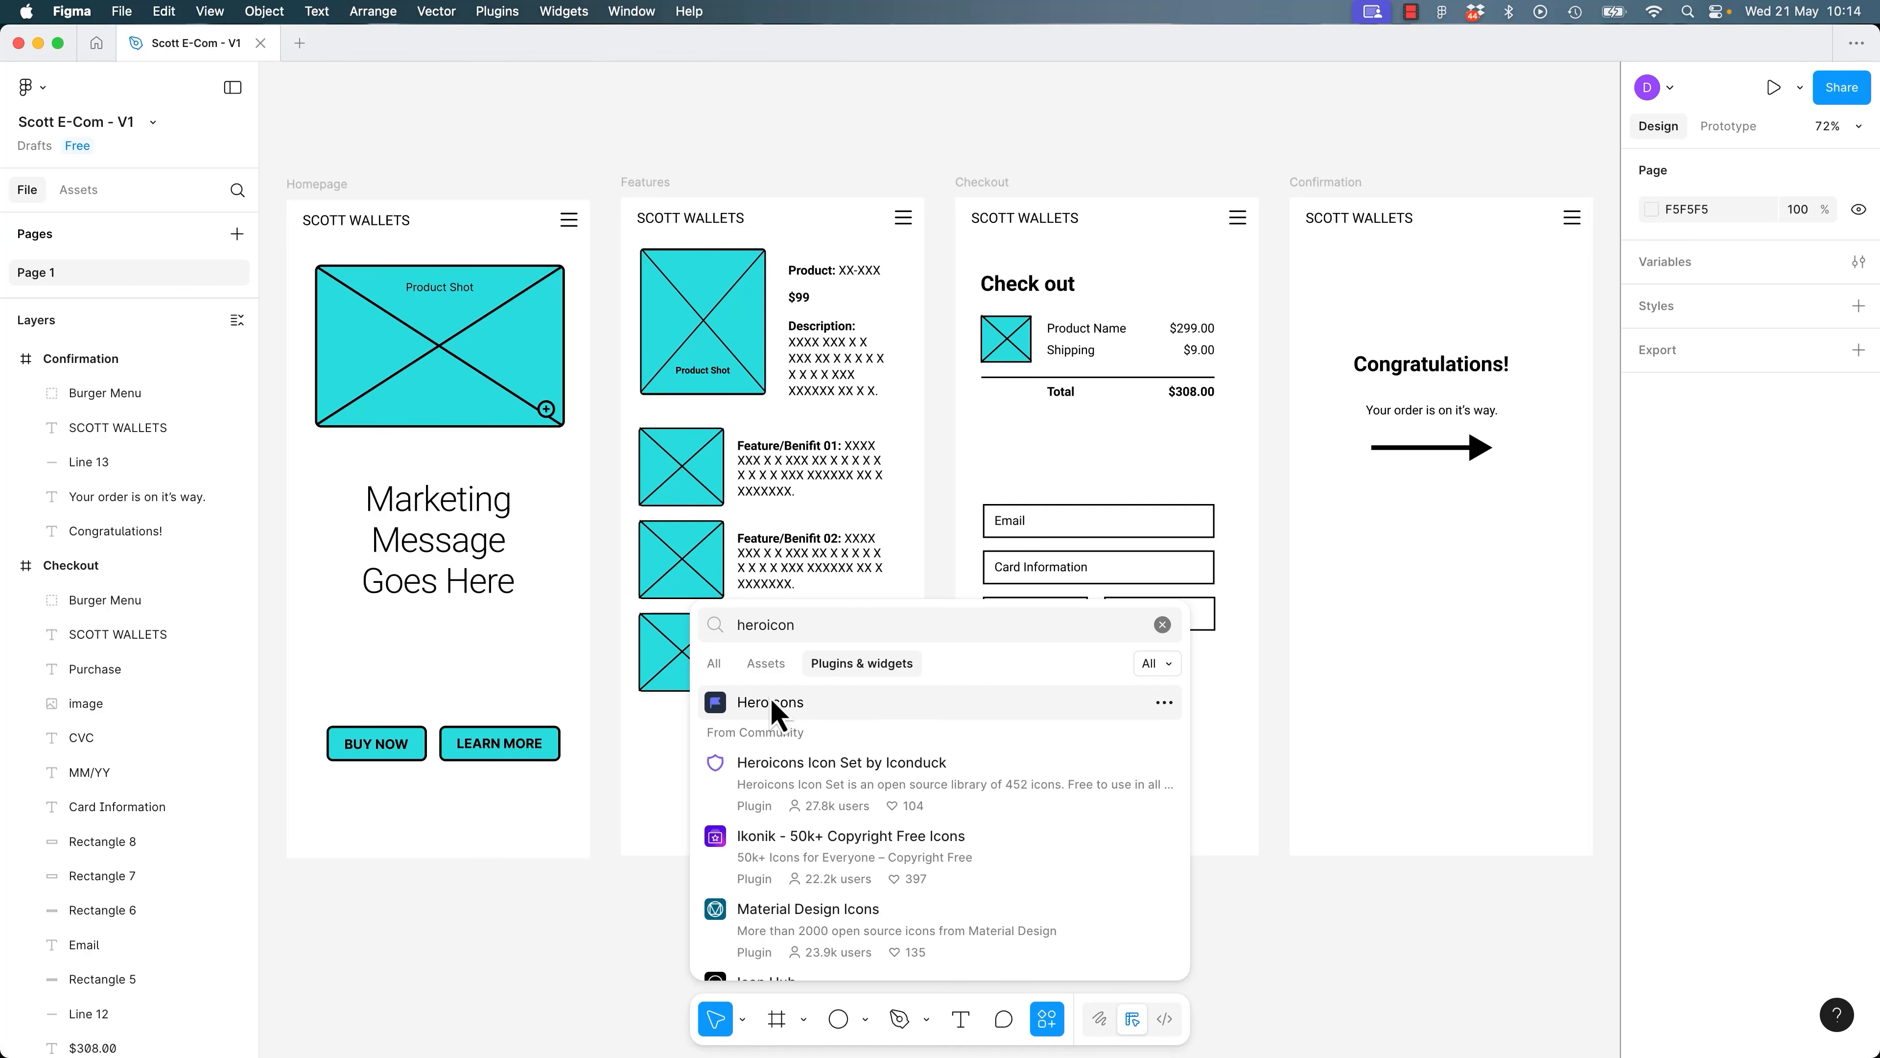
left_click(772, 705)
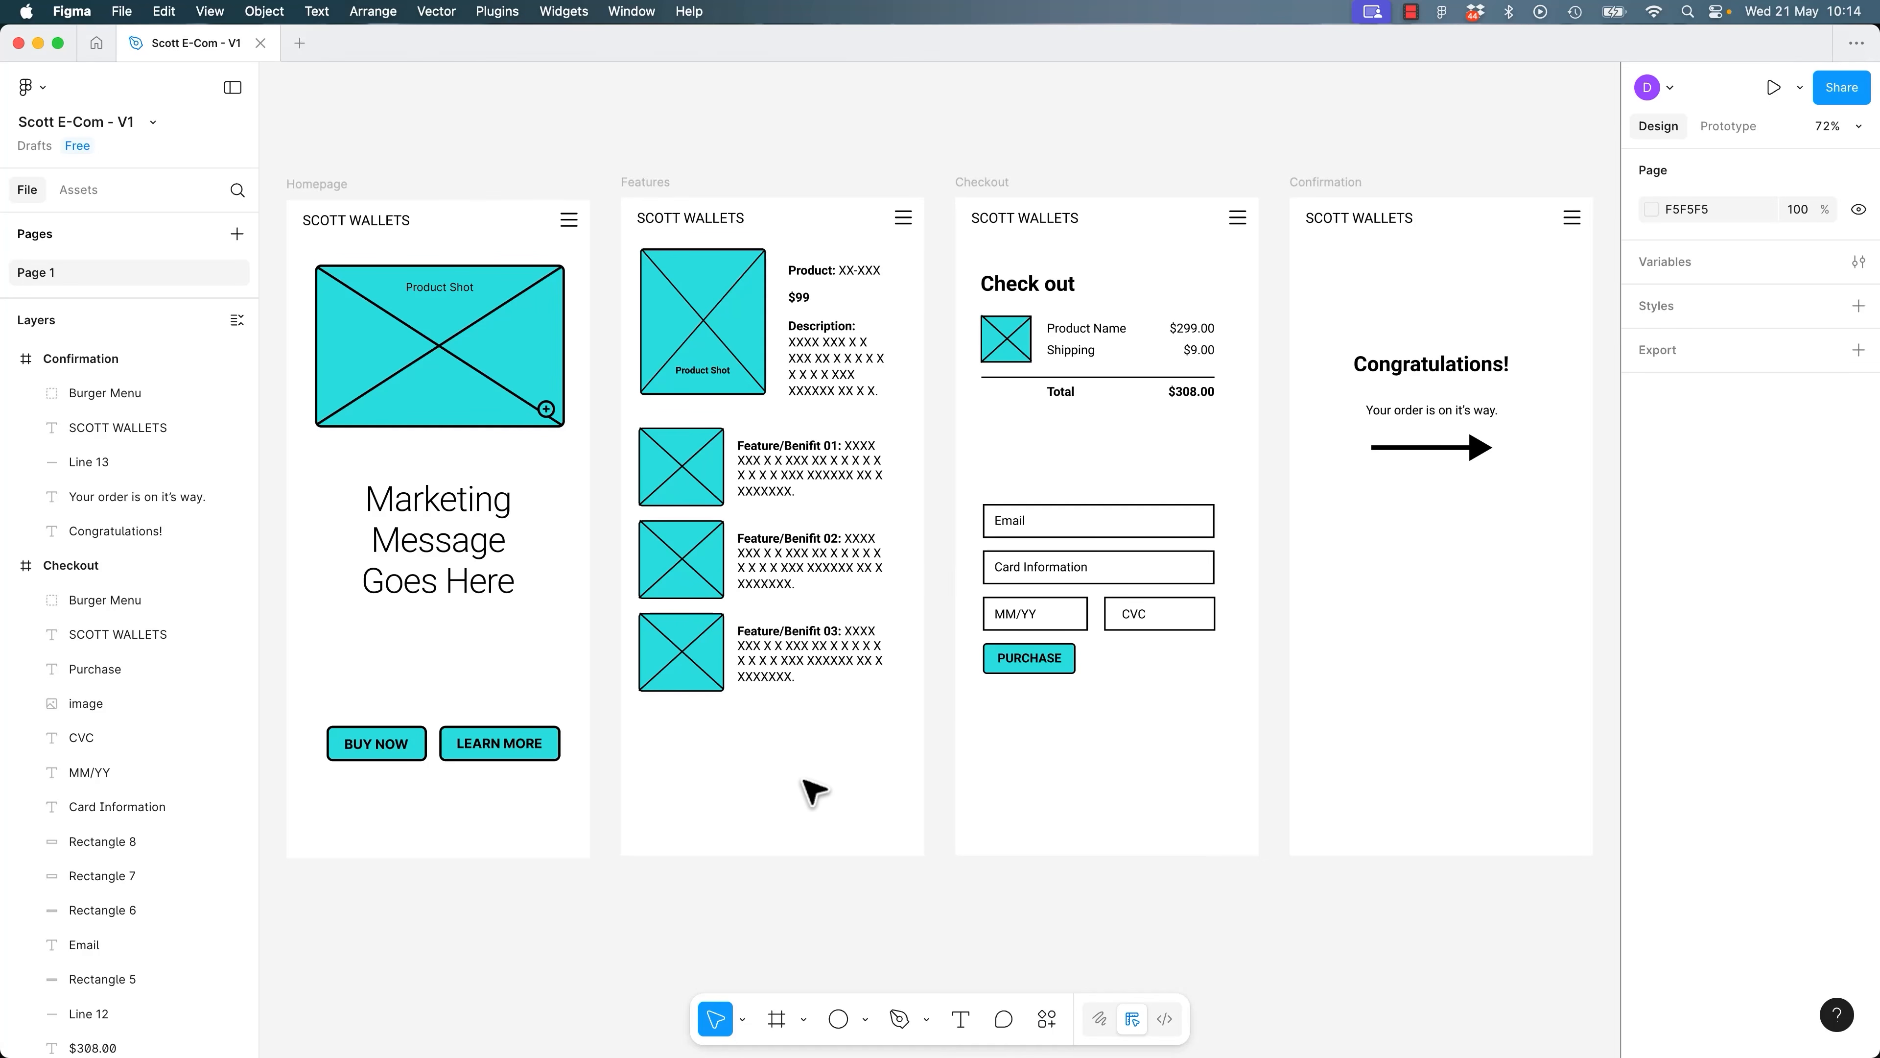
left_click_drag(973, 370, 669, 150)
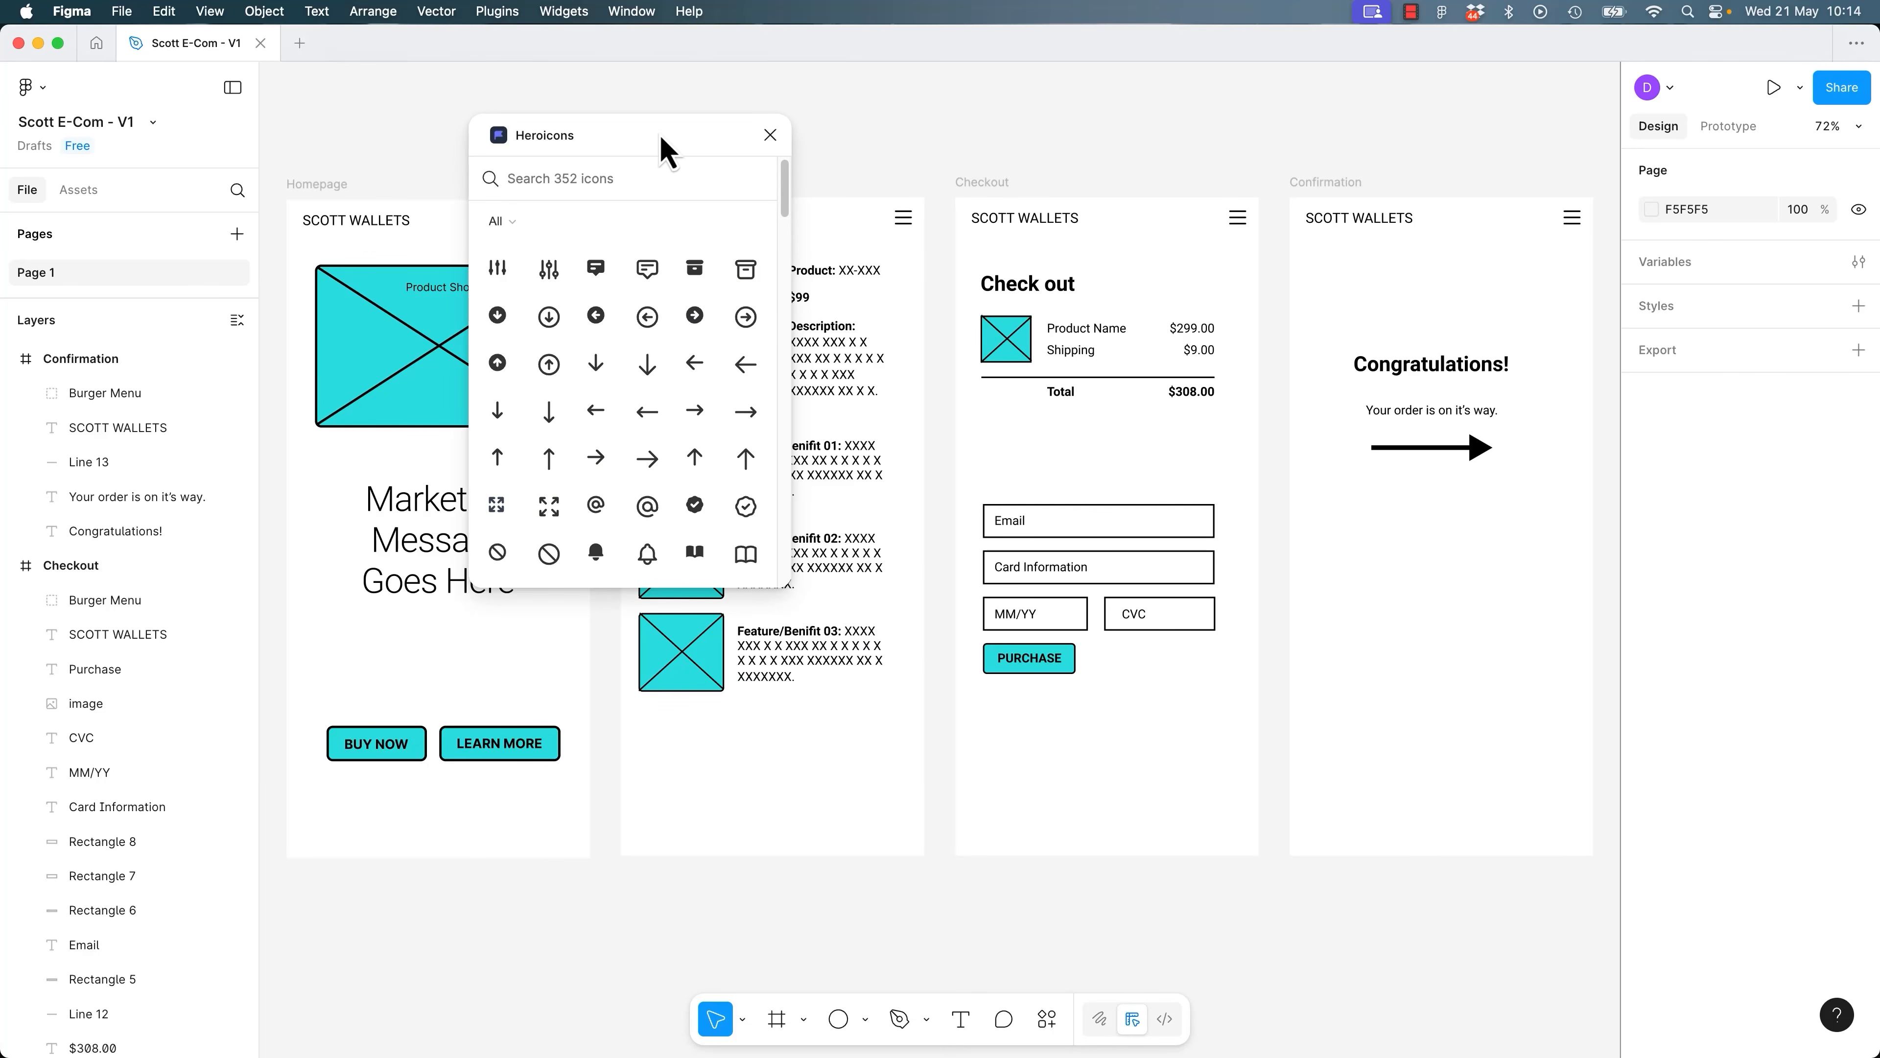
Search the Heroicons plugin's icons for account, person and ma, clearing each term.
left_click(619, 178)
type("account")
key("super+a")
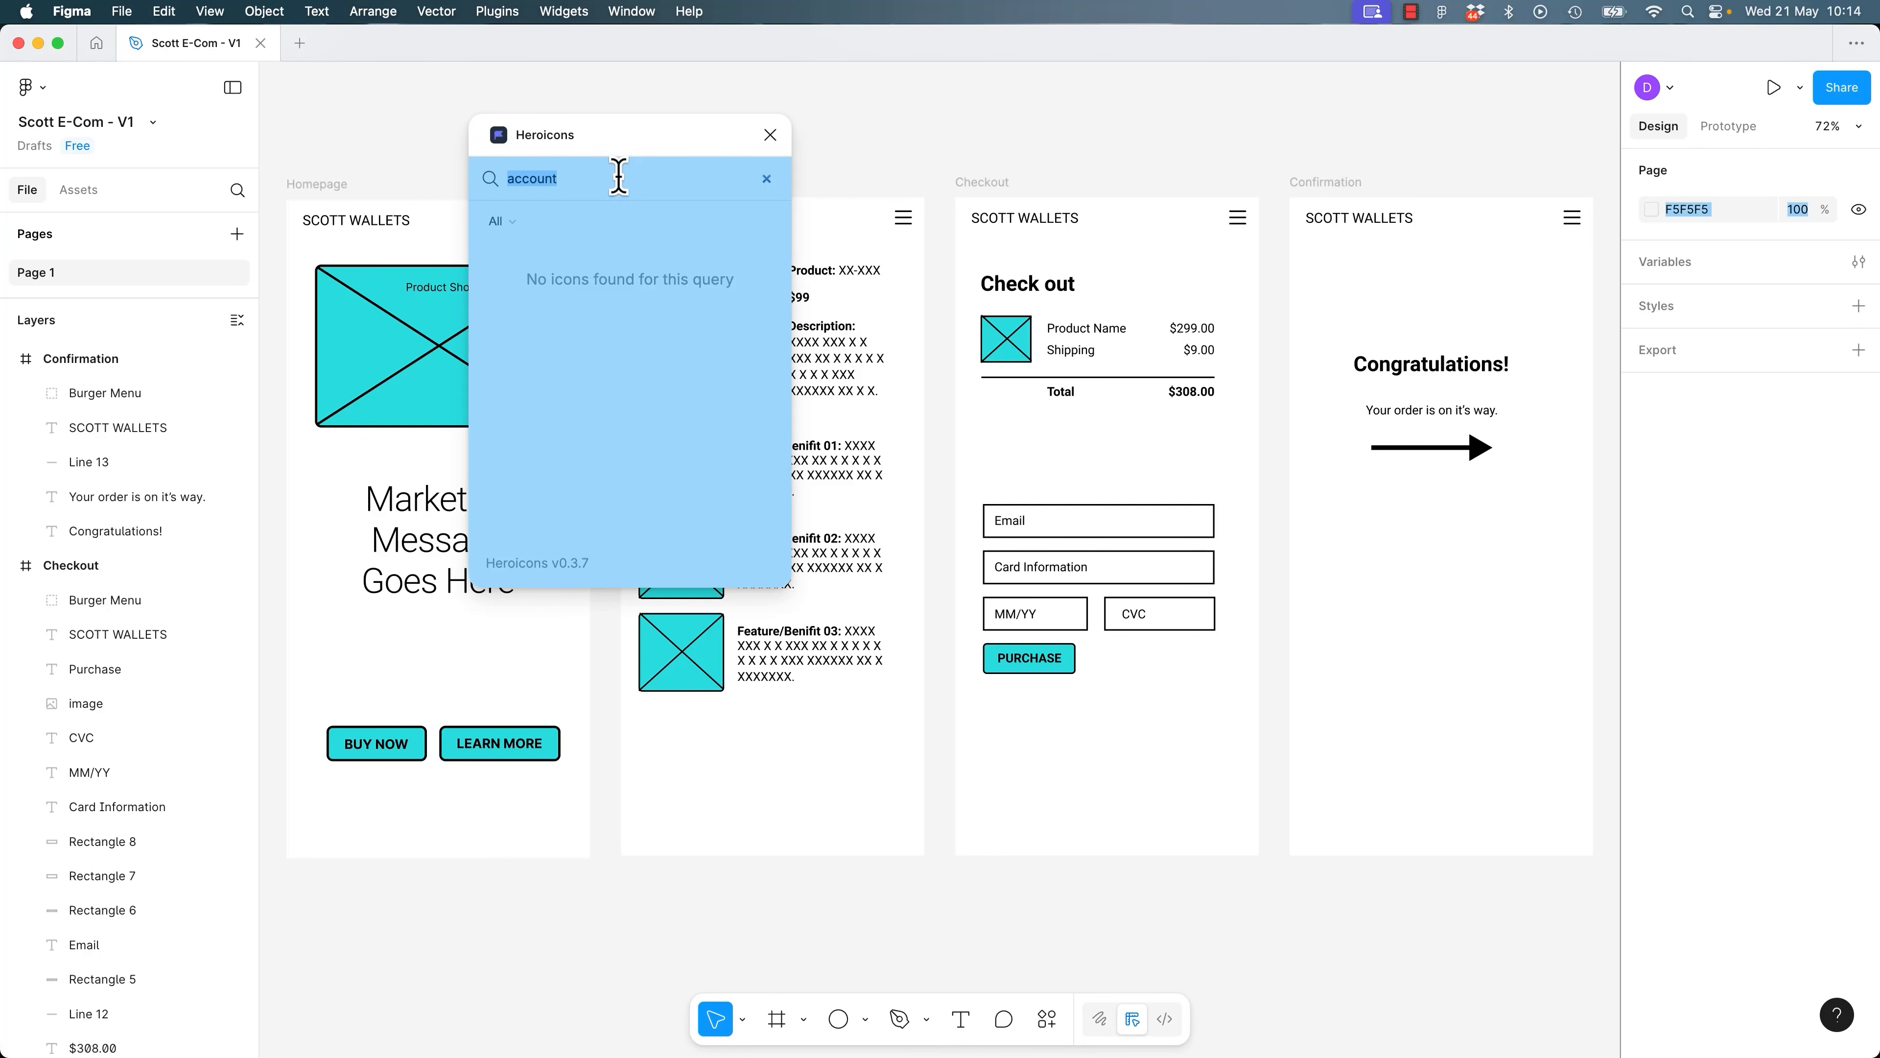
double_click(597, 183)
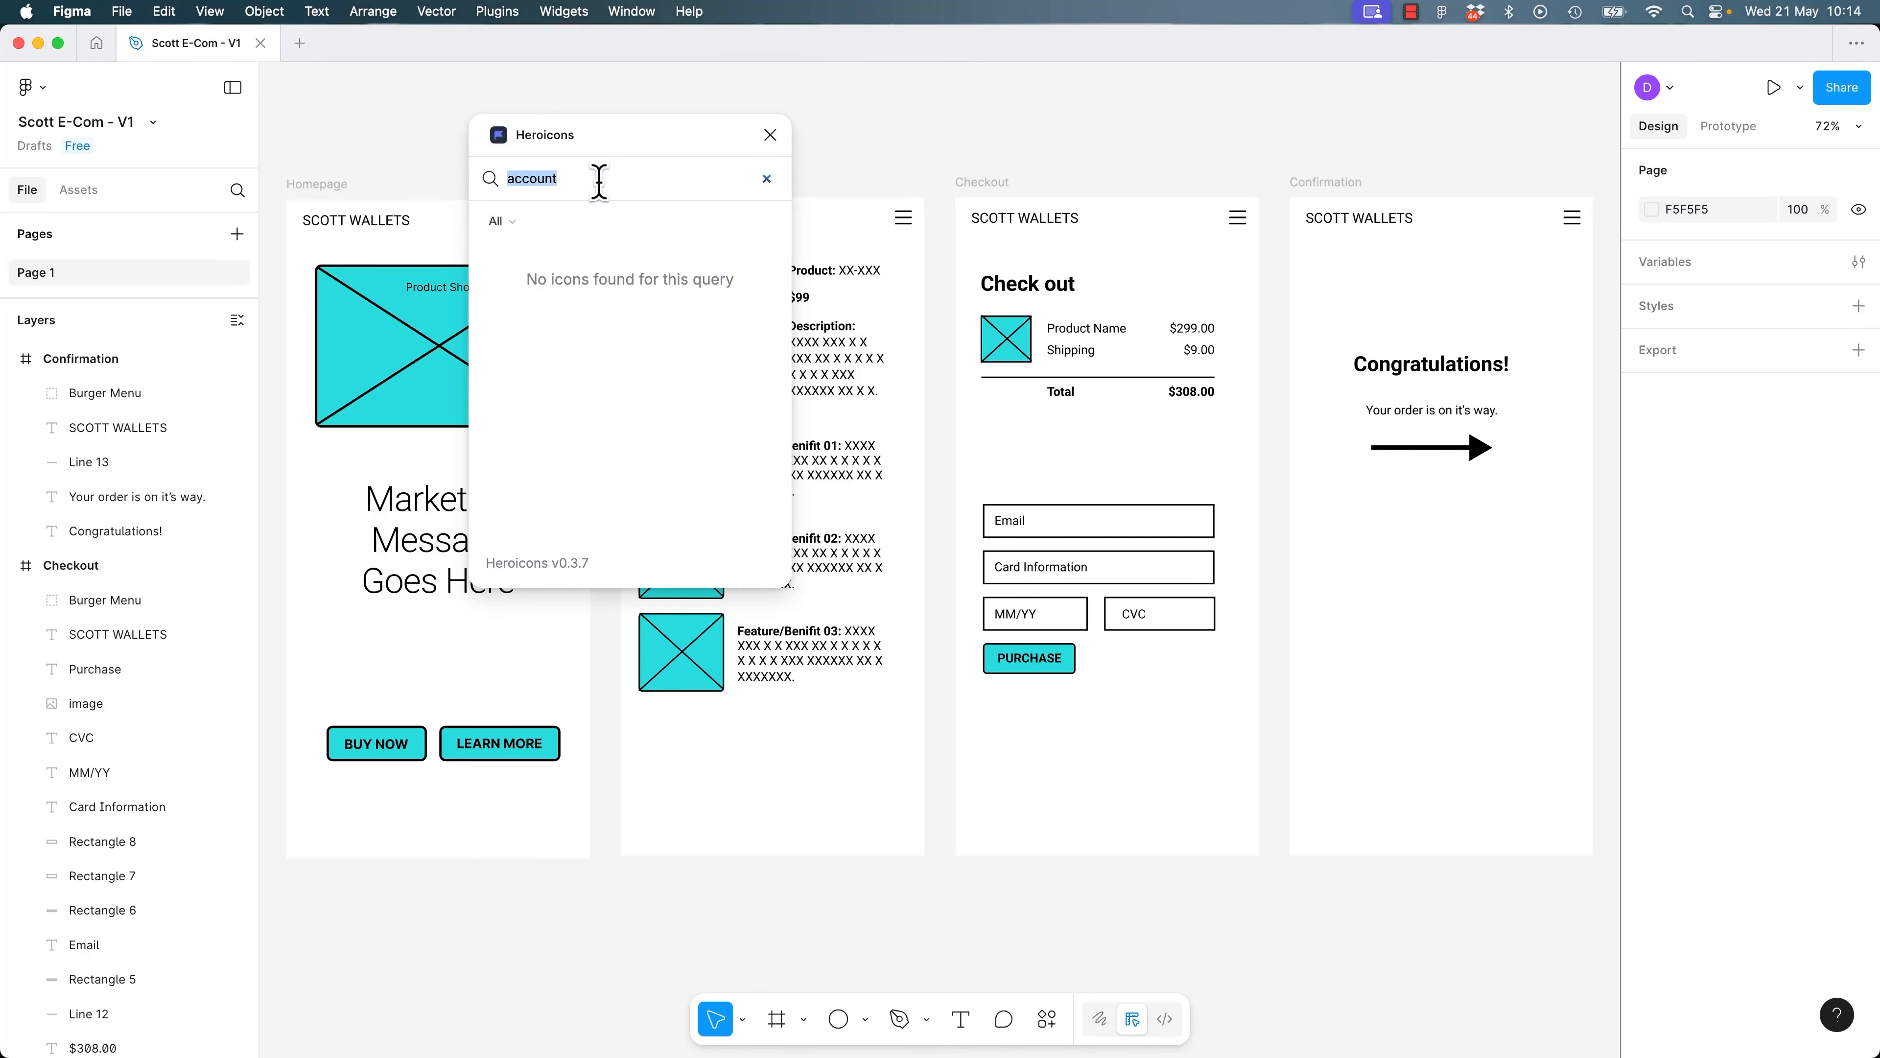
type("person")
key("BackSpace")
key("BackSpace")
key("BackSpace")
key("BackSpace")
key("BackSpace")
key("BackSpace")
type("ma")
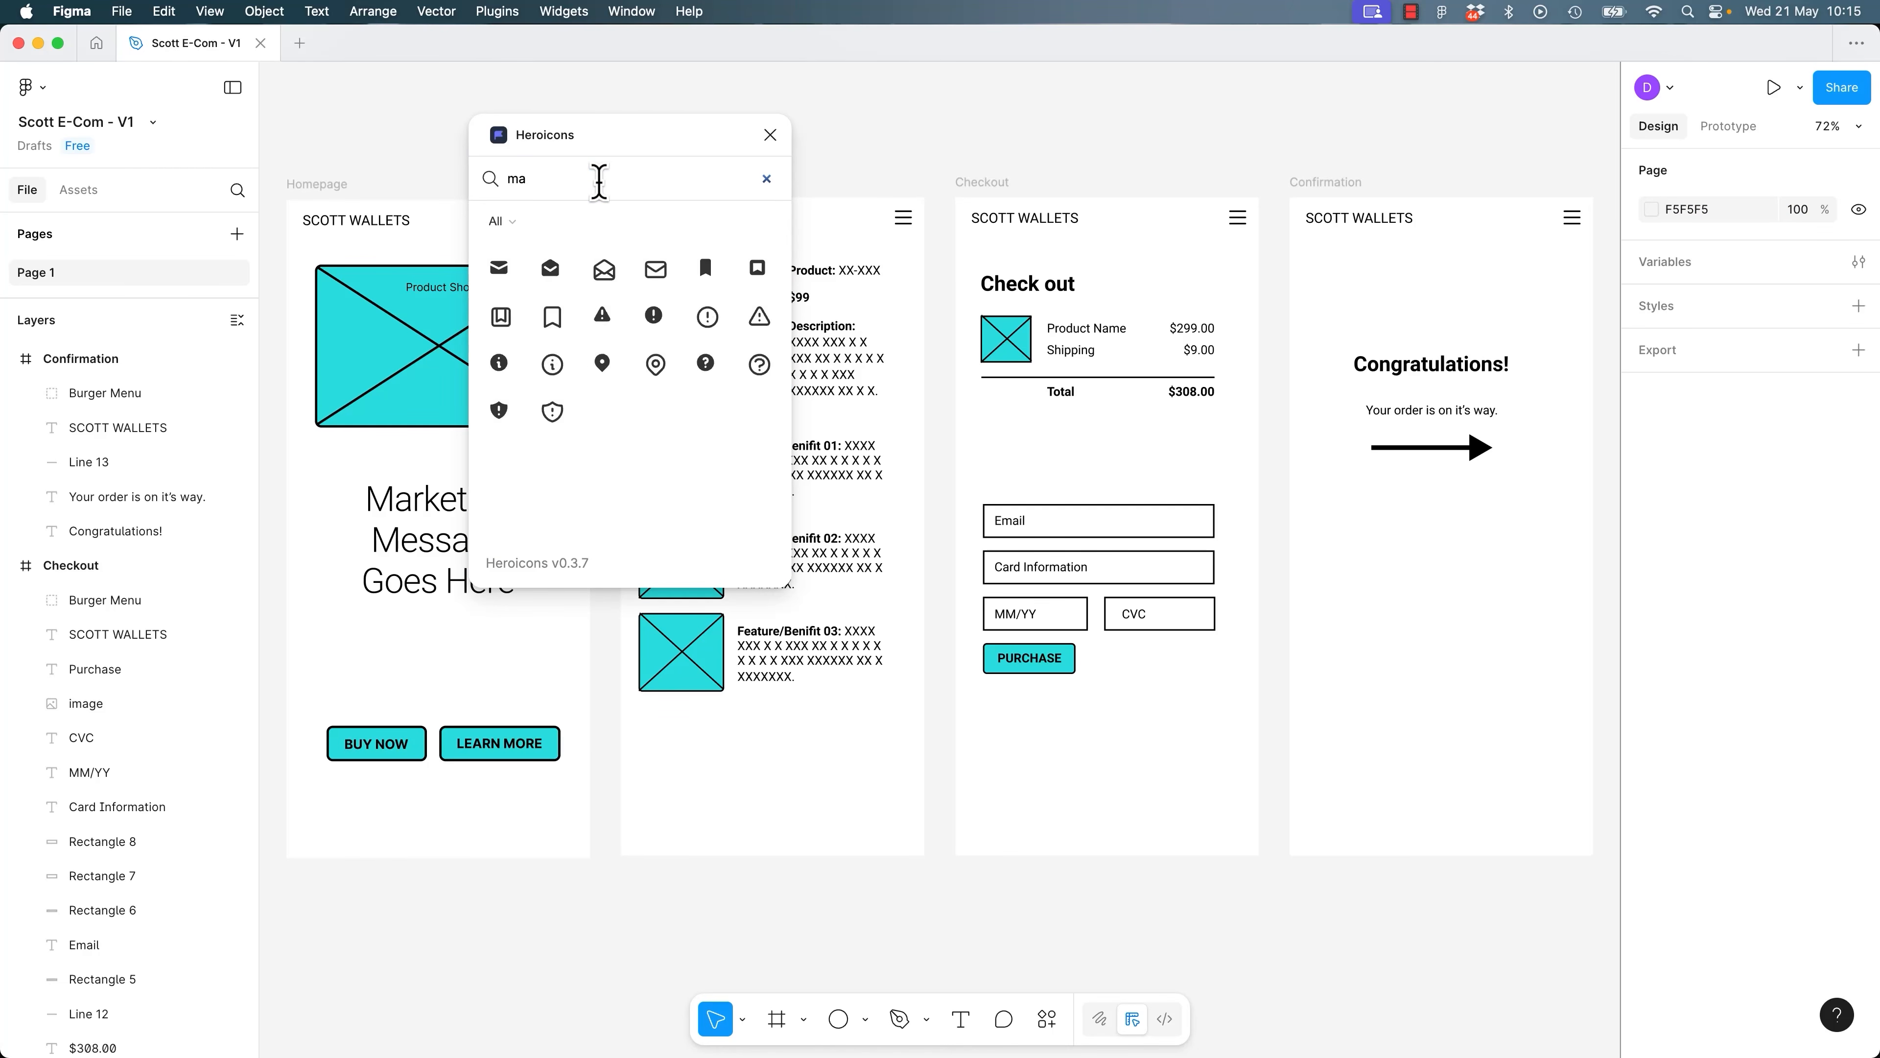
key("BackSpace")
key("BackSpace")
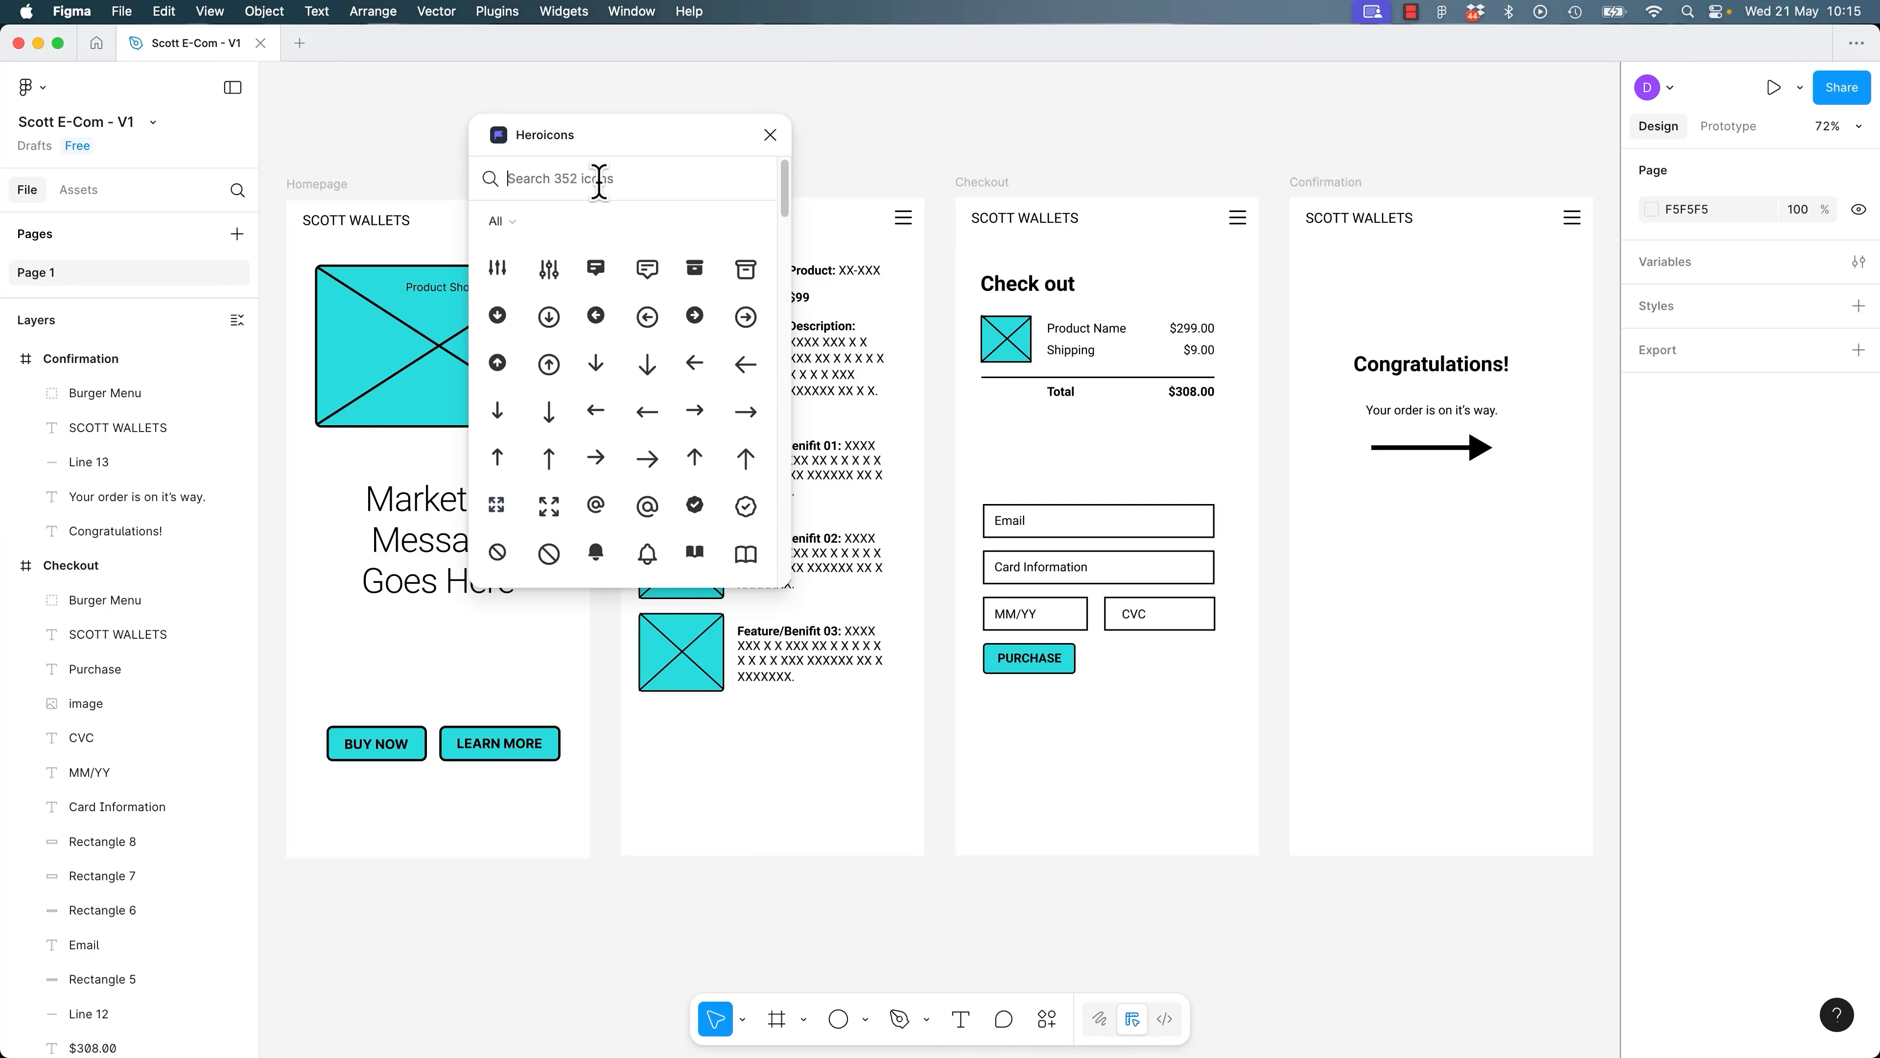
Search the Heroicons plugin for book and insert the outline bookmark icon above the Features frame, keeping the plugin window clear of it.
type("book")
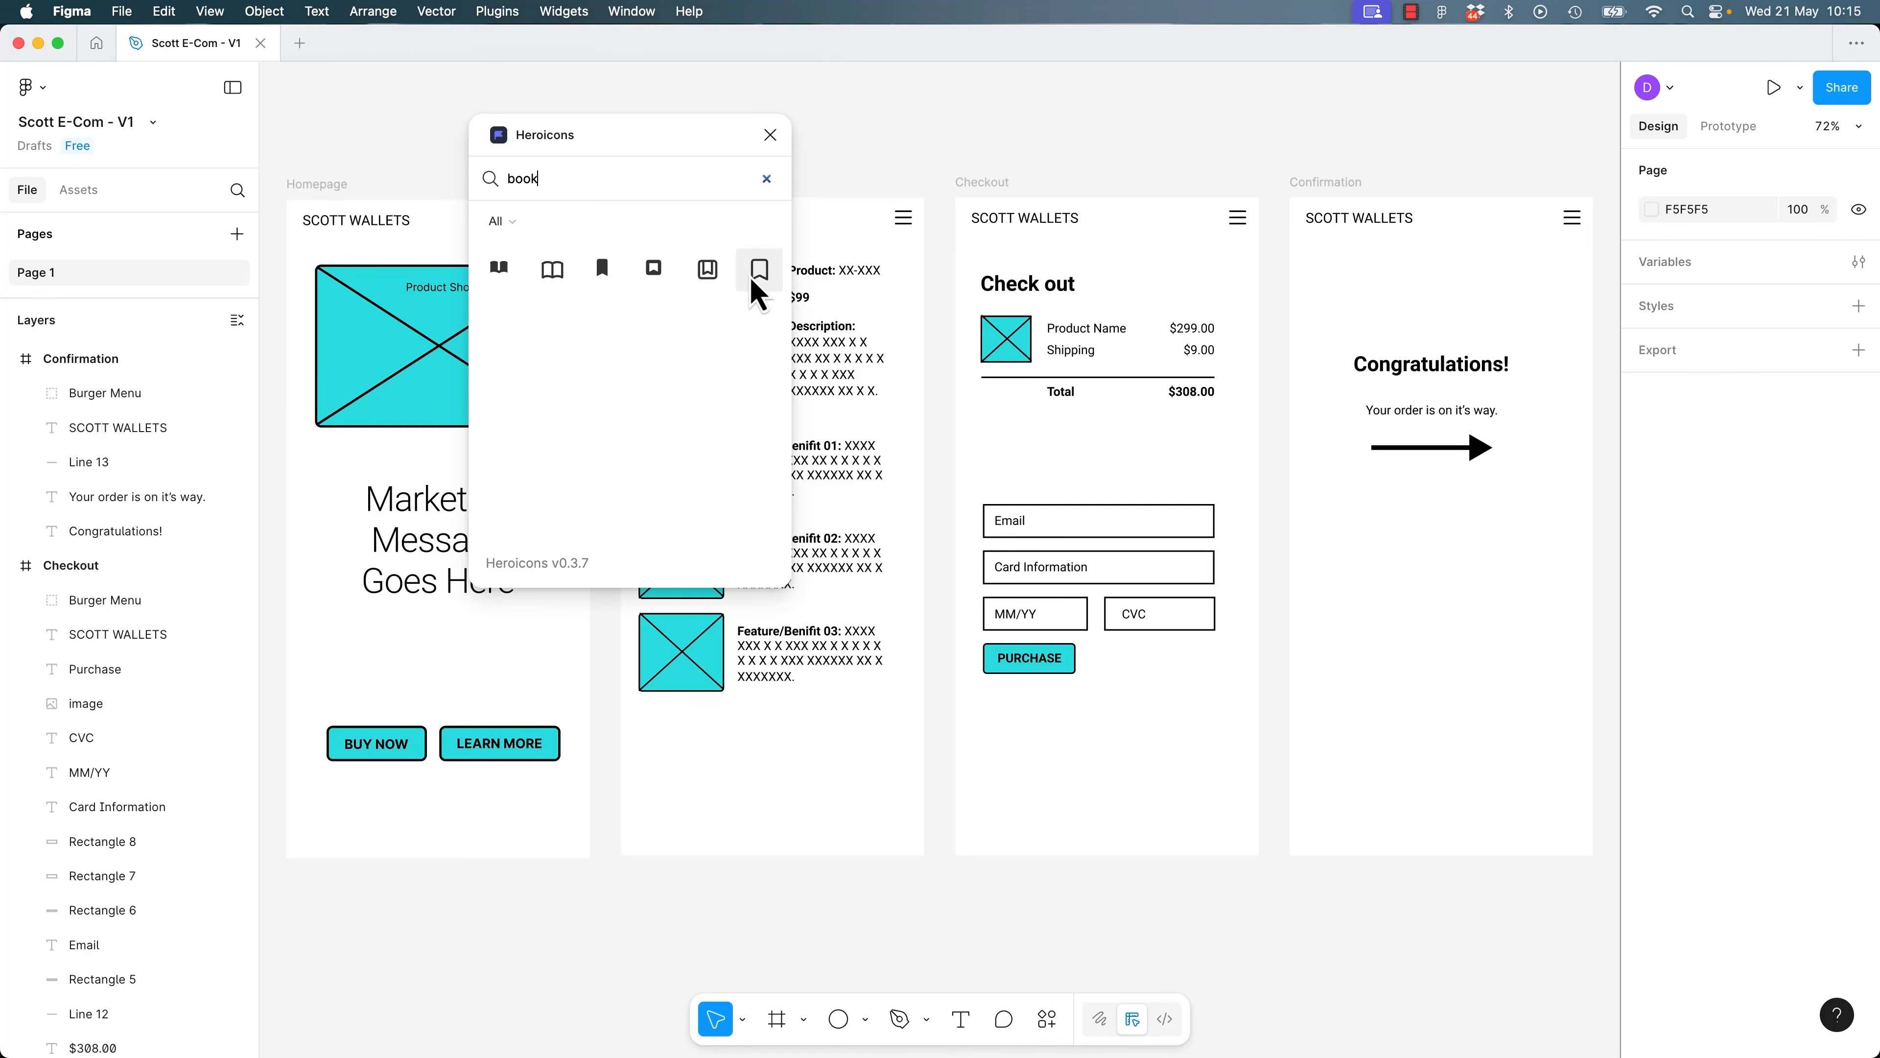
left_click_drag(763, 290, 978, 145)
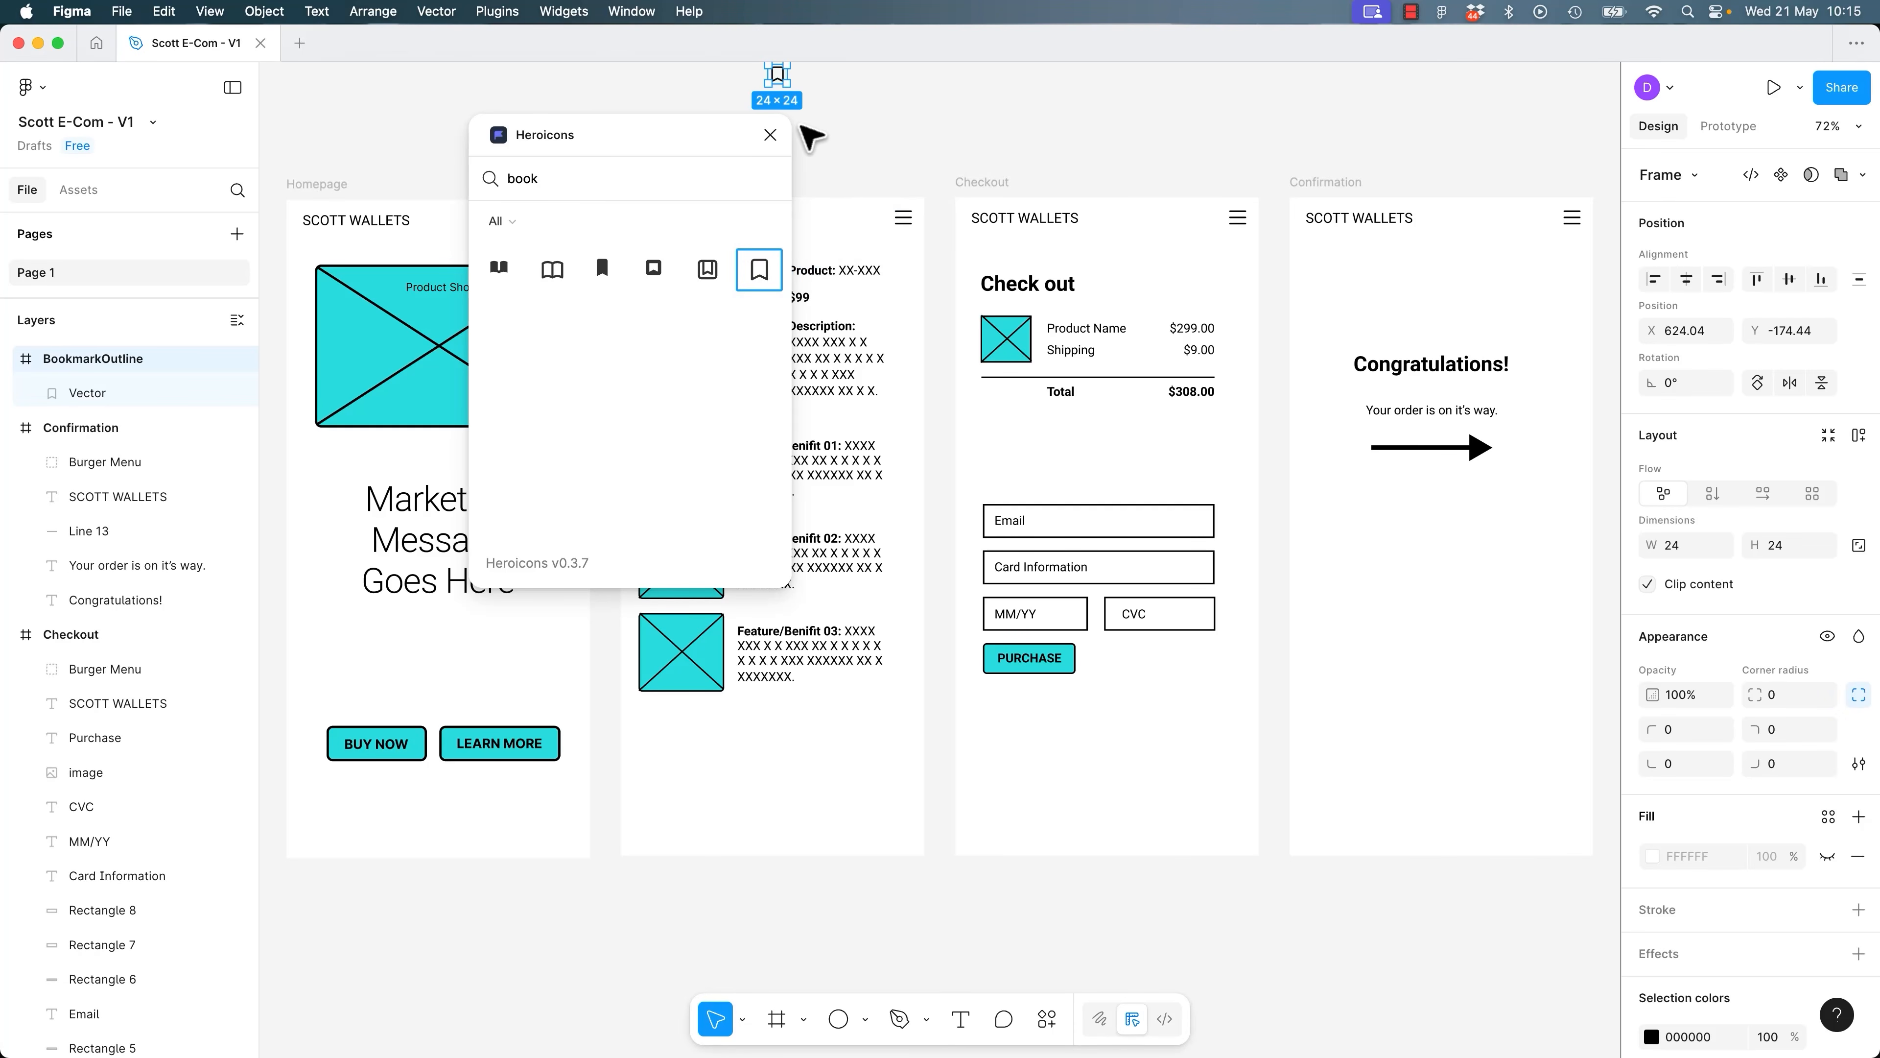
left_click_drag(726, 146, 1390, 191)
left_click(712, 133)
scroll(837, 326, "up", 10)
left_click(872, 248)
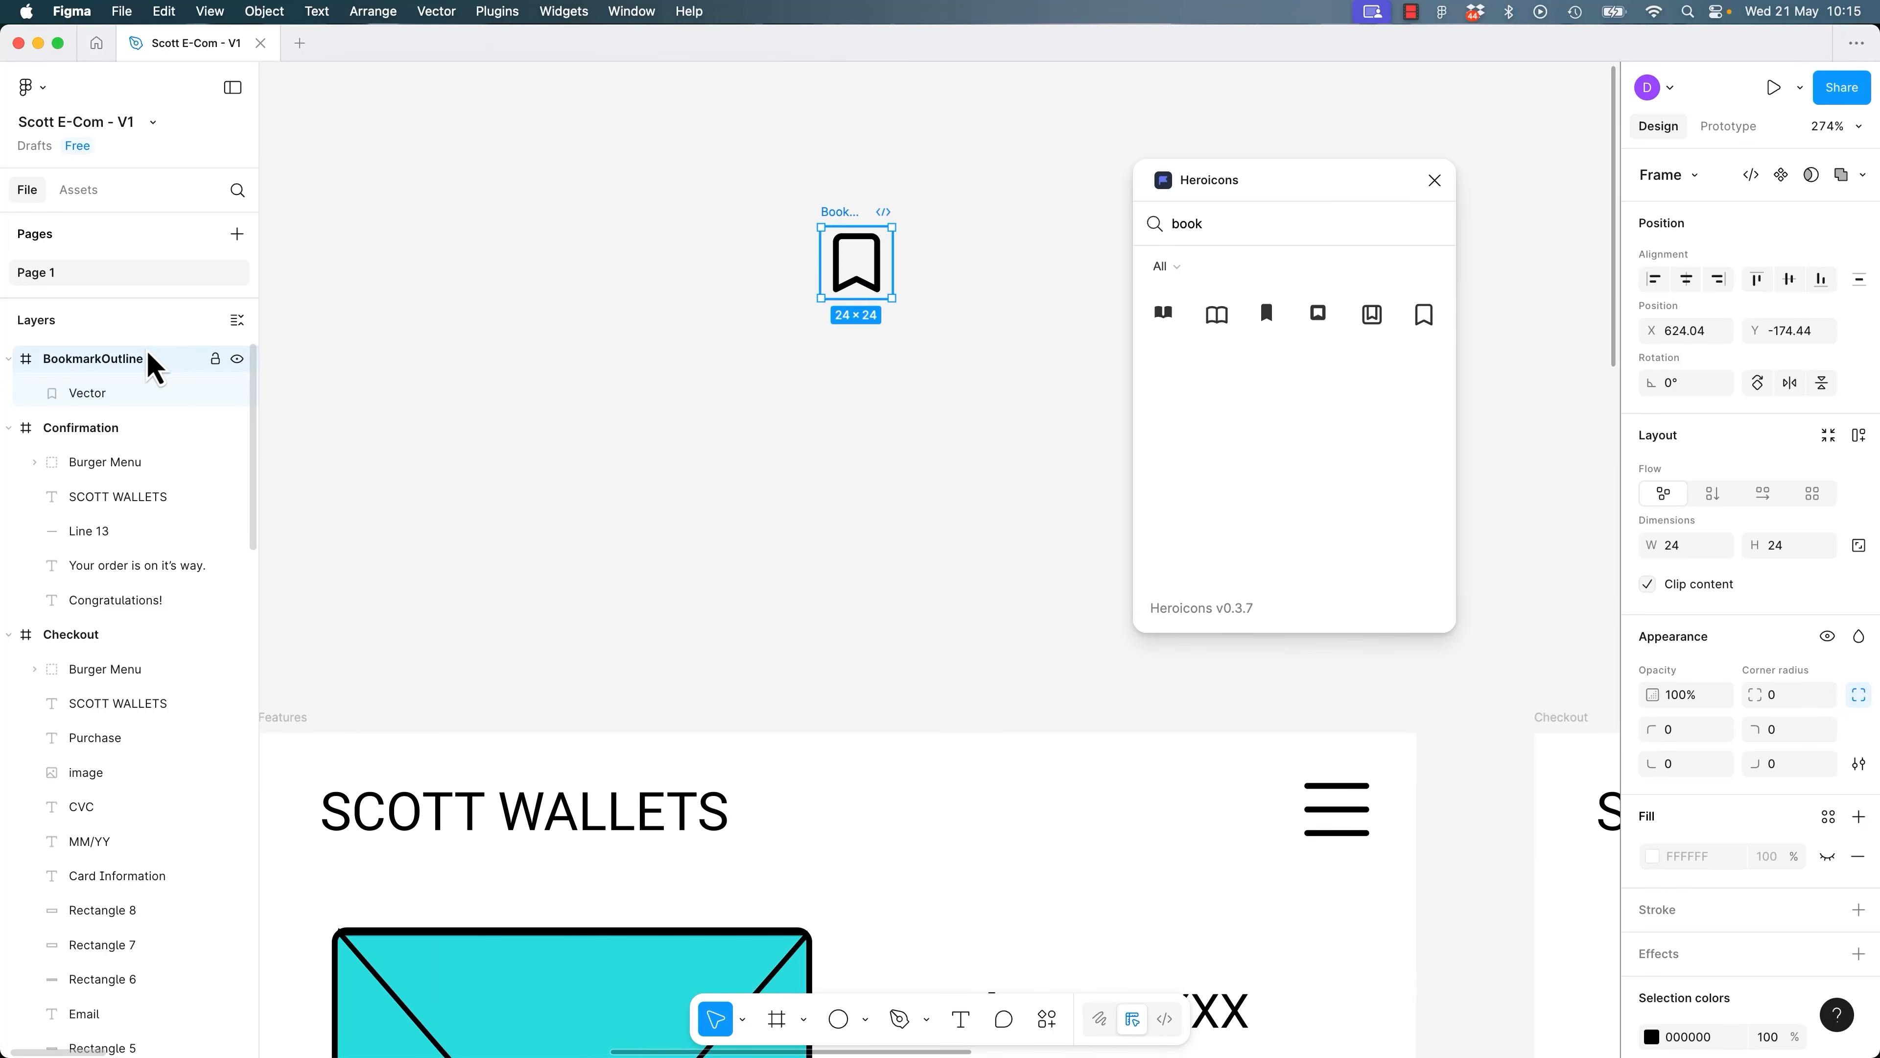
Examine the BookmarkOutline frame and the Vector layer nested inside it.
left_click(125, 394)
left_click(118, 362)
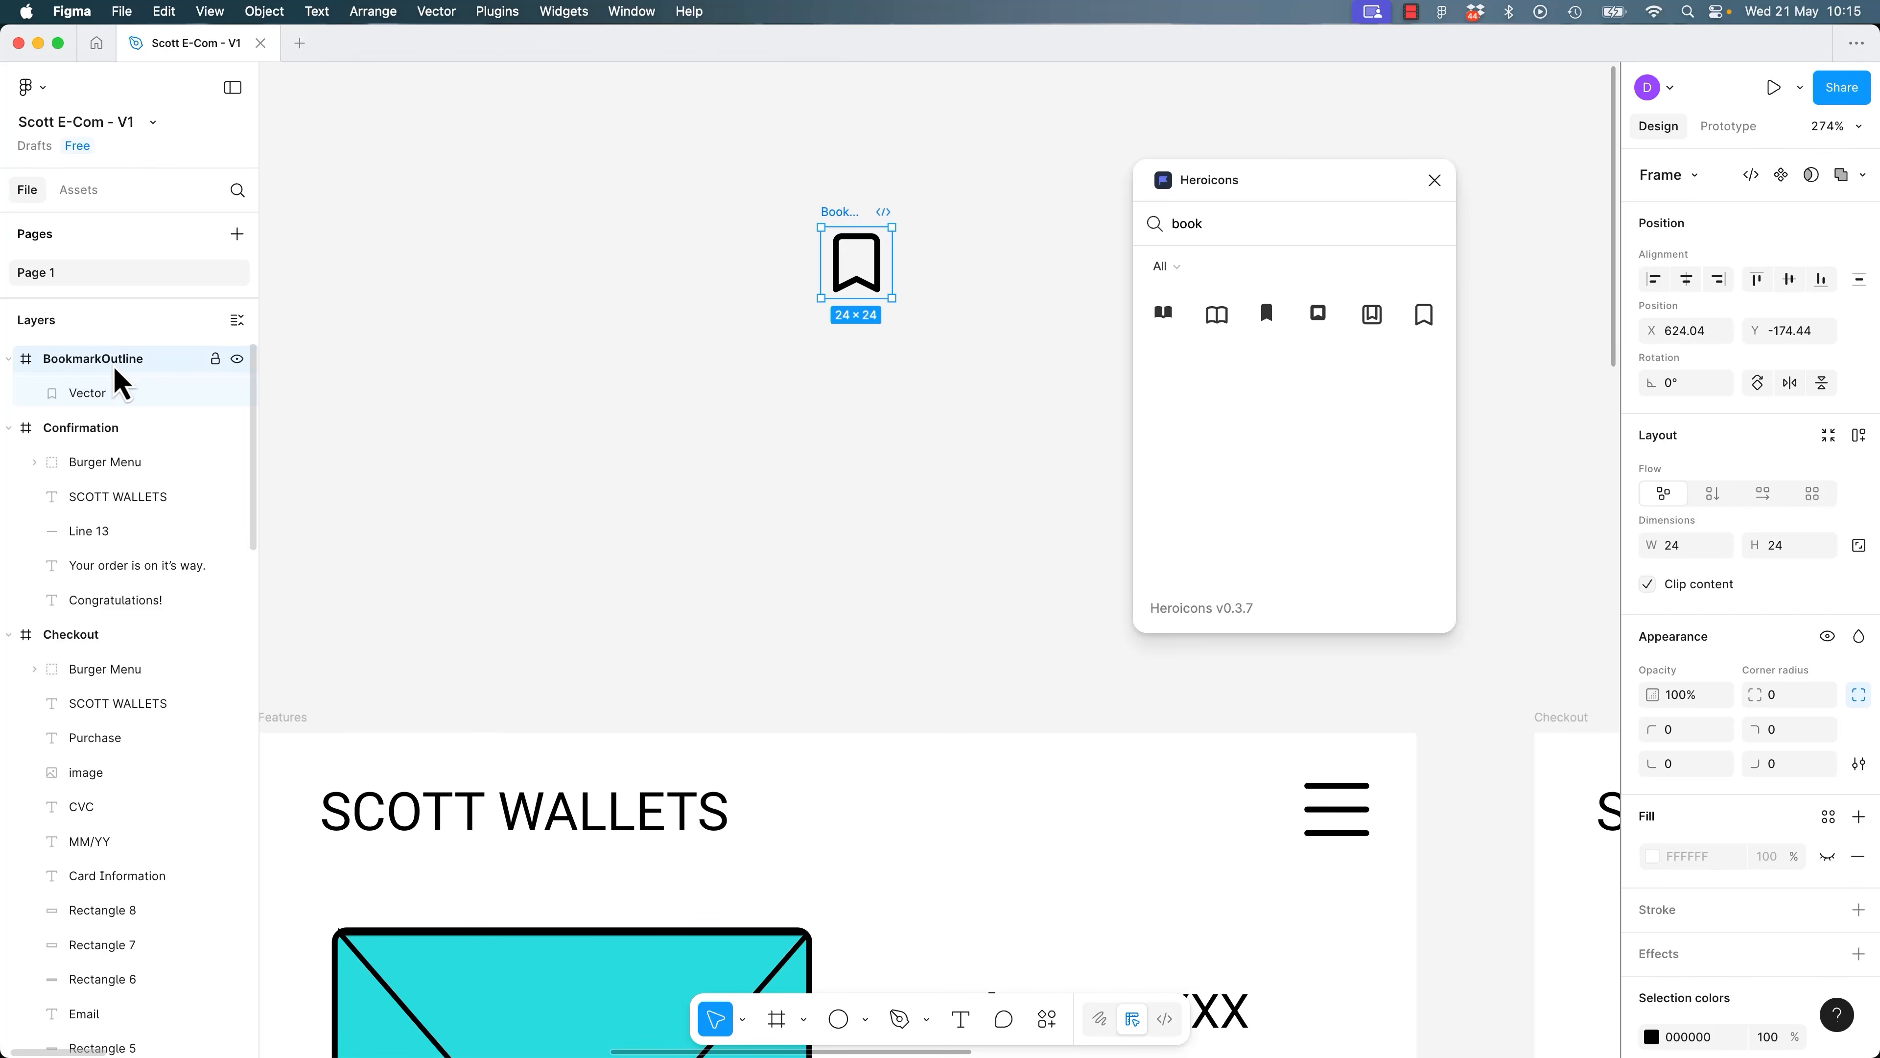
left_click(104, 396)
left_click(92, 361)
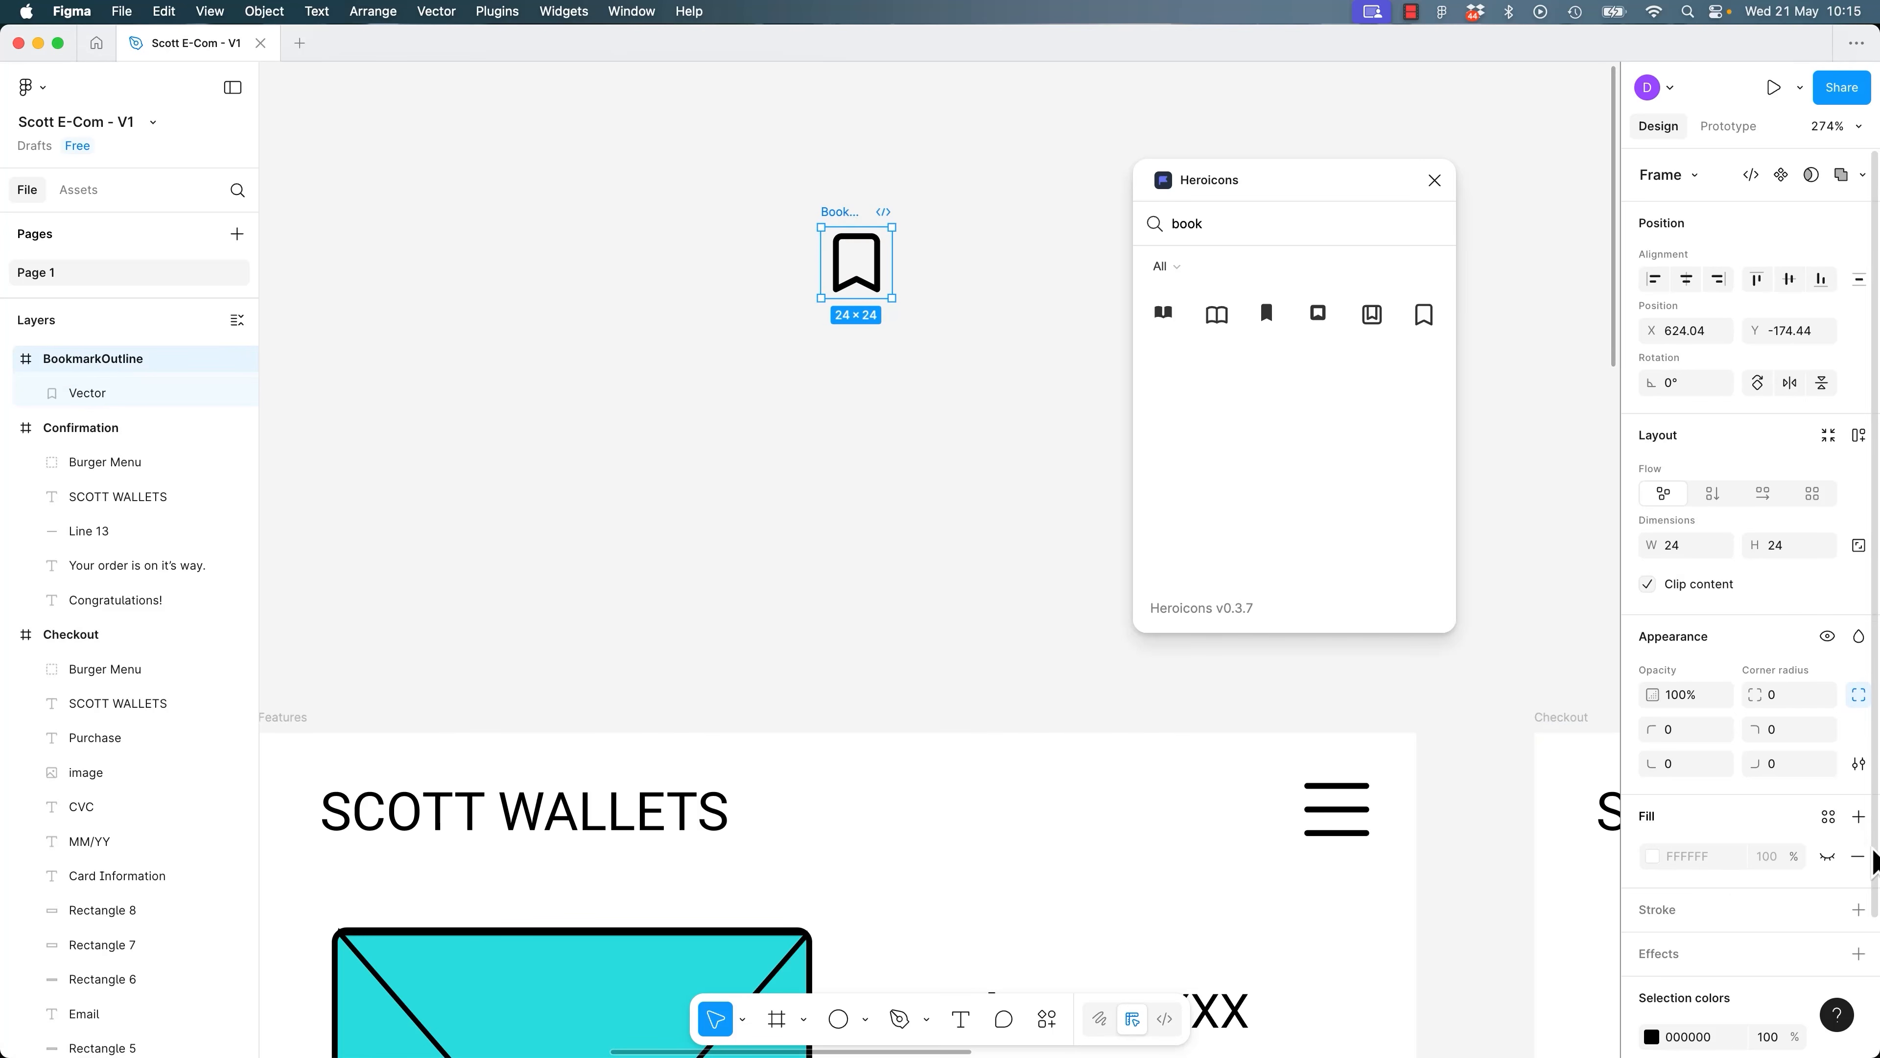
Toggle the visibility of the BookmarkOutline frame's white fill several times and leave it hidden.
left_click(1828, 856)
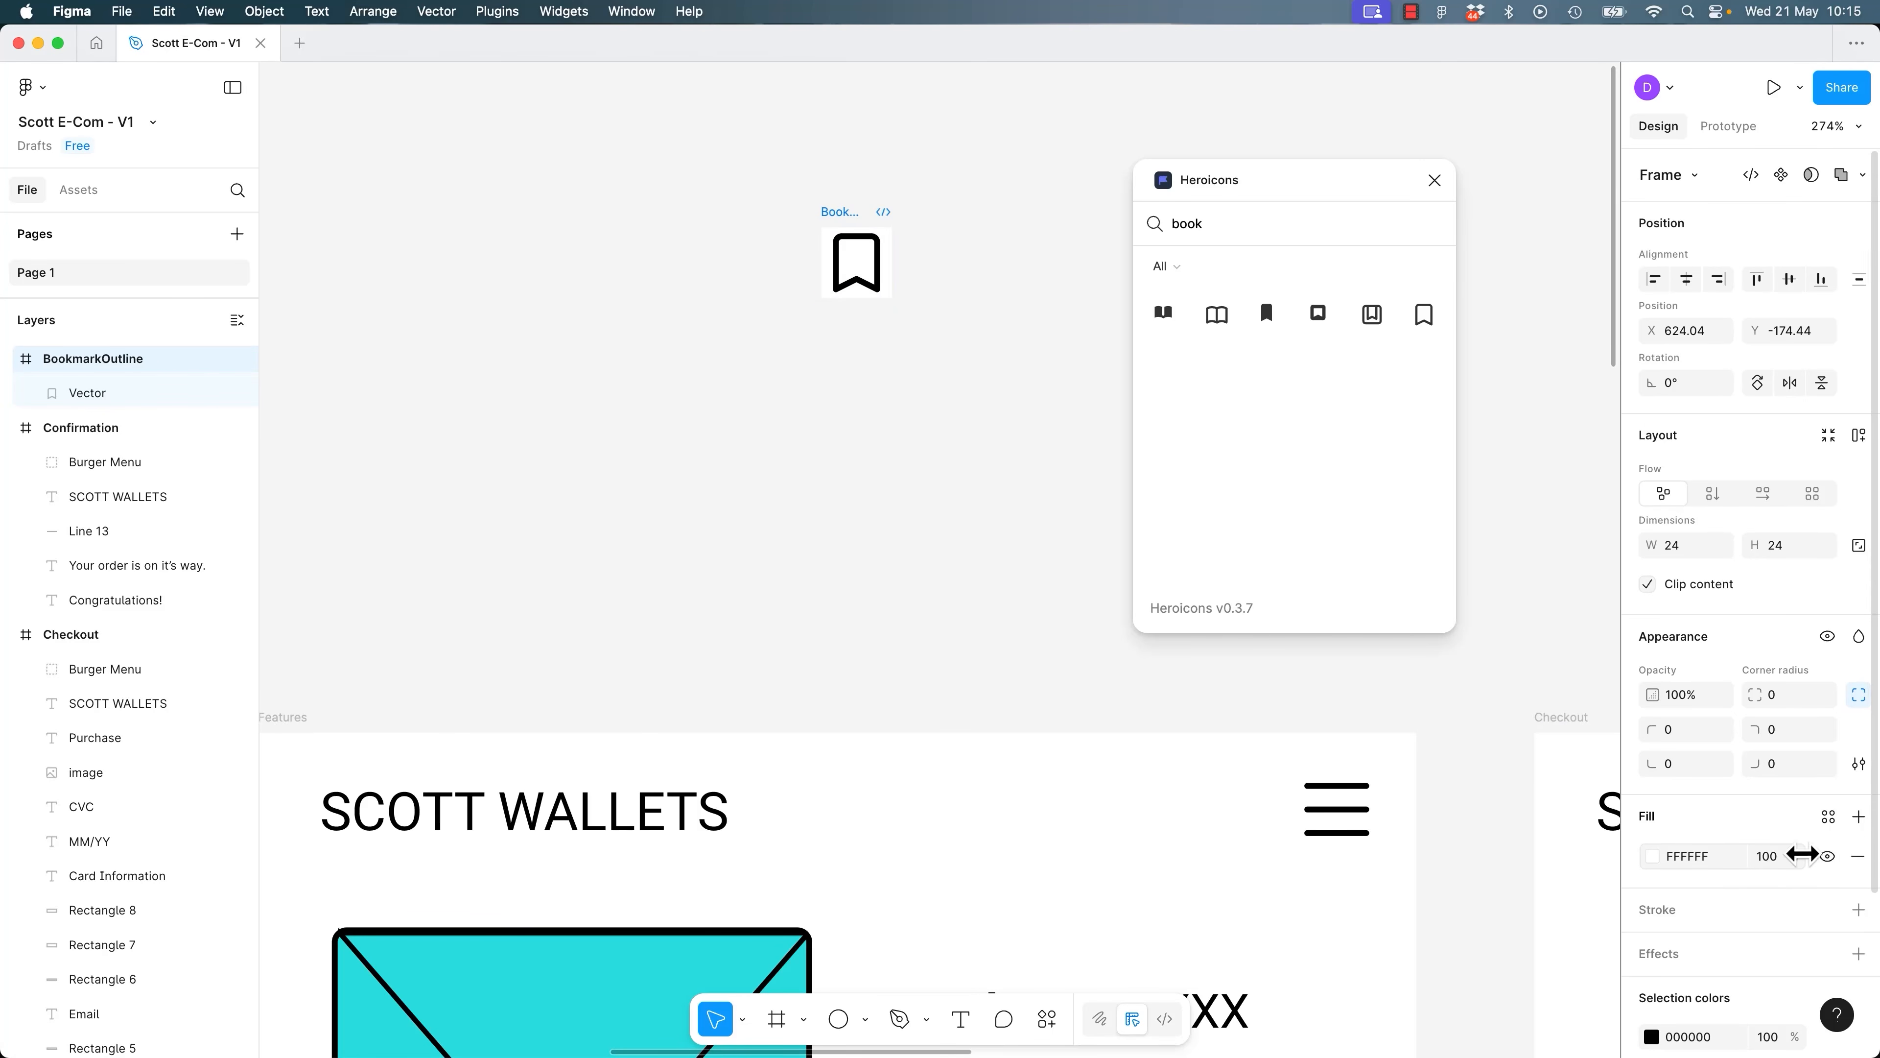
left_click(1831, 861)
left_click(1831, 861)
left_click(1830, 859)
left_click(1830, 860)
left_click(1830, 860)
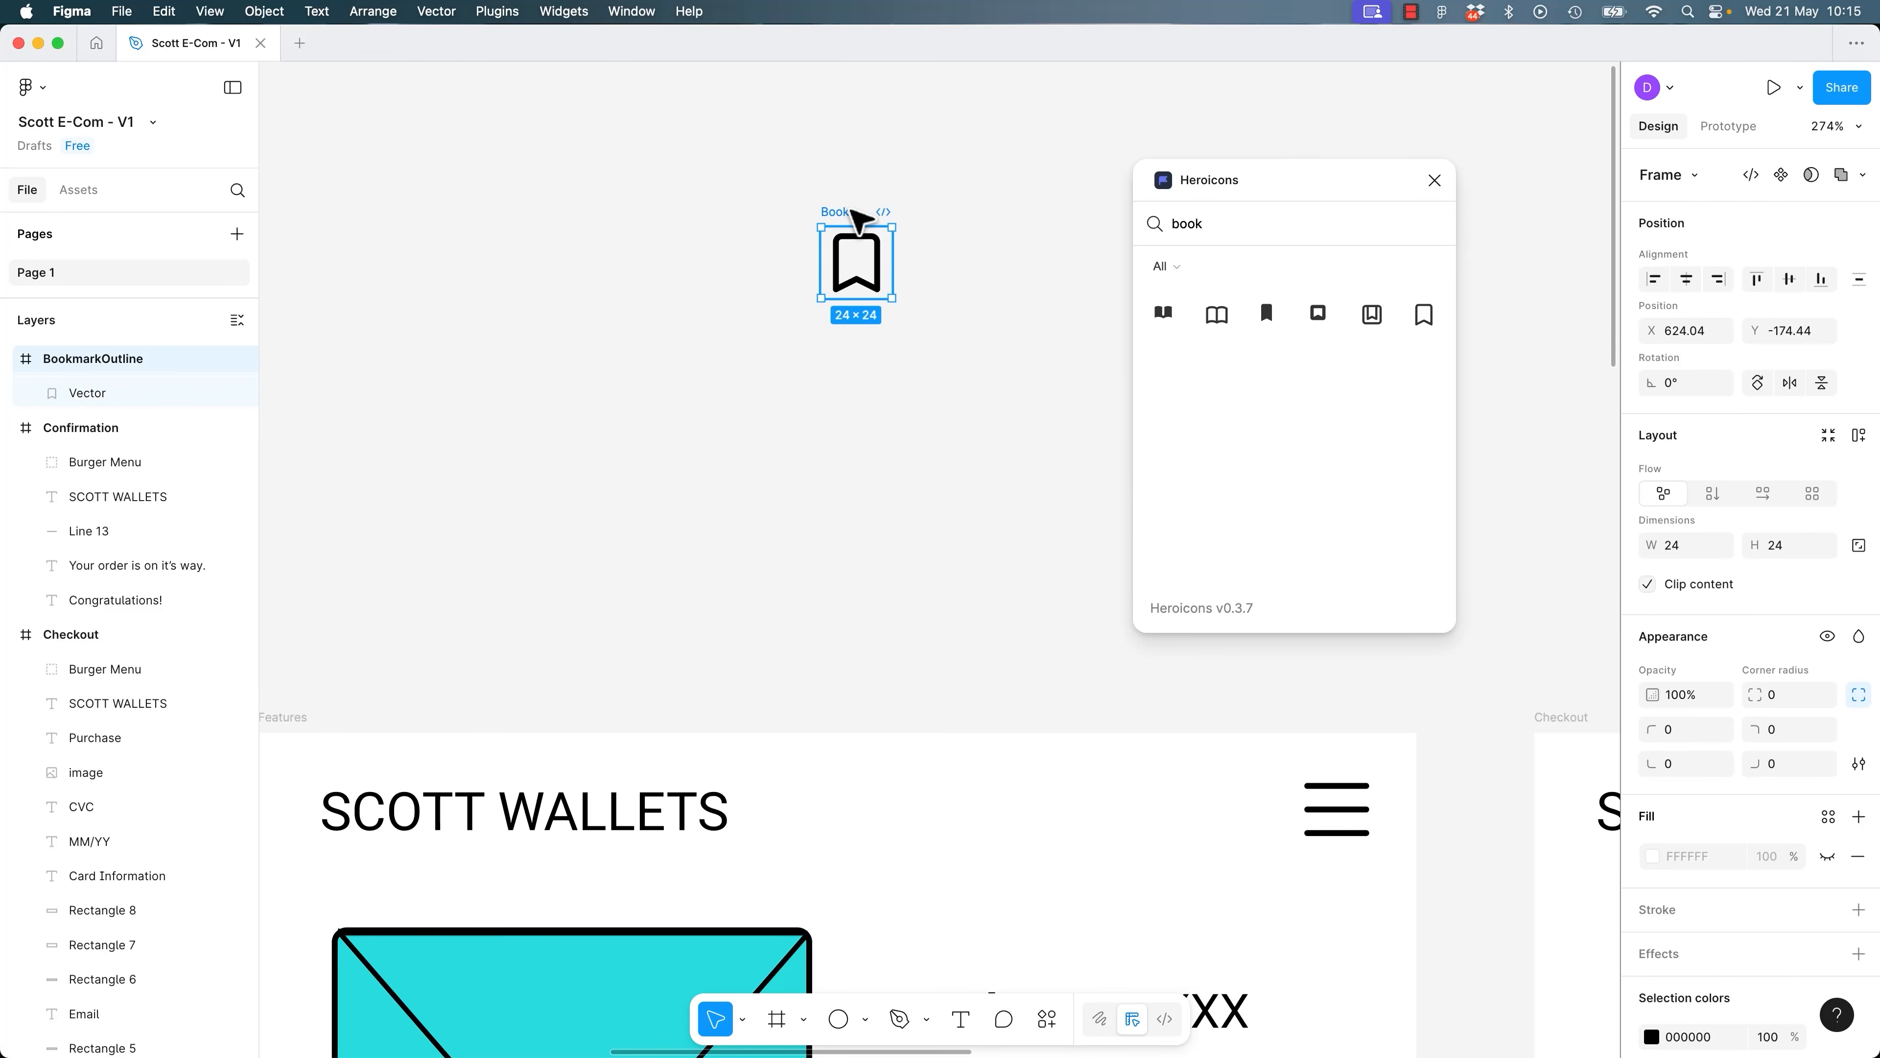
Move the bookmark icon to X 596, Y -147 and insert the outline open-book icon beside it at X 569, Y -147.
left_click_drag(821, 245, 740, 325)
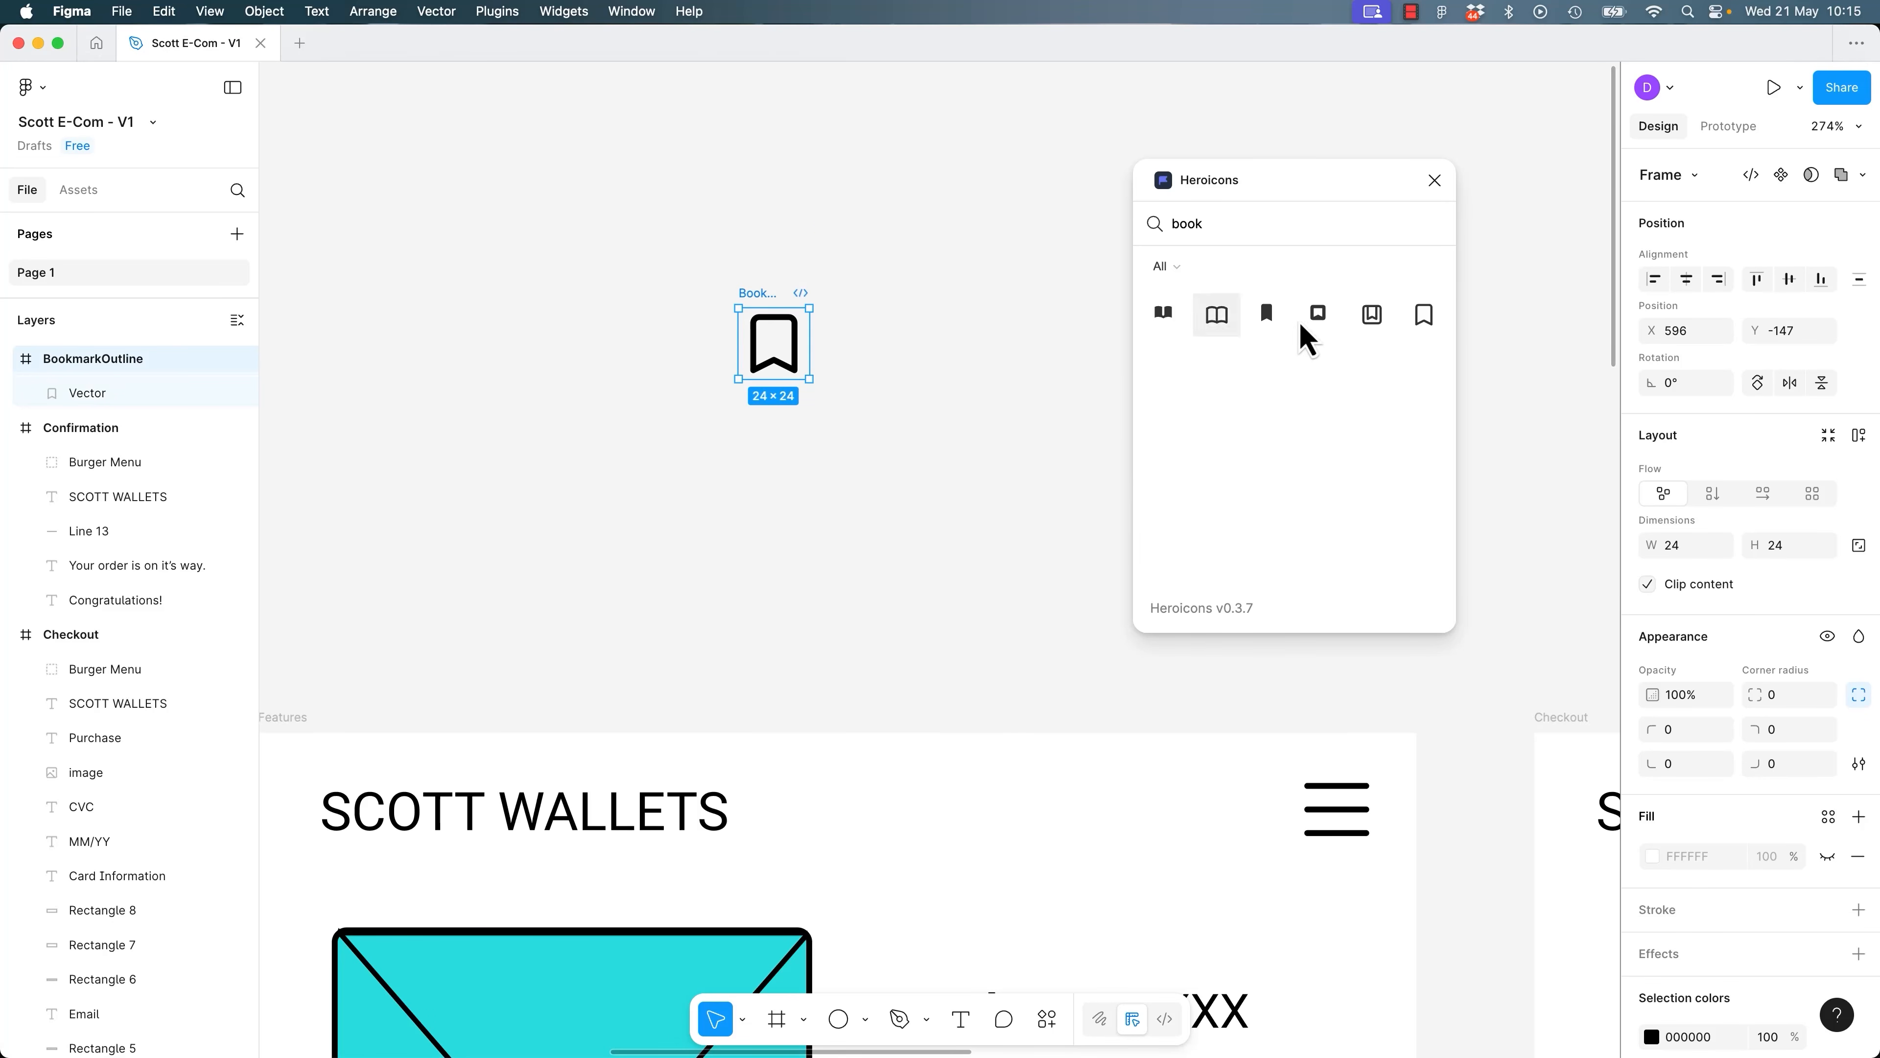
left_click(1226, 326)
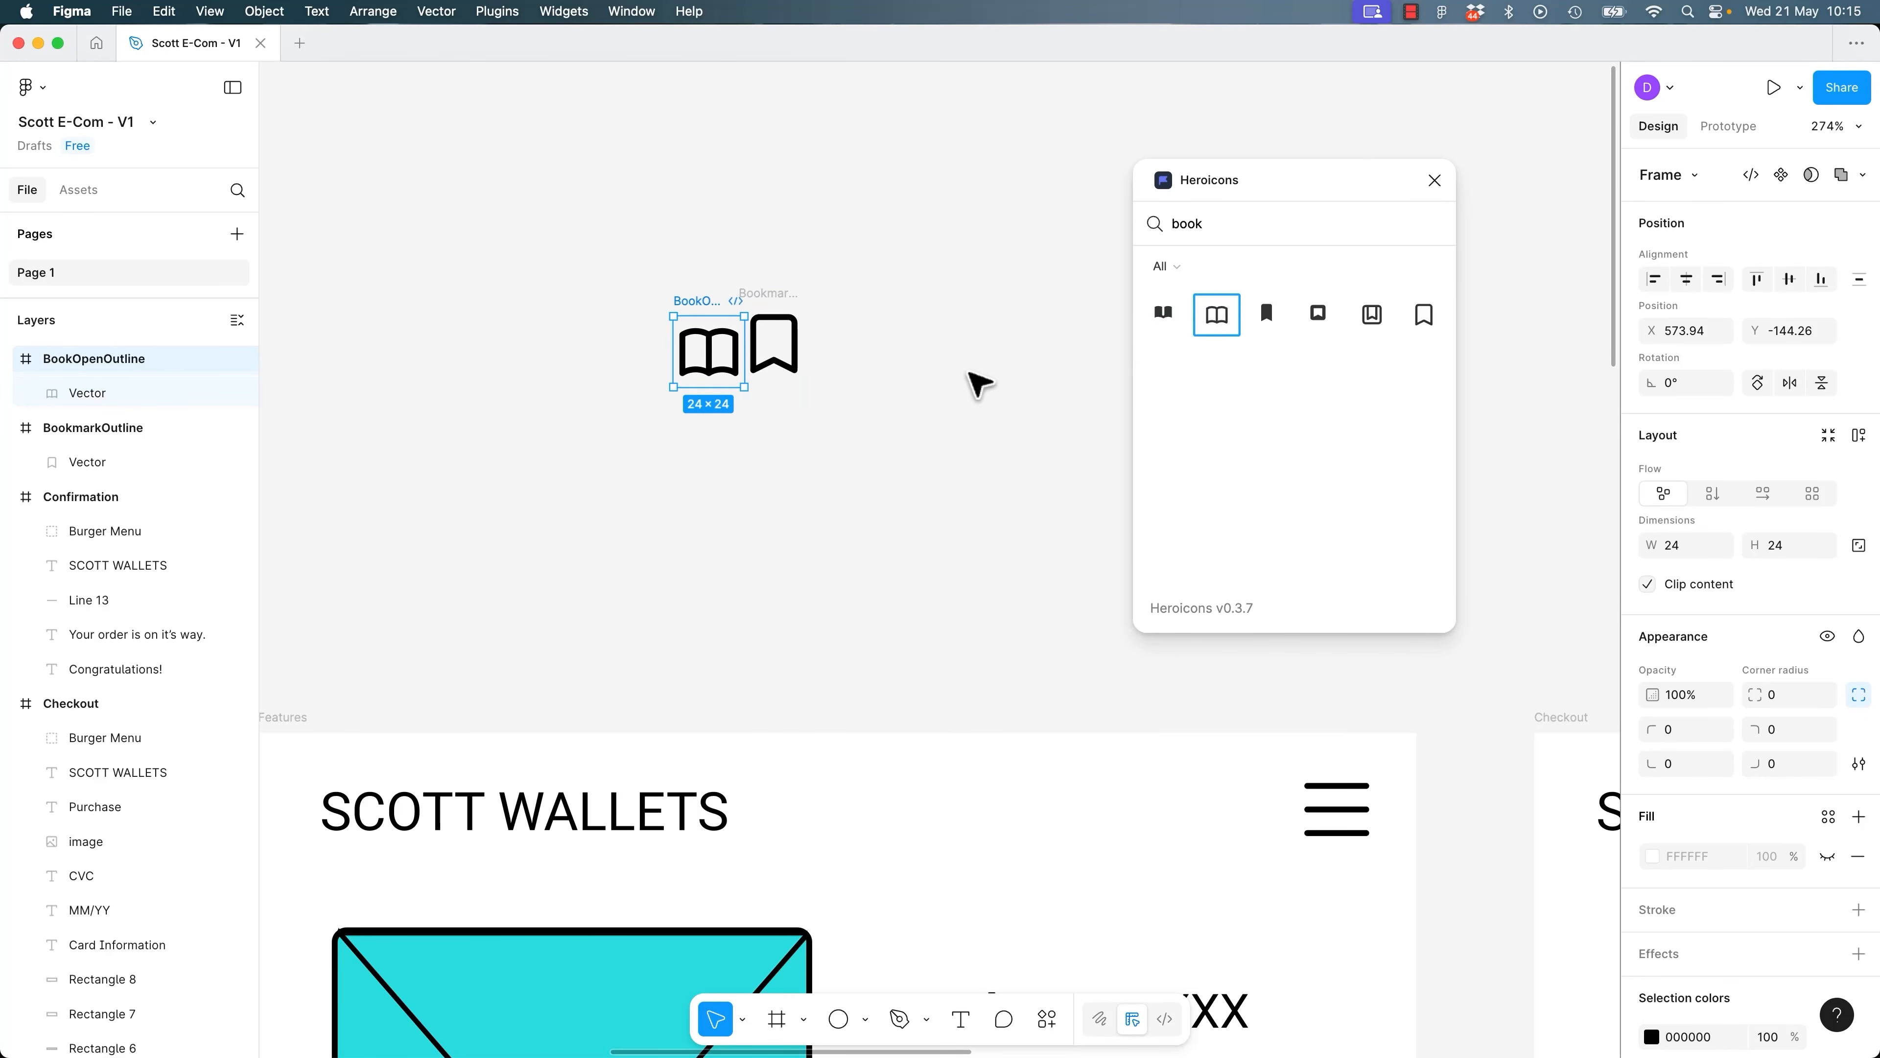
left_click_drag(704, 303, 685, 296)
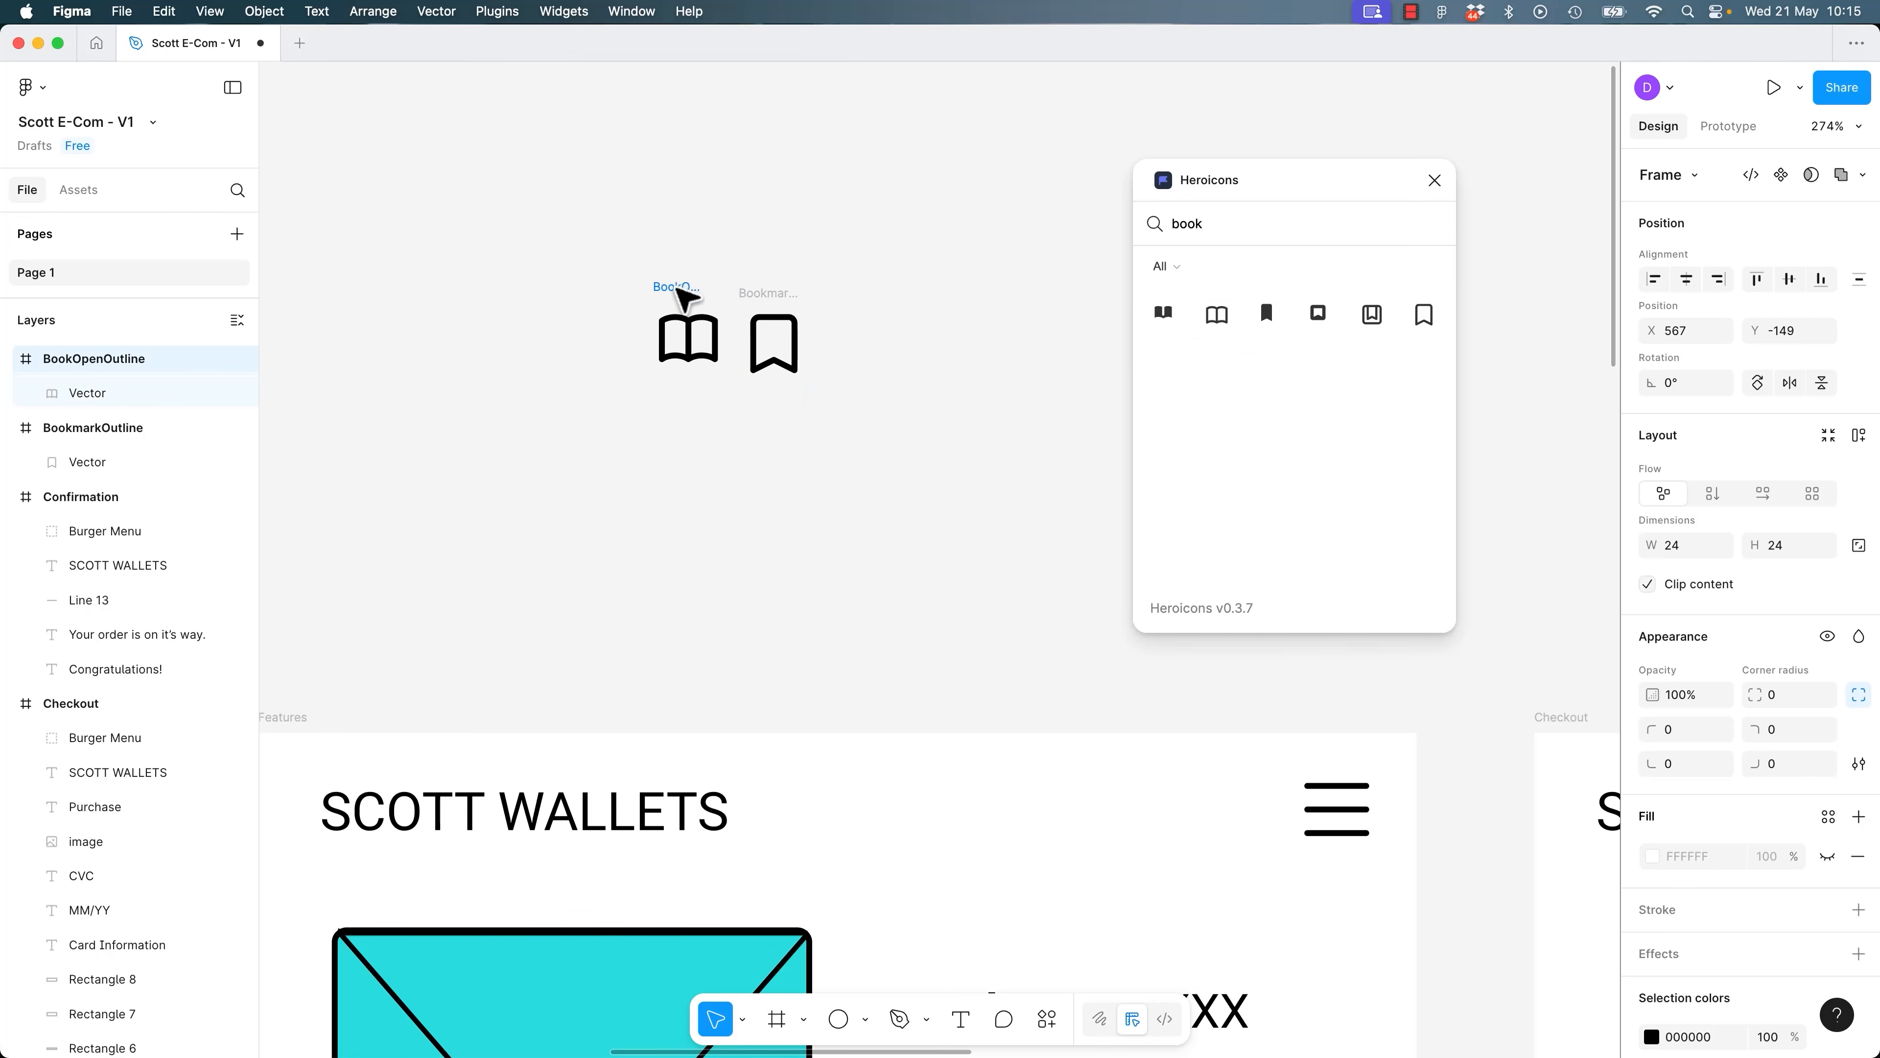
left_click(744, 337)
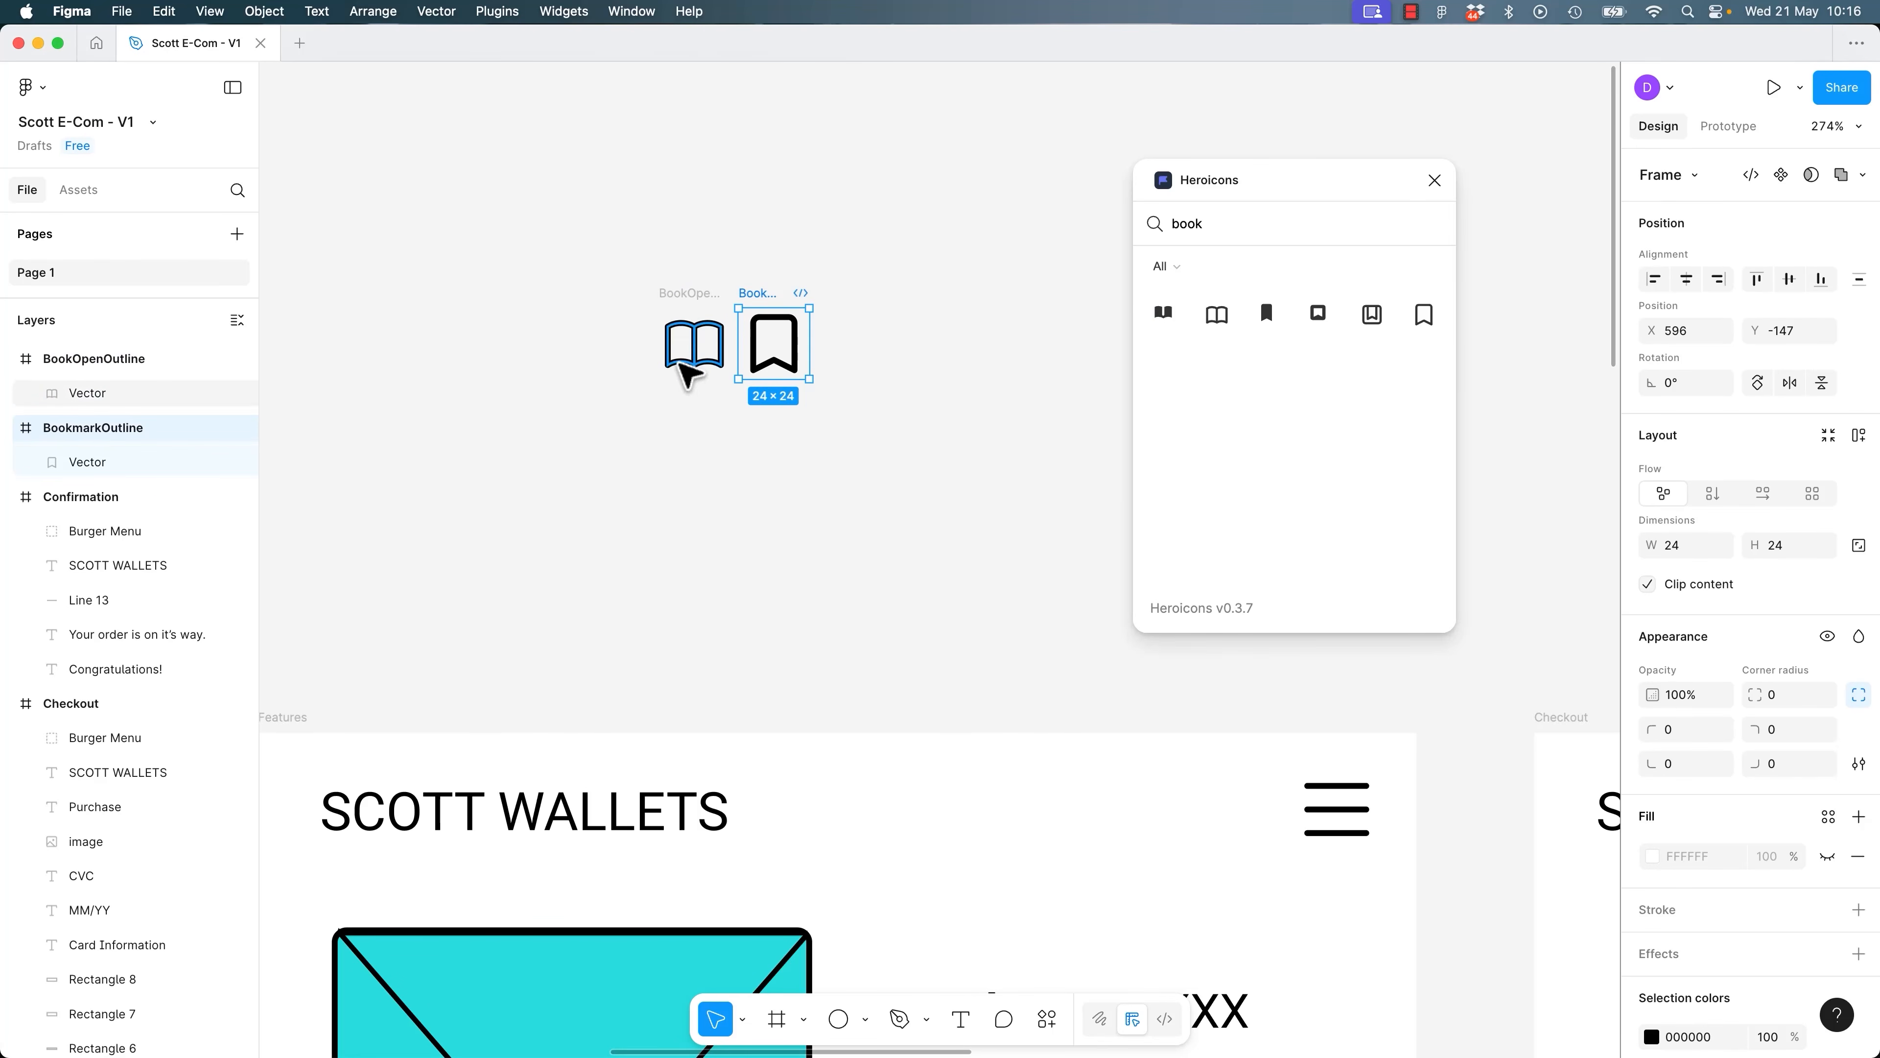
left_click(688, 354)
left_click_drag(621, 273, 973, 471)
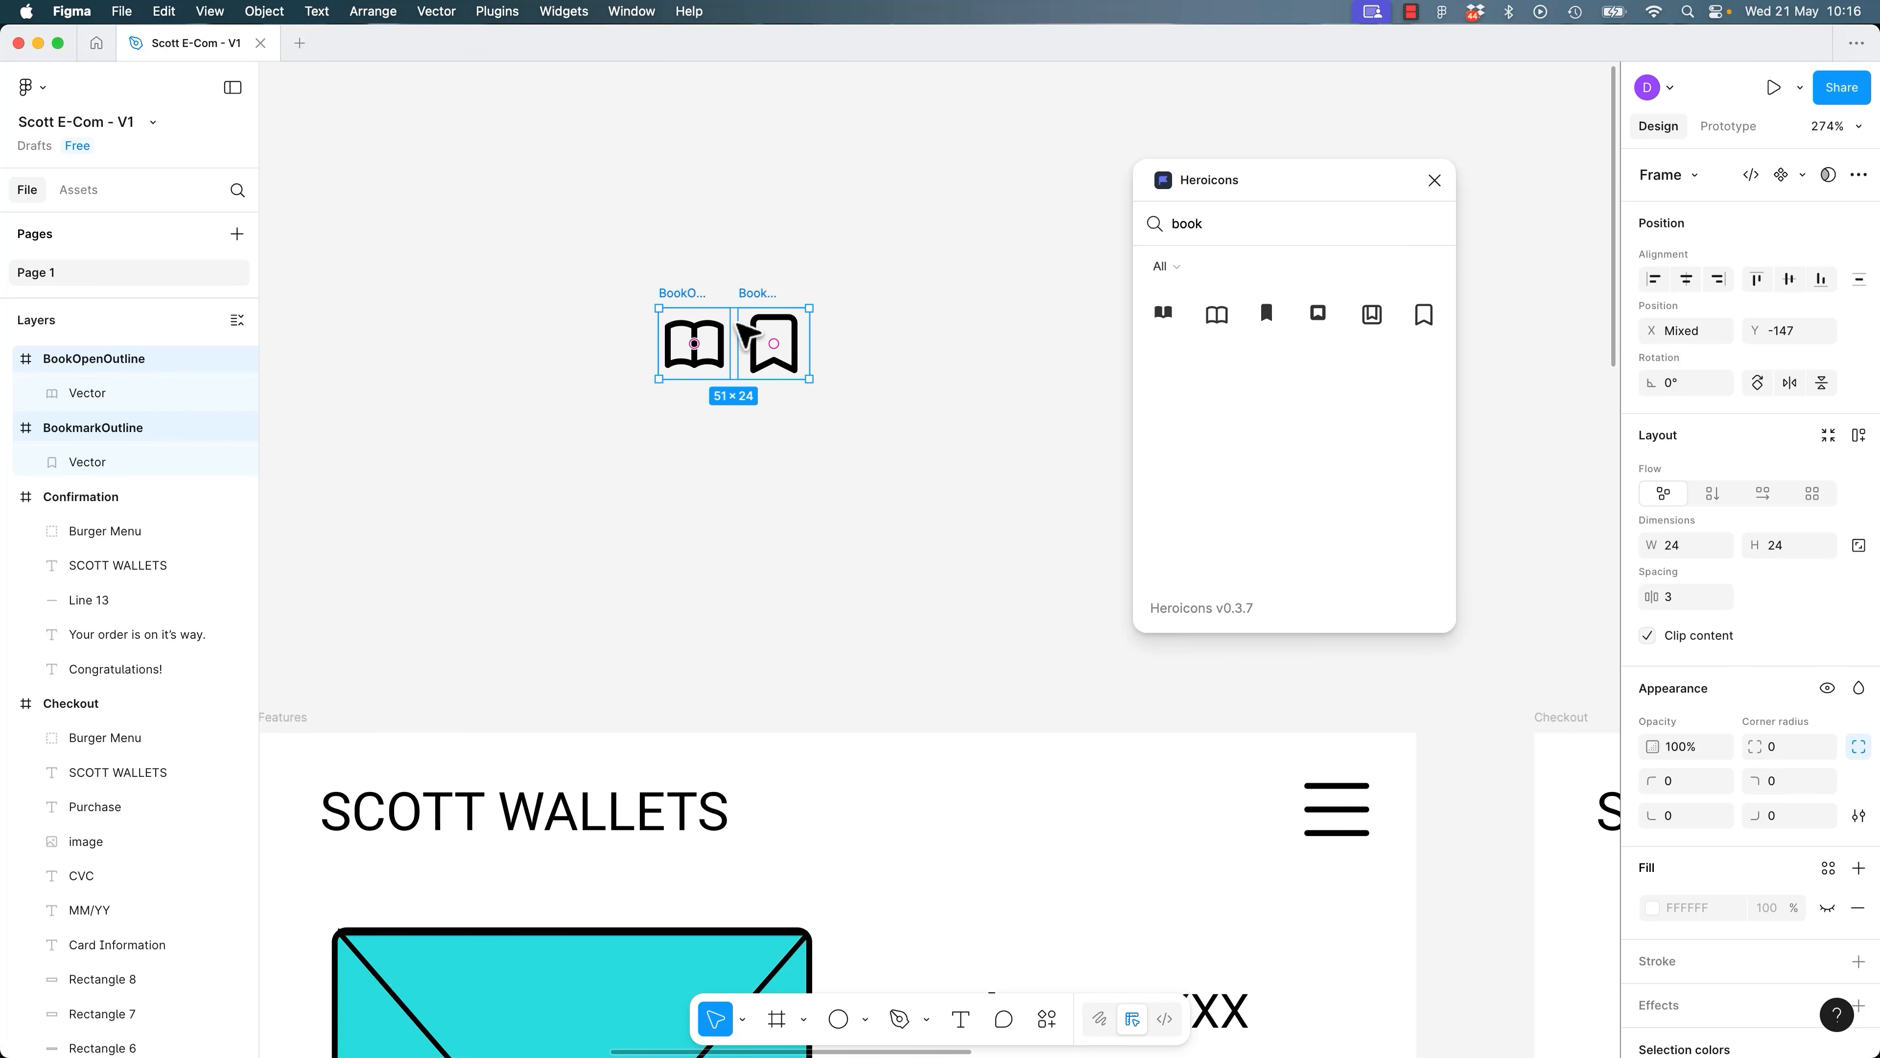
left_click(572, 399)
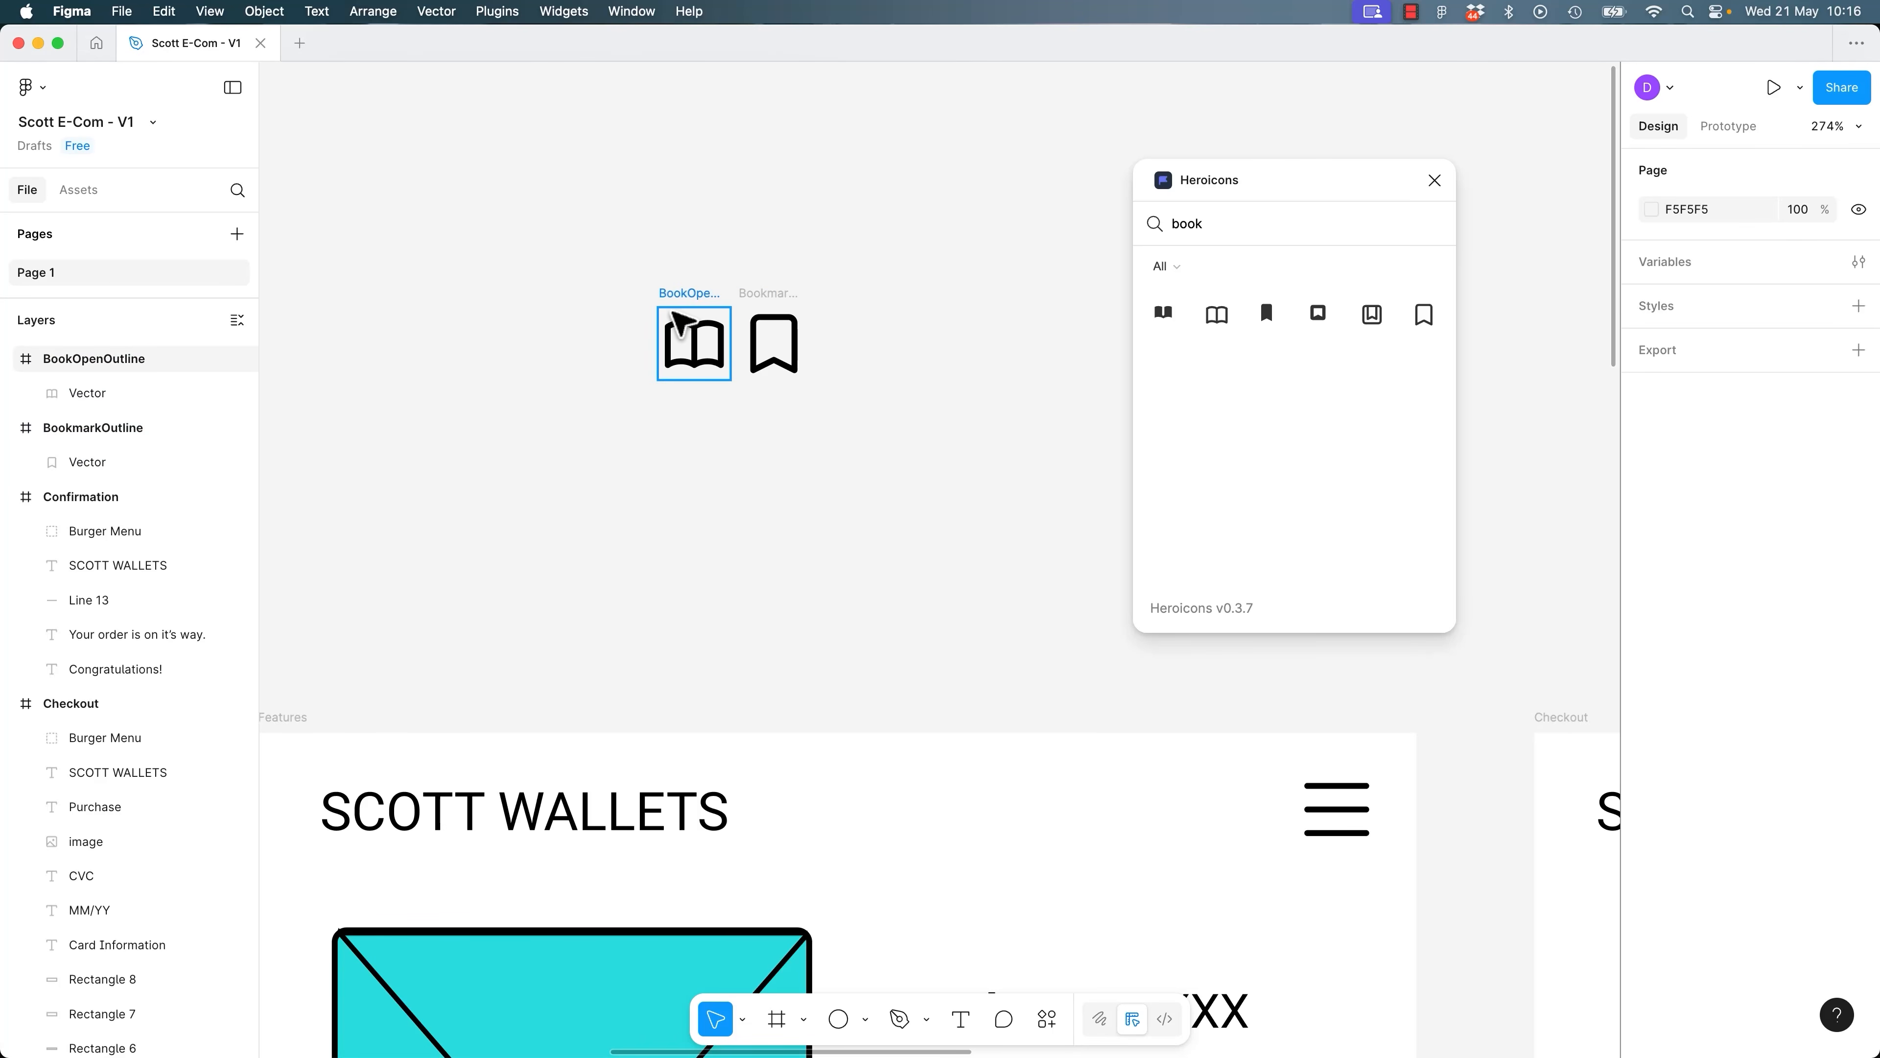
left_click(670, 299)
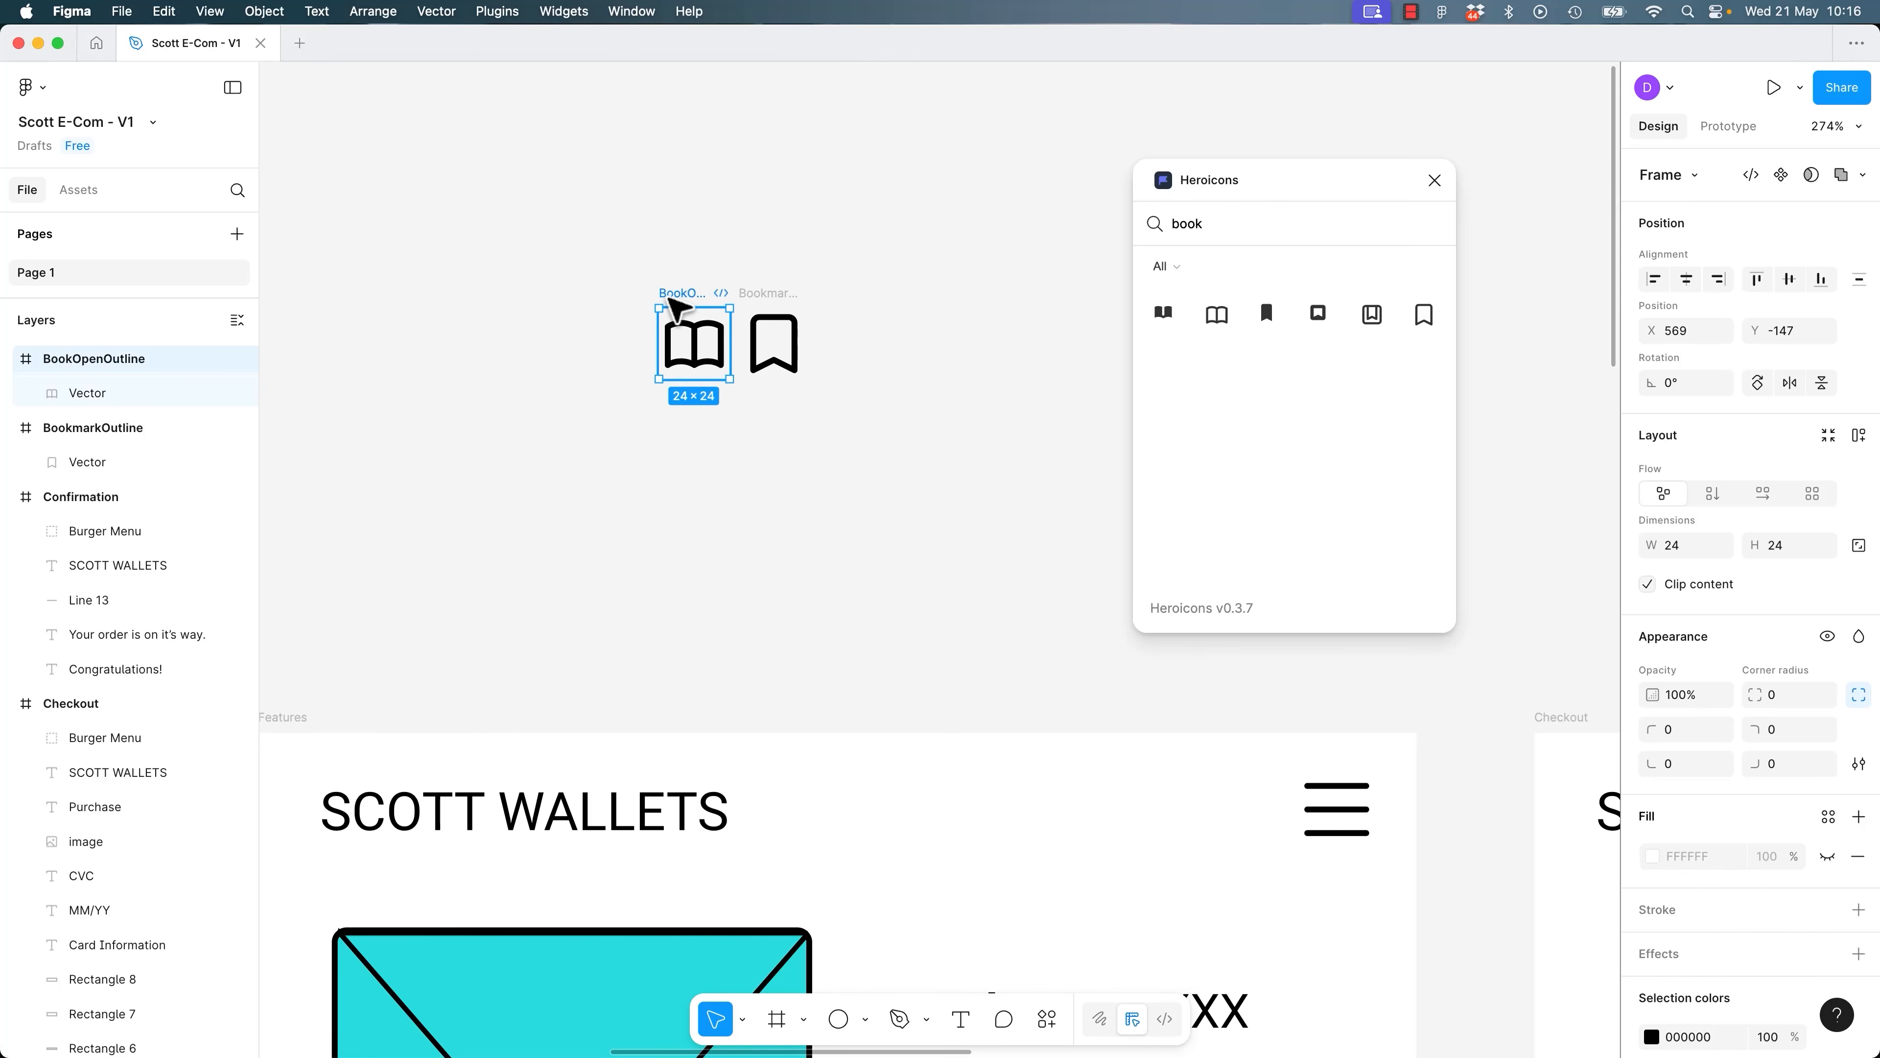
Clear the Heroicons search, insert the outline circled down-arrow icon above the Features frame and open its vector for editing.
double_click(1237, 221)
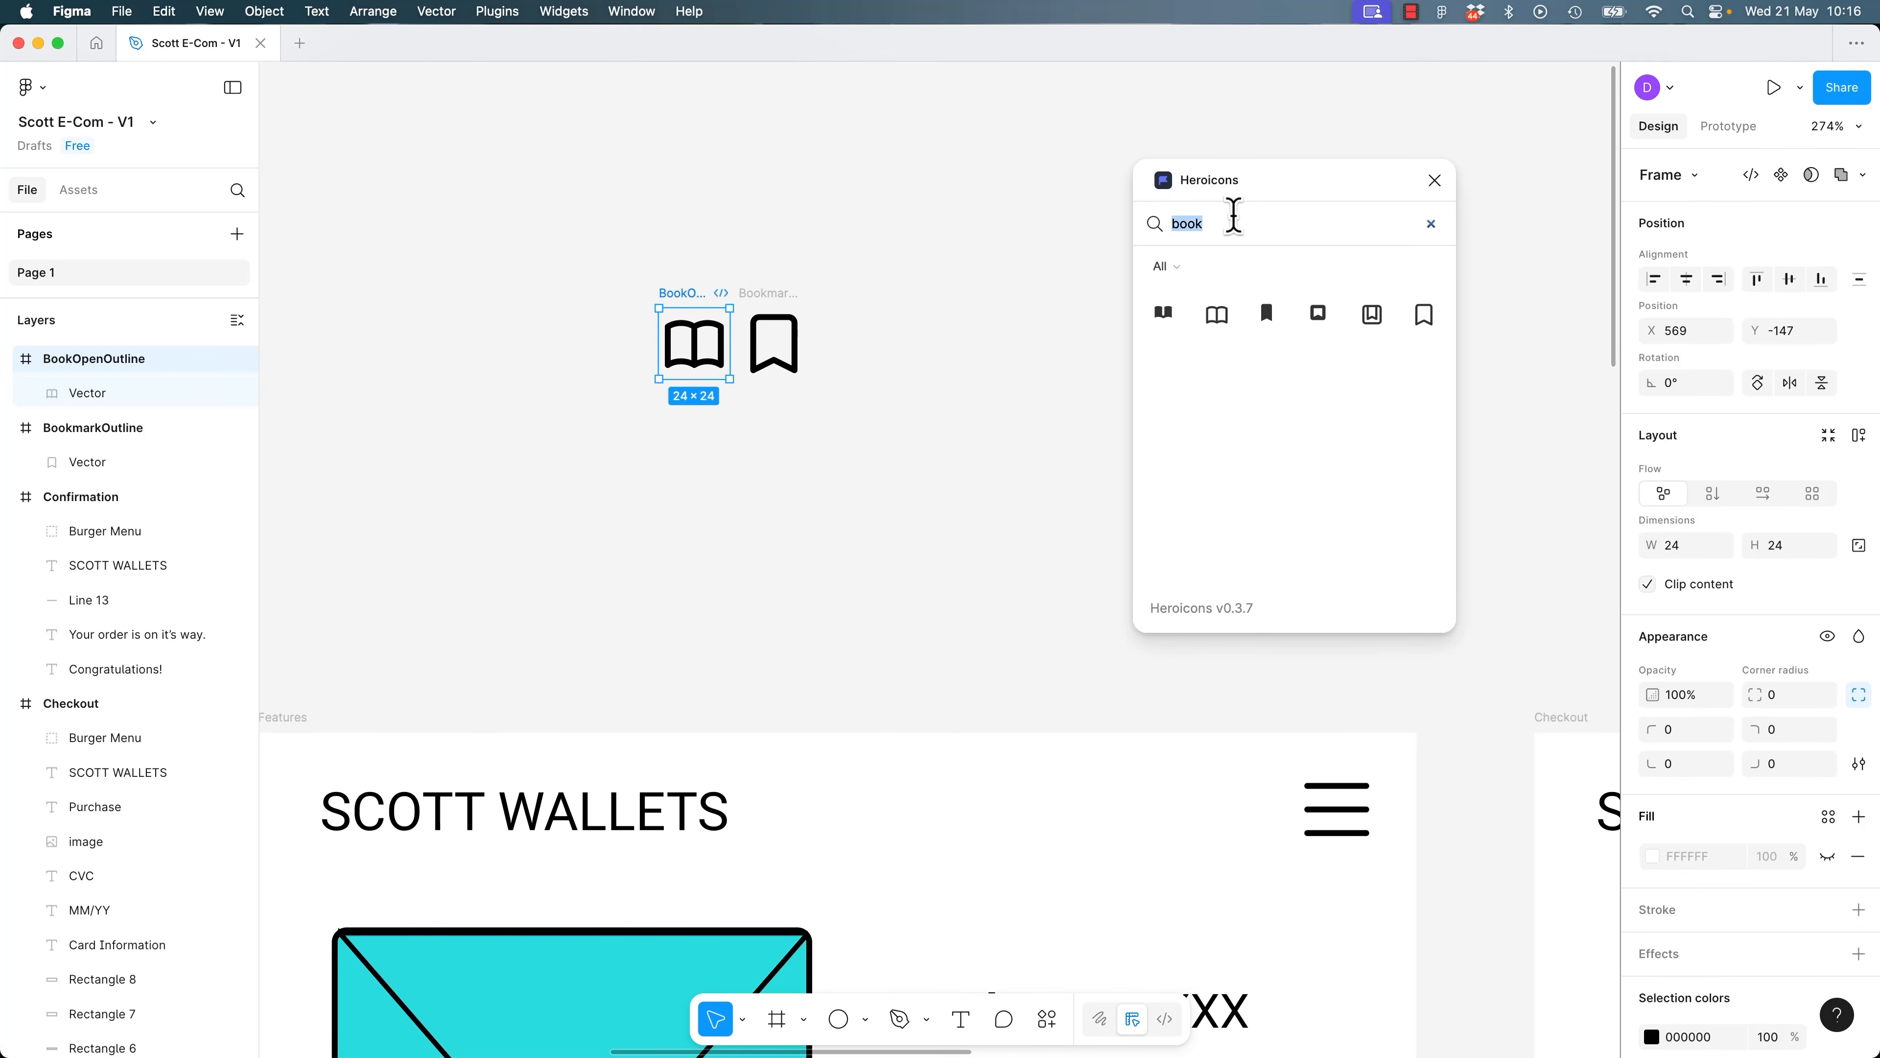
key("BackSpace")
left_click(1215, 367)
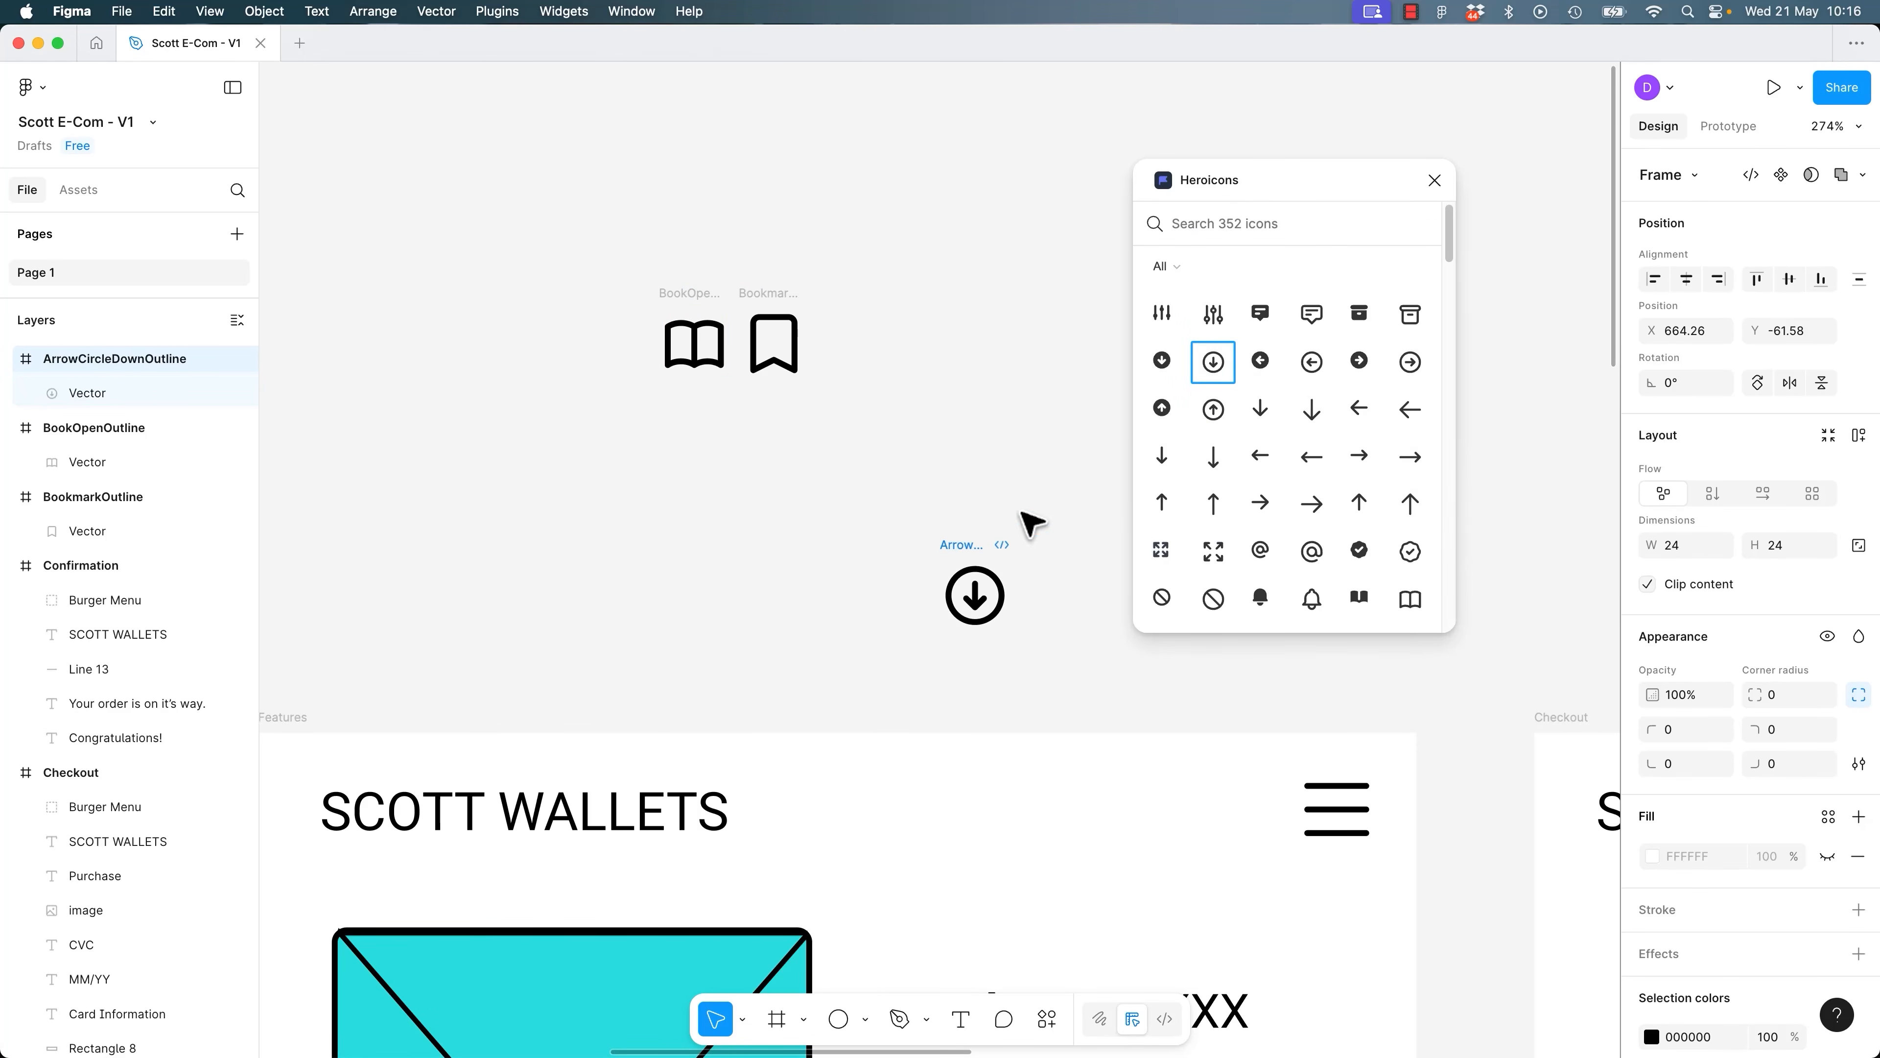
double_click(974, 597)
double_click(976, 603)
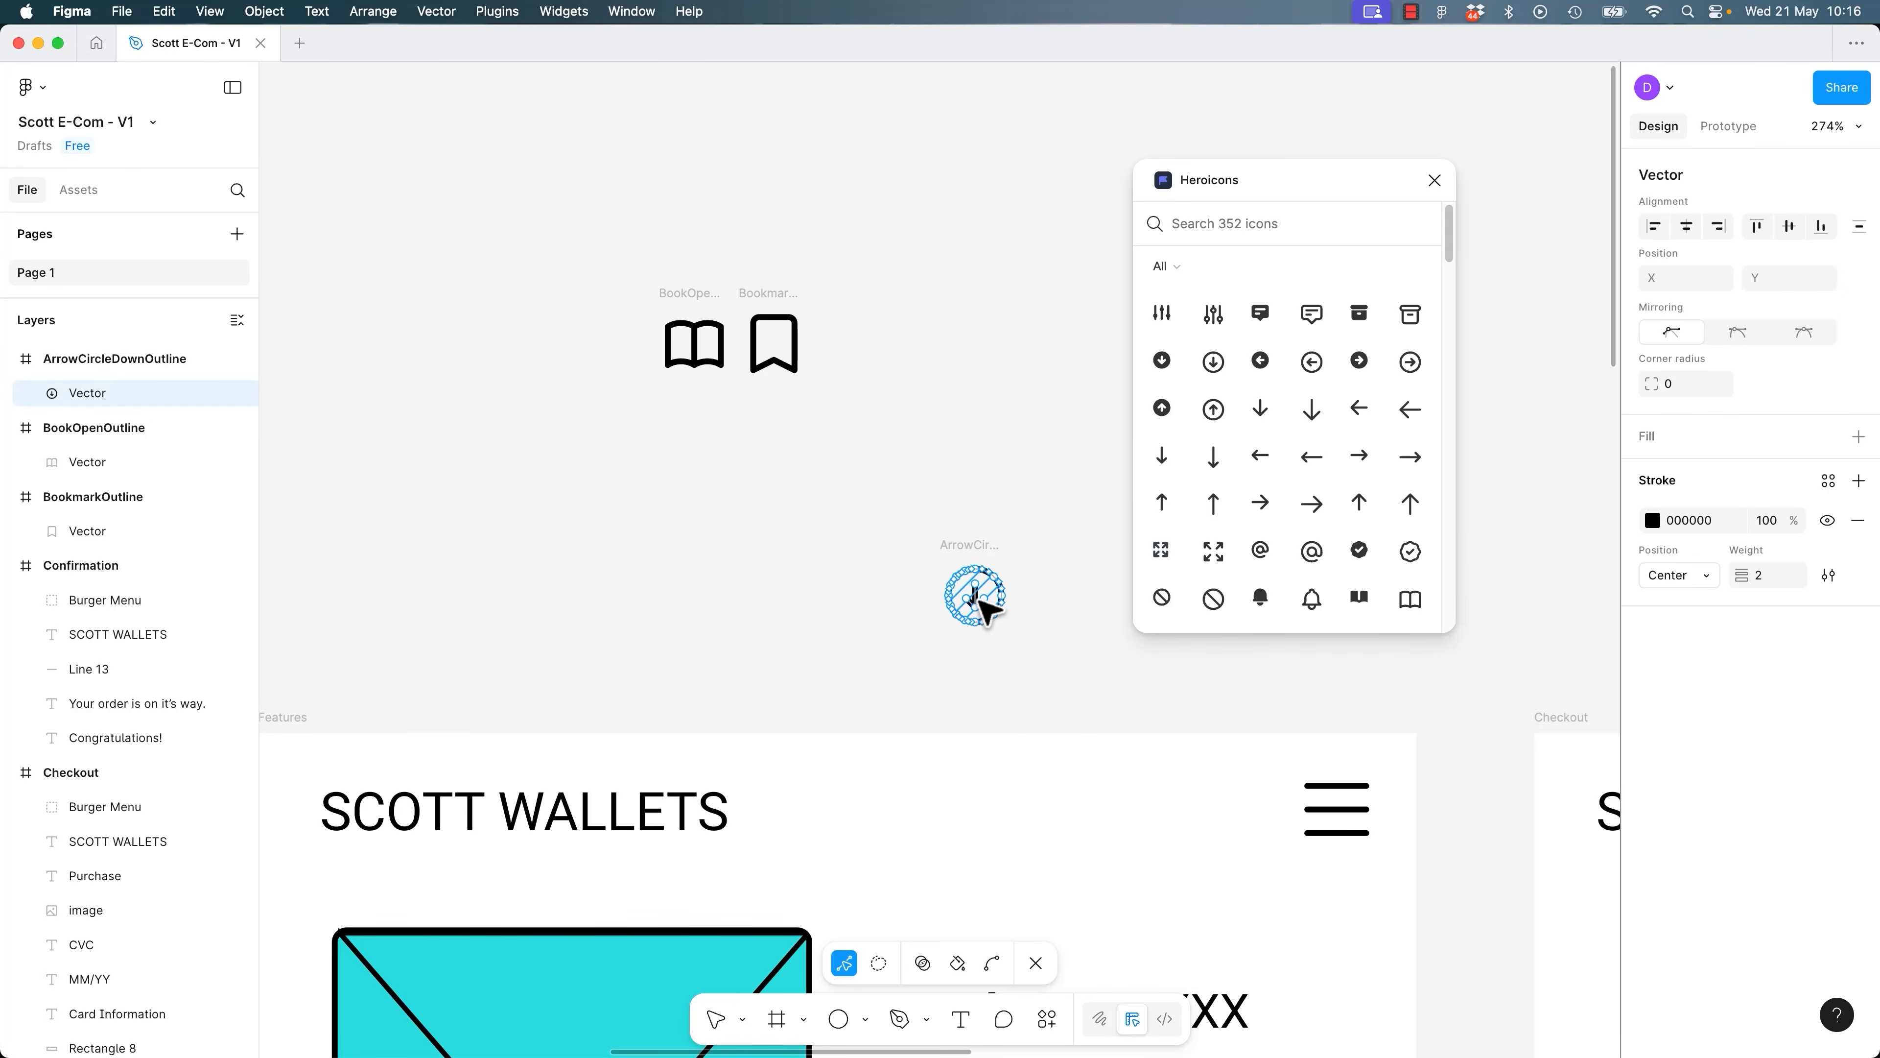
Leave vector editing and delete the down-arrow vector together with its ArrowCircleDownOutline frame.
key("Escape")
key("Delete")
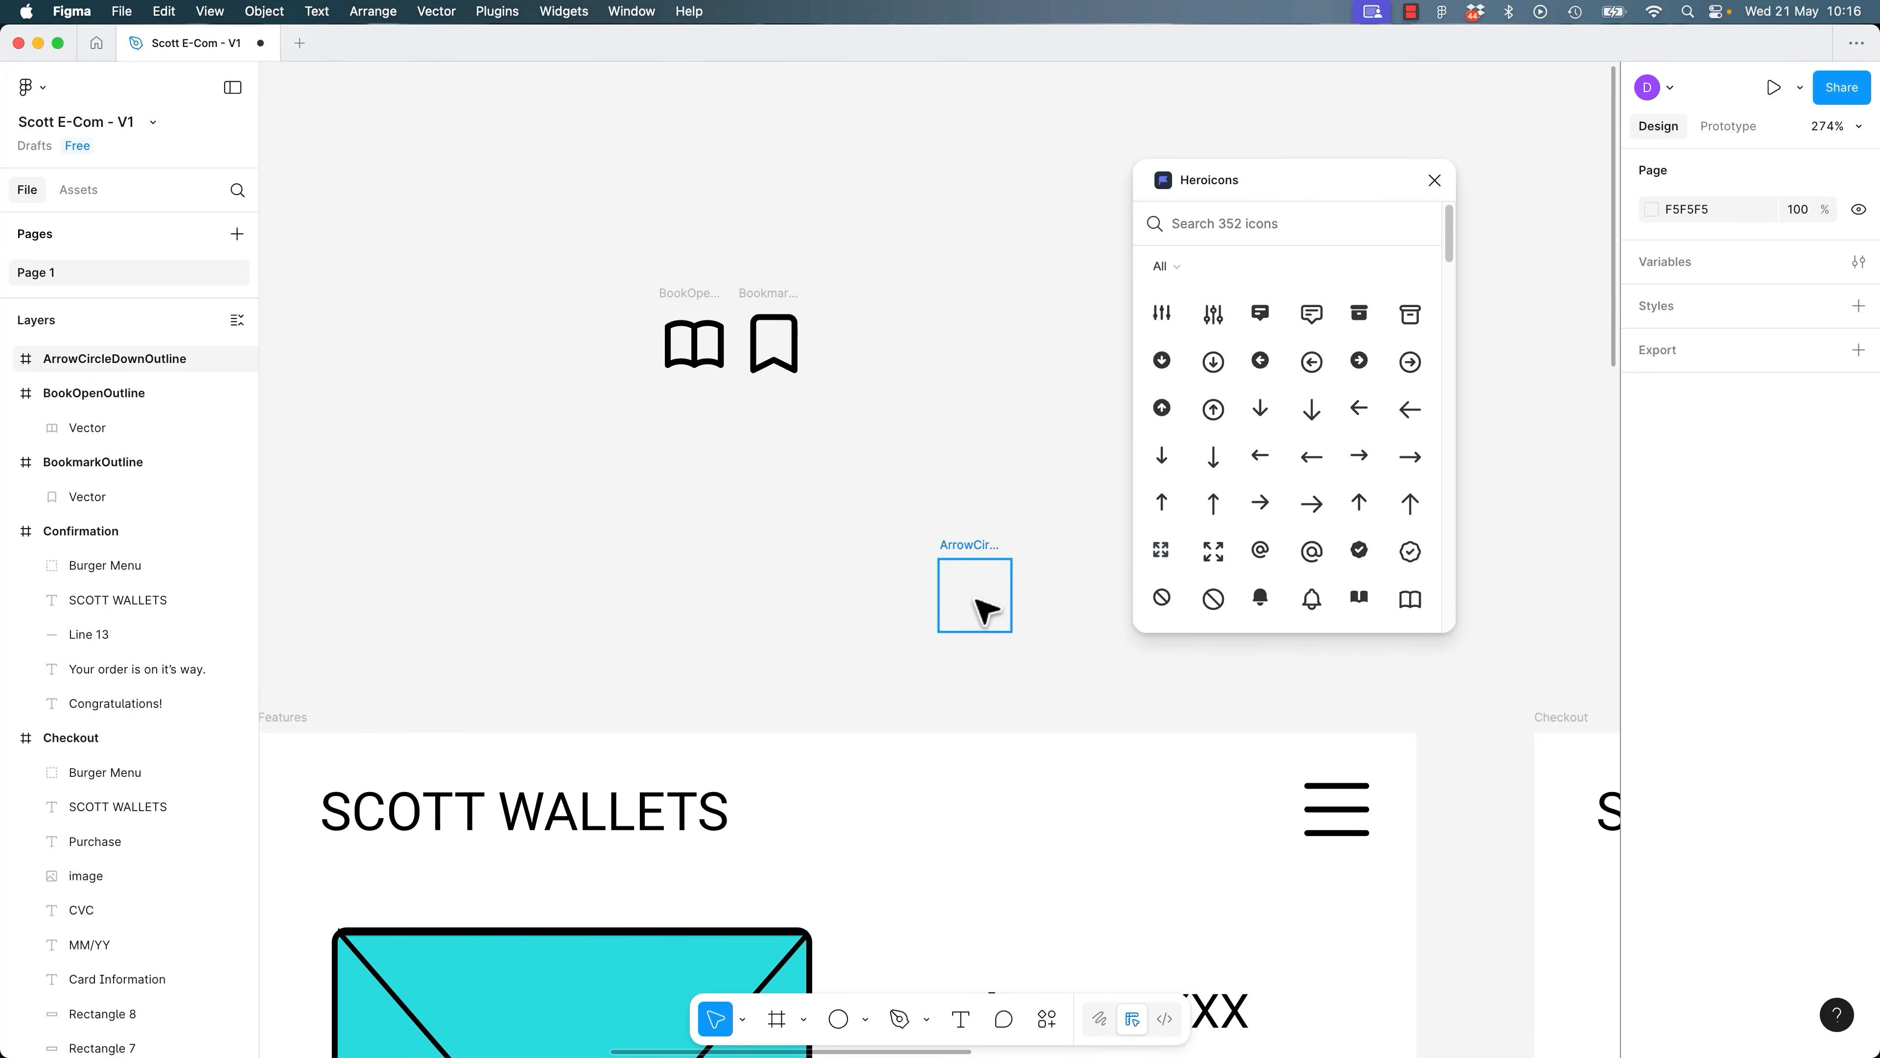
left_click(979, 560)
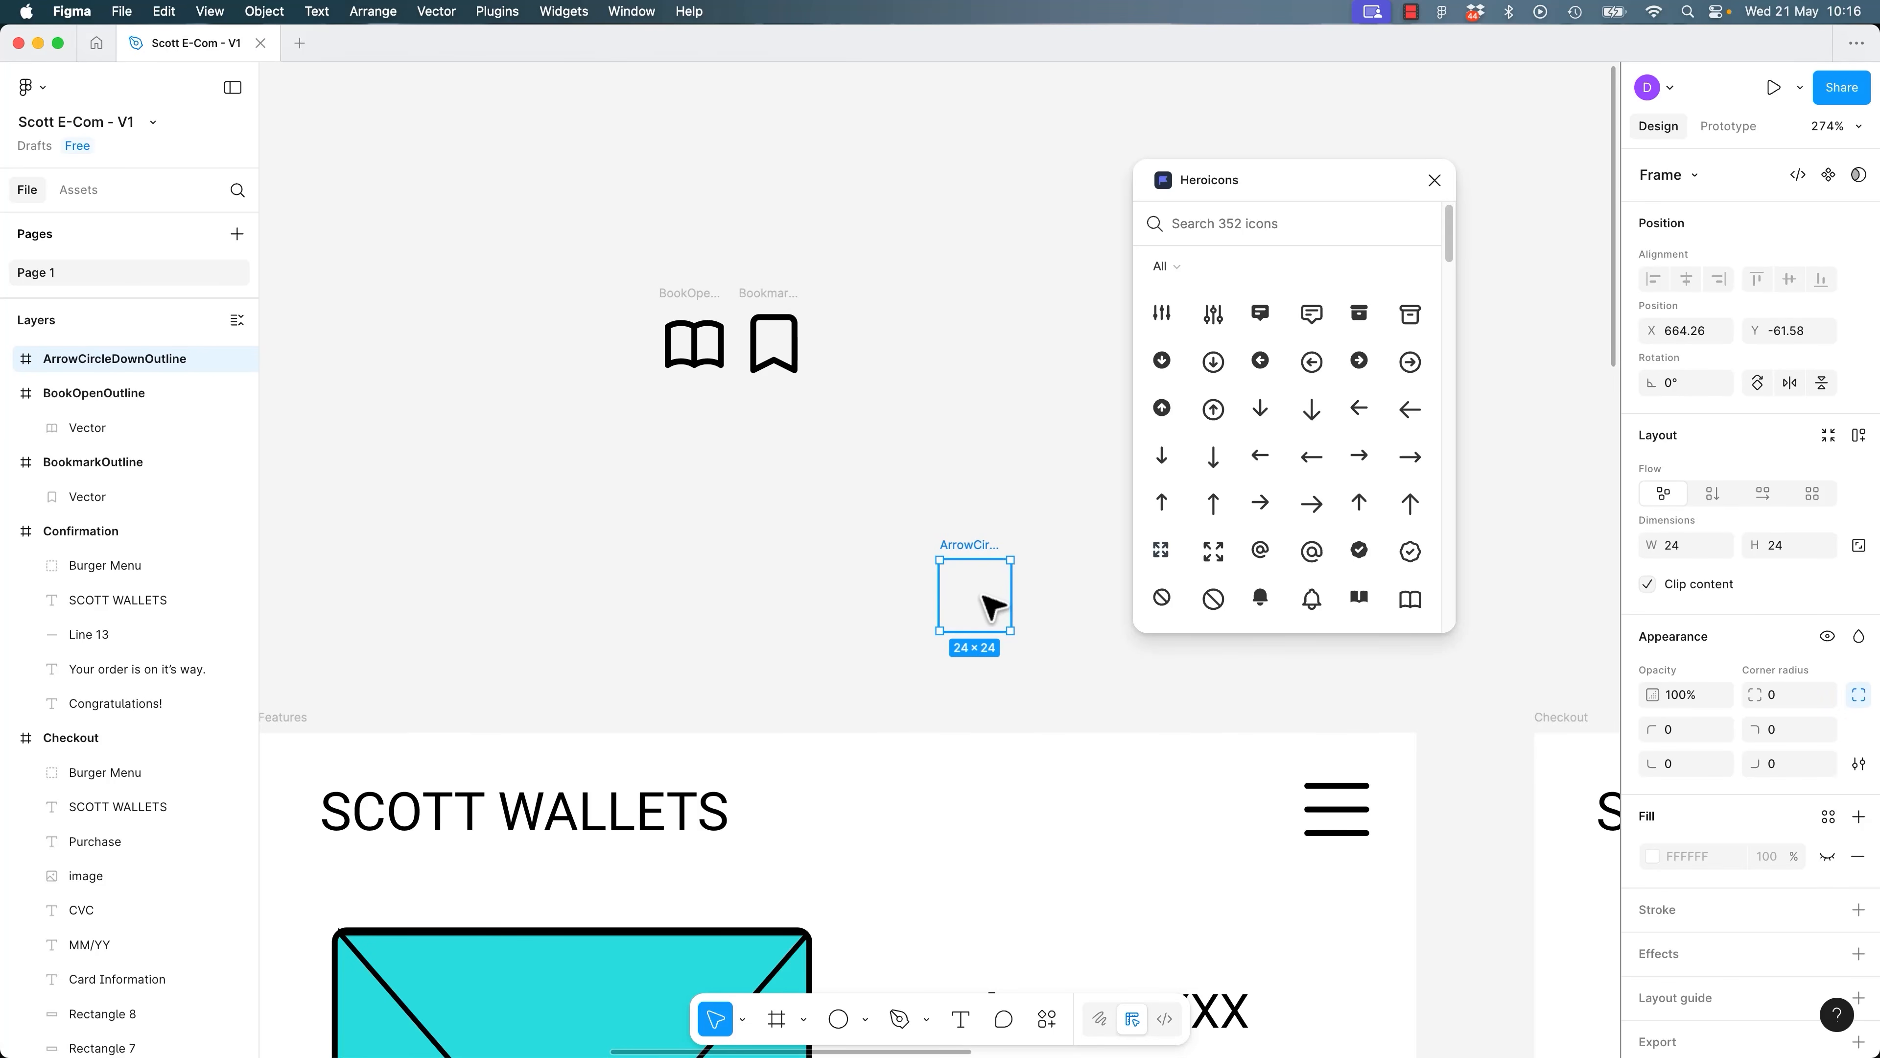
key("Delete")
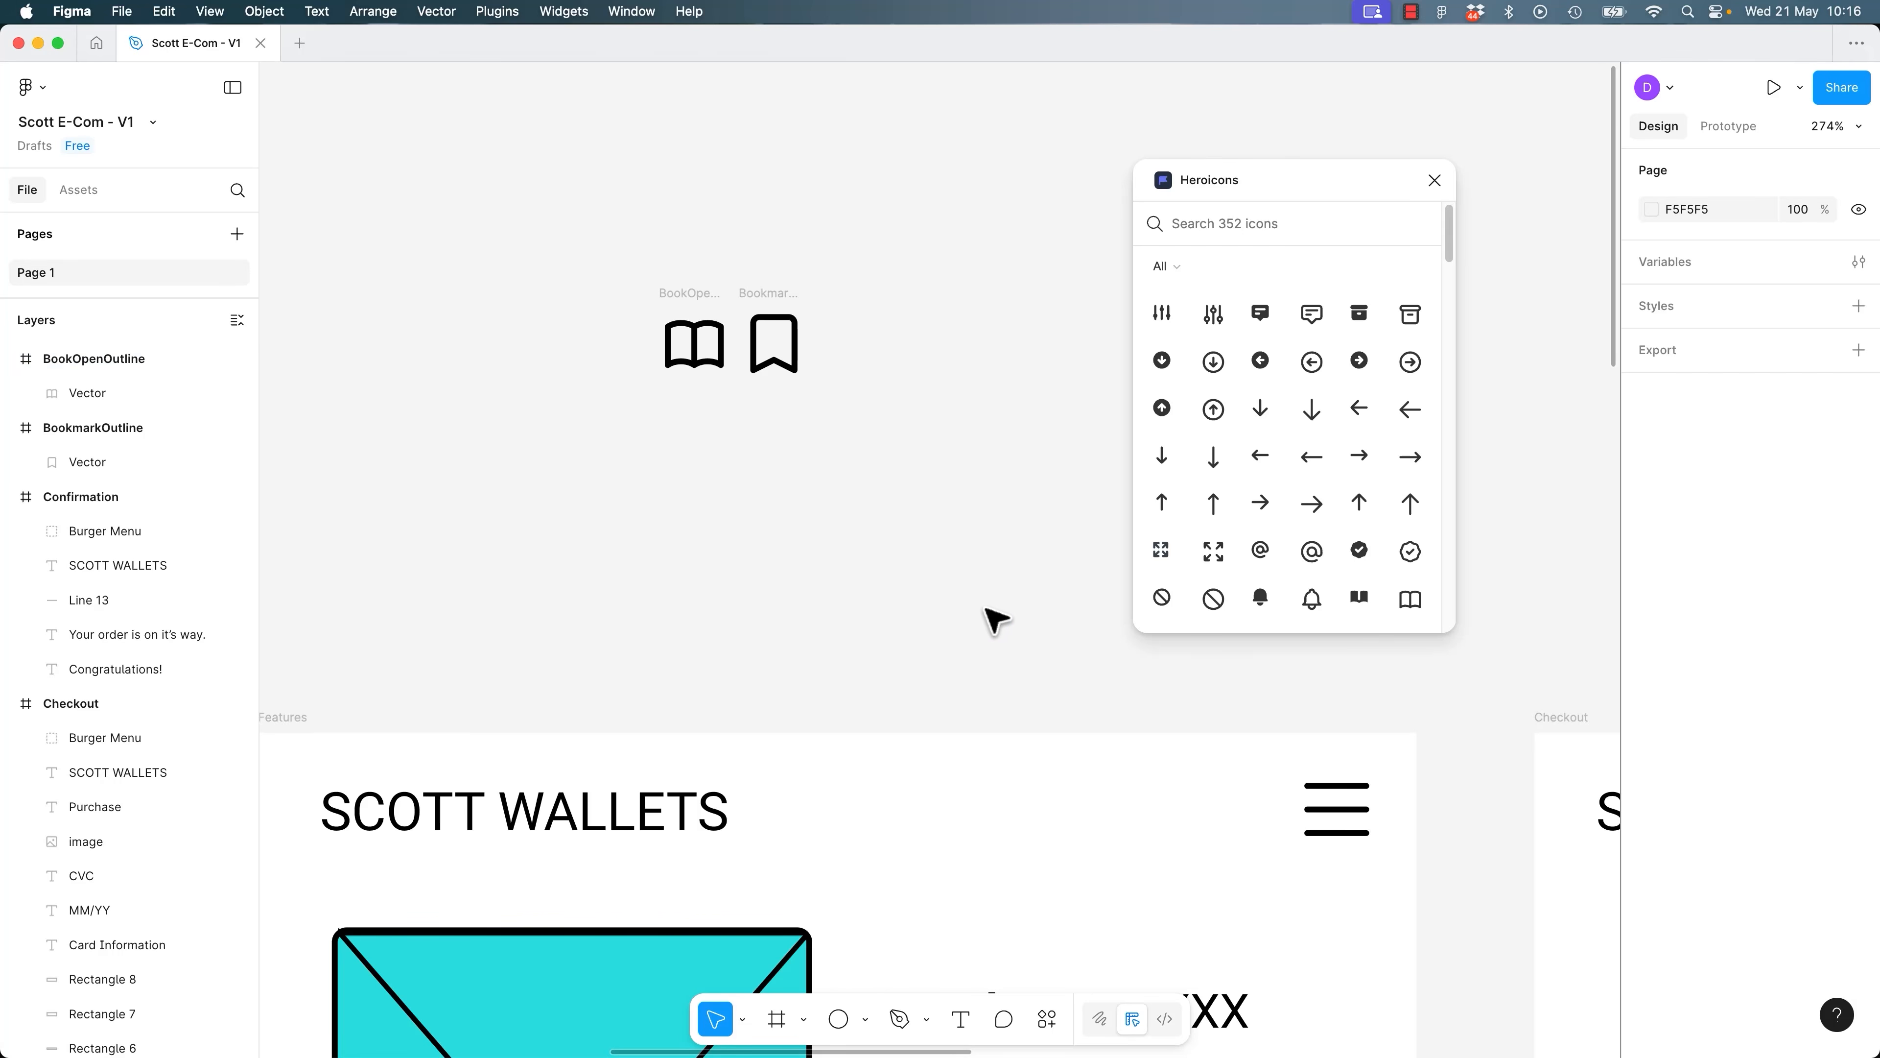
Close the Heroicons plugin and delete the open-book and bookmark icons above the Features frame.
left_click(1433, 181)
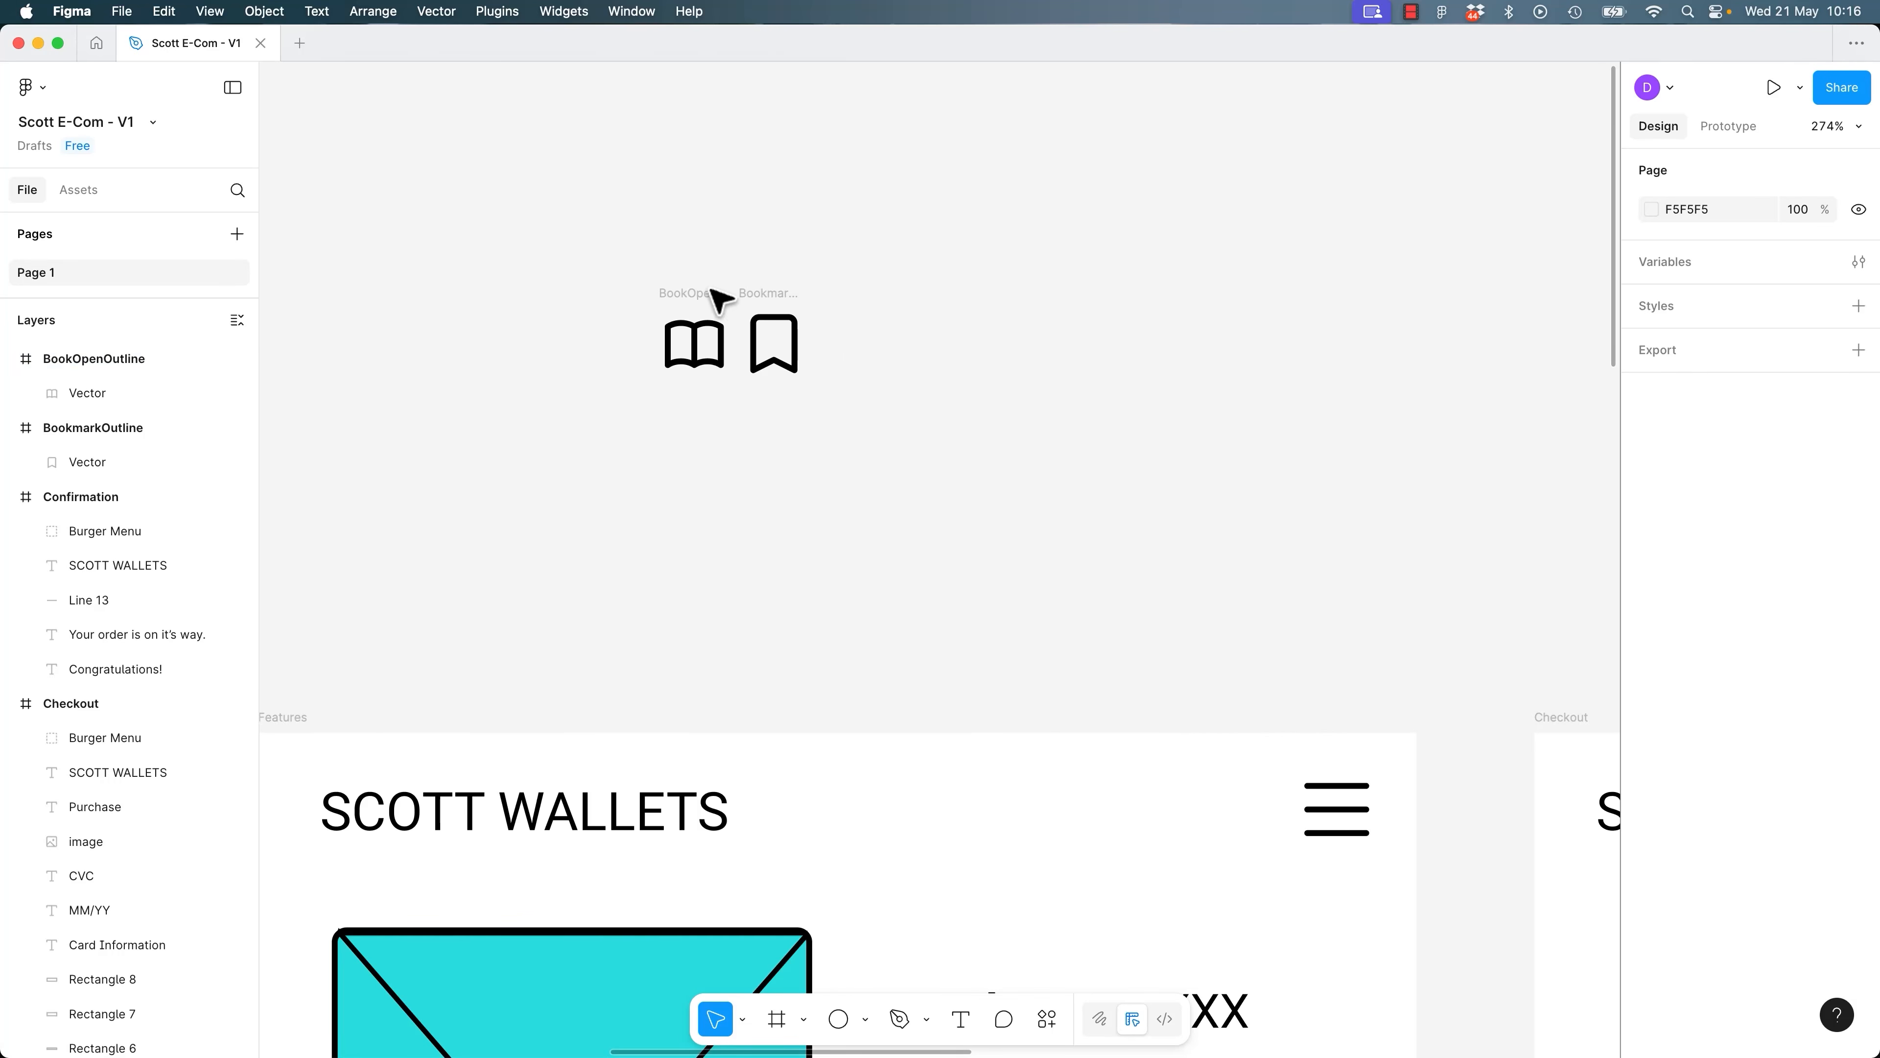
left_click_drag(521, 195, 835, 373)
key("Delete")
left_click_drag(464, 184, 585, 250)
left_click(689, 295)
left_click(752, 296)
left_click(609, 294)
left_click_drag(576, 231, 923, 475)
key("Delete")
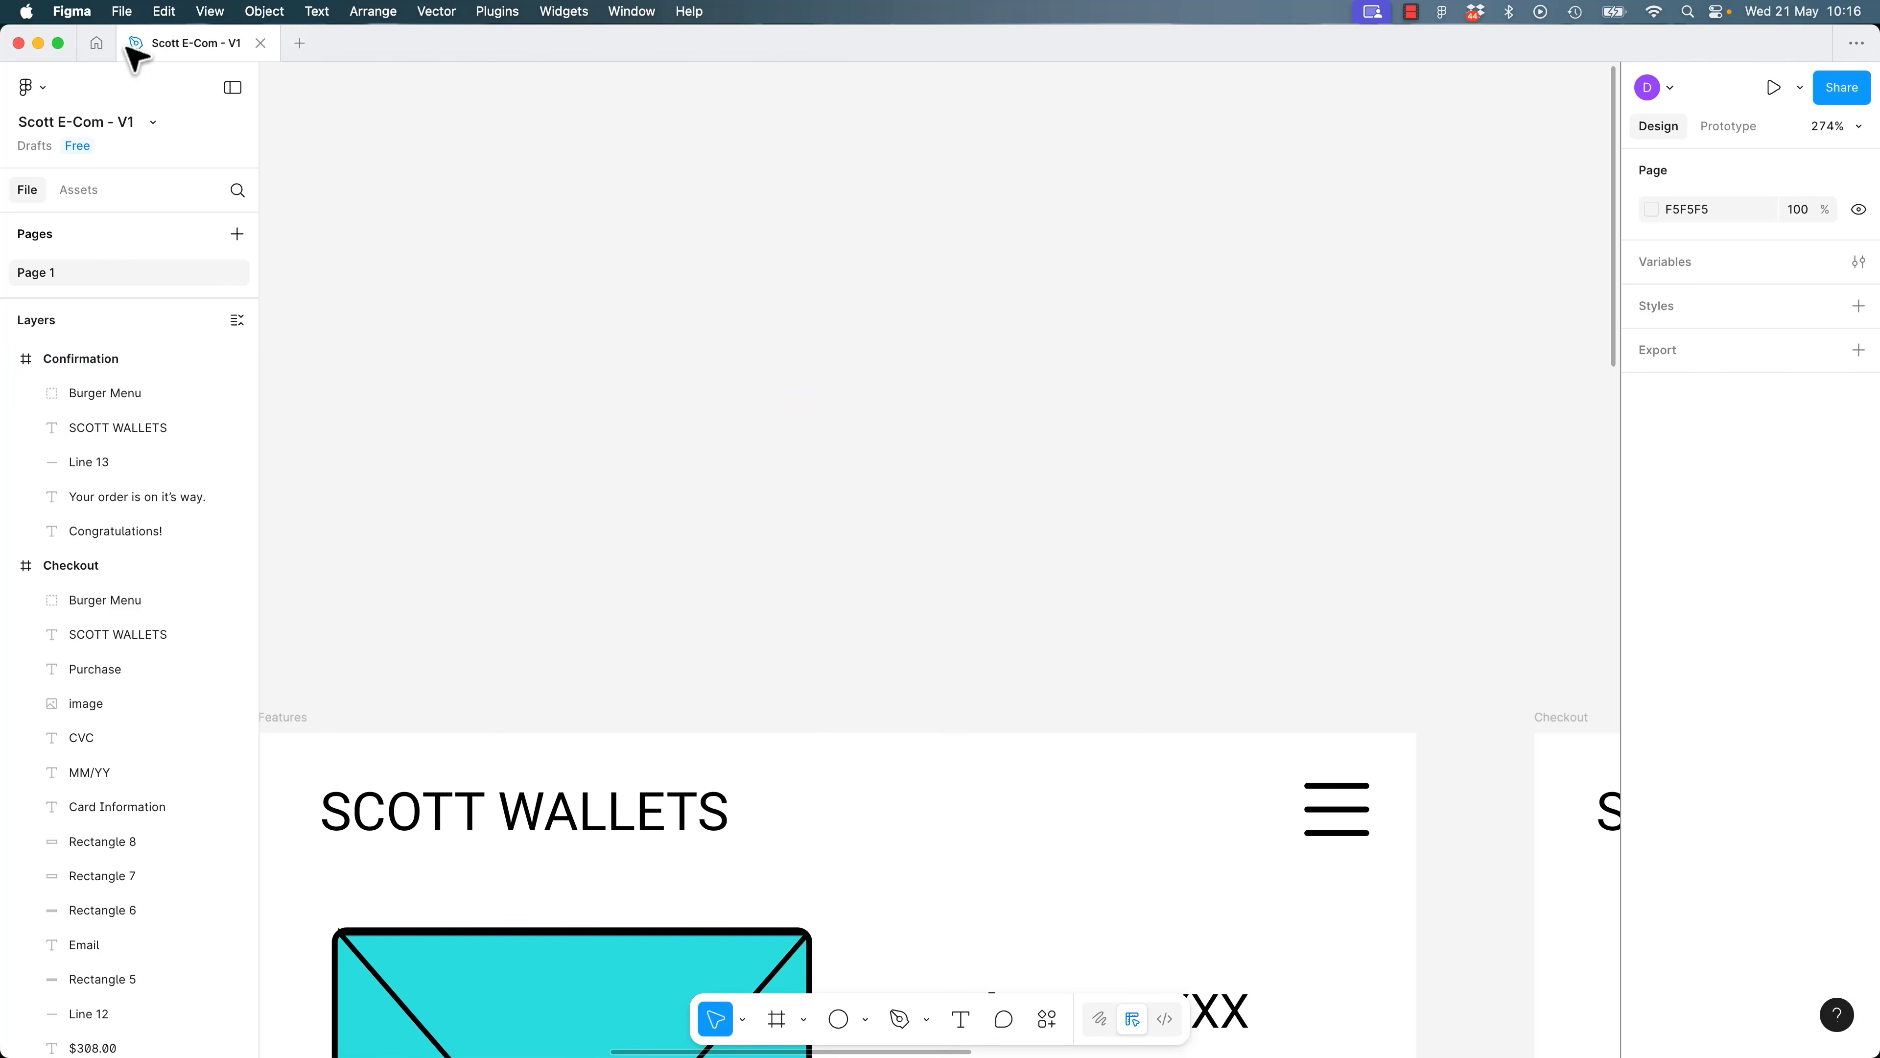
Go to the Figma home page and open the Community templates and tools.
left_click(96, 44)
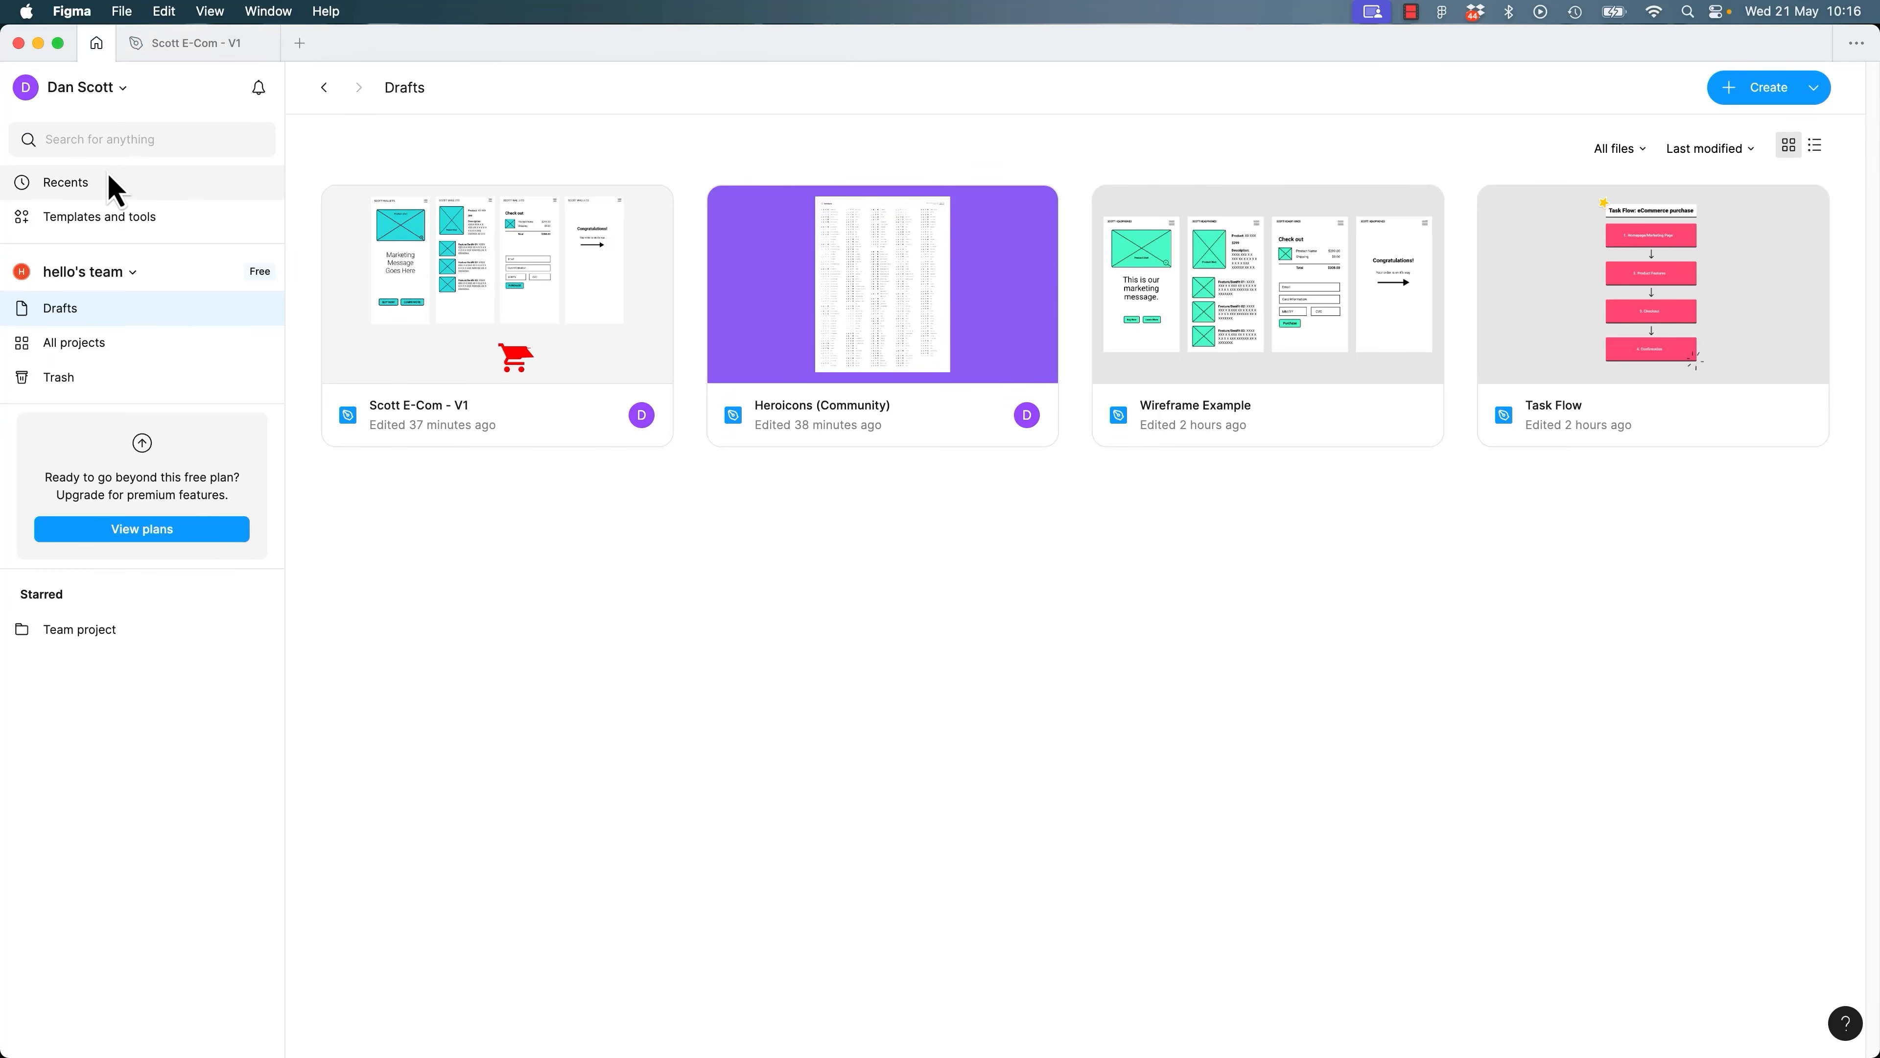
left_click(87, 216)
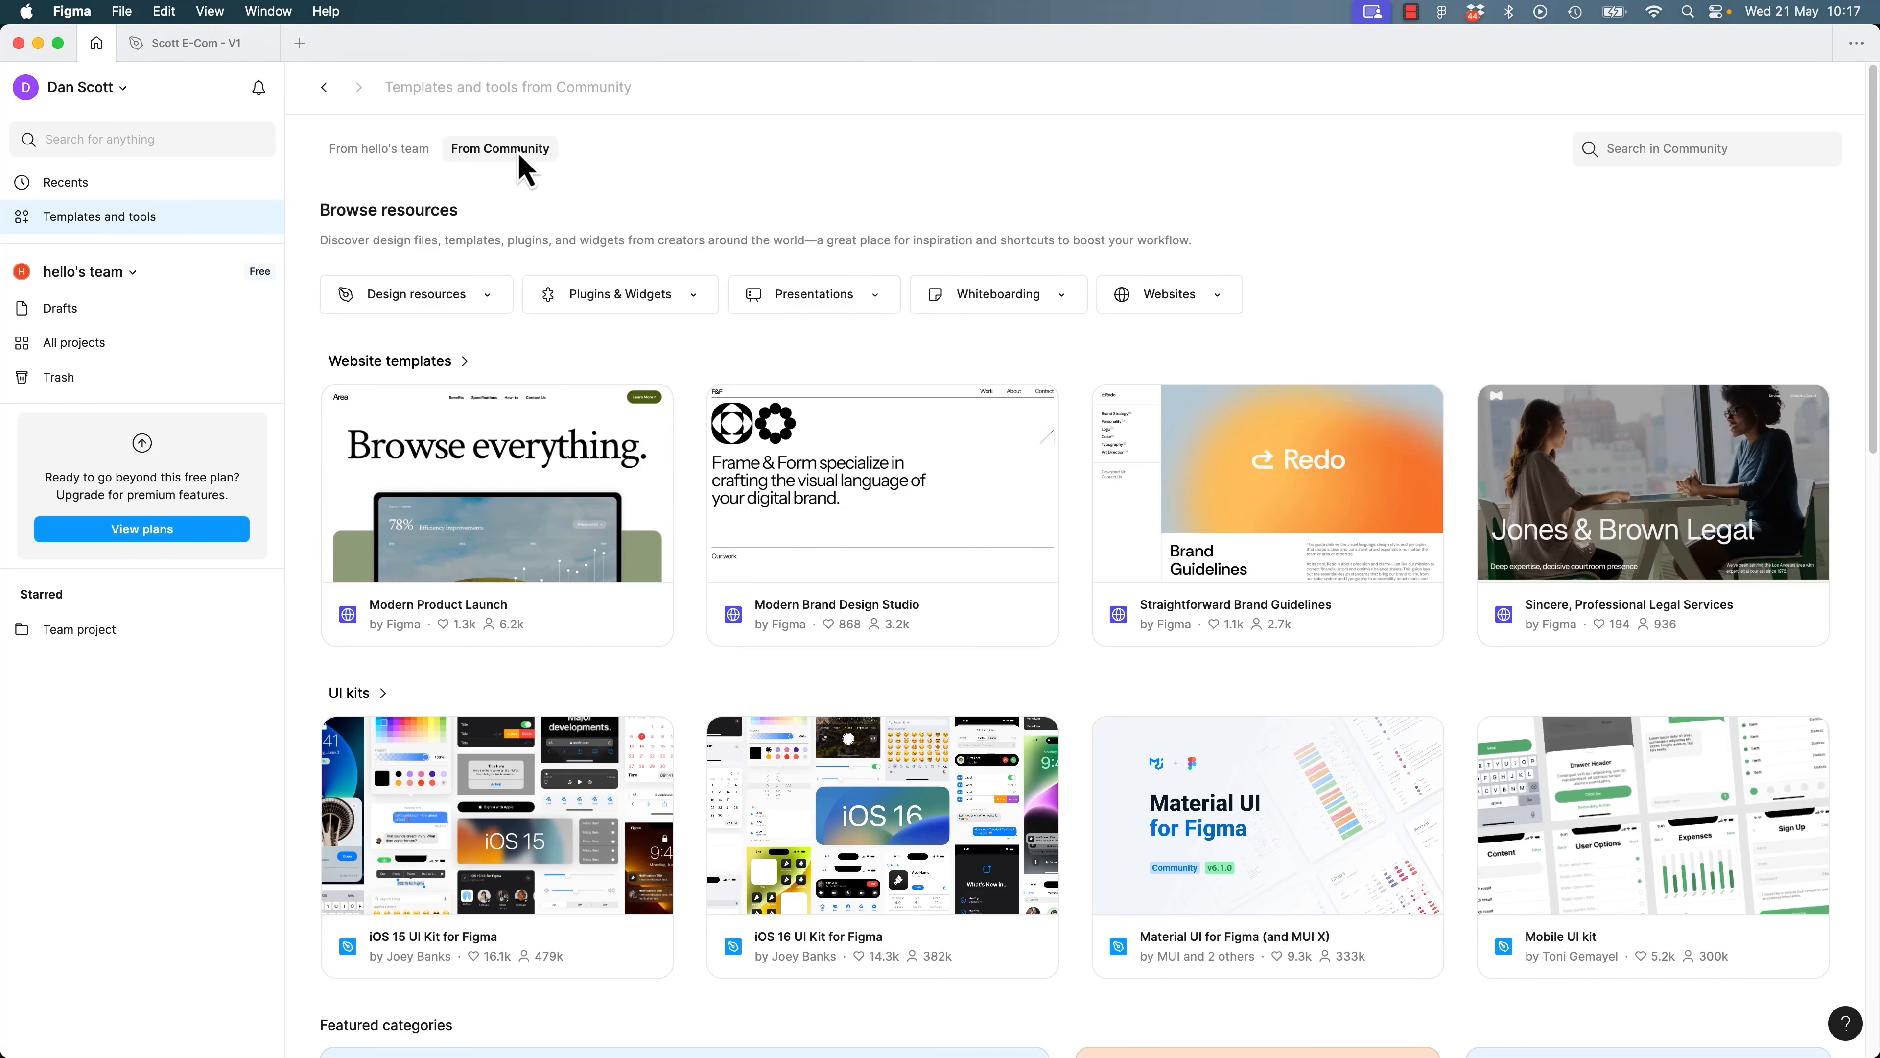
left_click(1670, 151)
type("p")
key("BackSpace")
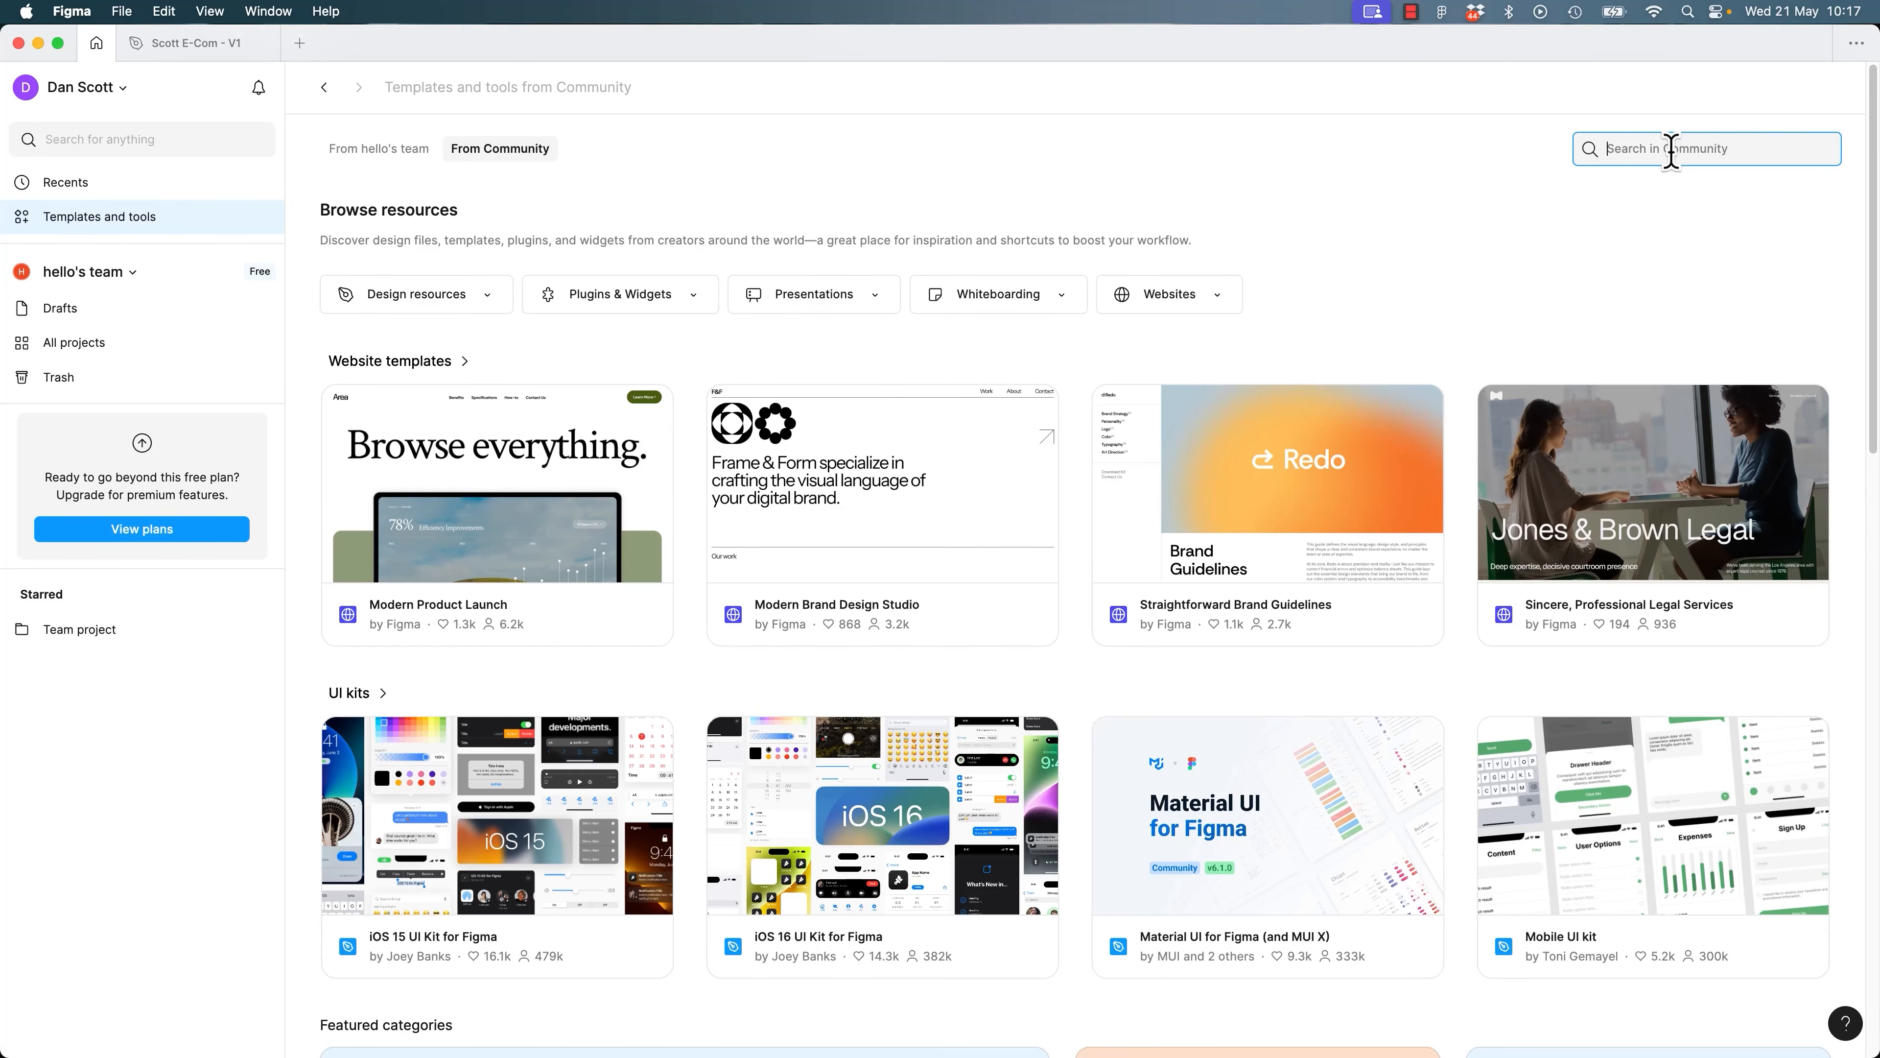
Browse the Community's Editing & effects plugins, narrowed to icon plugins that are free.
left_click(615, 302)
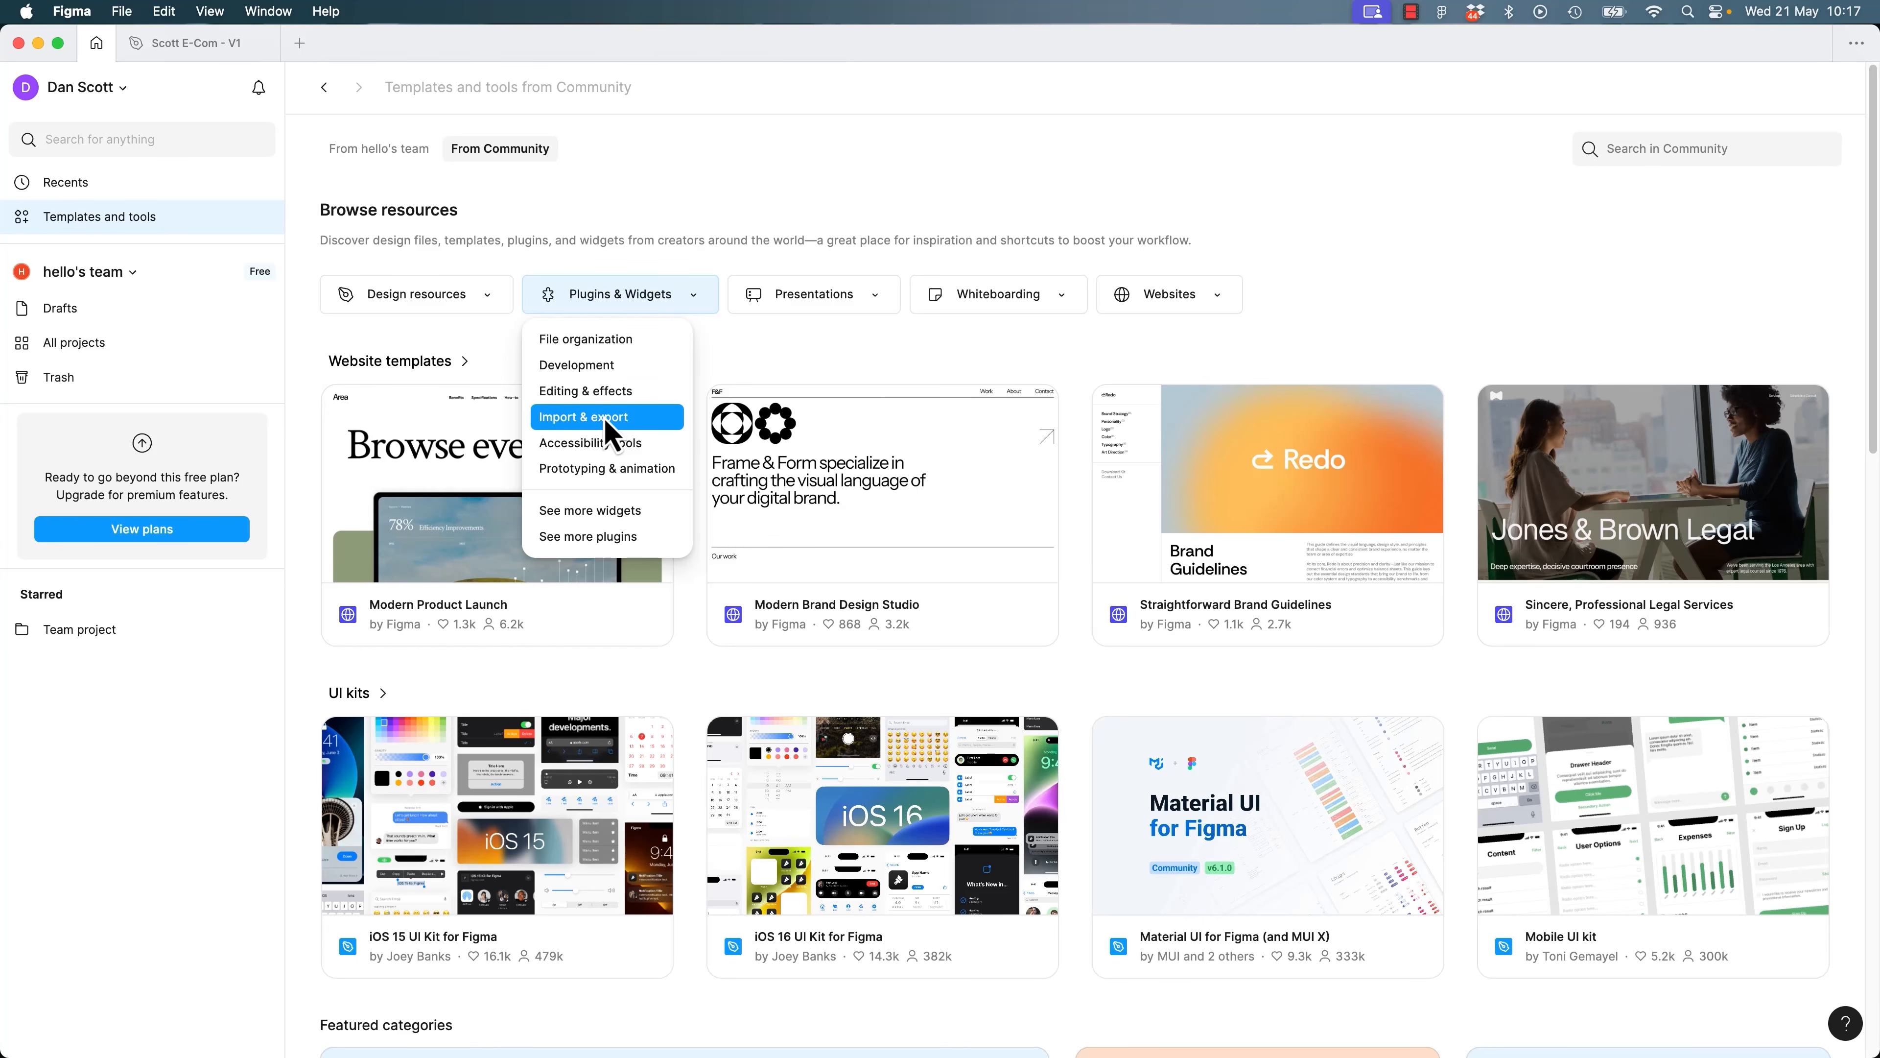
left_click(592, 390)
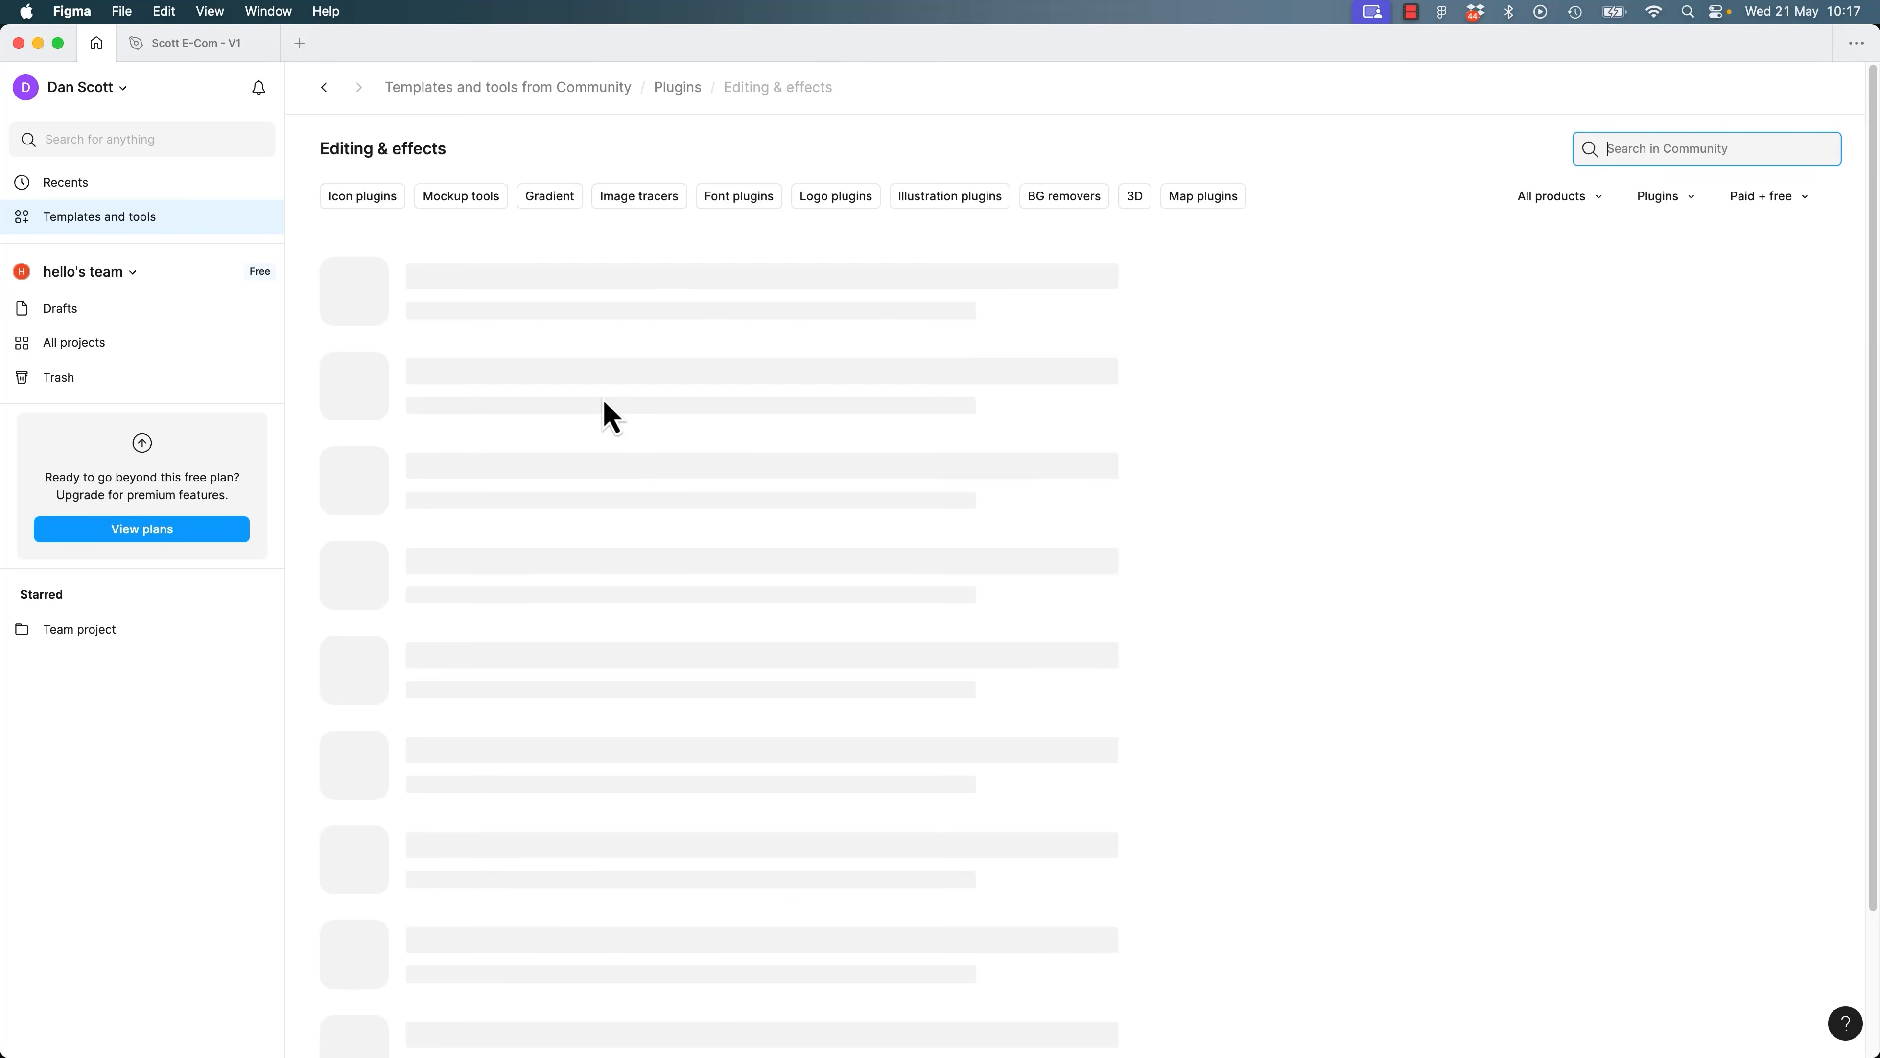
left_click(352, 198)
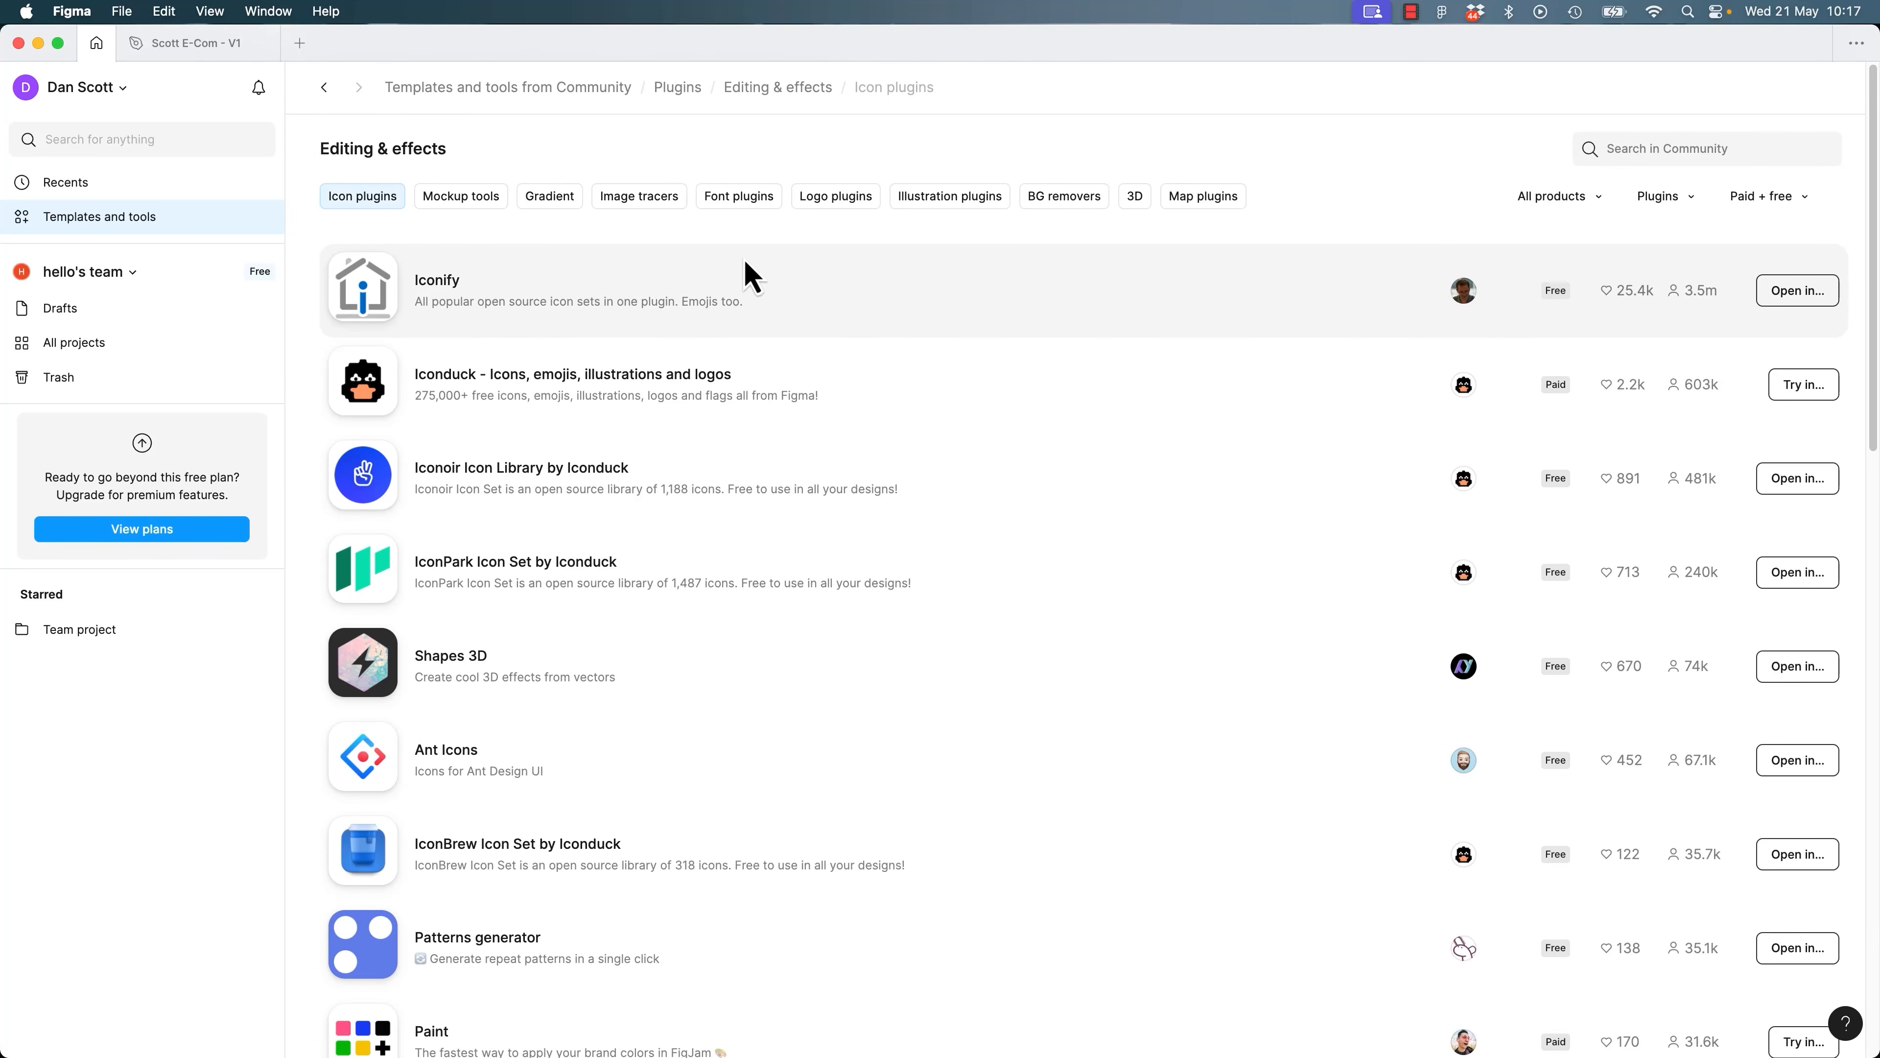
left_click(1784, 197)
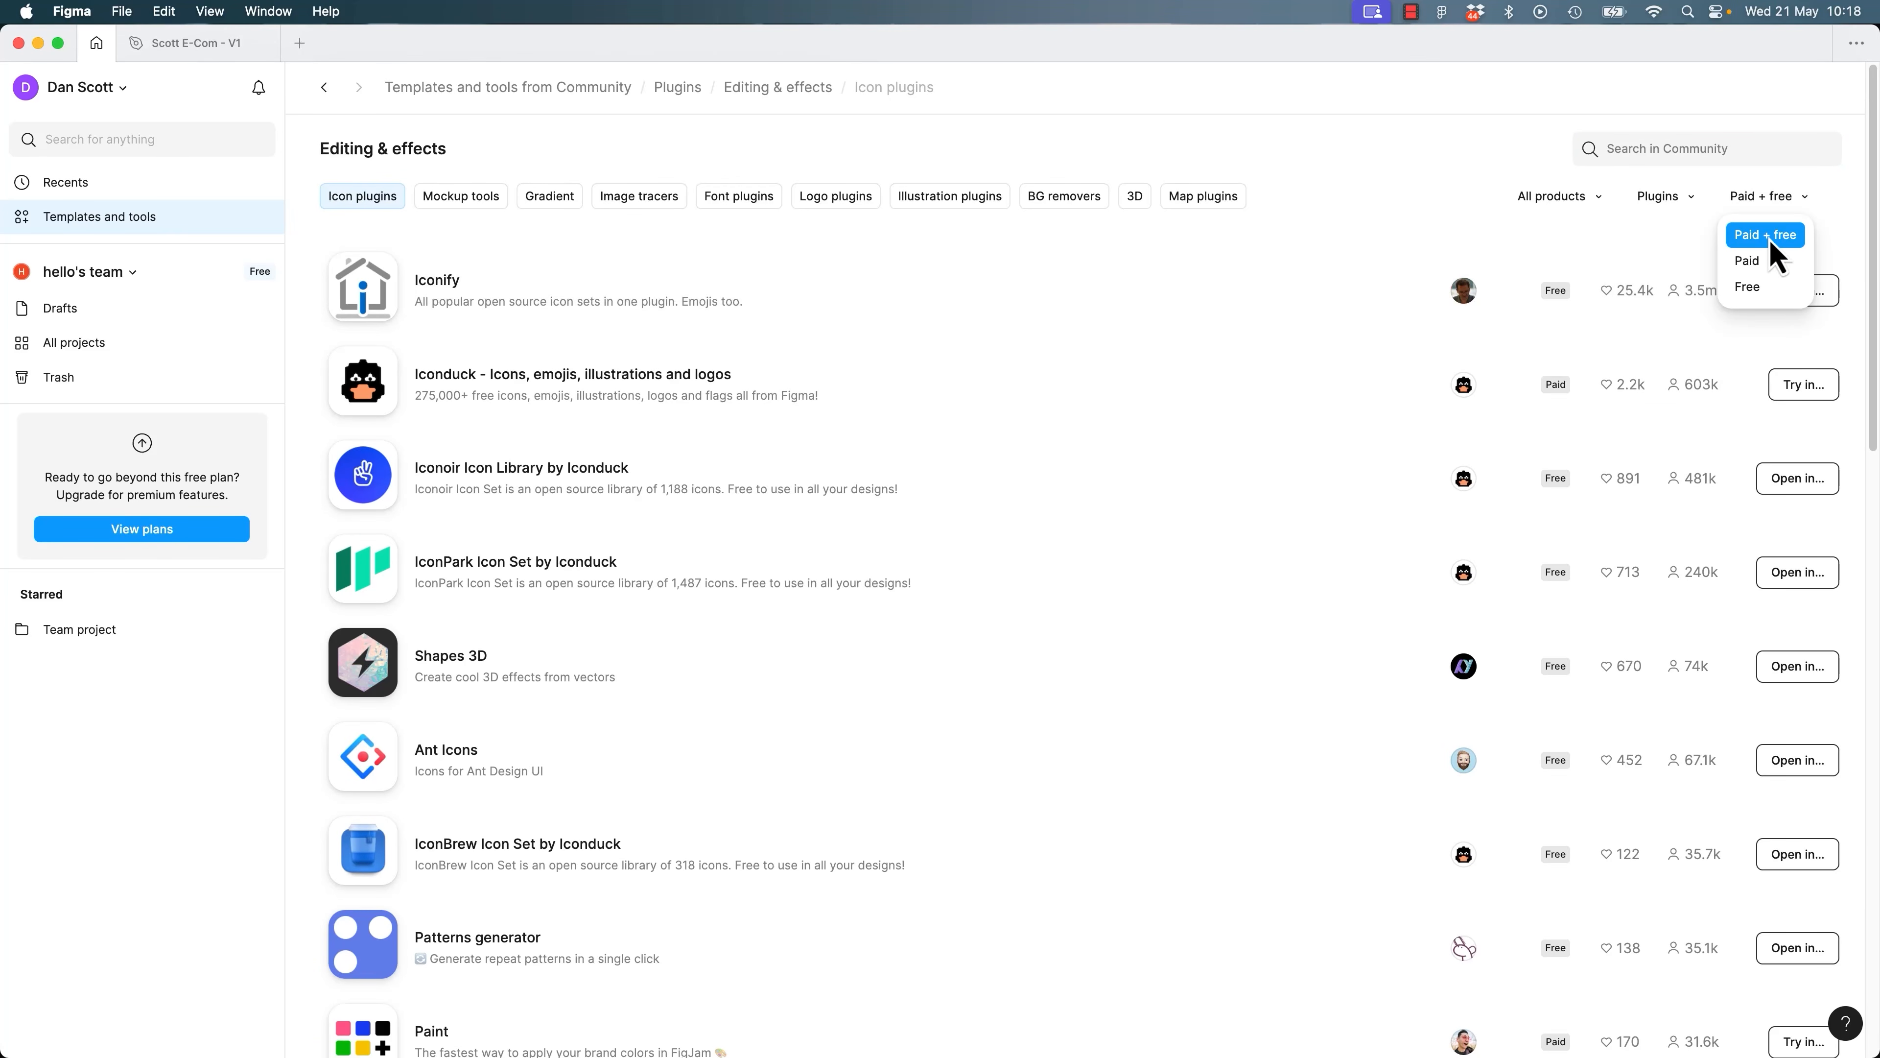
left_click(1777, 288)
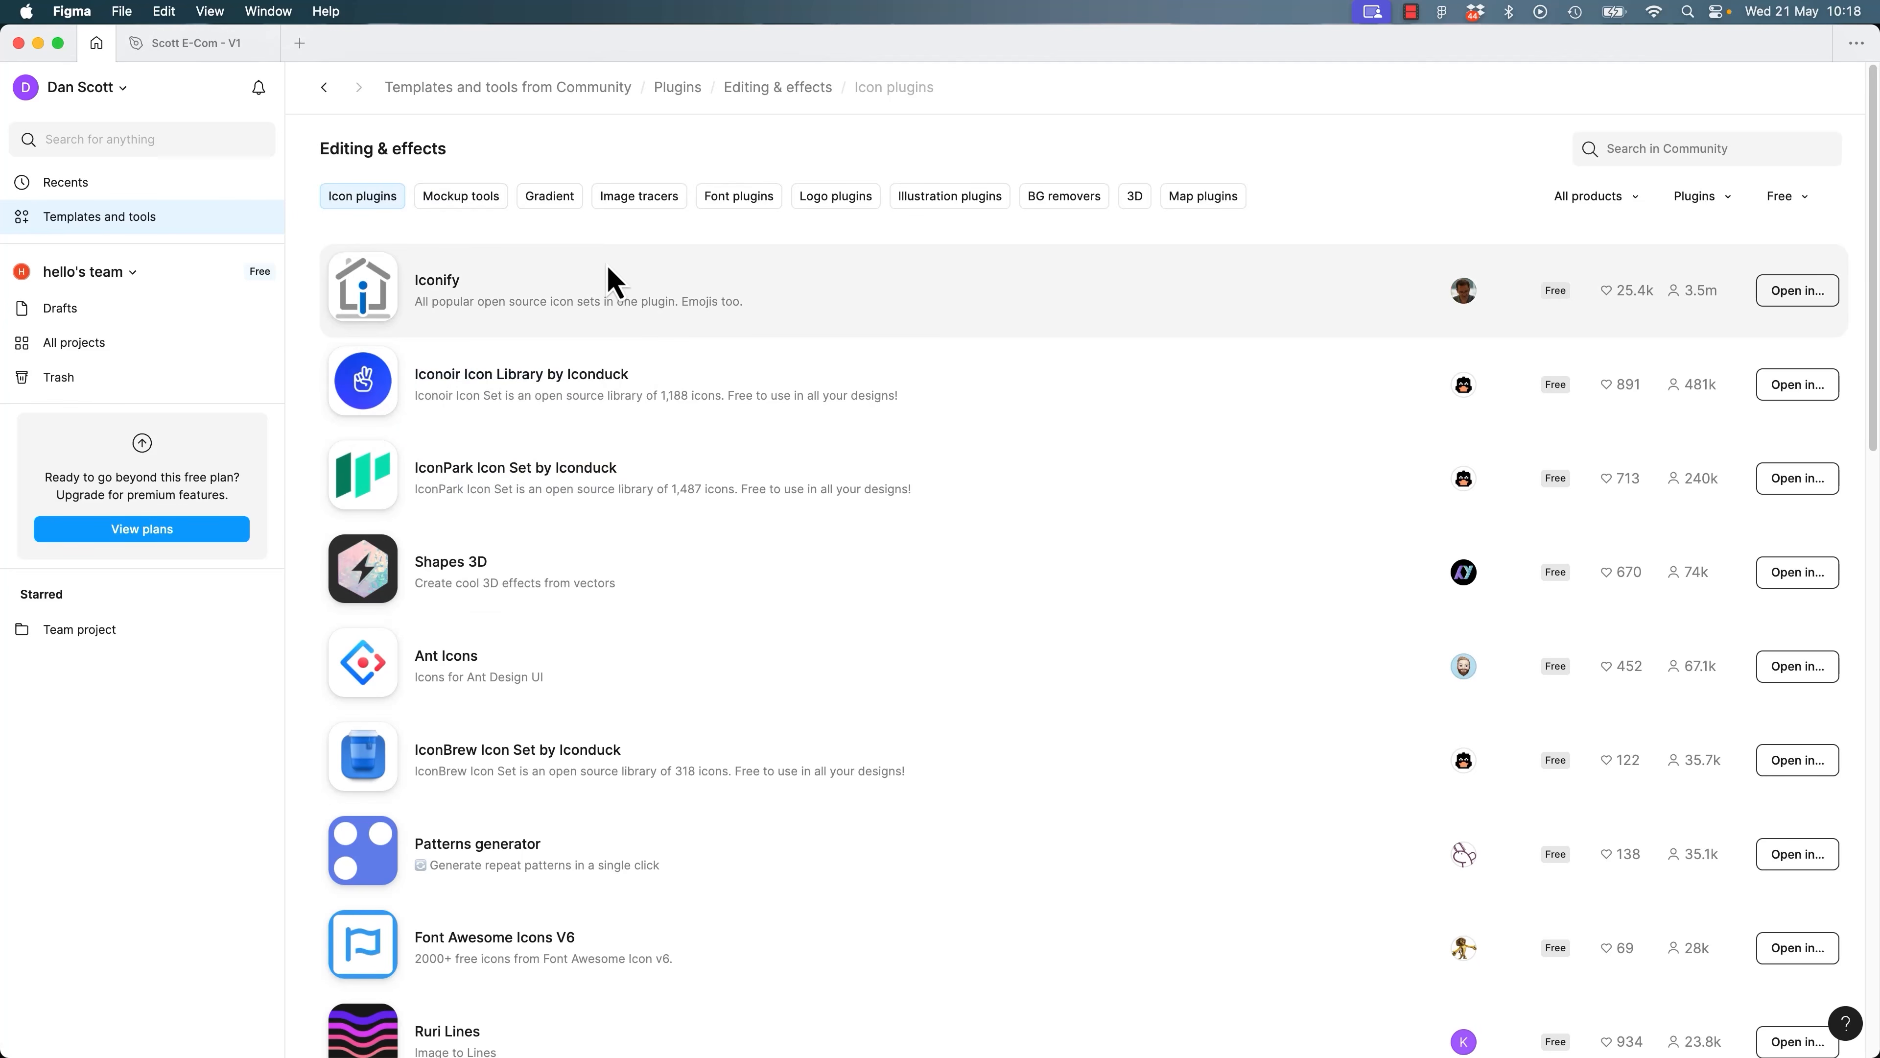
Search the Community for iconify and show only the plugin results.
left_click(1650, 148)
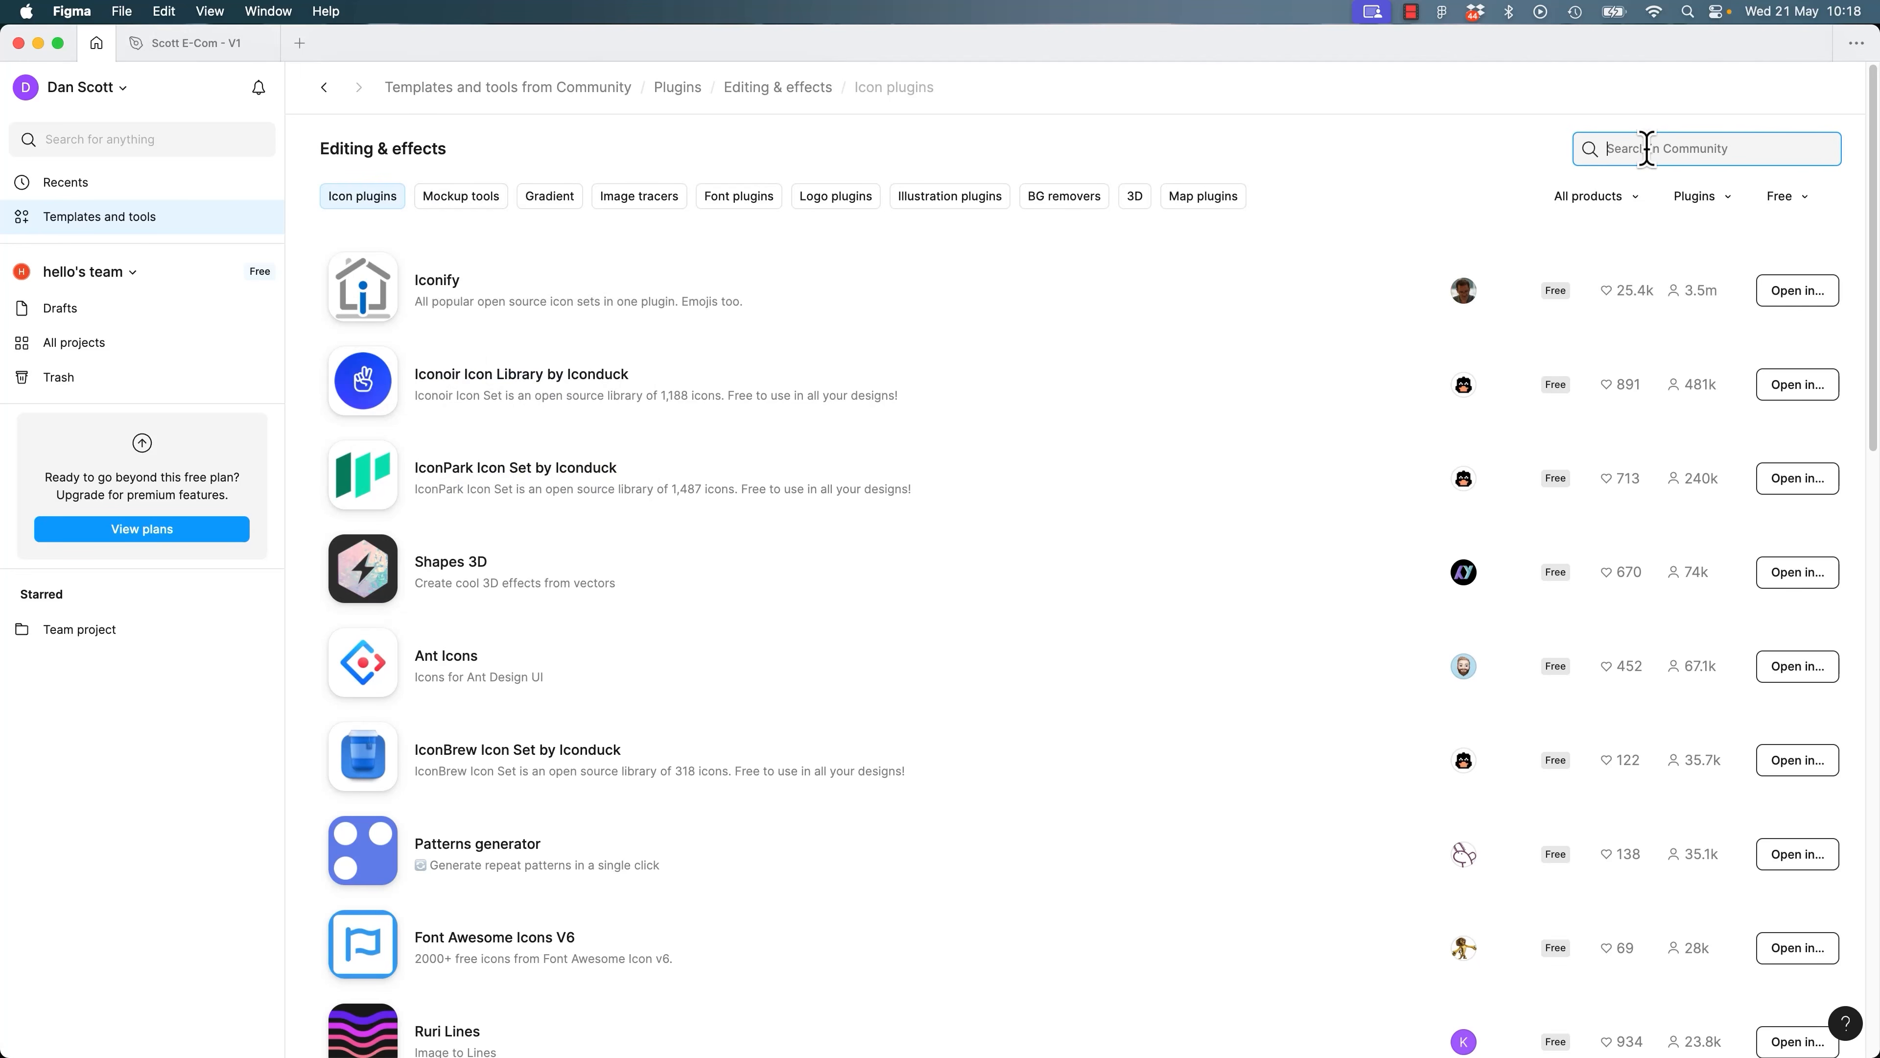
type("iconify")
key("Return")
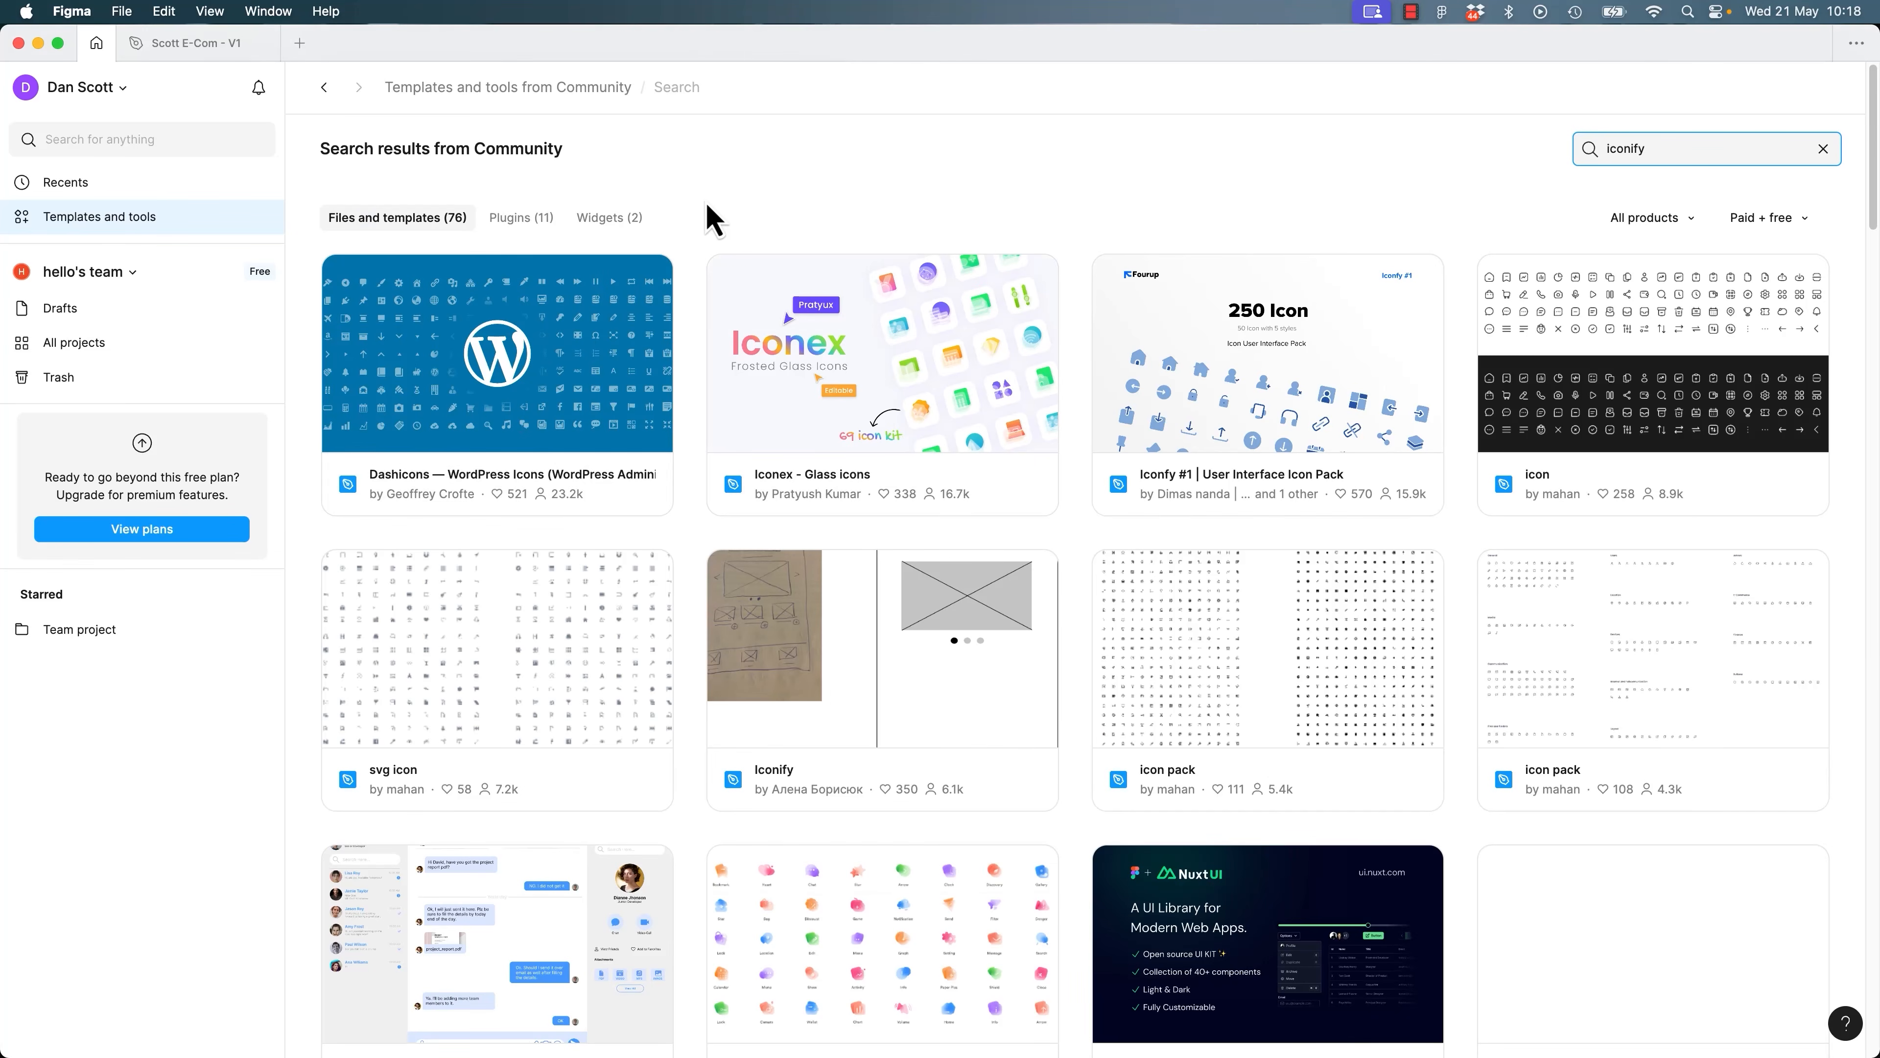
left_click(1653, 222)
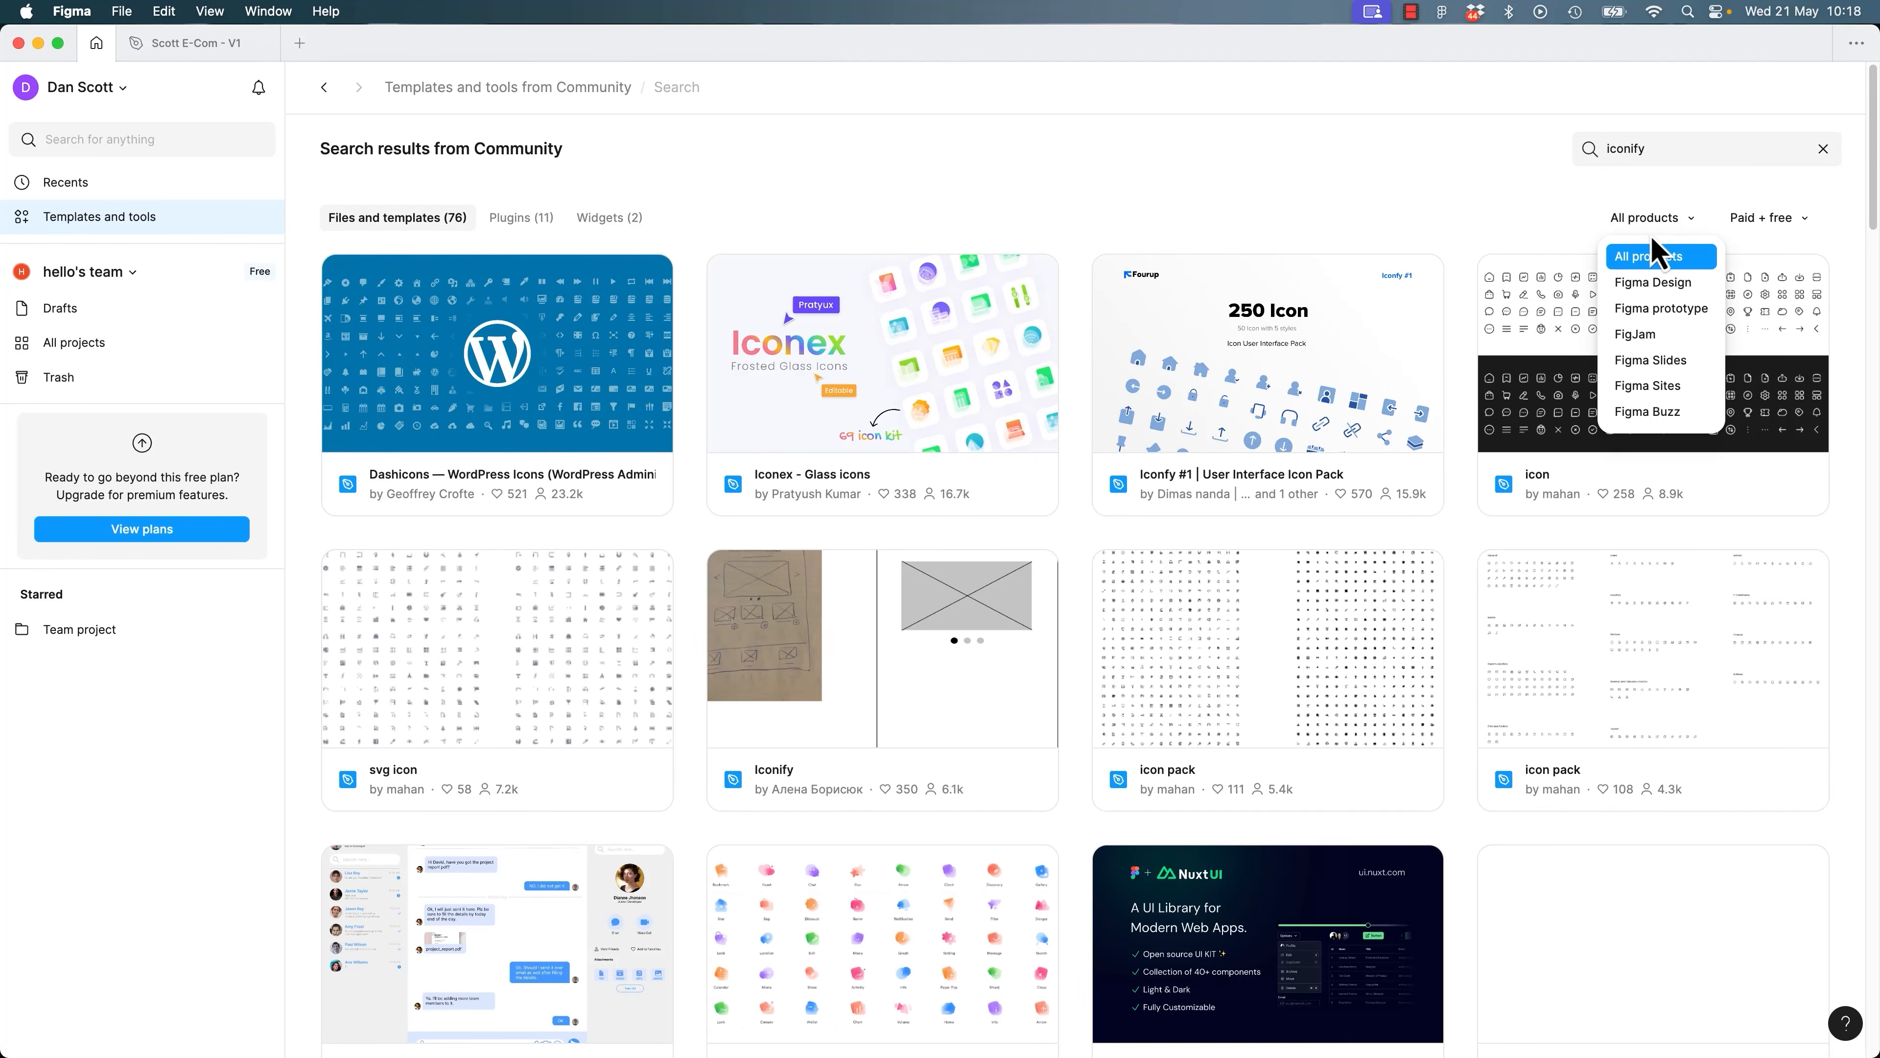
left_click(516, 221)
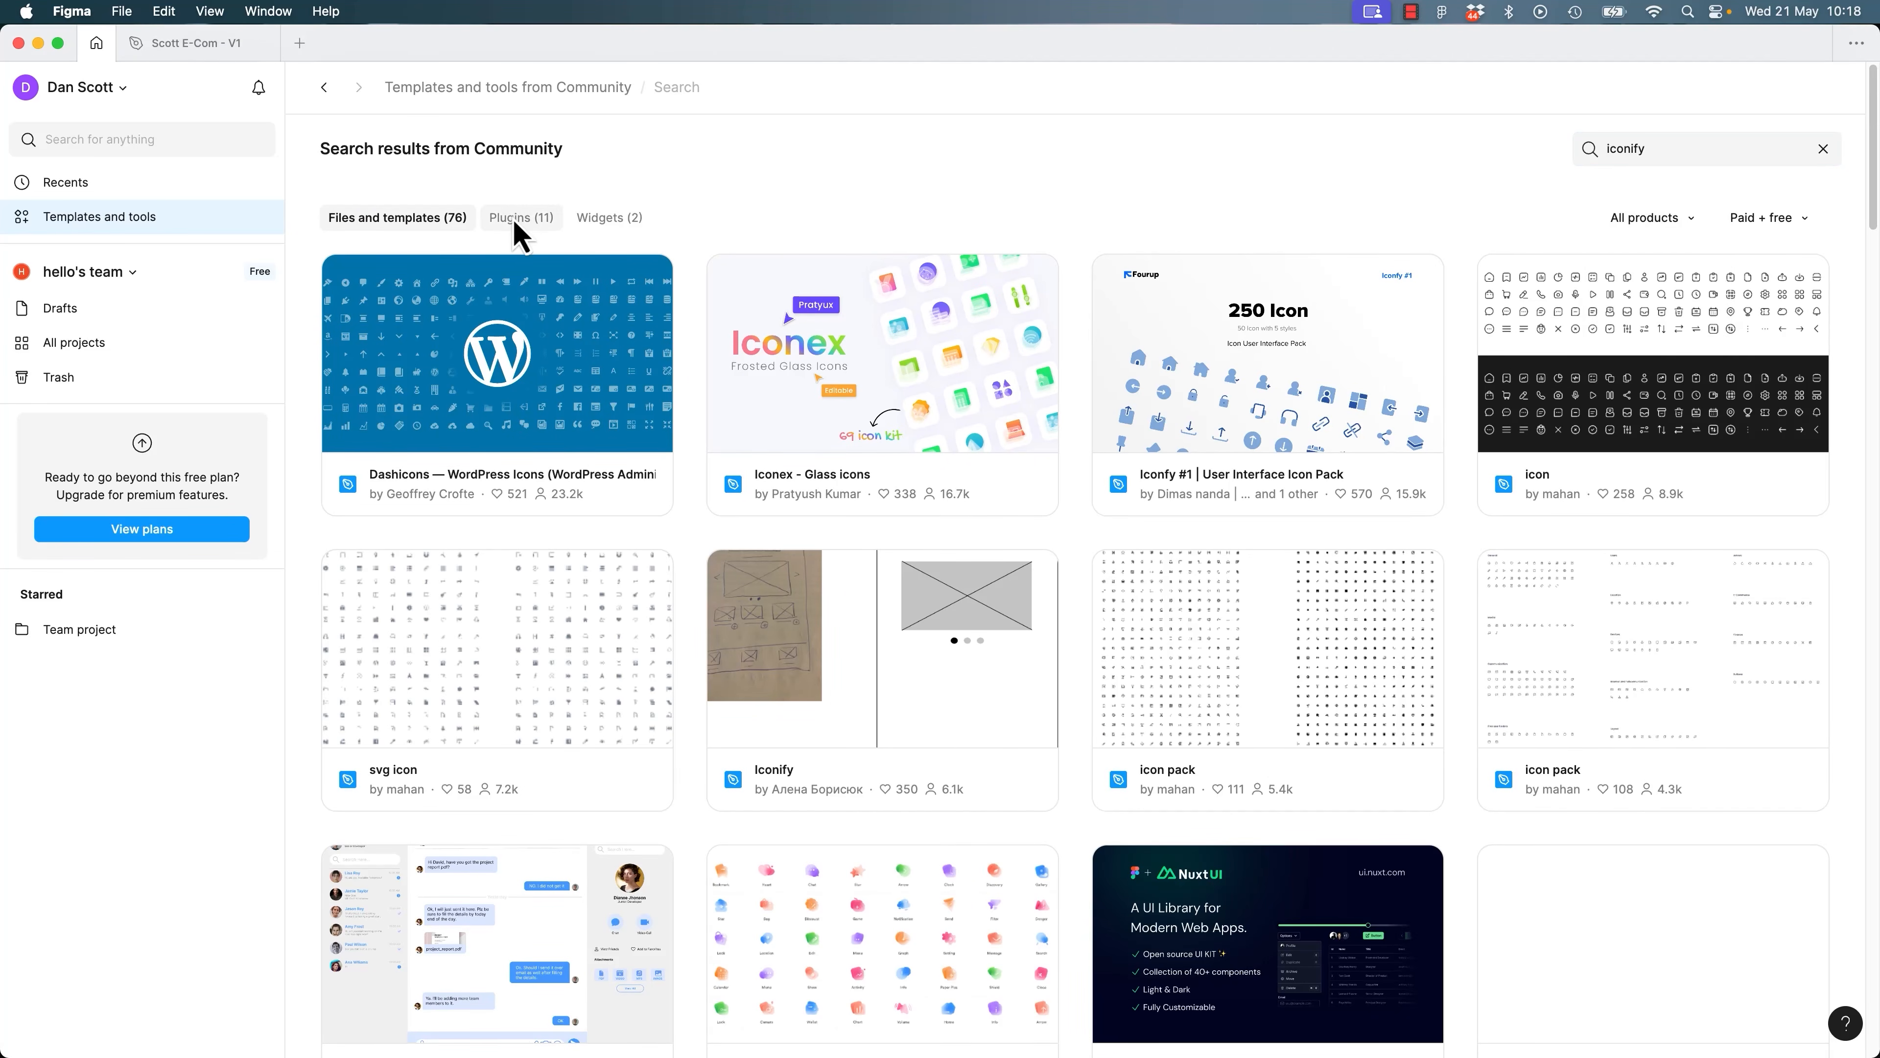
left_click(518, 221)
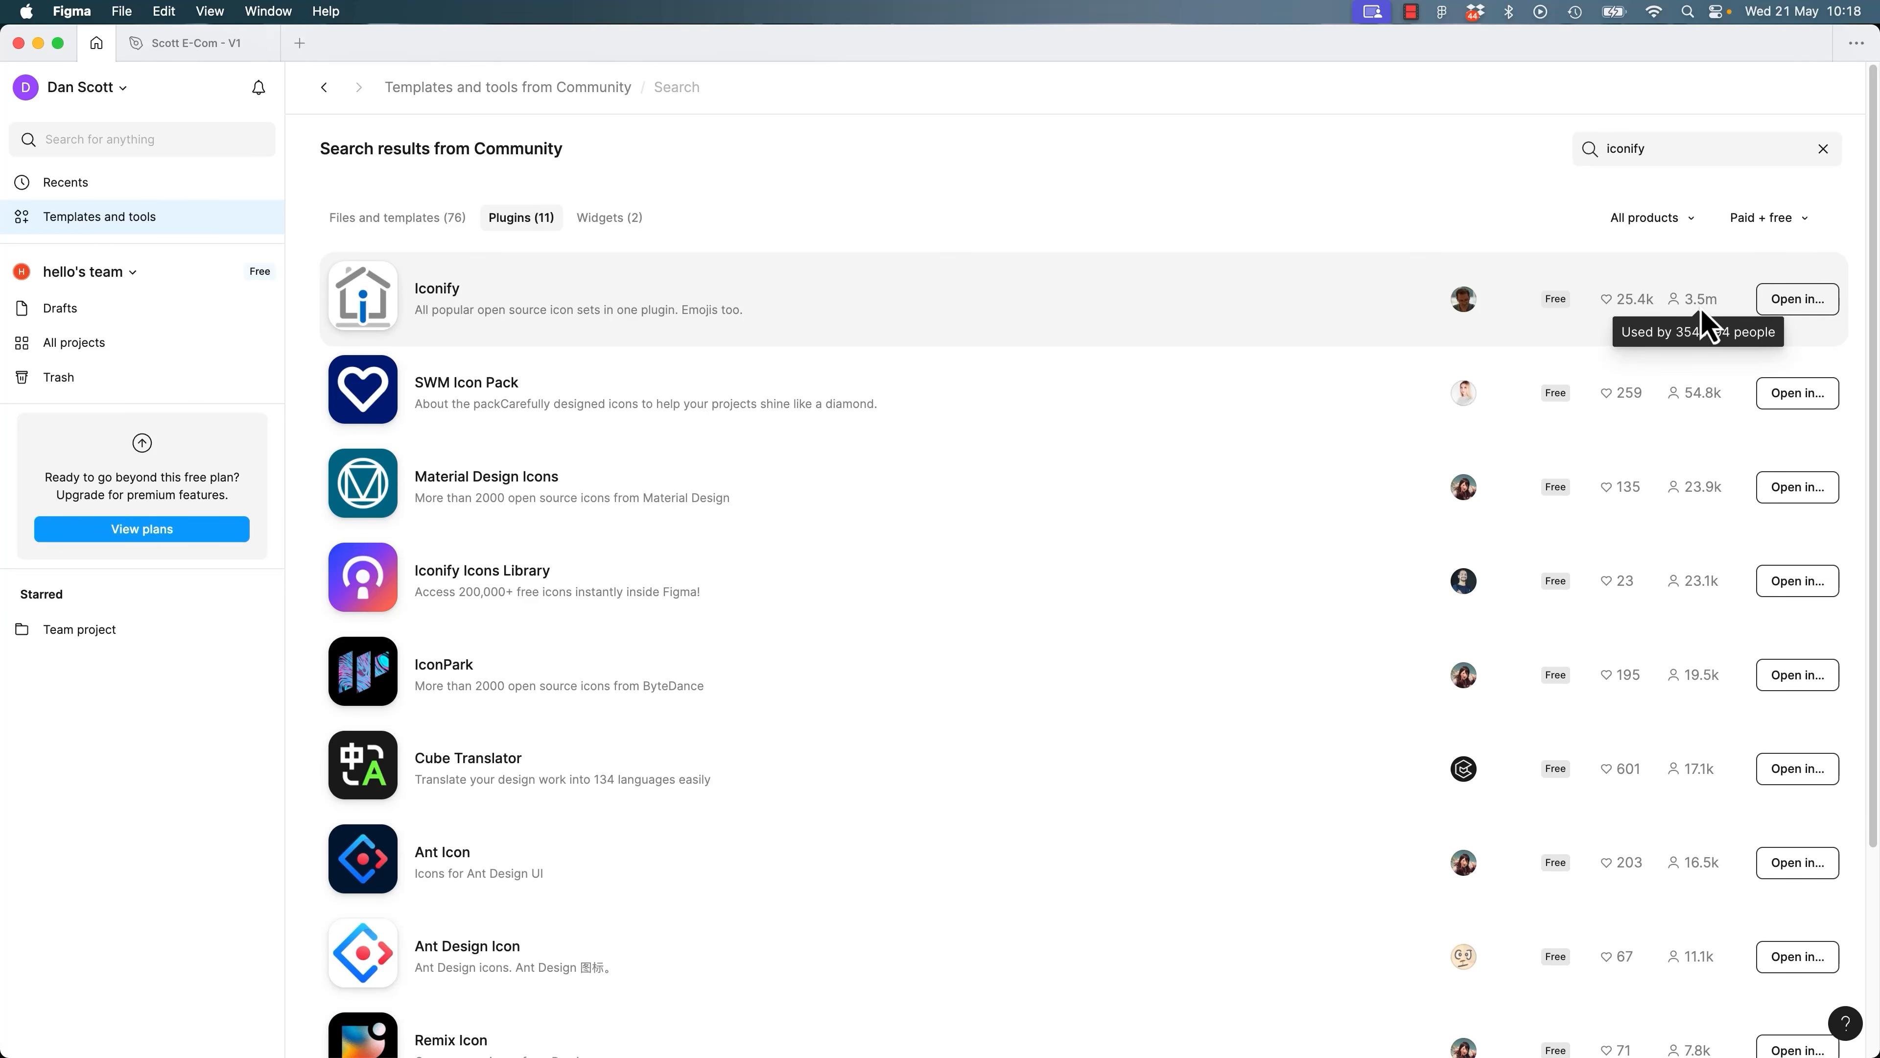
Run the Iconify plugin in the Scott E-Com - V1 file and show Google Material Icons filtered by account.
left_click(1799, 302)
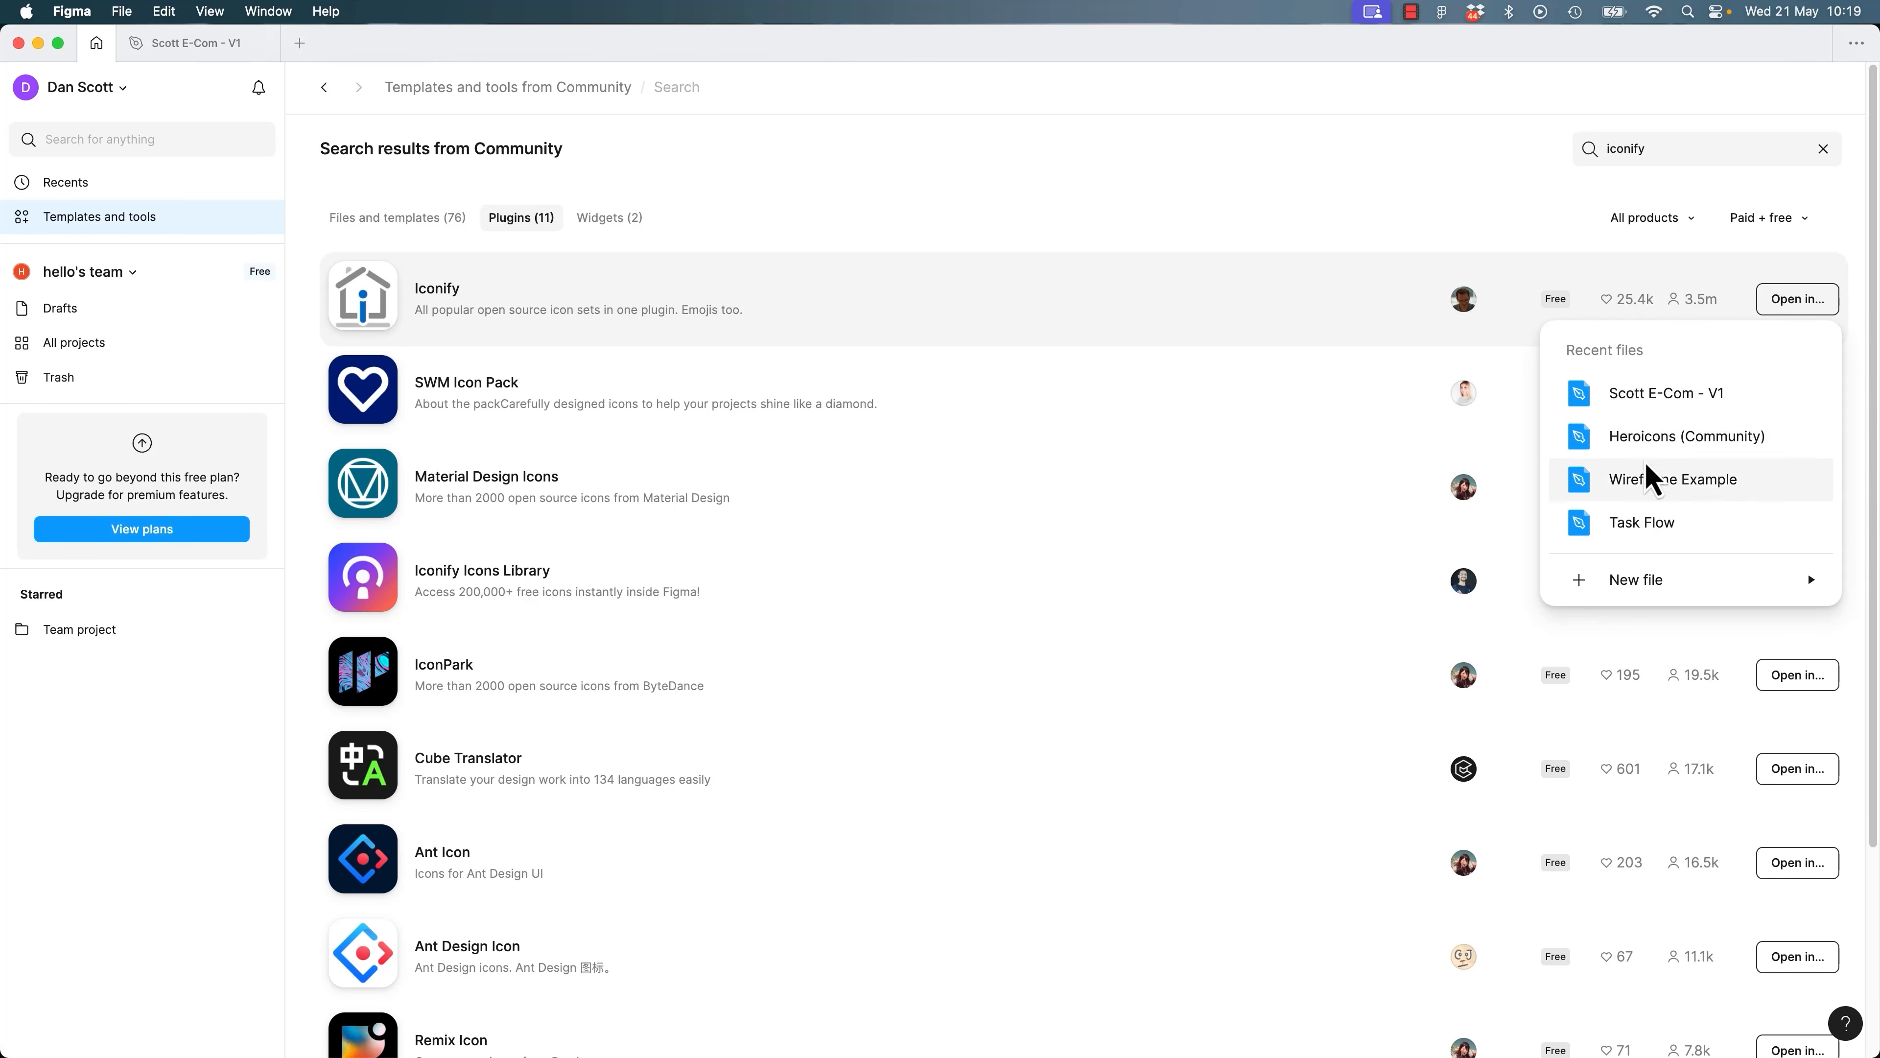
left_click(1662, 396)
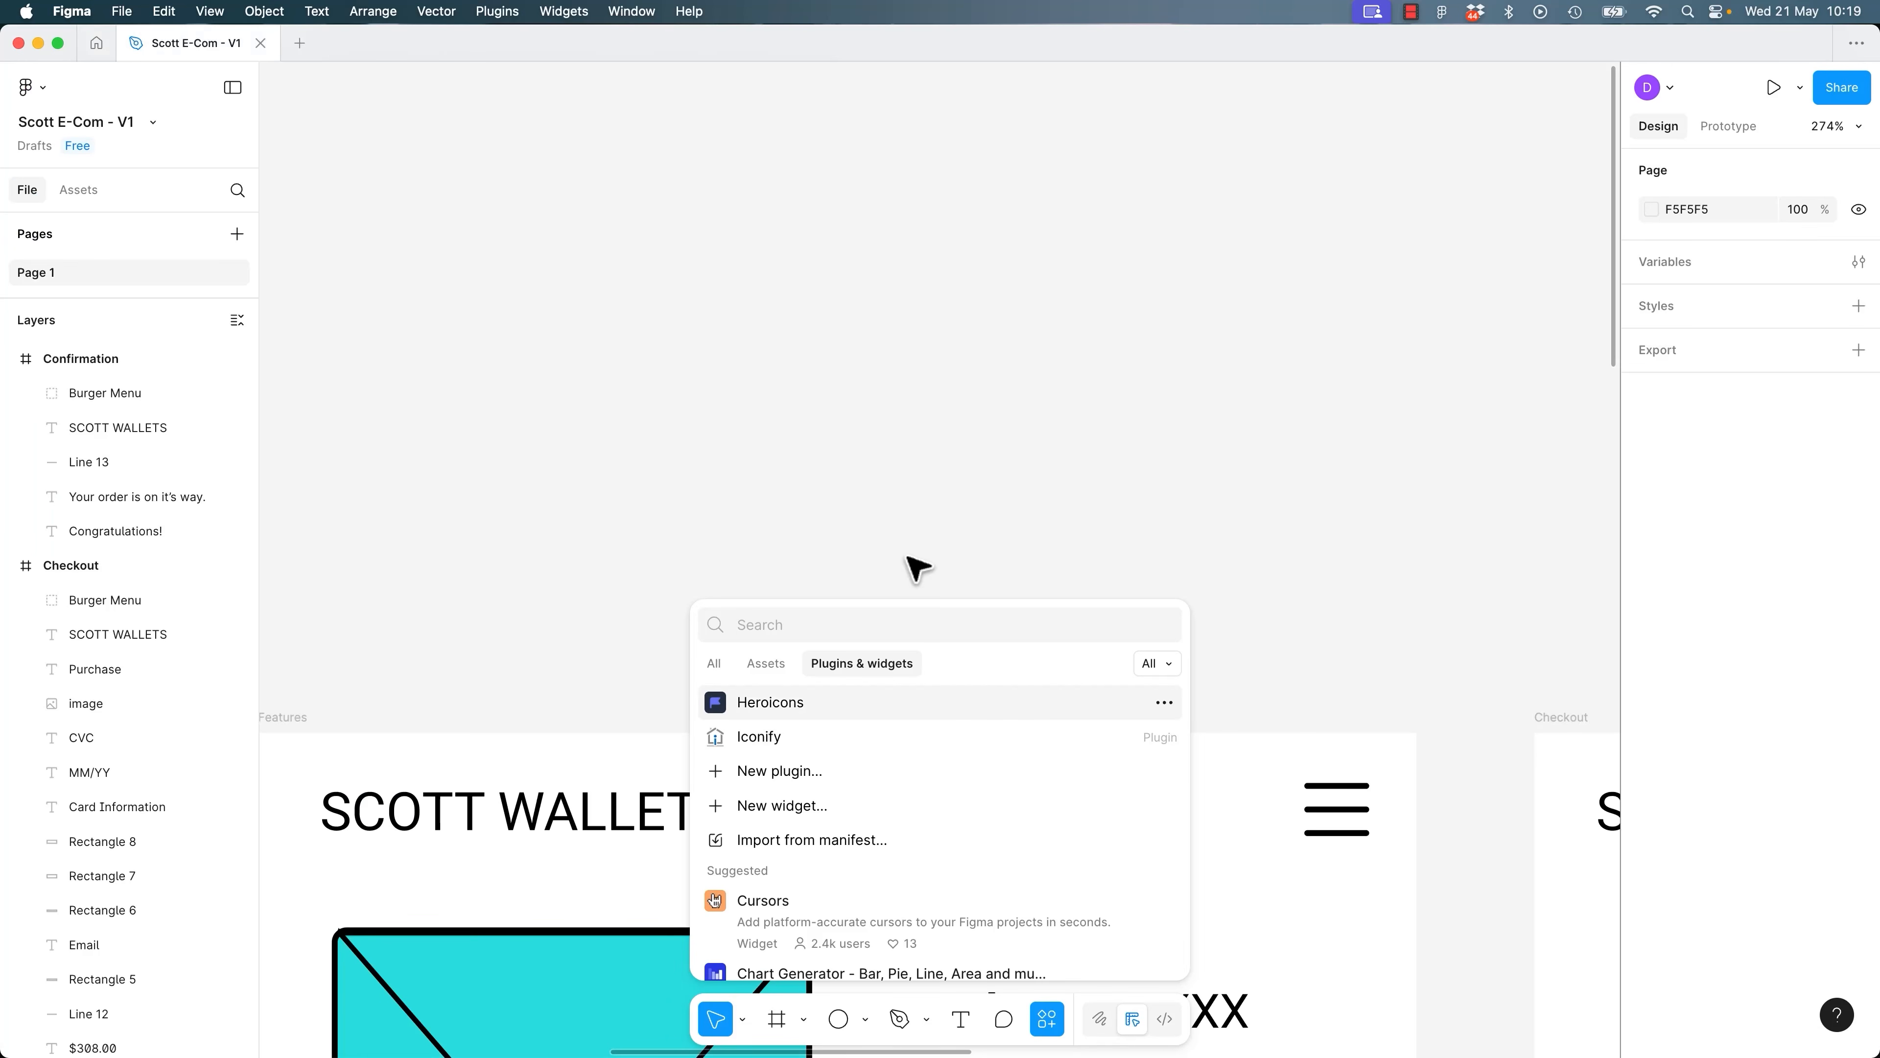
left_click(915, 737)
left_click_drag(1273, 304, 933, 189)
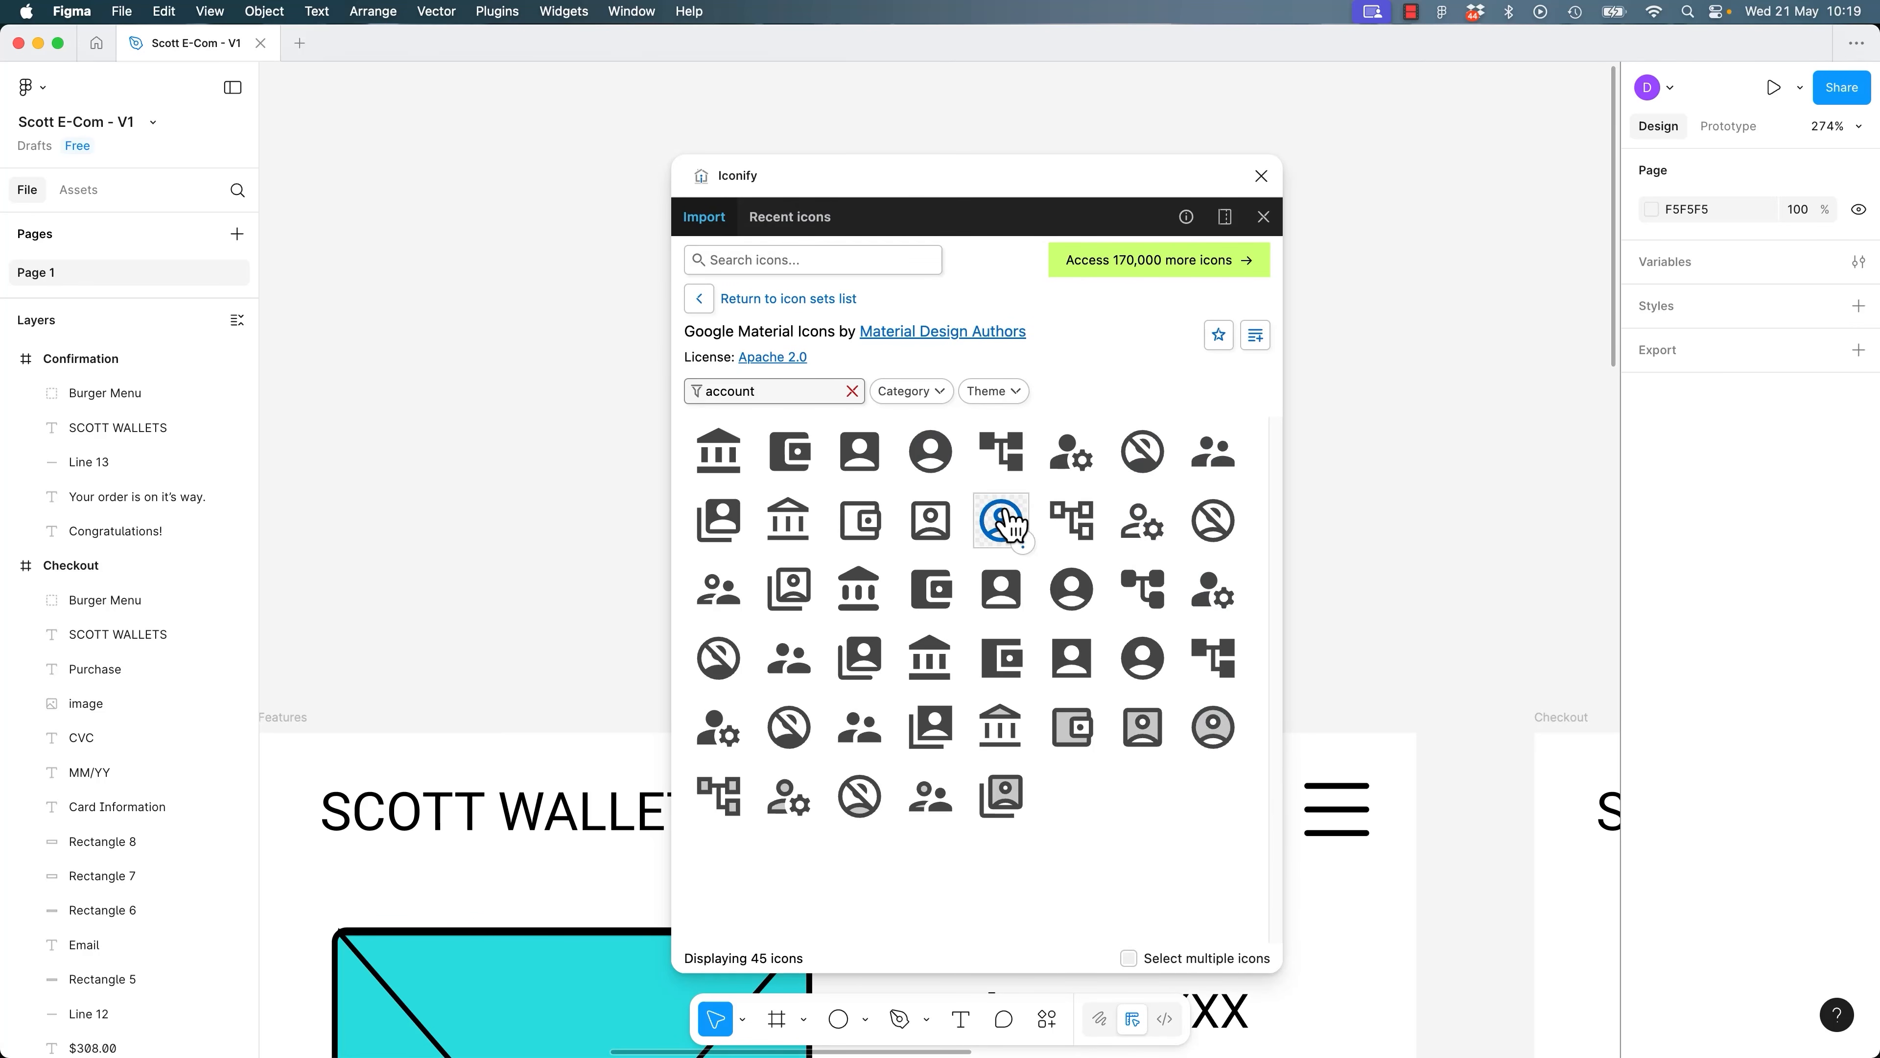
mouse_move(1004, 189)
left_mouse_down()
mouse_move(854, 212)
mouse_move(1009, 174)
left_mouse_up()
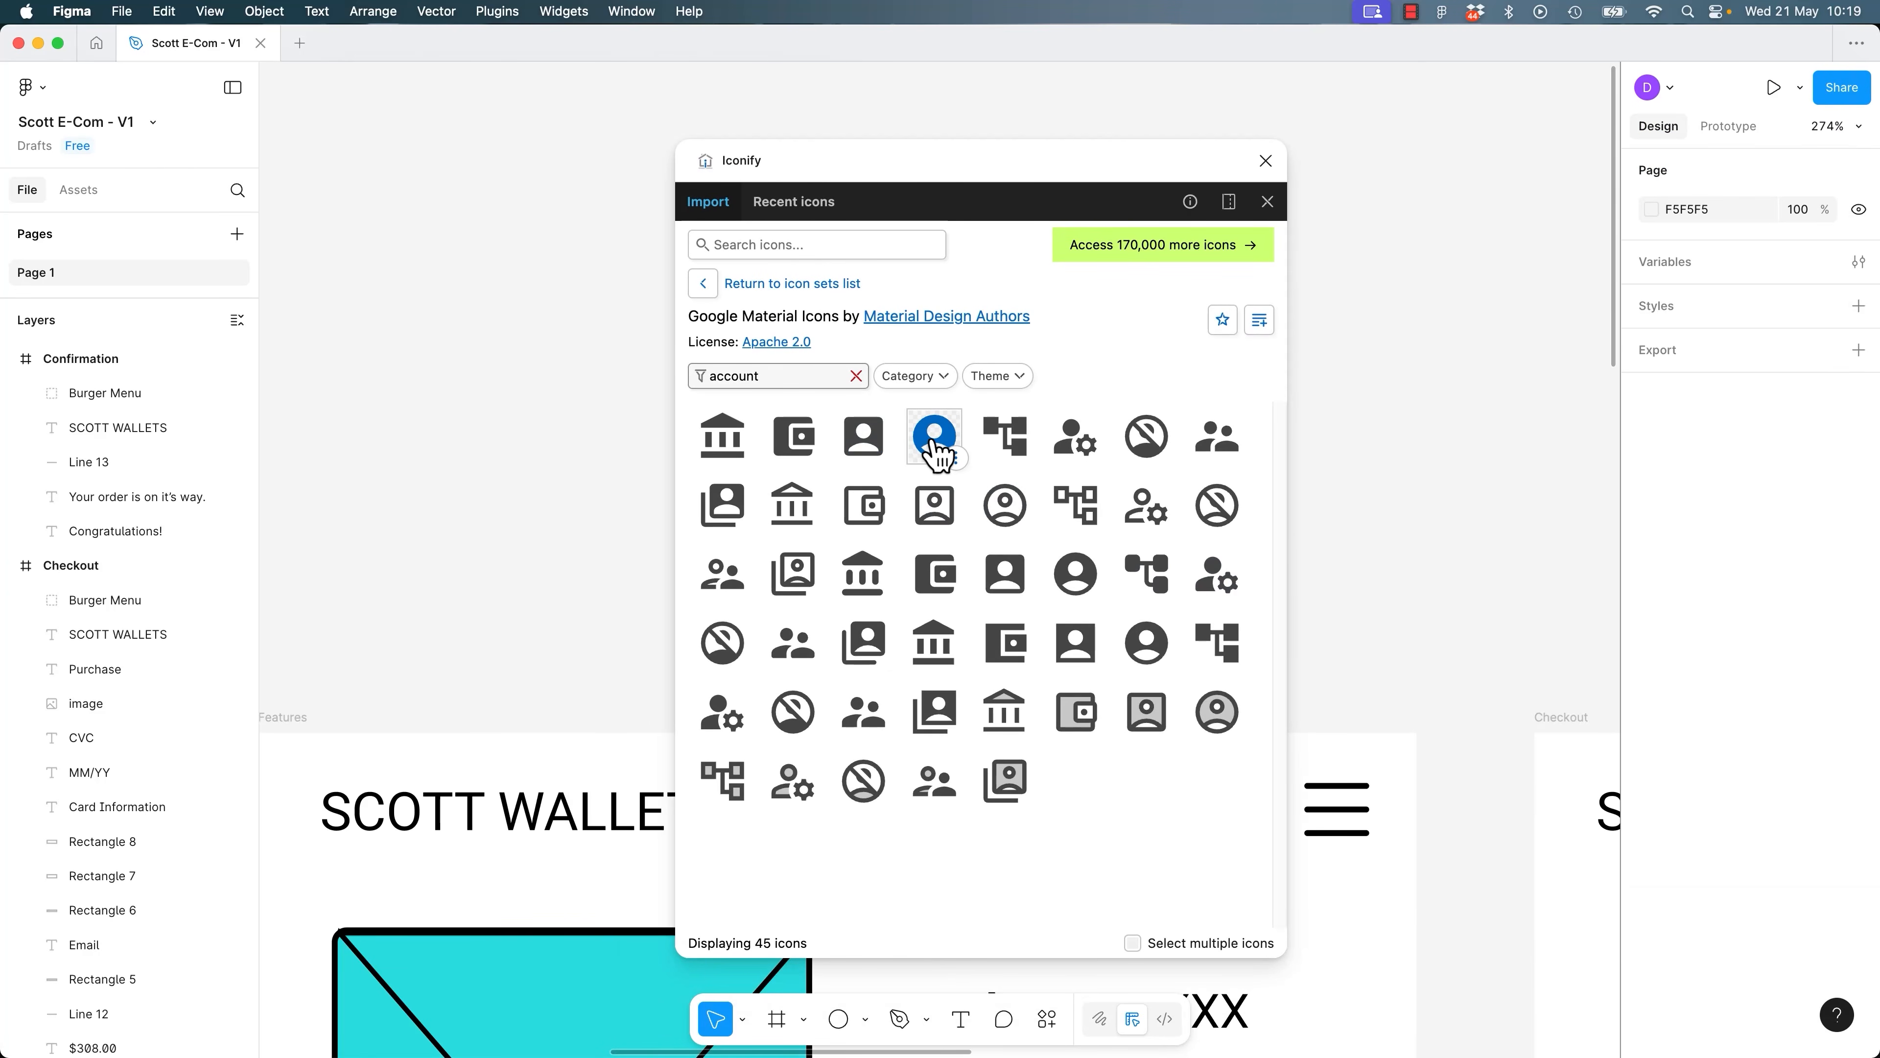
Import the solid account circle icon as a frame, coloured #14ae5c at the auto (24) size.
left_click(933, 445)
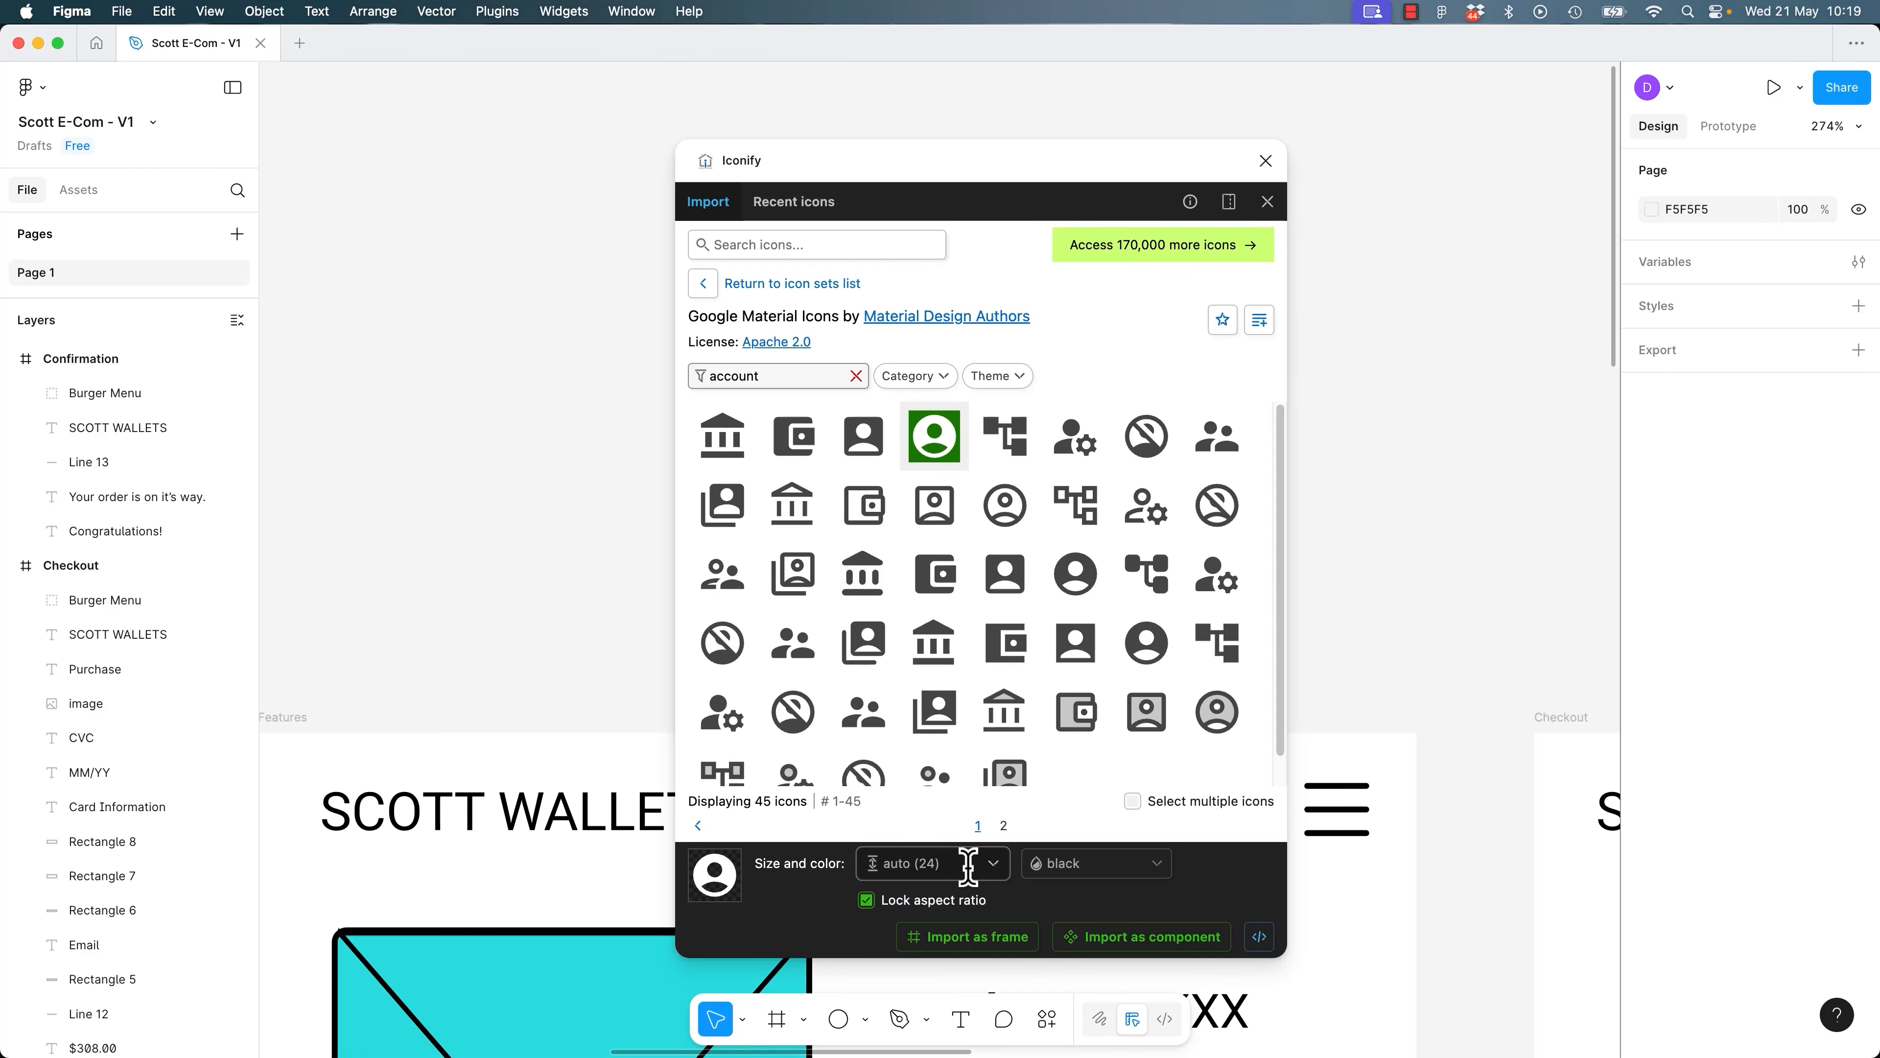
left_click(1077, 863)
left_click(1098, 805)
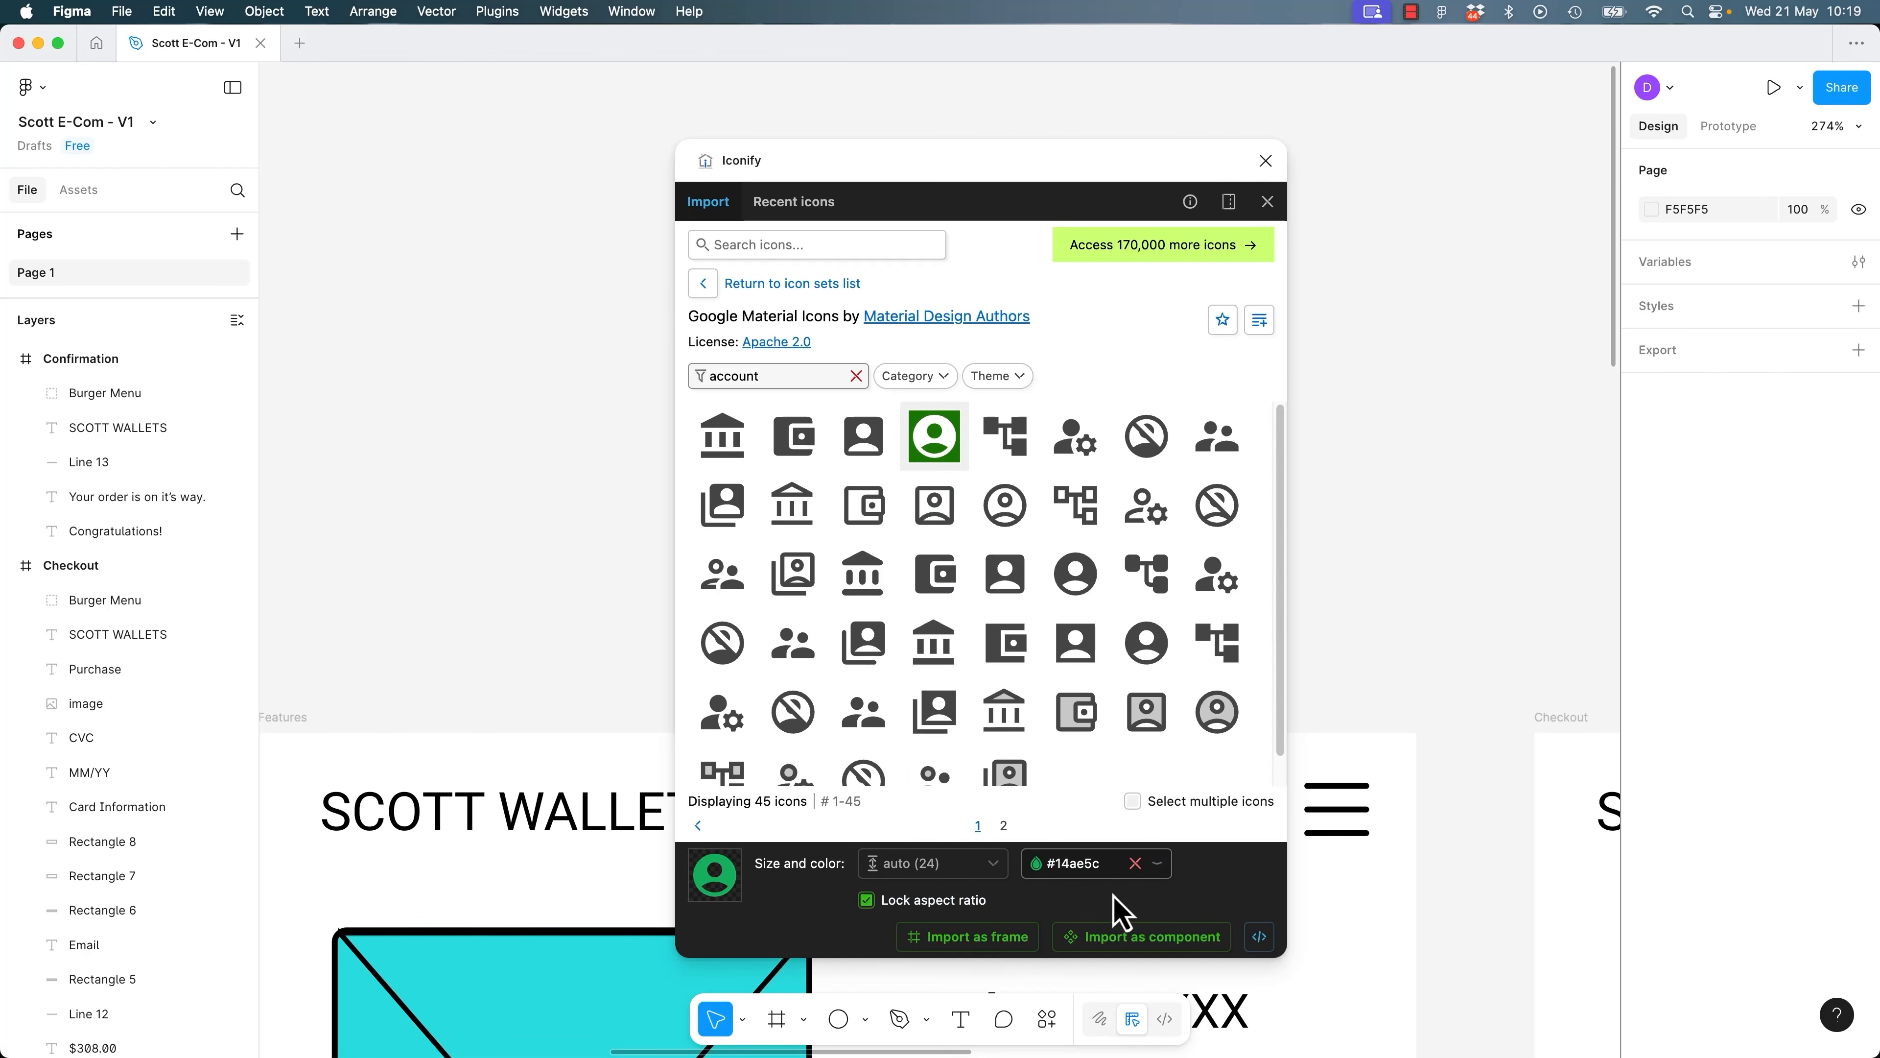
left_click(941, 863)
left_click(1203, 899)
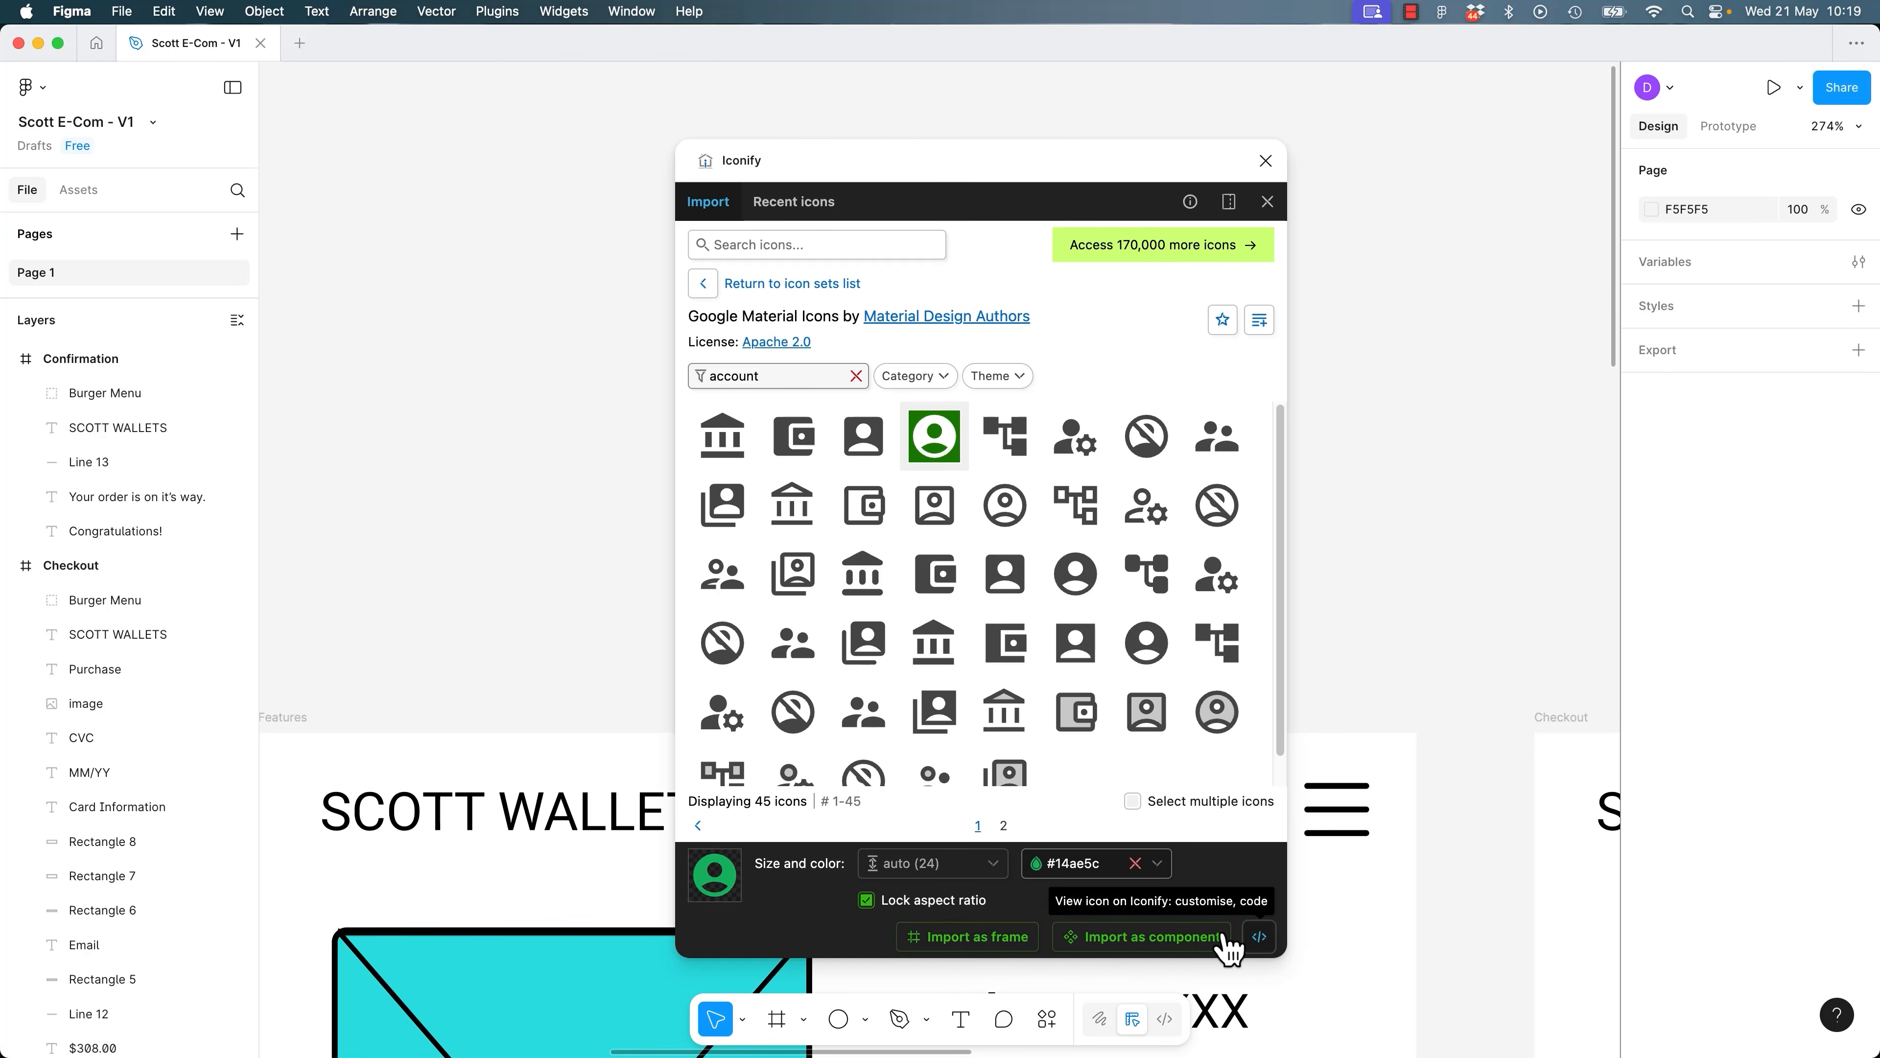
left_click(962, 937)
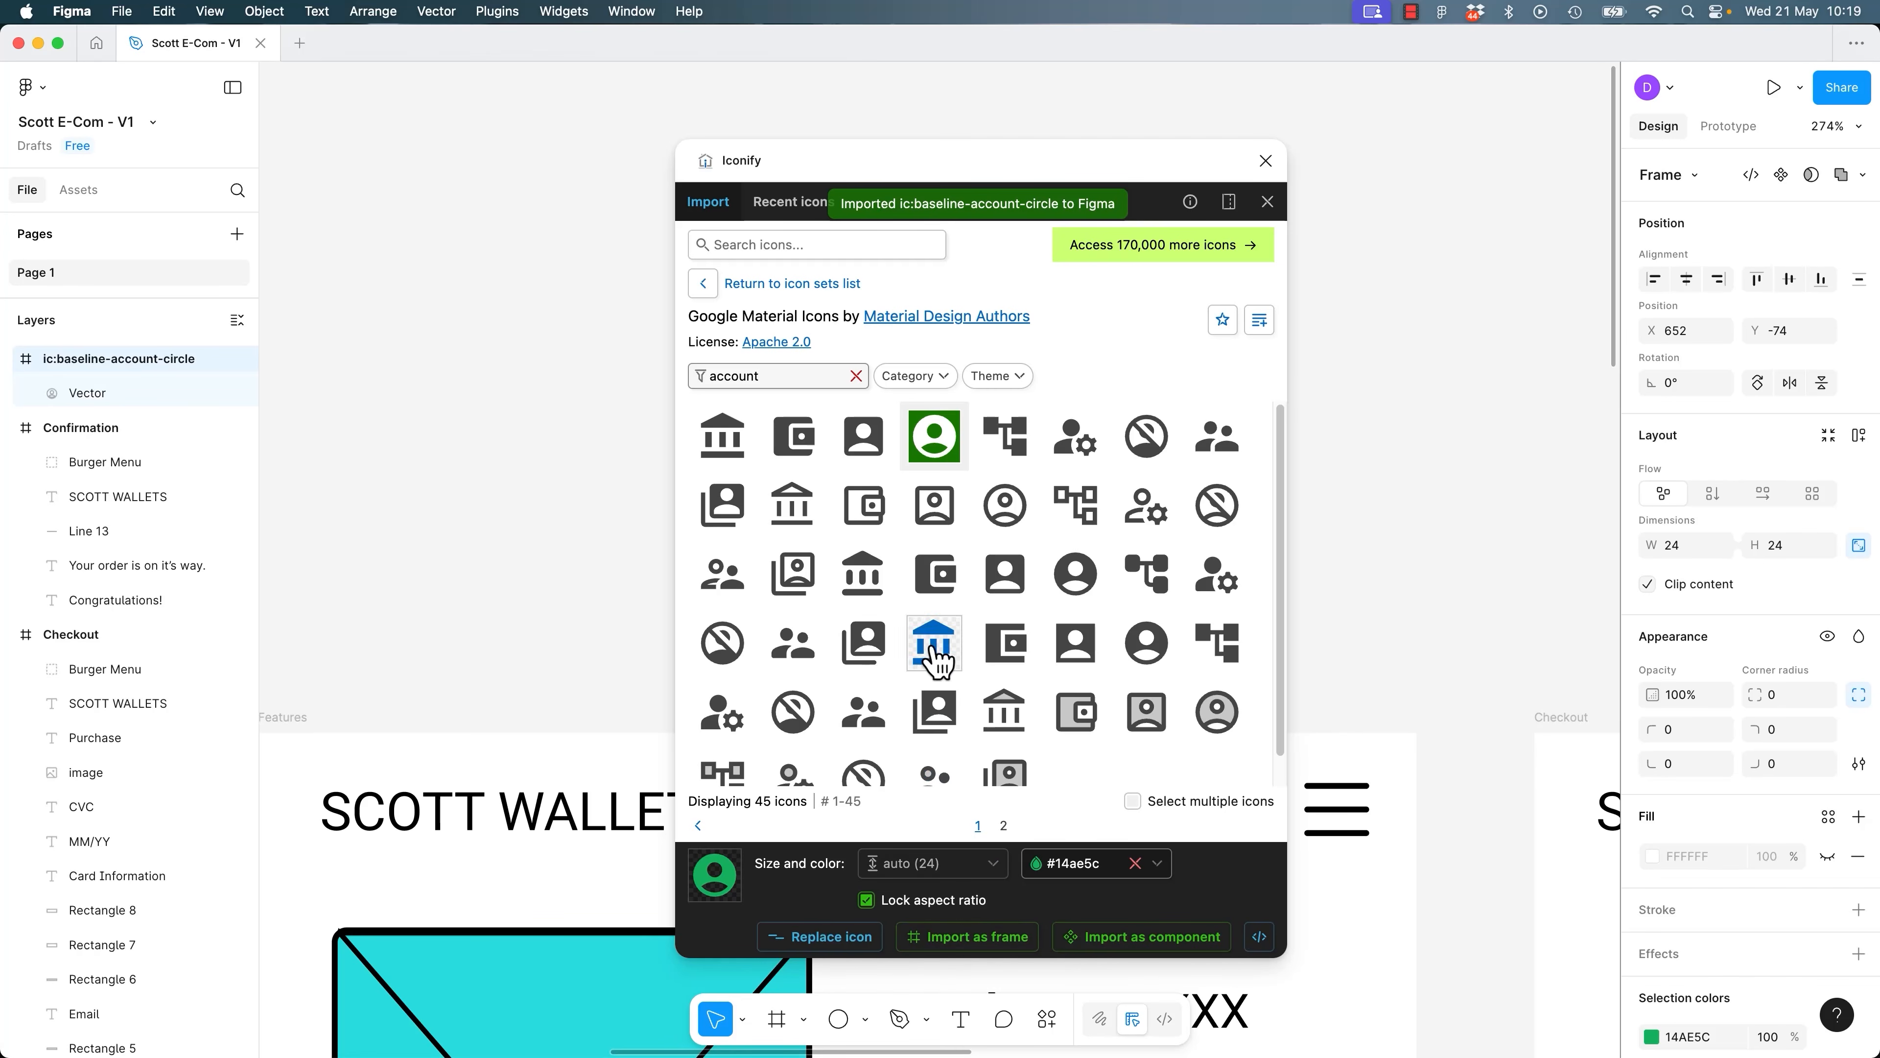
Move the Iconify window clear of the imported icon and add the green outline account circle to the canvas beside it.
left_click_drag(1025, 178, 1422, 262)
left_click_drag(729, 495, 725, 500)
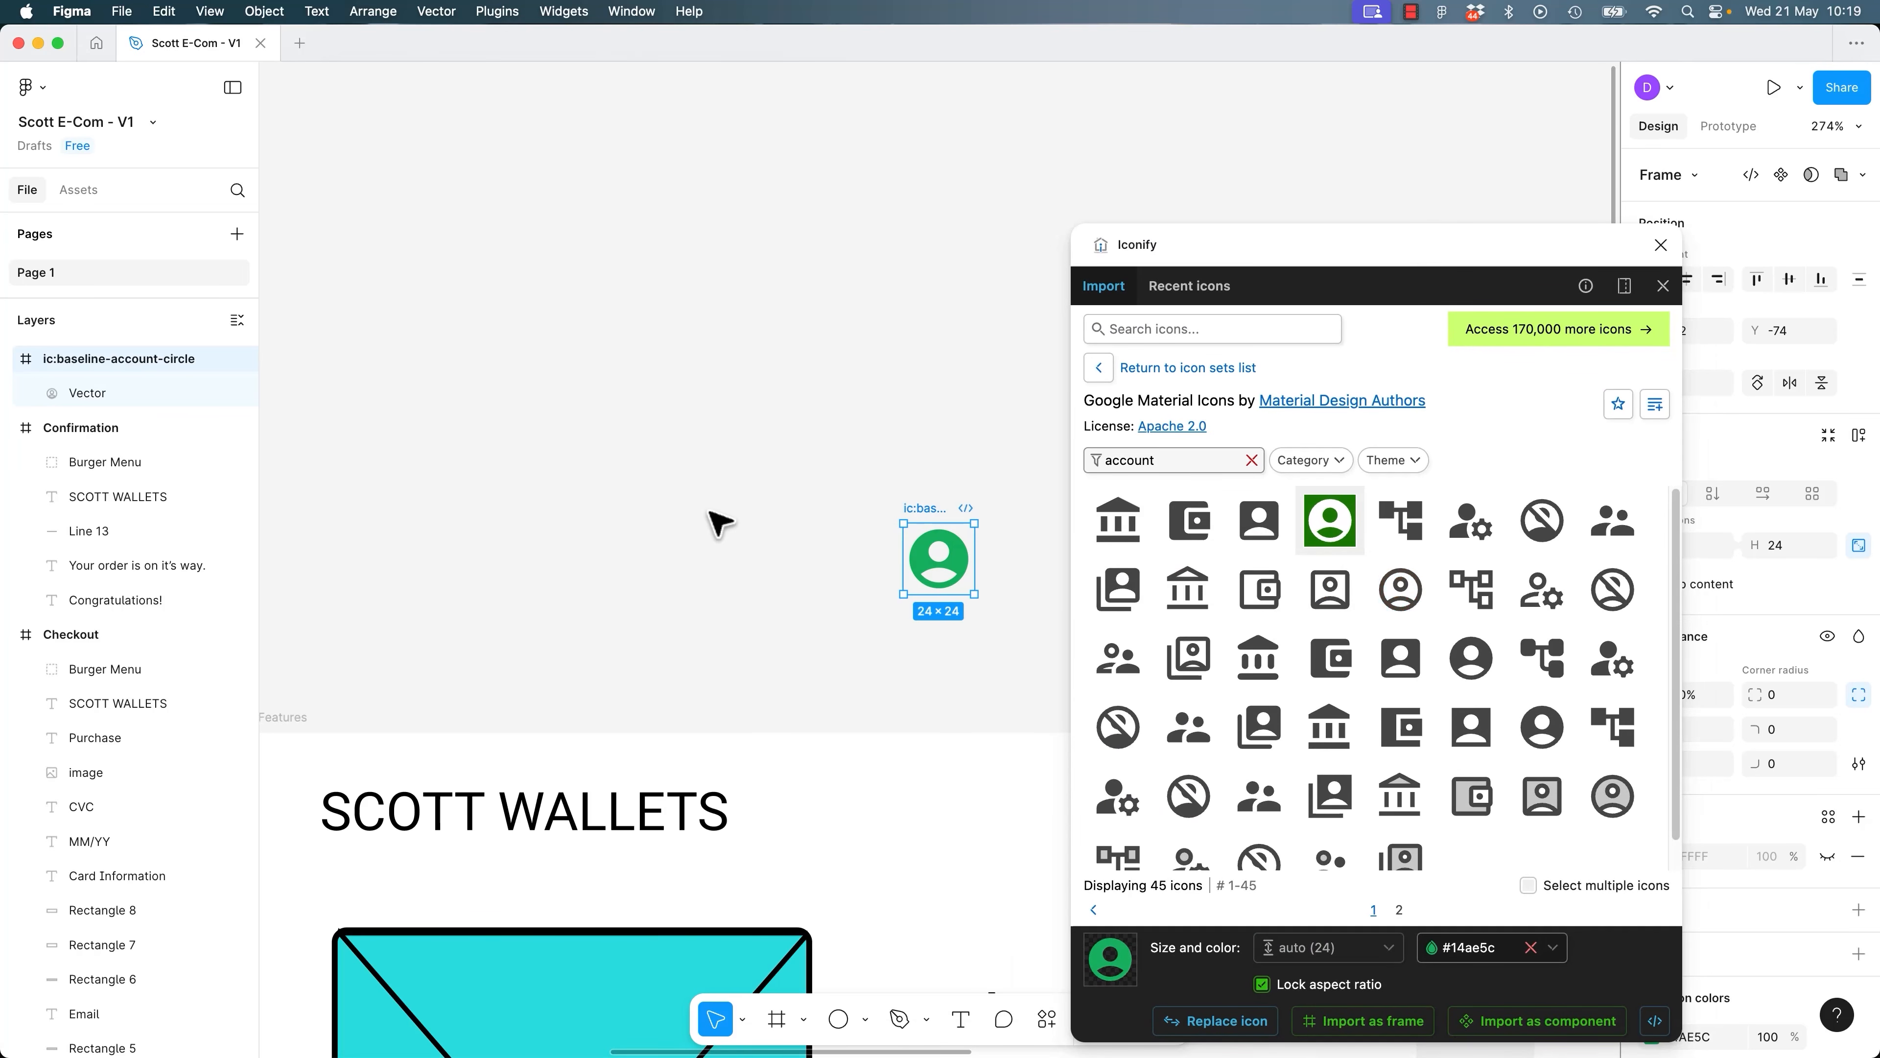
left_click(713, 551)
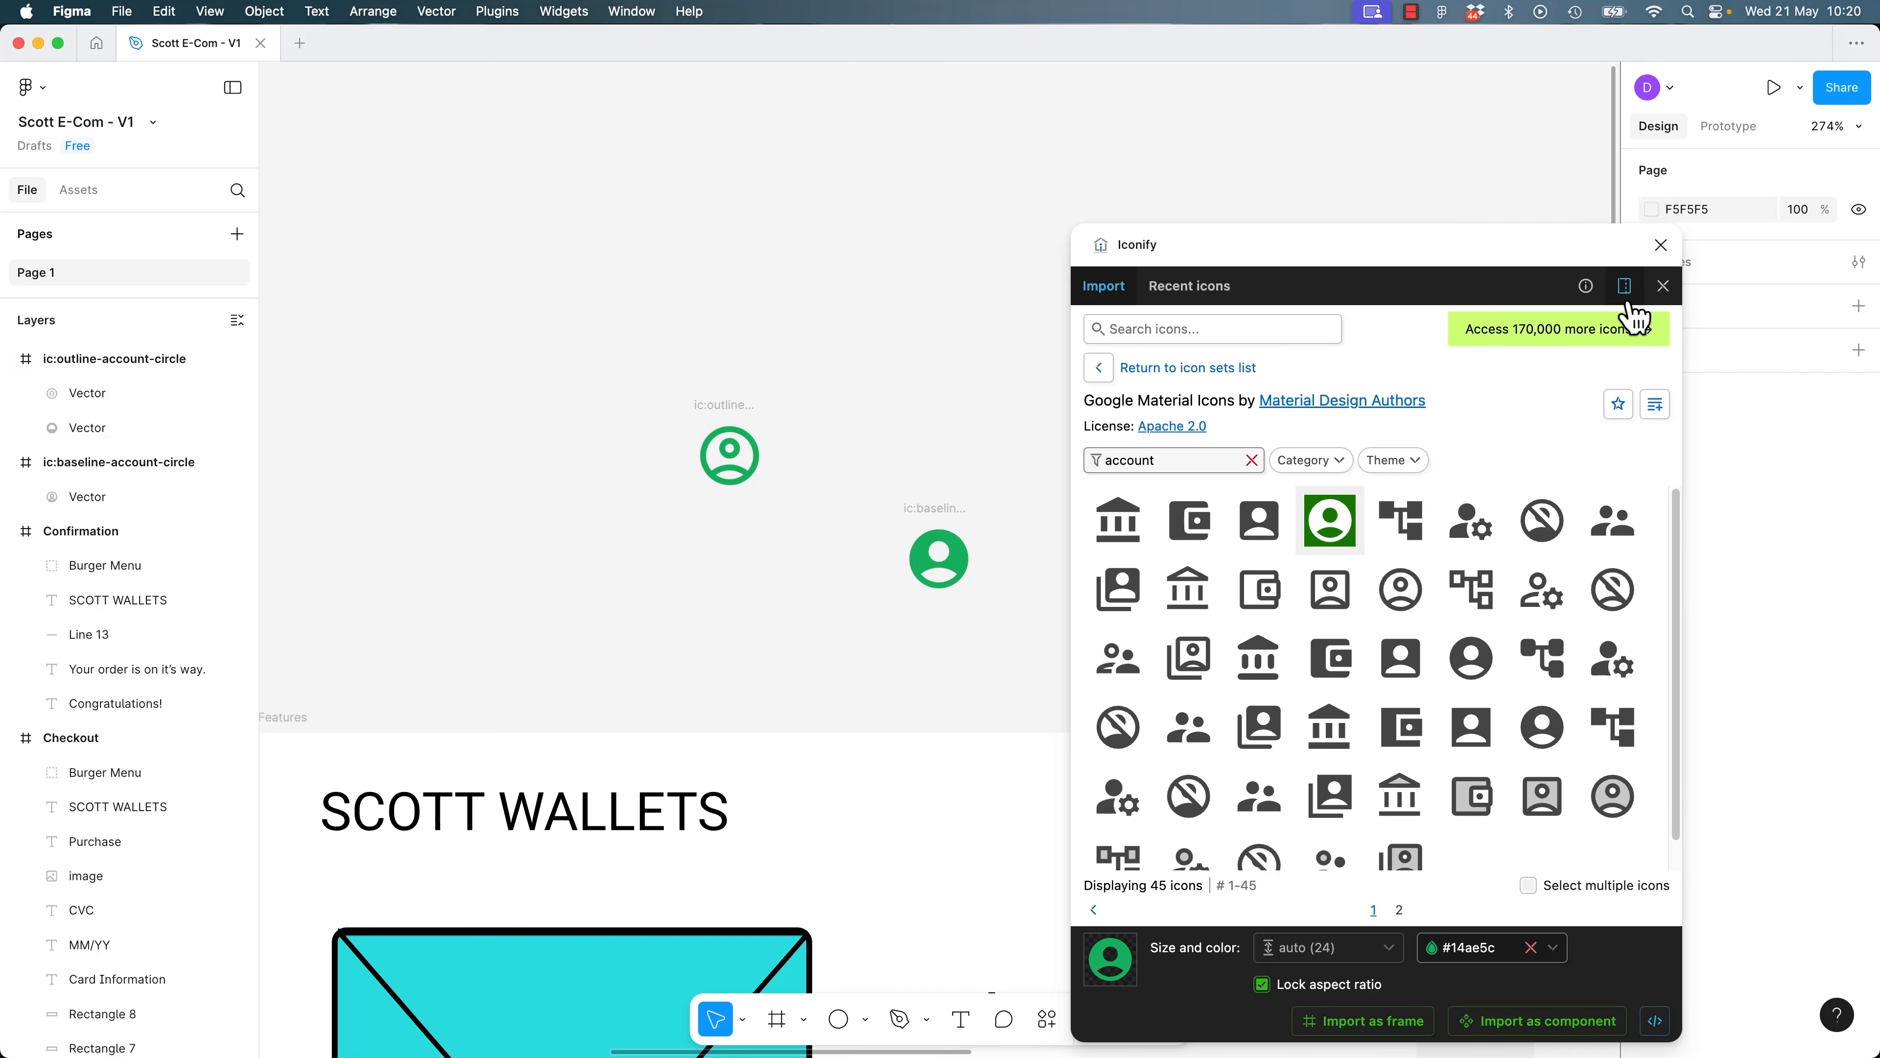
Close the Iconify plugin and delete both account circle icons from the canvas.
left_click(1662, 244)
left_click_drag(581, 294, 1114, 624)
key("Delete")
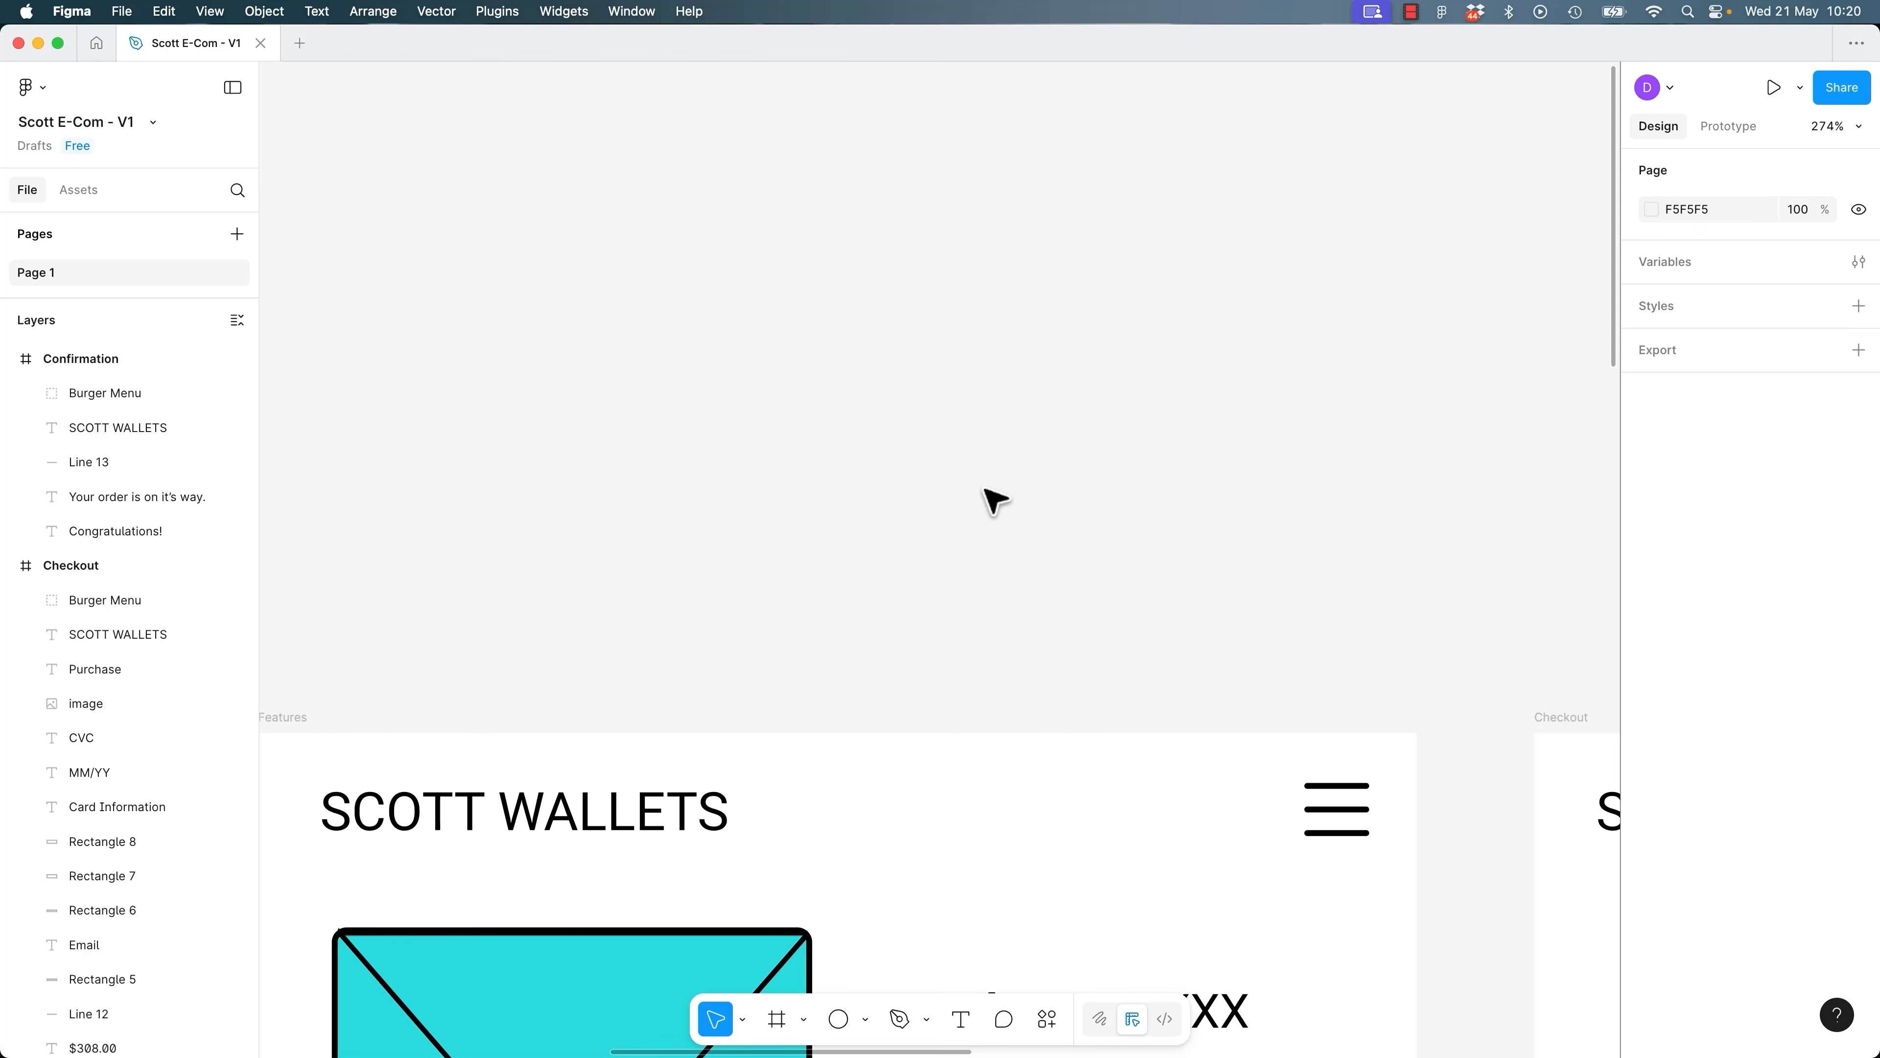
Search the Community plugins for unsplash and run the Unsplash plugin.
left_click(1055, 1026)
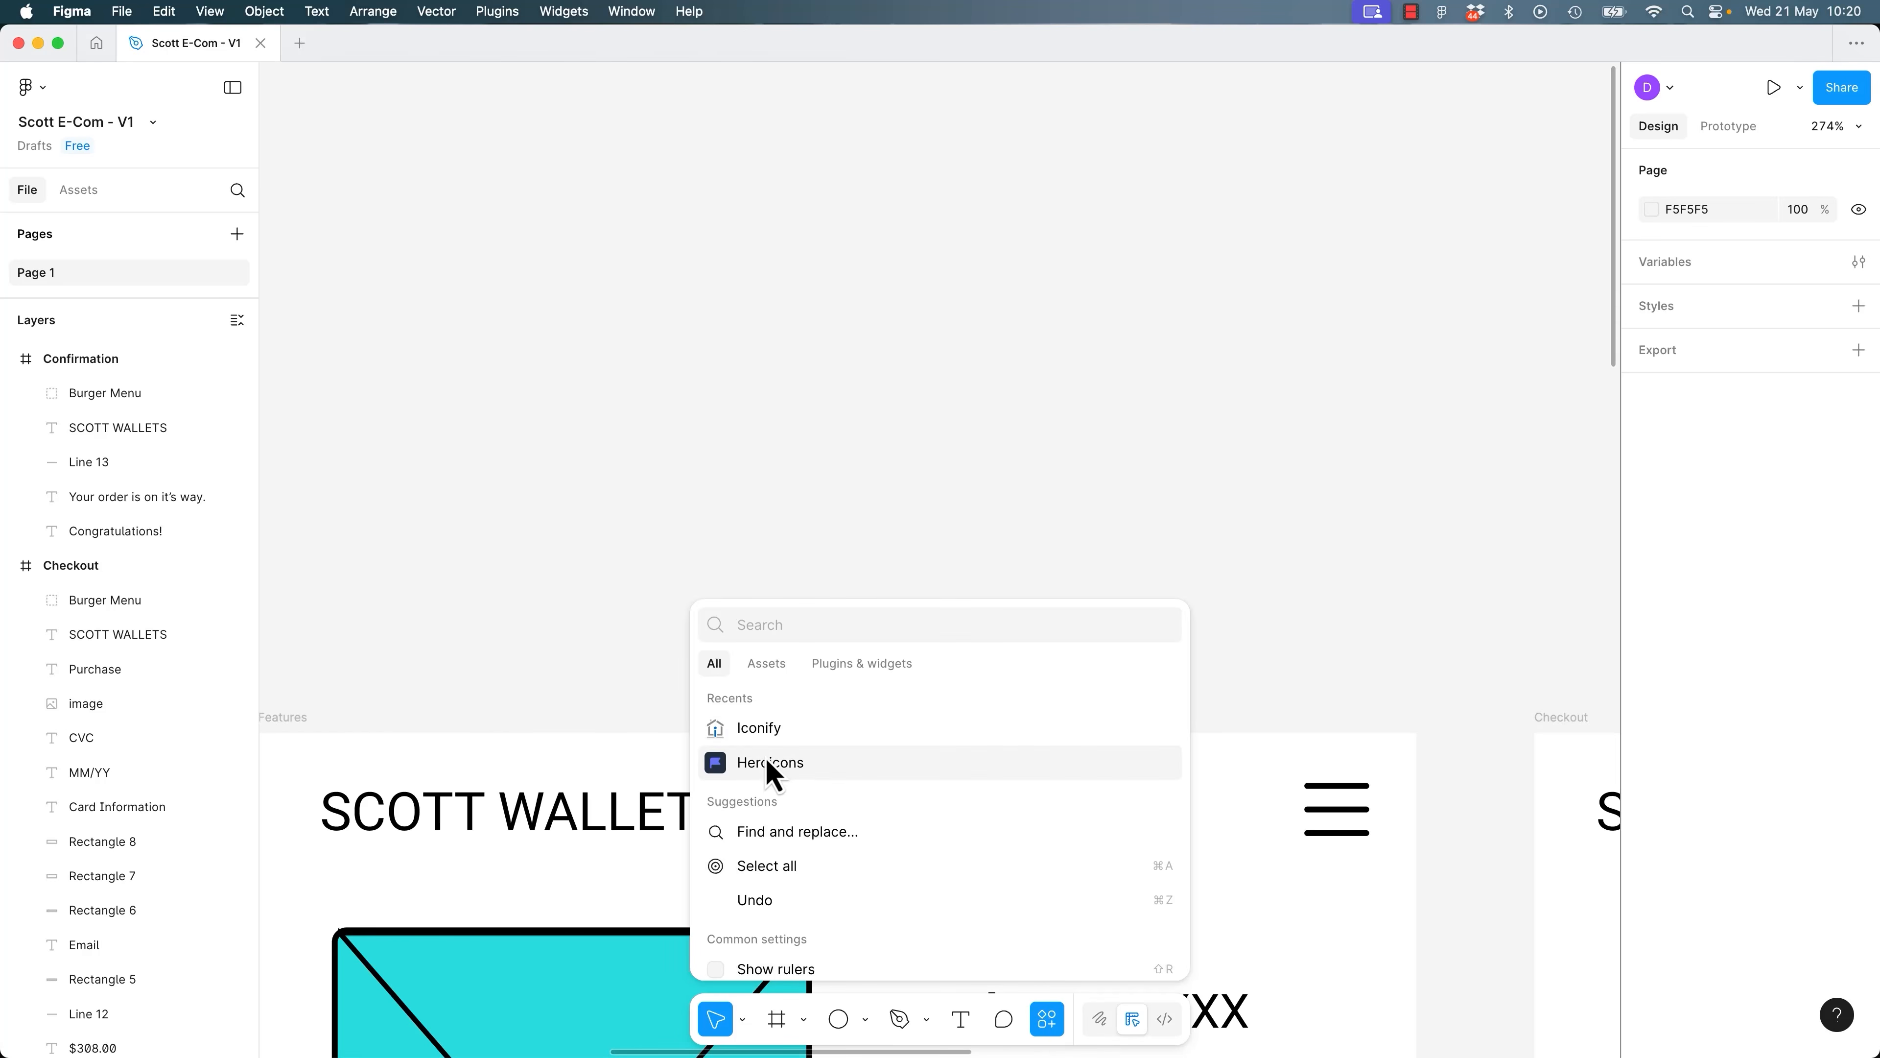
type("unsplash")
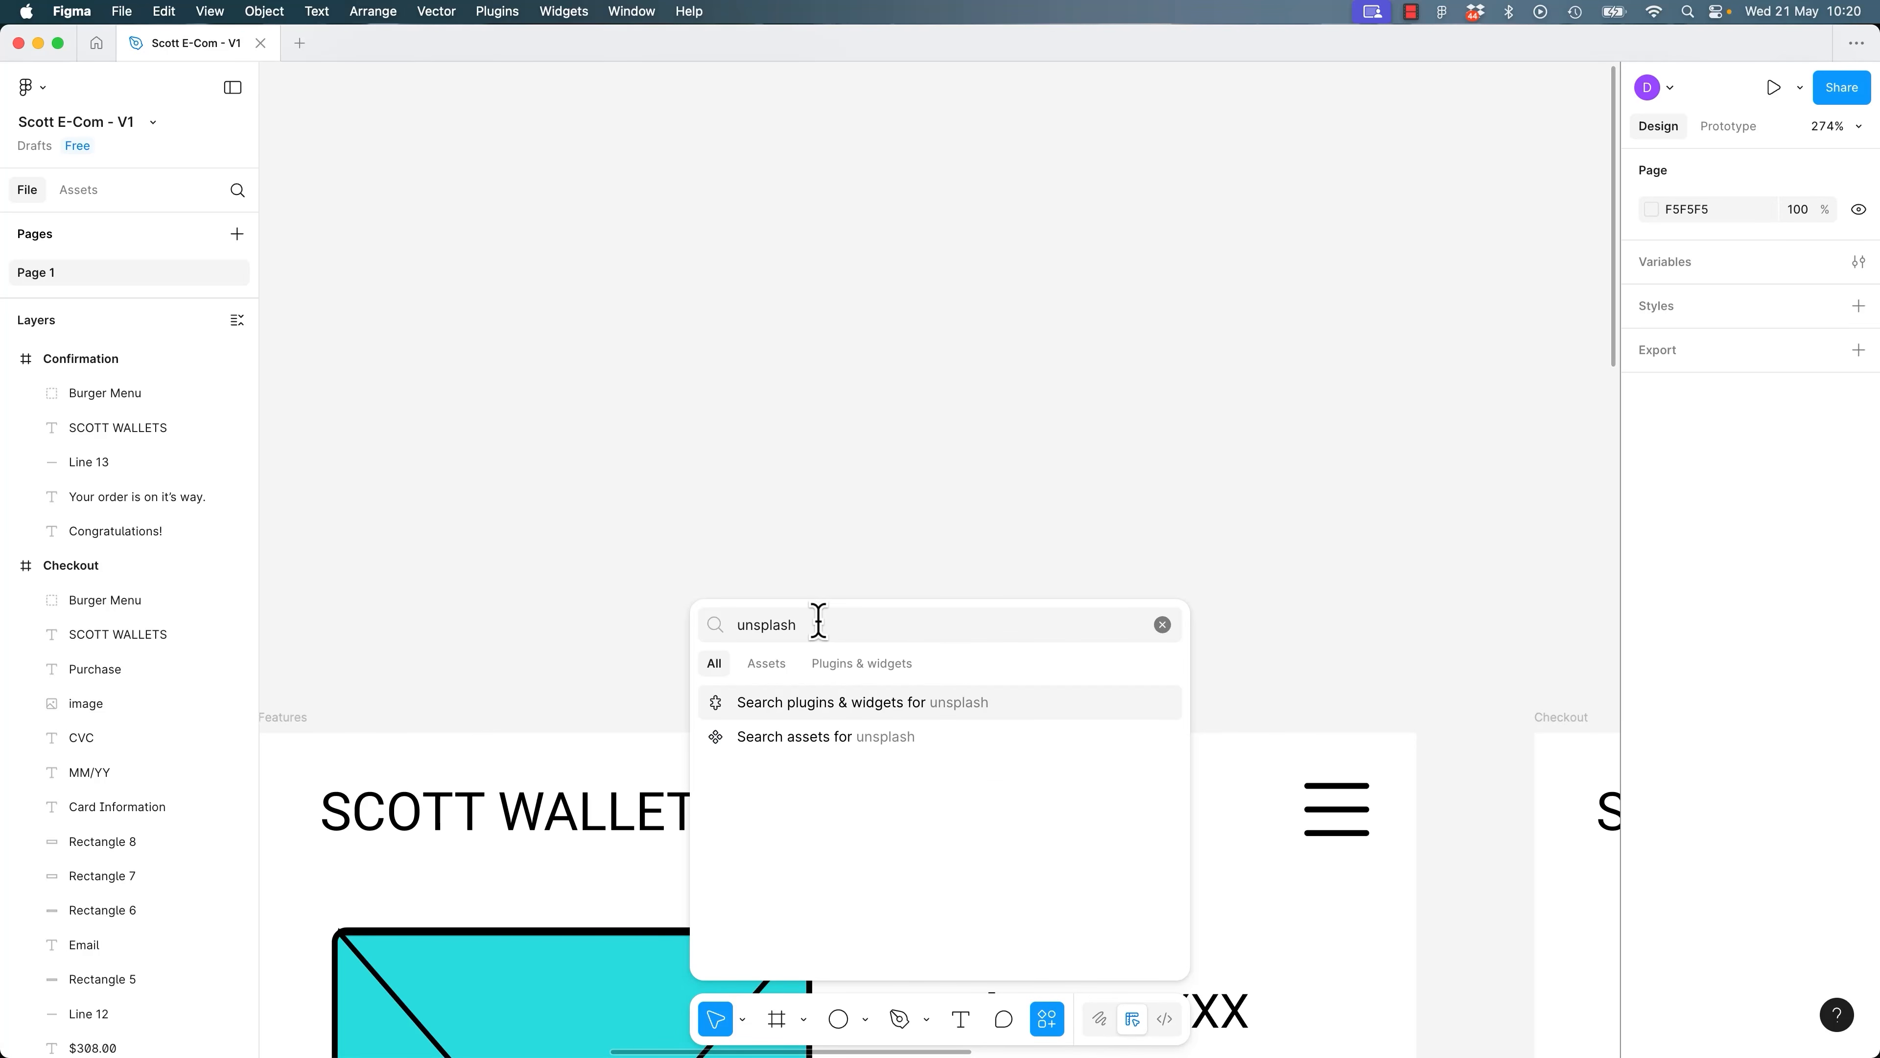
key("Return")
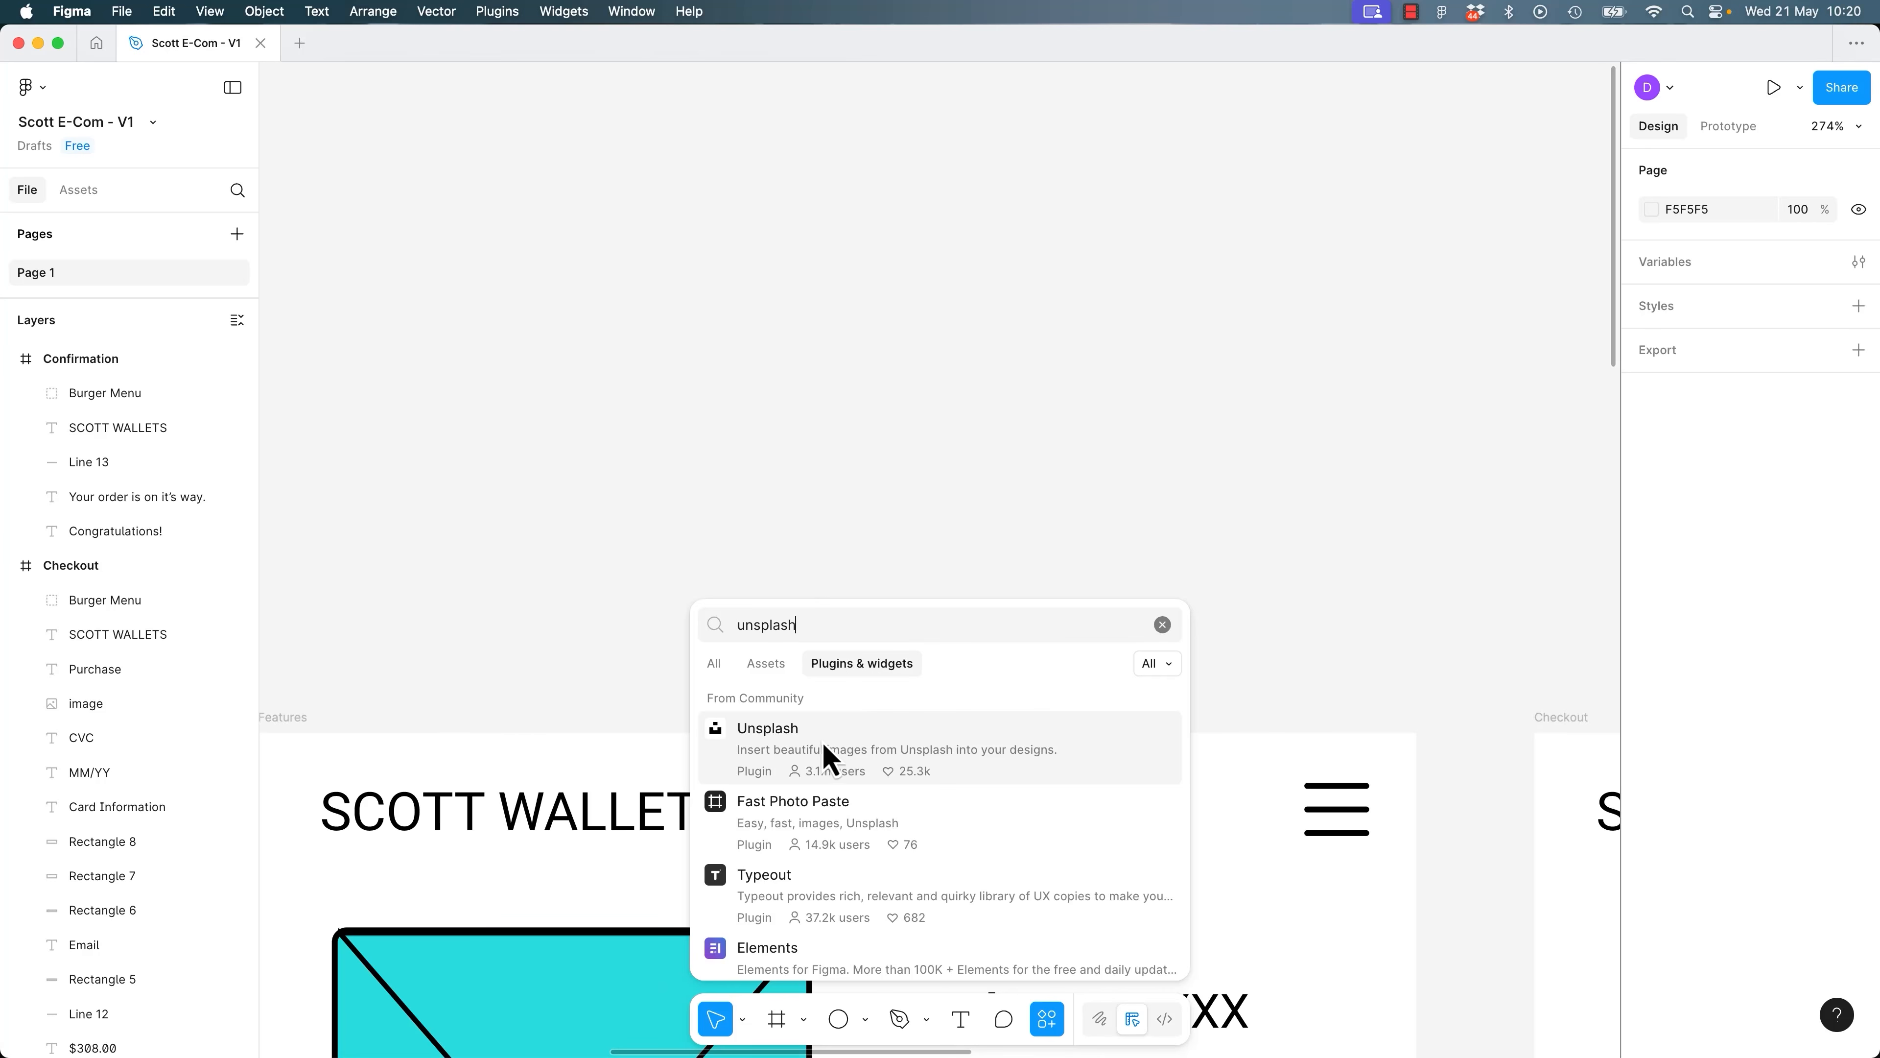
left_click(779, 751)
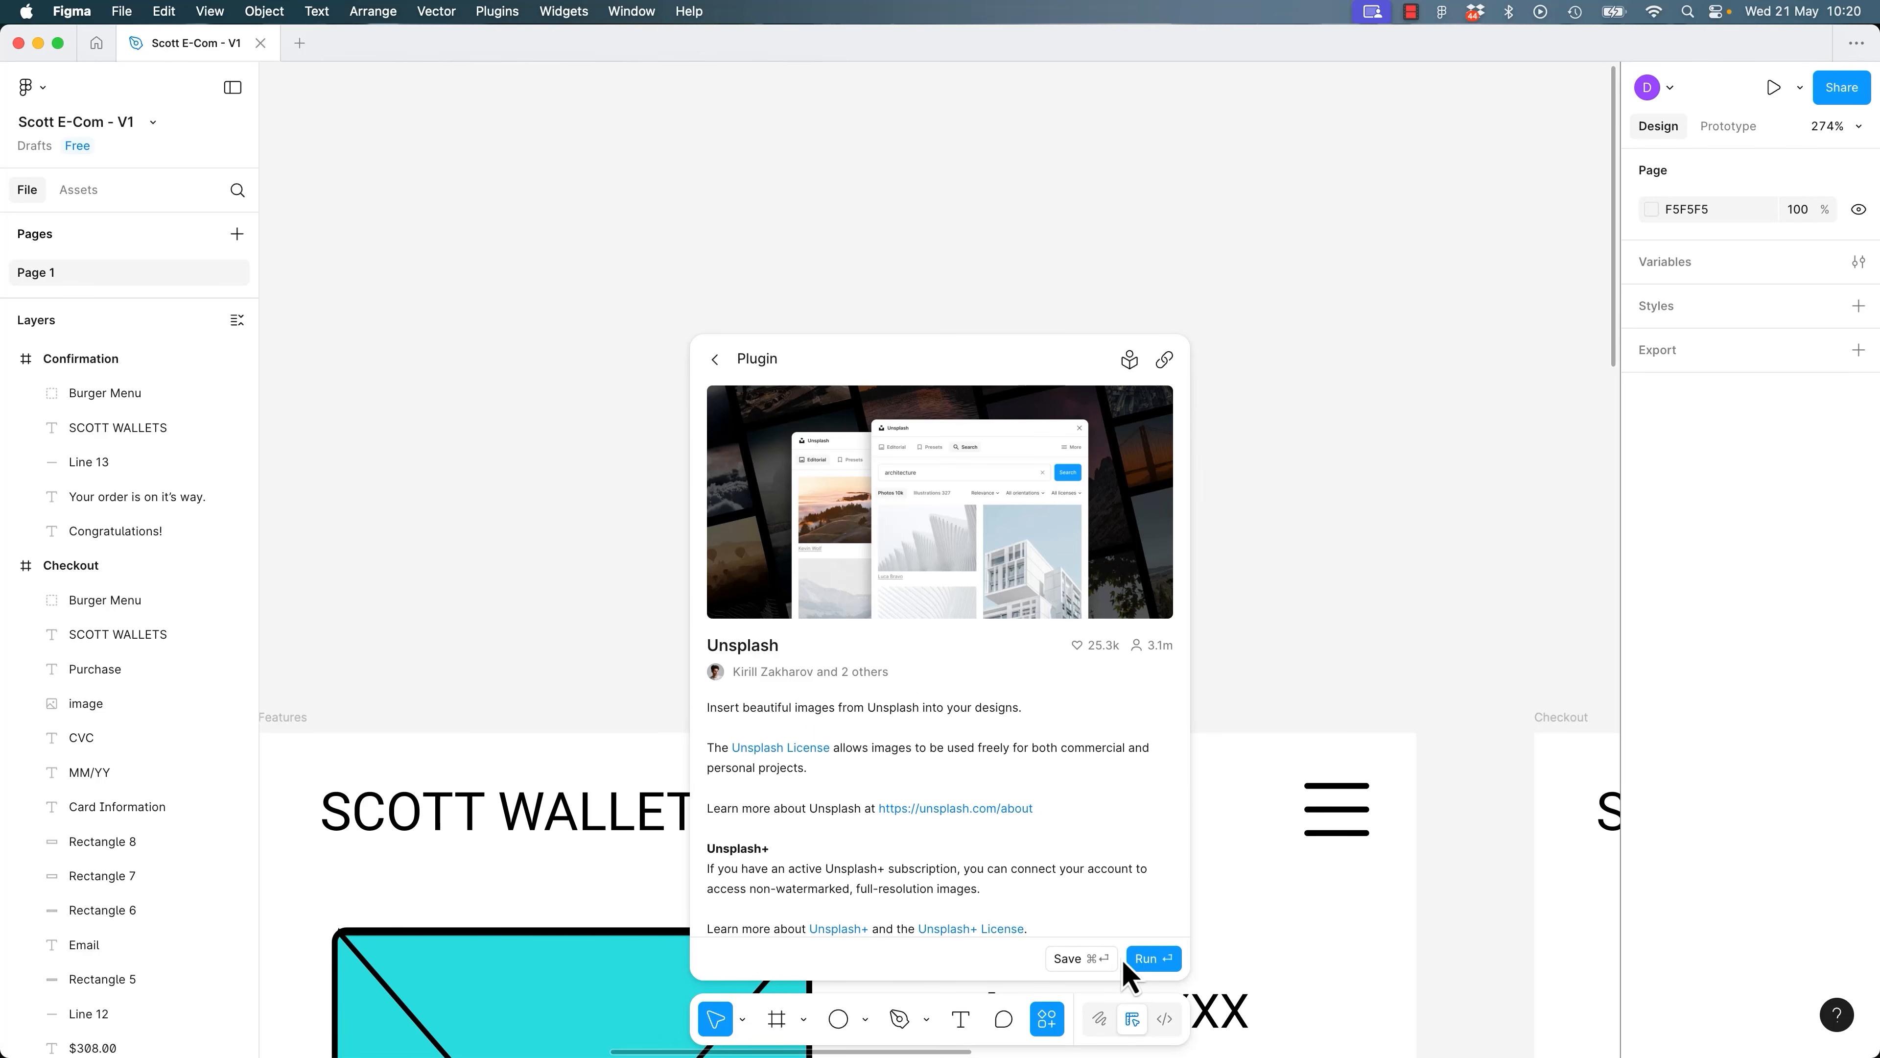
left_click(1154, 958)
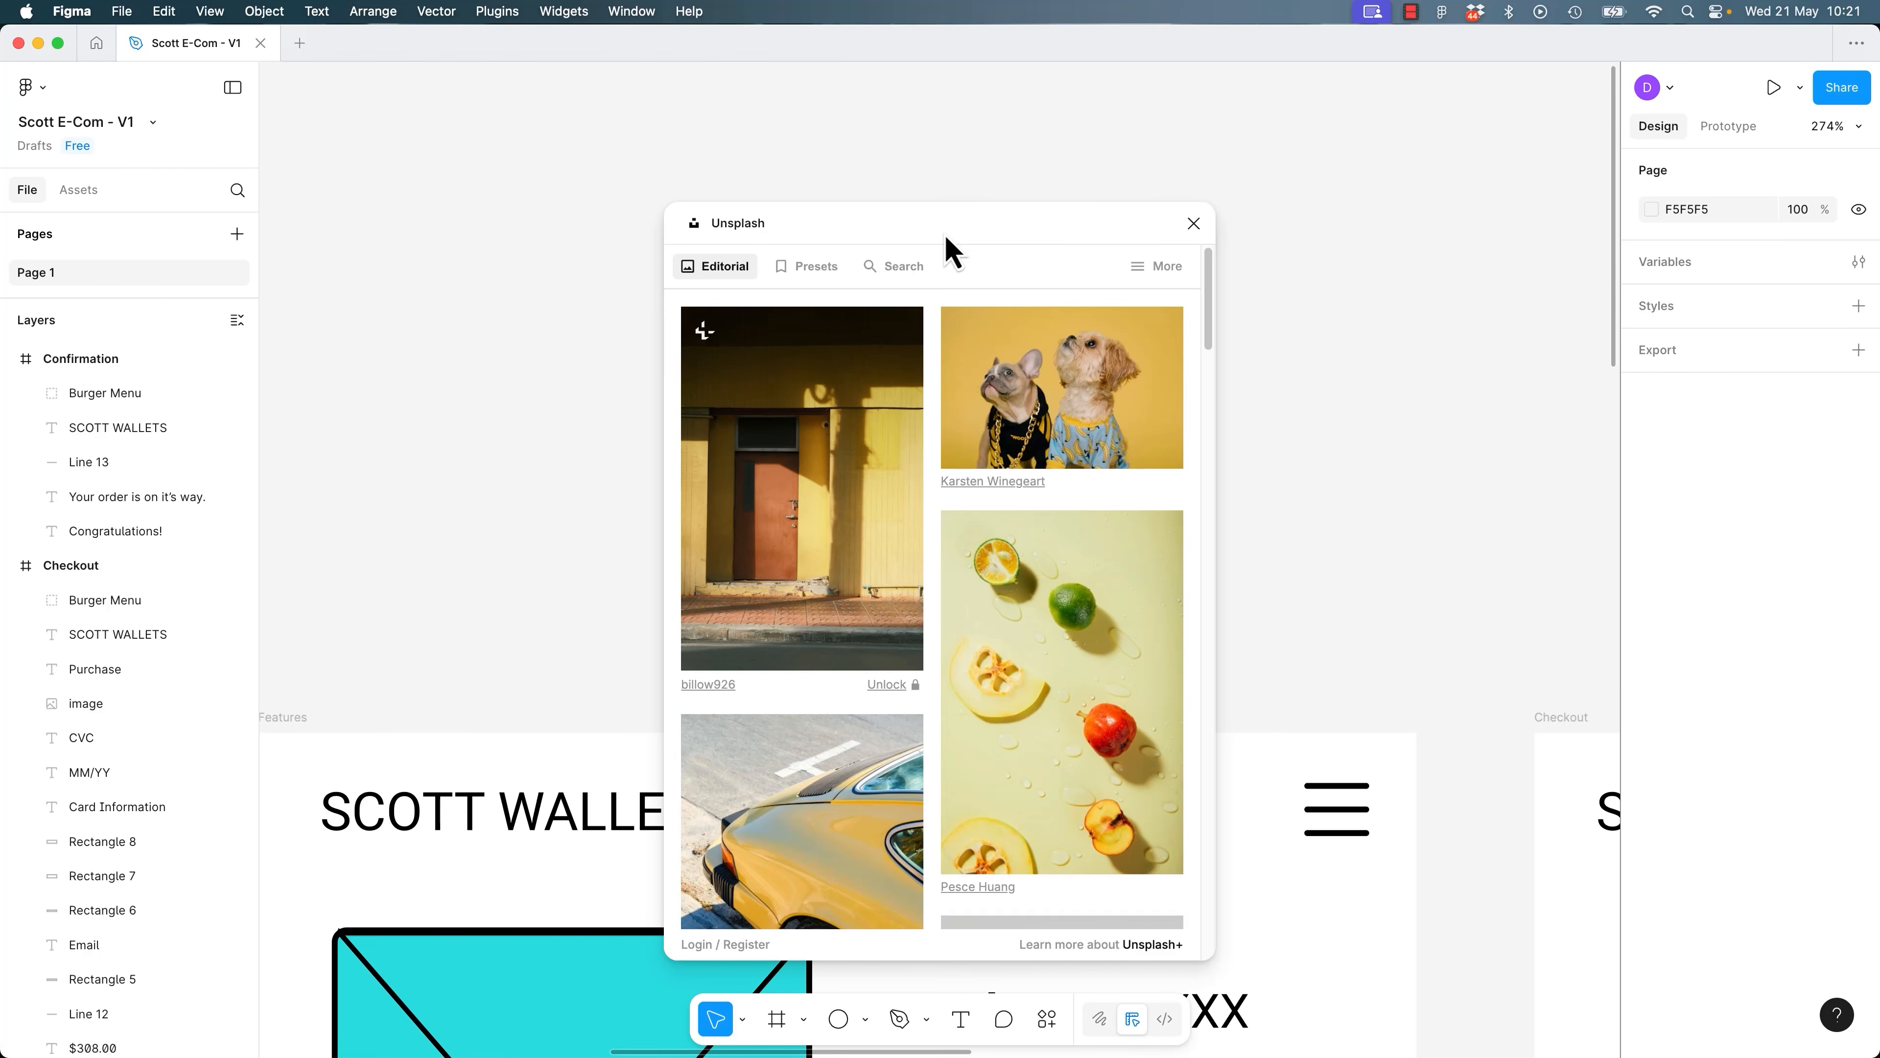
Insert the Unsplash photo of the yellow building with the orange door, and undo the insertion after closing the plugin.
left_click_drag(838, 395, 542, 362)
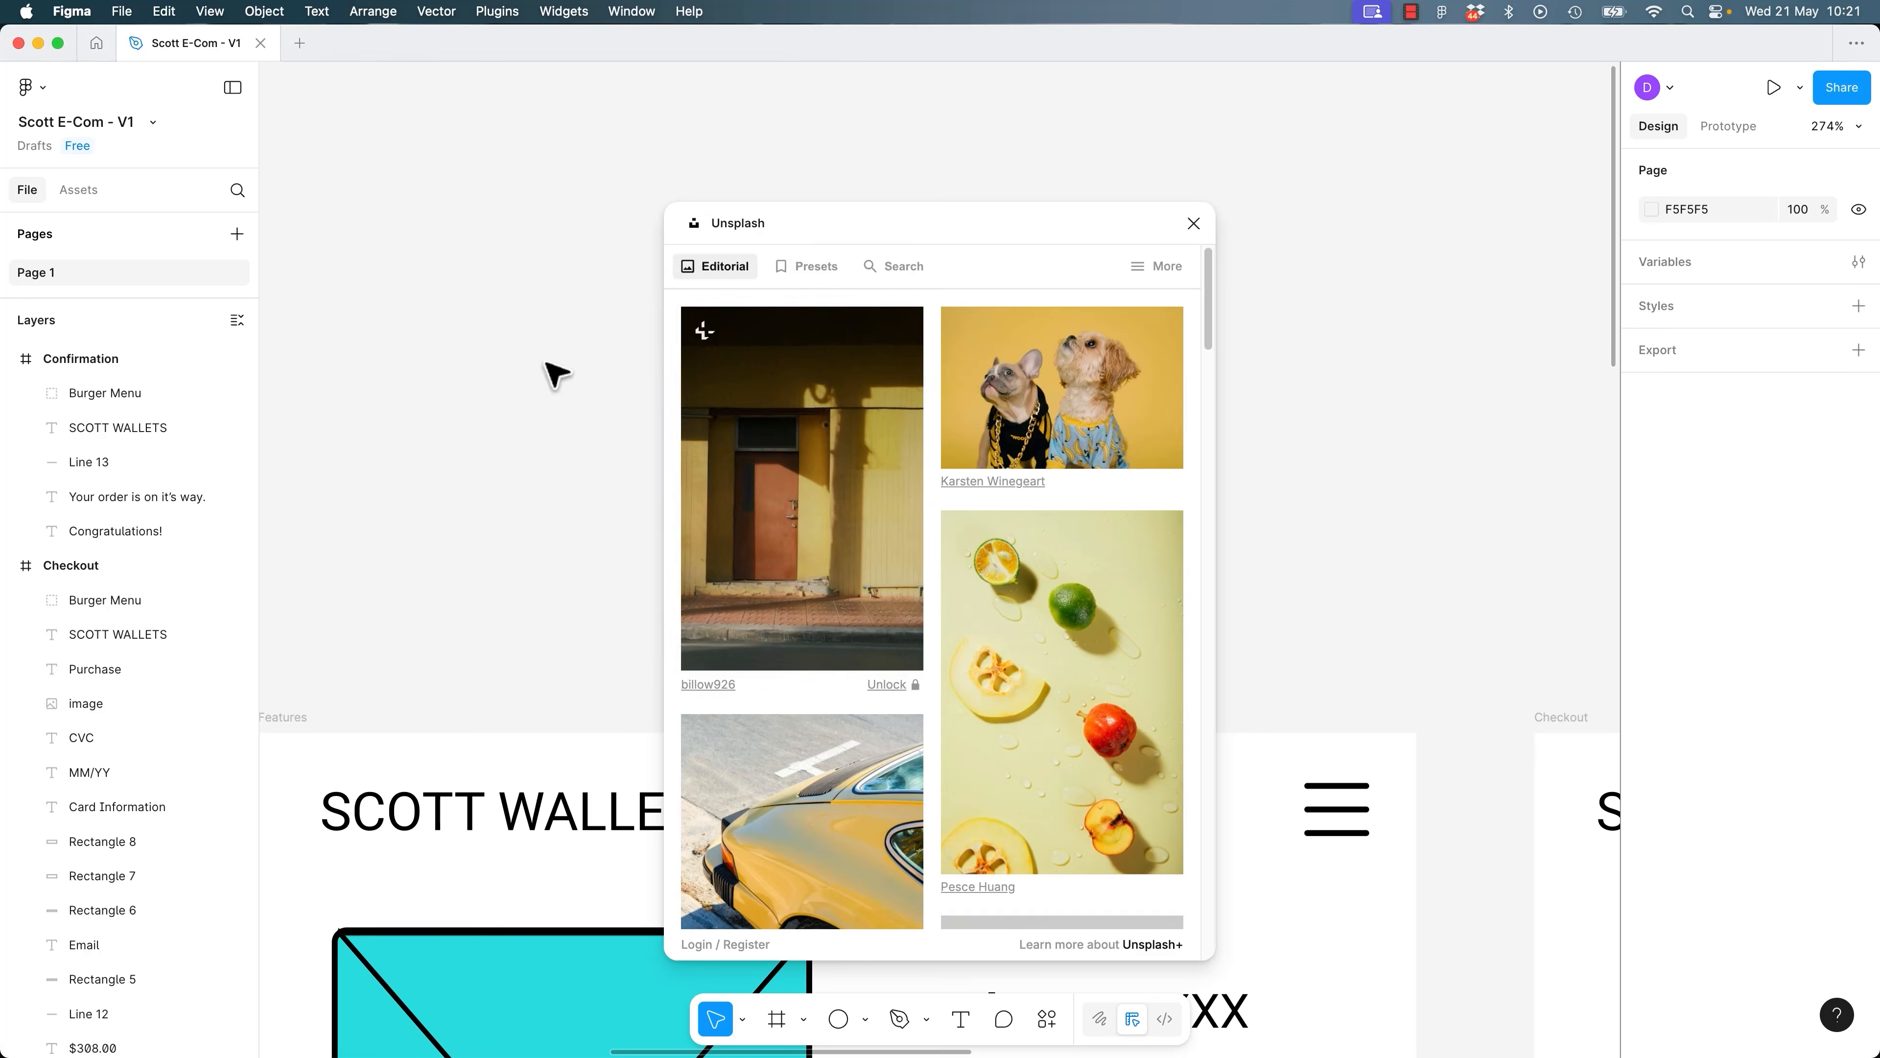
left_click(1193, 223)
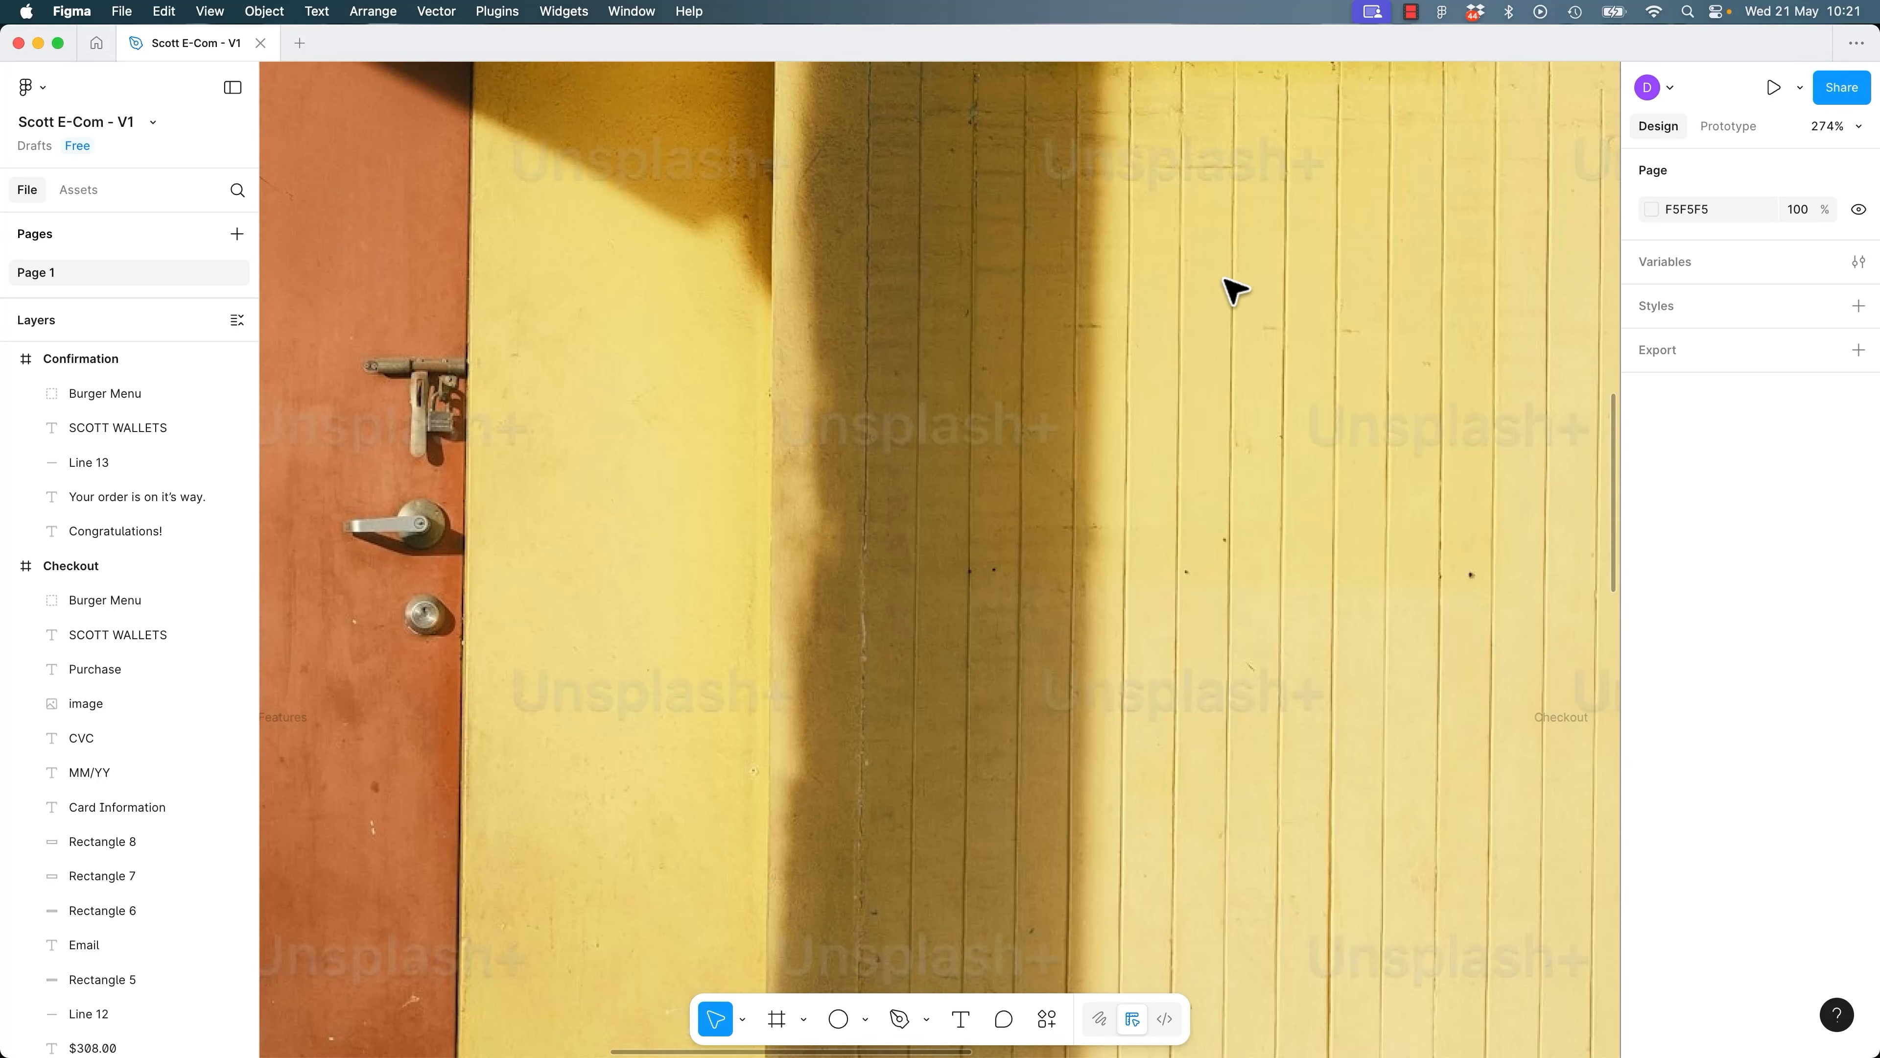
key("super+z")
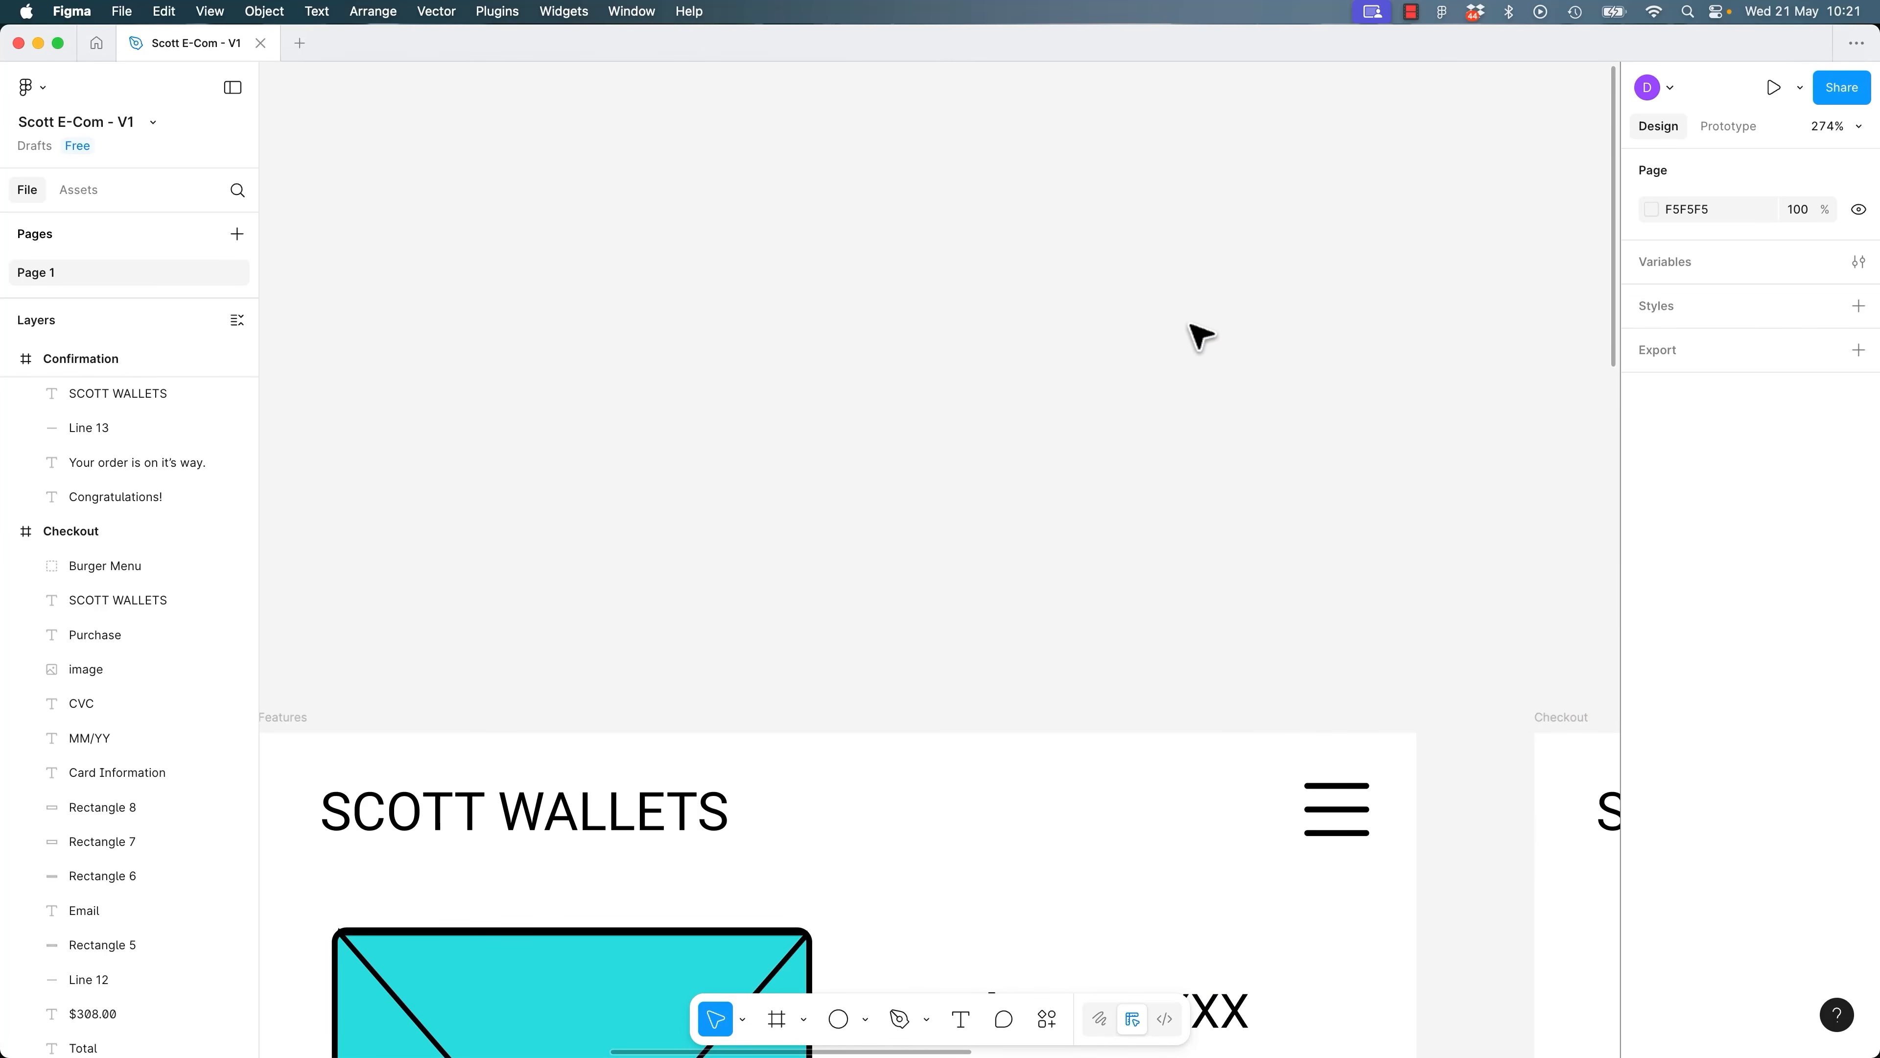
left_click(1047, 1022)
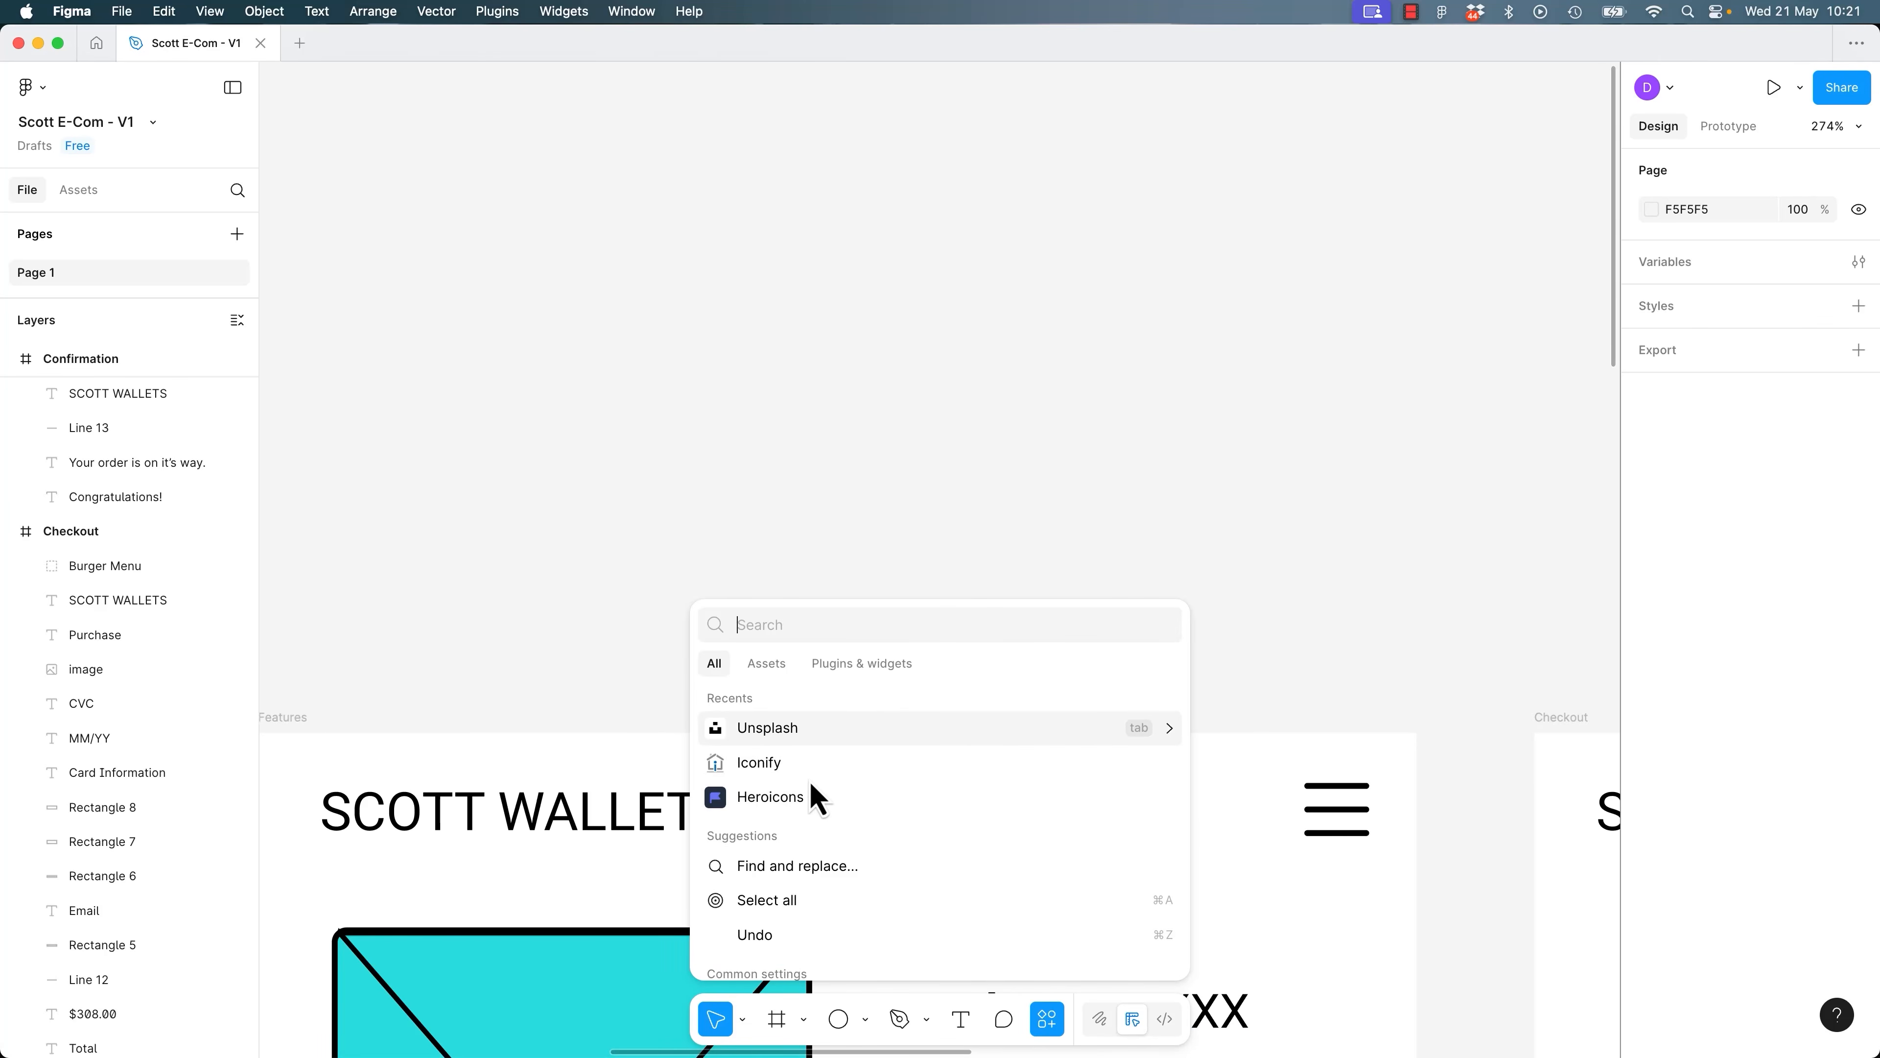
left_click(1044, 391)
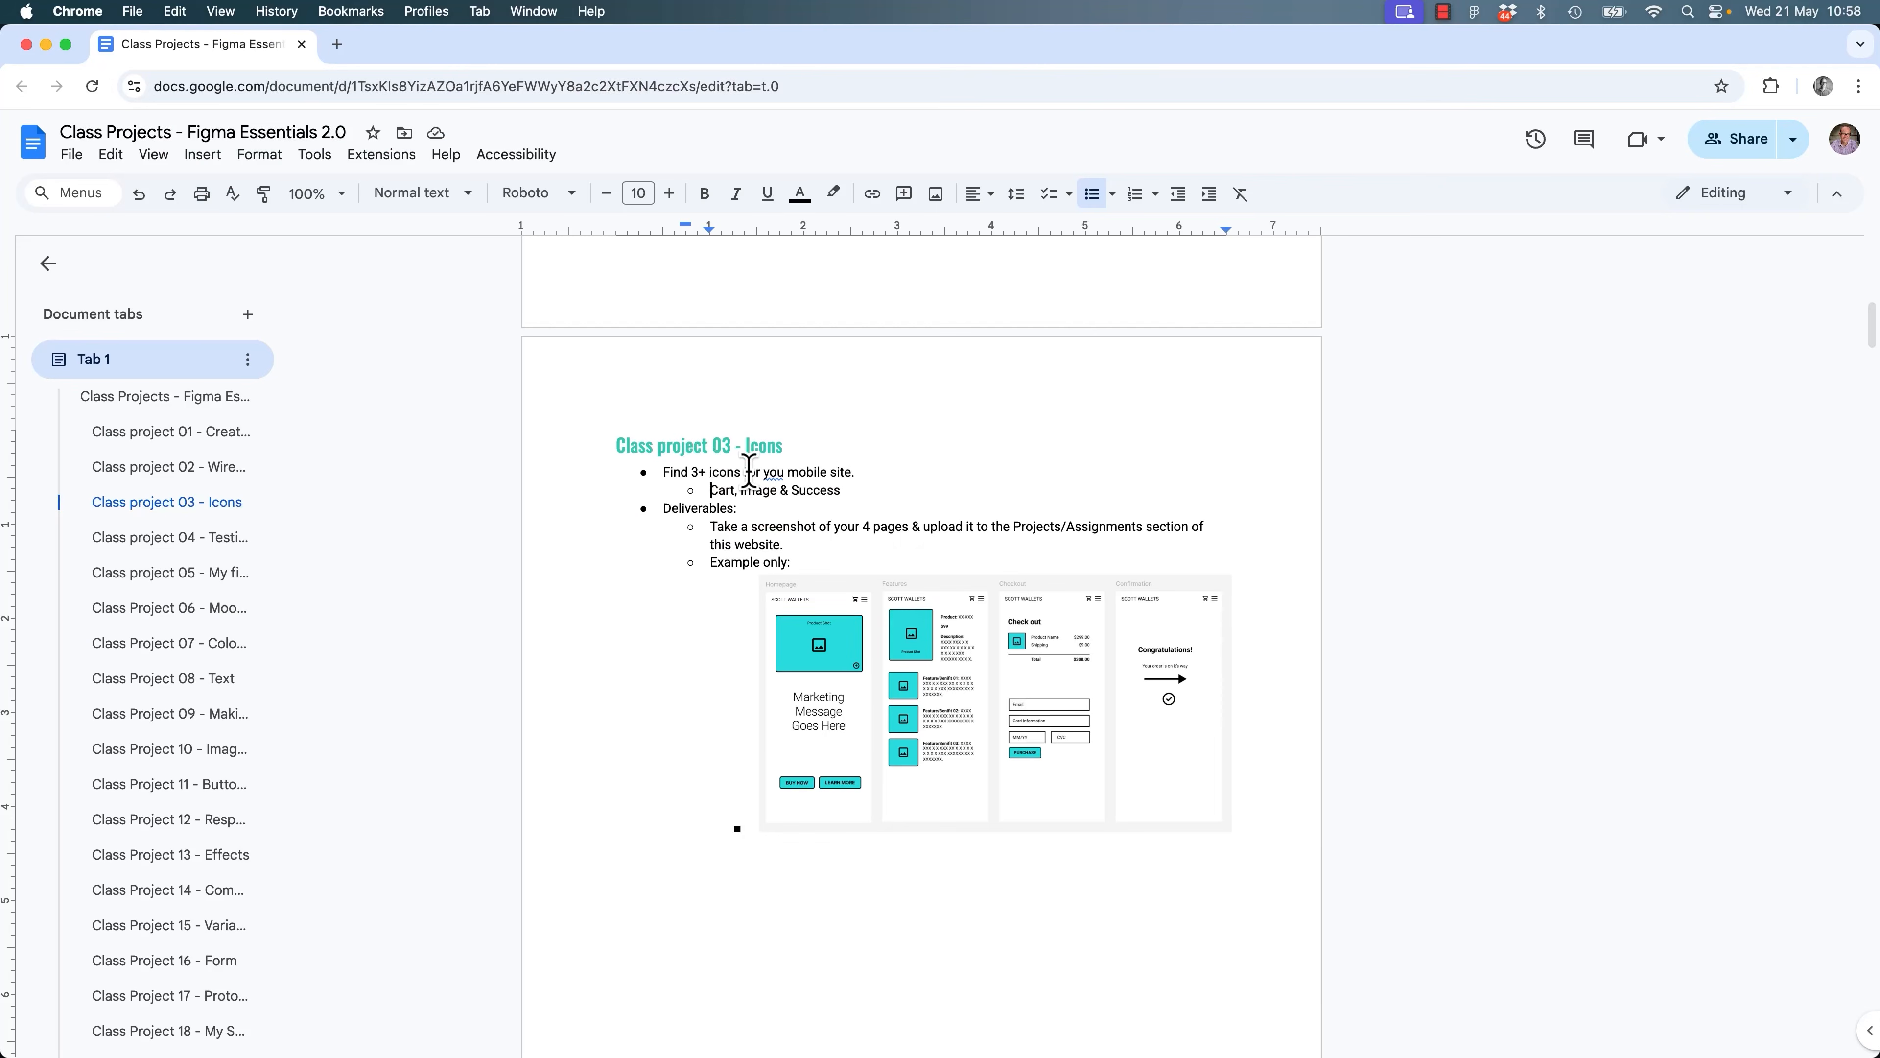
Read the Class project 03 - Icons brief, highlighting the Cart, Image & Success requirement.
left_click_drag(715, 491, 837, 493)
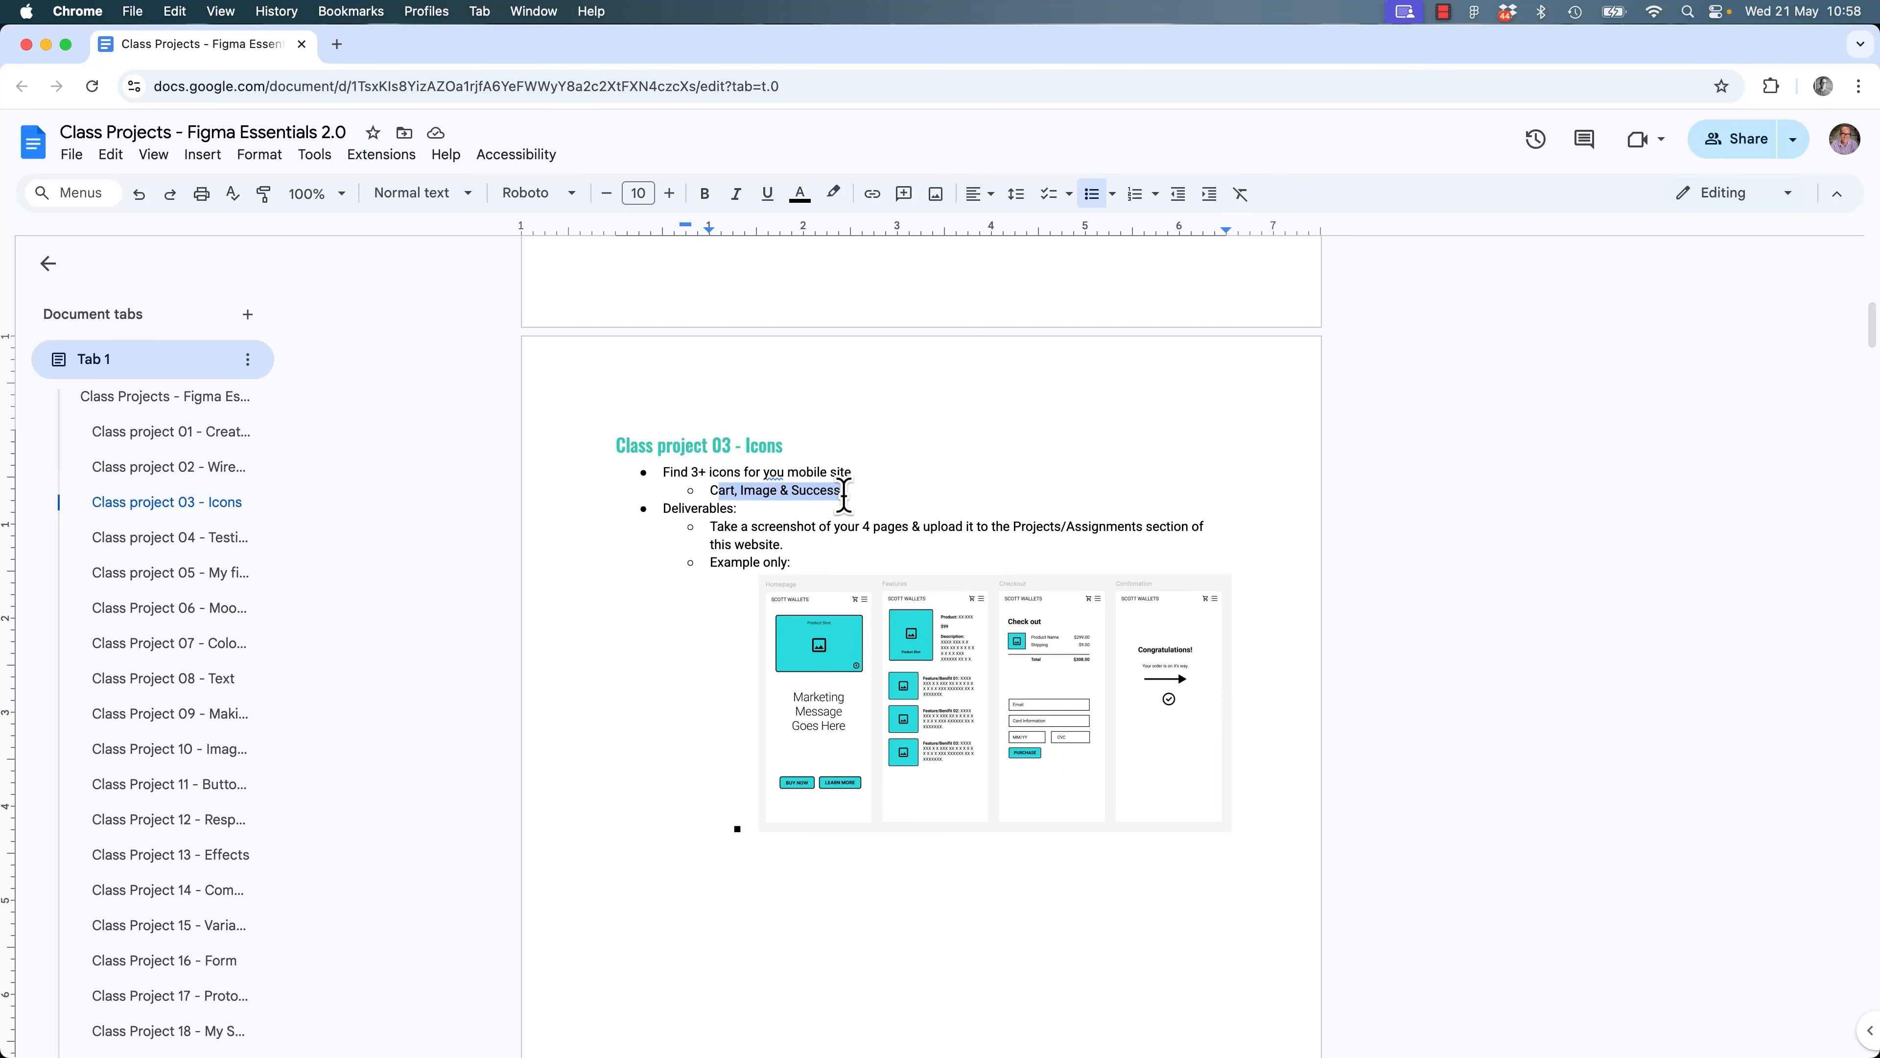
left_click(842, 492)
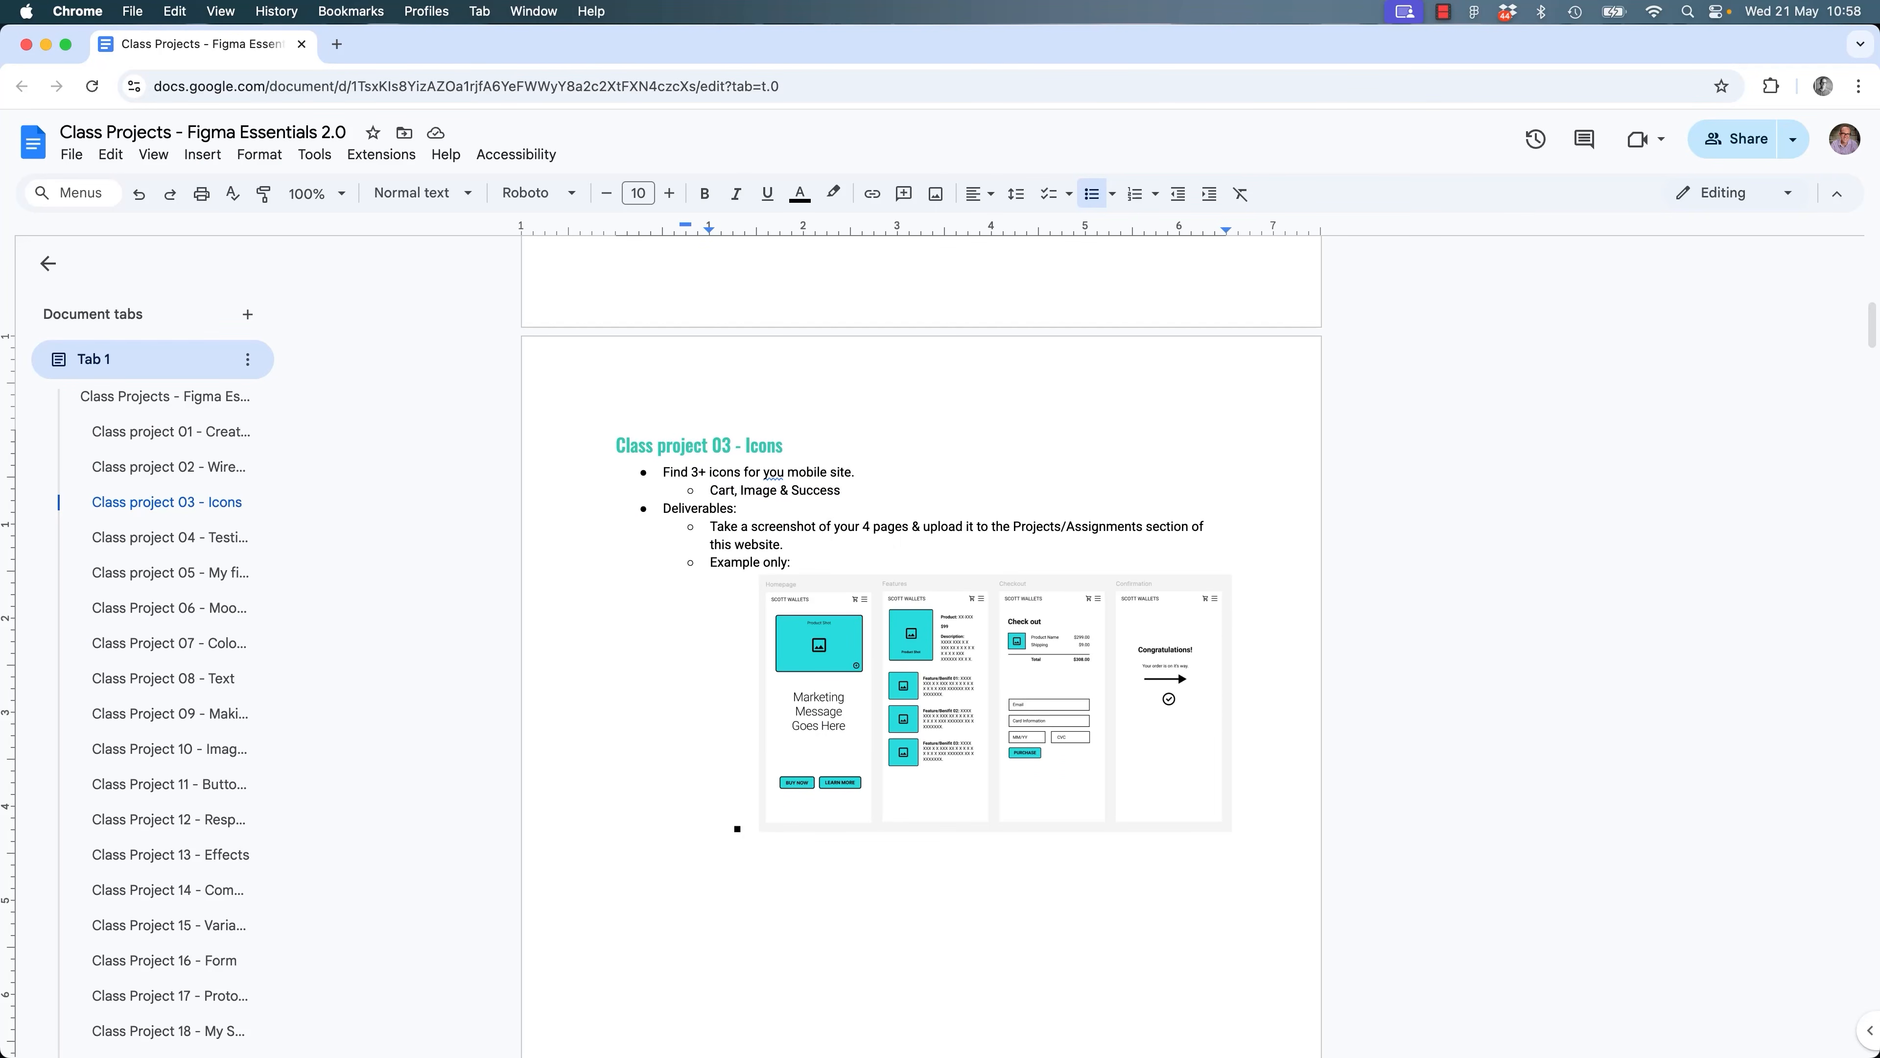
Switch to Figma and examine the cart icons and image placeholders in the Homepage, Features and Checkout frames.
key("super+Tab")
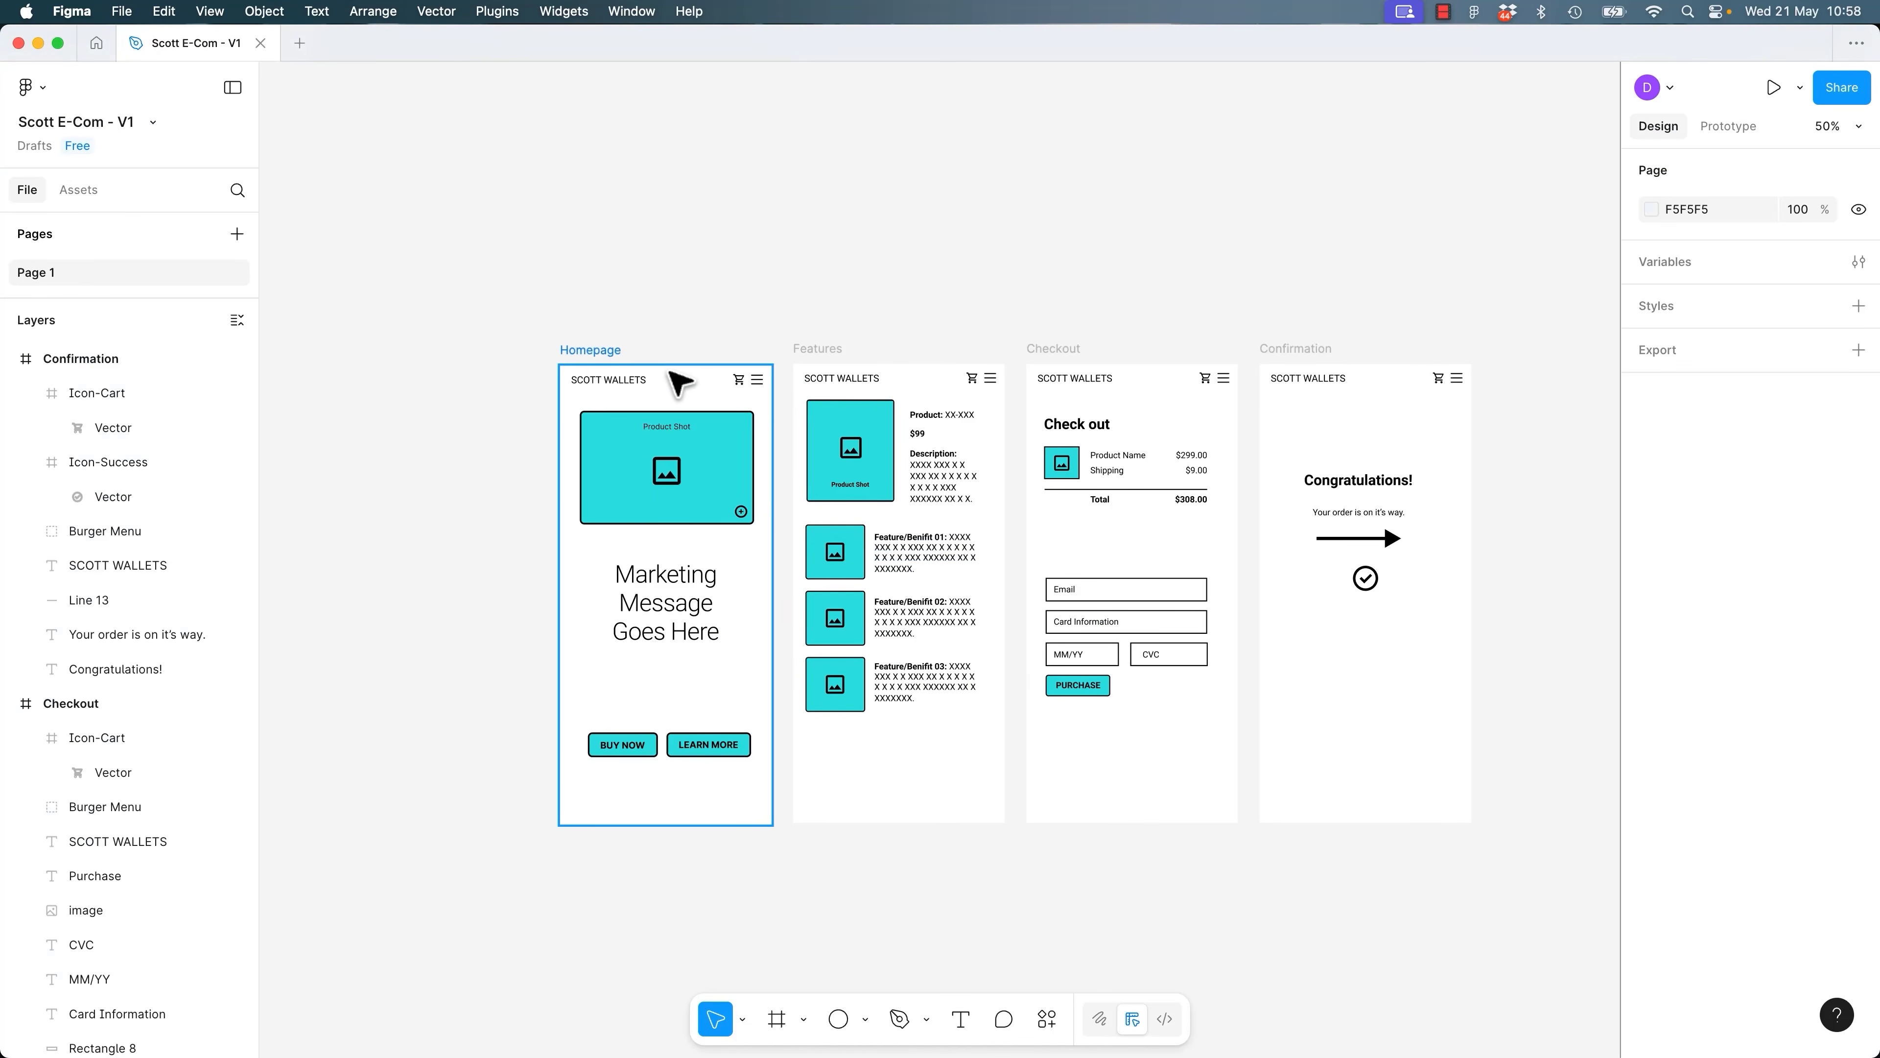
key("super+equal")
key("super+equal")
left_click_drag(671, 370, 1384, 1033)
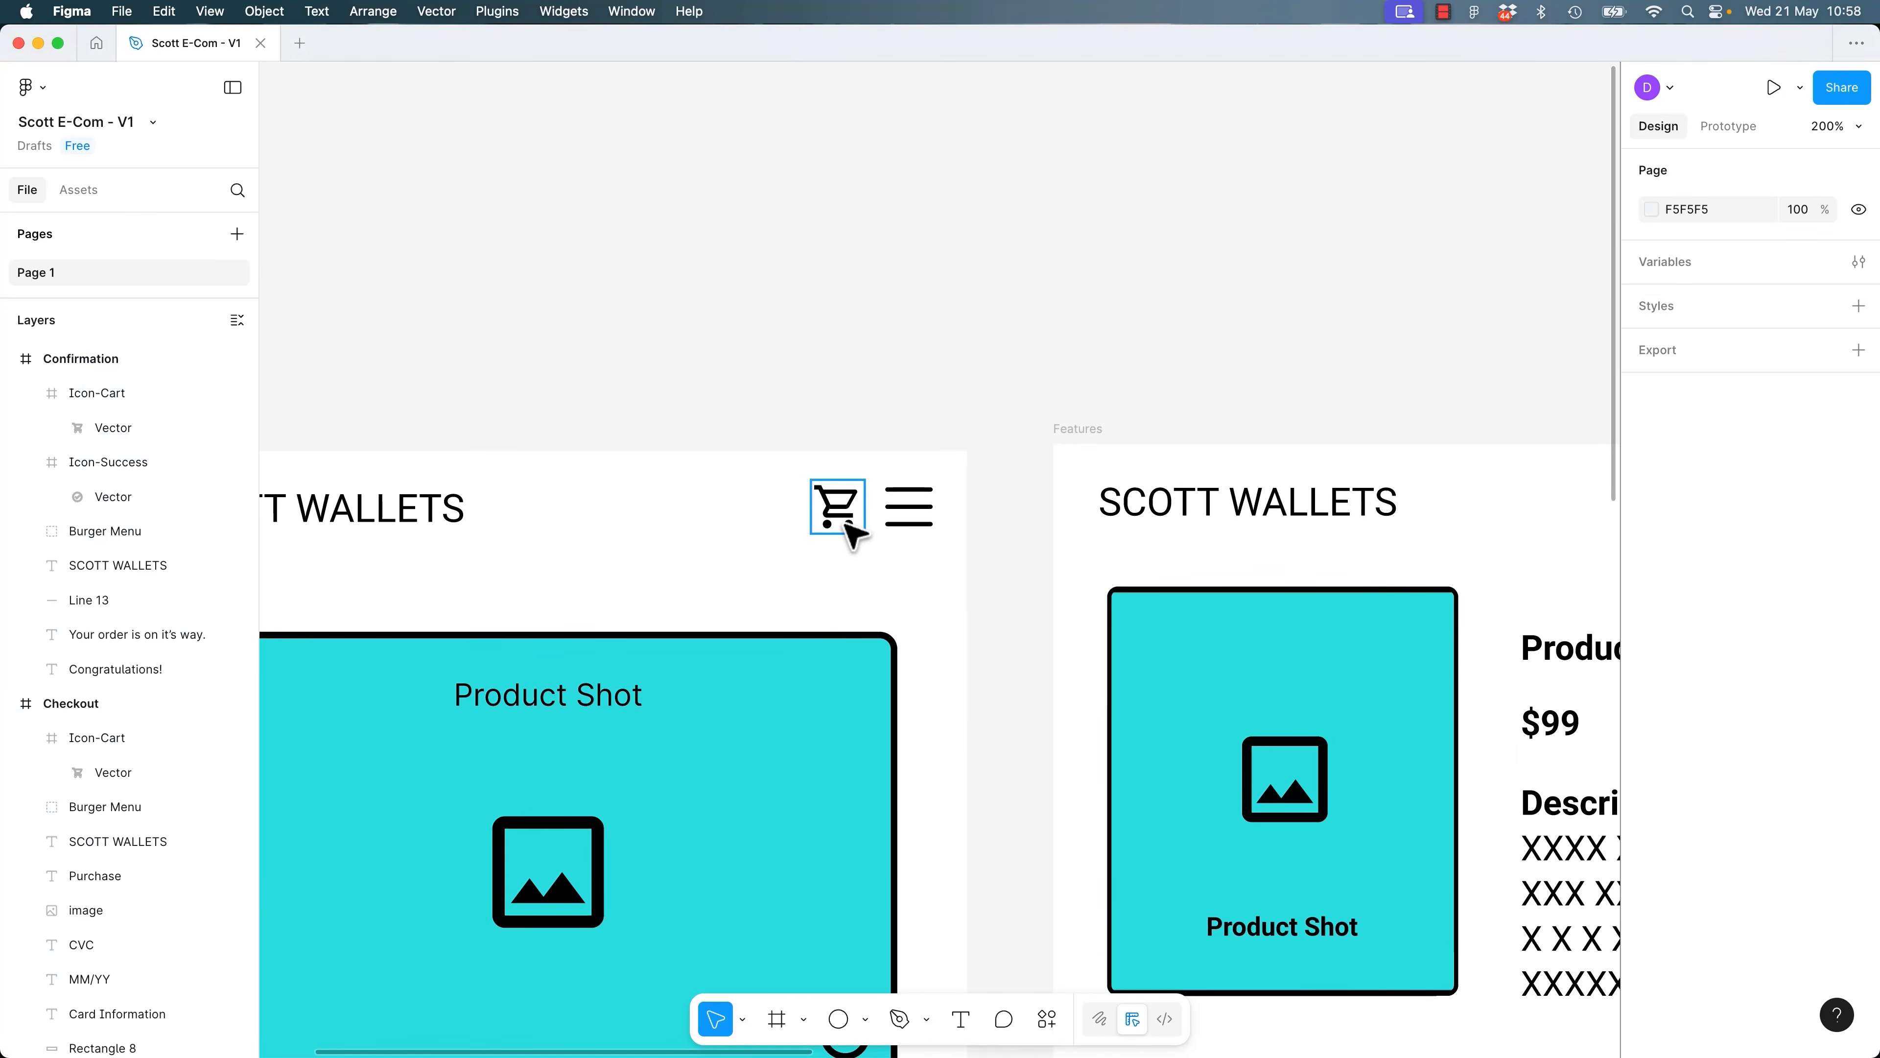
scroll(1397, 557, "right", 20)
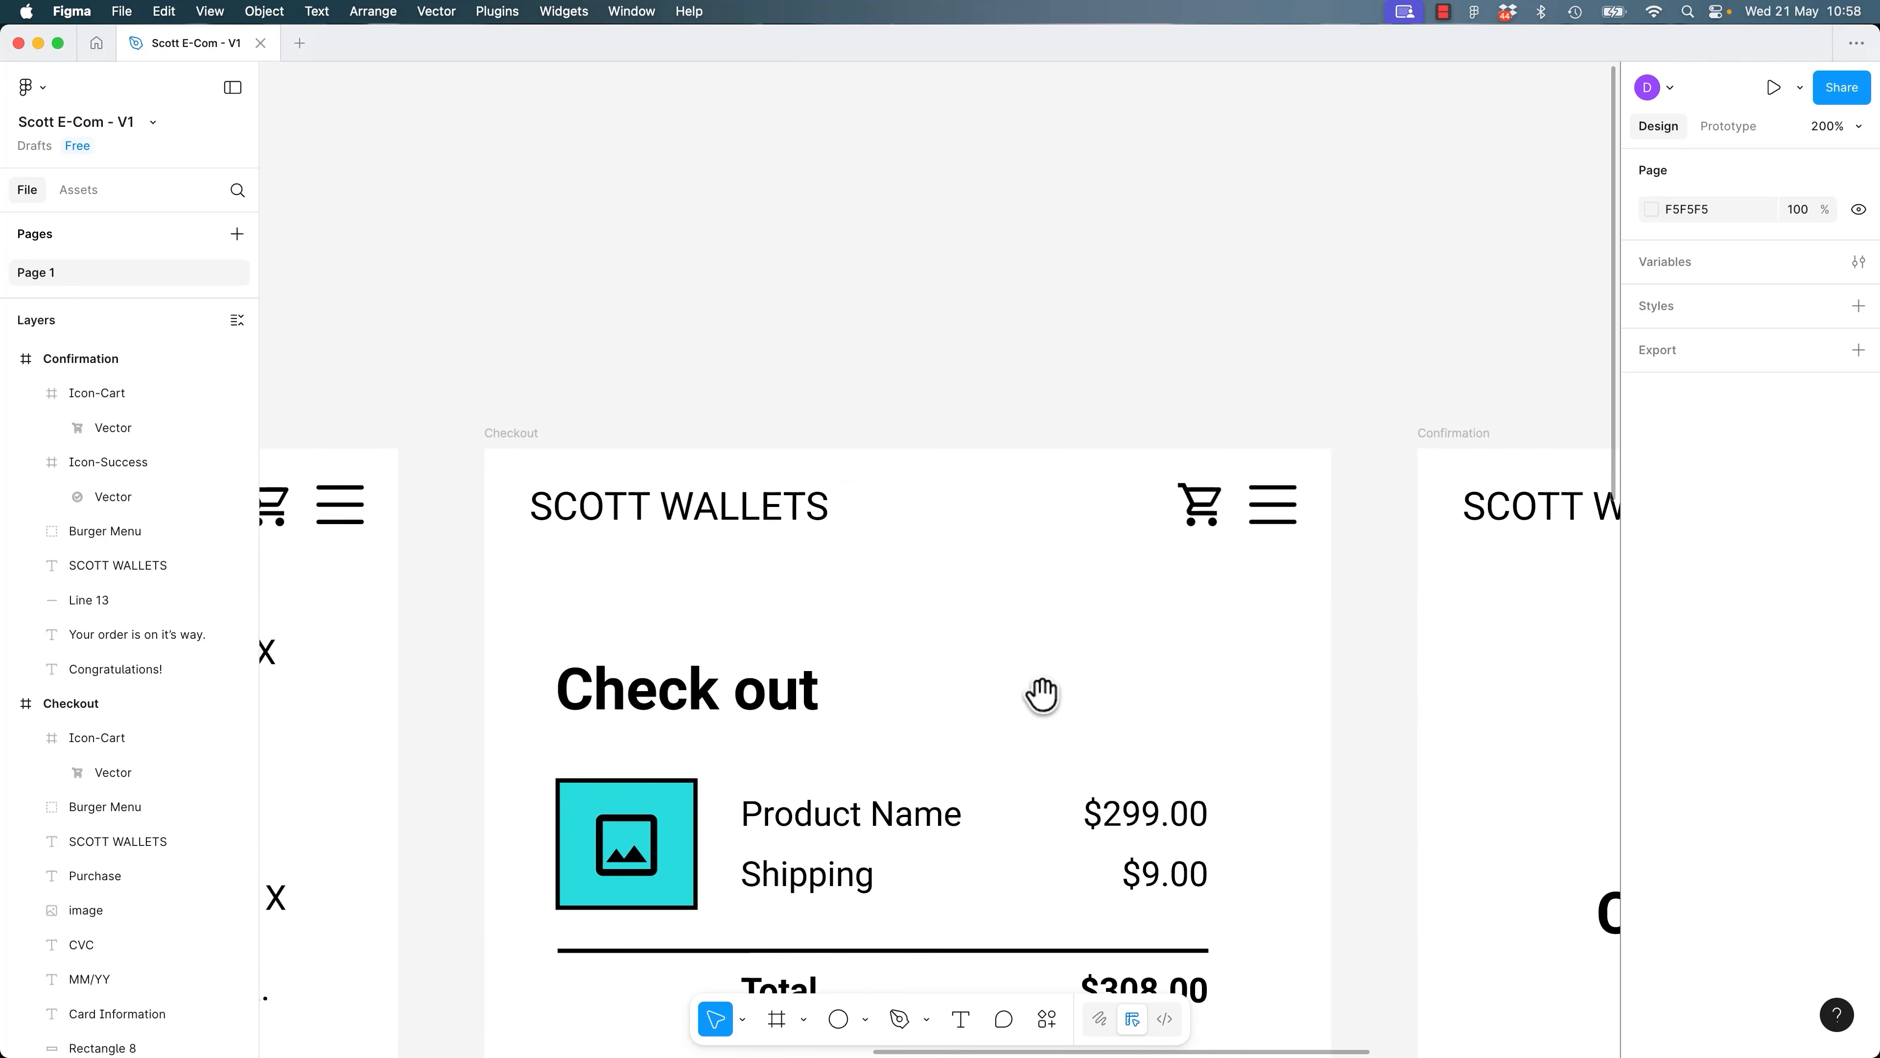
scroll(886, 815, "left", 5)
scroll(886, 815, "down", 5)
scroll(810, 495, "left", 10)
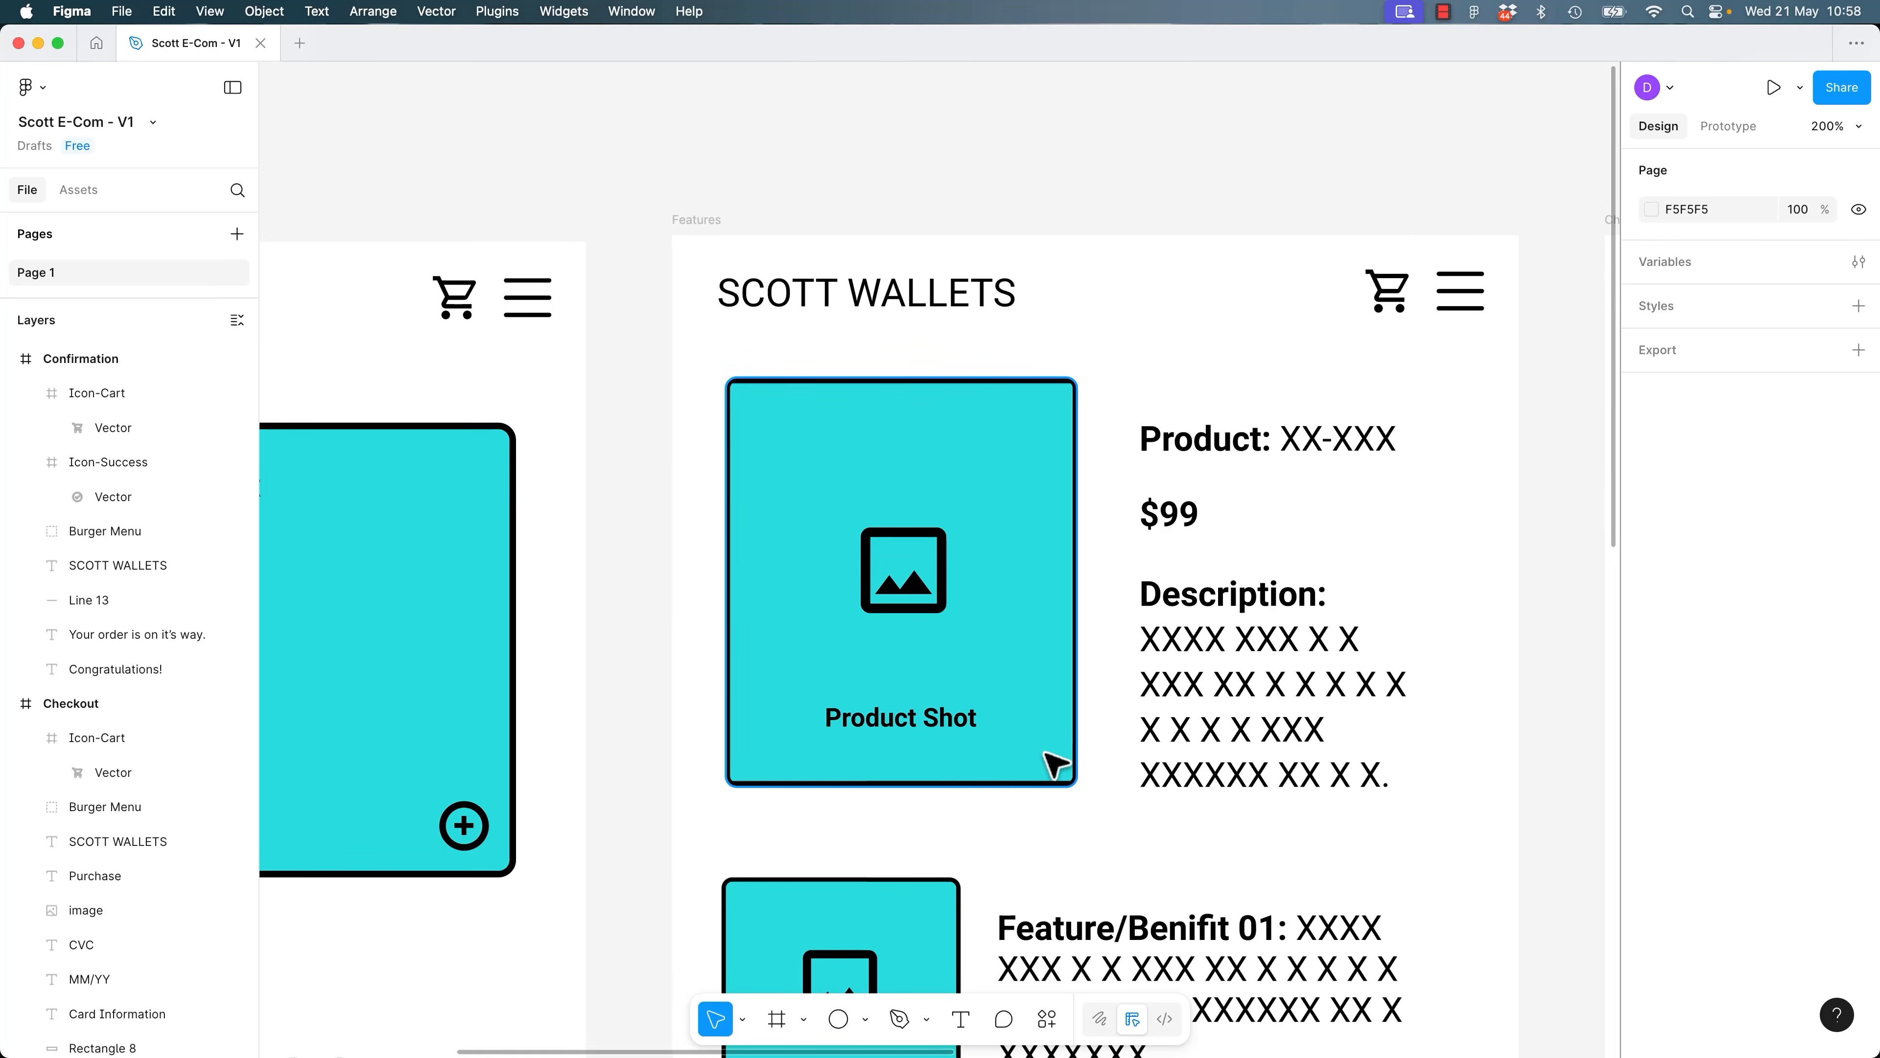
key("shift+0")
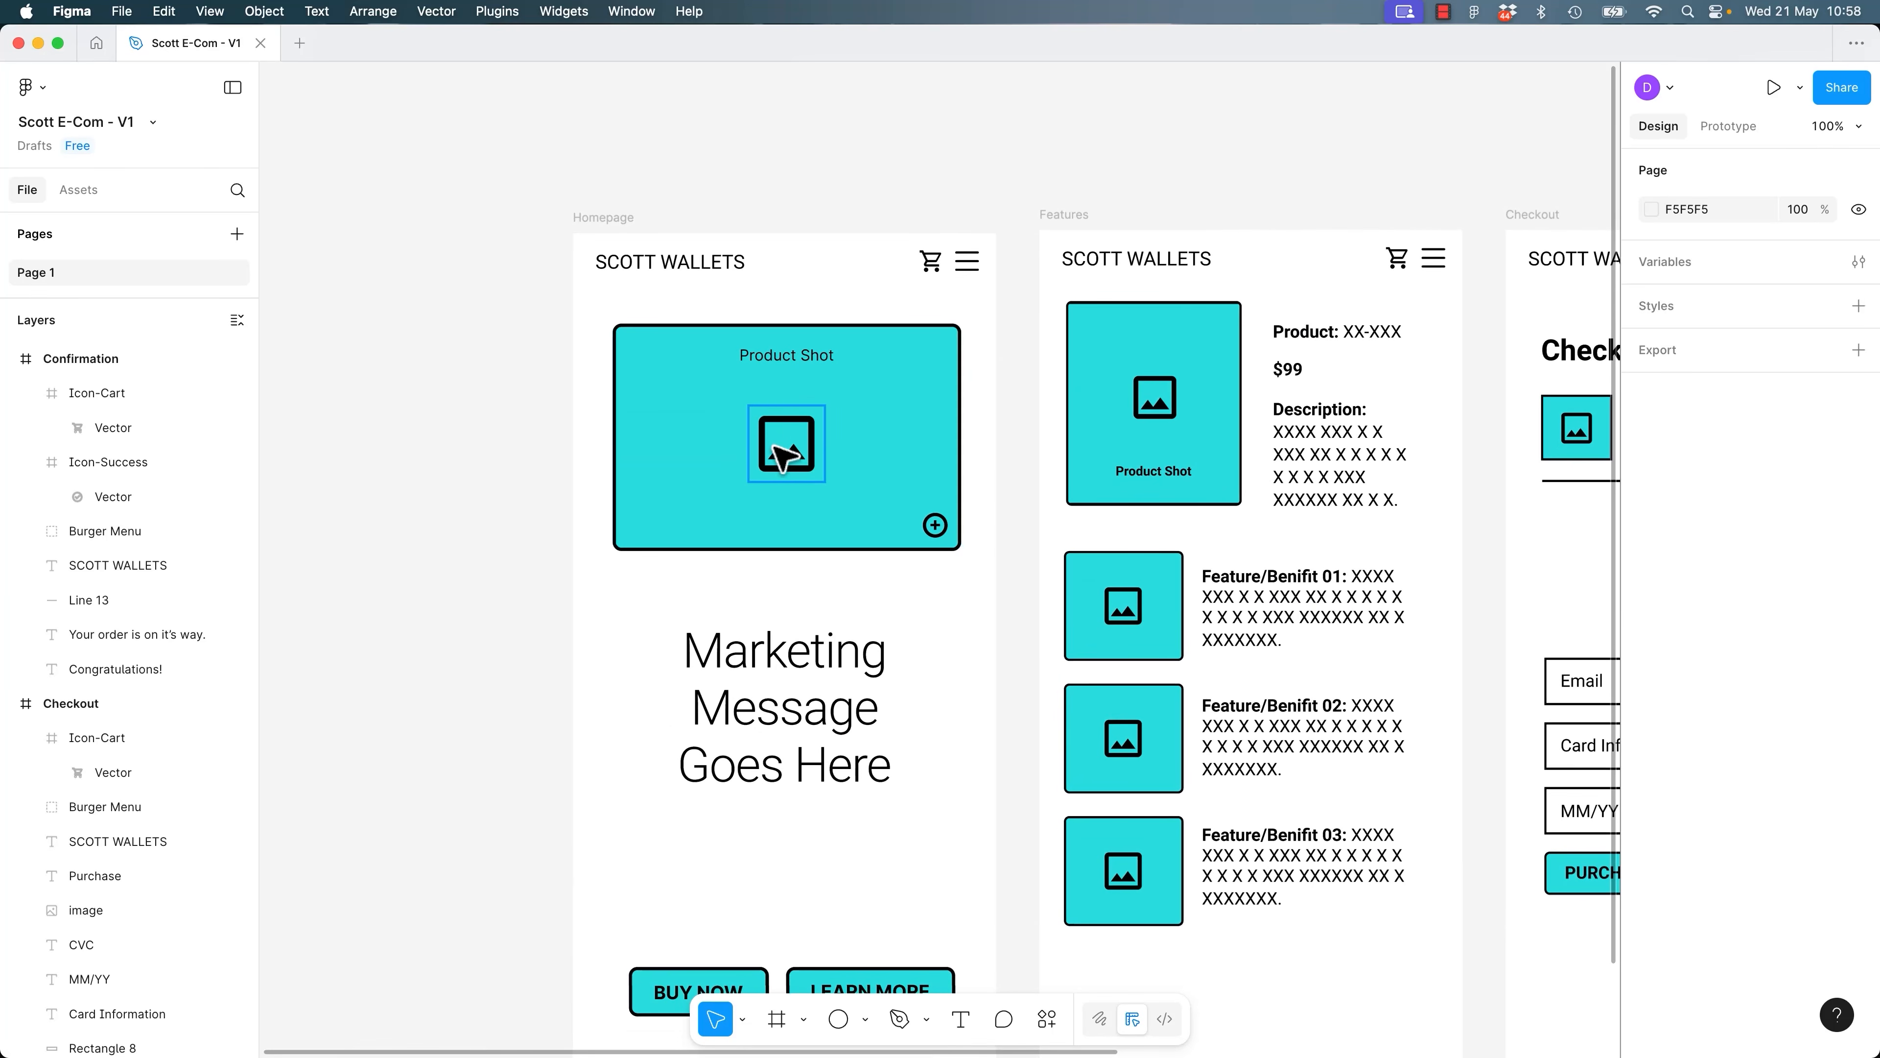
Inspect the image icon in the Homepage's product shot and the success icon on the Confirmation frame.
left_click(793, 459)
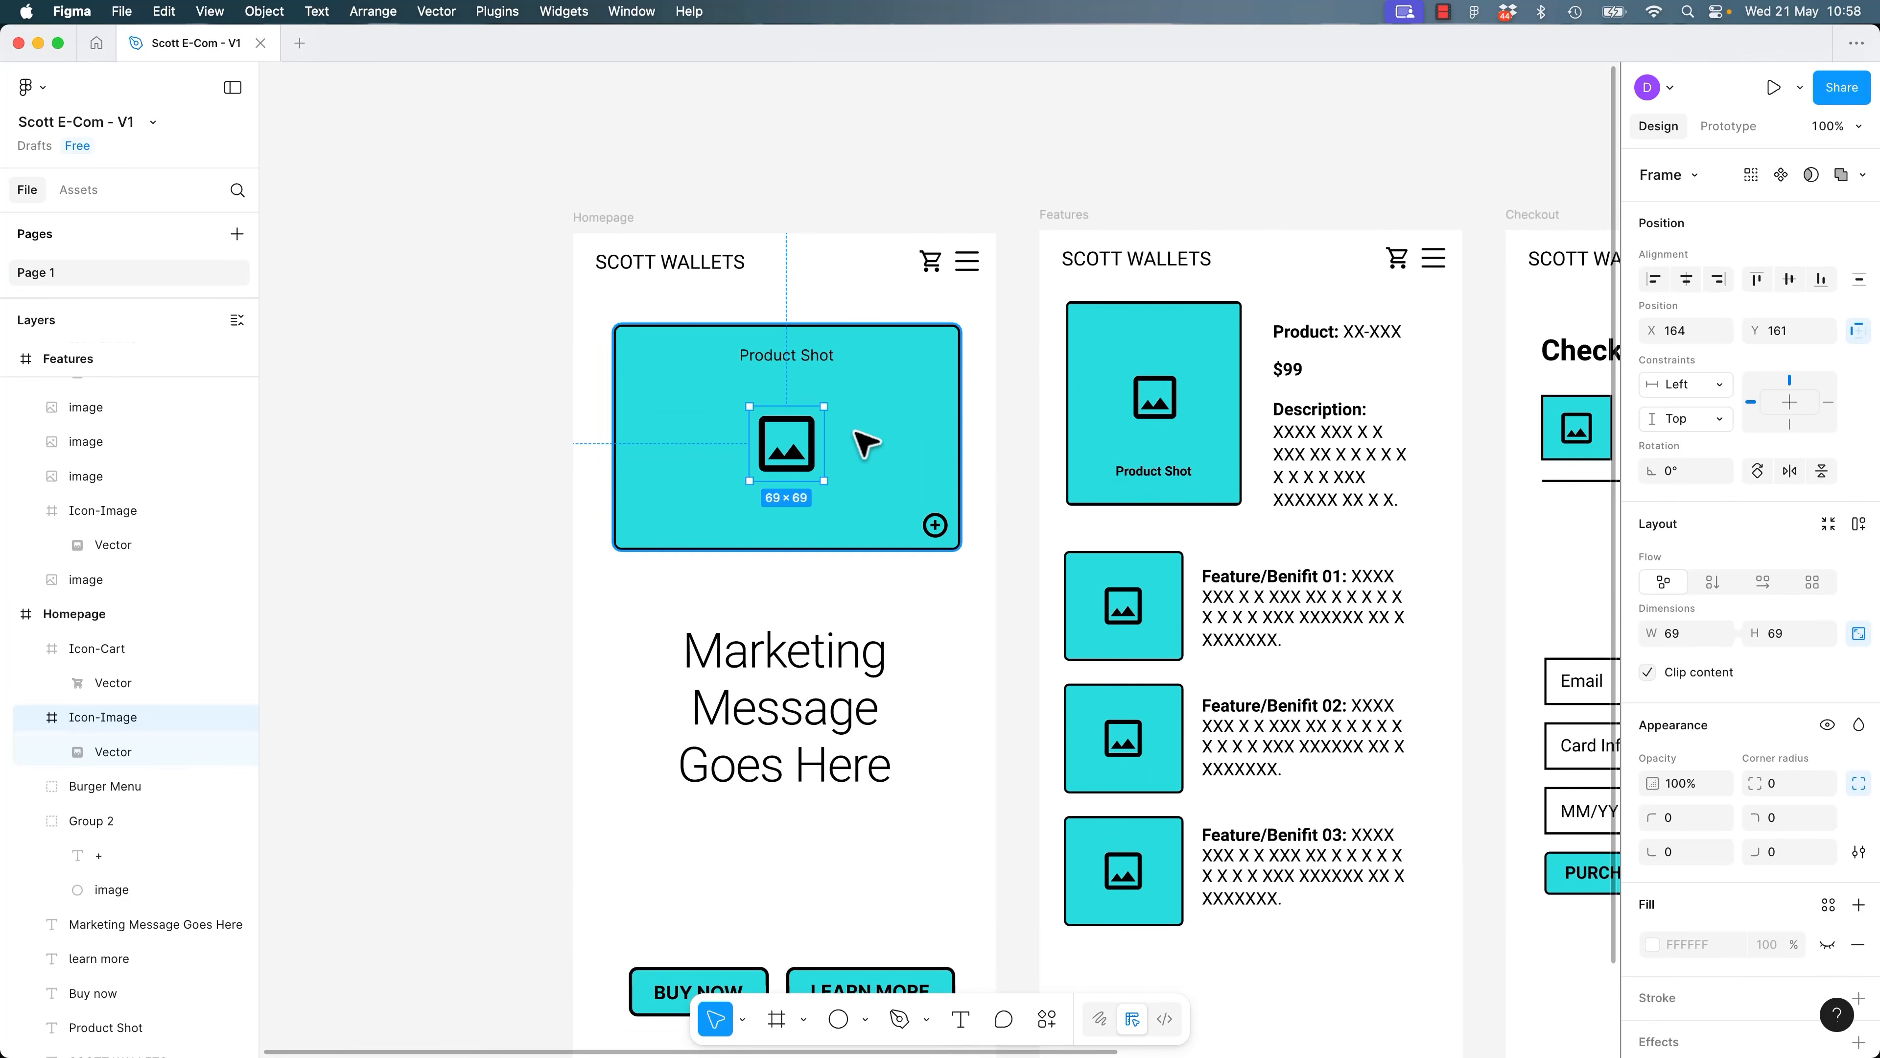
key("space")
left_click_drag(1397, 403, 1314, 377)
scroll(1314, 377, "right", 15)
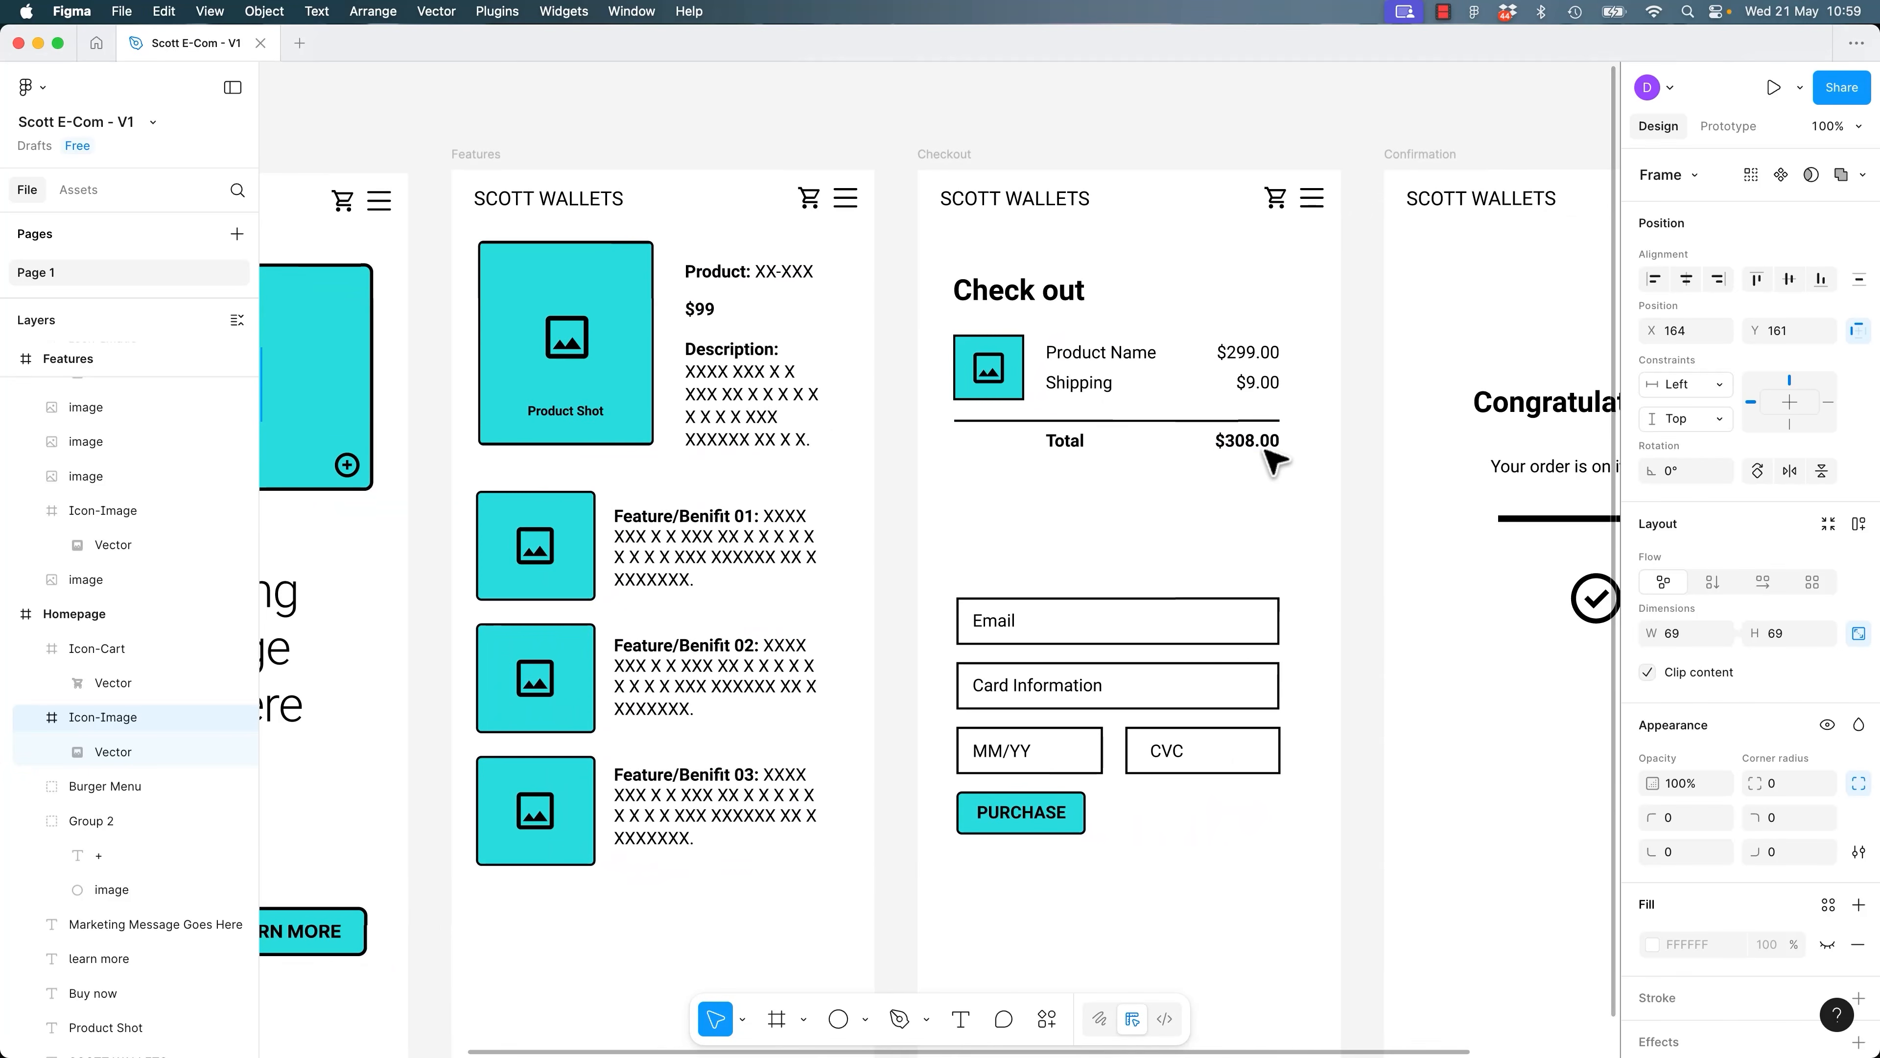
left_click(1060, 571)
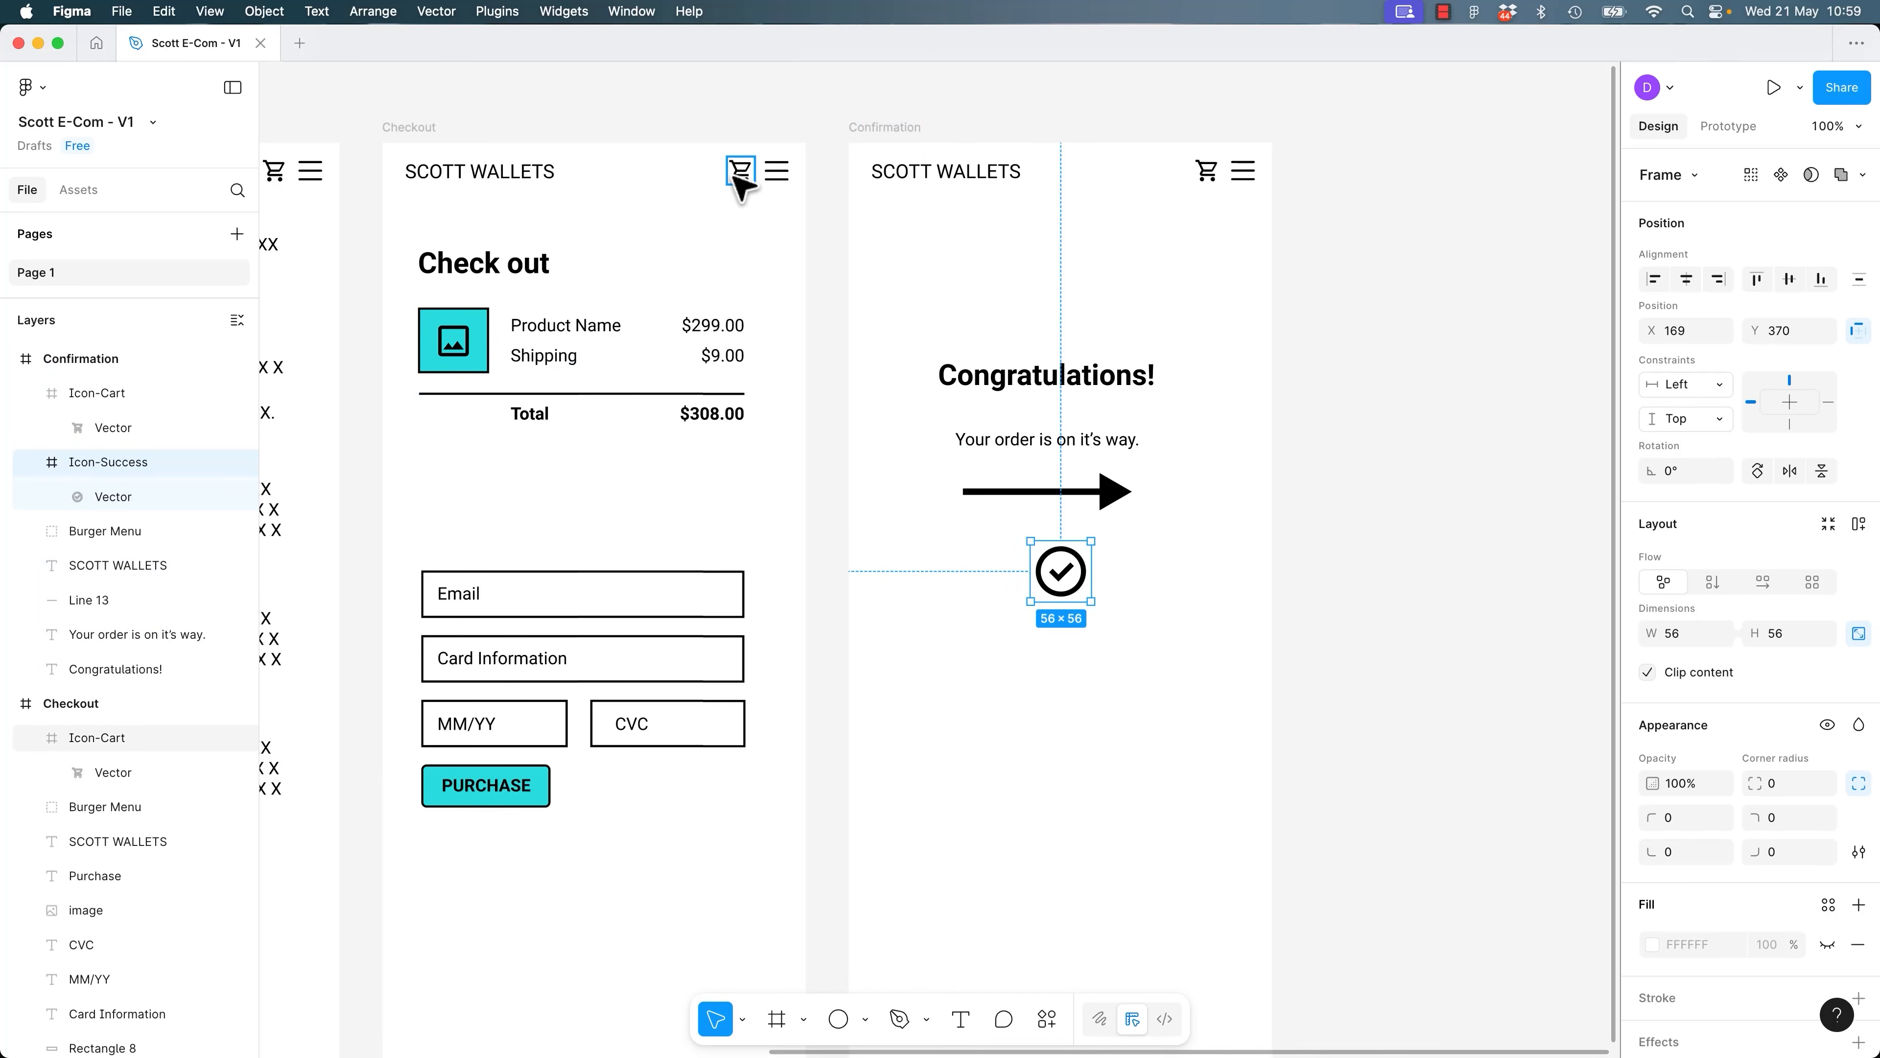
left_click(1333, 494)
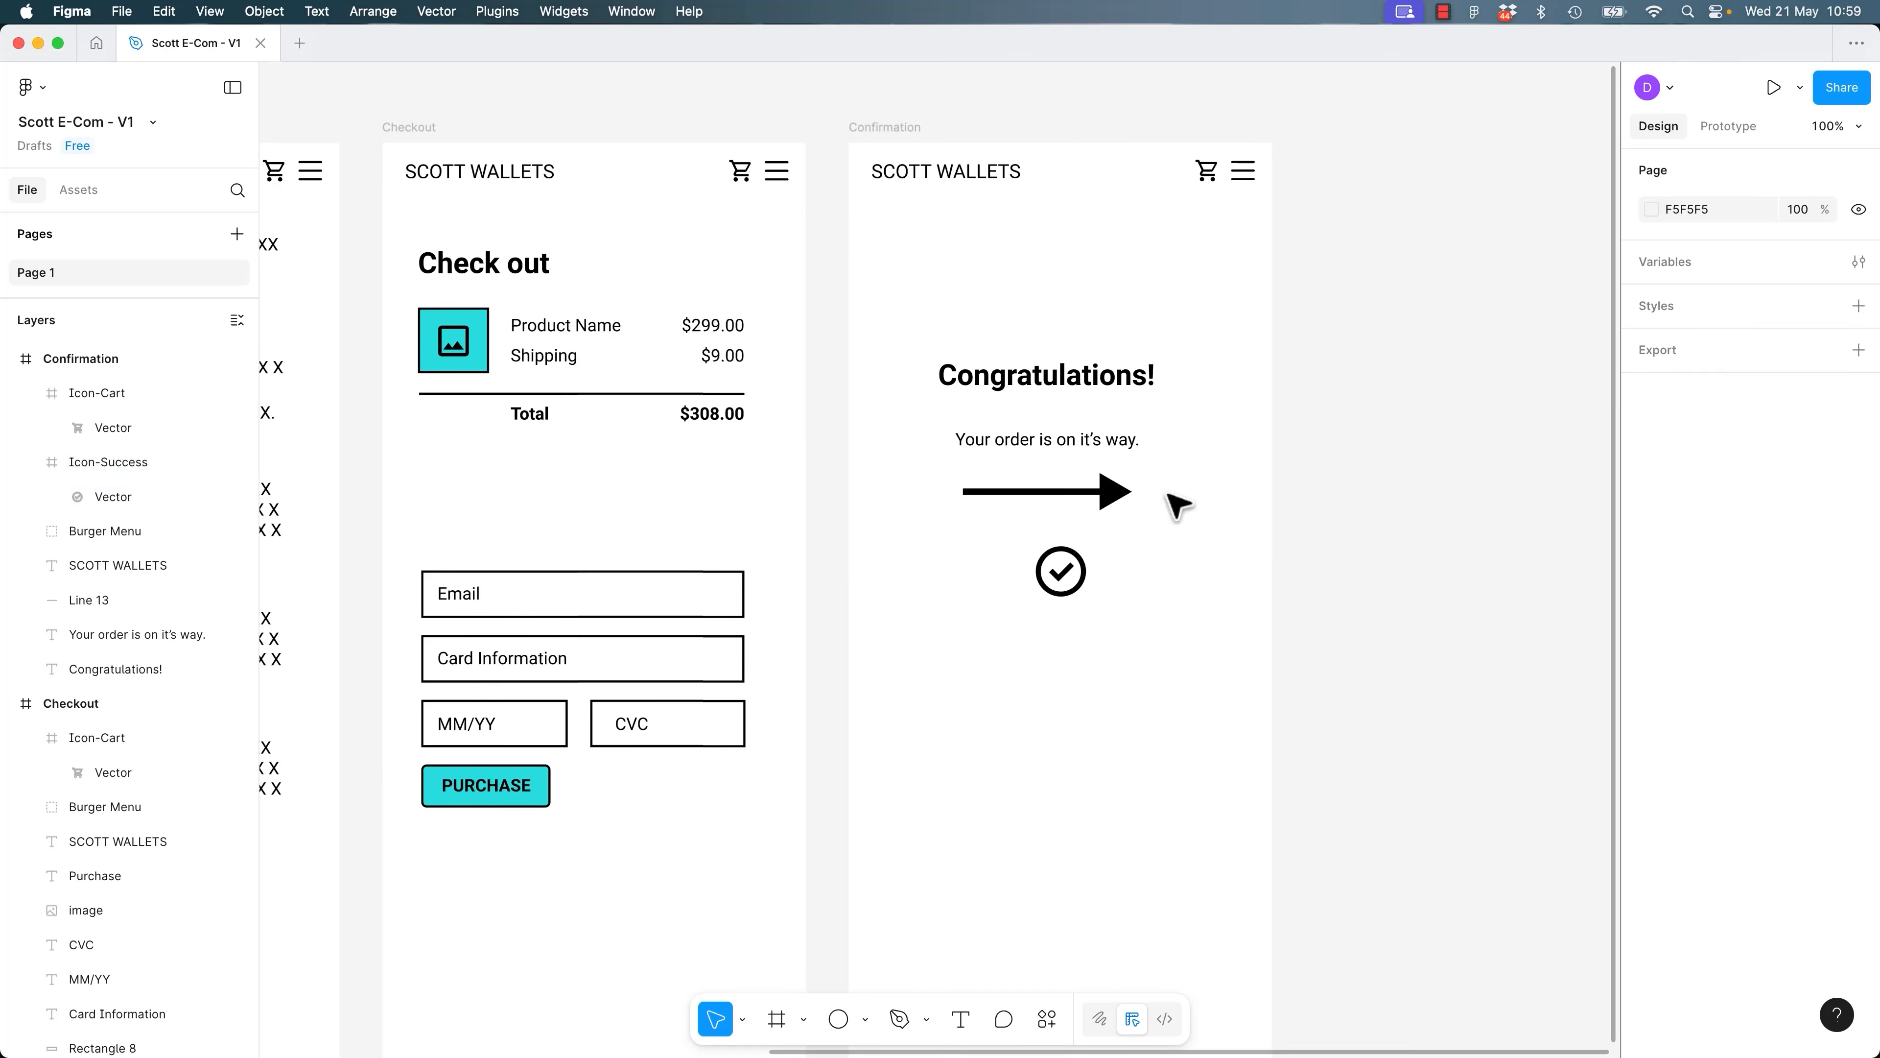
Delete the cart icons from the headers of the Features, Checkout and Confirmation frames.
scroll(1272, 546, "left", 10)
scroll(1272, 546, "up", 4)
left_click_drag(746, 584, 1036, 601)
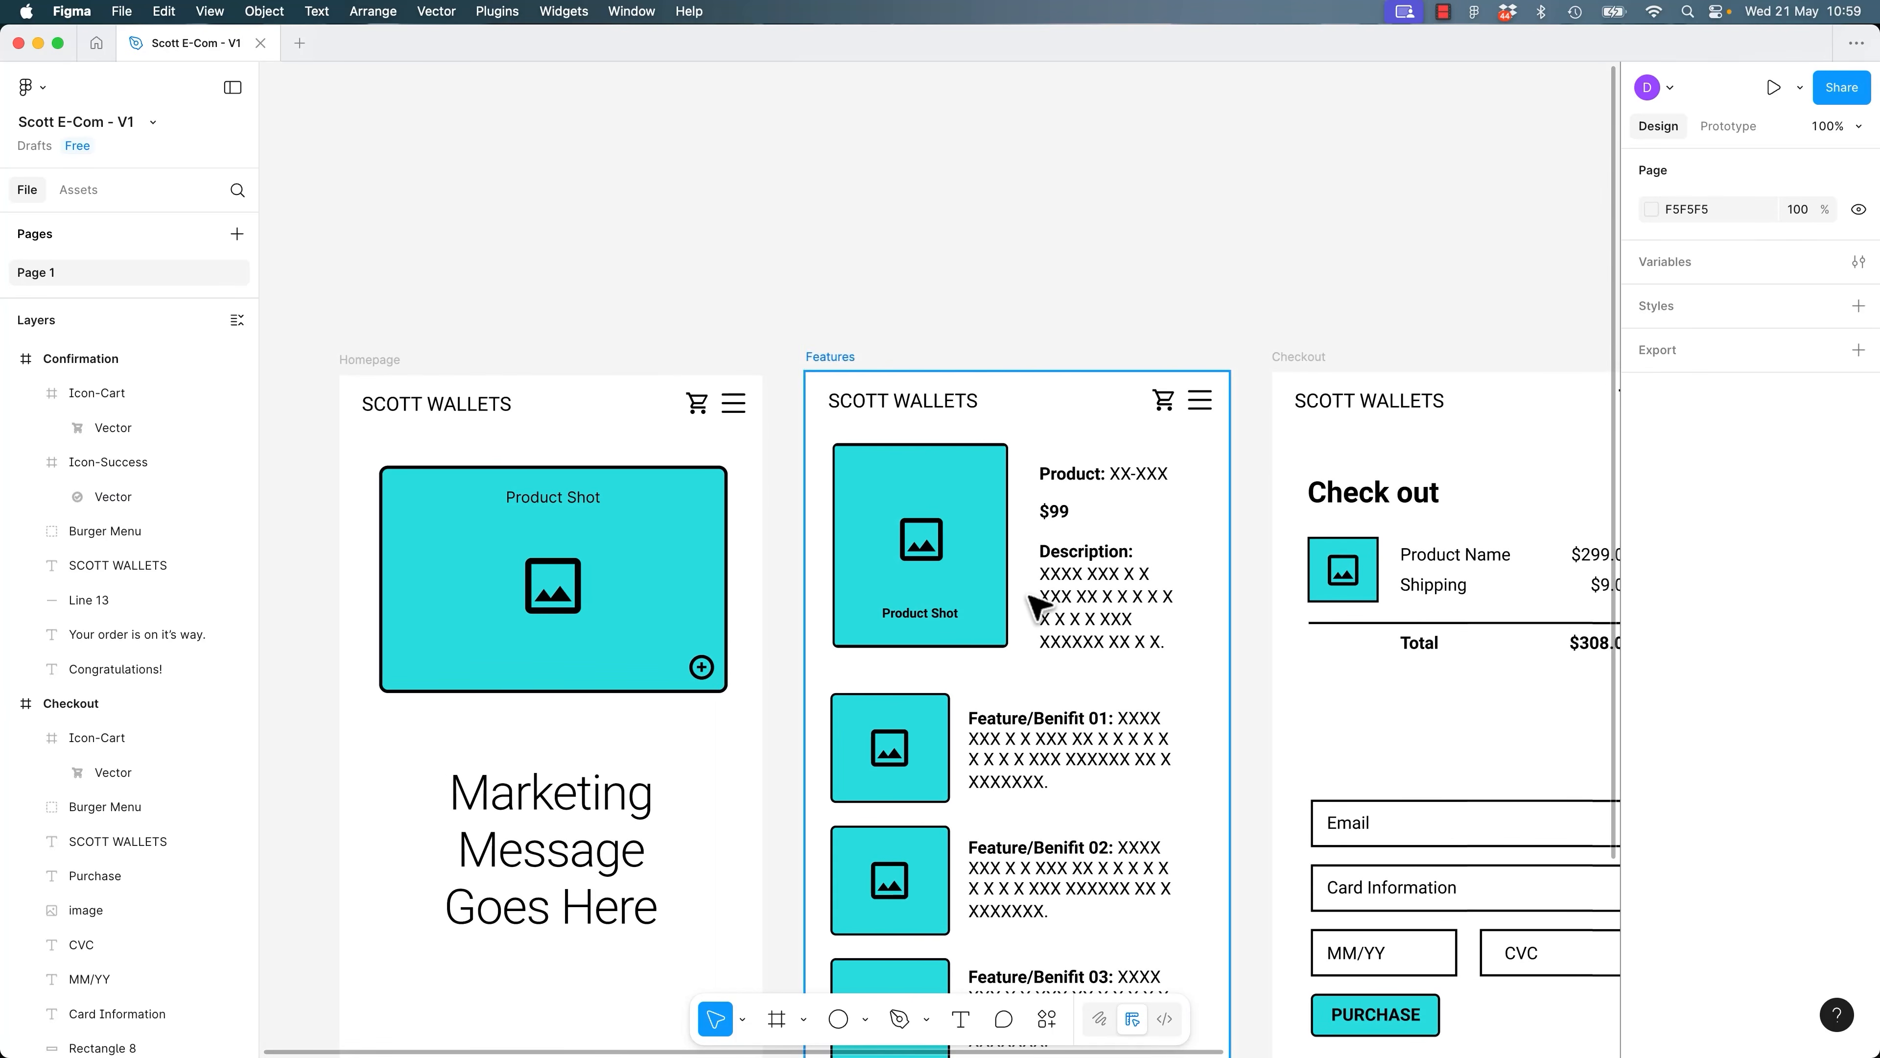
key("super+minus")
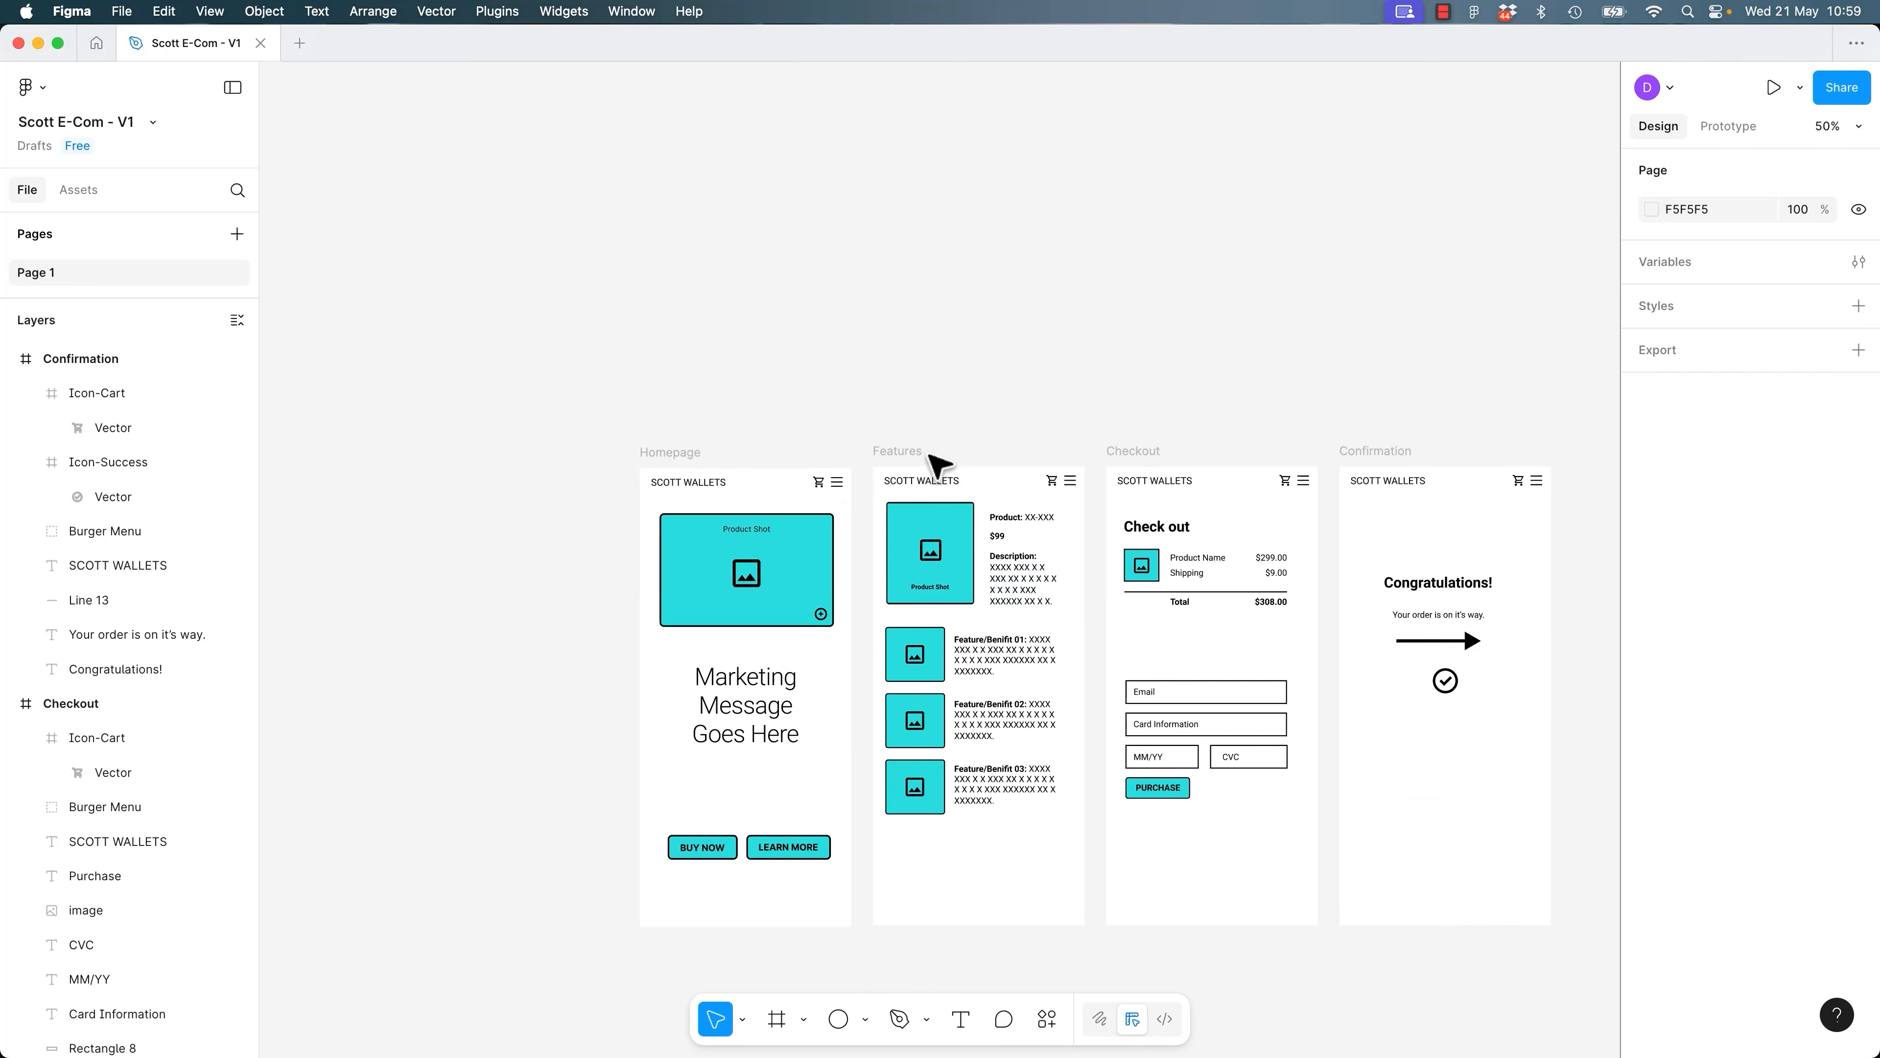
left_click(1052, 480)
key("Delete")
left_click(1285, 480)
key("Delete")
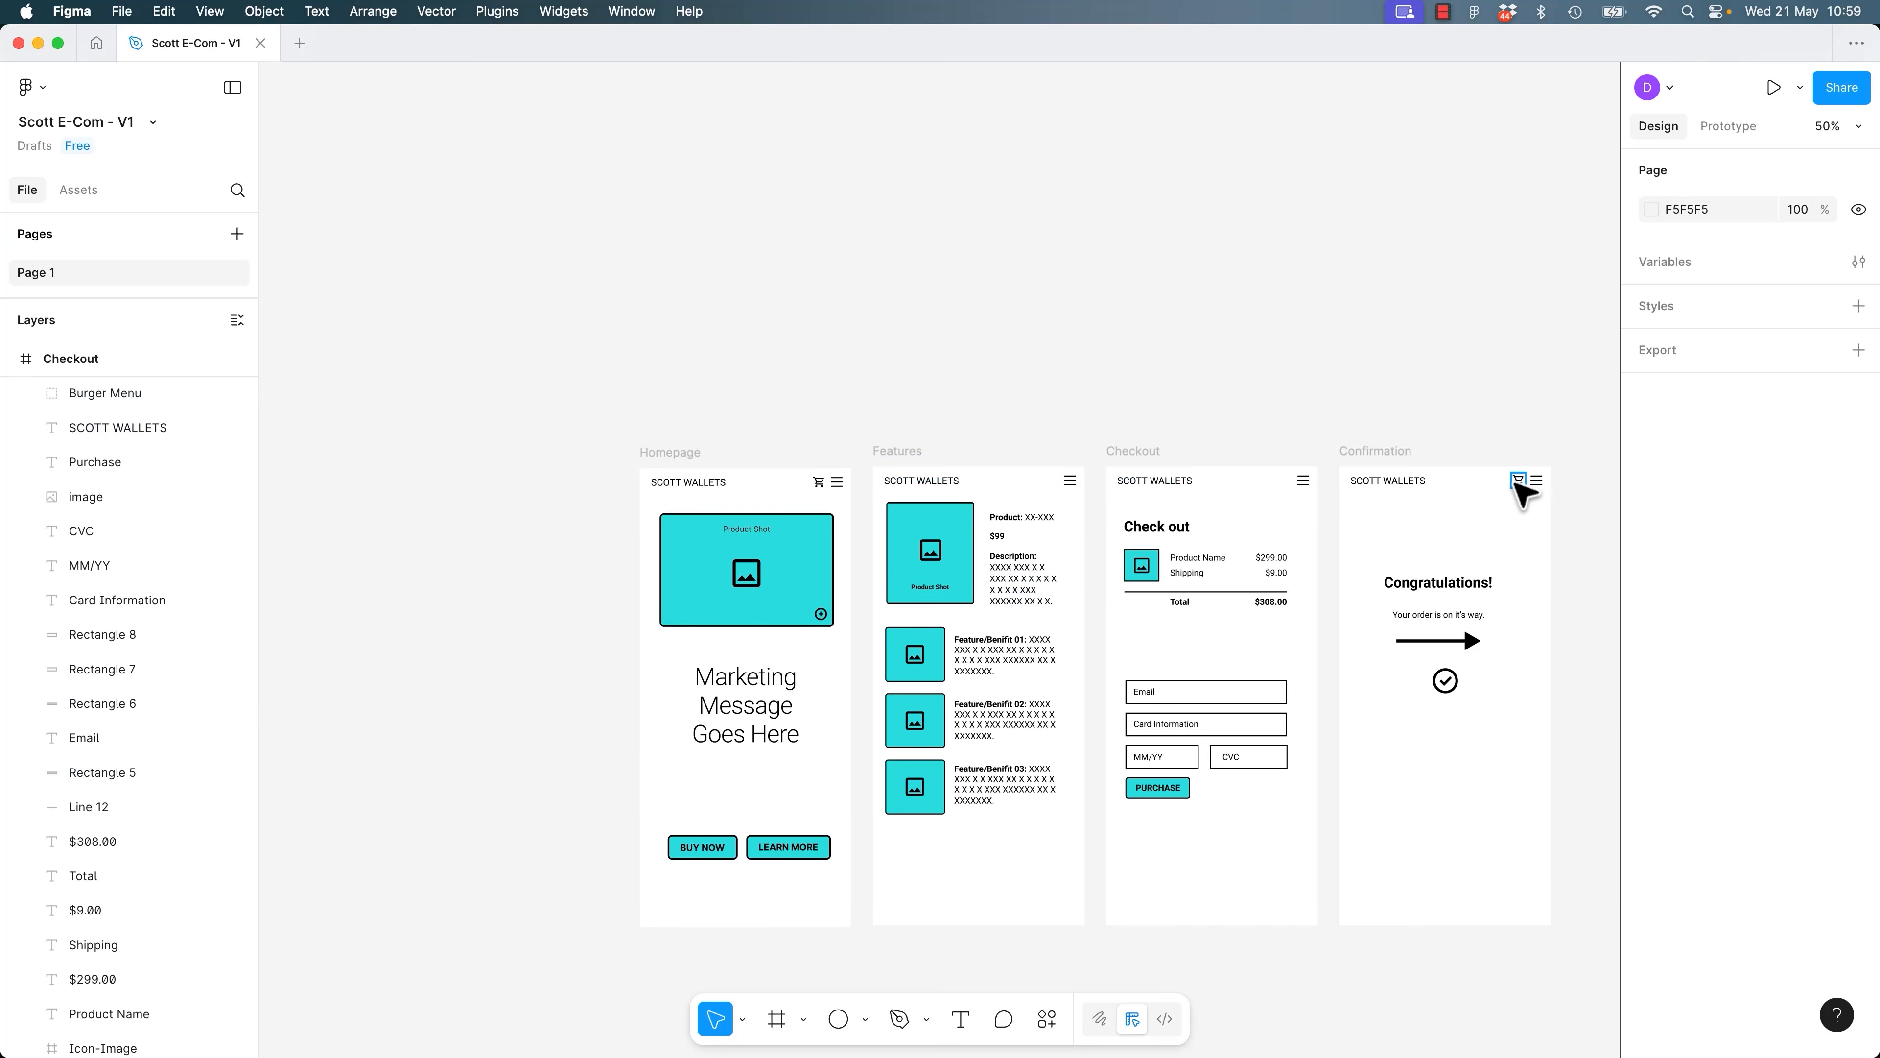
left_click(1518, 480)
key("Delete")
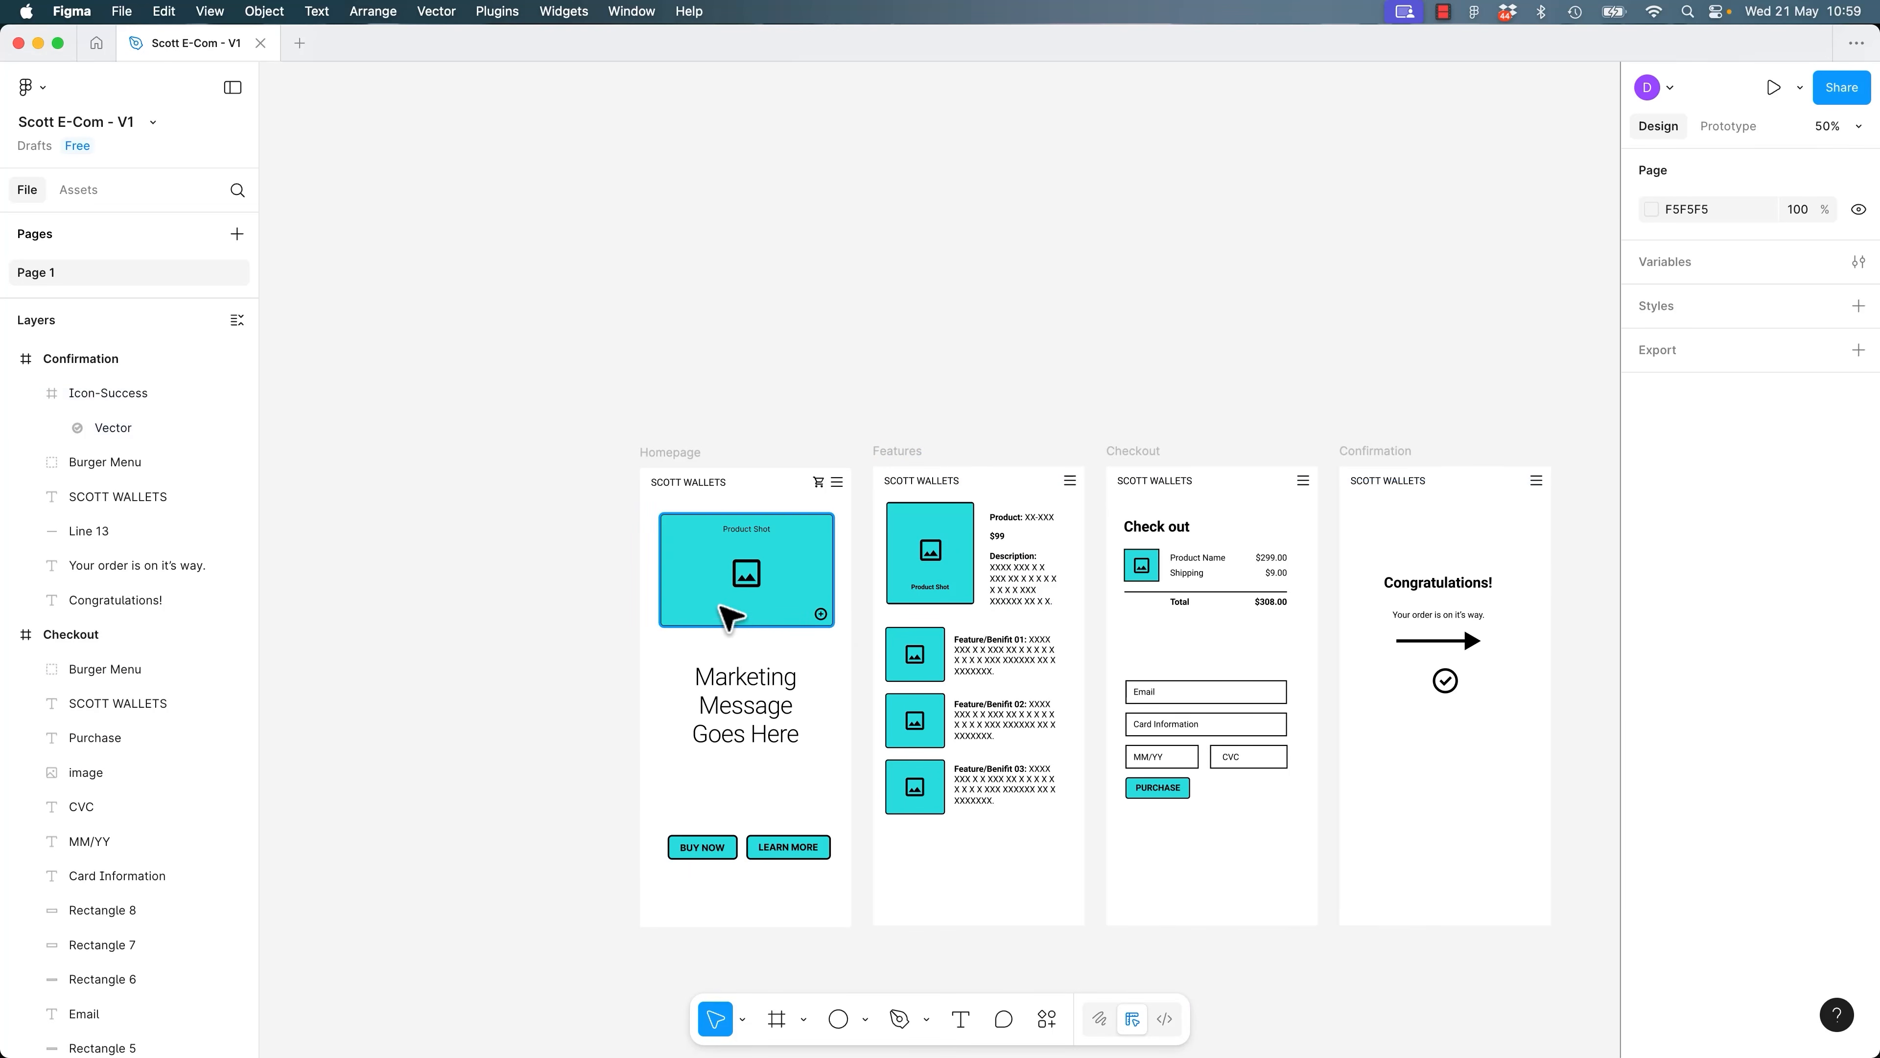
Copy the cart icon from the Homepage header and paste it into the Features frame at the same position.
left_click(819, 483)
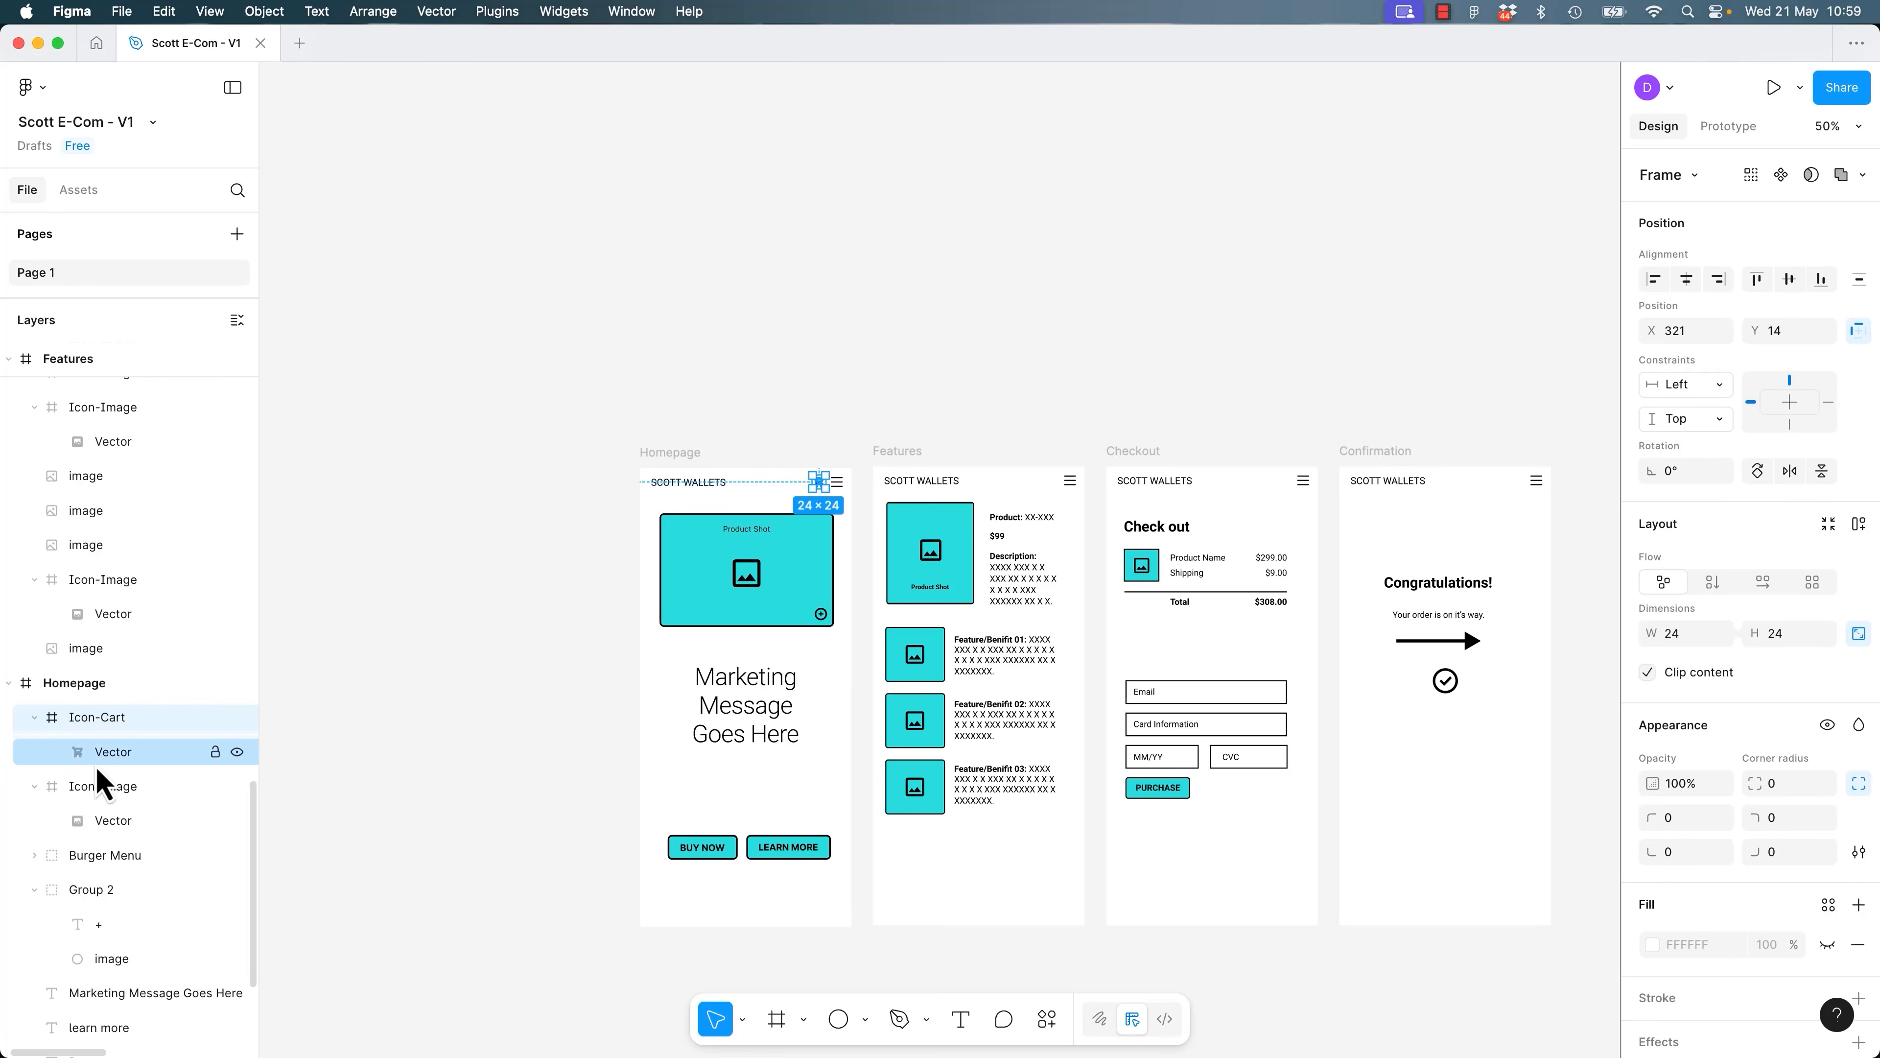
left_click(914, 454)
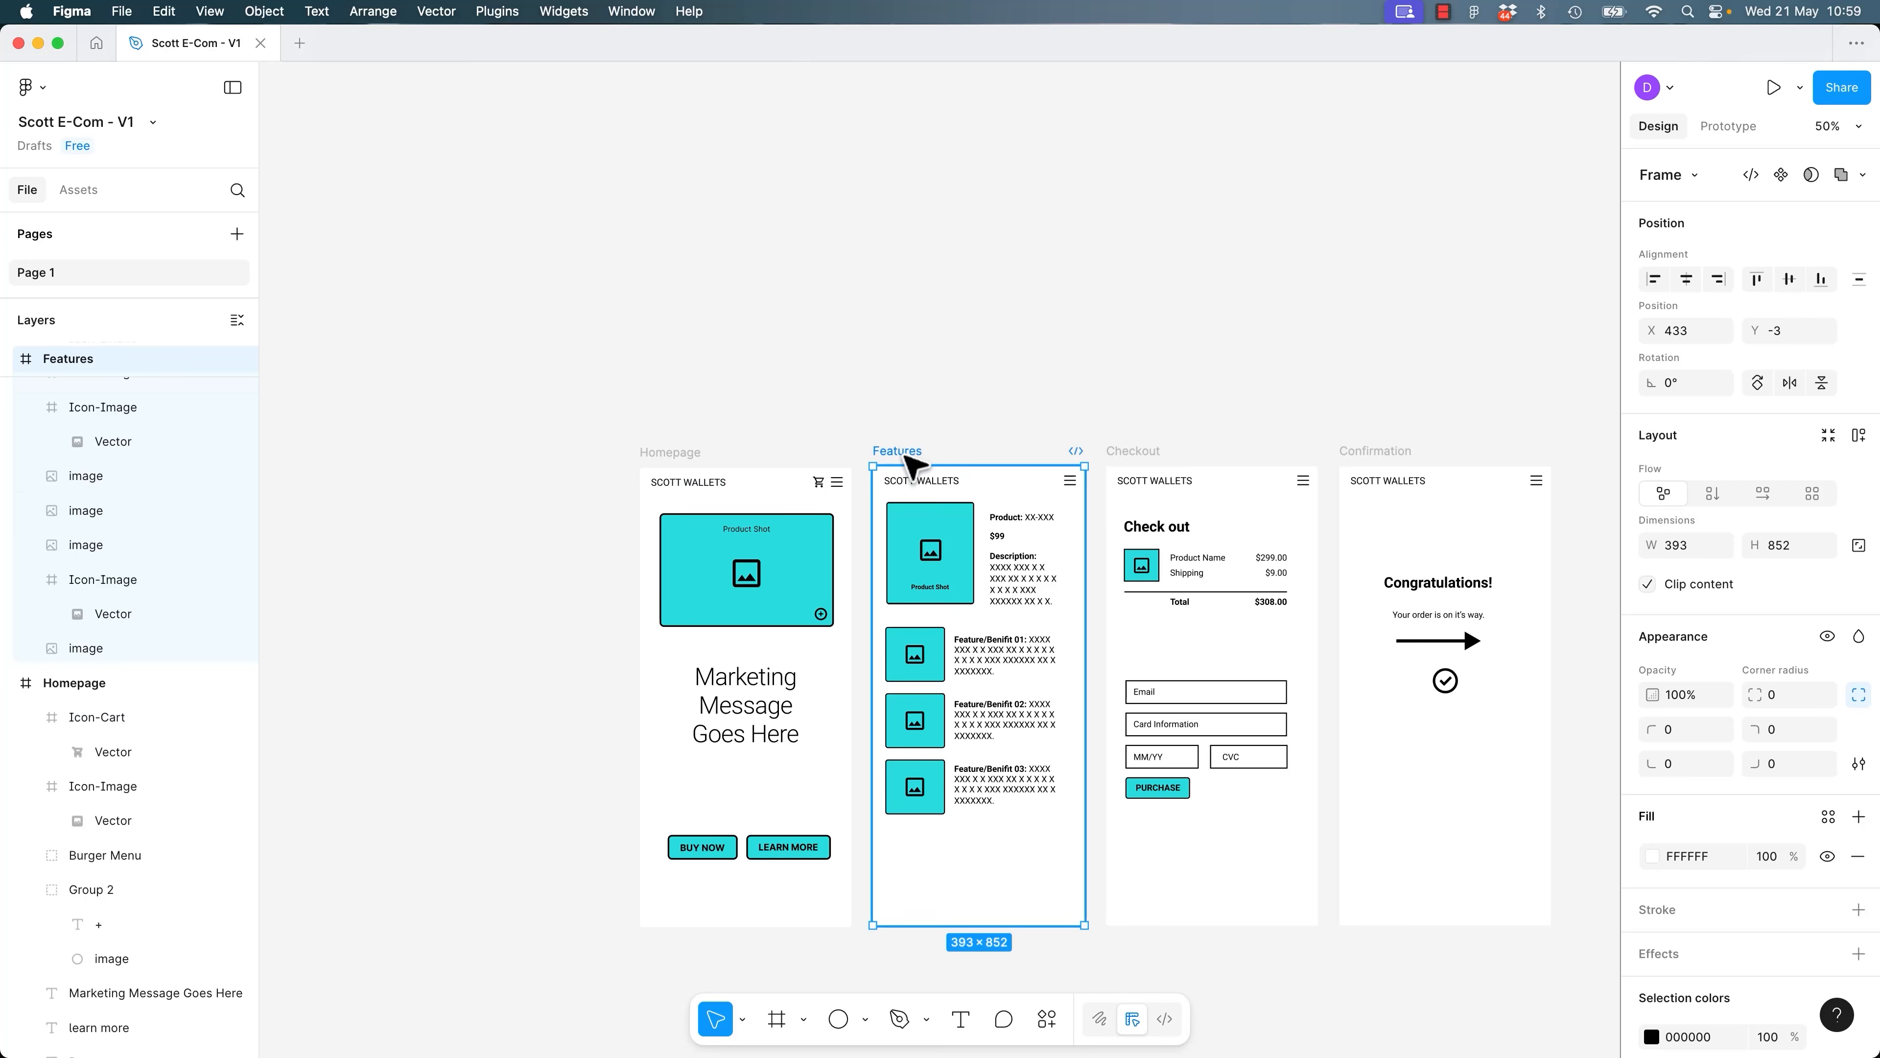
key("super+v")
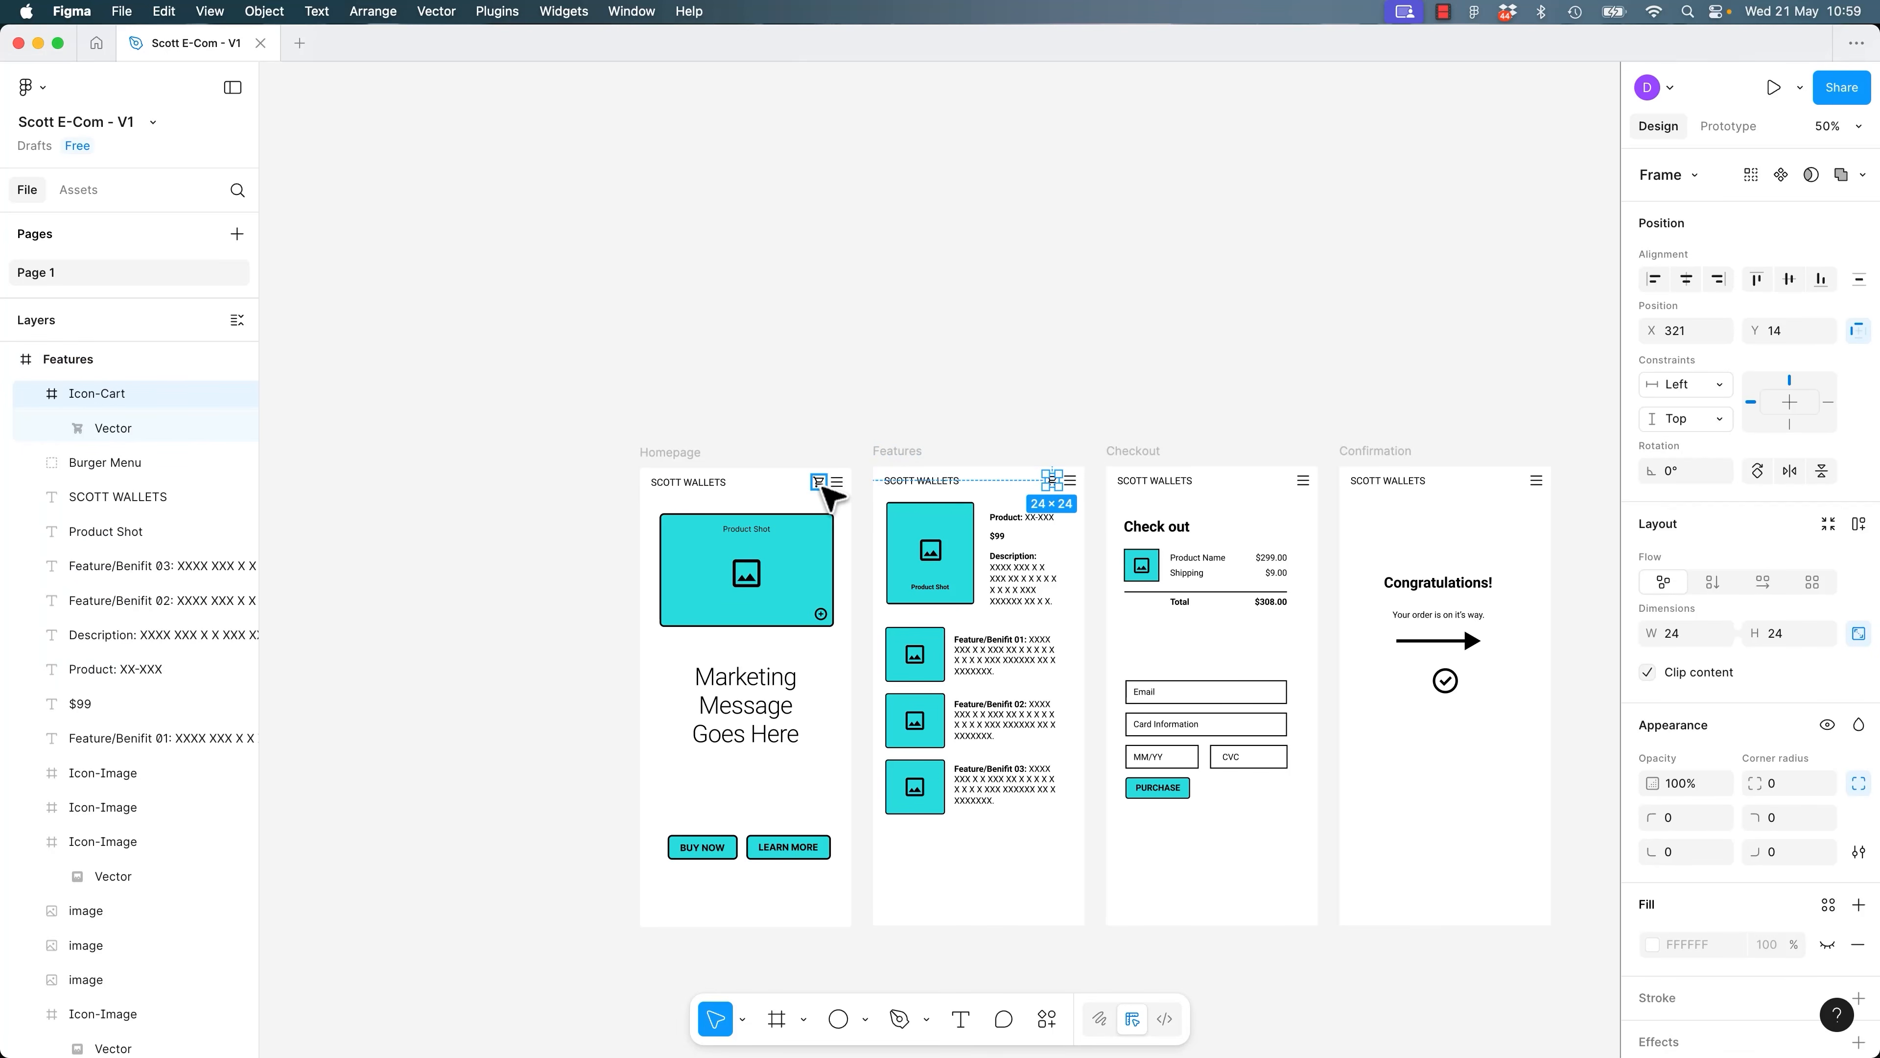
Paste the copied cart icon into the Checkout and Confirmation frames together.
left_click(1149, 452)
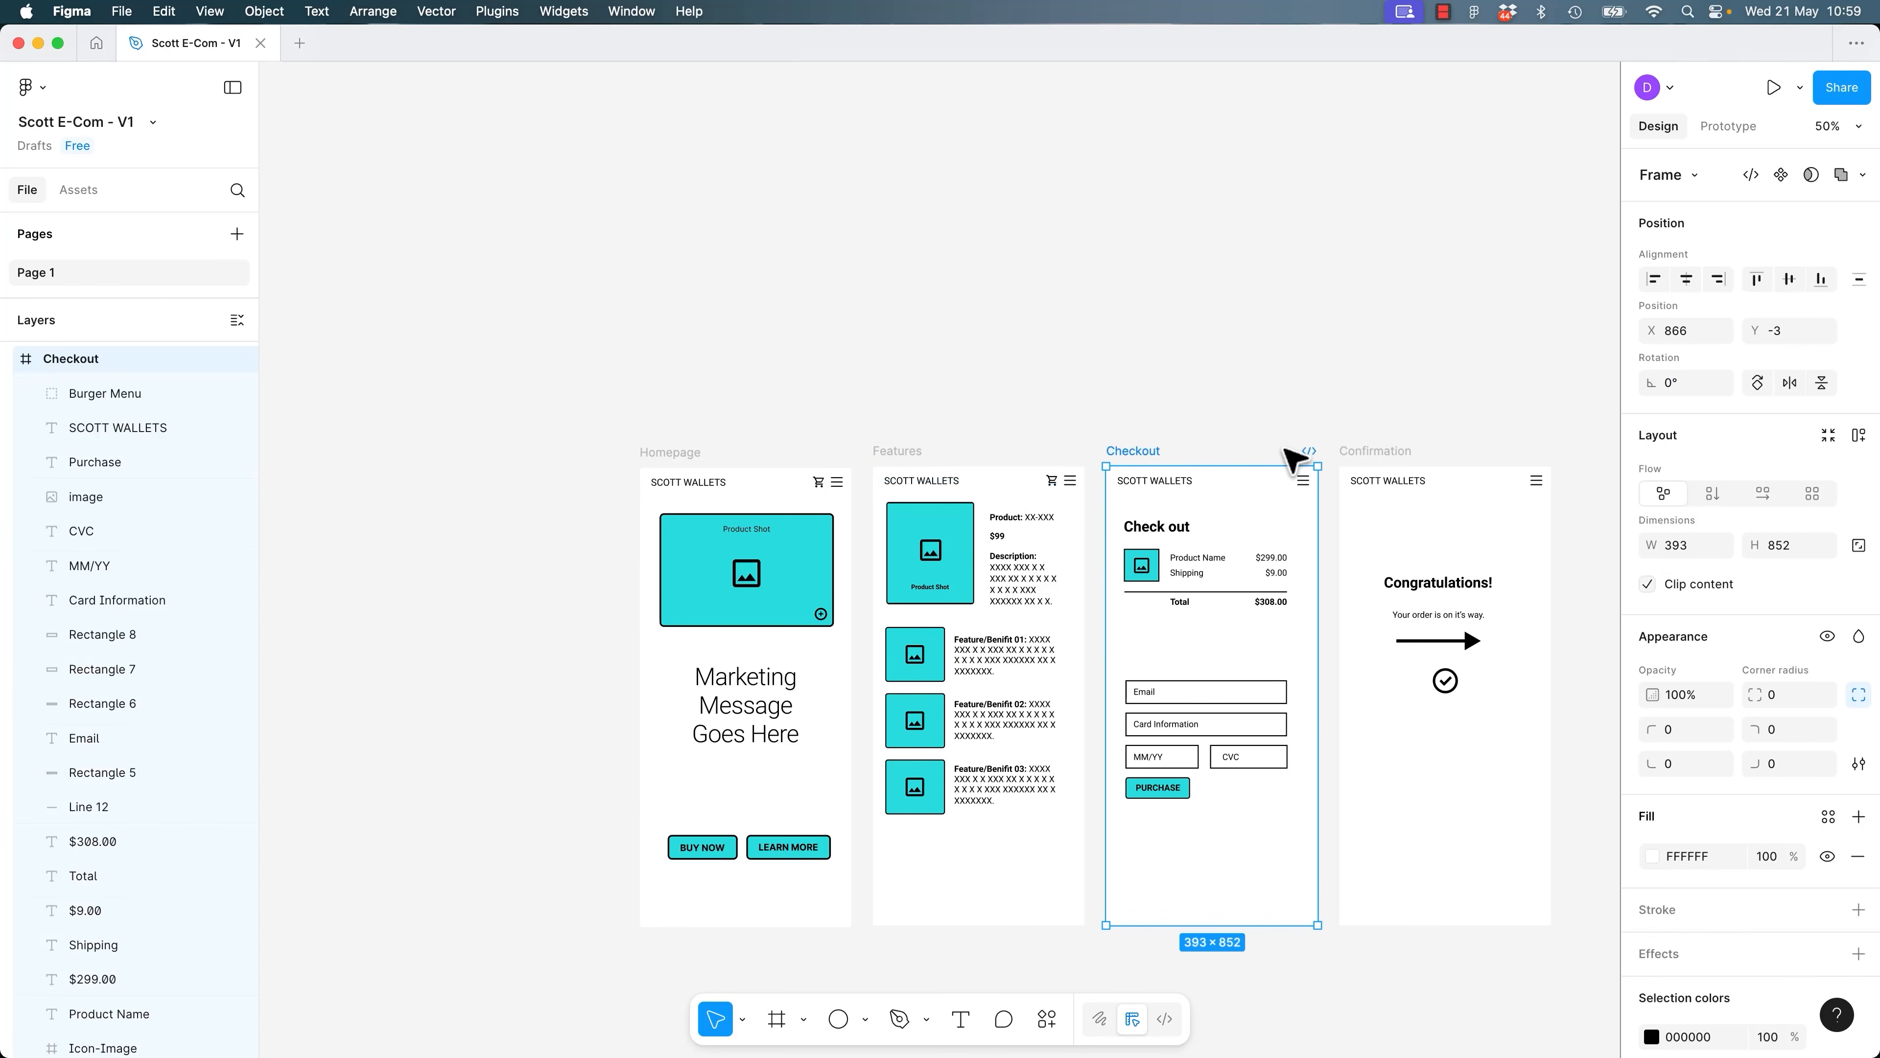
left_click(1370, 454, "shift")
key("super+v")
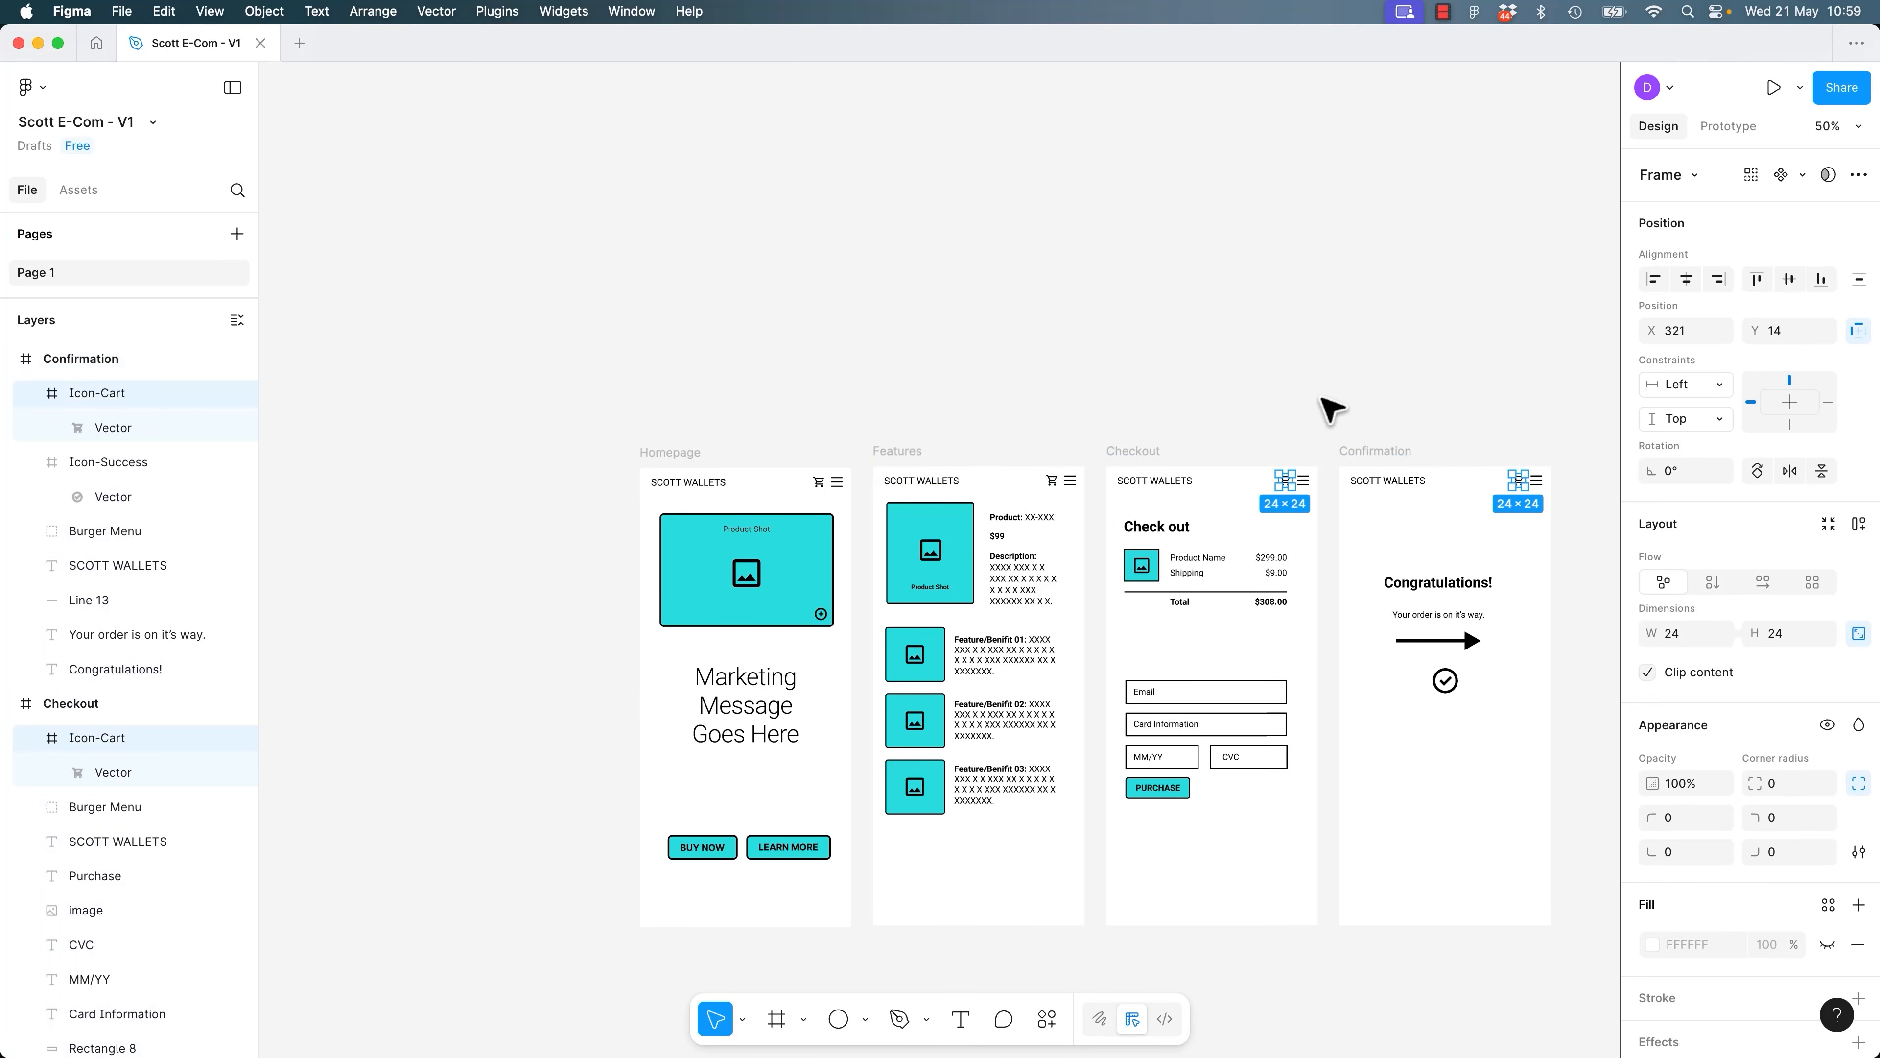
left_click(1325, 400)
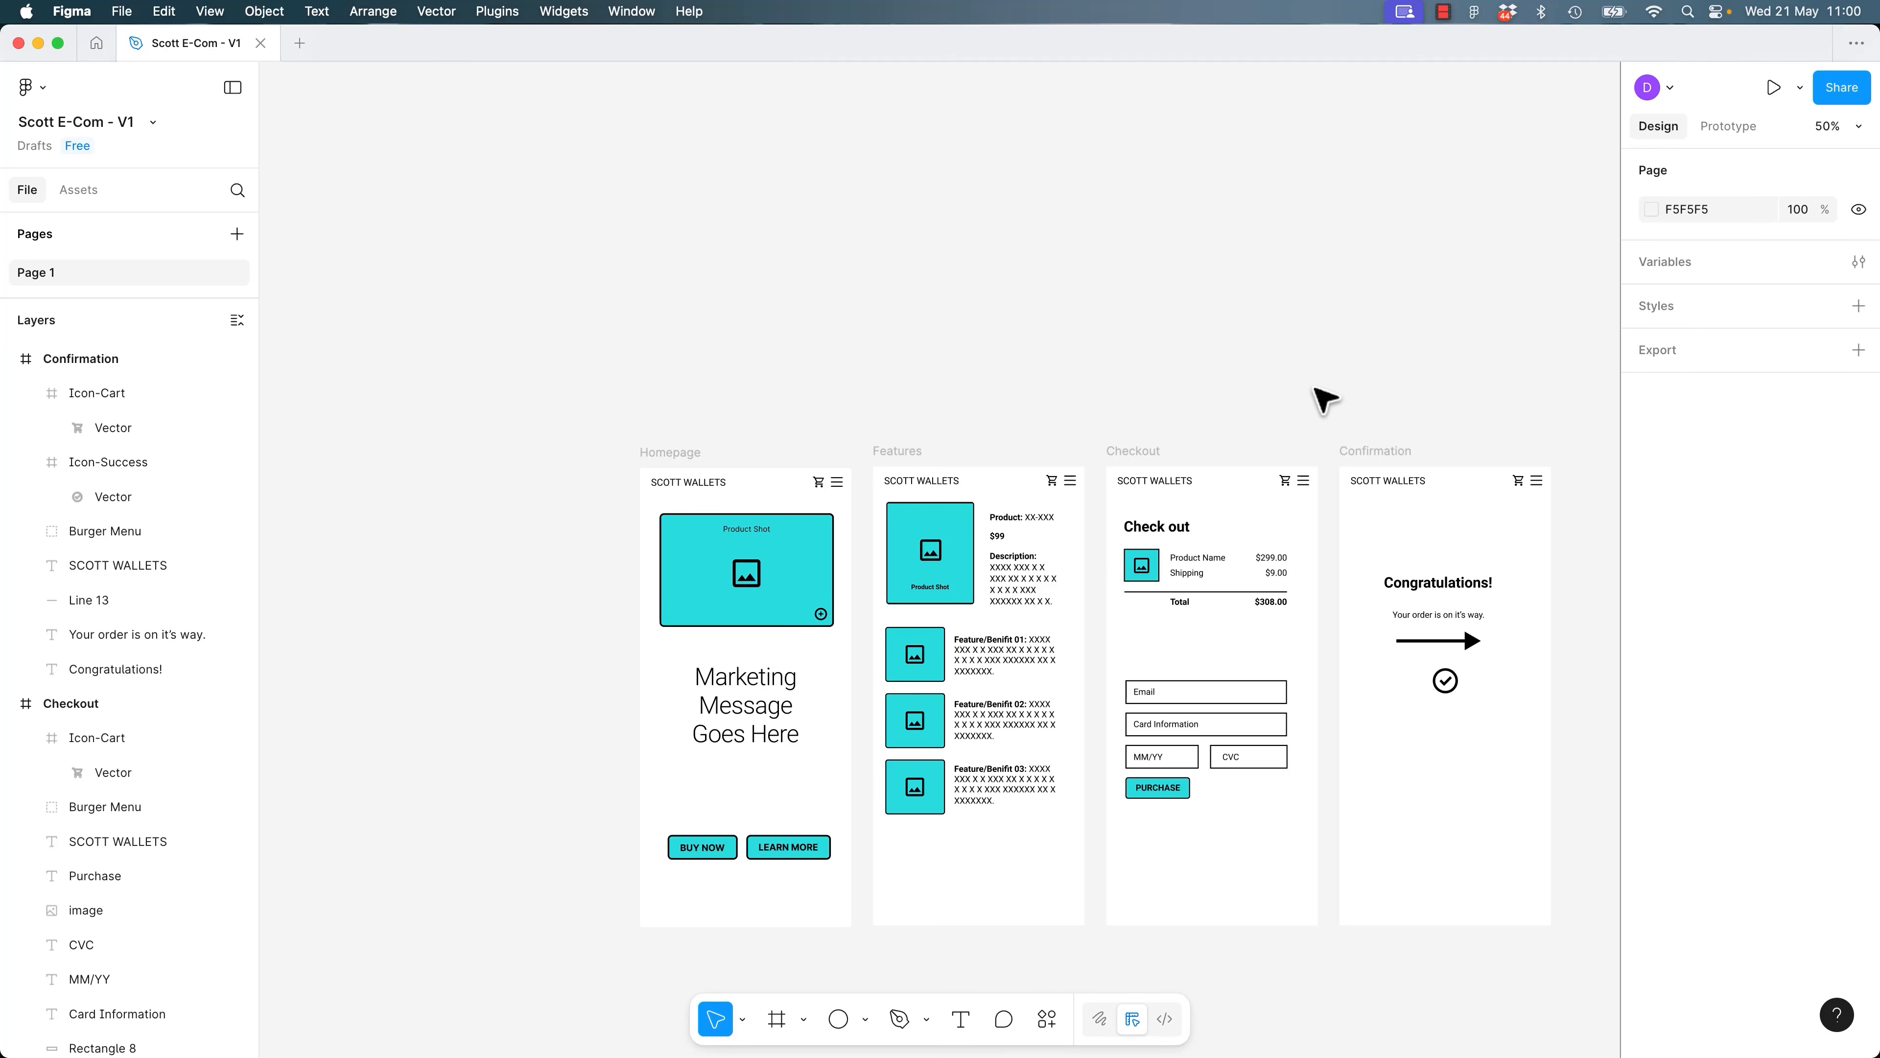
left_click(1110, 451)
left_click(893, 452)
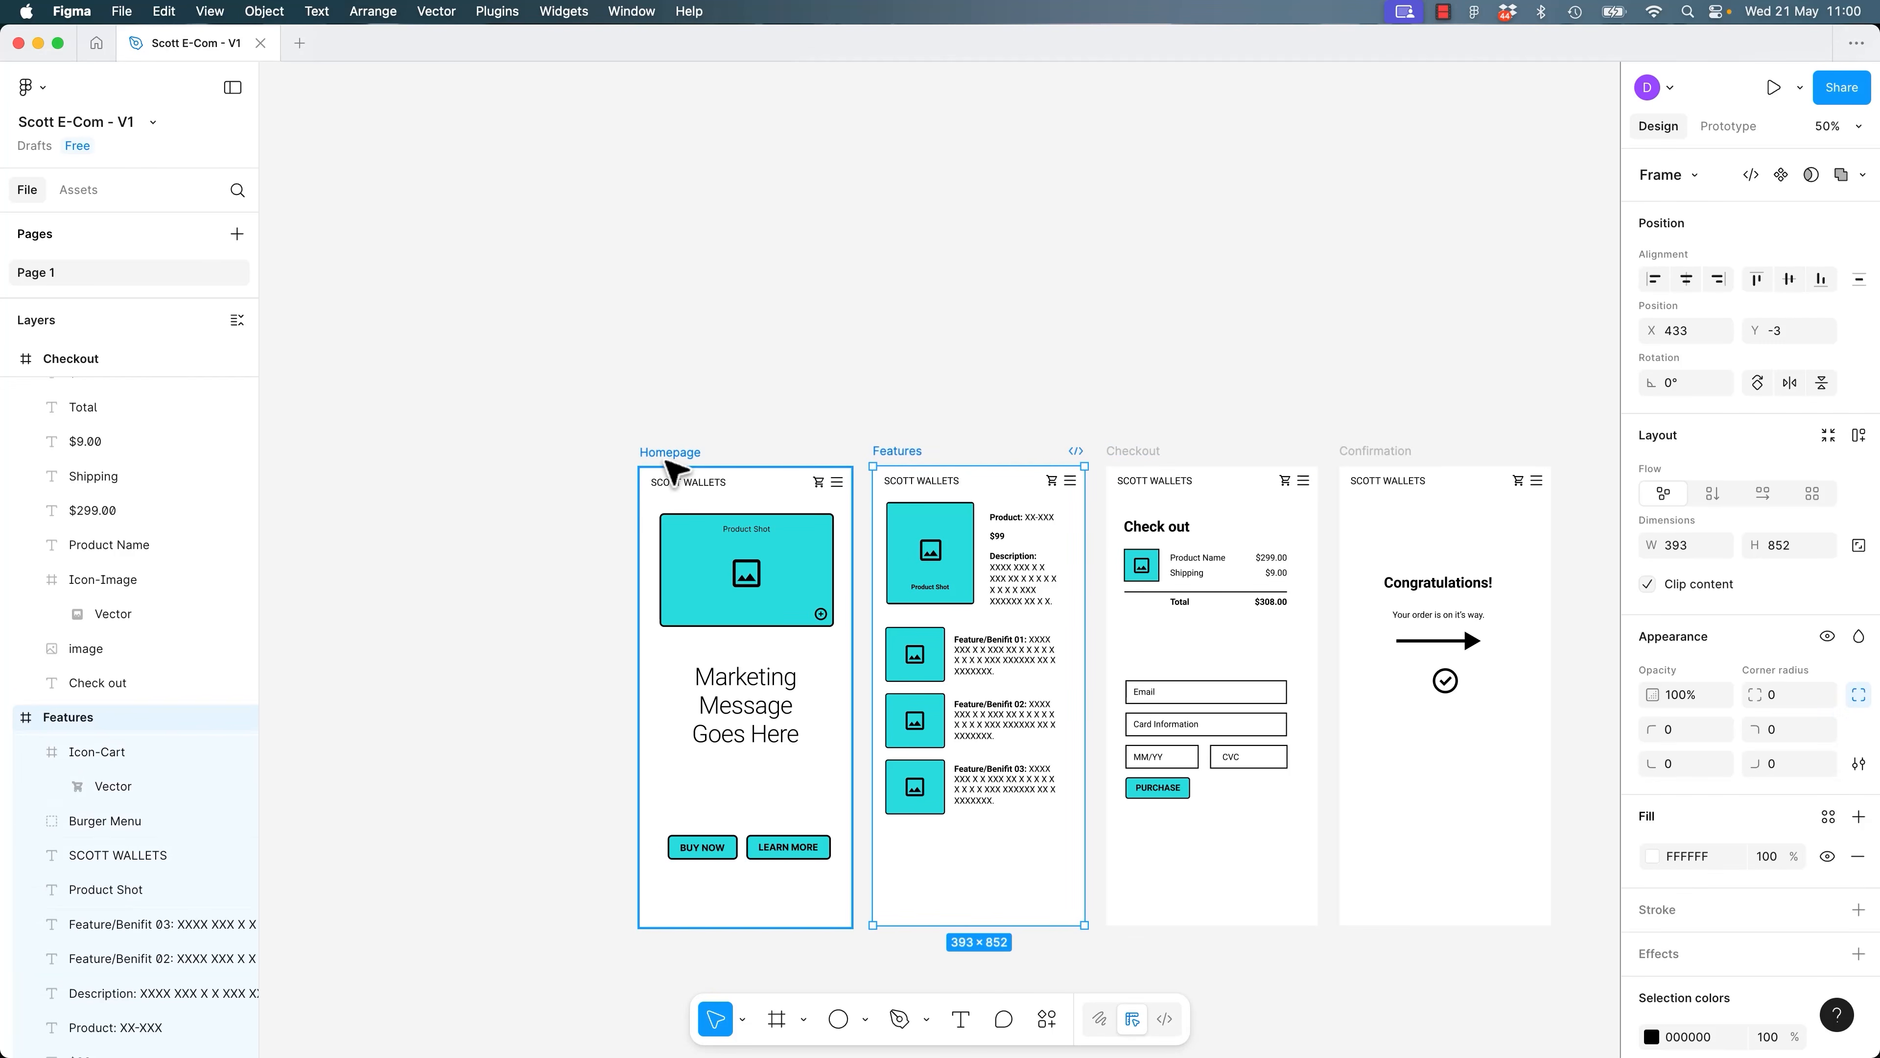
left_click(670, 452)
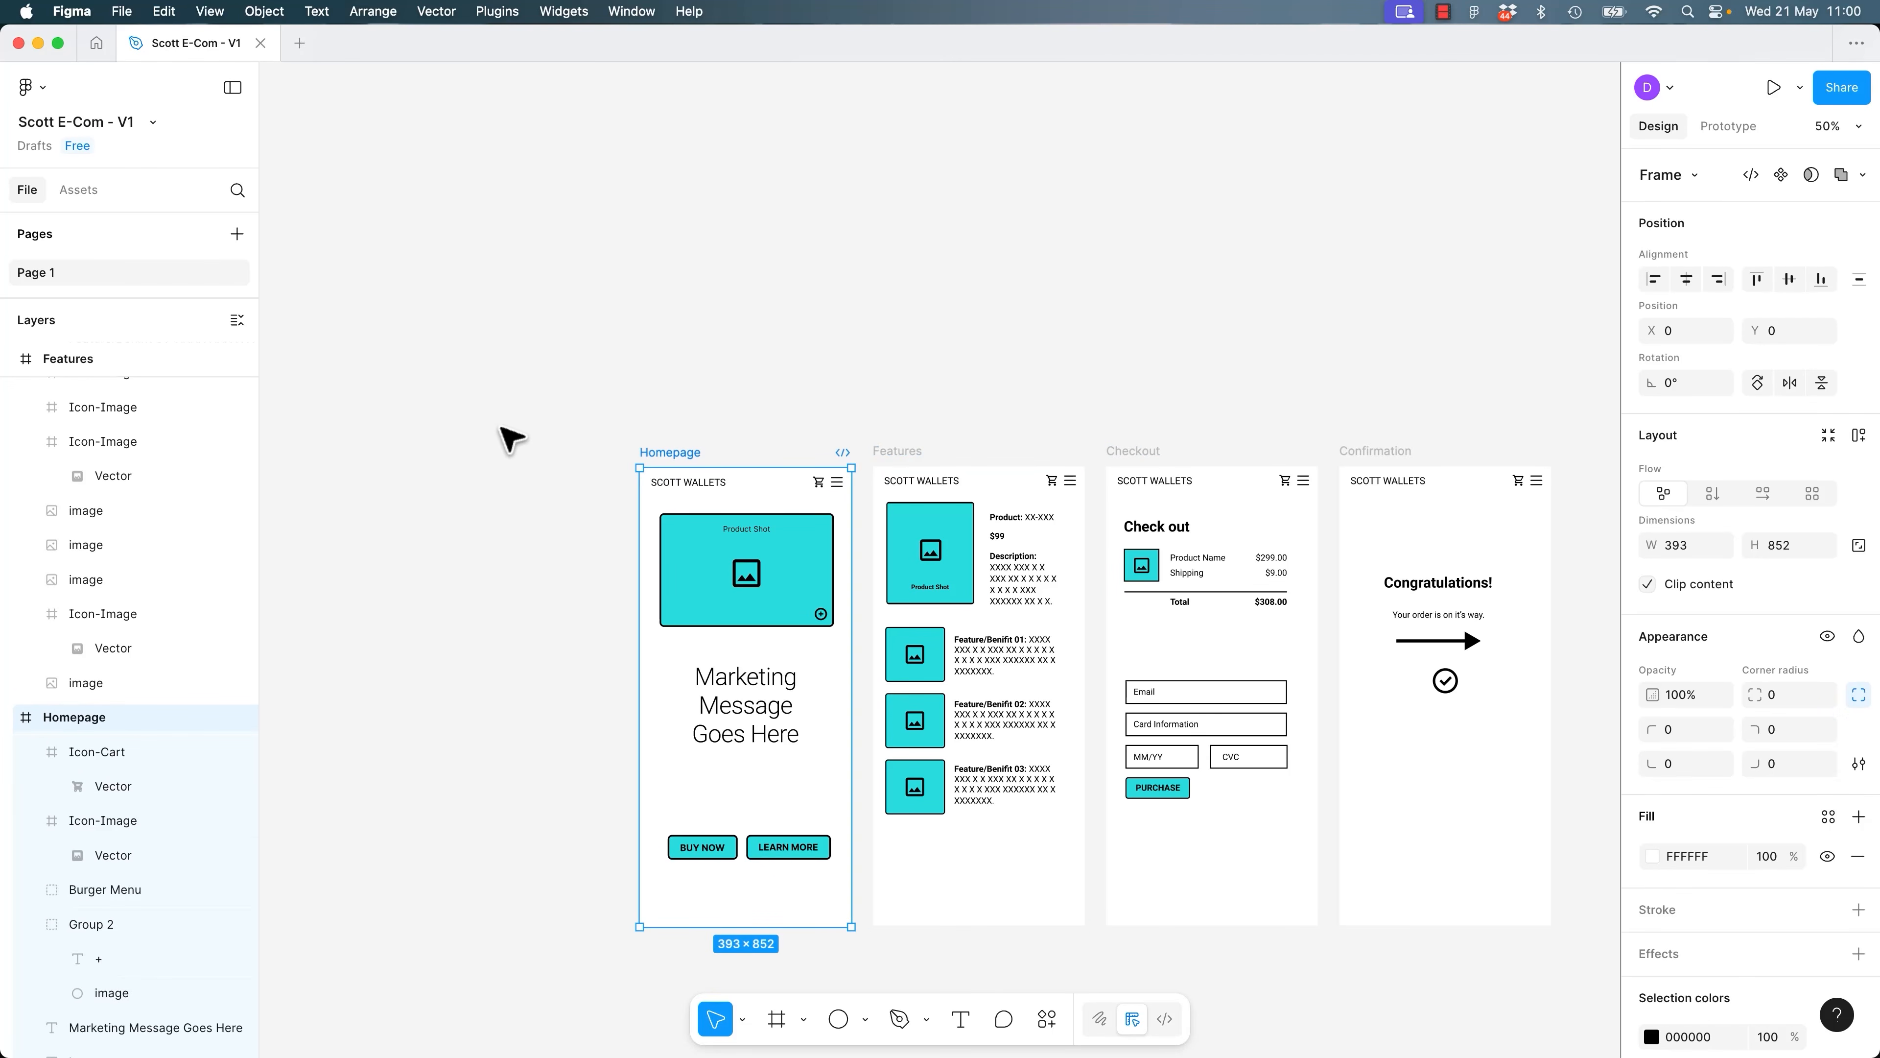
left_click(513, 435)
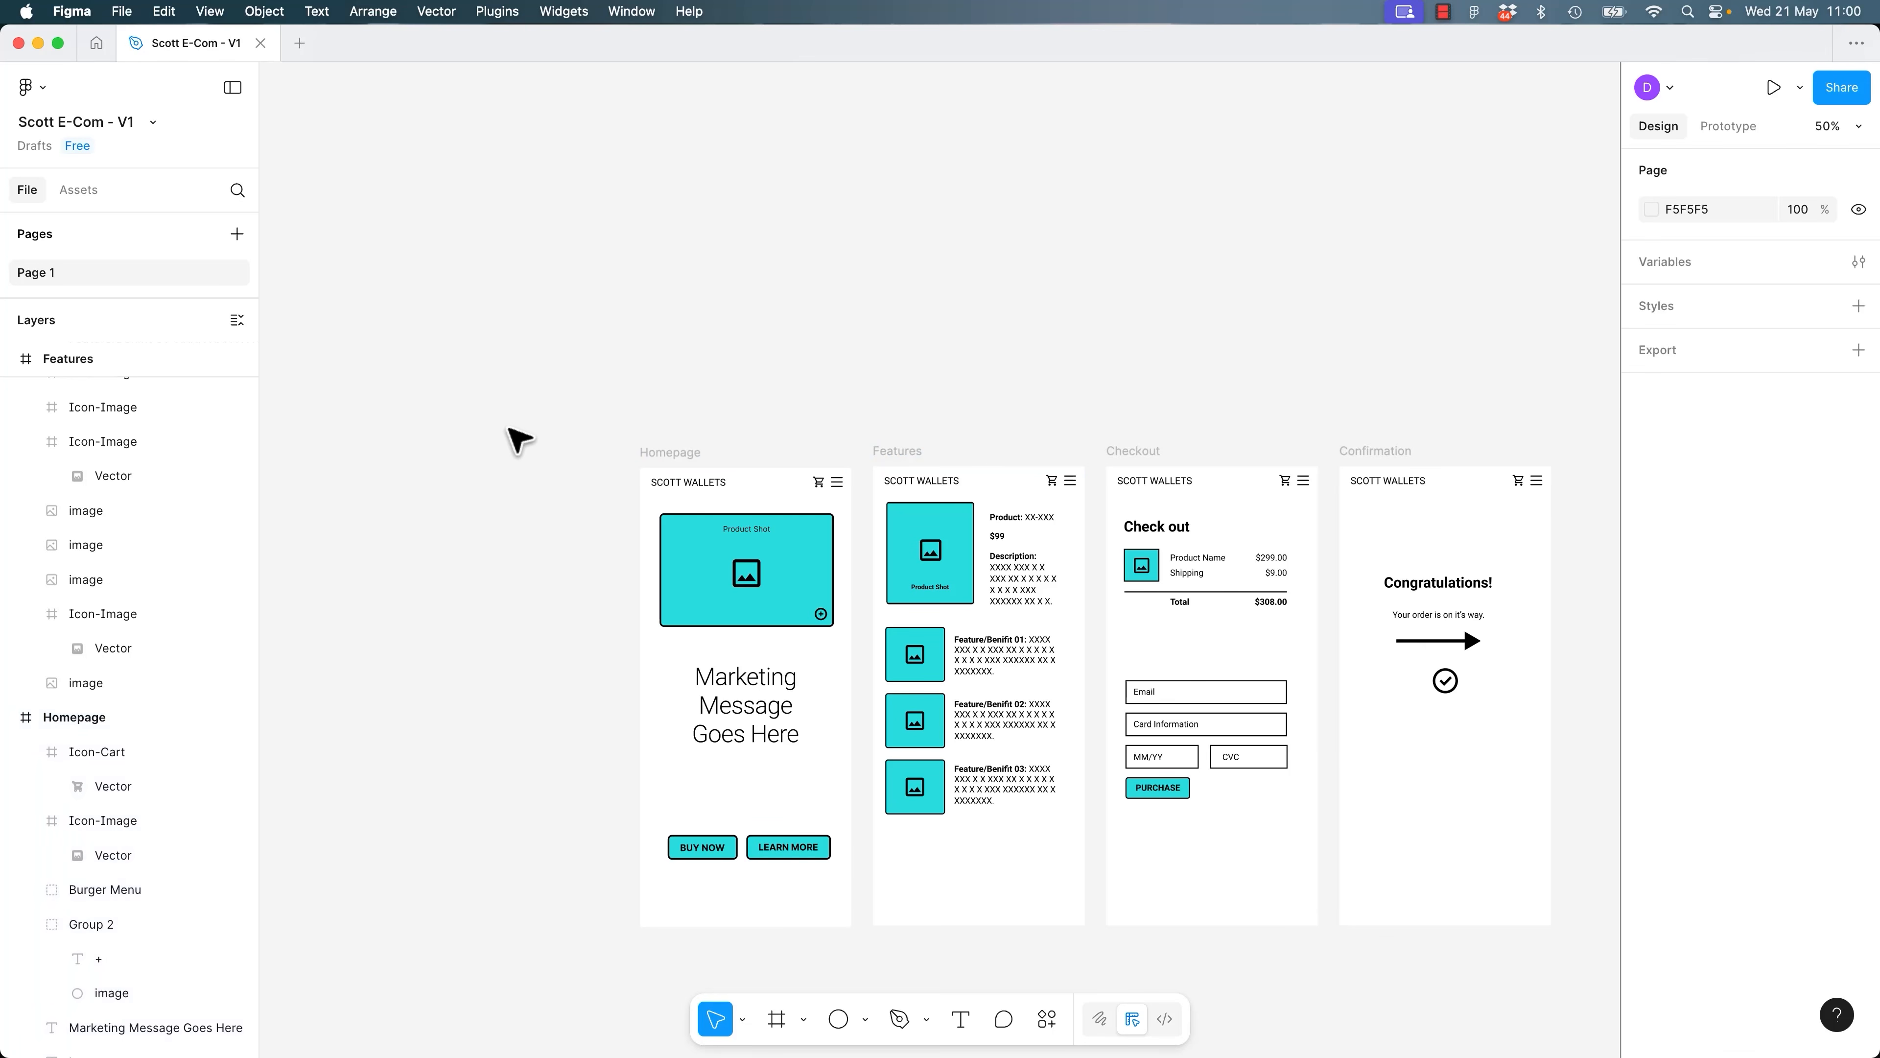
left_click_drag(844, 410, 798, 335)
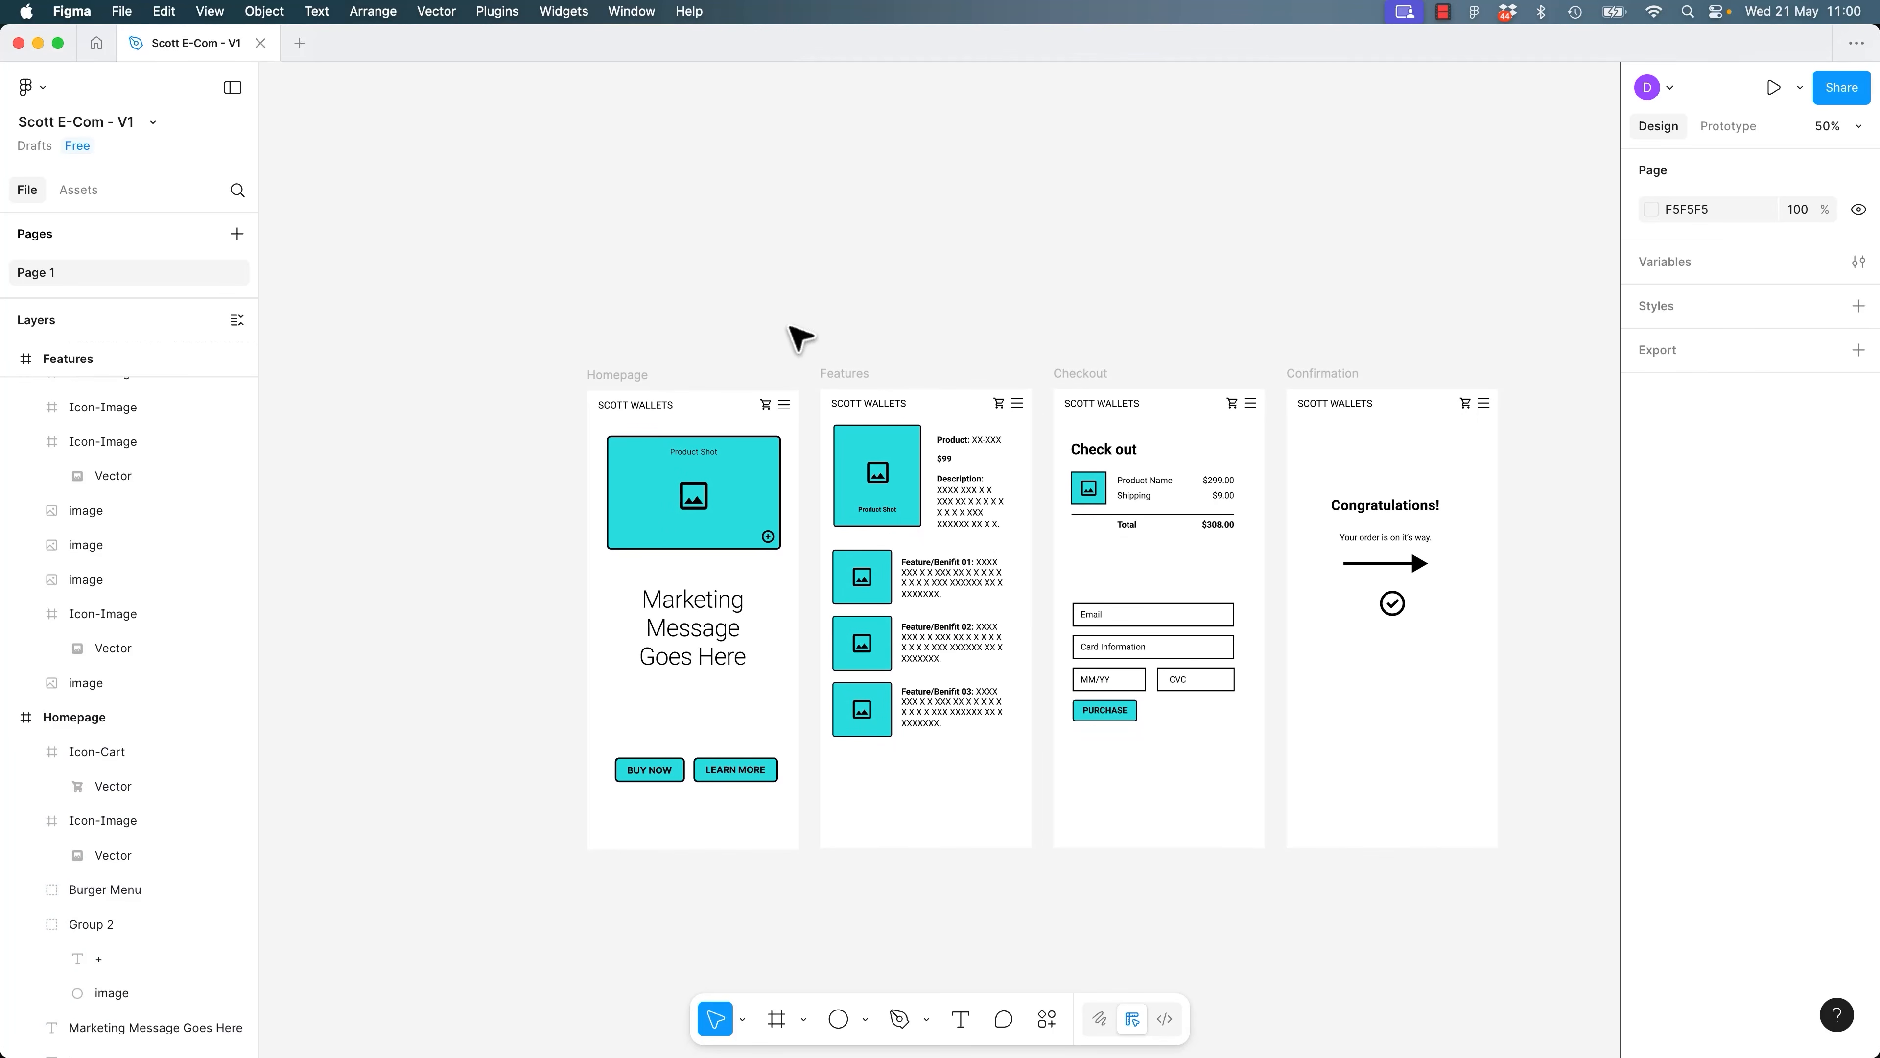
left_click(1047, 1020)
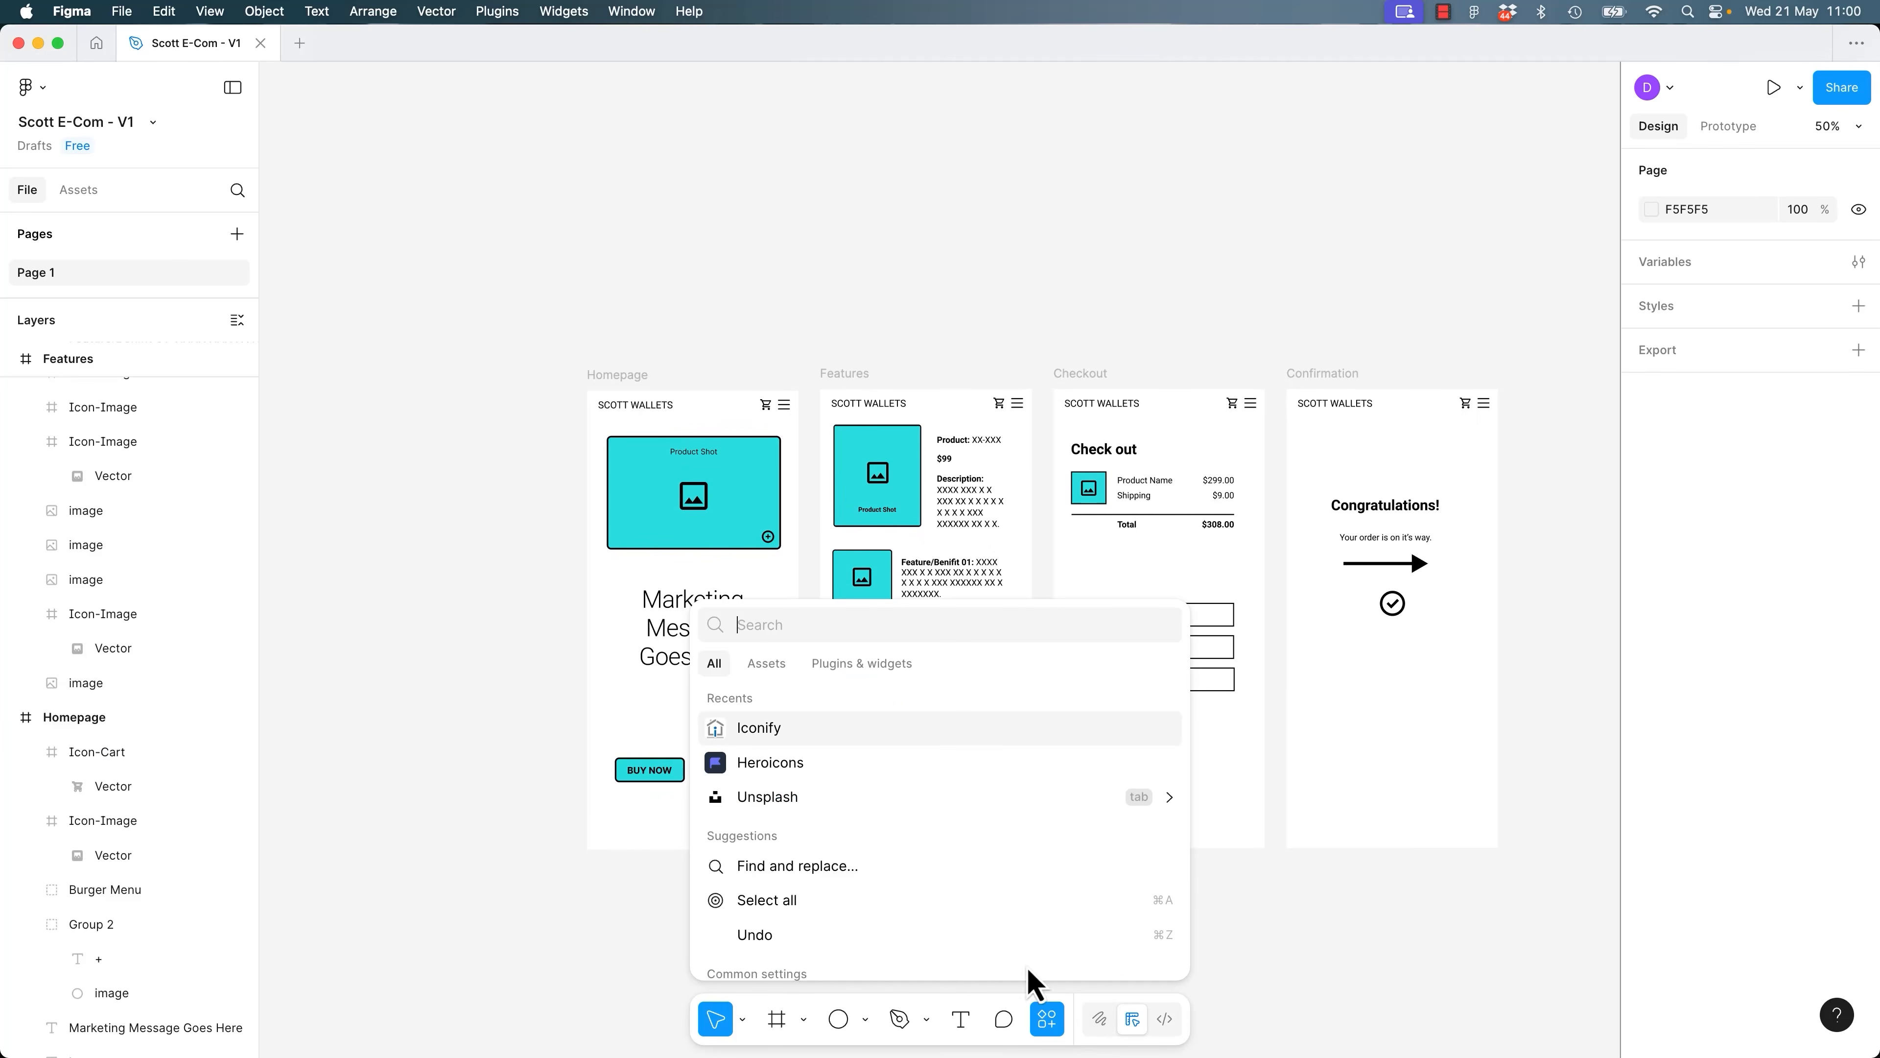
left_click(827, 287)
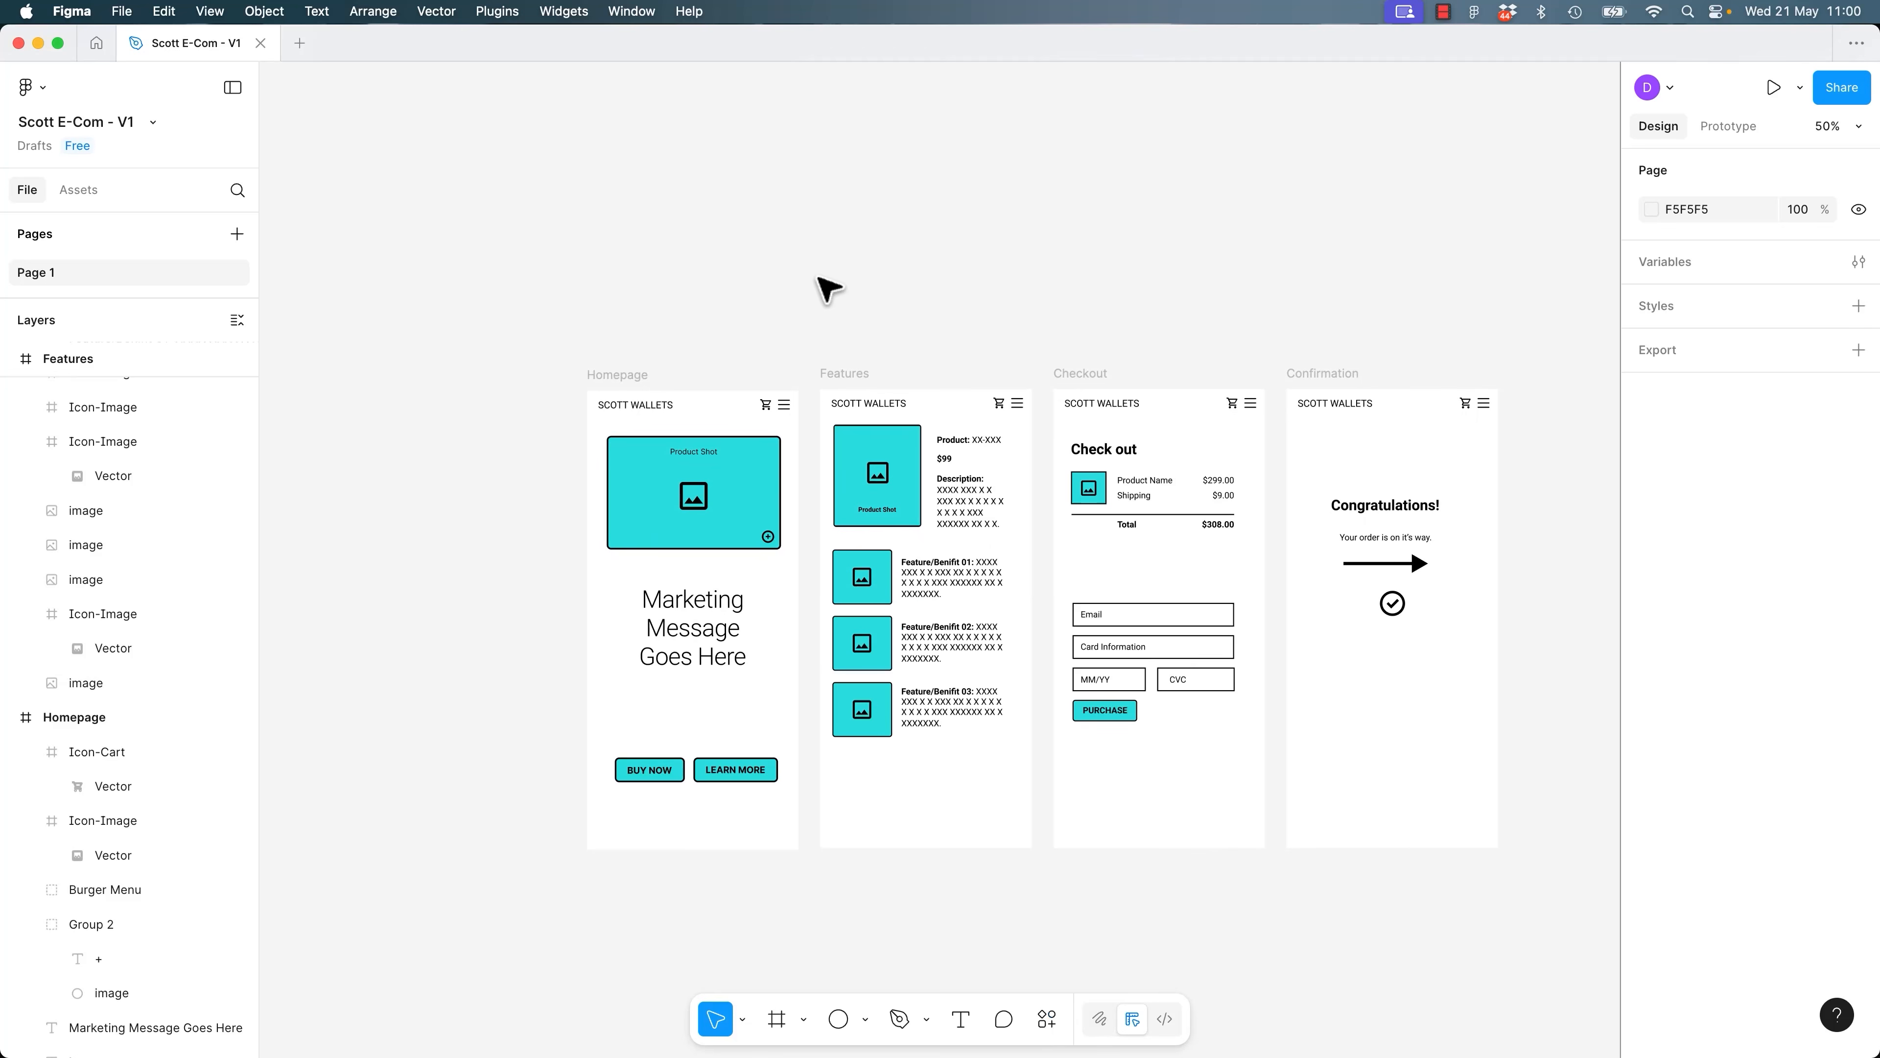
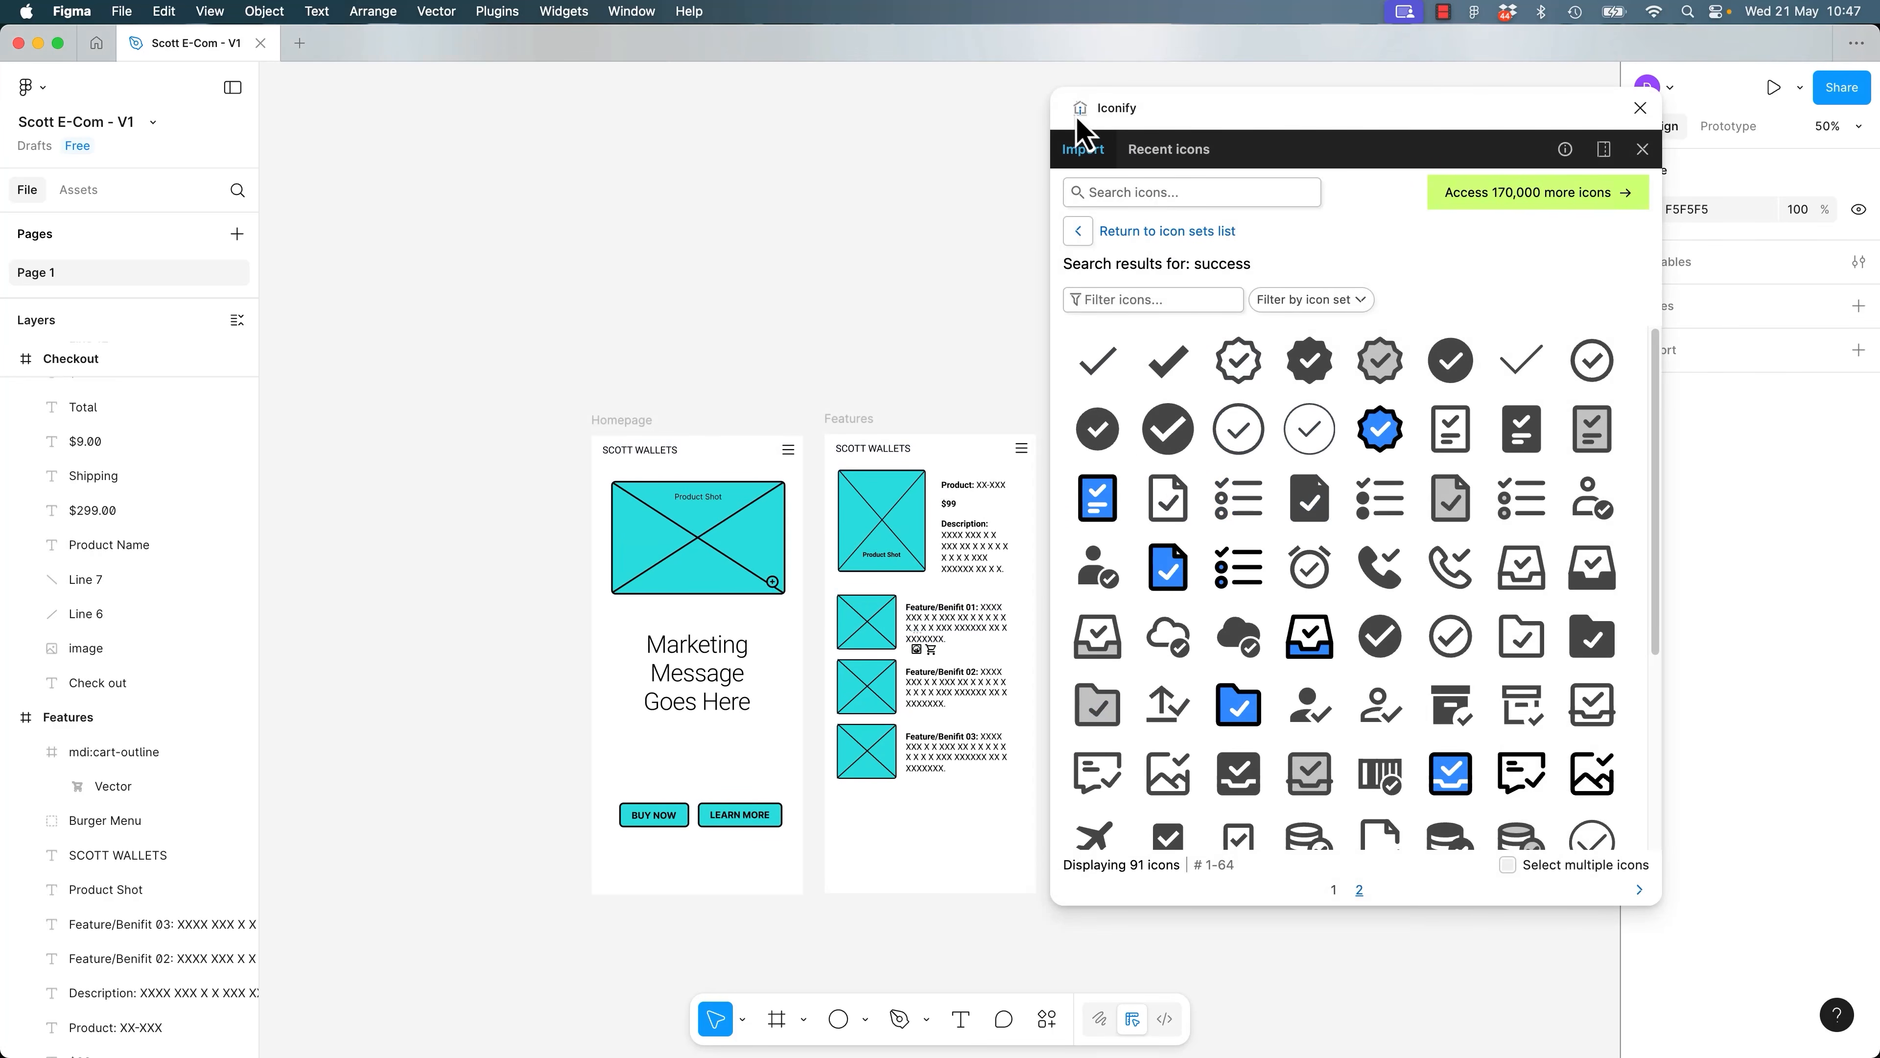
Close the Iconify plugin and inspect the imported icons lying over the Features frame.
left_click(1641, 108)
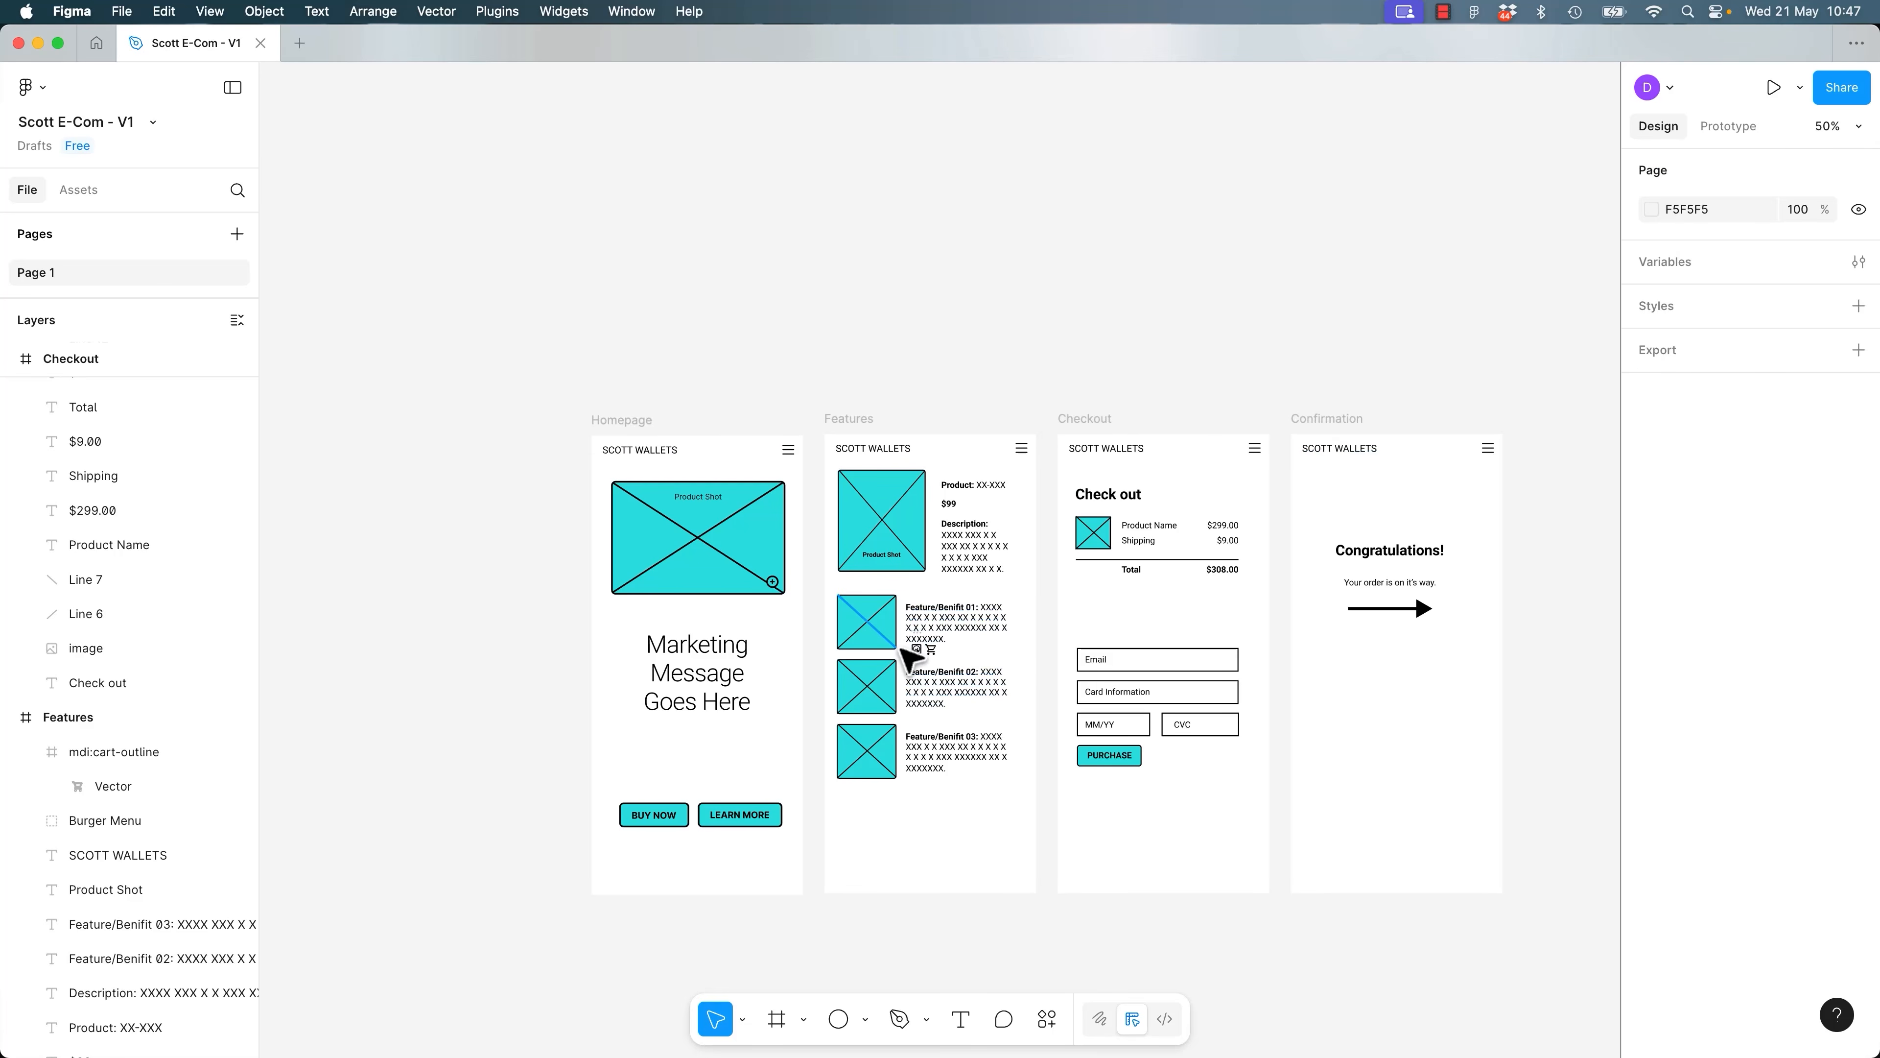
scroll(911, 659, "up", 10)
scroll(902, 651, "down", 6)
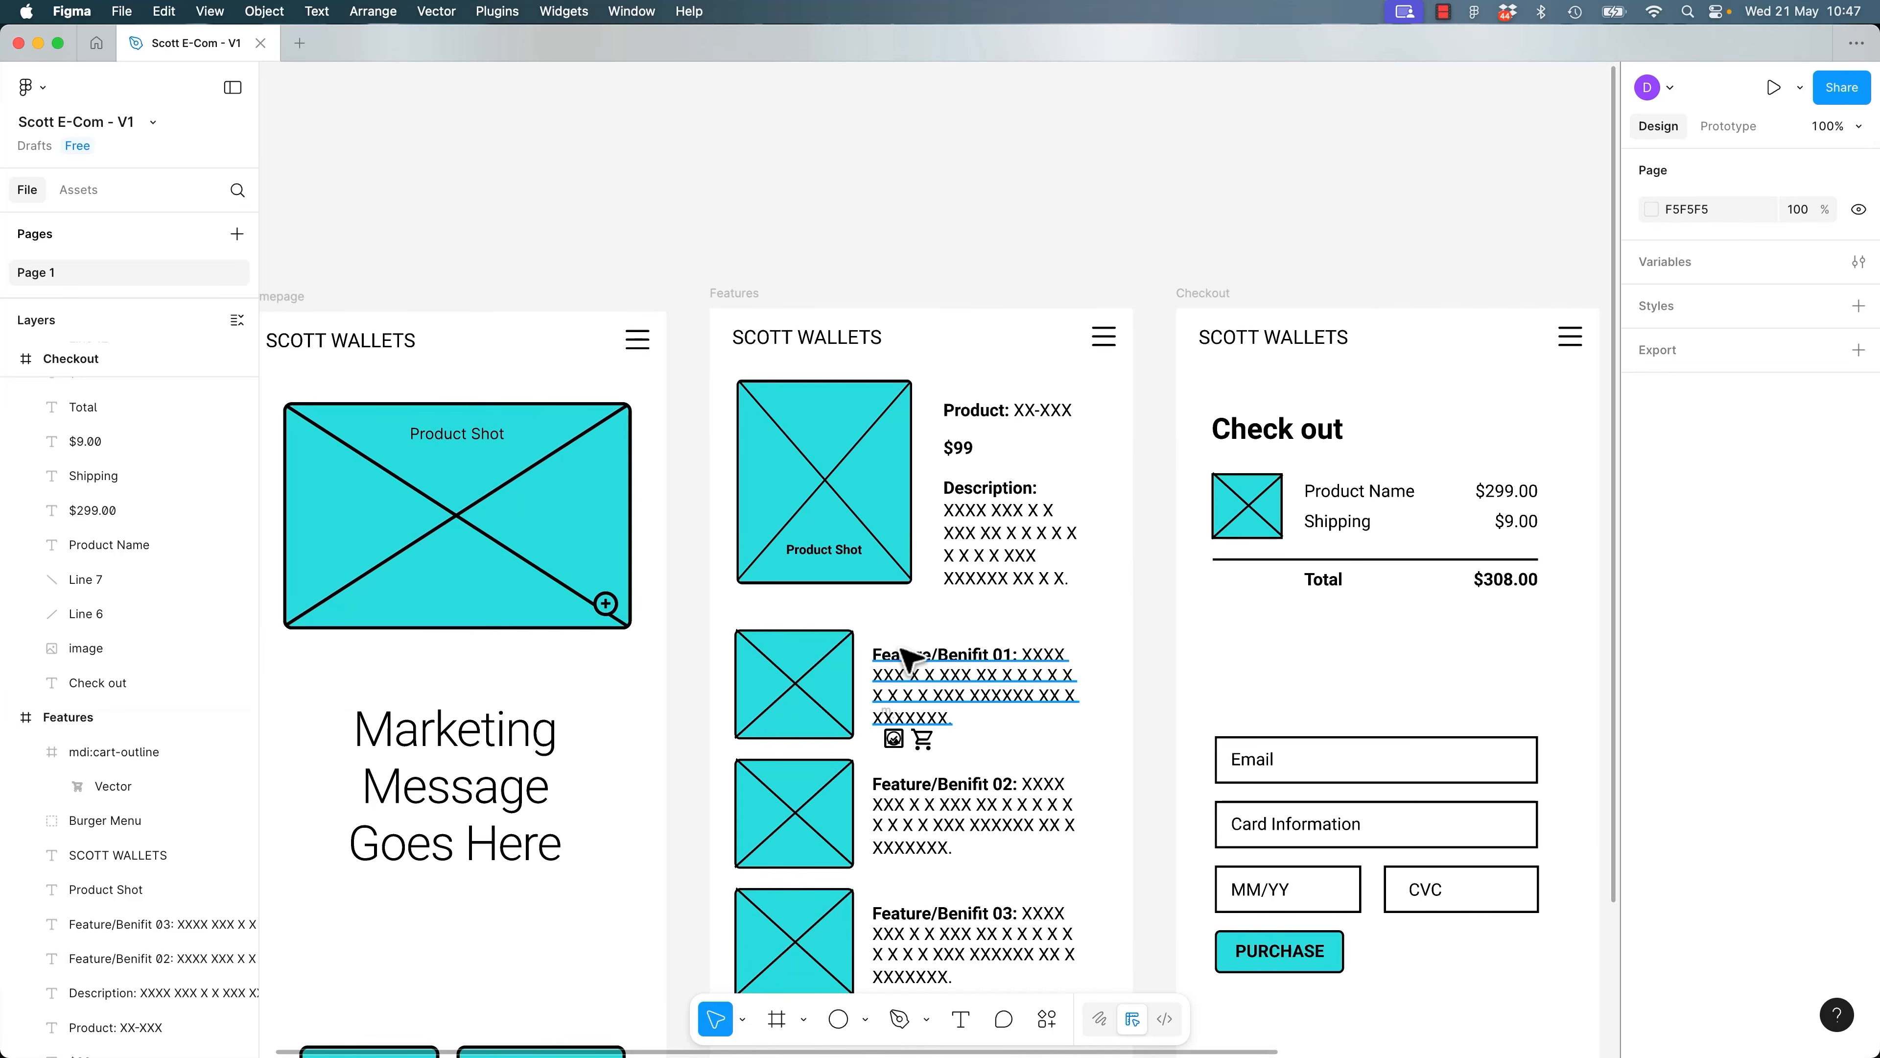
scroll(902, 657, "down", 5)
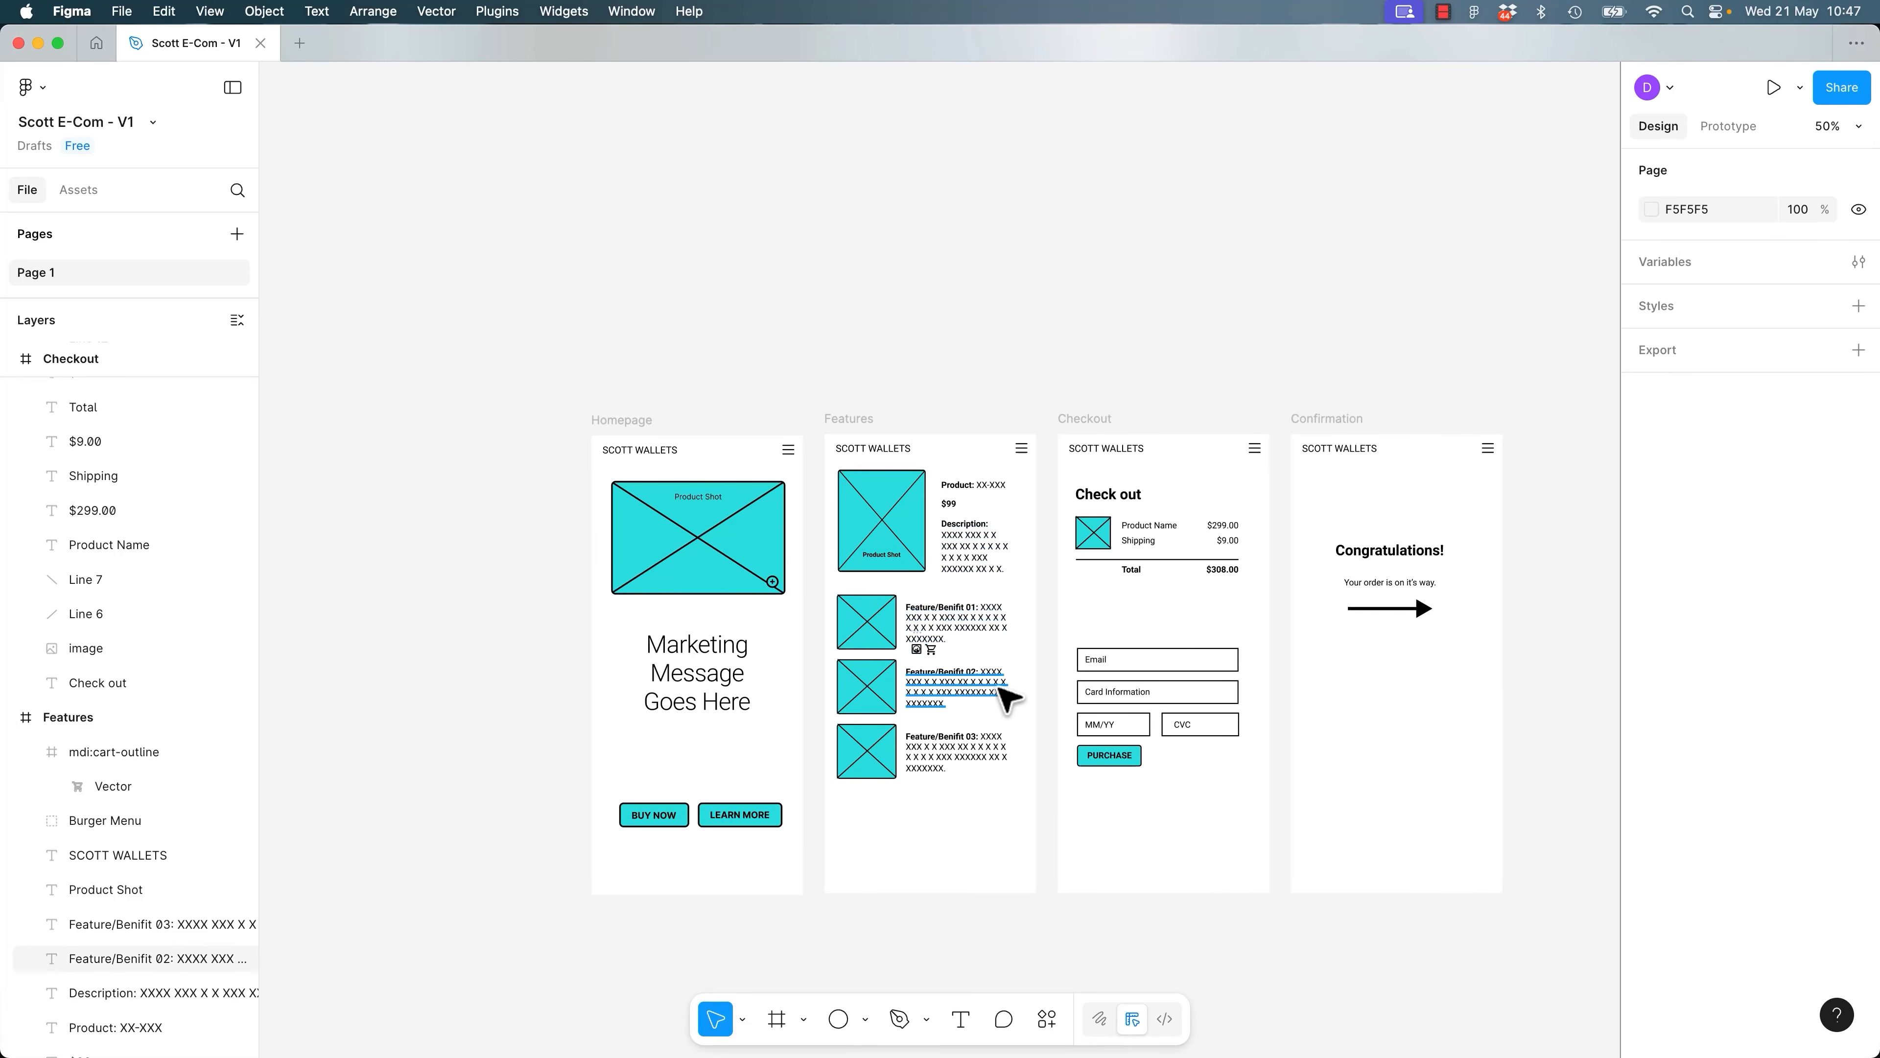
Try to move the cart icon and the success icon's vector out of the Features frame onto the empty canvas.
left_click_drag(934, 659, 976, 317)
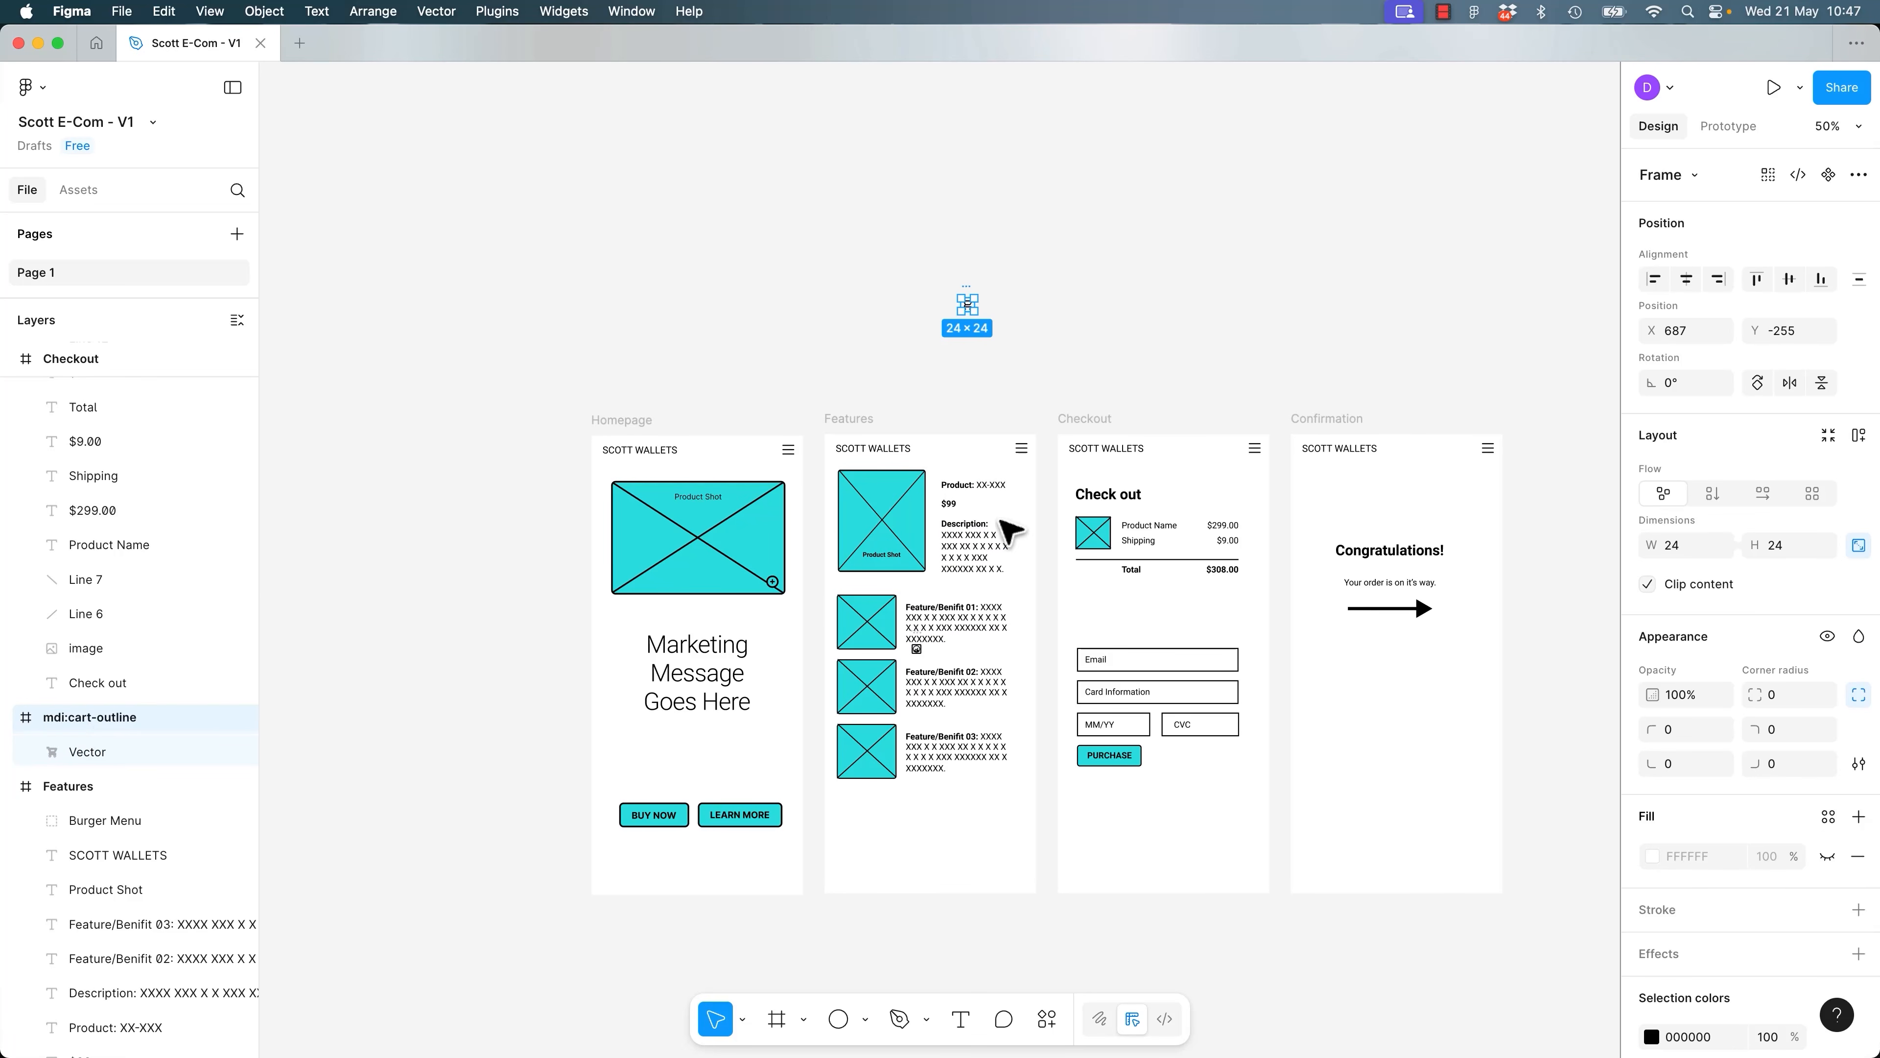
left_click_drag(917, 650, 1054, 323)
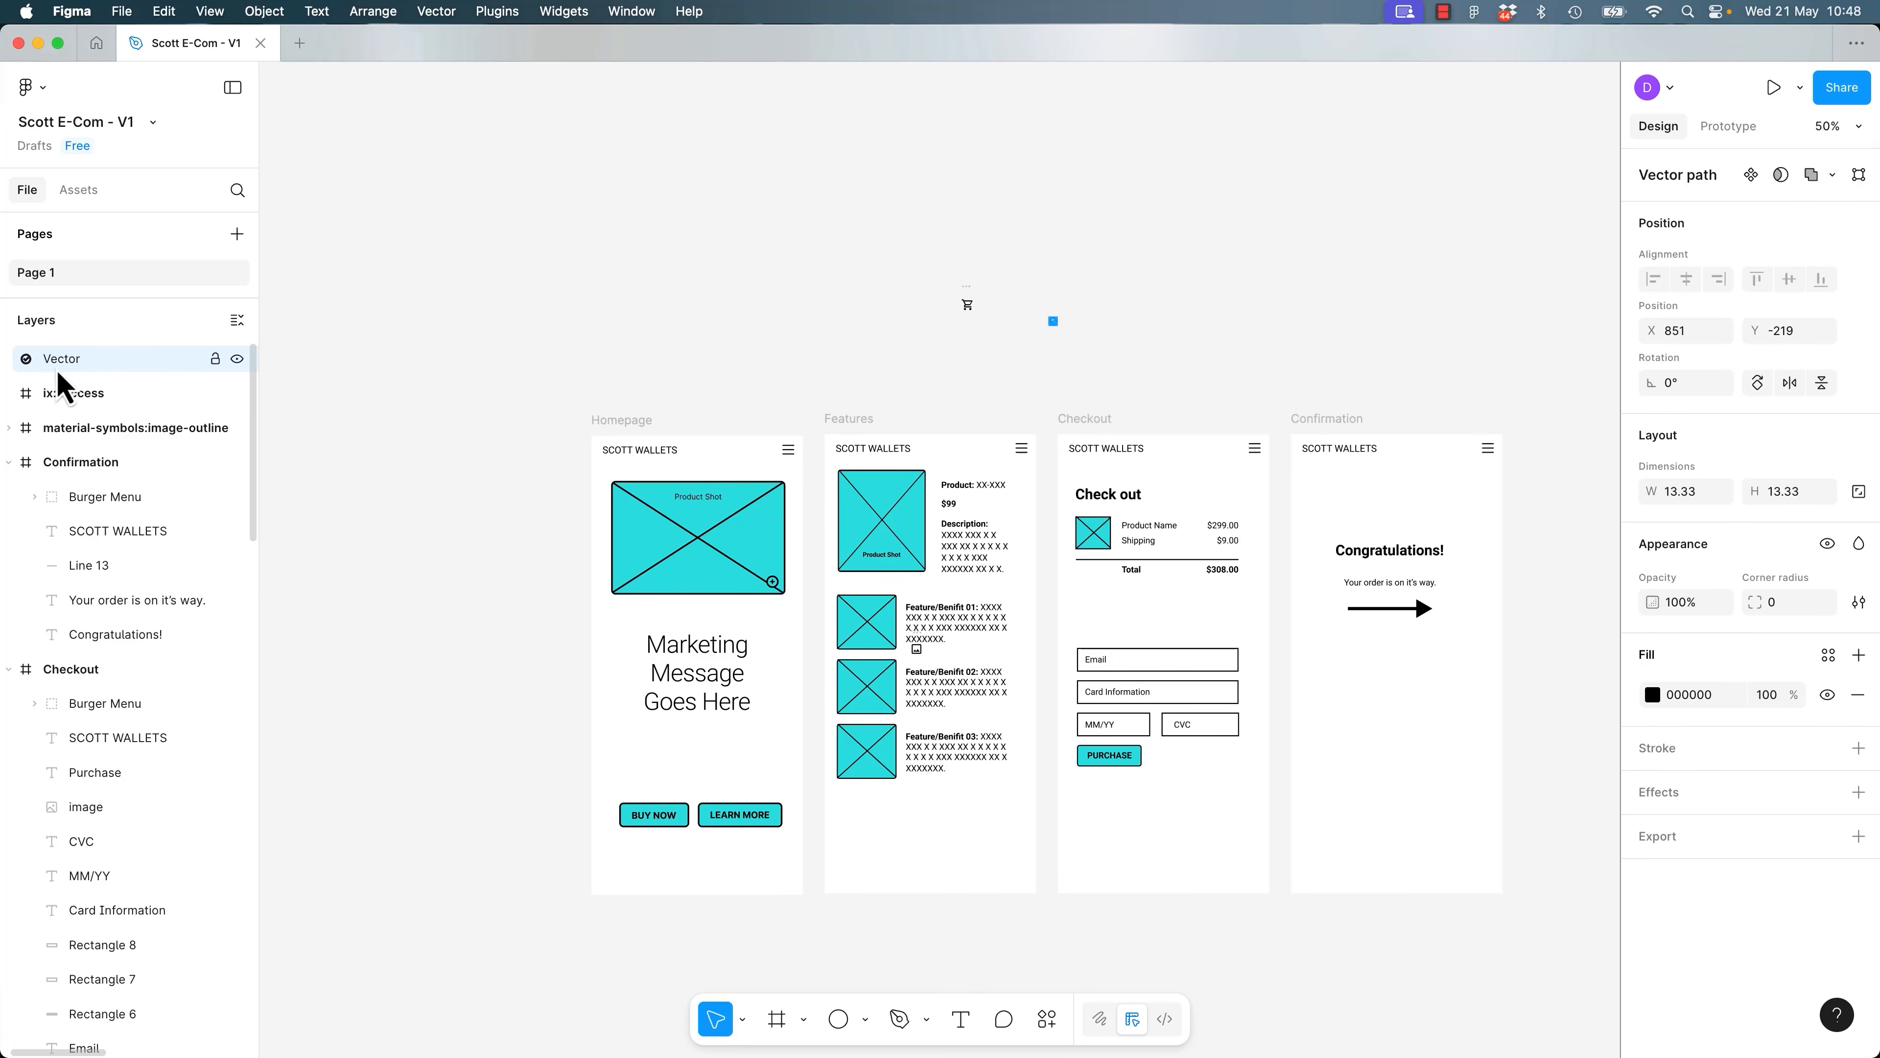
left_click(73, 403)
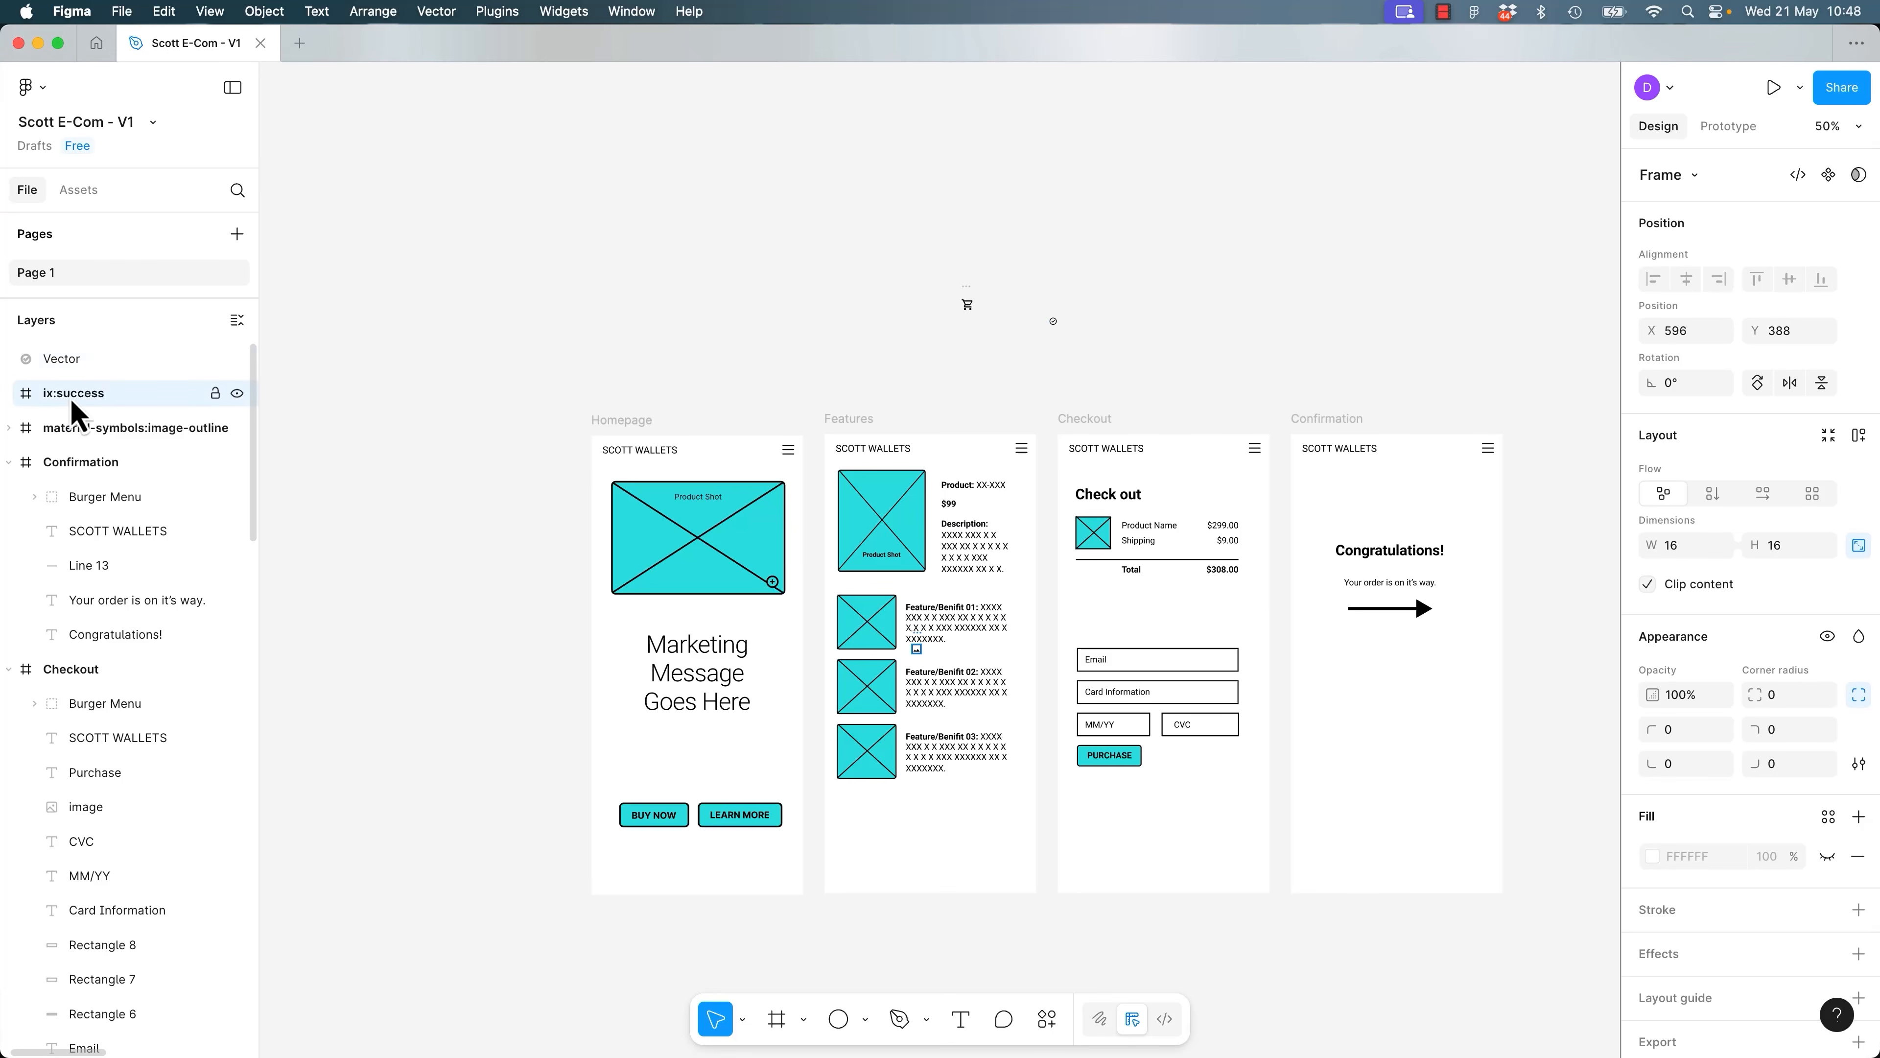
key("super+z")
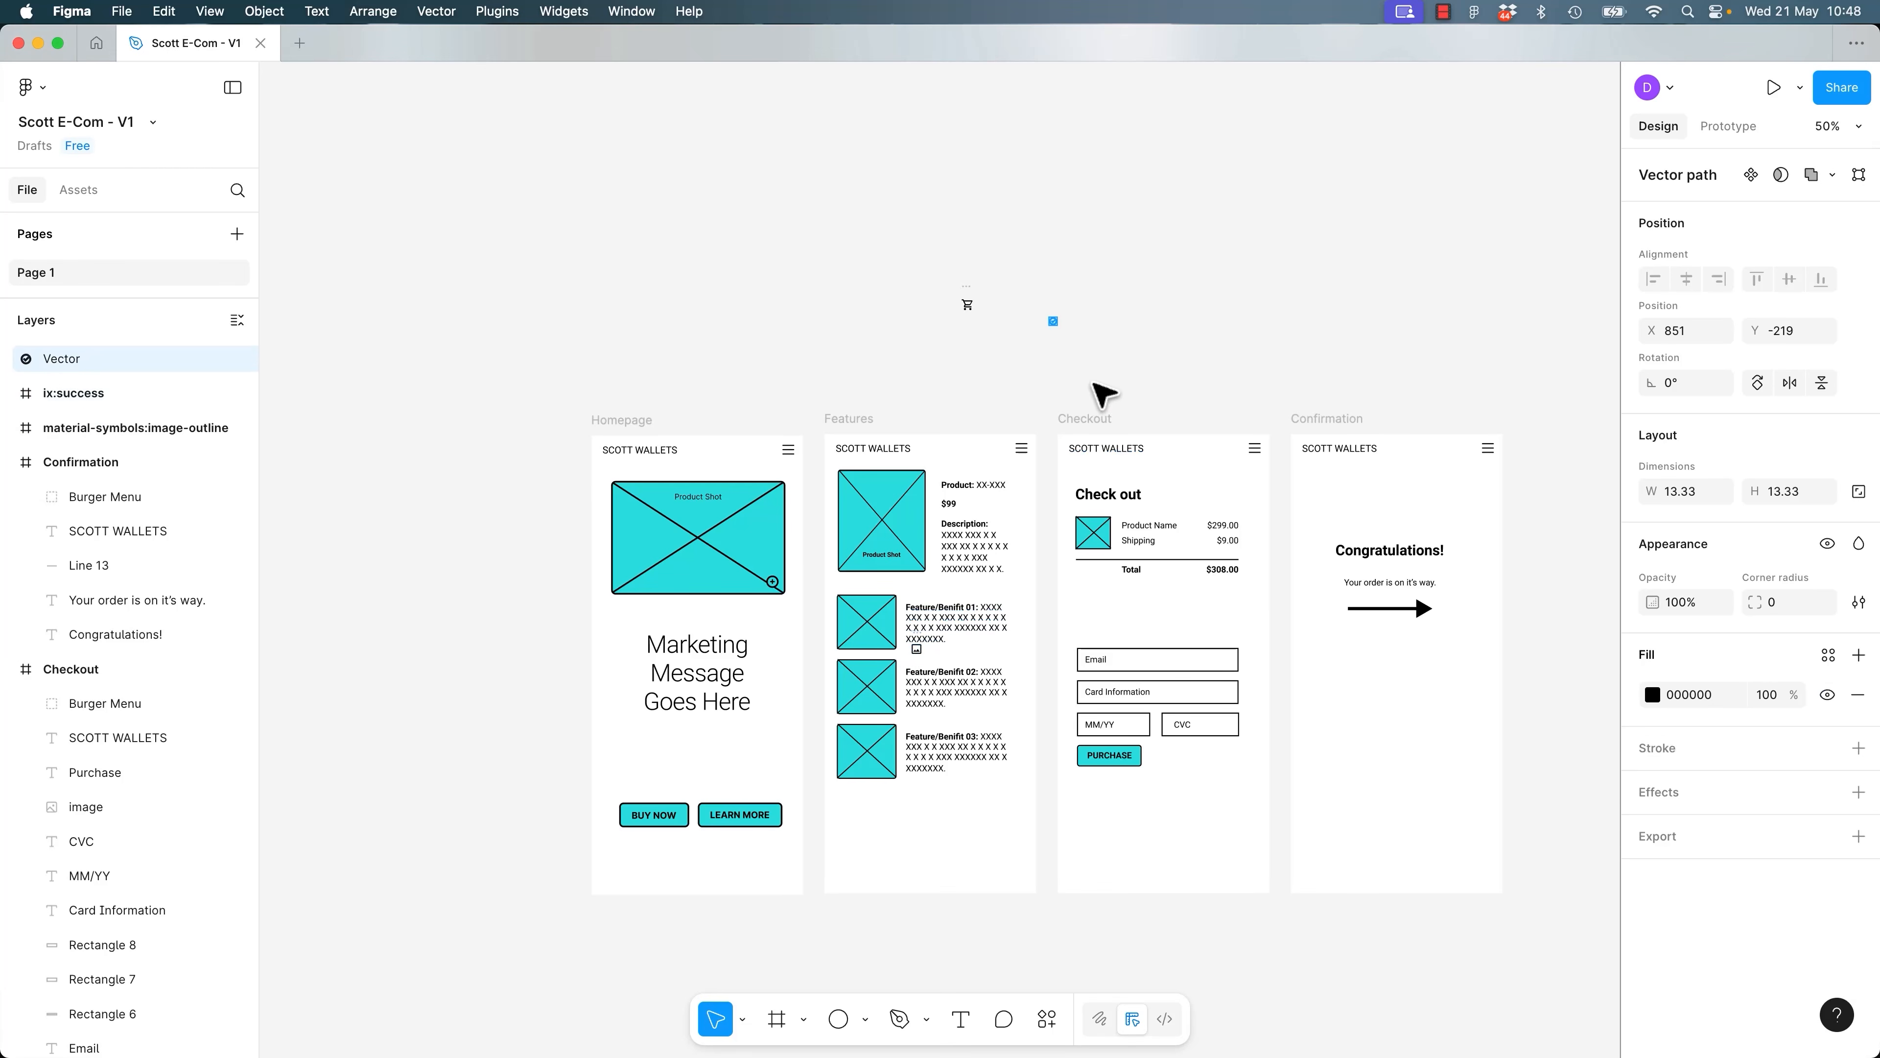
key("super+z")
left_click(1078, 382)
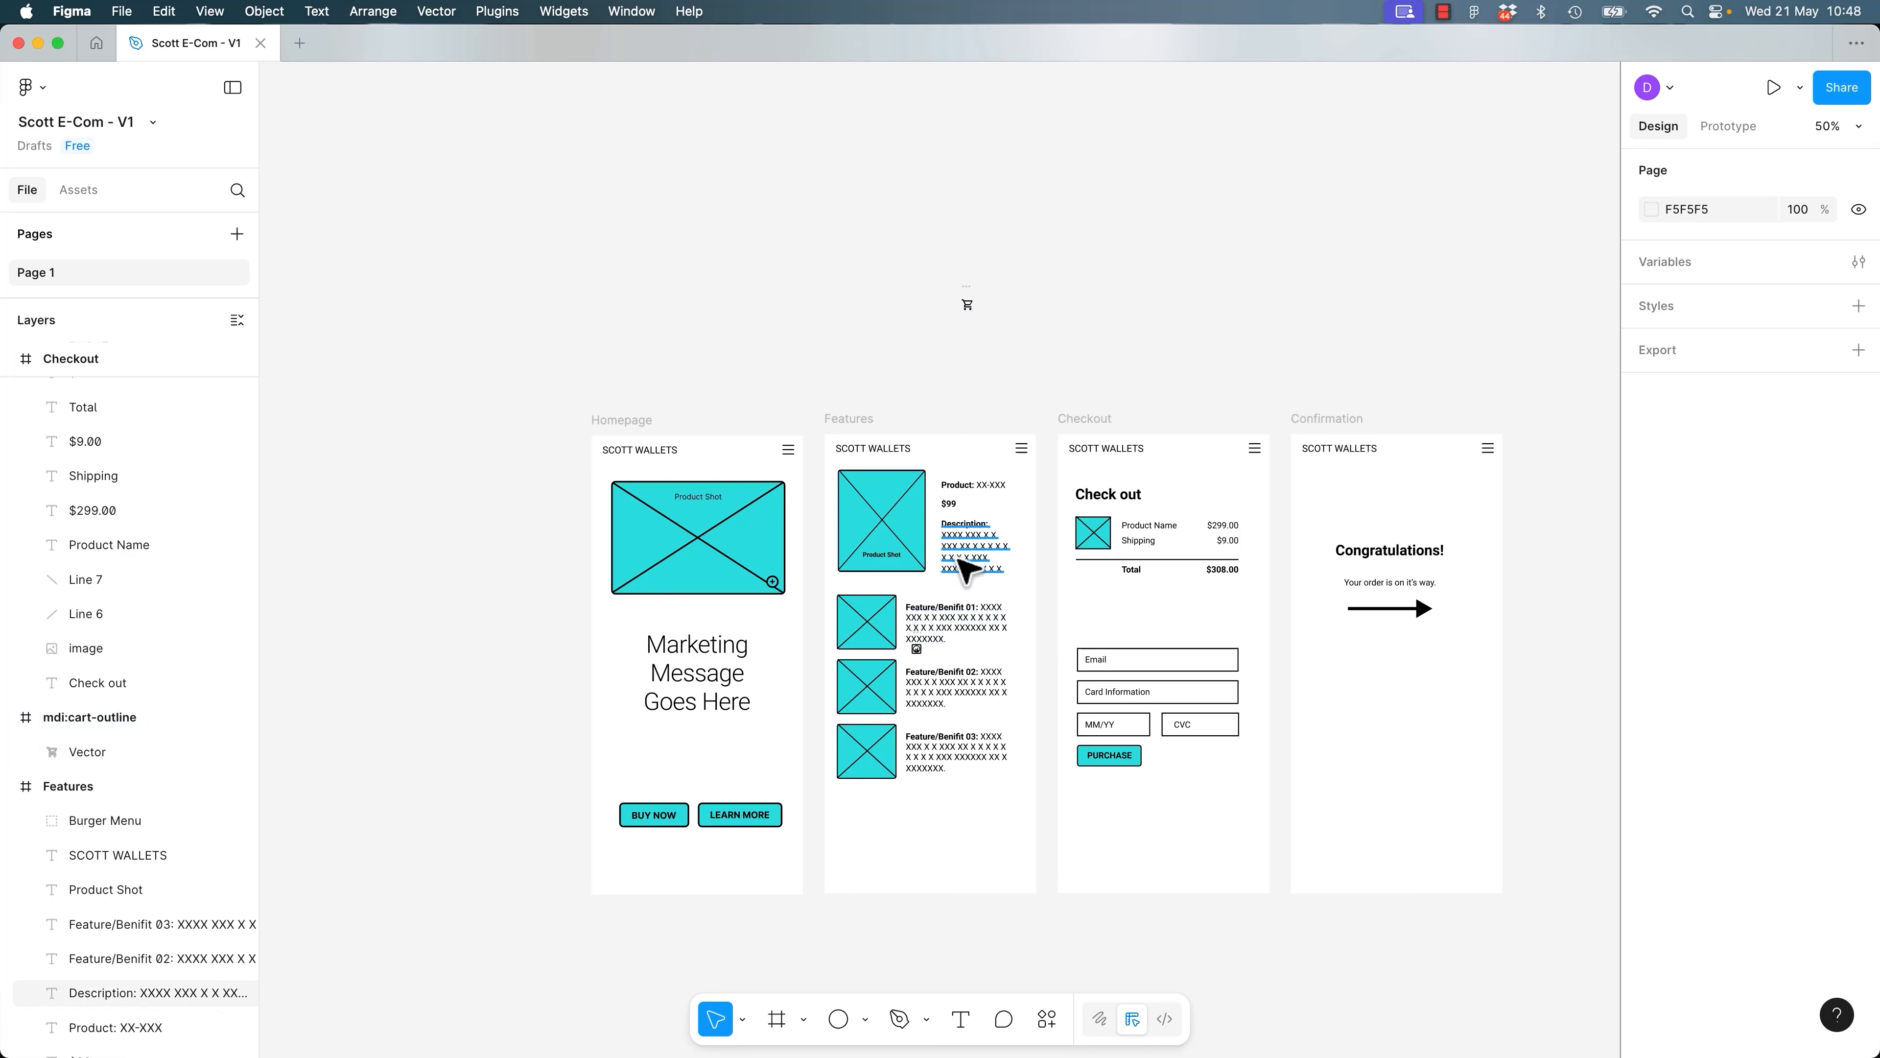
Try to move the whole ix:success frame above the Features frame, and undo the icon moves.
left_click(918, 649)
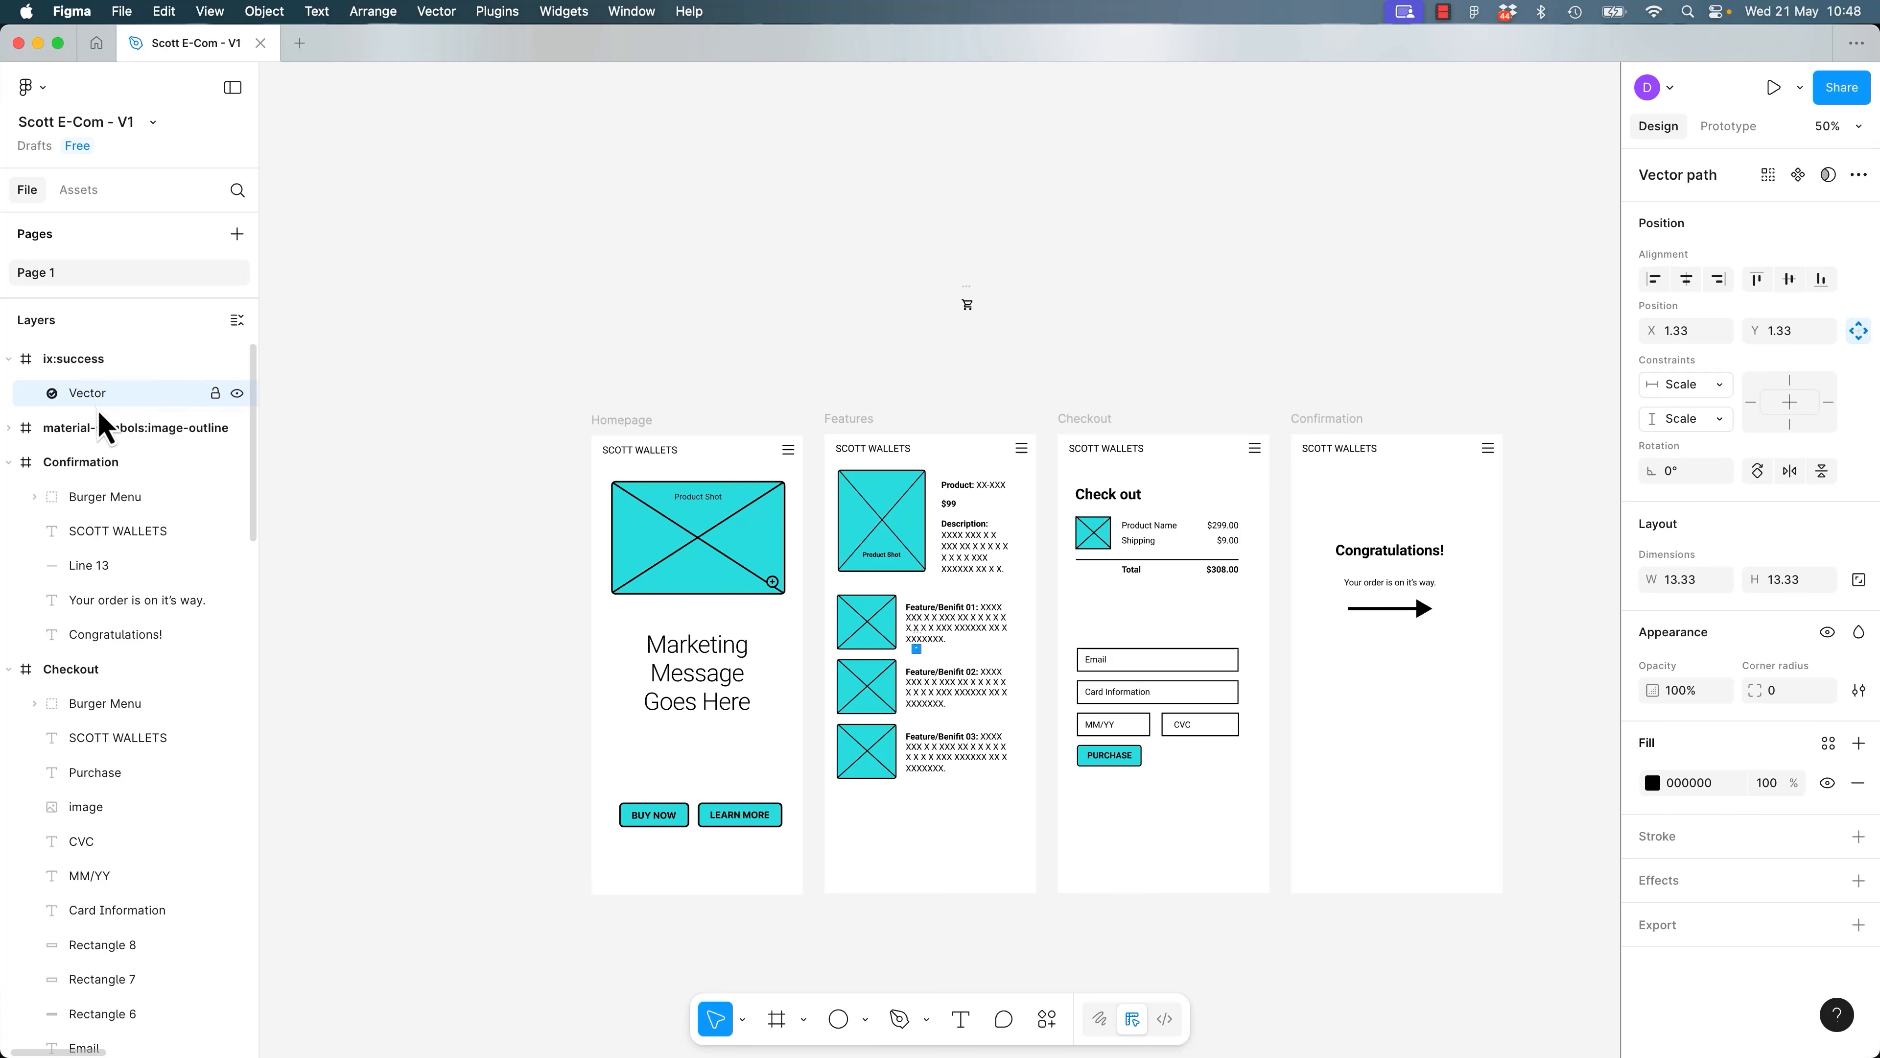
left_click(91, 372)
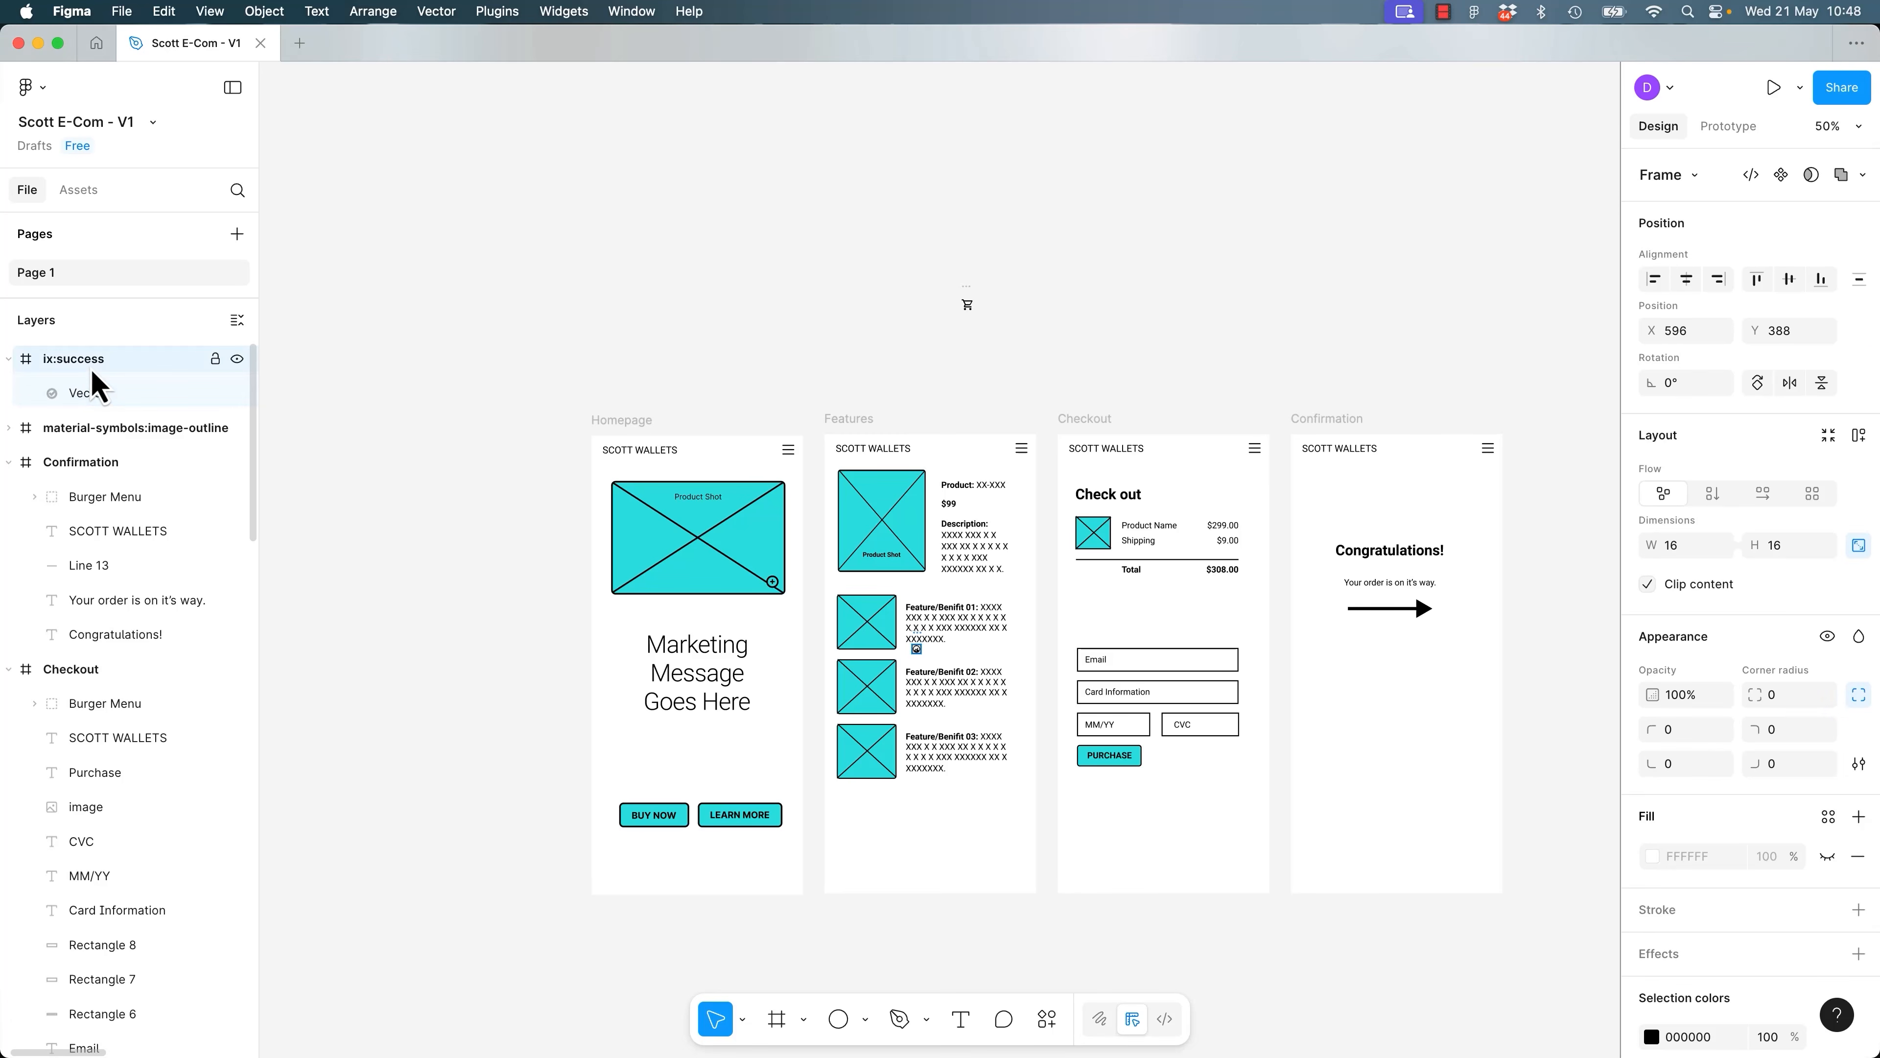
left_click_drag(919, 651, 1024, 315)
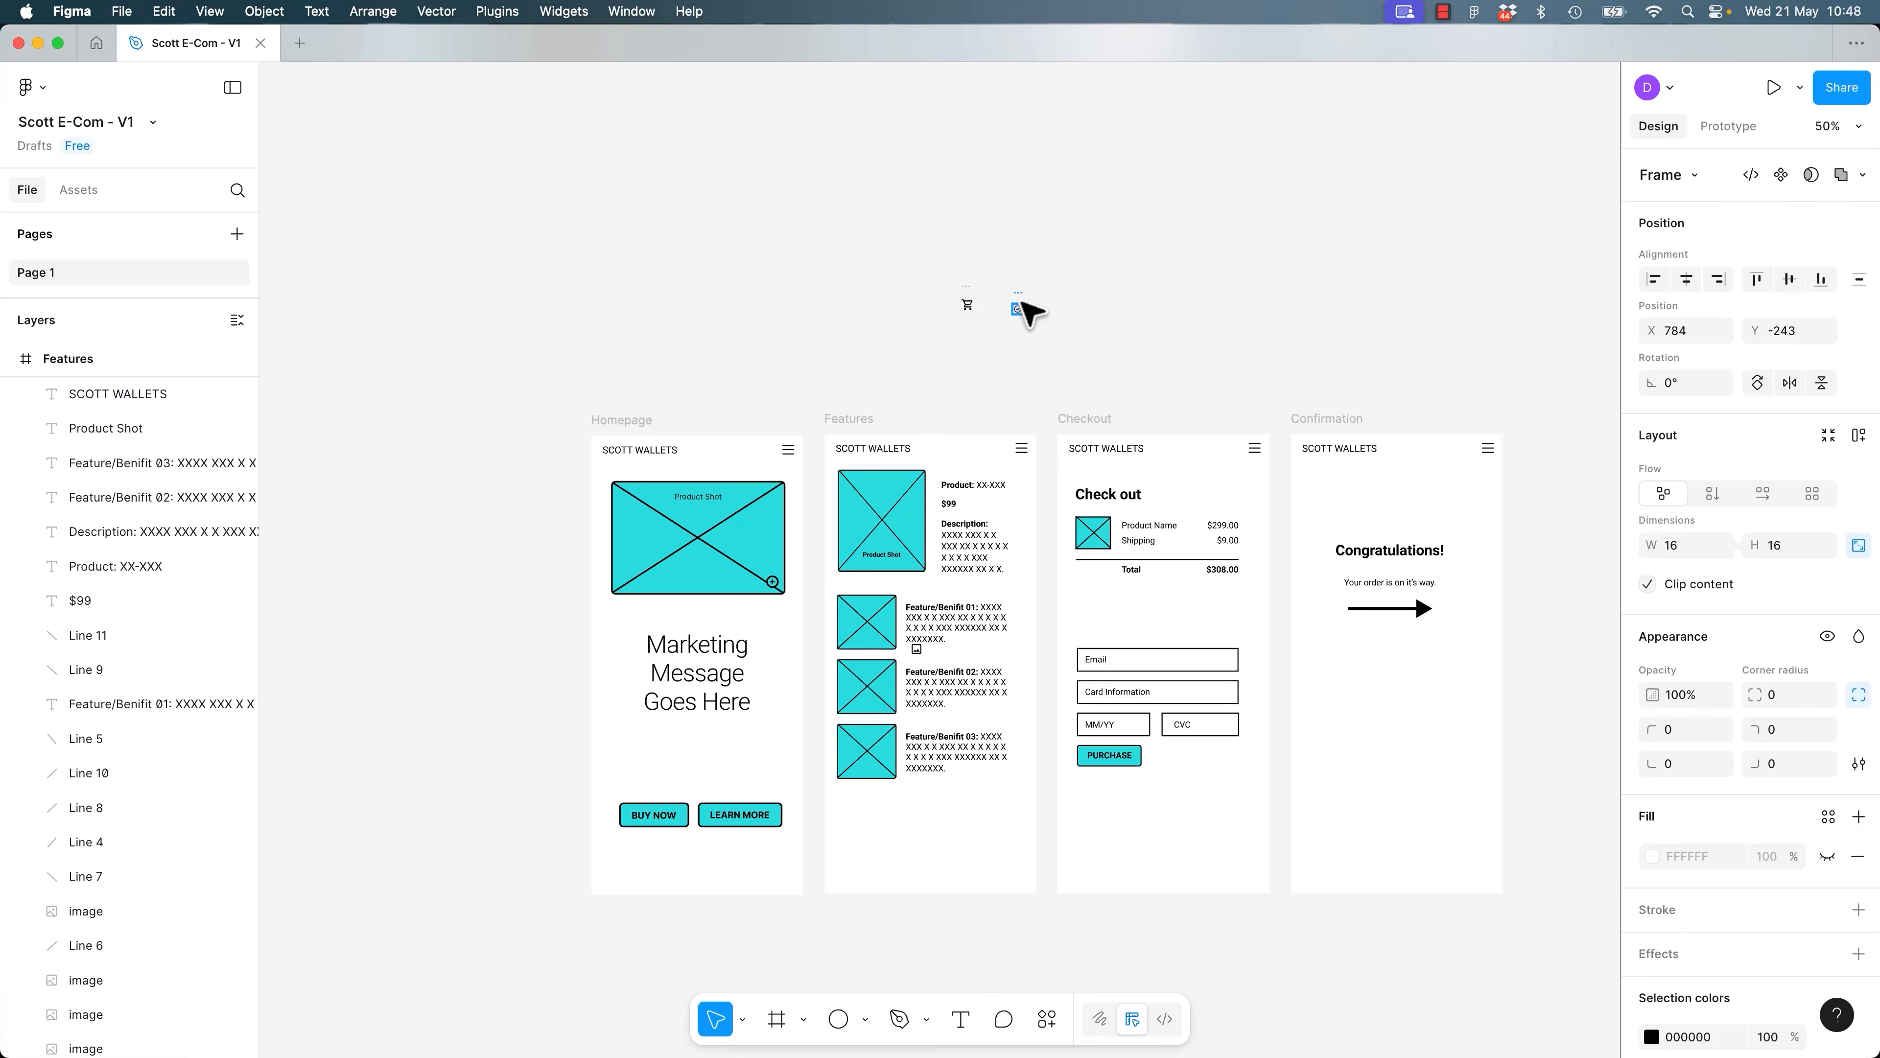
key("super+z")
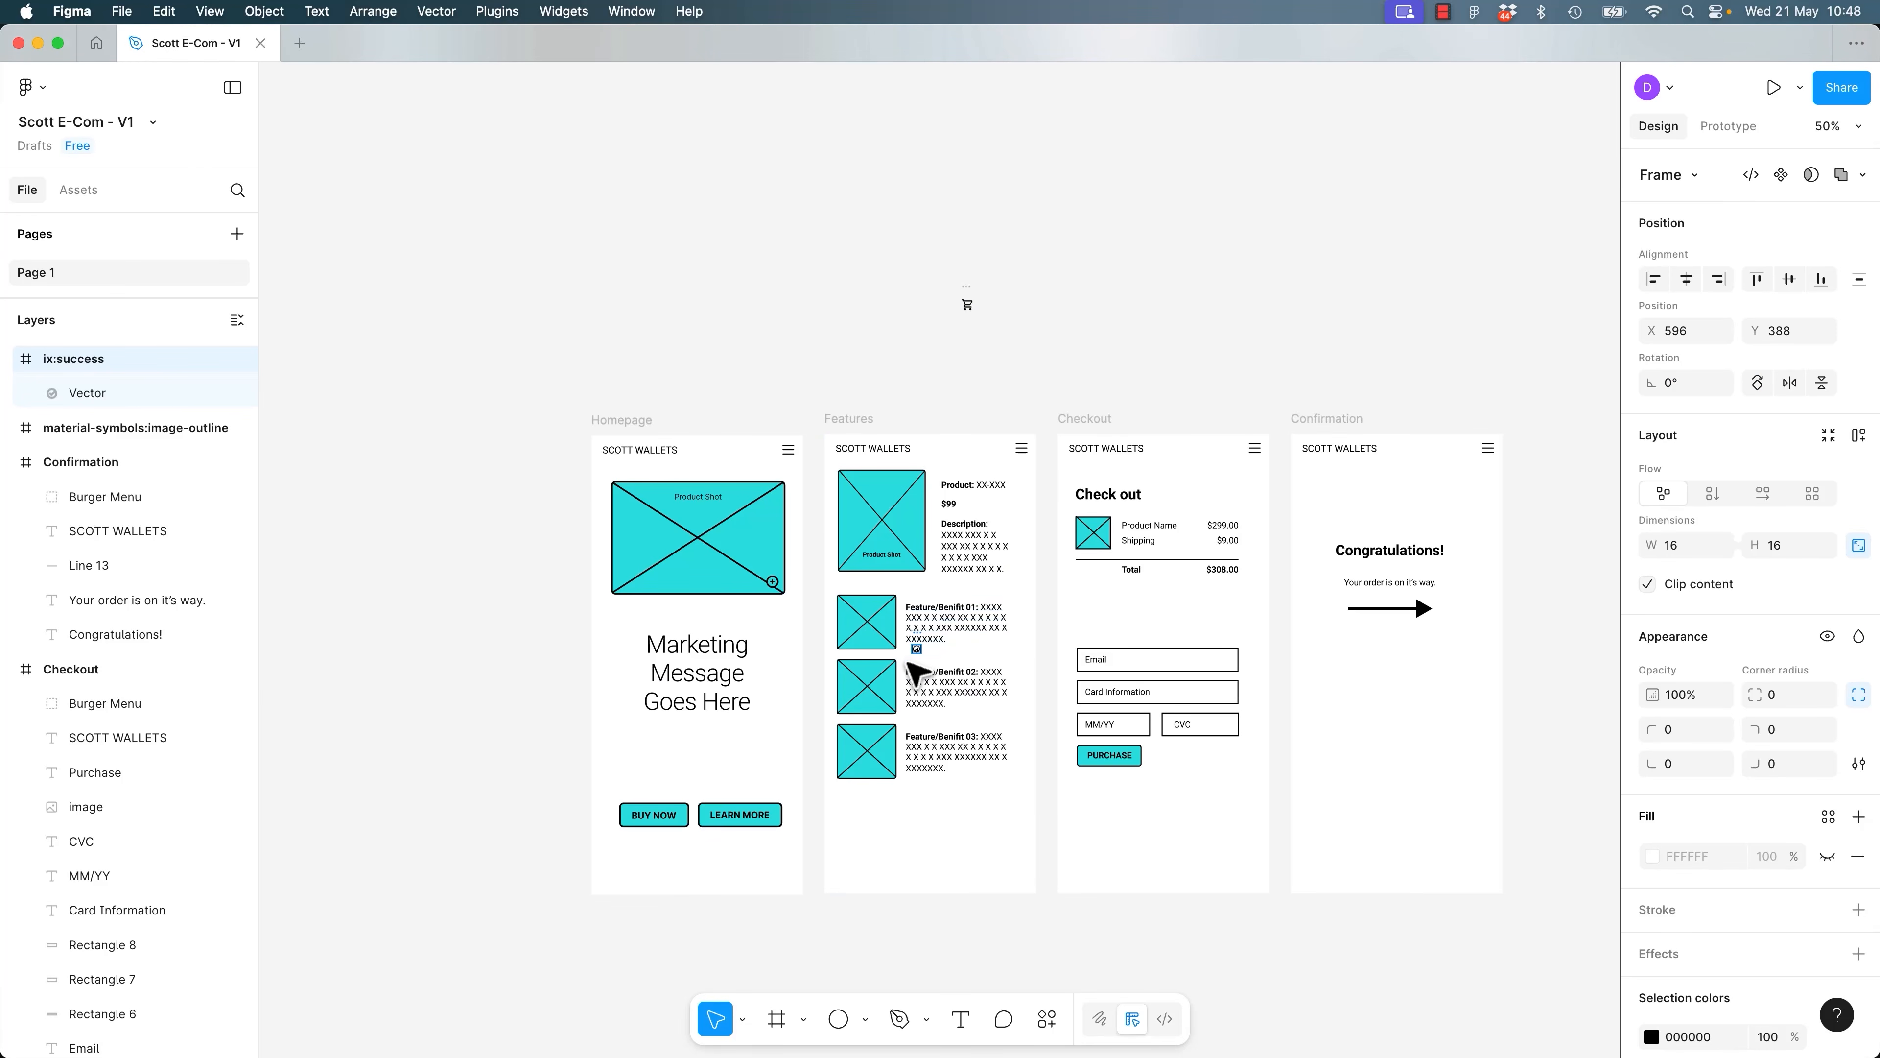
key("super+z")
key("super+z")
key("super+z")
key("super+z")
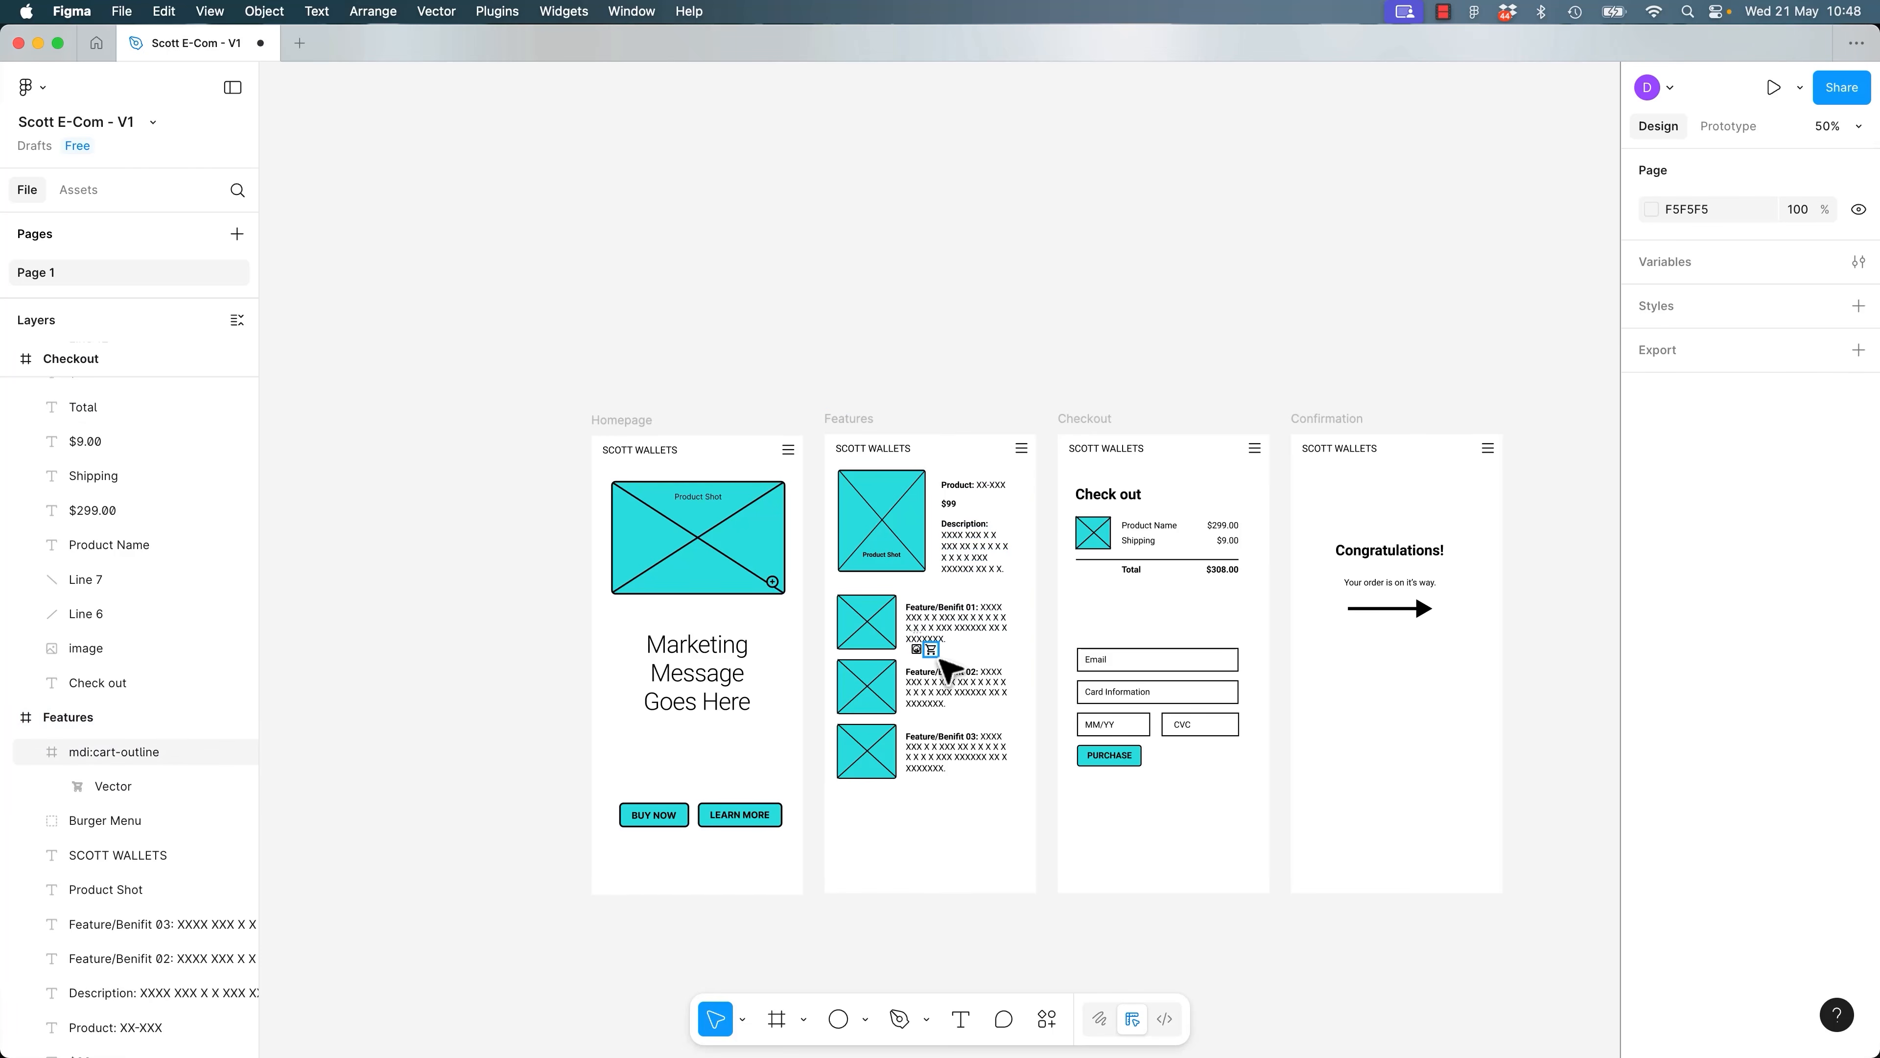
Examine where the cart and success icons sit in the layer hierarchy relative to the Features frame.
left_click(932, 650)
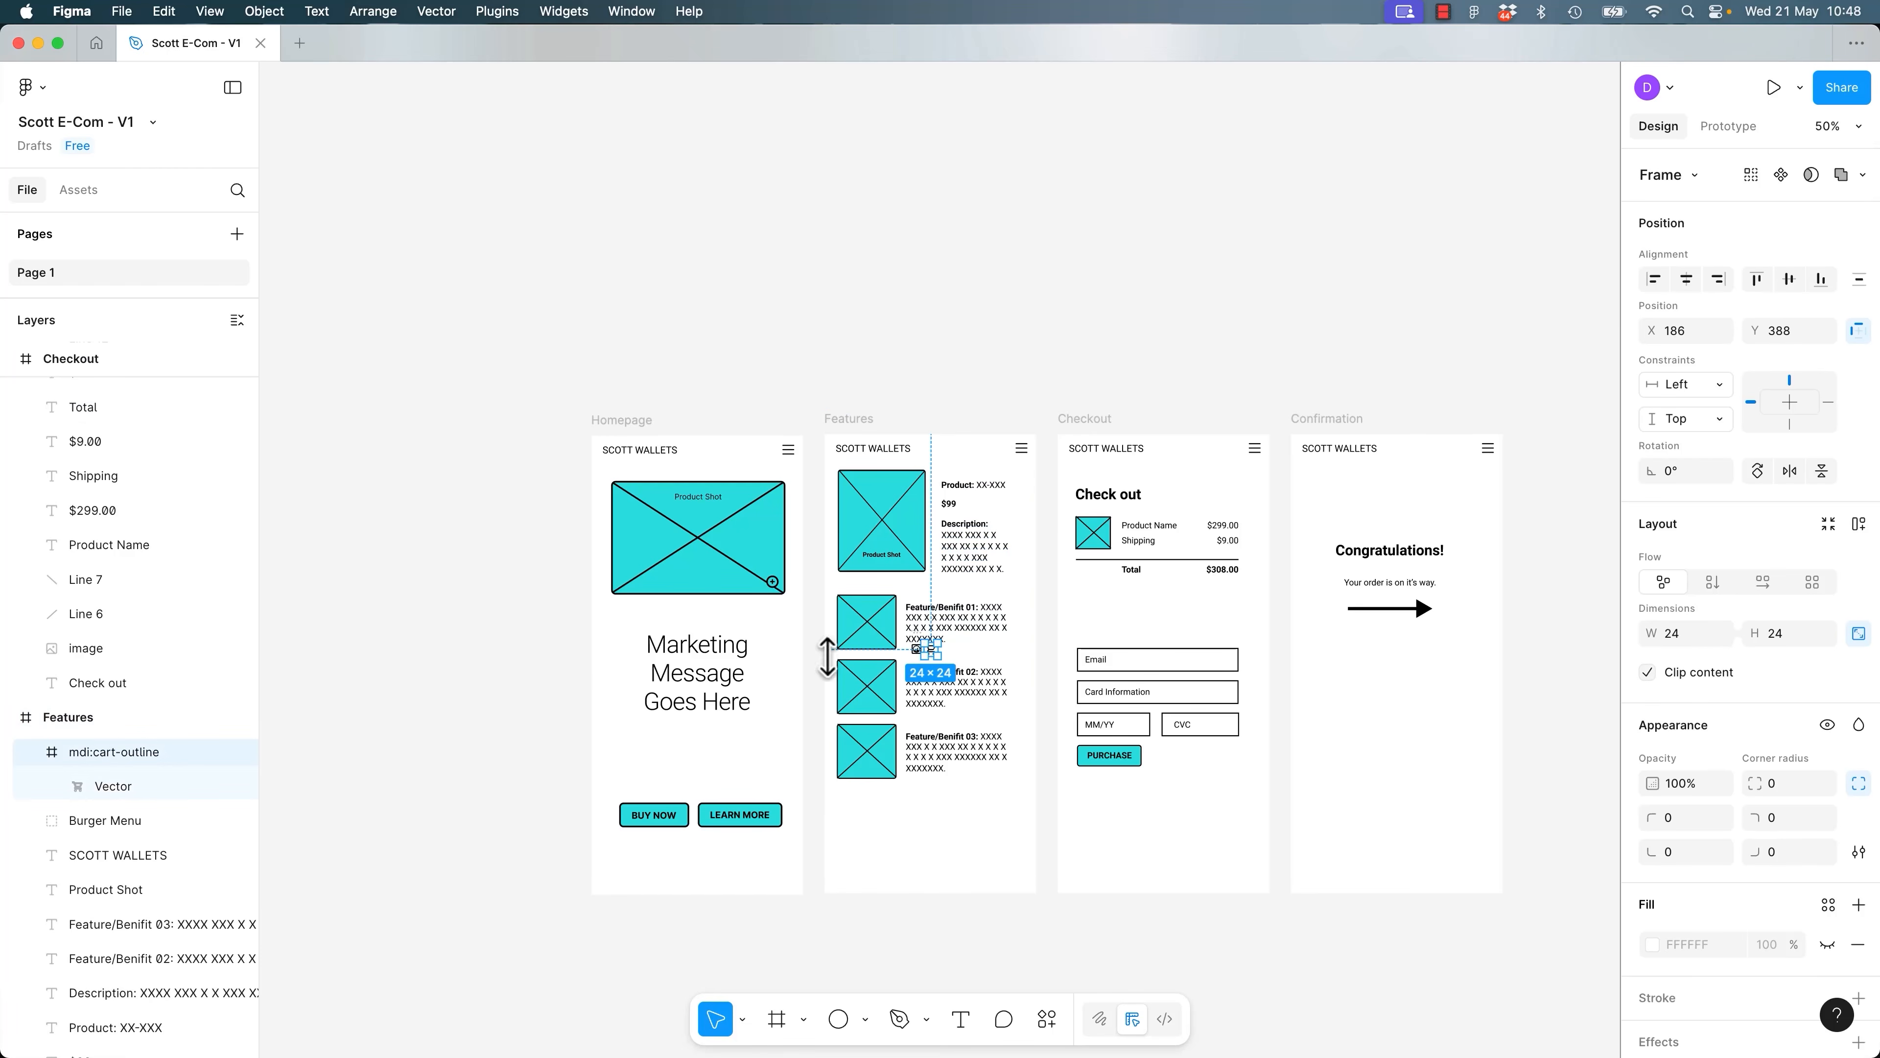
left_click(54, 718)
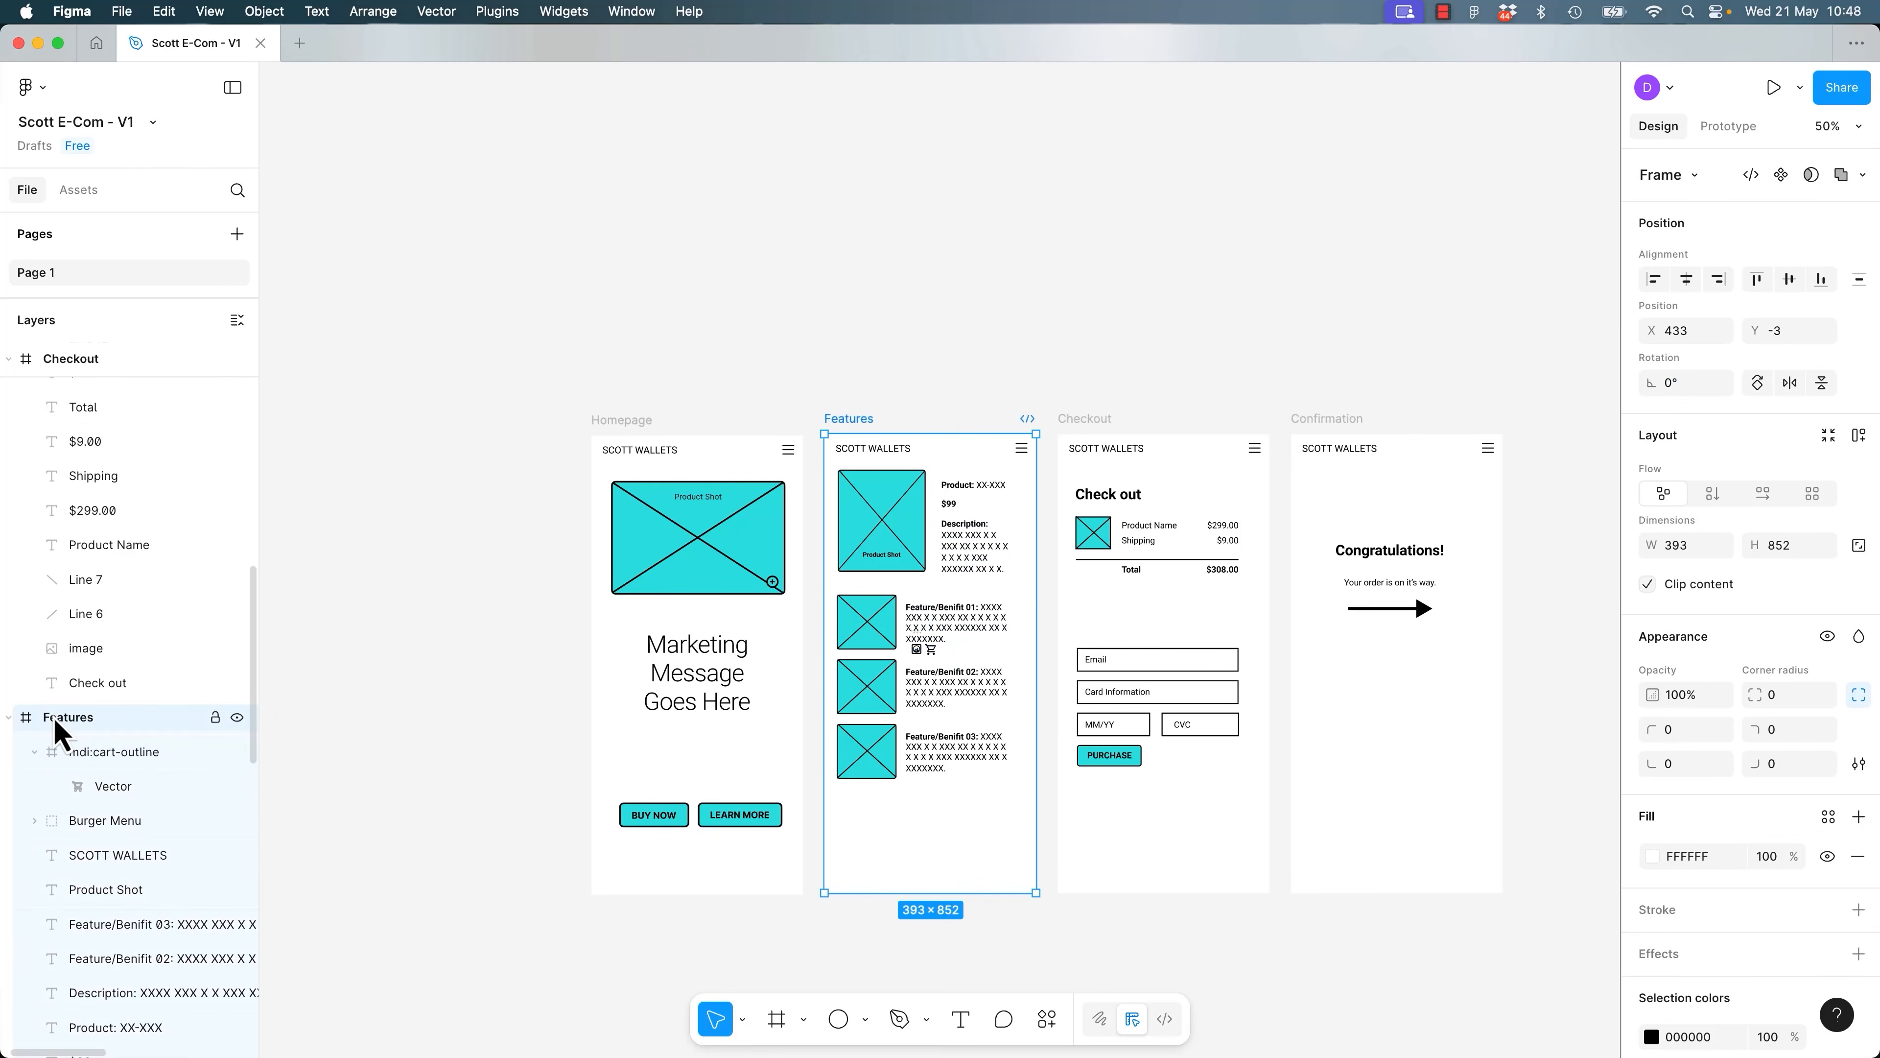
left_click(917, 650)
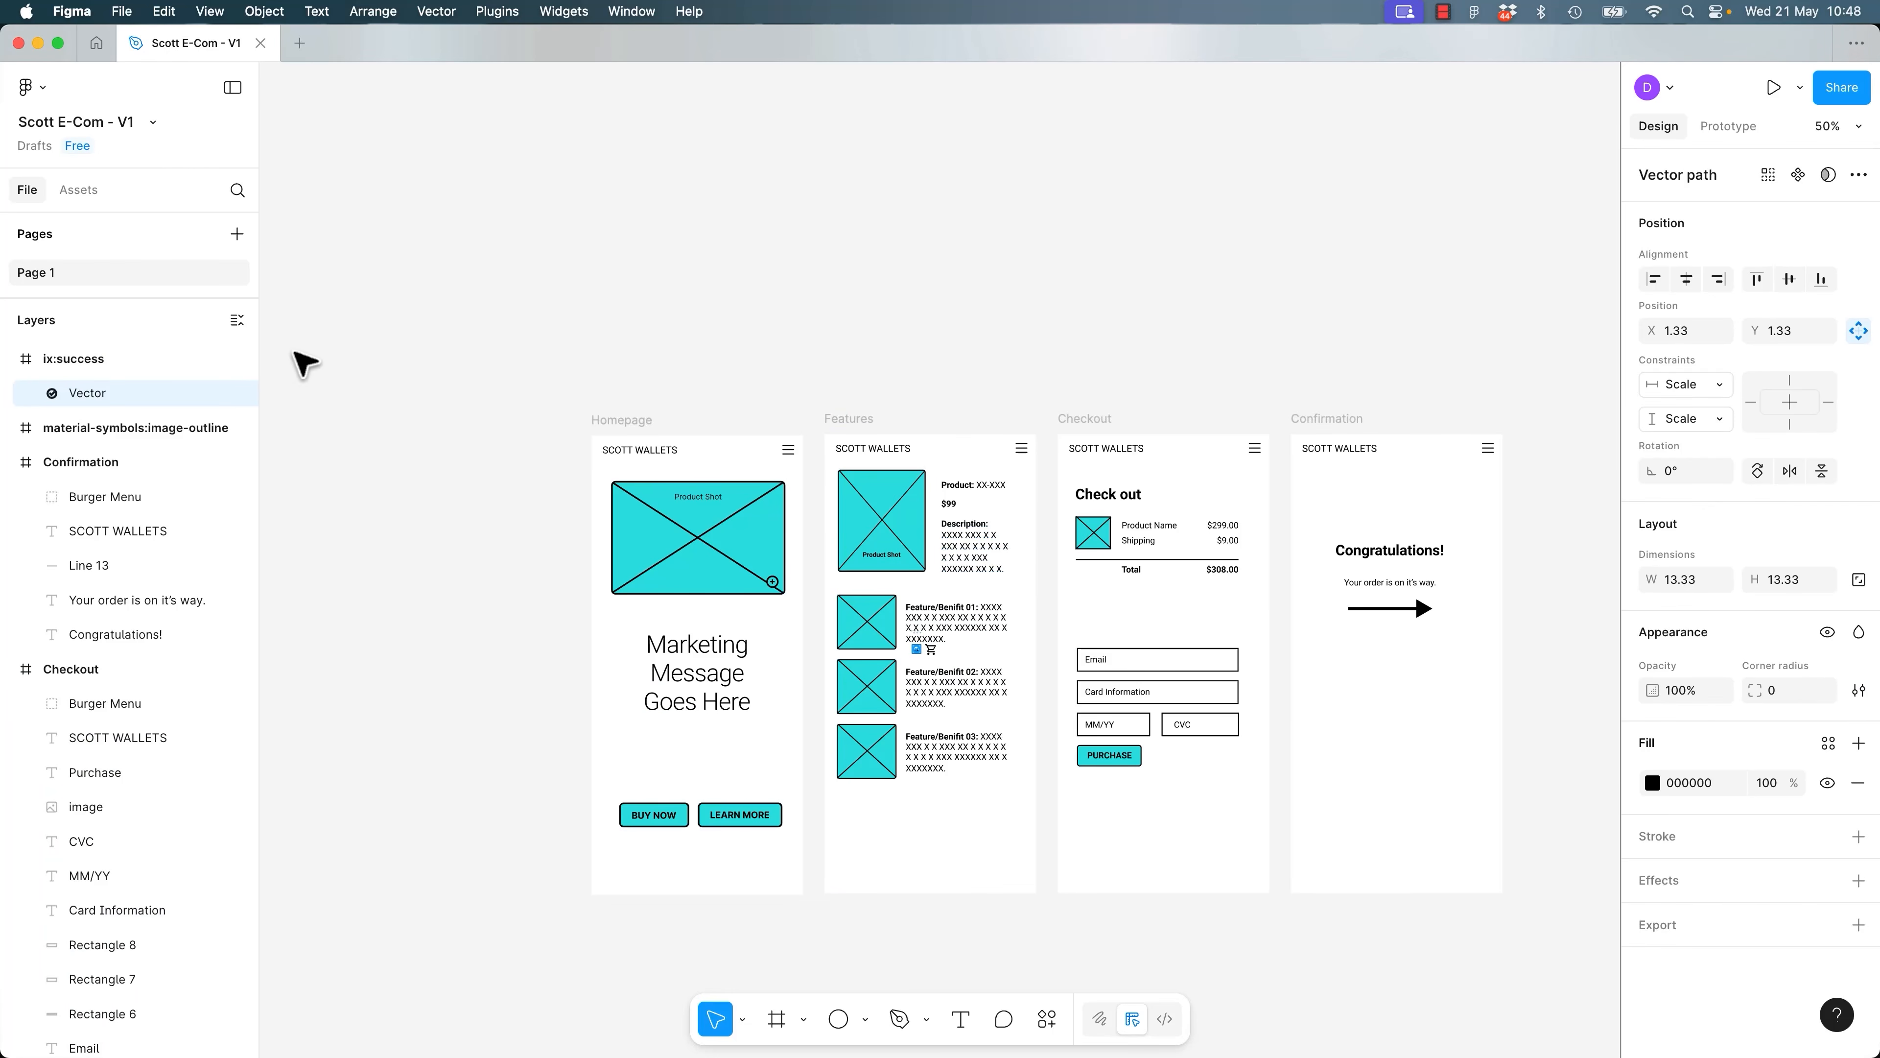
left_click(46, 355)
left_click(37, 325)
left_click(34, 326)
scroll(104, 613, "down", 10)
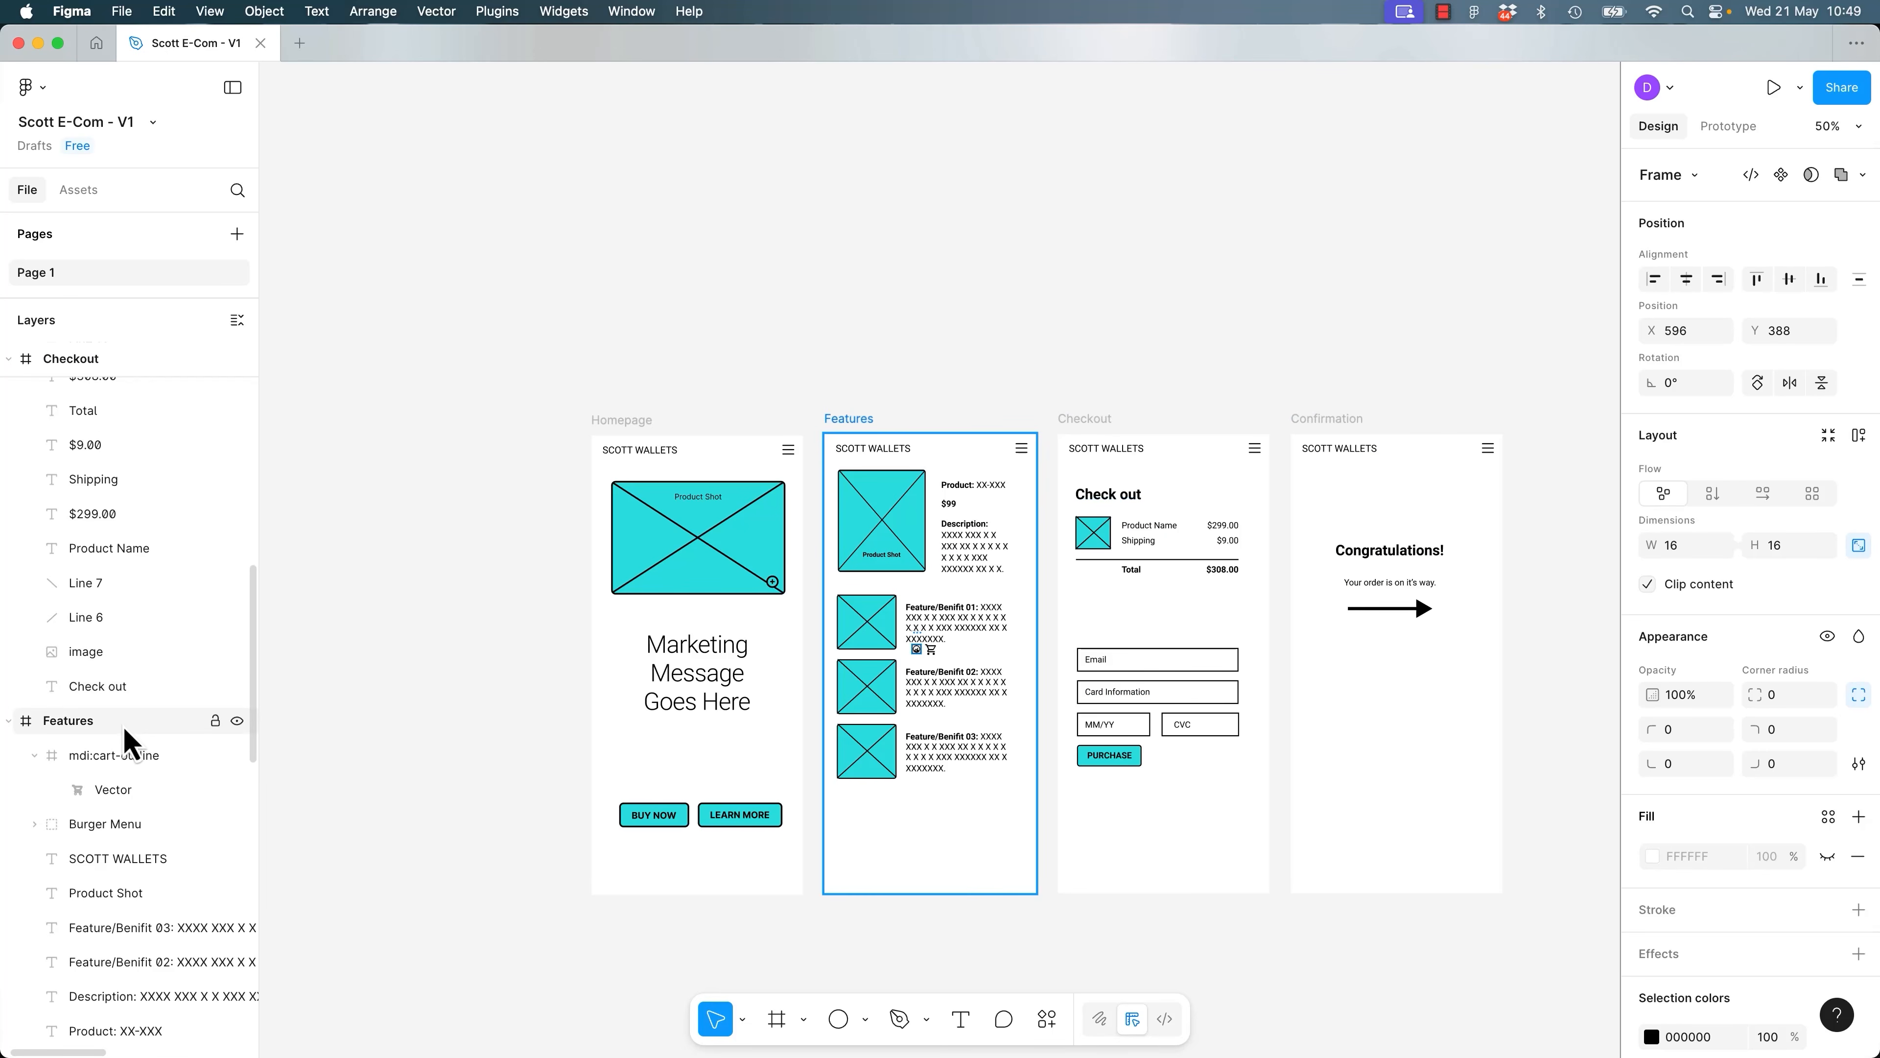
left_click(68, 721)
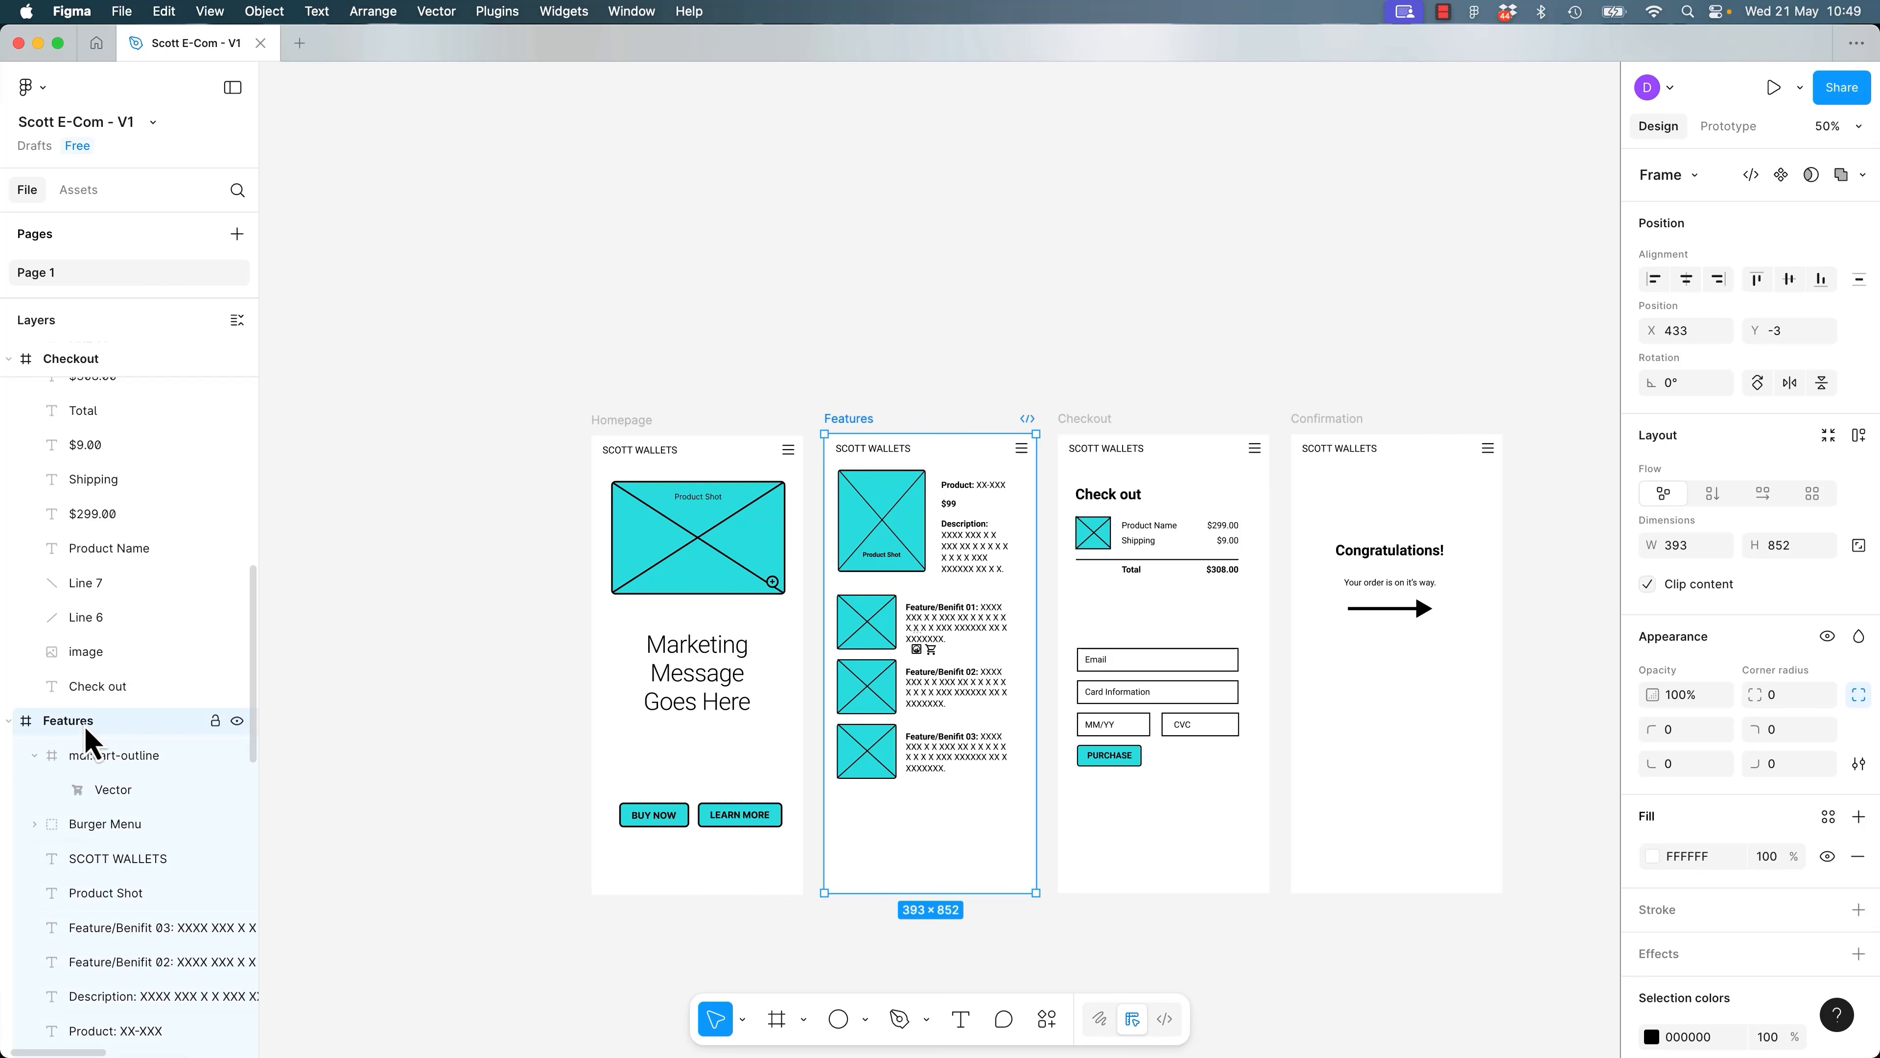
scroll(85, 741, "up", 10)
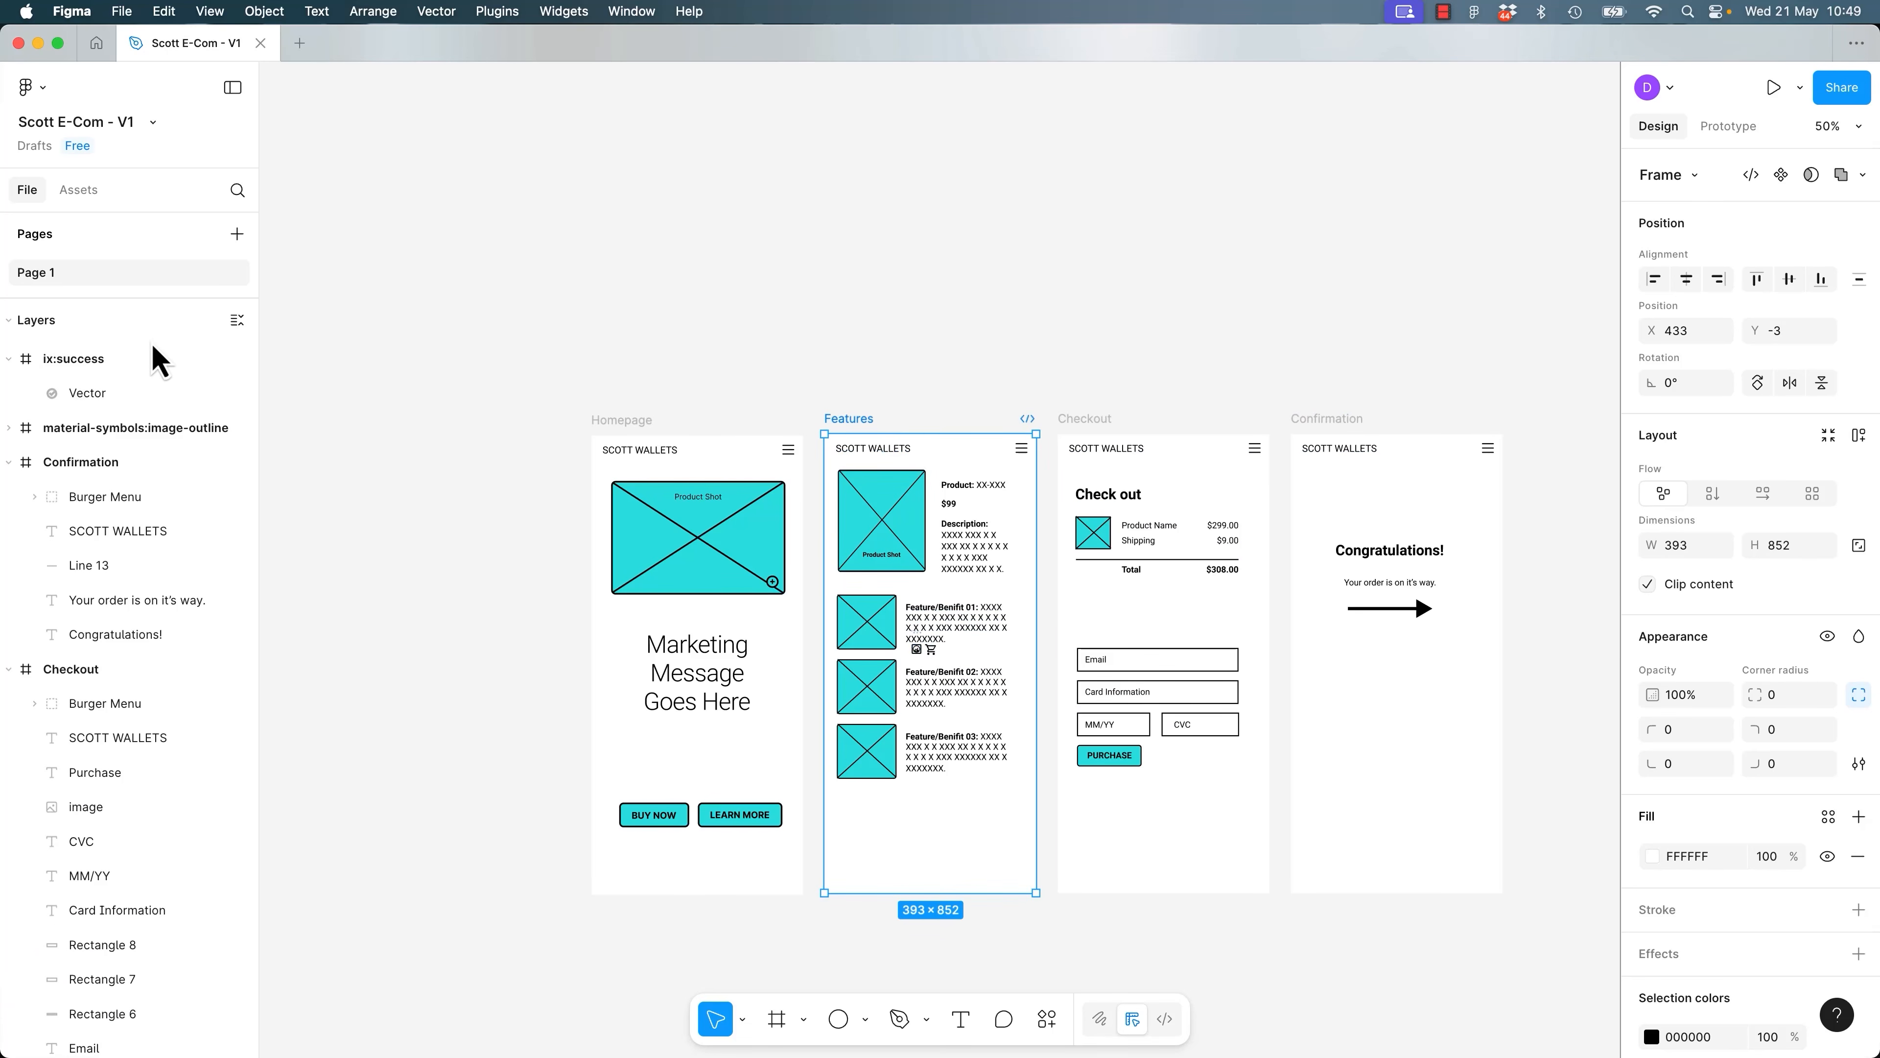
Move the ix:success and mdi:cart-outline icon frames off the Features frame onto the empty canvas above it.
left_click(94, 364)
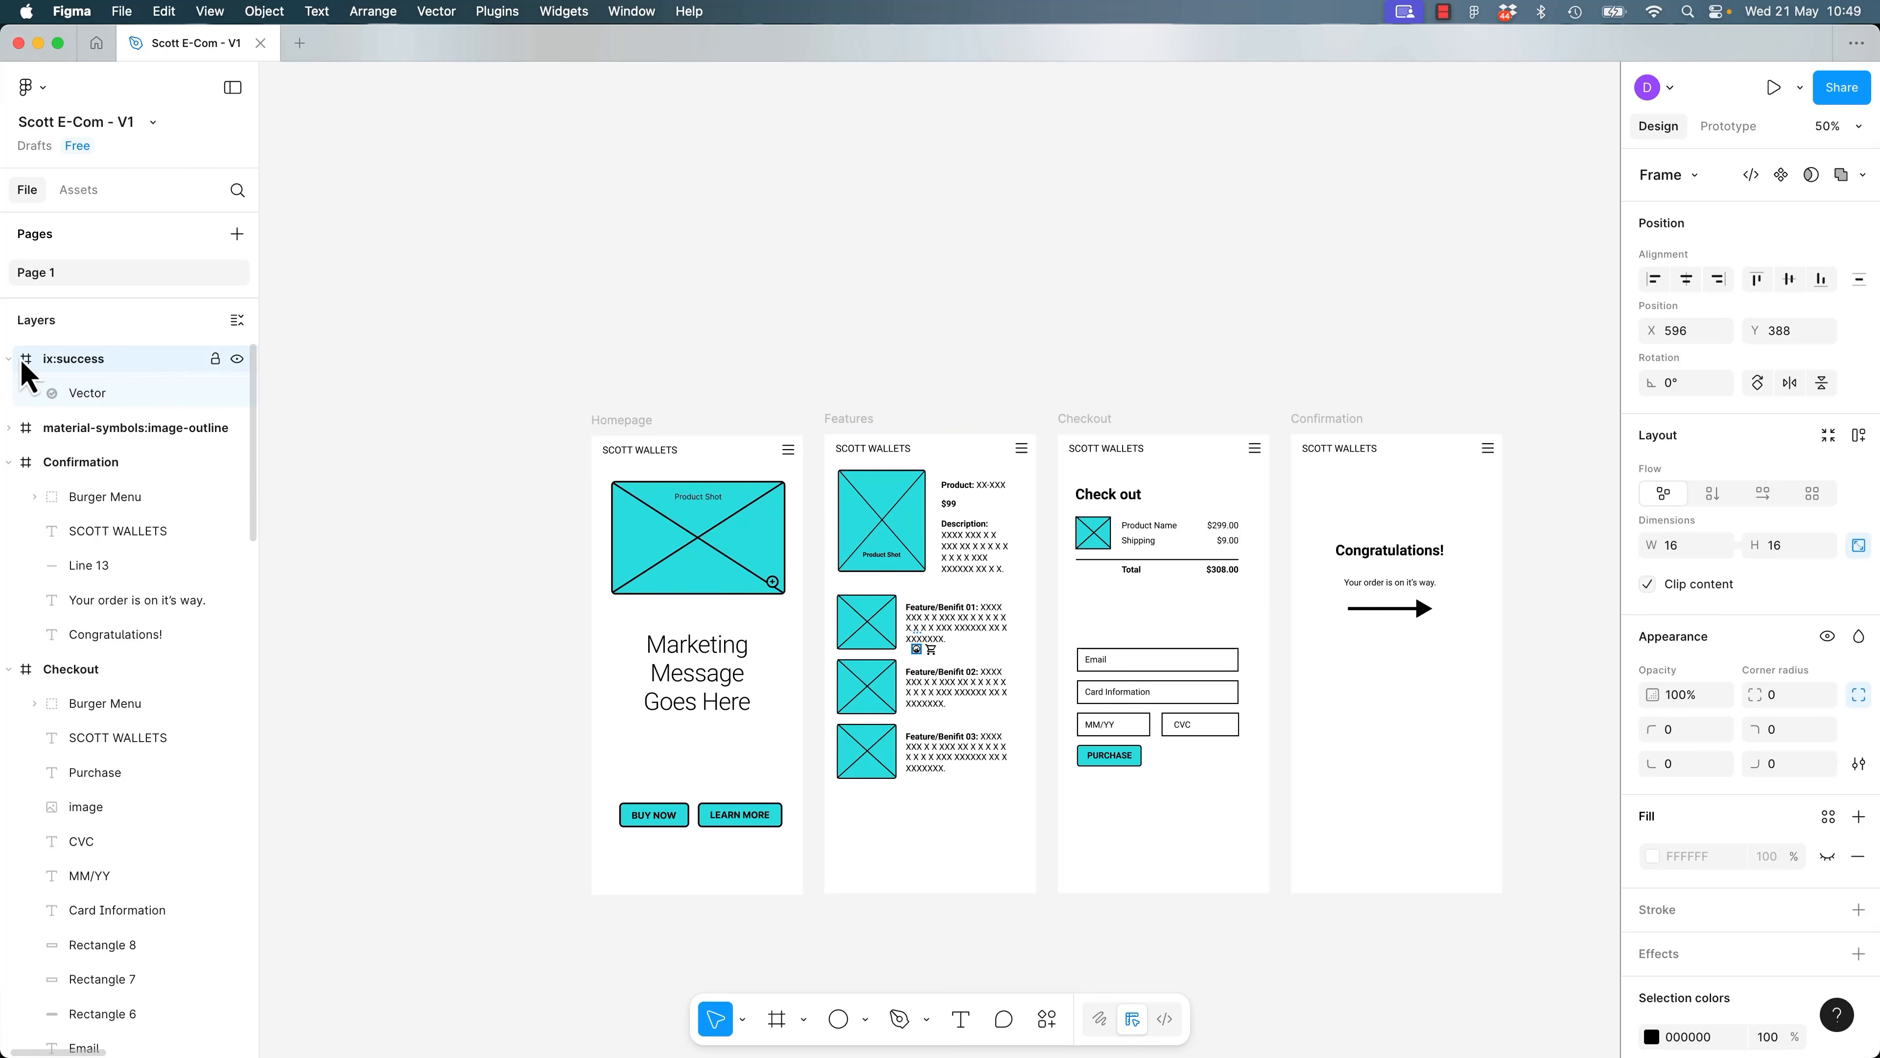
left_click_drag(923, 659, 927, 280)
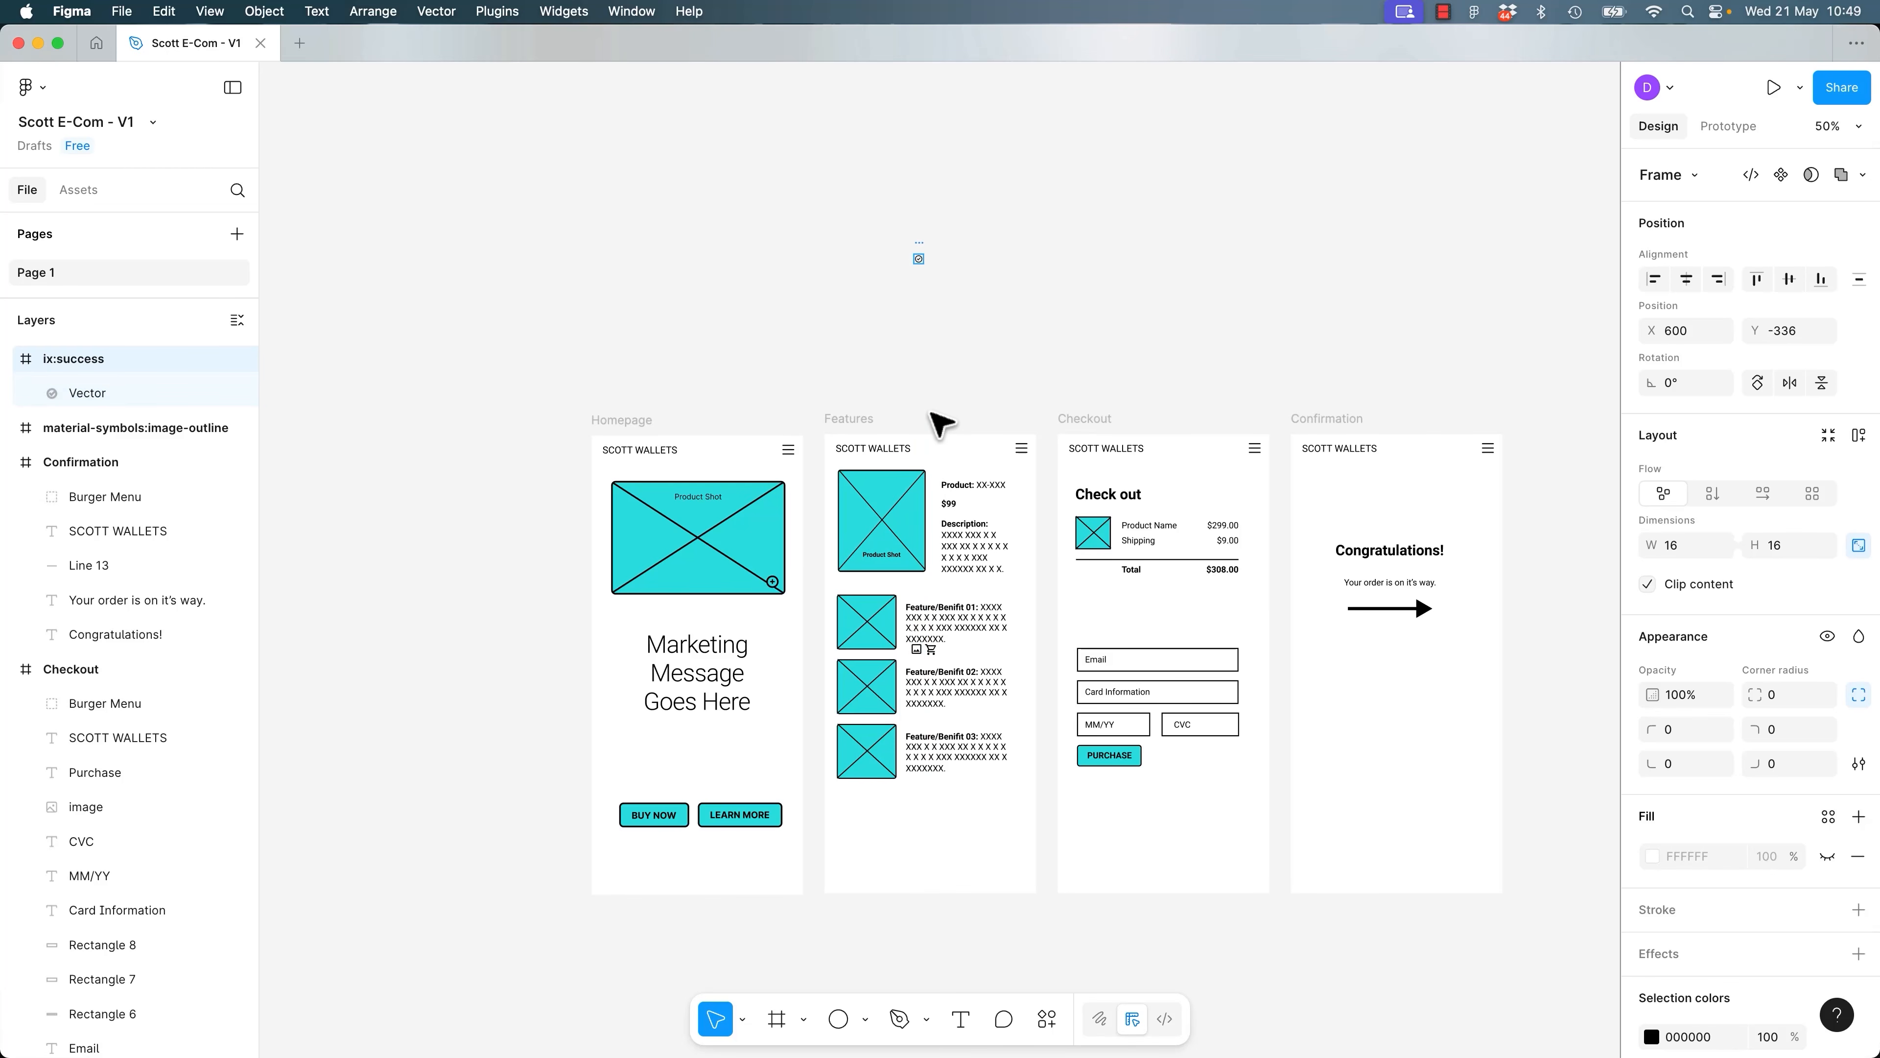
left_click_drag(931, 650, 969, 329)
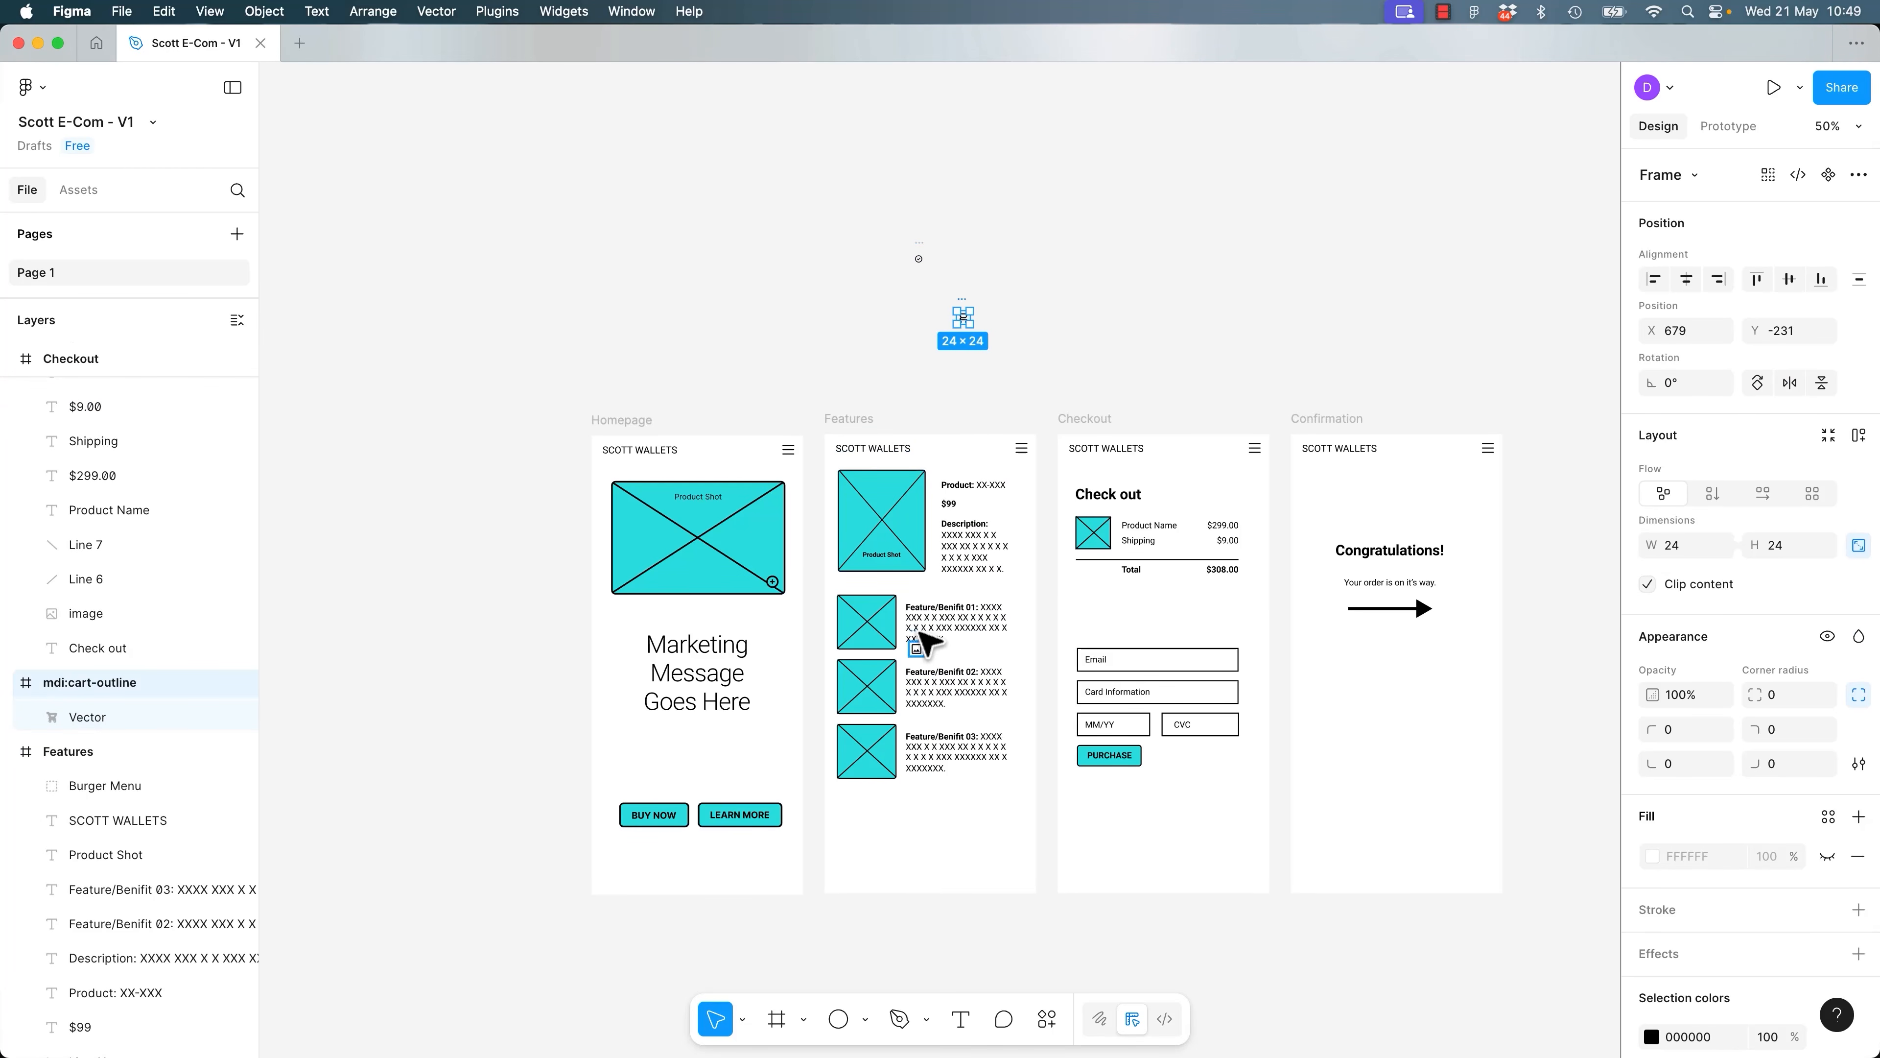
Move the whole material-symbols:image-outline frame onto the empty canvas beside the cart and success icons.
double_click(919, 650)
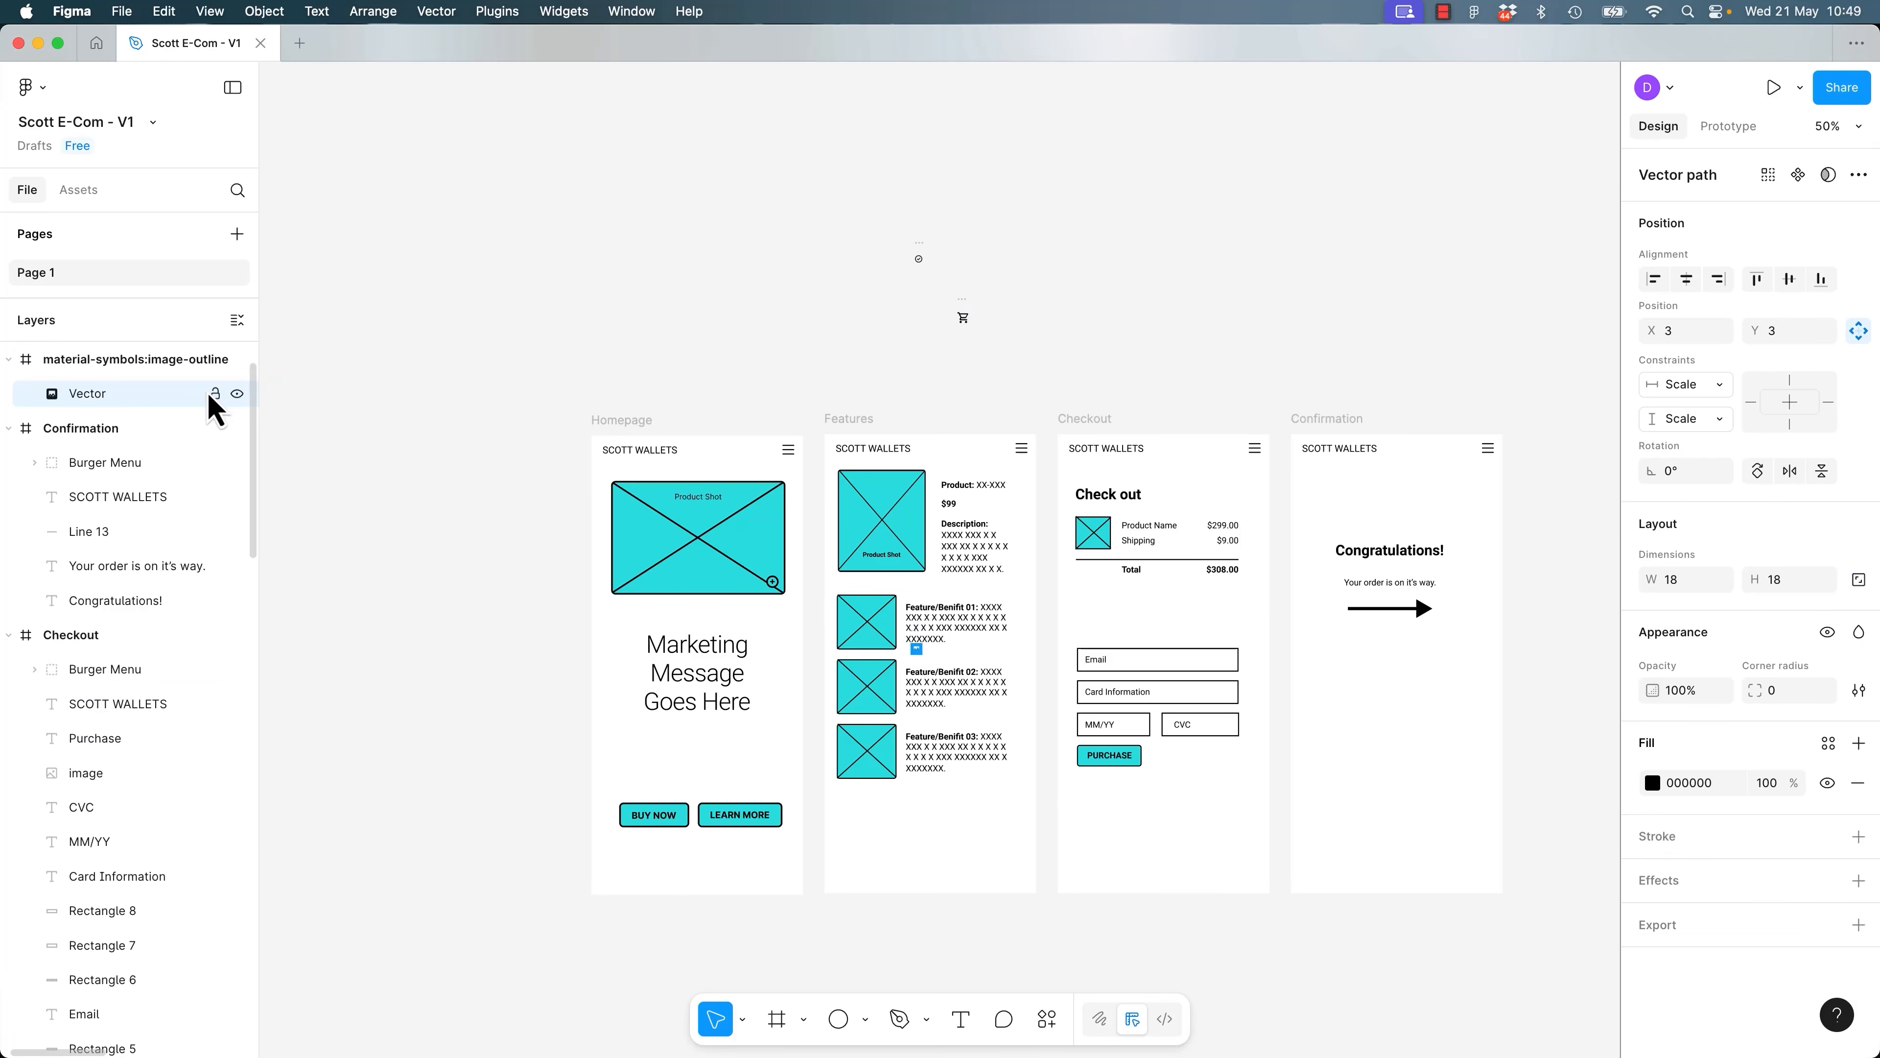
left_click(140, 360)
left_click(921, 654)
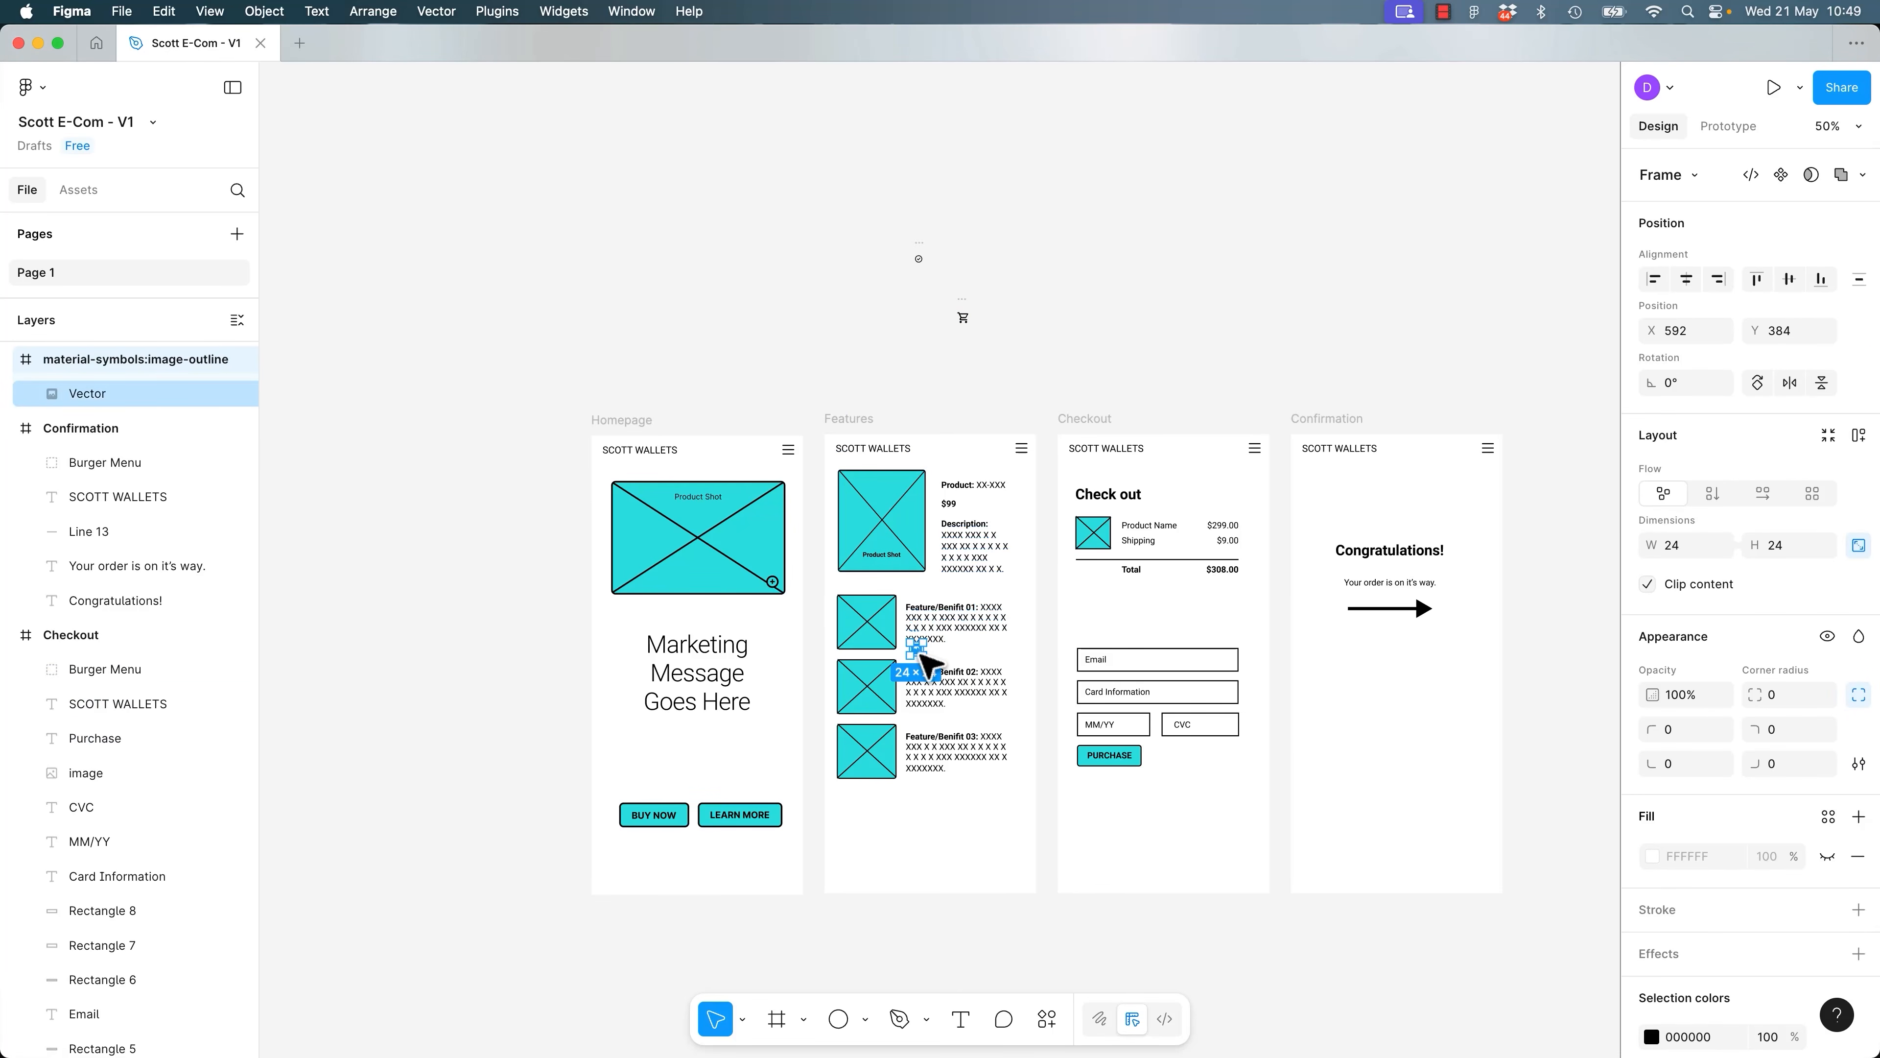
left_click_drag(921, 654, 1012, 329)
left_click_drag(848, 222, 1157, 381)
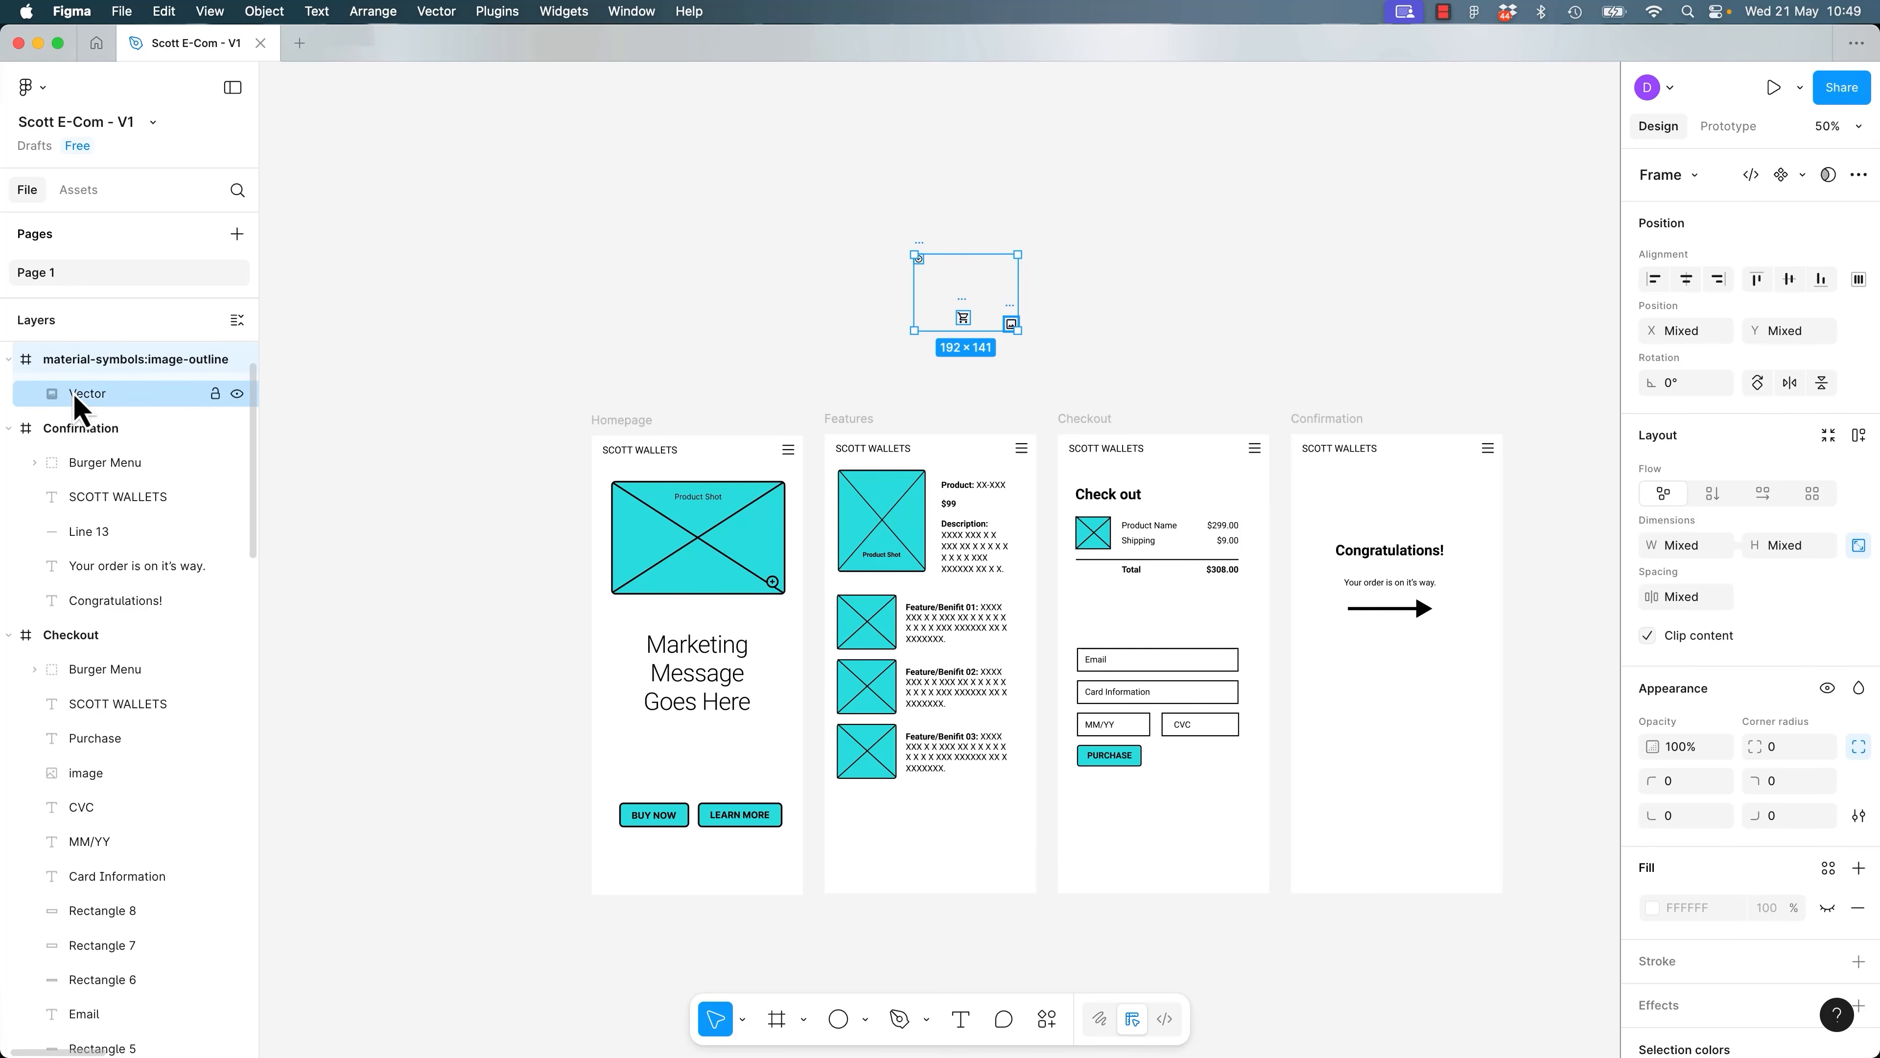
left_click(810, 342)
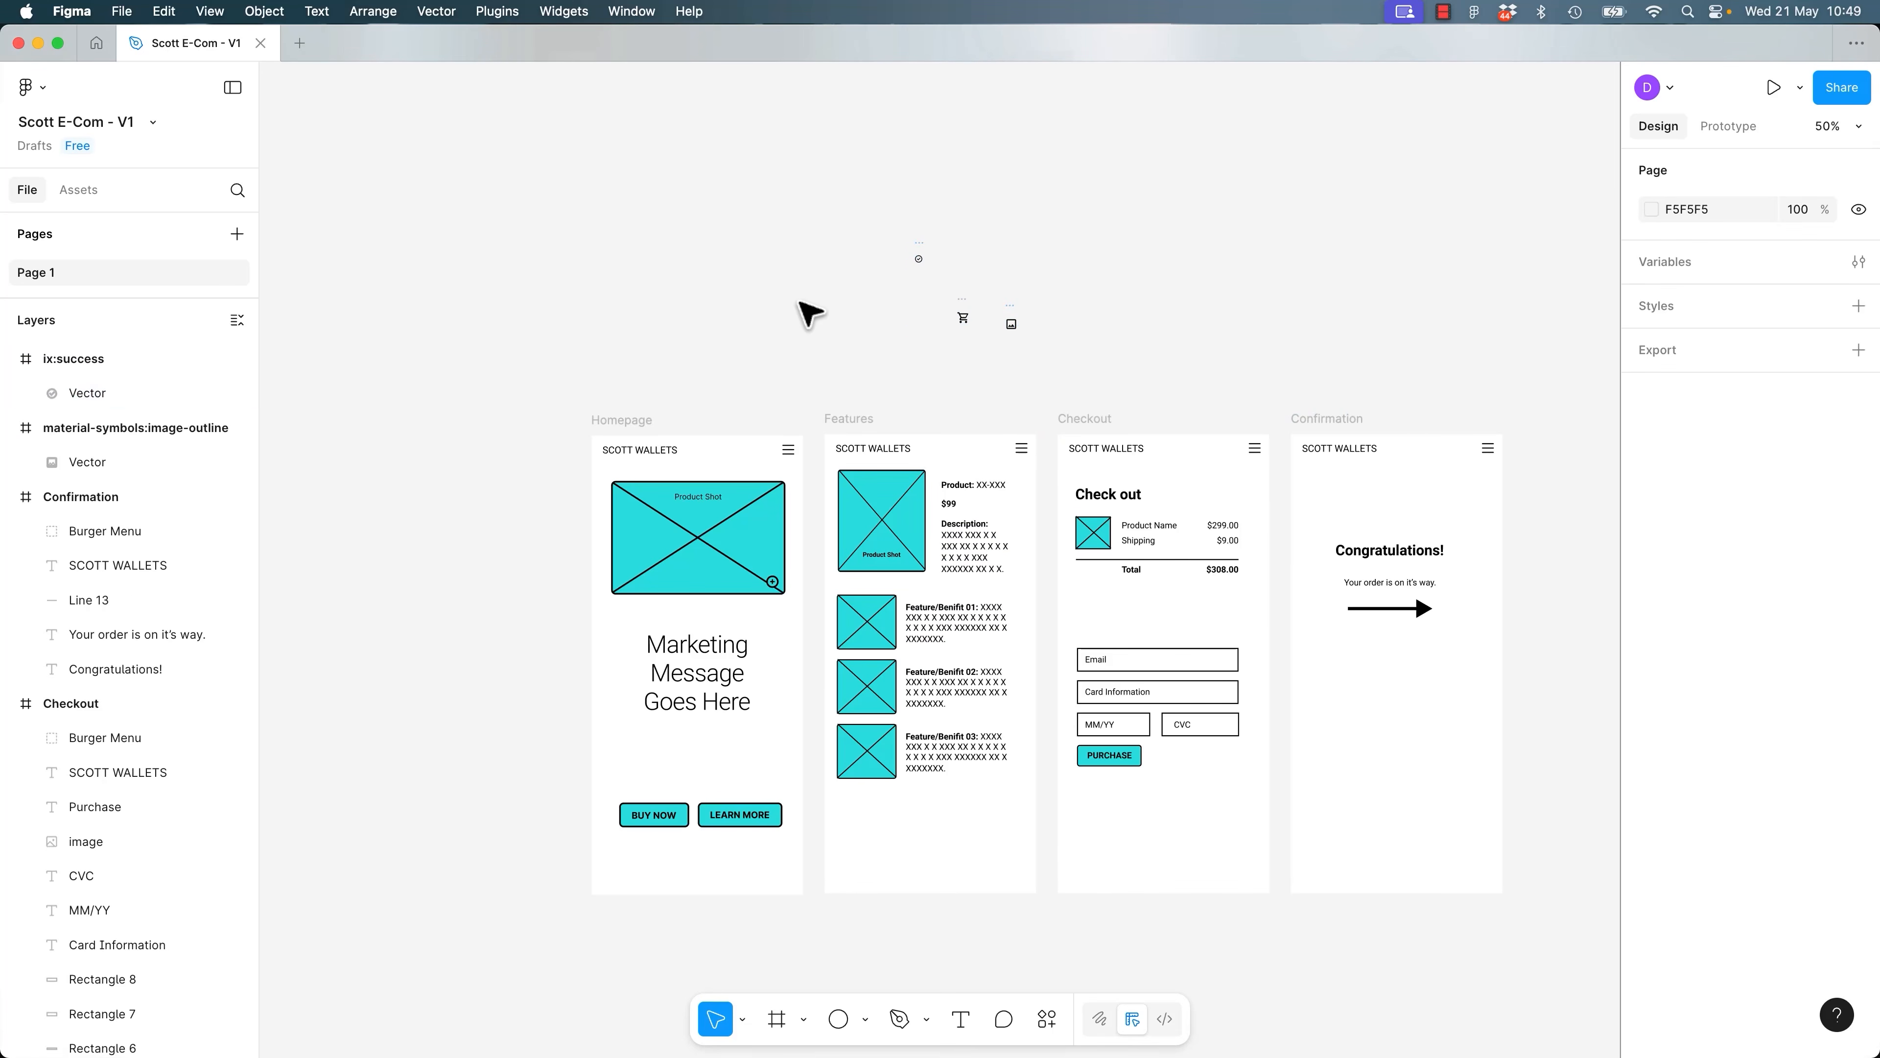
Gather the success, cart and image icons close together on the canvas above the wireframes.
key("super+plus")
left_click_drag(892, 380, 1098, 761)
left_click_drag(1102, 338, 1022, 423)
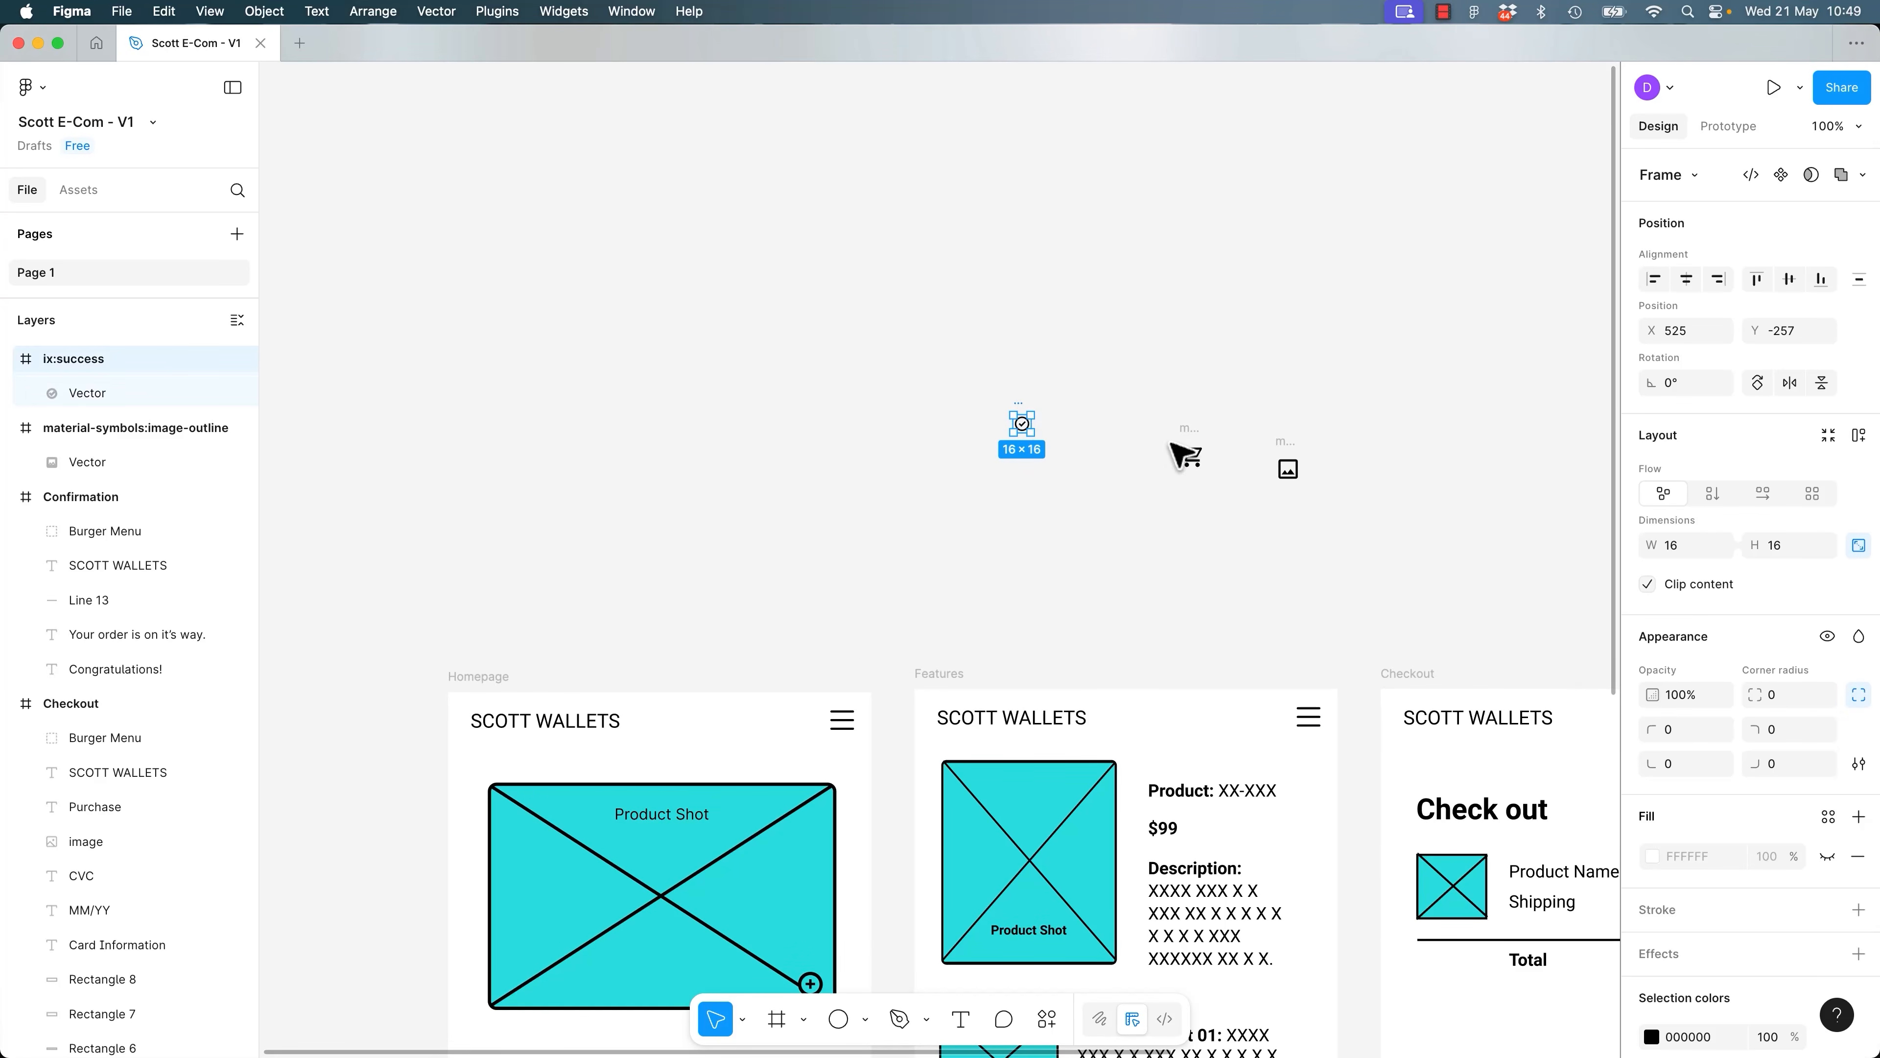
left_click_drag(1191, 456, 1066, 418)
left_click_drag(1289, 466, 981, 401)
Line up the three icons in a top-aligned row, ordered cart, image, success, with little space between them.
key("super+plus")
key("super+plus")
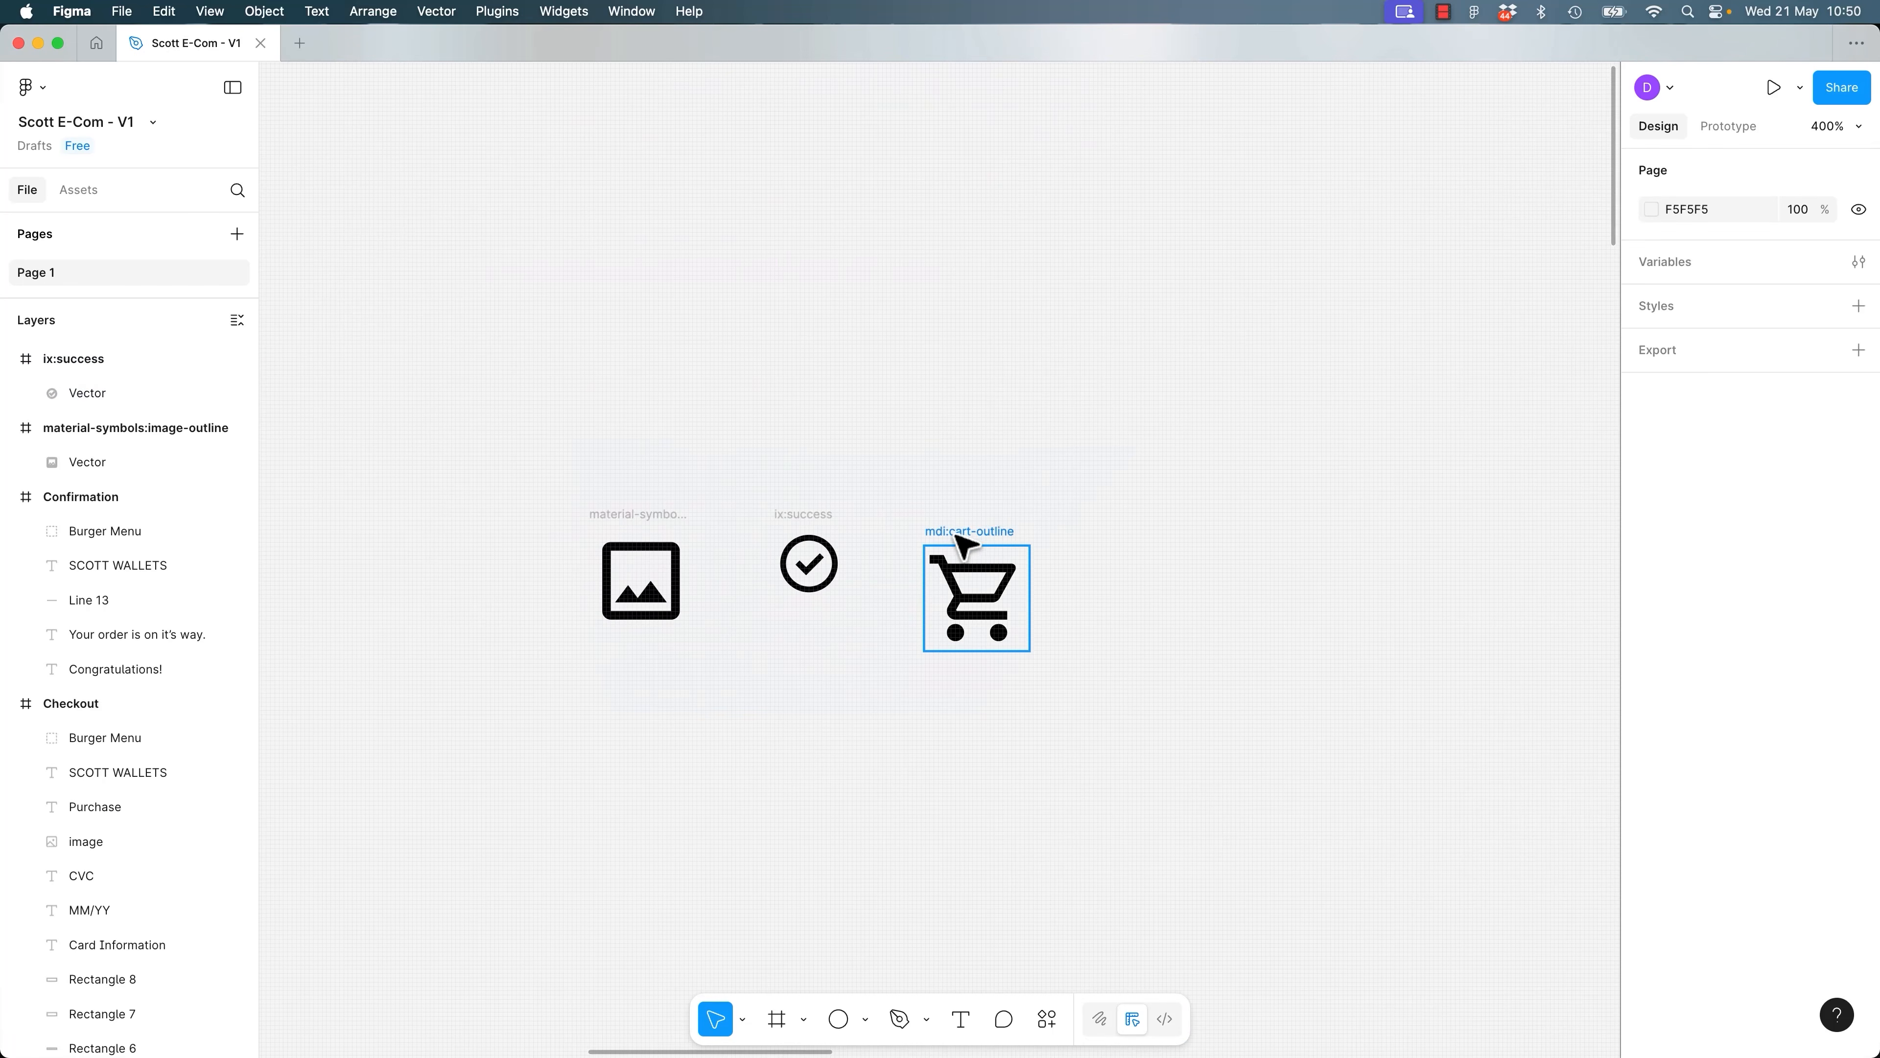
left_click_drag(960, 546, 510, 528)
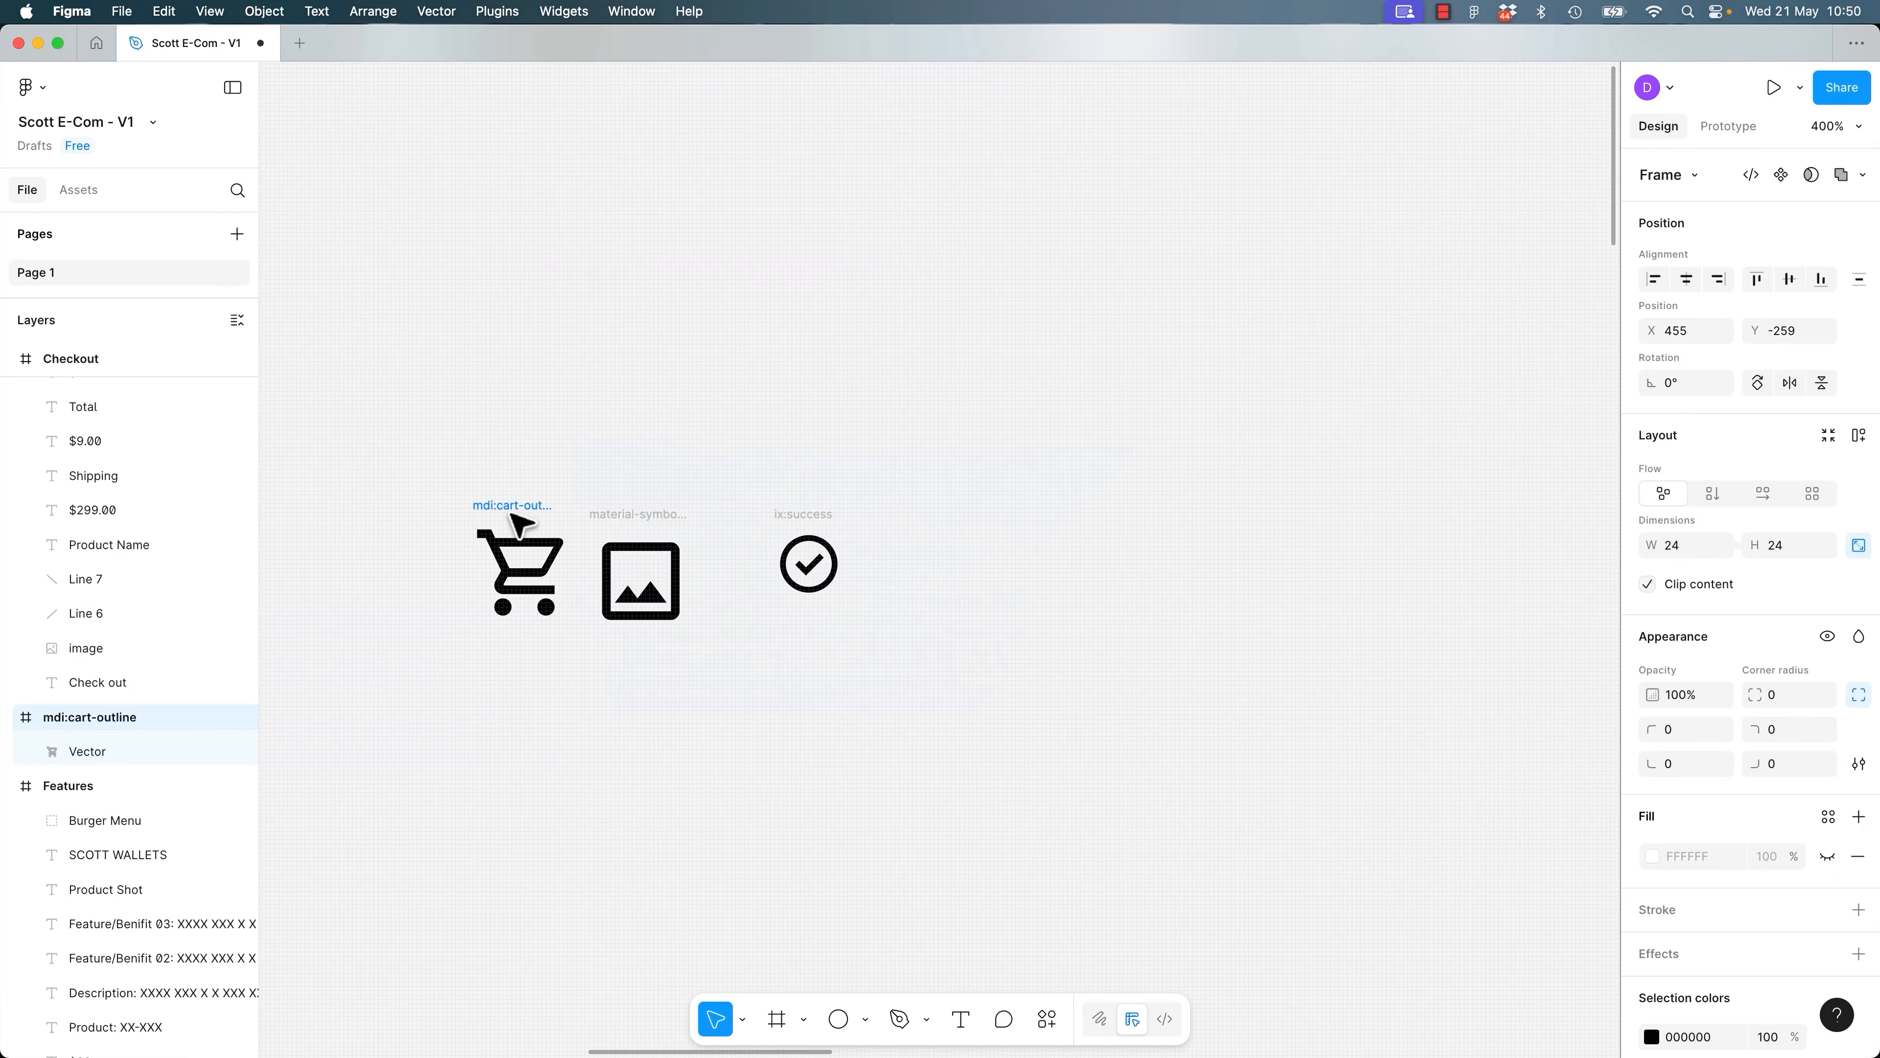
left_click(641, 570)
left_click(810, 538)
left_click_drag(814, 539, 733, 539)
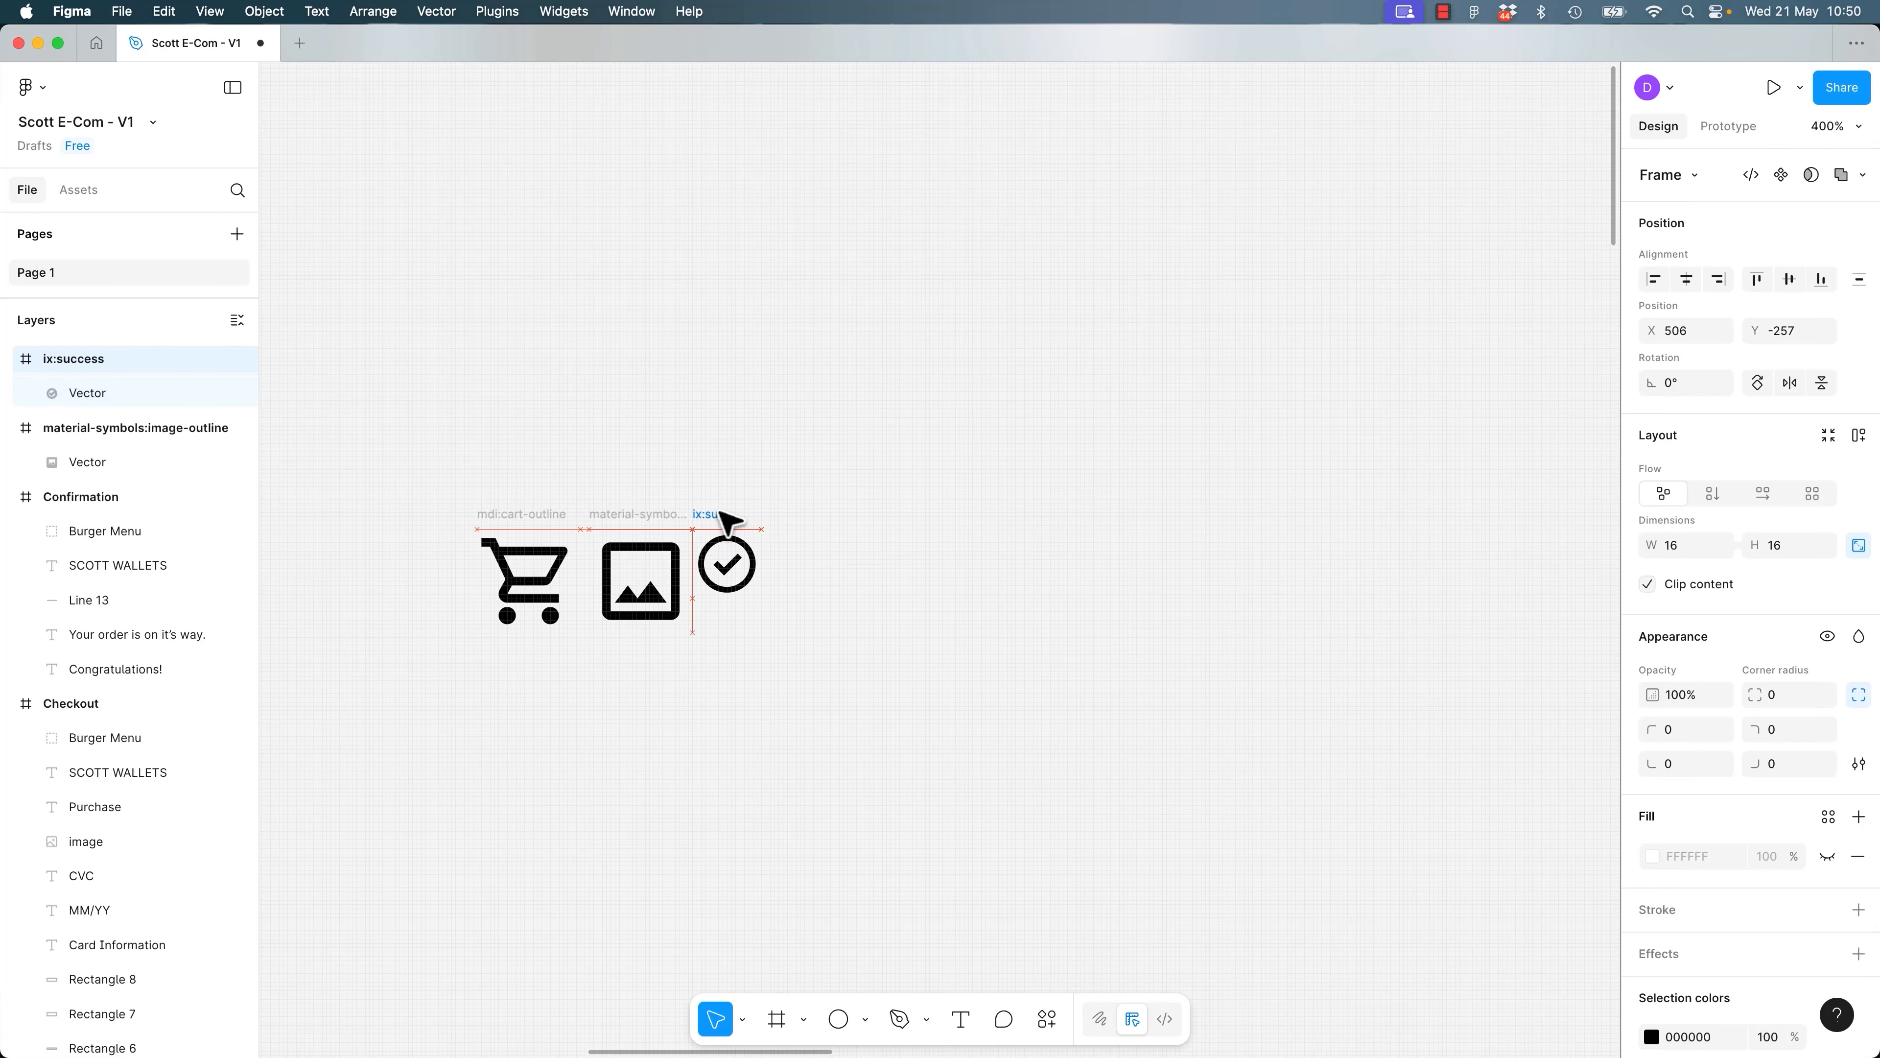
left_click(550, 618)
left_click(534, 514)
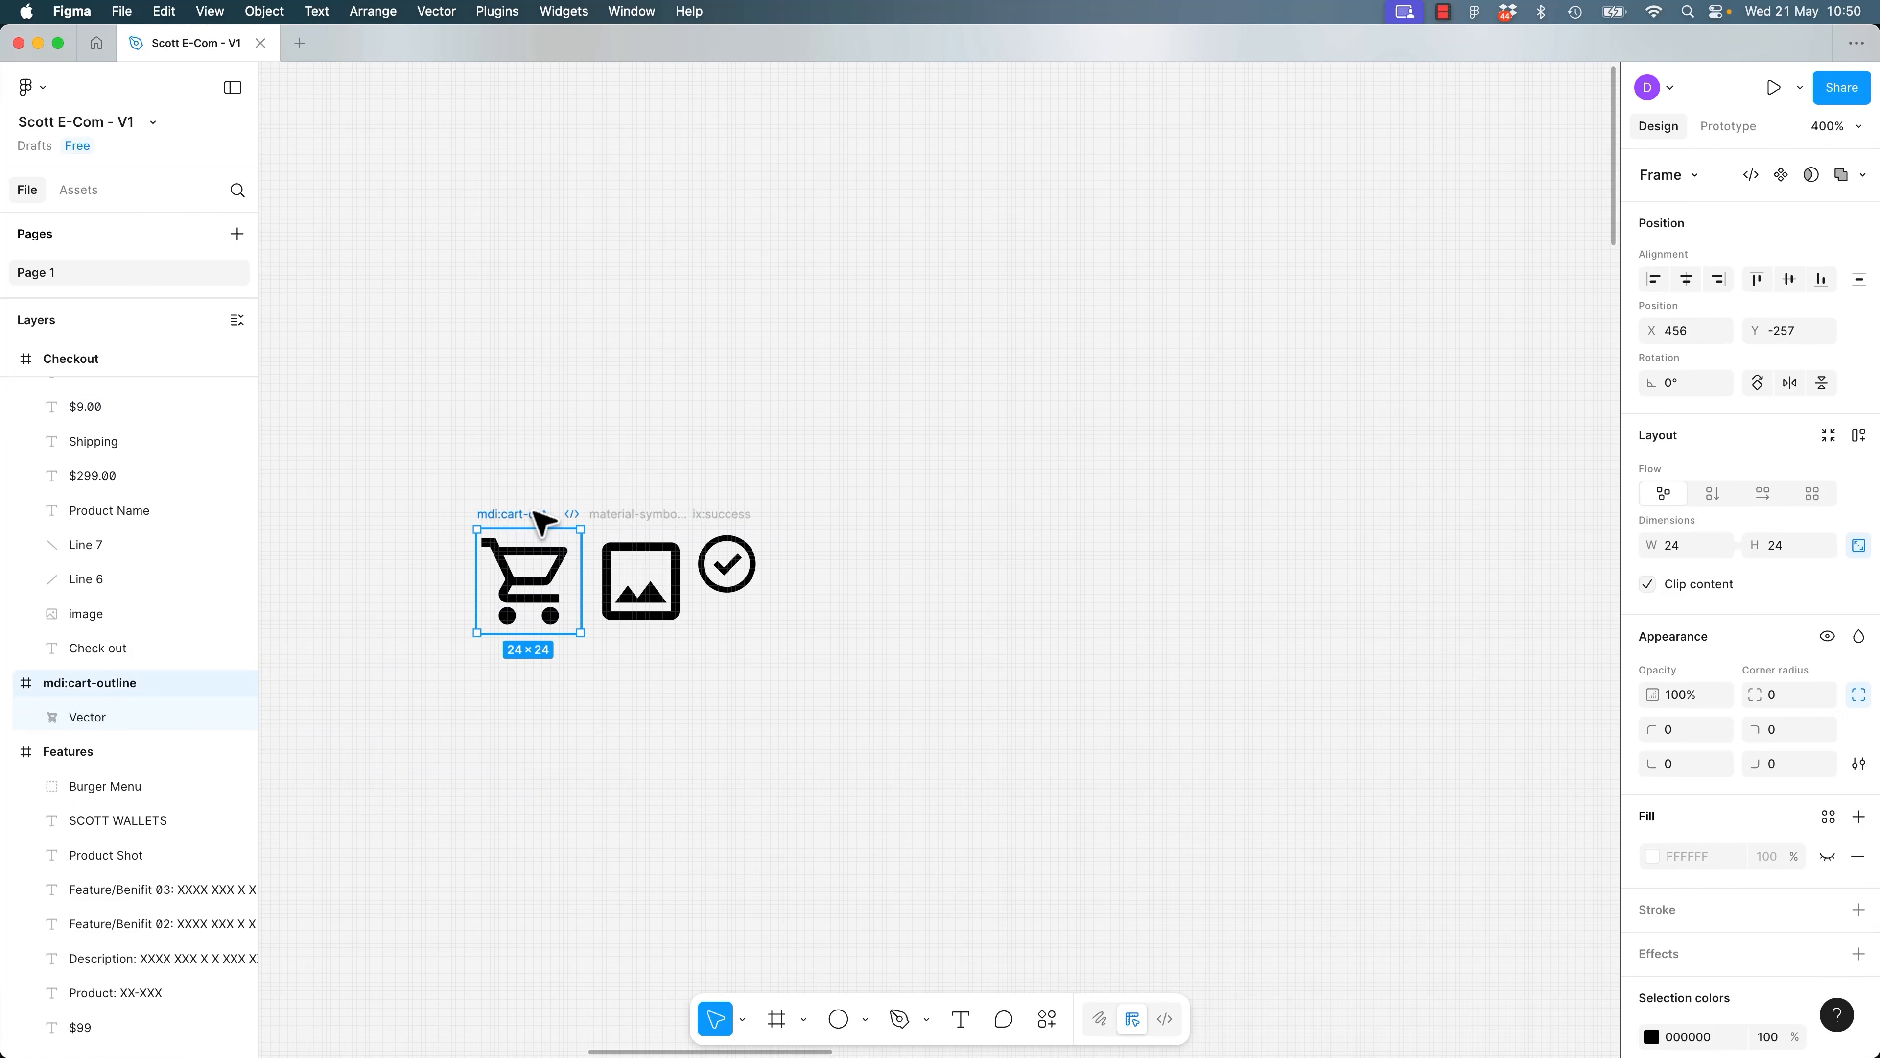
left_click(645, 514)
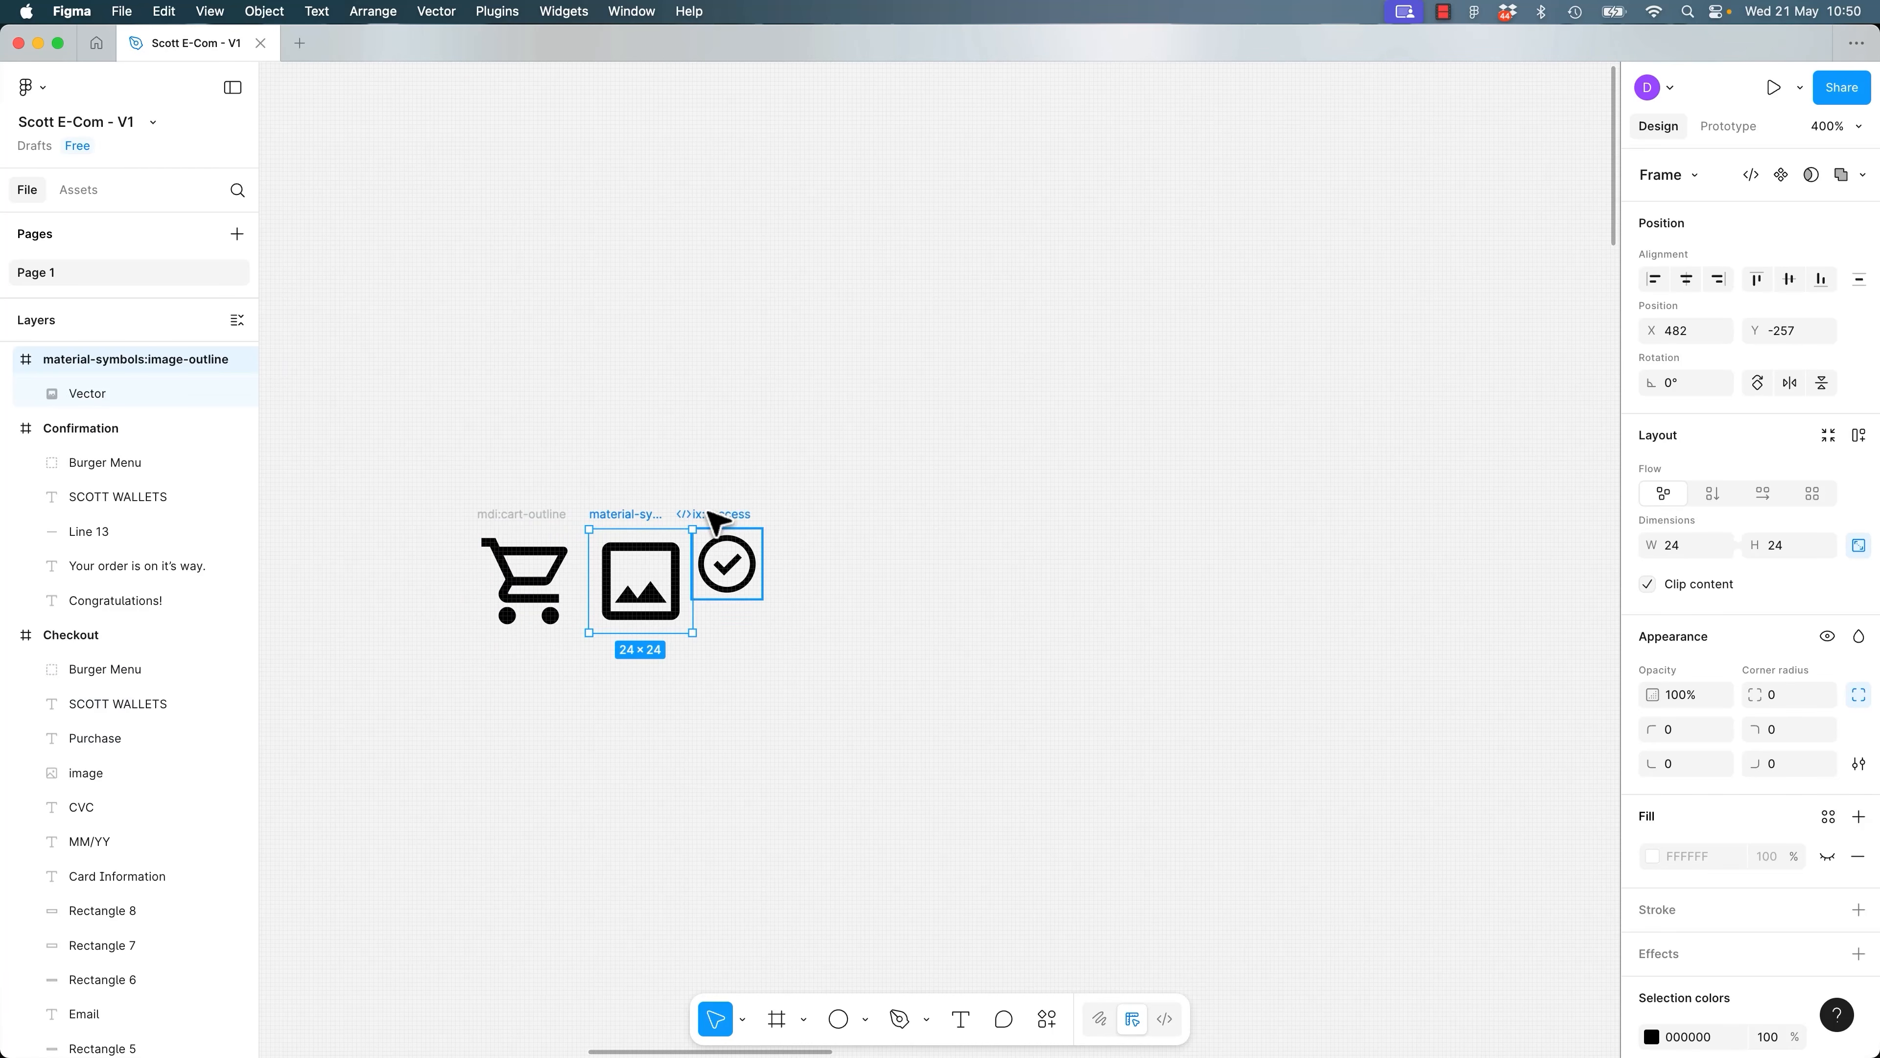
Try scaling the success icon frame proportionally to 24 × 24 with the Scale tool, and undo it.
left_click(733, 526)
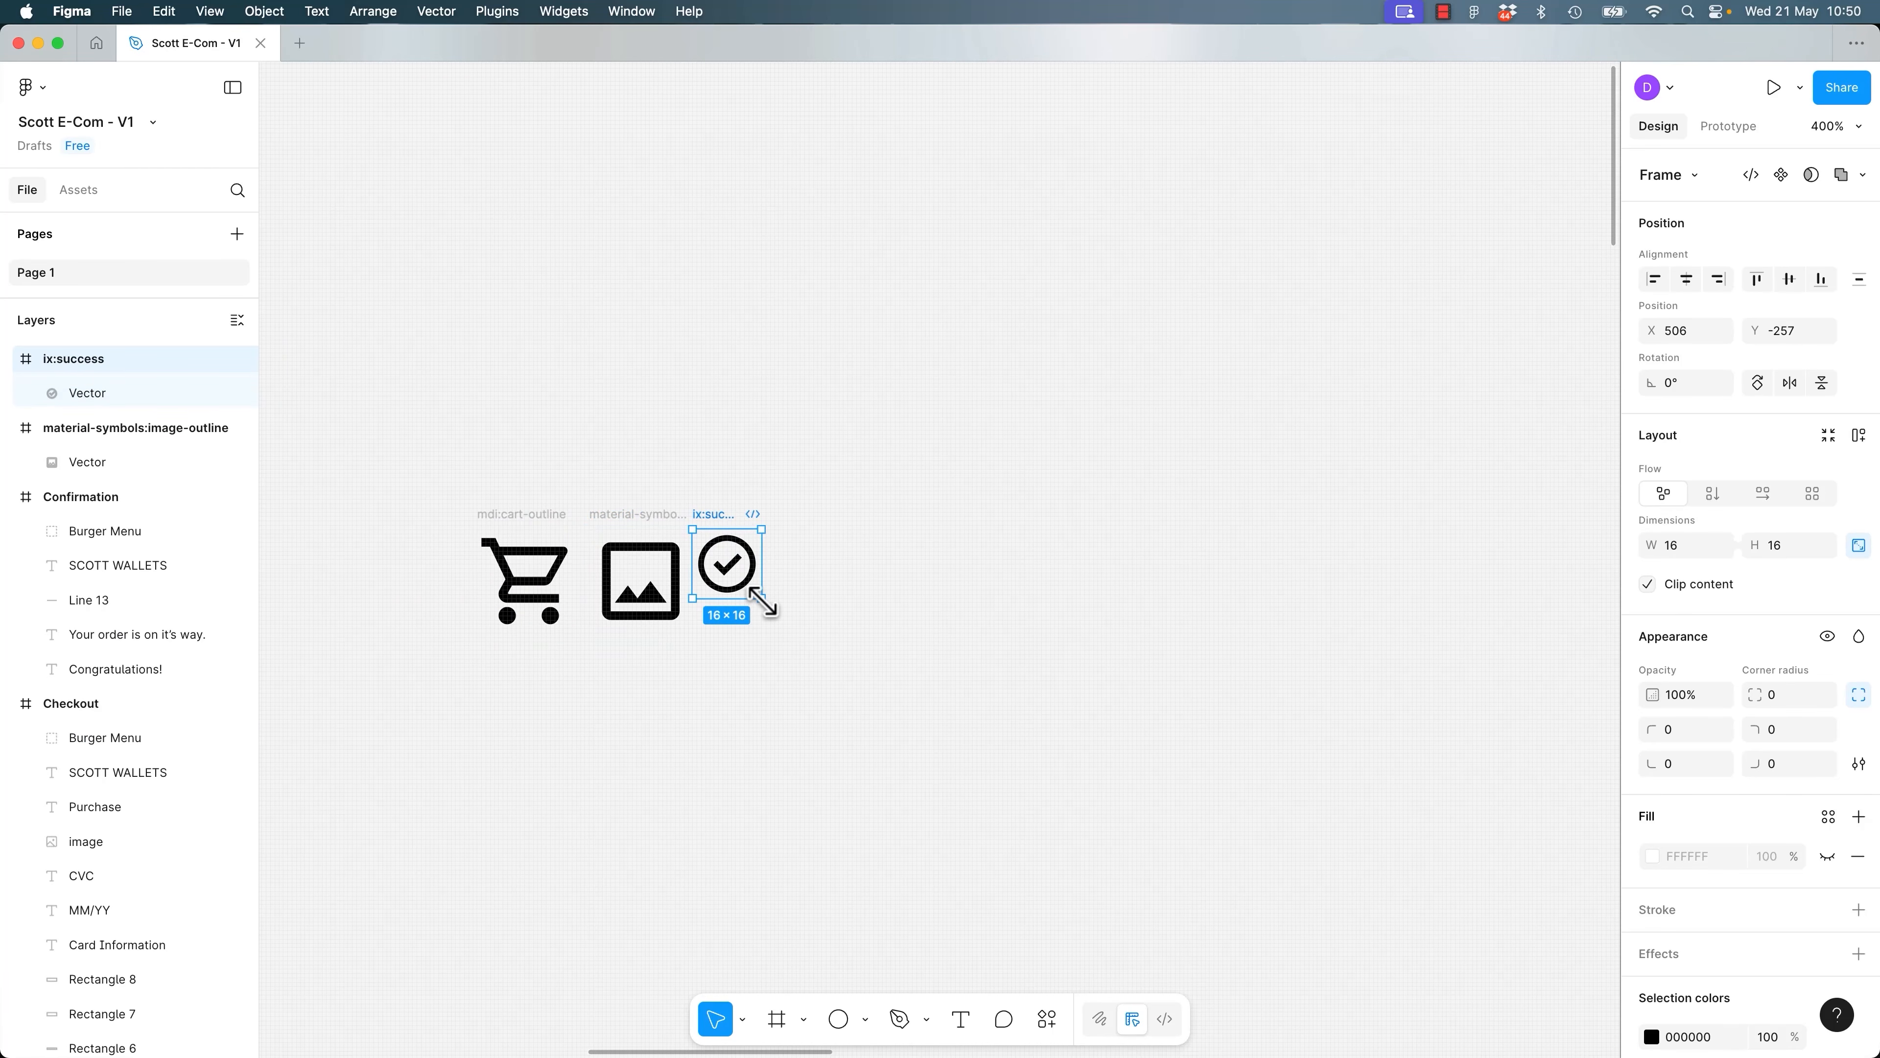
key("k")
left_click_drag(763, 601, 797, 638)
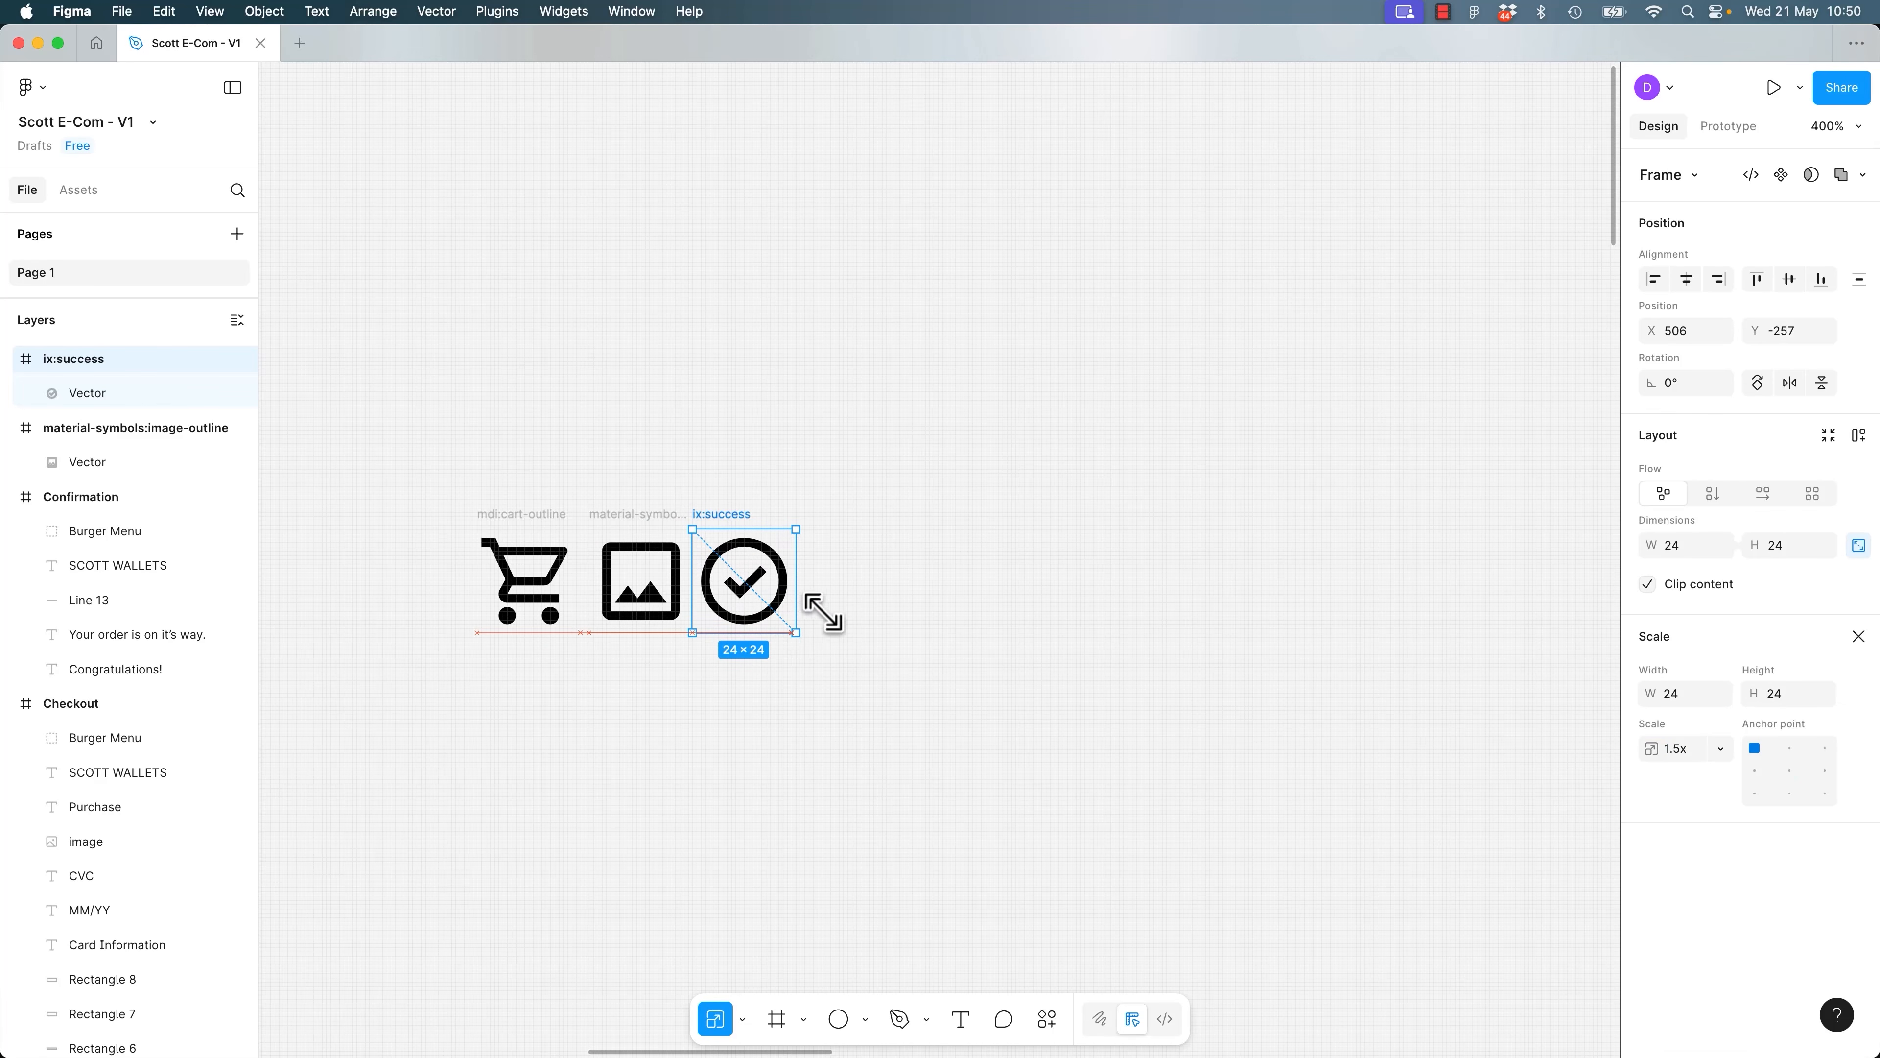
key("super+z")
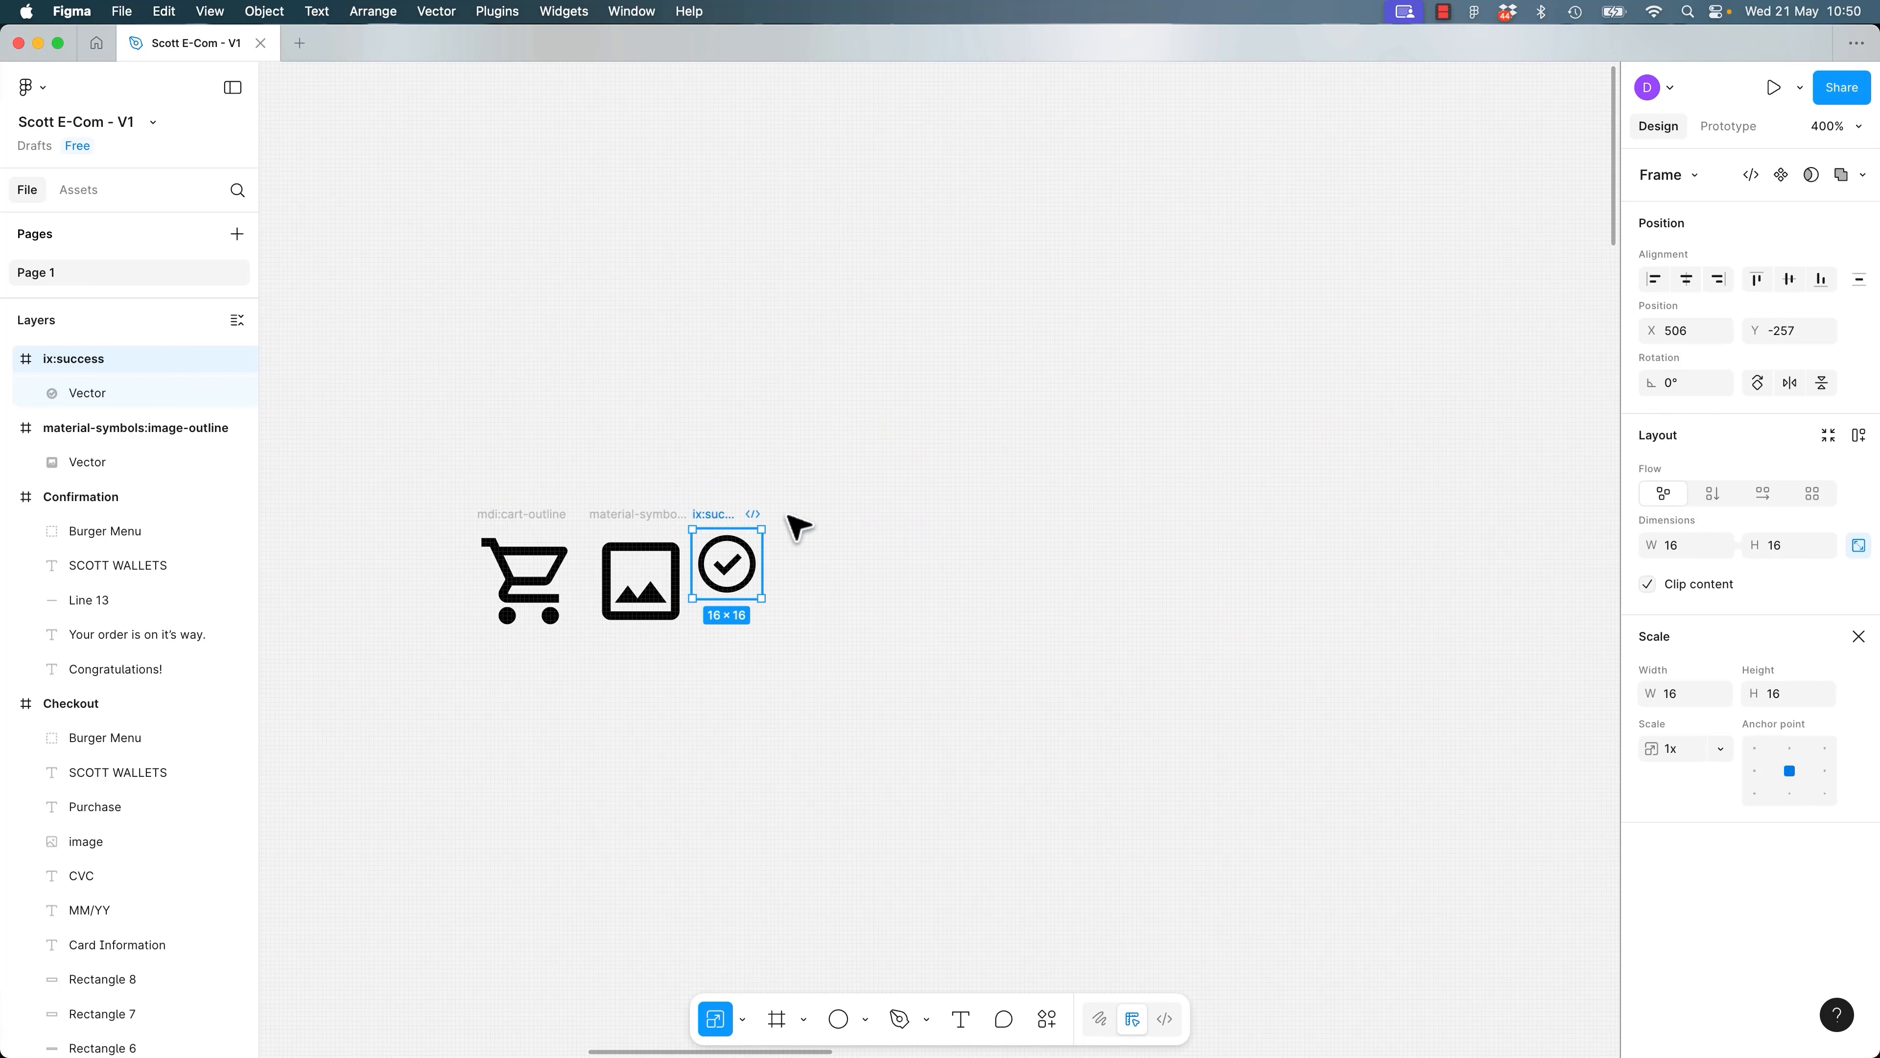
Set the ix:success frame's width and height to 24 each.
left_click(1681, 554)
right_click(1674, 549)
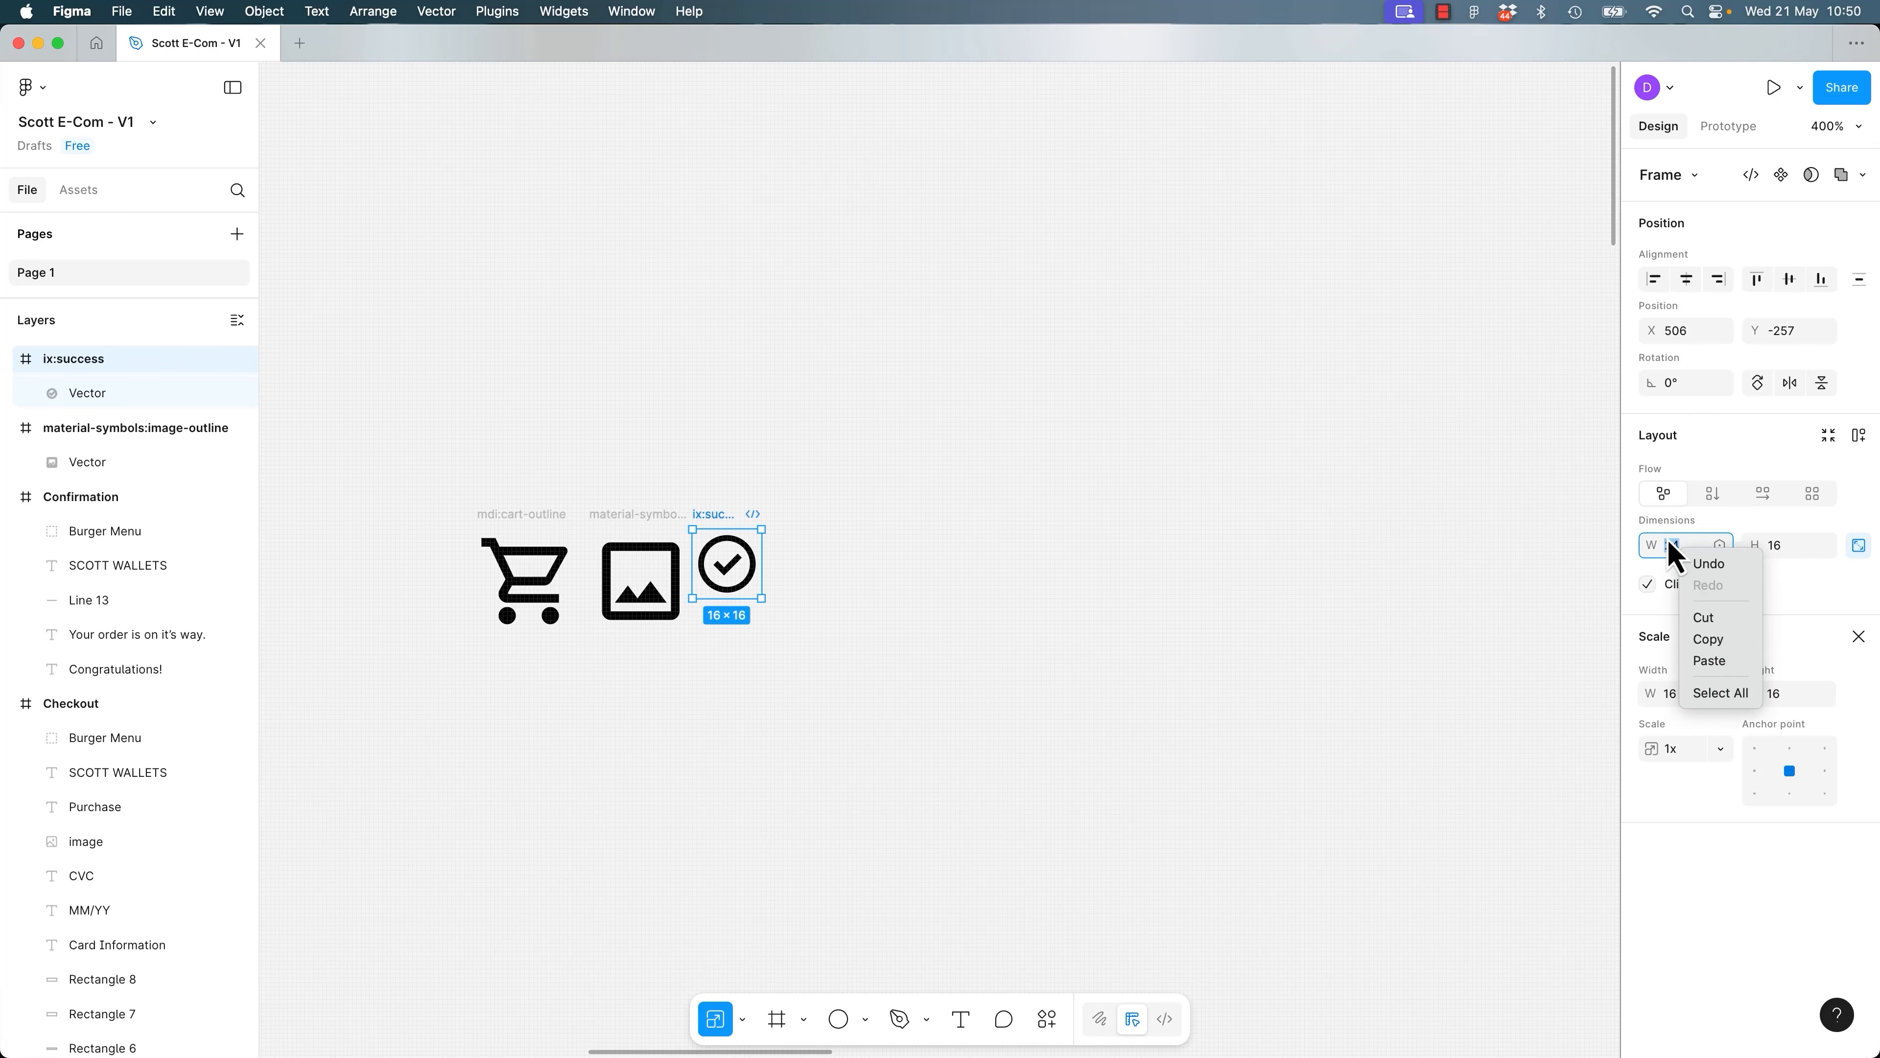
left_click(1793, 556)
left_click(1792, 555)
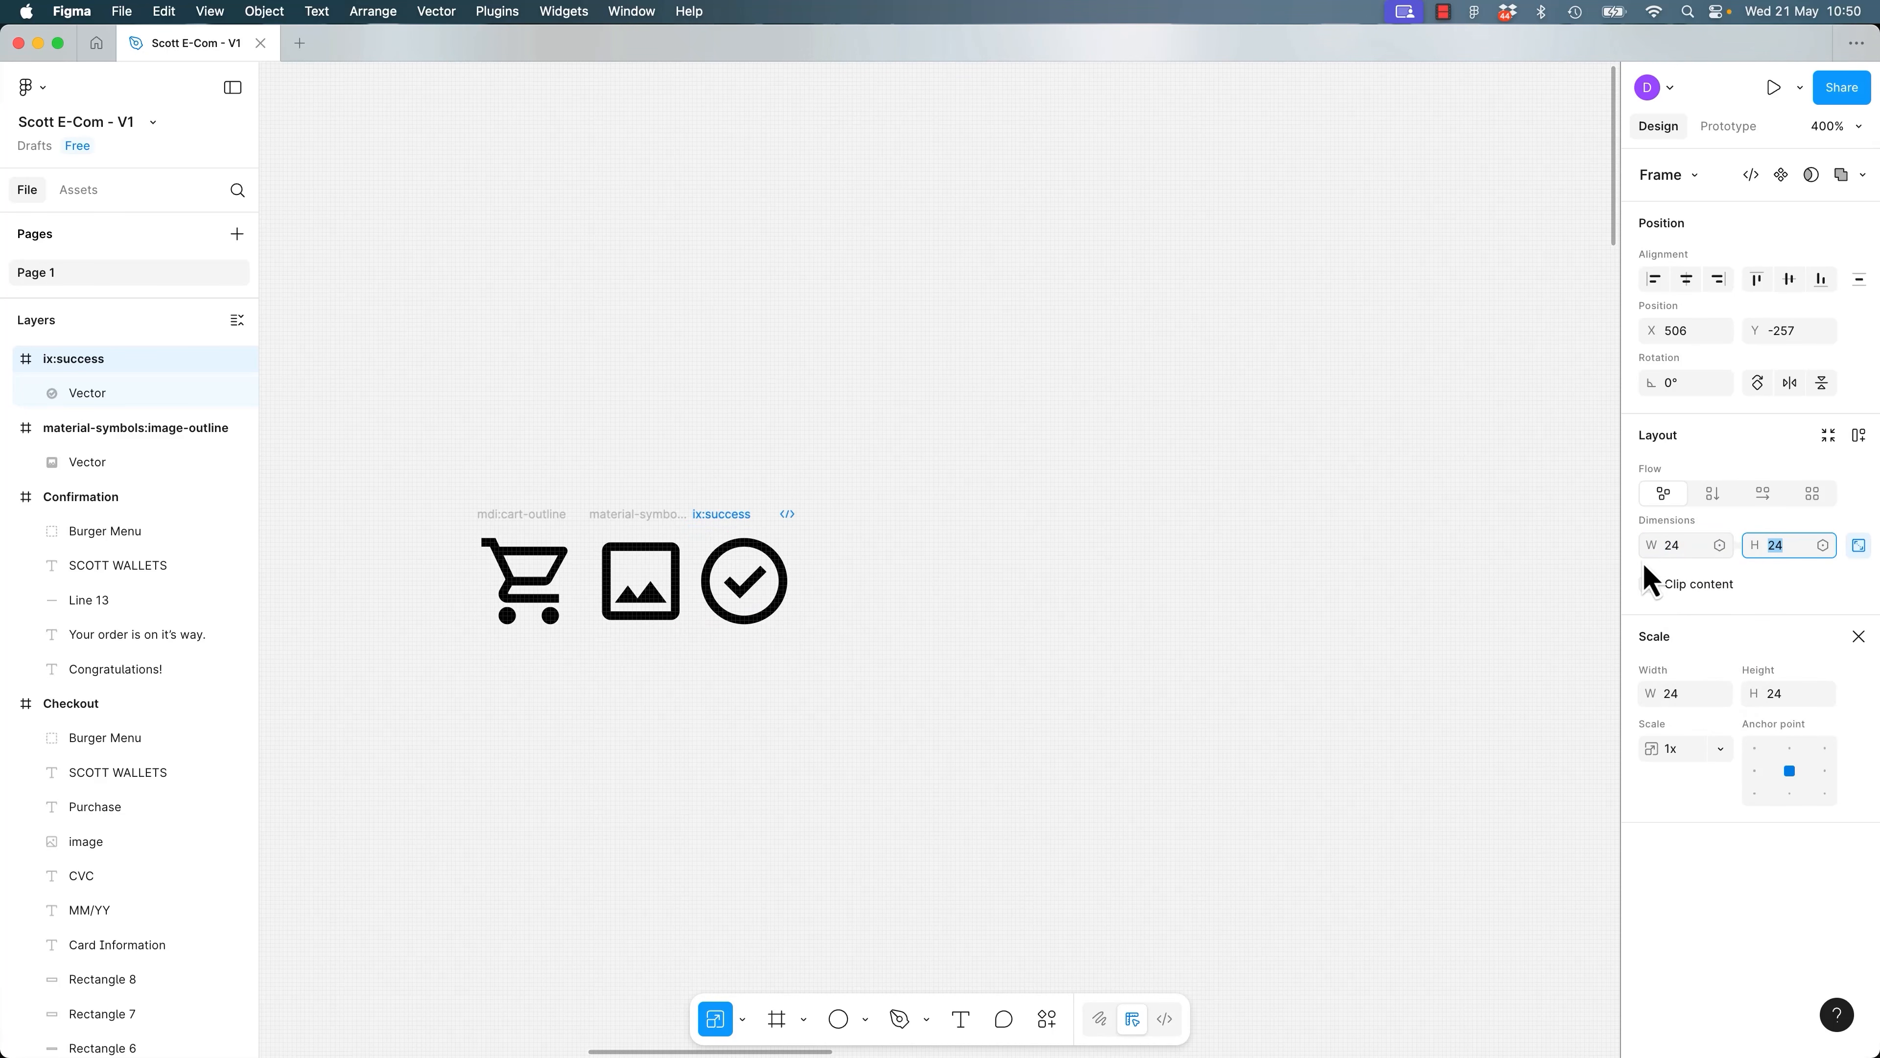
left_click(1859, 549)
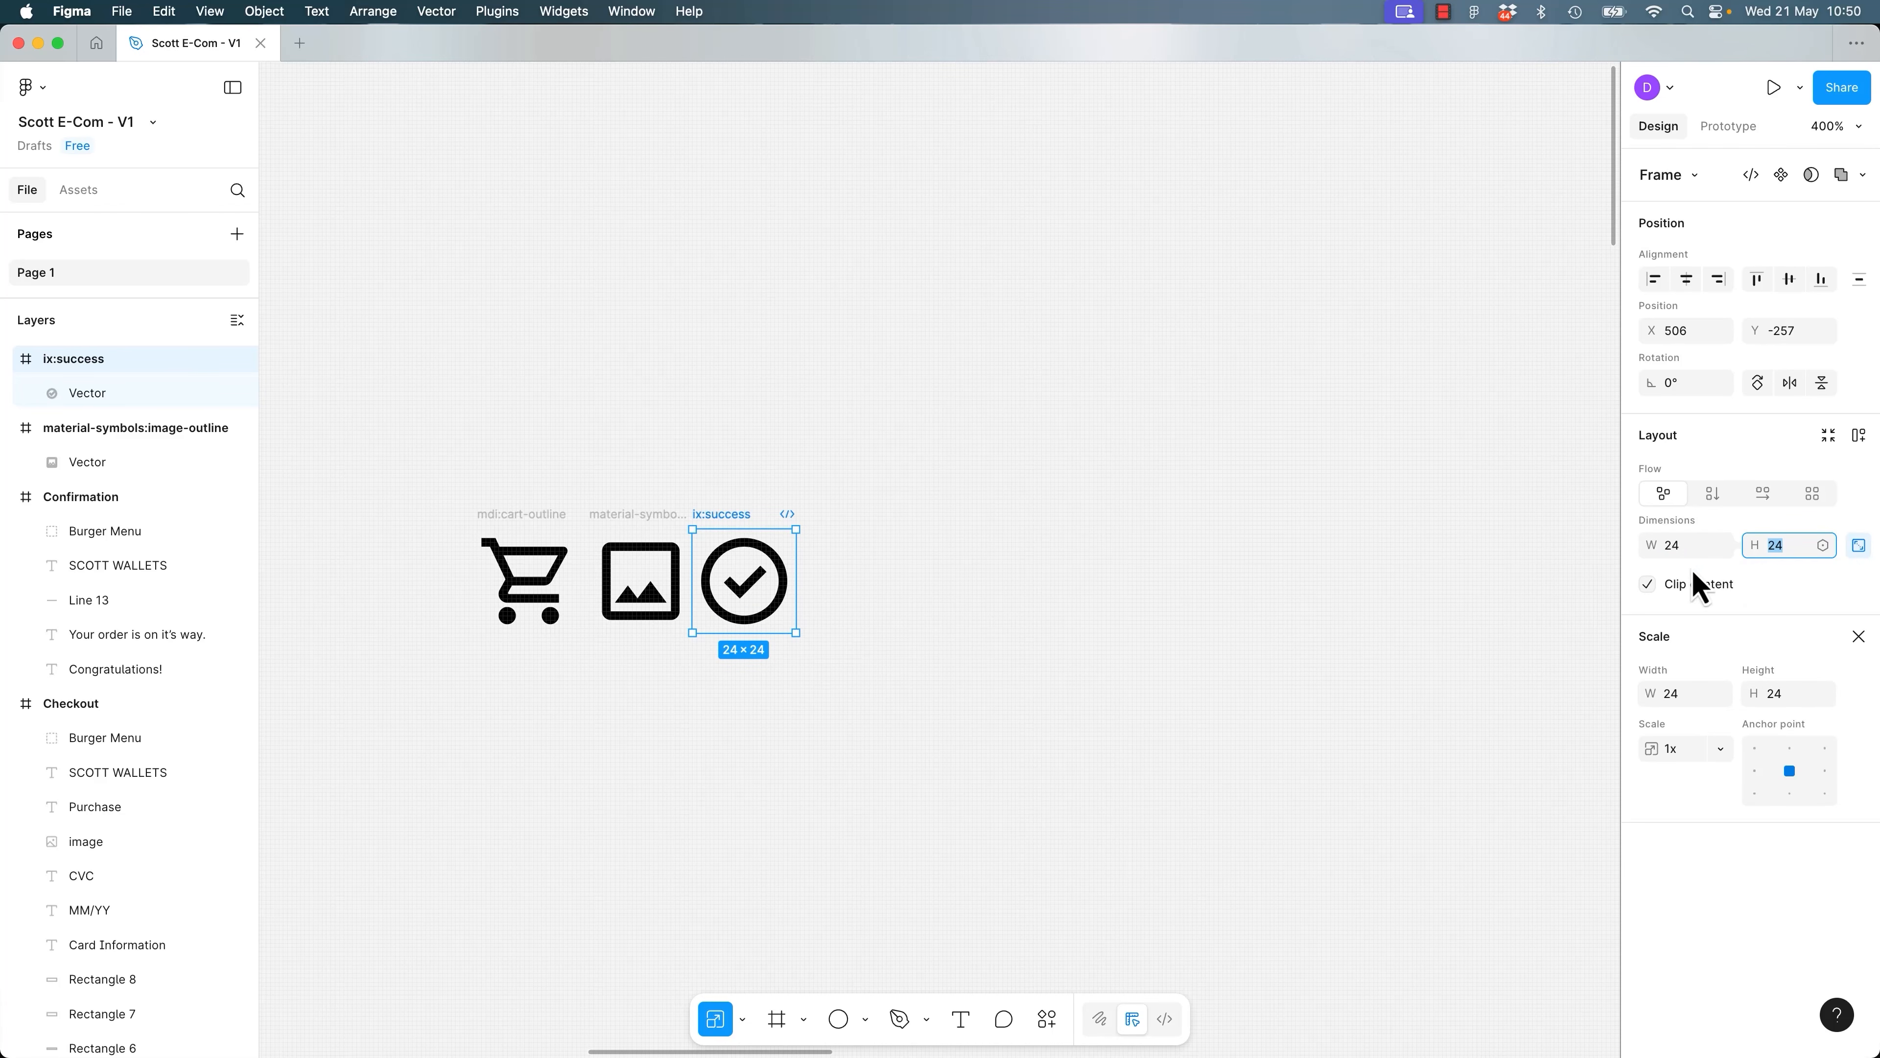
left_click(1007, 601)
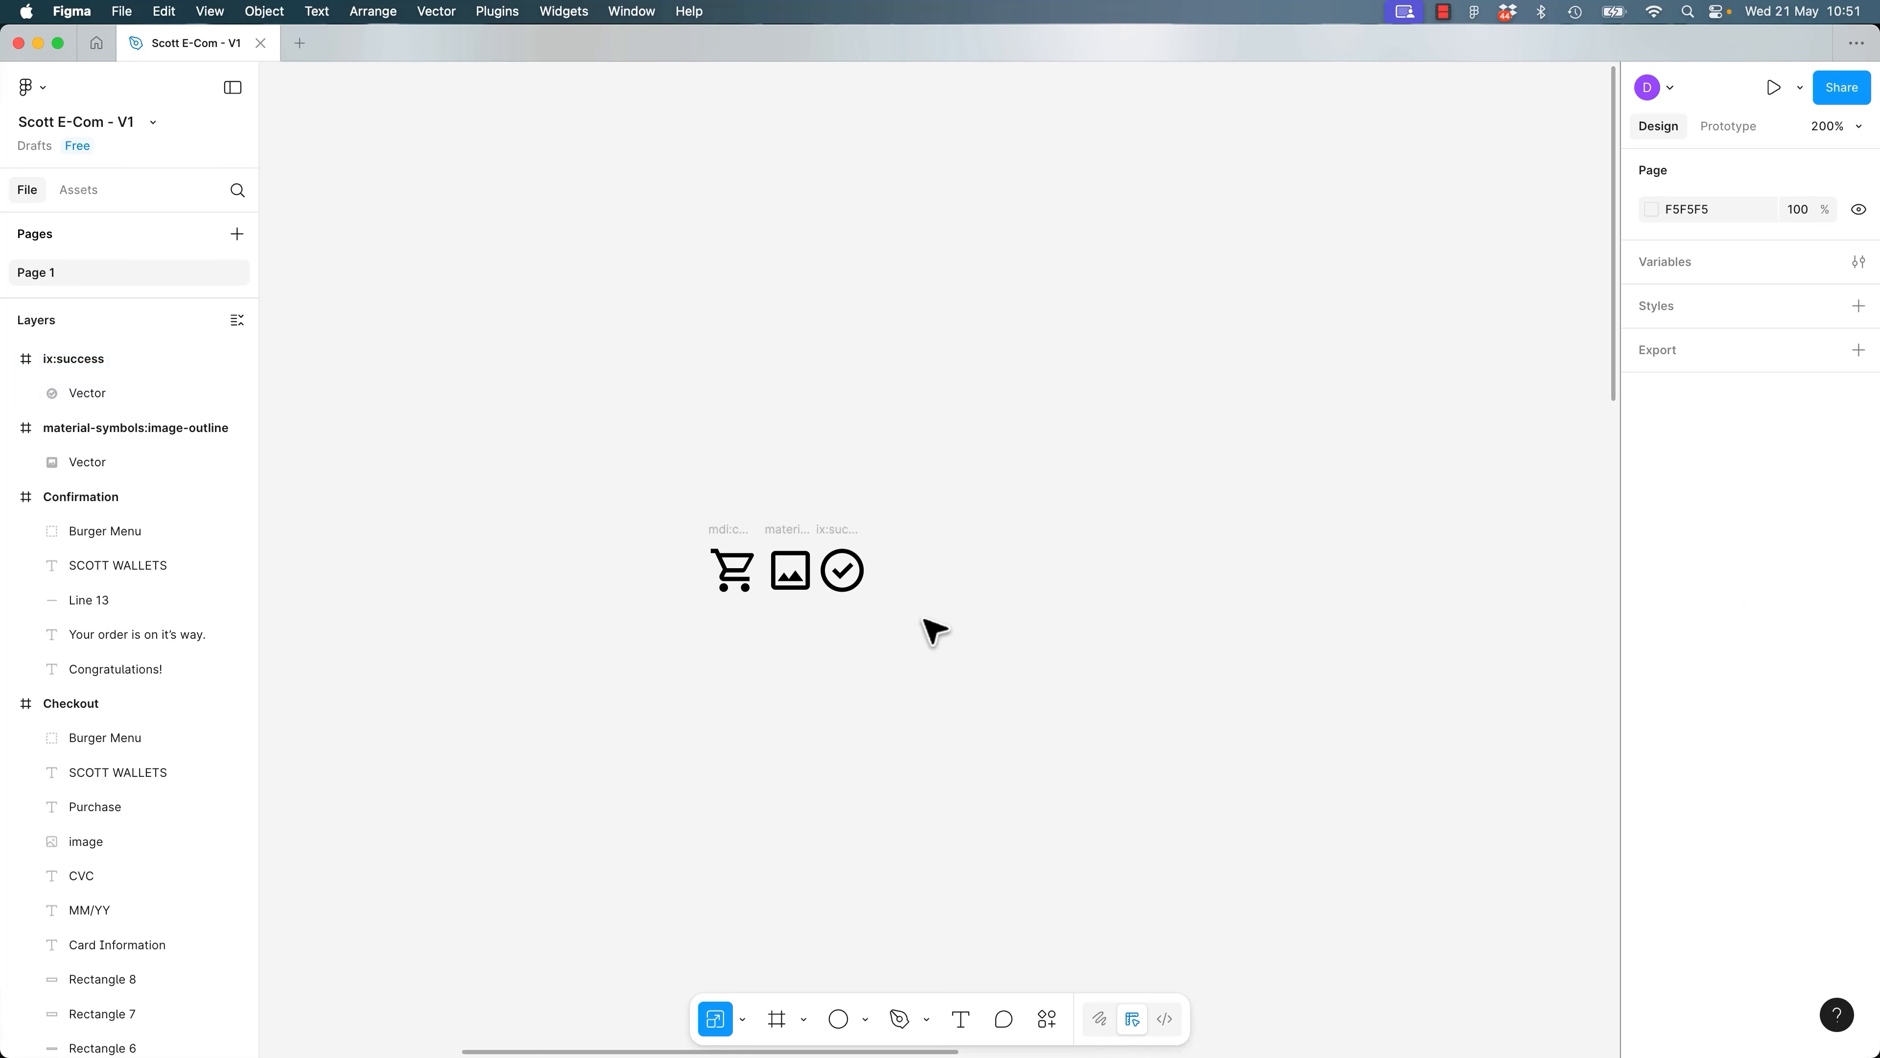
Space the cart, image and success icons further apart in their row, leaving gaps of about 10 px.
scroll(927, 626, "down", 5)
scroll(978, 659, "left", 3)
left_click(881, 622)
left_click(929, 625)
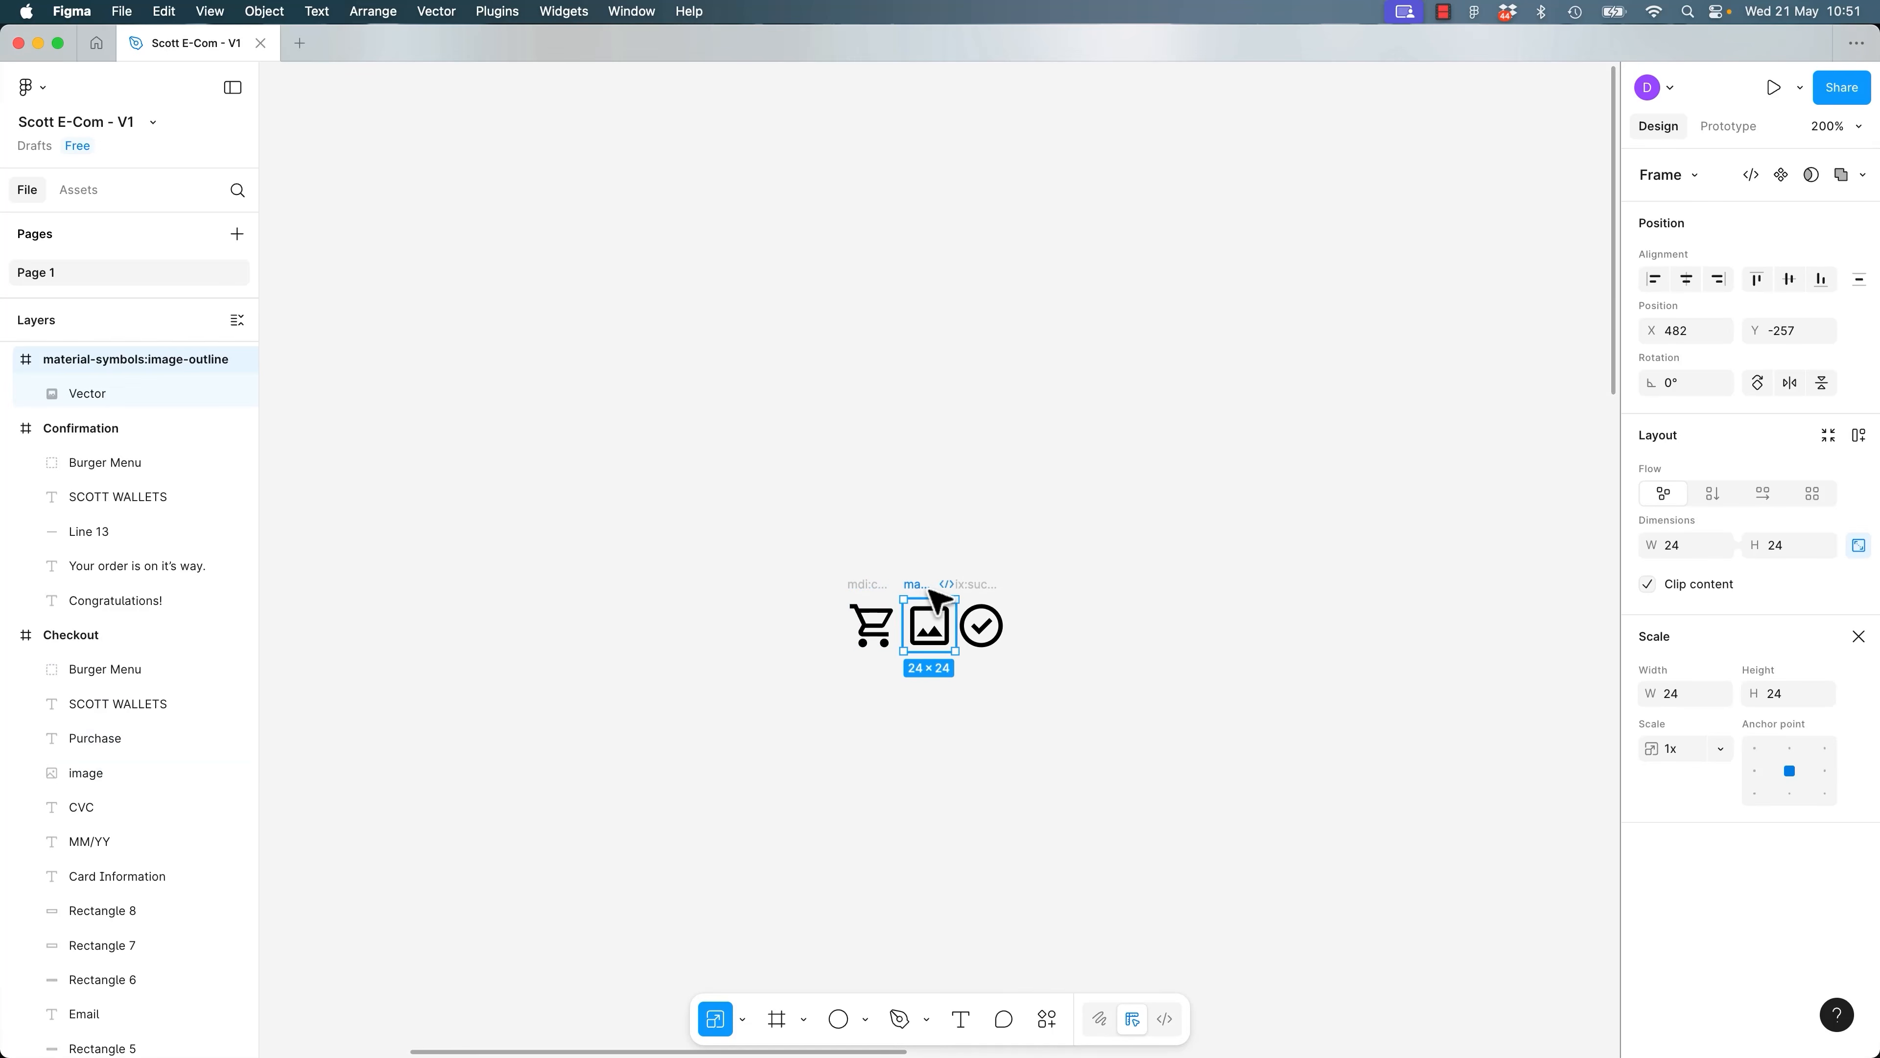
left_click(984, 623)
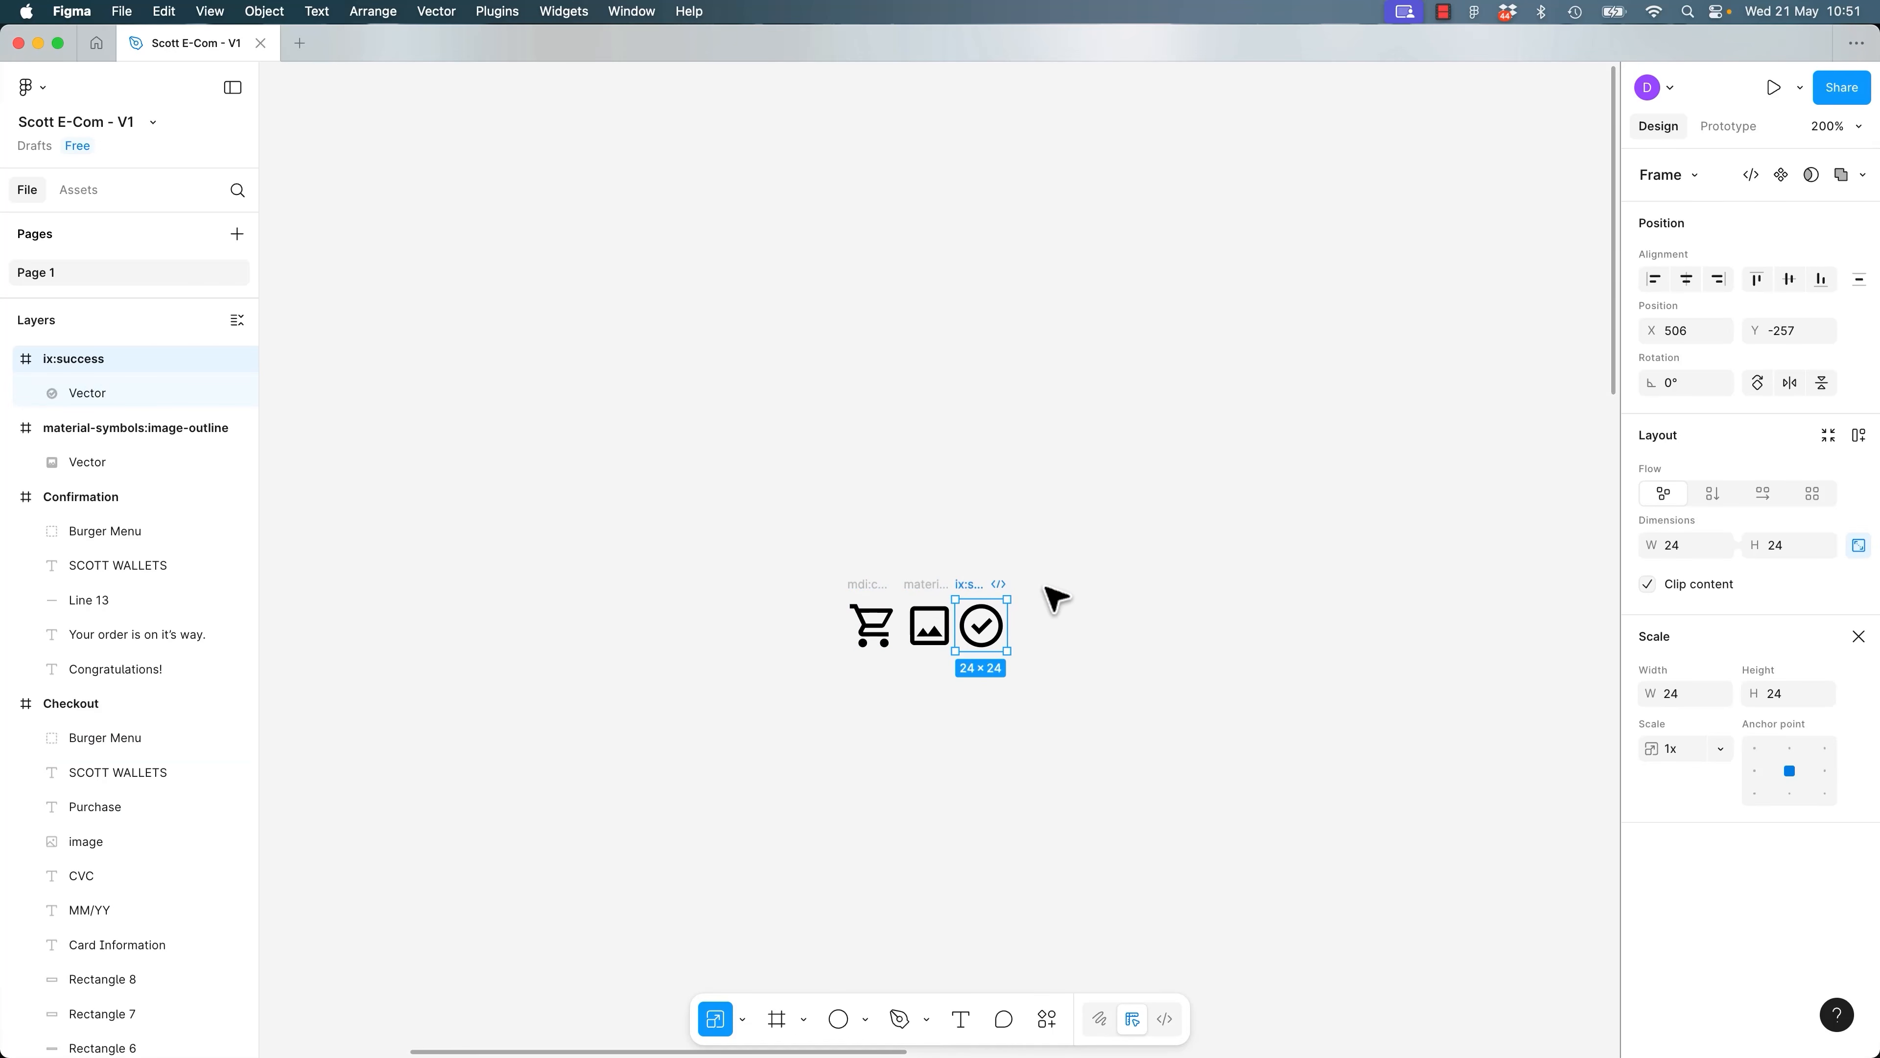
left_click(1054, 599)
left_click_drag(984, 624, 953, 593)
Rename the mdi:cart-outline frame to Icon-Cart.
left_click(872, 623)
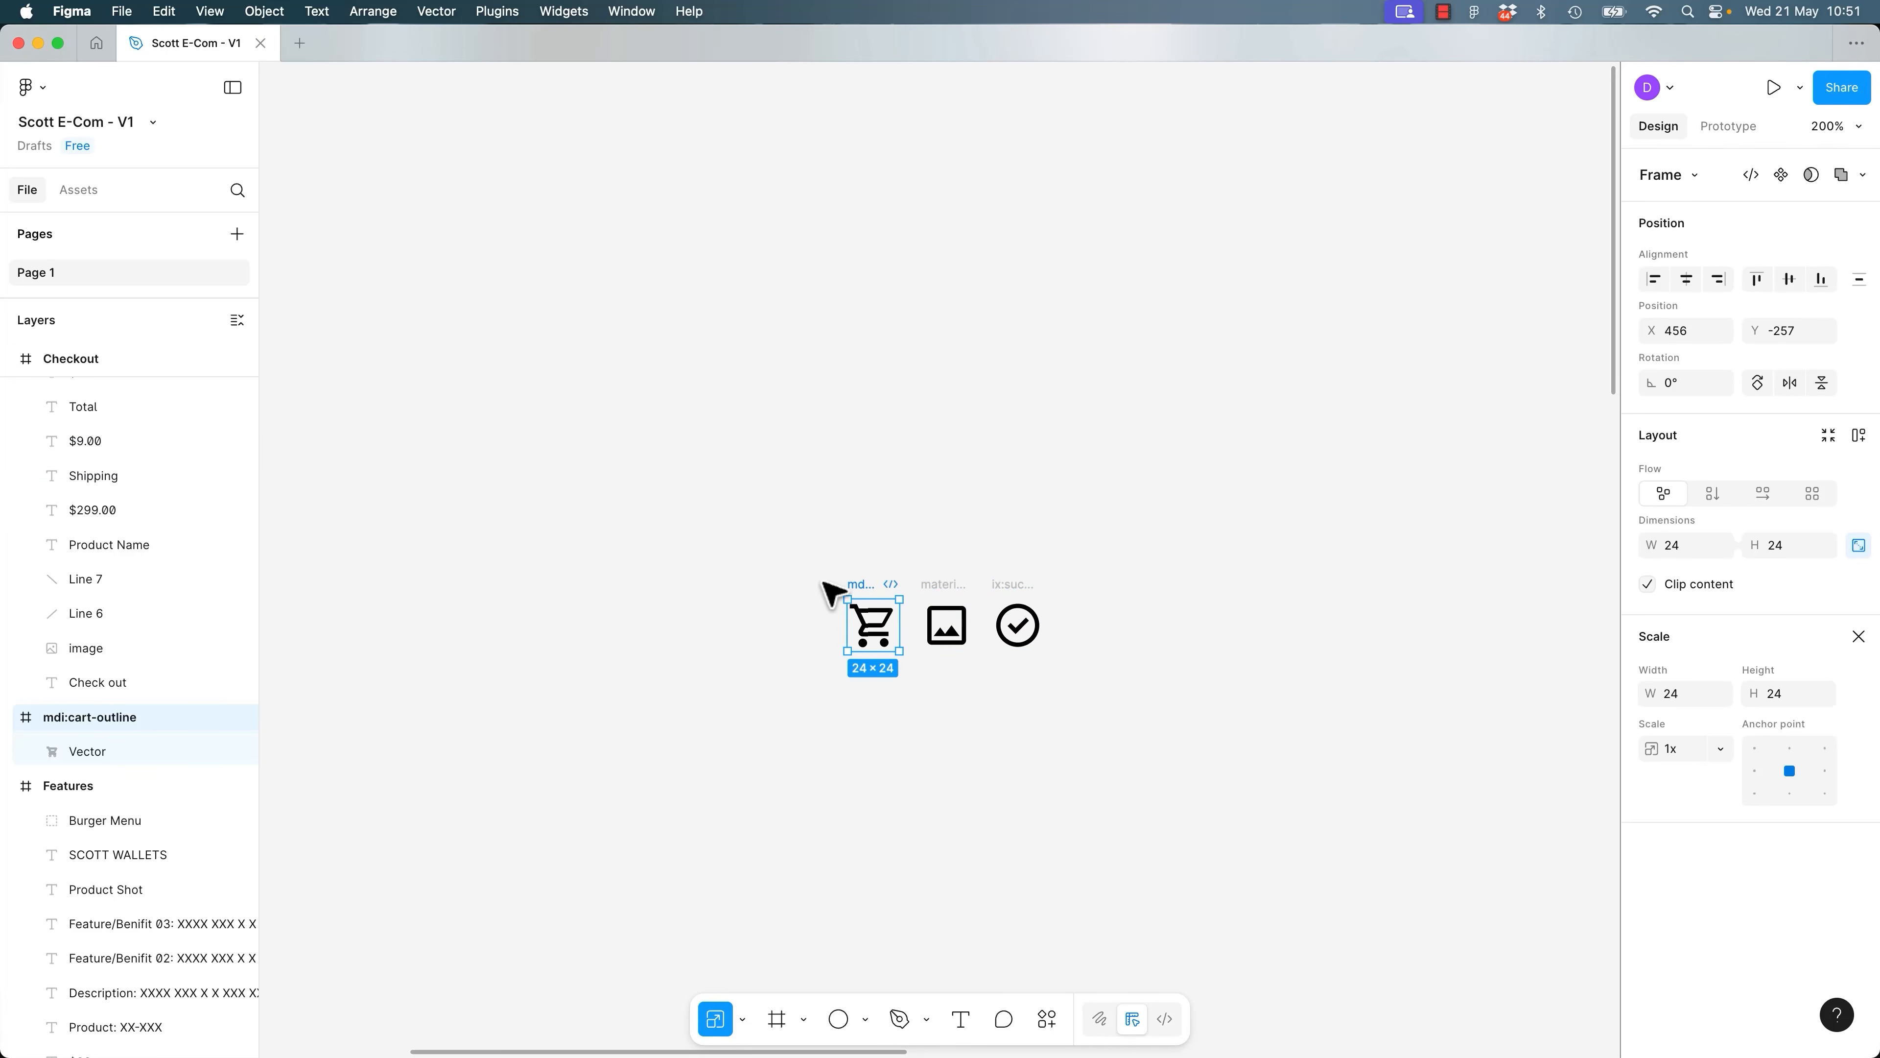
double_click(141, 718)
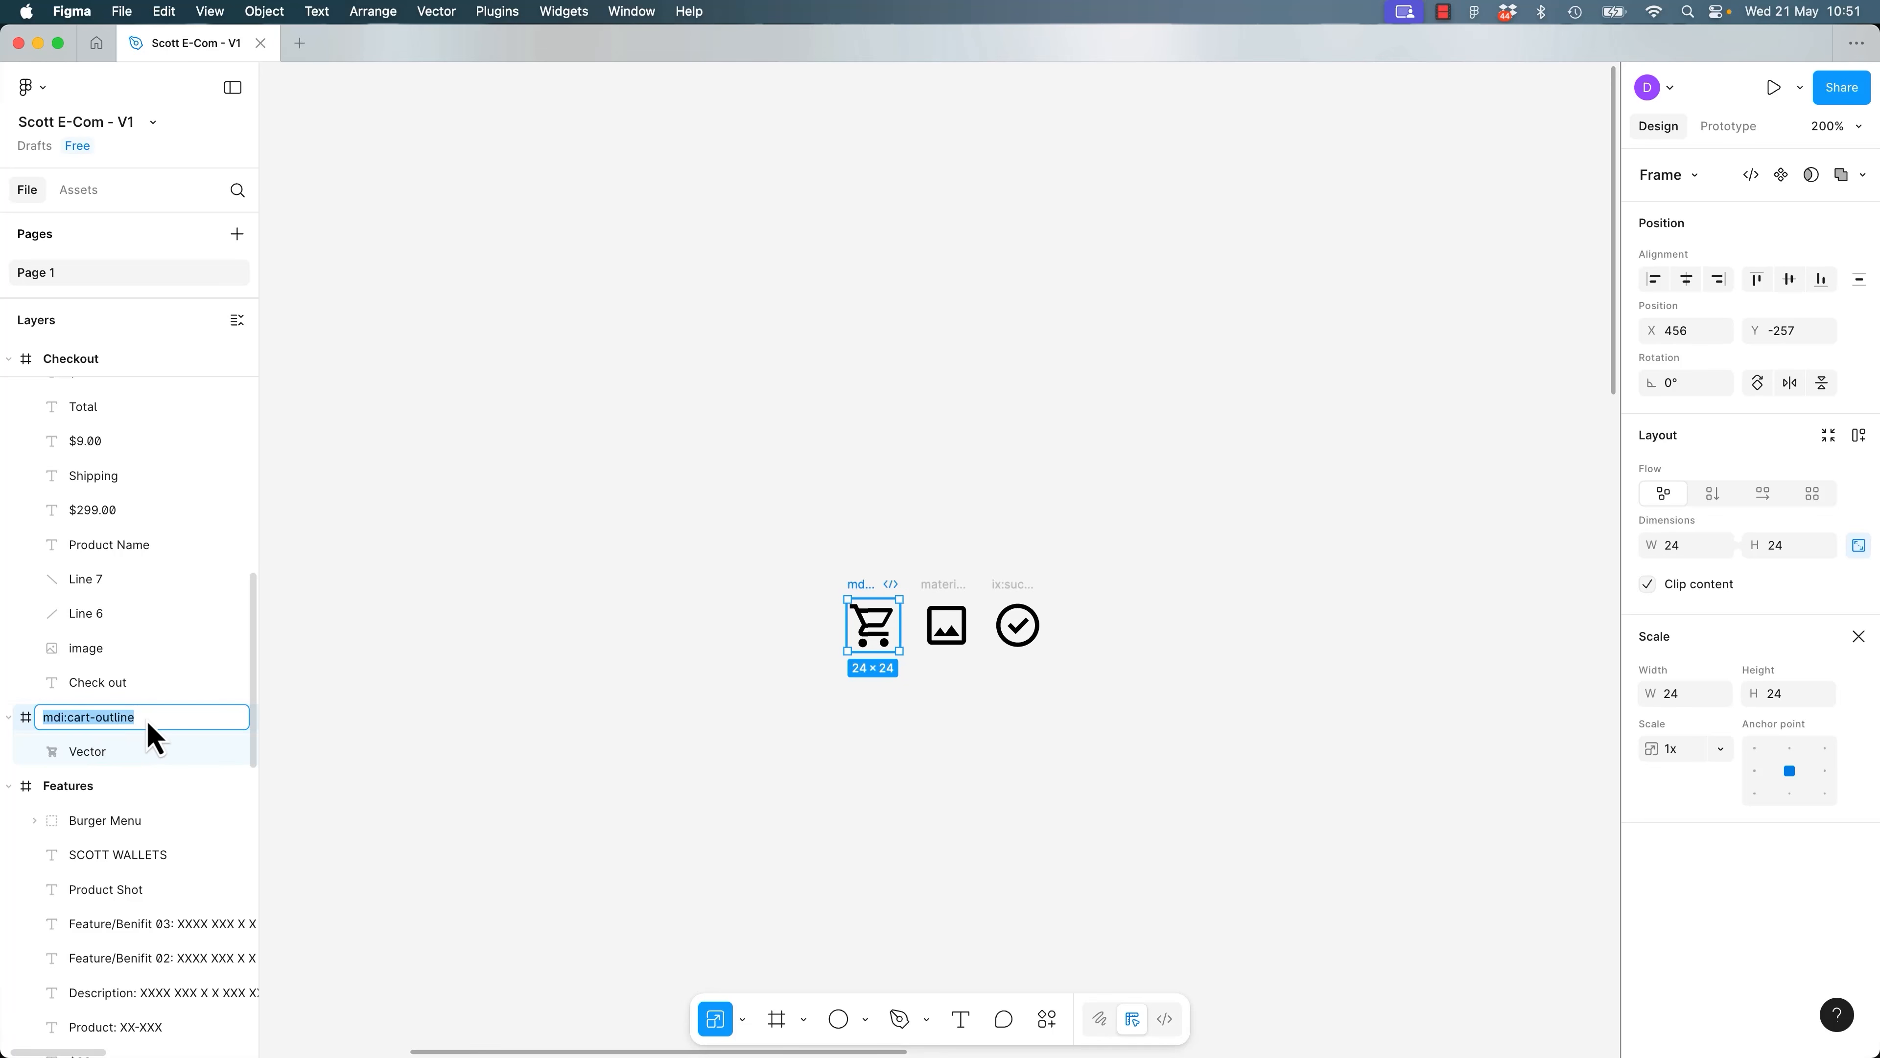
type("Icvon-Car")
key("Return")
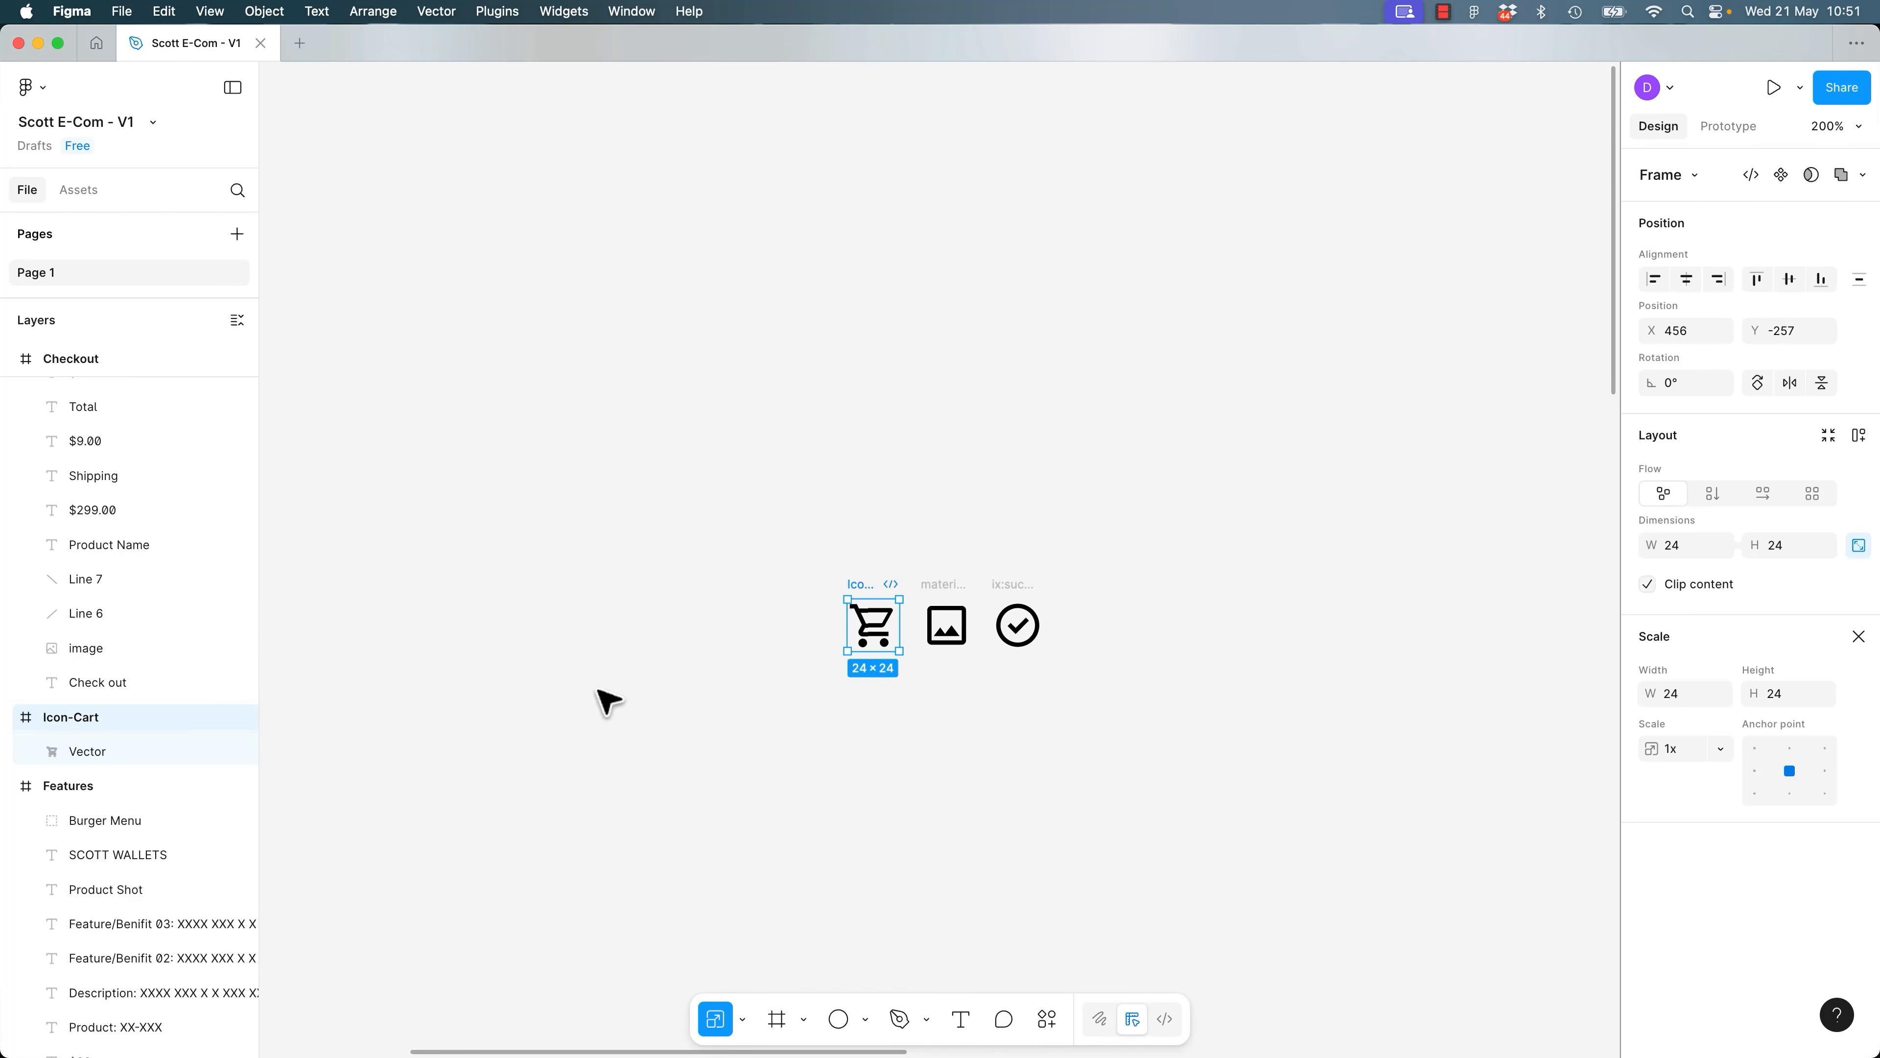
Rename the material-symbols:image-outline frame to Icon-Image.
left_click(955, 585)
double_click(953, 585)
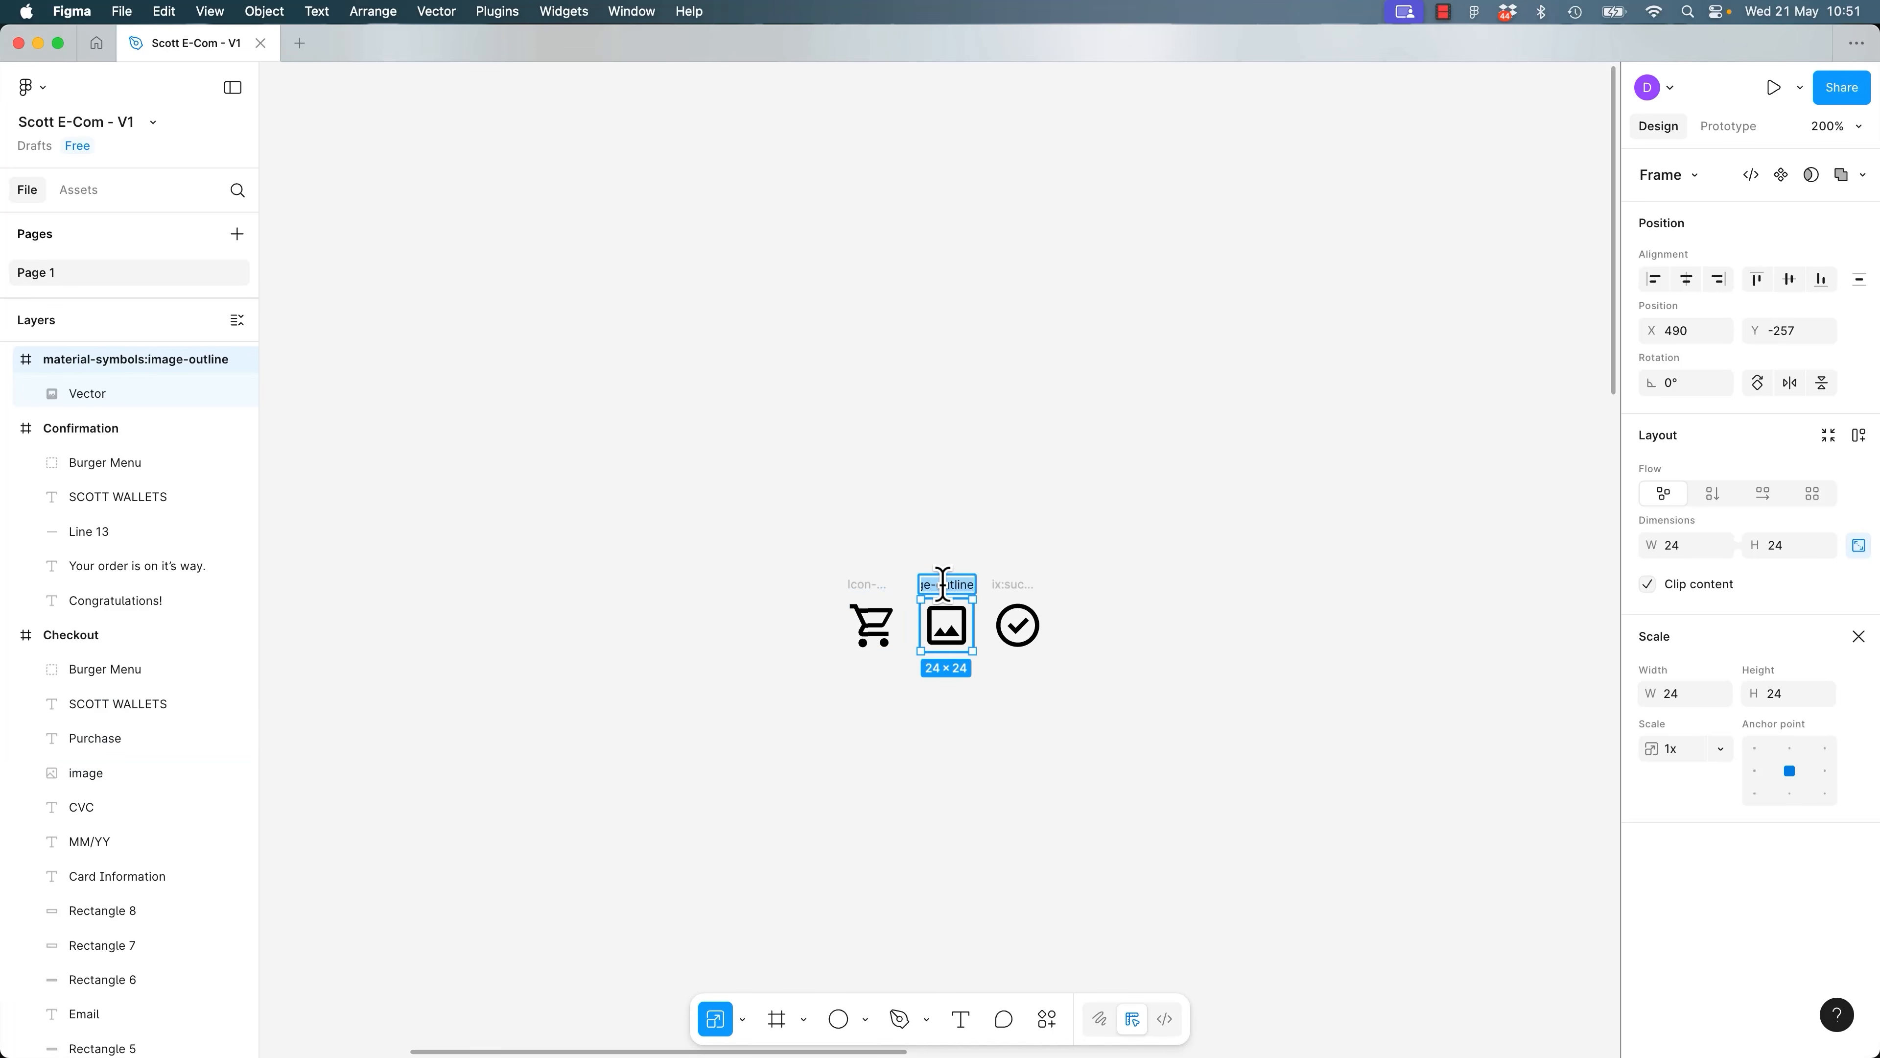
type("Ico")
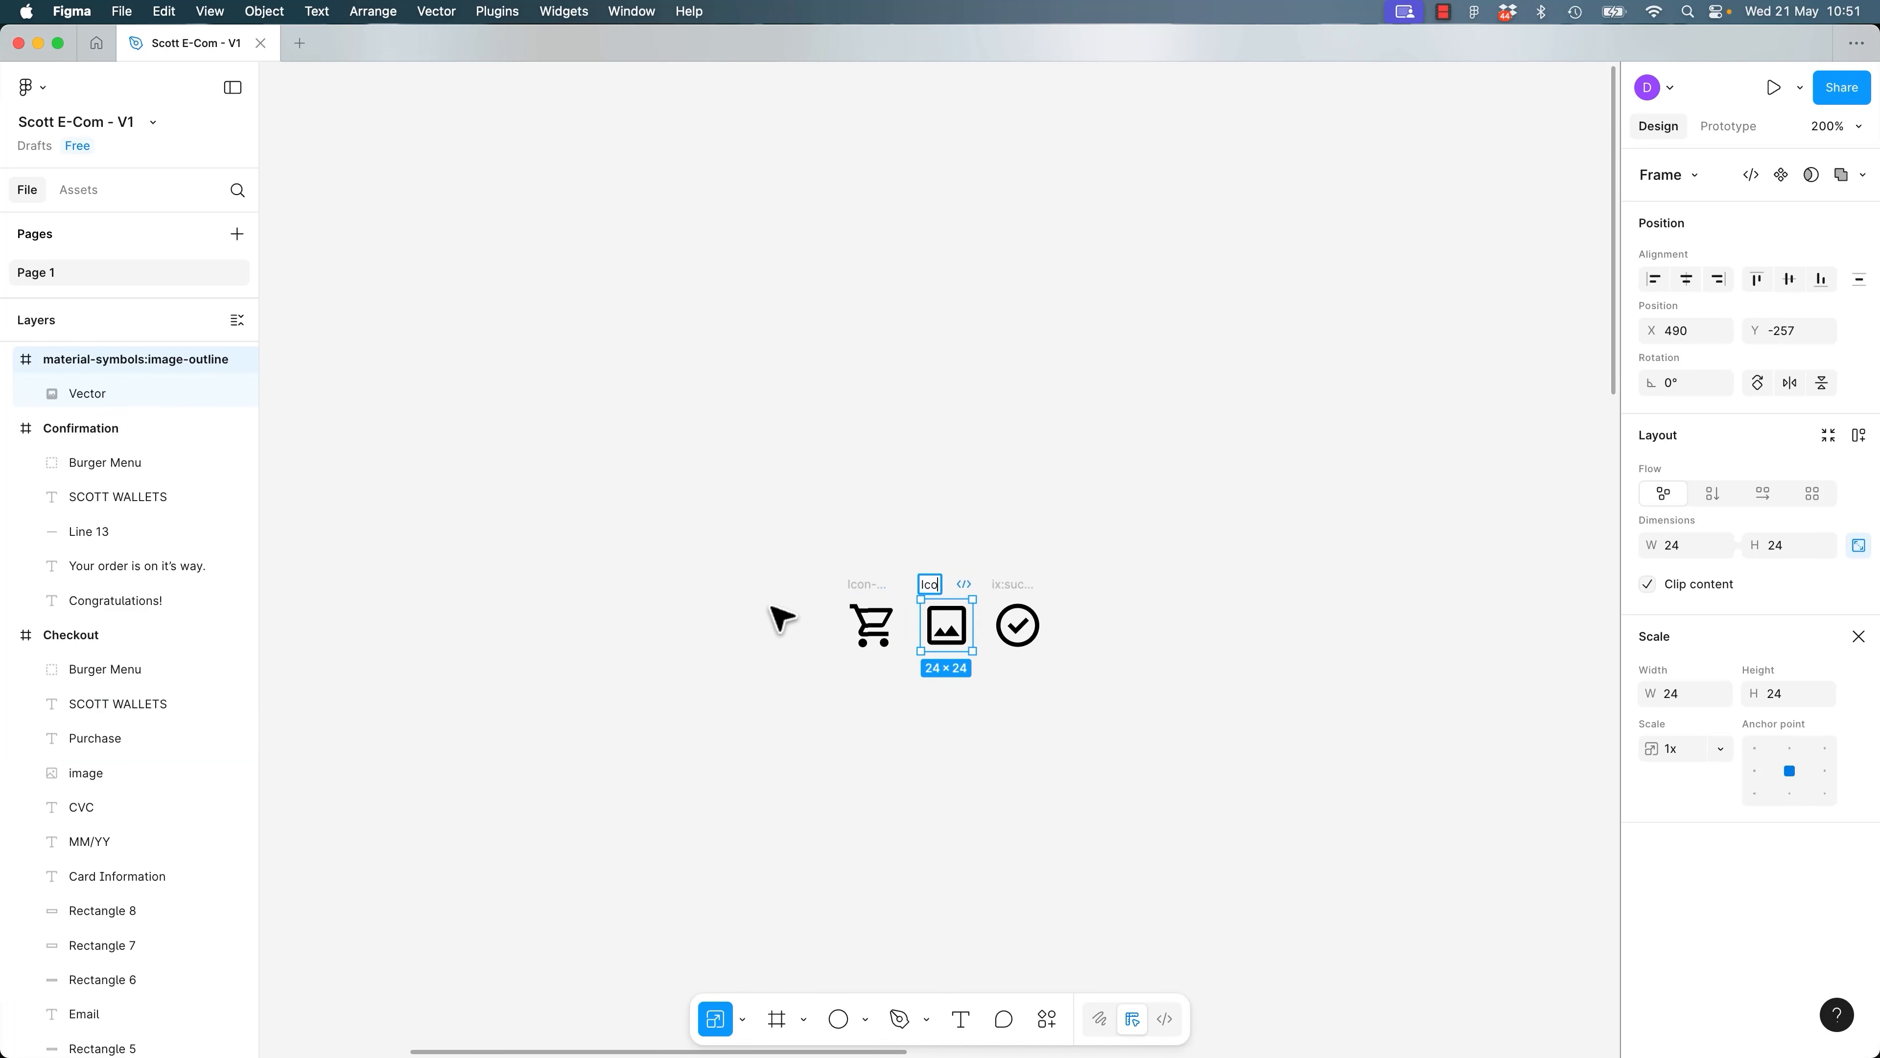
type("n-Image")
key("Return")
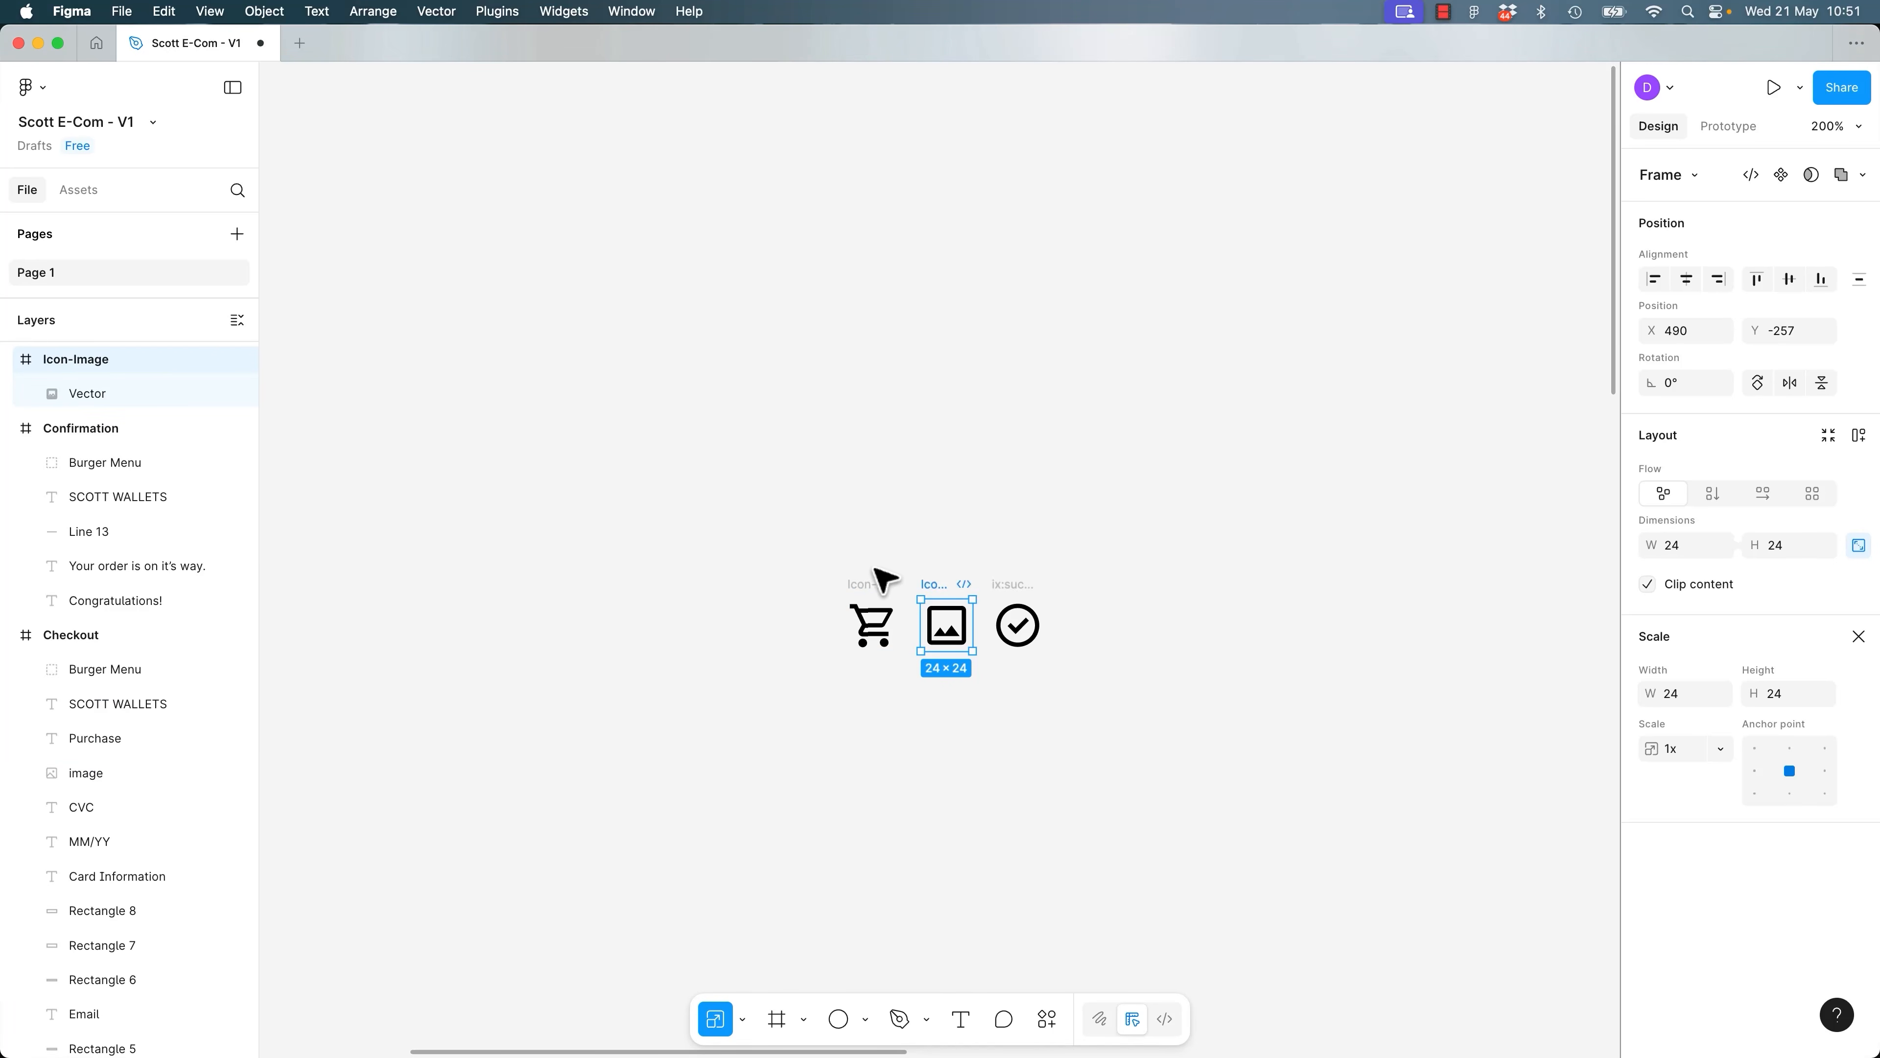
Mark the success icon frame as ready for dev and remove that status again.
double_click(1032, 585)
key("Escape")
left_click(1036, 586)
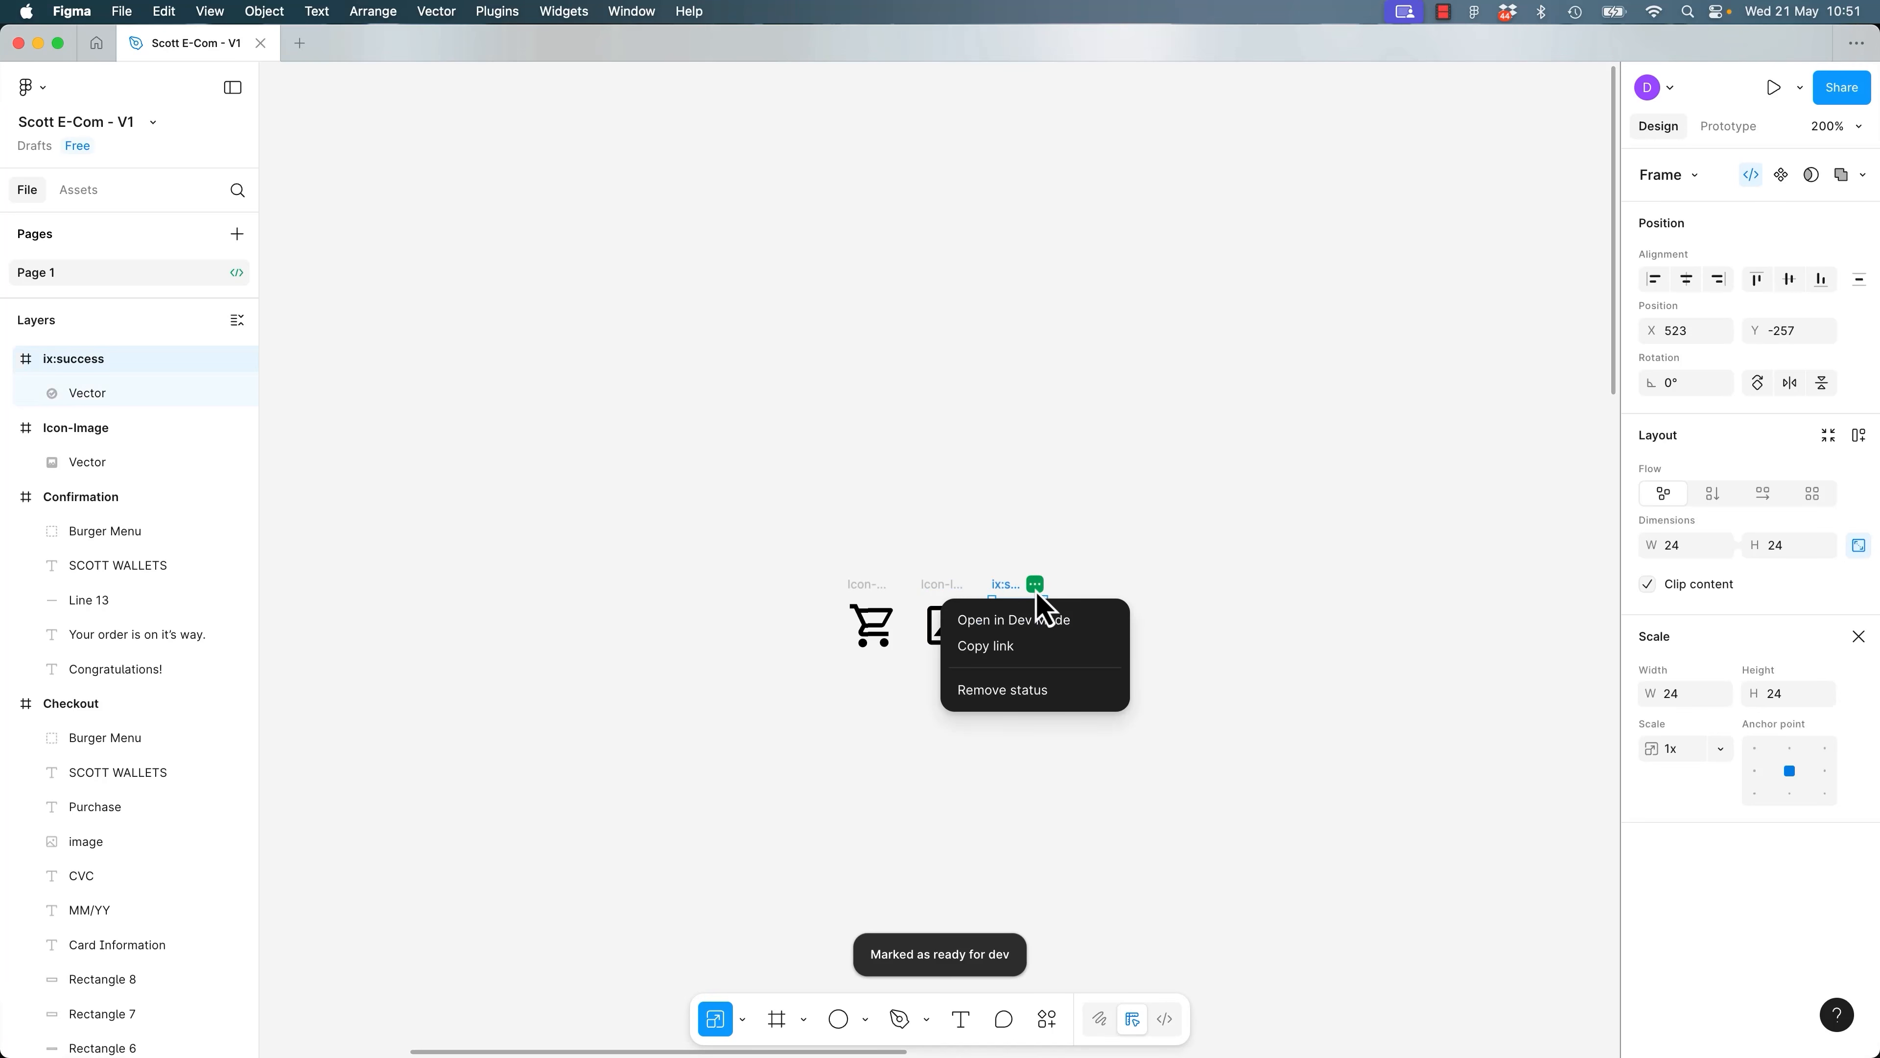
left_click(1020, 696)
key("super+equal")
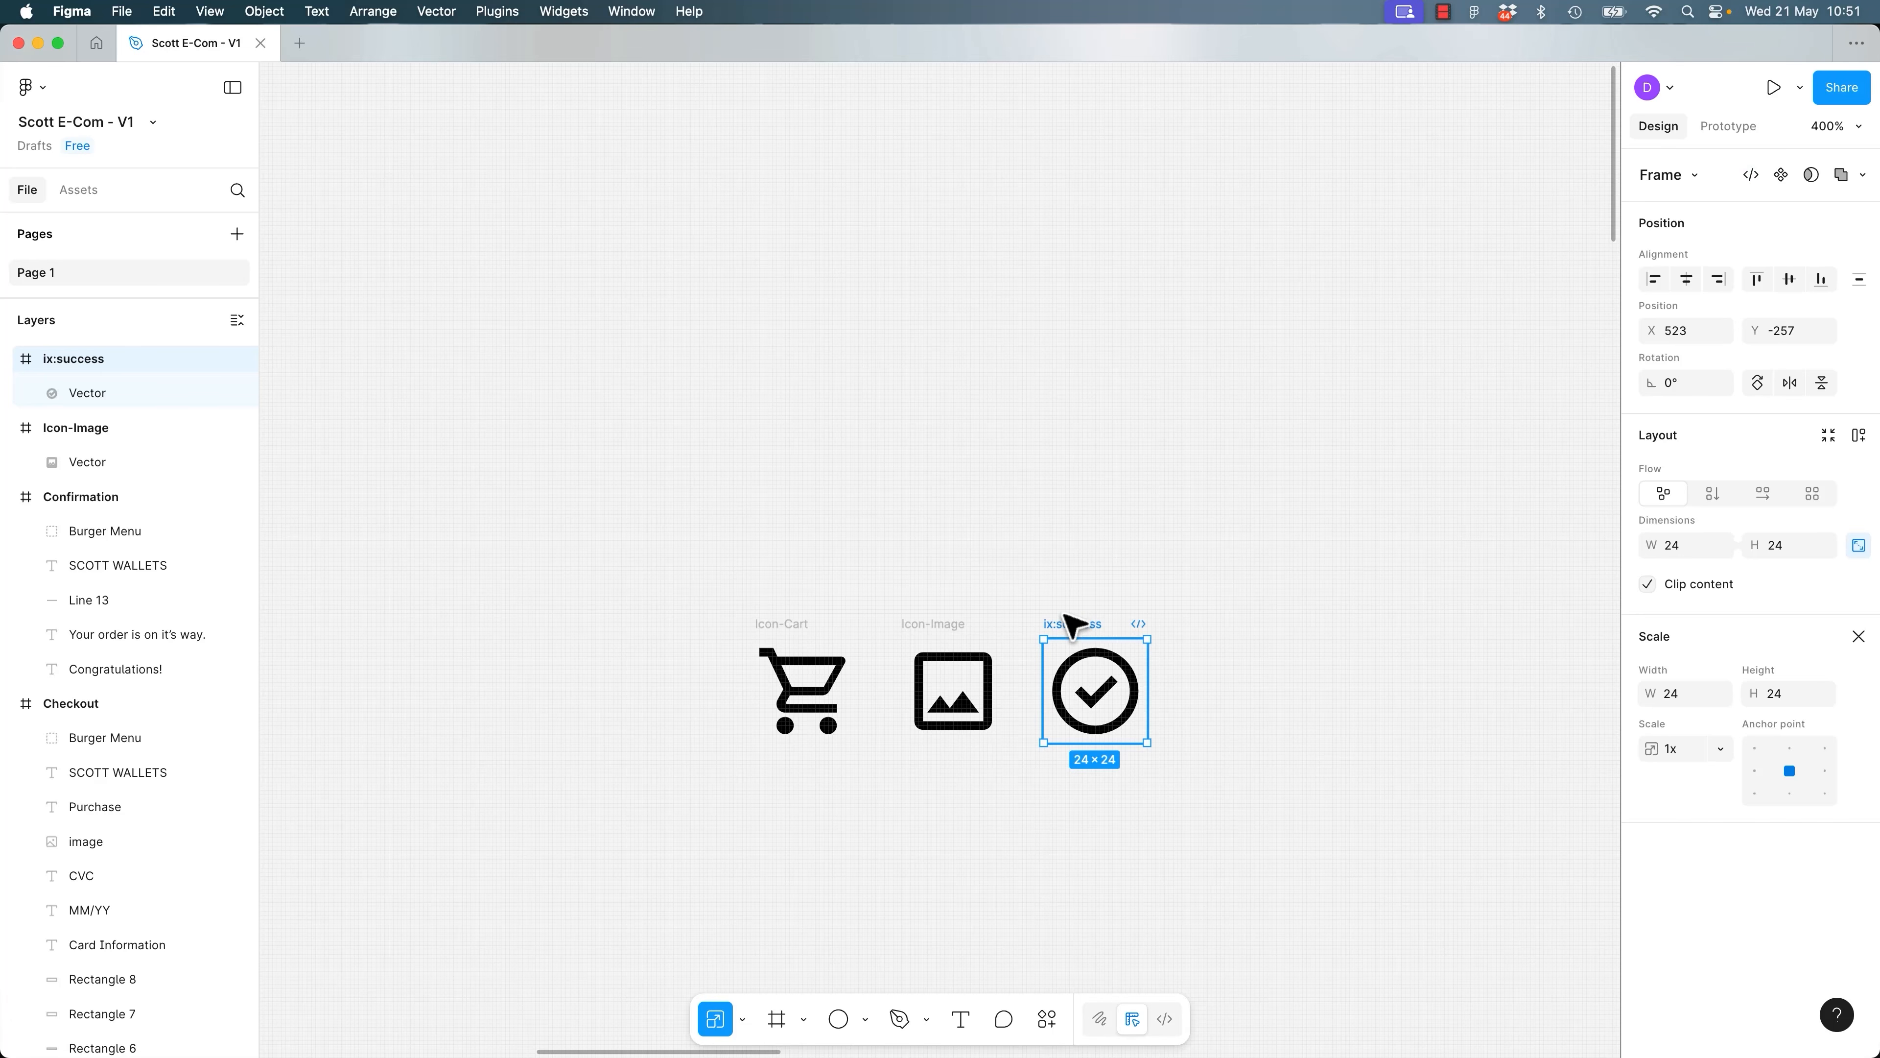
left_click(1139, 625)
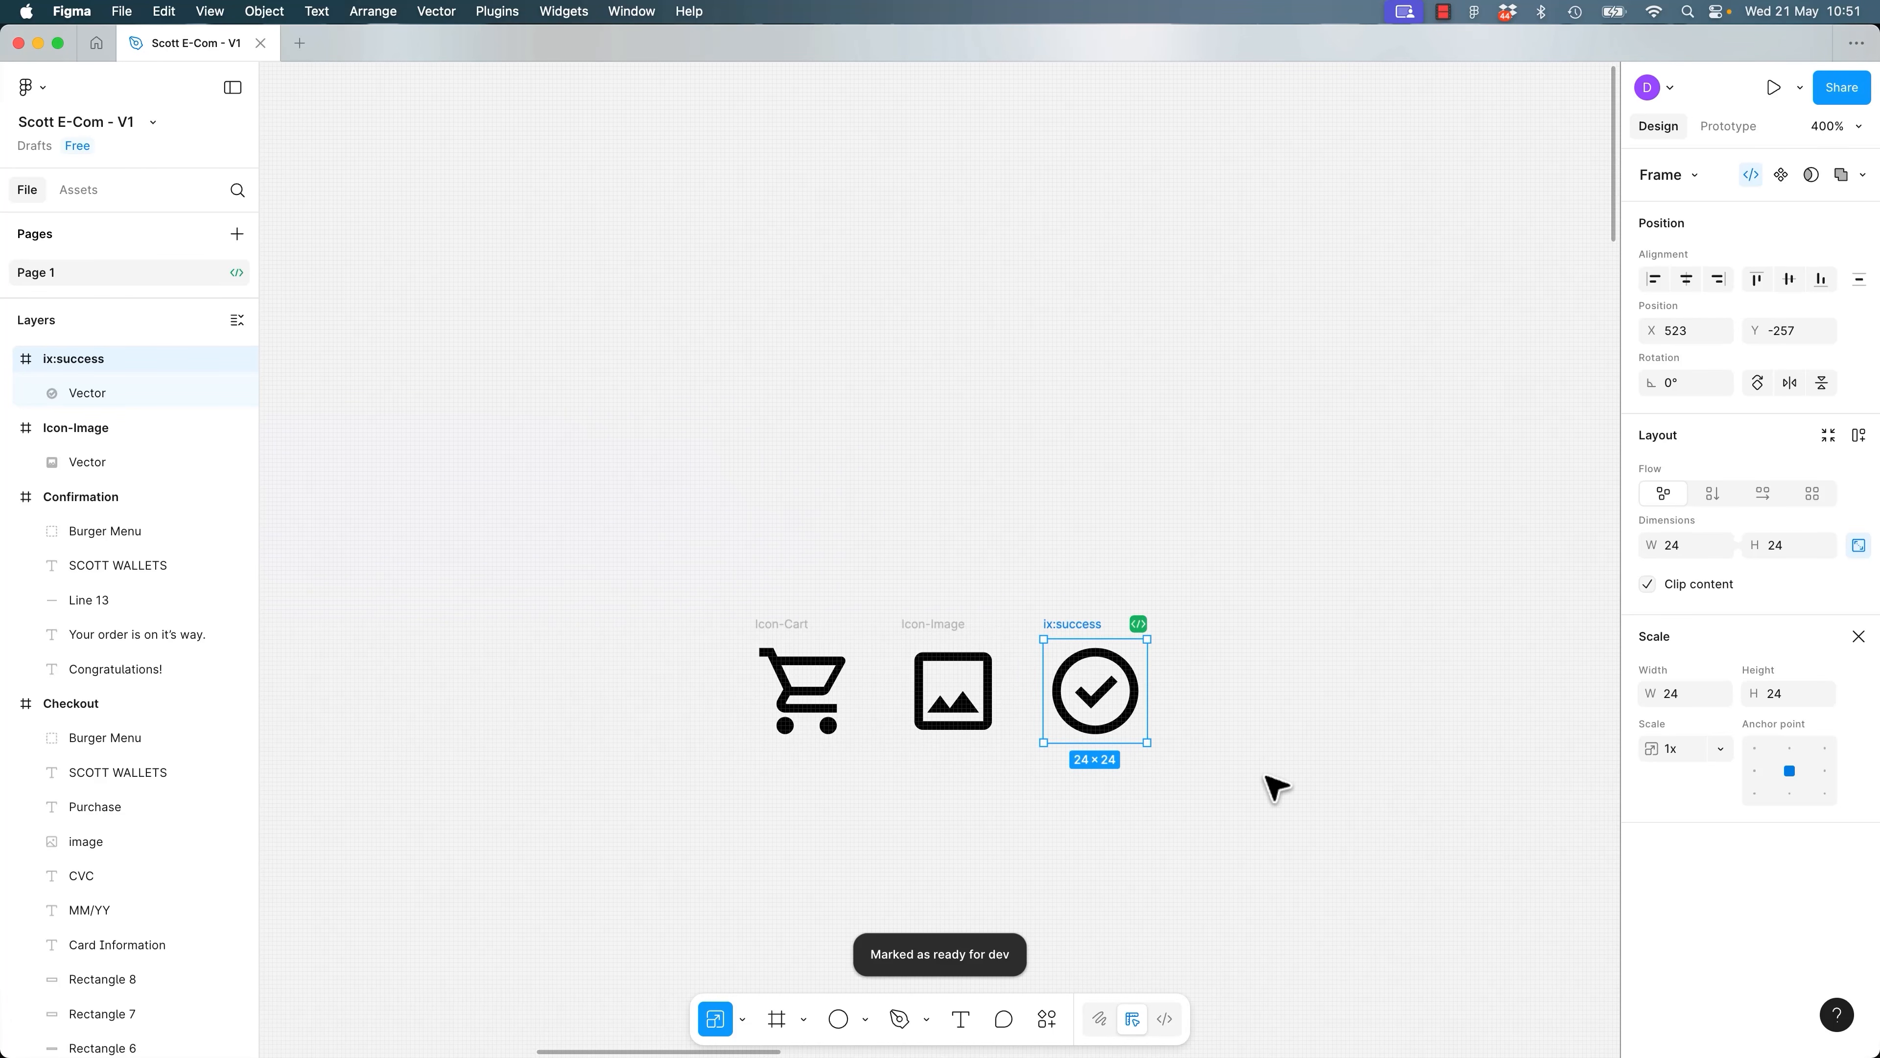
left_click(1139, 625)
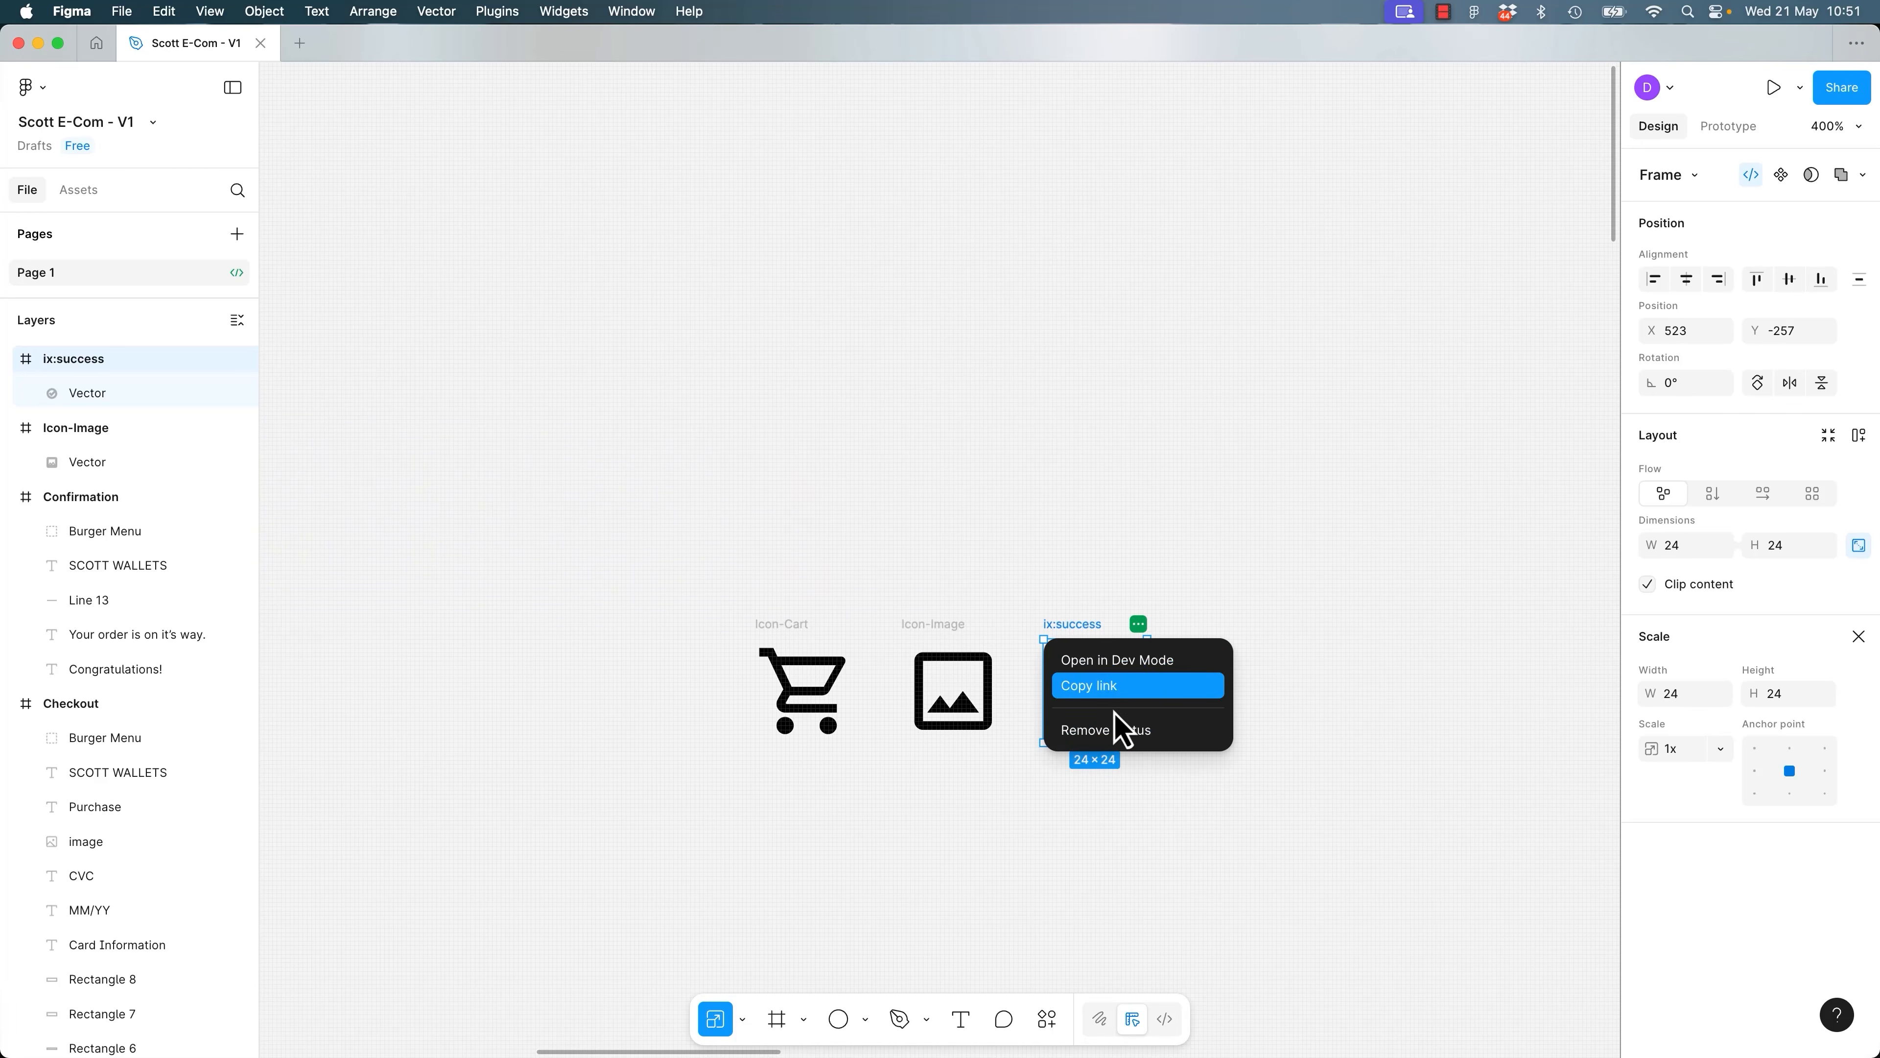
left_click(1120, 730)
Rename the ix:success frame to Icon-Success.
double_click(1070, 624)
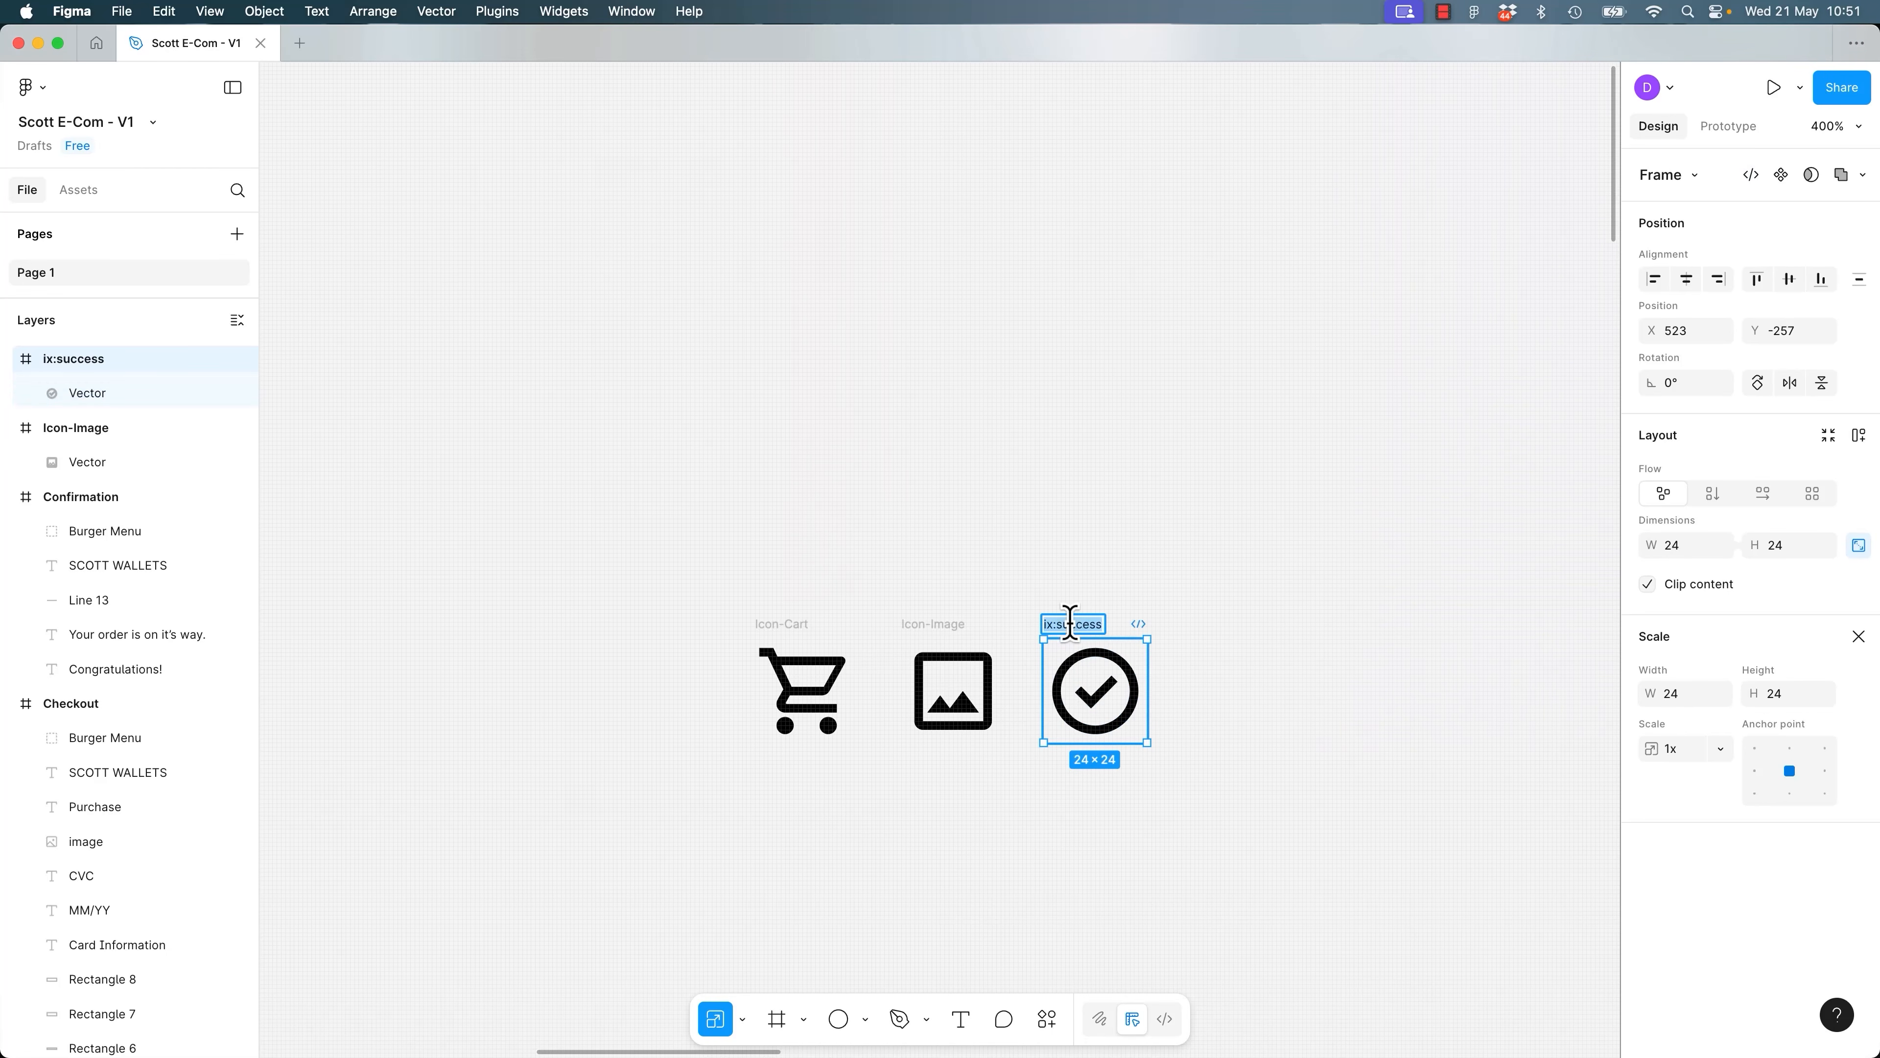
type("O")
type("Icon")
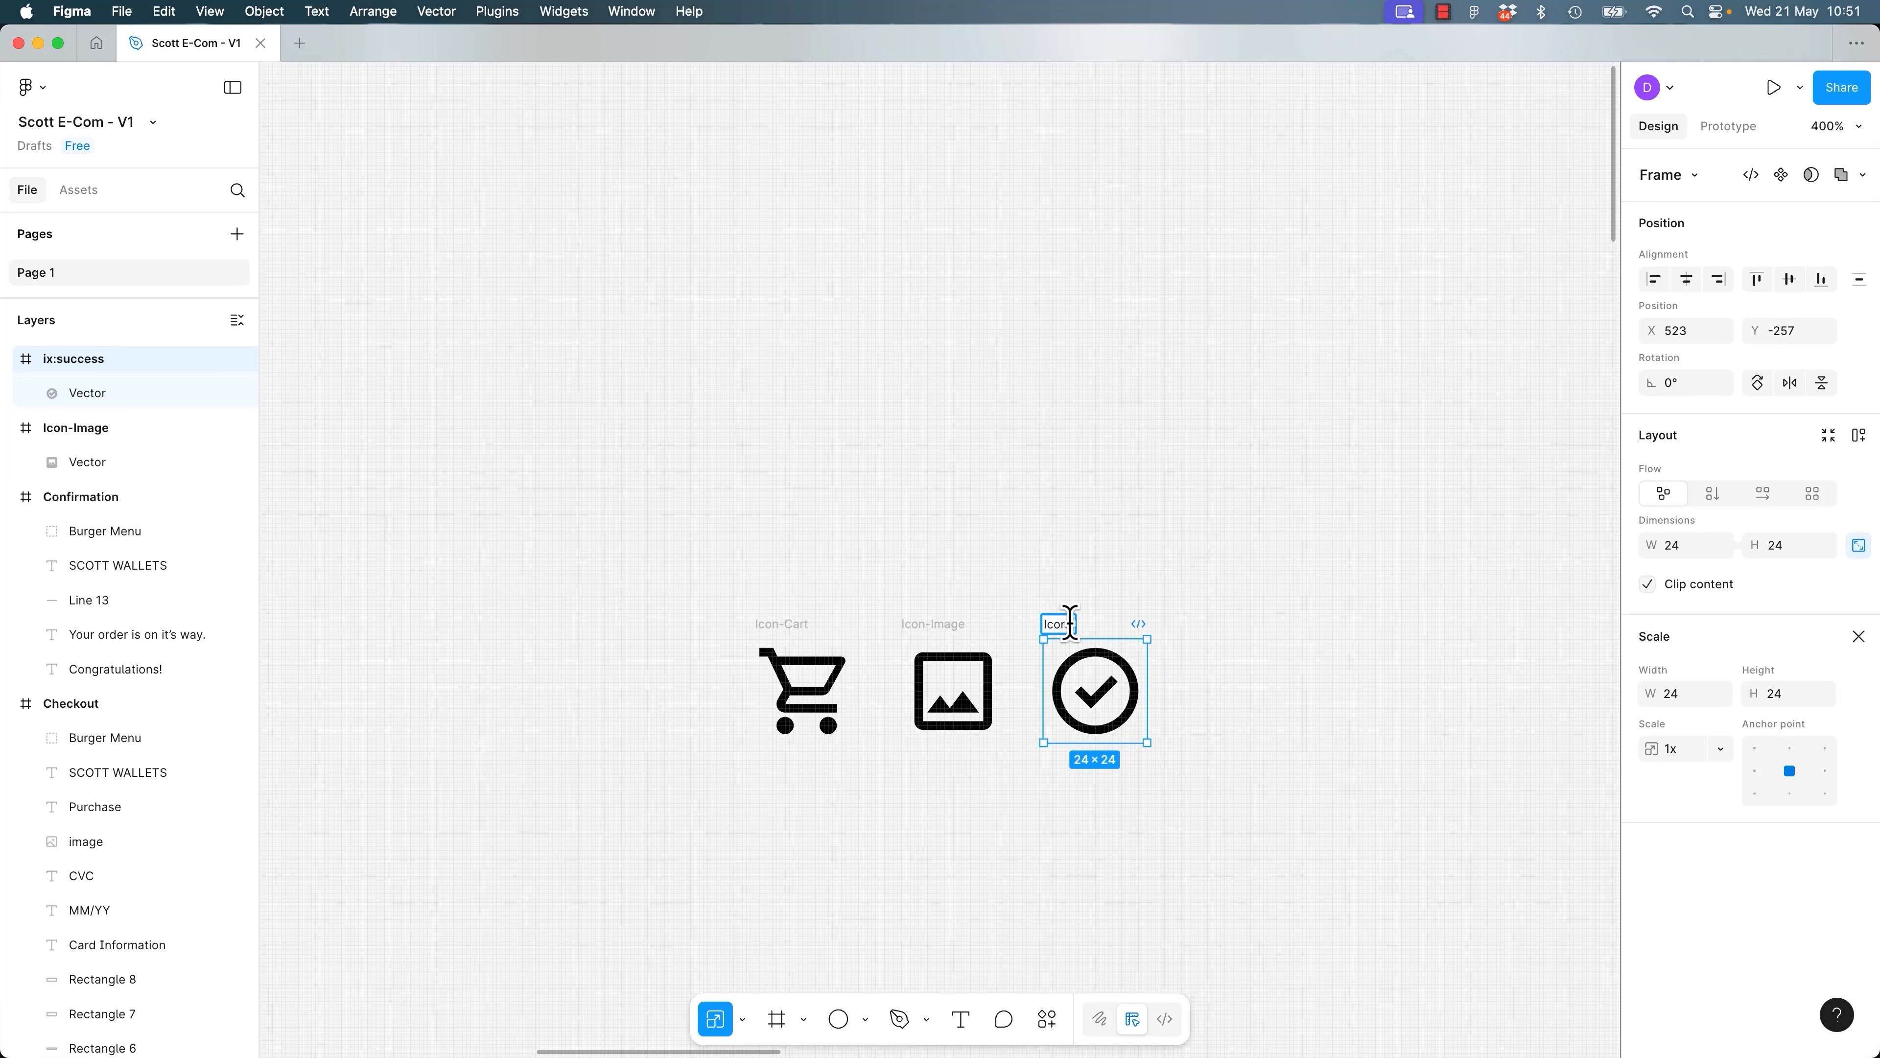
type("-Success")
key("Return")
Move the Icon-Cart frame into the Homepage header, just left of the burger menu.
left_click(735, 551)
left_click_drag(607, 507, 1300, 513)
left_click(1218, 826)
key("super+minus")
key("super+minus")
left_click_drag(1032, 305, 886, 576)
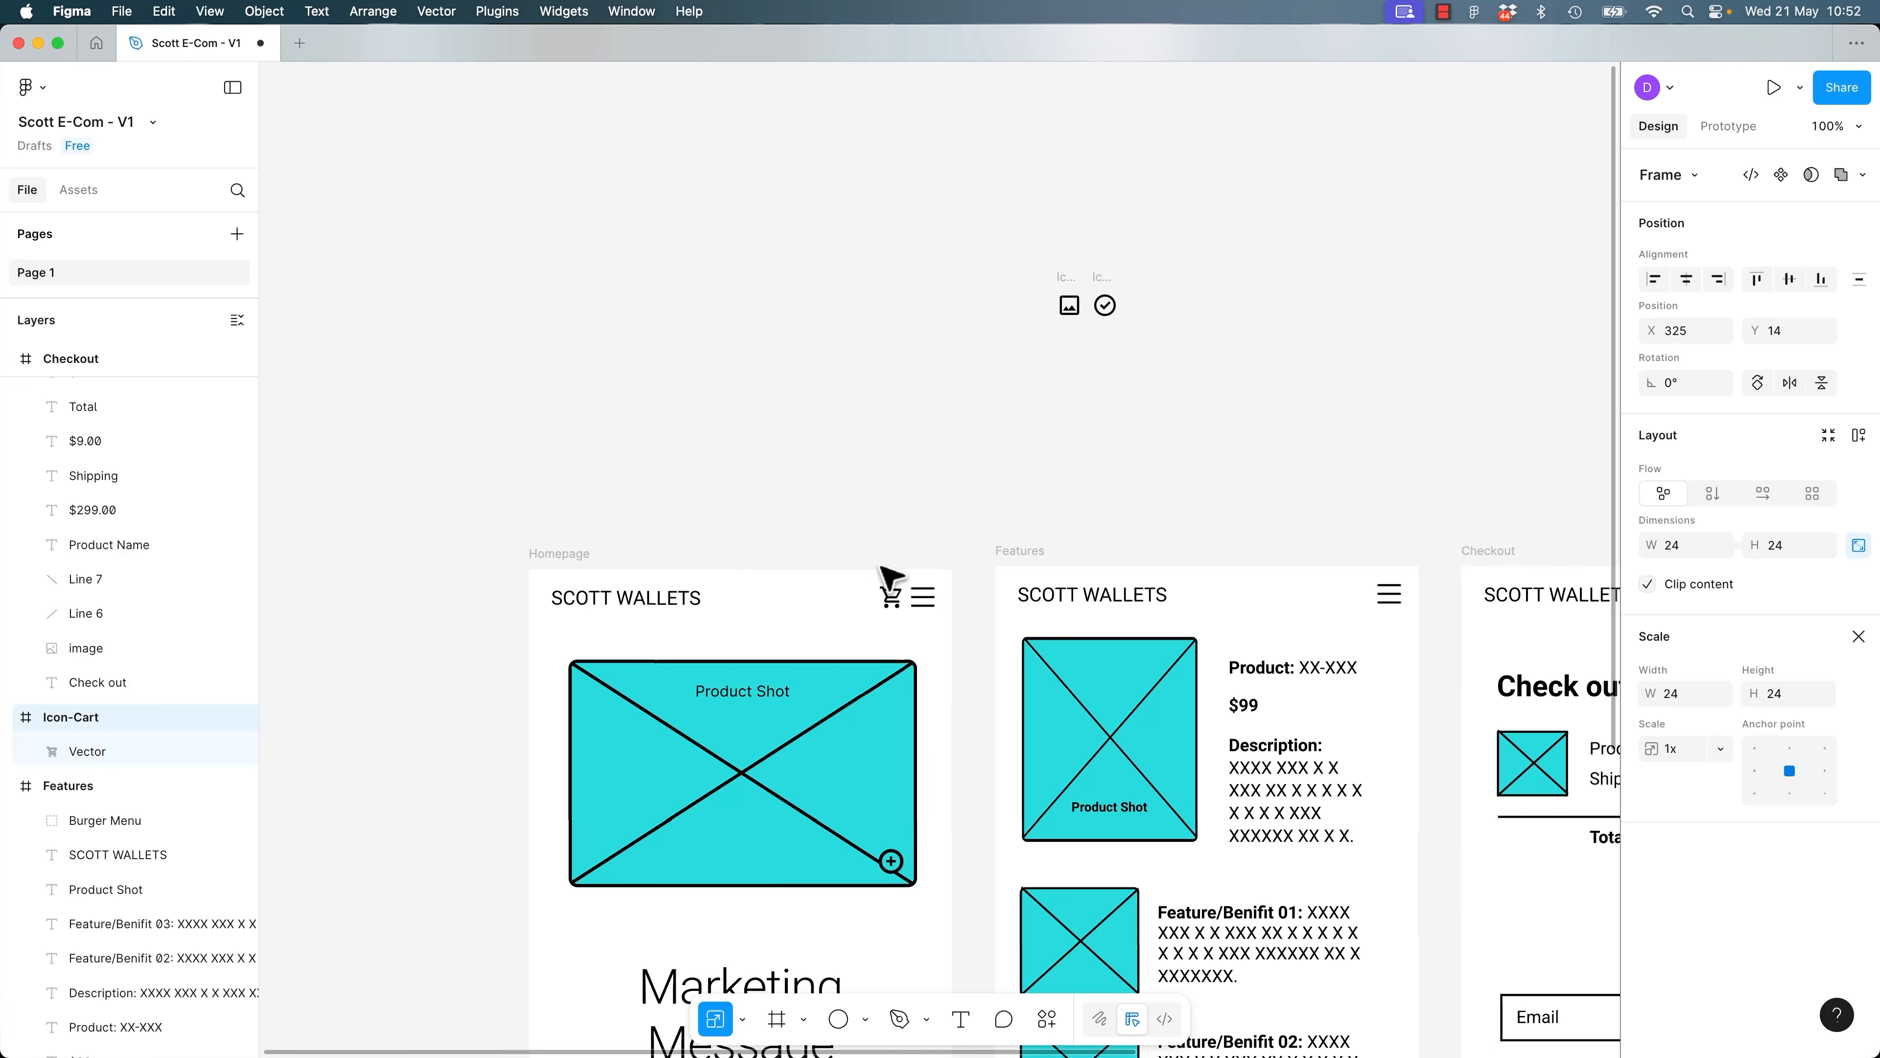
Move the Icon-Image frame onto the Product Shot rectangle of the Homepage wireframe.
left_click(1078, 285)
left_click_drag(1069, 305, 844, 378)
left_click_drag(777, 294, 723, 718)
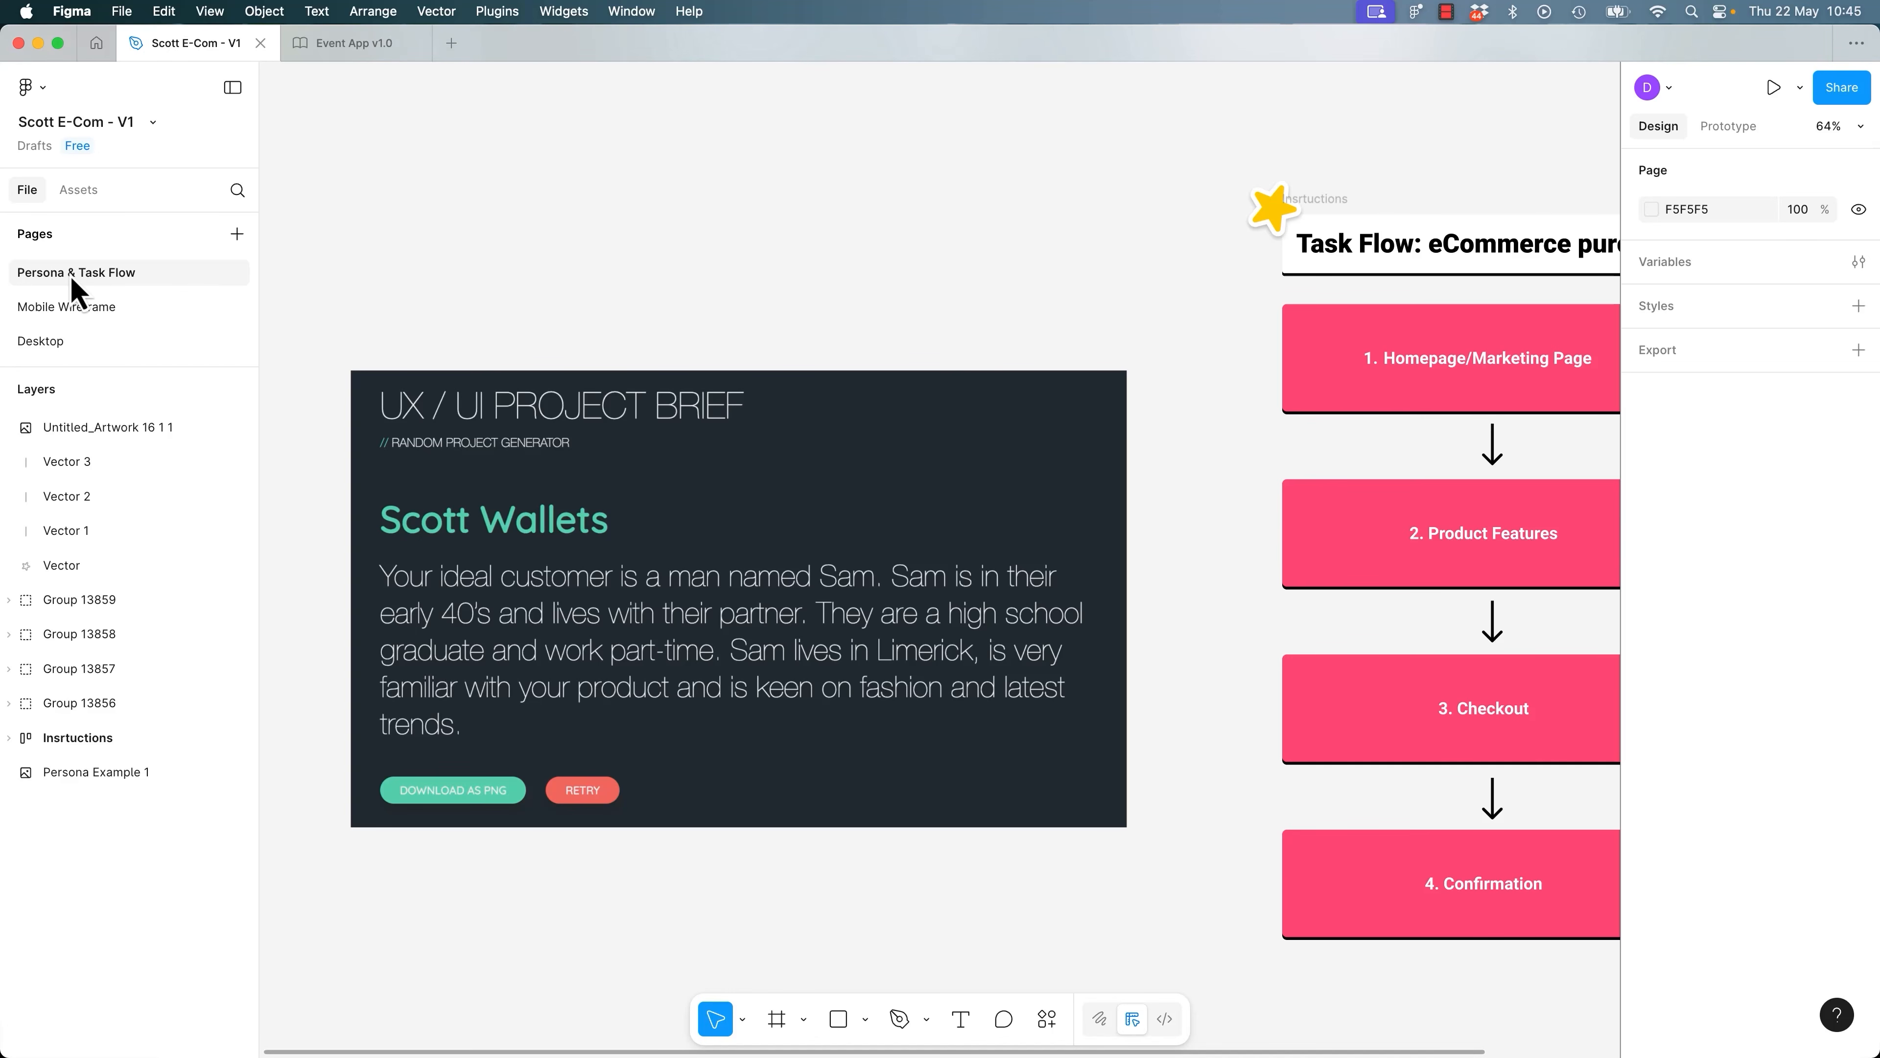
Look through the Mobile Wireframe and Desktop pages, and the way pages are organised in the Event App v1.0 file.
left_click(100, 308)
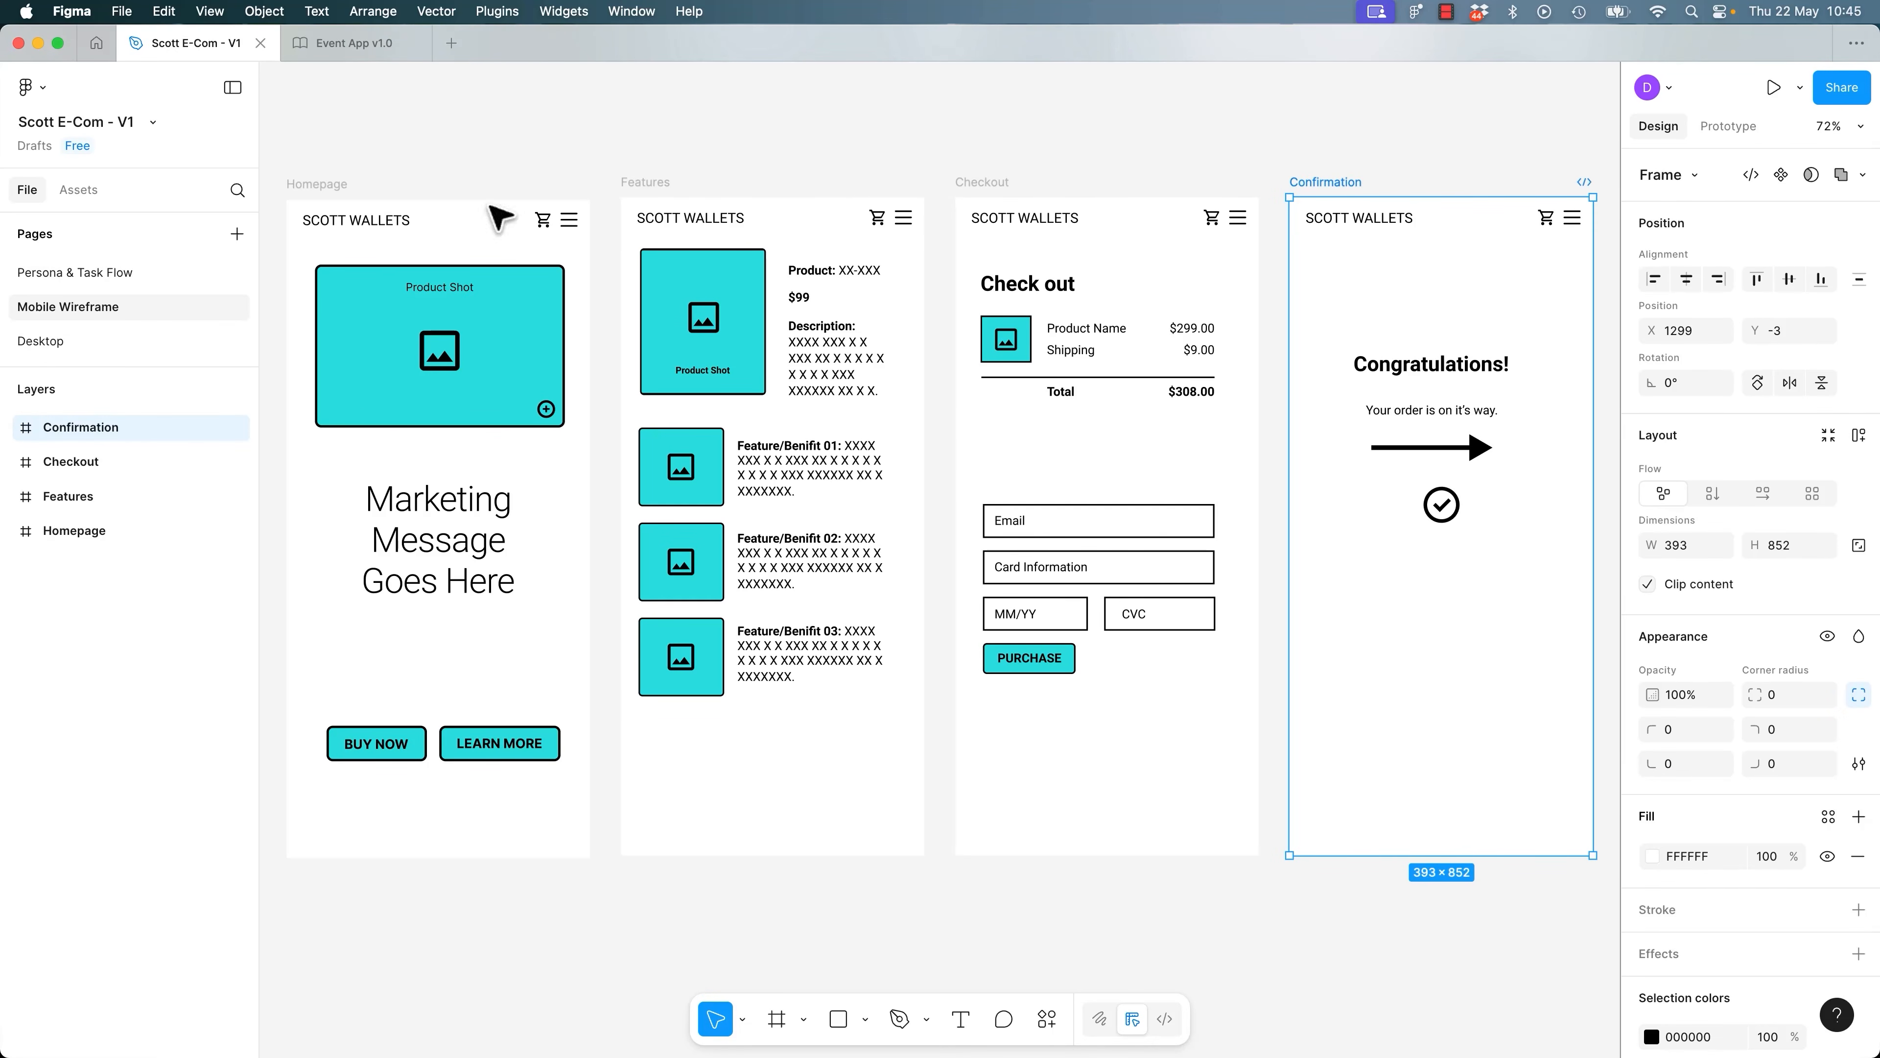
left_click(73, 343)
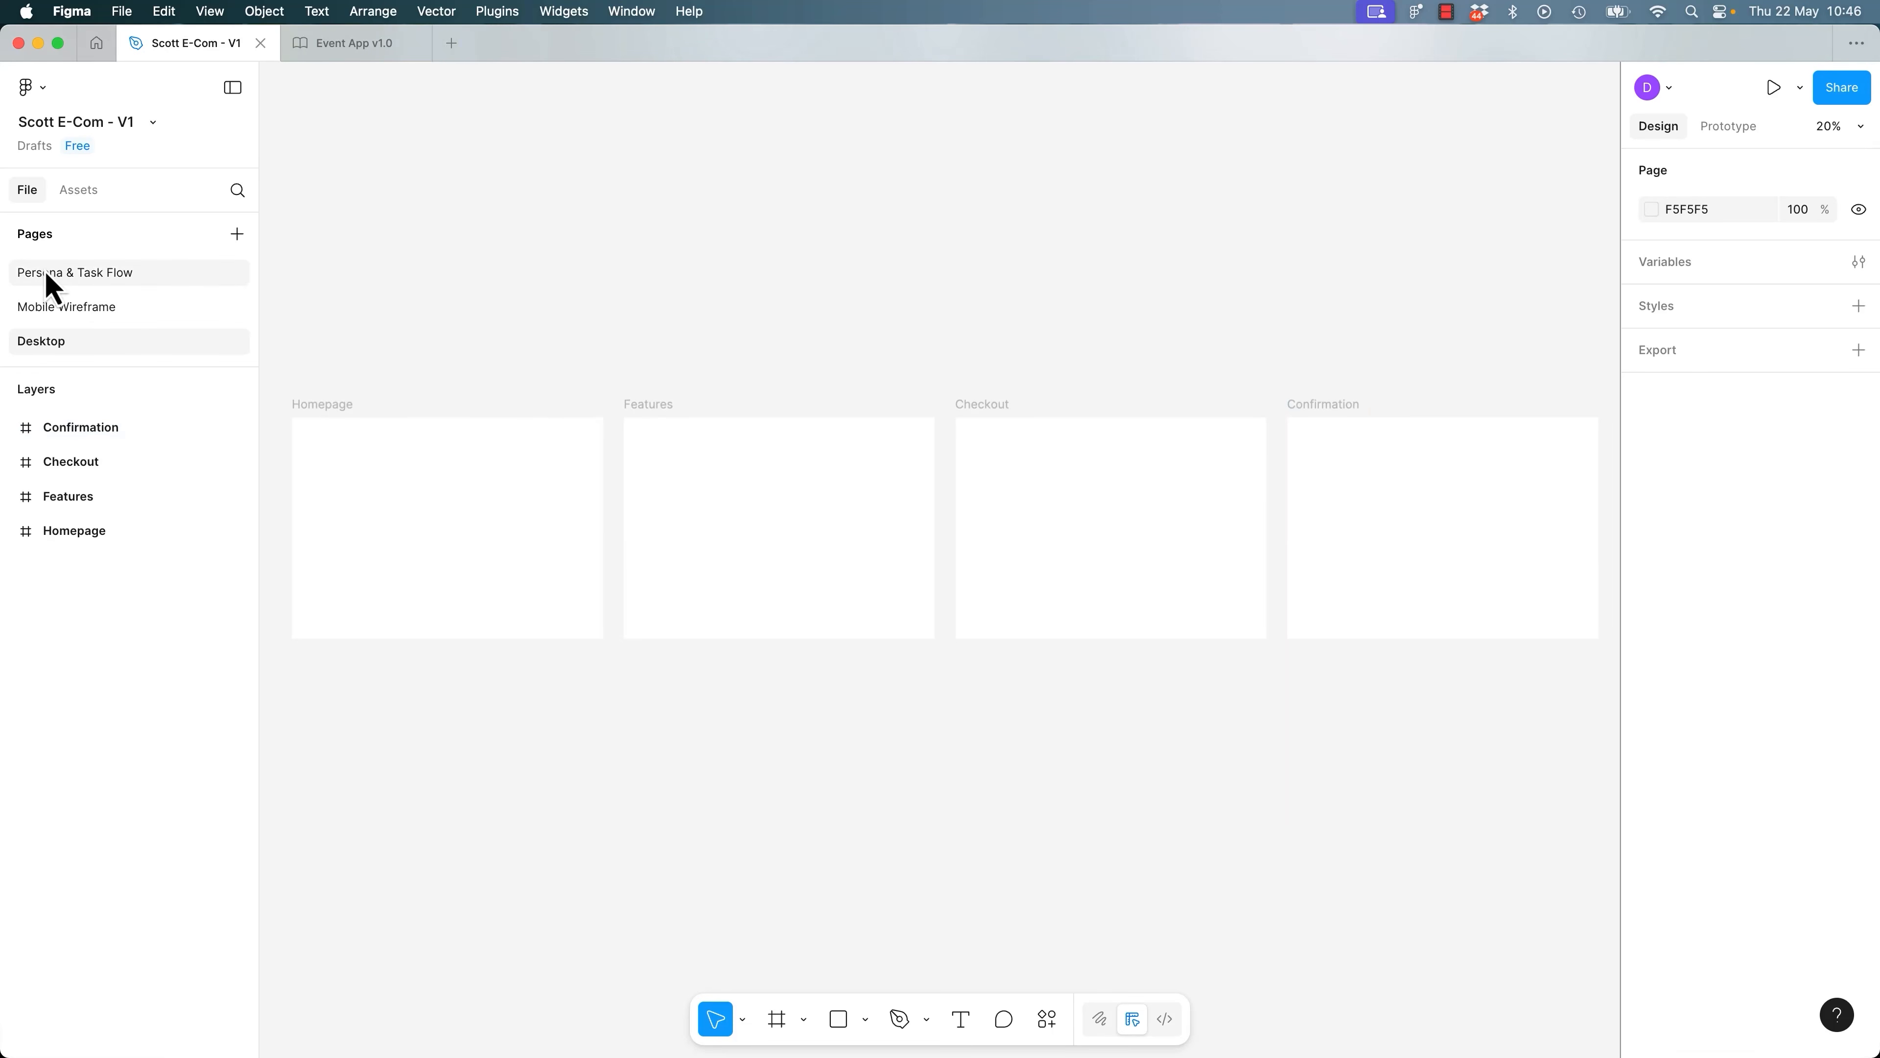
left_click(339, 43)
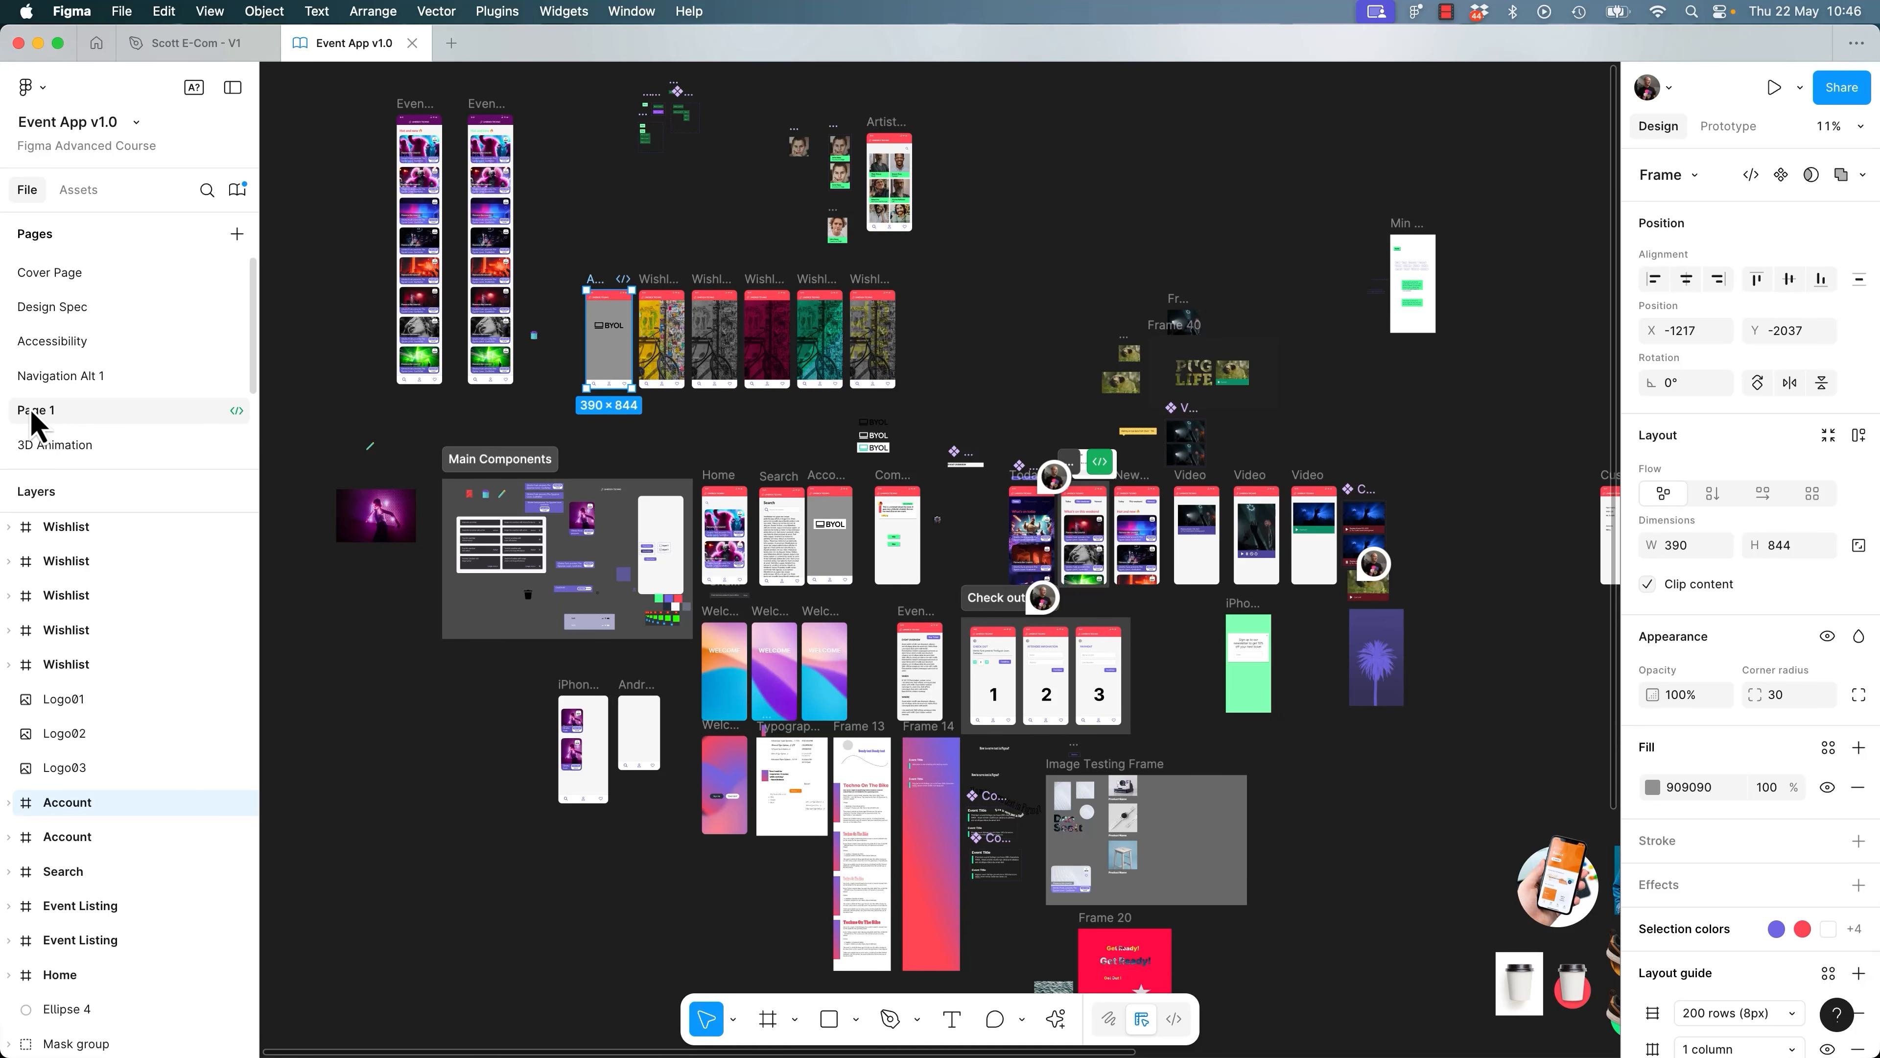
left_click(82, 375)
left_click(78, 343)
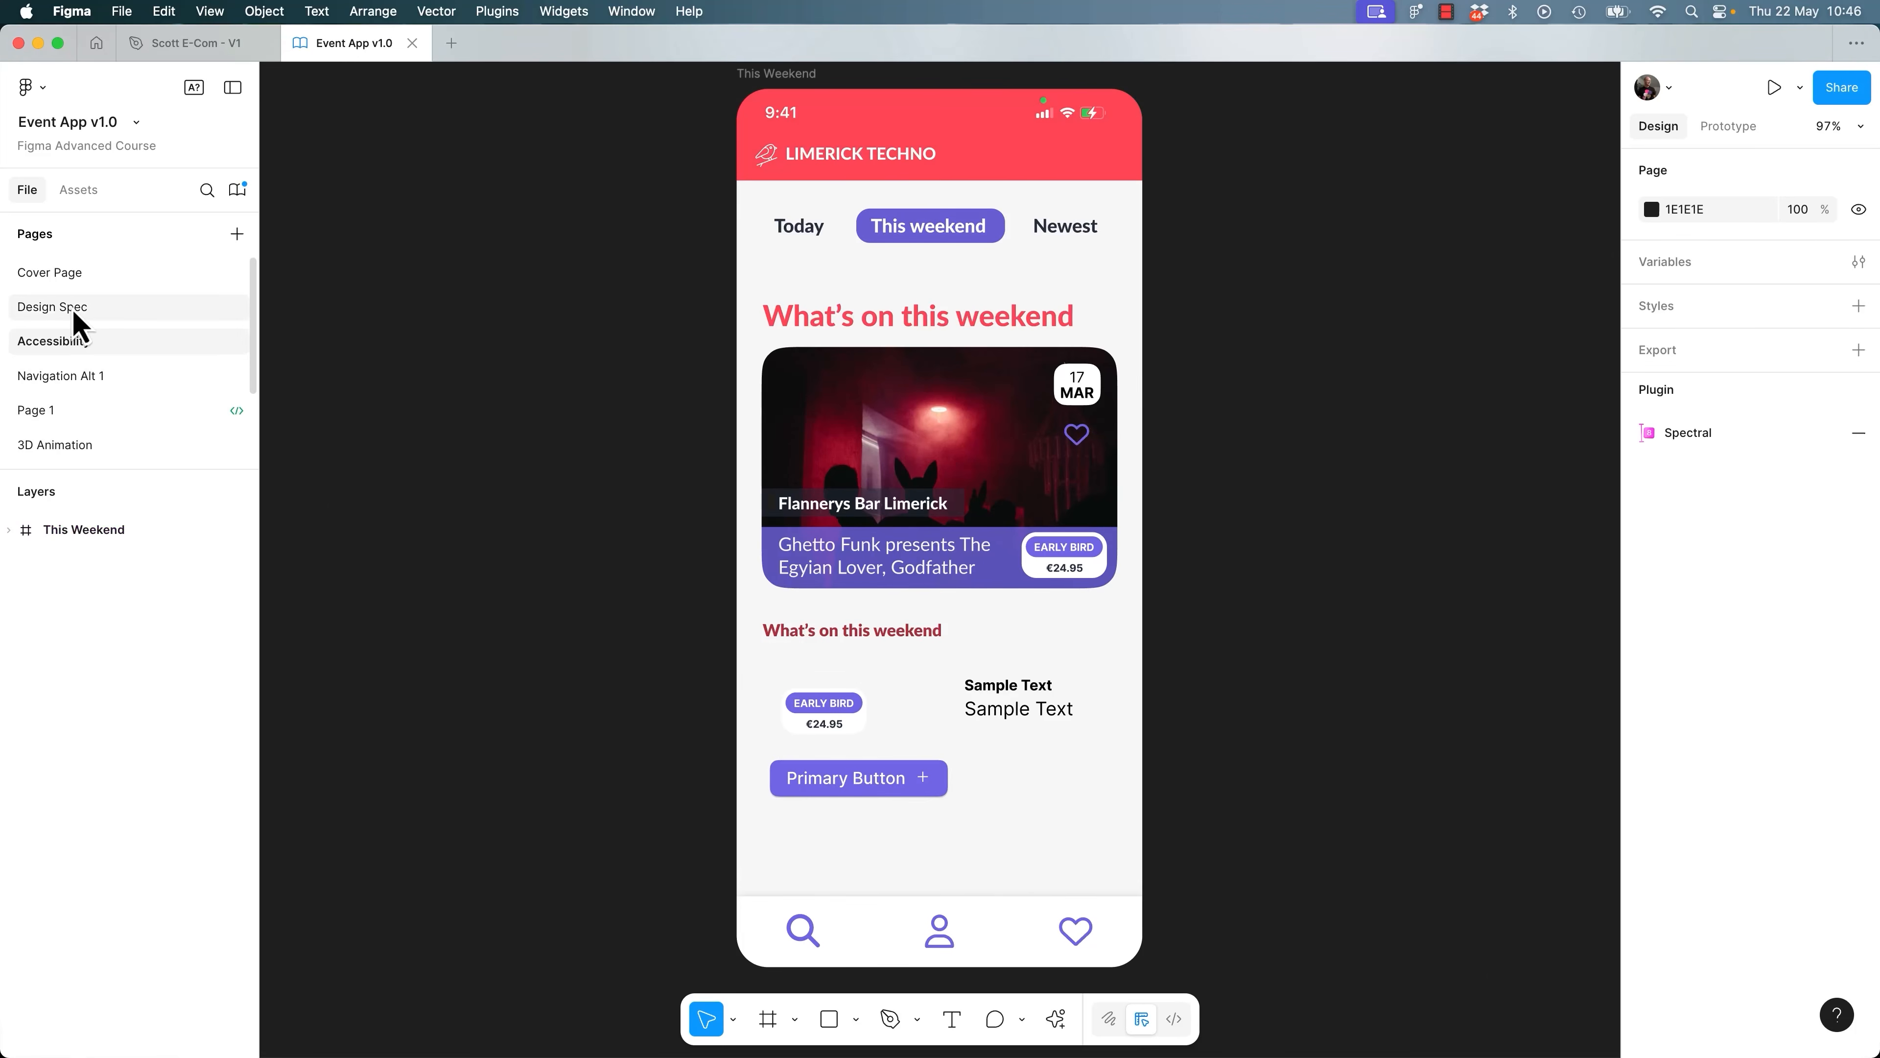
left_click(75, 308)
left_click(72, 283)
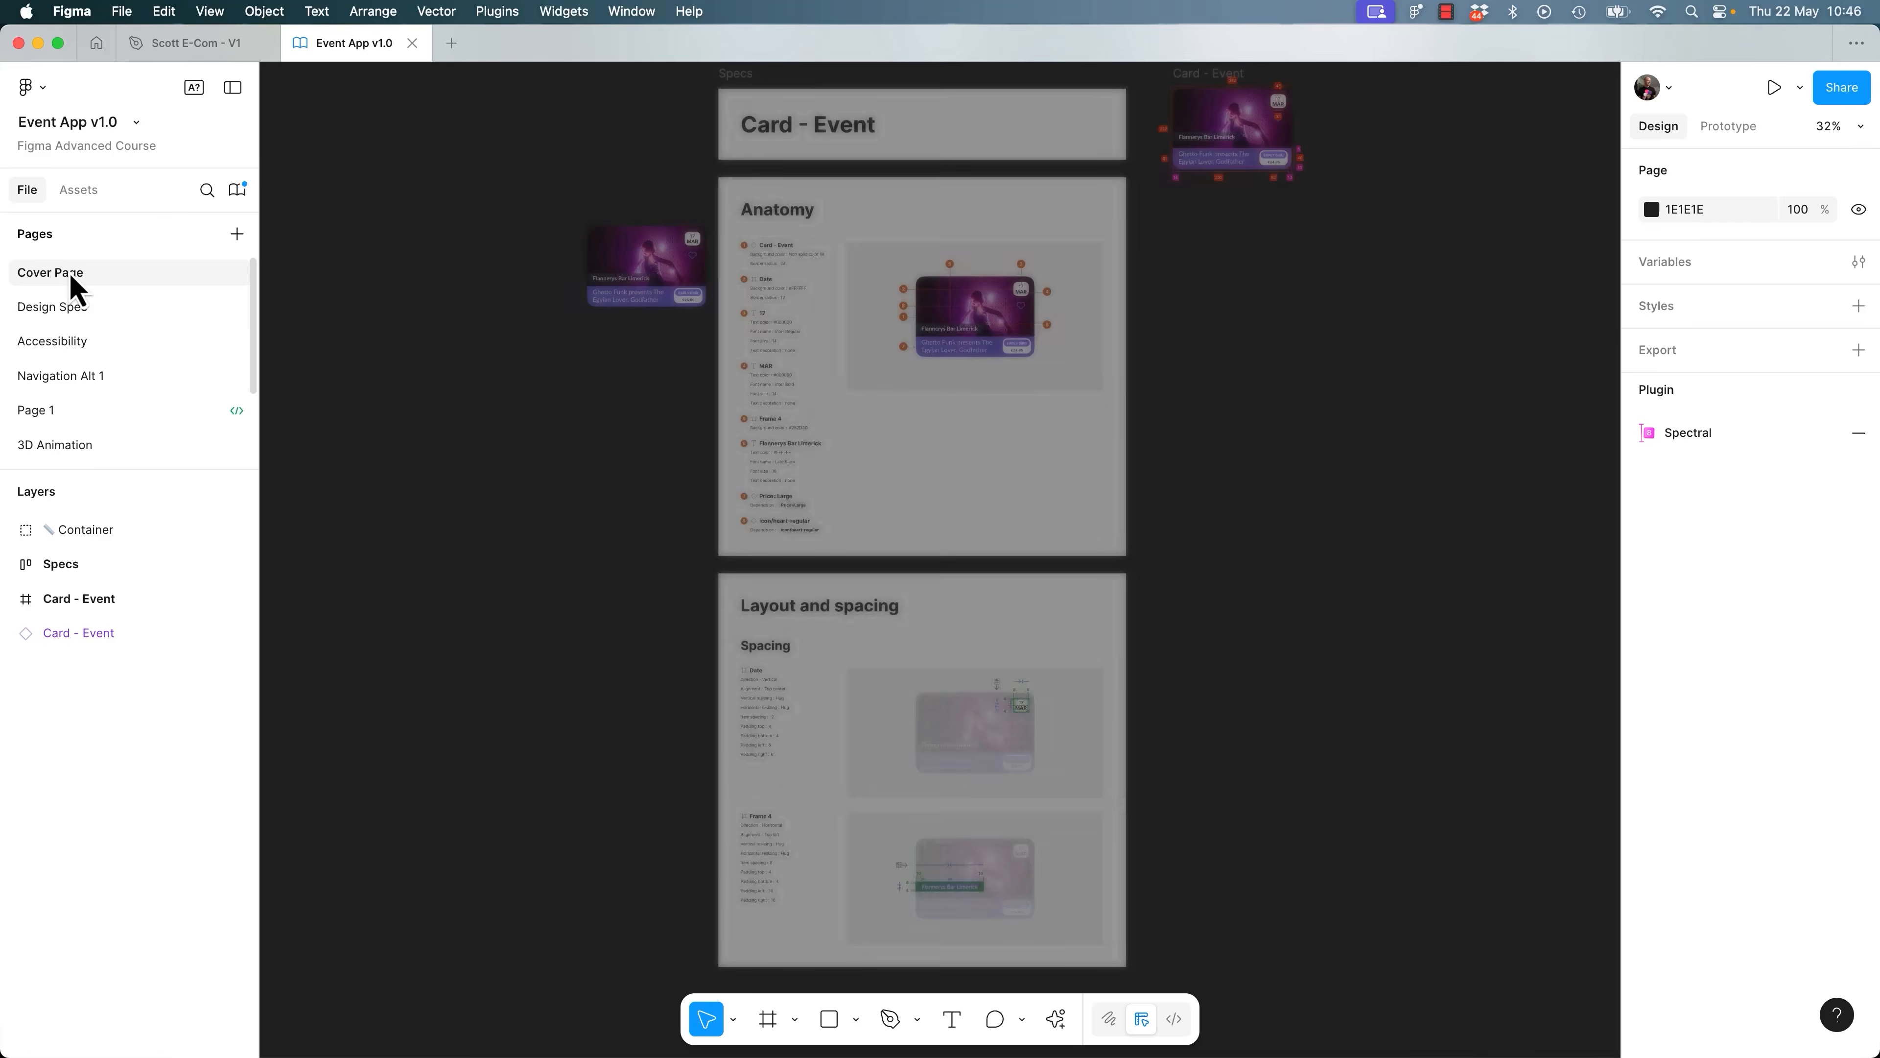
left_click(104, 447)
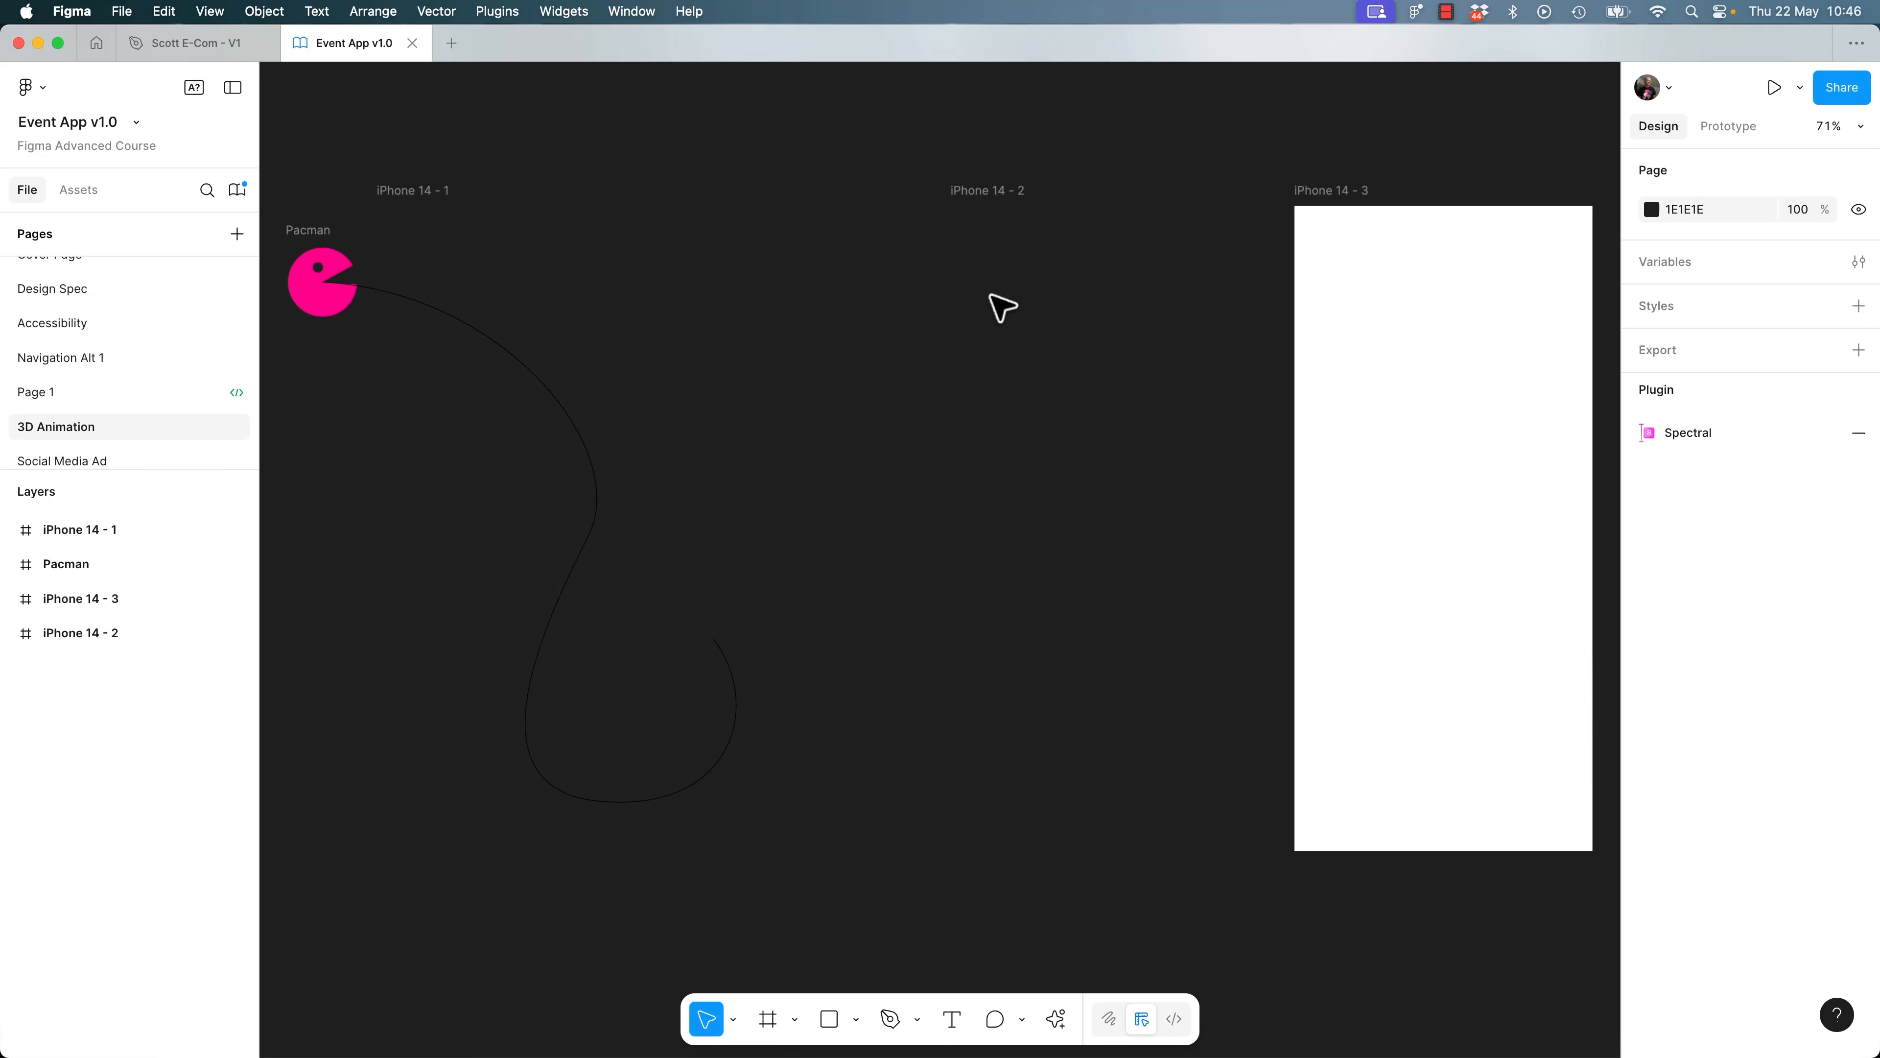
Return to the Scott E-Com - V1 file and view the available asset libraries before going back to its pages and layers.
left_click(417, 47)
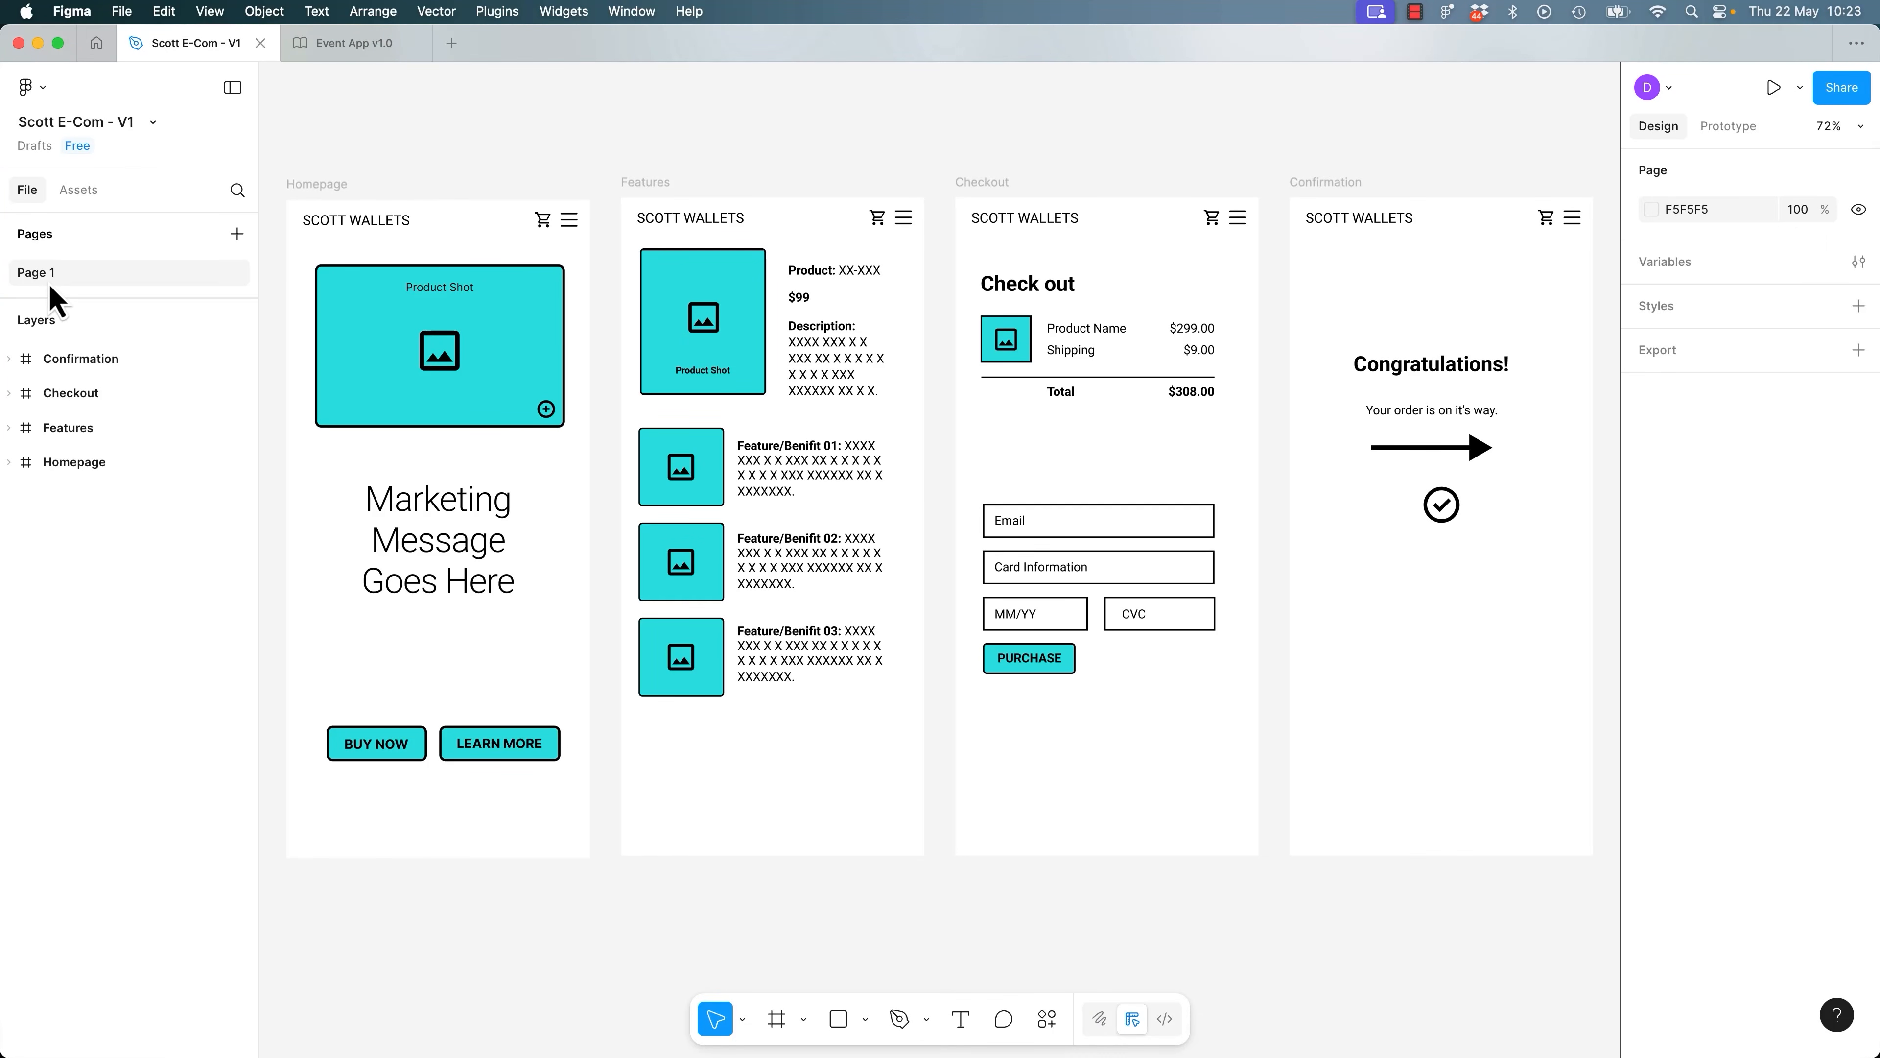
left_click(77, 191)
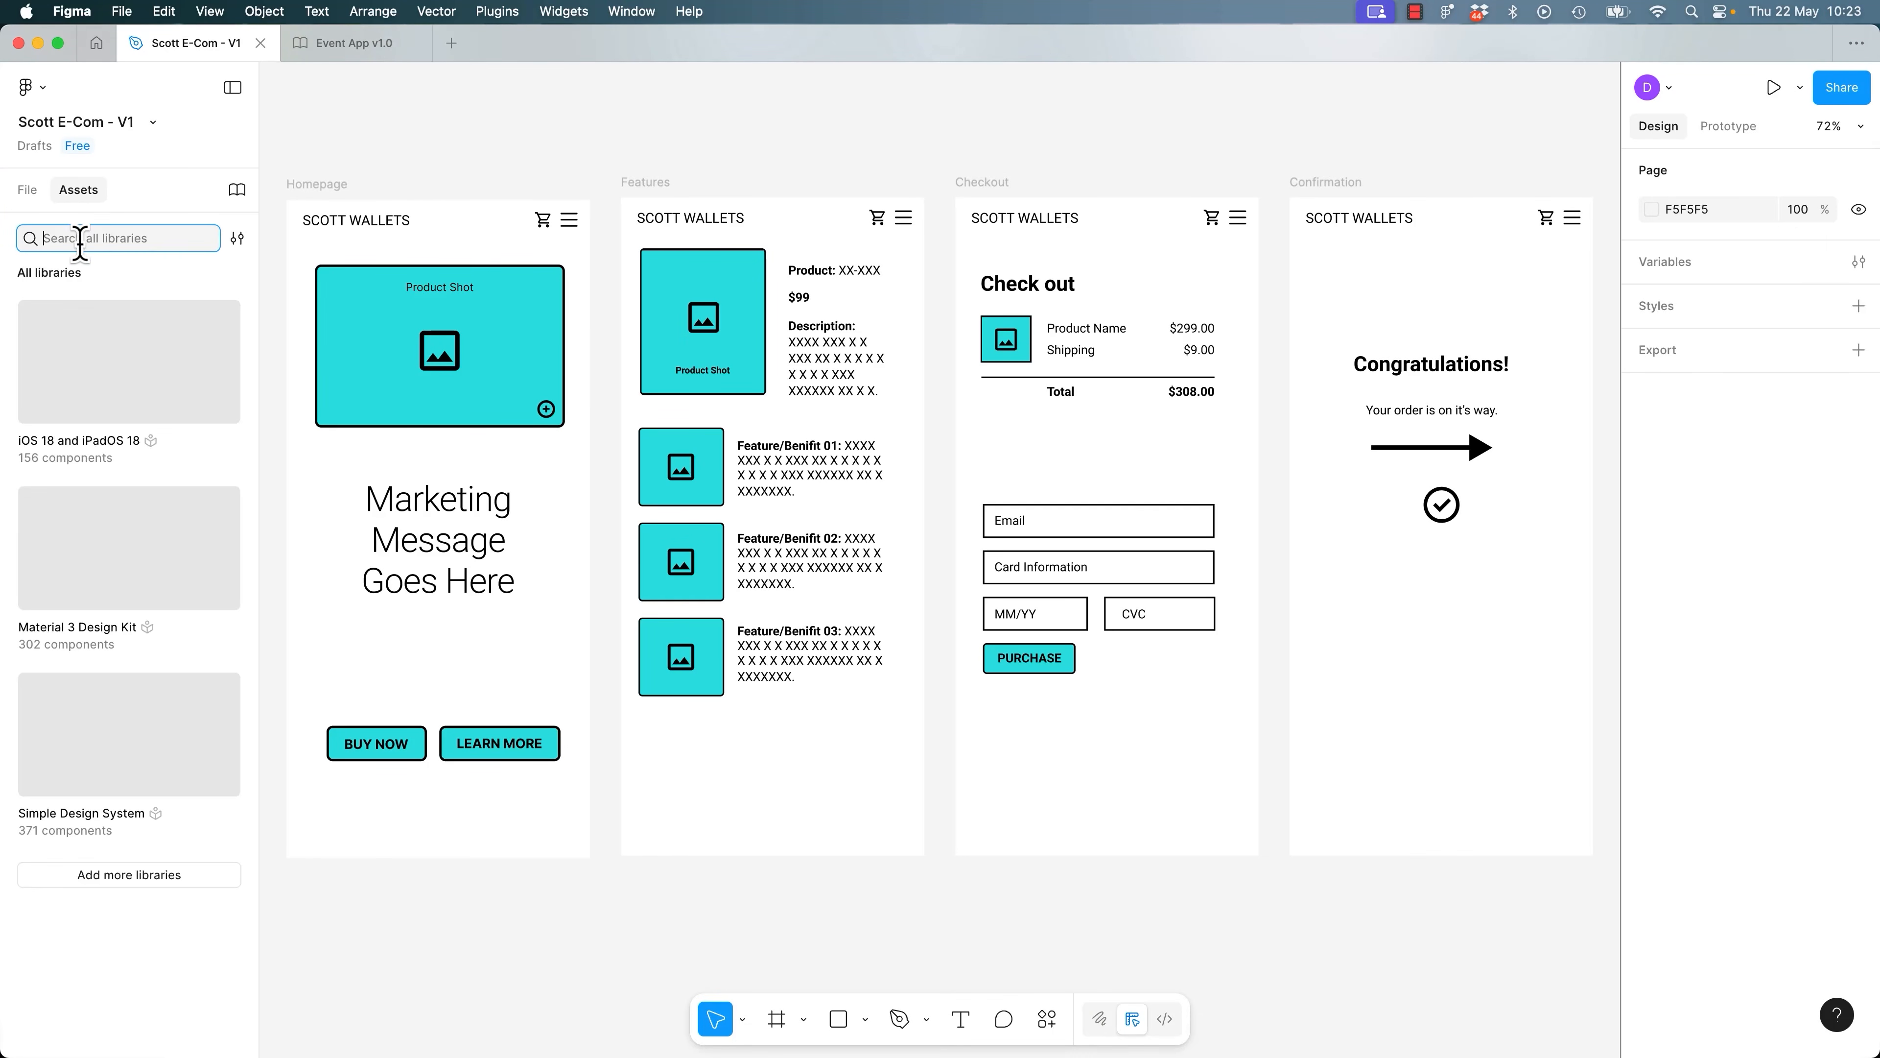
left_click(27, 189)
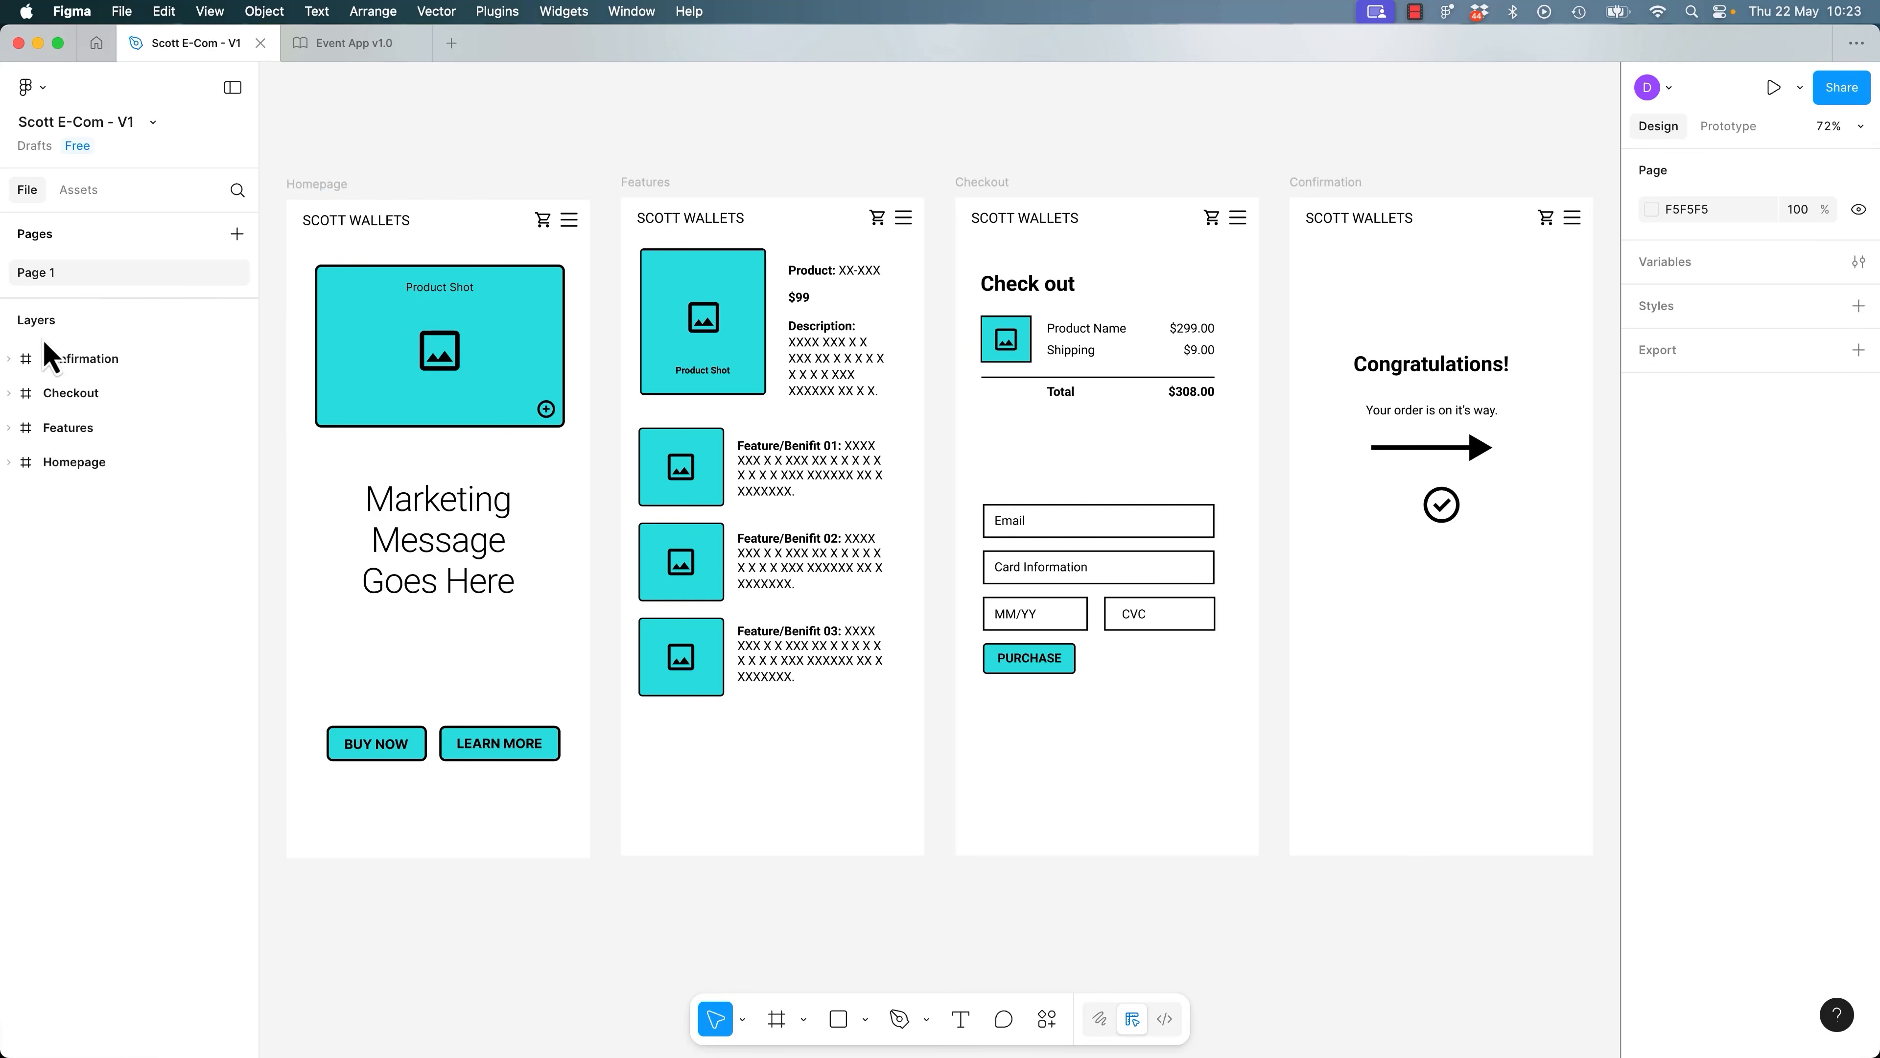
Rename Page 1 to Mobile Wireframe.
double_click(71, 272)
type("Mobile")
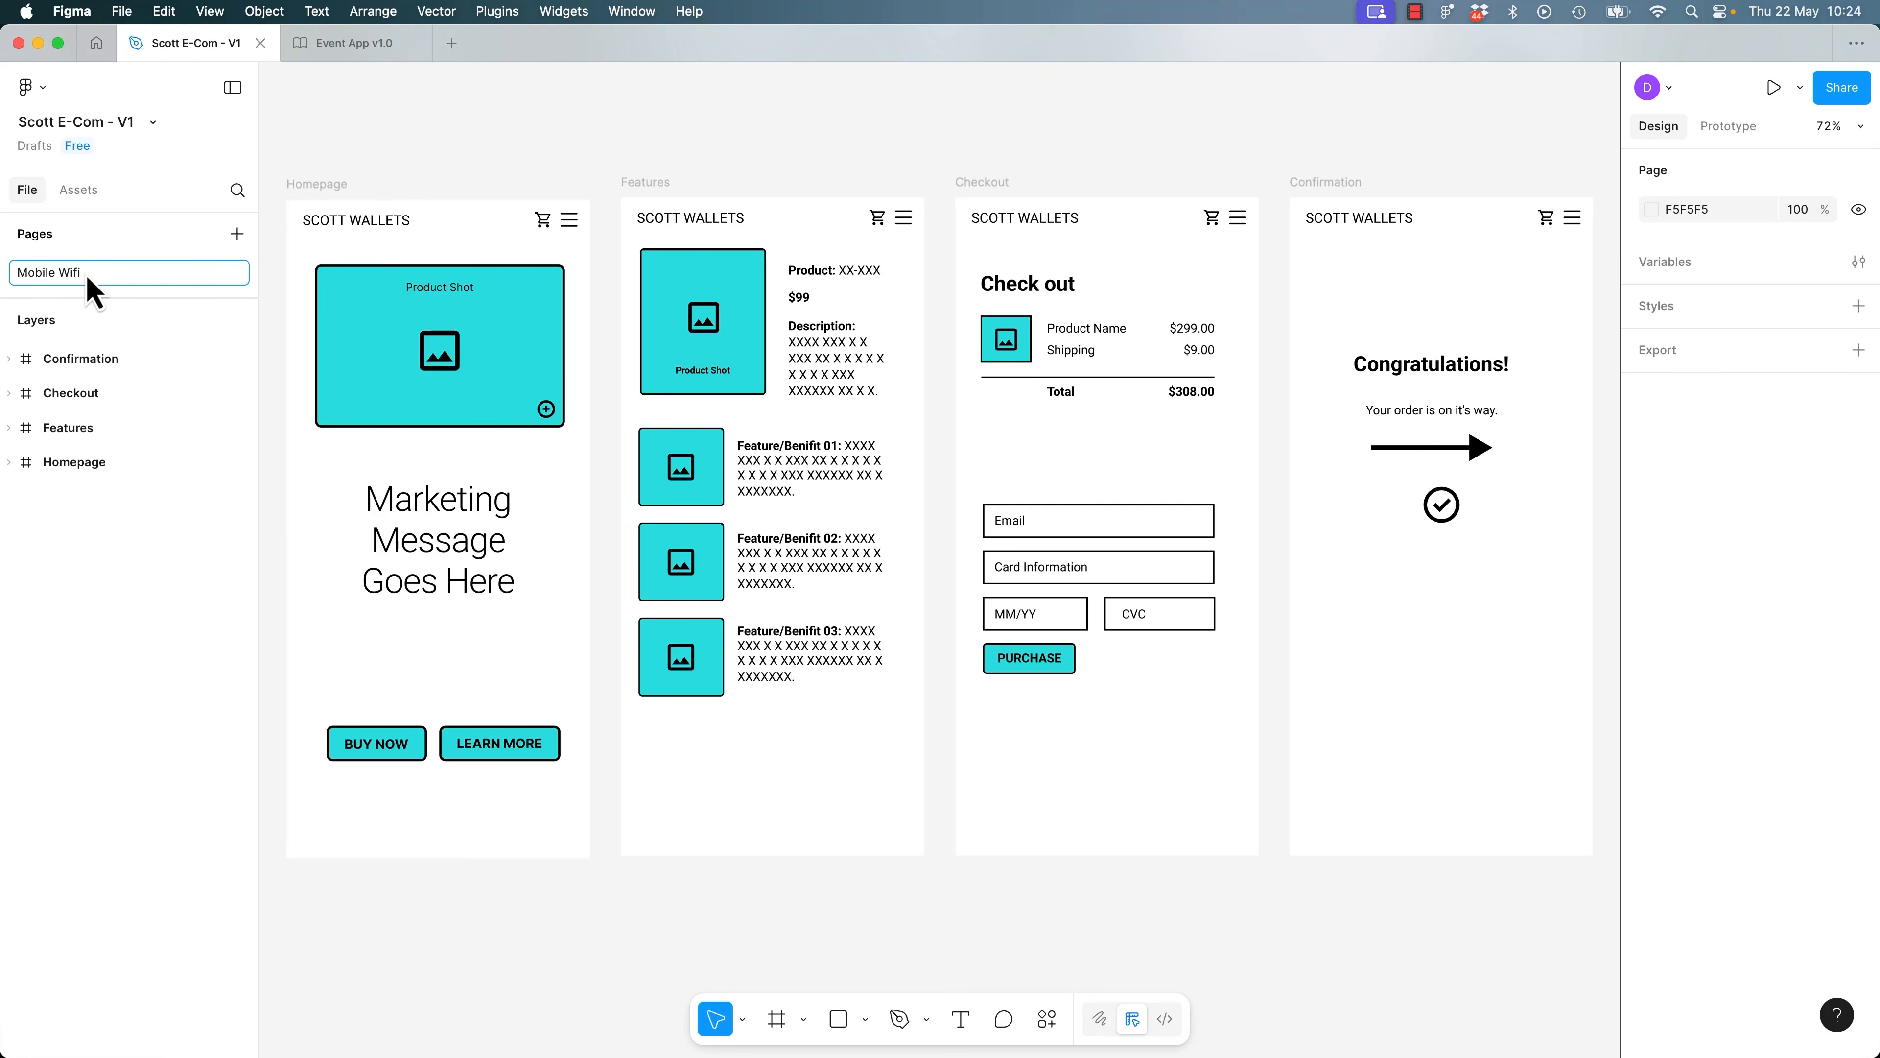
type(" Wireframe")
key("Return")
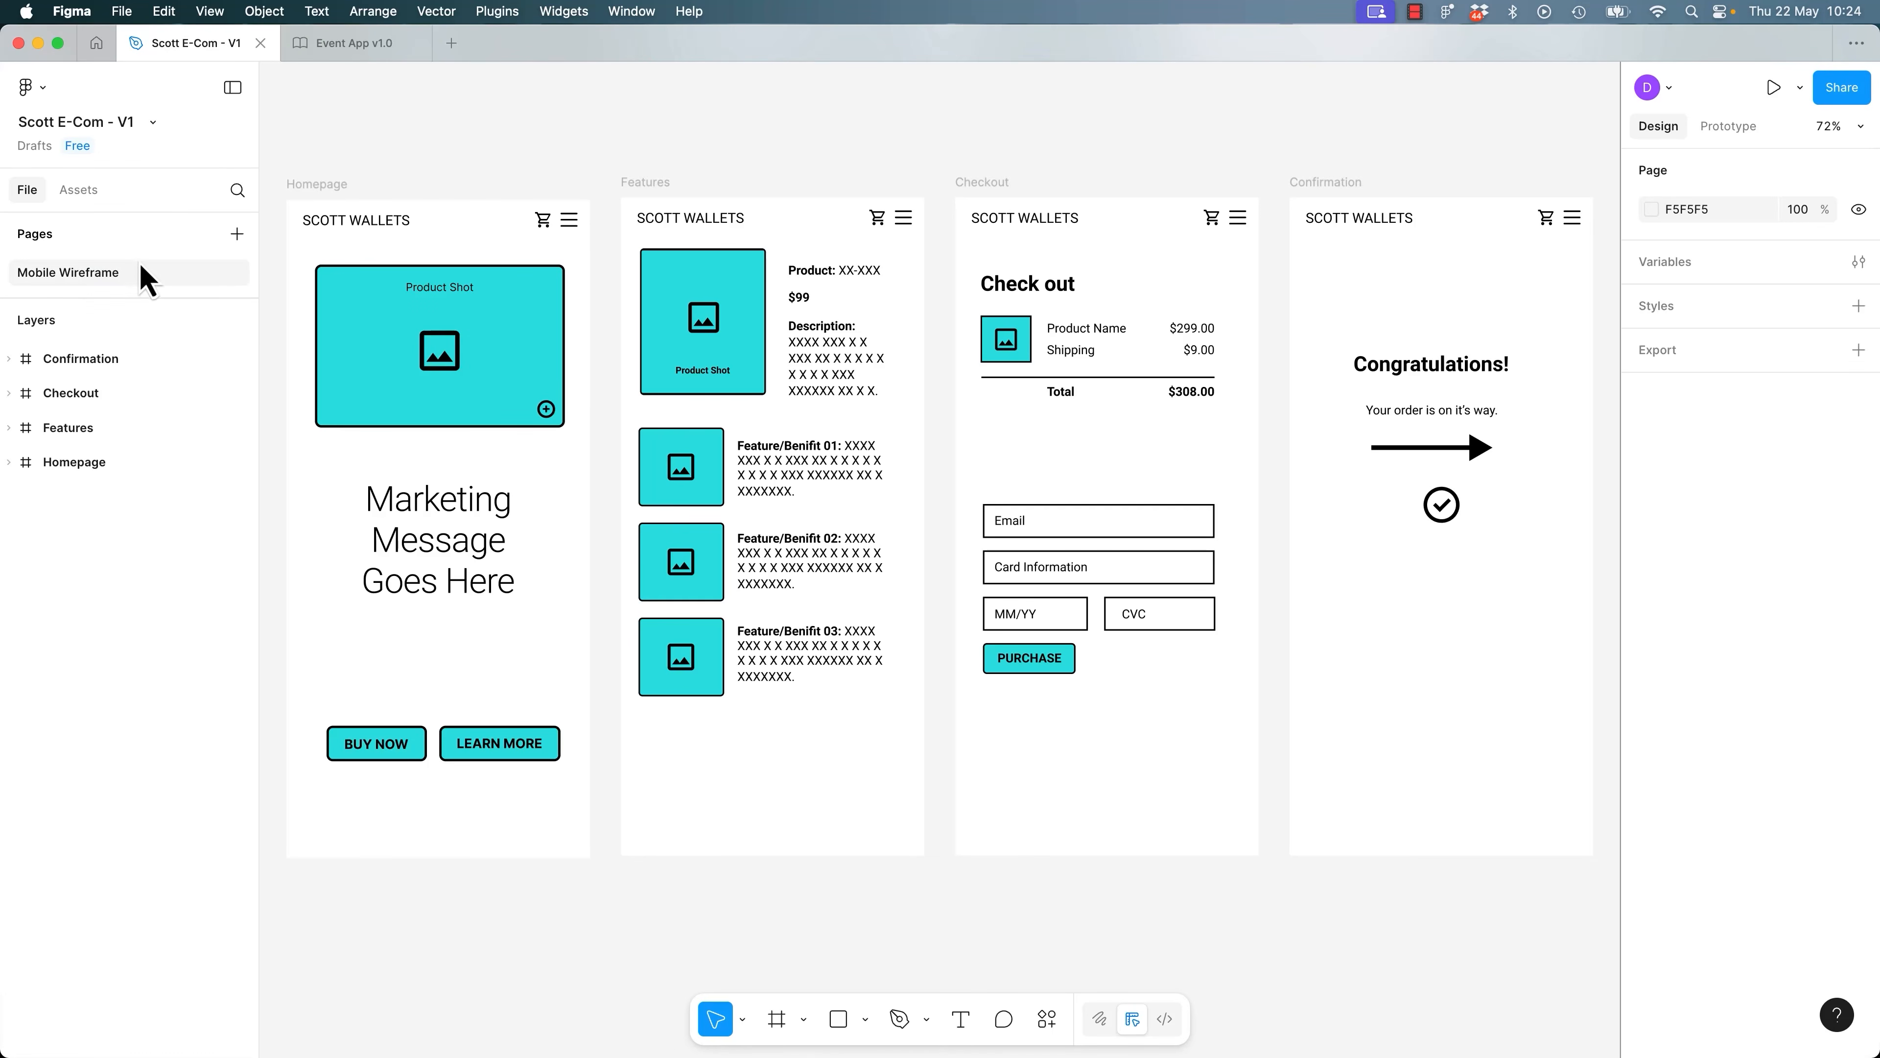
Add a new page named Desktop, switch between both pages, and select the Homepage frame on Mobile Wireframe.
left_click(237, 233)
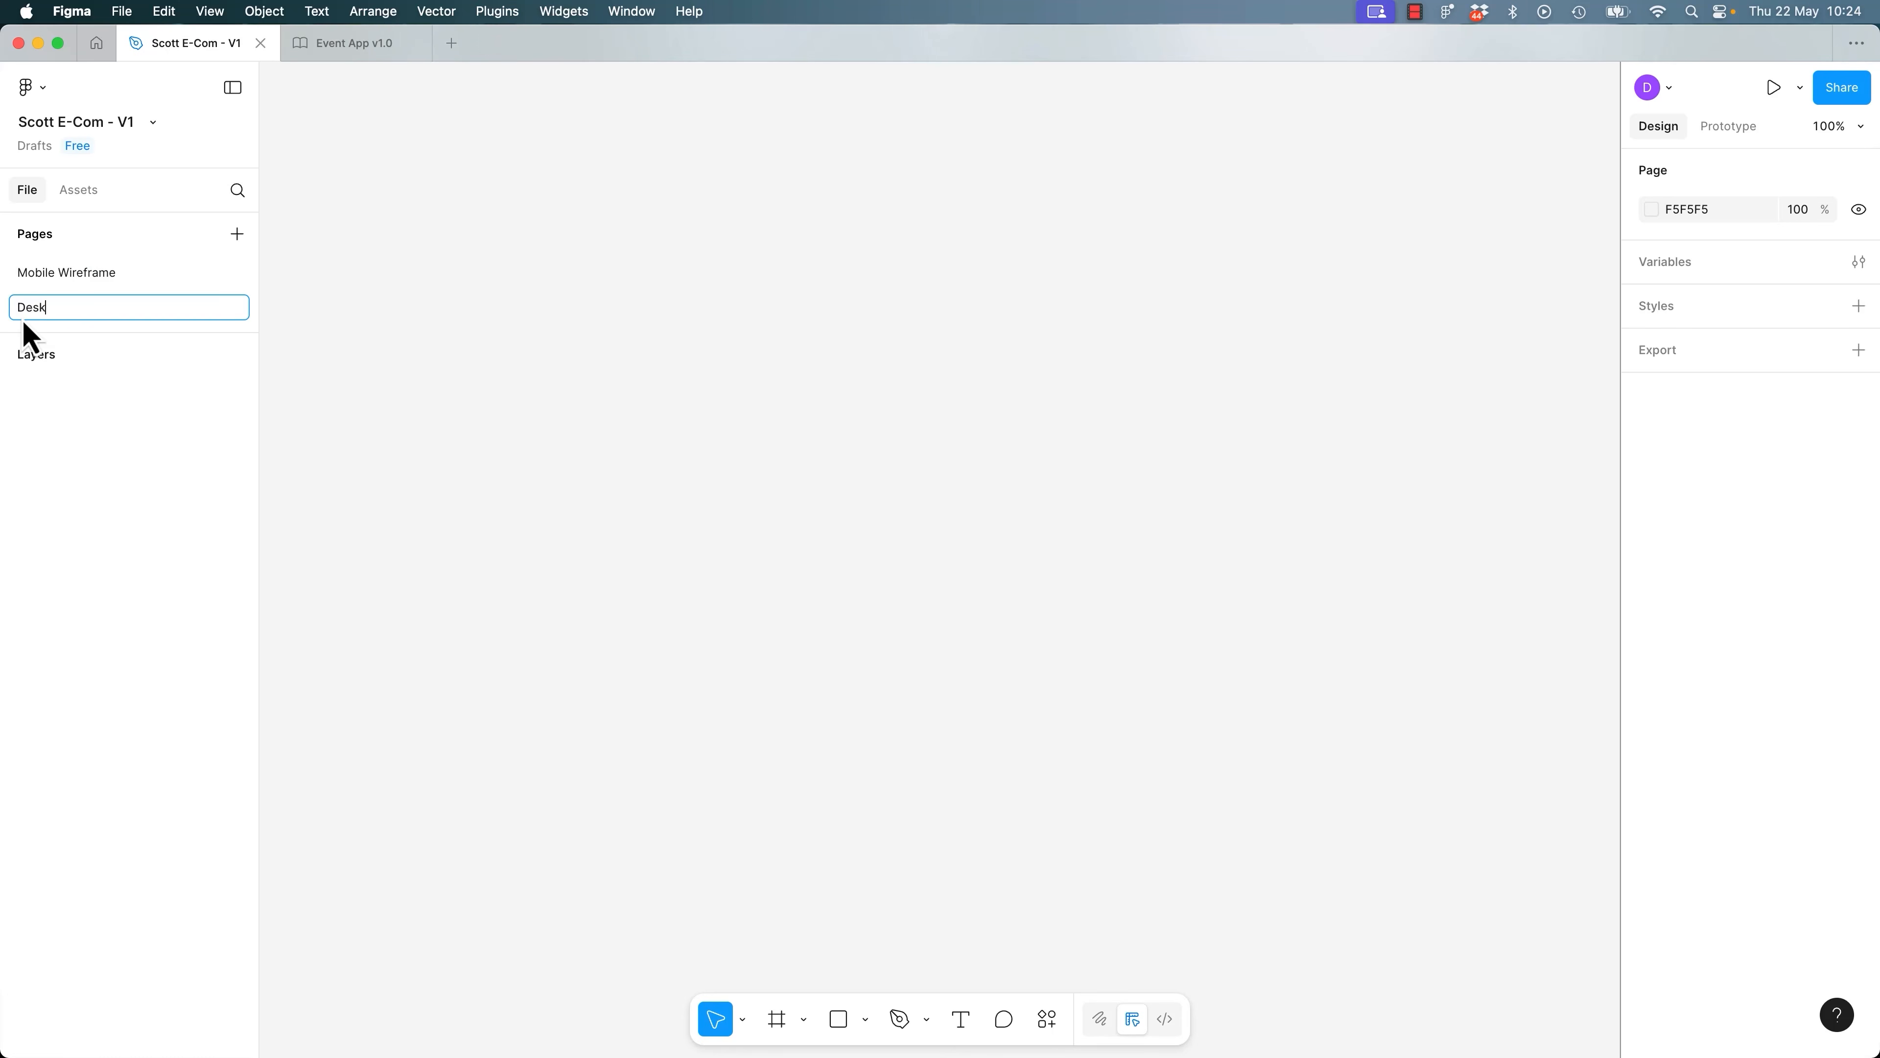
key("Return")
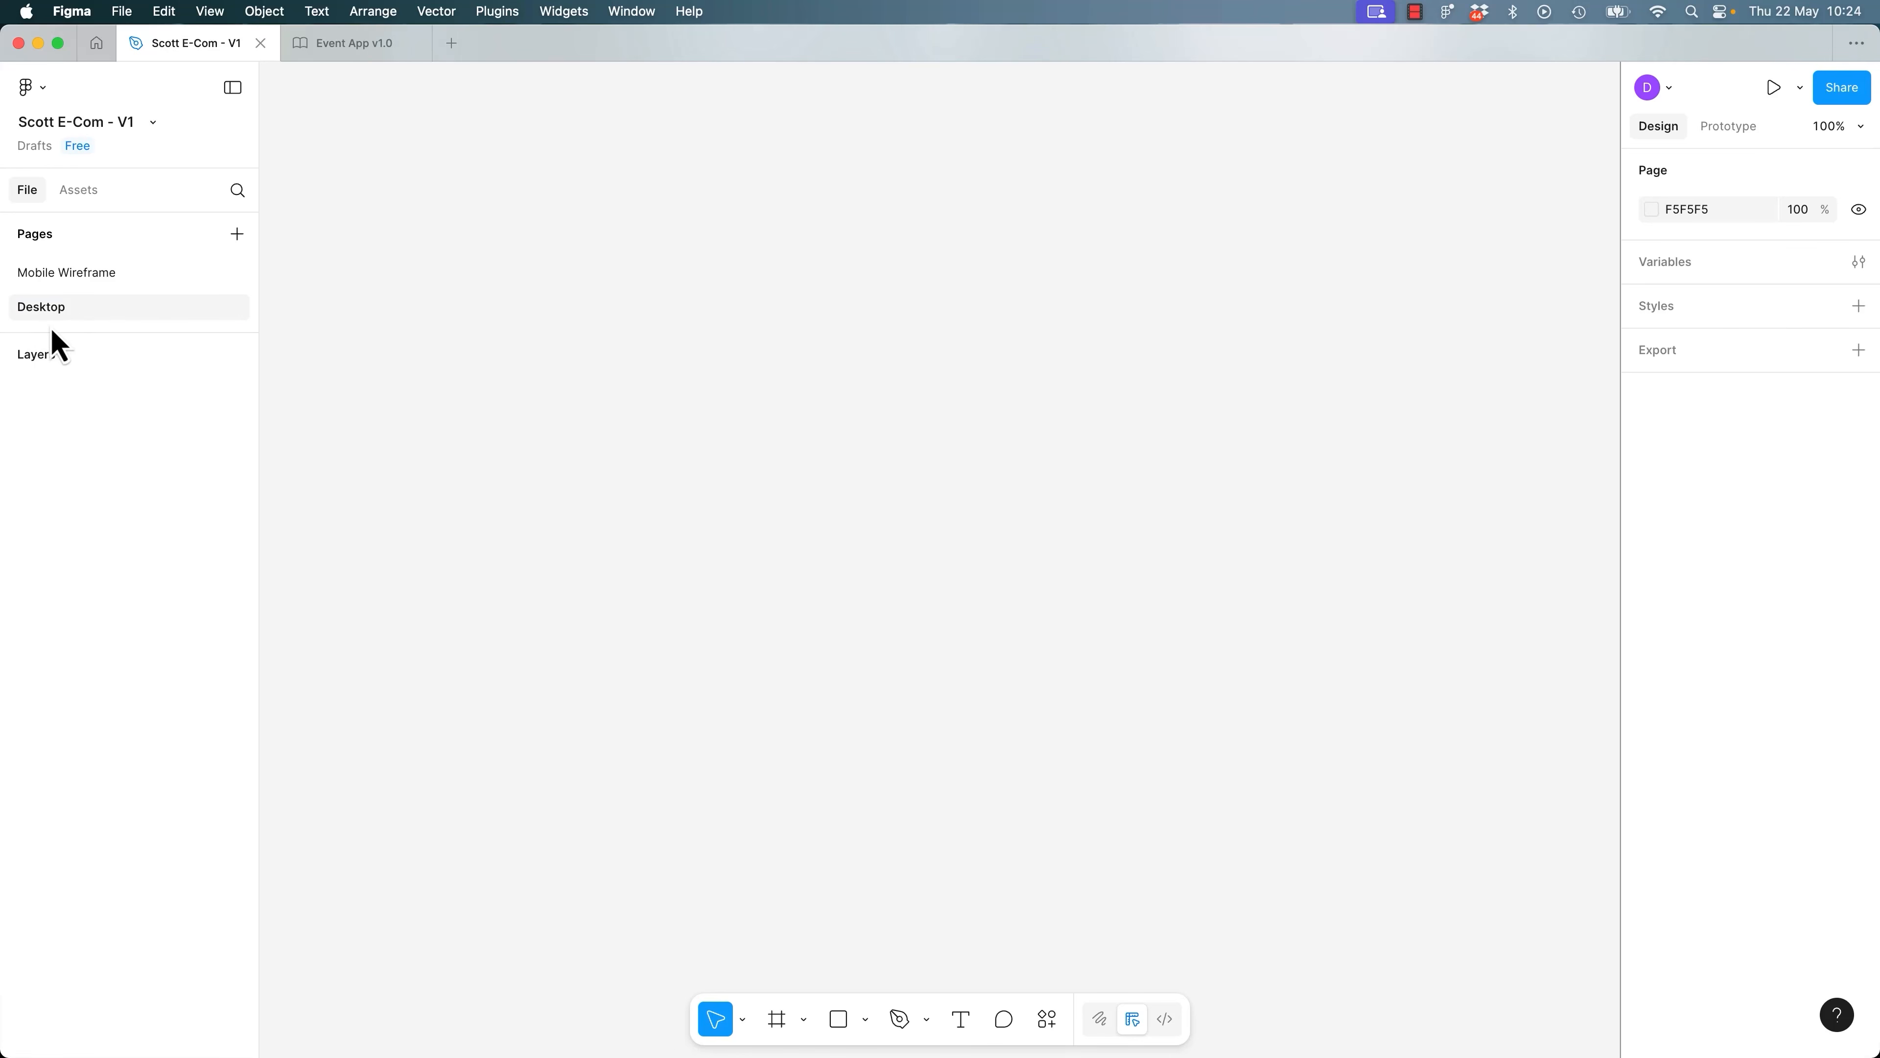
left_click(83, 275)
left_click(79, 305)
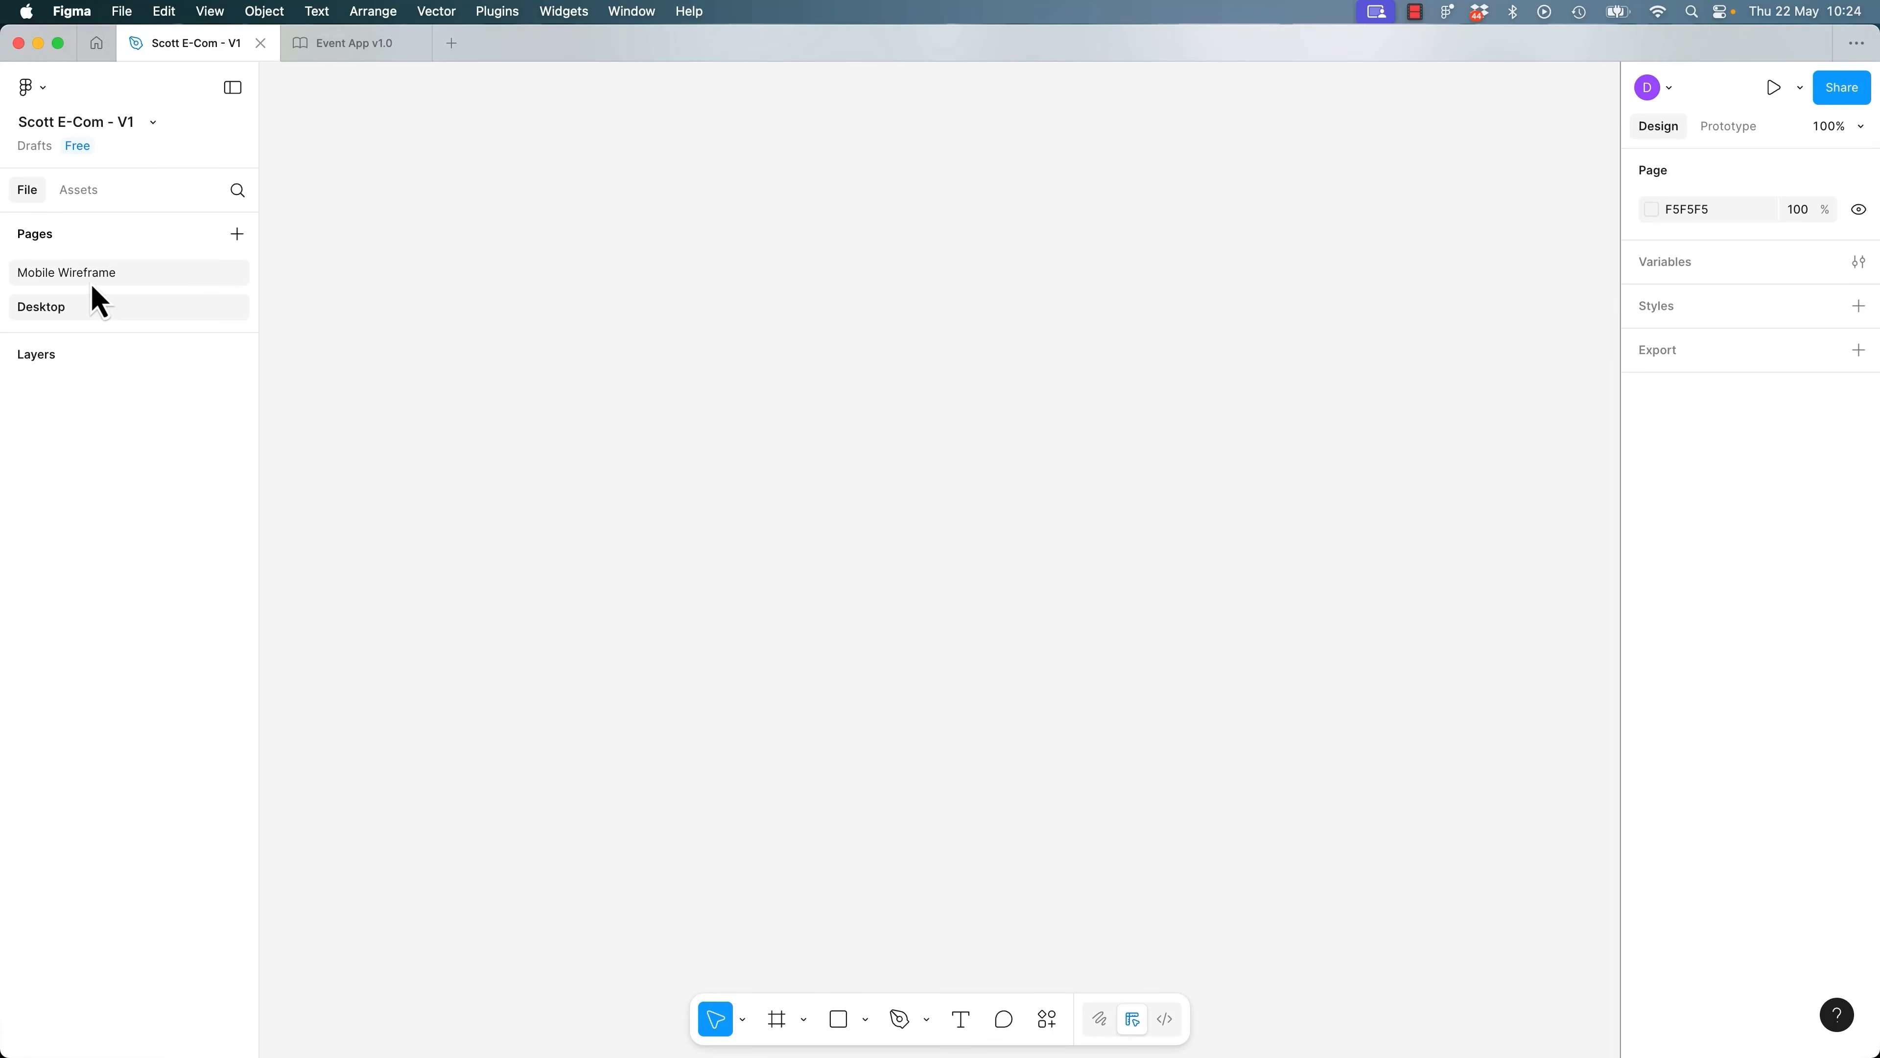
left_click(96, 273)
left_click(307, 186)
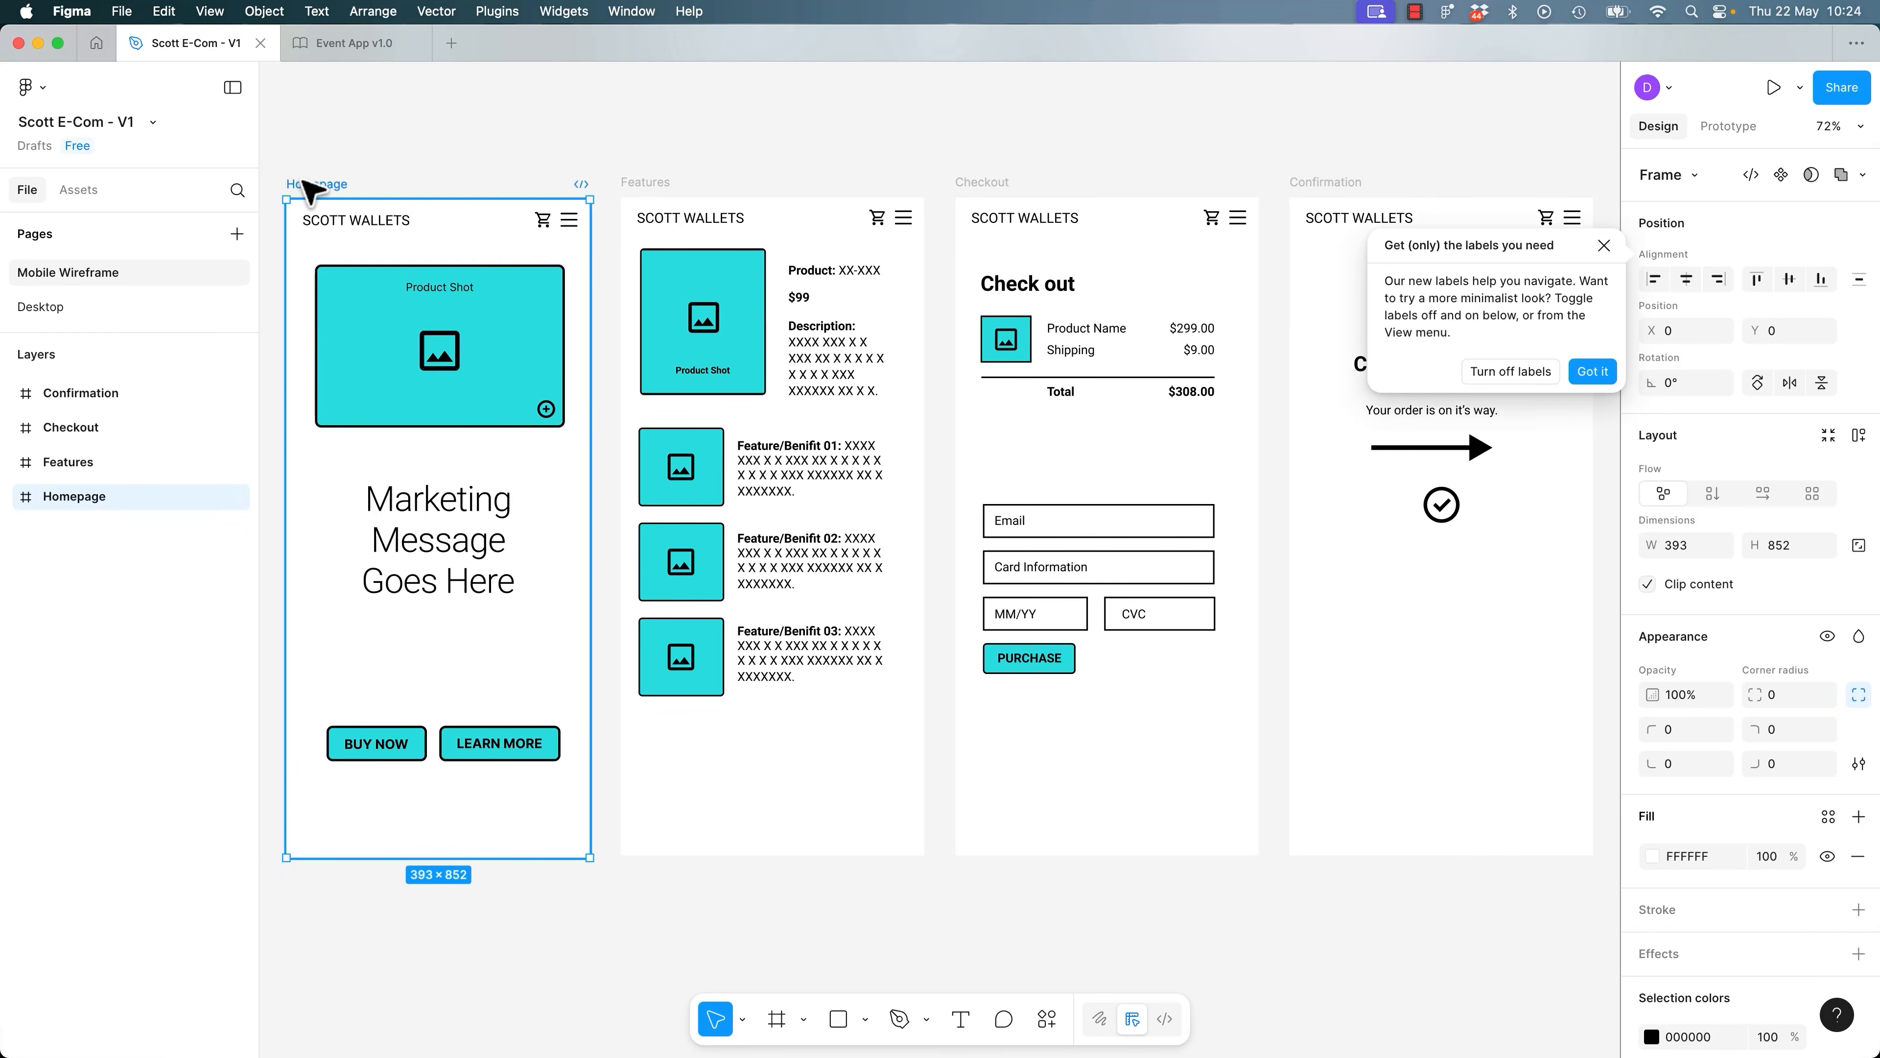
Add a frame to the Desktop page using the Desktop 1440 × 1024 preset.
left_click(63, 308)
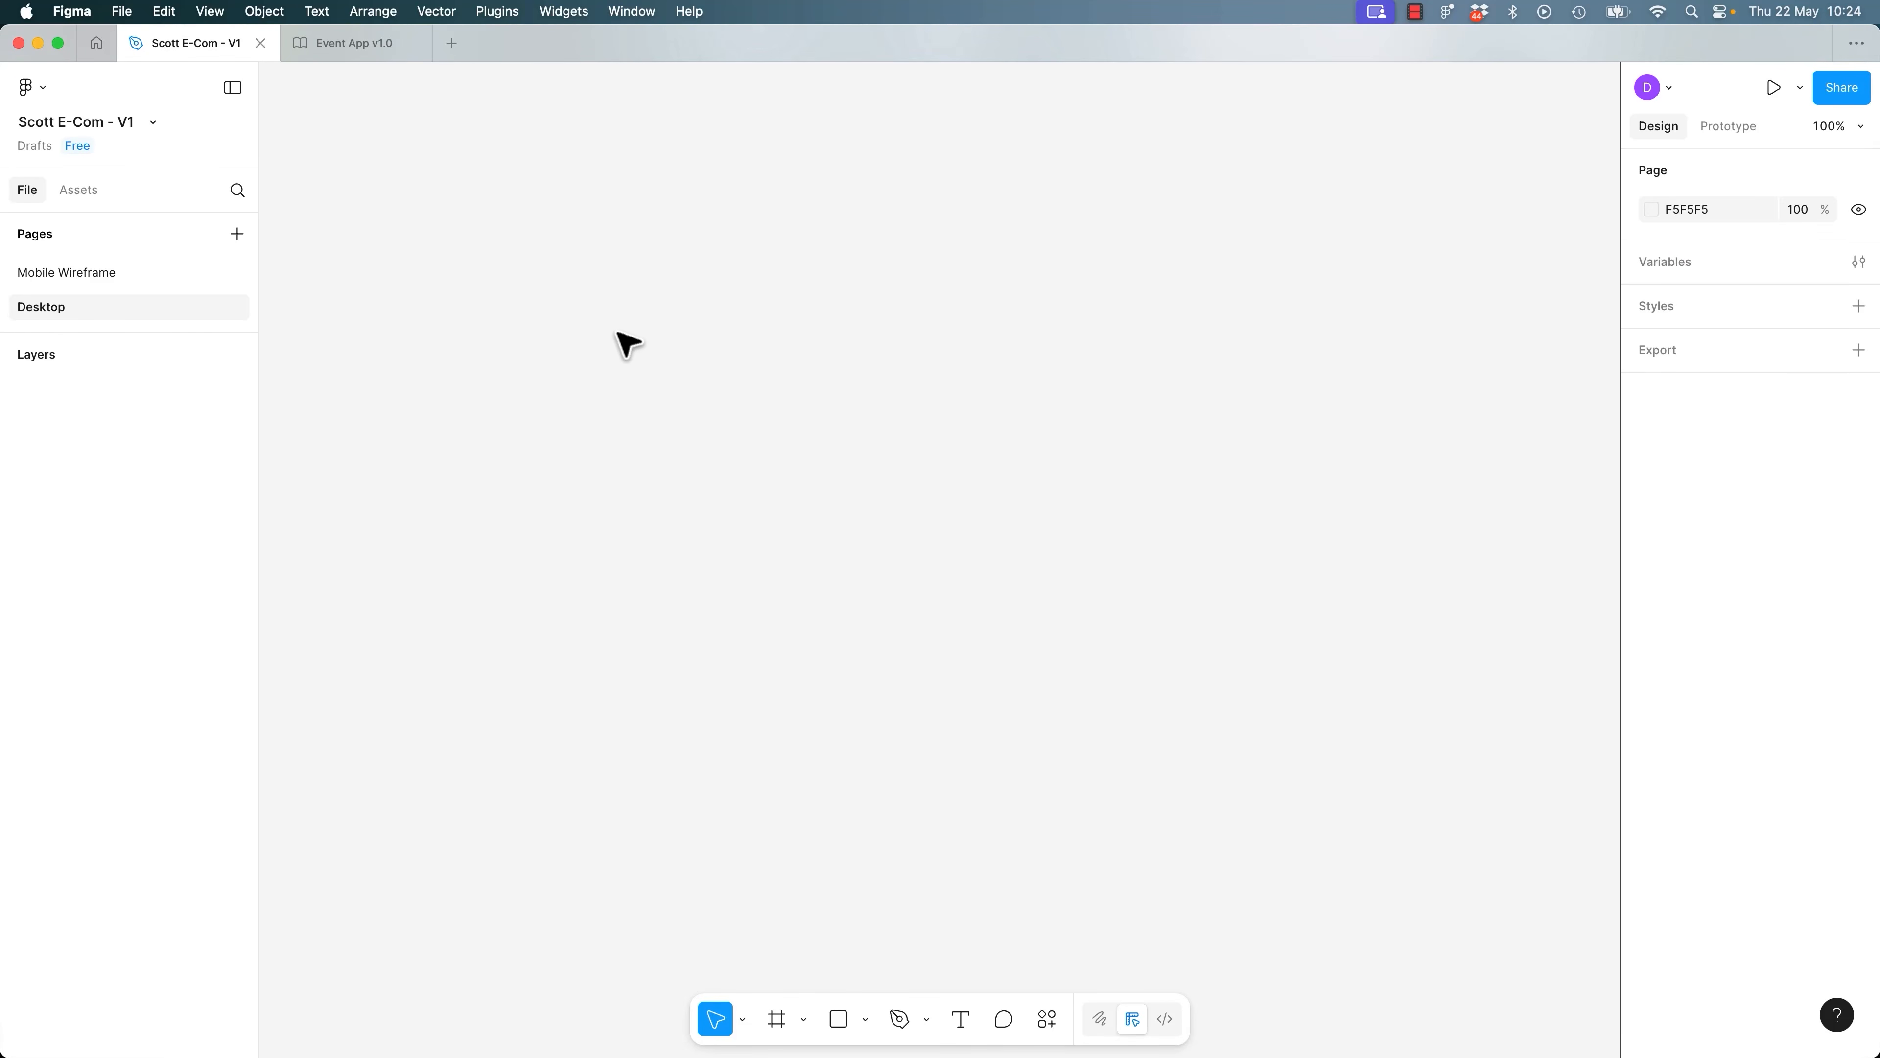
key("f")
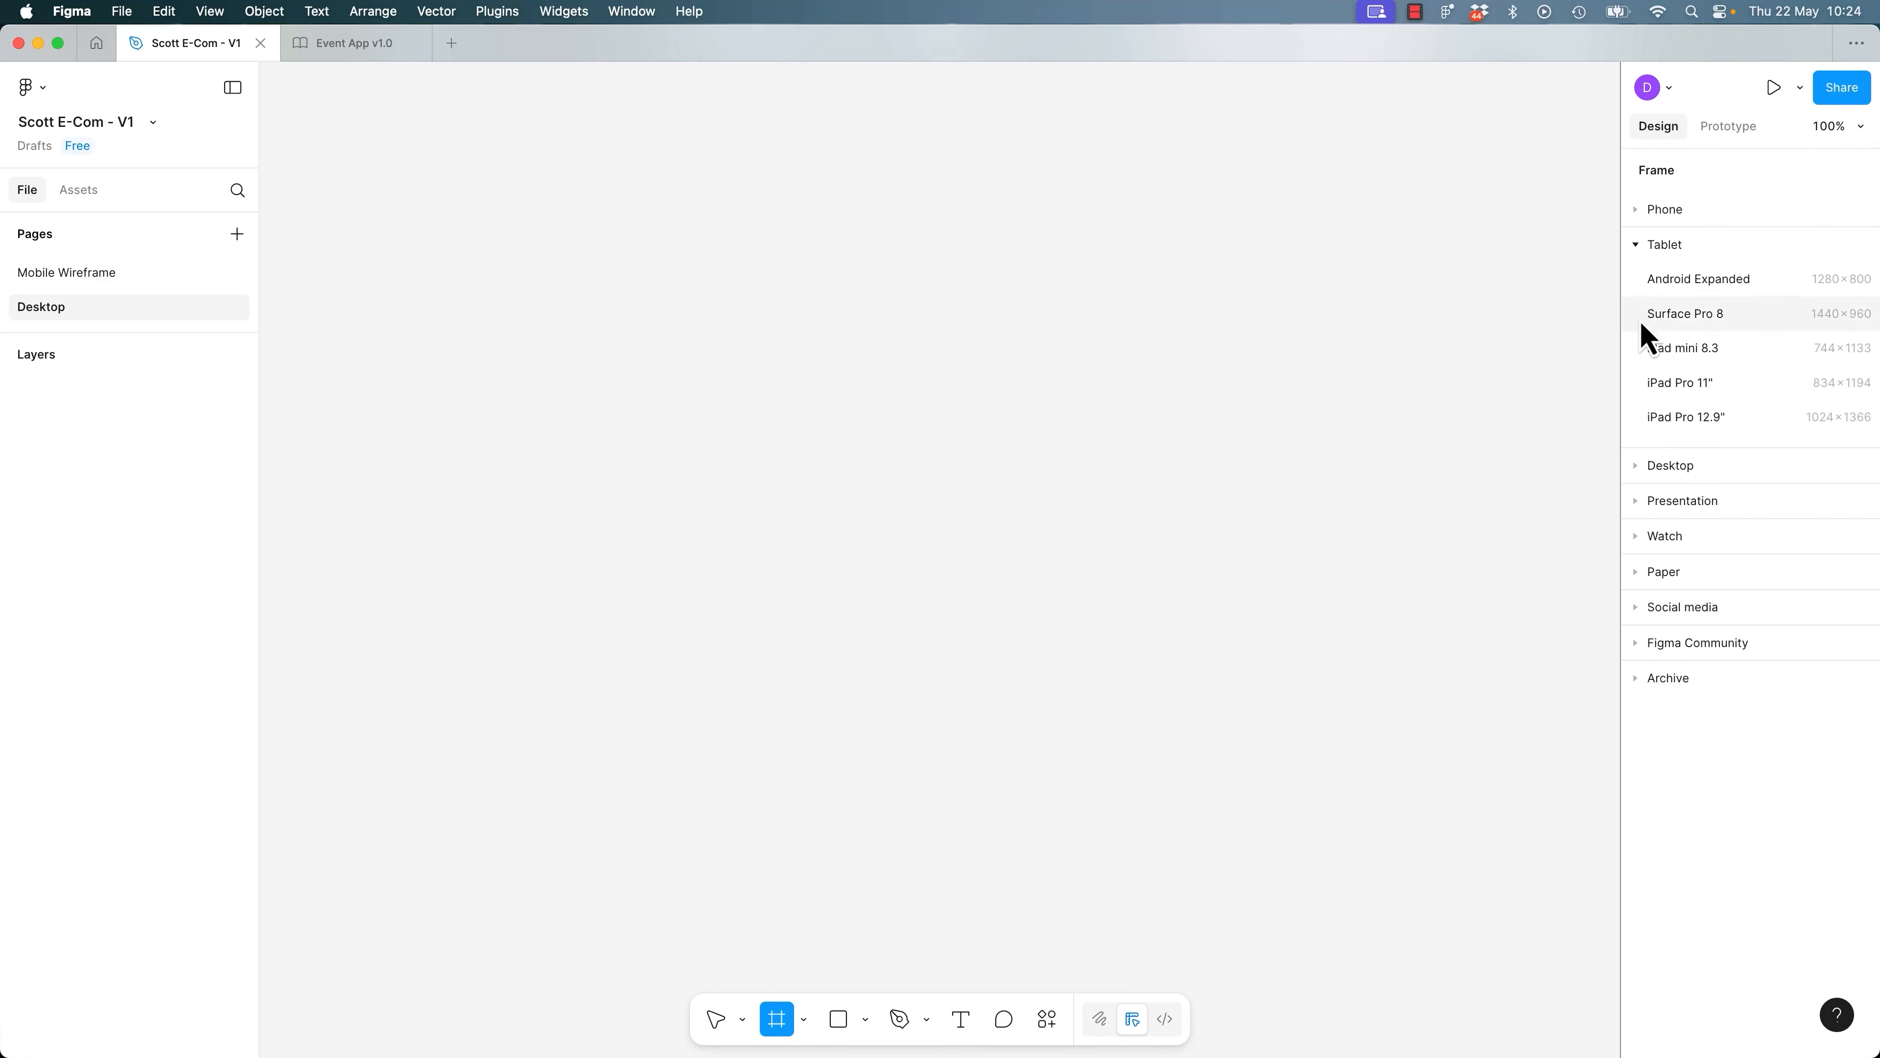
left_click(1641, 247)
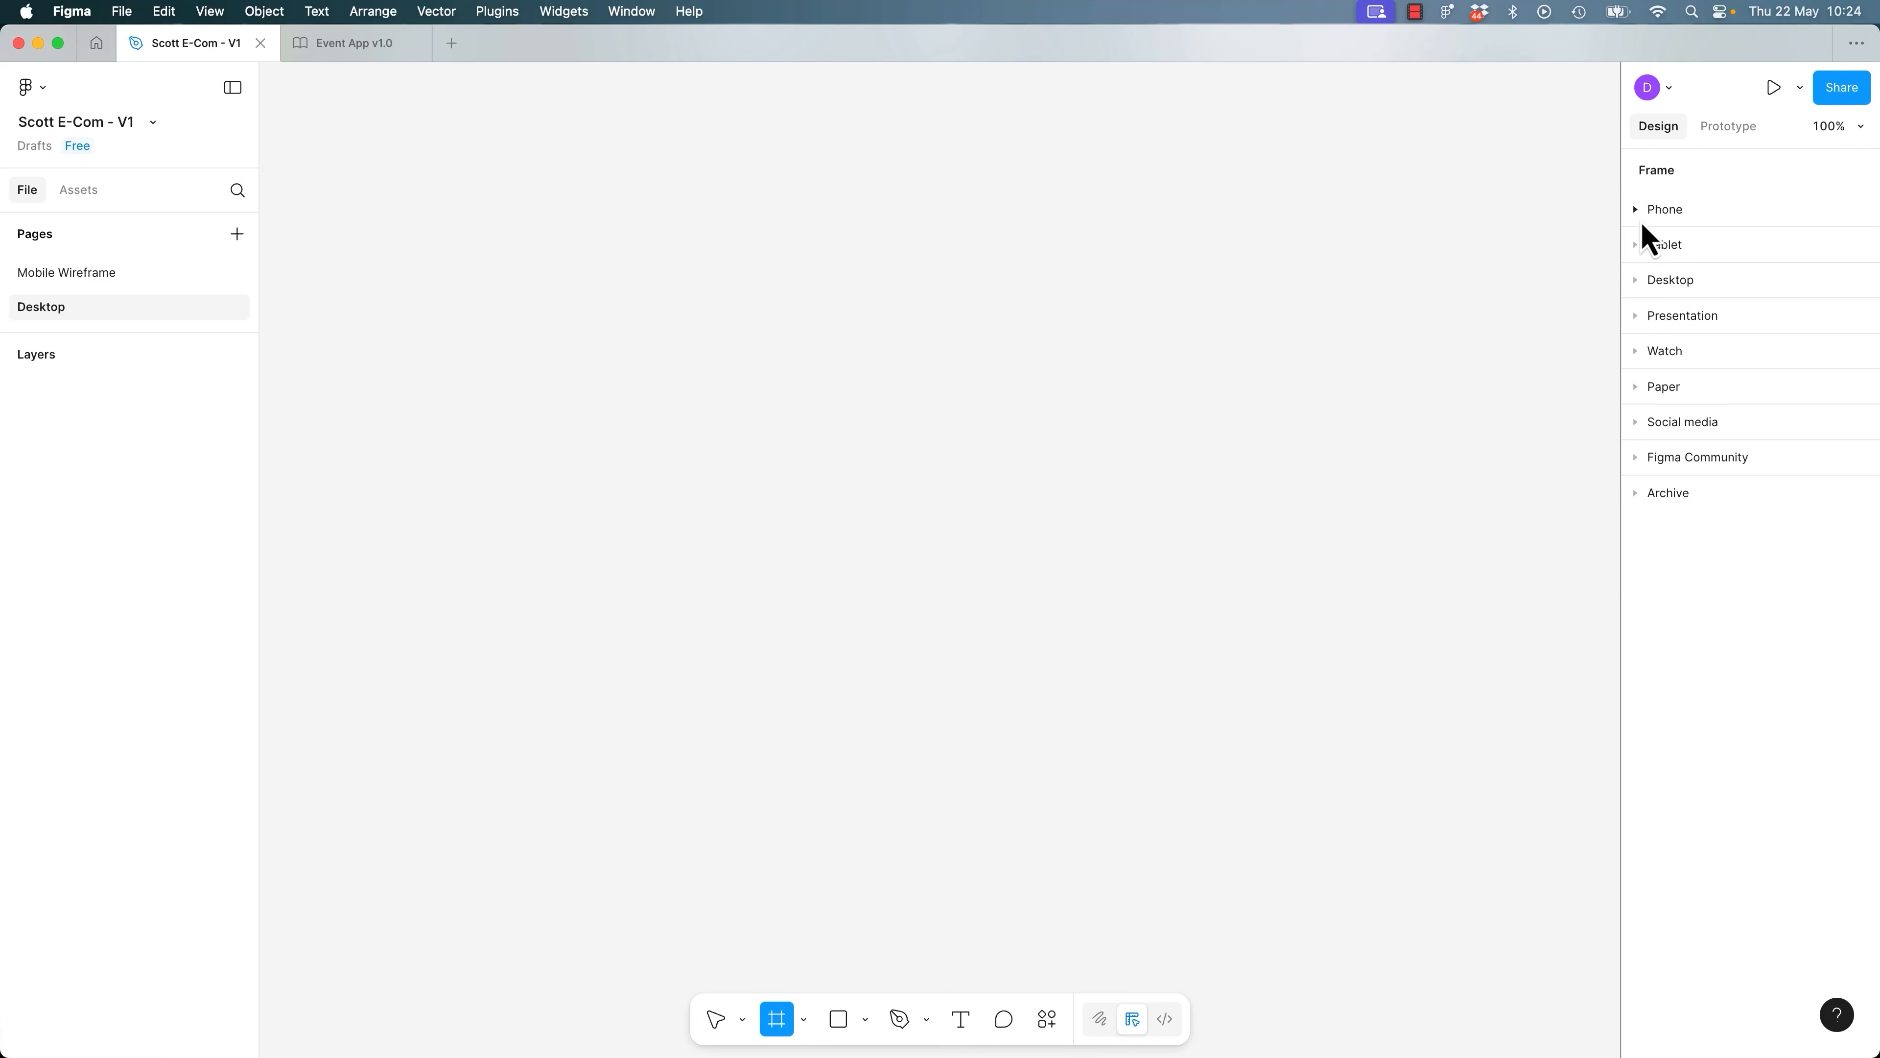
left_click(1640, 287)
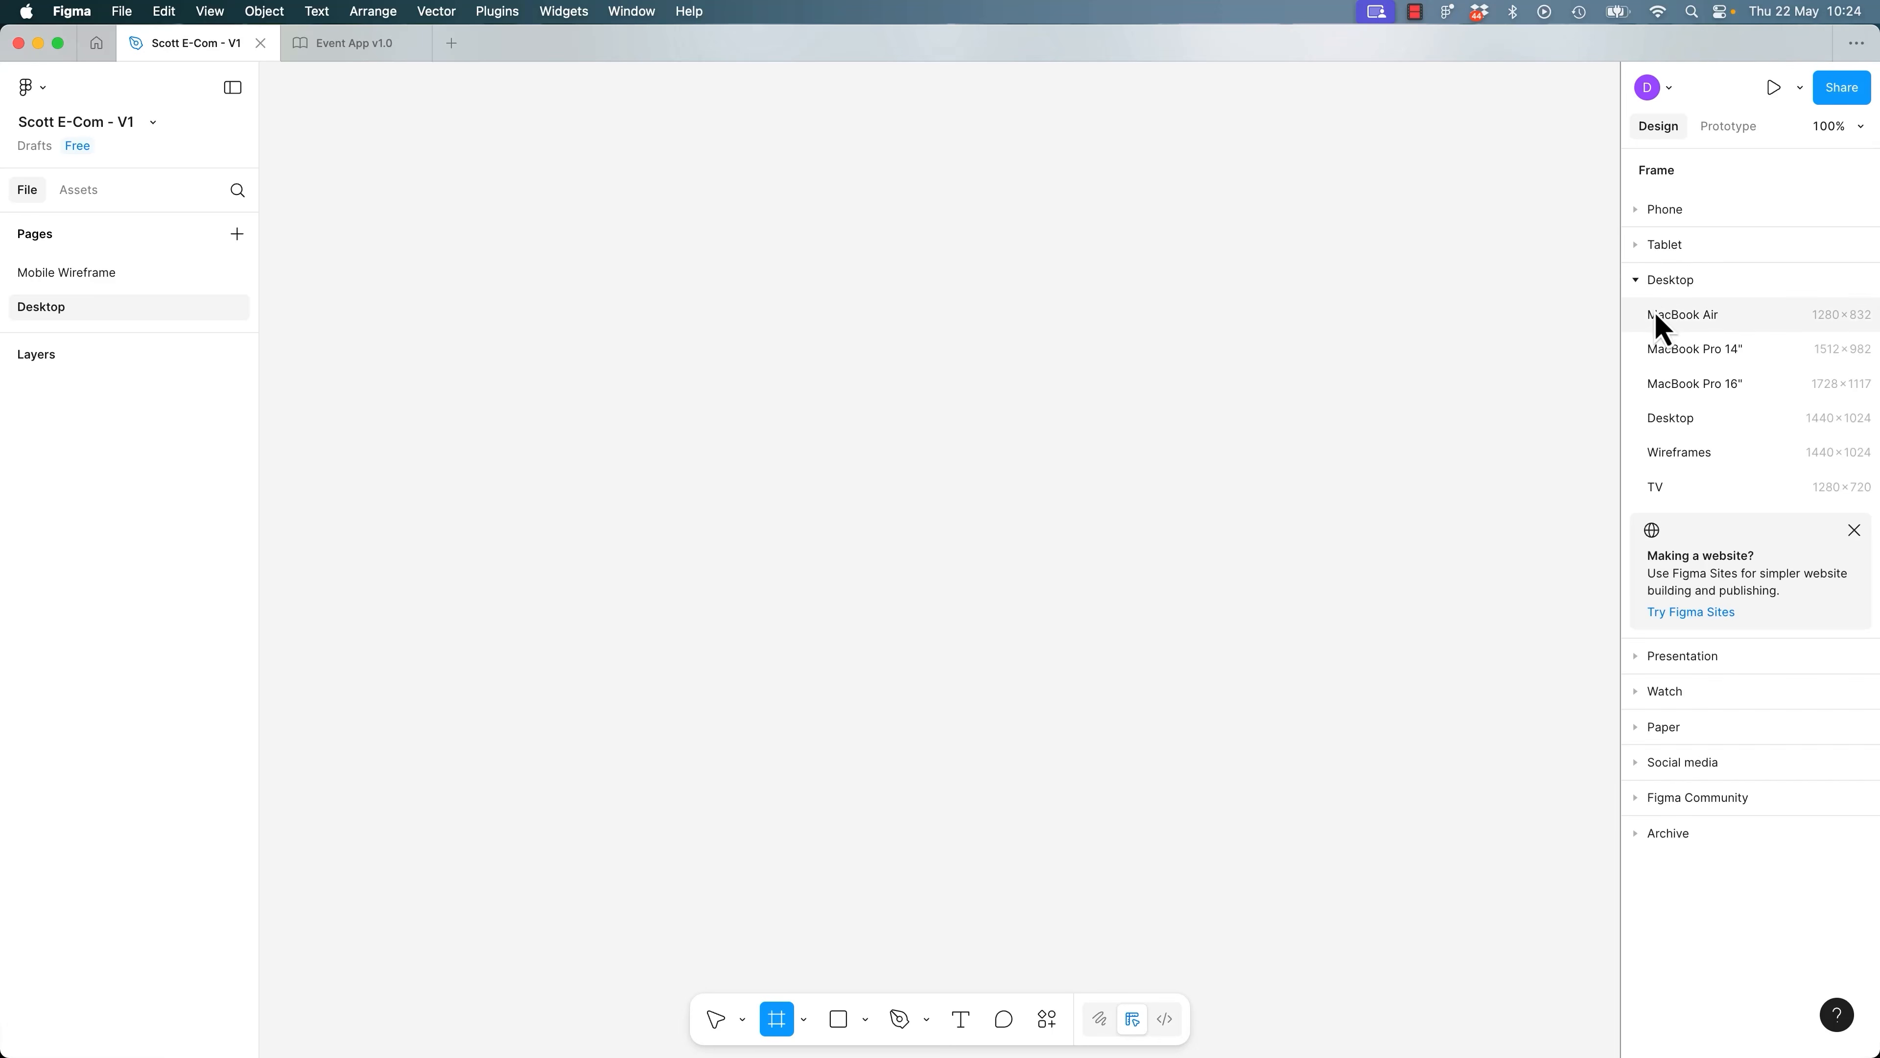
left_click(1670, 419)
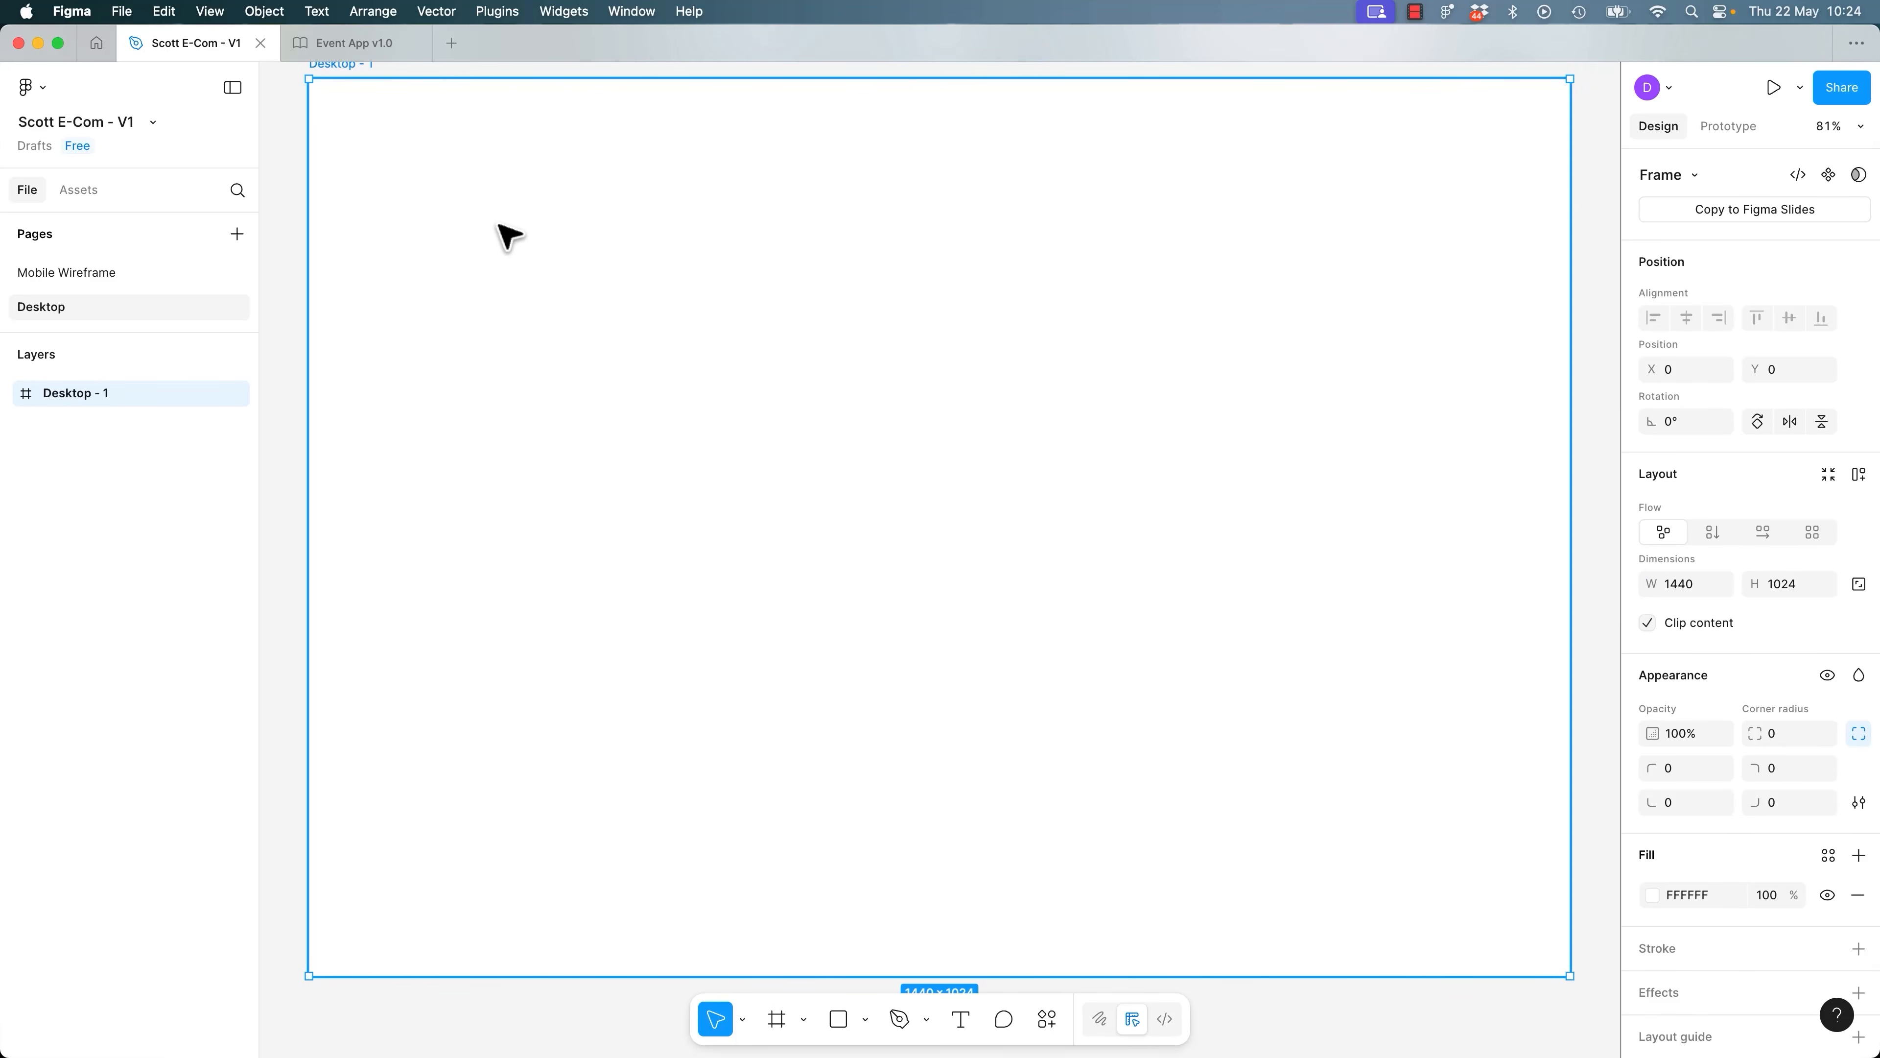
Duplicate the desktop frame three times to form an evenly spaced horizontal row of four frames.
key("super+minus")
key("super+minus")
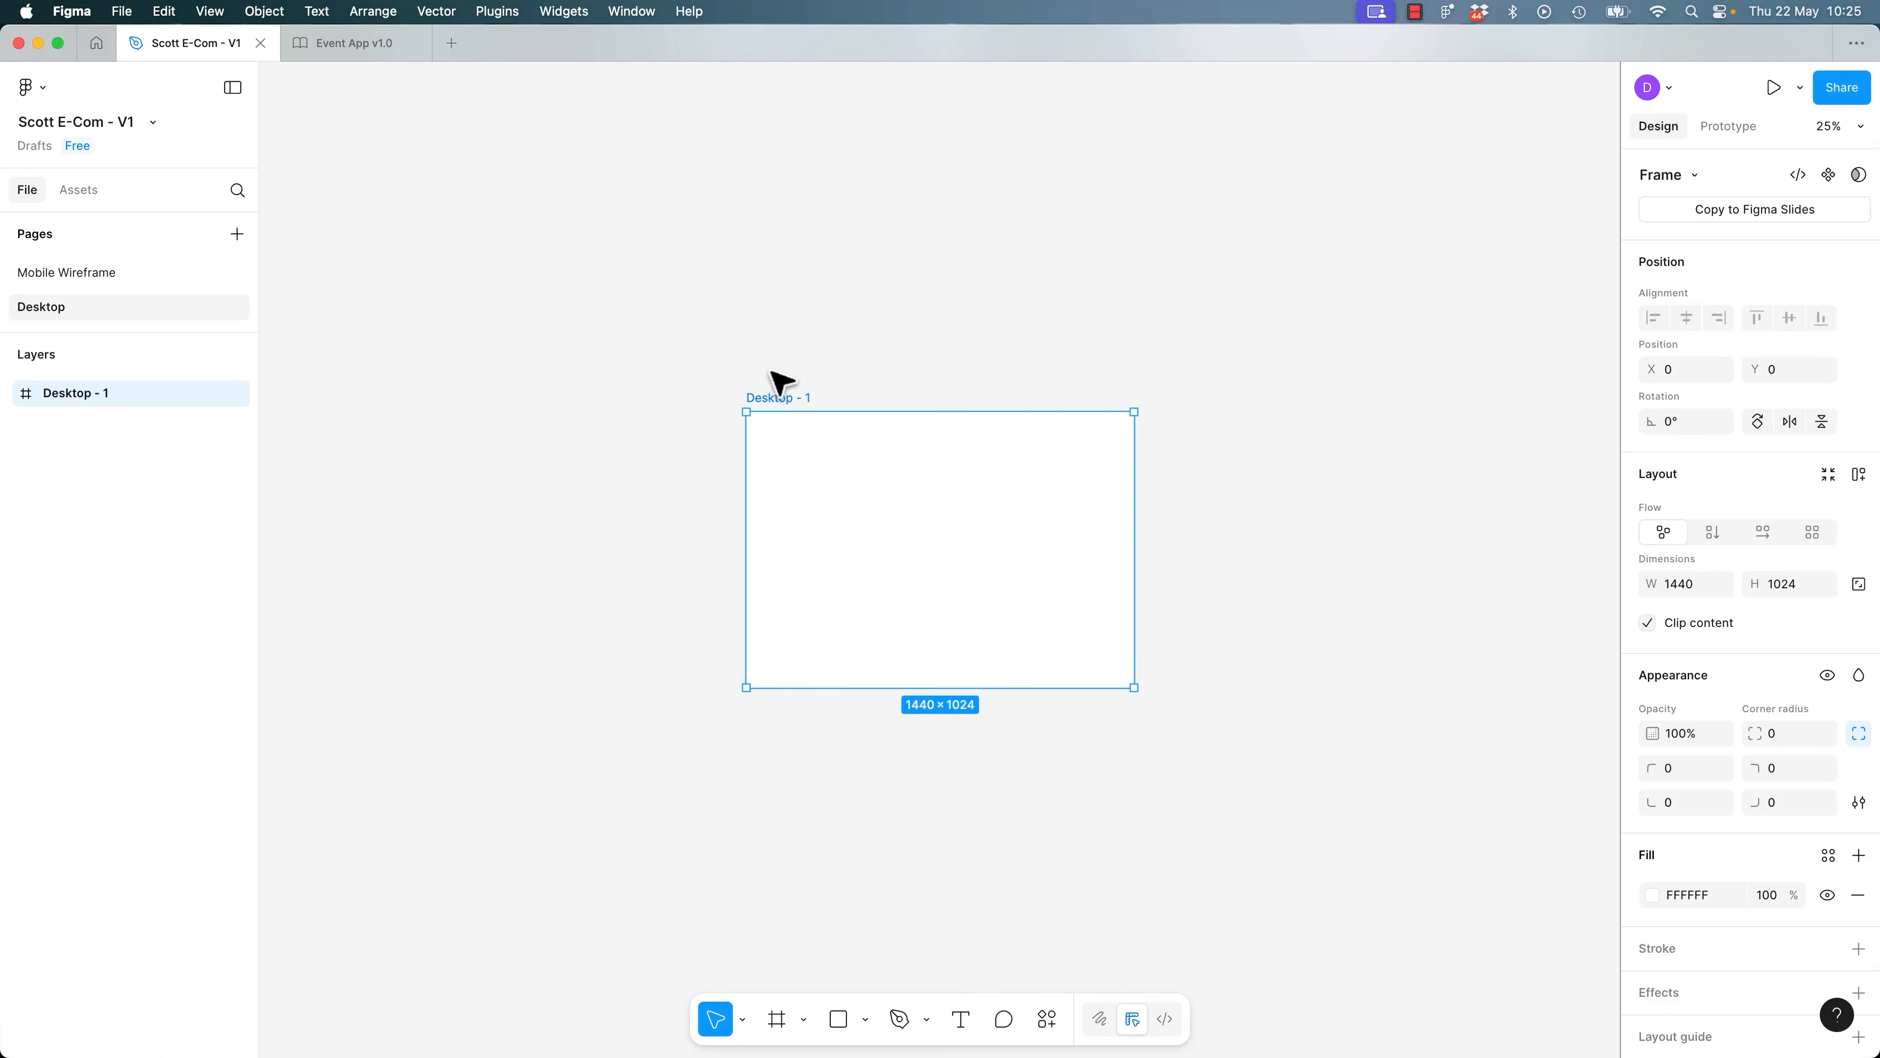
left_click_drag(778, 400, 508, 382)
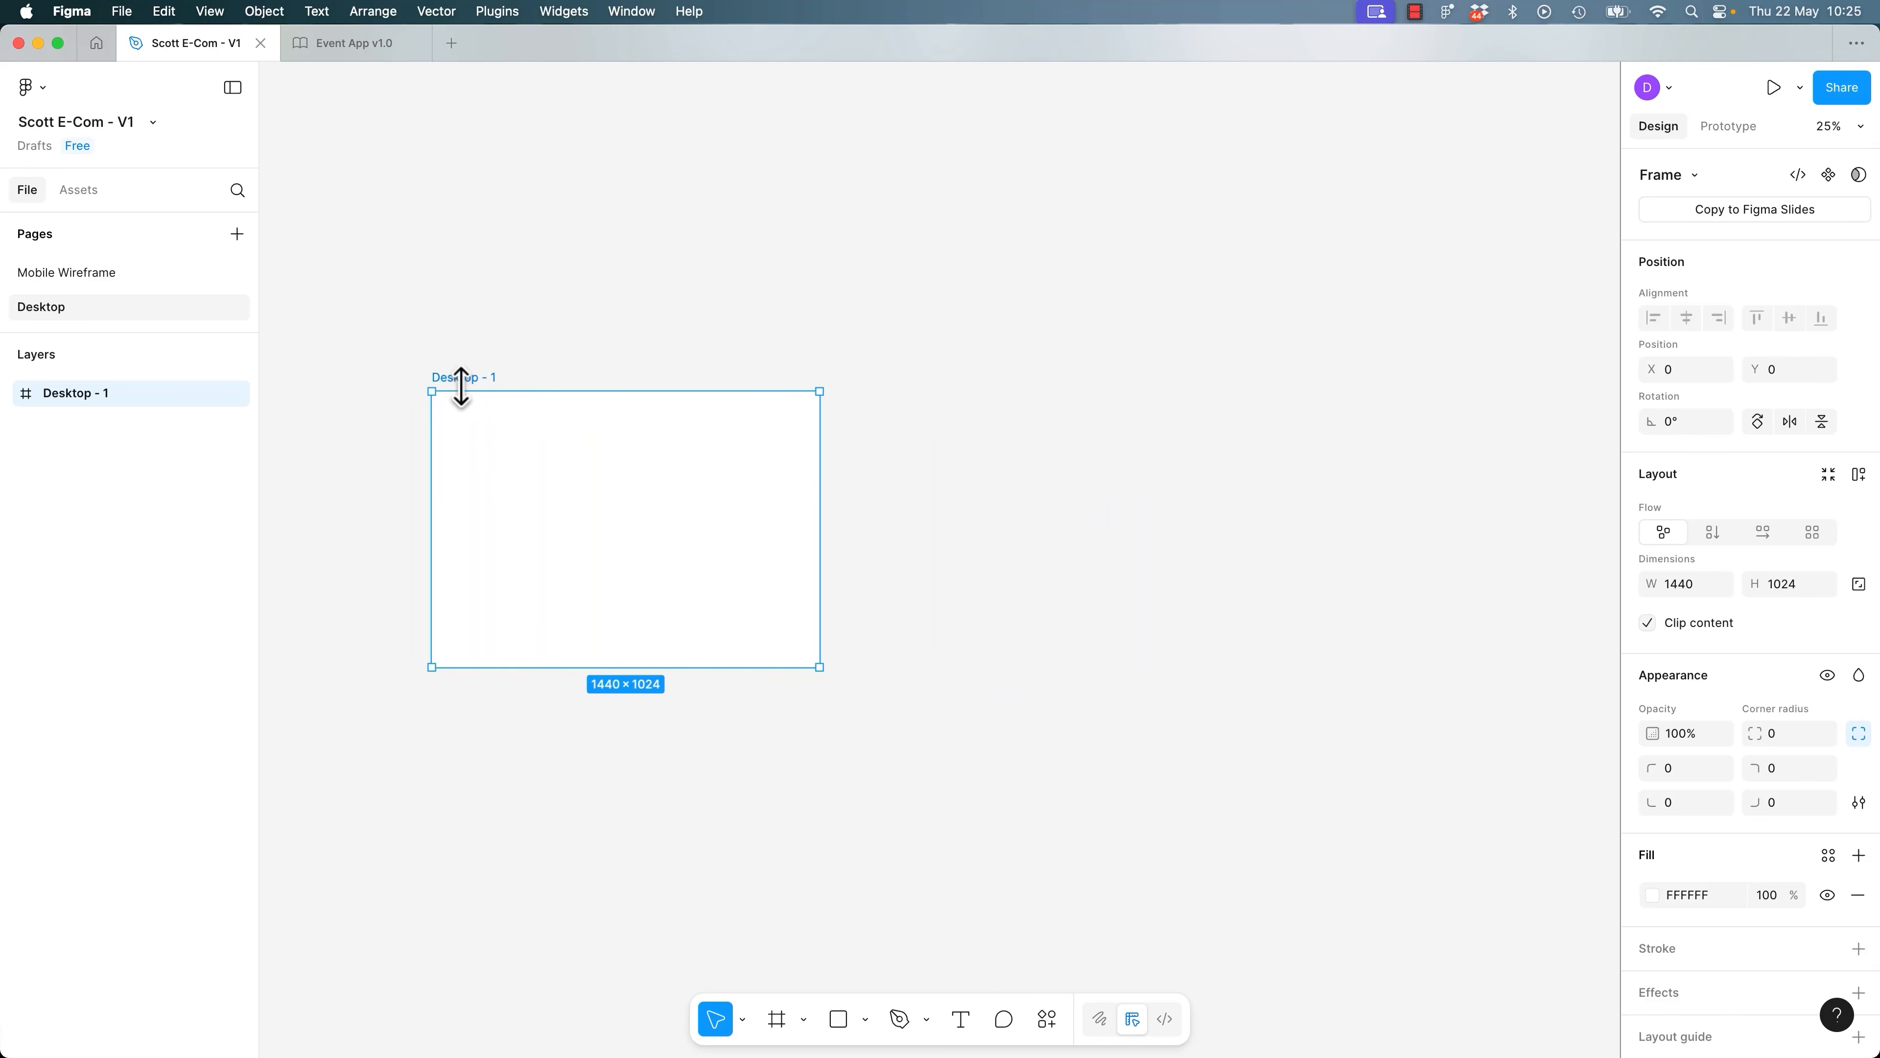
left_click_drag(464, 385, 882, 384)
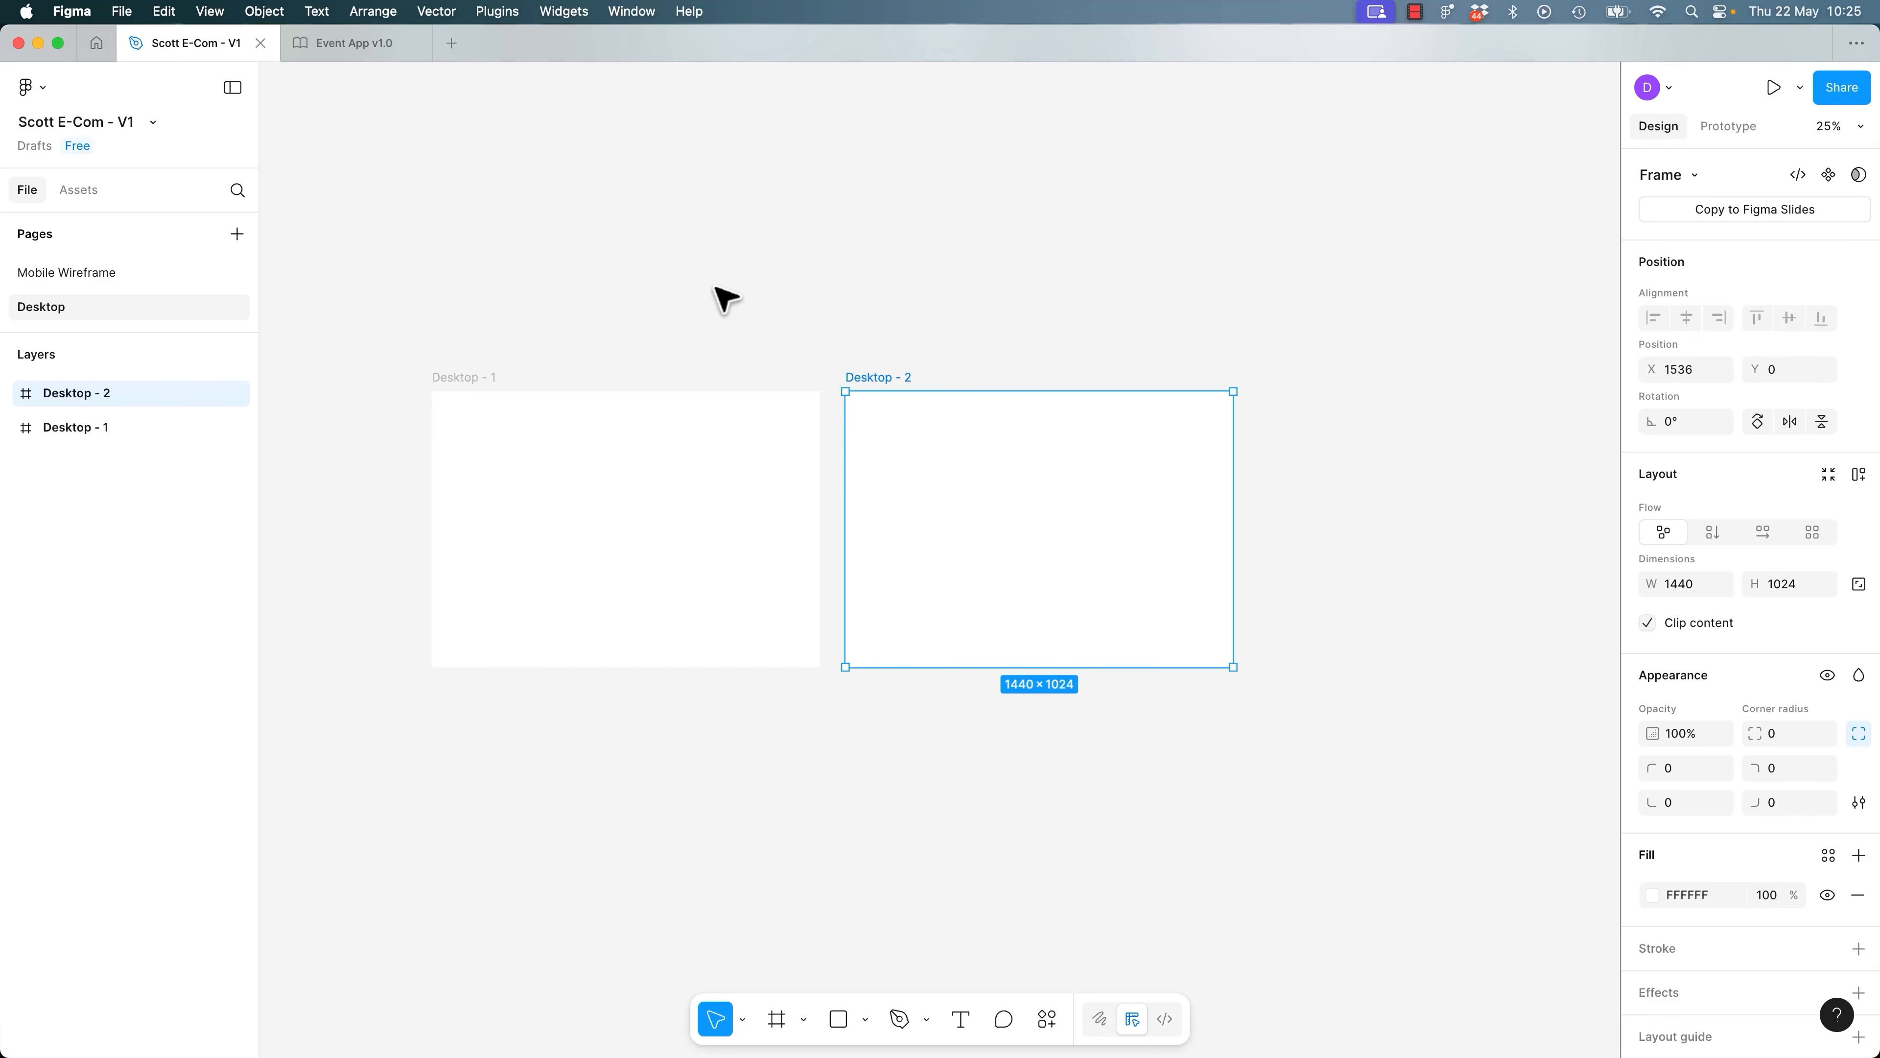
key("super+d")
key("super+d")
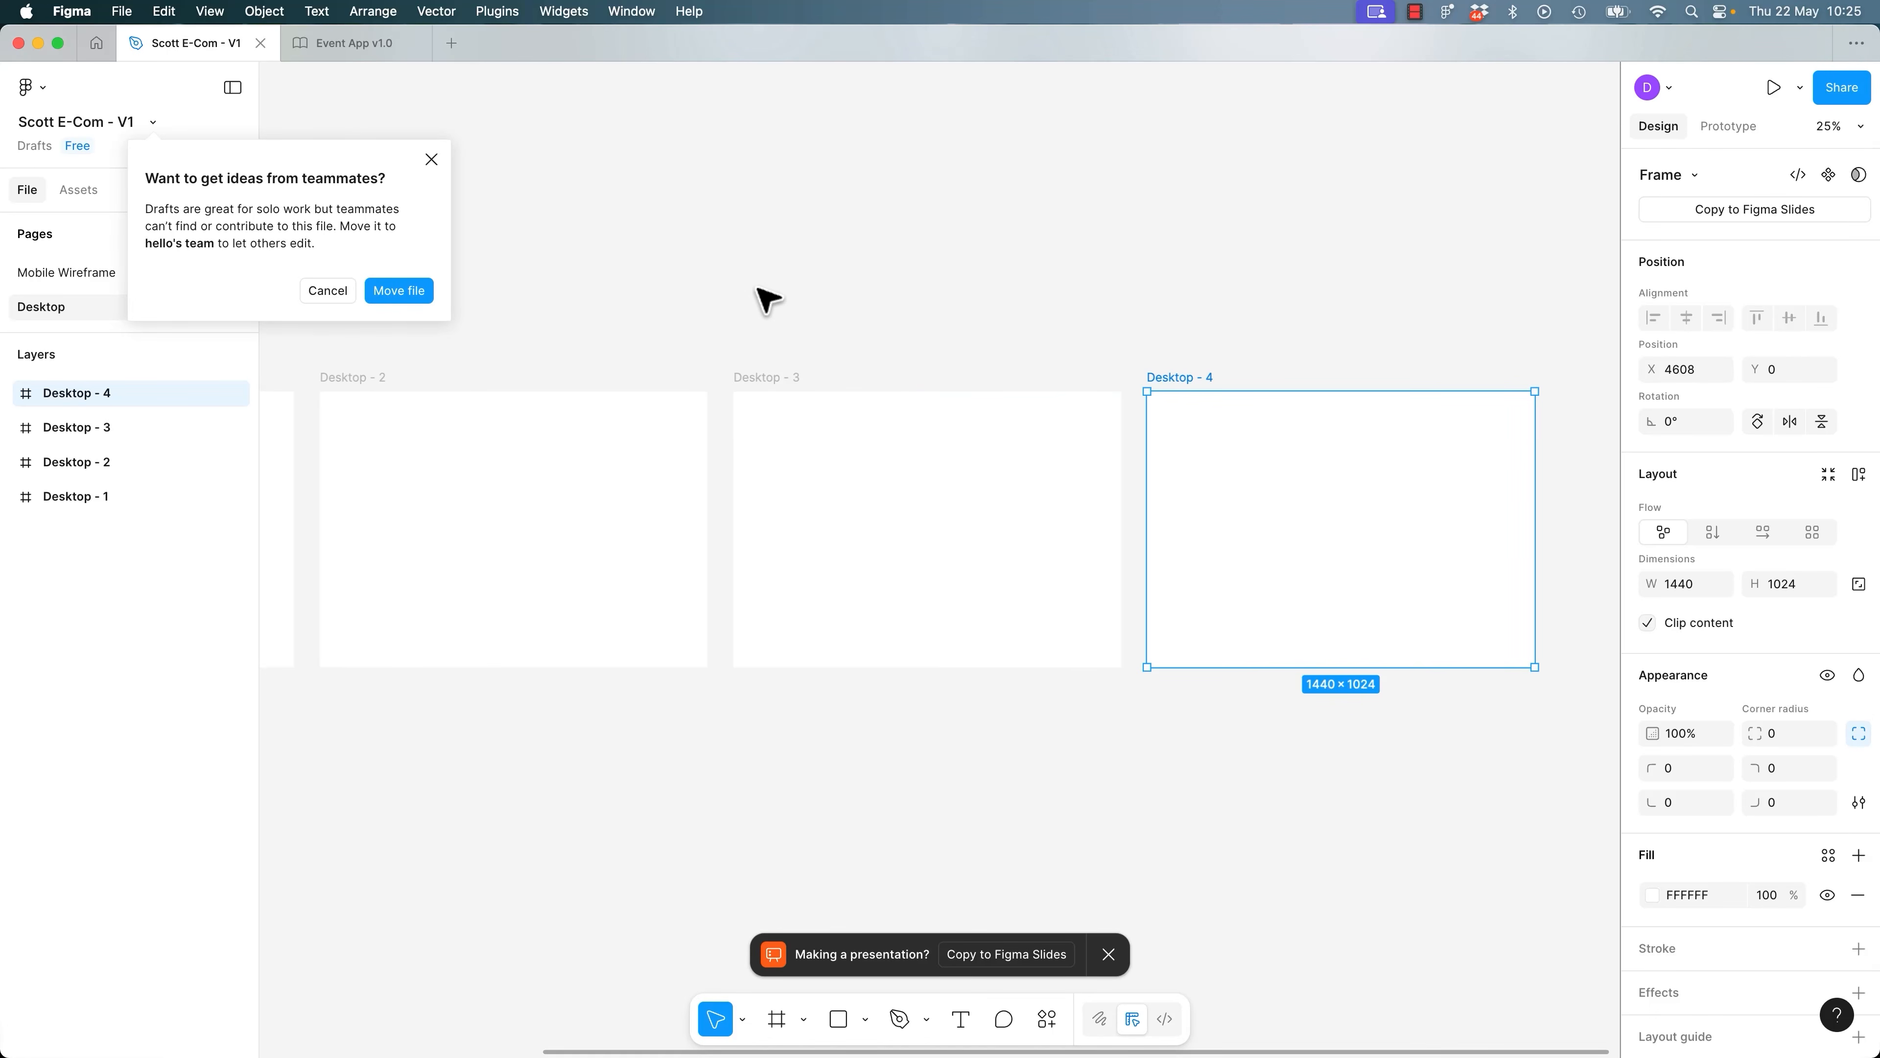
key("shift+1")
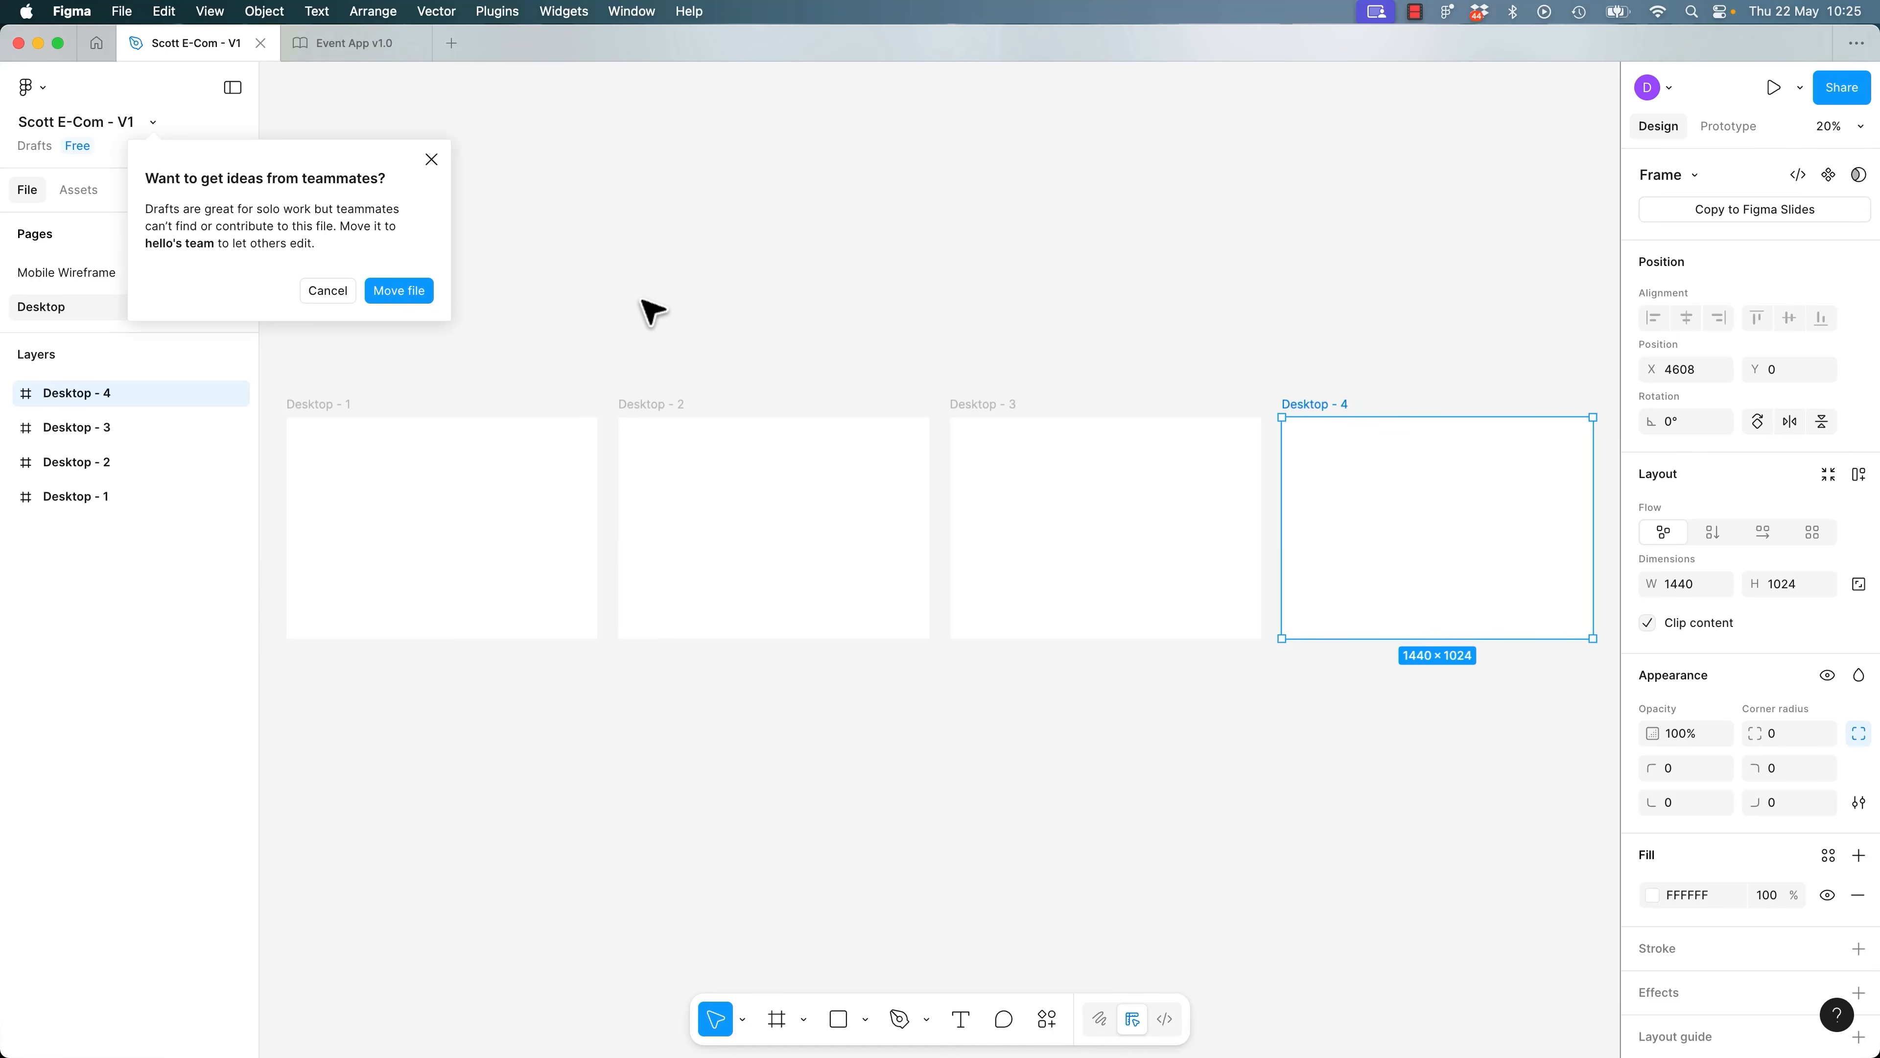
left_click(432, 159)
left_click(544, 285)
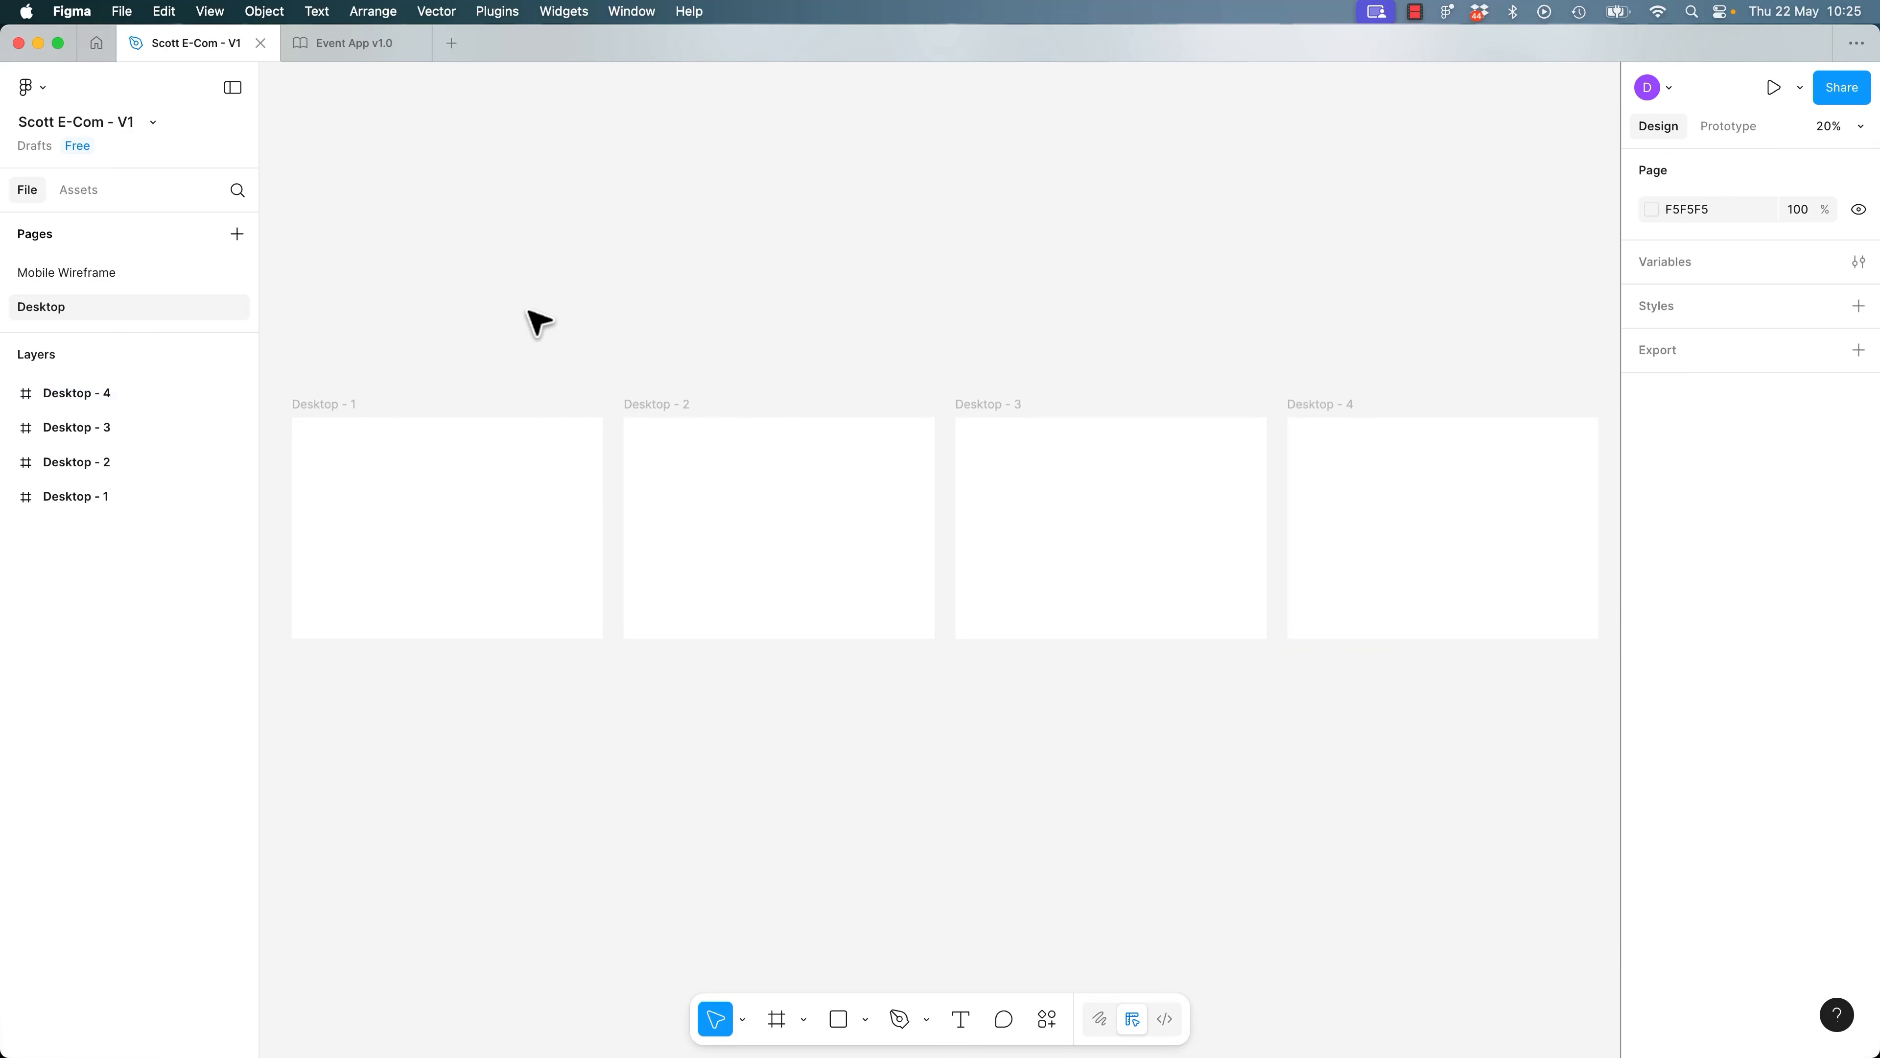
Rename the first desktop frame Homepage.
double_click(336, 405)
type("Homepage")
key("Return")
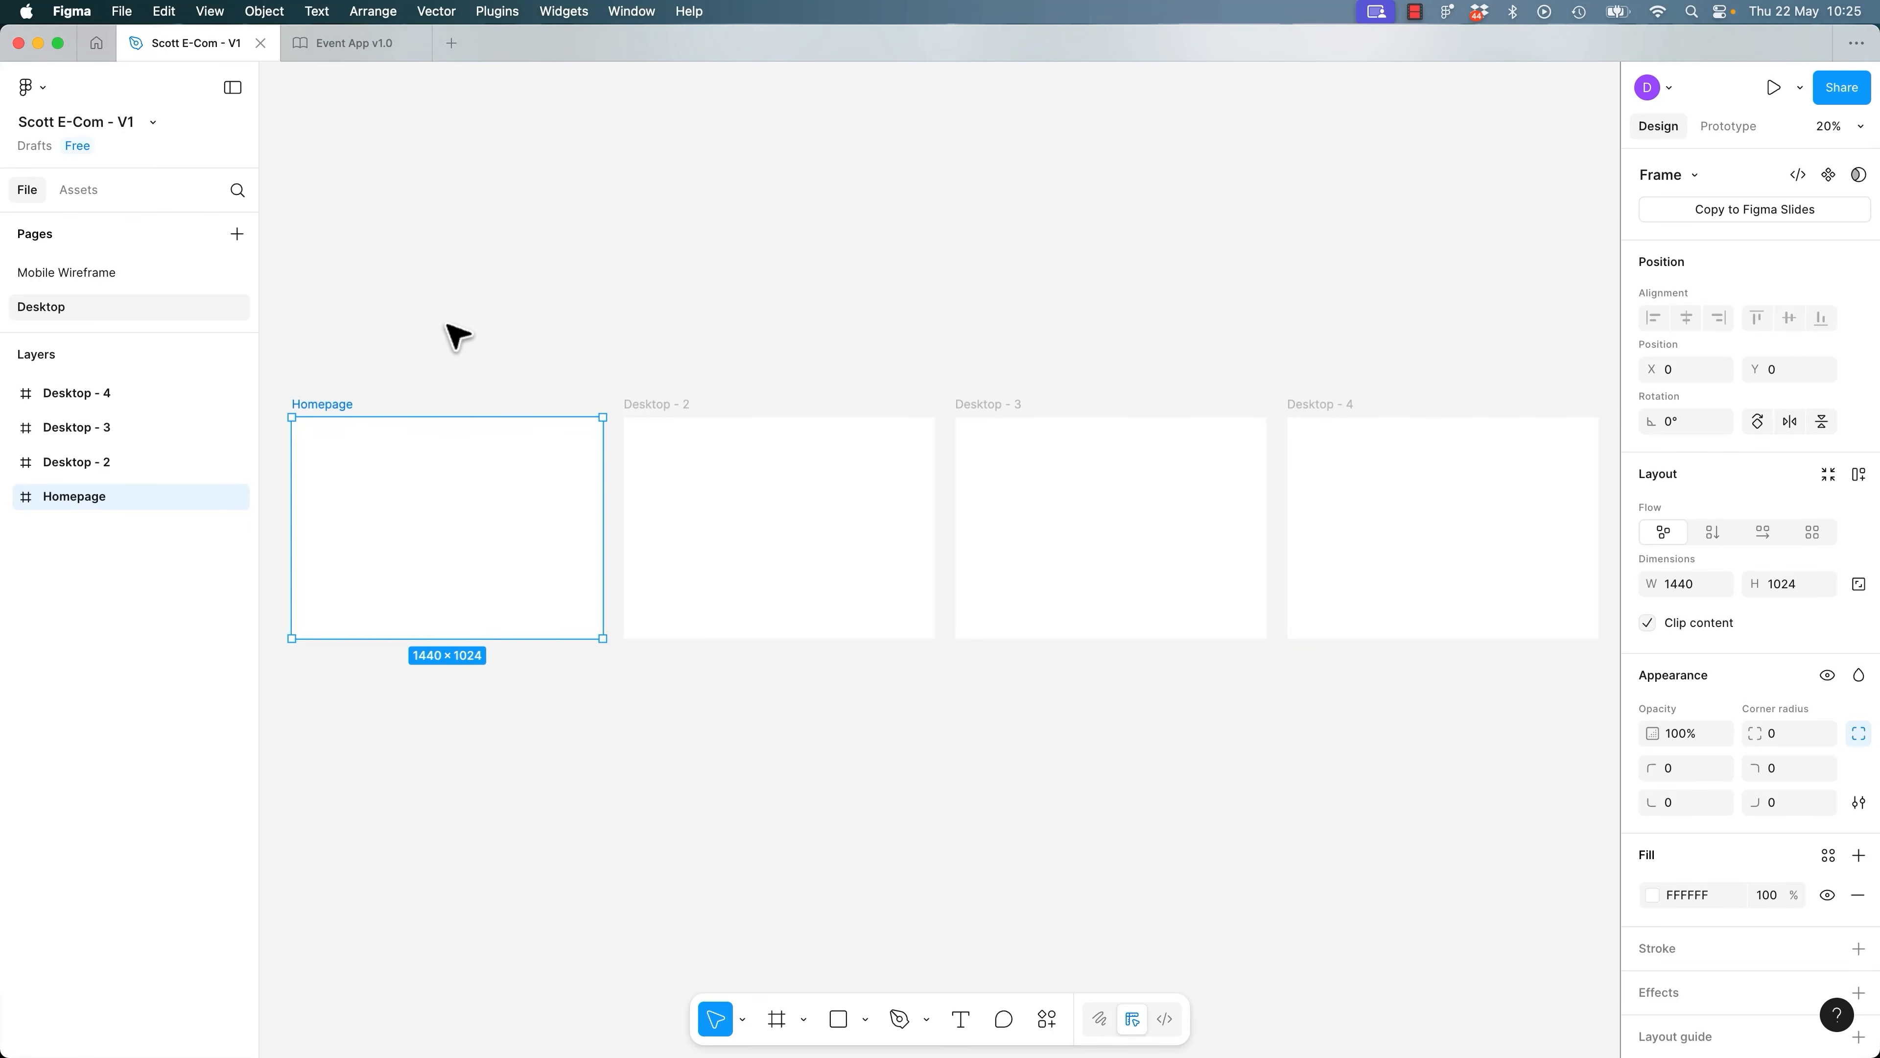
Compare the Desktop and Mobile Wireframe pages by switching back and forth between them.
left_click(85, 275)
left_click(94, 308)
left_click(87, 274)
left_click(92, 307)
key("Page_Up")
key("Page_Down")
key("Page_Up")
Copy the Features frame name from the Mobile Wireframe page and apply it to the second desktop frame.
left_click(650, 184)
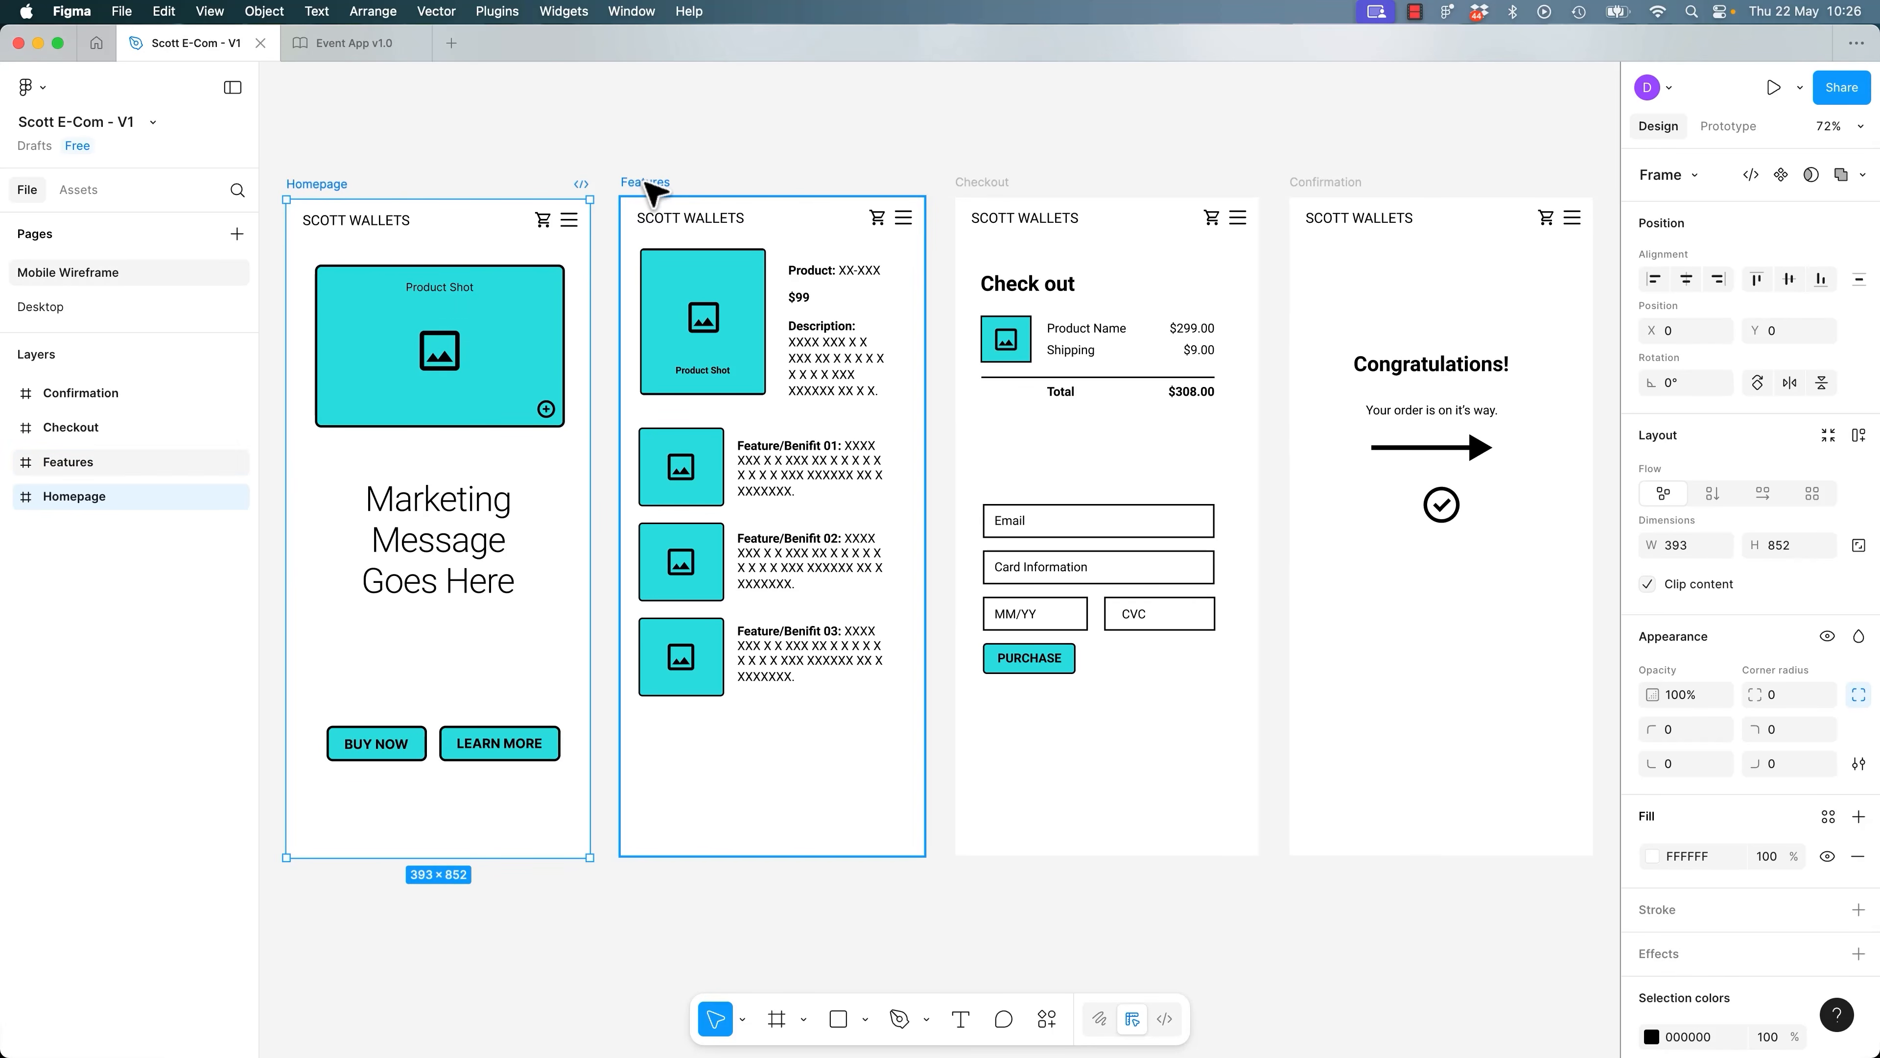
double_click(653, 182)
key("super+c")
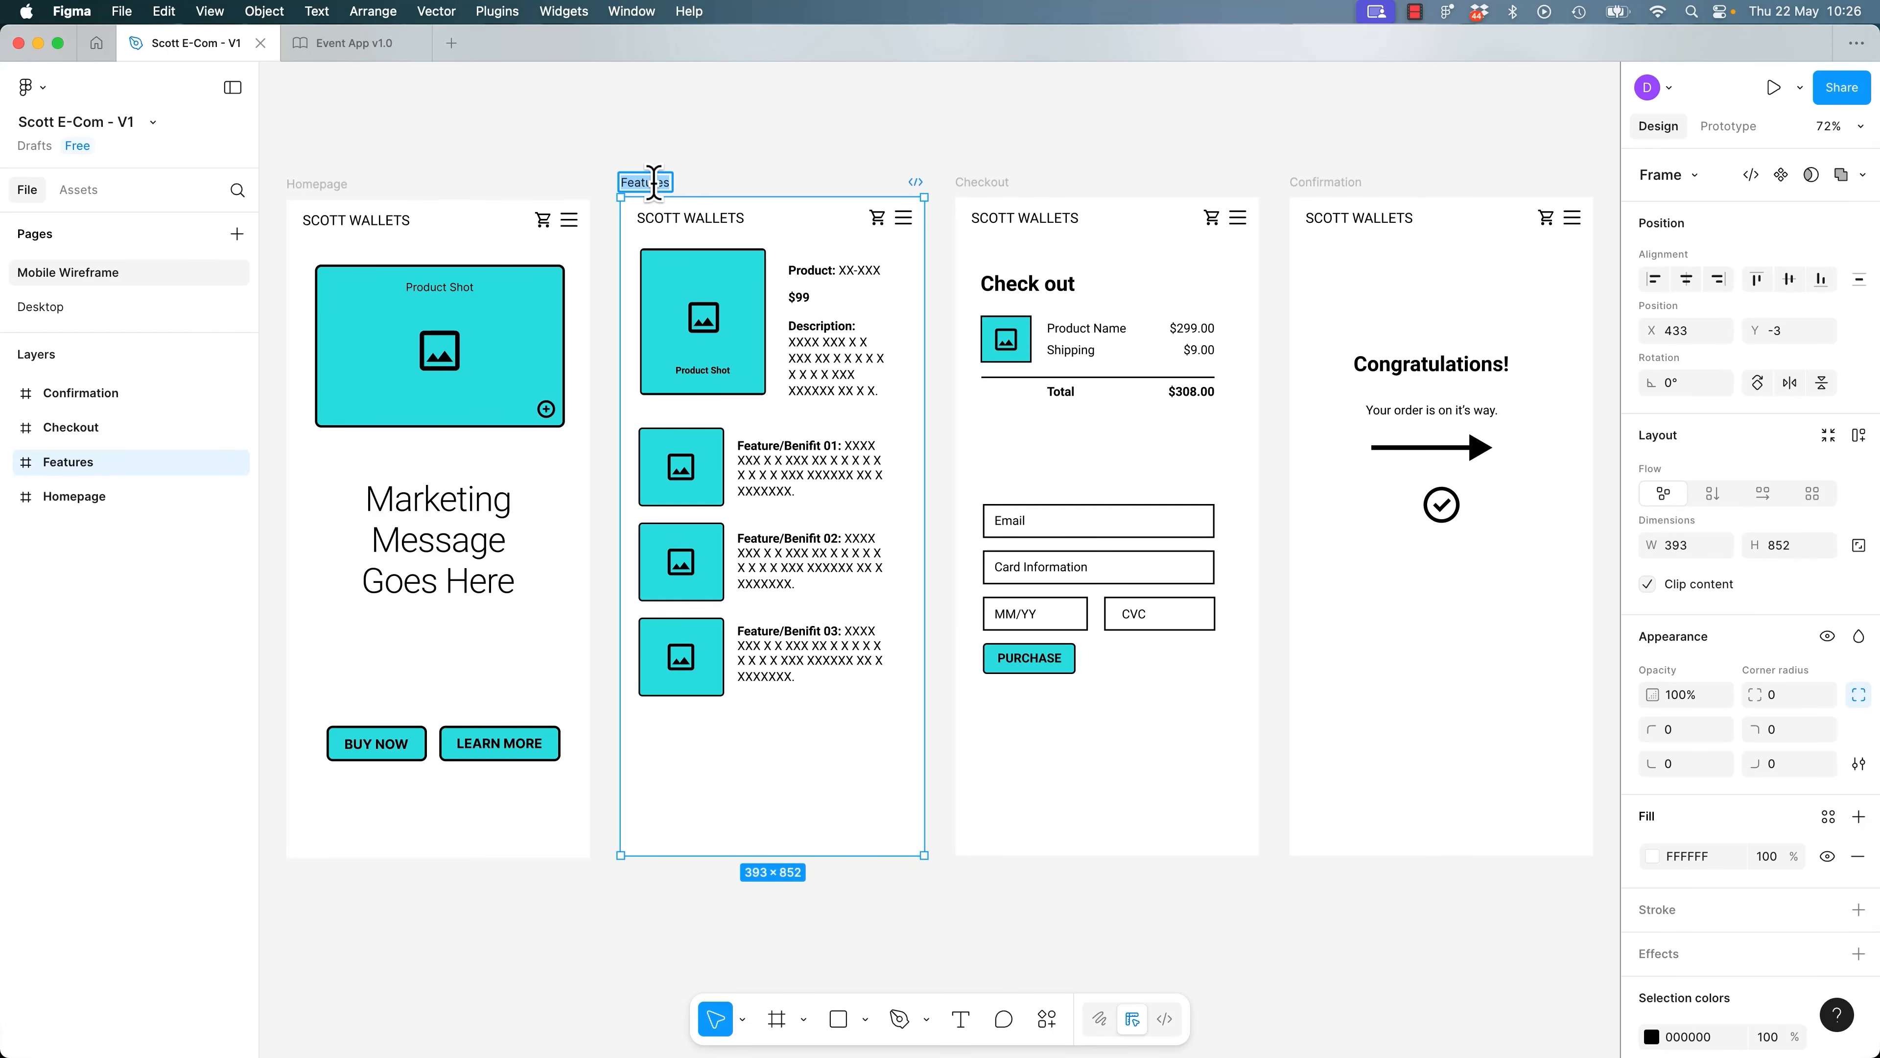
key("Escape")
key("Page_Down")
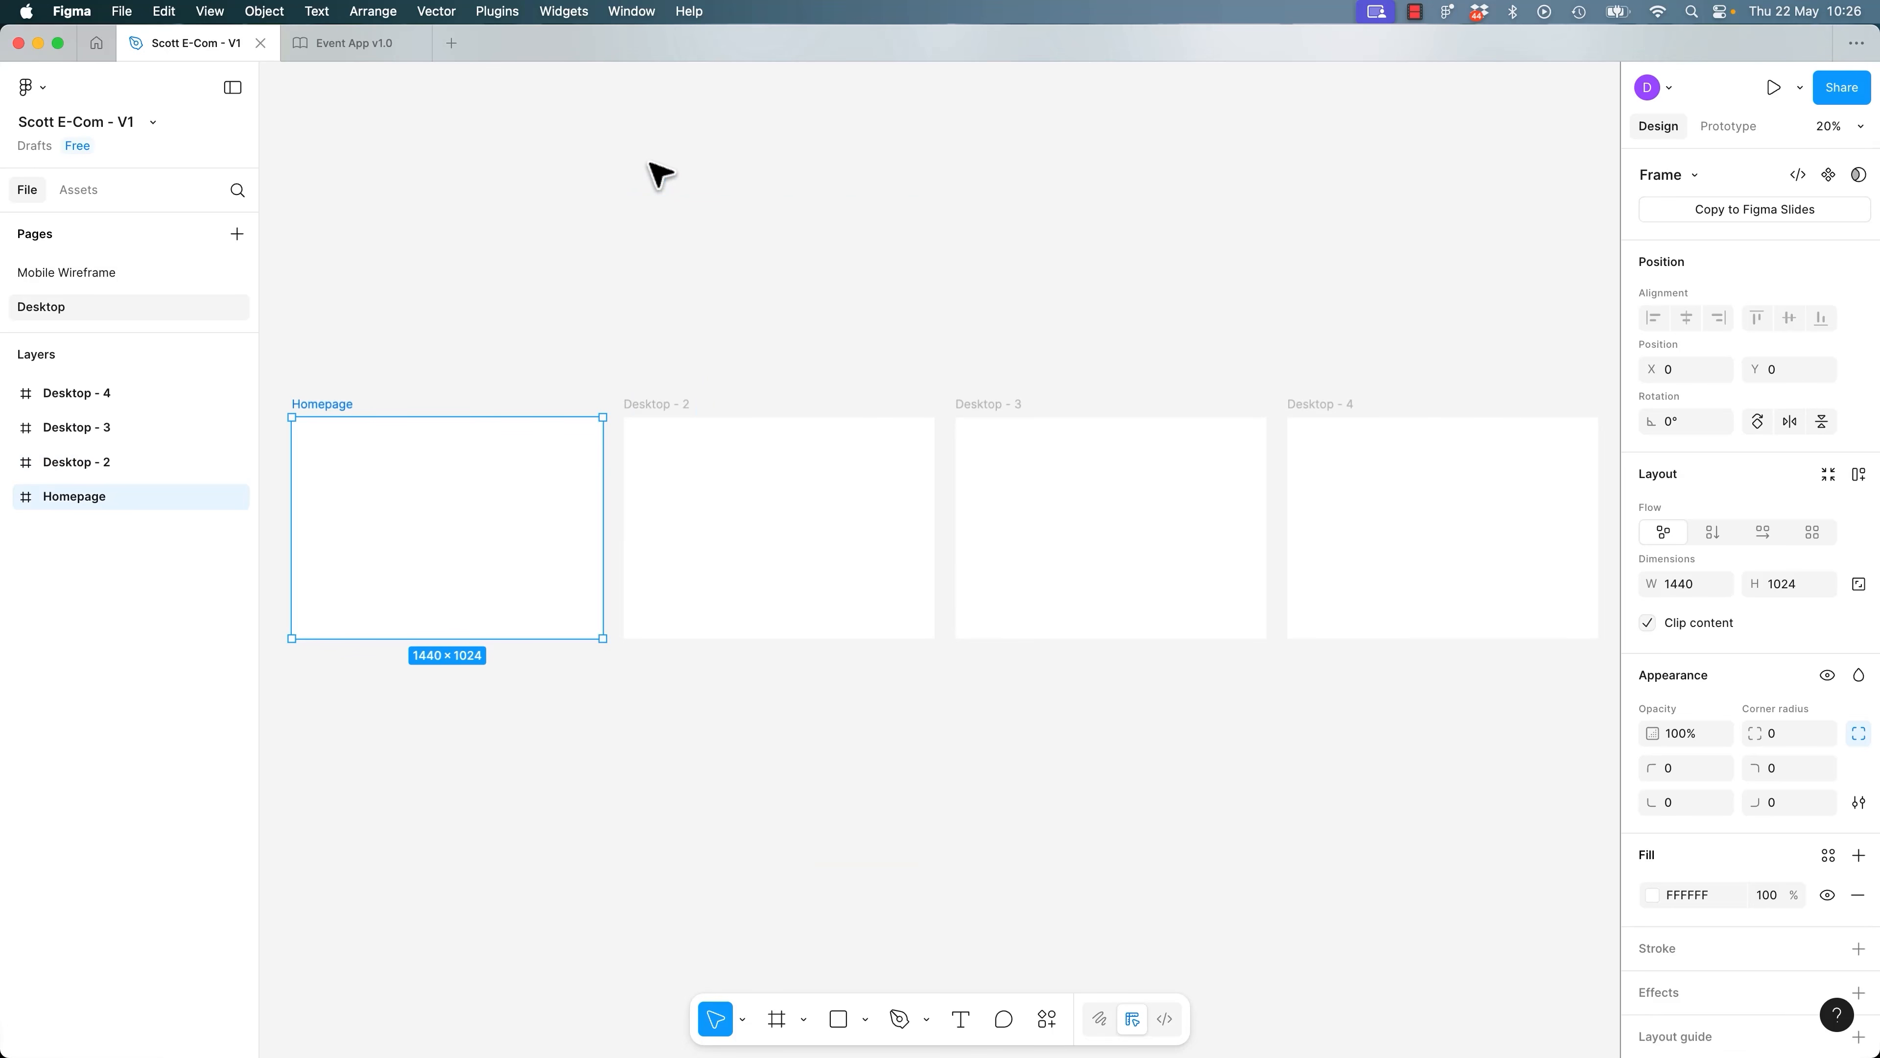
double_click(671, 404)
key("super+v")
left_click(733, 360)
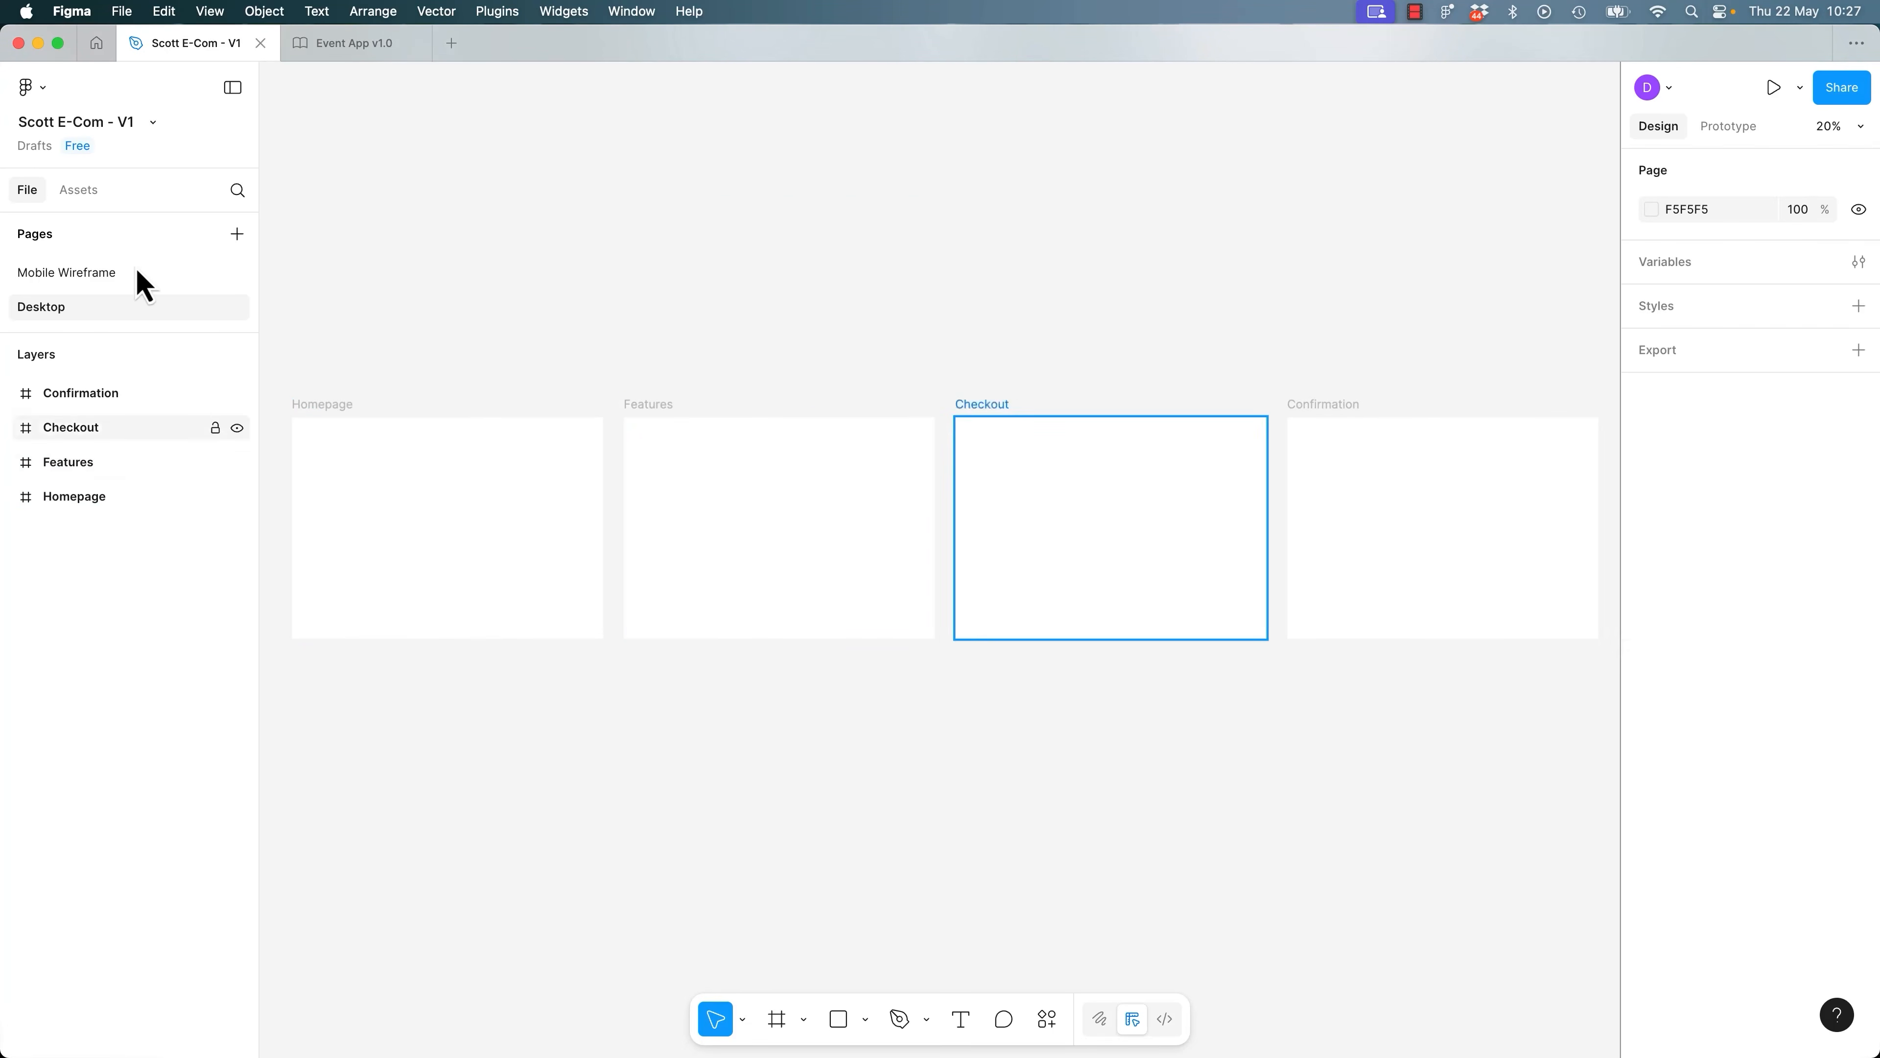
Add a new page named Persona & Task Flow and move it above Mobile Wireframe in the page order.
left_click(237, 233)
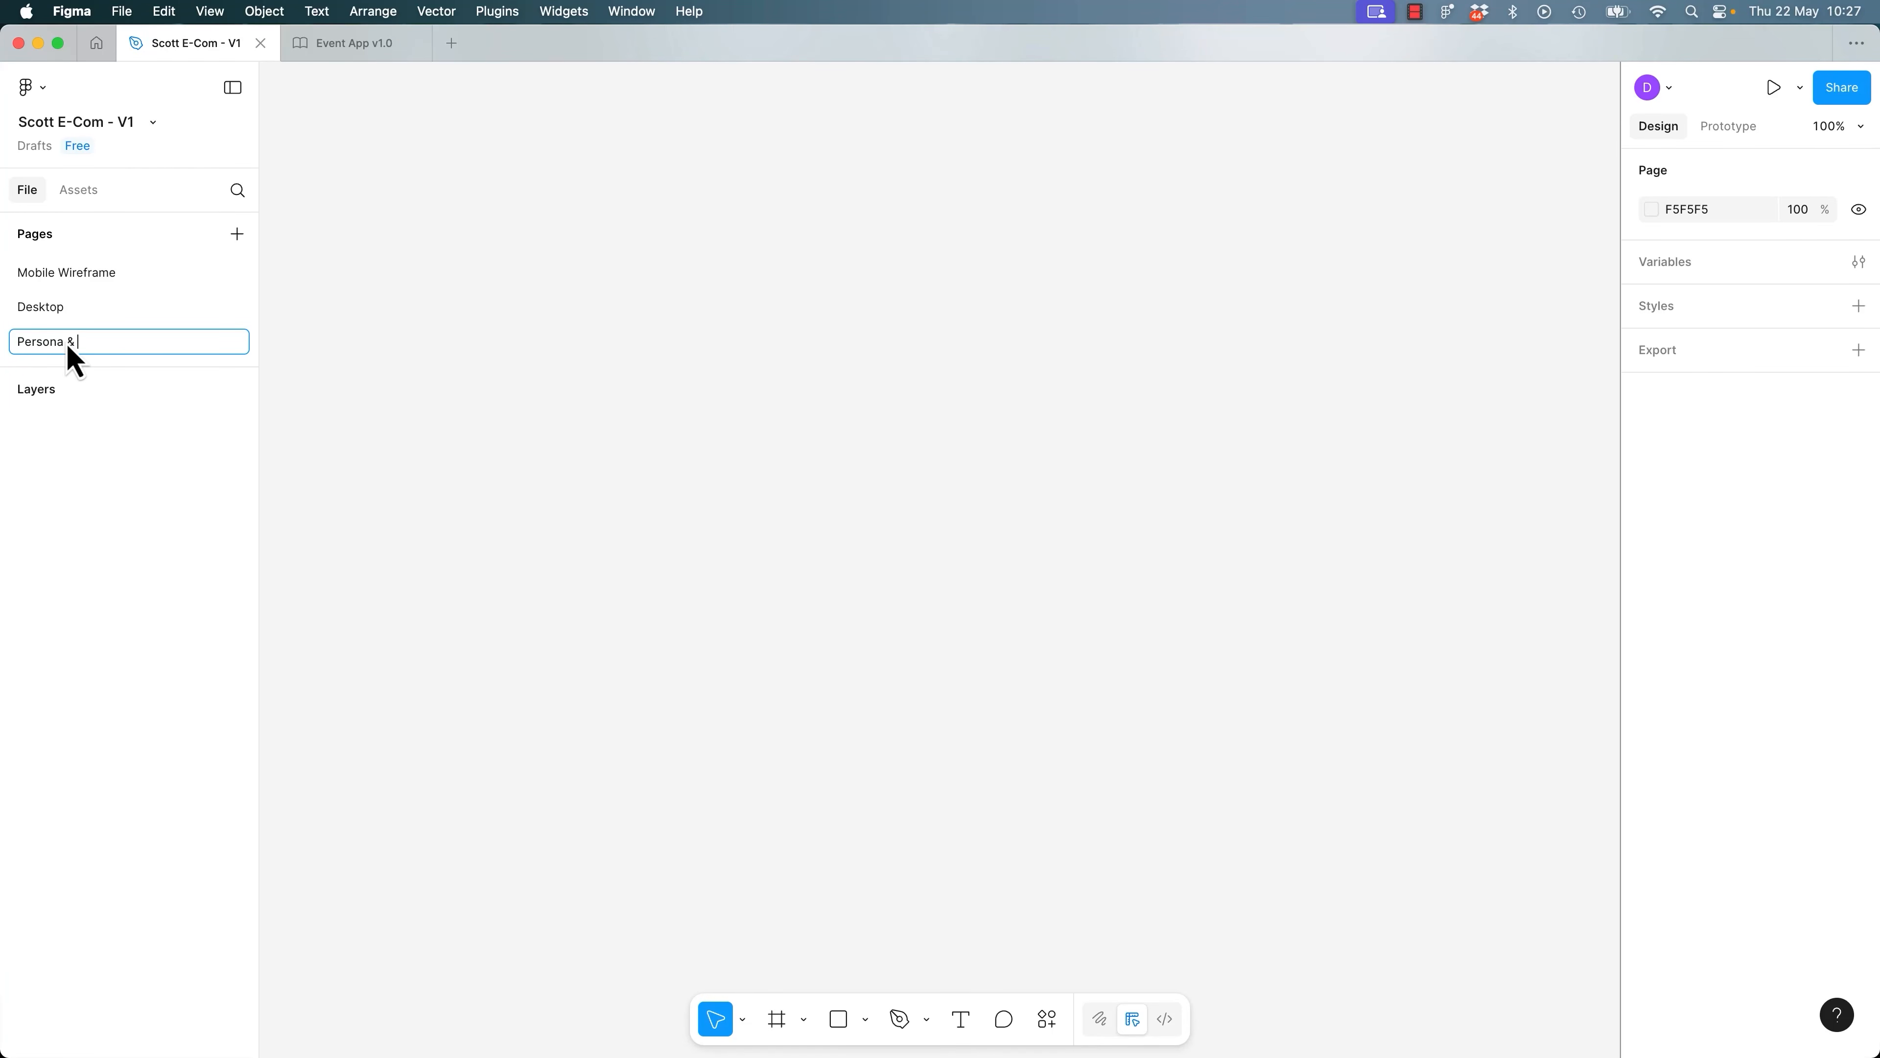
type("Persona & Task")
type("Flow")
key("Return")
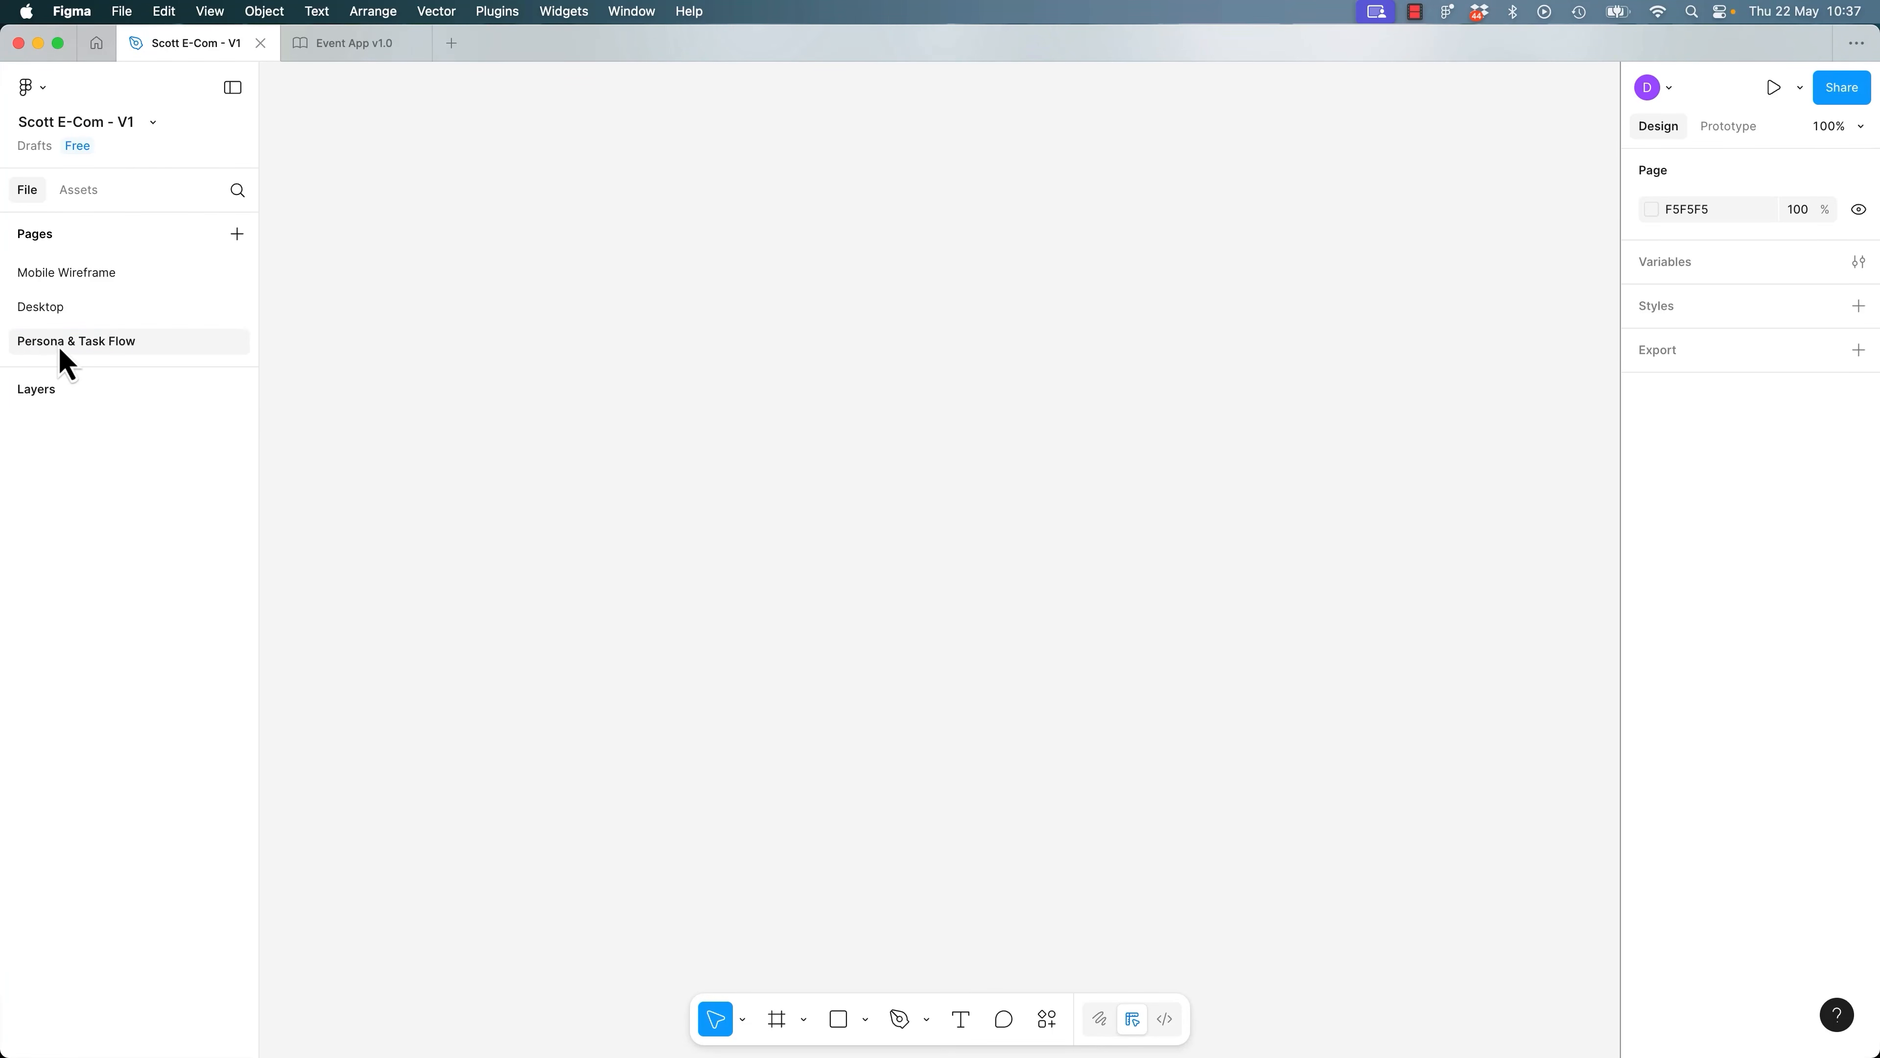
left_click_drag(148, 351, 91, 282)
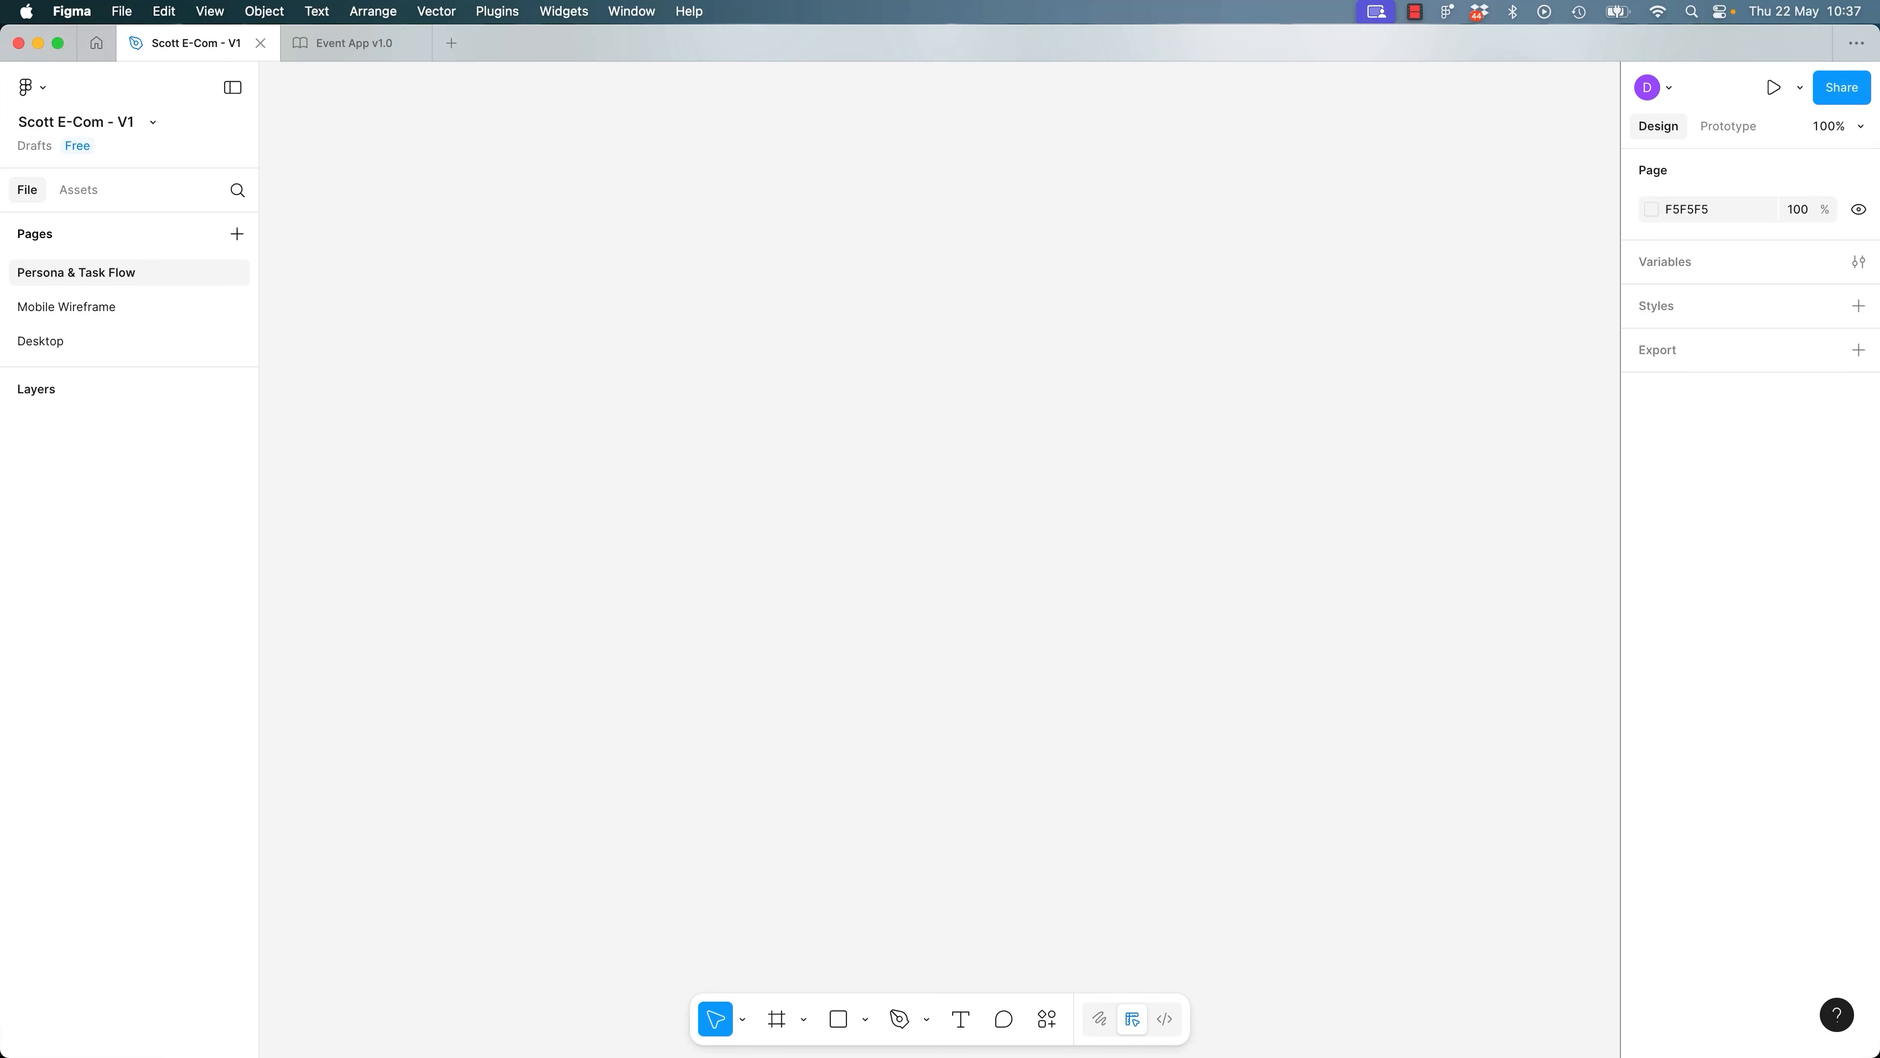
Place the Persona Example image from the Exercise Files folder in Finder onto the Persona & Task Flow page.
key("super+Tab")
left_click_drag(955, 319, 1280, 322)
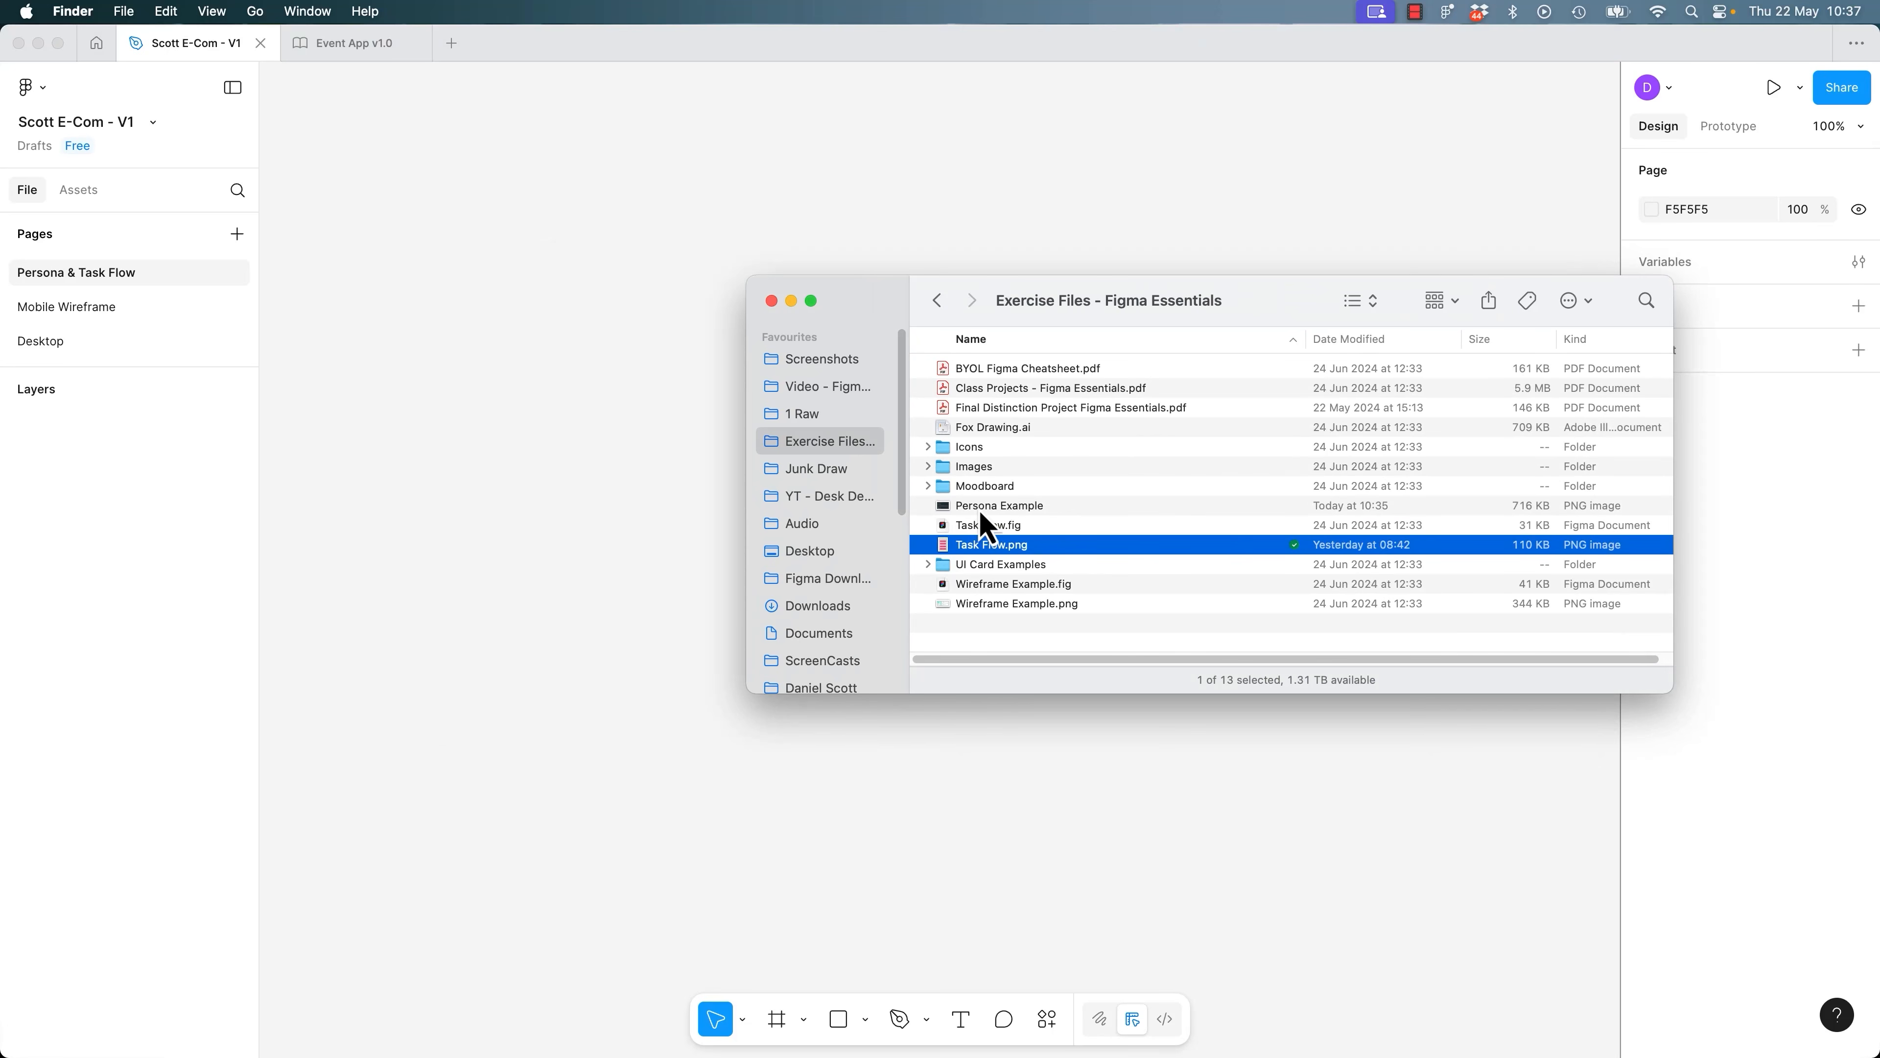
left_click(1026, 509)
left_click_drag(1026, 516, 609, 550)
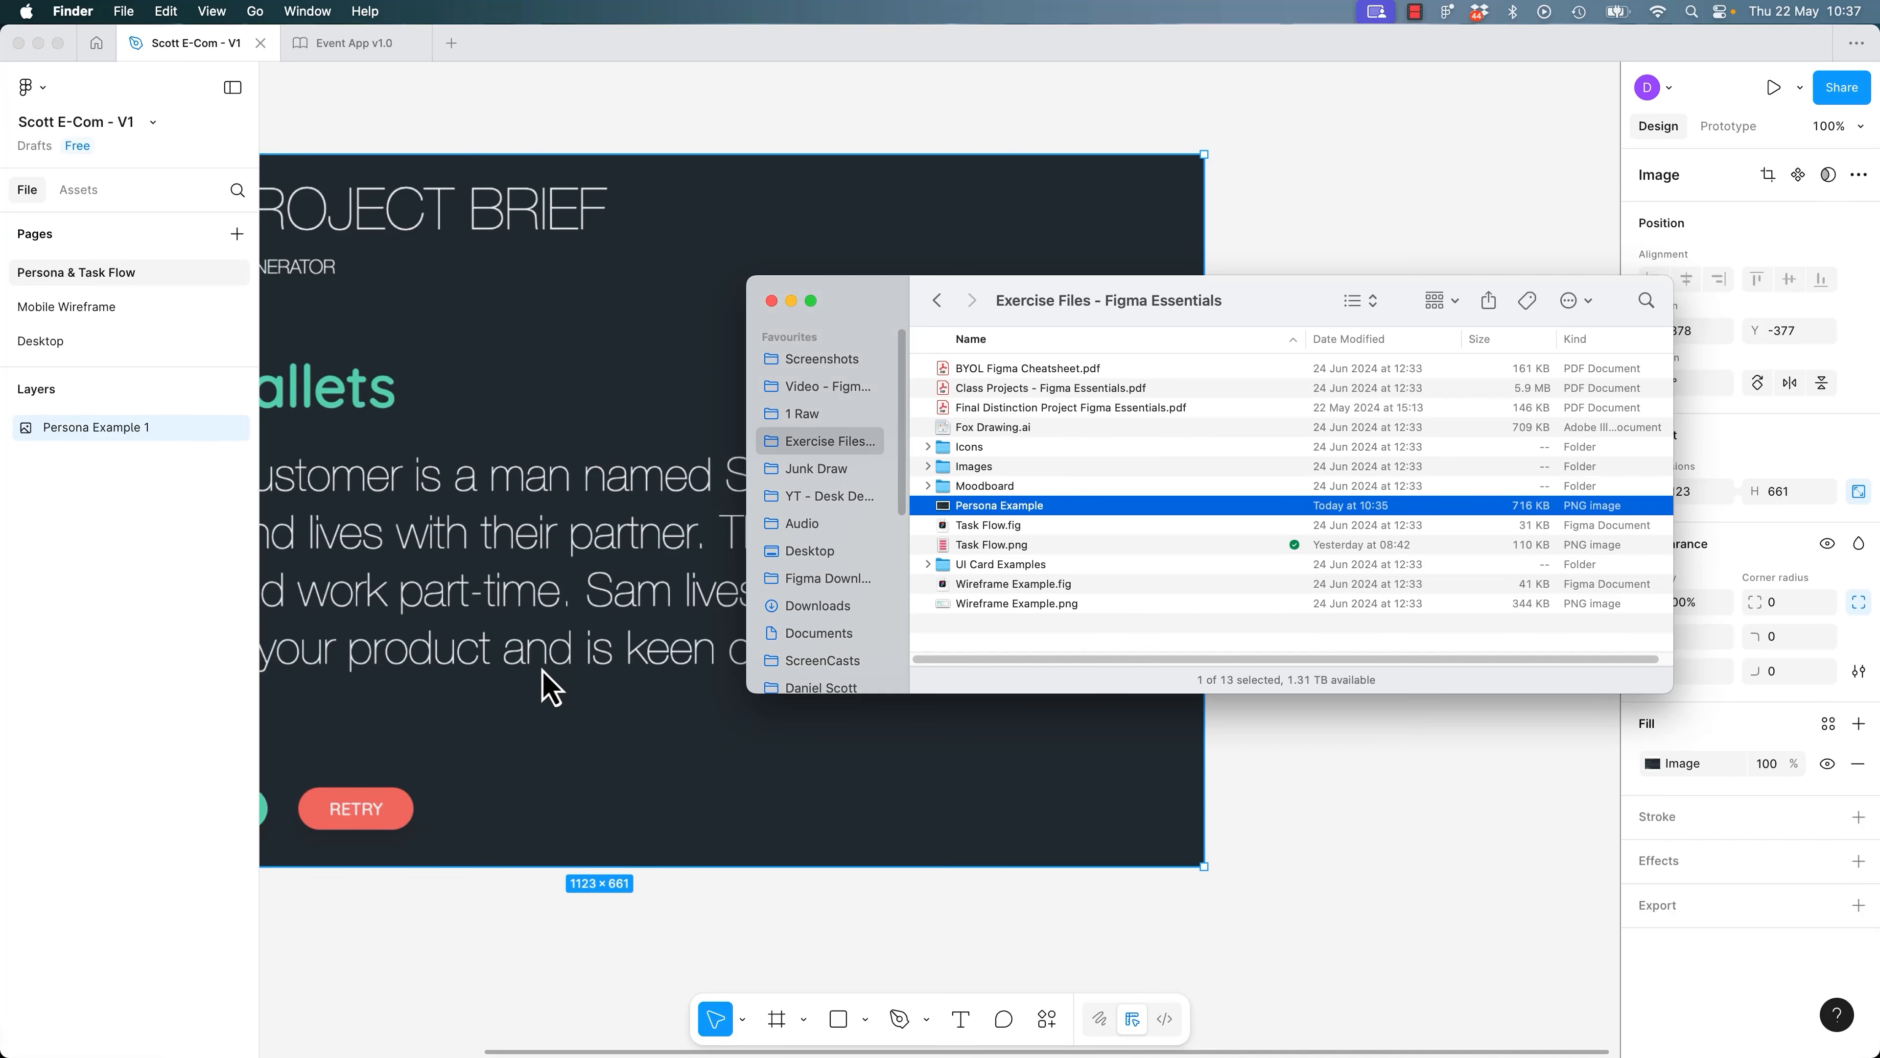
left_click(585, 696)
left_click_drag(651, 684, 1212, 635)
key("minus")
key("minus")
key("minus")
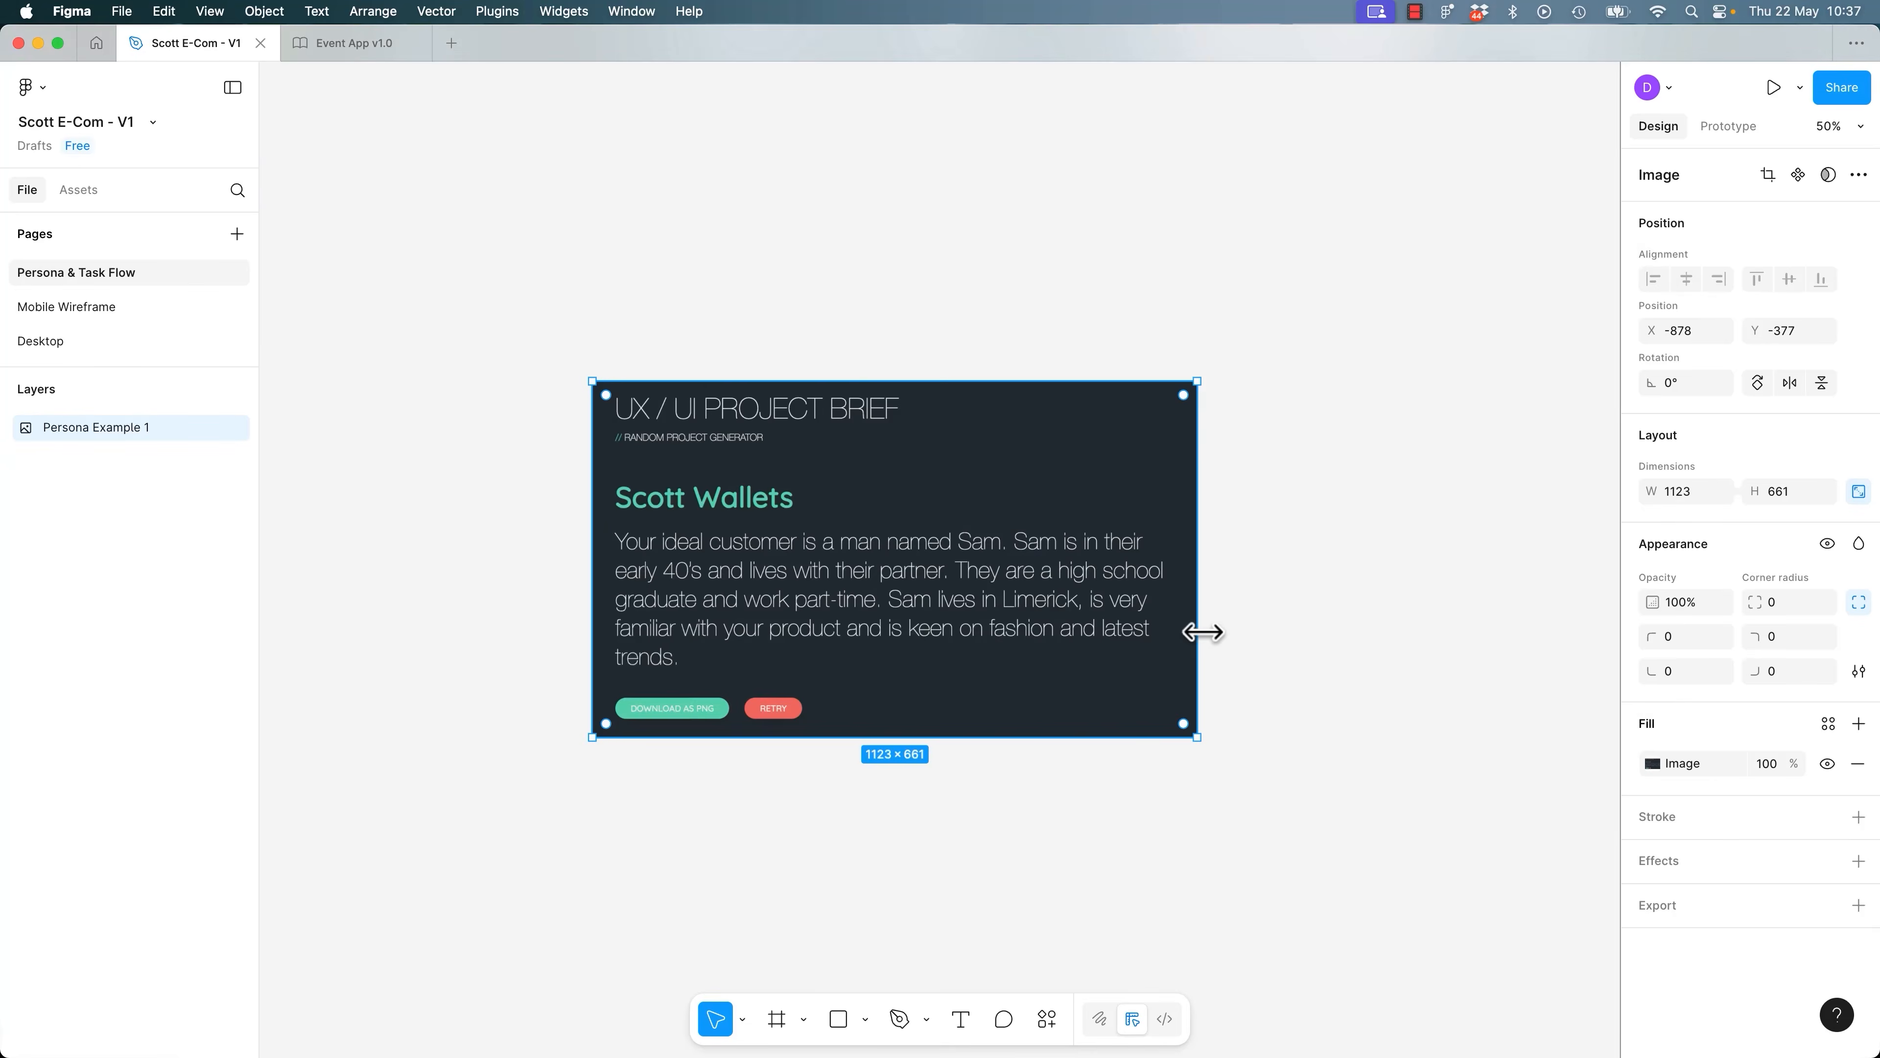
Bring in Task Flow.png from the Exercise Files folder and position it right of the persona image, at about X 411, Y -543.
key("super+Tab")
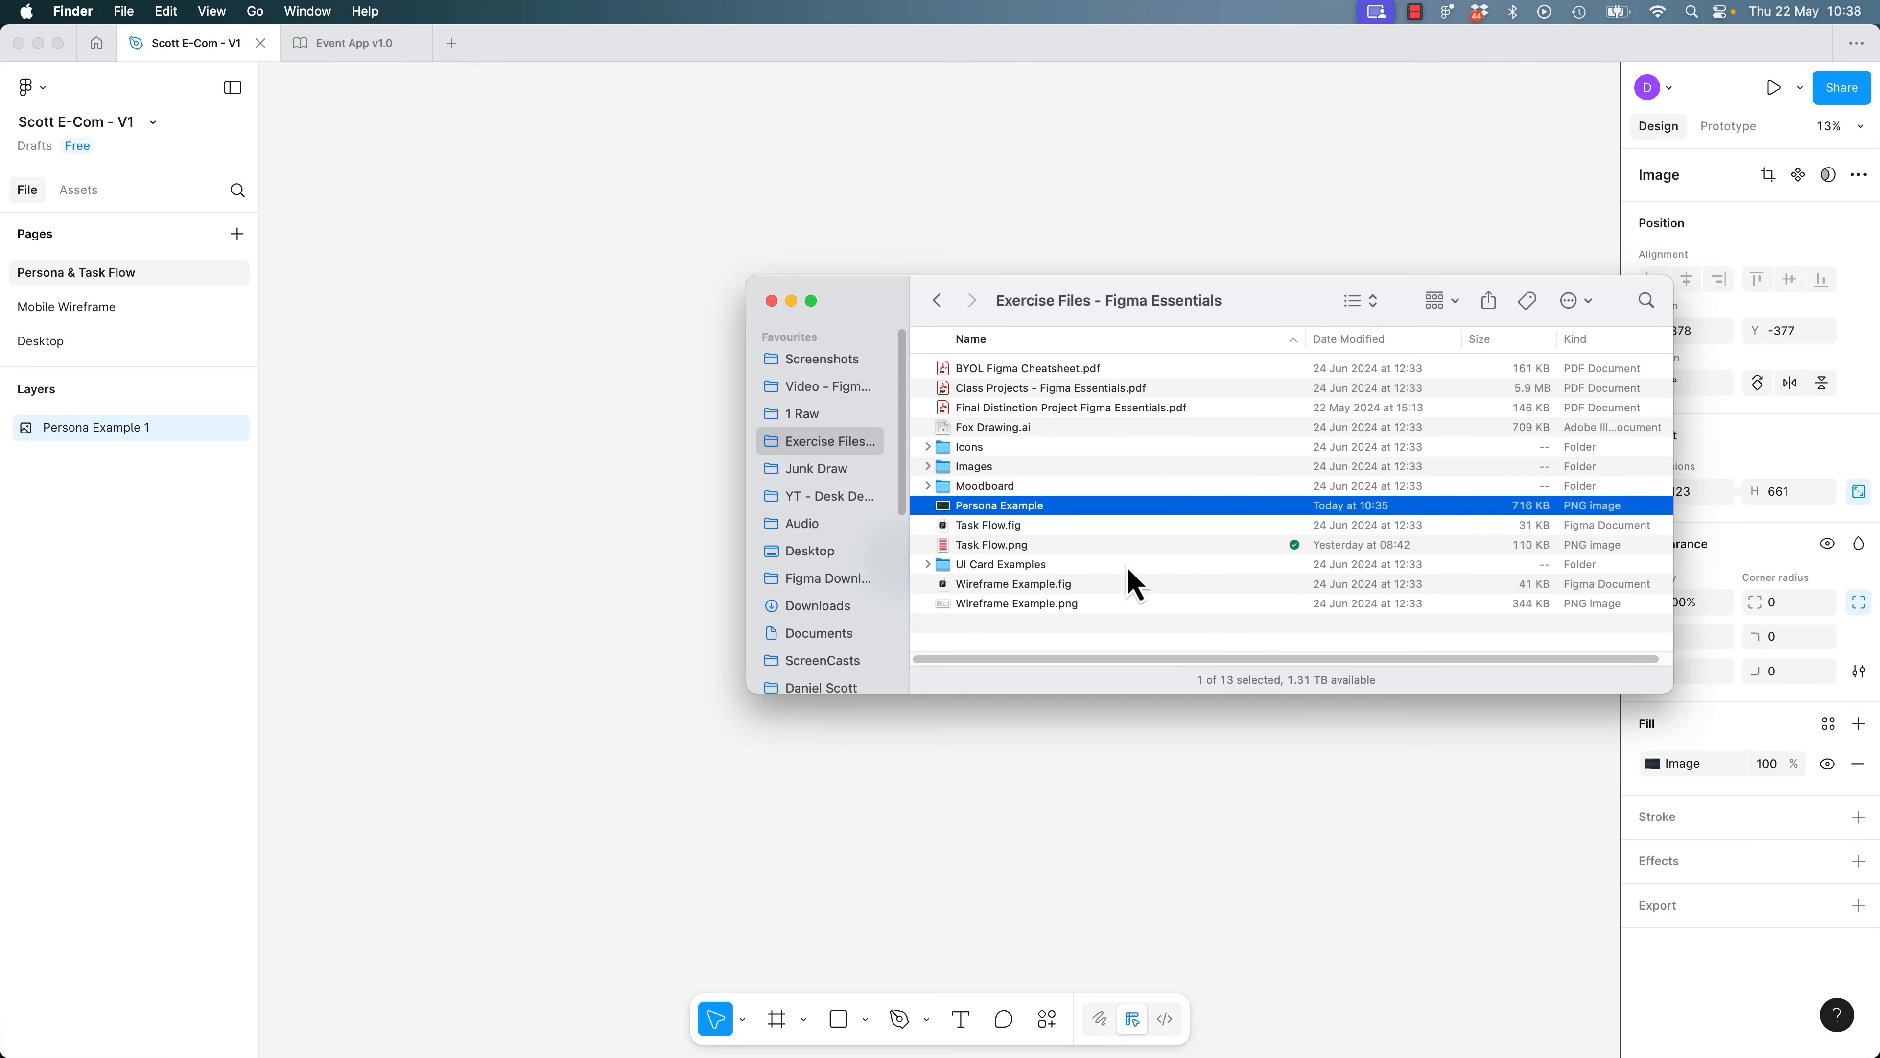
left_click(976, 546)
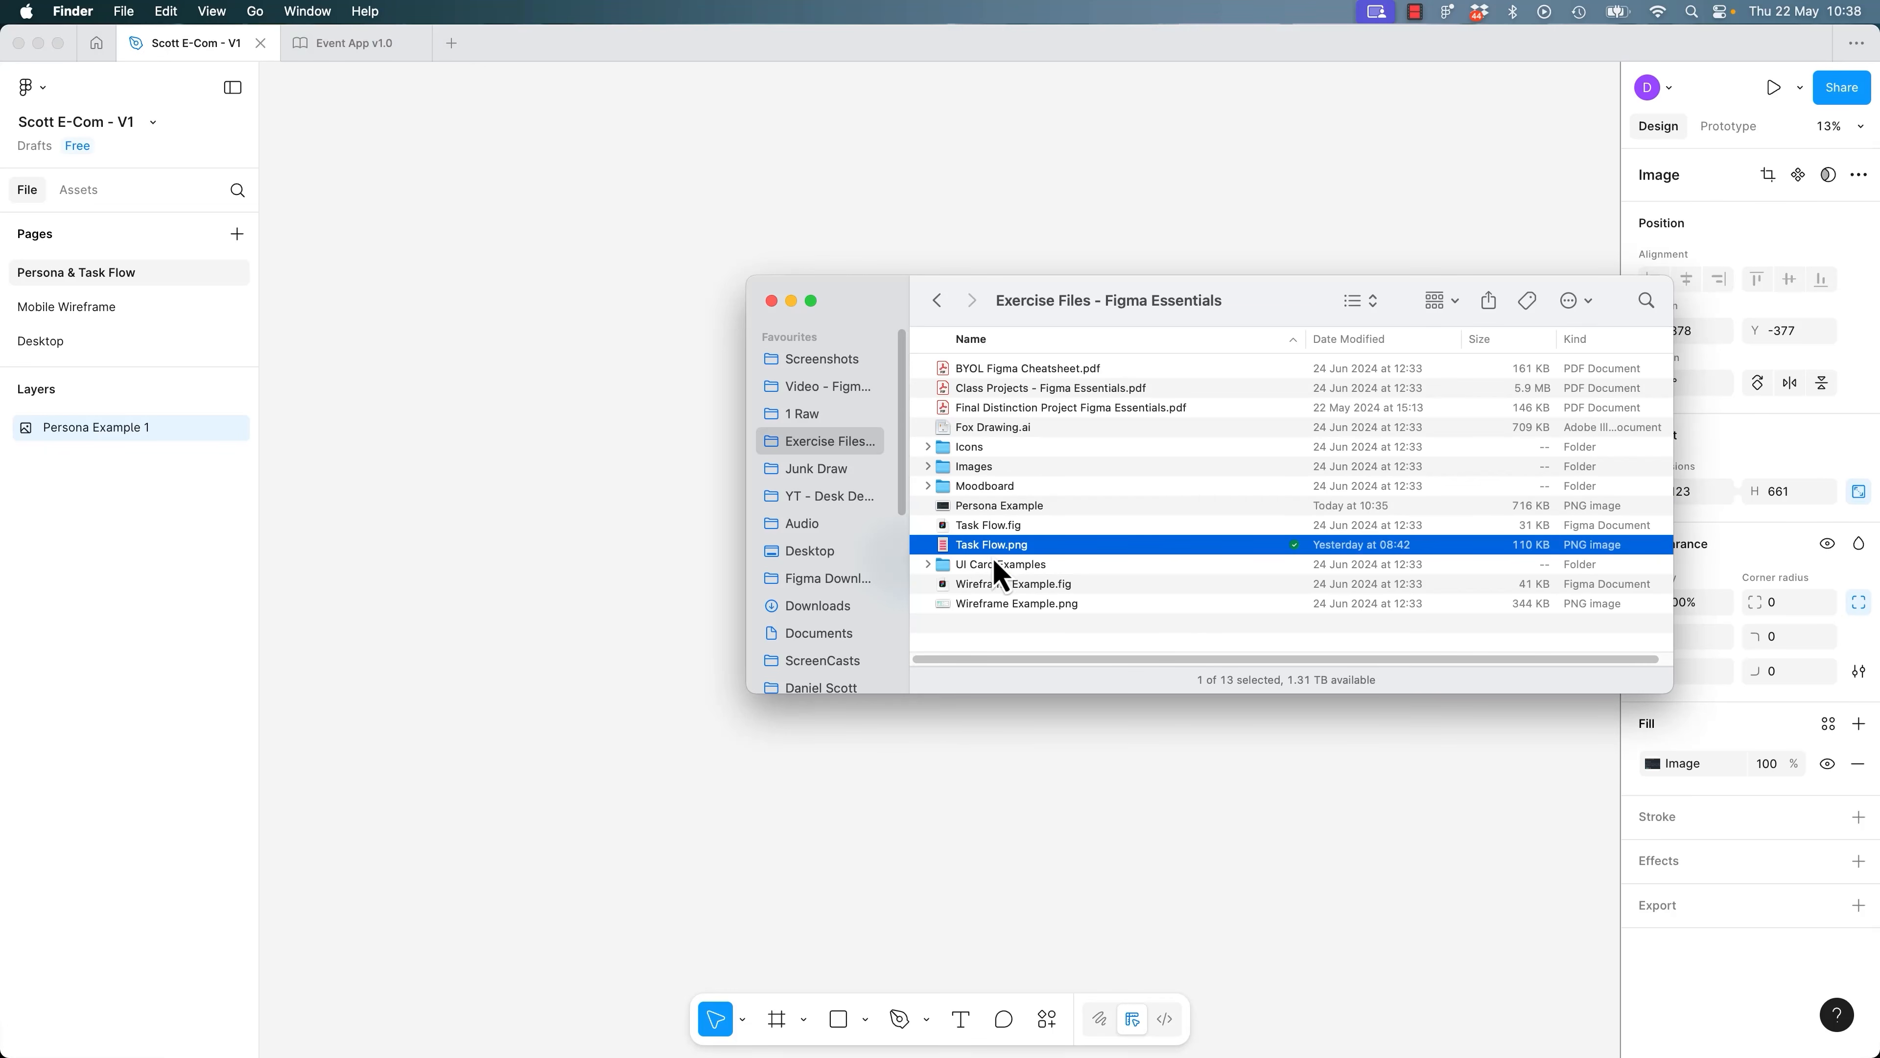
left_click_drag(997, 565, 1103, 535)
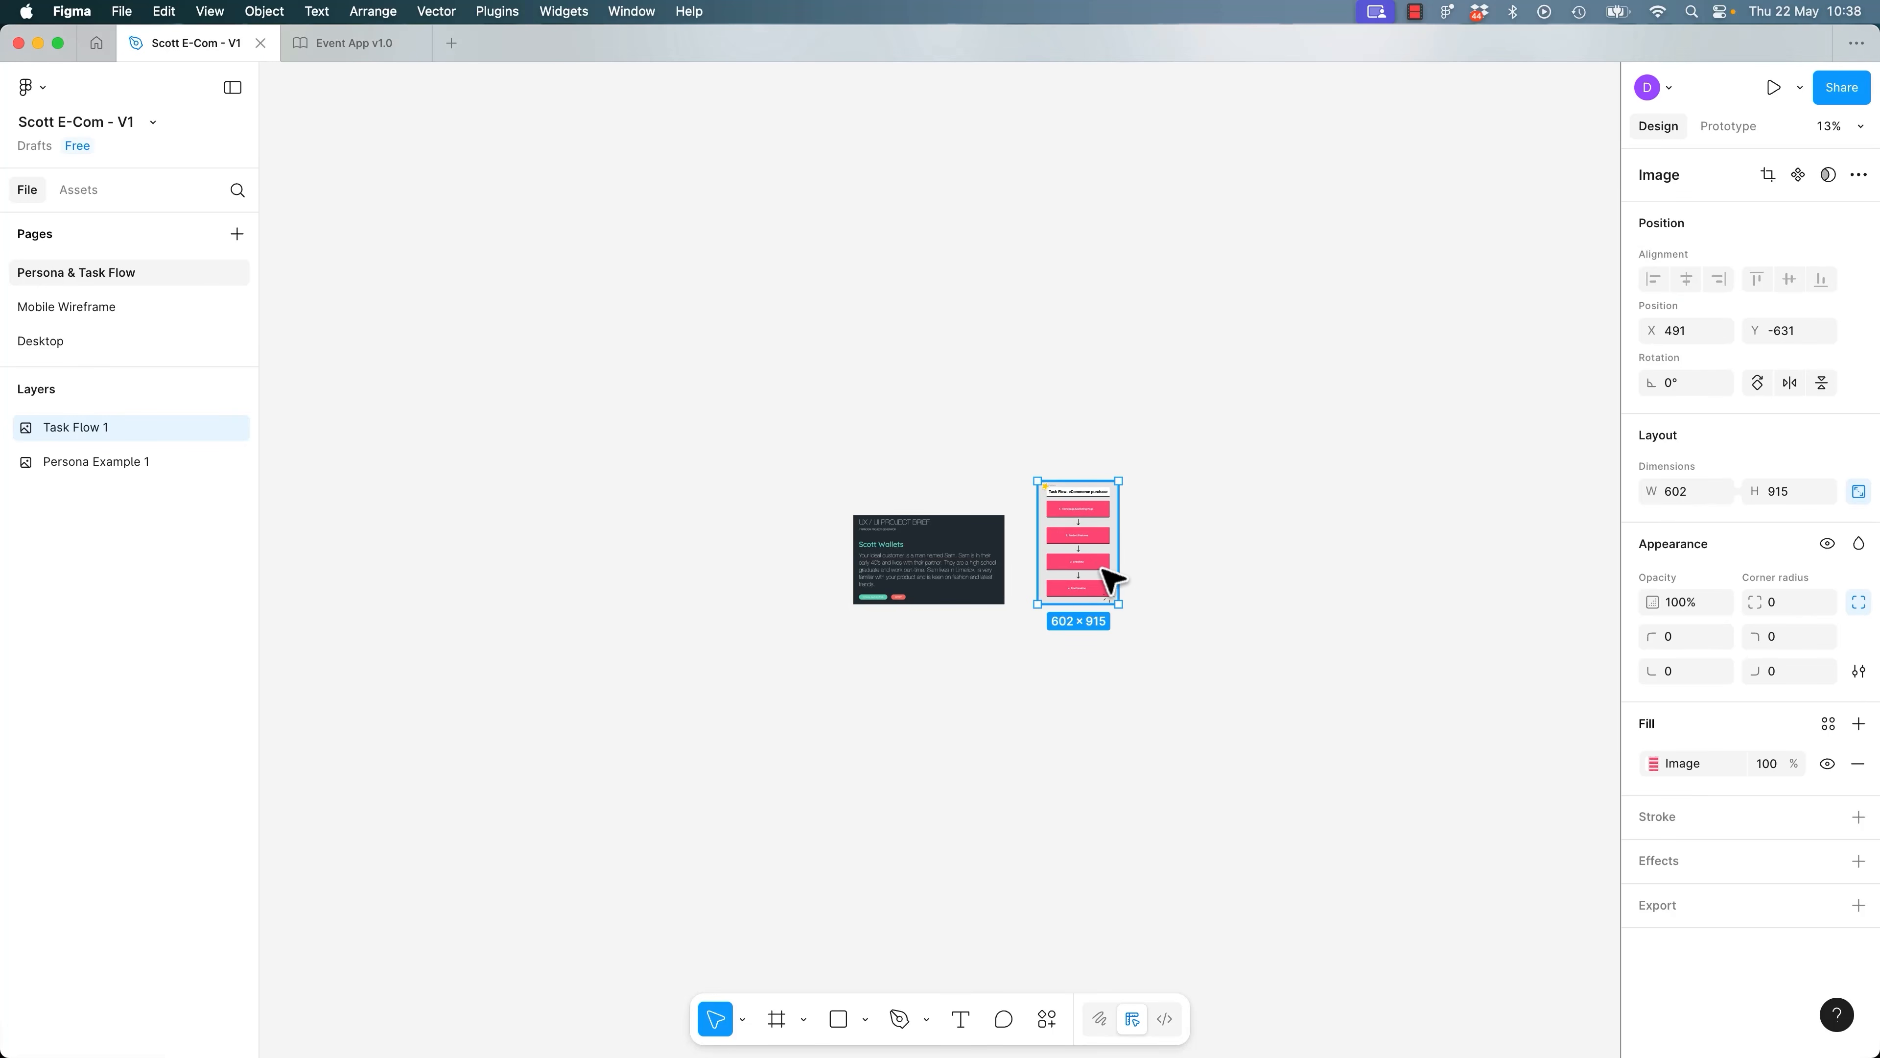
key("shift+1")
left_click(1137, 437)
left_click_drag(1335, 482, 1288, 551)
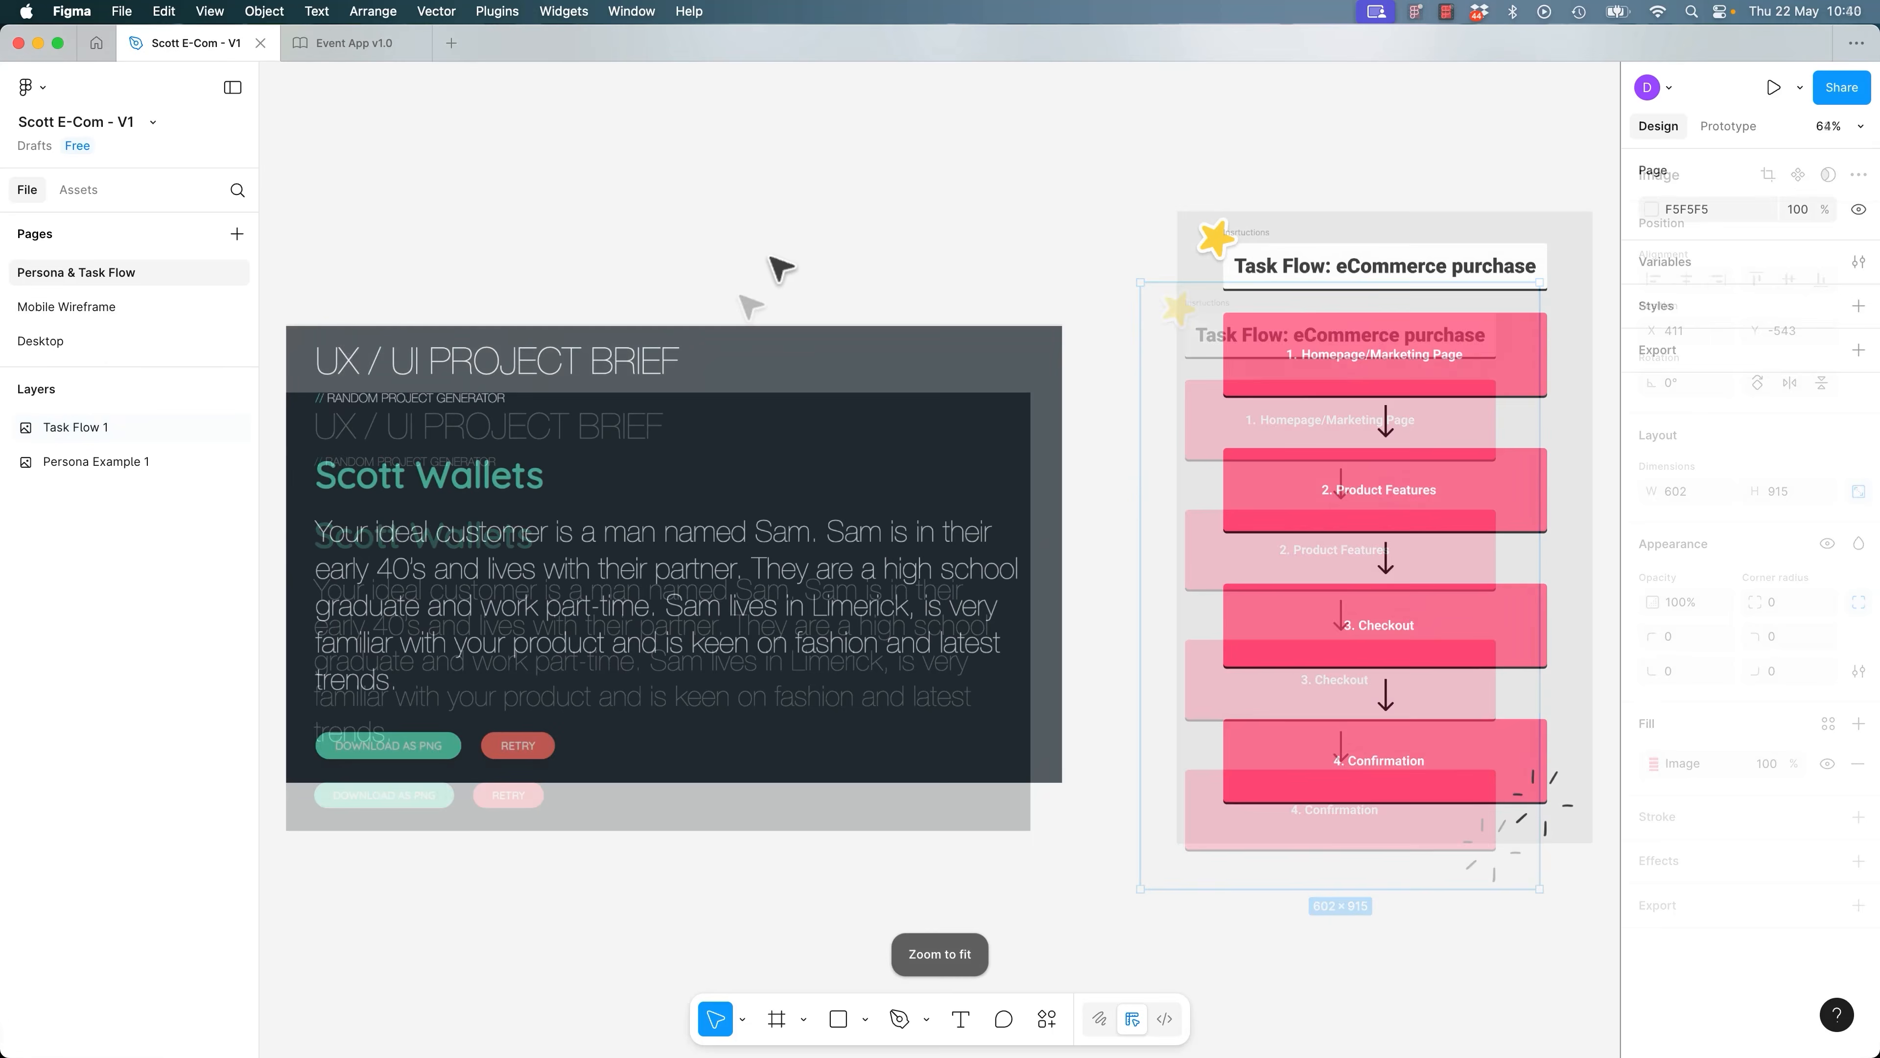
Try shifting the Persona Example image slightly and undo the move, leaving nothing selected.
mouse_move(769, 367)
left_mouse_down()
mouse_move(831, 213)
mouse_move(753, 363)
left_mouse_up()
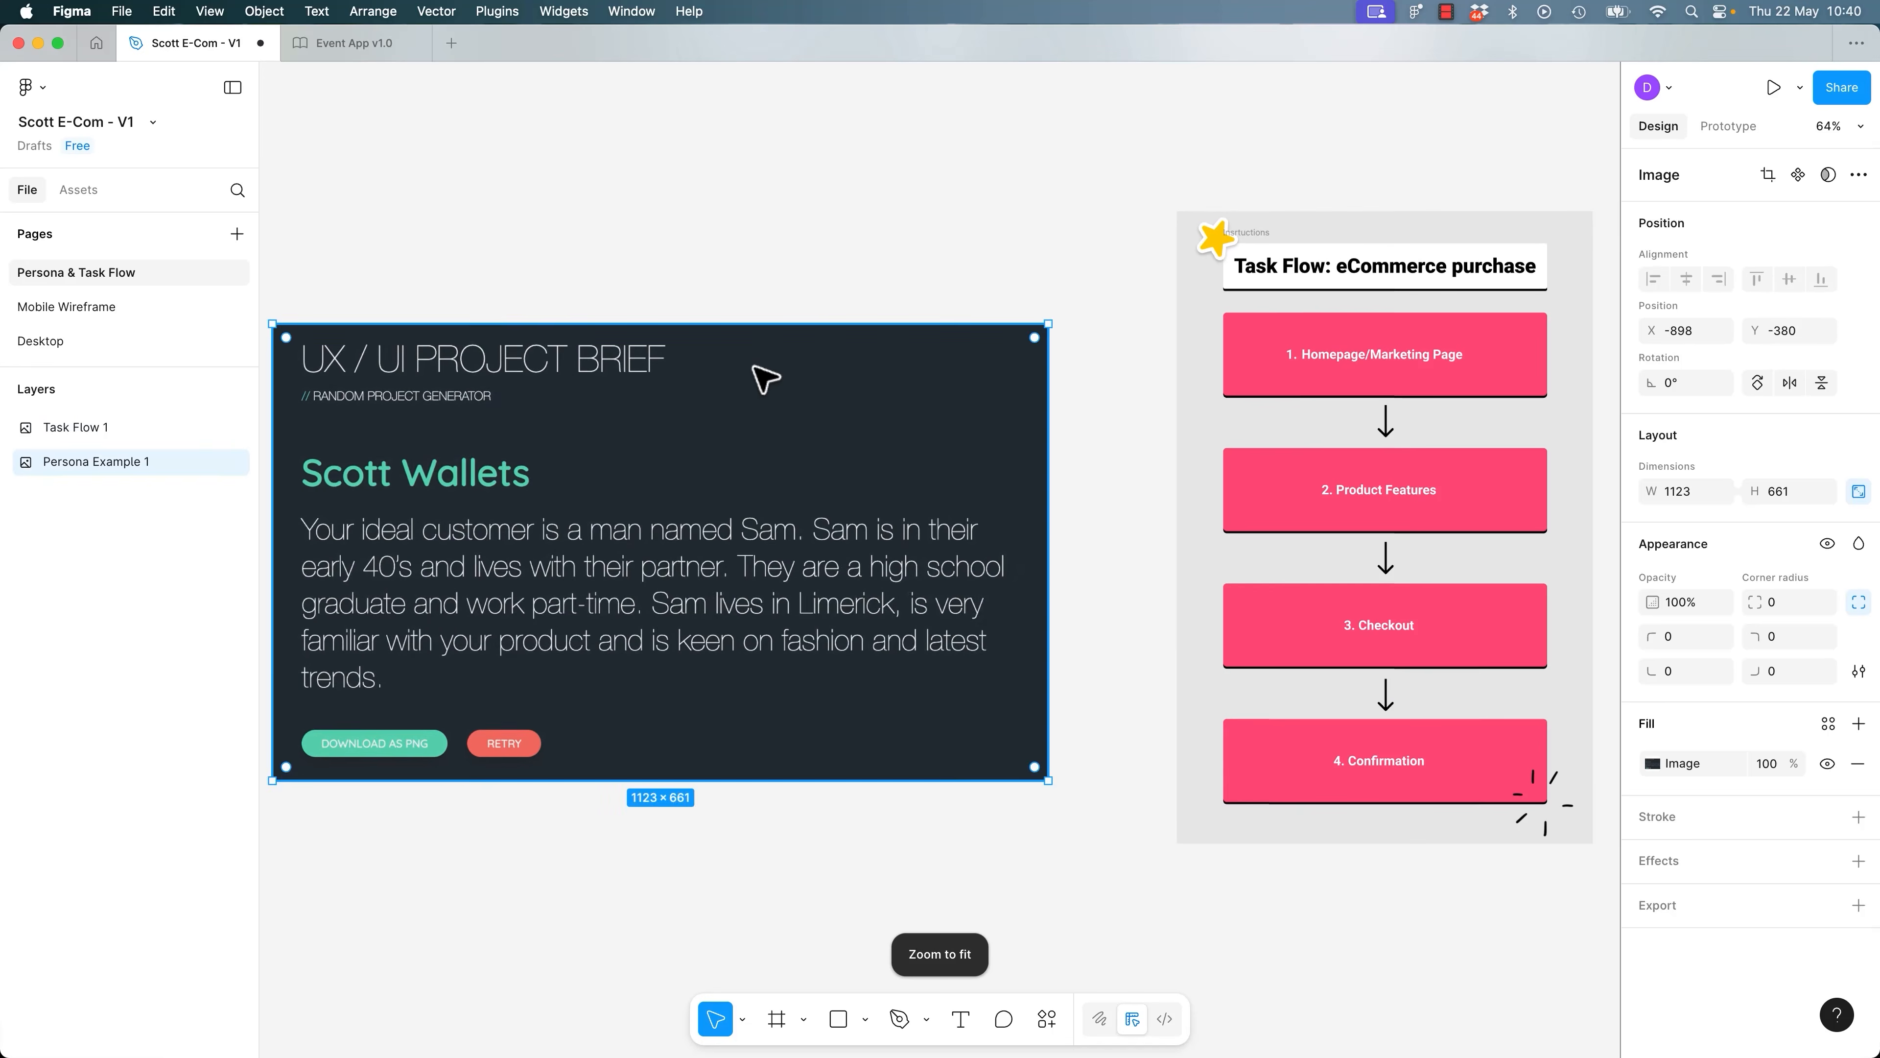
key("super+z")
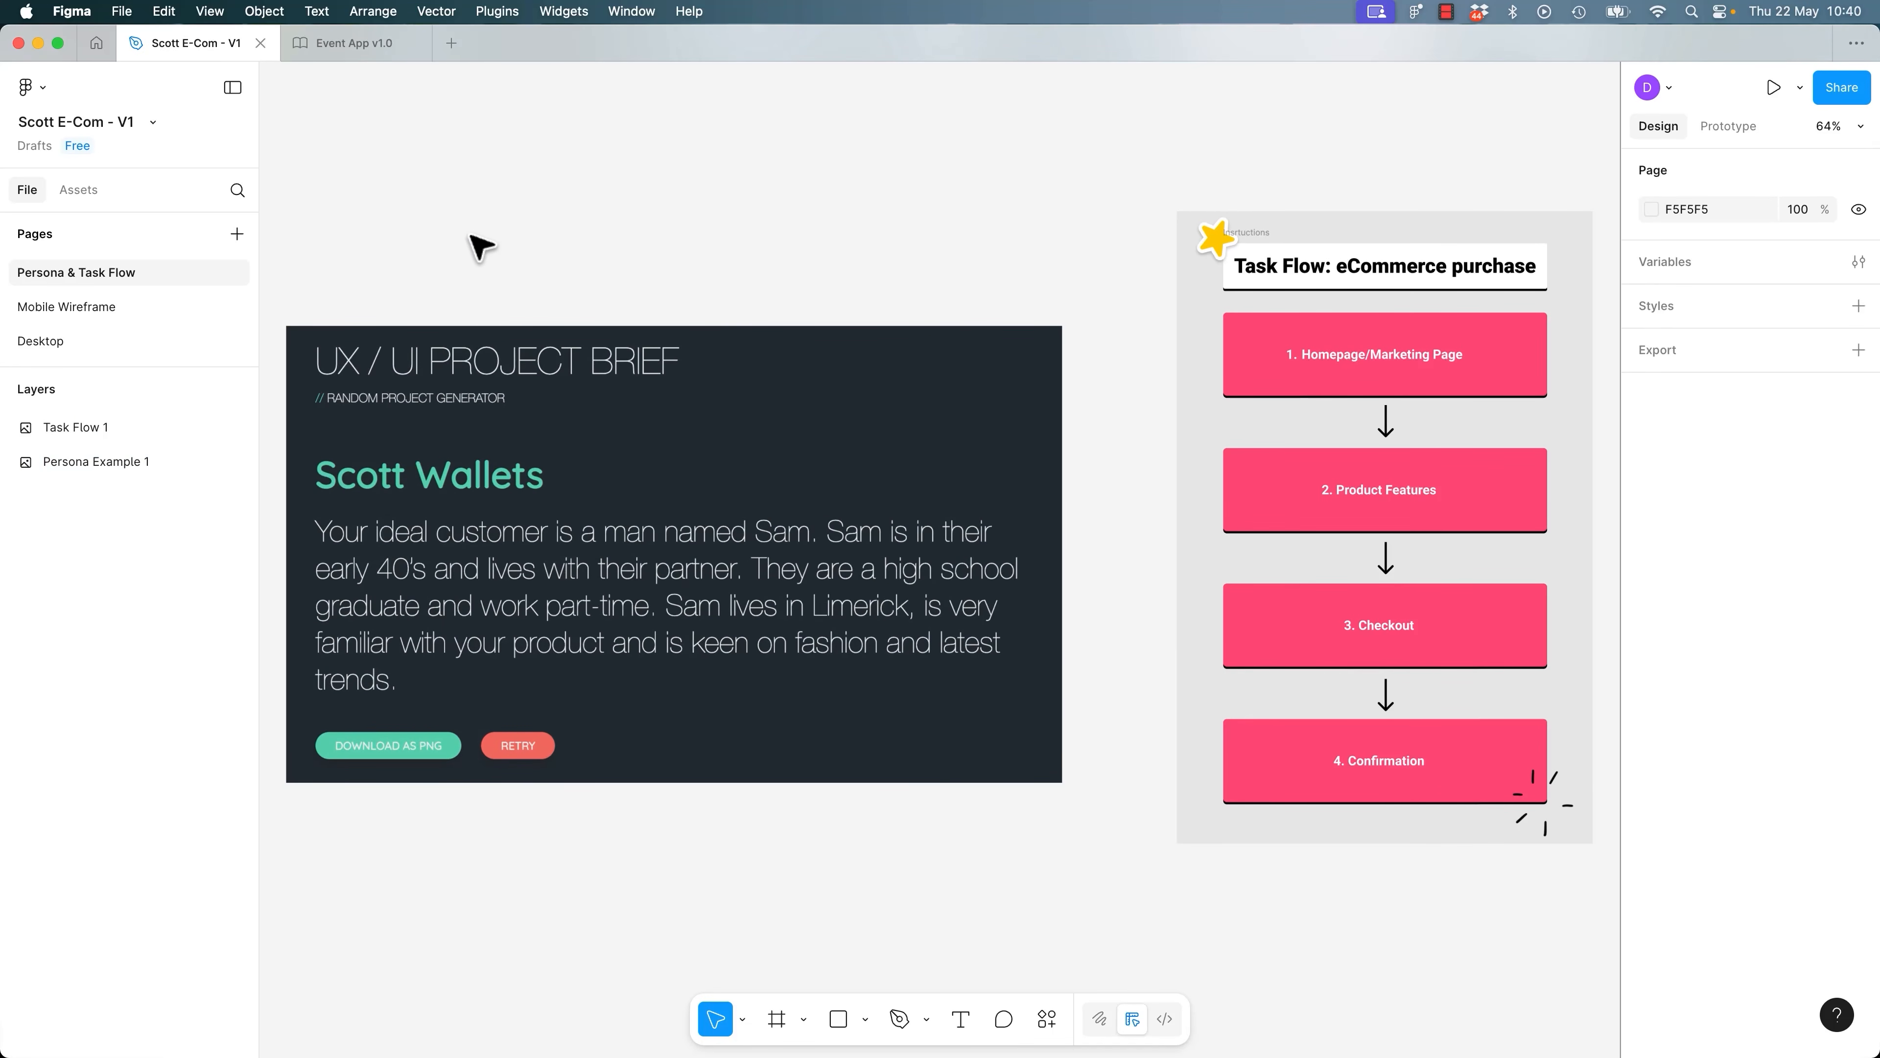
left_click(1423, 363)
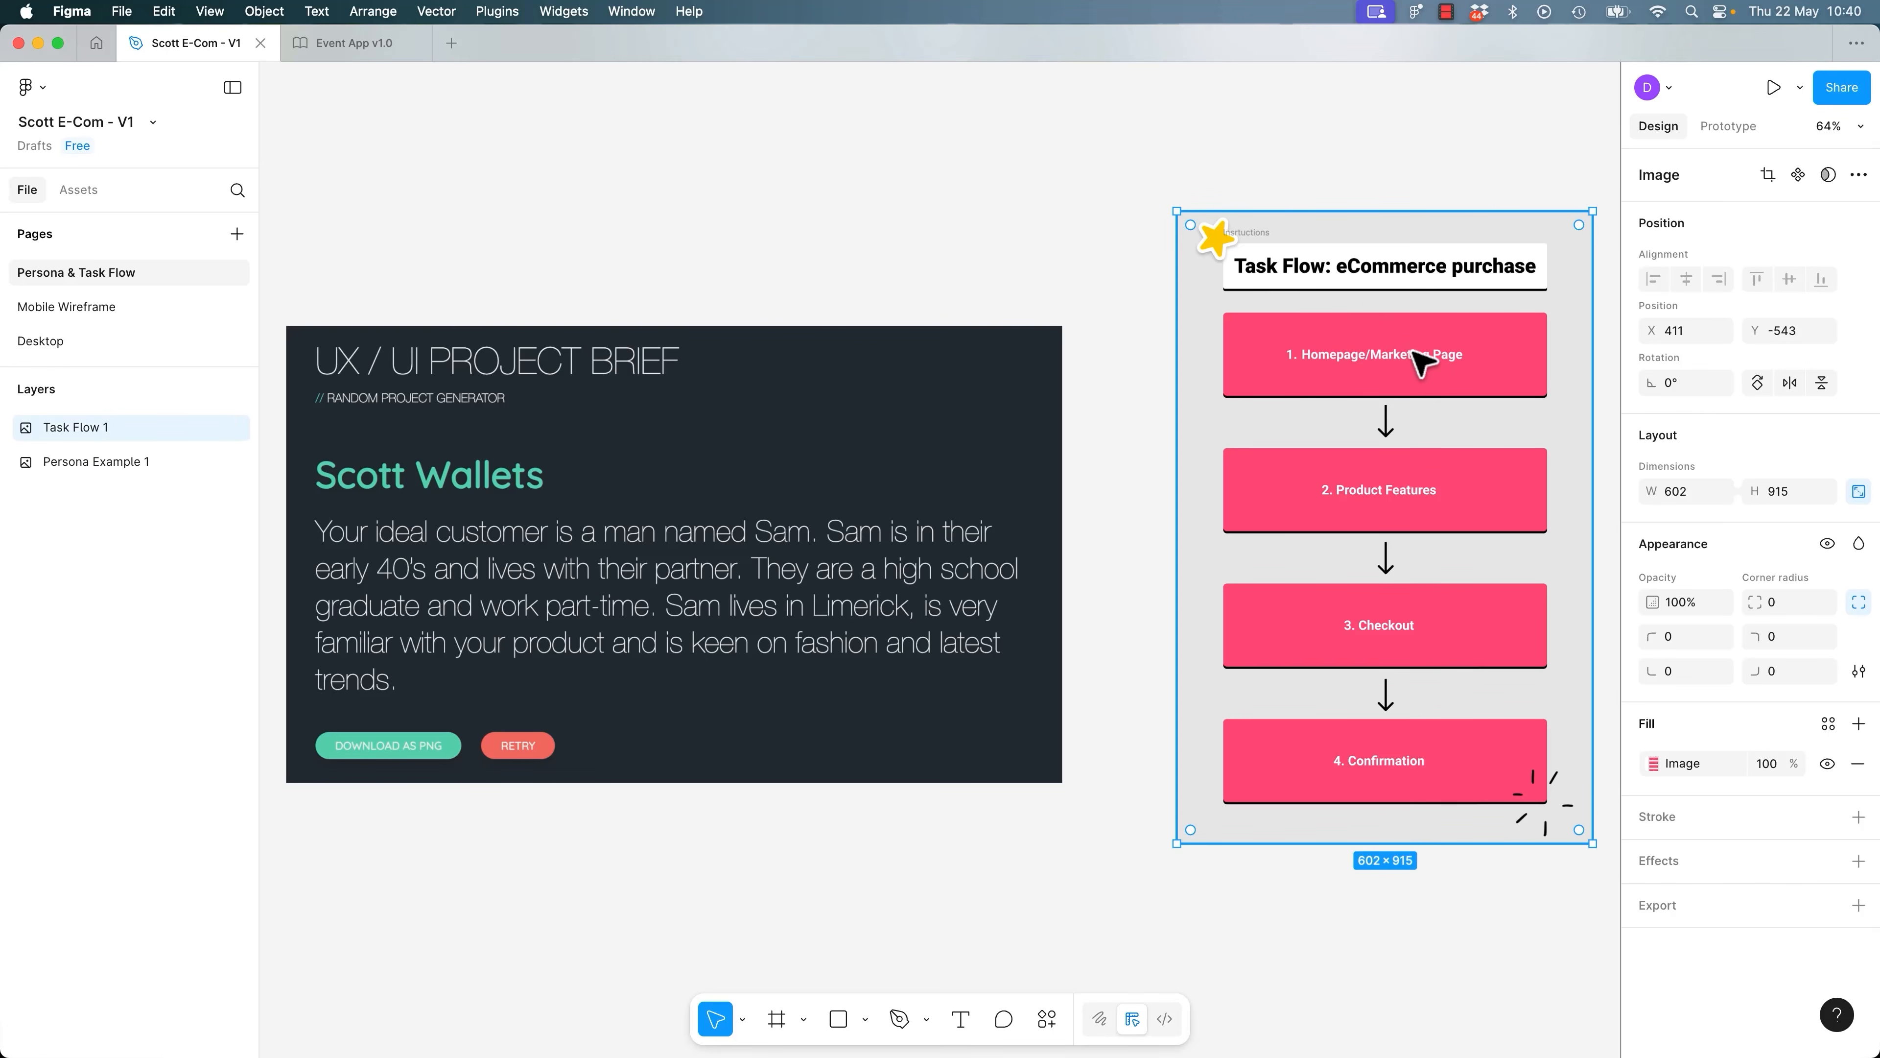
left_click(713, 170)
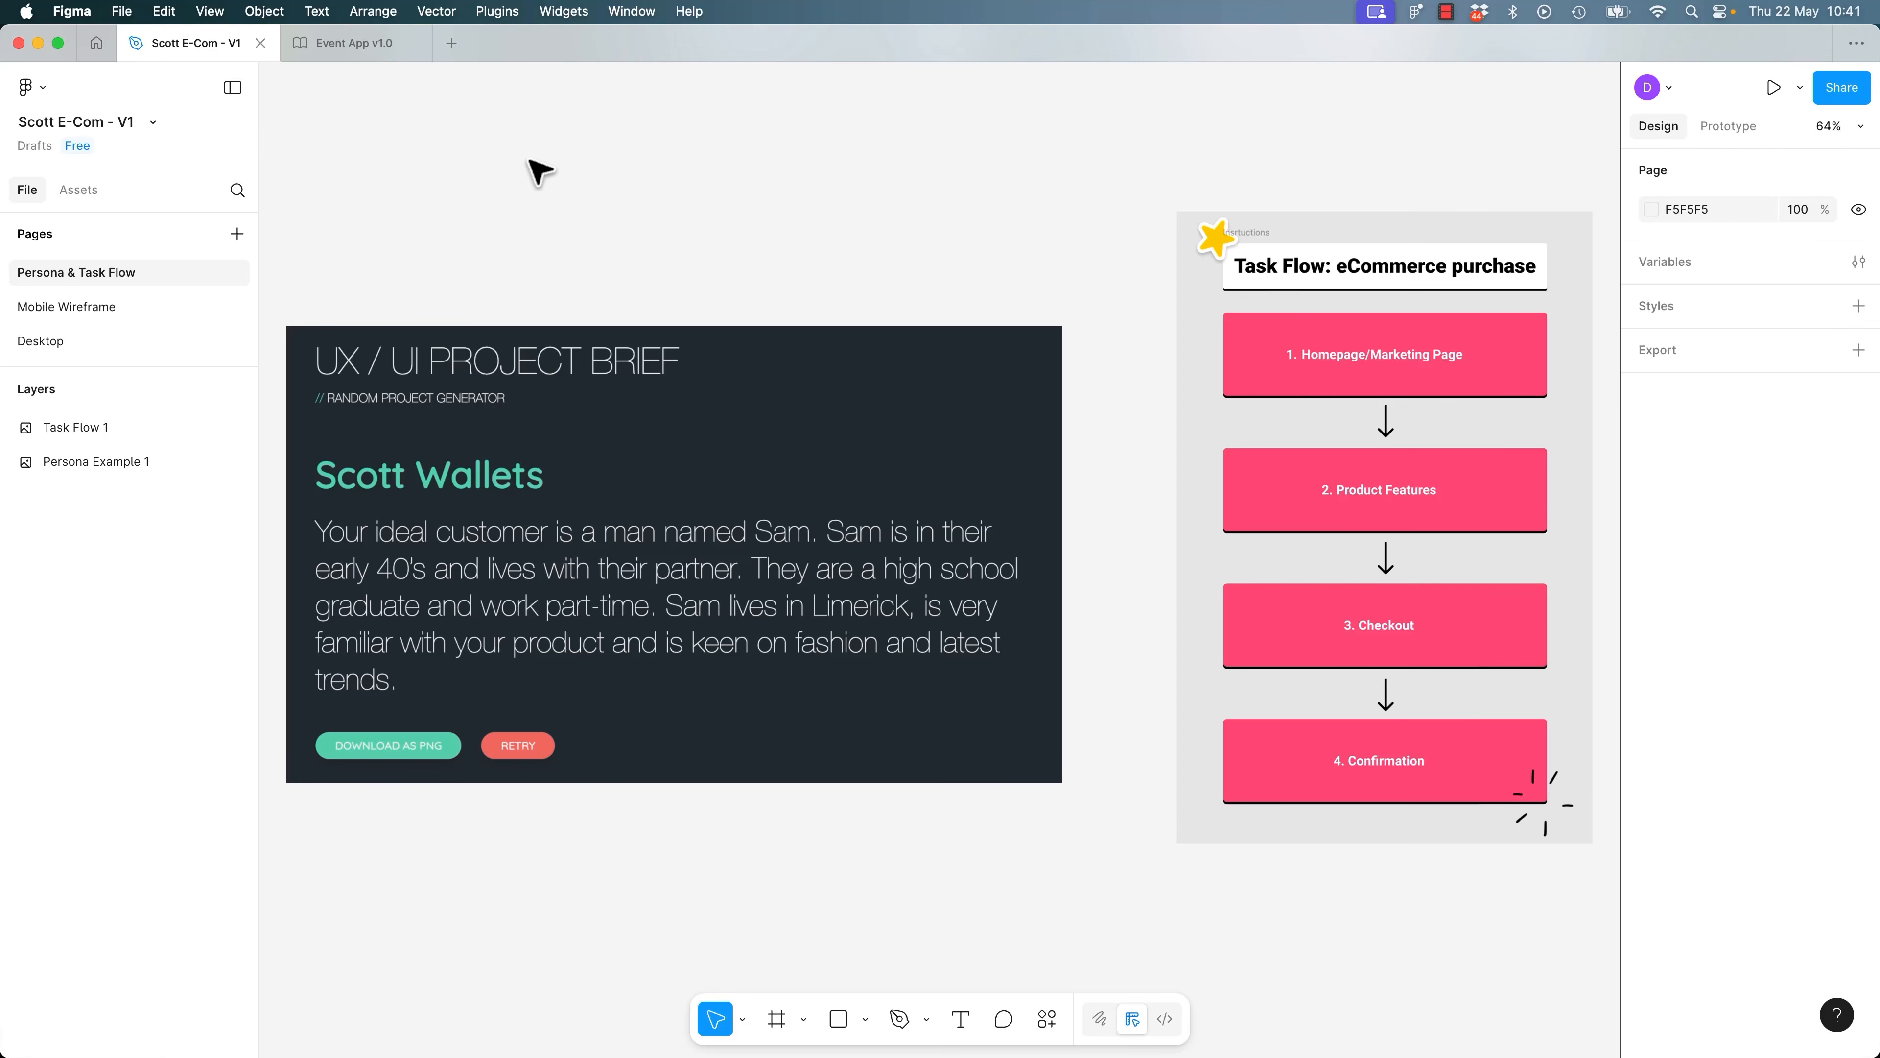
left_click(126, 15)
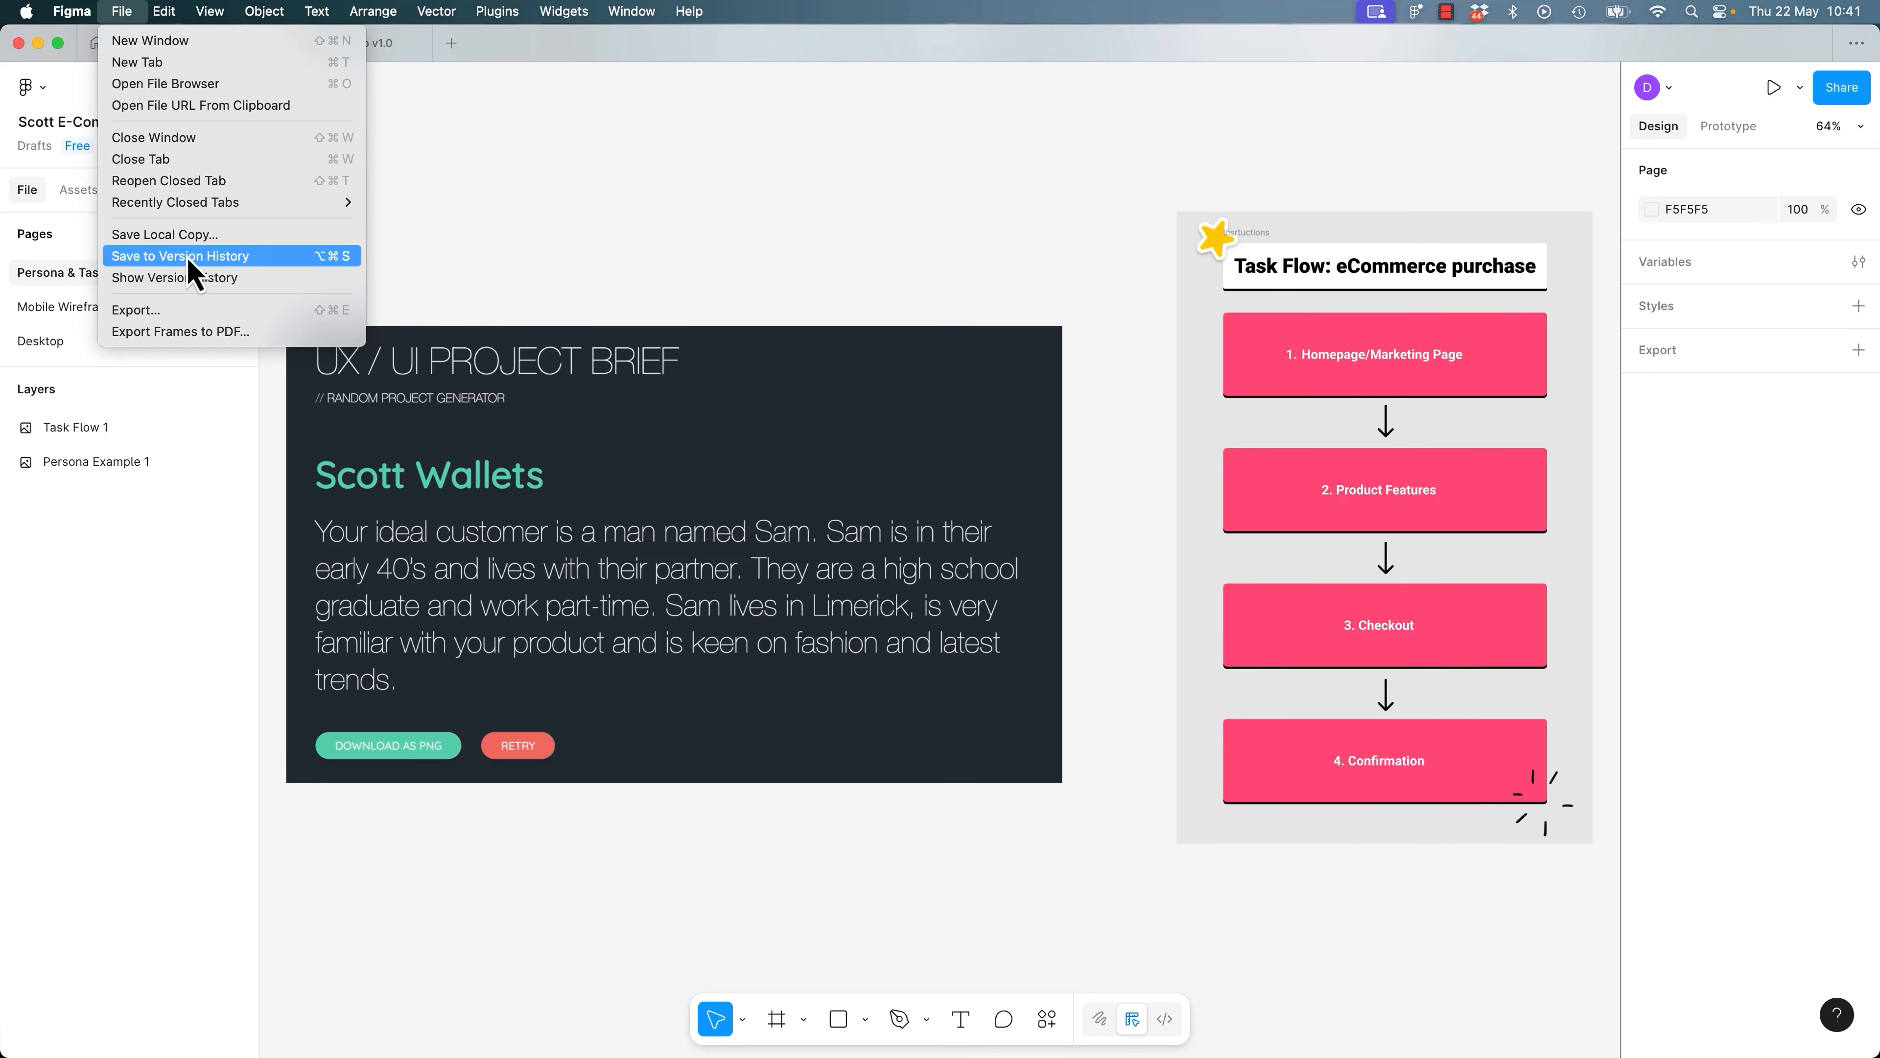
left_click(431, 213)
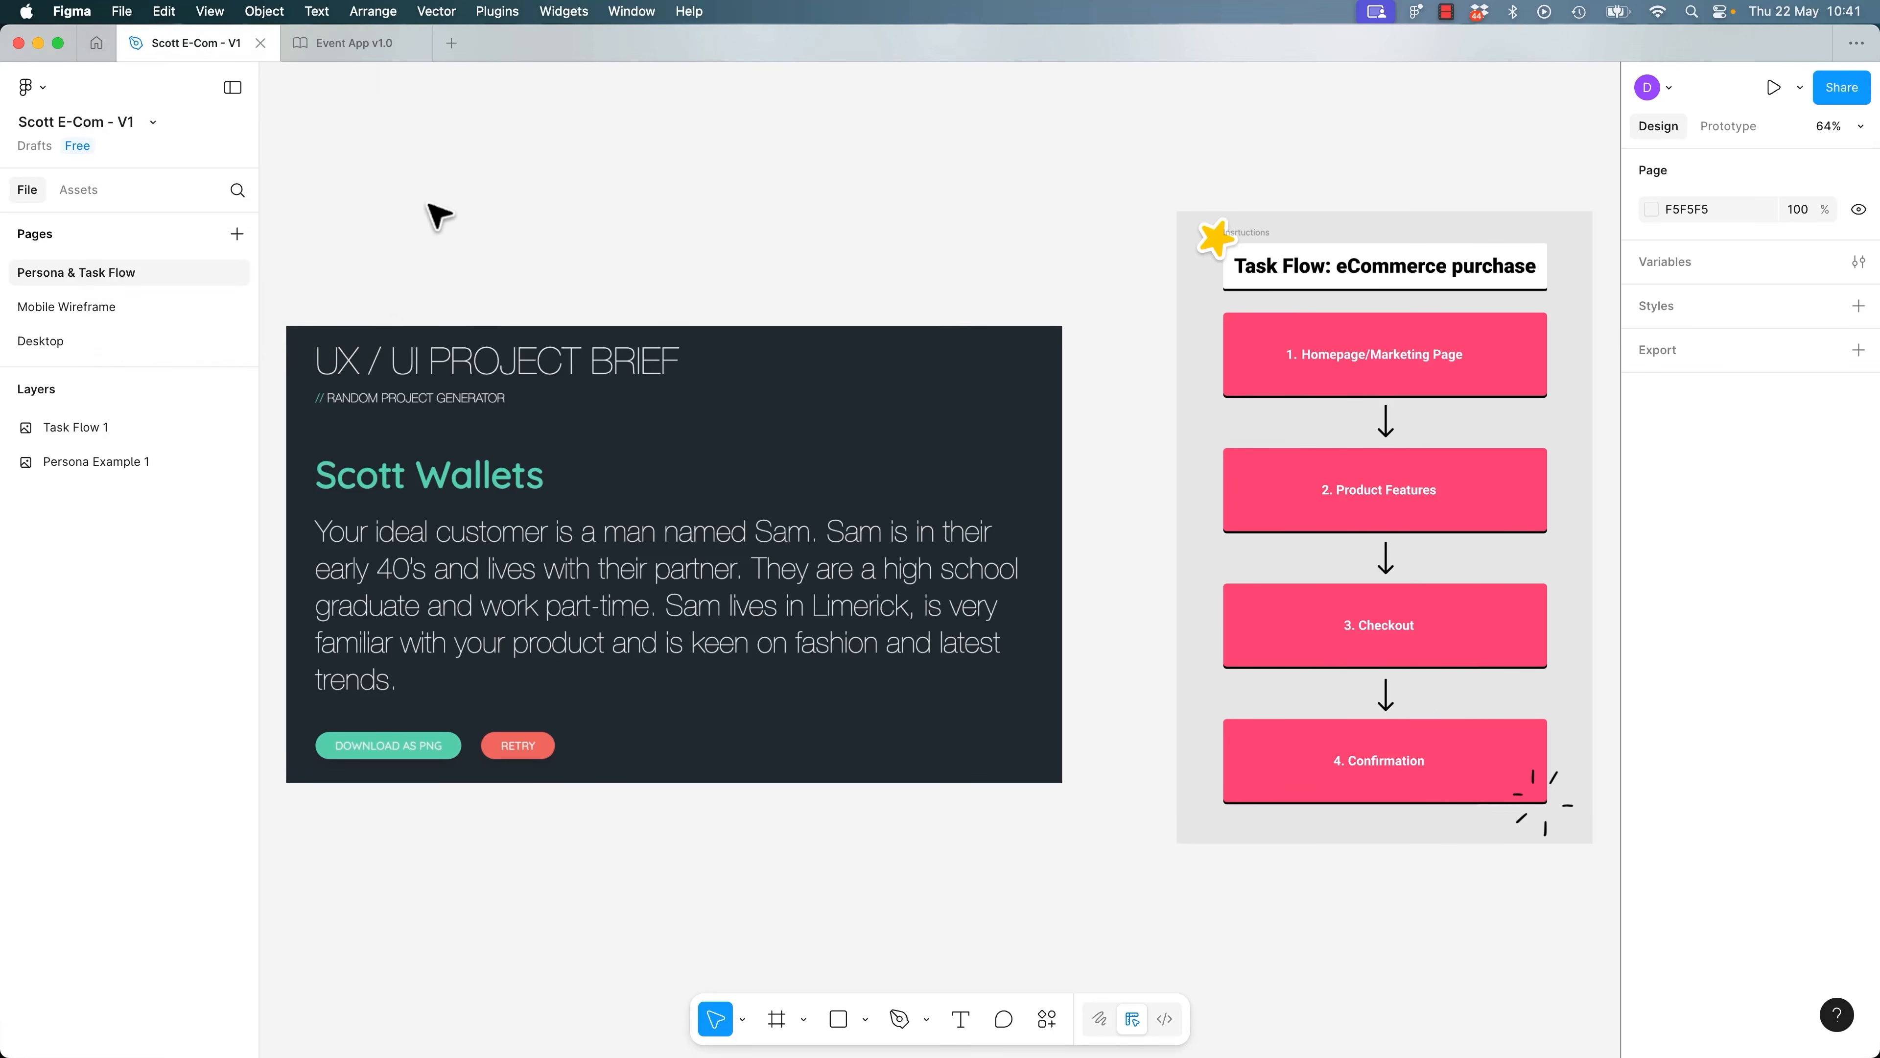
Import Task Flow.fig from the Exercise Files folder on the computer into the drafts.
left_click(103, 45)
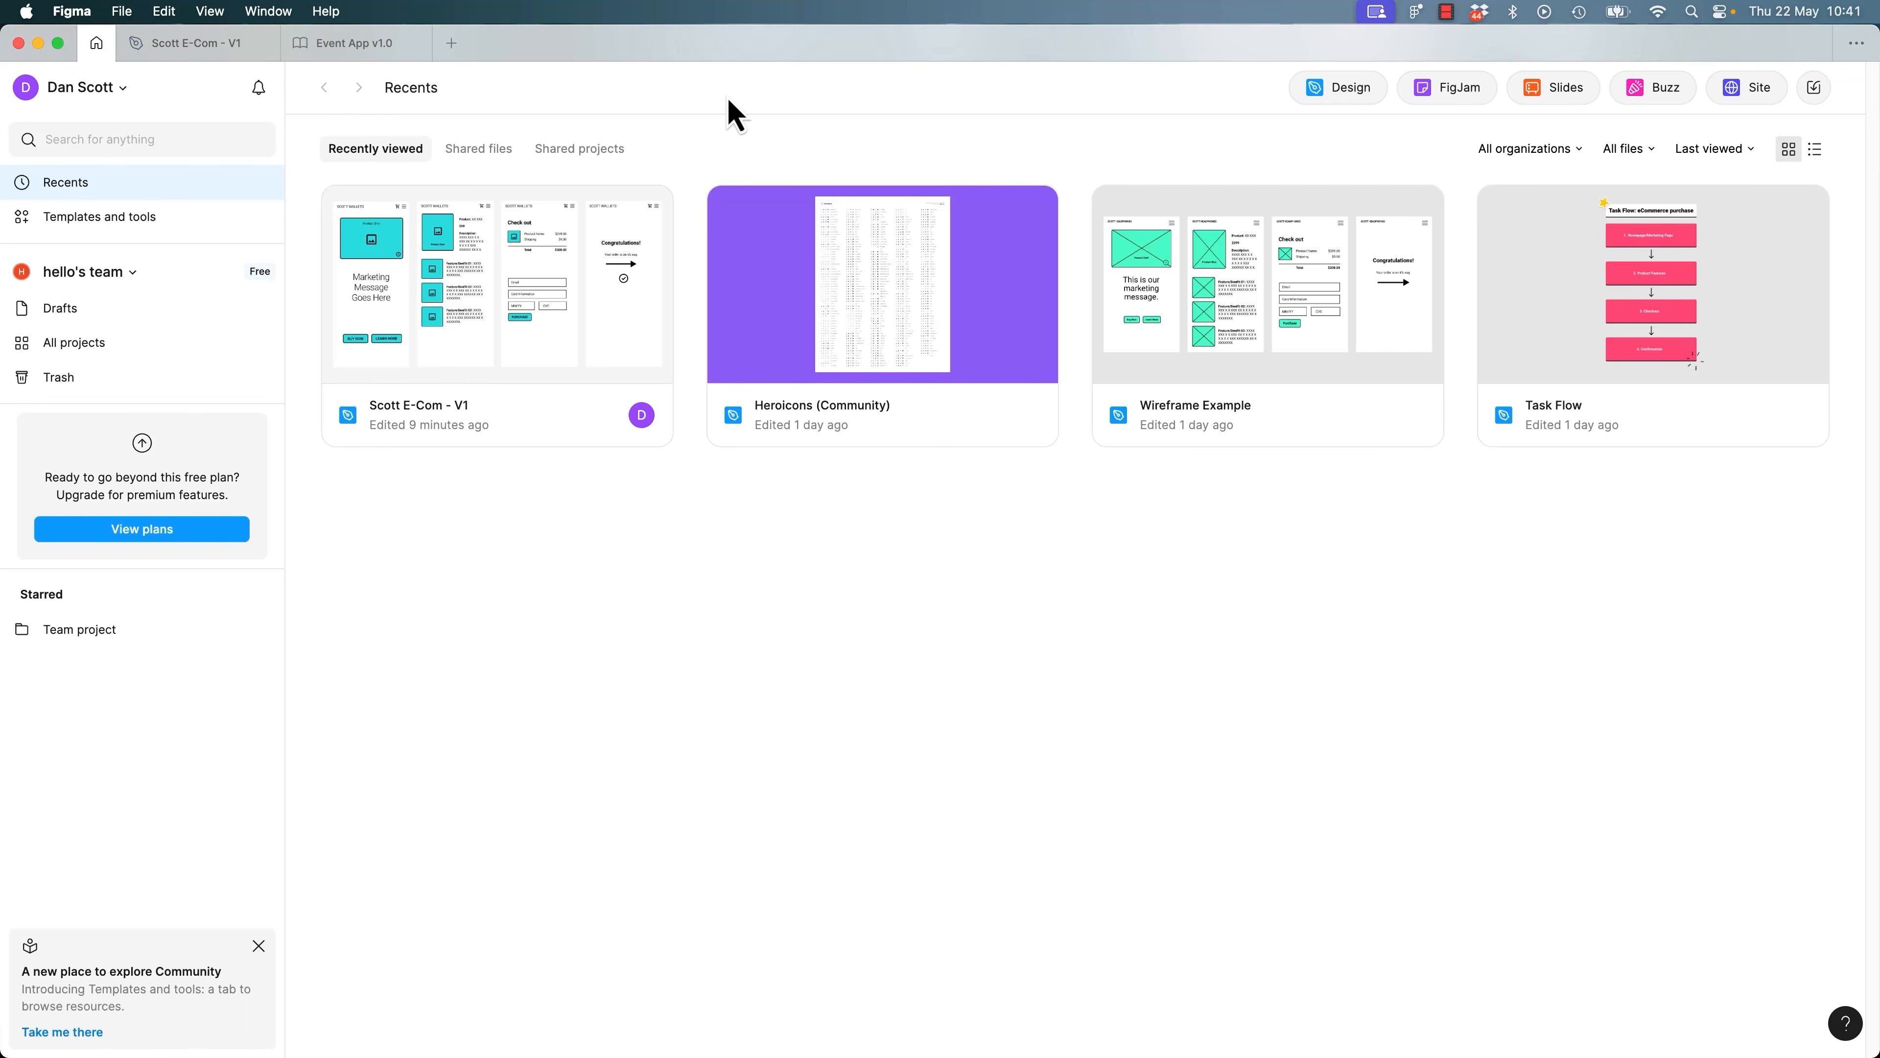
left_click(1815, 93)
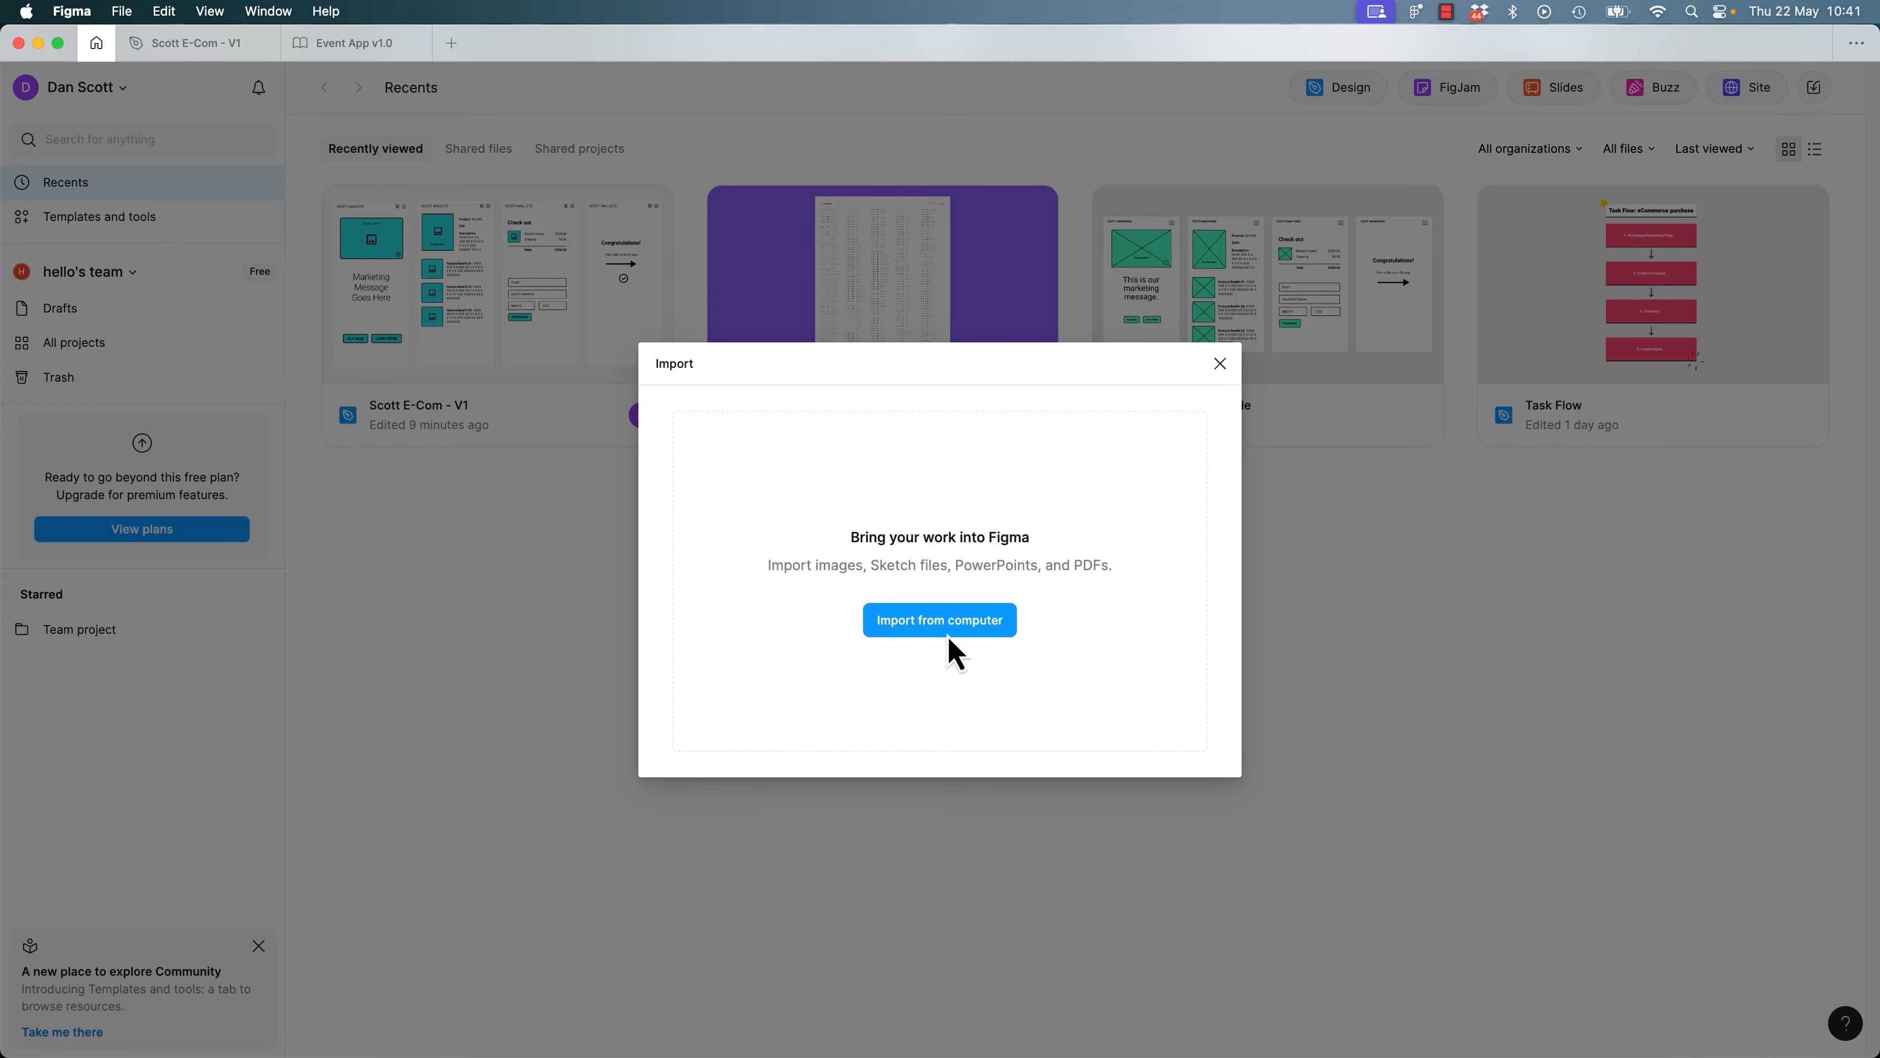
left_click(948, 626)
left_click(628, 454)
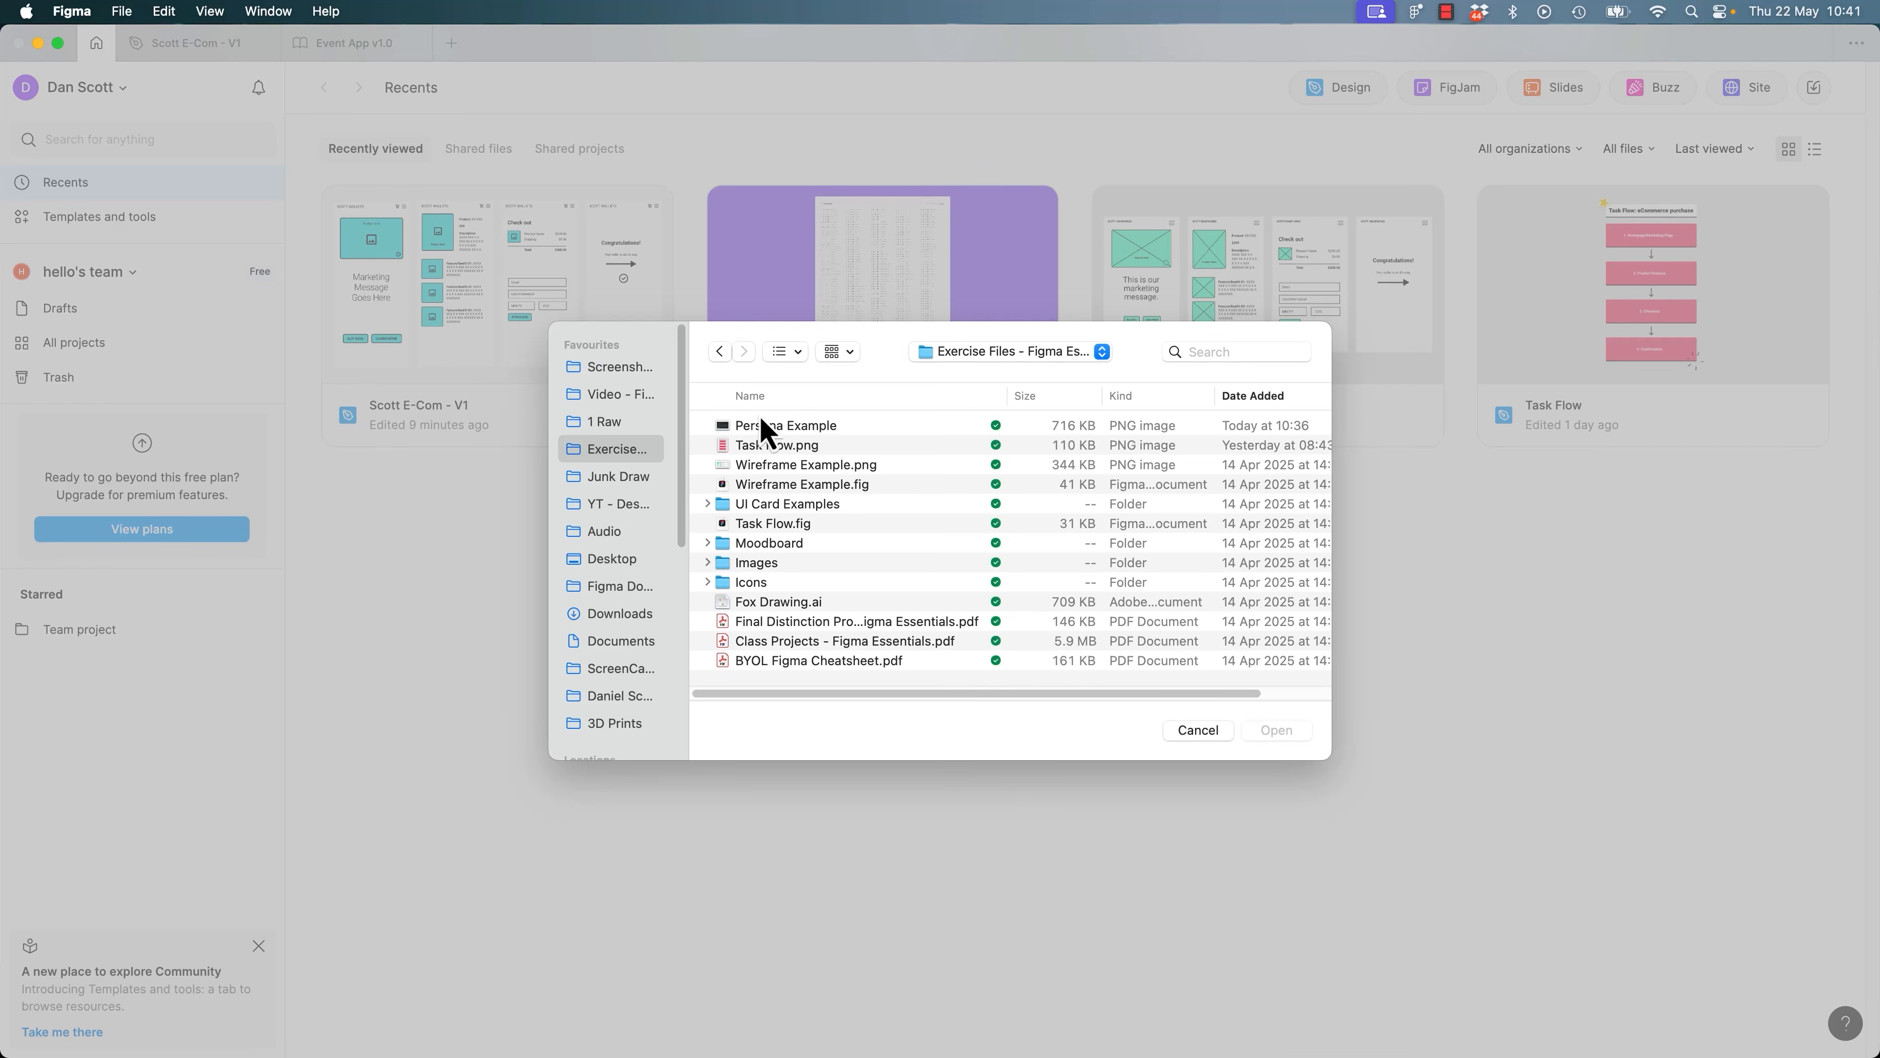
left_click(859, 506)
key("Up")
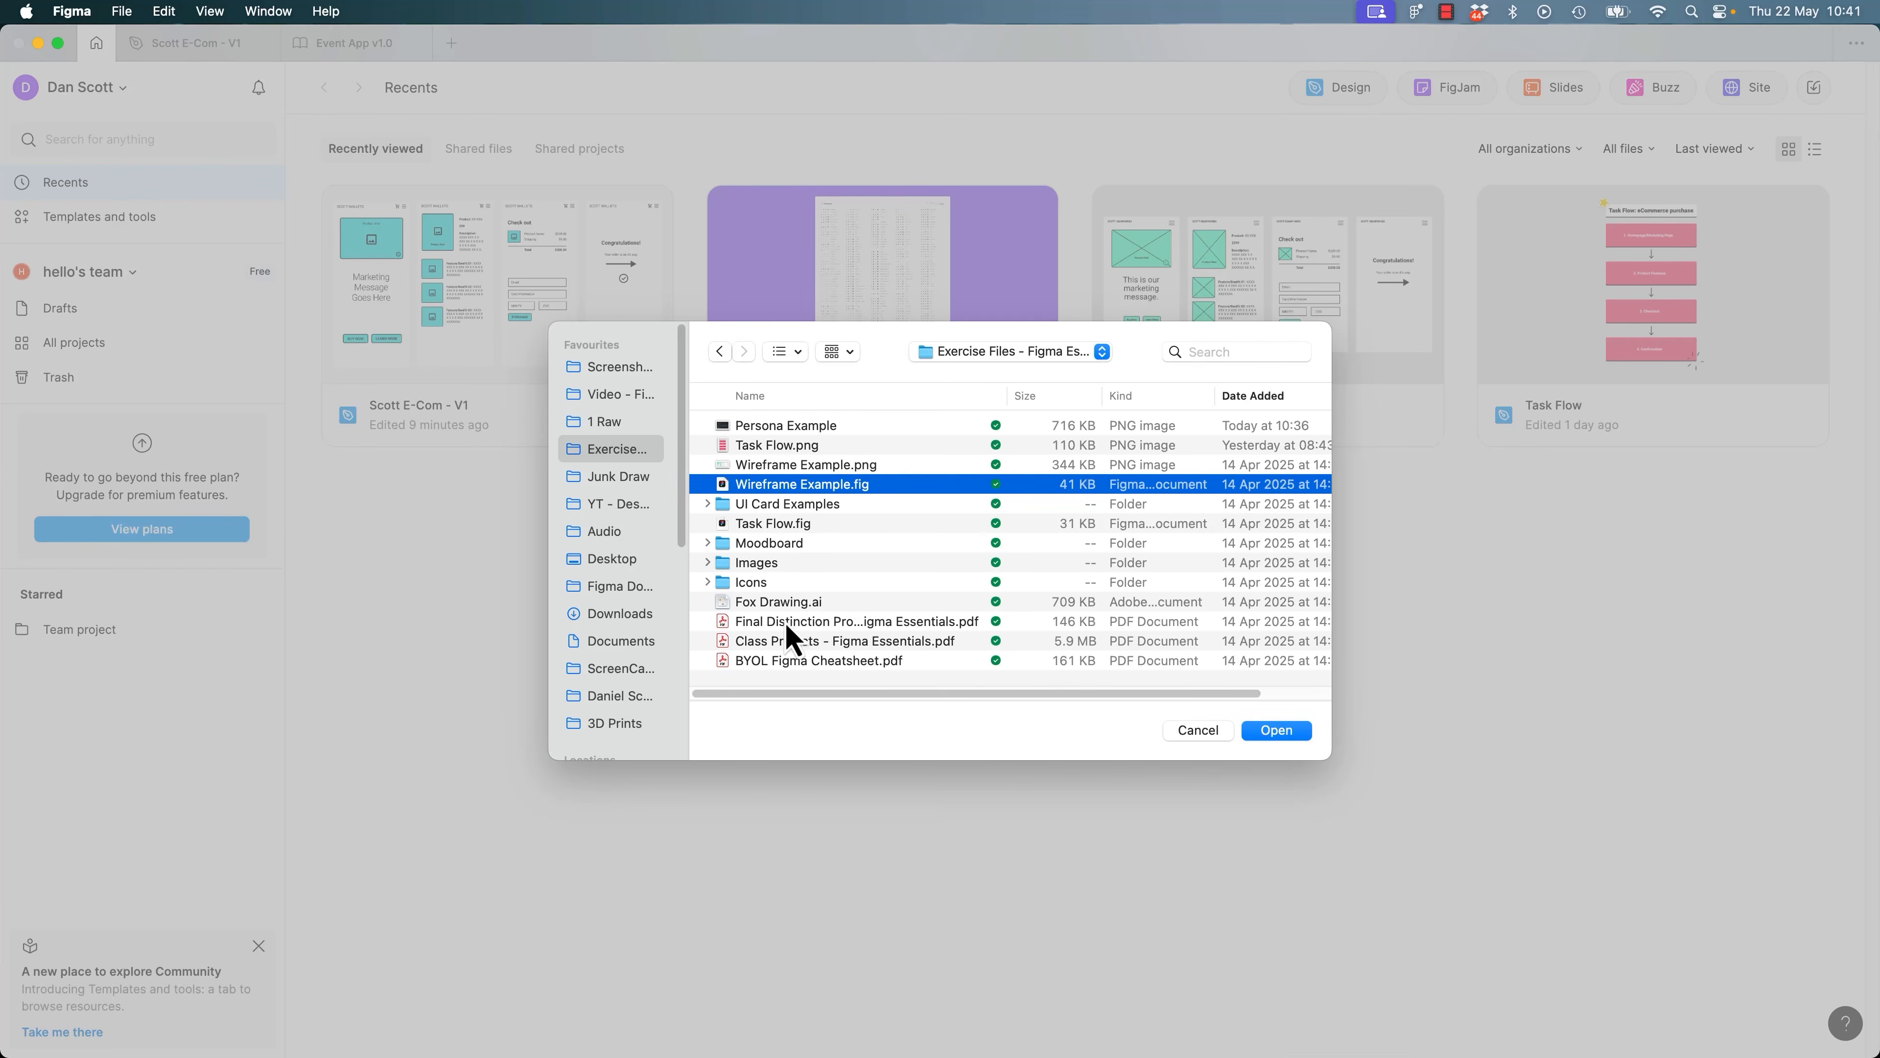
left_click(774, 523)
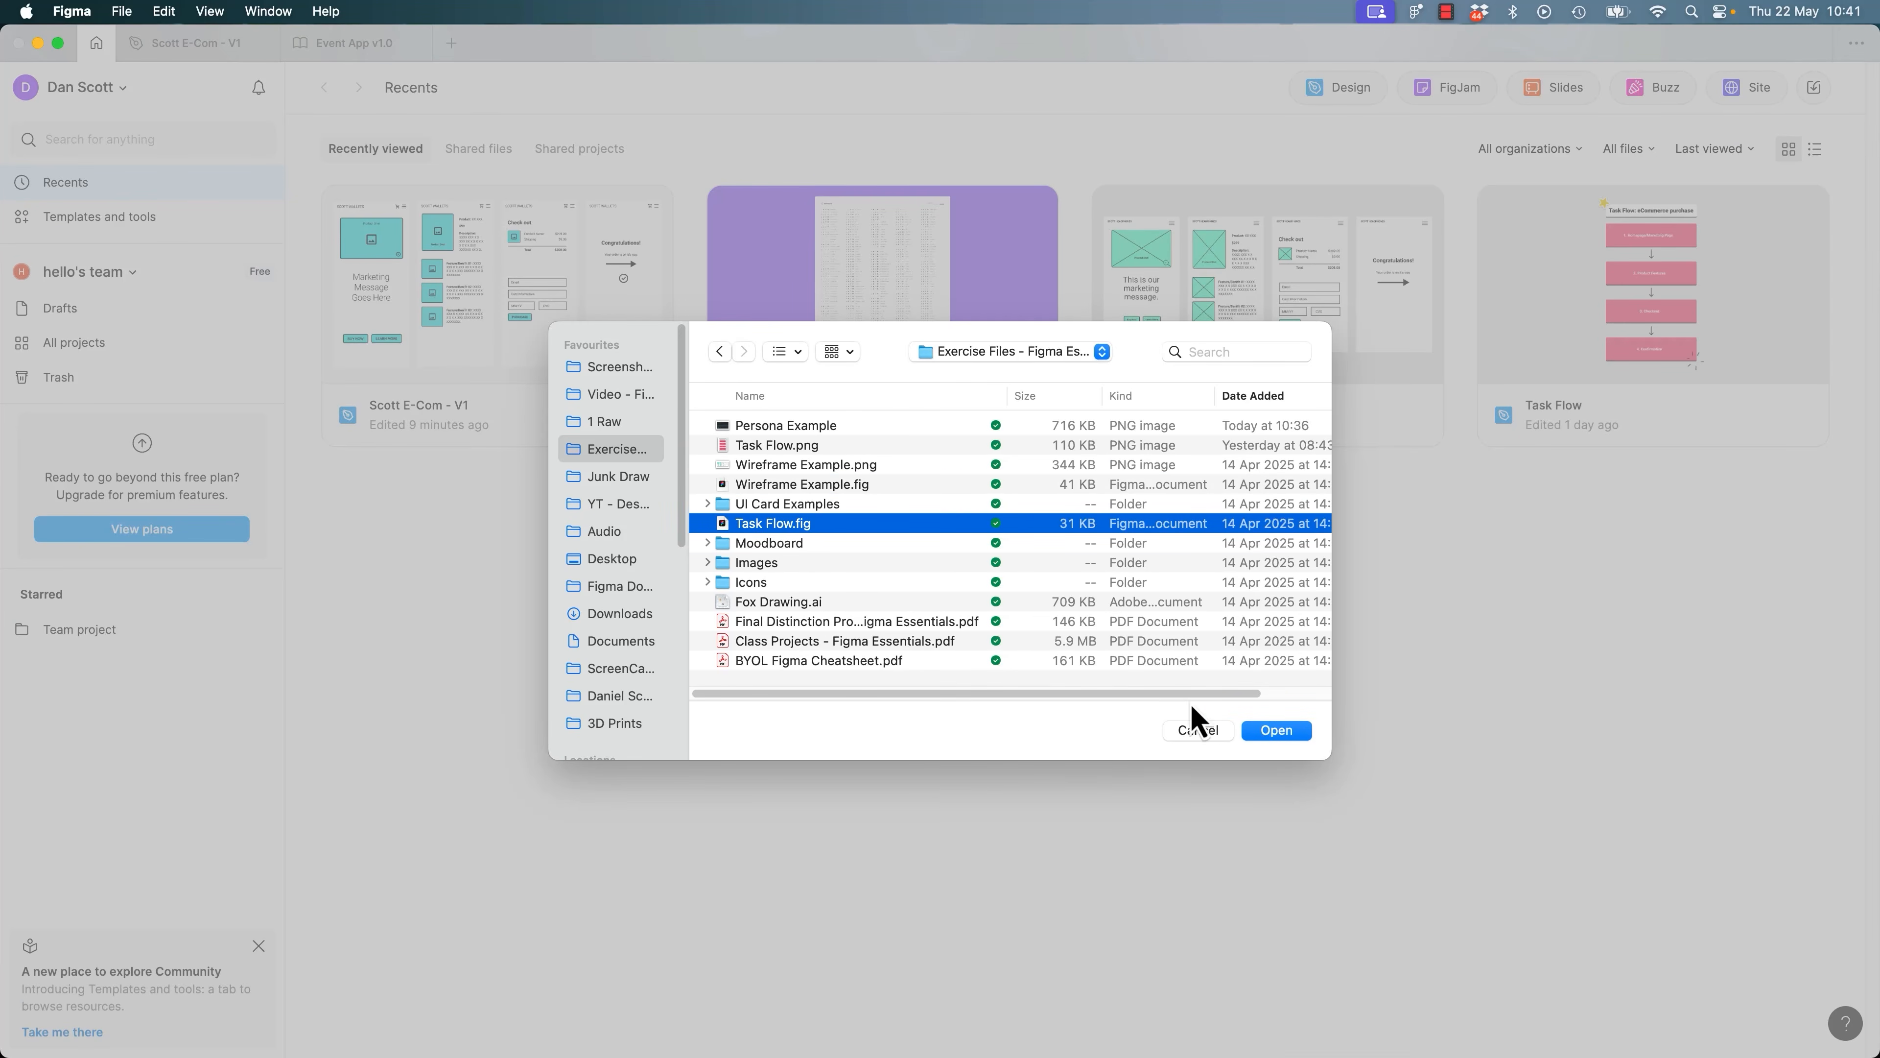
left_click(1276, 730)
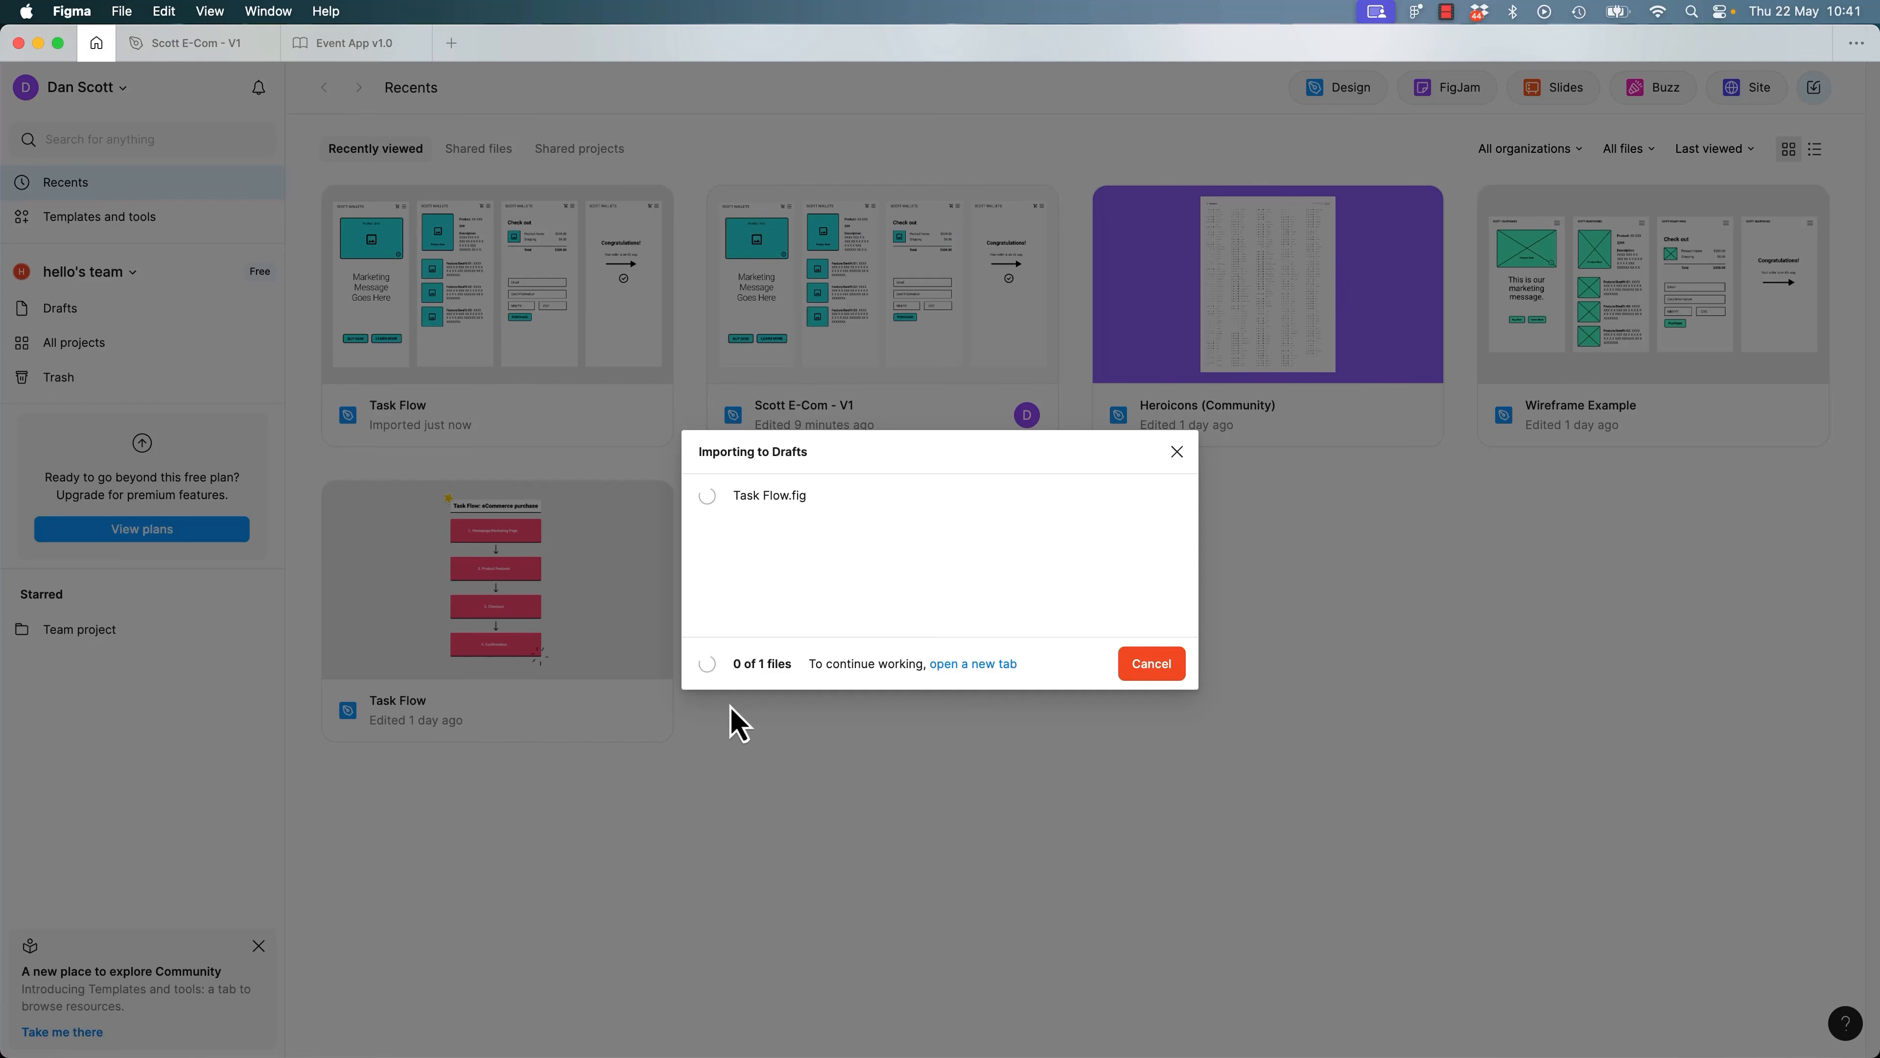
left_click(1177, 670)
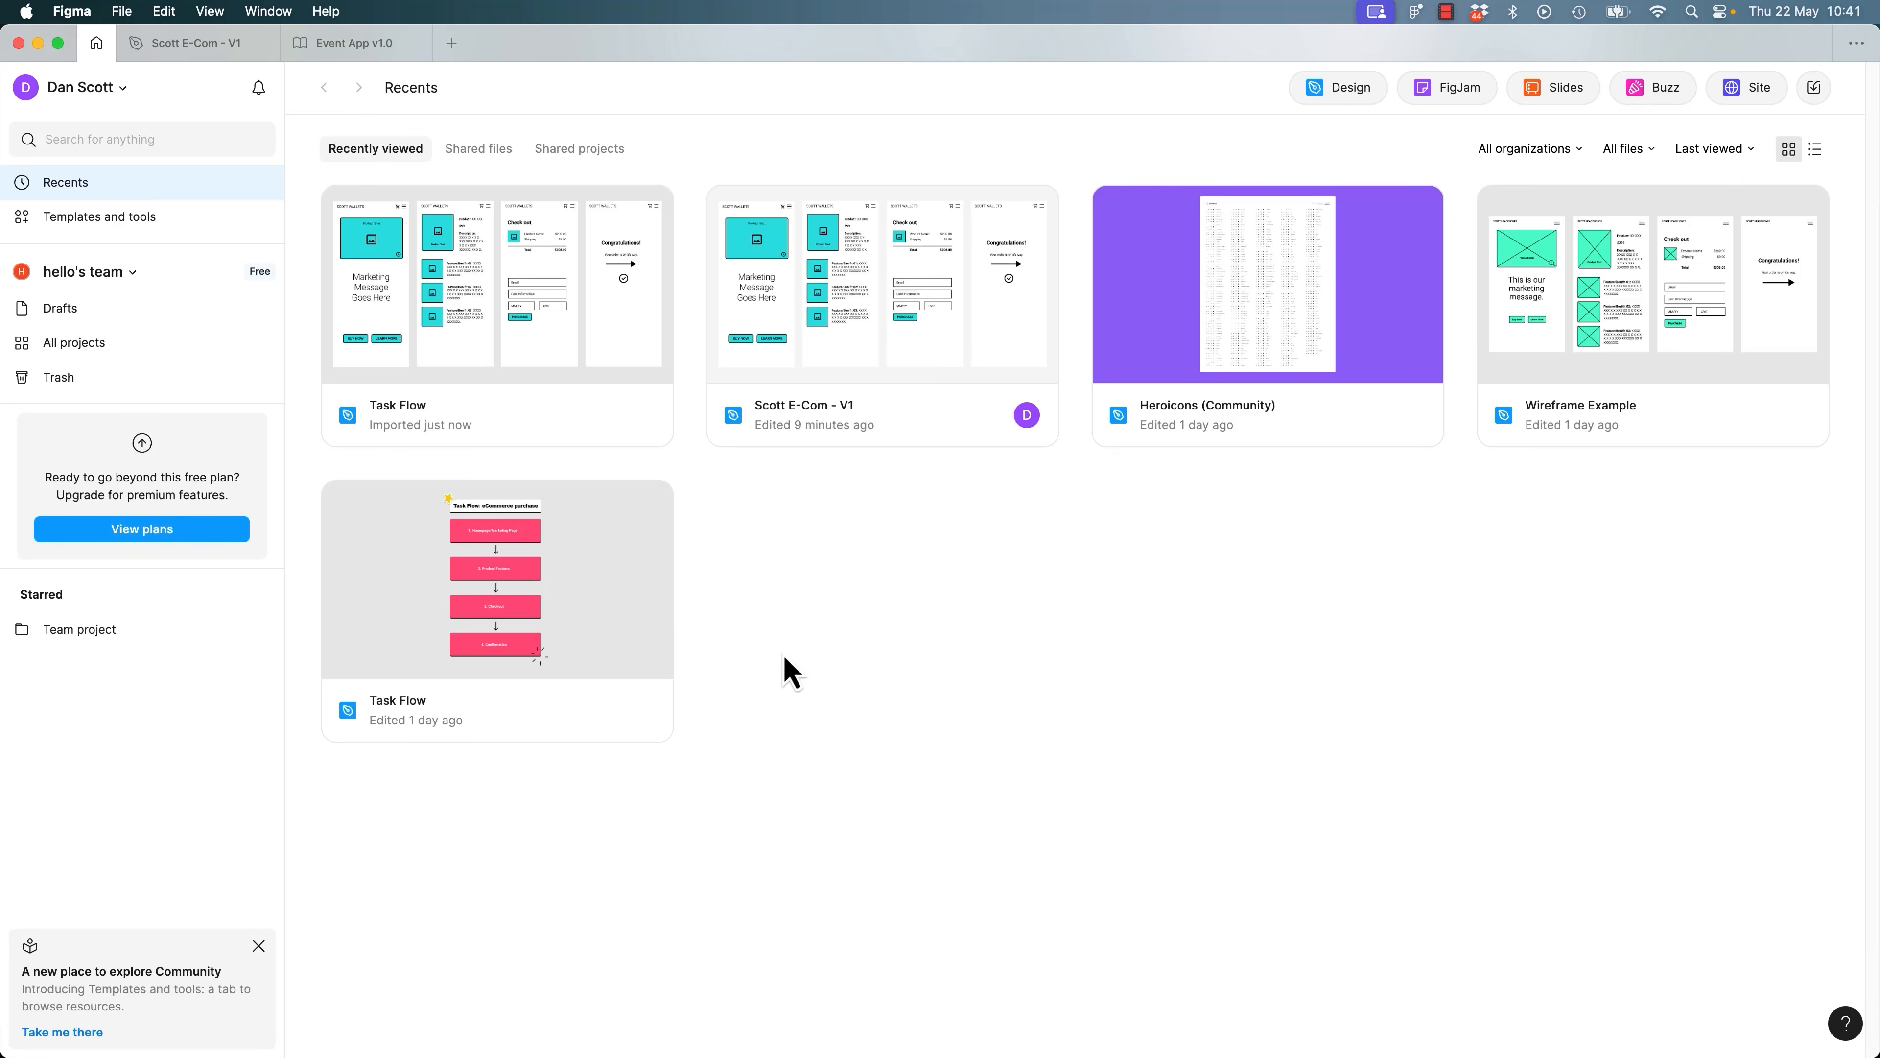
Open the Task Flow file, try moving the Product Features box sideways, and undo the move.
double_click(589, 613)
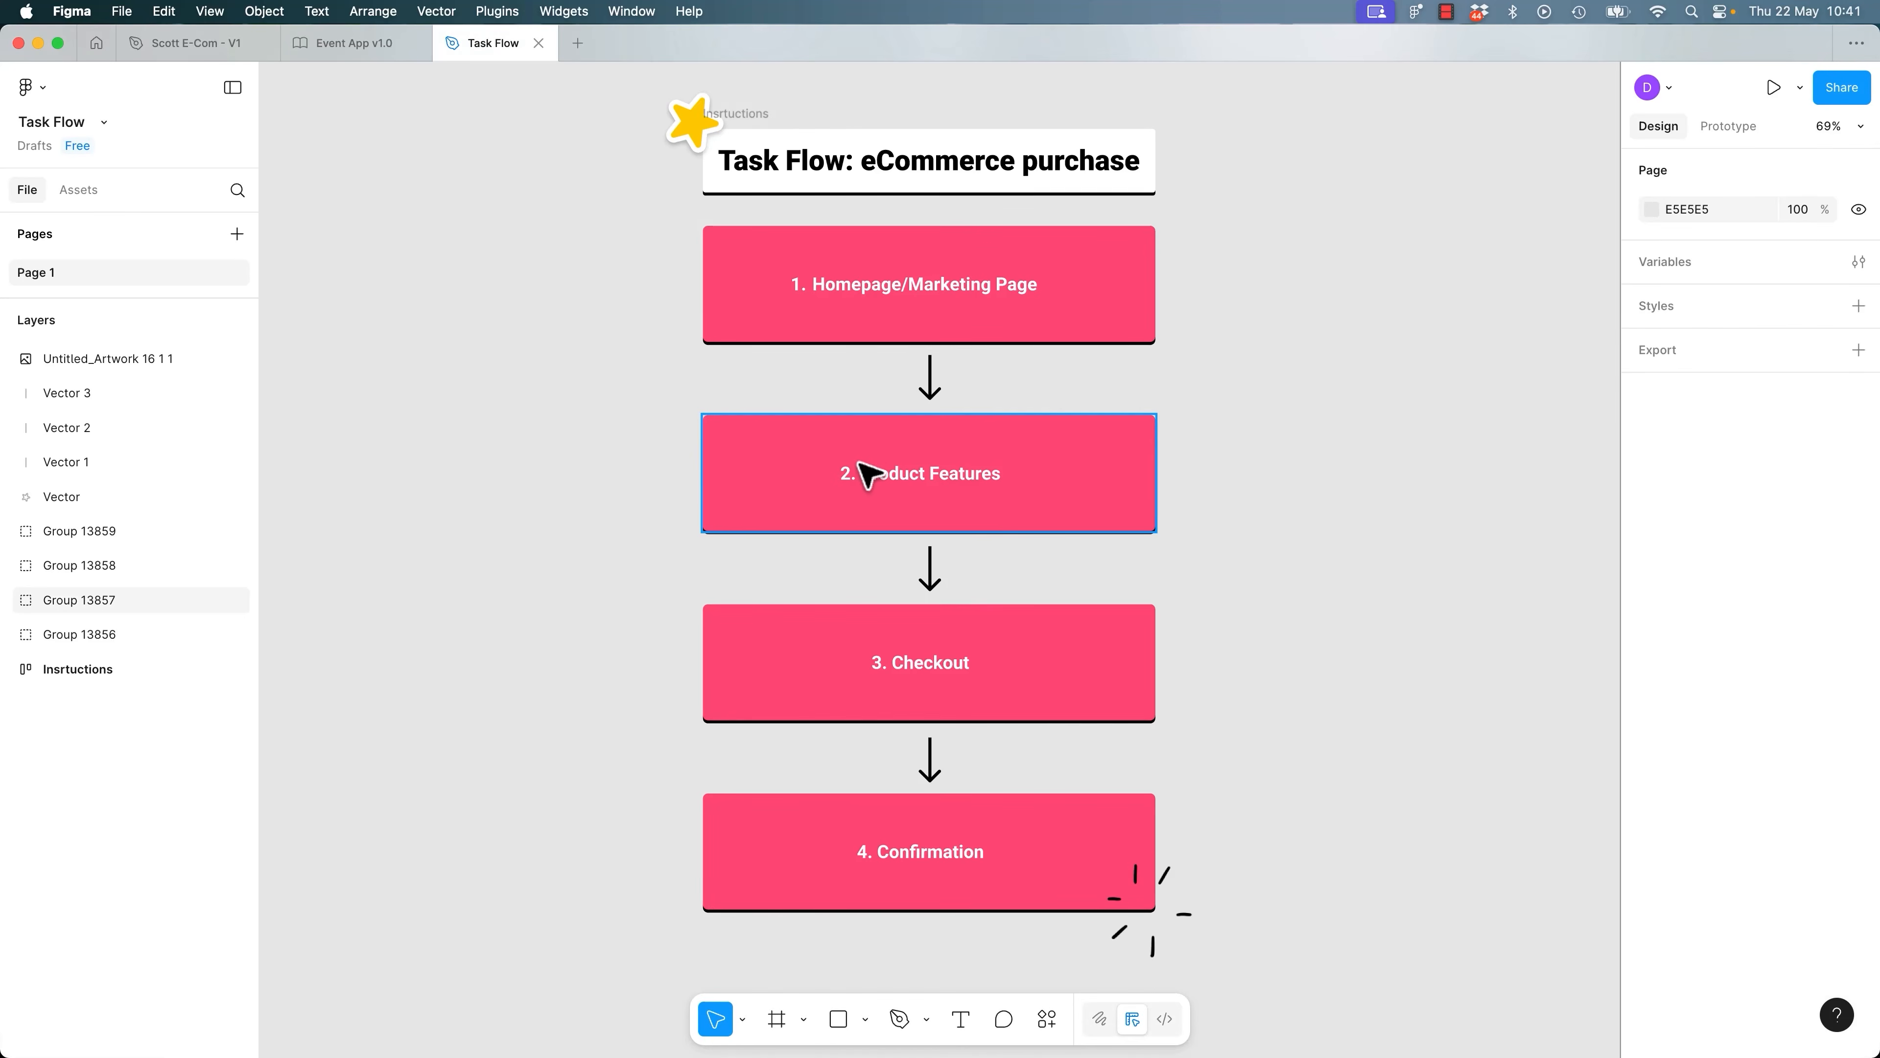
left_click_drag(1091, 481, 1406, 481)
key("super+z")
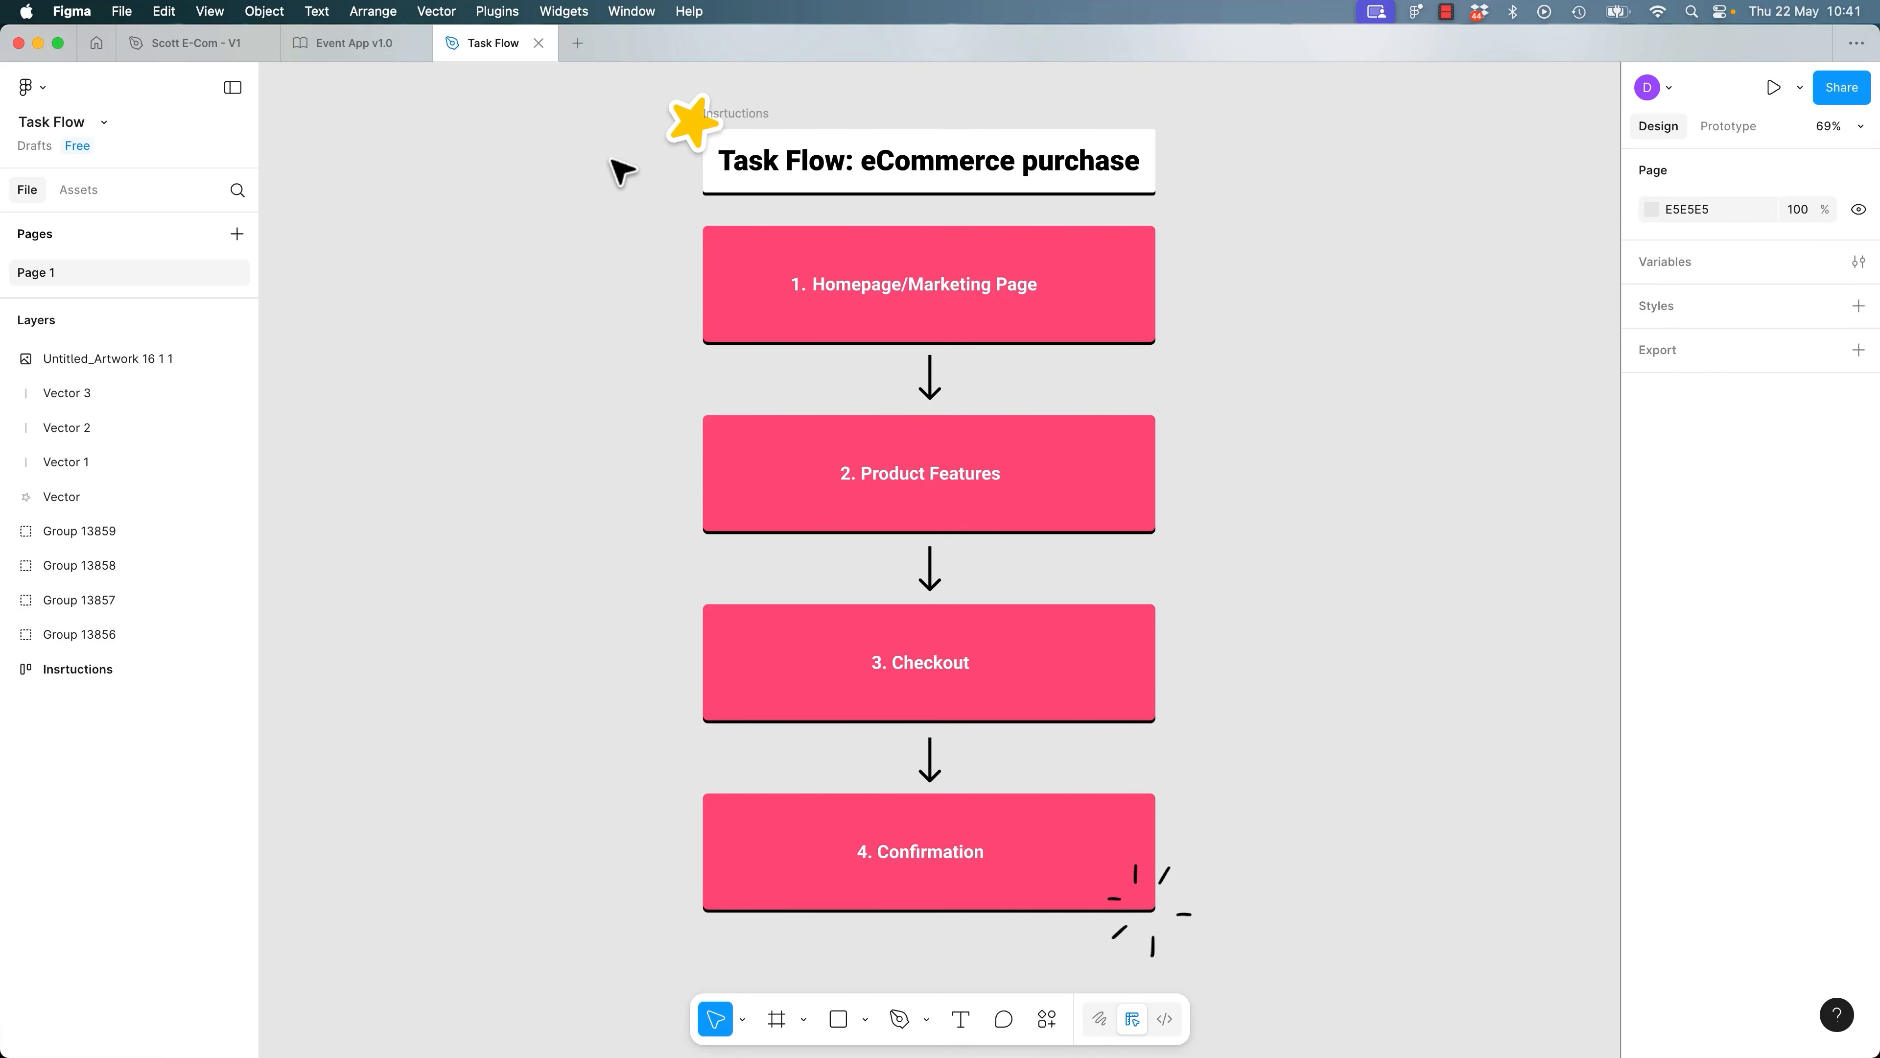
Copy the entire task flow diagram and delete the Task Flow image from the Persona & Task Flow page in Scott E-Com - V1.
left_click_drag(627, 95, 1262, 970)
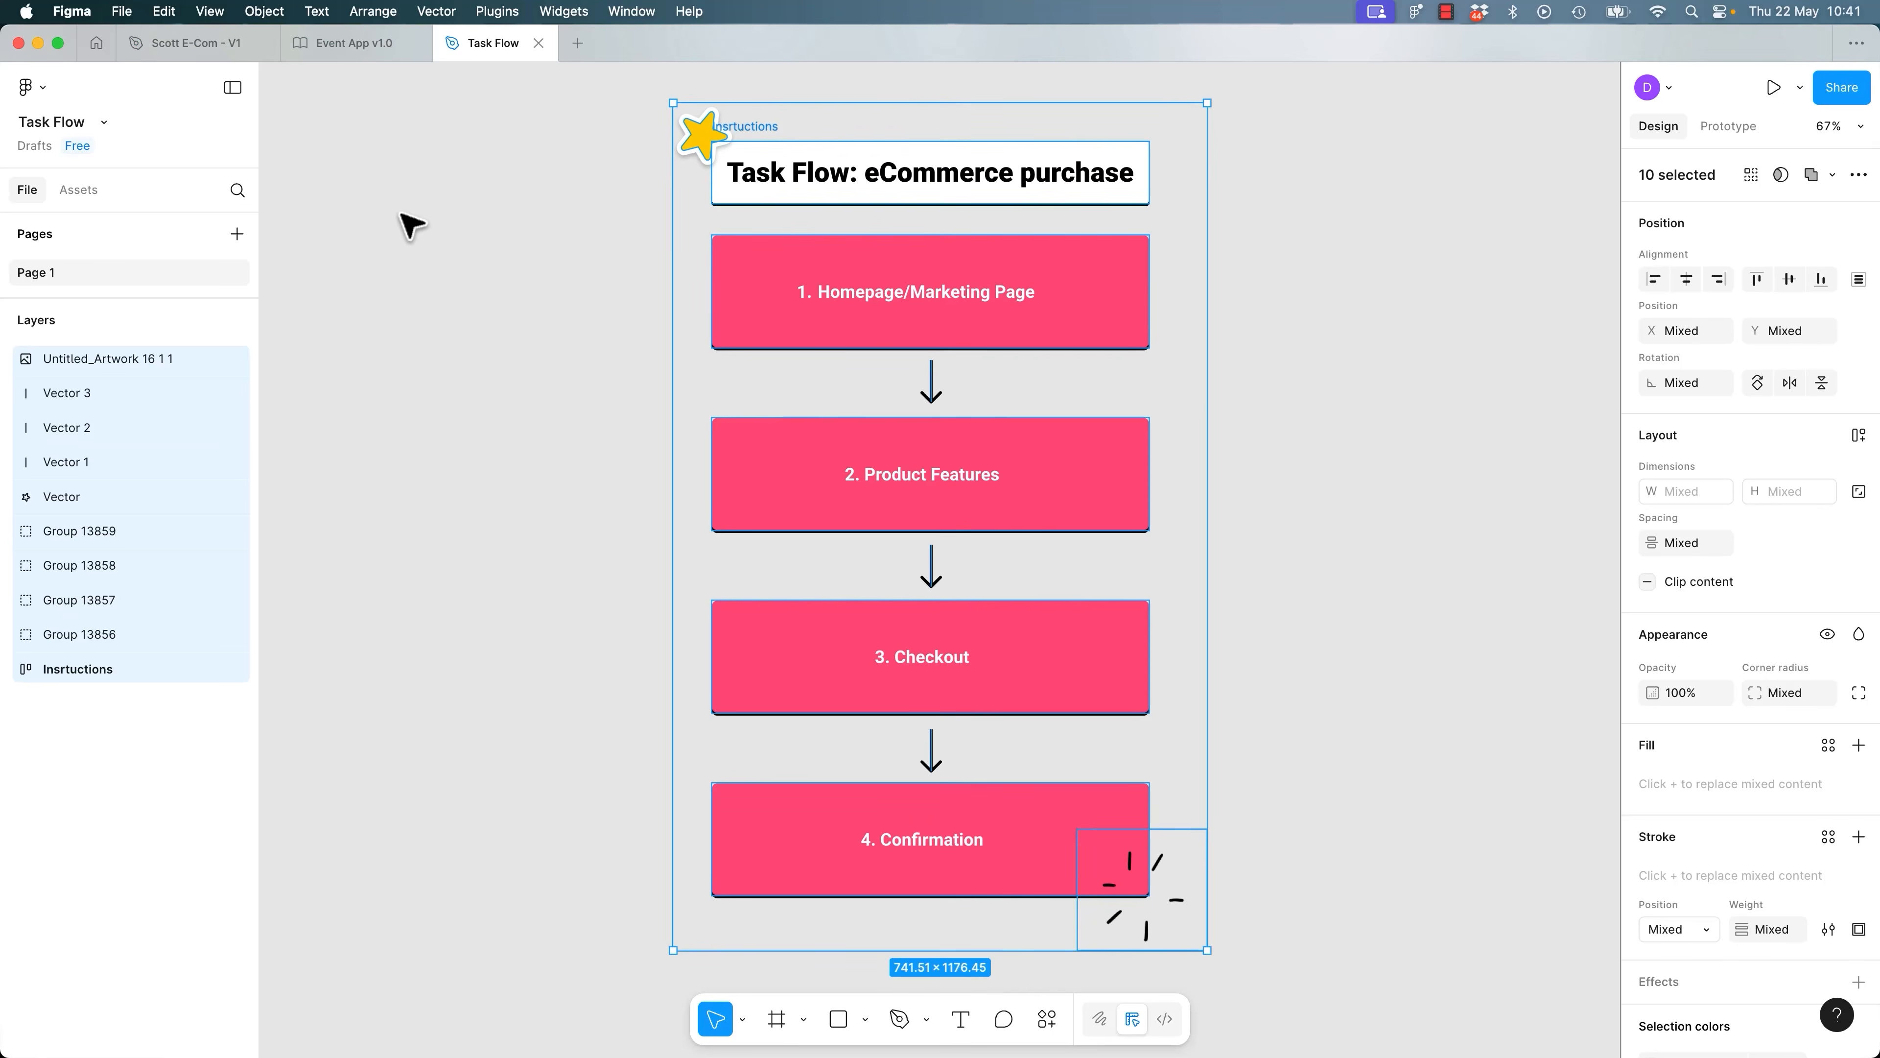
key("ctrl+Tab")
left_click(1333, 304)
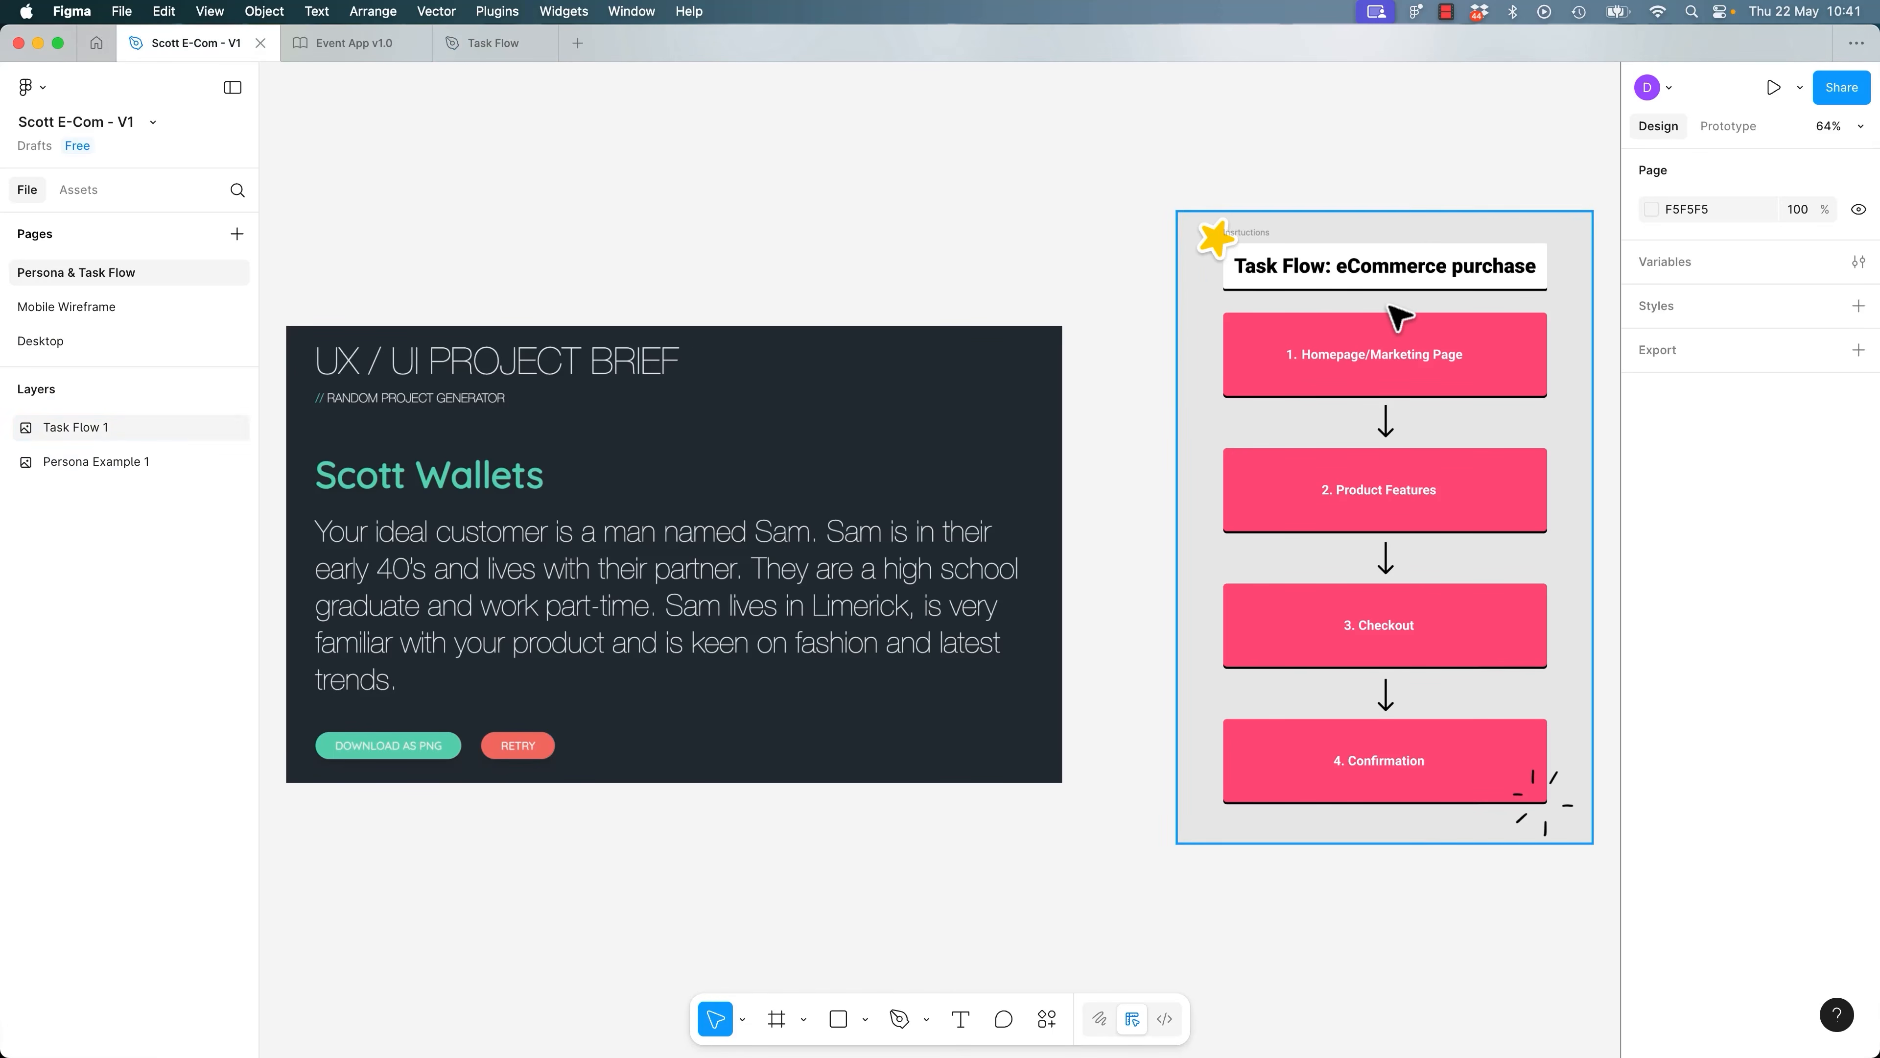
key("Delete")
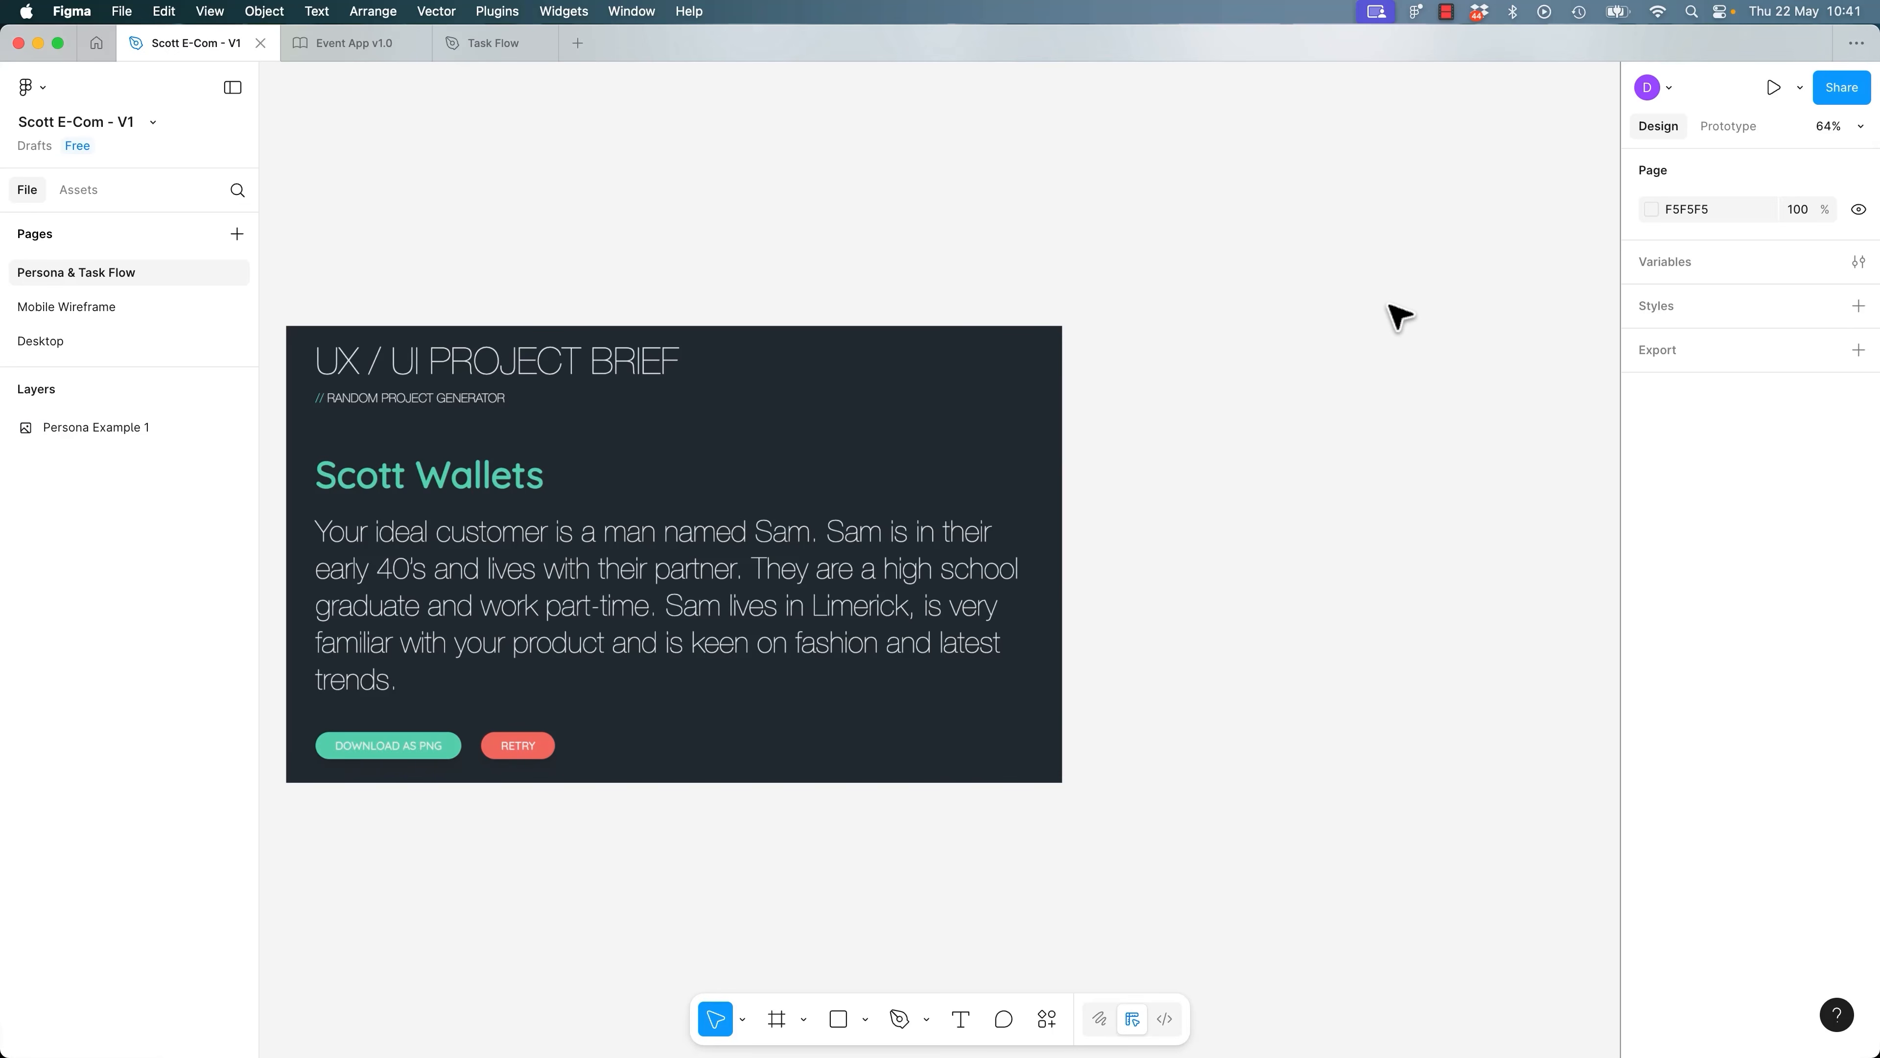
Paste the copied task flow diagram, position it beside the persona image on its right, and close the Task Flow file.
key("super+v")
left_click_drag(1070, 344, 1599, 326)
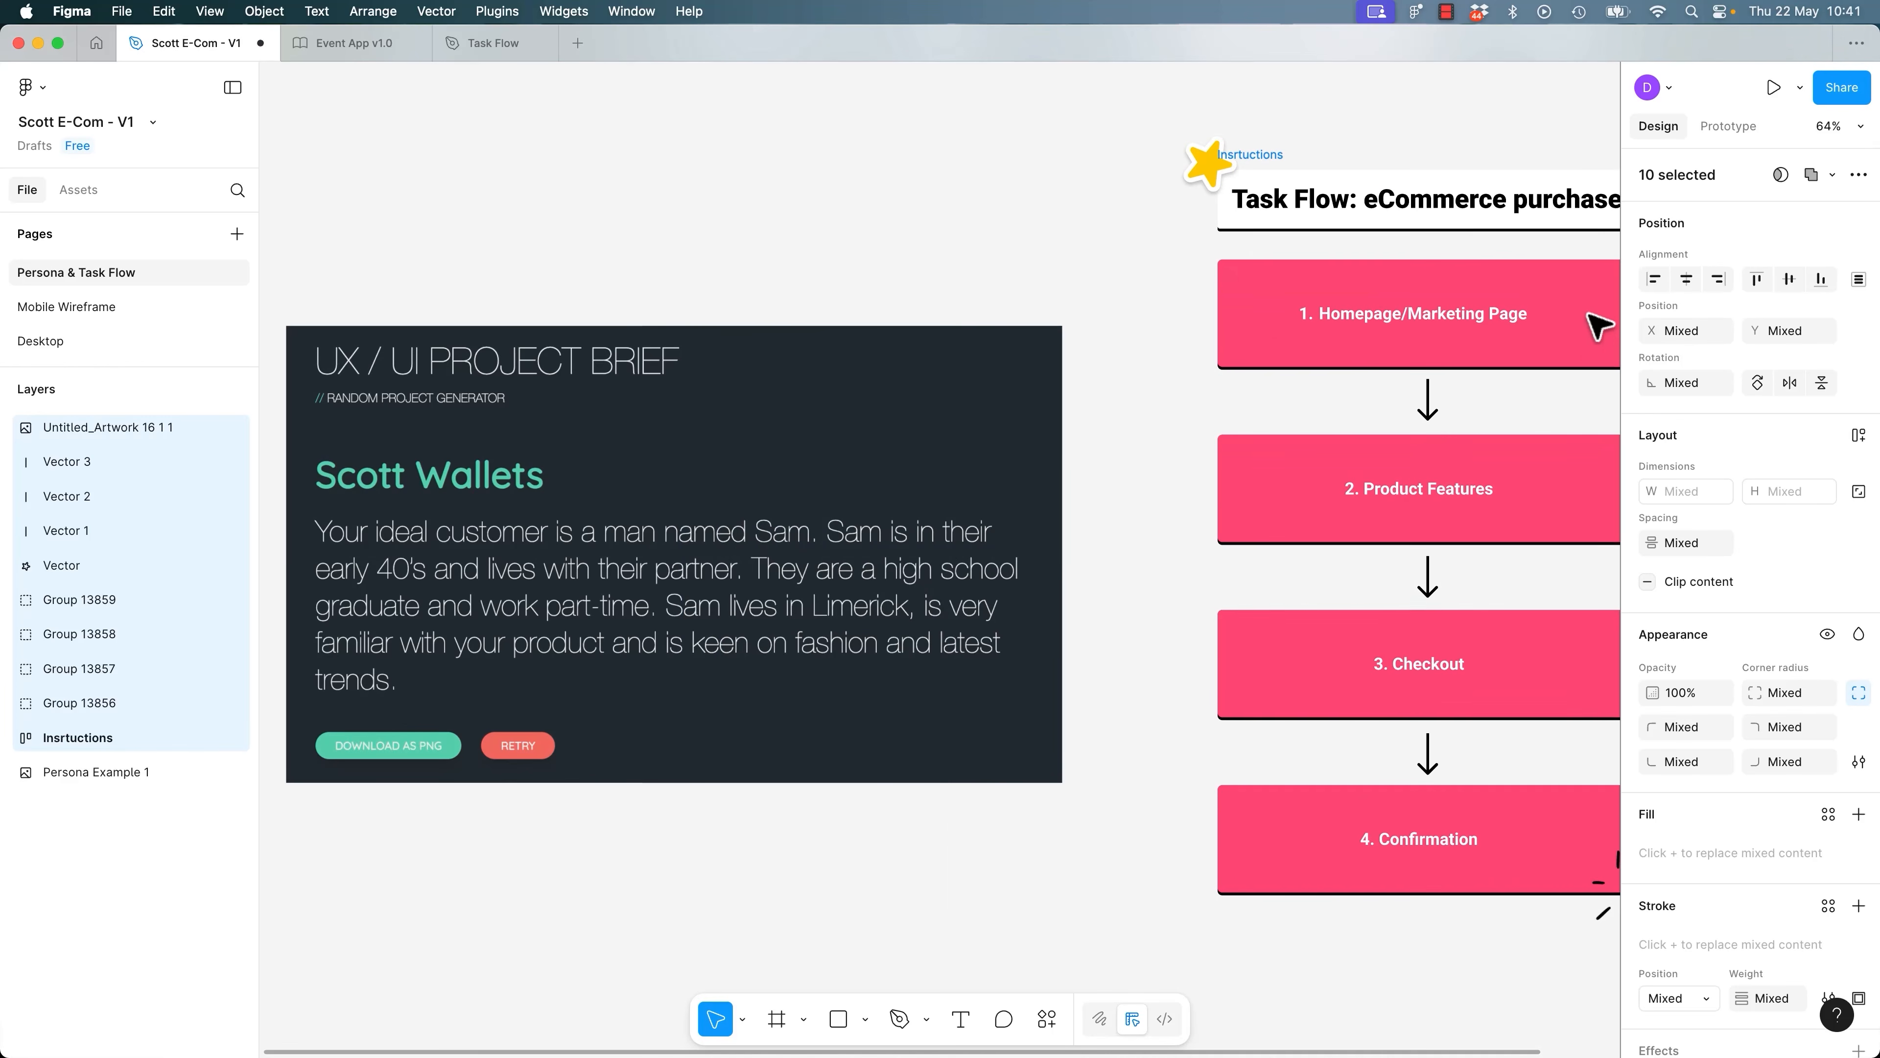
left_click_drag(1427, 574, 1309, 597)
left_click(856, 282)
left_click_drag(976, 302, 1017, 301)
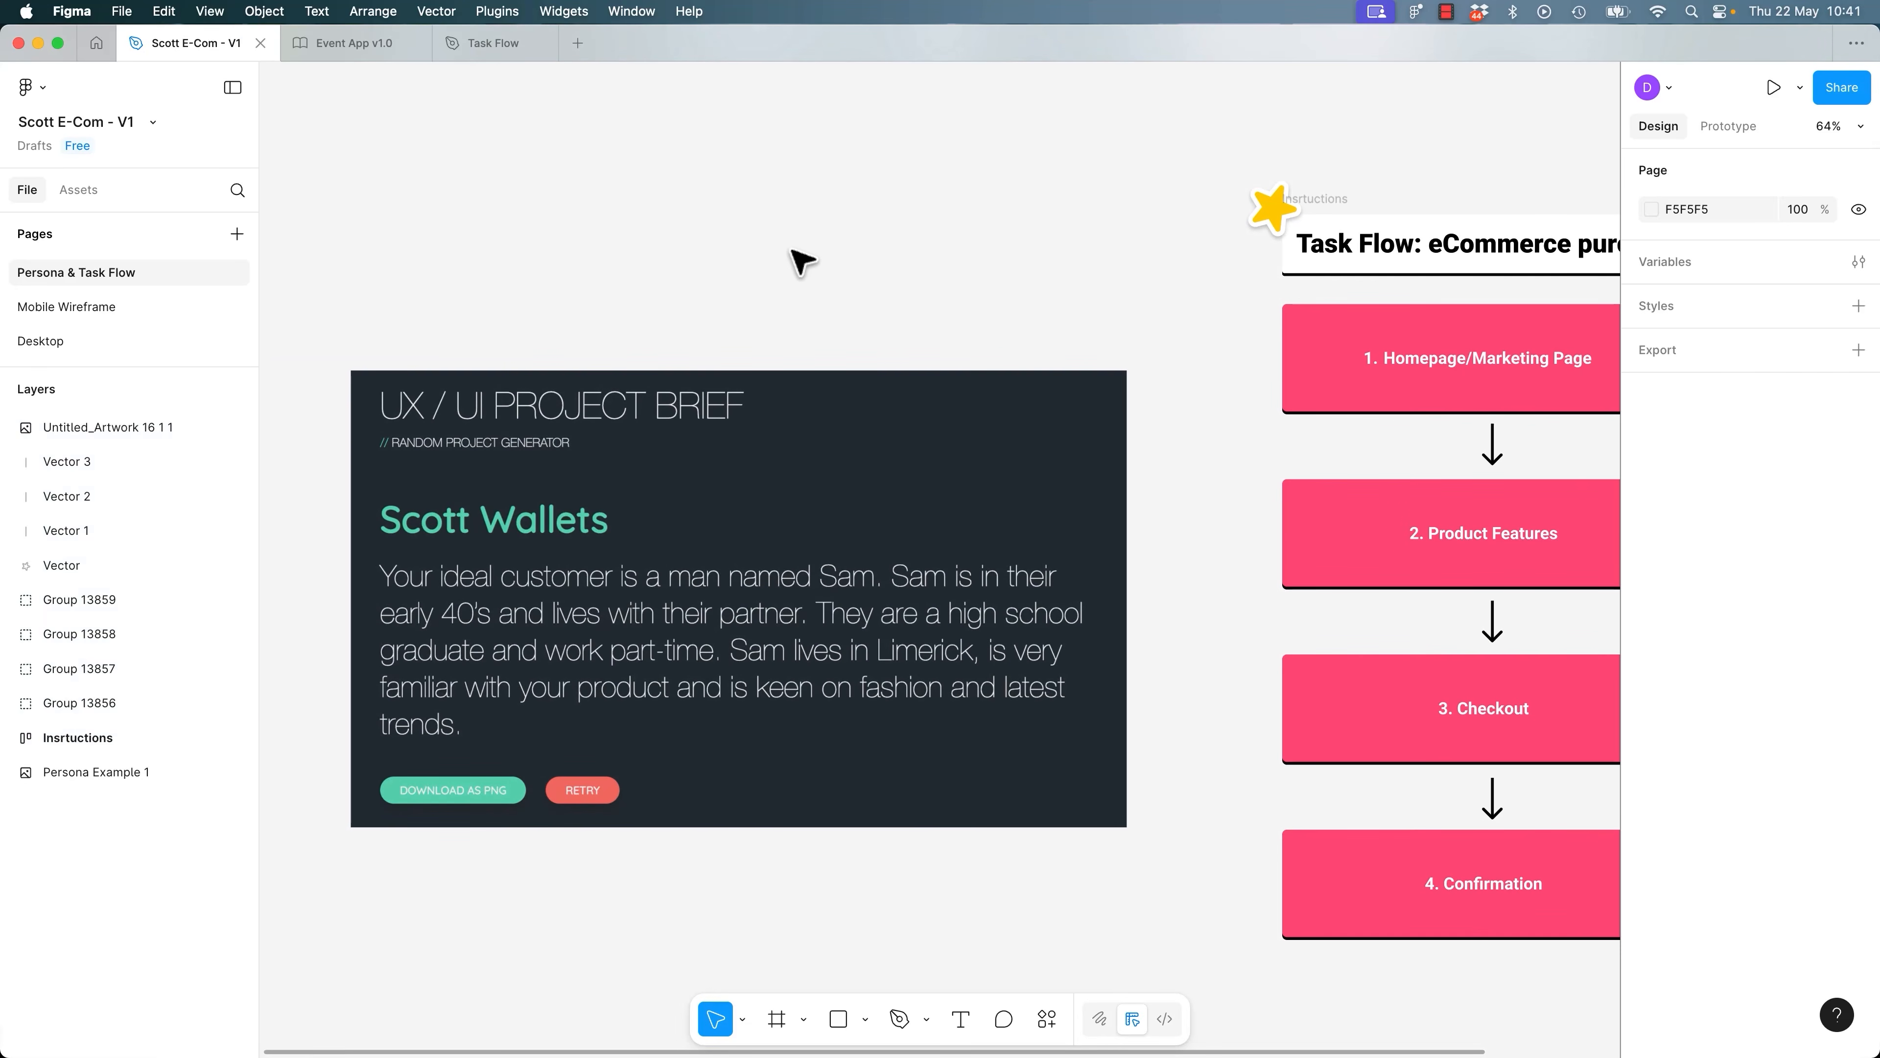
left_click(503, 43)
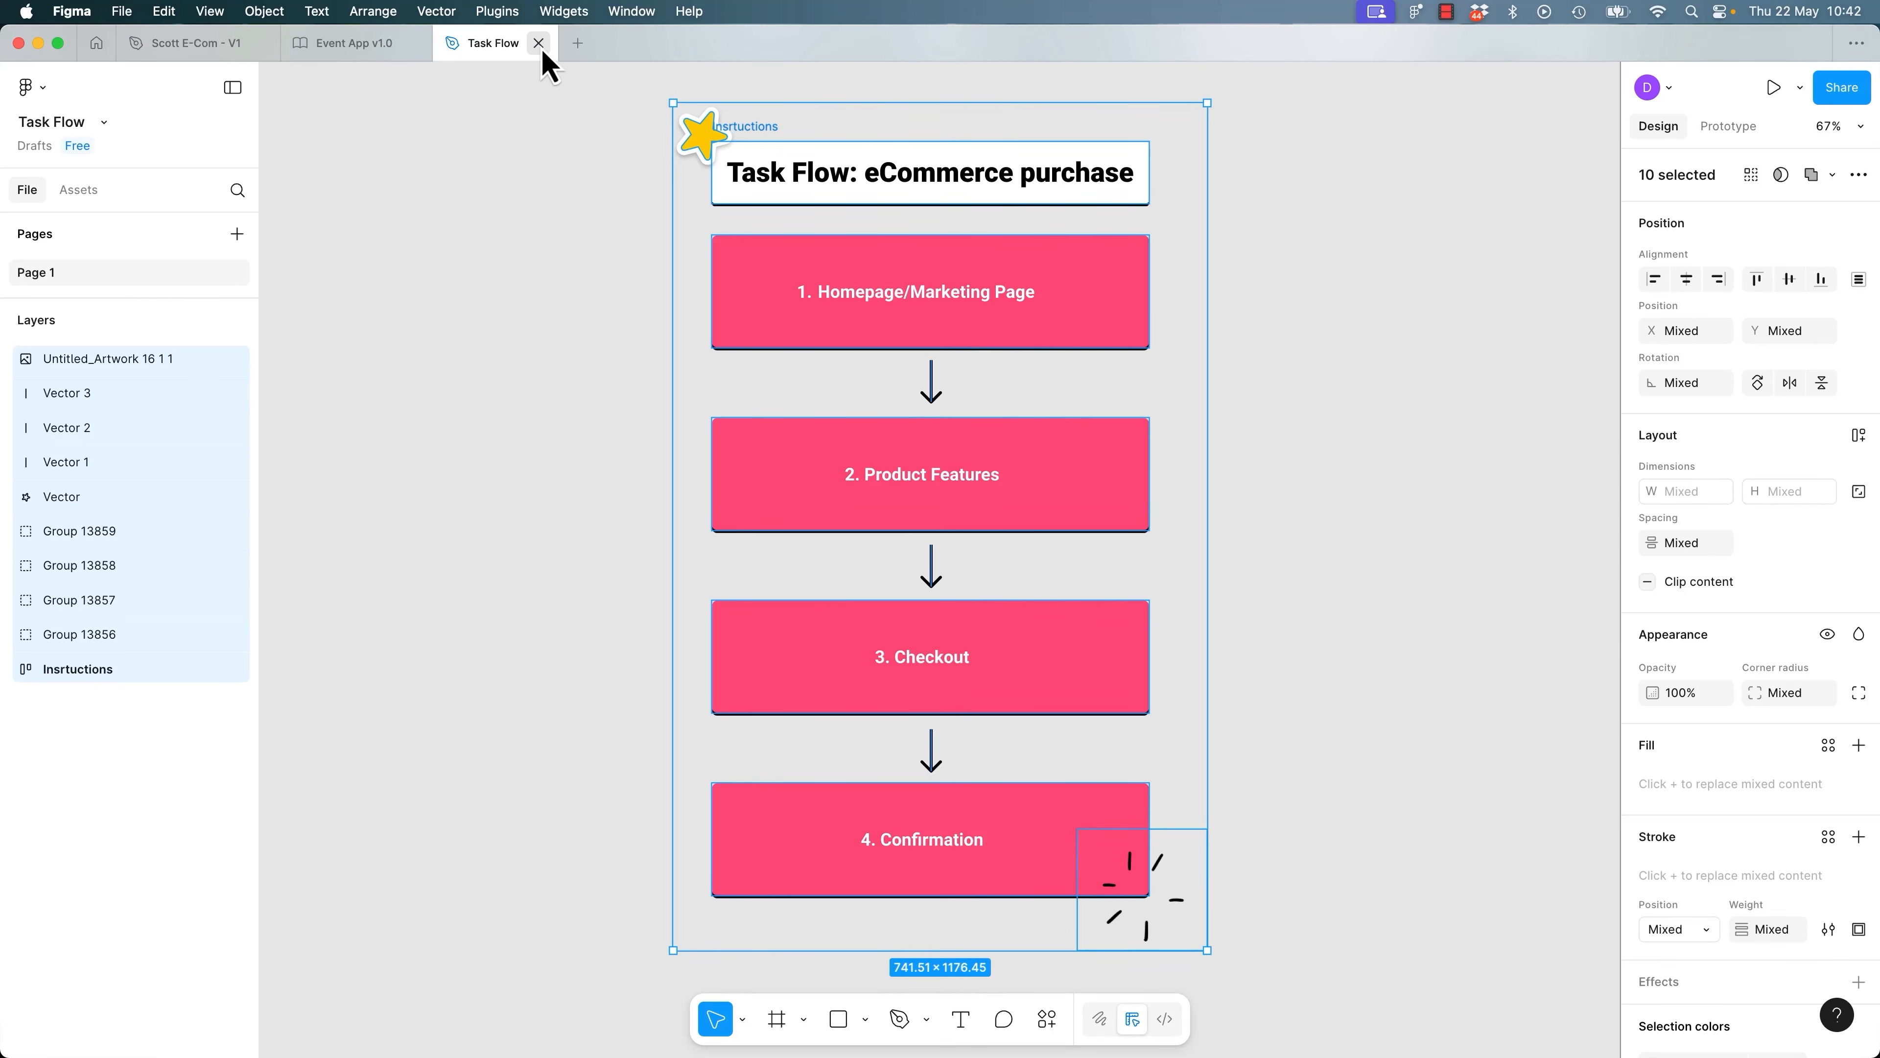
left_click(538, 43)
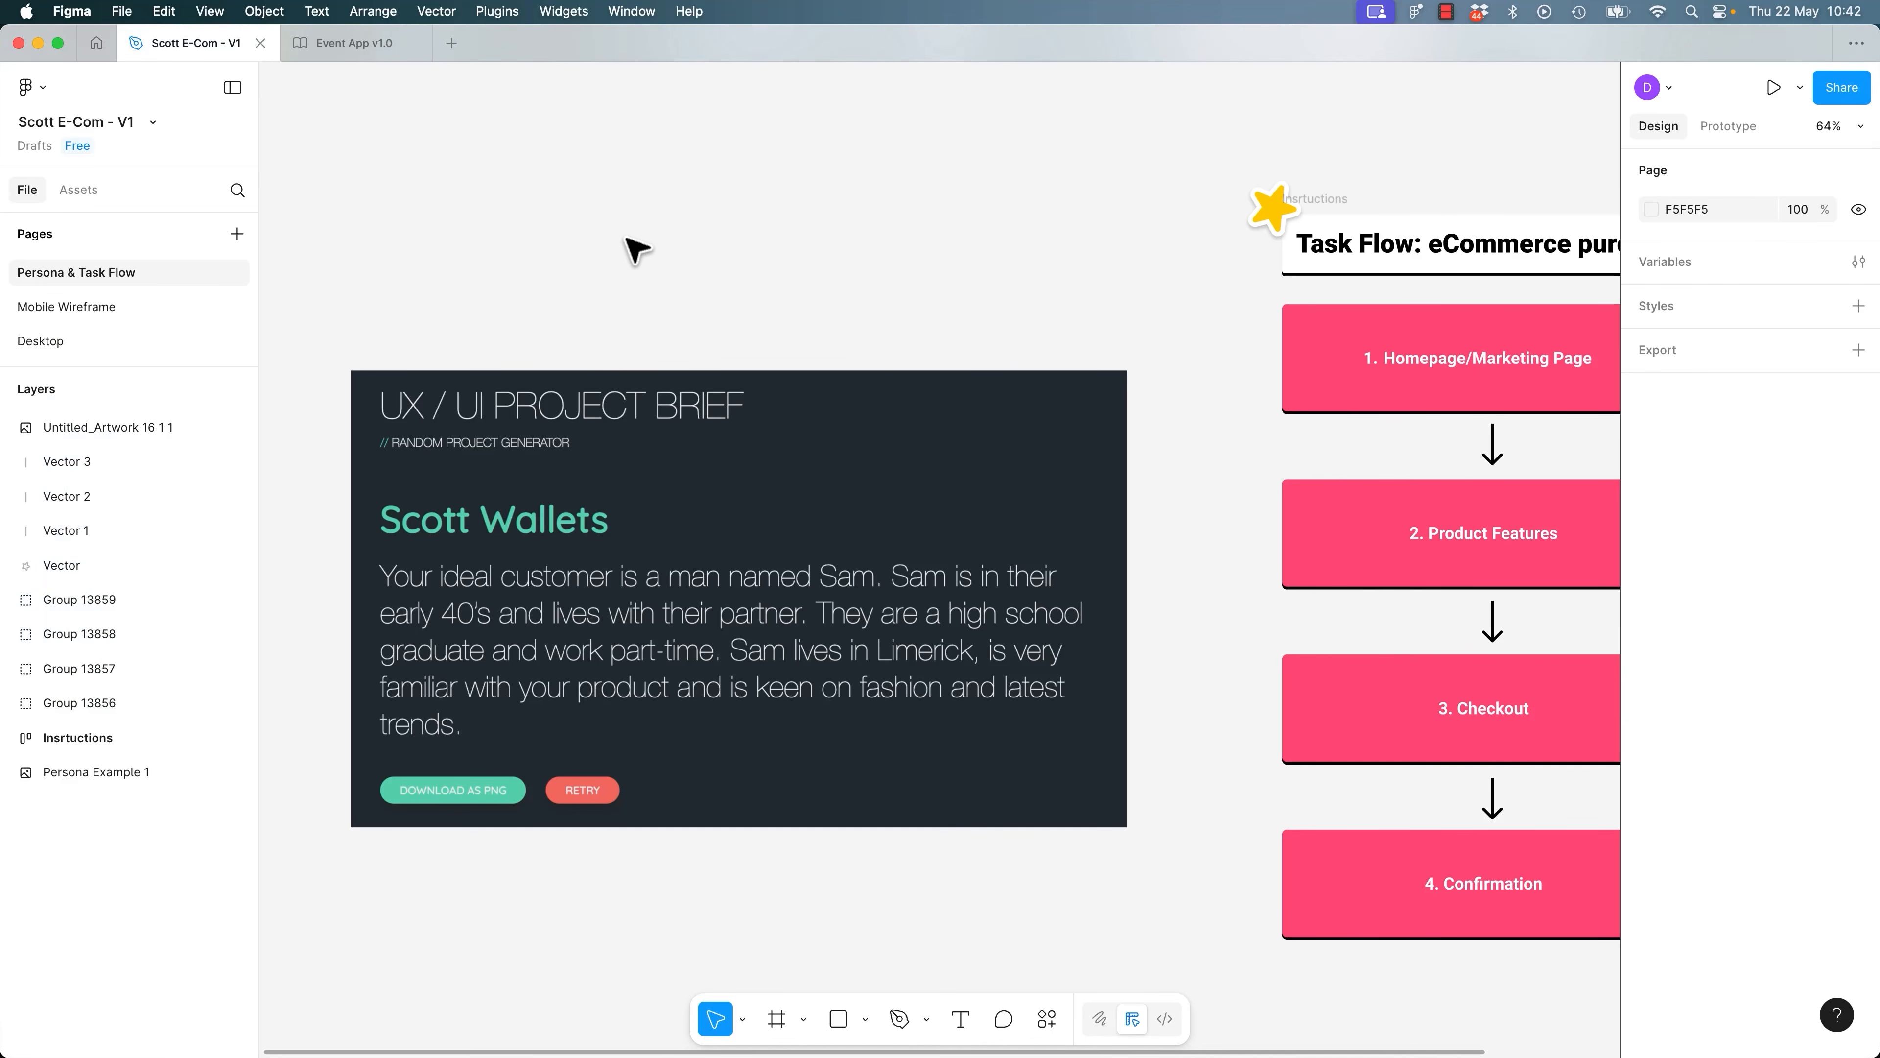
Search the Community templates for "ios" and open Apple's iOS 17 and iPadOS 17 UI kit in Figma, accepting its licence agreement.
left_click(98, 47)
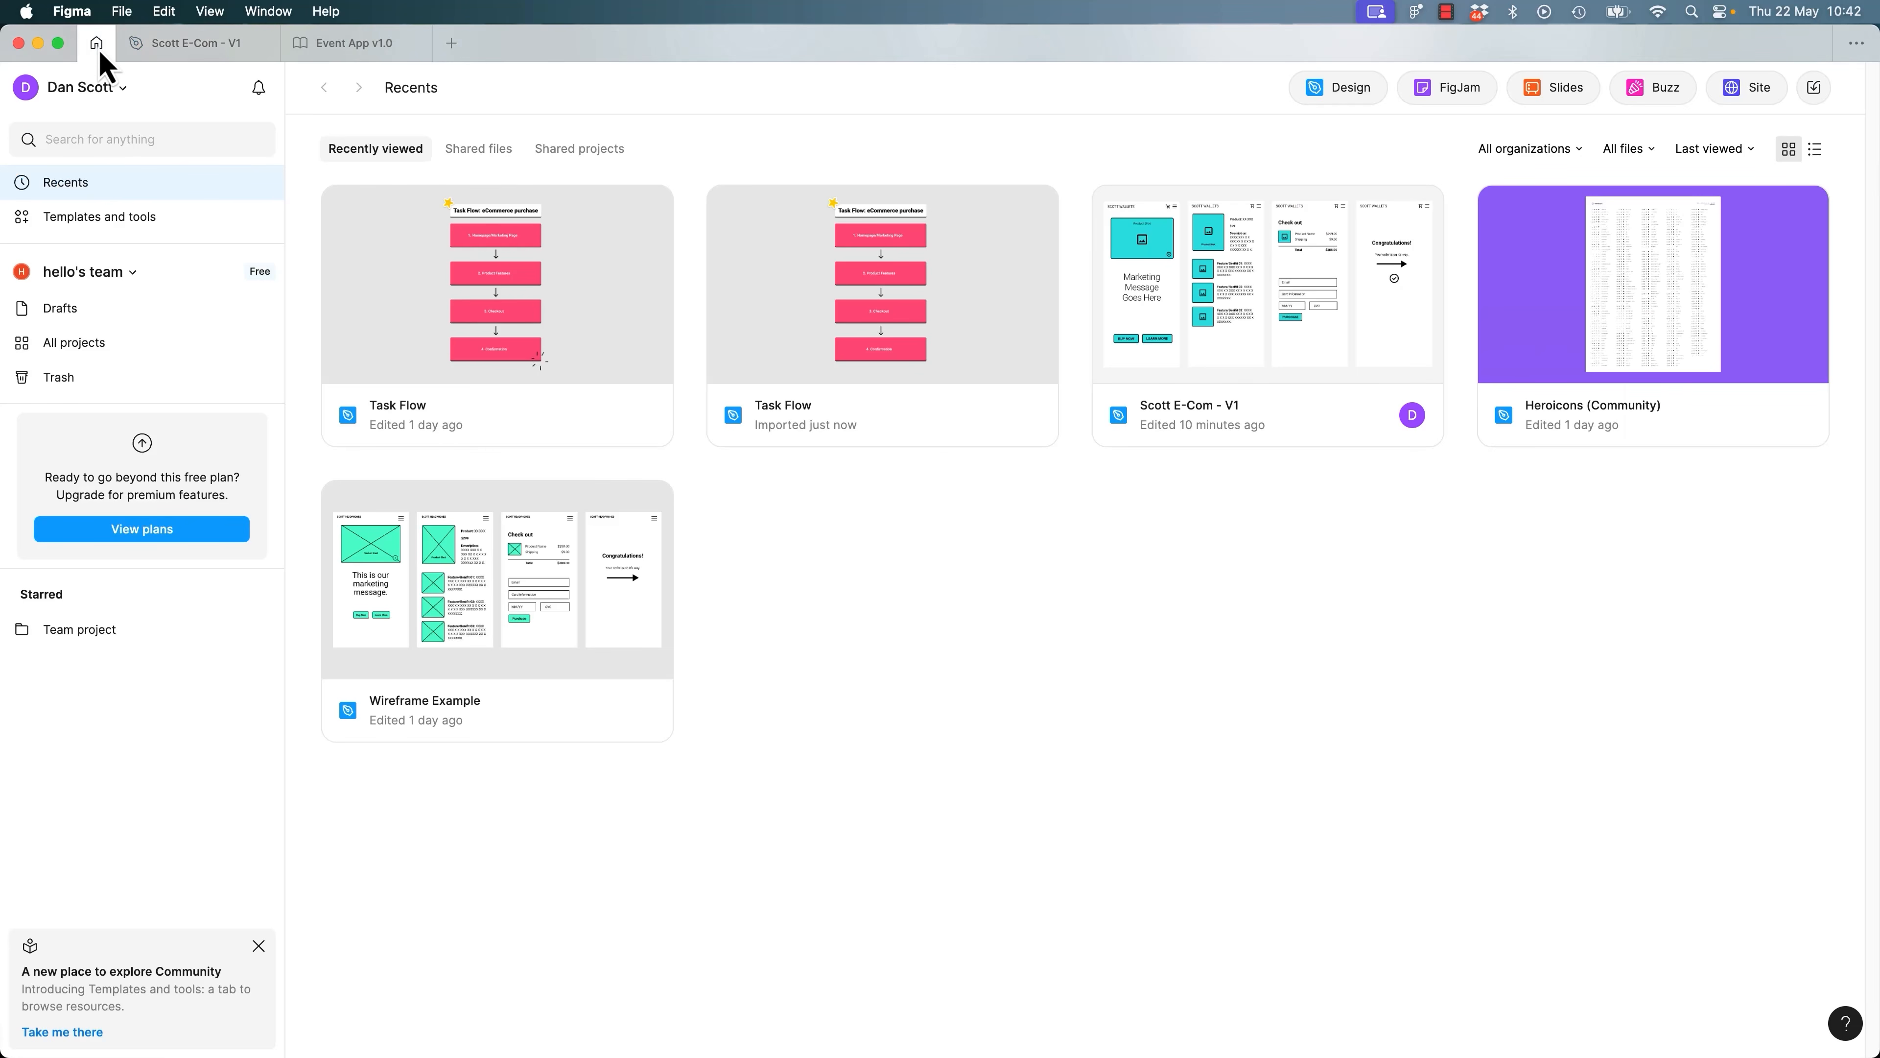
left_click(134, 217)
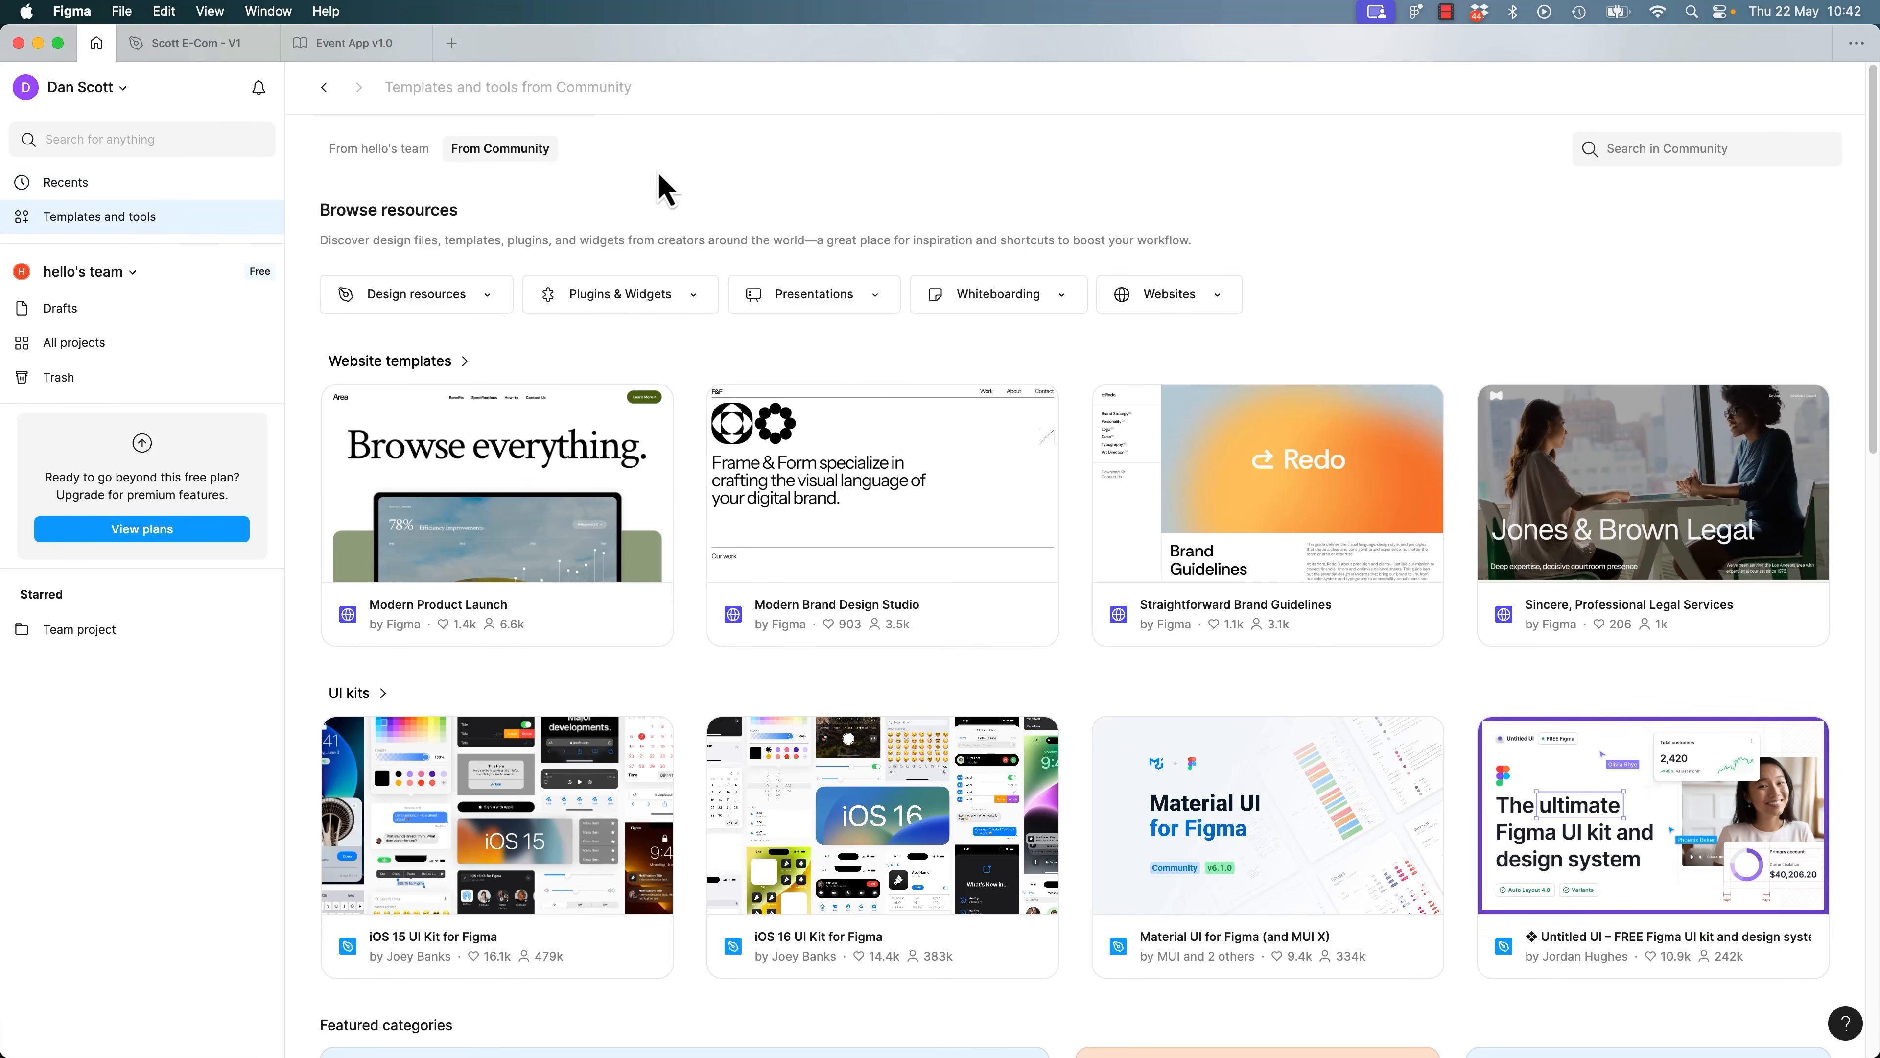
left_click(1707, 144)
type("io")
key("Return")
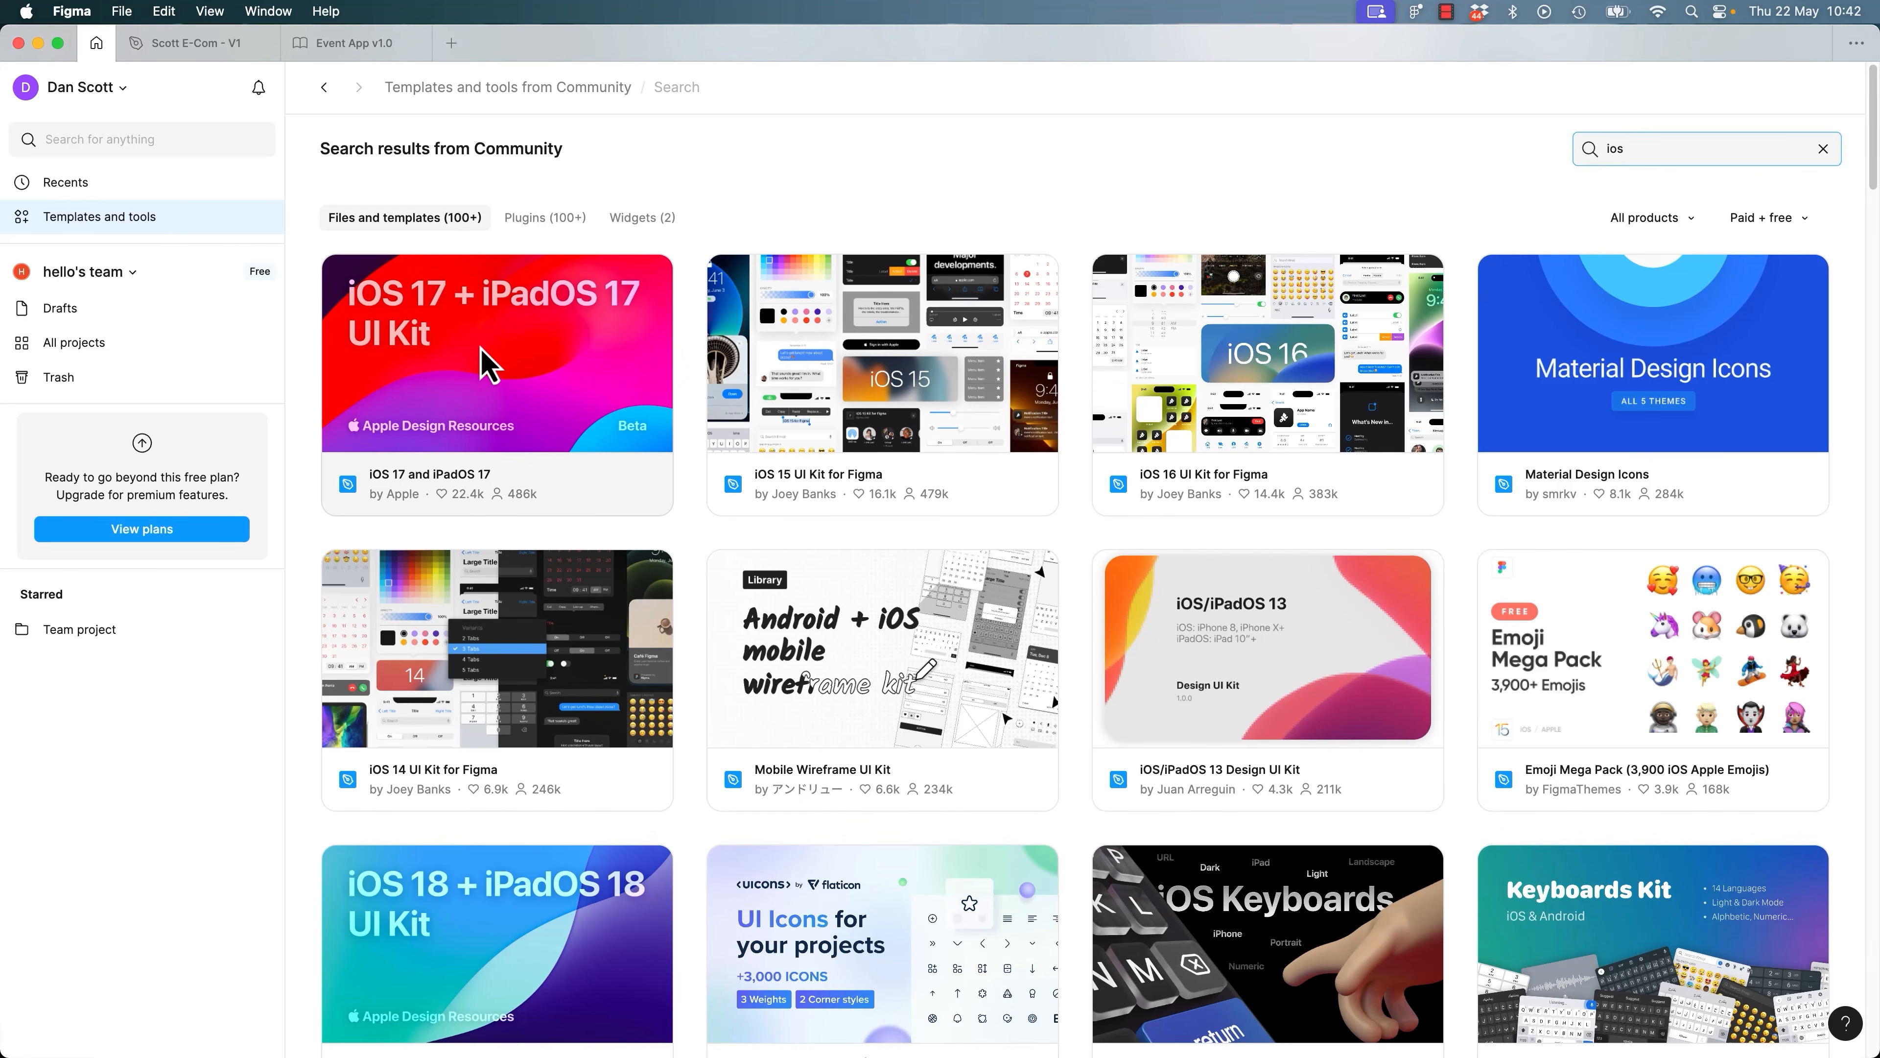
left_click(485, 363)
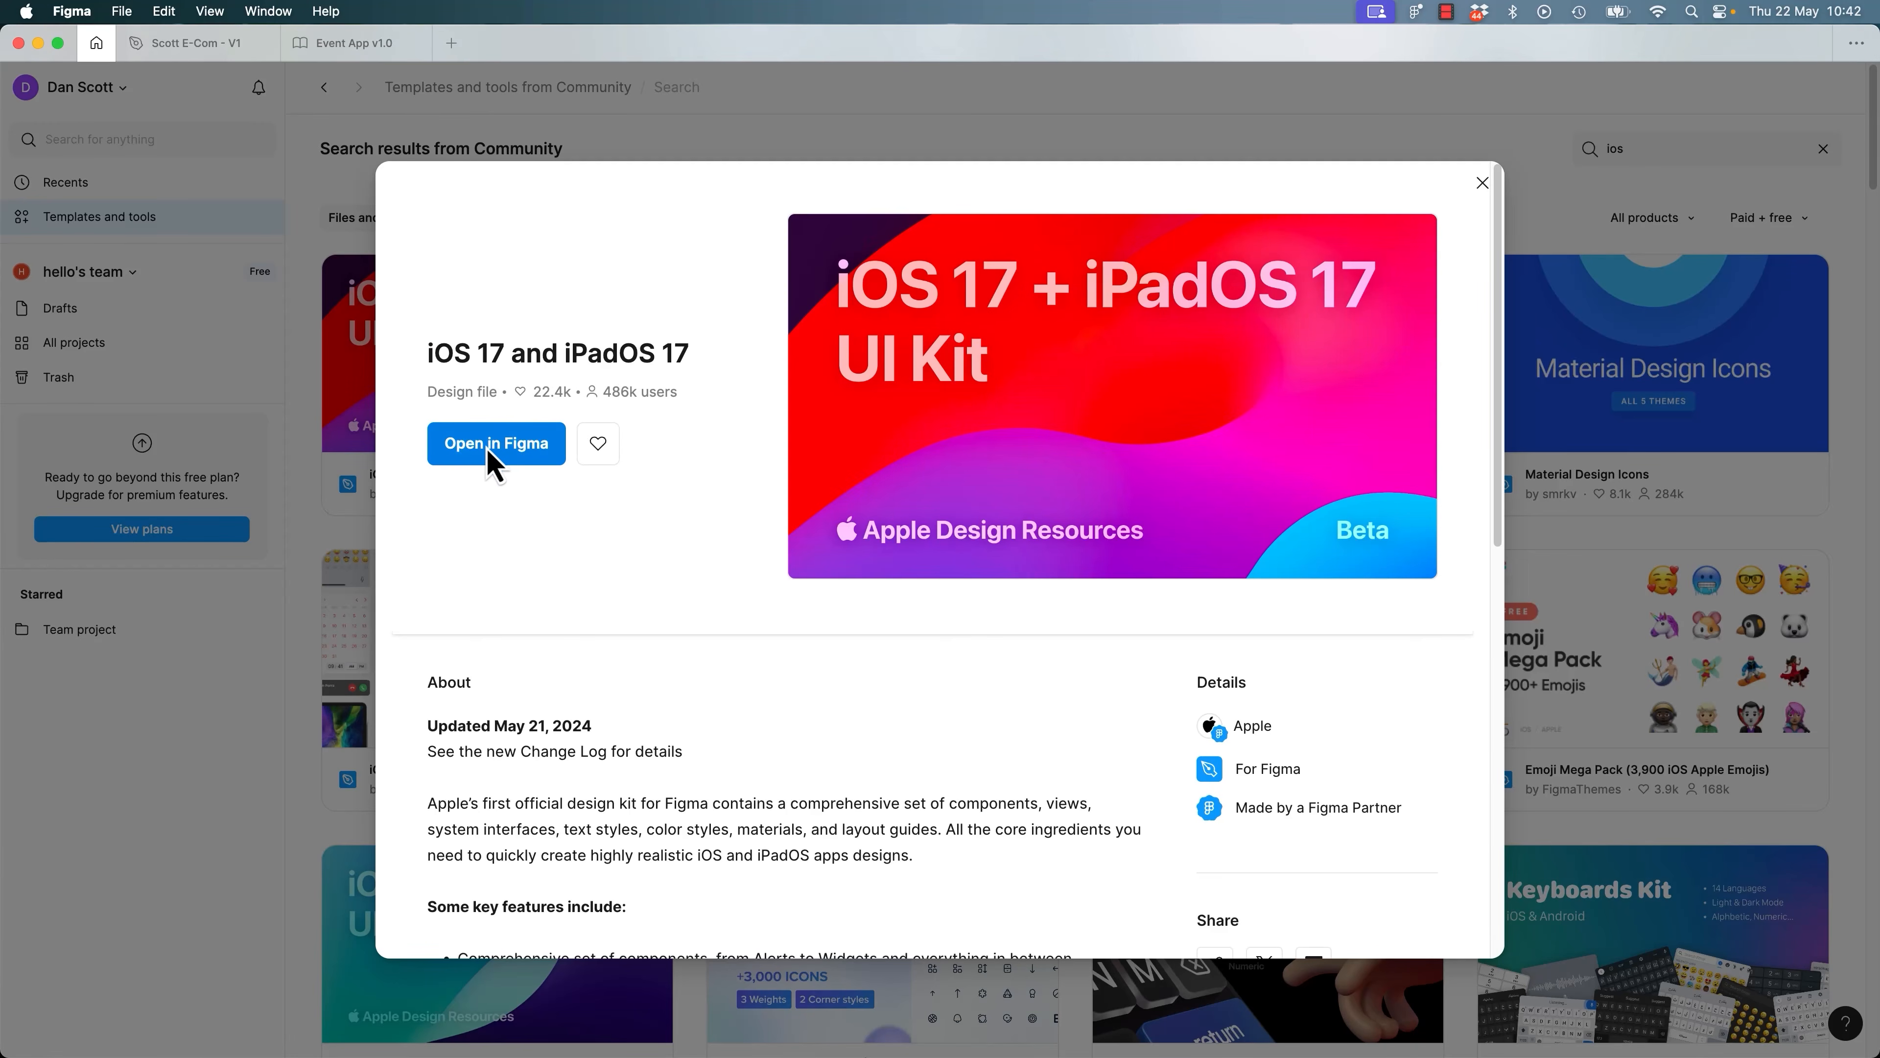
left_click(492, 445)
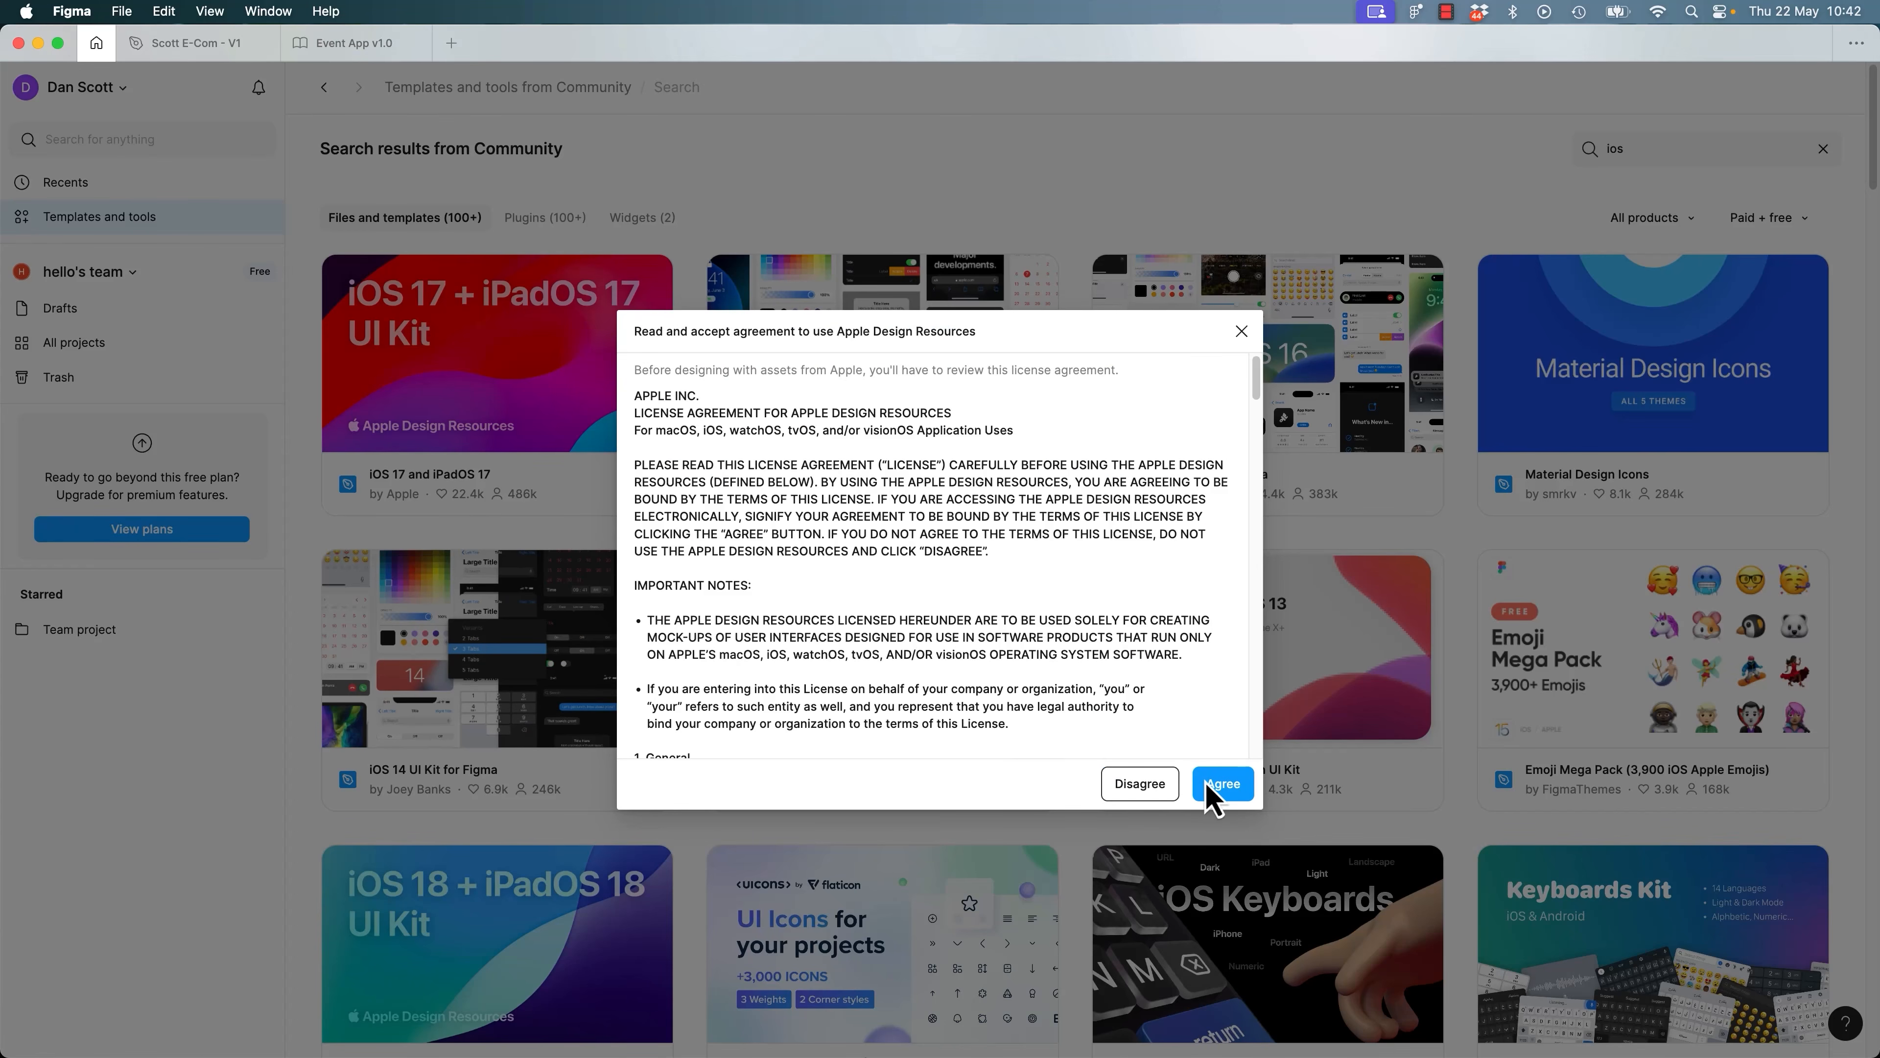
left_click(1212, 785)
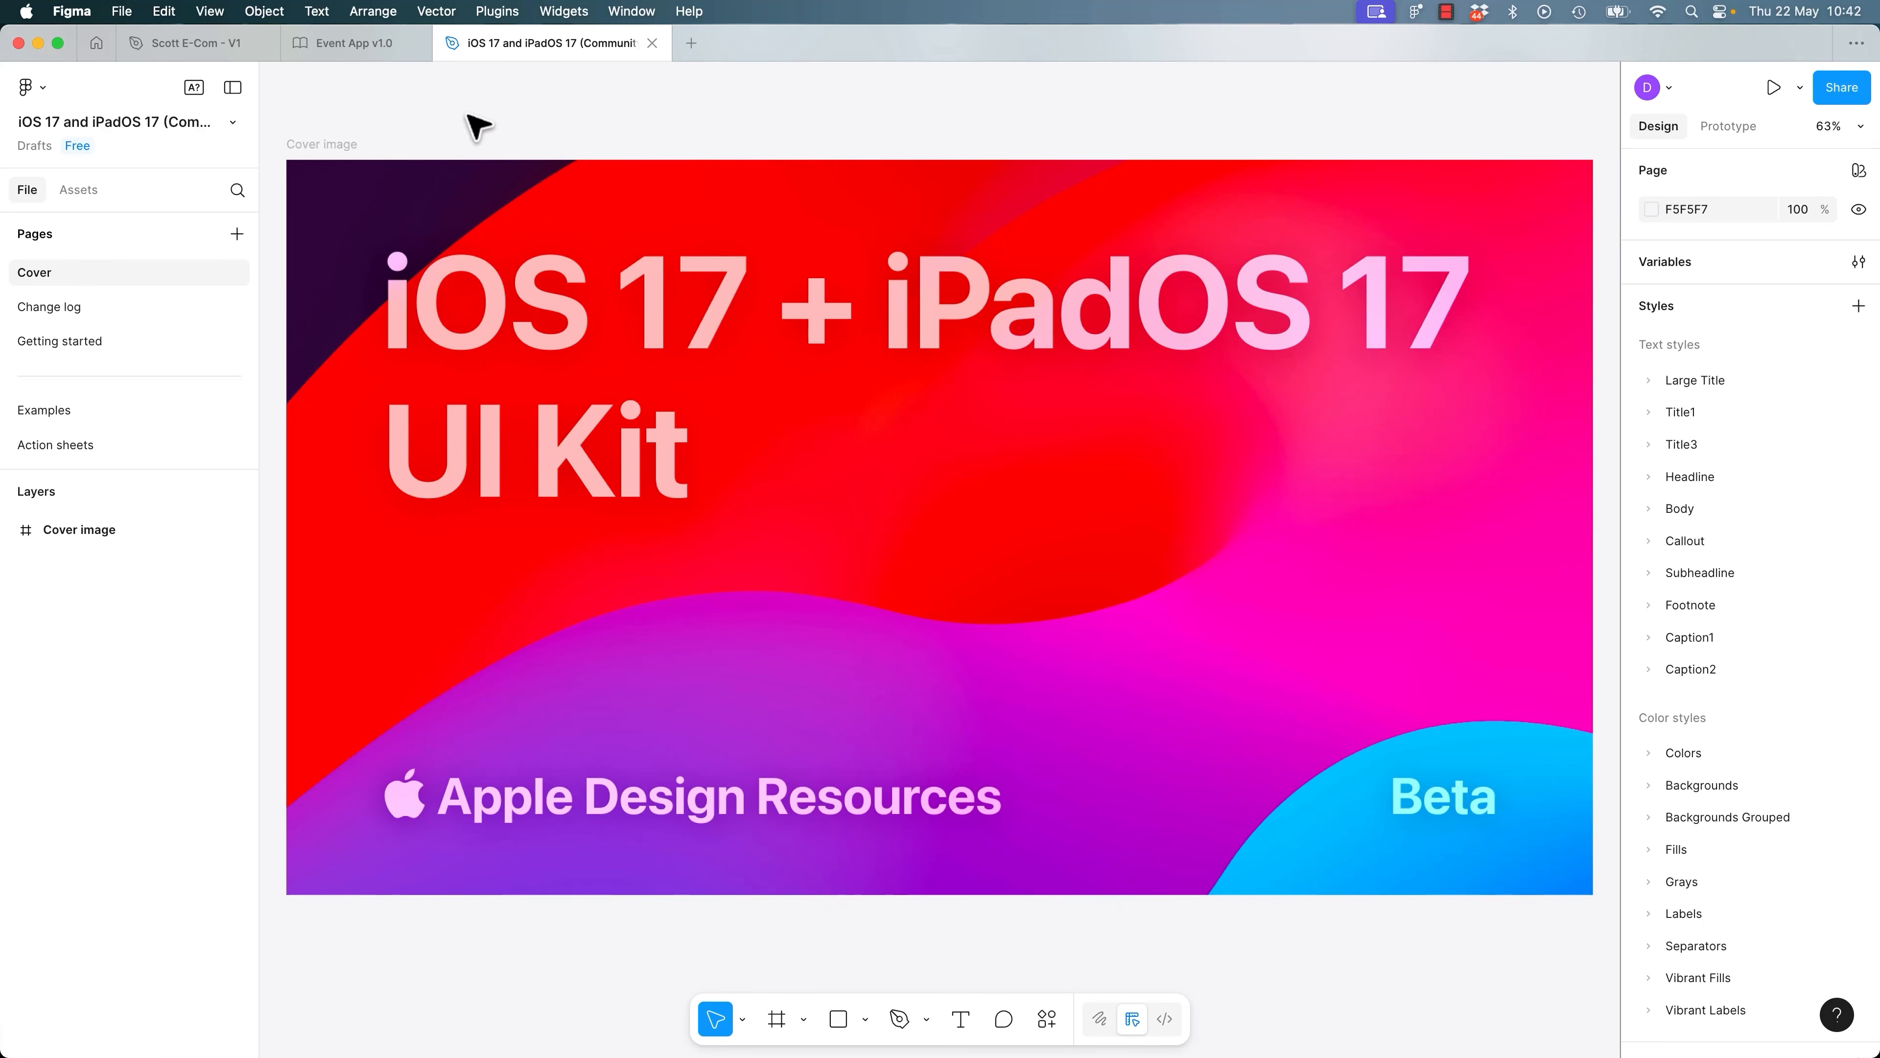
Check the recently viewed files and return to the iOS 17 and iPadOS 17 kit.
left_click(96, 43)
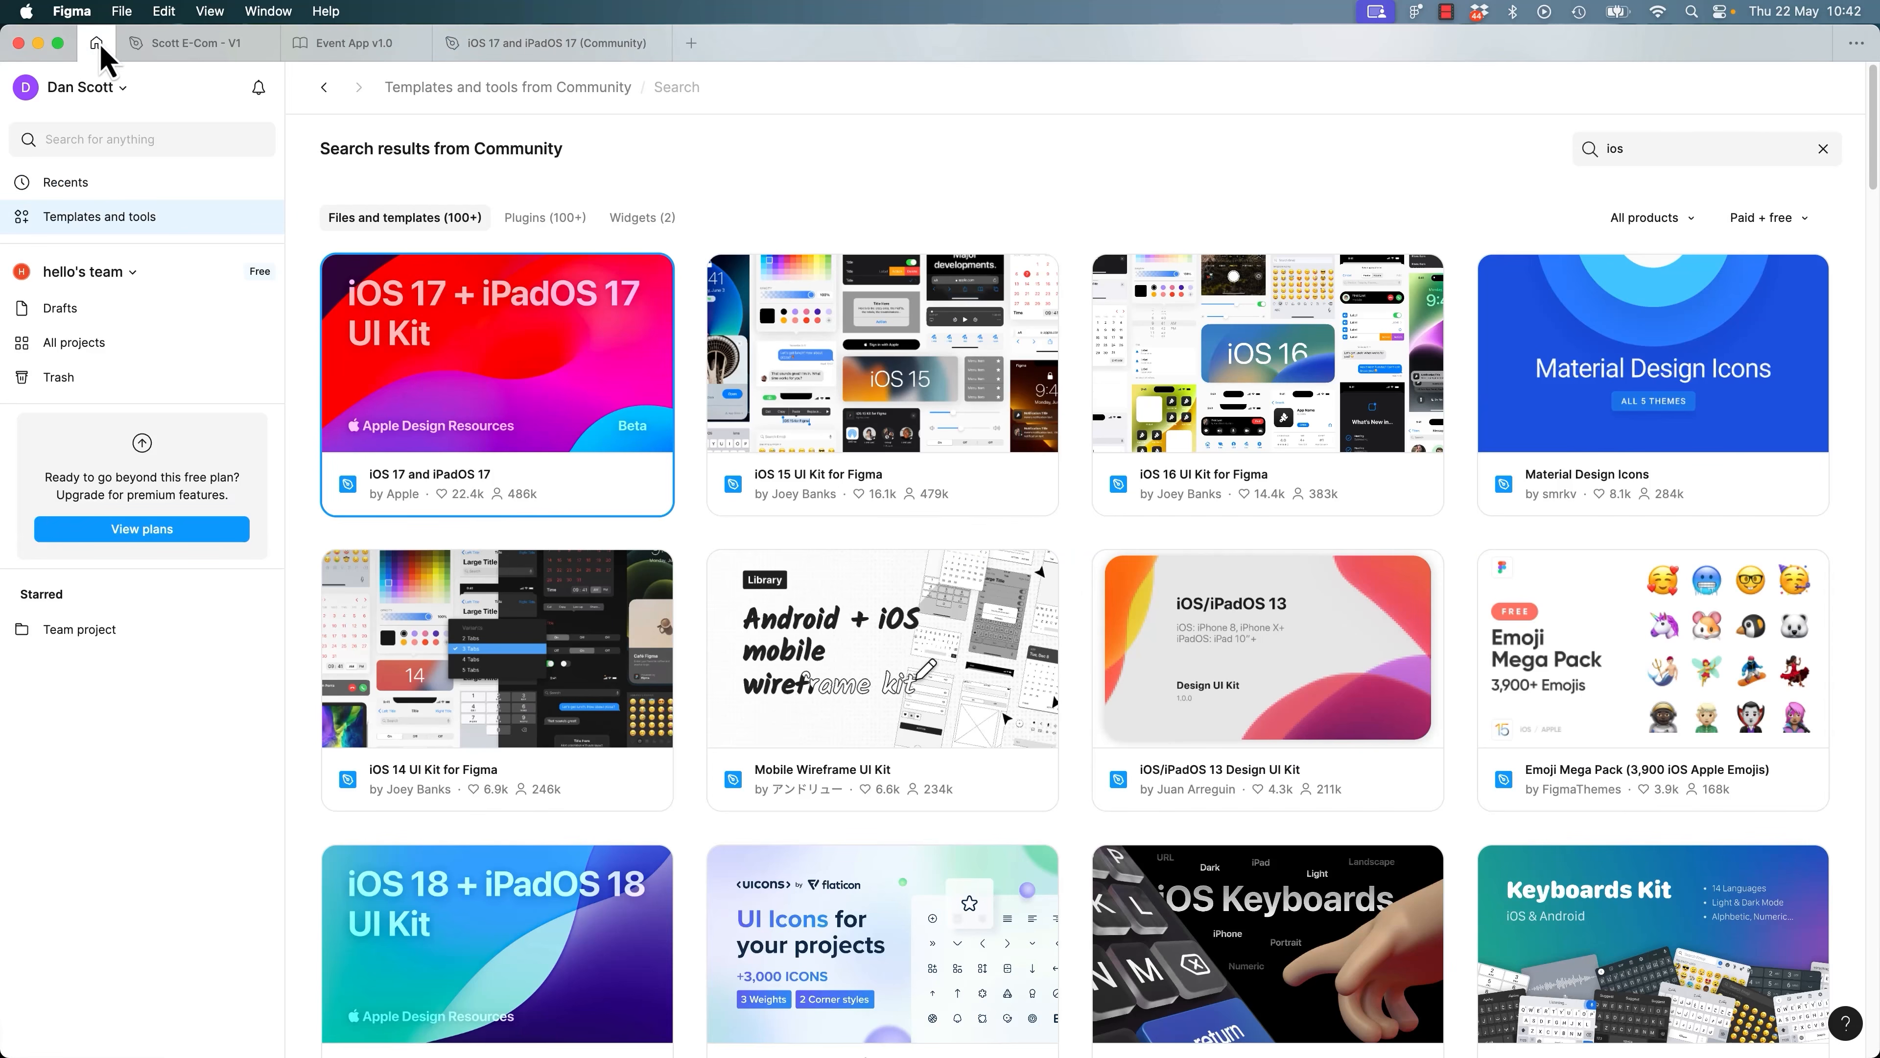
left_click(79, 184)
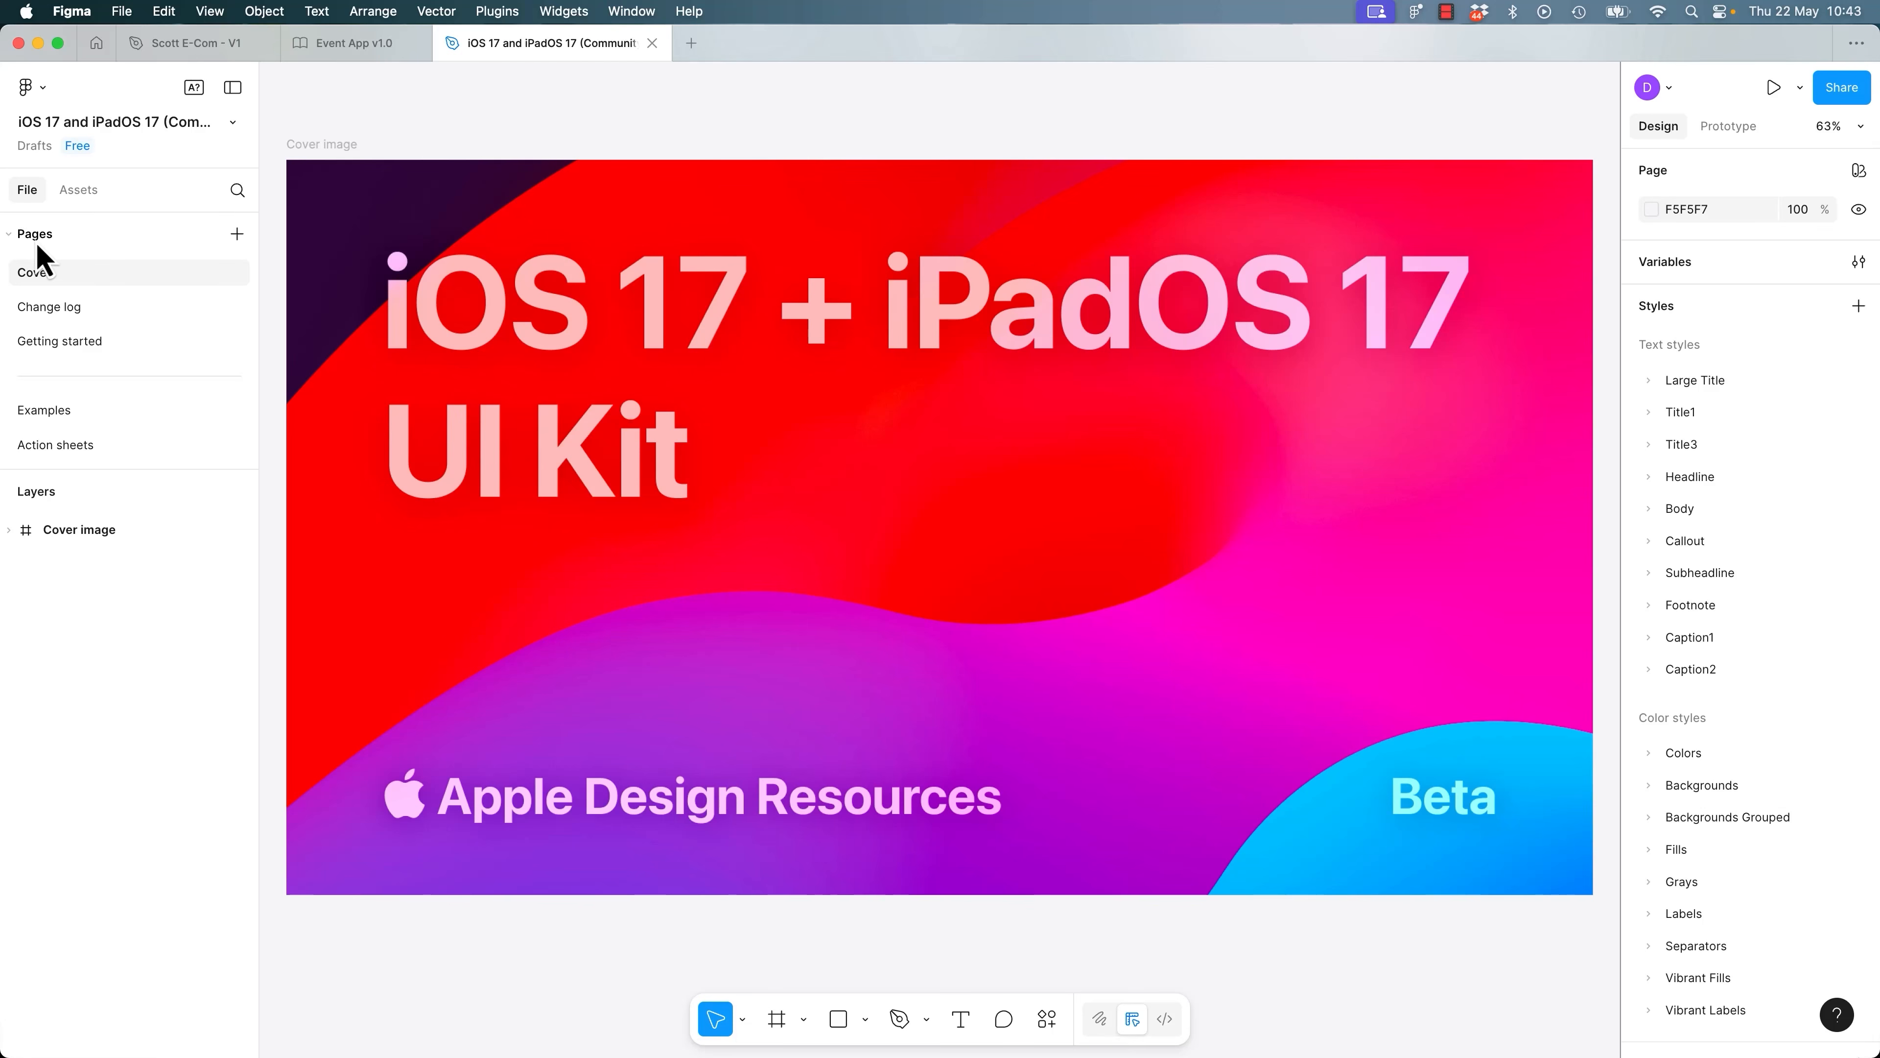
Examine the kit's Change log and Getting started pages and browse through its list of pages.
left_click(40, 308)
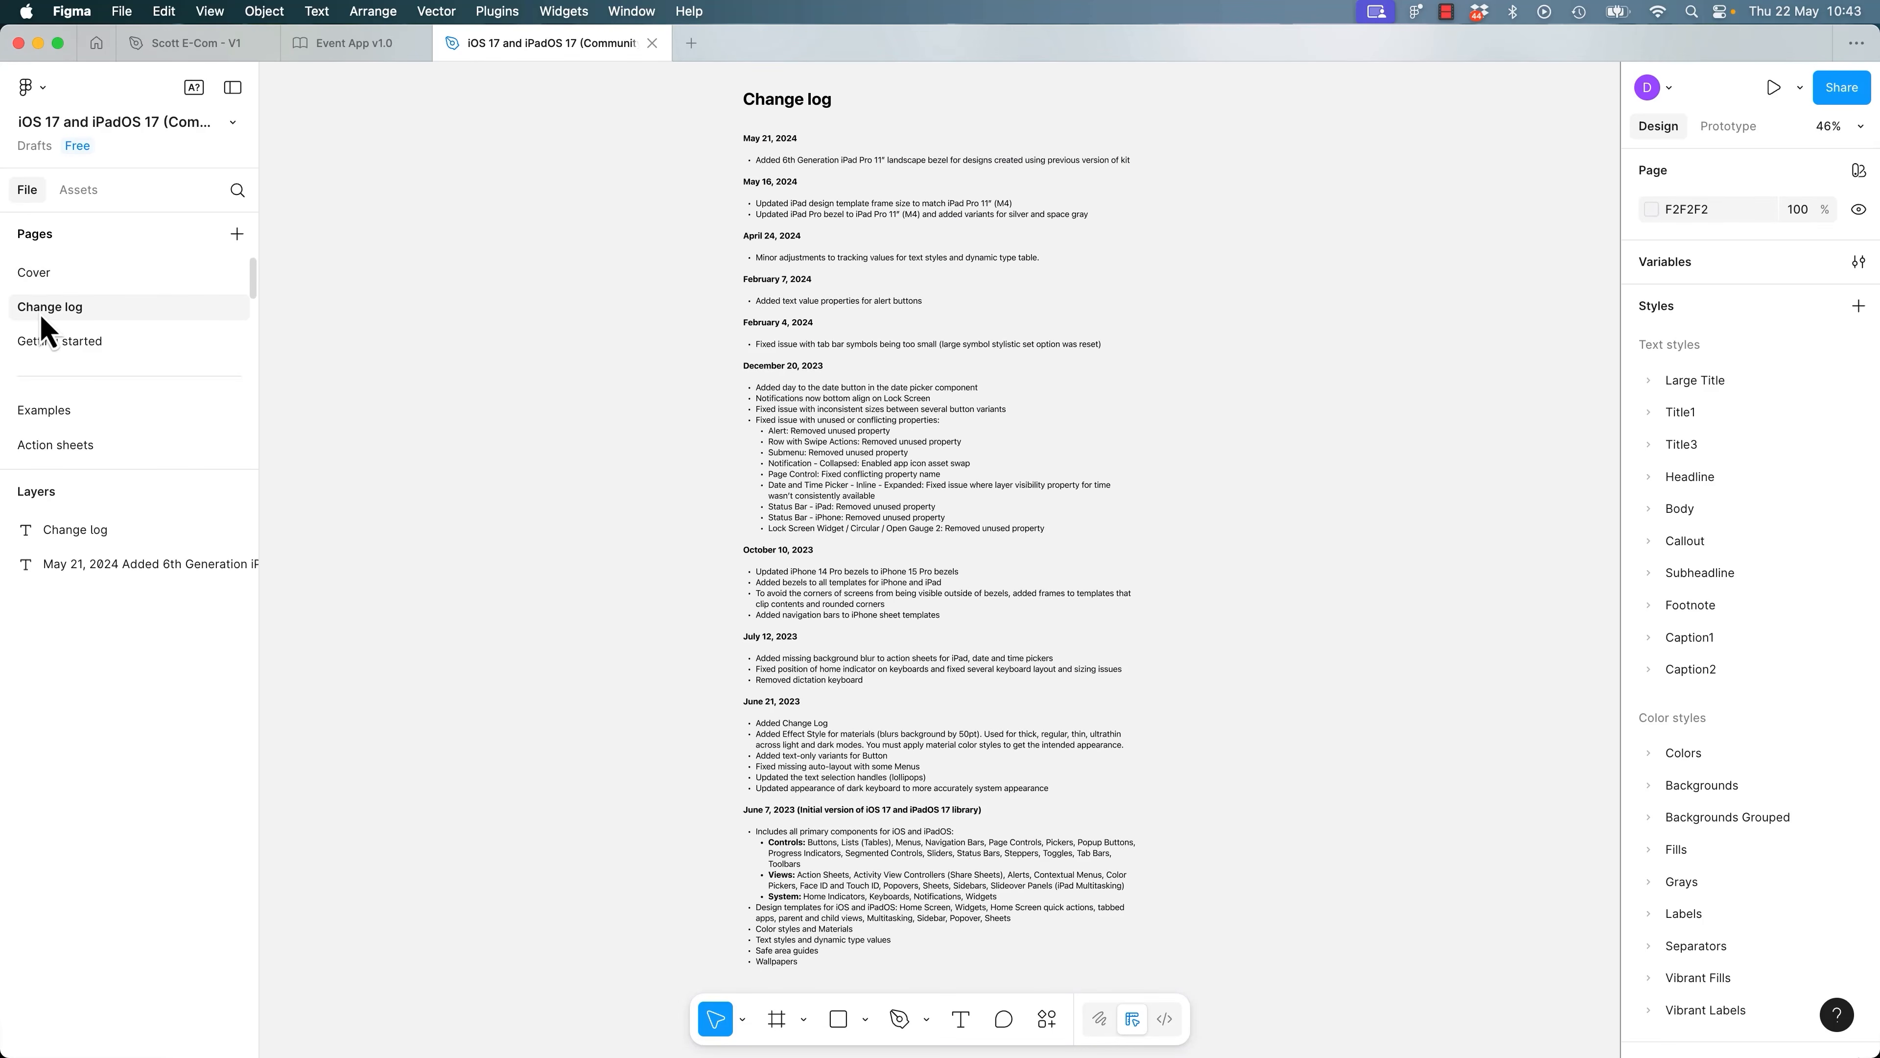
left_click(55, 349)
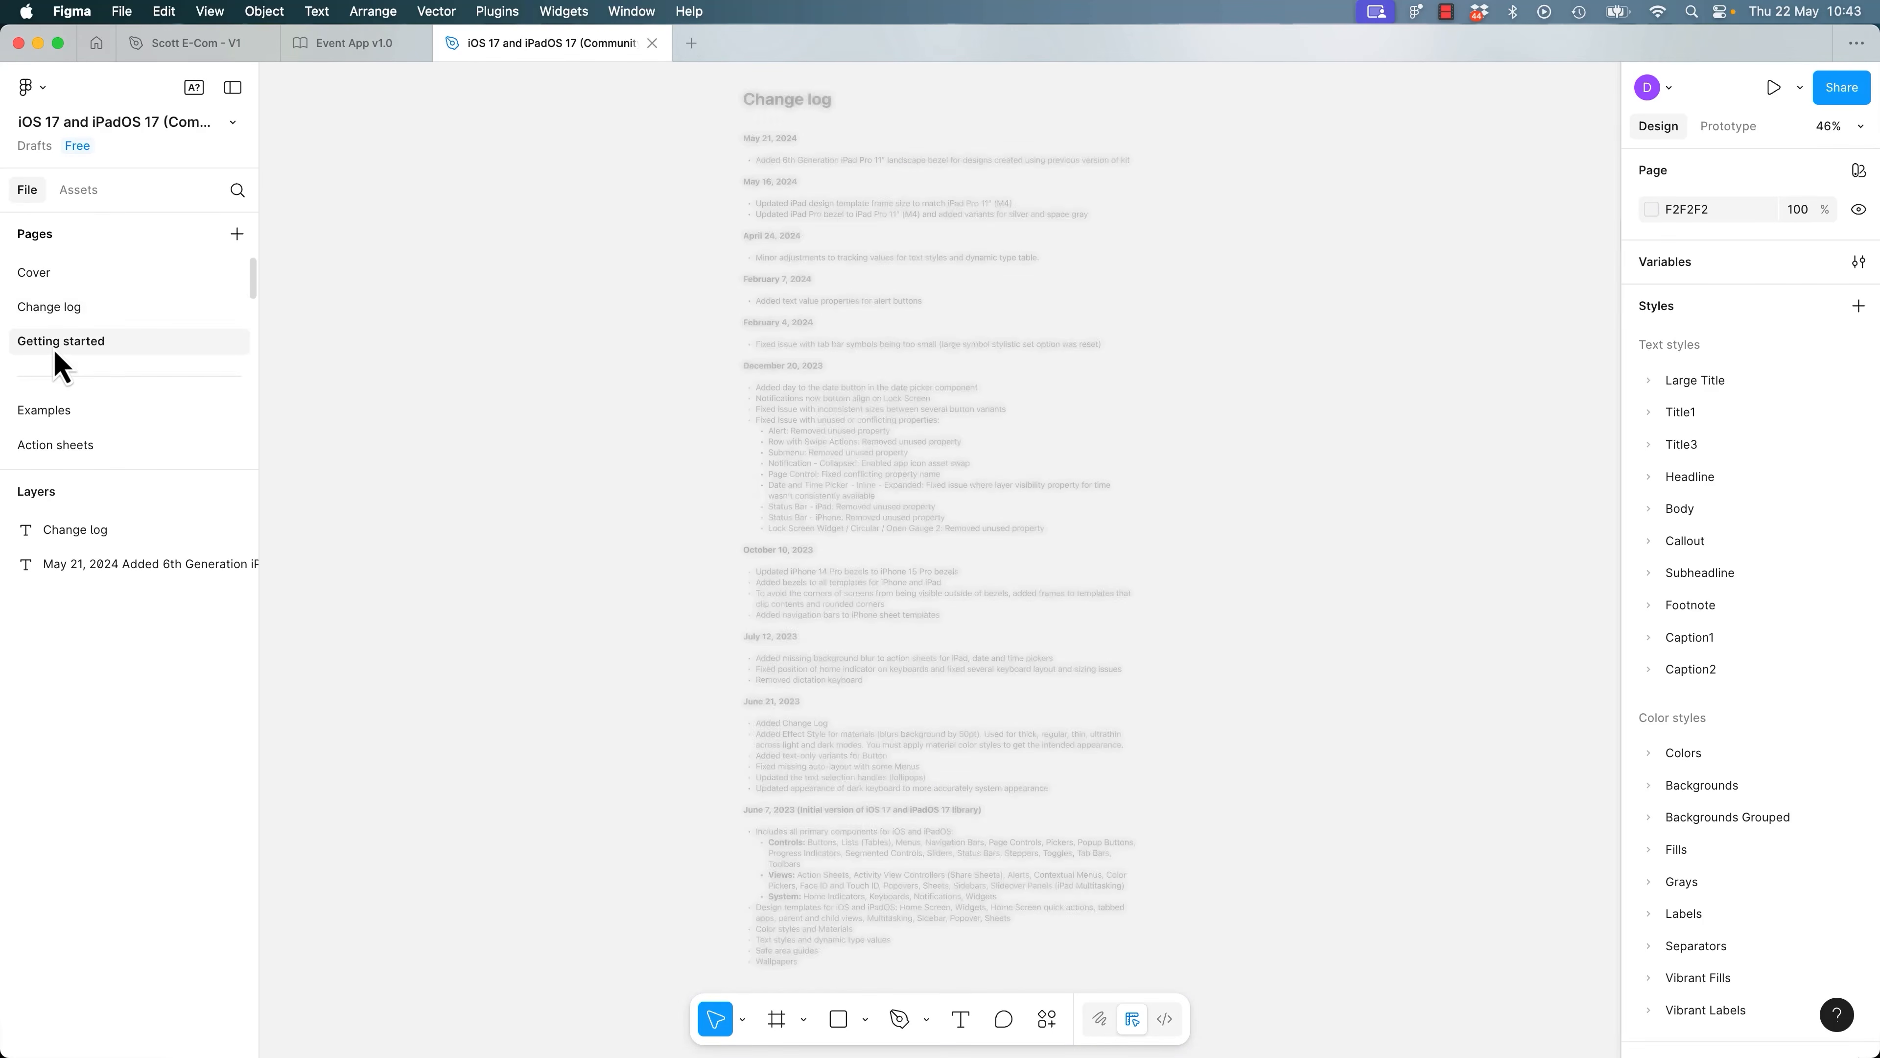
scroll(252, 289, "down", 3)
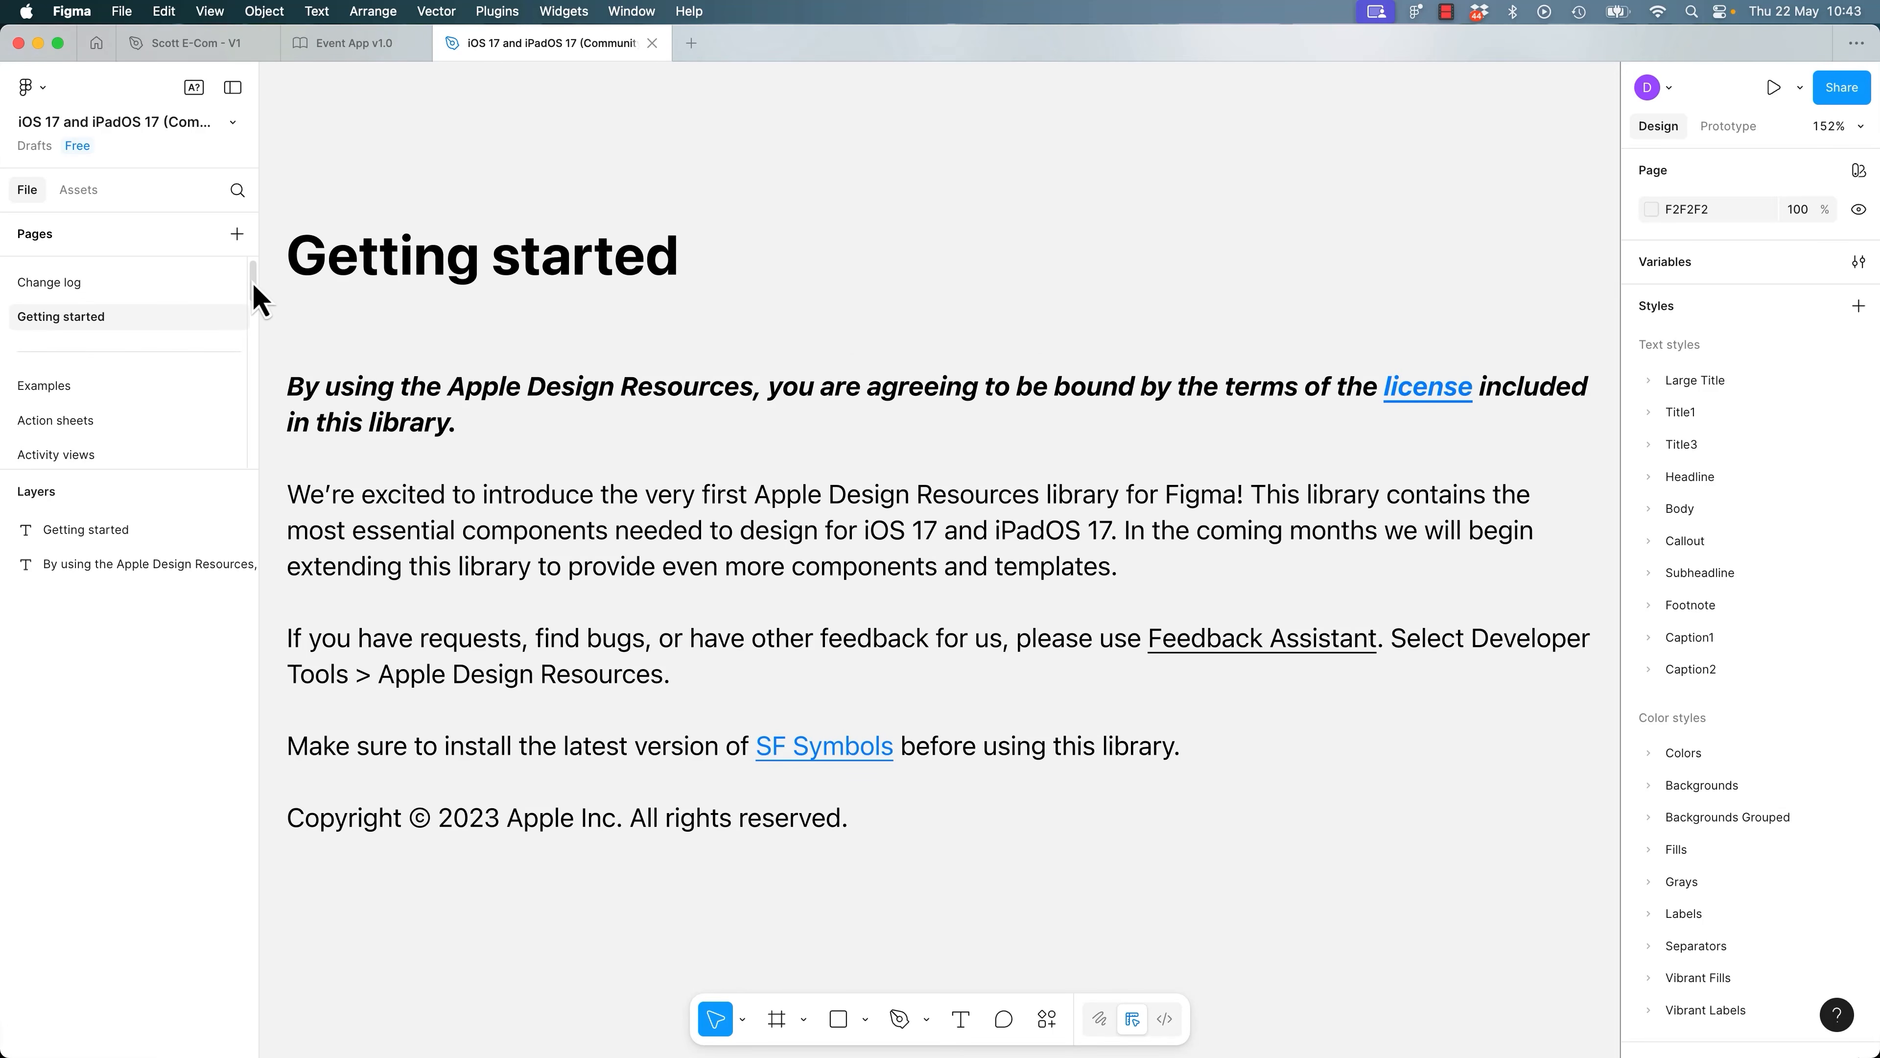
mouse_move(253, 296)
left_mouse_down()
mouse_move(249, 457)
mouse_move(252, 277)
left_mouse_up()
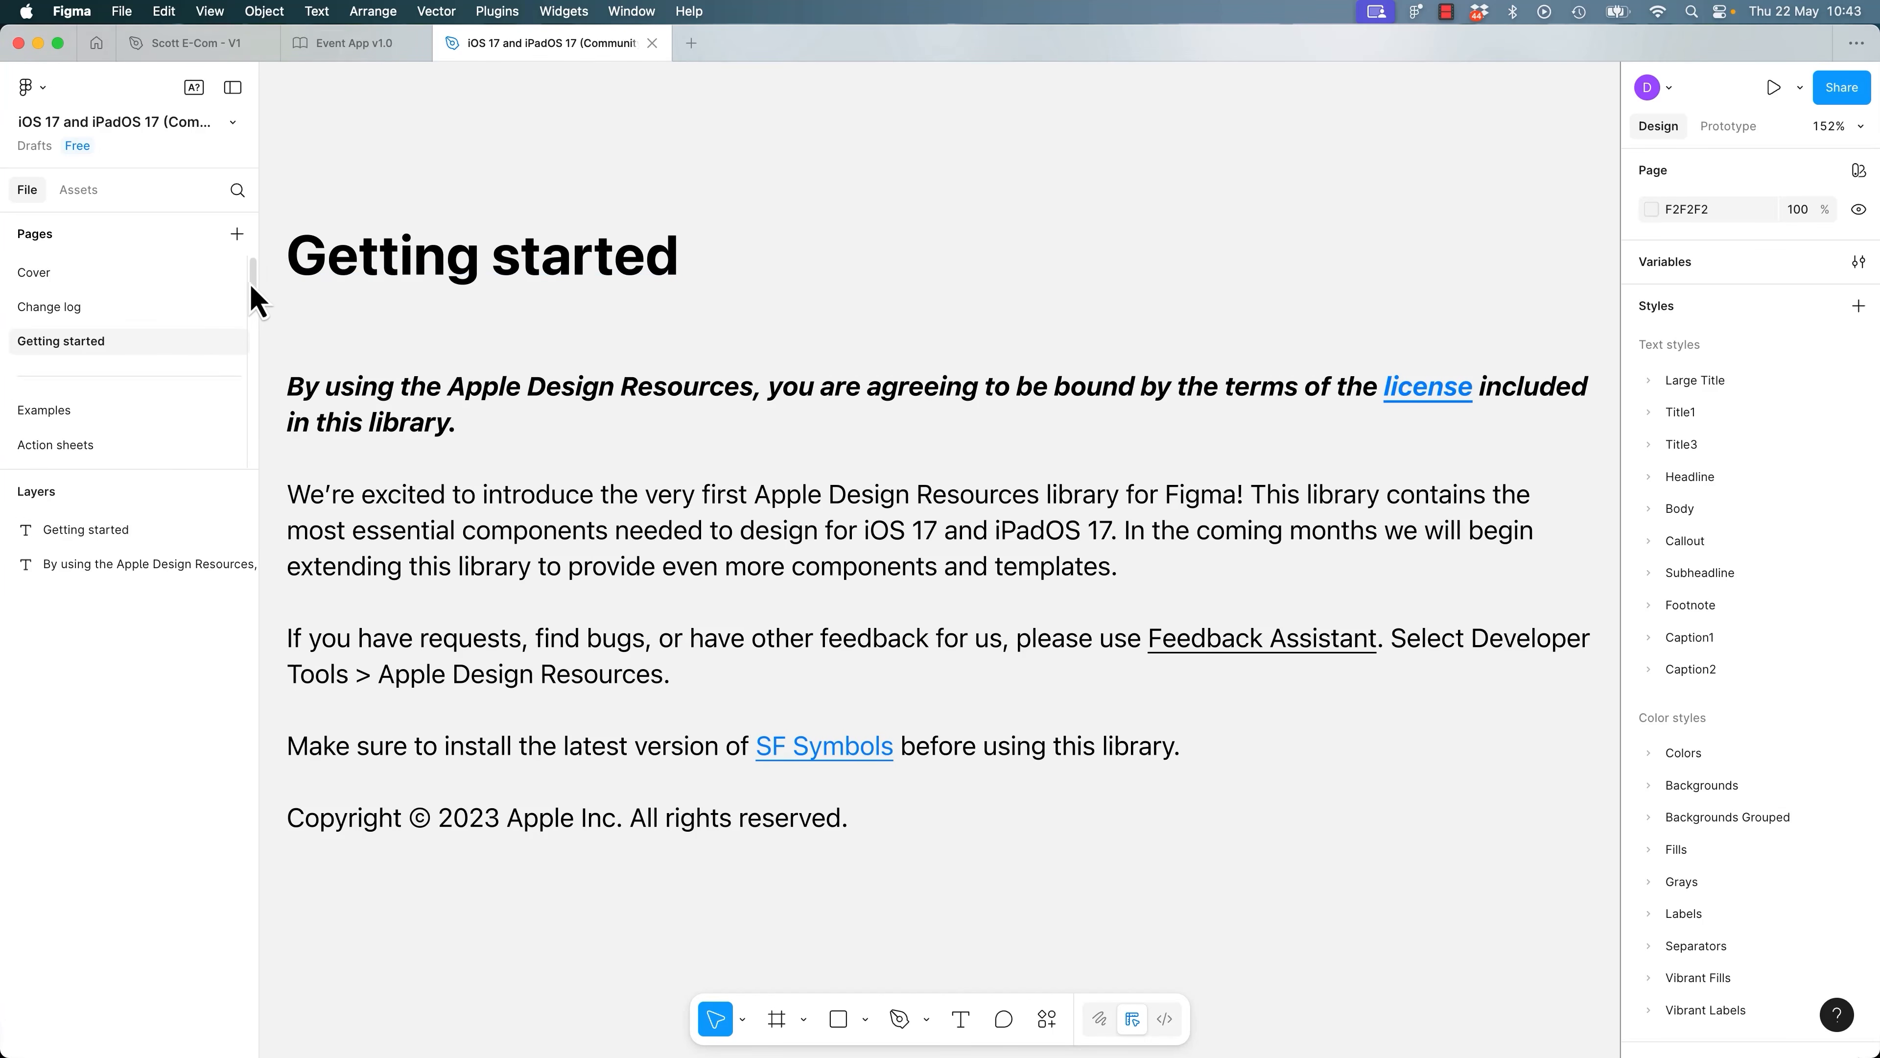
left_click_drag(252, 277, 253, 296)
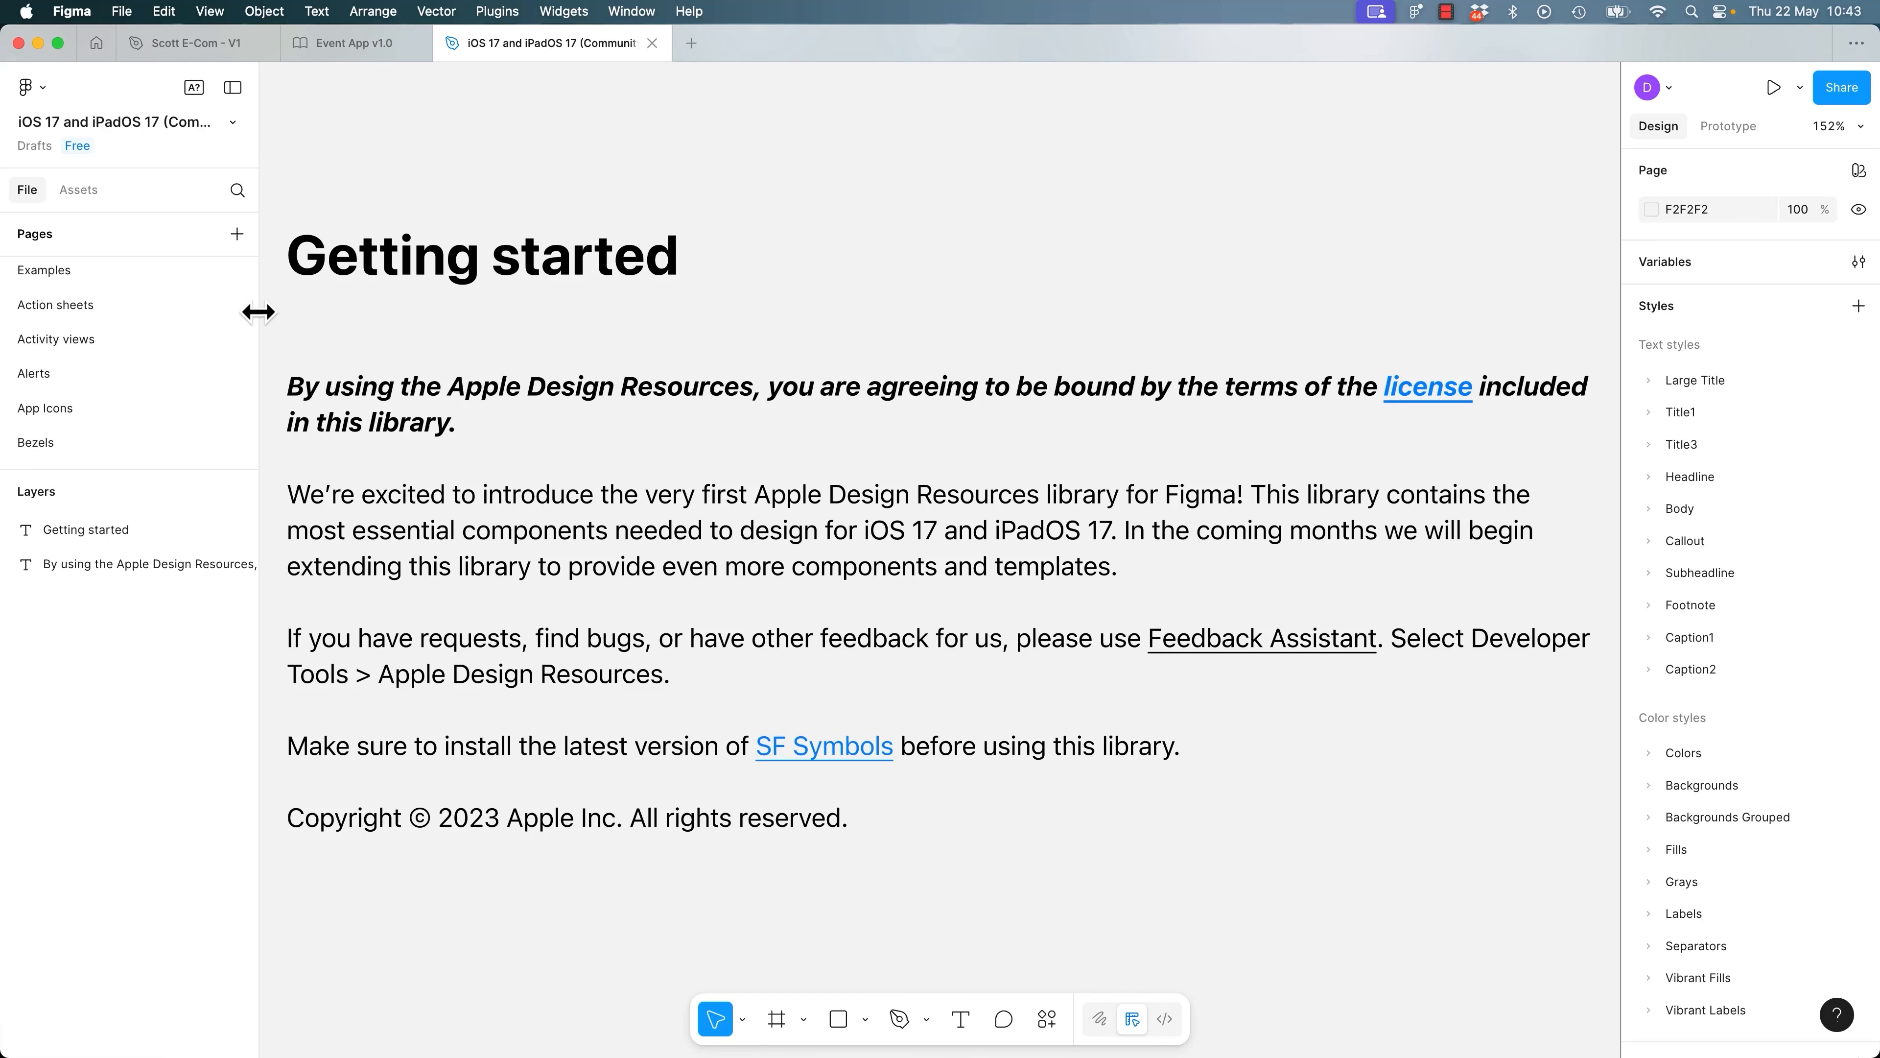
left_click_drag(252, 302, 251, 375)
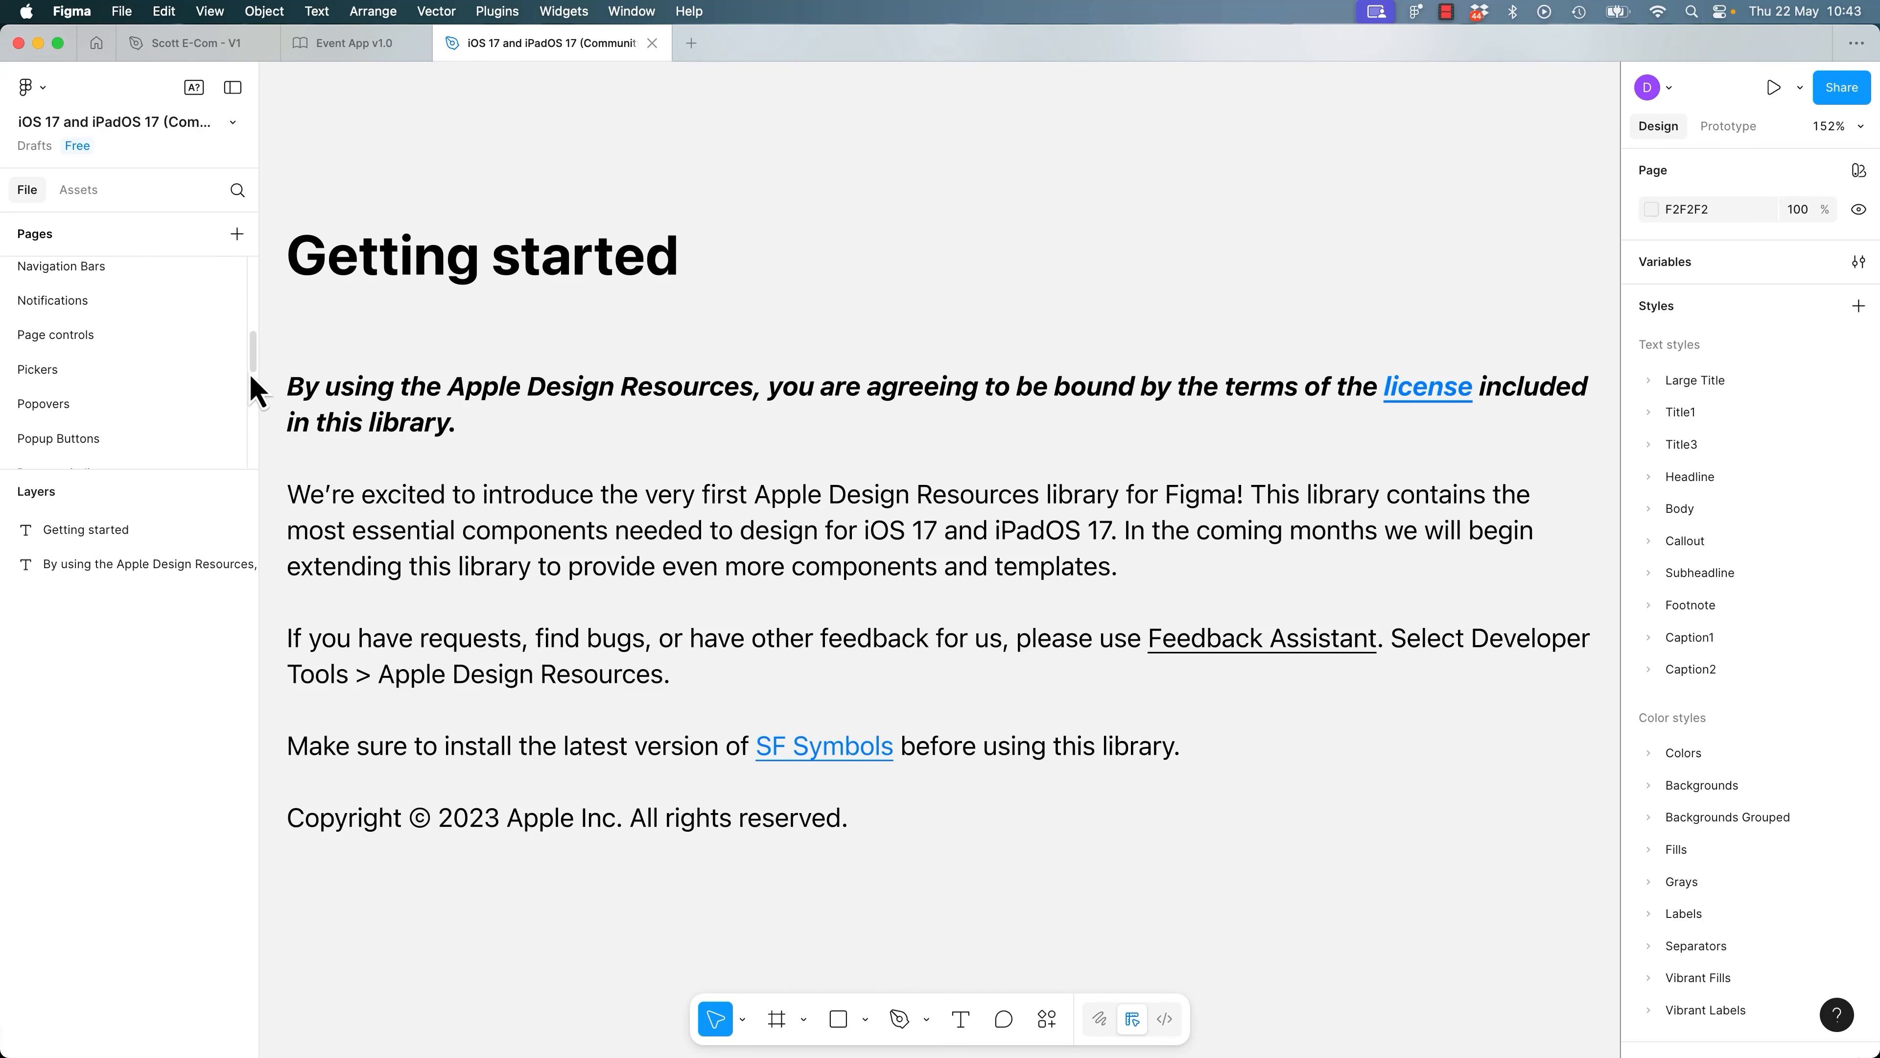
Inspect the Notifications page with its collapsed notification component, and view the Page controls page.
left_click(53, 305)
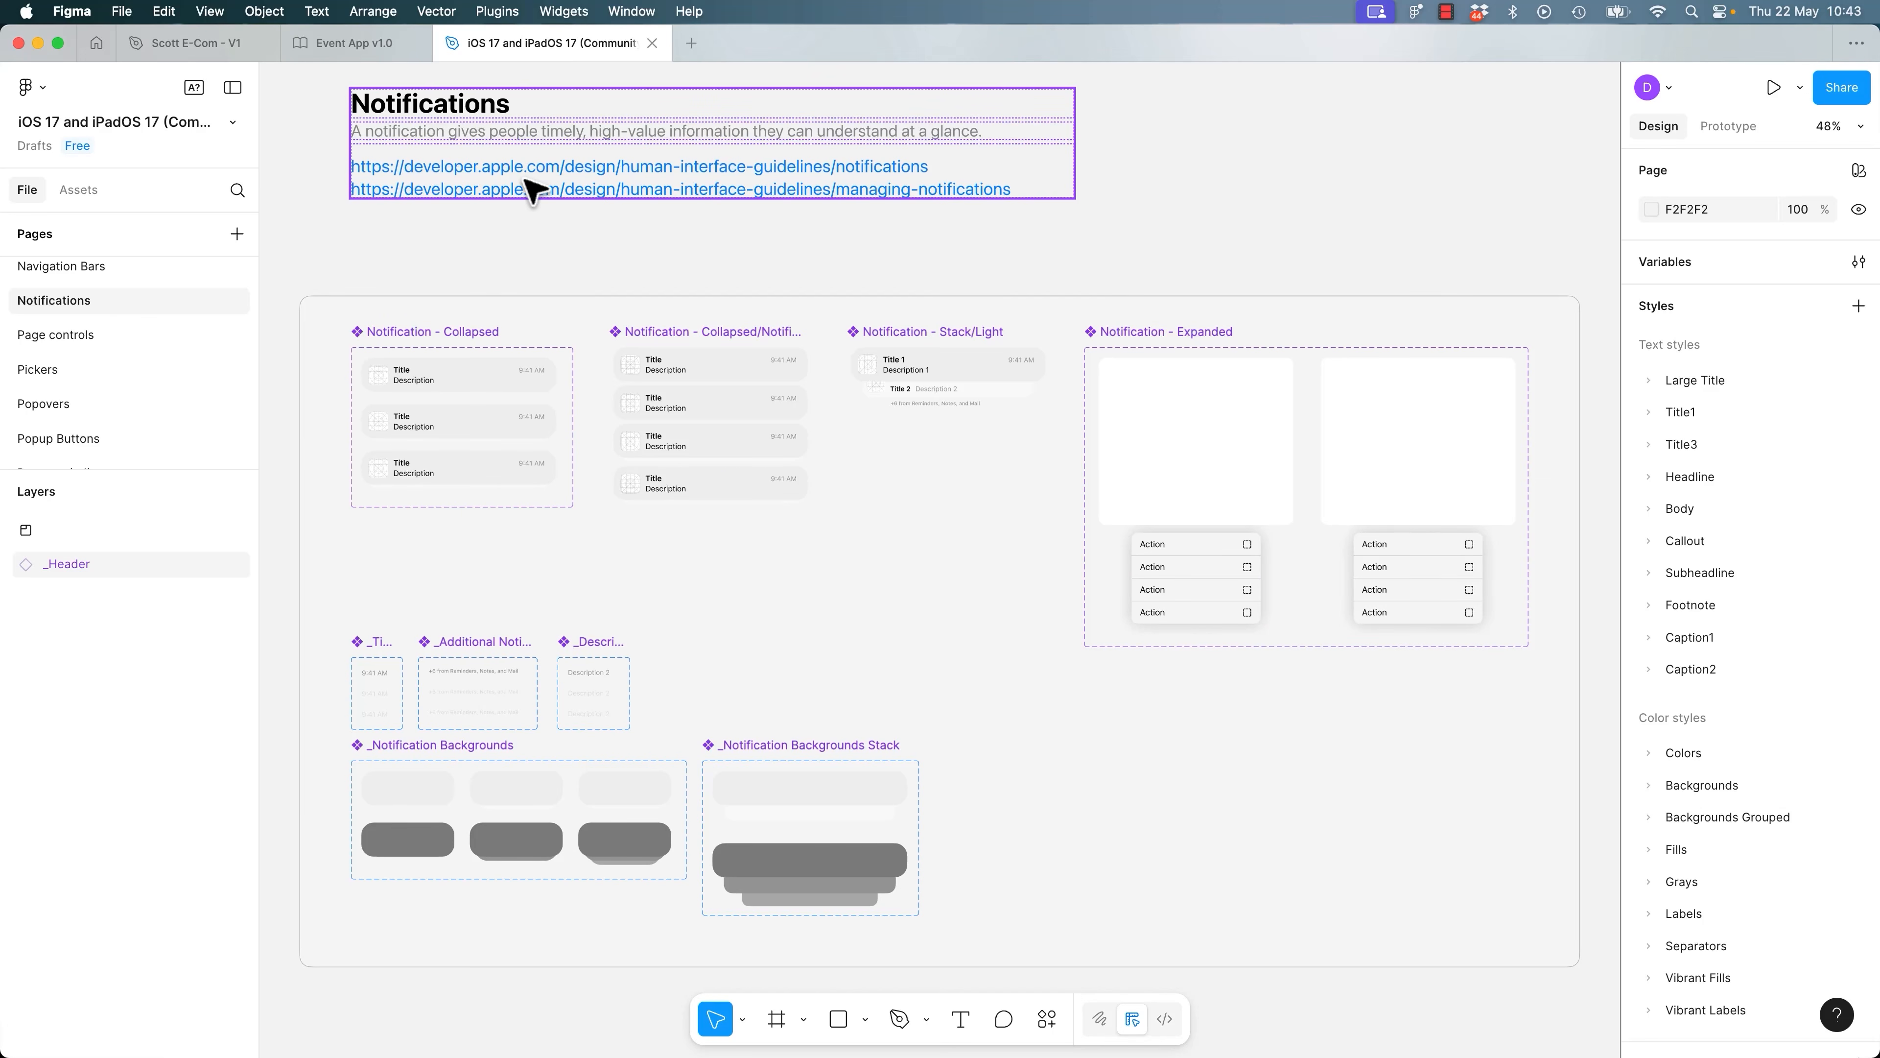
left_click(670, 356)
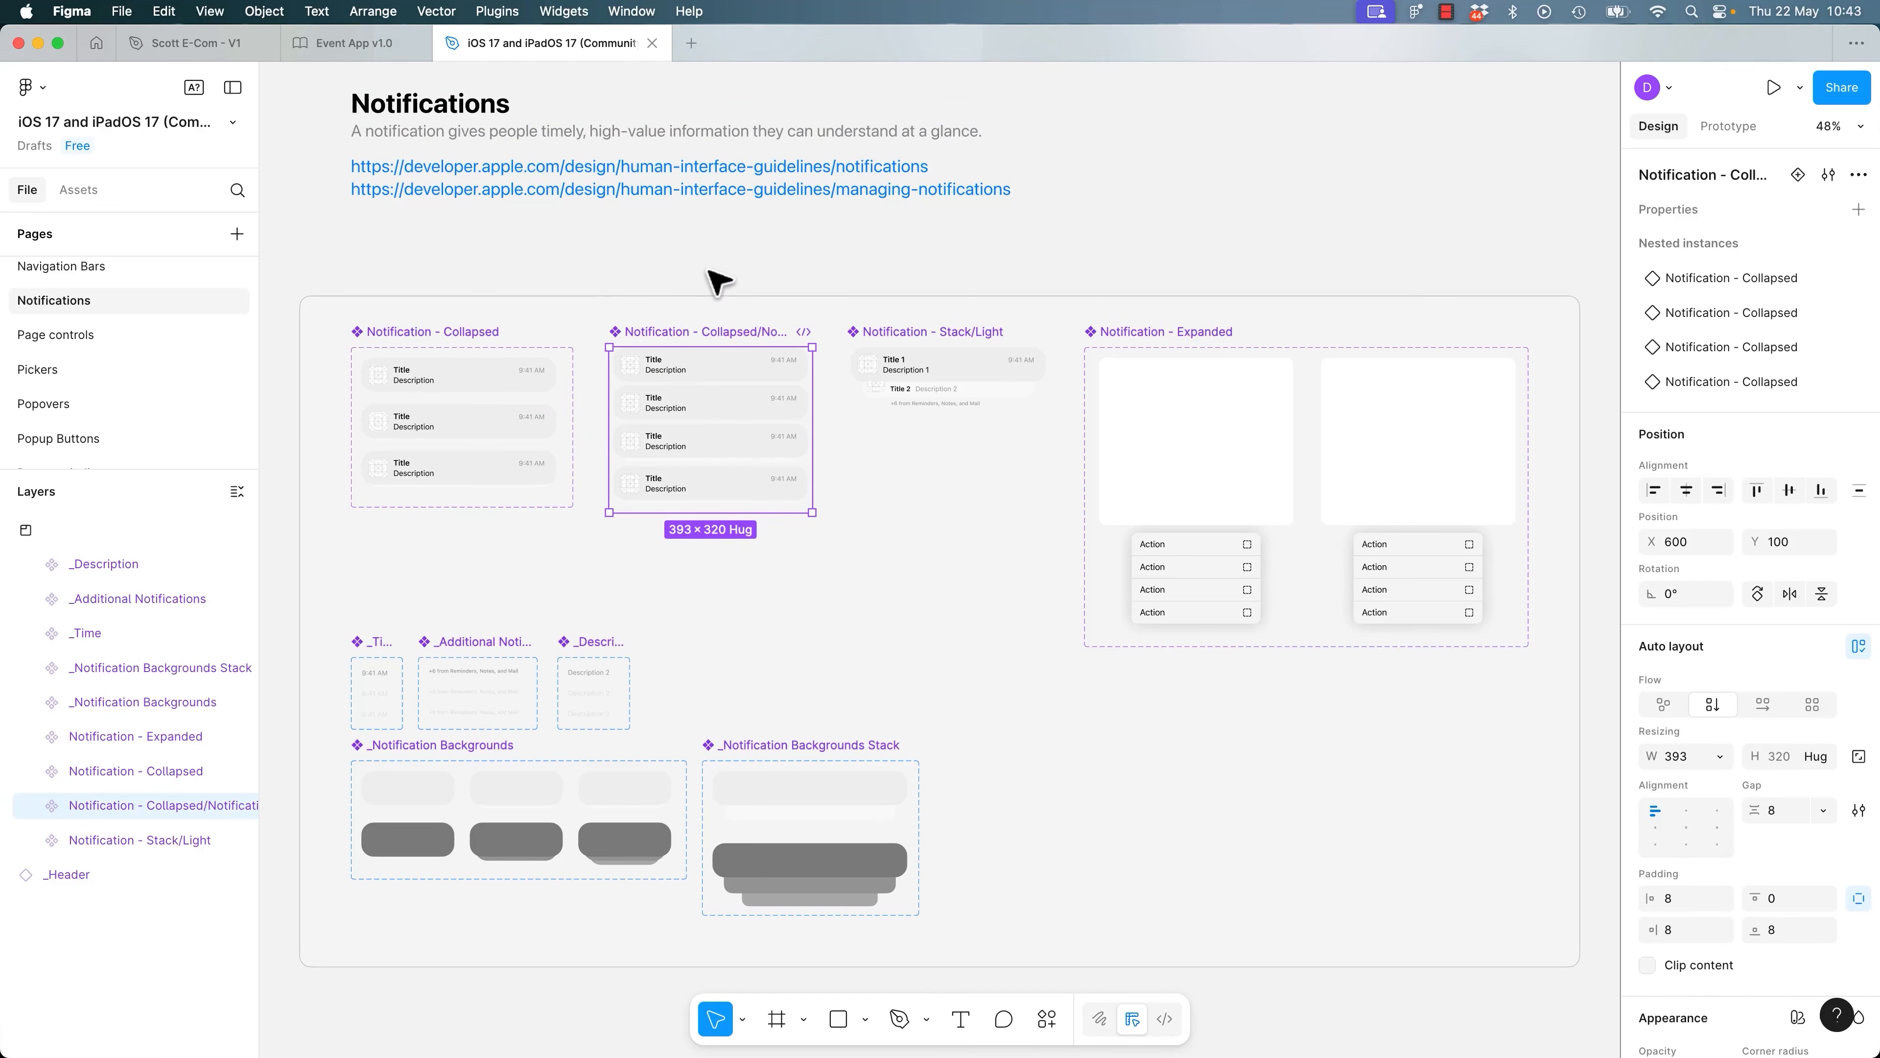
left_click(72, 335)
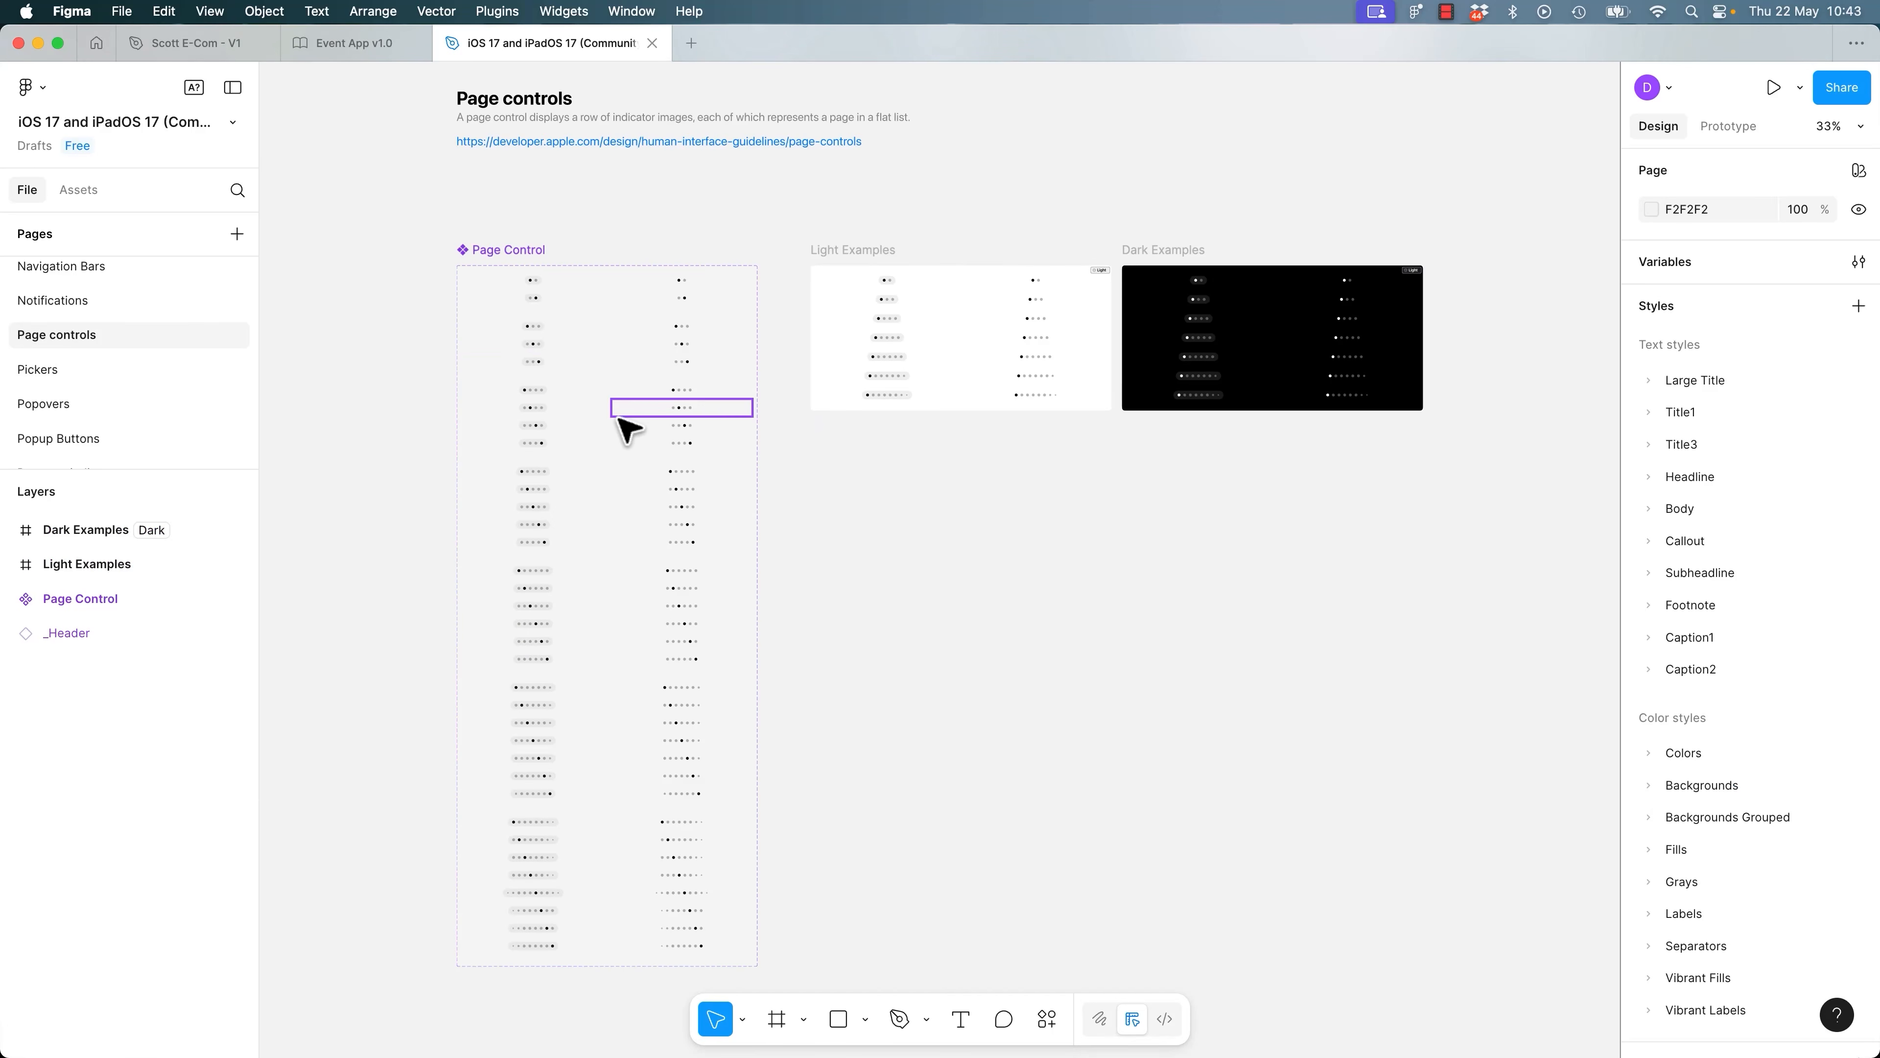
Examine the Page Control component's variants up close and view the kit's Popovers page.
scroll(622, 428, "up", 5)
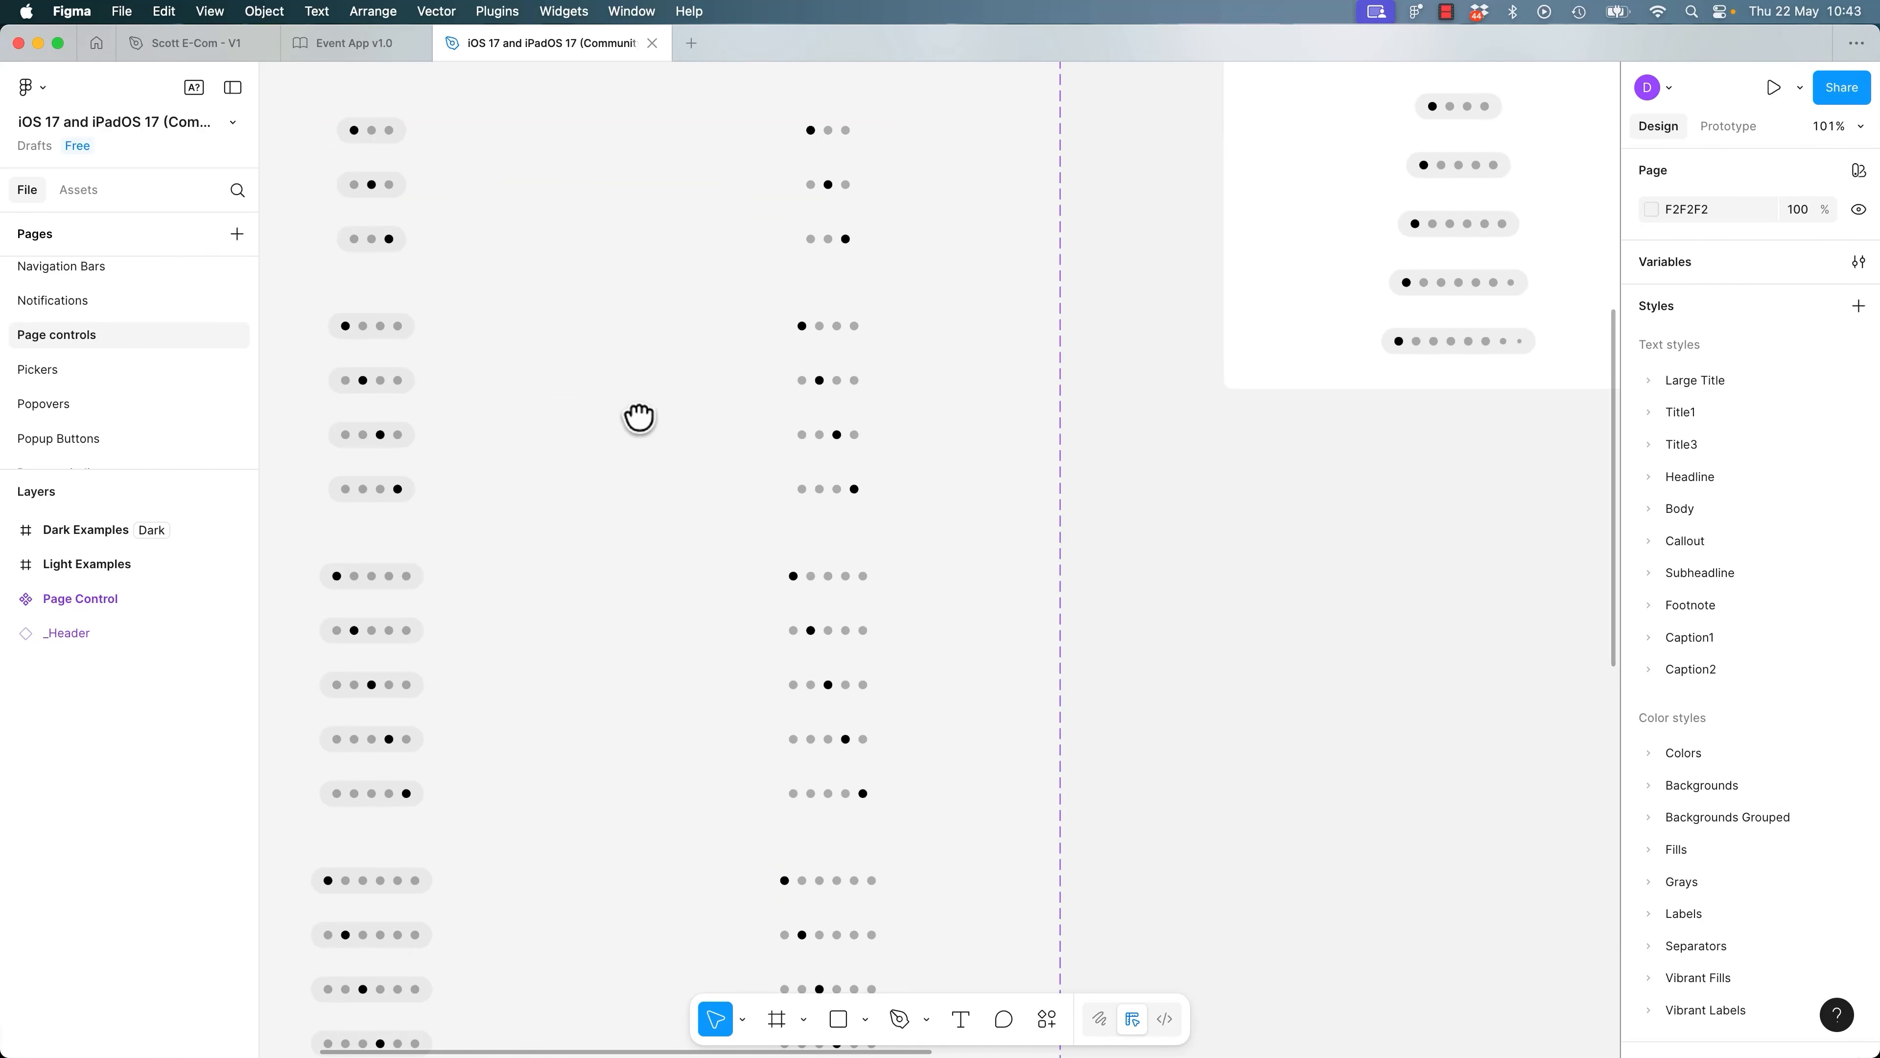
scroll(618, 415, "up", 3)
scroll(618, 415, "left", 3)
left_click(81, 406)
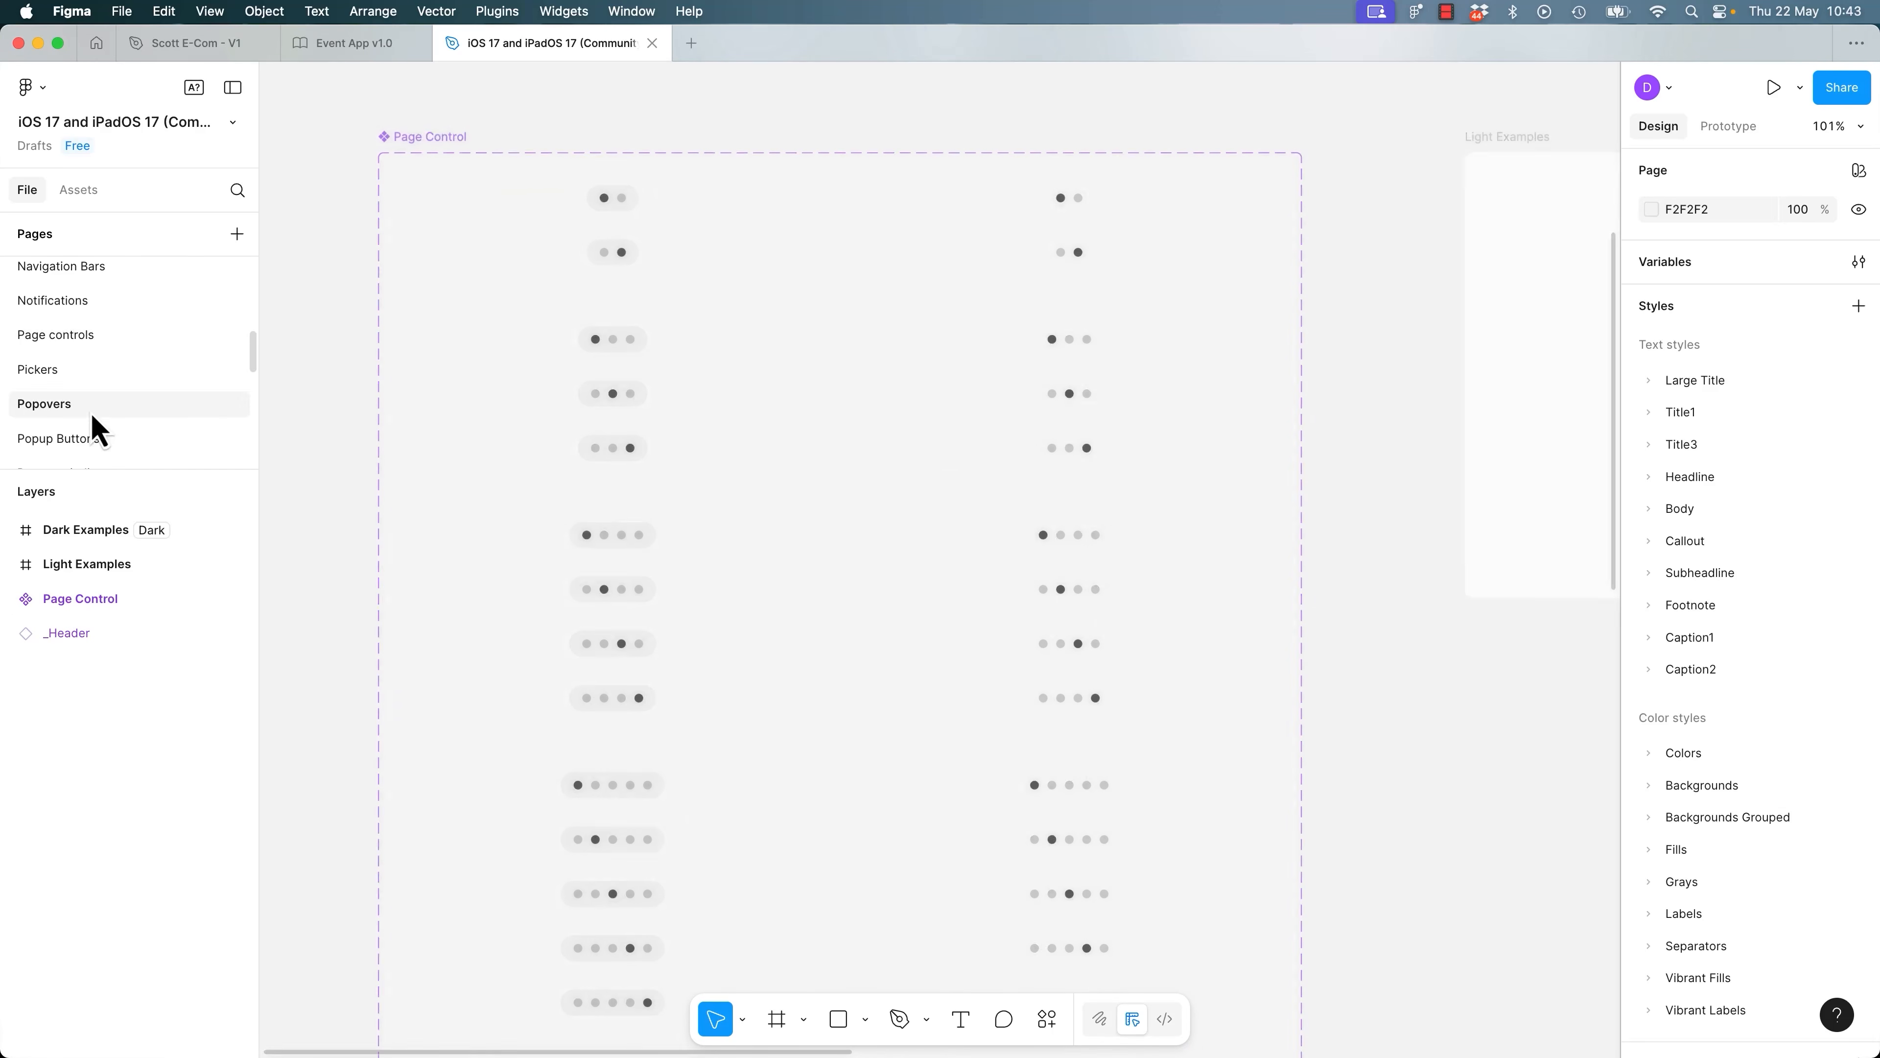
scroll(1104, 546, "down", 3)
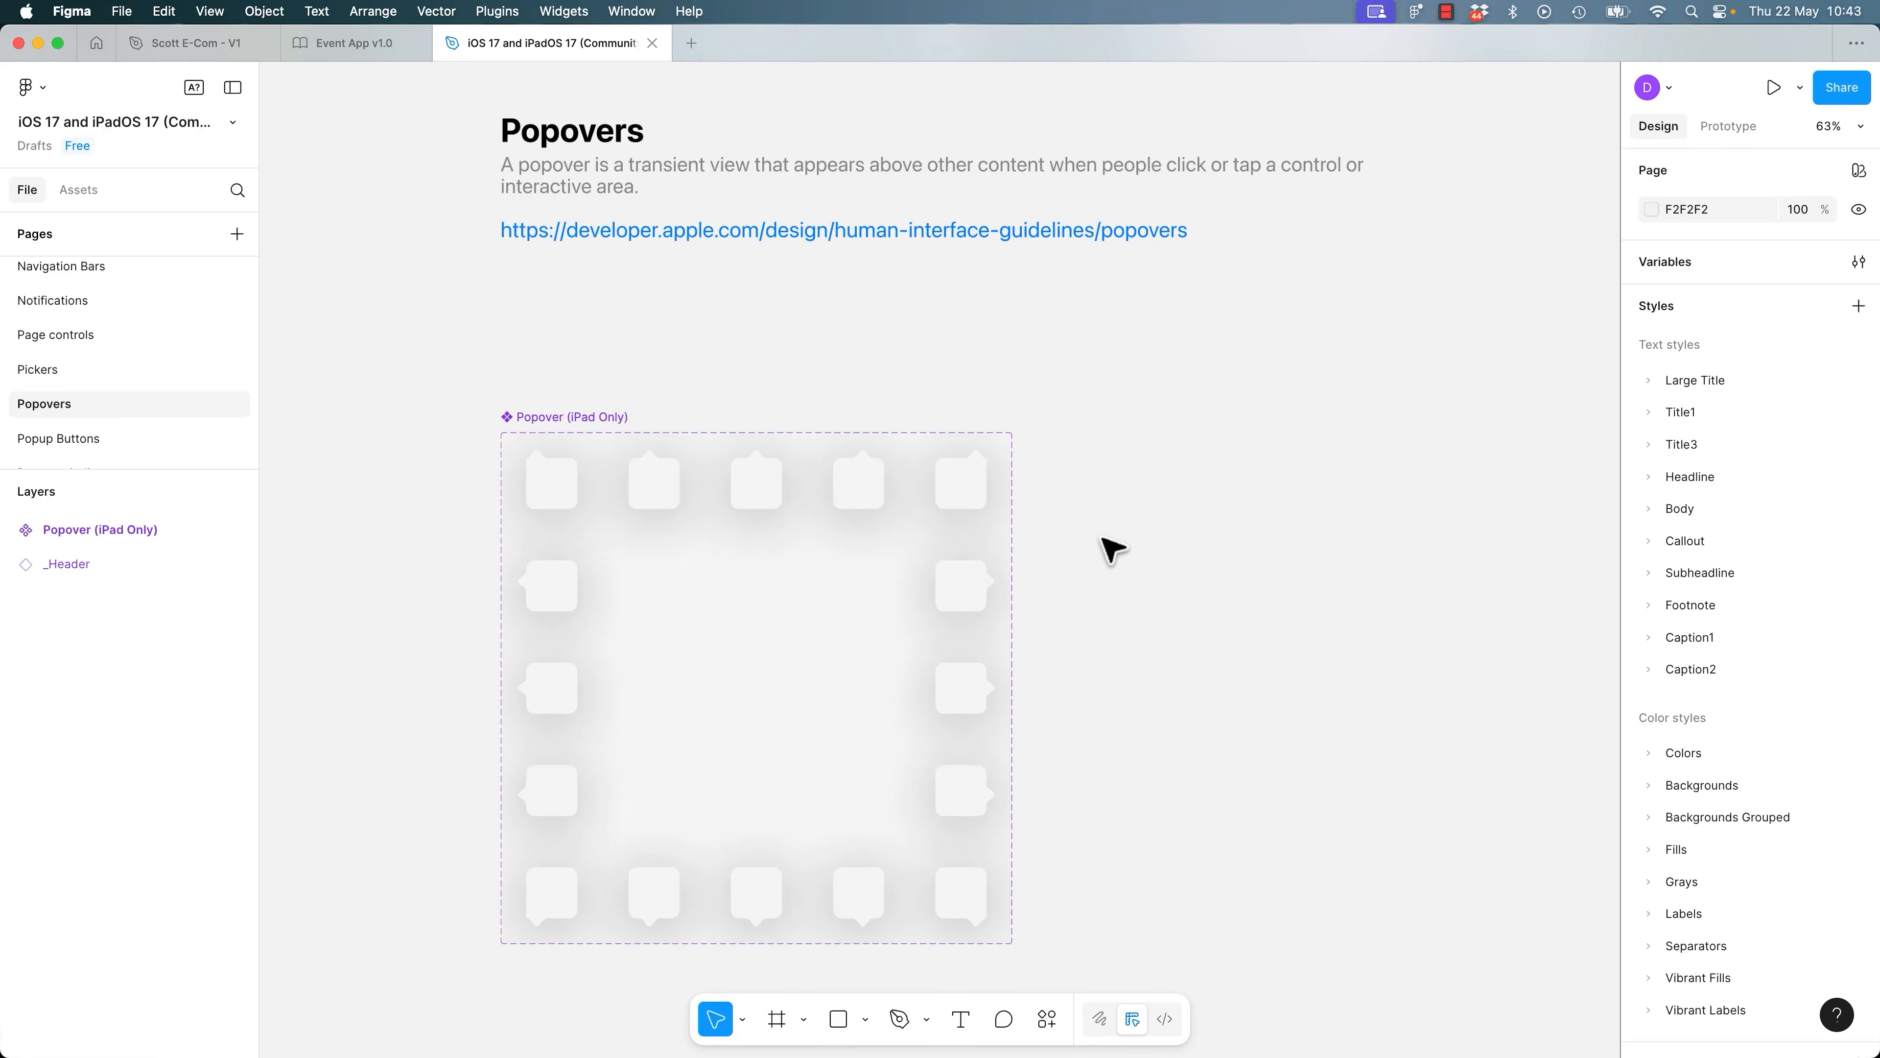
scroll(1104, 546, "up", 2)
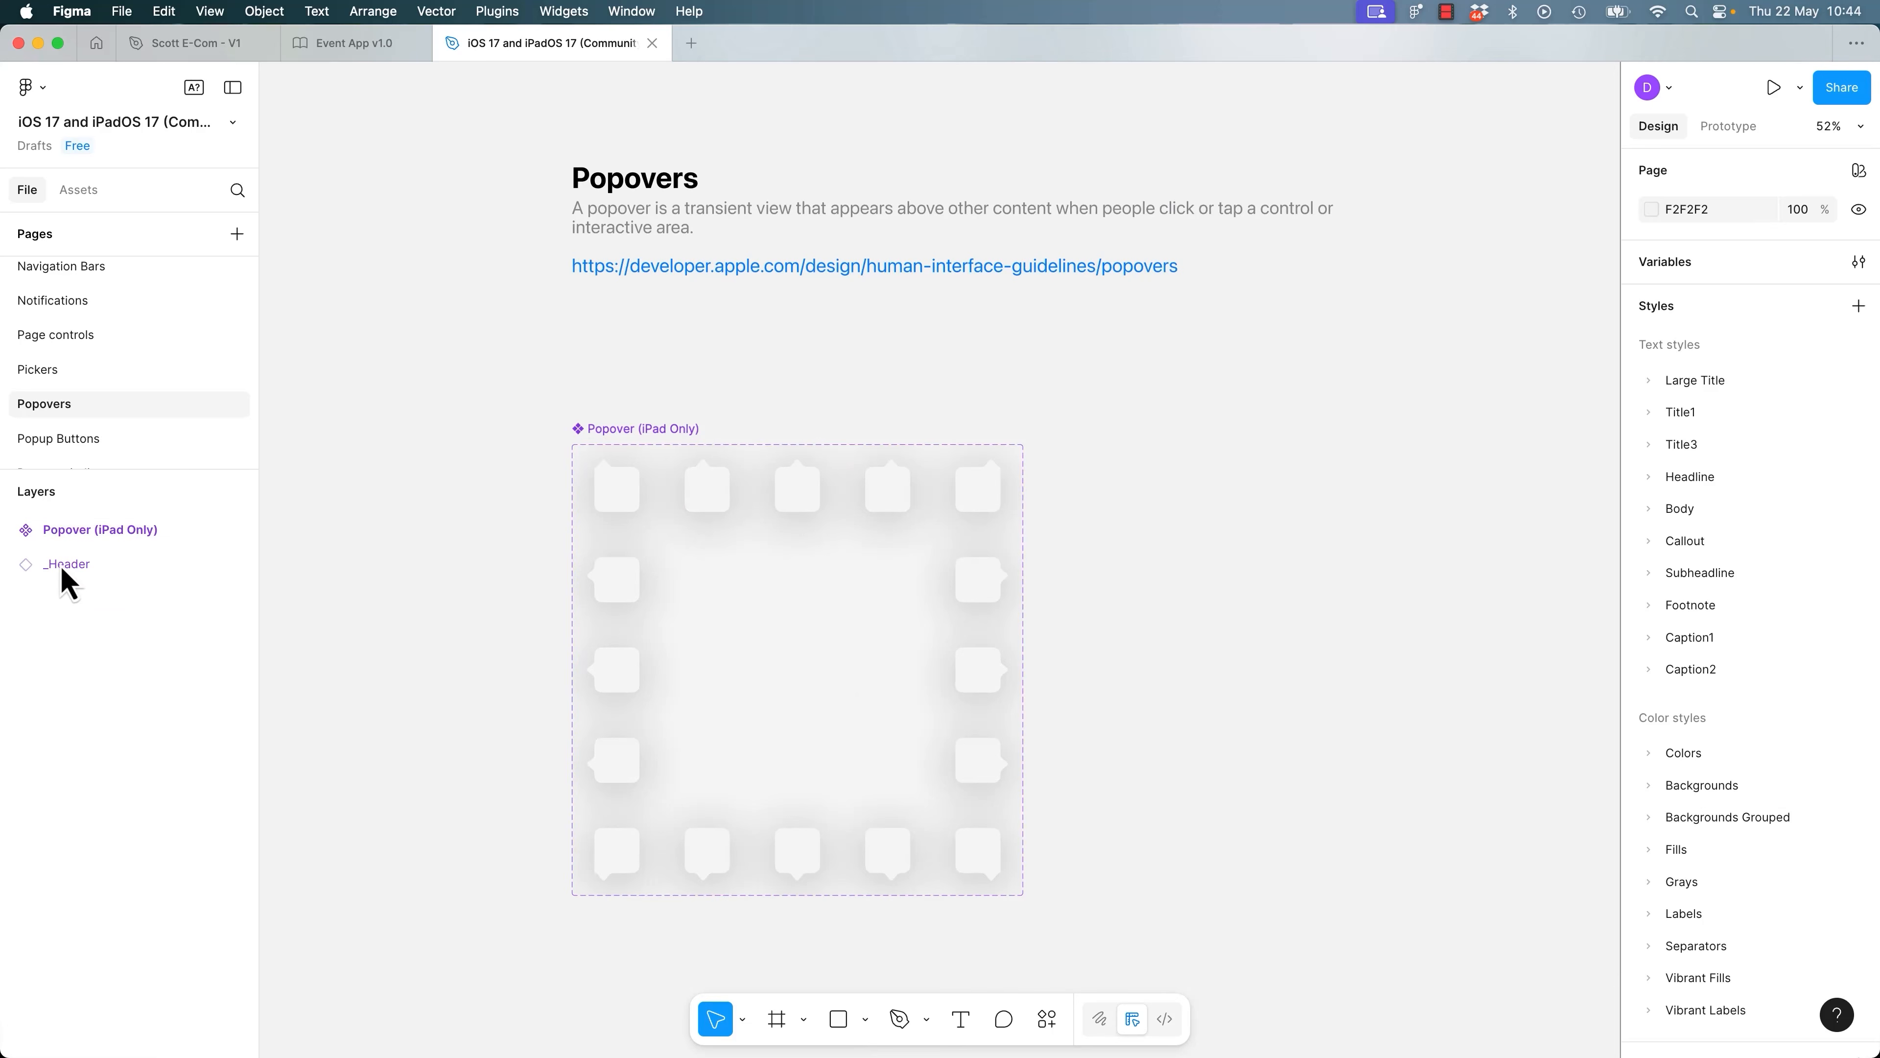
View the kit's Status bars and Steppers pages and return to the start of its page list.
left_click(71, 438)
scroll(47, 426, "down", 5)
left_click(63, 370)
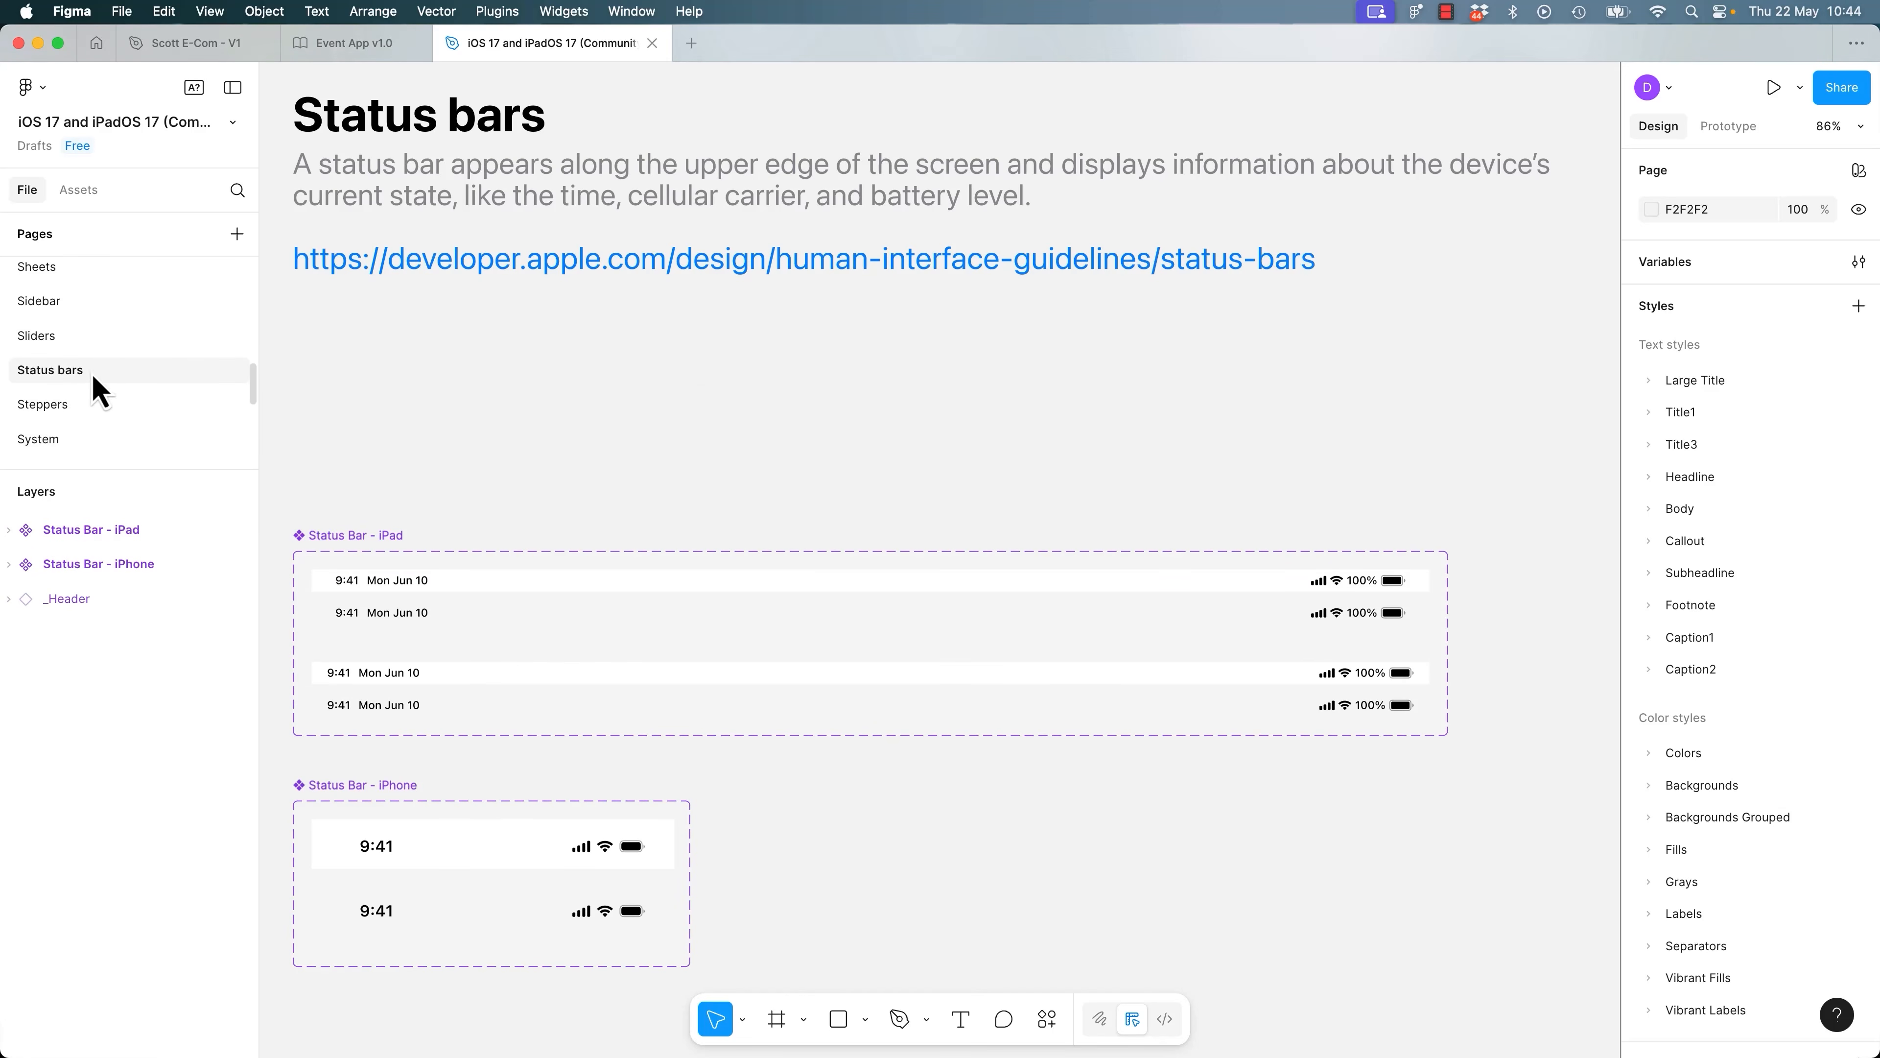
left_click(63, 405)
scroll(104, 334, "up", 10)
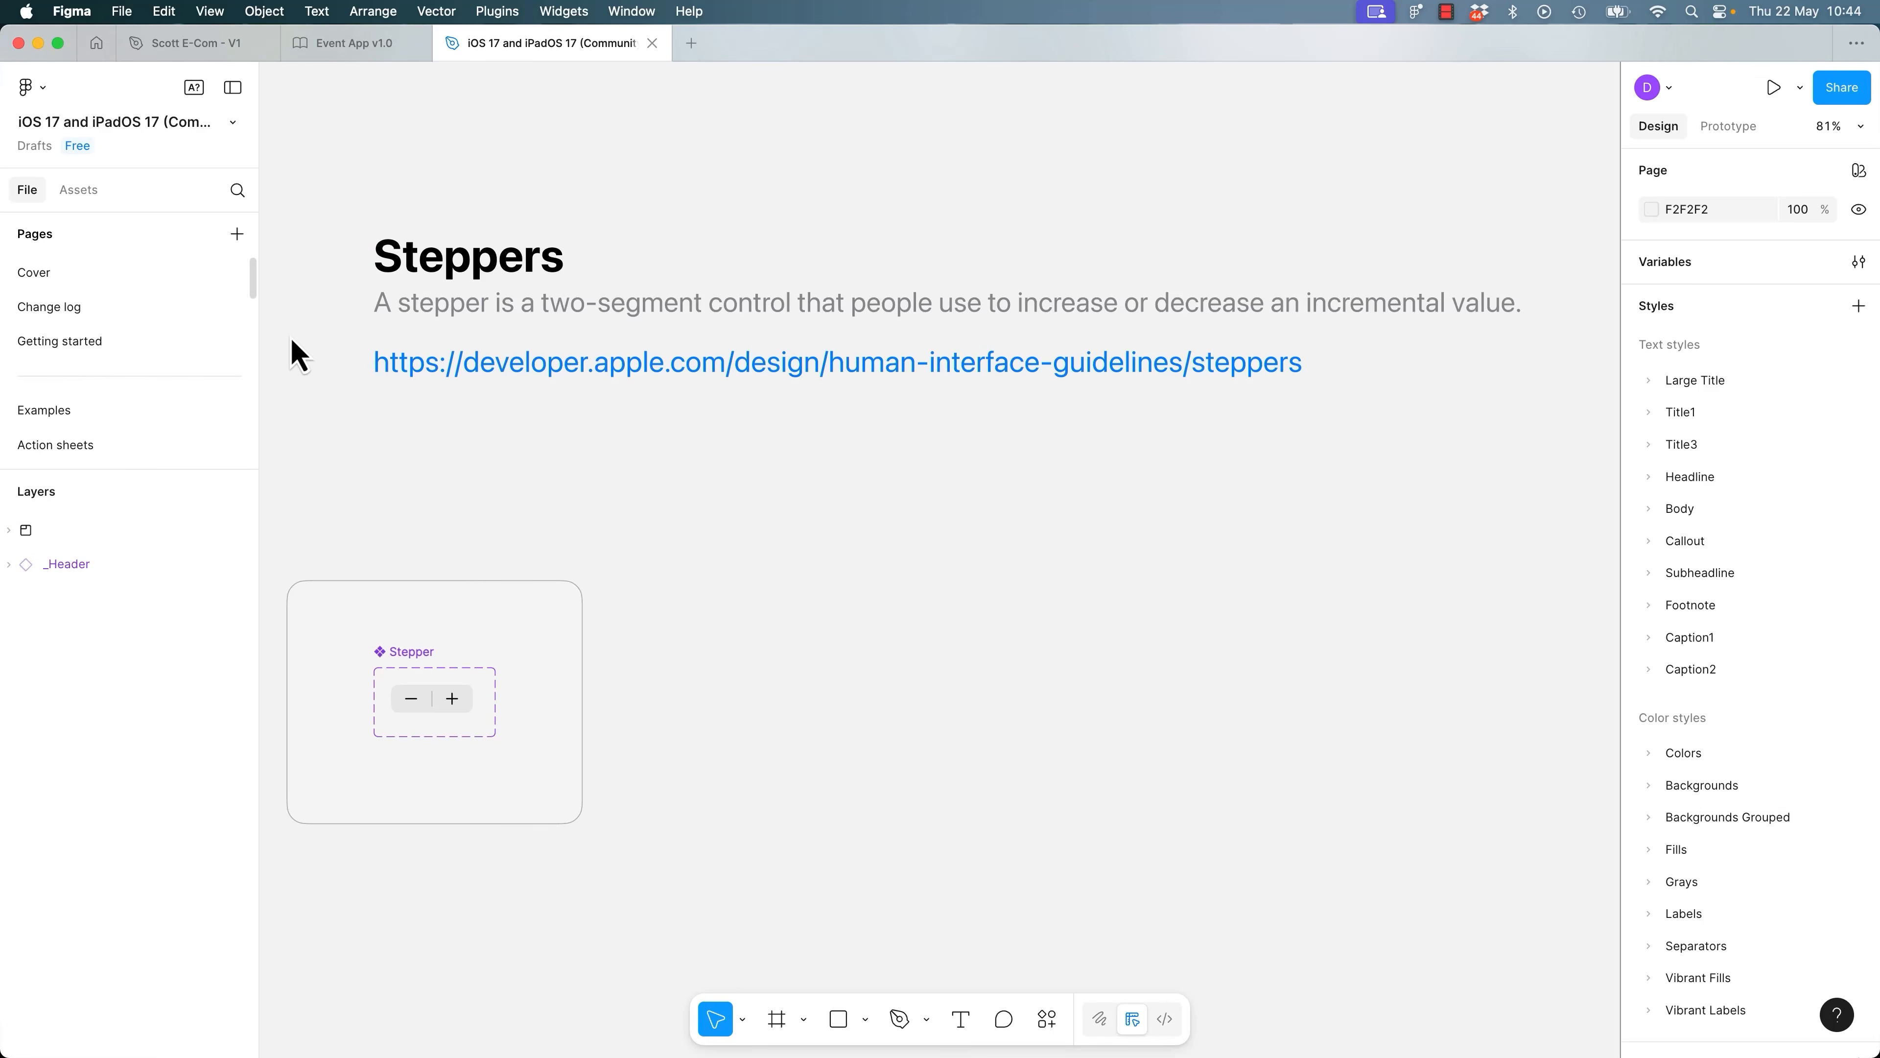
Close the iOS 17 and iPadOS 17 kit, move its file to trash, and return to the Scott E-Com - V1 file.
left_click(652, 42)
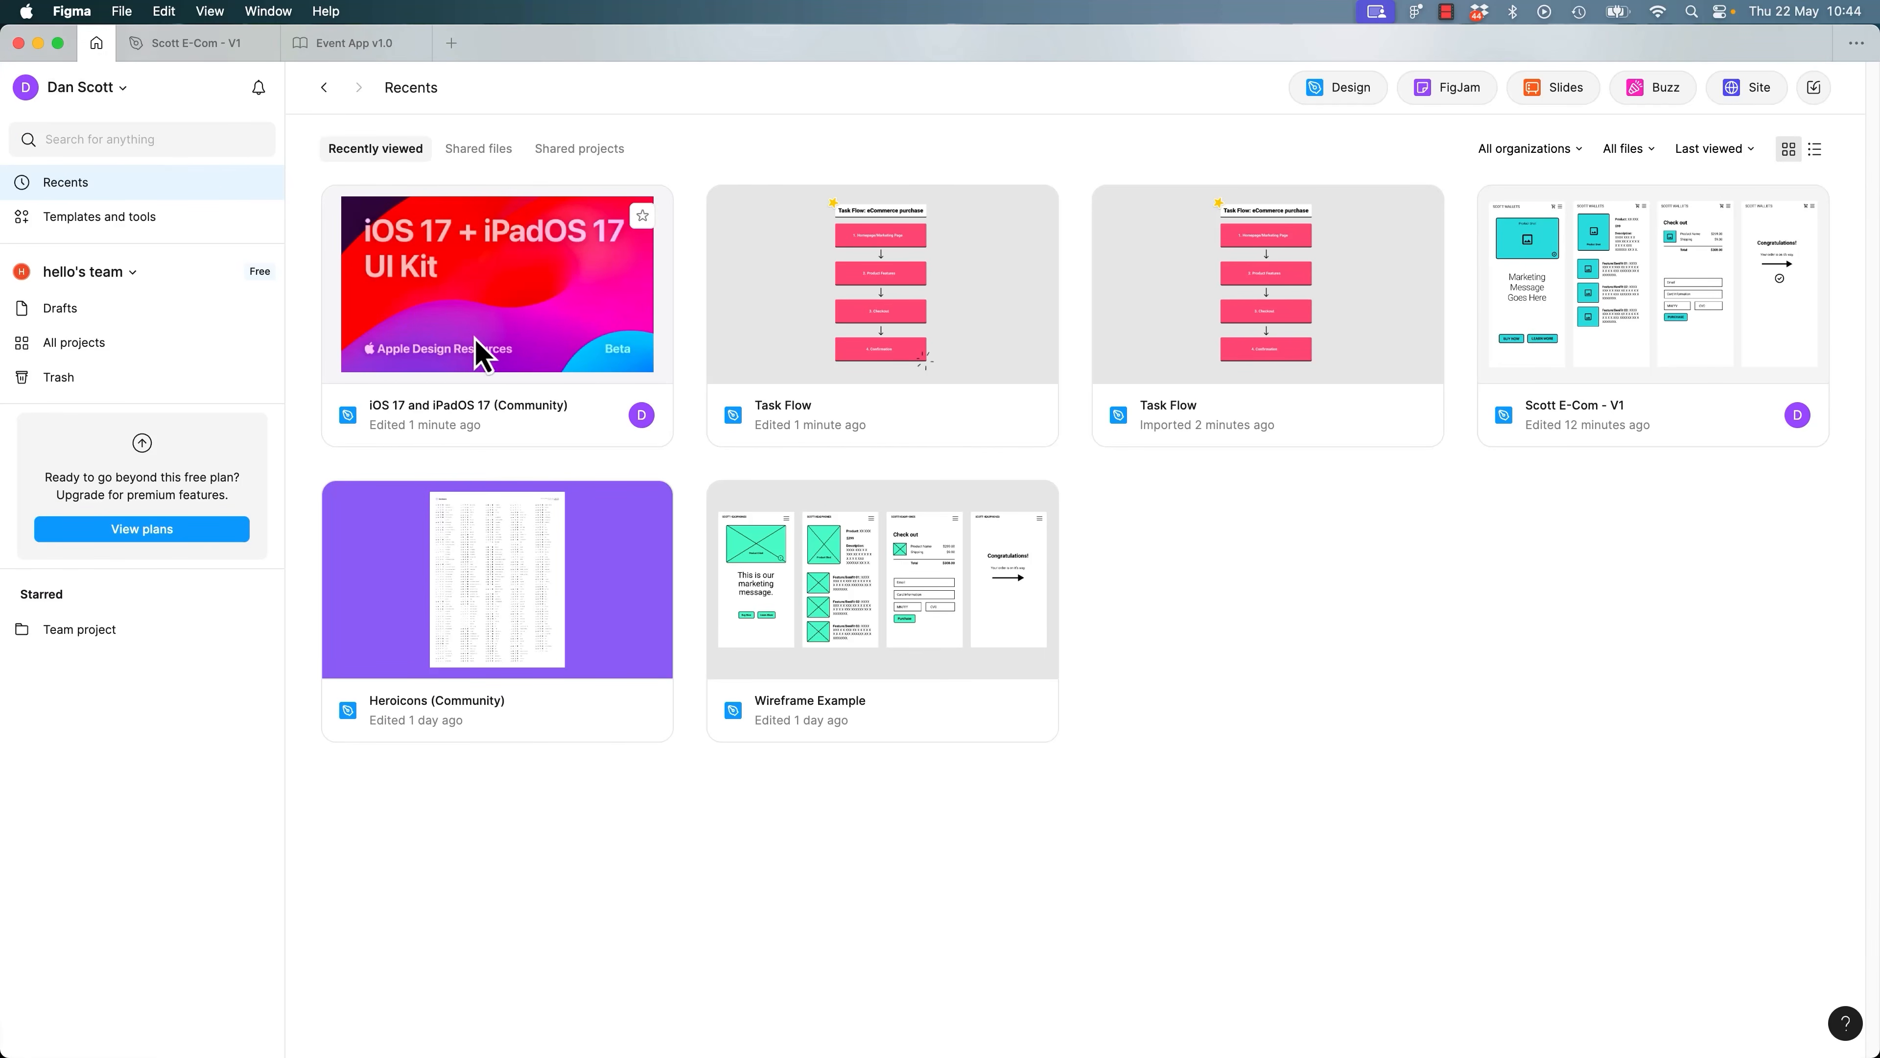
right_click(574, 337)
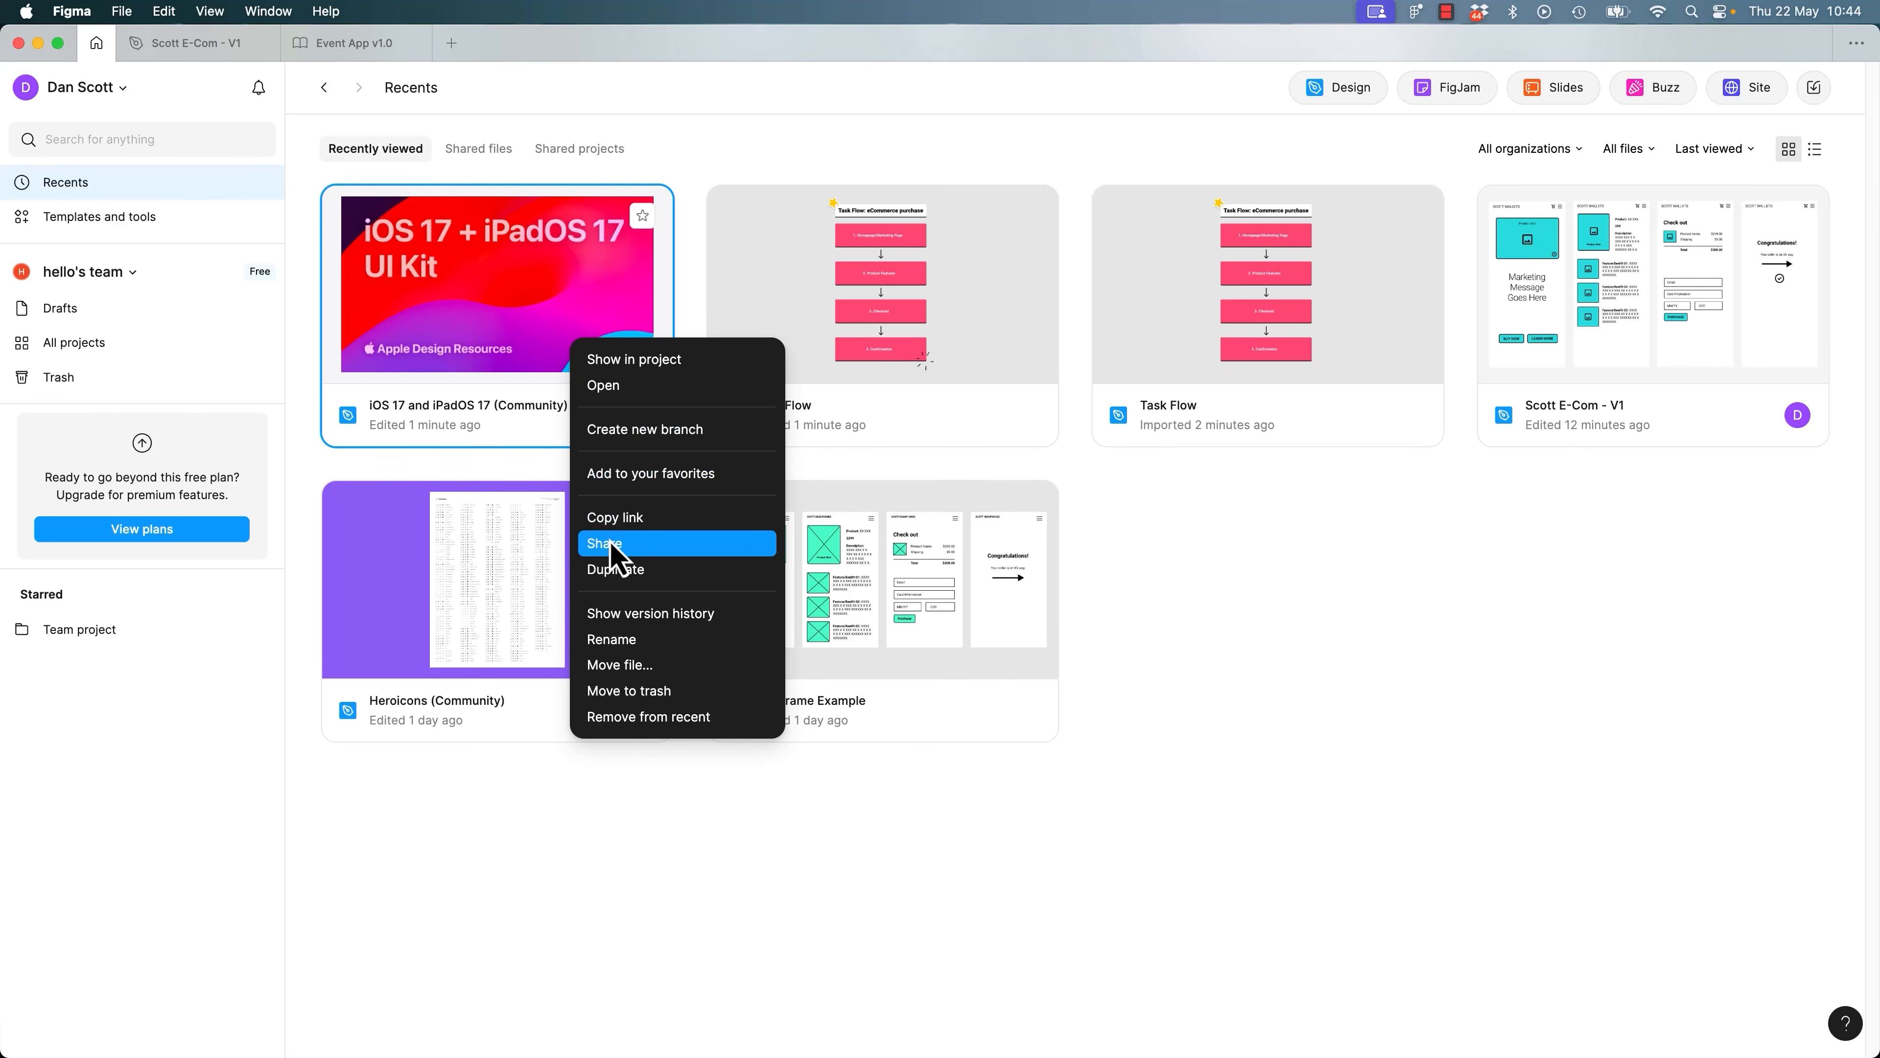
left_click(686, 693)
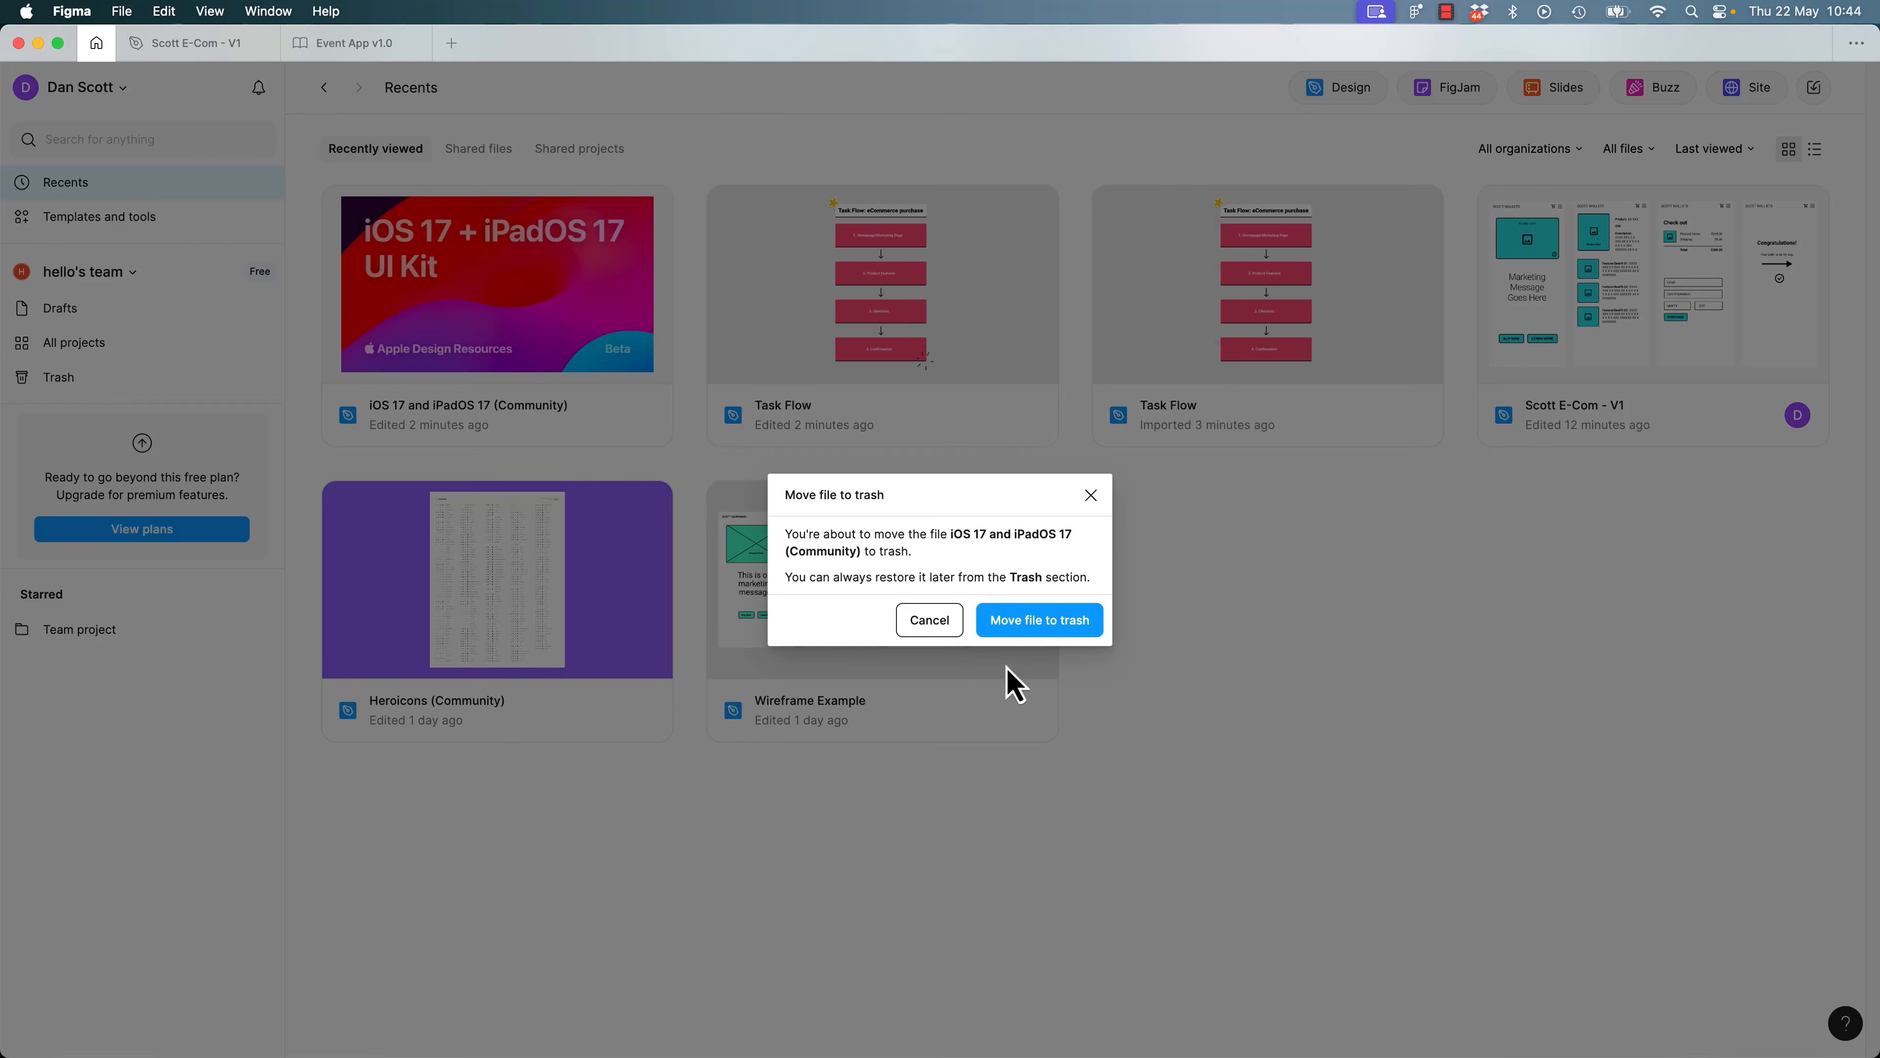
left_click(1065, 634)
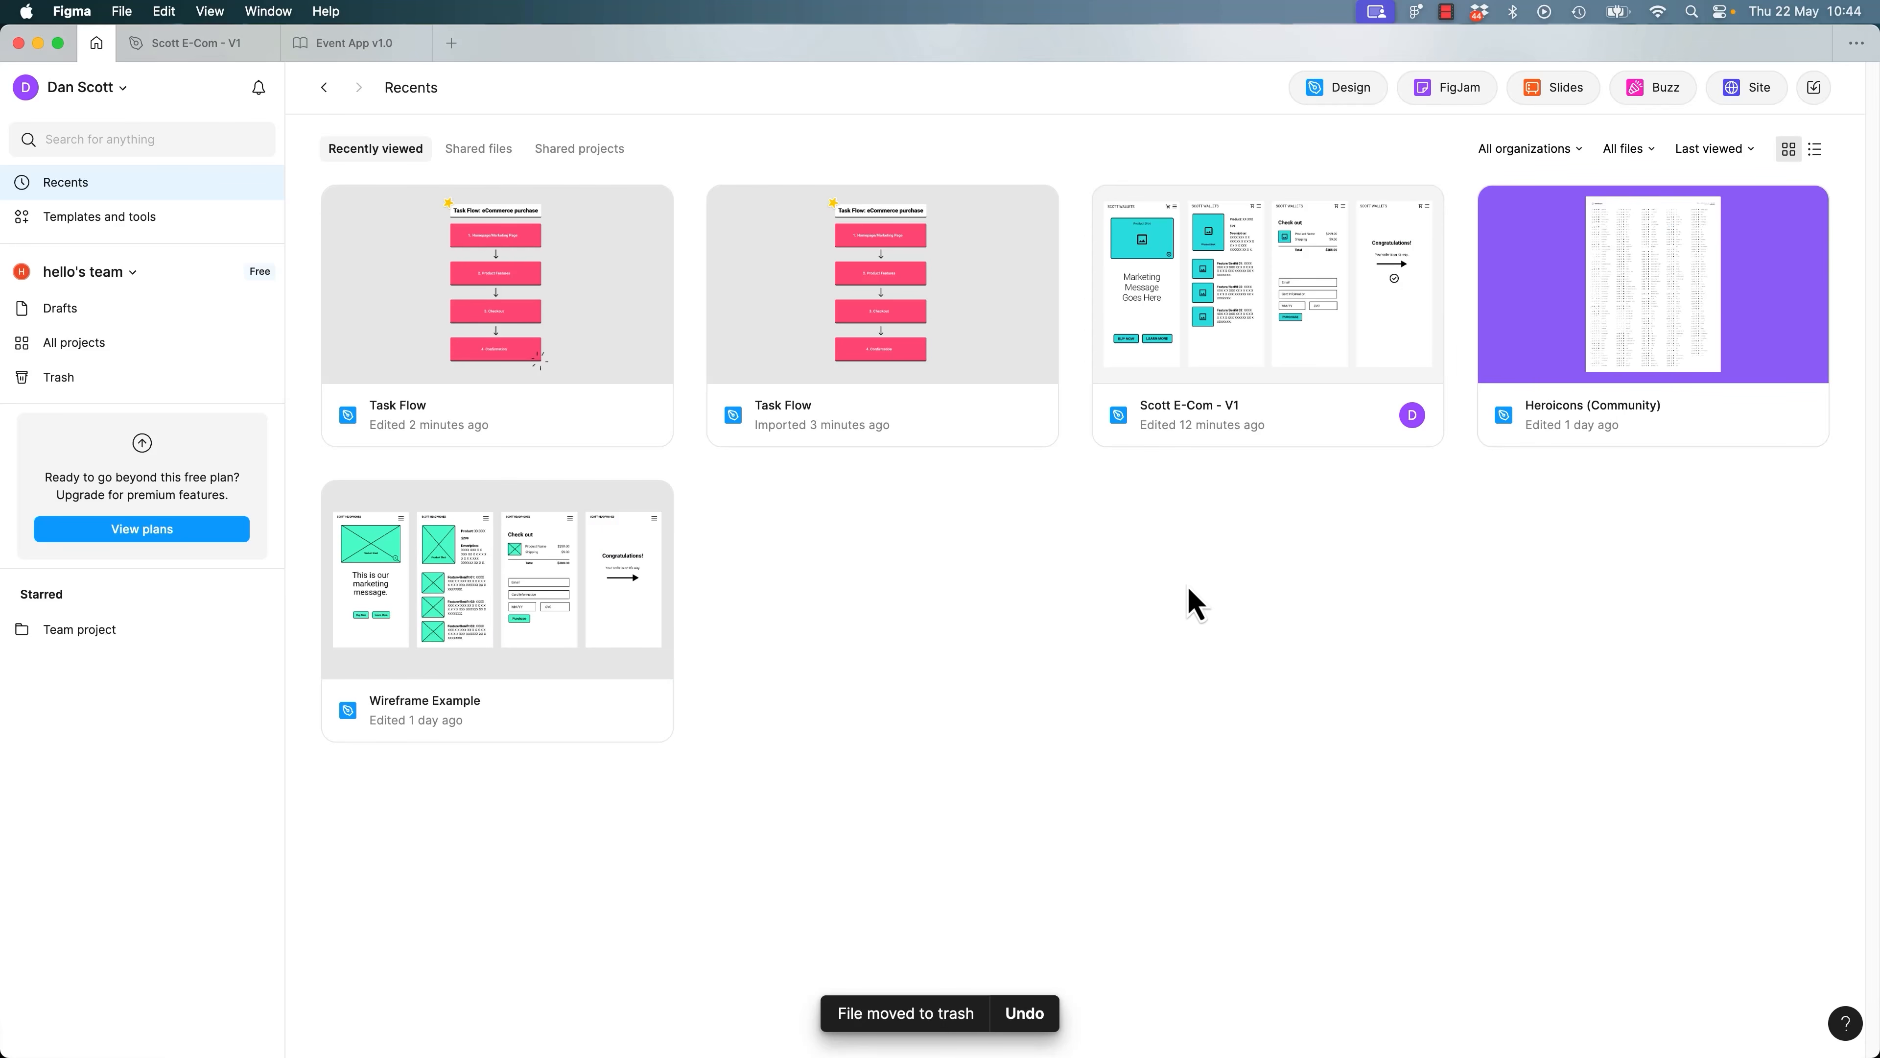
left_click(198, 43)
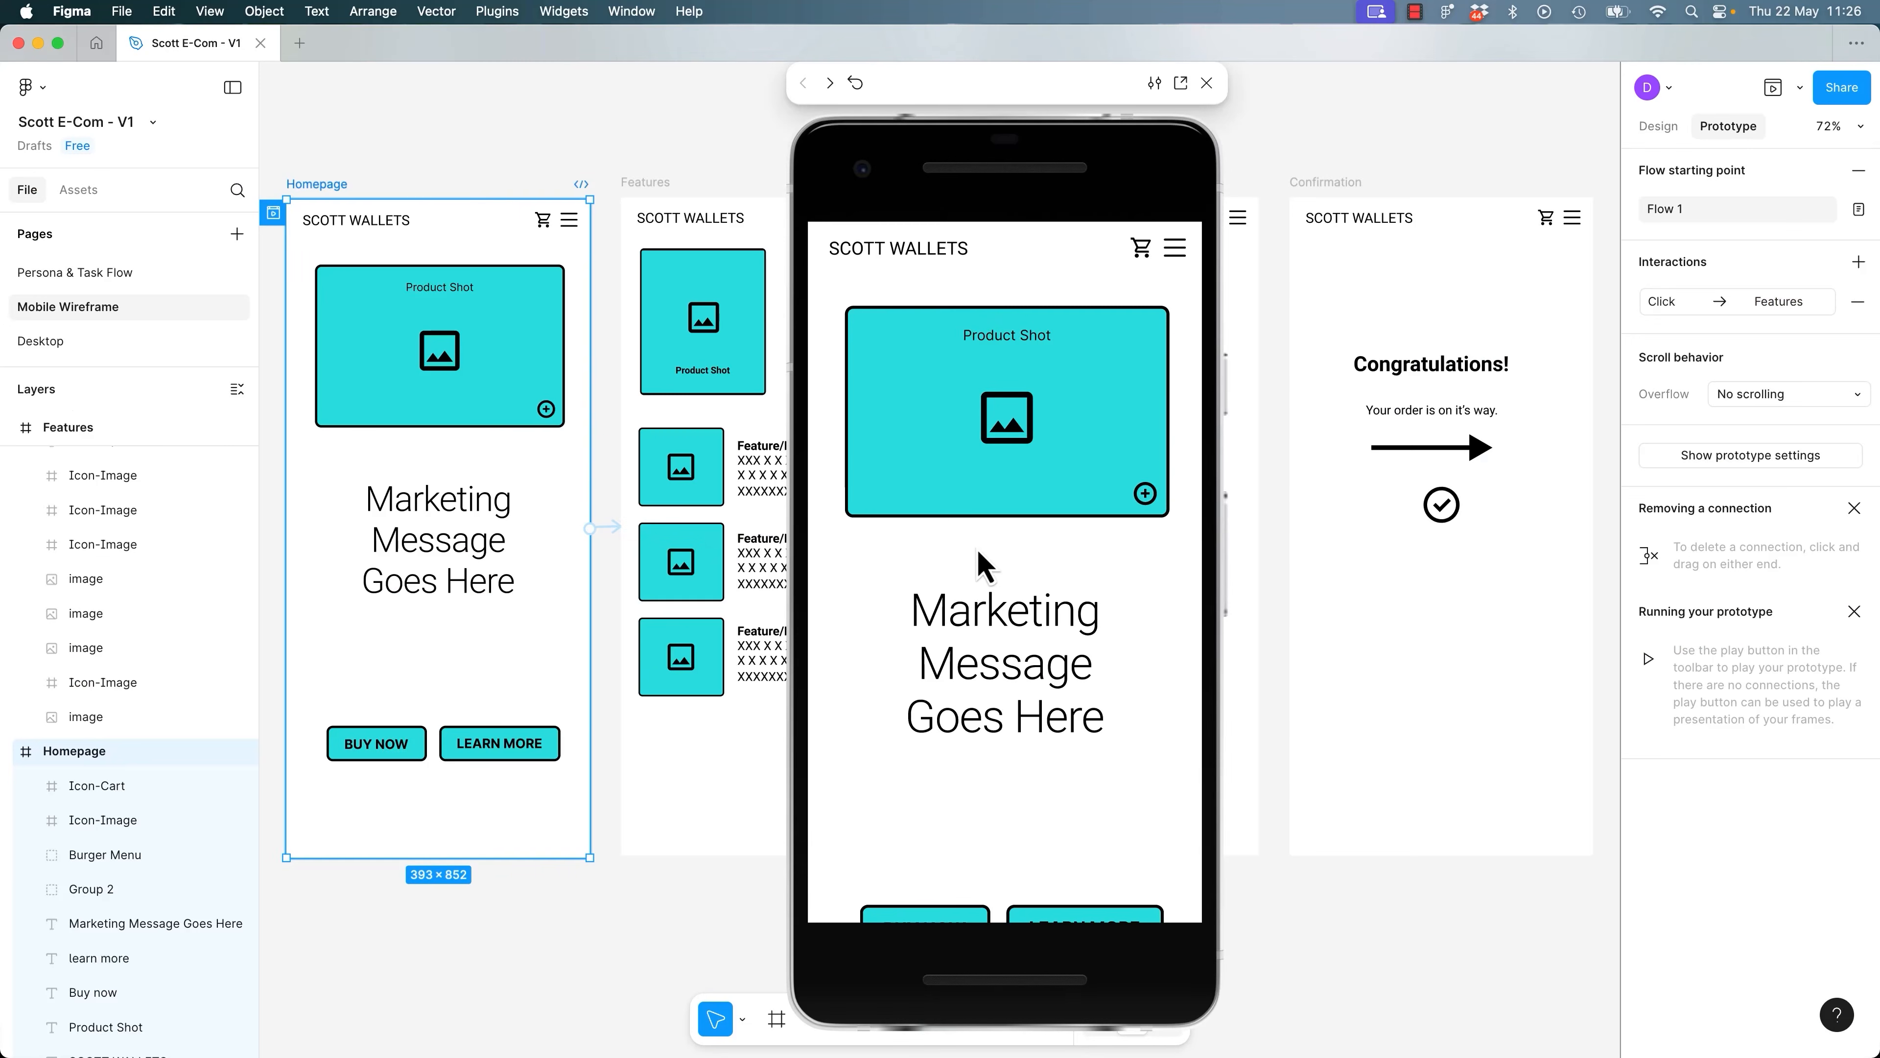
Preview the mobile wireframe prototype, scrolling the Homepage and advancing through the screens to Confirmation.
scroll(992, 592, "down", 3)
scroll(1026, 637, "up", 3)
scroll(1042, 669, "down", 2)
left_click(1078, 492)
left_click(1058, 557)
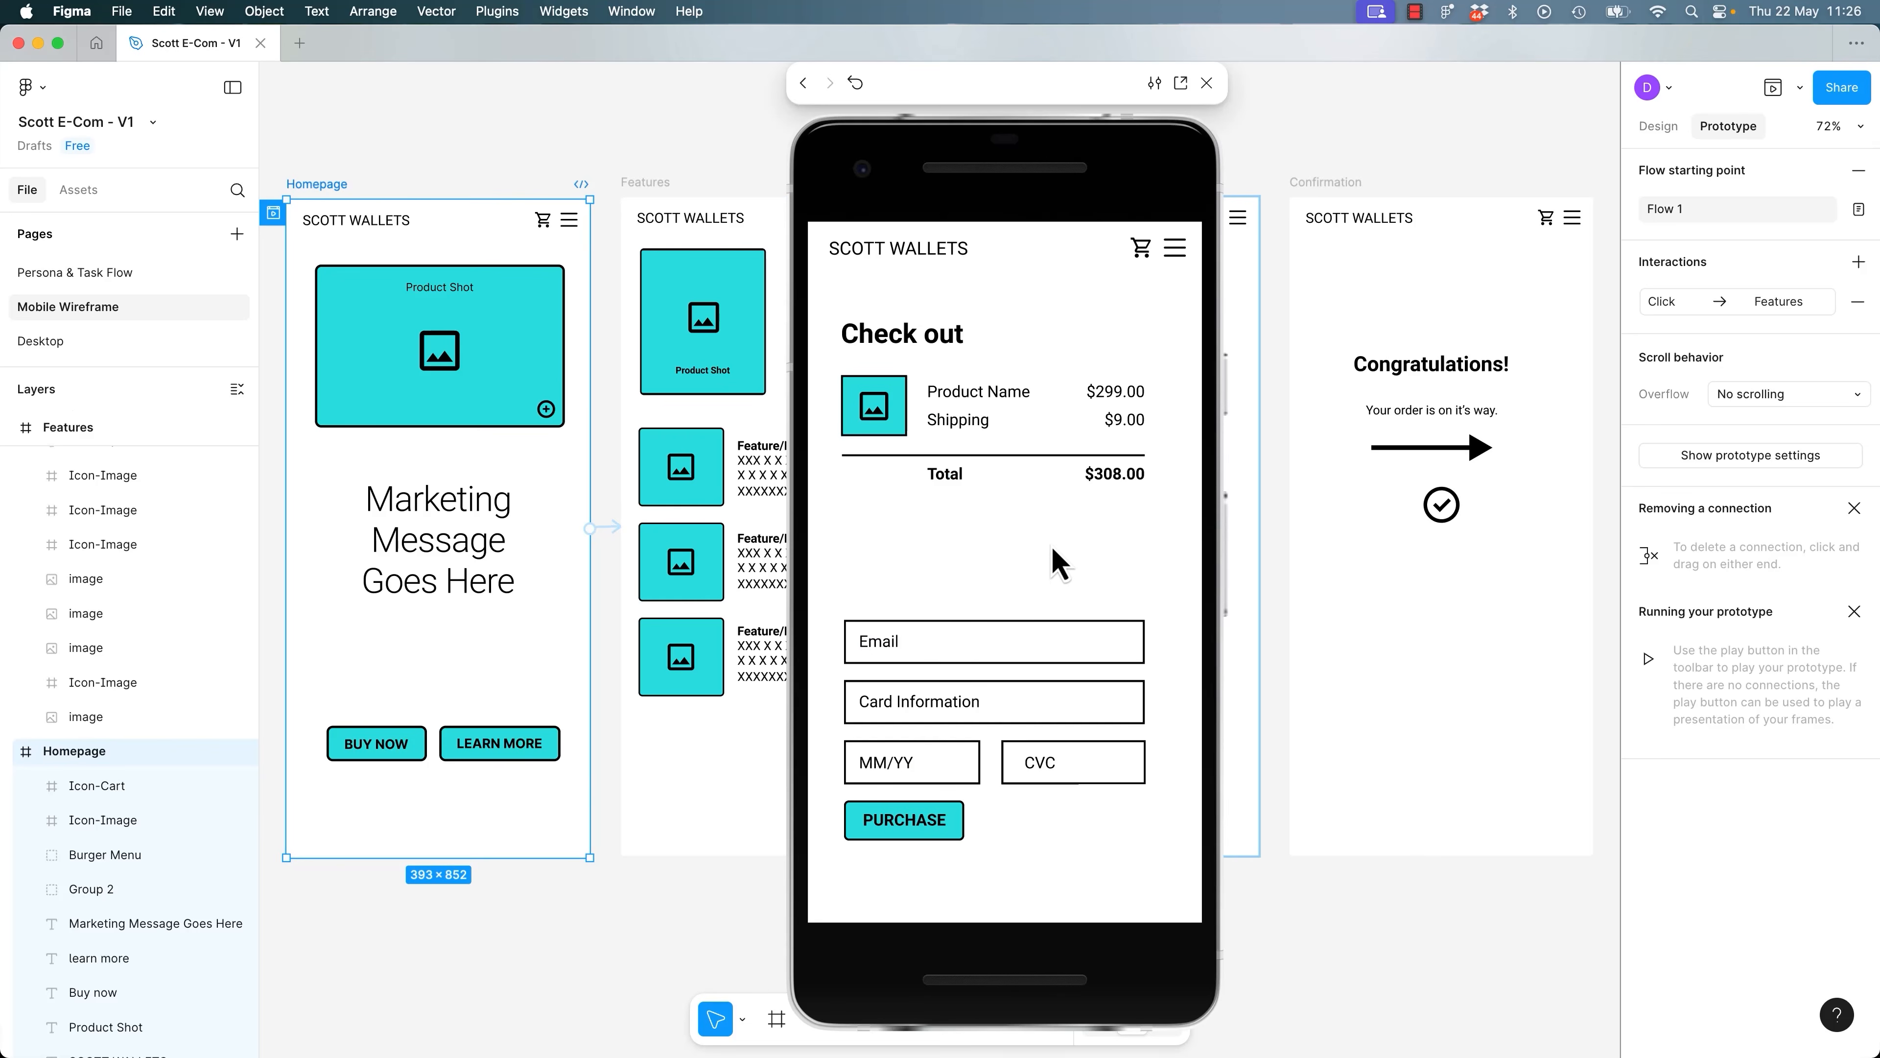
left_click(1055, 557)
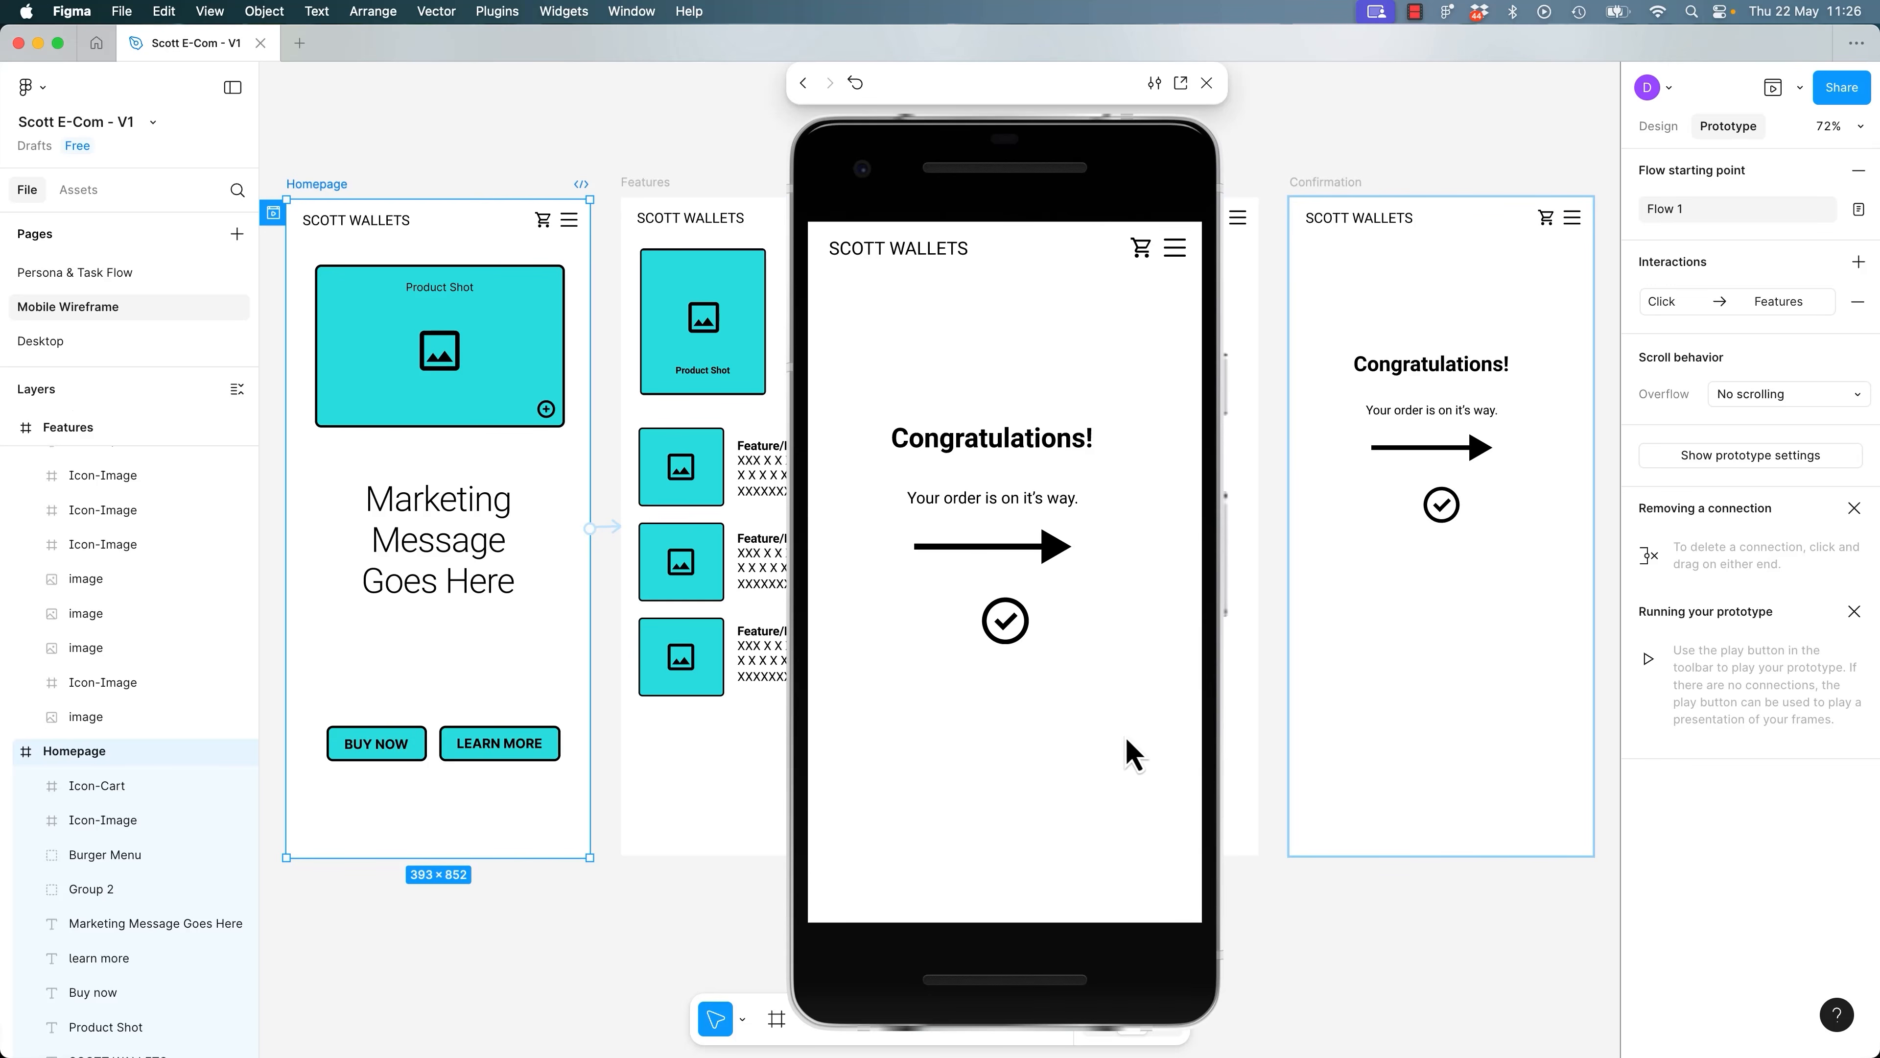
left_click_drag(1203, 1022, 1011, 779)
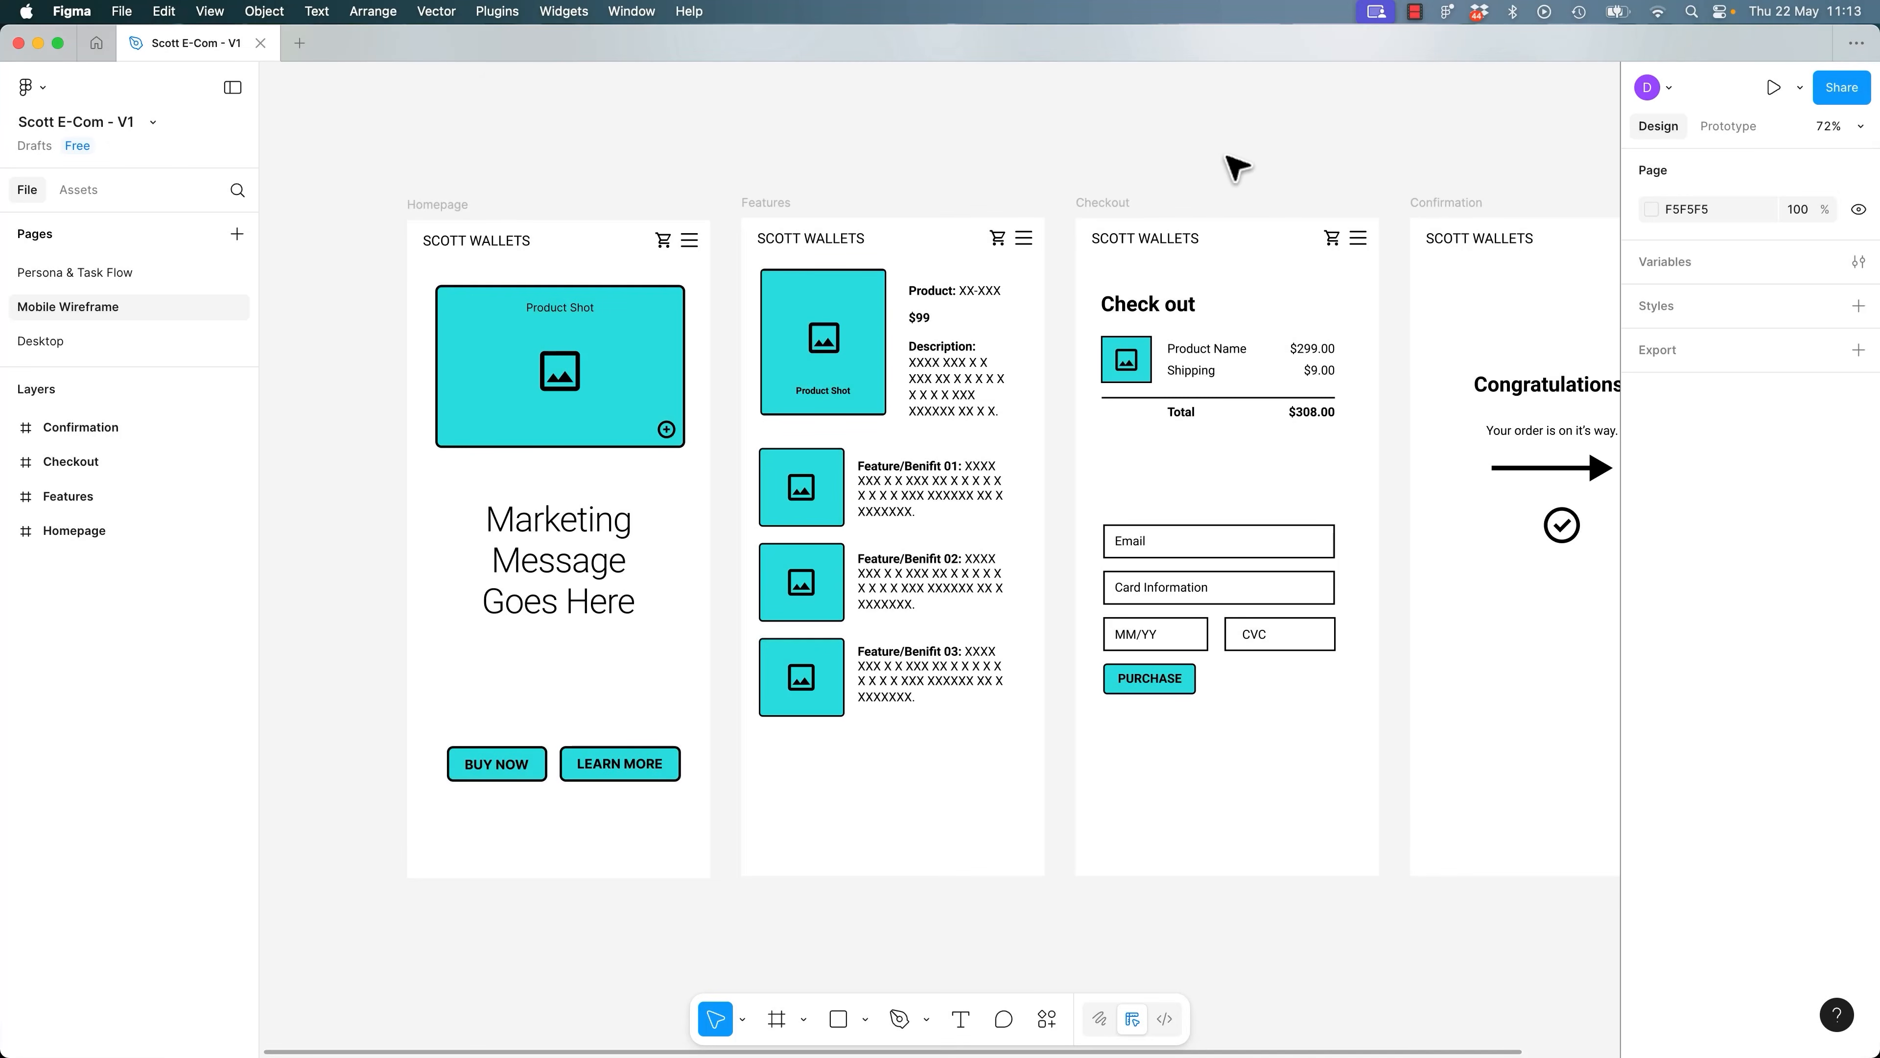
Fit all four mobile wireframe frames in view and compare the page's Design and Prototype settings with nothing selected.
key("shift+1")
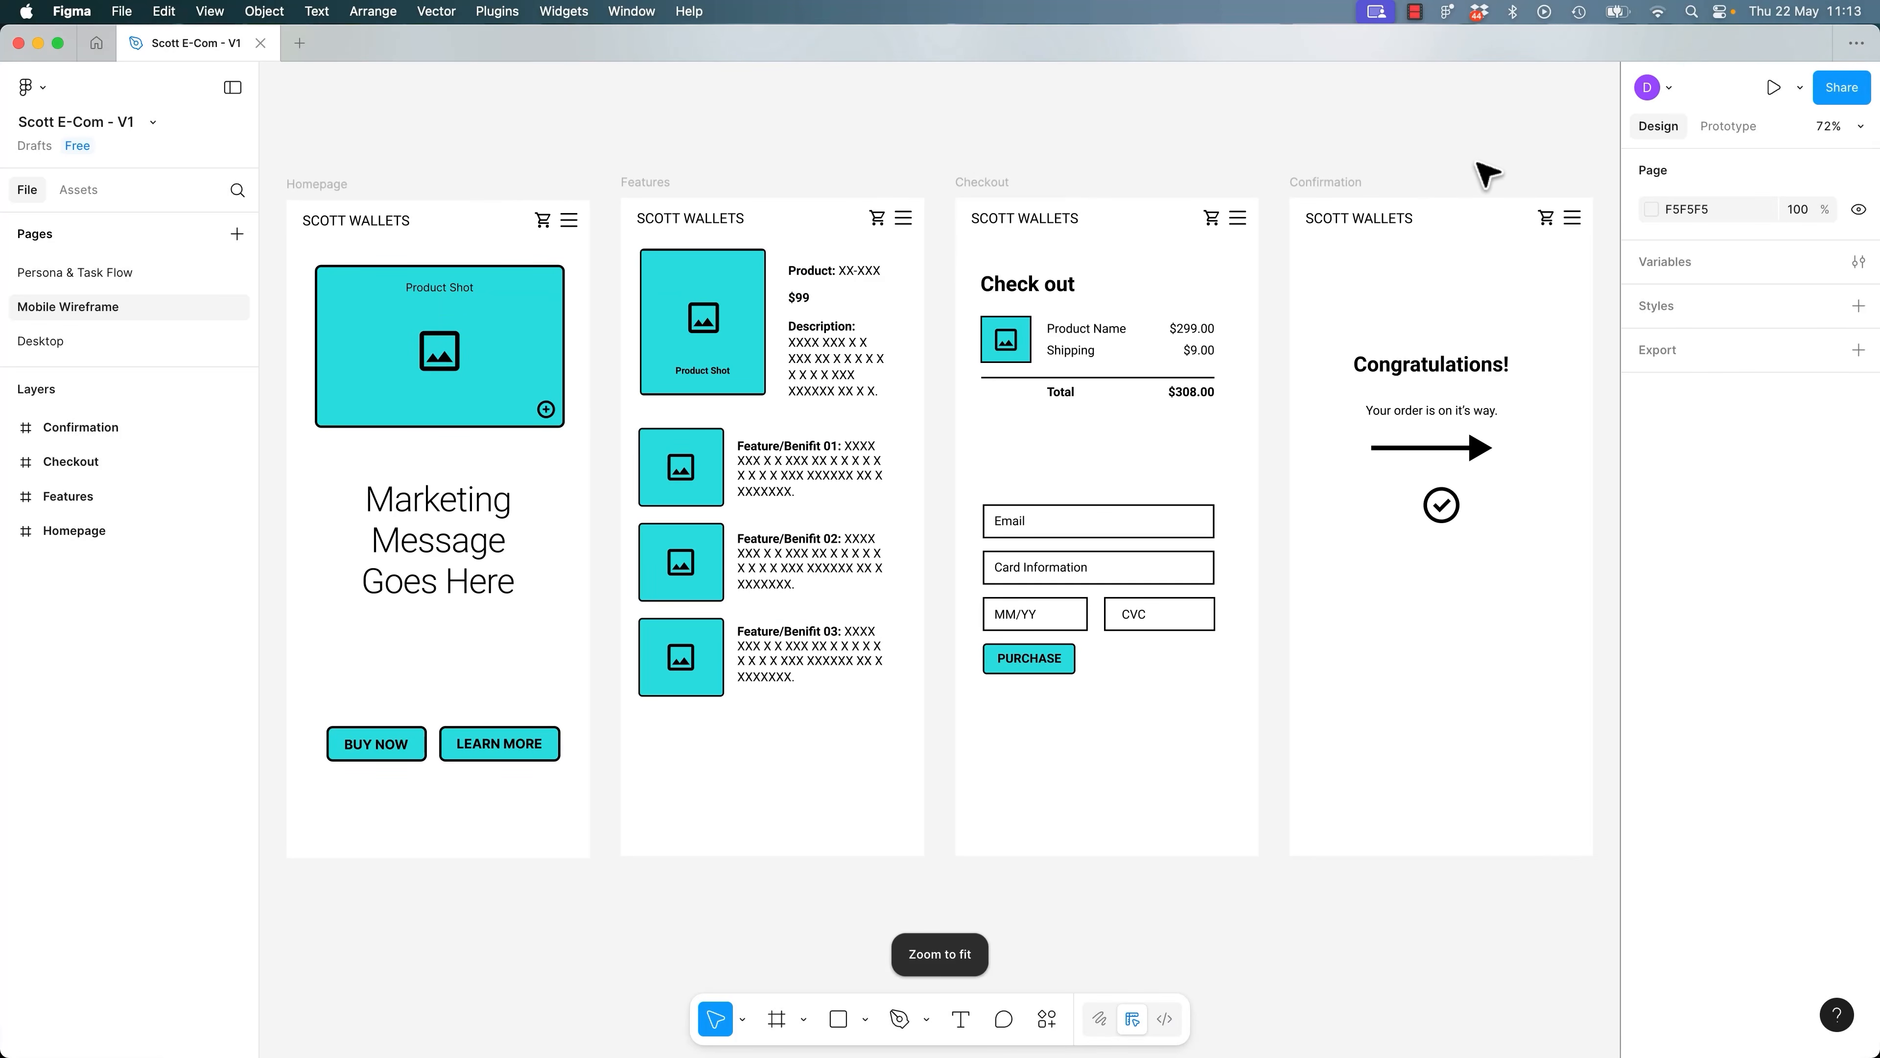
left_click(1728, 132)
left_click(1665, 131)
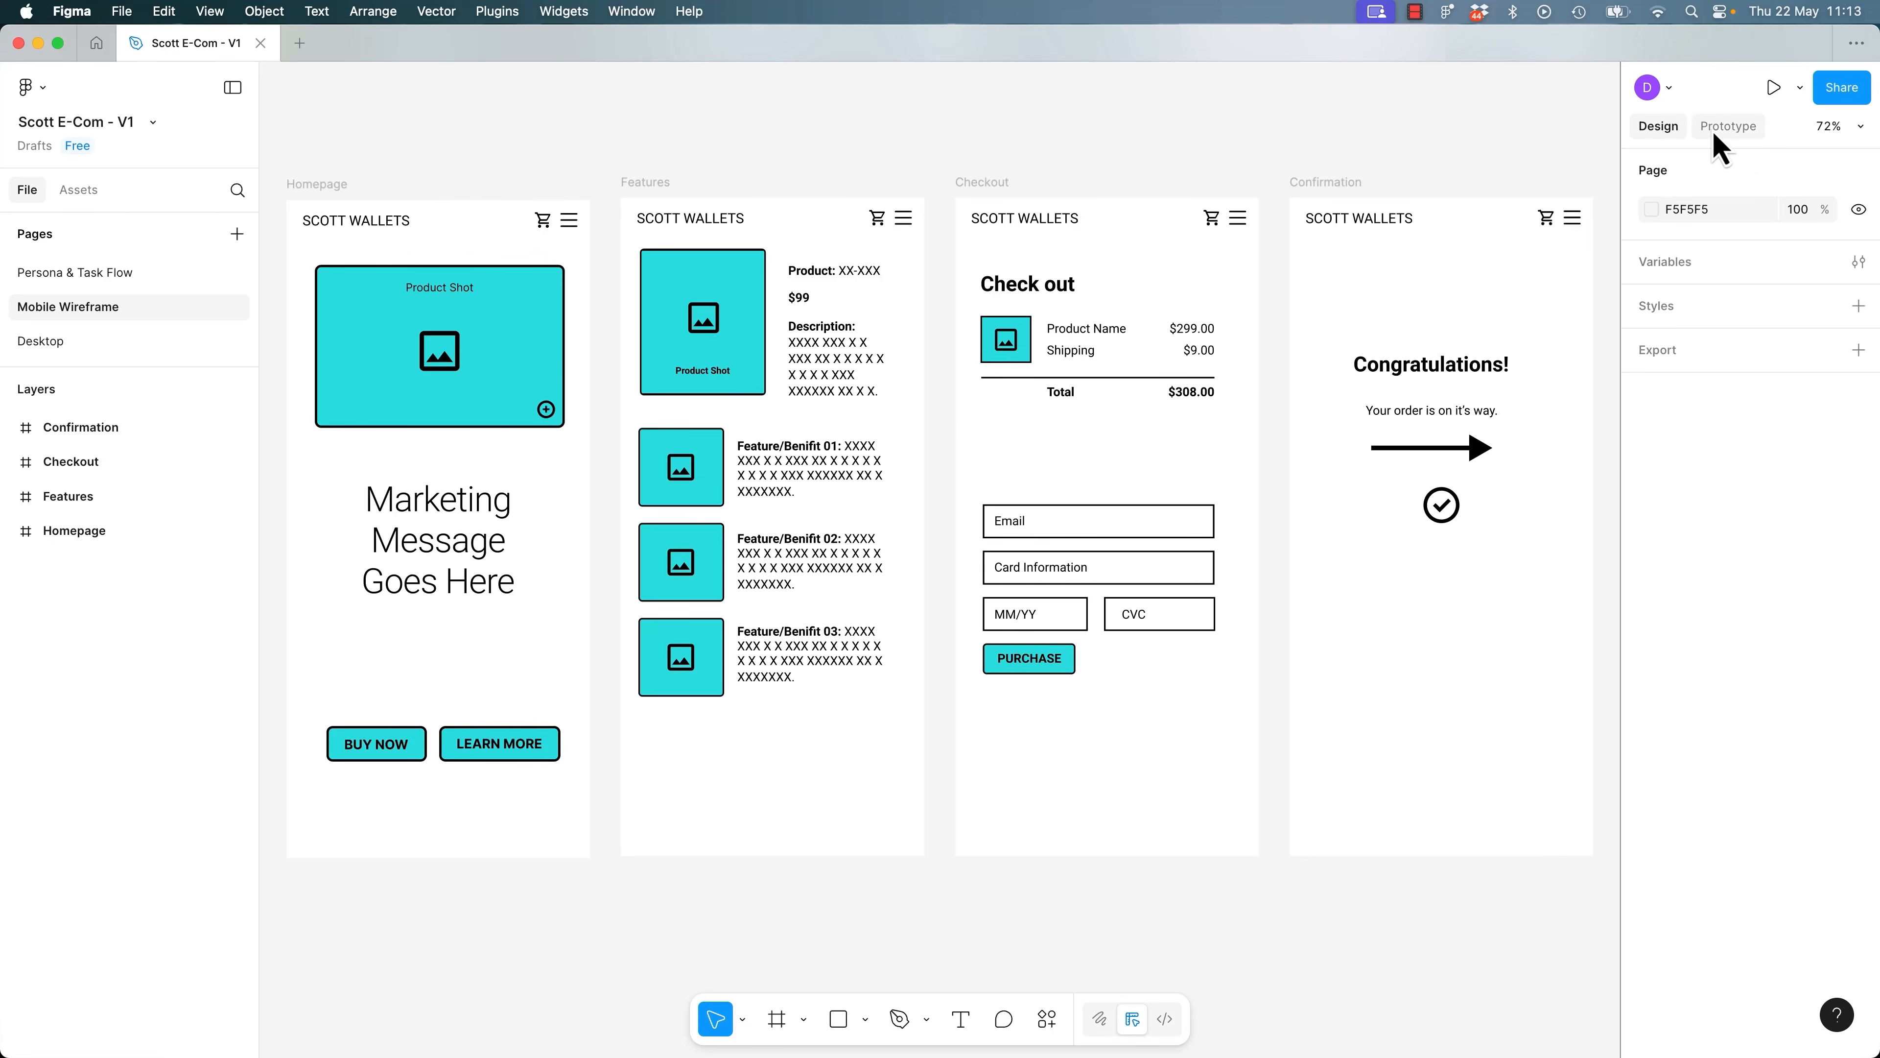
left_click(1718, 131)
left_click(1669, 131)
left_click(1728, 132)
left_click(1669, 131)
left_click(1715, 131)
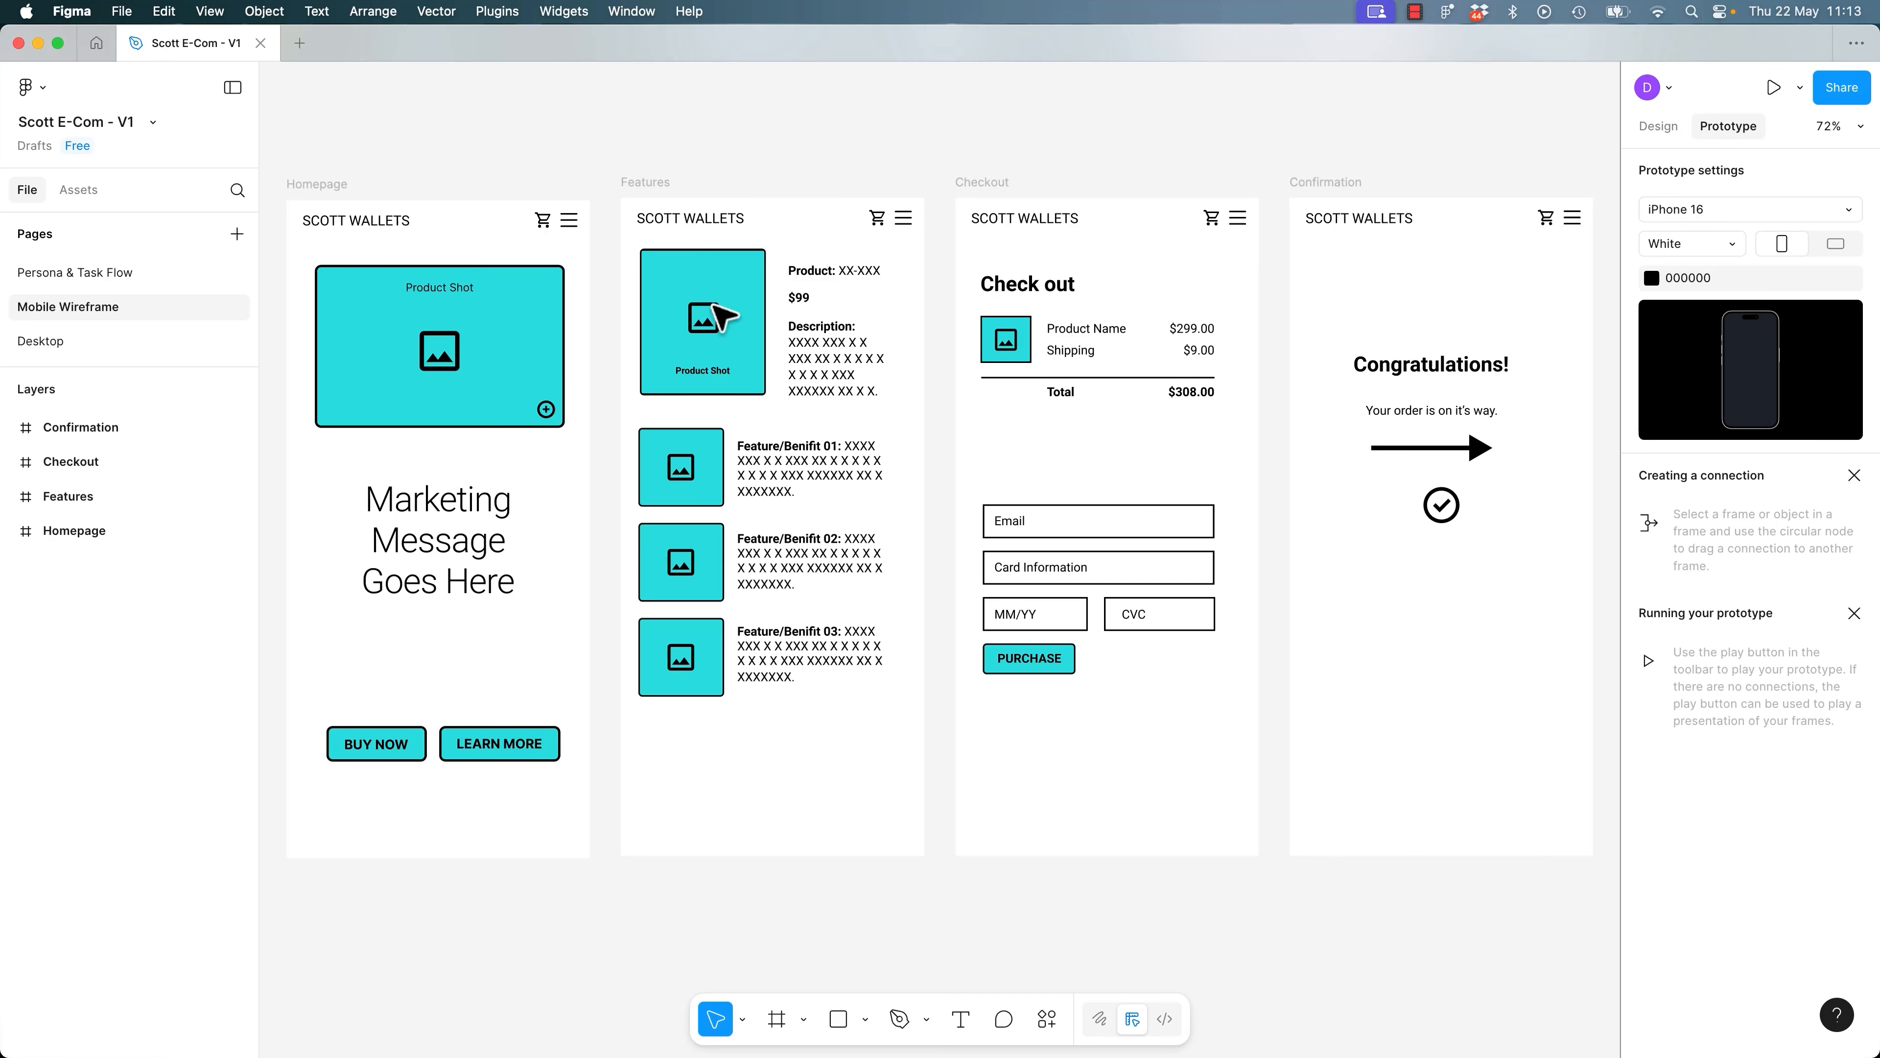
Compare the Prototype and Design settings for the large product image on the Features frame, and leave it deselected.
left_click(715, 281)
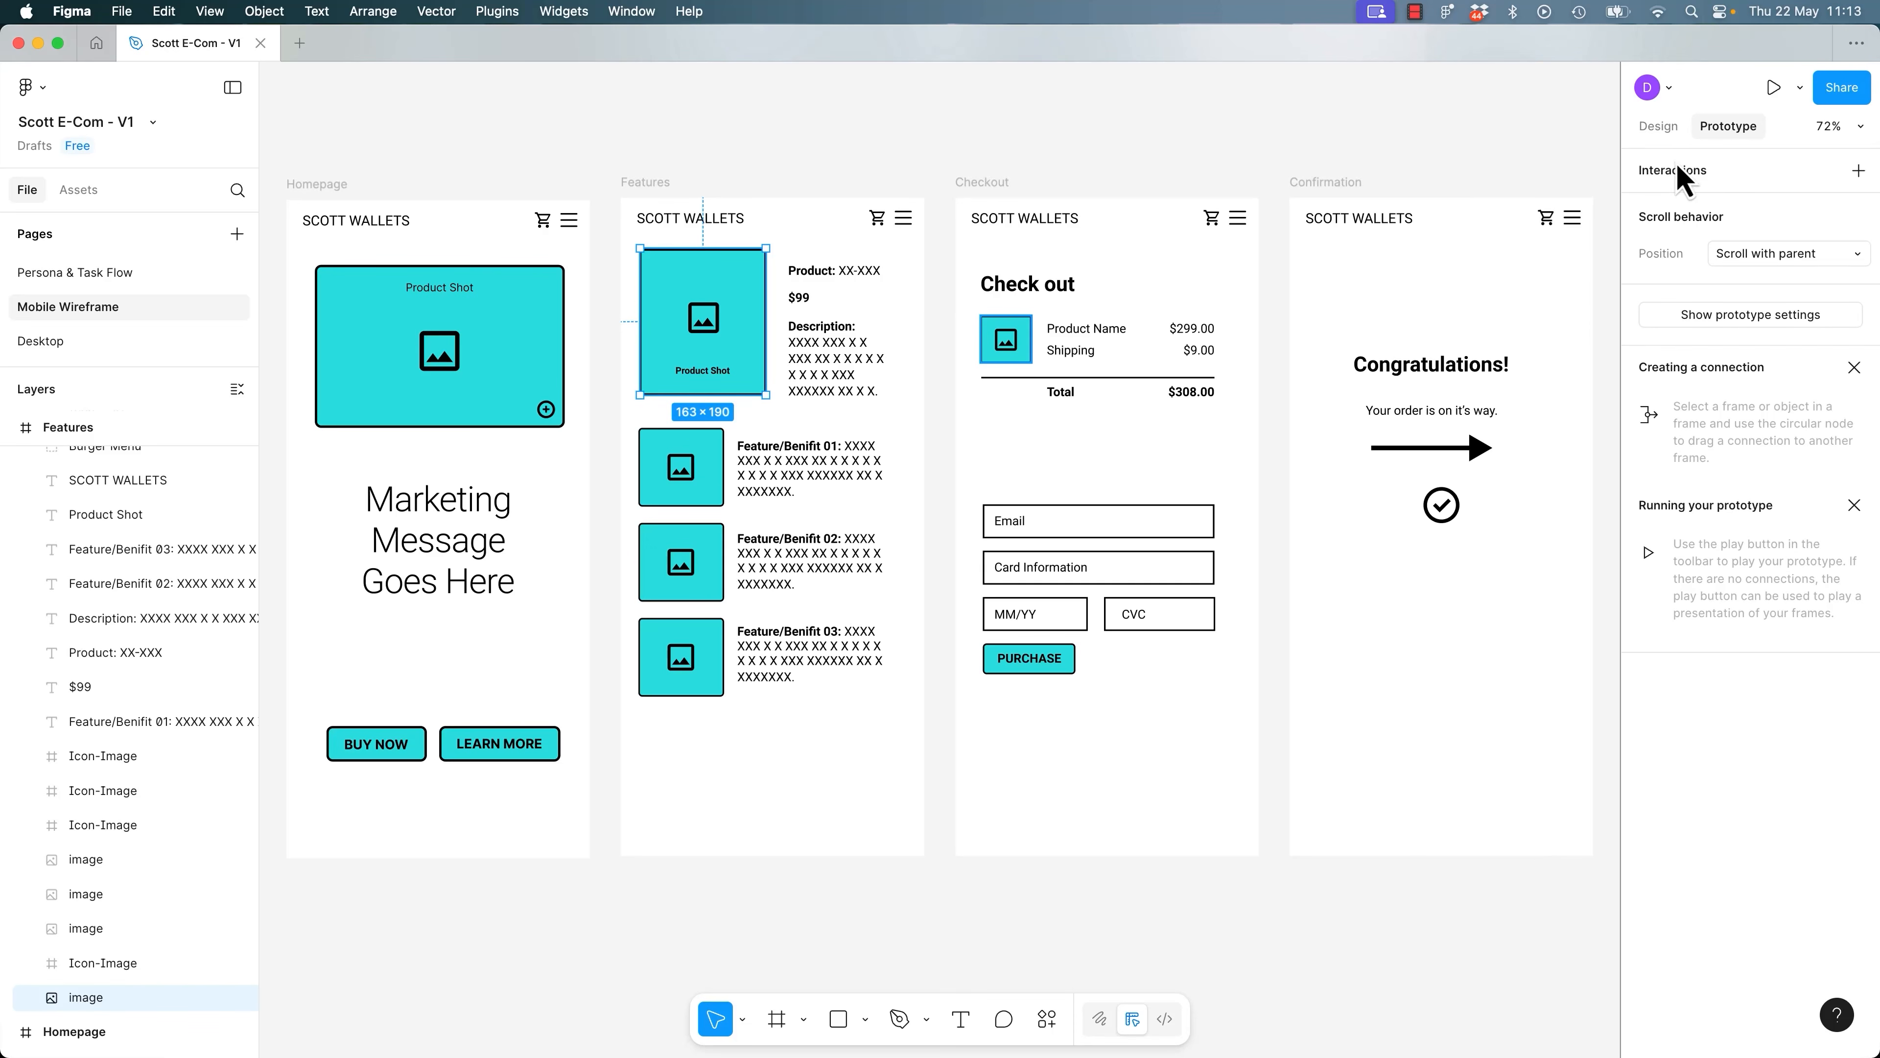
left_click(1659, 127)
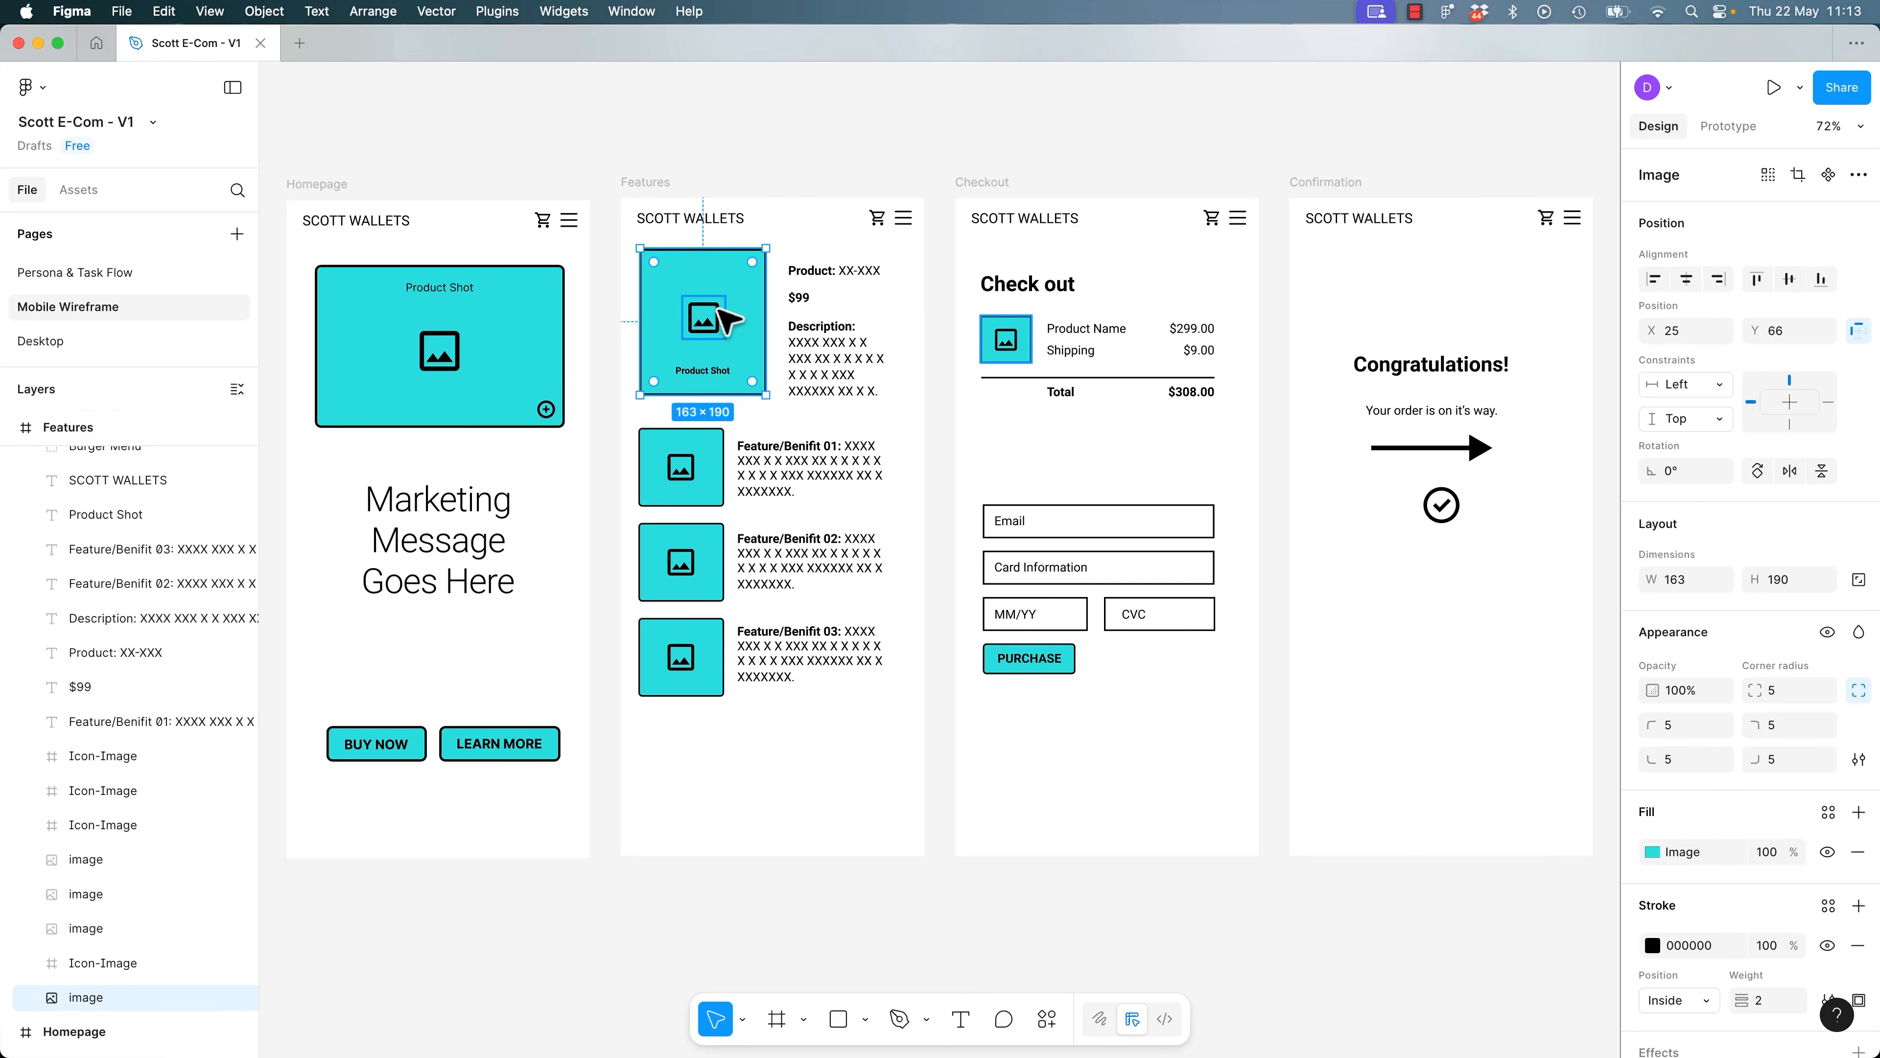
left_click(776, 159)
left_click(1710, 134)
left_click(1658, 132)
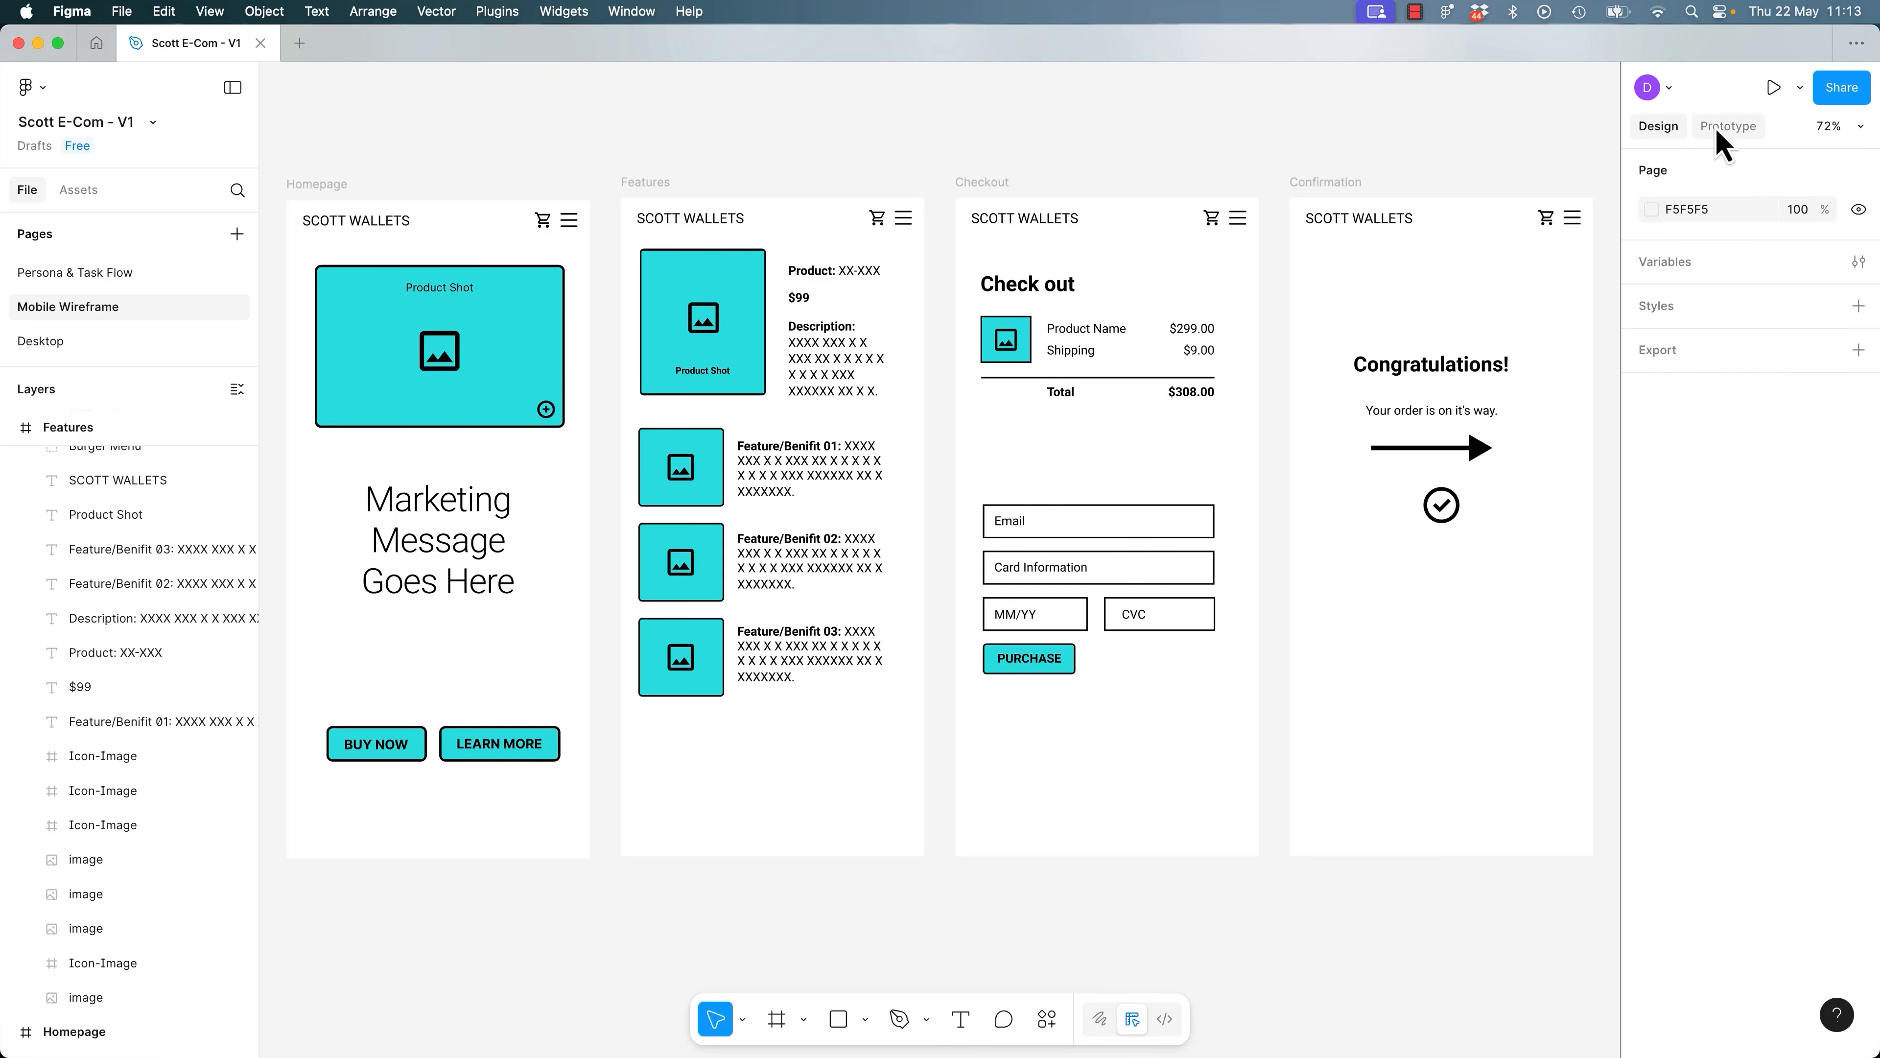
In Prototype mode, connect the Homepage frame to the Features frame with an on-tap Navigate to interaction and Instant animation.
left_click(1717, 135)
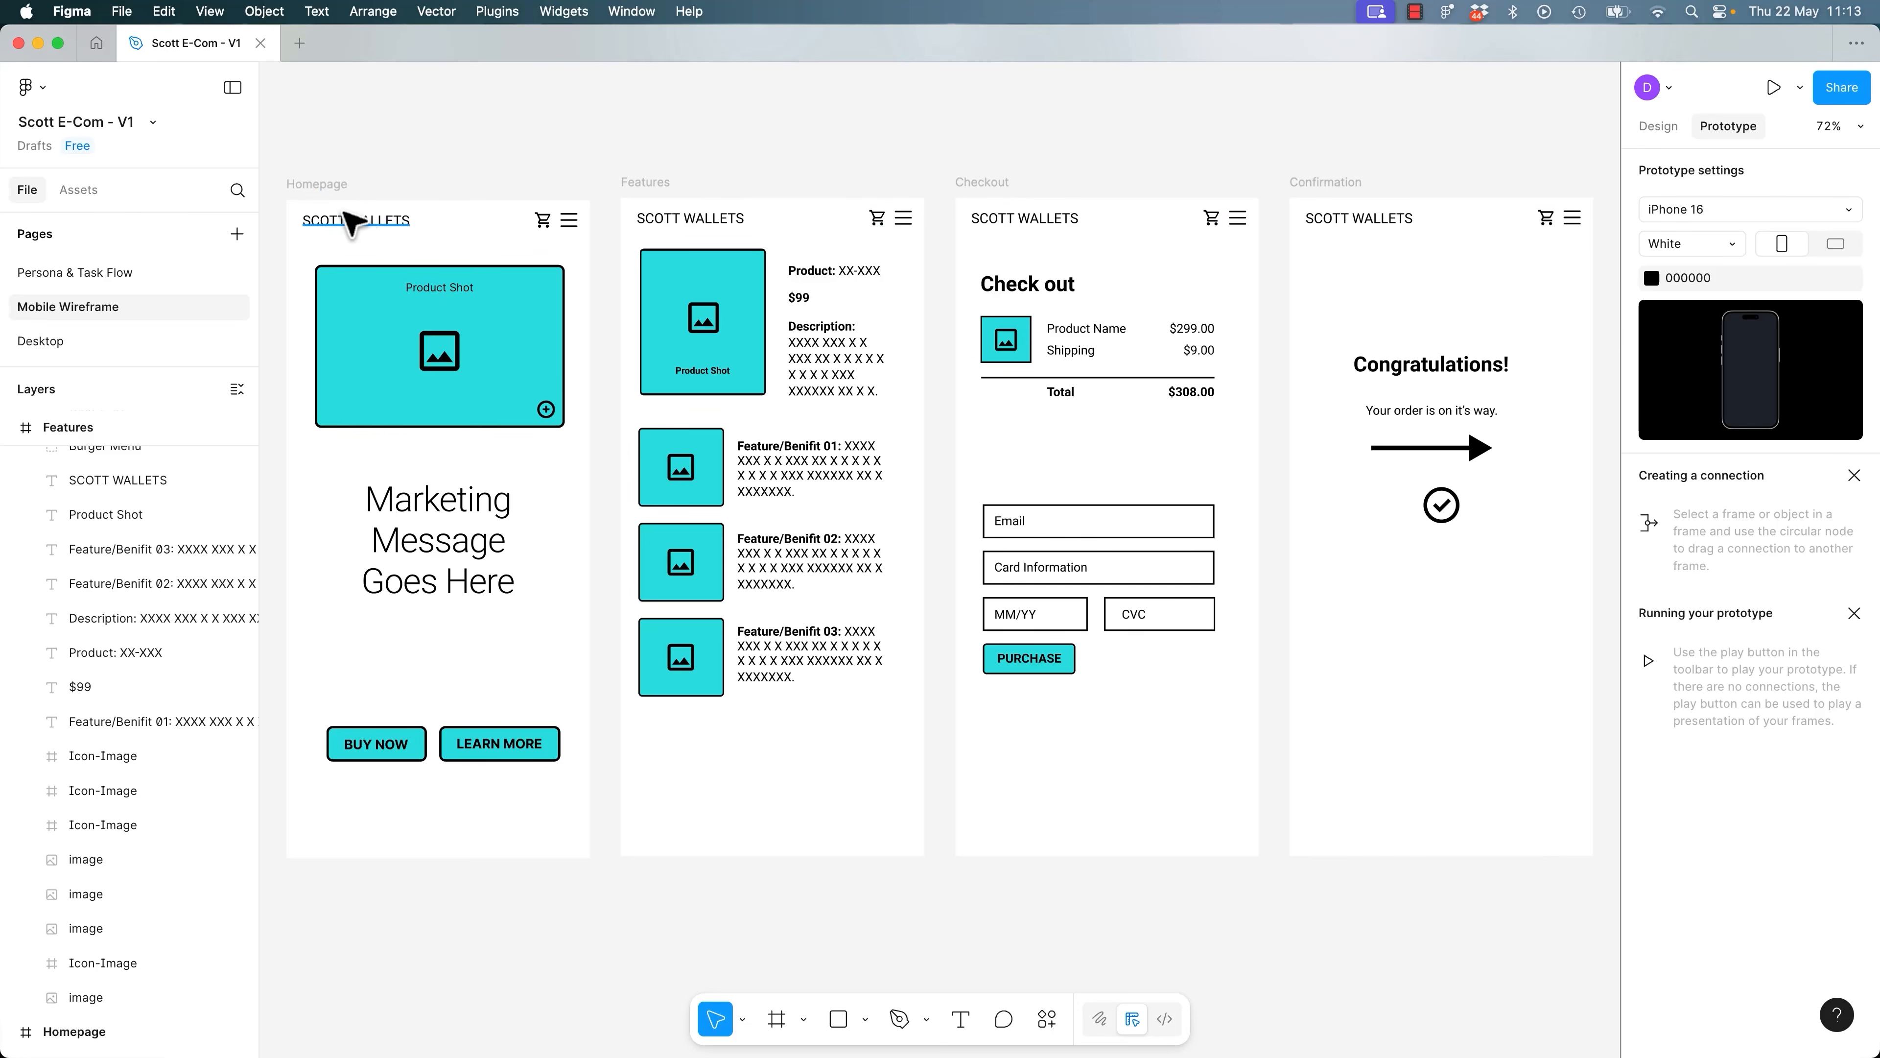
left_click(325, 186)
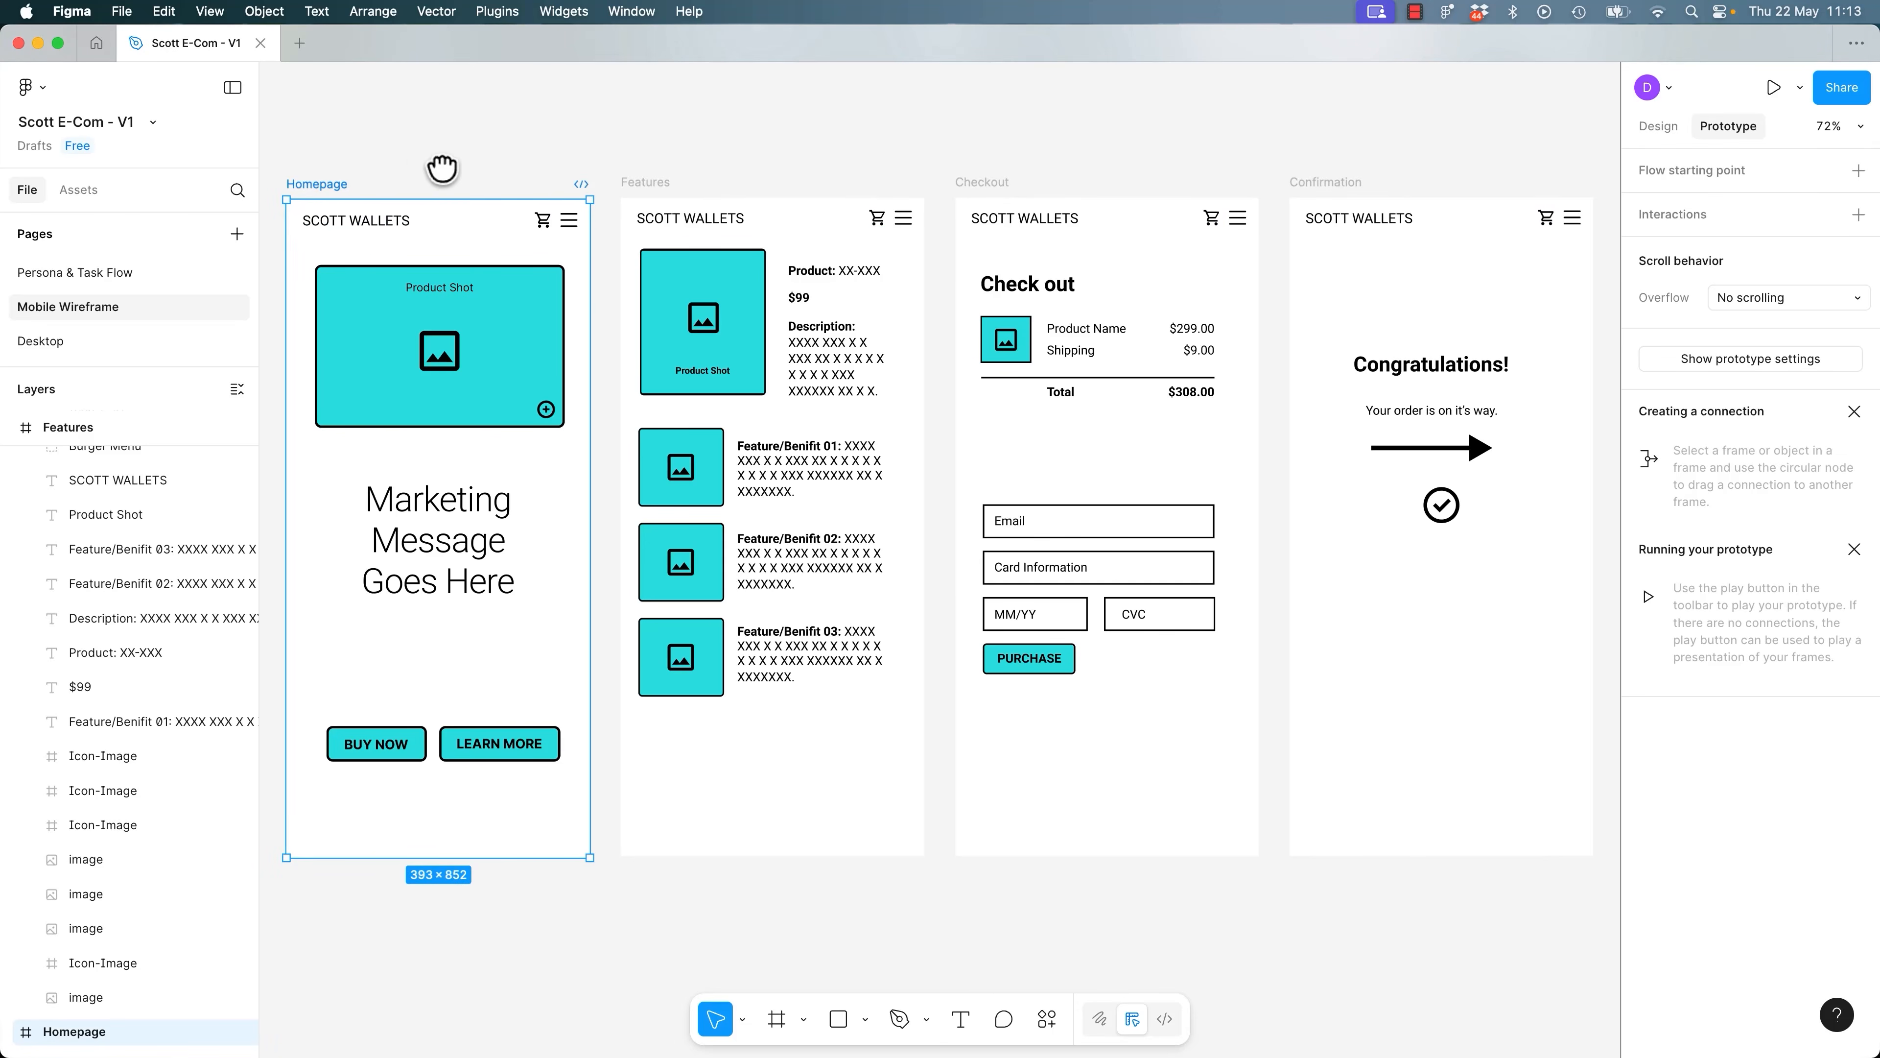
left_click_drag(429, 167, 707, 194)
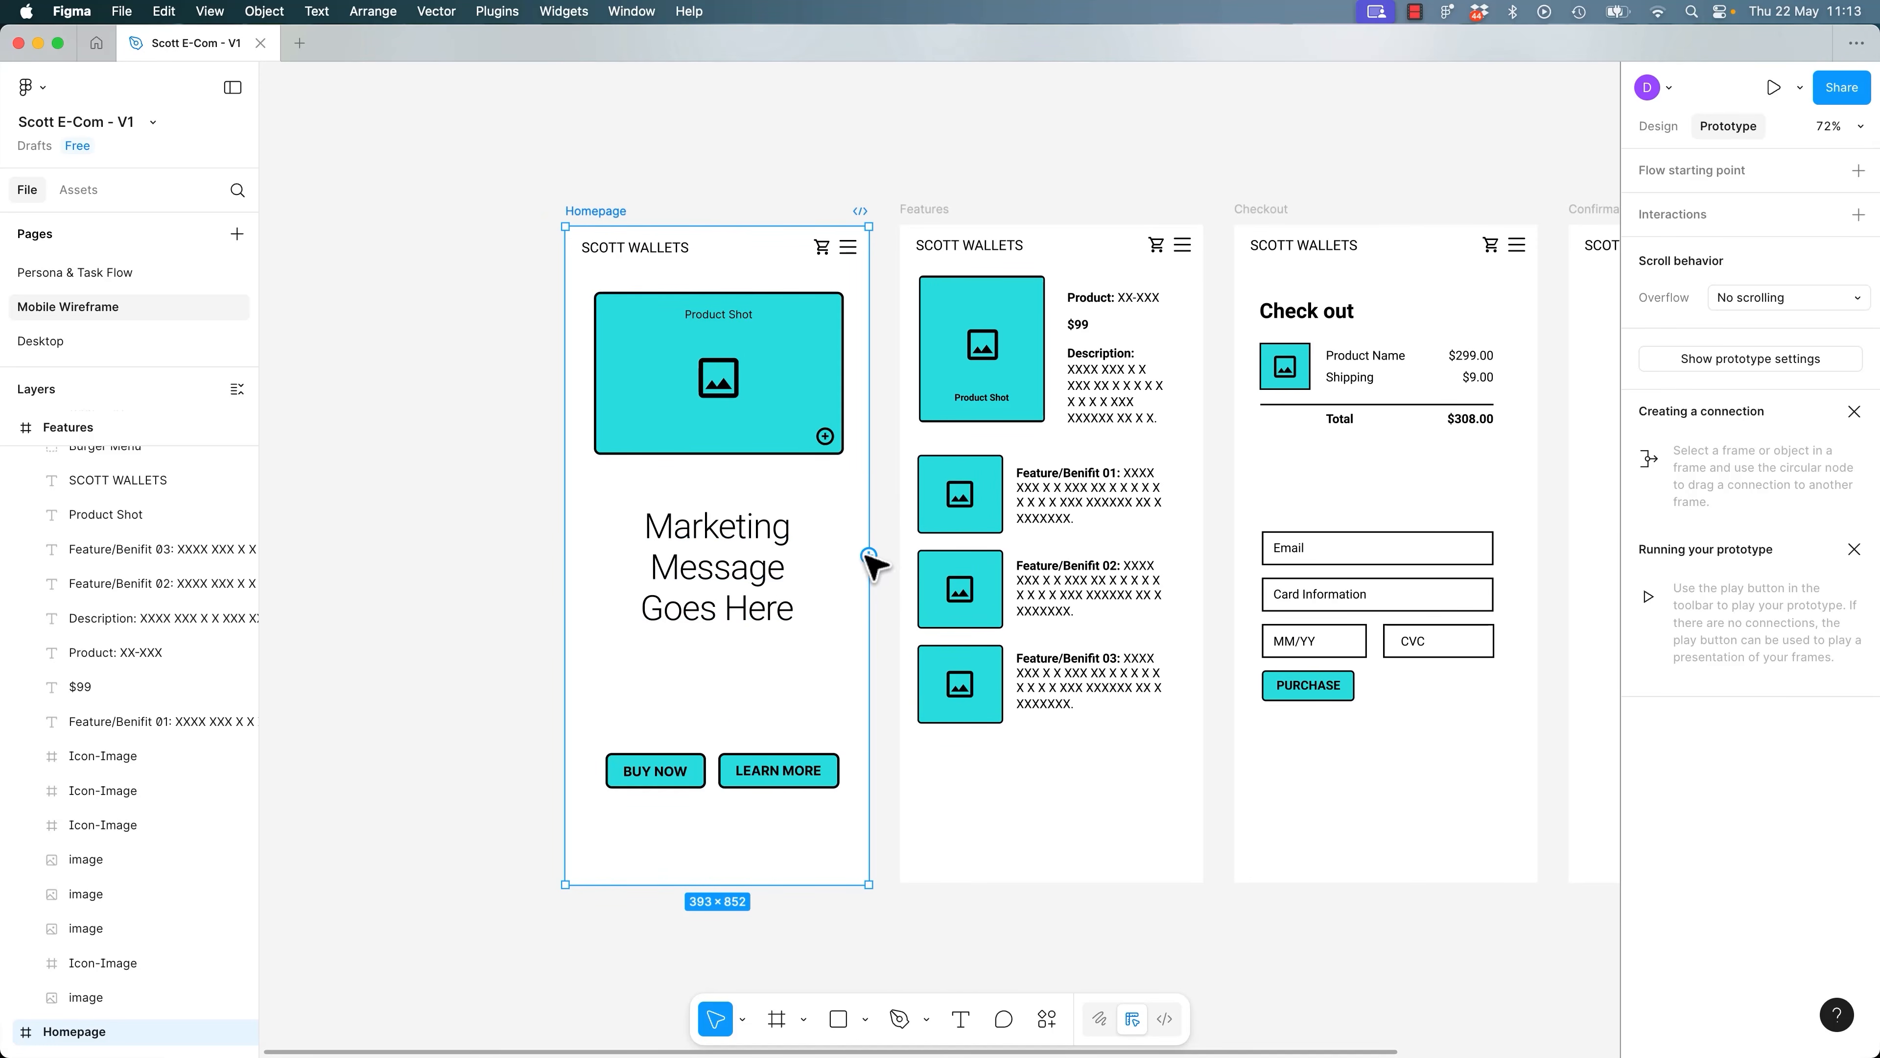
left_click_drag(869, 555, 912, 557)
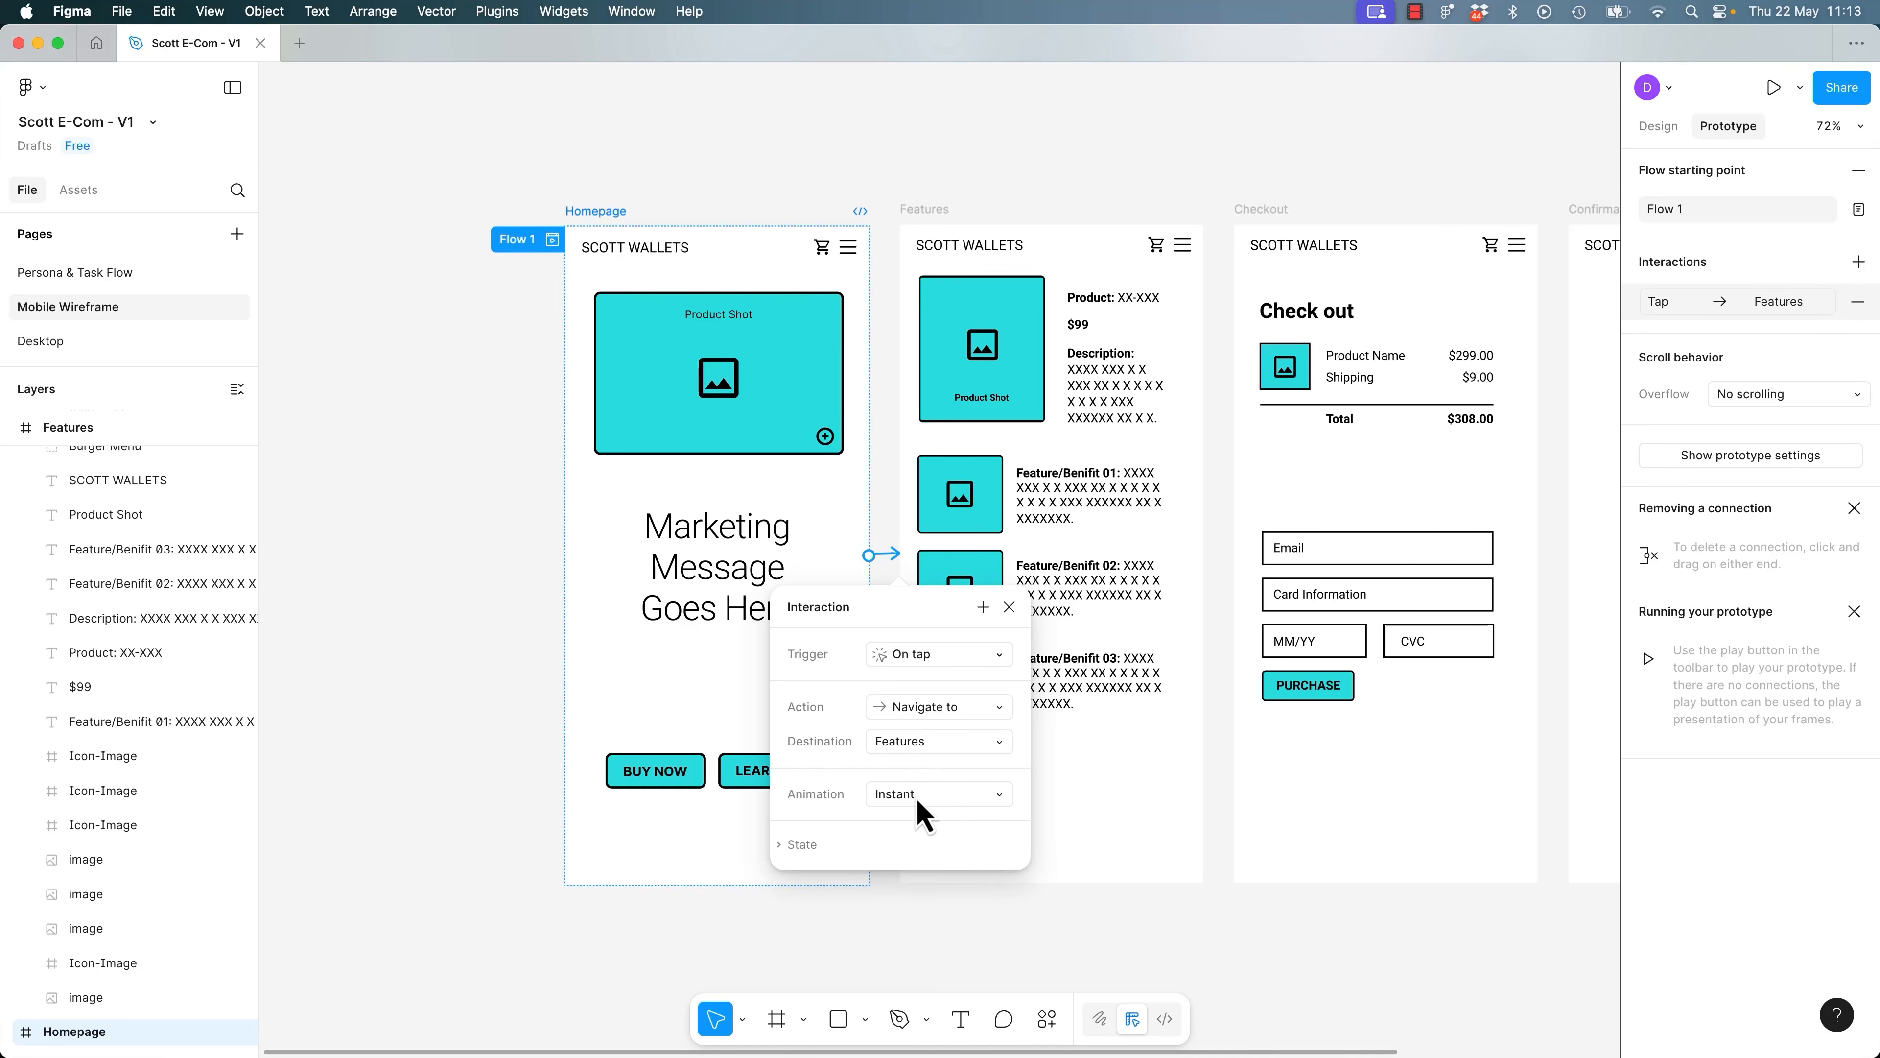
left_click(1009, 607)
Connect the Features frame to the Checkout frame with an on-tap Navigate to interaction and Instant animation.
left_click(934, 210)
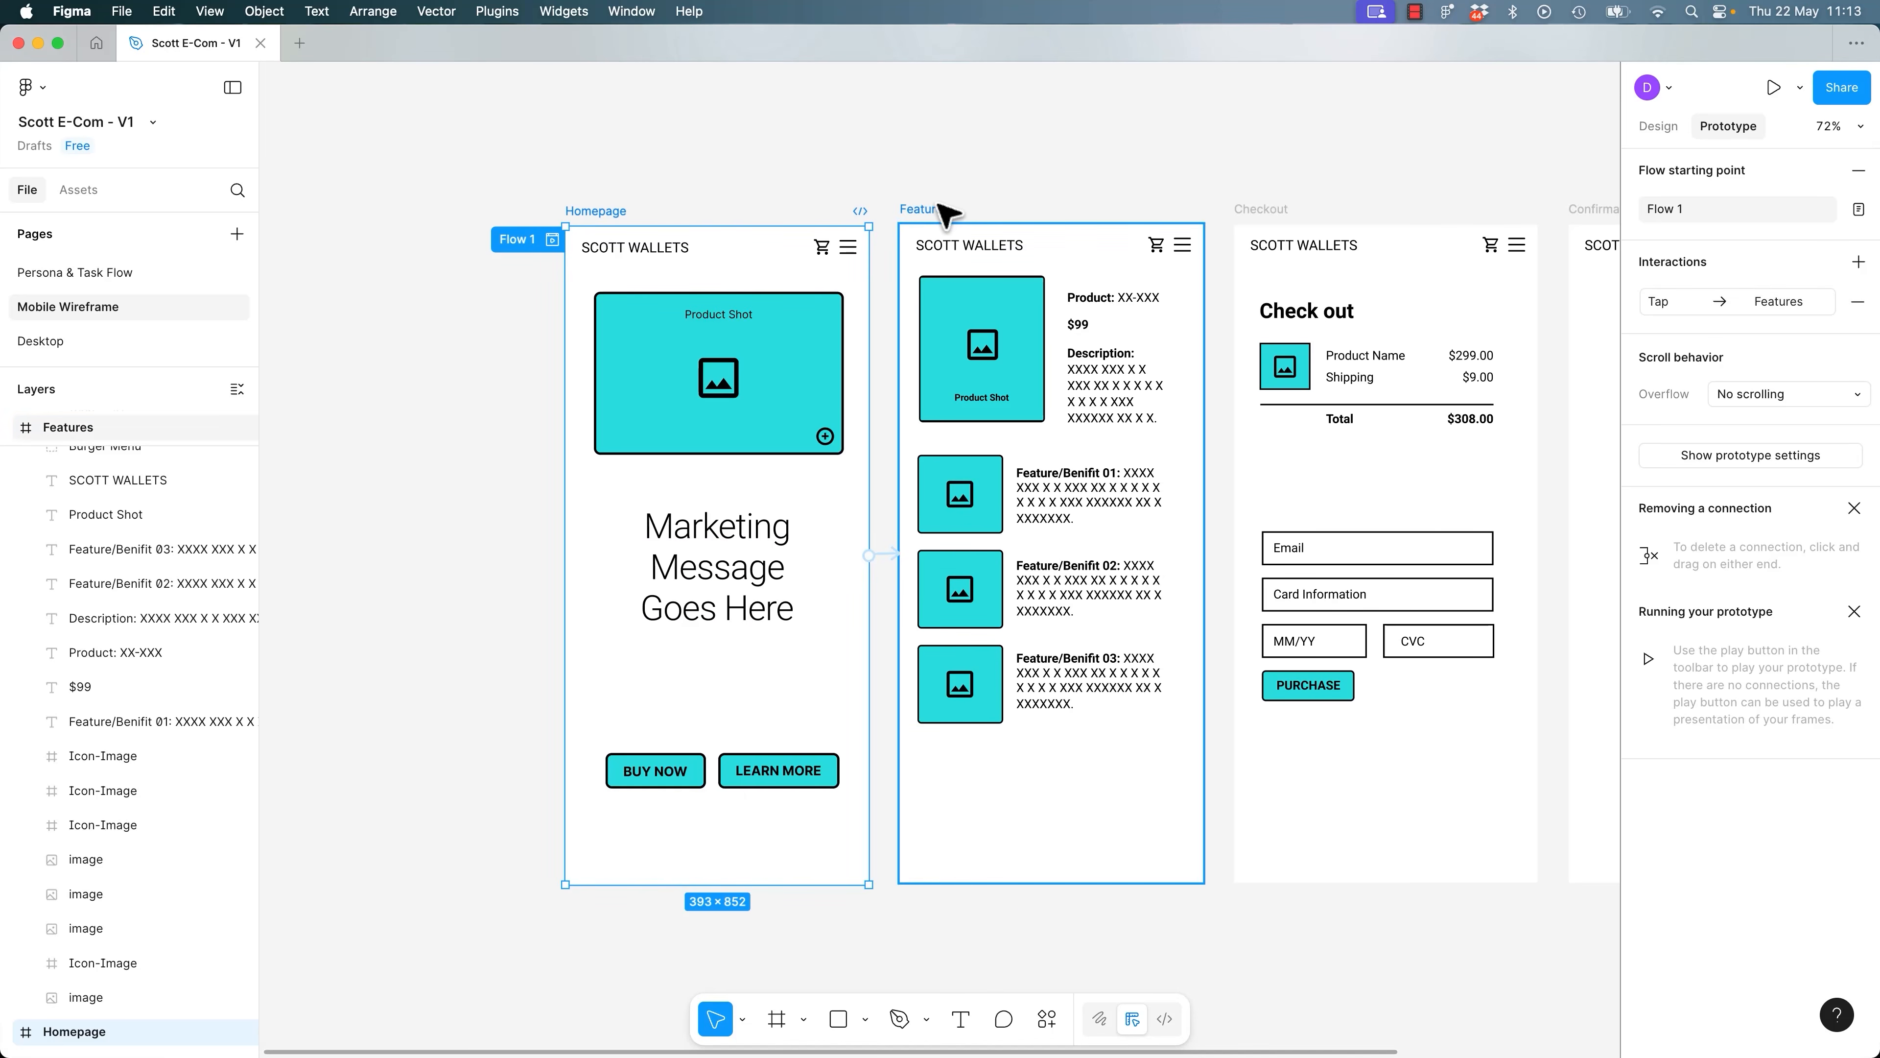
mouse_move(1200, 556)
left_click_drag(1201, 551, 1451, 378)
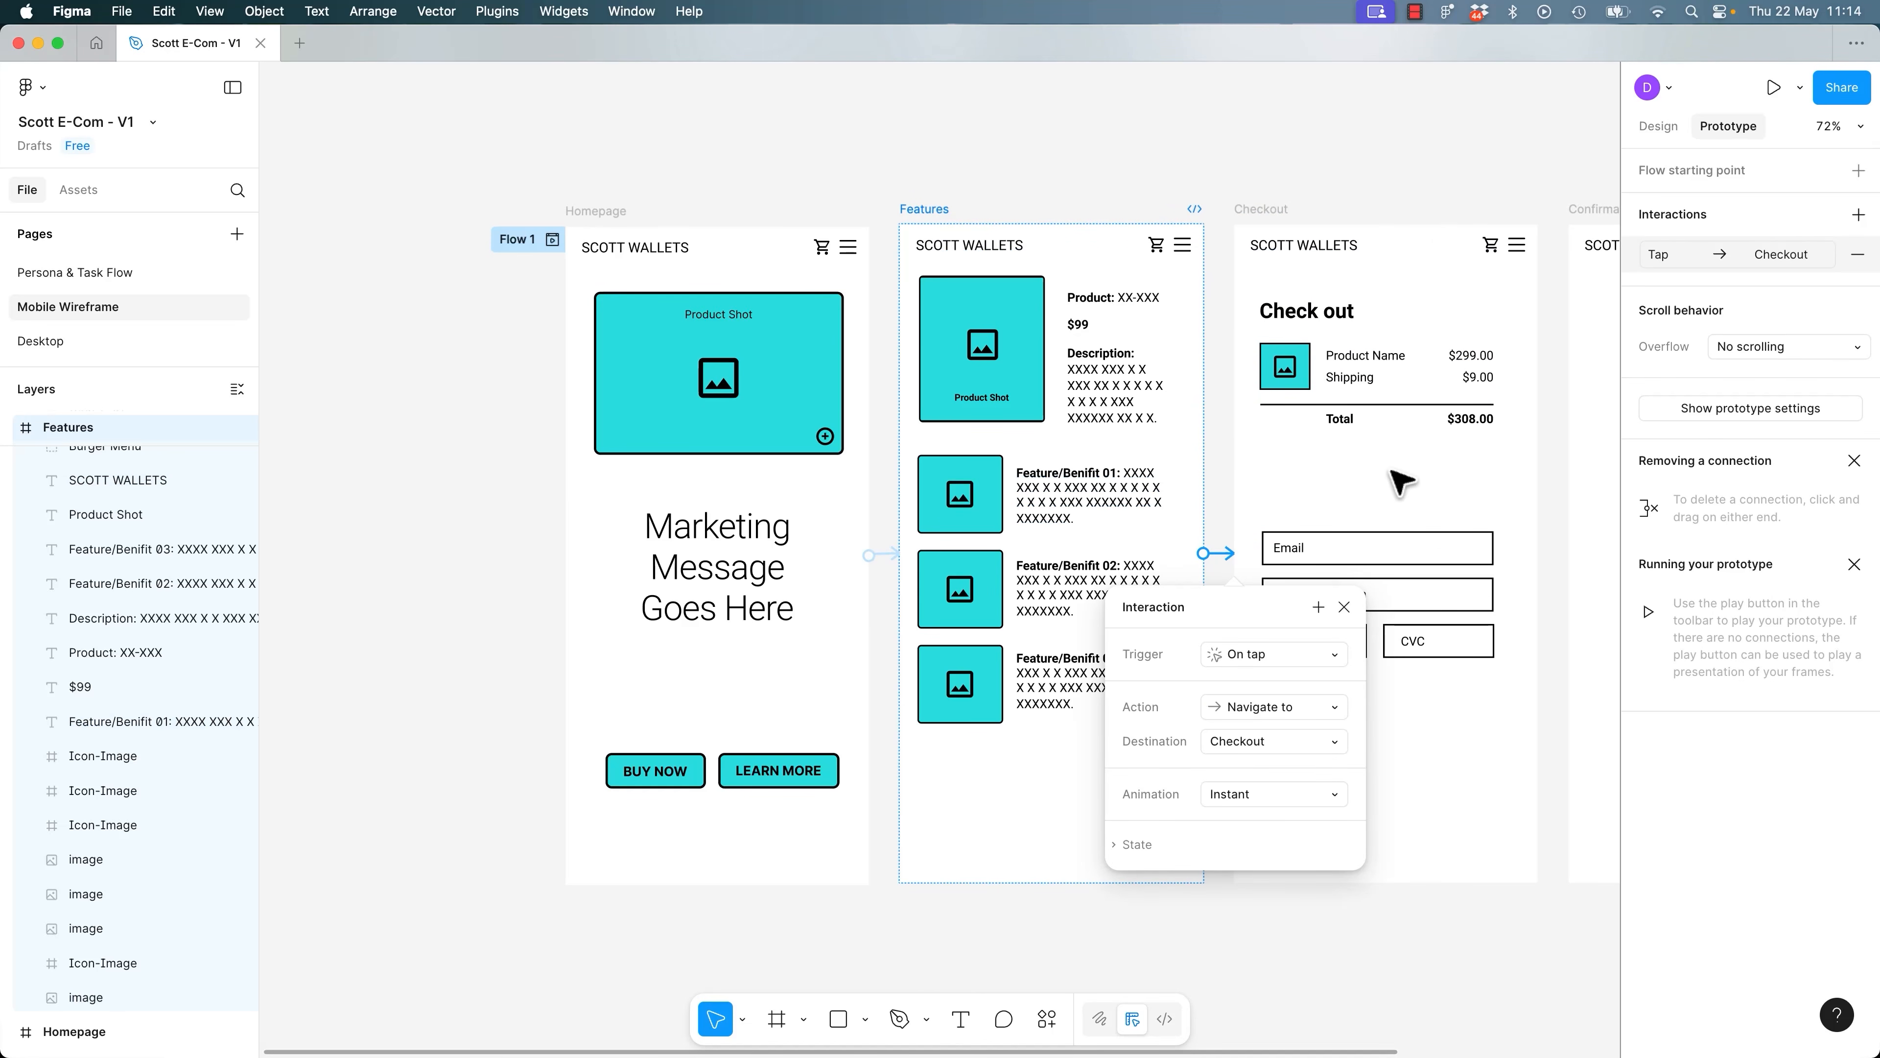
Connect the Checkout frame to the Confirmation frame with an on-tap Navigate to interaction and Instant animation, and deselect everything.
left_click(1261, 211)
left_click_drag(1469, 168, 888, 170)
left_click_drag(978, 548, 1029, 552)
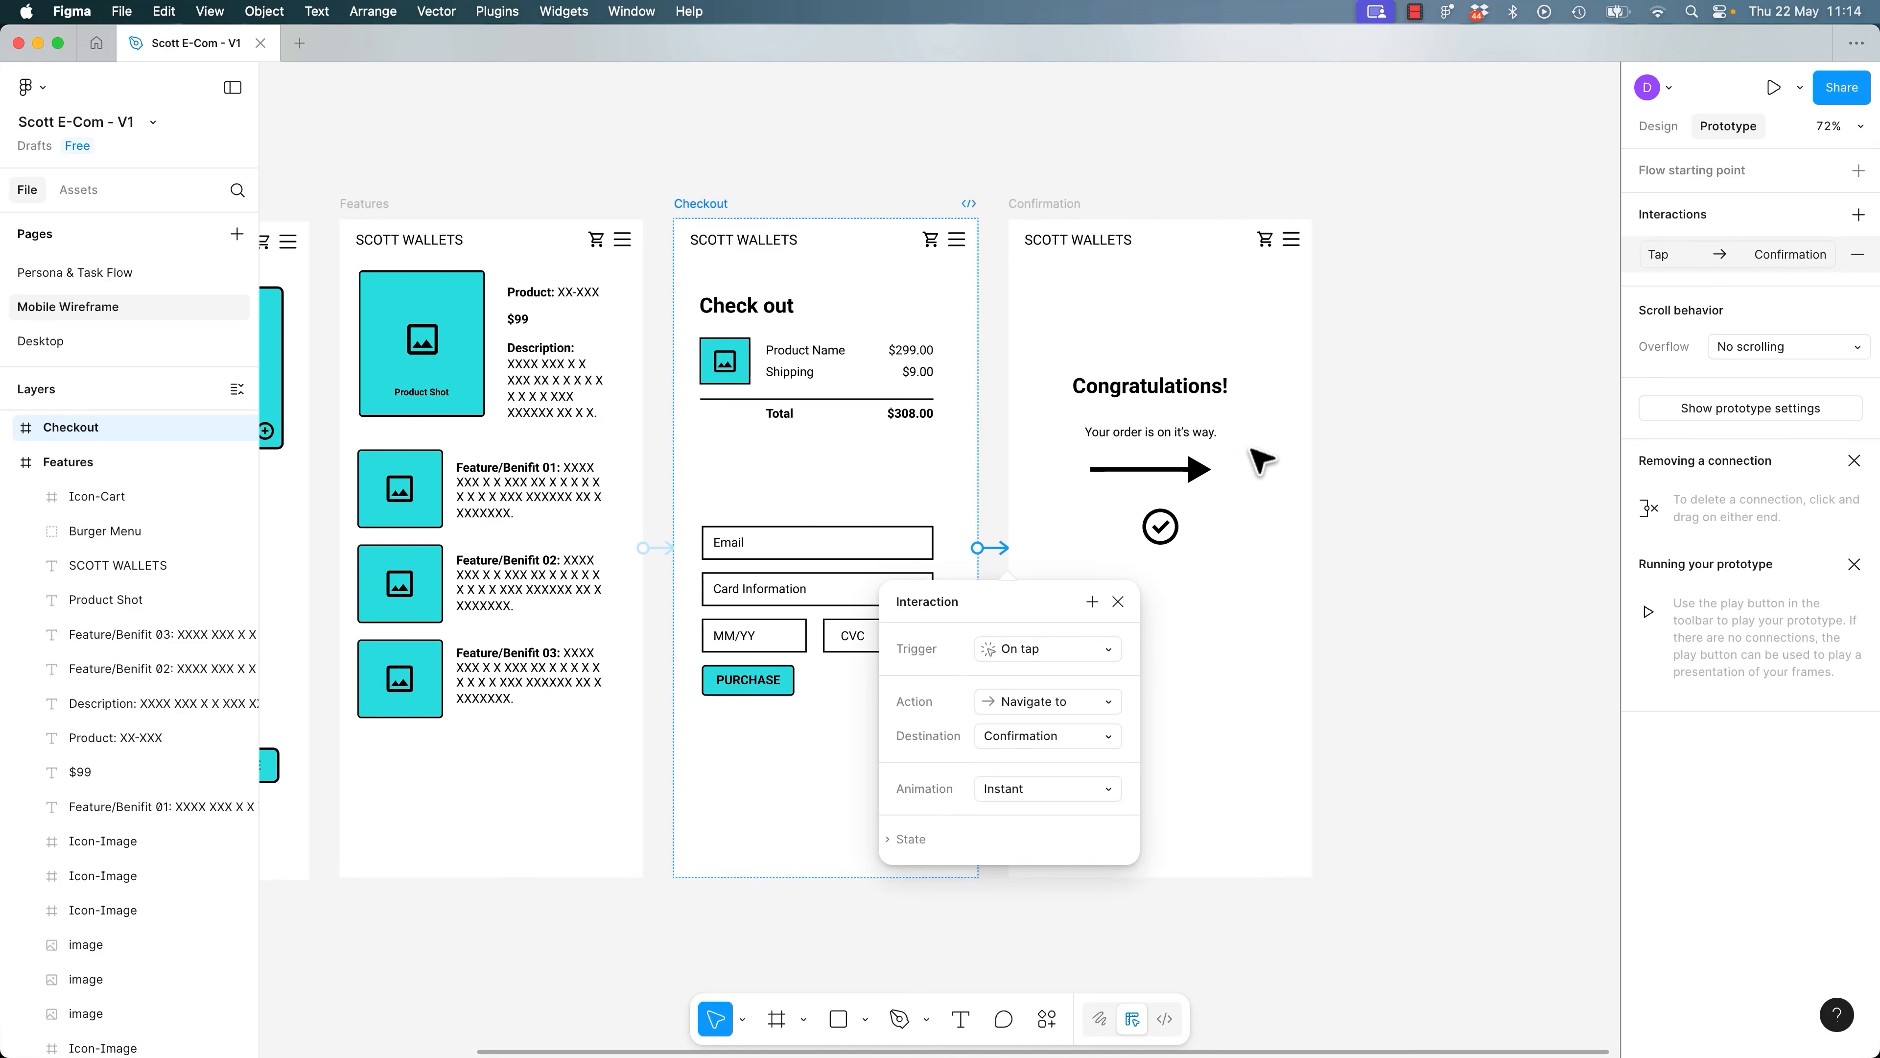
left_click(835, 166)
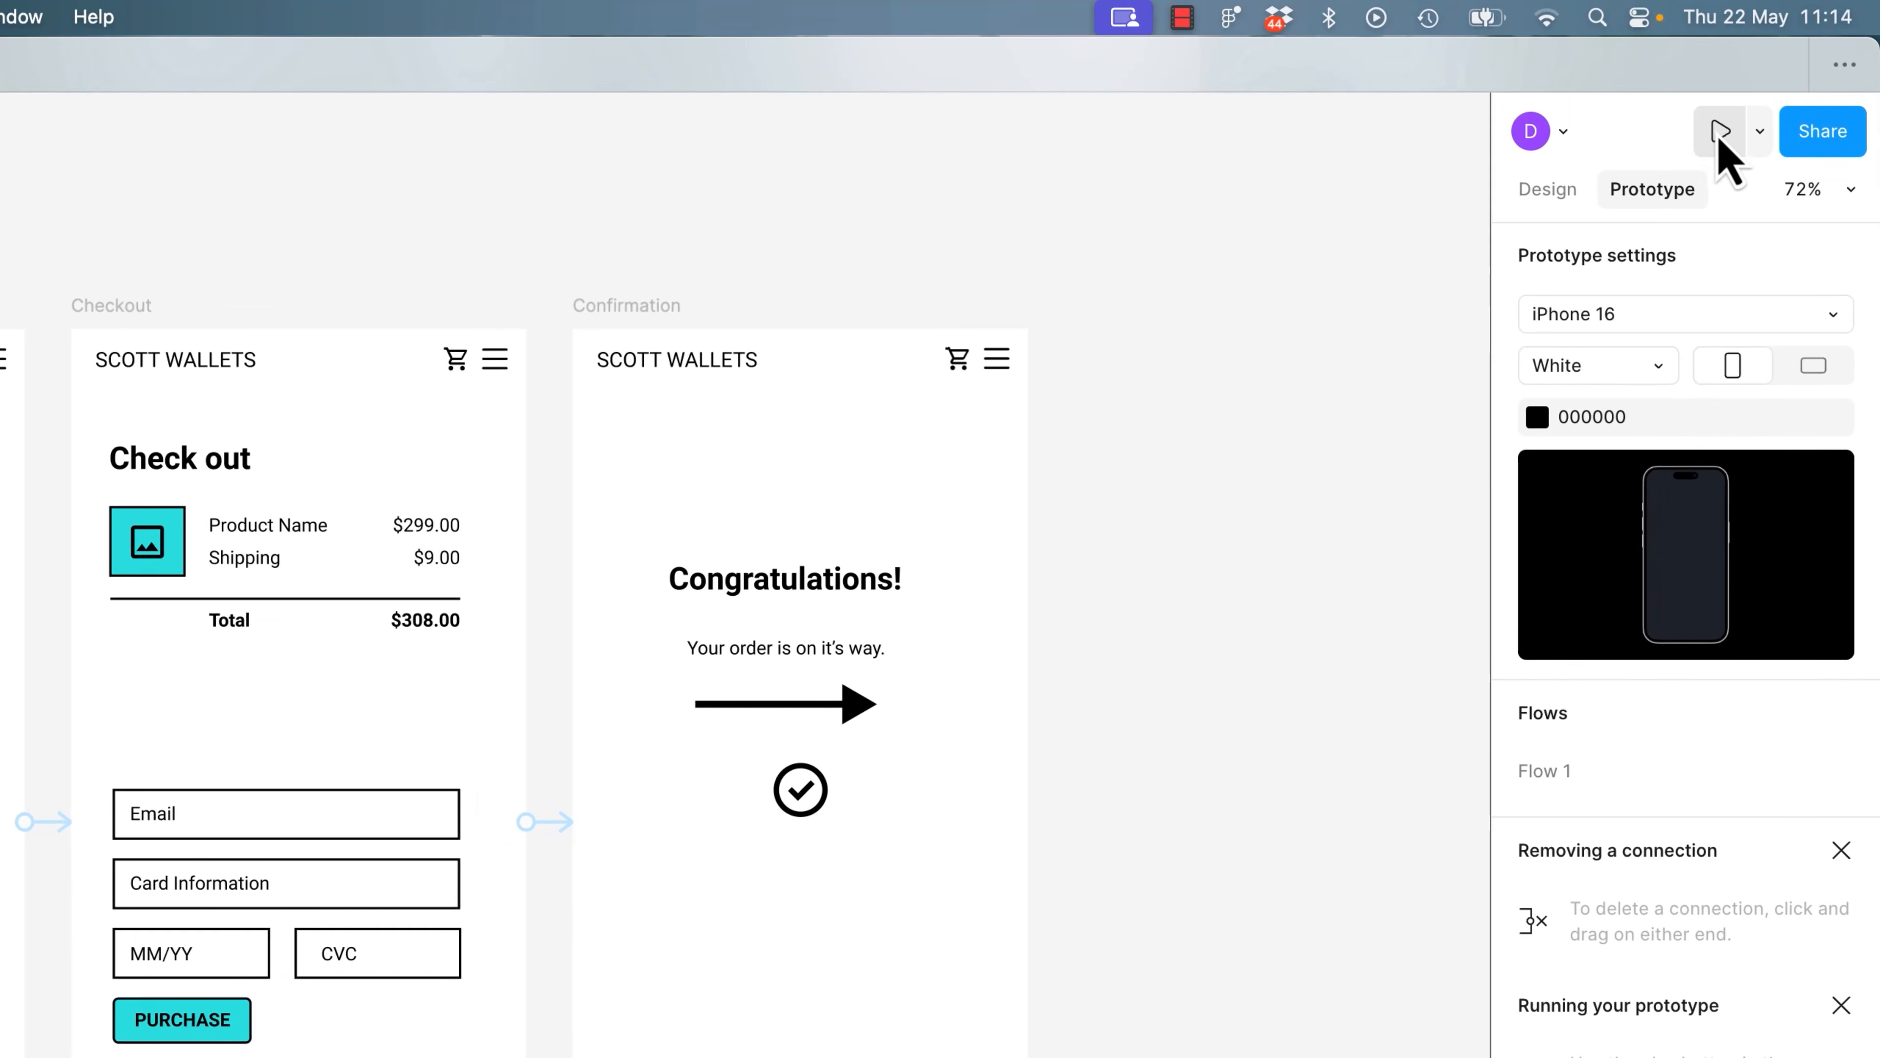
Present the prototype and advance from the Homepage through Features and Checkout to the Confirmation screen.
left_click(1720, 141)
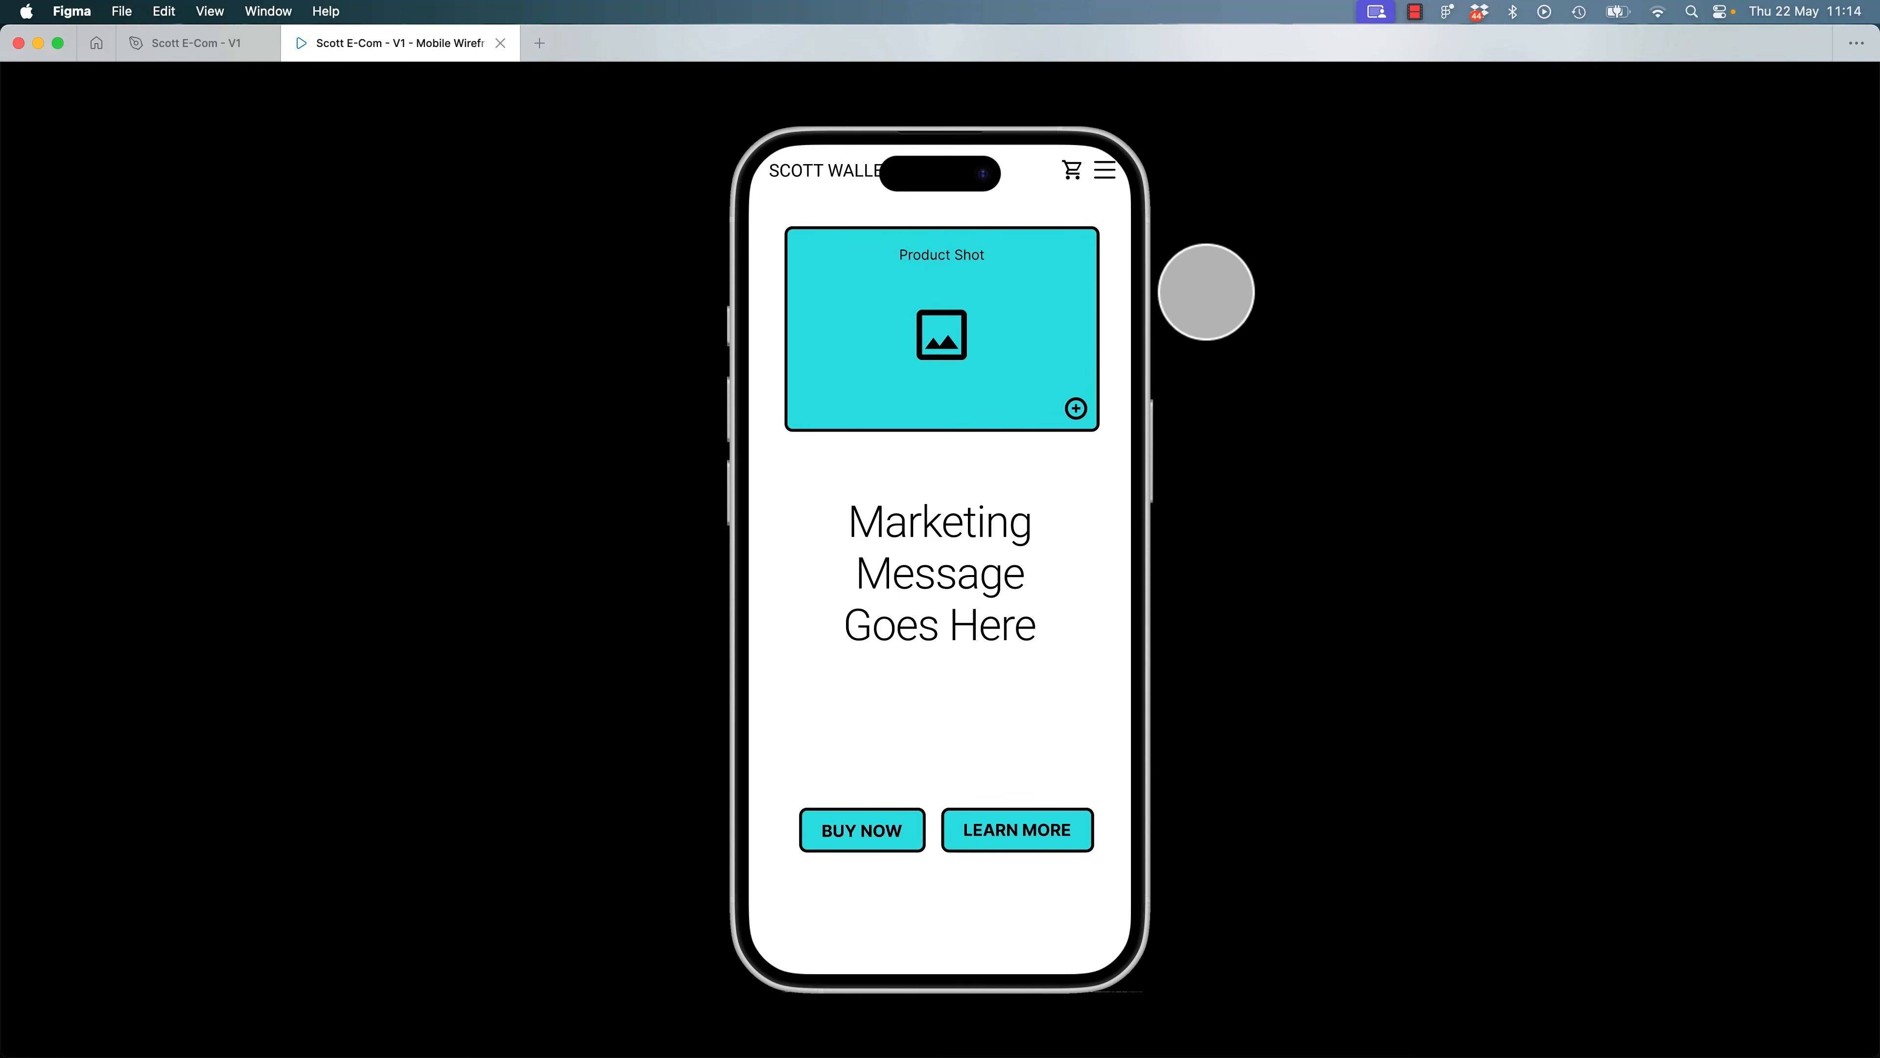
left_click(955, 526)
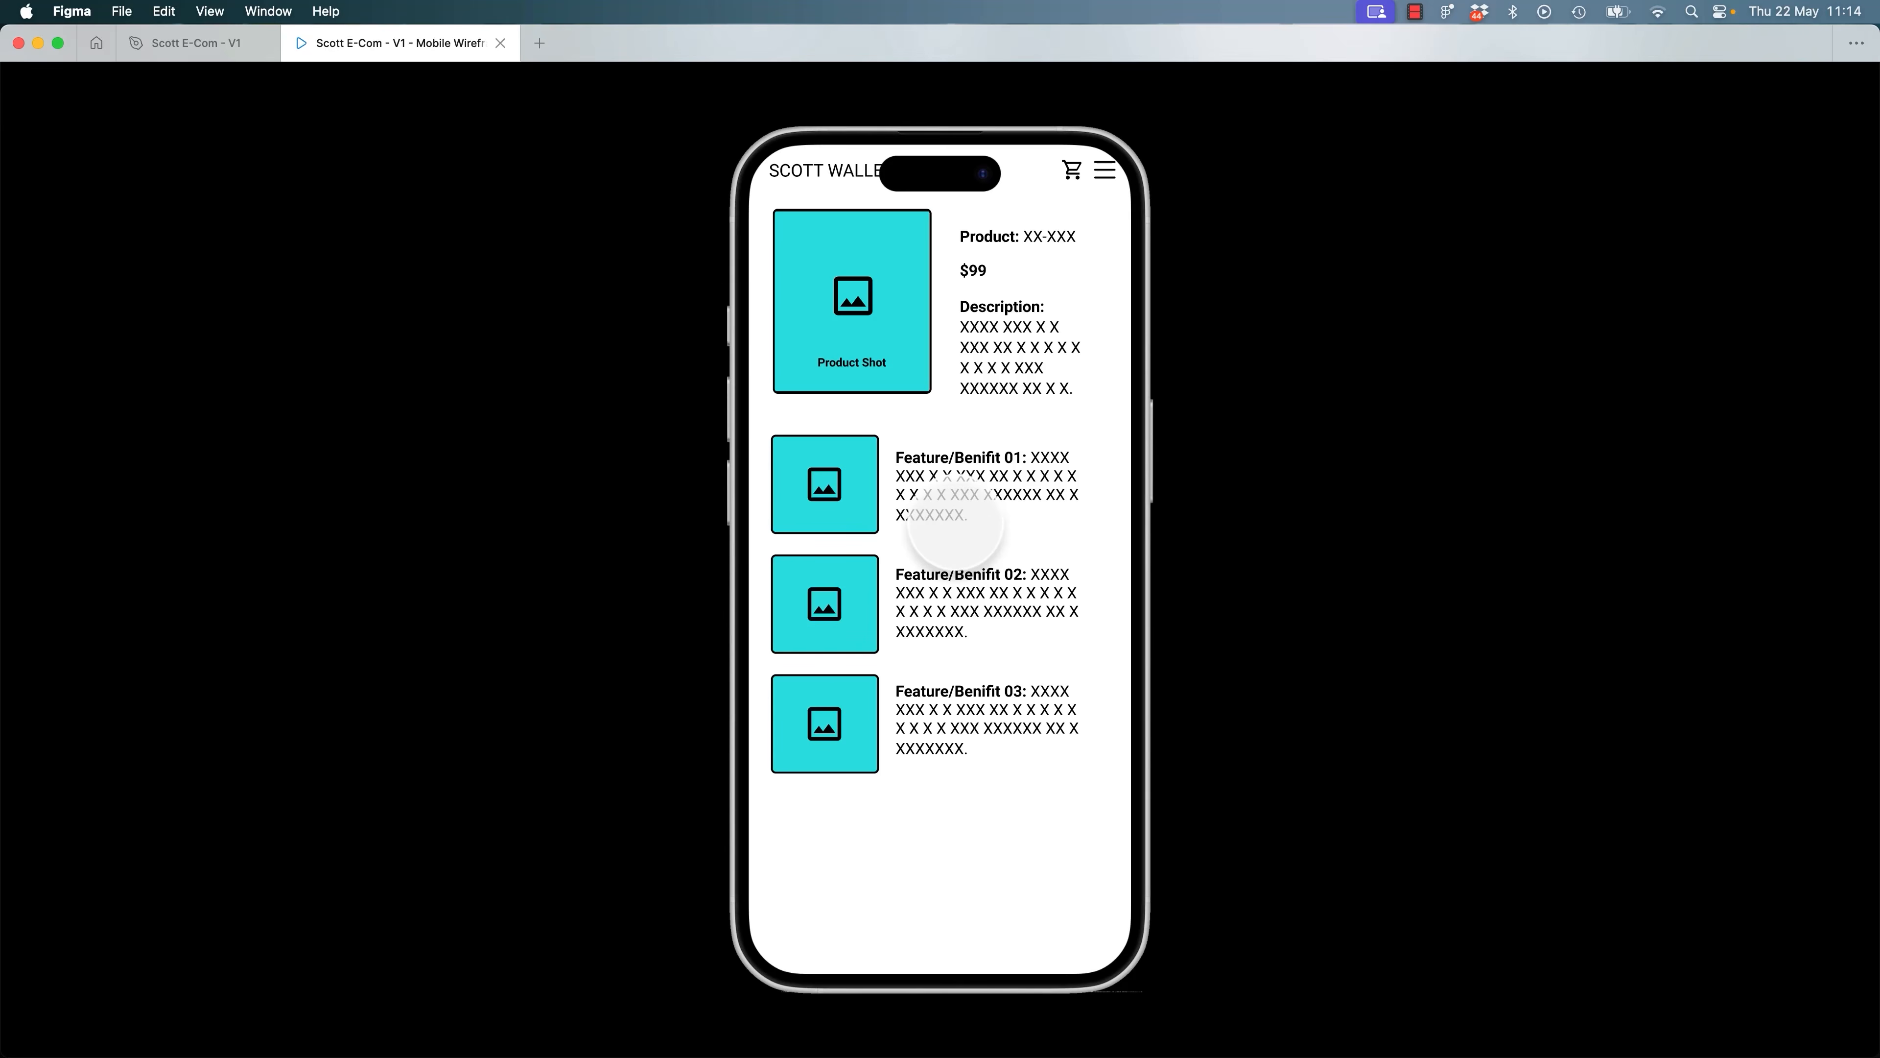
left_click(965, 523)
left_click(965, 520)
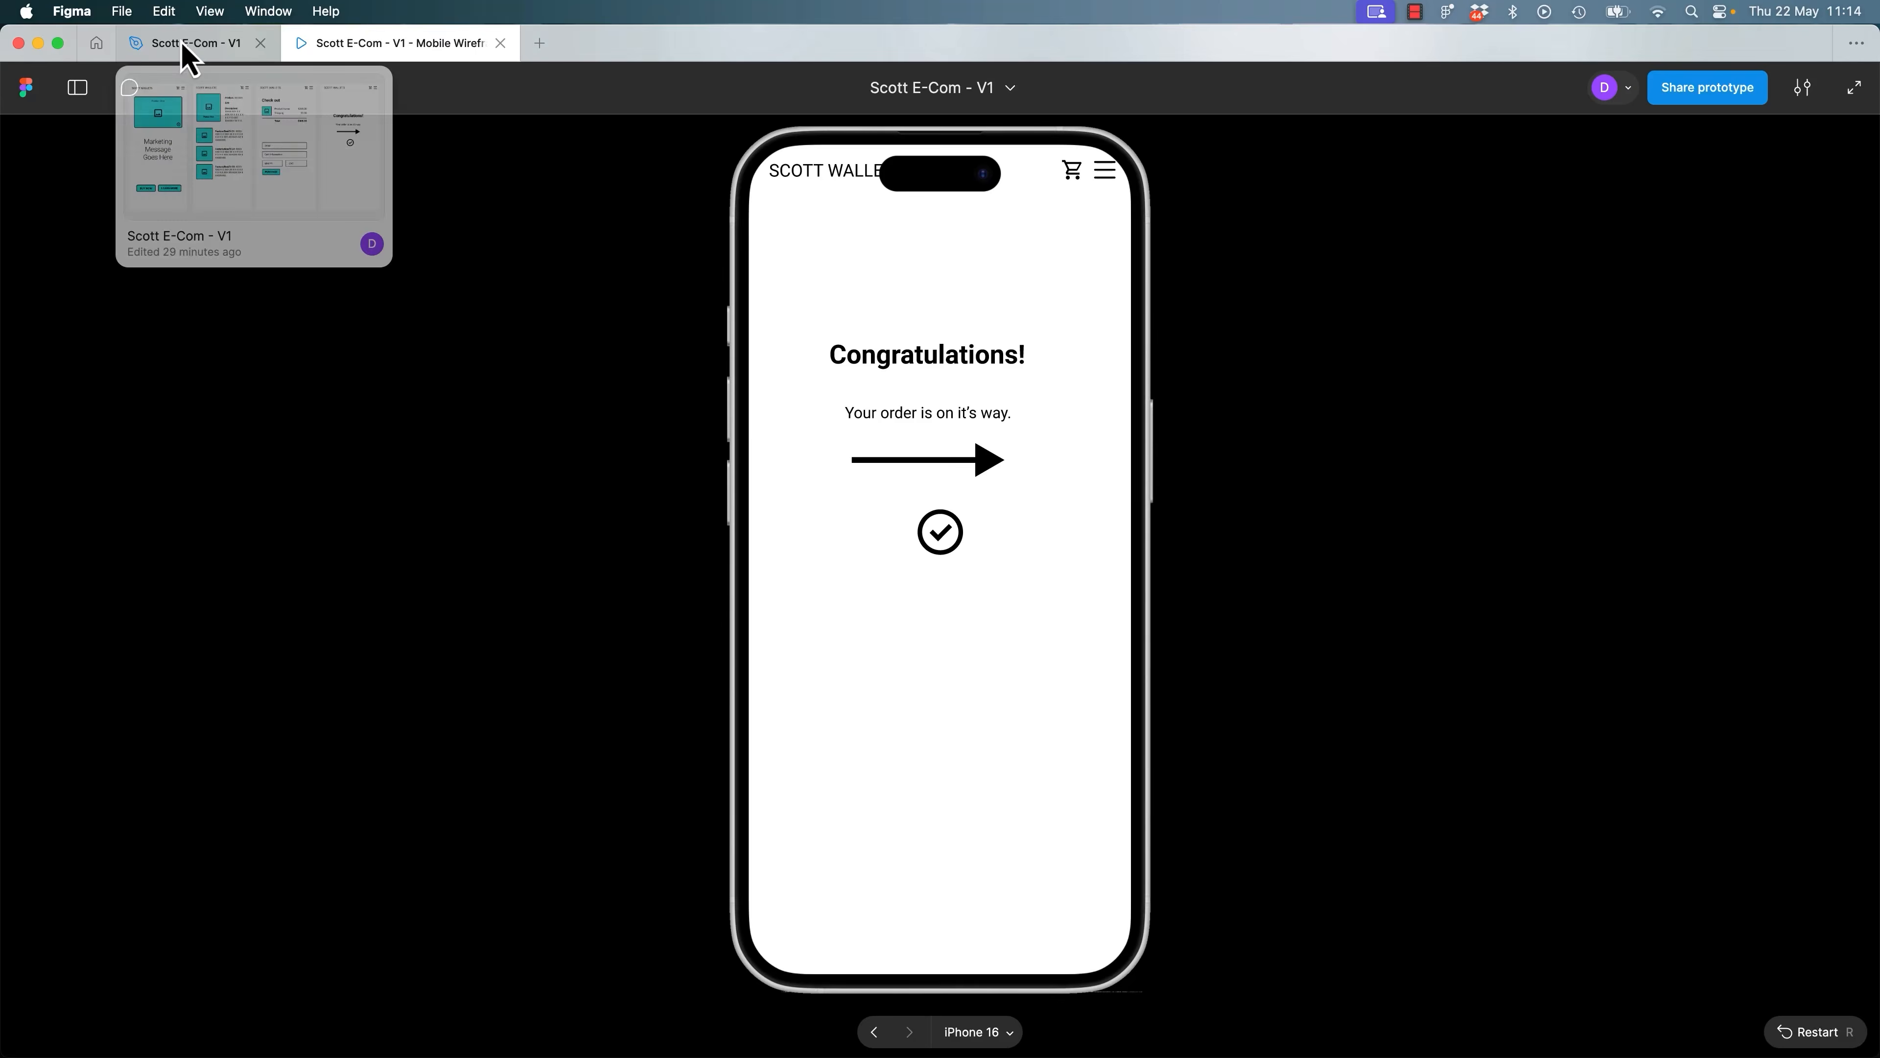
Check the design file's connections, return to the running prototype, restart it, and advance through its screens to Confirmation again.
left_click(163, 49)
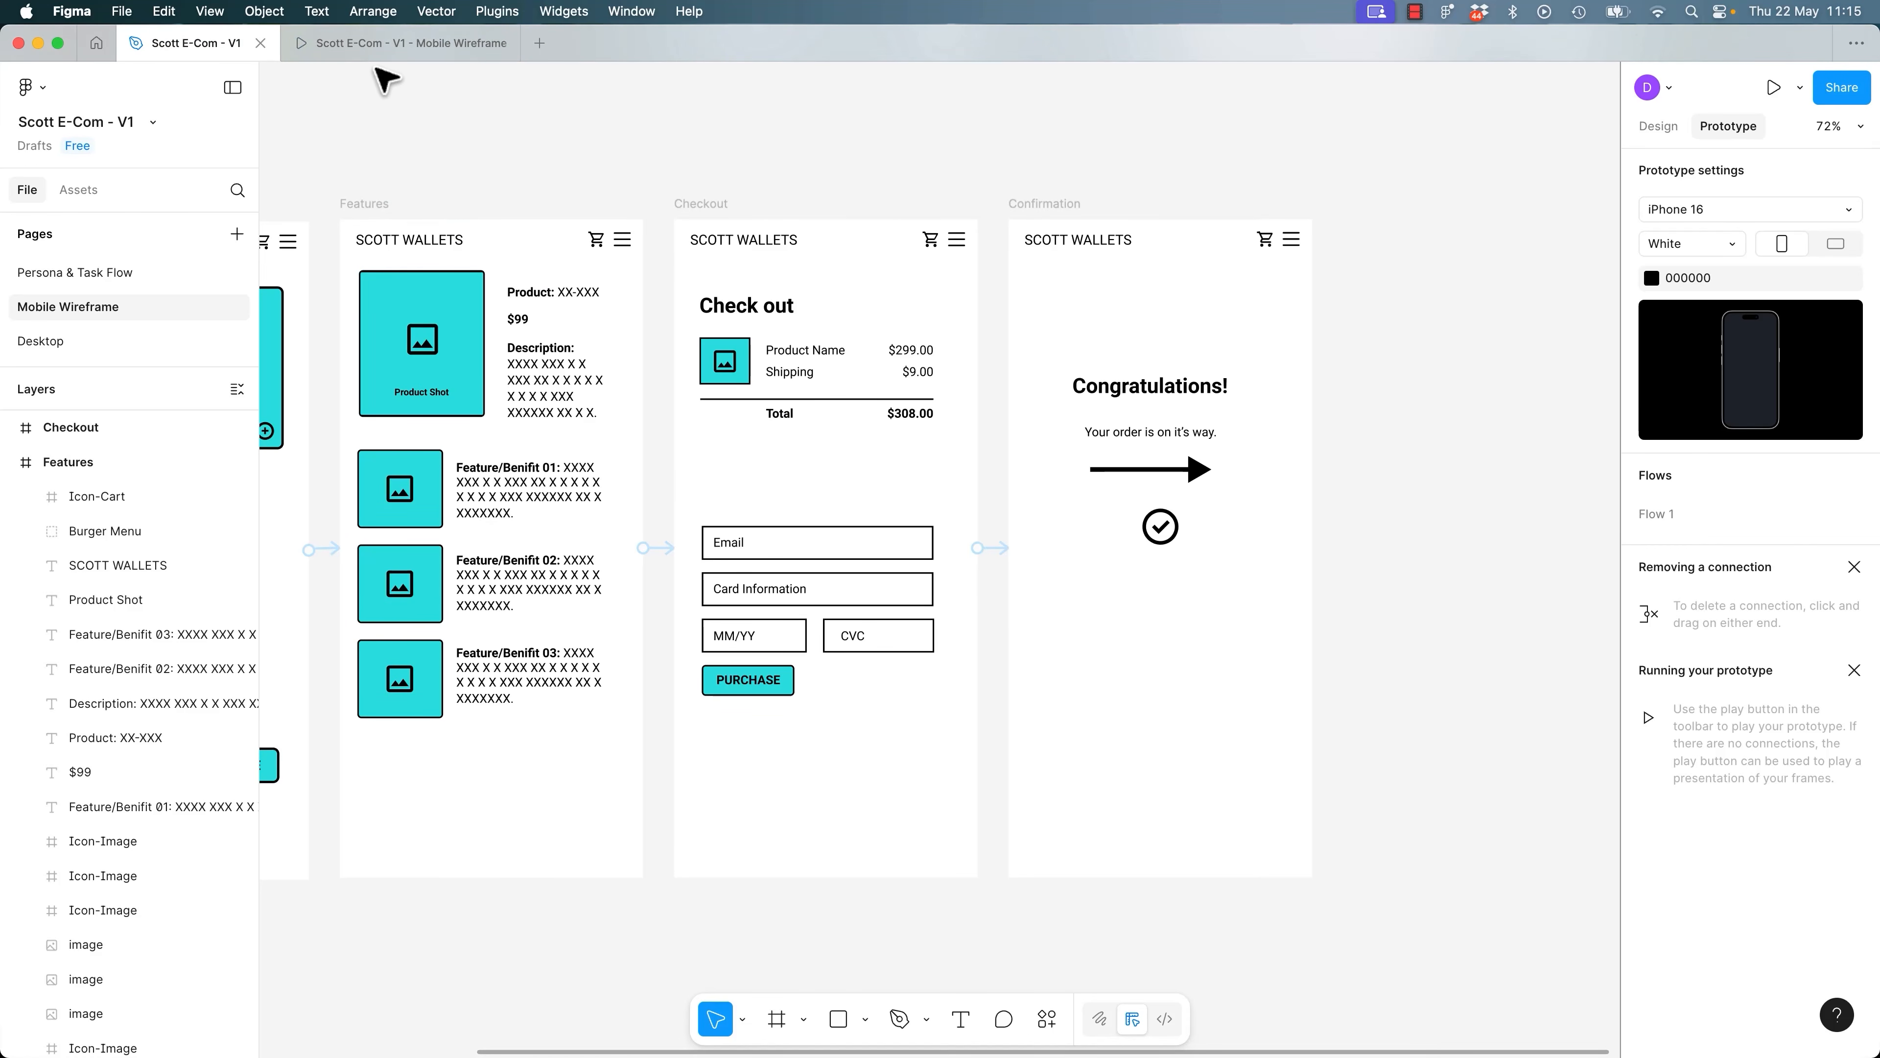
left_click(387, 45)
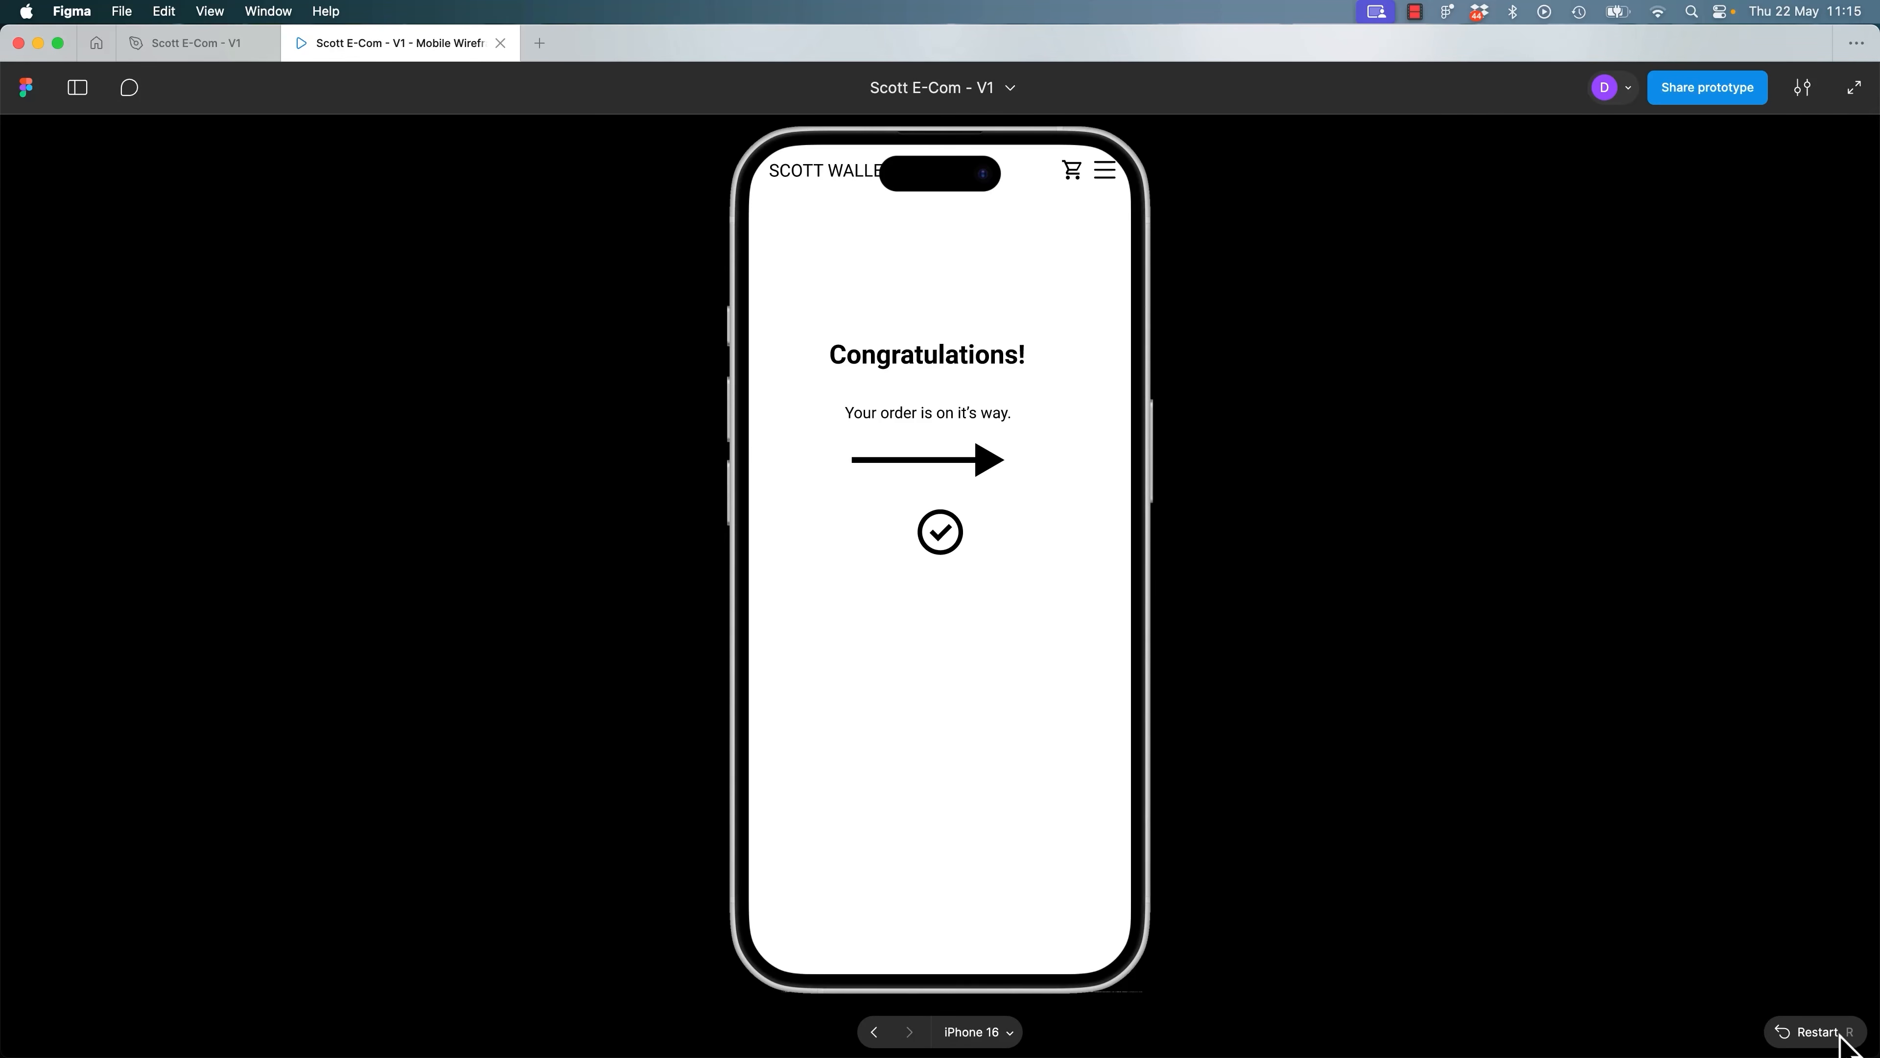
left_click(1814, 1032)
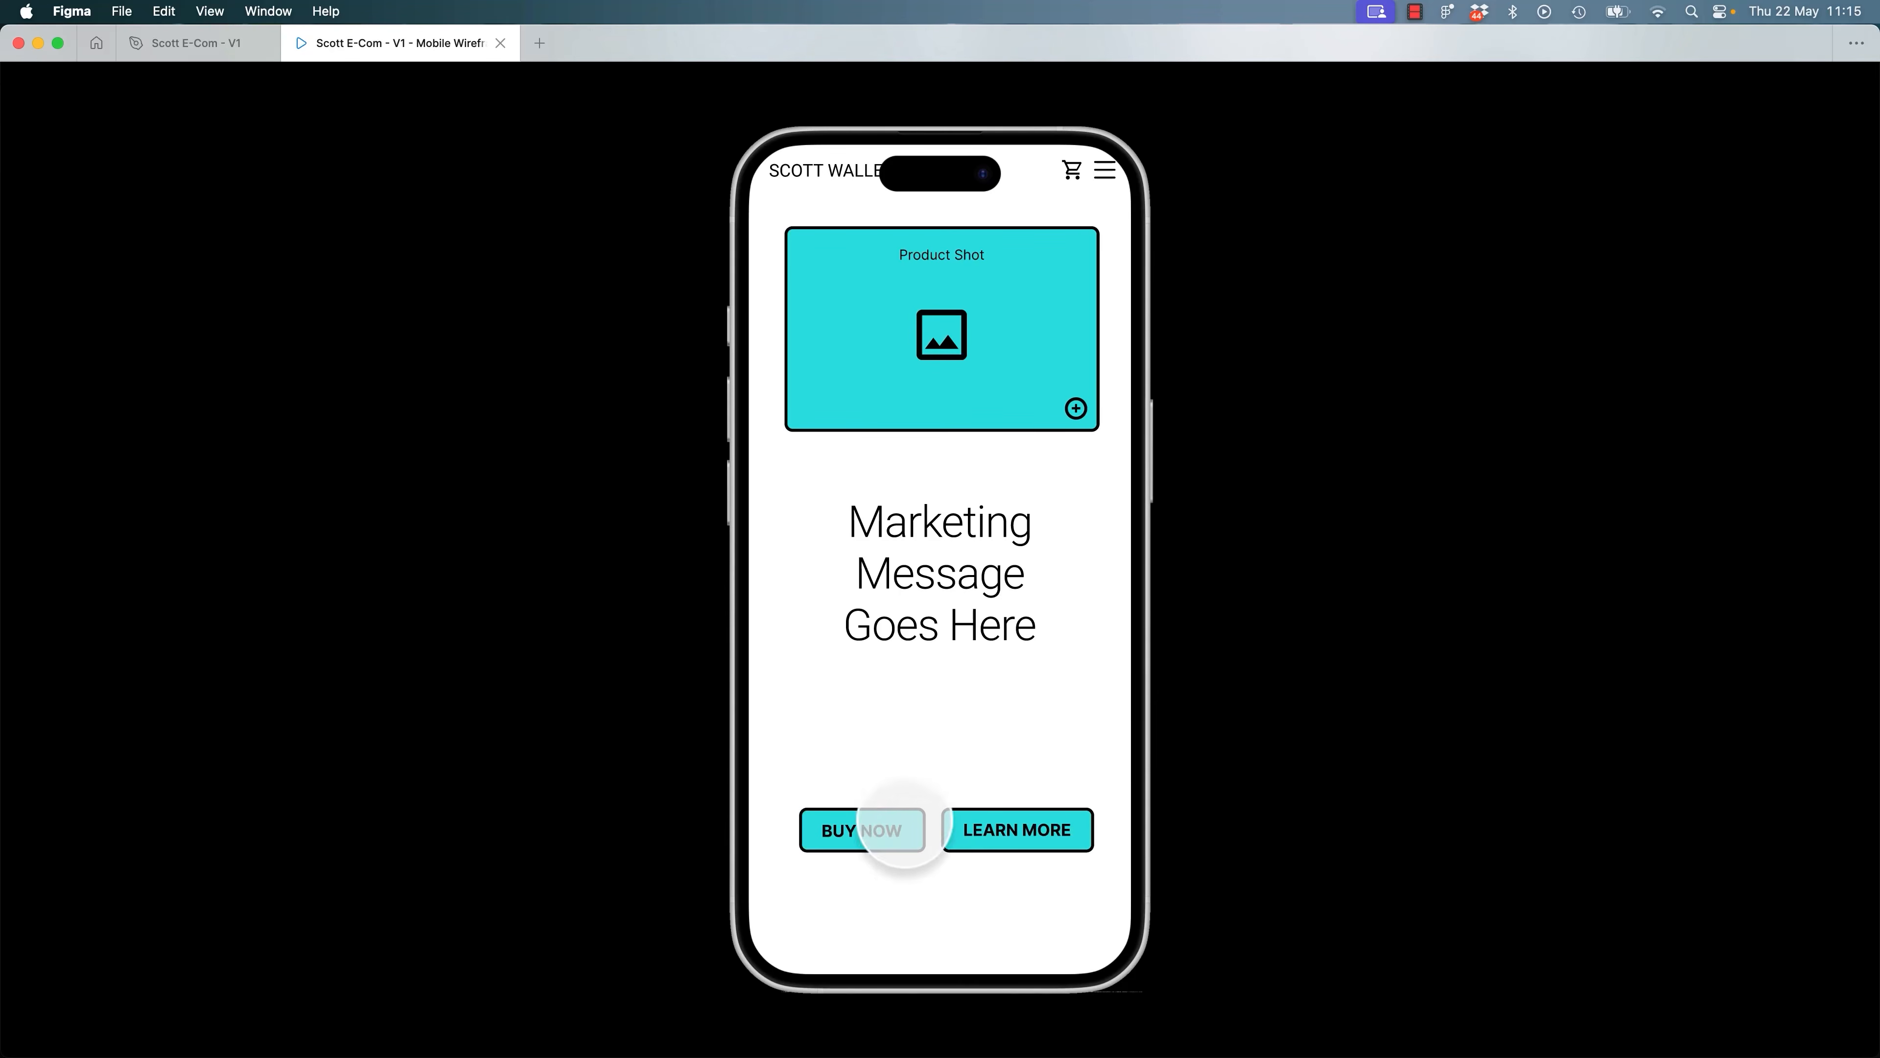
left_click(861, 827)
left_click(981, 652)
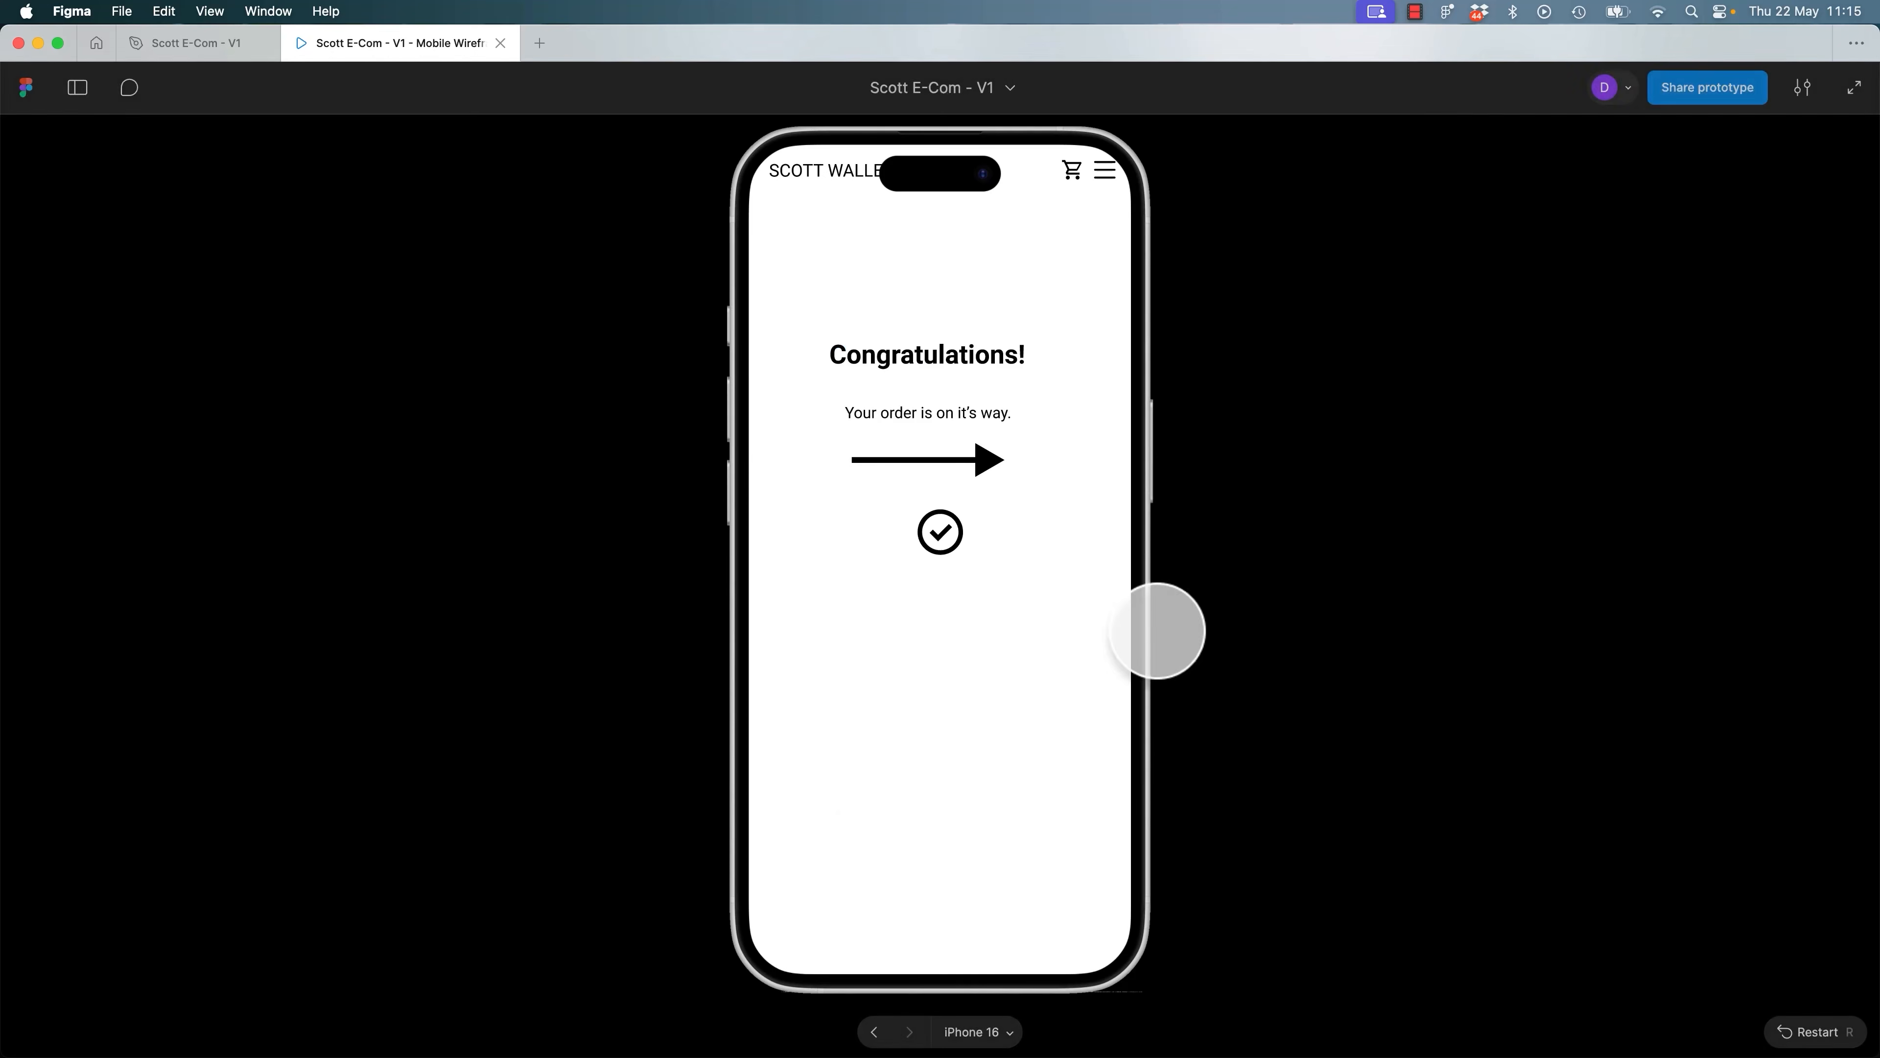
Toggle the prototype's full-screen view on and off, and examine its display options.
left_click(1856, 89)
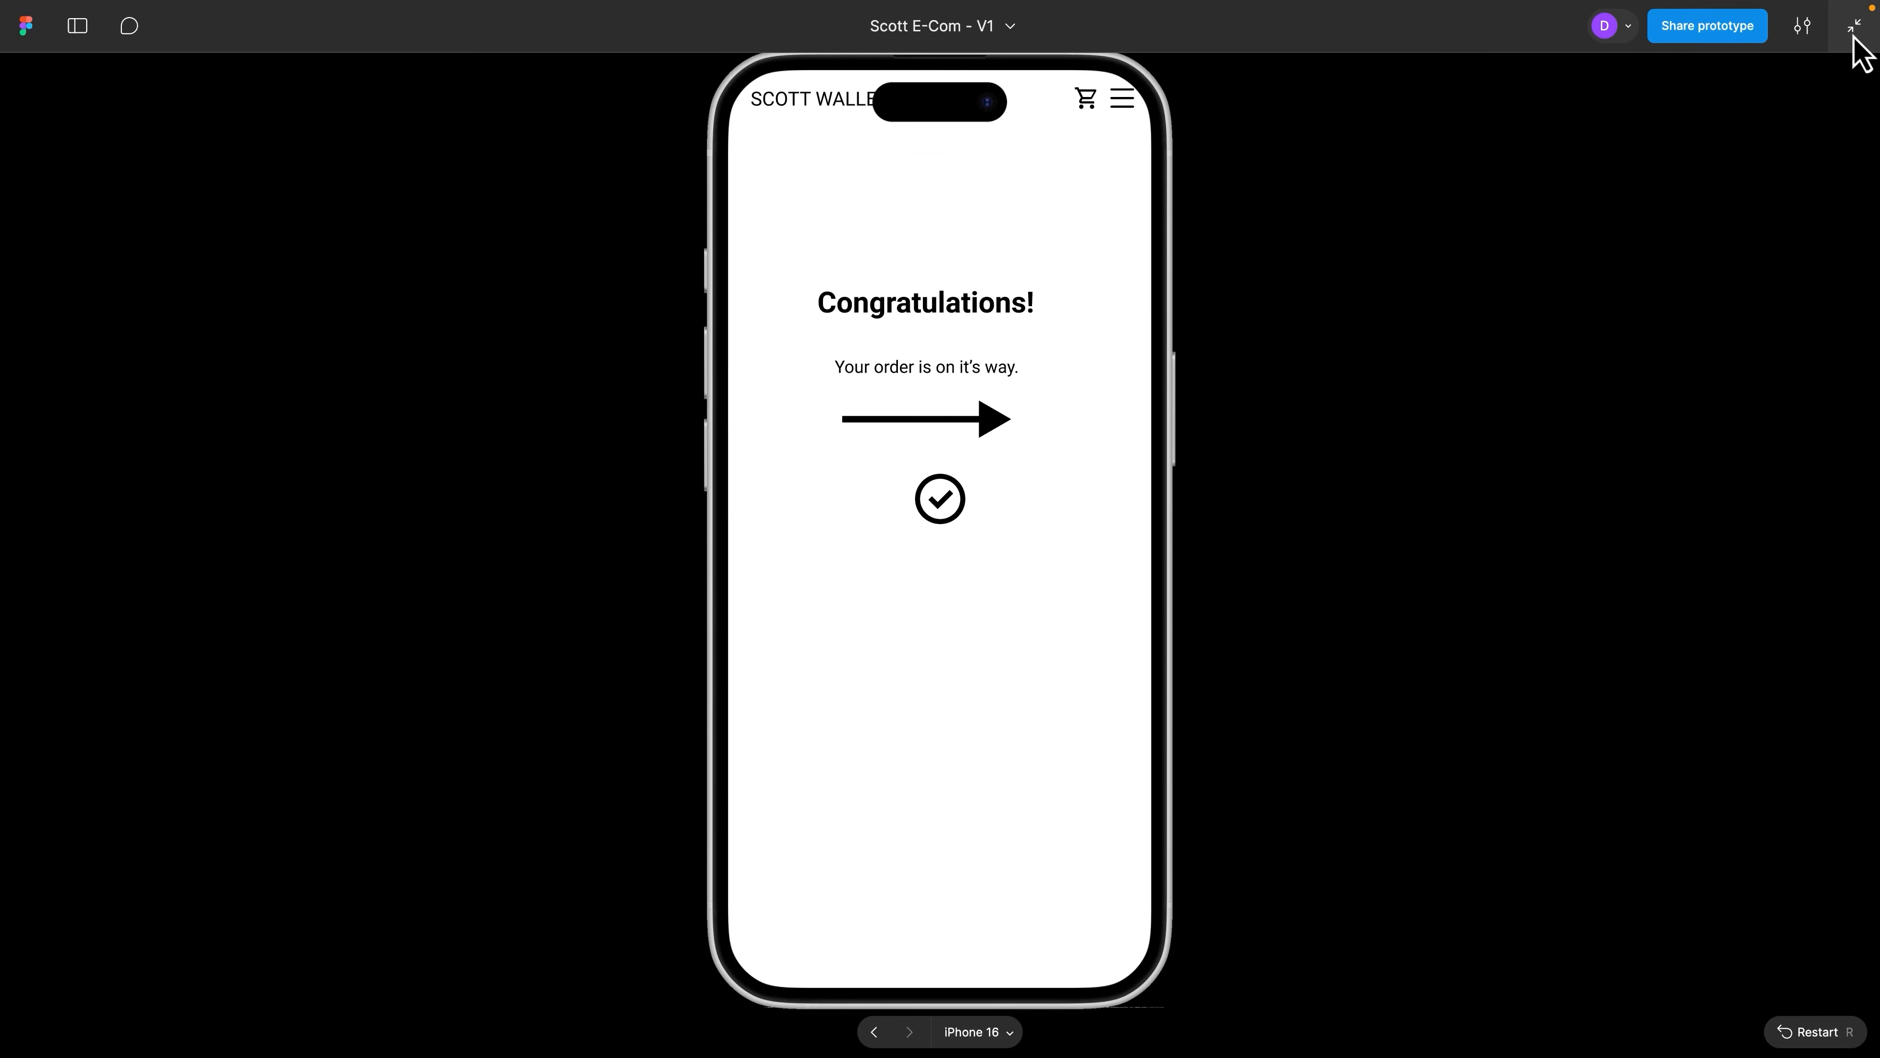
left_click(1854, 34)
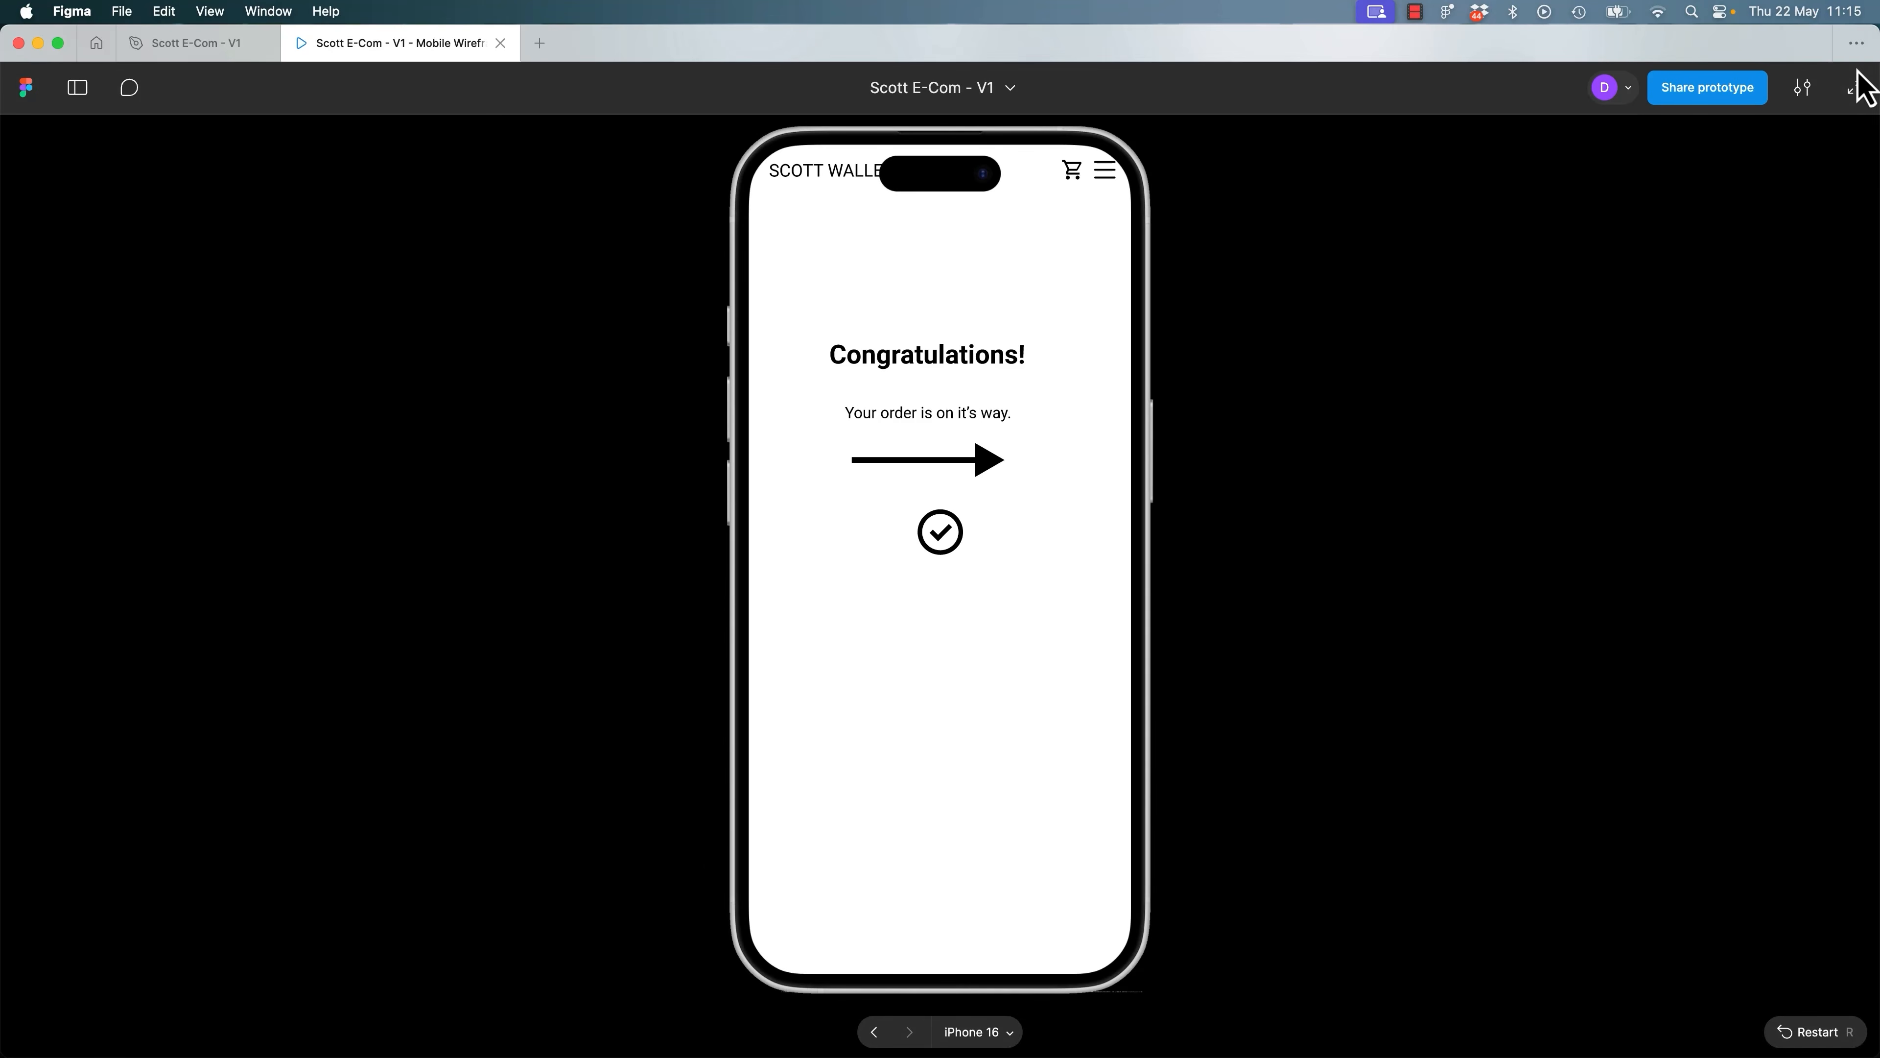
left_click(1804, 91)
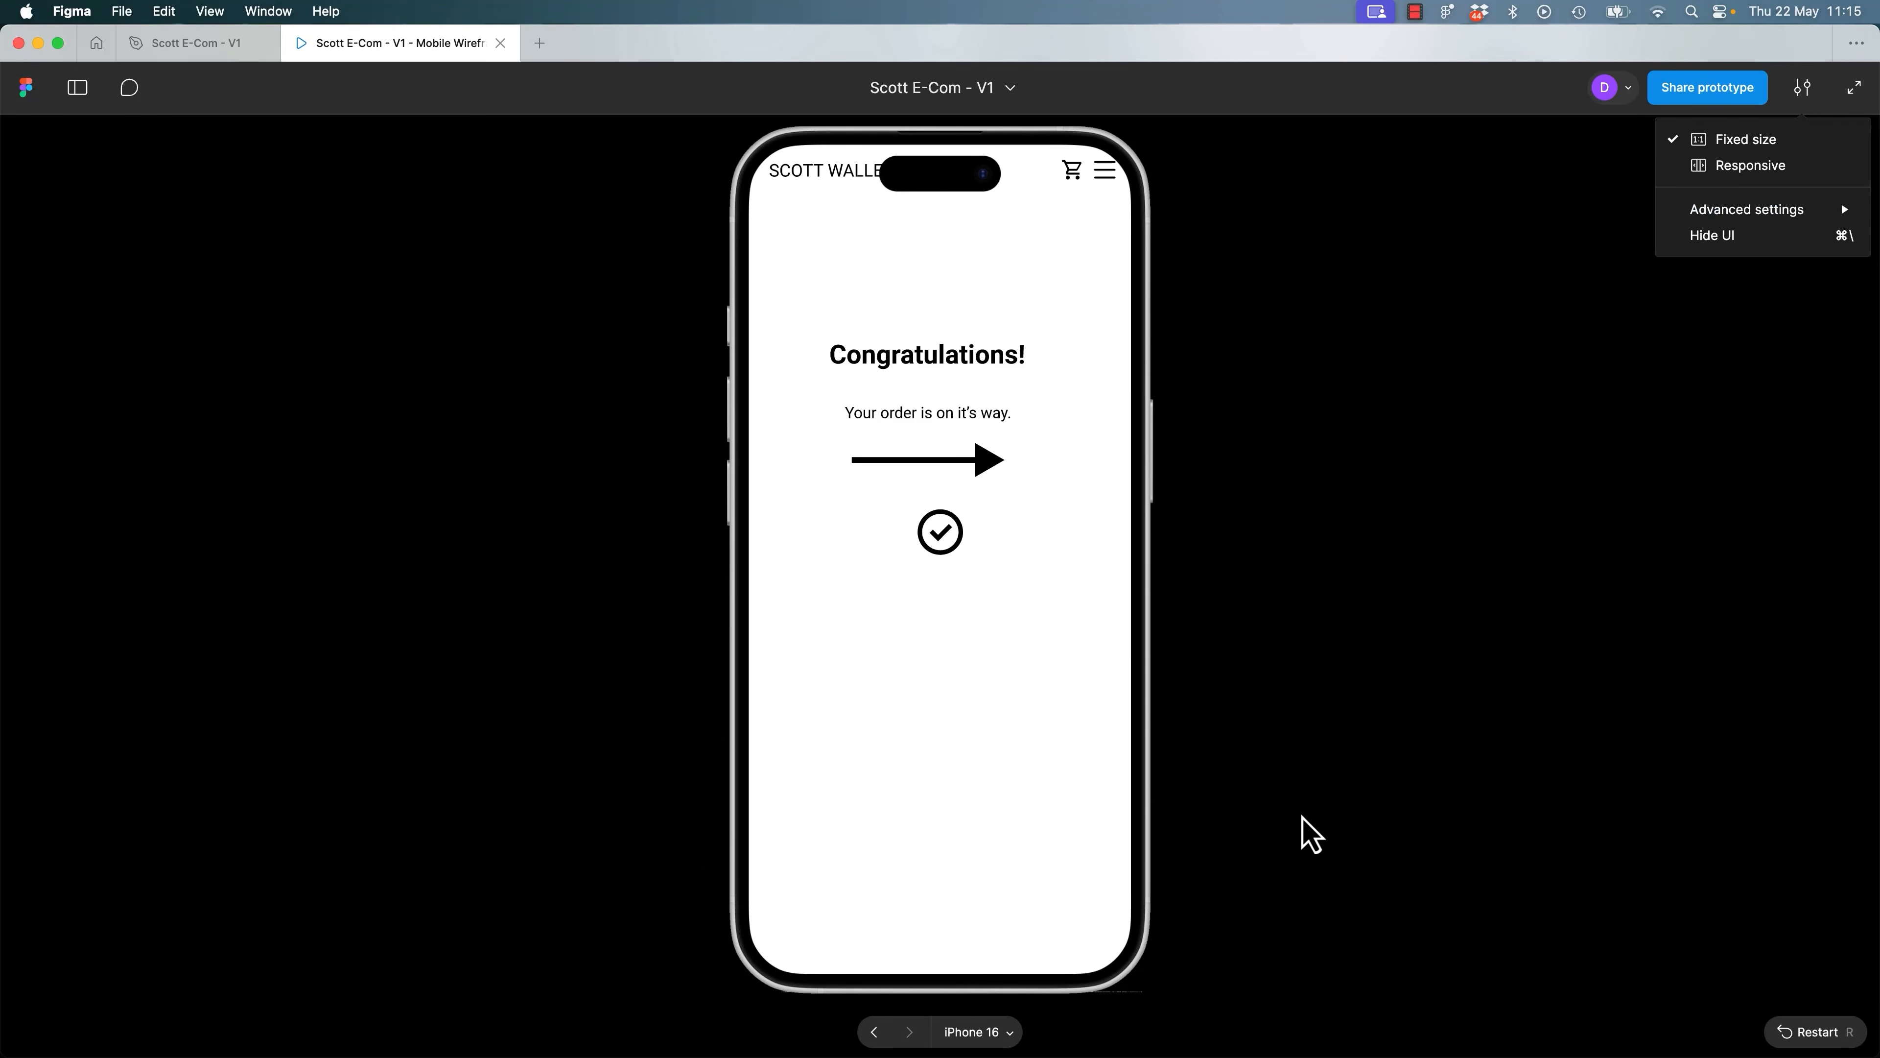
left_click(1316, 833)
Step back through the prototype's earlier screens and forward again to the Confirmation screen.
left_click(873, 1031)
left_click(873, 1032)
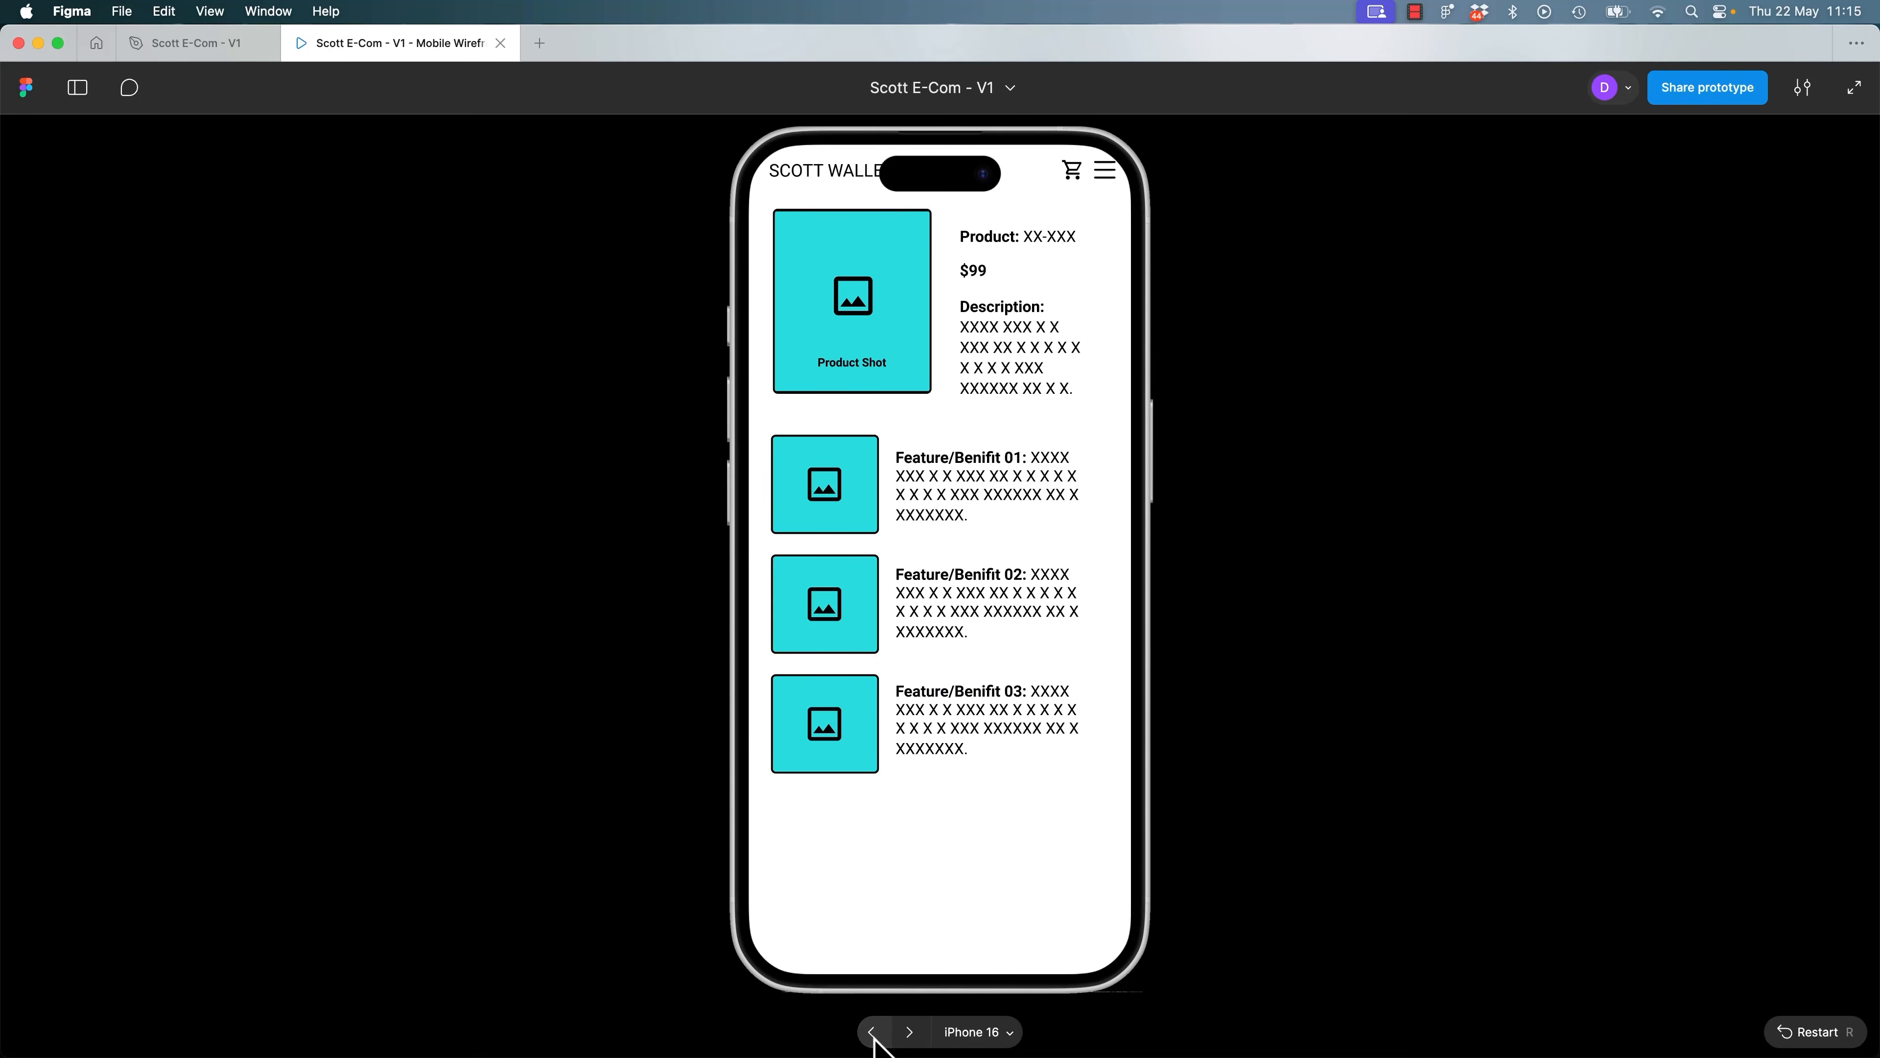
left_click(873, 1031)
left_click(909, 1032)
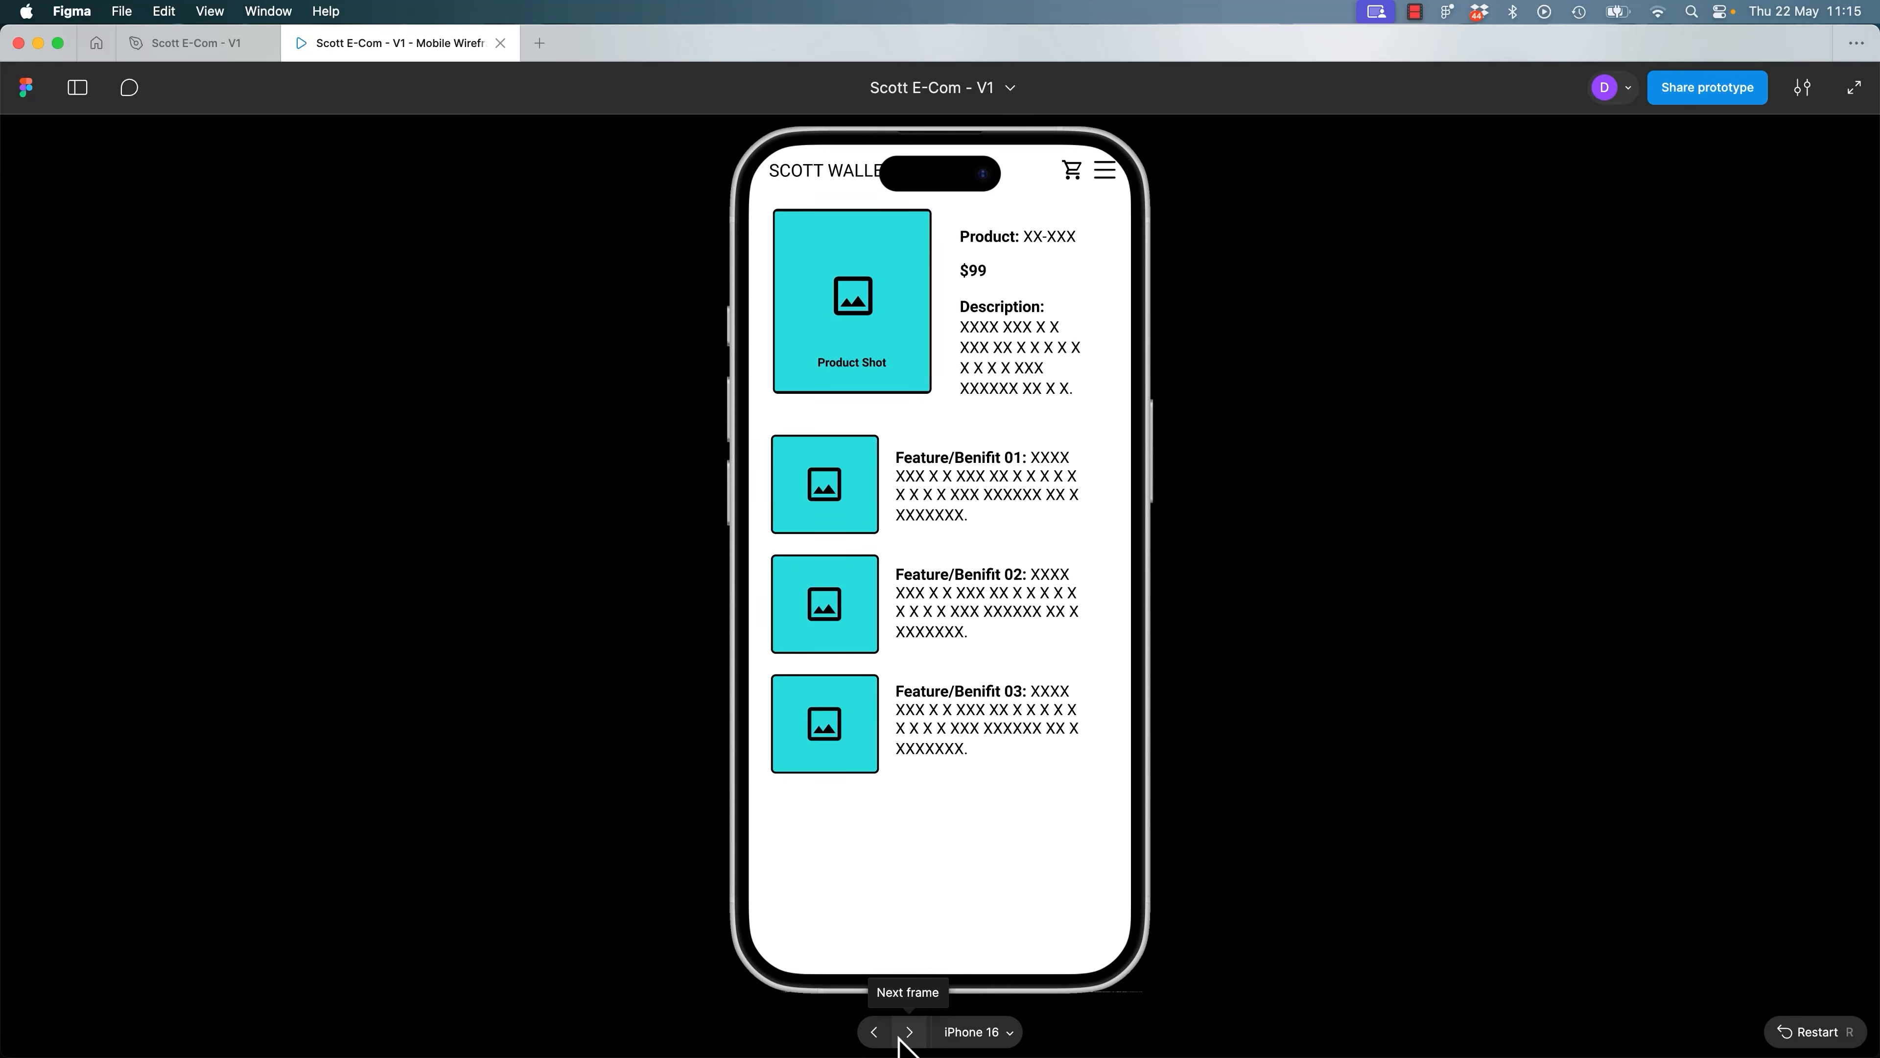
left_click(874, 1032)
left_click(909, 1032)
left_click(909, 1032)
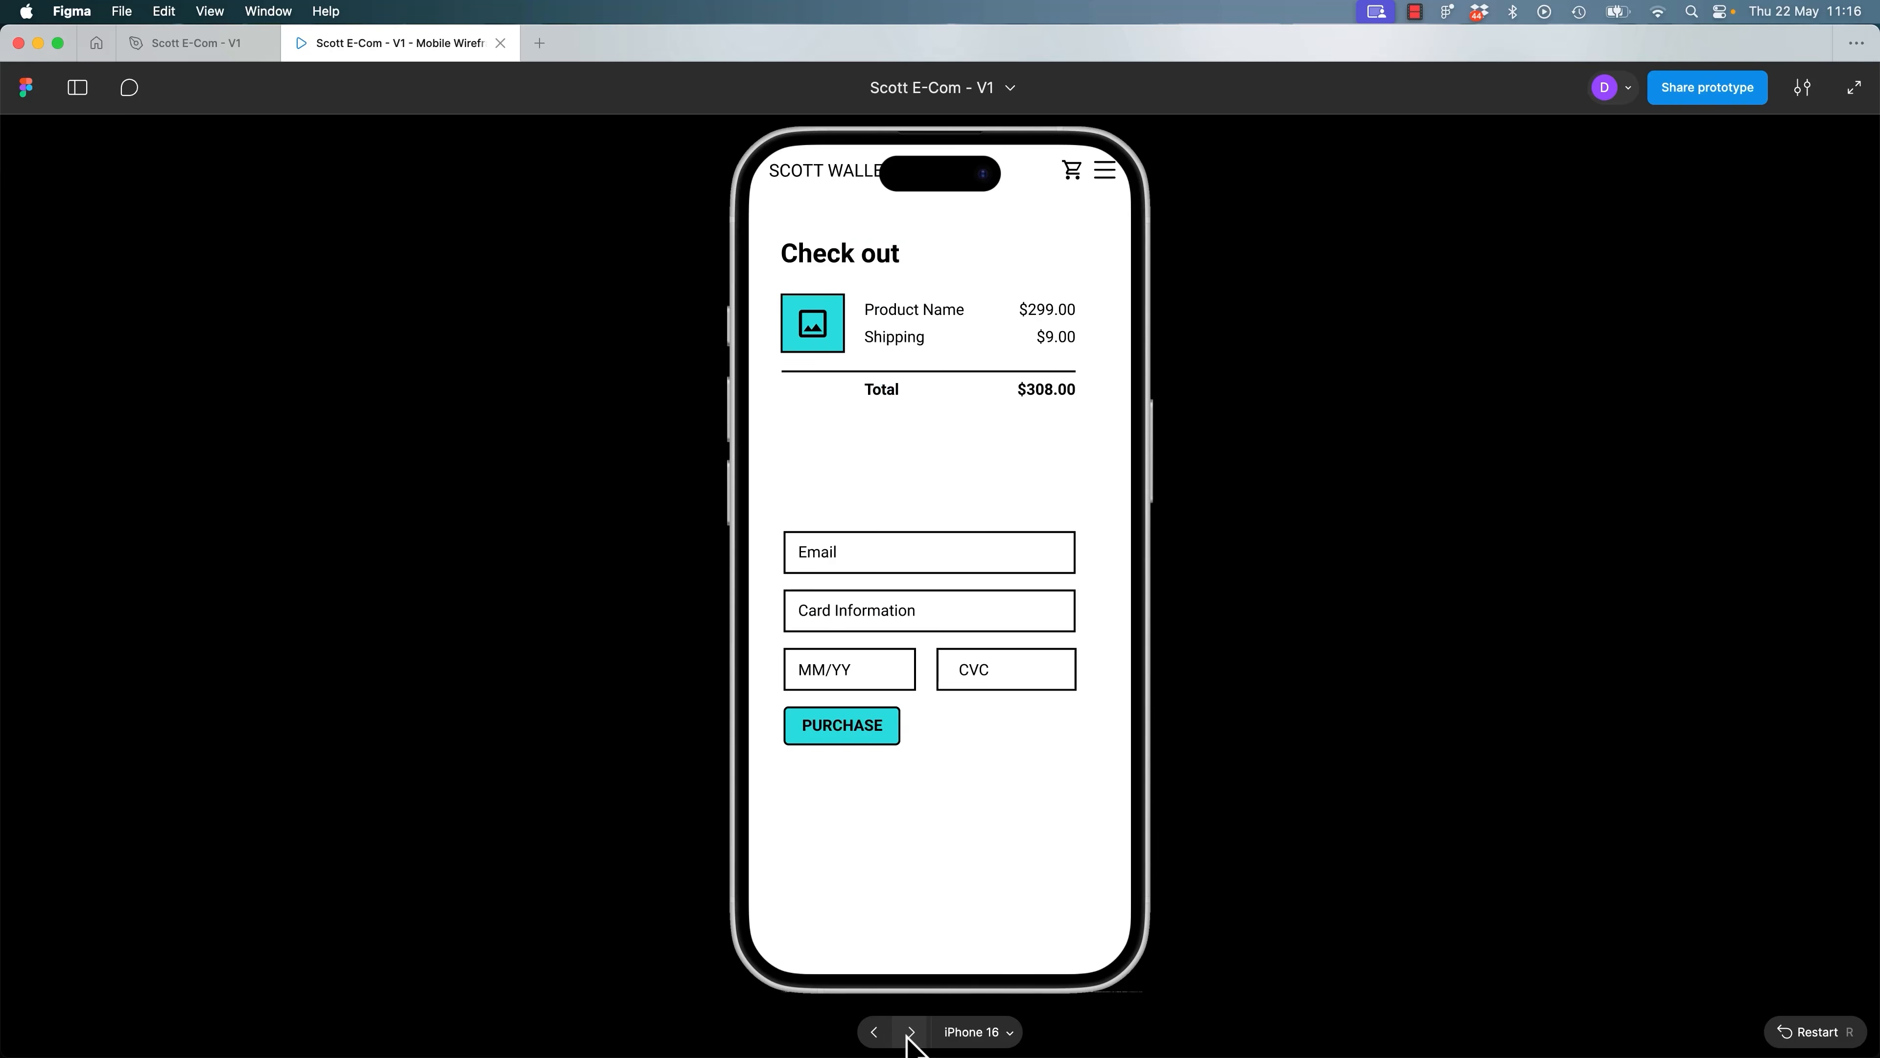
left_click(909, 1032)
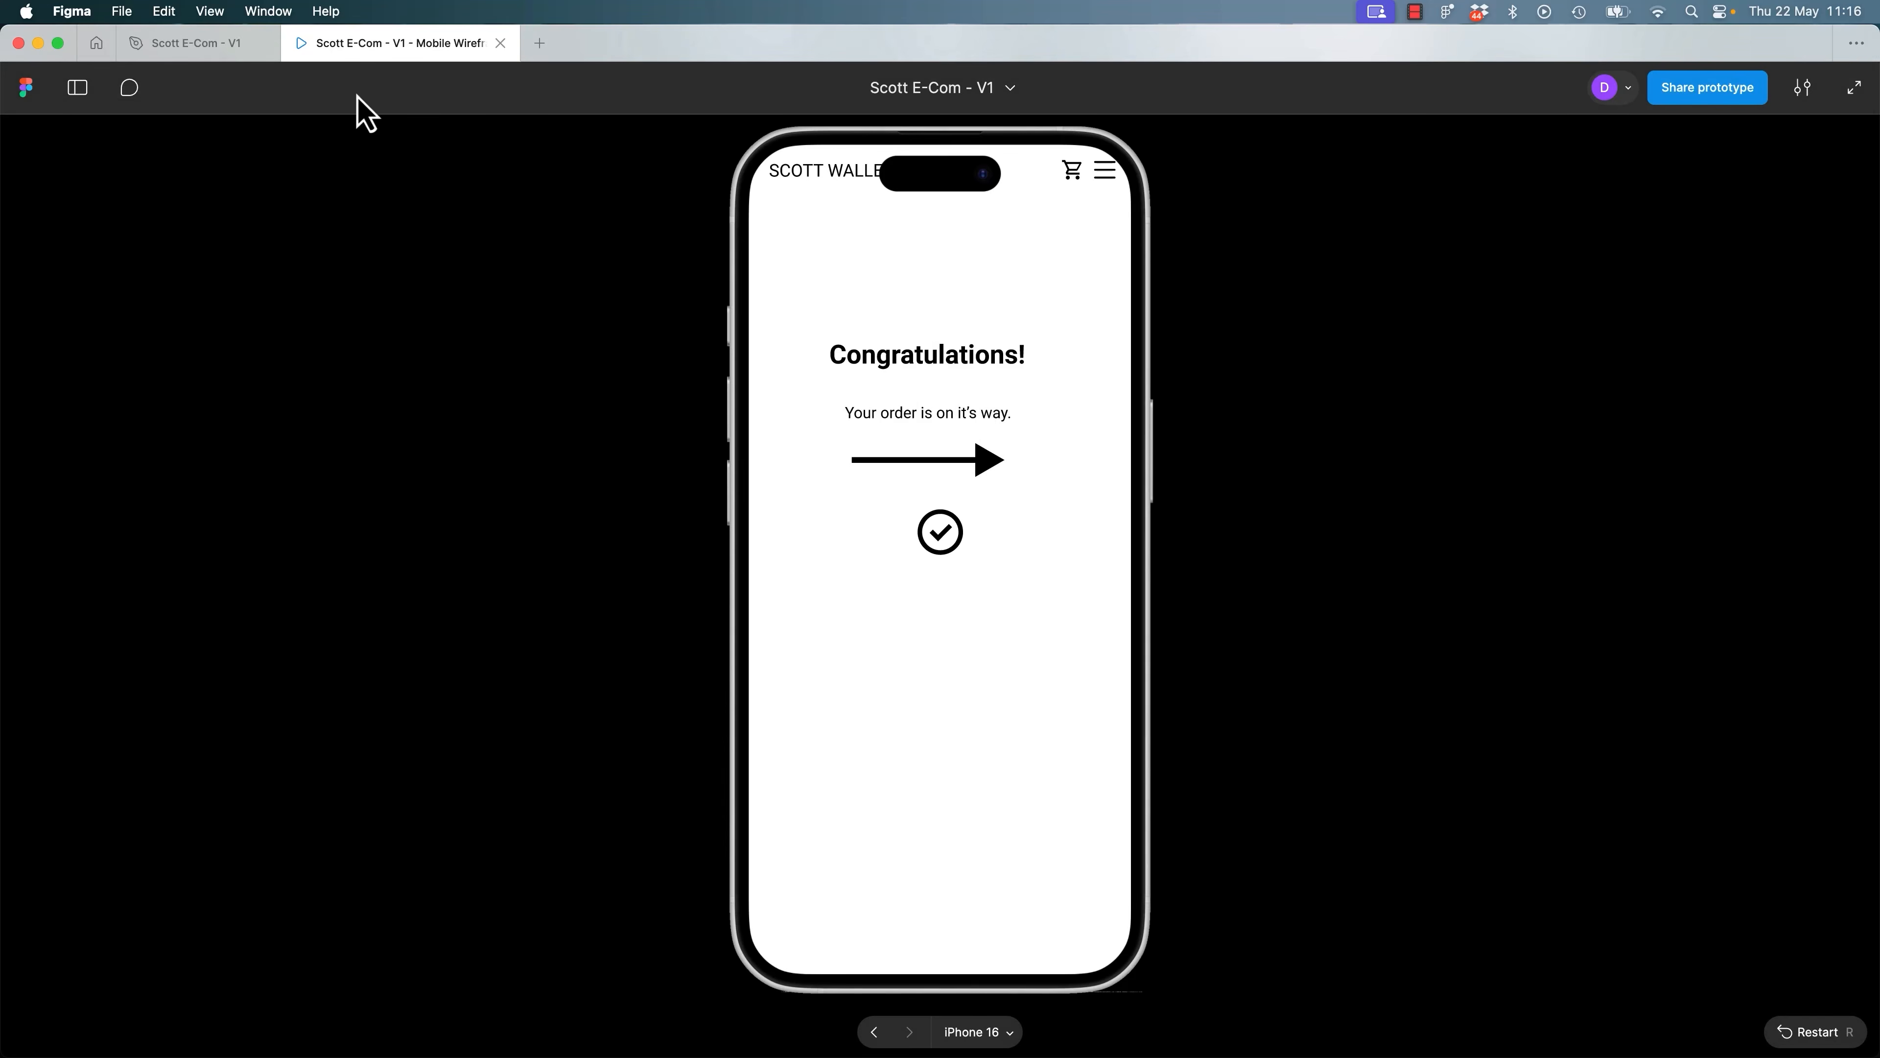
Return to the design file and change the Homepage product shot rectangle's fill to 923549.
left_click(167, 53)
left_click_drag(474, 141, 1045, 181)
left_click(833, 400)
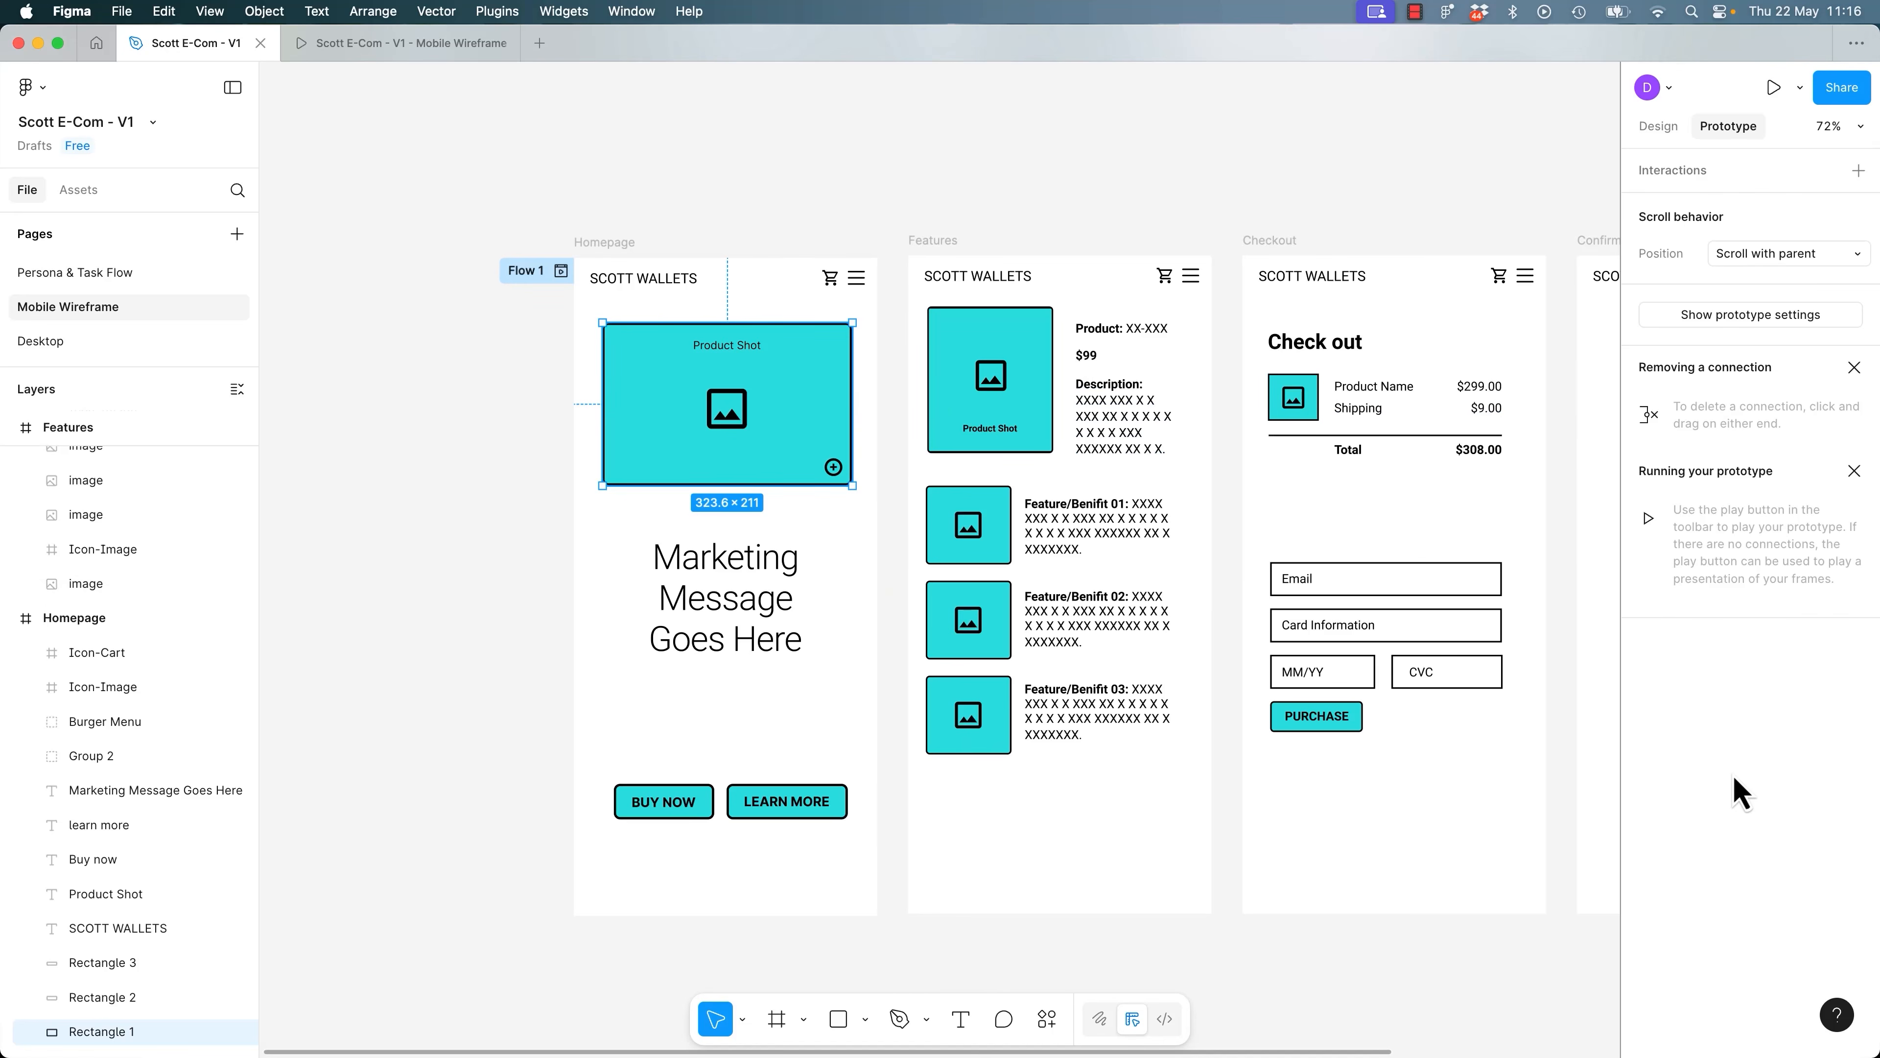
left_click(1662, 130)
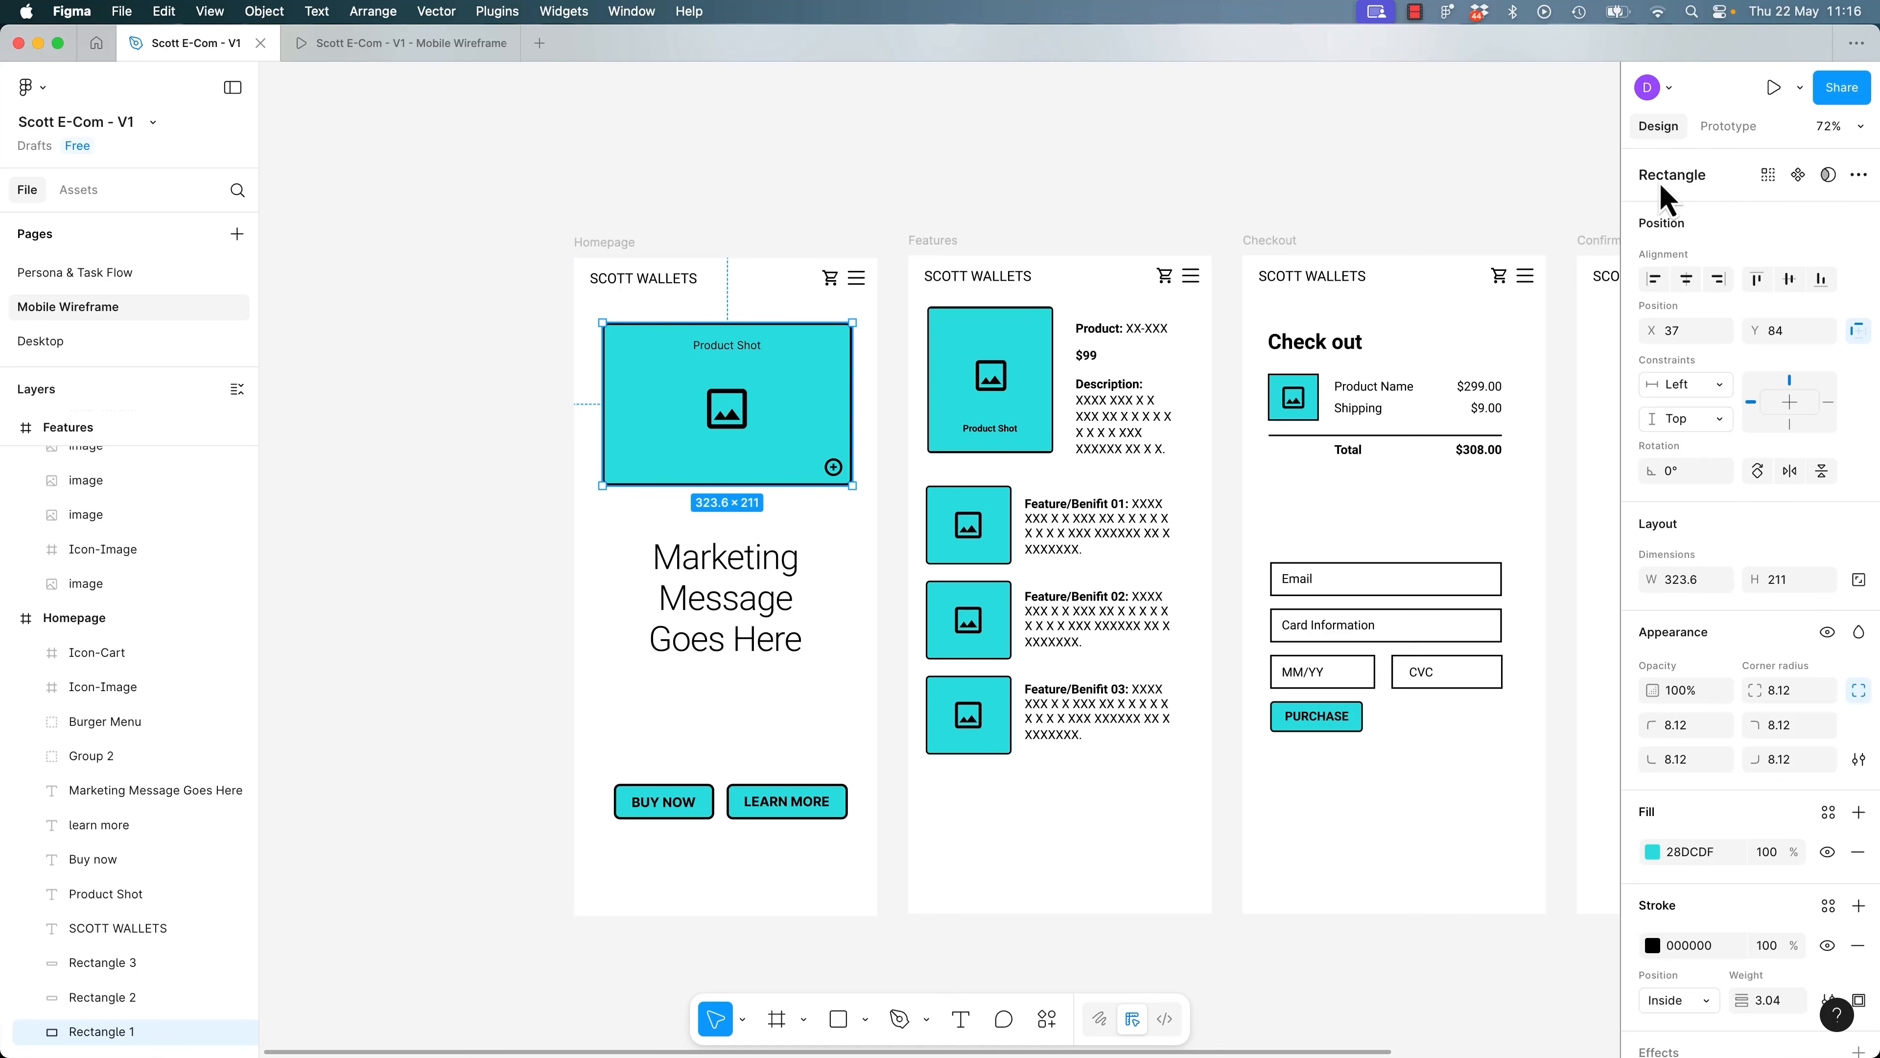
left_click(1652, 852)
left_click_drag(1568, 722, 1524, 705)
left_click_drag(1553, 855, 1592, 858)
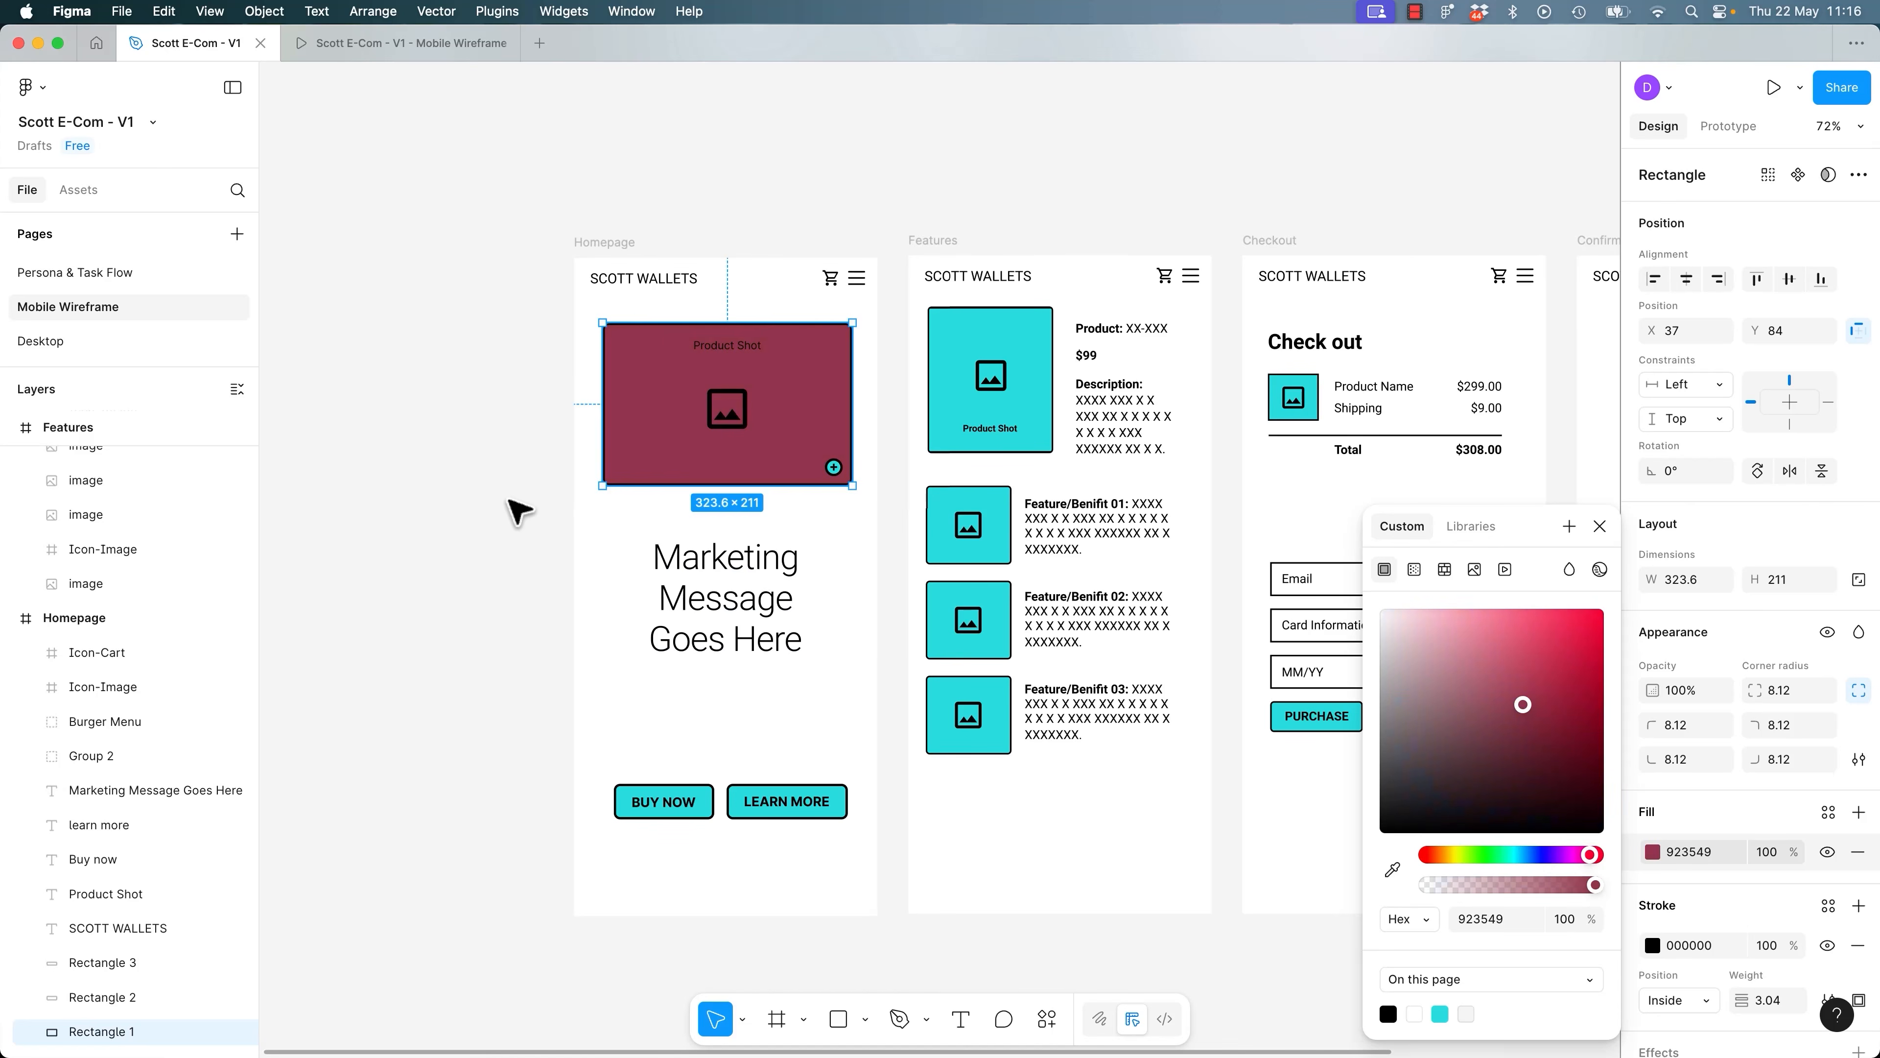
left_click(516, 511)
Restart the running prototype from the Homepage and place it beside the design file in a split view.
left_click(388, 44)
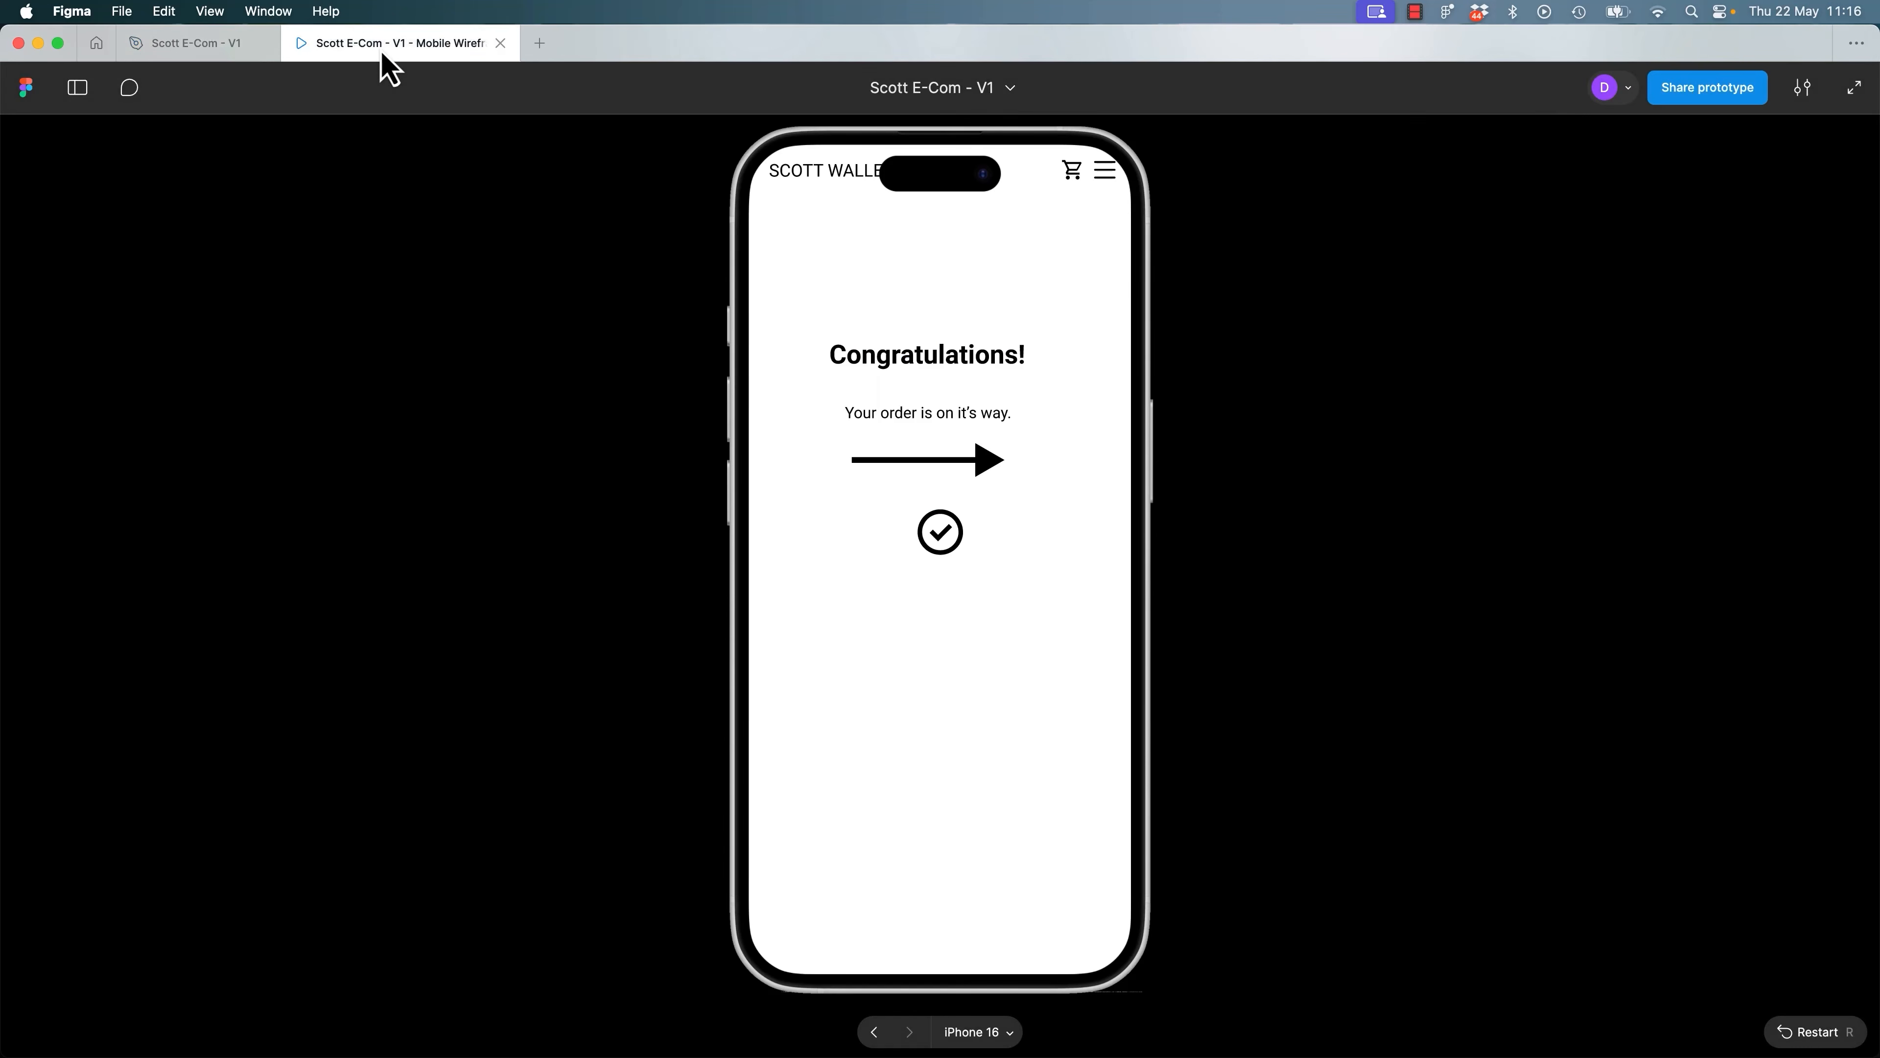
left_click(1822, 1035)
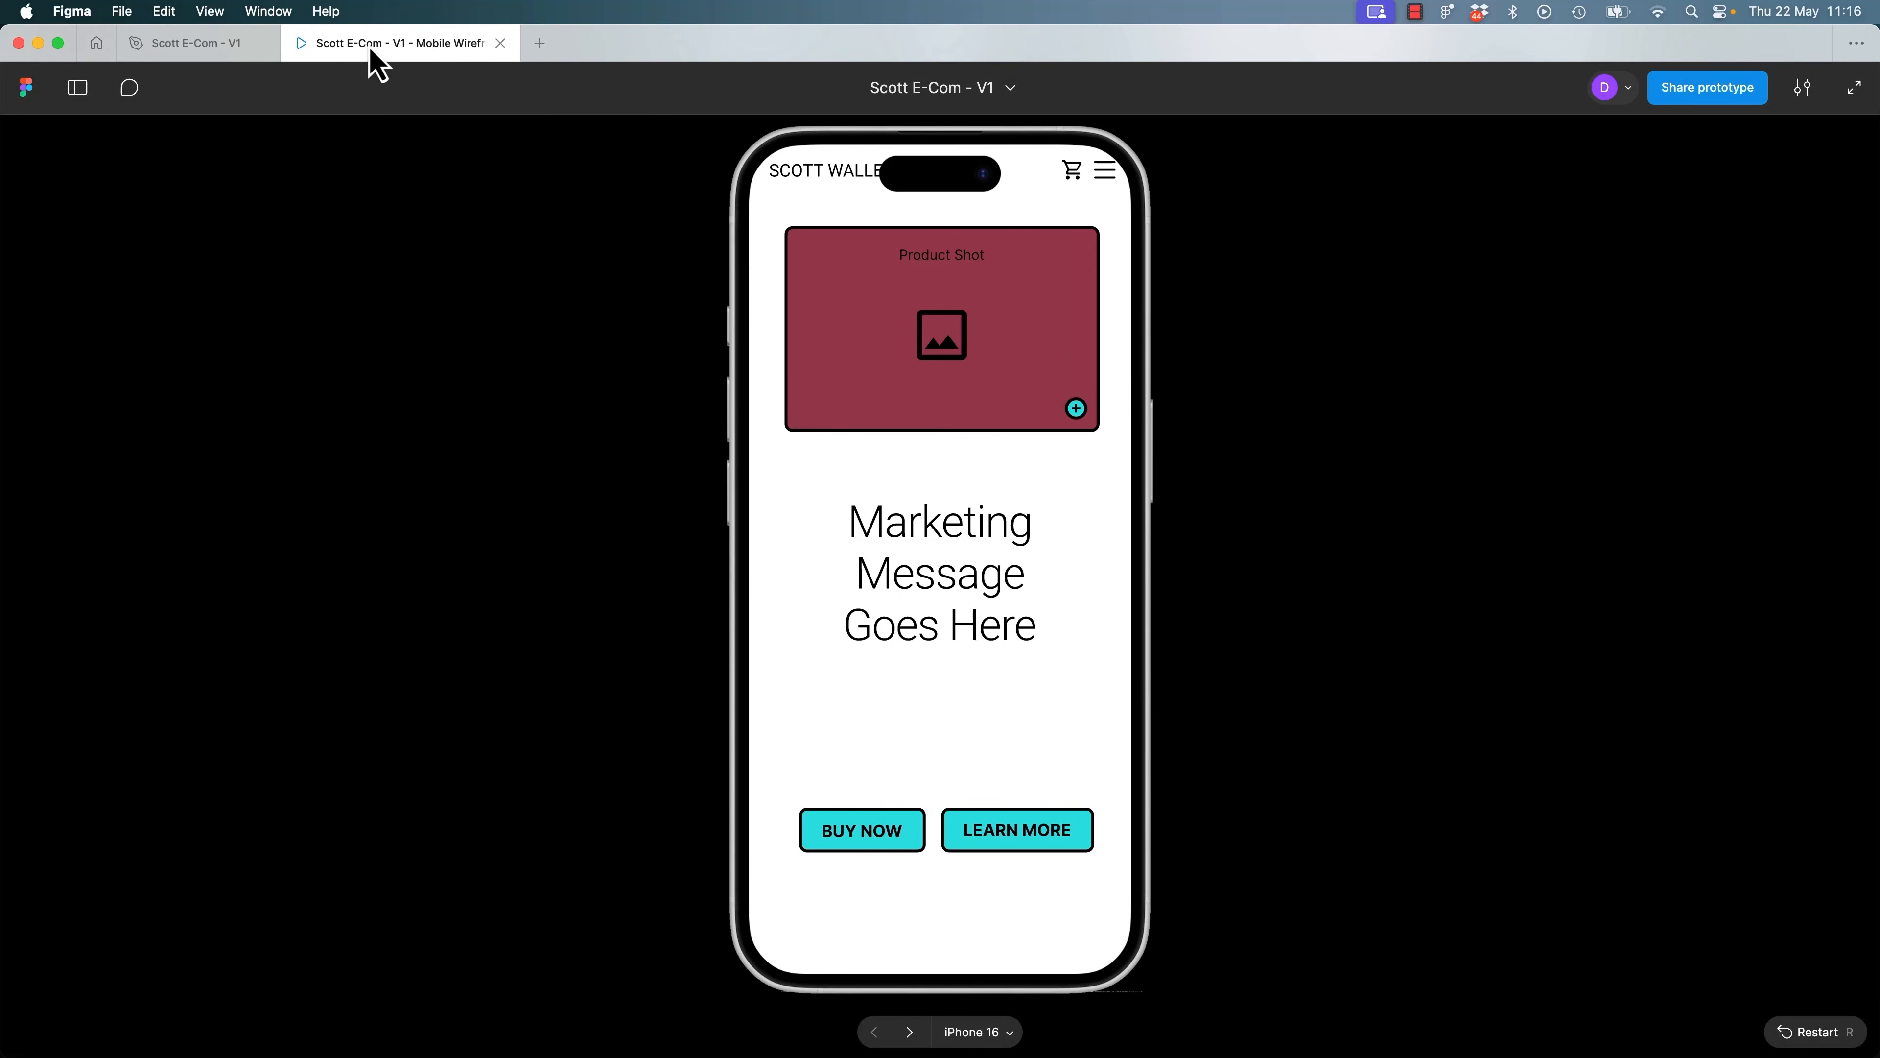
left_click_drag(385, 44, 1259, 172)
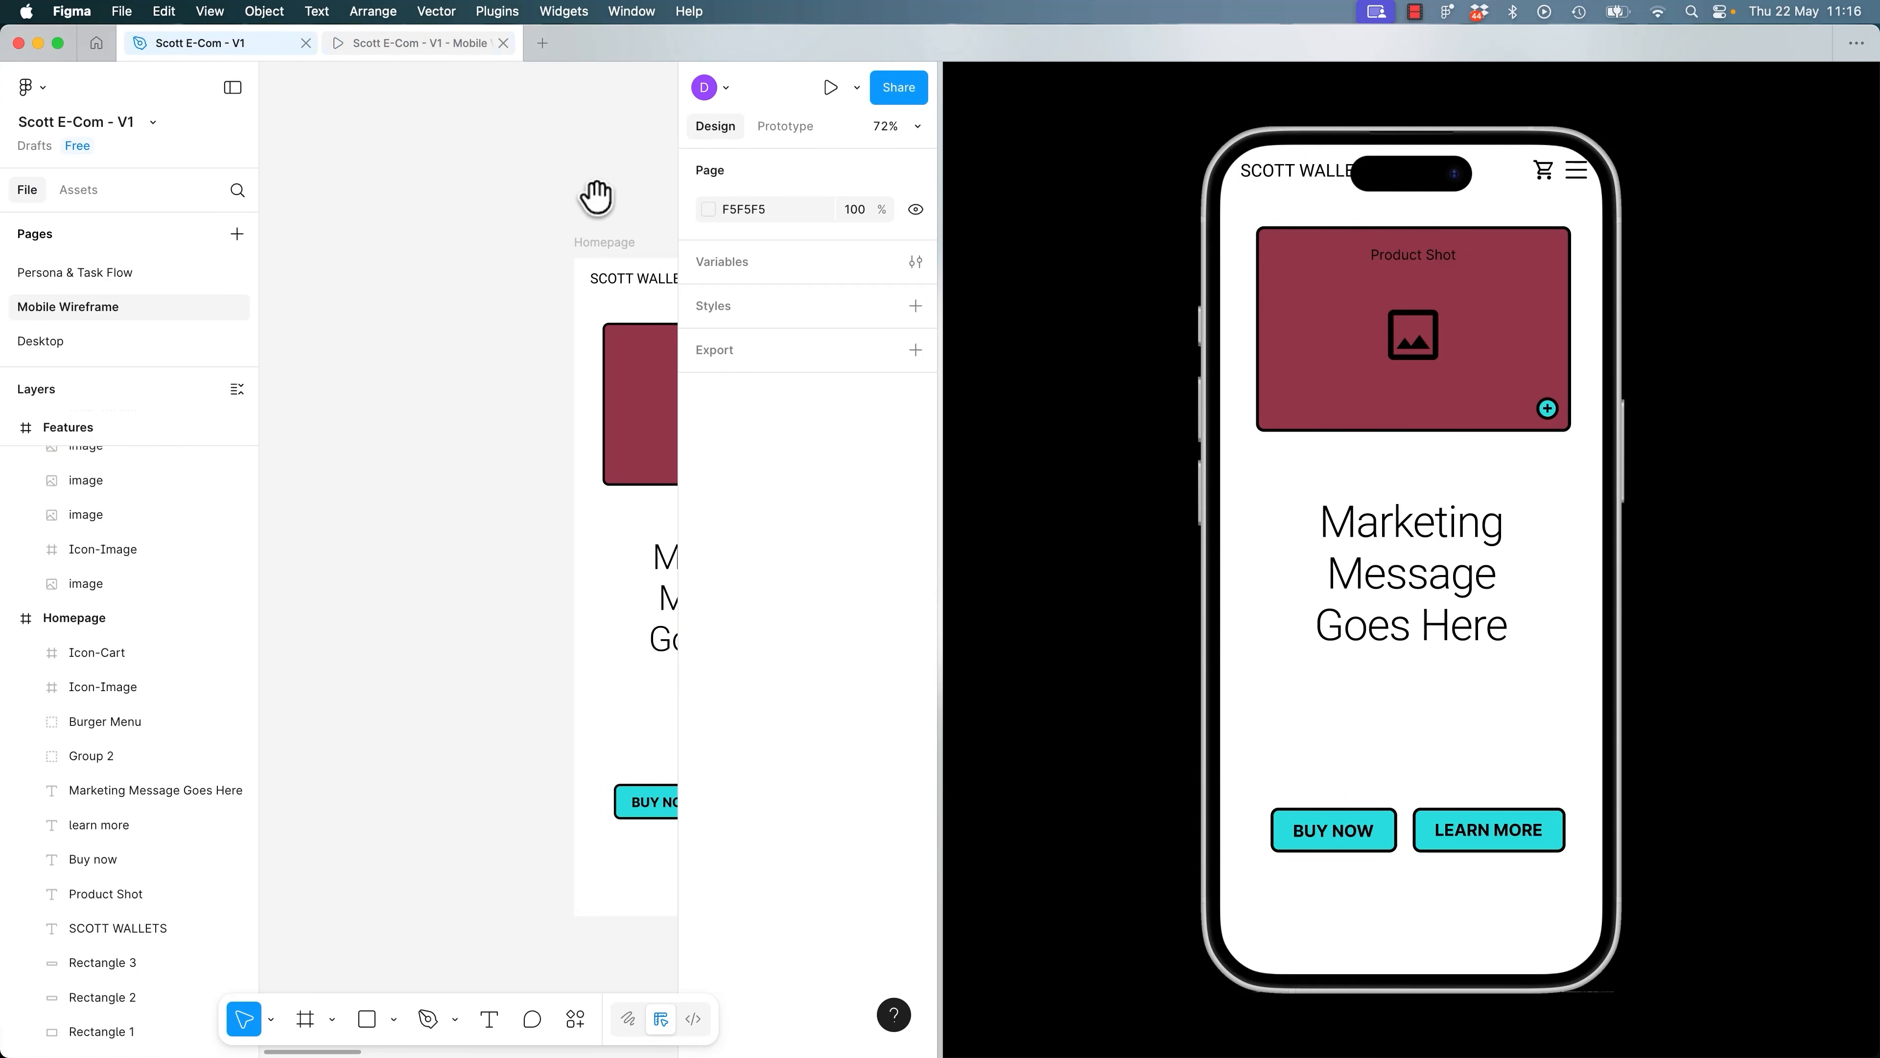
Reopen the fill of the Homepage product shot rectangle and undo its colour changes.
left_click_drag(597, 196, 420, 192)
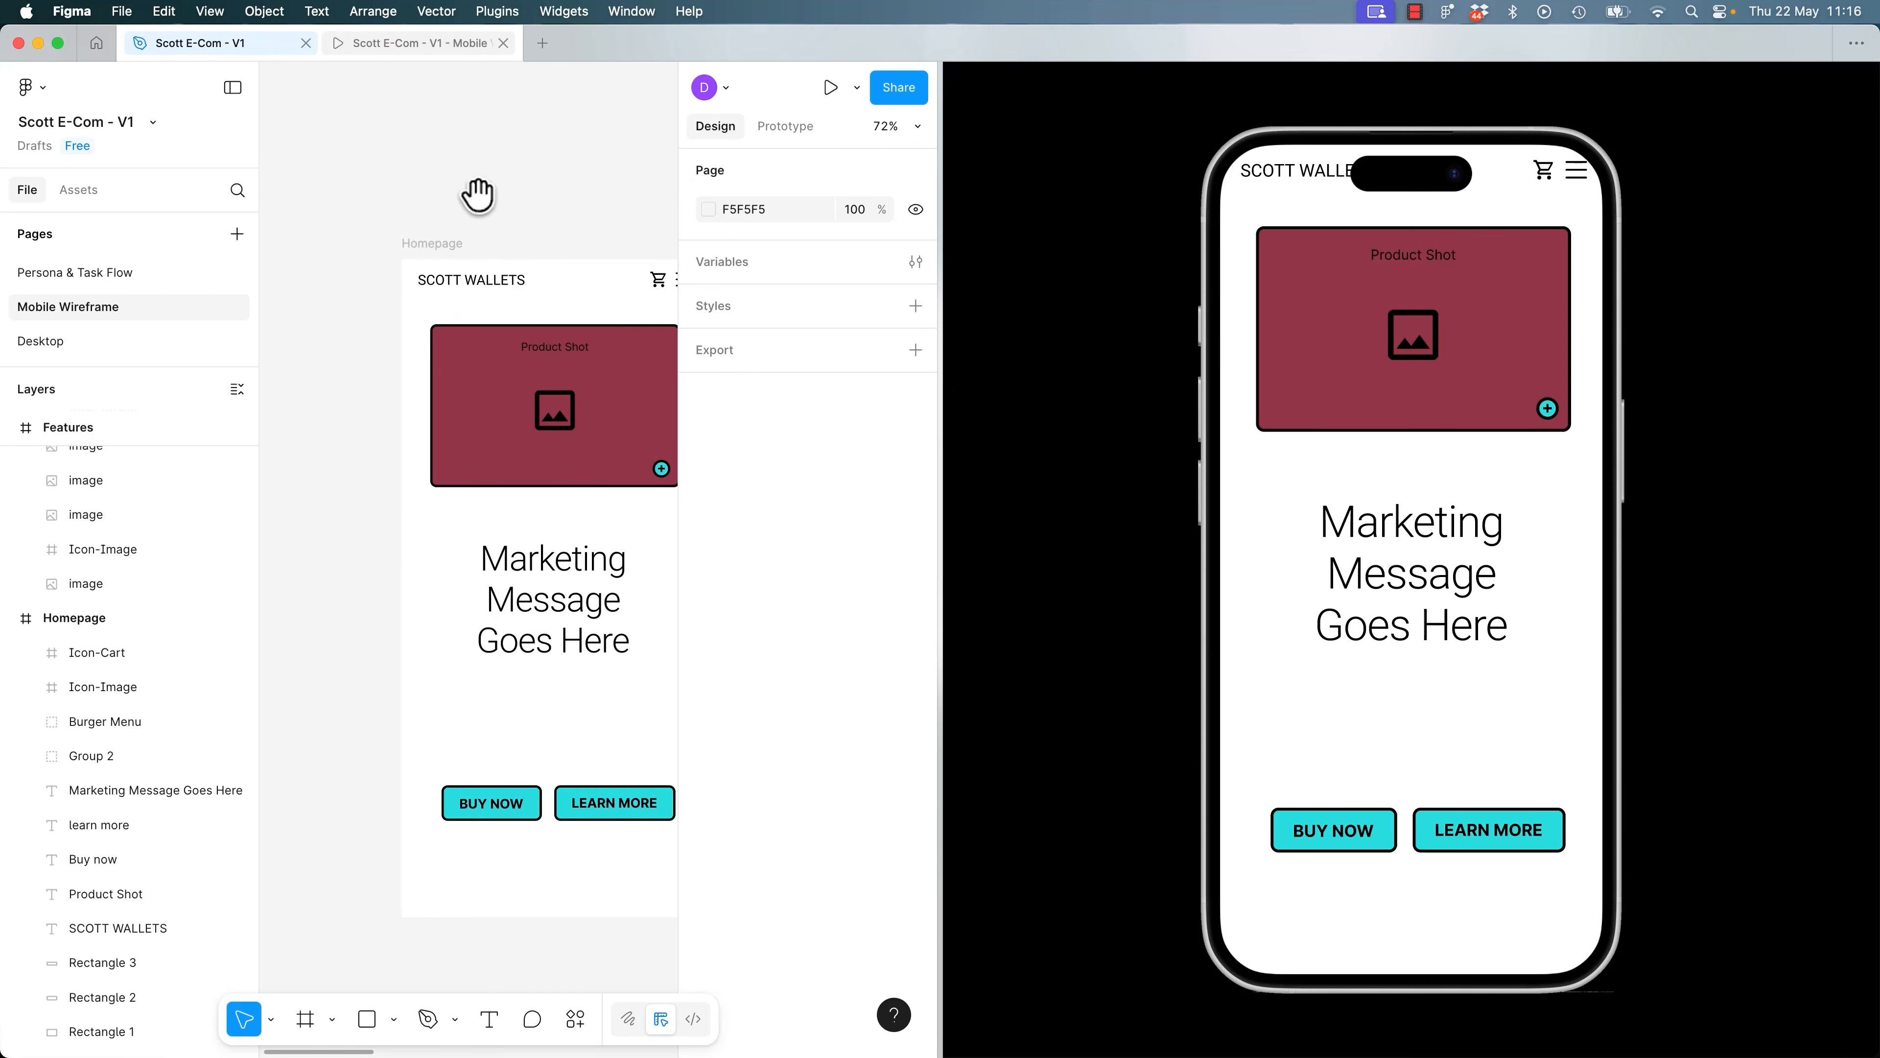
left_click_drag(631, 212, 551, 197)
left_click(582, 426)
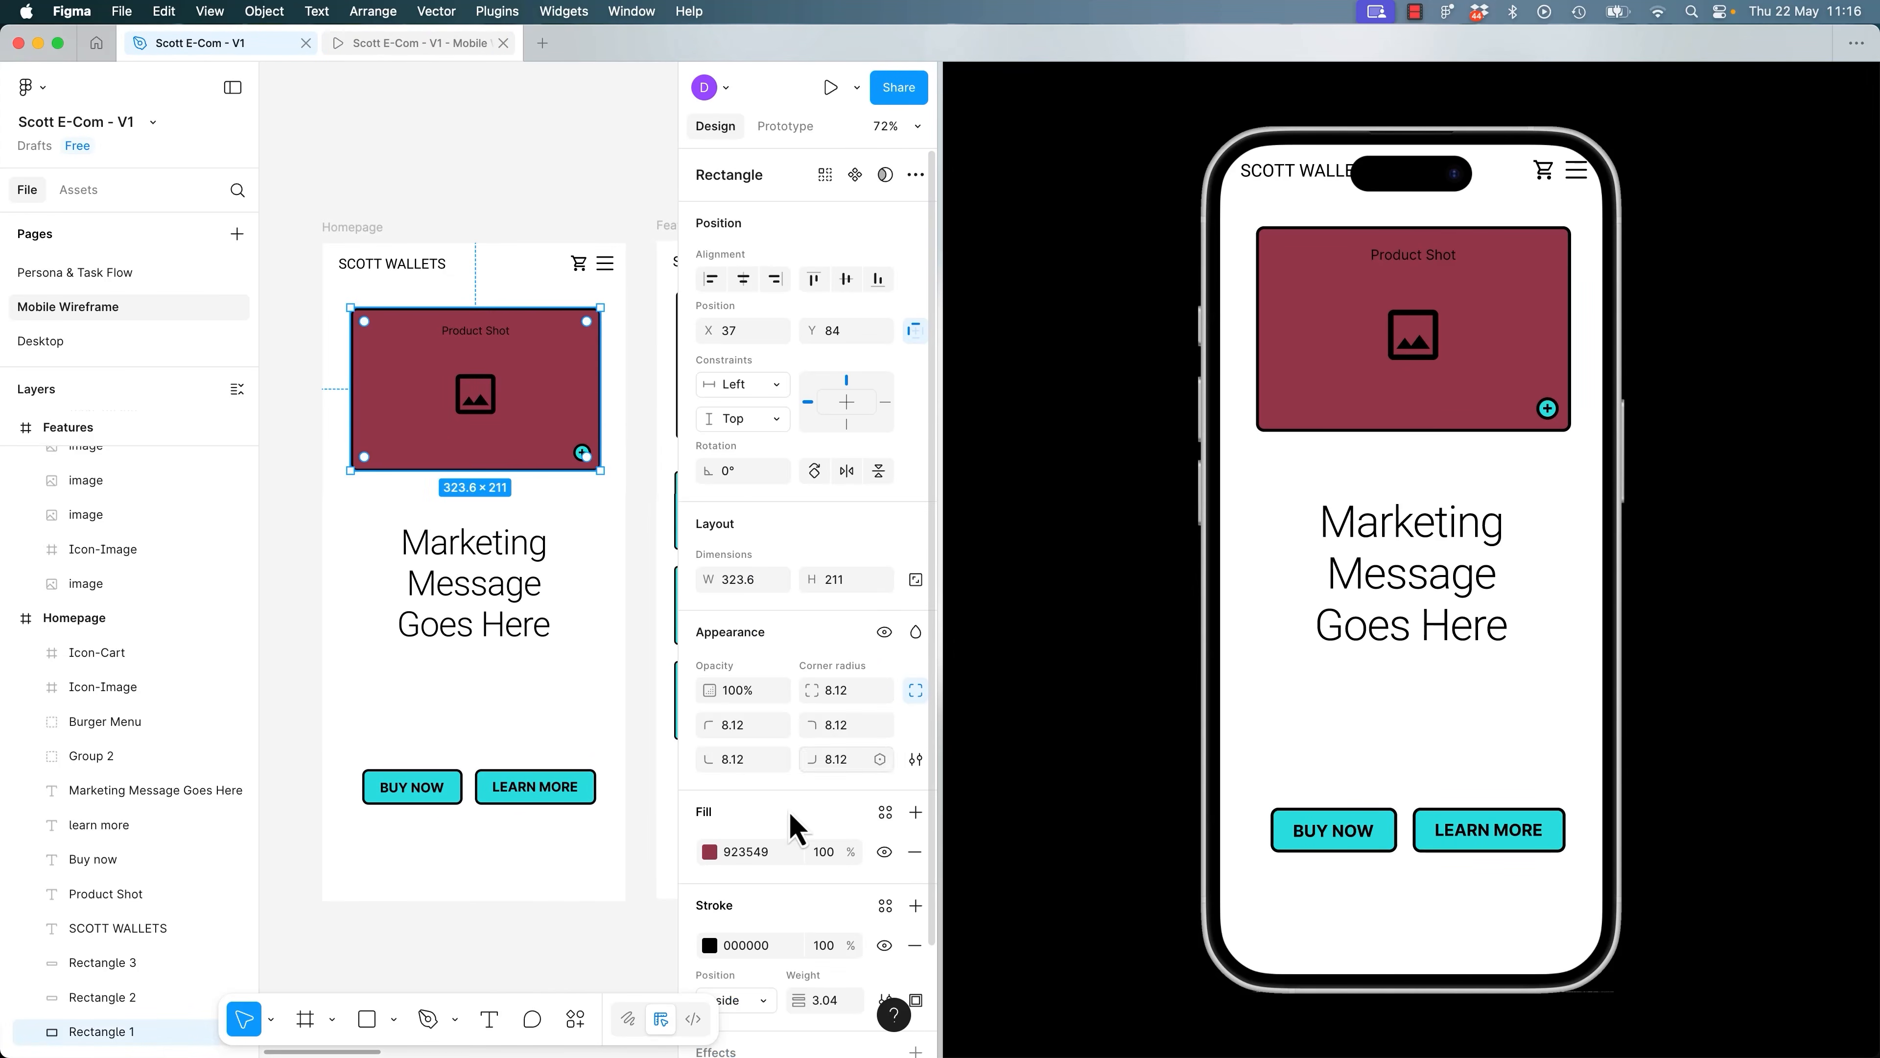
left_click(710, 855)
left_click(712, 860)
key("super+z")
key("super+z")
key("super+z")
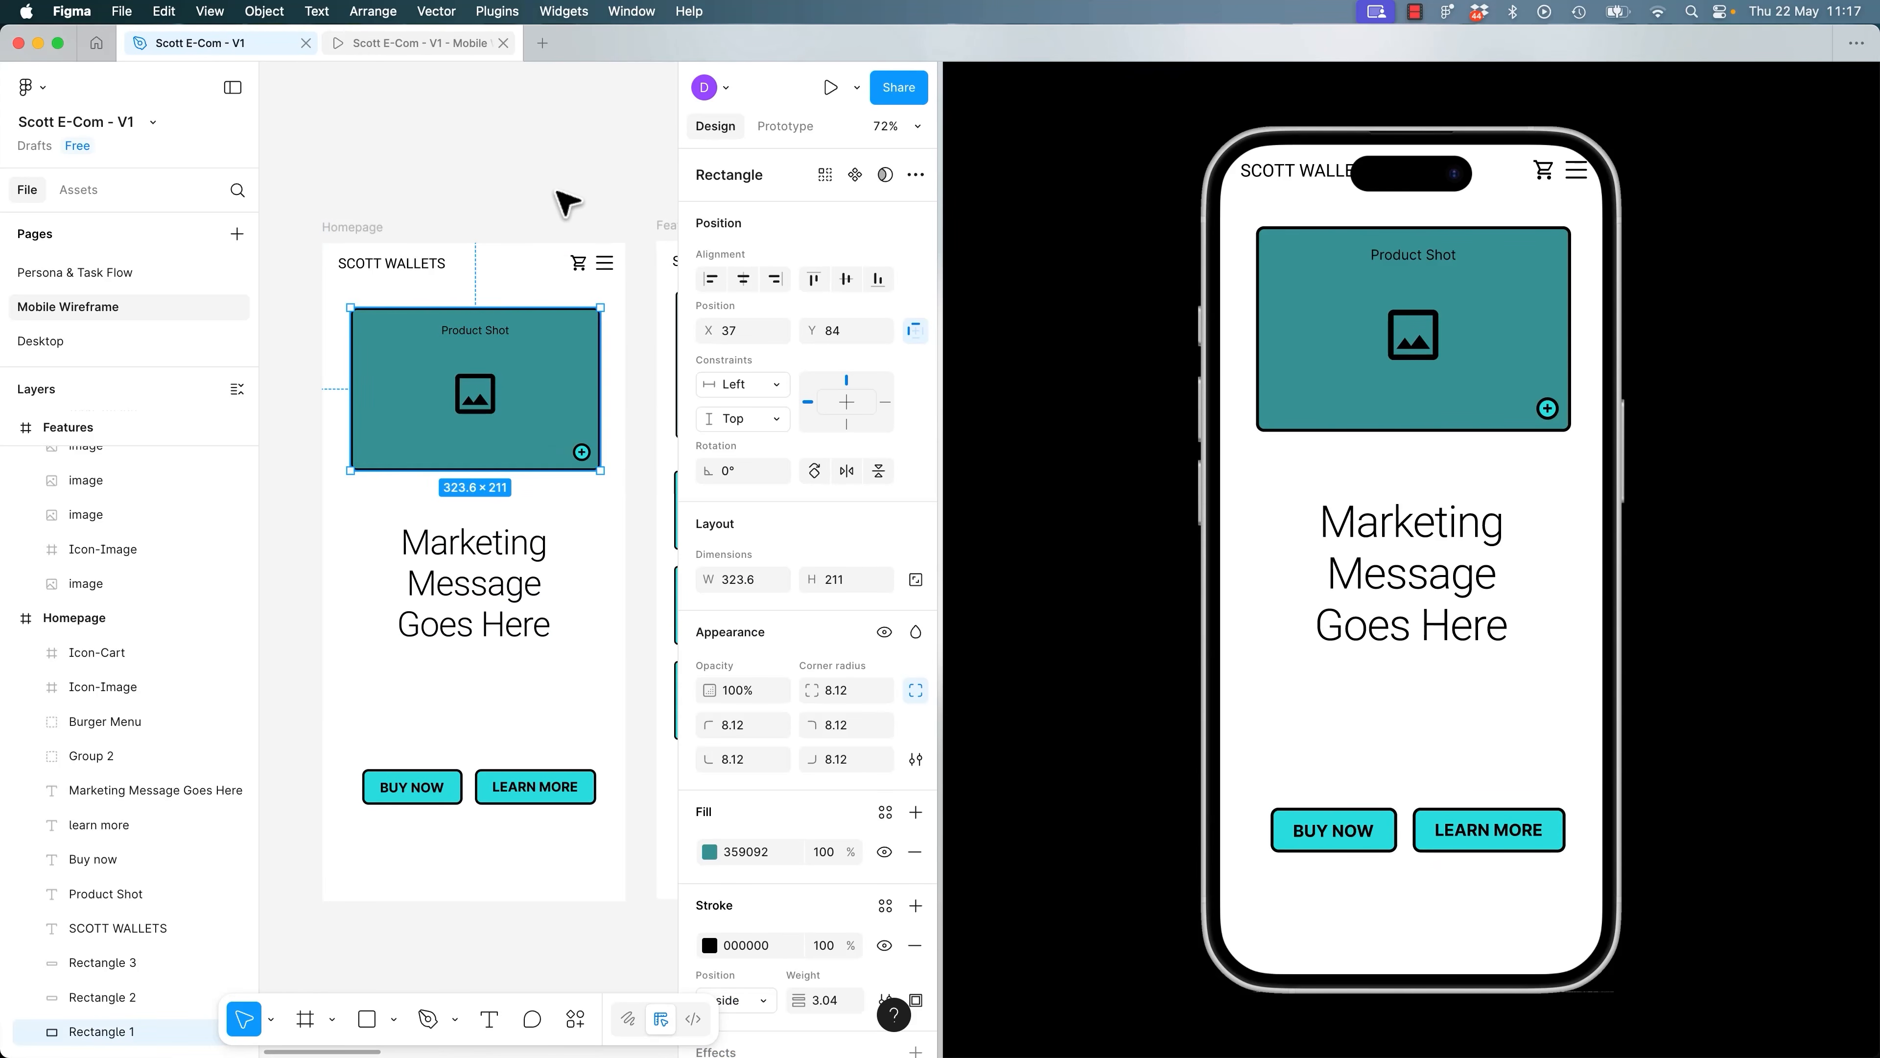
key("super+z")
key("super+z")
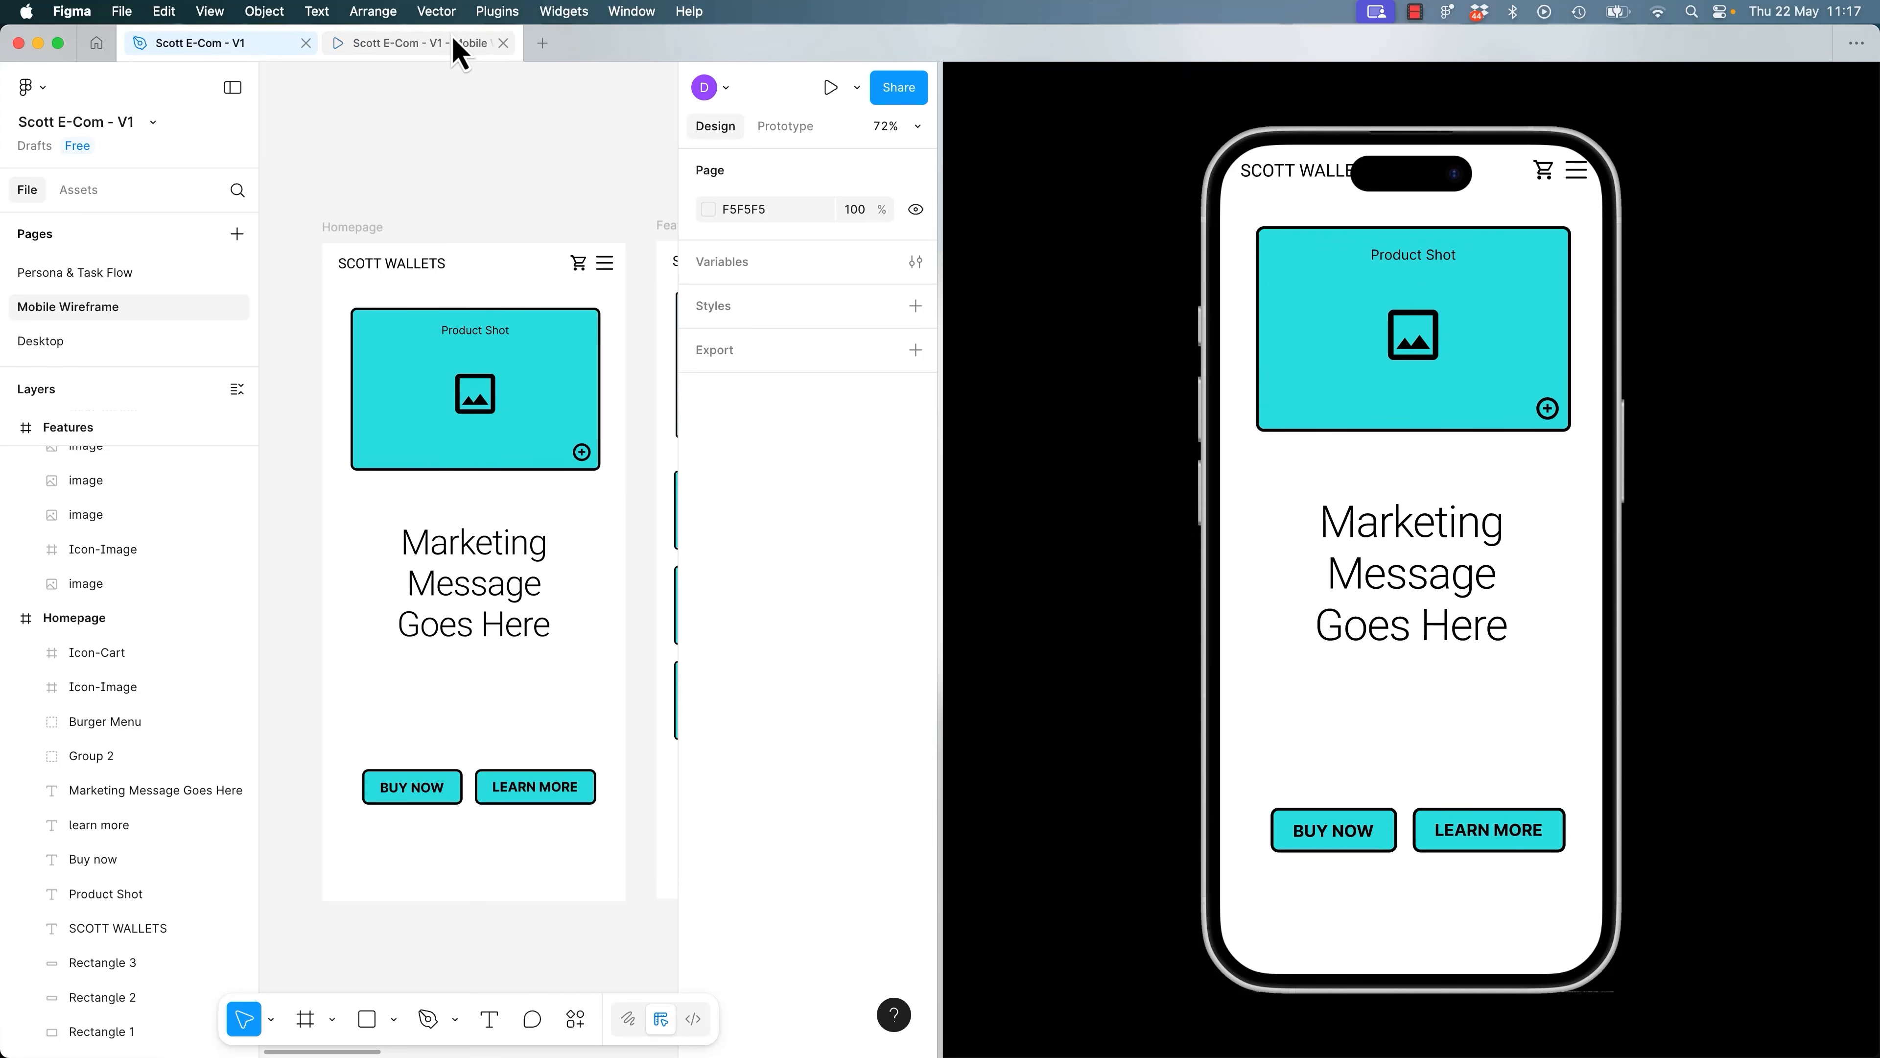
Close the prototype tab shown beside the design file.
left_click(369, 51)
key("c")
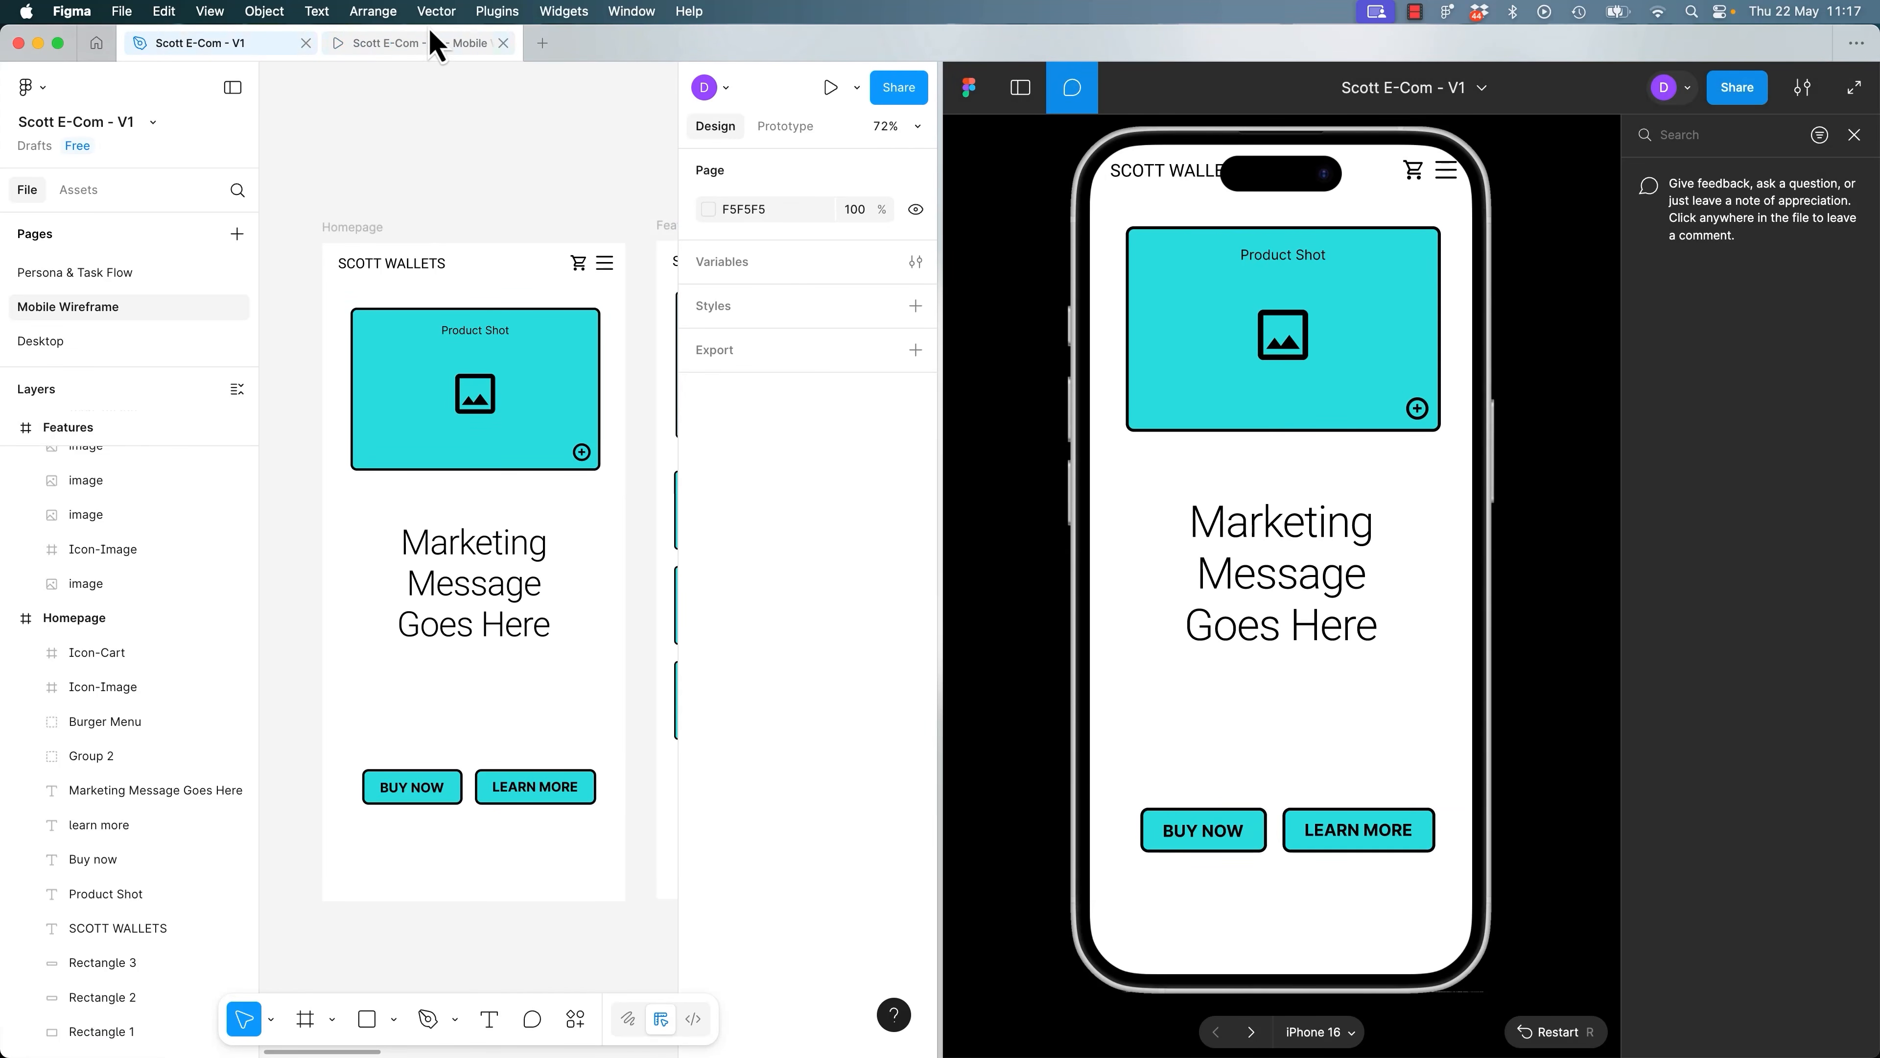
left_click(504, 43)
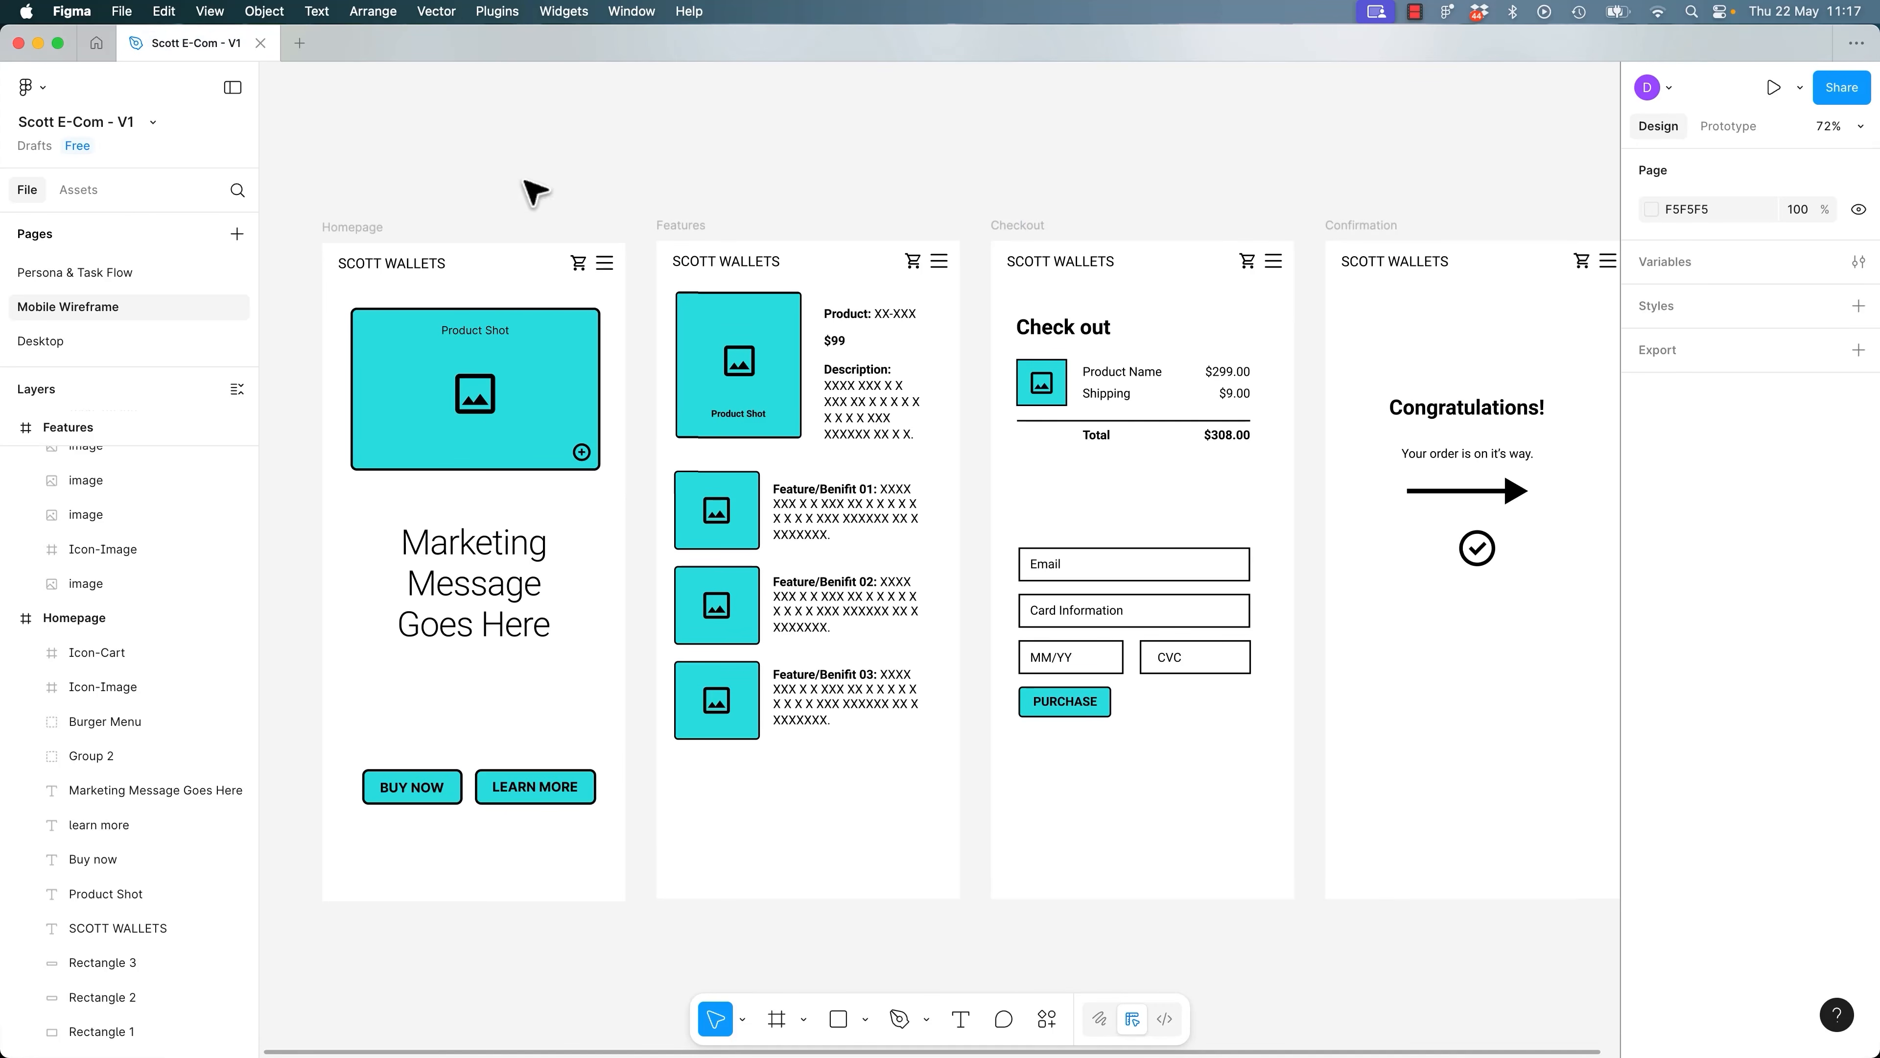
Present the prototype in a new tab and close that tab to return to the design file.
left_click(1774, 87)
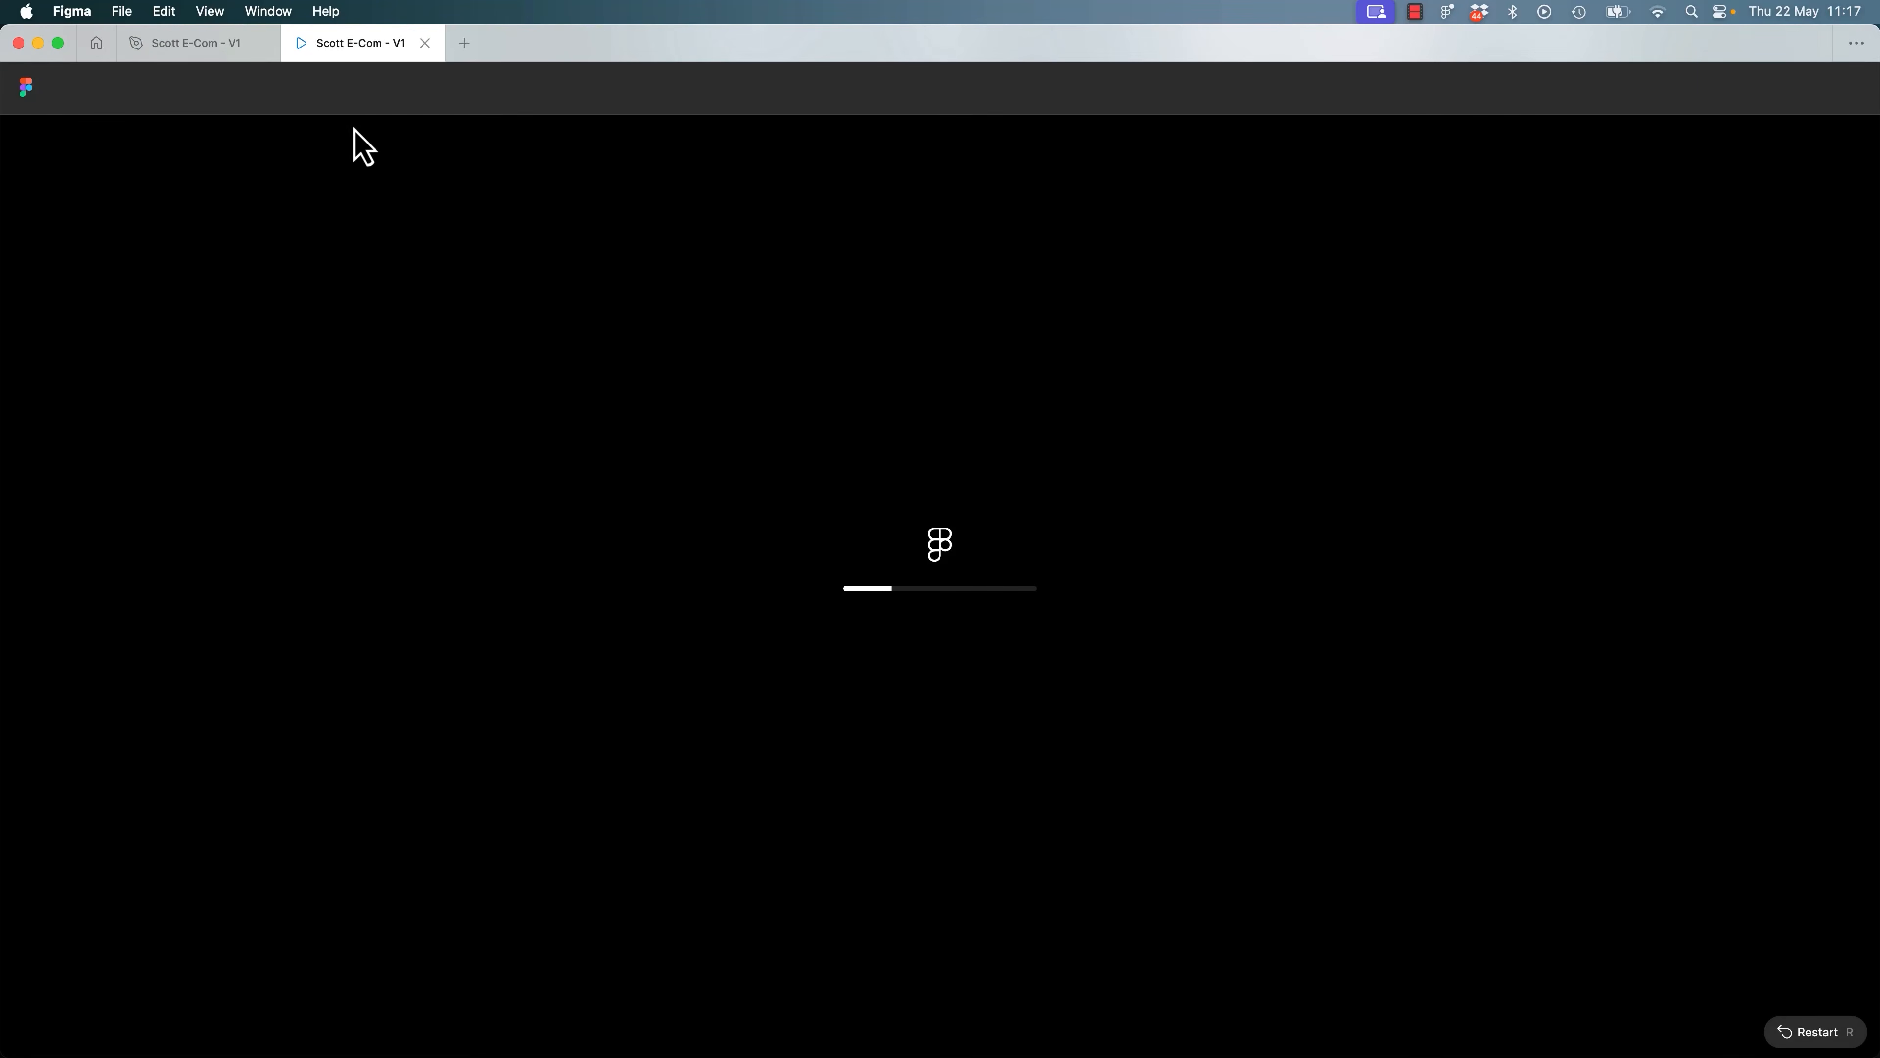
key("super+w")
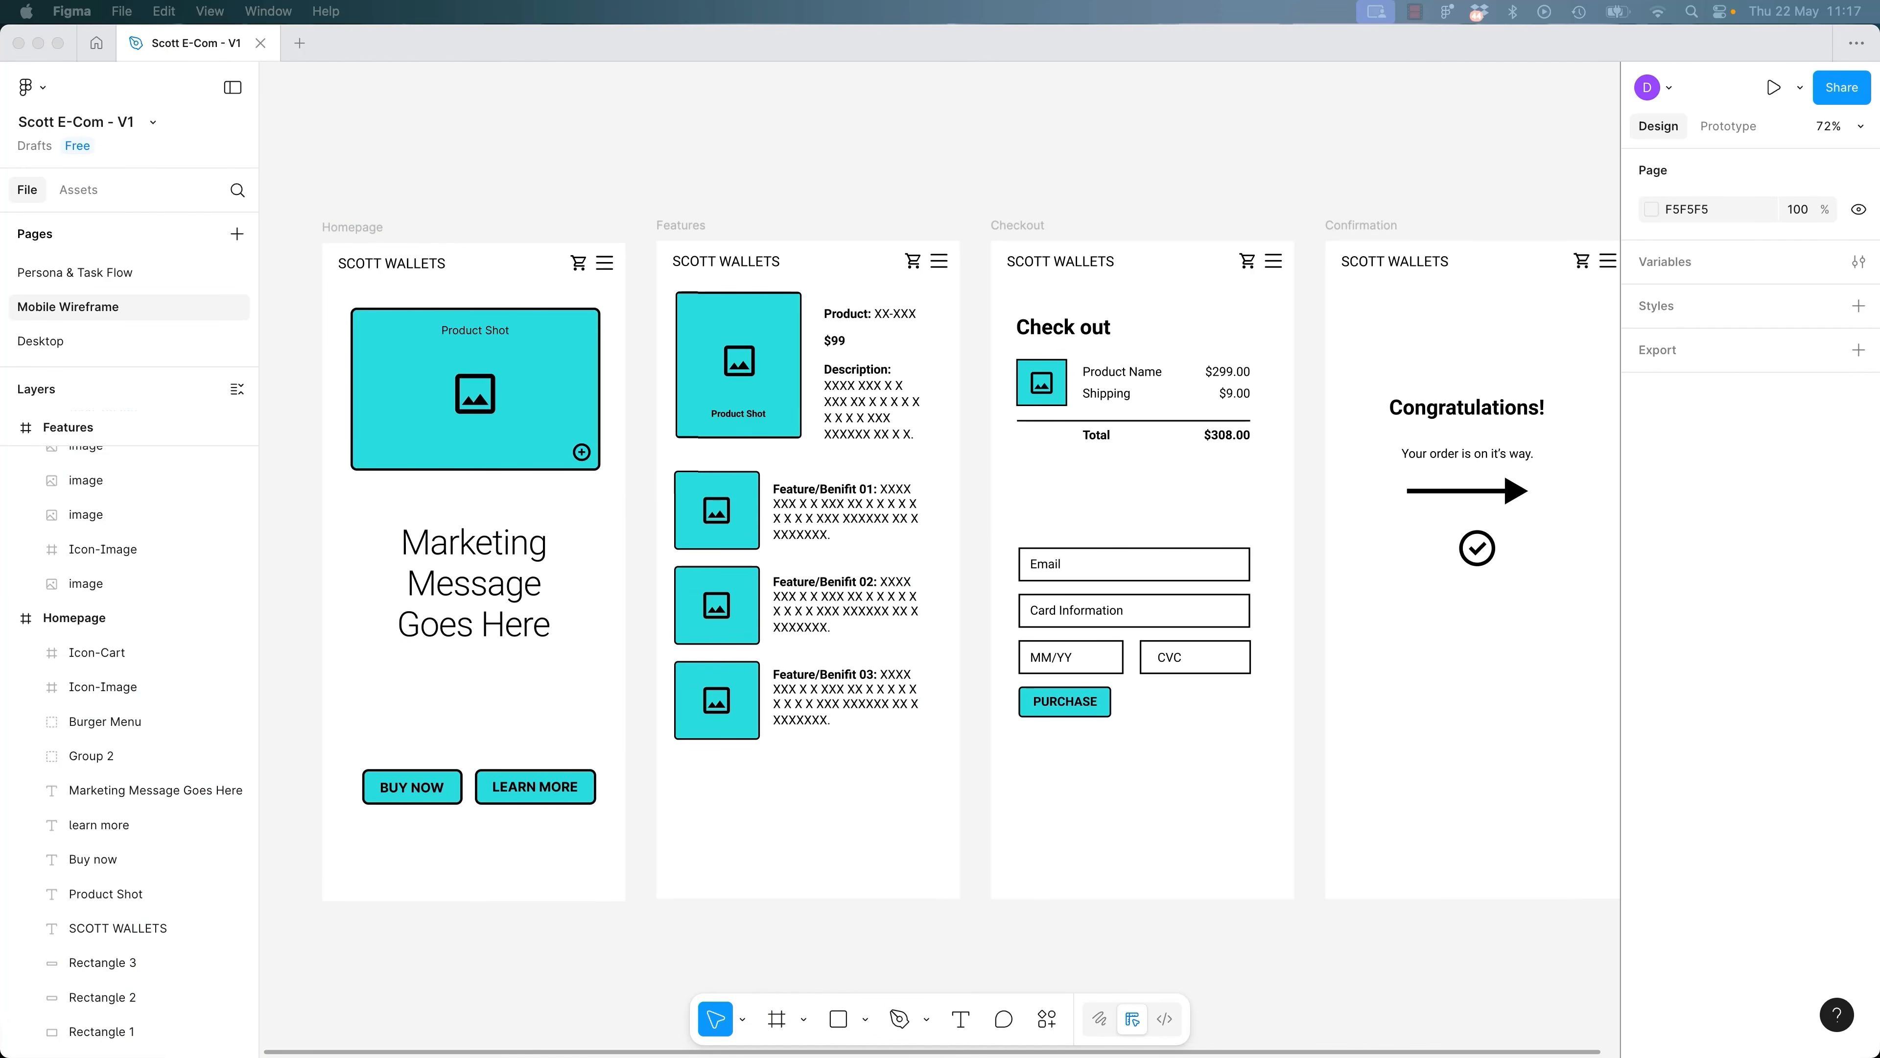
left_click(599, 99)
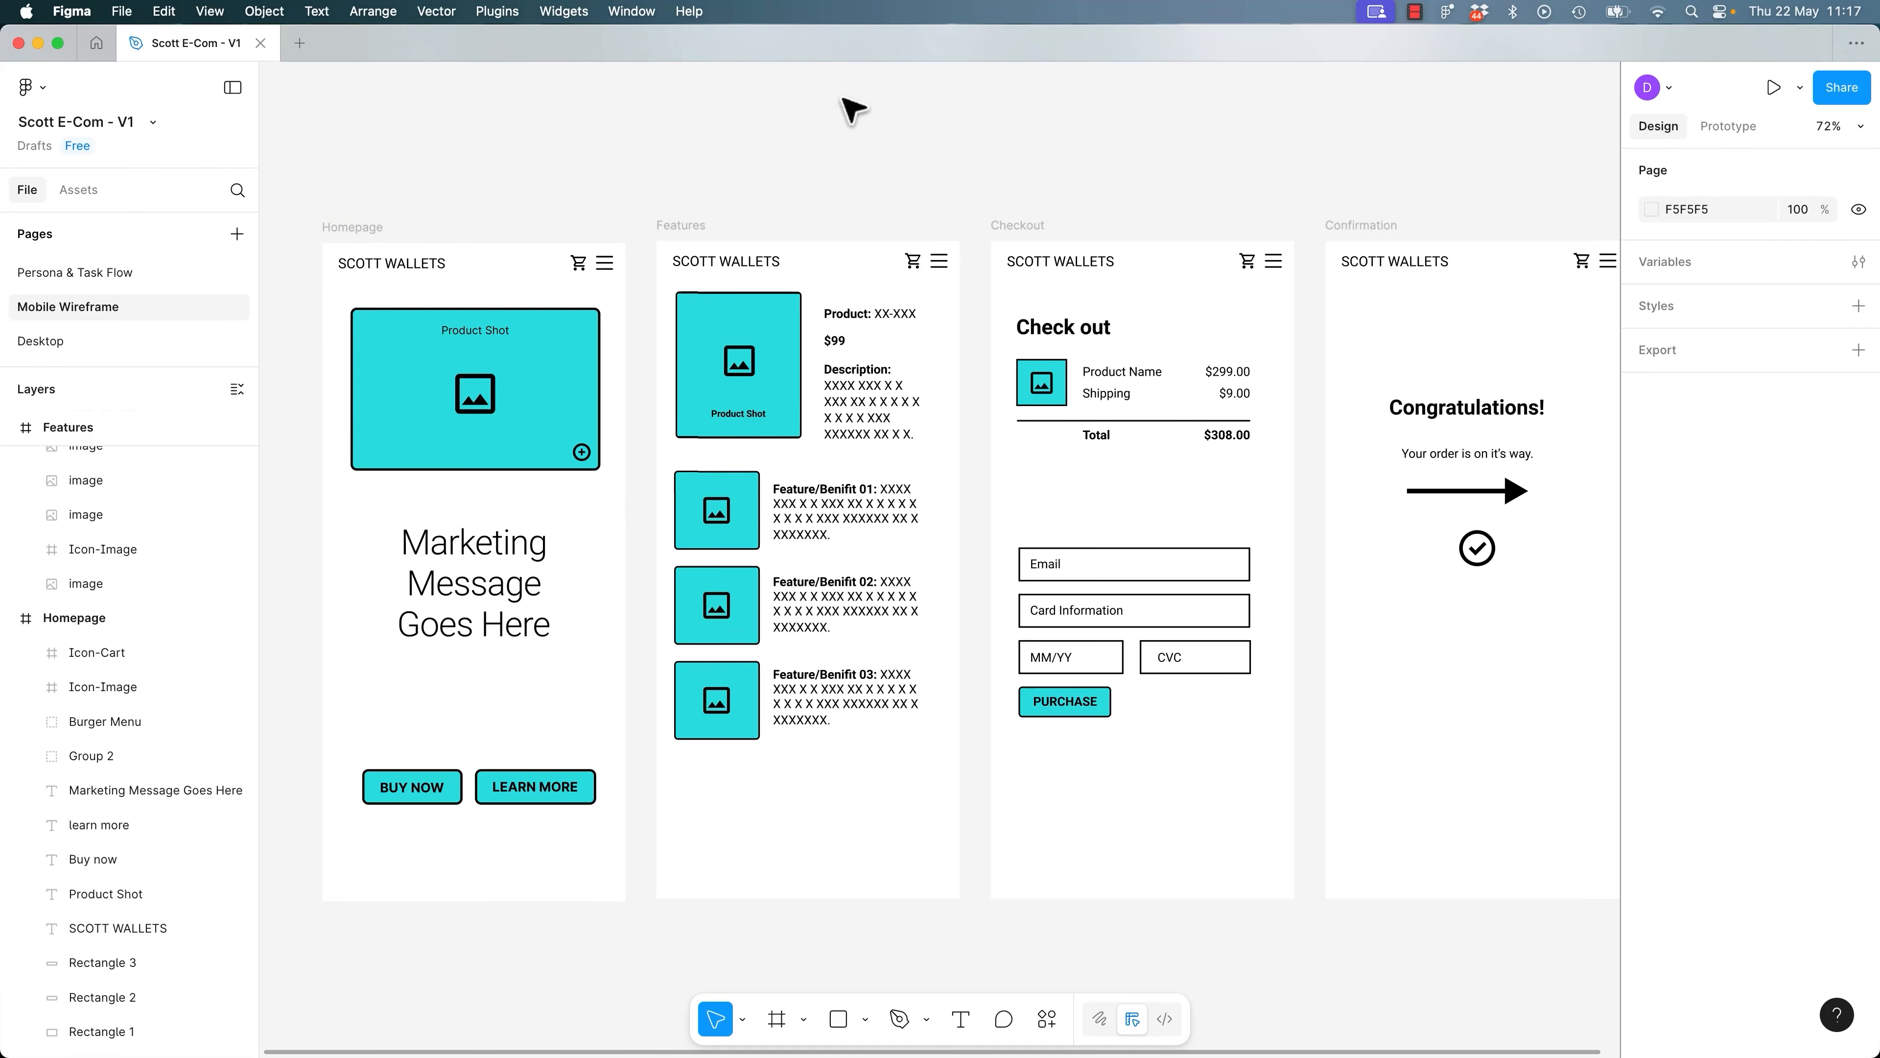
Open the floating prototype Preview, shrink its window, and place it beyond the Checkout frame over the canvas edge.
left_click(1800, 88)
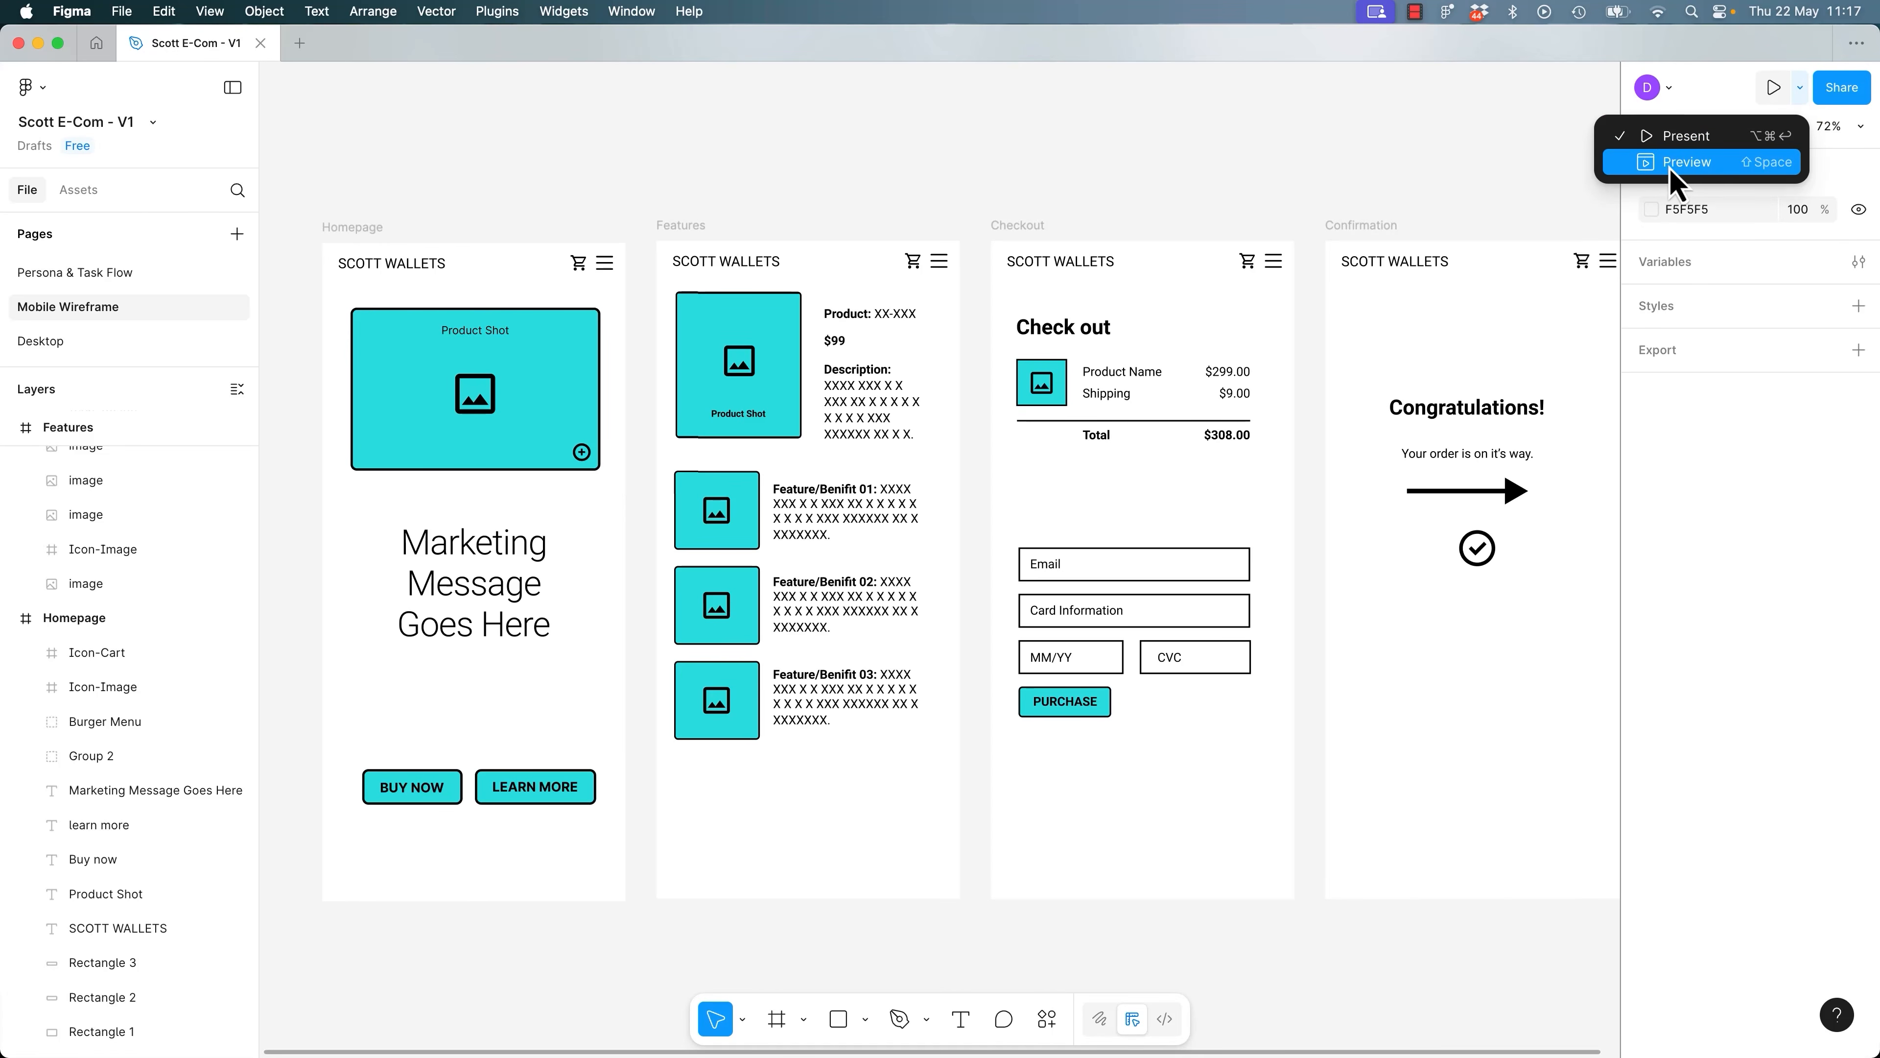
left_click(1799, 88)
left_click(1800, 88)
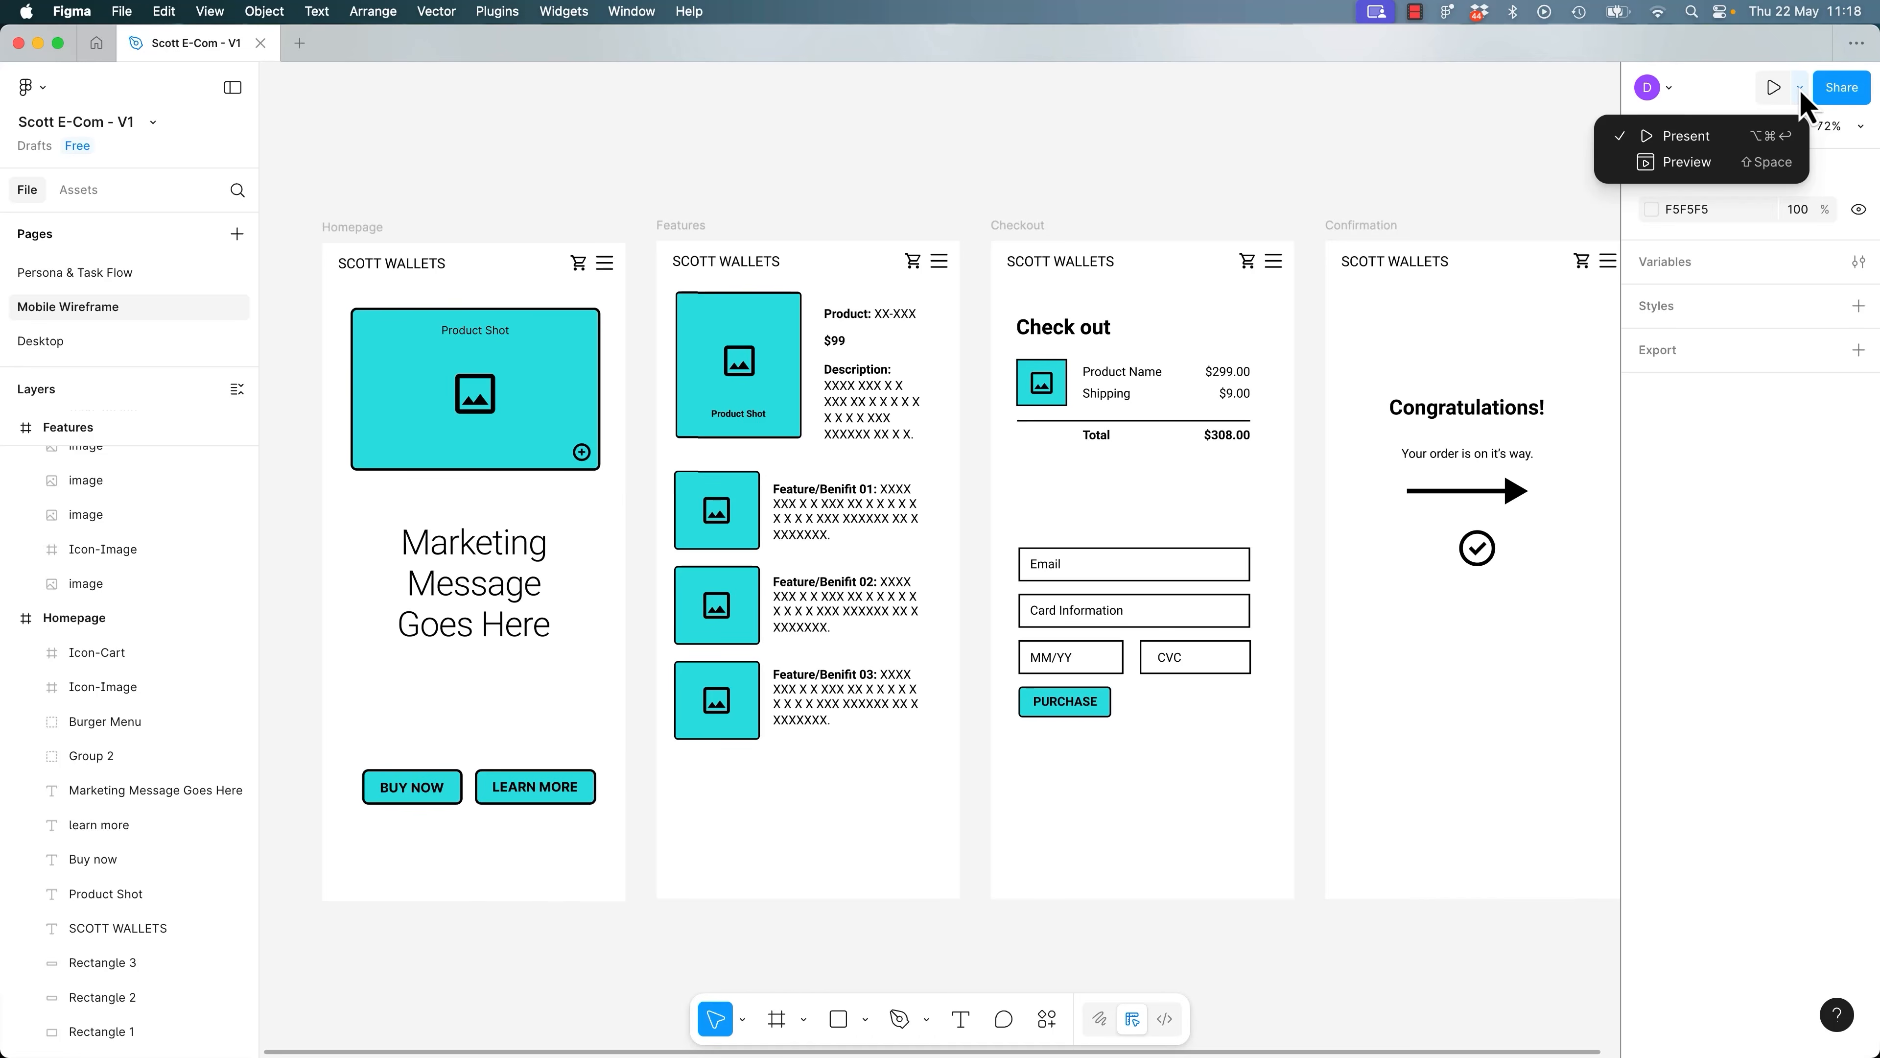
left_click(1699, 163)
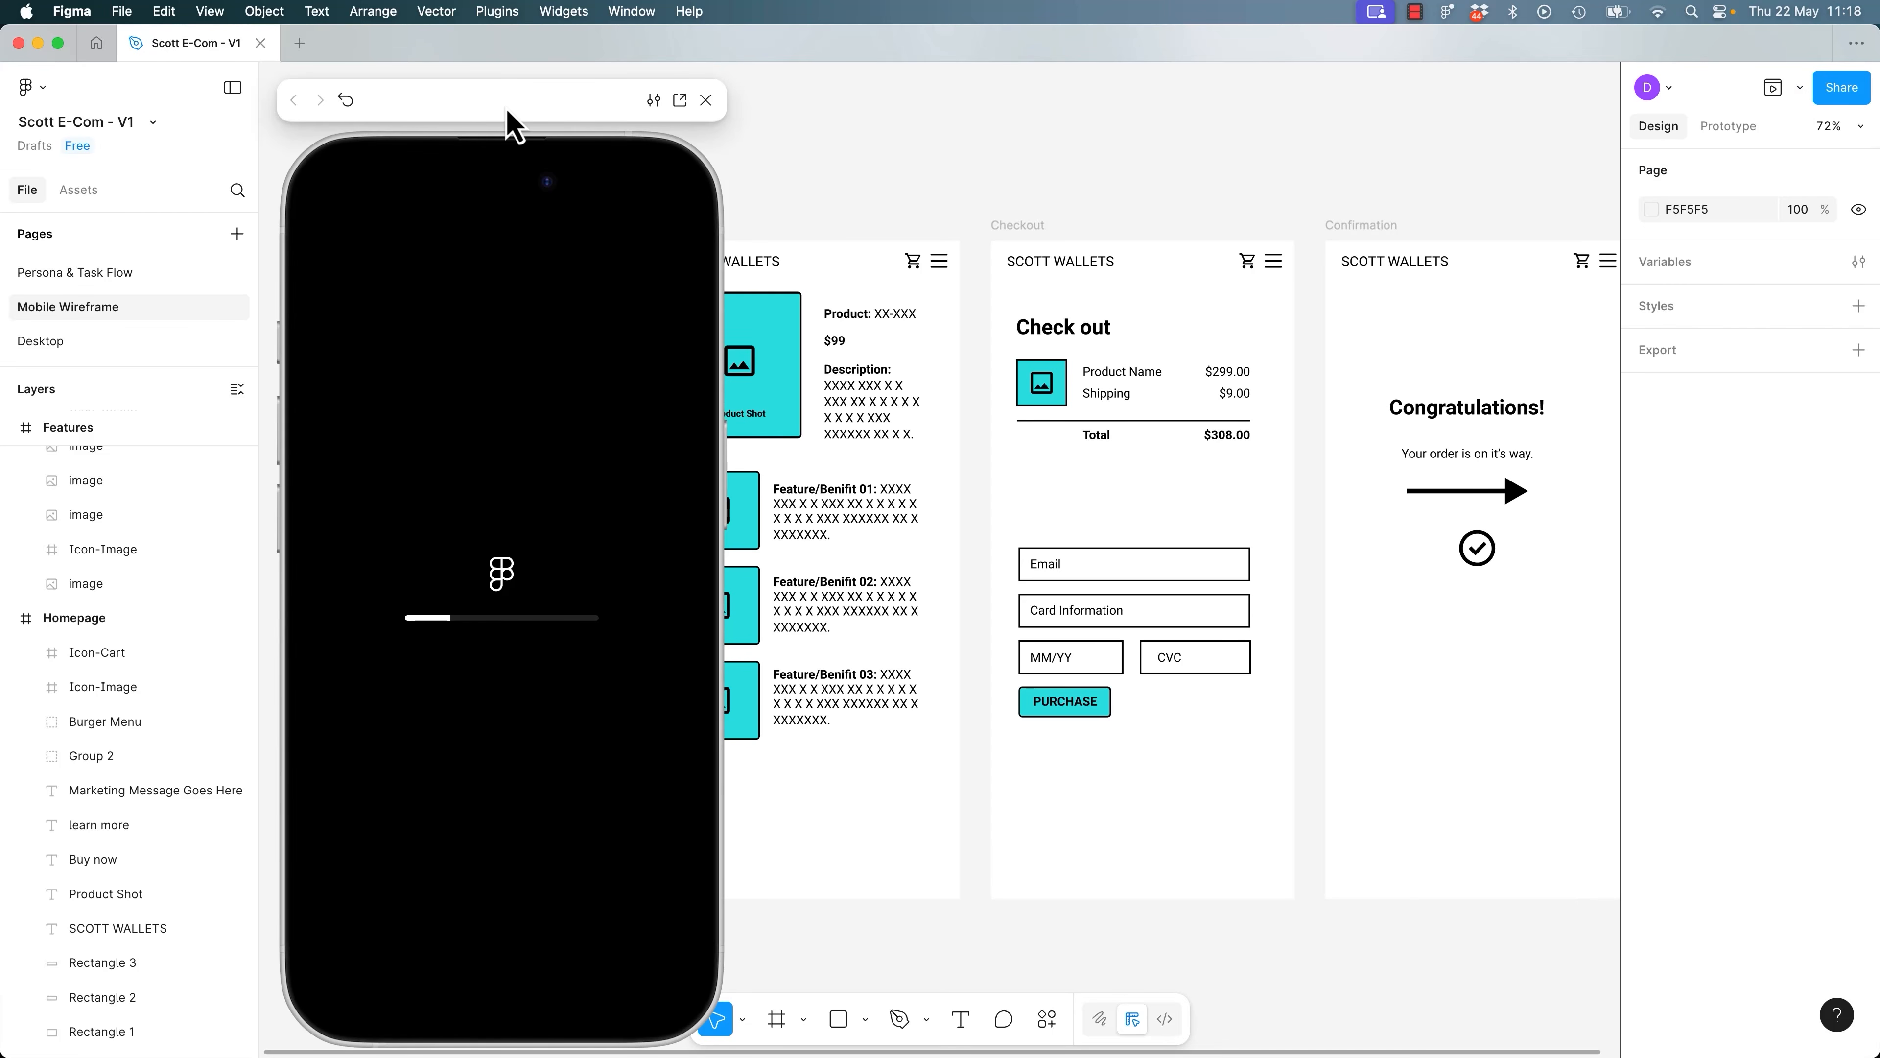
left_click_drag(506, 126, 1451, 98)
left_click_drag(1674, 1026, 1468, 717)
left_click_drag(1385, 96, 1633, 105)
Show the Features frame in the preview and set its "Product: XX-XXX" text to font size 21.
left_click(570, 448)
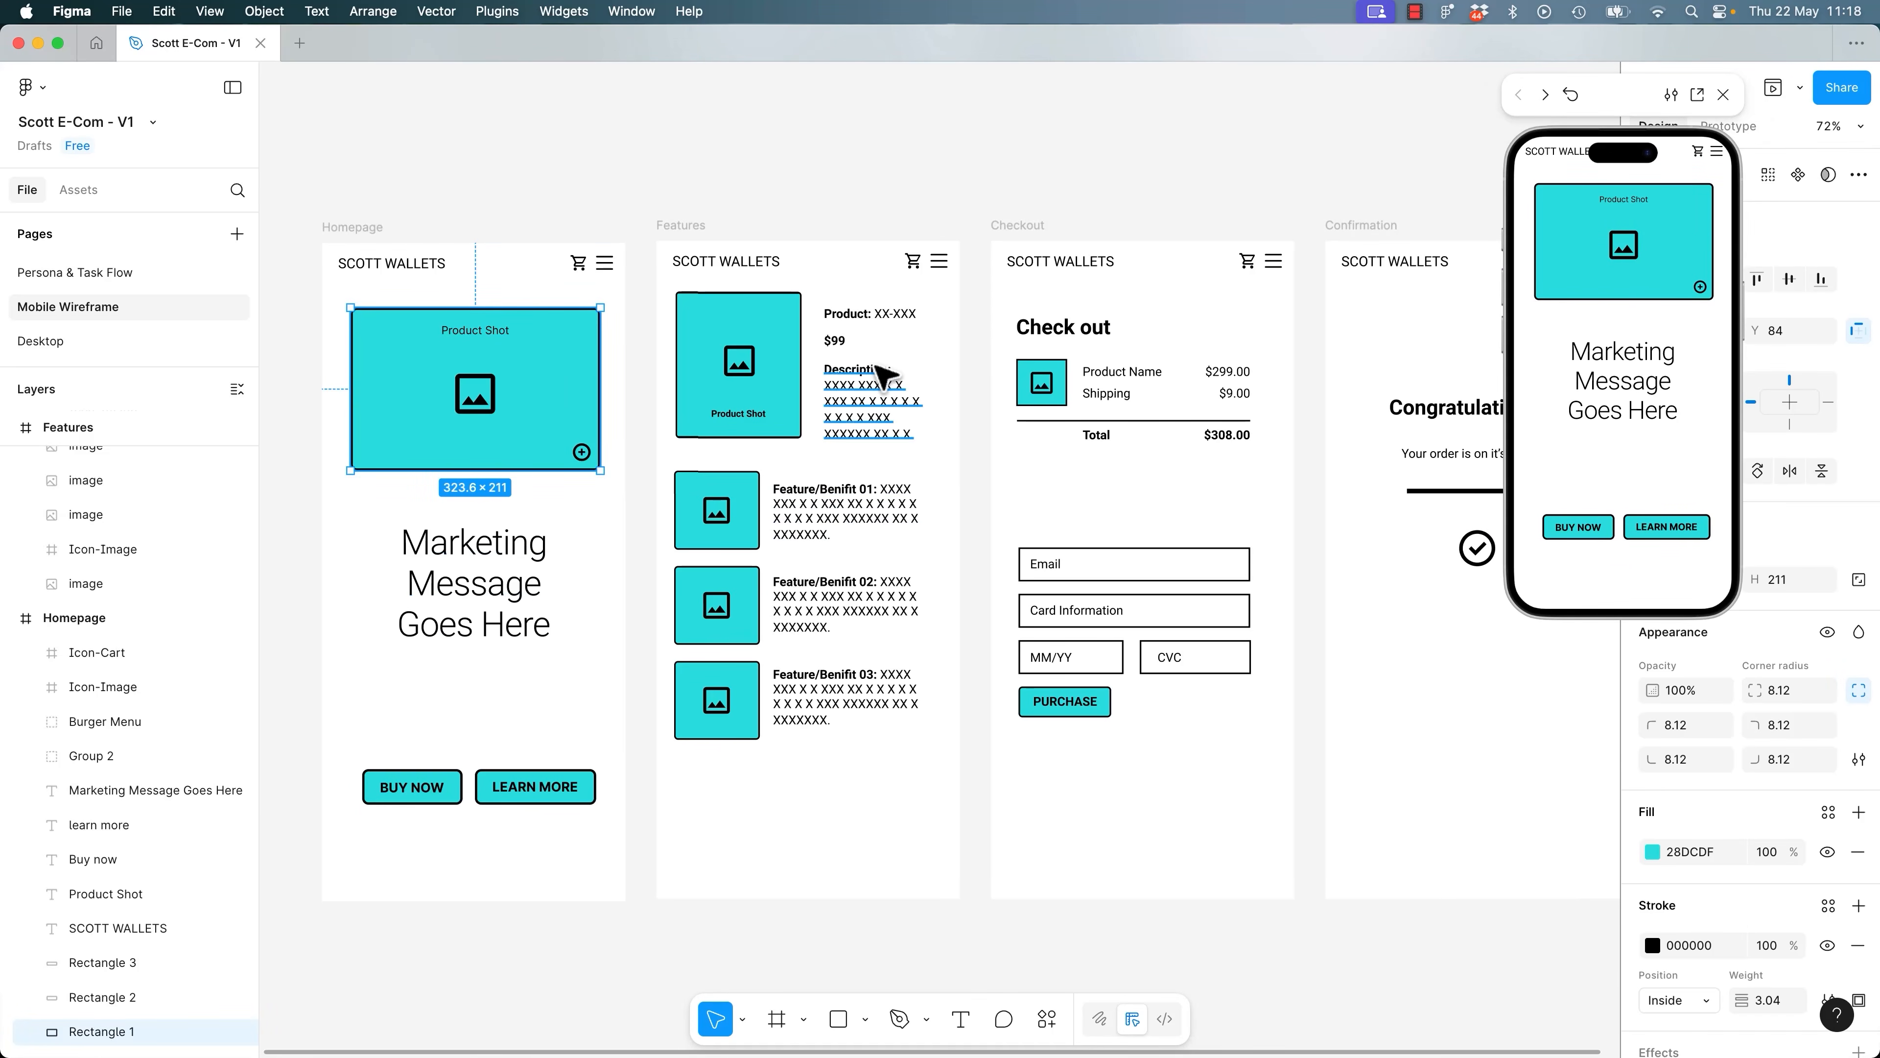
left_click(696, 232)
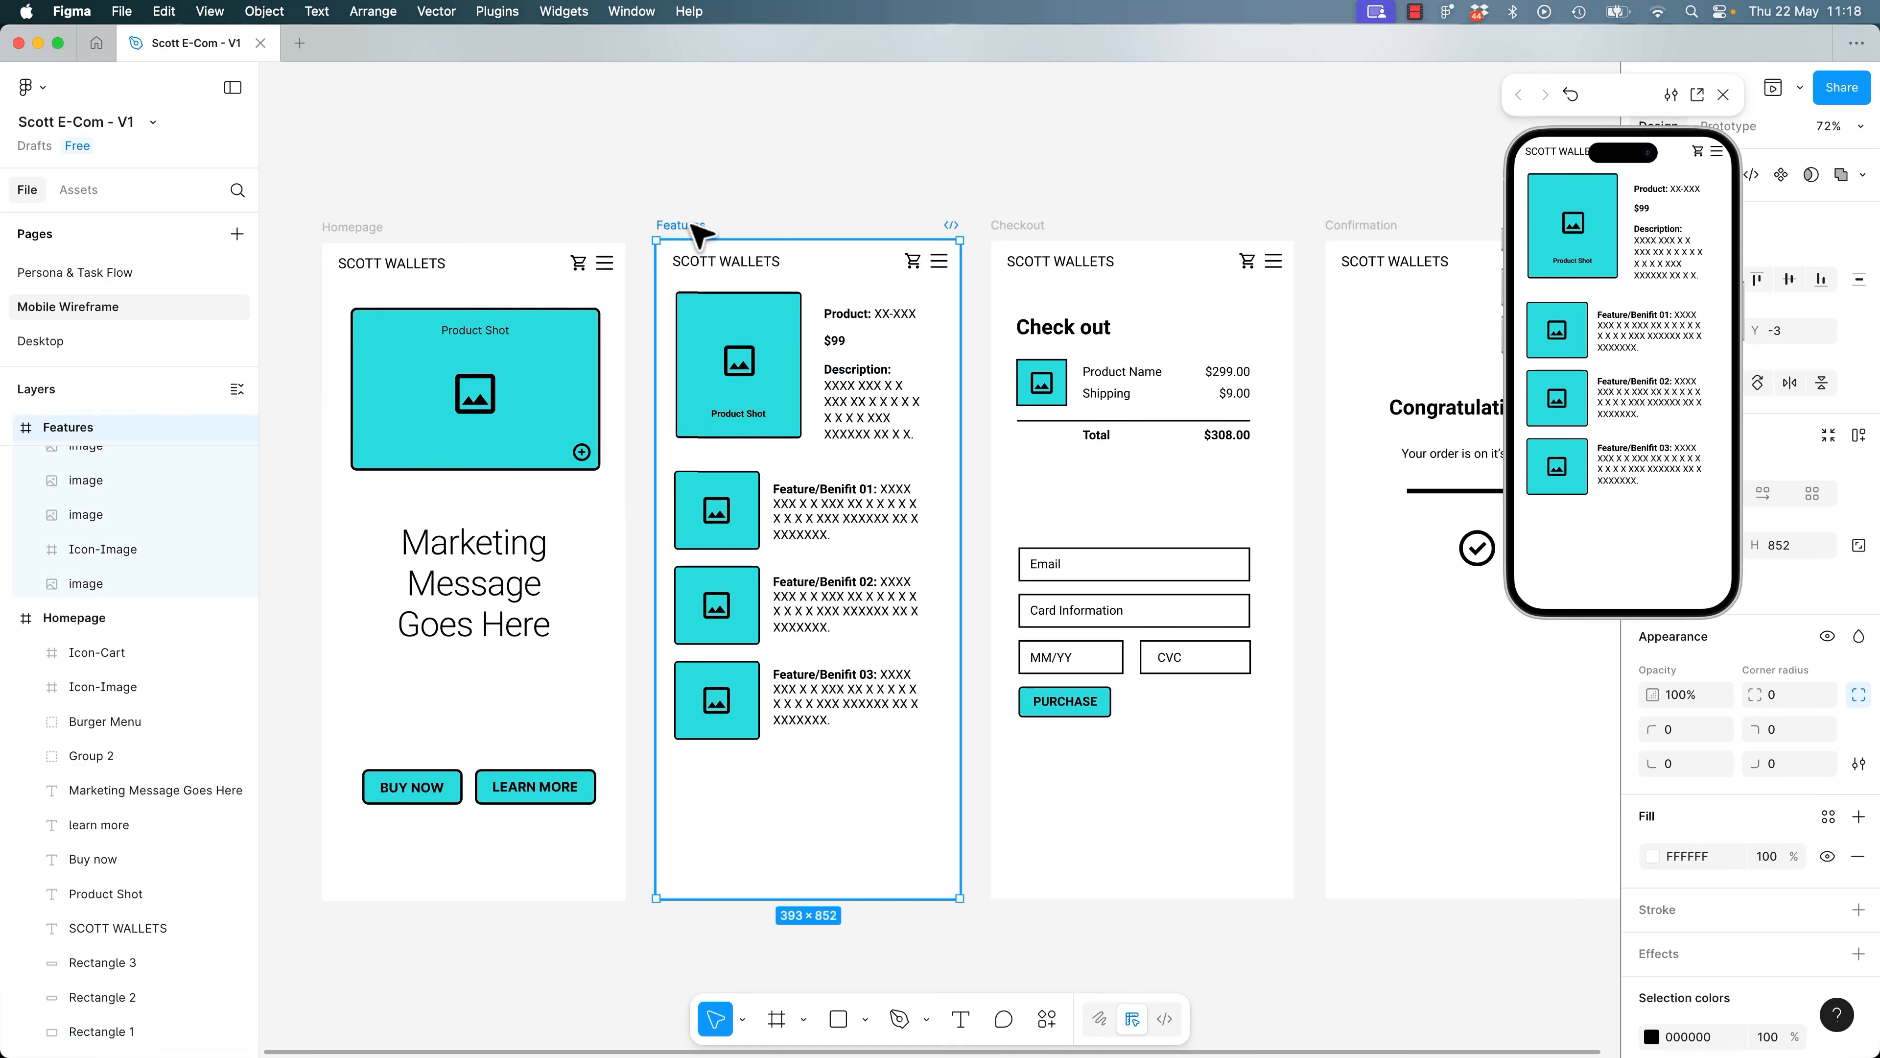
left_click(863, 339)
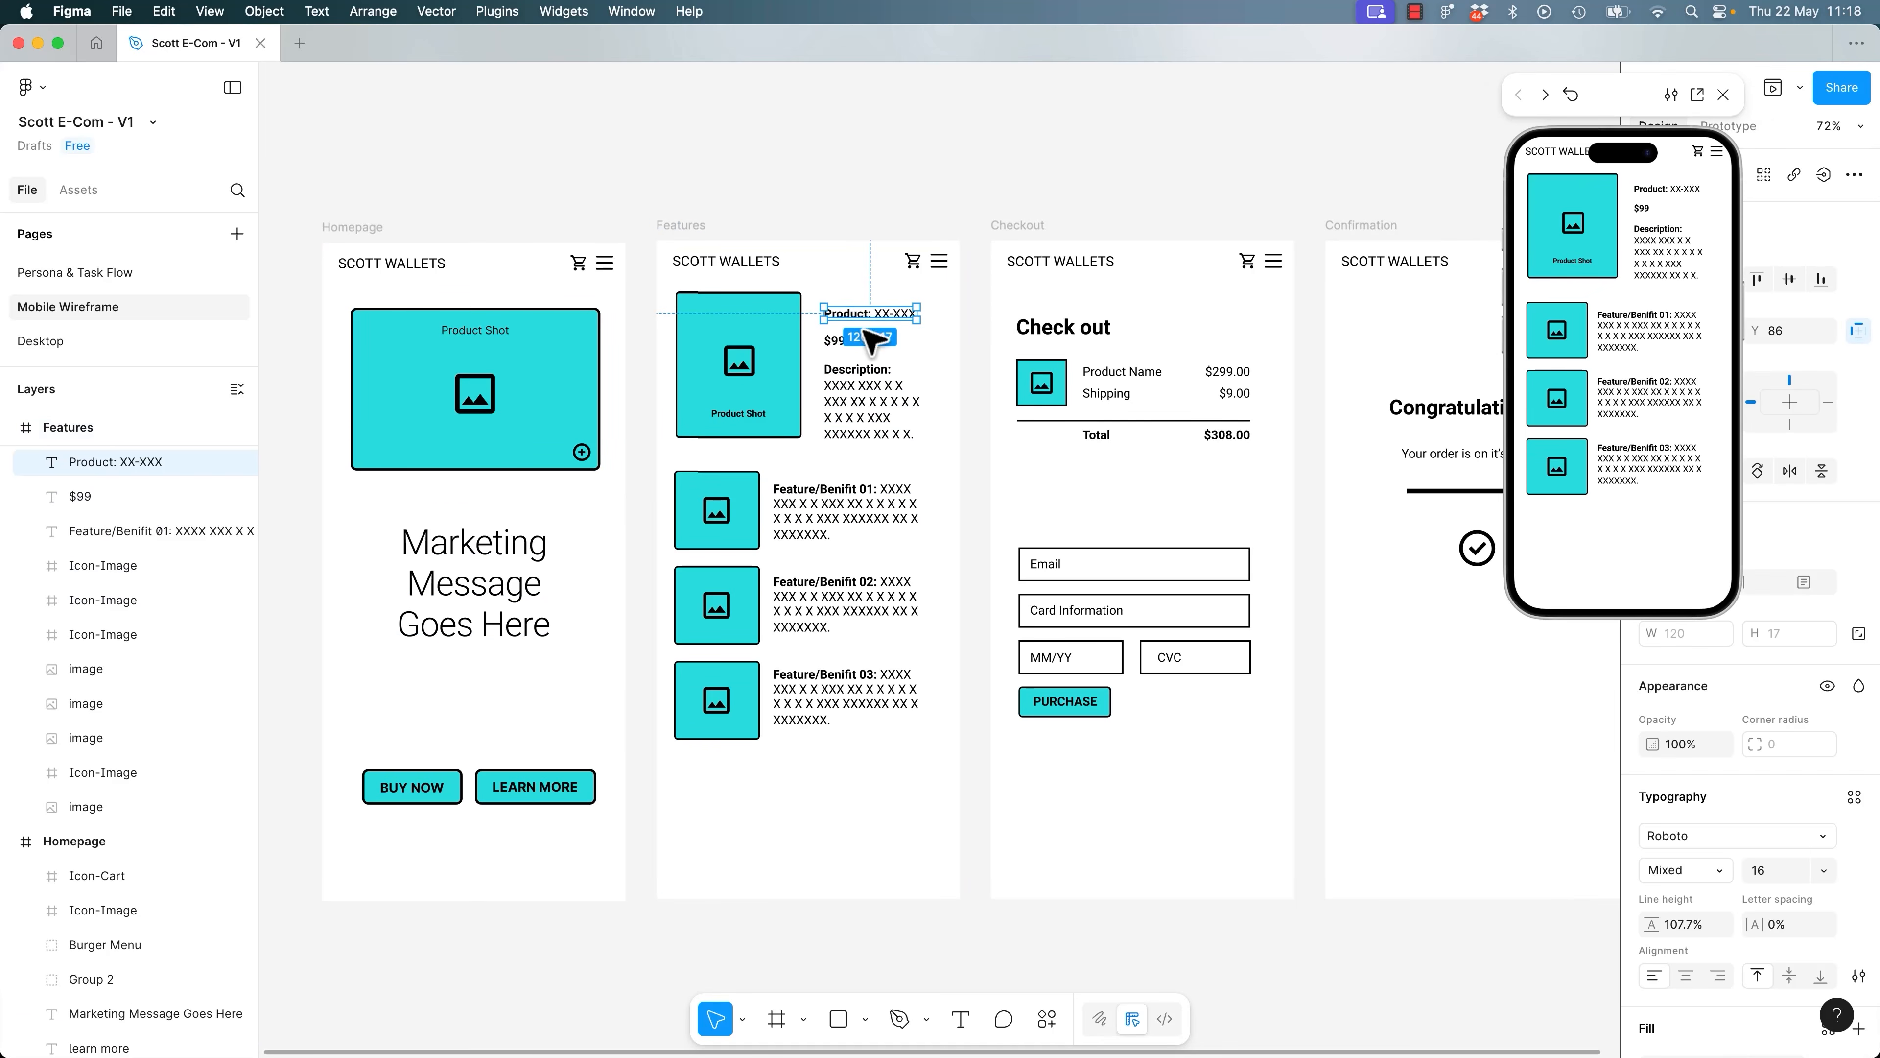
double_click(855, 315)
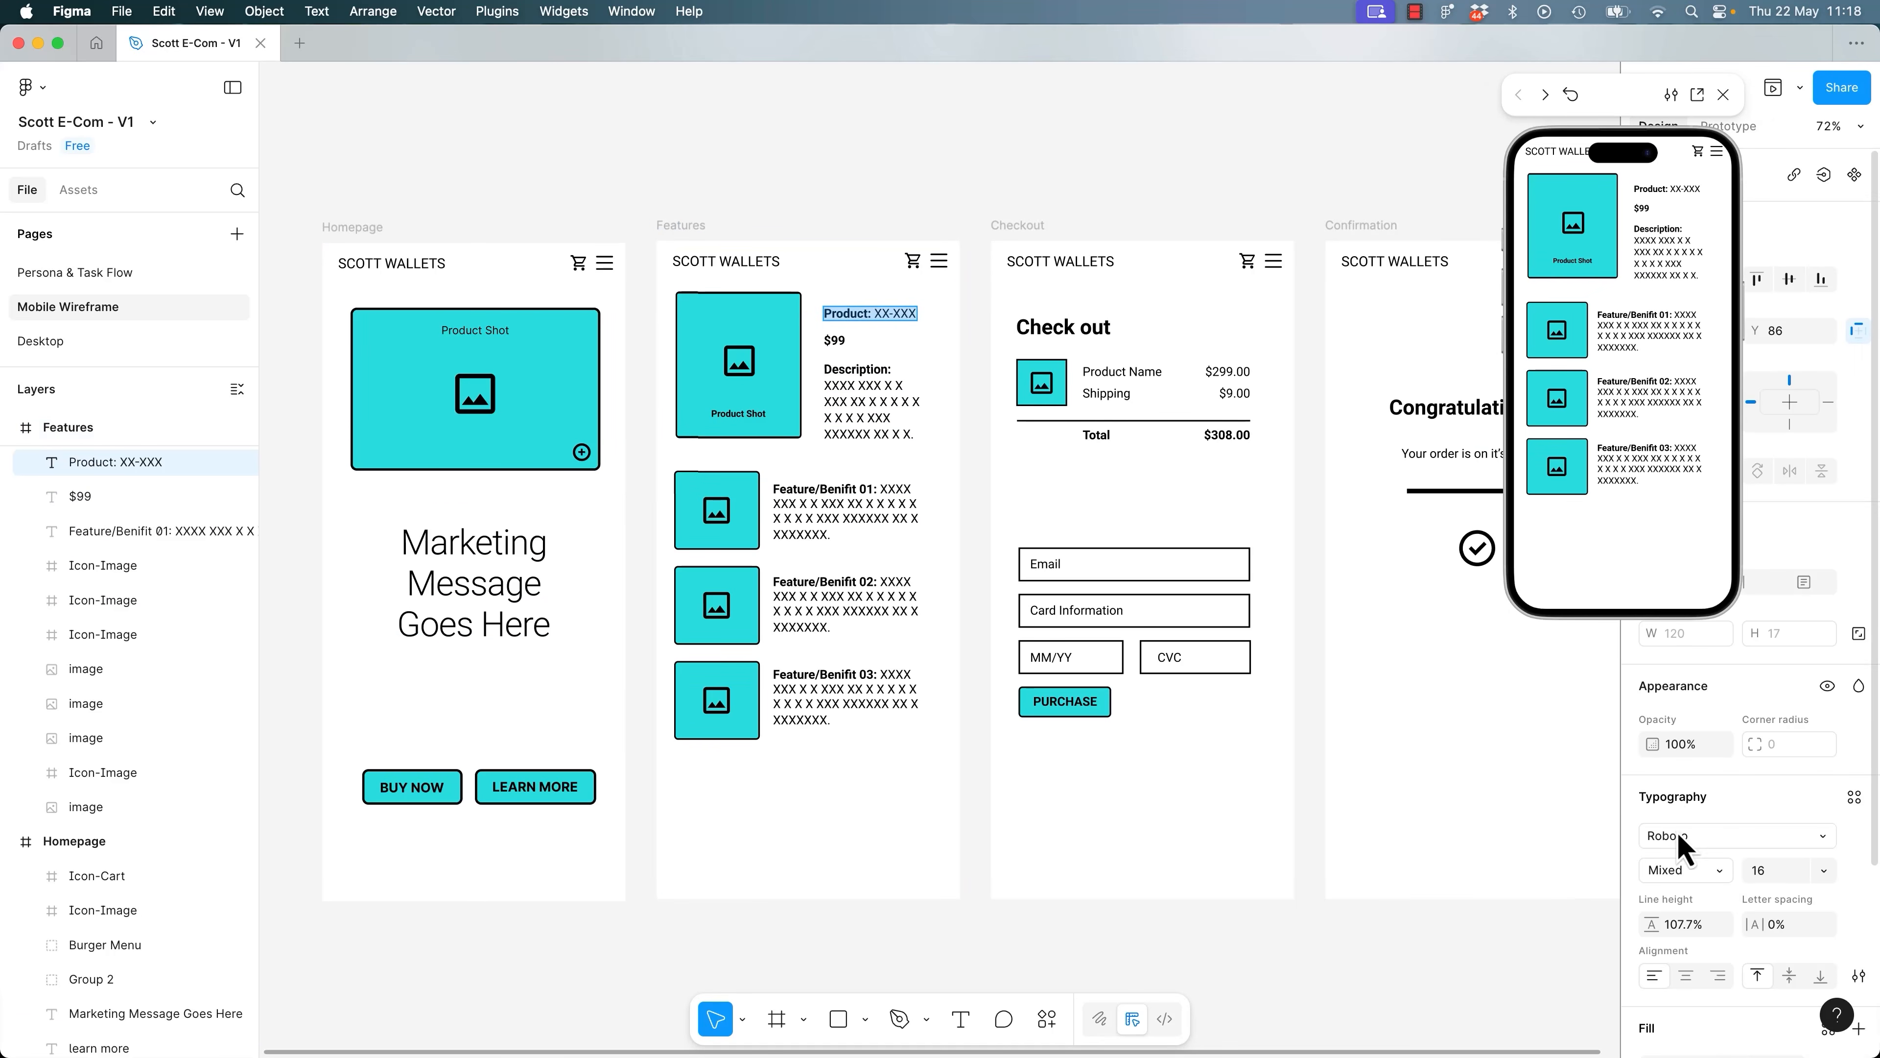
key("Up")
key("Up")
key("Up")
key("Up")
key("Up")
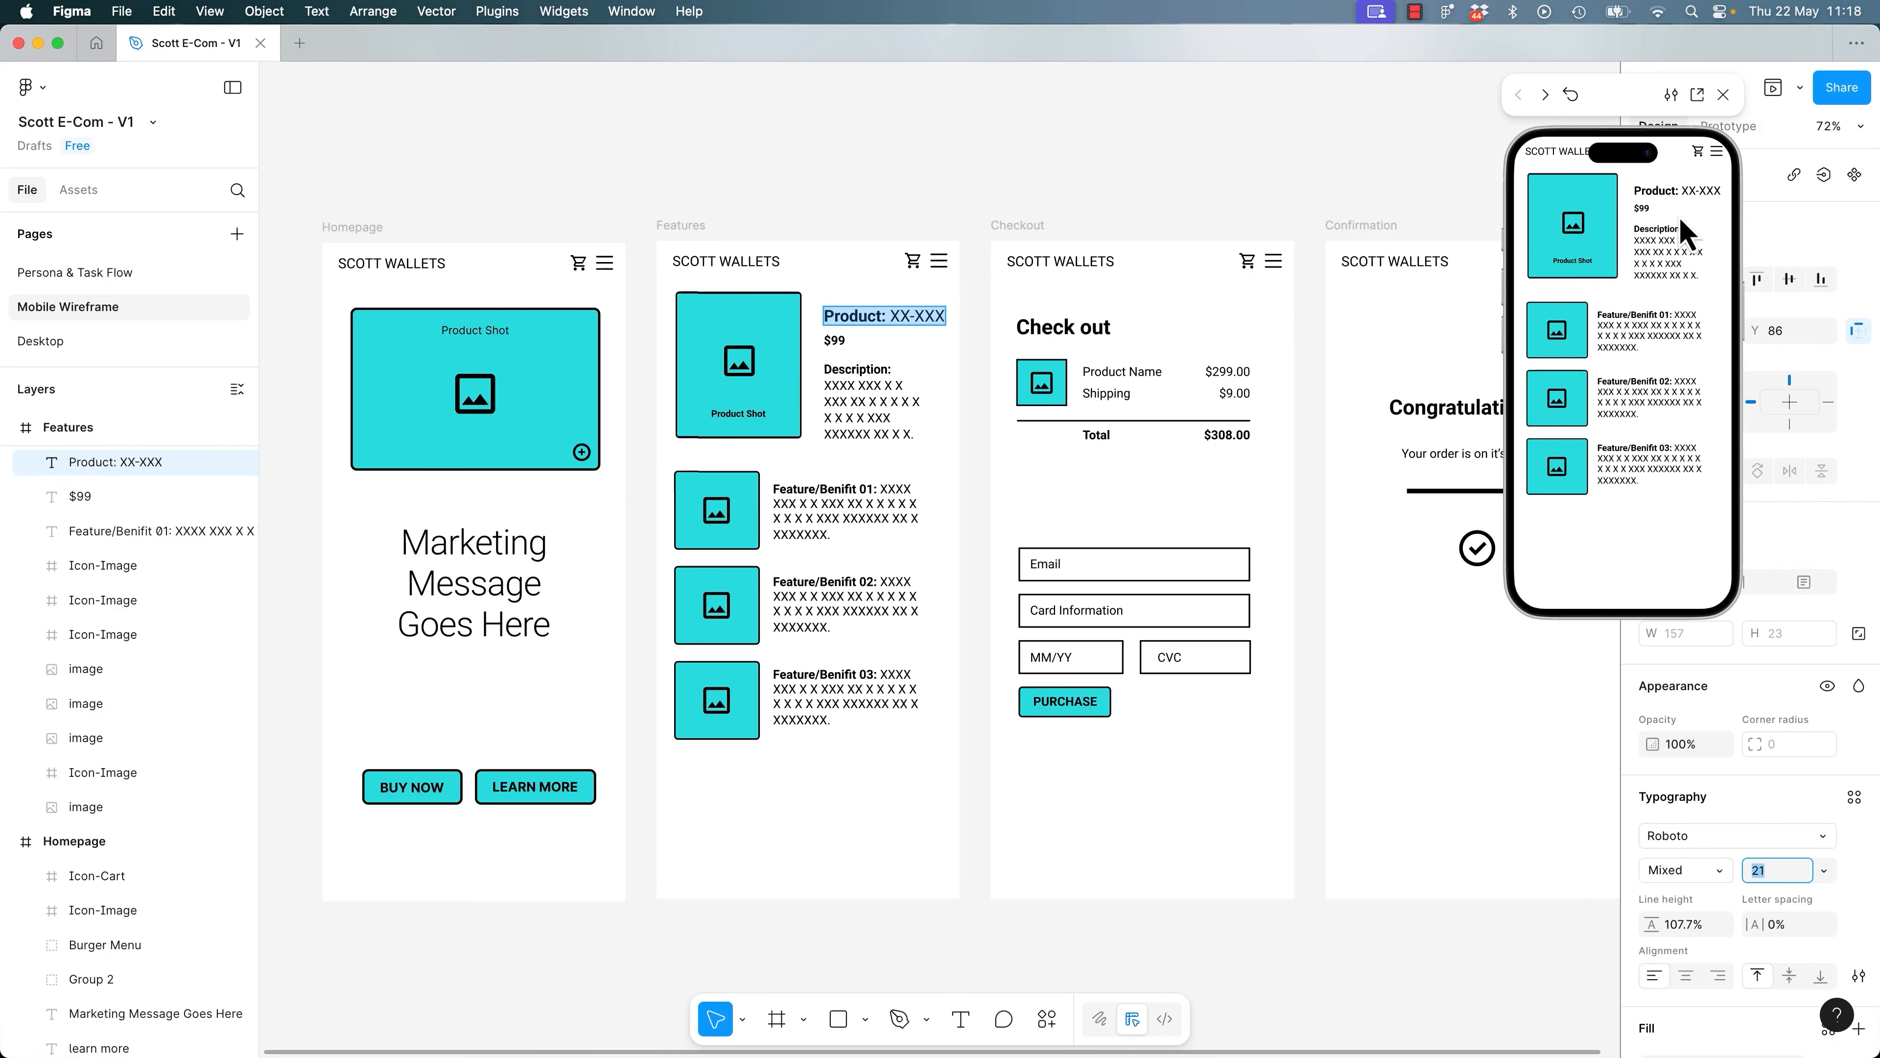
Move the preview window over the Checkout frame beside Features, and show the canvas at 100%.
left_click_drag(1628, 104, 1119, 217)
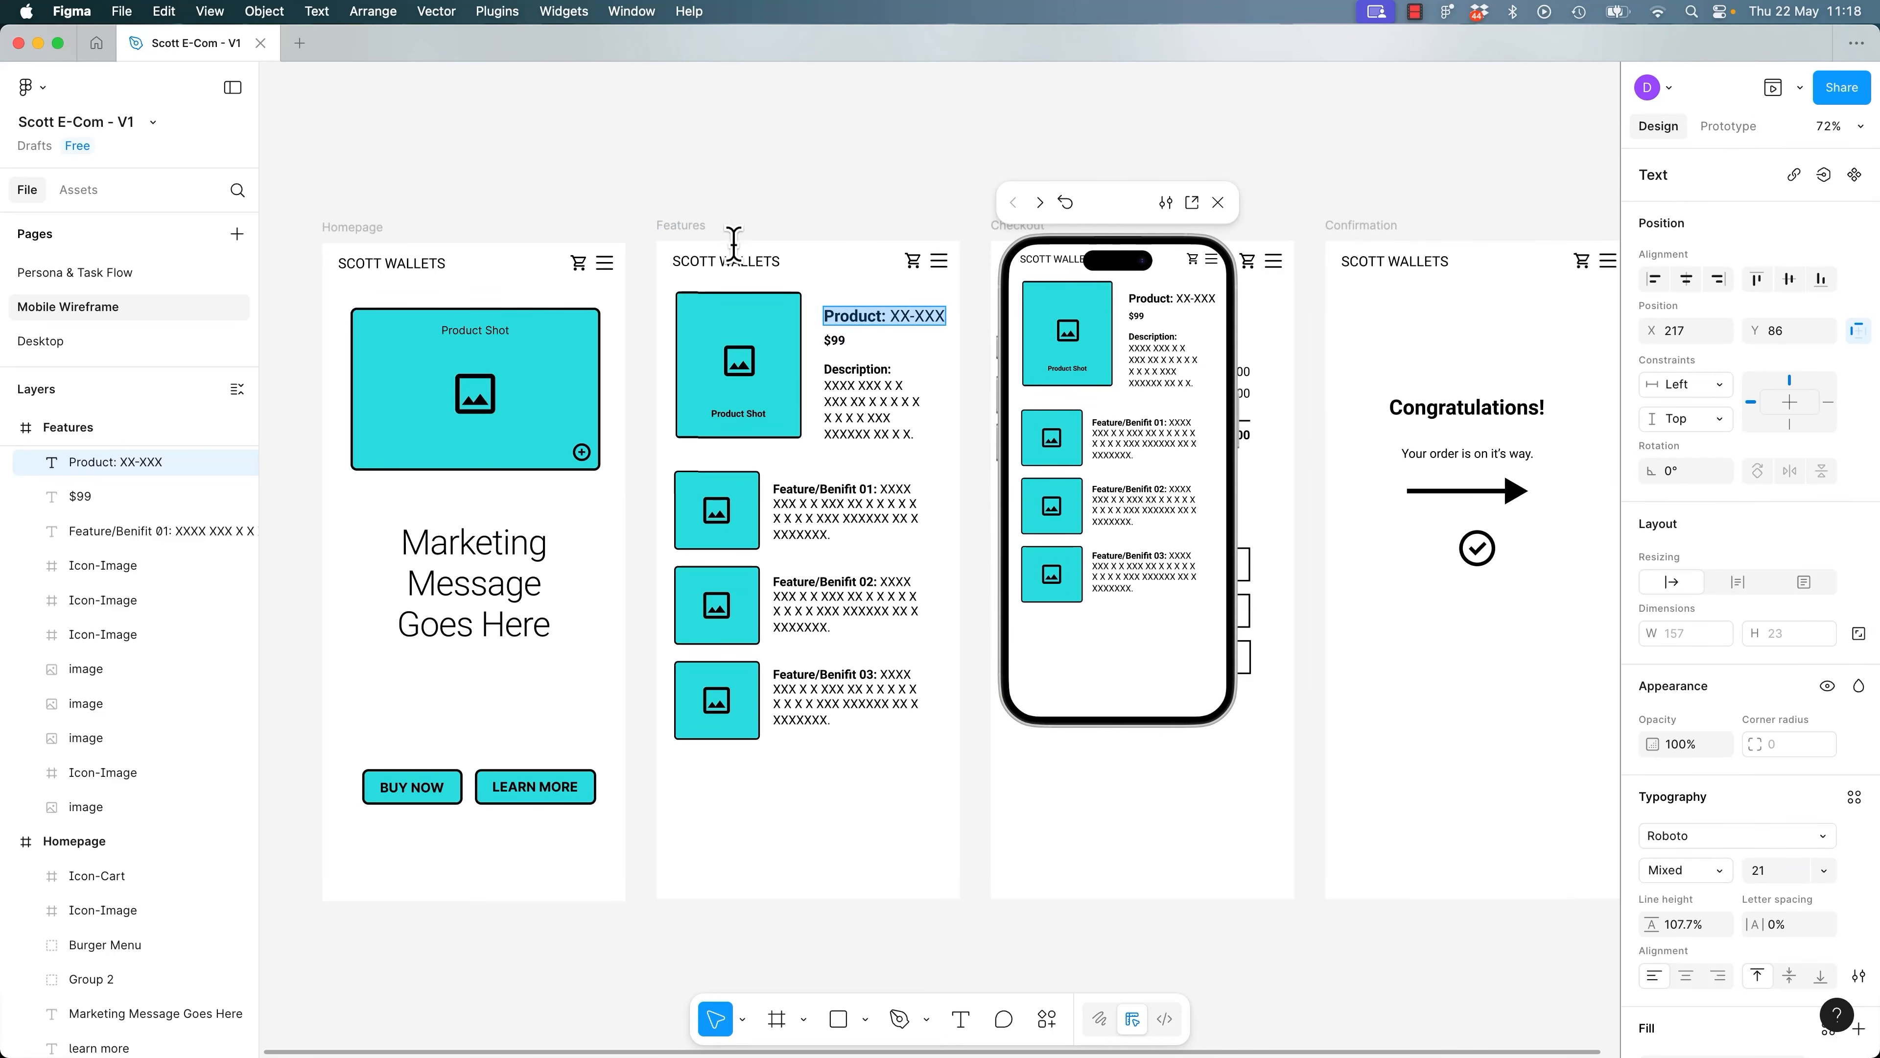
key("Escape")
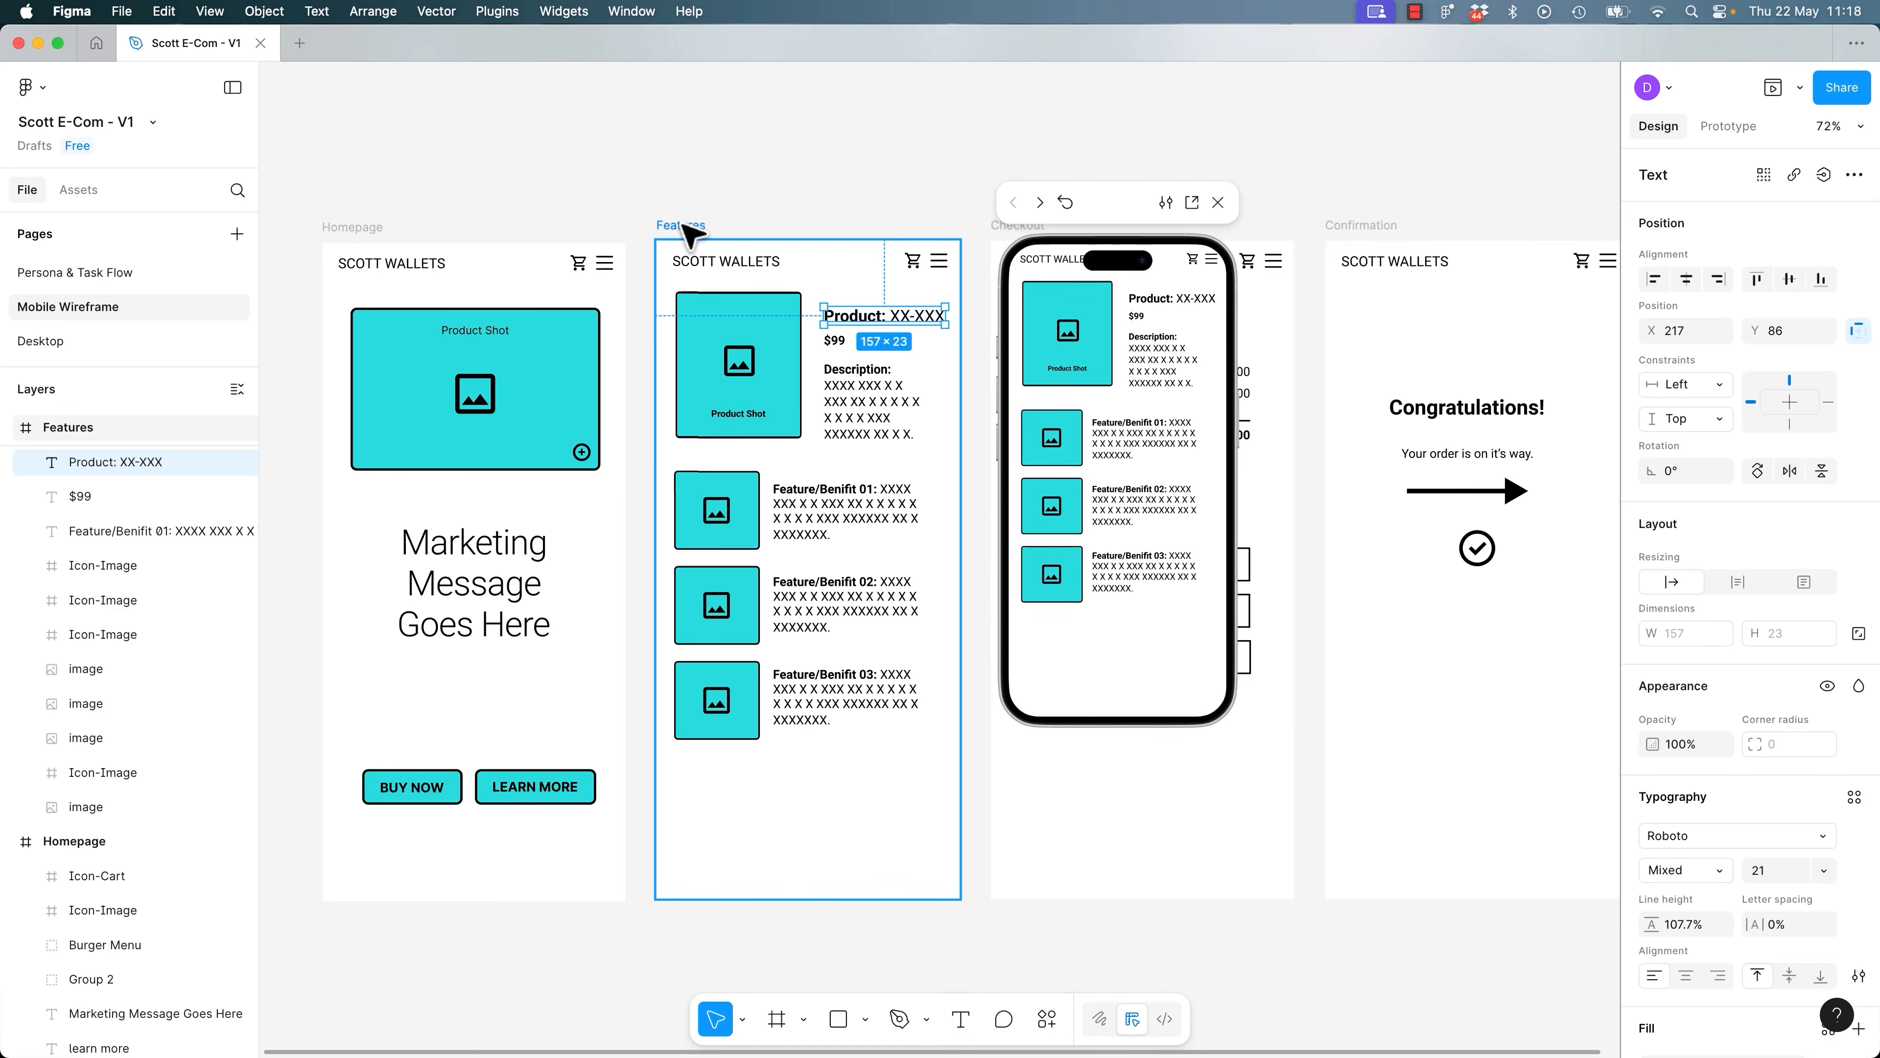
key("shift+0")
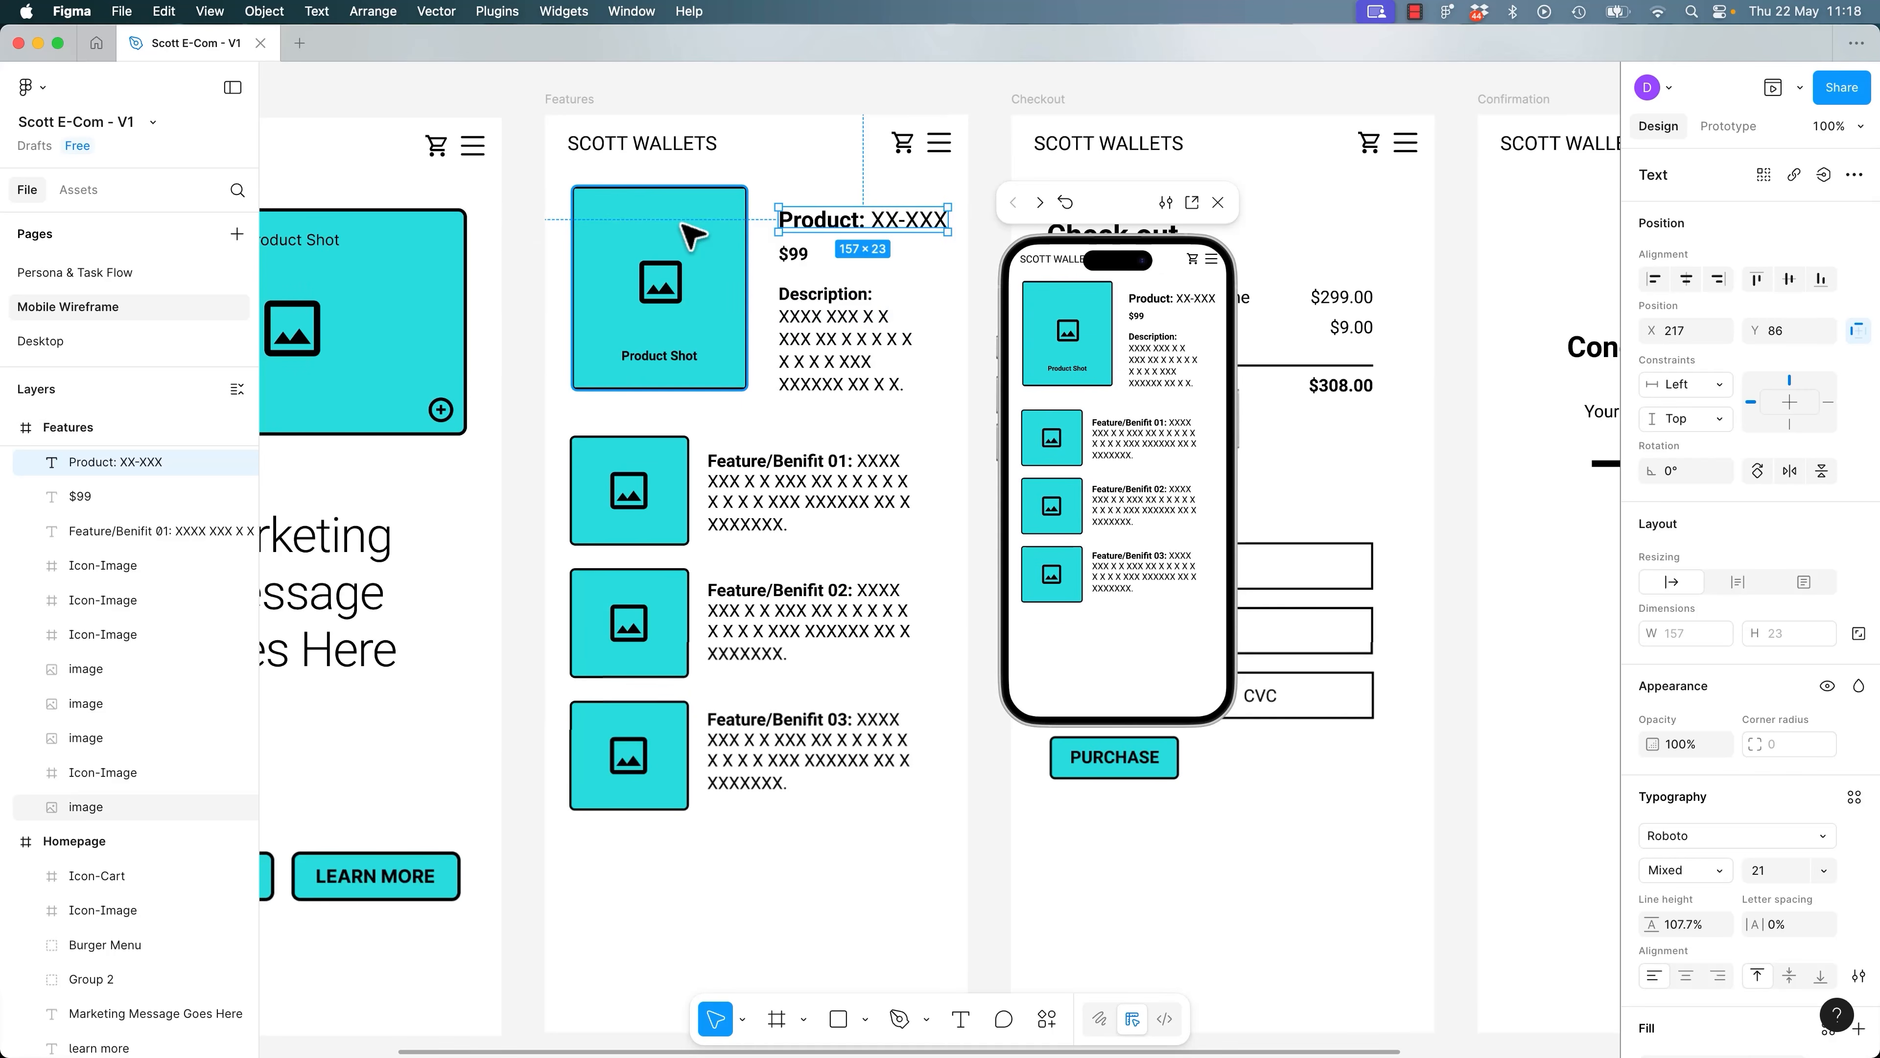
Set the "Product: XX-XXX" text in the Features frame to font size 20.
double_click(836, 219)
left_click(1780, 876)
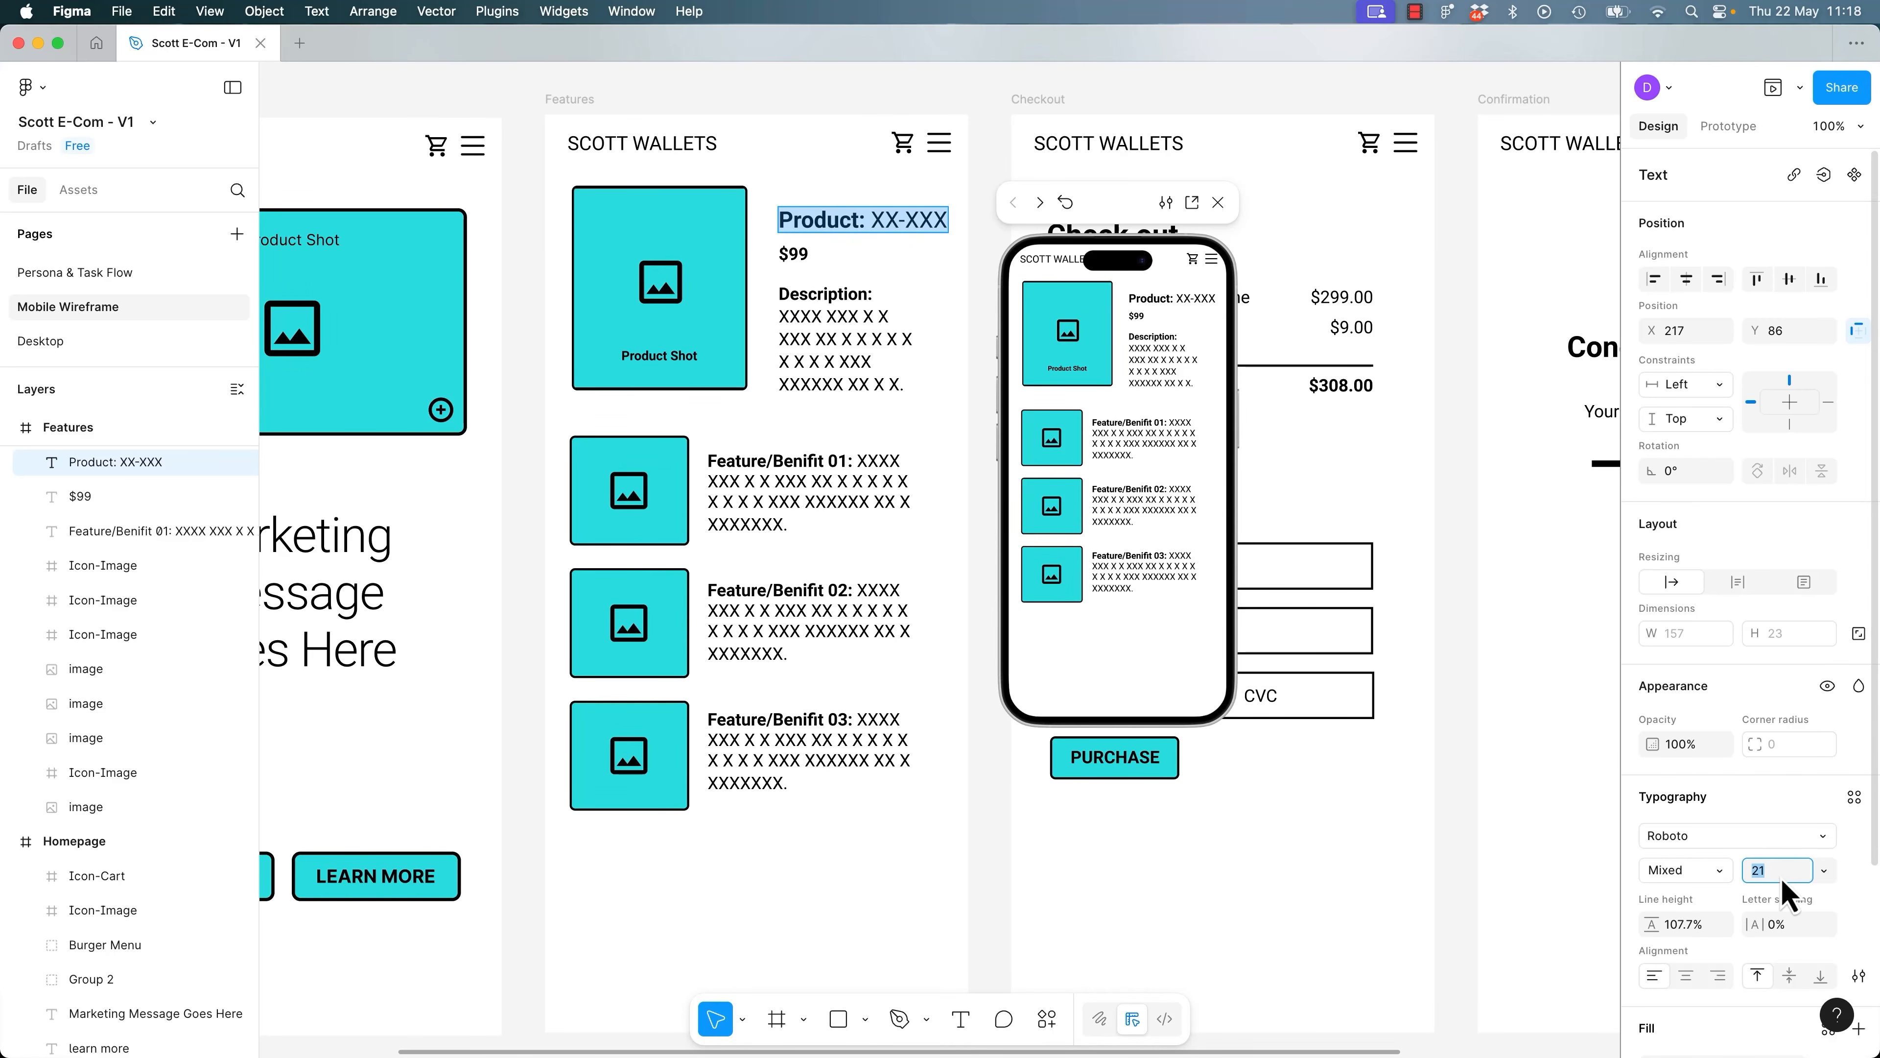
key("Up")
key("Up")
key("Up")
key("Down")
key("Down")
key("Down")
key("Down")
key("Down")
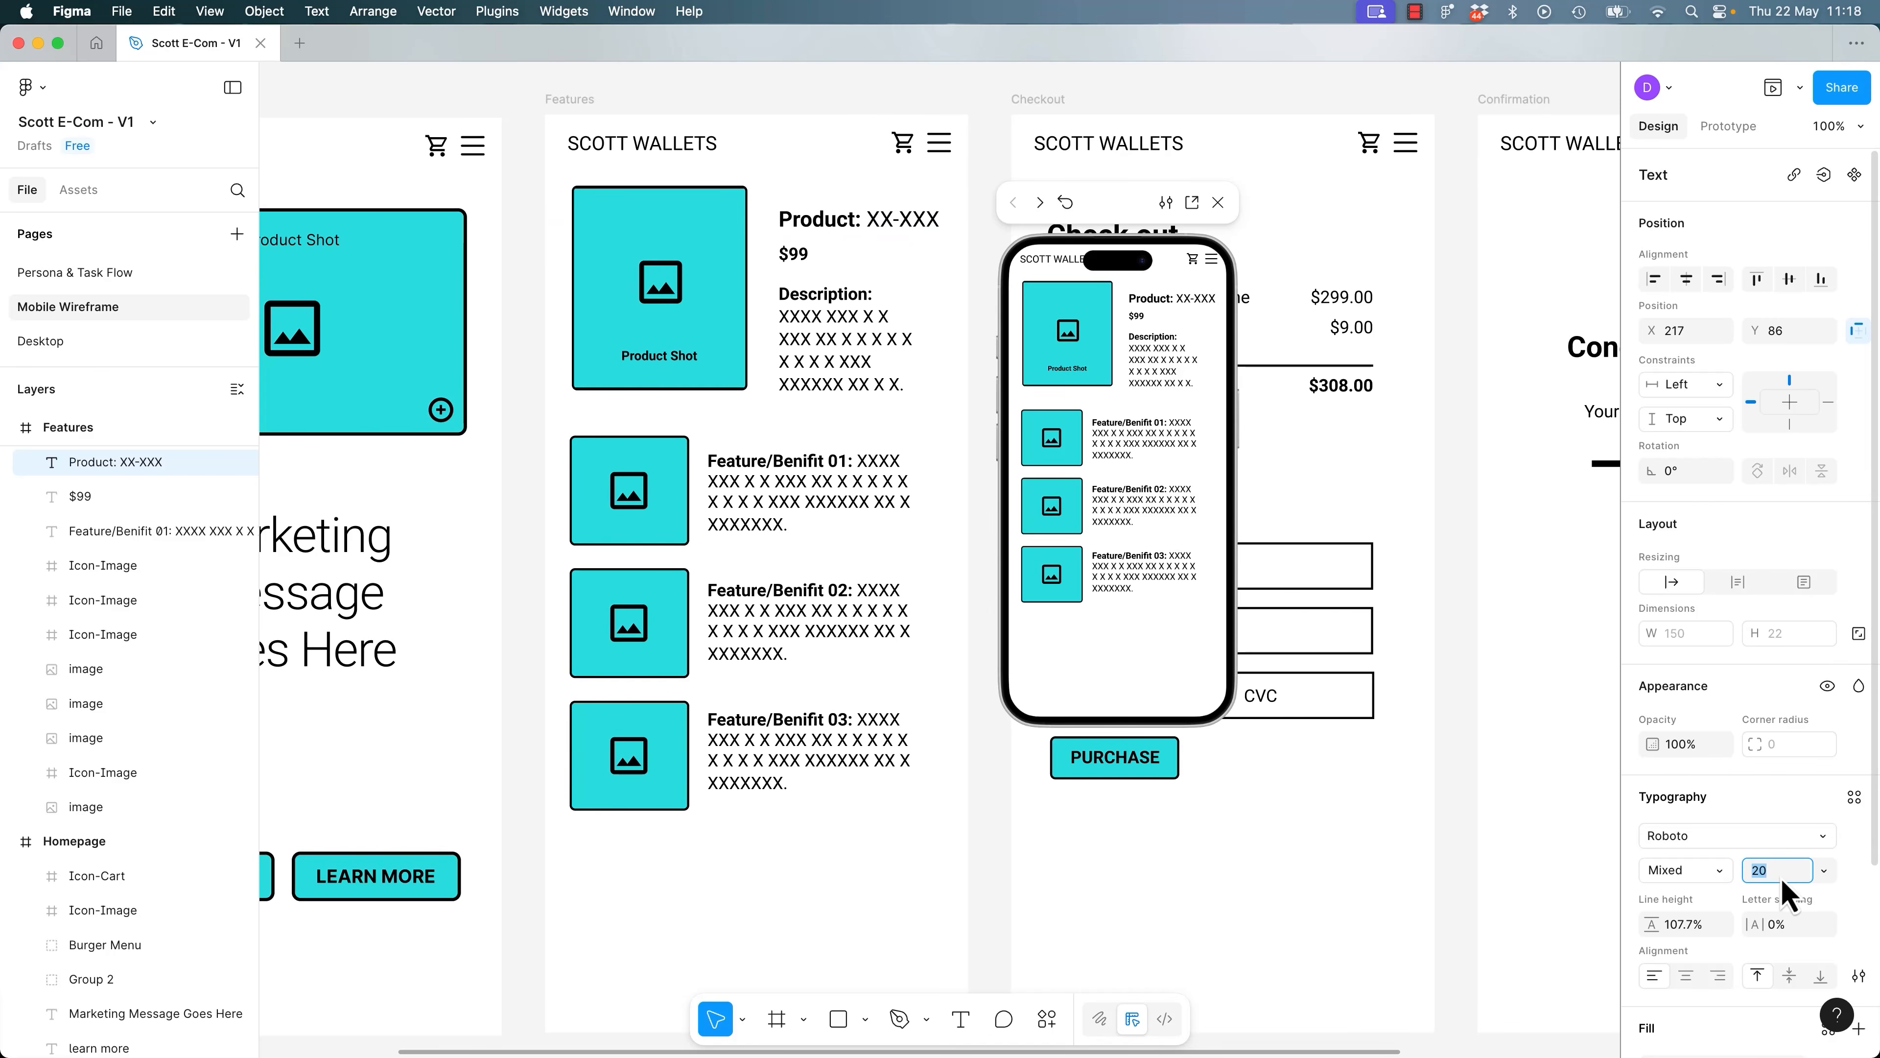
key("Up")
key("Up")
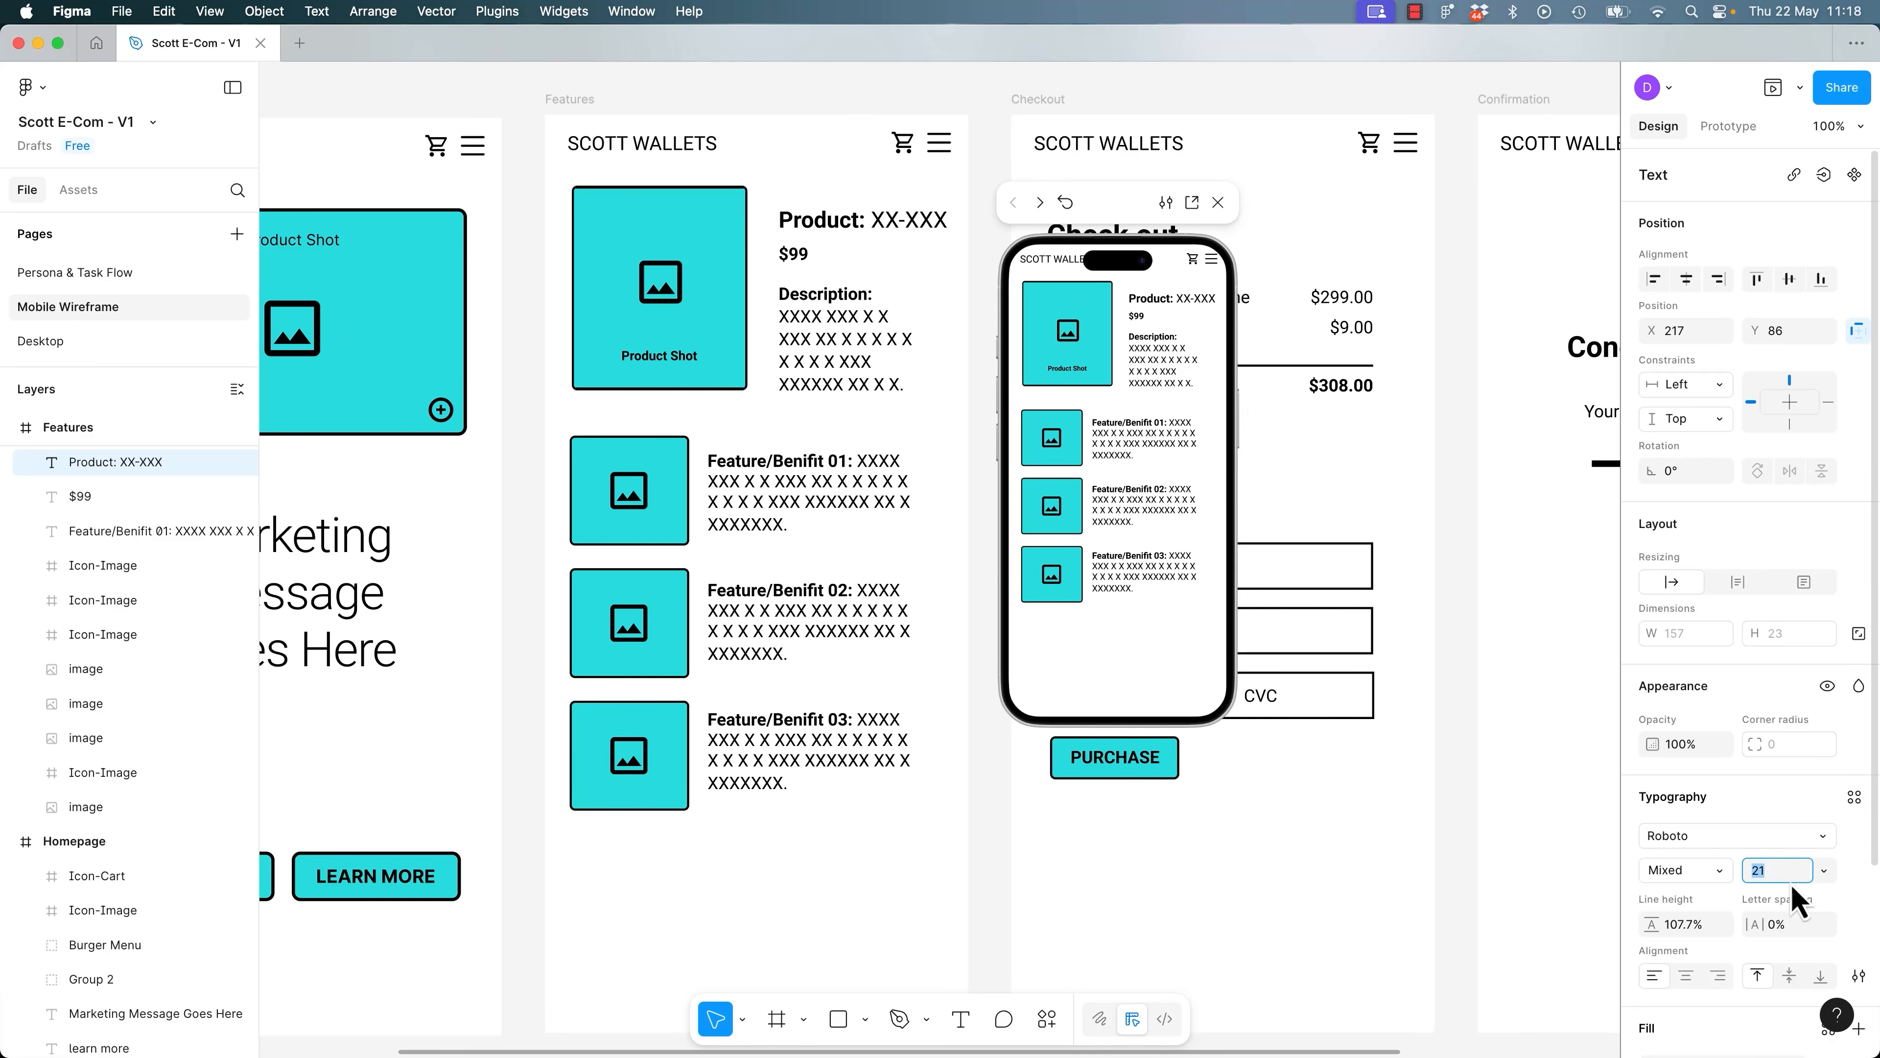
key("Down")
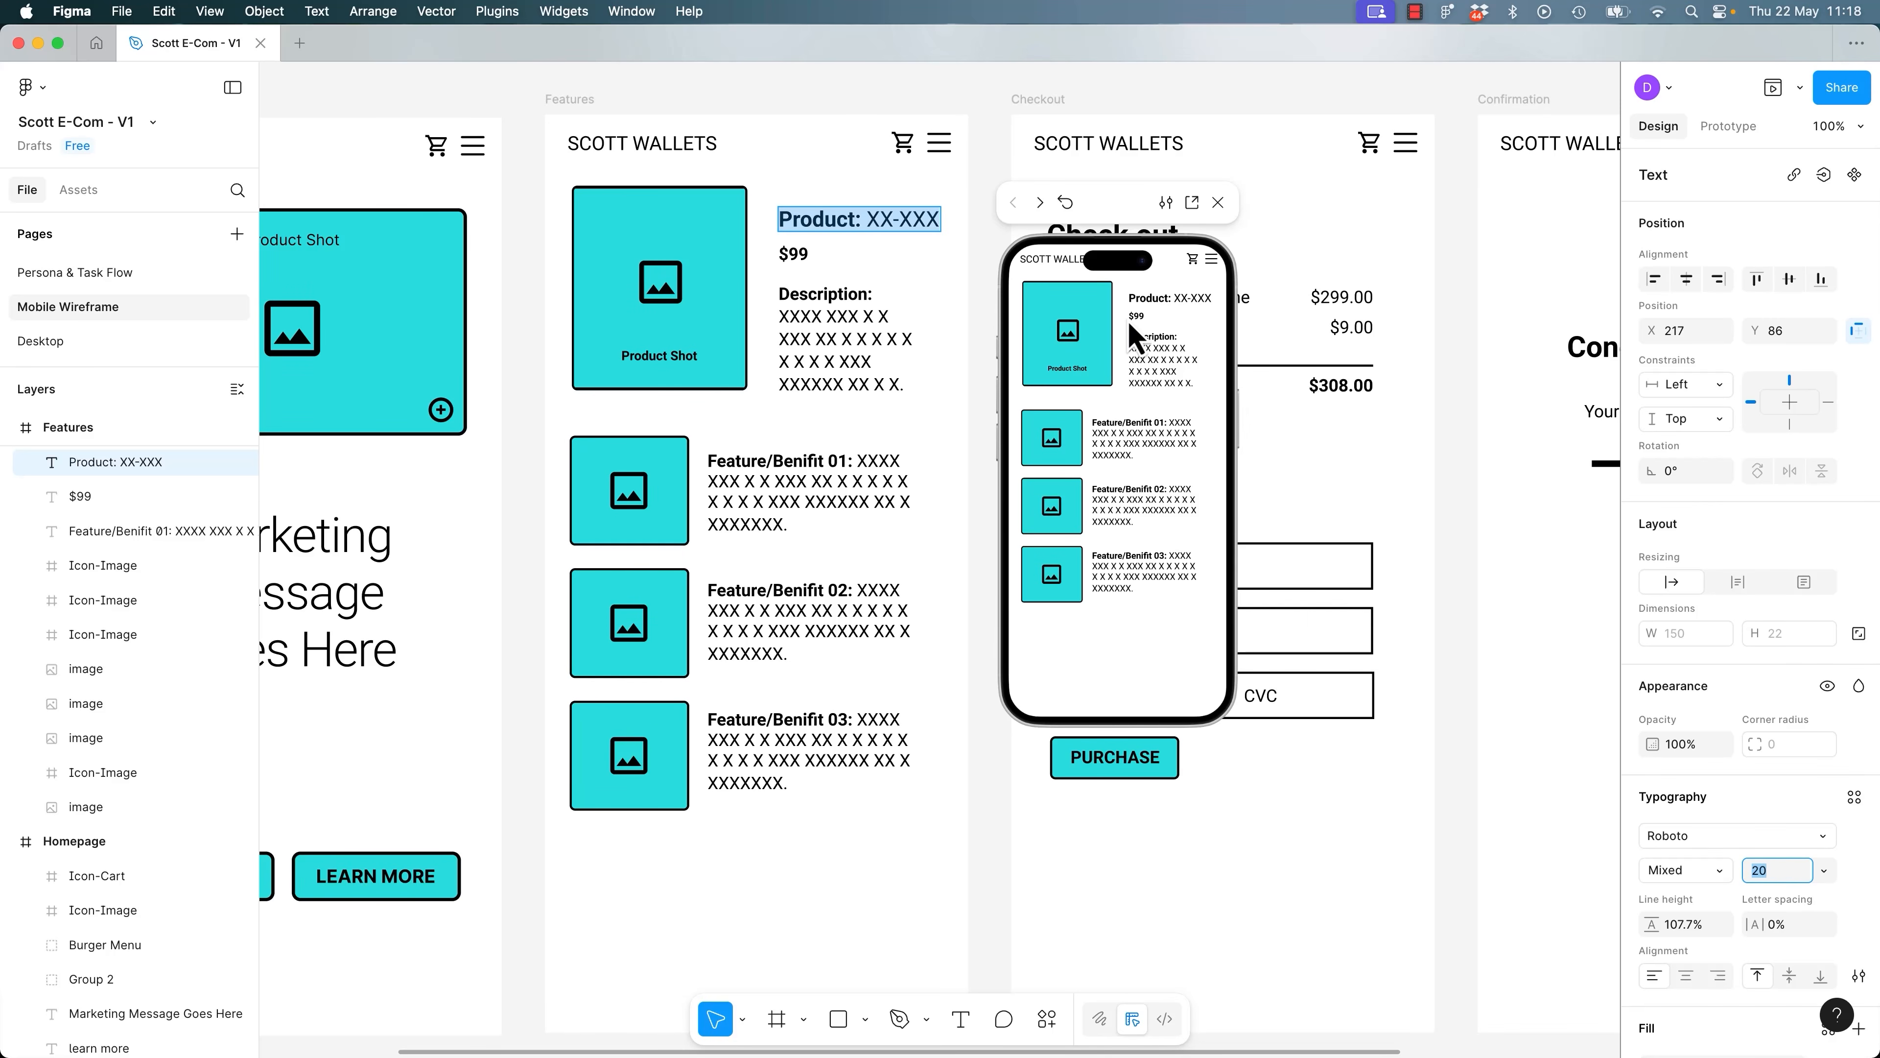
Set the "$99" price text in the Features frame to font size 37 and close the floating preview.
left_click(793, 253)
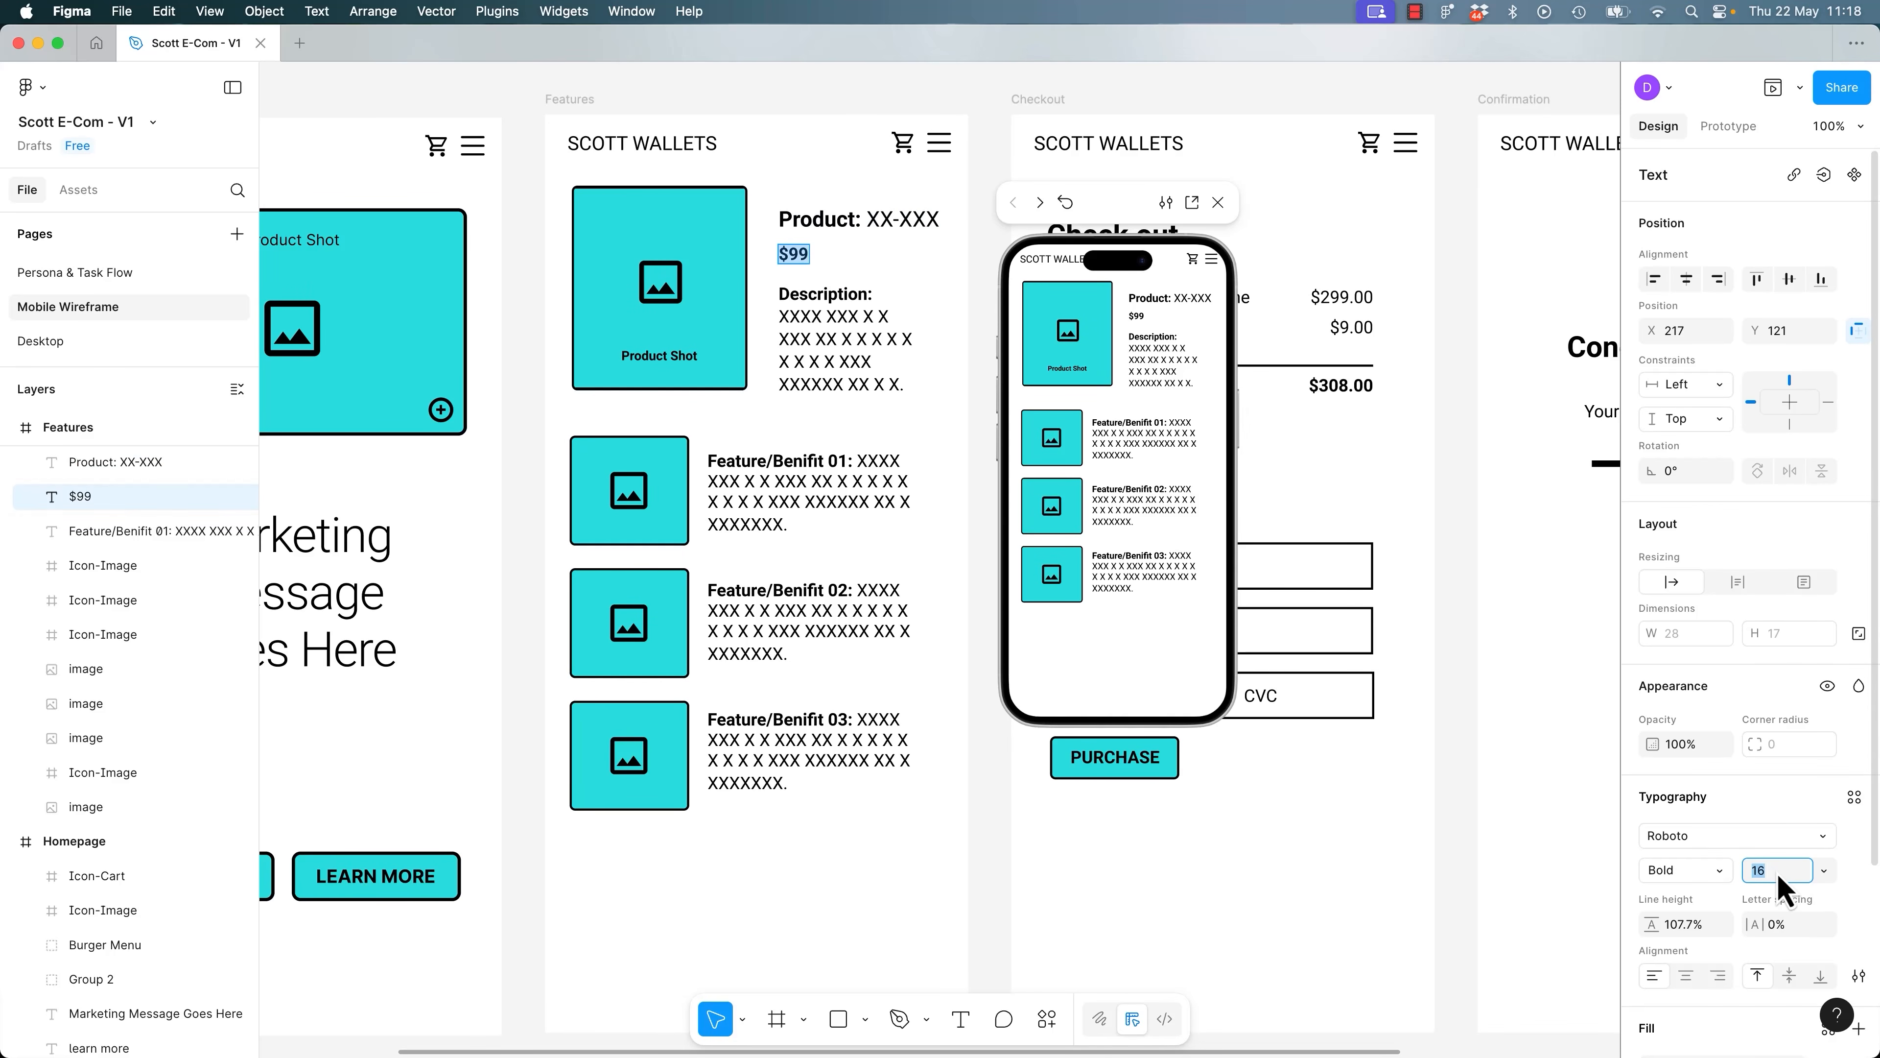
key("shift+Up")
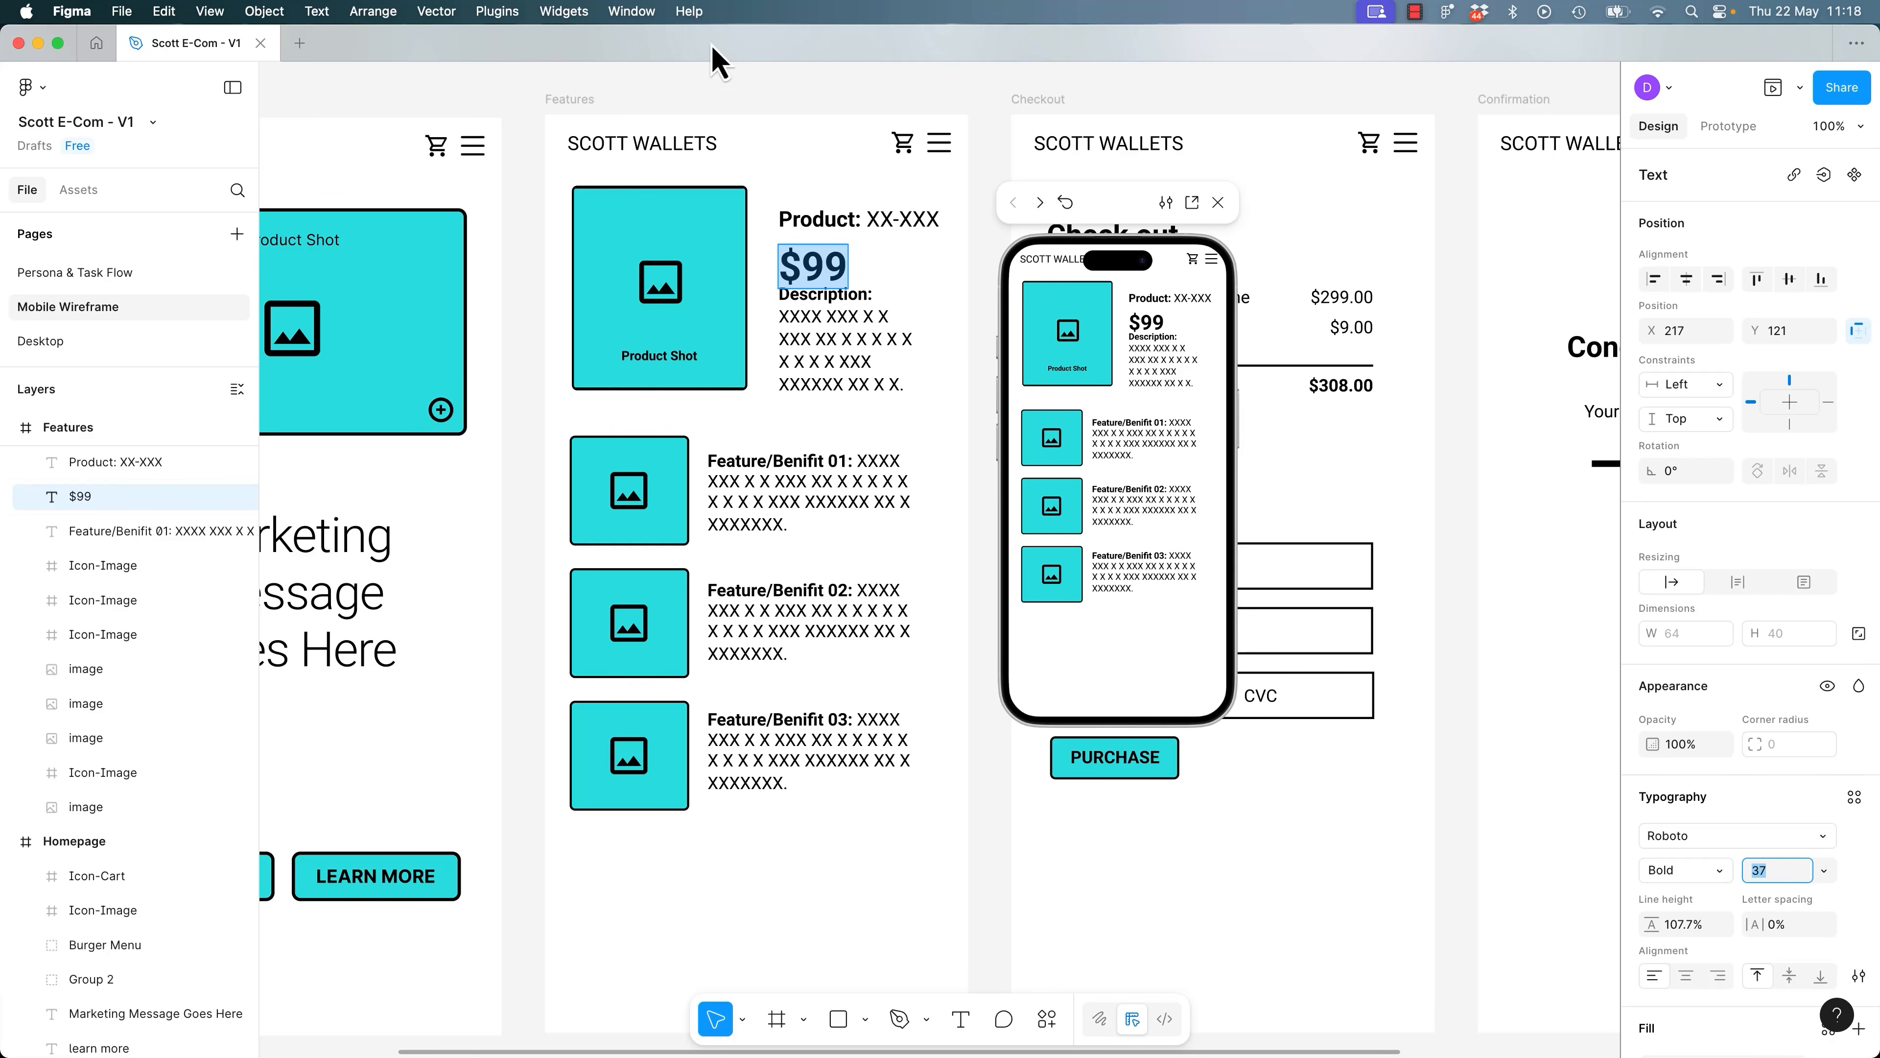
left_click(1068, 204)
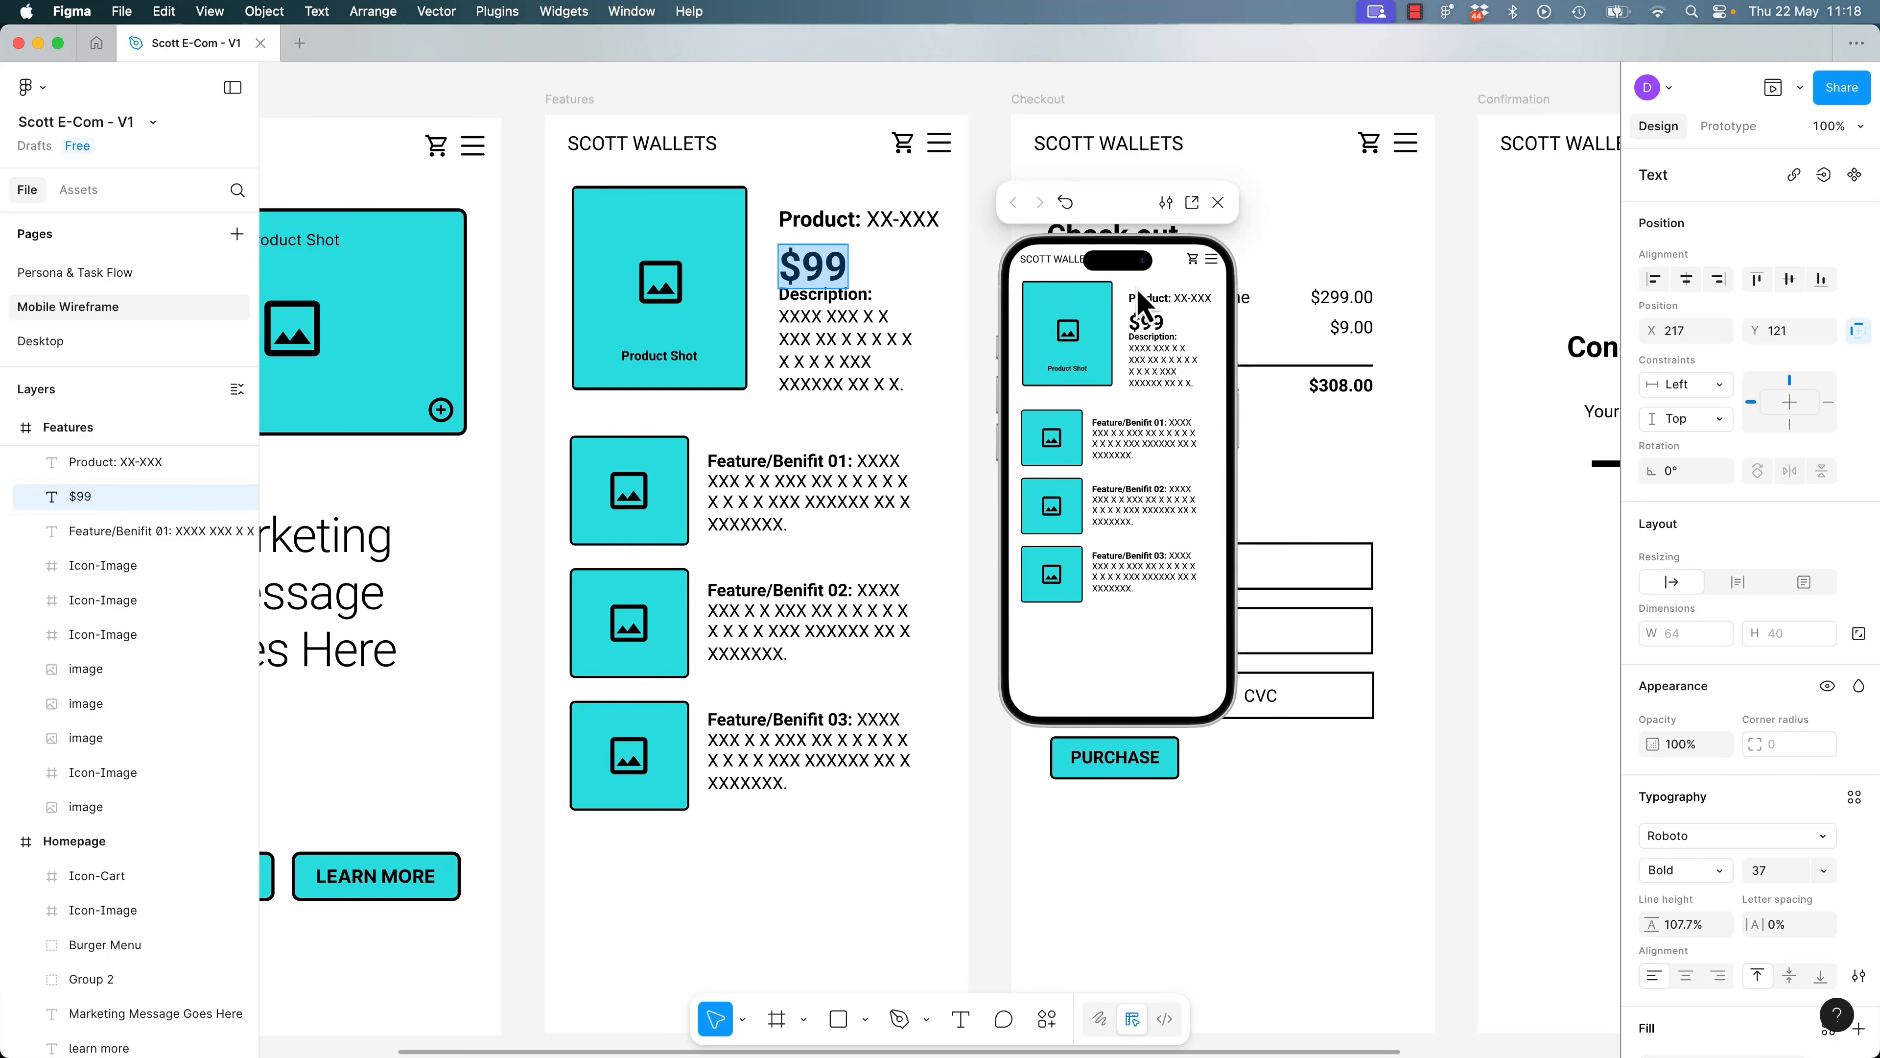
left_click(1218, 206)
left_click(464, 97)
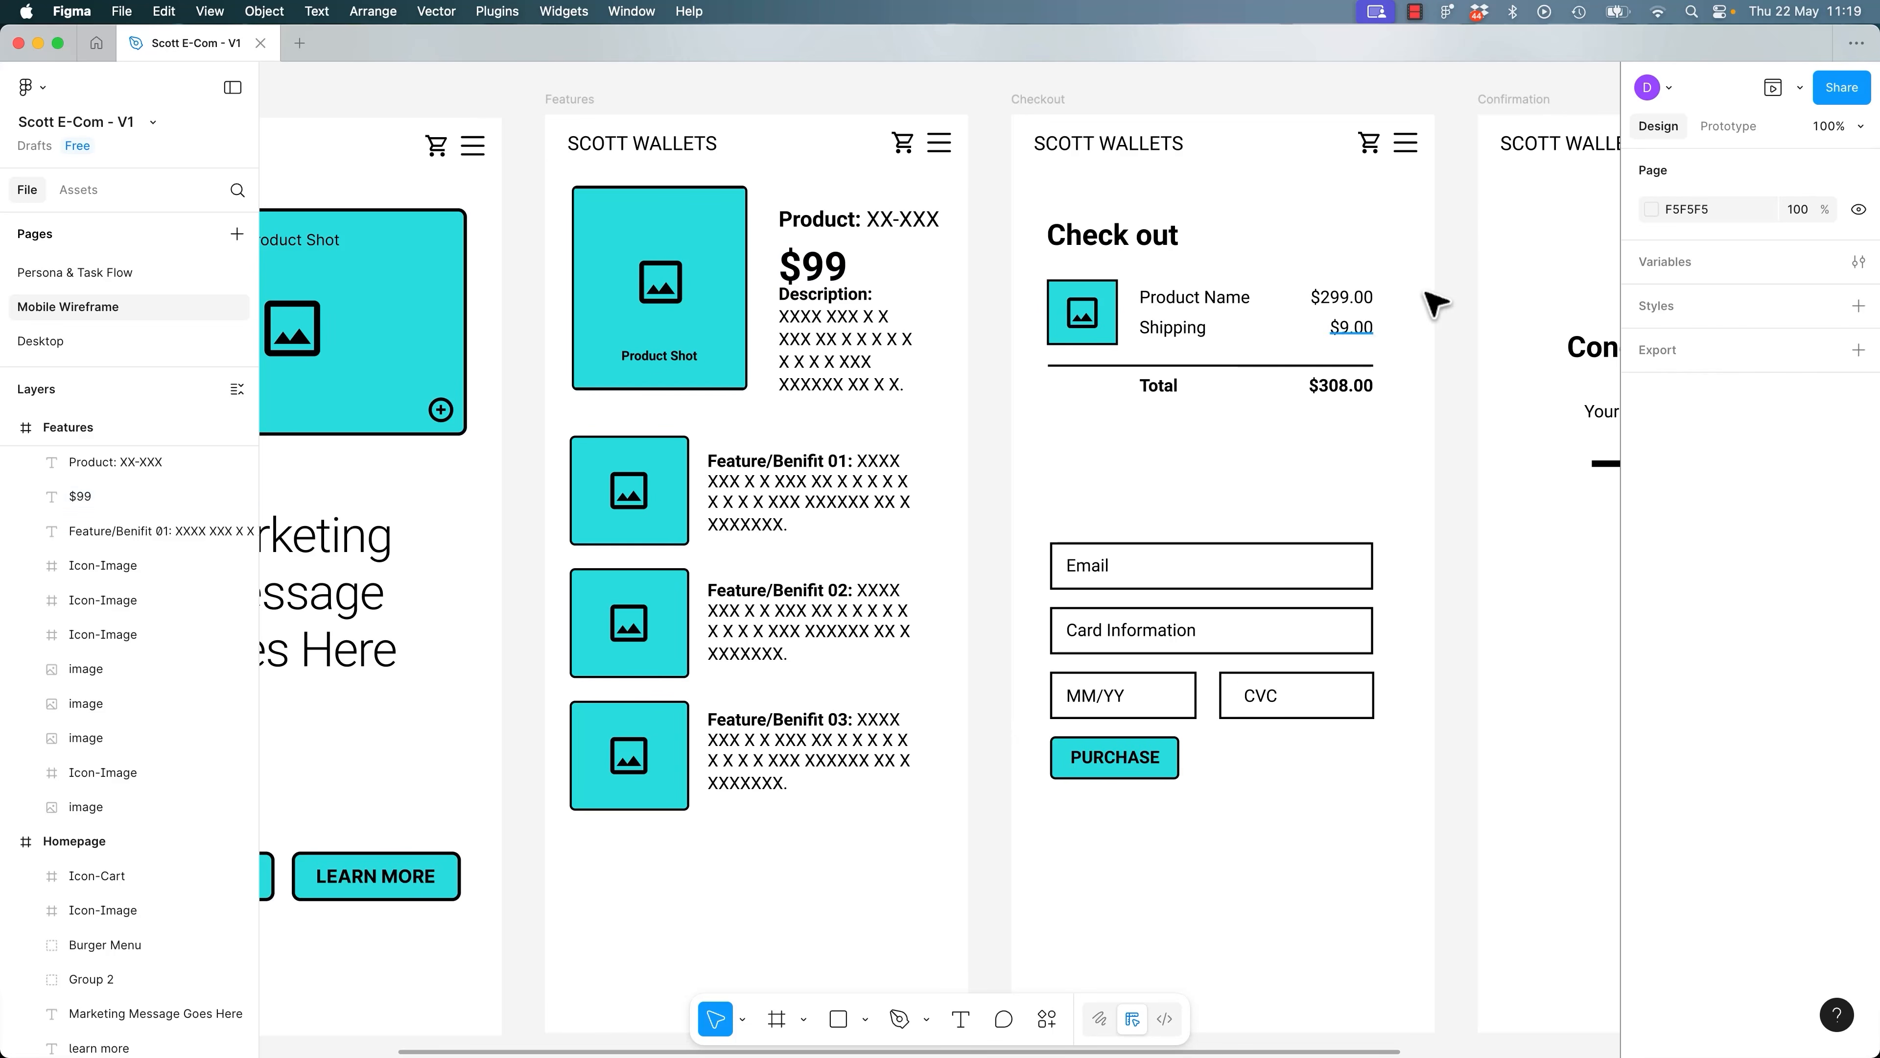
Delete the prototype connections from Homepage to Features and from Features to Checkout, and undo both deletions.
left_click(1725, 130)
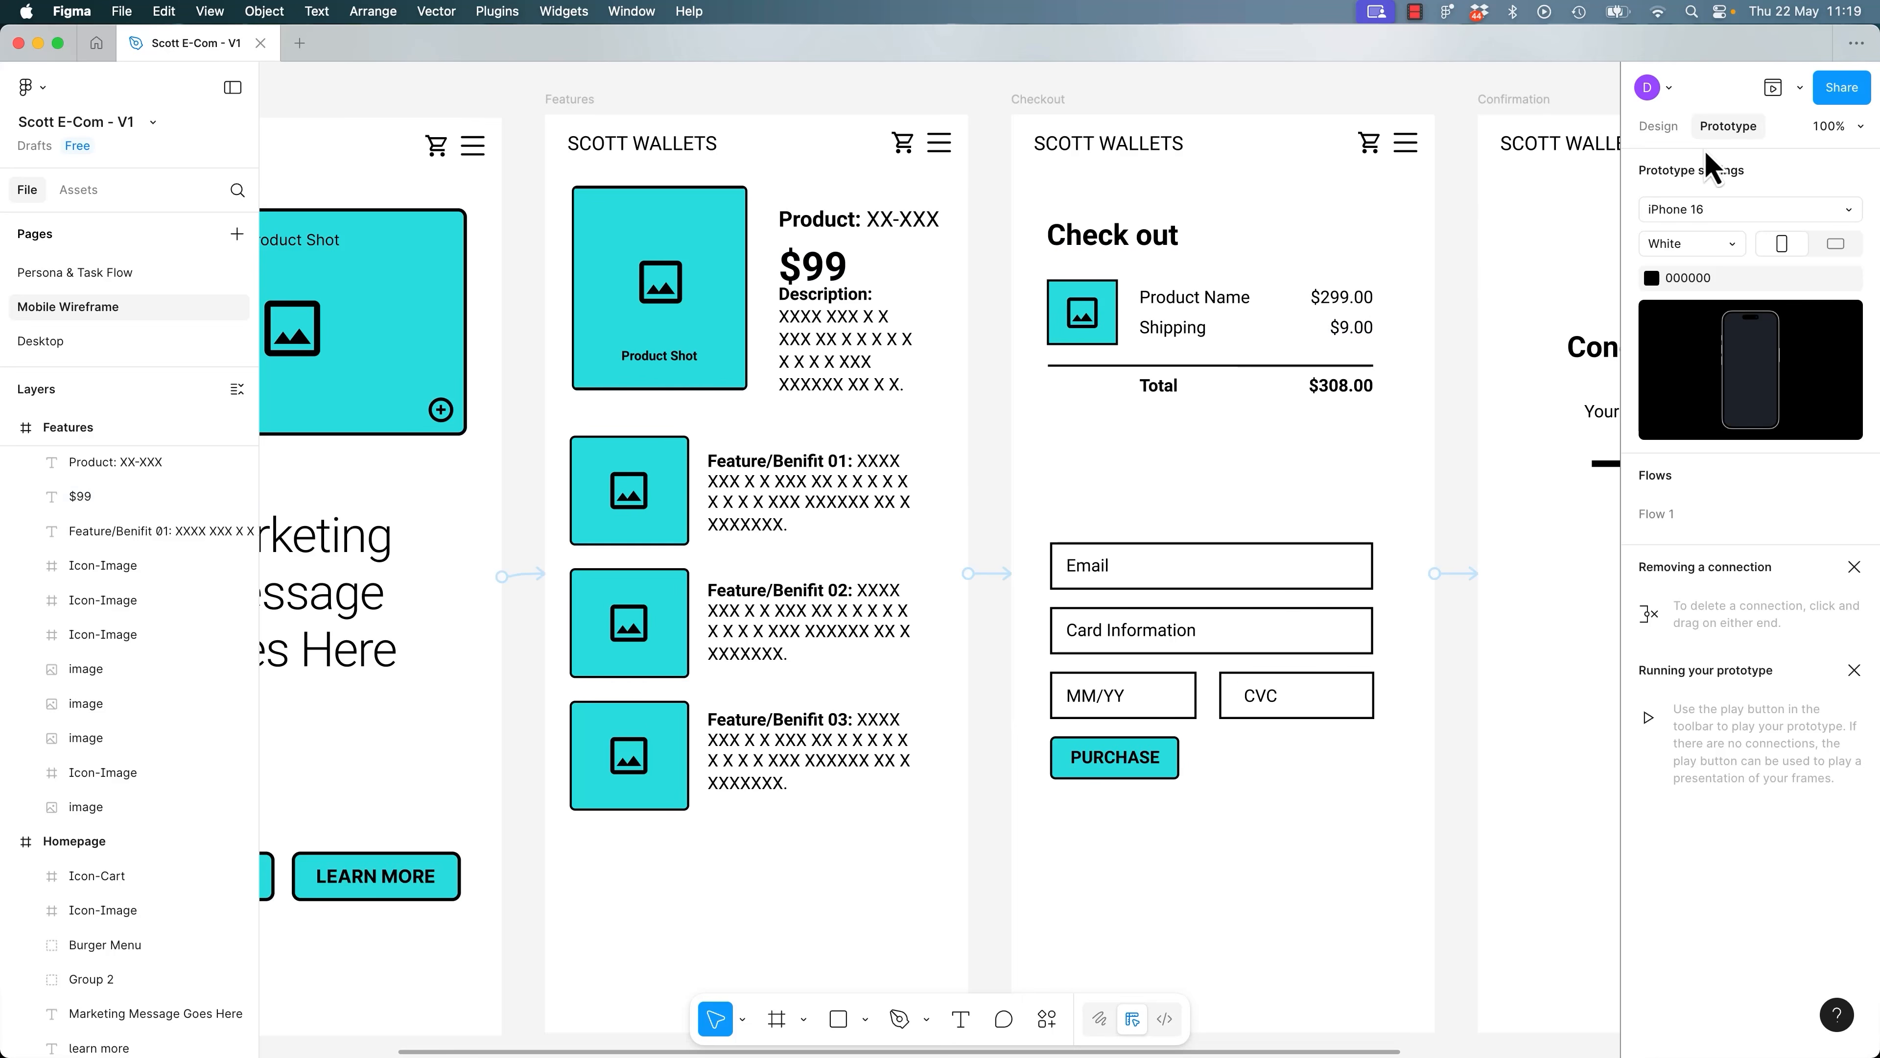
left_click(525, 576)
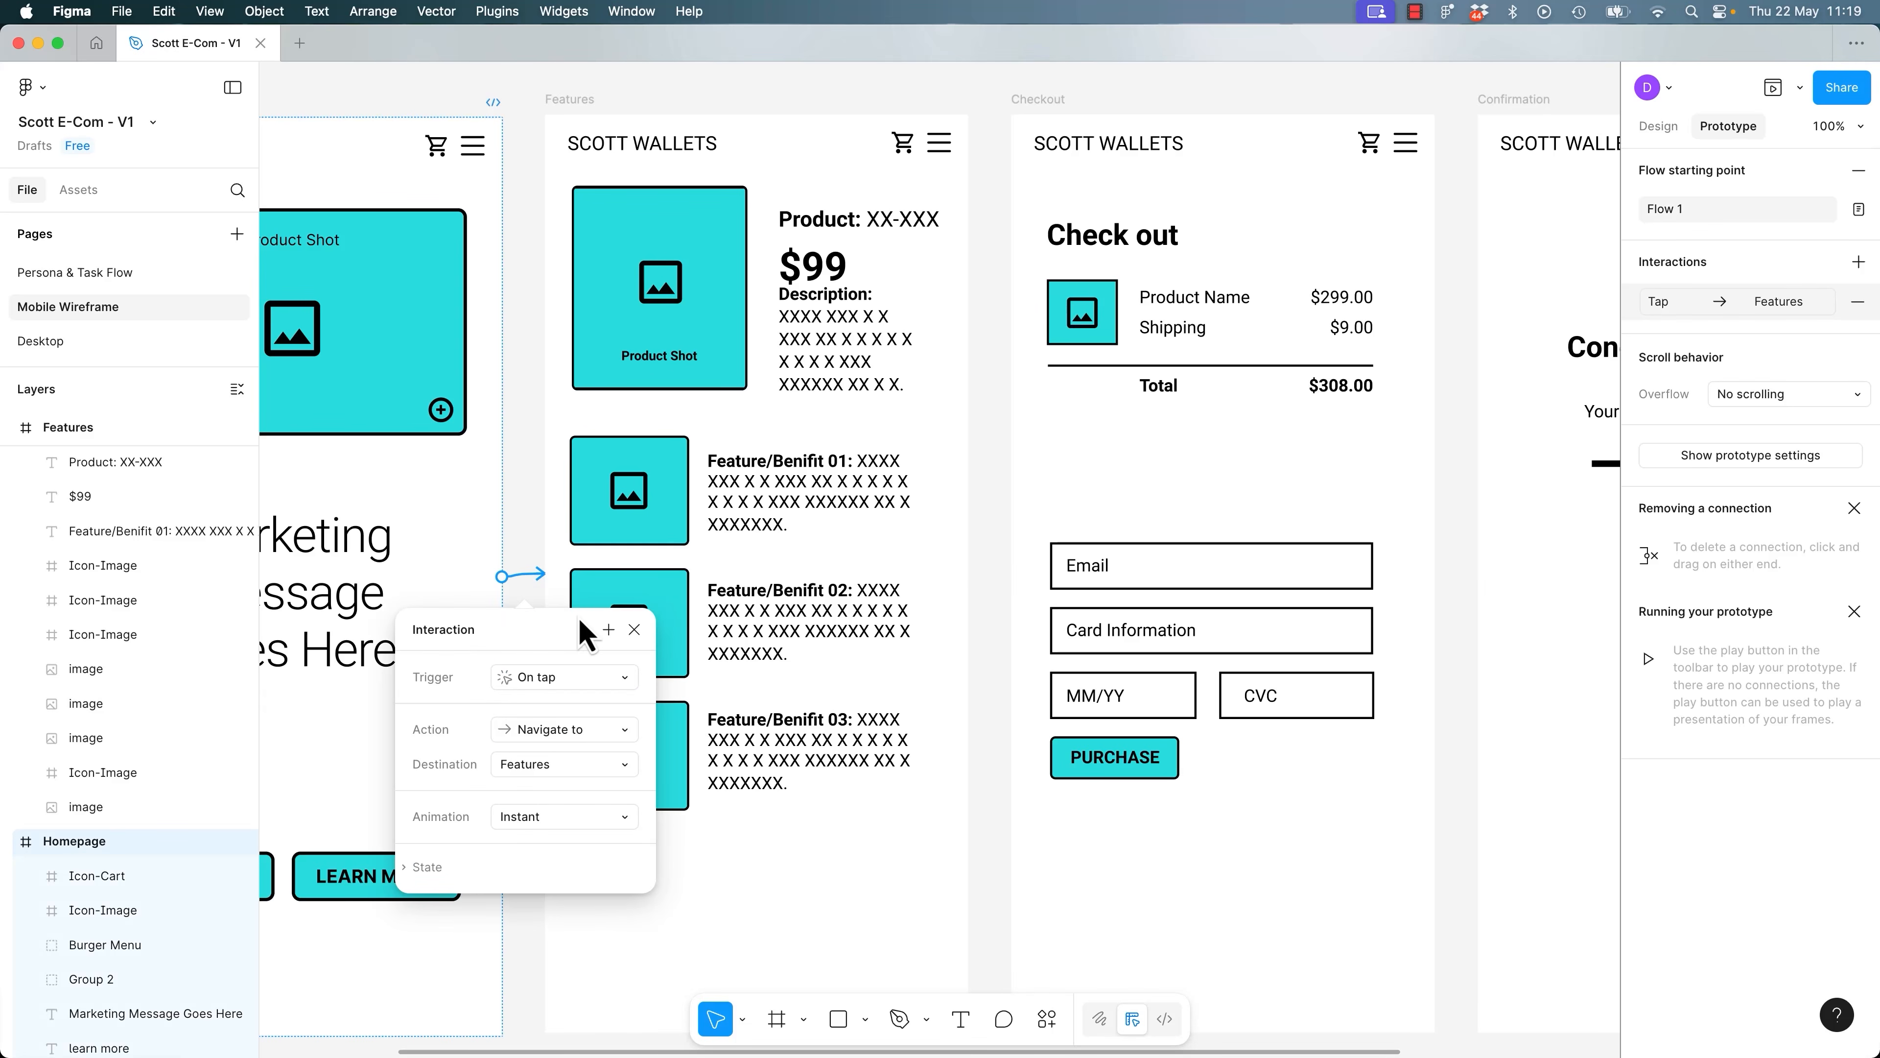
key("BackSpace")
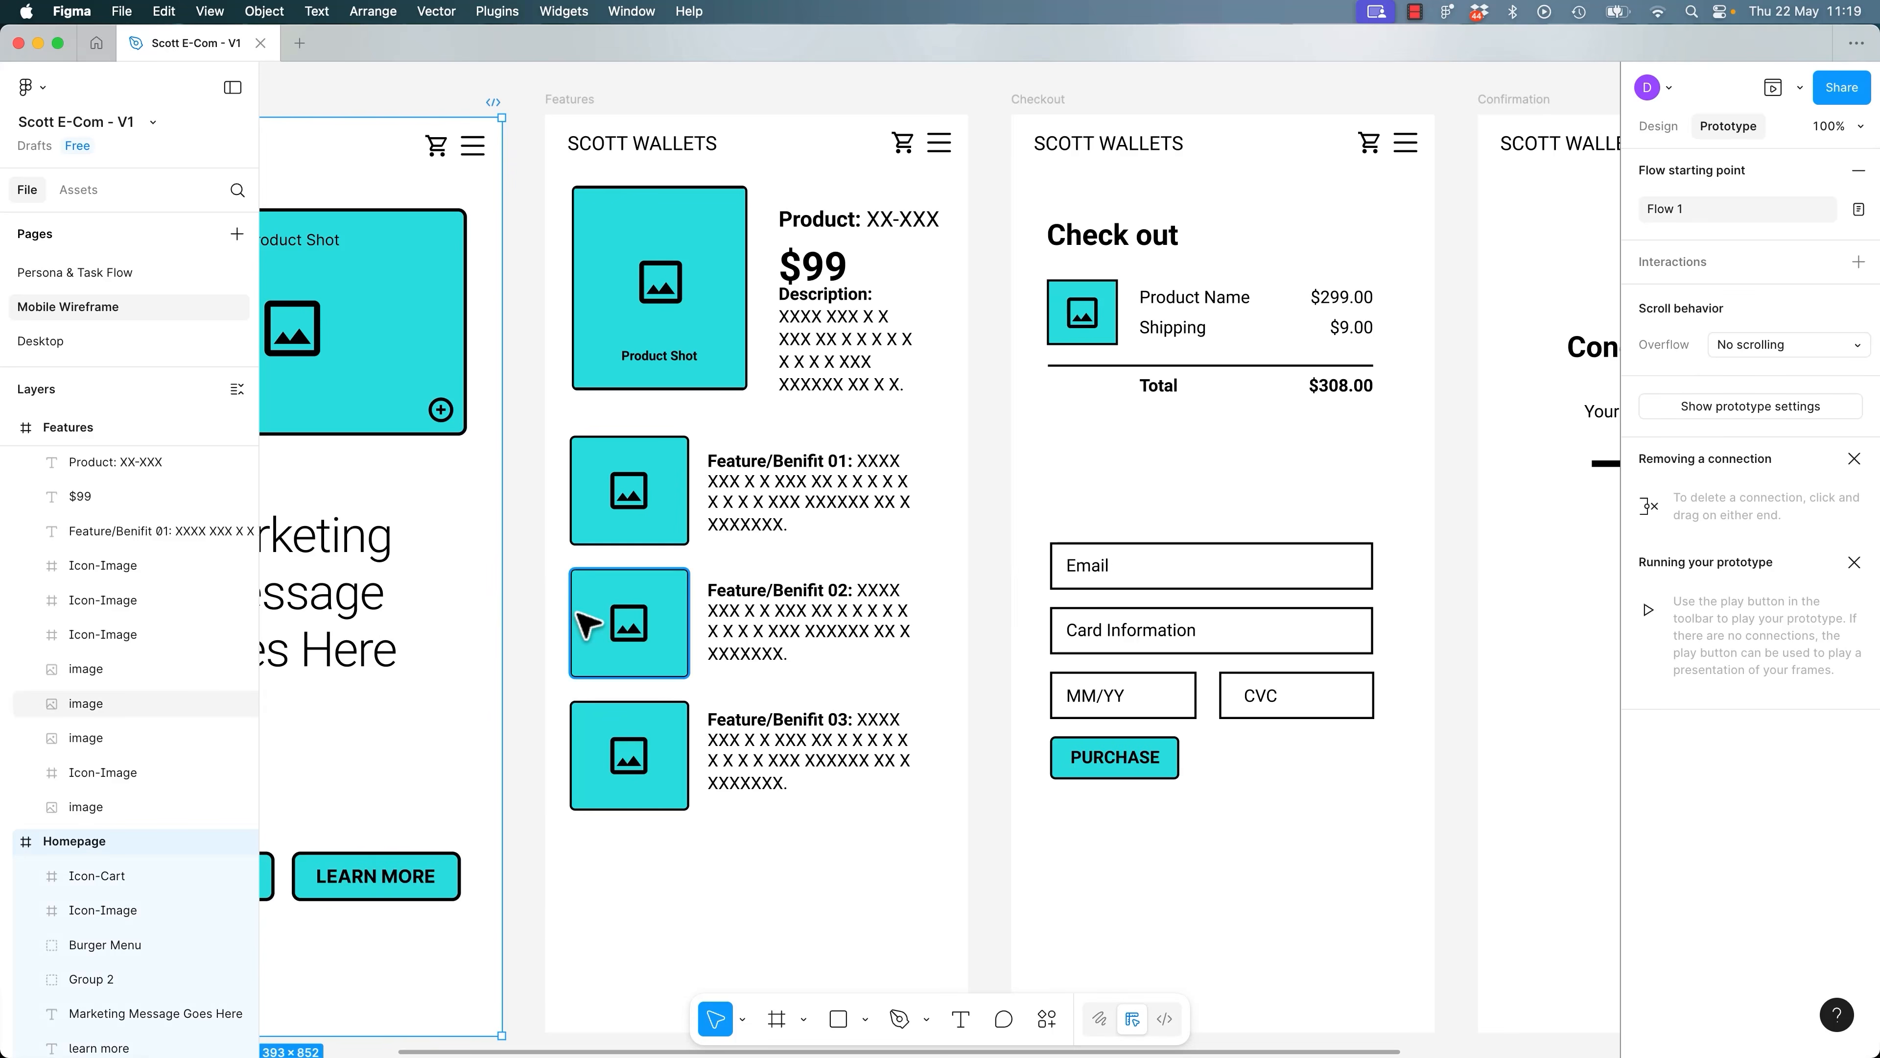
left_click(972, 564)
left_click(562, 101)
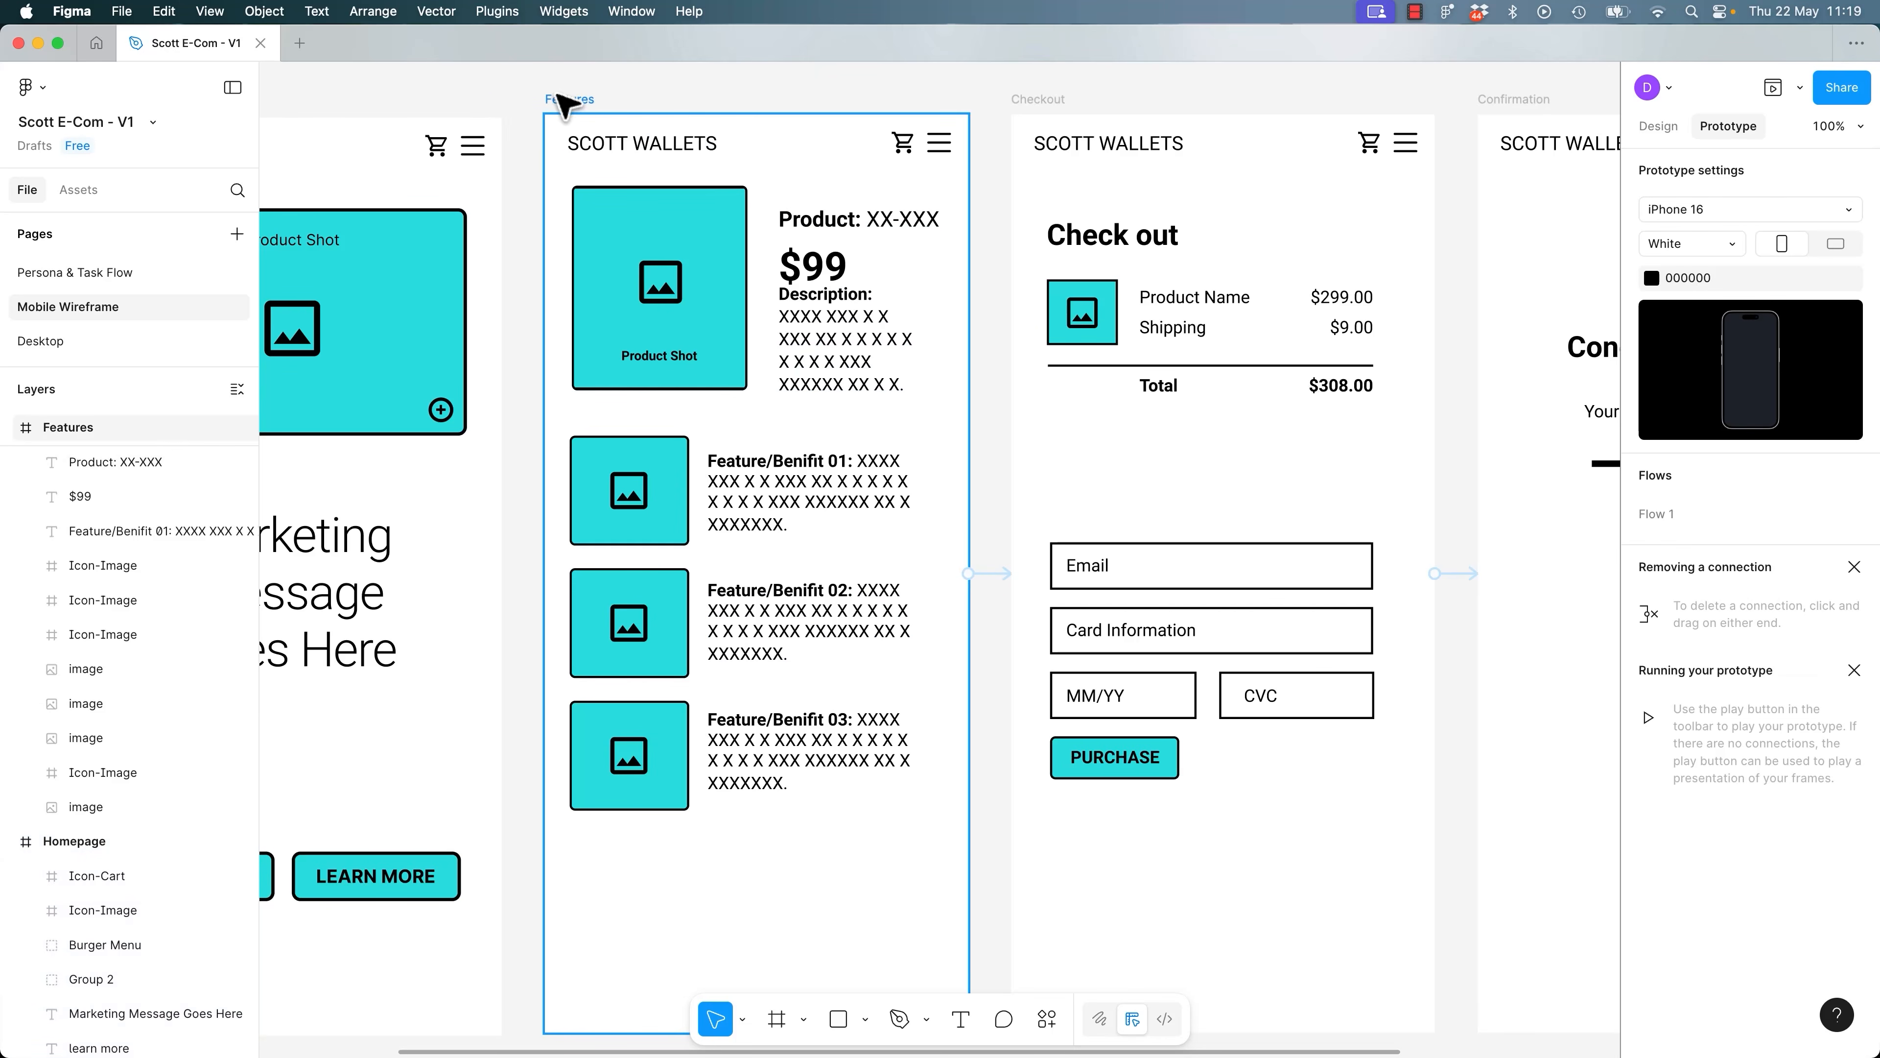
left_click(1008, 576)
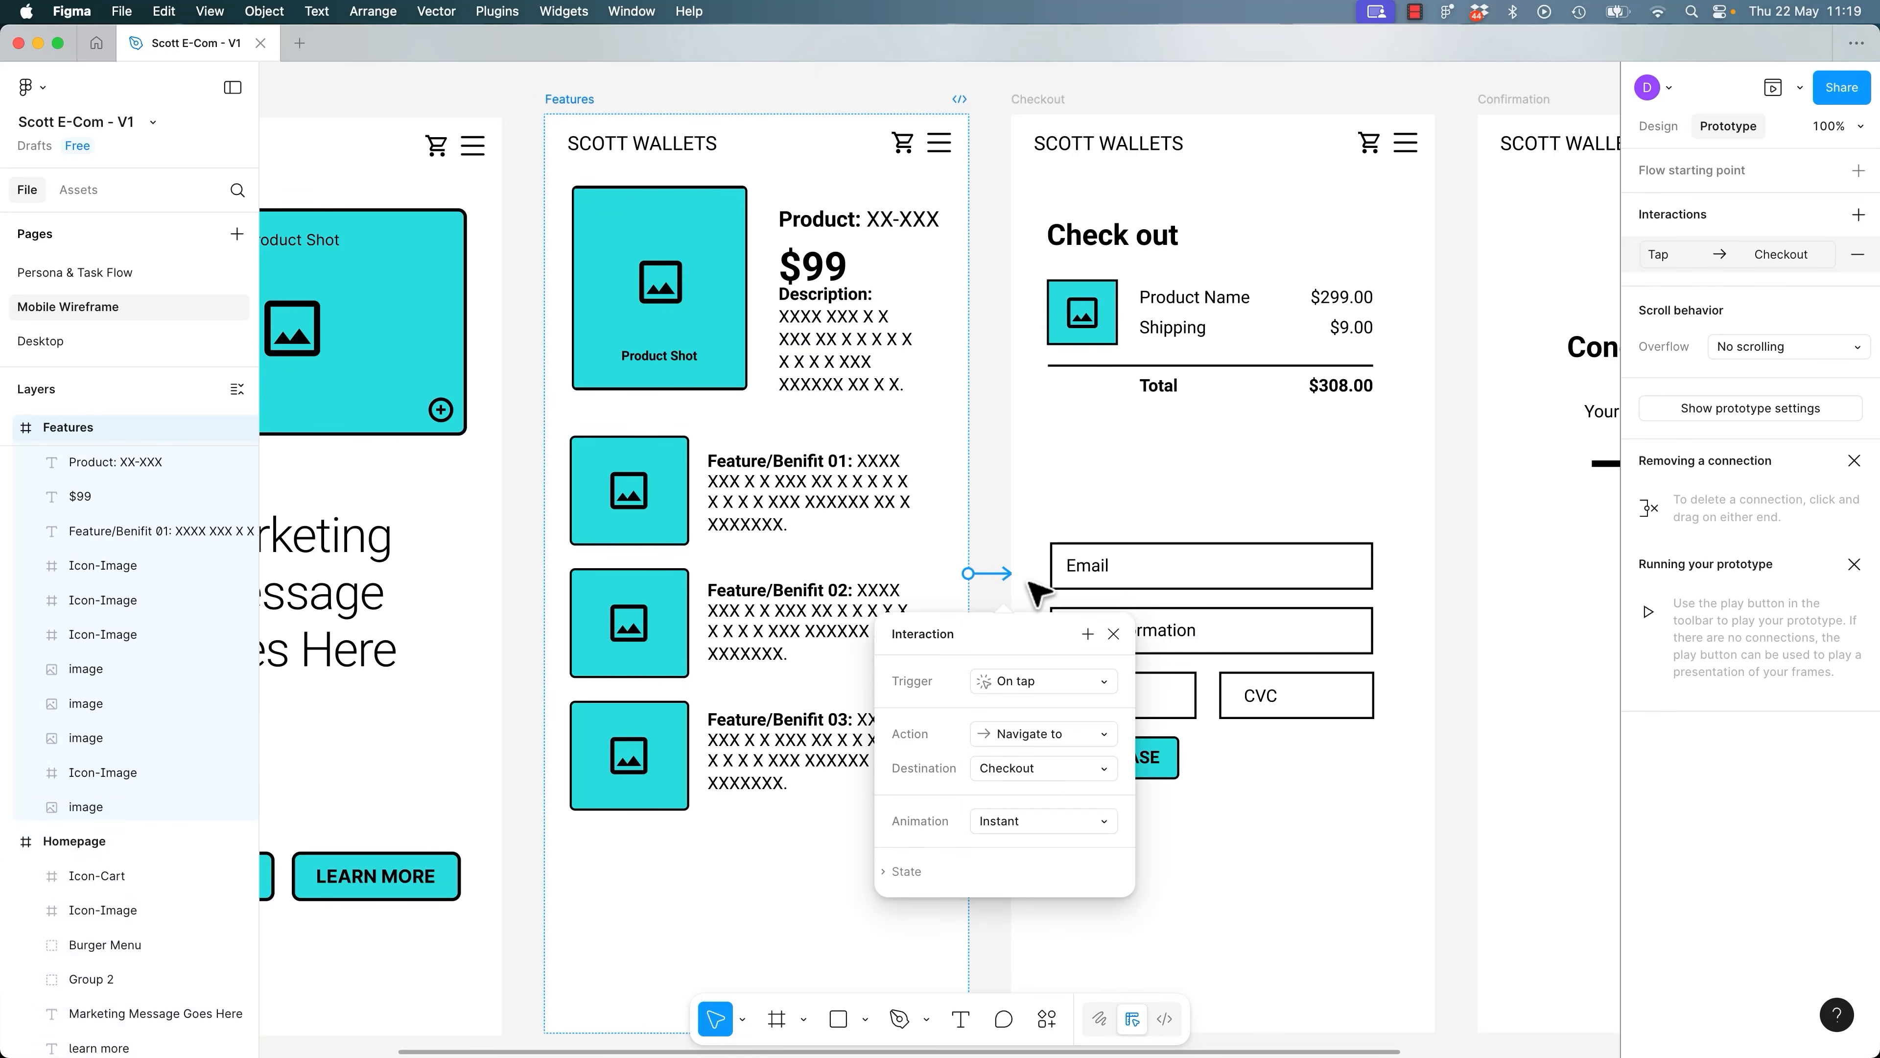
key("Delete")
key("super+z")
key("super+z")
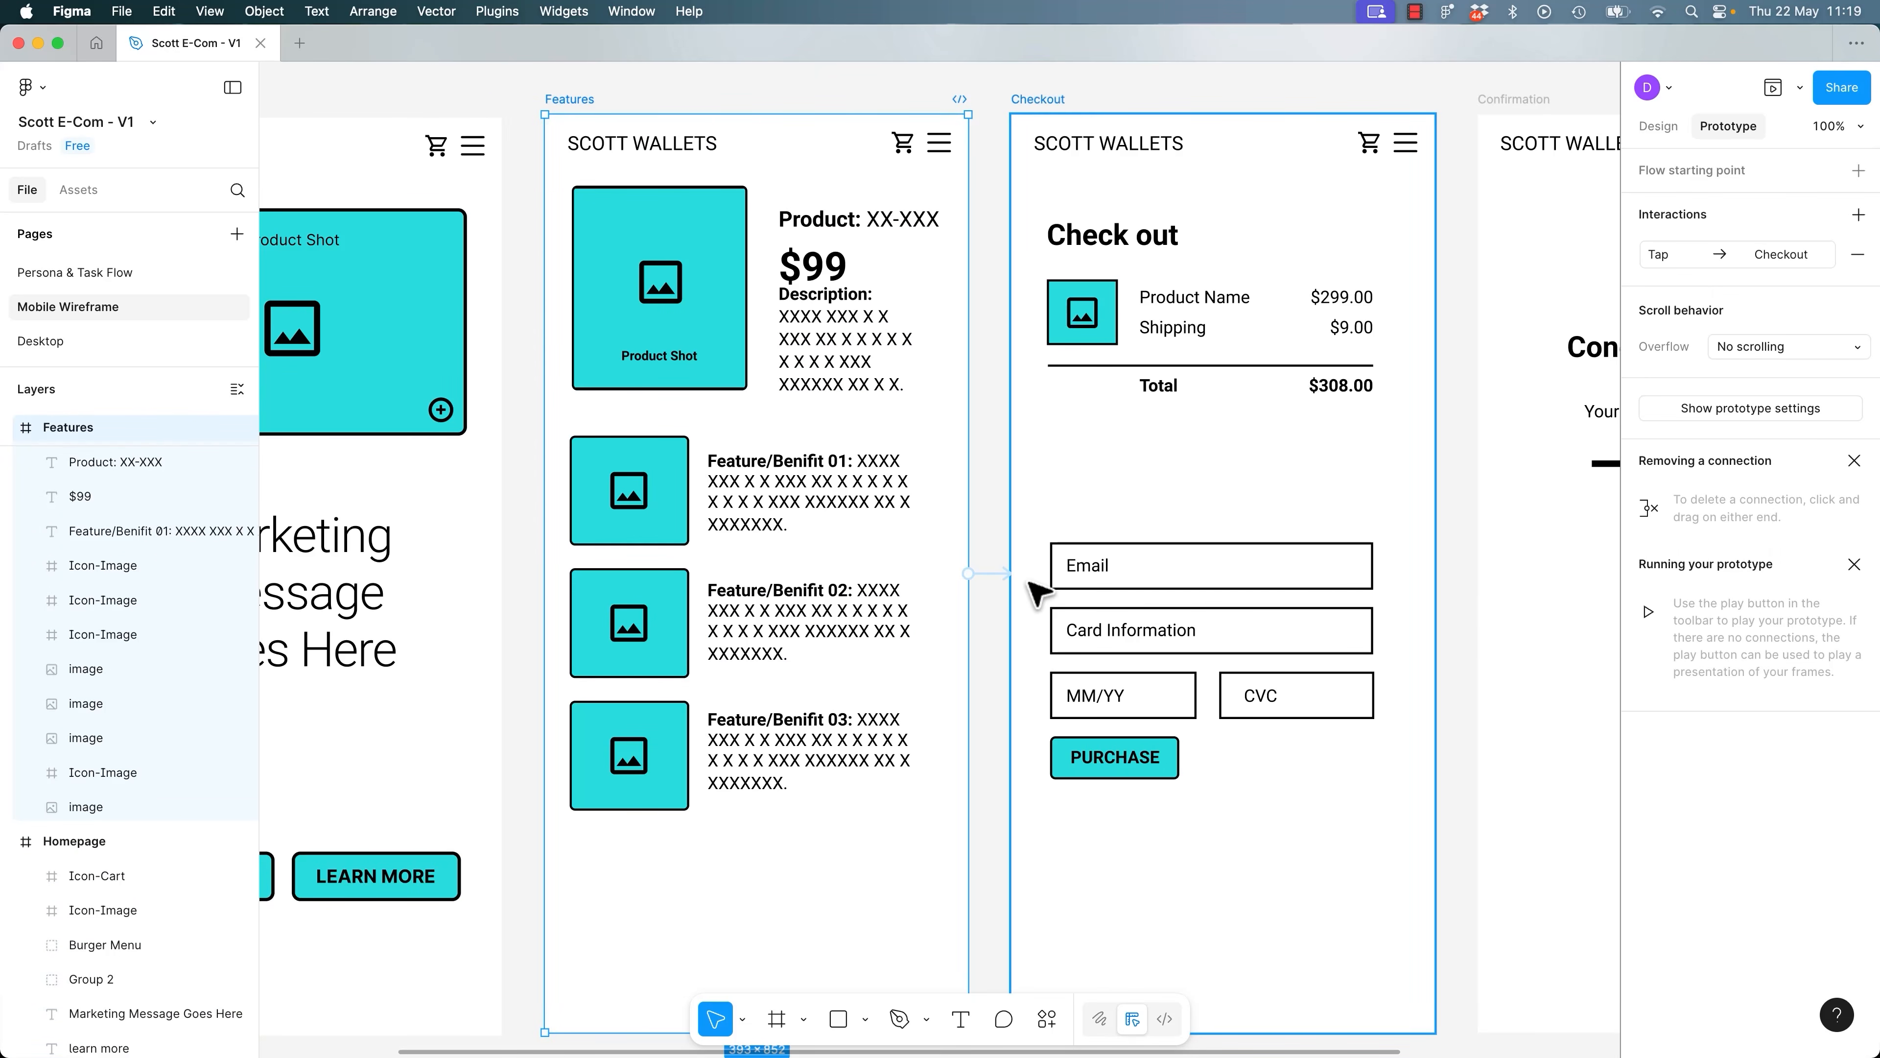
key("super+z")
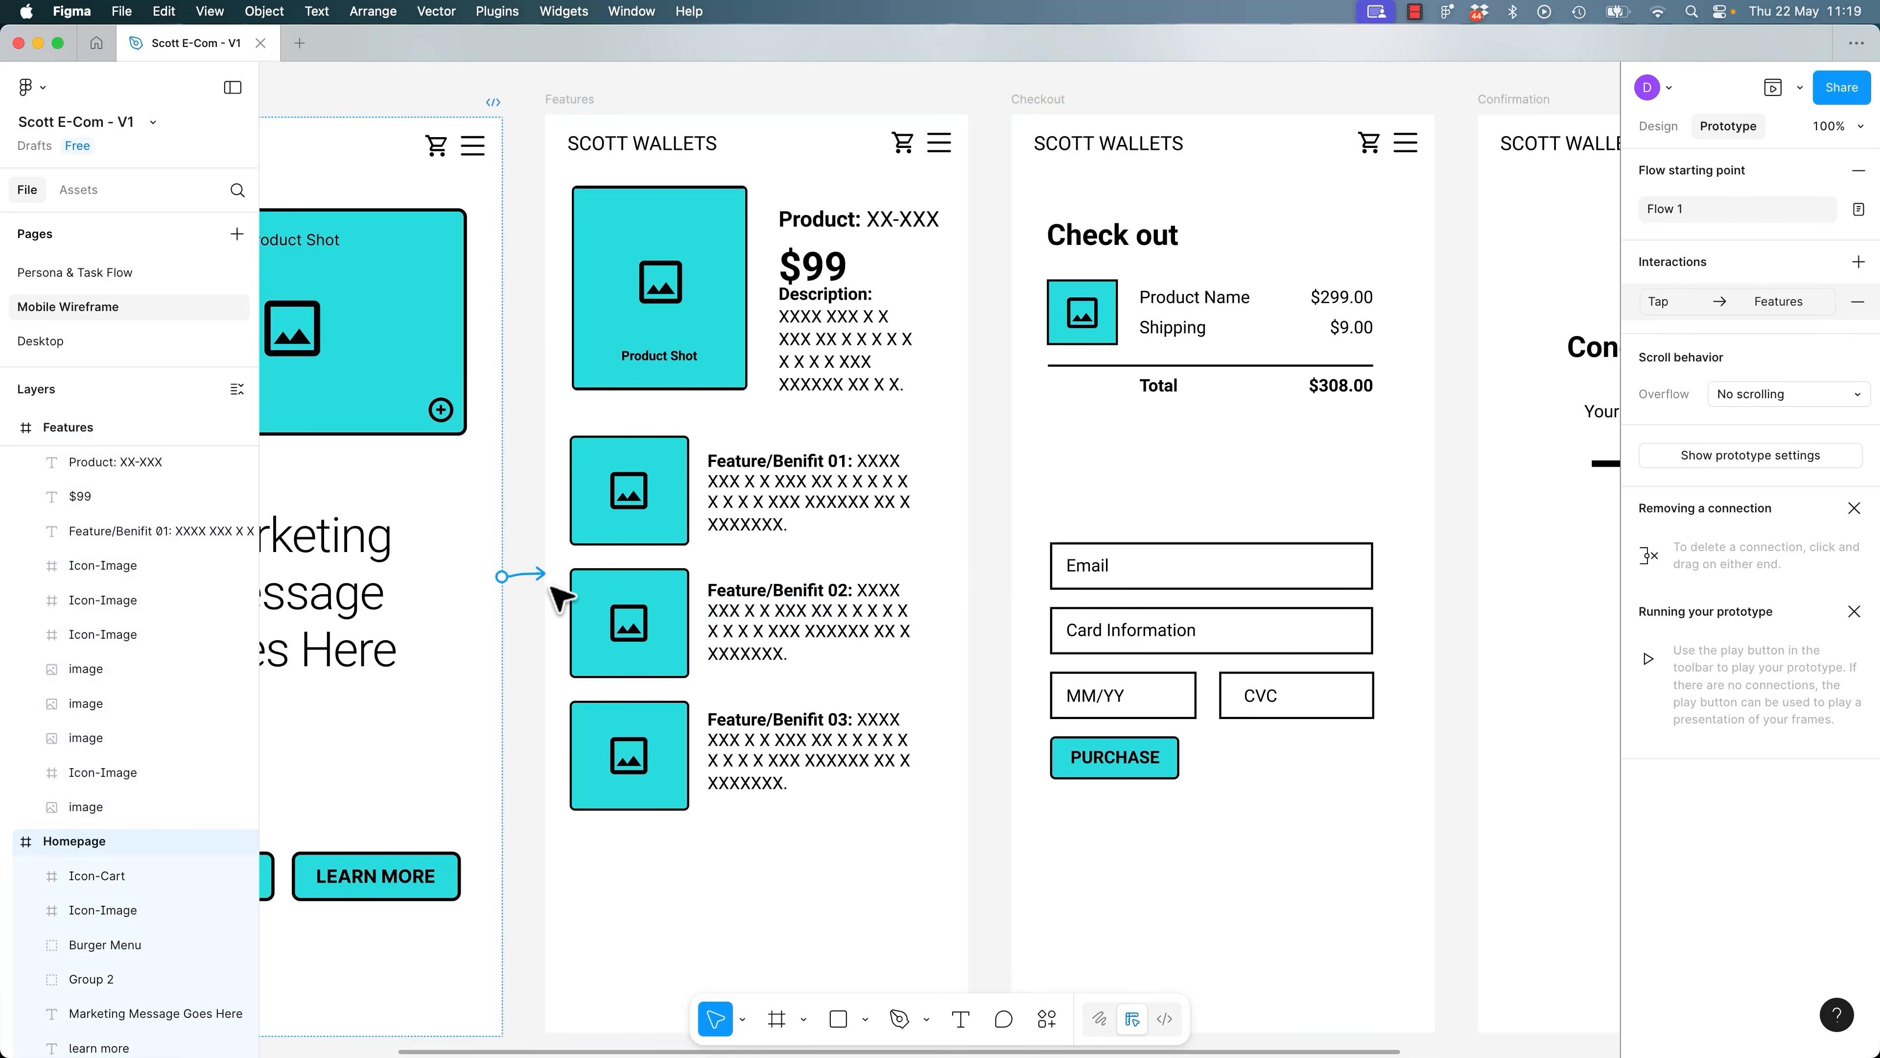
Try removing the same connections by pulling their arrow ends off the Features and Checkout frames, and undo the changes.
left_click_drag(546, 575, 896, 555)
left_click(952, 531)
left_click_drag(1005, 575, 1332, 777)
left_click(1279, 904)
key("super+z")
key("super+z")
key("super+z")
key("super+z")
key("super+z")
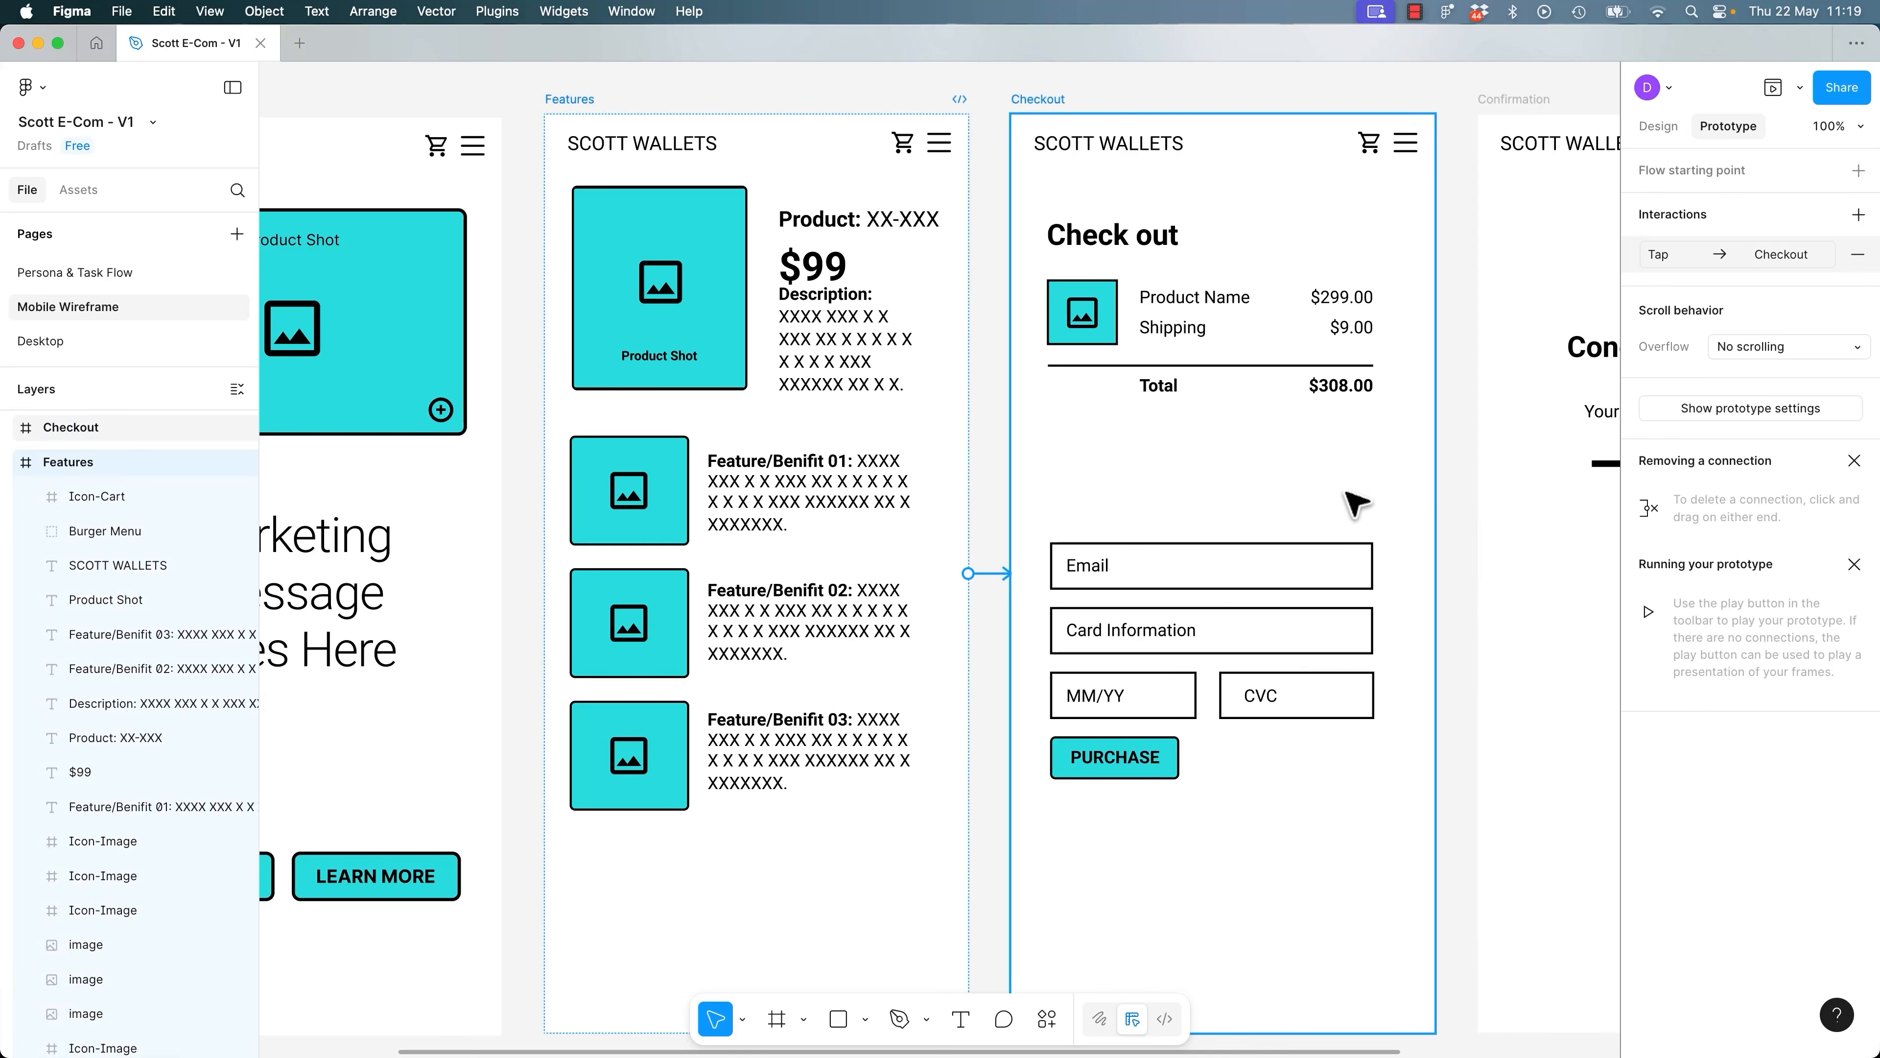
Show the Checkout frame in the floating preview and close the preview.
left_click(999, 311)
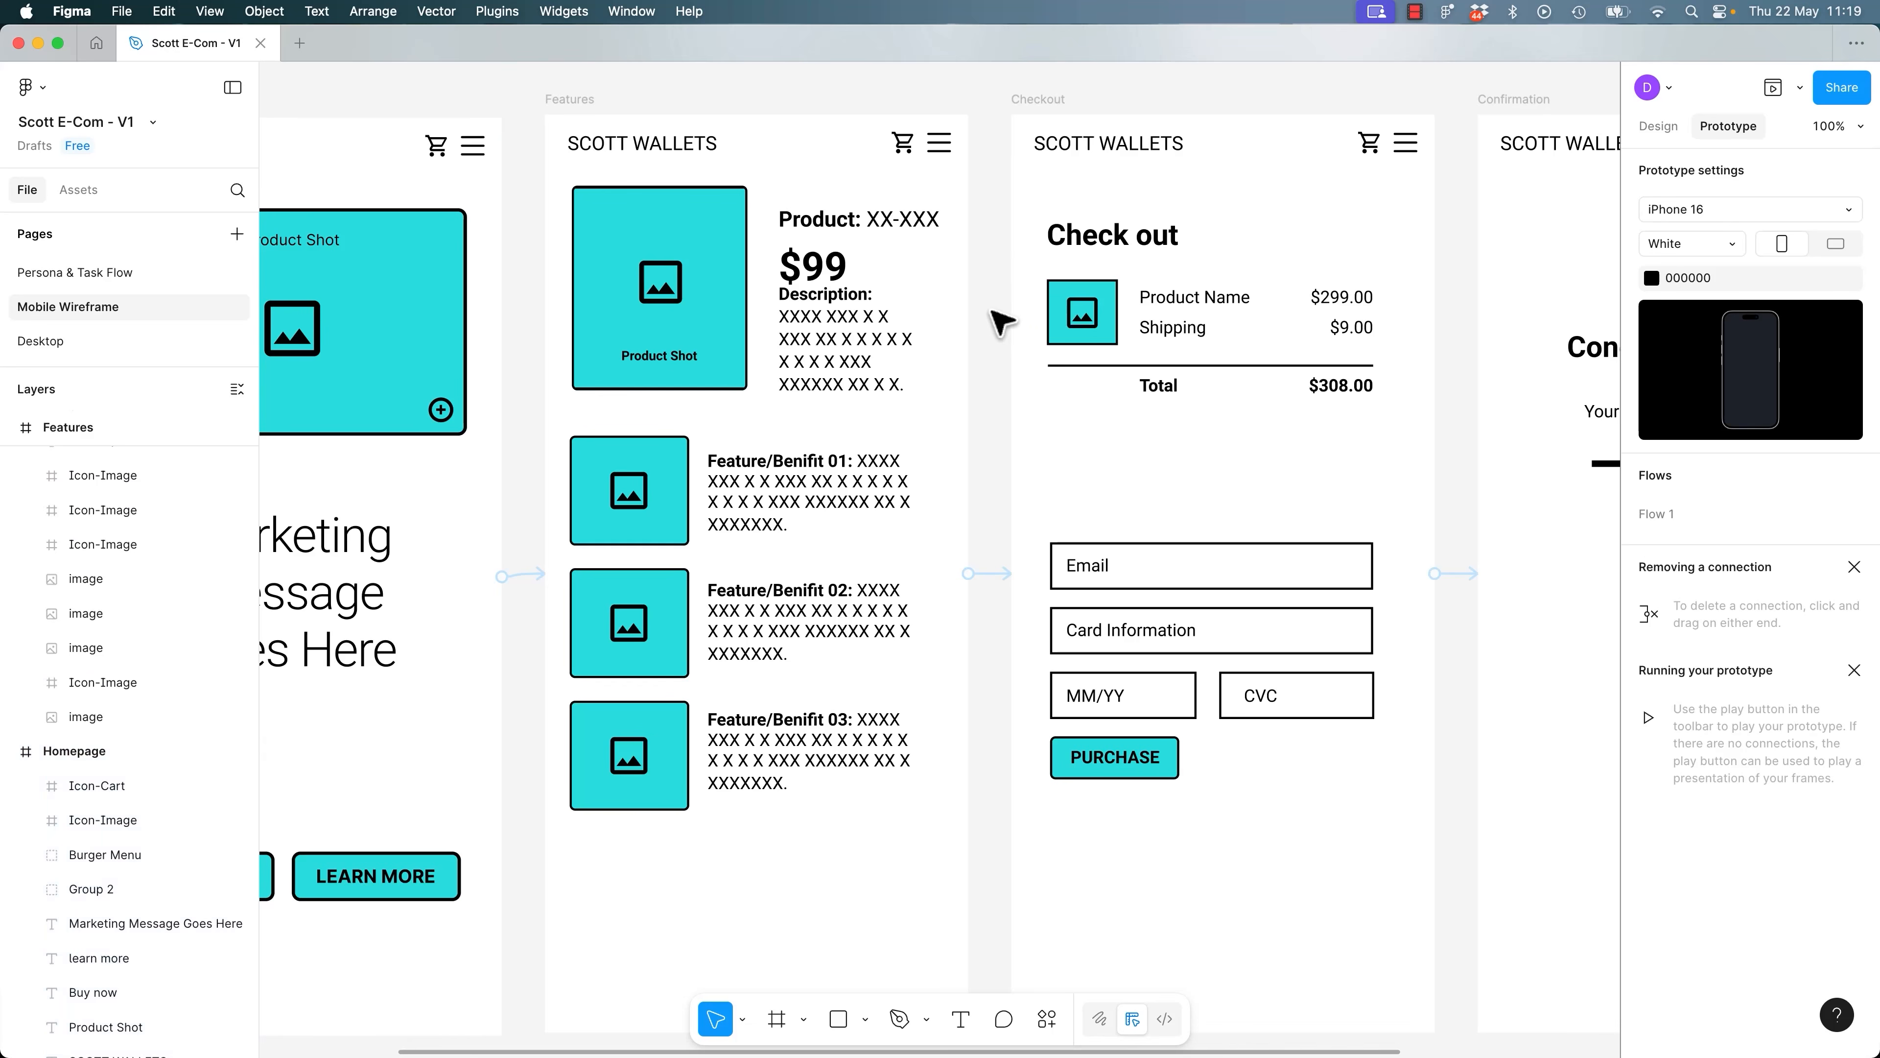
left_click(1047, 103)
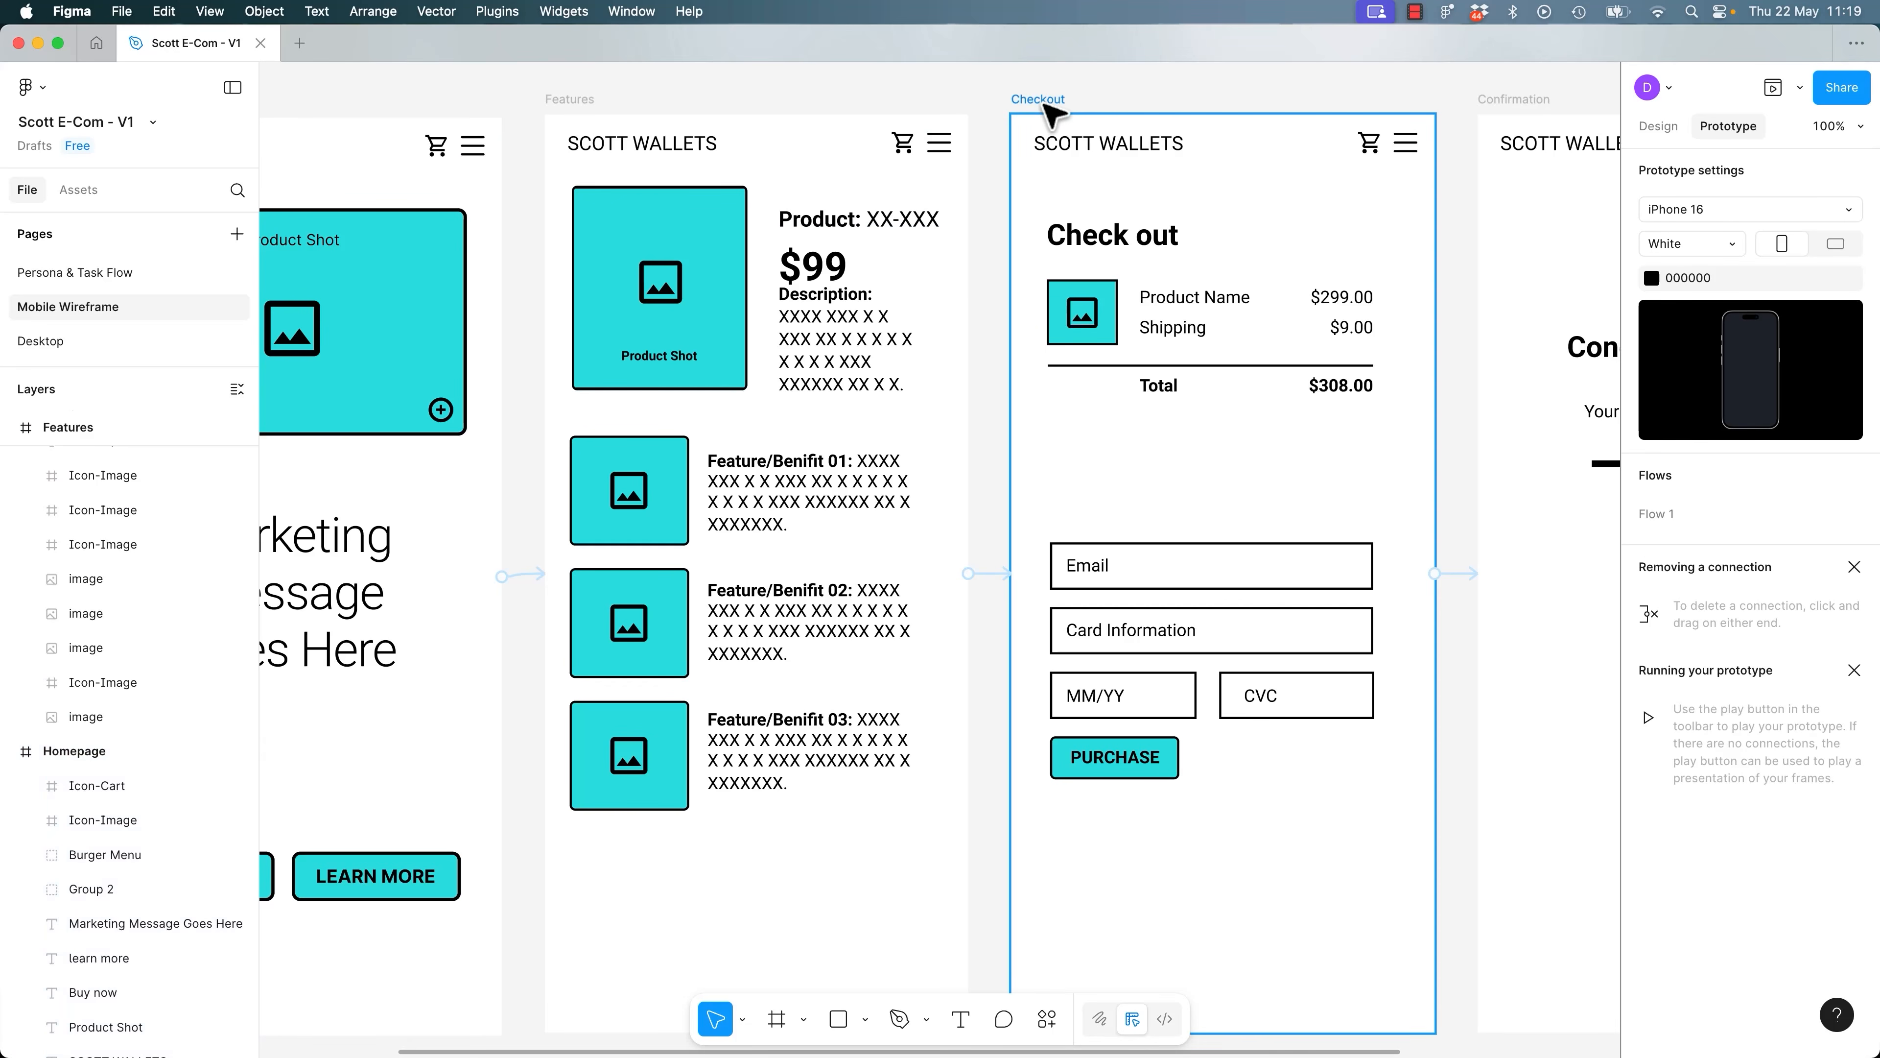
left_click(1773, 91)
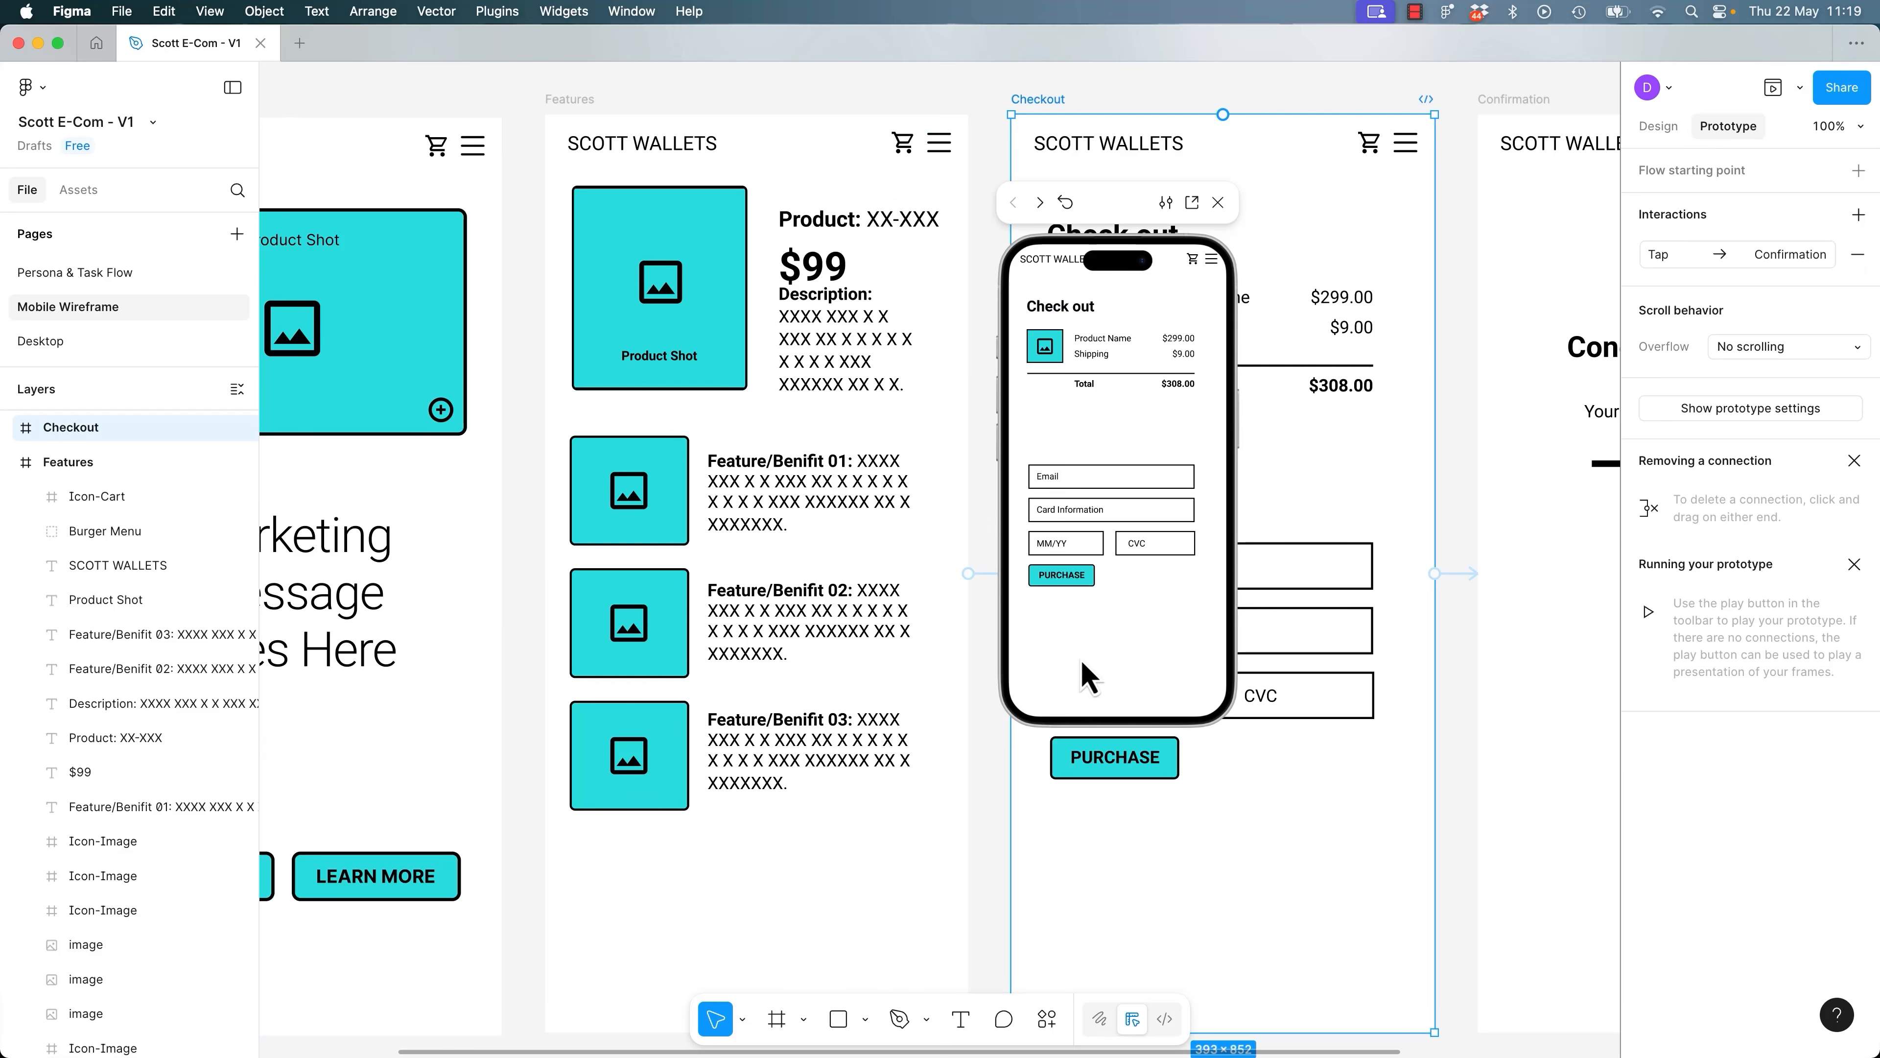
left_click(1217, 201)
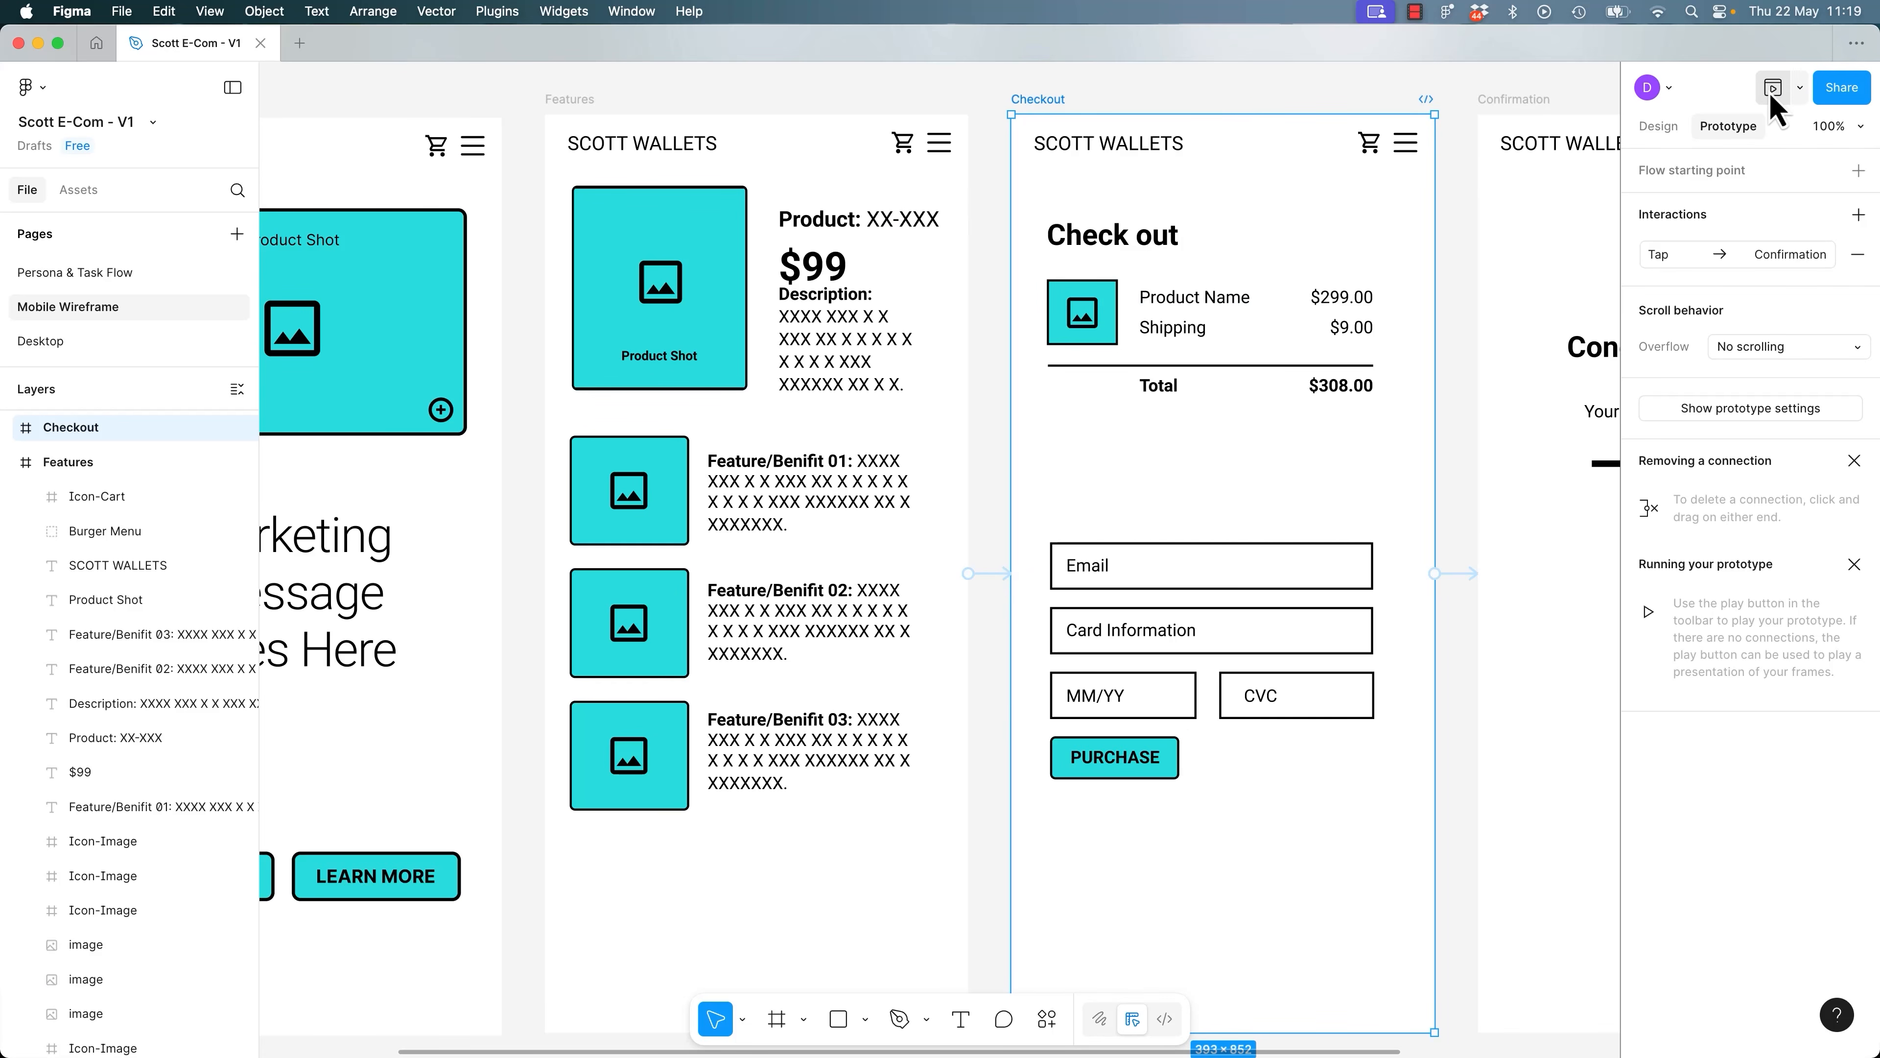
Present the Checkout frame in a new tab and return to the design file.
left_click(1801, 87)
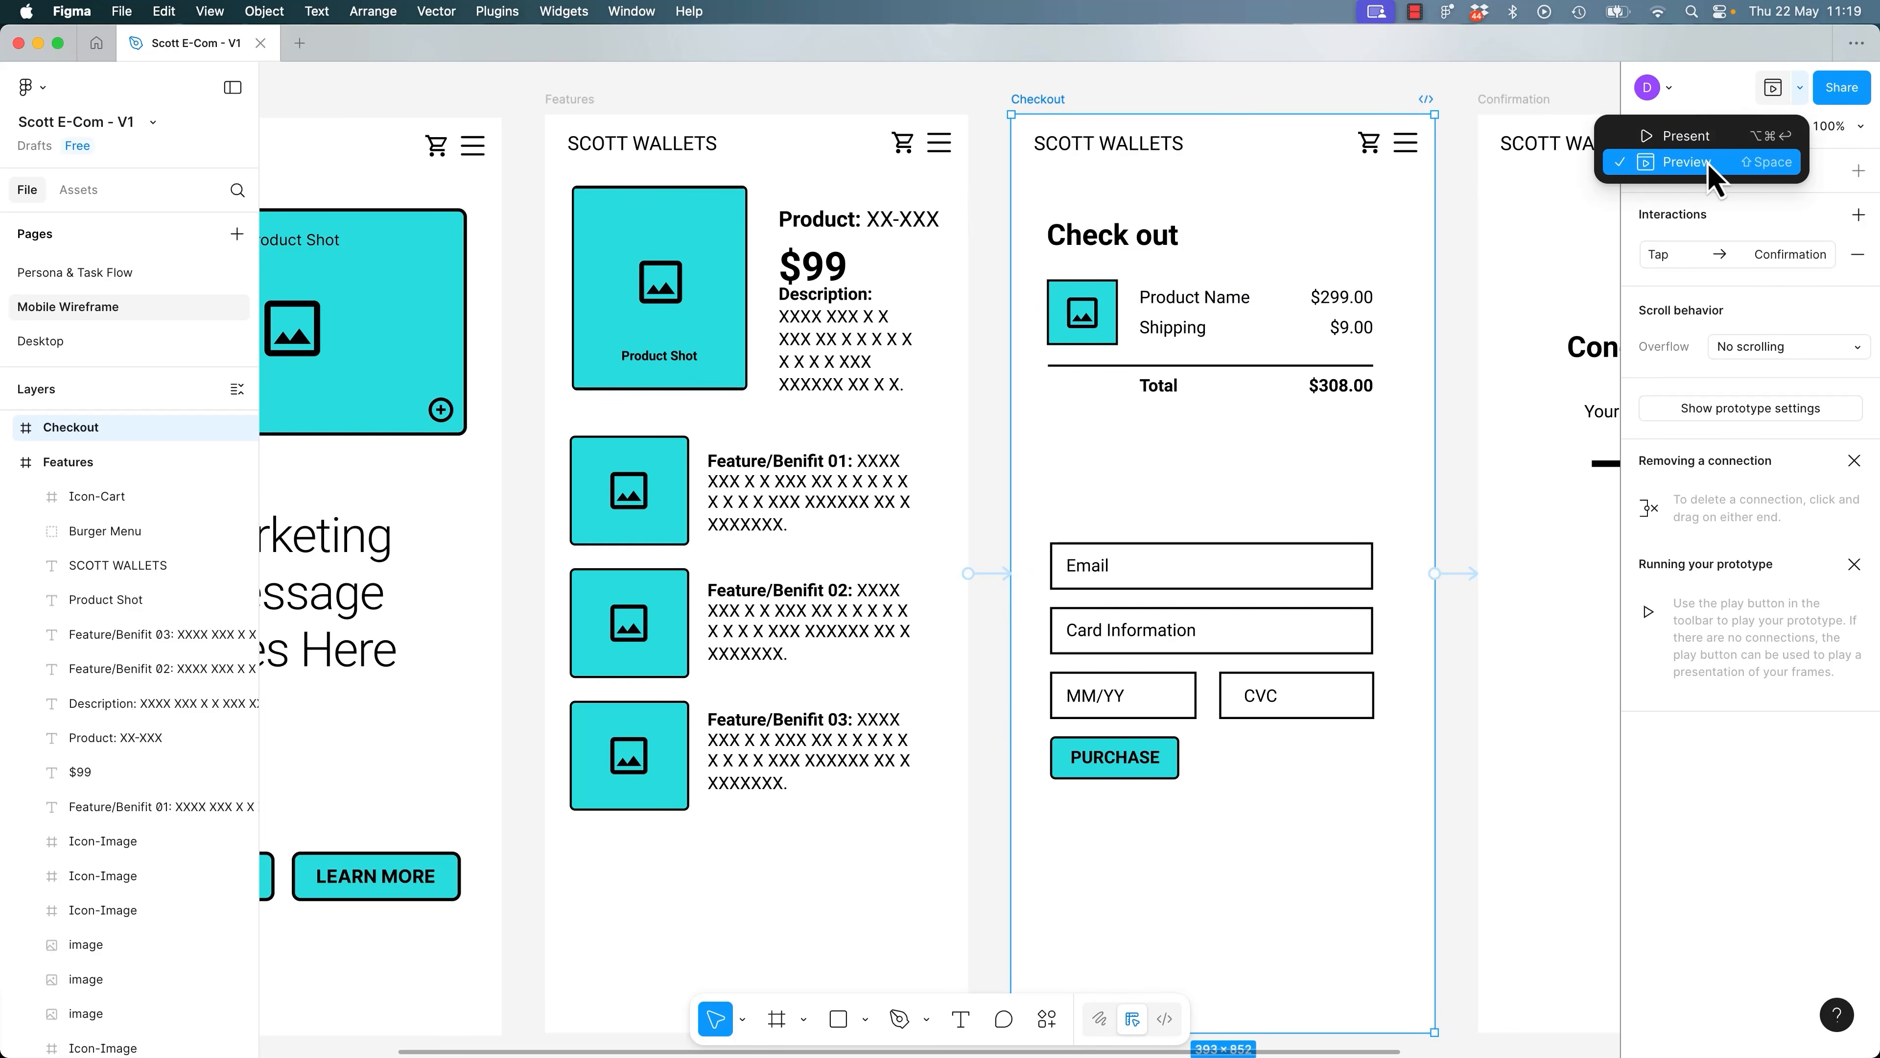
left_click(1696, 140)
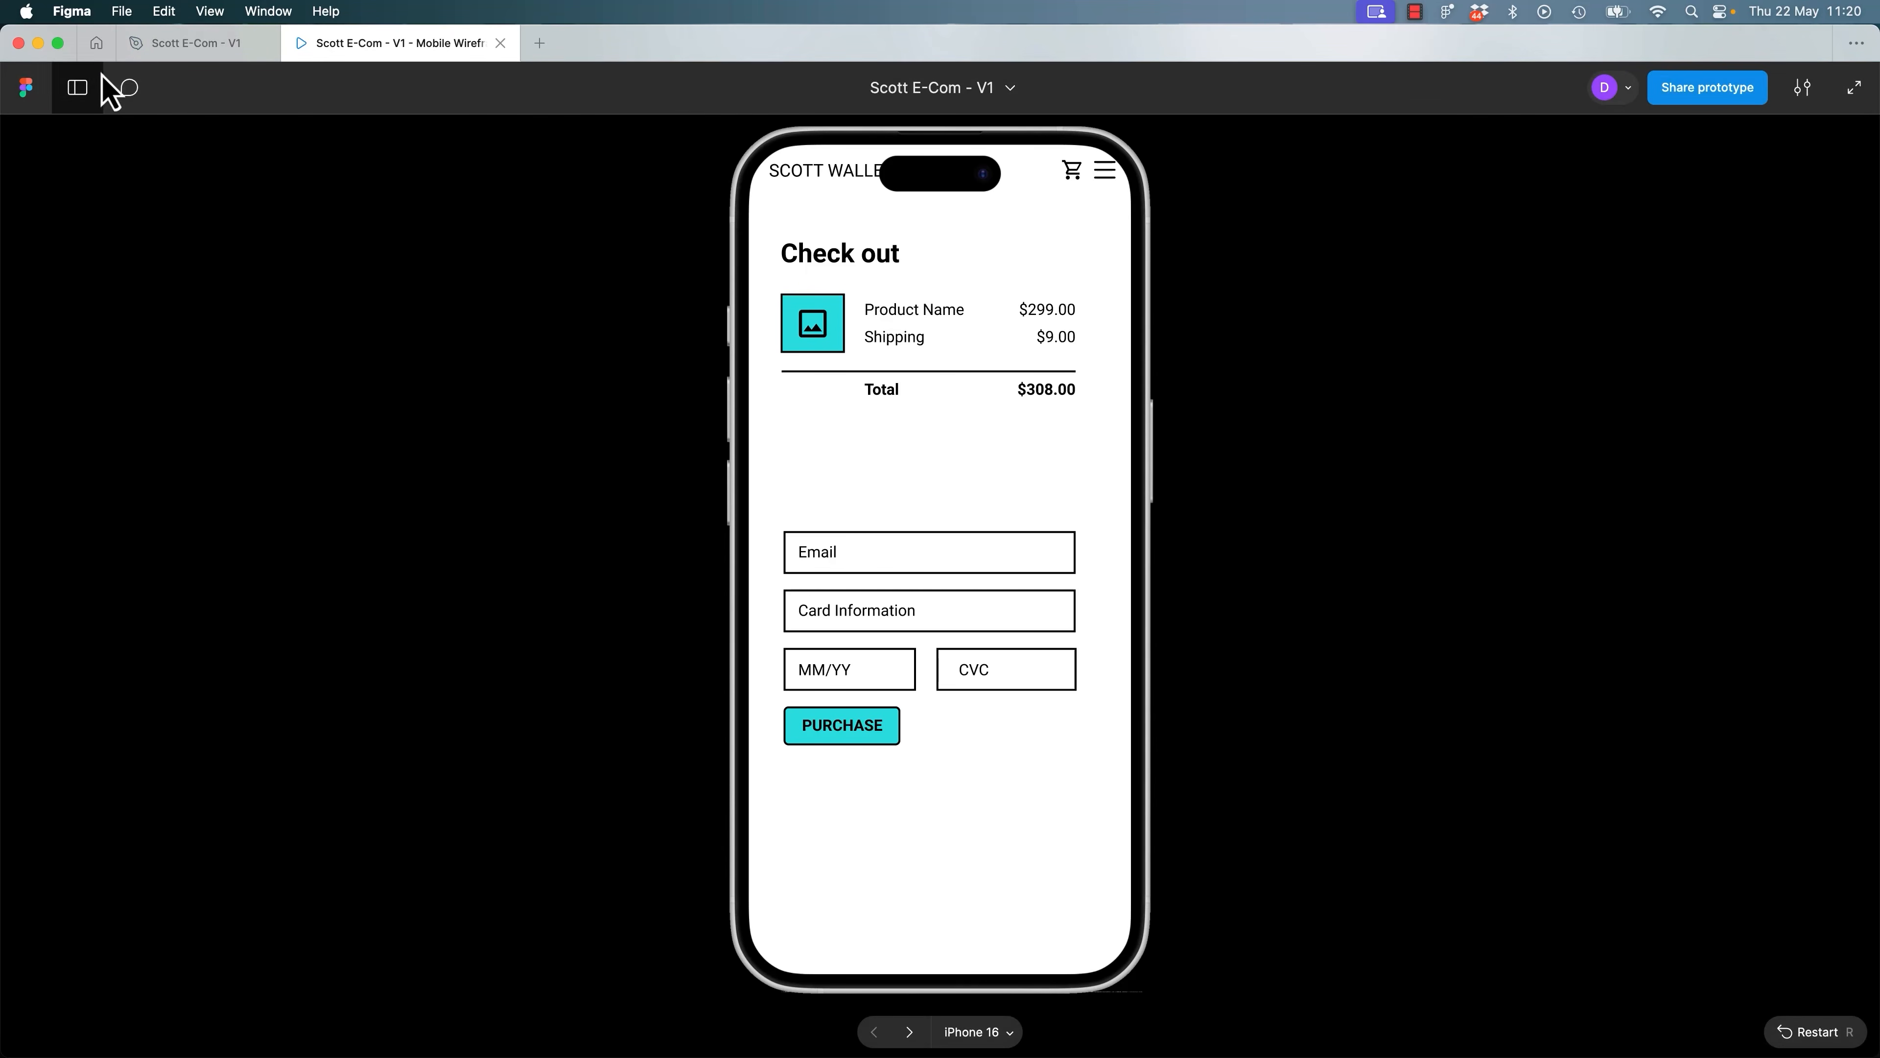
left_click(193, 45)
left_click(378, 141)
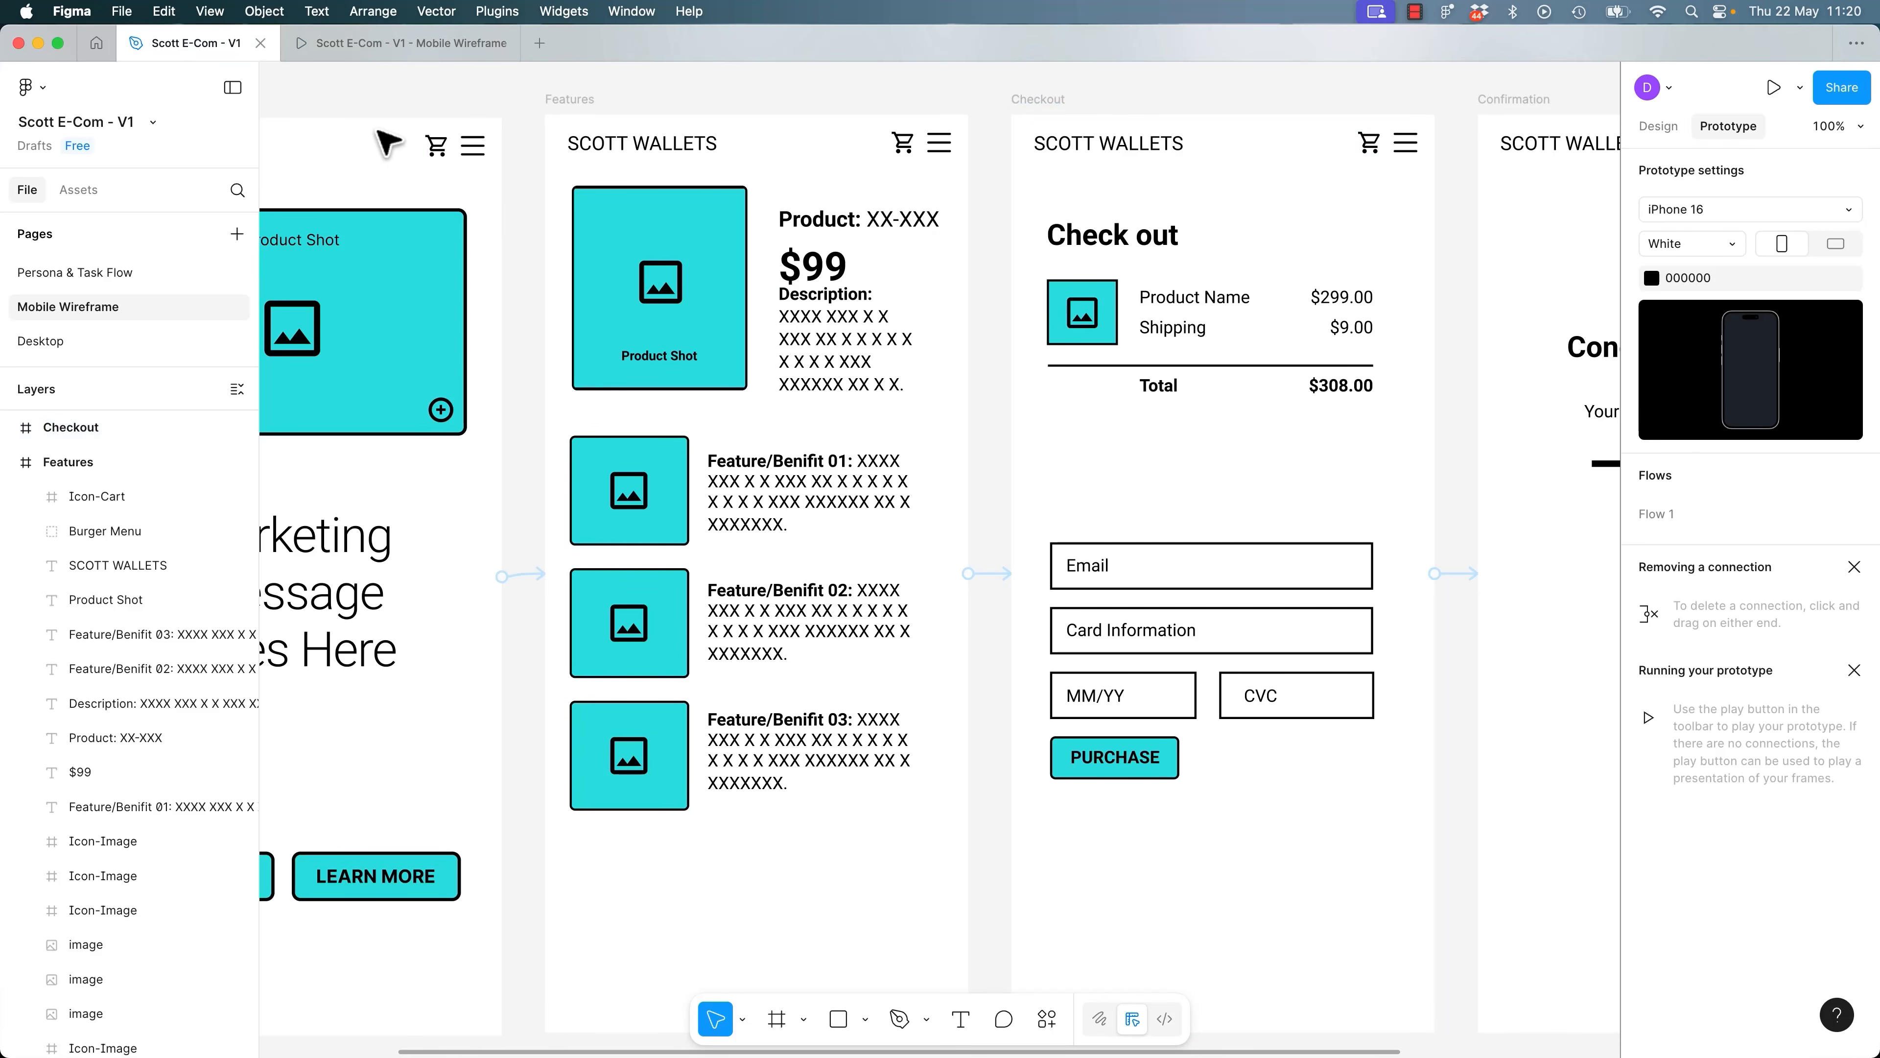
Select the Homepage frame, view it in the open presentation tab, and return to the design file.
left_click_drag(404, 248, 845, 345)
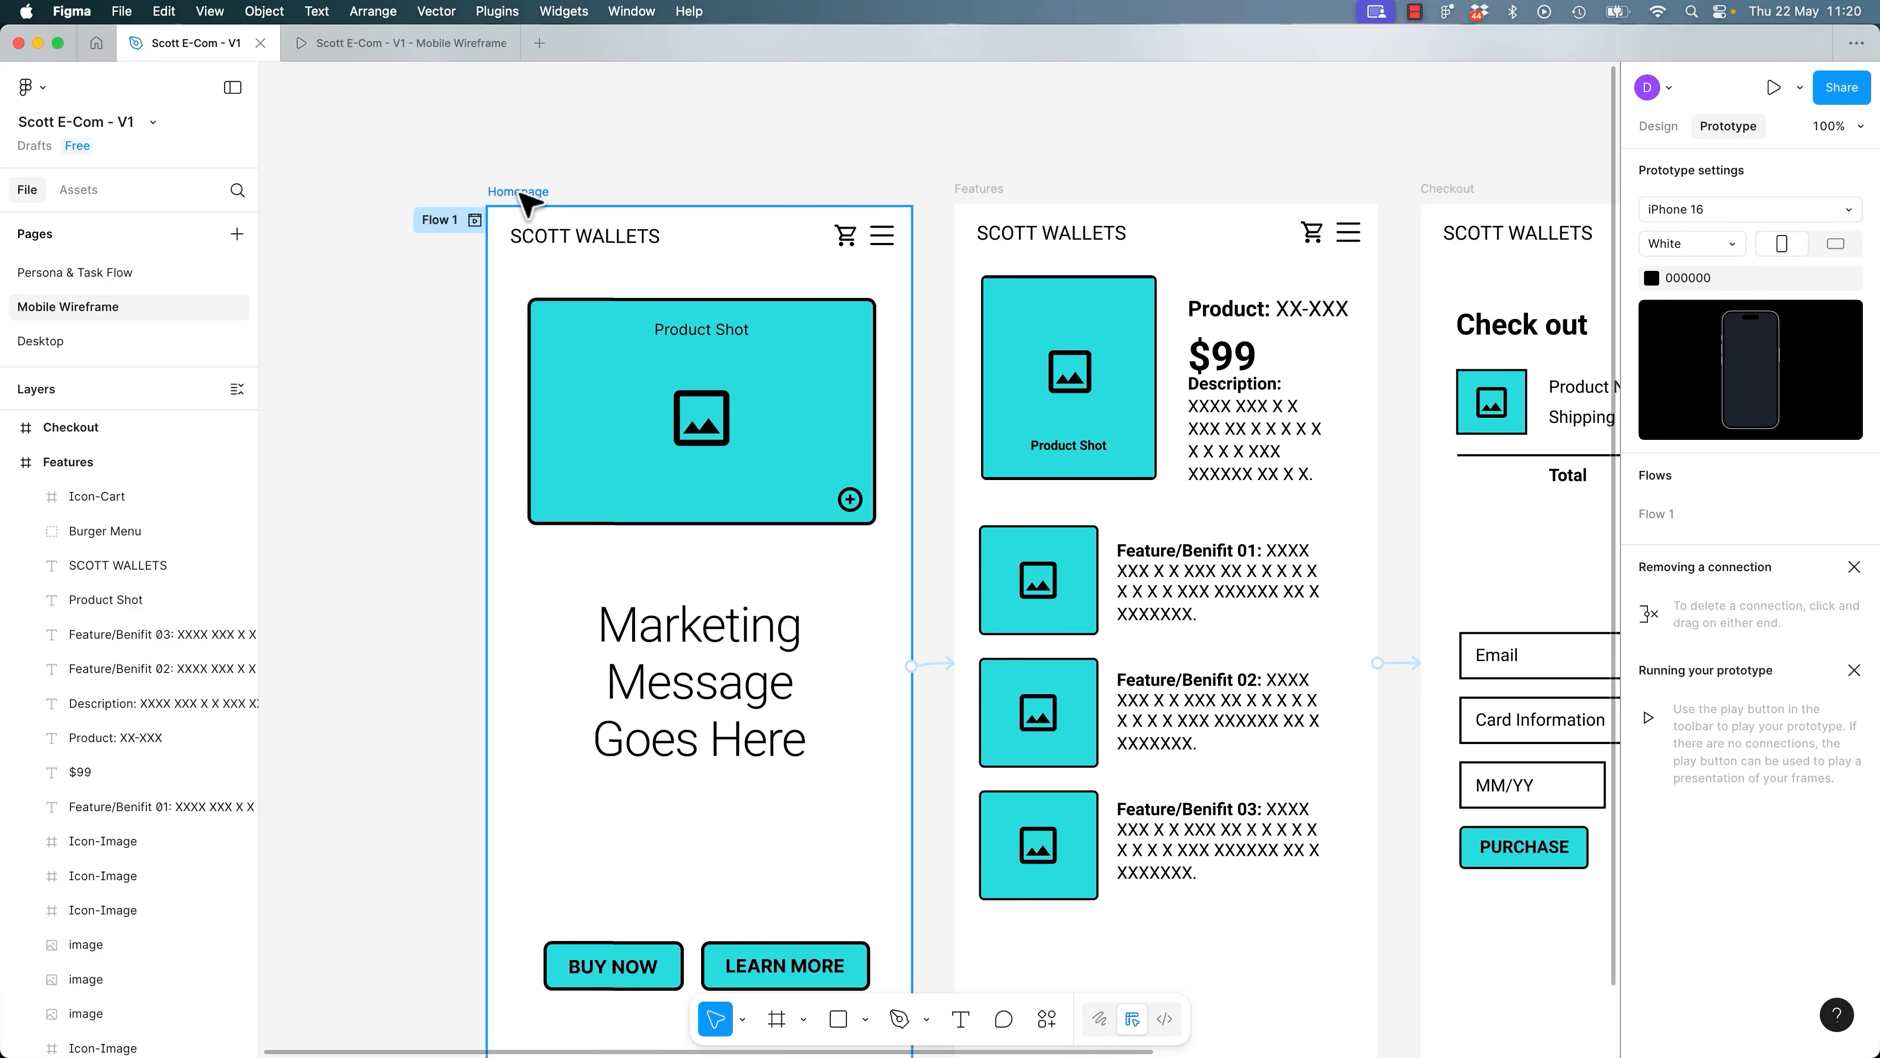
left_click(522, 194)
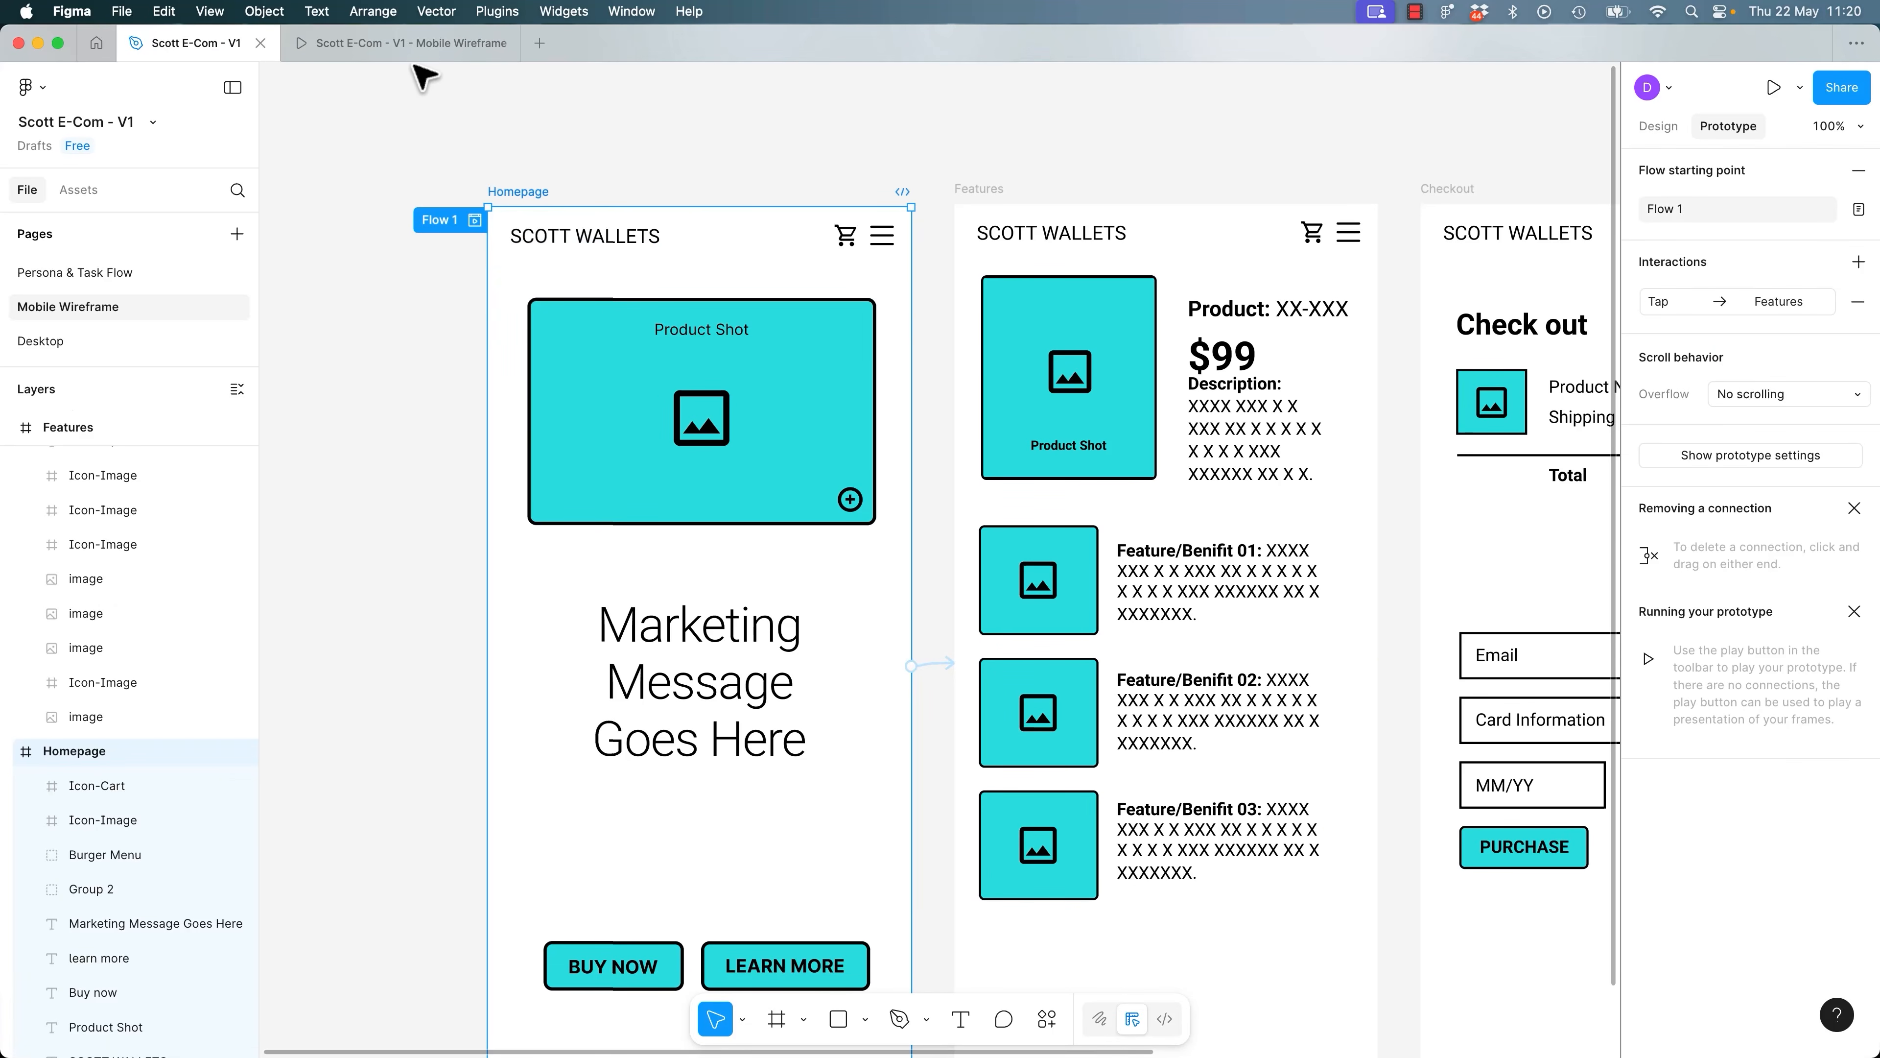
left_click(400, 43)
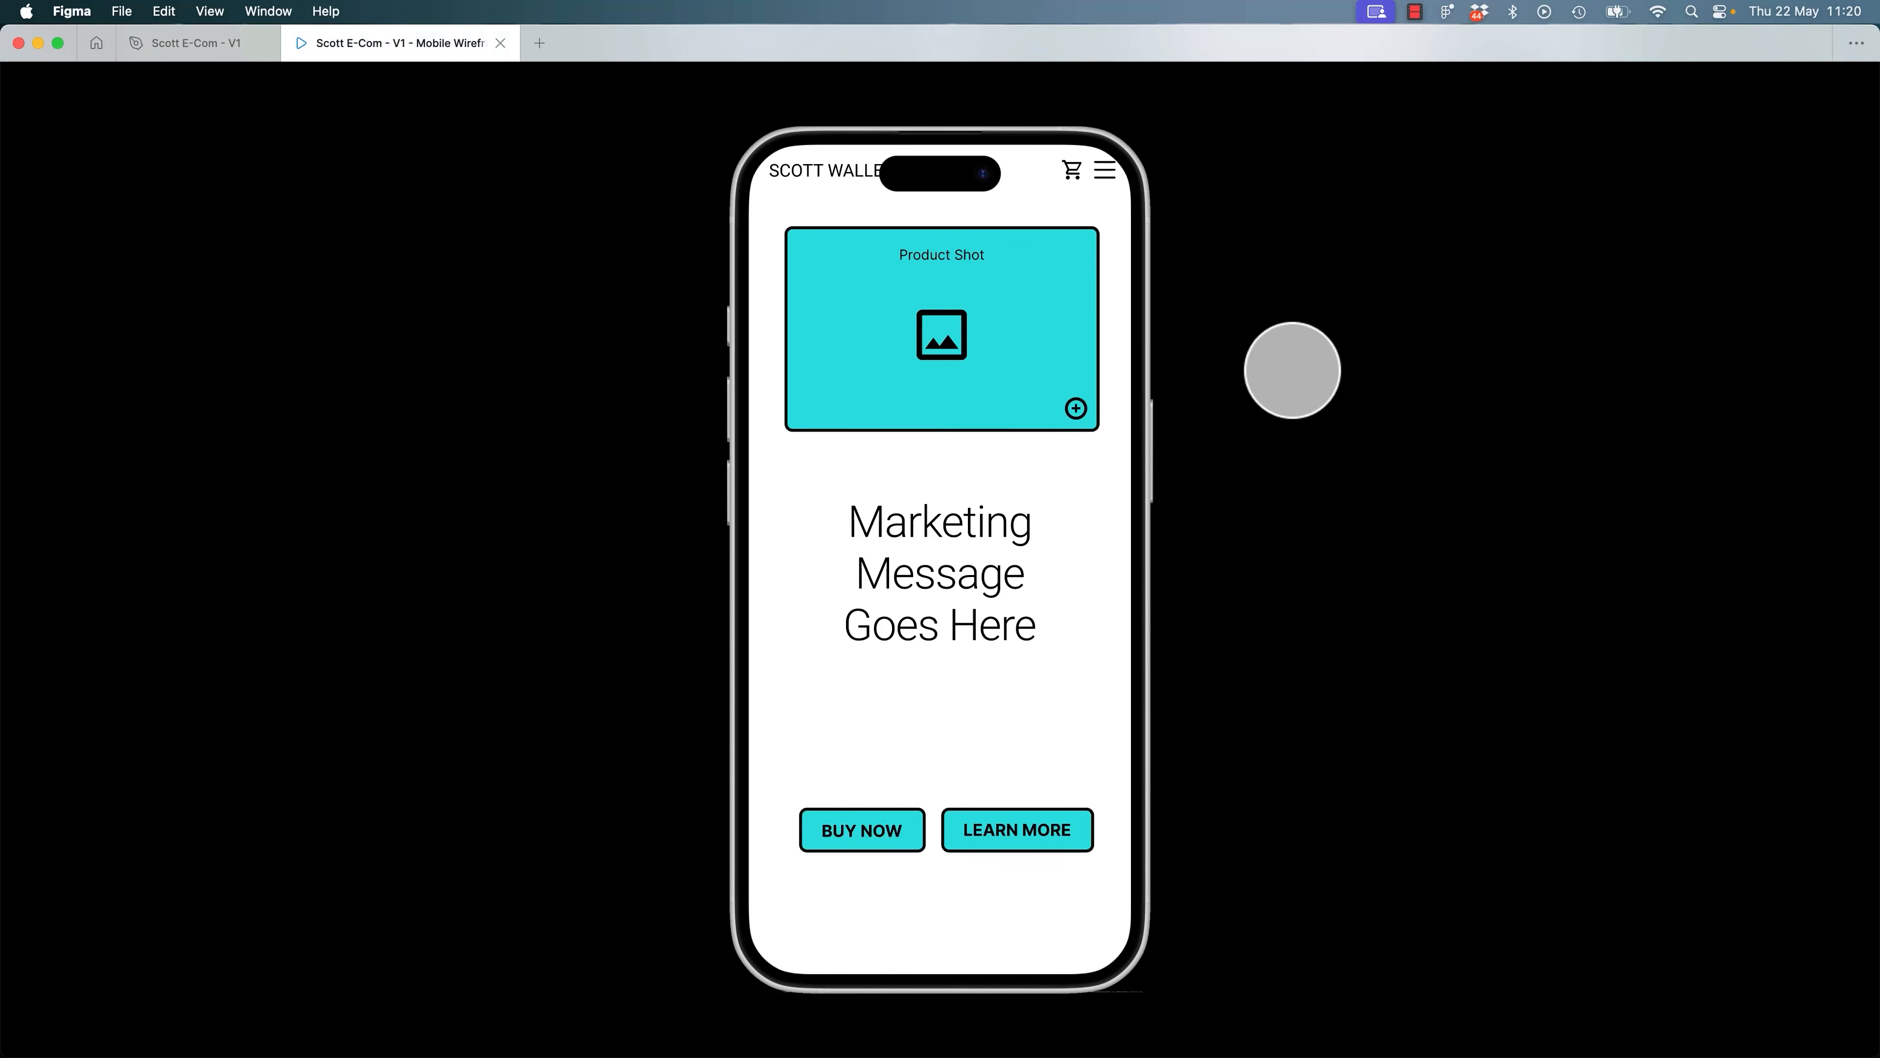
left_click(148, 44)
Delete the Homepage-to-Features connection and recreate it as an On tap, Navigate to Features interaction with Instant animation.
left_click(952, 666)
left_click(1051, 718)
left_click(946, 655)
key("Delete")
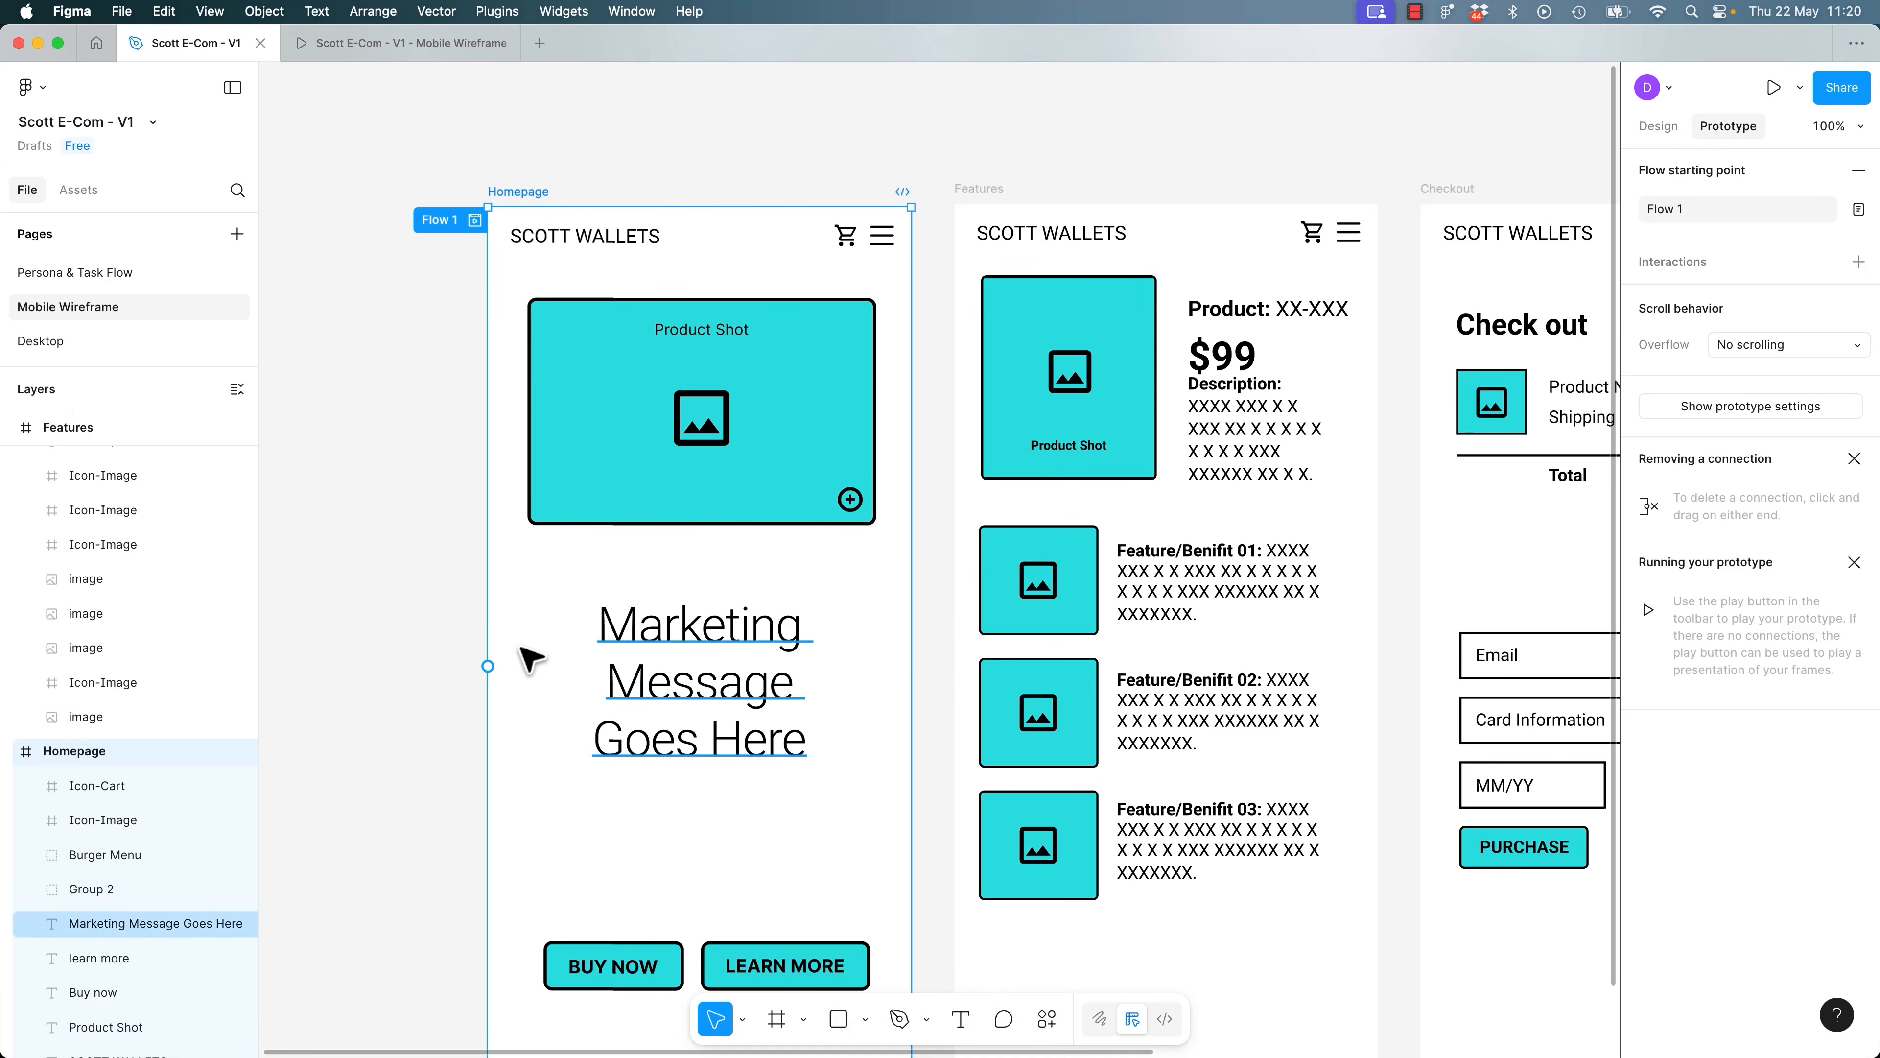
left_click_drag(700, 208, 412, 362)
left_click_drag(1084, 655, 1144, 666)
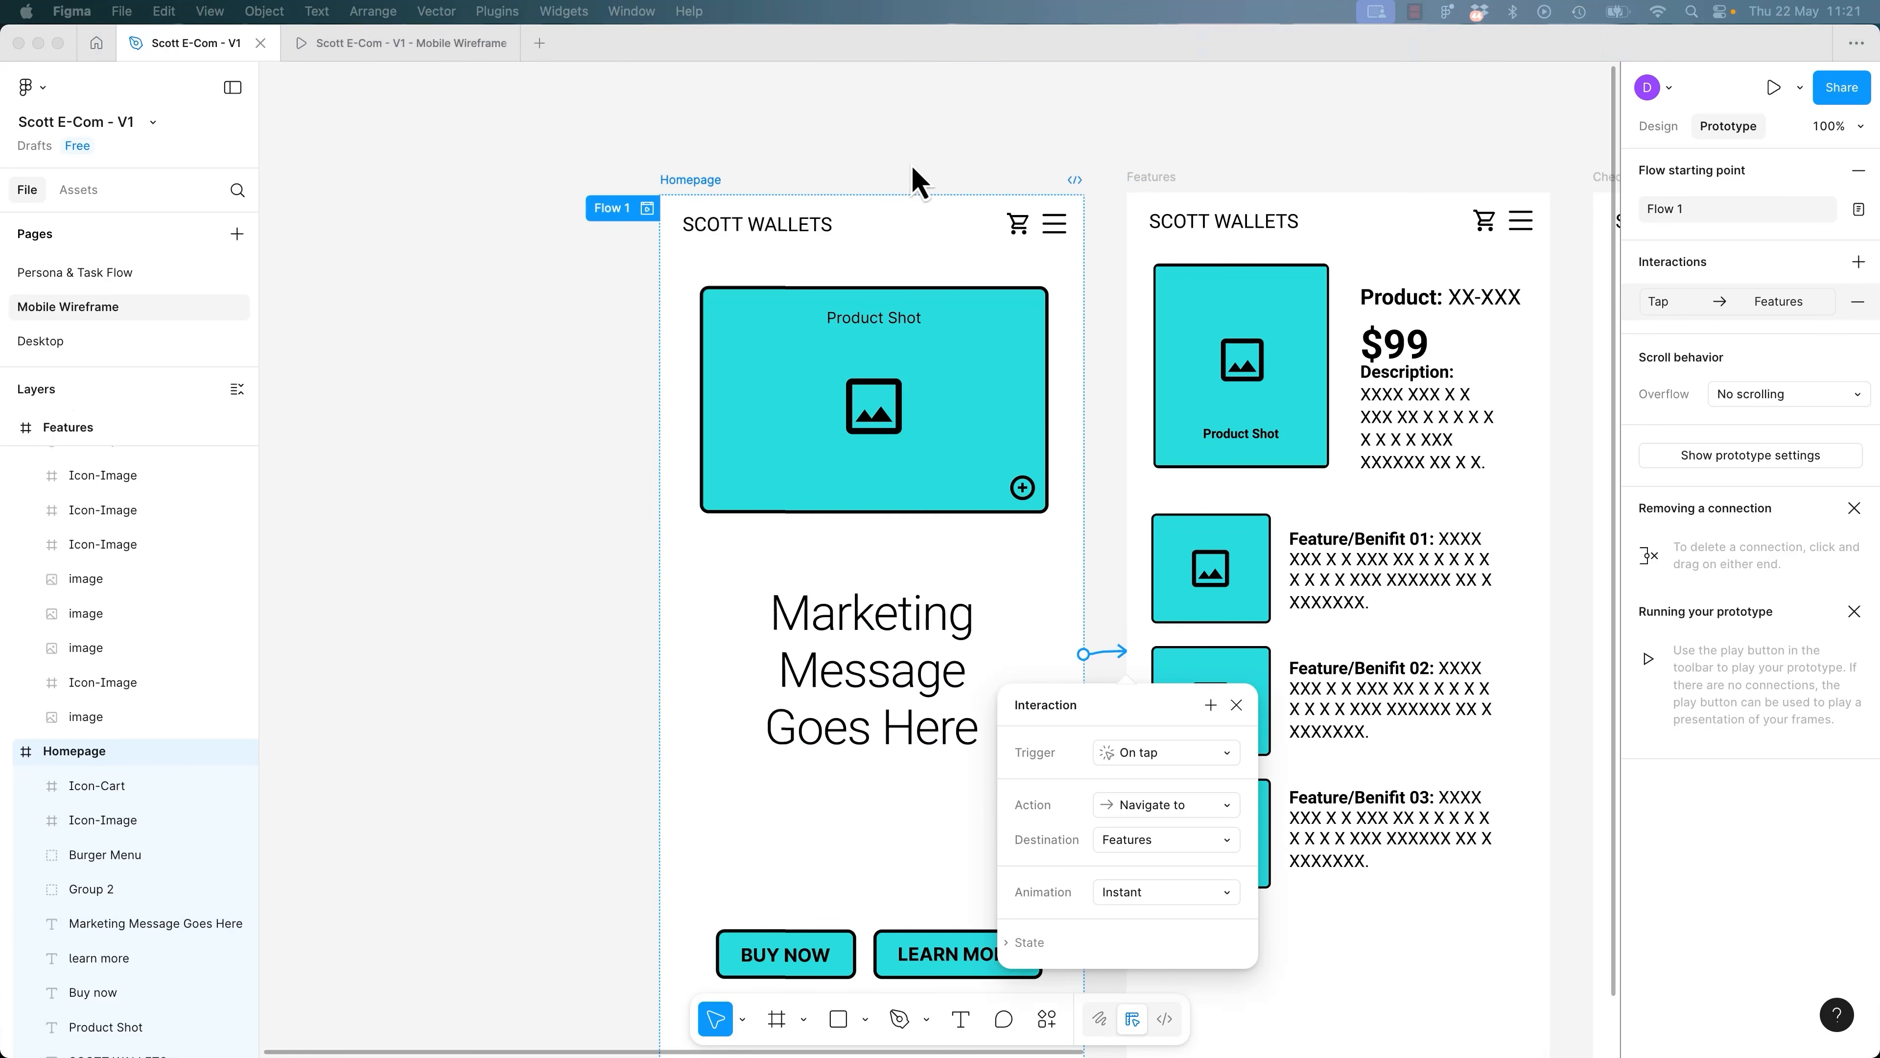
left_click(712, 179)
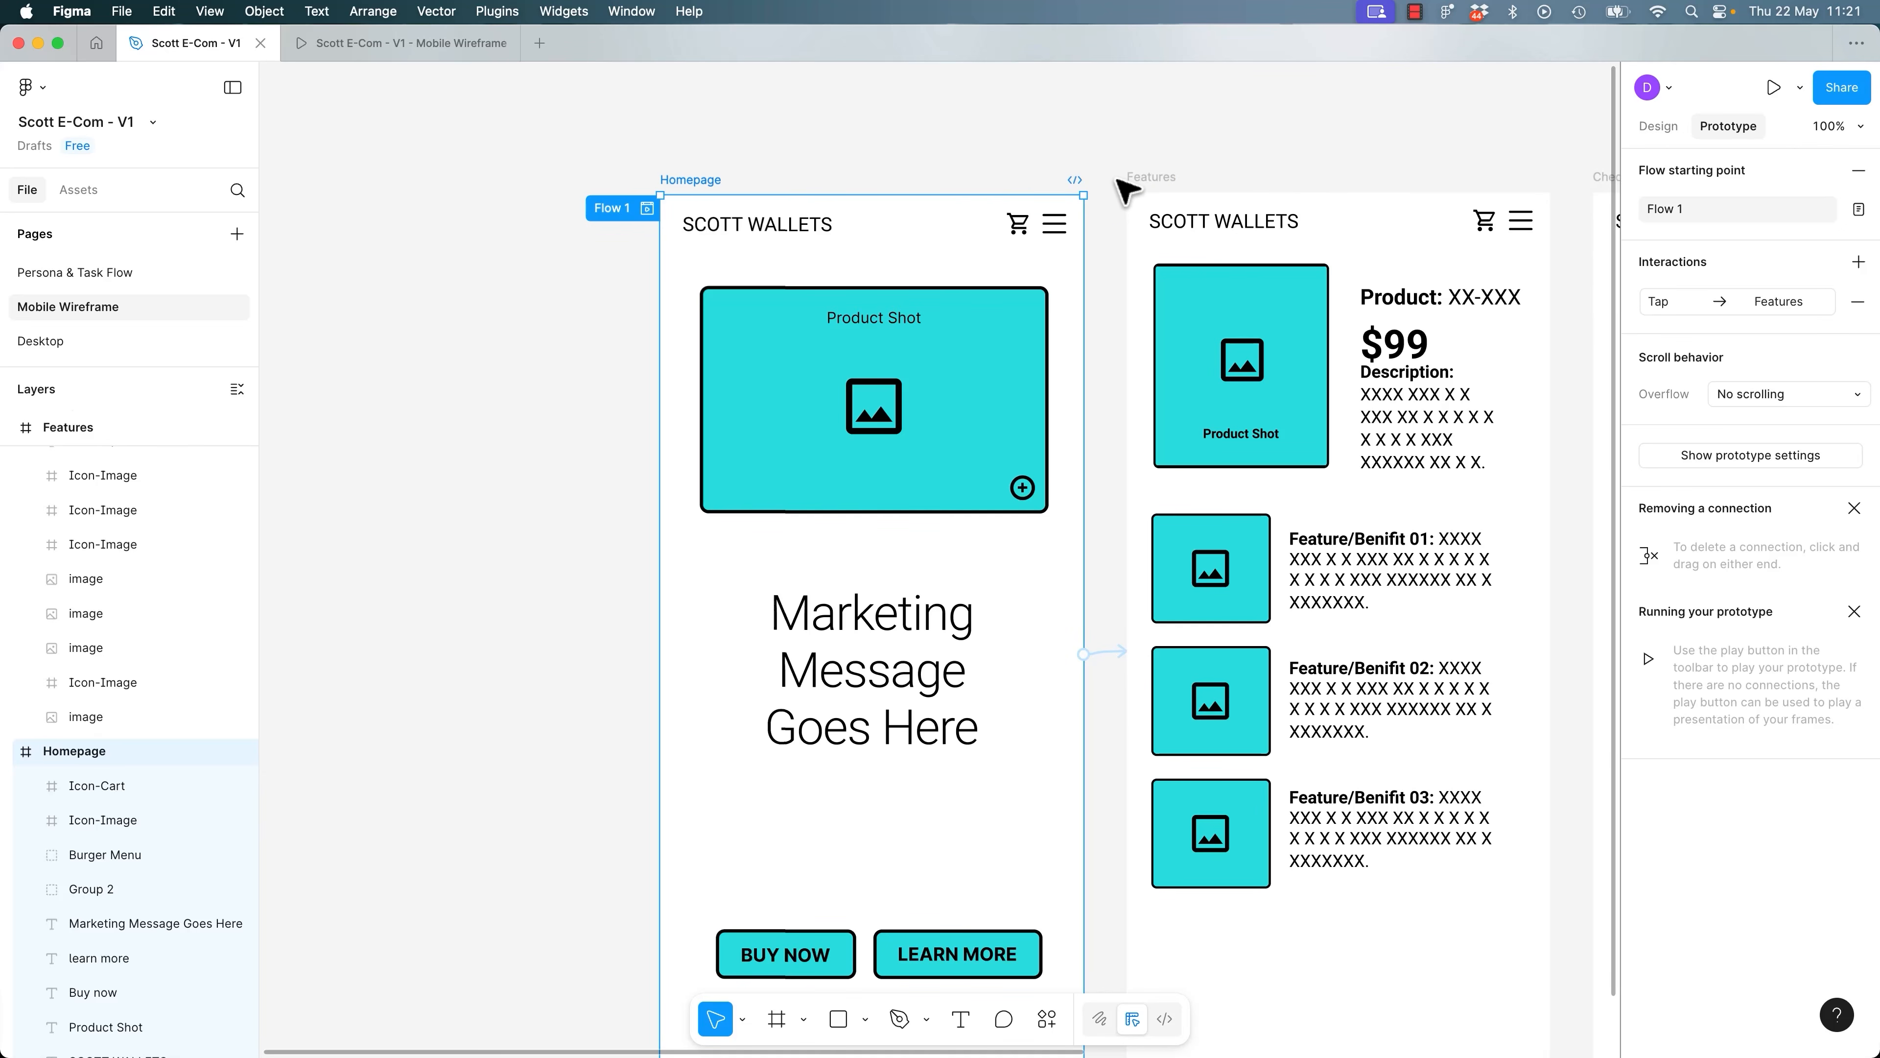
left_click(1067, 132)
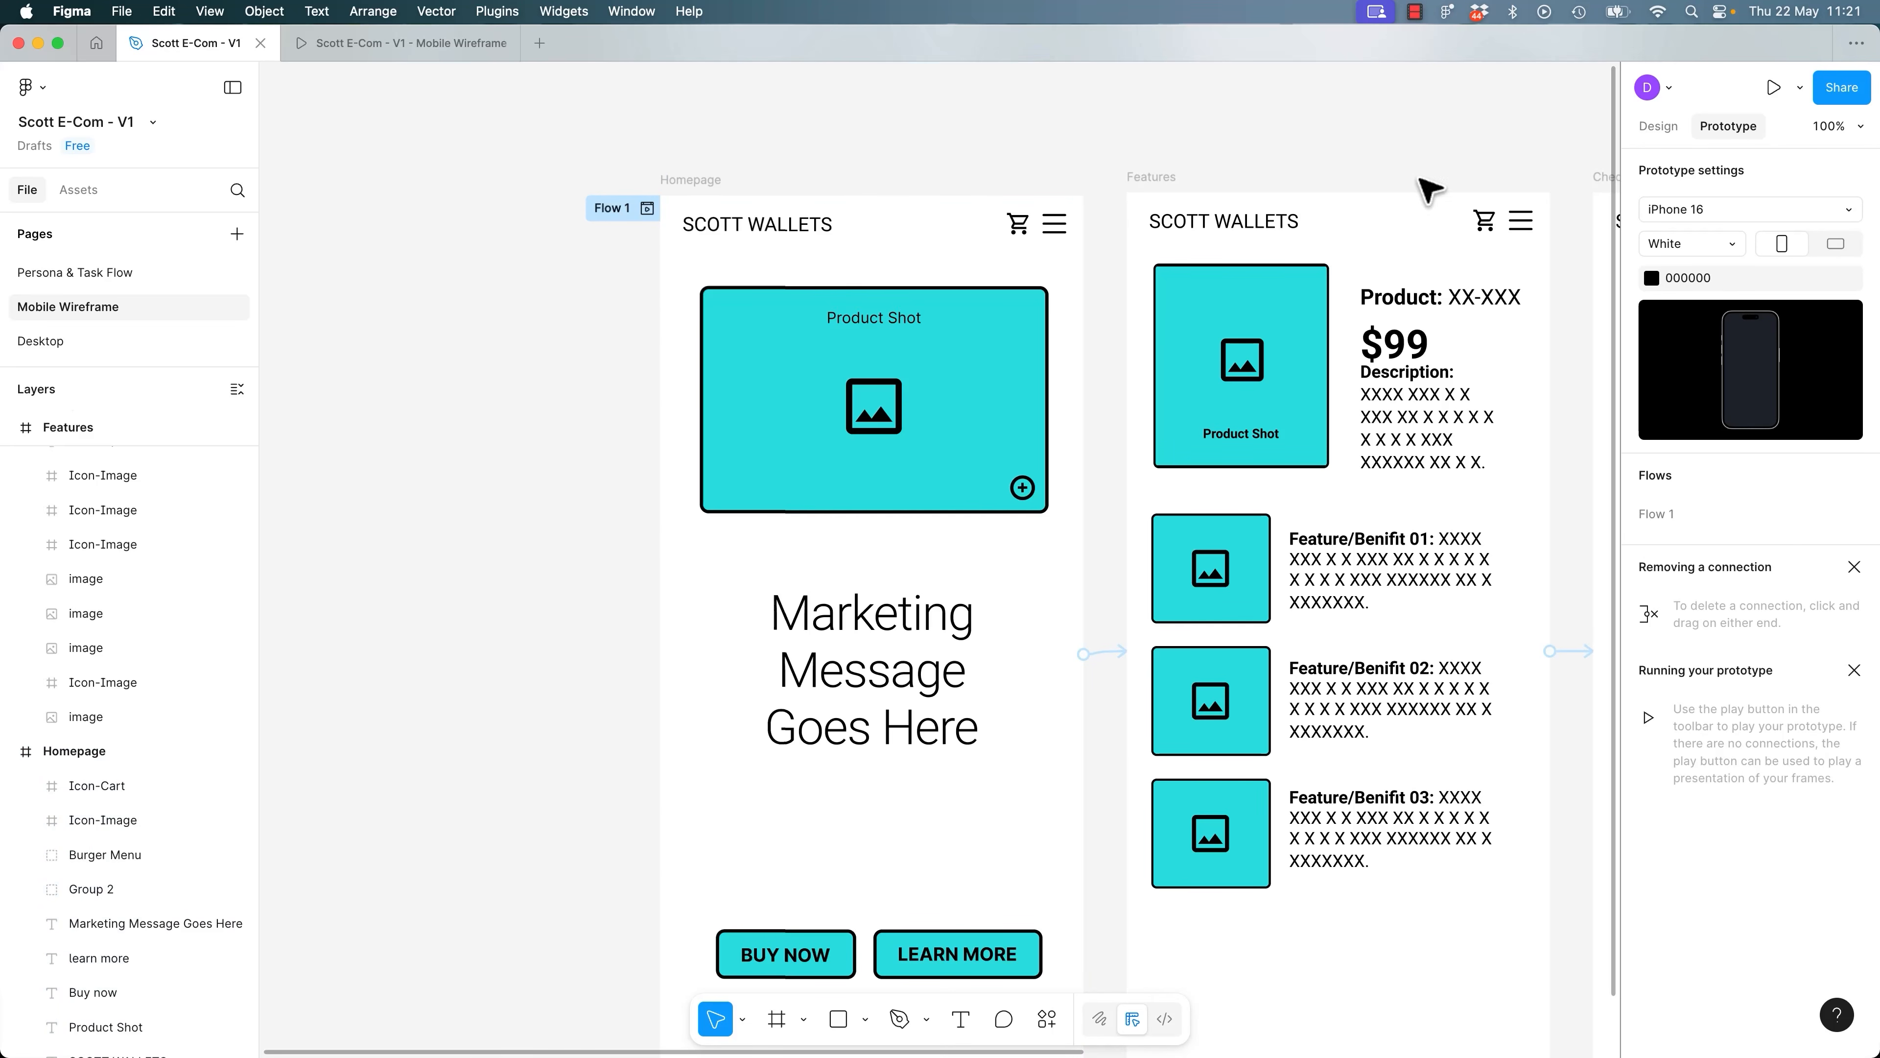
Set the mobile prototype's device to Google Pixel 2 and check it in a presentation, closing that tab.
left_click(1691, 222)
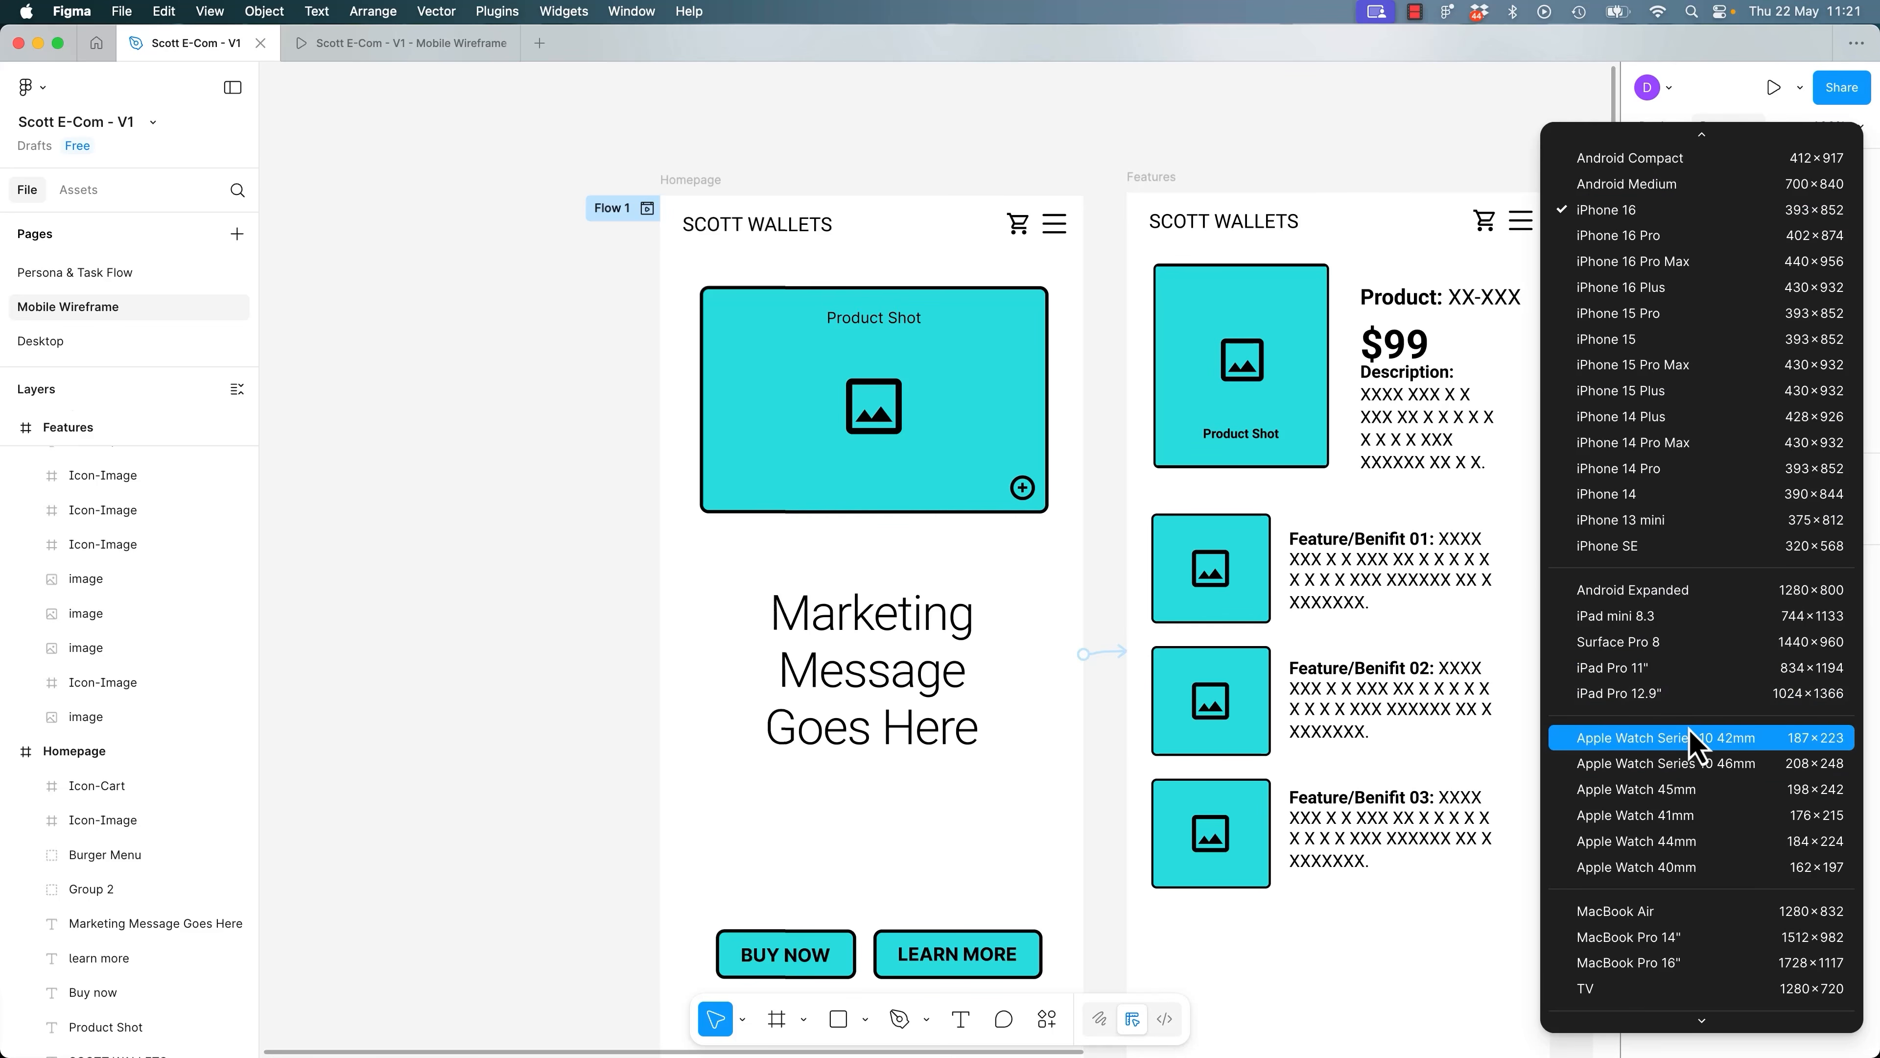
scroll(1694, 741, "down", 2)
scroll(1688, 741, "down", 5)
left_click(1650, 950)
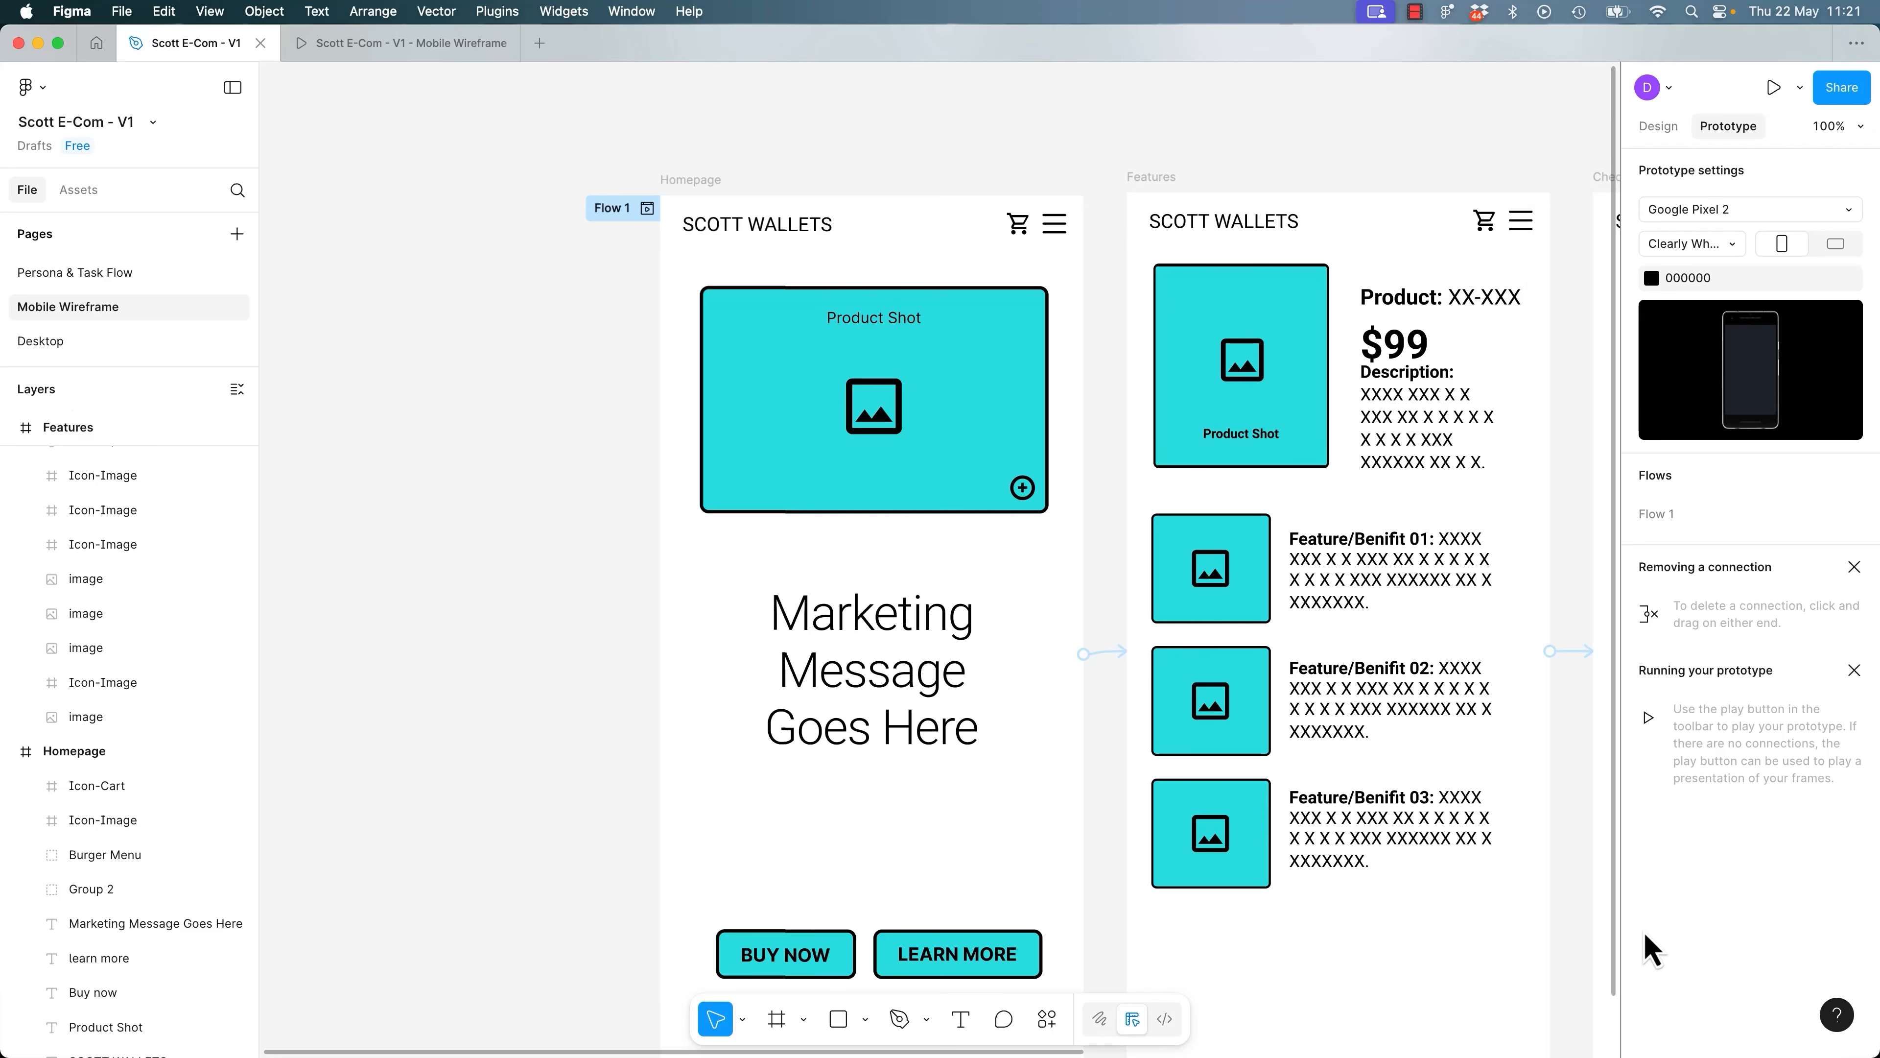
left_click(1774, 87)
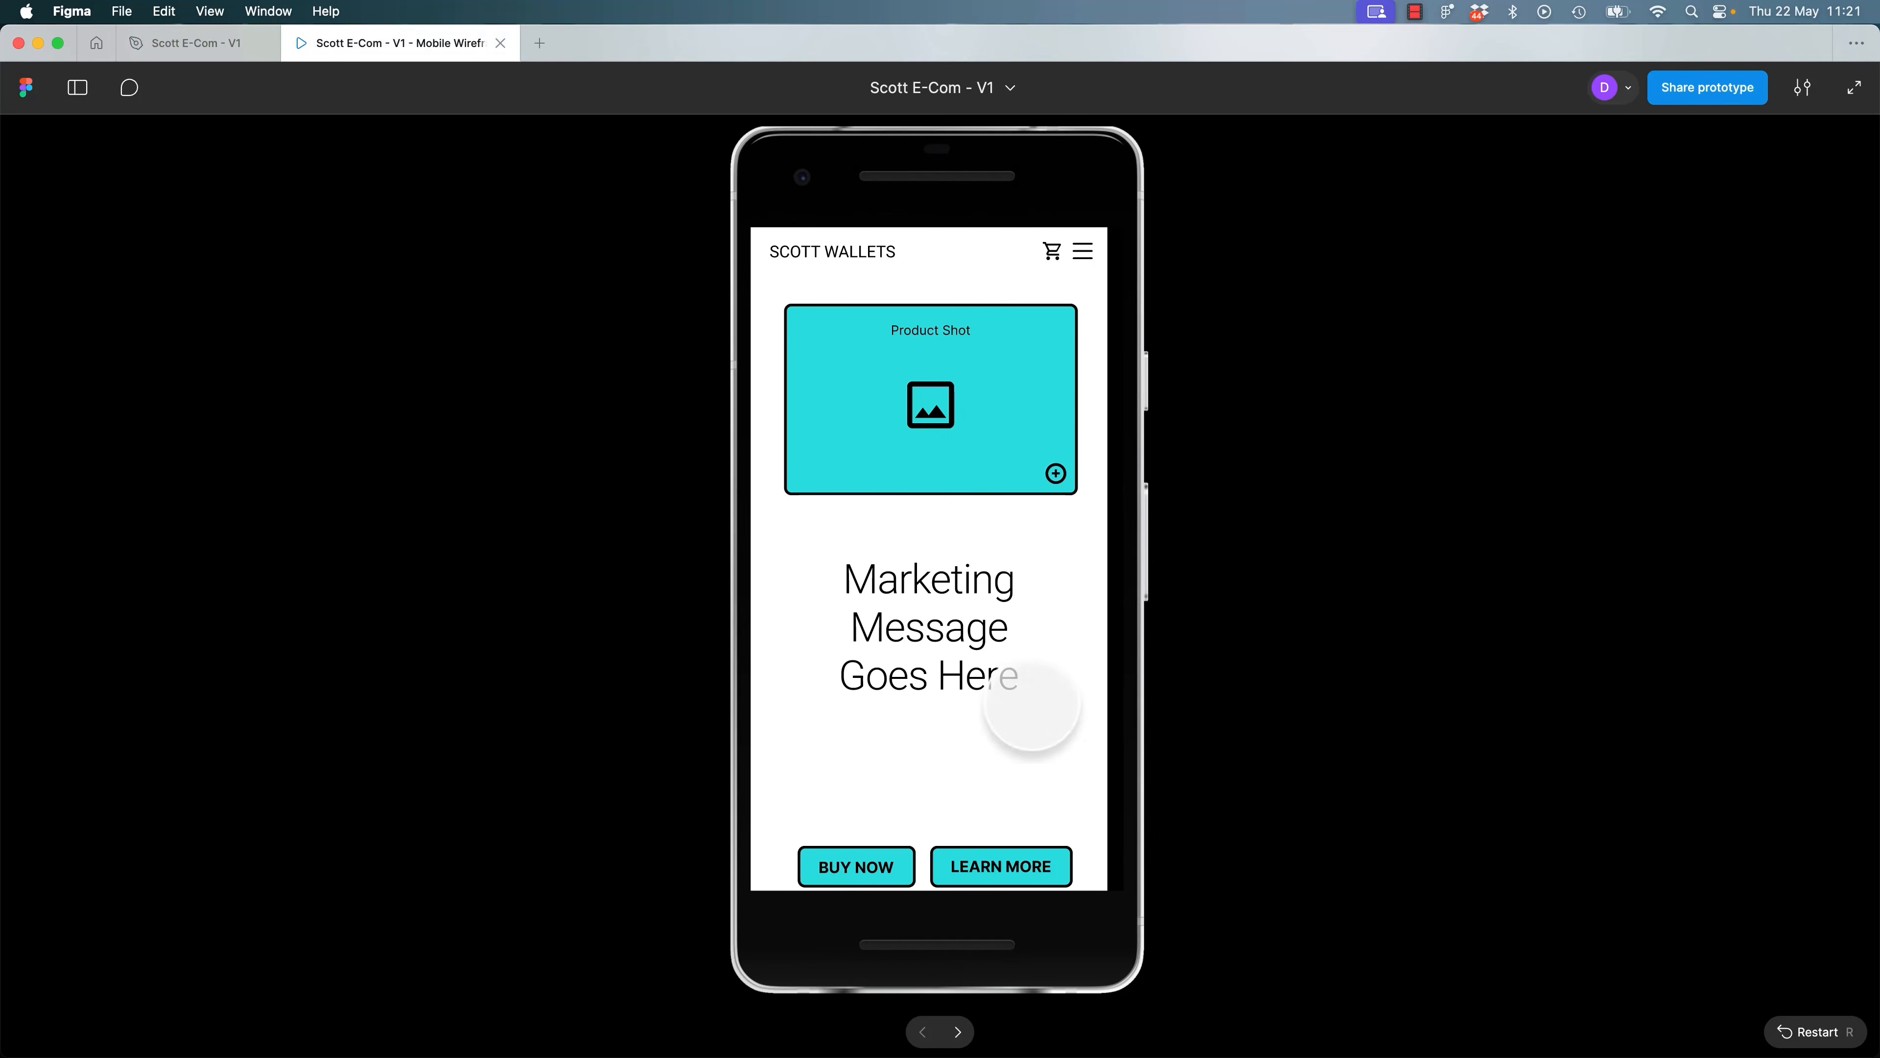
left_click(501, 43)
Present the Desktop page with MacBook Pro 16" chosen as the prototype device, and close the presentation.
left_click(16, 345)
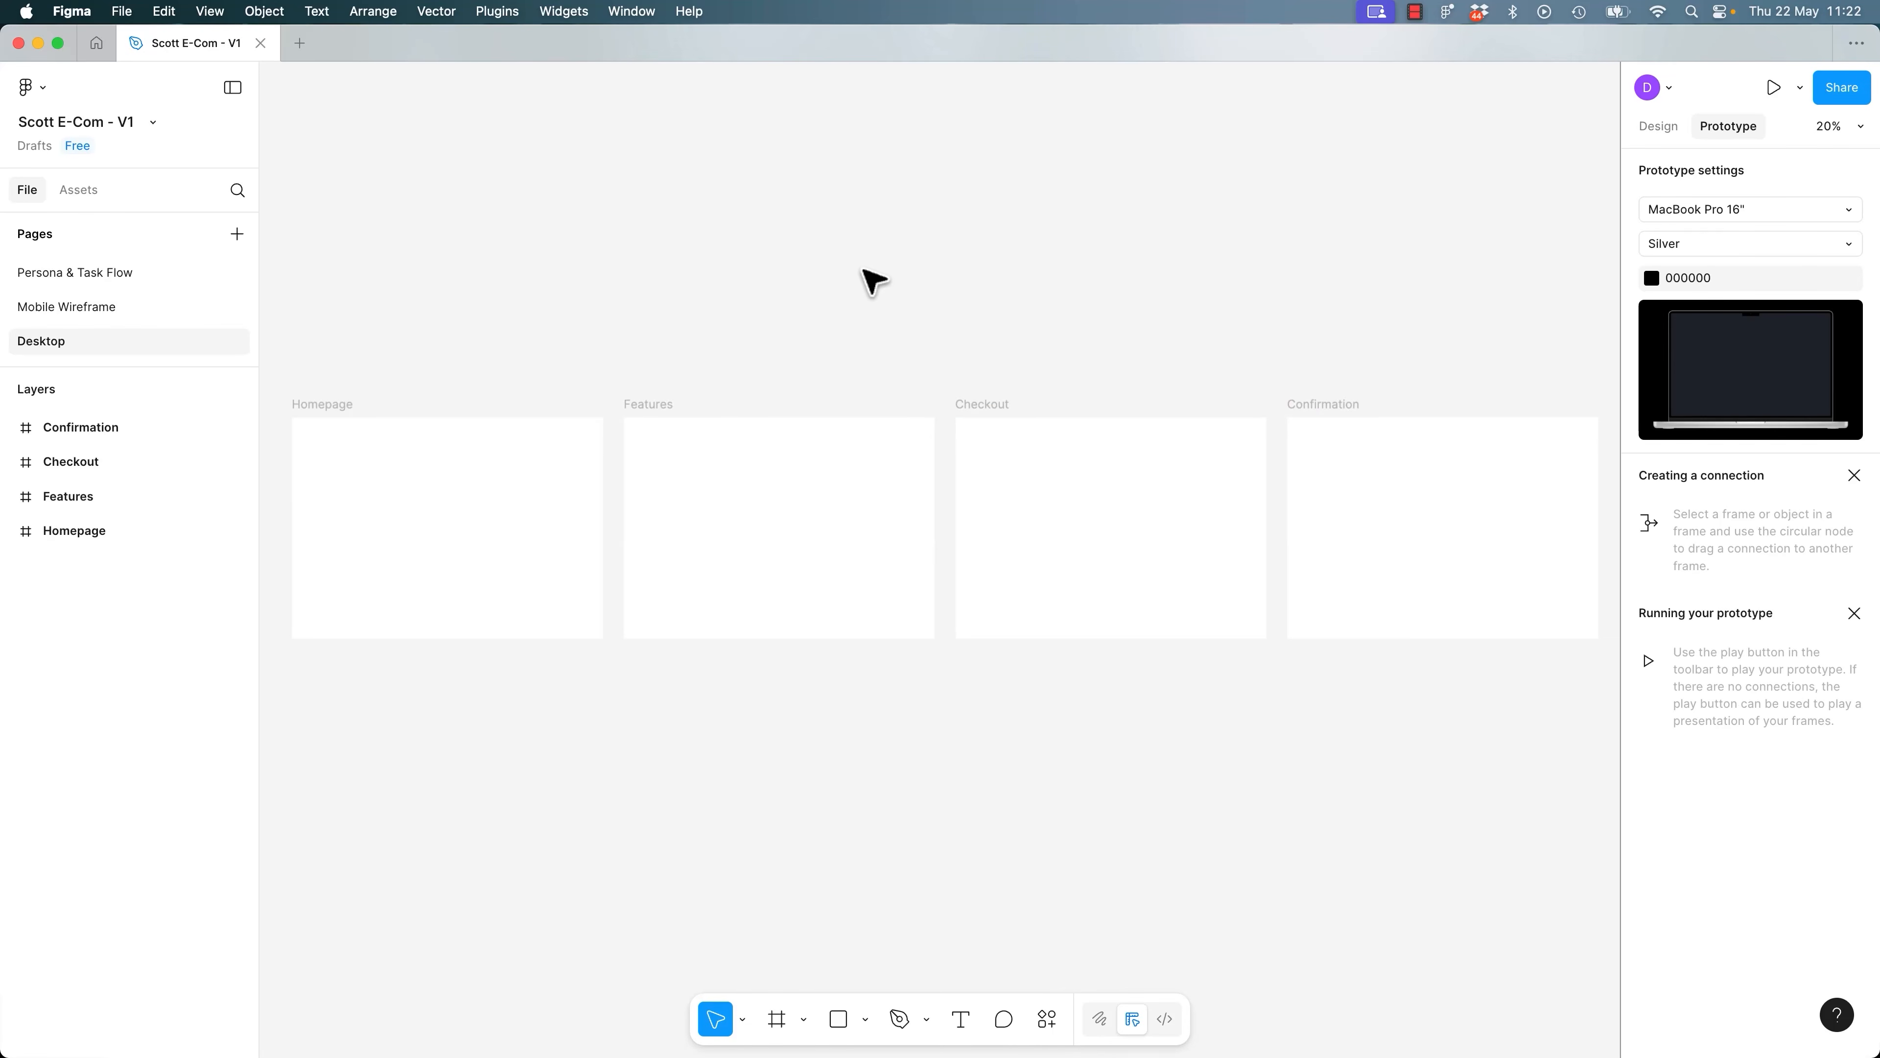
left_click(1755, 212)
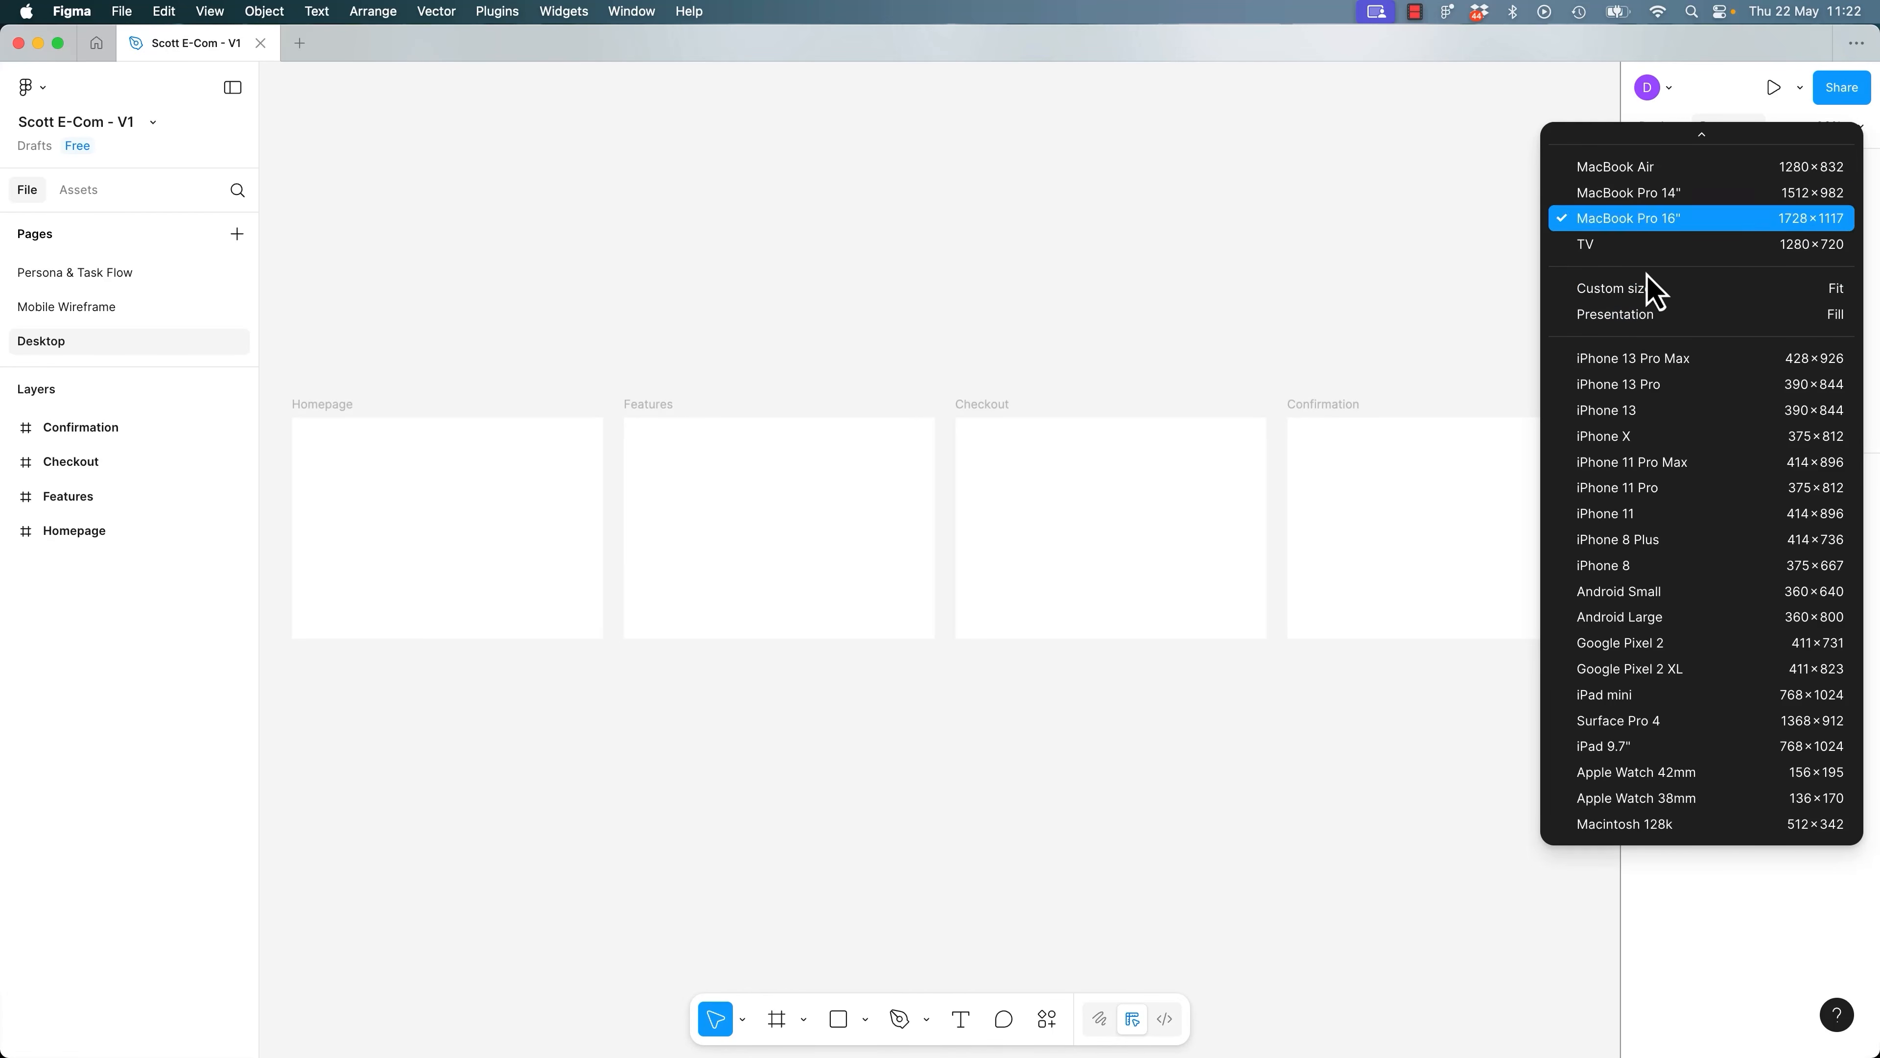
left_click(1649, 222)
left_click(1773, 87)
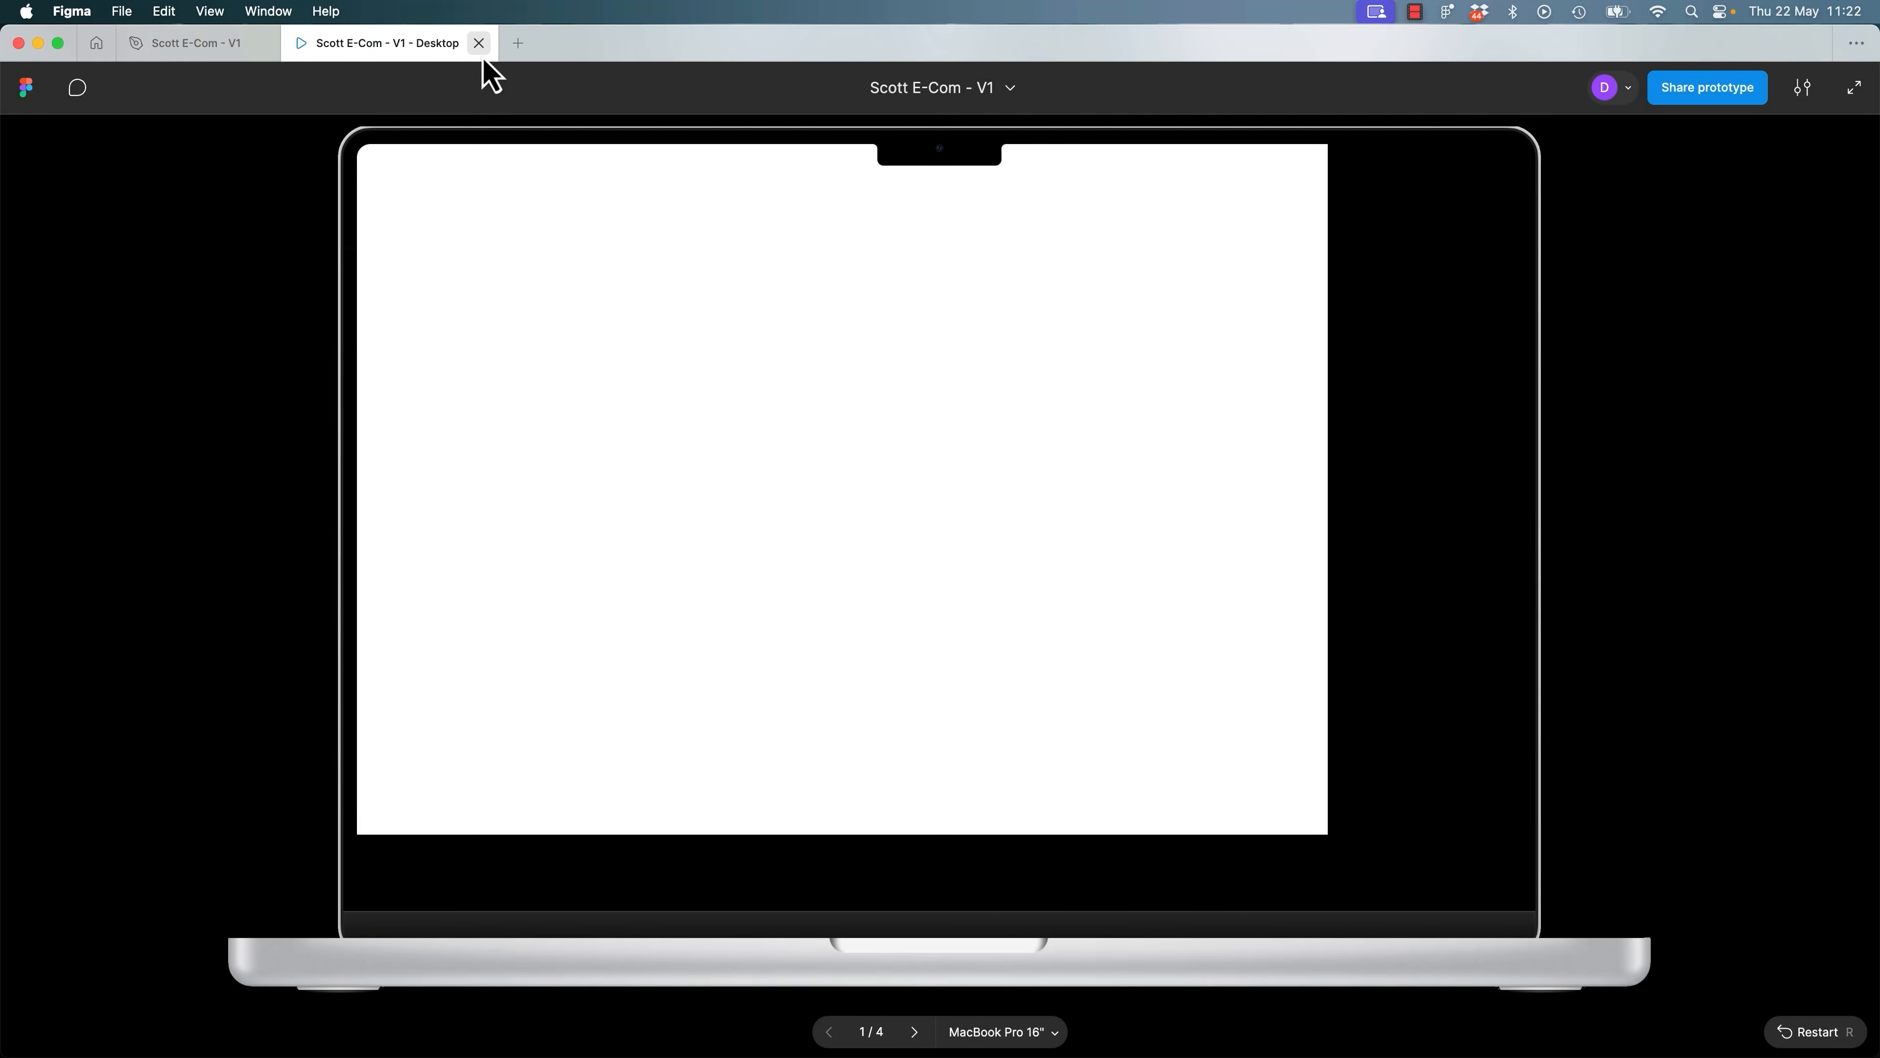
left_click(479, 43)
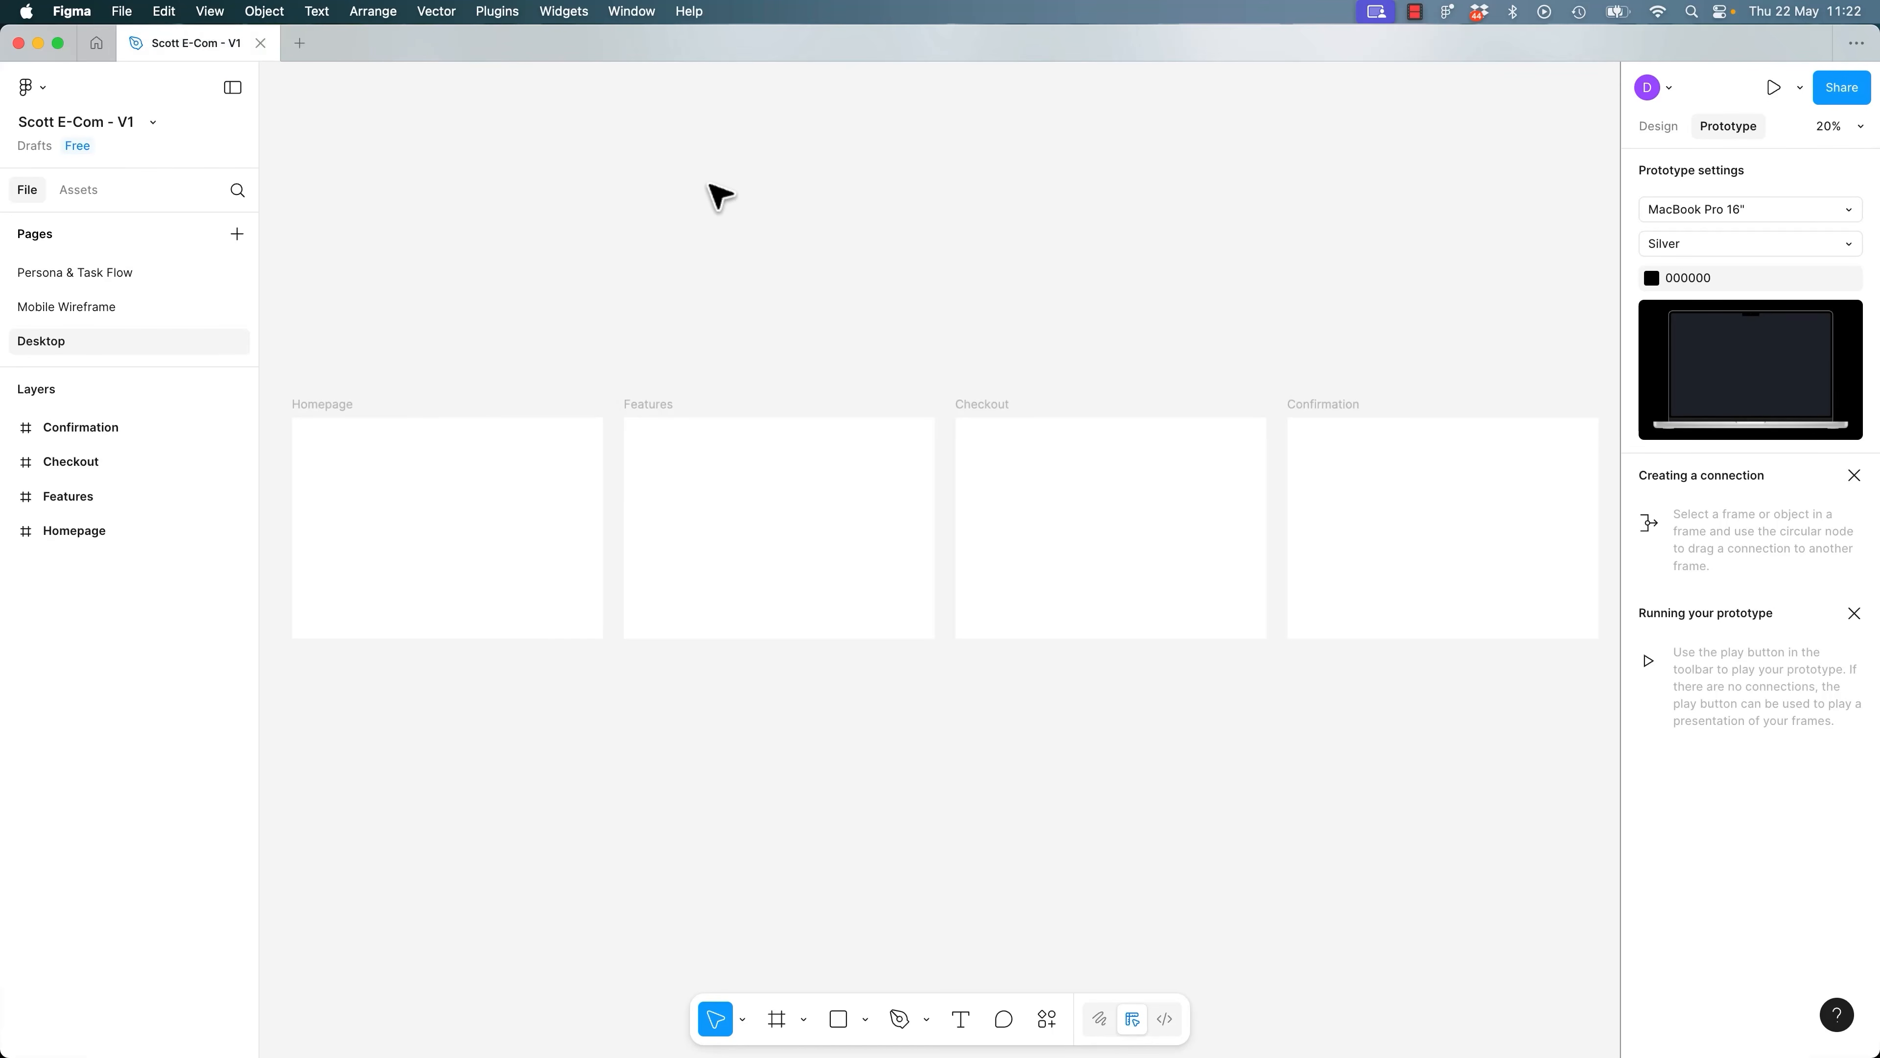
Set the Mobile Wireframe page's Google Pixel 2 device to landscape orientation and check it in a presentation, closing that tab.
left_click(74, 306)
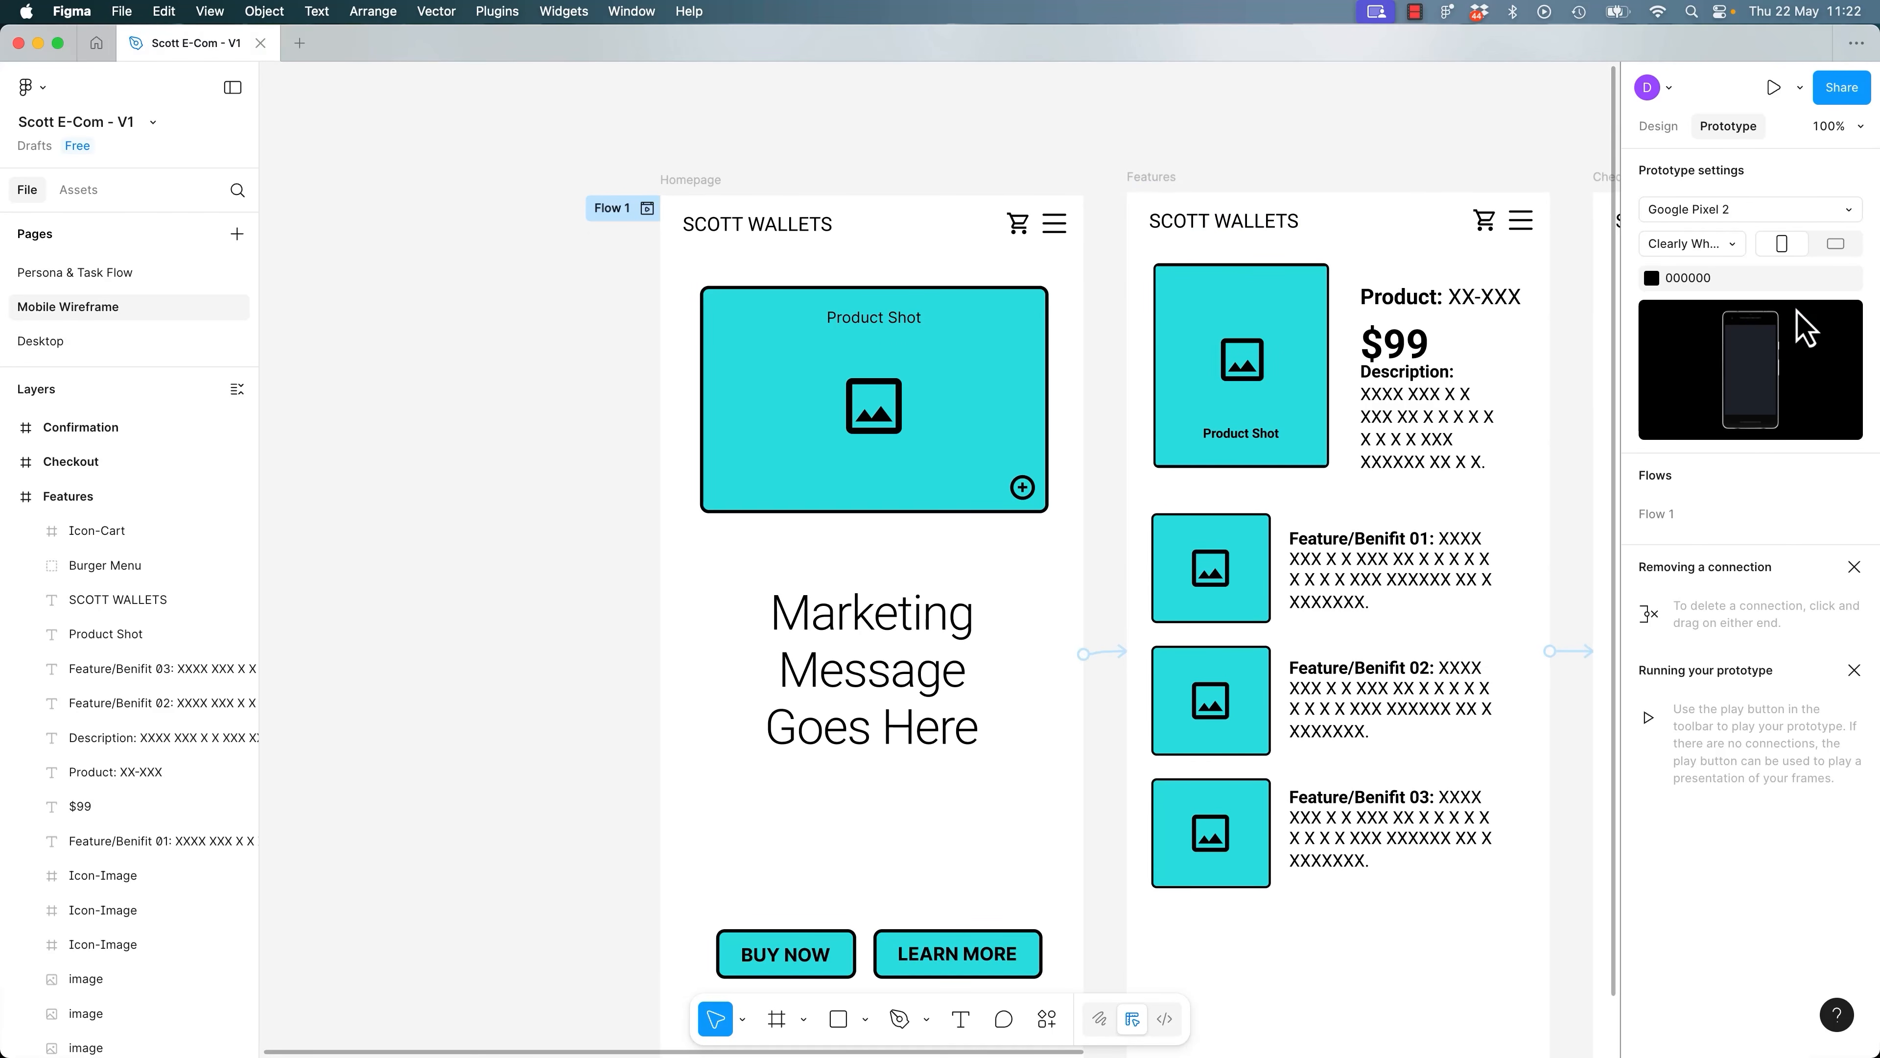
left_click(1835, 249)
left_click(1787, 251)
left_click(1830, 248)
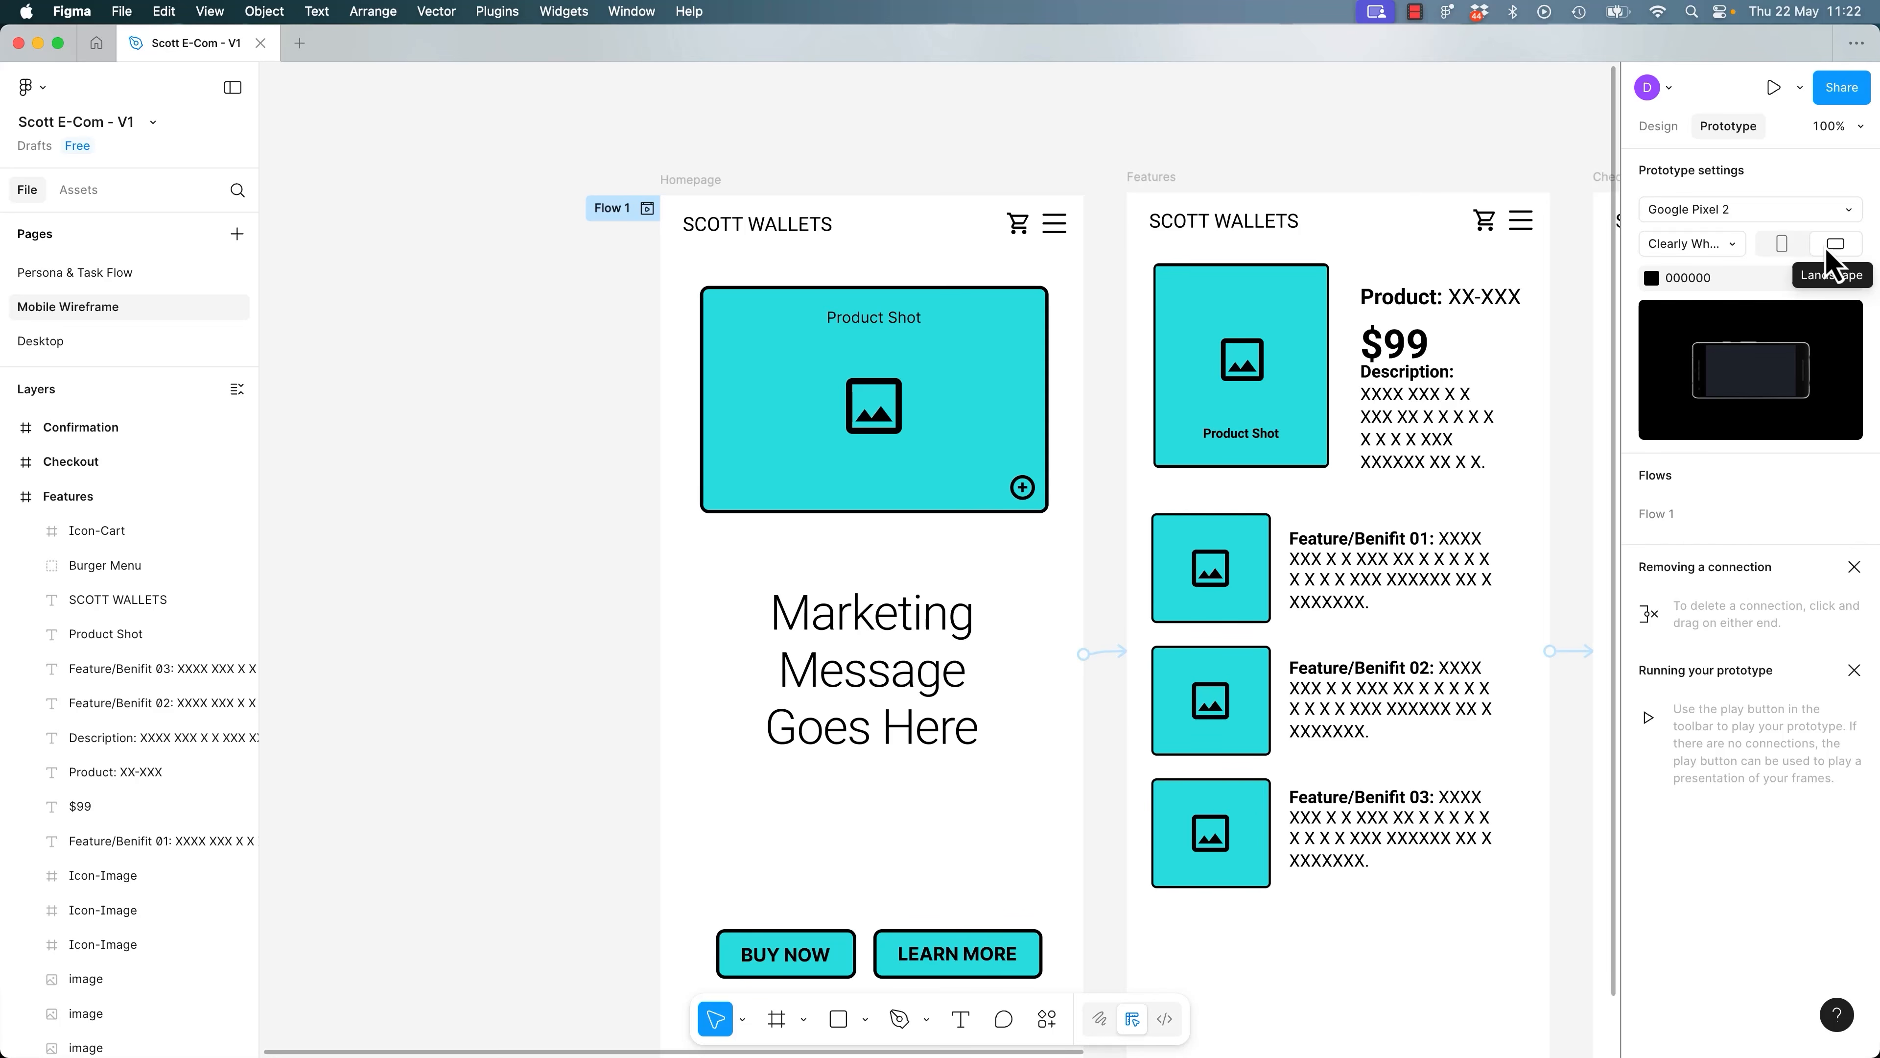
left_click(1786, 246)
left_click(1840, 245)
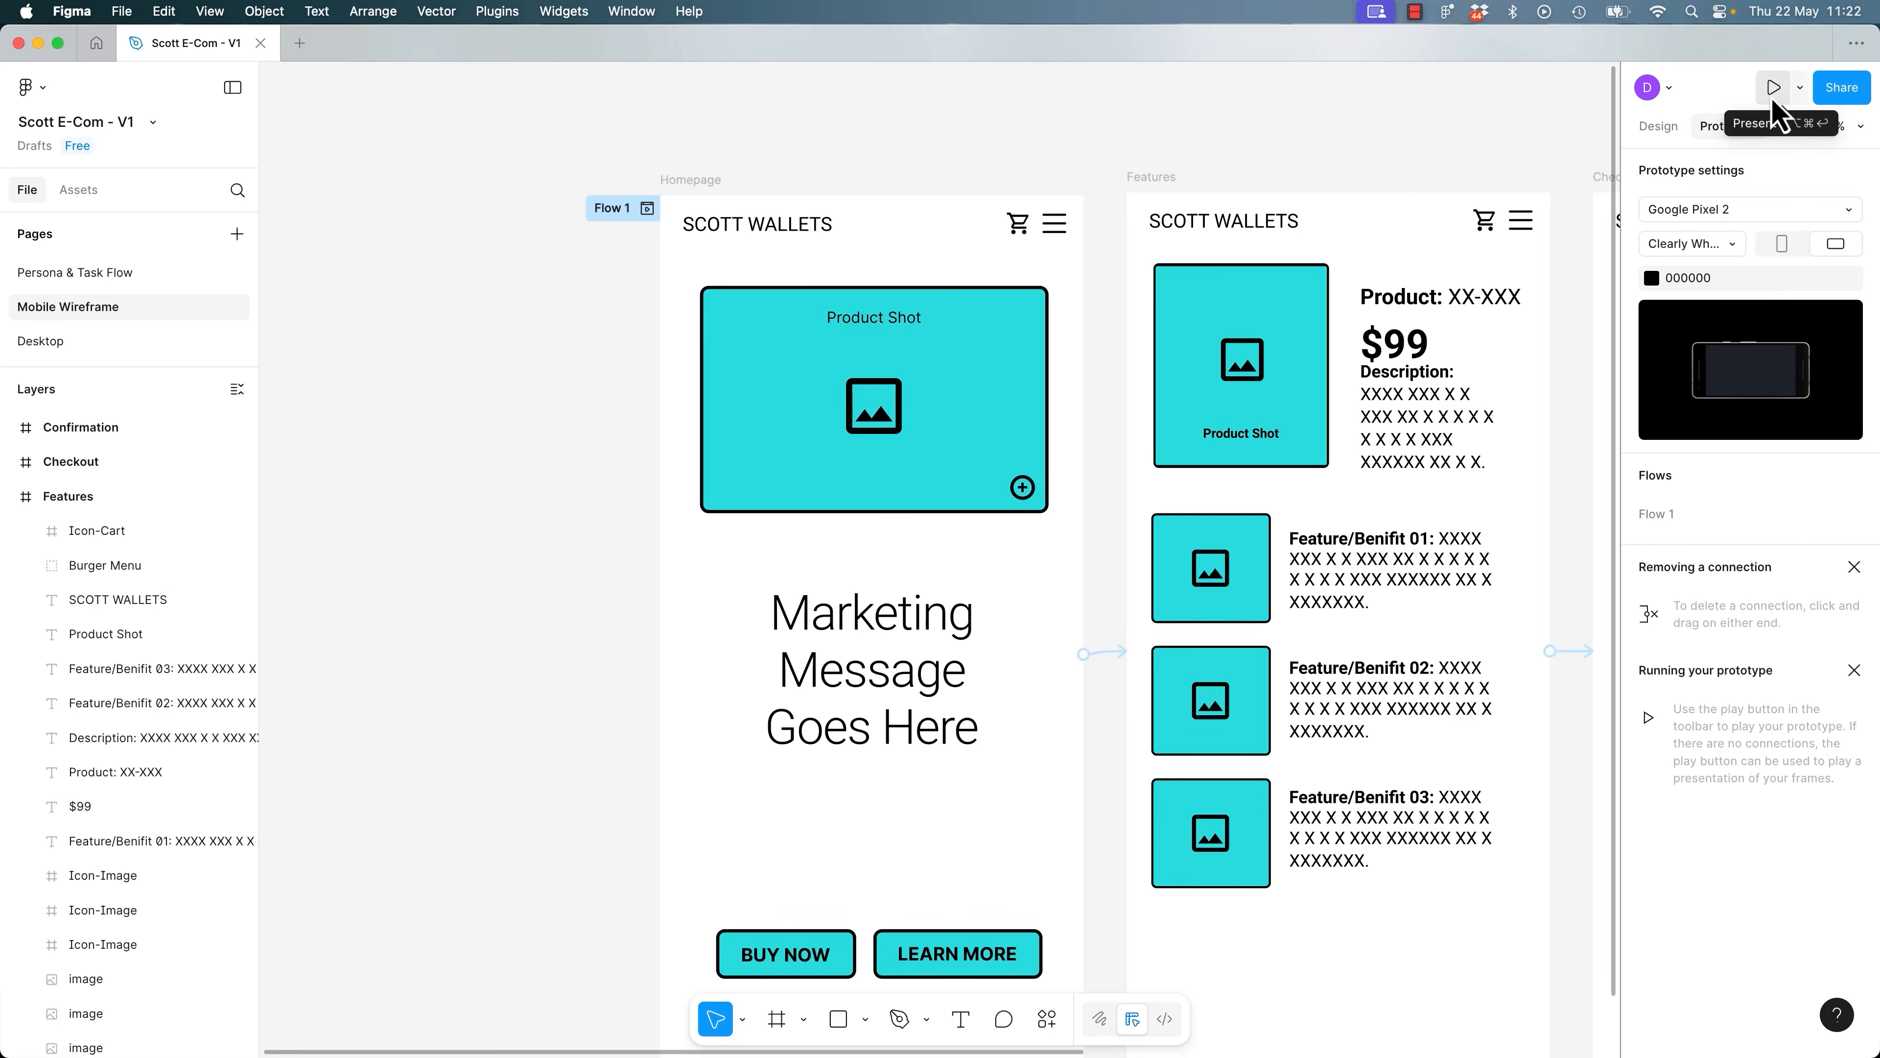
left_click(1775, 111)
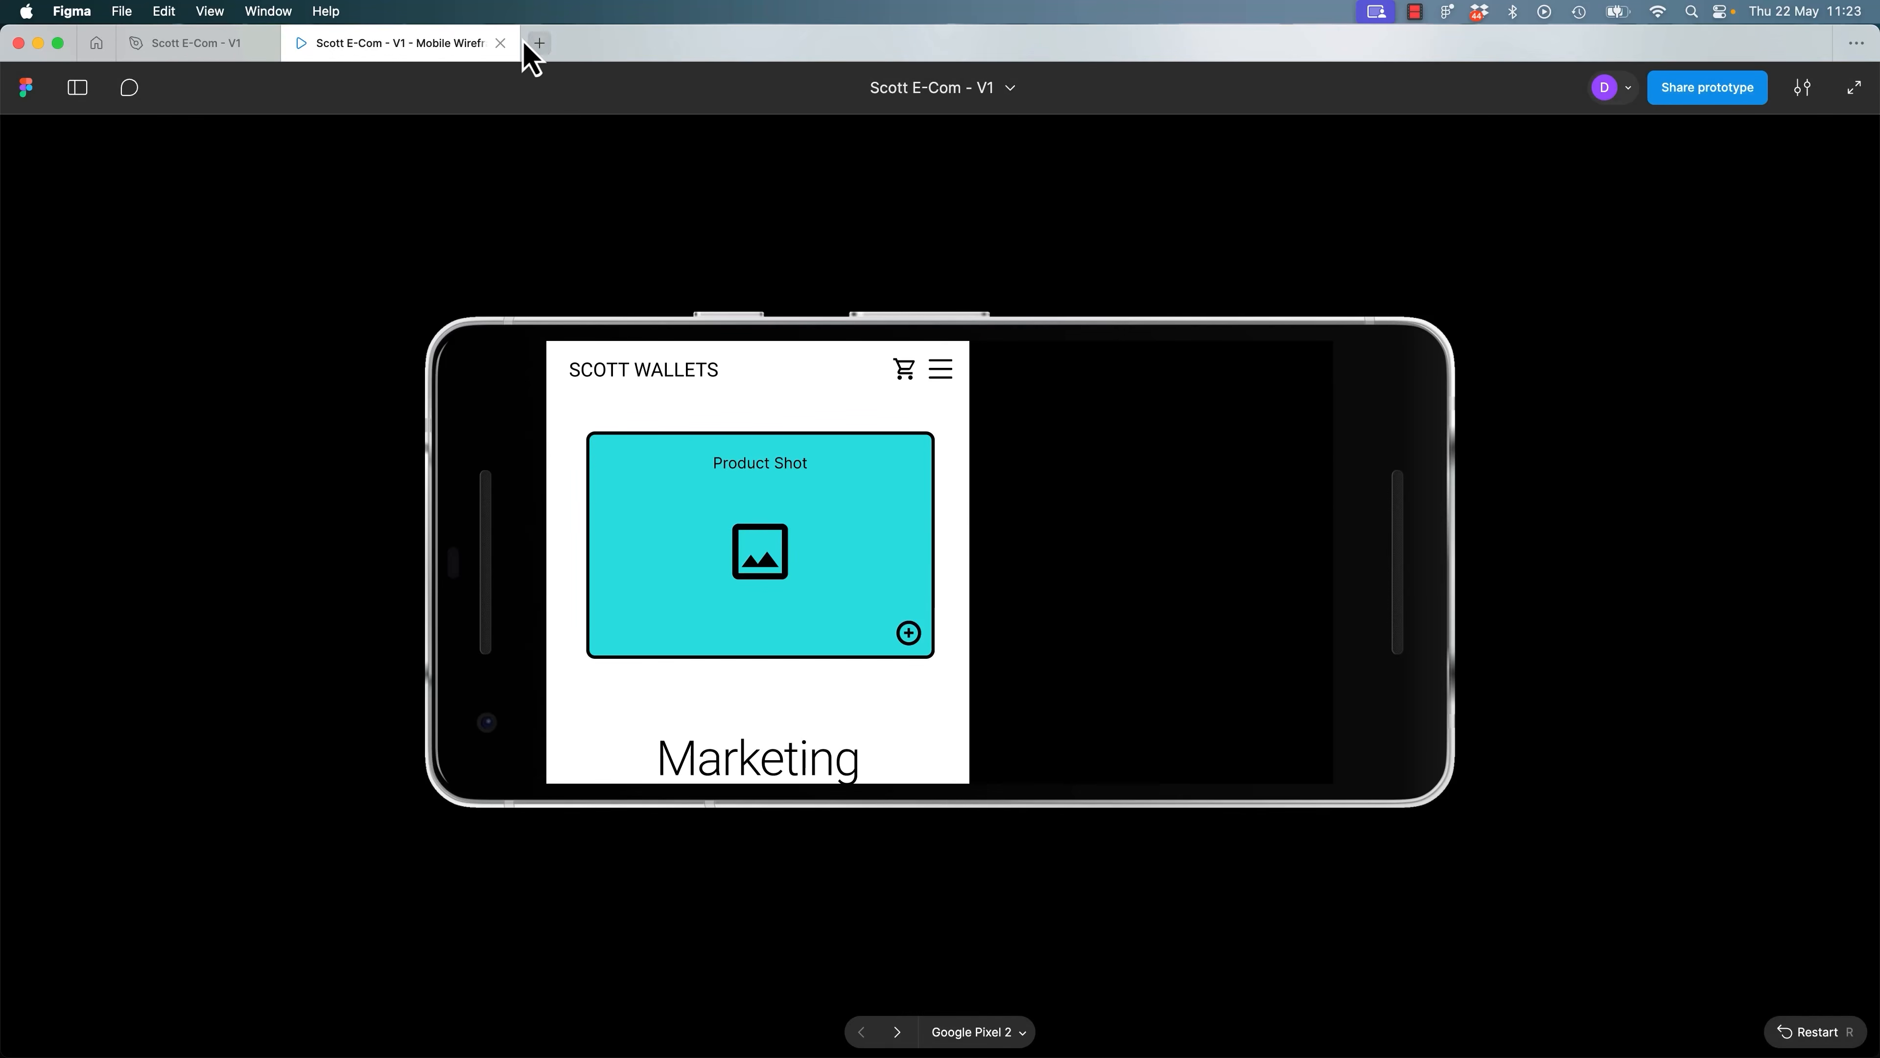
left_click(501, 44)
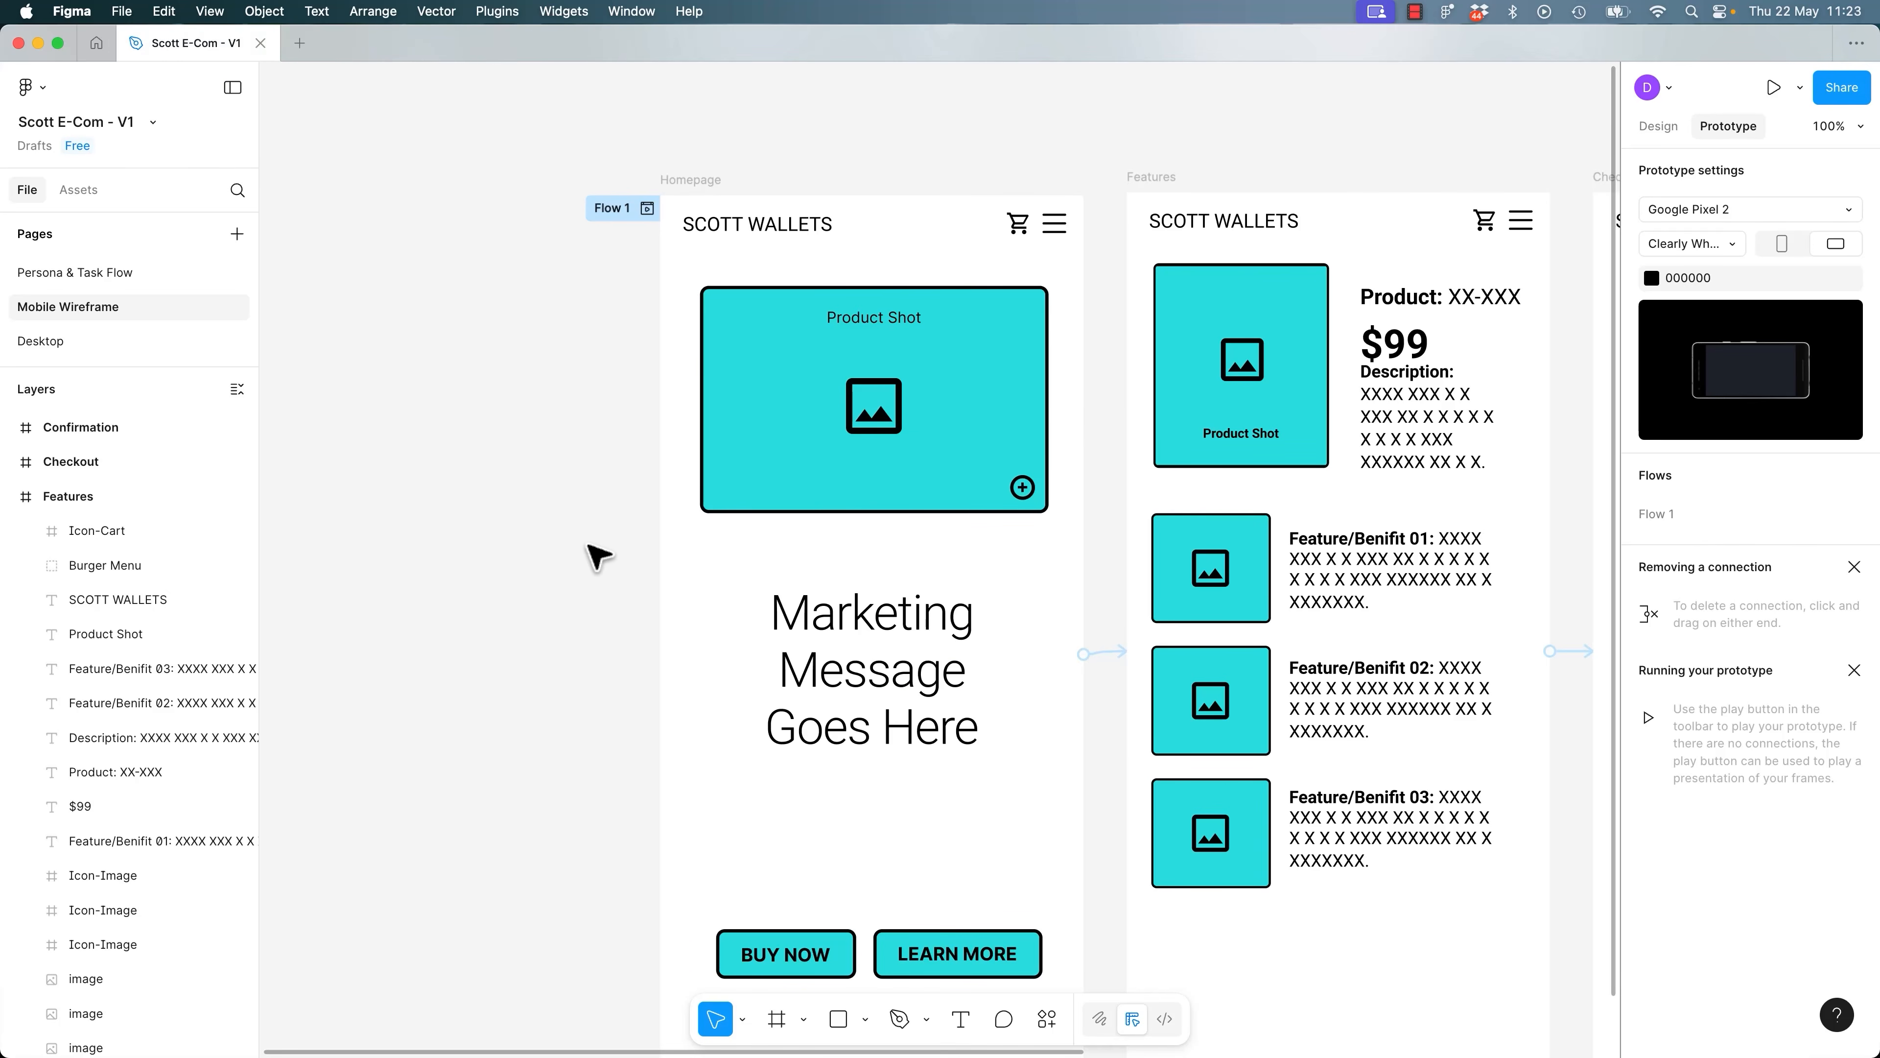
Delete the Homepage-to-Features, Features-to-Checkout and Checkout-to-Confirmation connections.
key("shift+1")
left_click(326, 185)
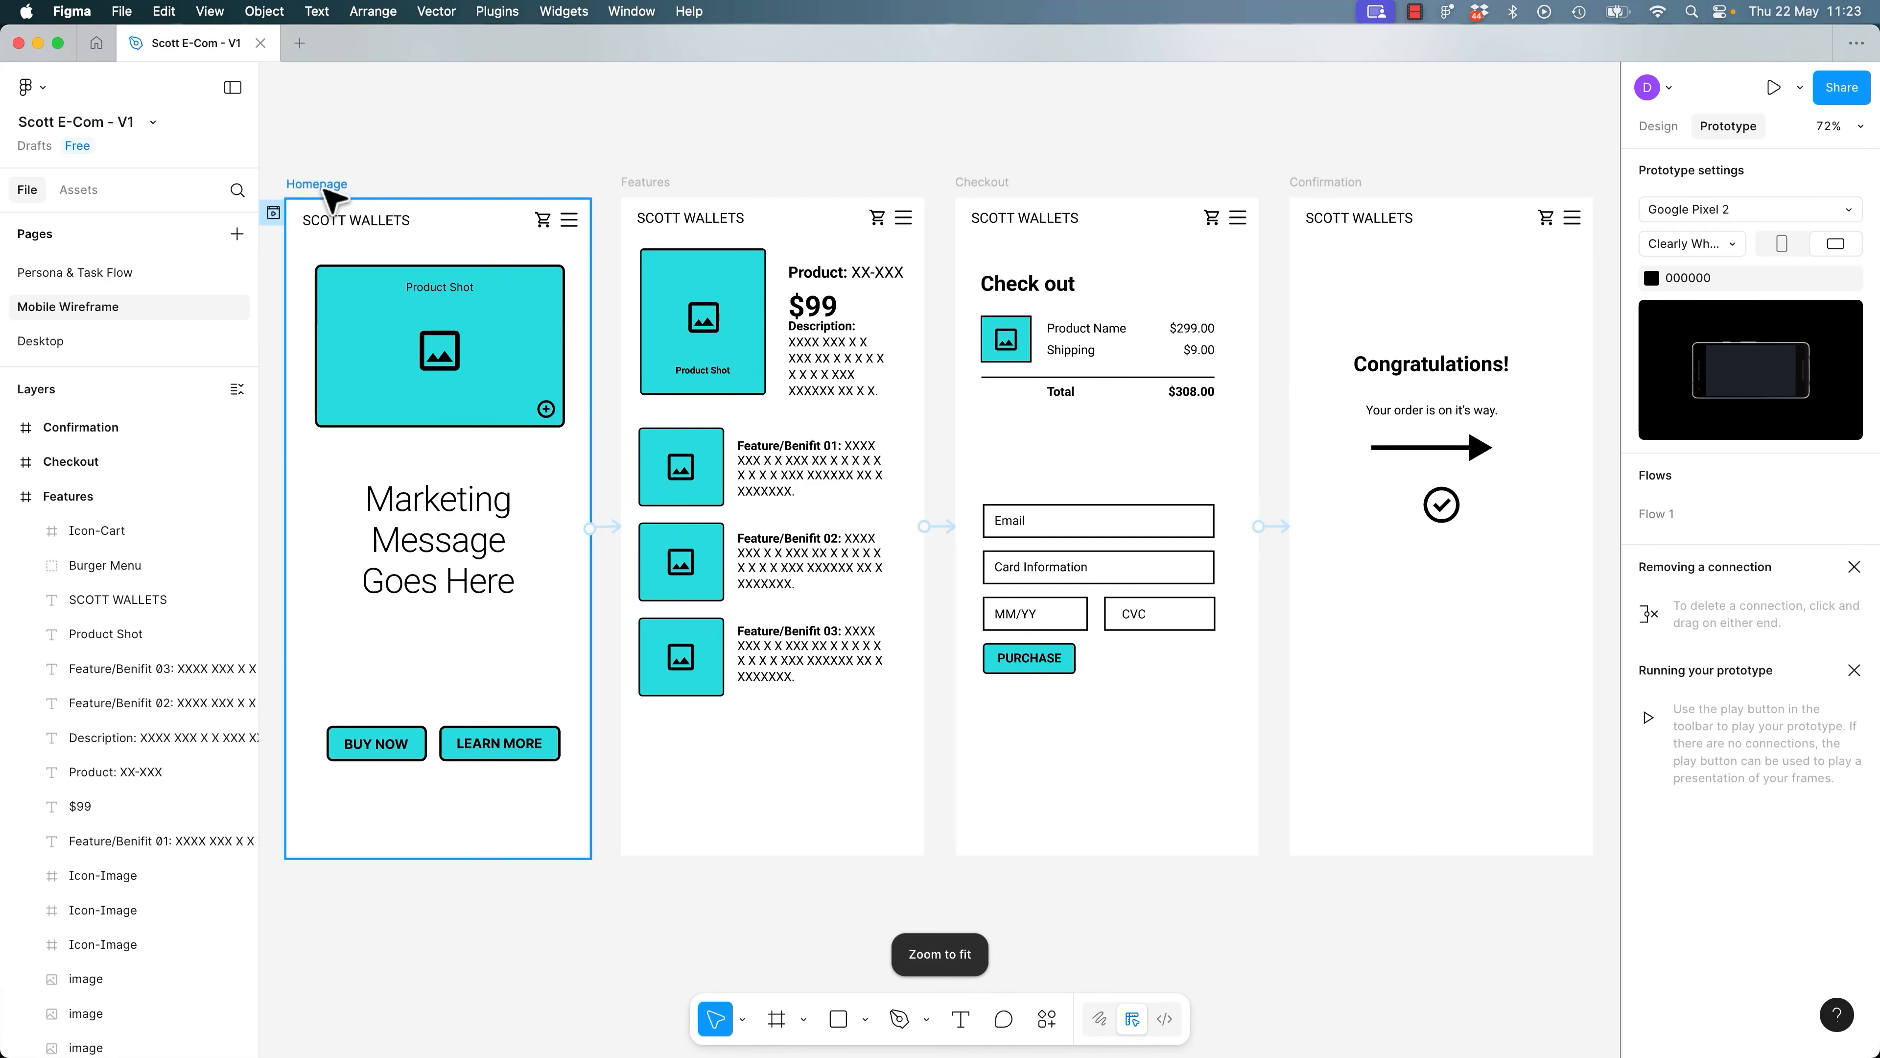
left_click(612, 528)
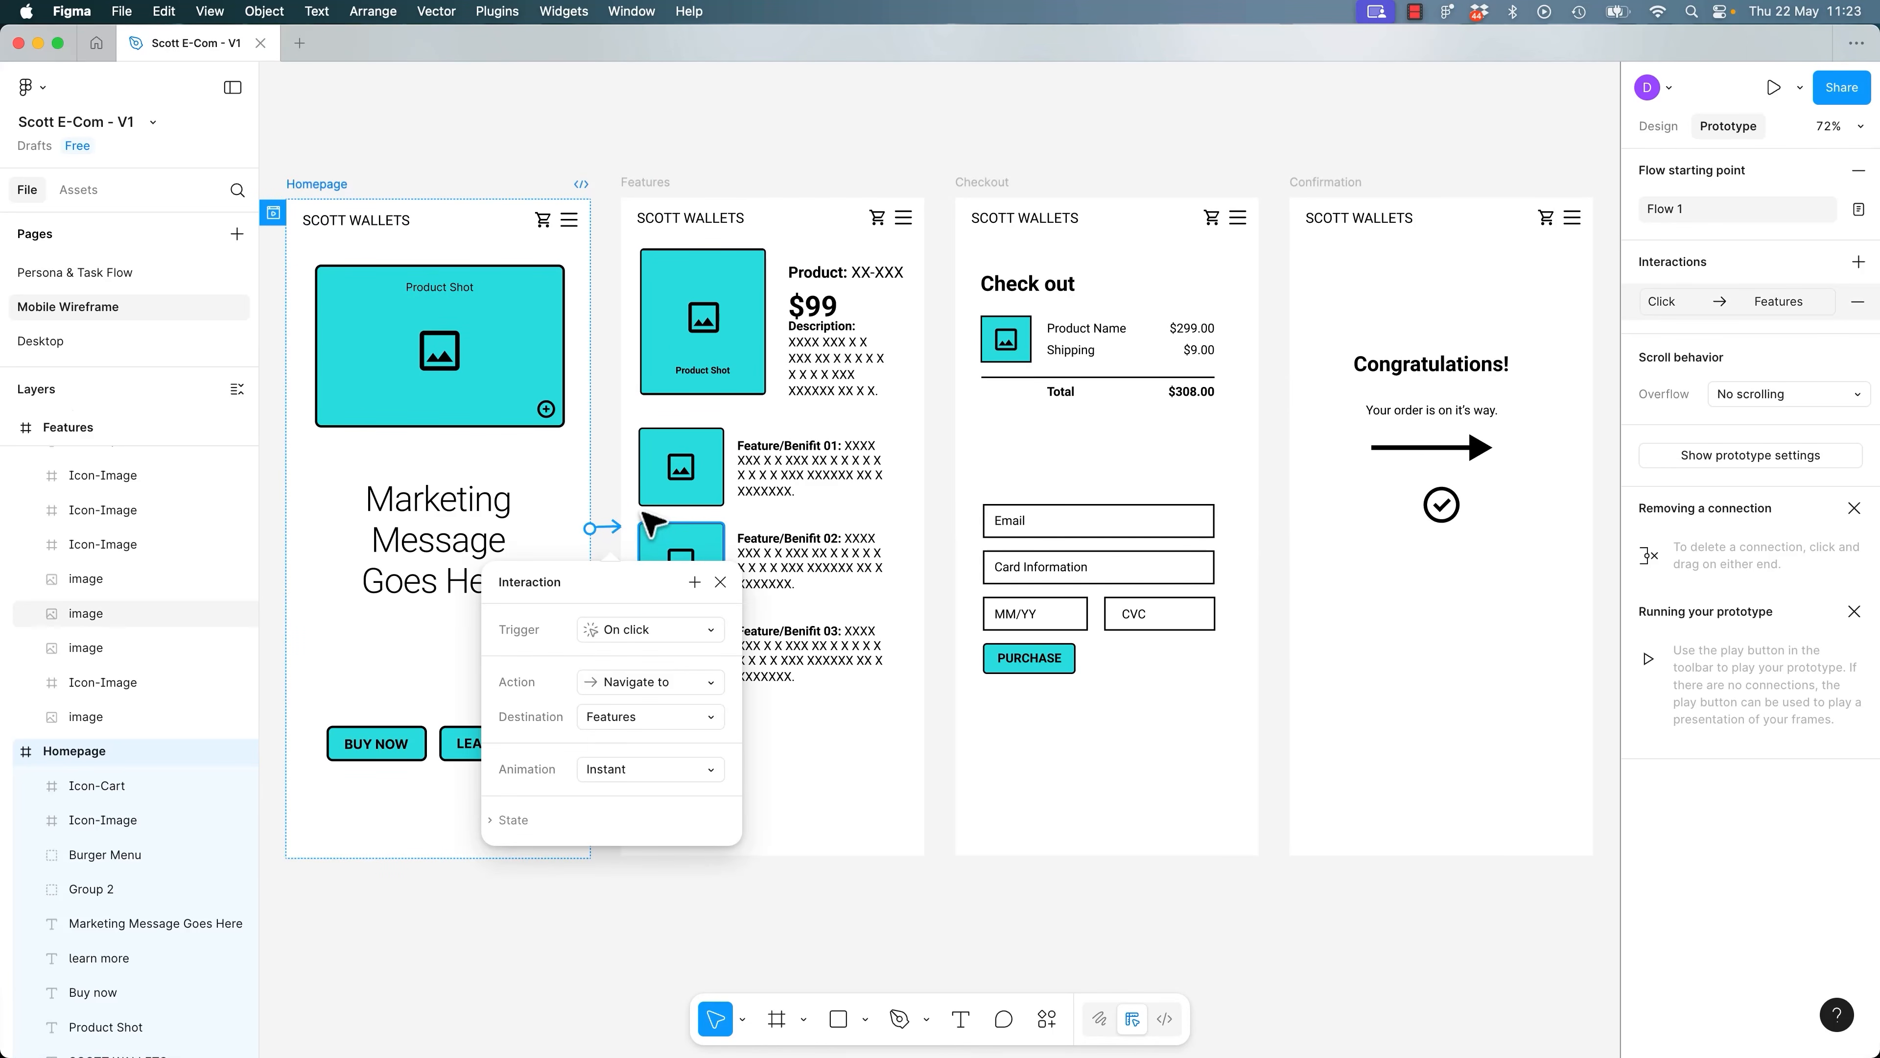
left_click(721, 582)
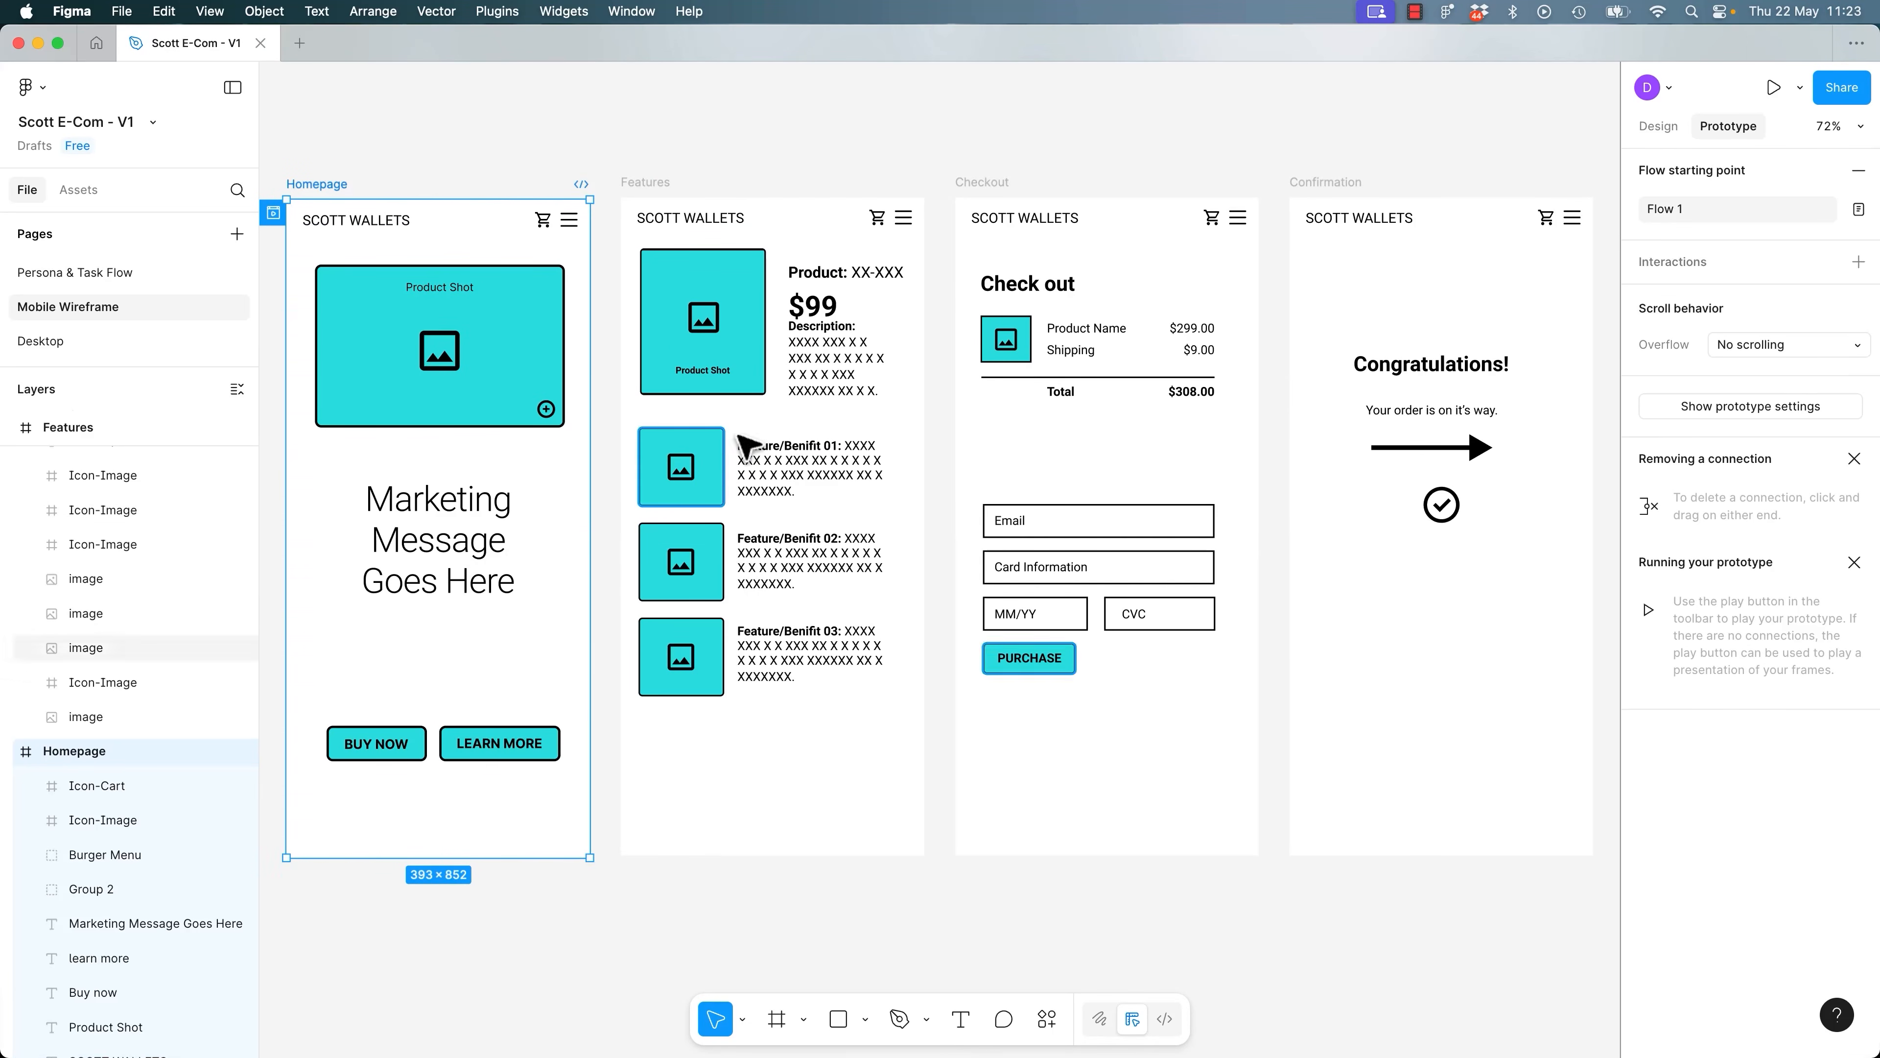
left_click(663, 184)
left_click(942, 527)
key("Escape")
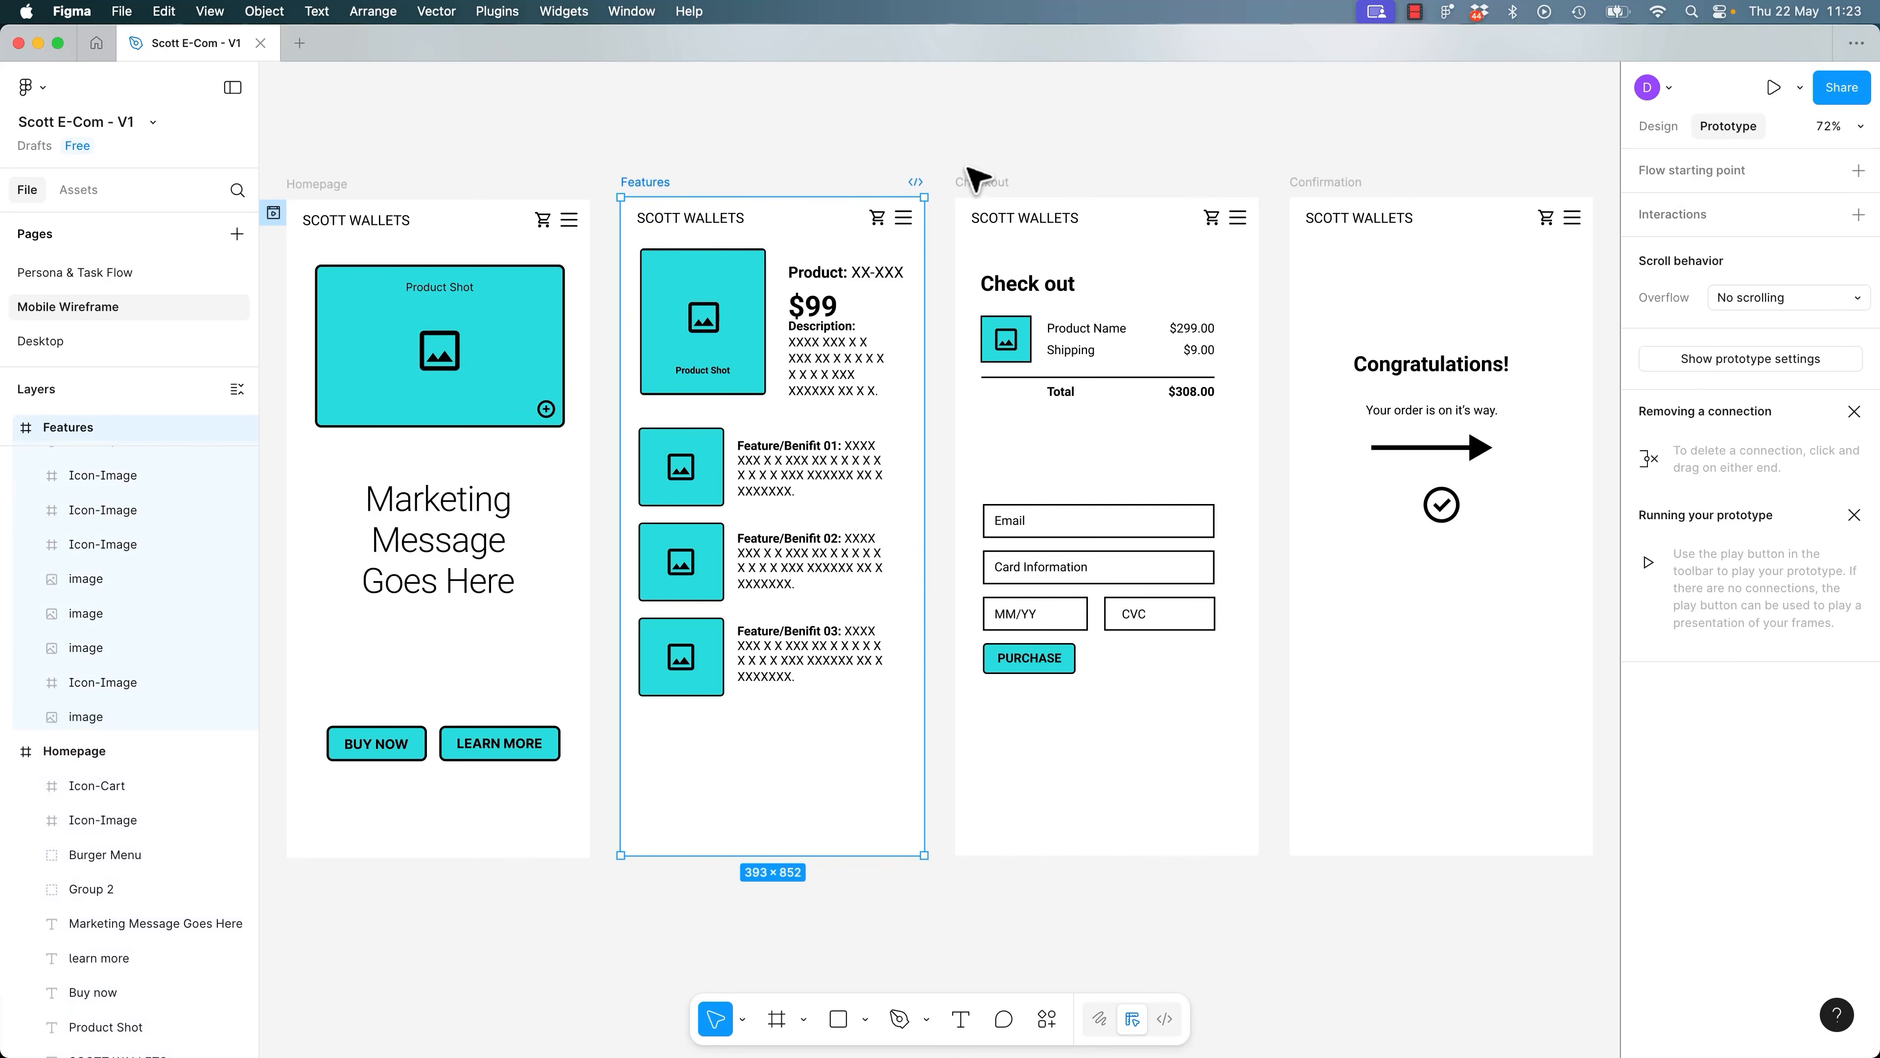
left_click(975, 180)
left_click(1272, 526)
key("Delete")
left_click(1244, 153)
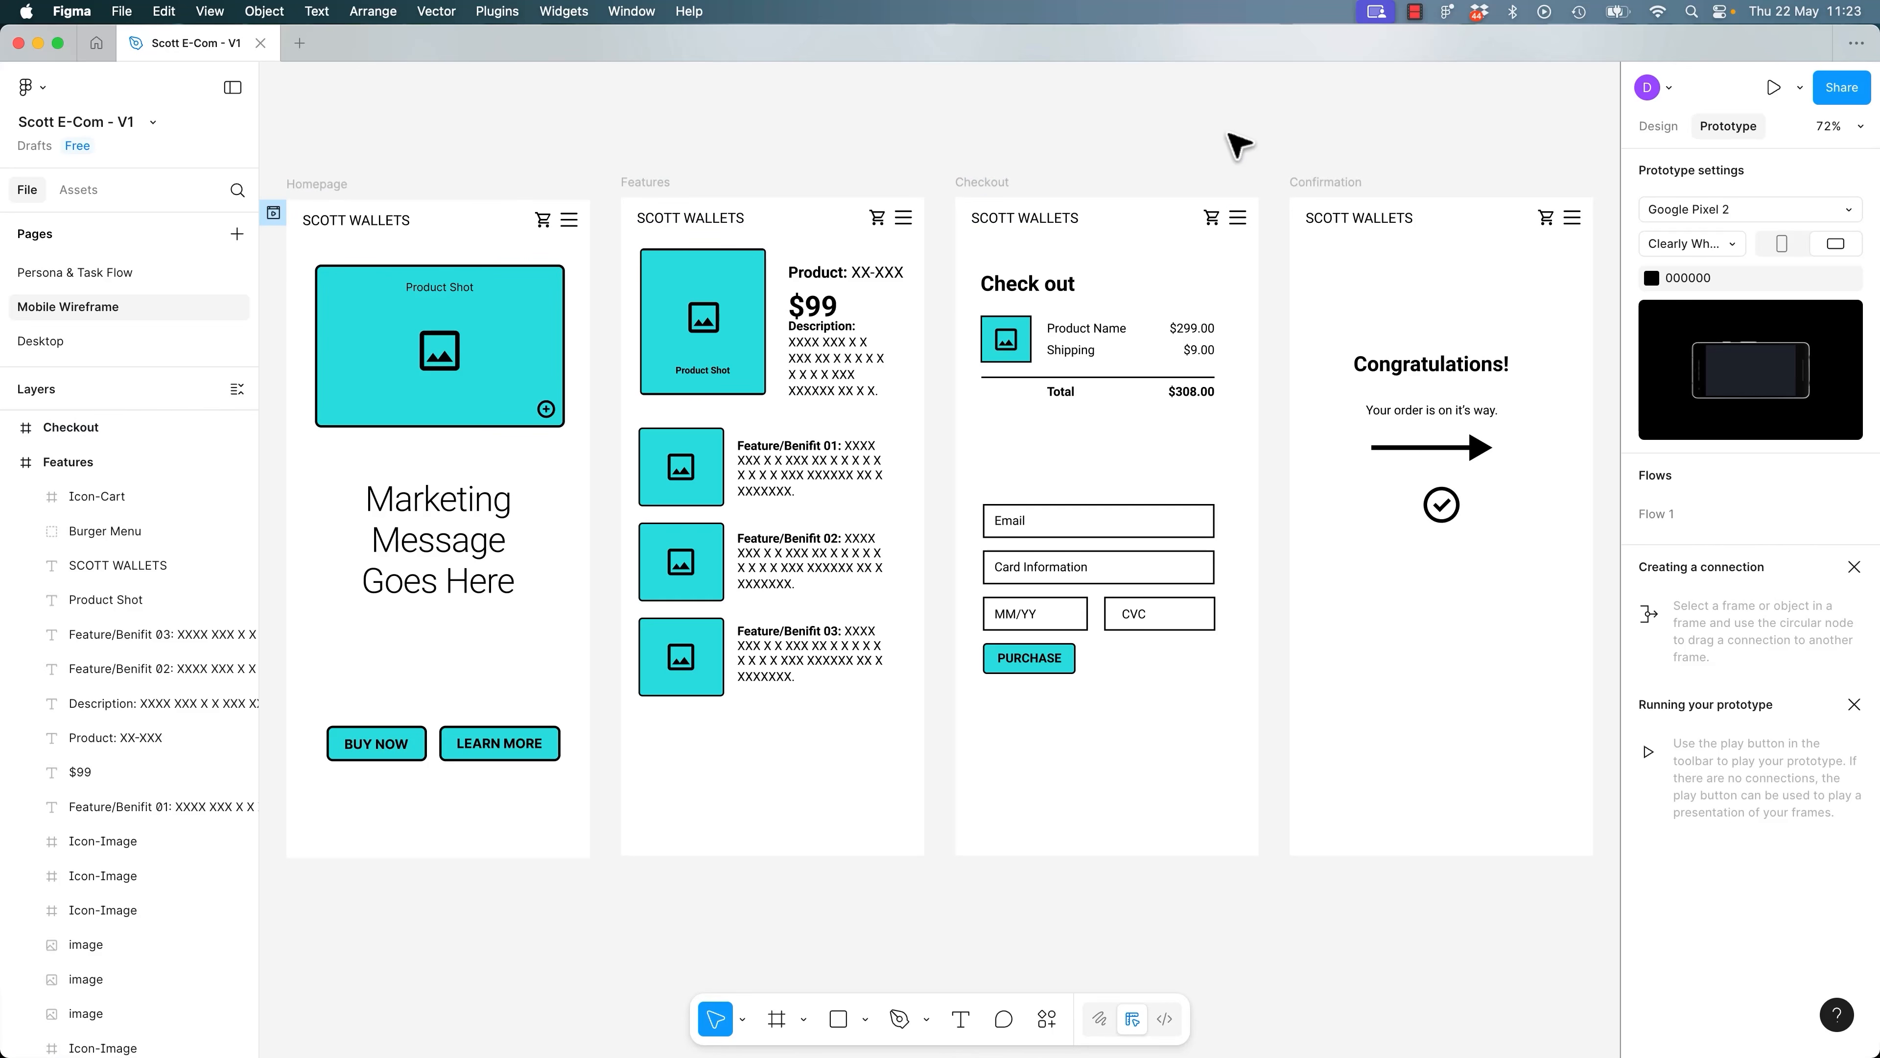
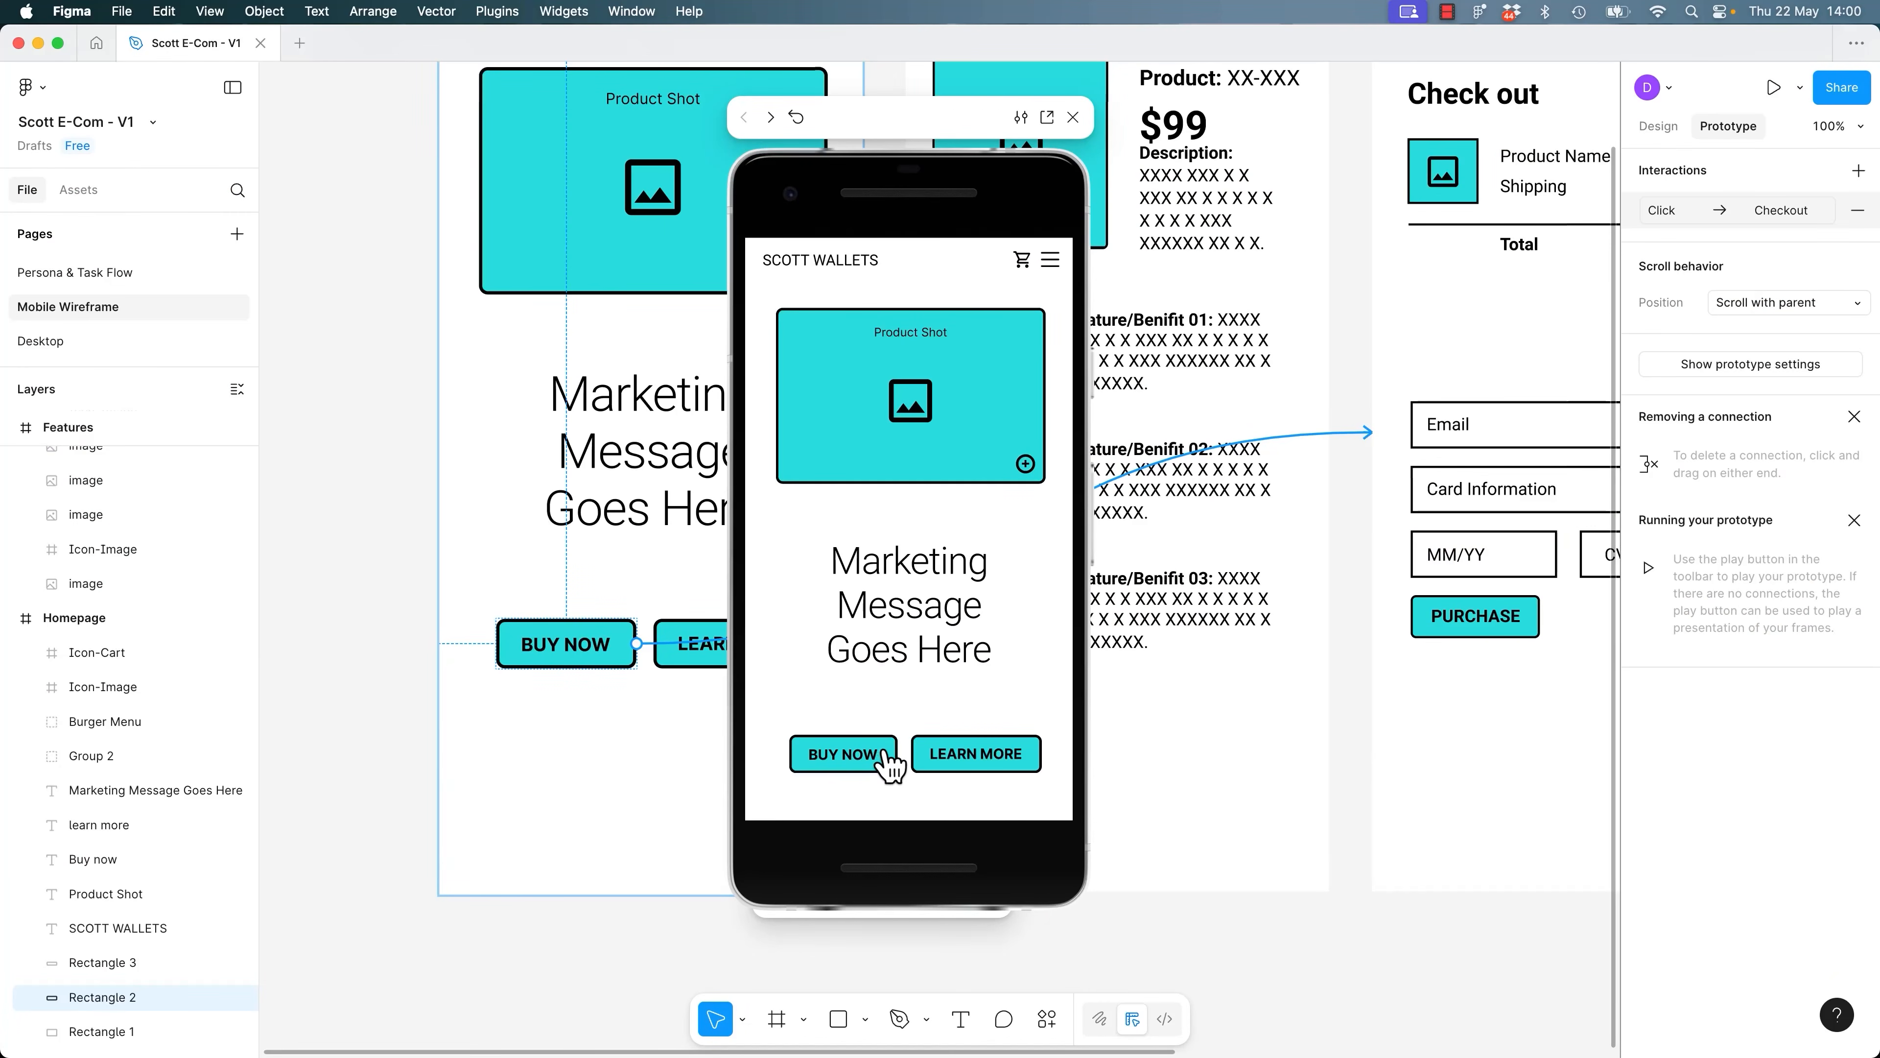
Test the BUY NOW, PURCHASE, SCOTT WALLETS and LEARN MORE links in the live preview.
left_click(889, 759)
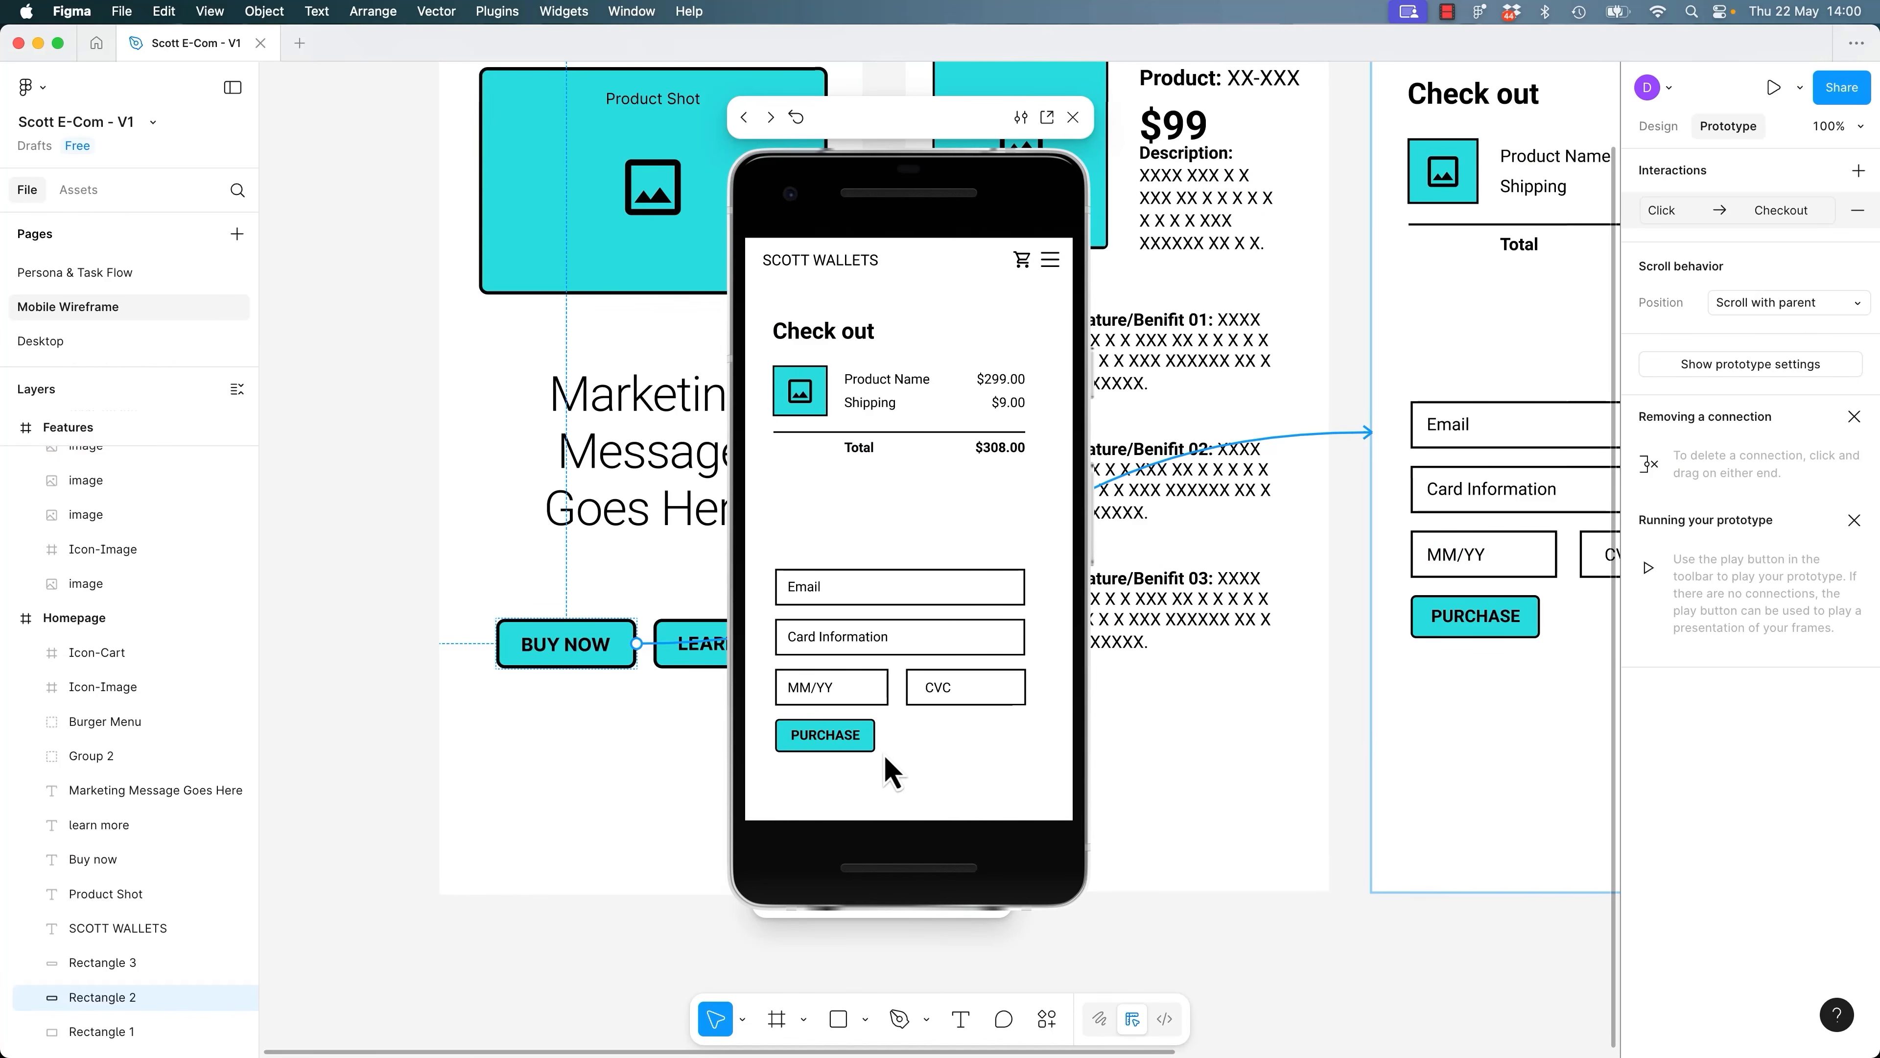
left_click(859, 732)
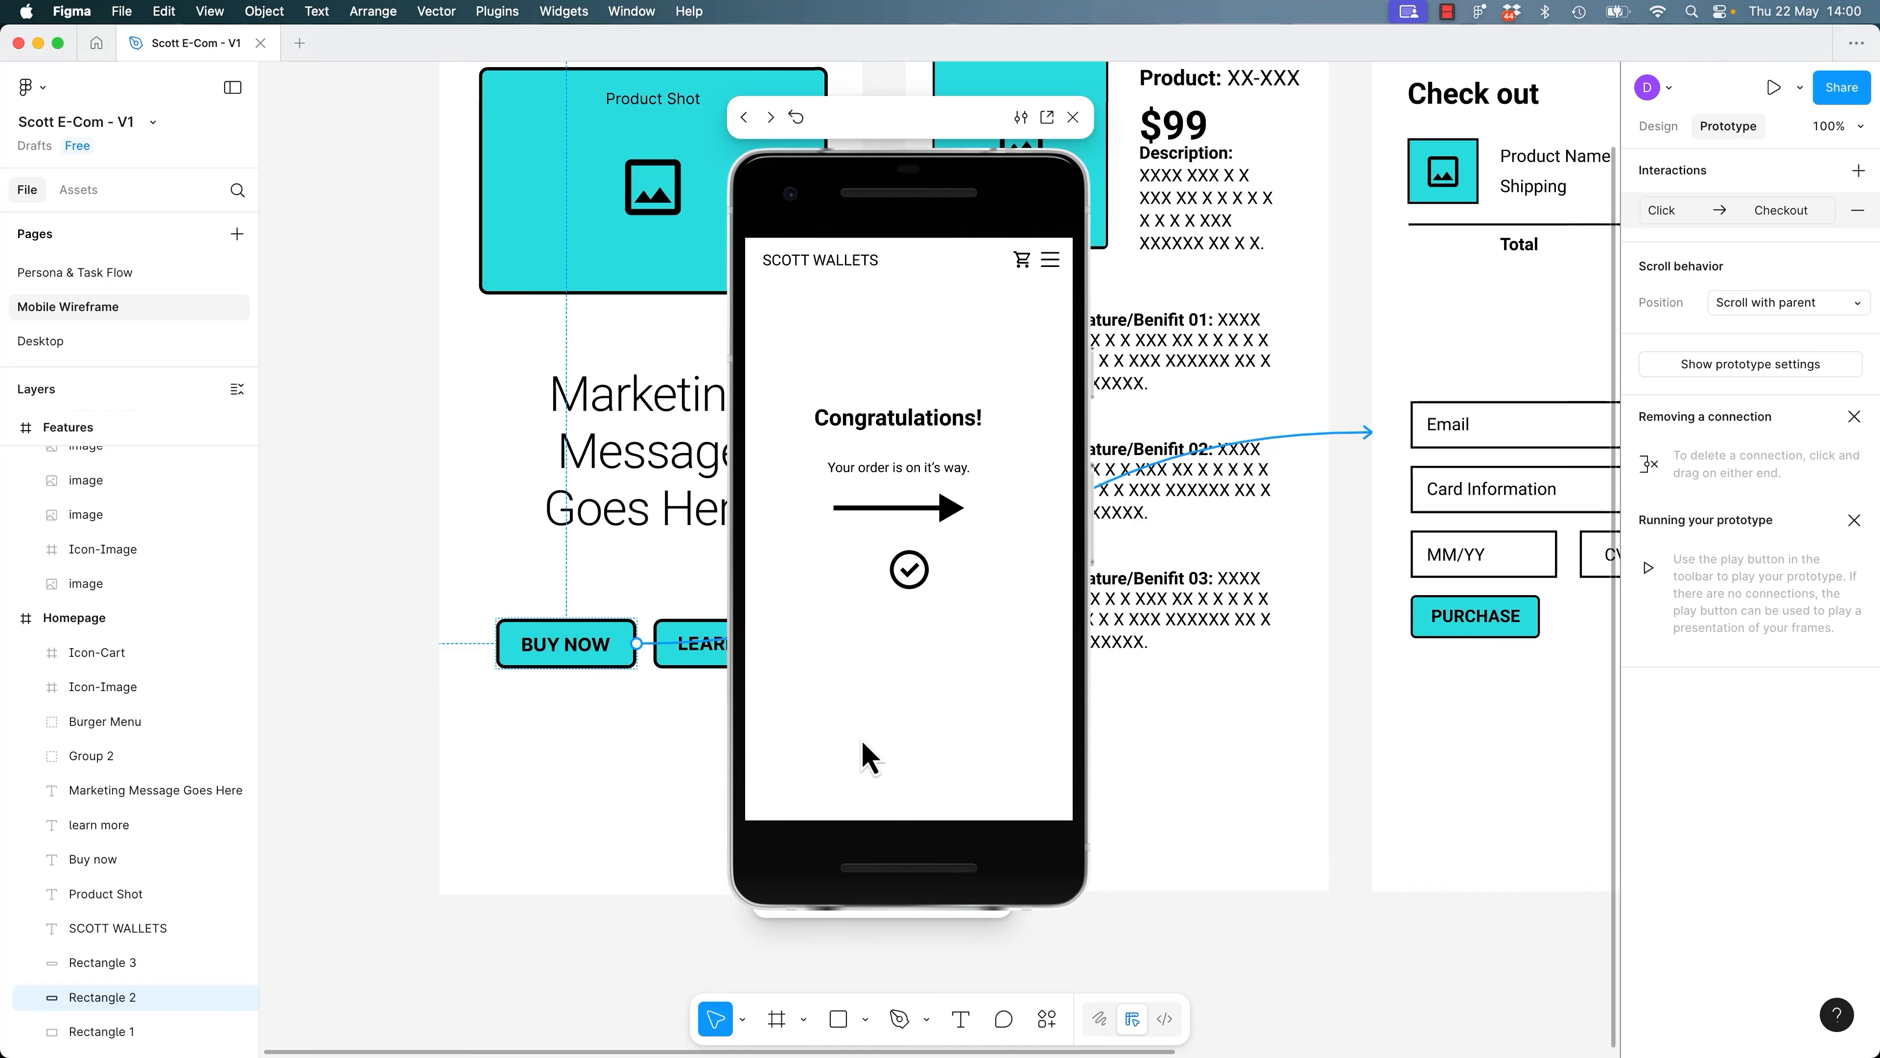
left_click(816, 260)
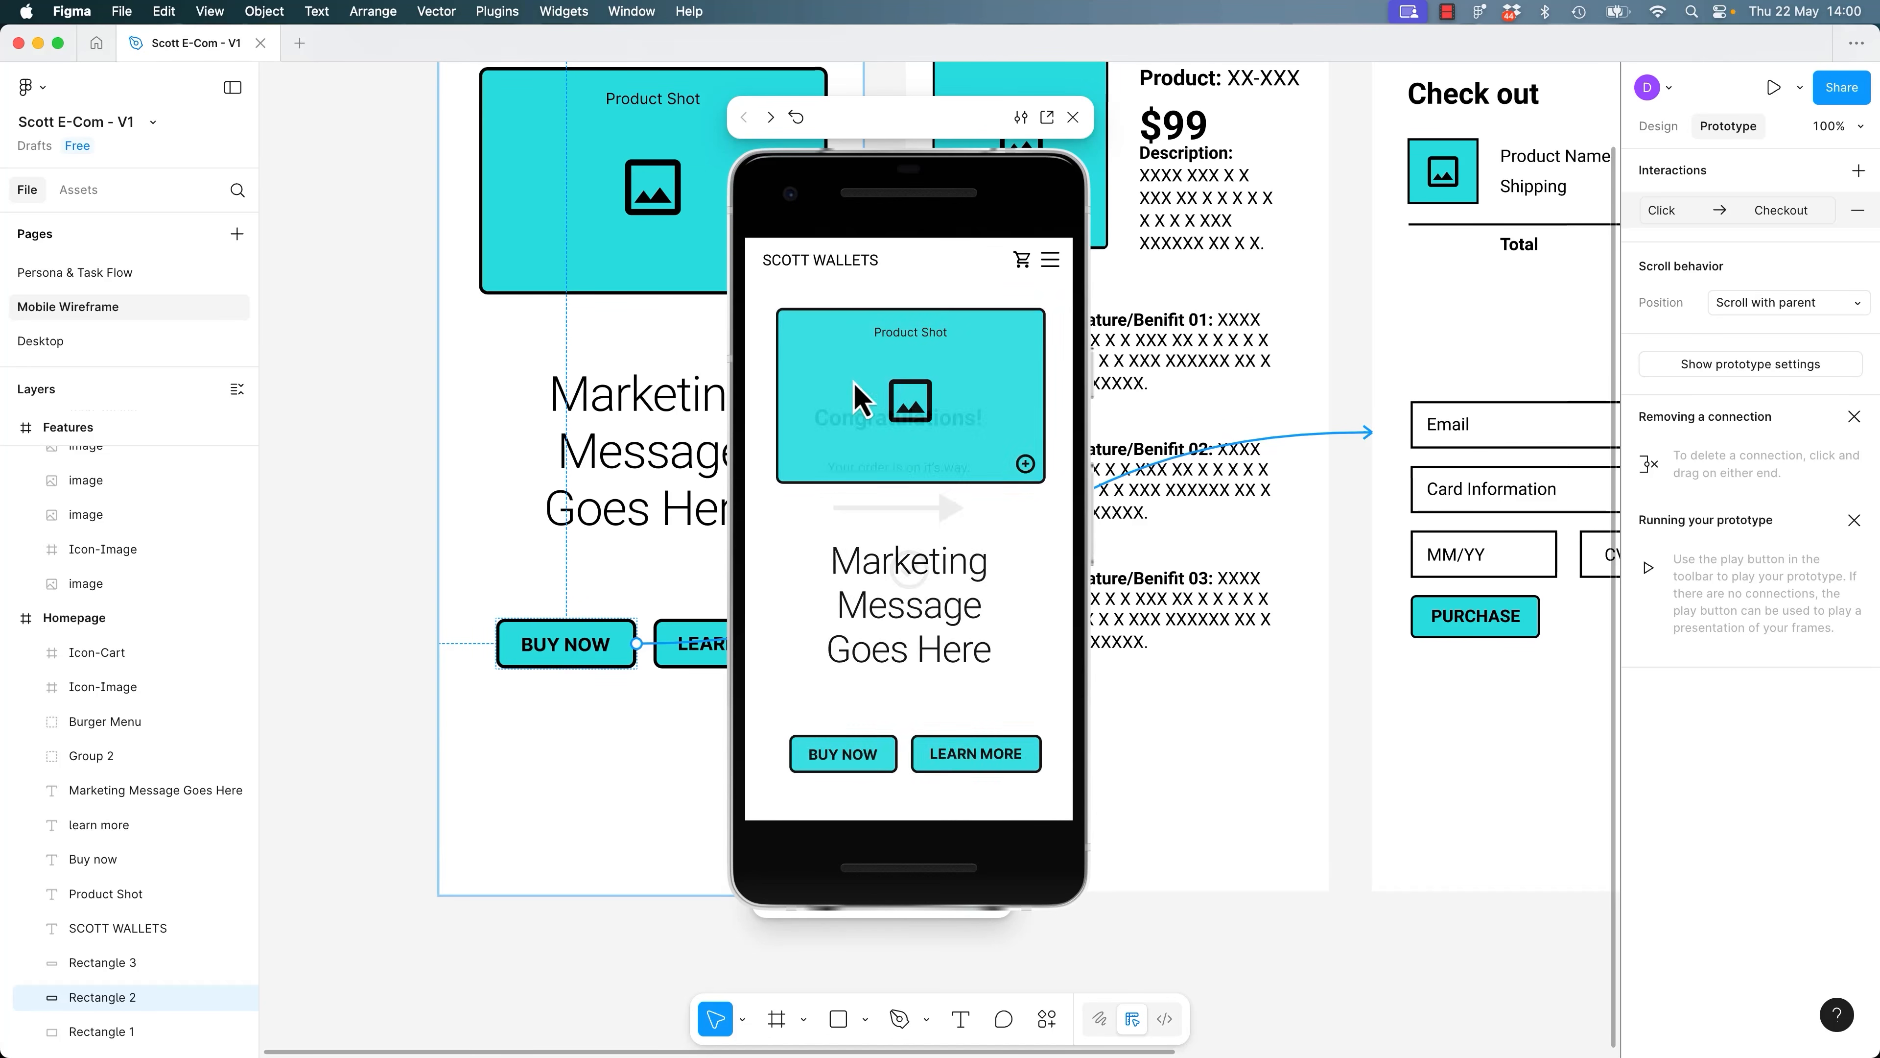
left_click(959, 770)
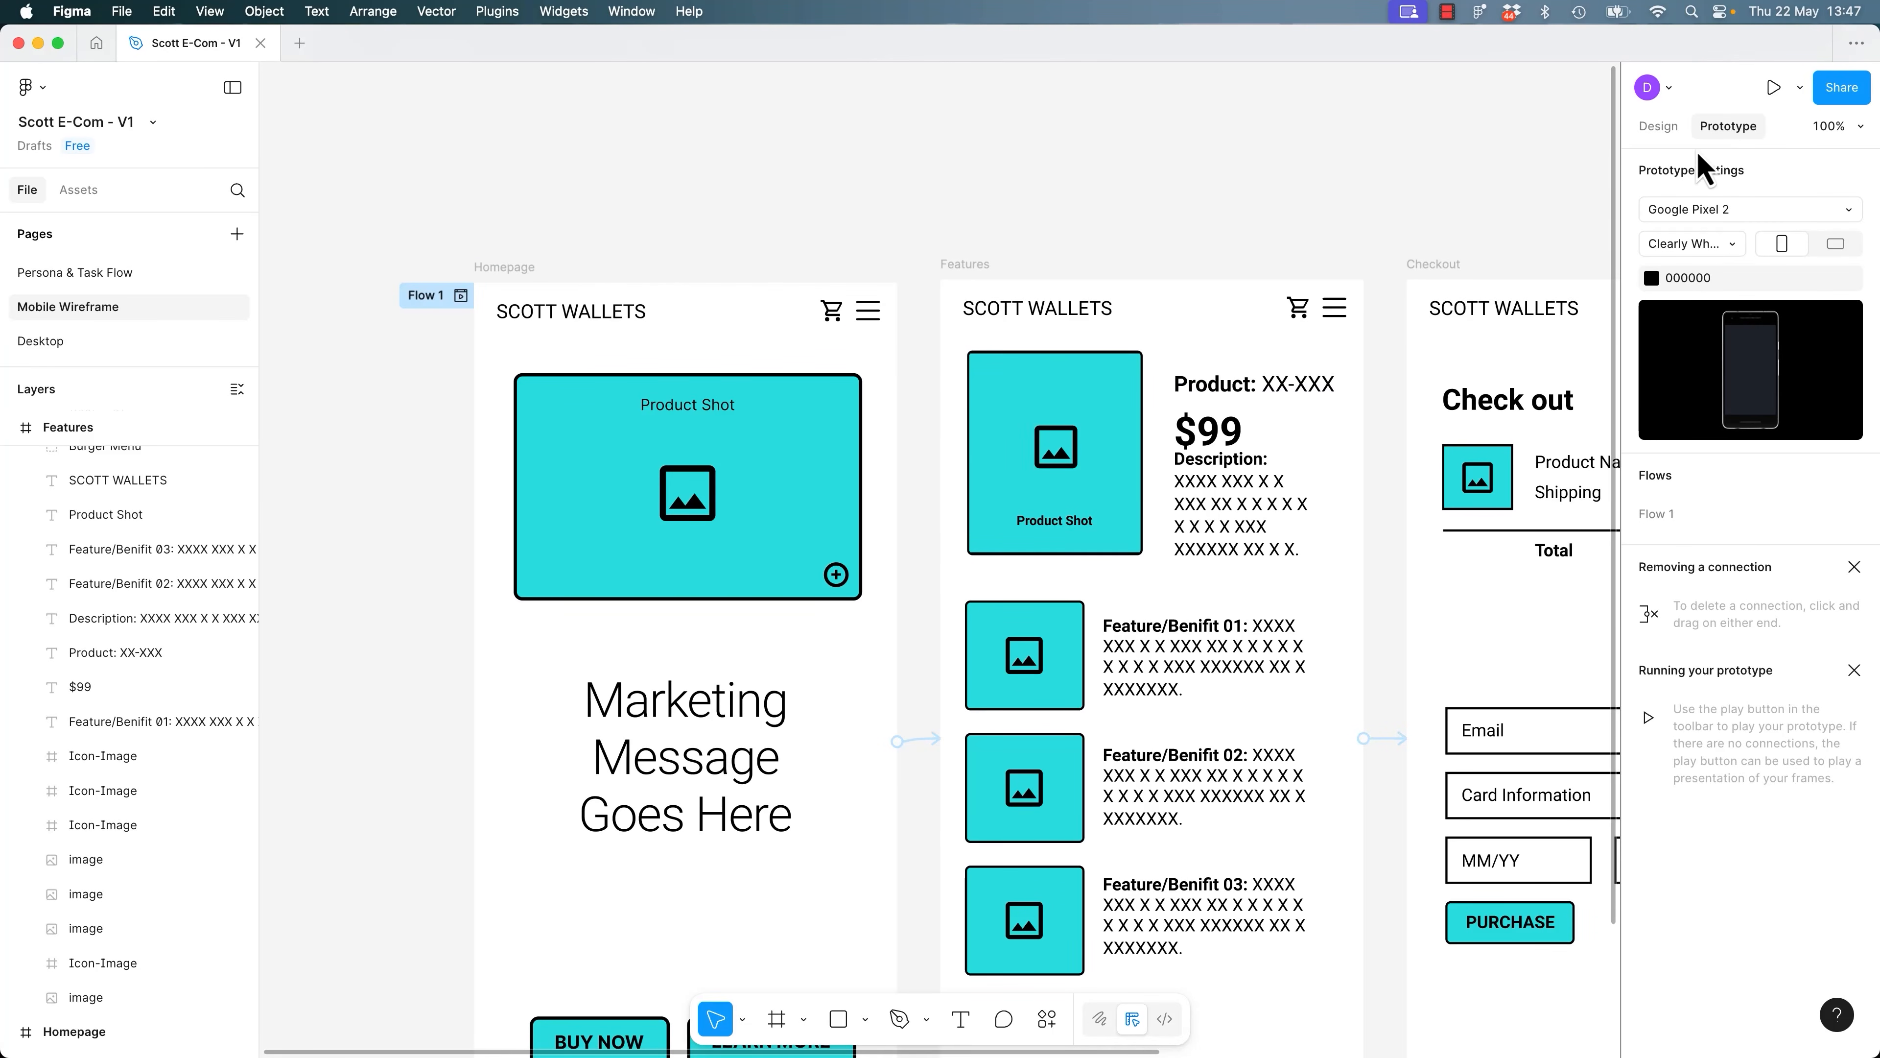
Remove every frame-to-frame connection leaving the Homepage, Features and Checkout frames on the Mobile Wireframe page.
left_click(518, 269)
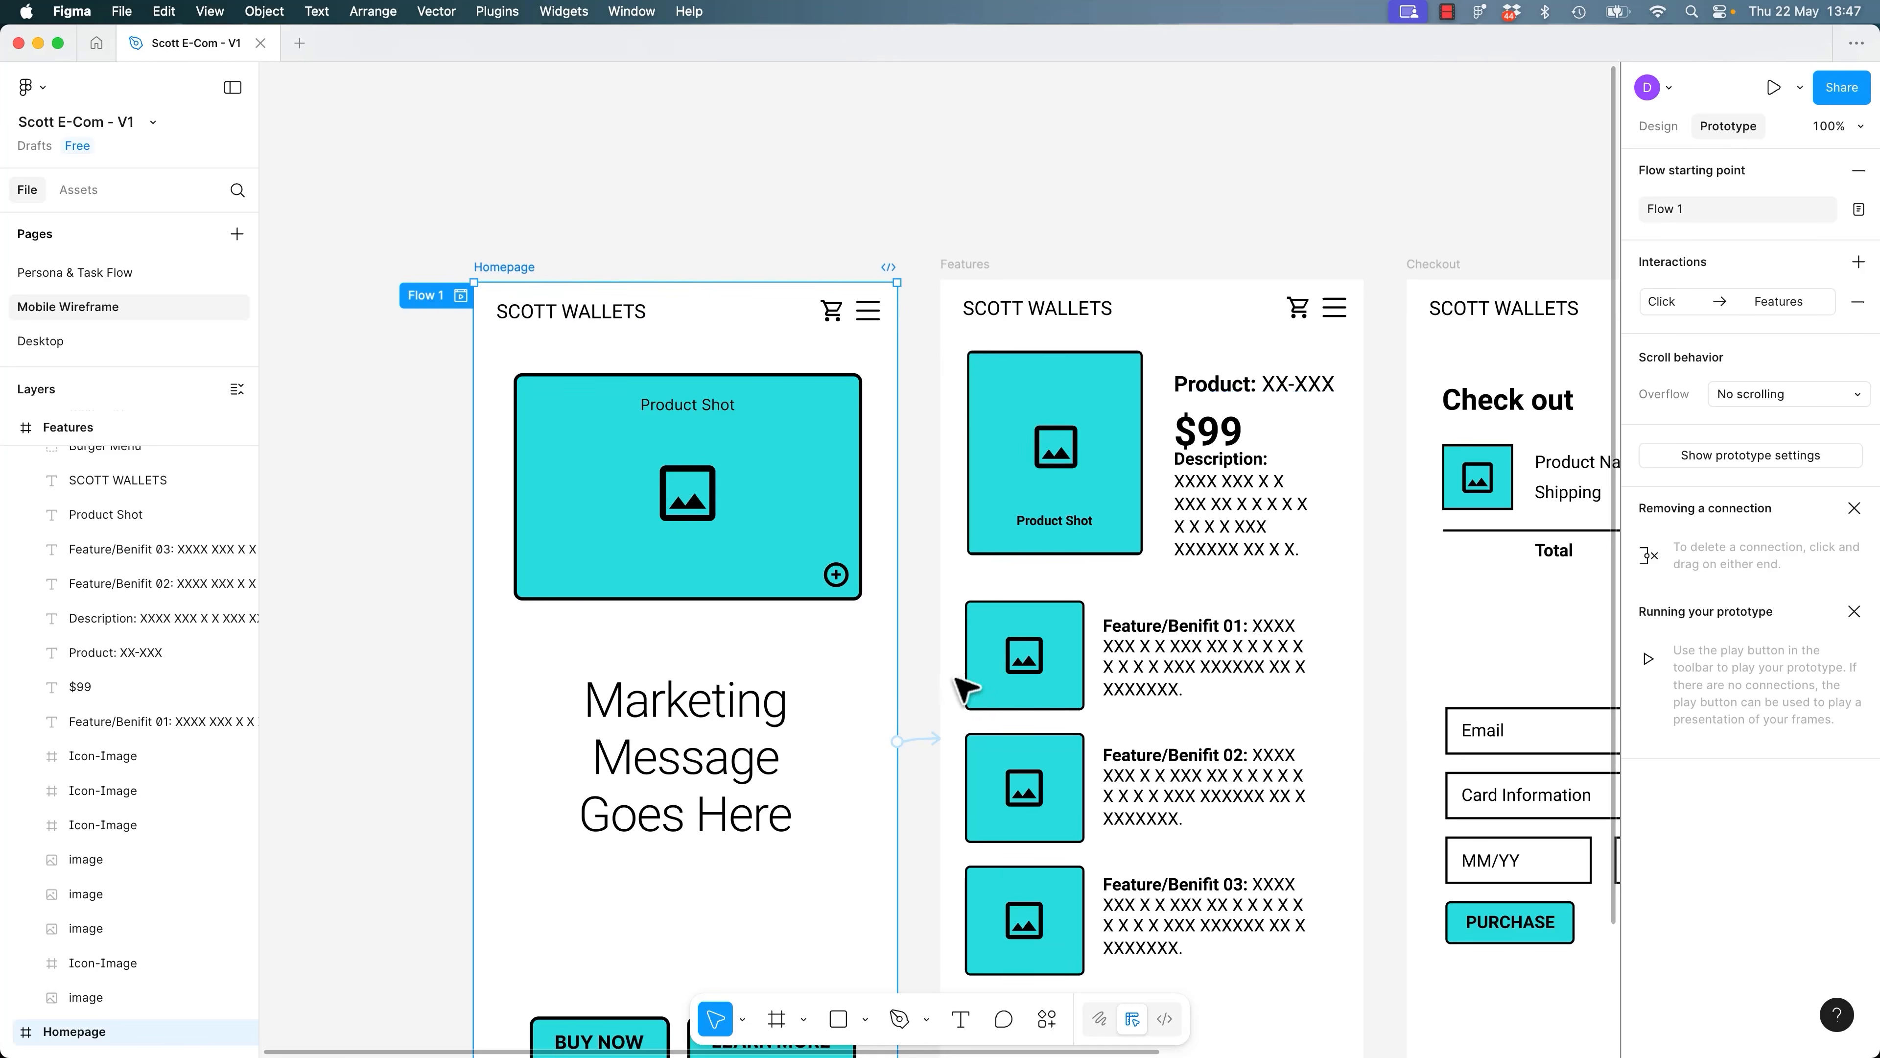
left_click(918, 739)
key("Delete")
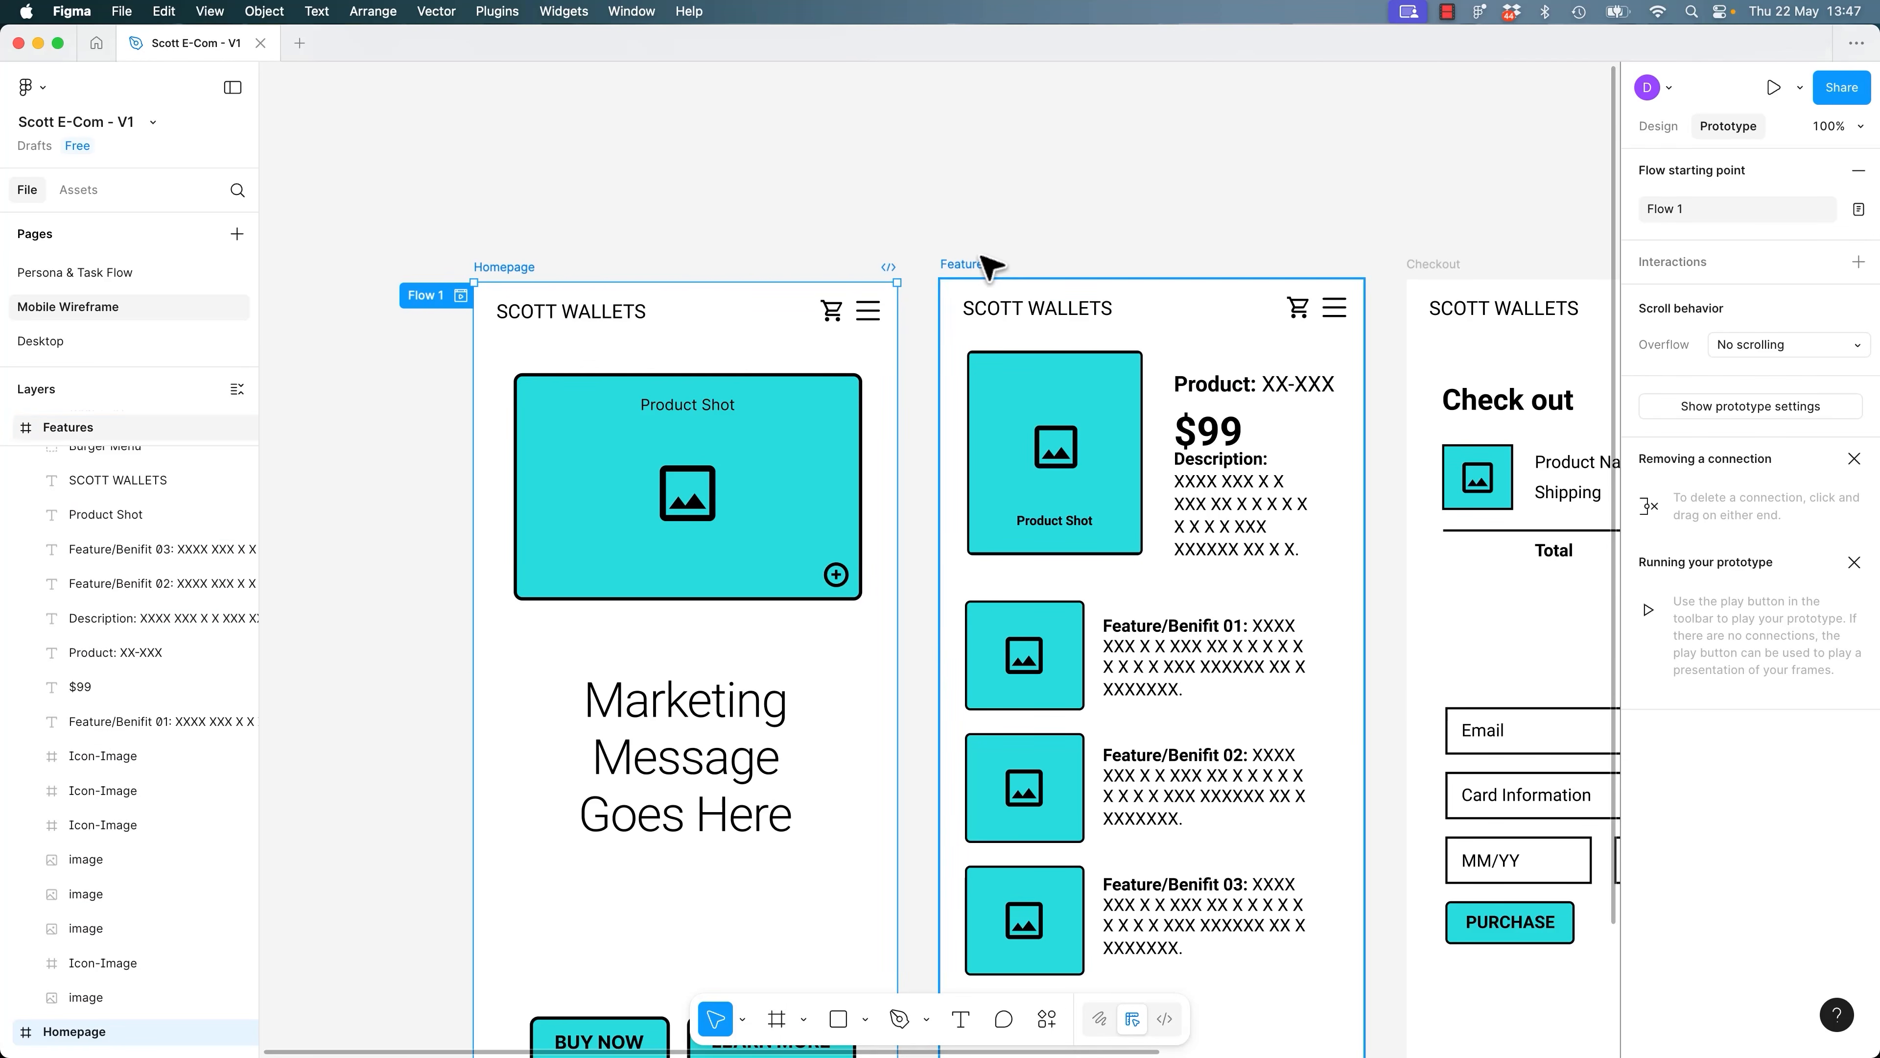
left_click(995, 264)
left_click(1400, 739)
key("Delete")
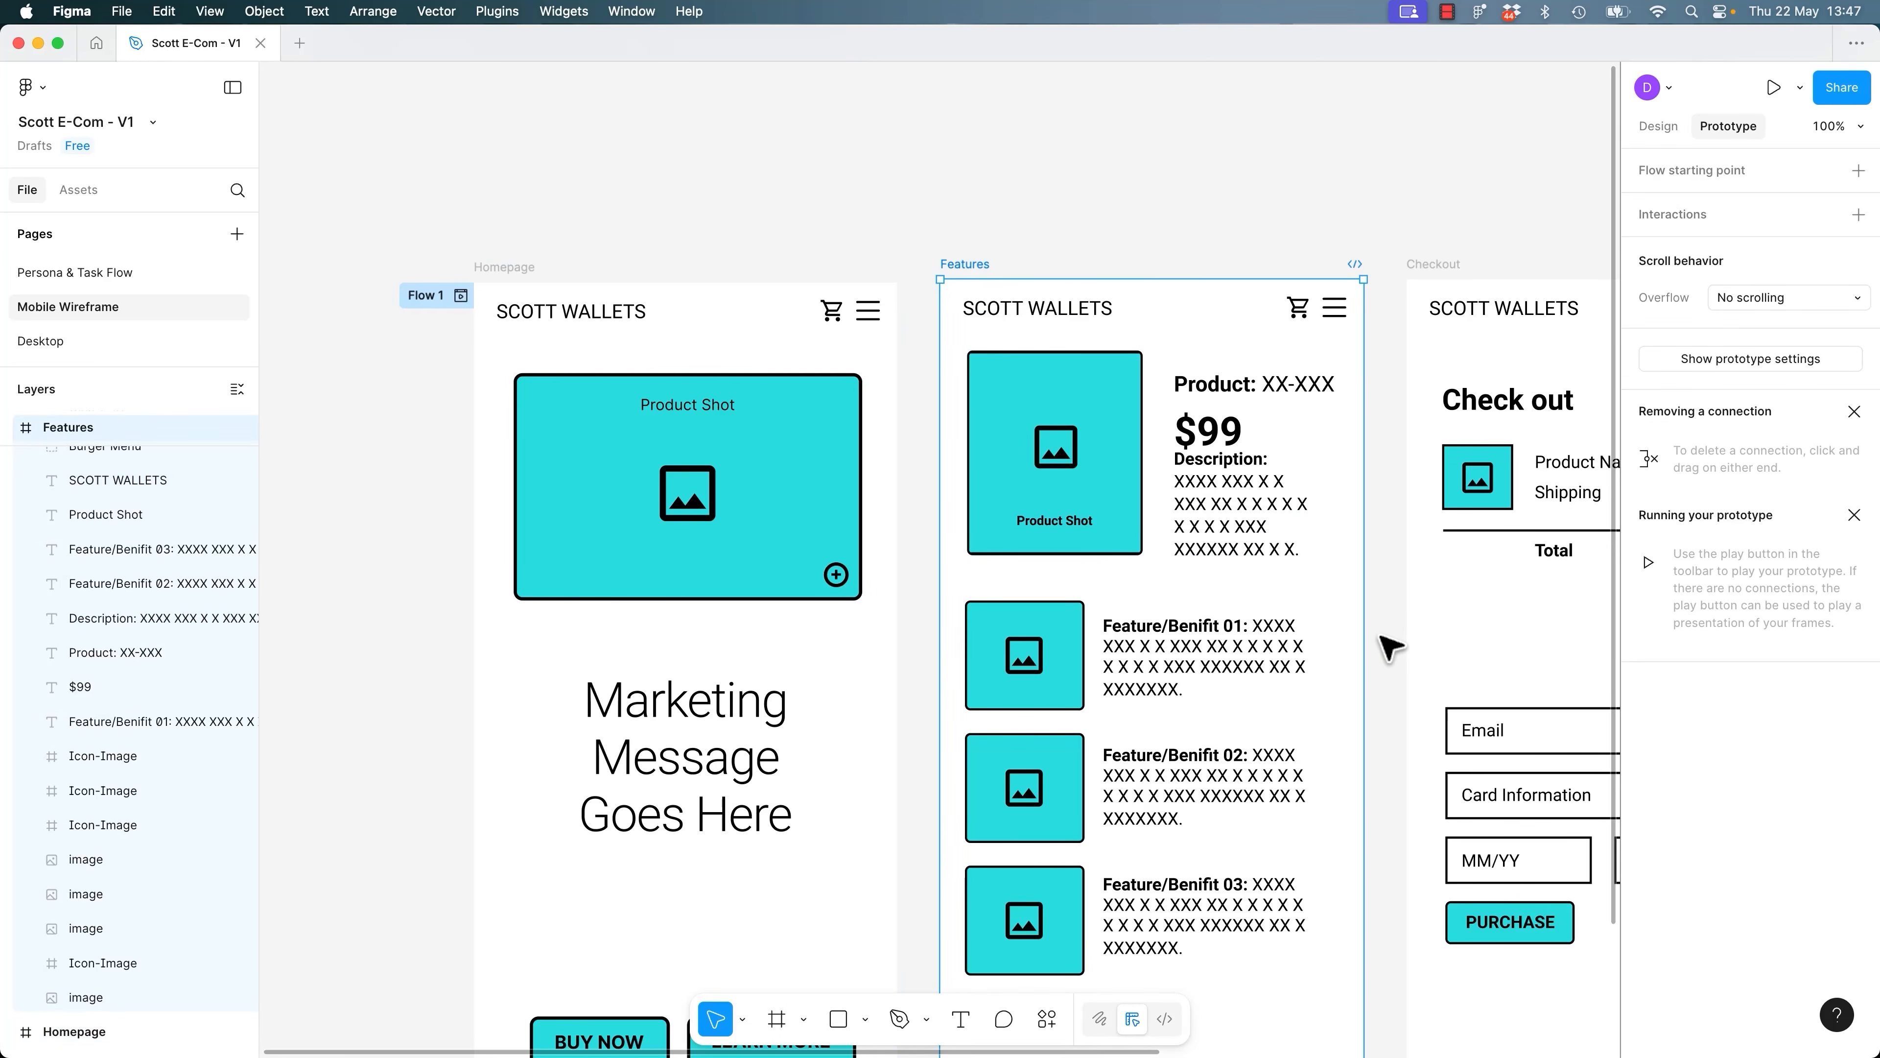
left_click(1381, 640)
scroll(1381, 641, "right", 10)
key("shift+1")
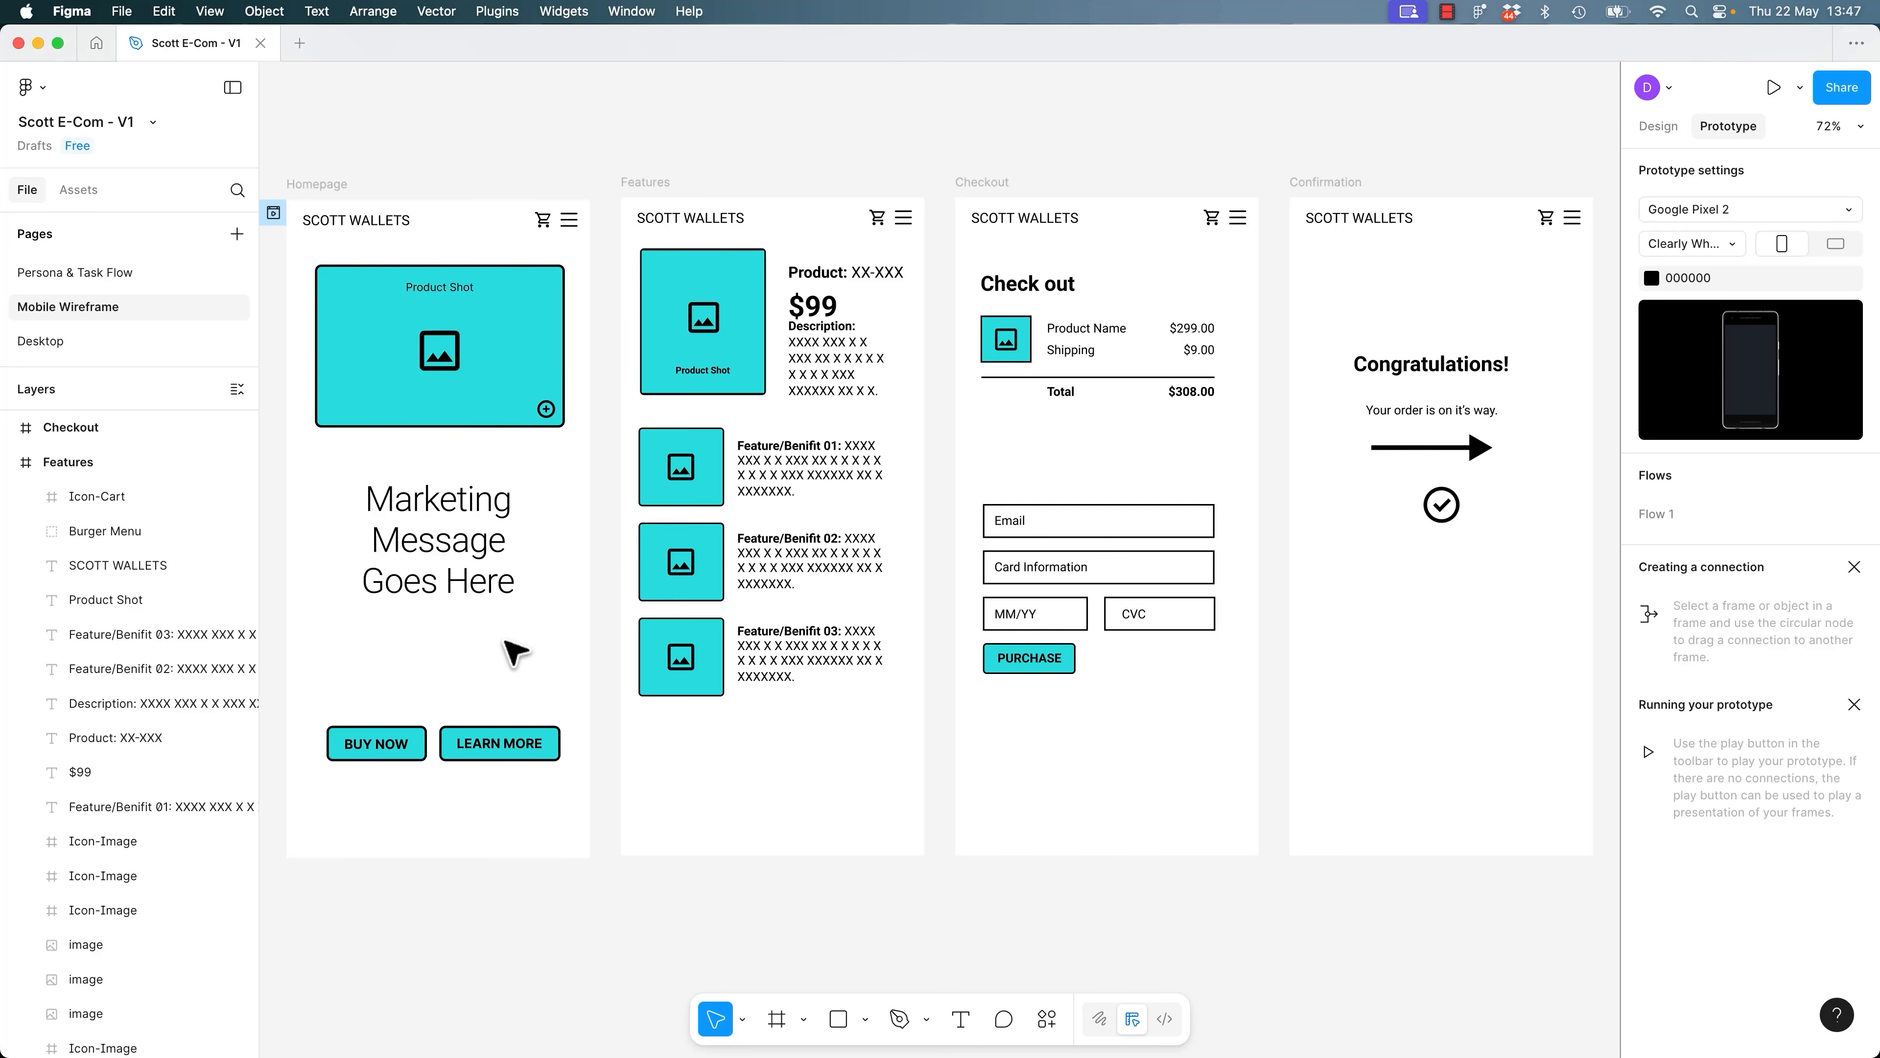
Select the Homepage frame and its individual elements in turn to examine which can start a prototype connection.
left_click(423, 733)
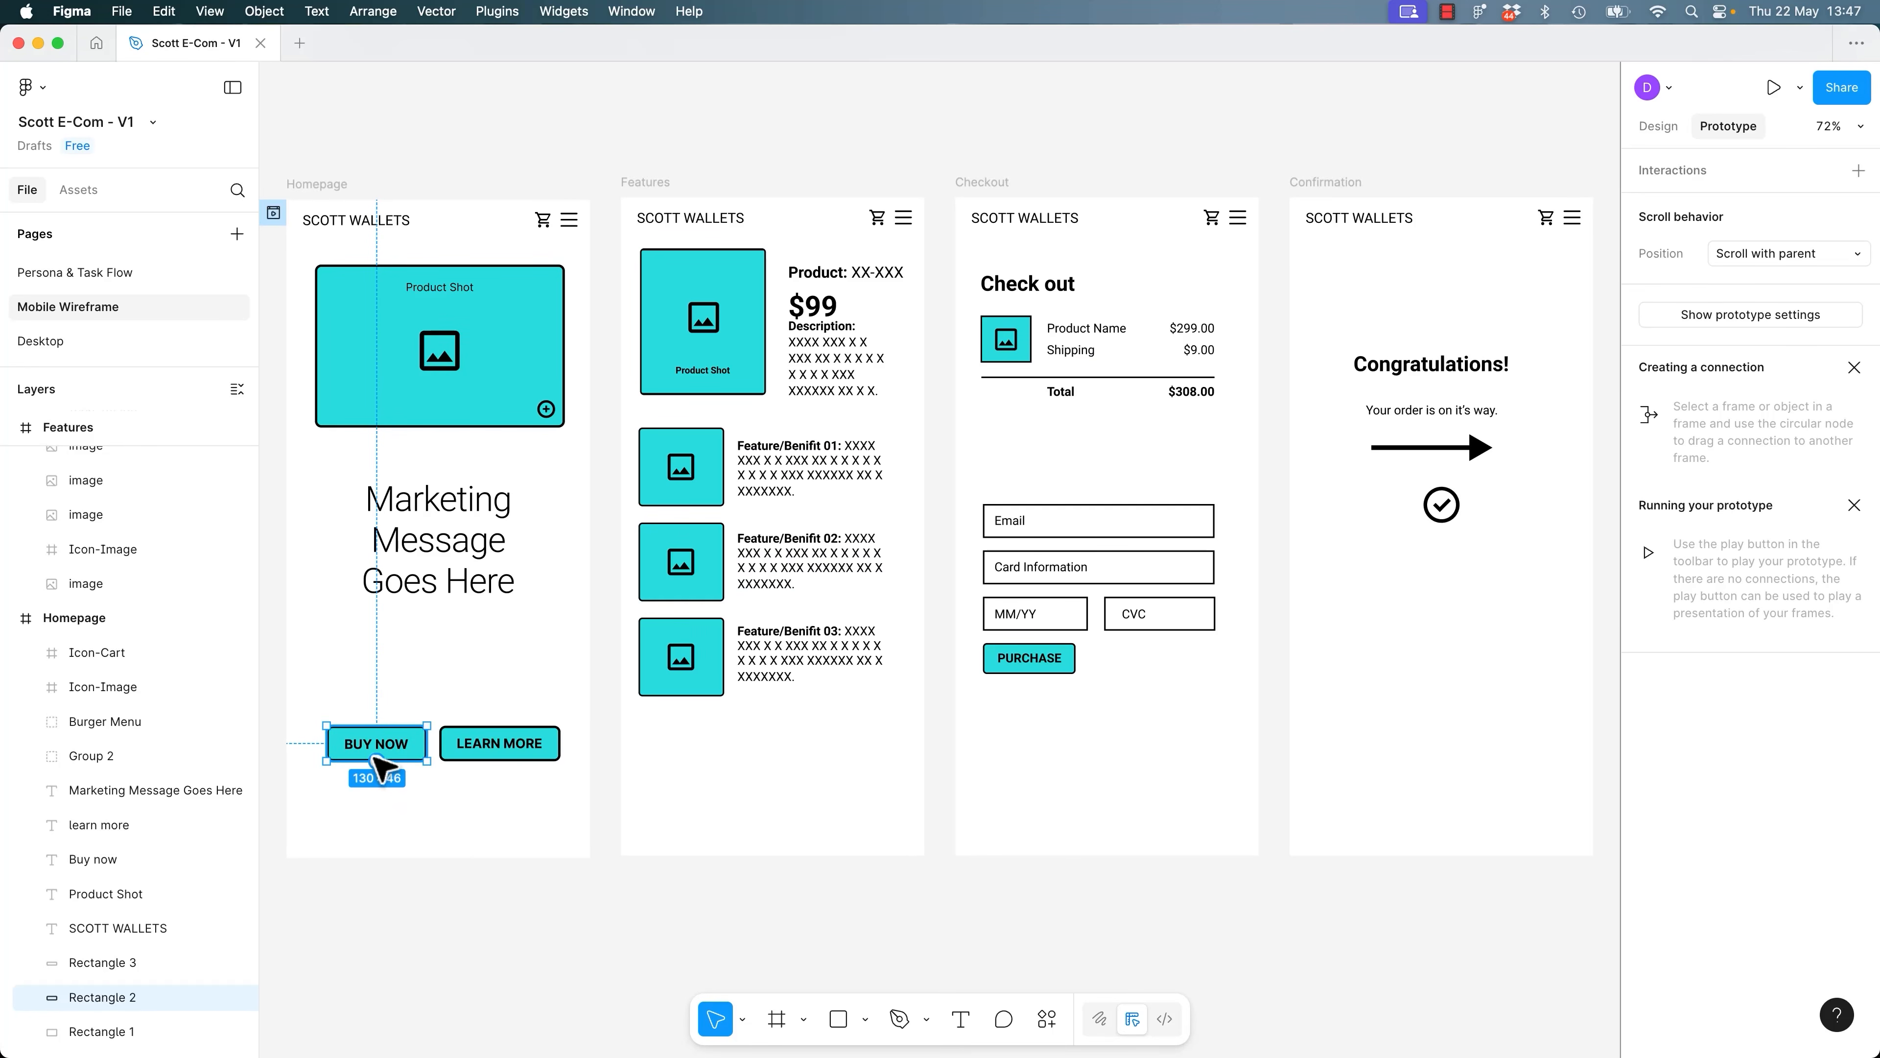
left_click(558, 659)
left_click(331, 186)
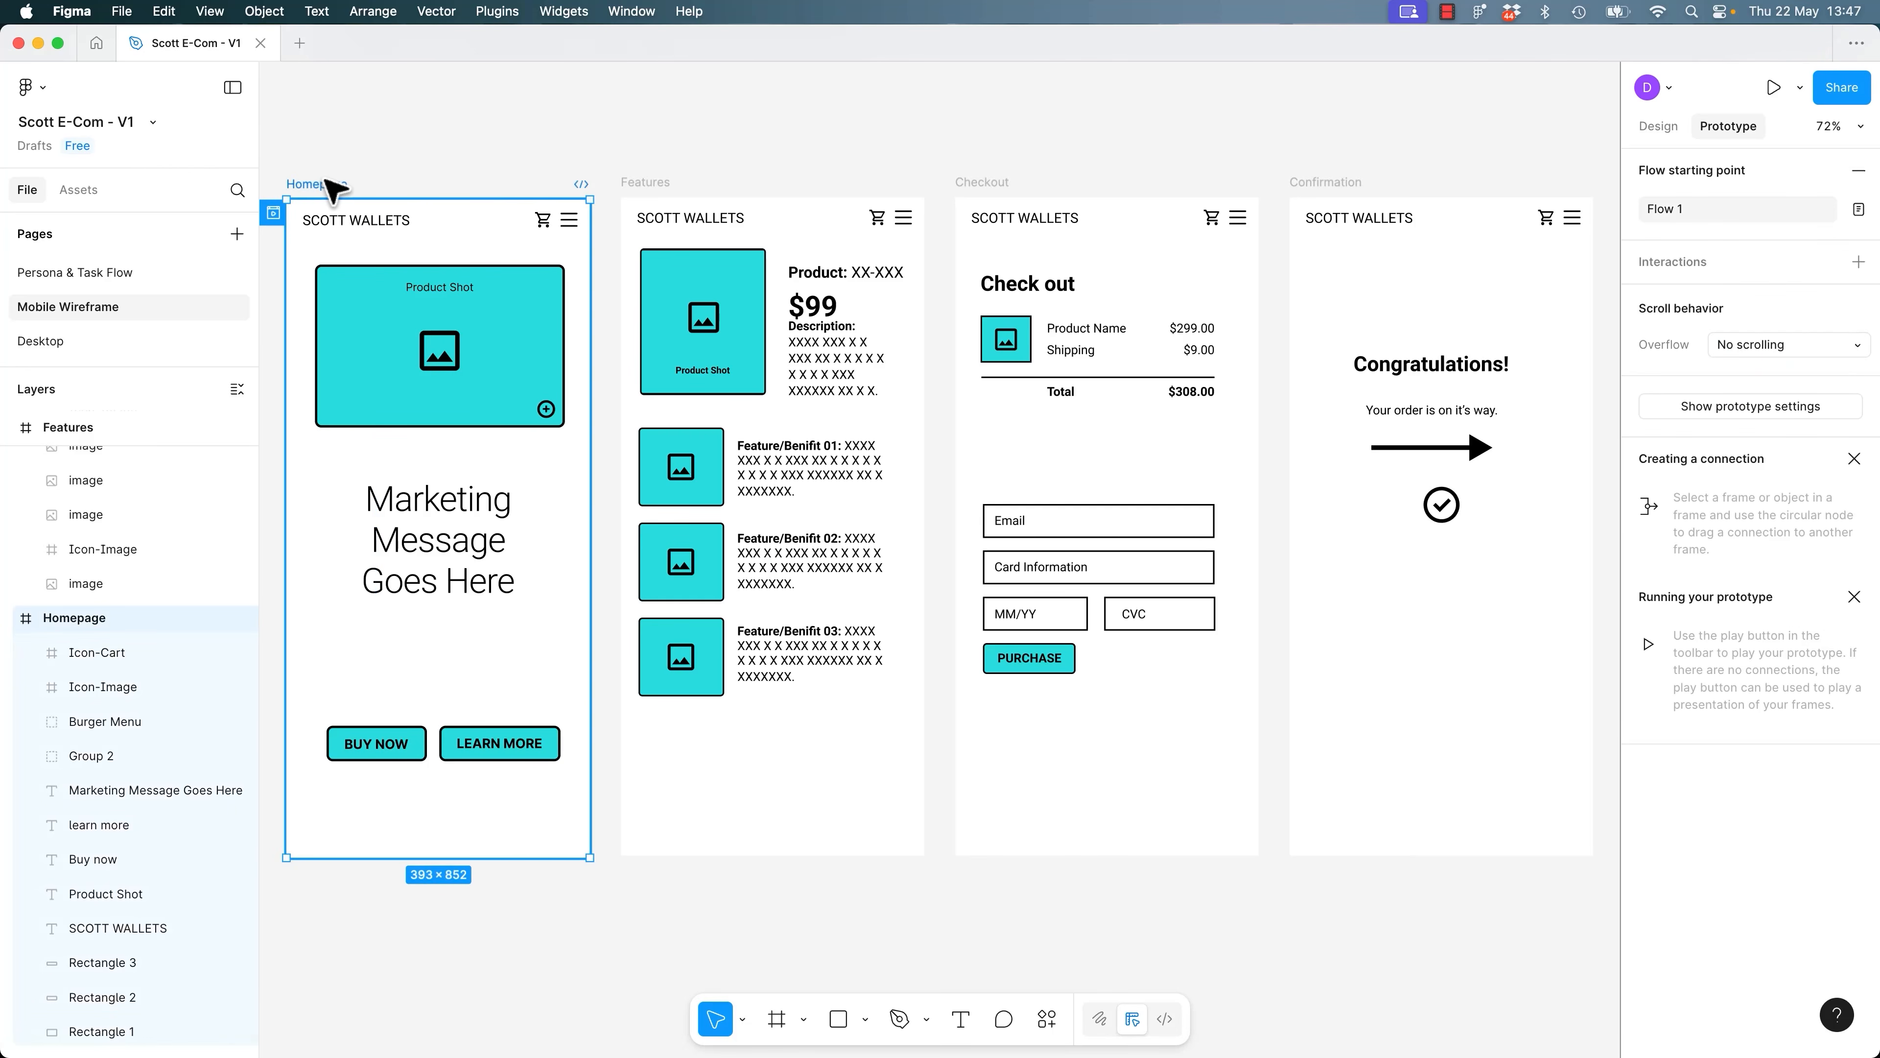
left_click(415, 744)
left_click(481, 585)
left_click(459, 363)
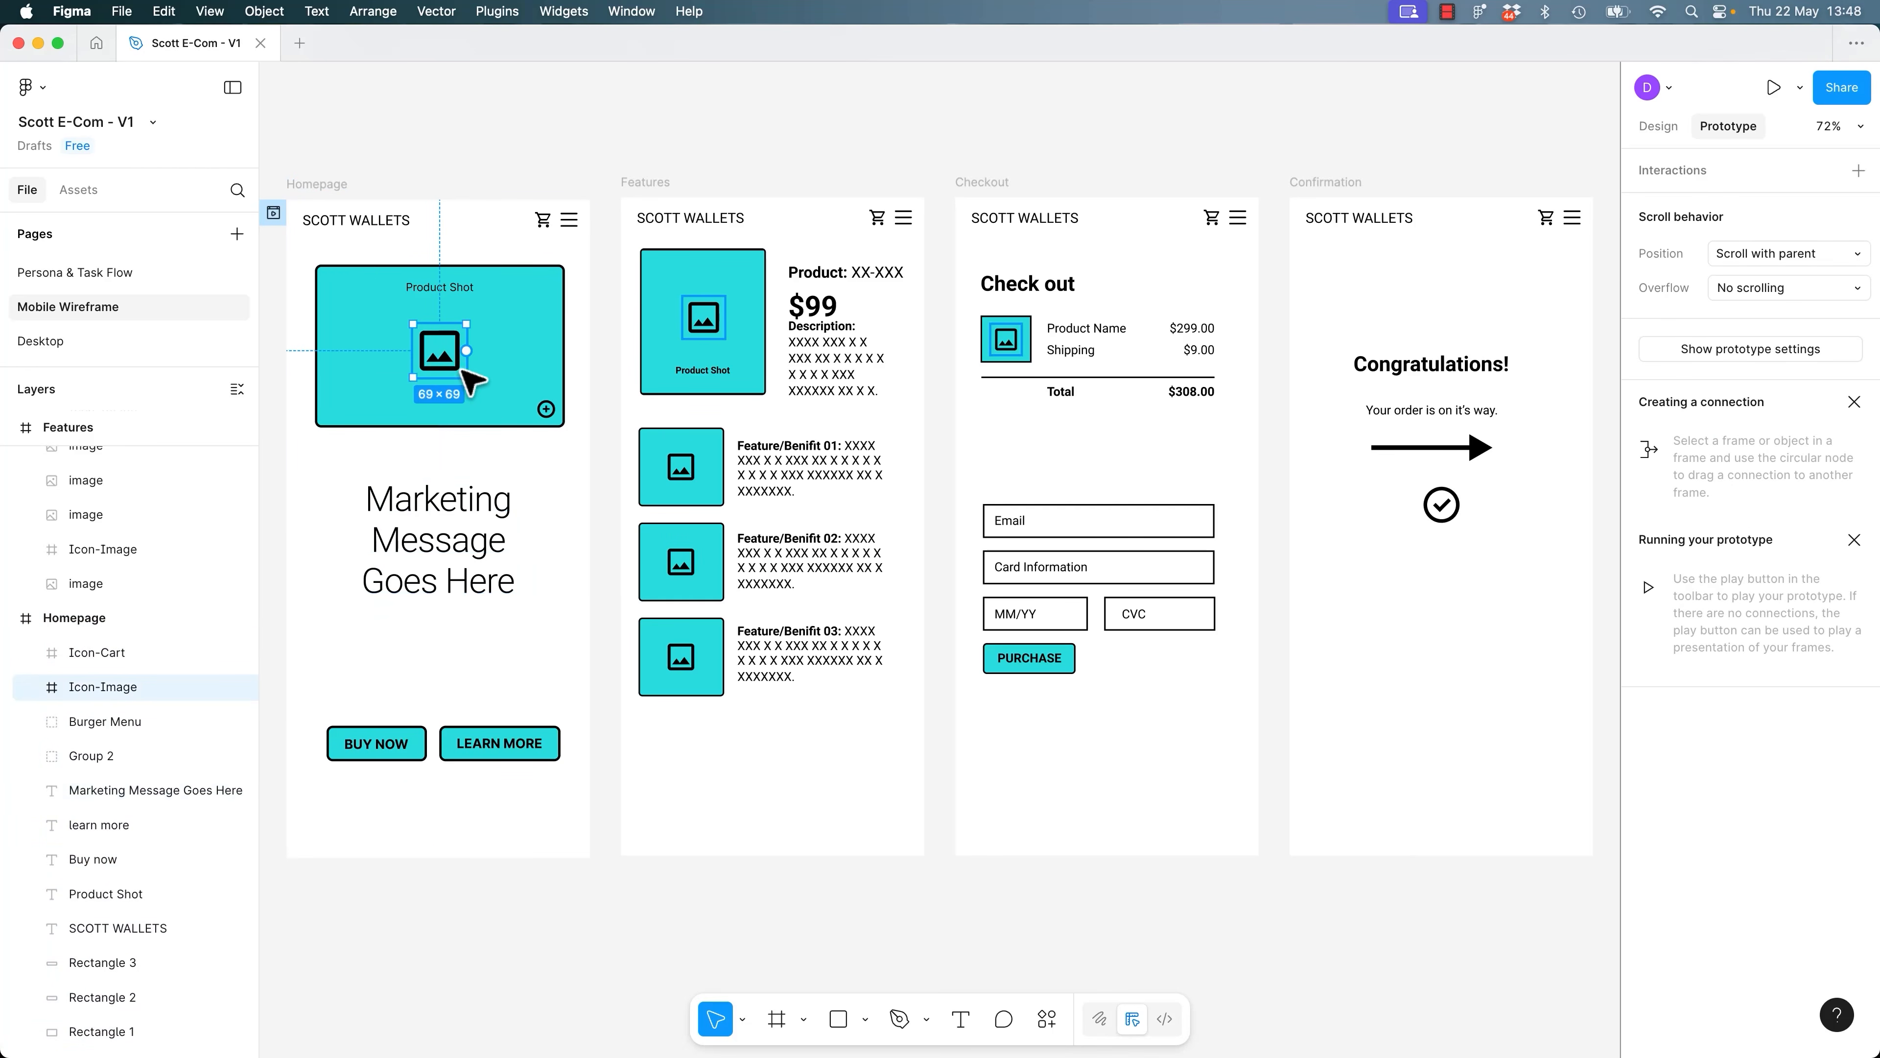
Connect the Homepage's BUY NOW button to the Checkout frame with an On click, Navigate to interaction and Instant animation.
left_click(428, 744)
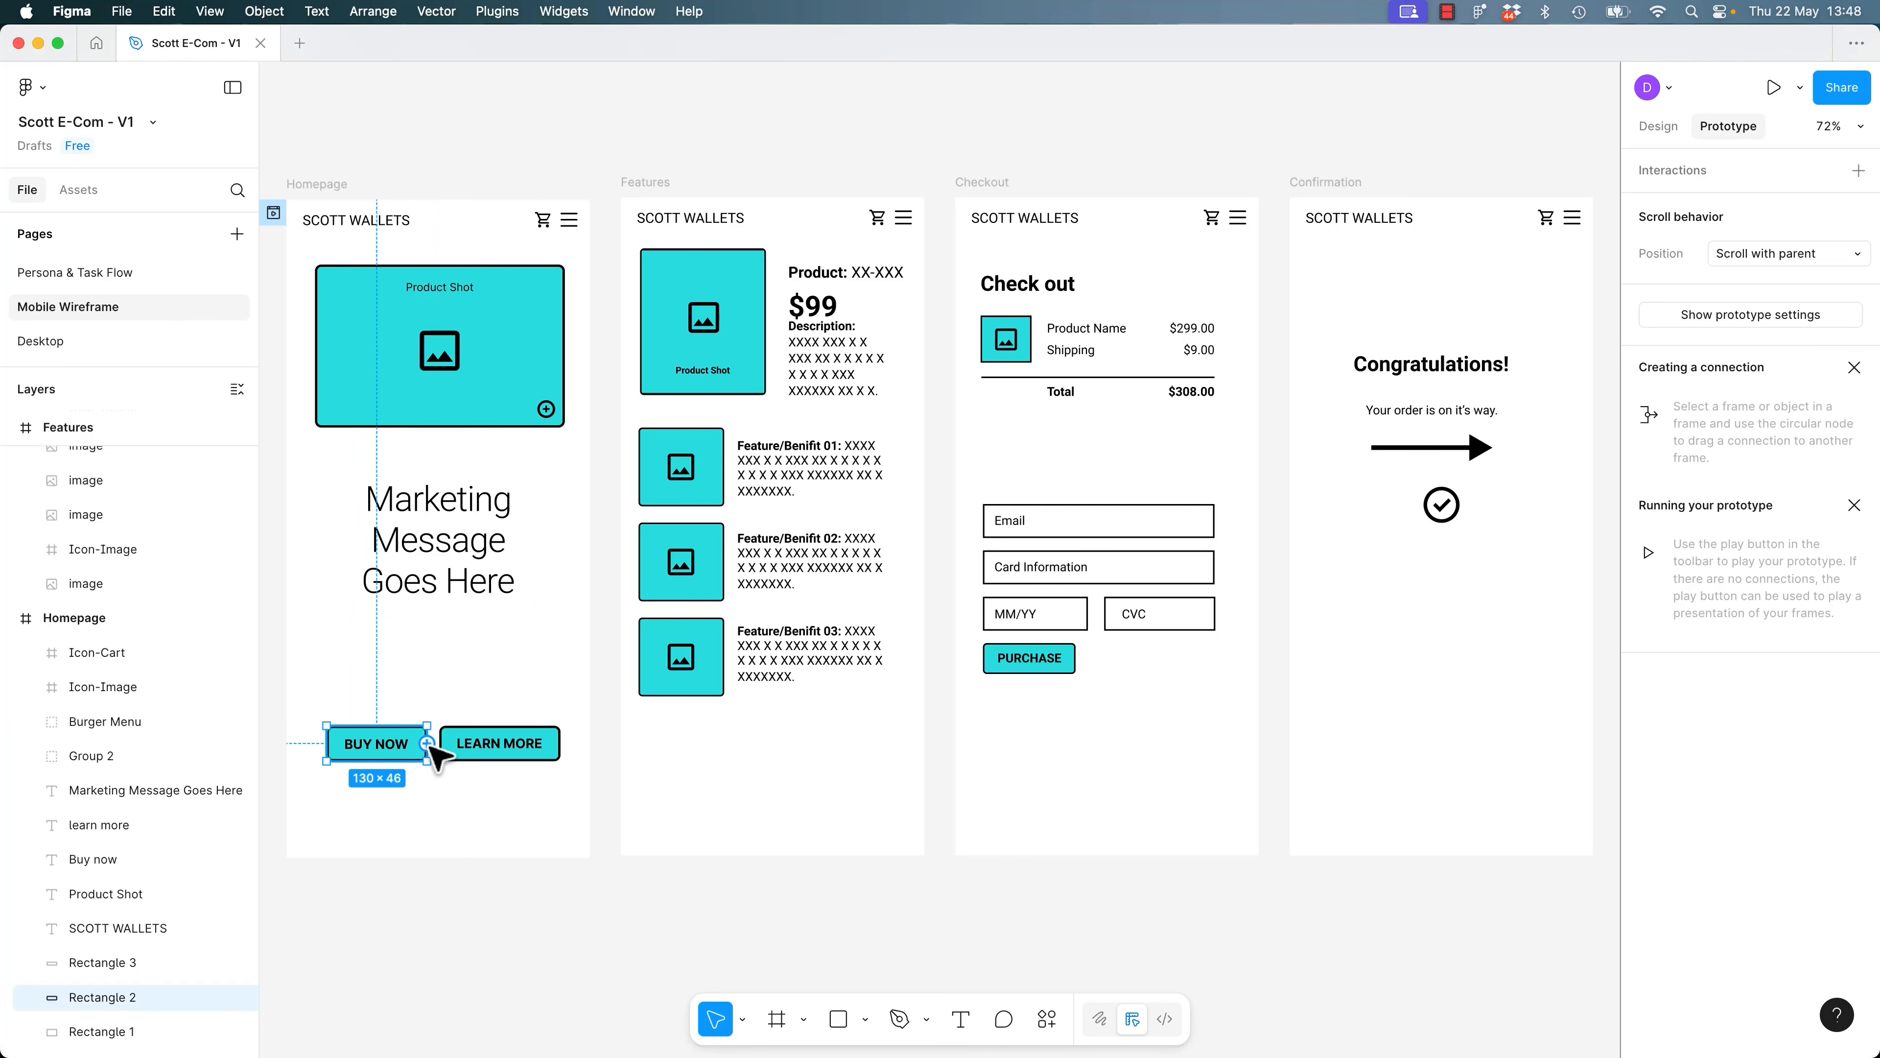
left_click_drag(430, 743, 980, 714)
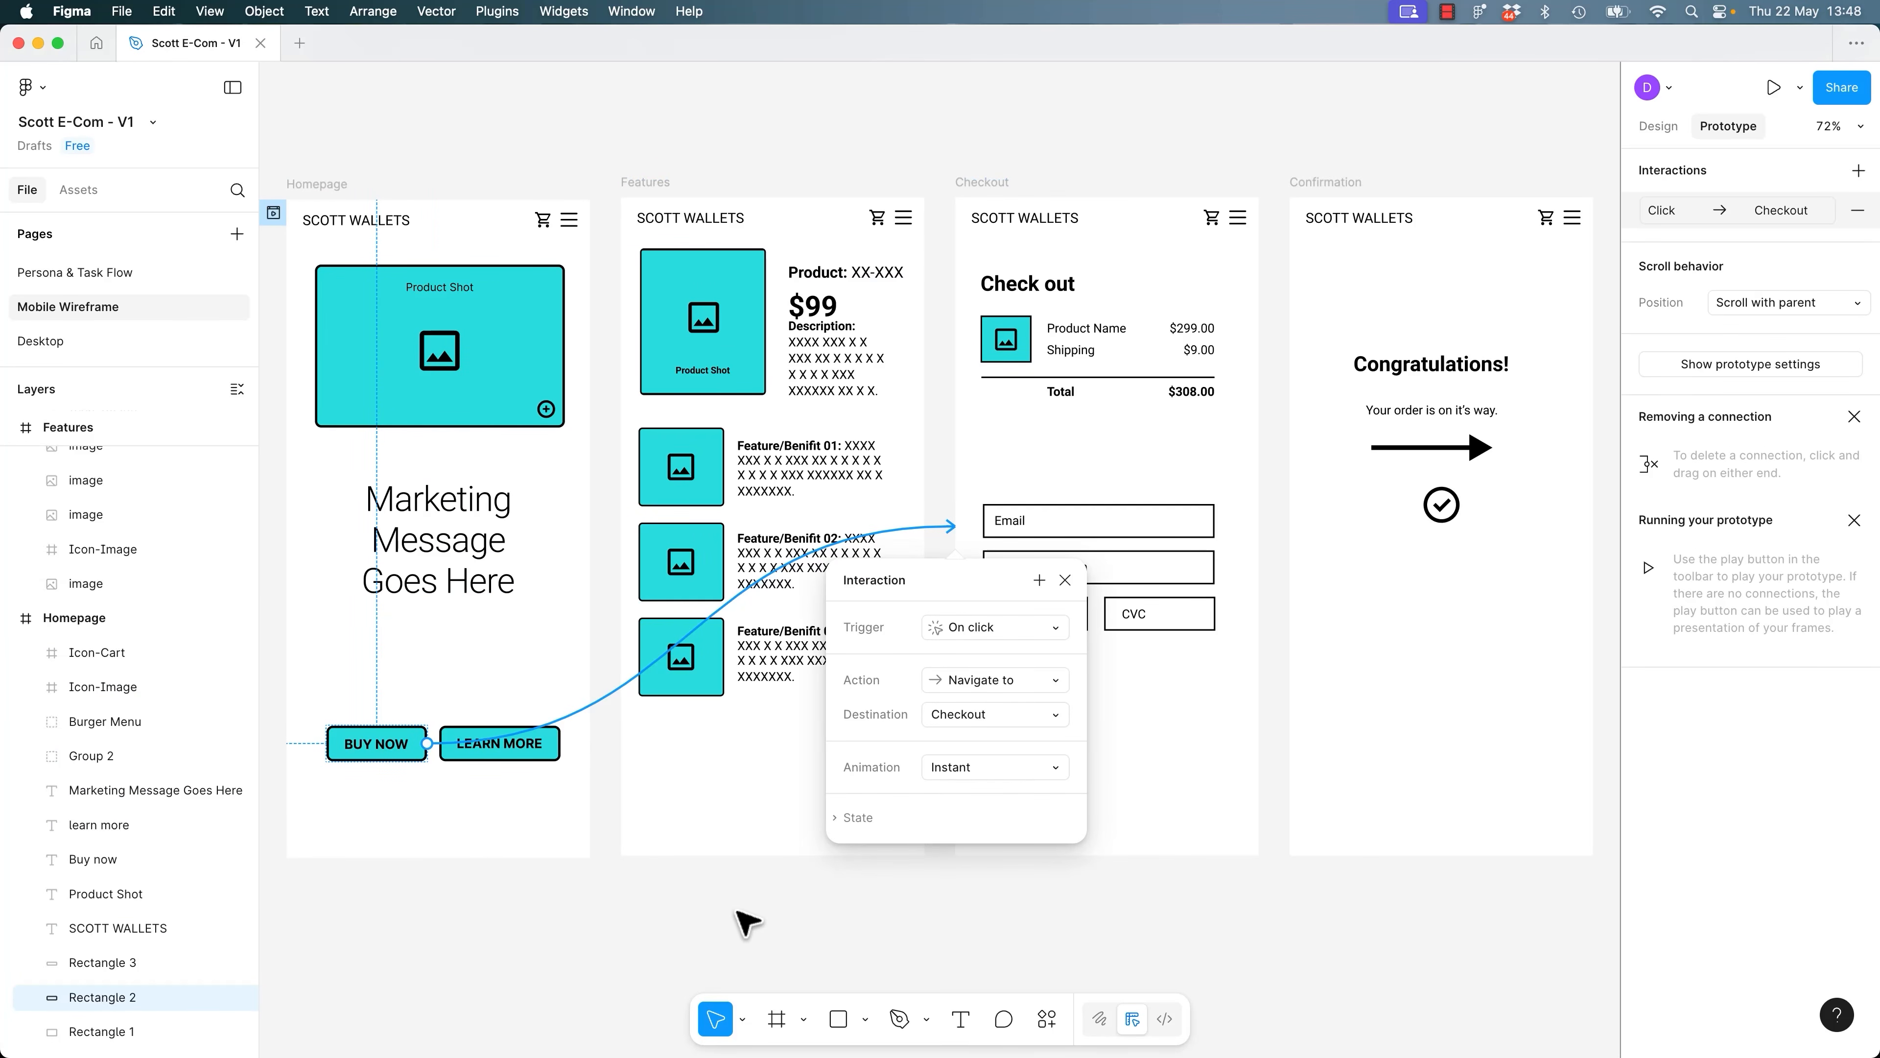
left_click(781, 876)
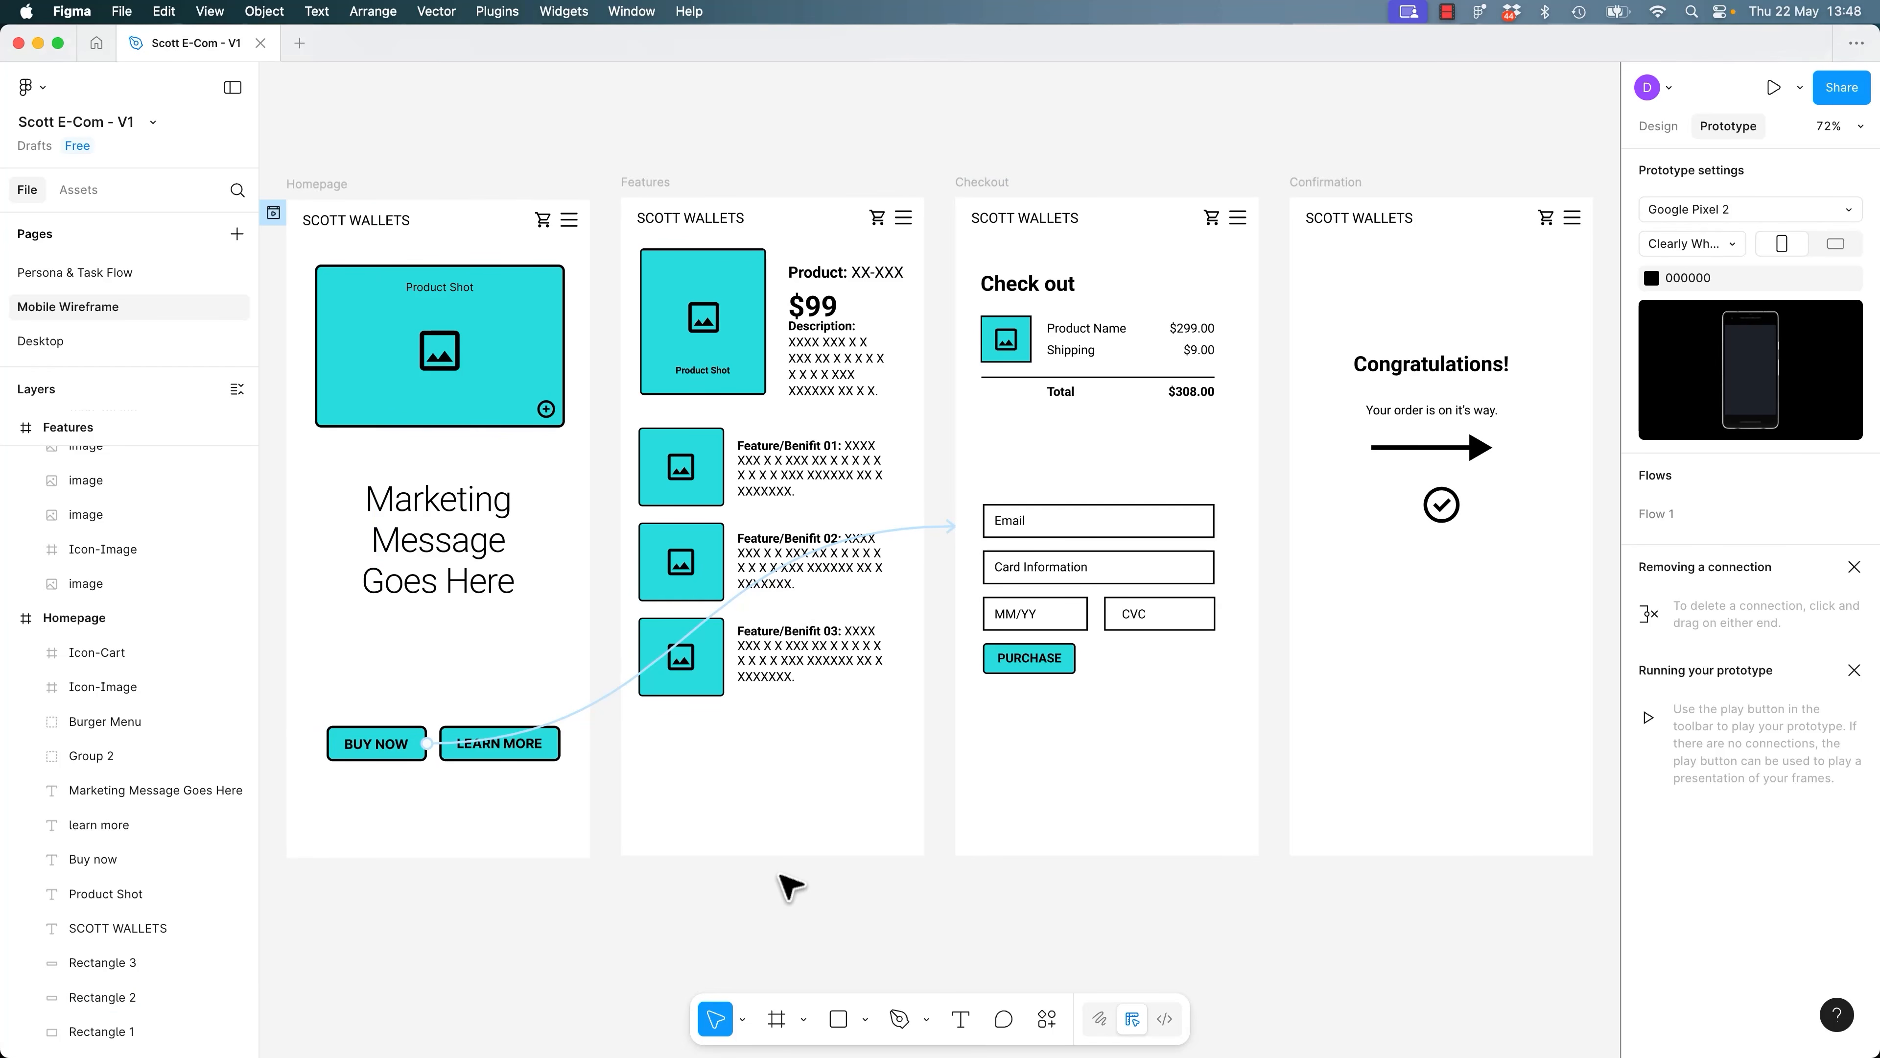
Open the live preview beside the Checkout frame and test the Homepage's BUY NOW button in it.
key("shift+space")
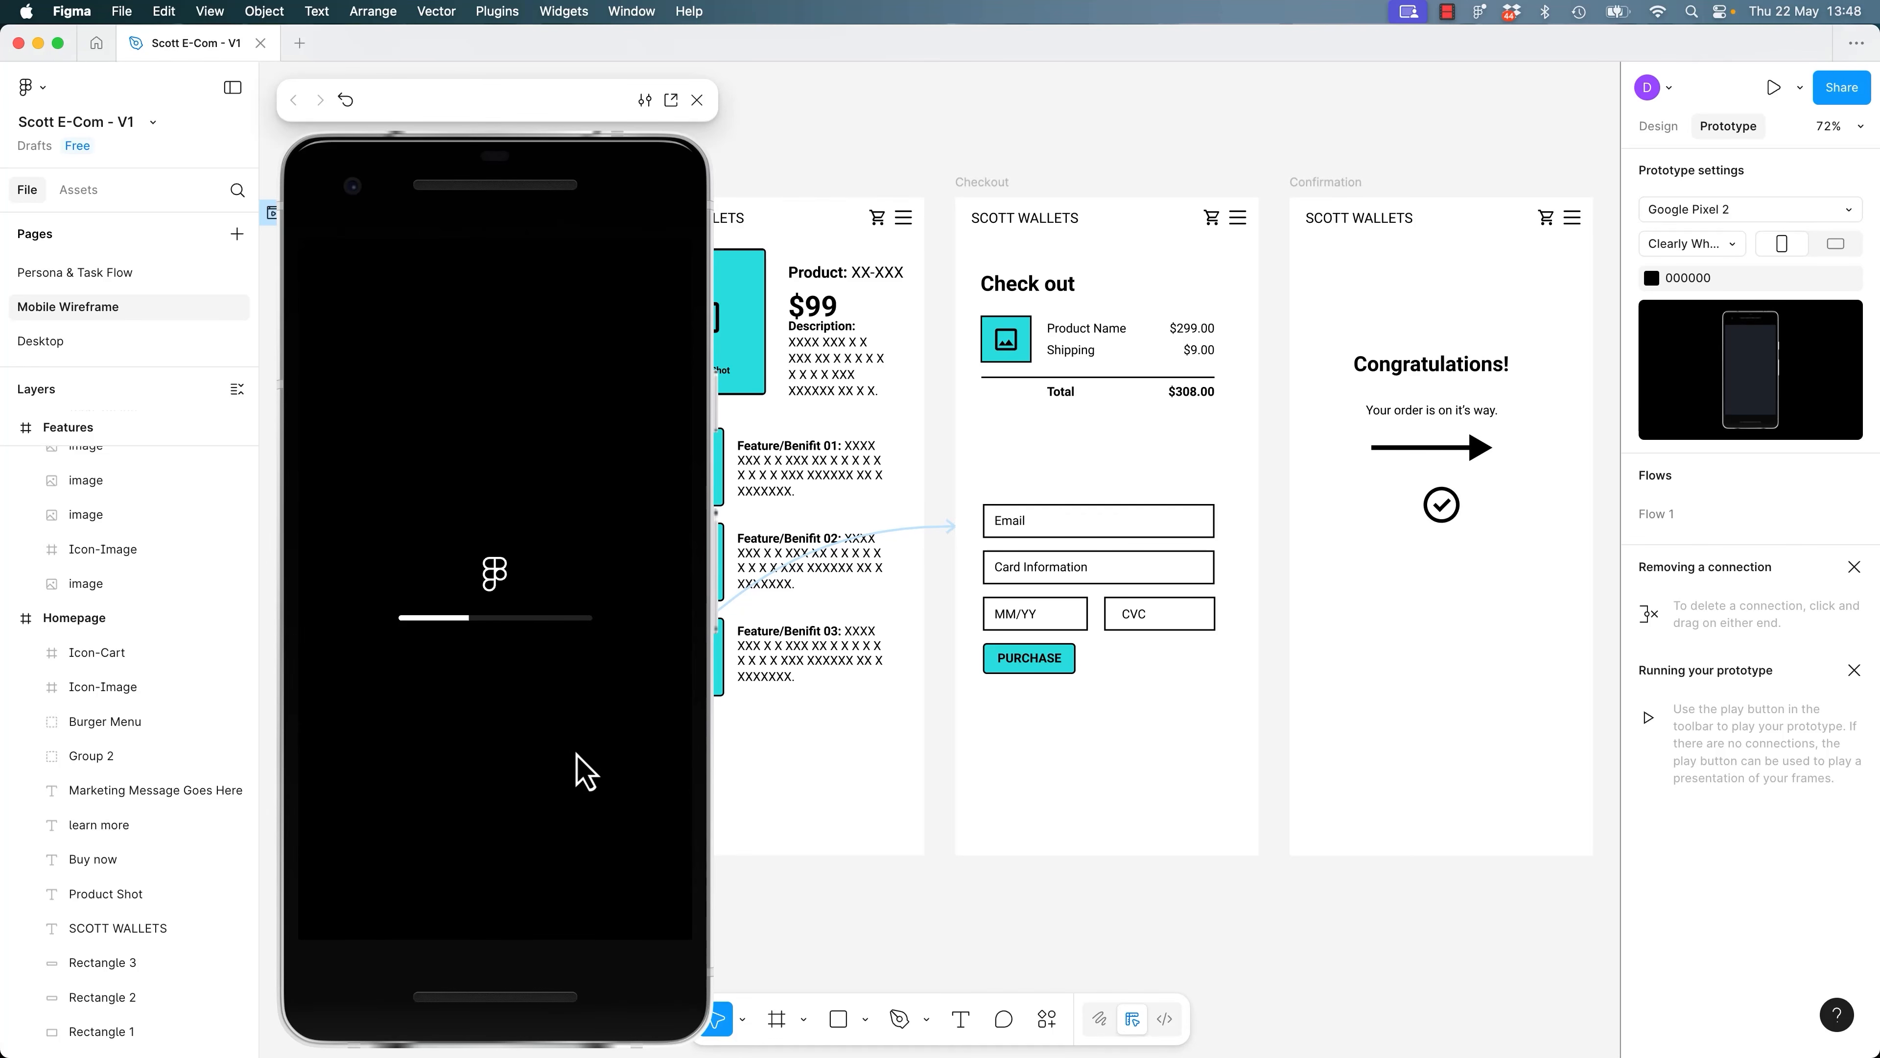
left_click_drag(534, 108, 1451, 84)
scroll(1407, 752, "down", 2)
left_click(1321, 783)
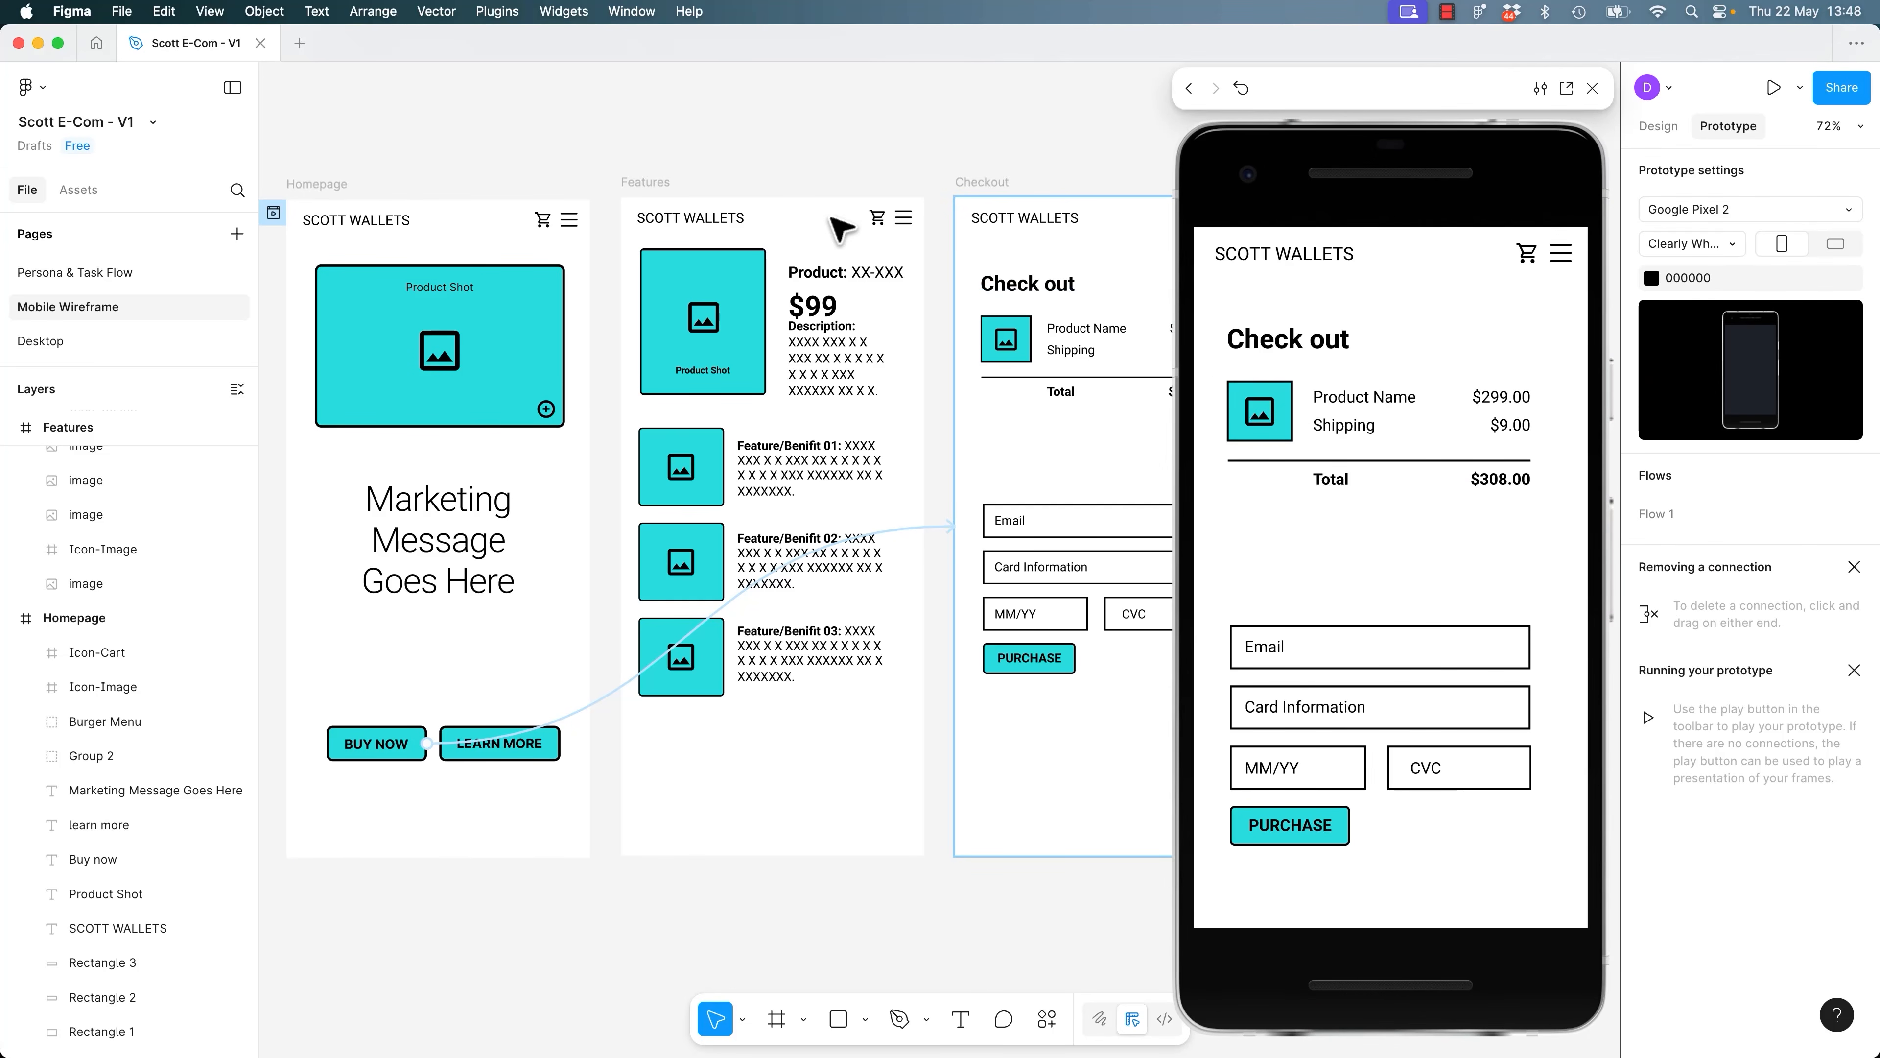
Shrink the live preview, place it over the Confirmation frame, and return it to the Homepage screen.
left_click_drag(1596, 1014, 1428, 823)
left_click_drag(1302, 91, 1384, 122)
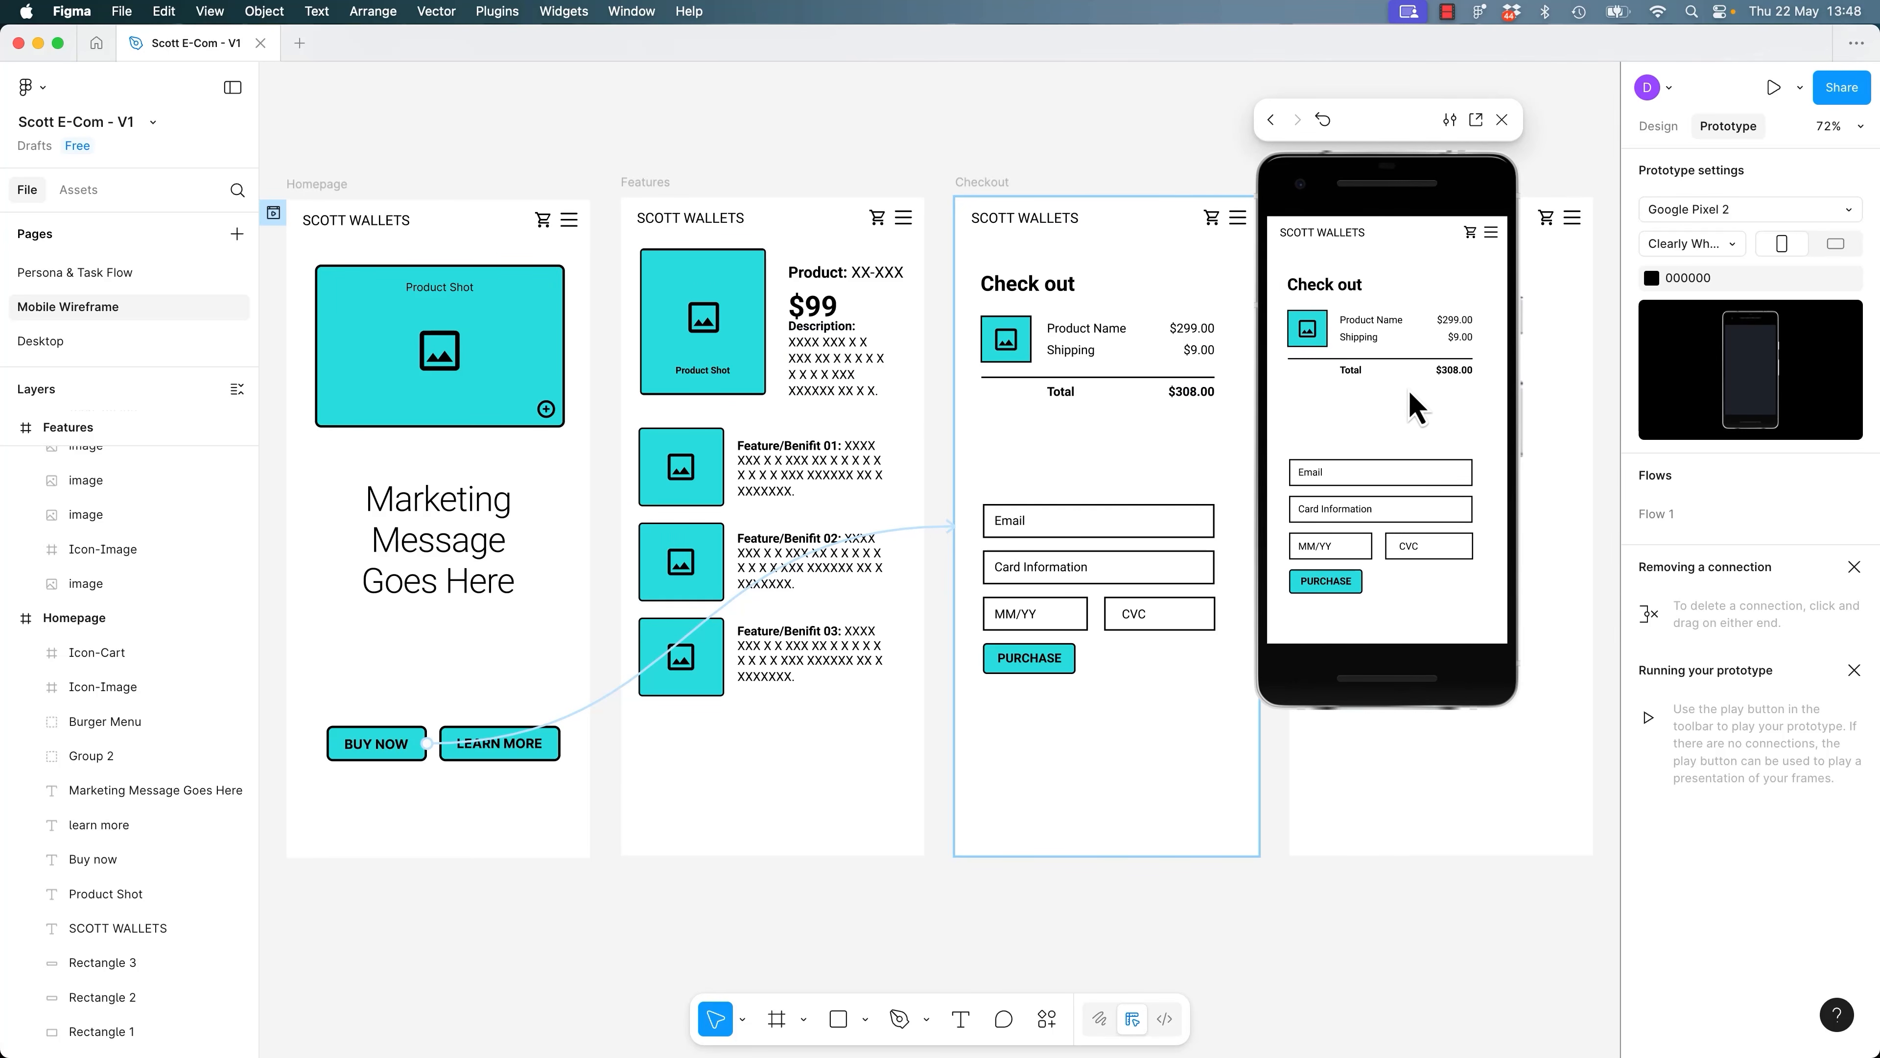
left_click(1318, 342)
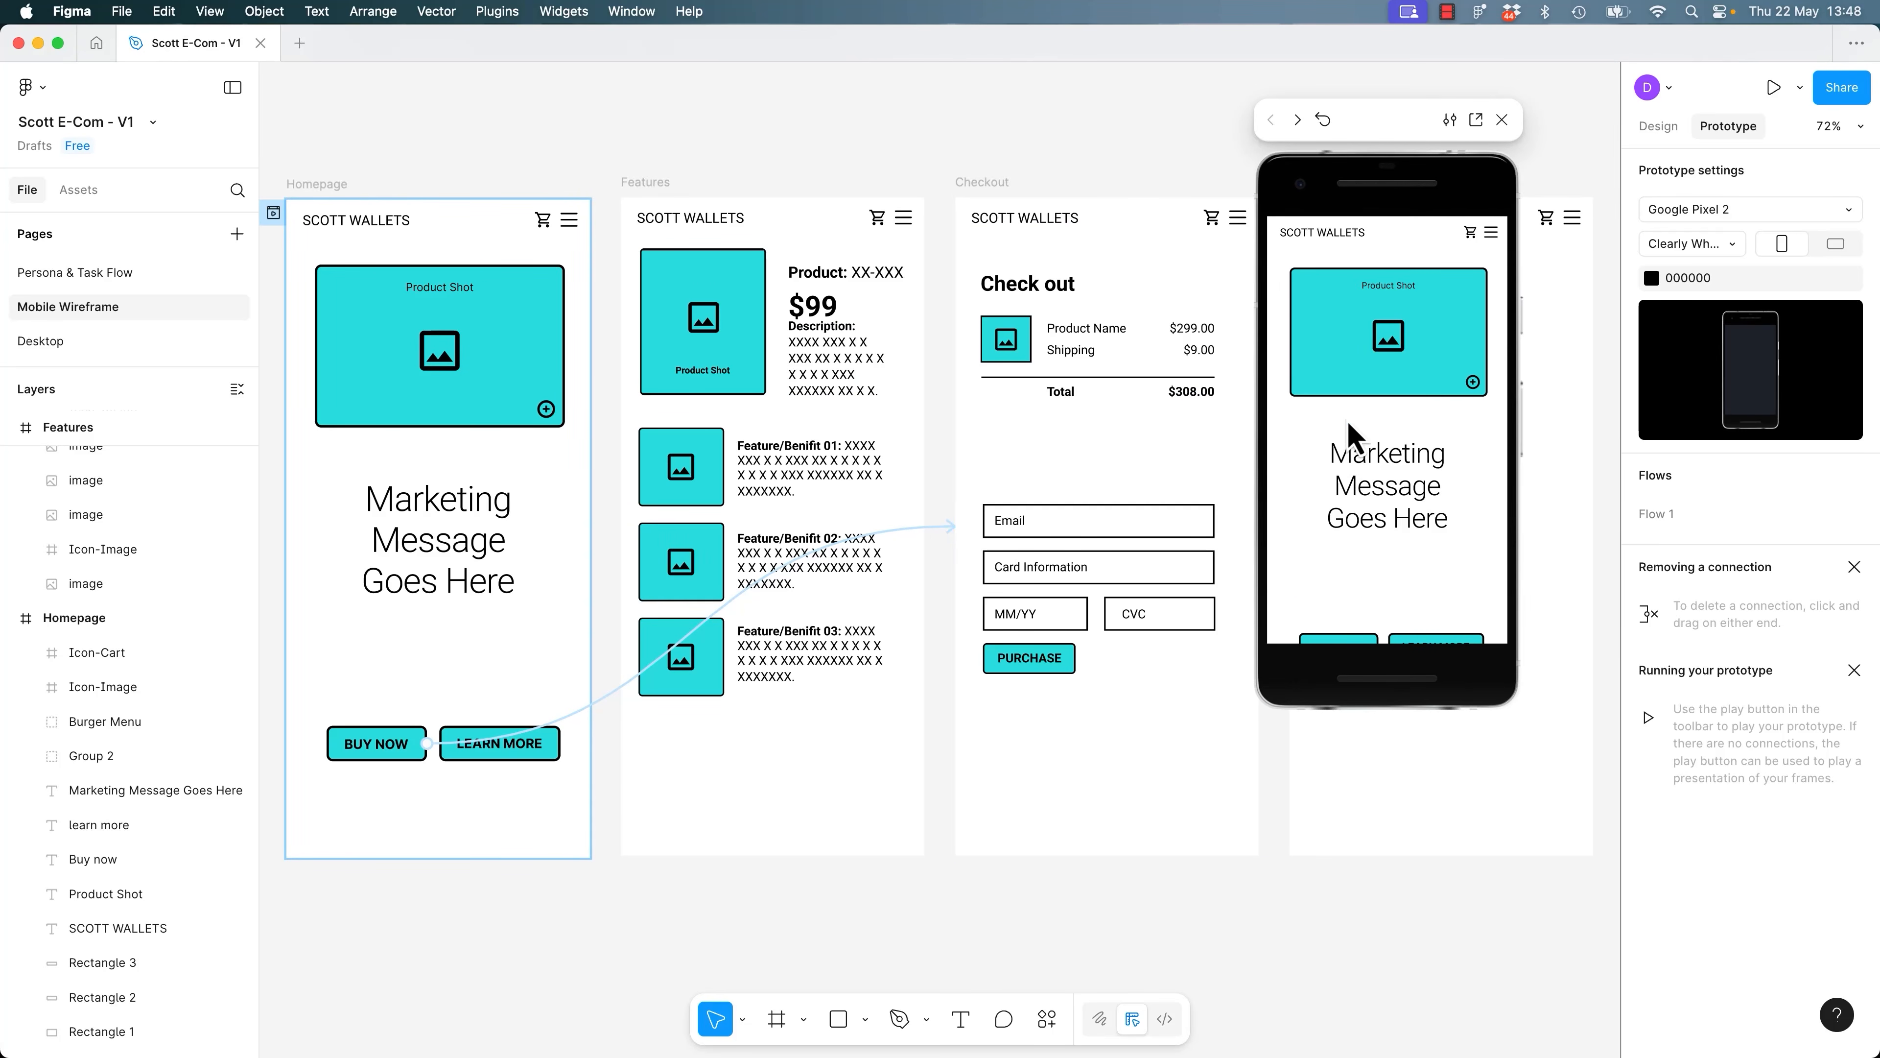
Switch the prototype device to iPhone 16 for comparison and restore it to Google Pixel 2.
left_click(1713, 212)
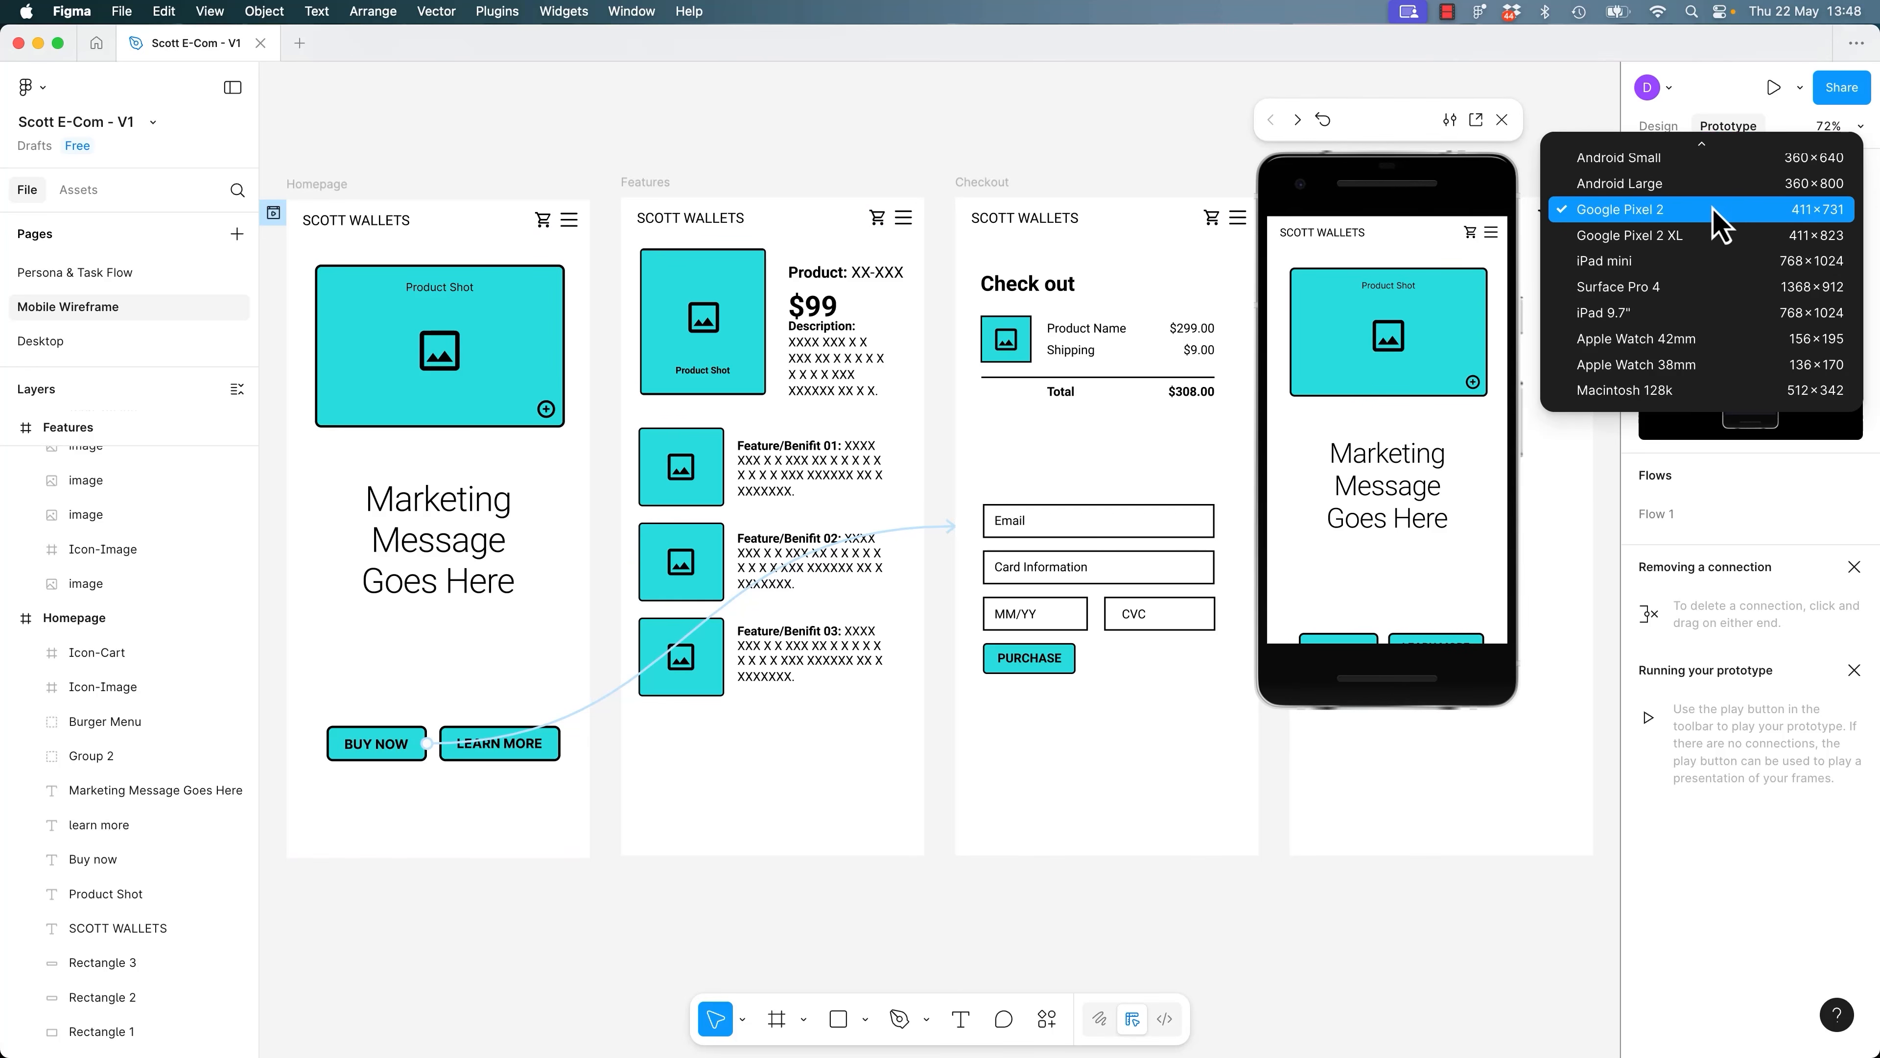
scroll(1717, 222, "up", 10)
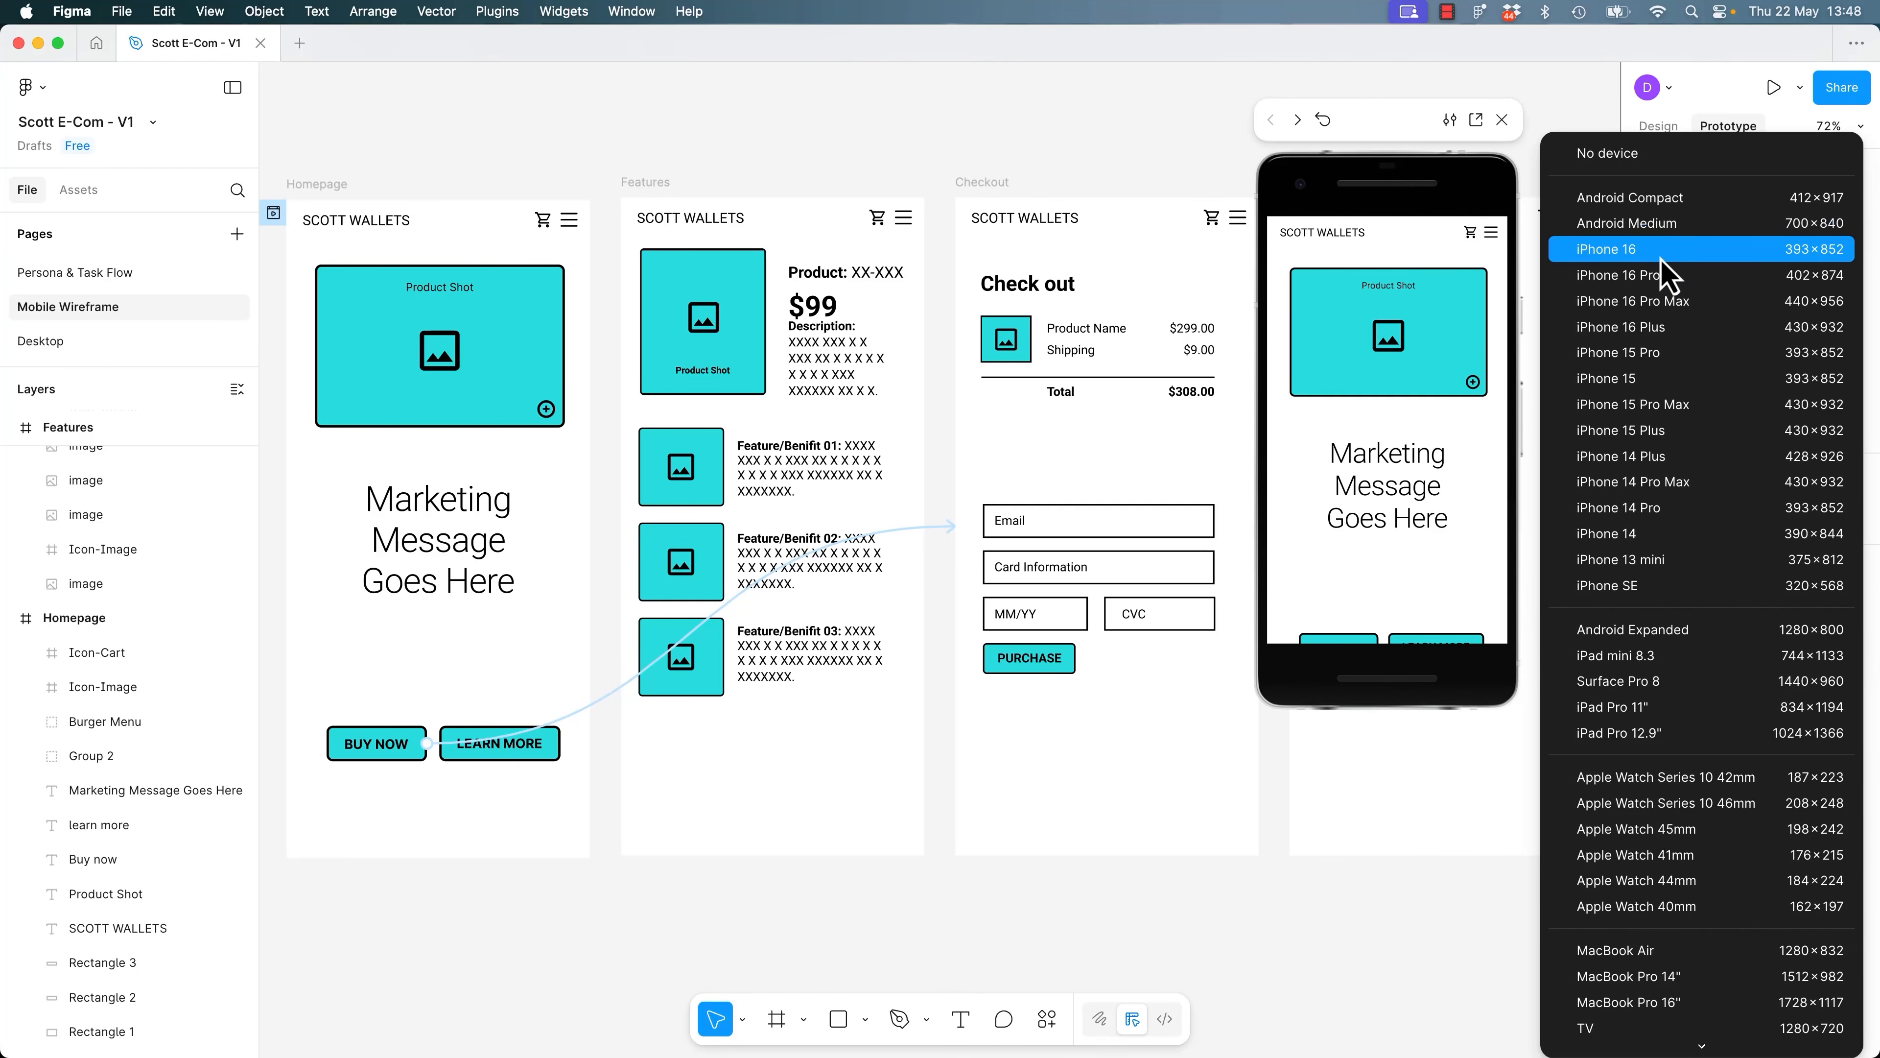
left_click(1652, 251)
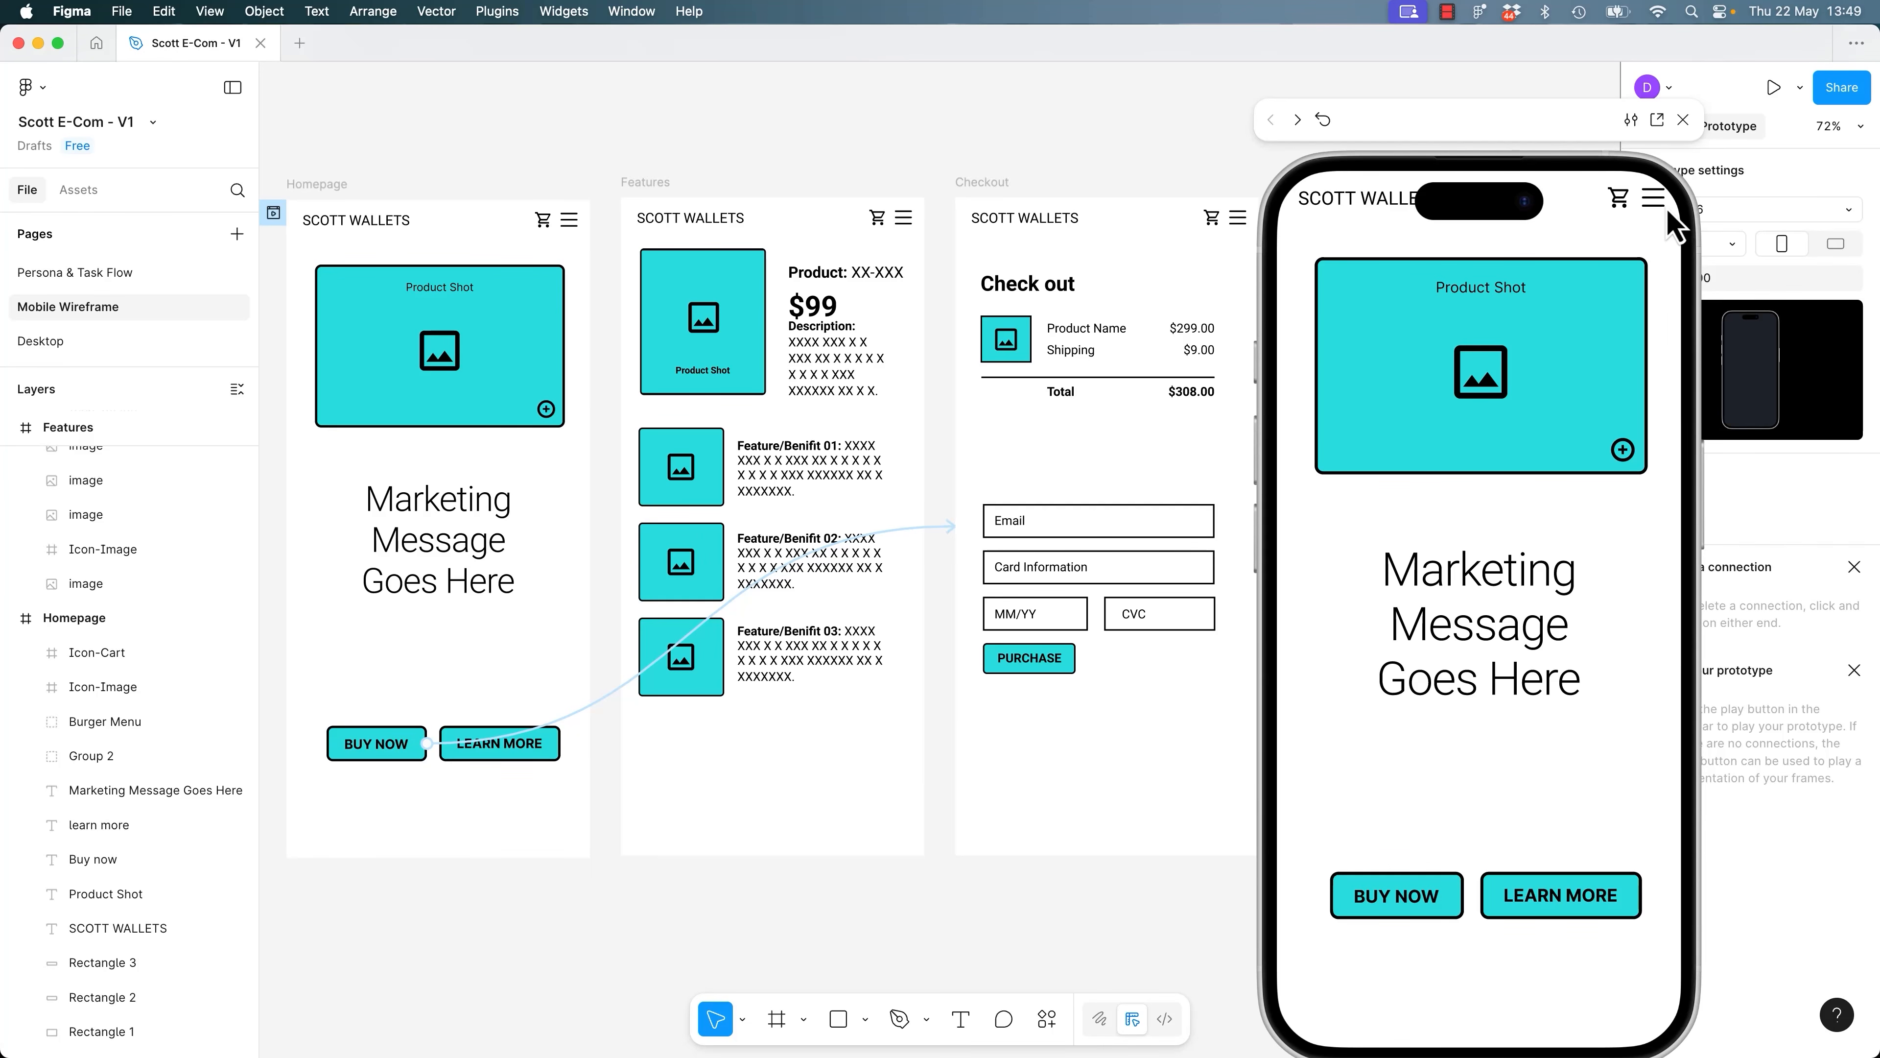
left_click(1784, 213)
scroll(1629, 519, "down", 5)
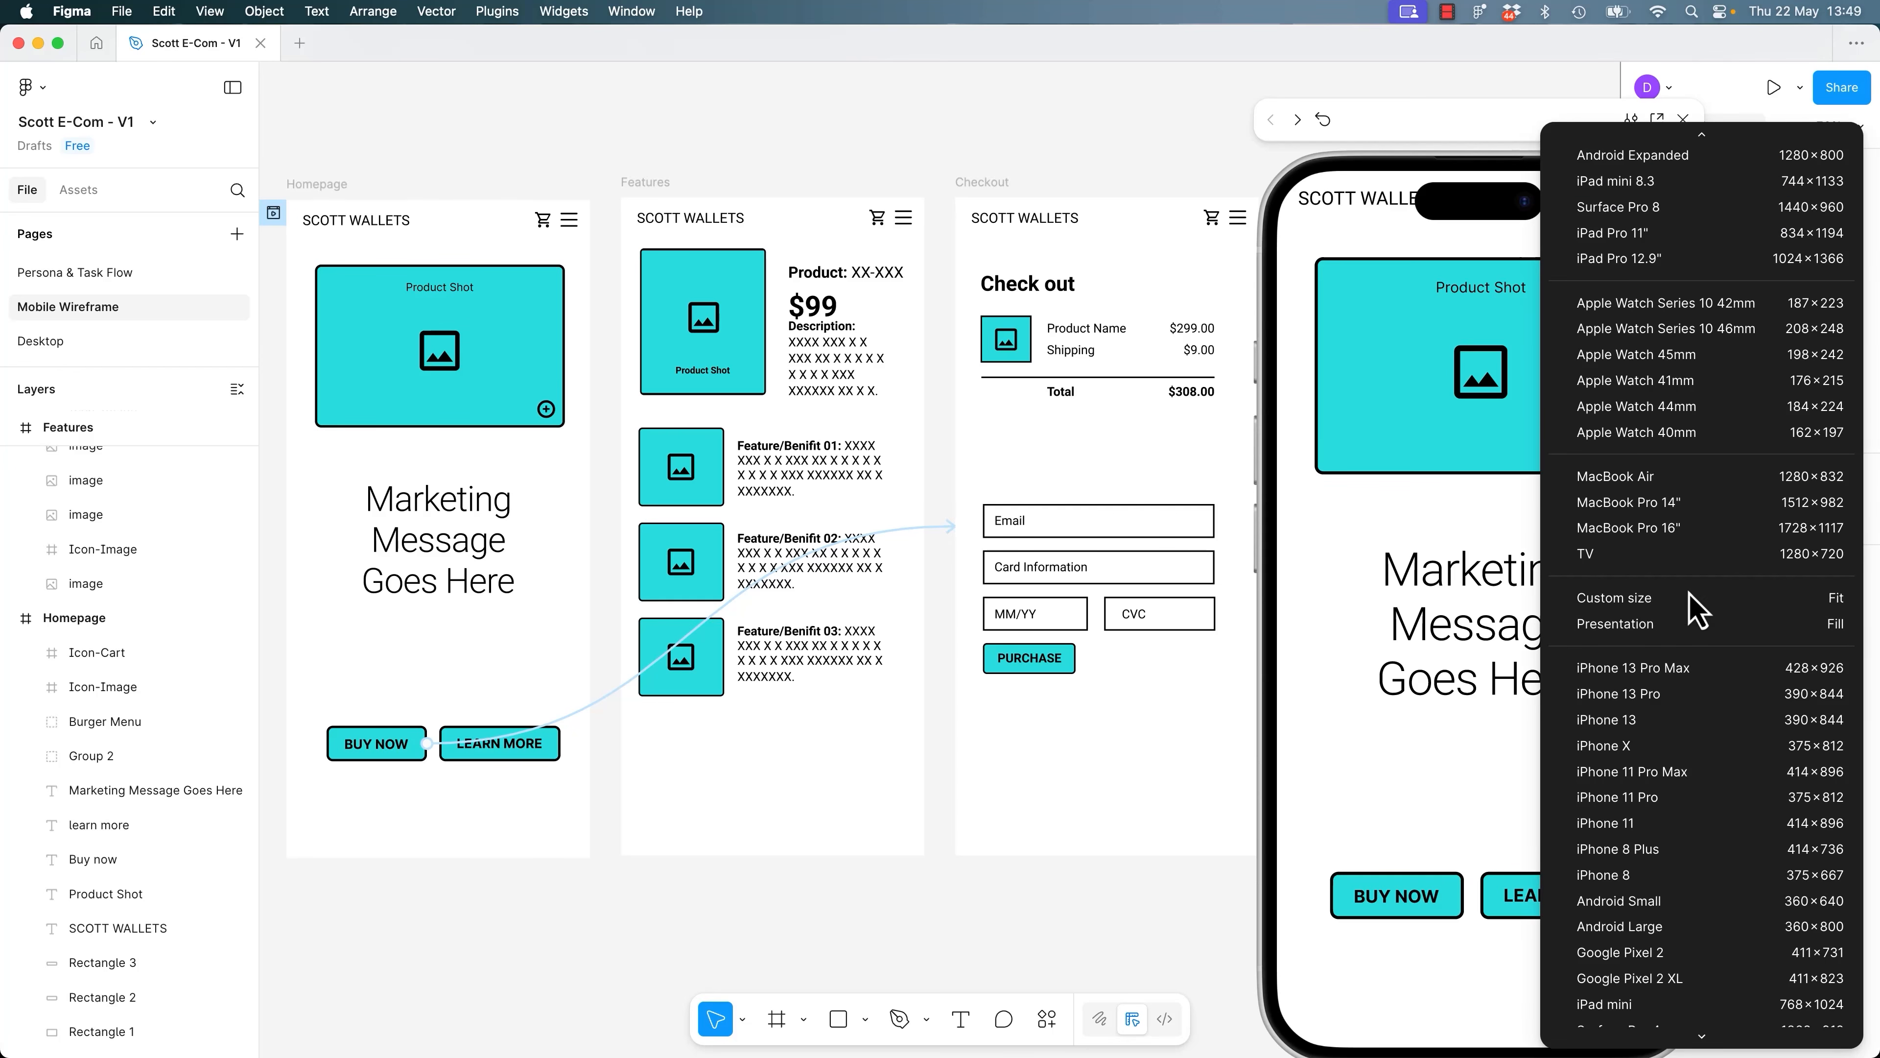
left_click(1658, 958)
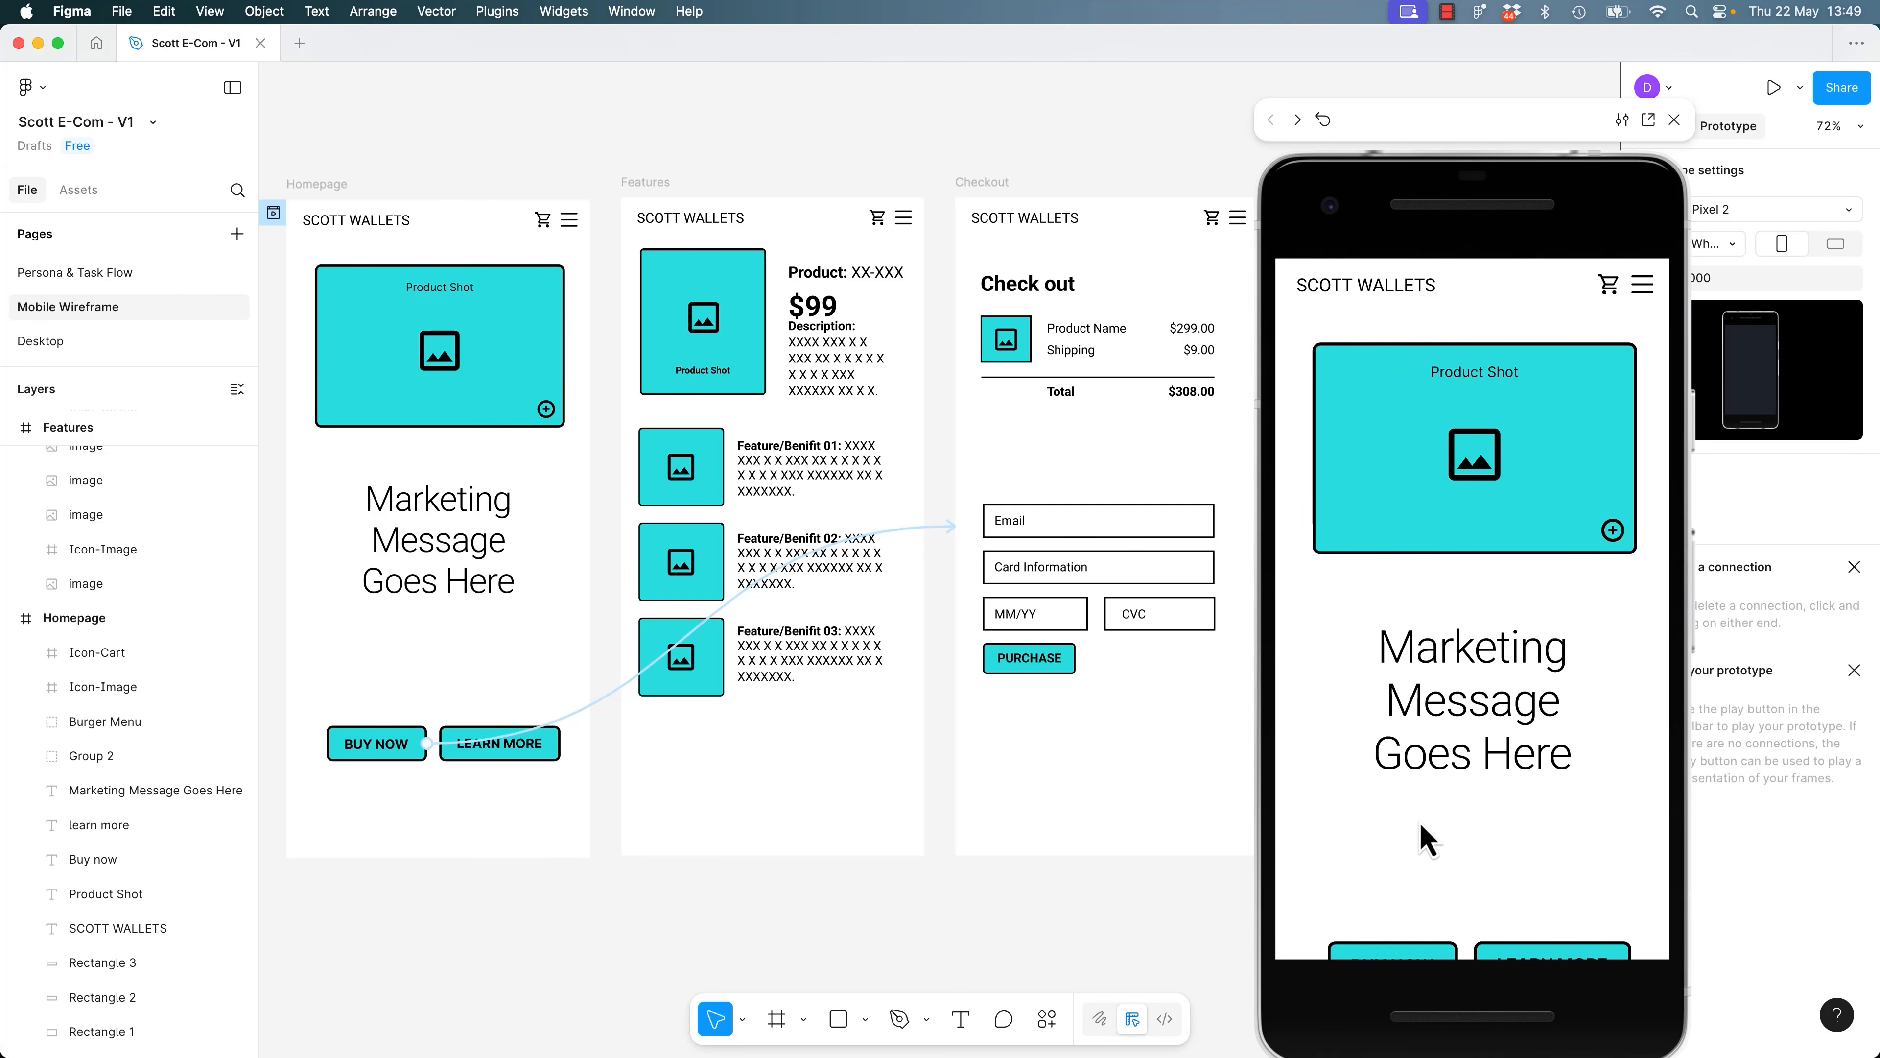
Scroll through the Homepage in the live preview to examine how its buttons fit the Pixel 2 screen.
left_click(1463, 791)
scroll(1463, 791, "down", 3)
scroll(1462, 791, "up", 3)
scroll(1540, 818, "down", 3)
scroll(1503, 818, "up", 3)
Move the Homepage's BUY NOW and LEARN MORE buttons up together to fit the phone's visible screen, and shrink the live preview.
left_click(385, 745)
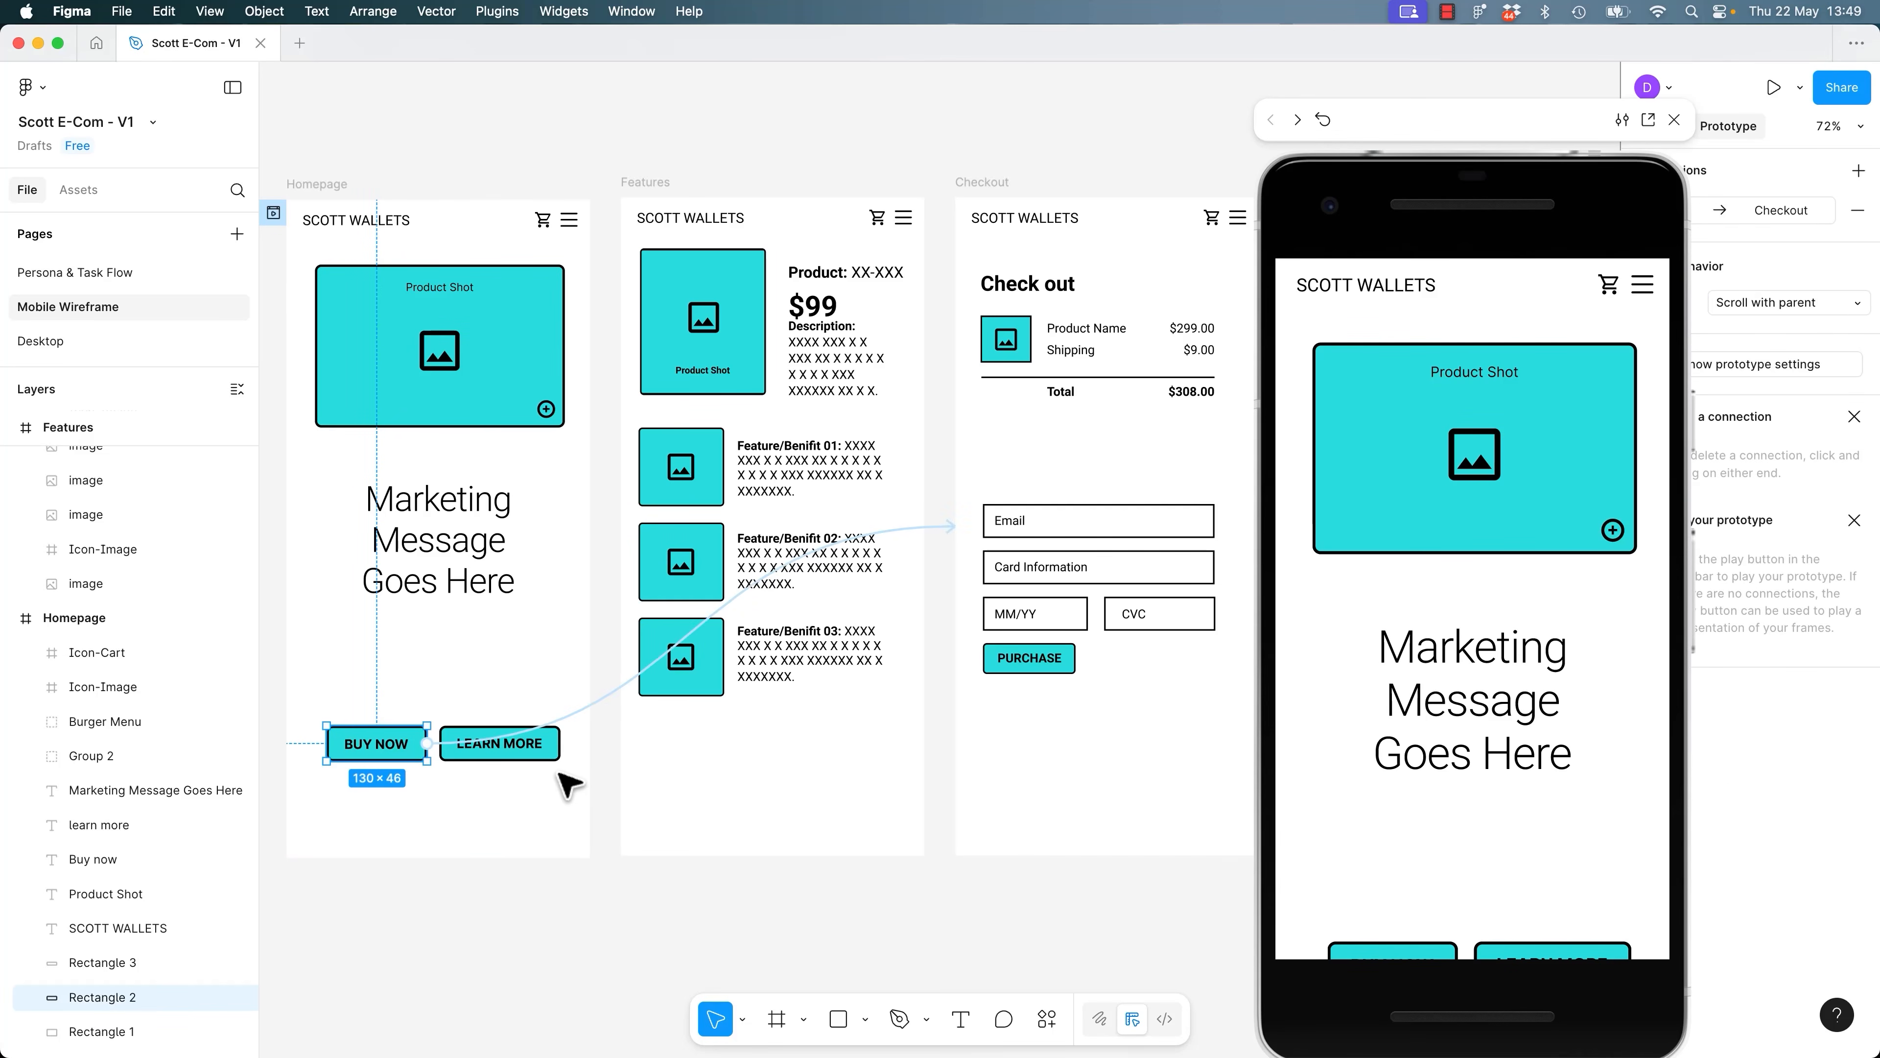
left_click_drag(319, 671, 585, 808)
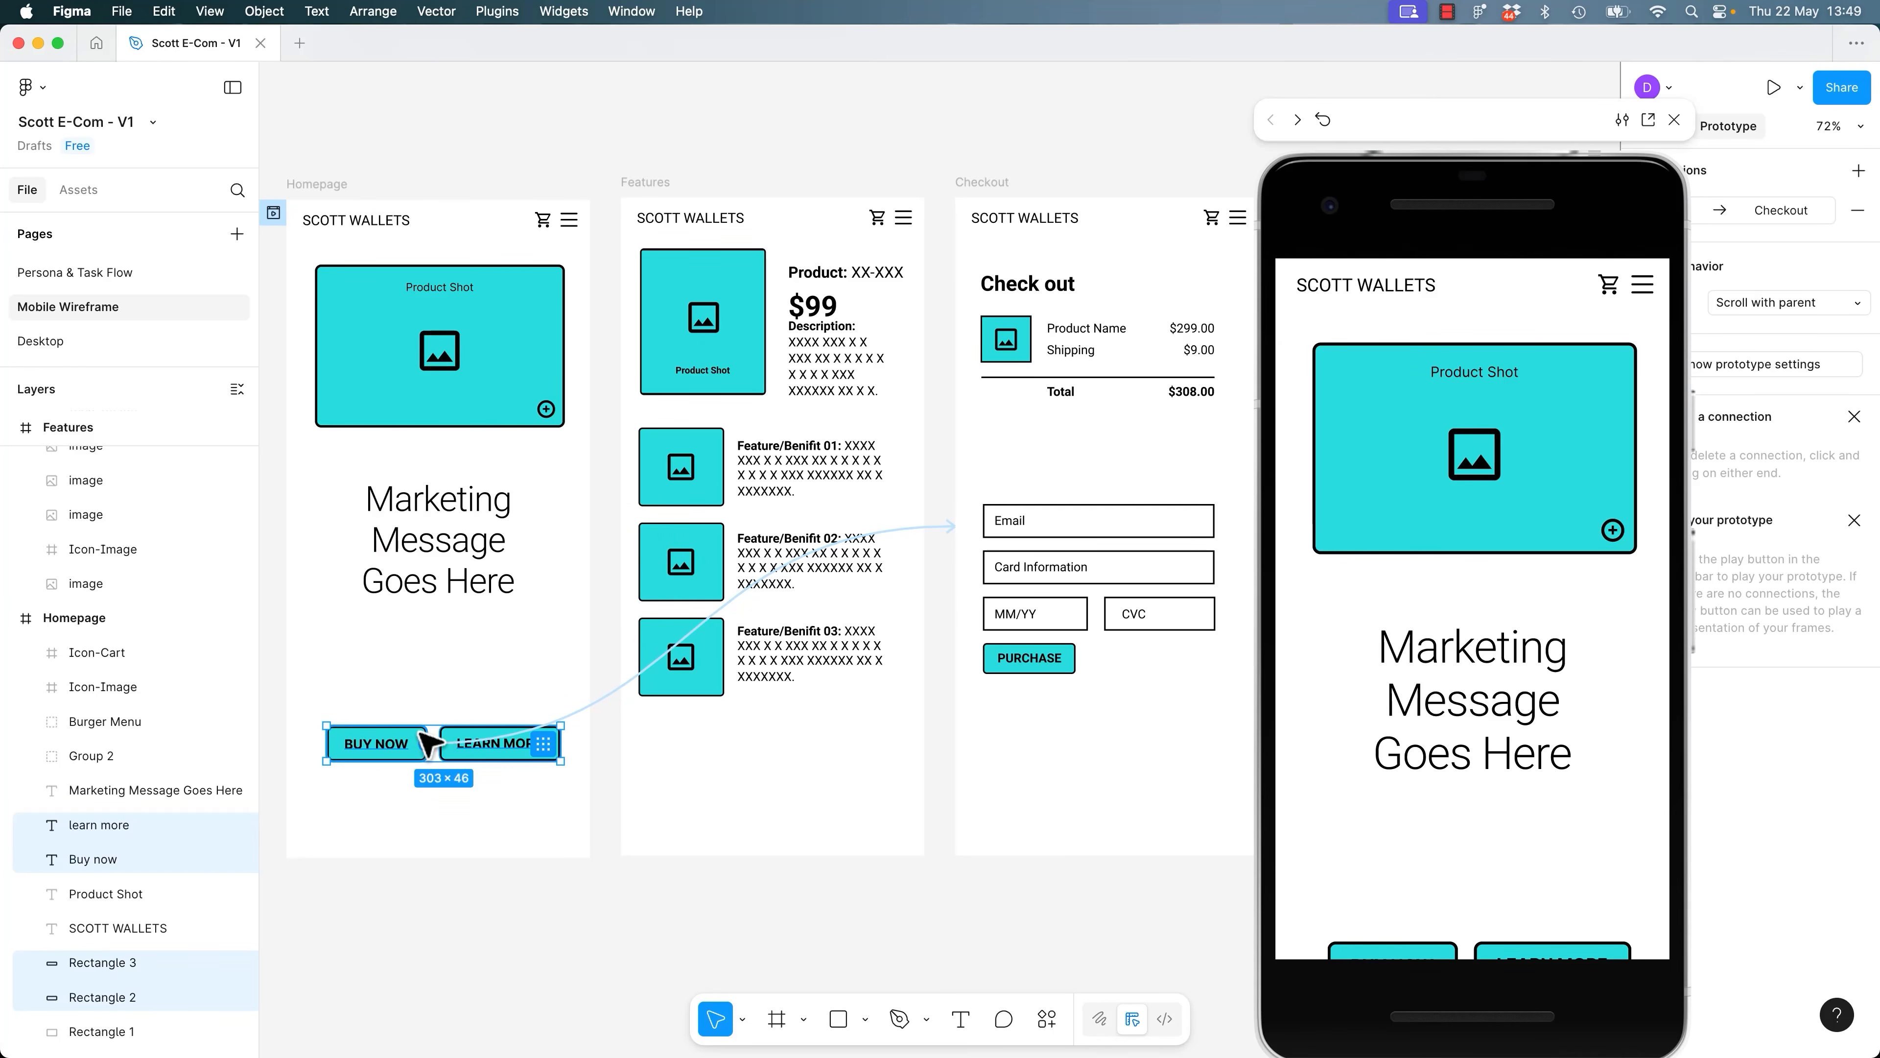
left_click(404, 673)
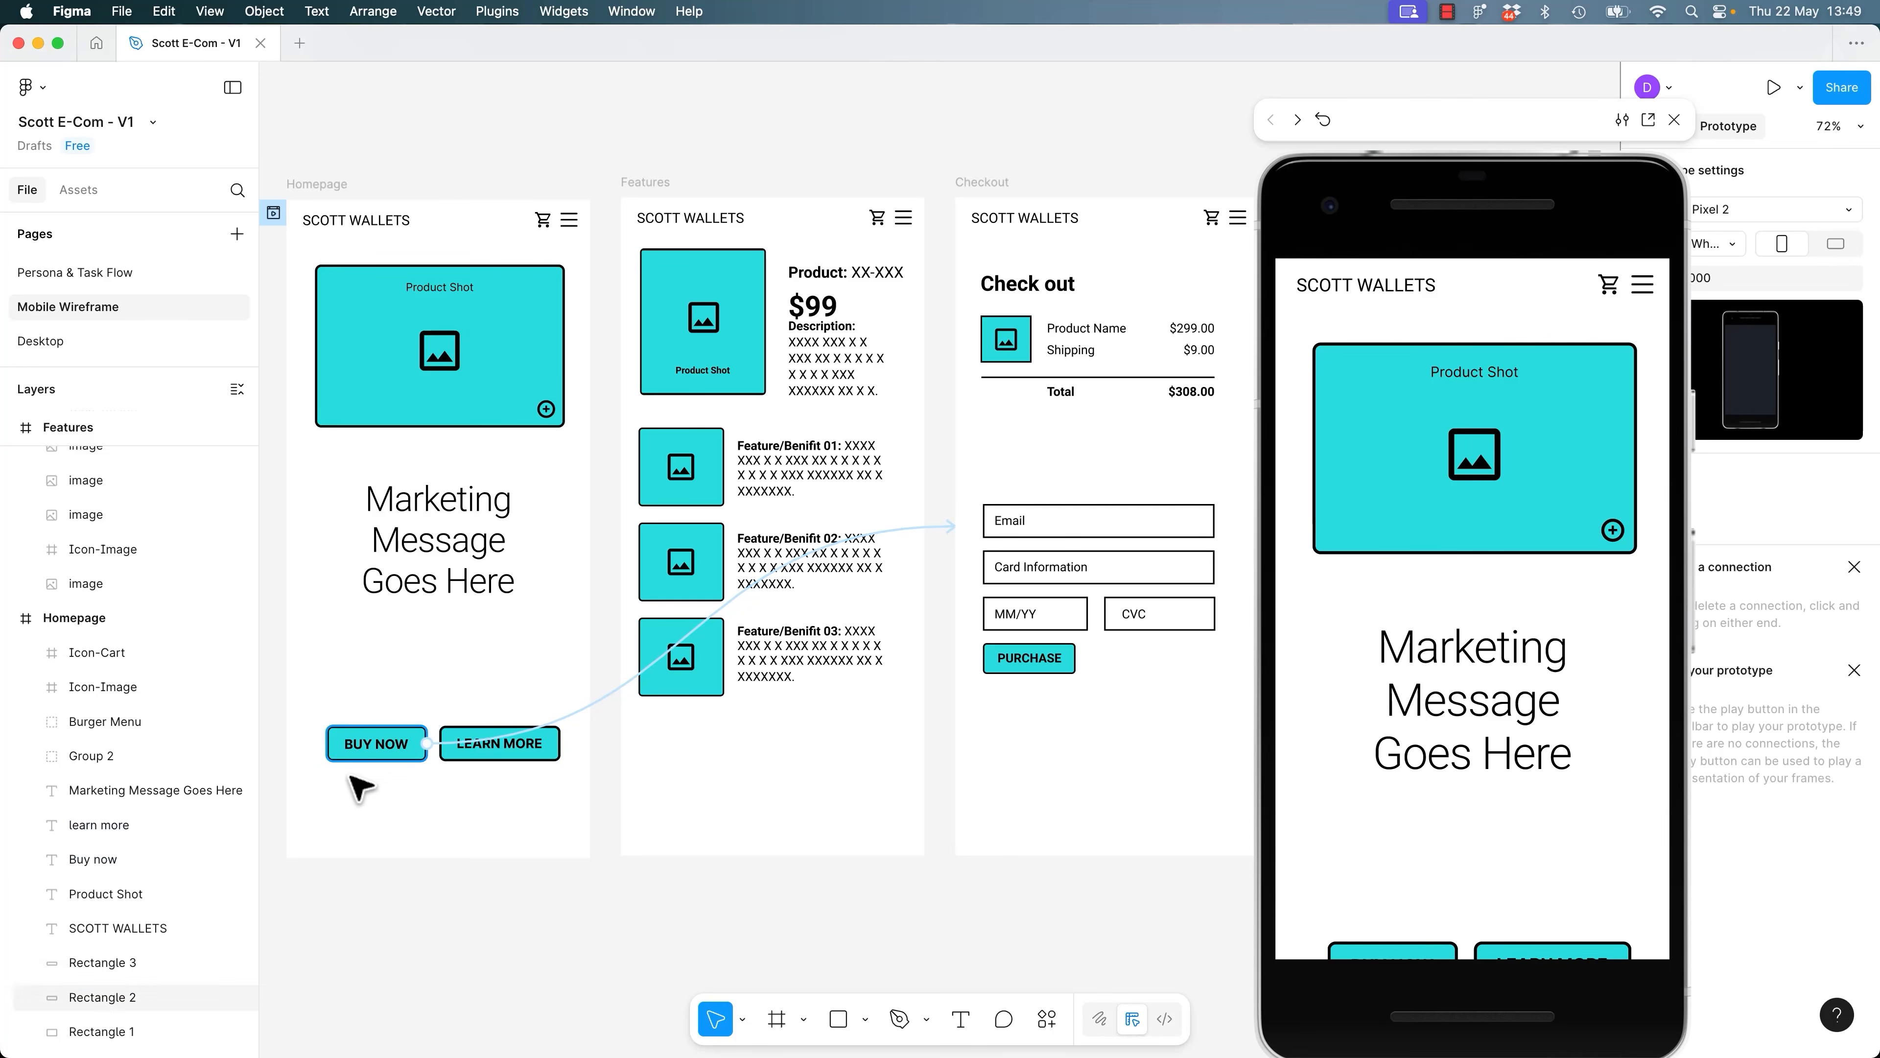
left_click_drag(320, 669, 597, 828)
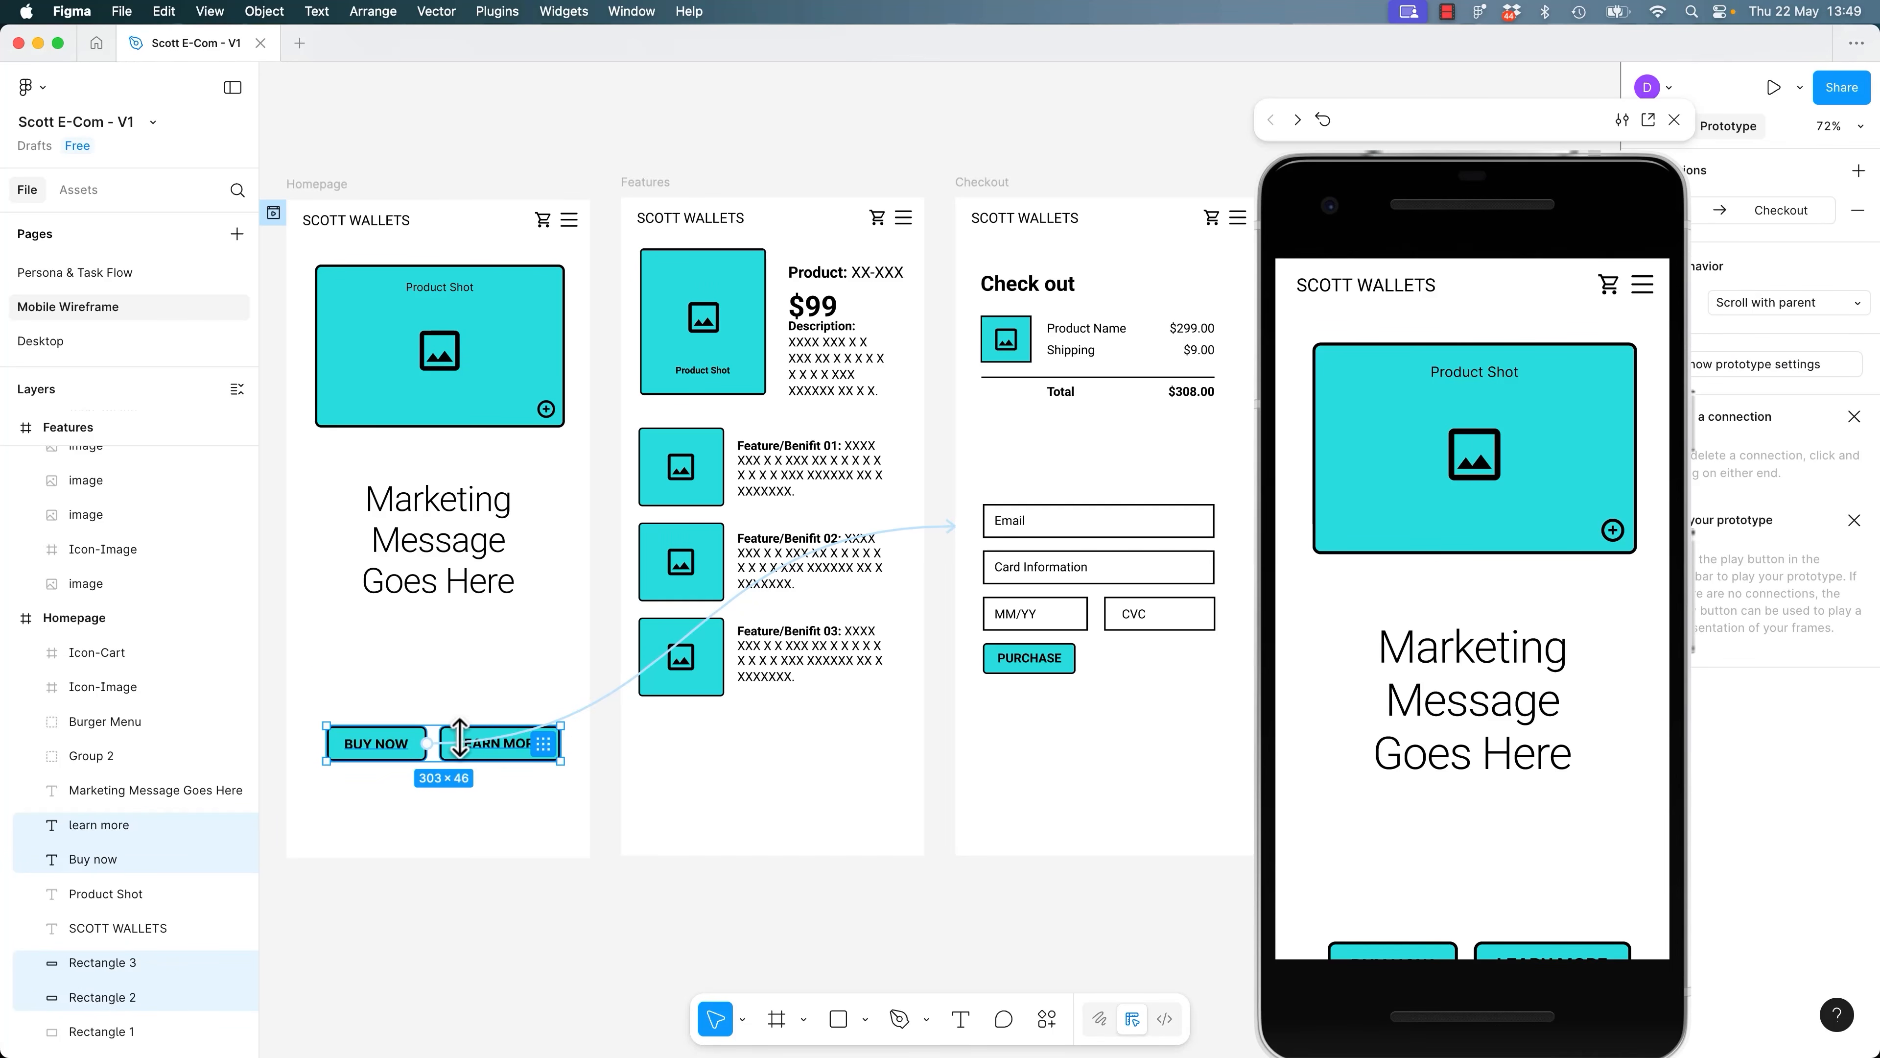
key("shift+0")
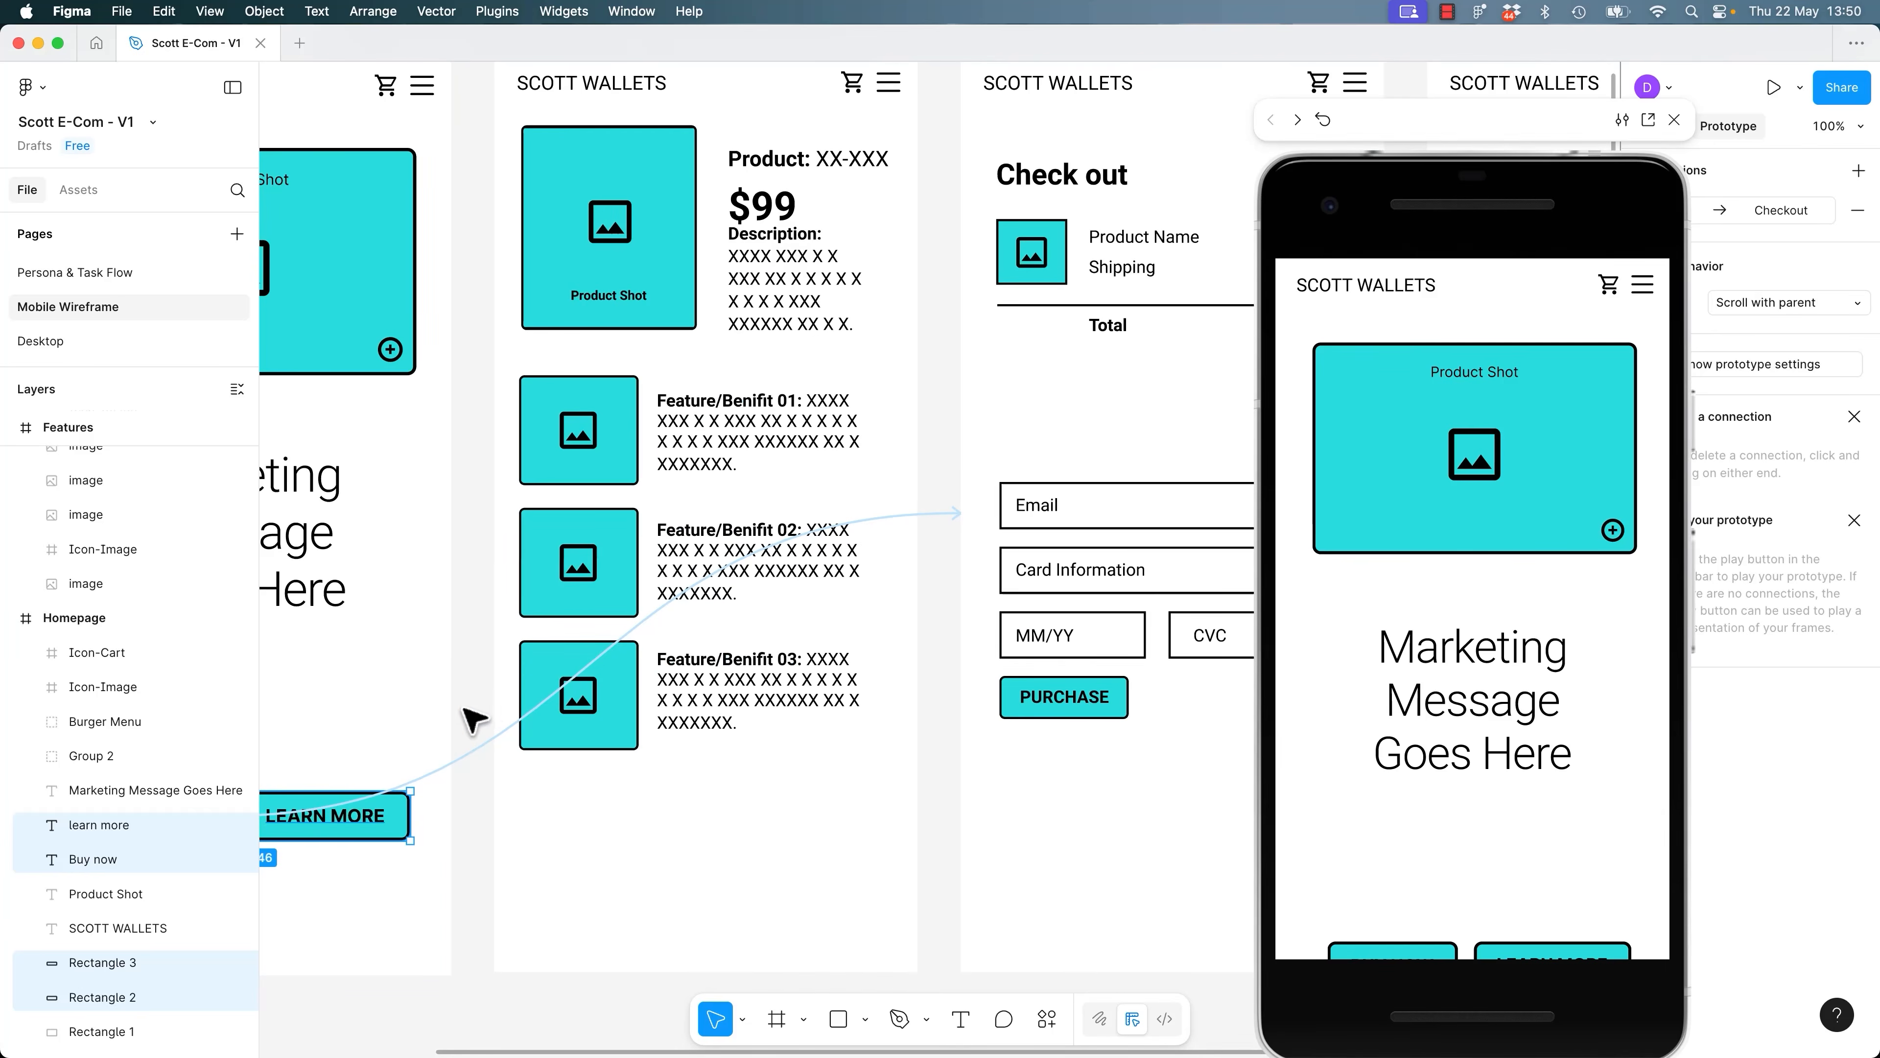
left_click_drag(470, 714, 986, 664)
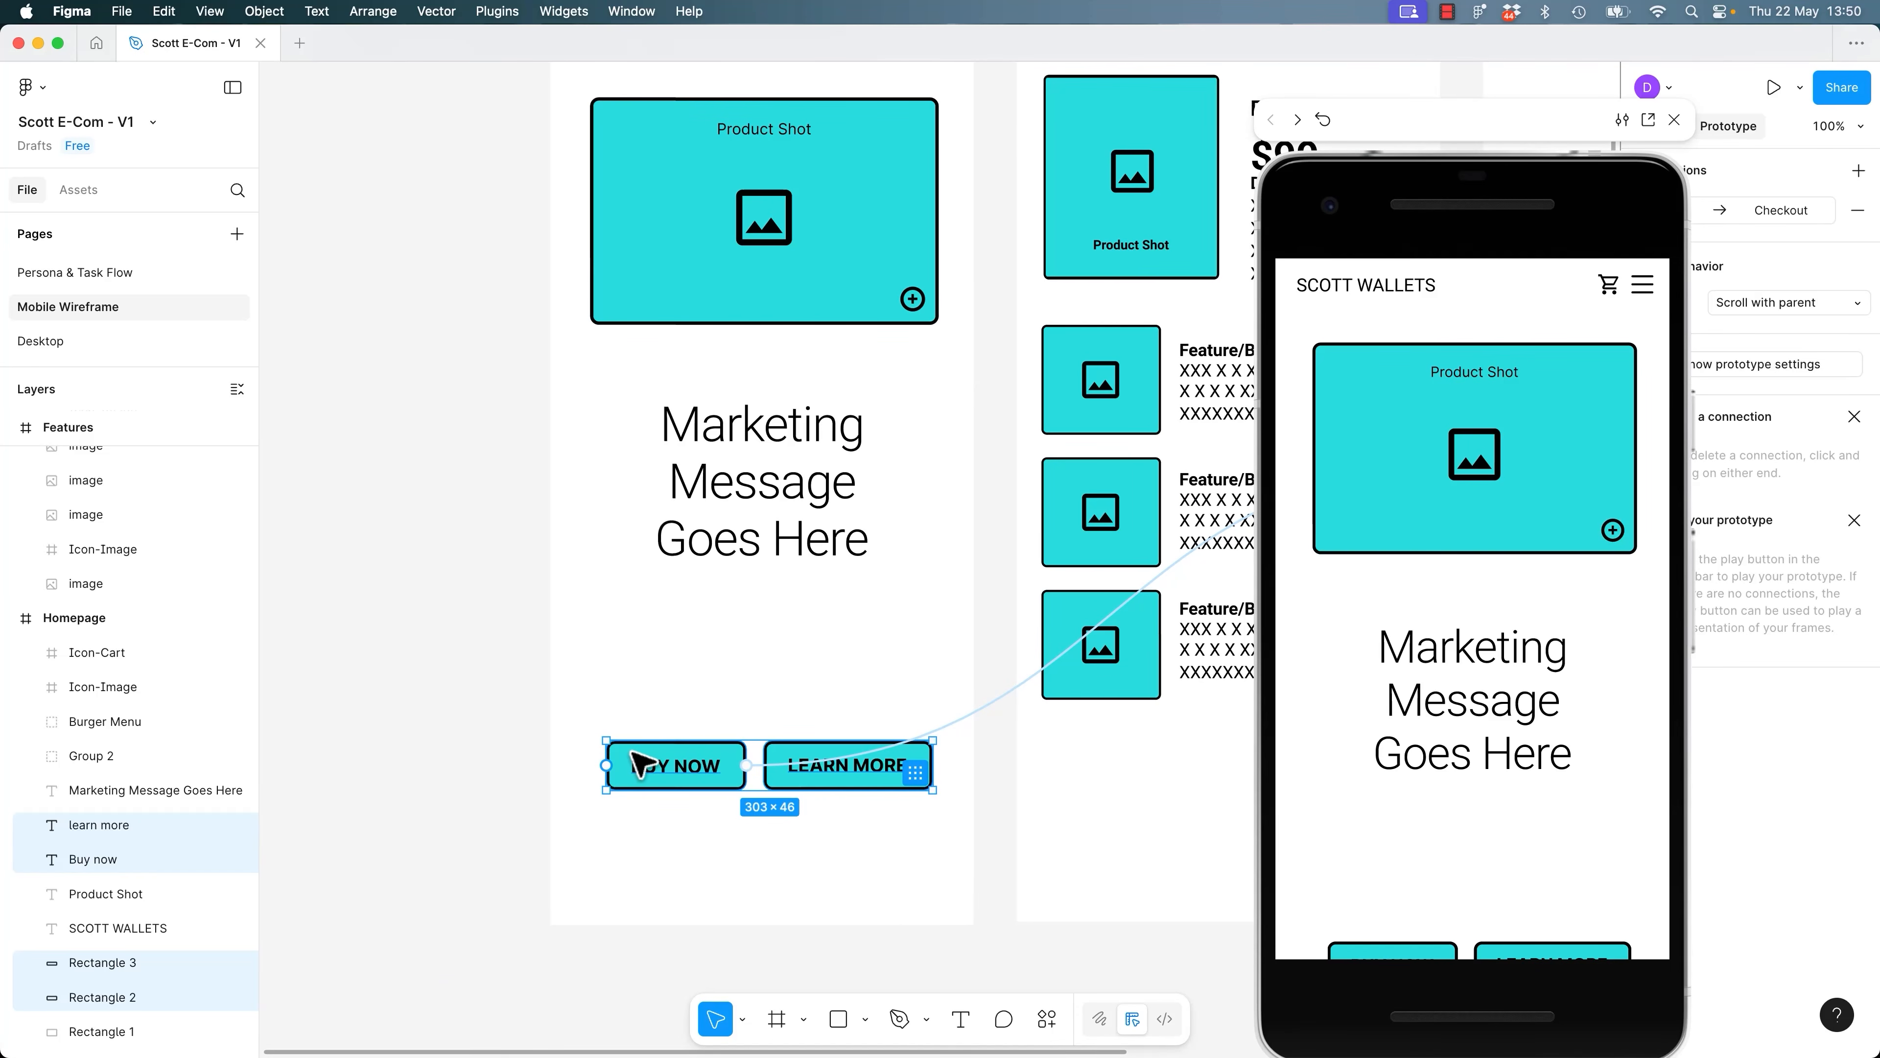
left_click_drag(644, 769, 630, 656)
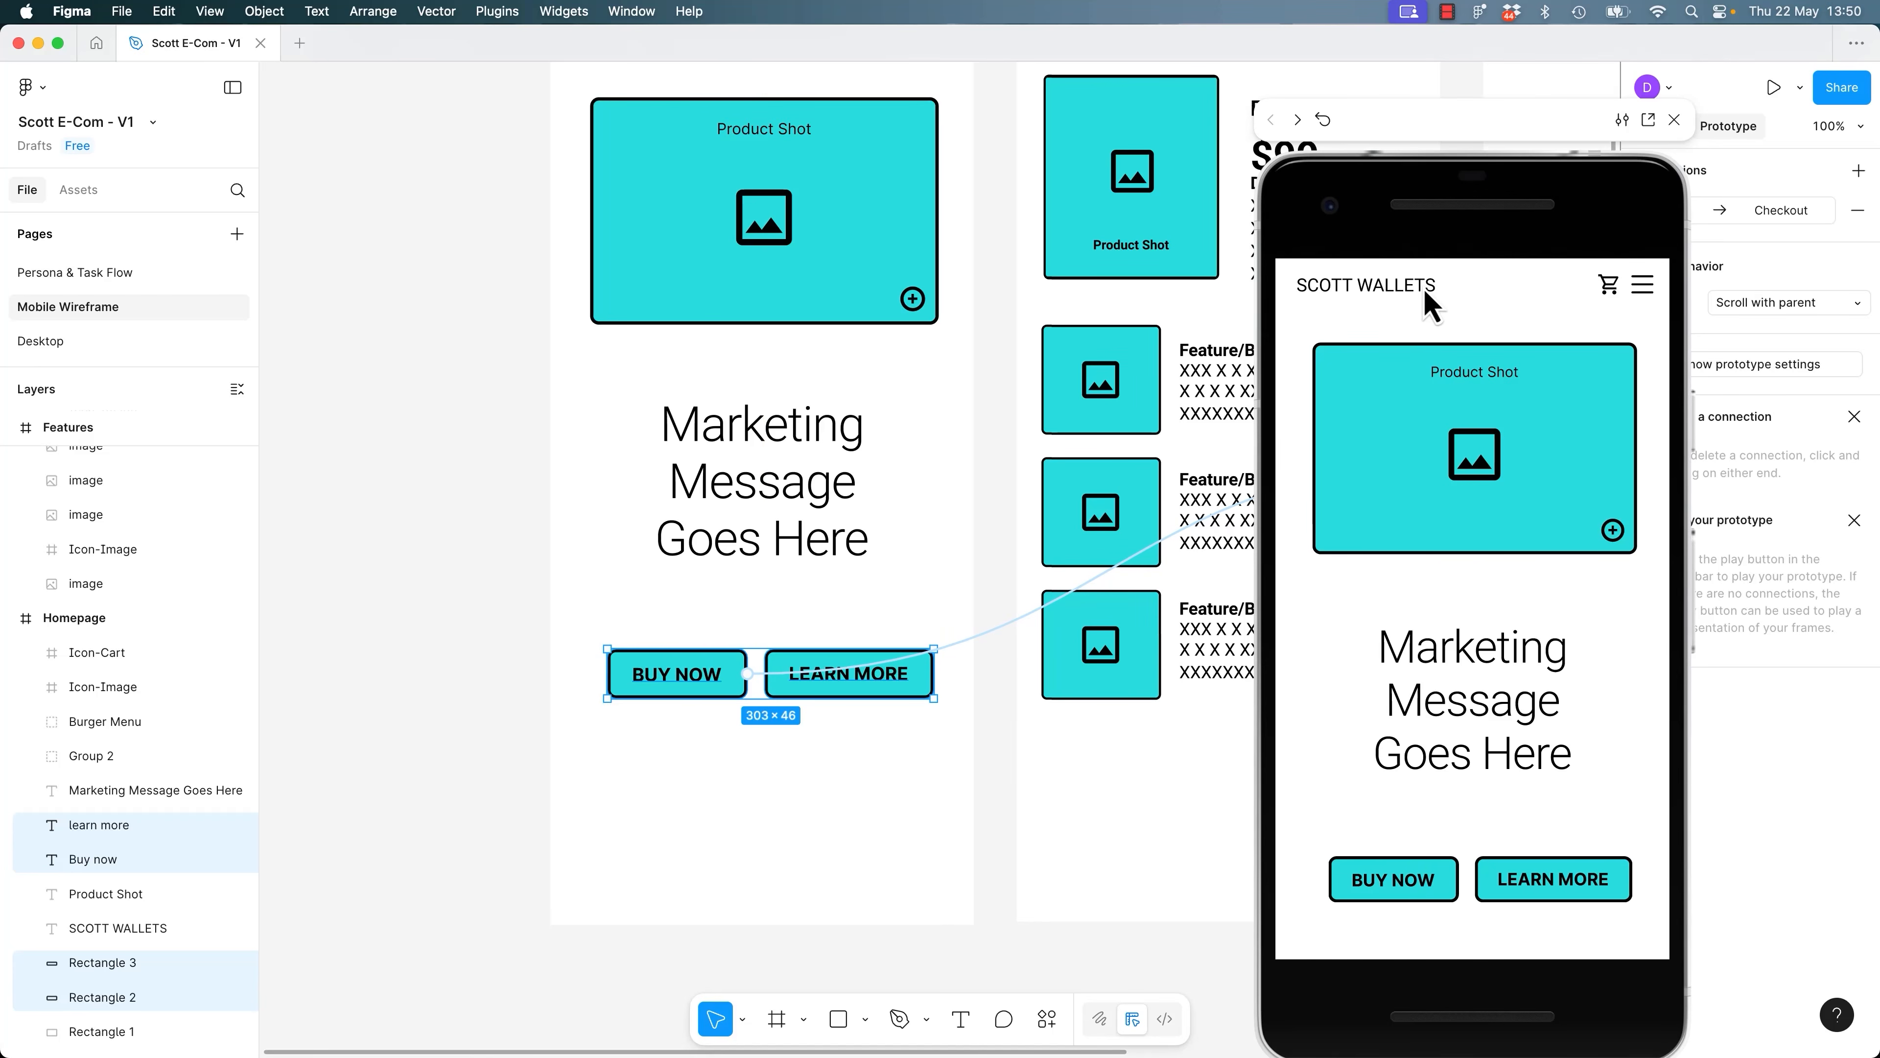
left_click_drag(1671, 1034, 1446, 778)
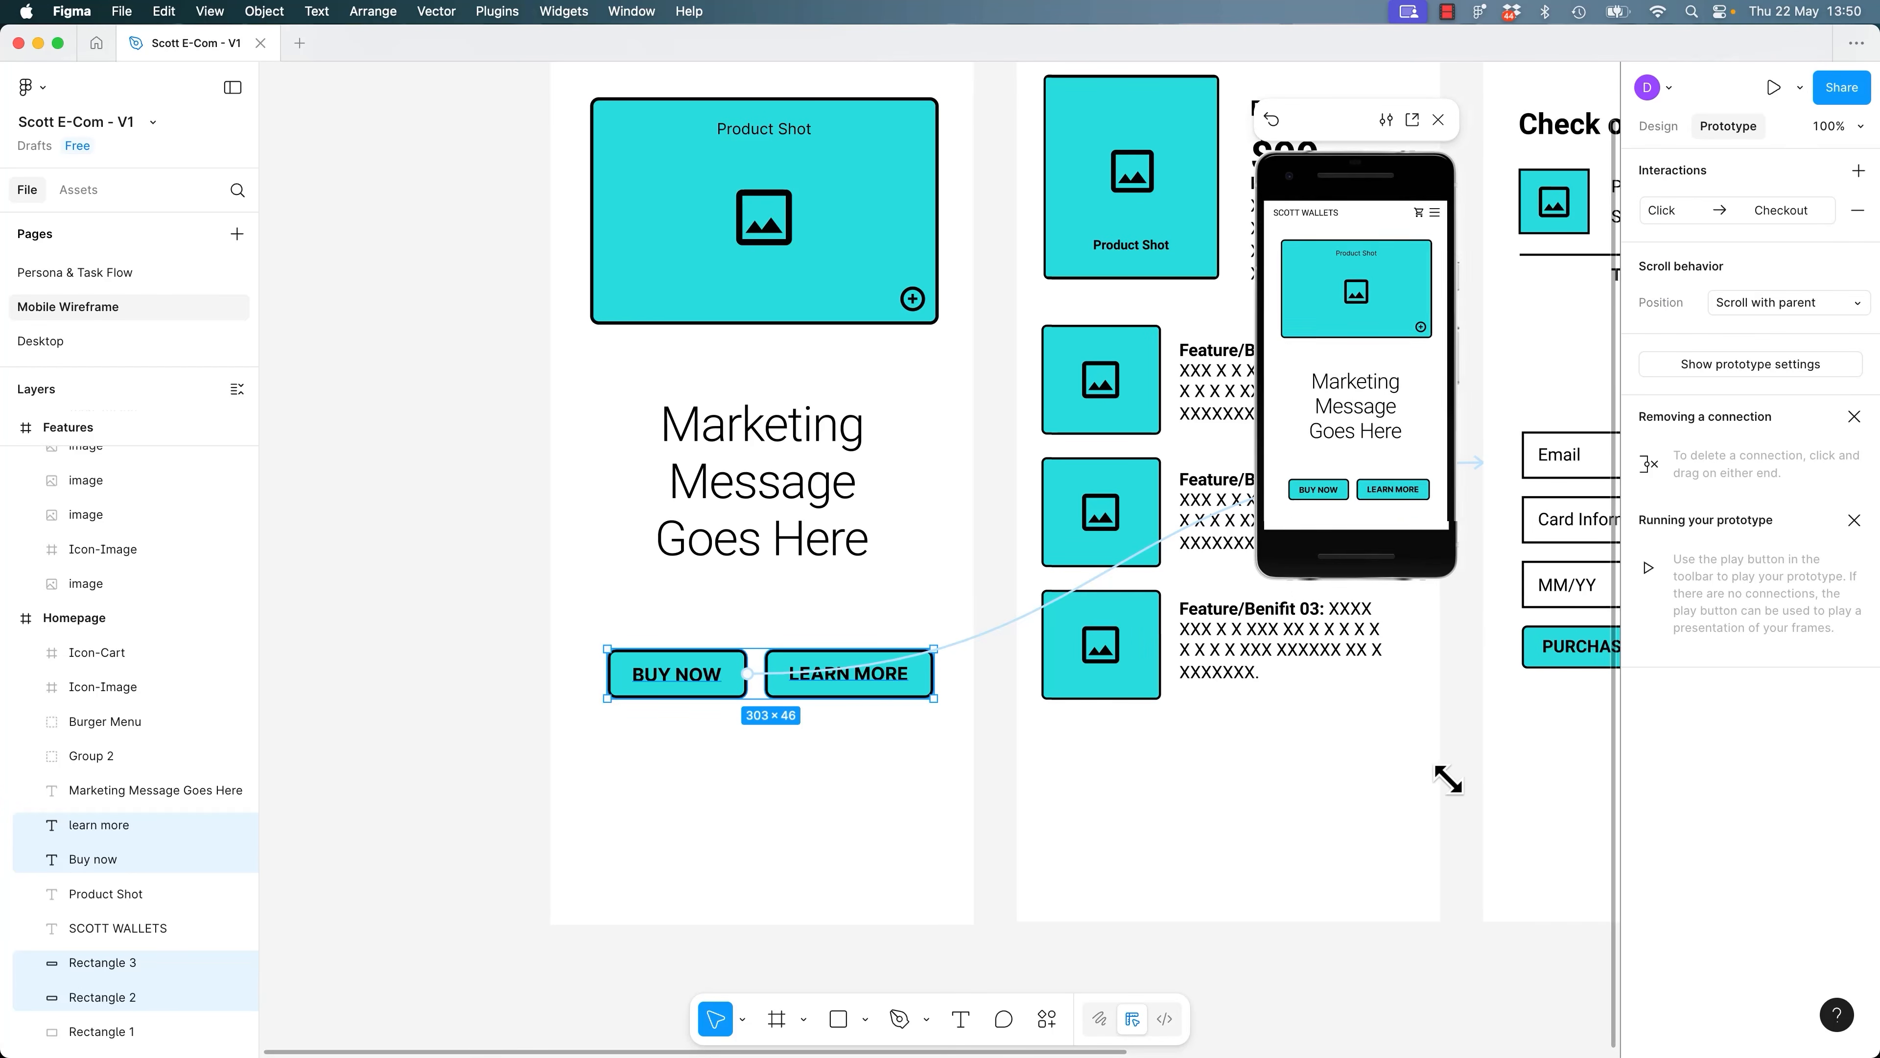
left_click(995, 780)
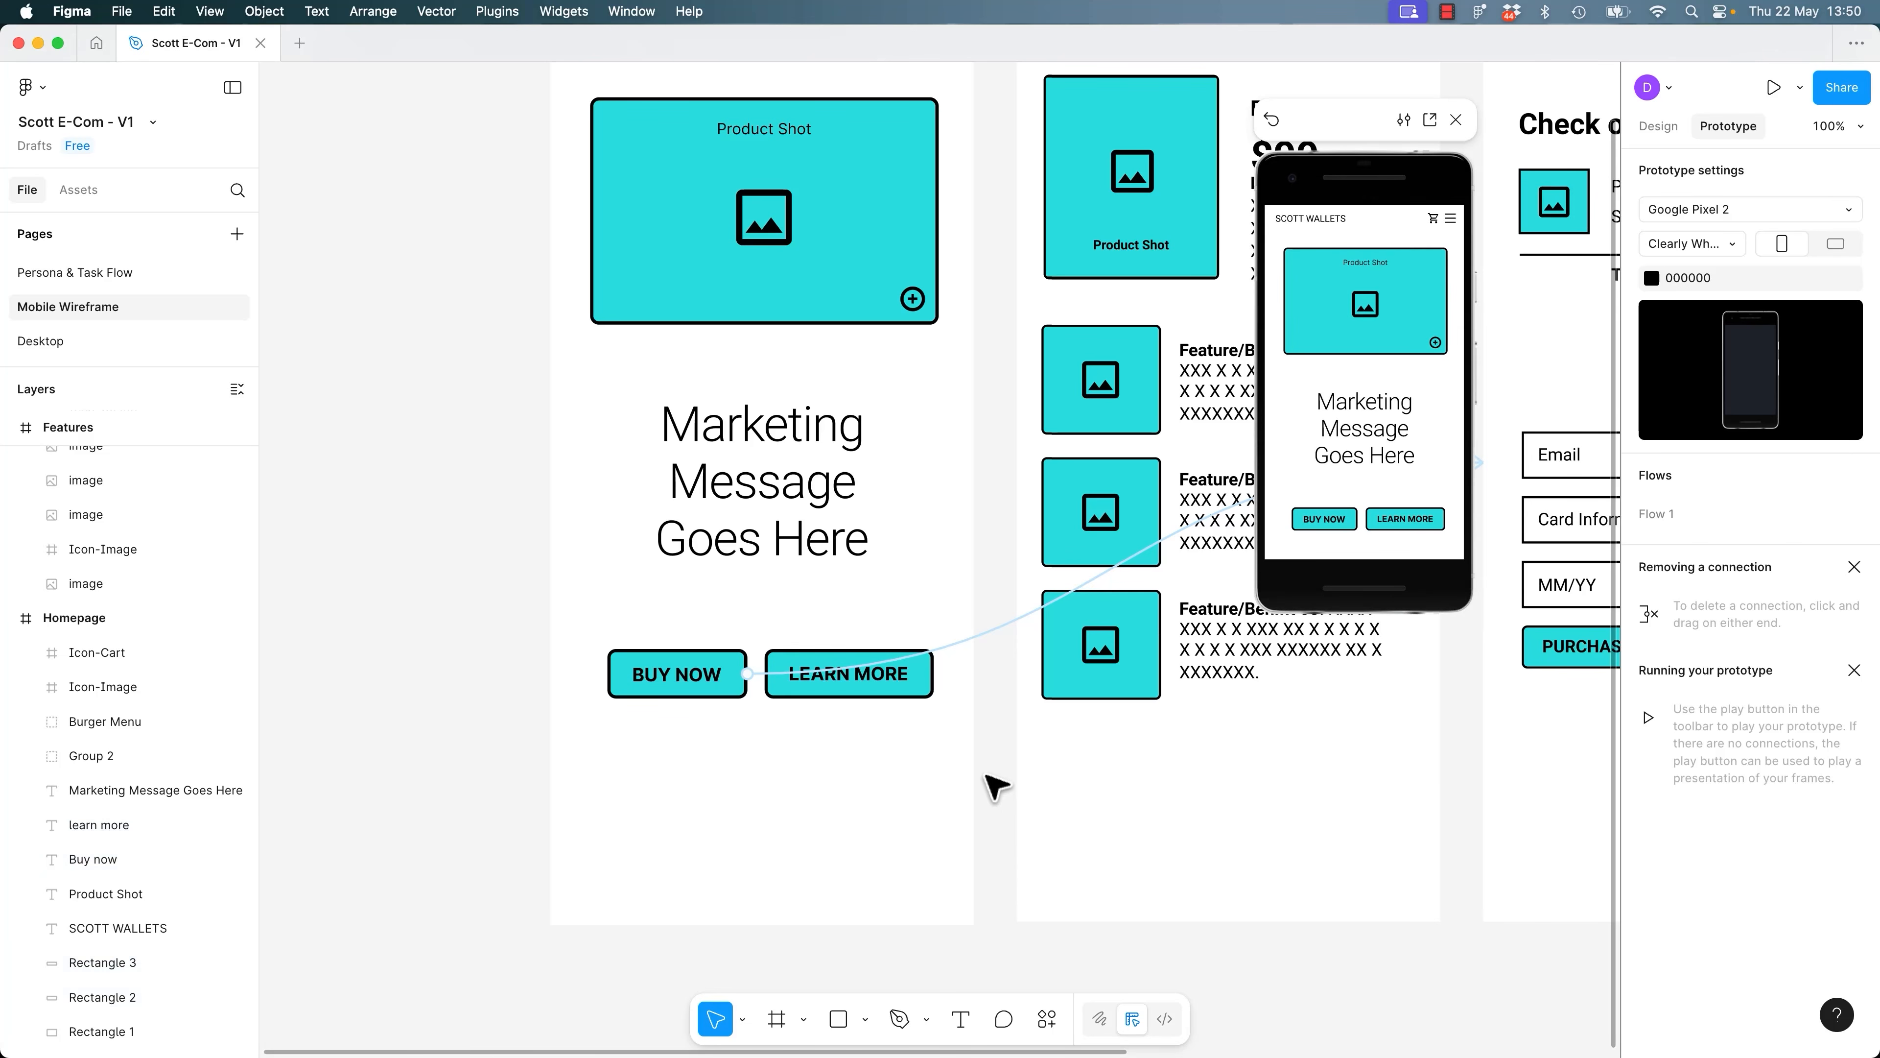
left_click(921, 698)
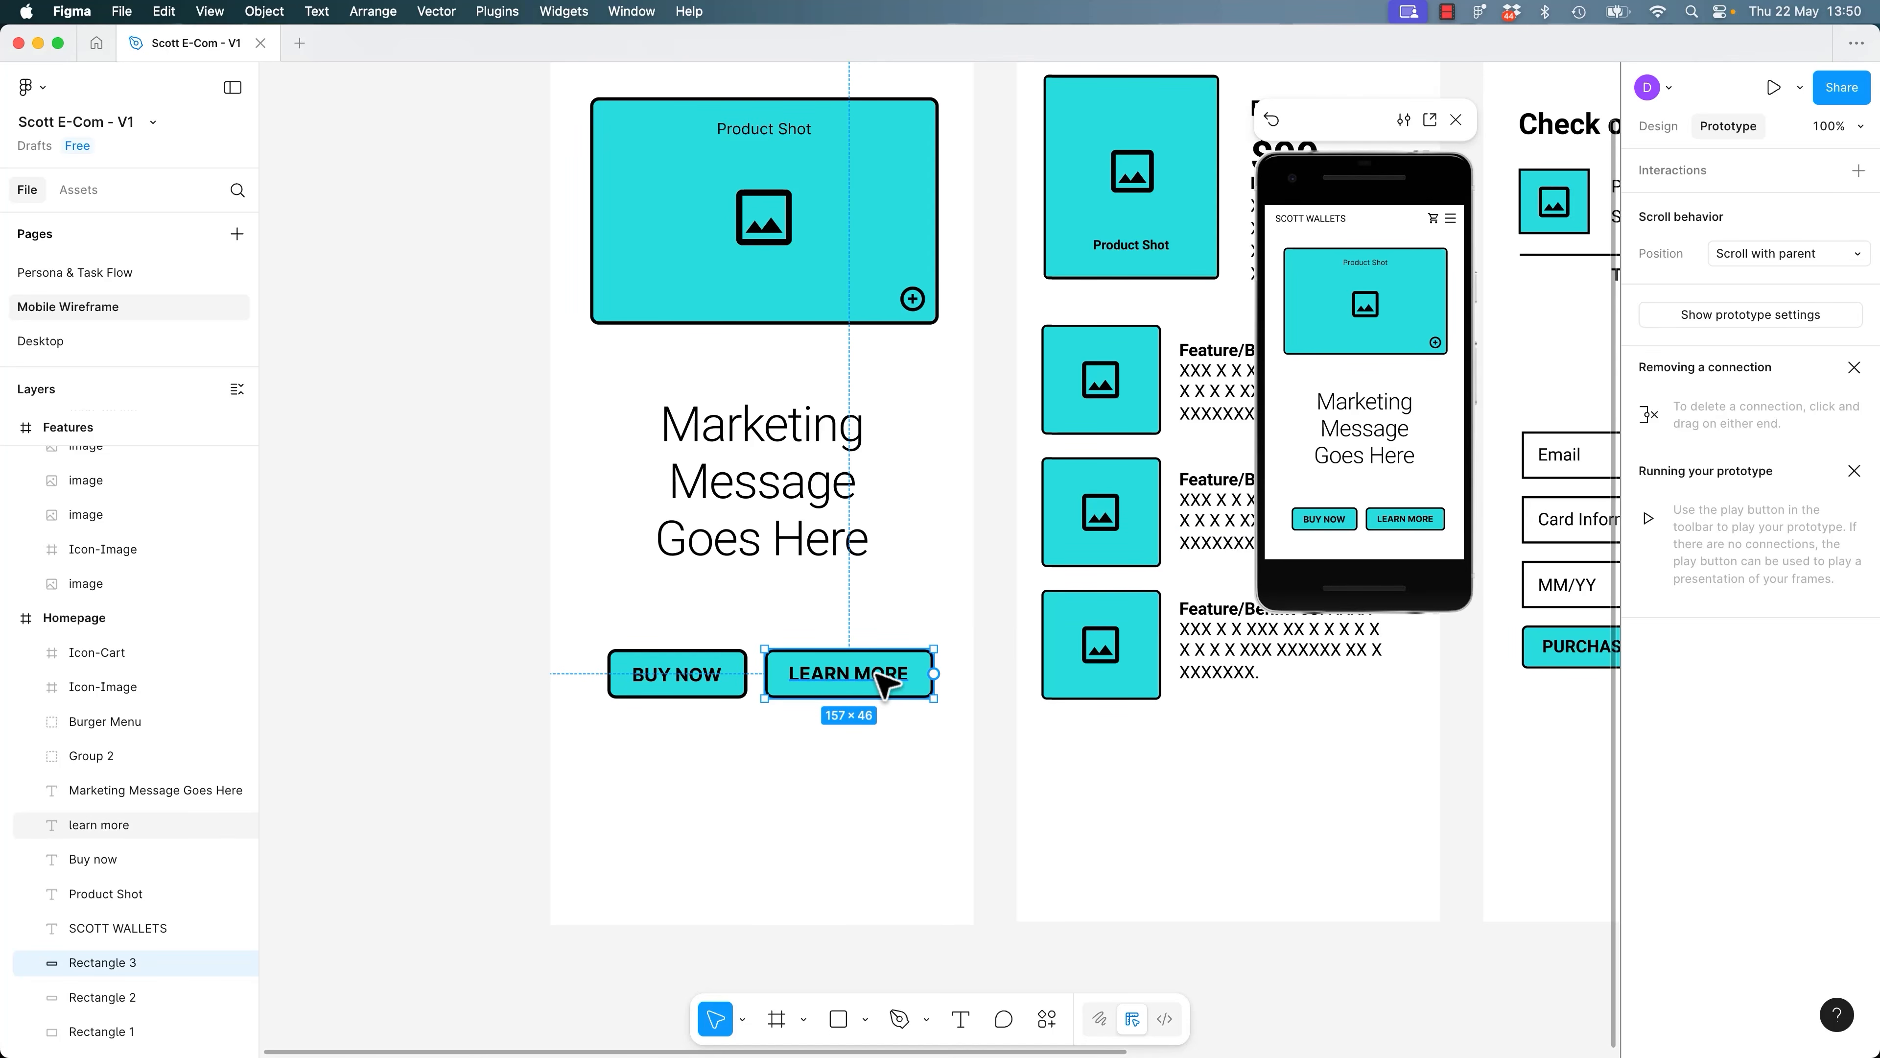
left_click(917, 674)
left_click_drag(917, 673, 1051, 730)
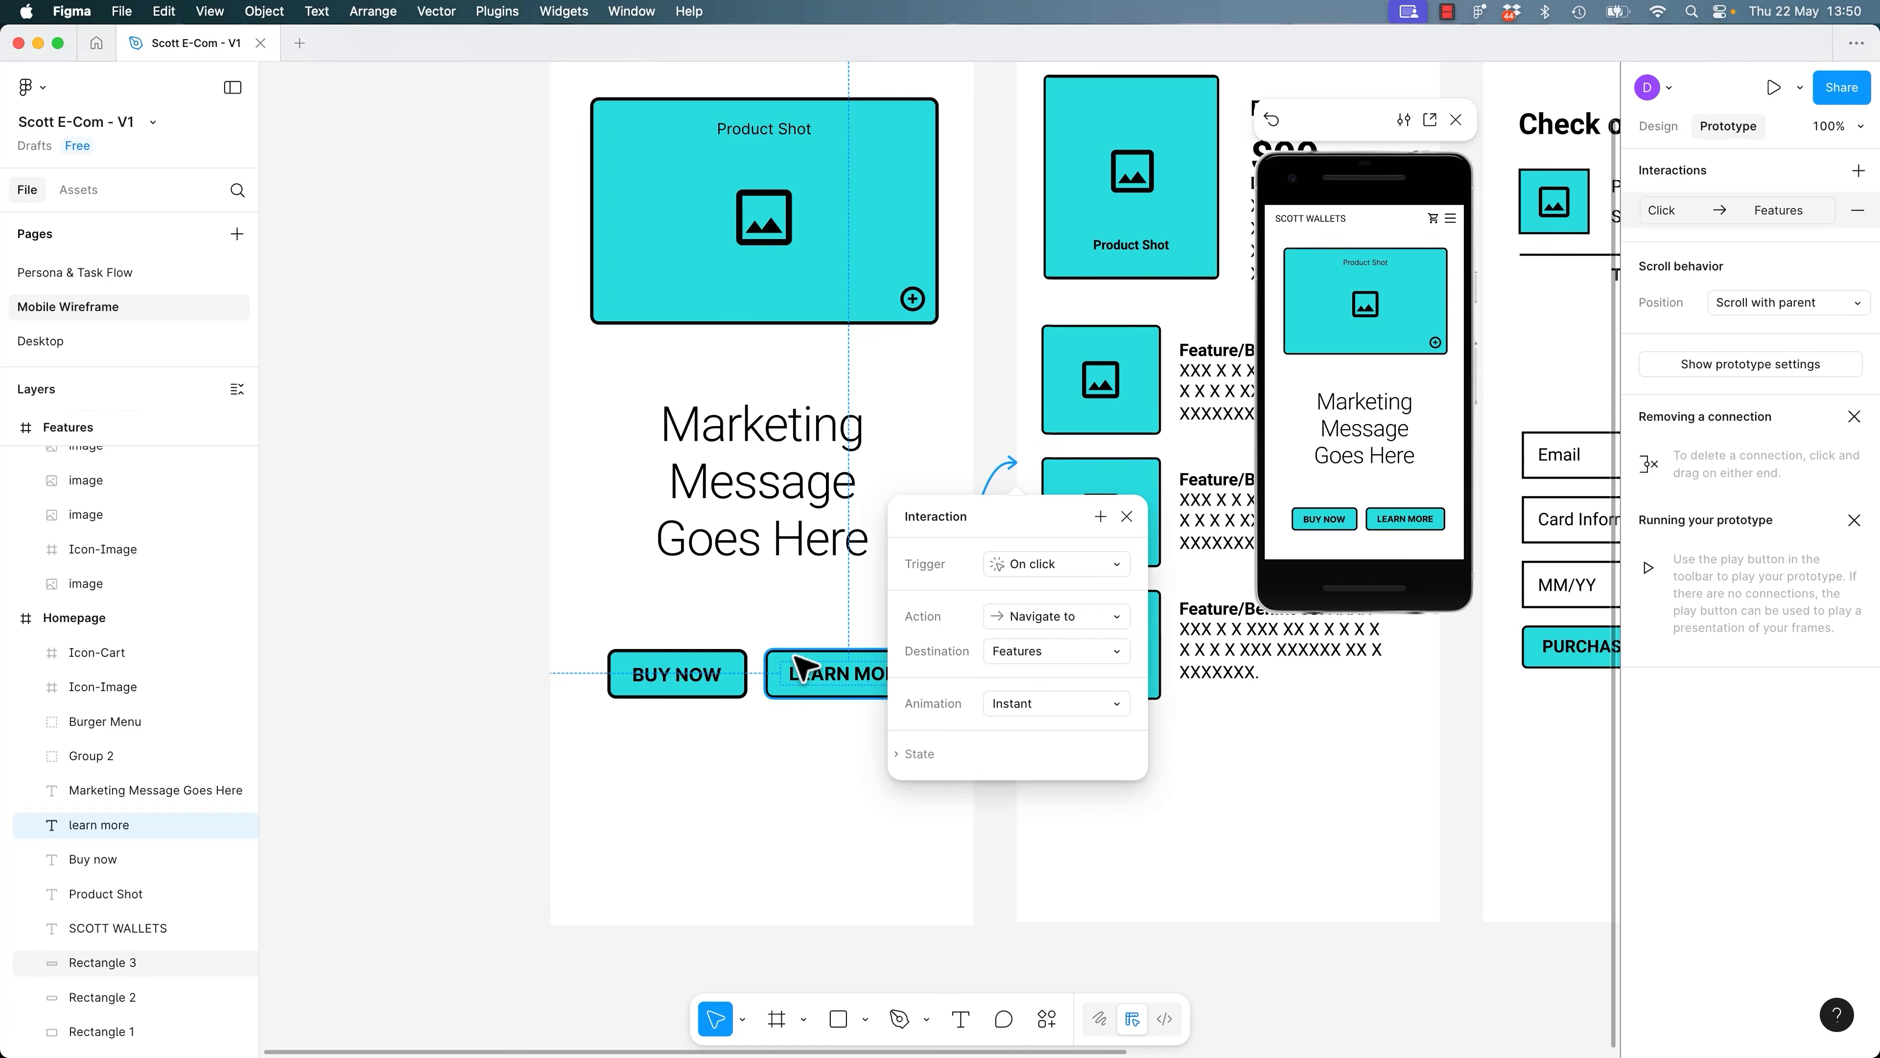
key("super+z")
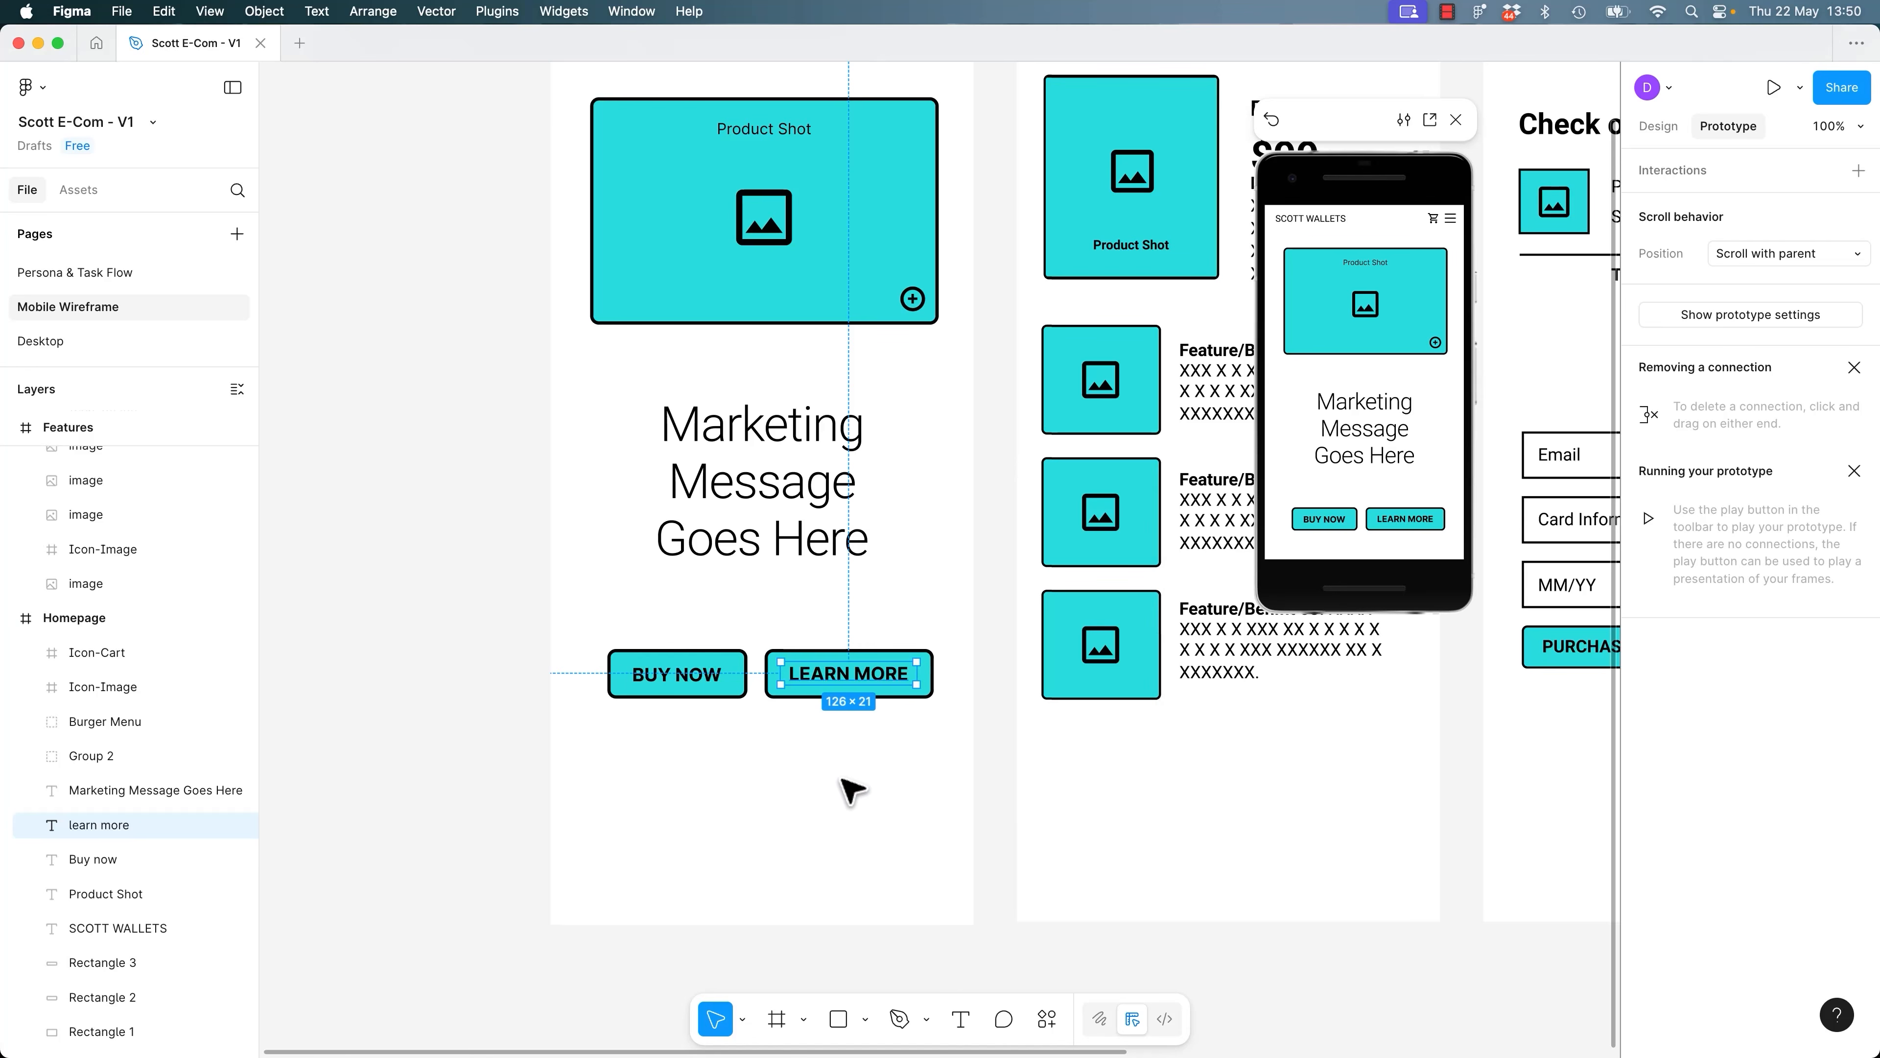
Connect the LEARN MORE button's rectangle to the Features frame with an On click, Navigate to interaction and Dissolve animation.
left_click(931, 682)
left_click_drag(934, 674, 1039, 652)
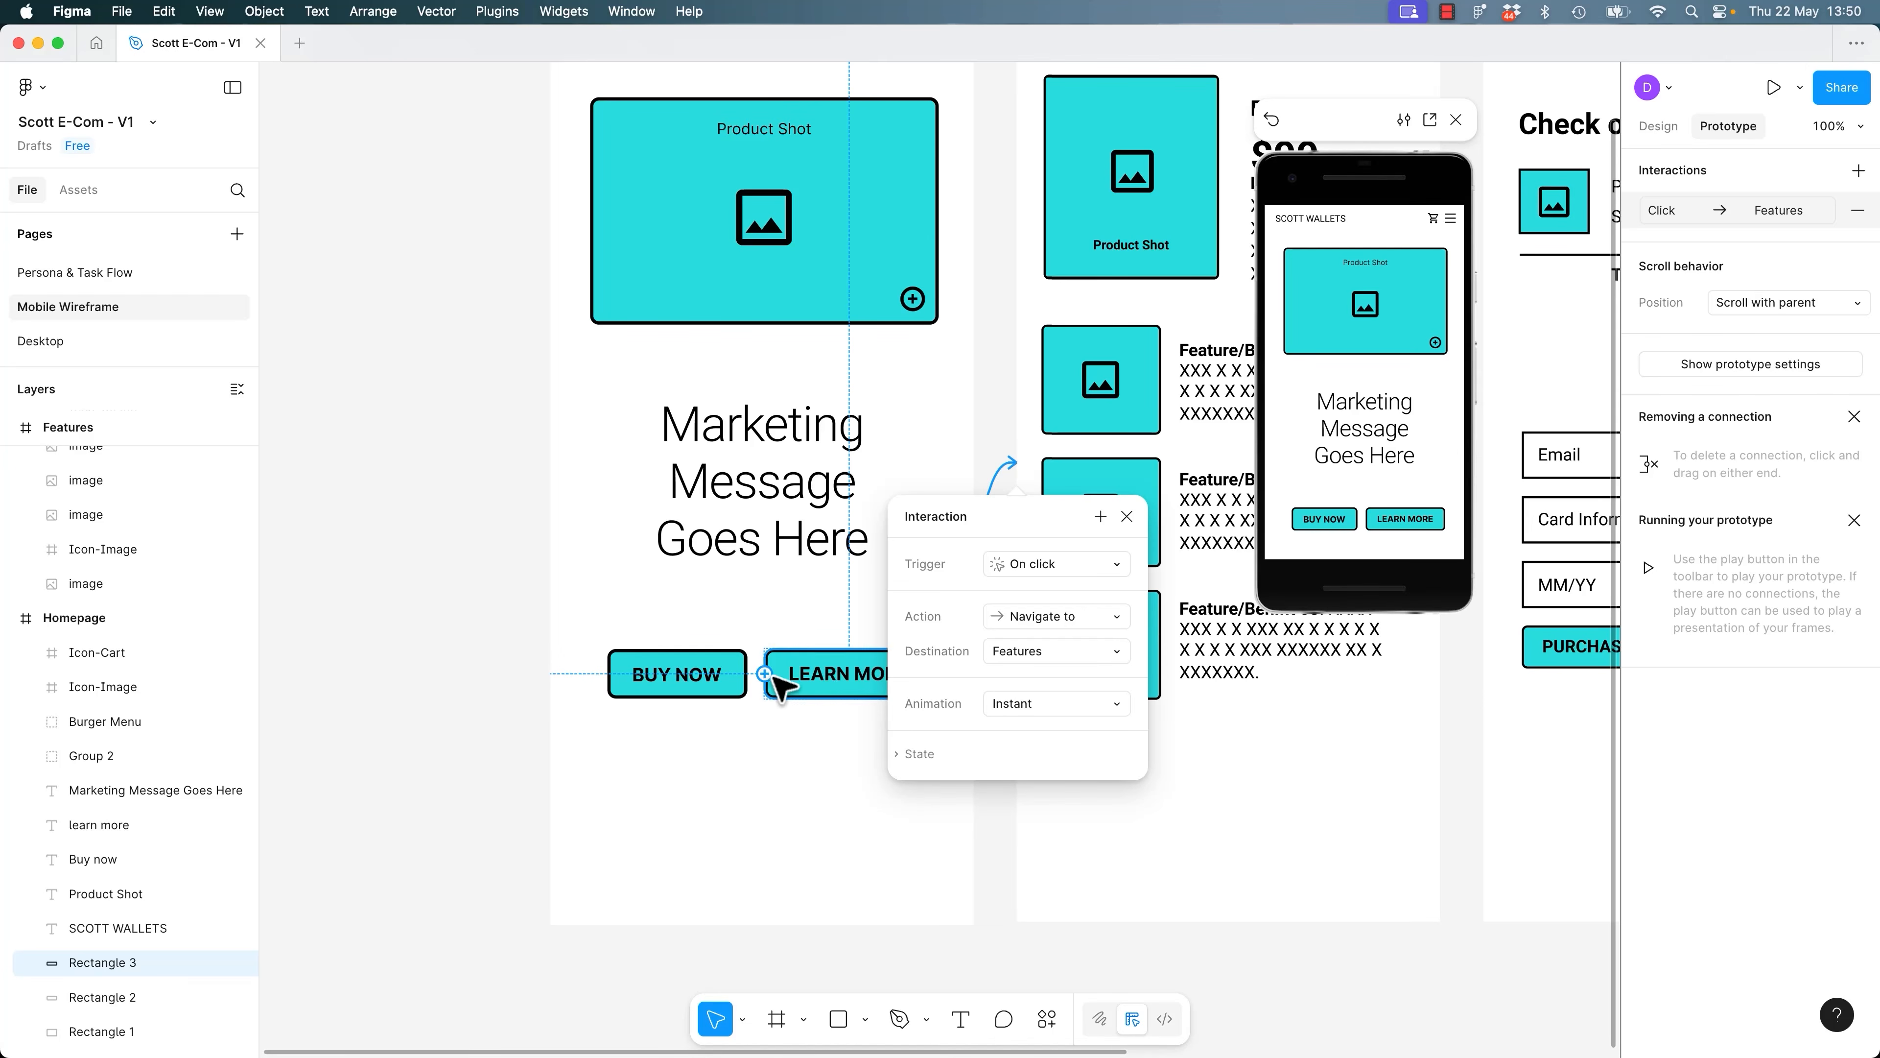
left_click(1007, 709)
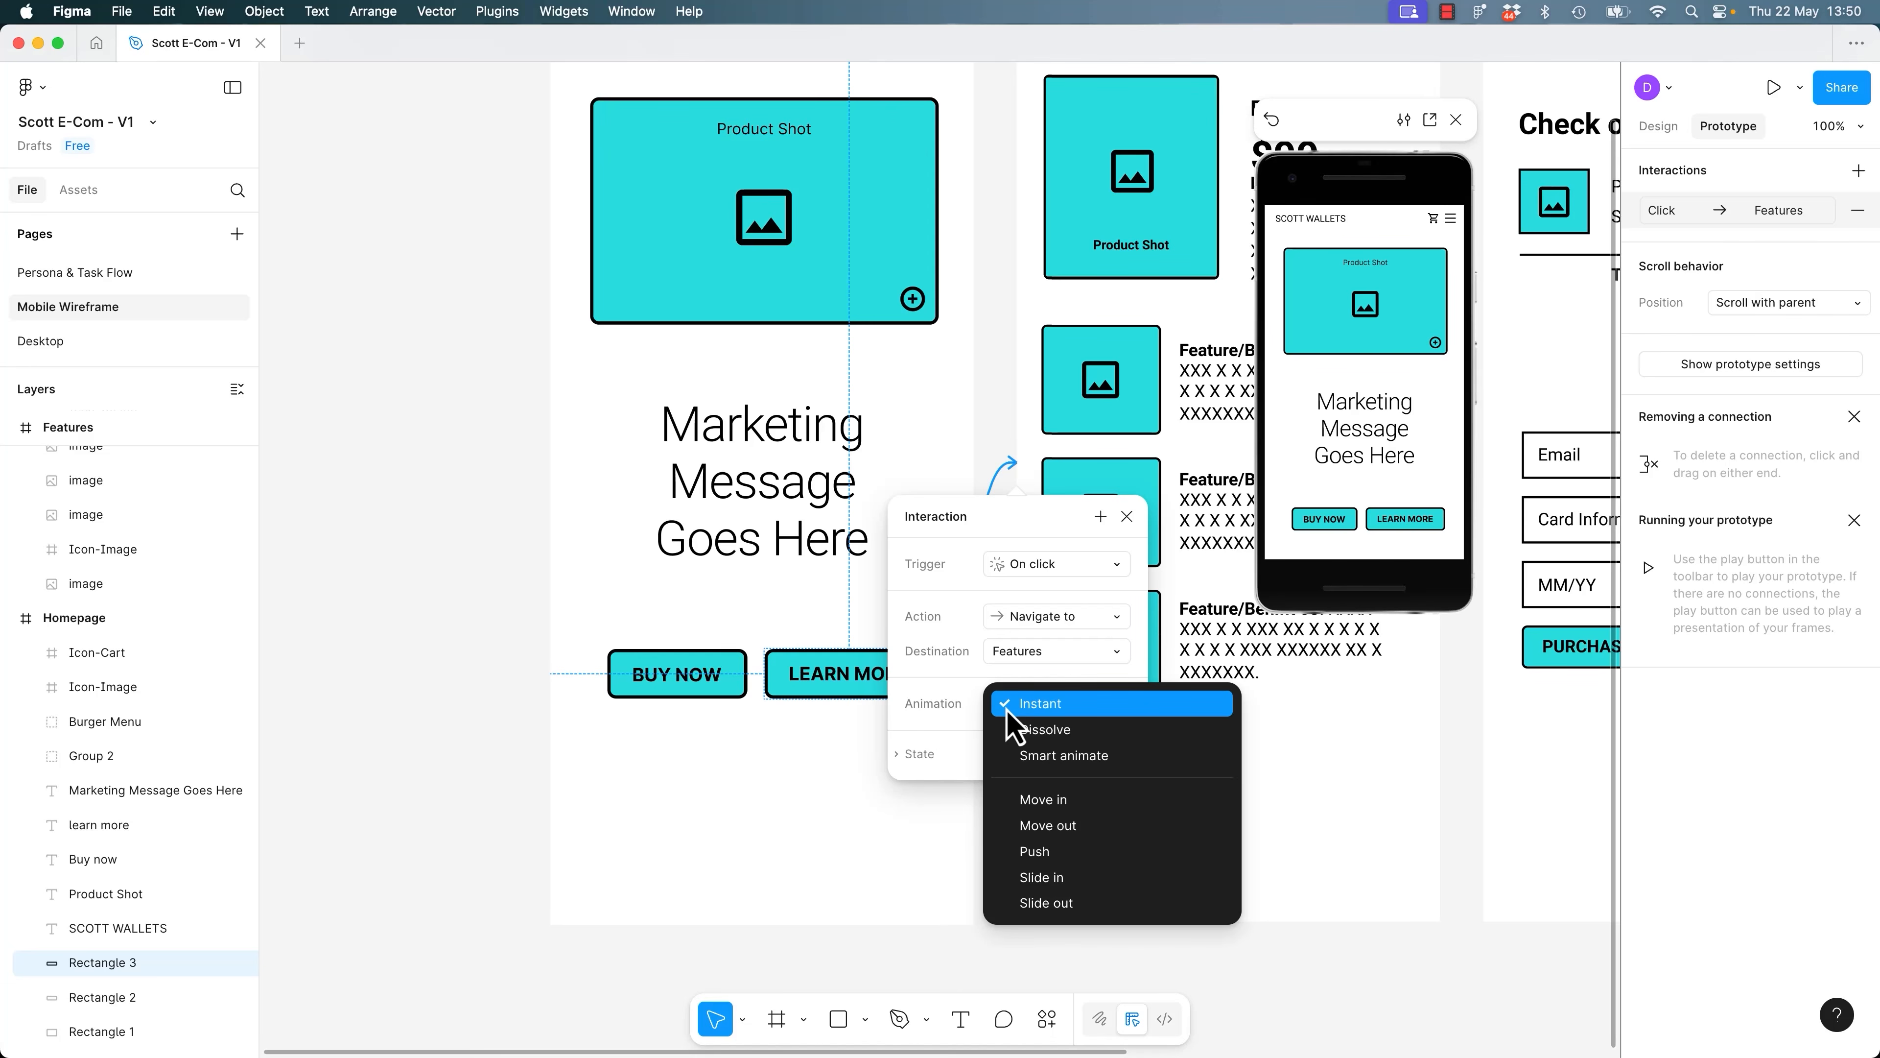
left_click(1039, 735)
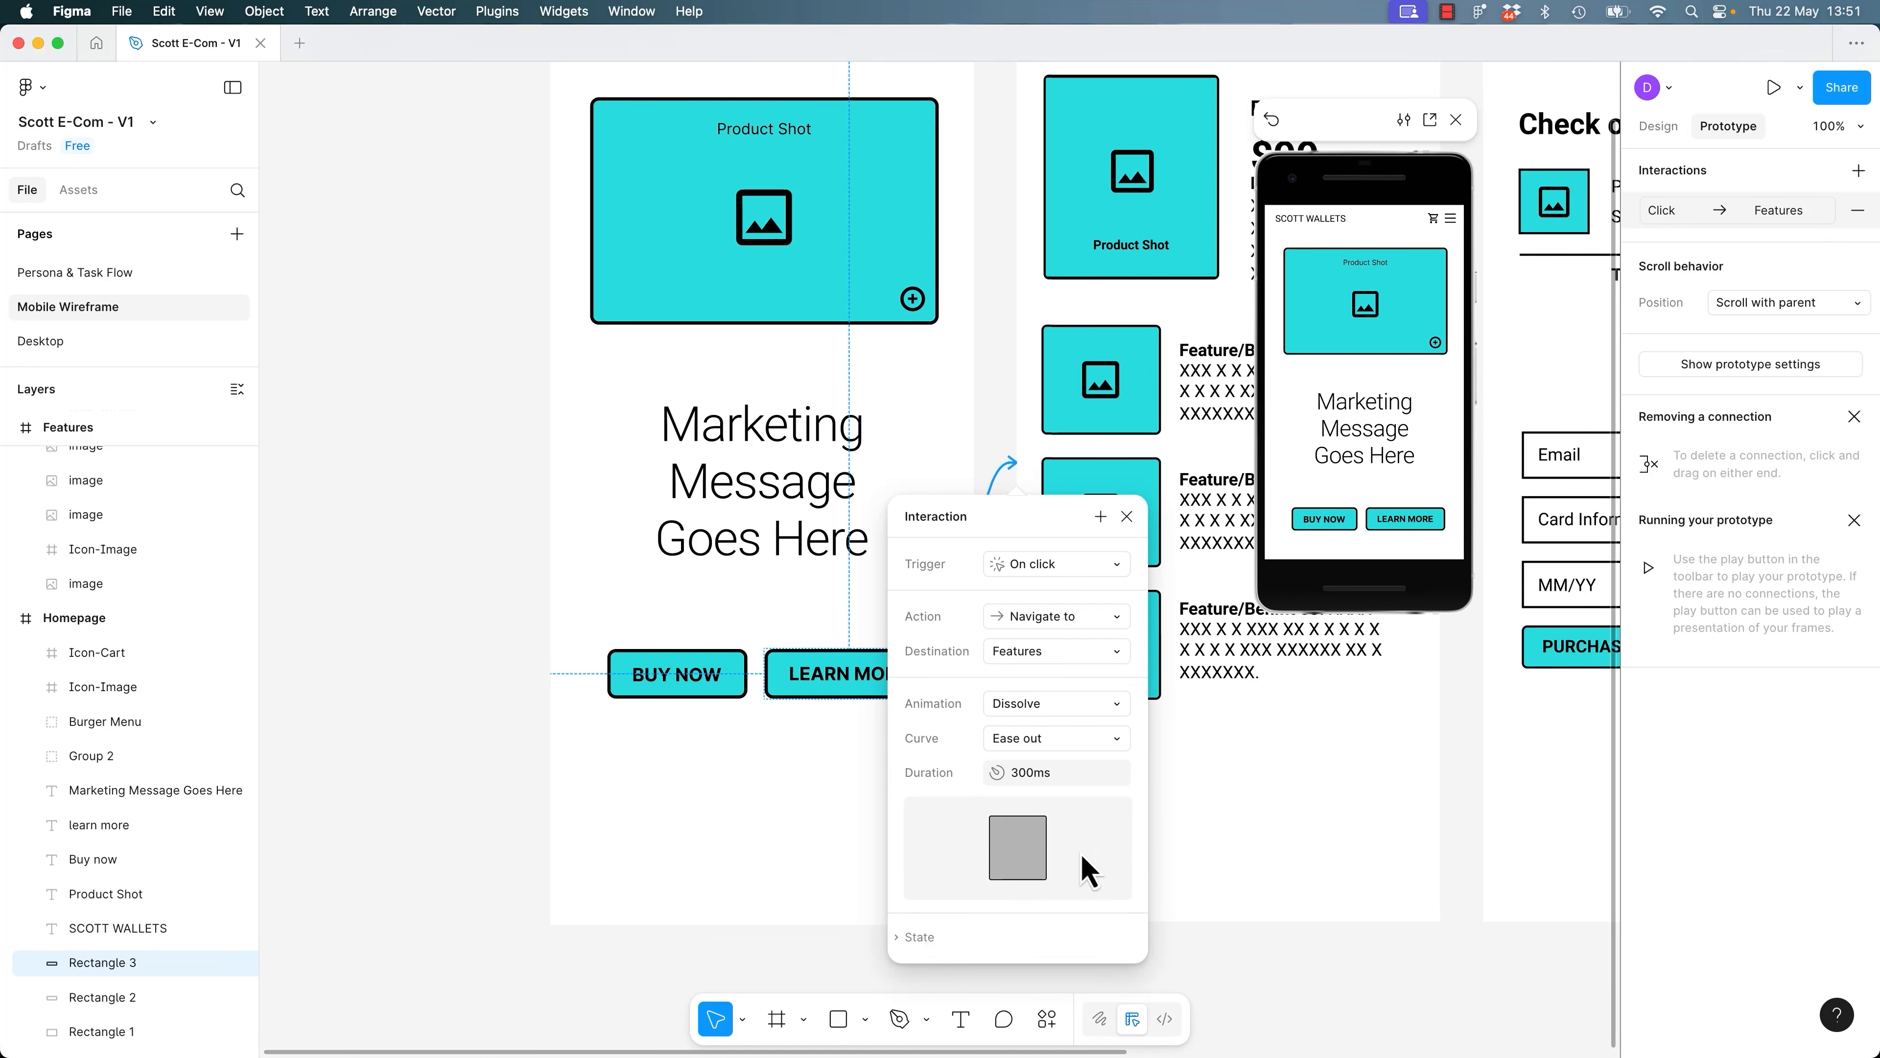
Try the Move in animation on the LEARN MORE interaction and settle on Slide in.
left_click(1040, 705)
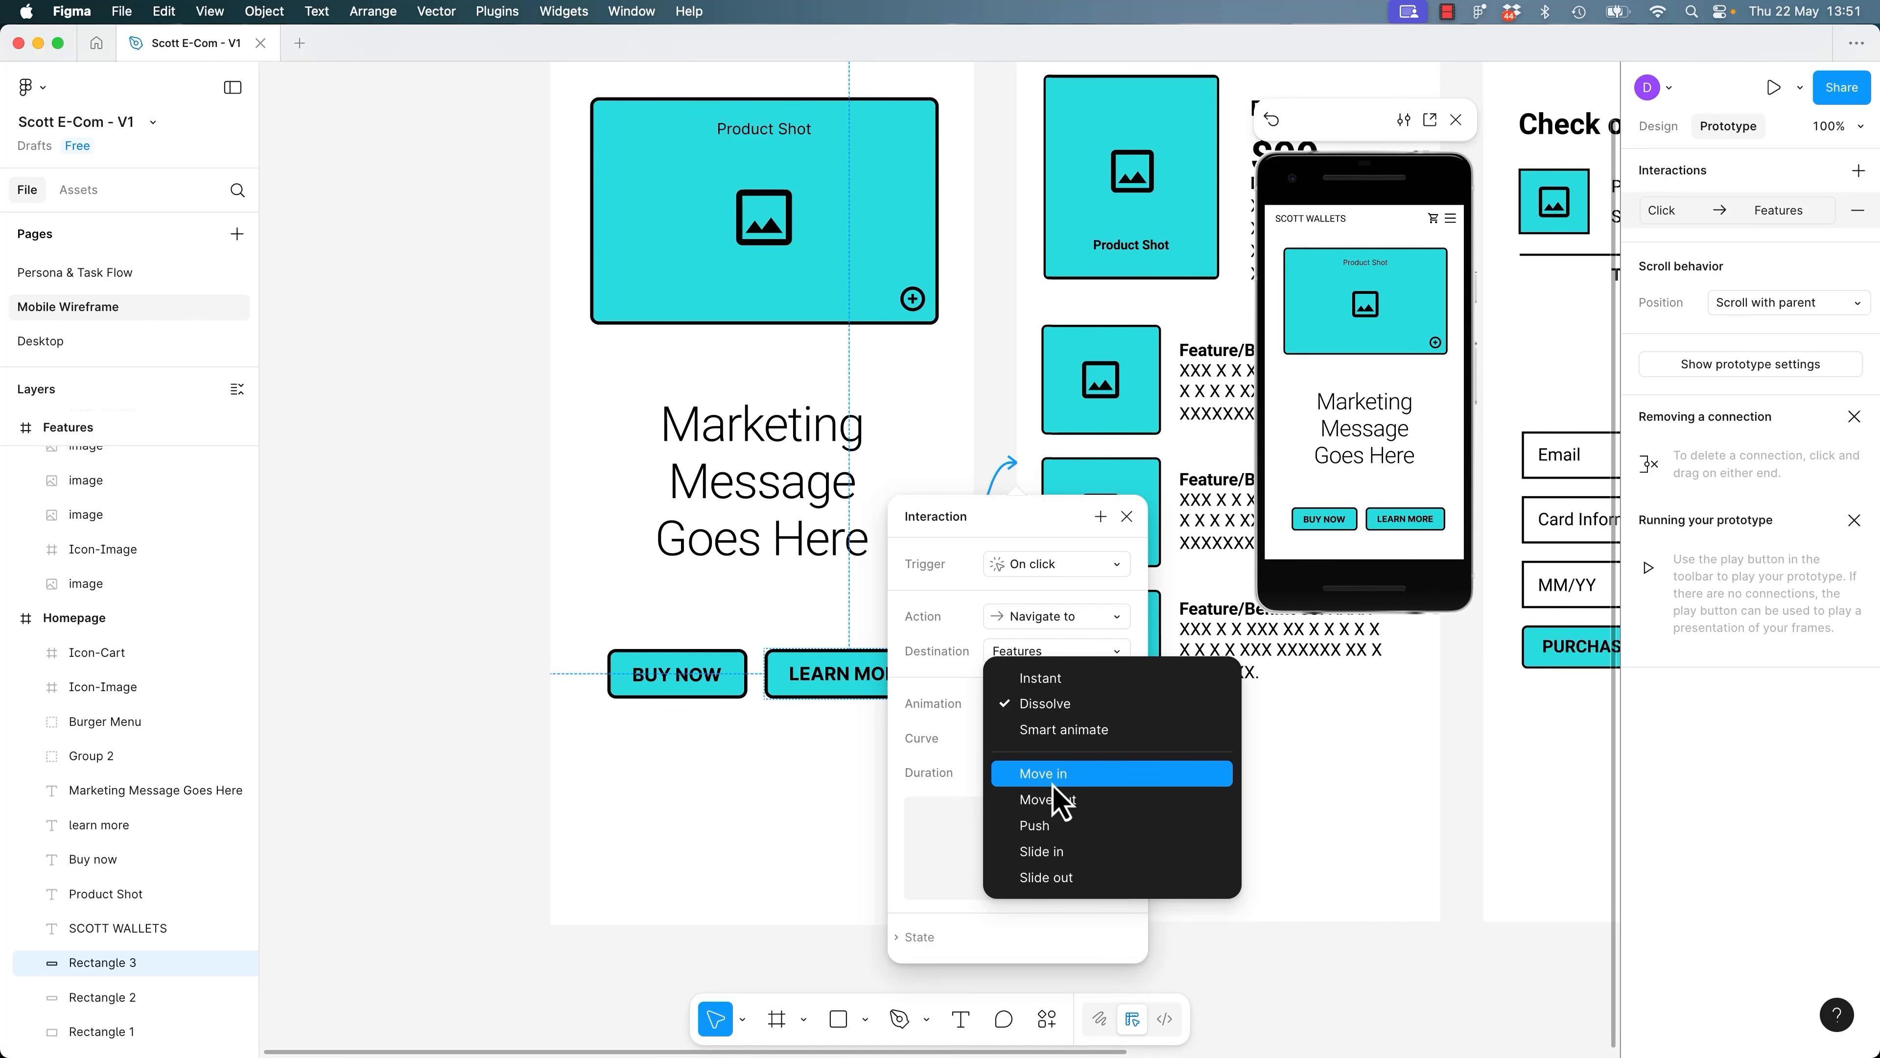
left_click(1052, 781)
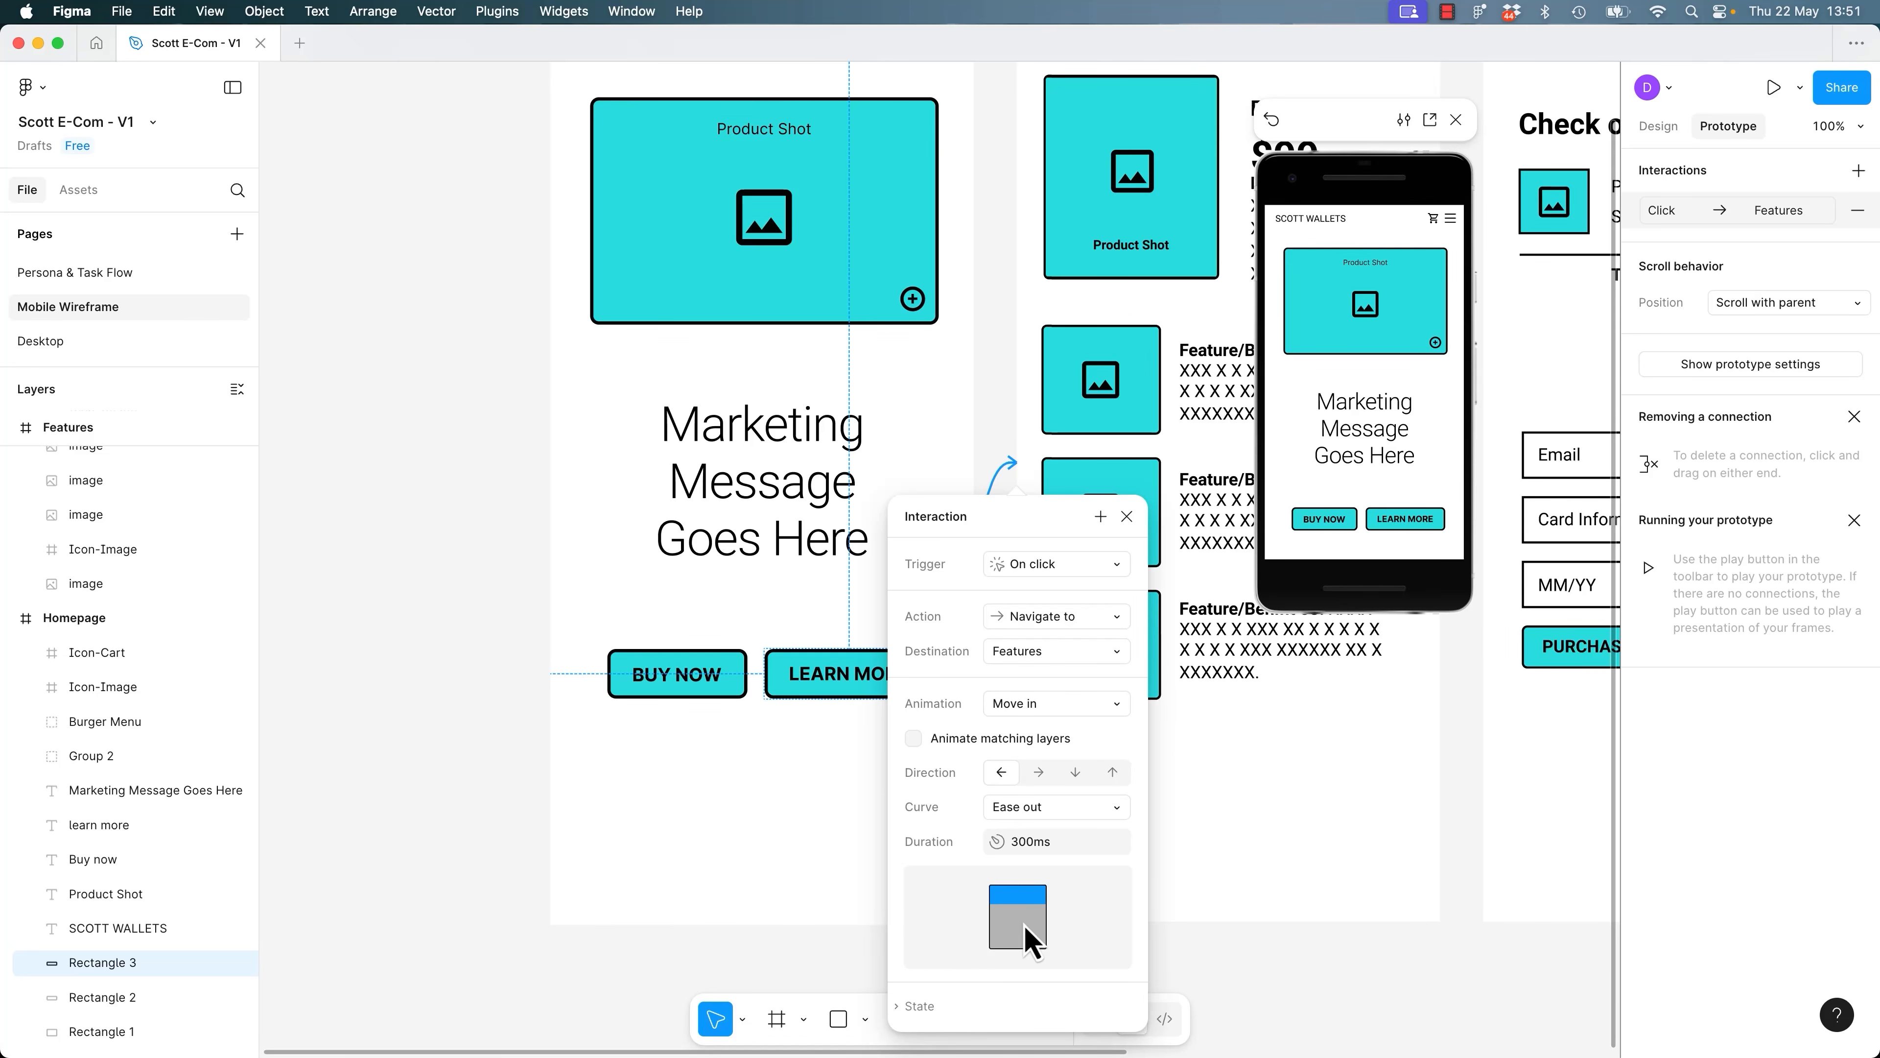
left_click(1048, 707)
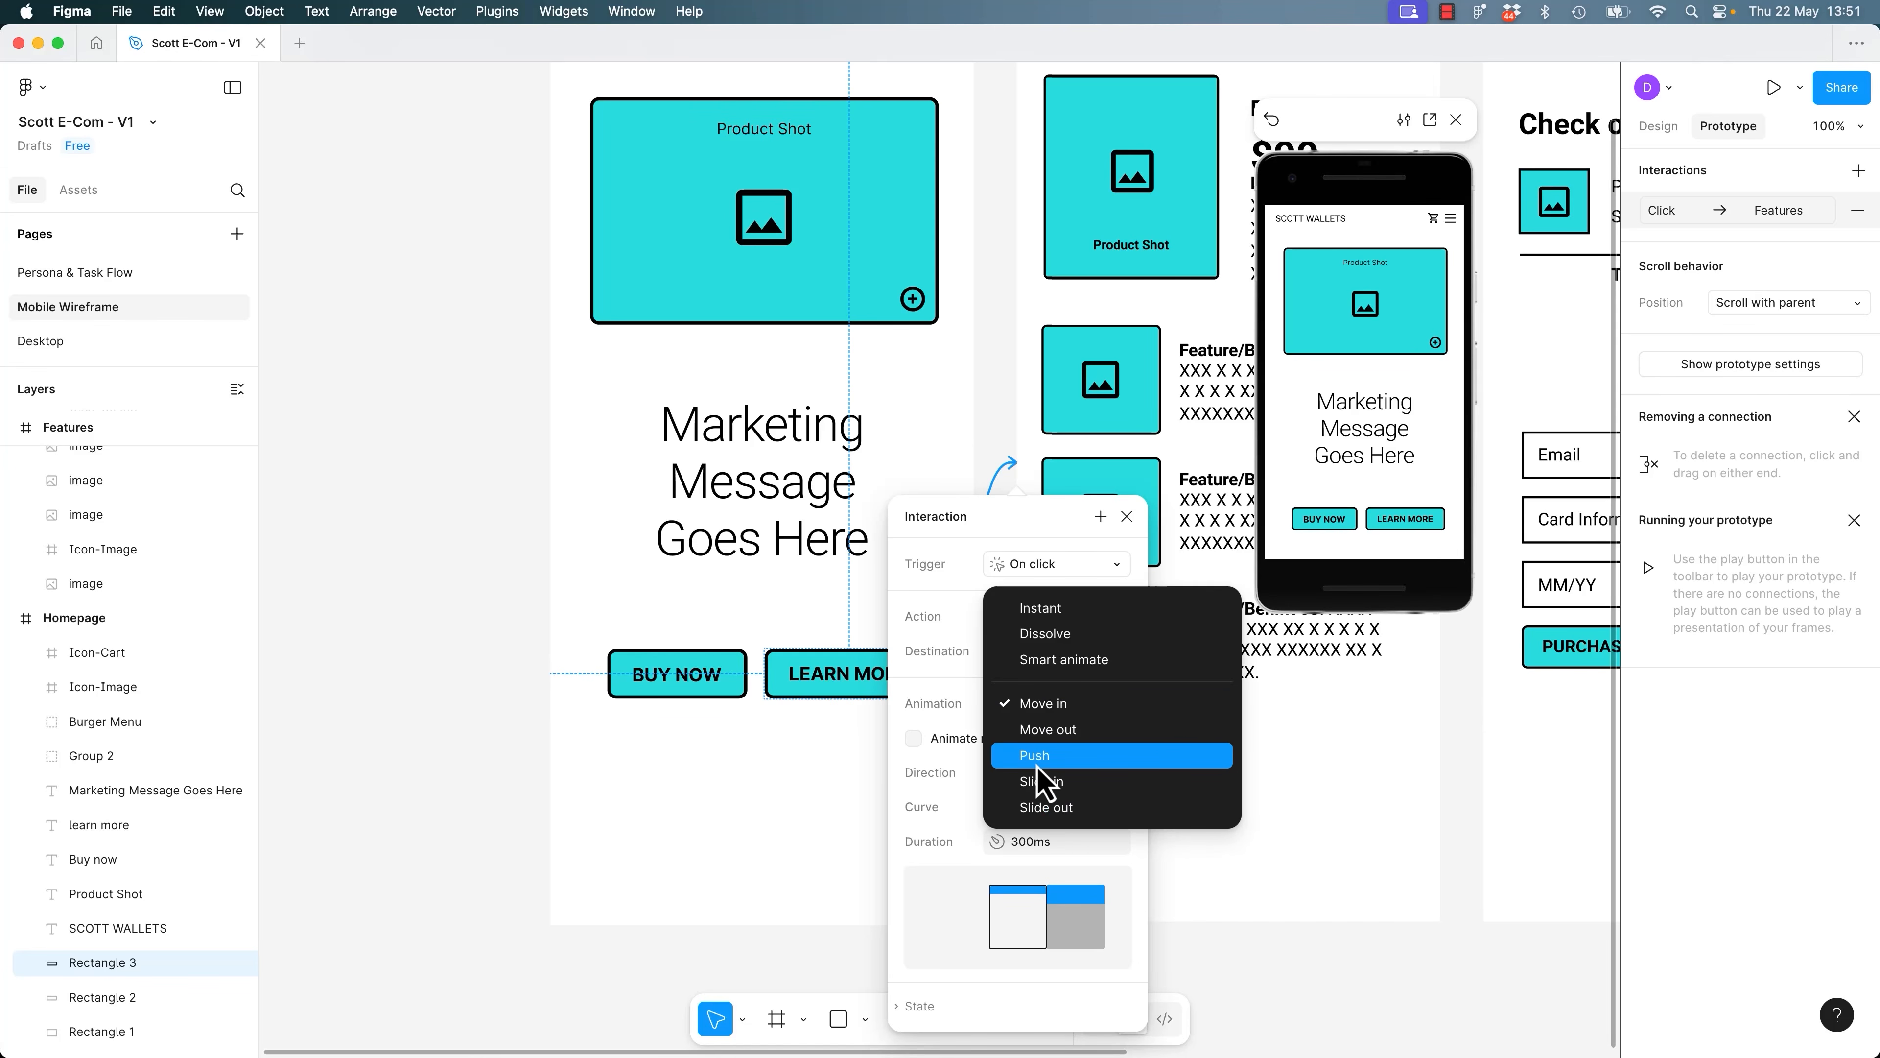
left_click(1044, 782)
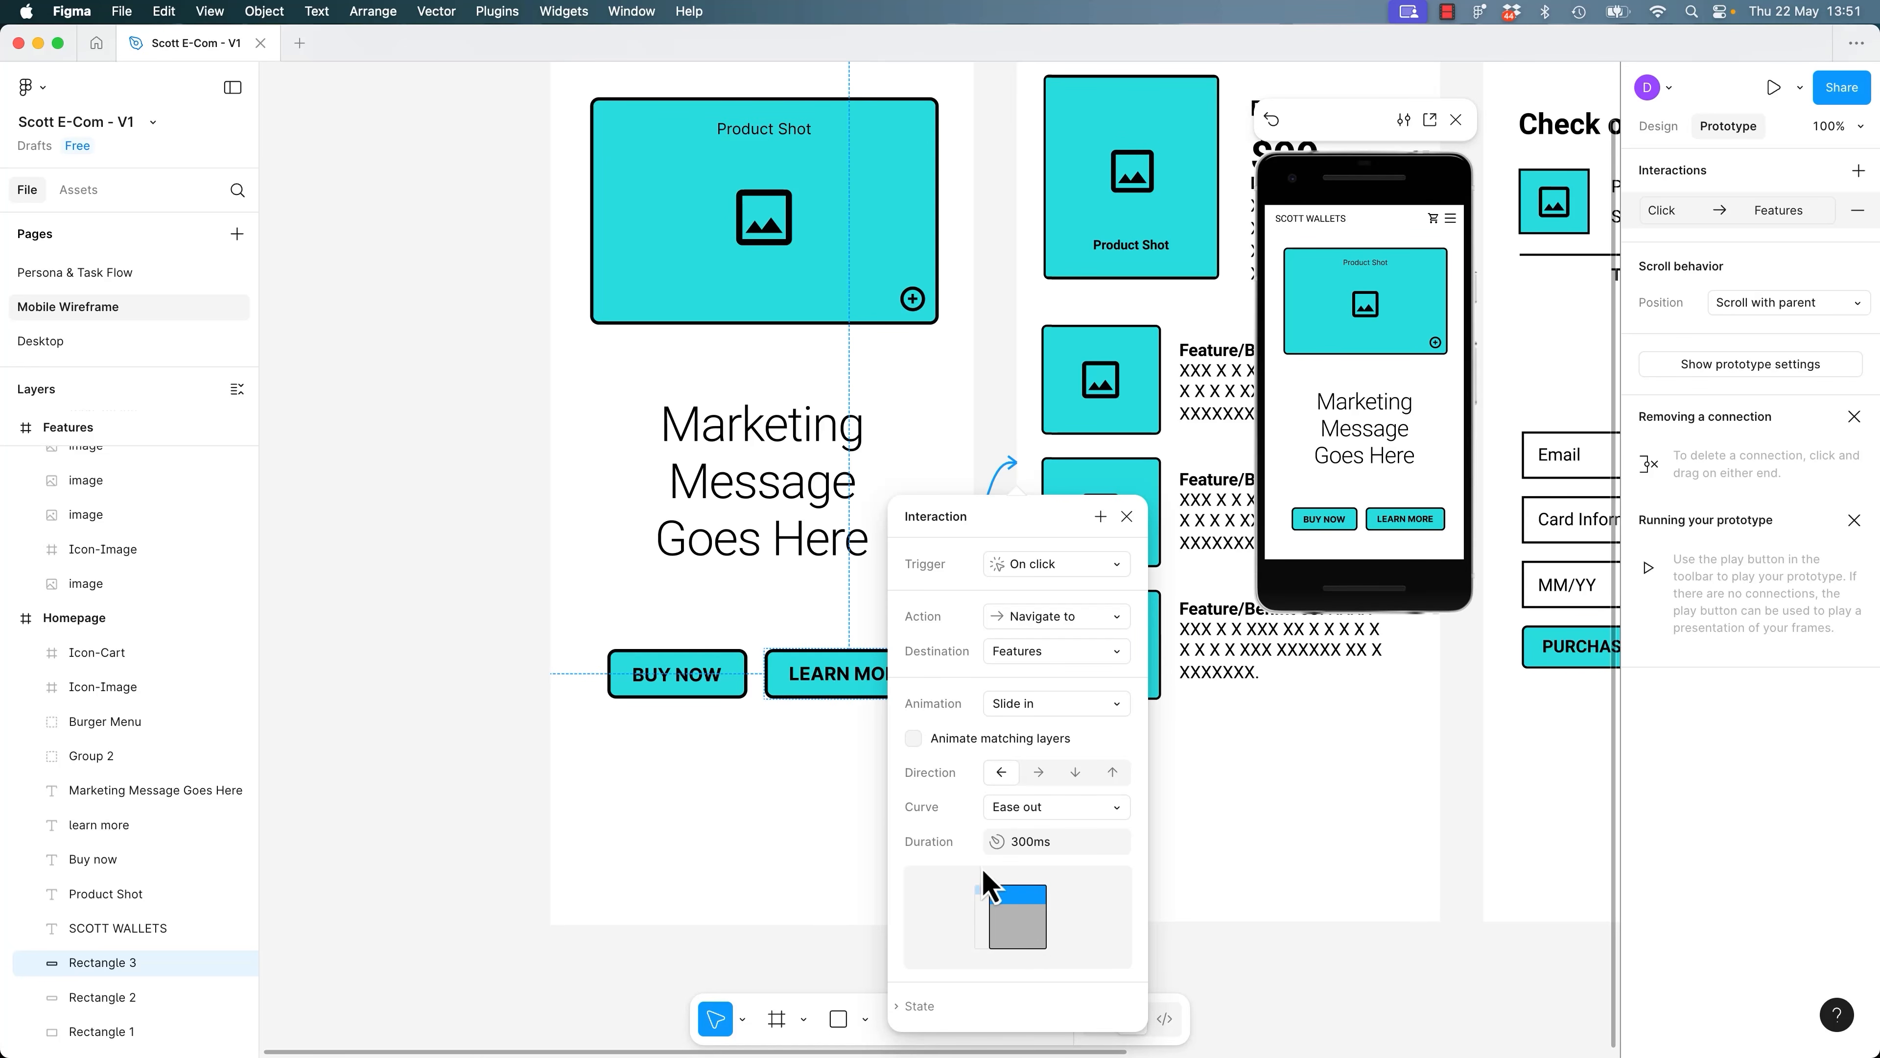
Test LEARN MORE's Slide in animation in the live preview with leftward and rightward directions, and set it back to leftward.
left_click(1431, 519)
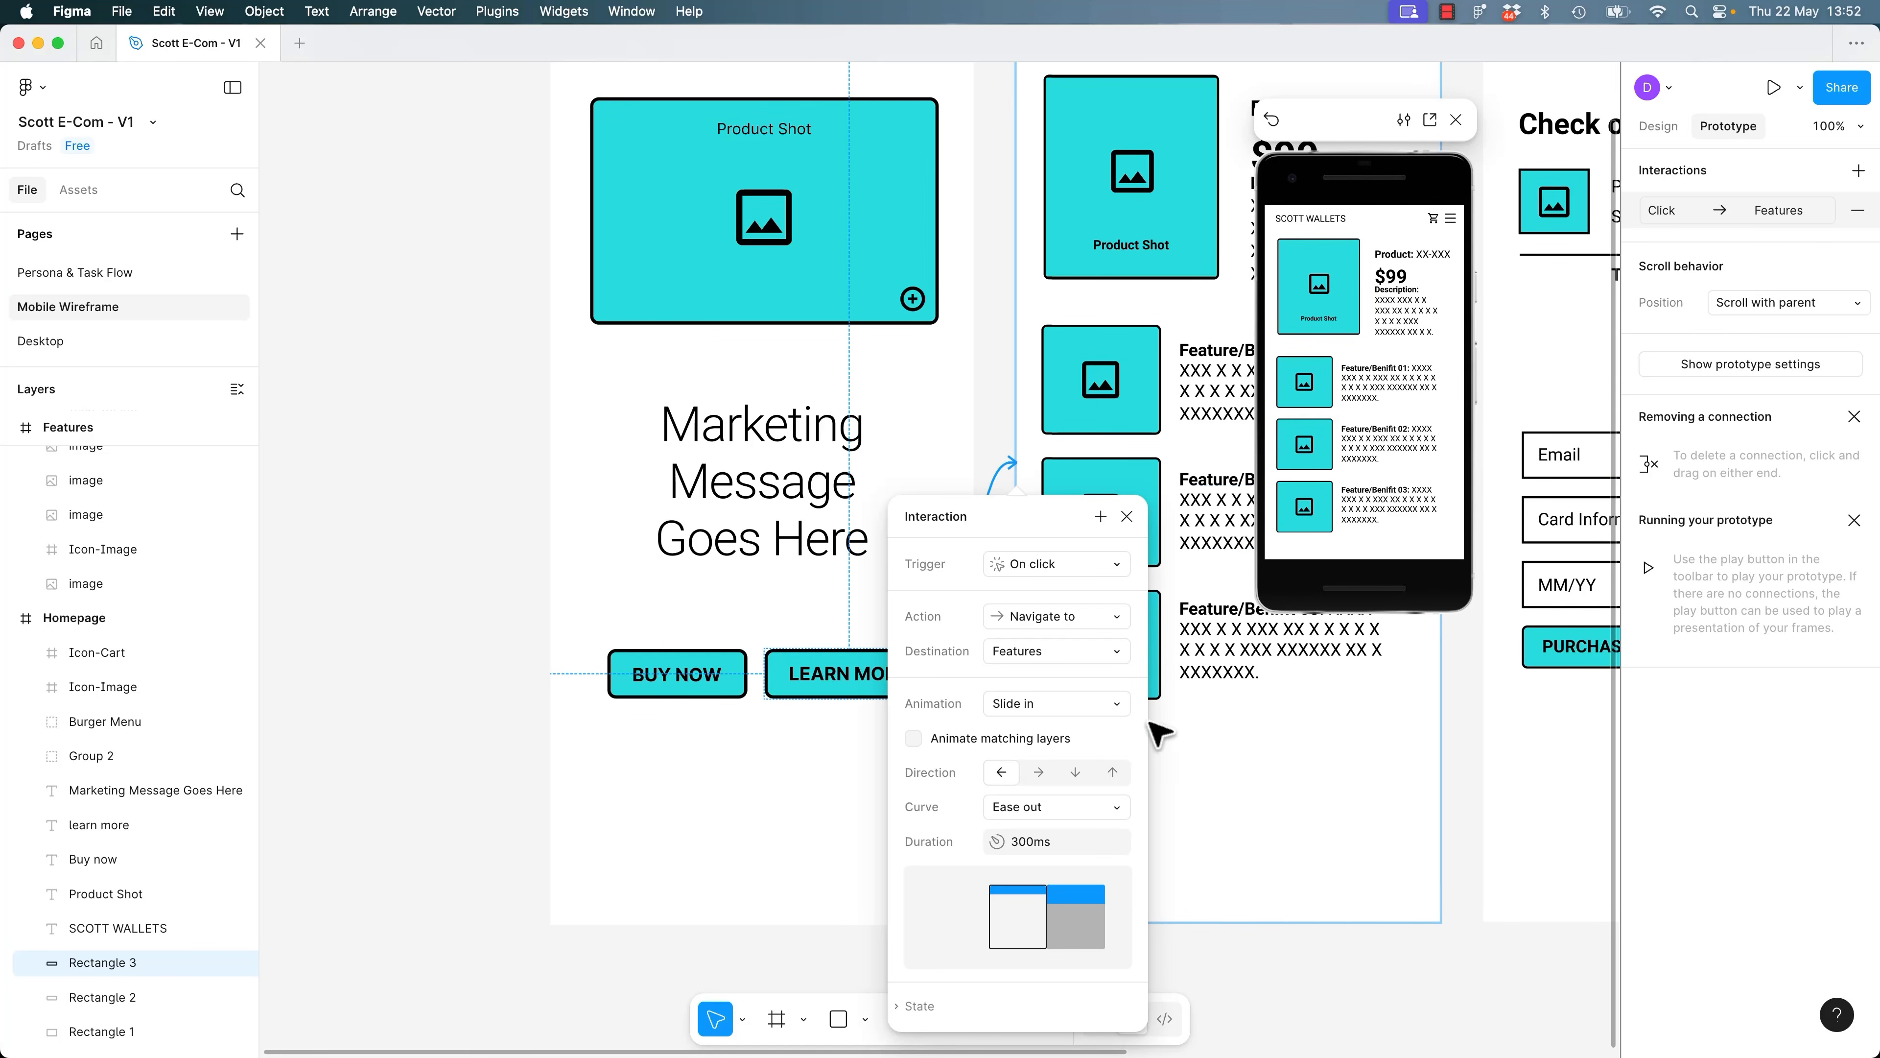
left_click(1041, 775)
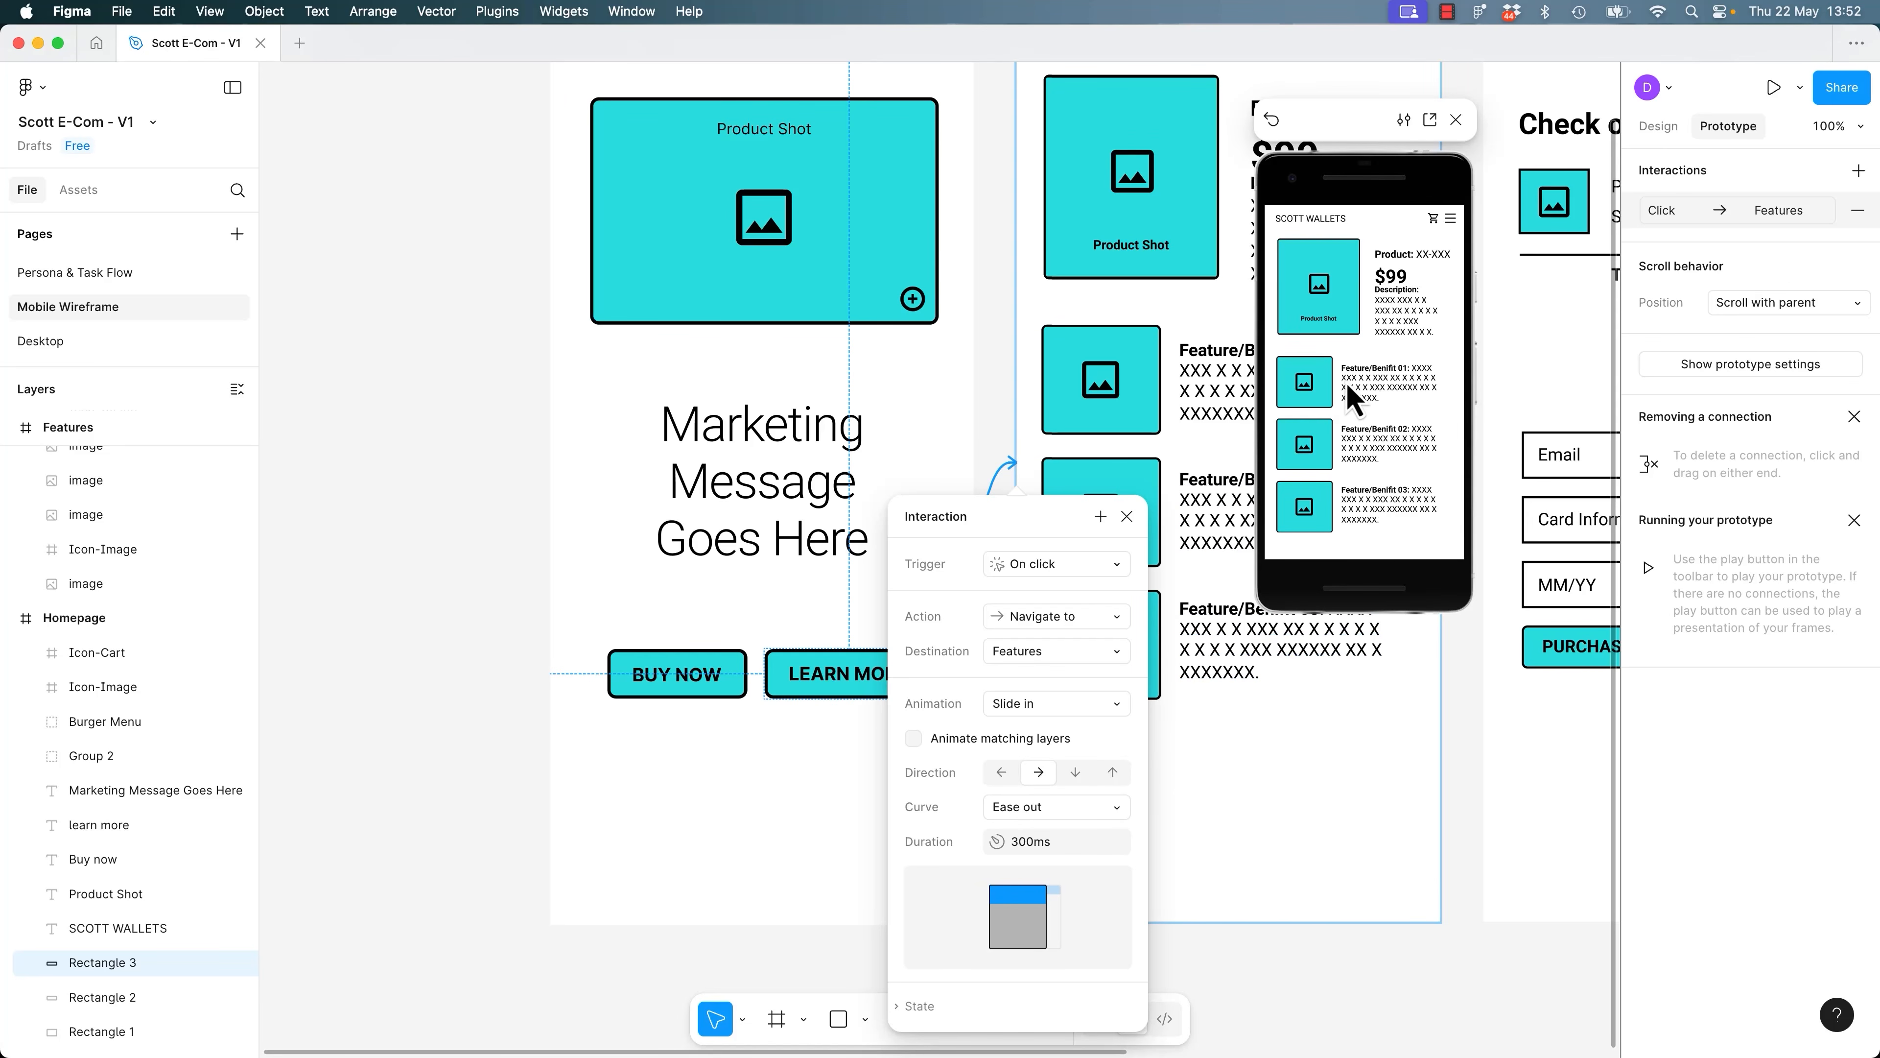
key("r")
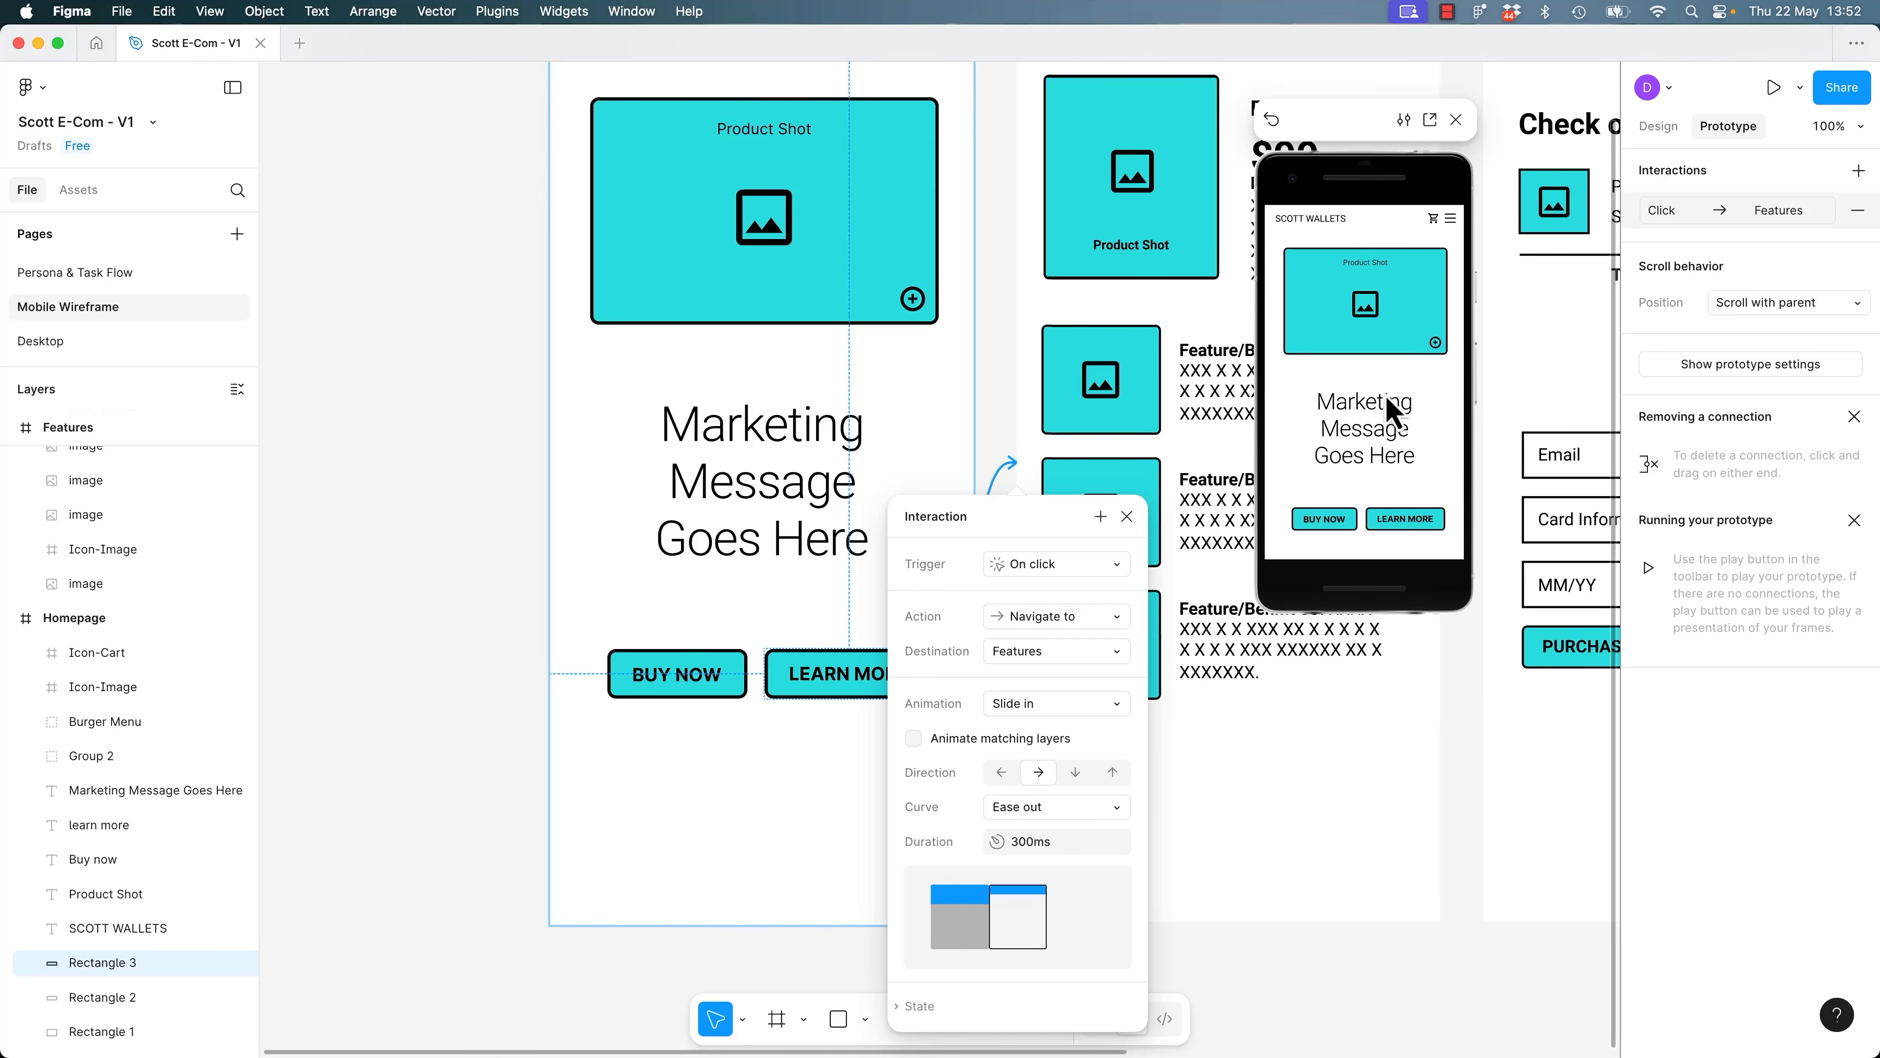
left_click(1405, 519)
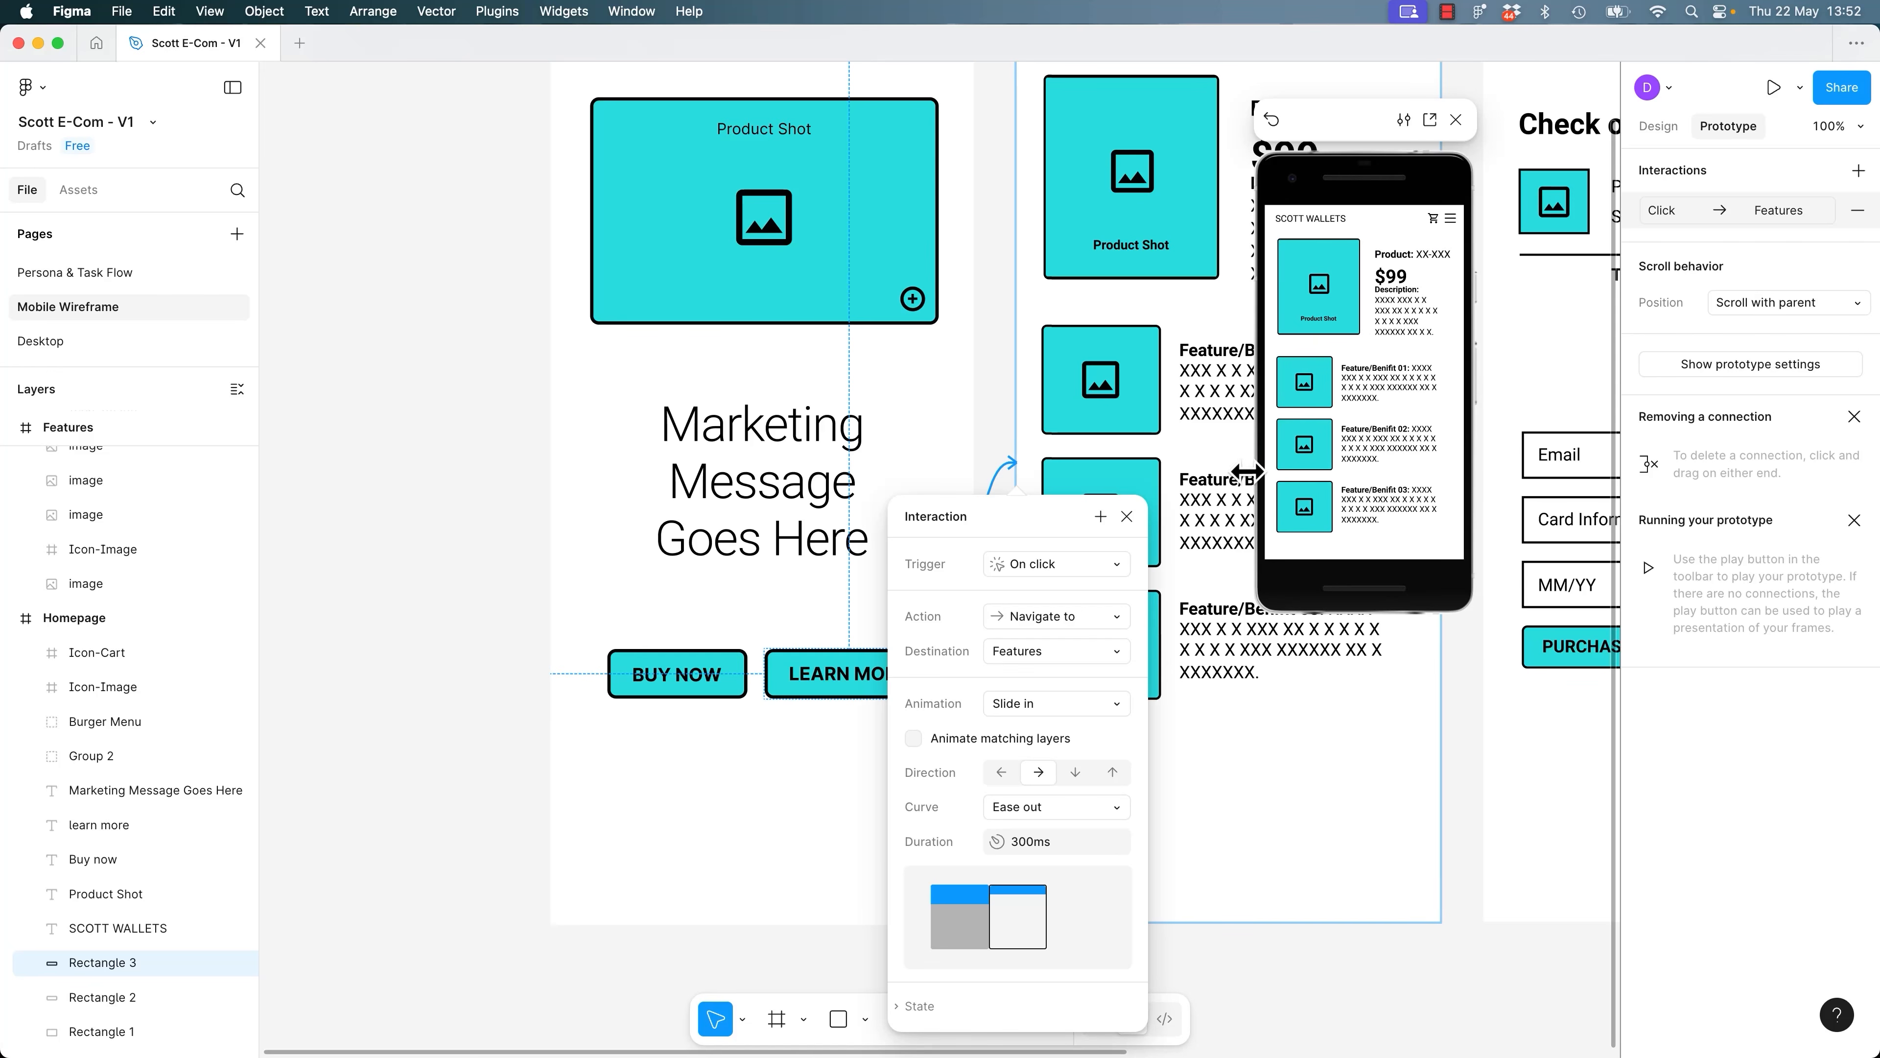
left_click(1003, 773)
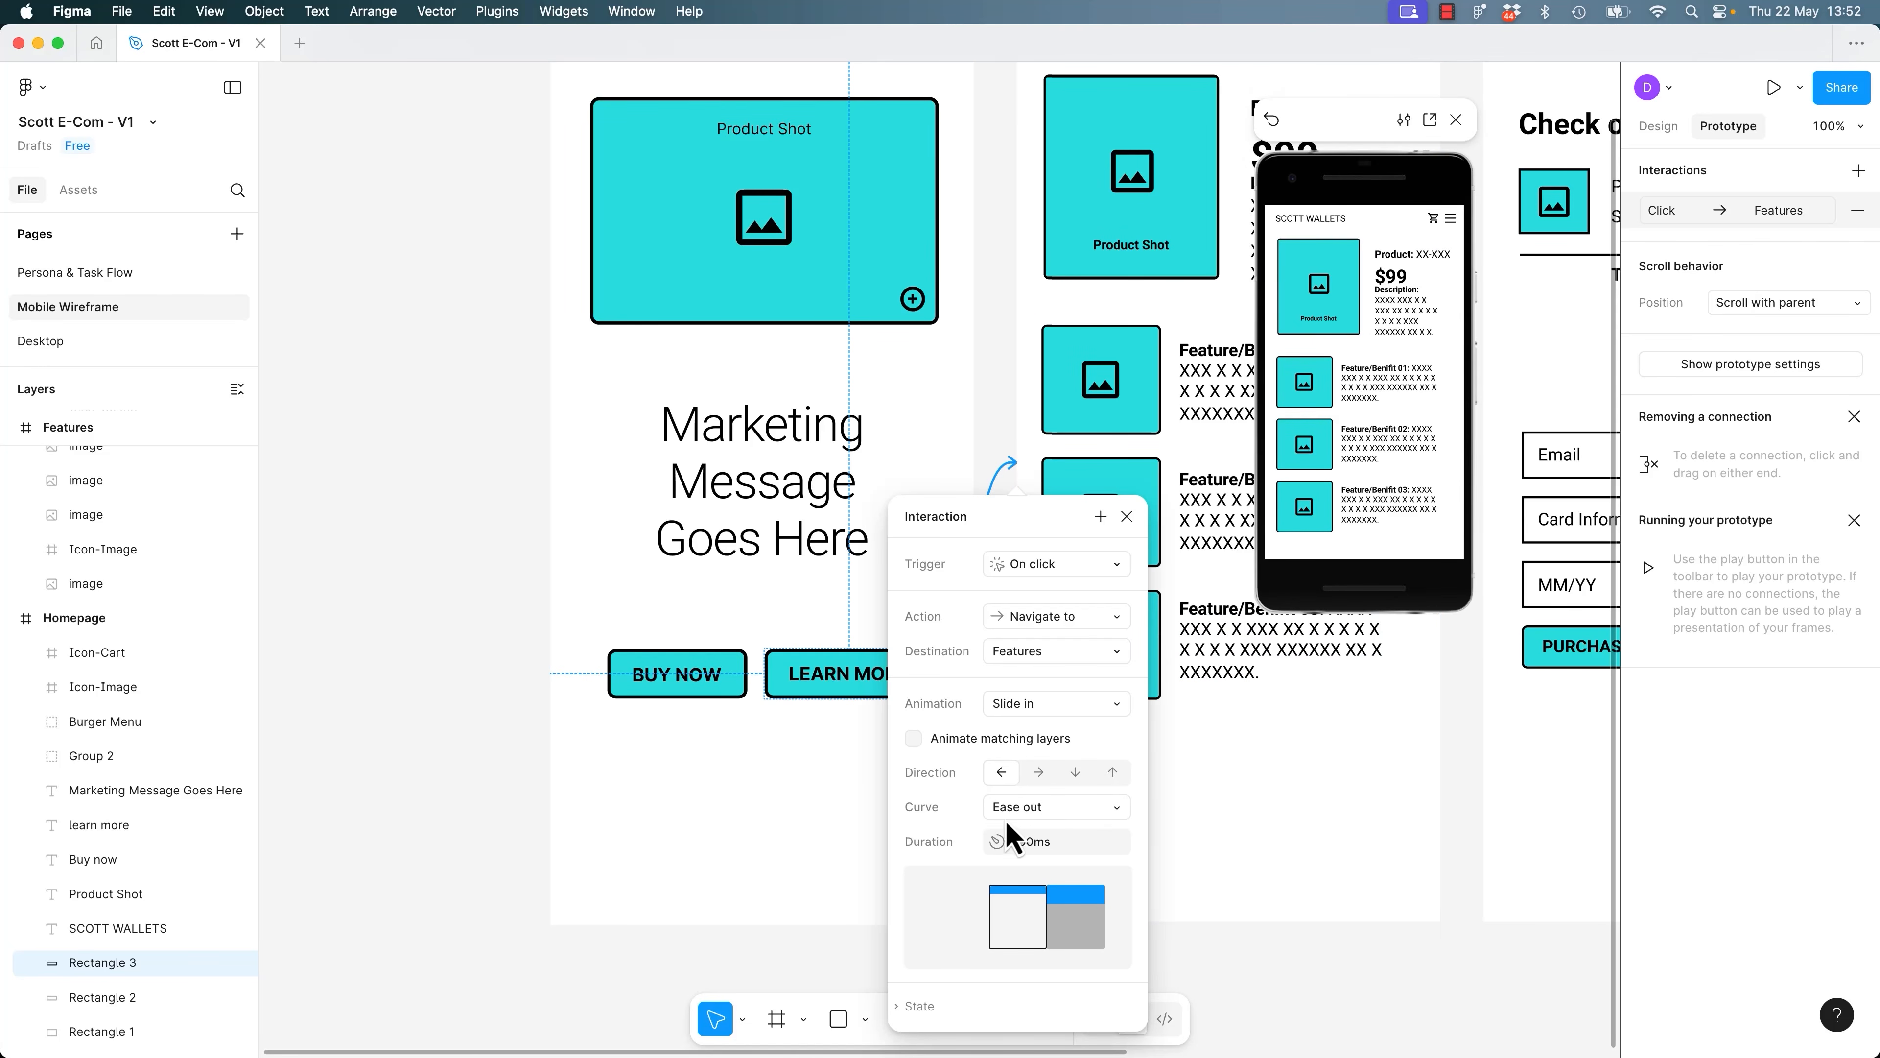
Try the Ease in curve on the LEARN MORE interaction and set its curve to Ease in and out.
left_click(1063, 812)
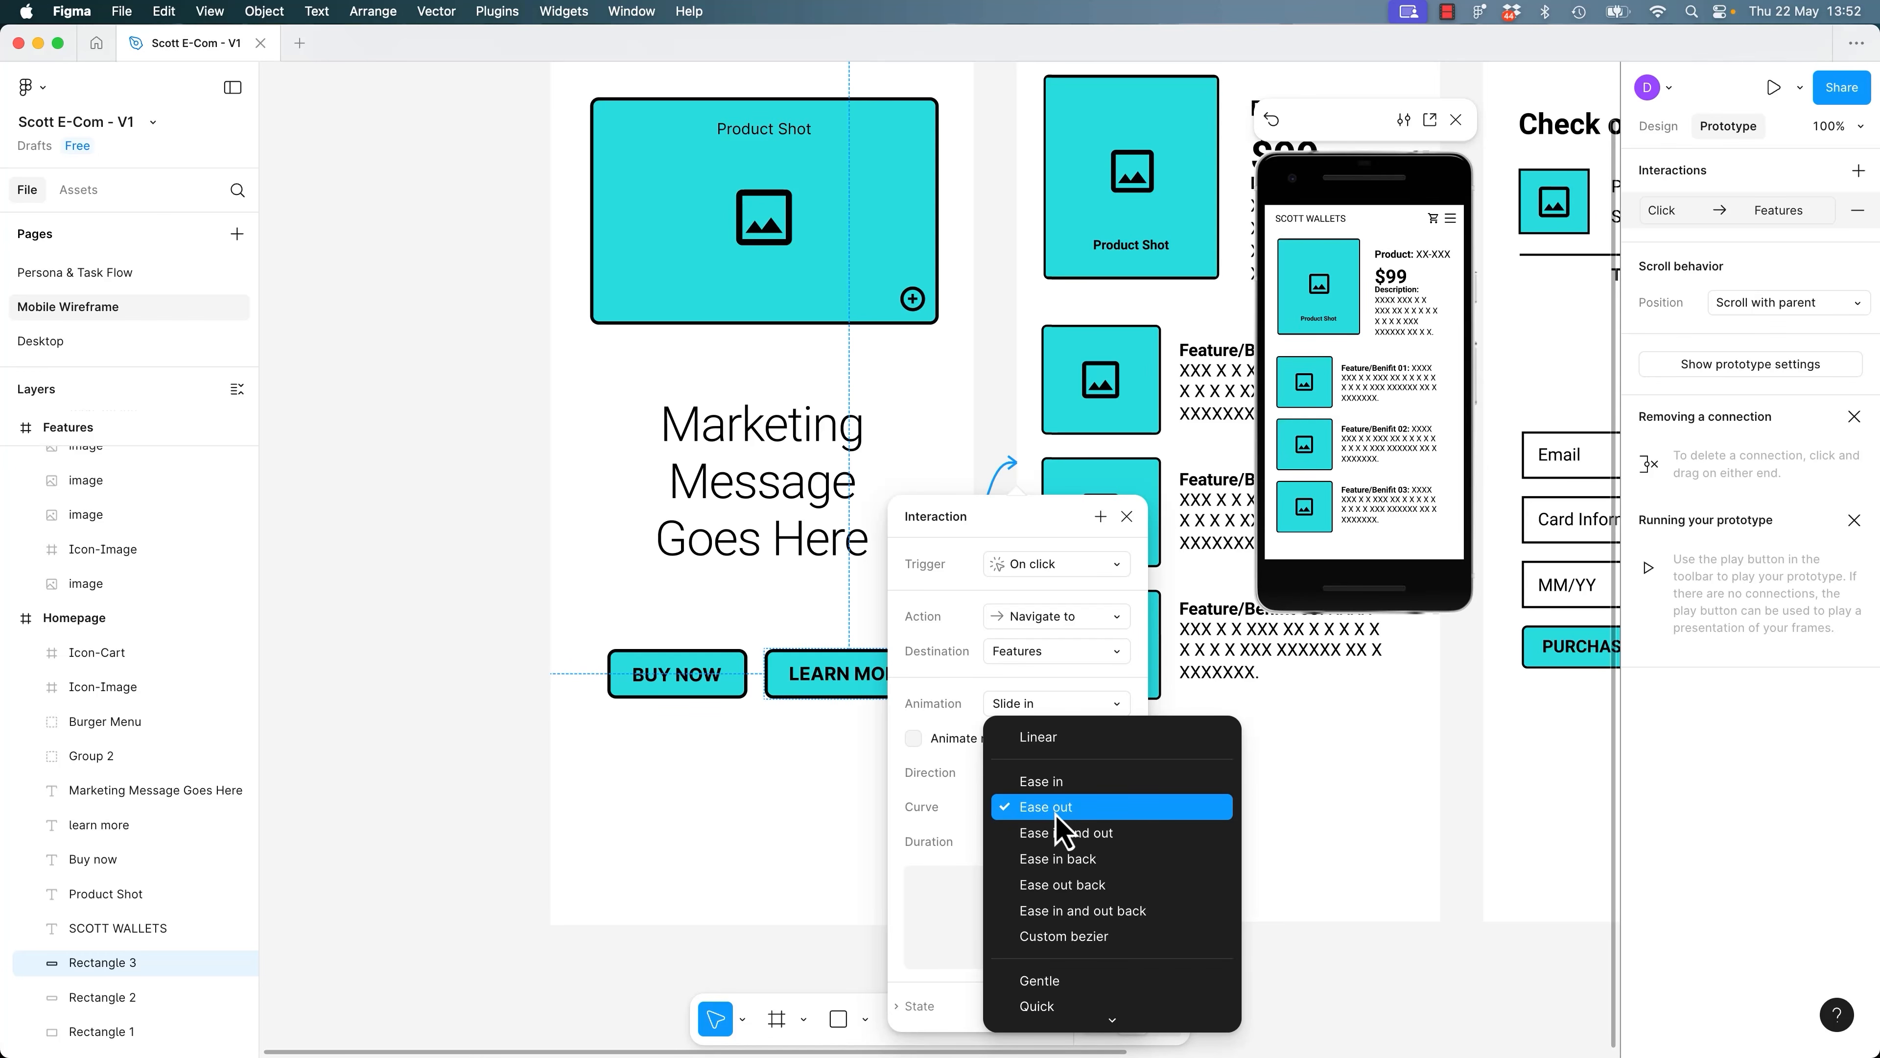
left_click(959, 882)
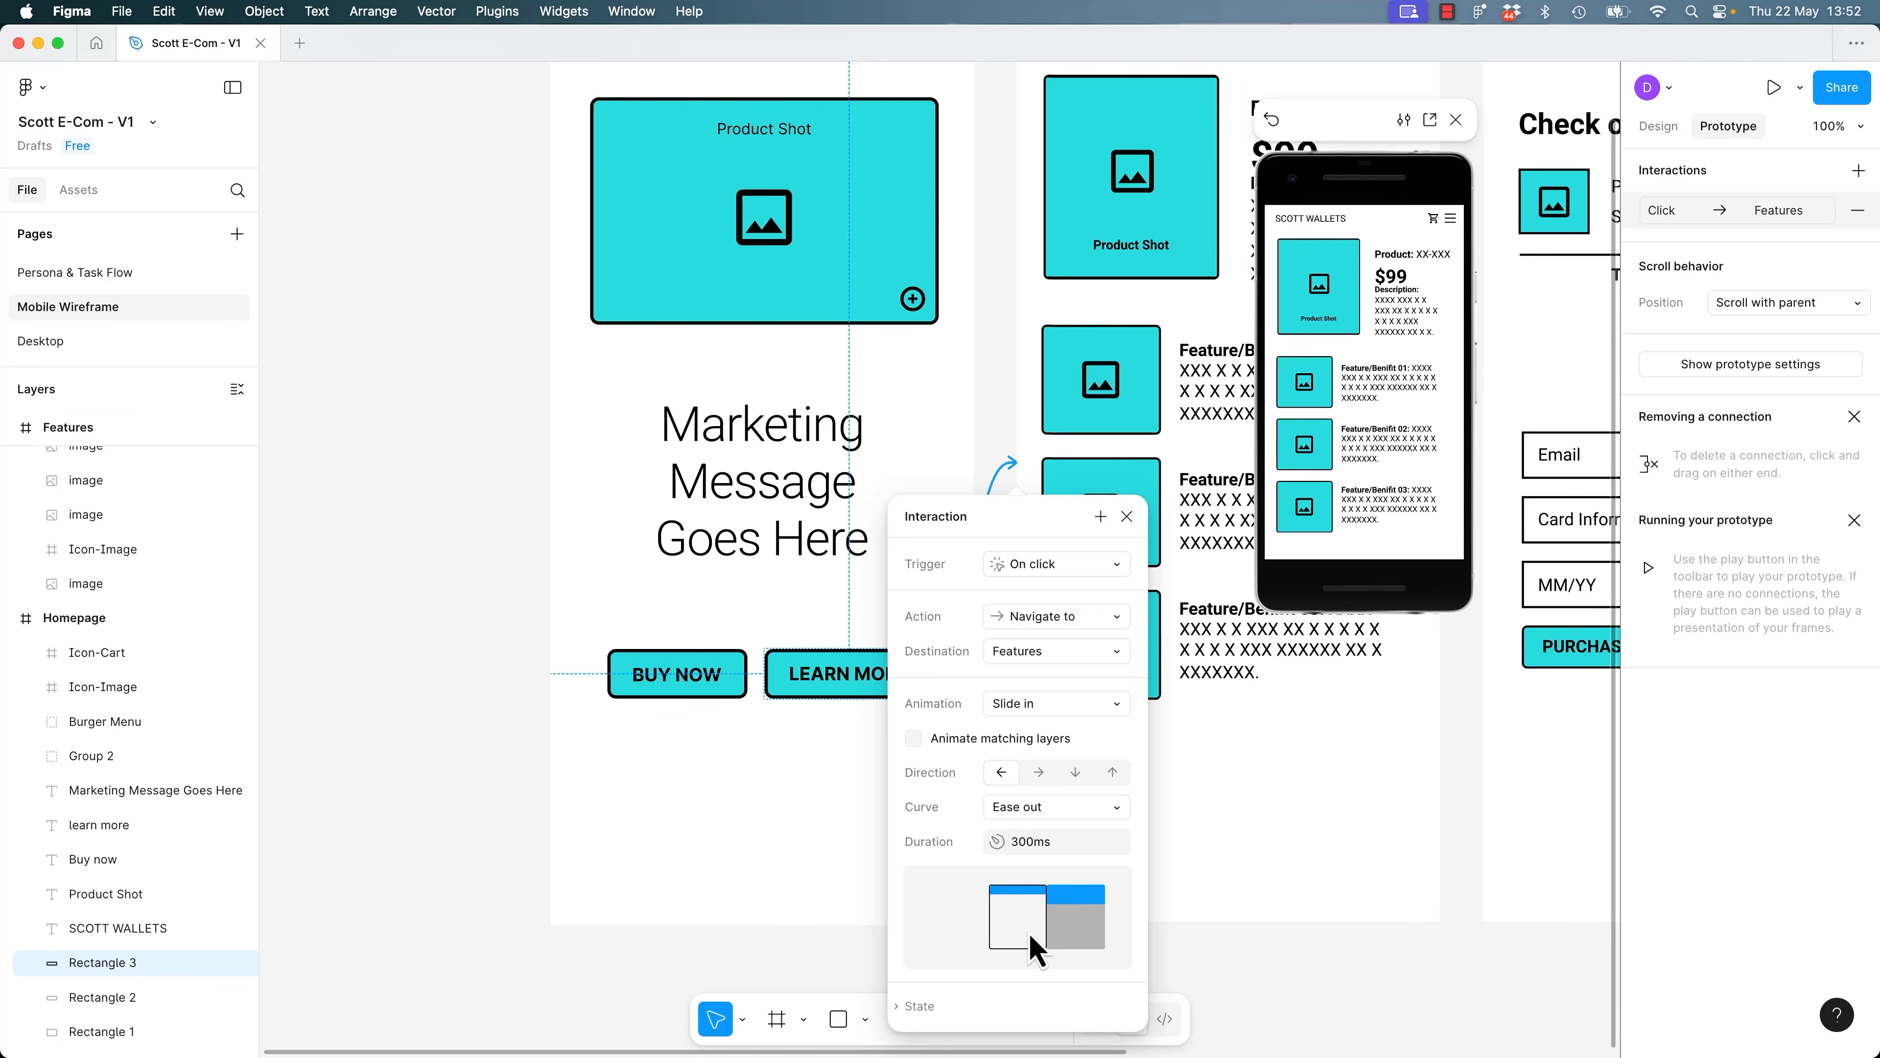
left_click(1052, 807)
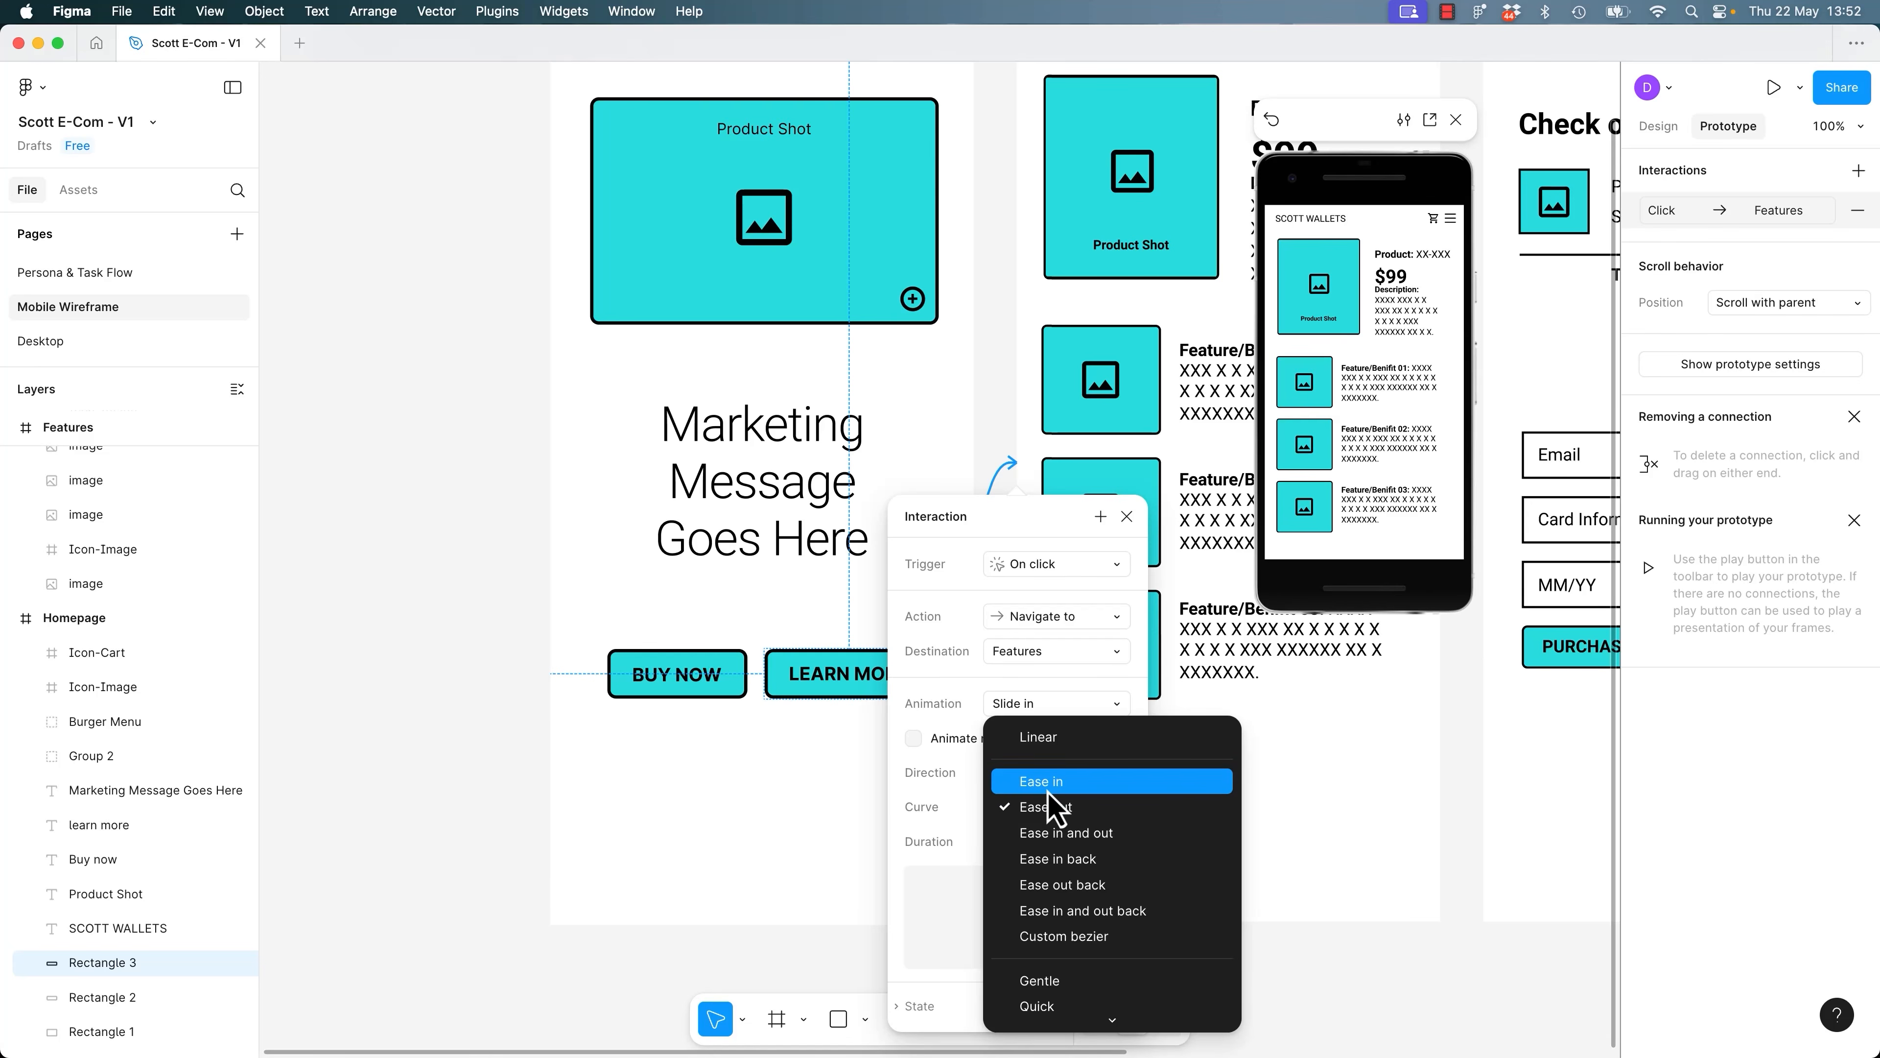
left_click(1052, 771)
left_click(1051, 806)
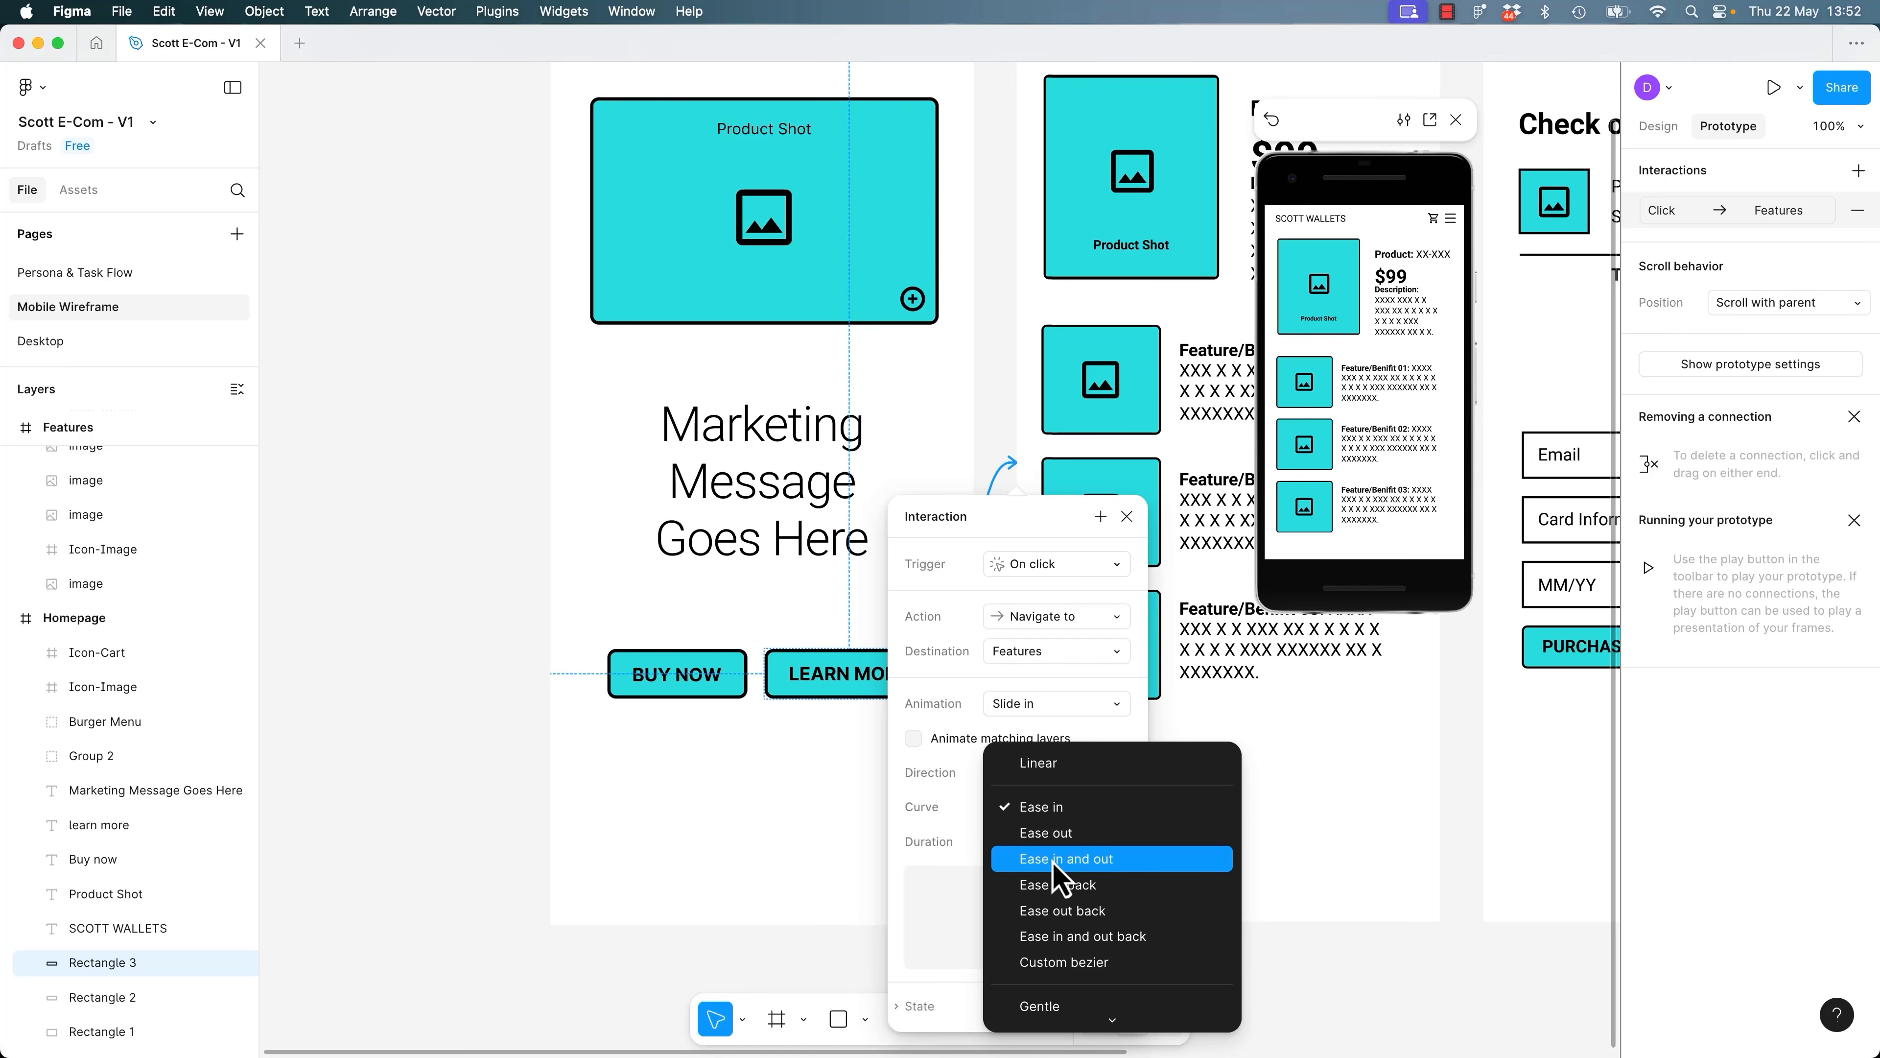
left_click(1058, 860)
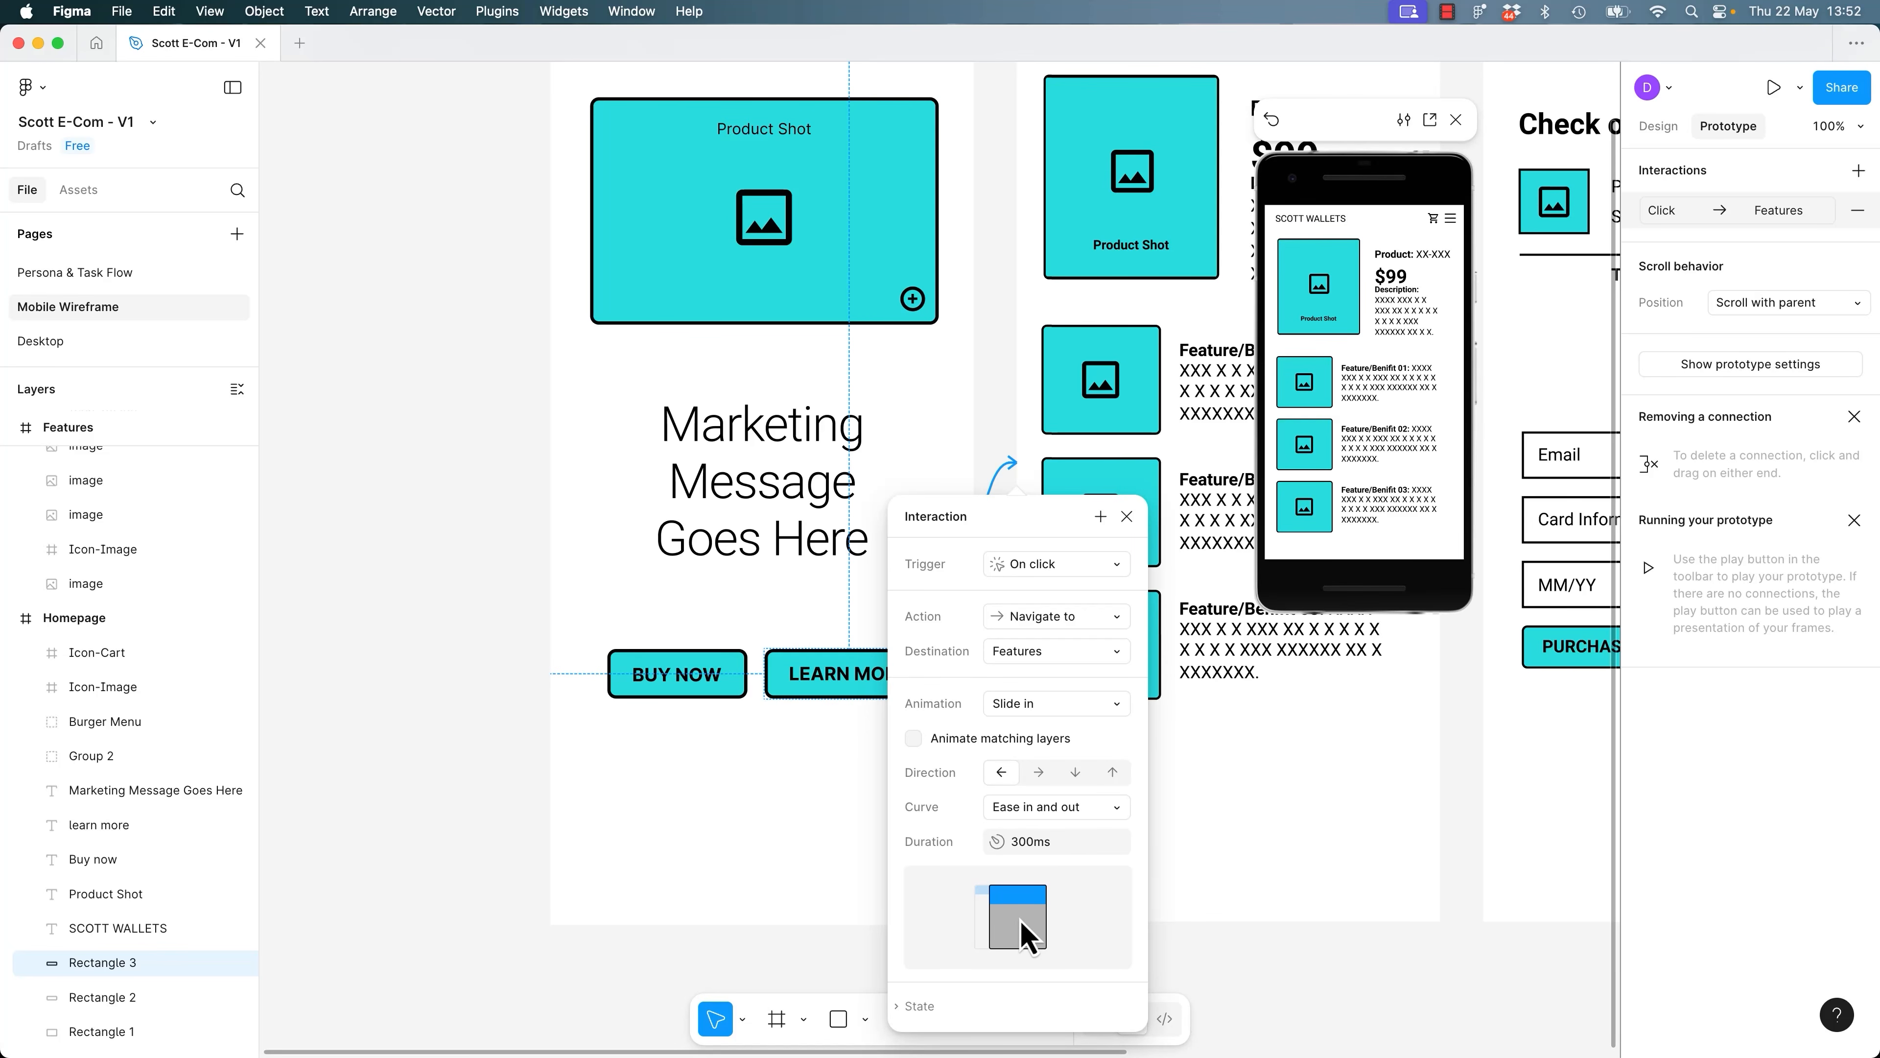
left_click(1060, 830)
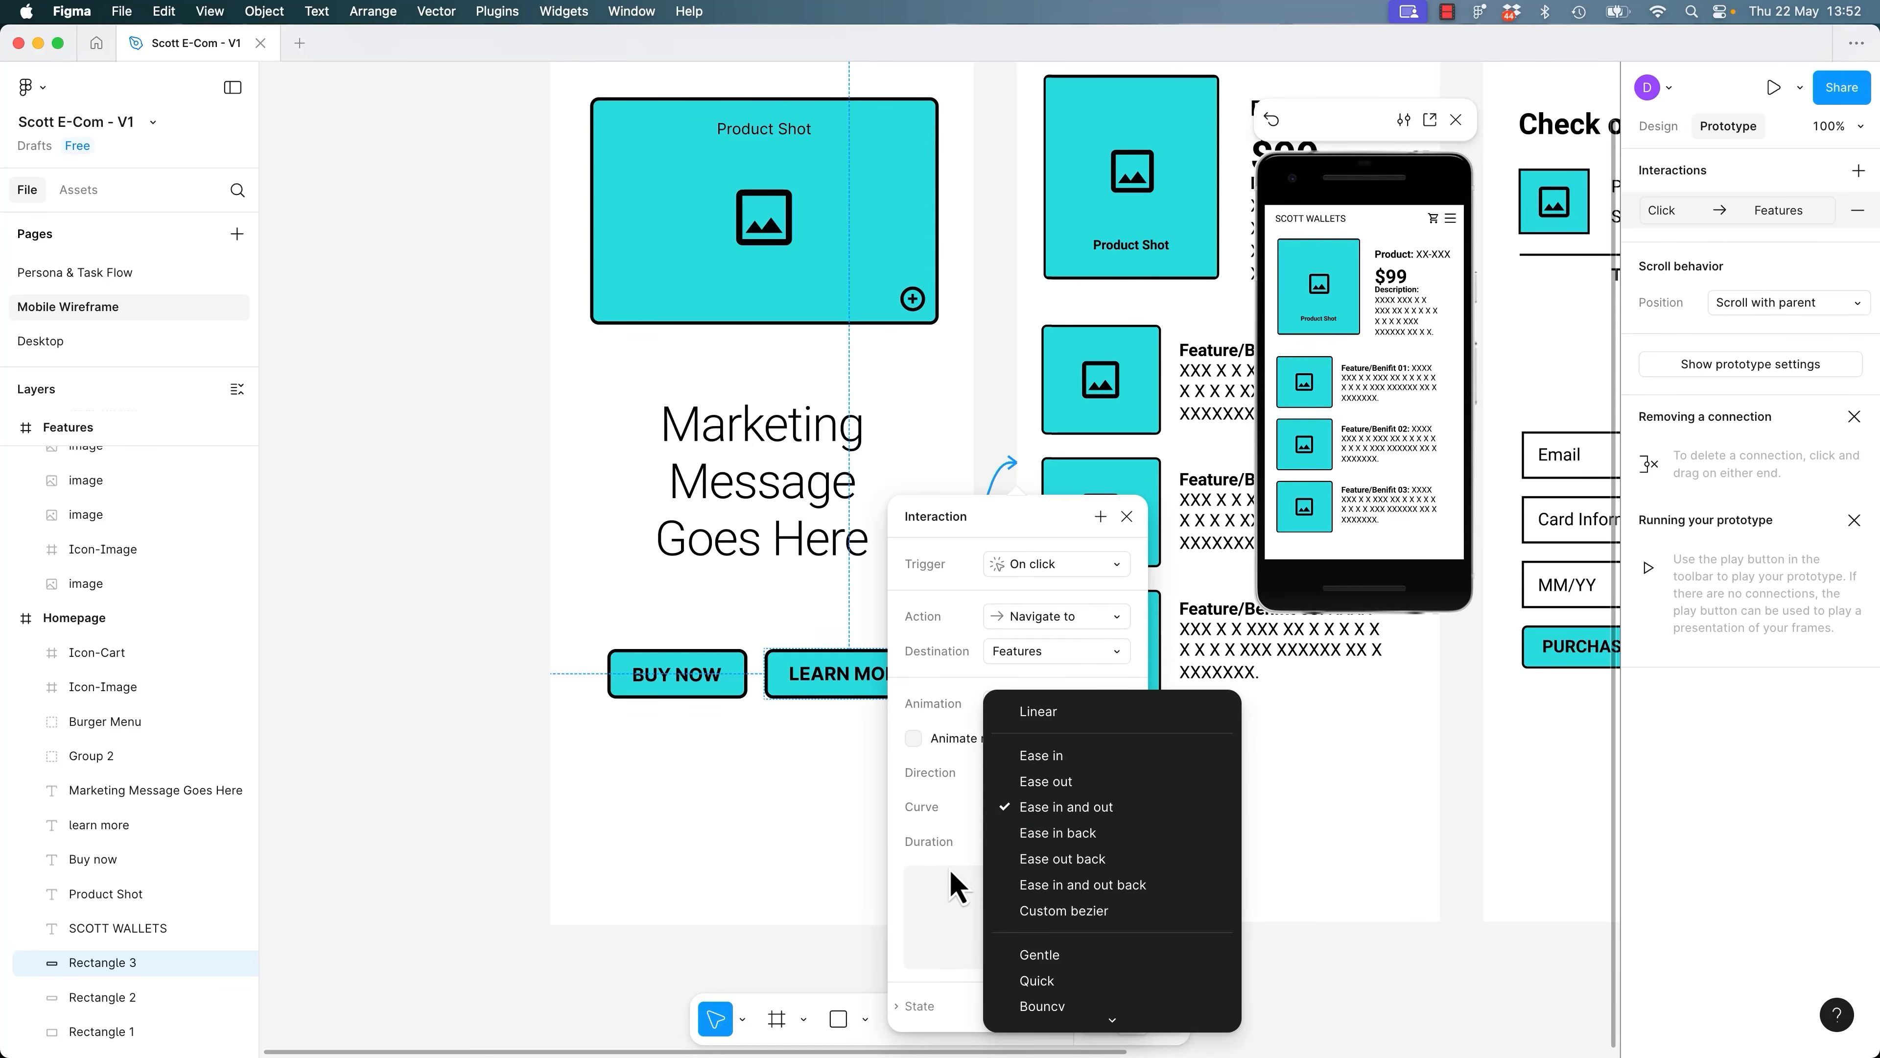
Set the LEARN MORE interaction's curve to Ease in and out back and replay the transition to Features in the live preview.
left_click(1067, 892)
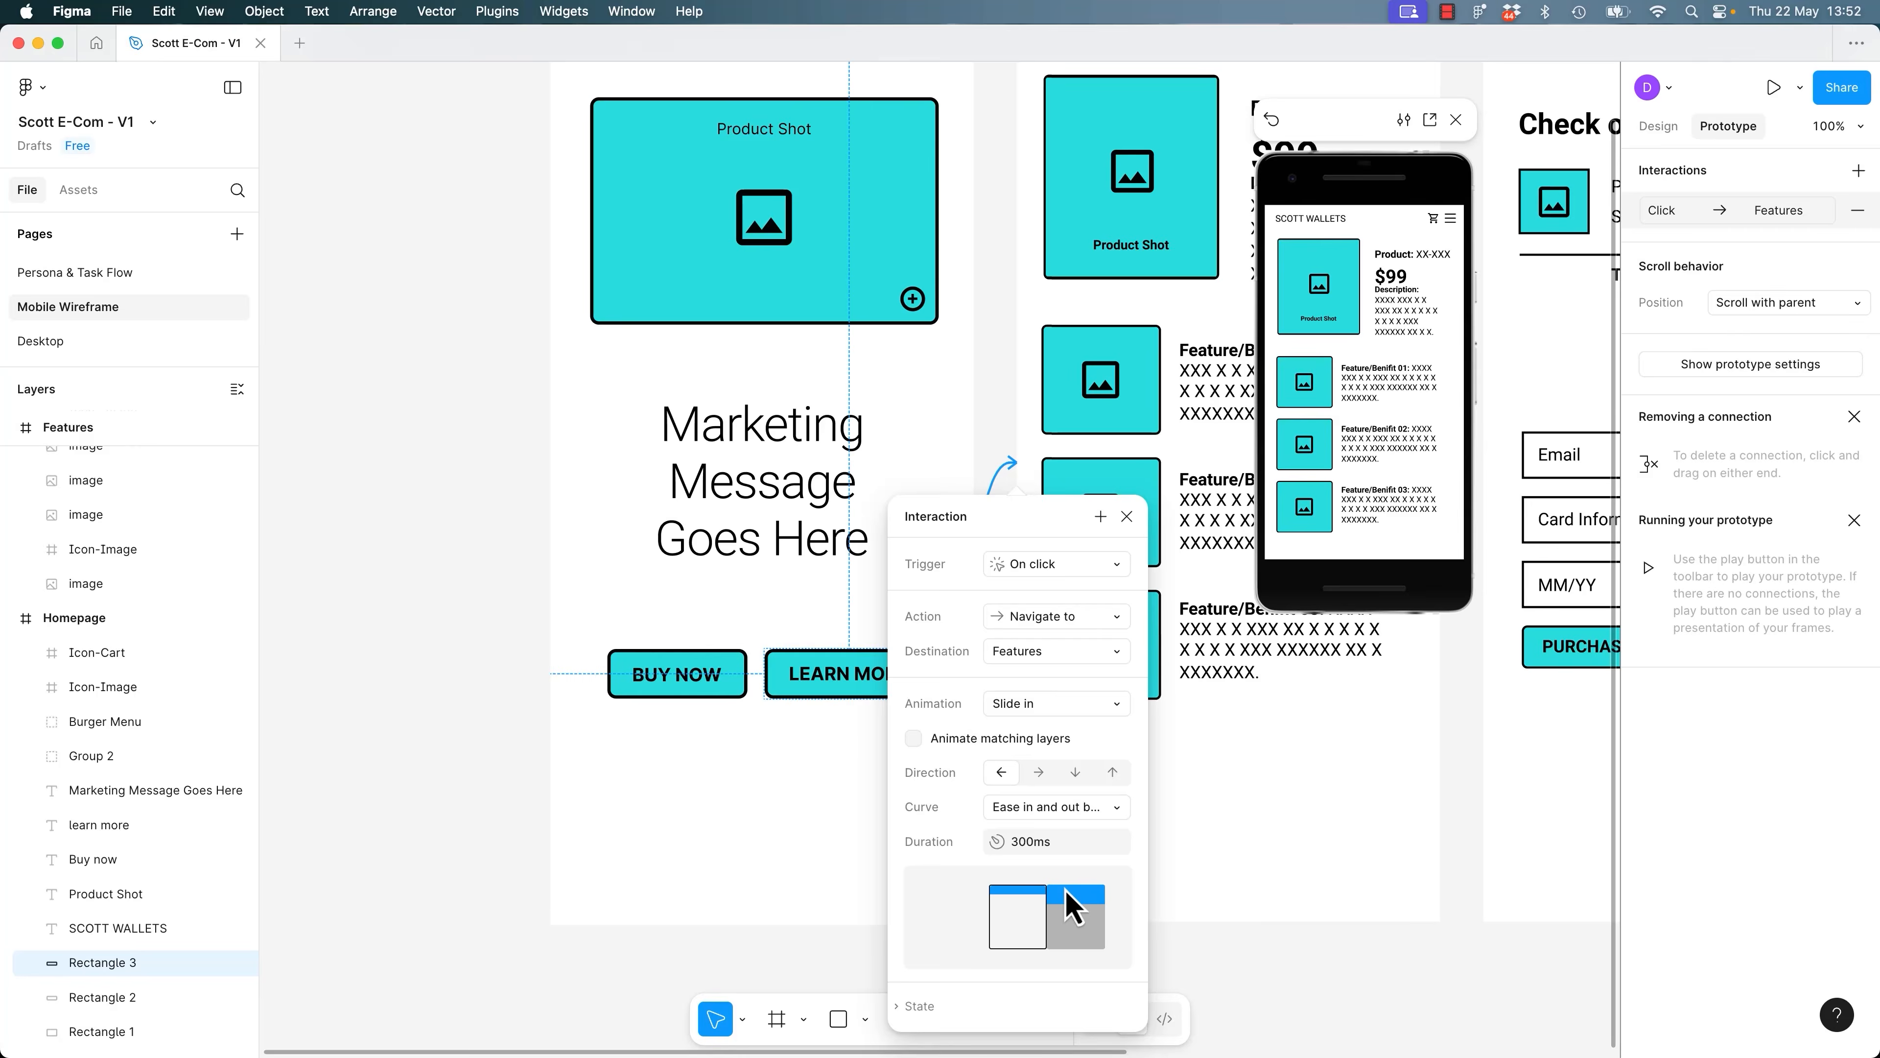
left_click(1346, 474)
key("r")
left_click(1365, 532)
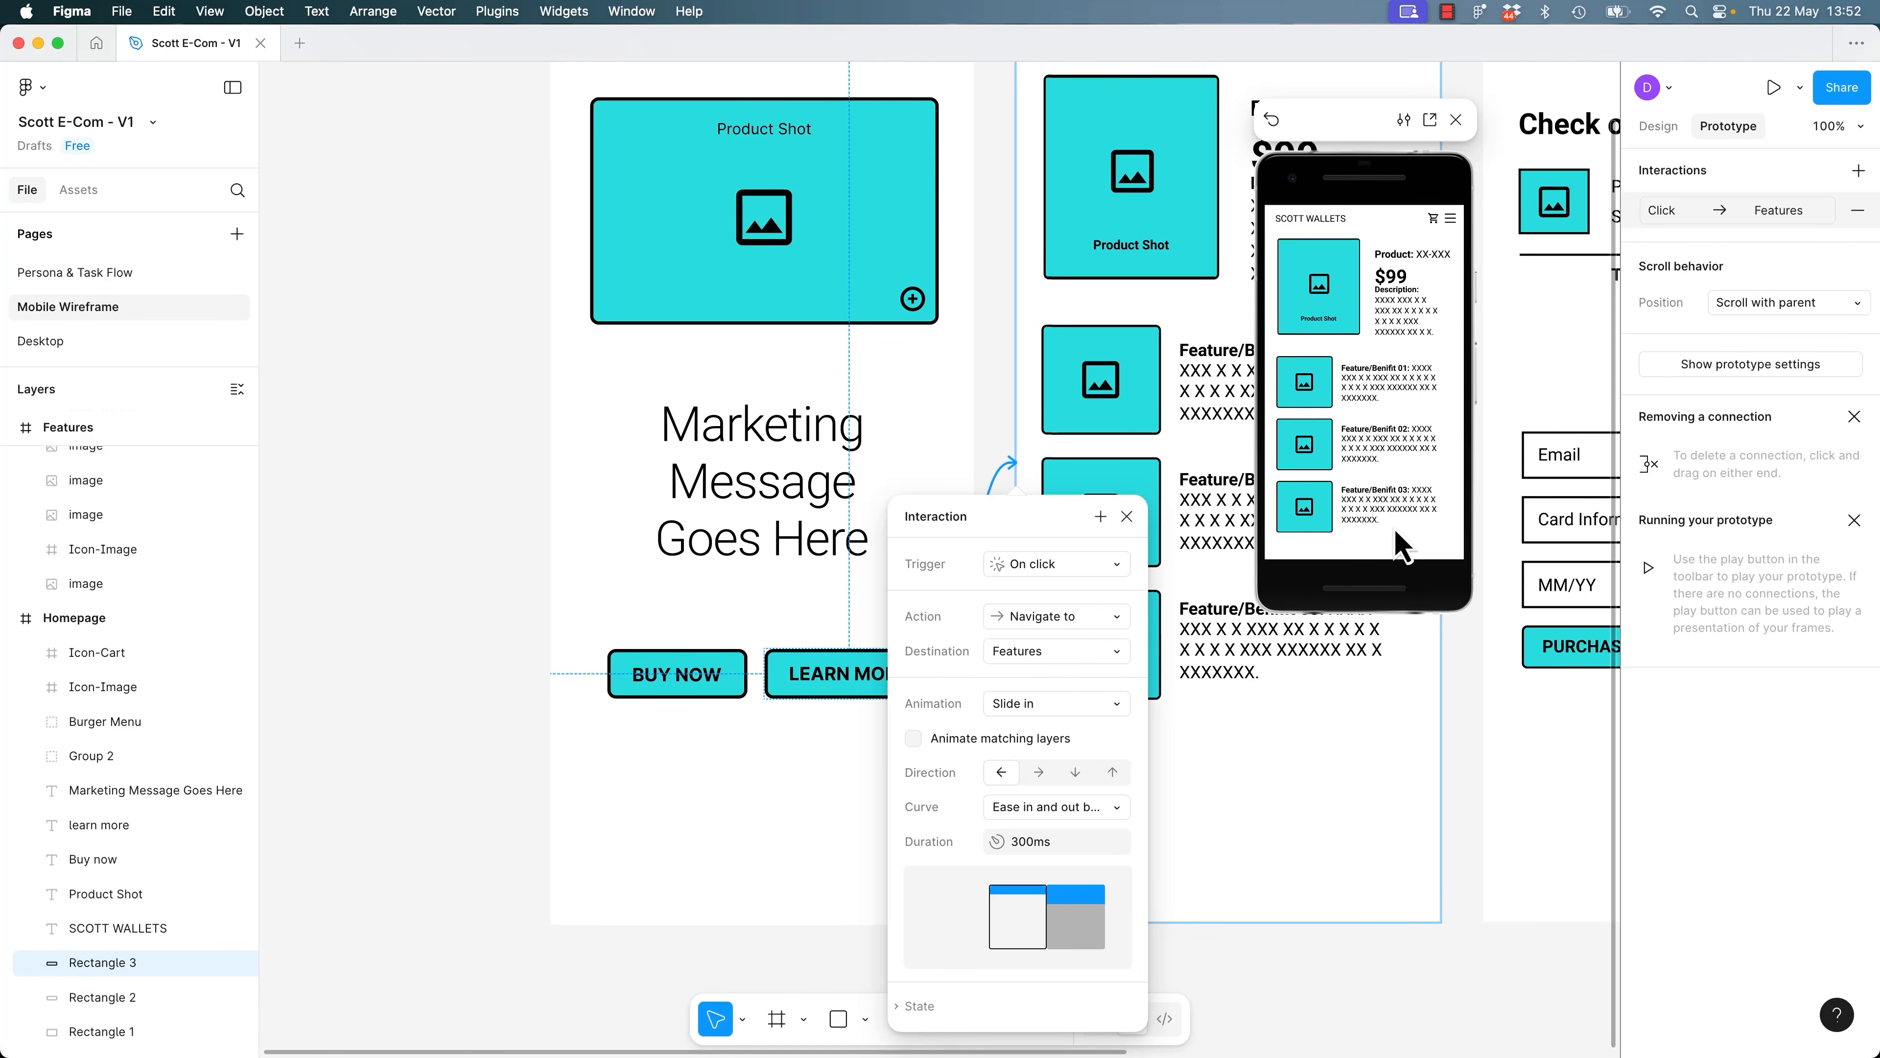
key("r")
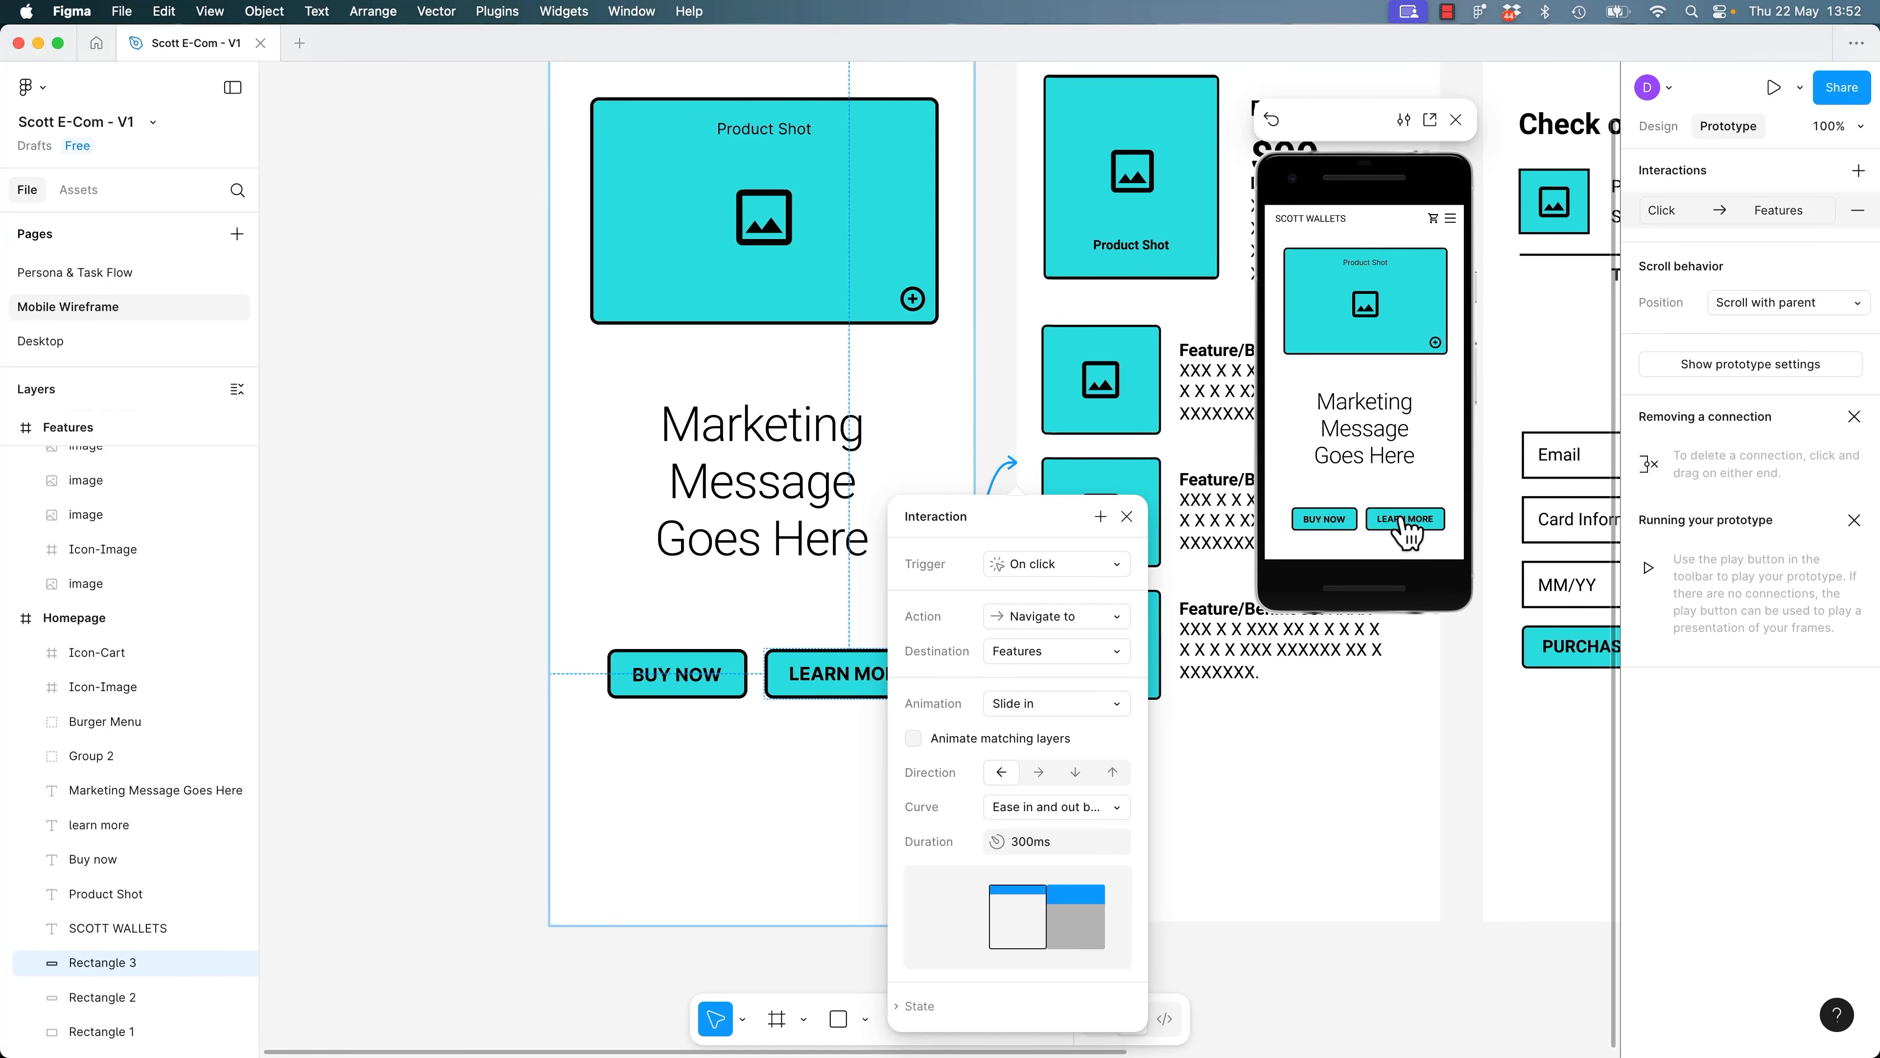
left_click(1409, 522)
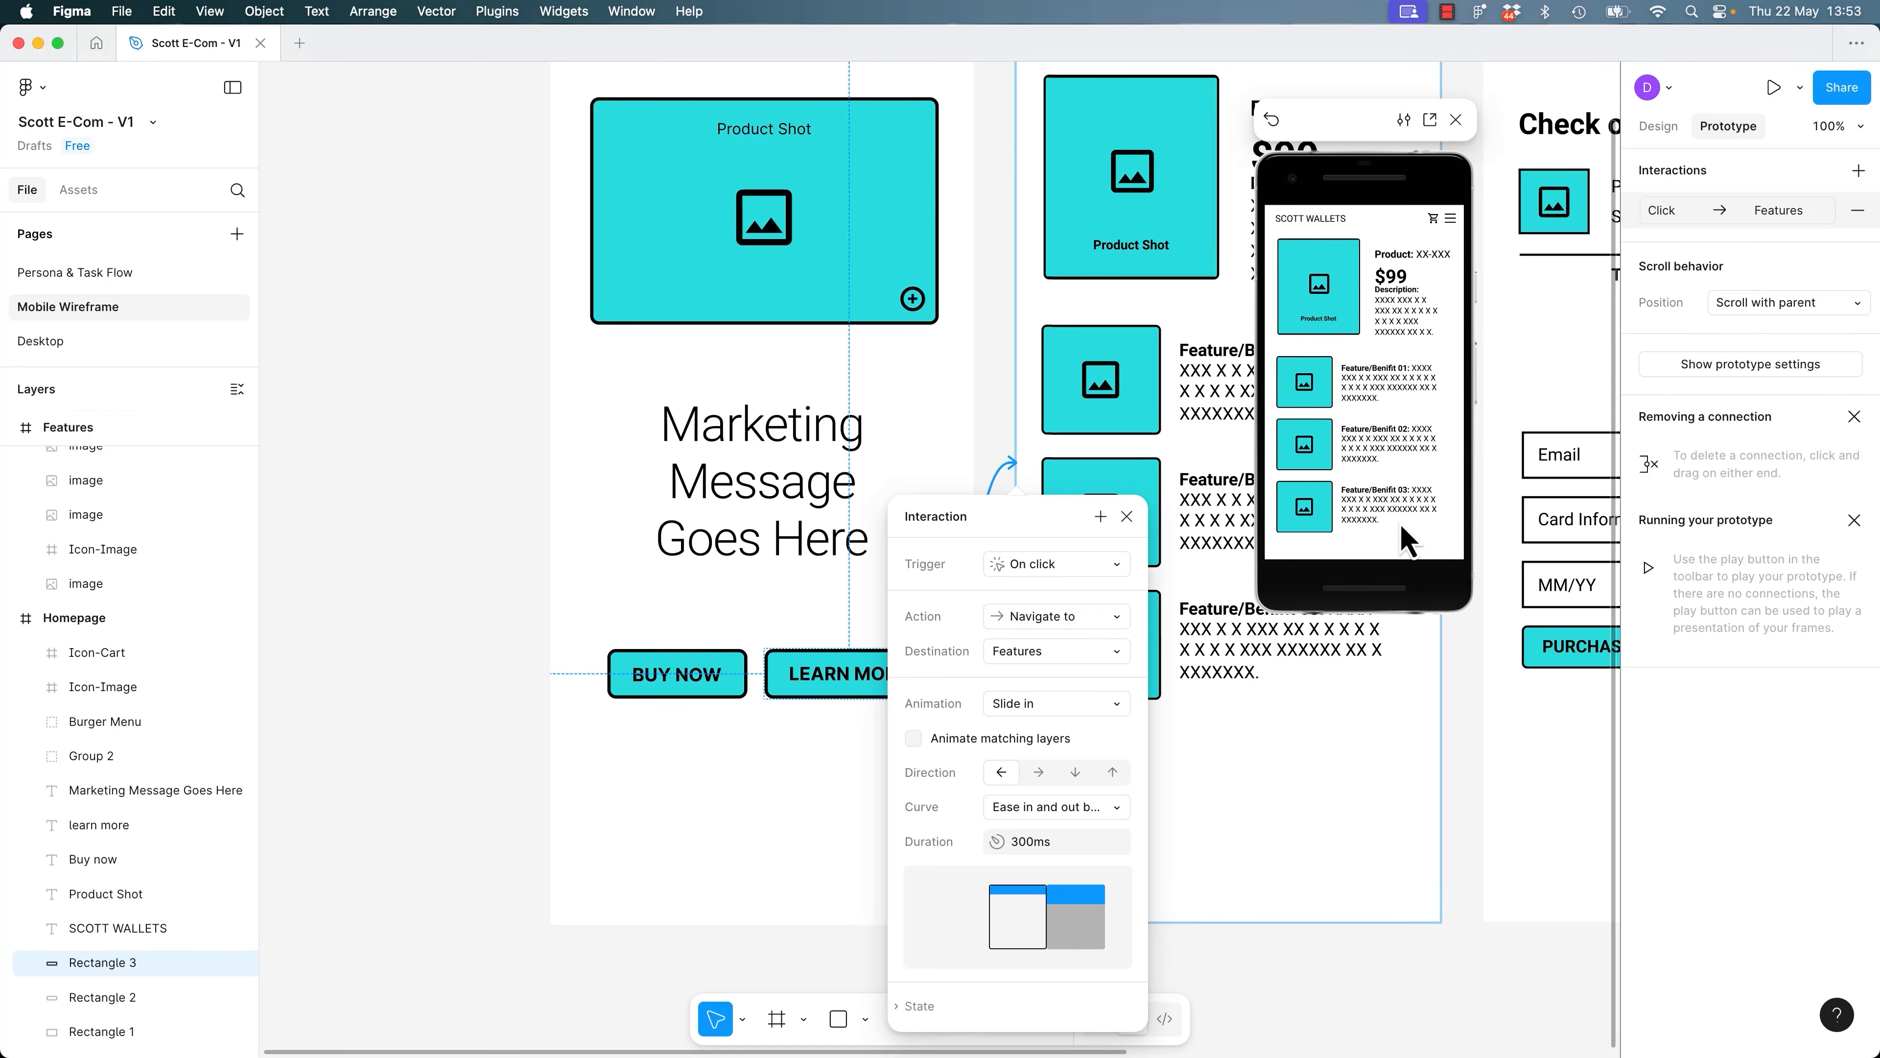
key("r")
left_click(1409, 528)
Try the Bouncy curve on the LEARN MORE transition in the live preview, and return the curve to Ease in and out back.
left_click(1057, 811)
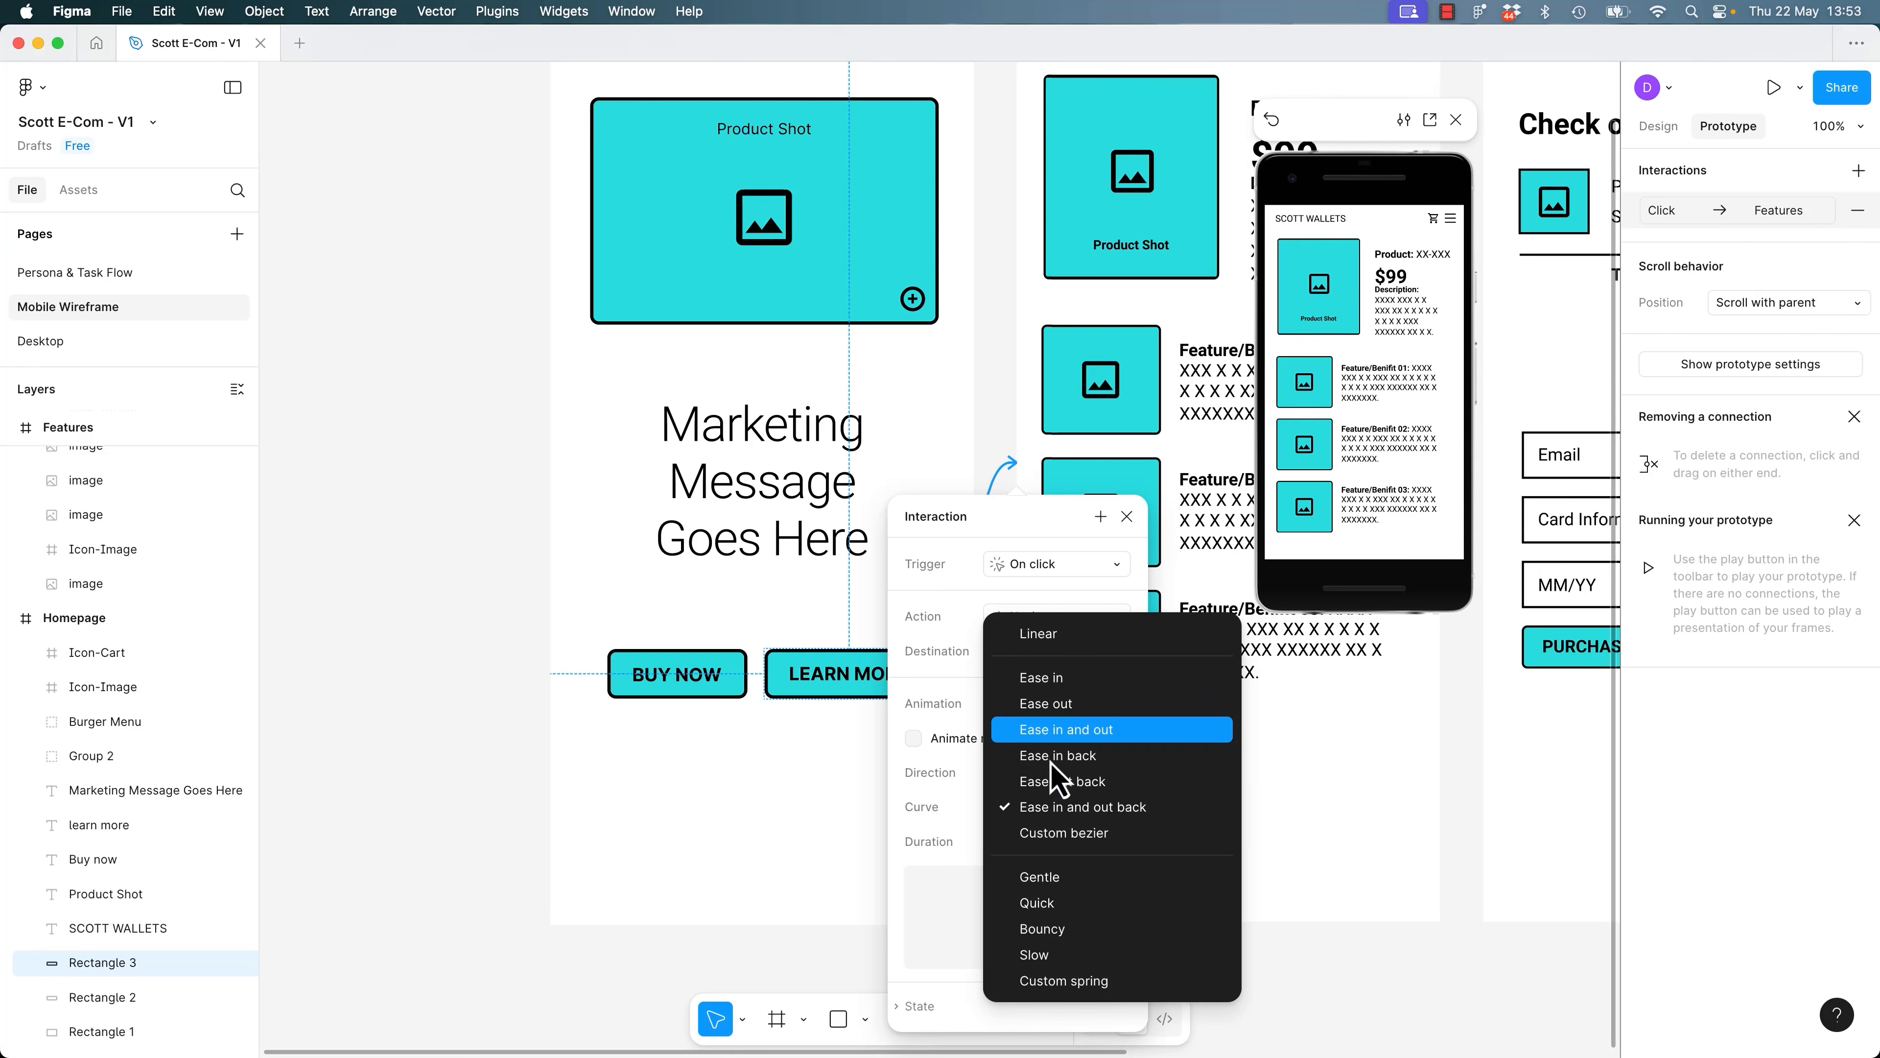
left_click(1059, 931)
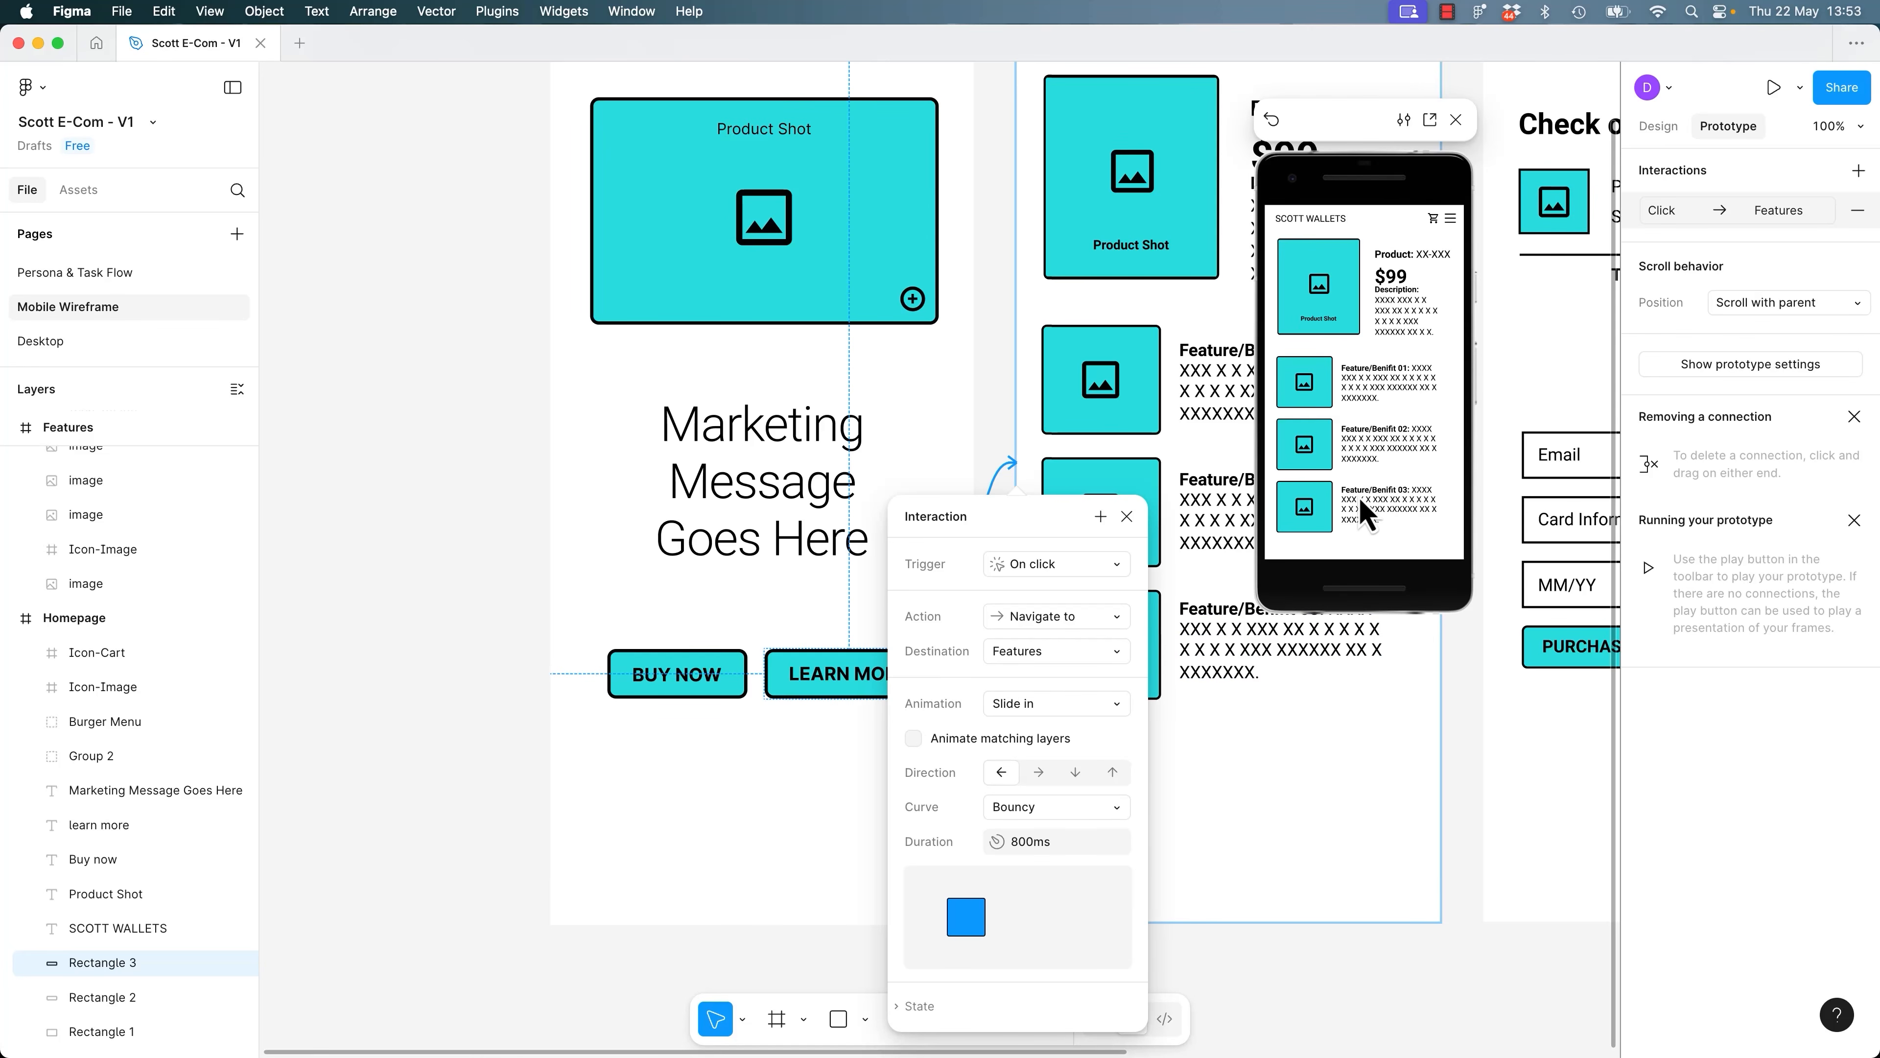
left_click(1432, 524)
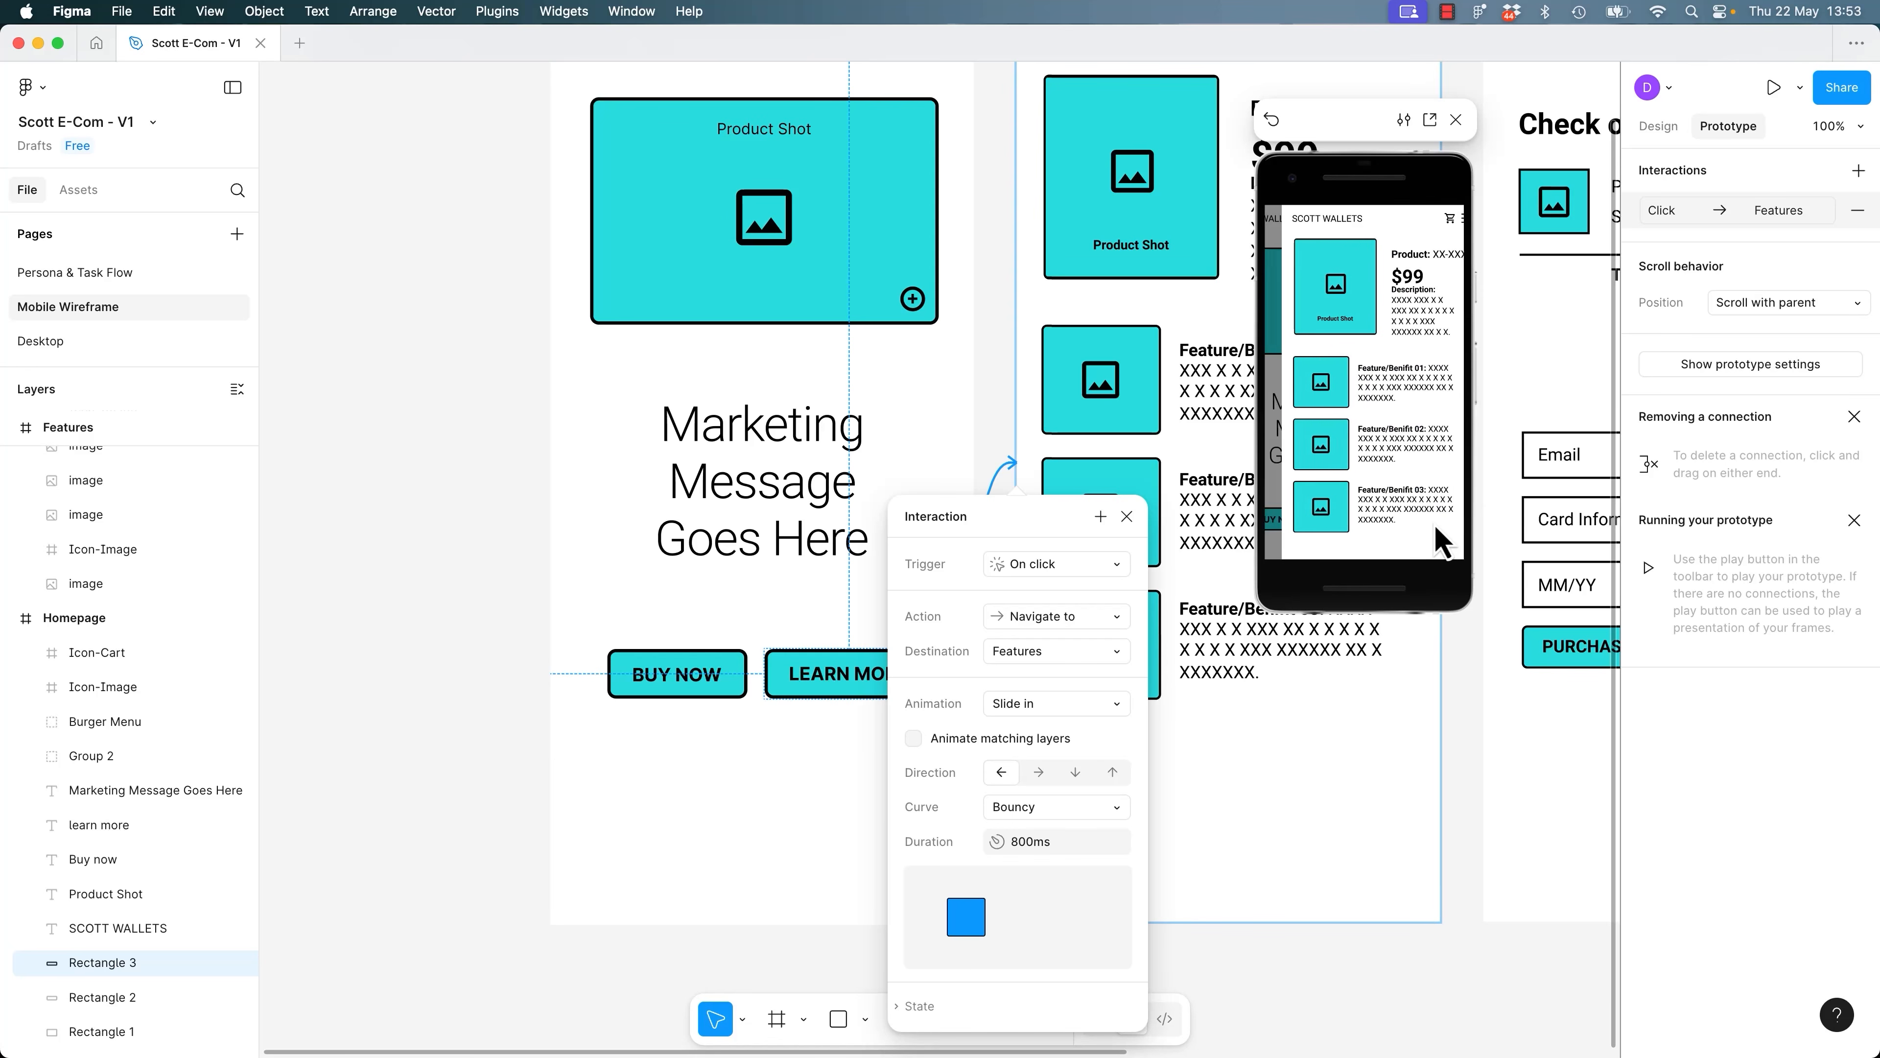
left_click(1051, 809)
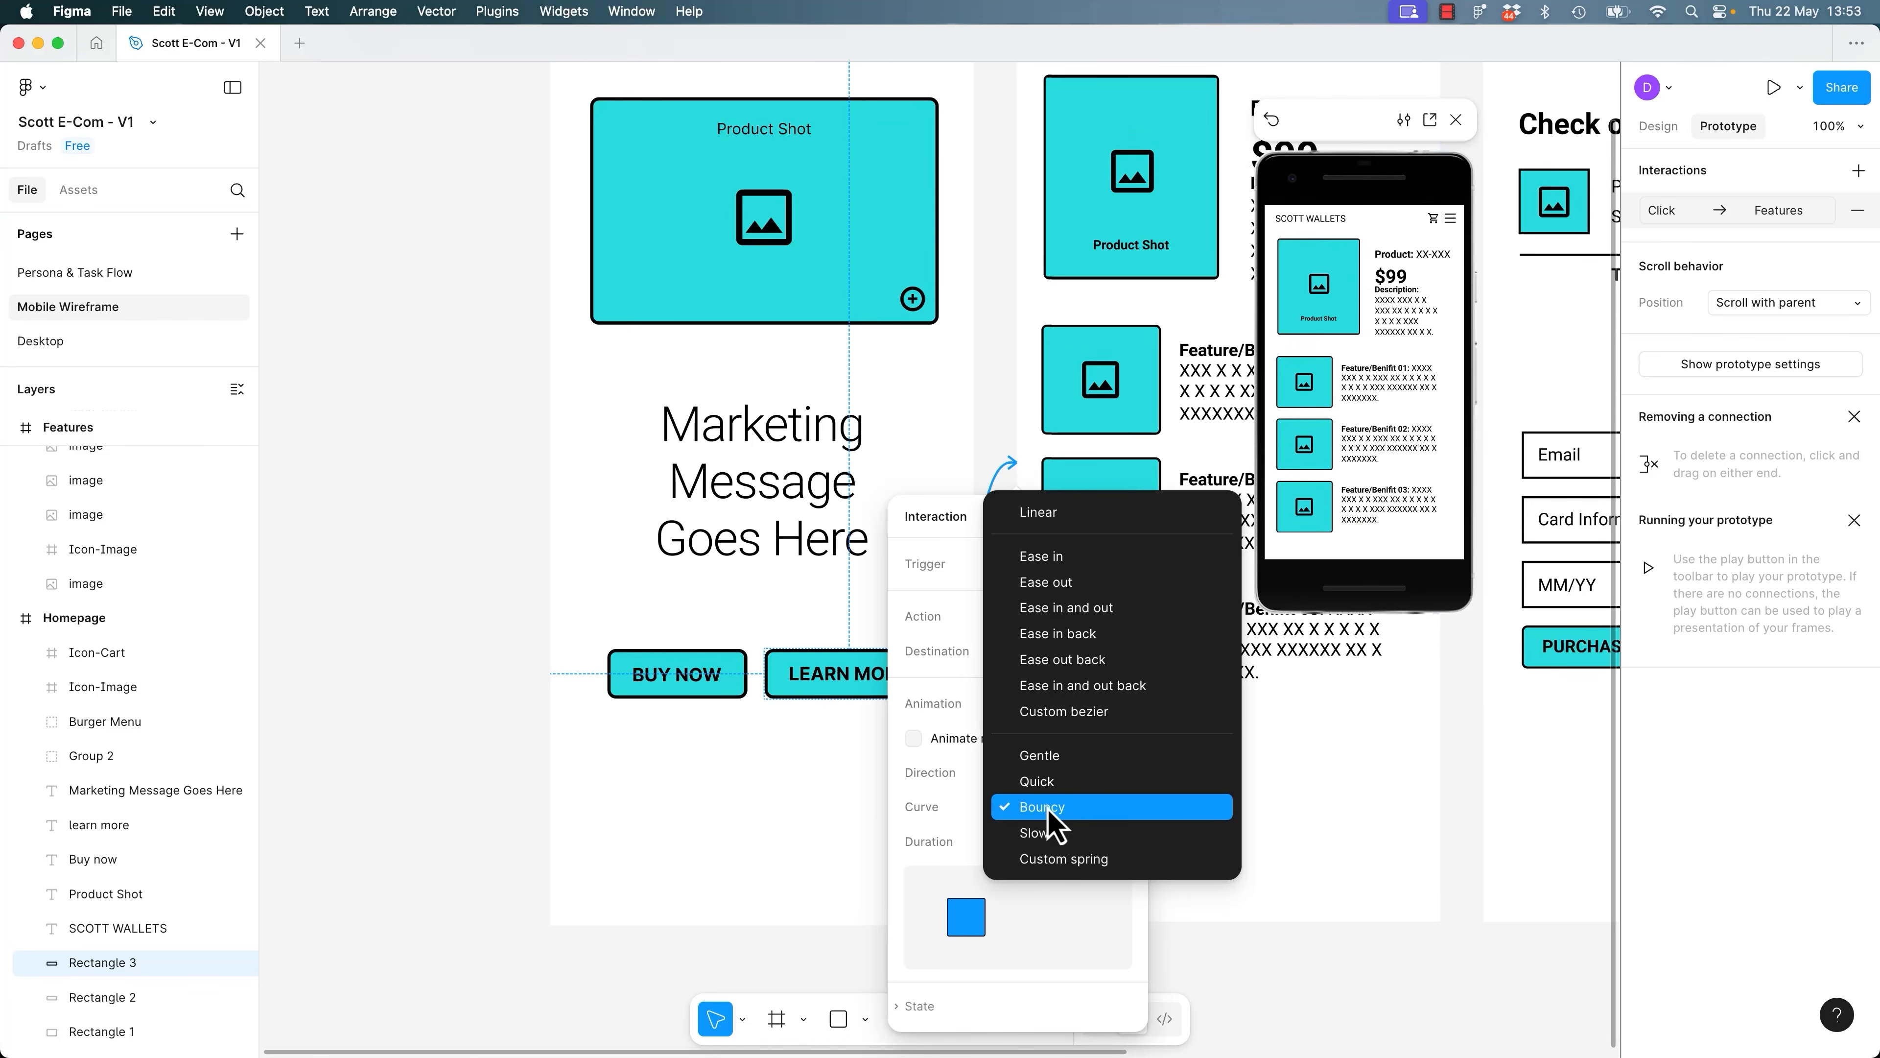
left_click(1052, 686)
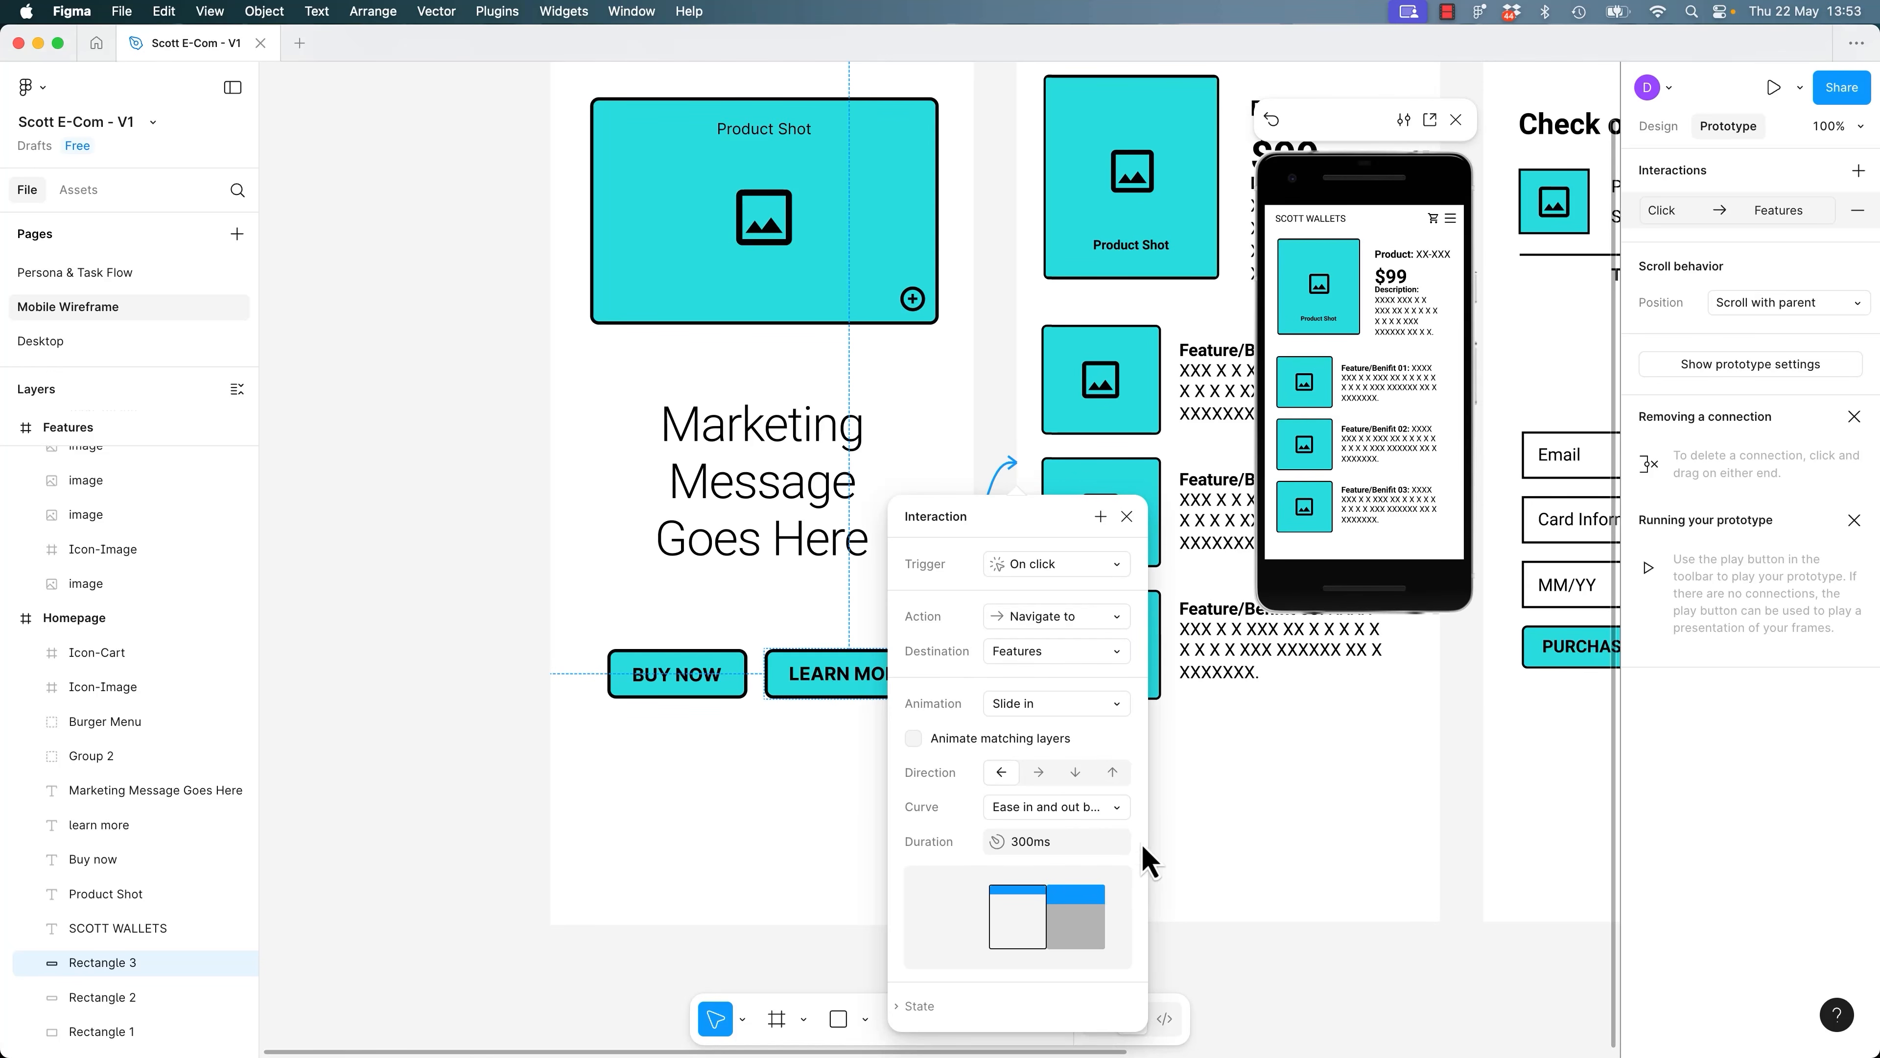
Try a 1000 ms duration on the LEARN MORE interaction and play the transition in the live preview.
left_click(1108, 849)
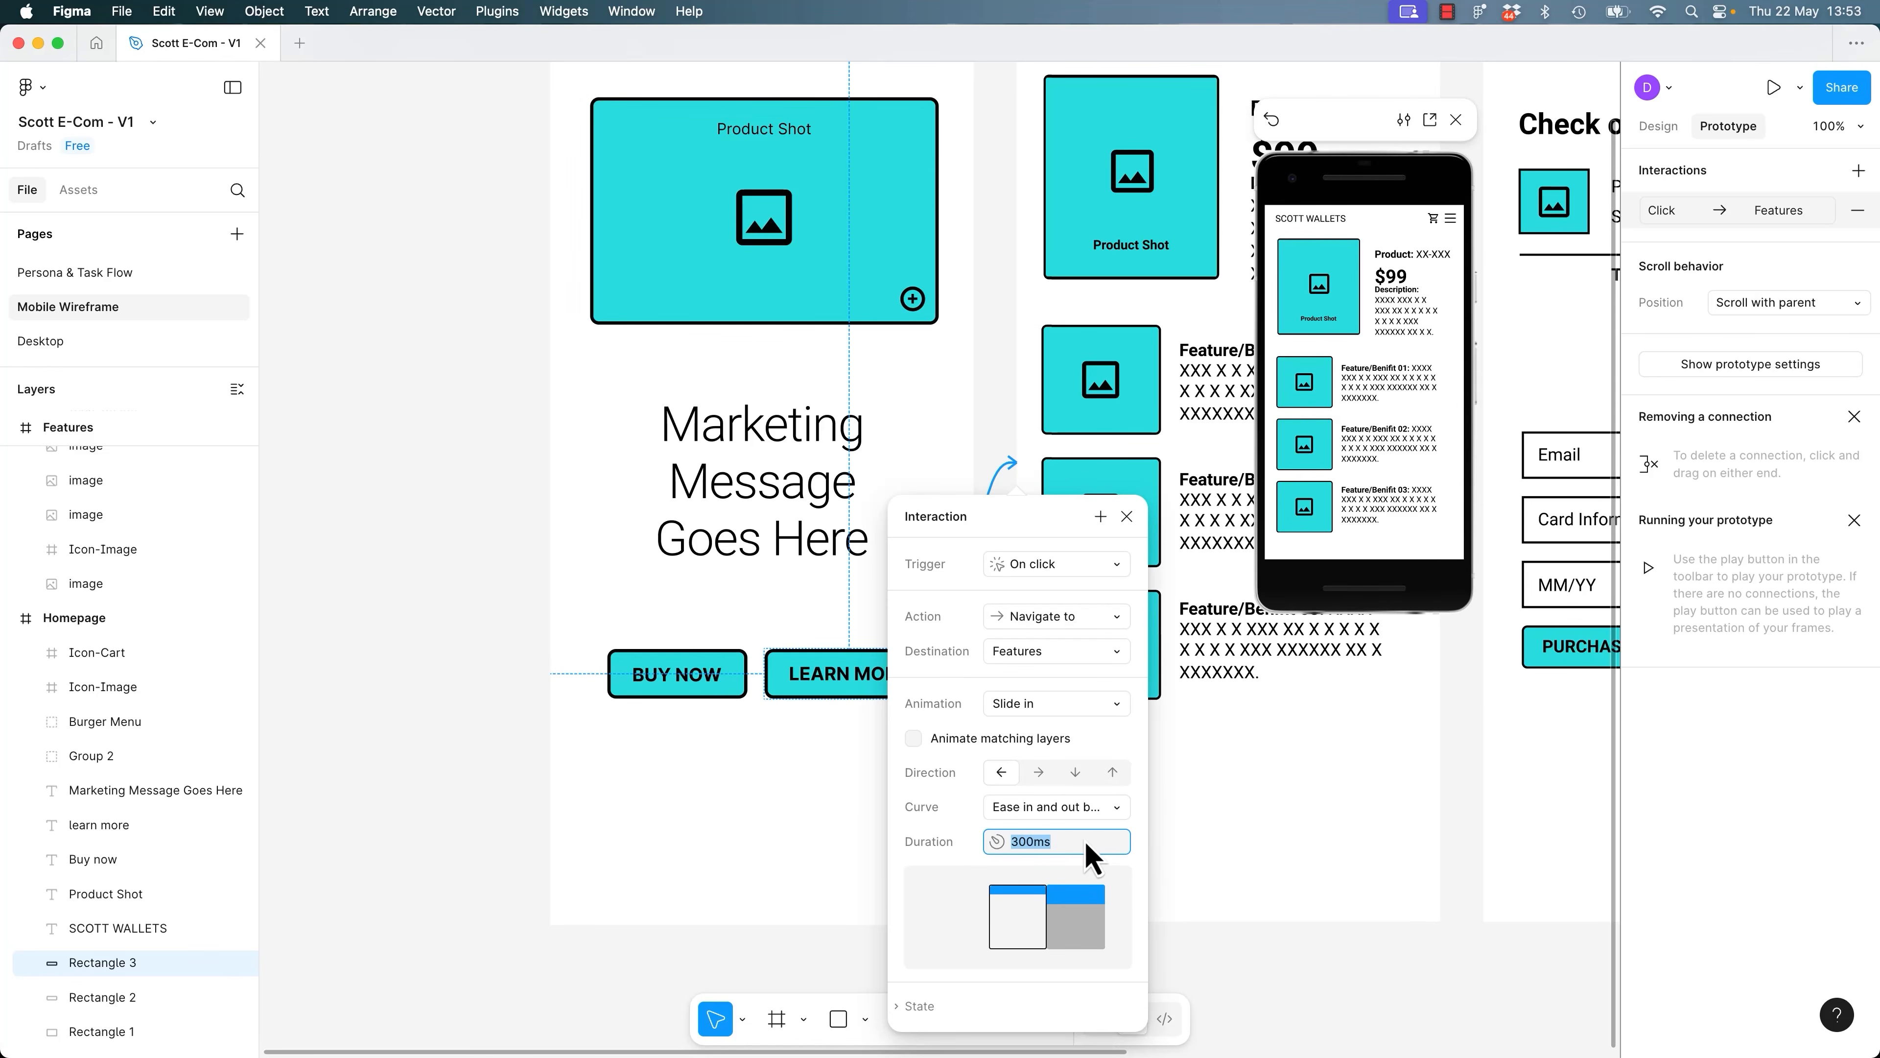
left_click_drag(1063, 843, 991, 839)
left_click(1017, 849)
left_click(1360, 480)
key("r")
left_click(1406, 518)
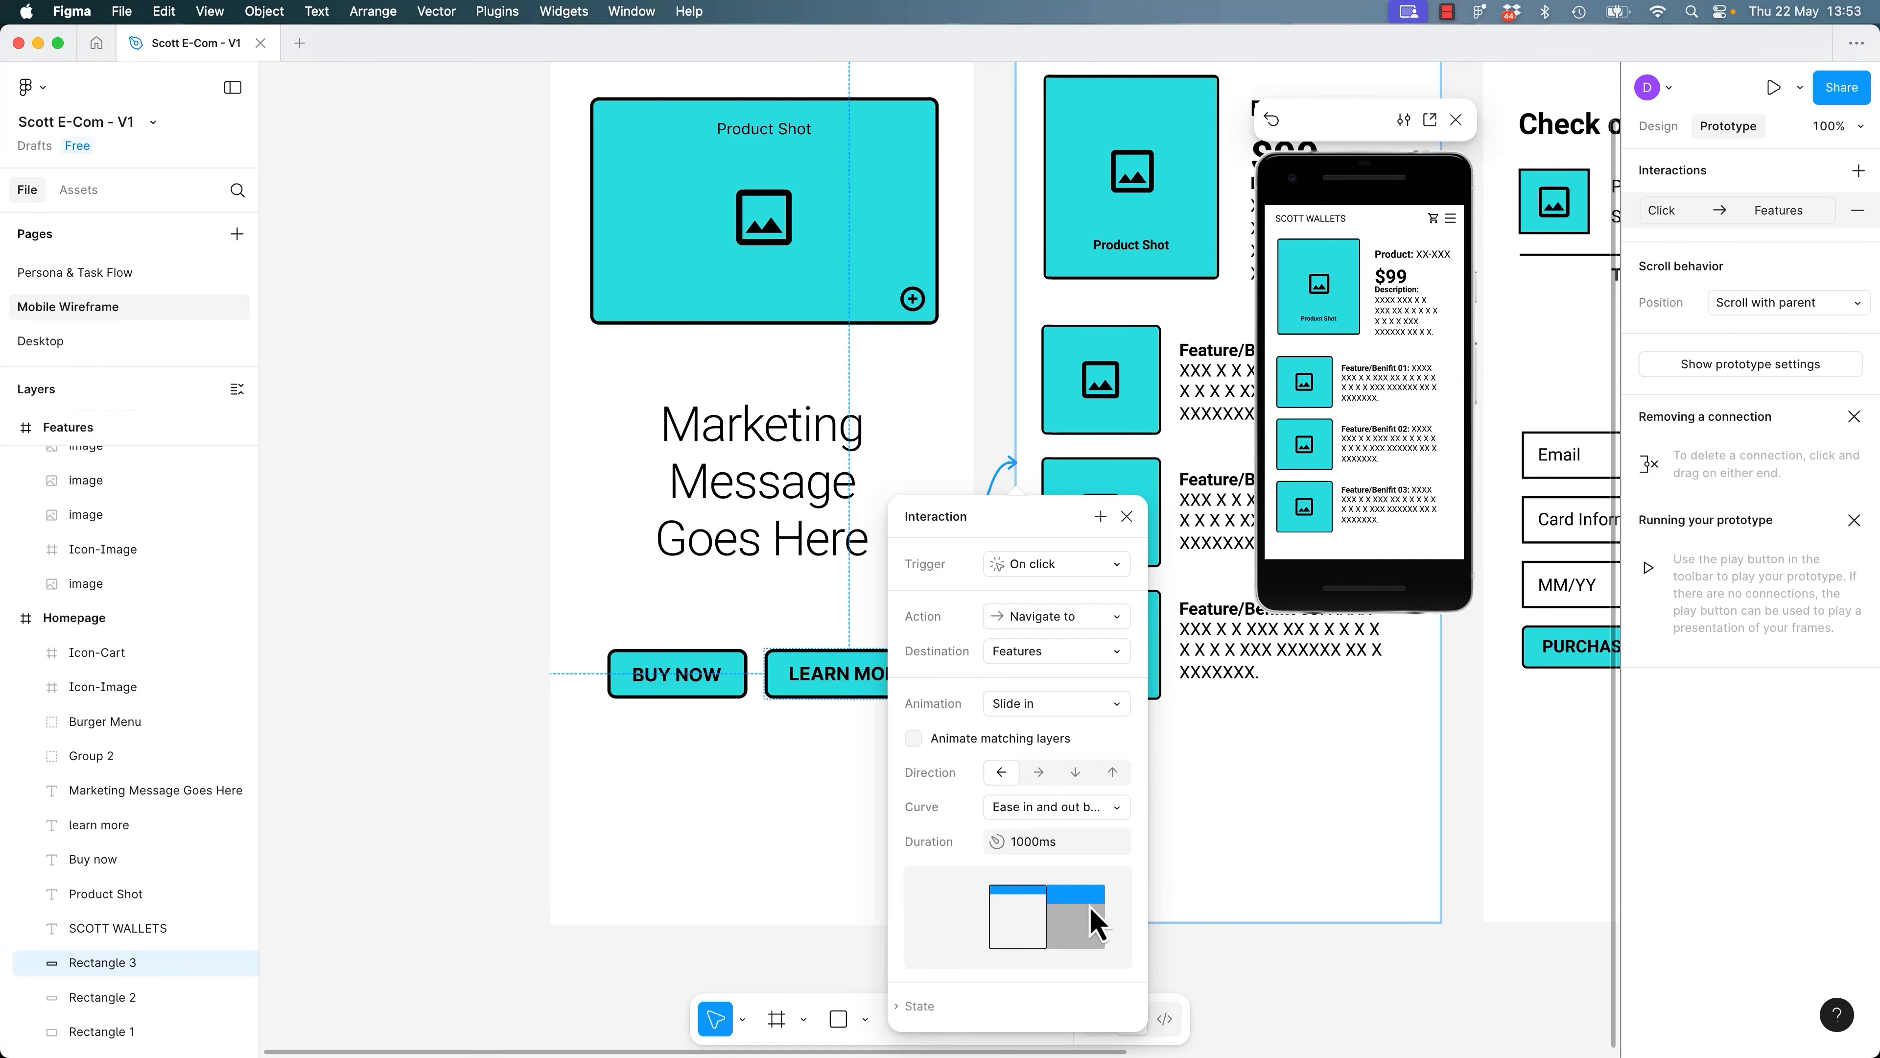
Shorten the LEARN MORE transition's duration to 700 ms, replay it in the live preview and close the interaction settings.
left_click(1072, 850)
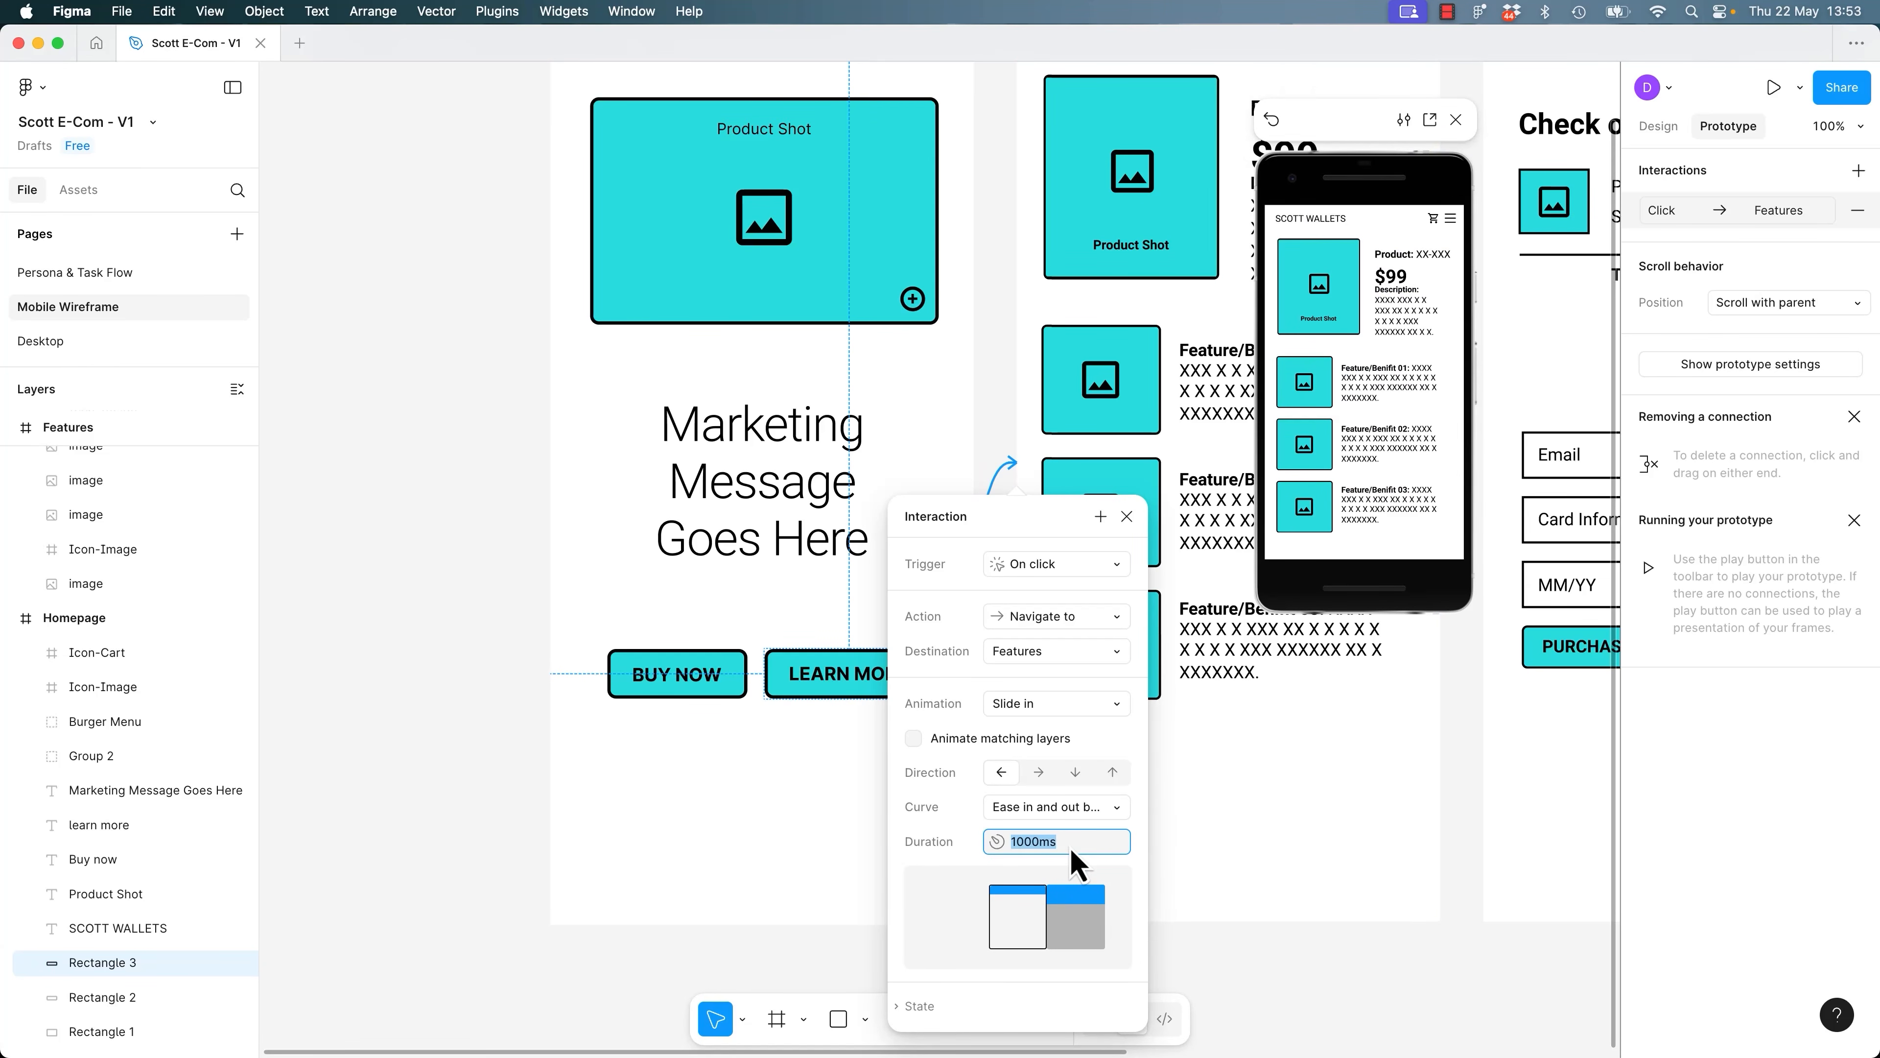
key("Return")
left_click(1360, 476)
key("r")
left_click(1402, 522)
left_click(1058, 845)
key("Return")
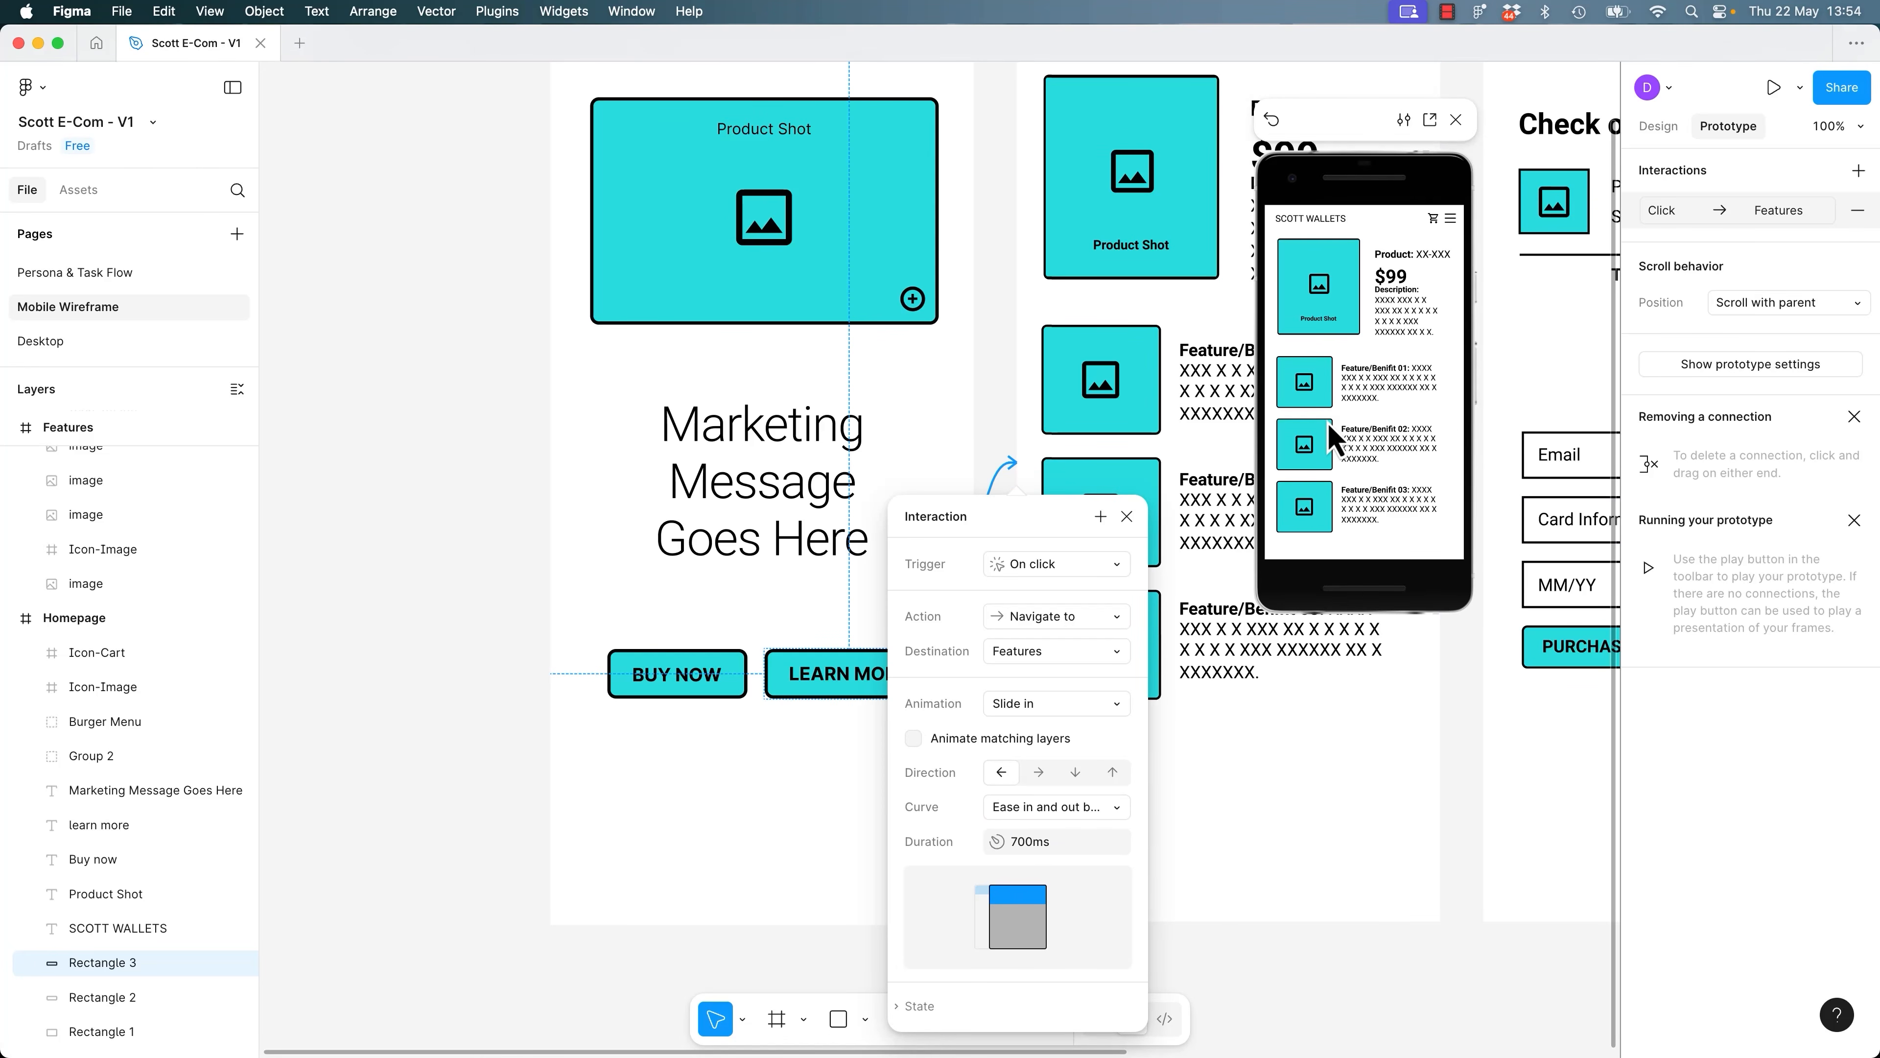
key("r")
left_click(1403, 522)
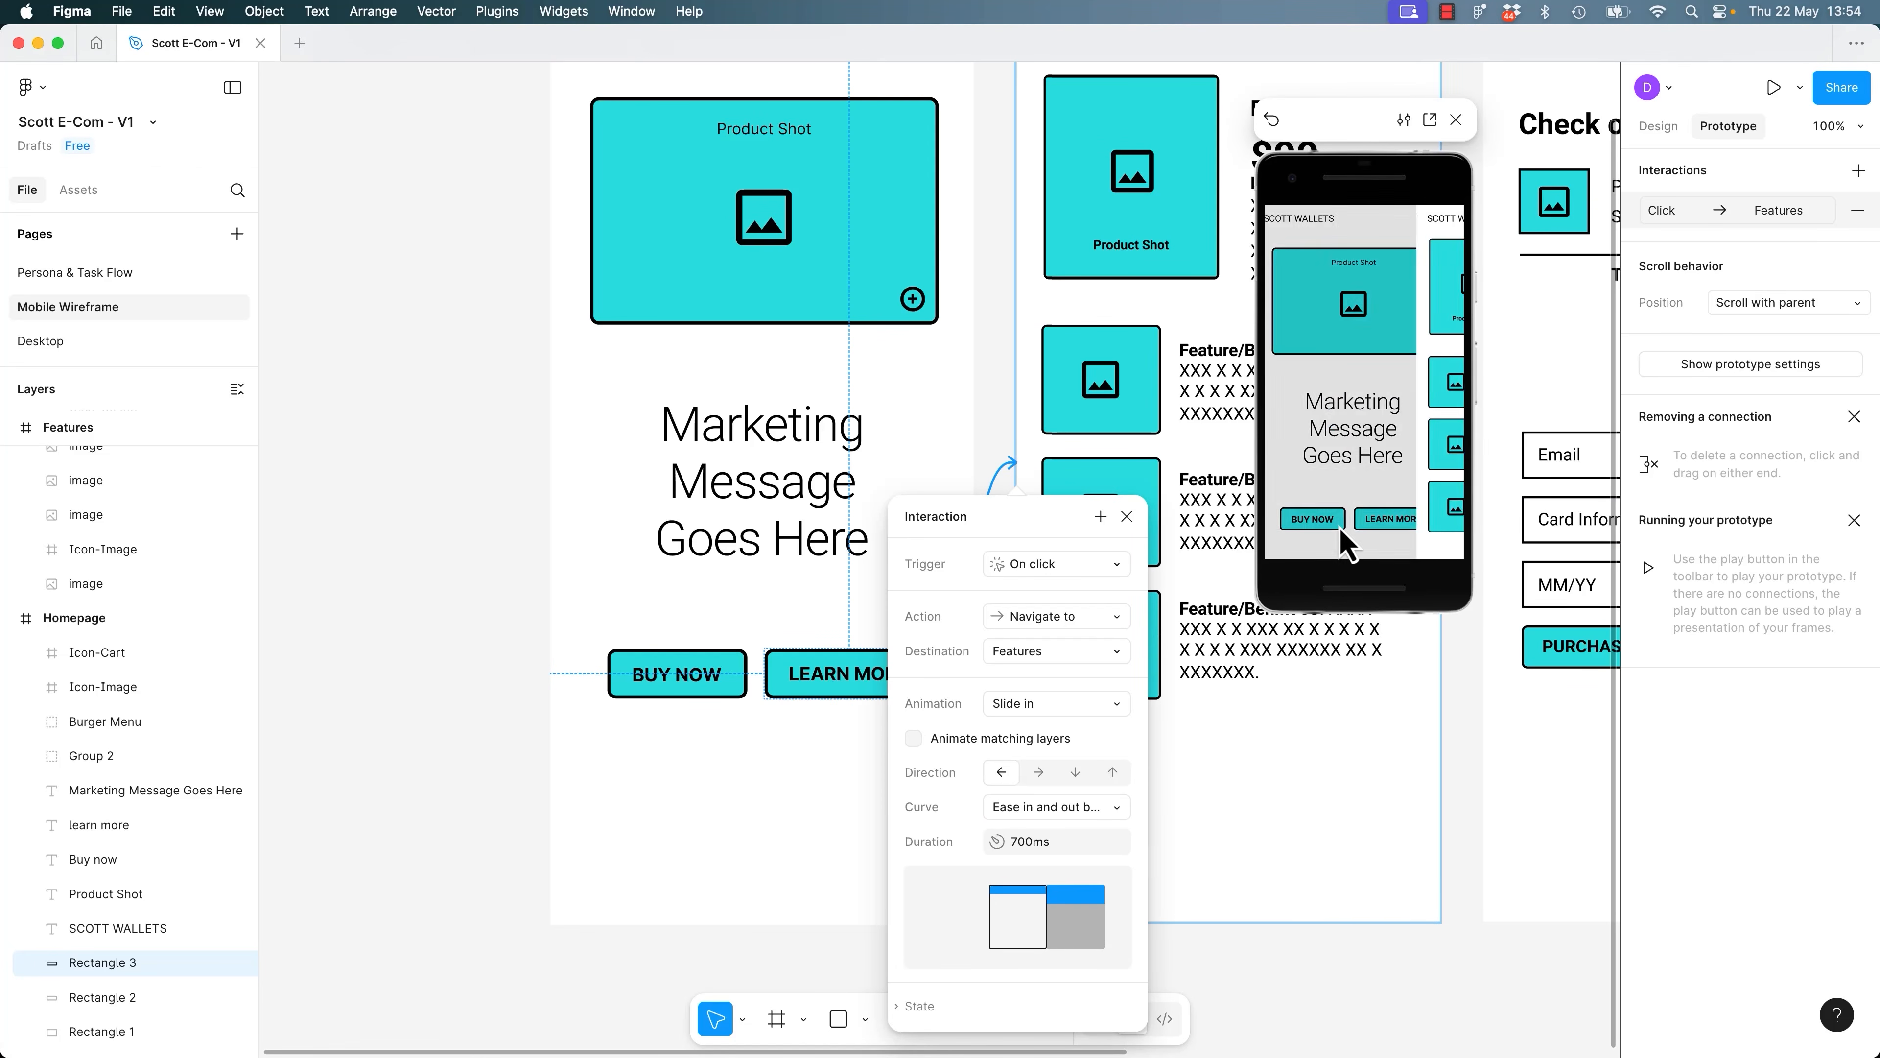
left_click(1127, 517)
Check the BUY NOW button's connection to the Checkout frame and close the live preview.
scroll(1326, 835, "right", 5)
scroll(1327, 836, "up", 3)
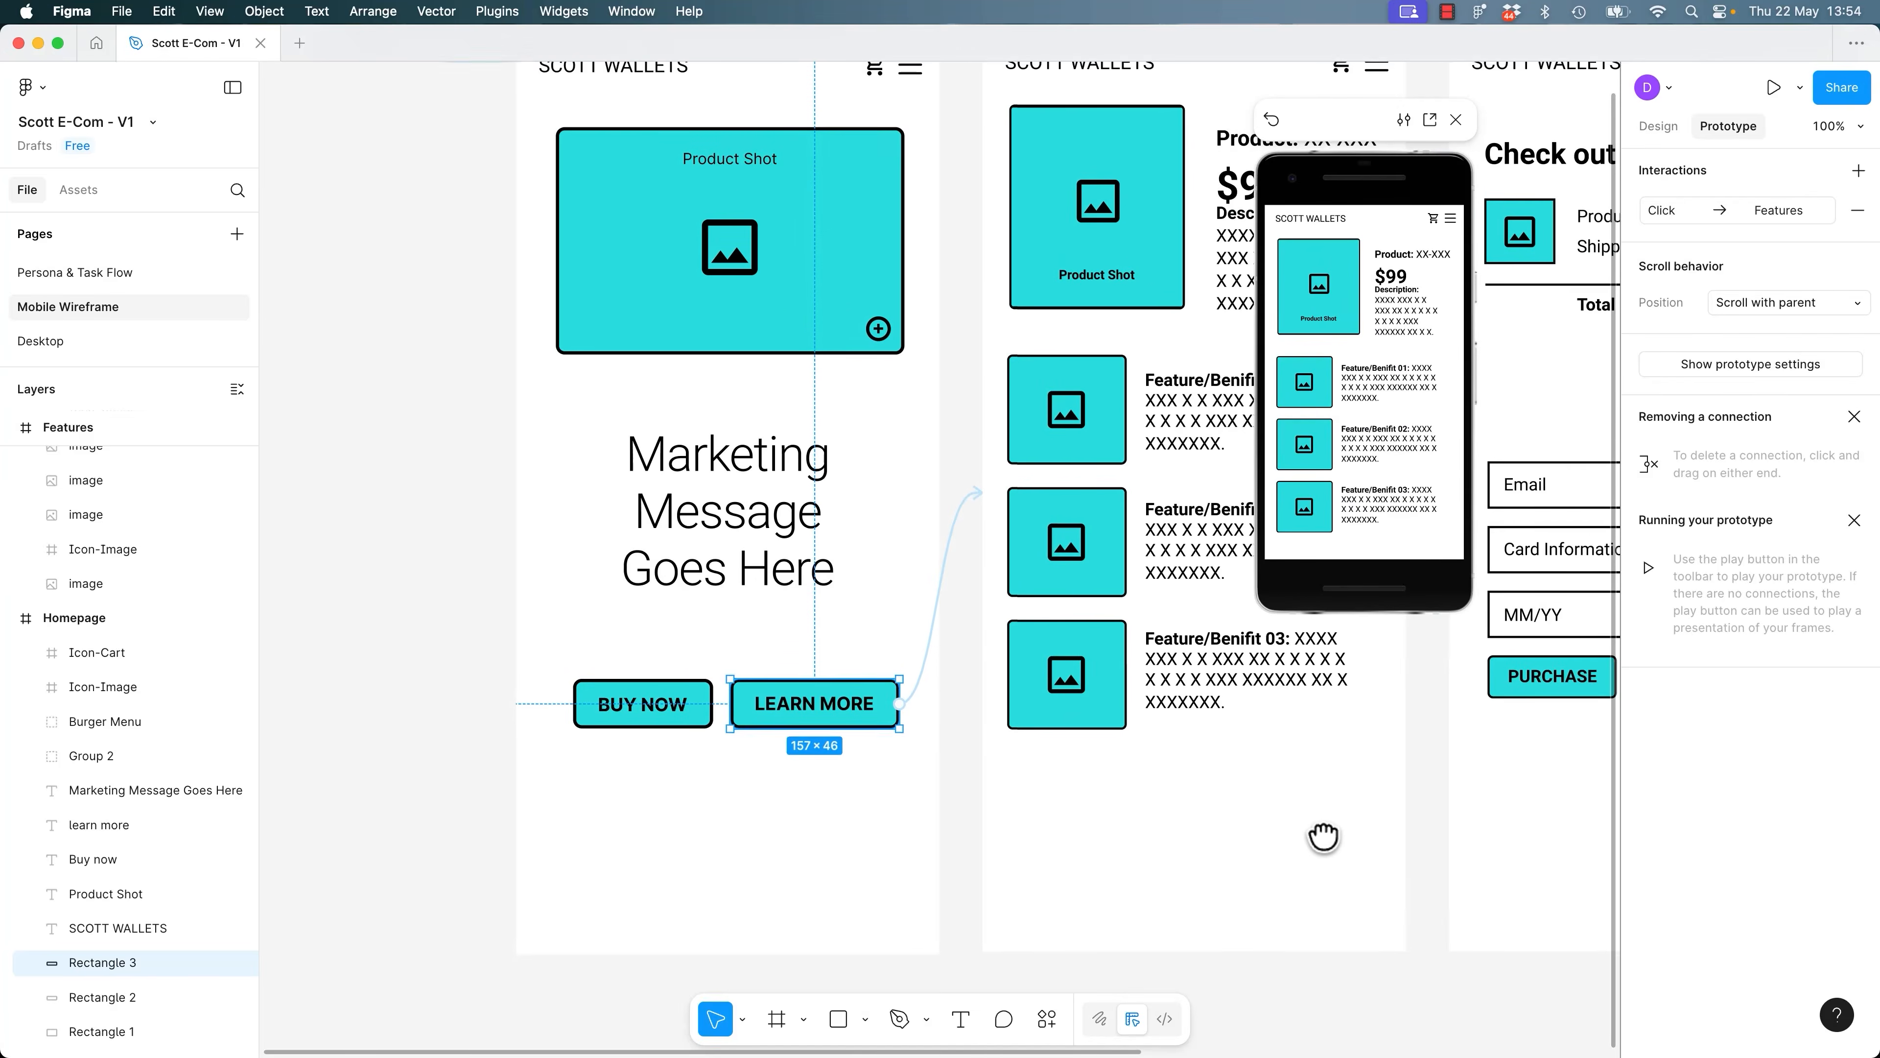
left_click(518, 792)
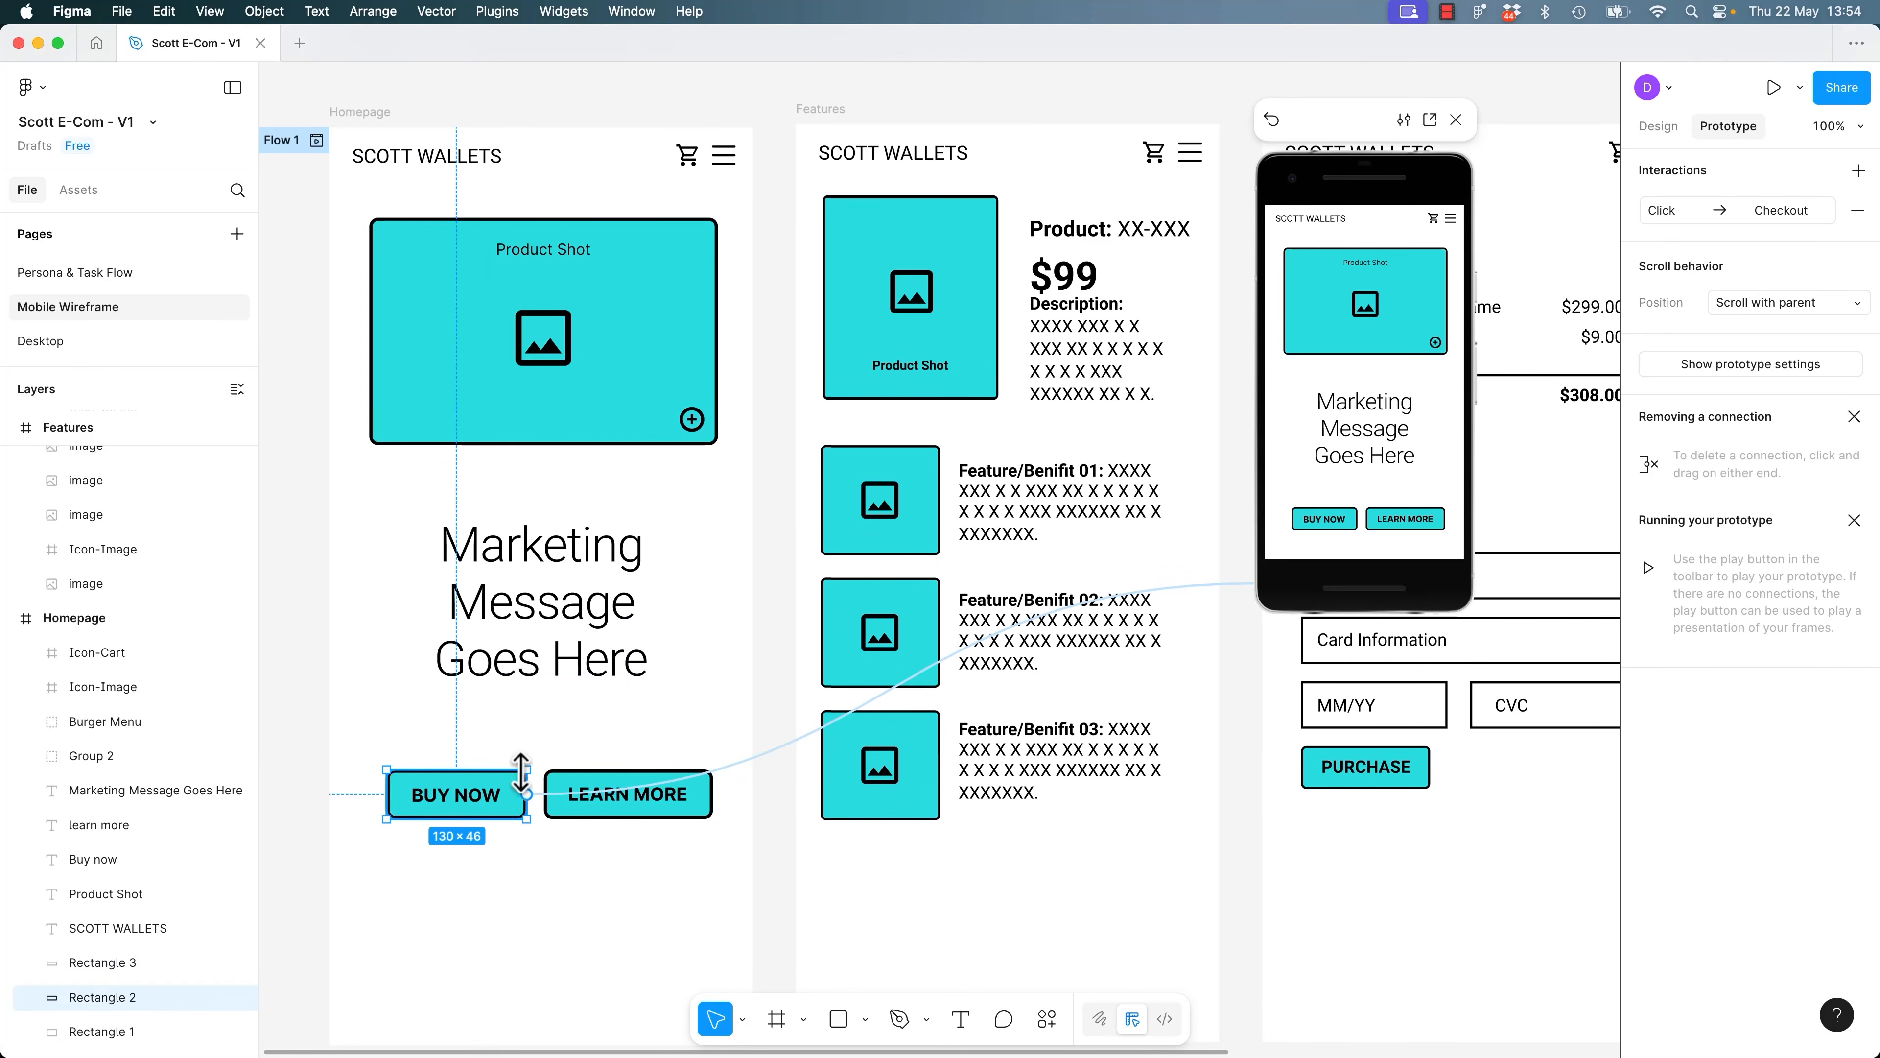
left_click(777, 511)
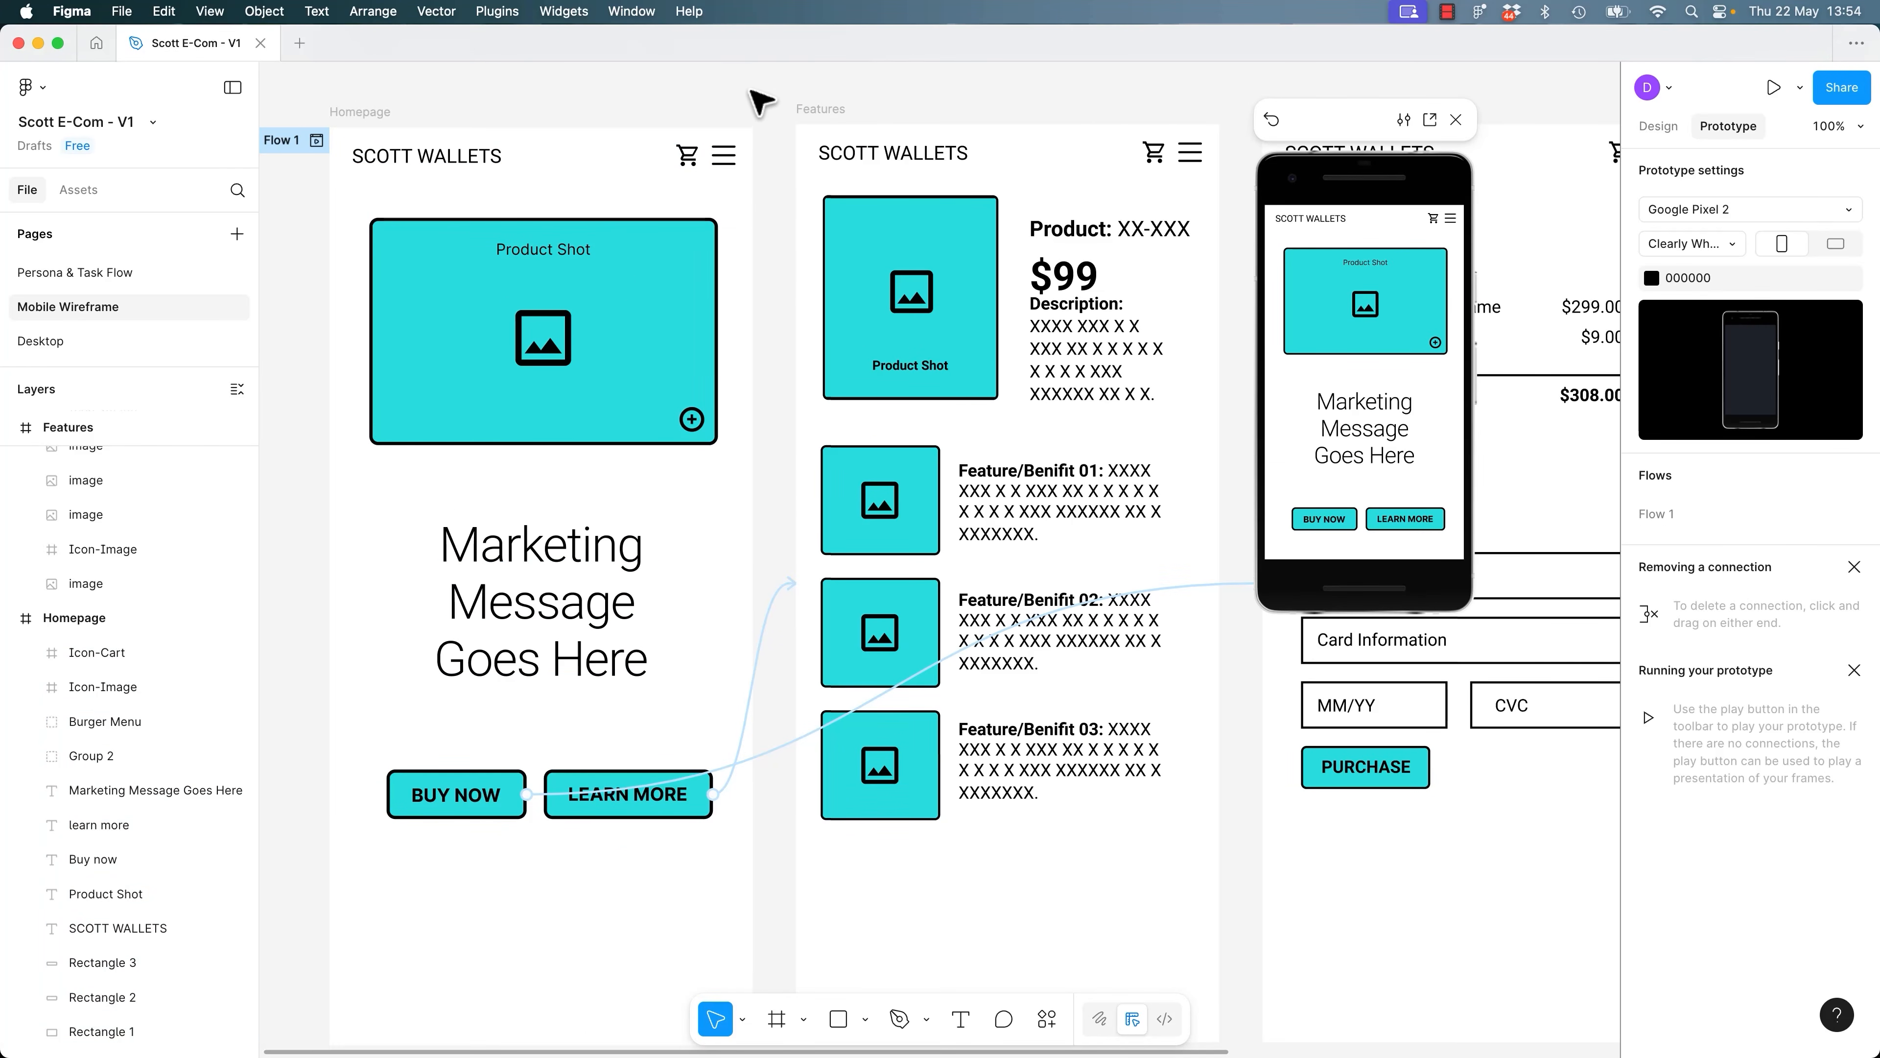
key("shift+1")
left_click(1455, 120)
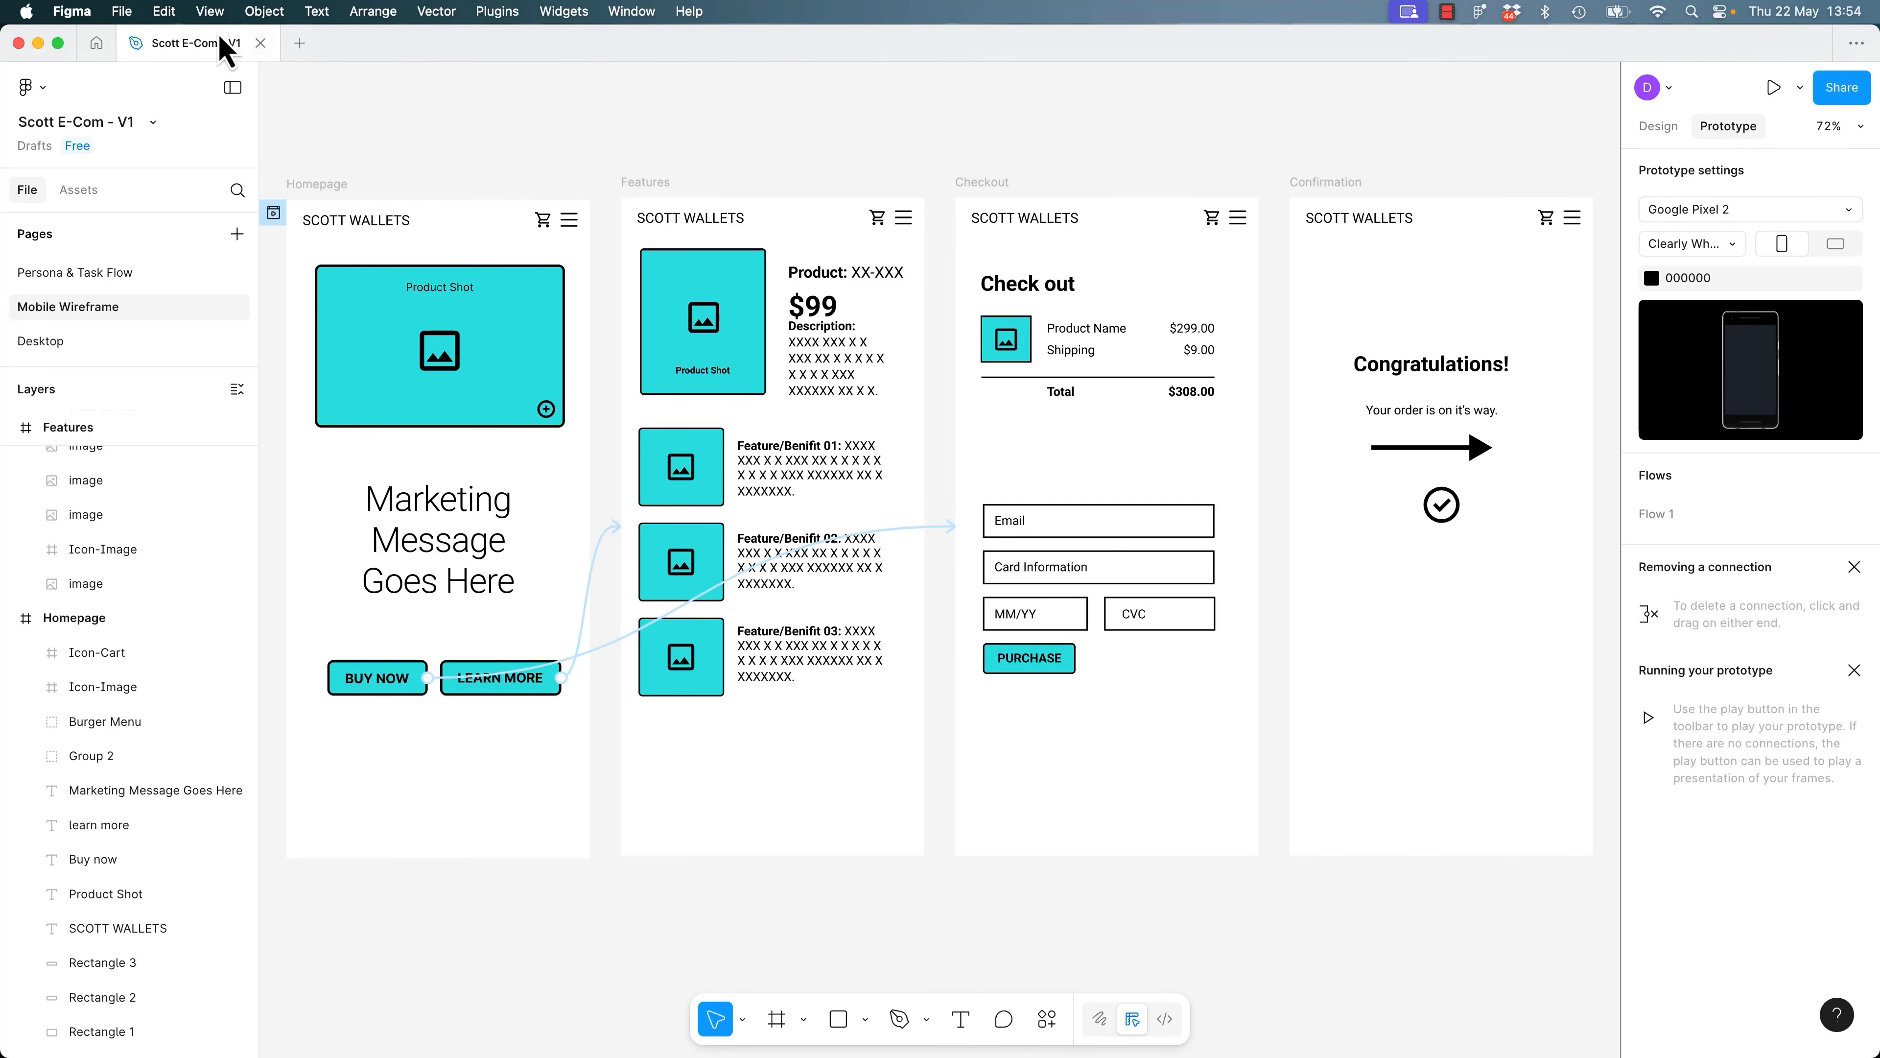
Select everything on the page to inspect the existing prototype connections, and clear the selection.
left_click(165, 11)
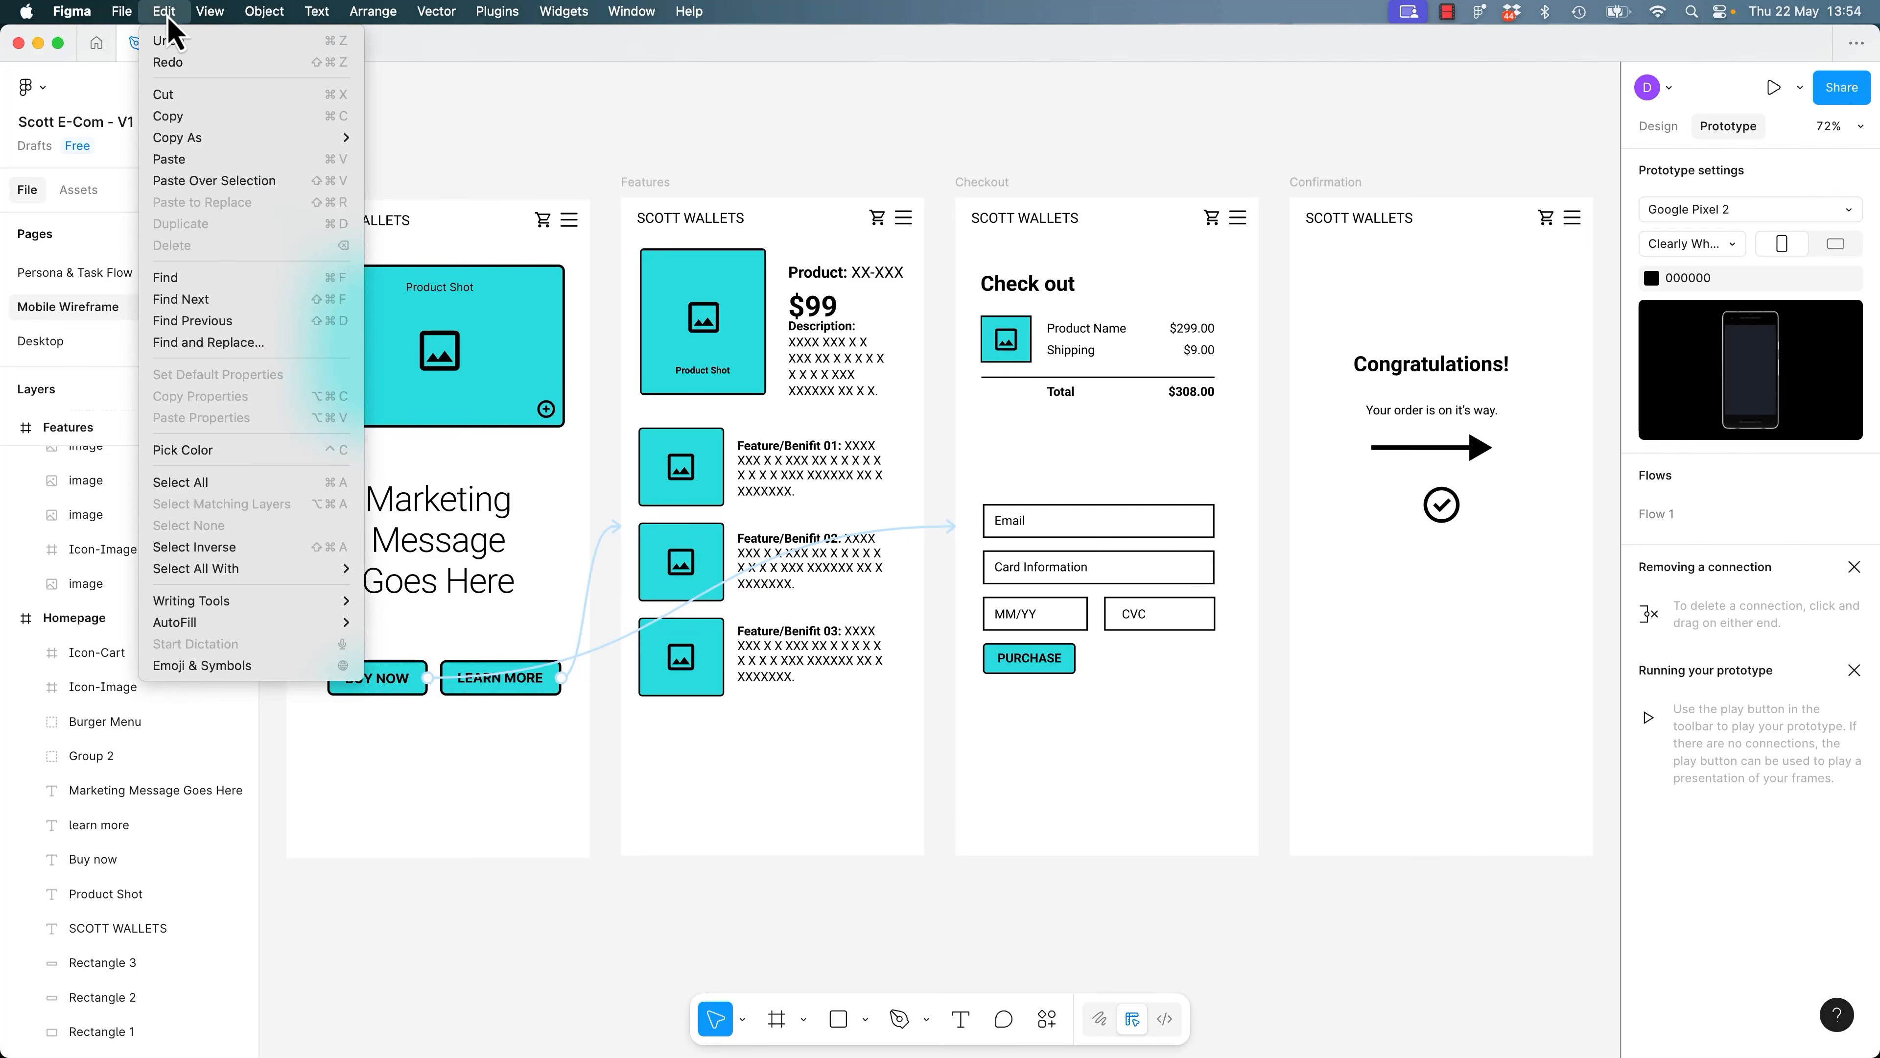
left_click(194, 482)
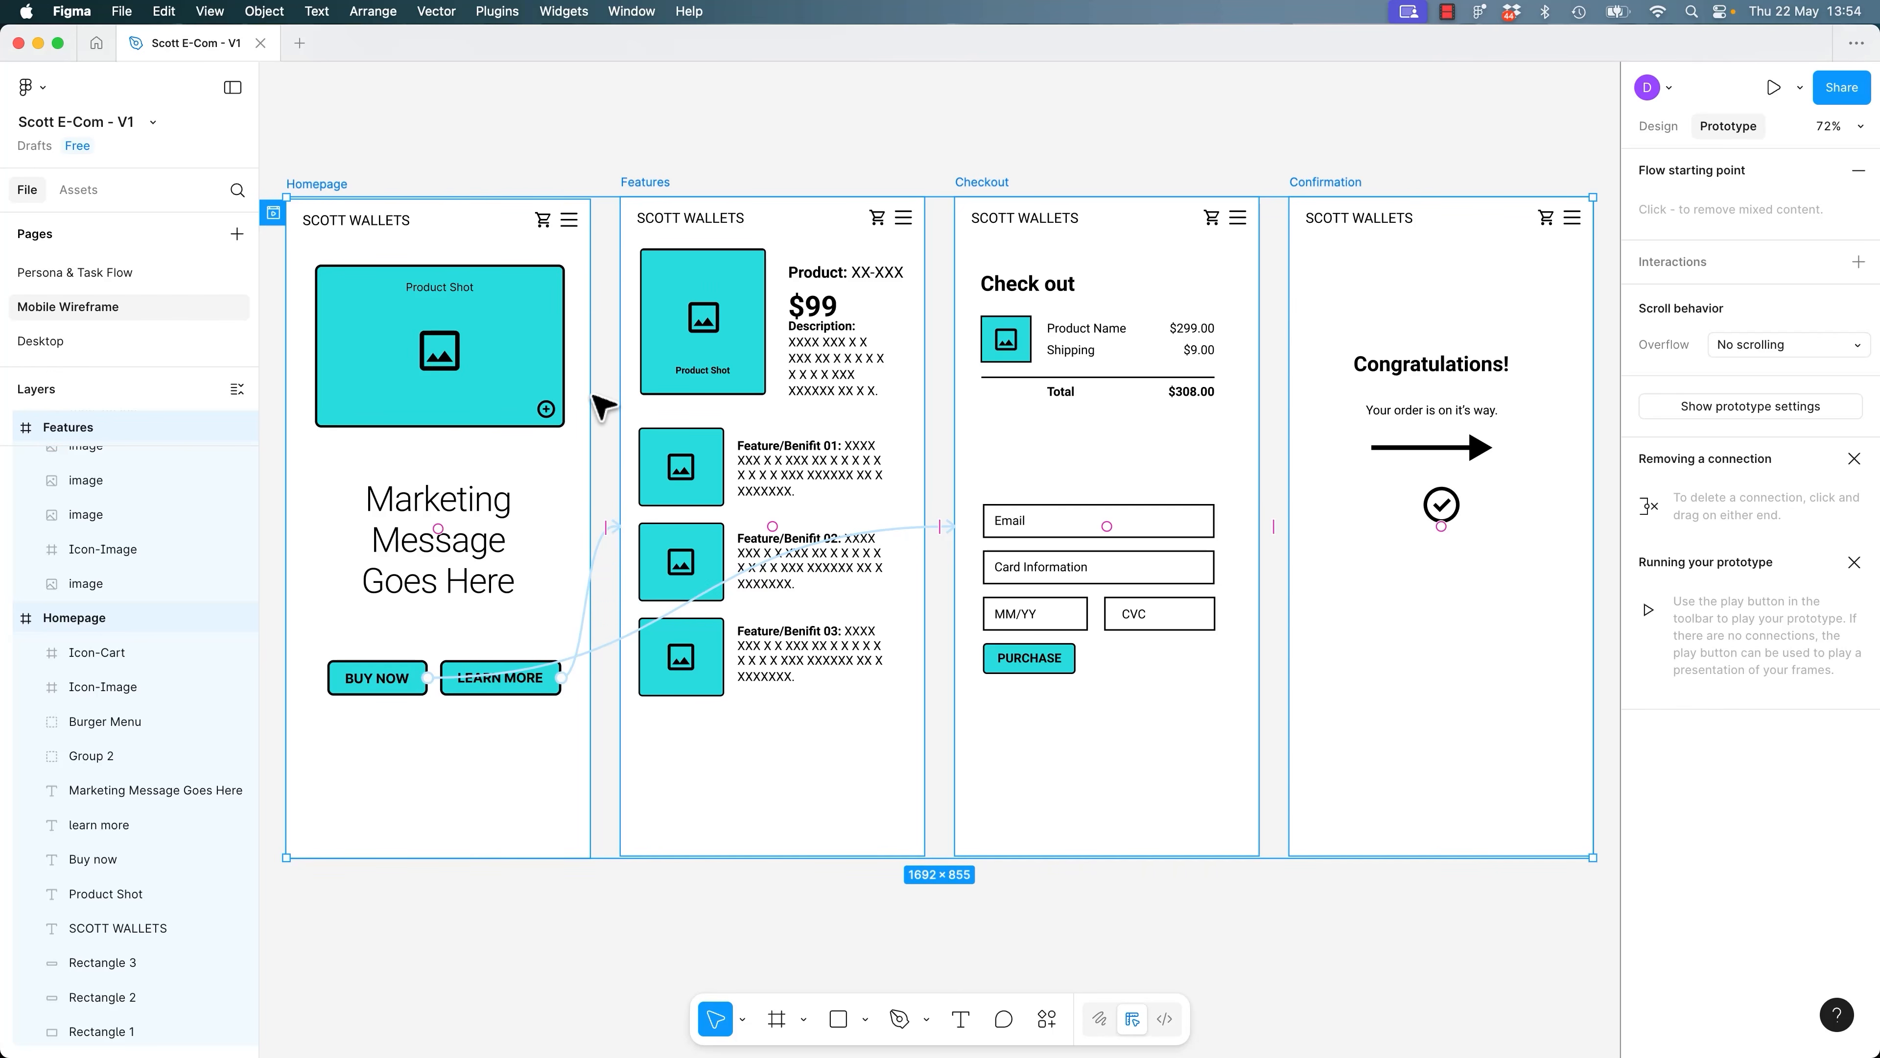
left_click(650, 160)
Connect the PURCHASE button's rectangle to Confirmation with On click, Navigate to, leftward Slide in, Ease in and out back and 700 ms.
left_click(1061, 654)
left_click_drag(1076, 658, 1317, 563)
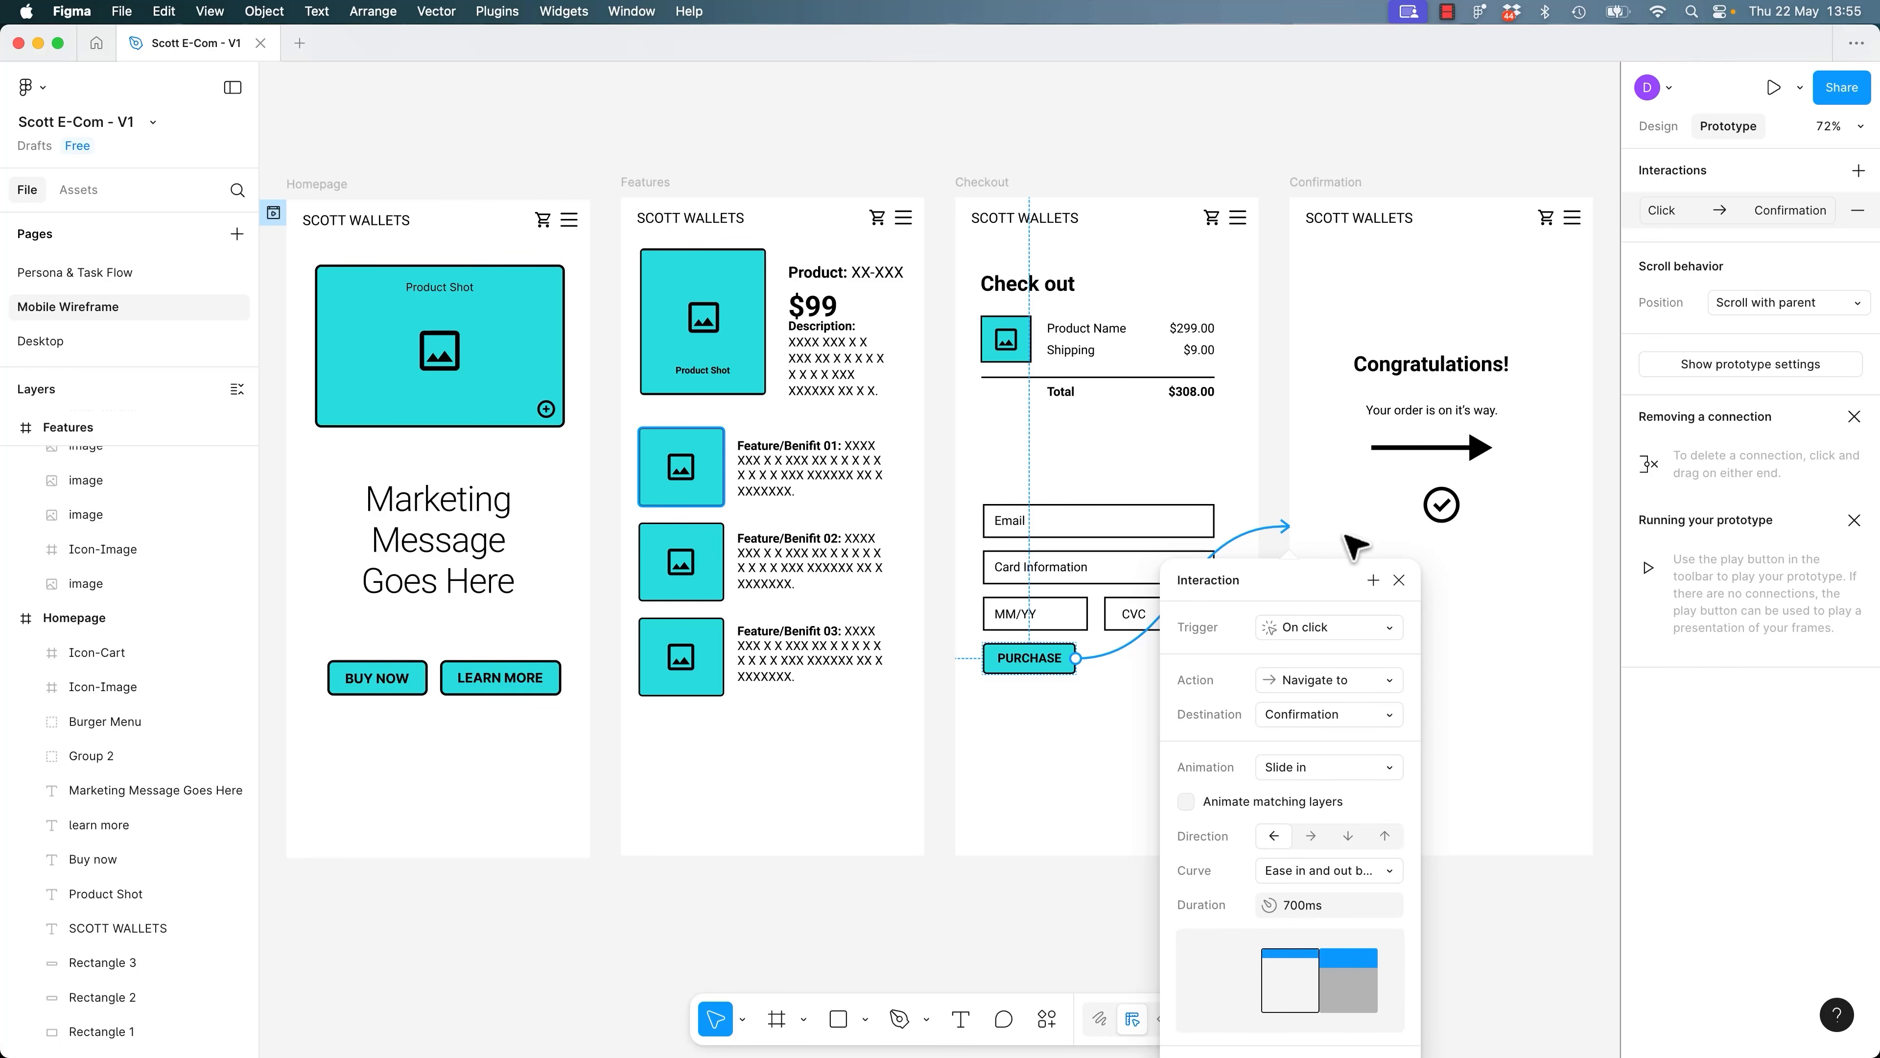
left_click(1399, 579)
left_click(1004, 118)
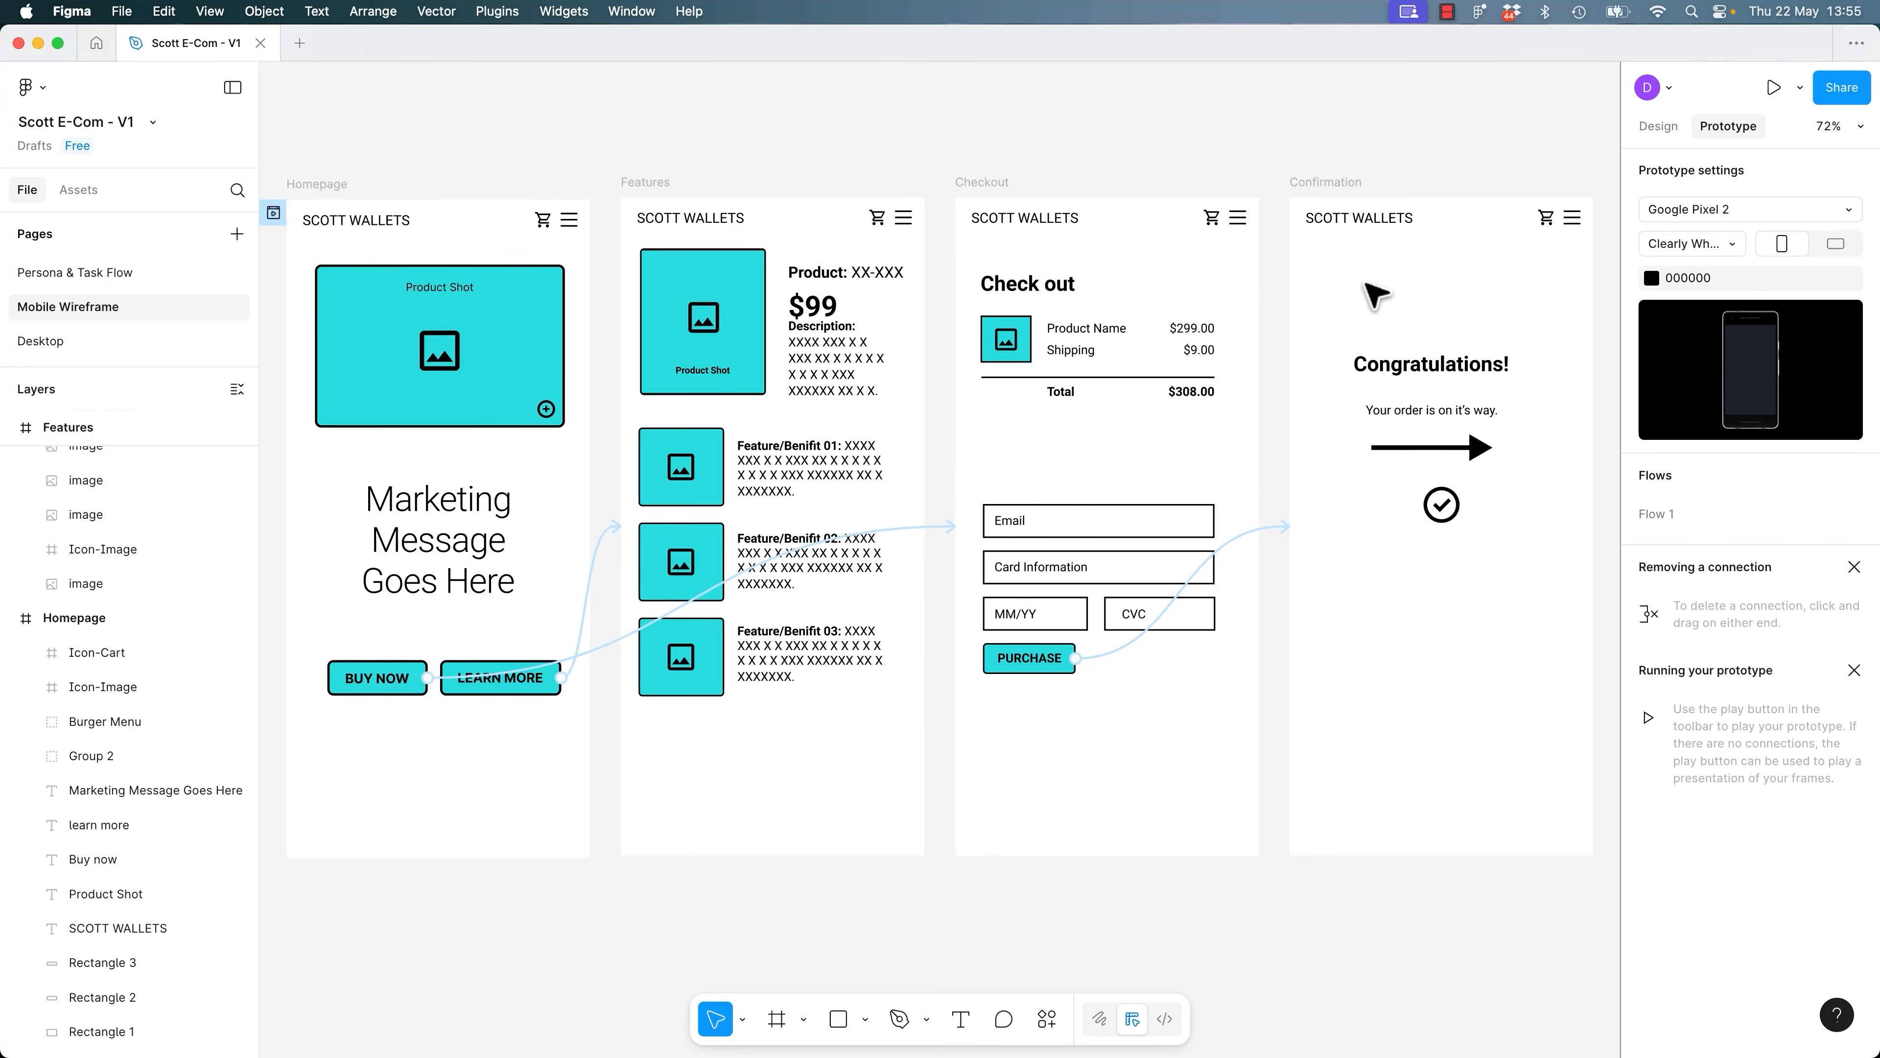
Test the purchase path in the live preview, going from BUY NOW through Checkout's PURCHASE button to Confirmation.
key("shift+space")
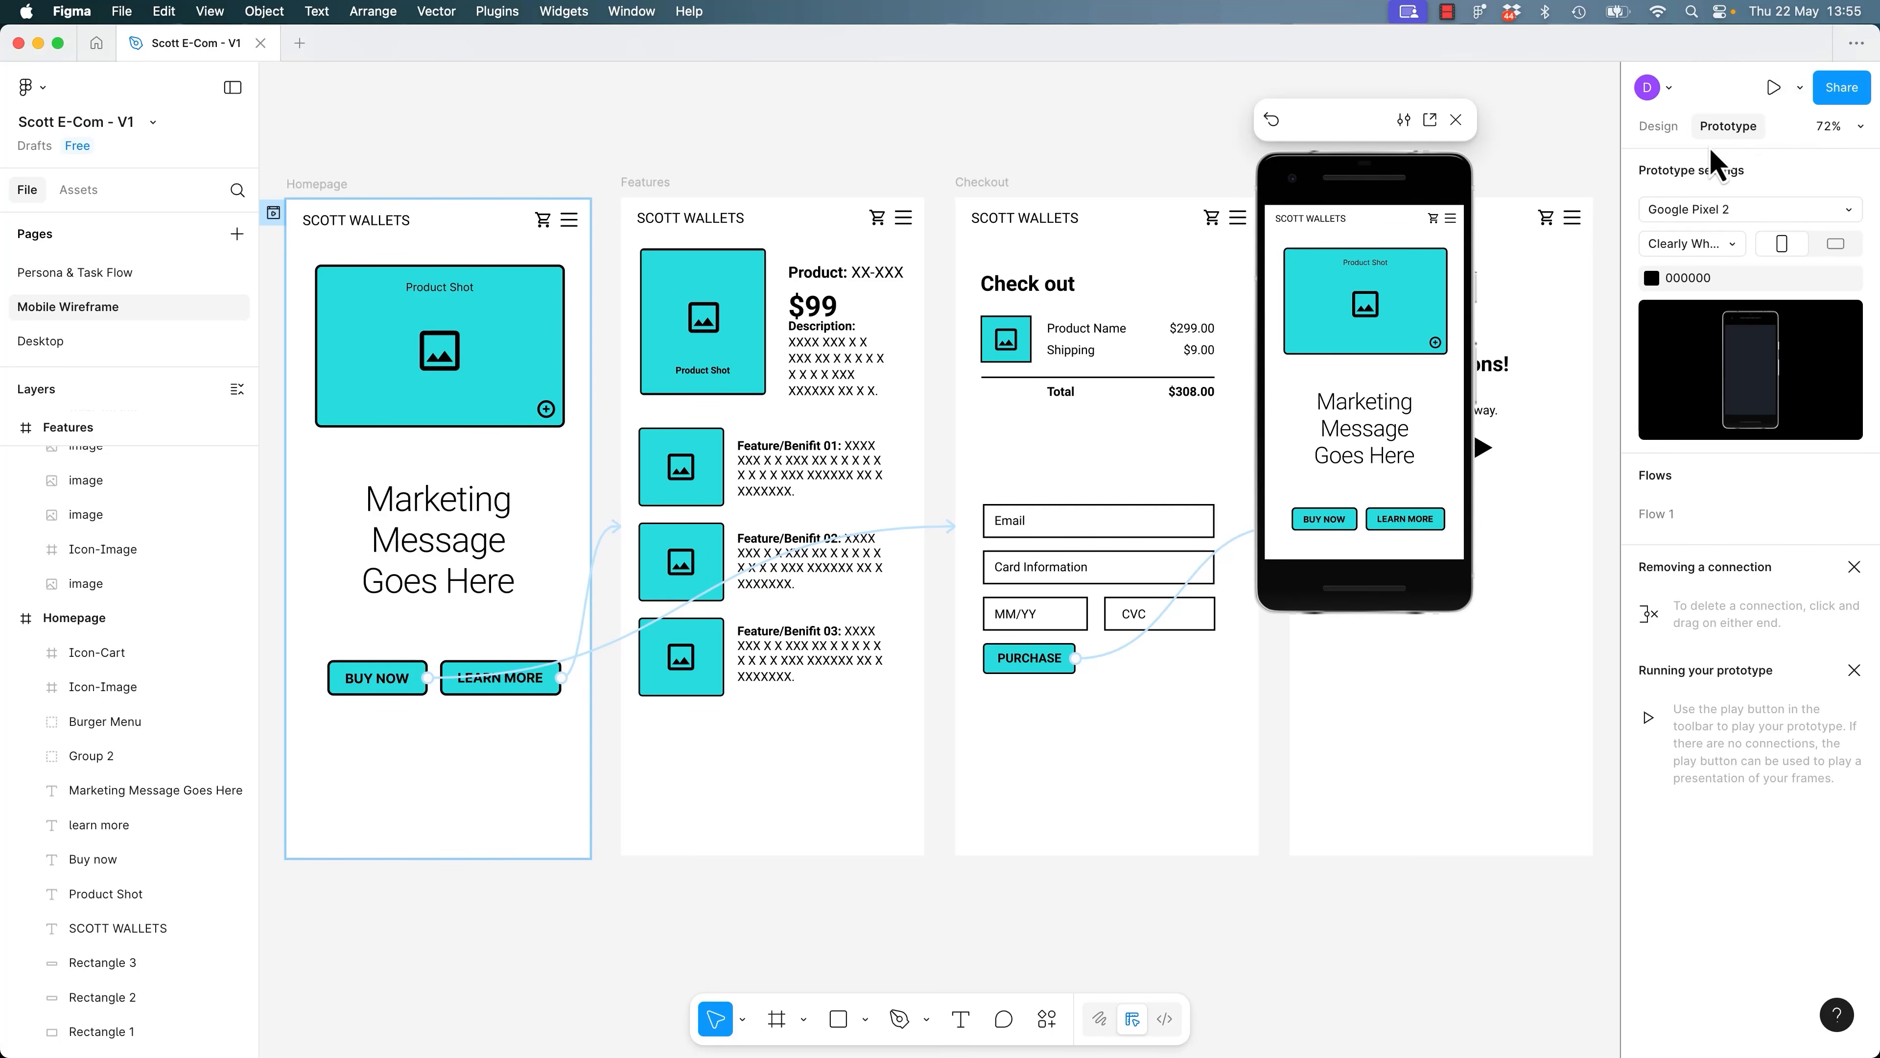
left_click(1344, 532)
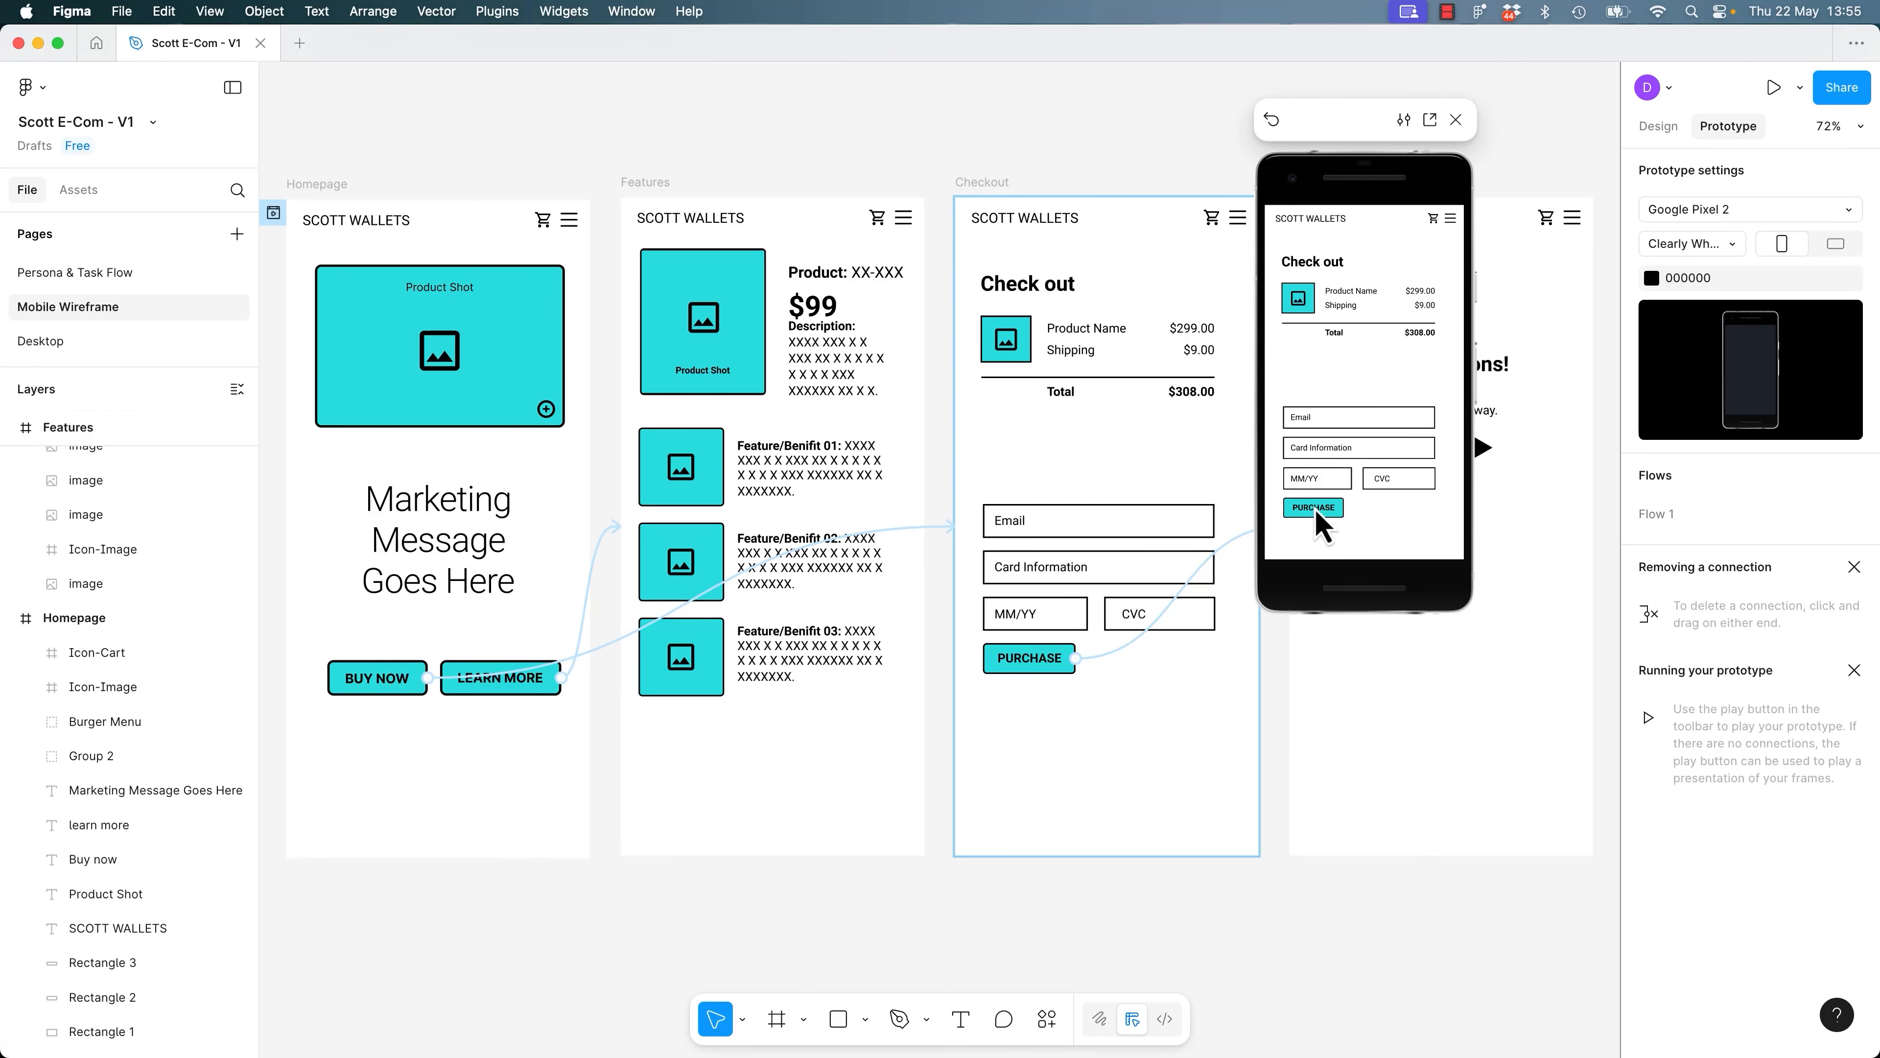
left_click(1319, 512)
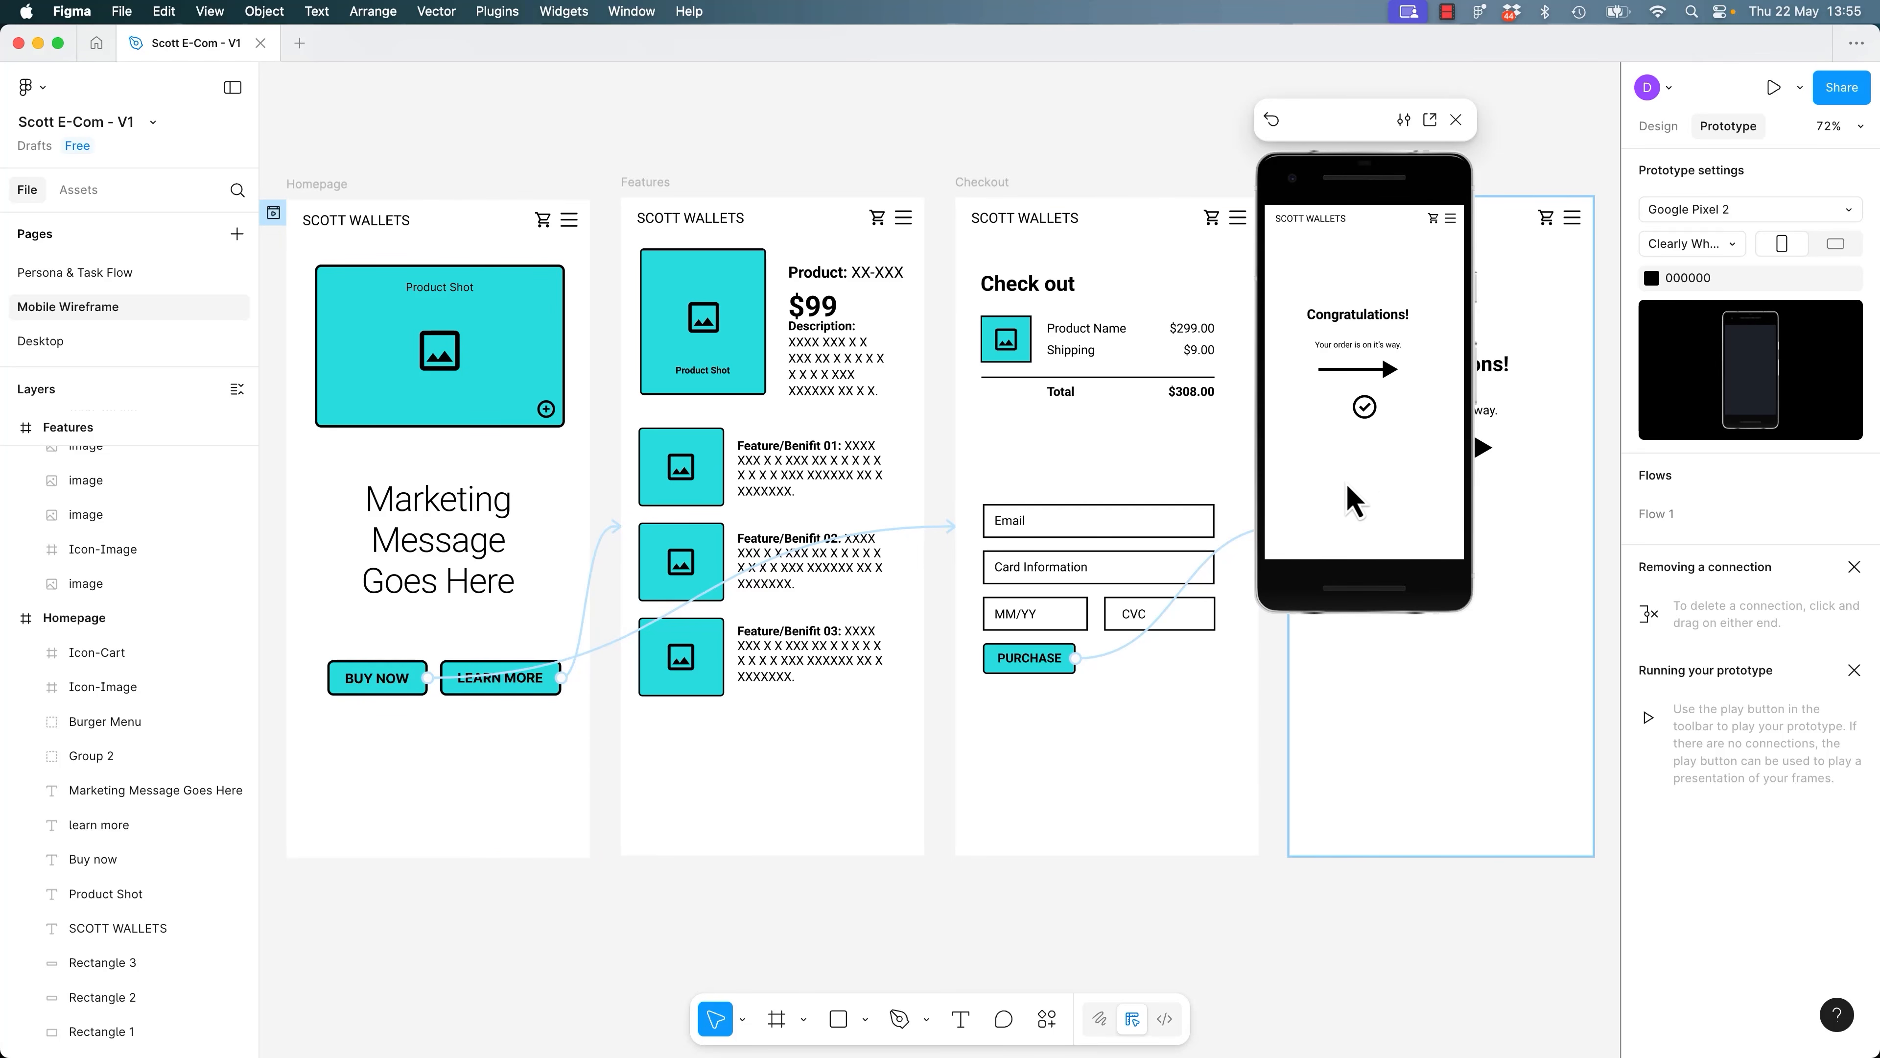
scroll(1370, 379, "down", 2)
scroll(1369, 379, "up", 2)
Move the live preview clear of the Confirmation frame's header and select that frame's SCOTT WALLETS text.
left_click_drag(1347, 119, 1280, 586)
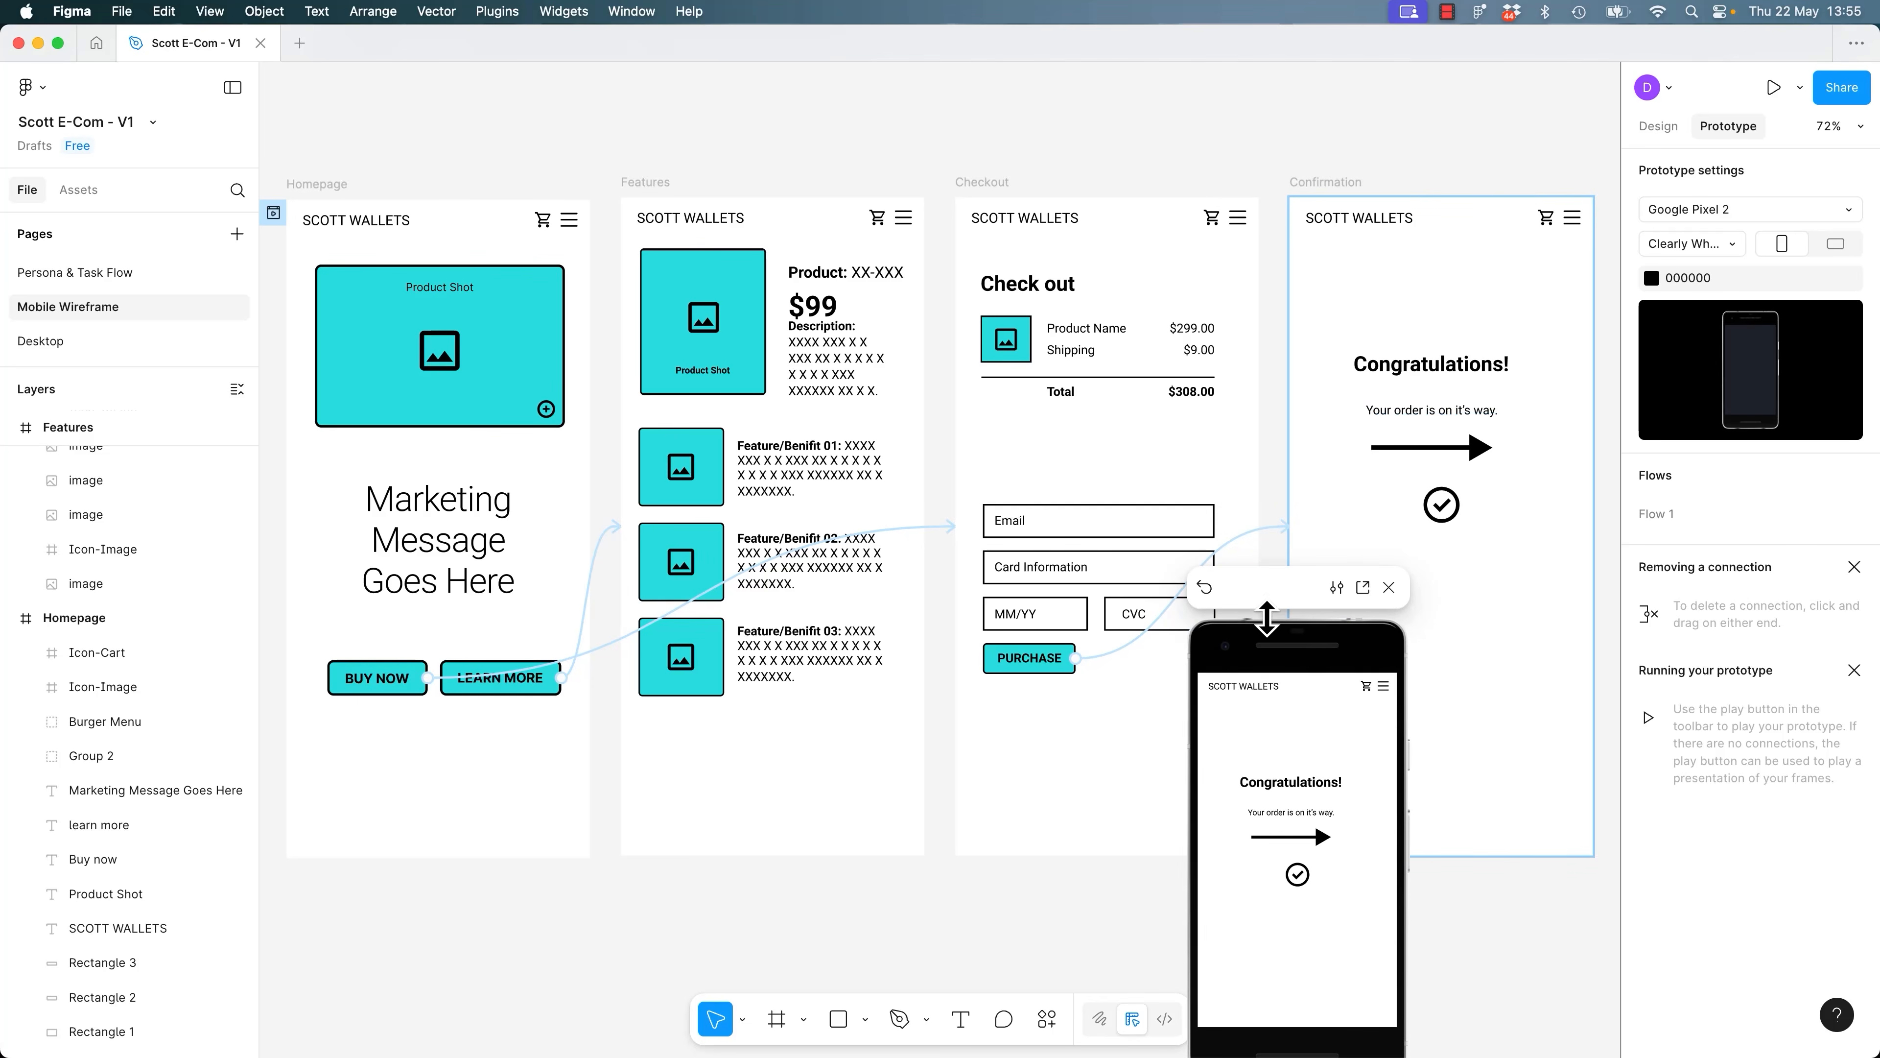
left_click(1332, 185)
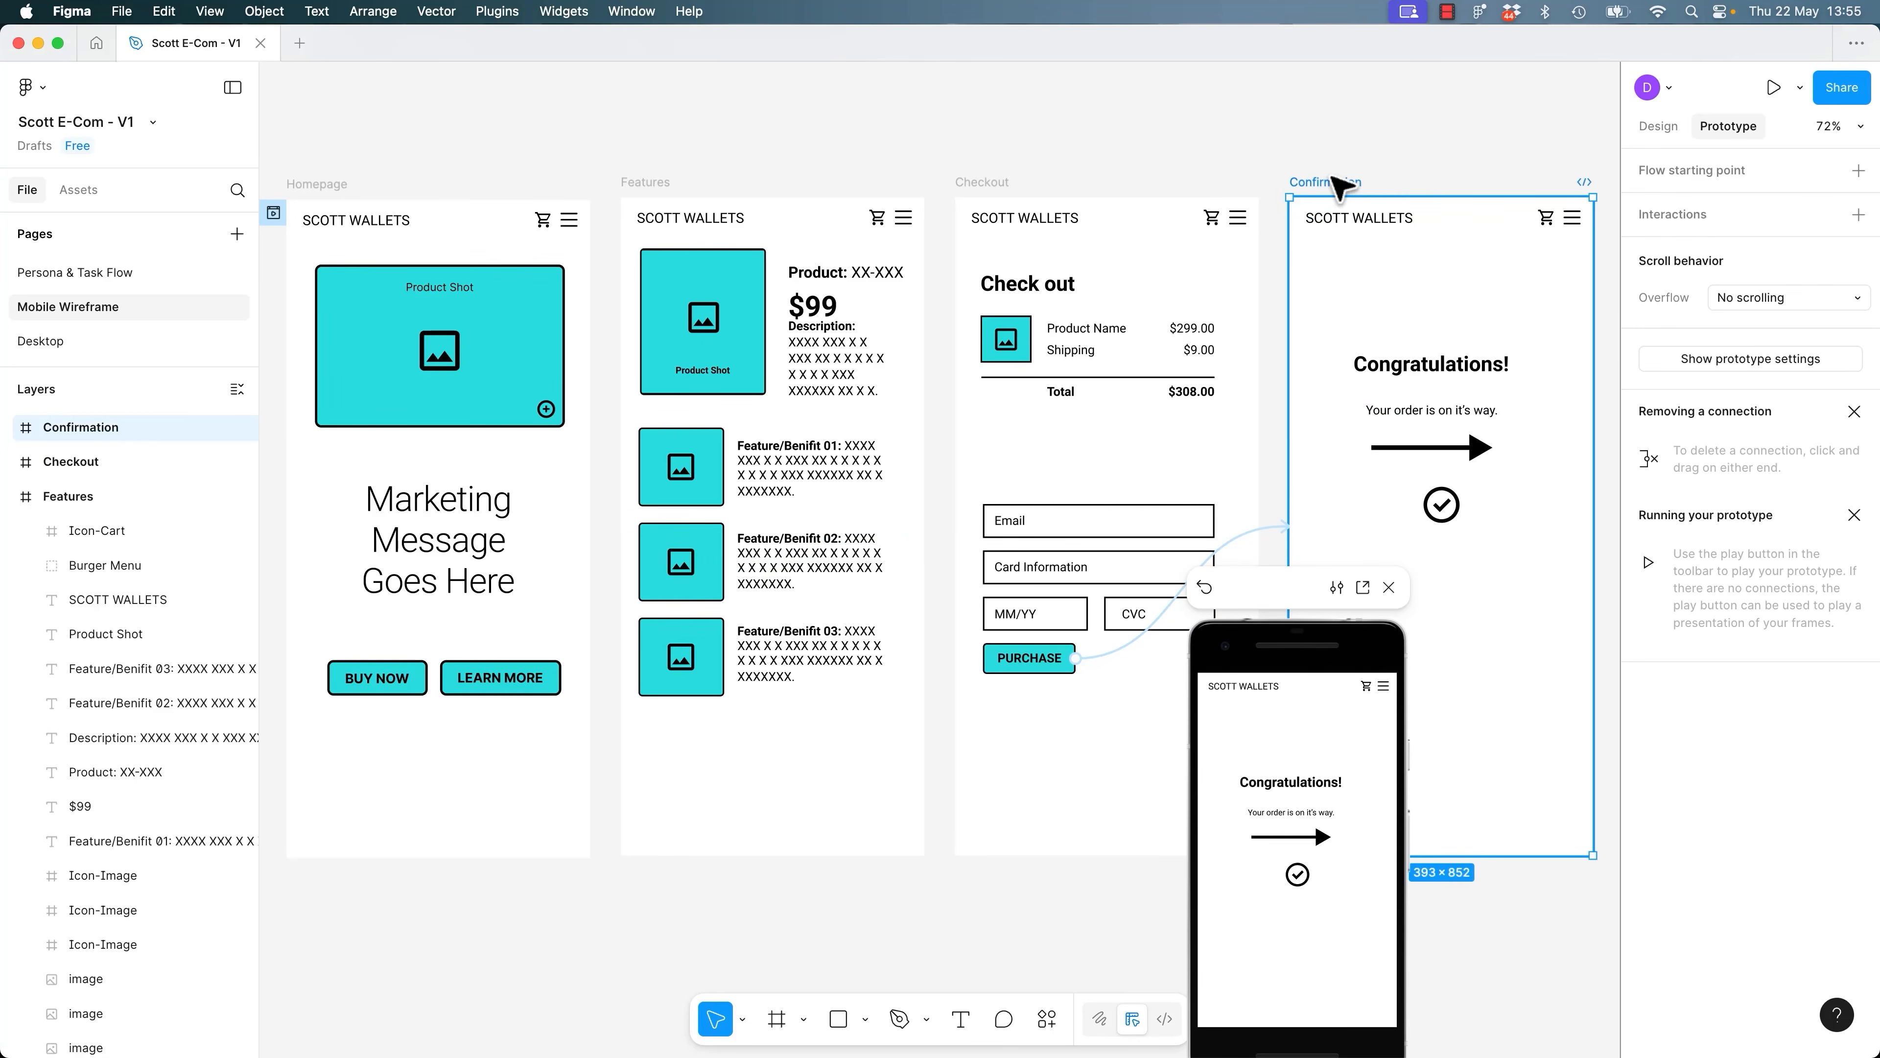
left_click(1374, 224)
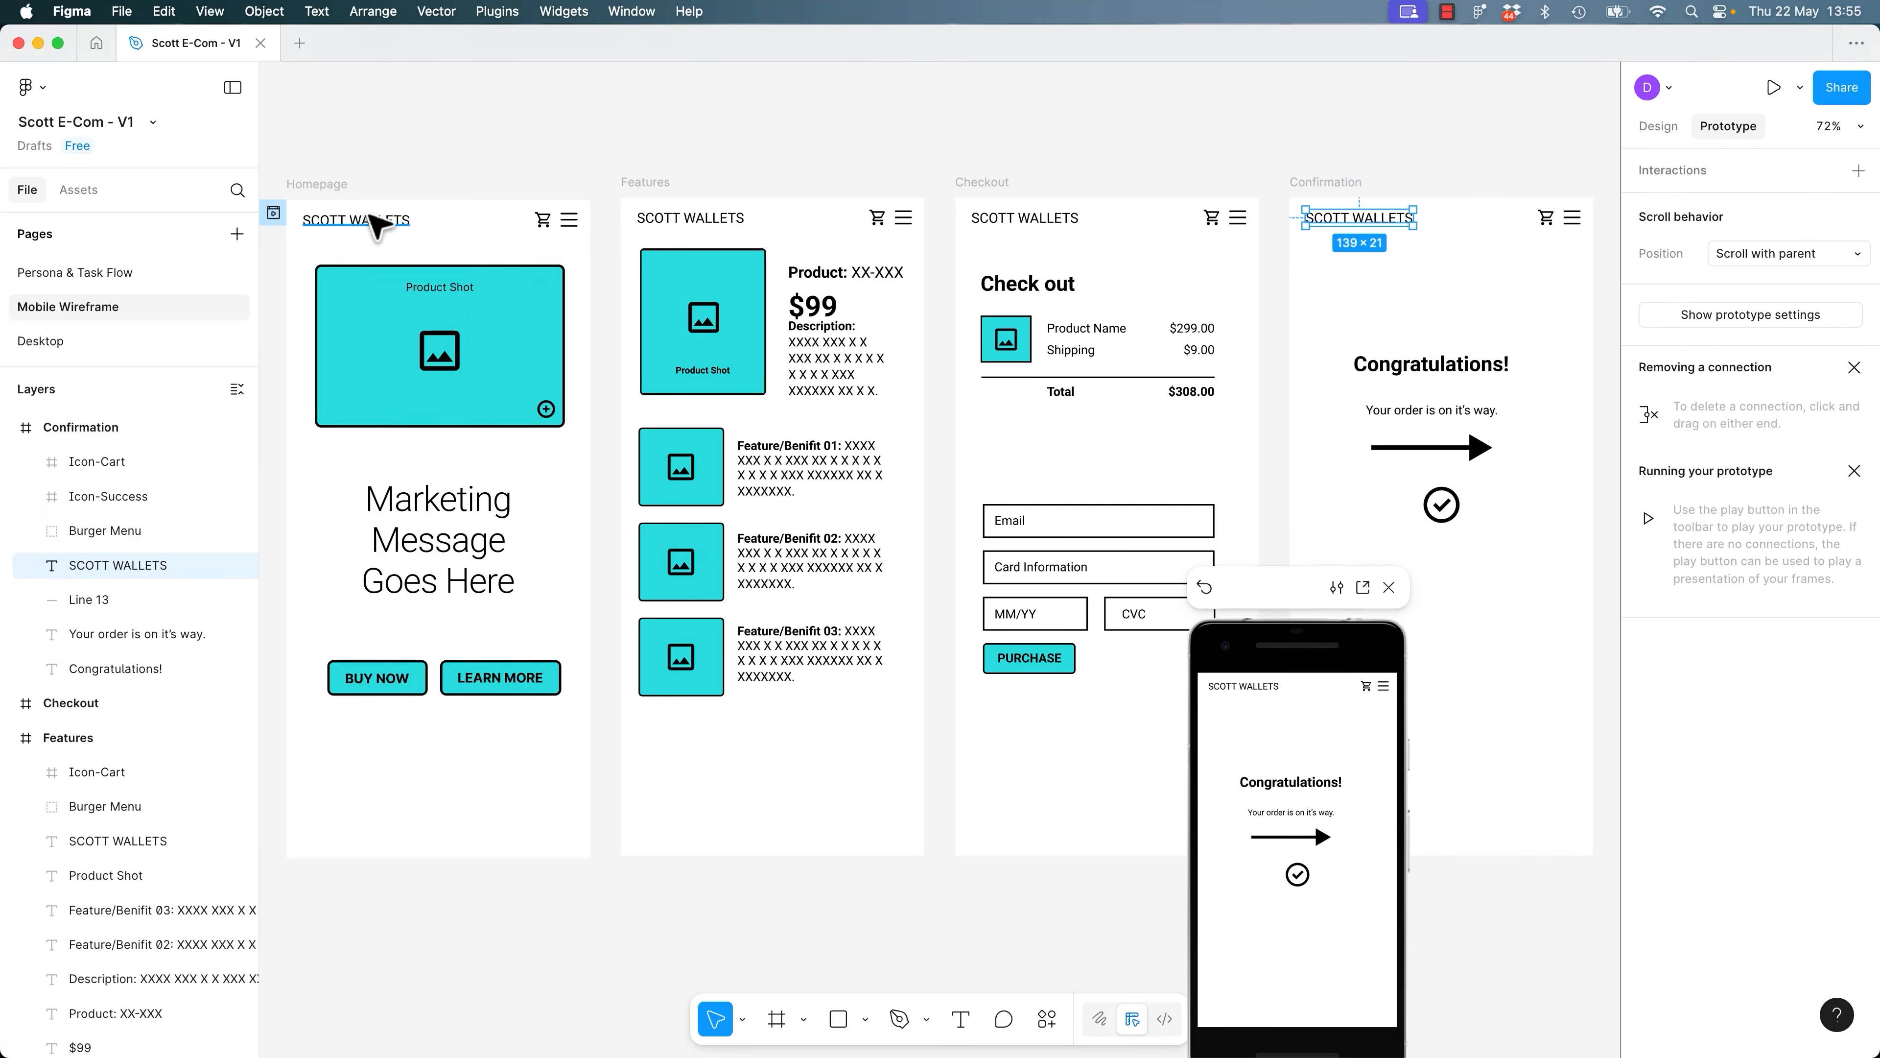
key("super+plus")
left_click_drag(1385, 214, 931, 492)
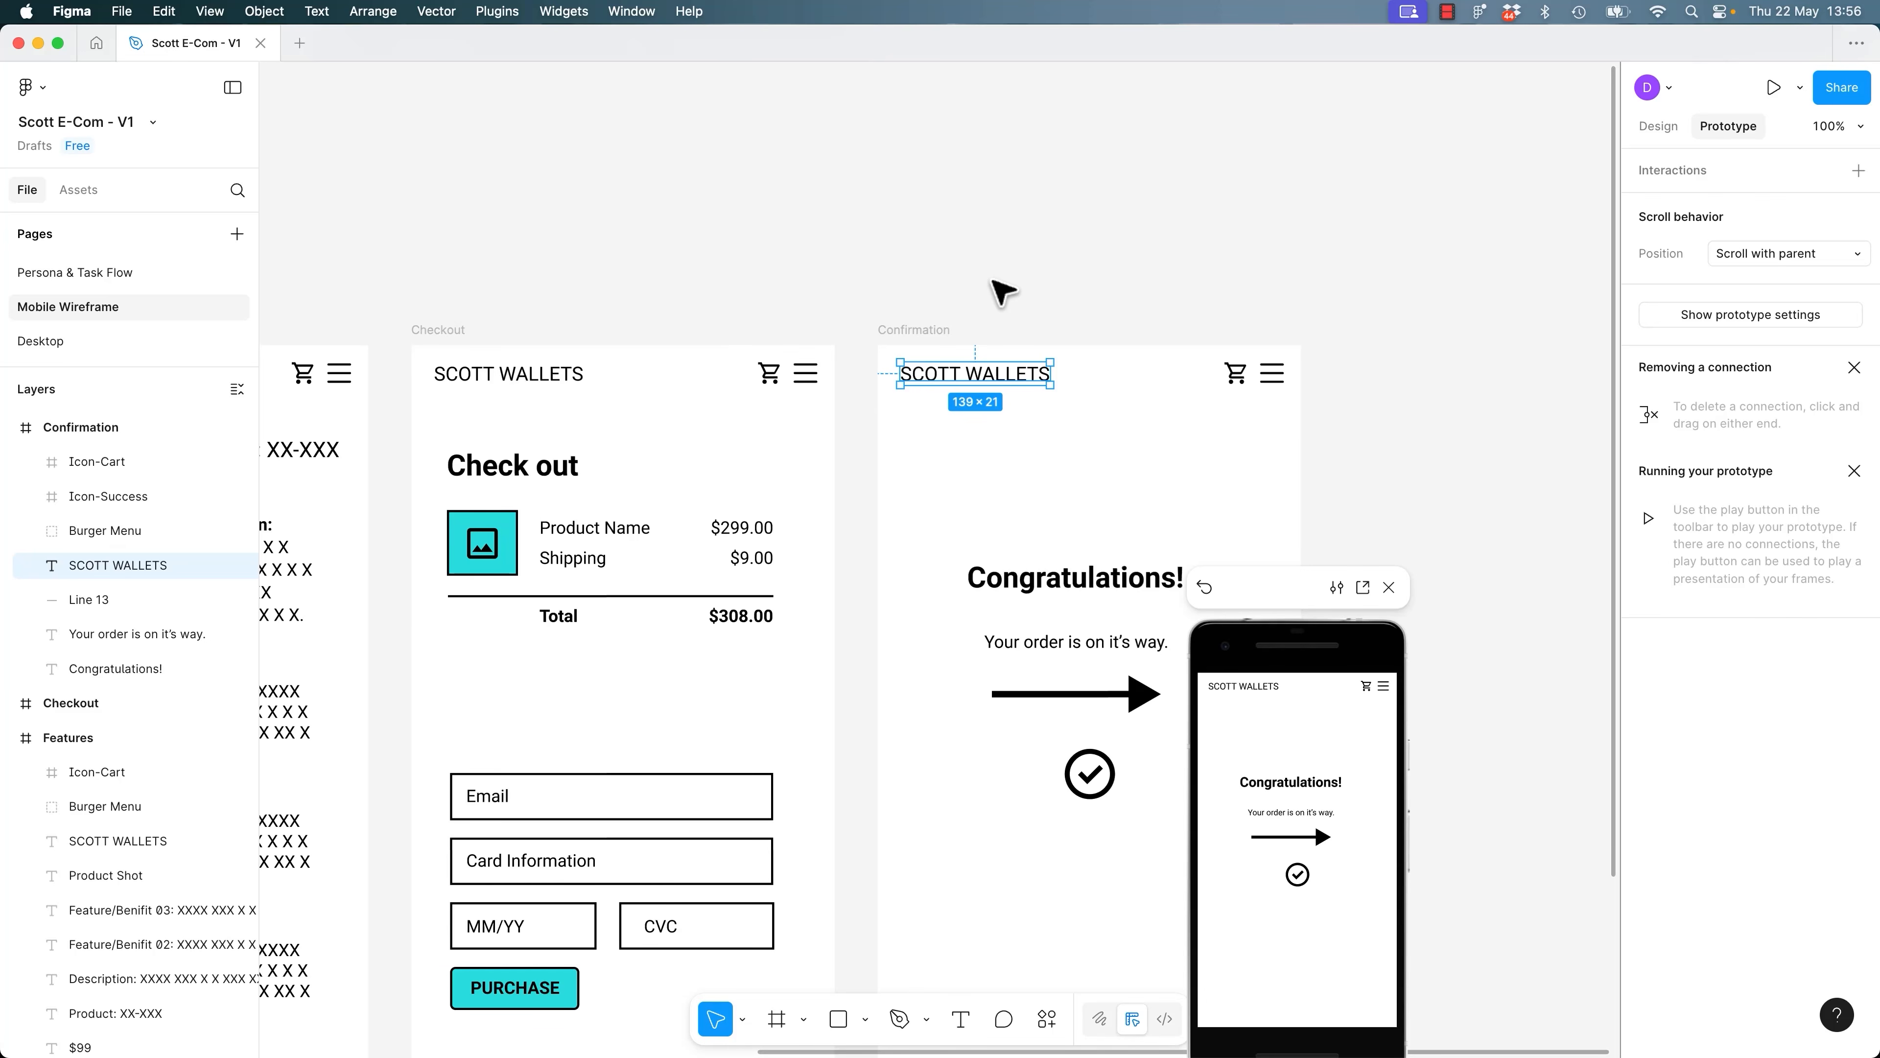
Add an on-click interaction to the Confirmation frame's SCOTT WALLETS title that navigates to Homepage.
left_click_drag(900, 373, 1162, 401)
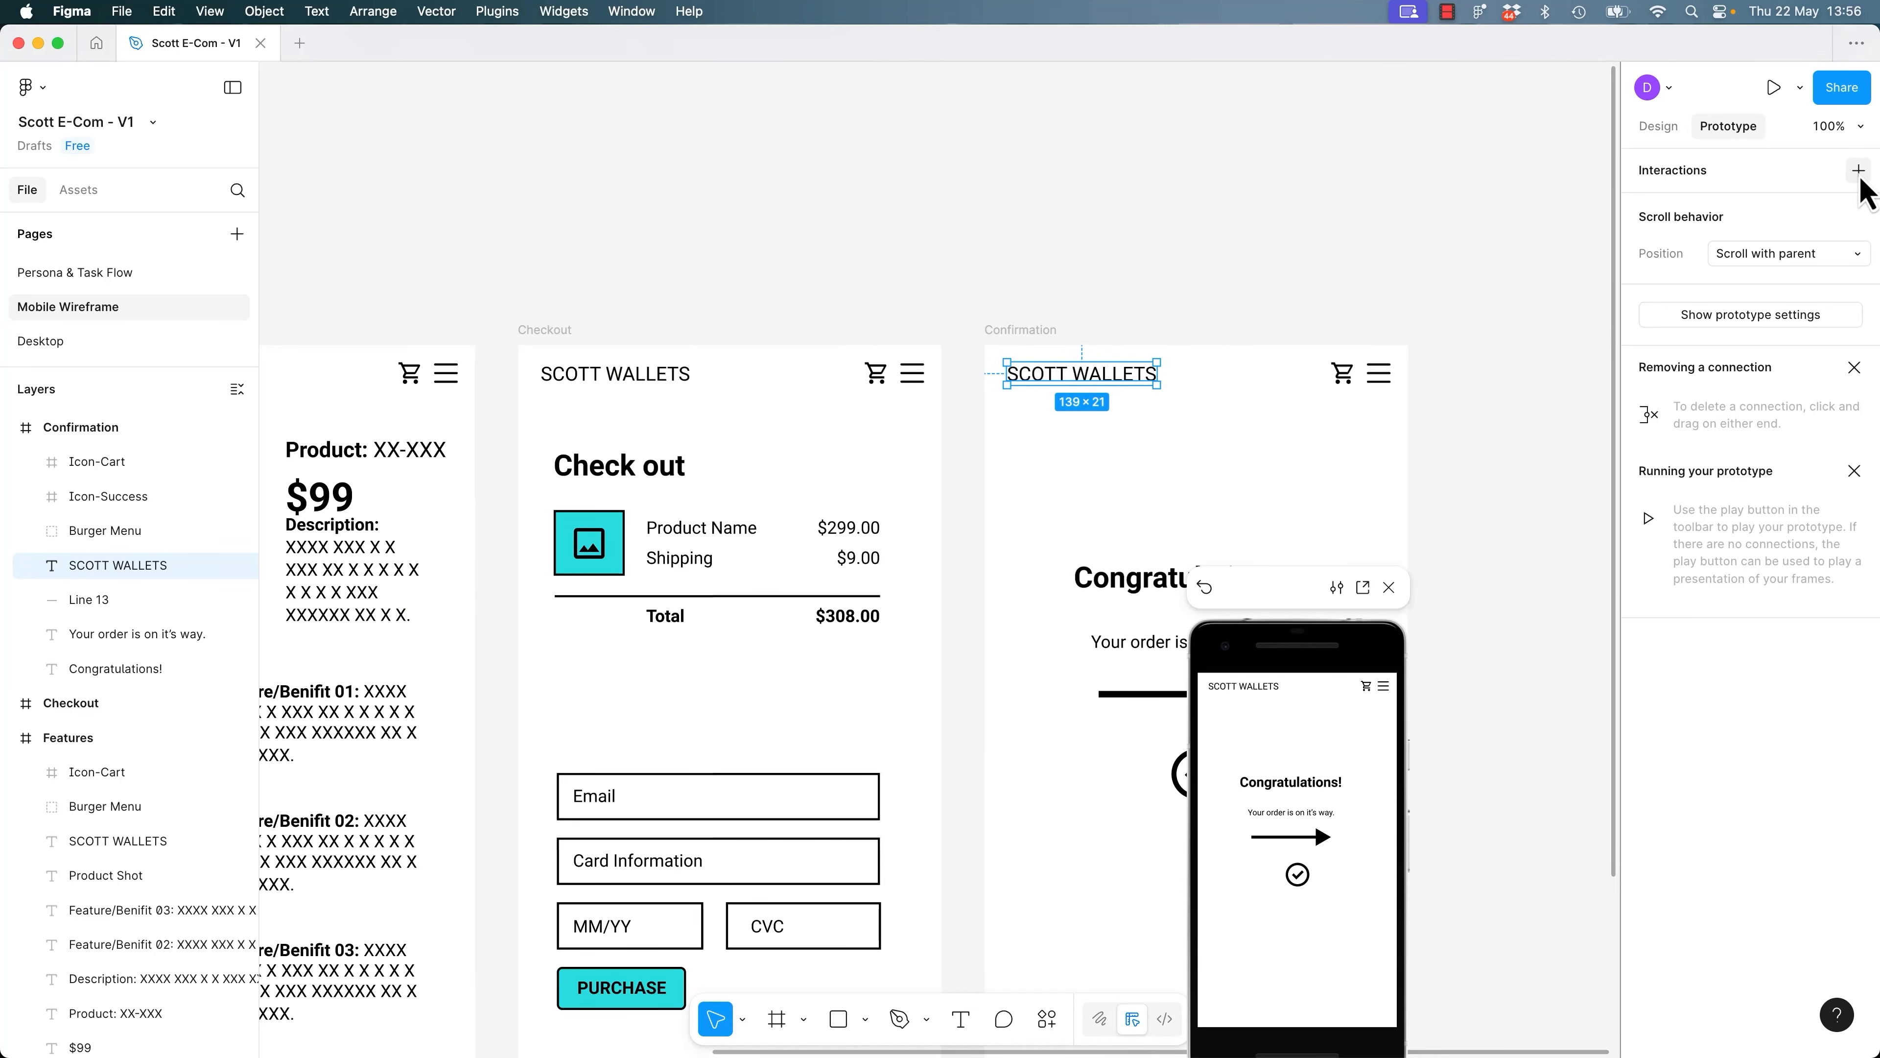
left_click(1858, 171)
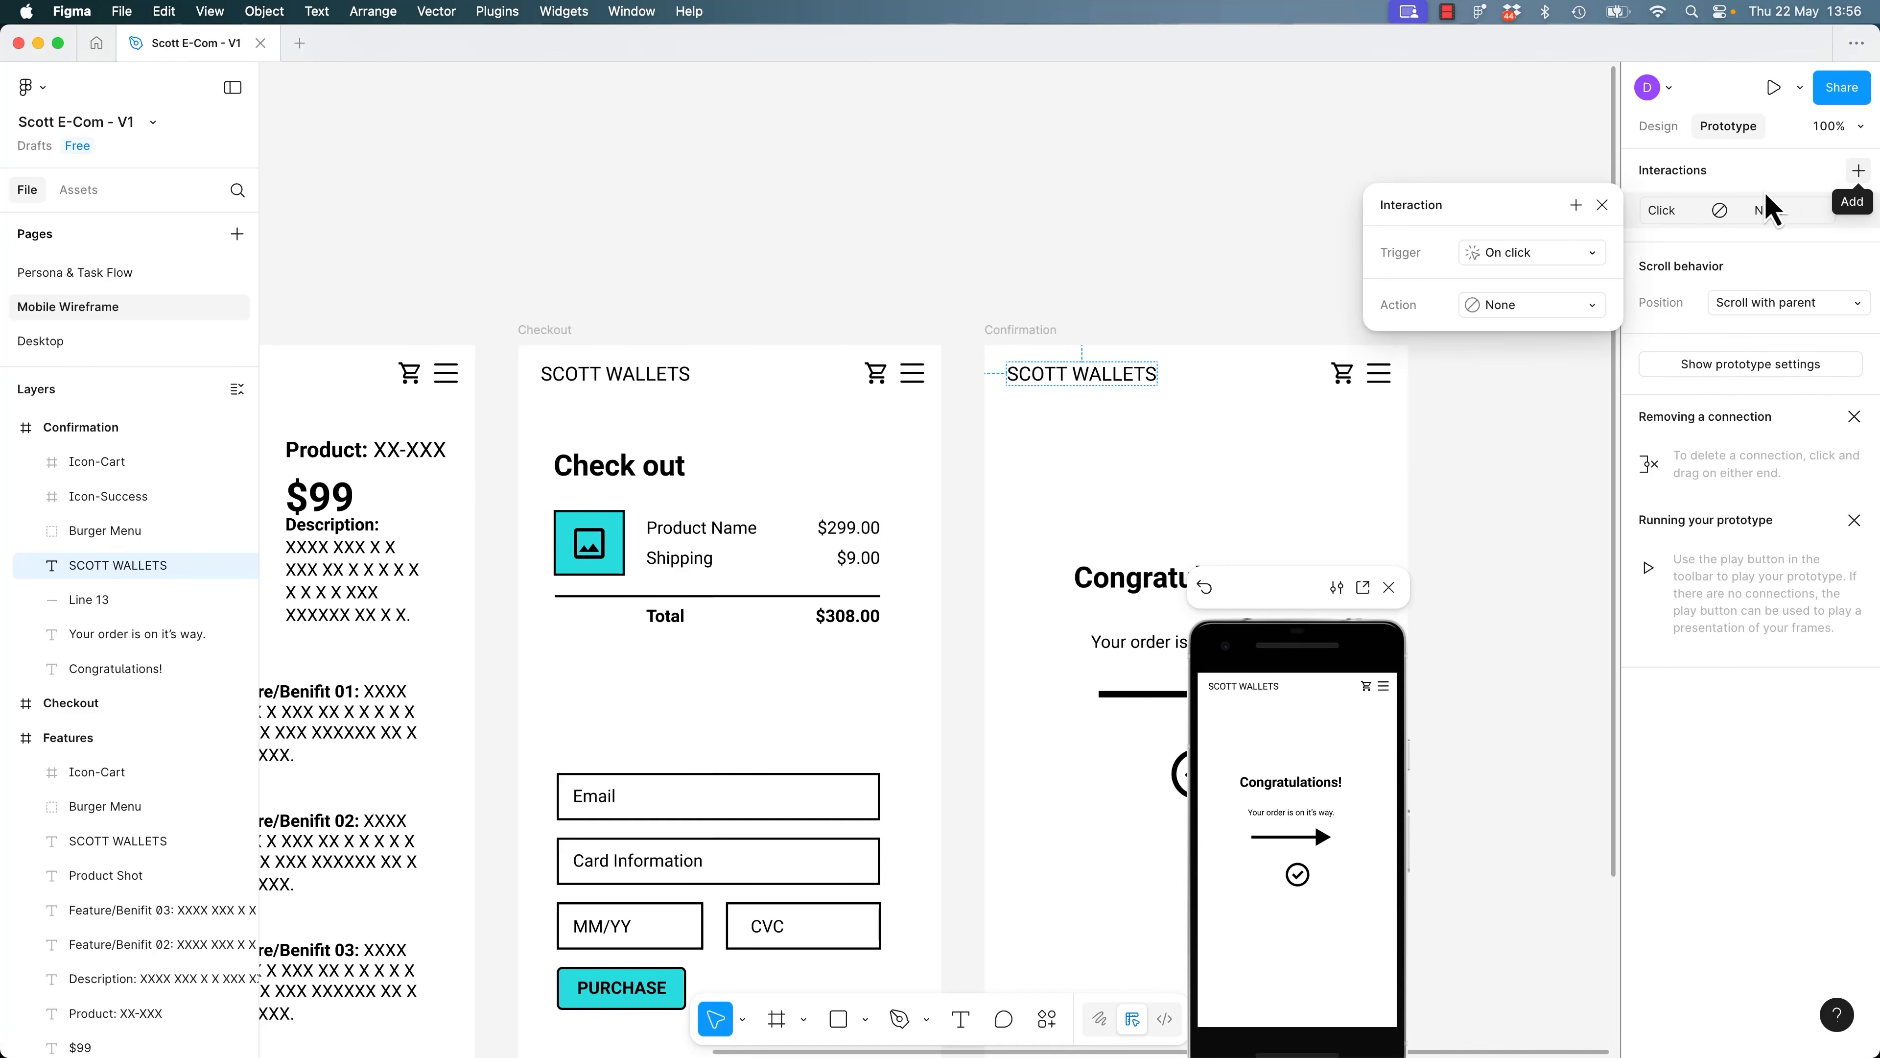
left_click(1513, 257)
left_click(1513, 258)
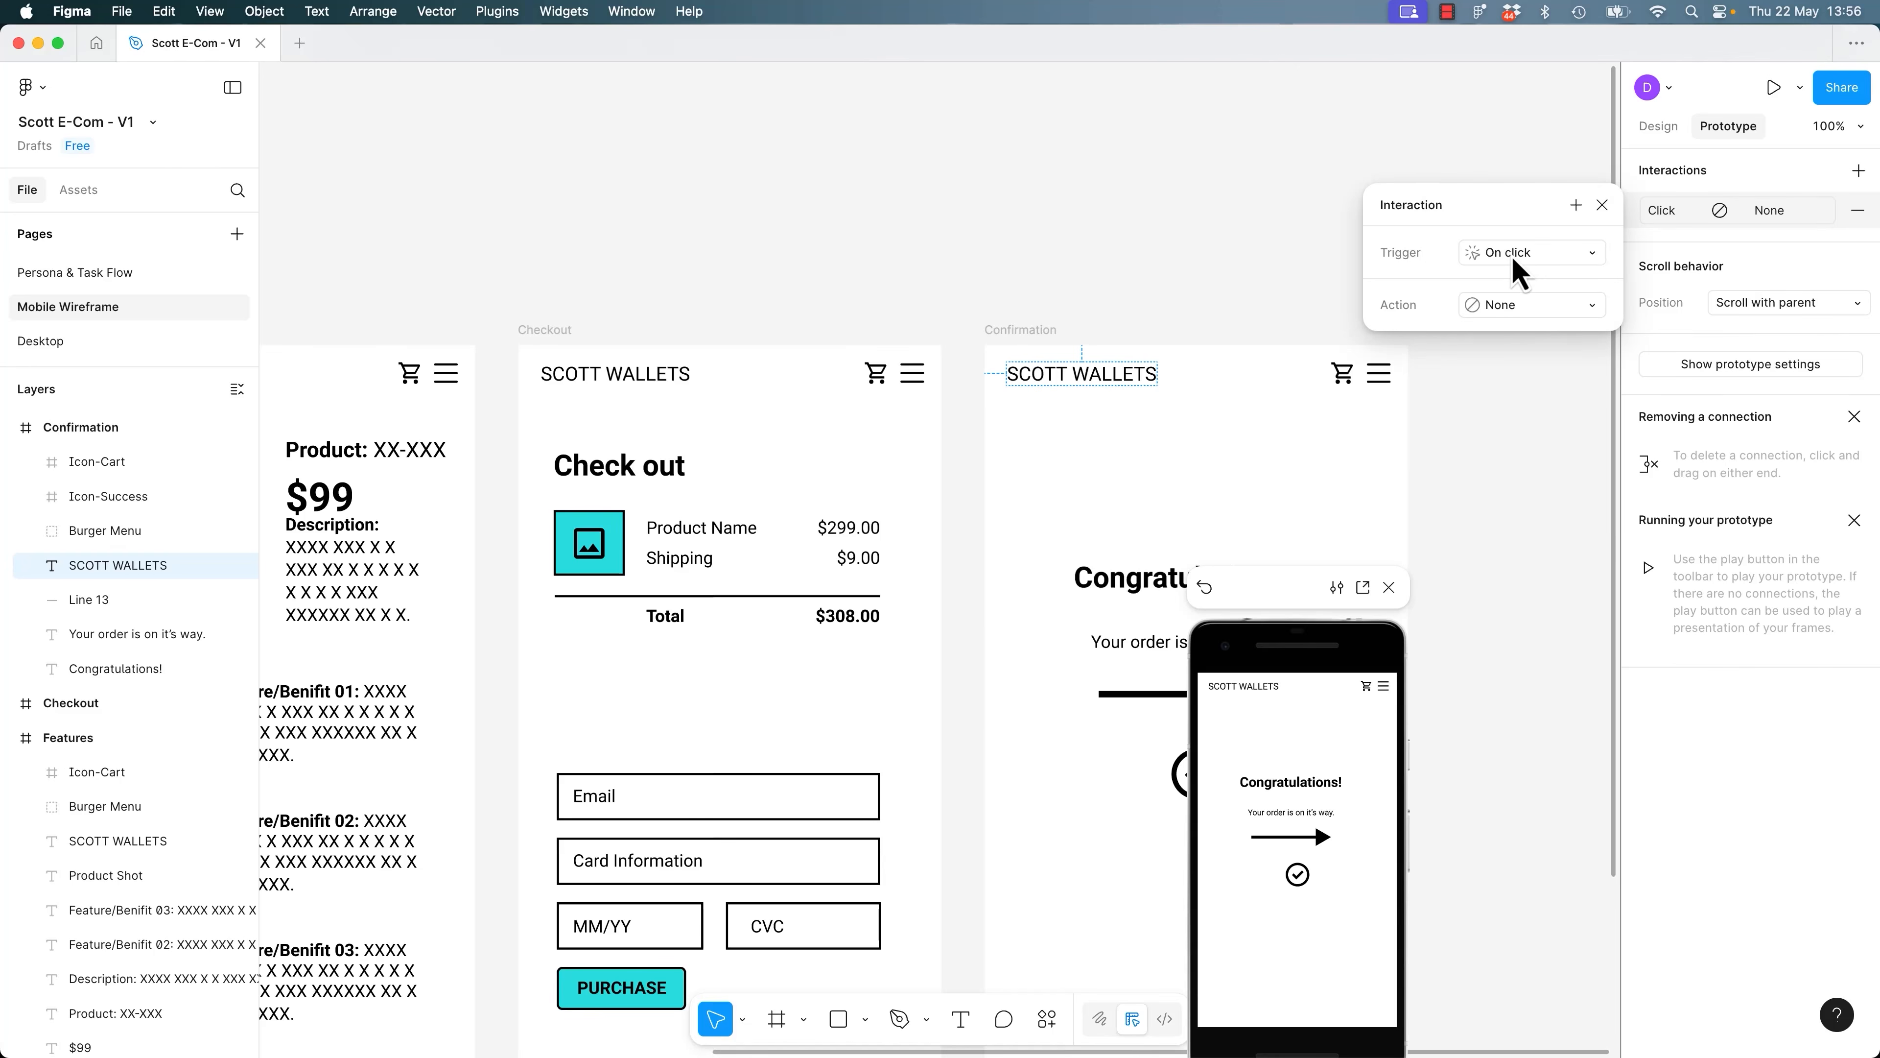
left_click(1546, 309)
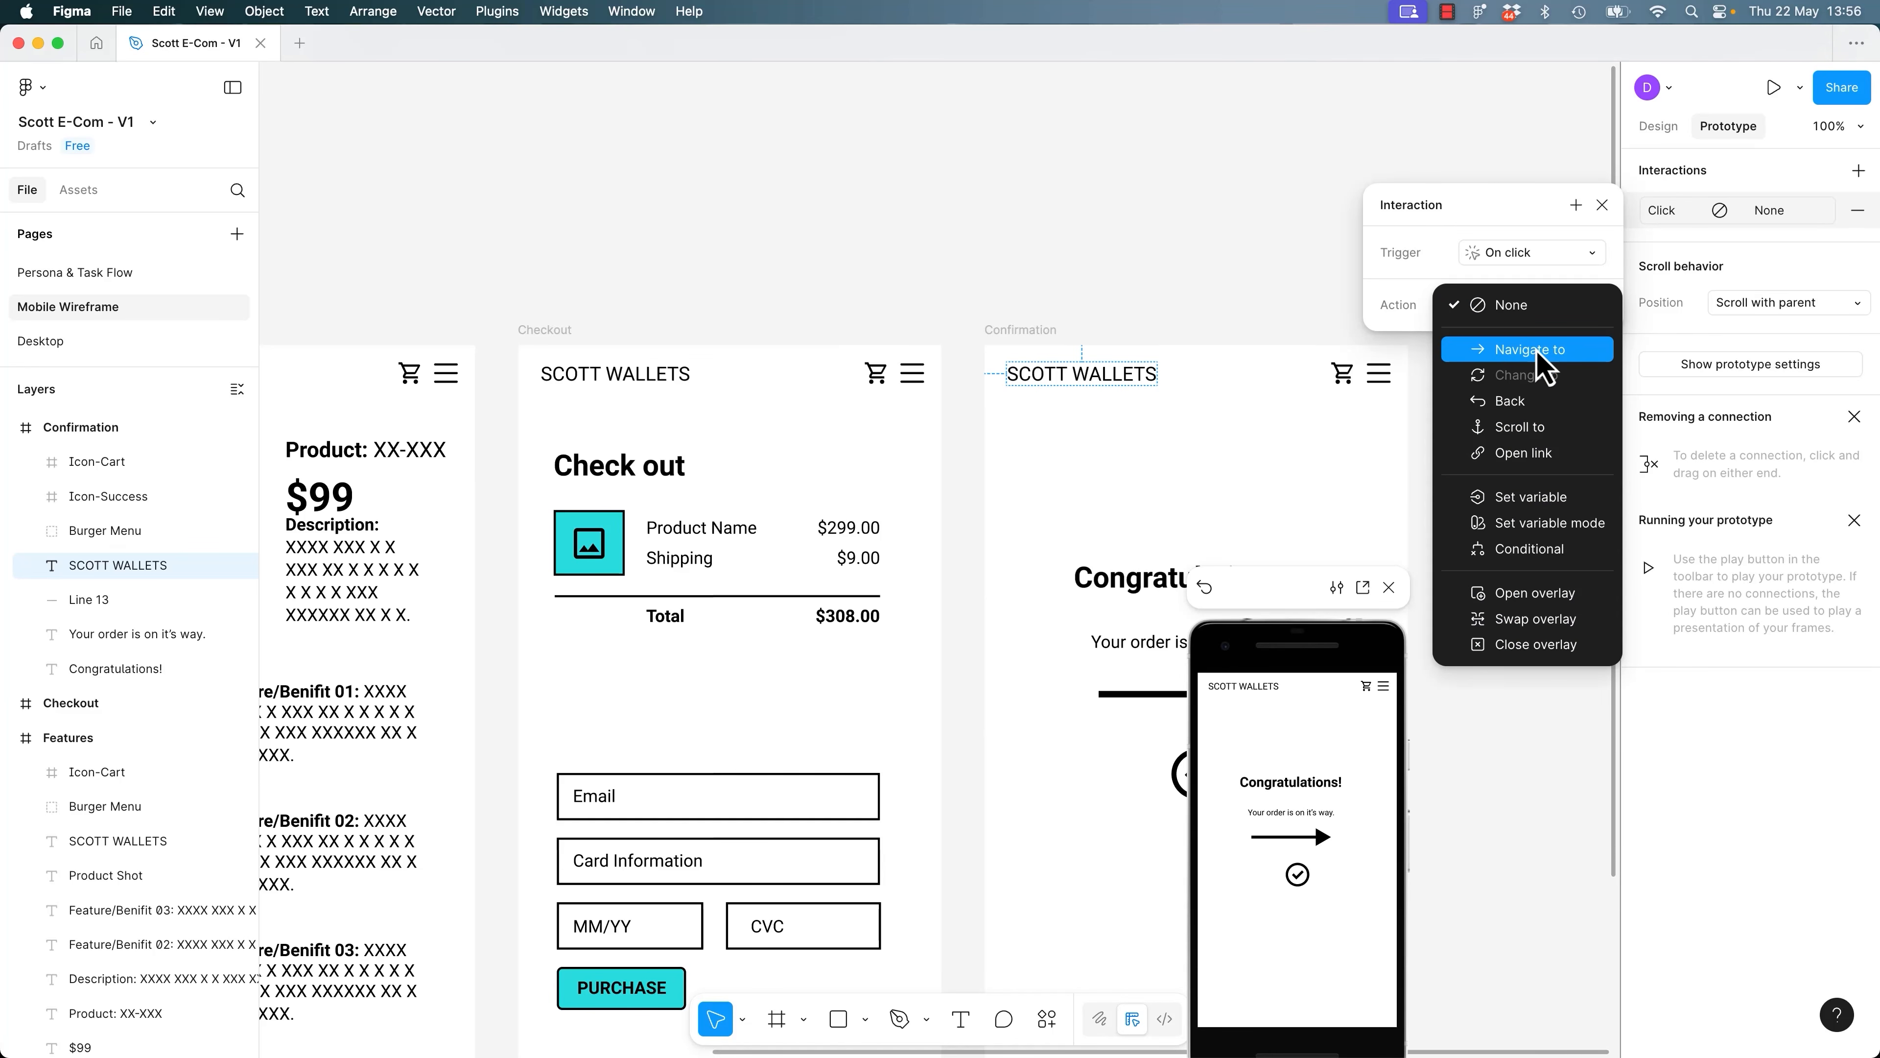
left_click(1539, 352)
left_click(1526, 347)
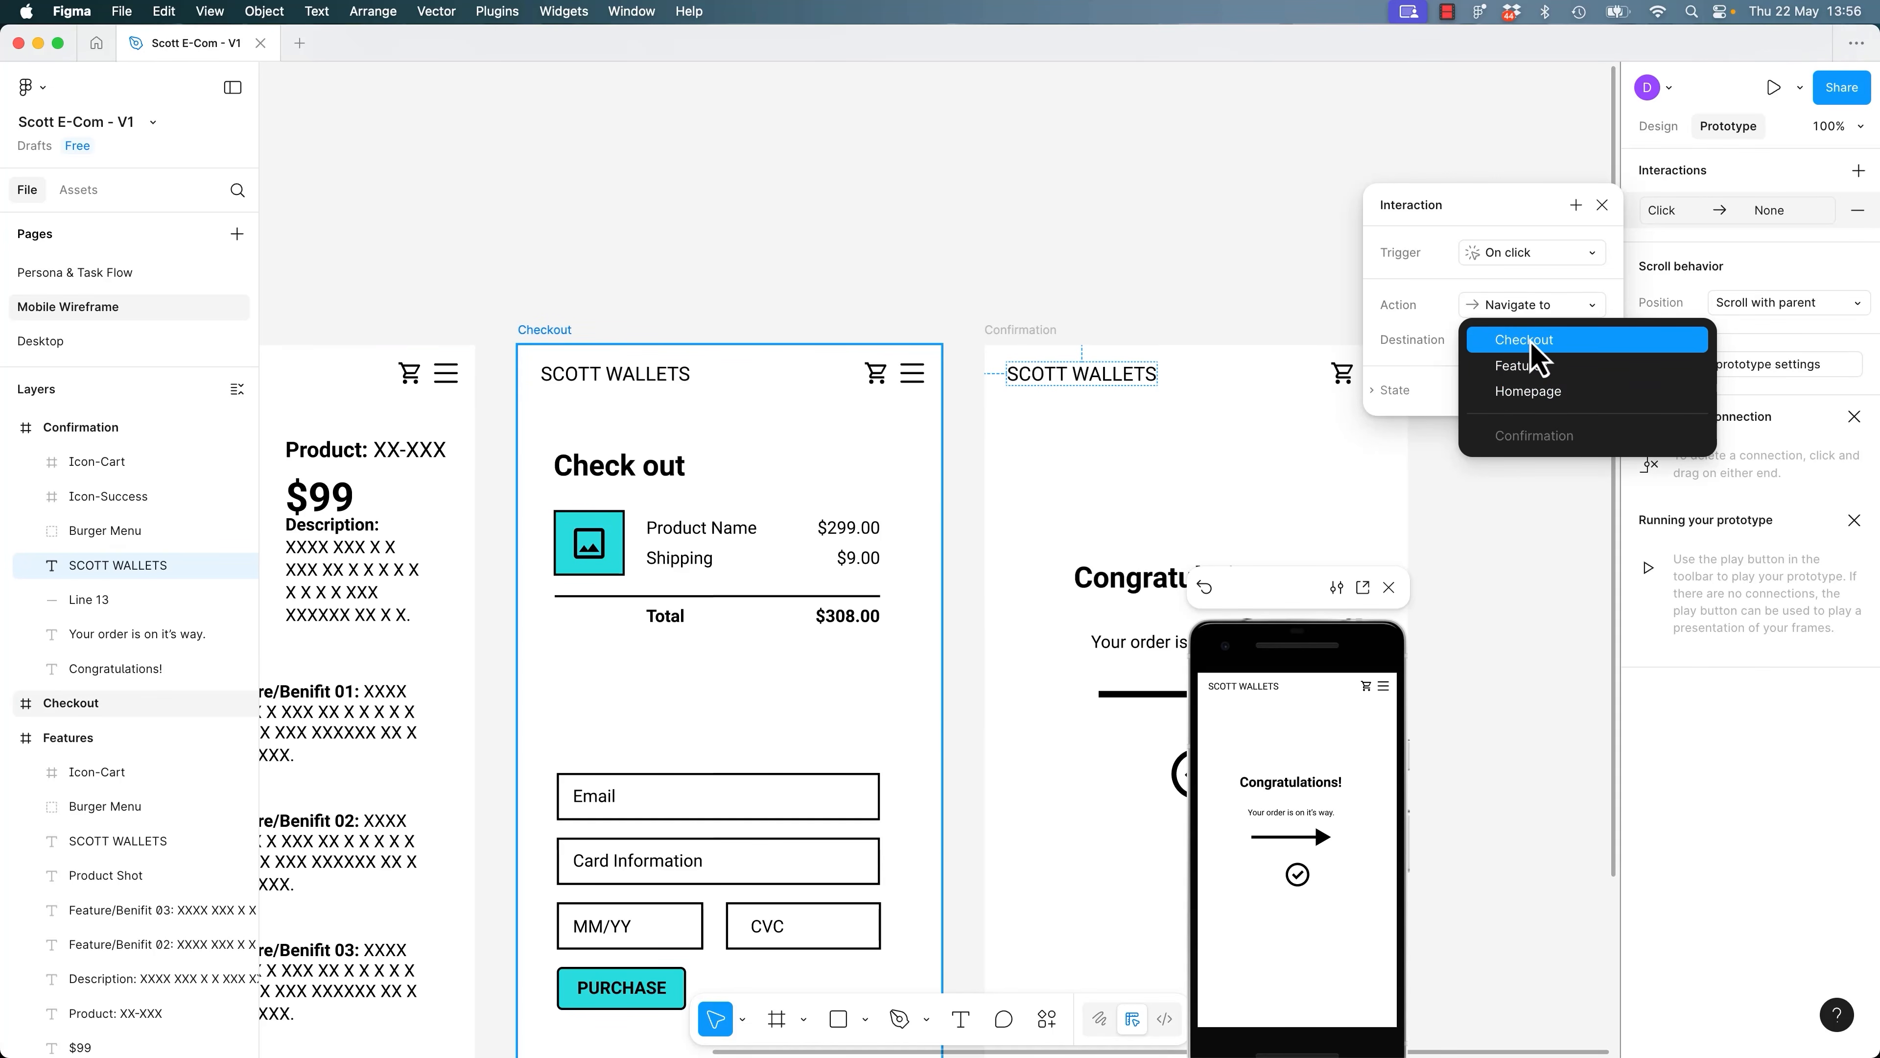
left_click(1540, 393)
Set the animation of the Confirmation title's Homepage link to Dissolve and close the interaction settings.
left_click(1510, 394)
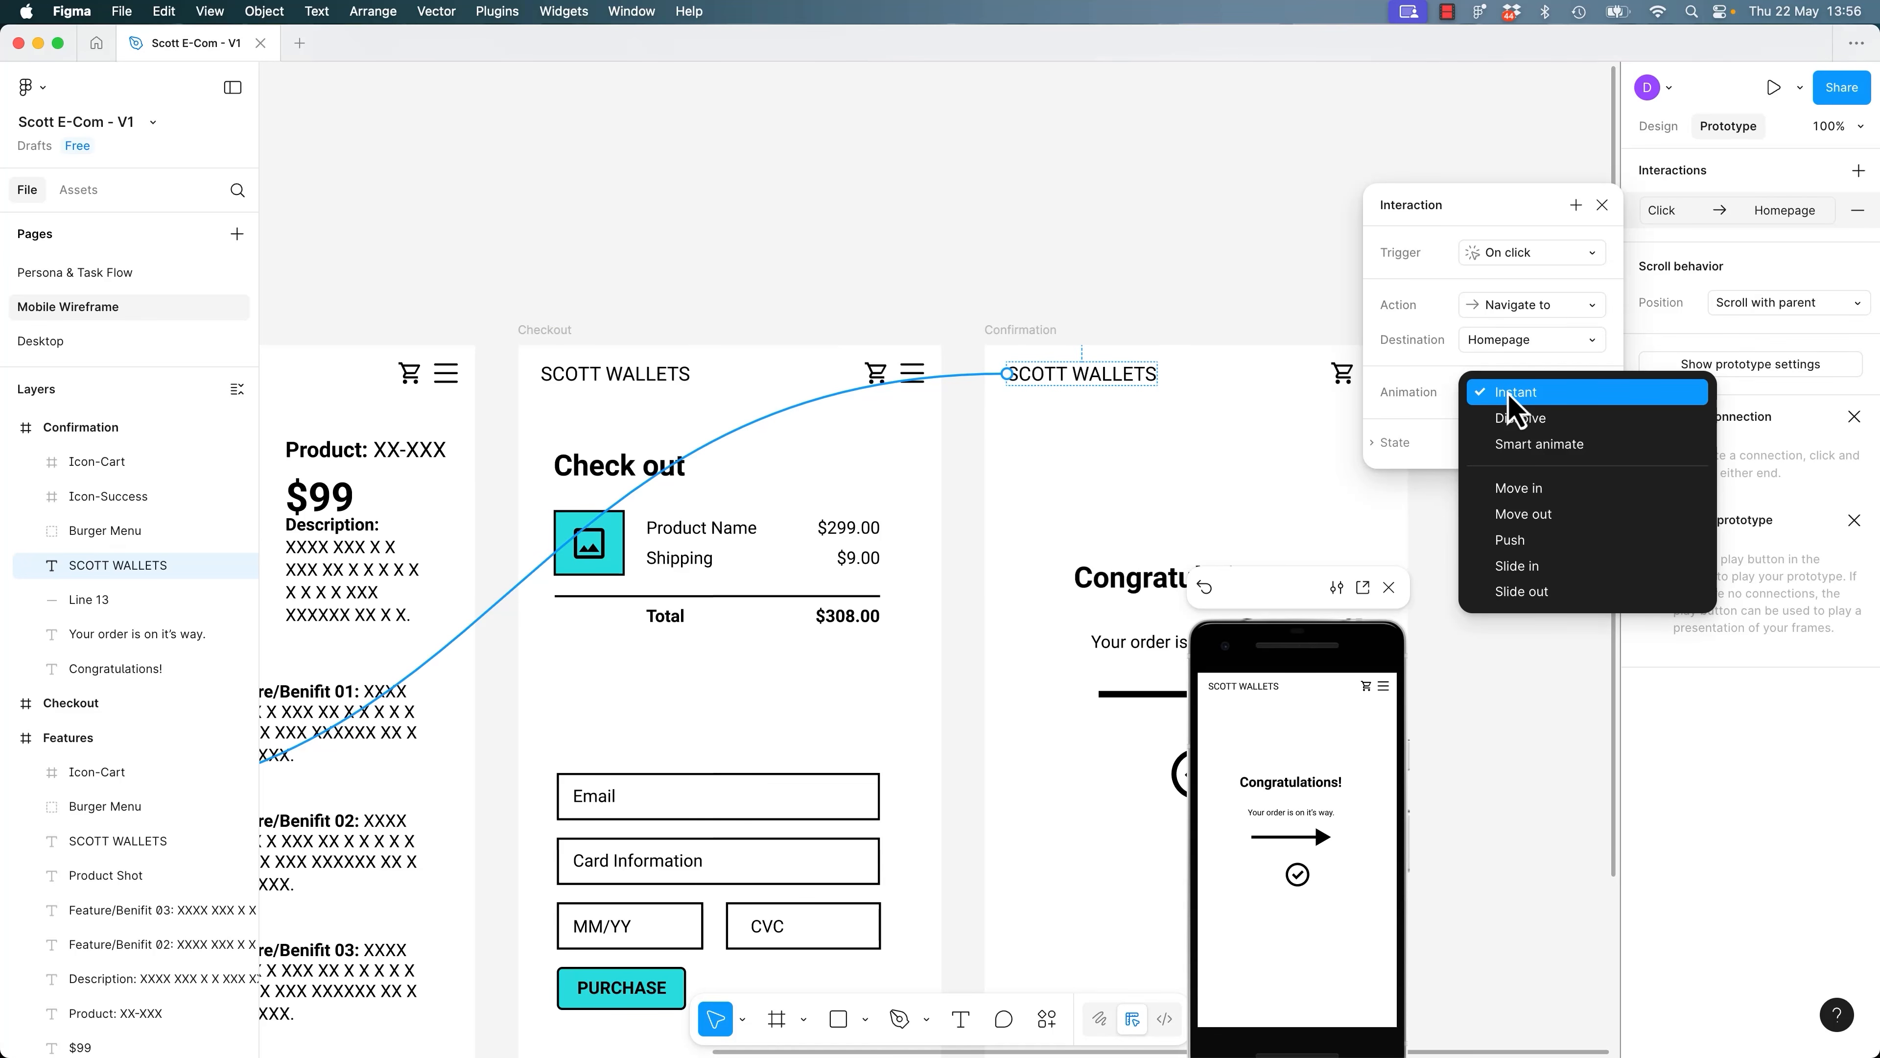
left_click(1518, 418)
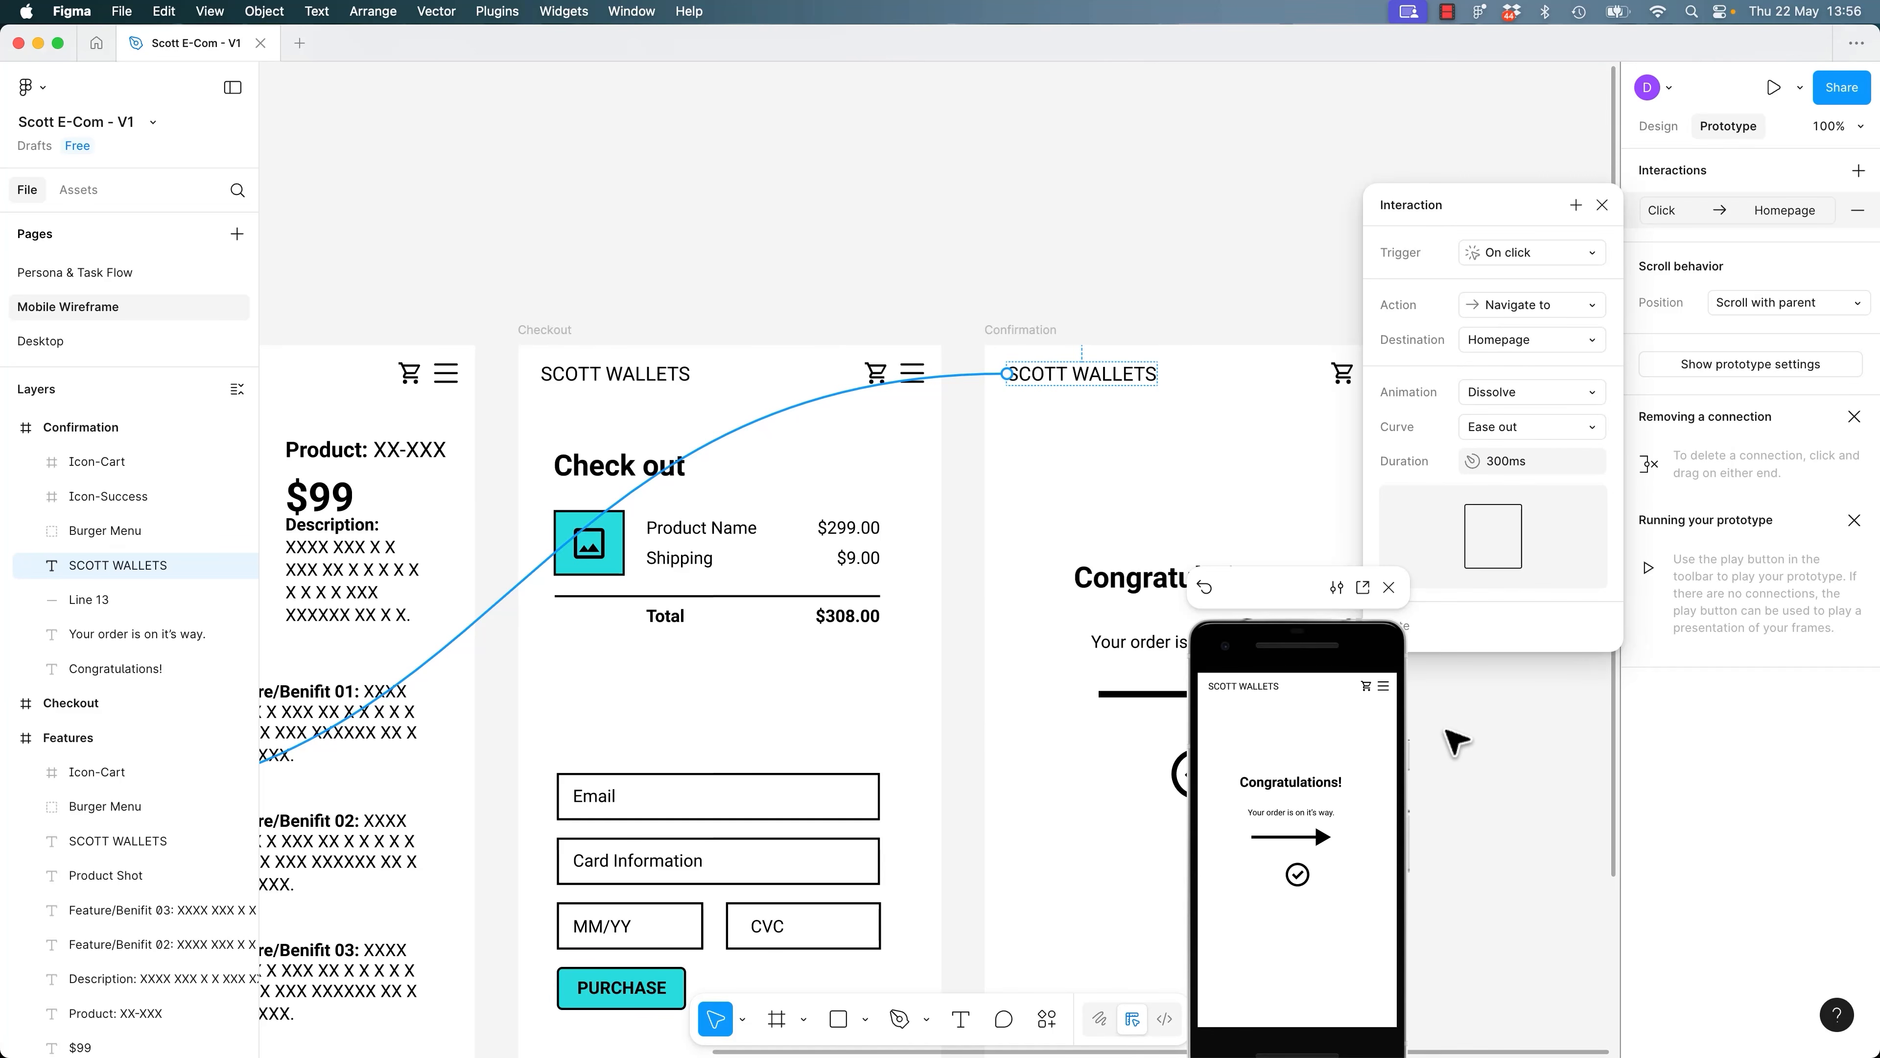
left_click(1603, 205)
left_click(1246, 304)
Test the SCOTT WALLETS title link and the homepage's LEARN MORE button in the phone preview.
left_click_drag(1031, 411, 1108, 433)
left_click_drag(1222, 453, 893, 562)
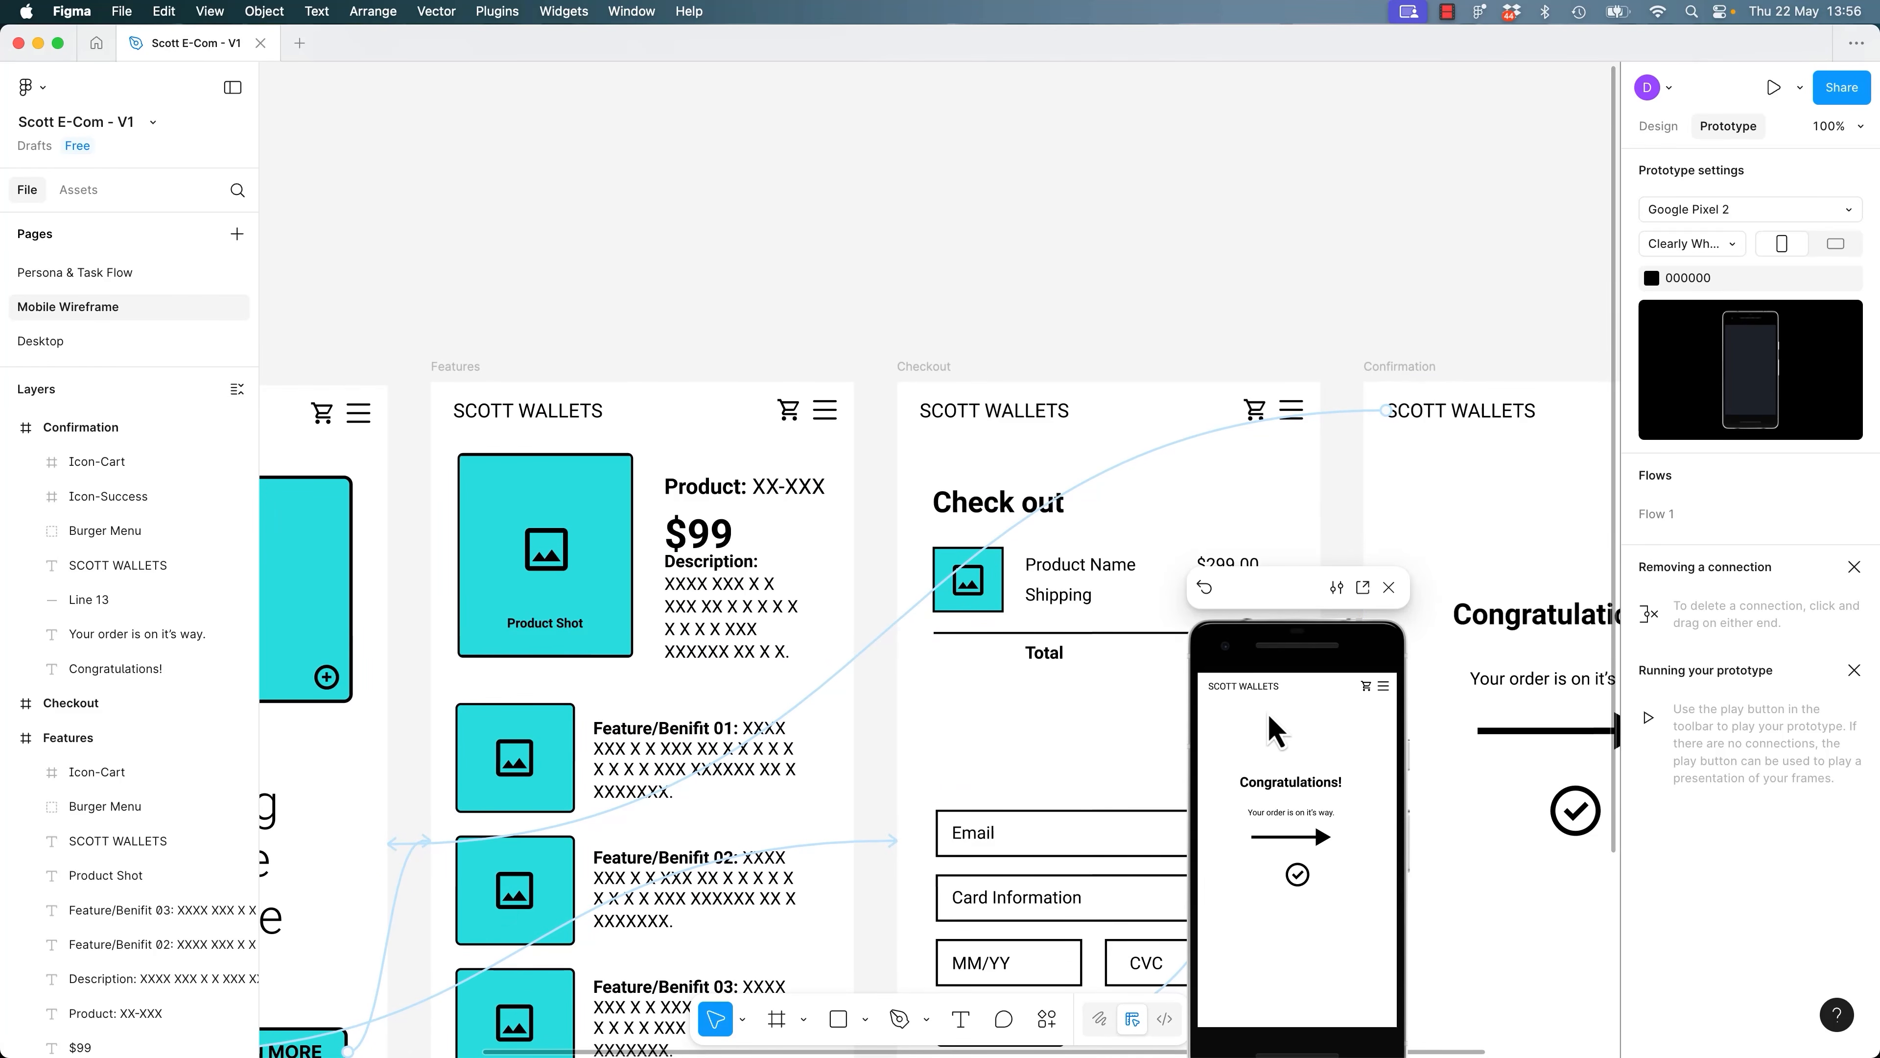
left_click(1256, 697)
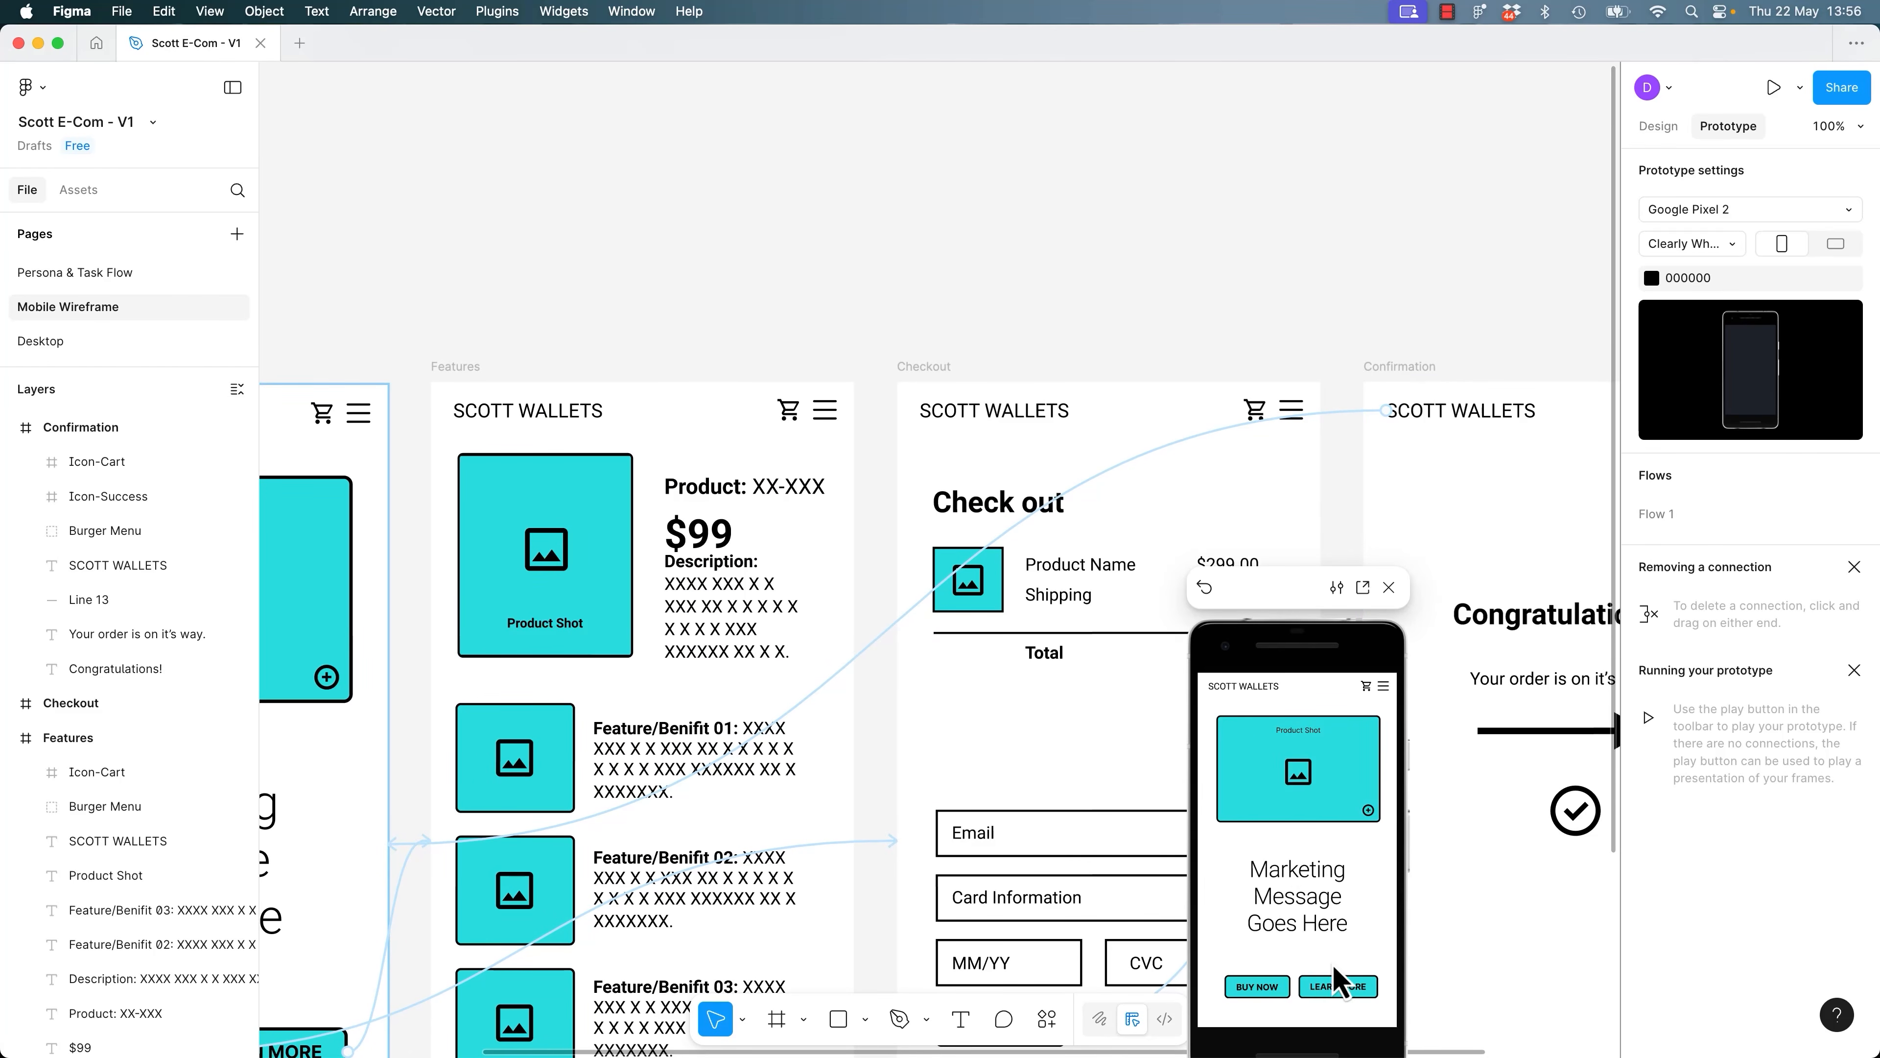
left_click(1333, 986)
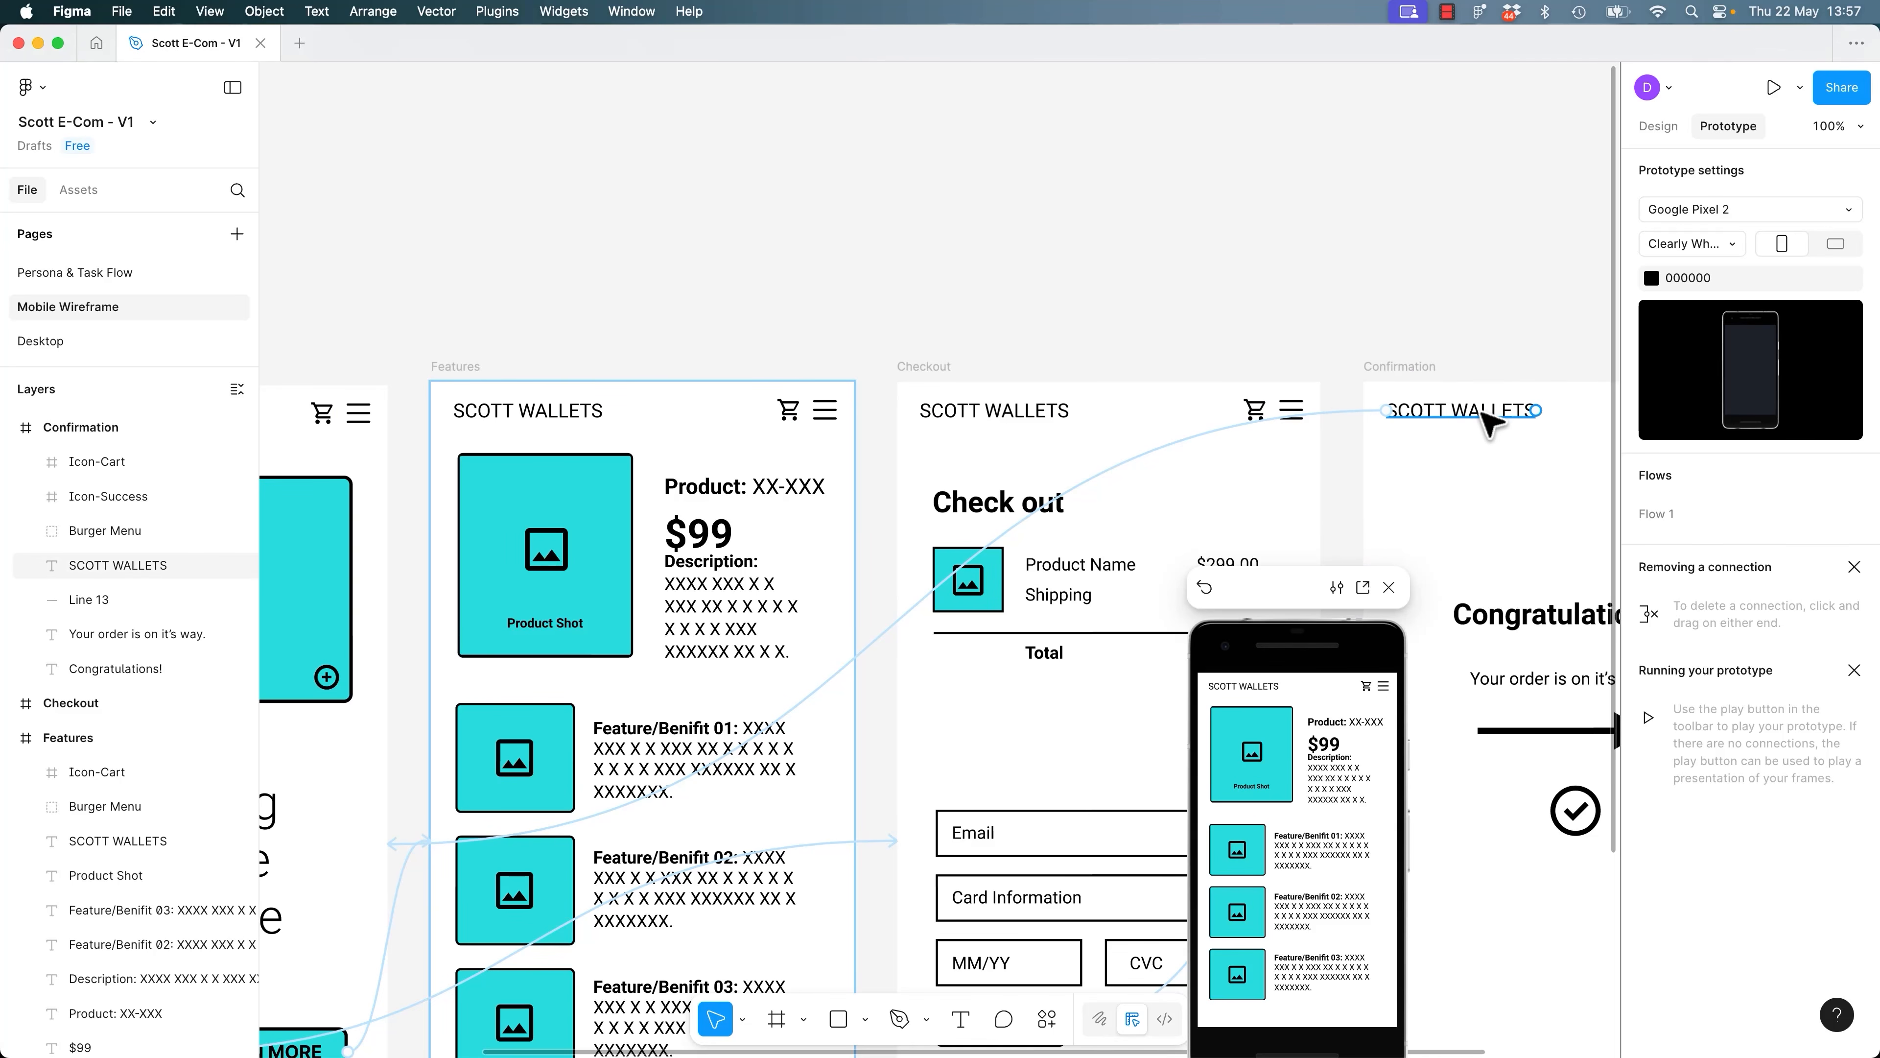
Delete the unlinked SCOTT WALLETS titles from the Checkout and Features frames.
left_click(1004, 417)
left_click(552, 415, "shift")
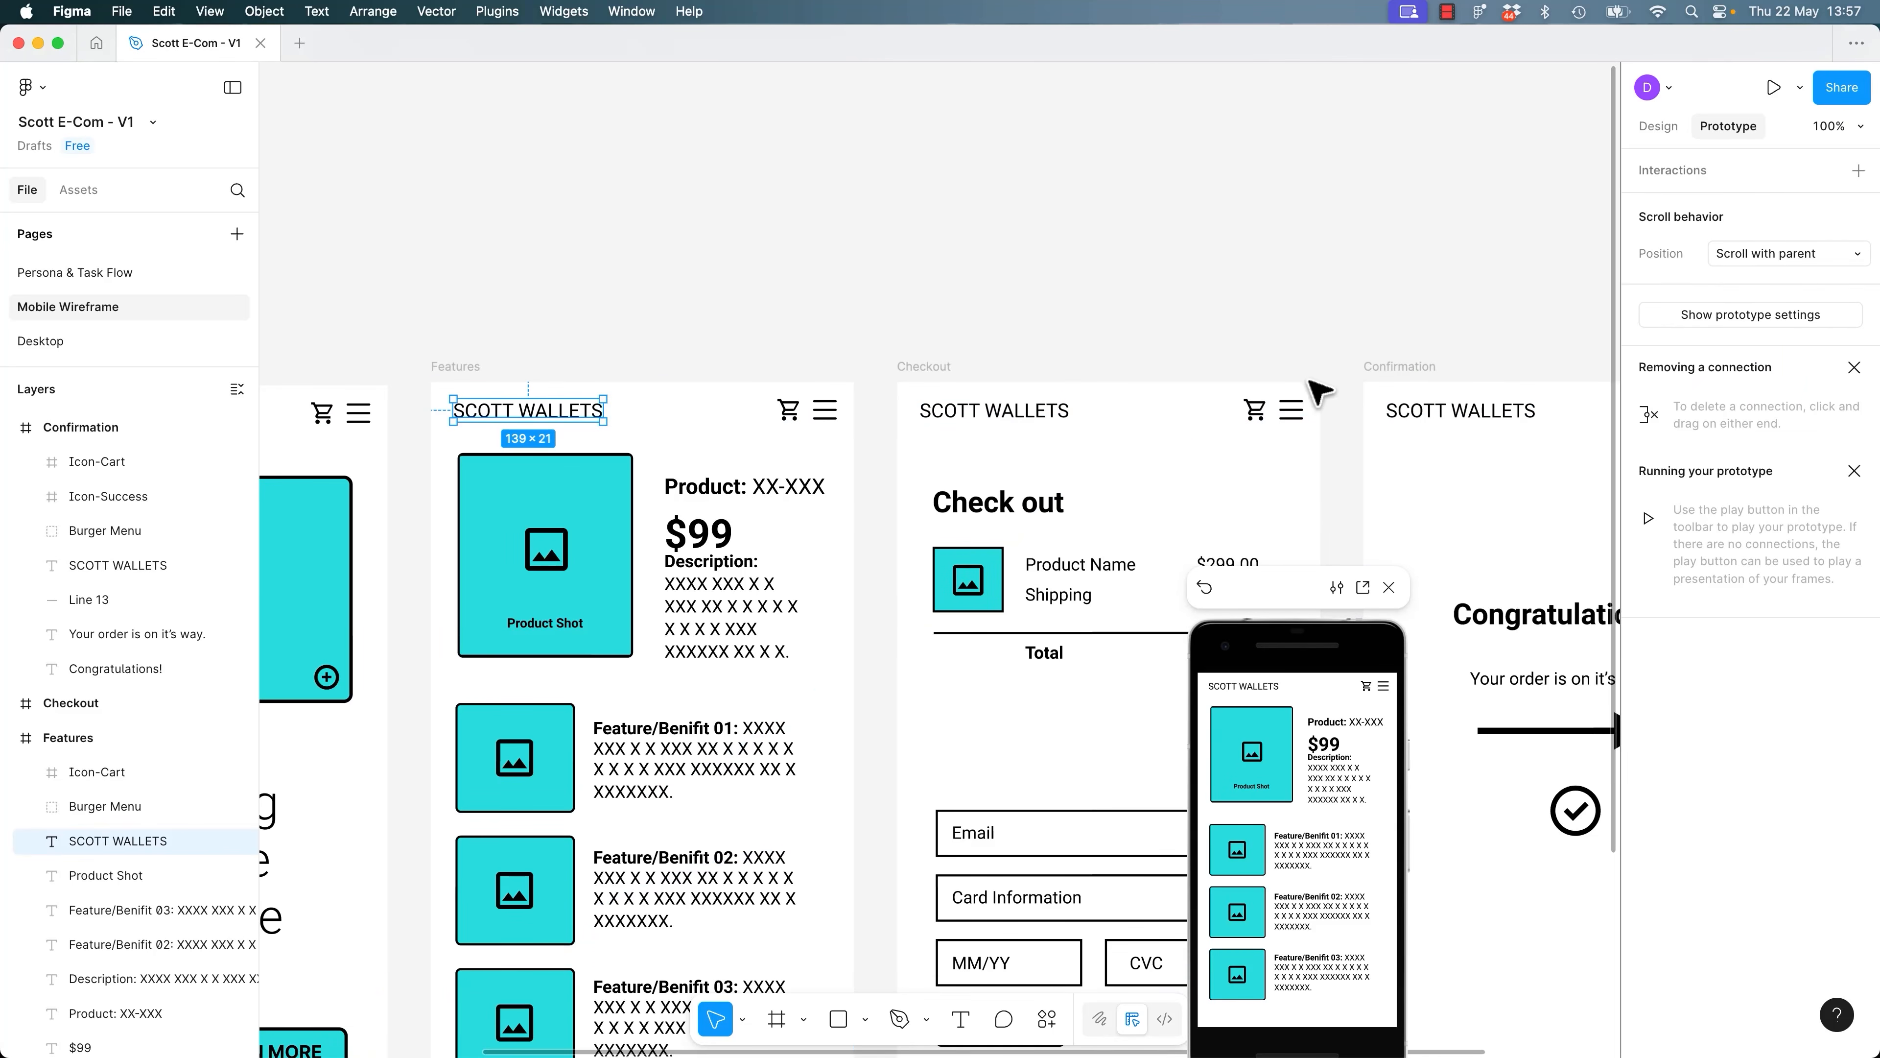
left_click(1332, 389)
left_click(1059, 415)
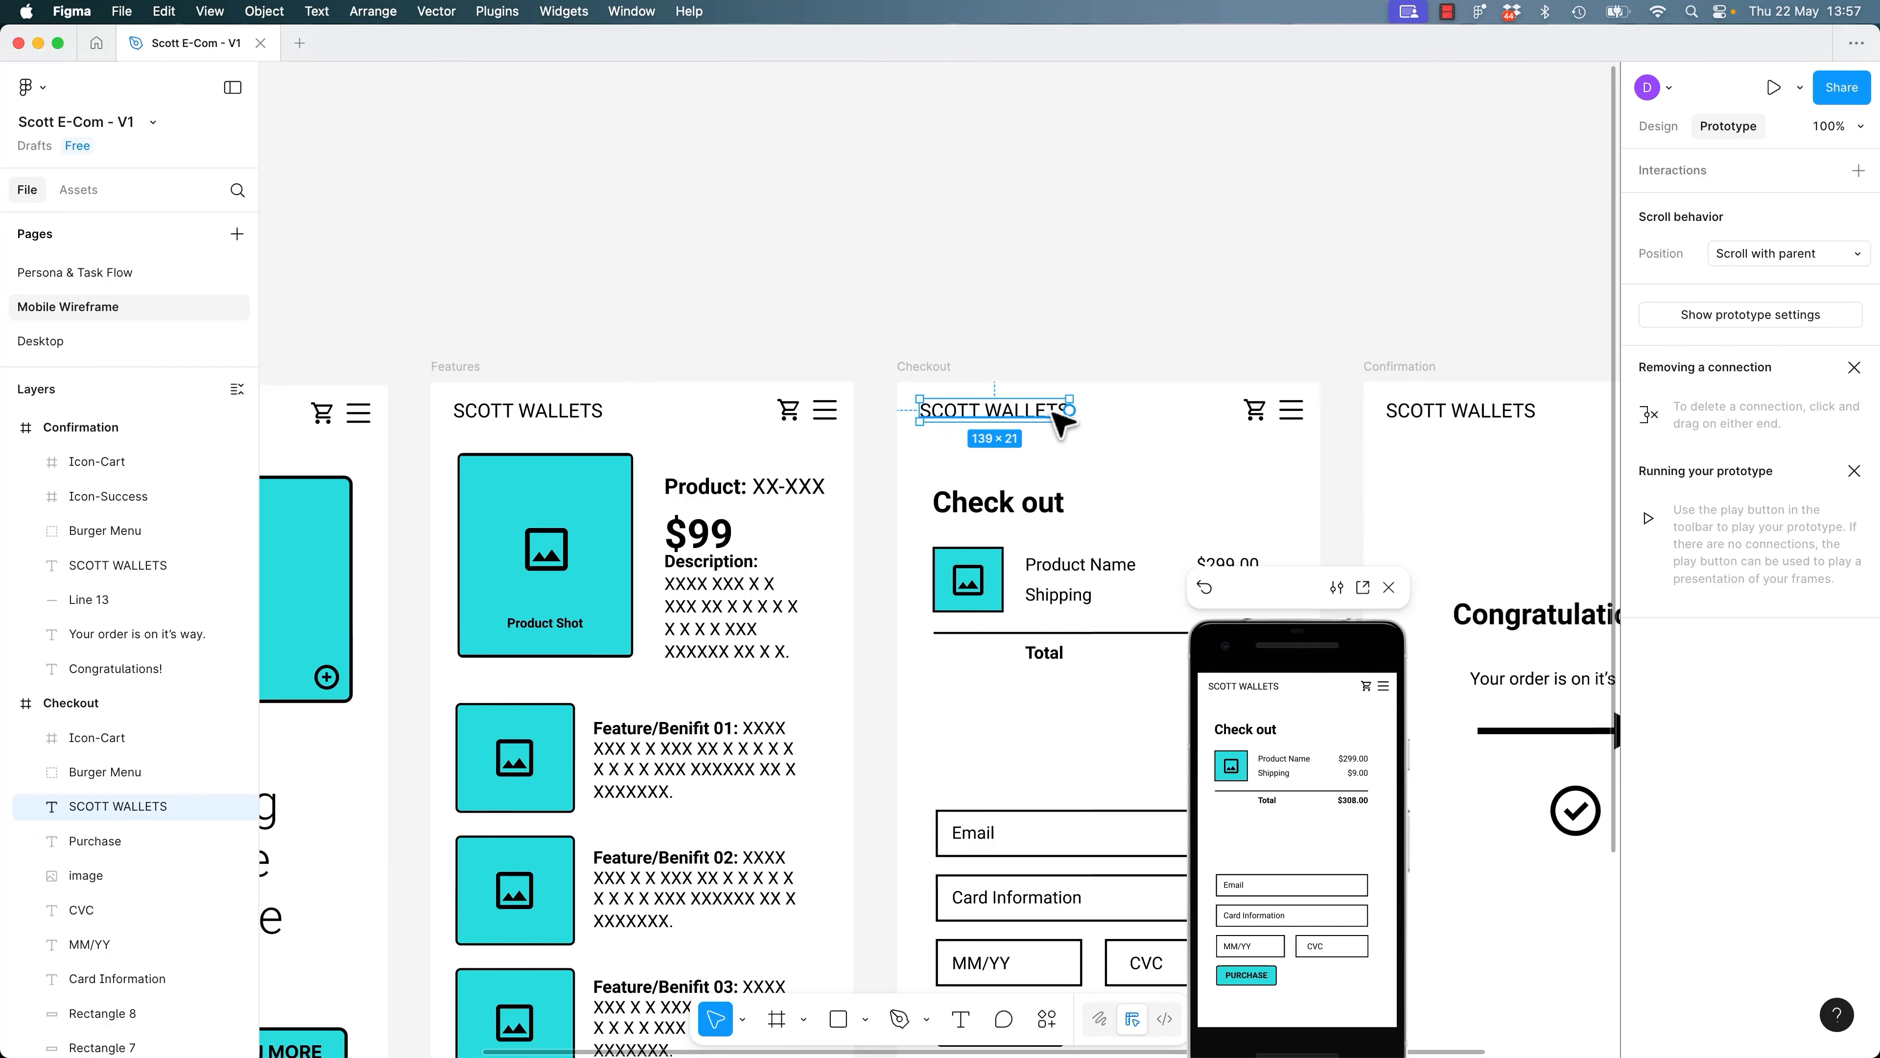
key("Delete")
left_click(614, 411)
key("Delete")
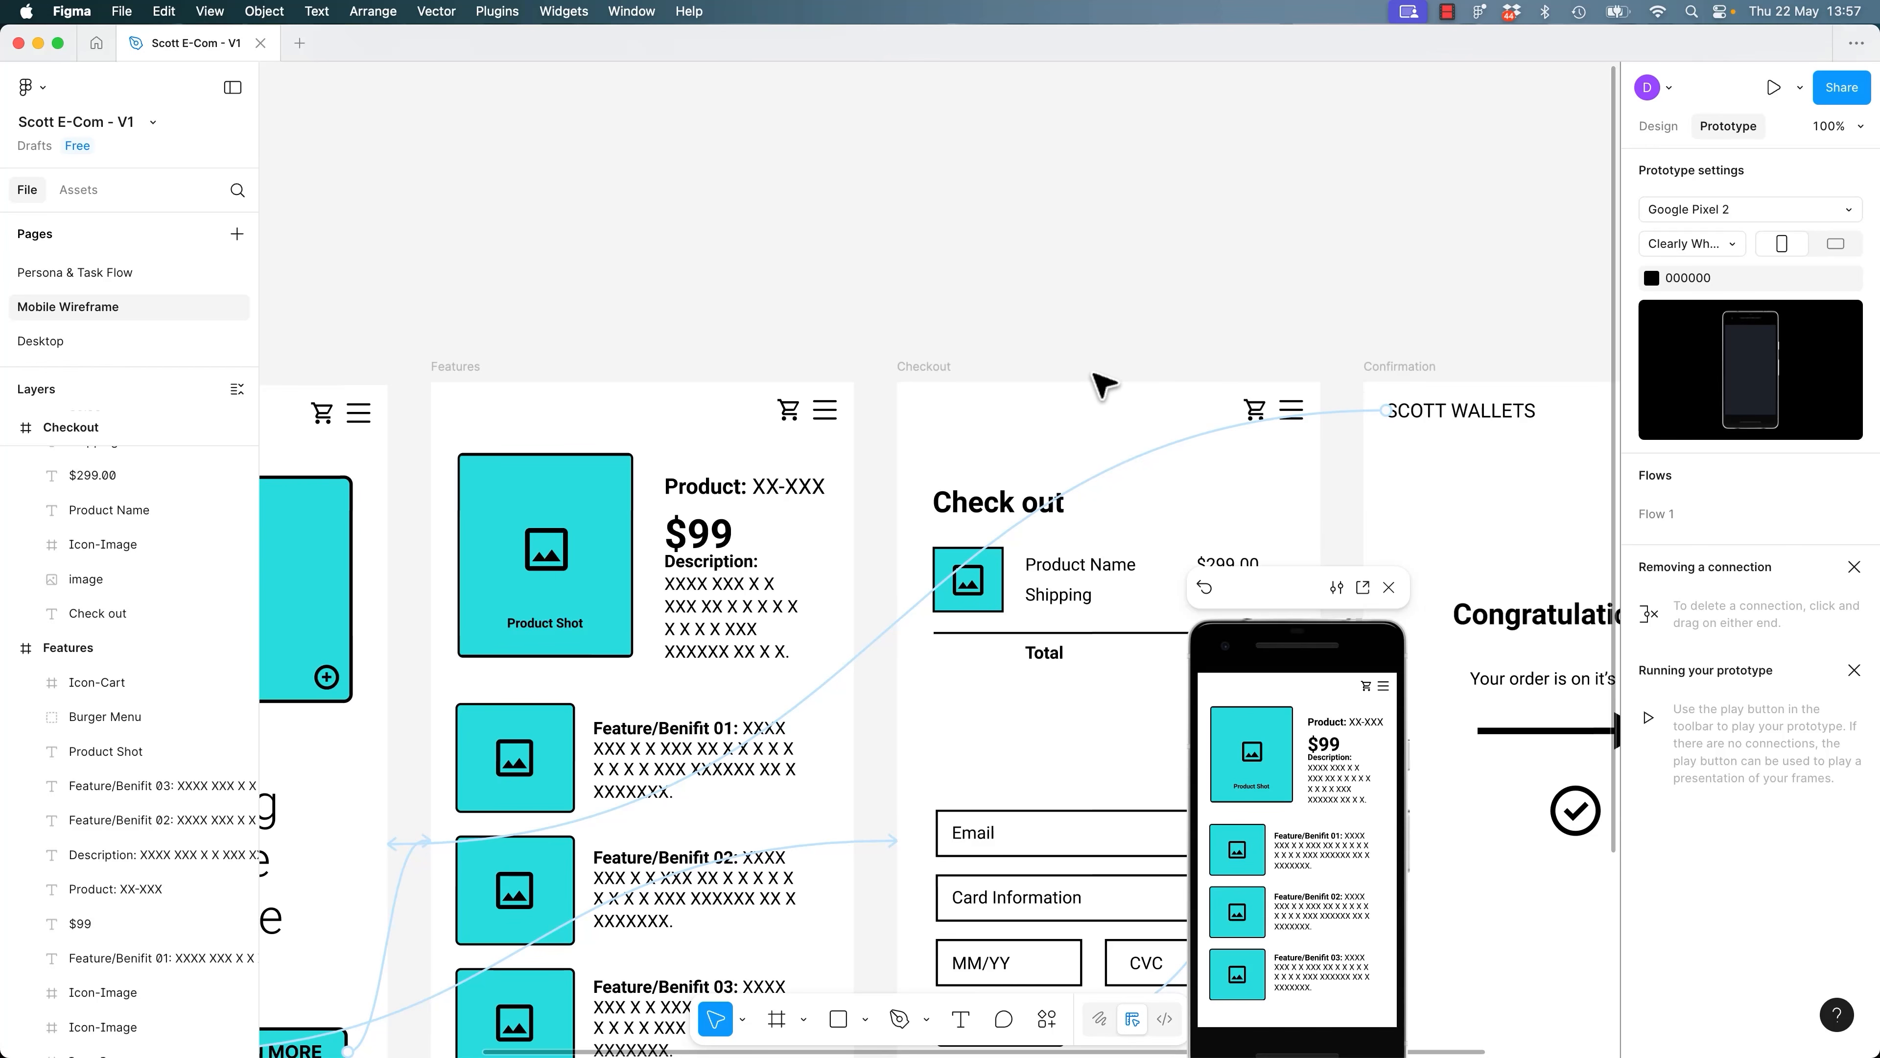
Copy the linked SCOTT WALLETS title from the Confirmation frame into the Checkout frame.
left_click(1438, 424)
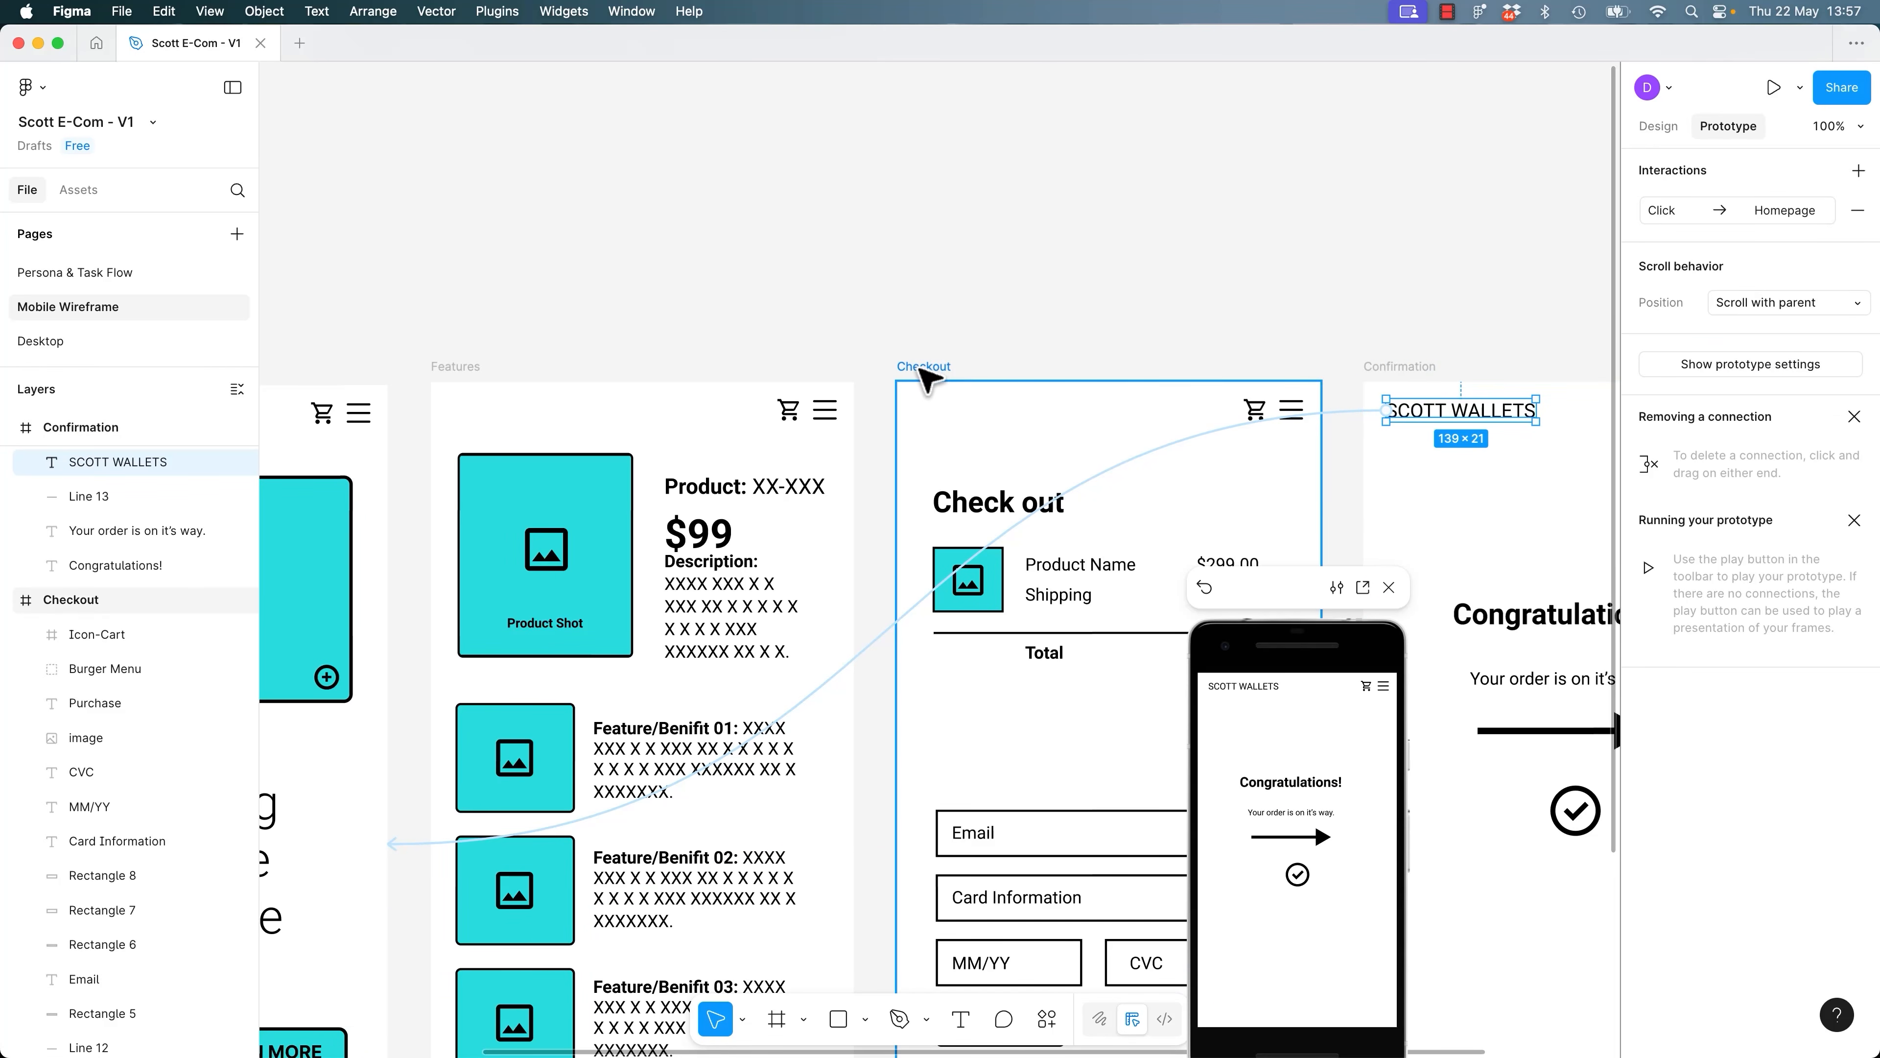
left_click(921, 368)
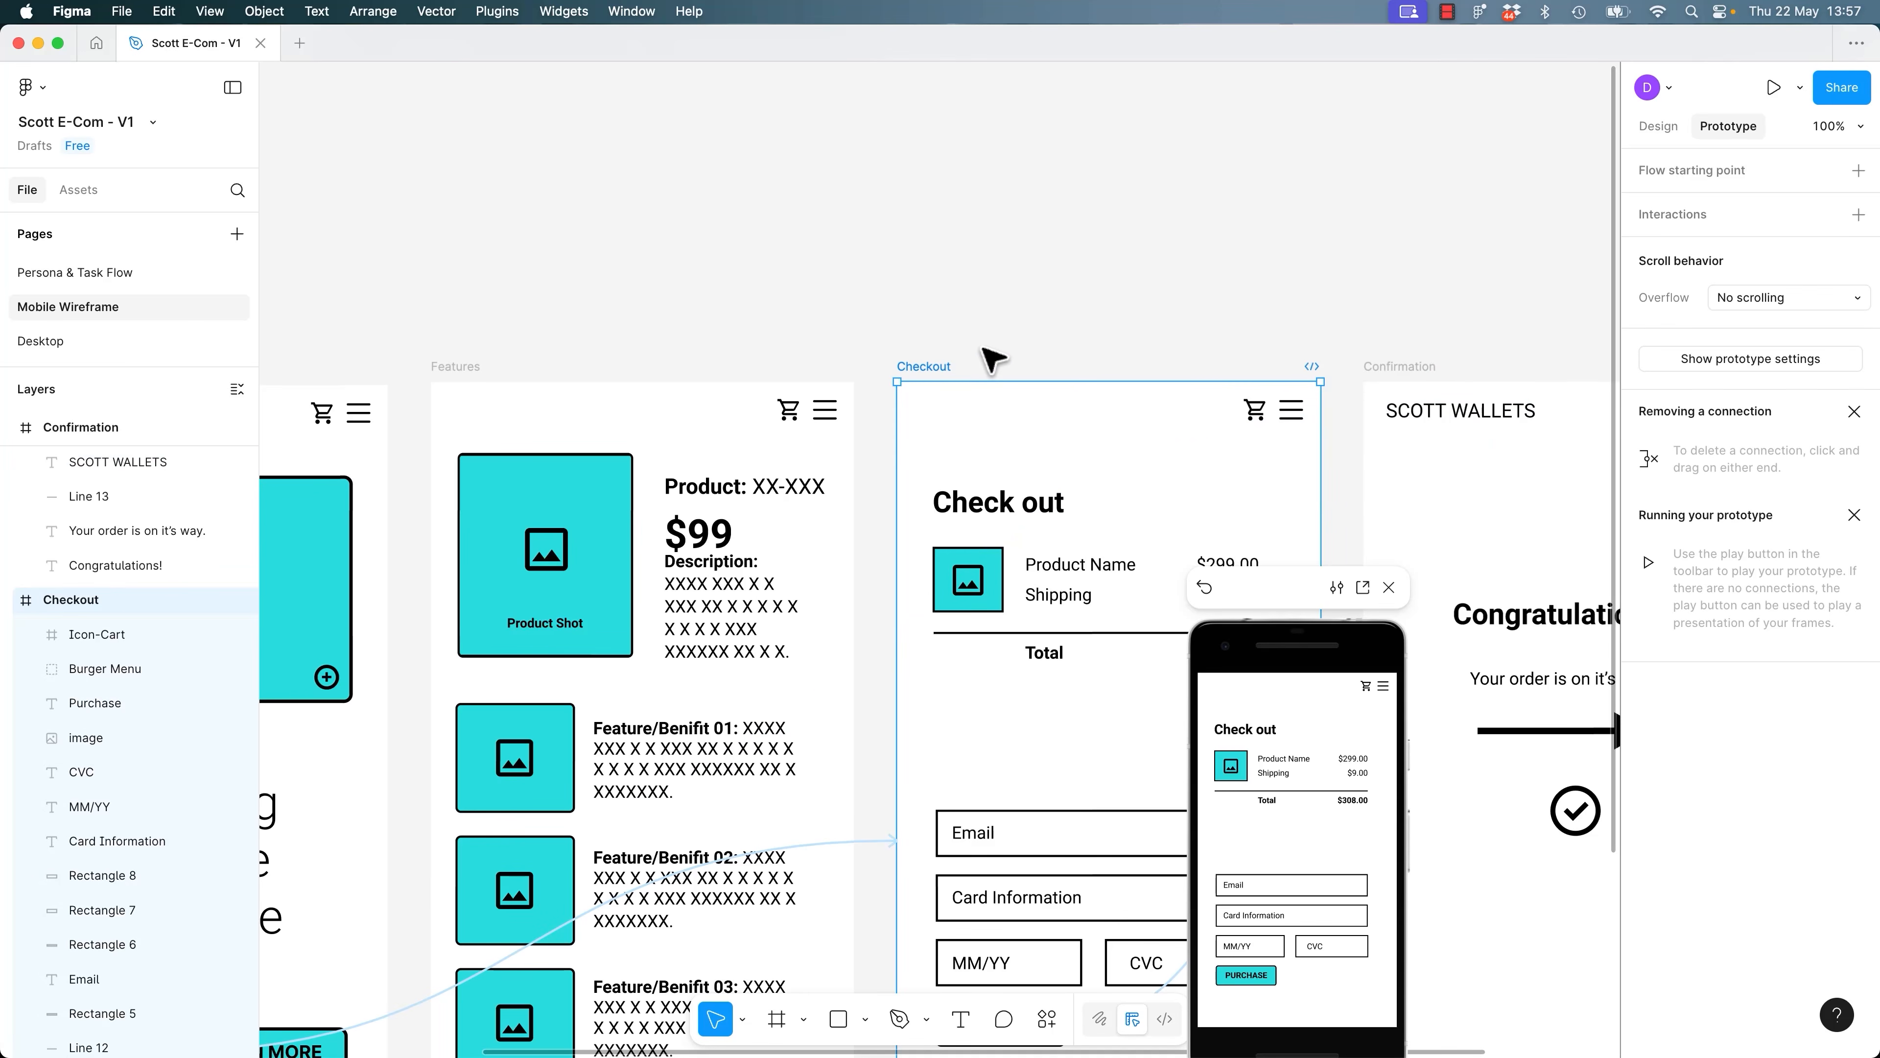
key("super+v")
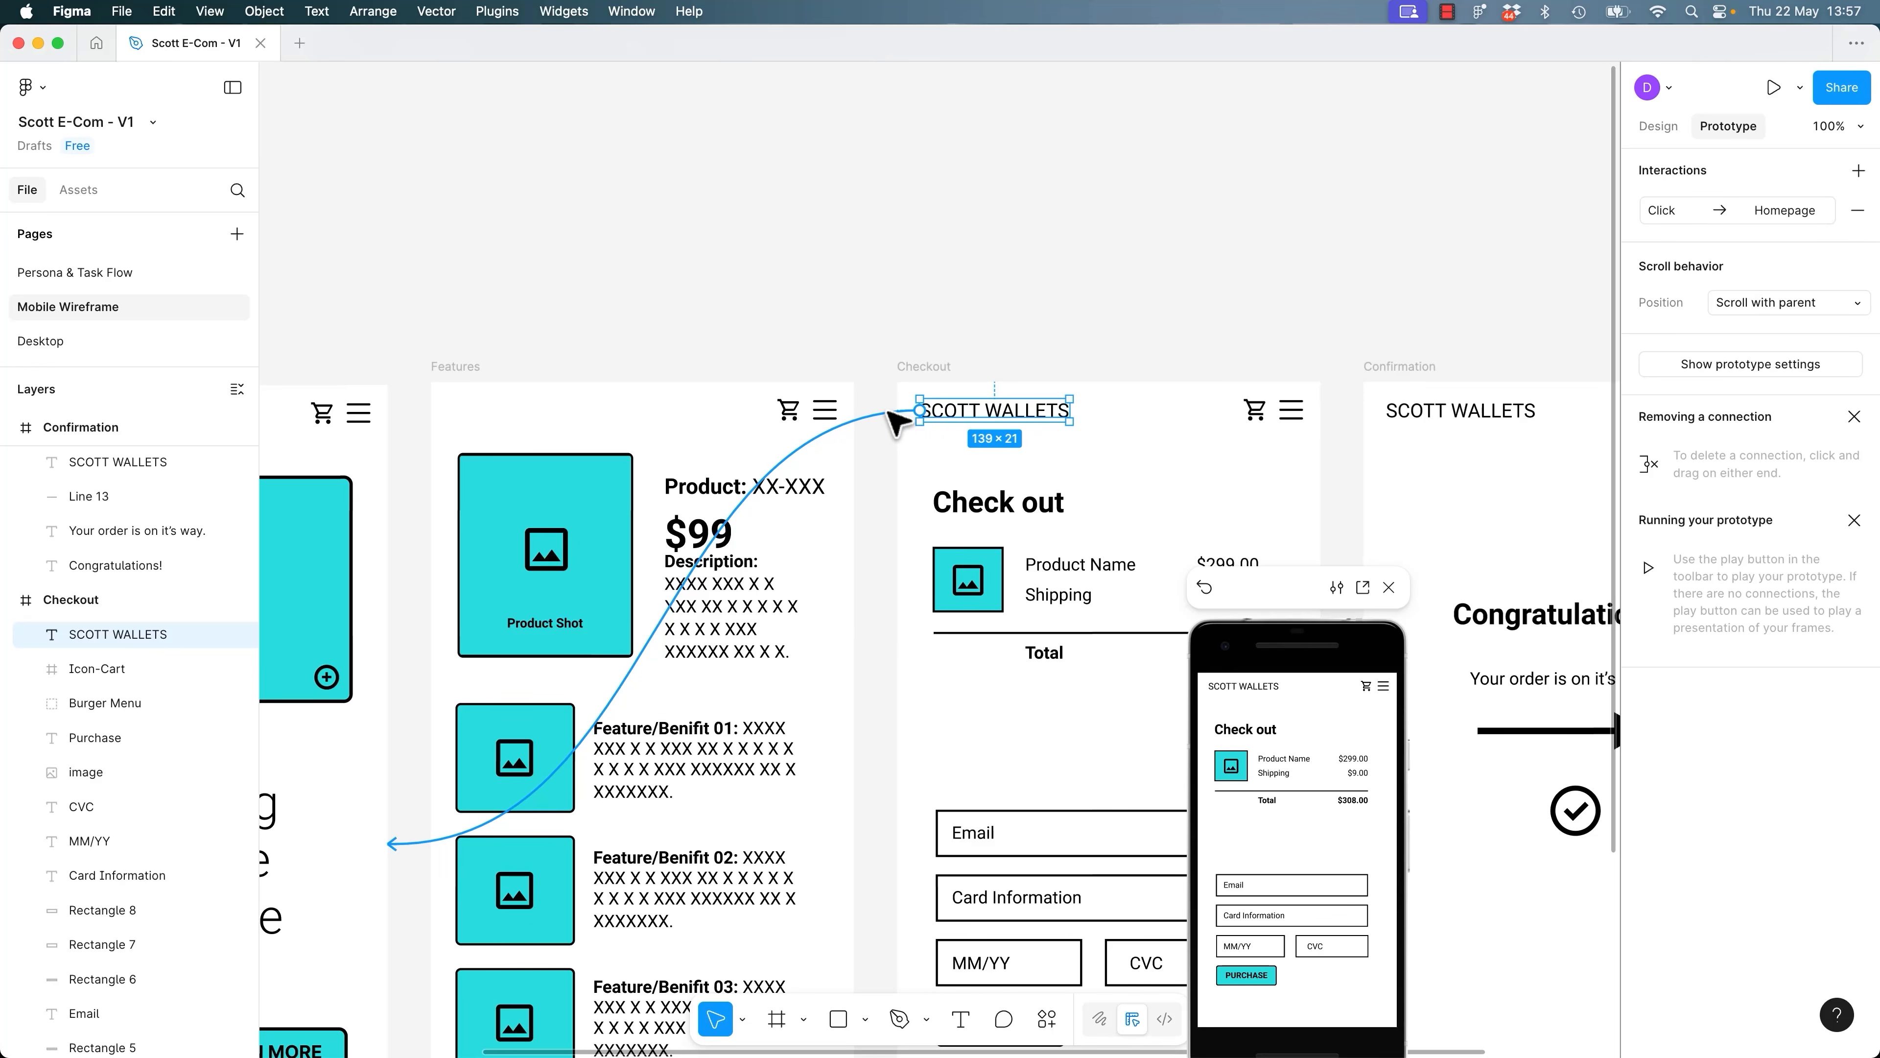
left_click(1657, 133)
left_click(1160, 193)
left_click(1018, 434)
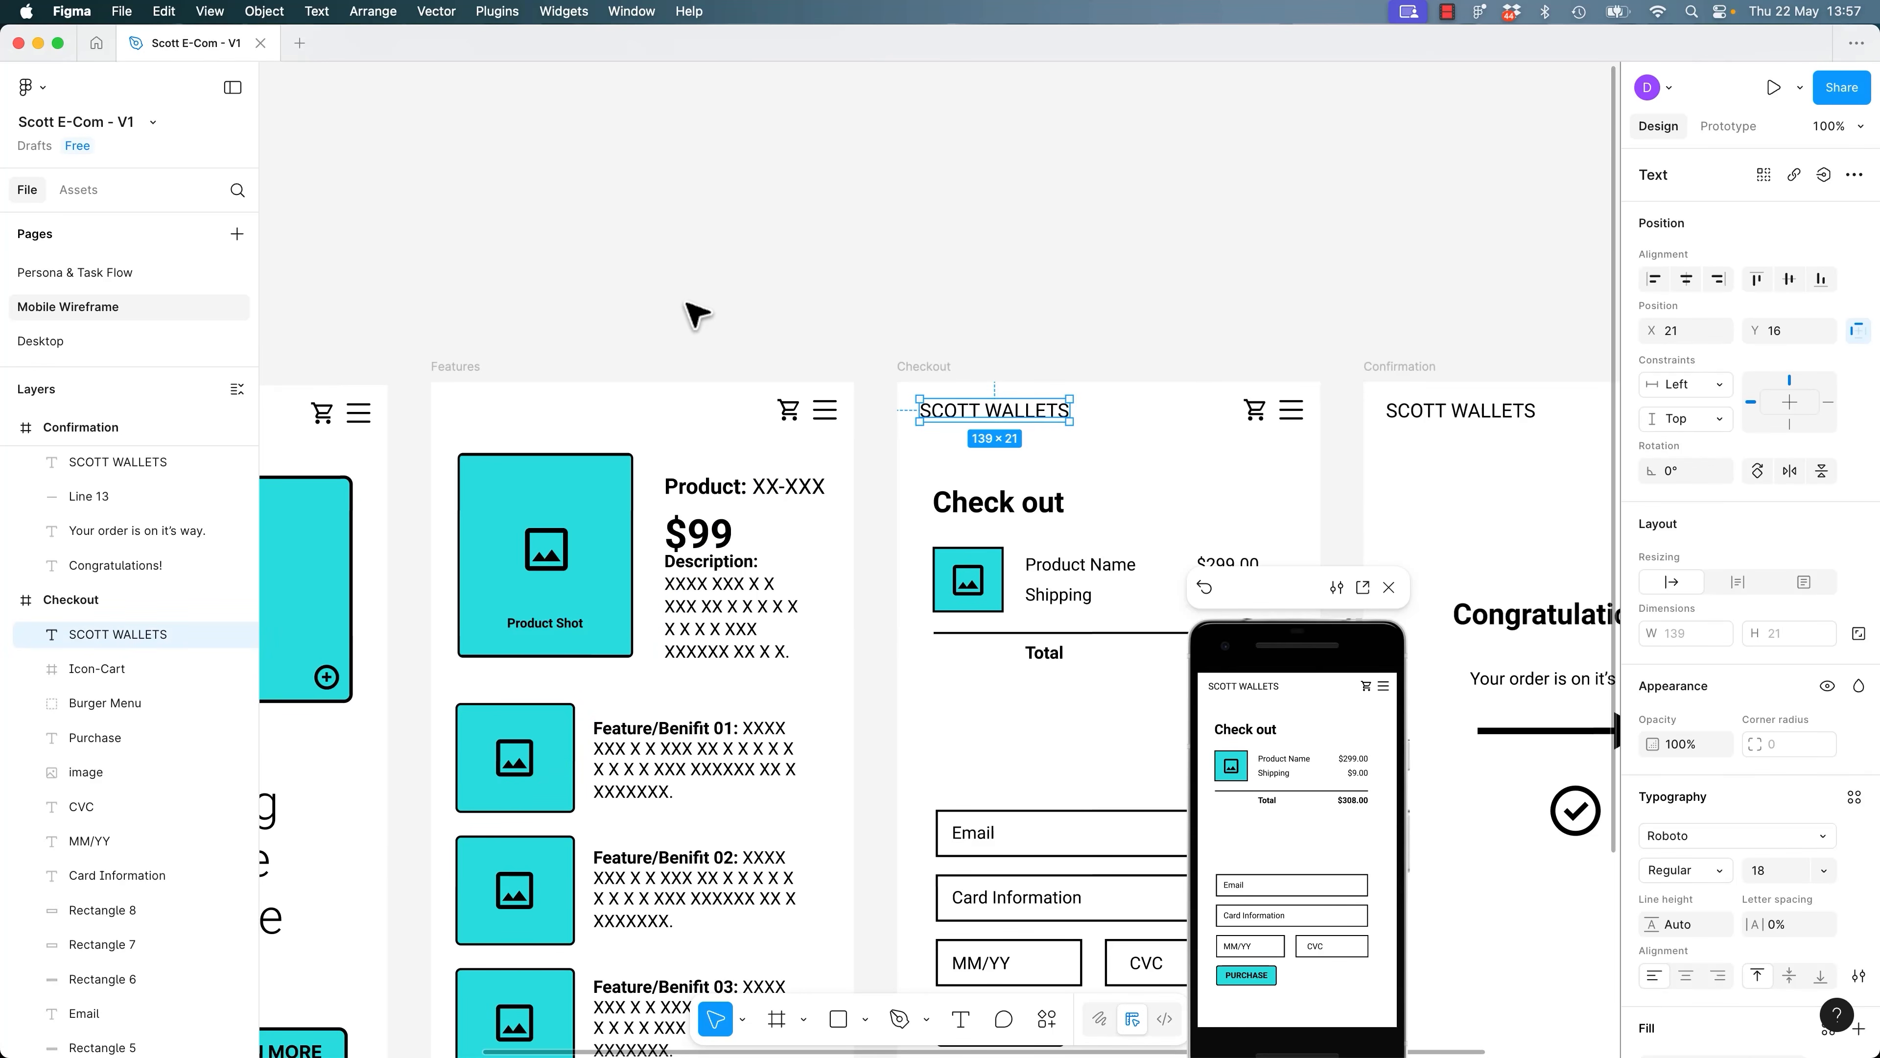
Paste the linked SCOTT WALLETS title into the Features frame.
scroll(726, 337, "left", 5)
left_click(722, 367)
key("super+v")
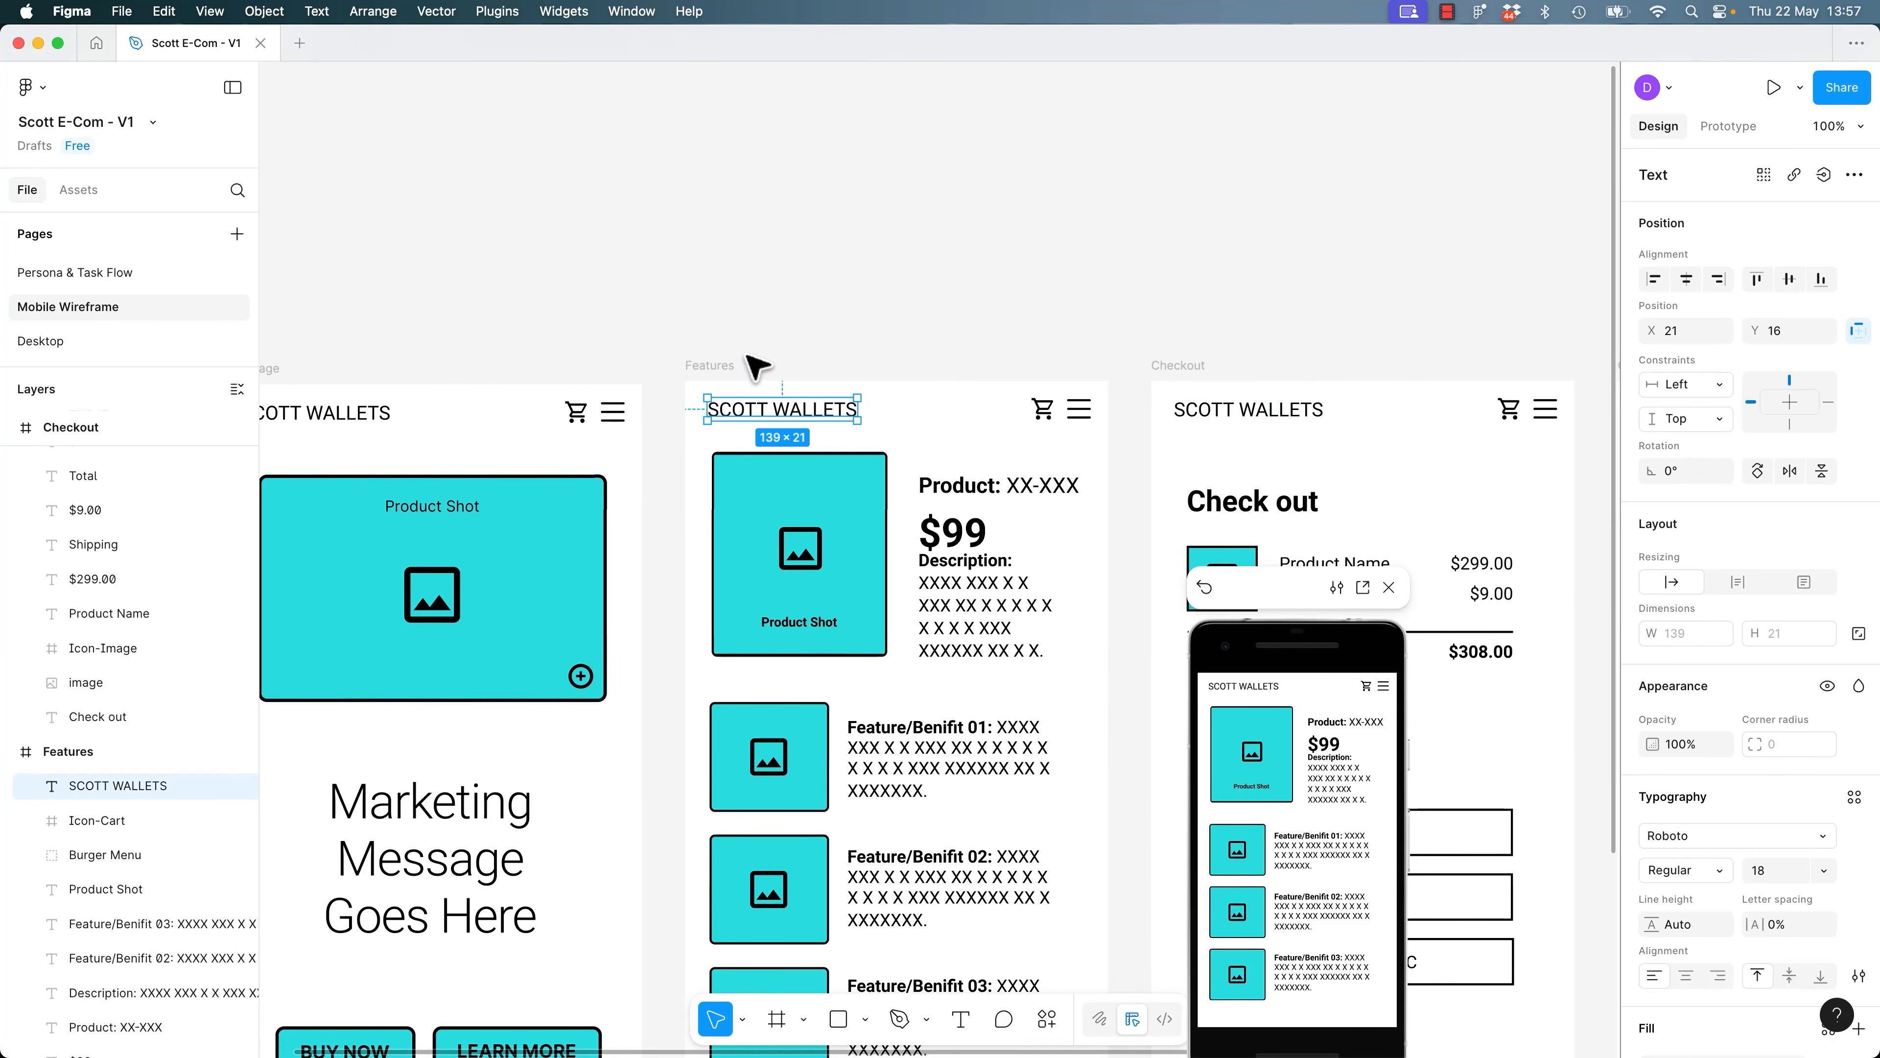
Examine the prototype connections of the pasted SCOTT WALLETS titles on the Features and Checkout frames.
left_click(1728, 127)
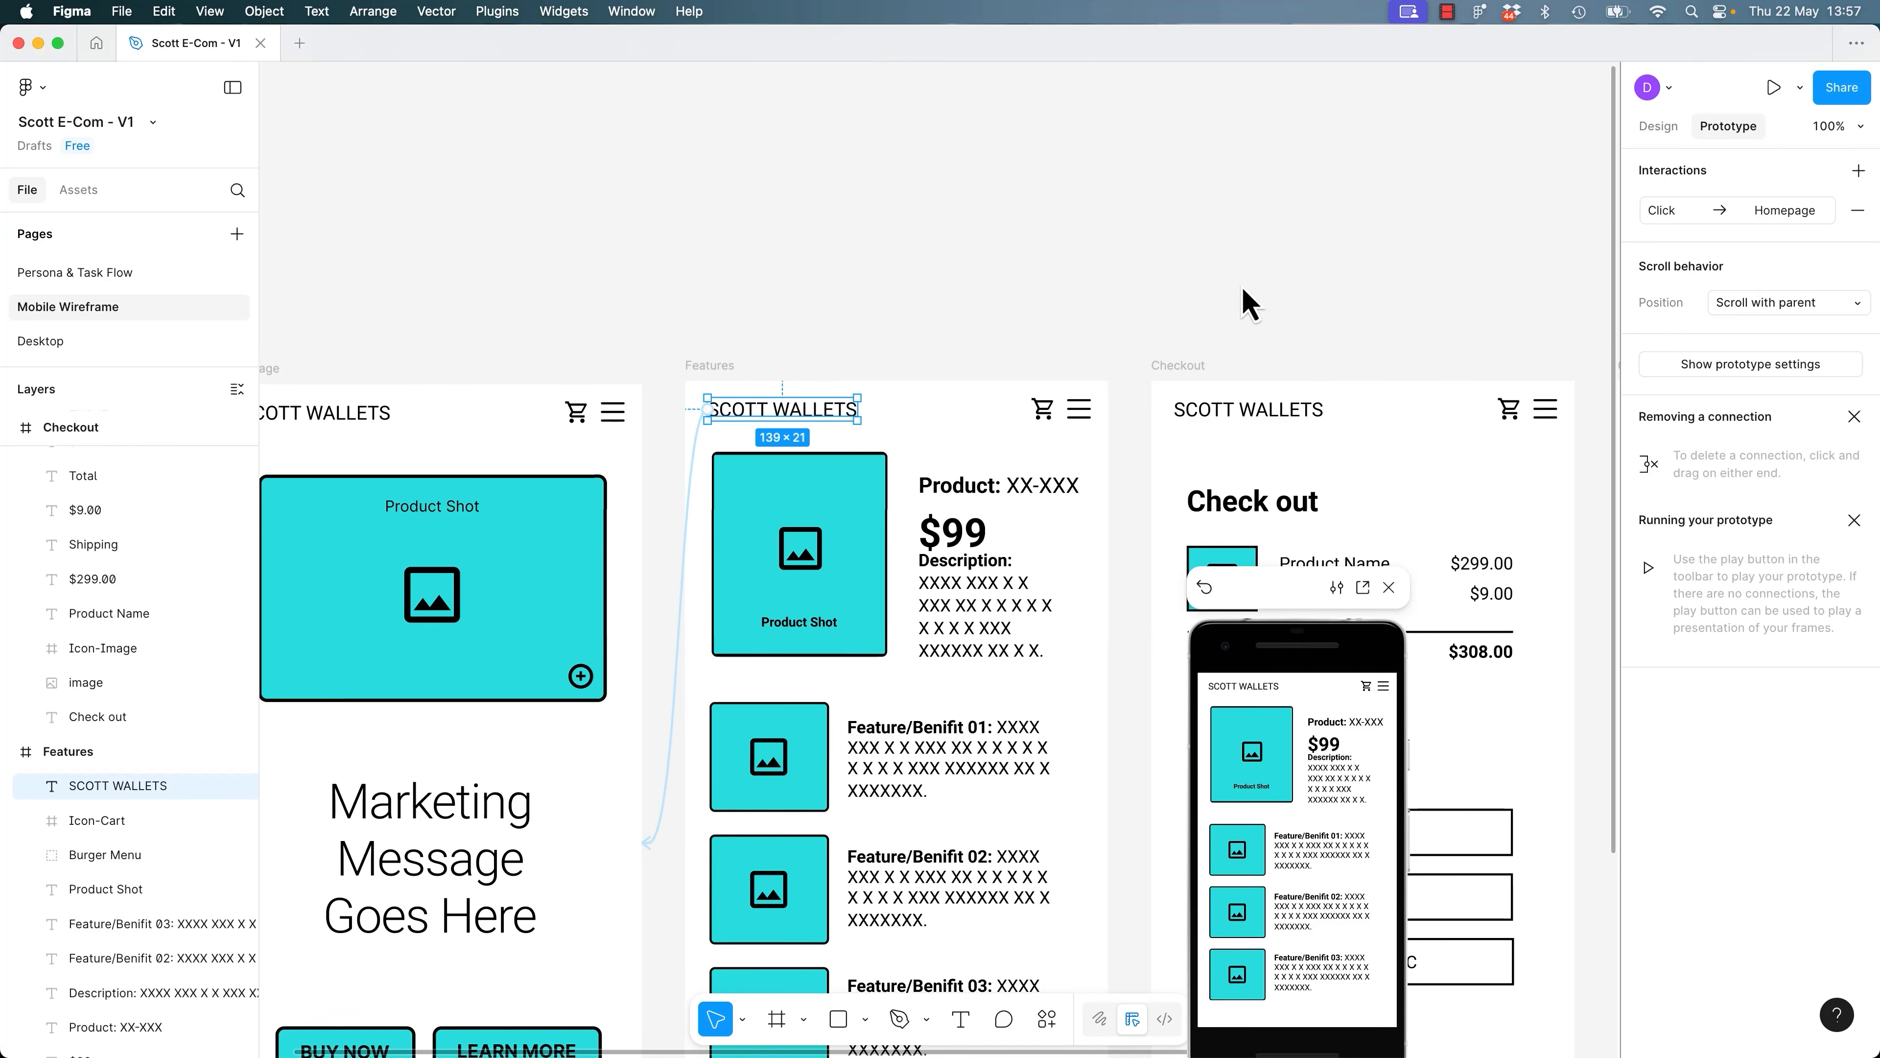
left_click(1084, 329)
left_click(1272, 409)
left_click(935, 363)
left_click(836, 406)
left_click(869, 284)
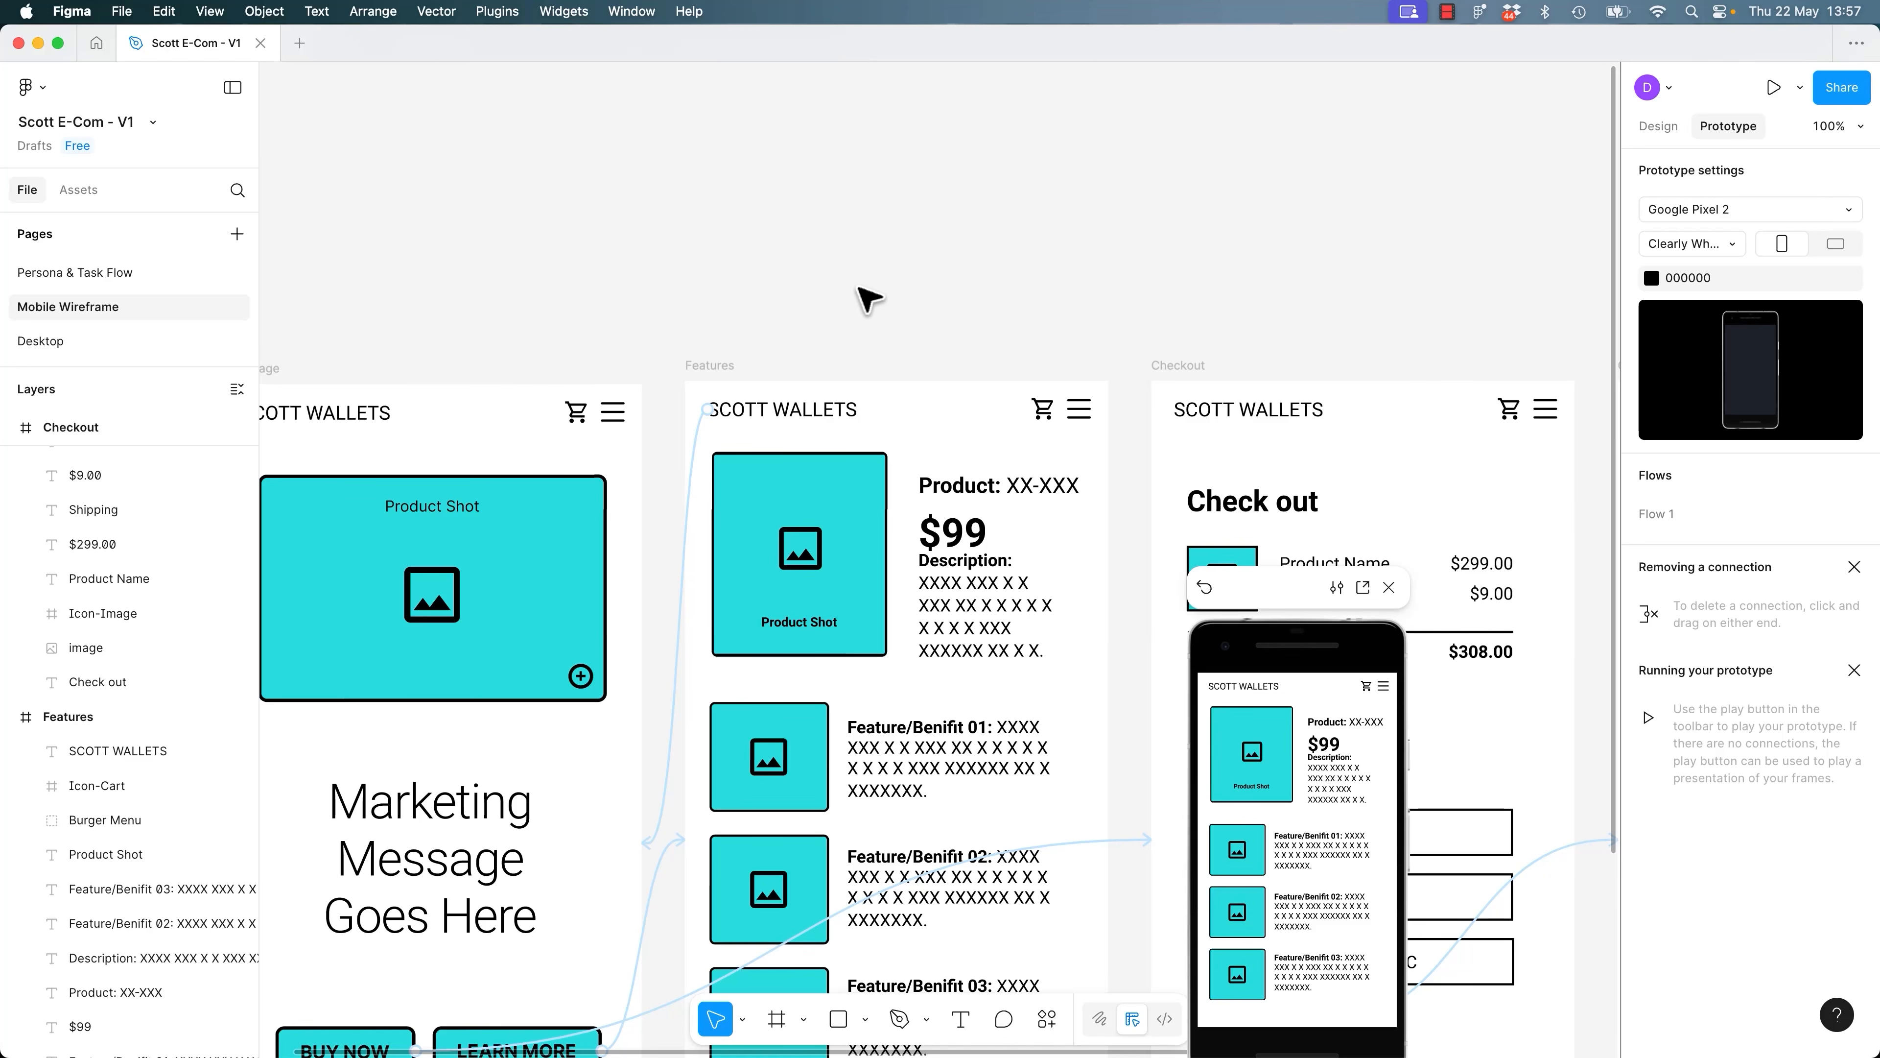
Test the purchase flow in the phone preview, from the Features title link through BUY NOW and PURCHASE.
left_click_drag(790, 333, 1008, 223)
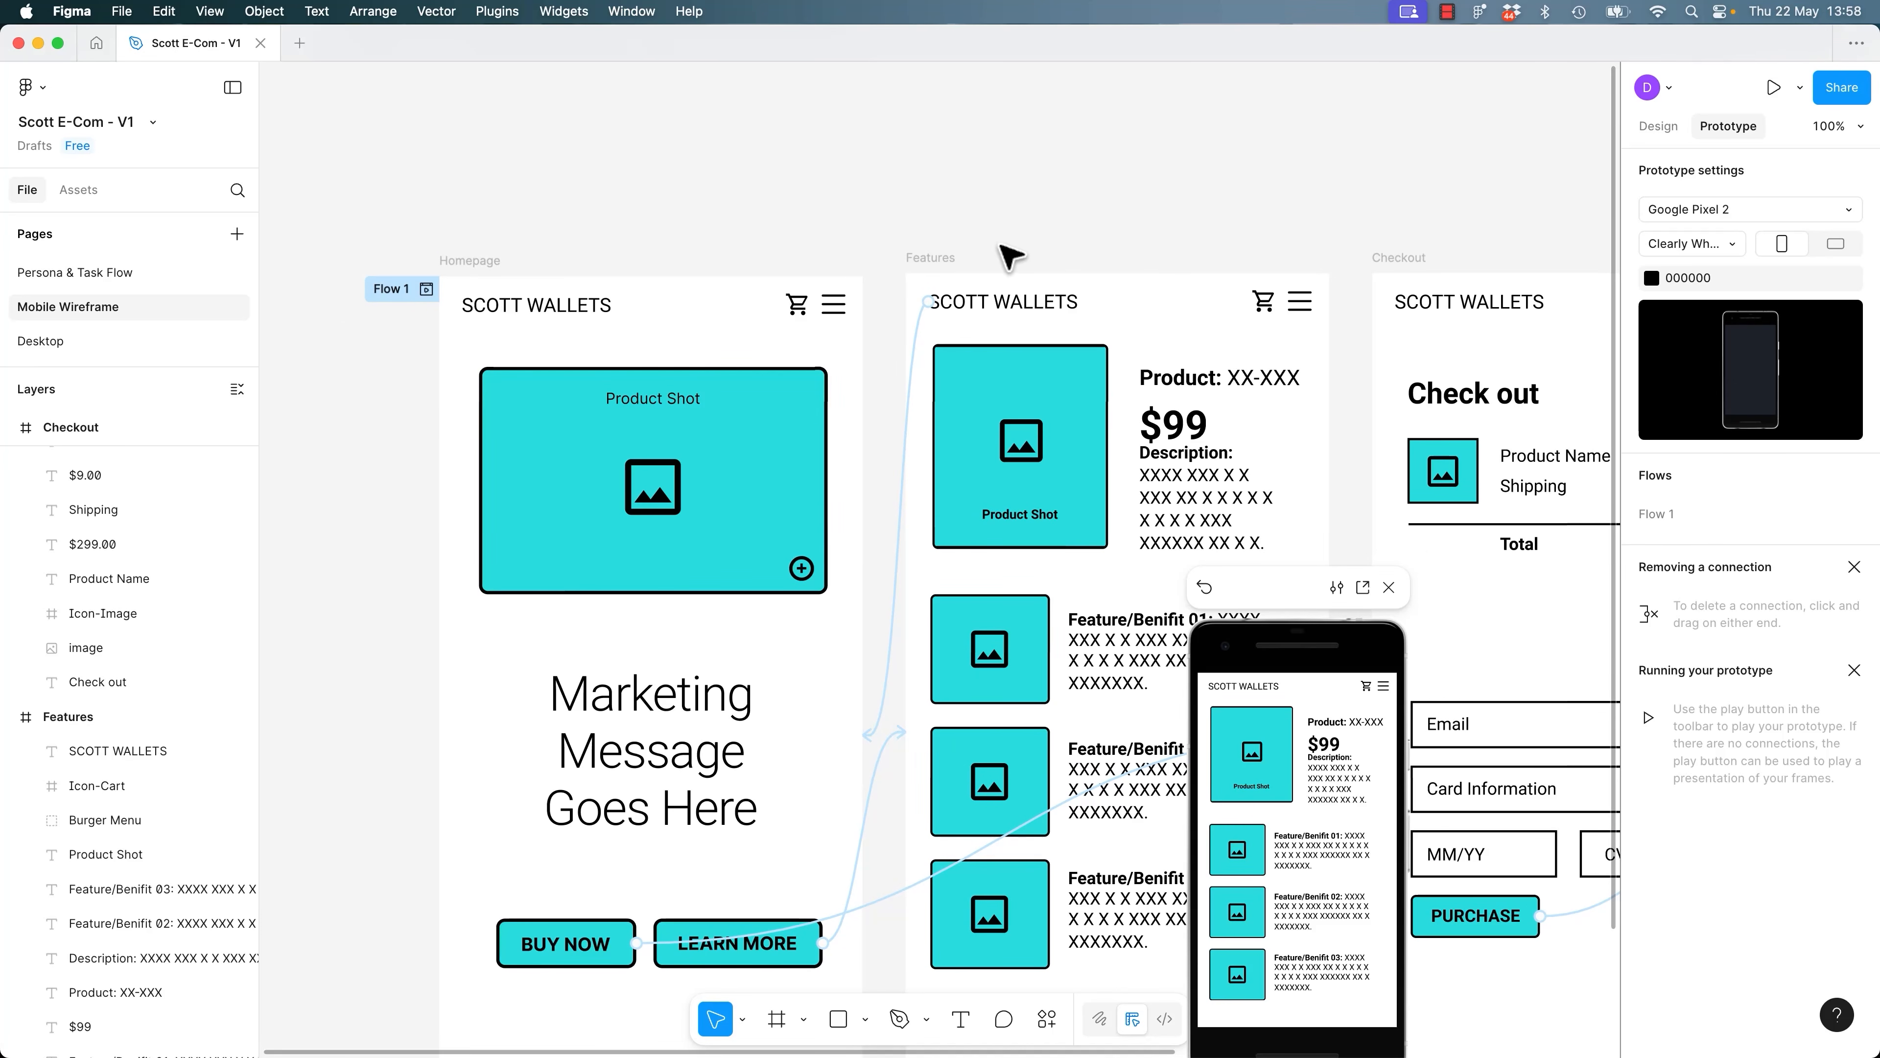
left_click(1260, 684)
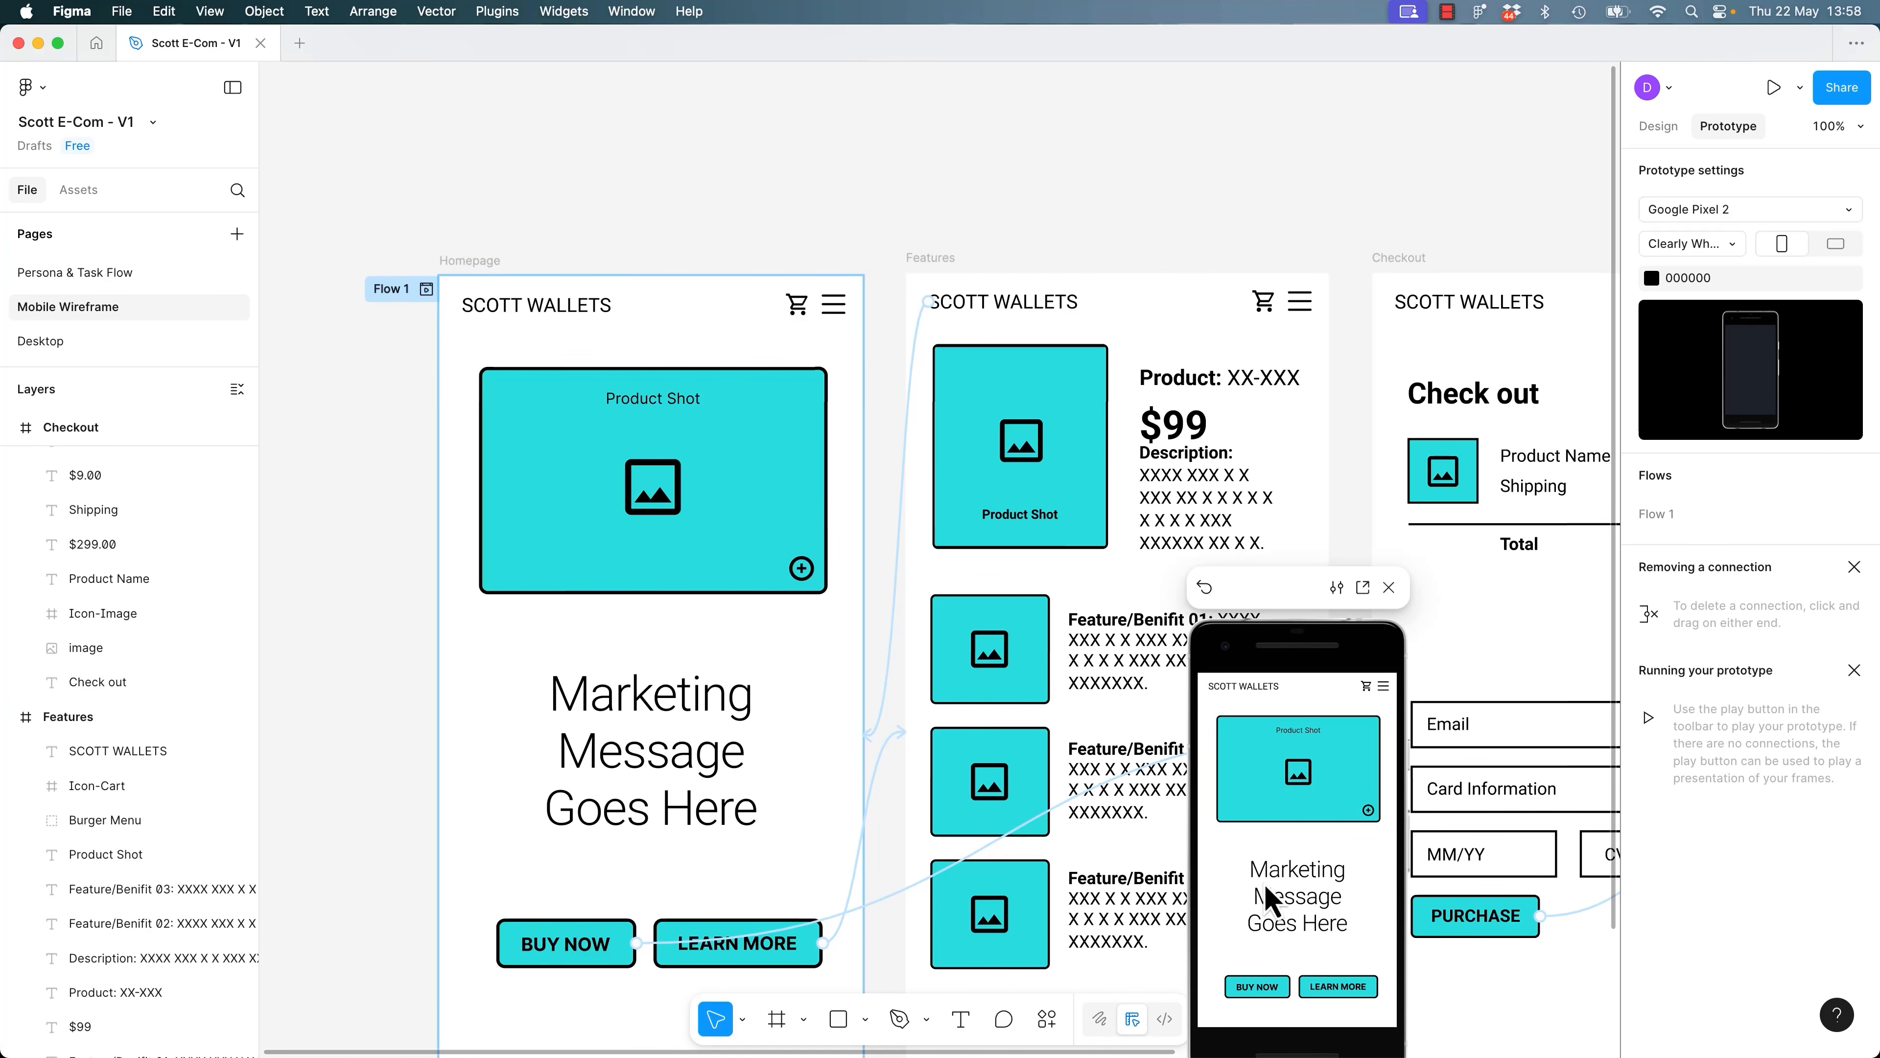
left_click(1274, 976)
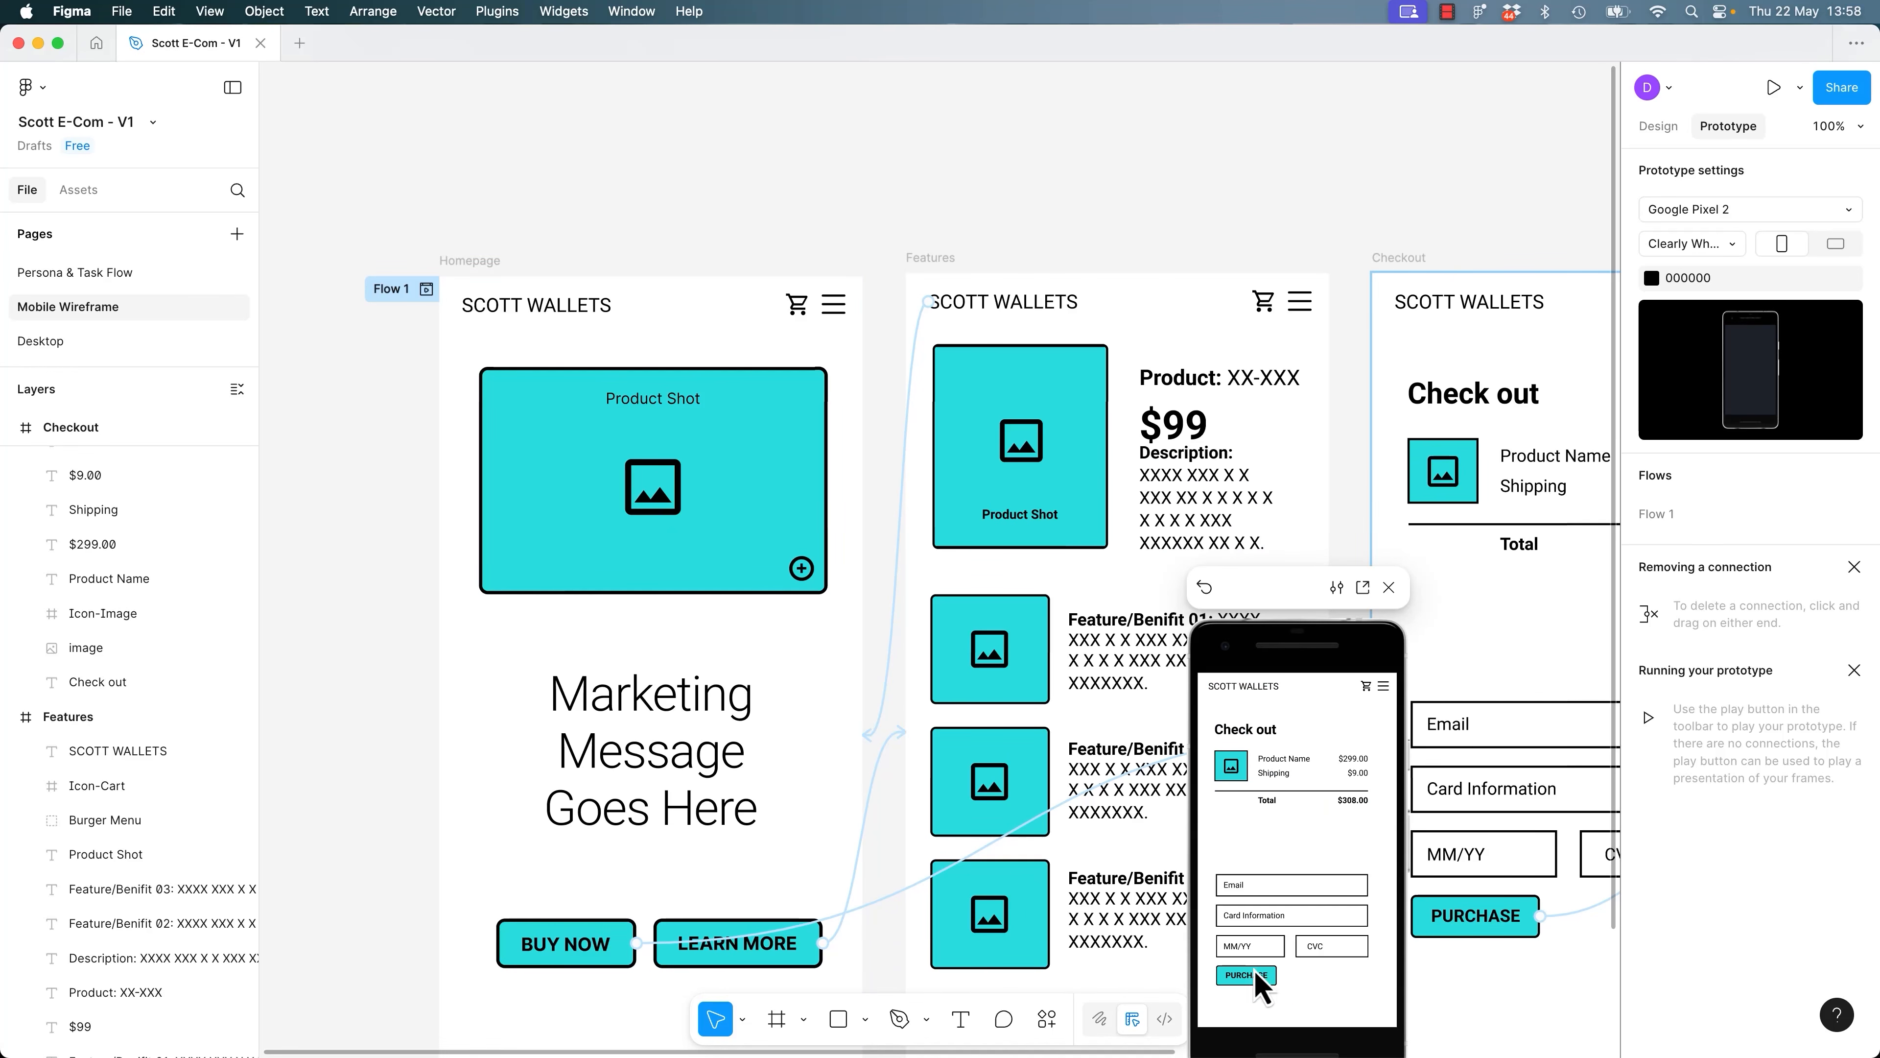
left_click(1258, 976)
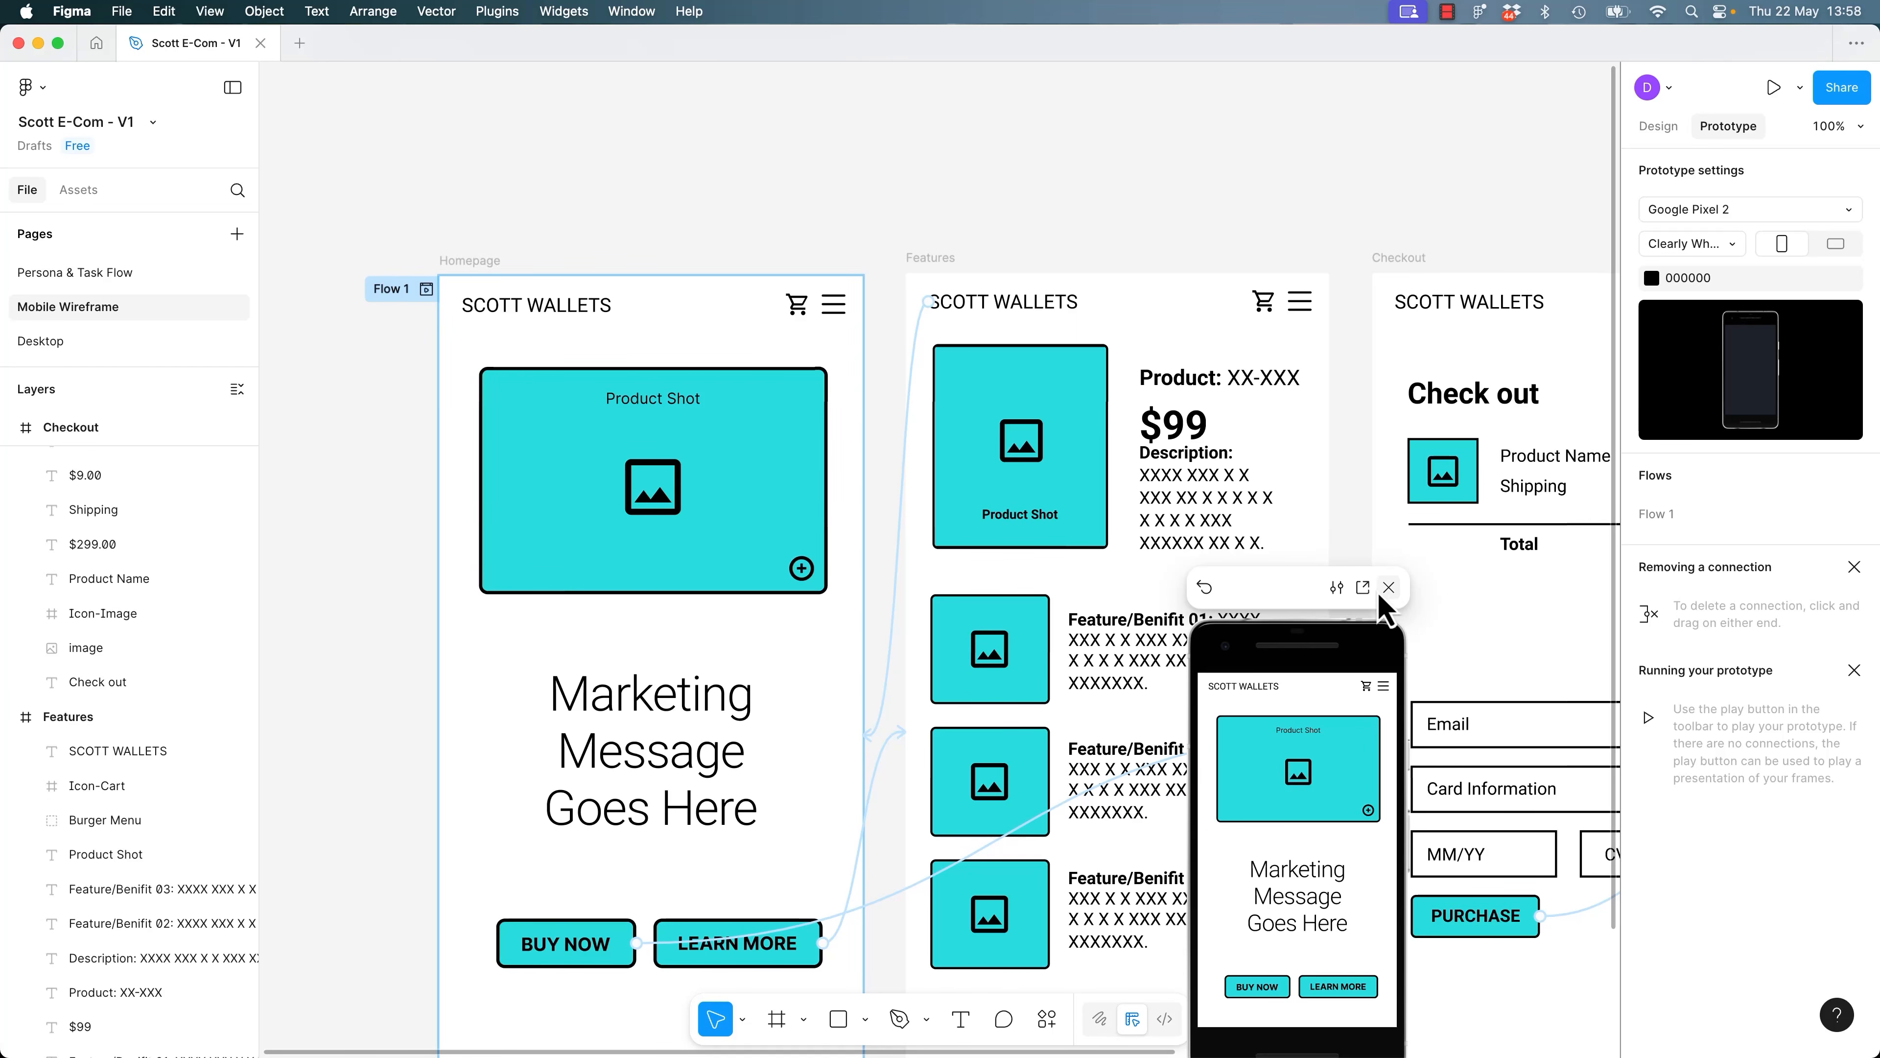
Examine the interaction settings of the LEARN MORE and BUY NOW connections on the Homepage frame.
left_click(883, 757)
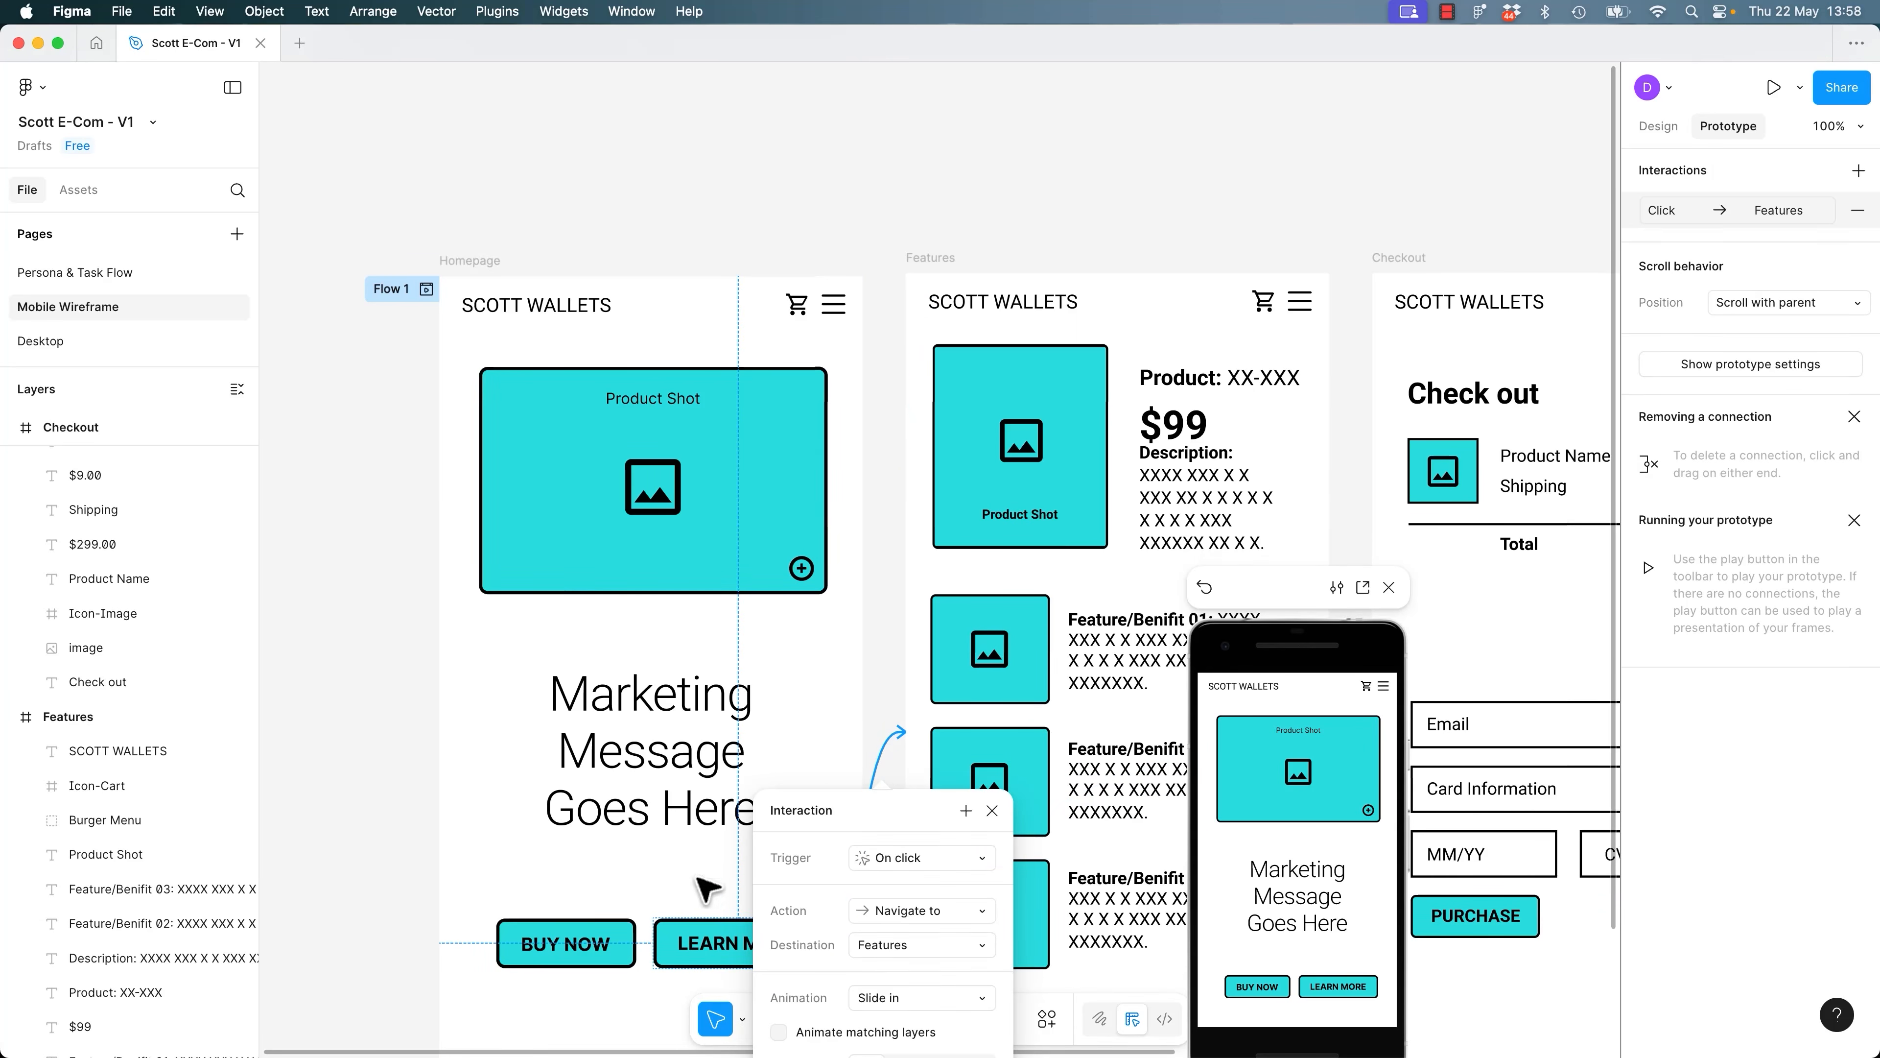
left_click(628, 935)
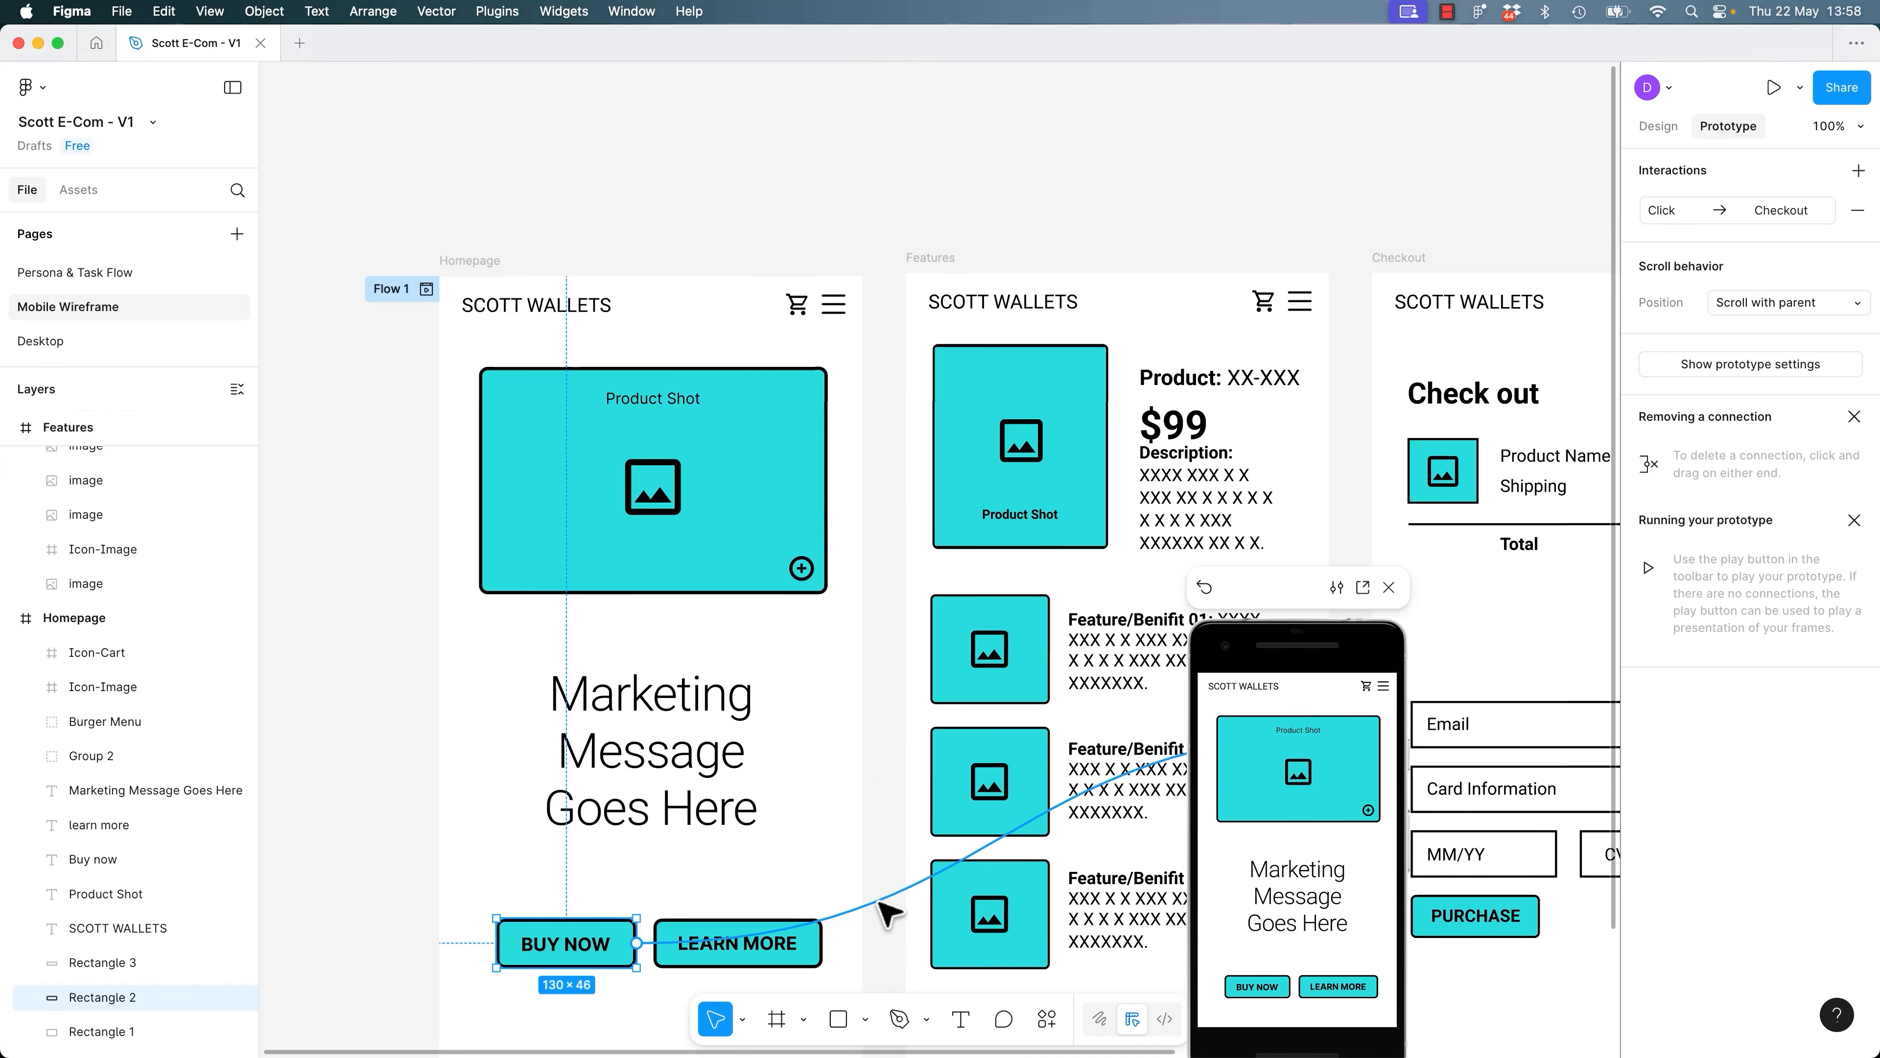
left_click(885, 915)
scroll(918, 963, "down", 8)
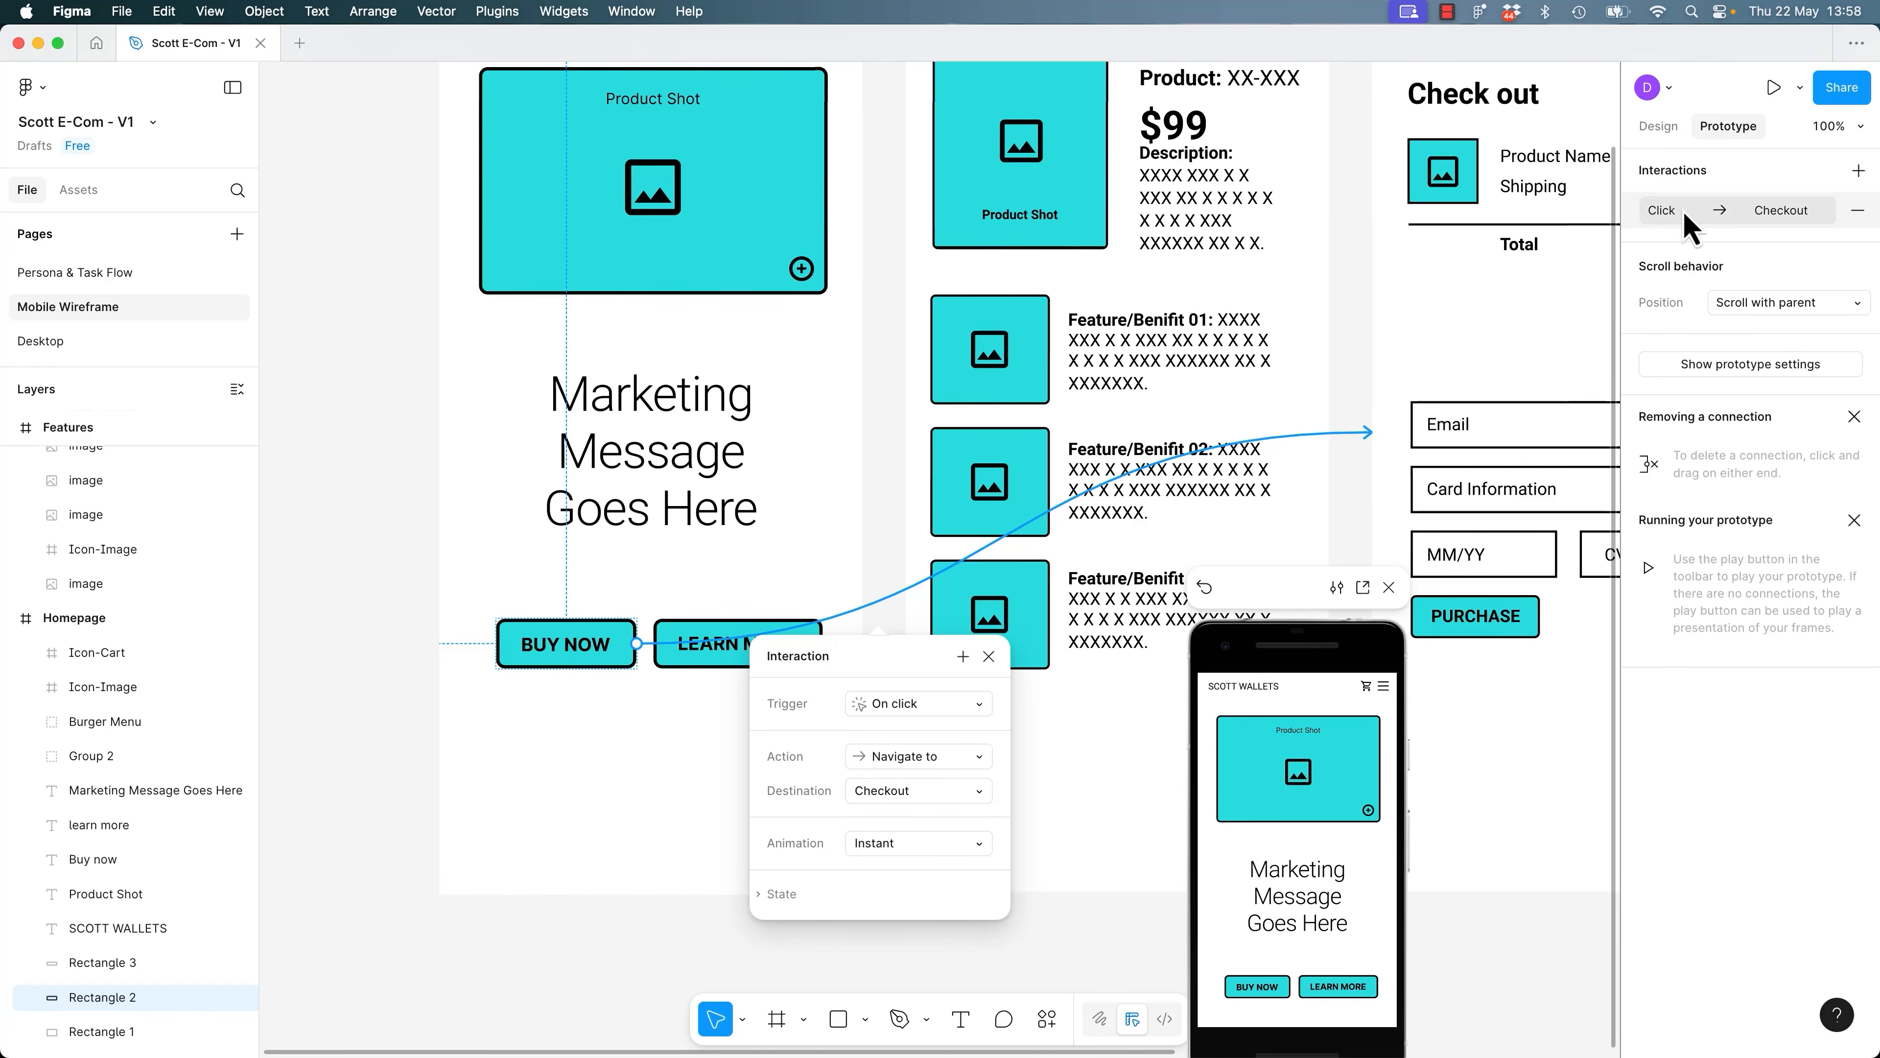
left_click(1659, 220)
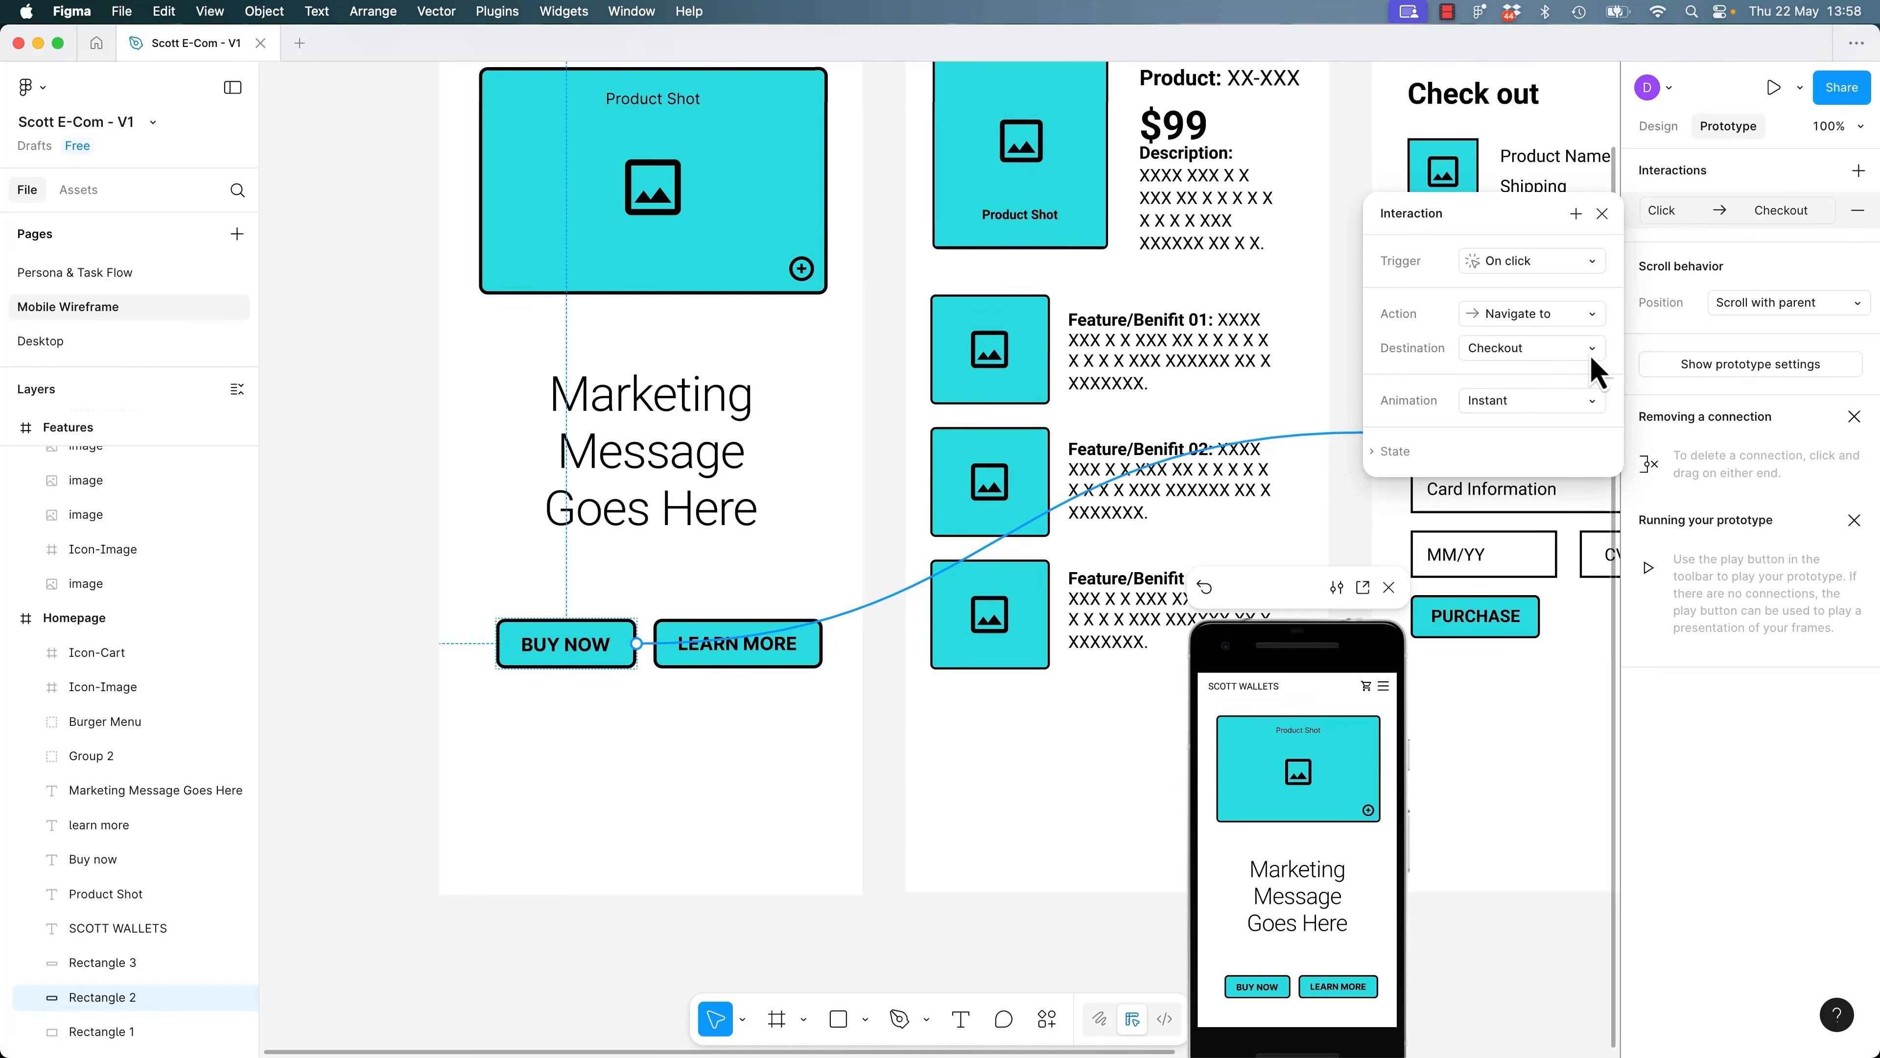
left_click(890, 614)
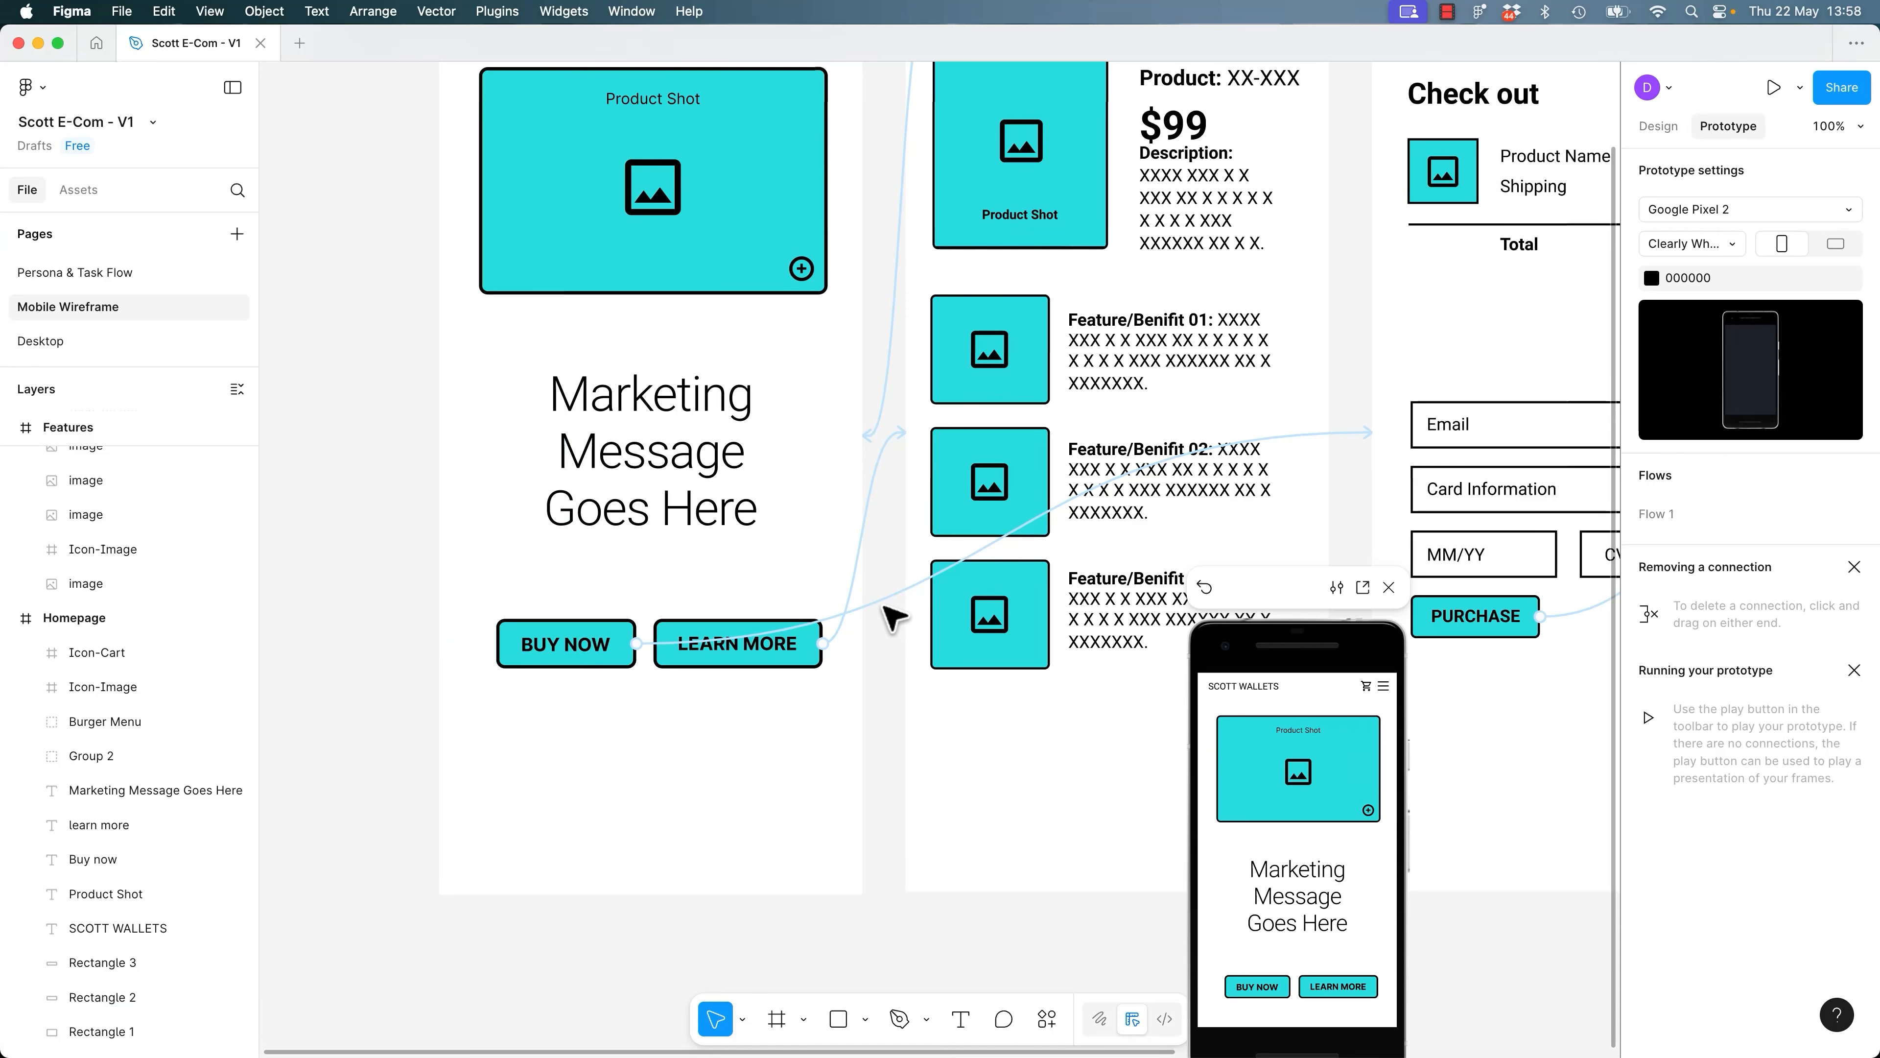
Review the animation options available for the BUY NOW button's connection to Checkout.
left_click(885, 606)
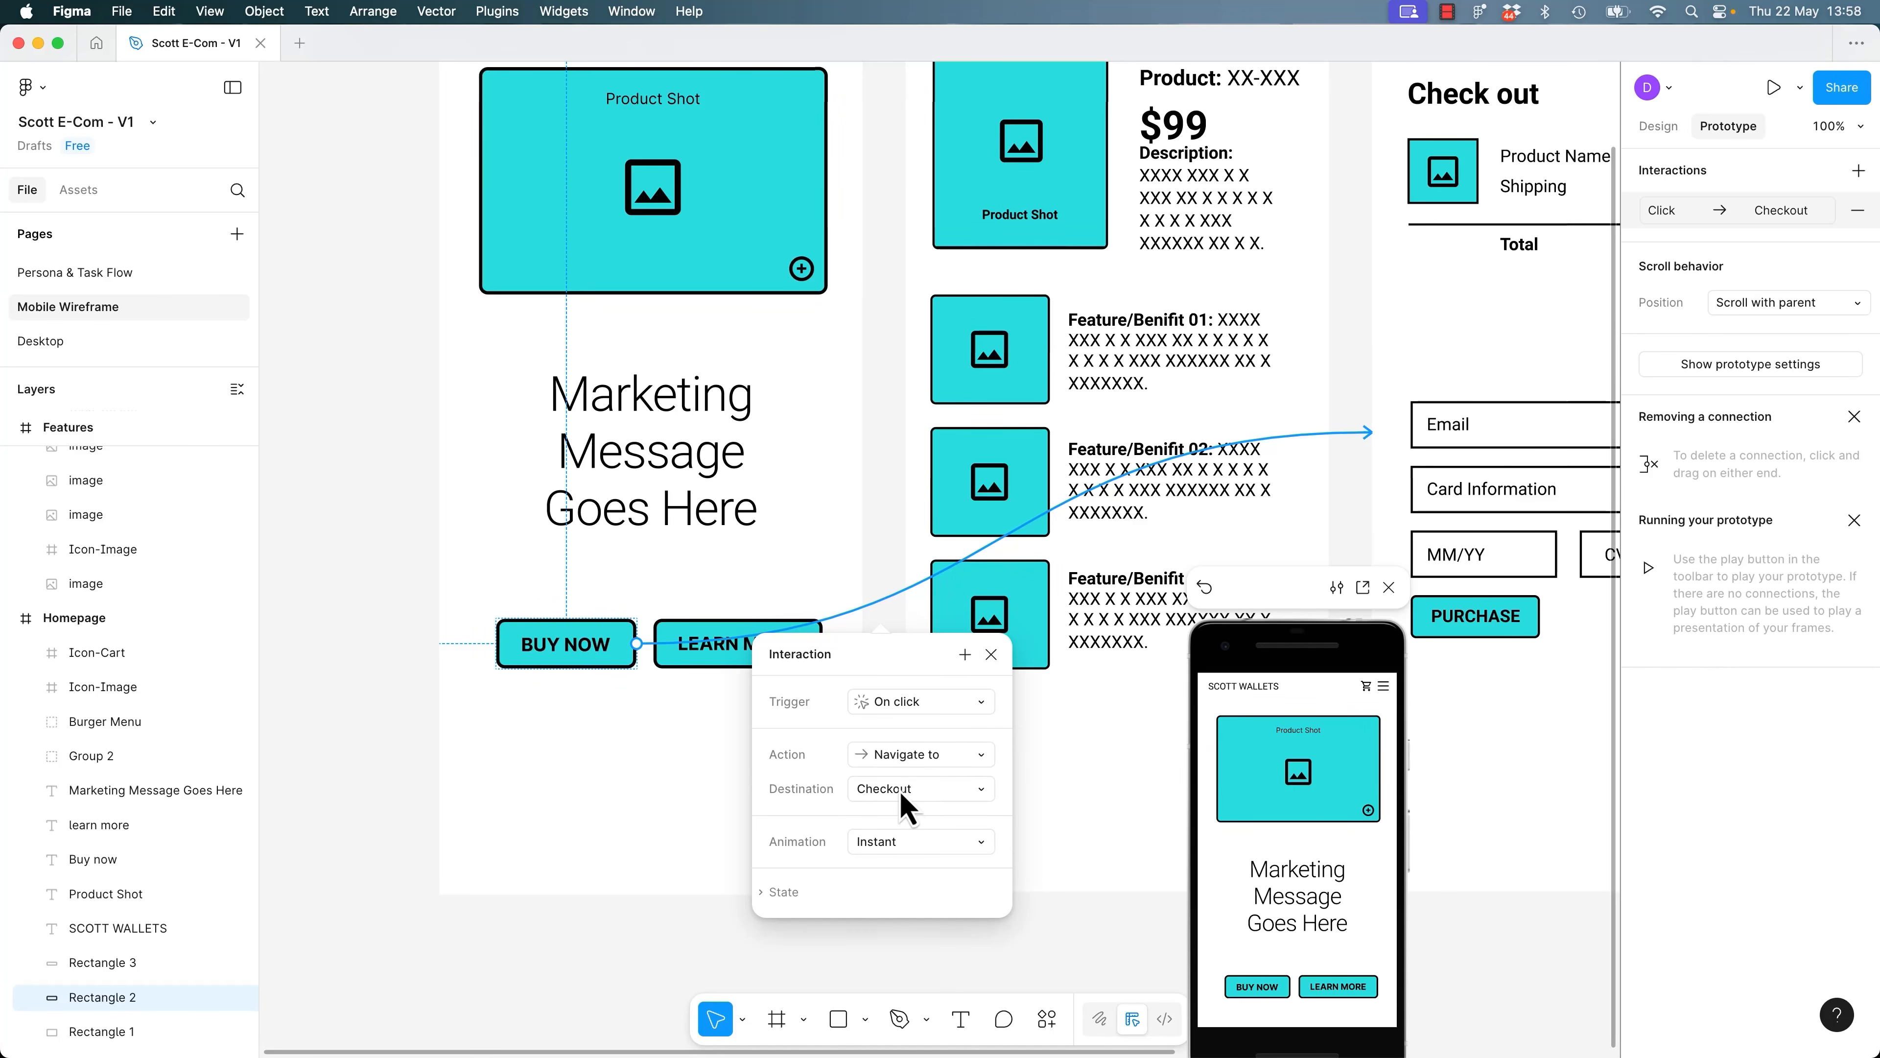
left_click(897, 842)
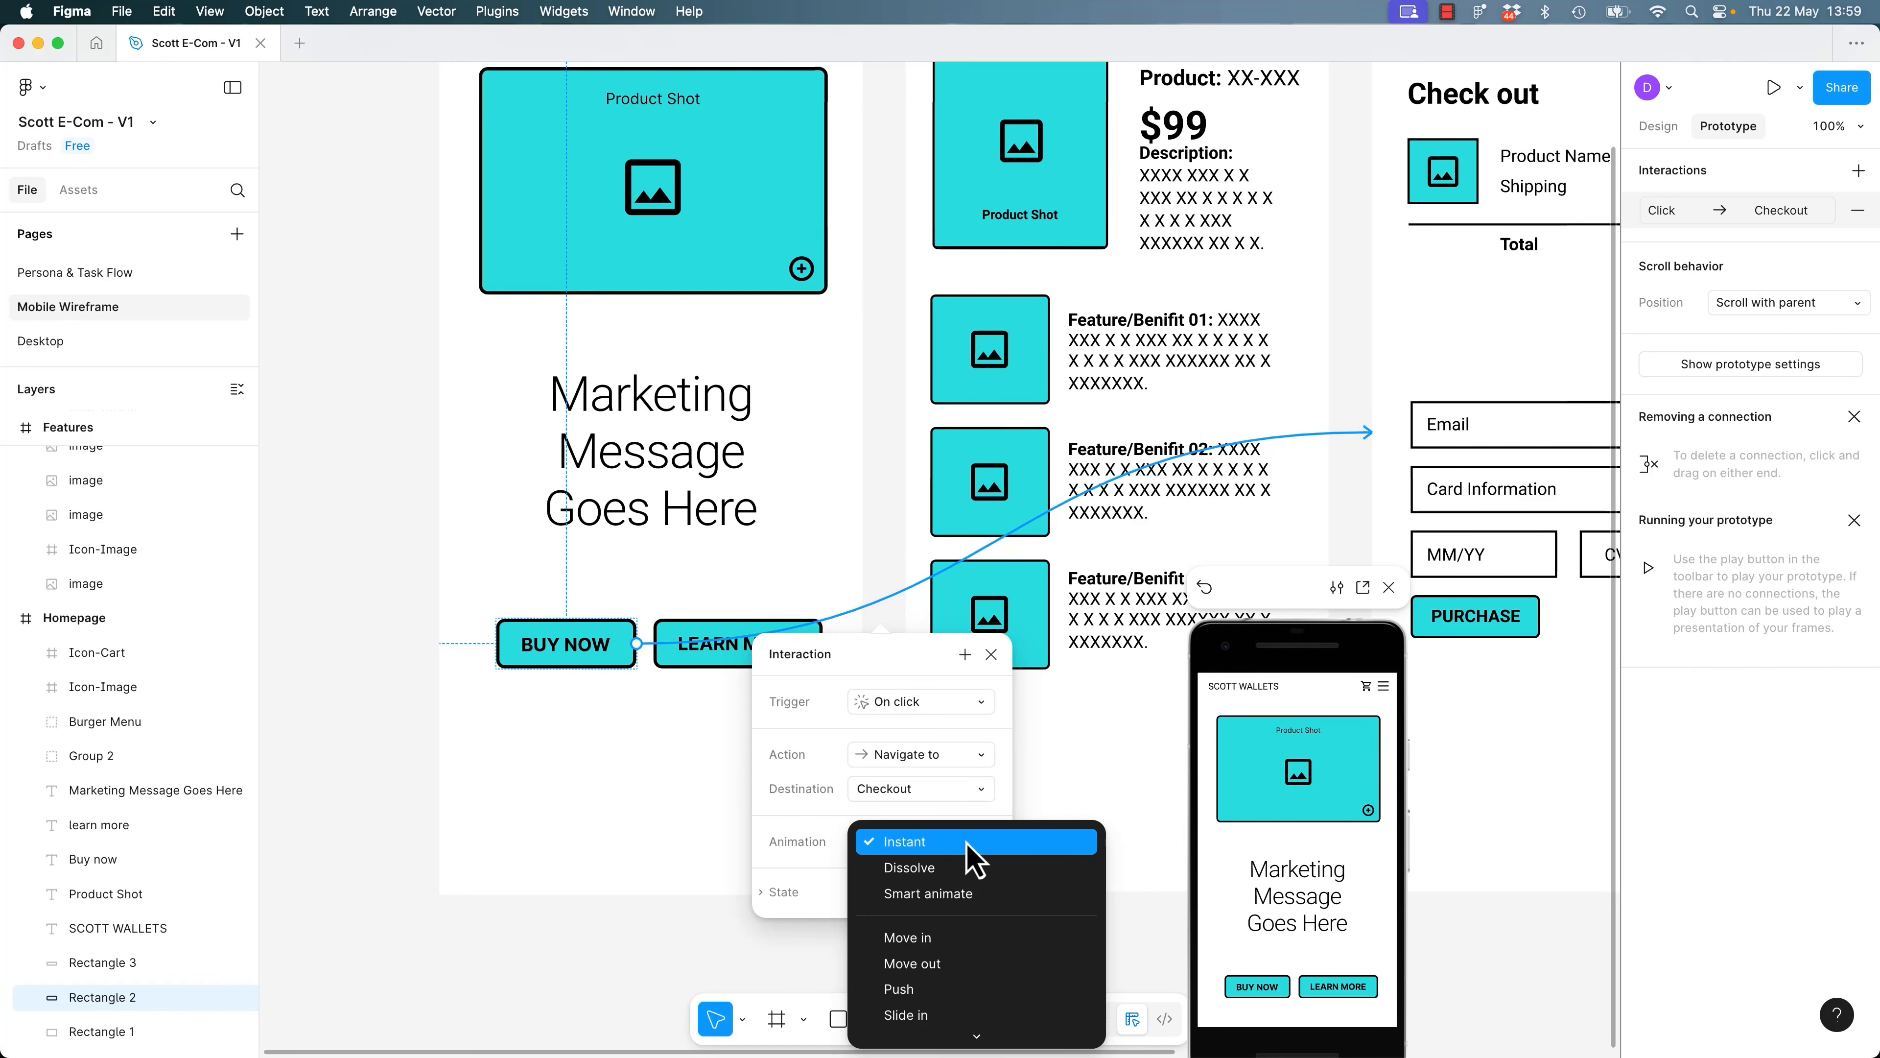
scroll(962, 867, "down", 1)
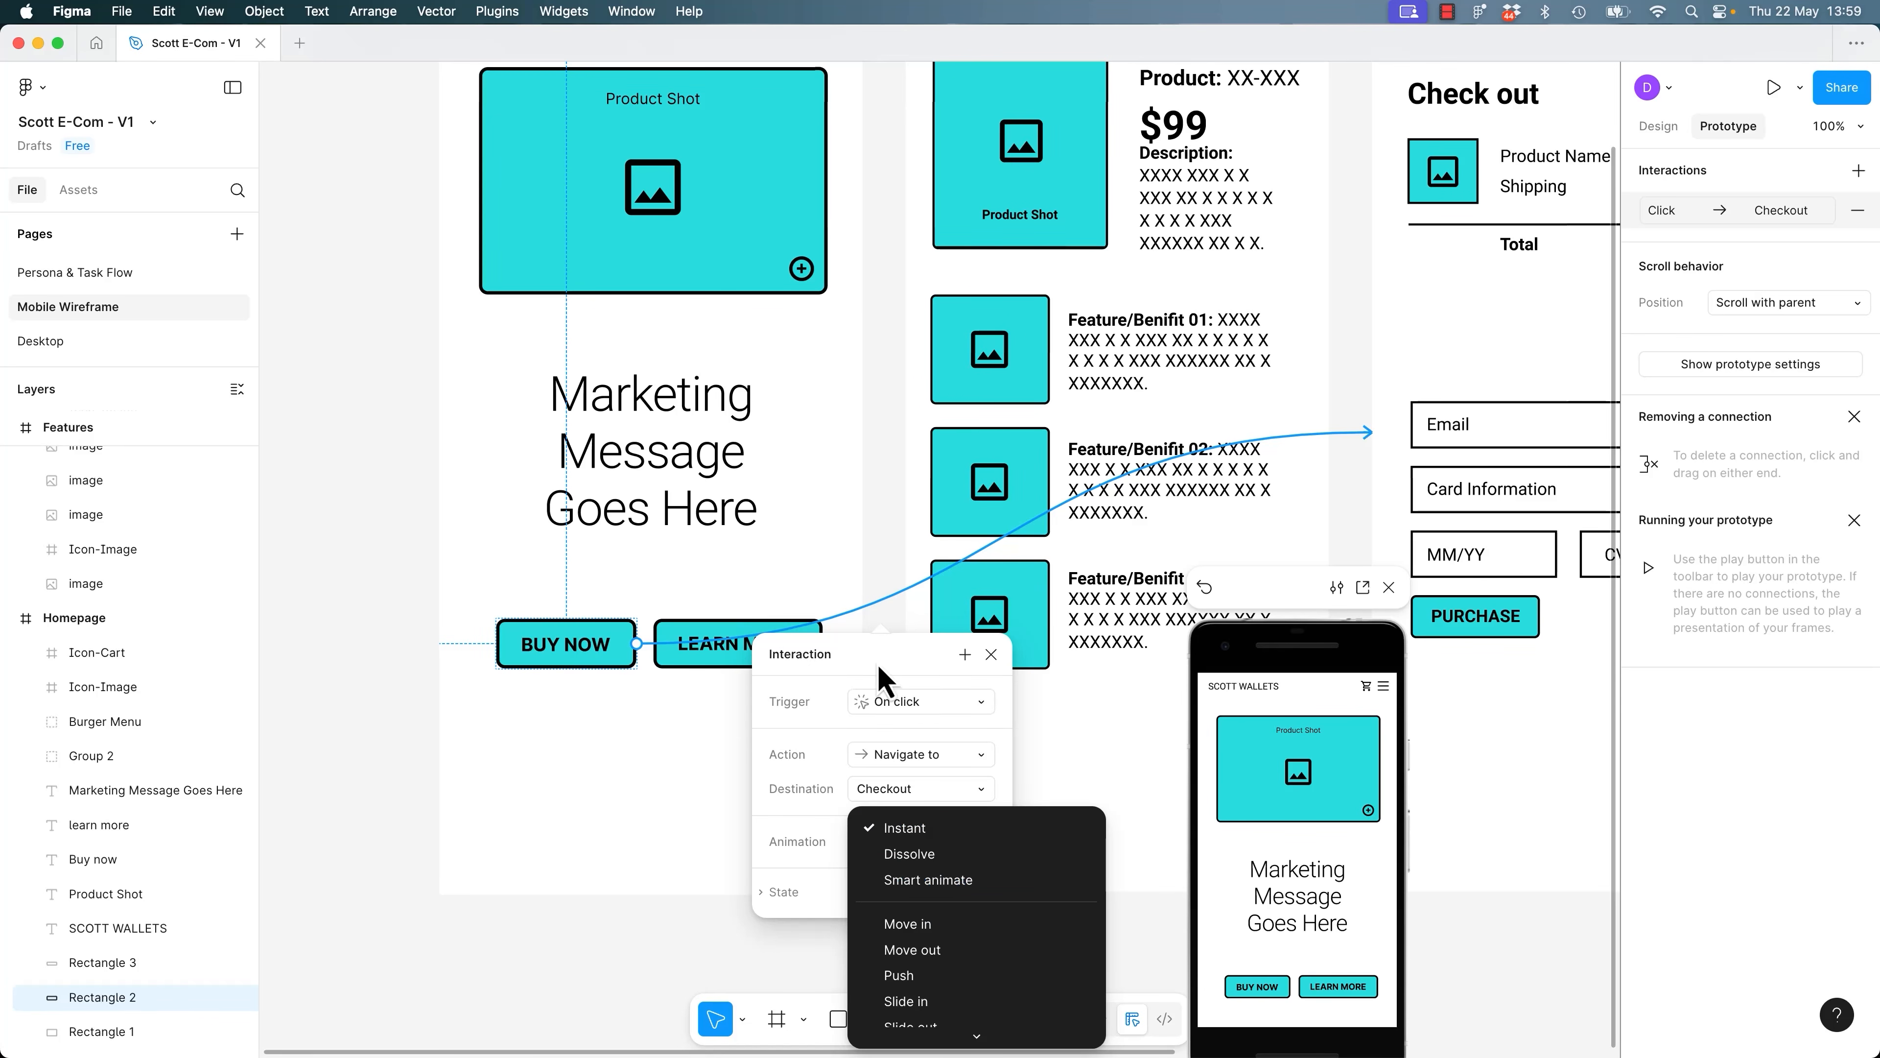
left_click(942, 652)
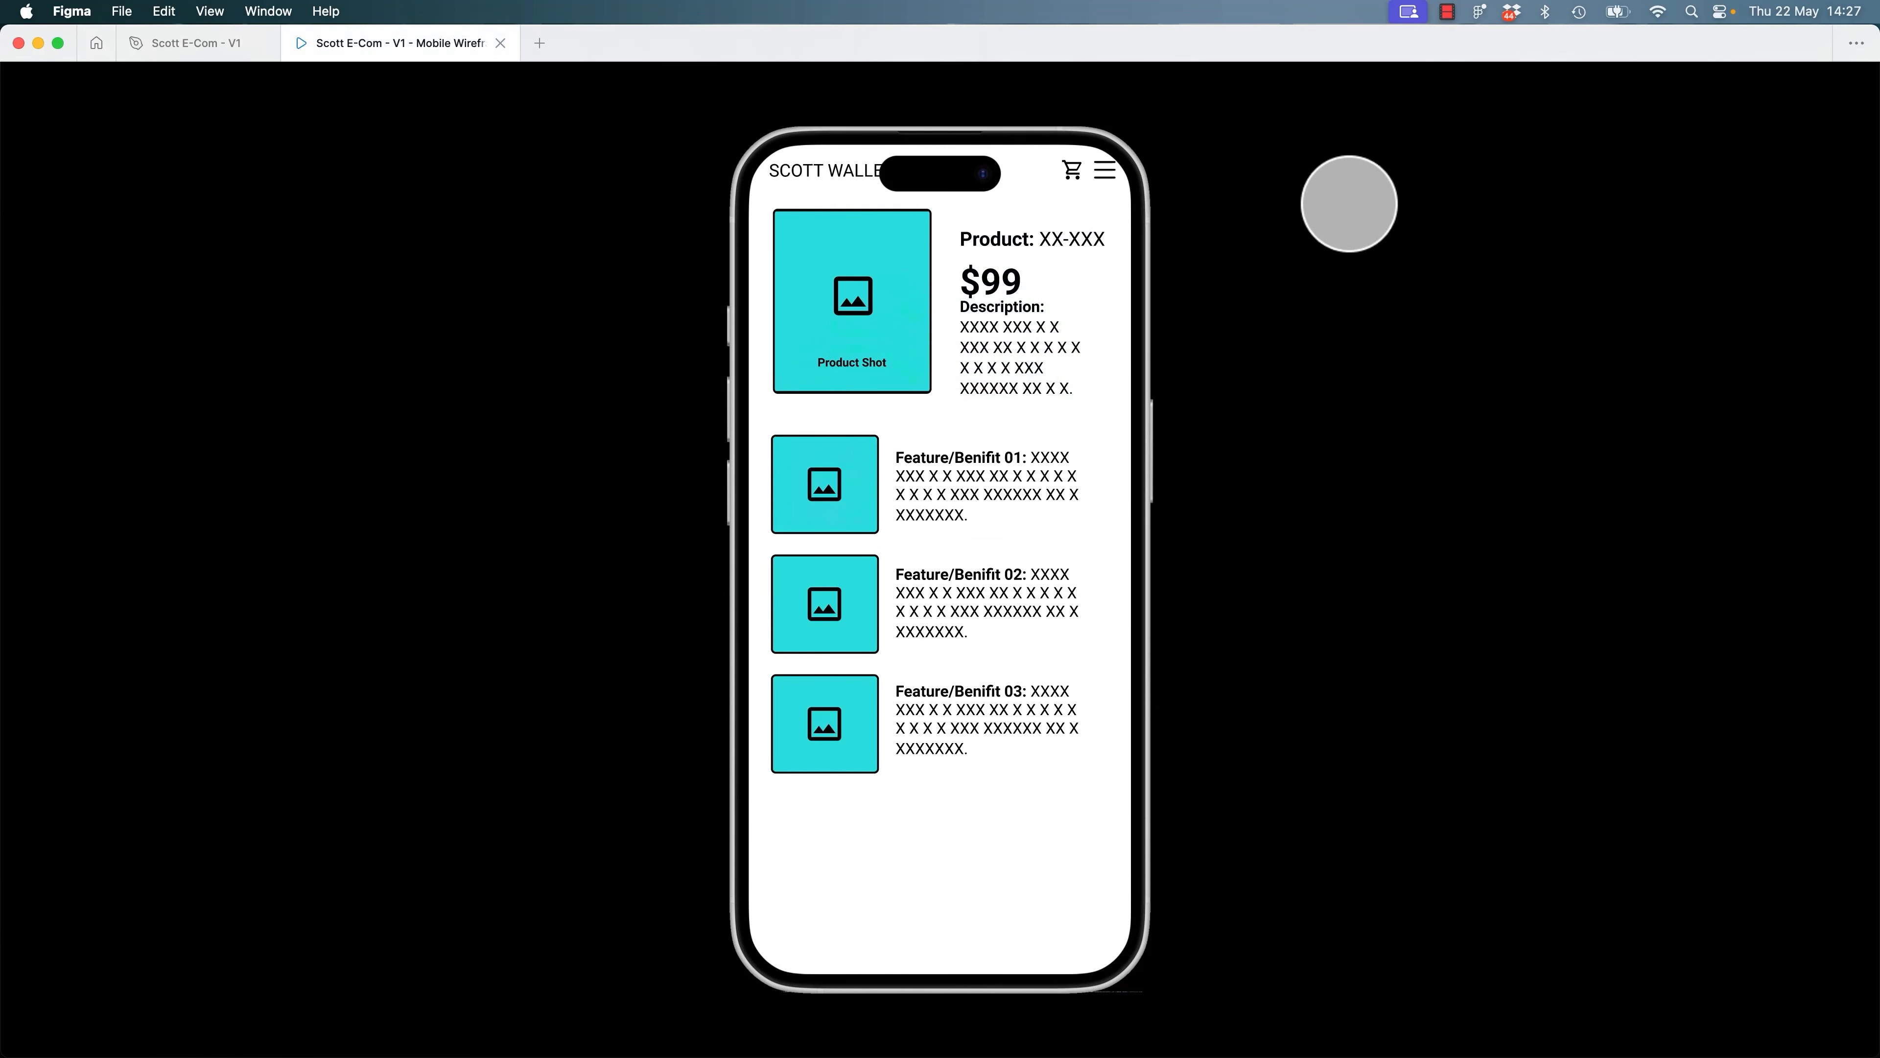
Restart the prototype presentation from its starting frame.
key("r")
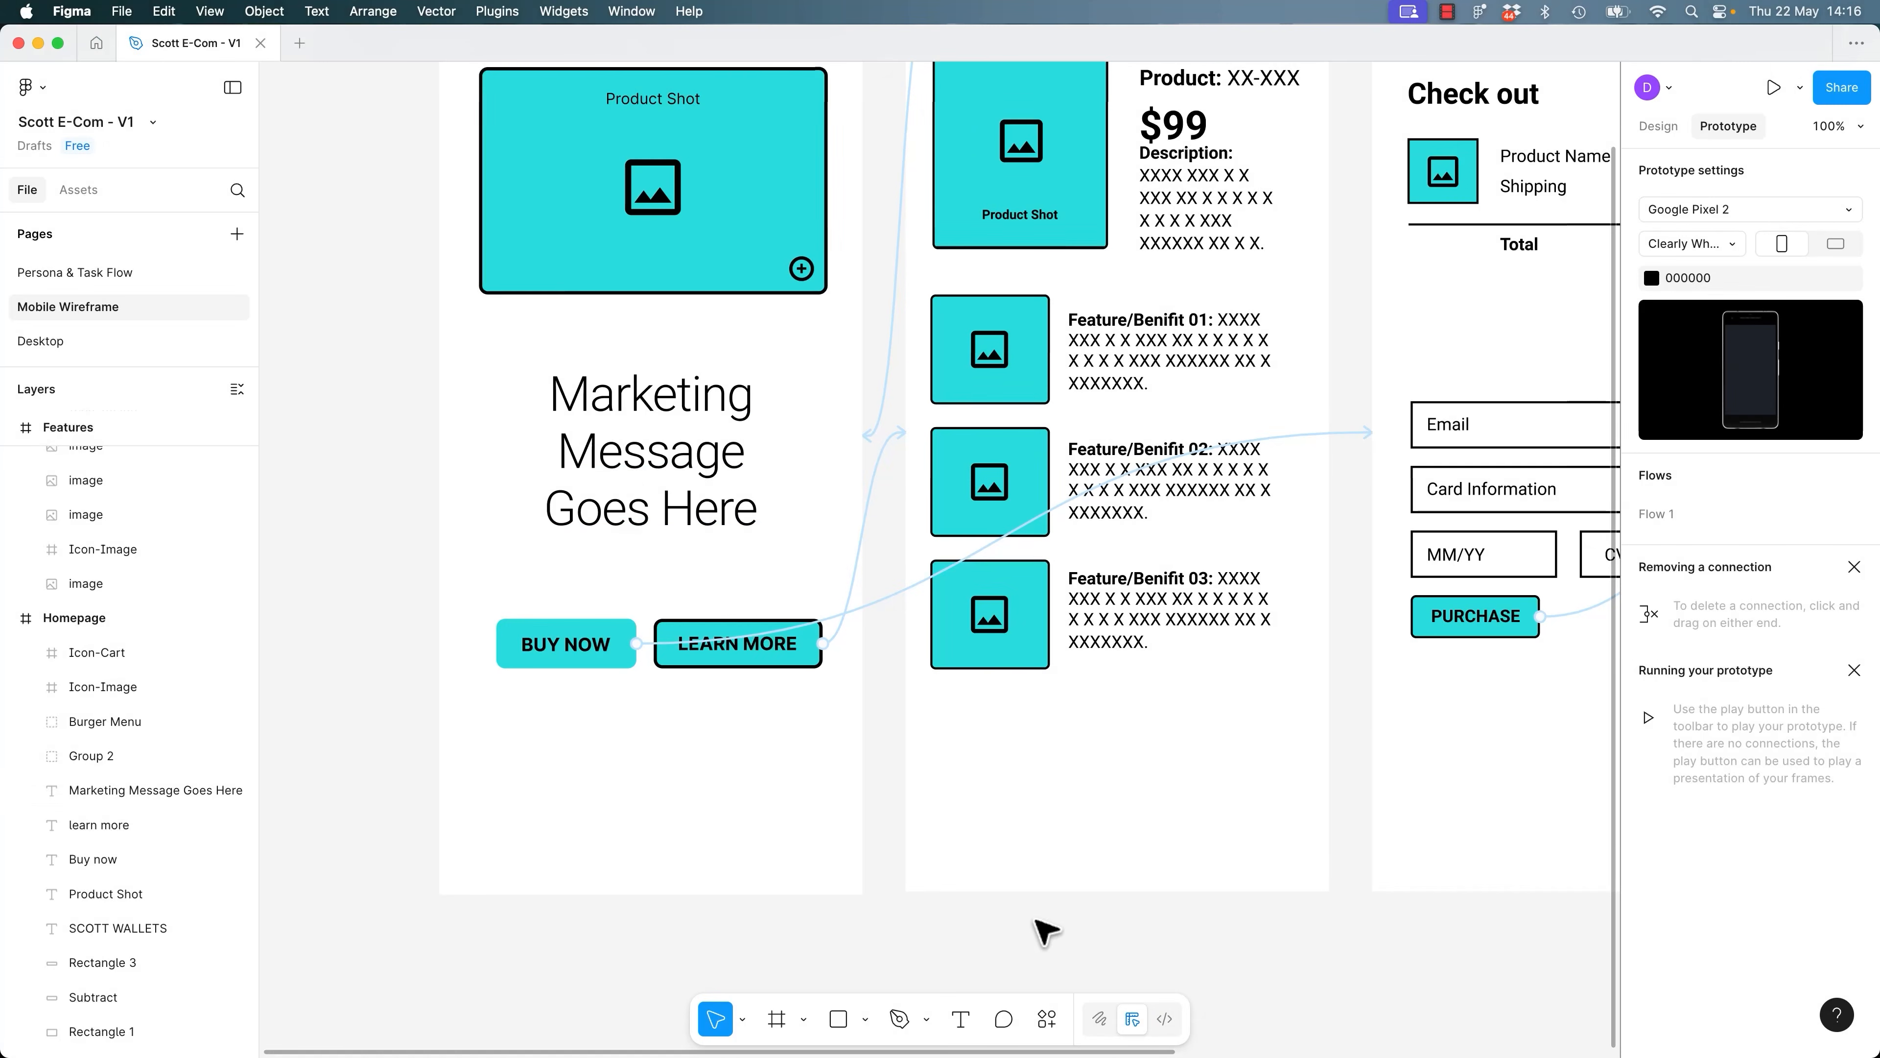
Go to the home screen showing the recently viewed files.
left_click(97, 45)
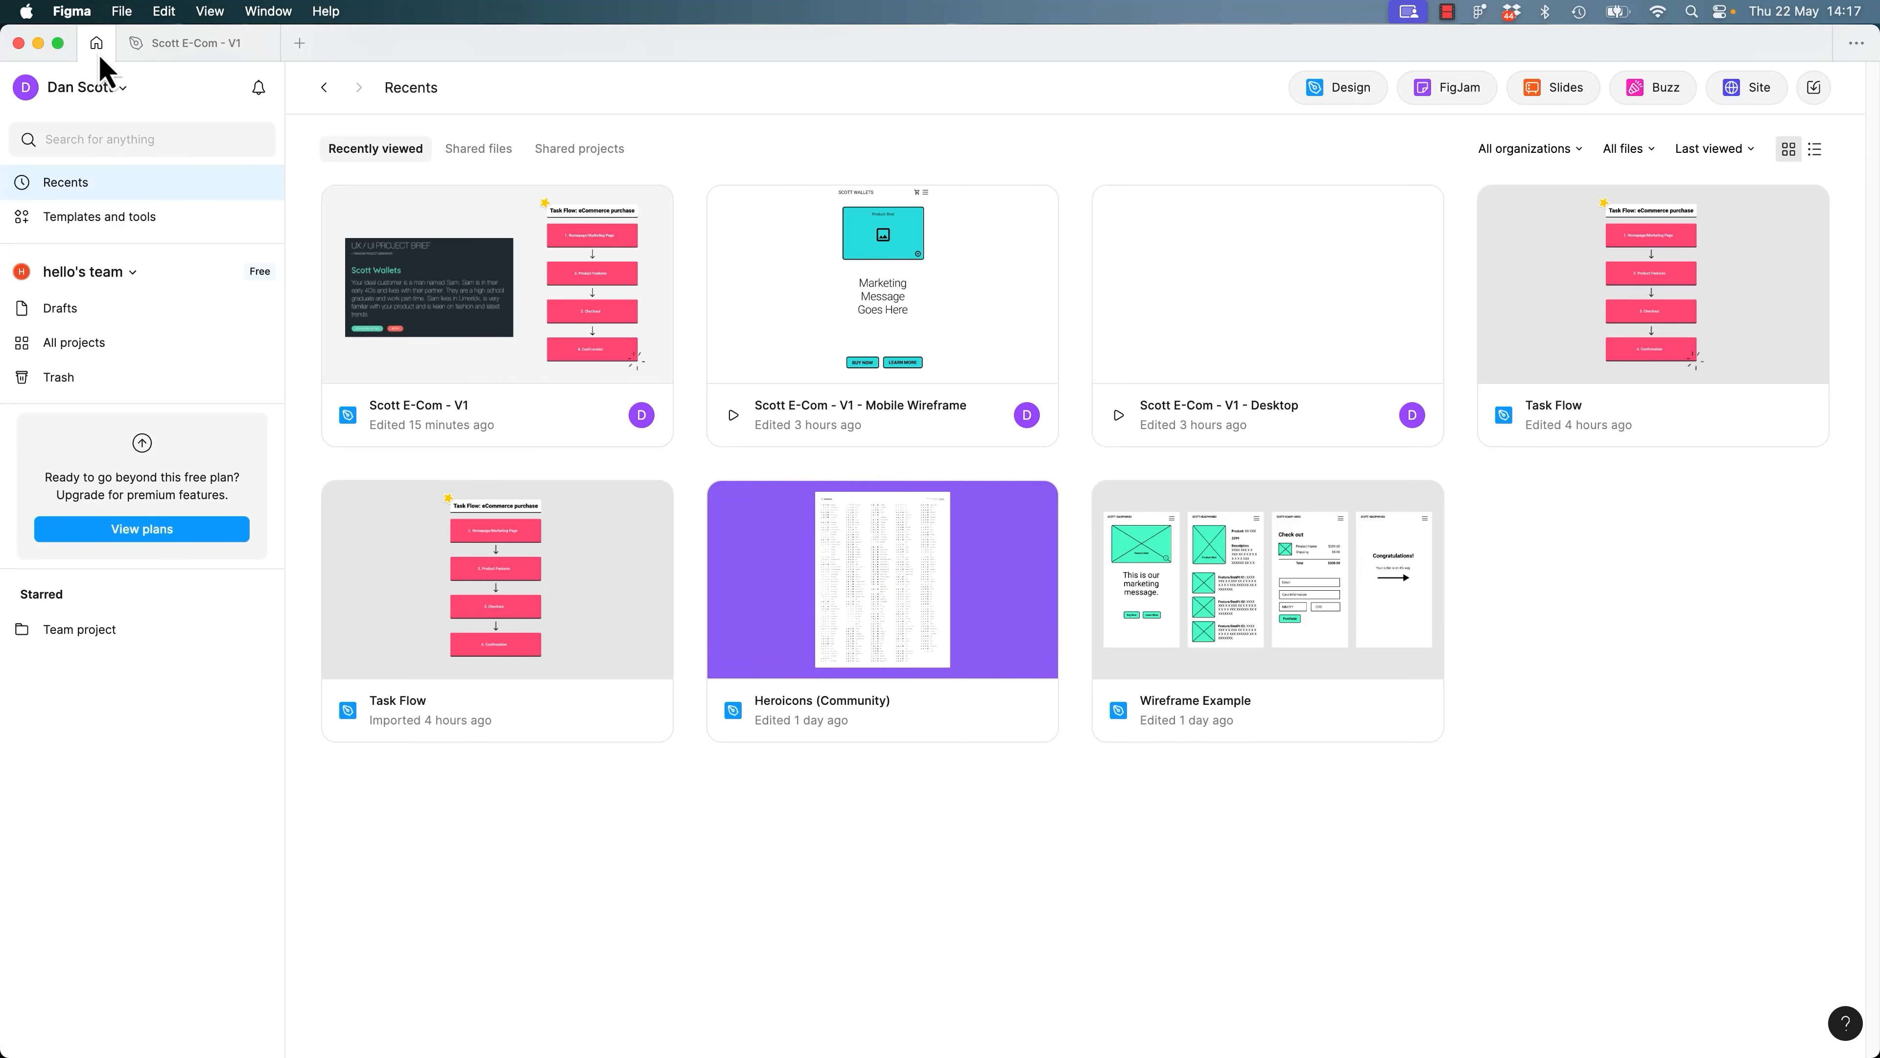
Search the Community templates and tools for "ios status bar".
left_click(127, 222)
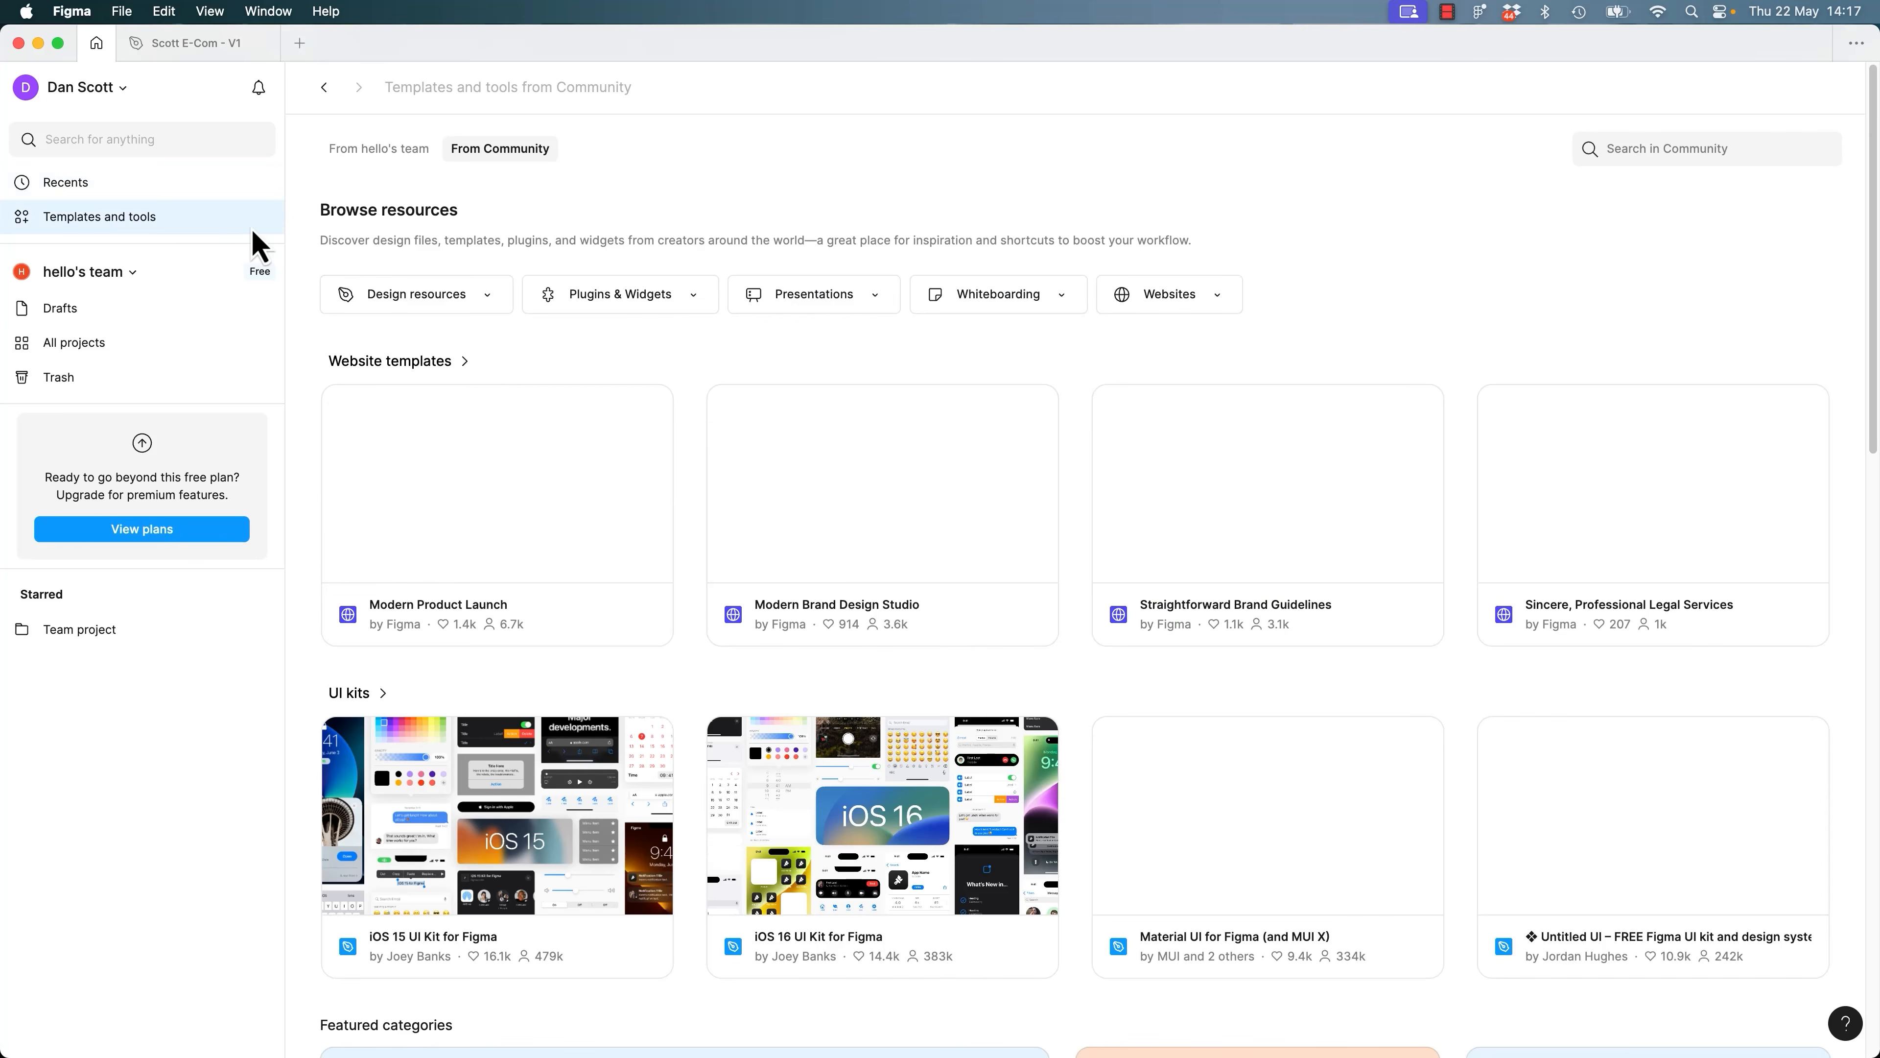
left_click(1675, 151)
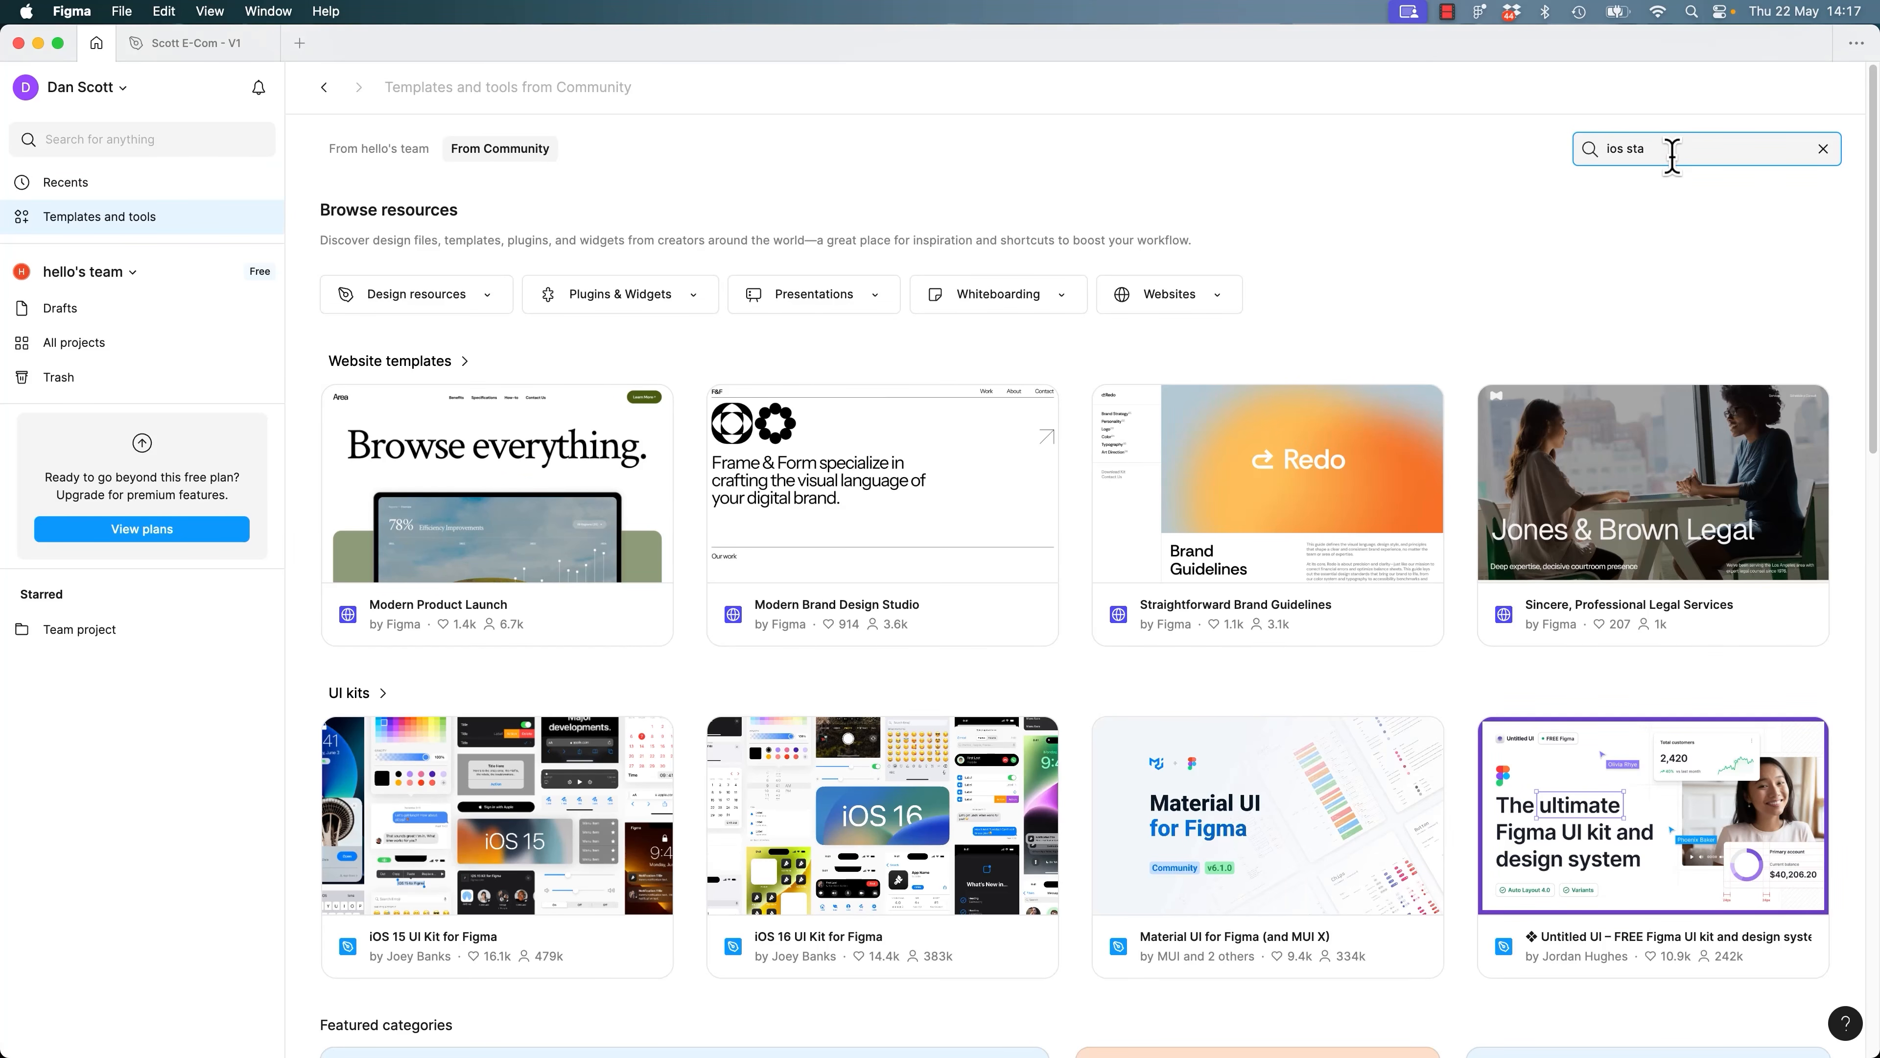
key("Return")
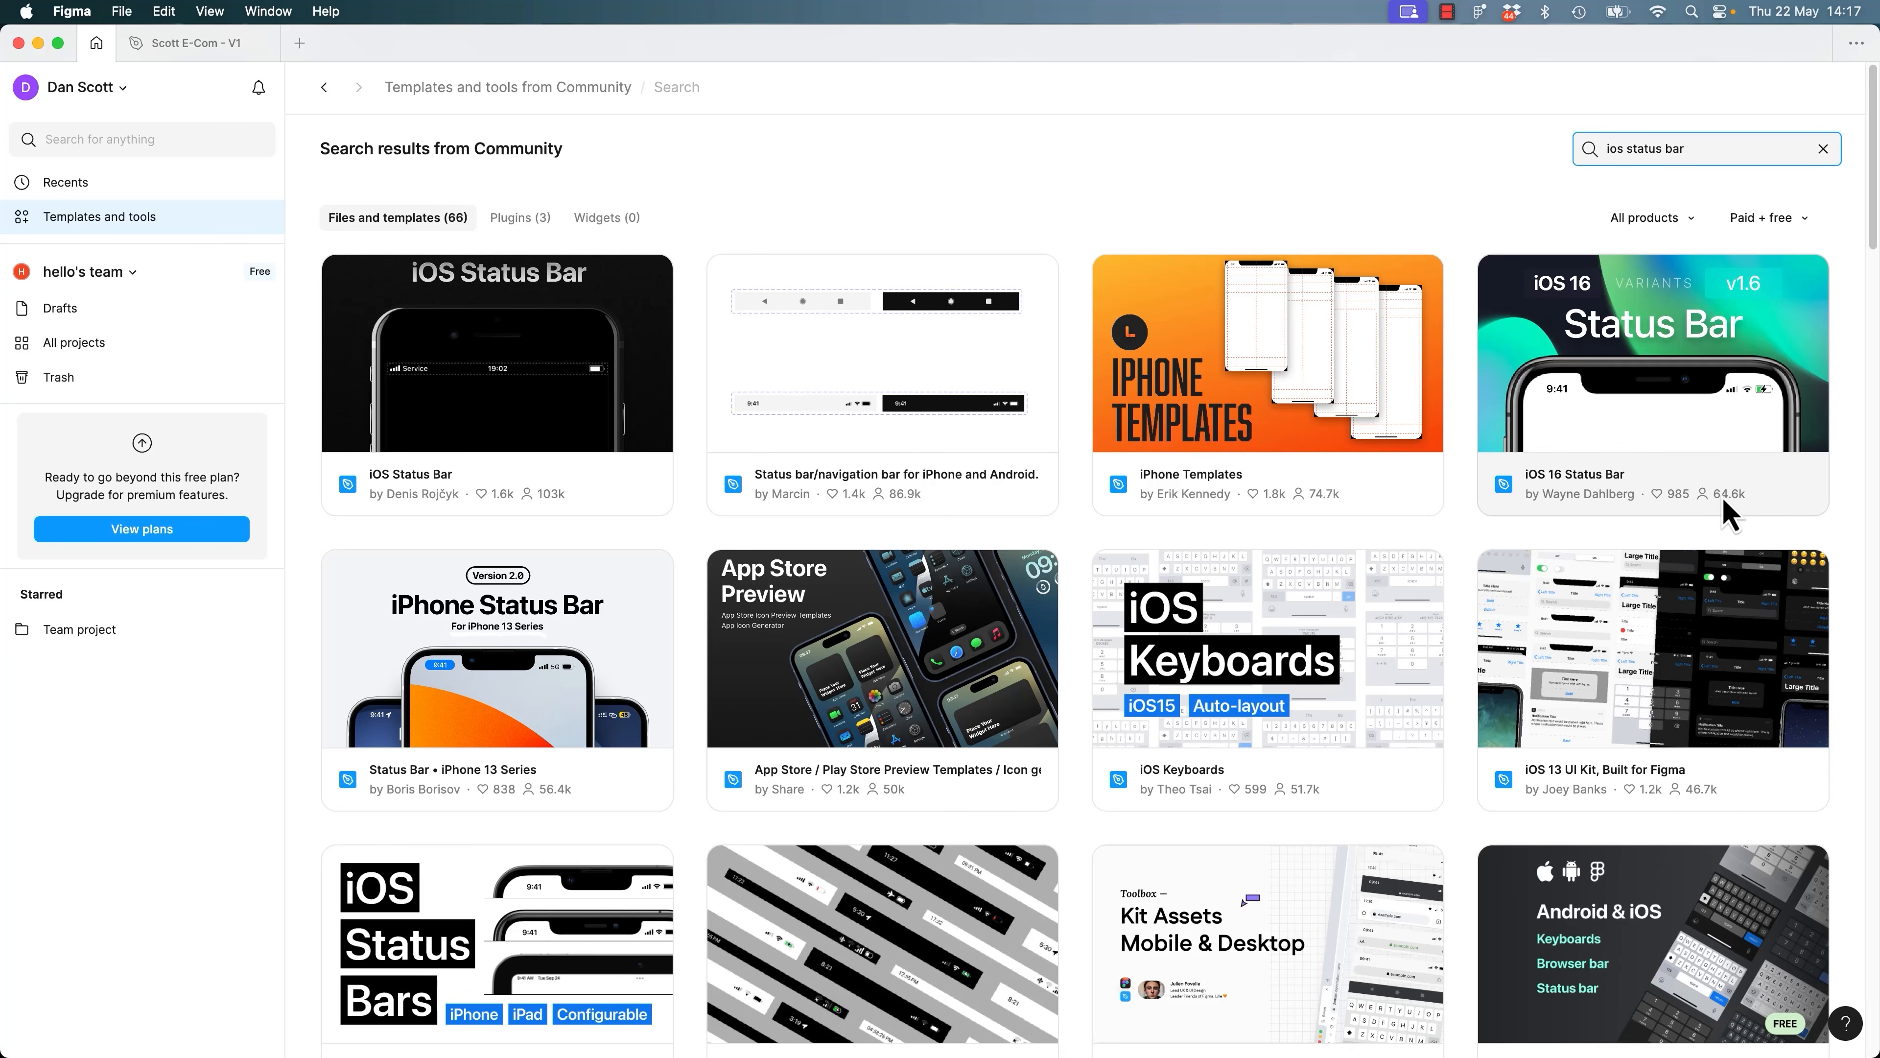
Open the iOS 16 Status Bar community file and look over the components on its Status Bar page.
left_click(1652, 393)
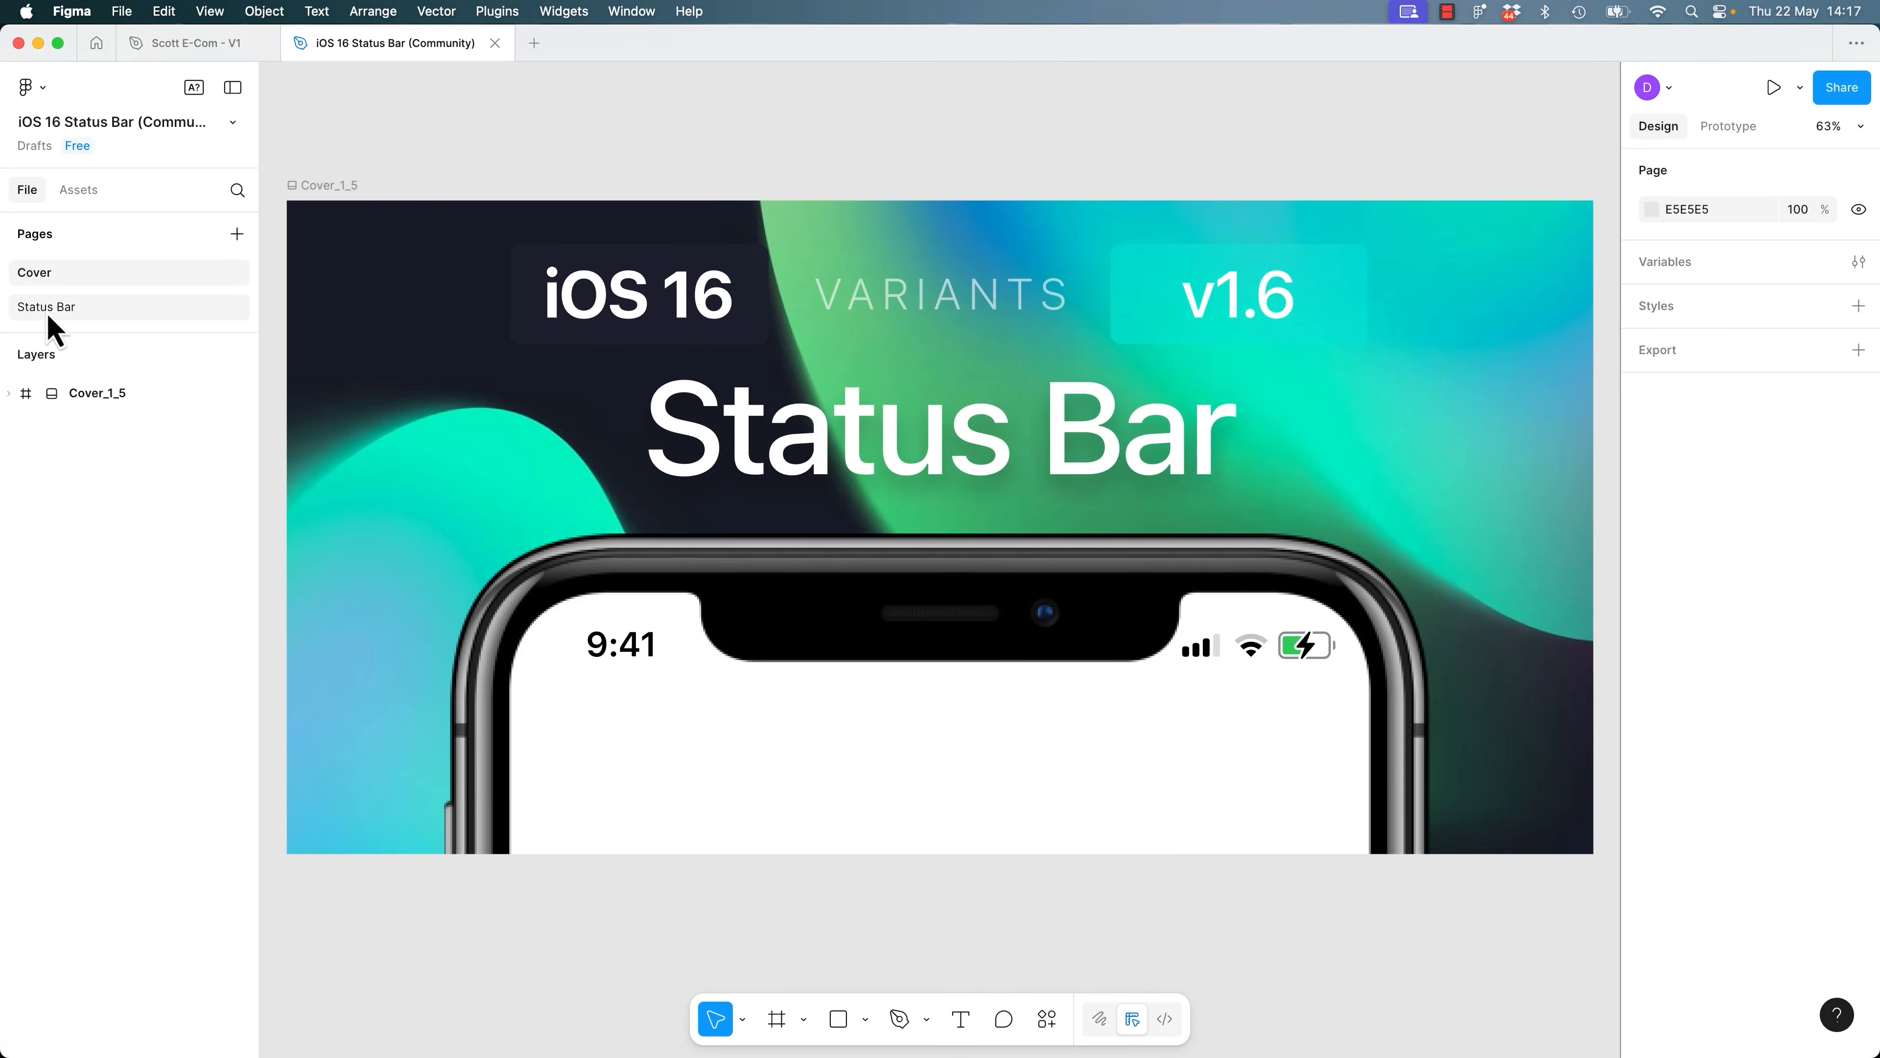
left_click(52, 326)
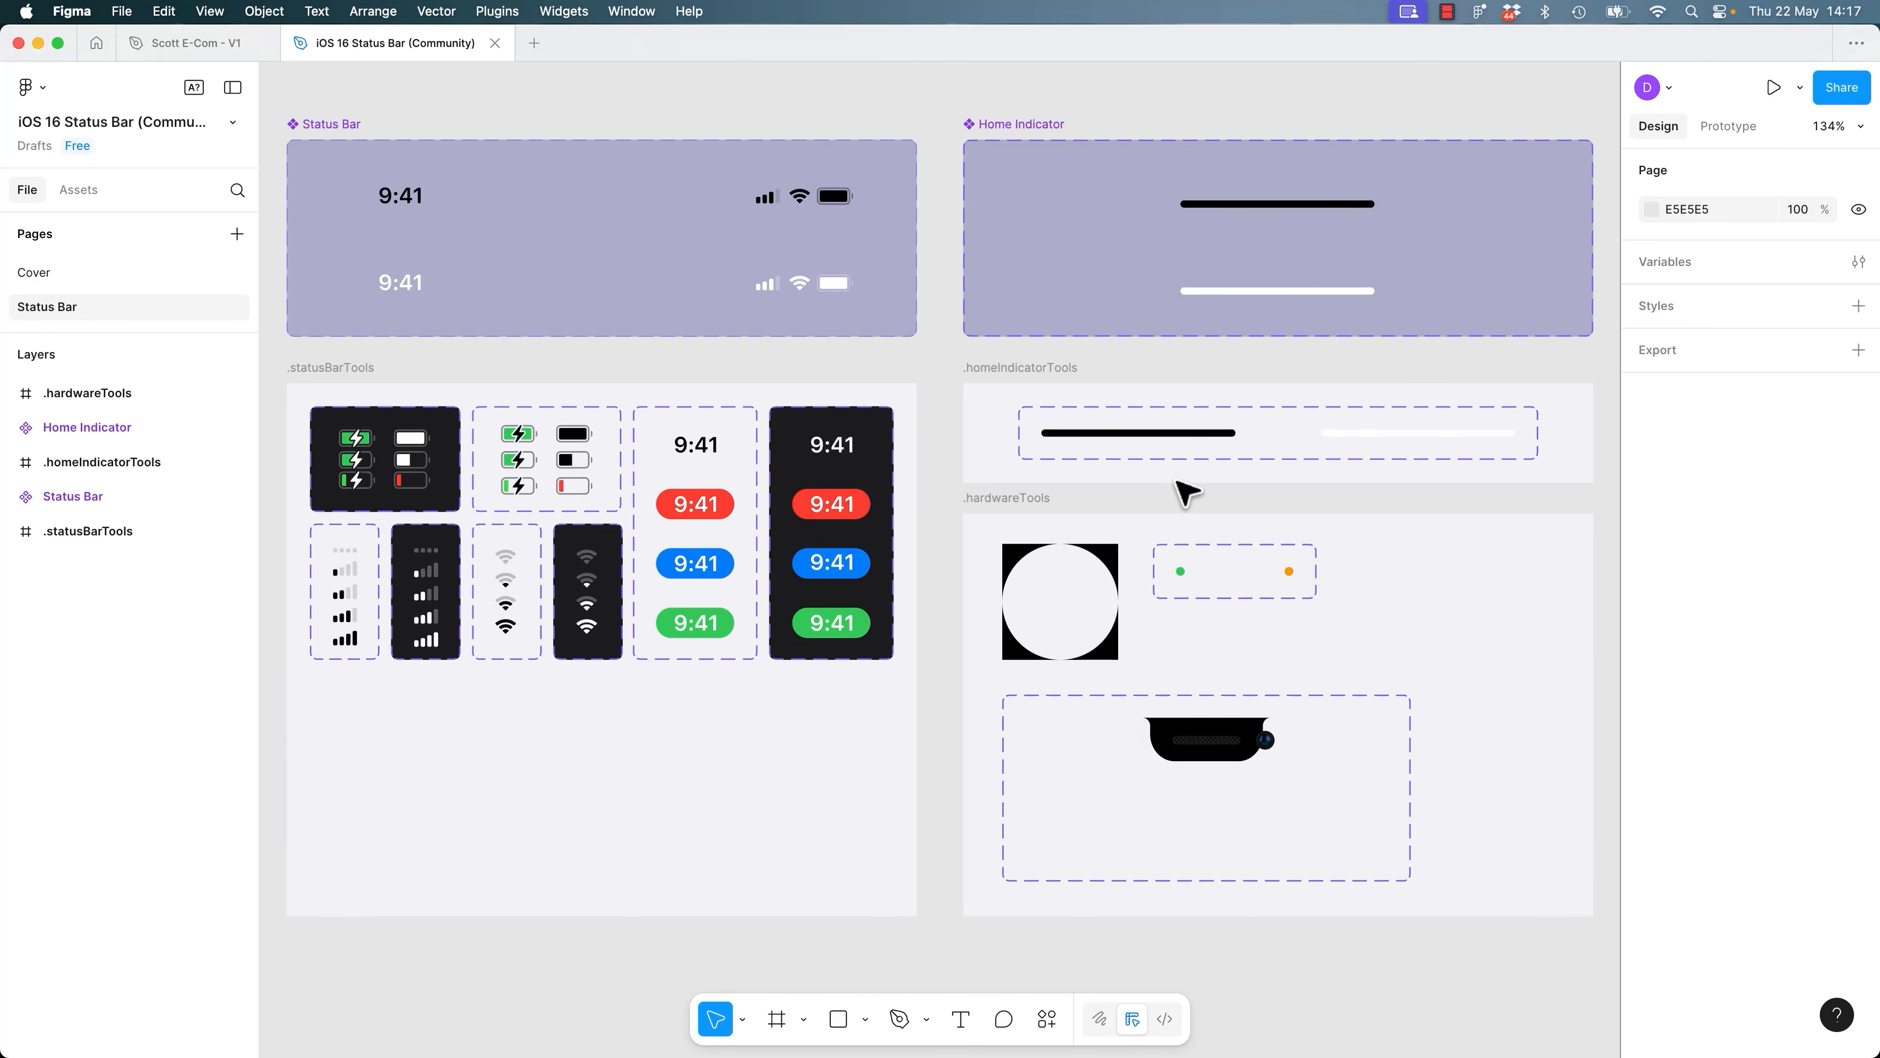
scroll(1137, 578, "down", 5)
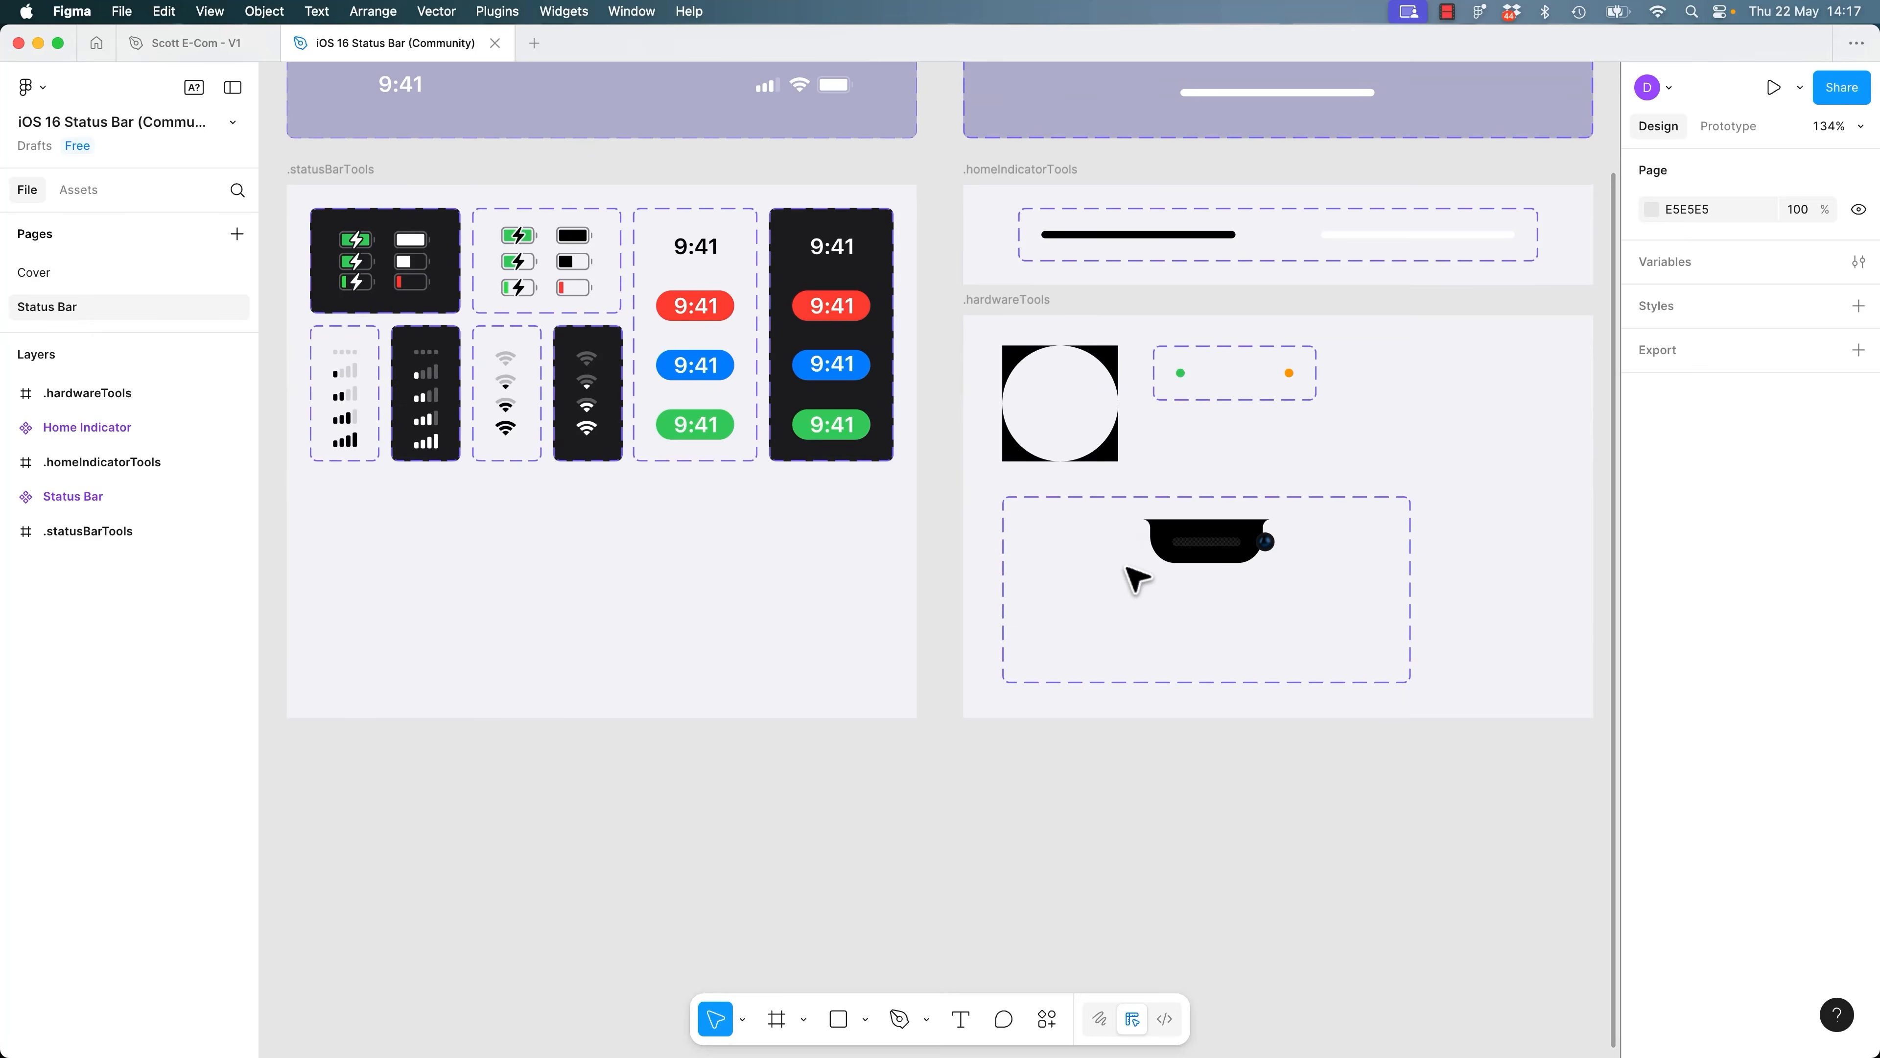
scroll(1137, 578, "up", 13)
scroll(1133, 575, "down", 9)
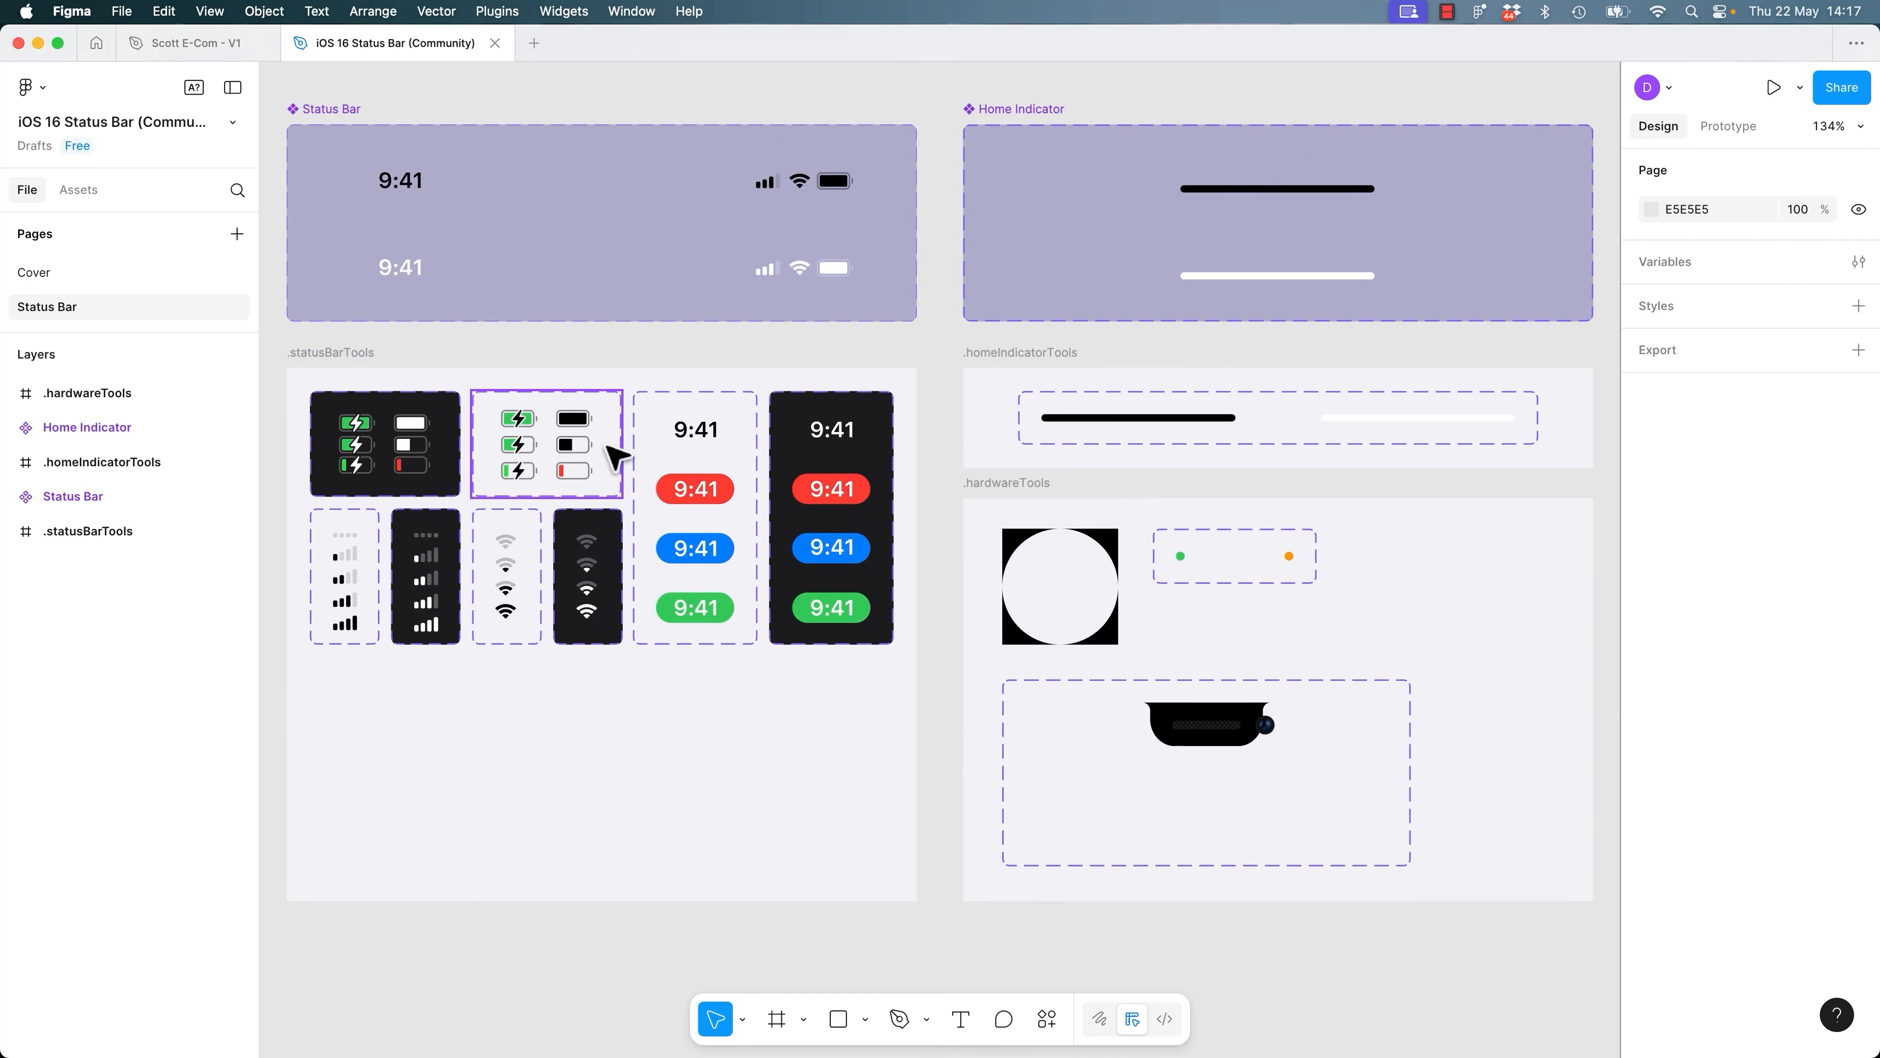
Copy the light variant (Dark Mode=NO) of the Status Bar component.
left_click(570, 210)
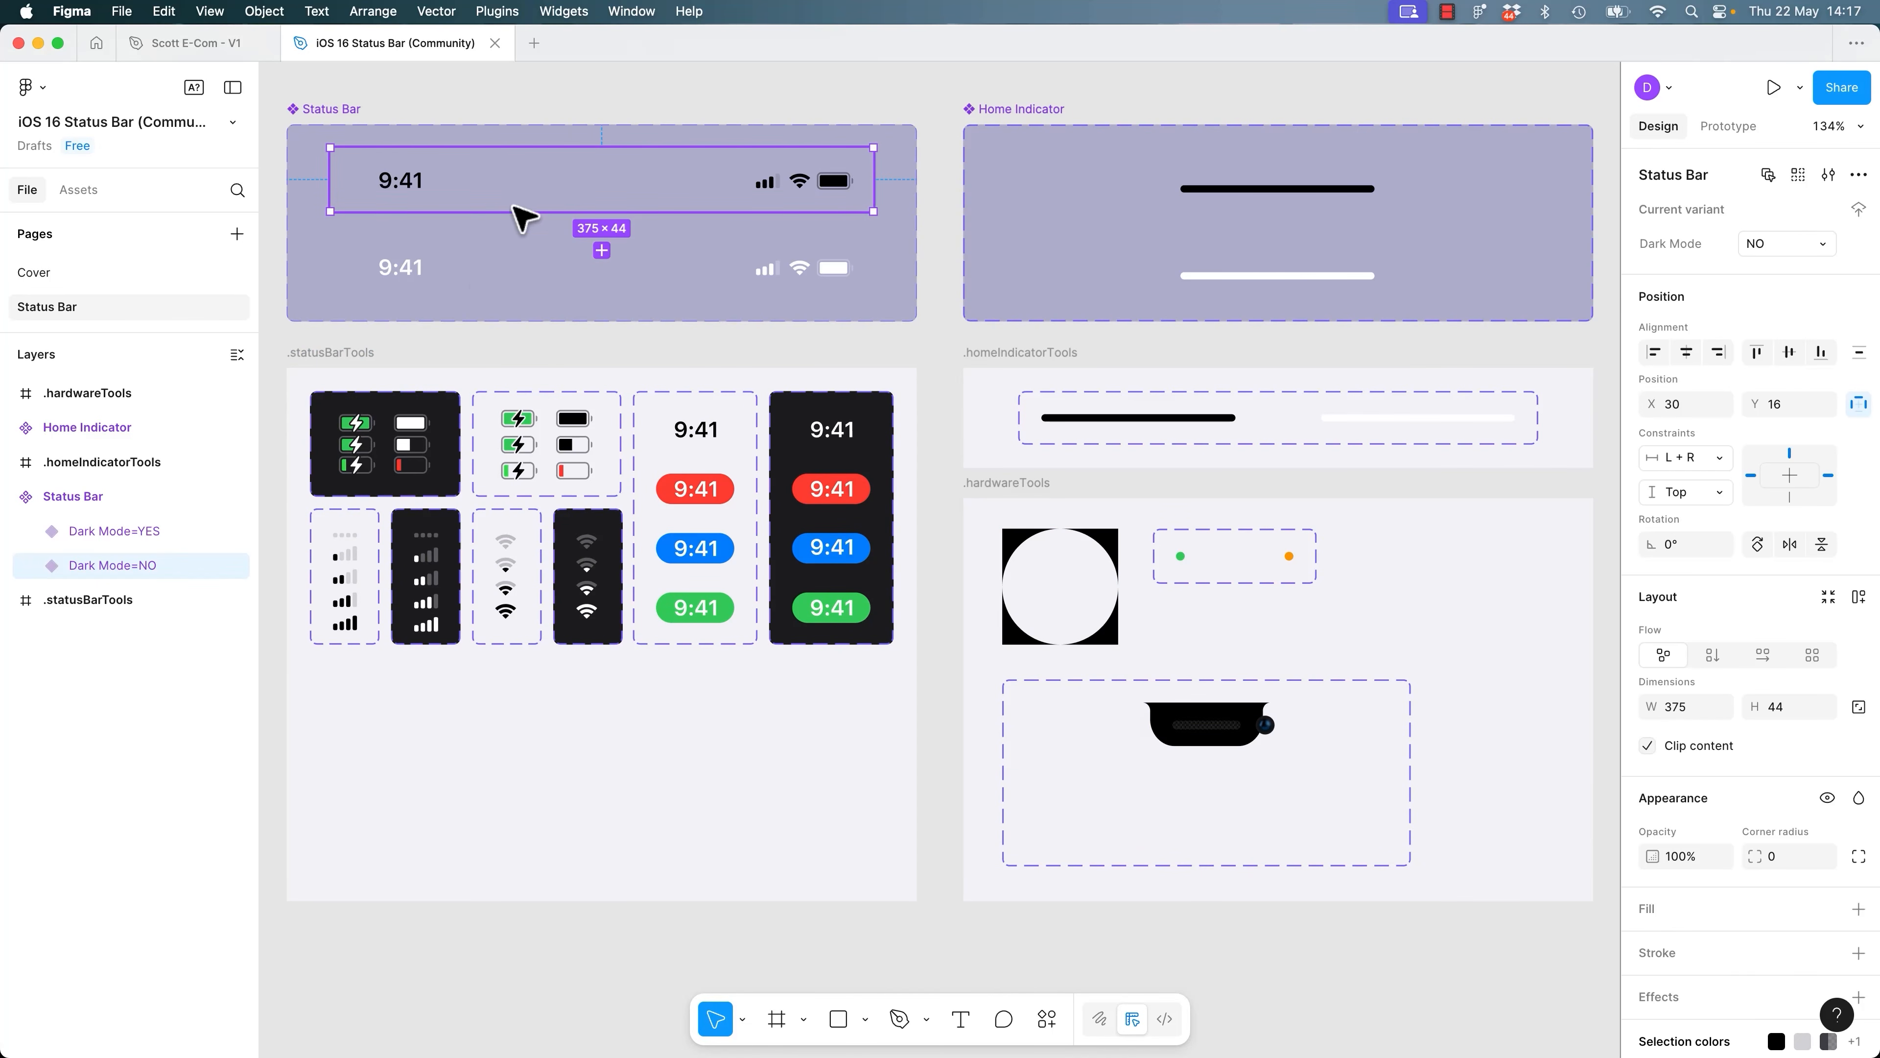
left_click(479, 295)
left_click(494, 179)
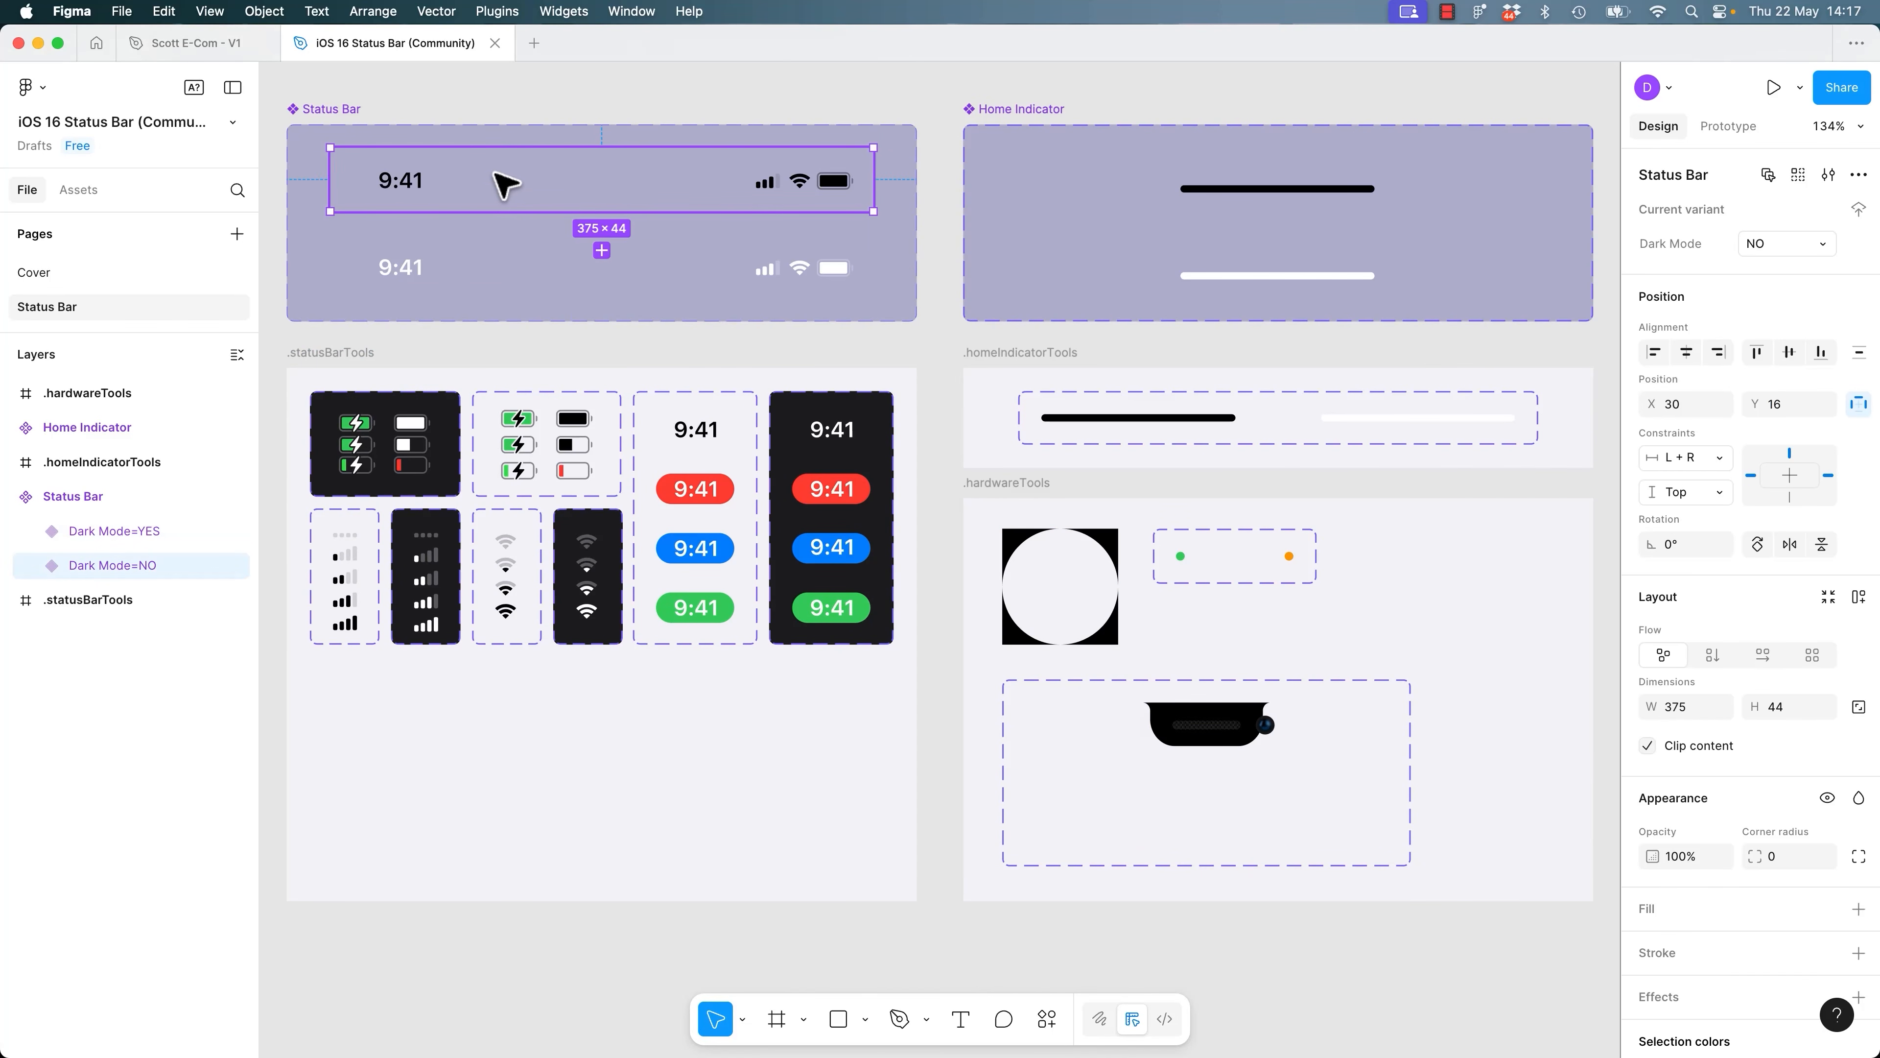
Return to the Scott E-Com - V1 file and show the design properties of the Homepage frame.
left_click(195, 42)
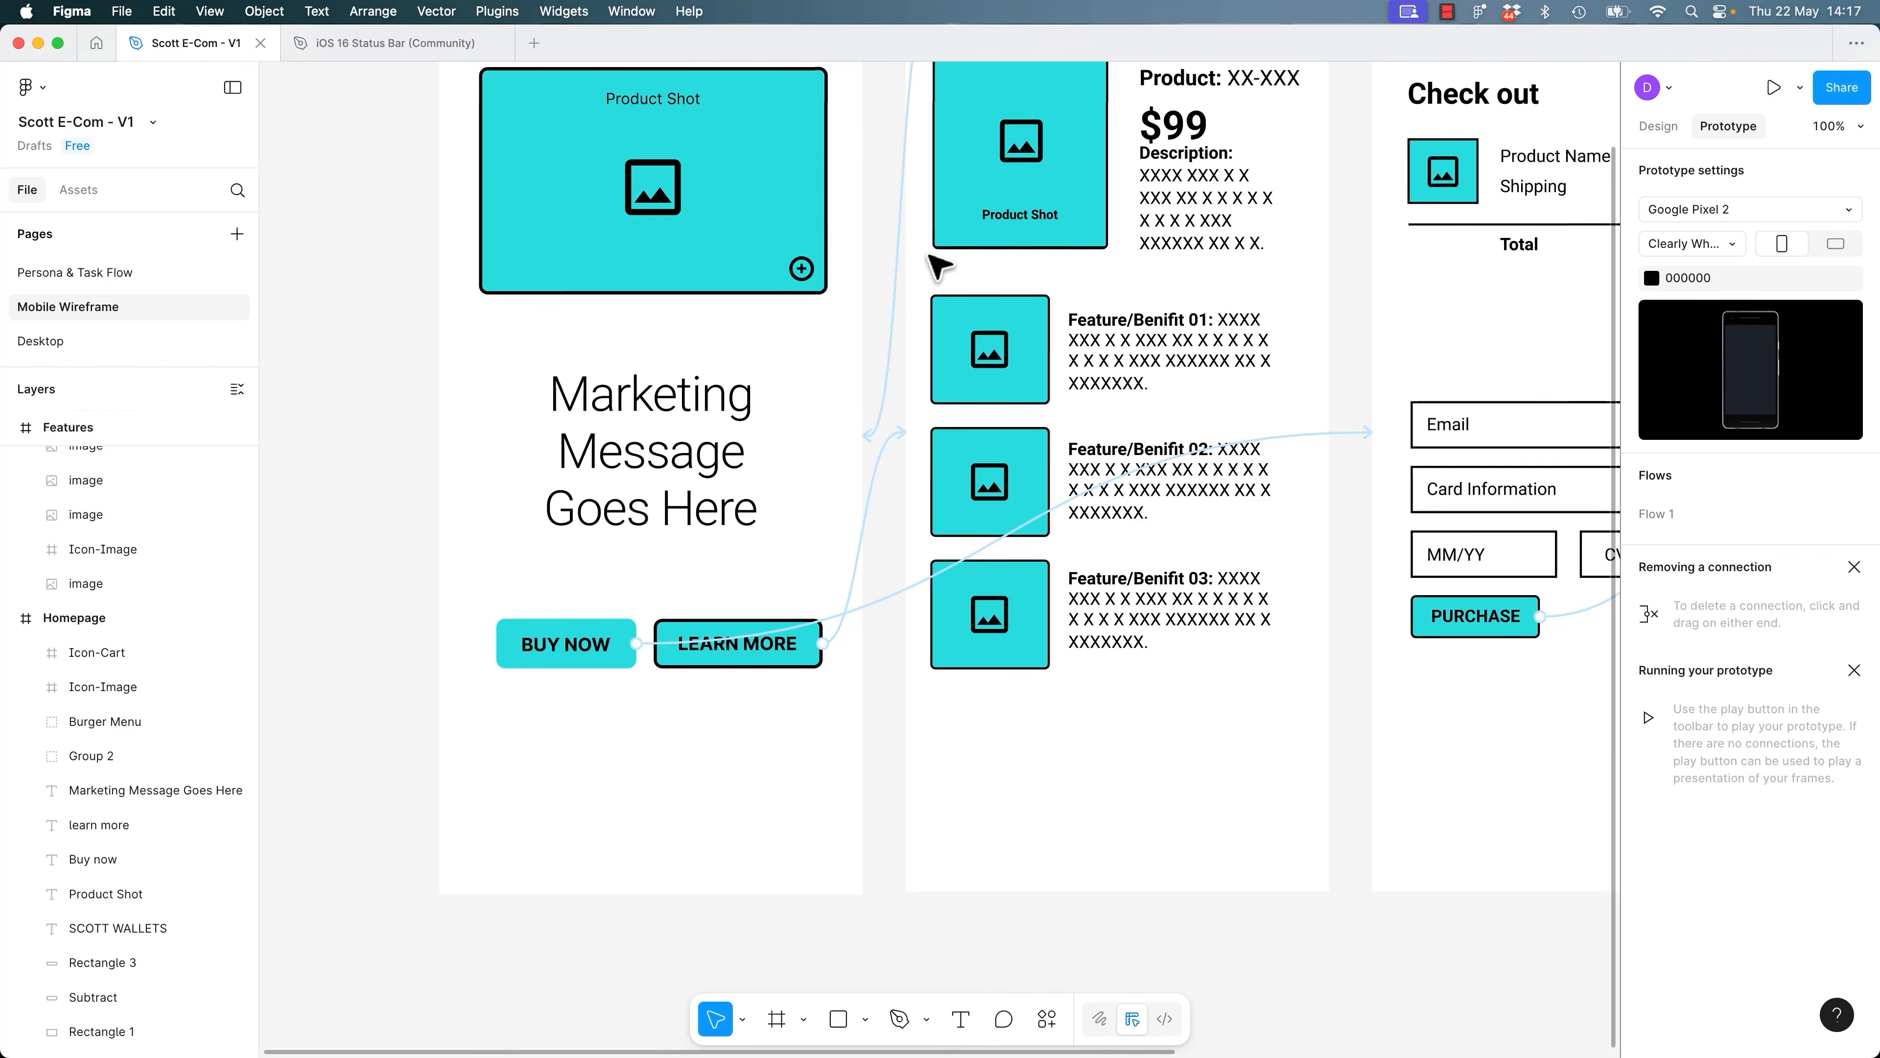
scroll(903, 333, "up", 3)
scroll(666, 389, "left", 5)
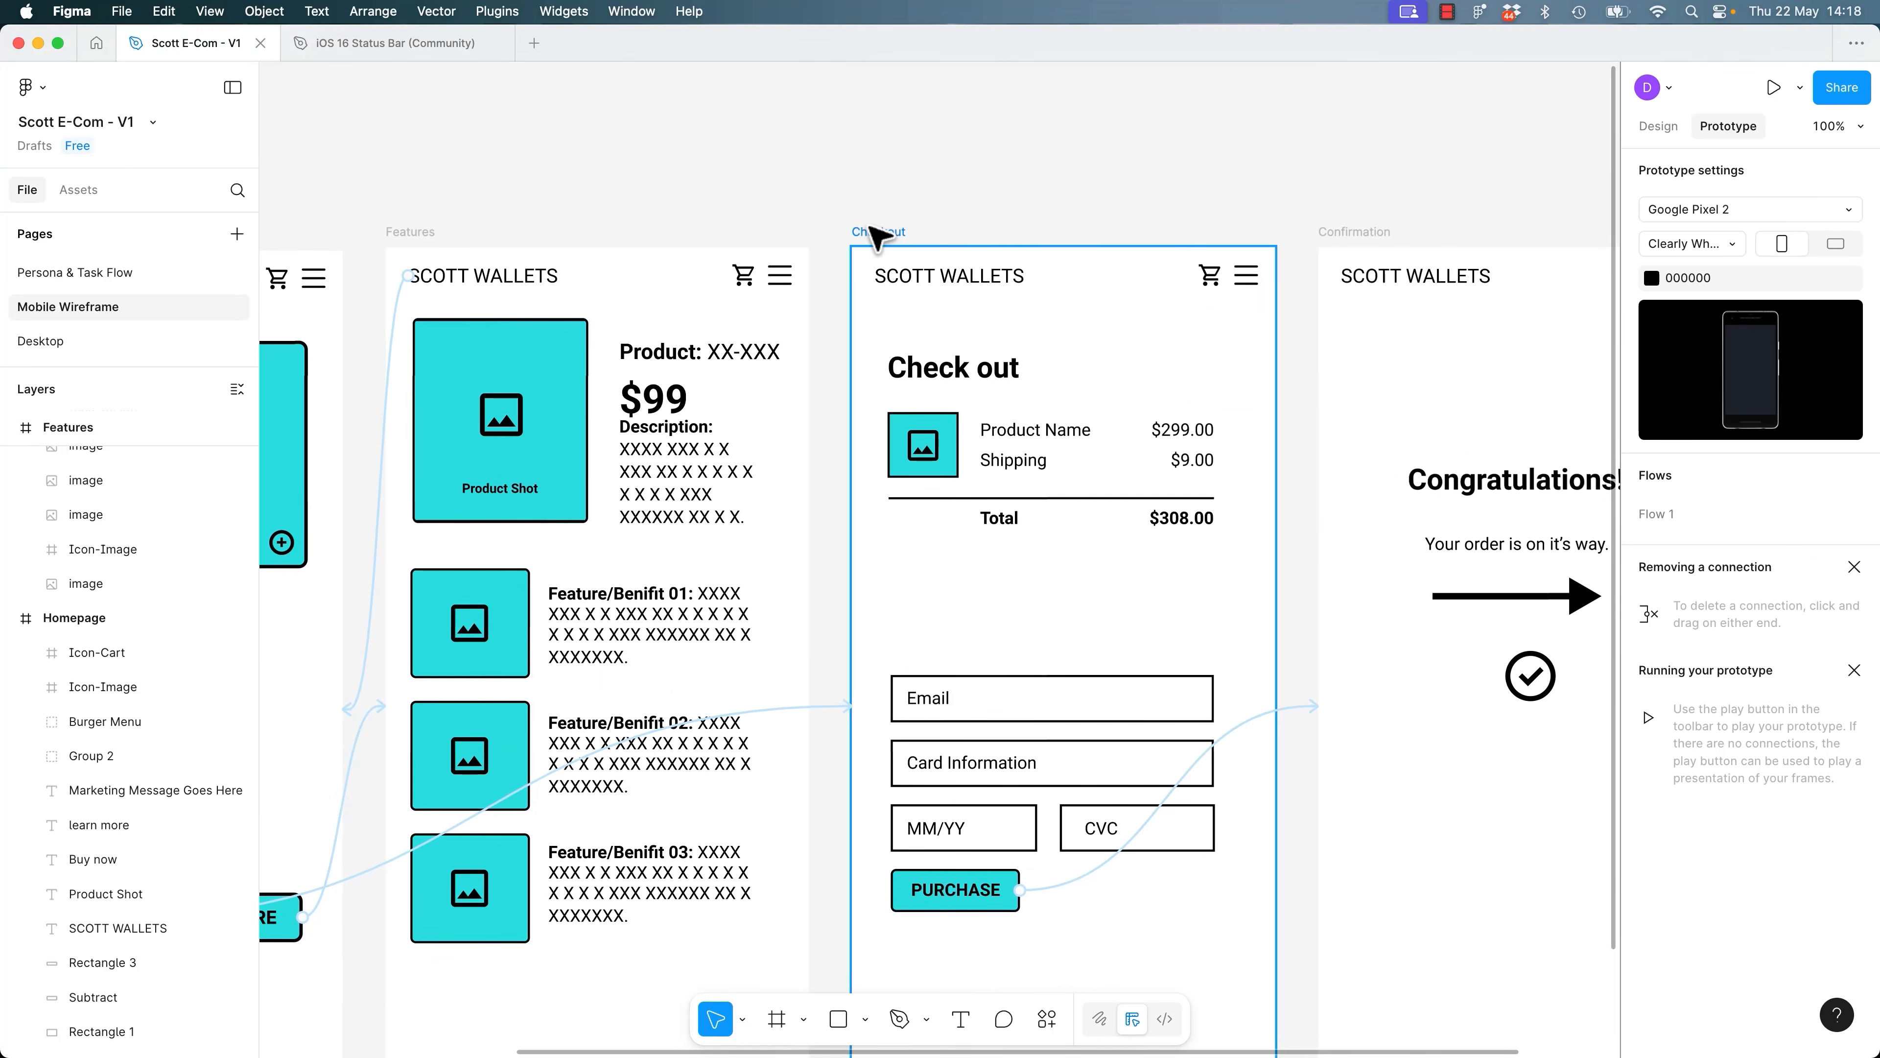
scroll(873, 240, "left", 8)
scroll(999, 260, "left", 1)
left_click(670, 262)
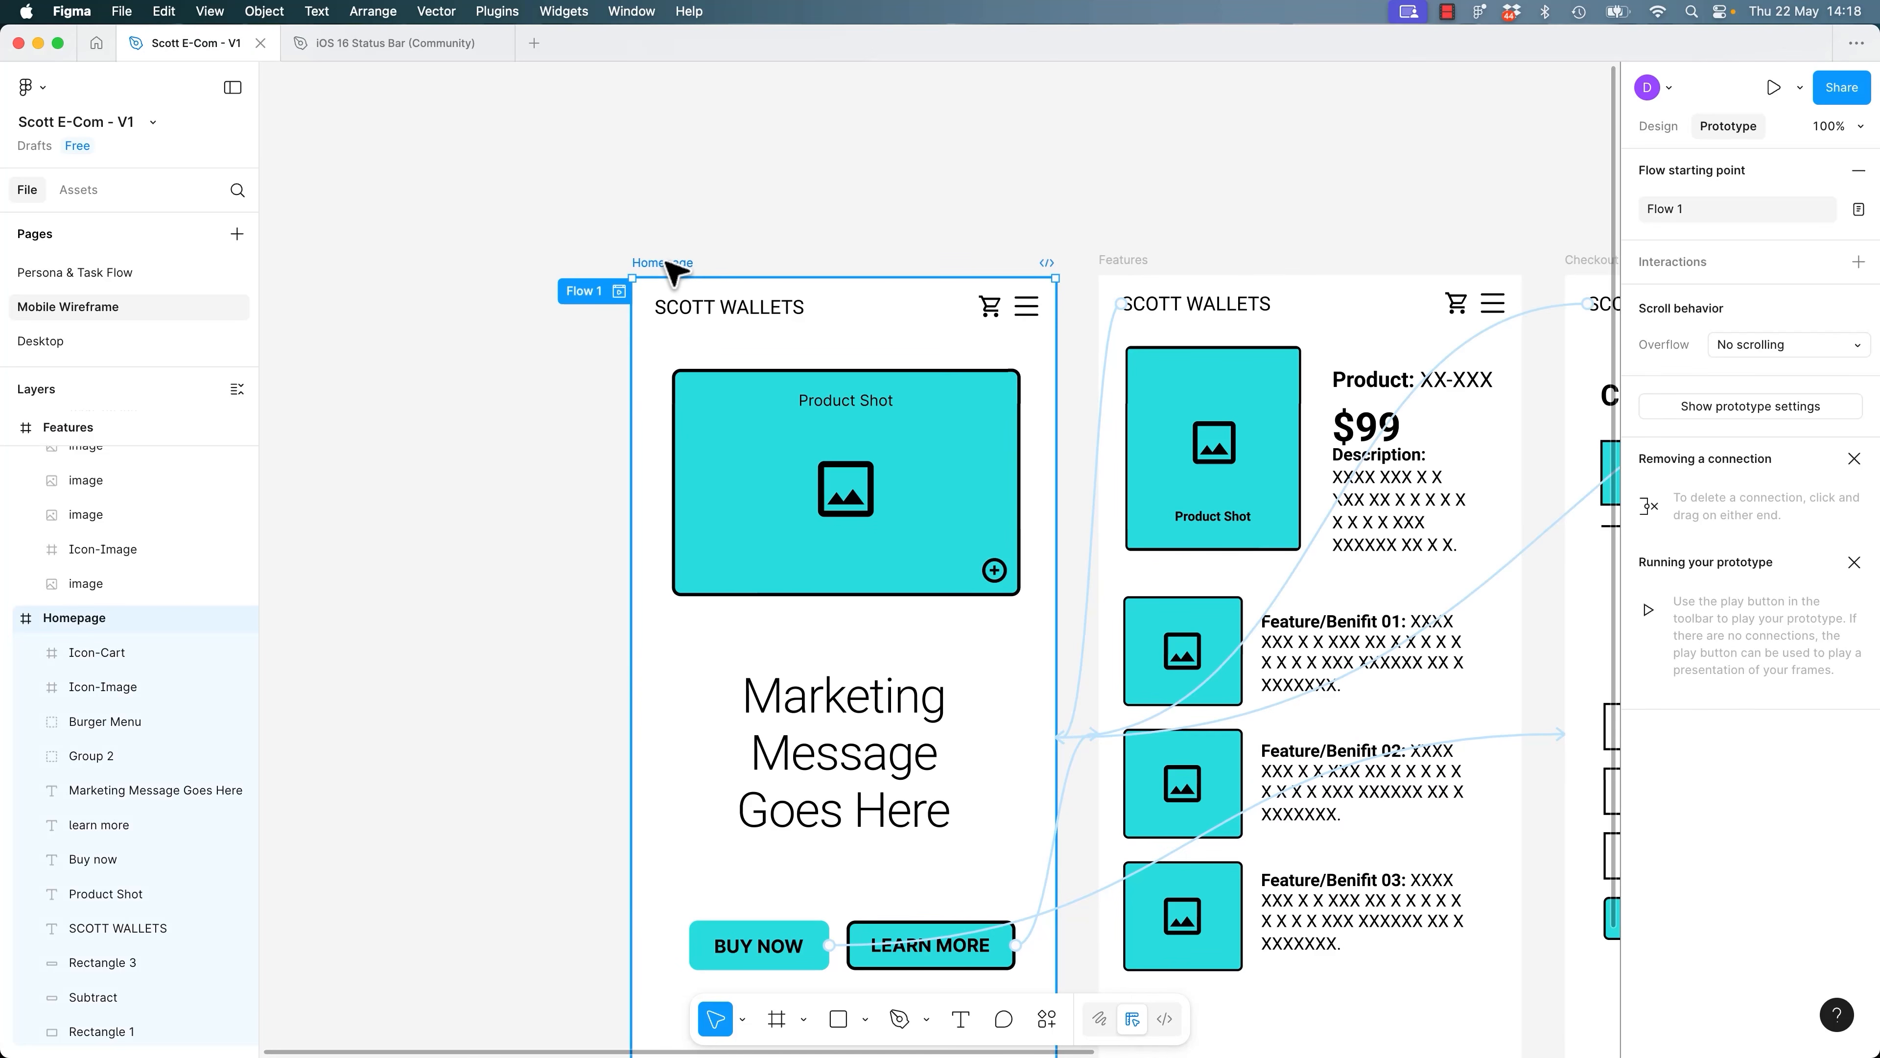
left_click(1658, 126)
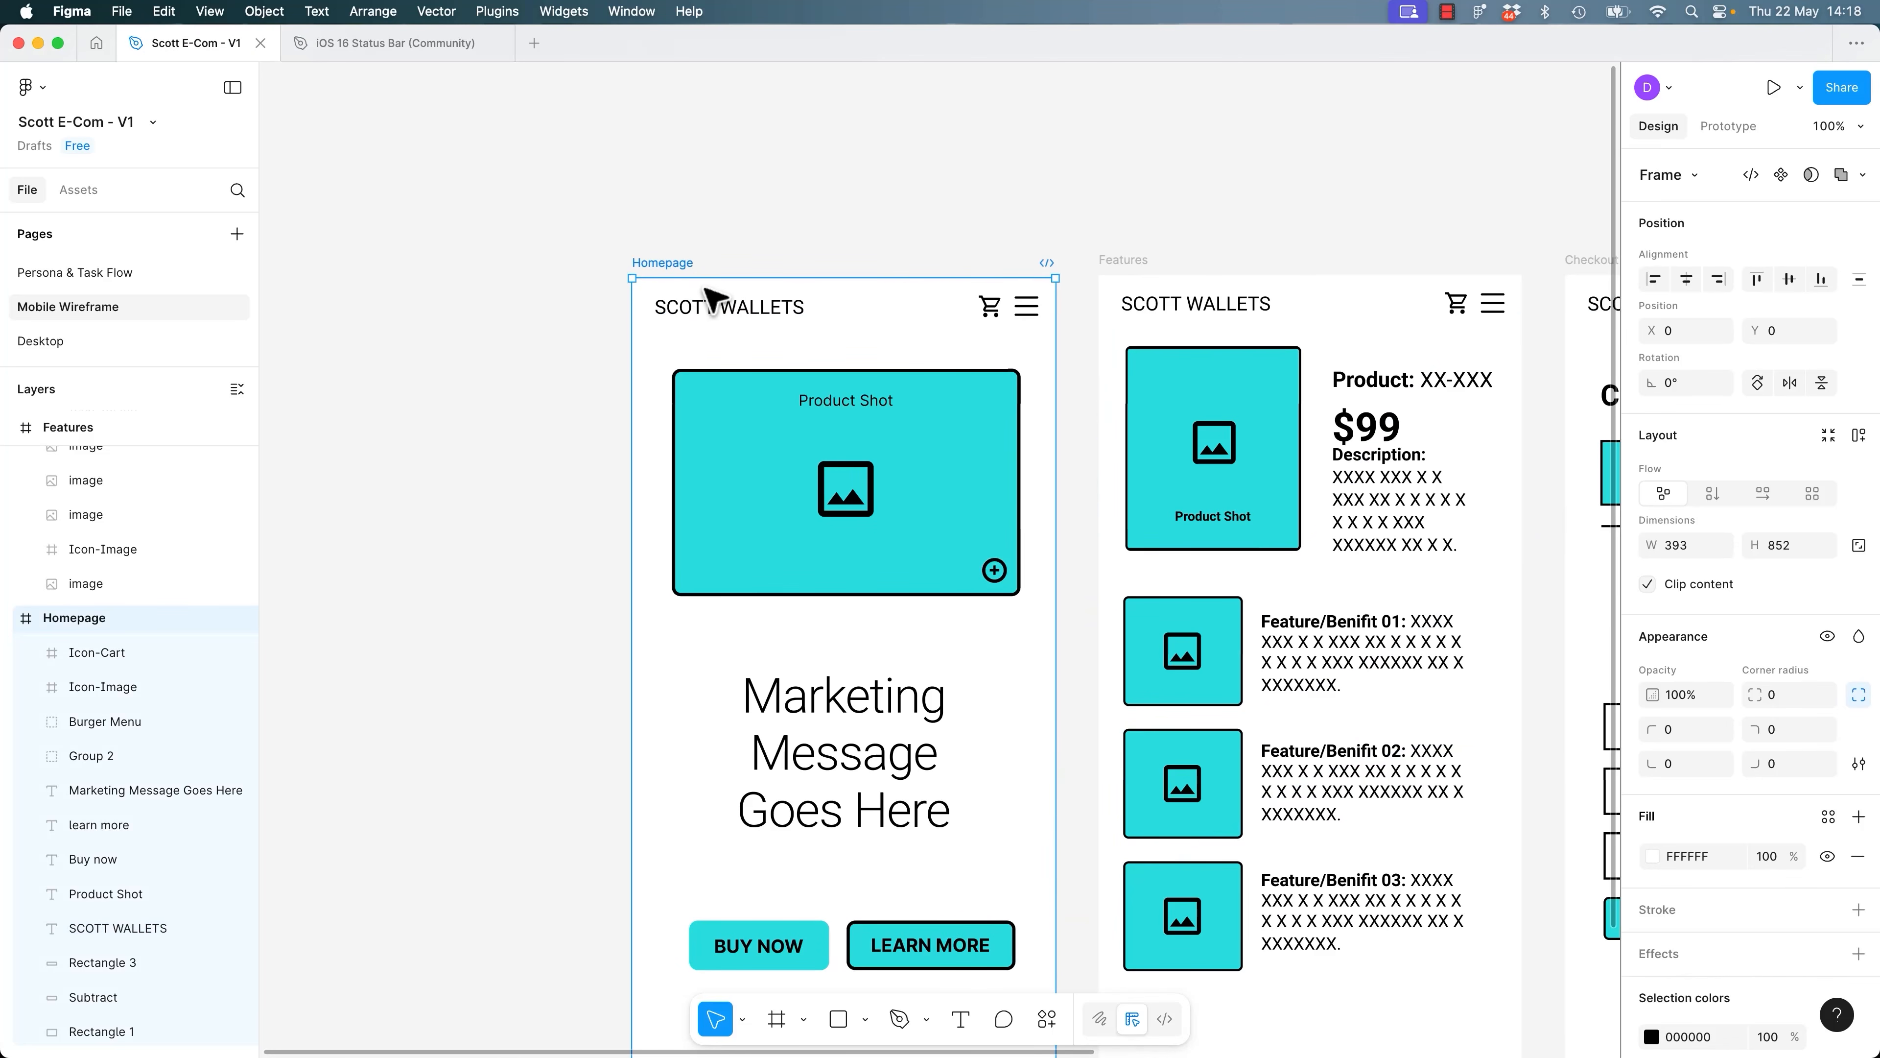
left_click_drag(493, 320, 999, 949)
scroll(915, 763, "down", 1)
left_click_drag(916, 763, 885, 642)
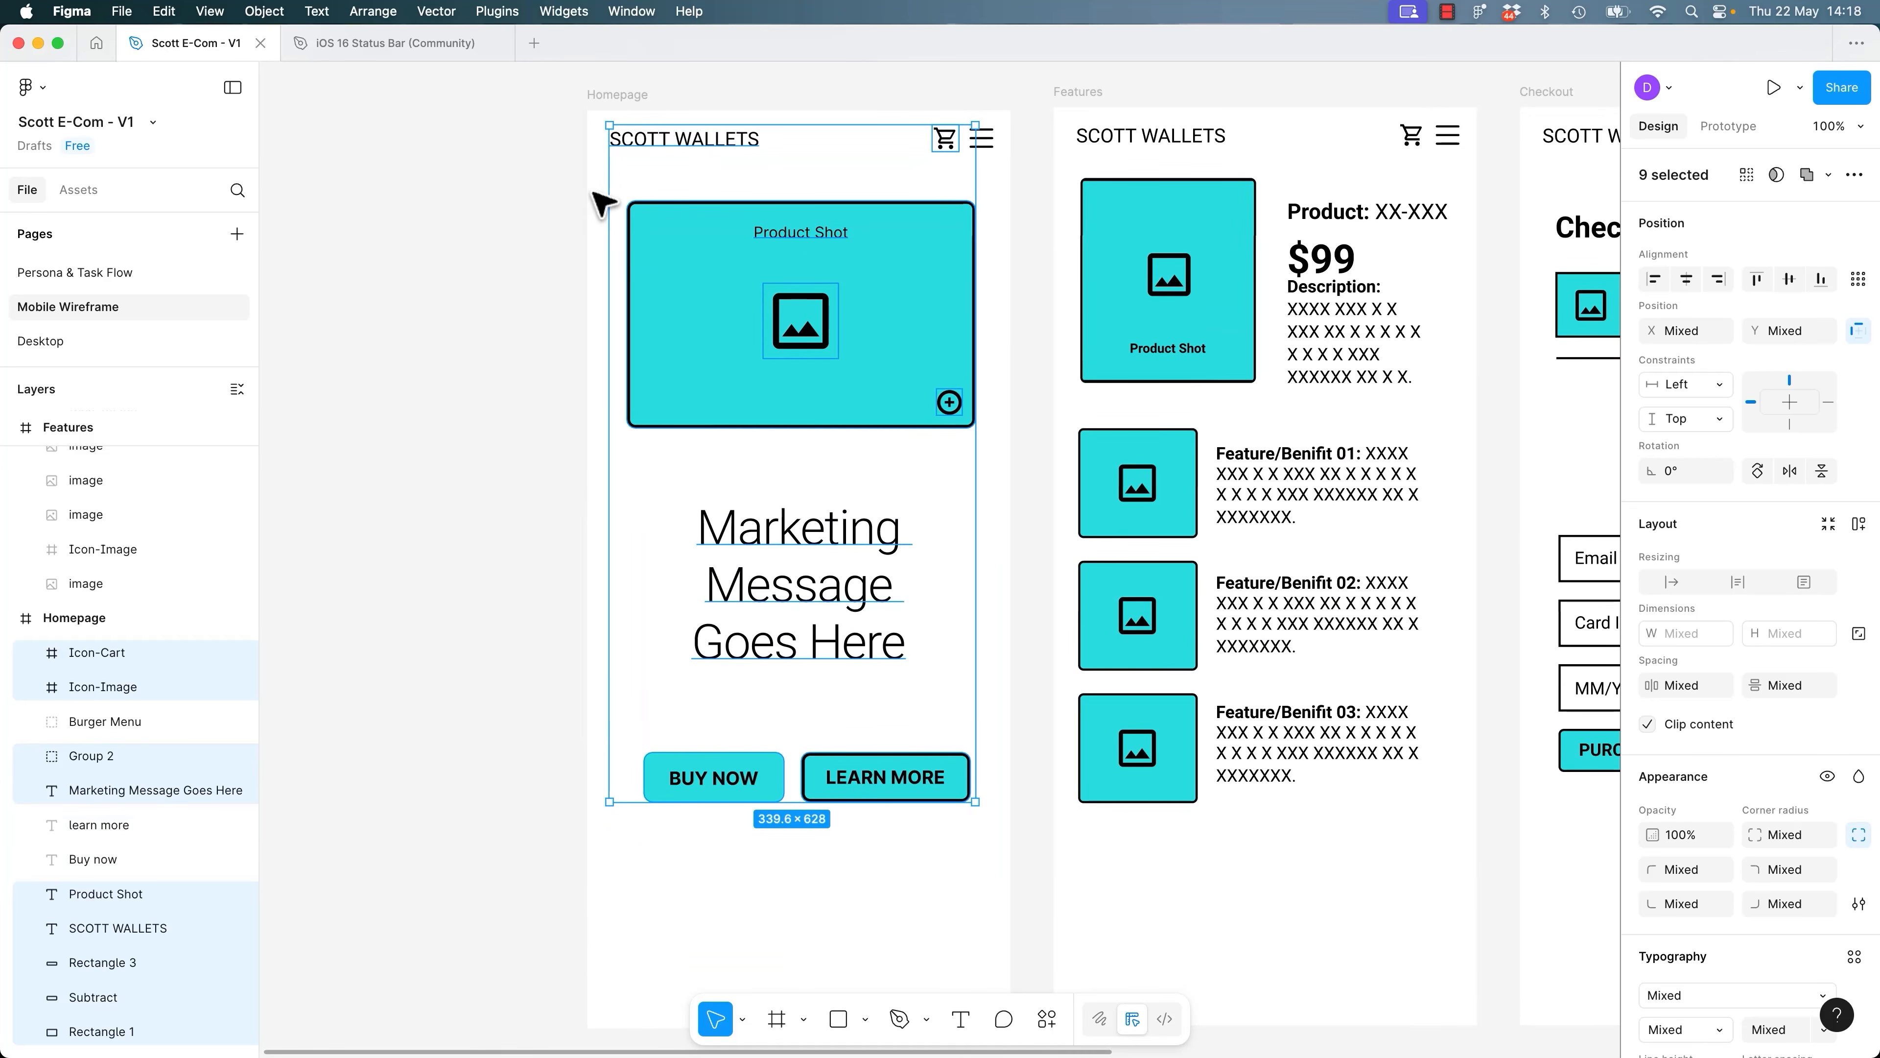
left_click(591, 168)
Move all of the Homepage frame's content down together to free space above the SCOTT WALLETS title.
left_click_drag(583, 135, 995, 844)
left_click_drag(917, 295, 932, 345)
Paste the status bar into the Homepage frame and place it against the frame's upper edge, at about X 9, Y 0.
left_click(635, 104)
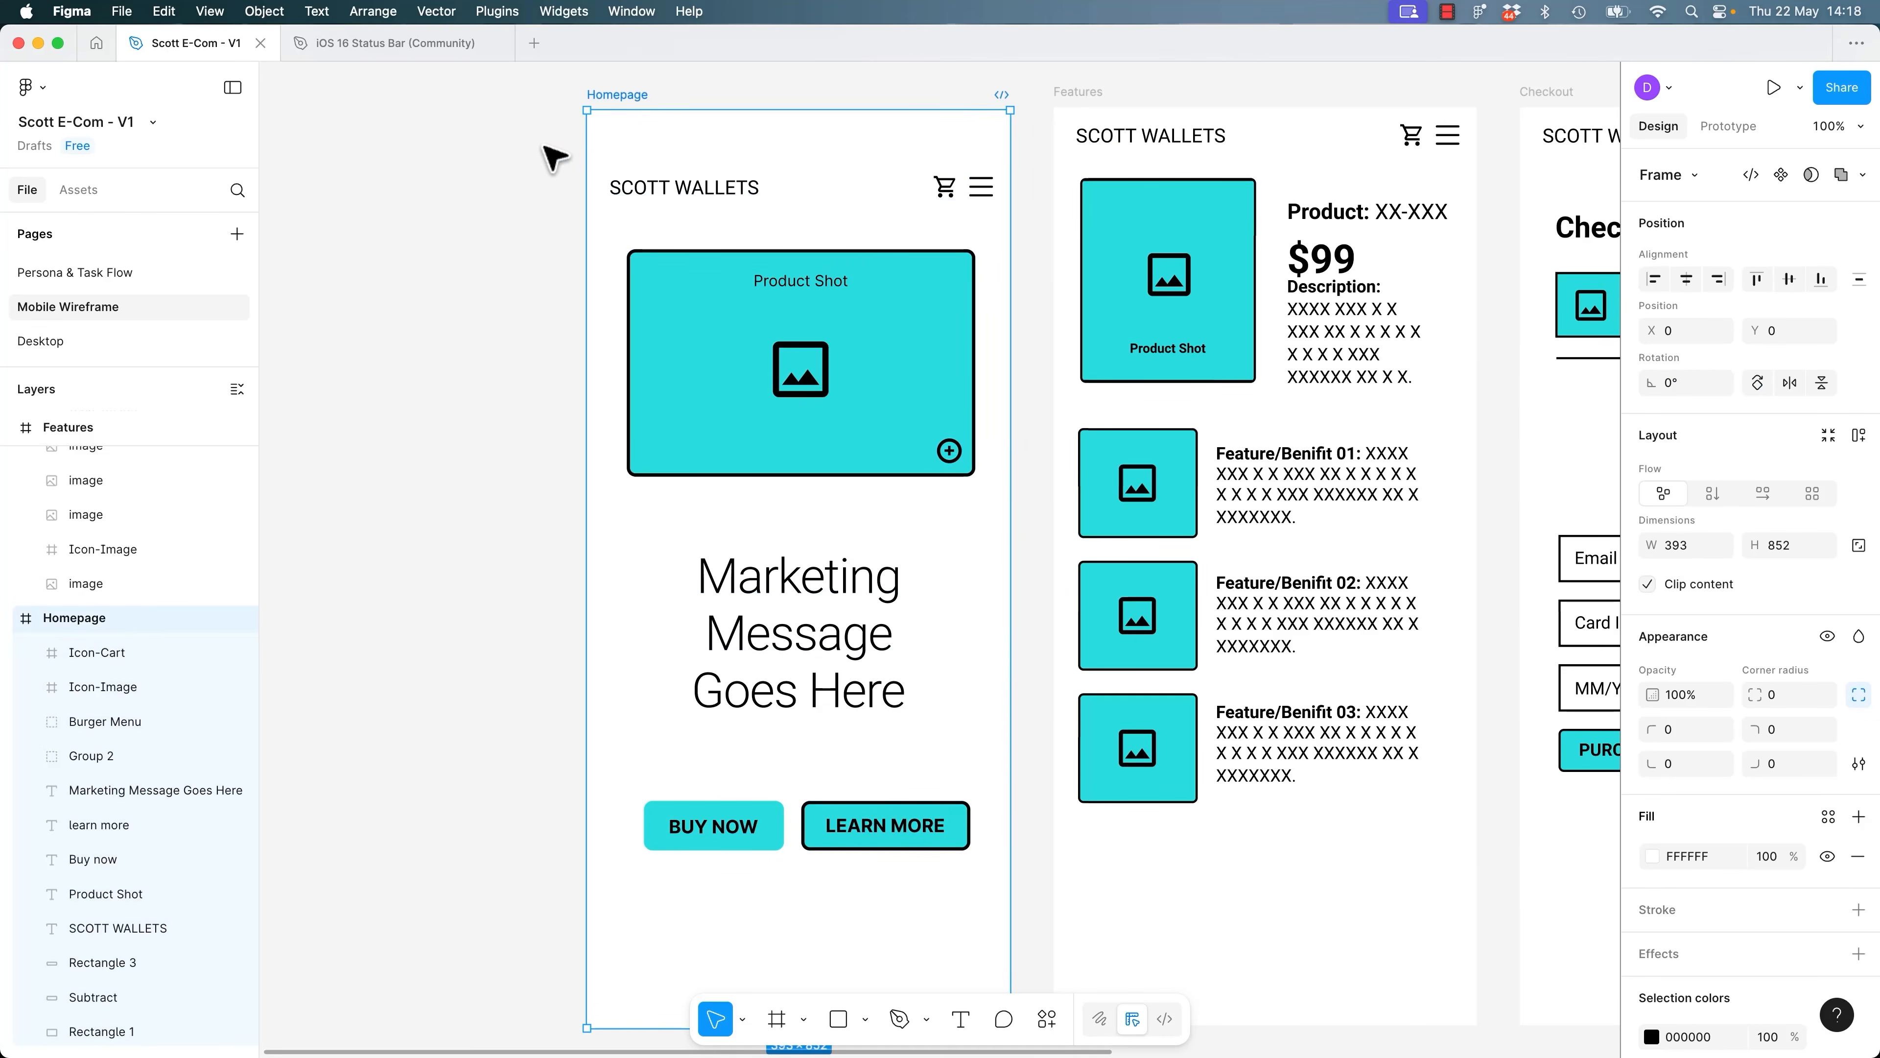
key("super+v")
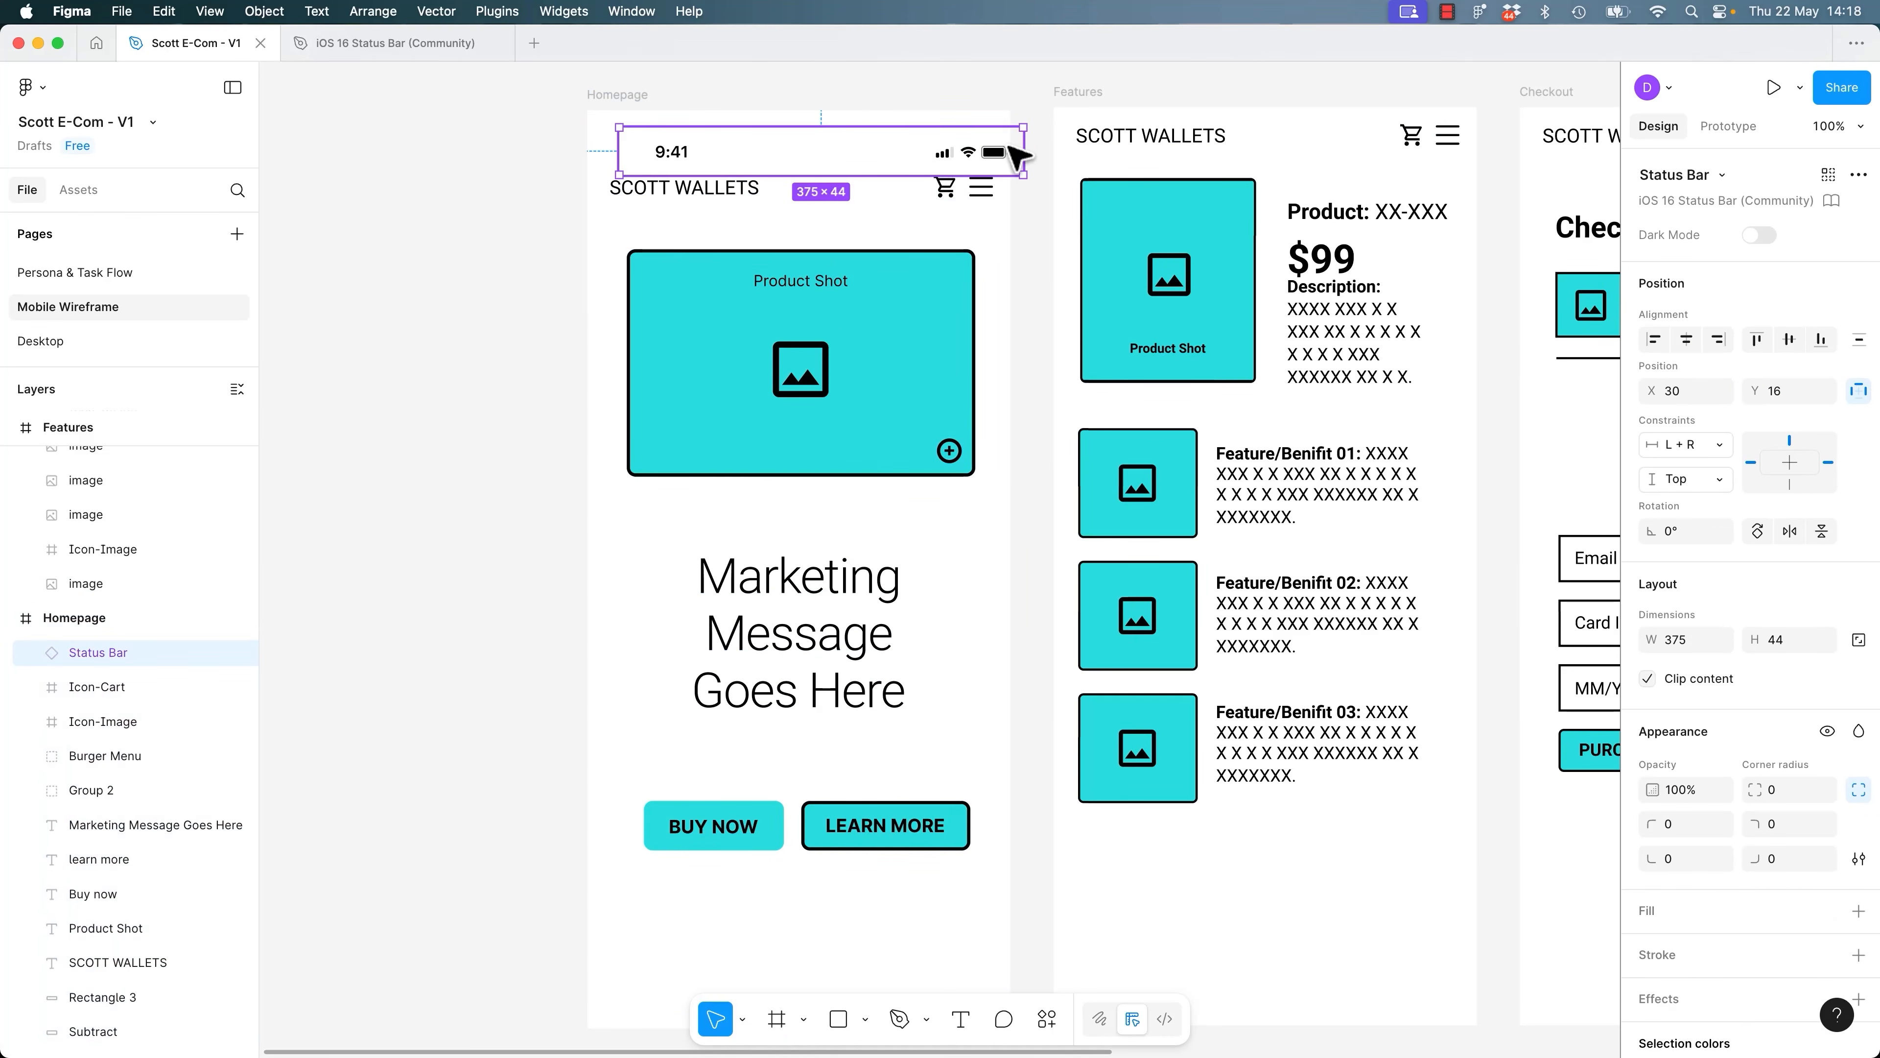
left_click_drag(994, 151, 979, 136)
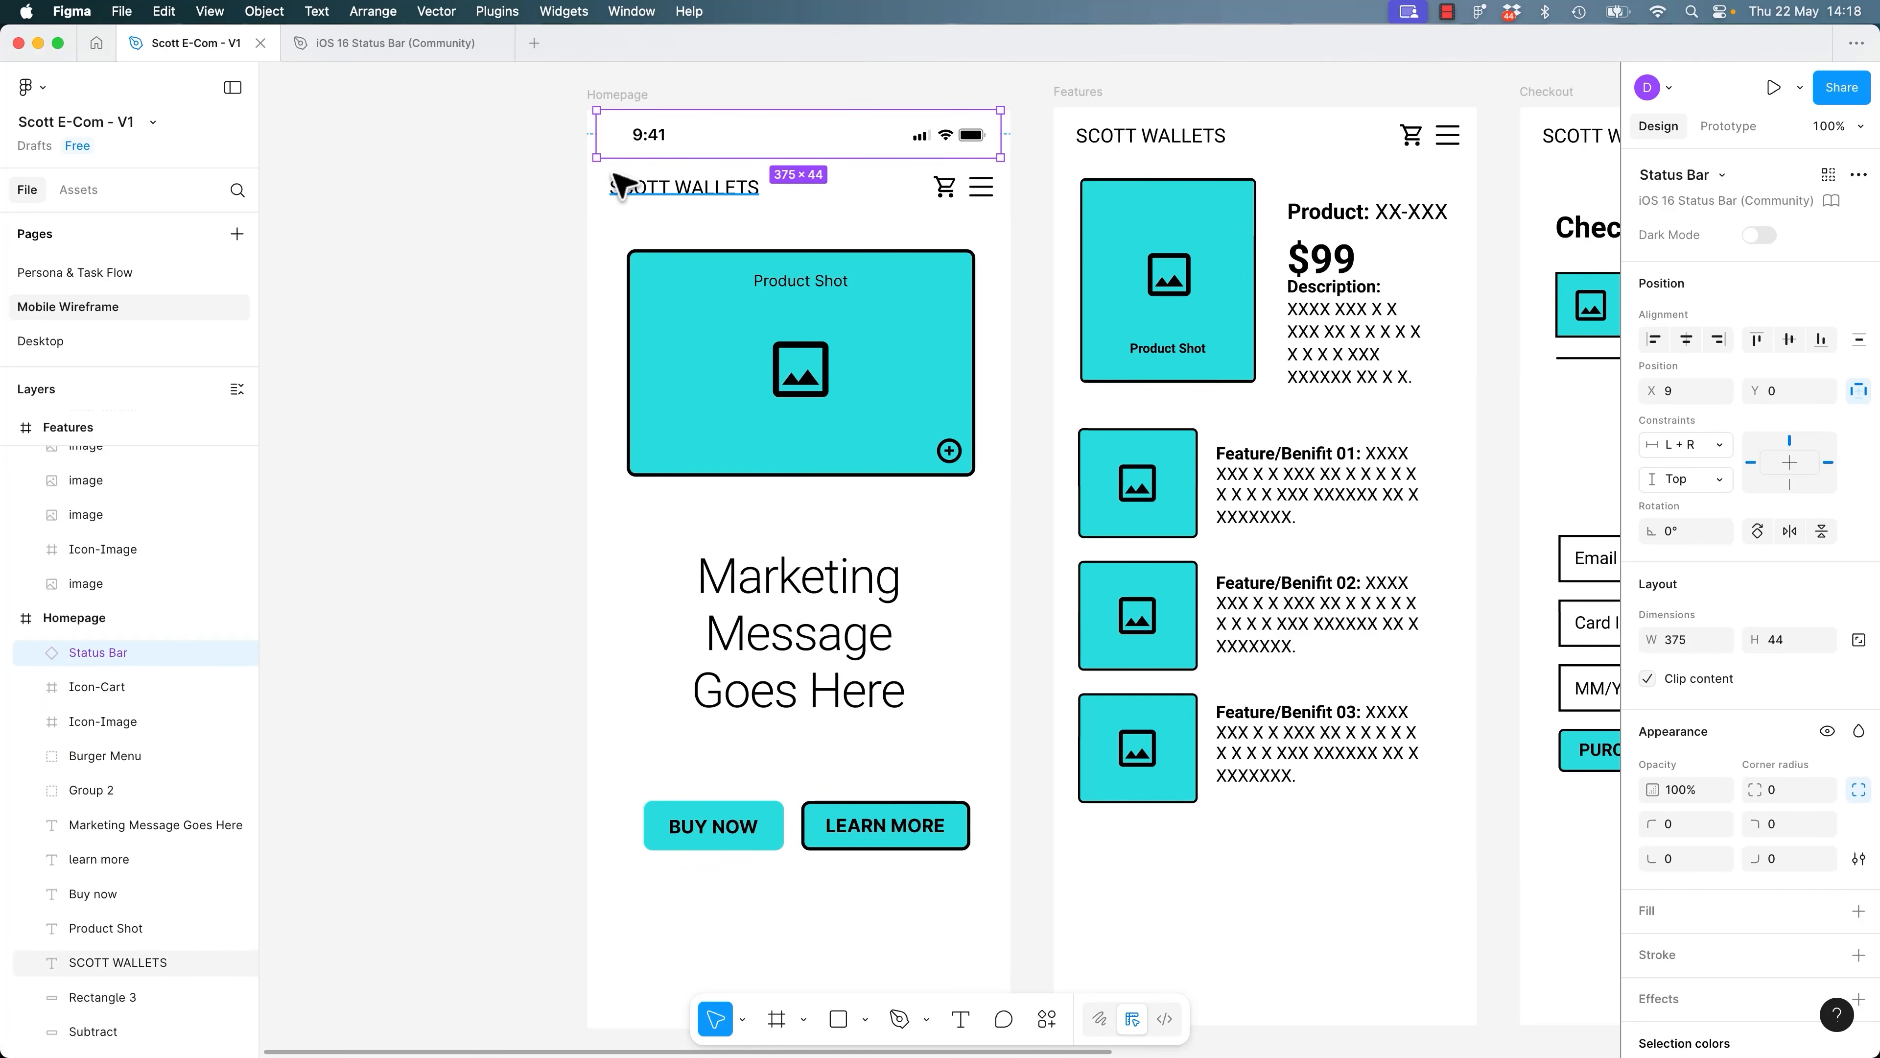
left_click(431, 173)
Change the prototype device to iPhone 16 and preview the Homepage before and after the change.
left_click(1776, 87)
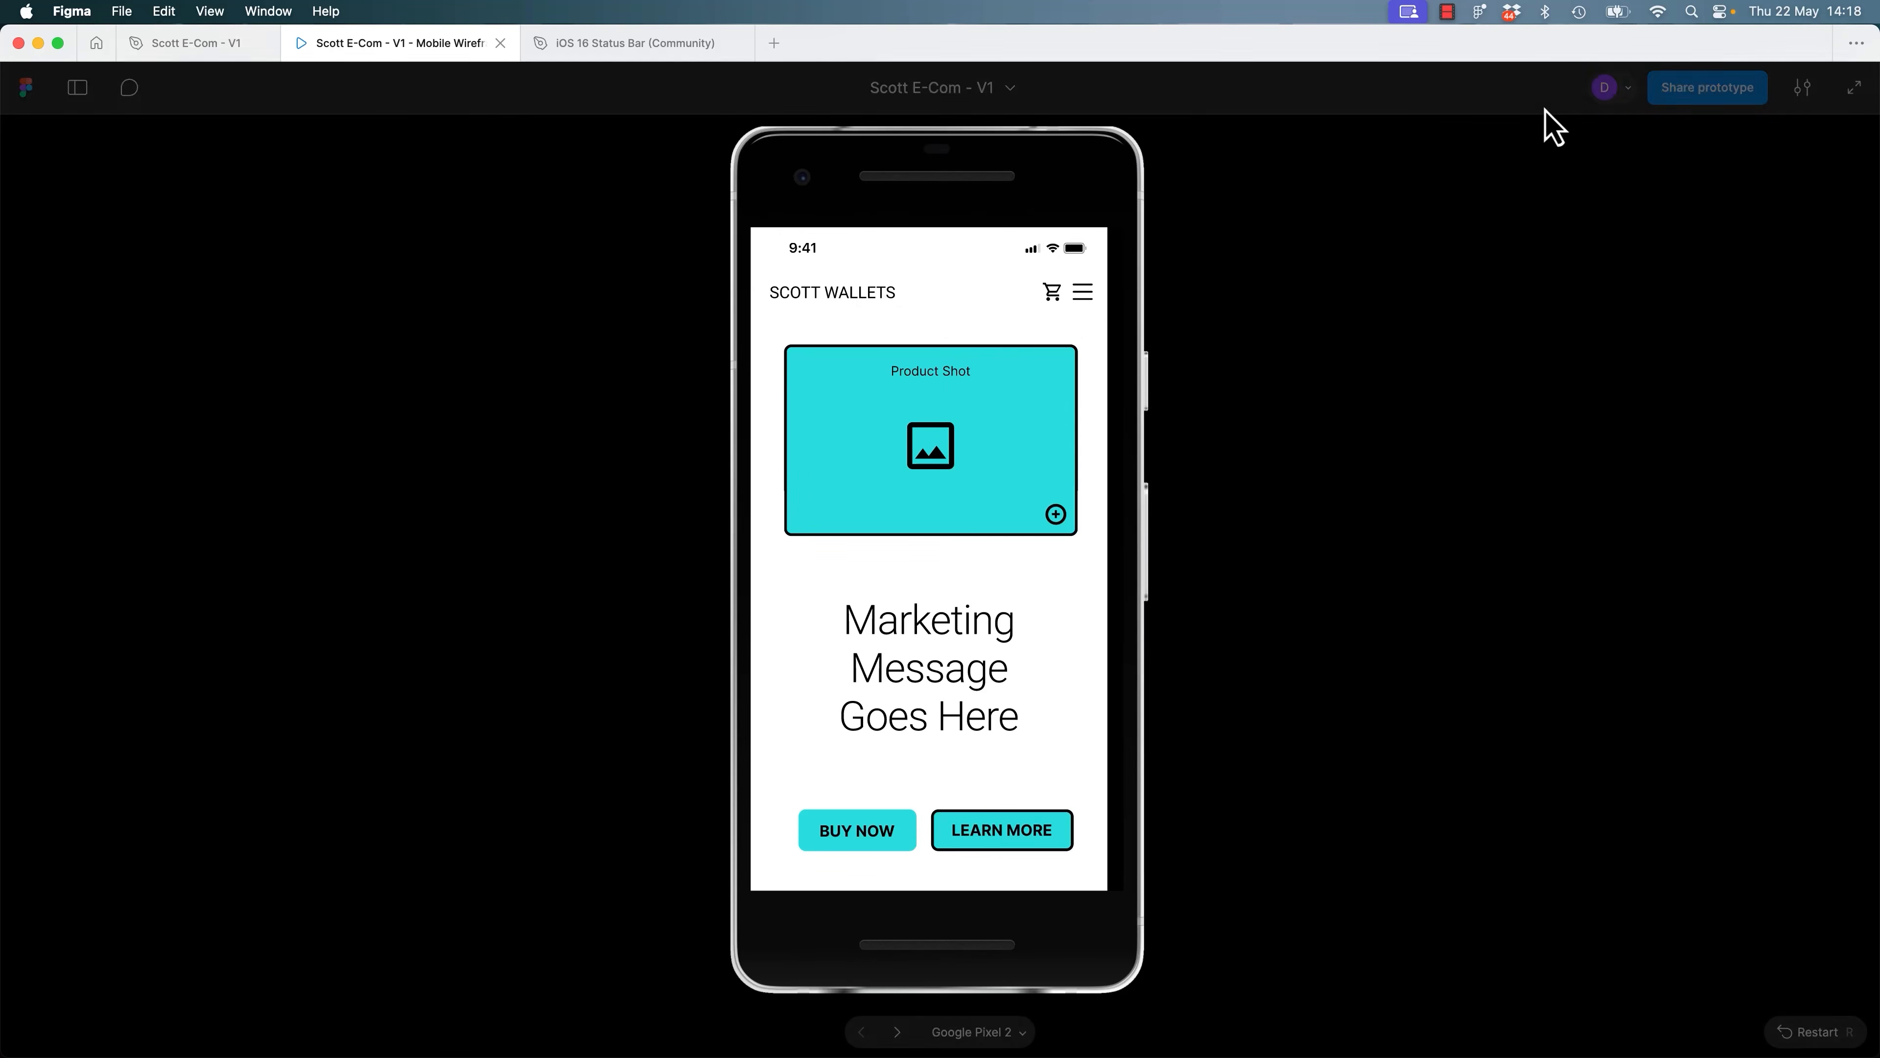
left_click(170, 44)
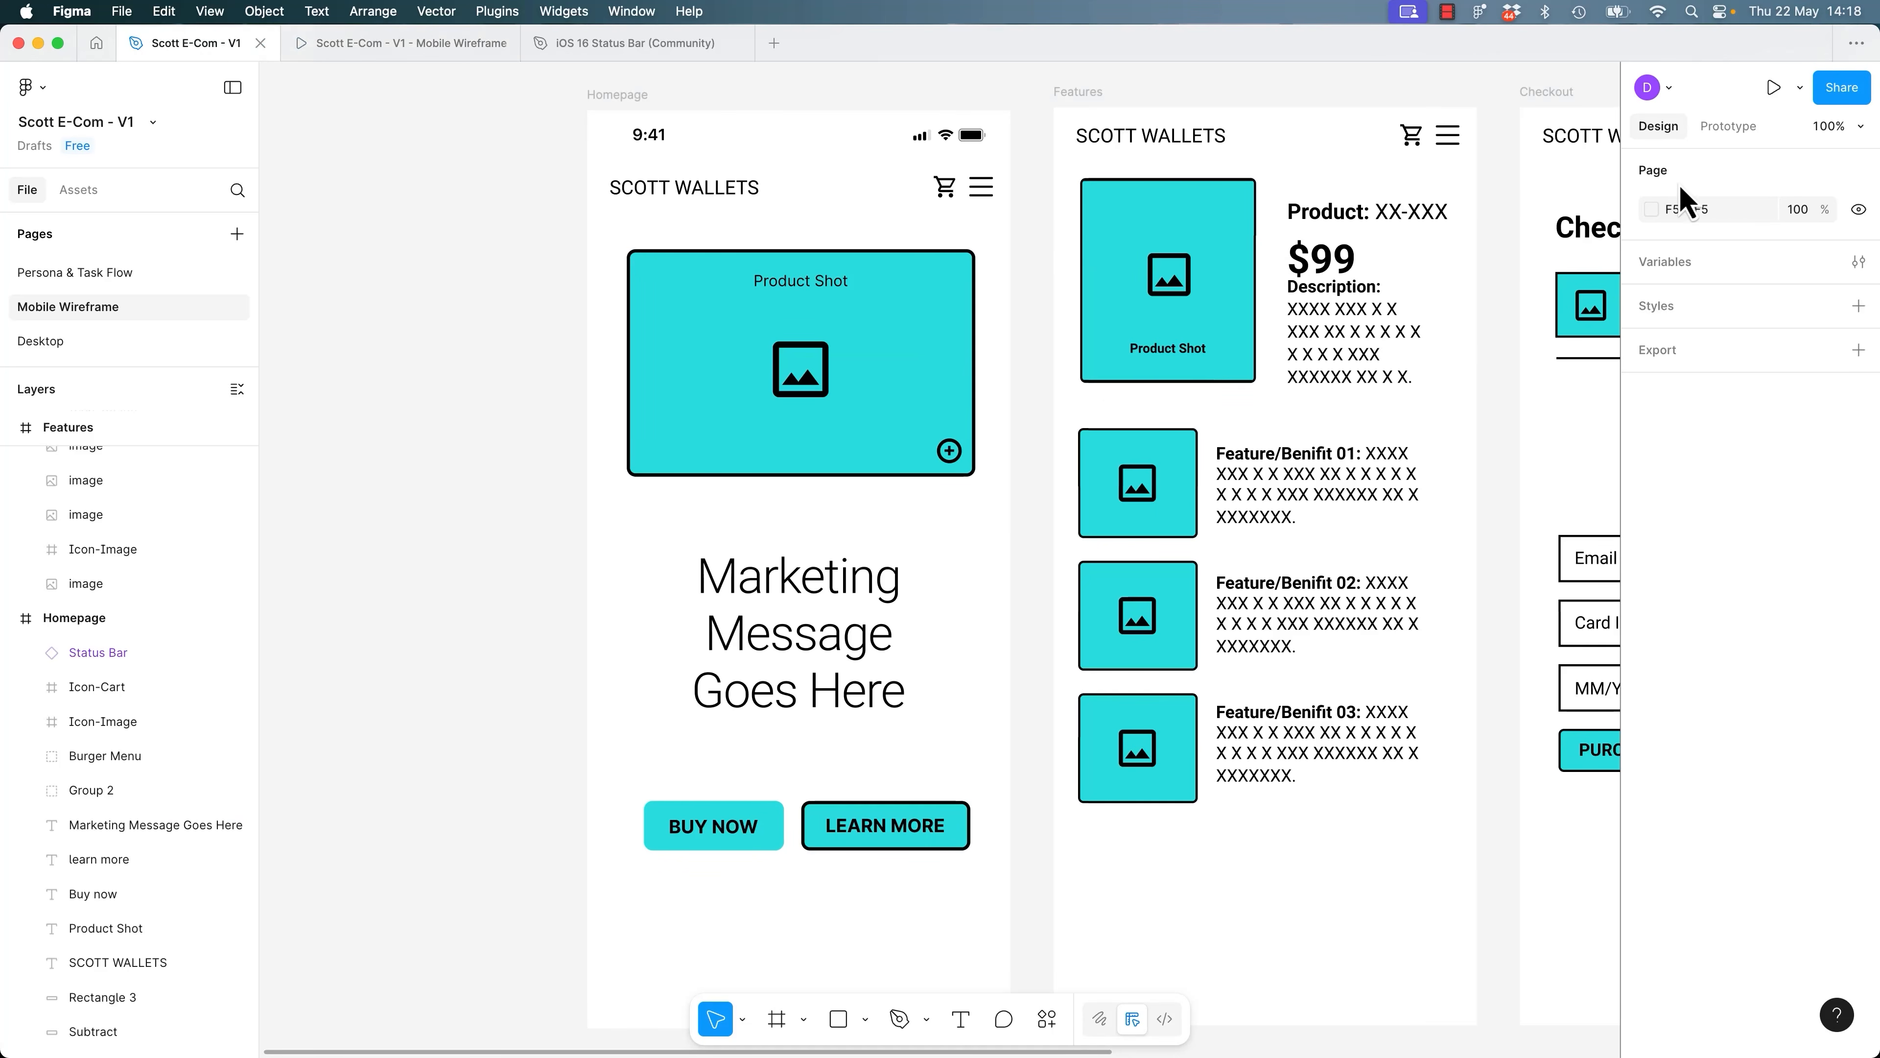
left_click(1728, 126)
left_click(1747, 219)
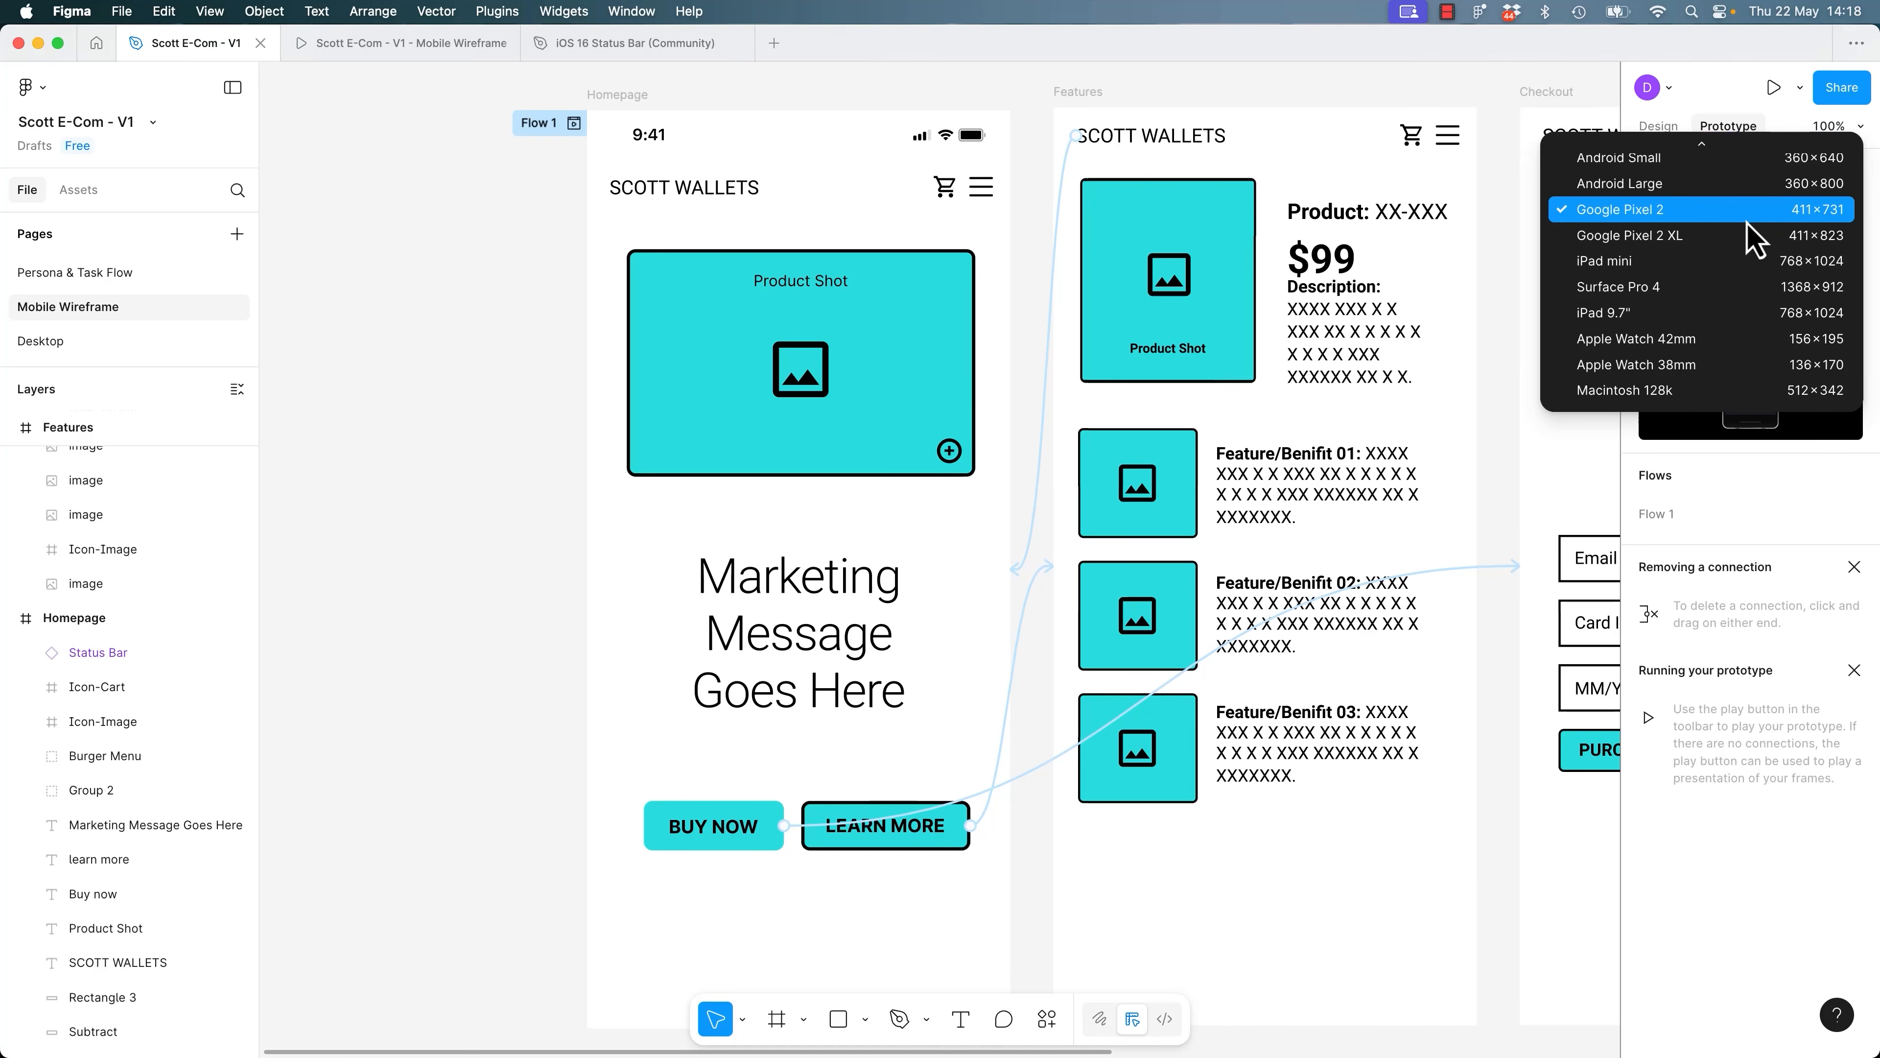
left_click(1653, 256)
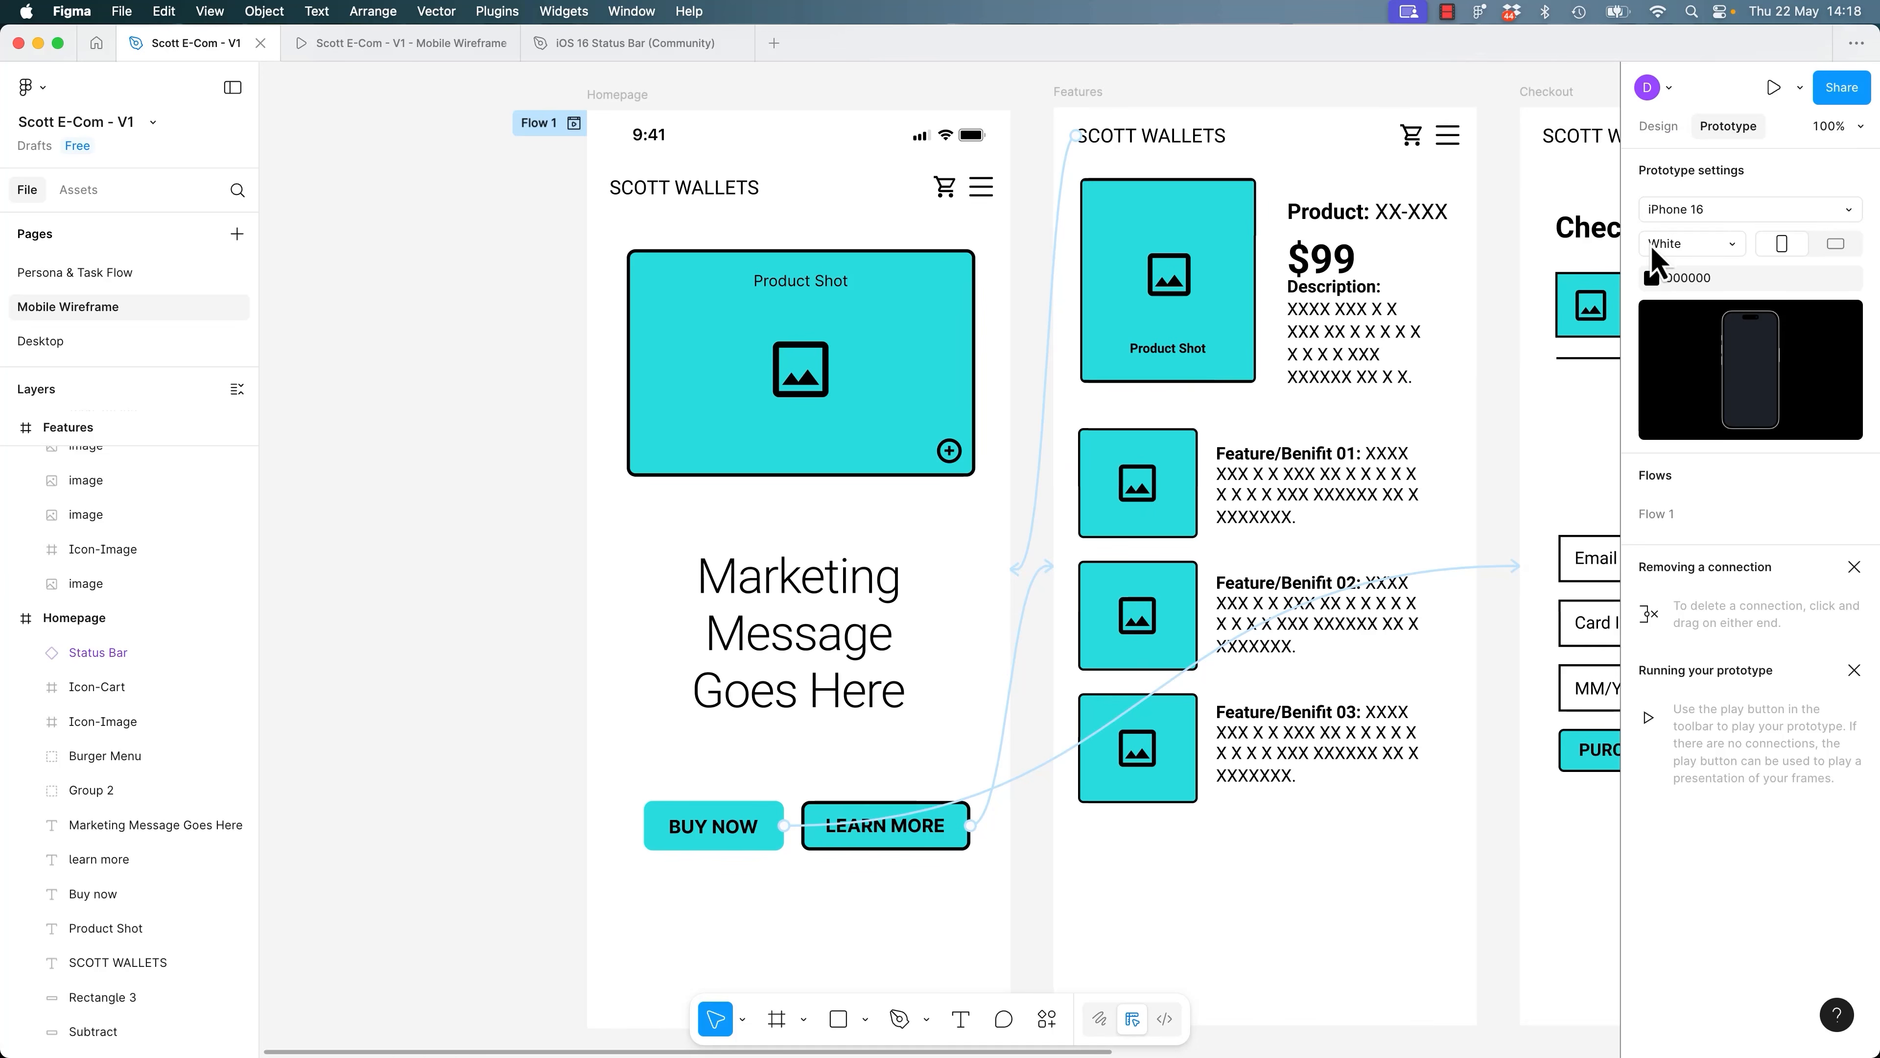
left_click(1774, 86)
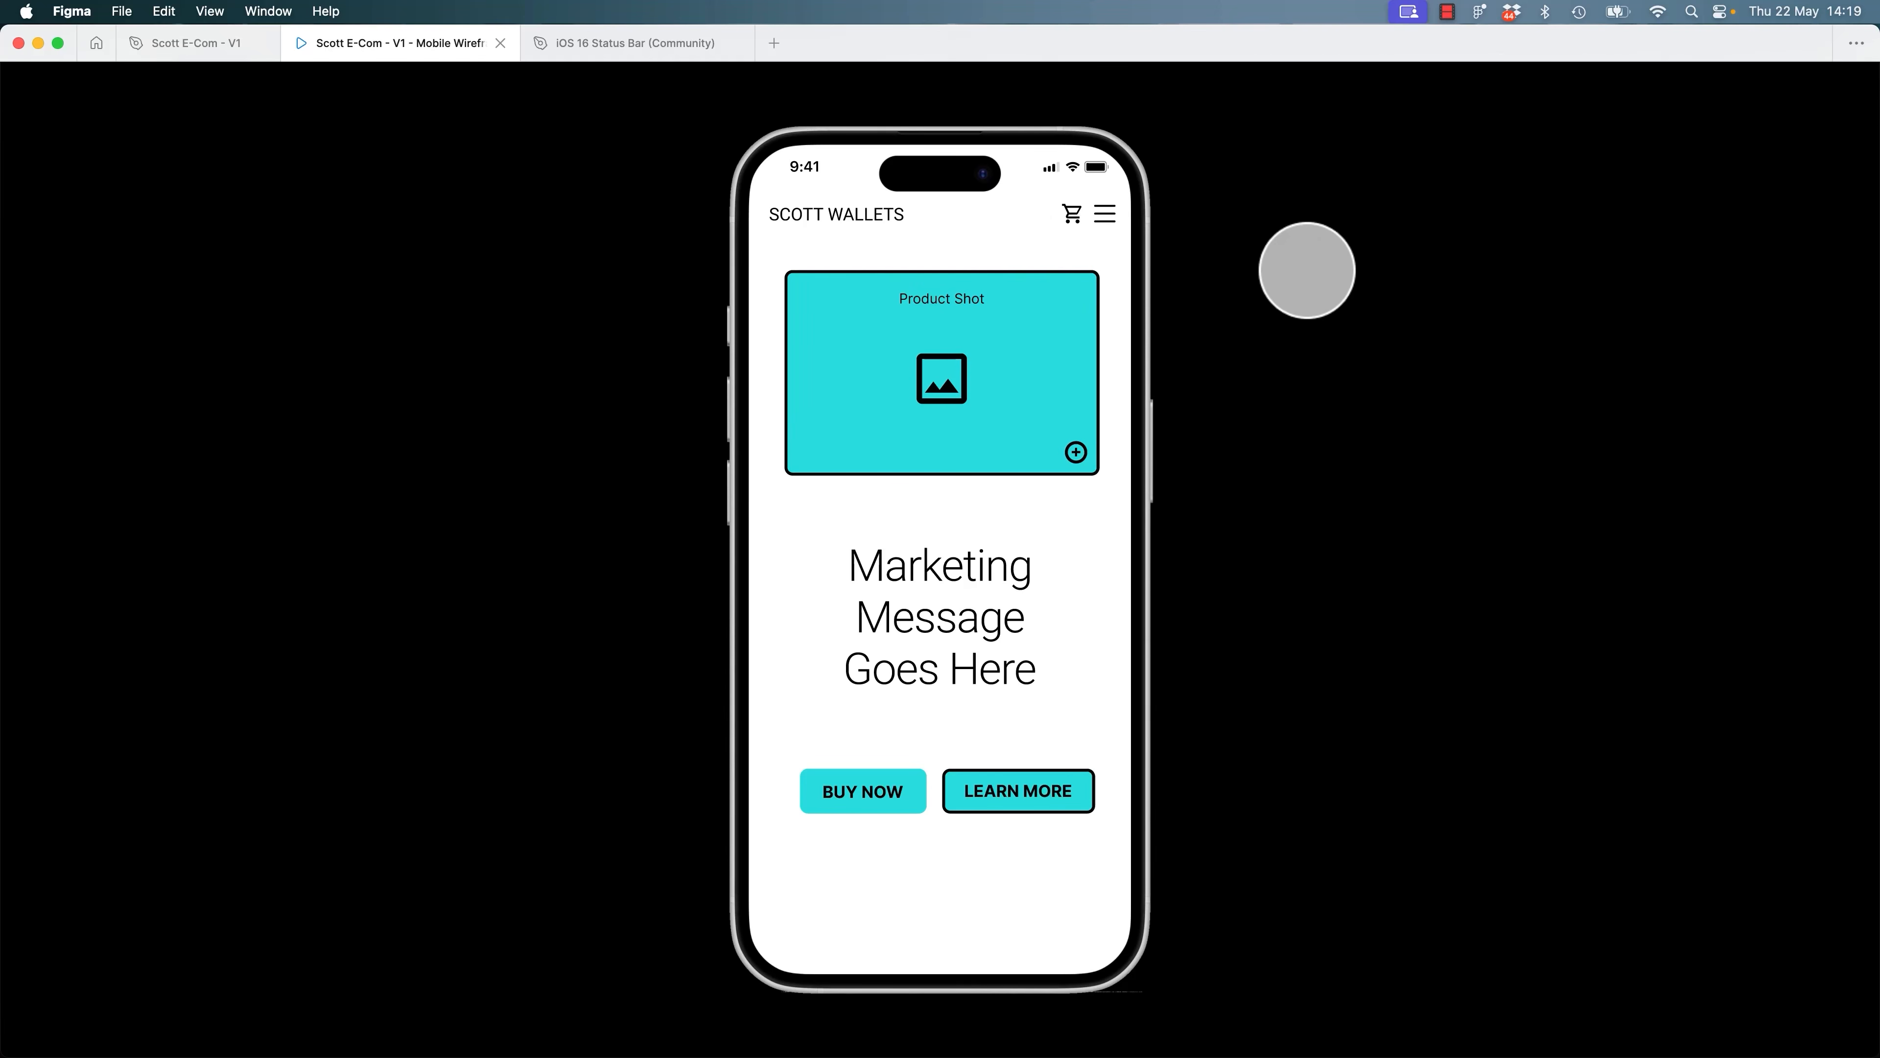
left_click(219, 46)
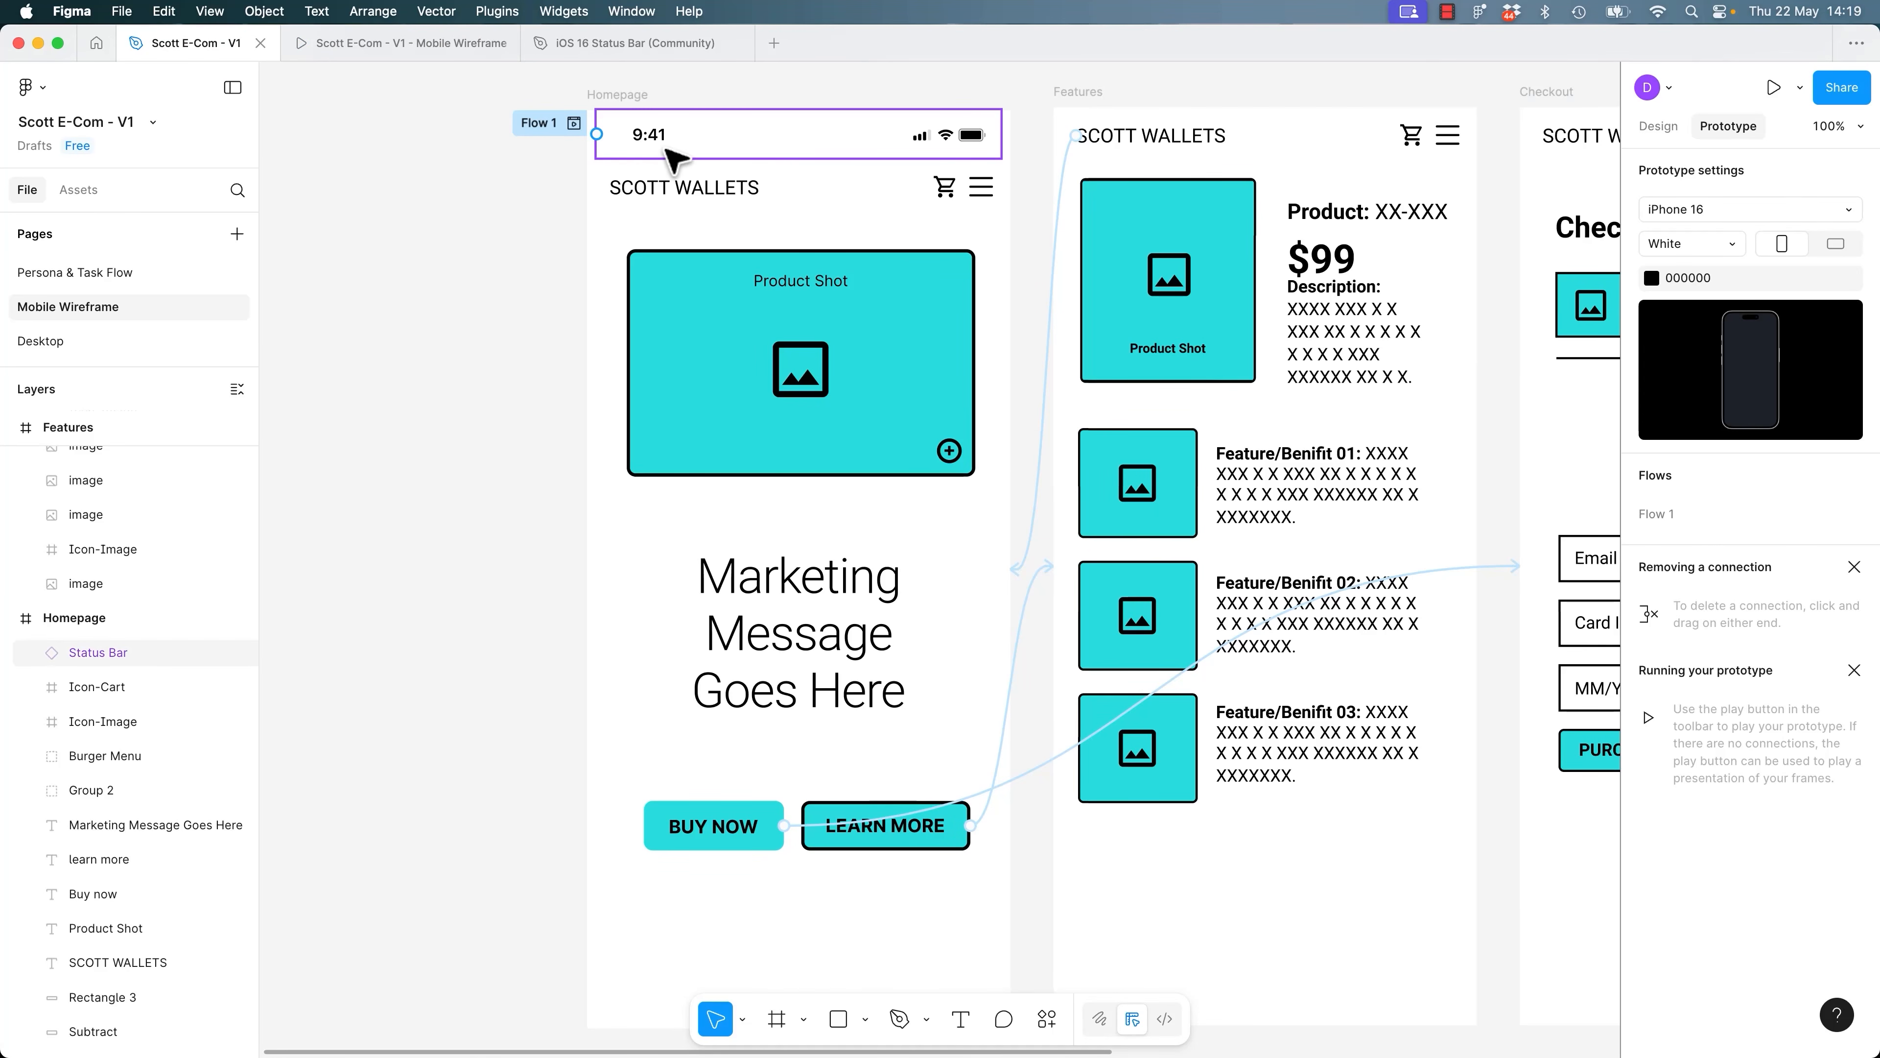
Add a light grey F1F1F1 fill to the Homepage's status bar.
left_click(708, 150)
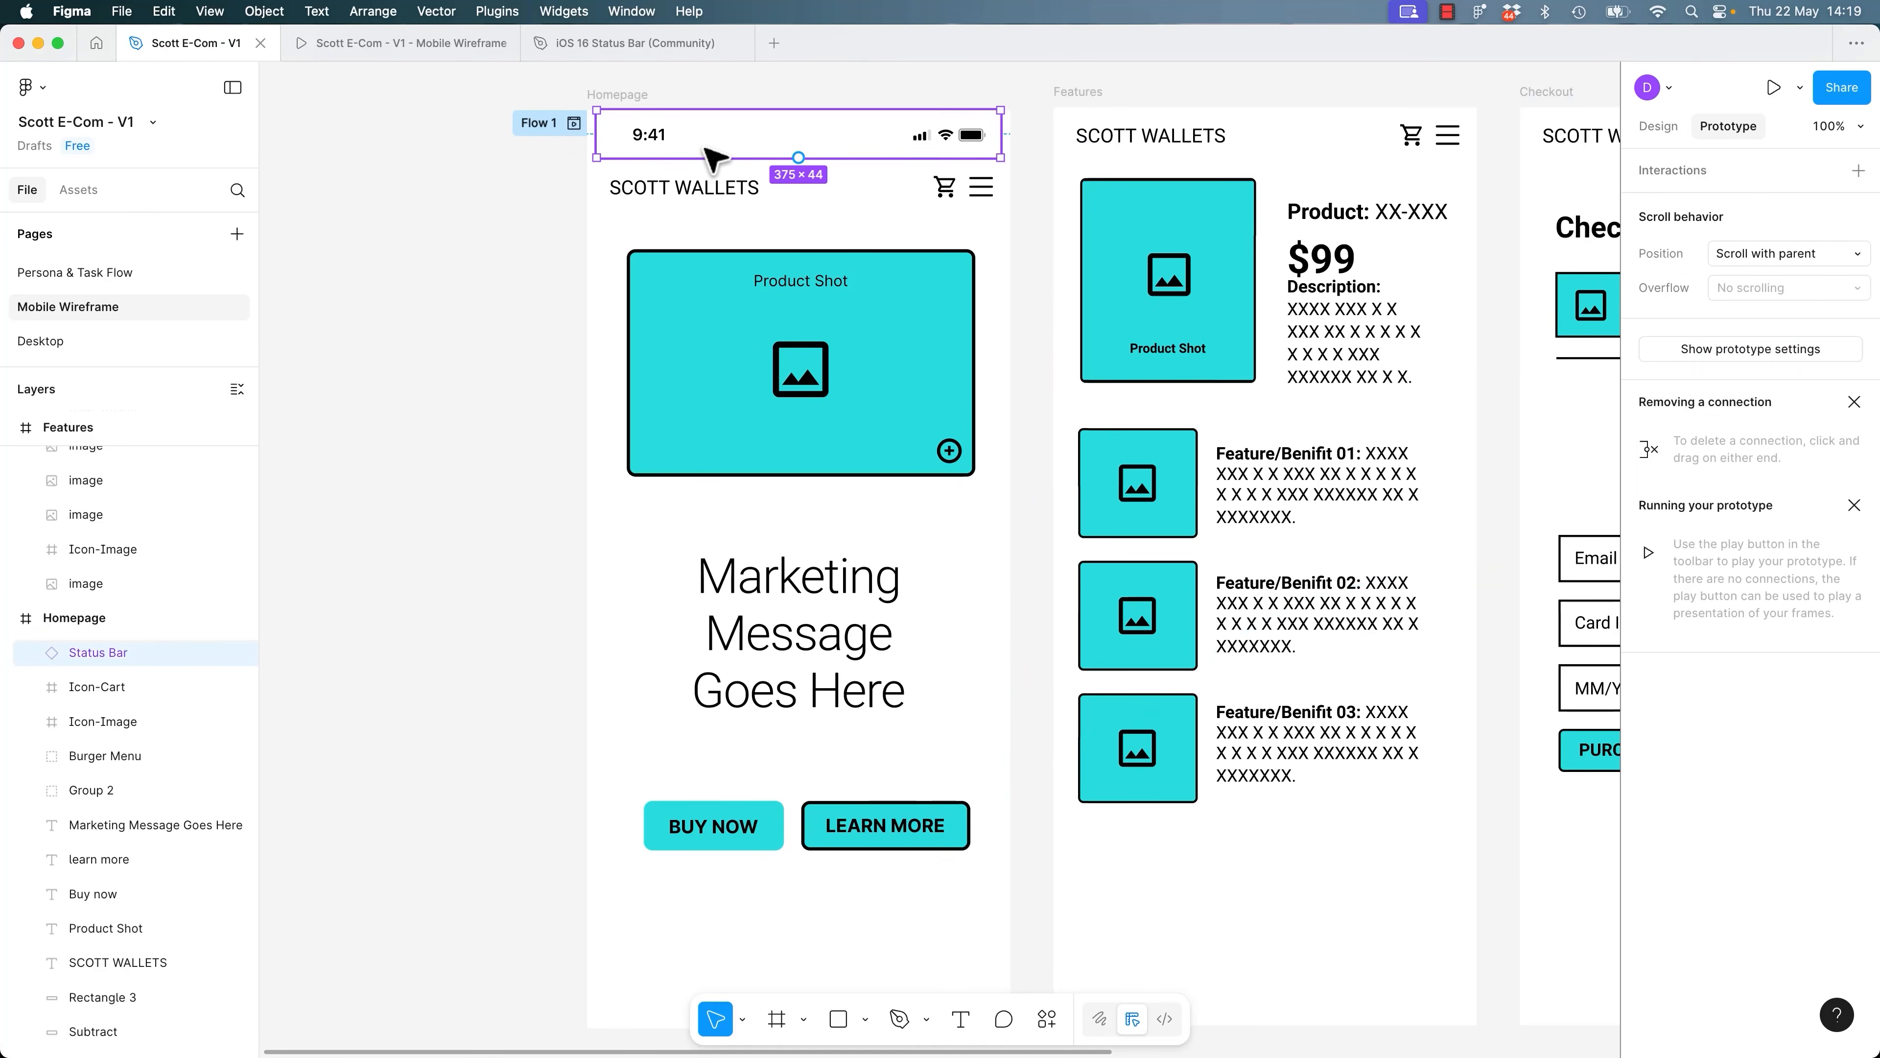
left_click(1658, 126)
left_click(1859, 910)
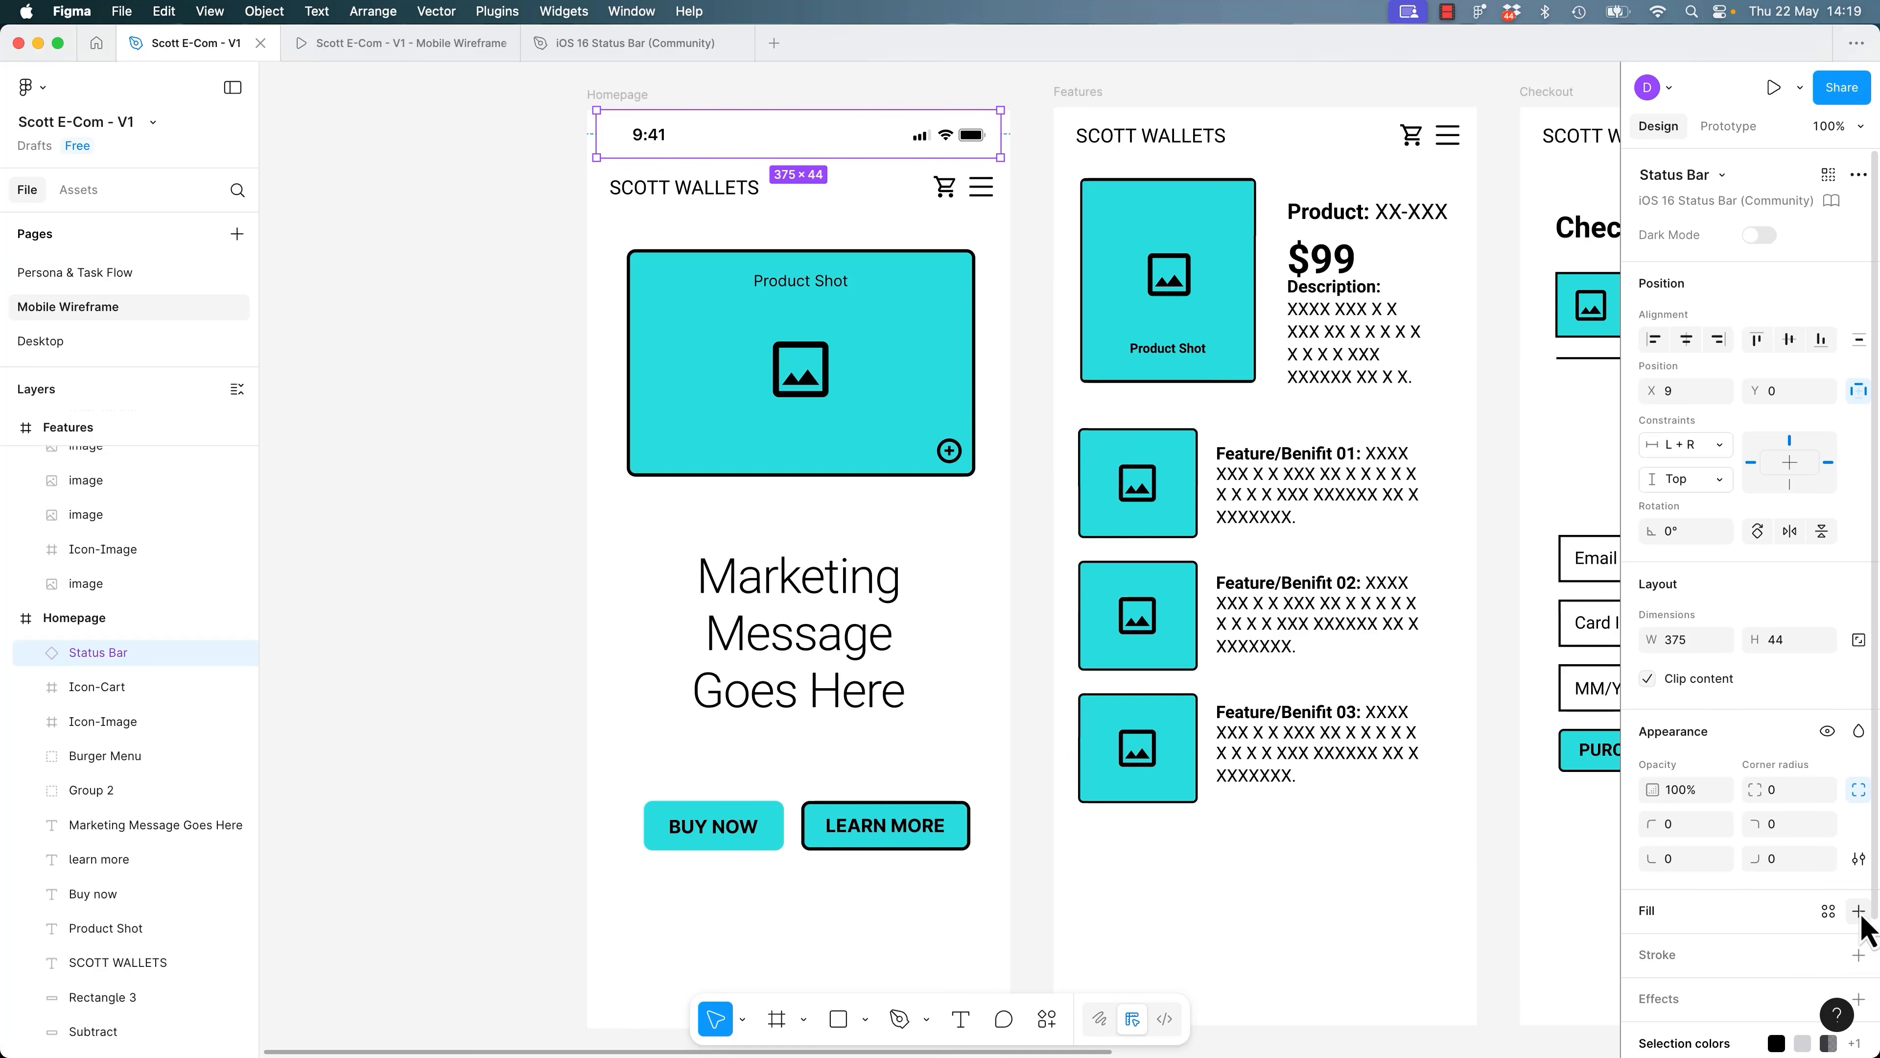
left_click_drag(1496, 690, 1300, 635)
left_click(508, 219)
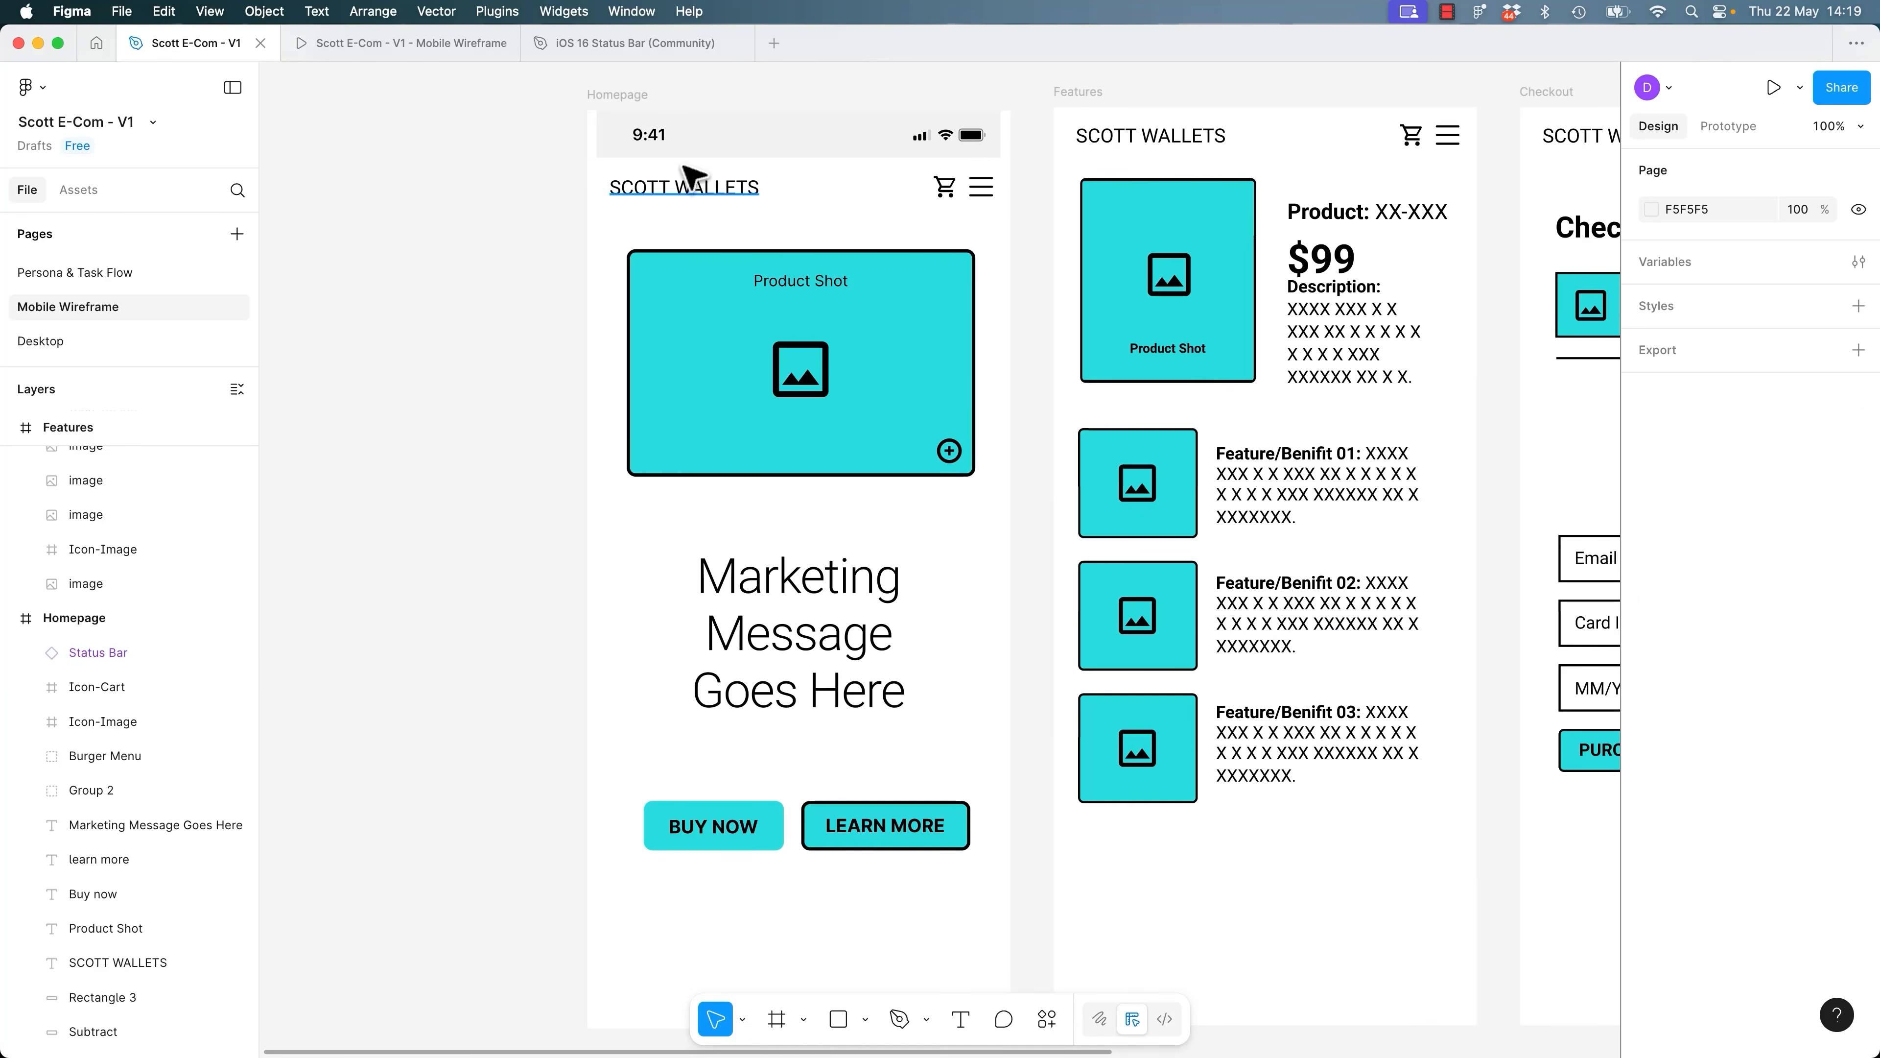
Stretch the status bar on both sides to the Homepage frame's full width of 393.
left_click(851, 143)
left_click_drag(1000, 139, 1010, 139)
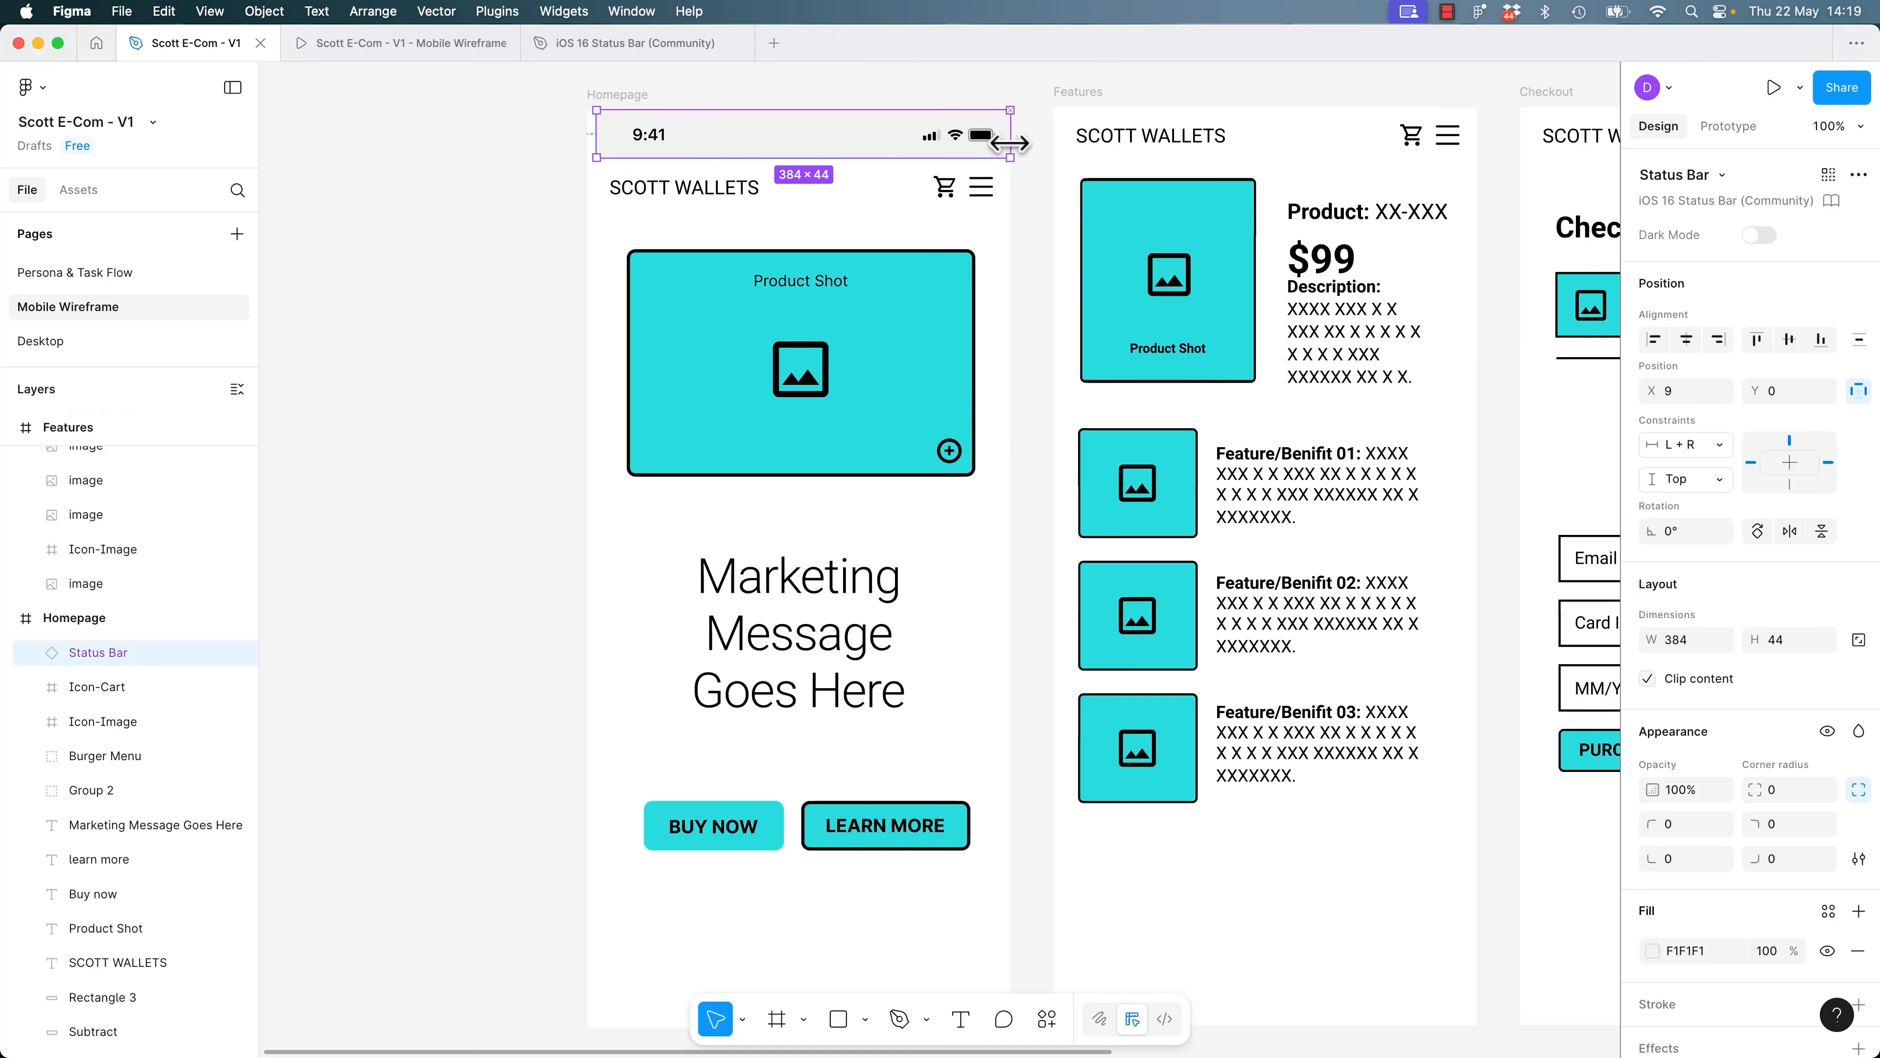
left_click_drag(596, 141, 586, 141)
left_click(419, 223)
Try Dark Mode on the status bar and switch it back off.
left_click(733, 143)
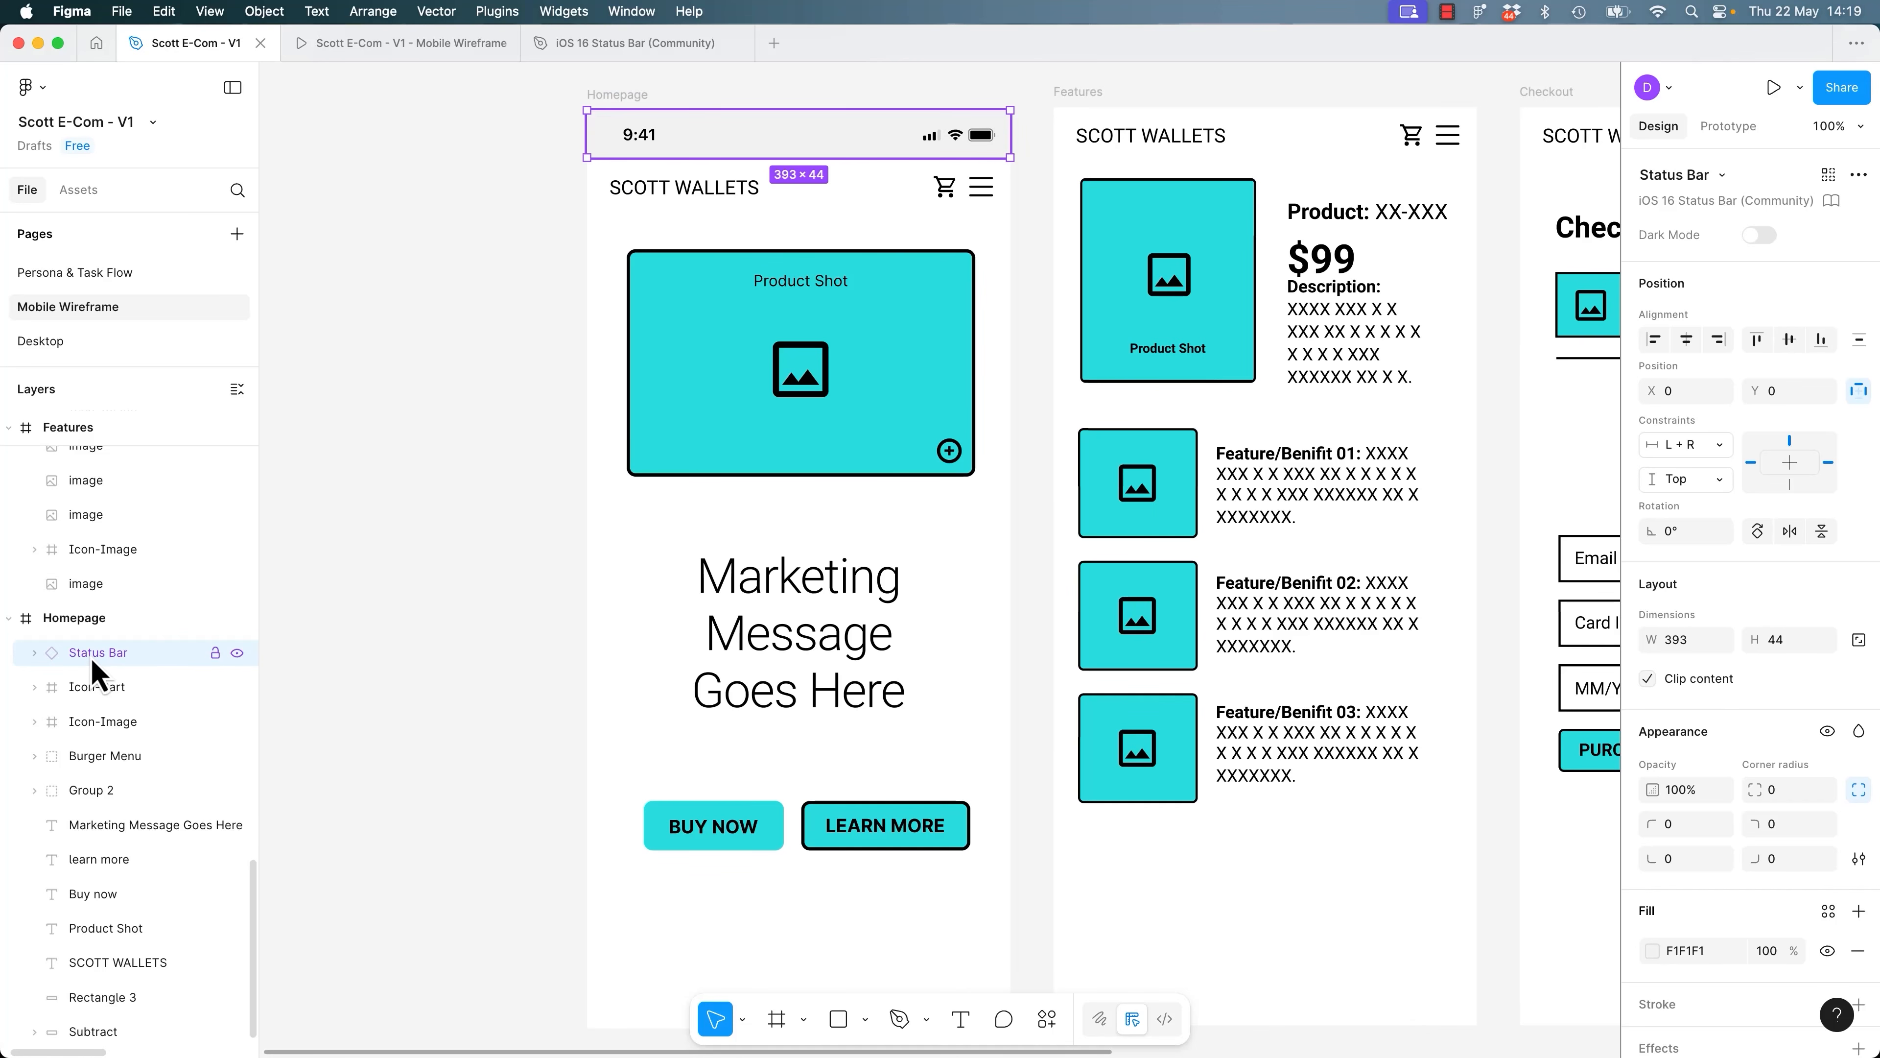
left_click(1762, 238)
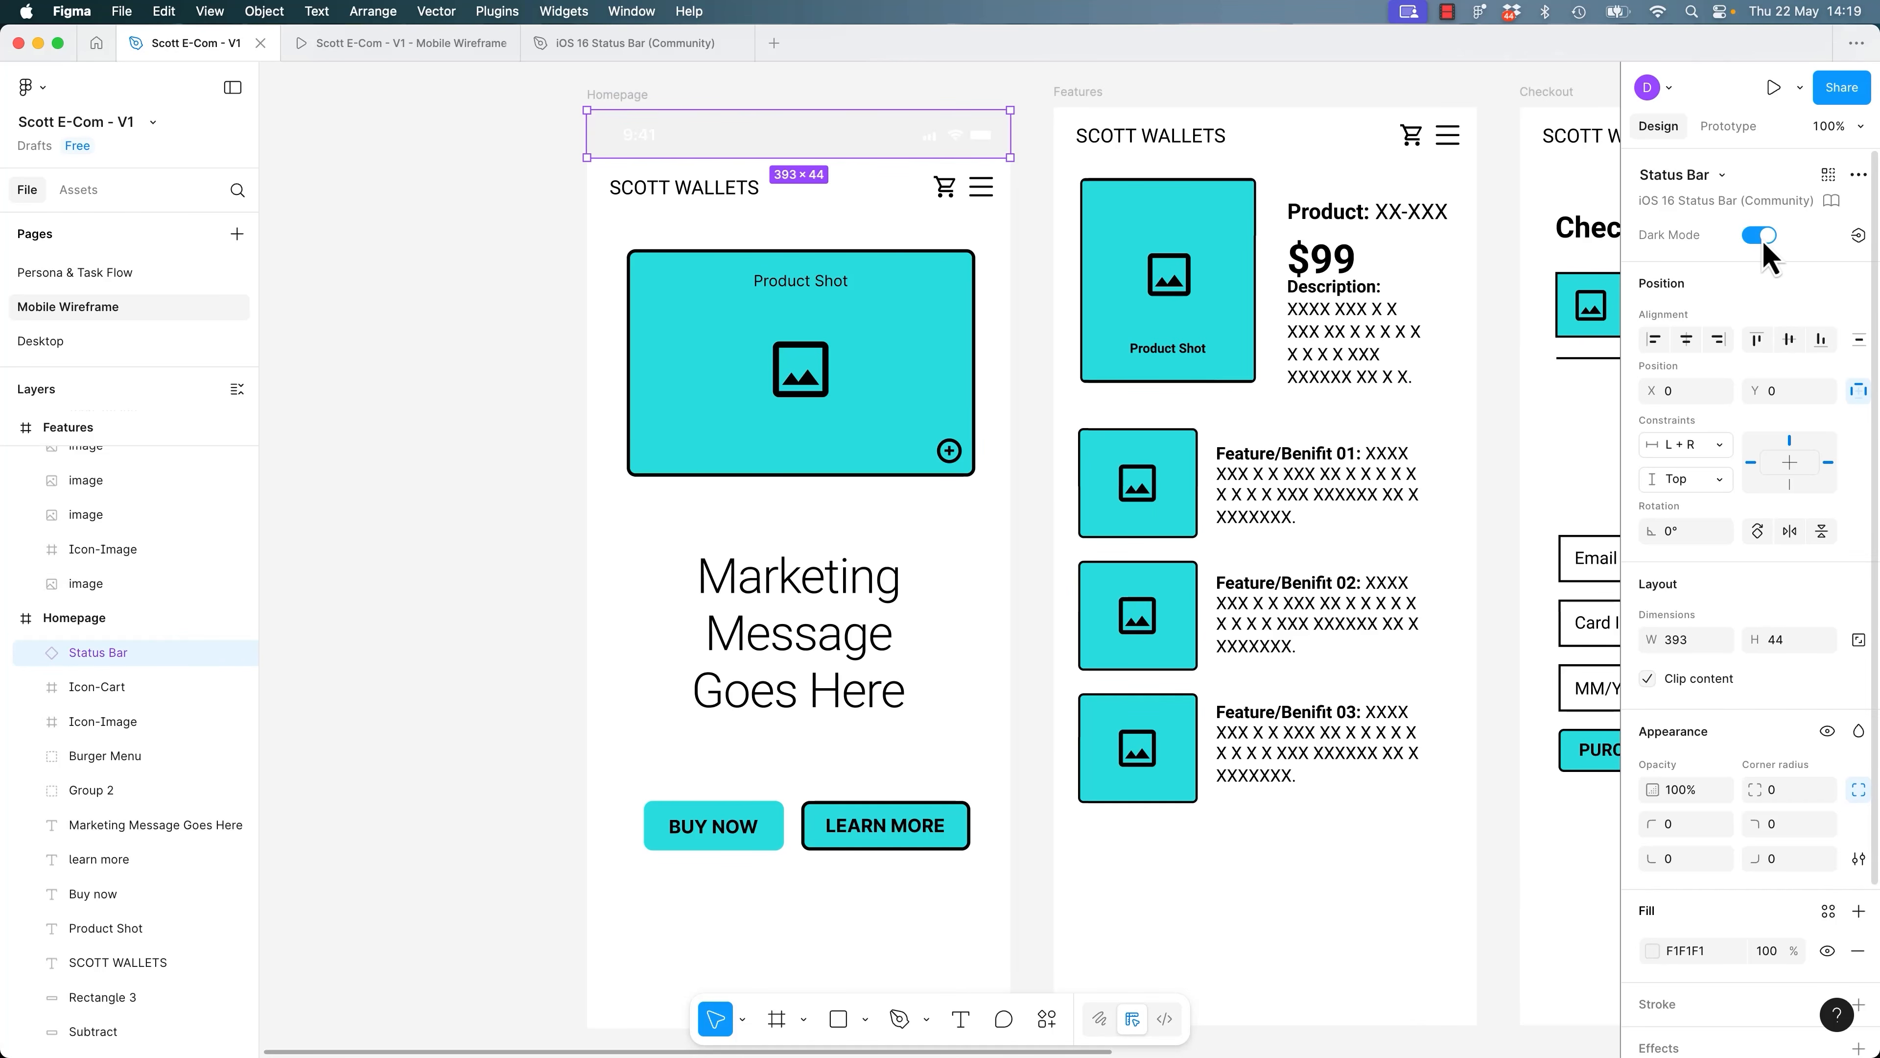
left_click(1762, 237)
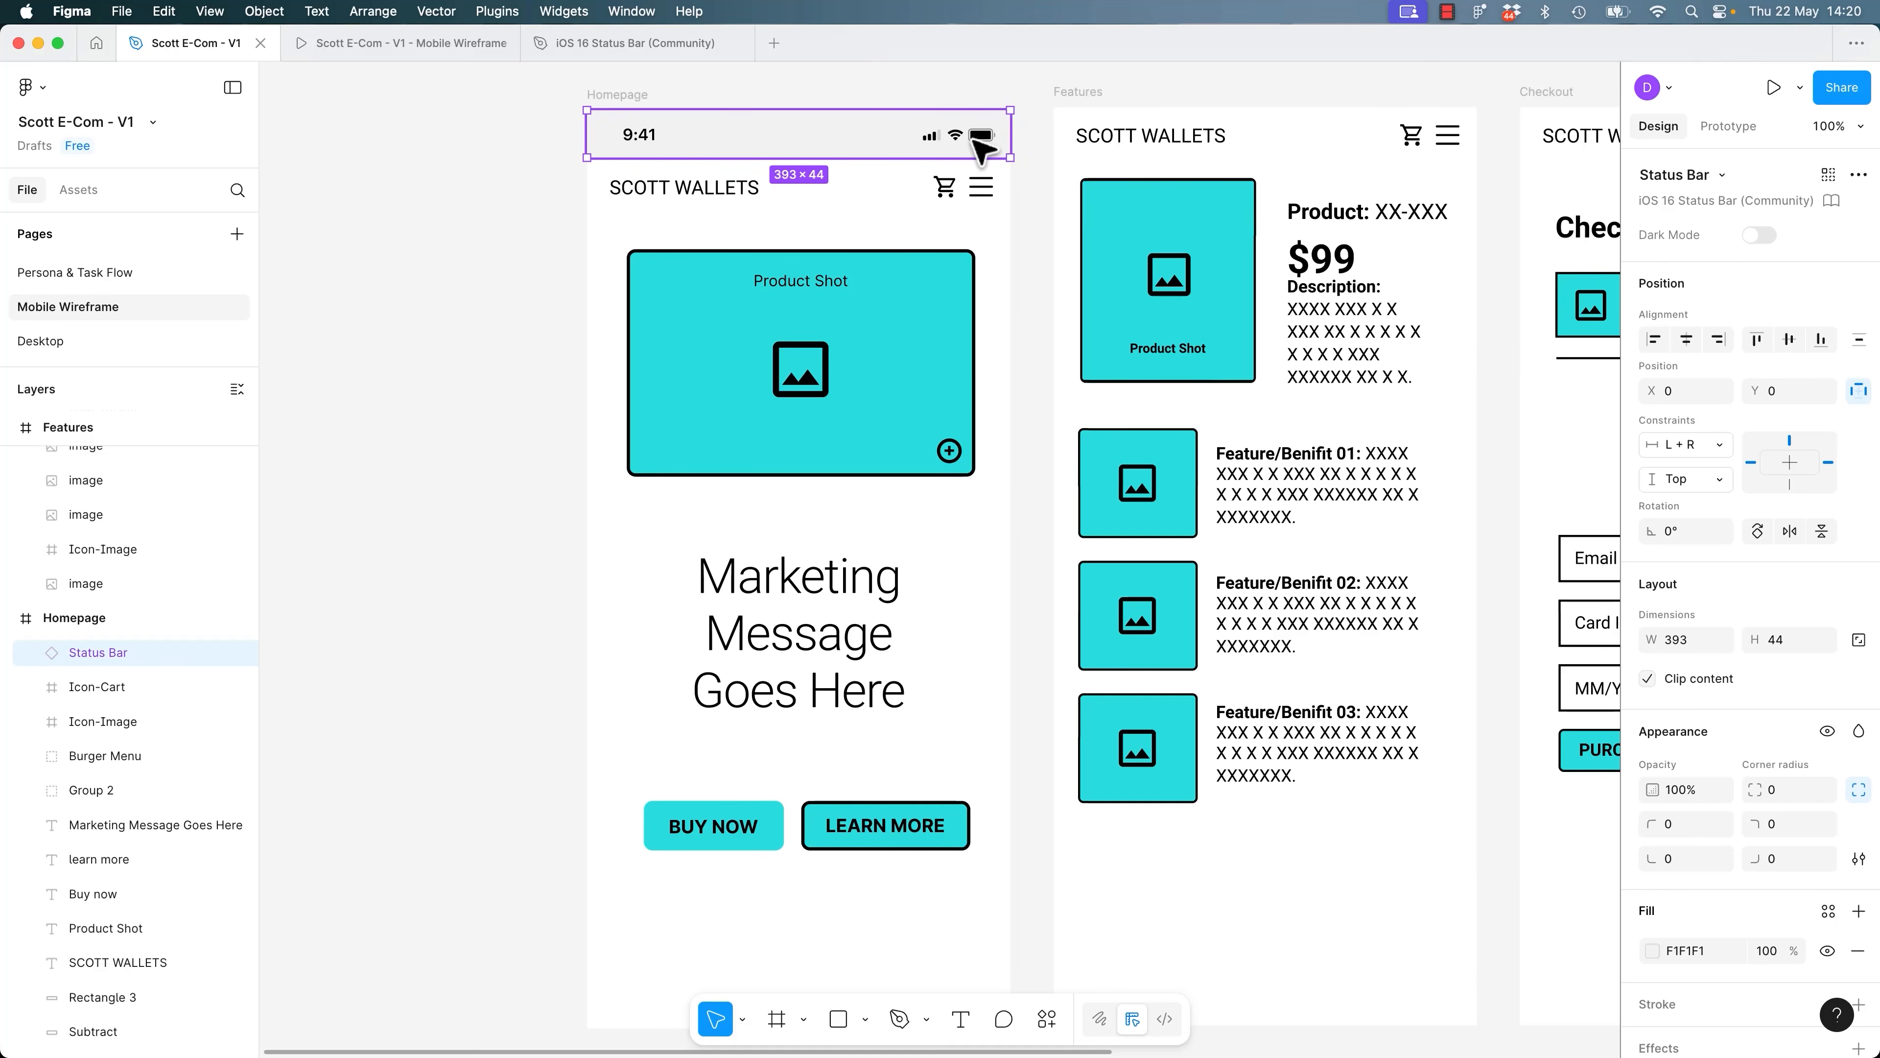
Close the iOS 16 Status Bar community file.
left_click(603, 46)
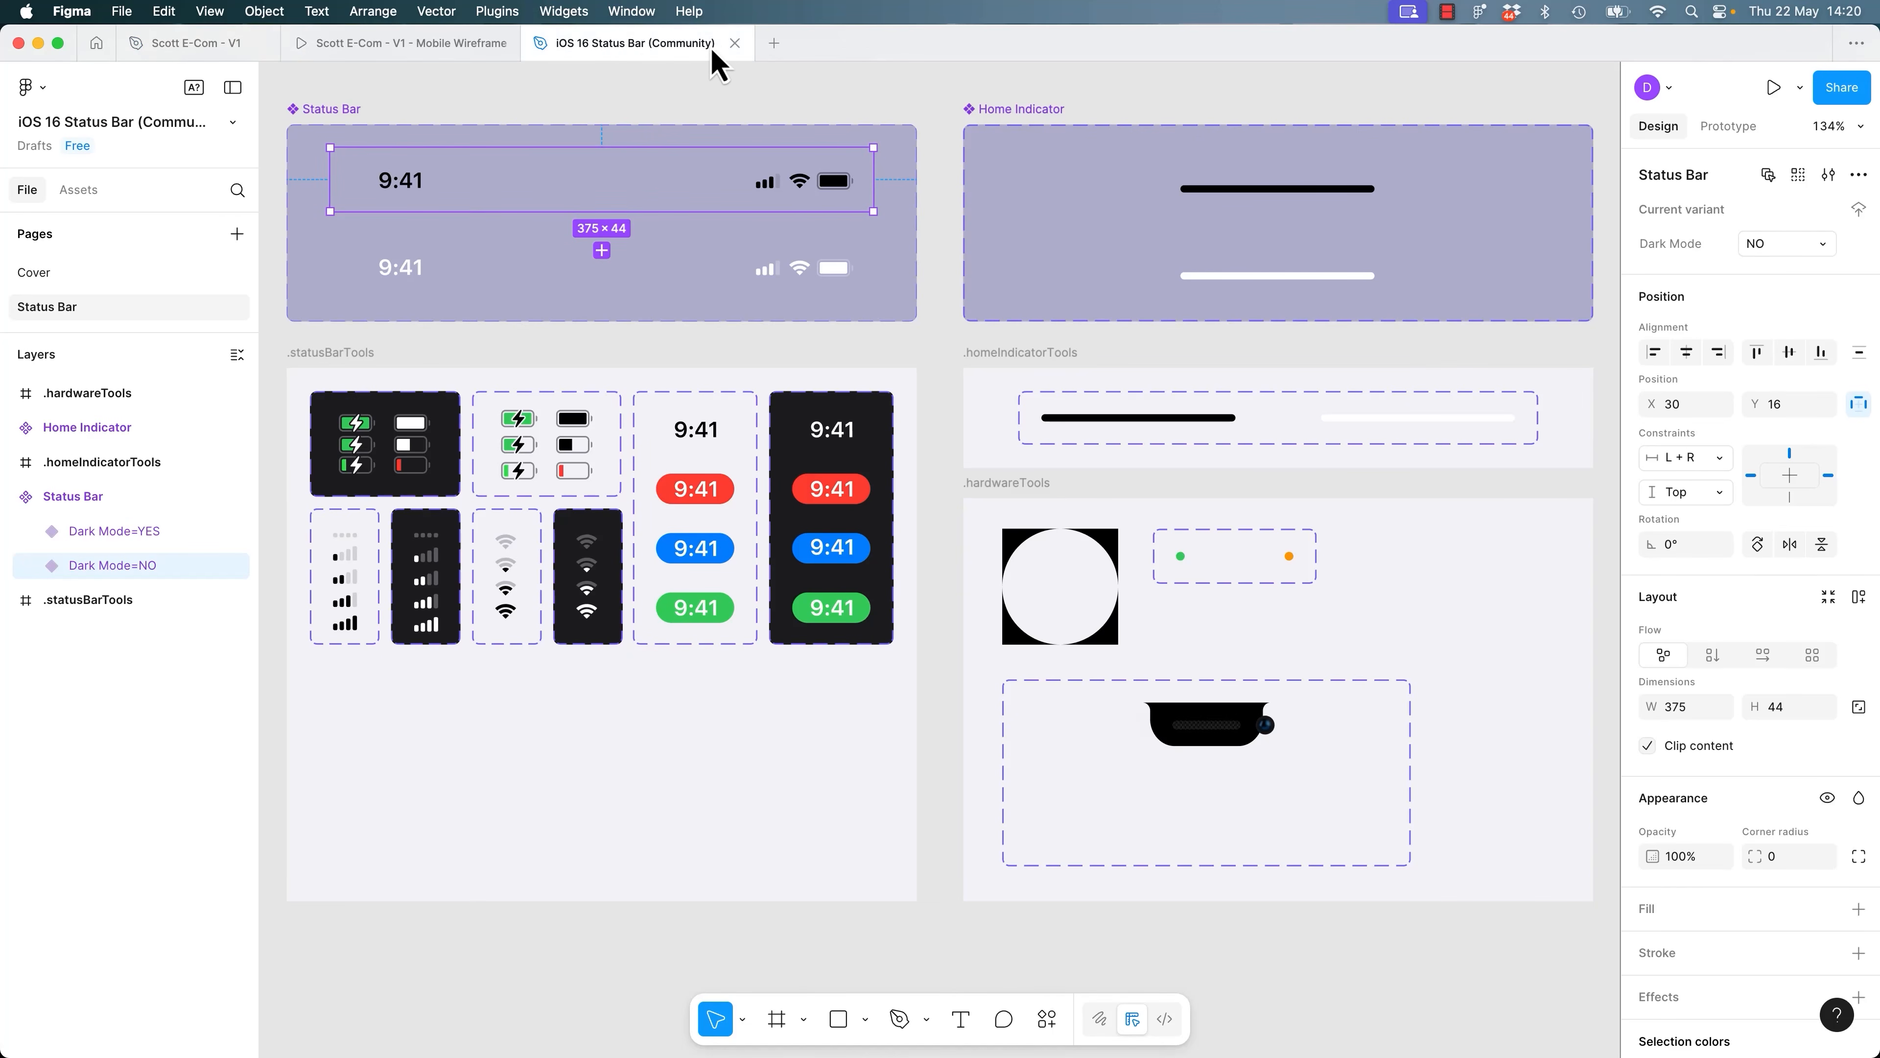
left_click(735, 43)
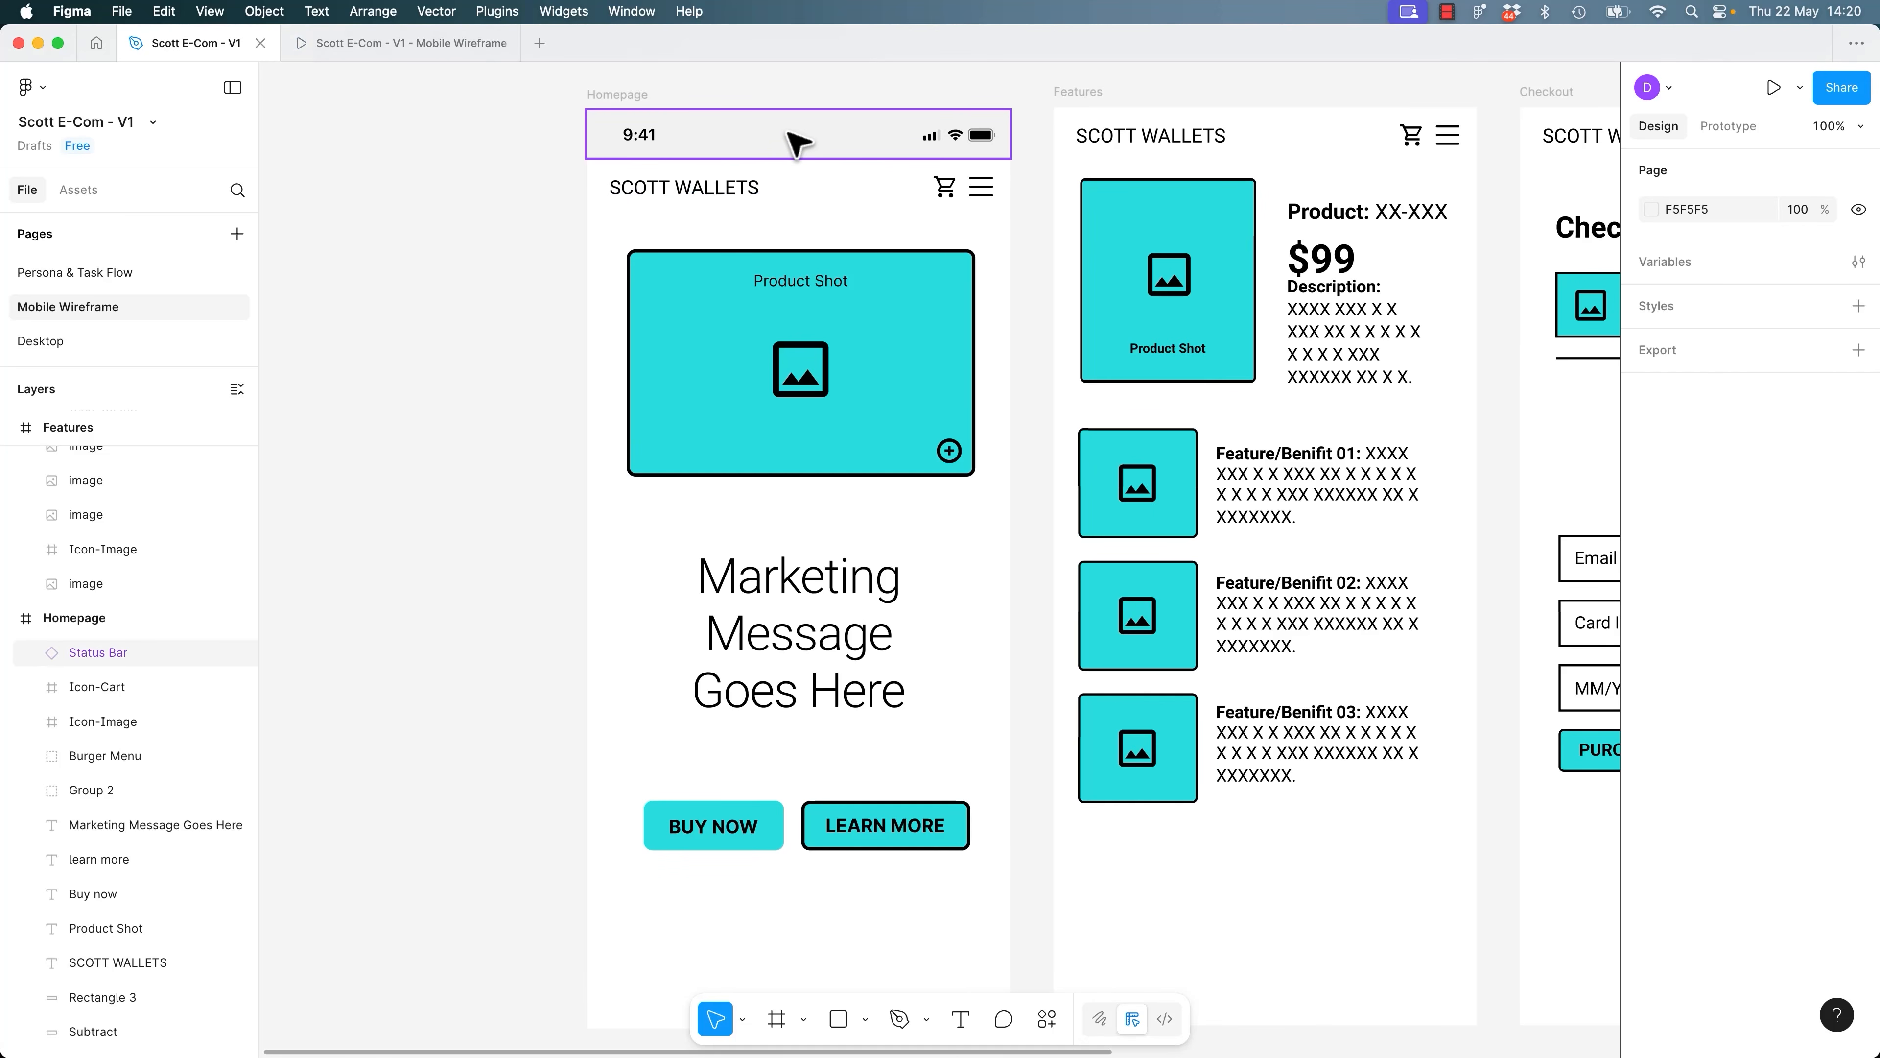
Detach the Homepage's status bar instance from its main component and select its Time / Light layer.
left_click(797, 142)
right_click(803, 144)
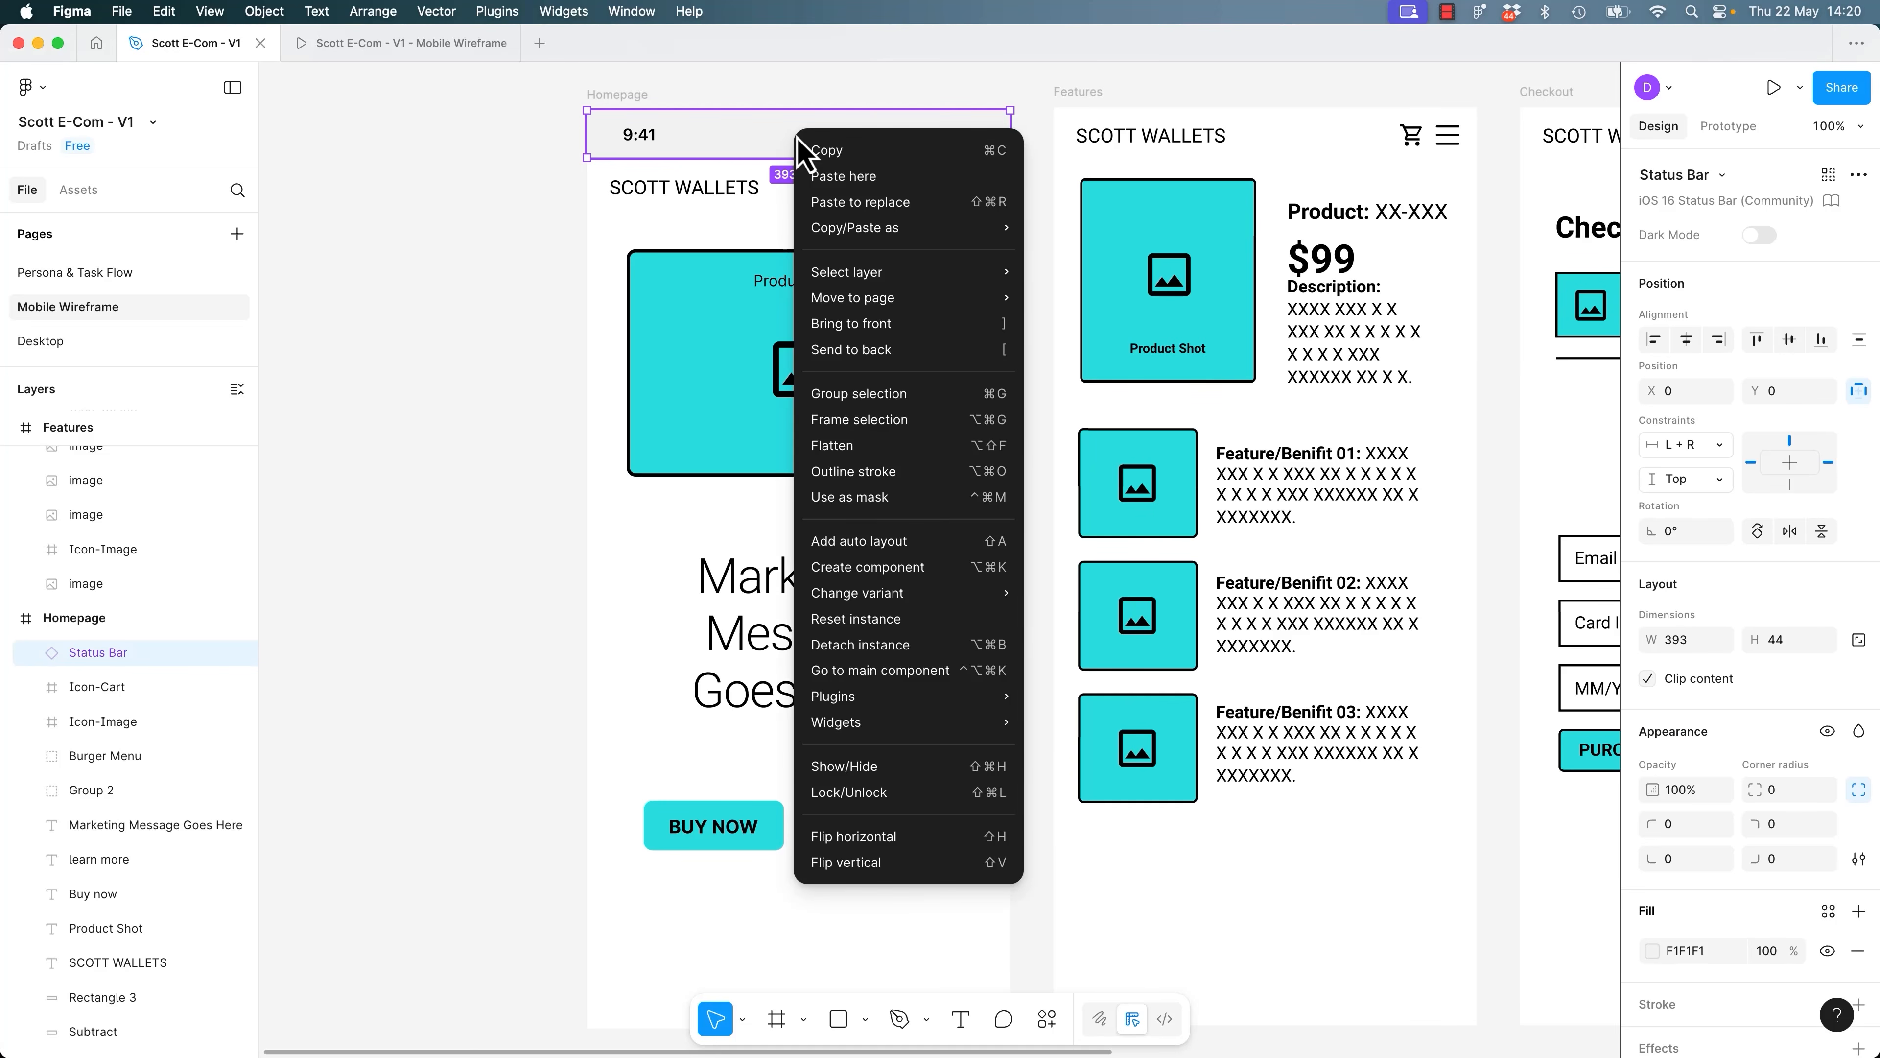
left_click(866, 646)
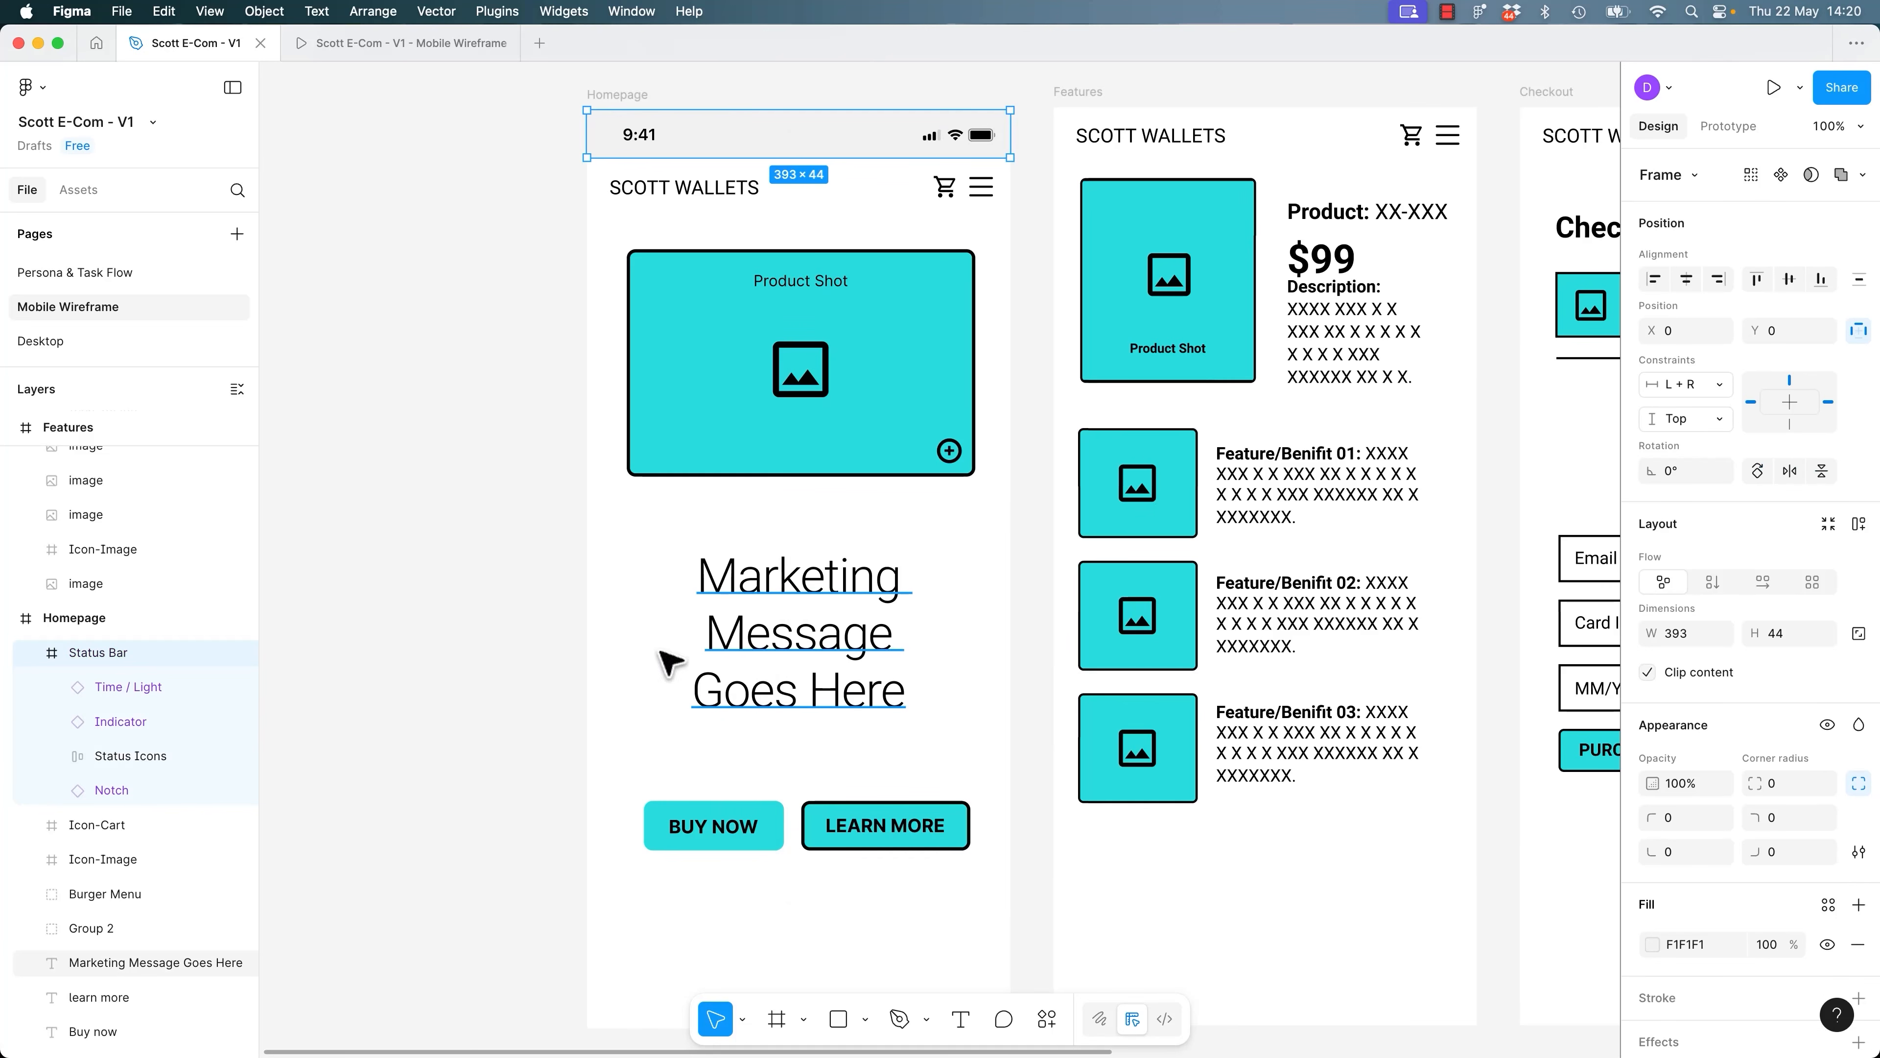
left_click(144, 689)
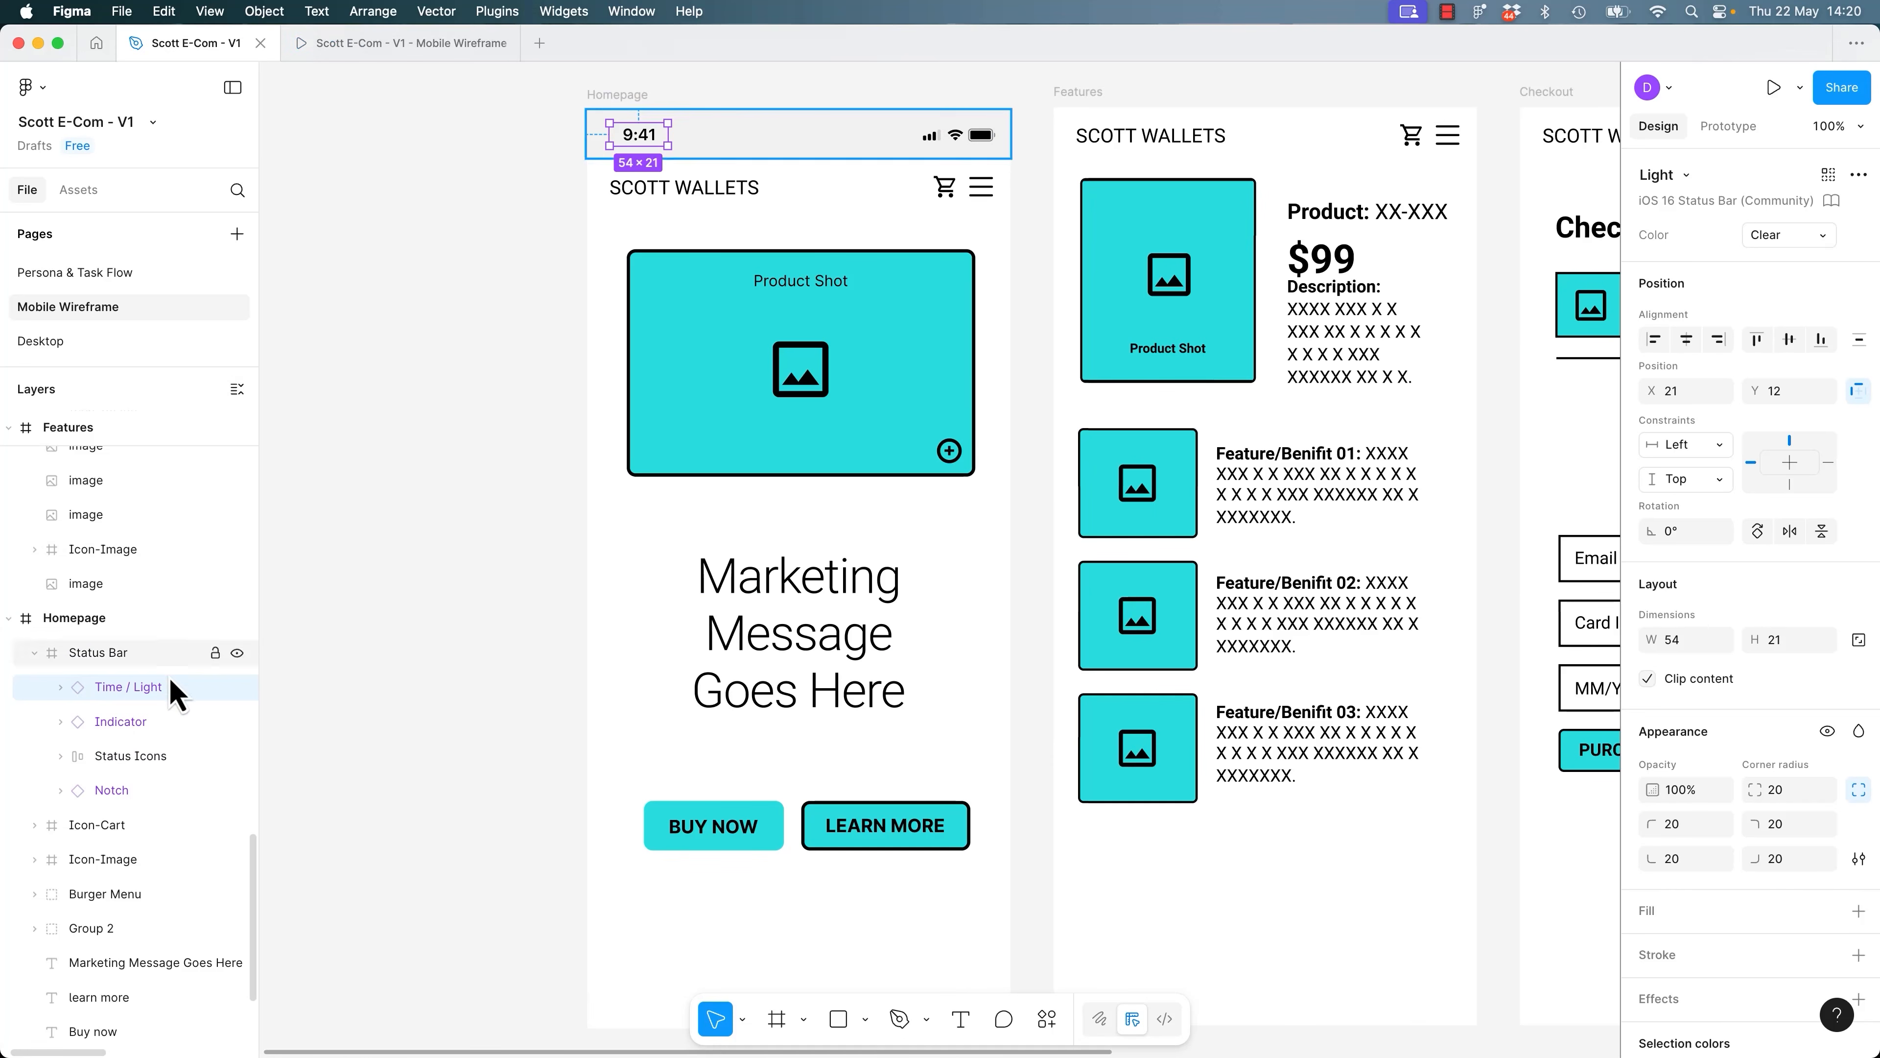
Detach the nested Time / Light instance inside the Homepage's status bar and clear the selection.
right_click(139, 709)
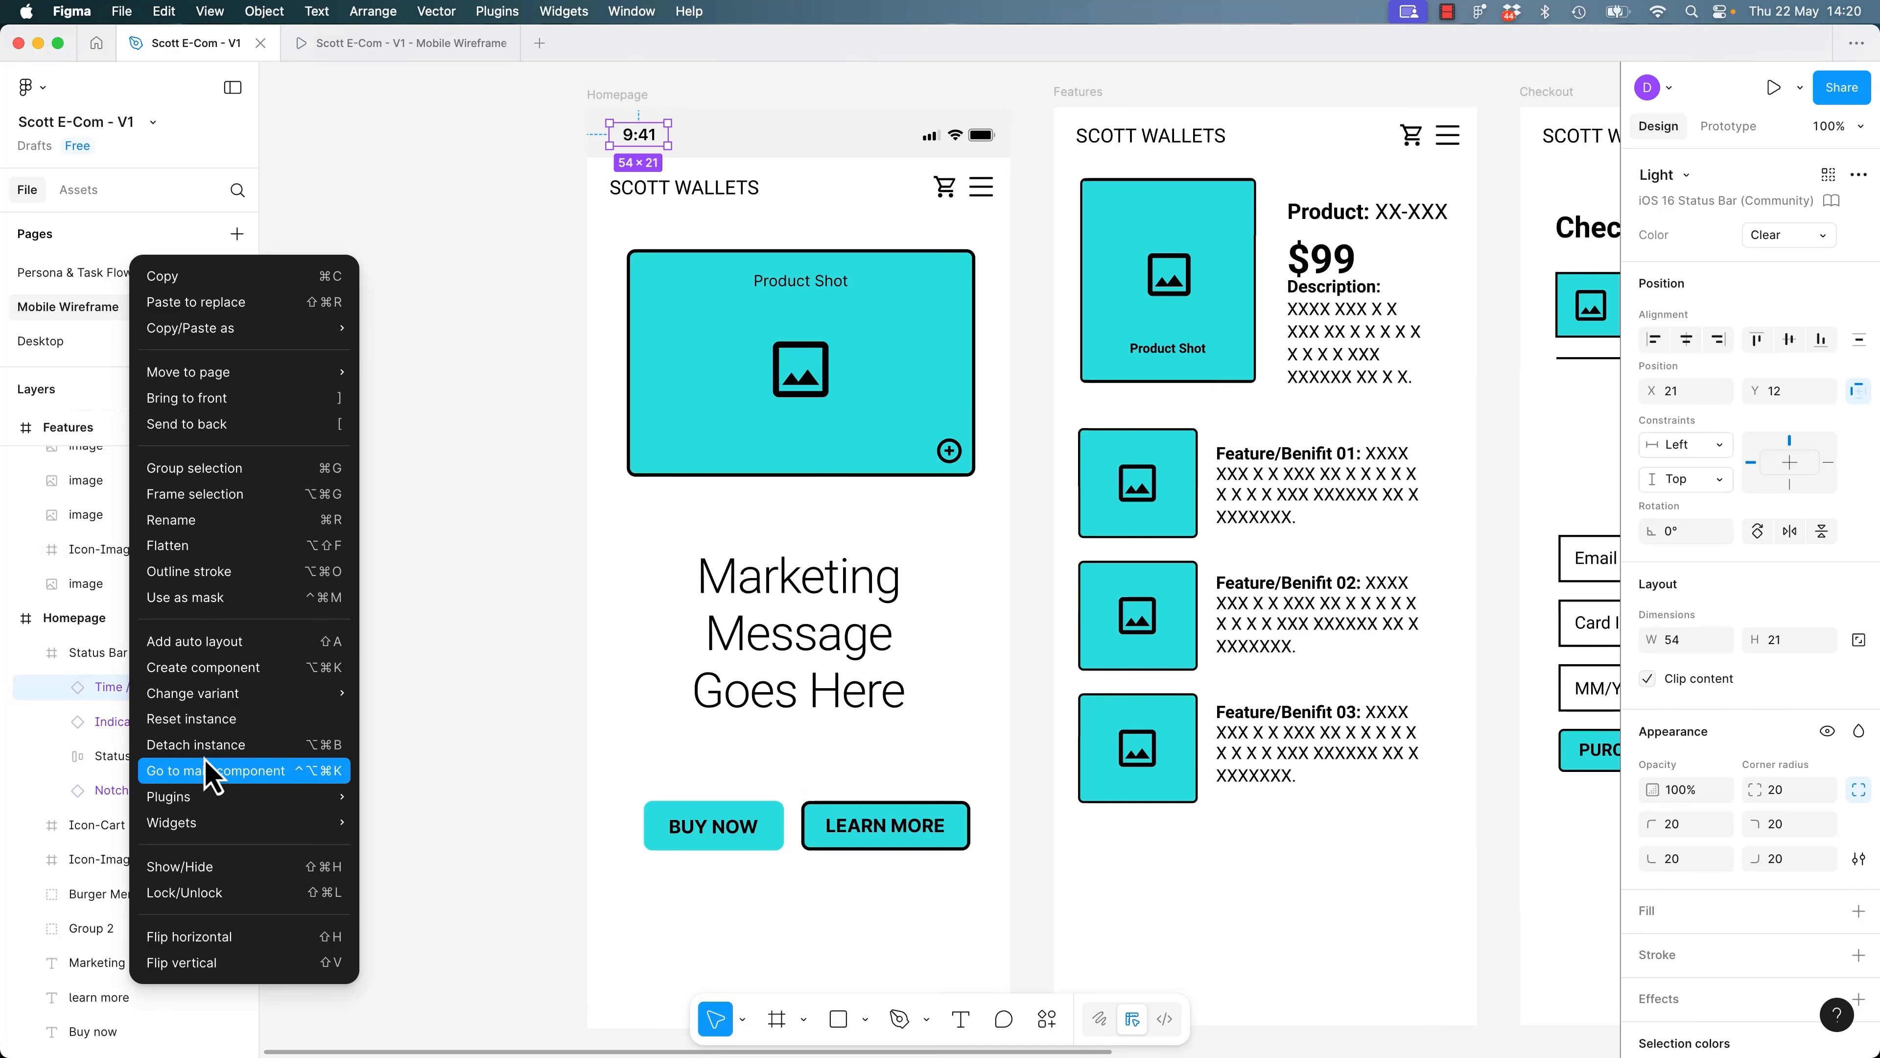
left_click(196, 744)
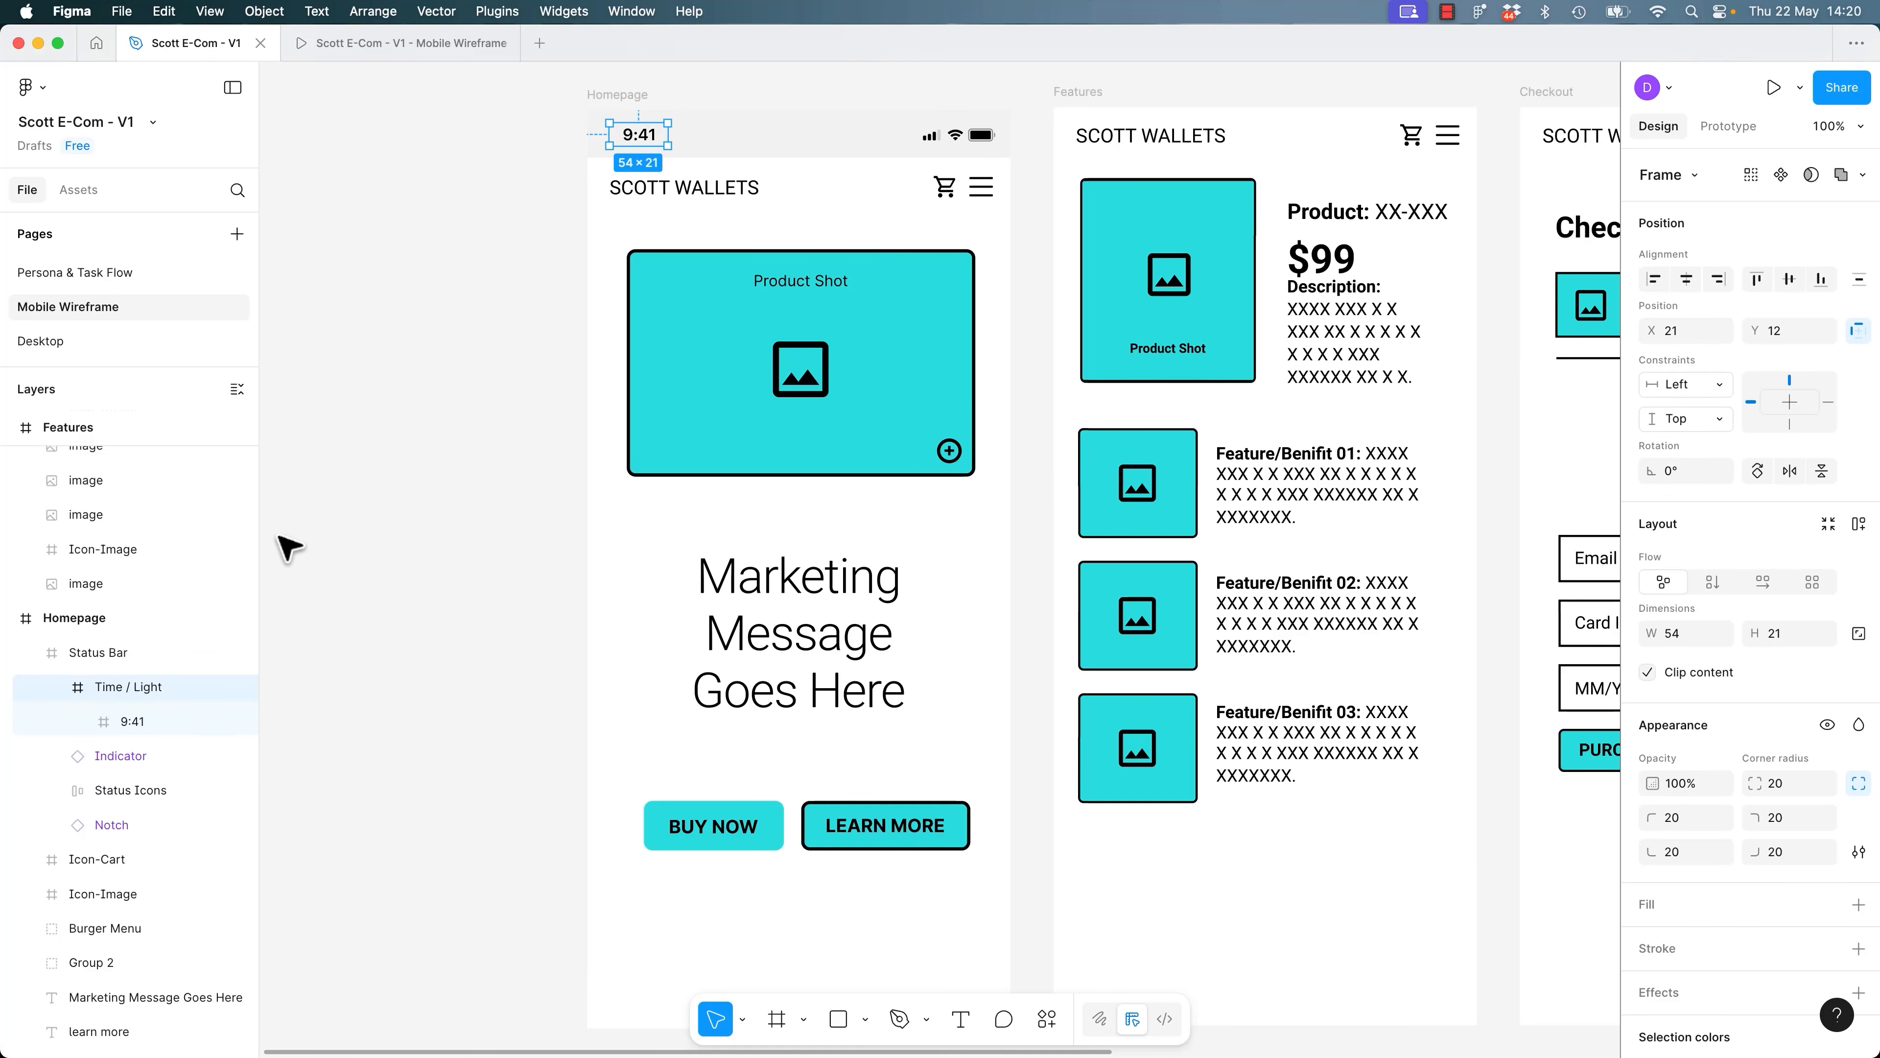
right_click(163, 755)
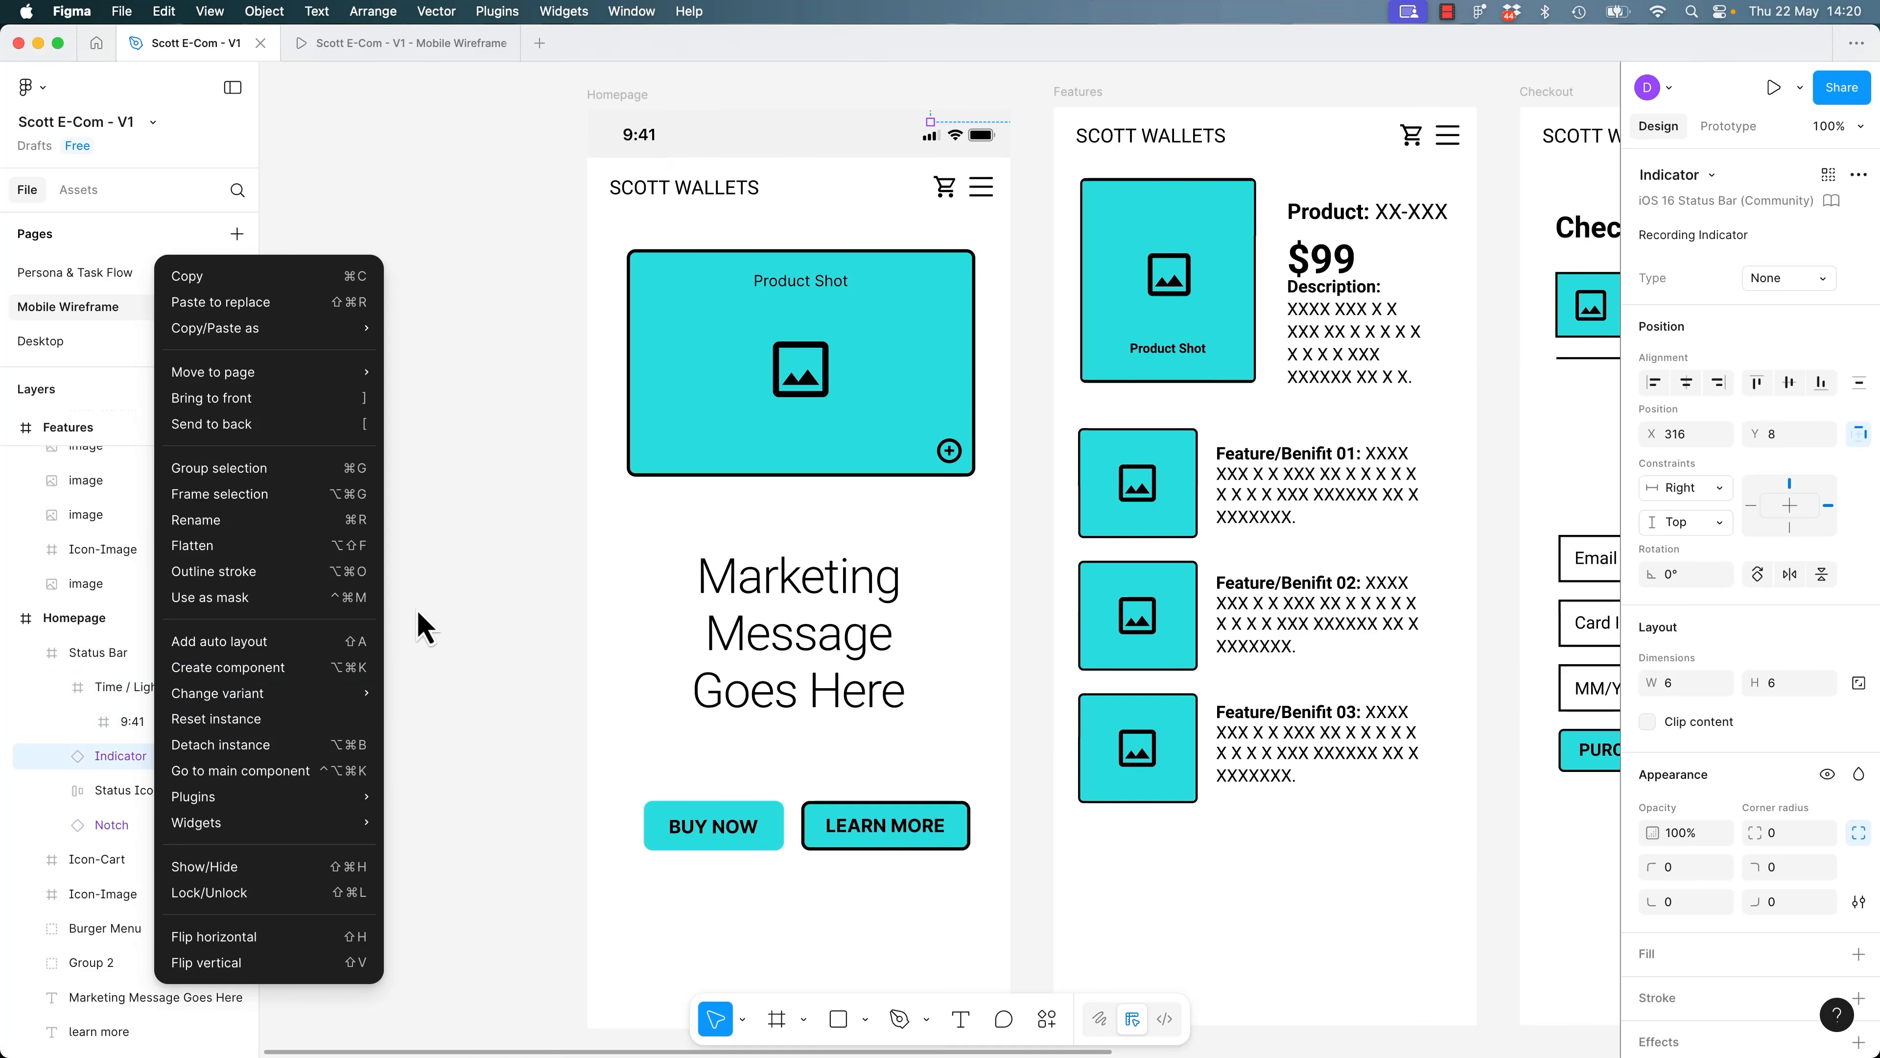
left_click(466, 612)
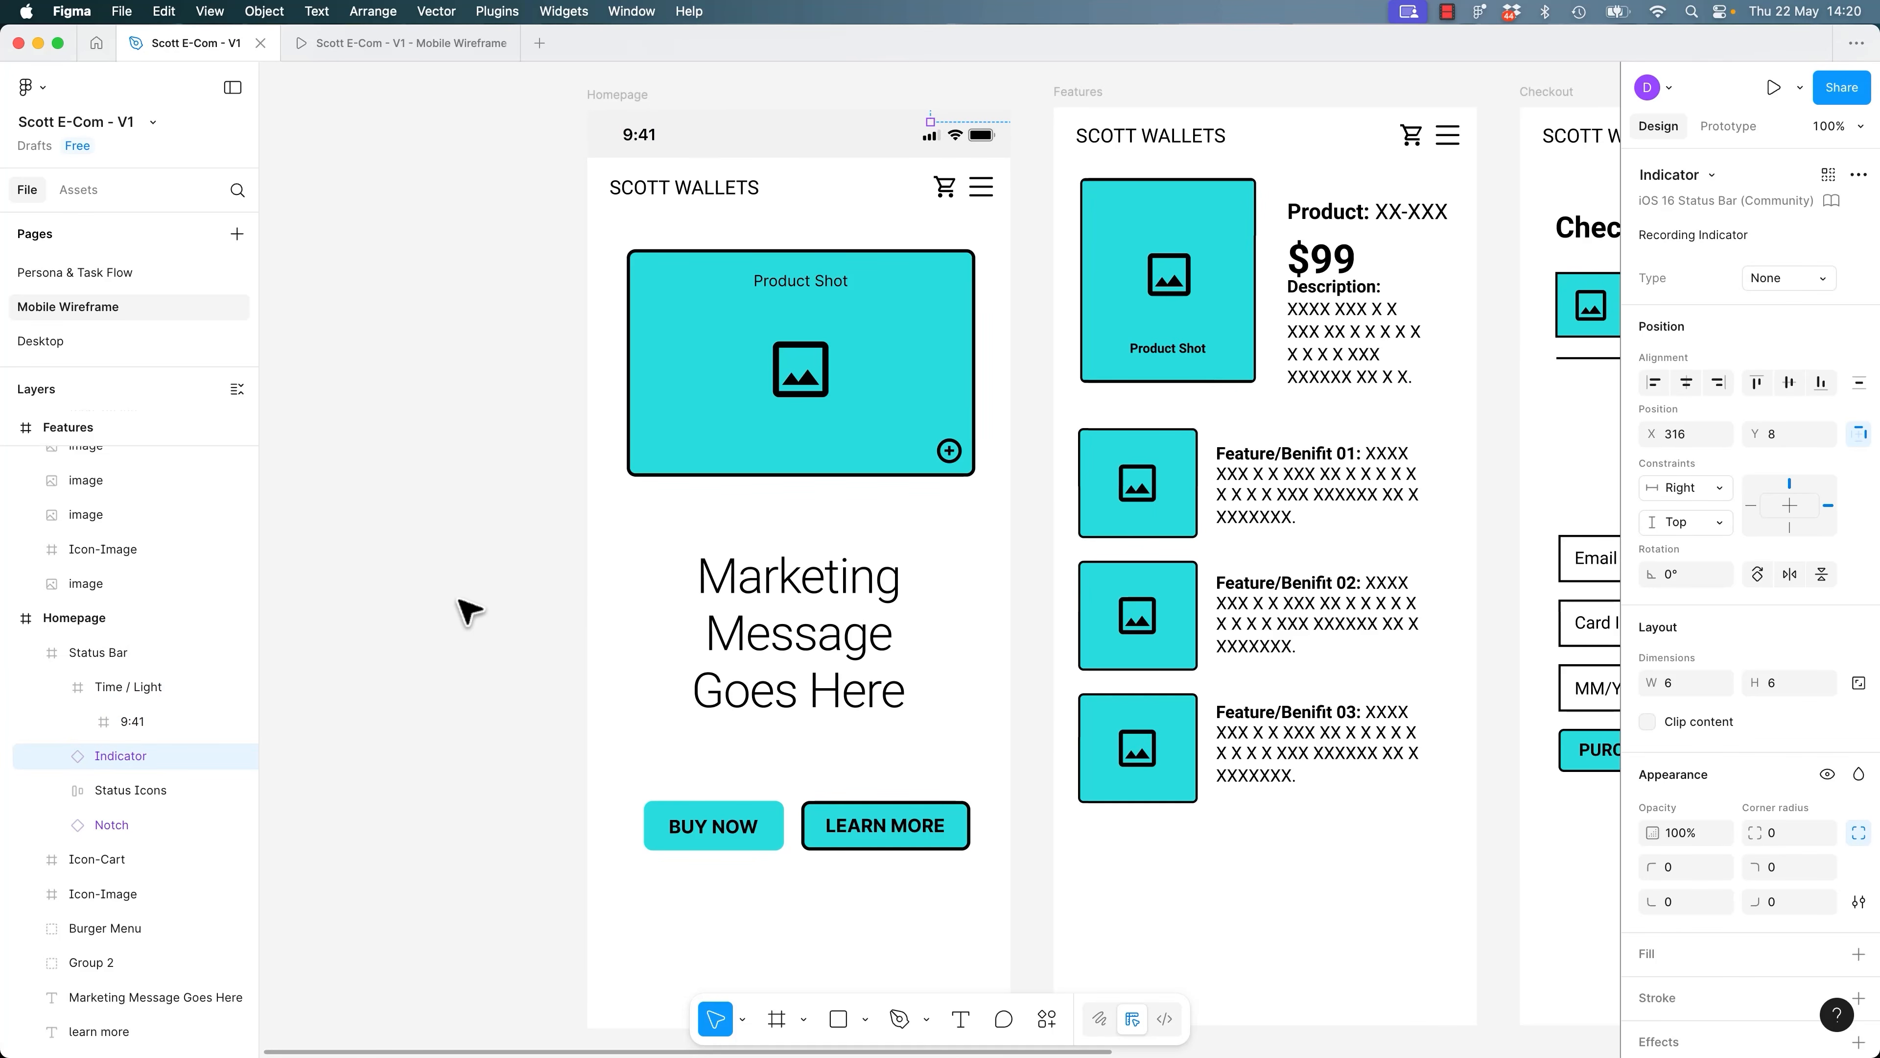
left_click(468, 612)
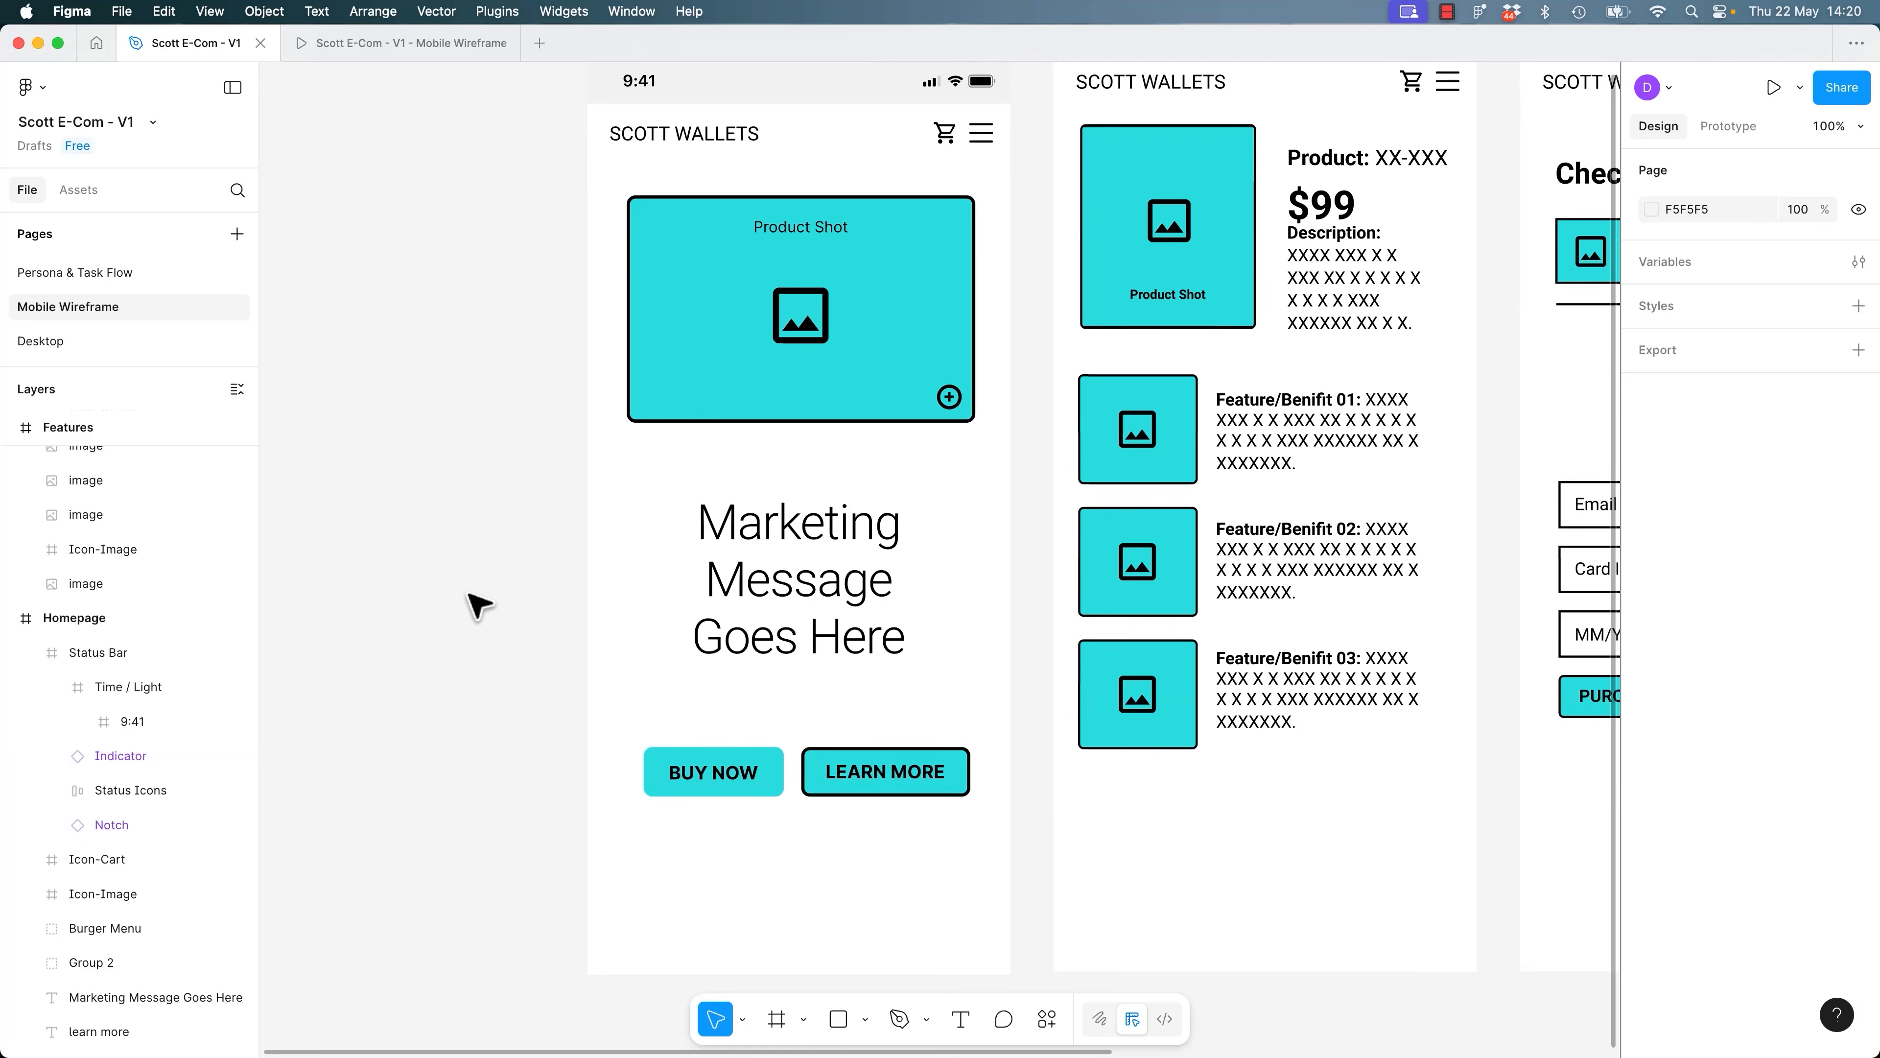
Delete the Status Bar from the Homepage frame.
scroll(483, 621, "up", 5)
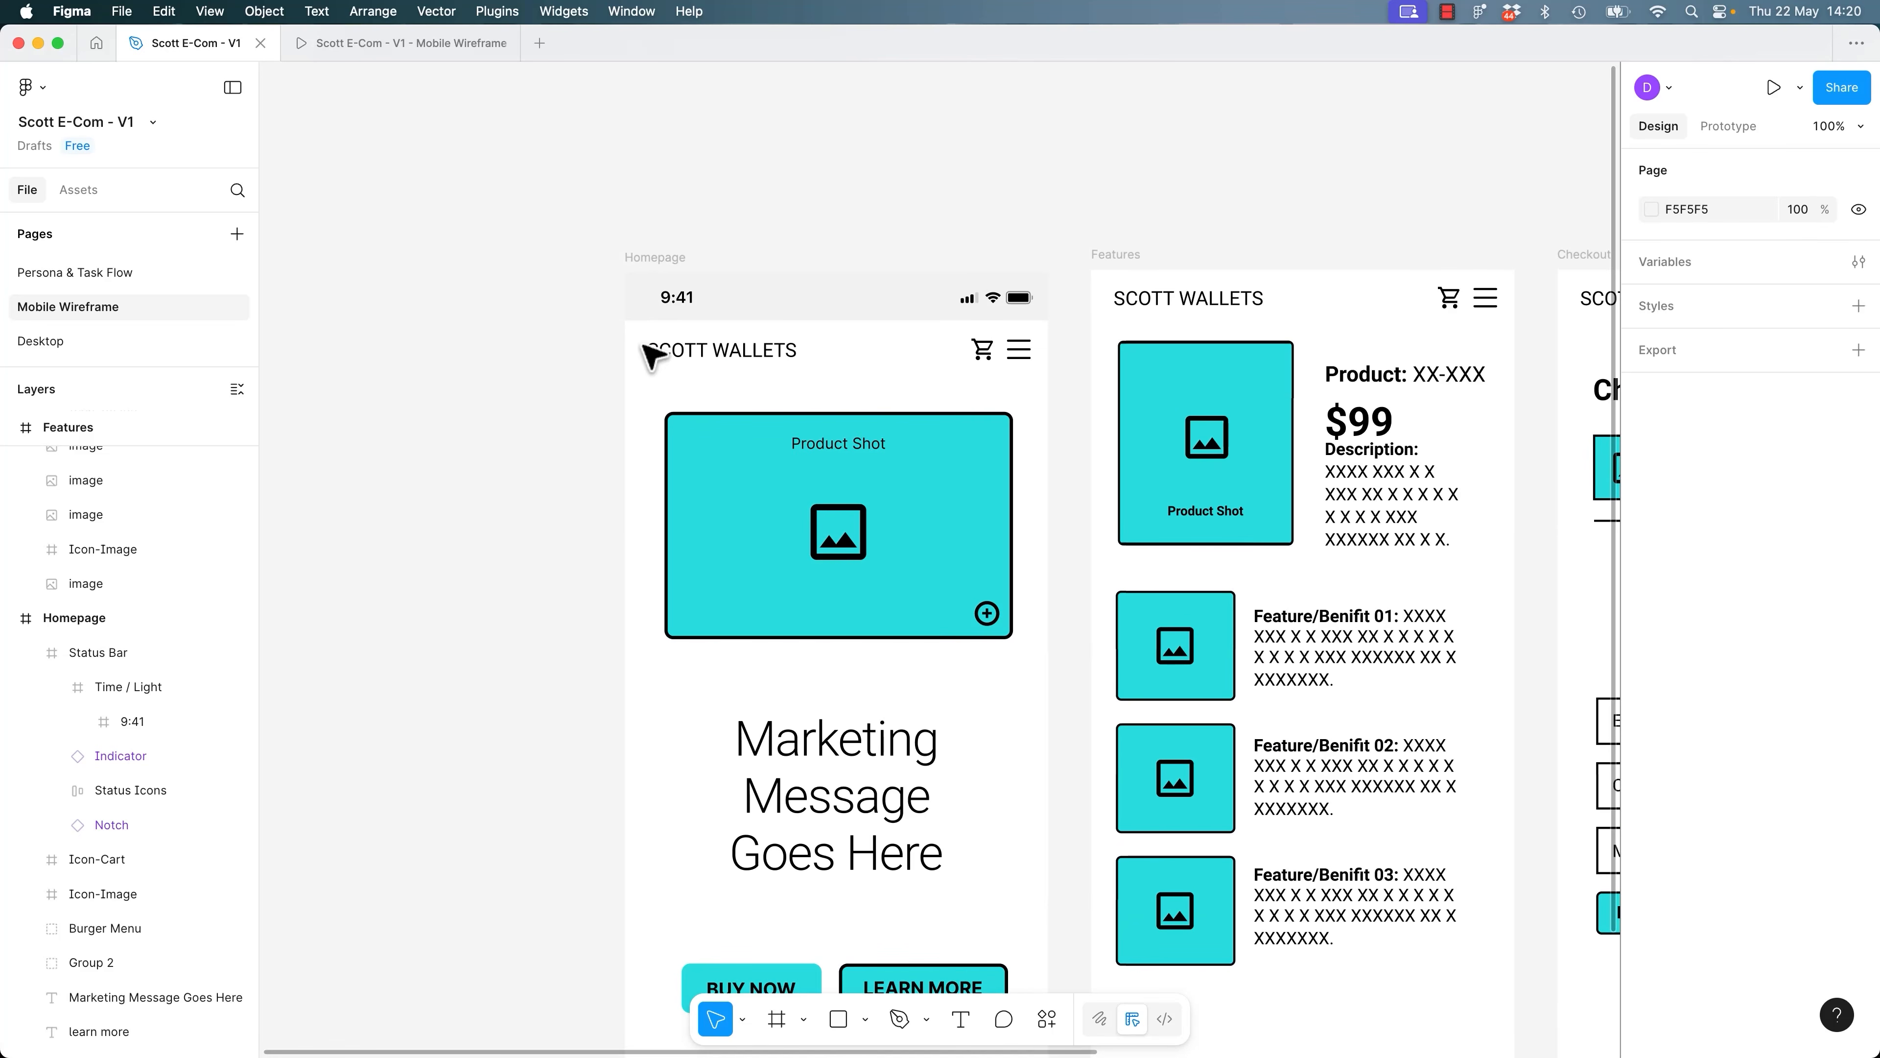
left_click(768, 305)
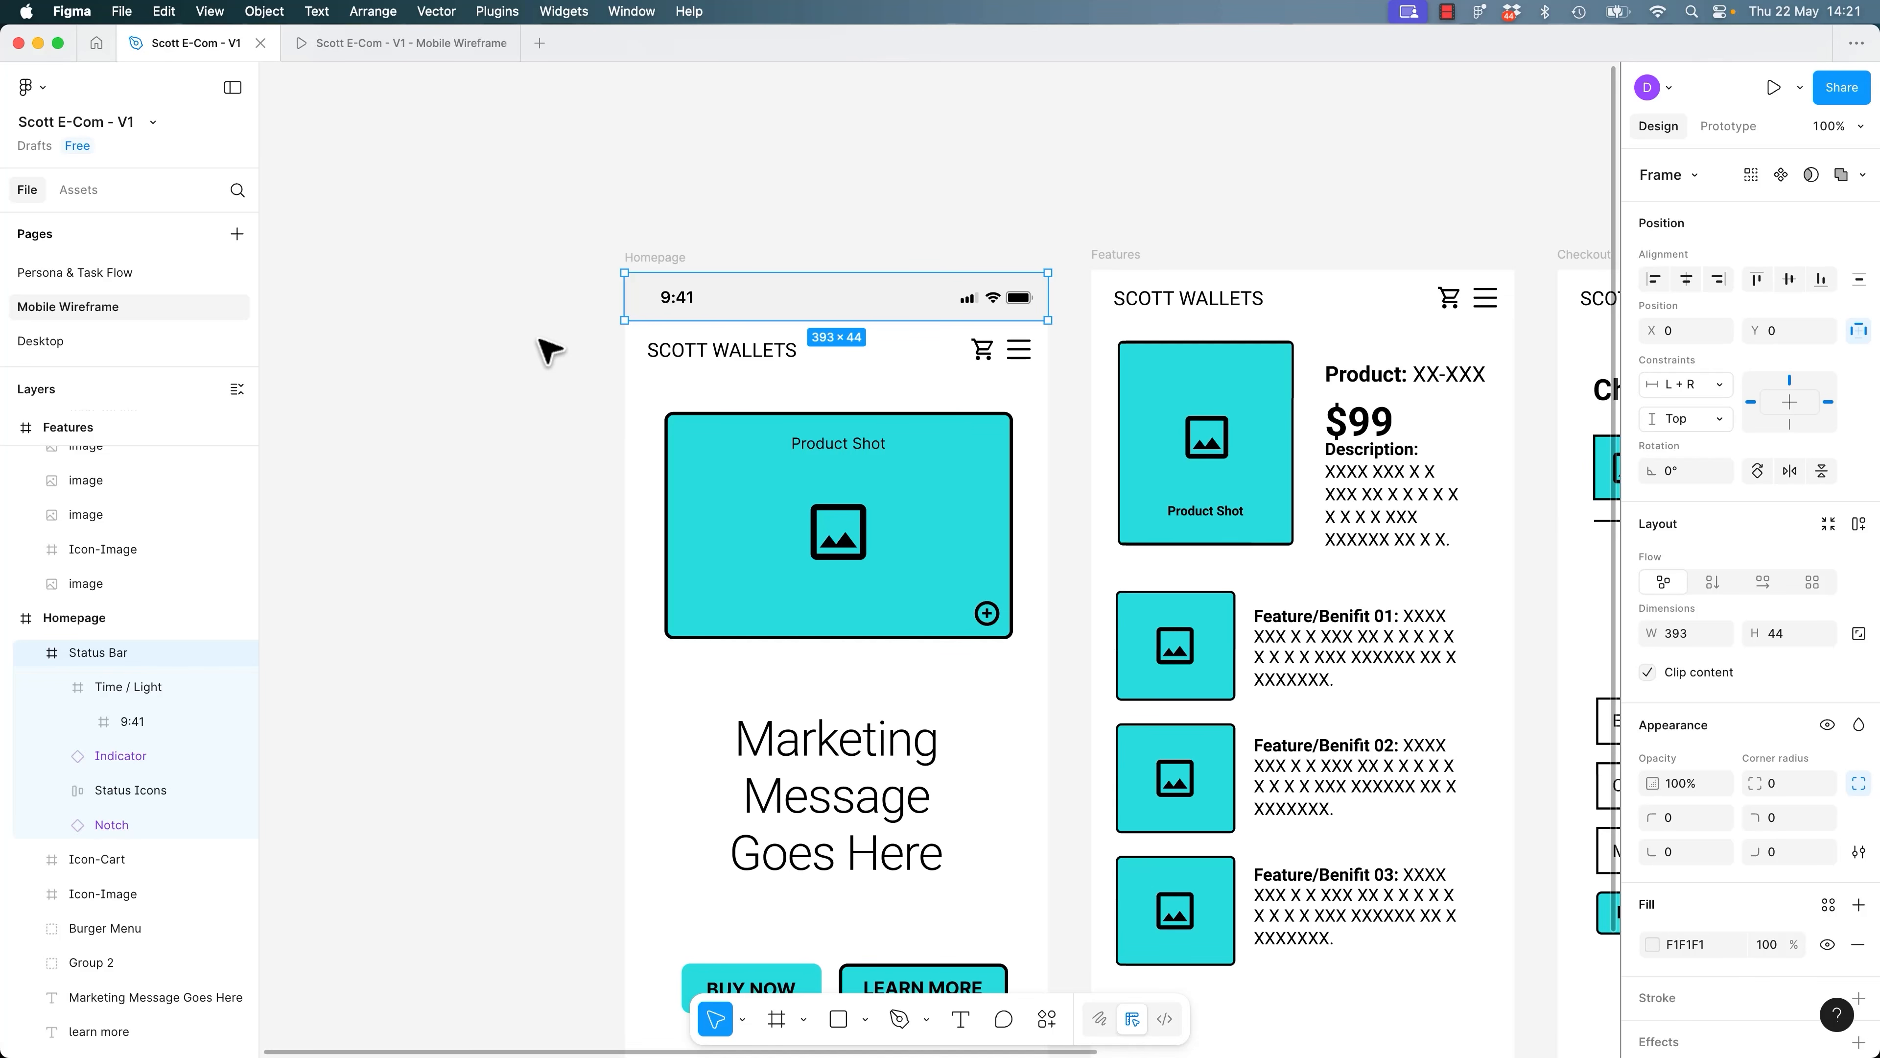
left_click(488, 444)
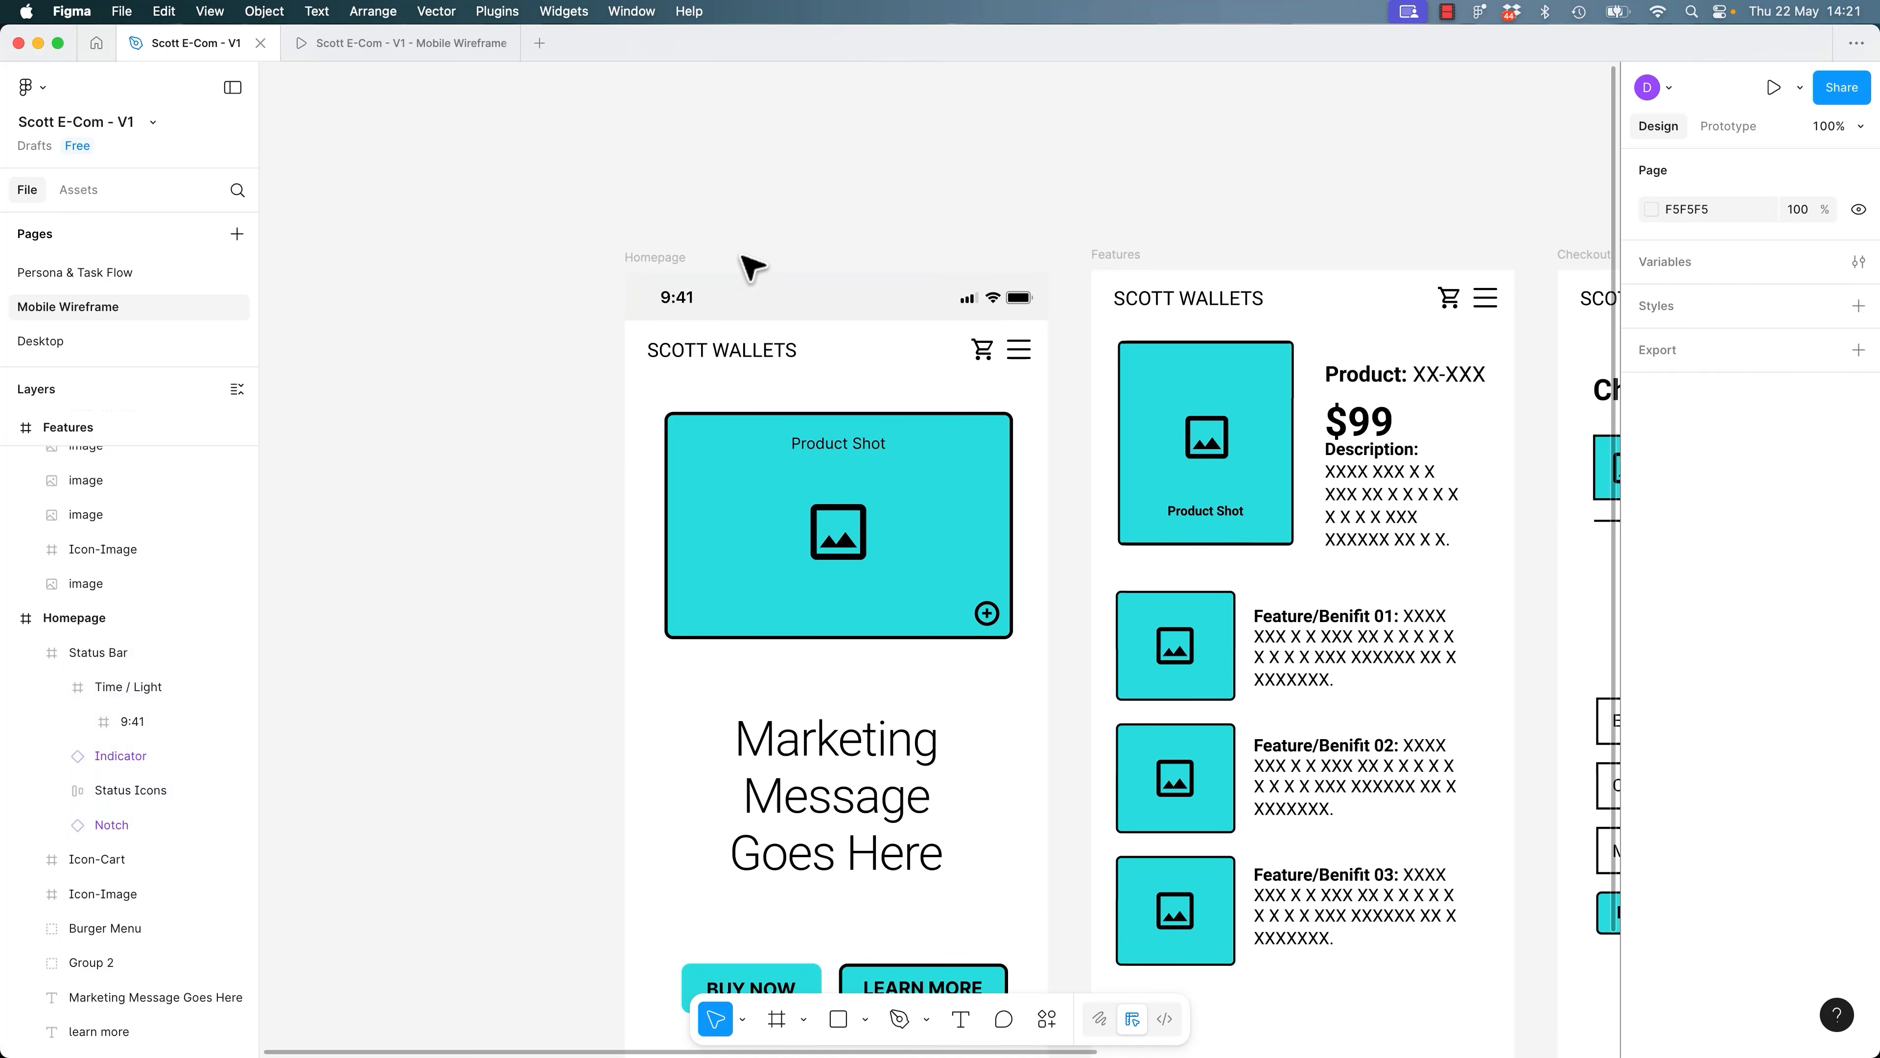
left_click_drag(584, 382, 462, 475)
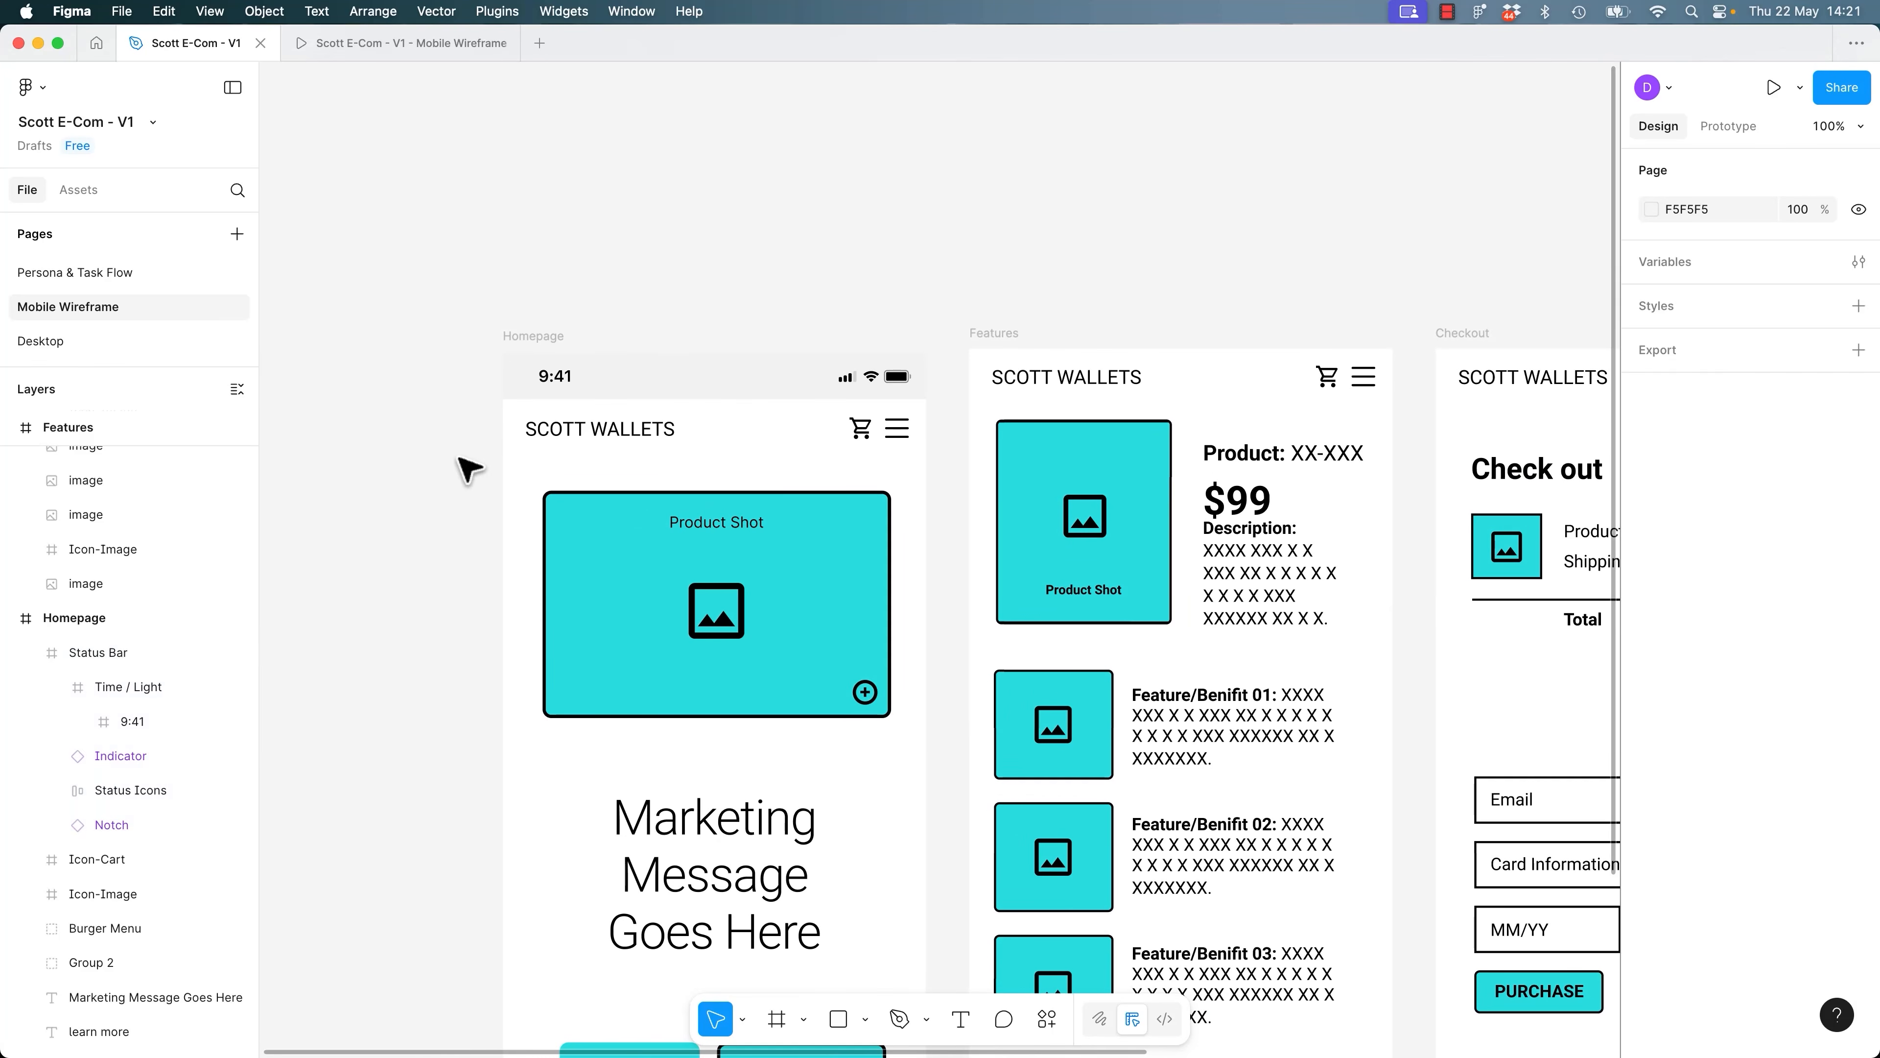
left_click(652, 386)
key("Delete")
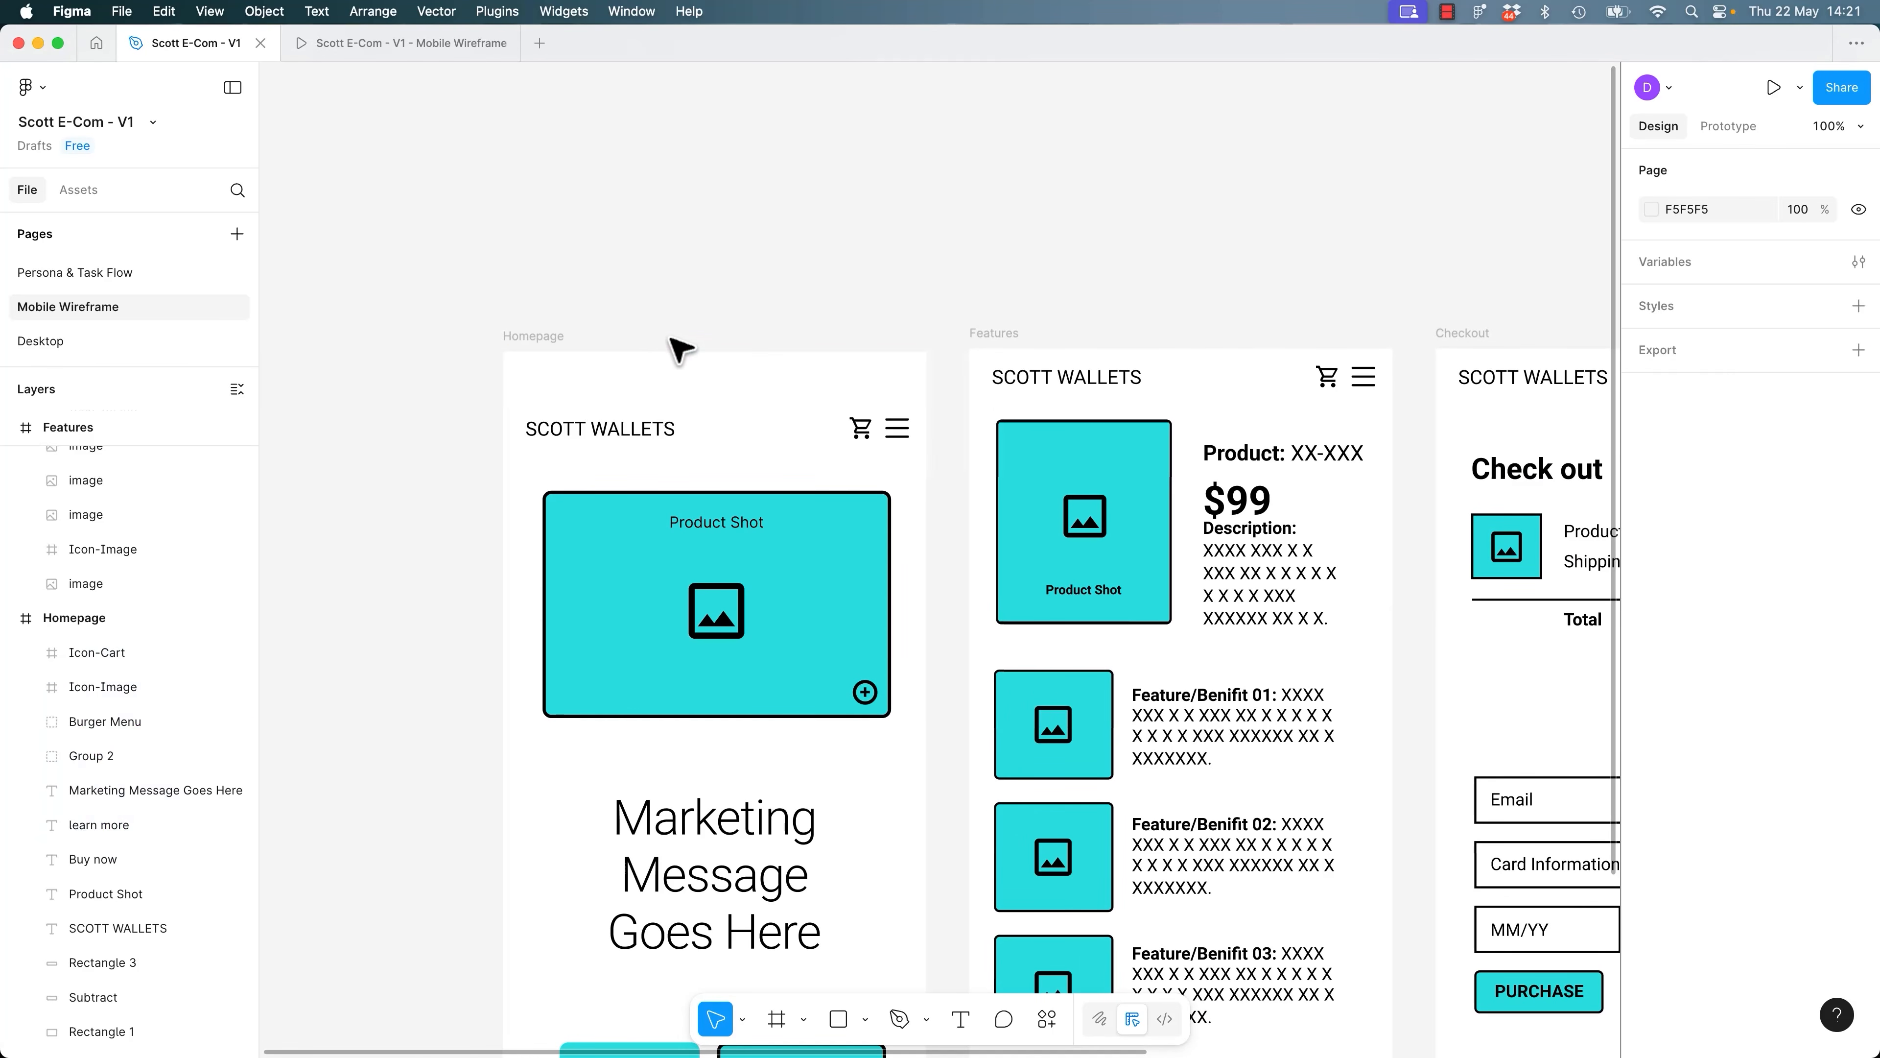
Select all of the Homepage's content and move it up into the empty space at the top of the frame.
left_click_drag(467, 394, 894, 941)
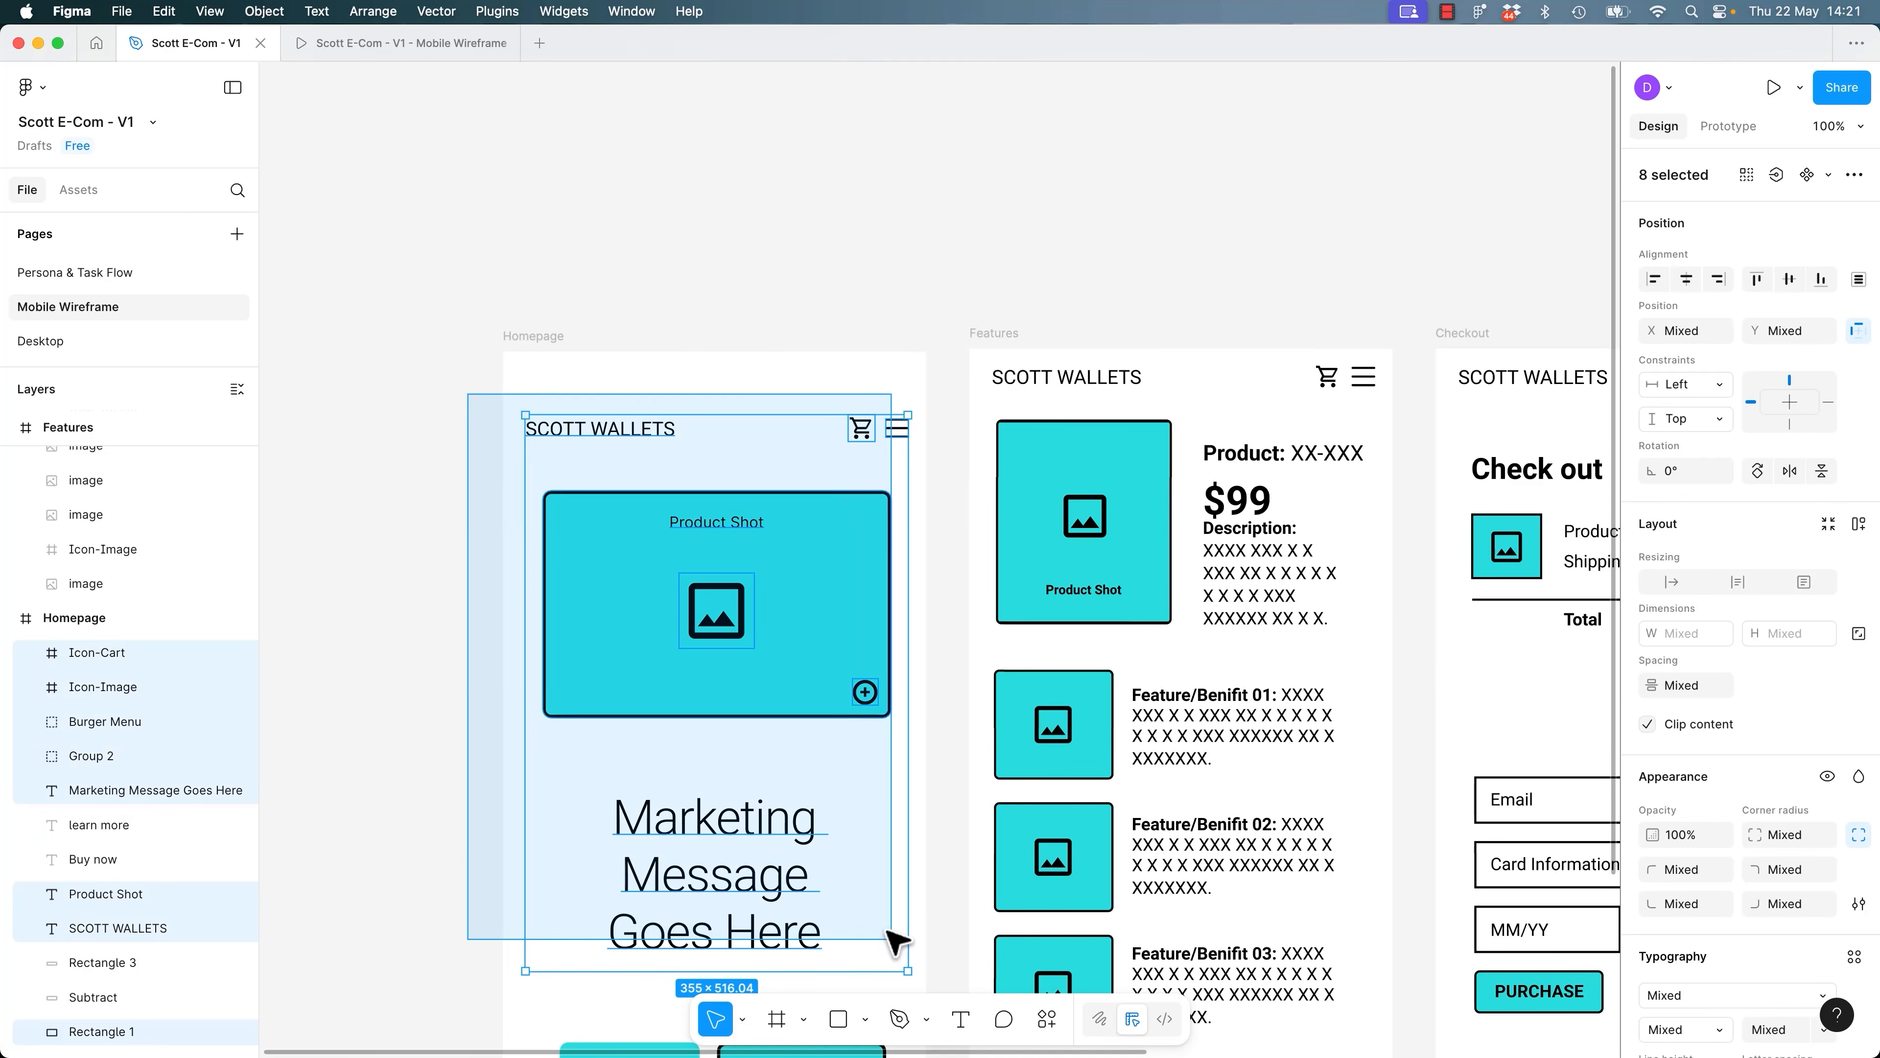
scroll(869, 755, "down", 3)
left_click_drag(455, 180, 896, 890)
left_click_drag(817, 368, 820, 320)
left_click_drag(606, 151, 609, 153)
left_click(415, 221)
left_click_drag(418, 222, 567, 294)
Select the Homepage frame.
left_click(829, 860)
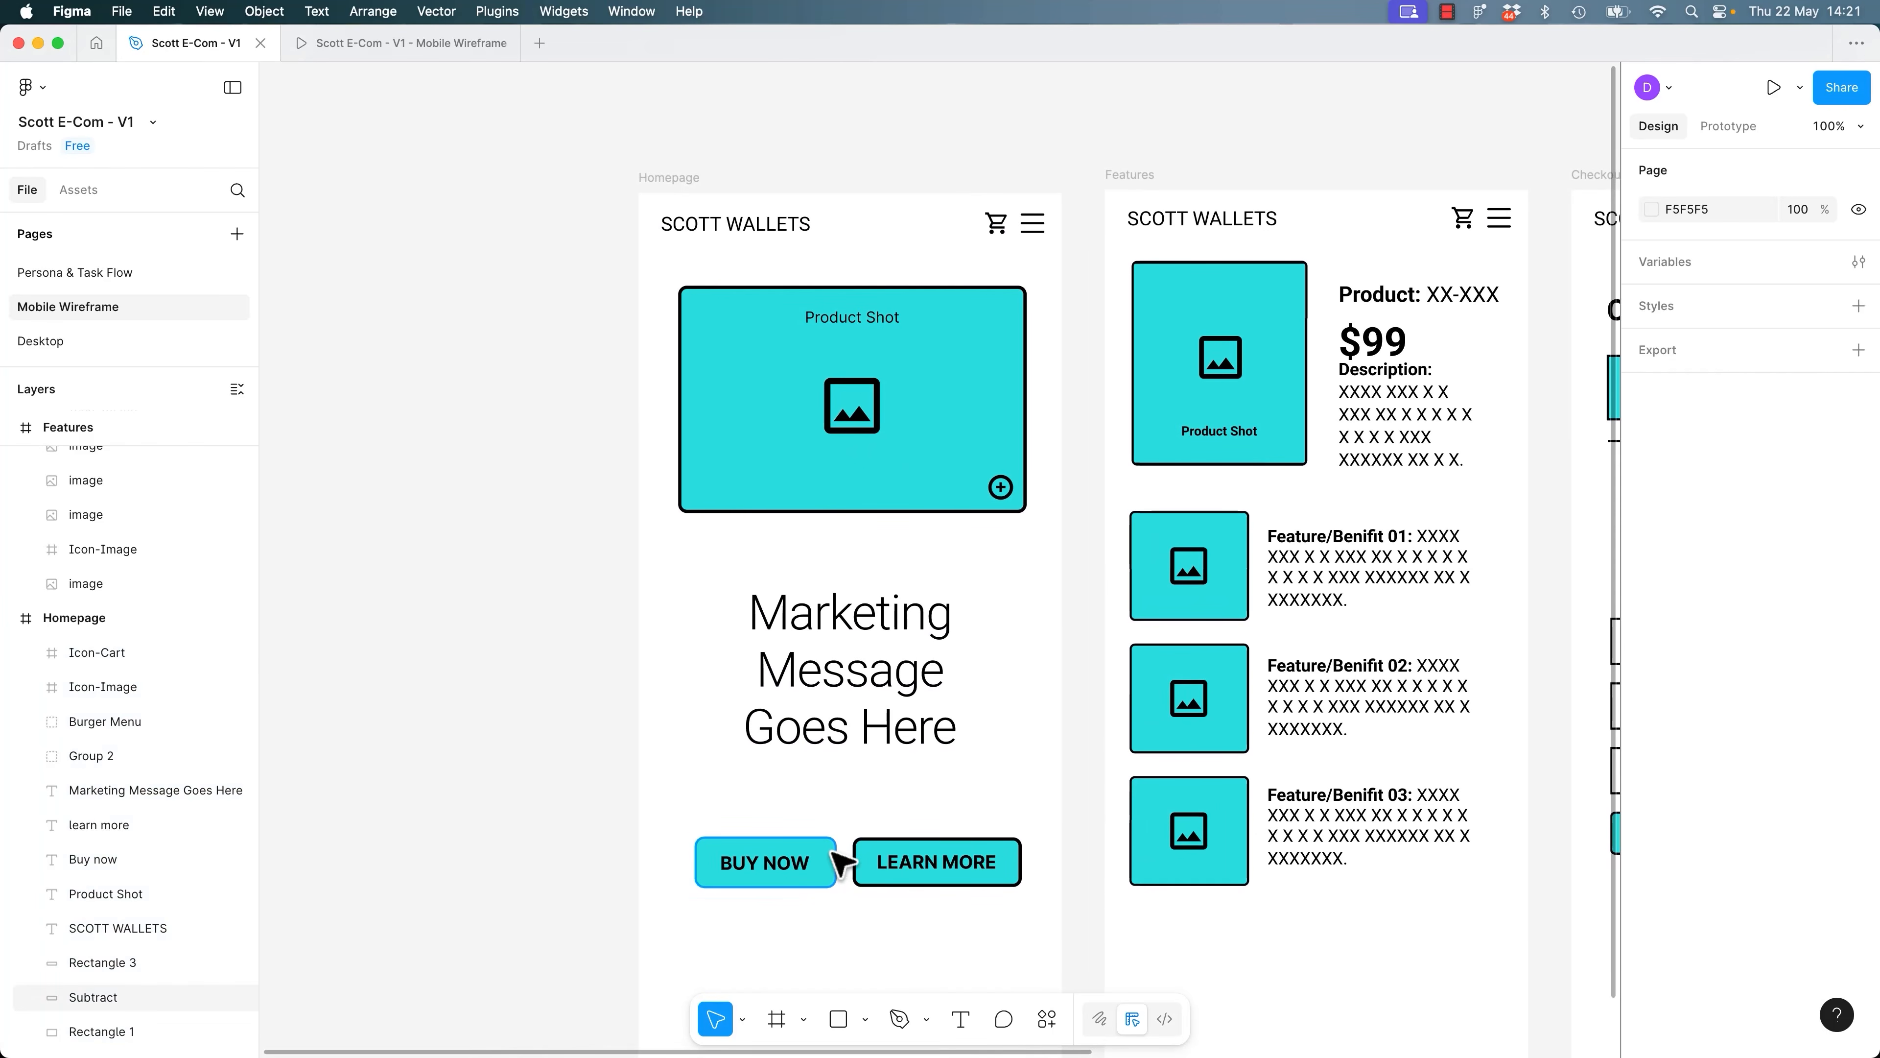
left_click_drag(1186, 693, 1175, 636)
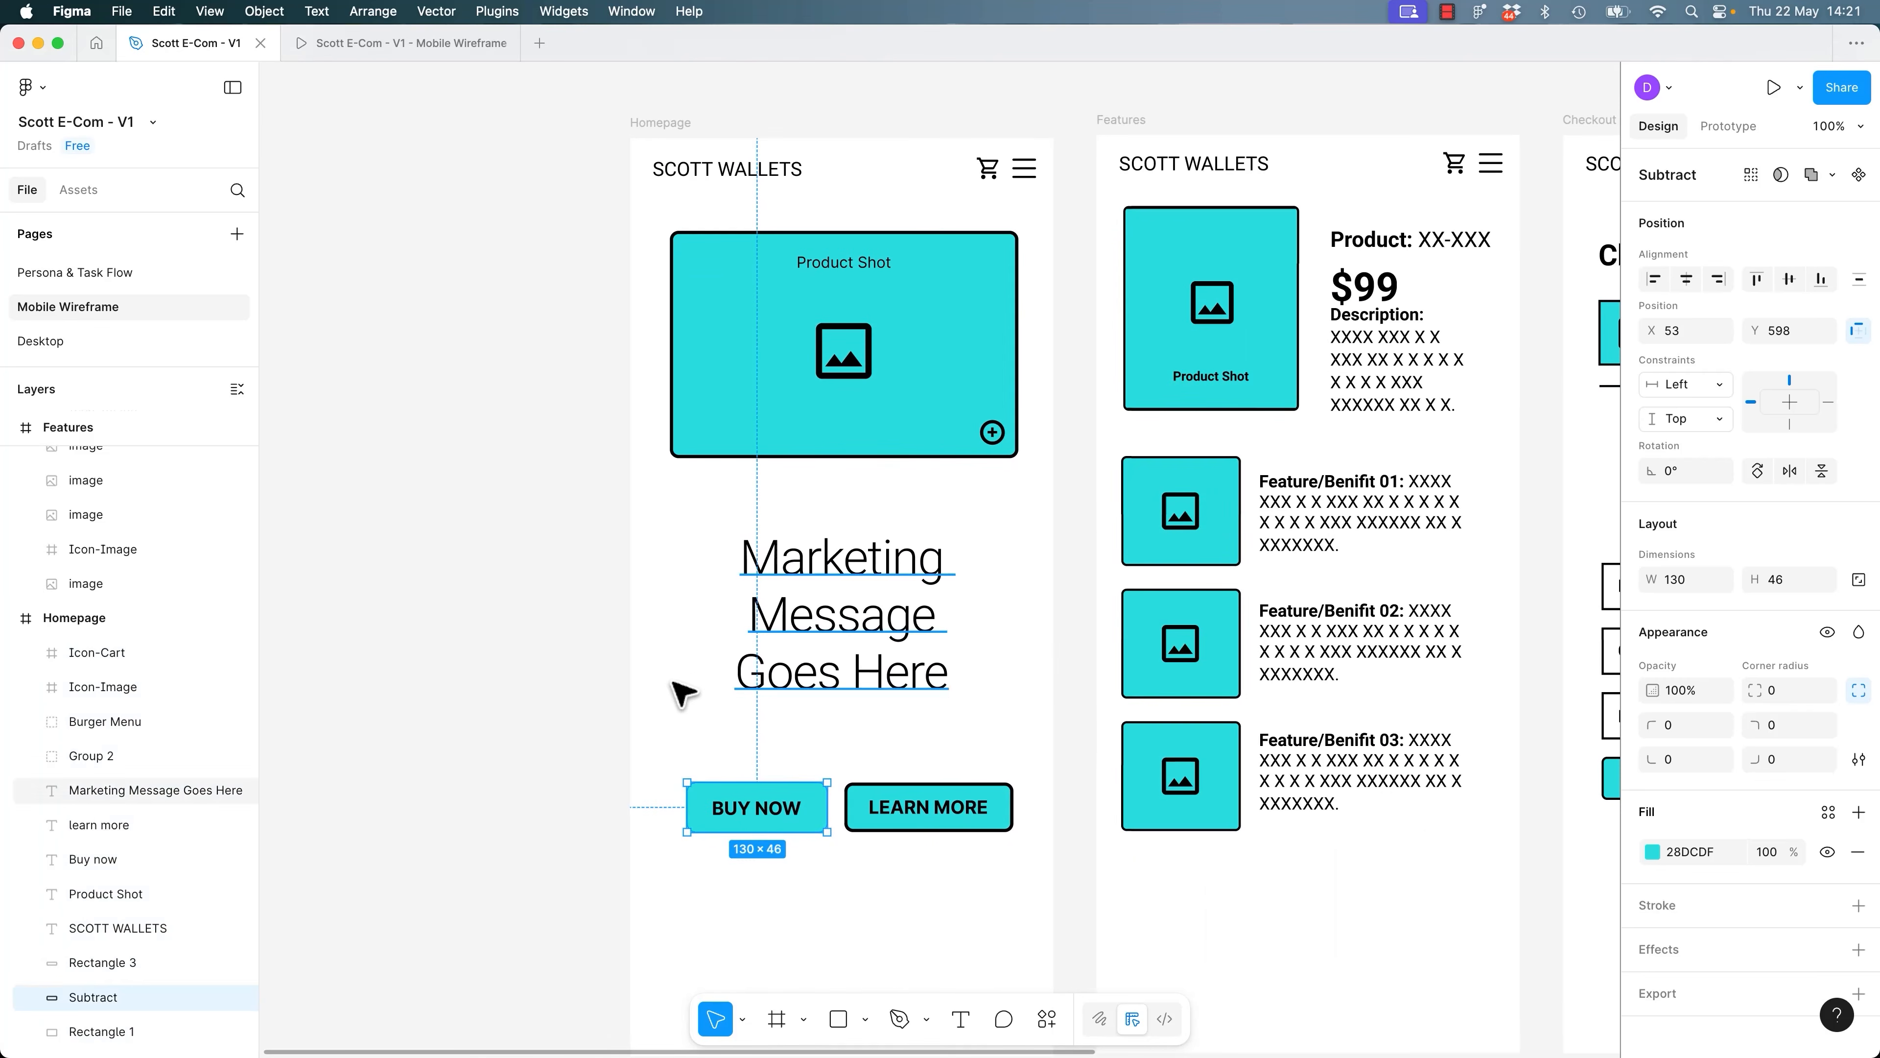
left_click(575, 679)
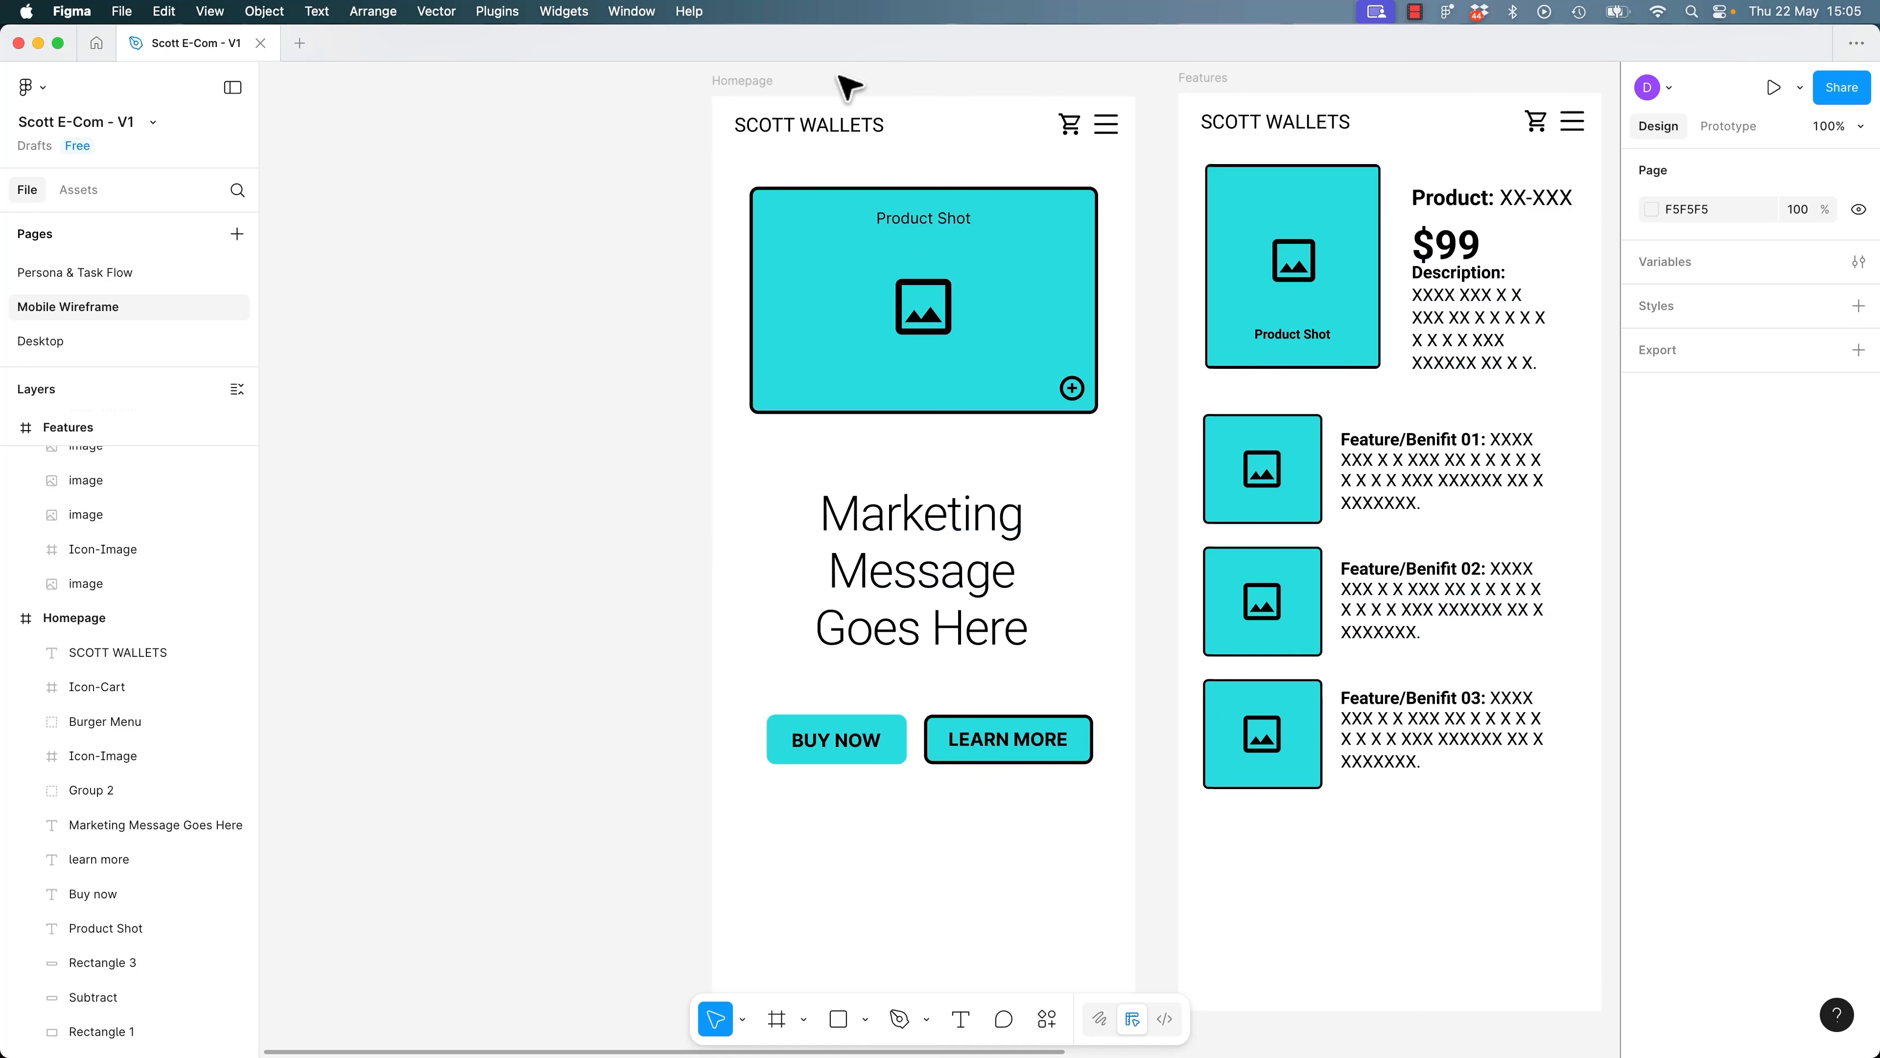
left_click(742, 81)
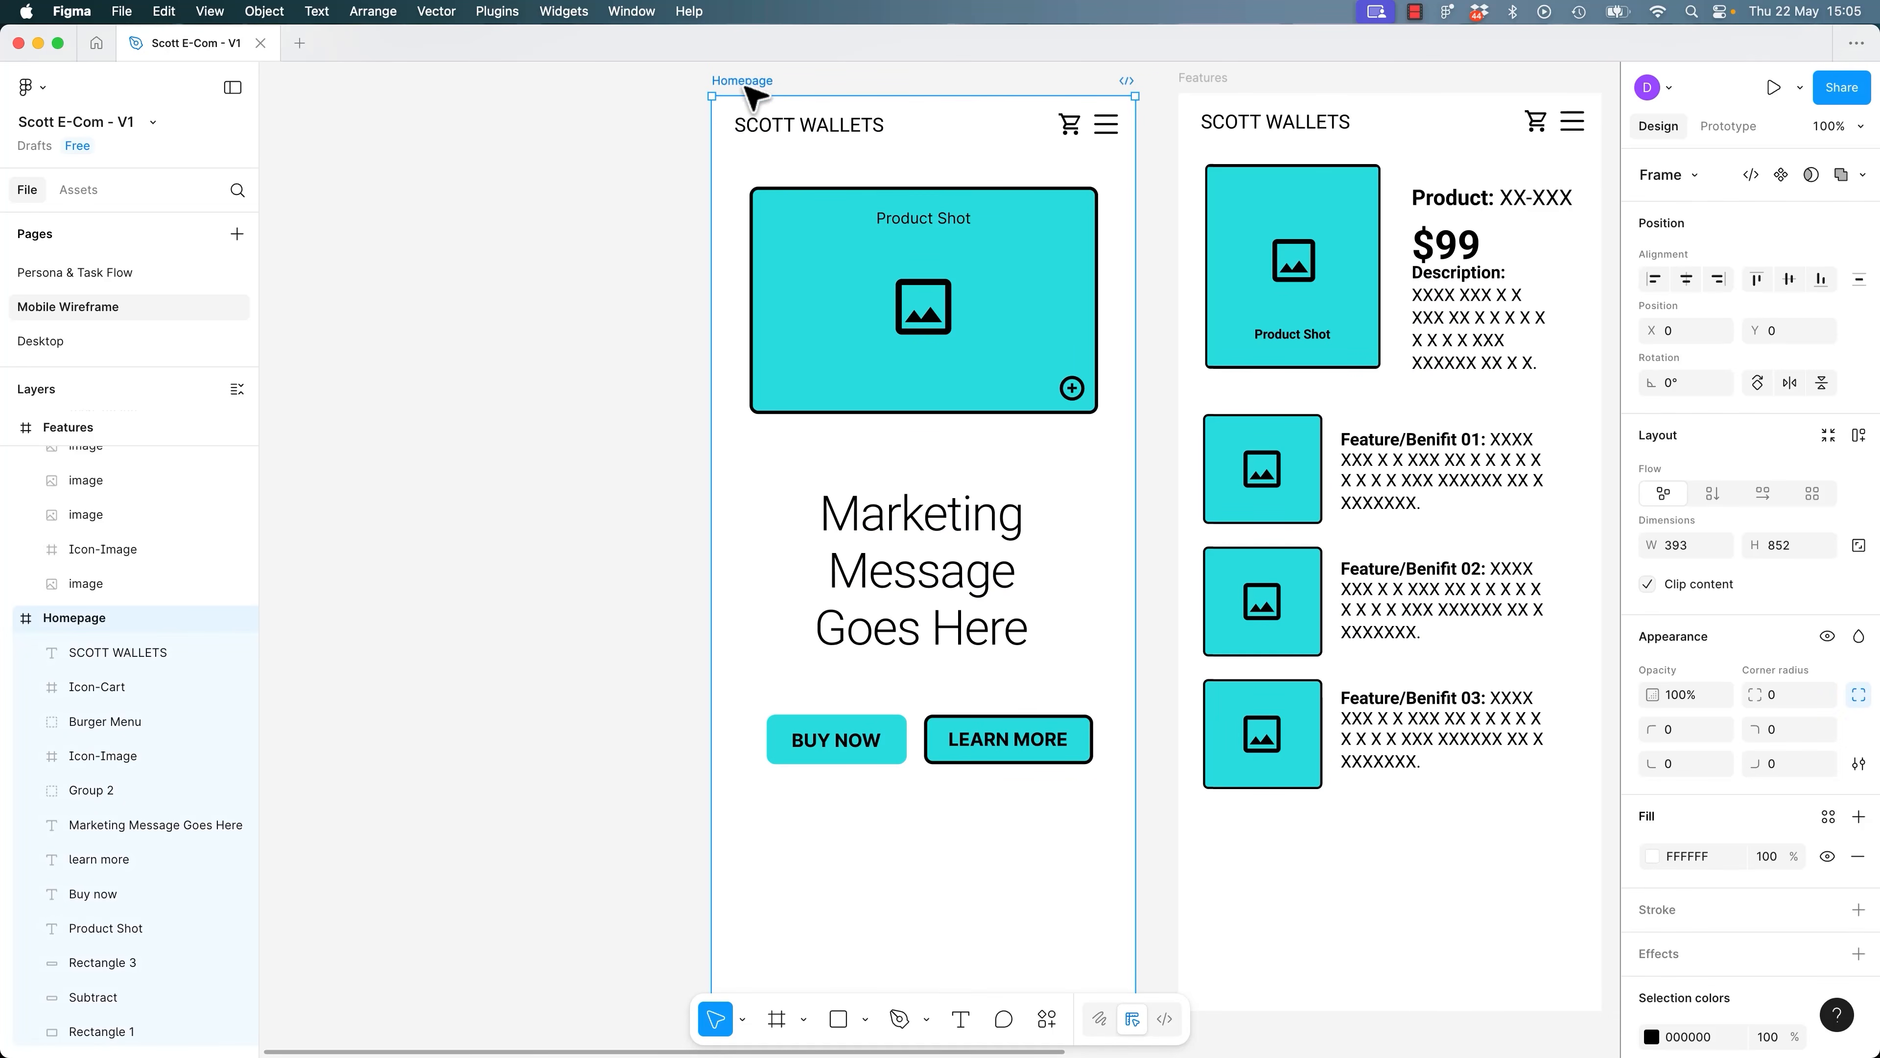
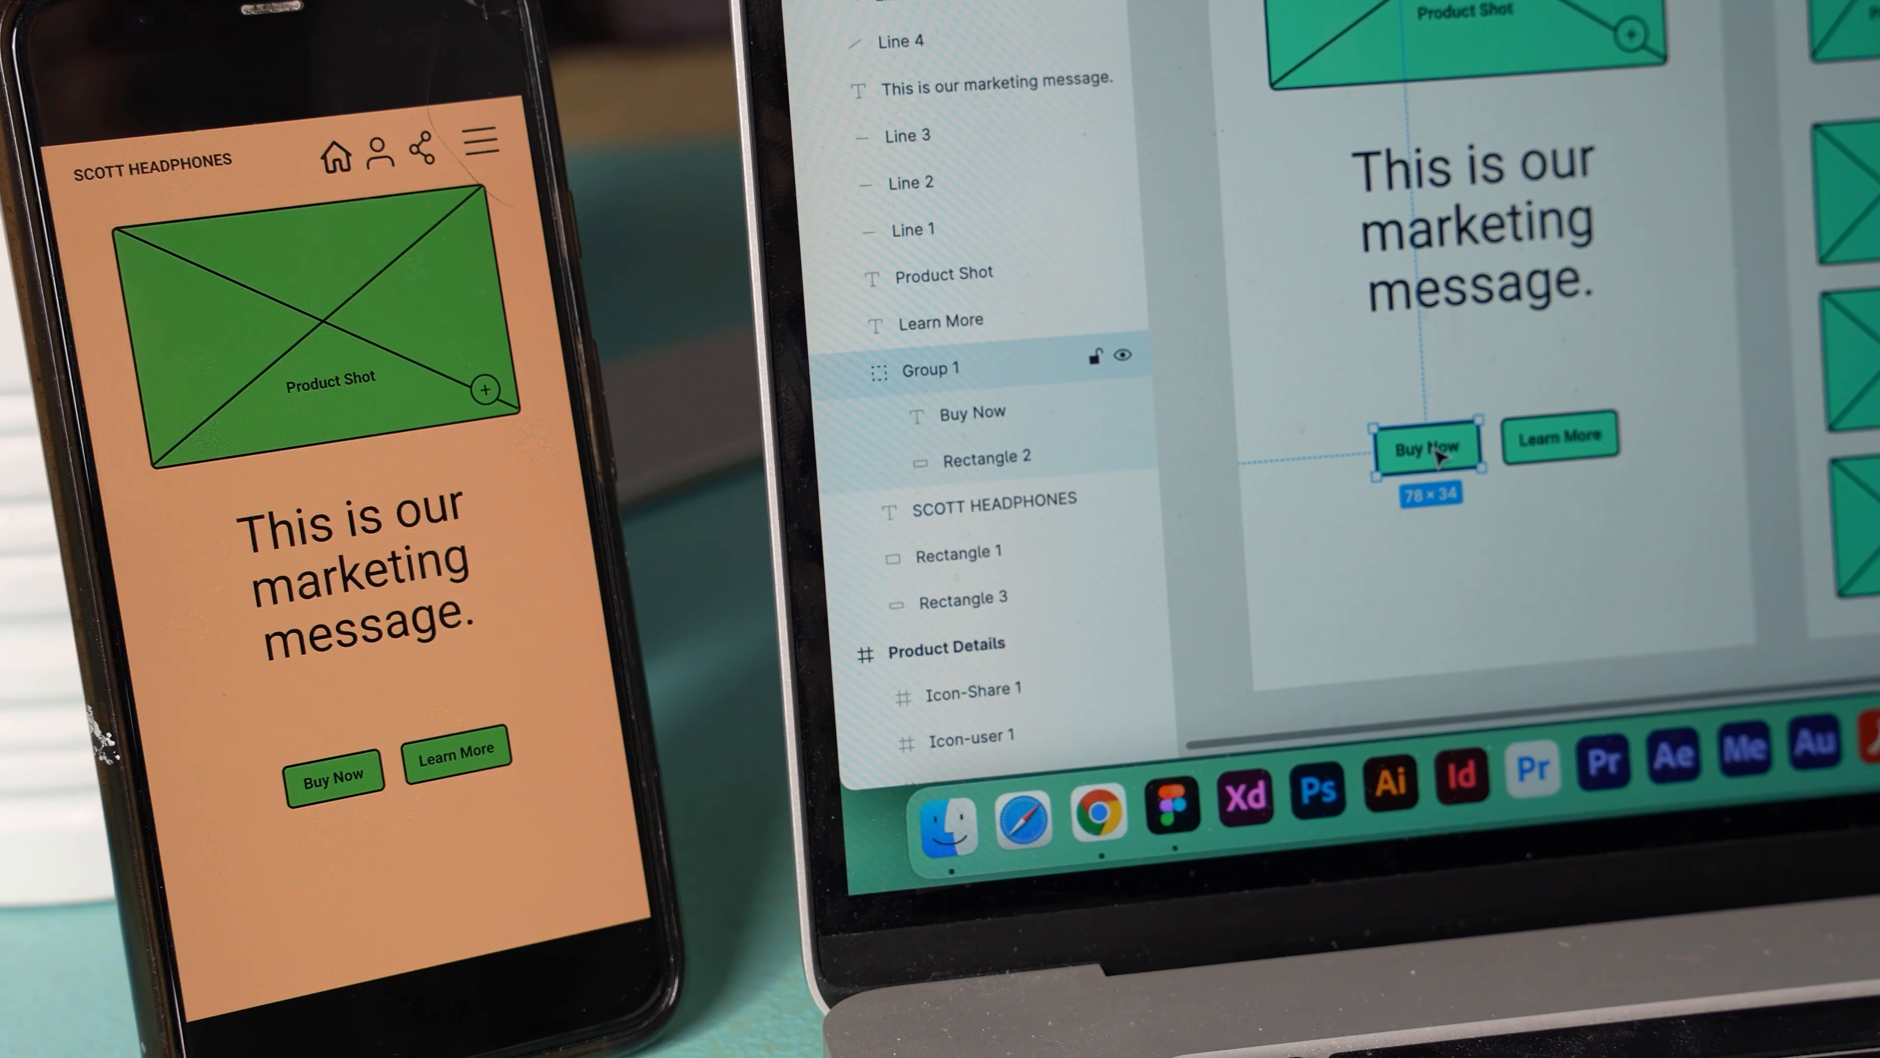
Enlarge the Buy Now label inside Group 1 by increasing its font size until the text is about 64 × 19.
left_click(987, 420)
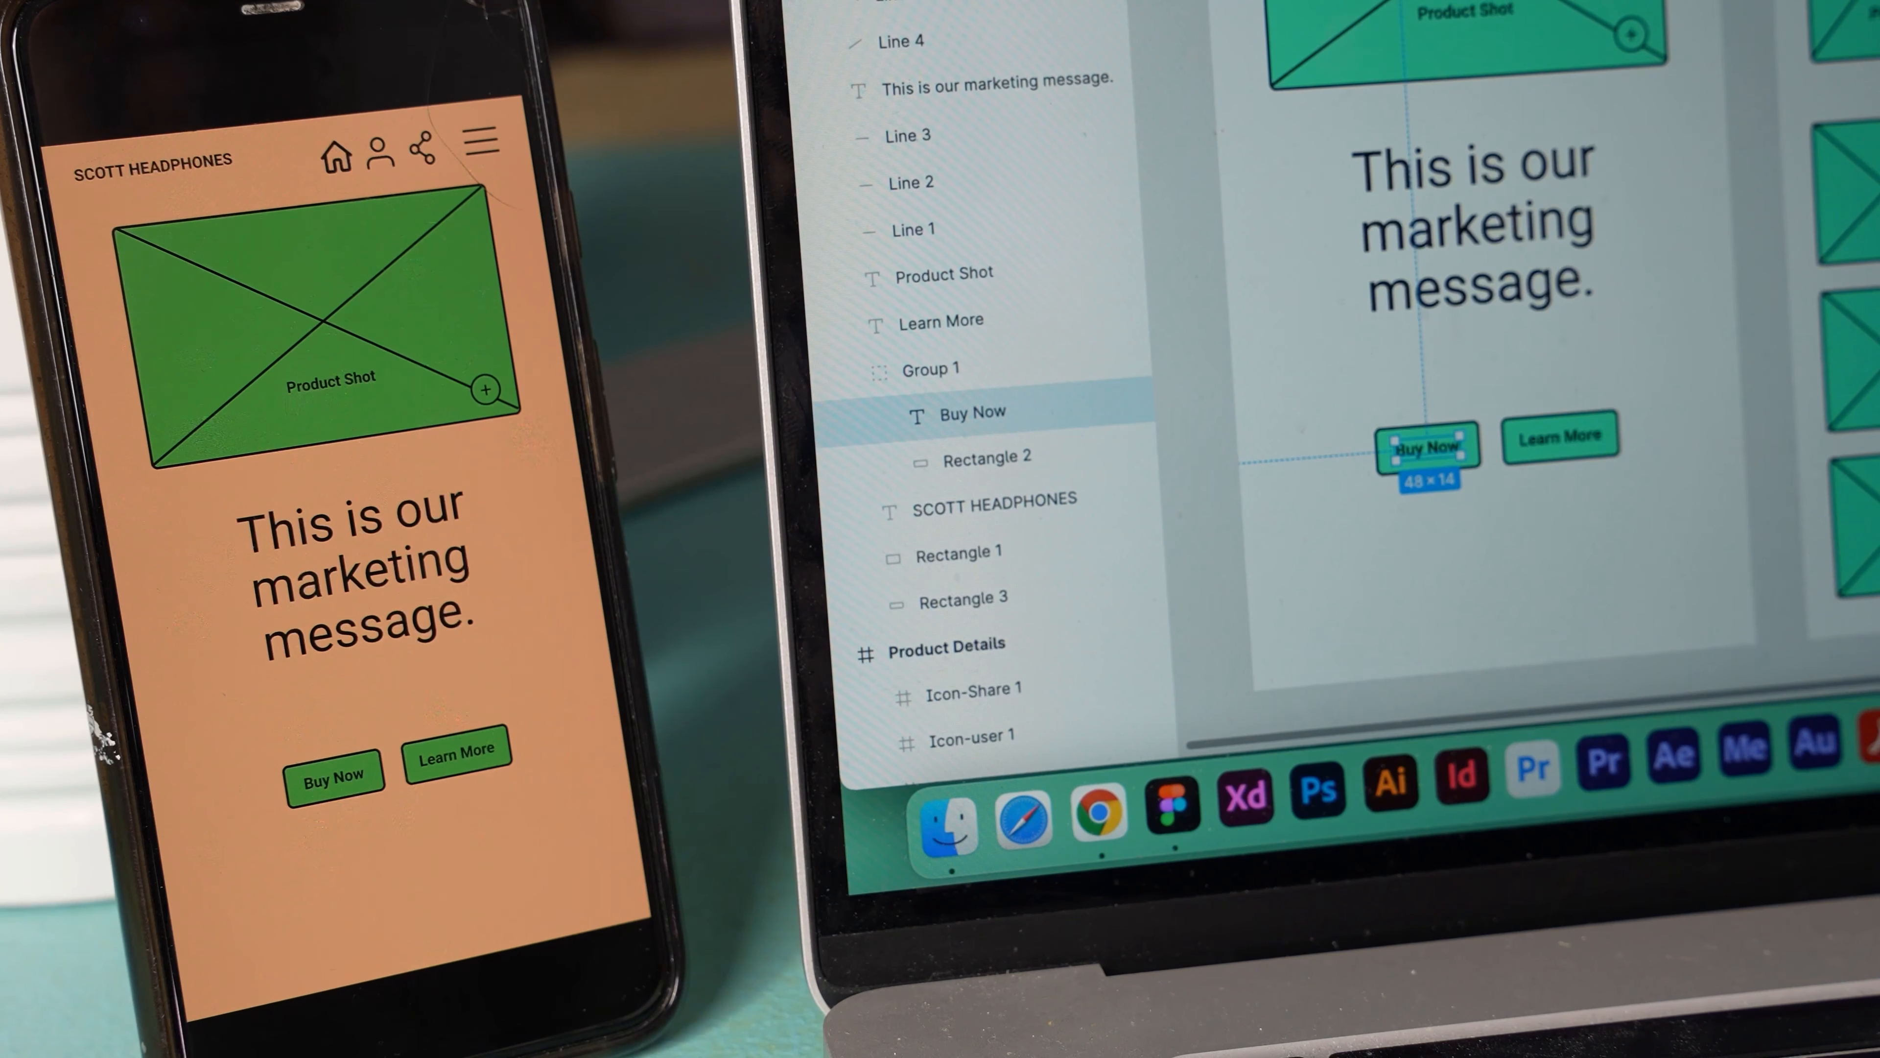
key("super+shift+period")
key("super+shift+period")
key("super+shift+period")
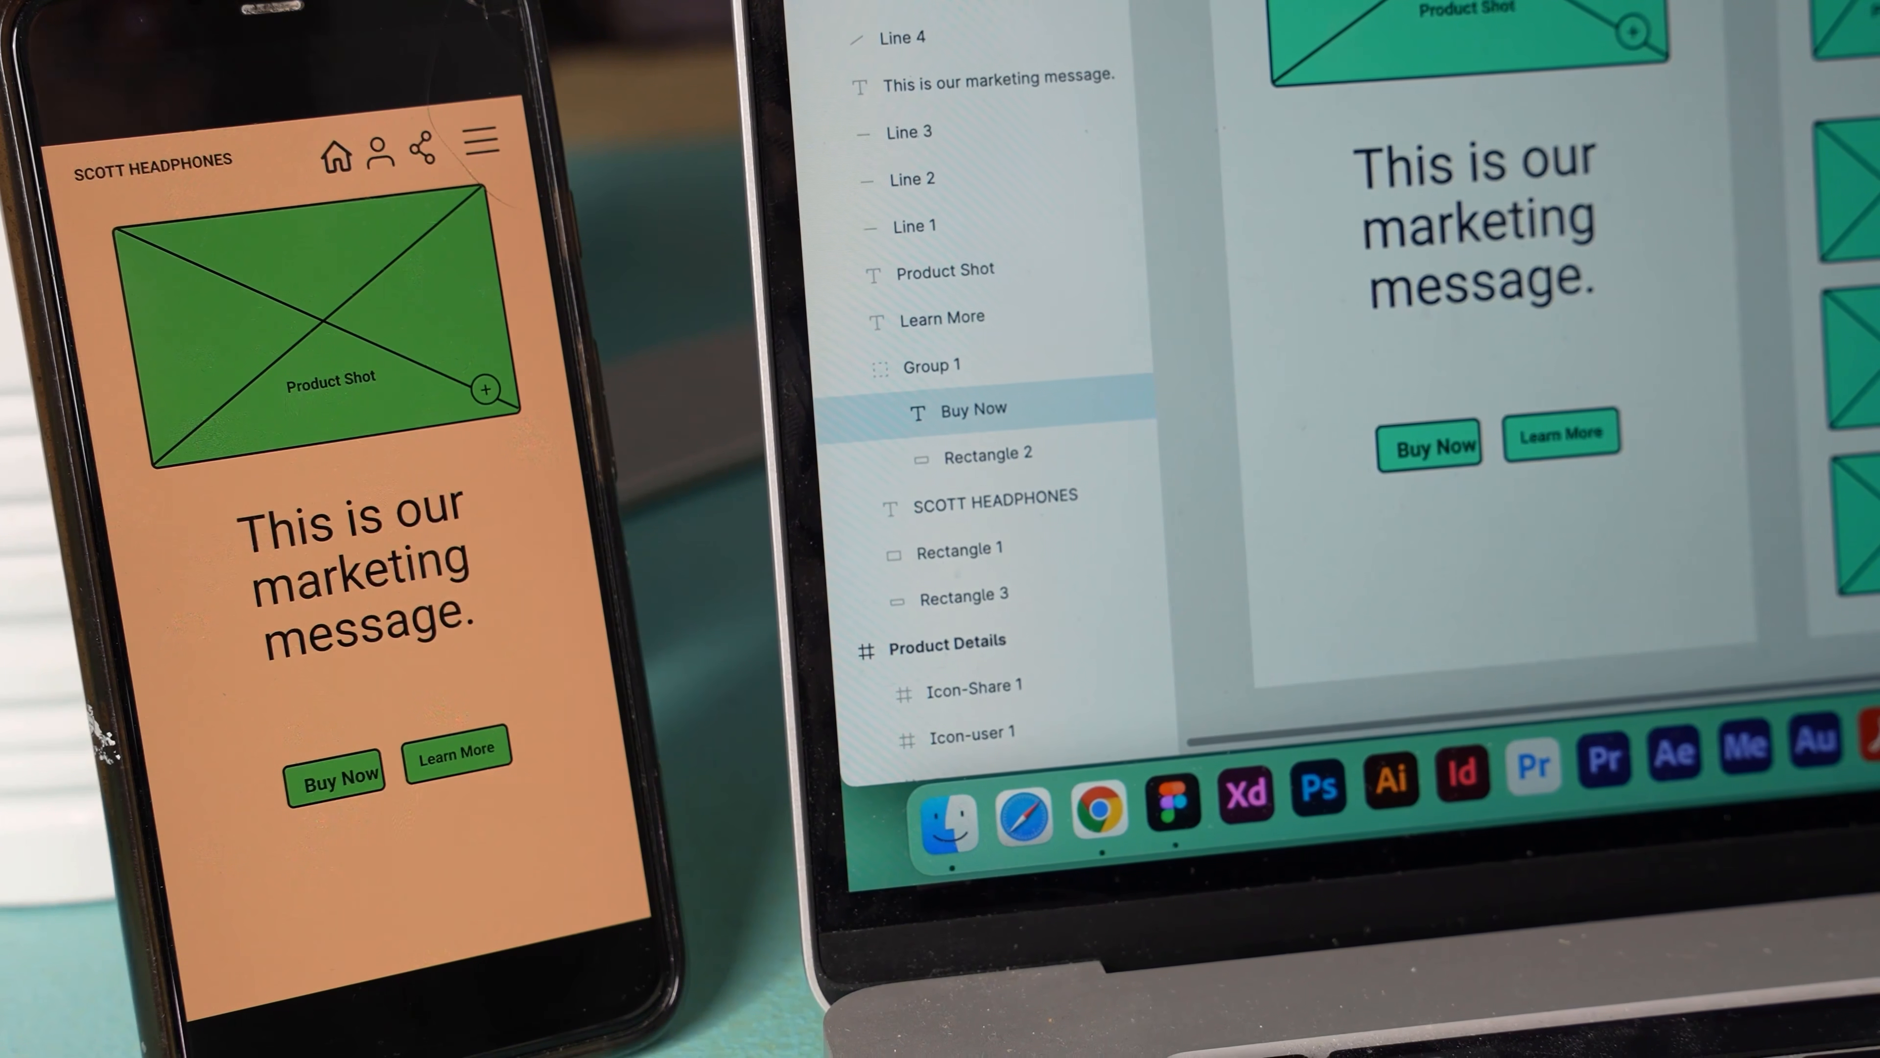
key("super+shift+period")
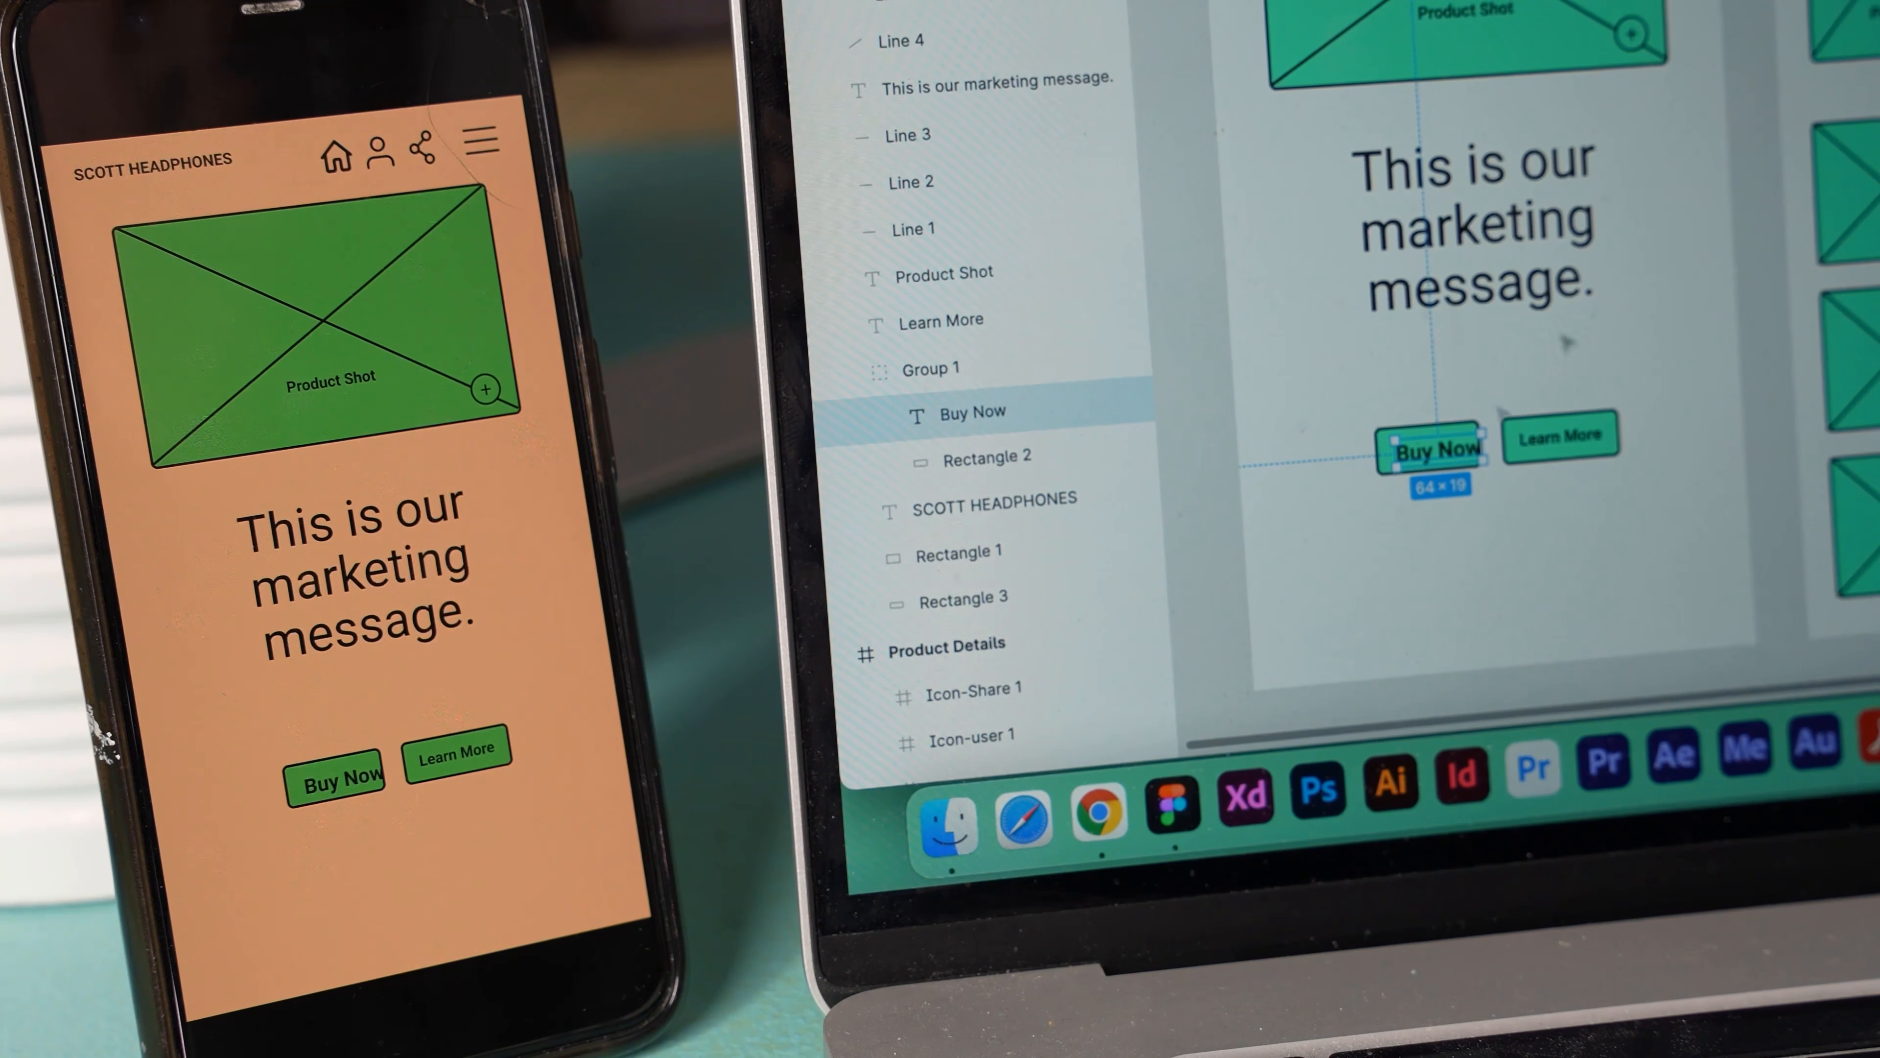
Resize the Buy Now button's rectangle to about 94 × 40 and move the button group clear of the Learn More button.
left_click(1481, 467)
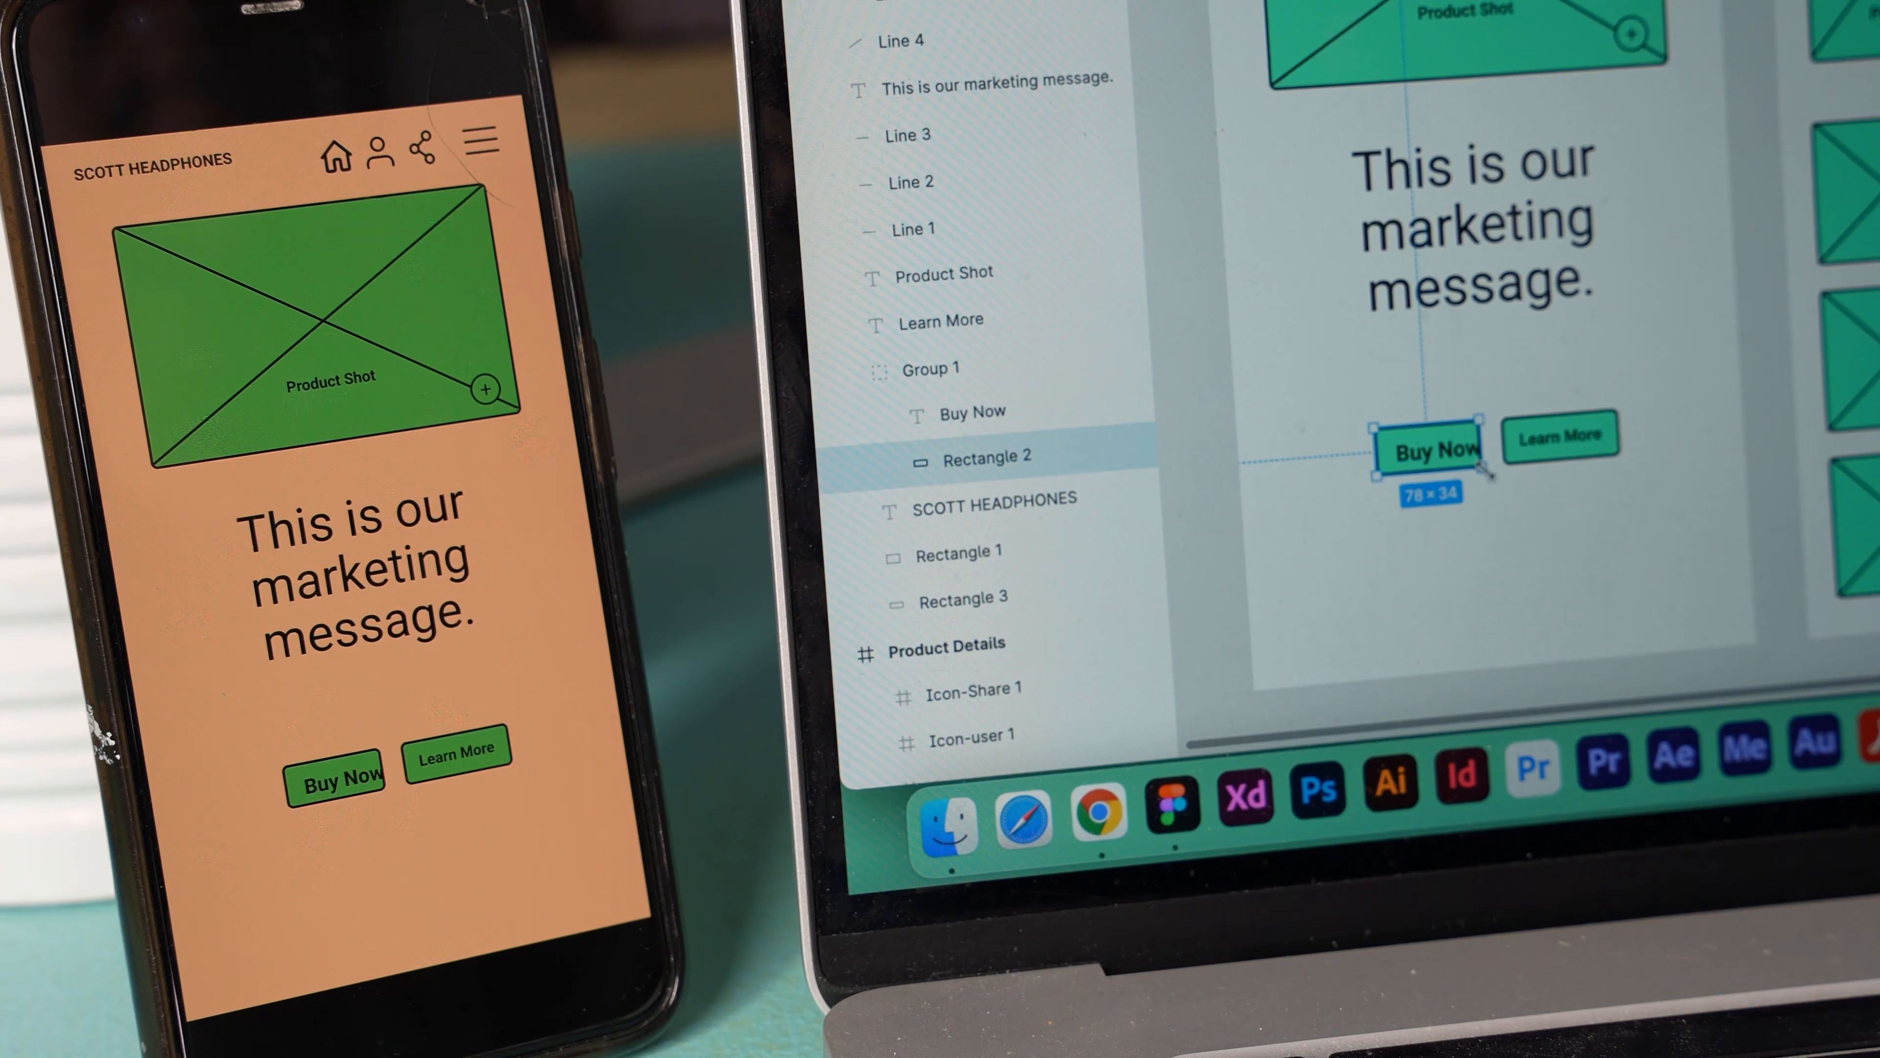
left_click_drag(1483, 467, 1501, 476)
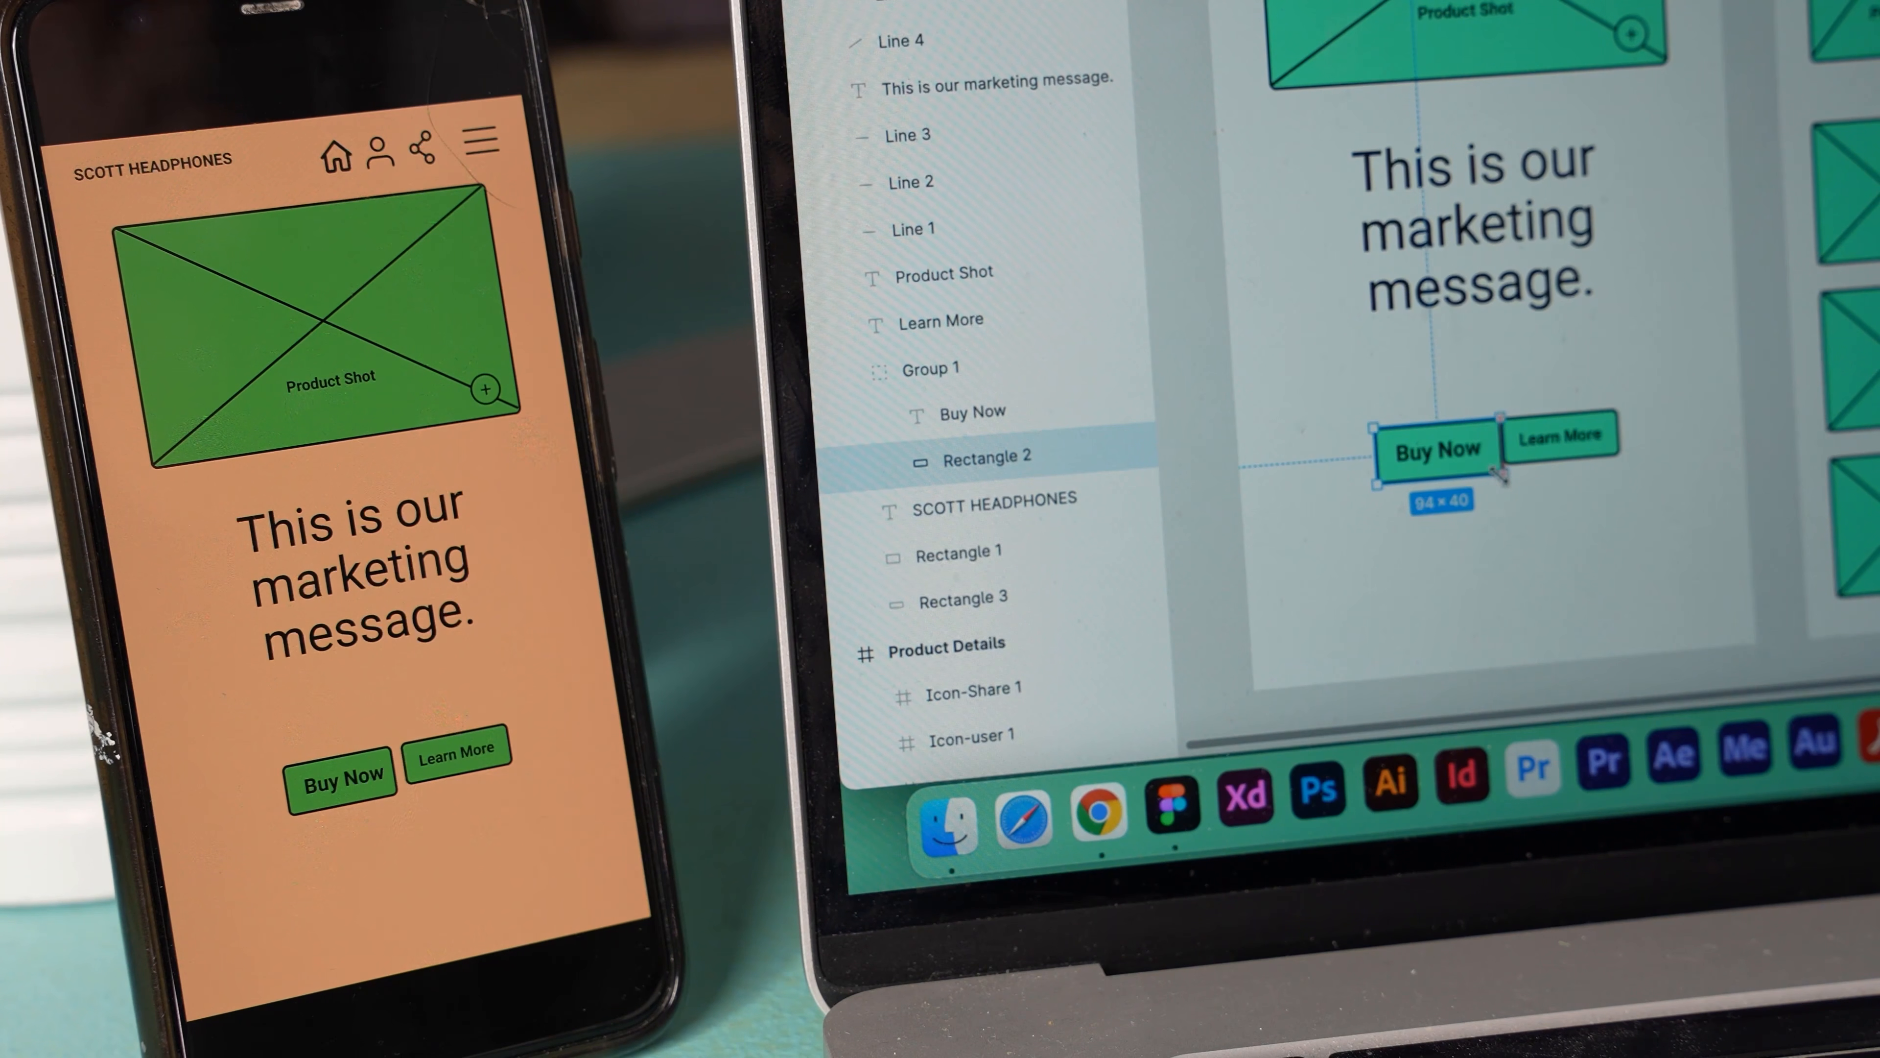
left_click(1506, 516)
left_click_drag(1328, 406, 1493, 445)
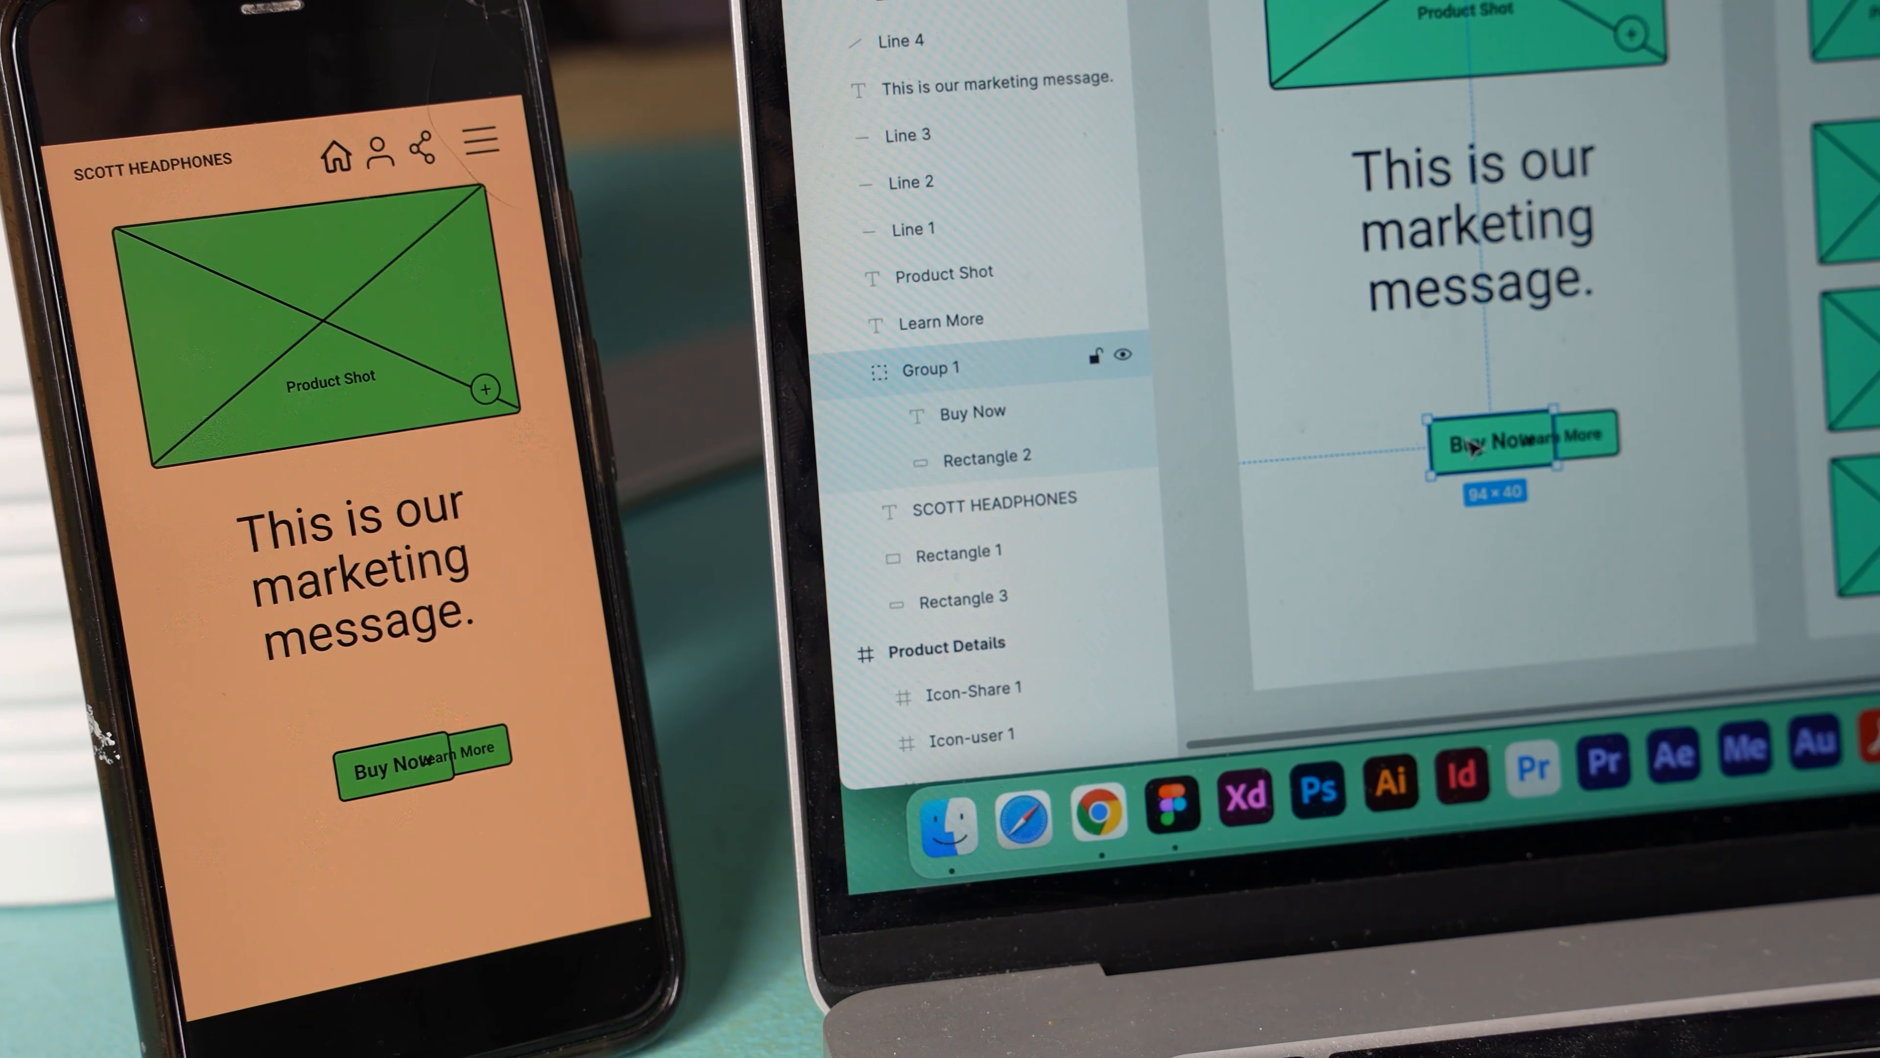
left_click_drag(1477, 445, 1397, 460)
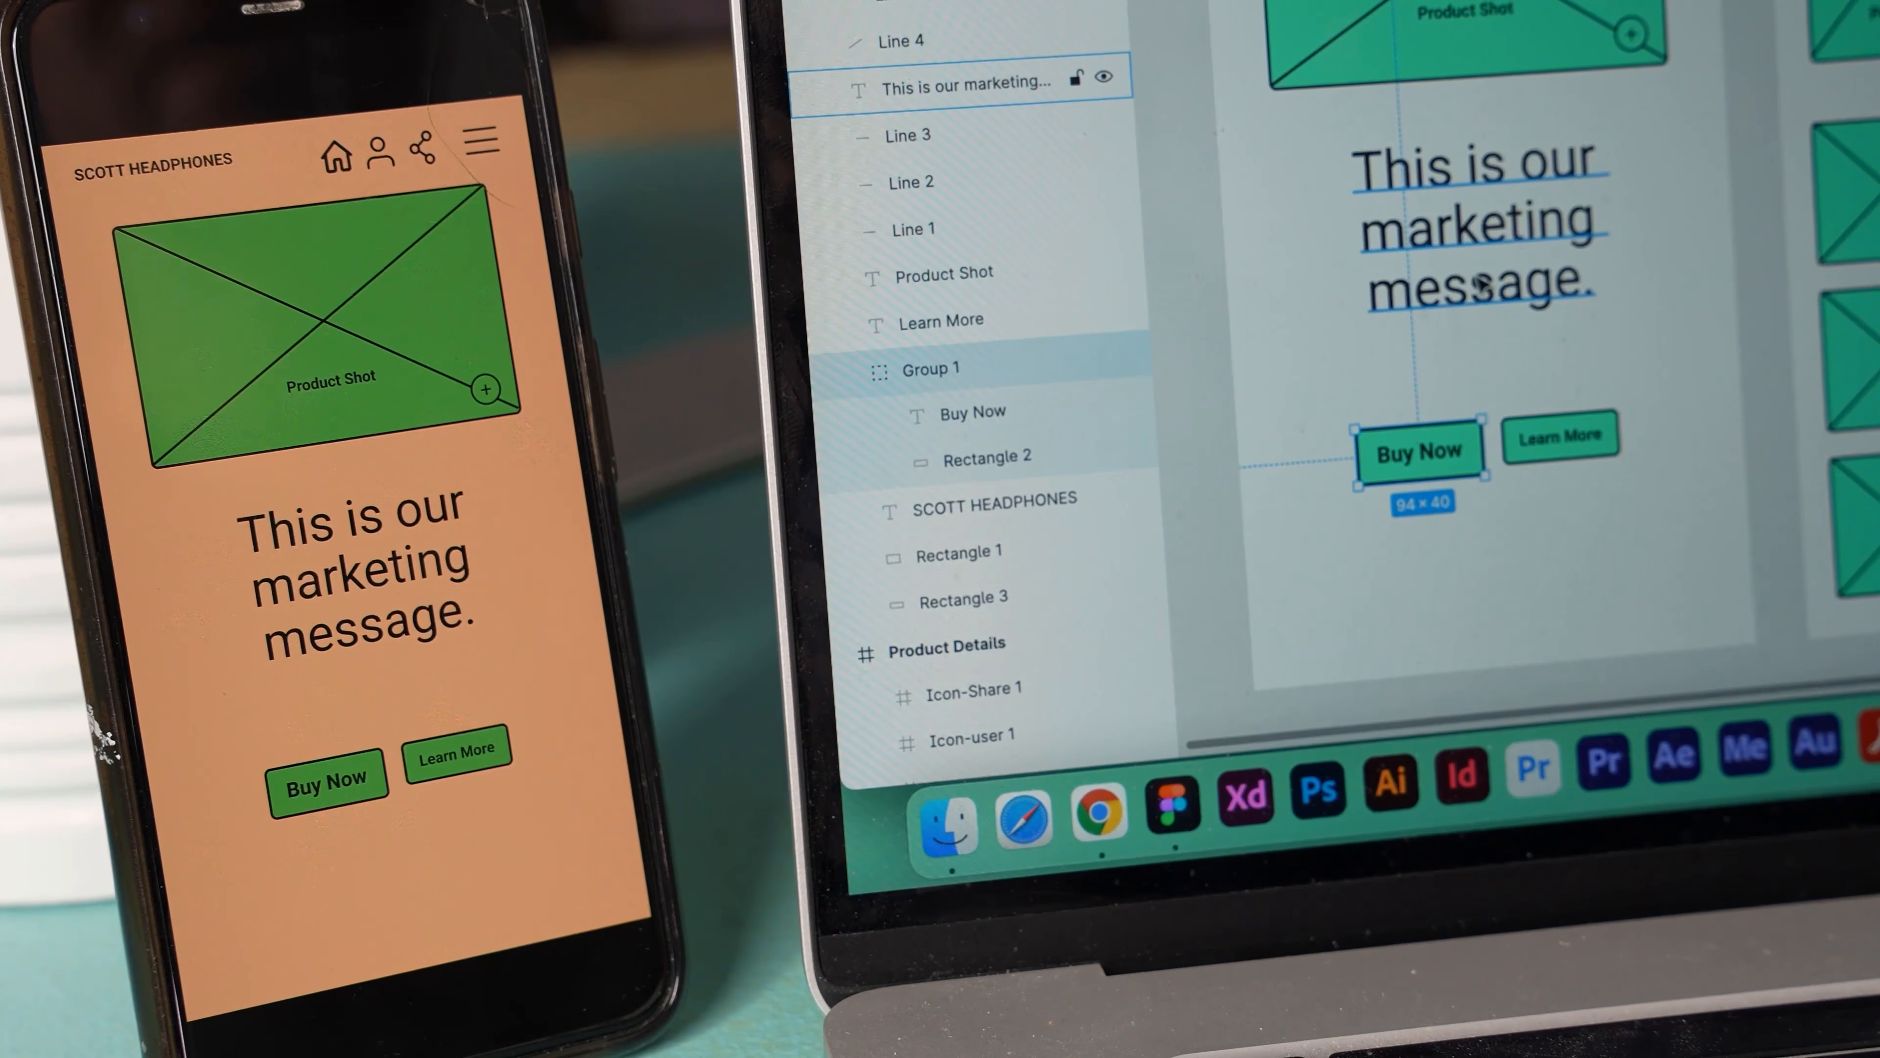
left_click(1469, 37)
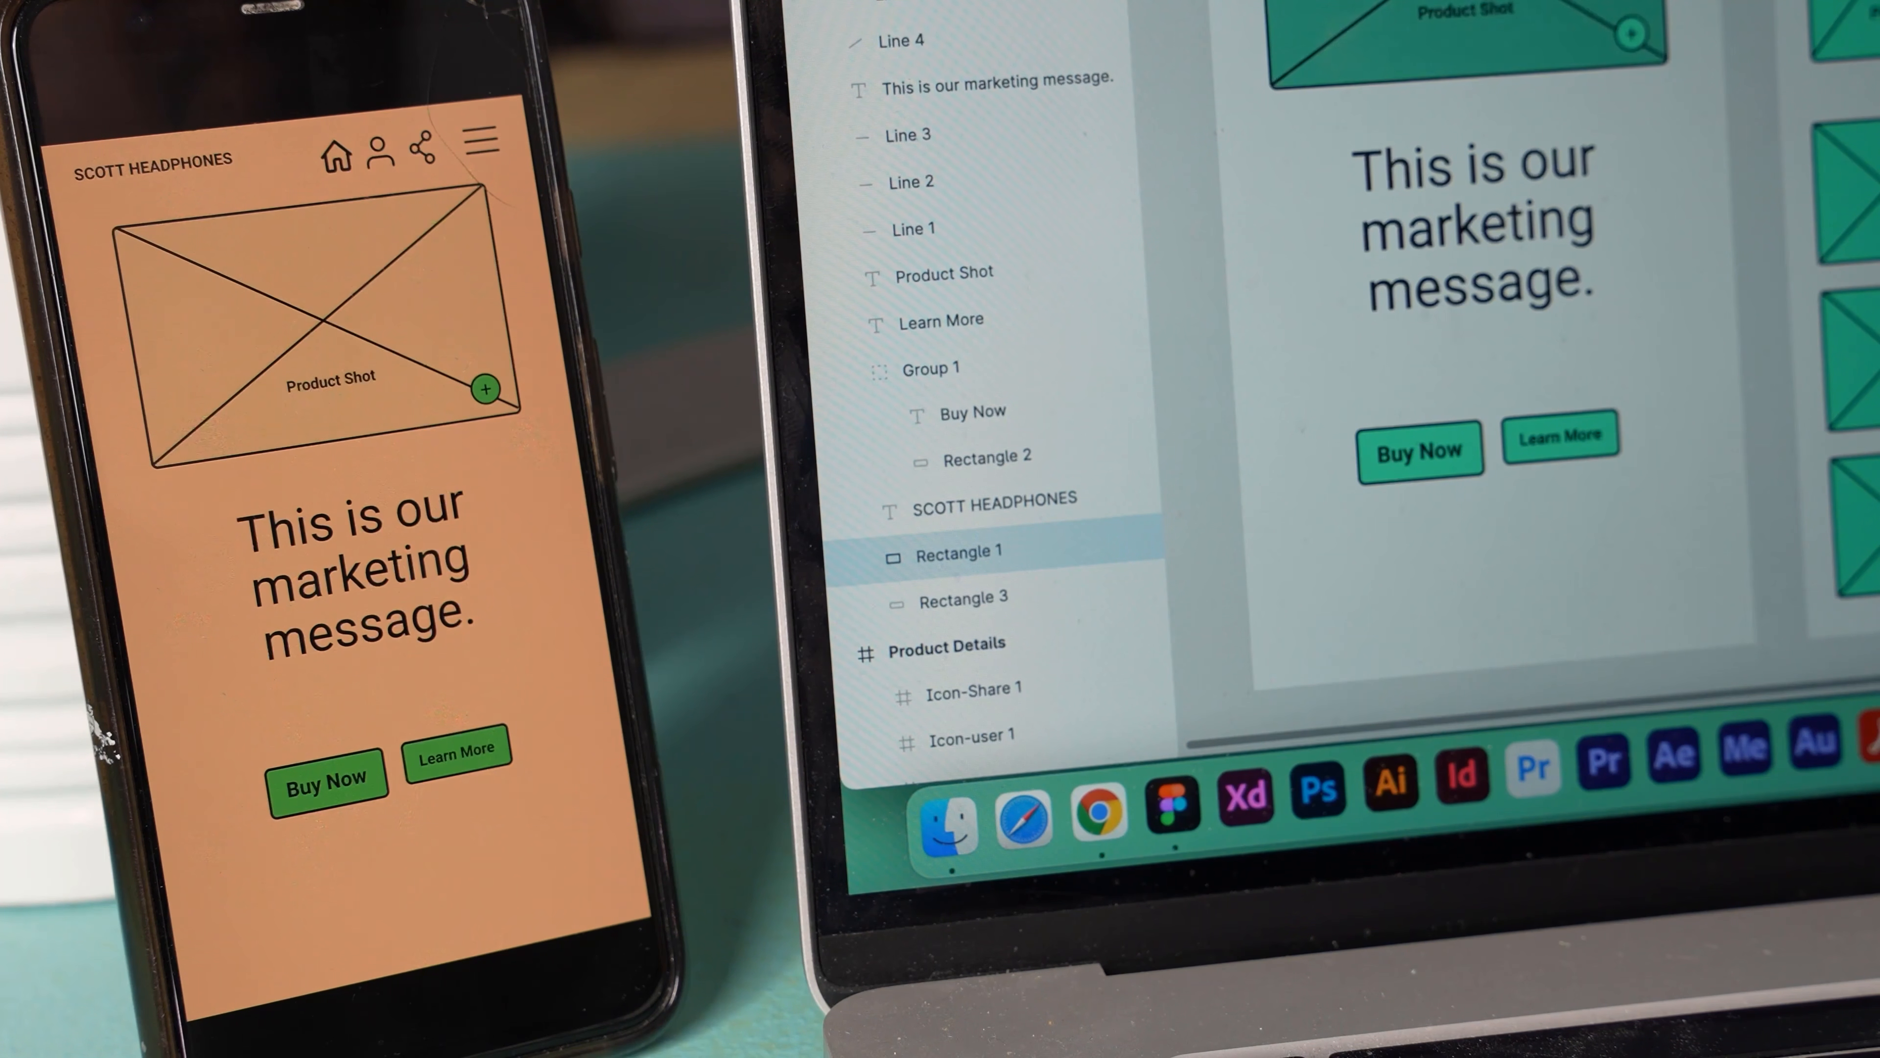
key("Escape")
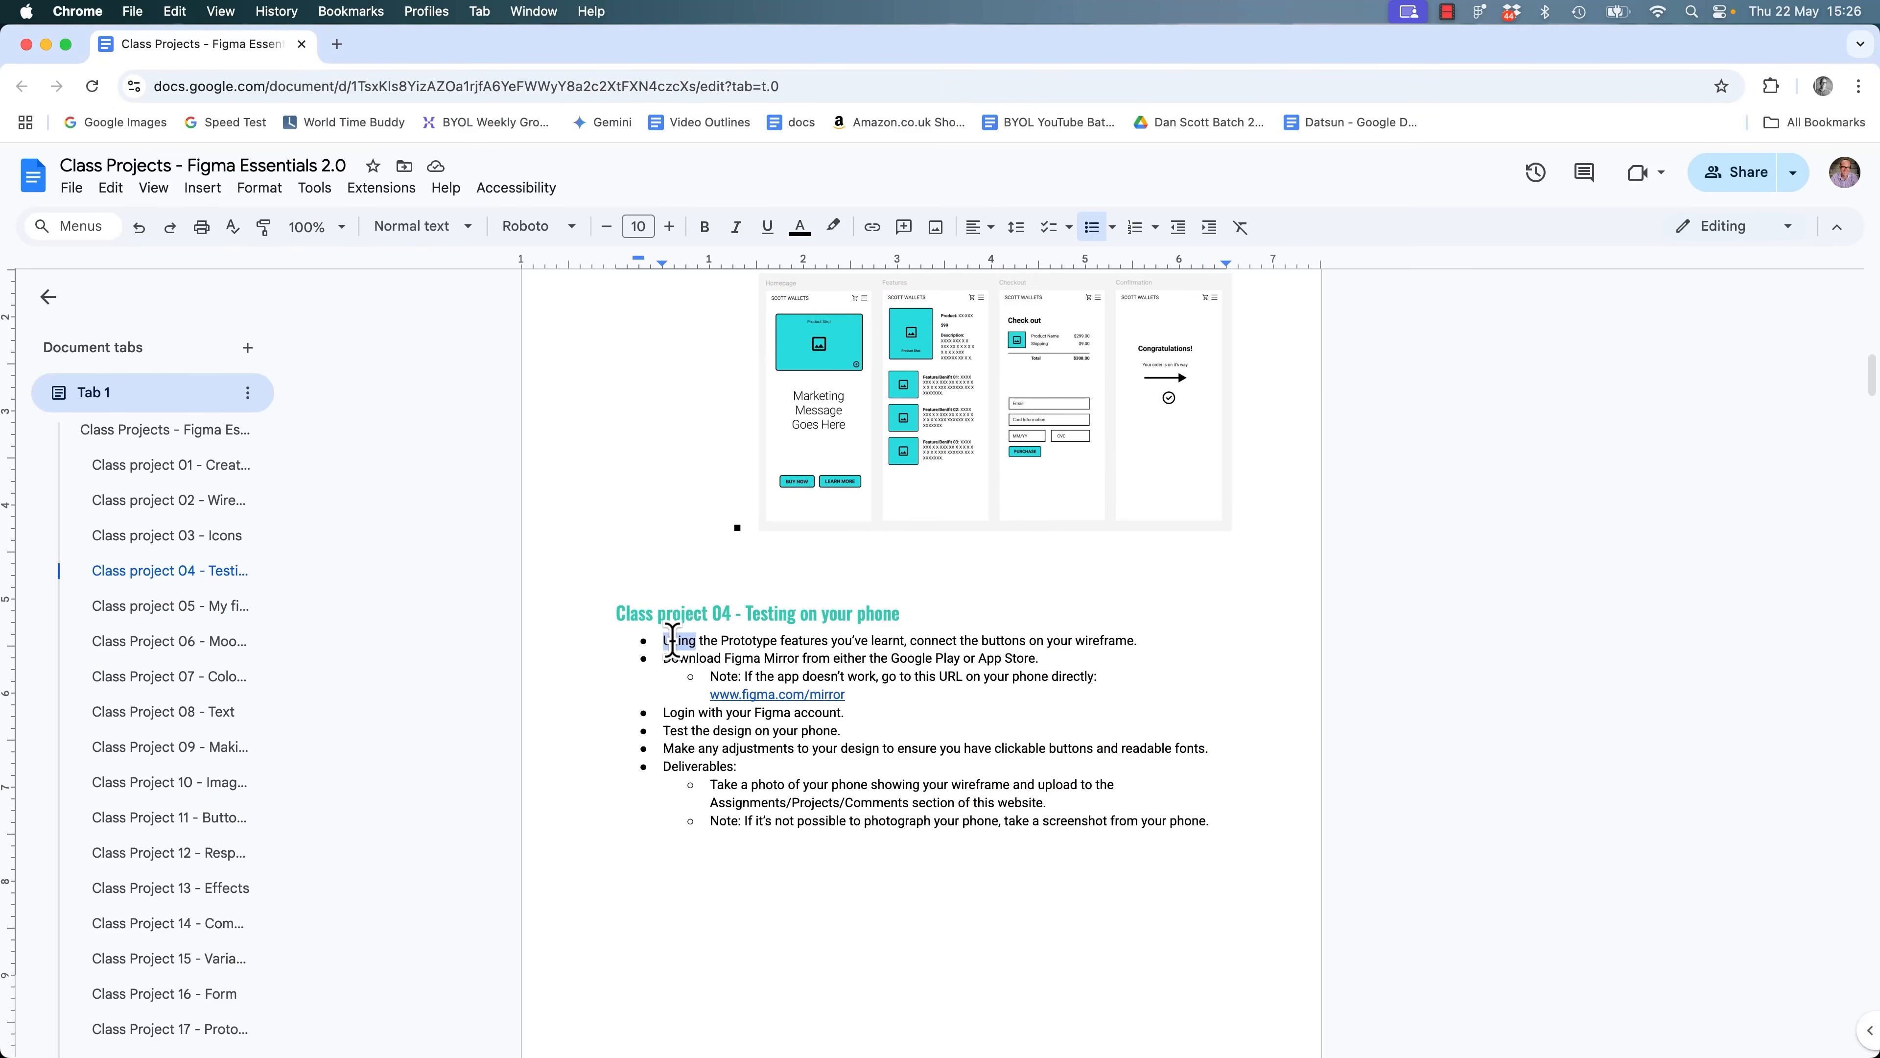
Read the Class project 04 instructions on connecting the buttons, getting Figma Mirror, logging in, testing on the phone and adjusting the design.
triple_click(671, 642)
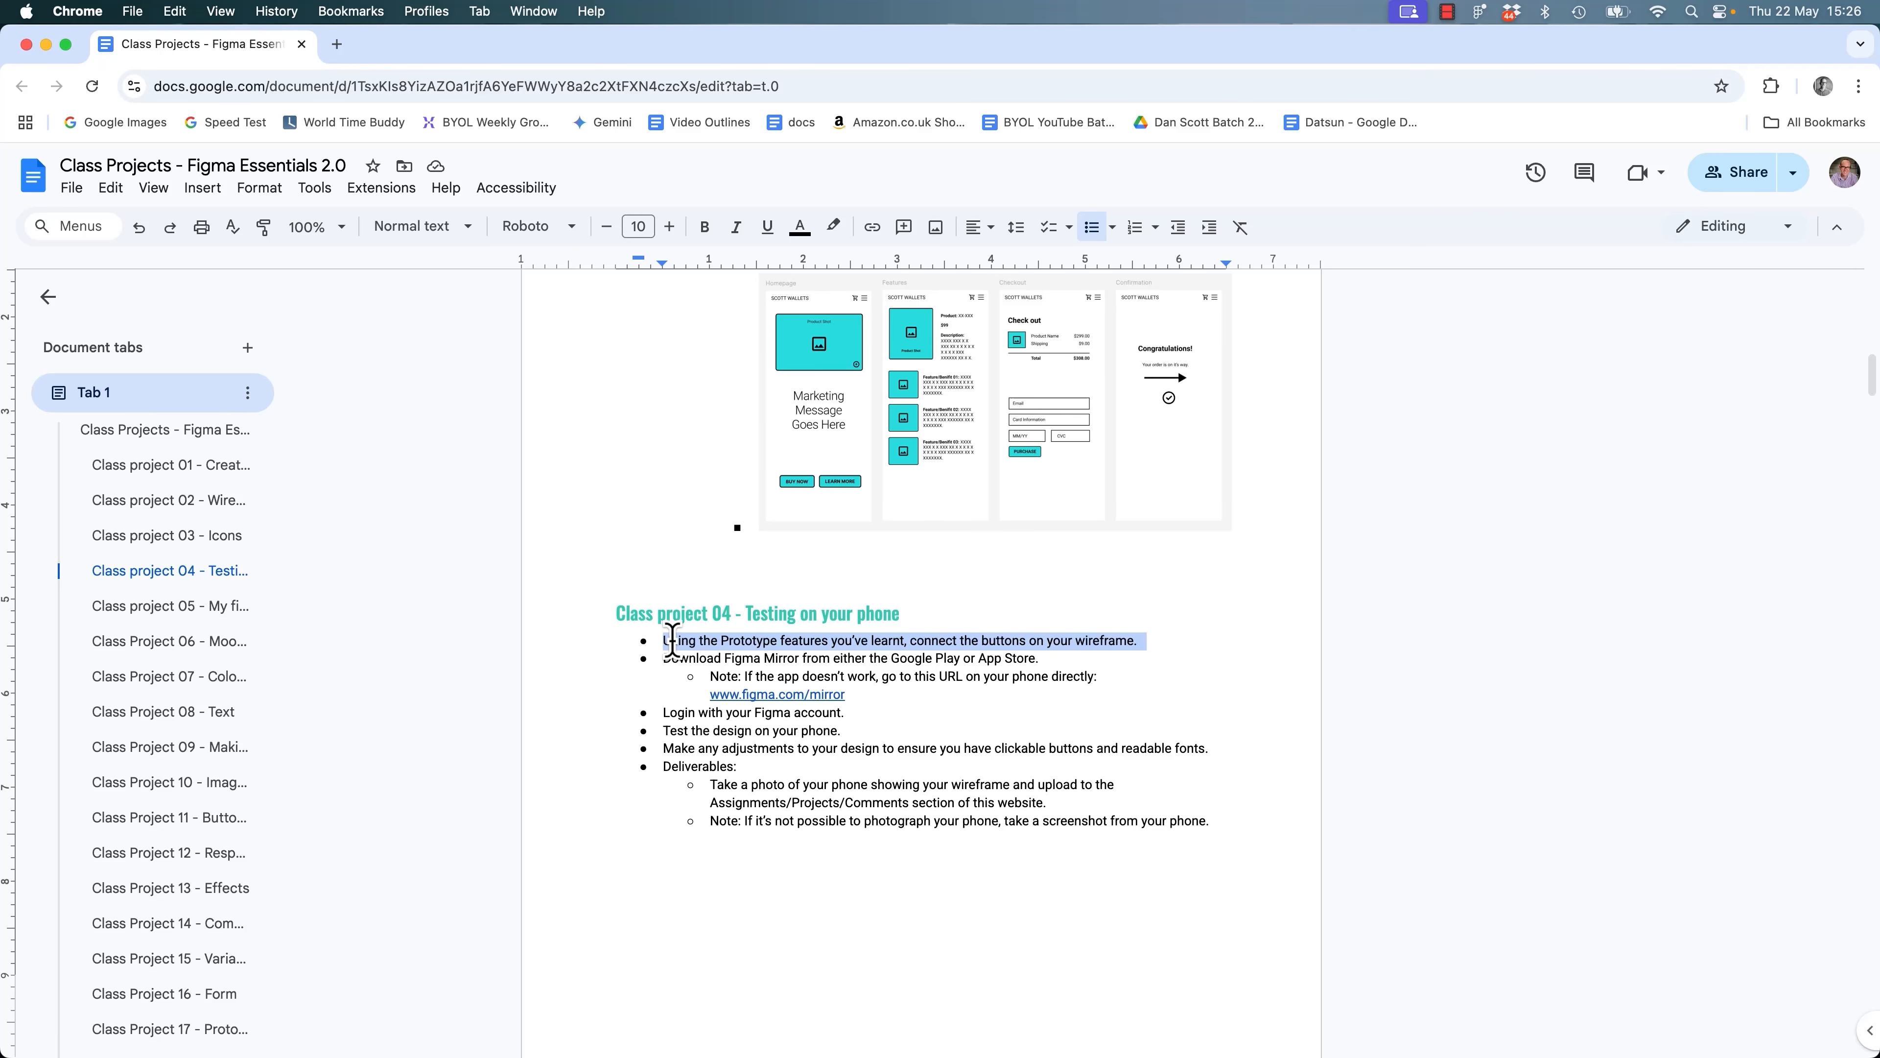
triple_click(685, 658)
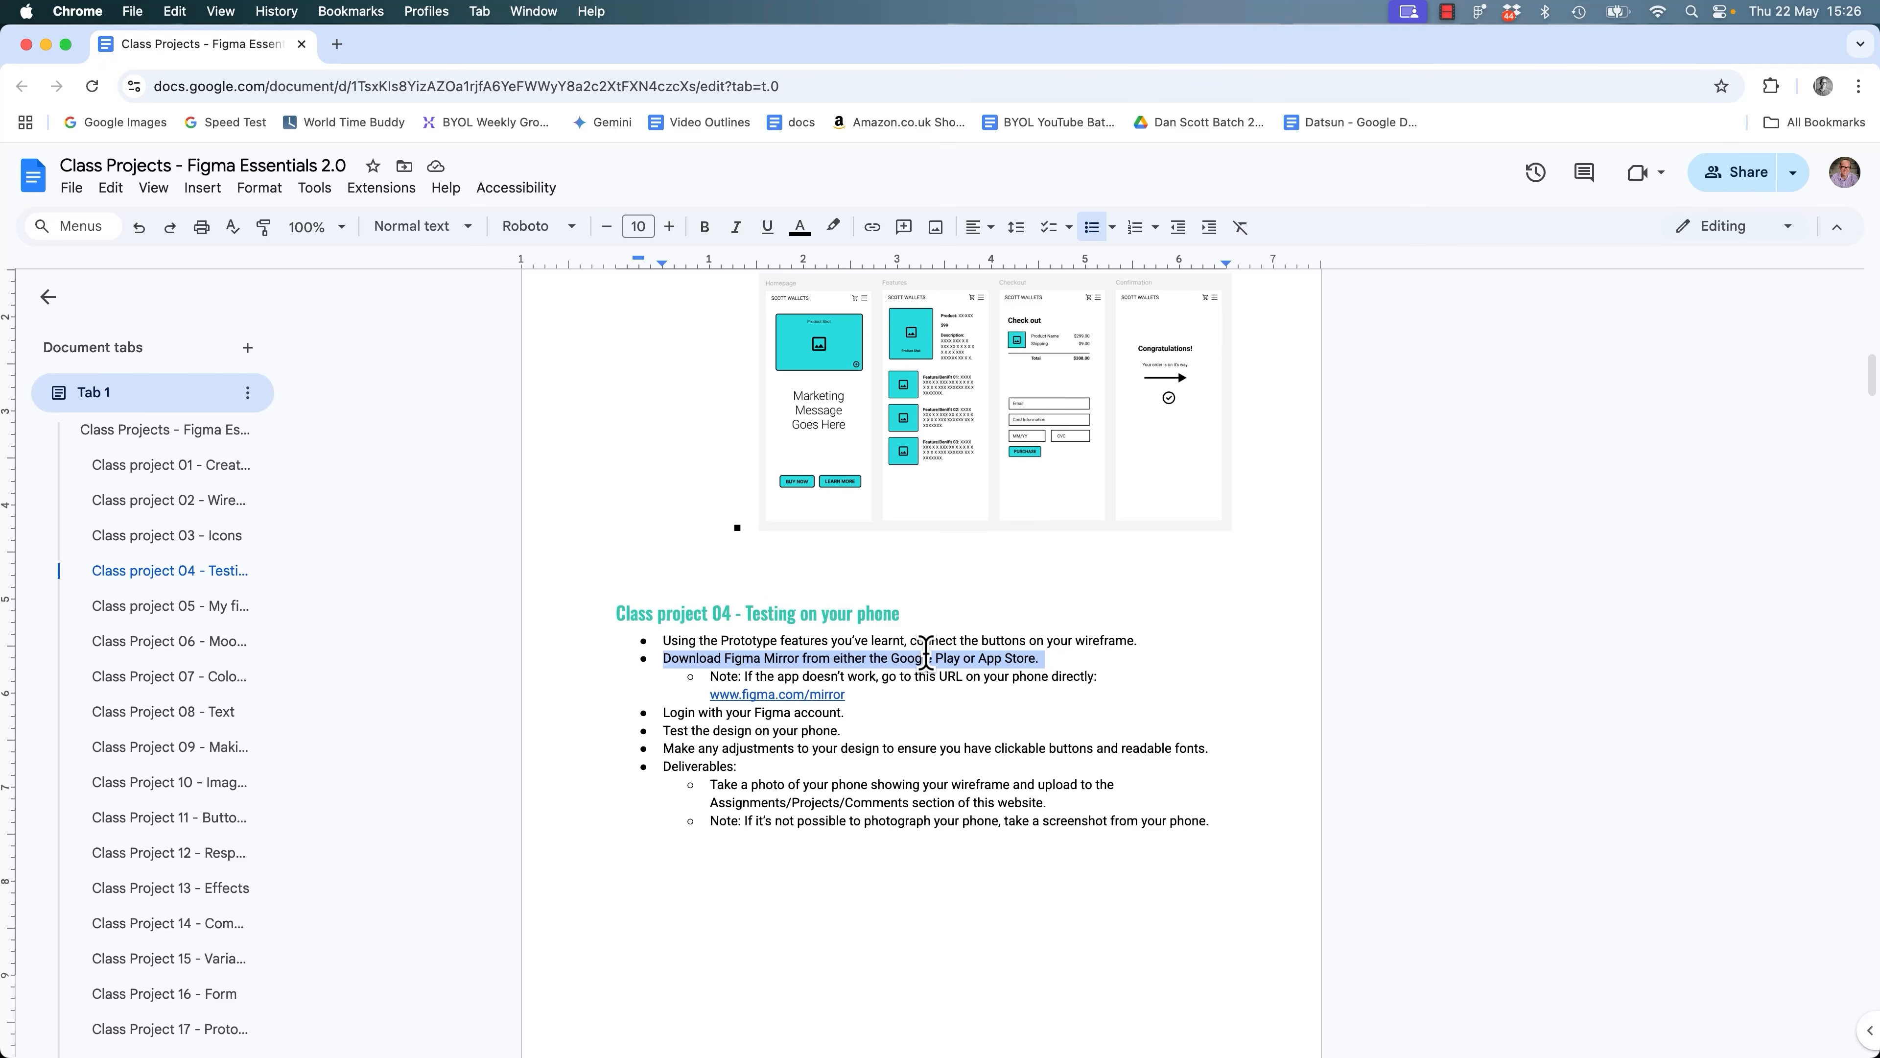
double_click(909, 657)
left_click_drag(979, 658, 1035, 659)
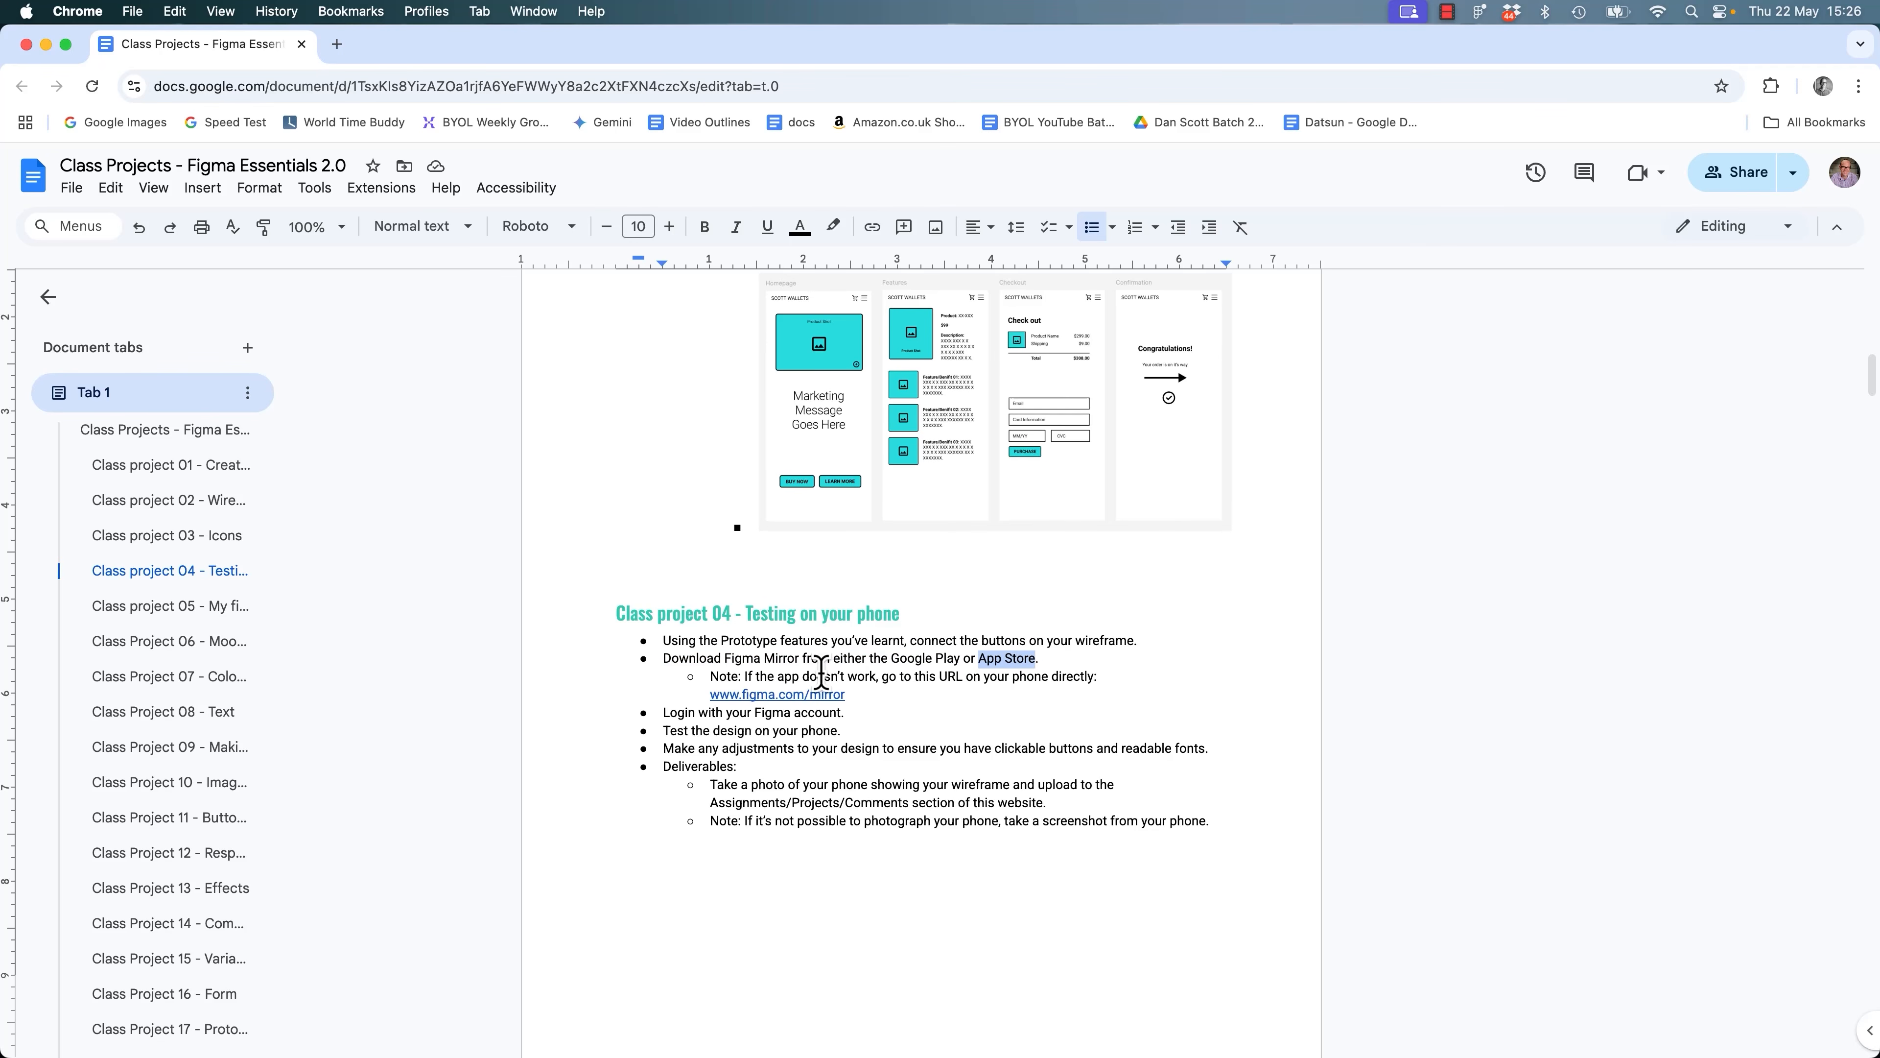
left_click(820, 671)
left_click_drag(859, 694, 720, 700)
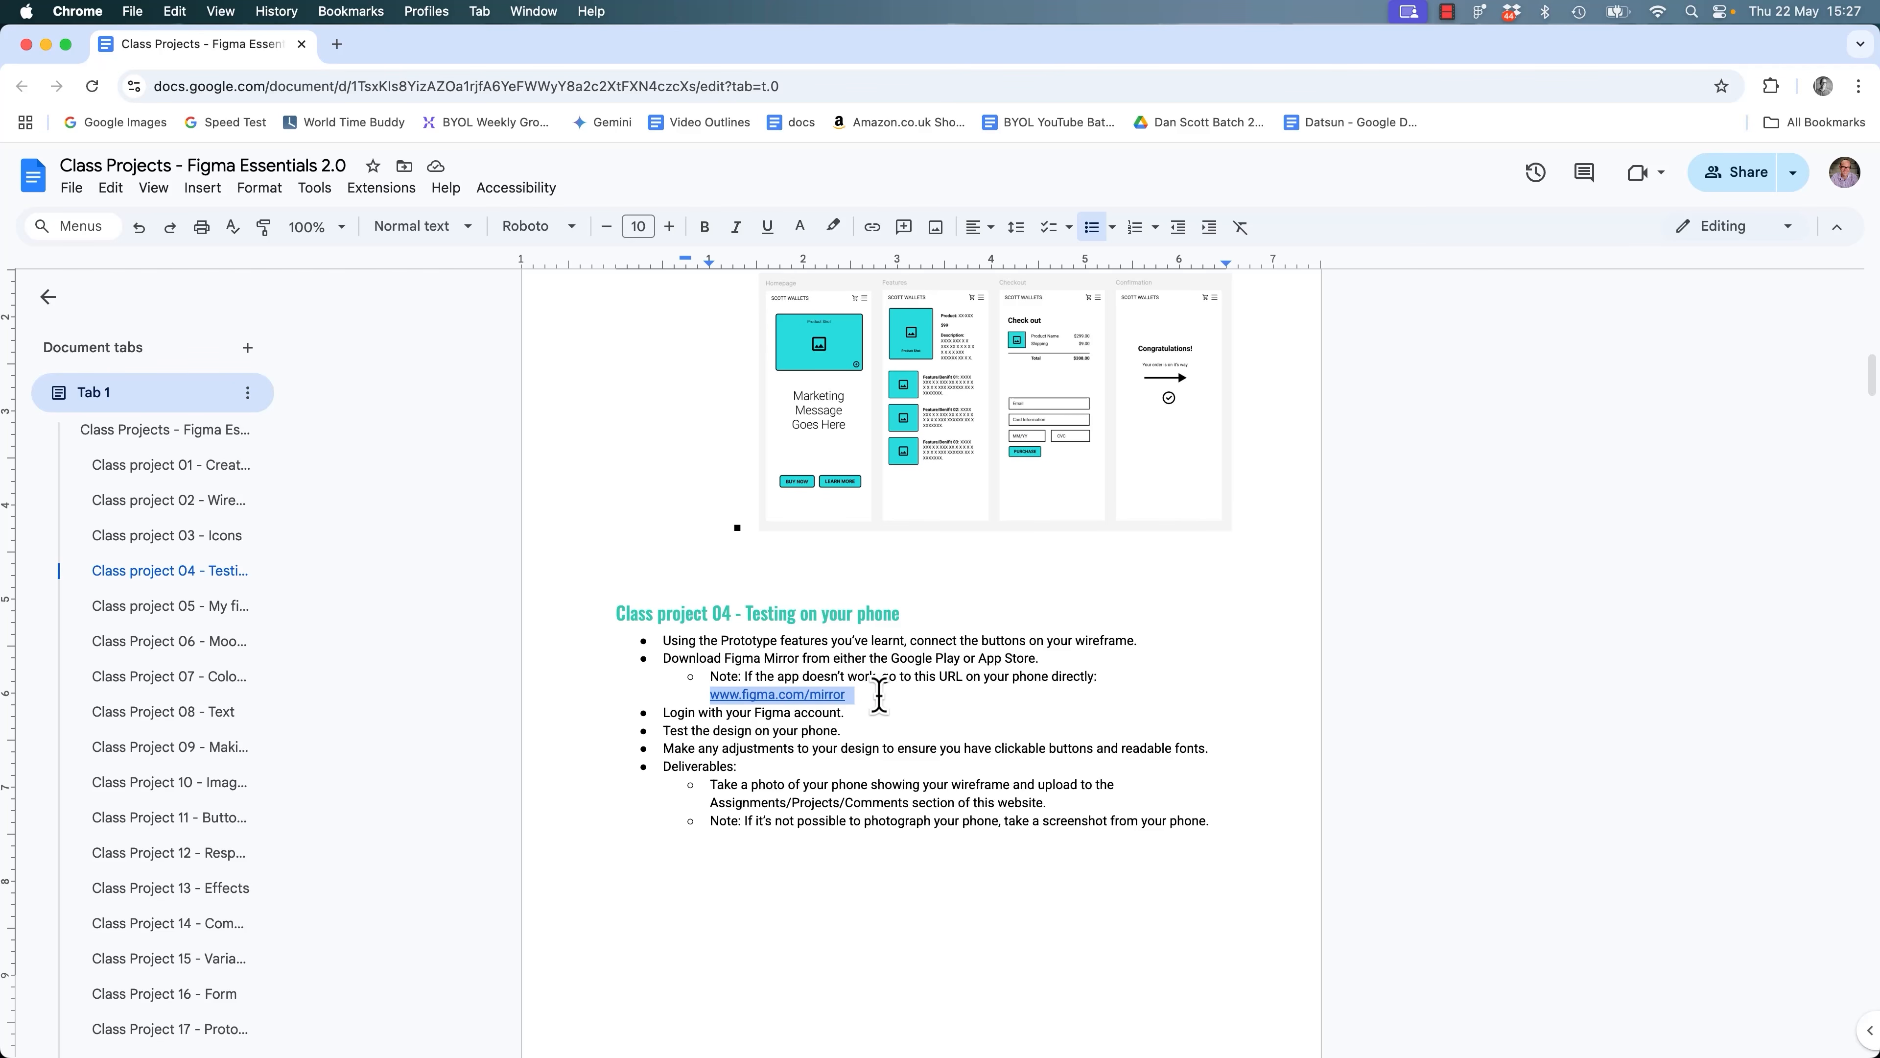
left_click(861, 701)
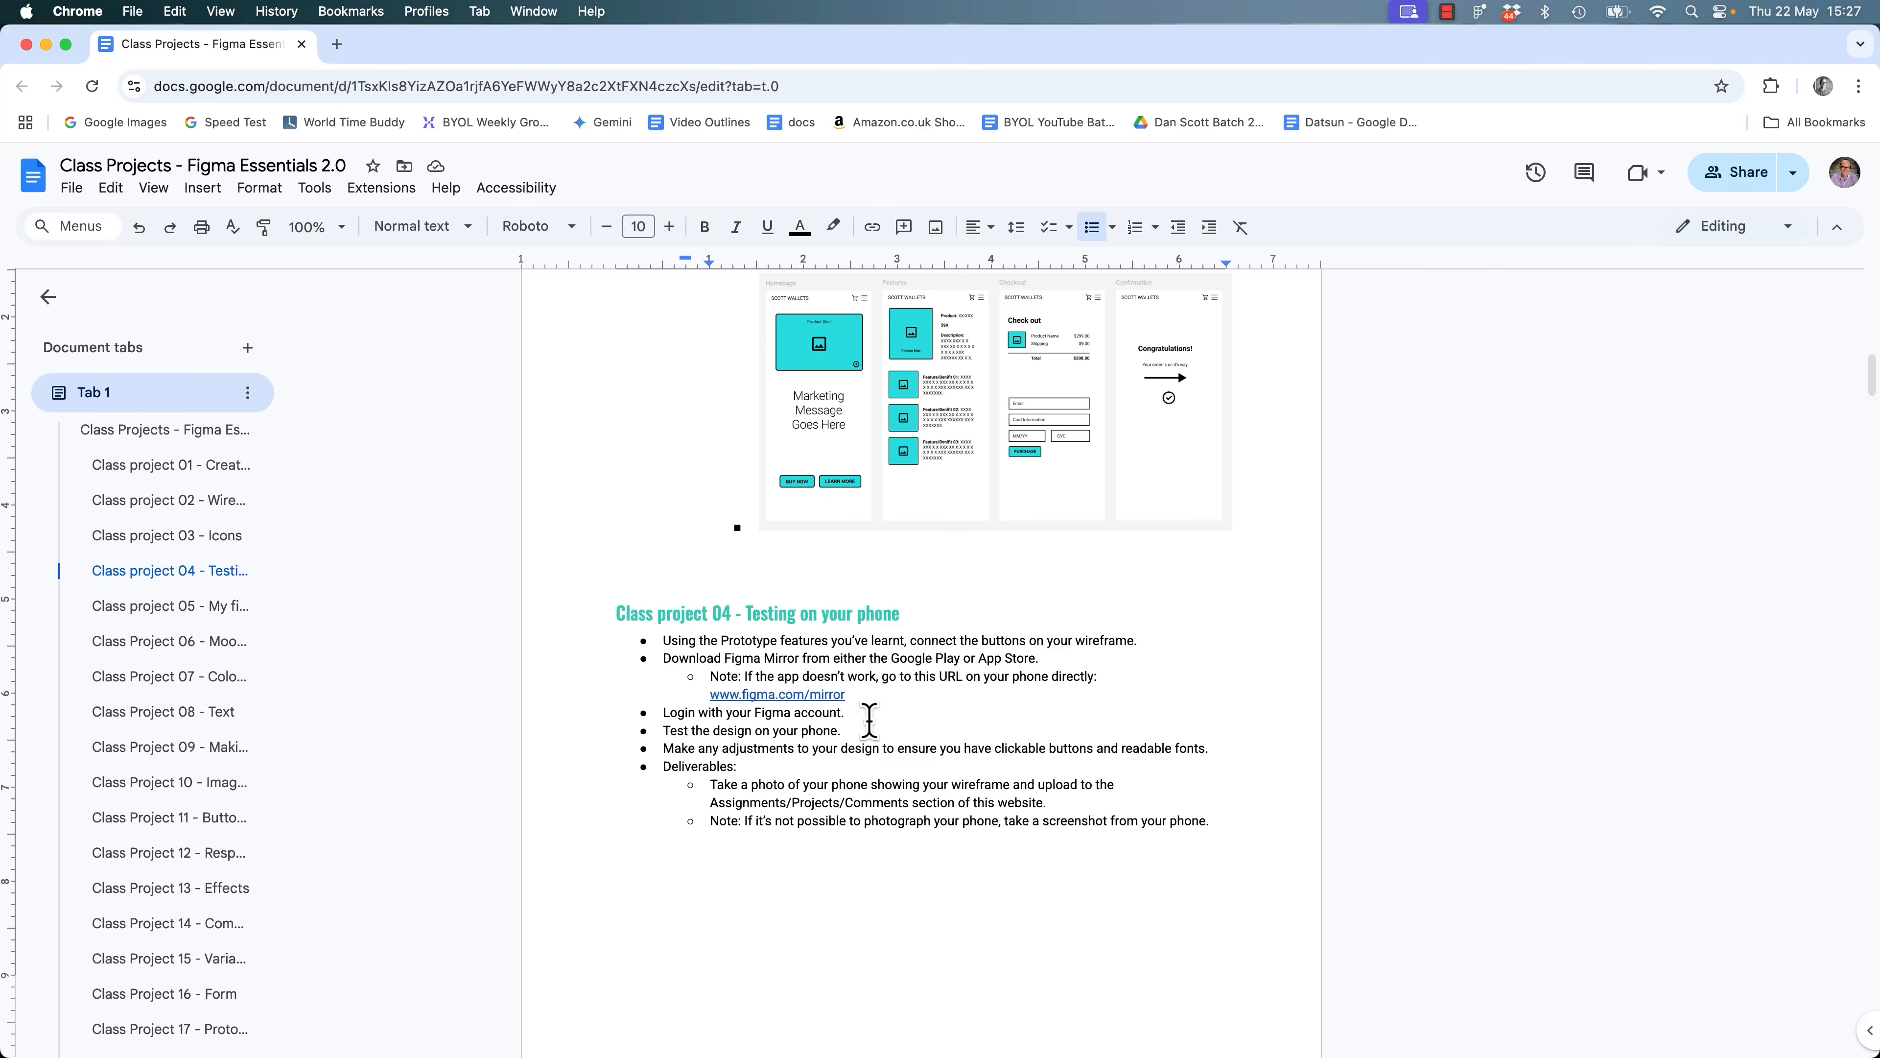
double_click(709, 712)
triple_click(709, 713)
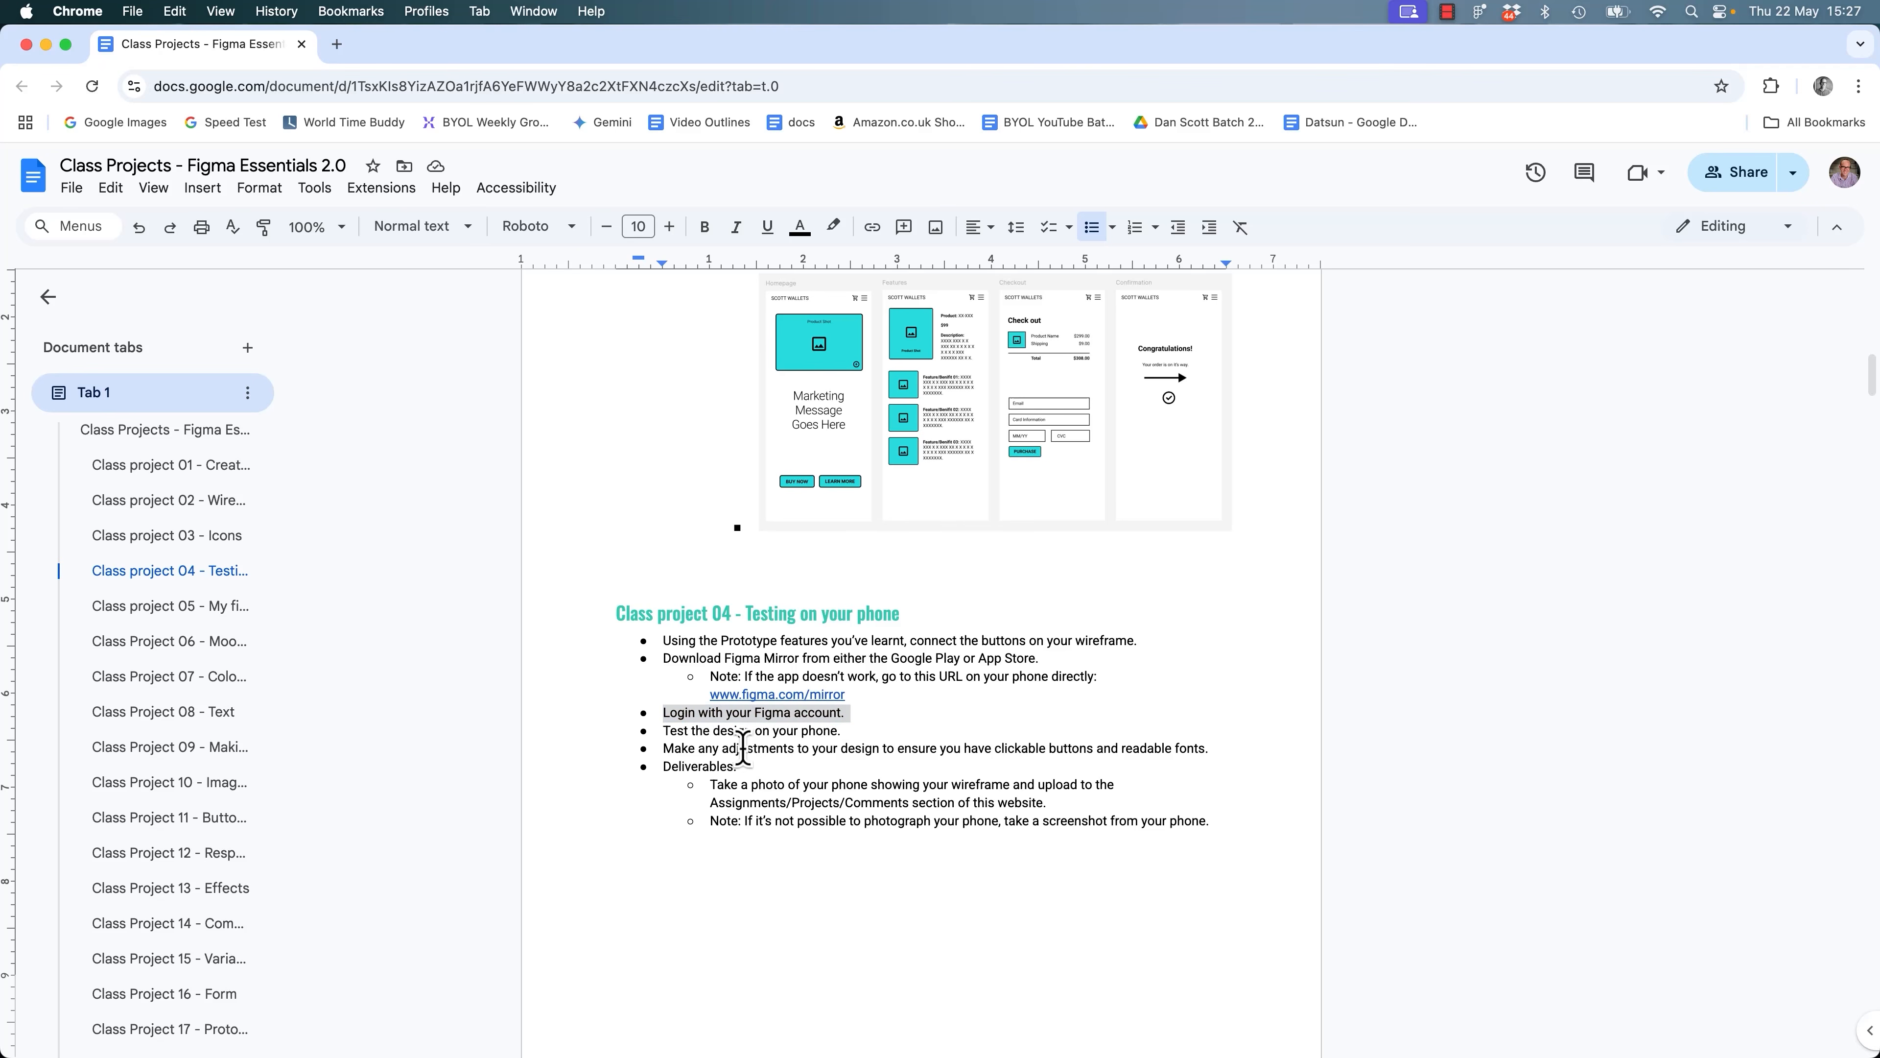
triple_click(721, 732)
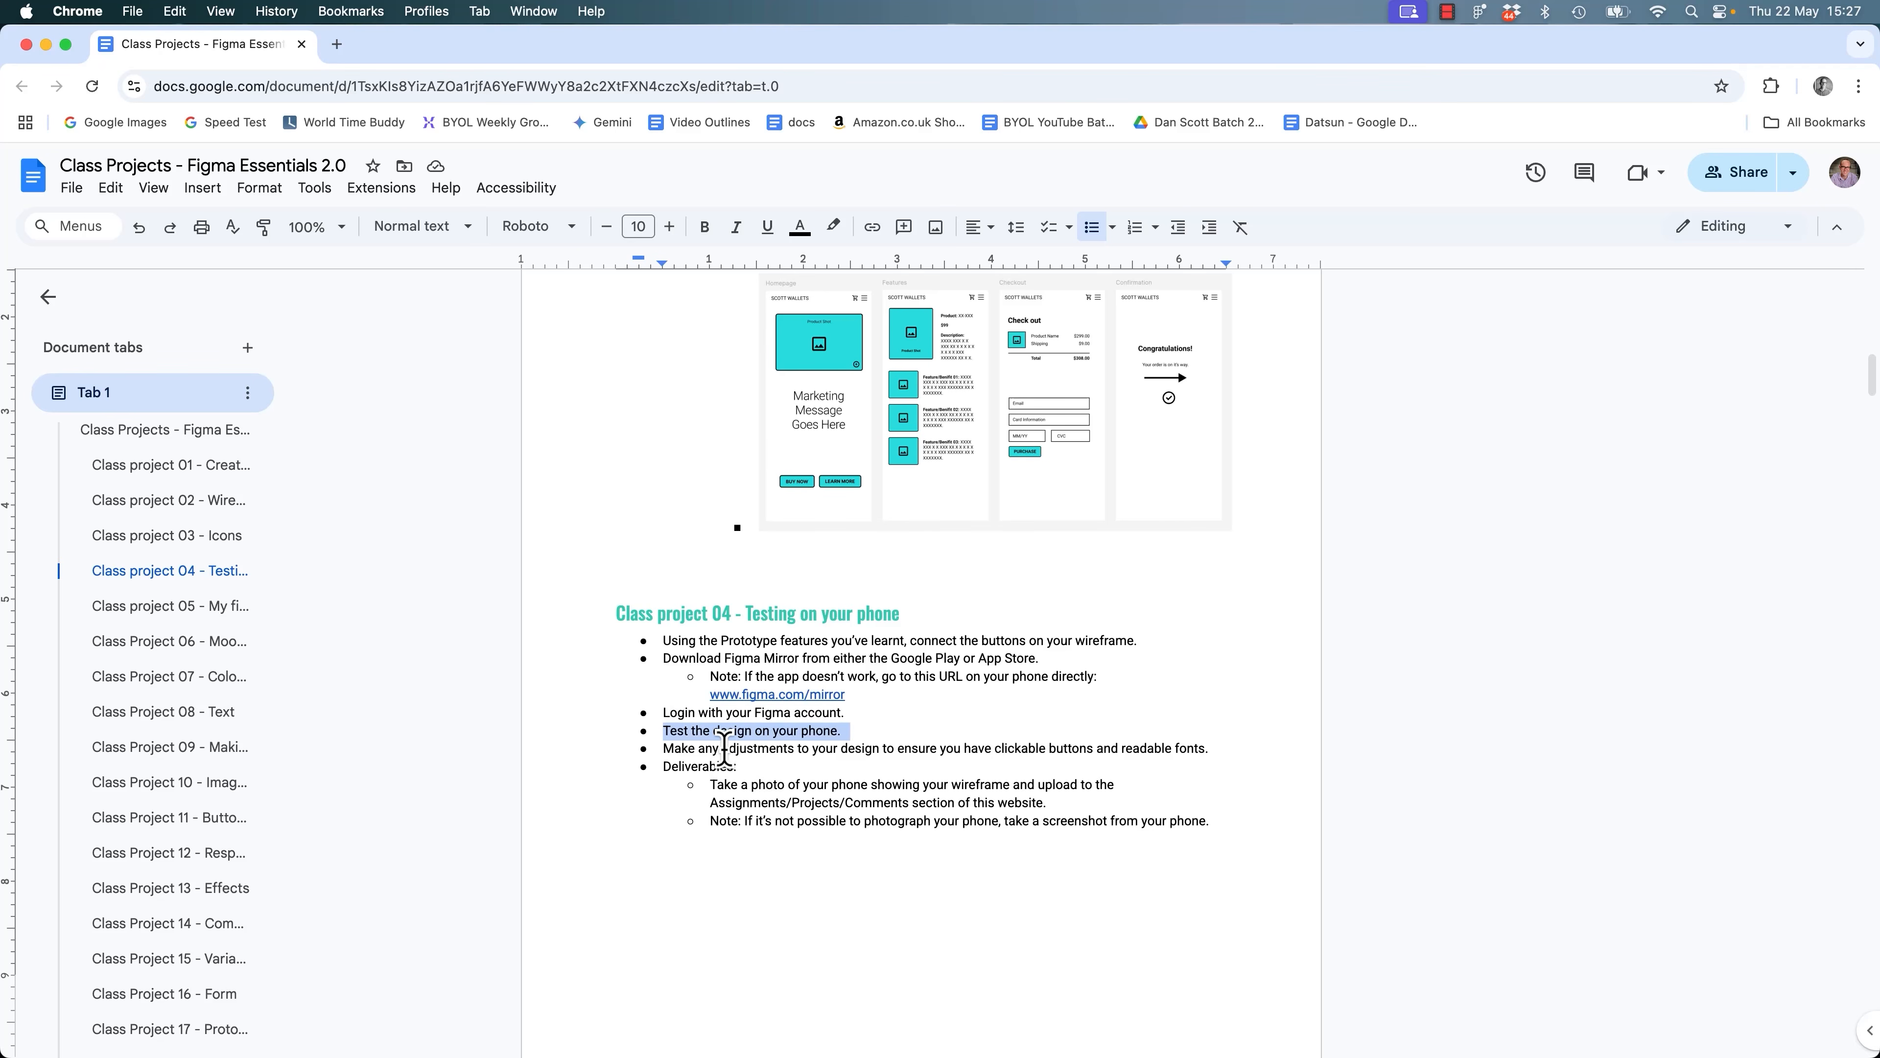
triple_click(723, 748)
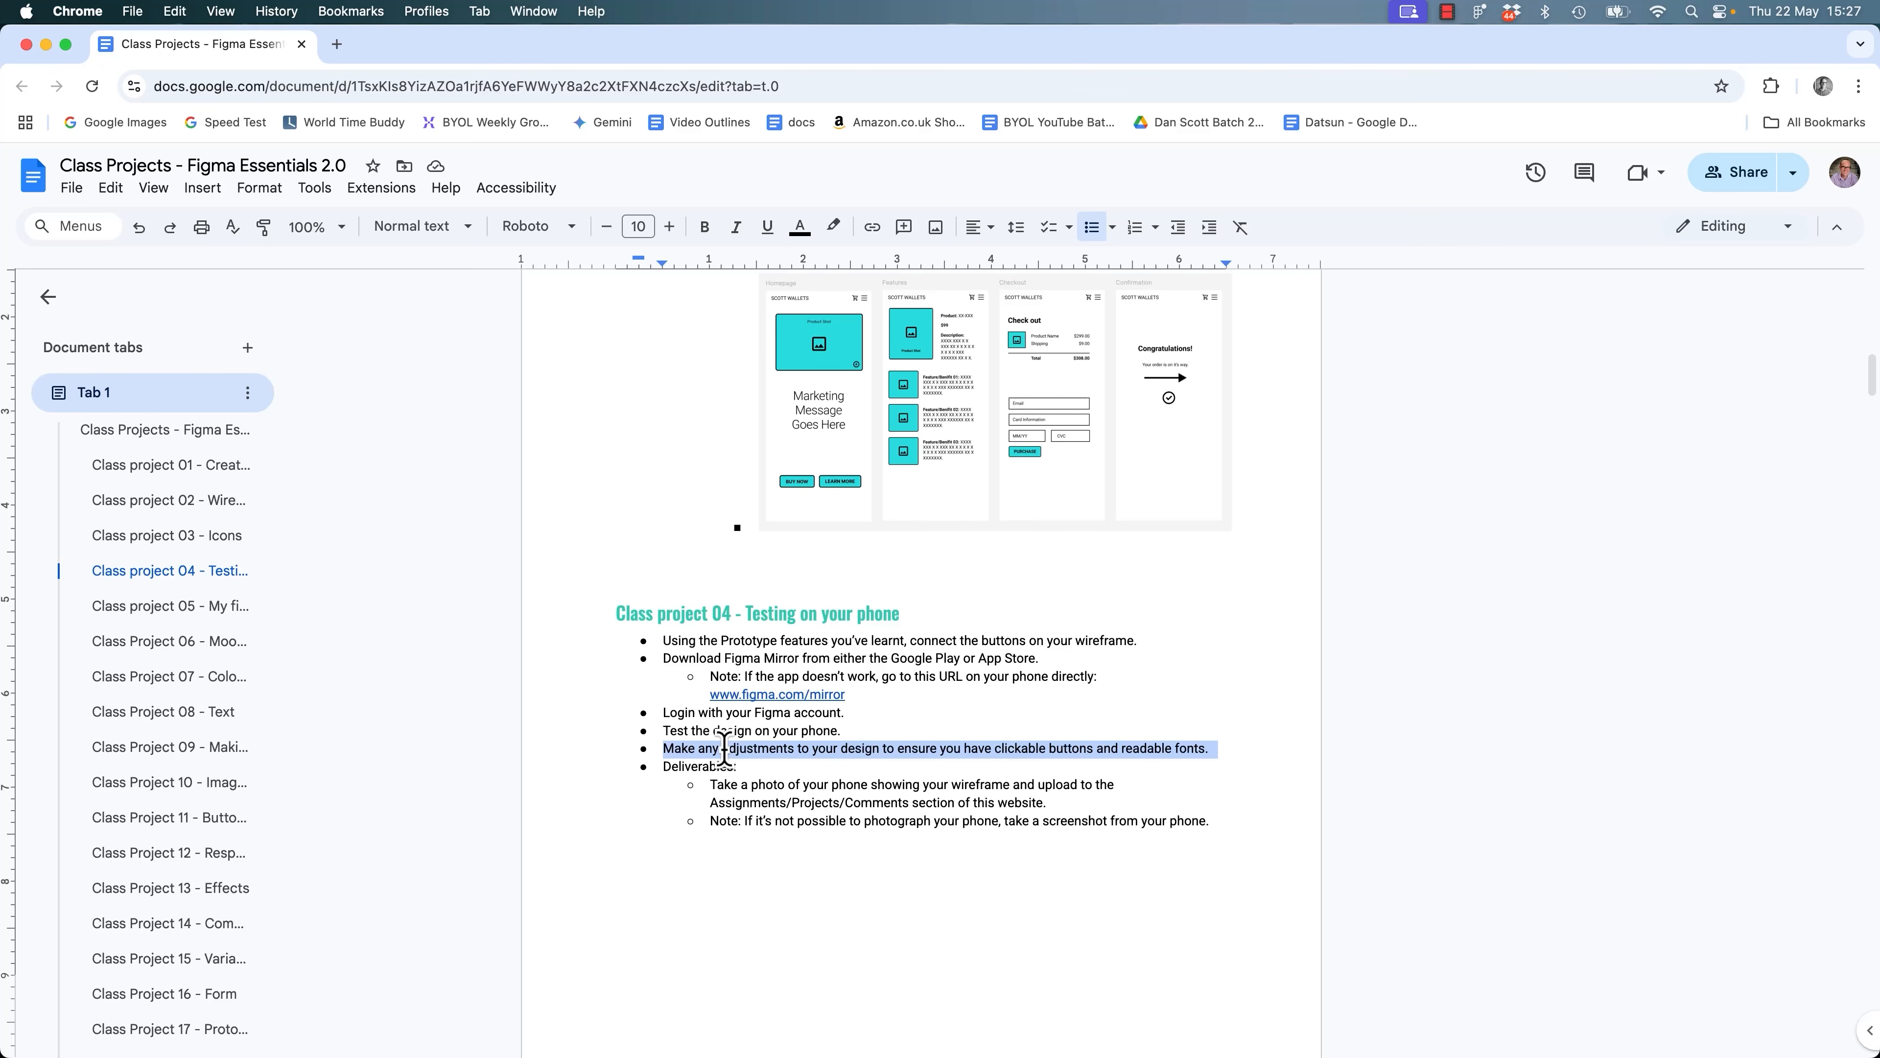
left_click(723, 749)
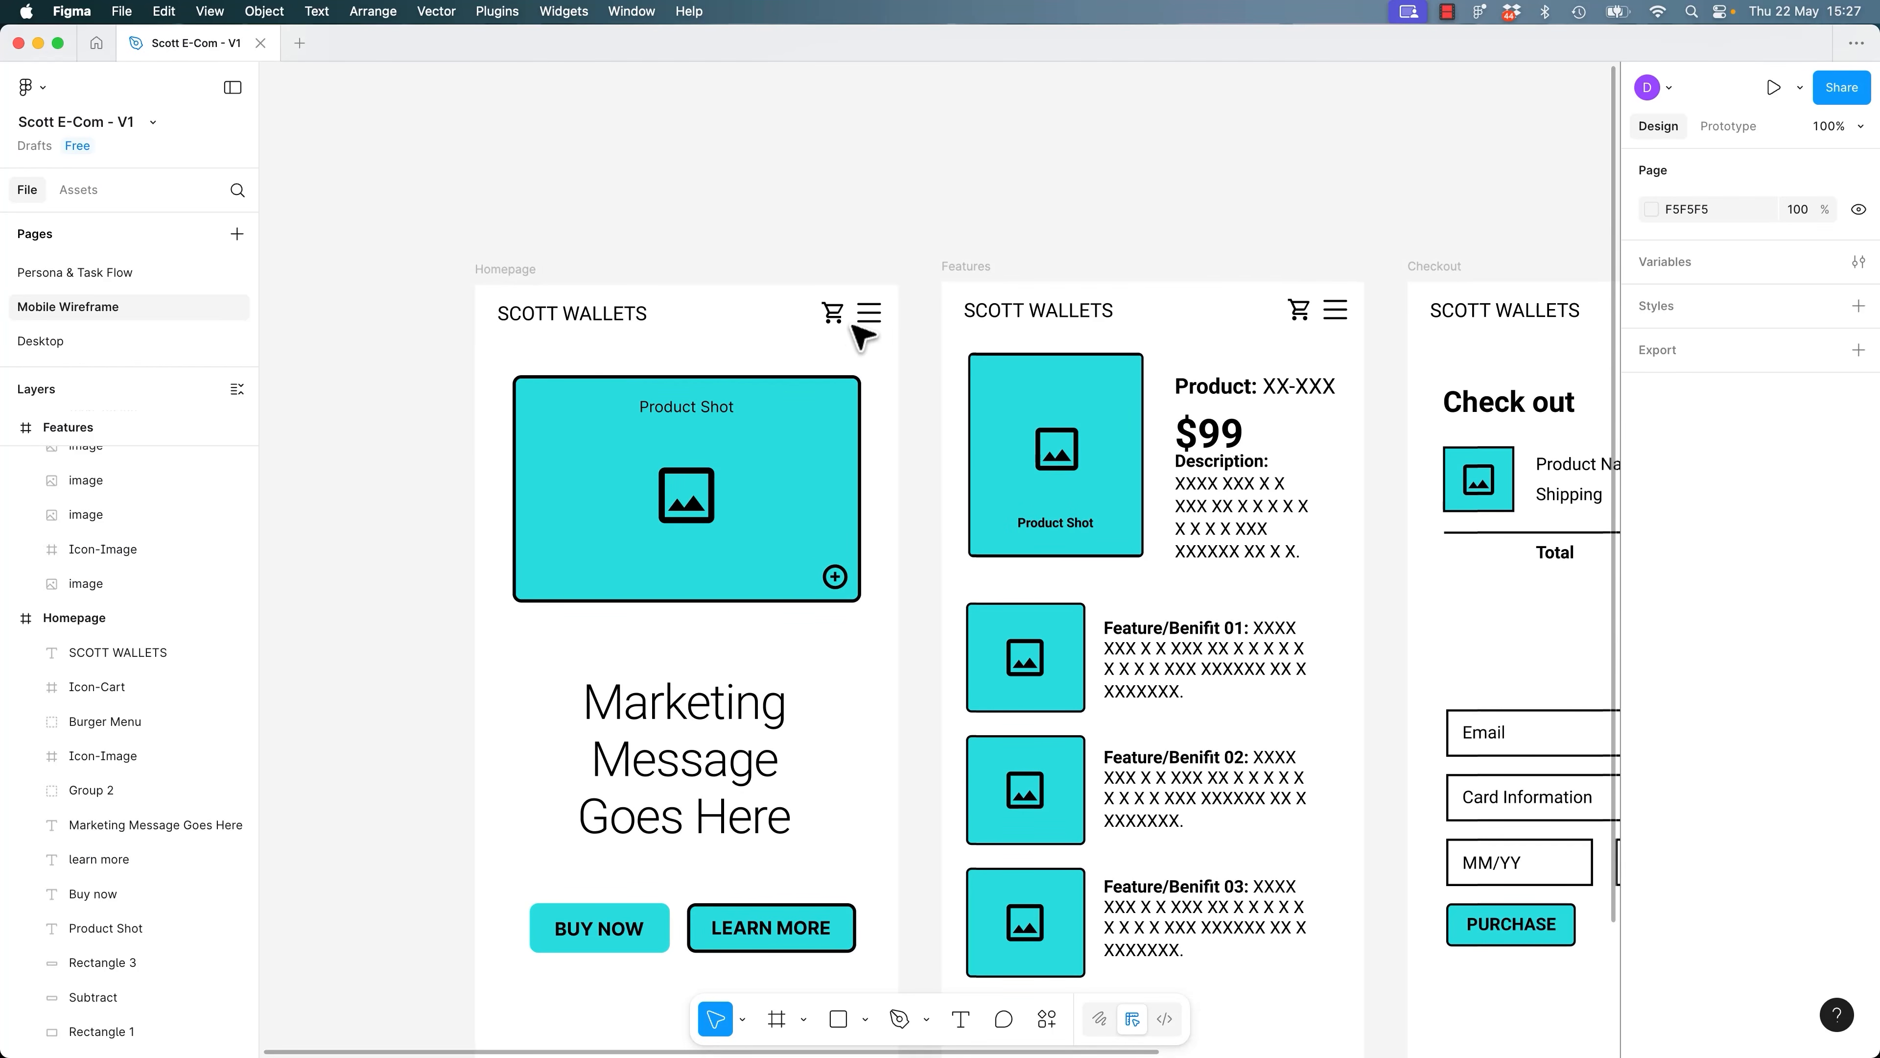
Connect the Homepage cart icon to the Checkout frame with an on-tap Navigate to interaction.
left_click(842, 317)
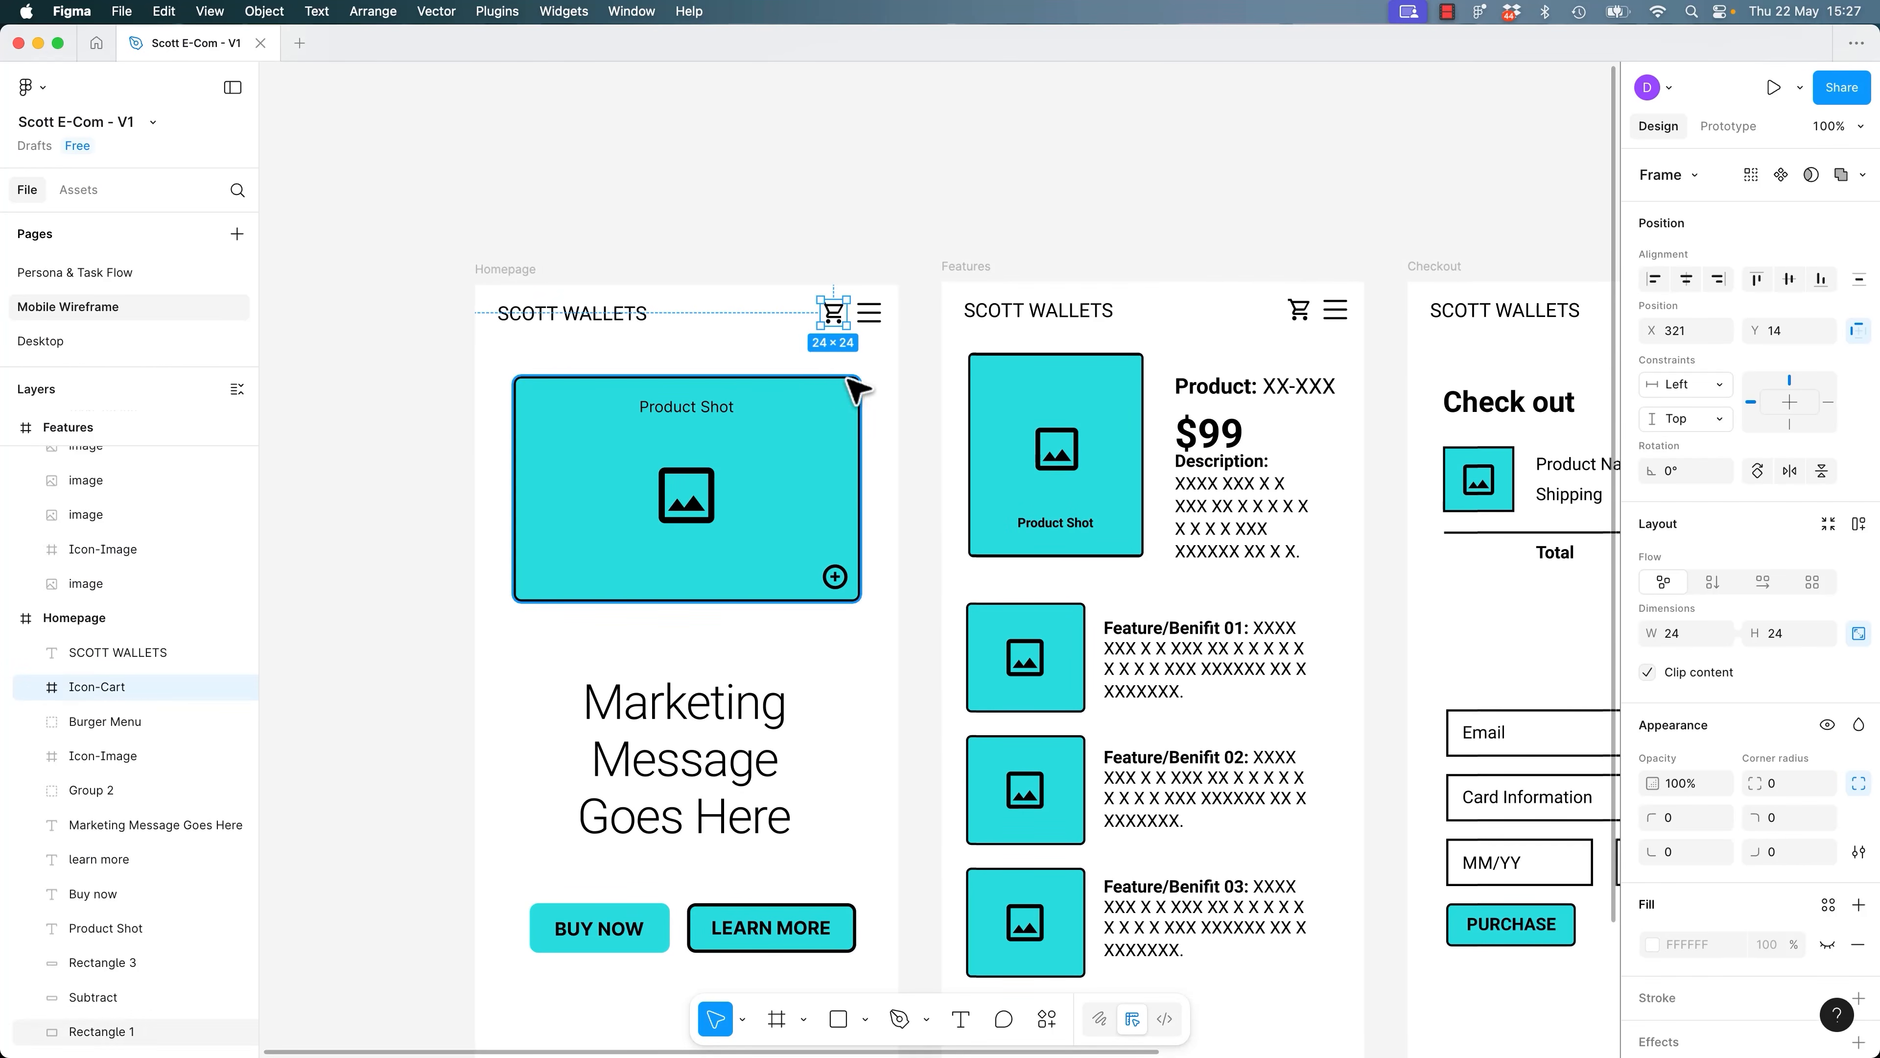
scroll(985, 215, "right", 4)
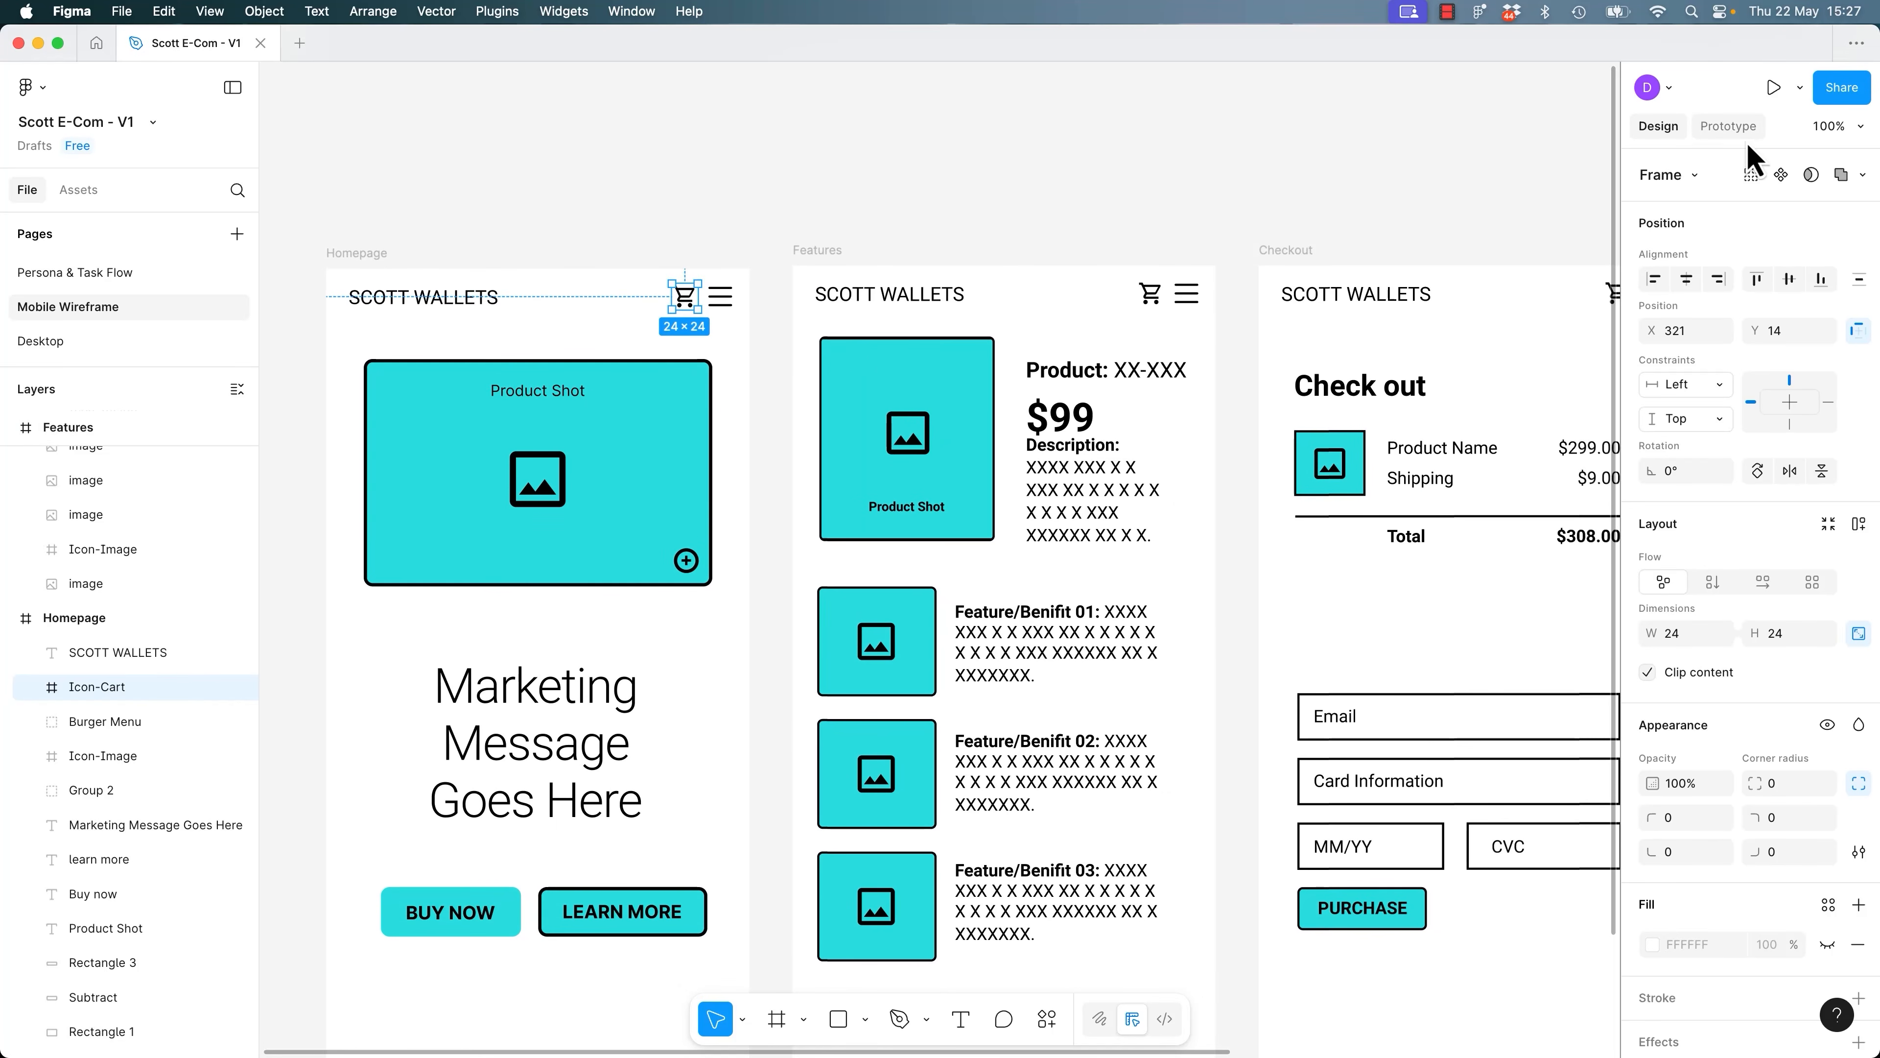
left_click(1728, 126)
scroll(1392, 252, "right", 4)
scroll(1391, 252, "up", 1)
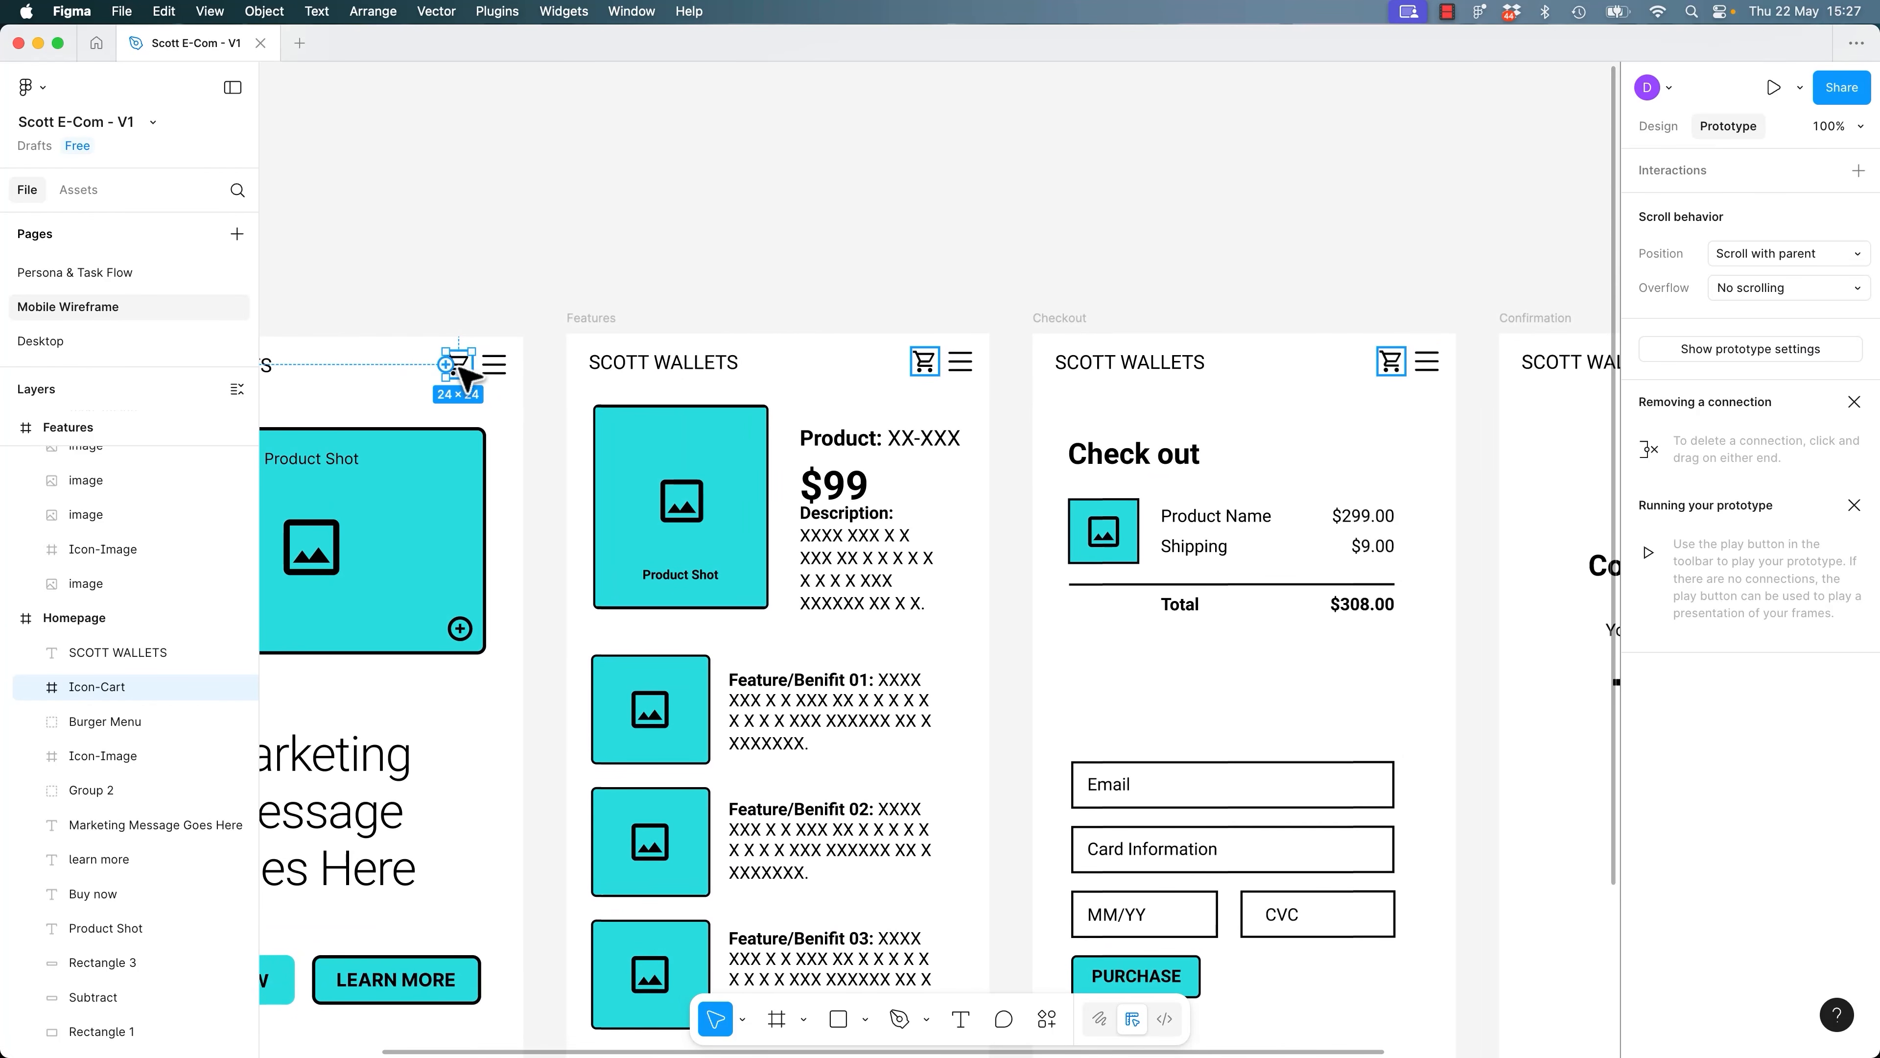
left_click_drag(472, 365, 1144, 540)
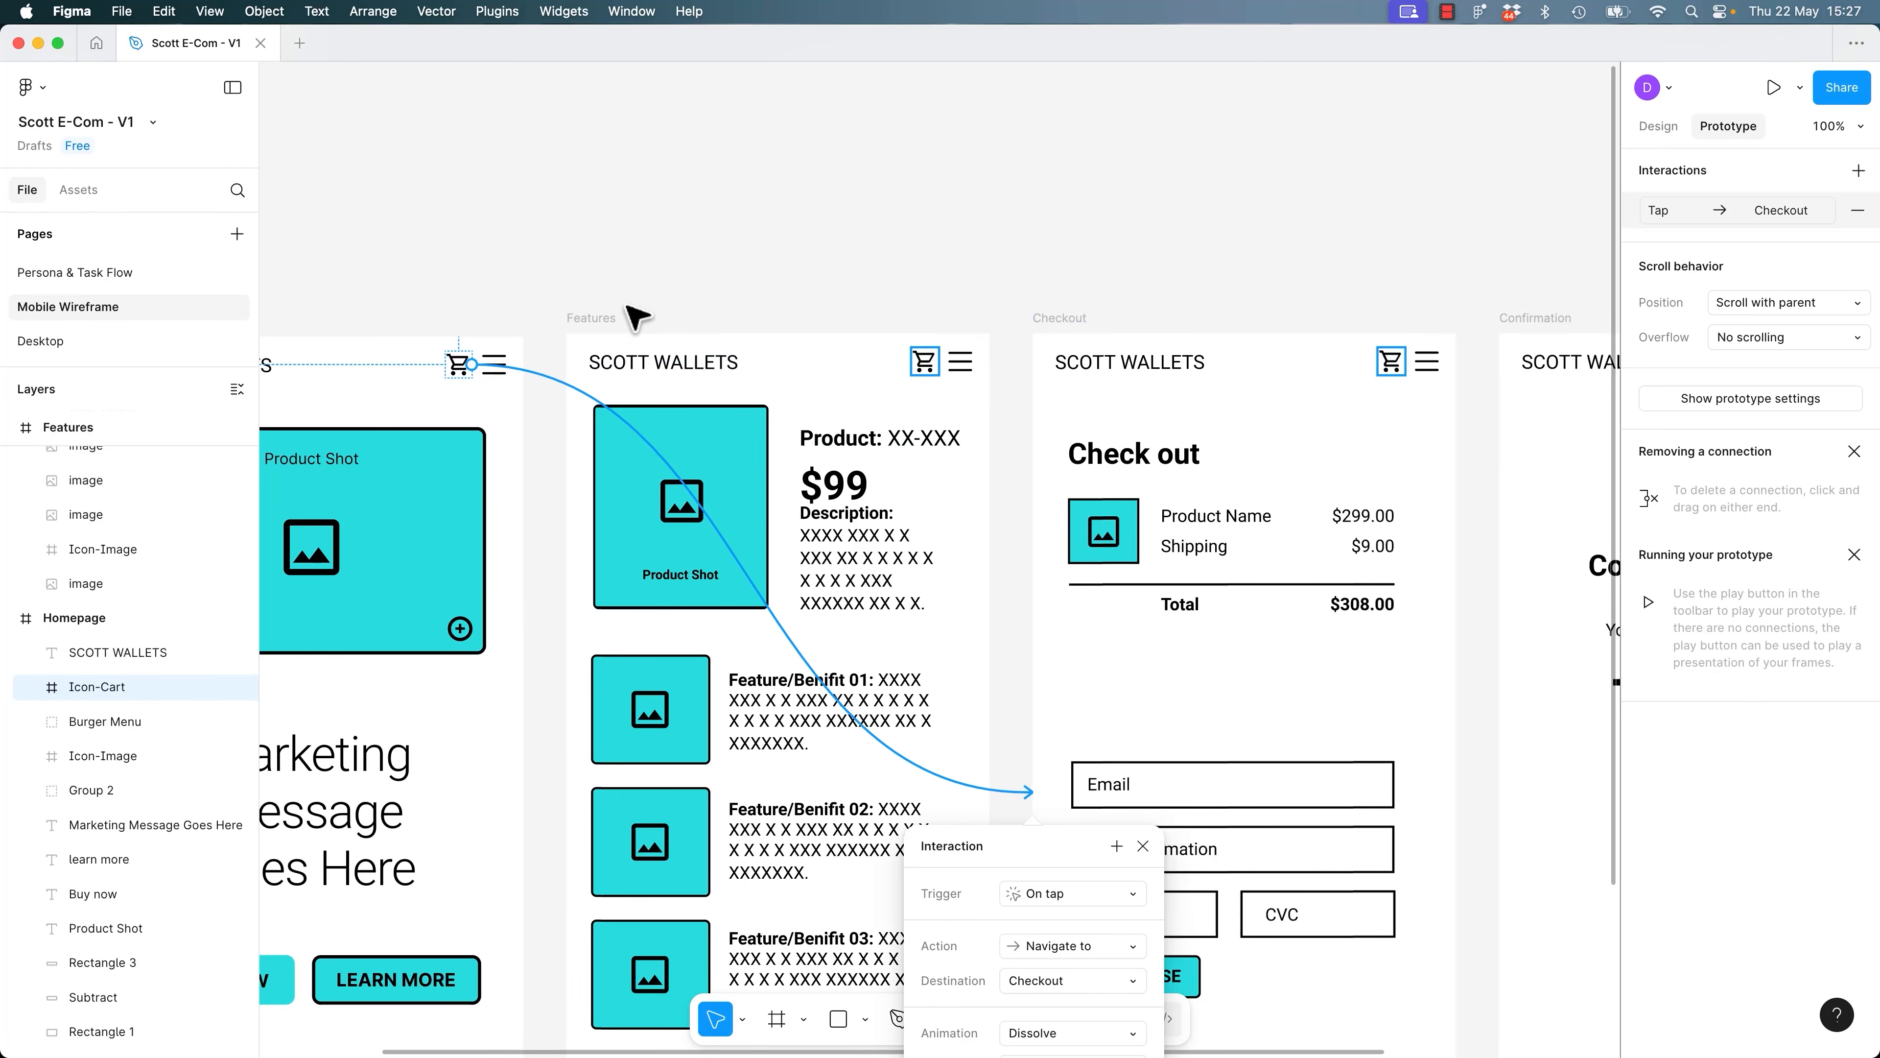
left_click_drag(504, 256, 732, 156)
left_click(741, 166)
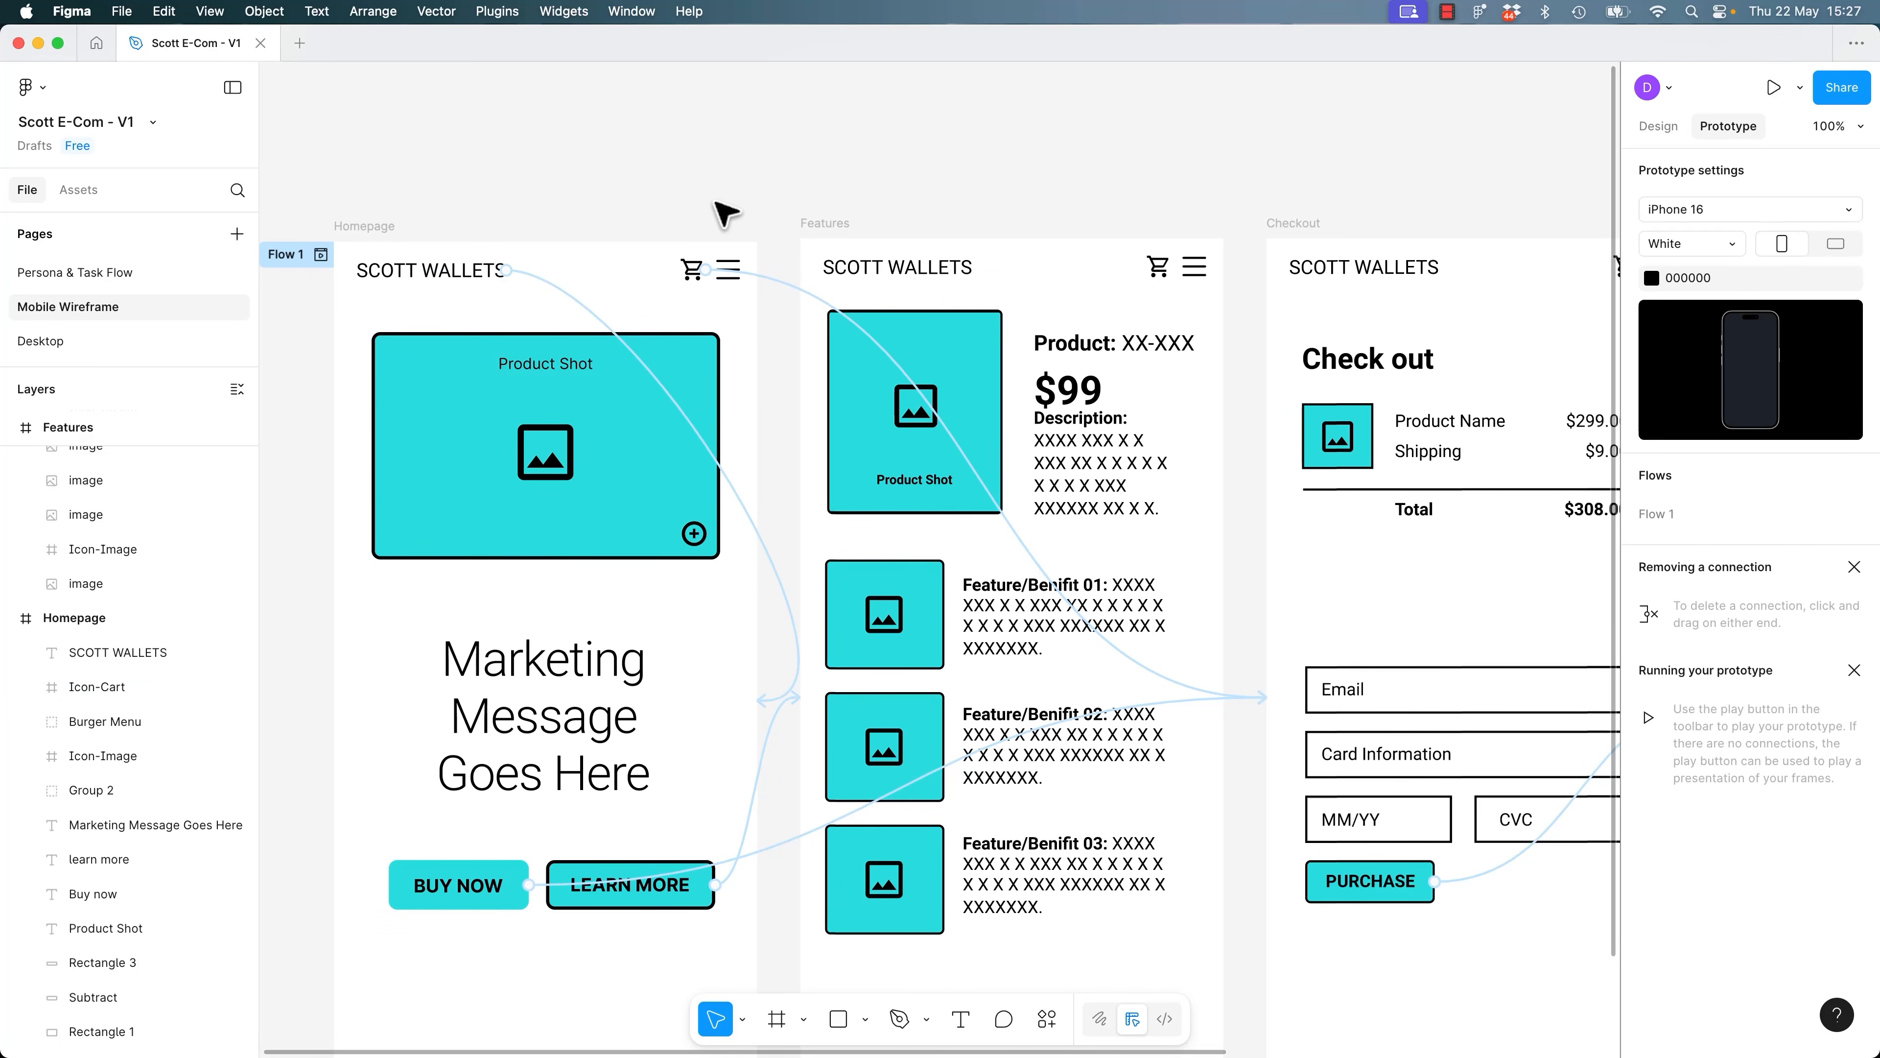
Move the Homepage cart icon away from the burger menu to about X 312.
left_click(695, 272)
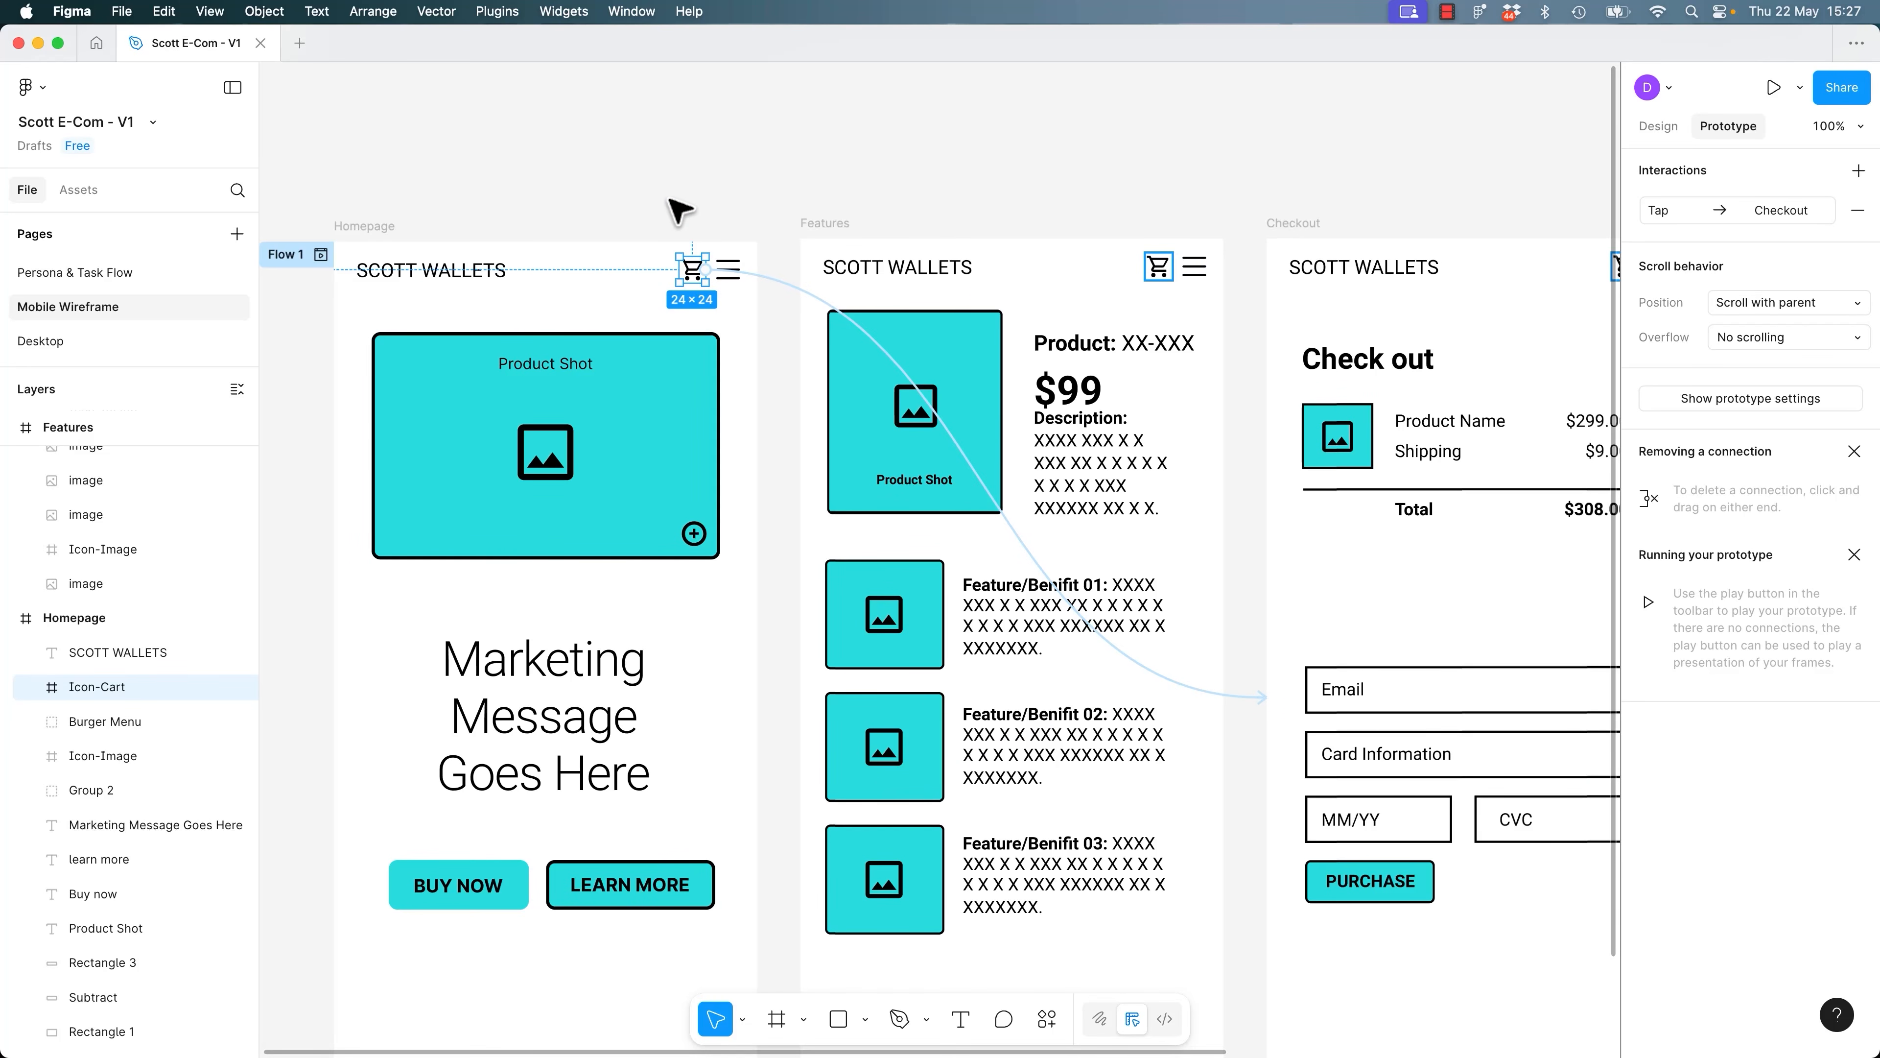
key("super+equal")
key("super+equal")
left_click_drag(707, 265, 1234, 705)
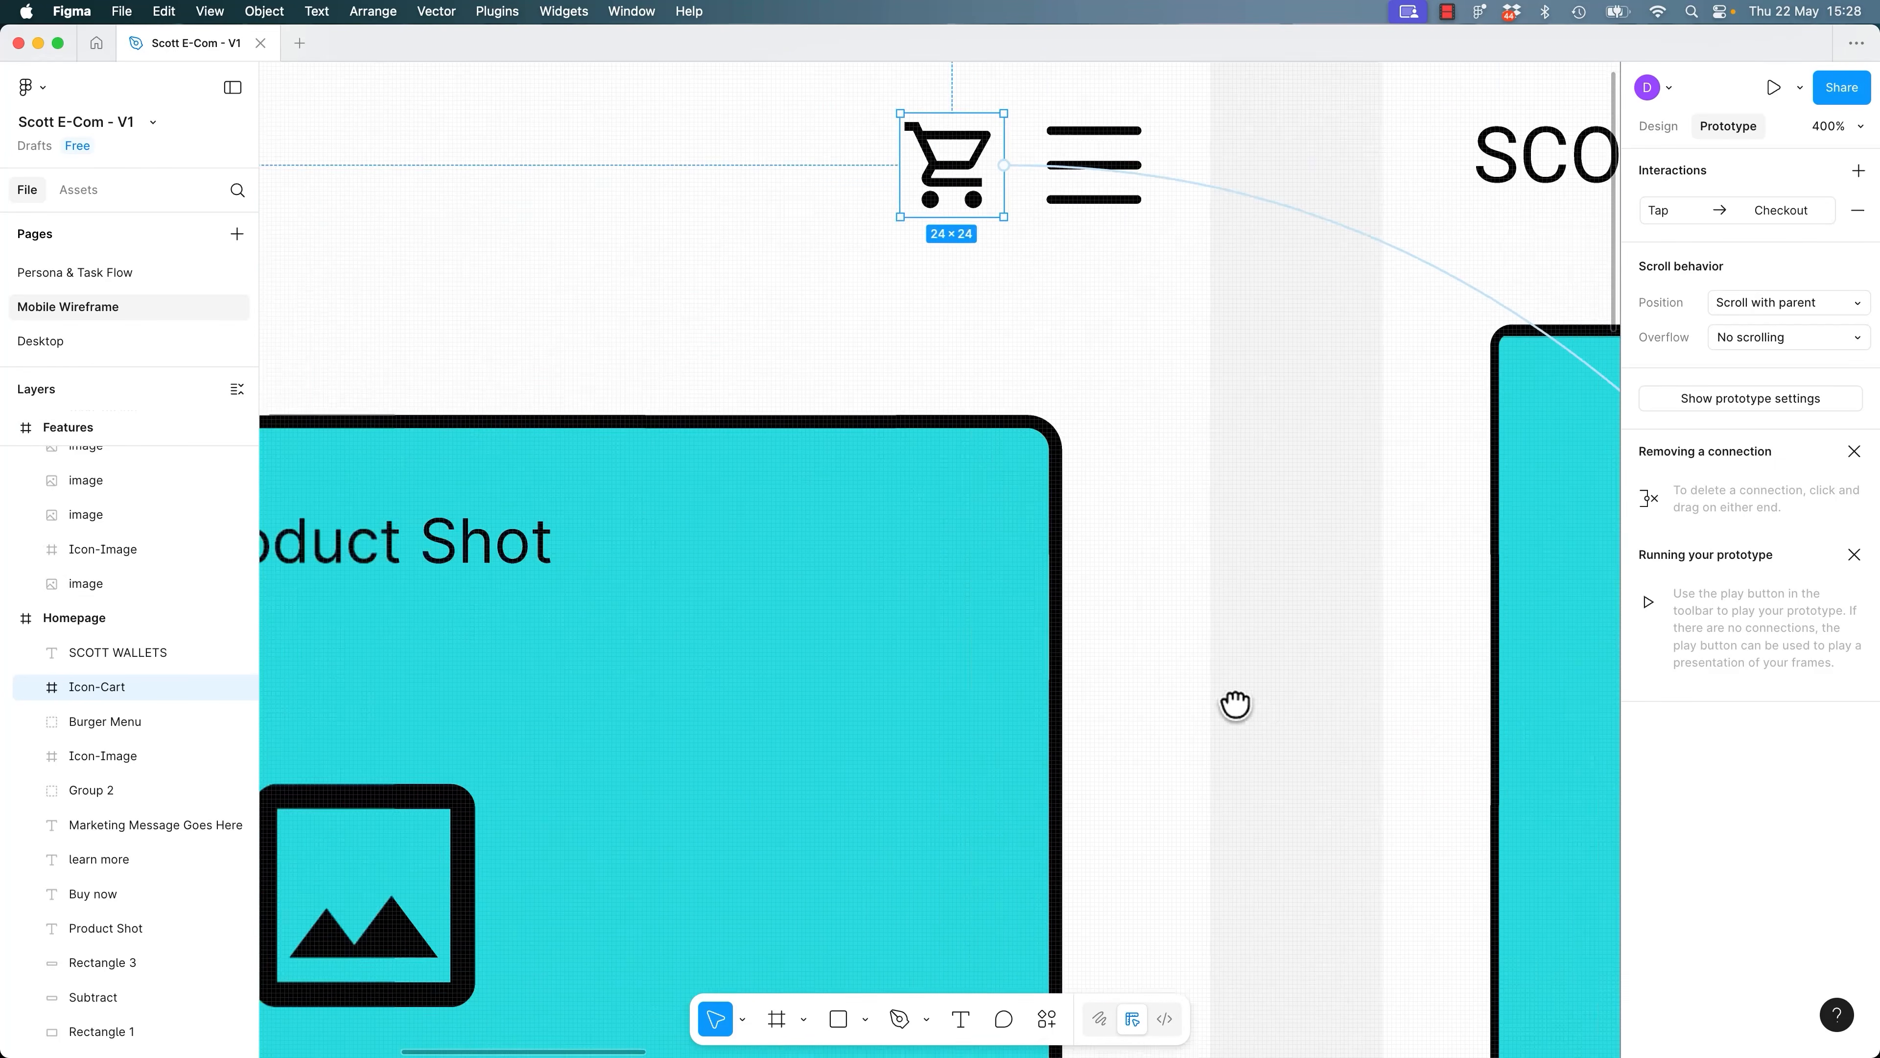
left_click_drag(906, 400, 1091, 659)
left_click_drag(1160, 459, 1121, 460)
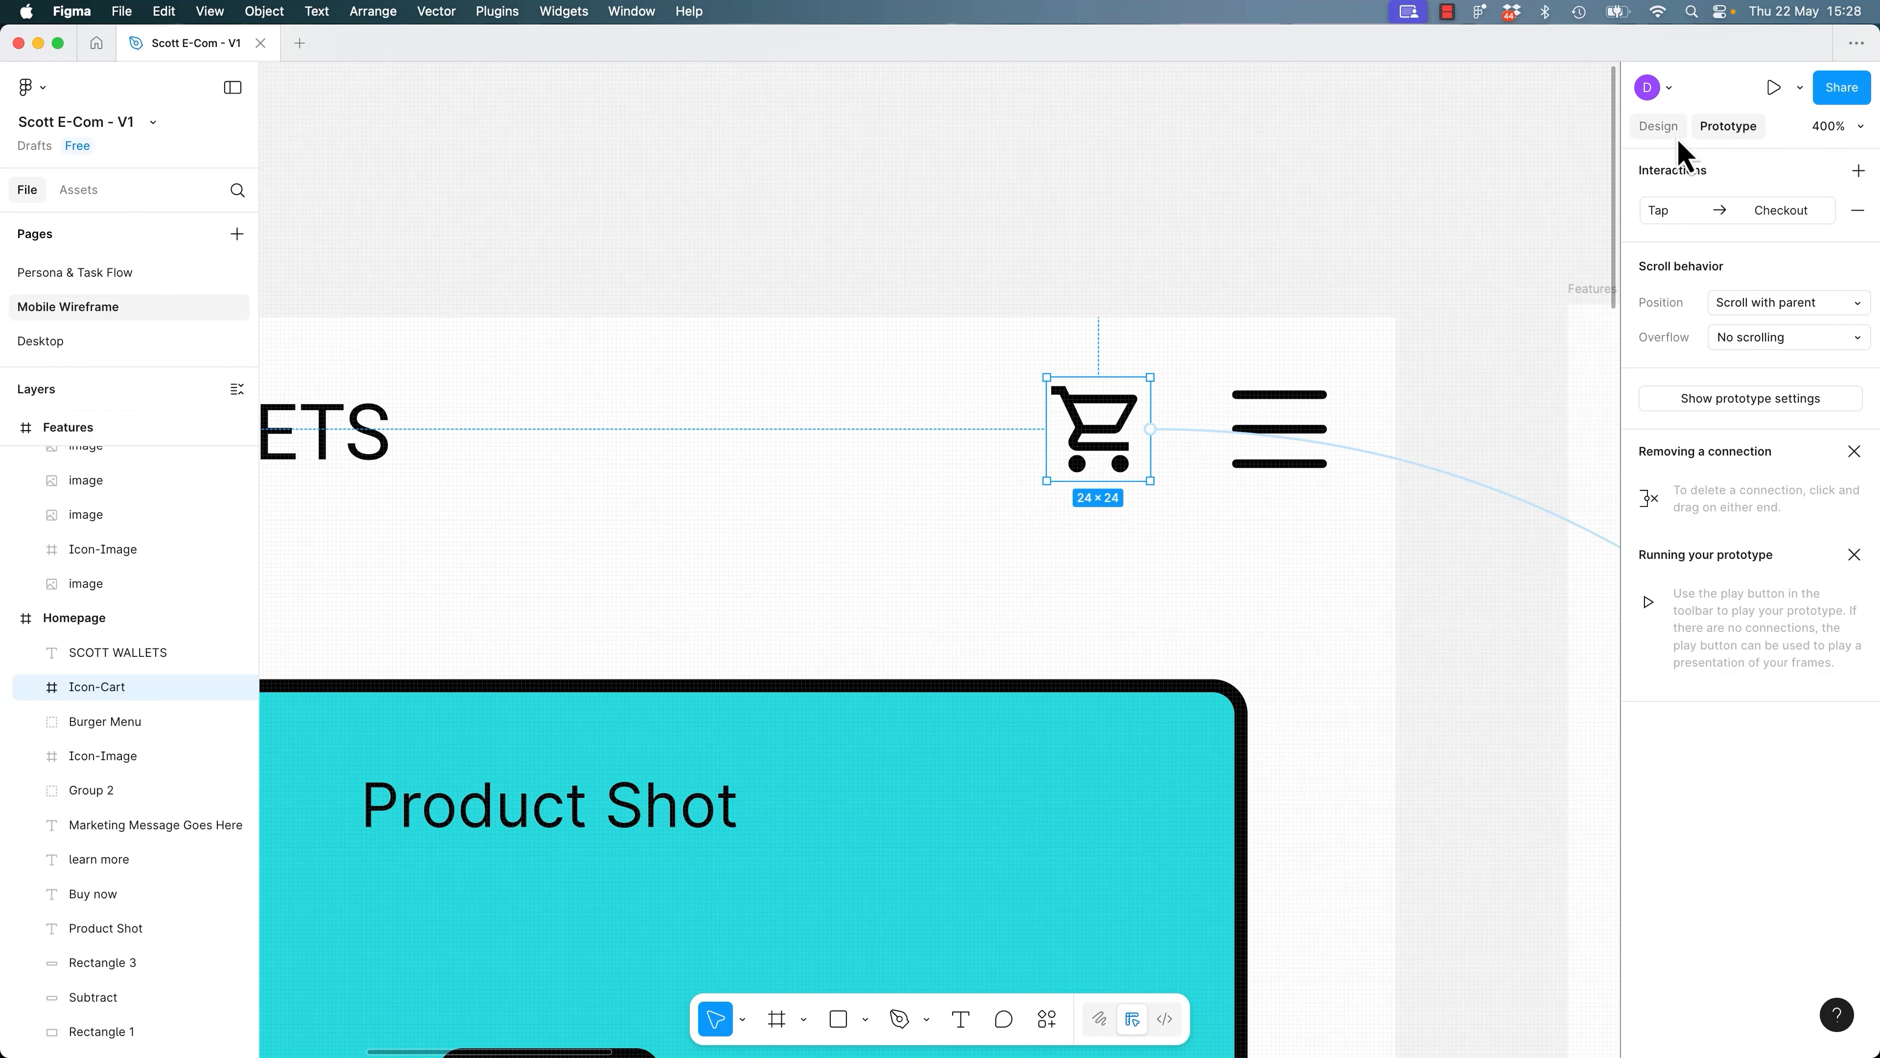
Try enlarging the Homepage cart icon's frame to about 31 × 31 and undo the resize.
left_click(1659, 125)
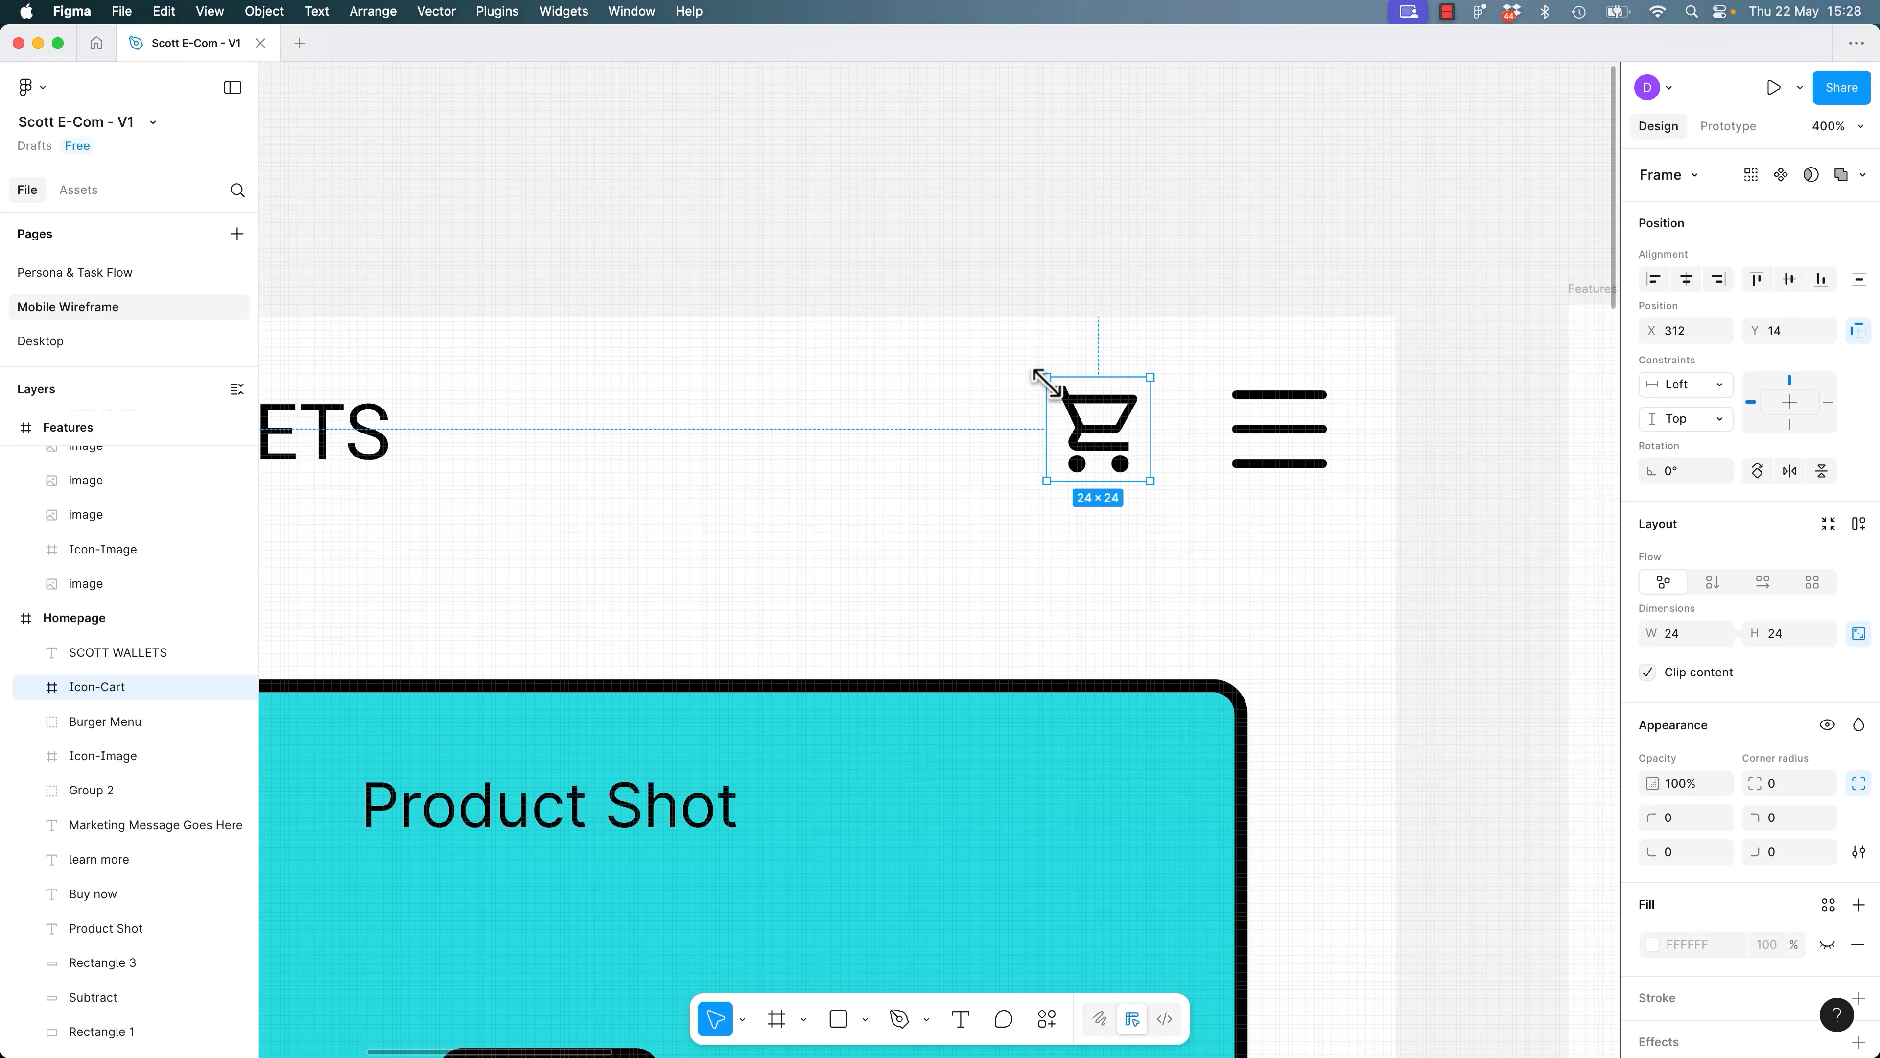
left_click_drag(1046, 378, 1017, 347)
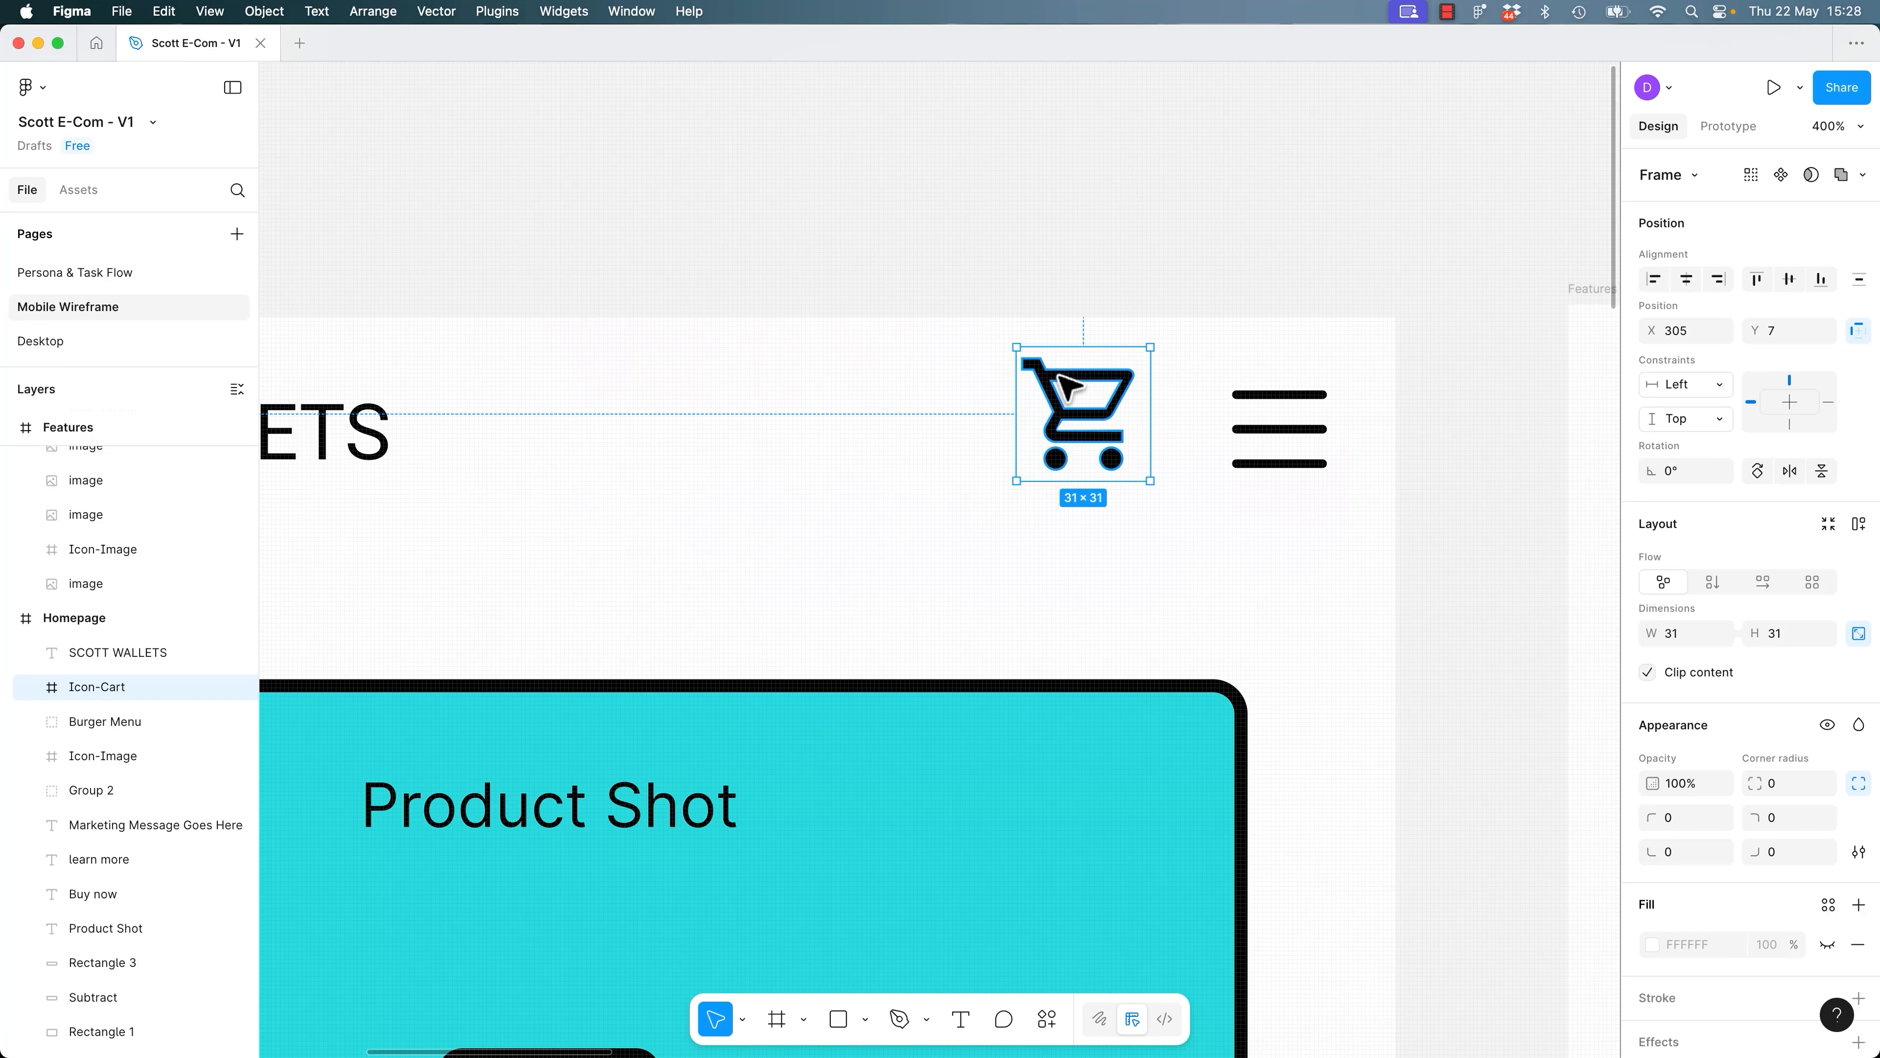
key("super+z")
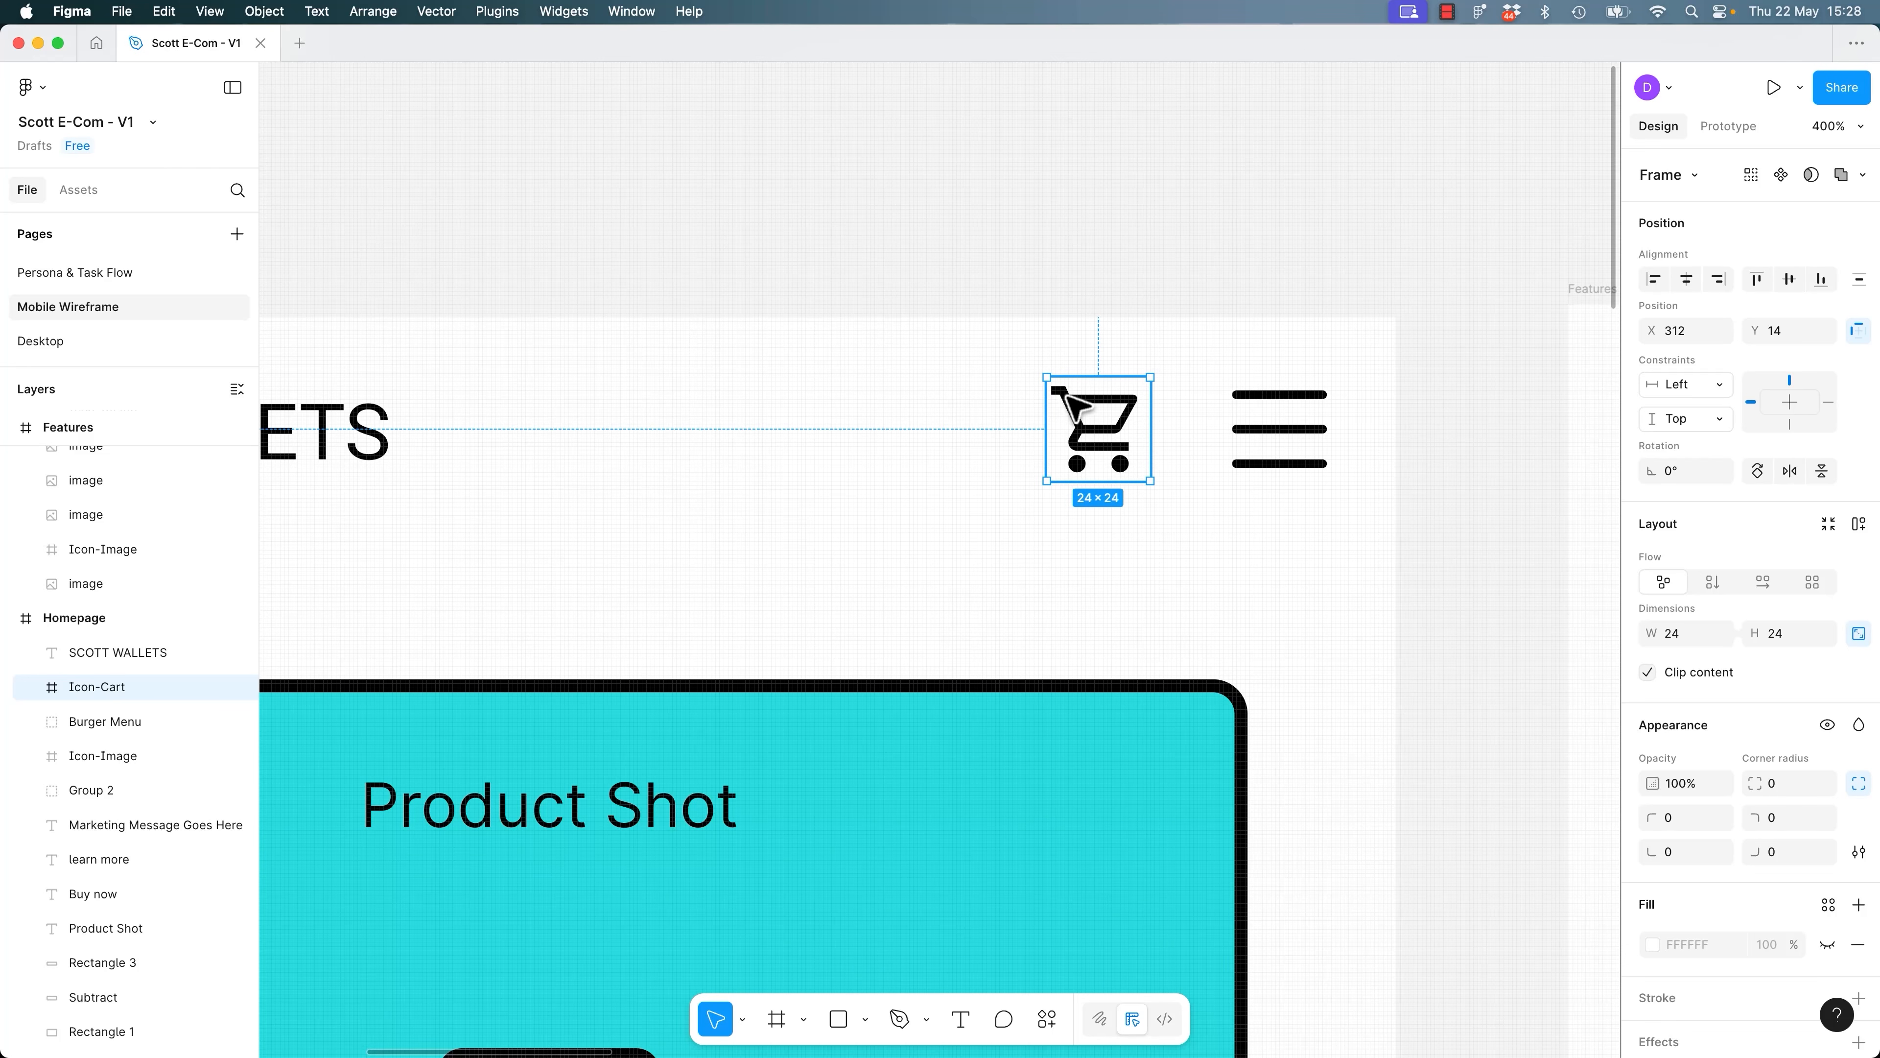
Set both the horizontal and vertical constraints of the vector inside Icon-Cart to Center.
double_click(1073, 406)
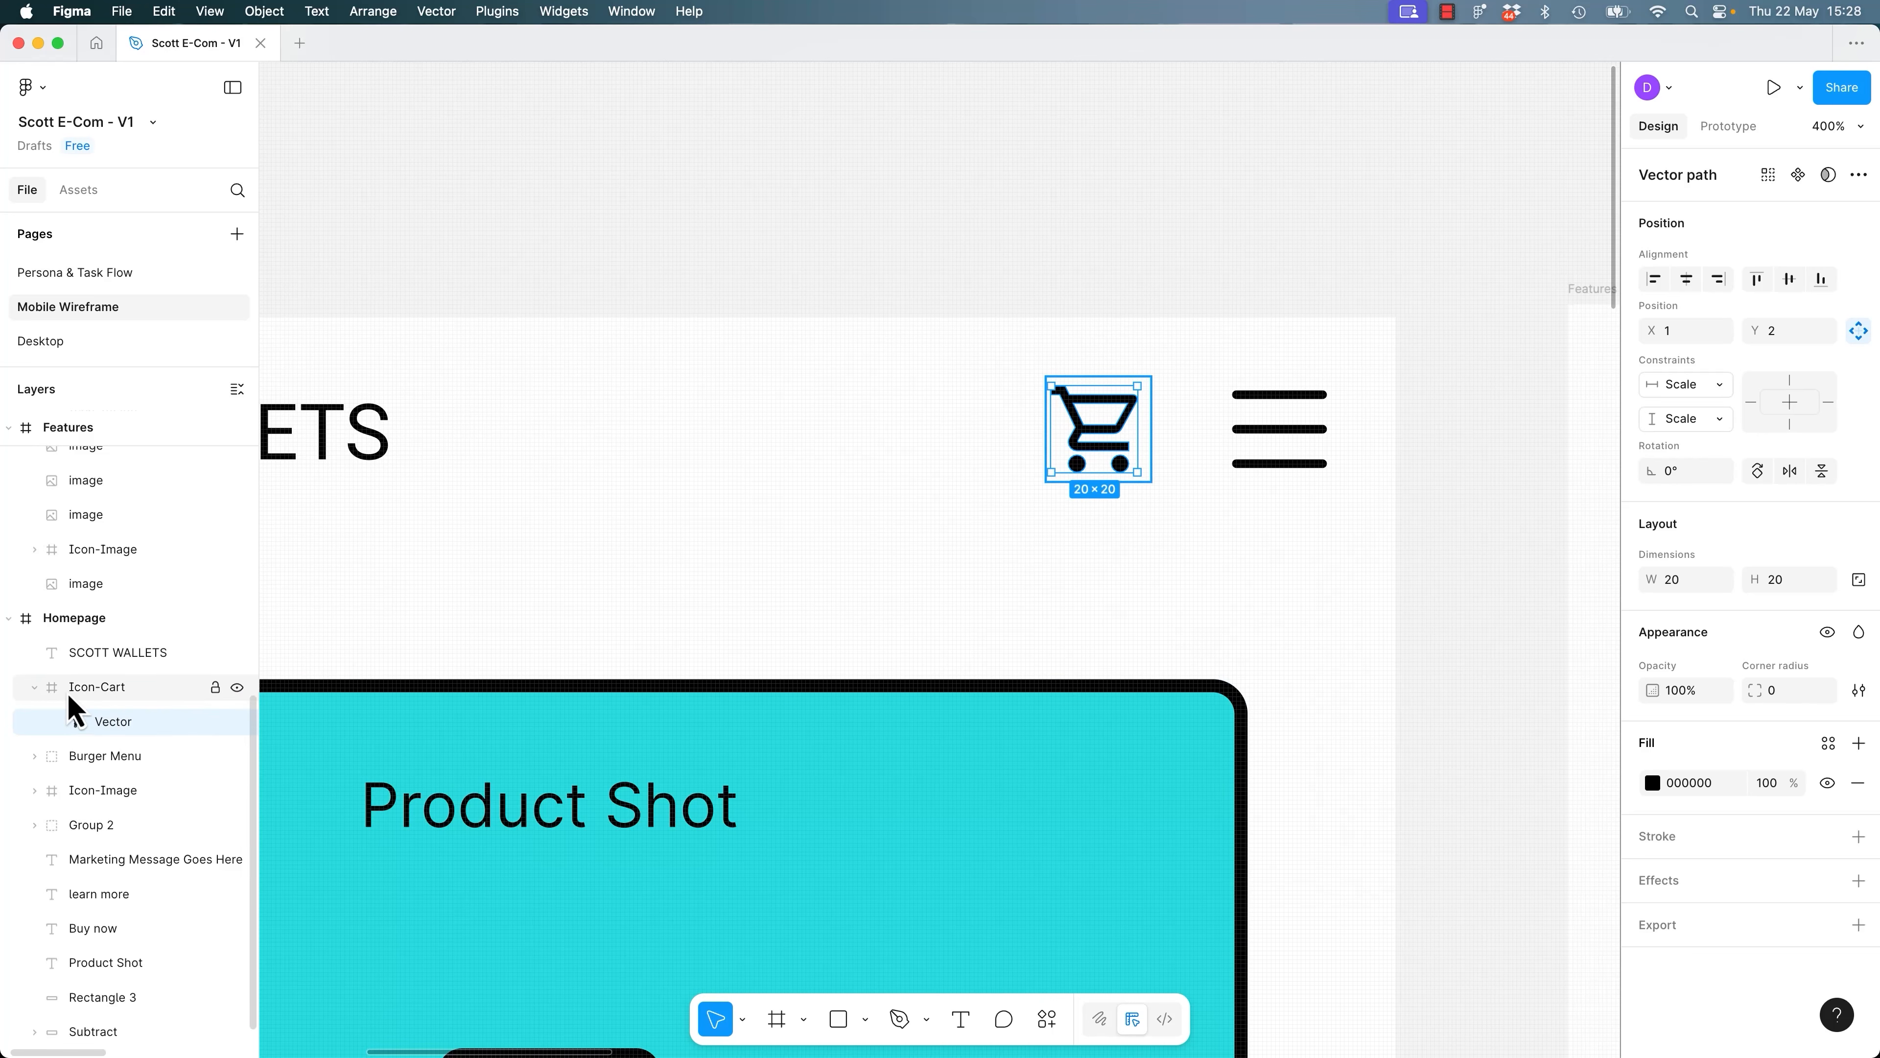
left_click(1718, 387)
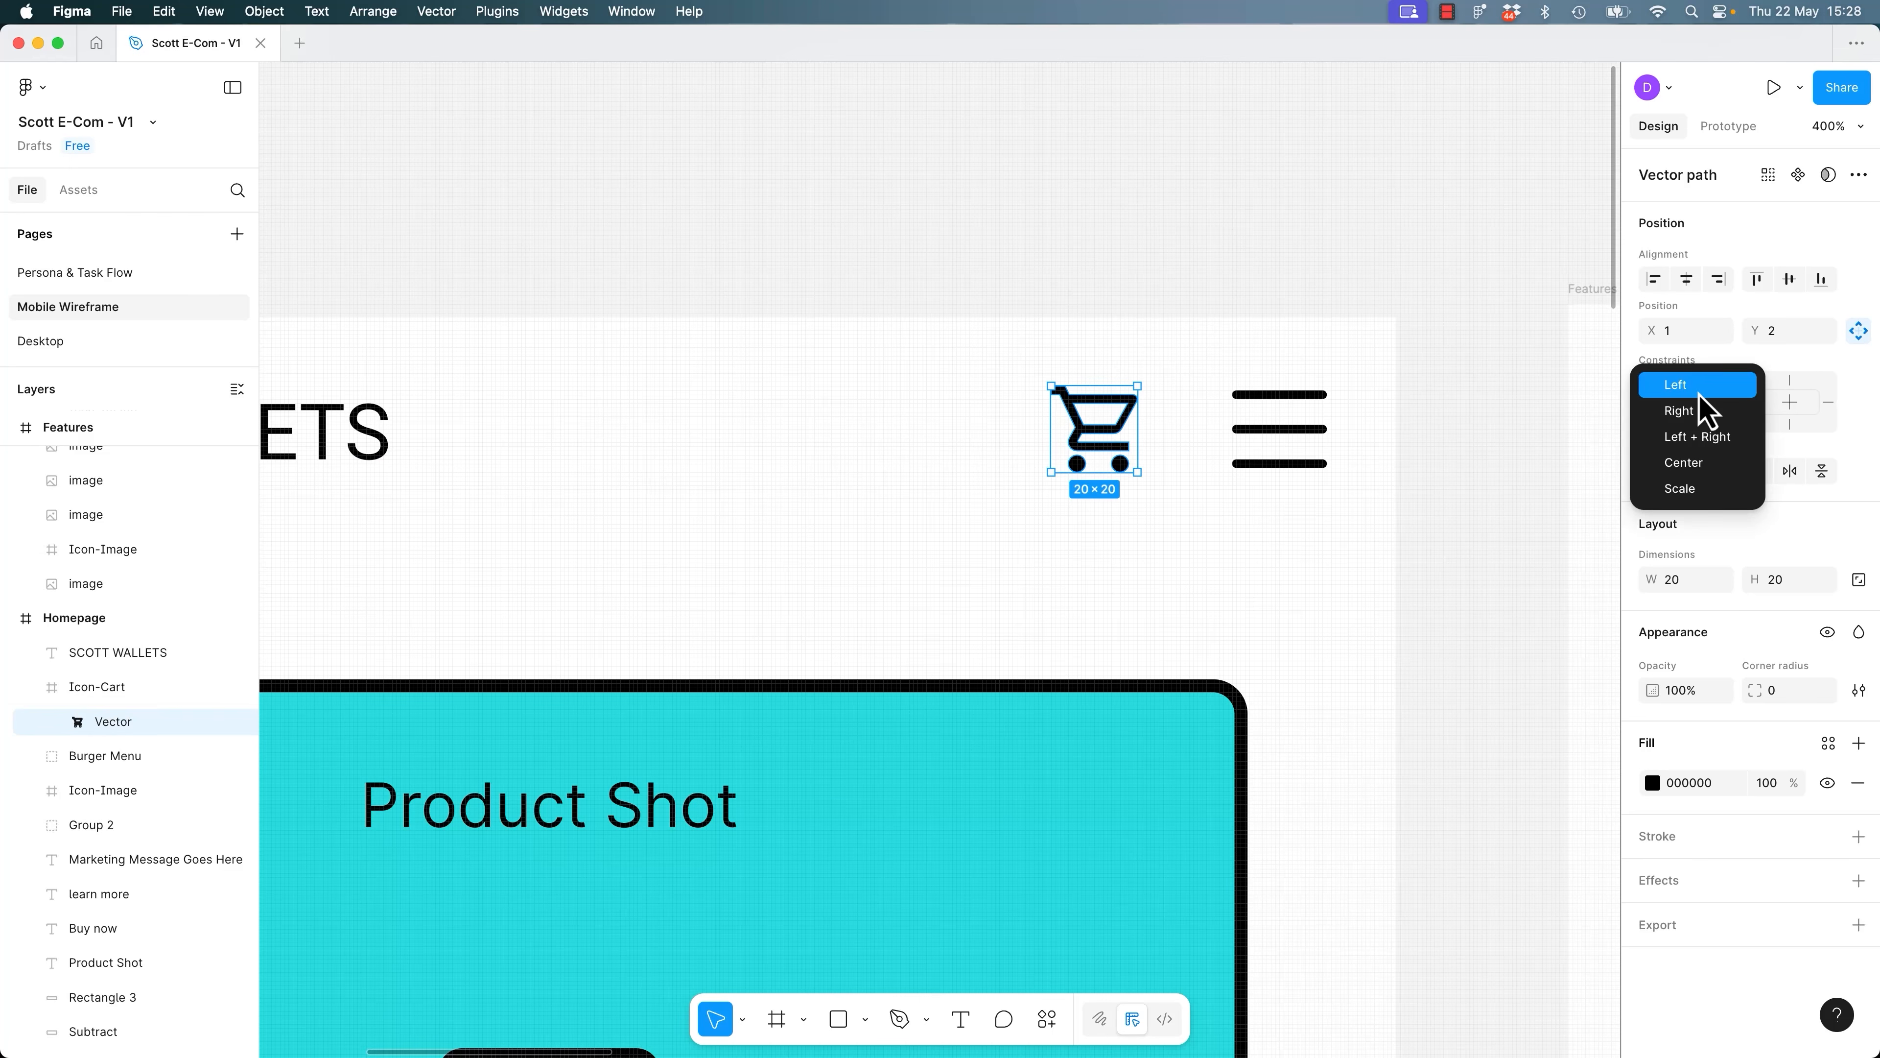
left_click(1699, 465)
left_click(1703, 424)
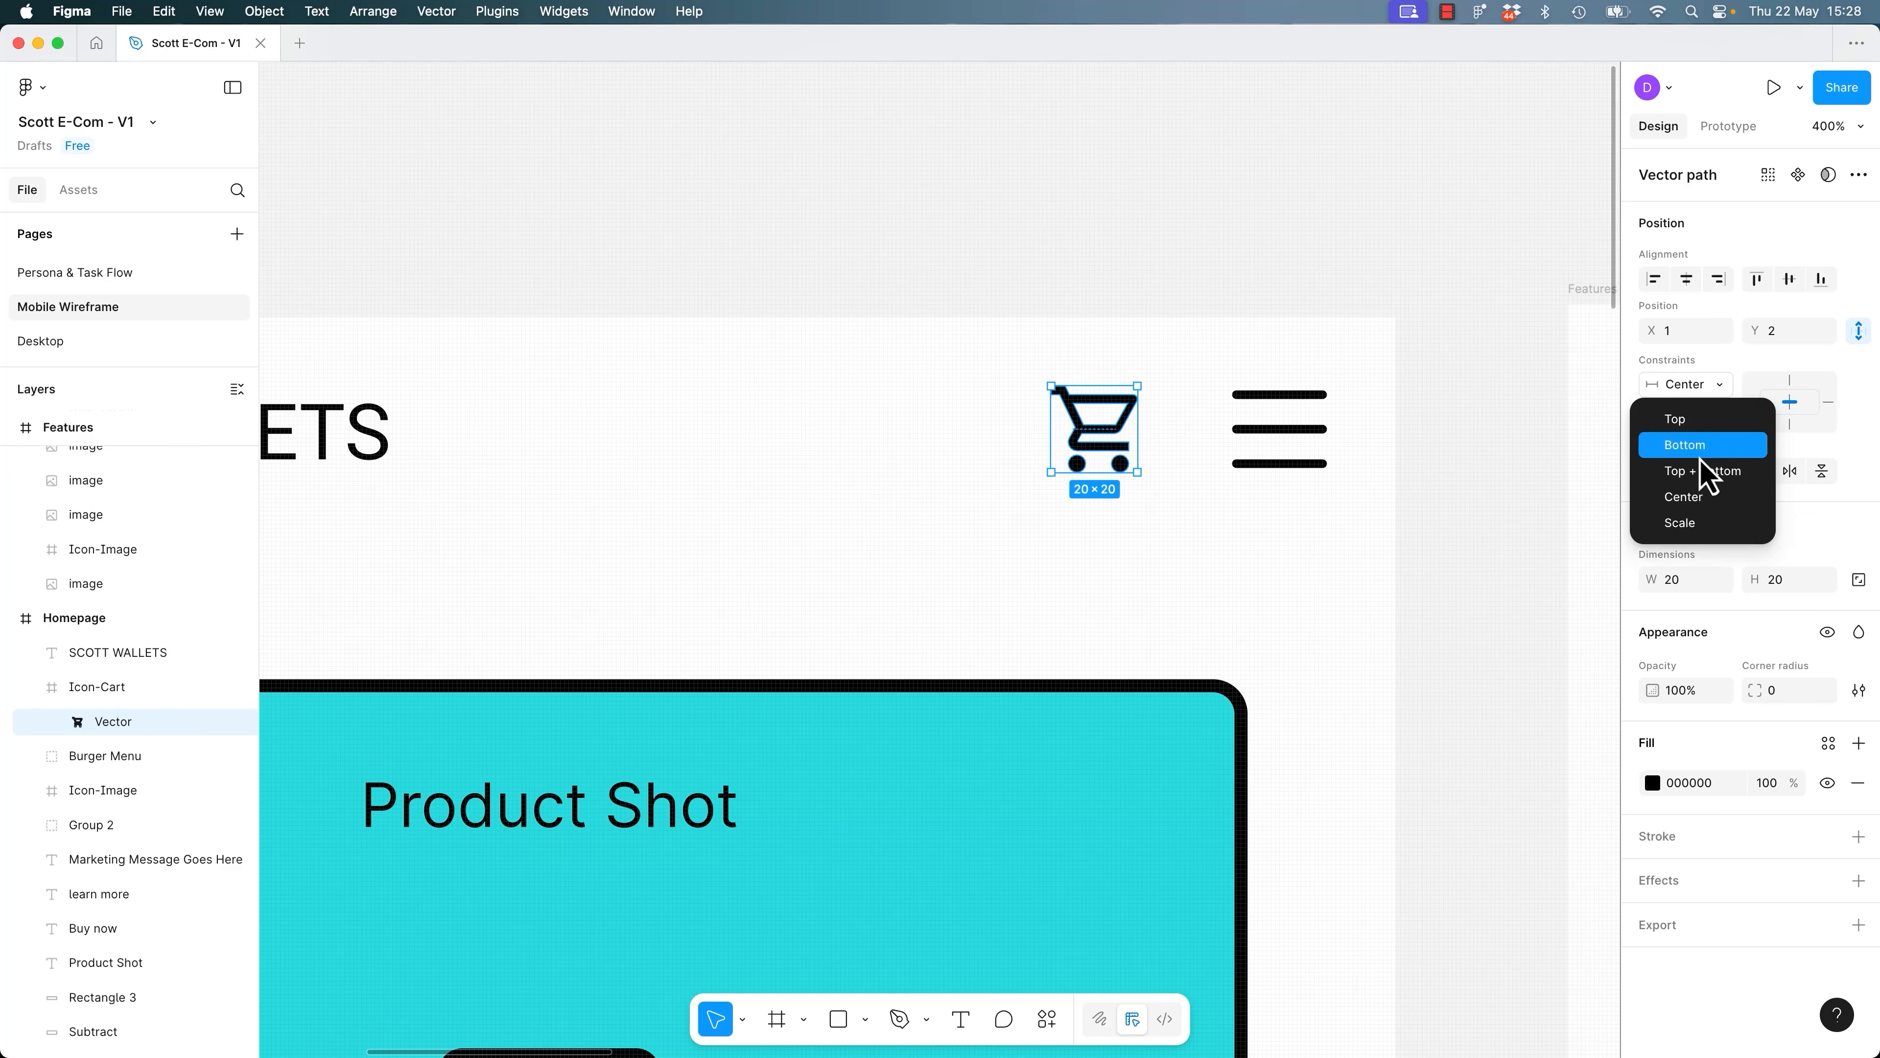
left_click(1698, 508)
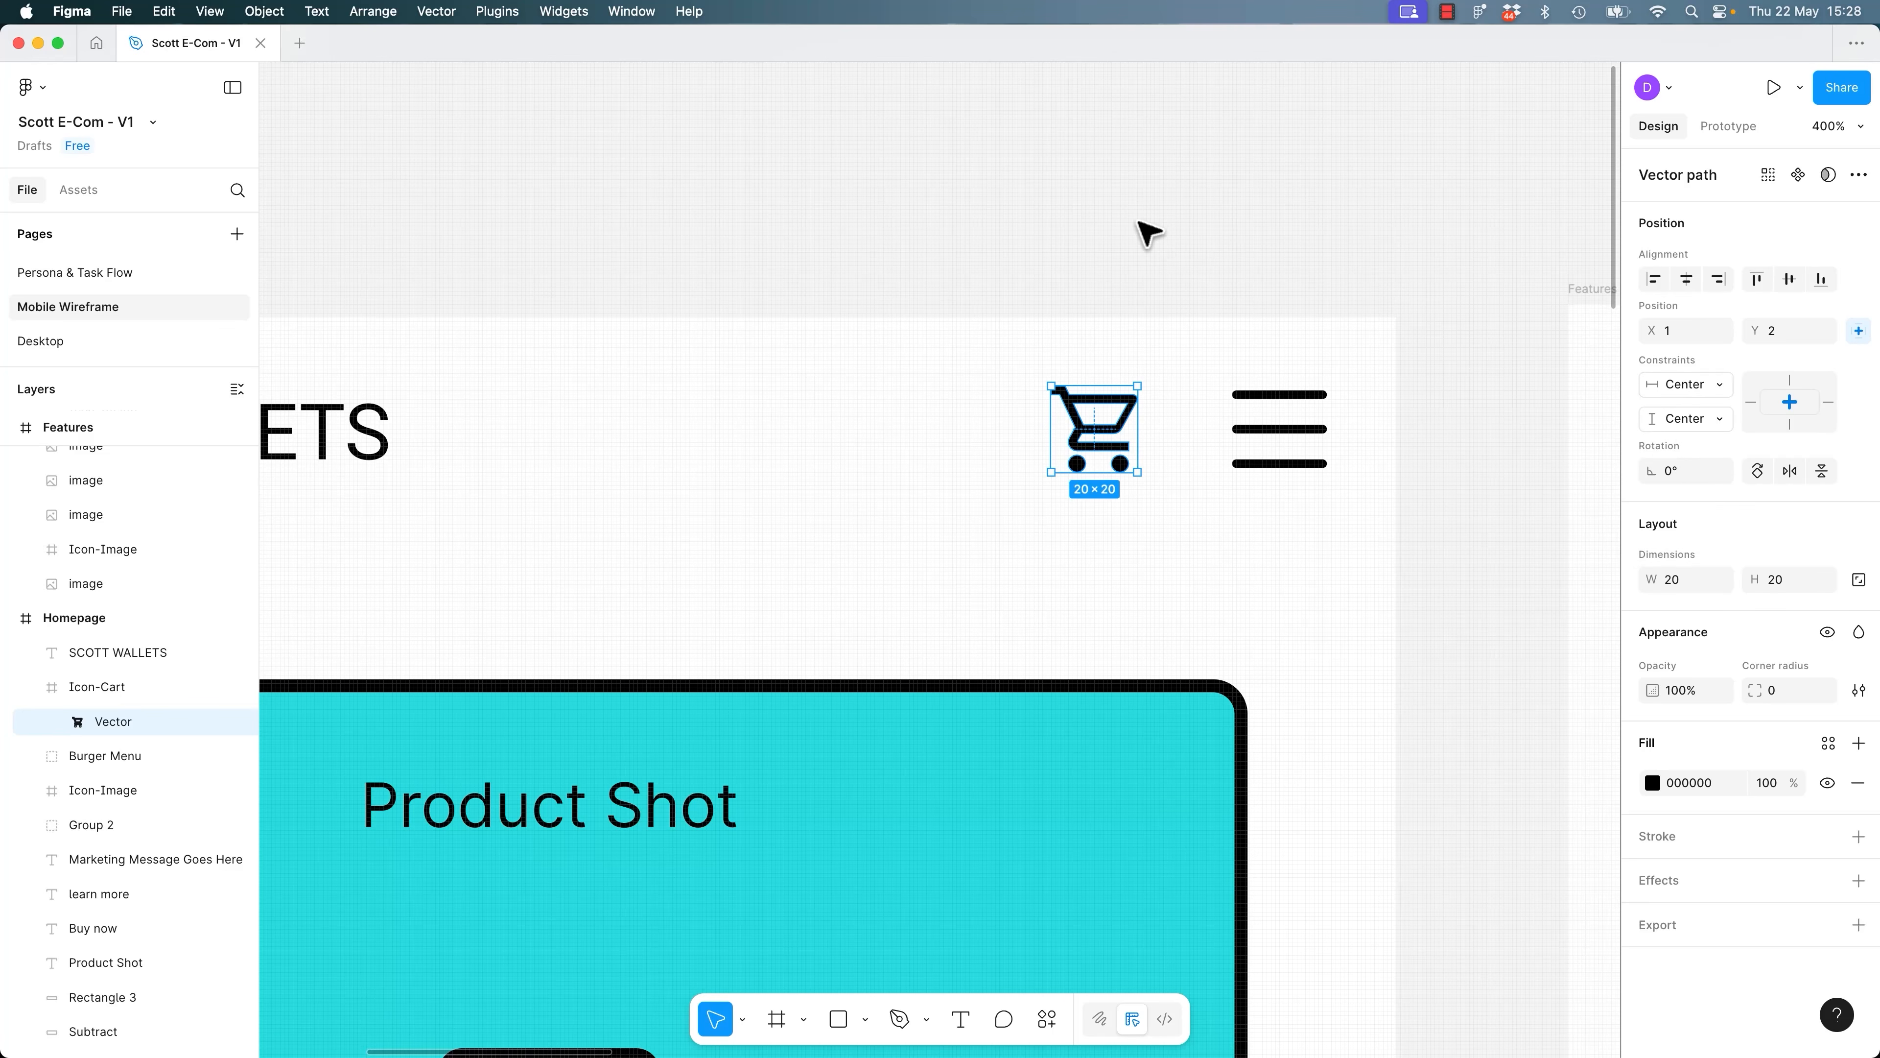
Enlarge the Icon-Cart frame around its vector to about 31 × 31 for a bigger tap area.
left_click(1140, 224)
left_click(1098, 391)
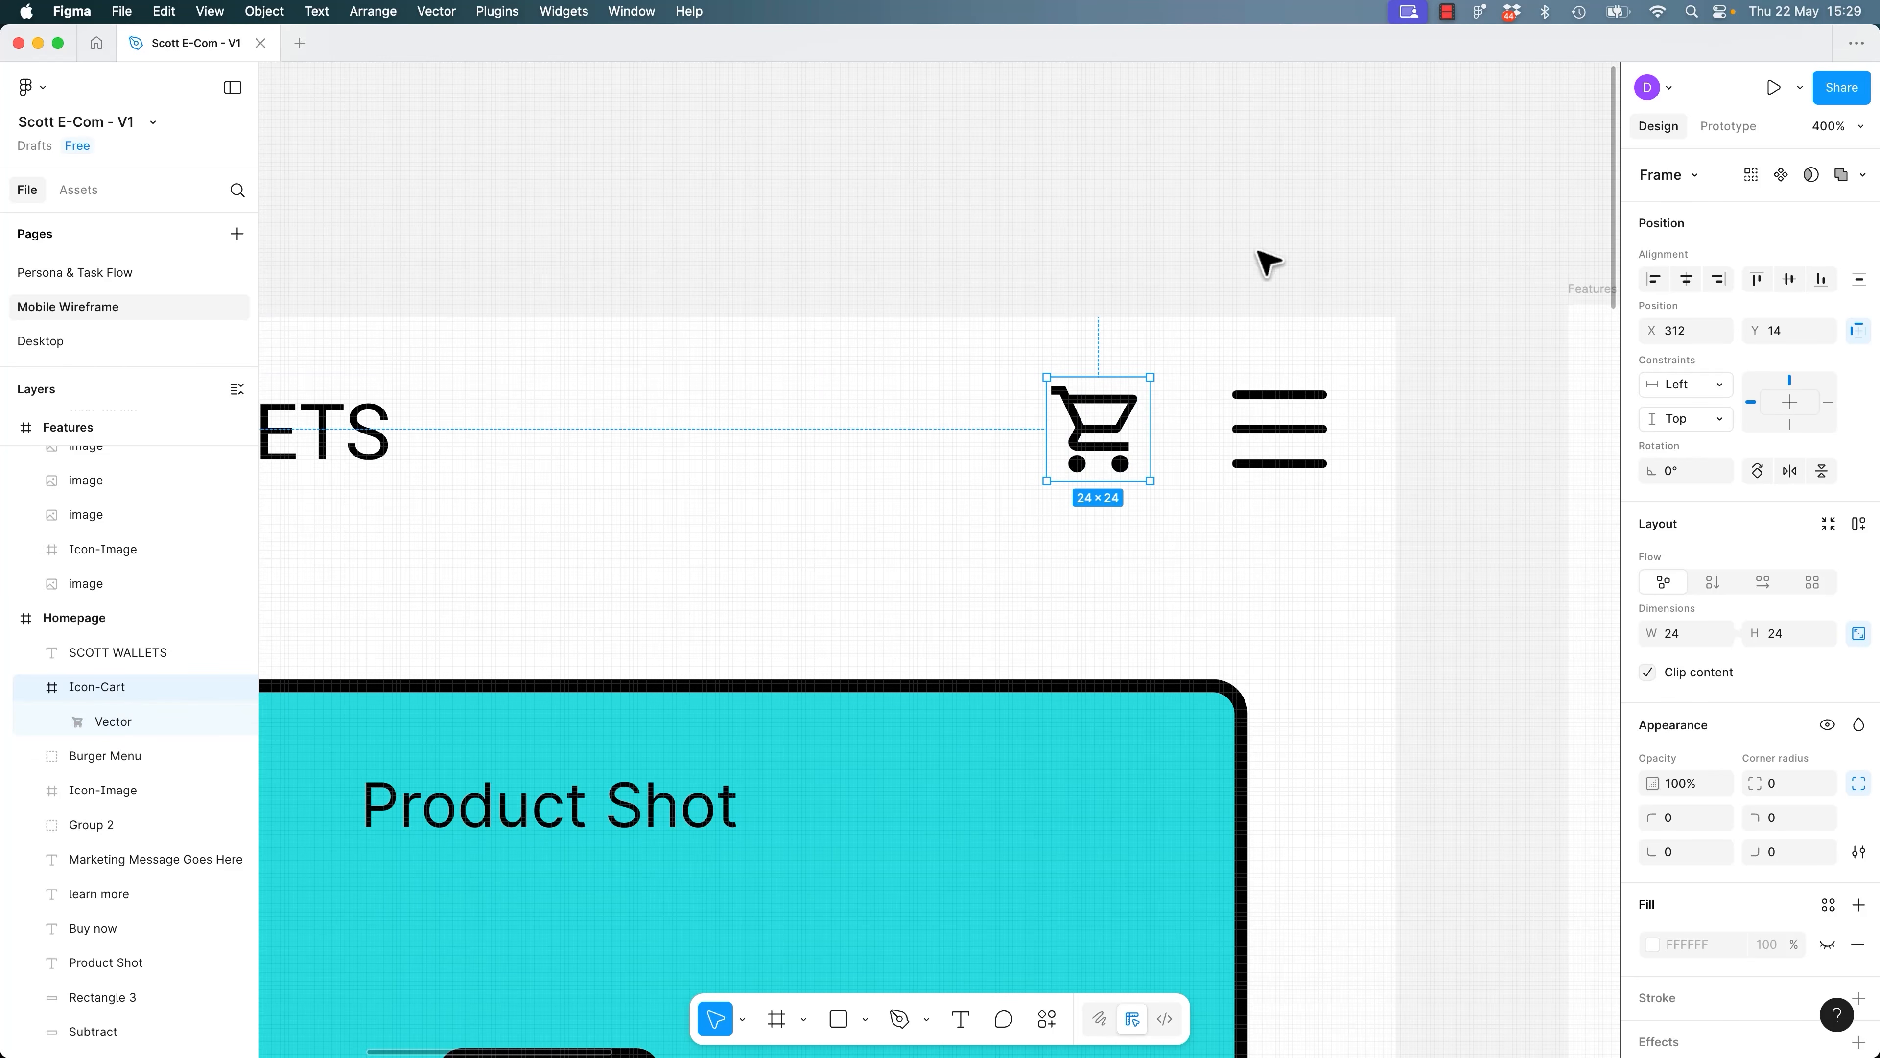
left_click_drag(1150, 377, 1167, 360)
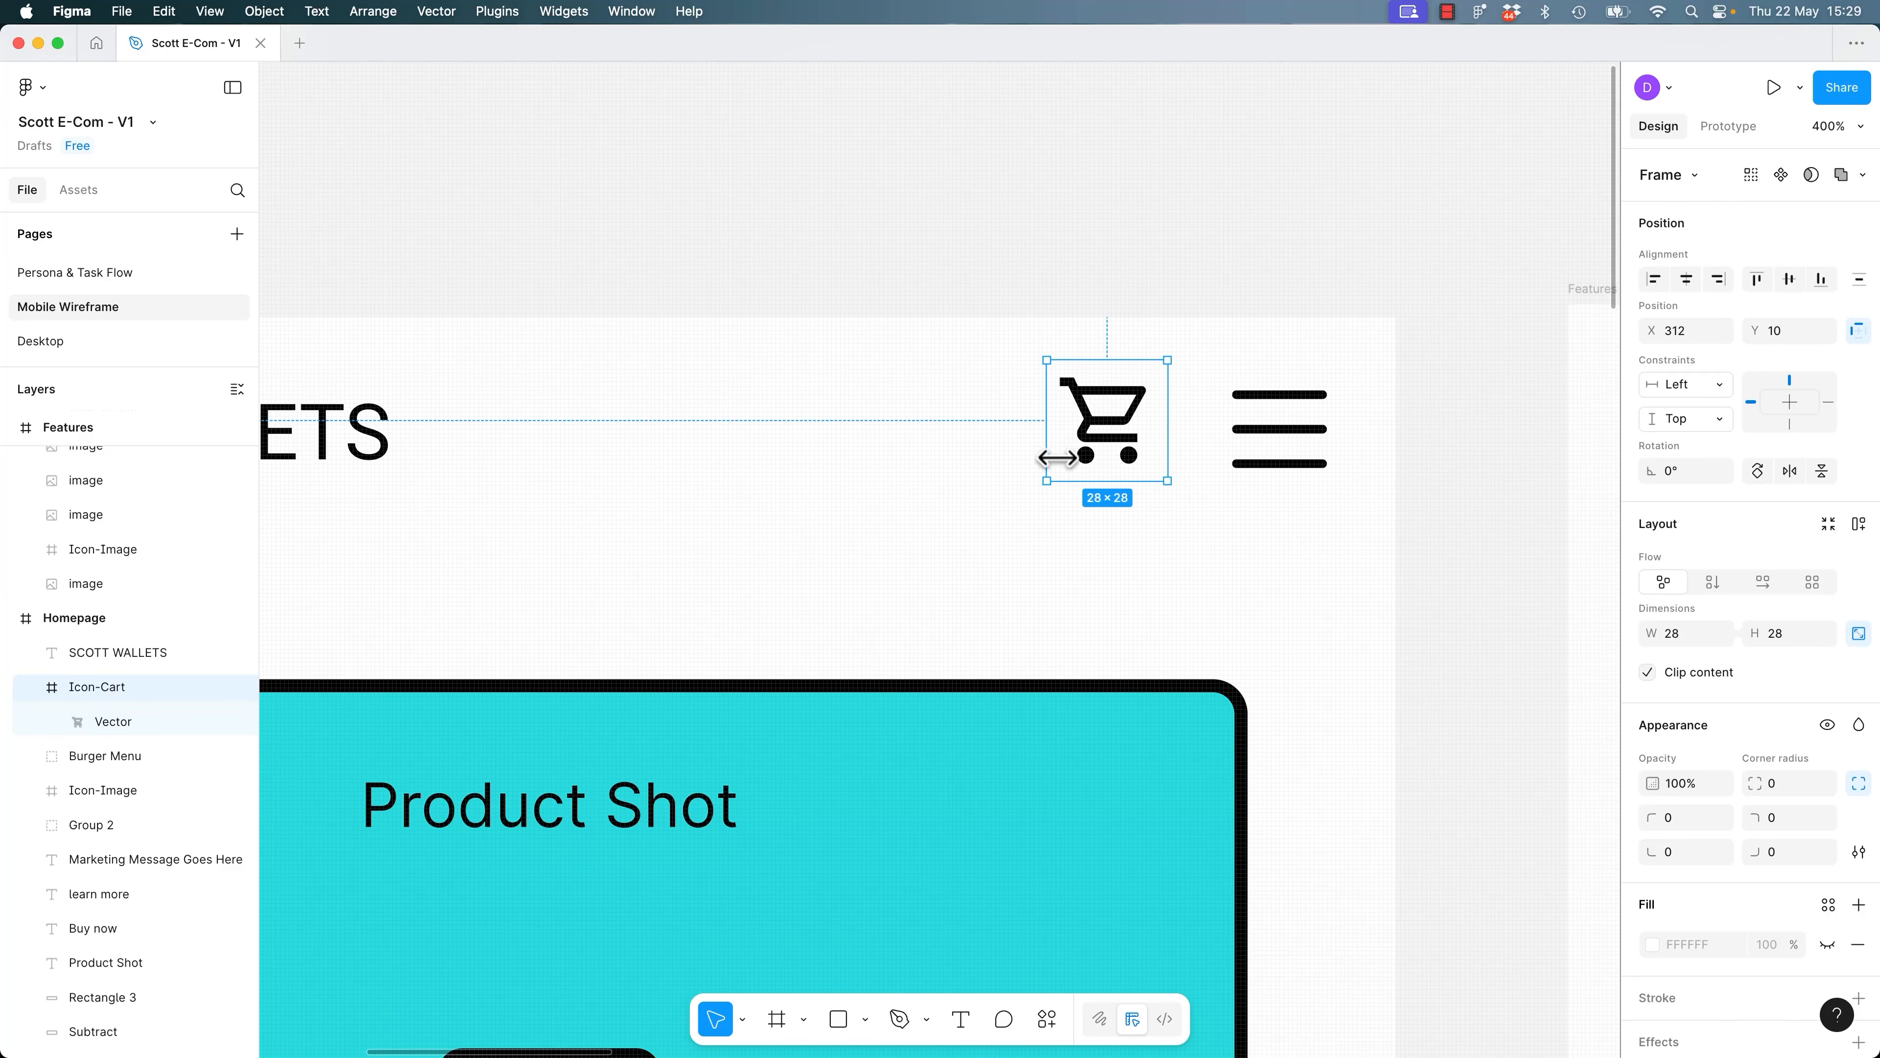
left_click_drag(1048, 483, 1035, 424)
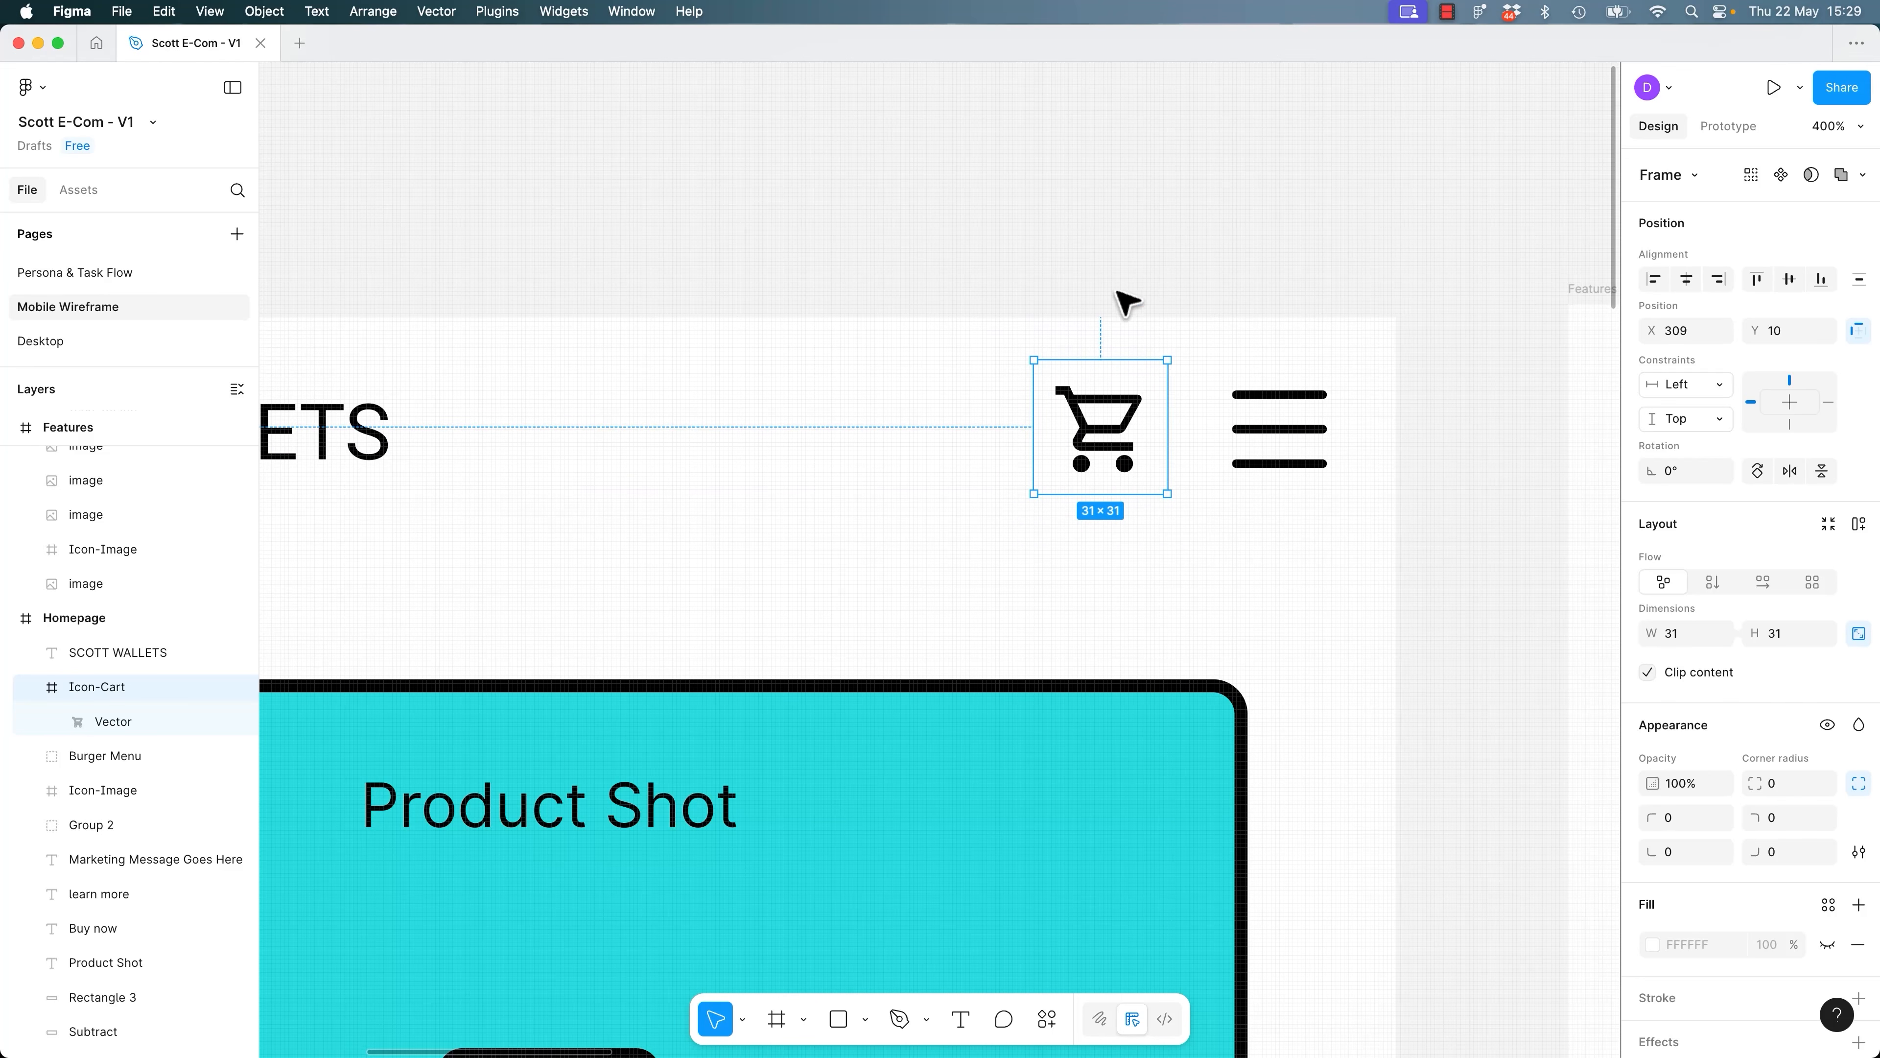
Duplicate the cart vector, place the copy above the Homepage frame and wrap it in a new frame.
double_click(1137, 419)
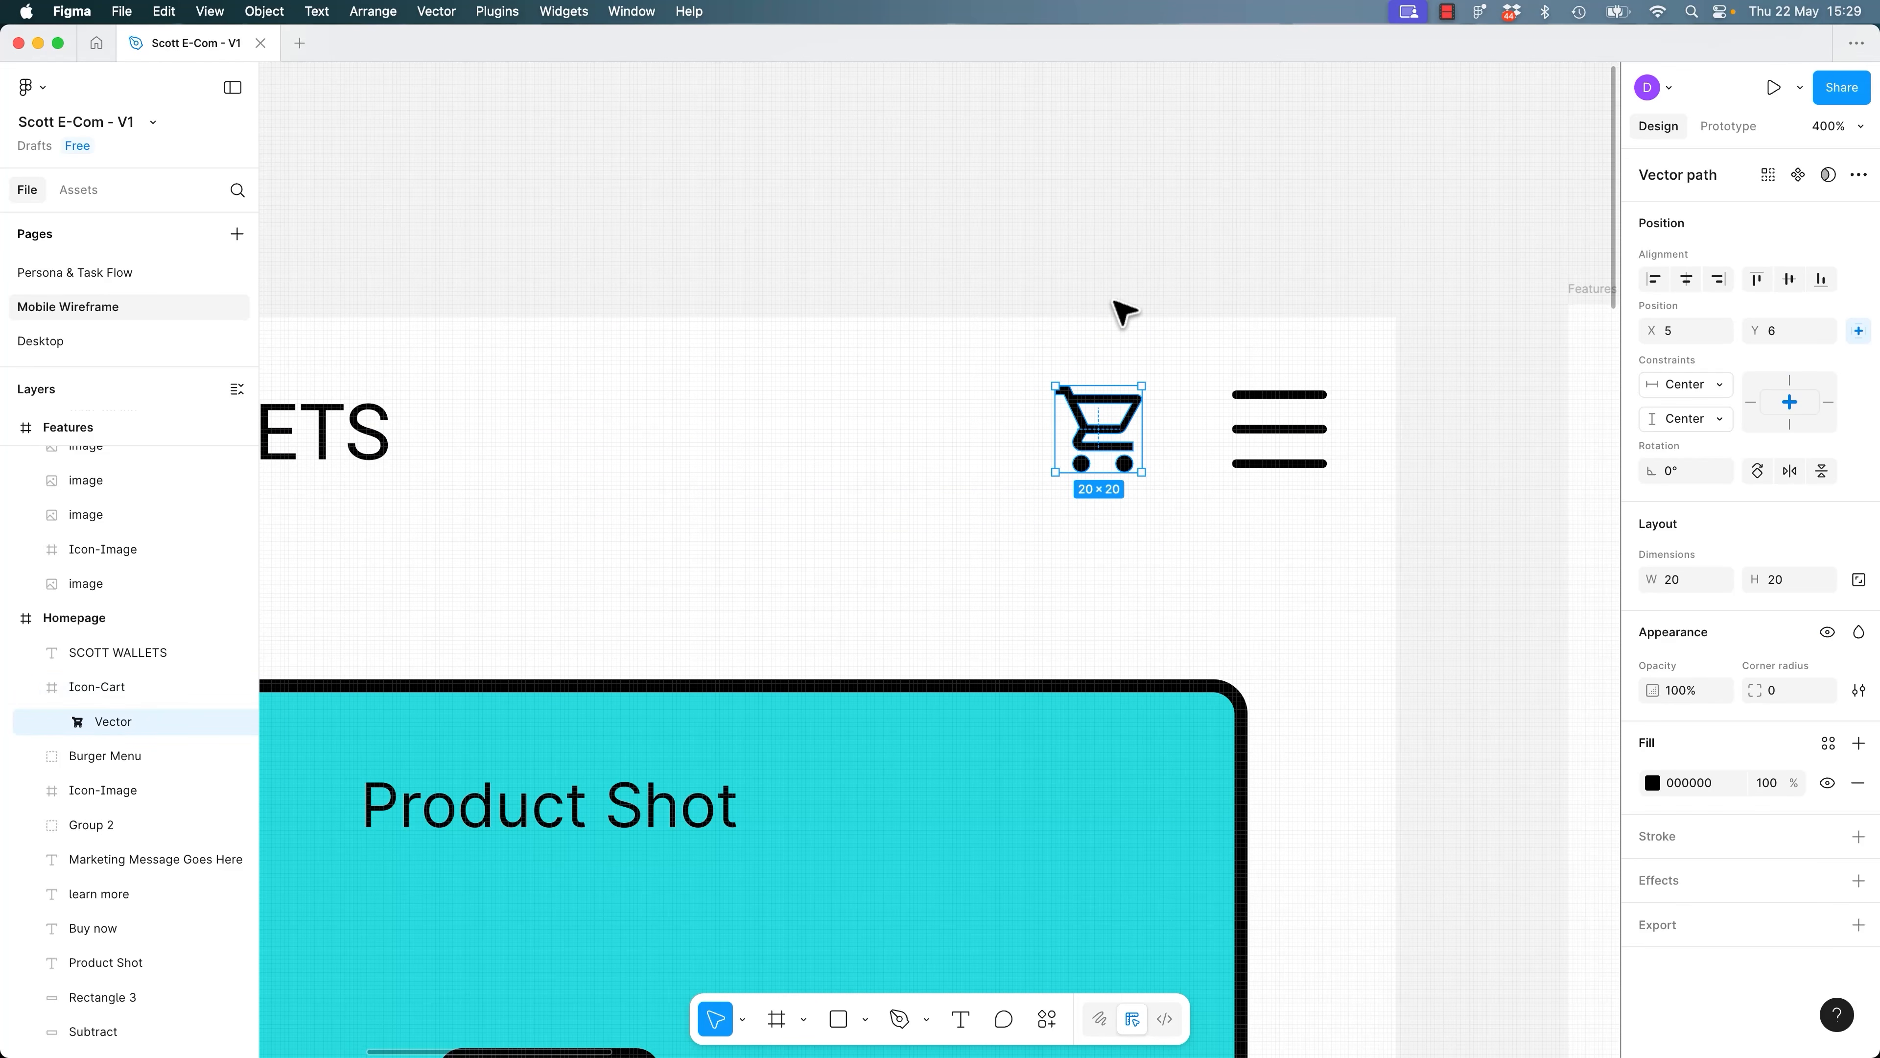
left_click(1095, 215)
key("super+v")
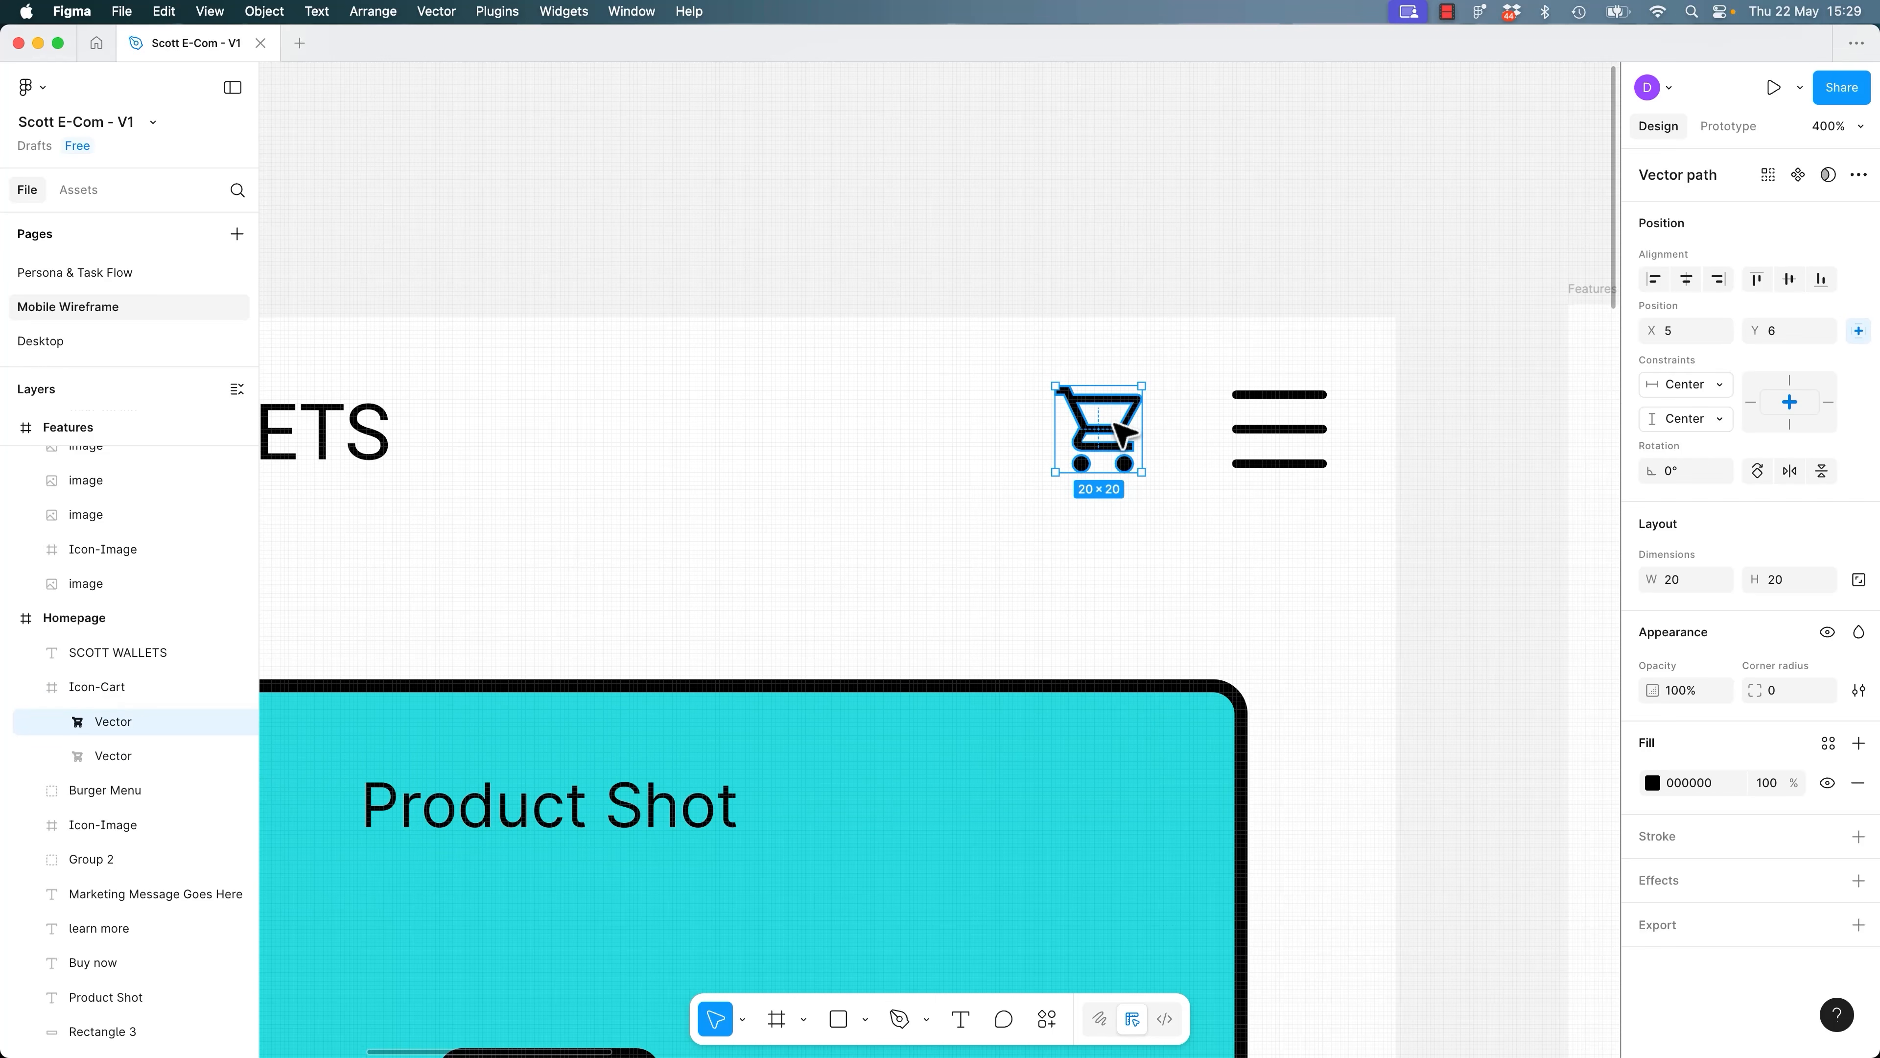
left_click_drag(1113, 424, 1061, 217)
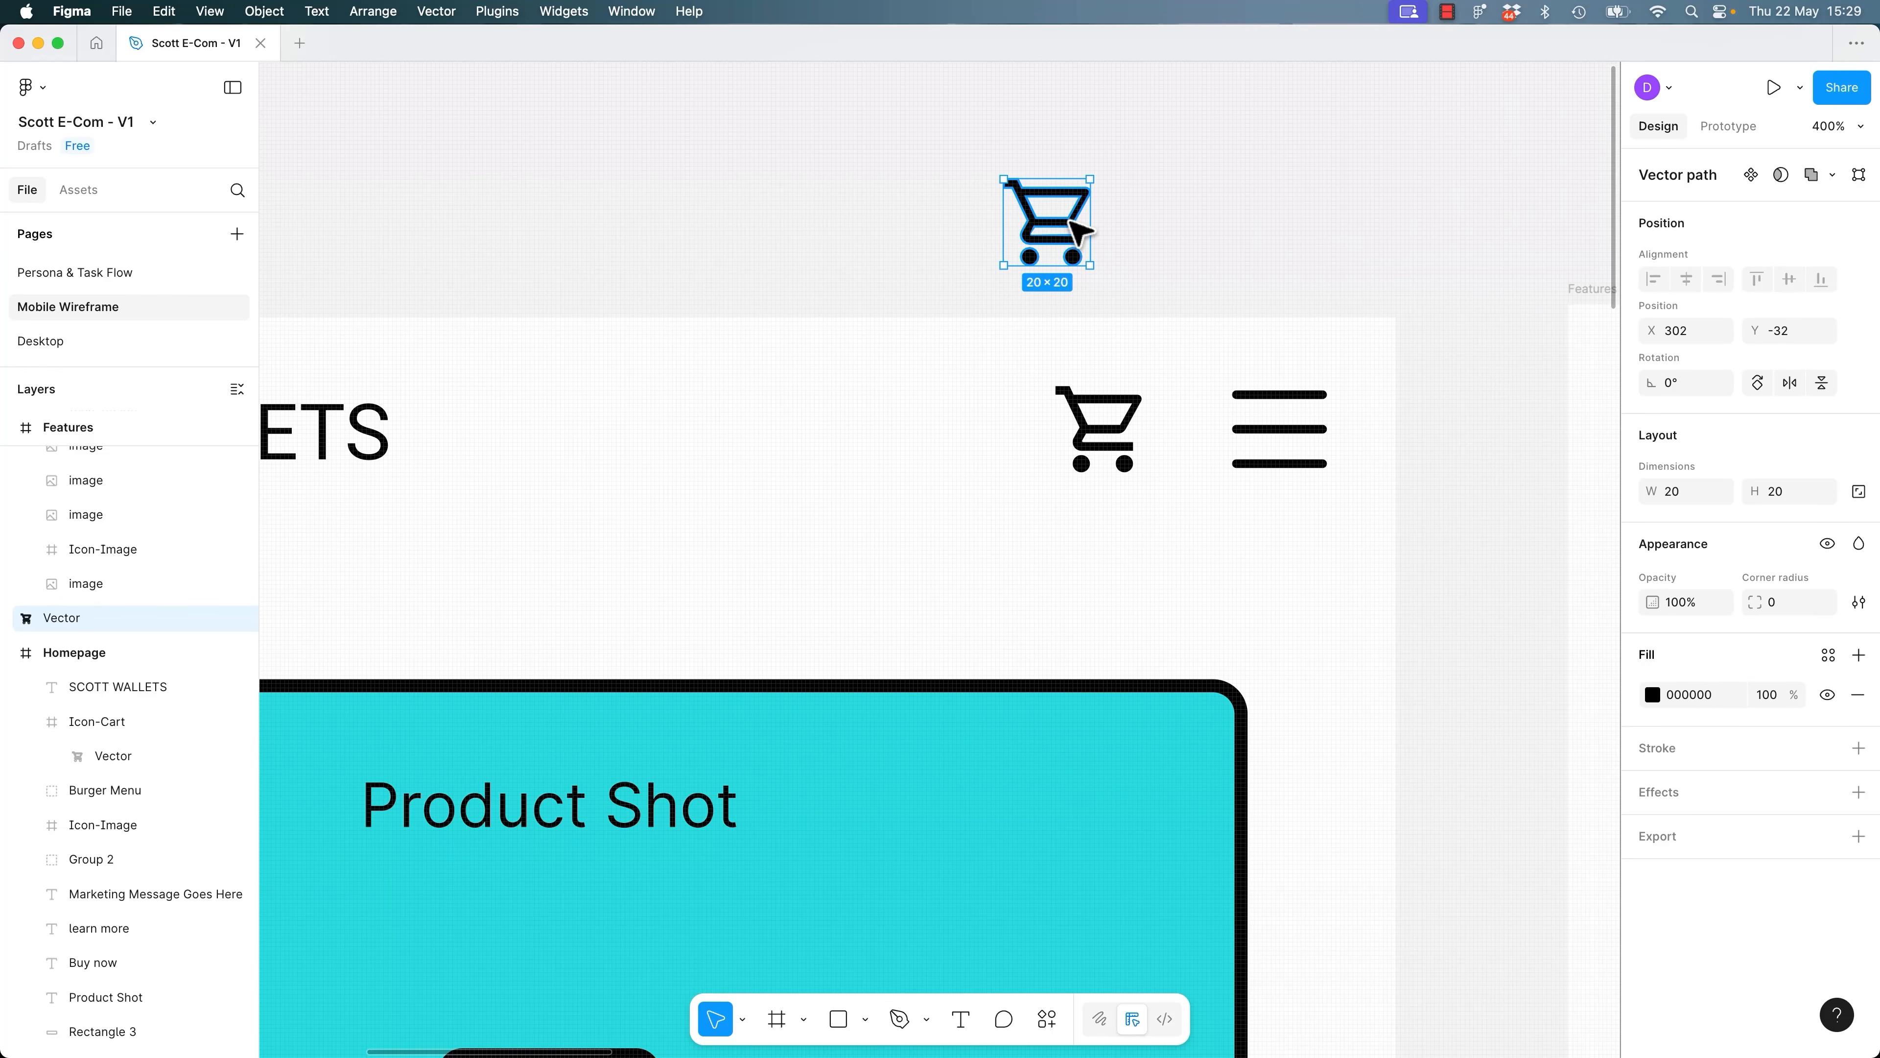
right_click(1078, 230)
left_click(1107, 490)
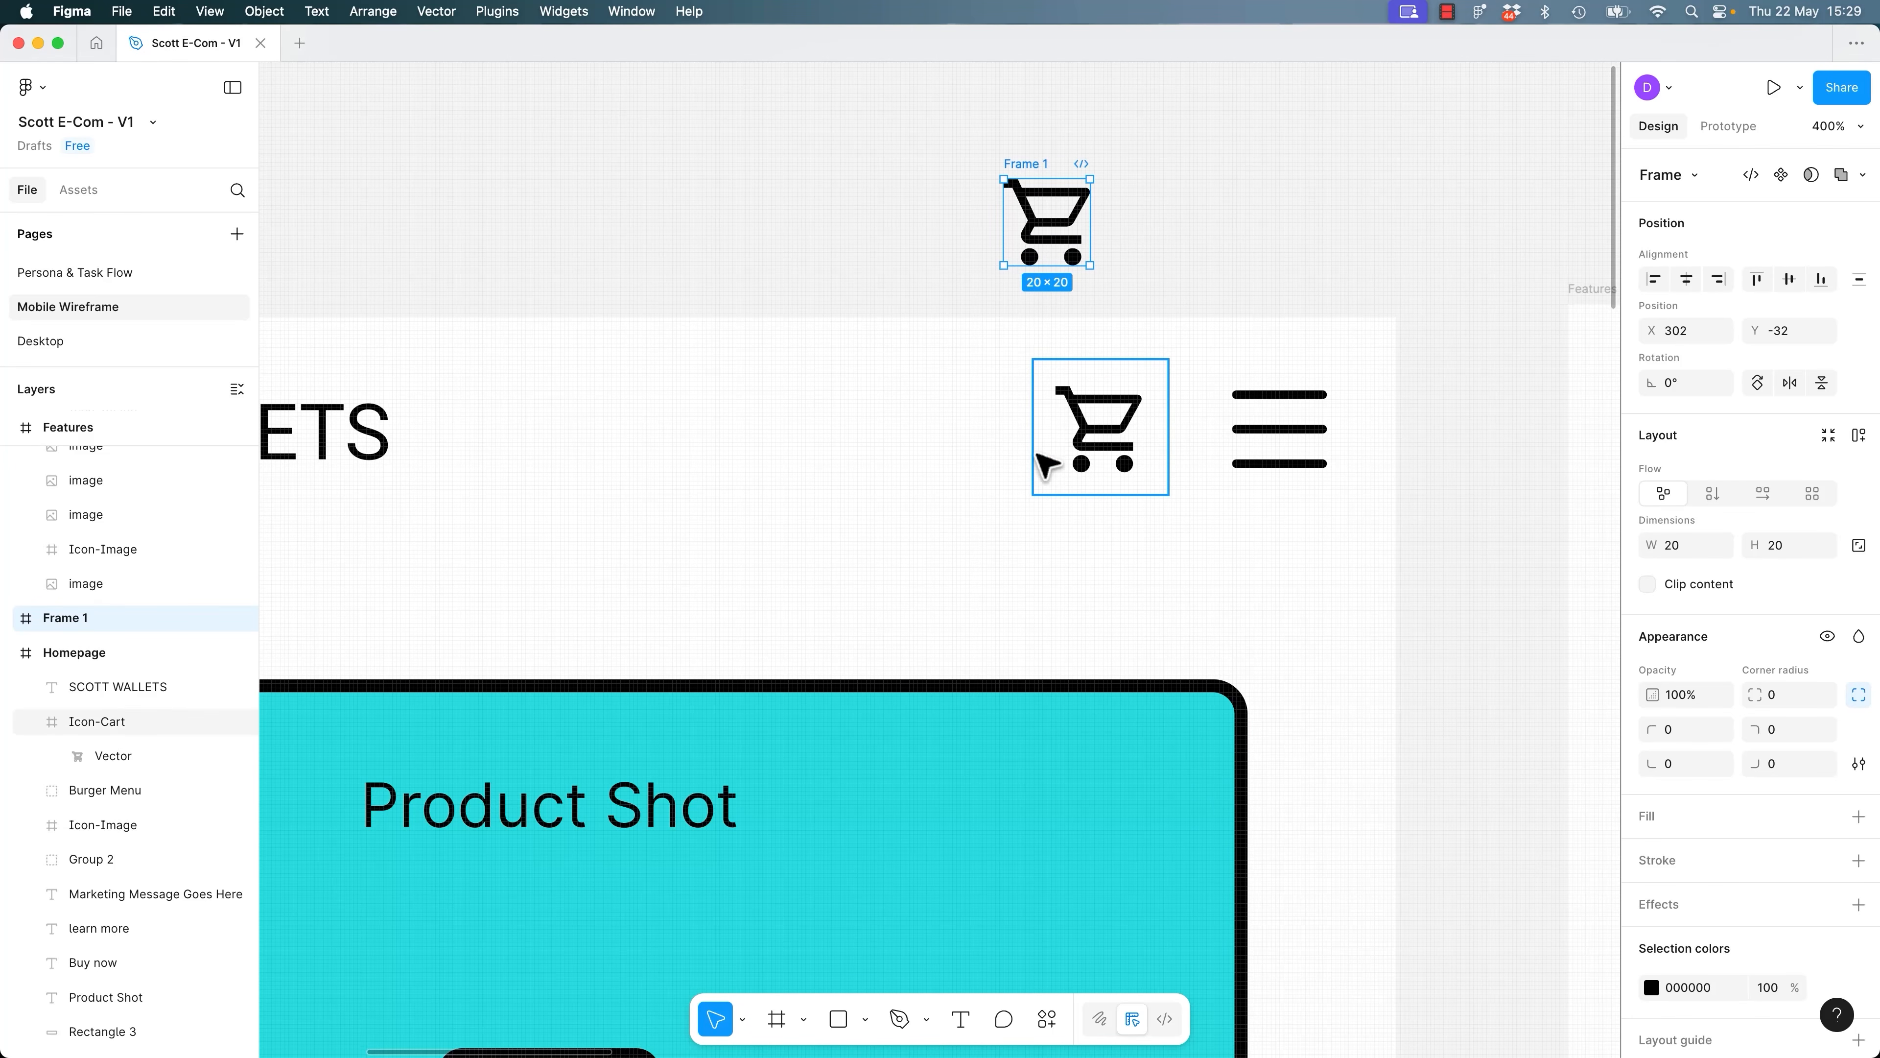
Inspect the copied cart's vector inside its new frame and its horizontal constraint options.
double_click(1079, 230)
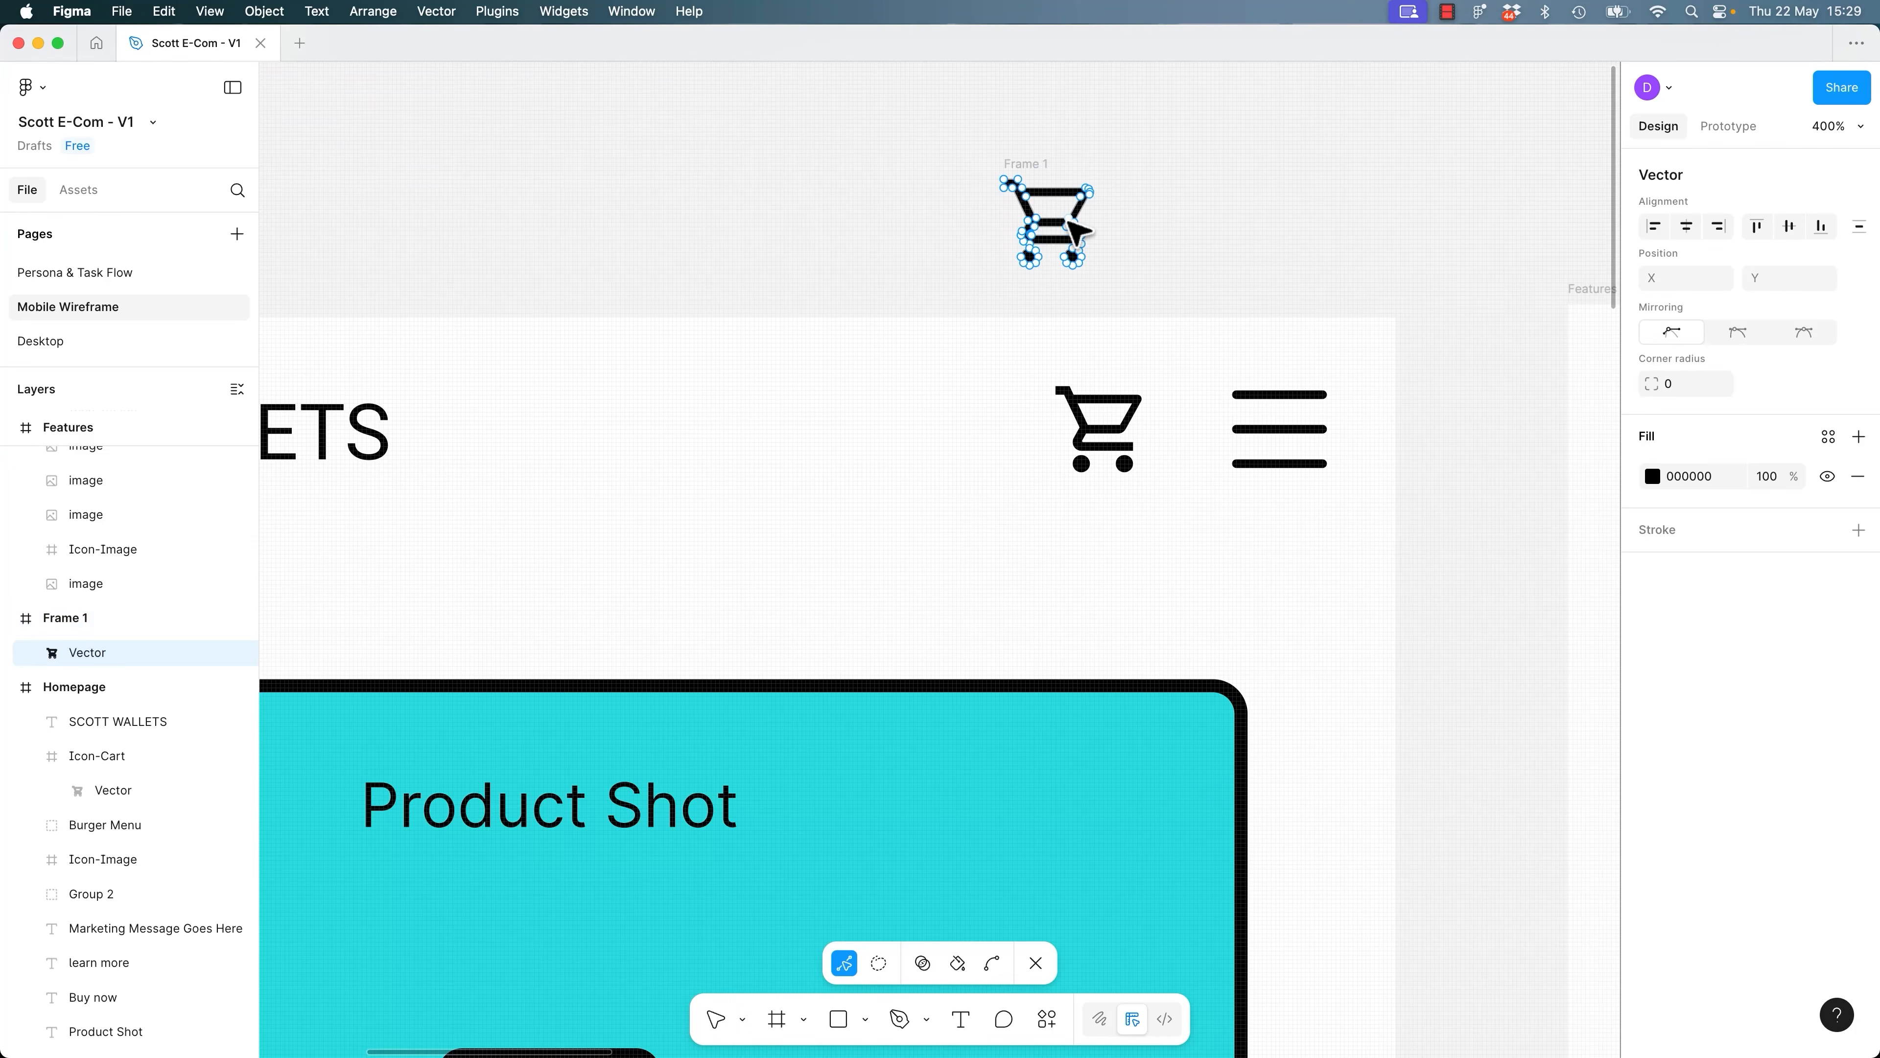
key("Escape")
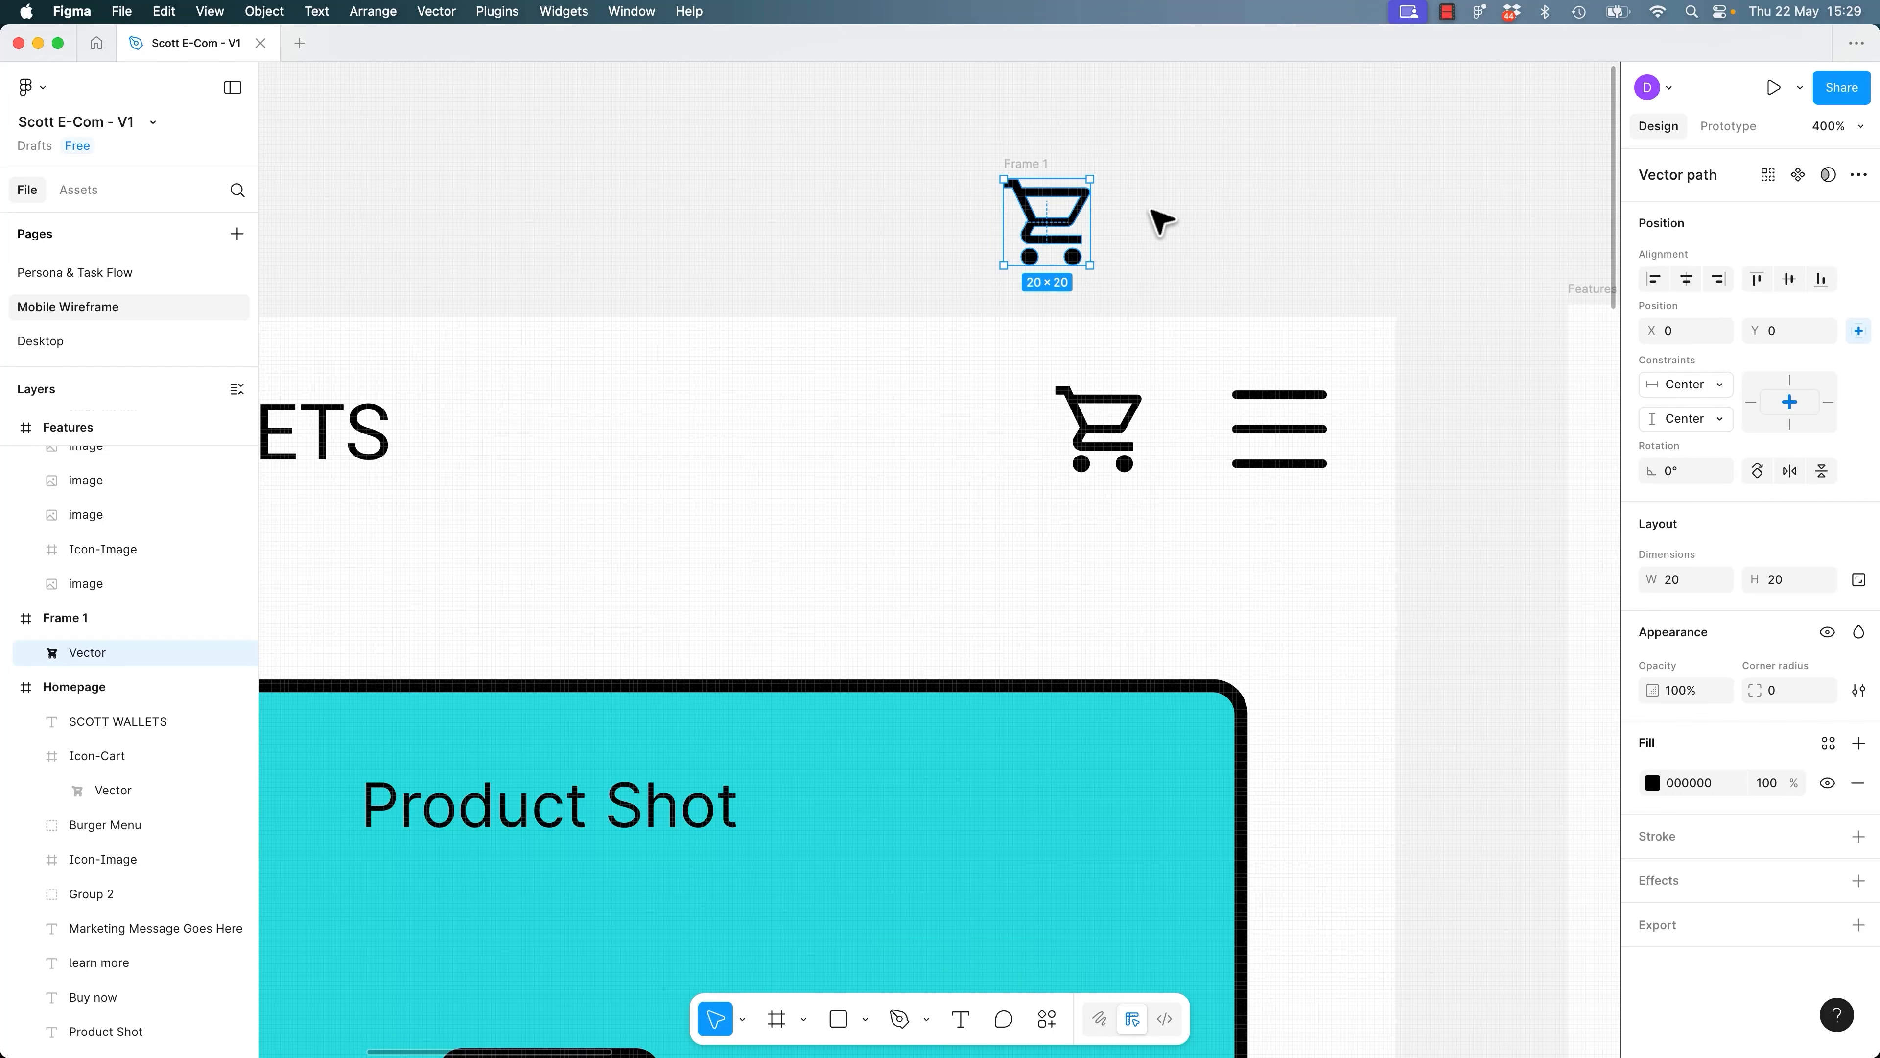
double_click(1080, 219)
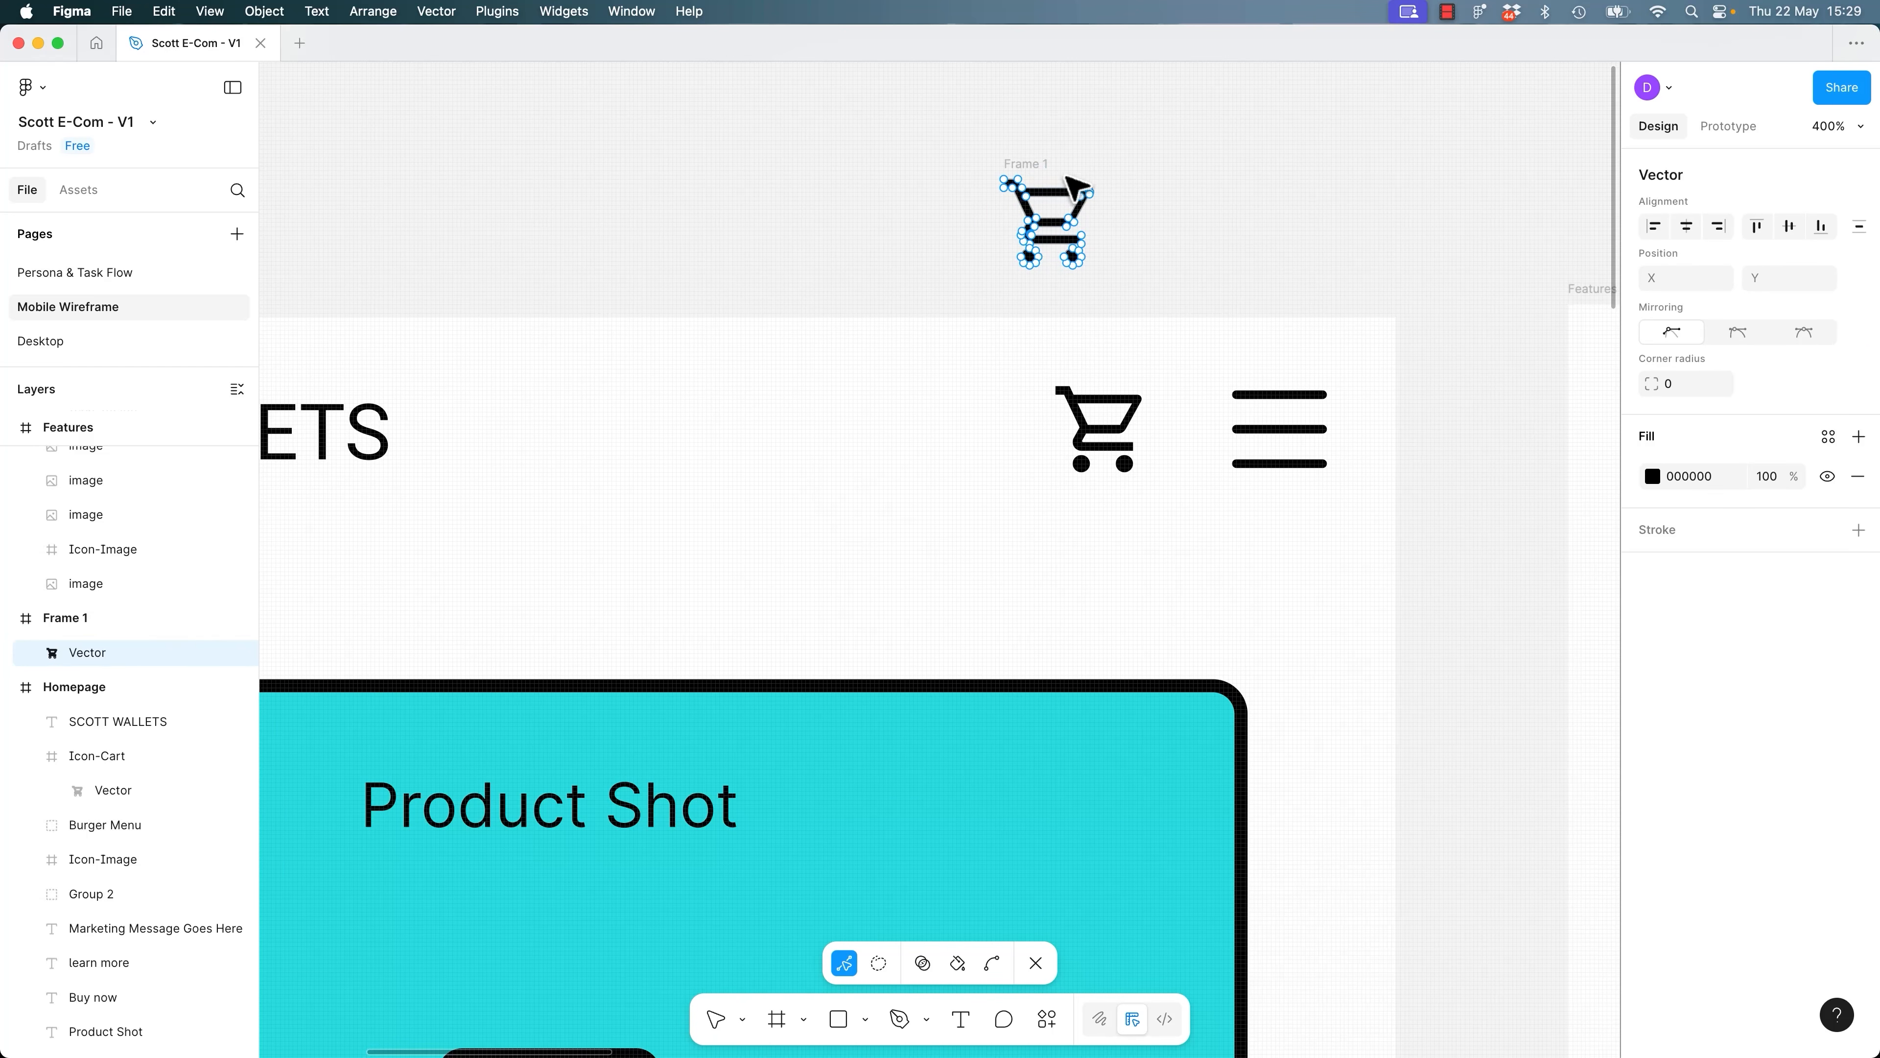
key("Escape")
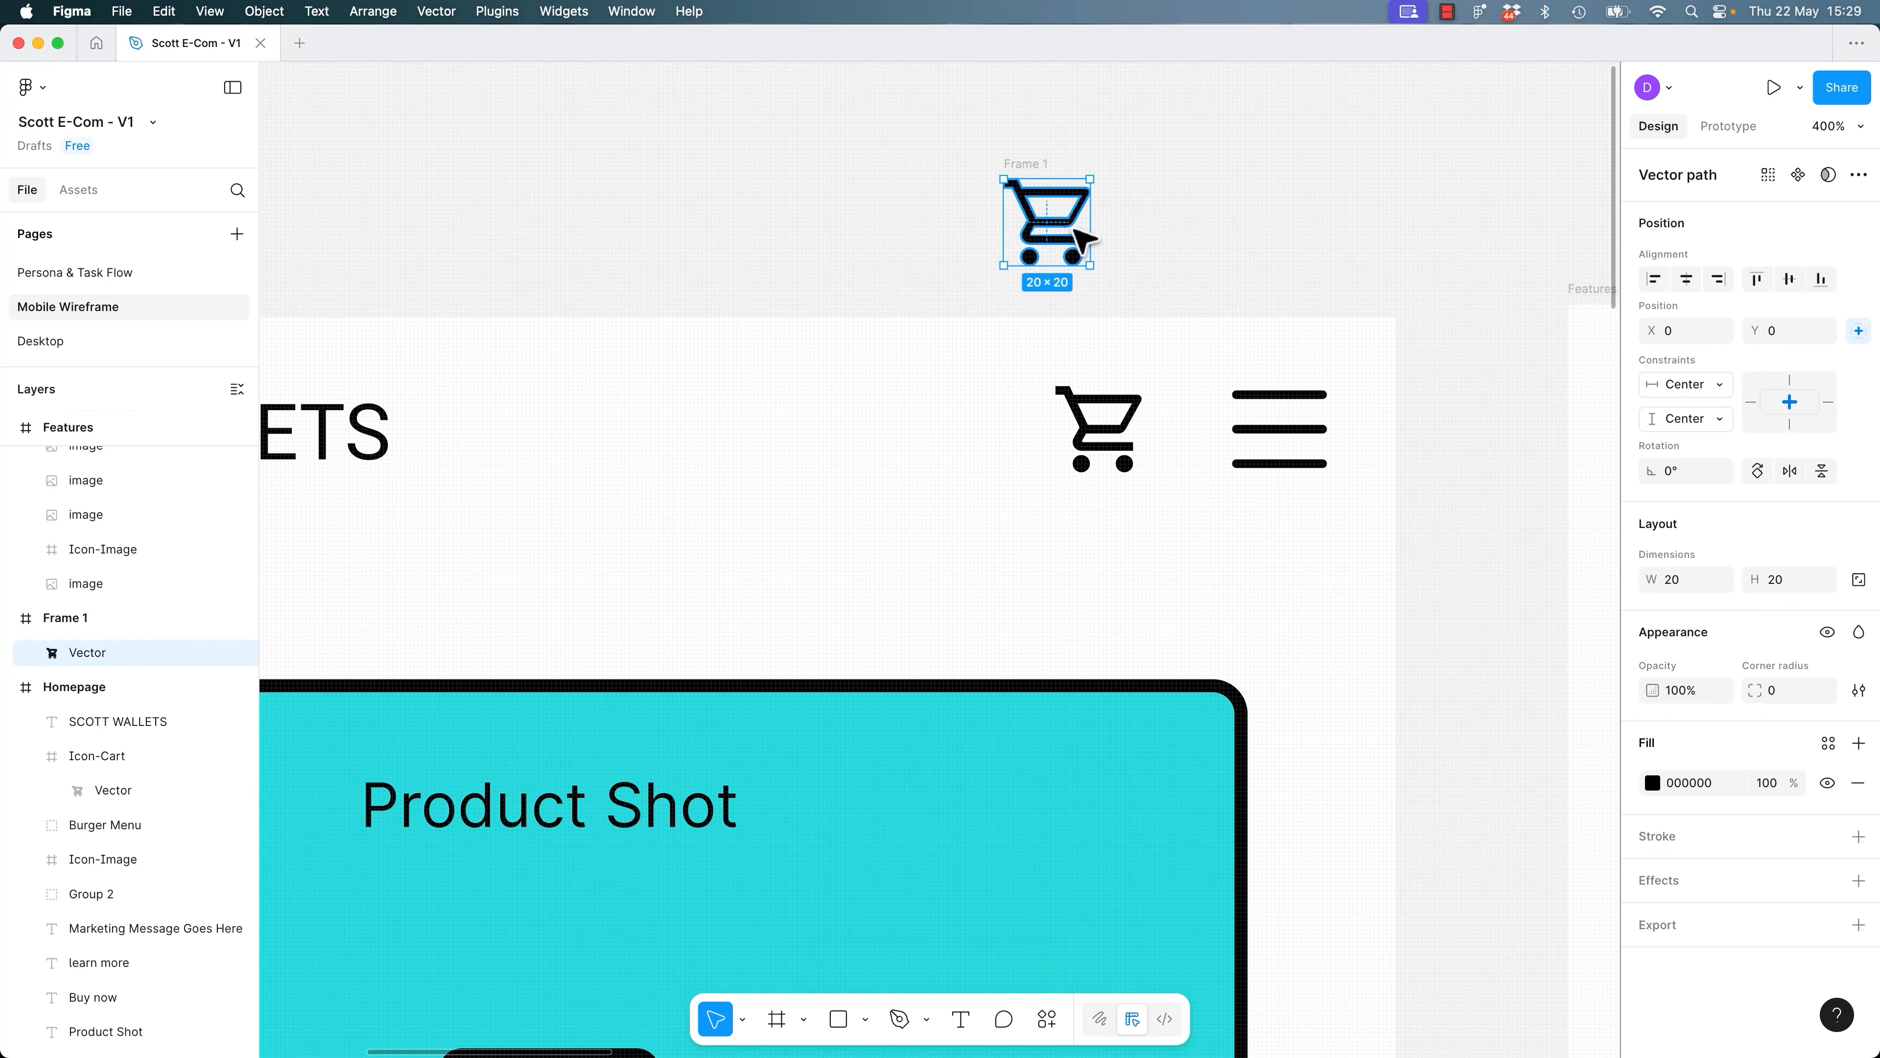
double_click(1057, 231)
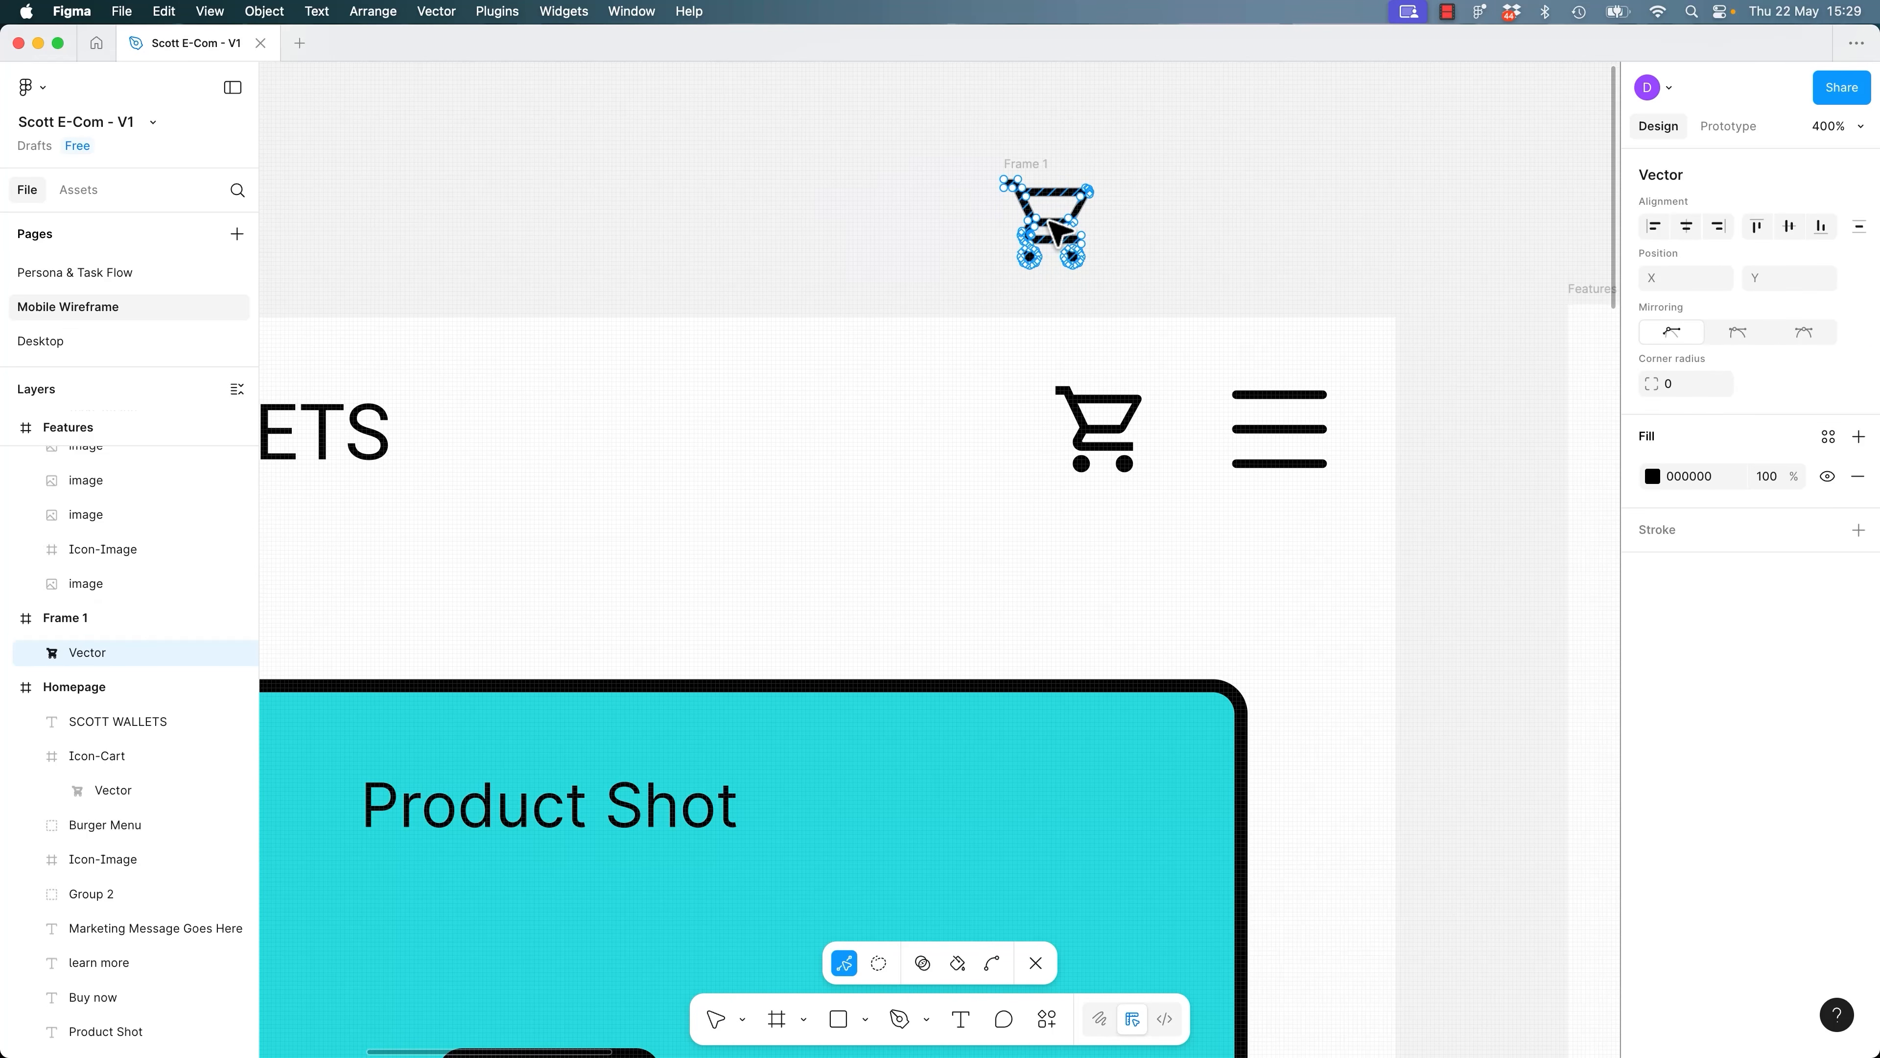
left_click(77, 626)
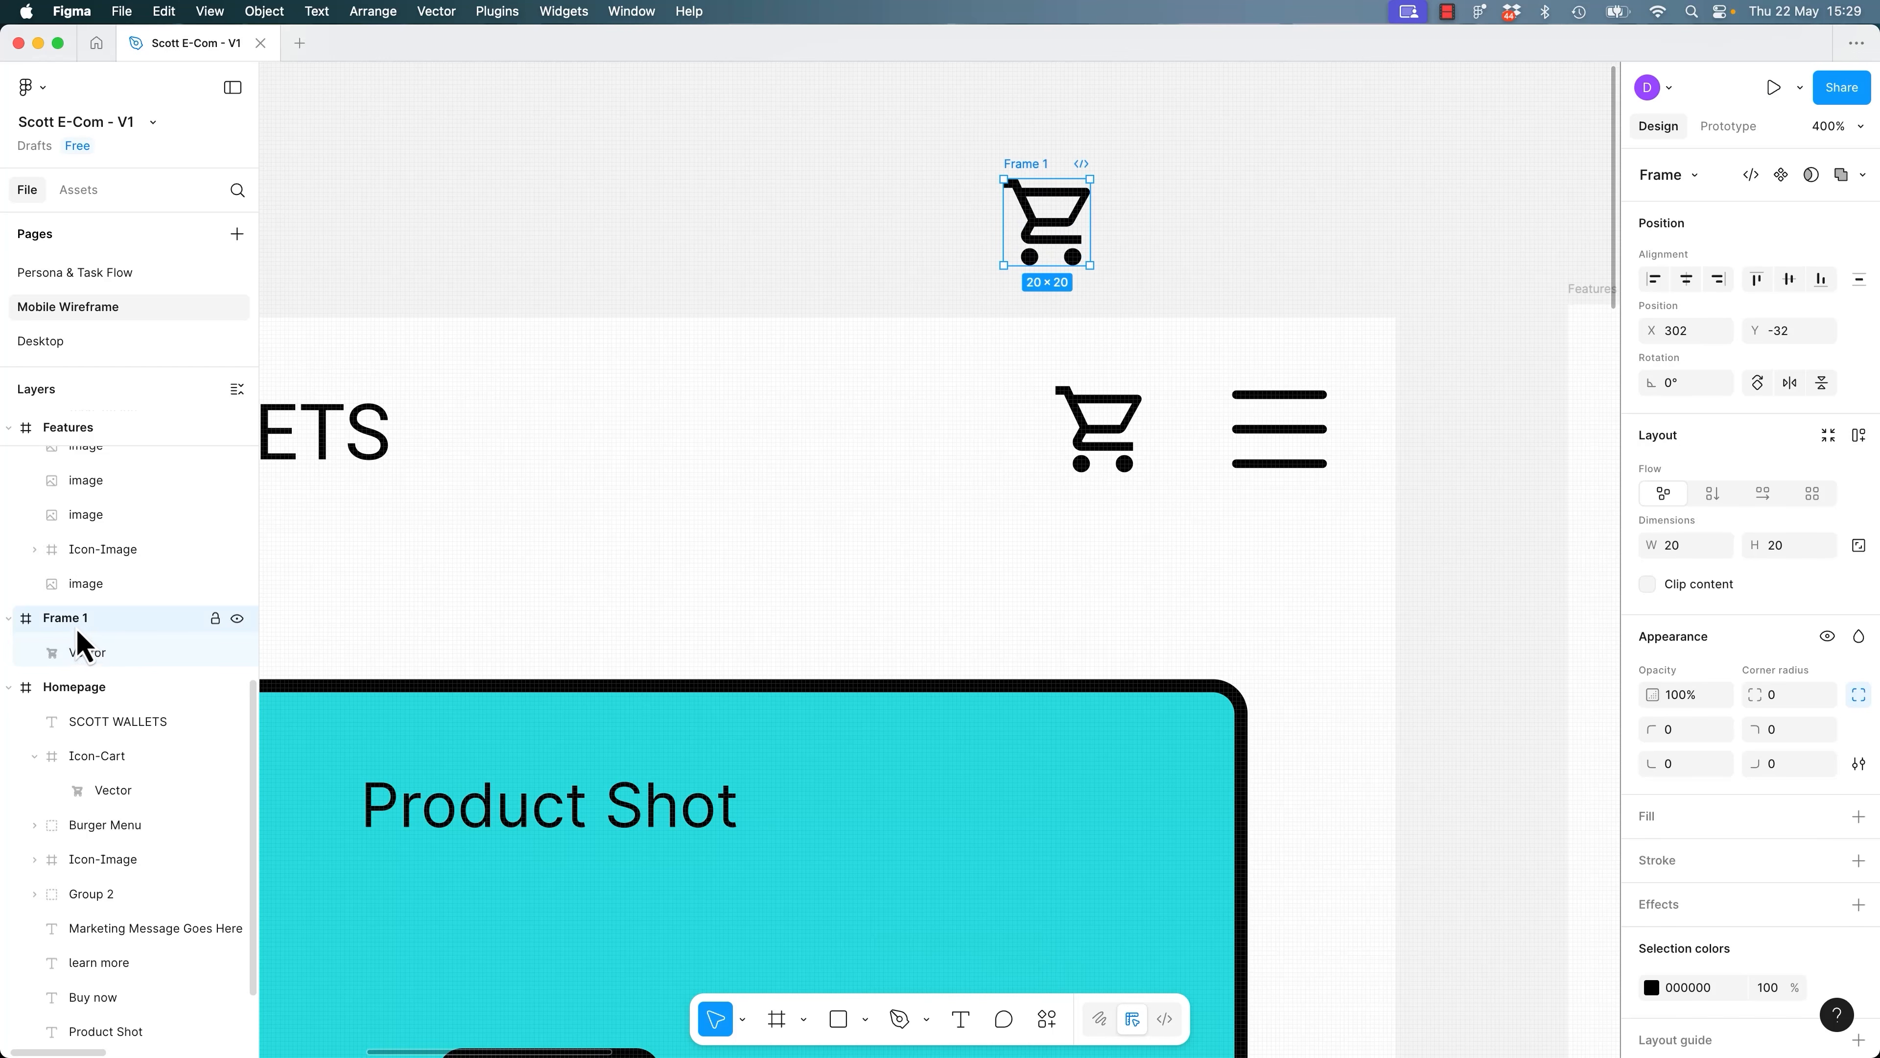
left_click(87, 654)
left_click(1707, 395)
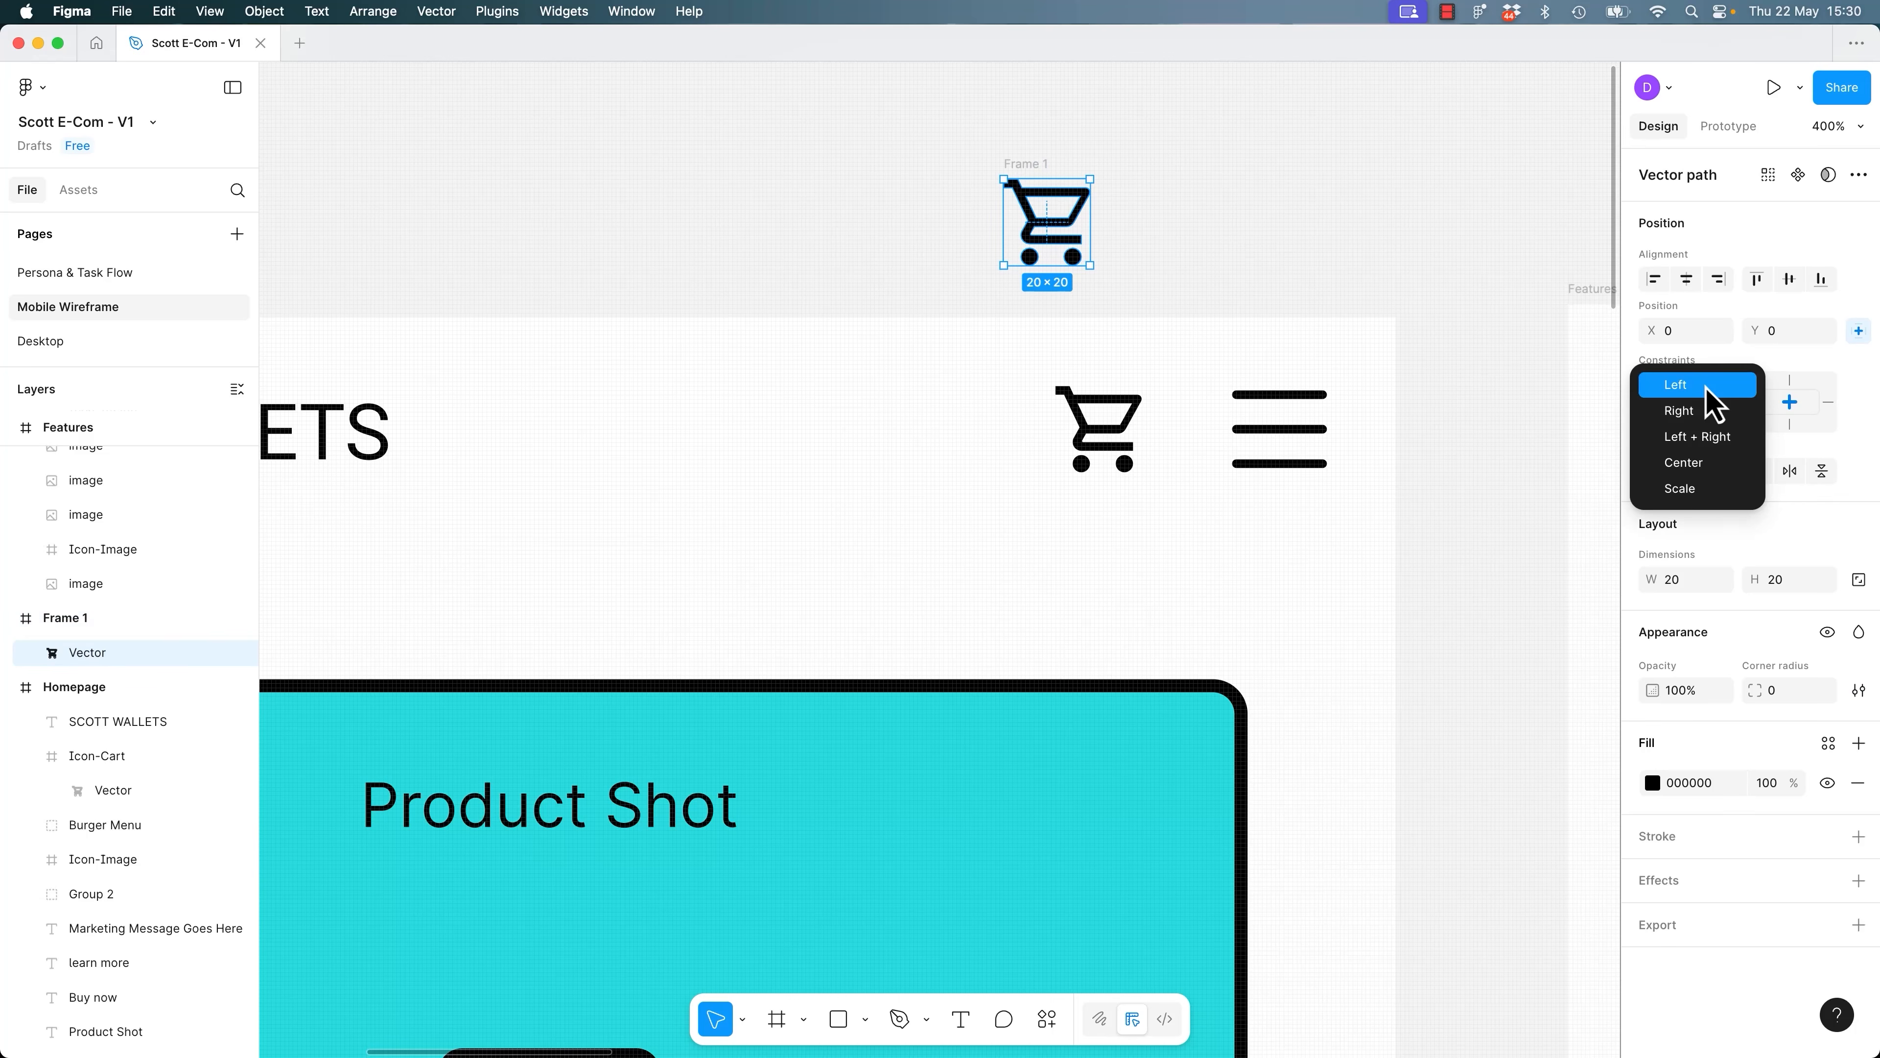
left_click(1323, 224)
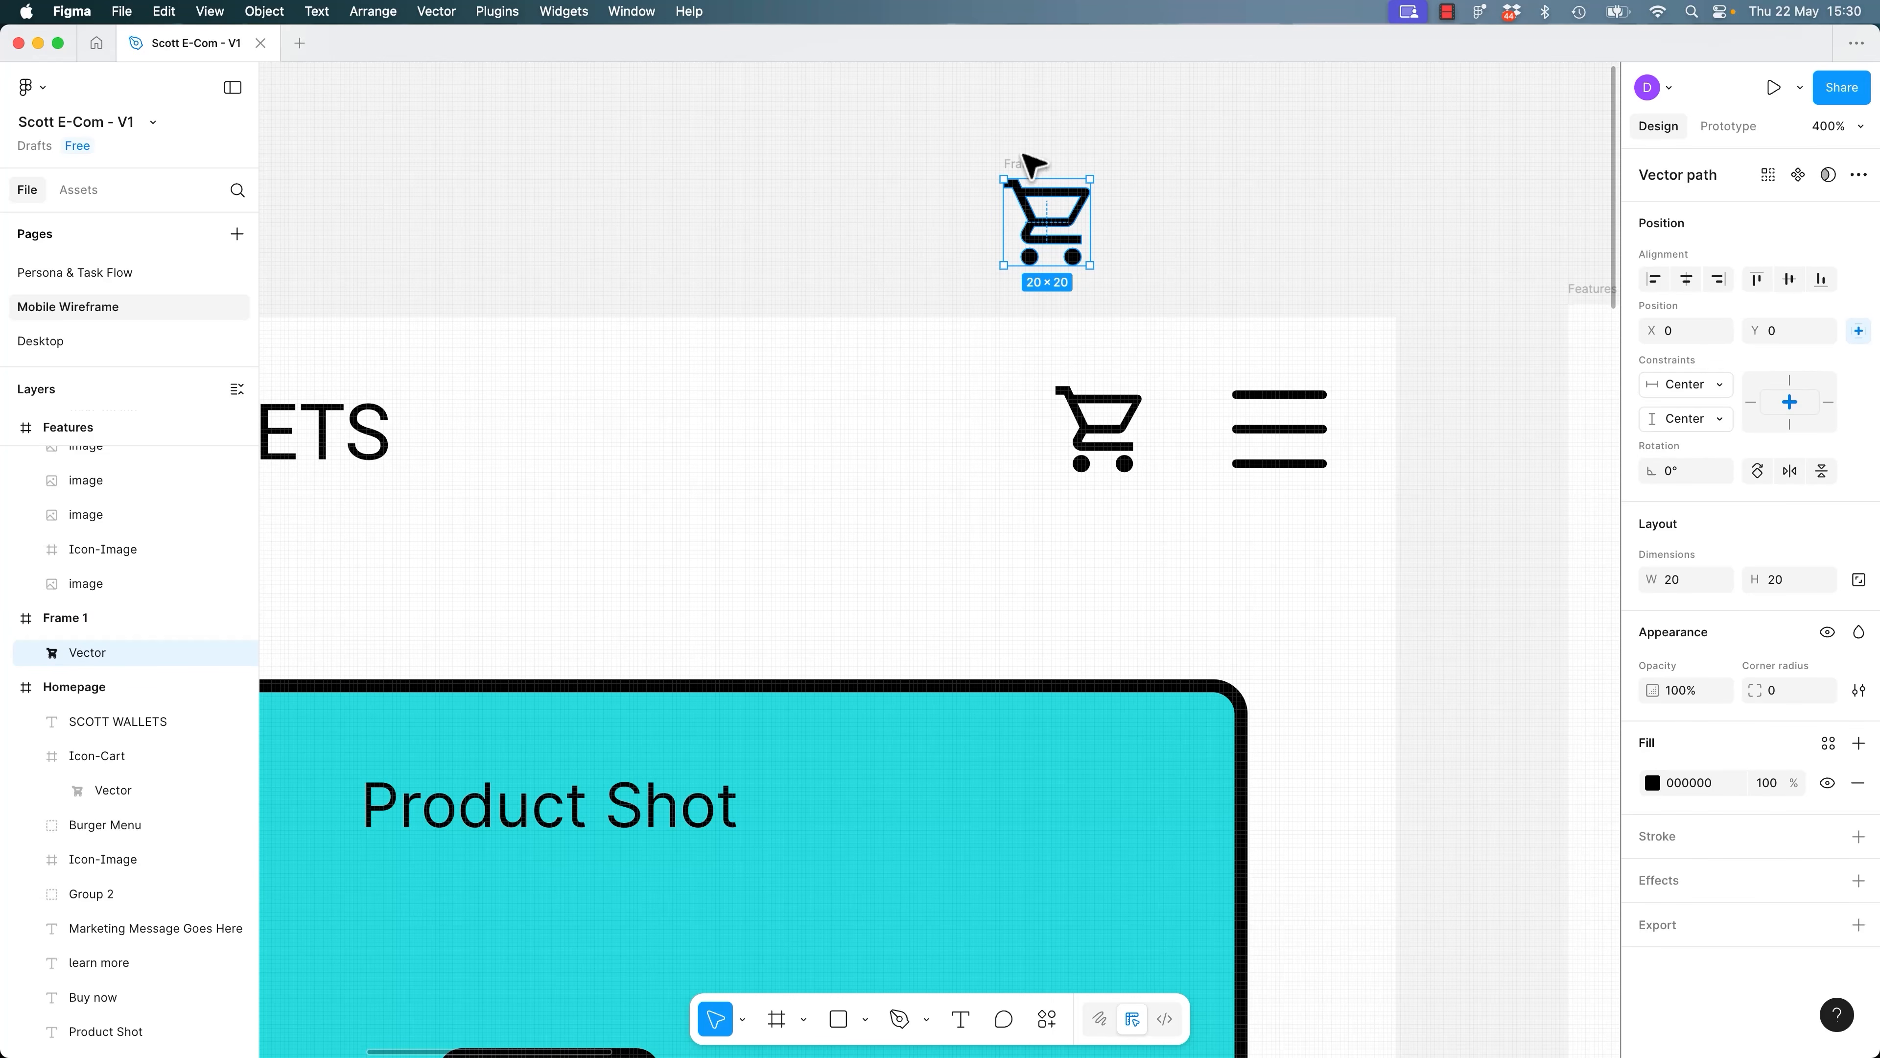
Delete the framed cart copy above the Homepage and check the size of the original Icon-Cart frame.
left_click_drag(929, 118, 1133, 272)
key("Delete")
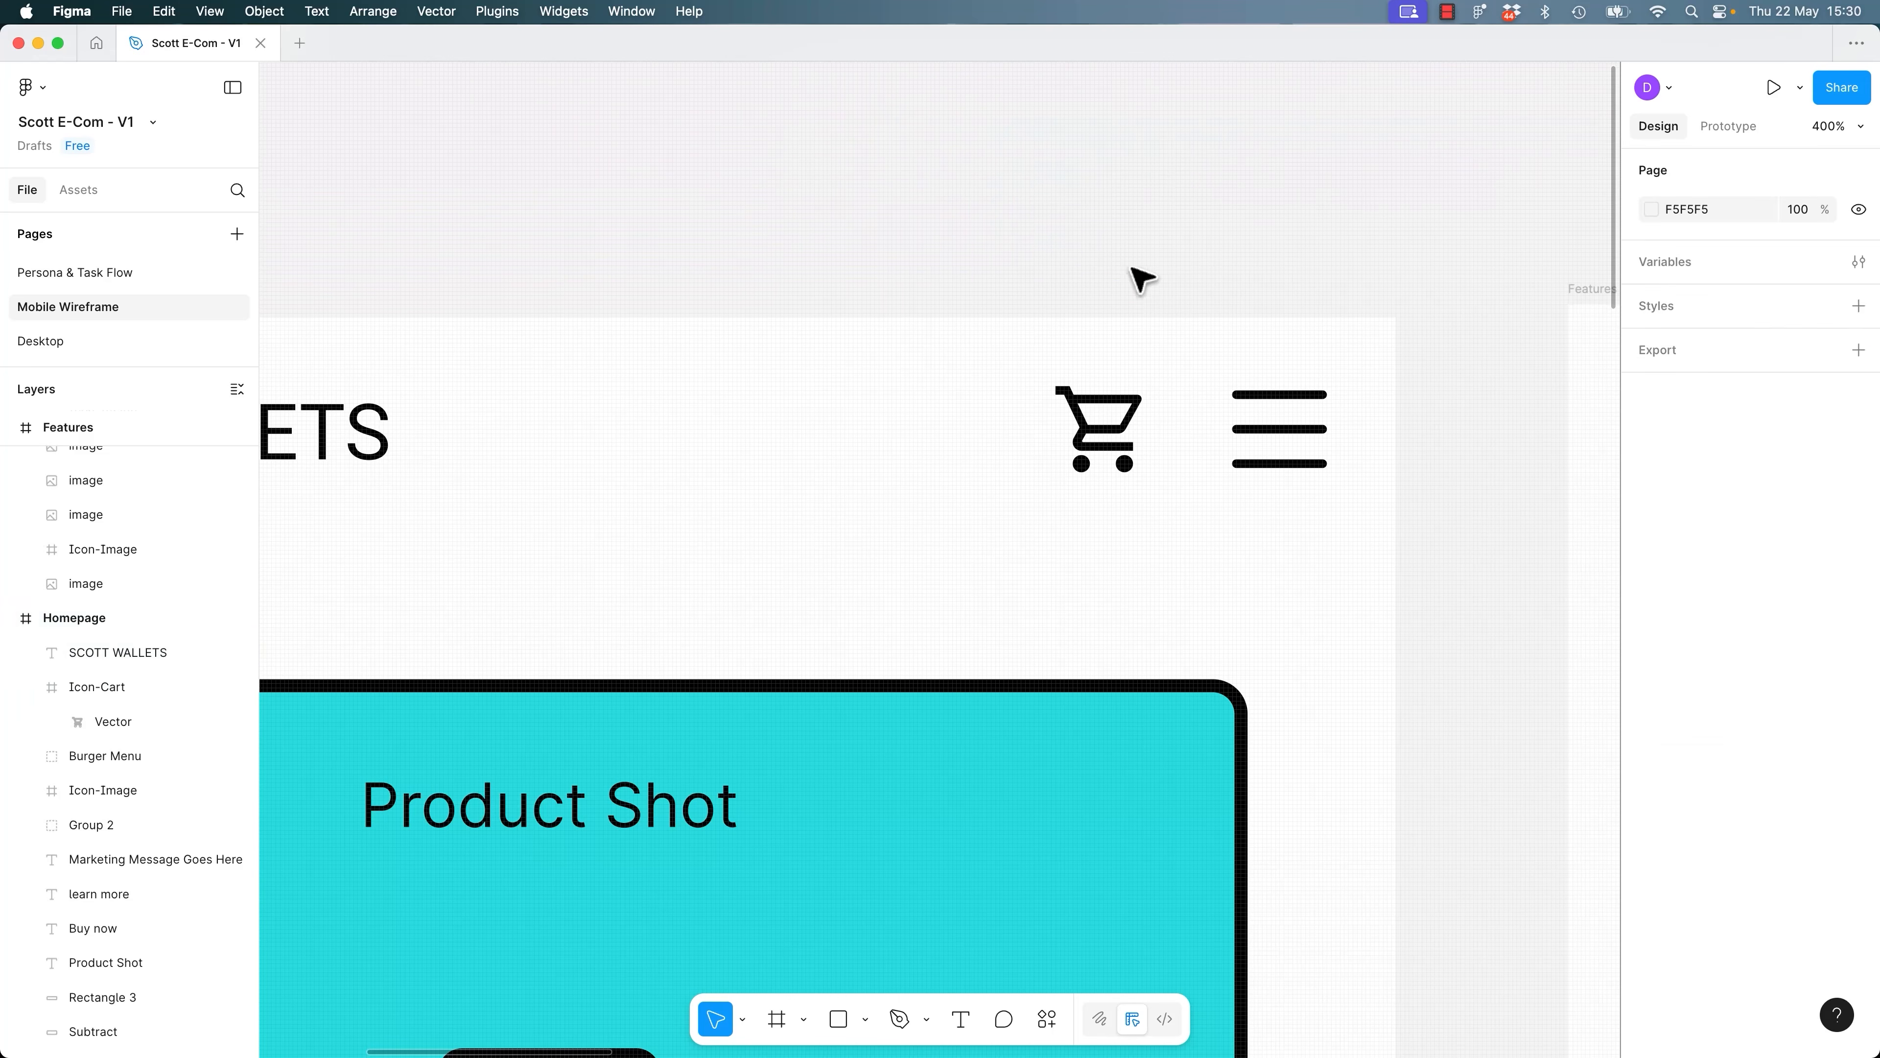
left_click(1154, 420)
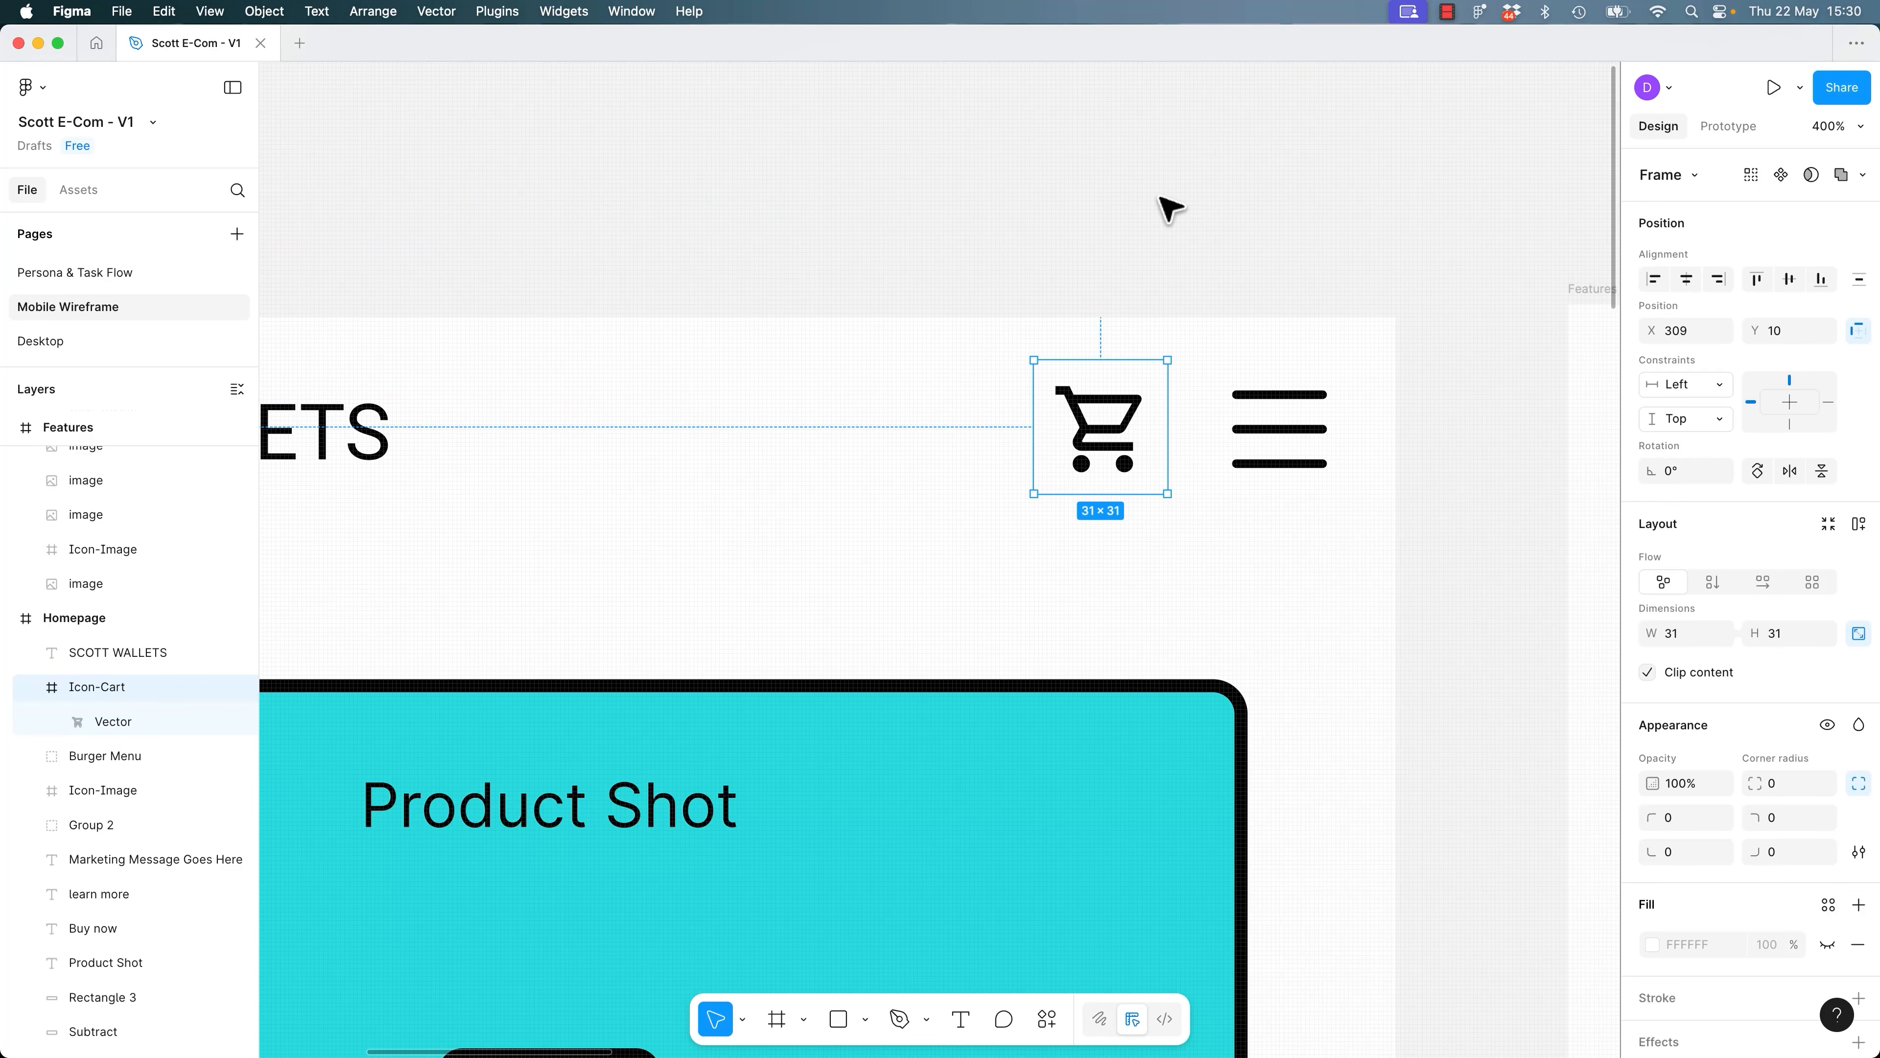
left_click(1161, 199)
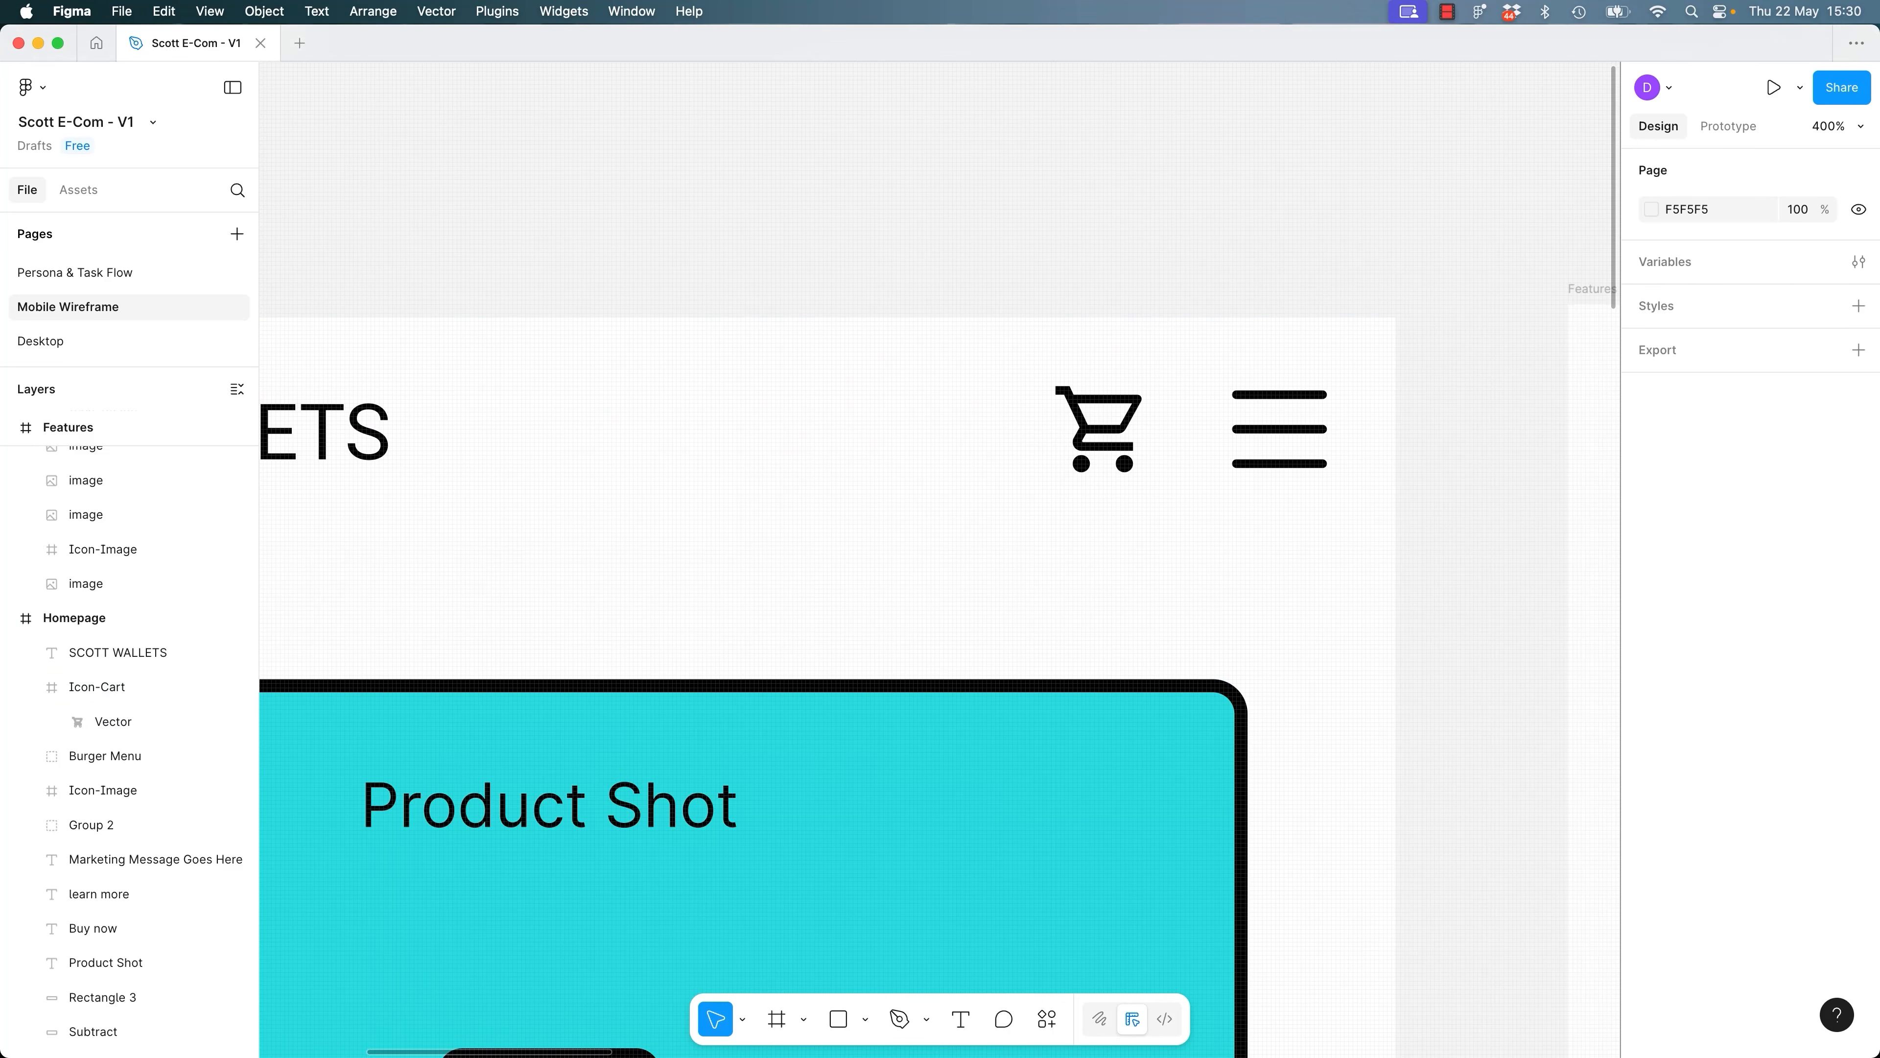
Switch to the Class Projects document in Chrome and highlight the Class project 04 deliverable about uploading a phone photo of the wireframe.
key("super+Tab")
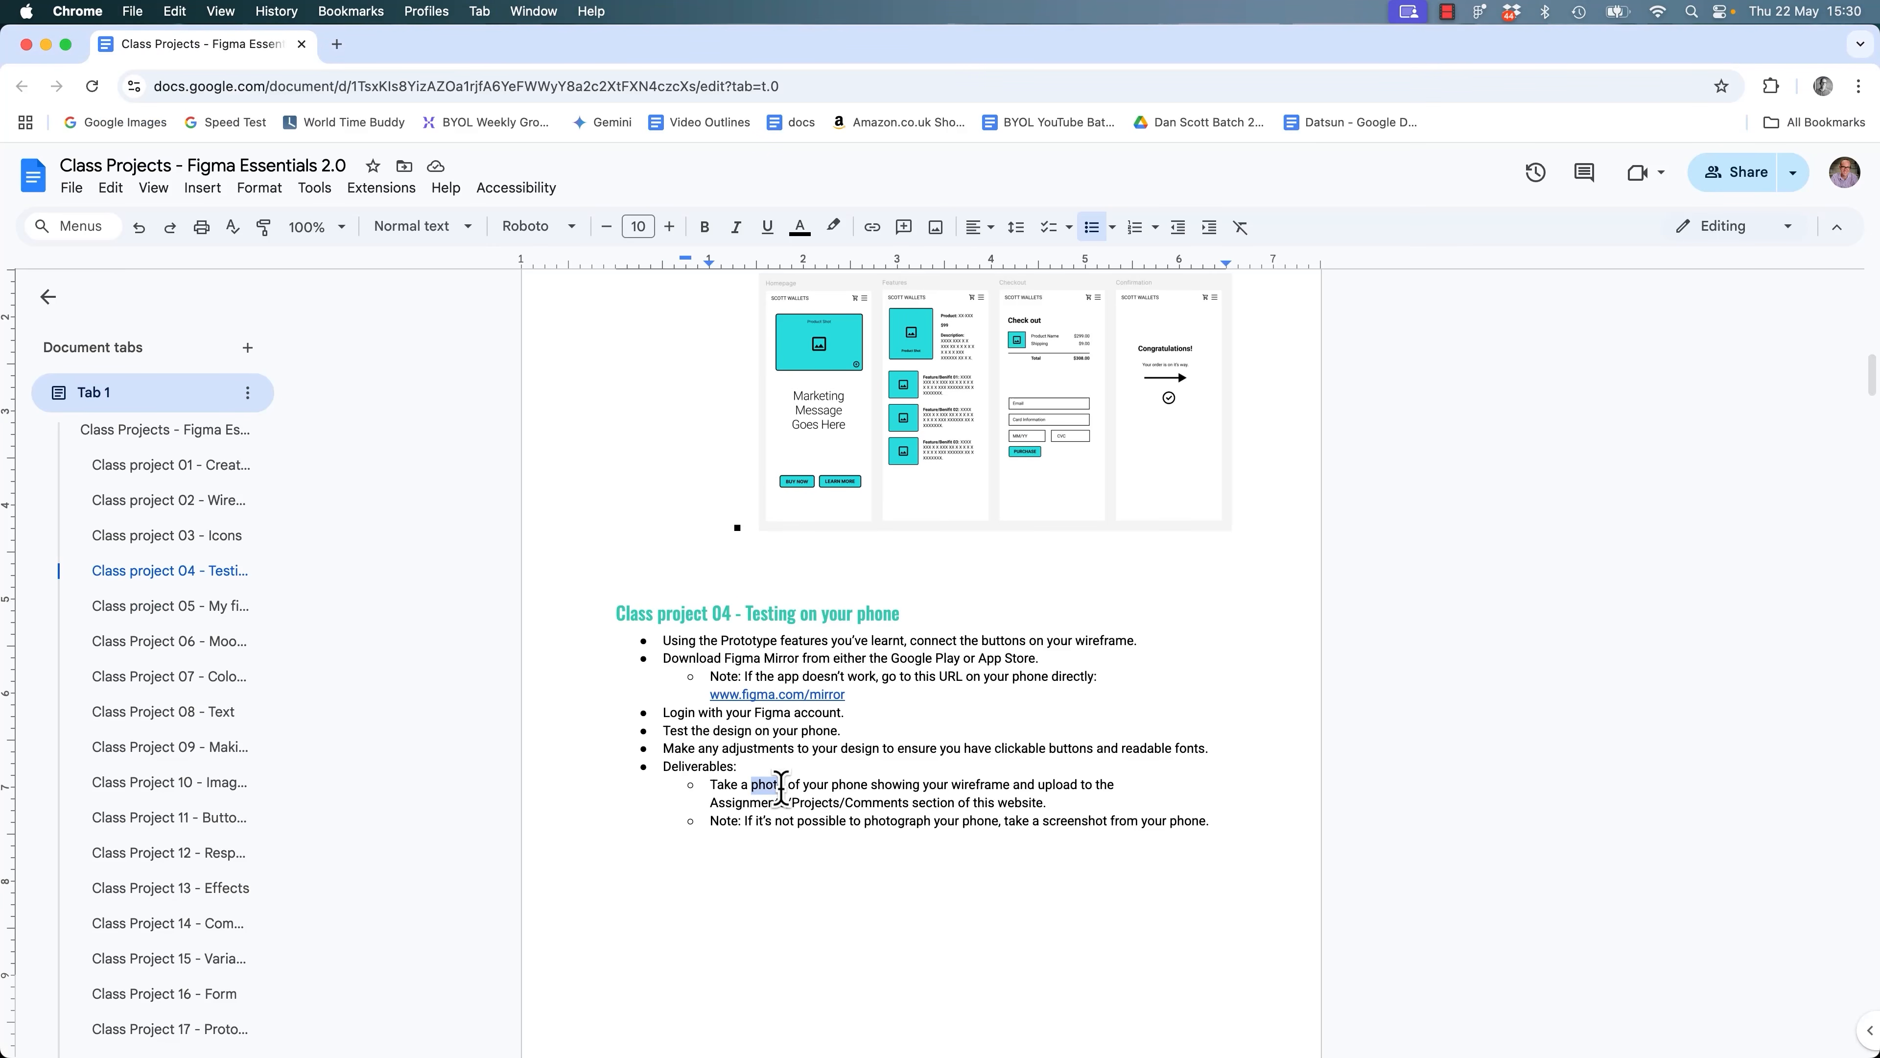
triple_click(782, 789)
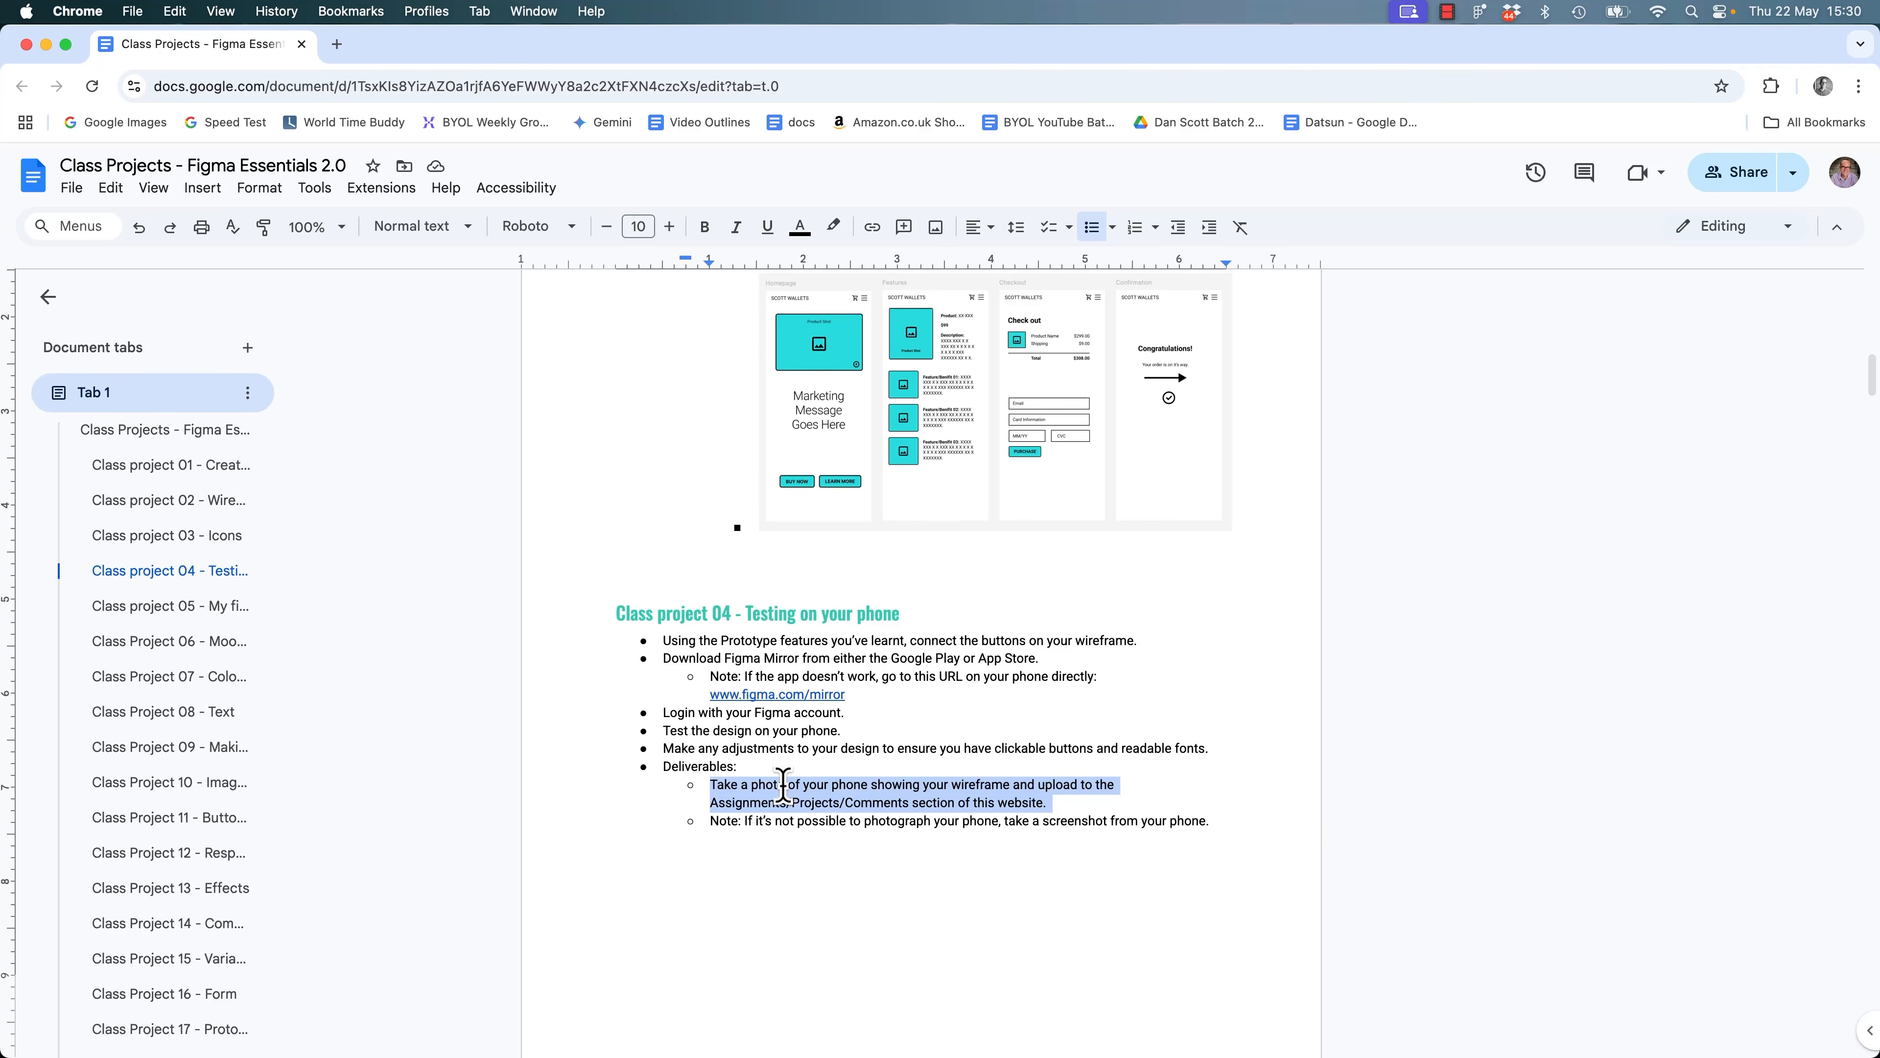
left_click(733, 802)
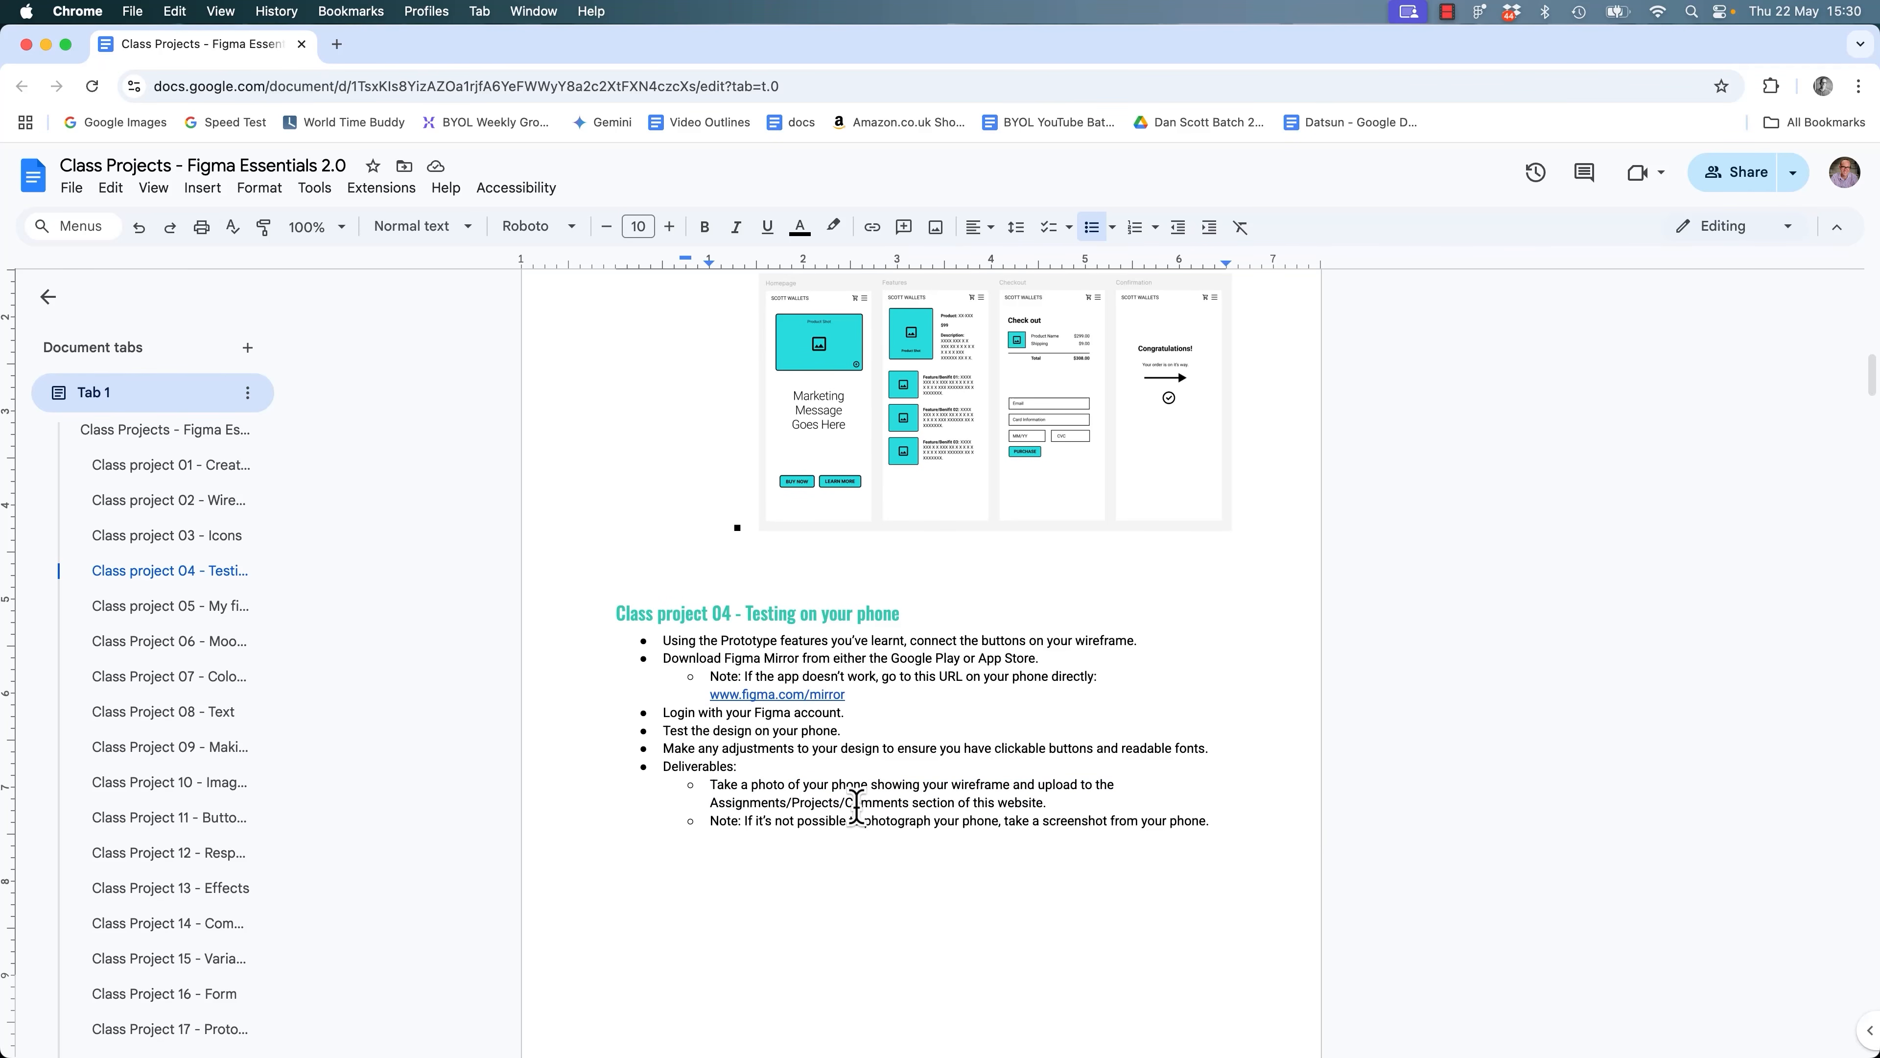
double_click(814, 802)
left_click(862, 784)
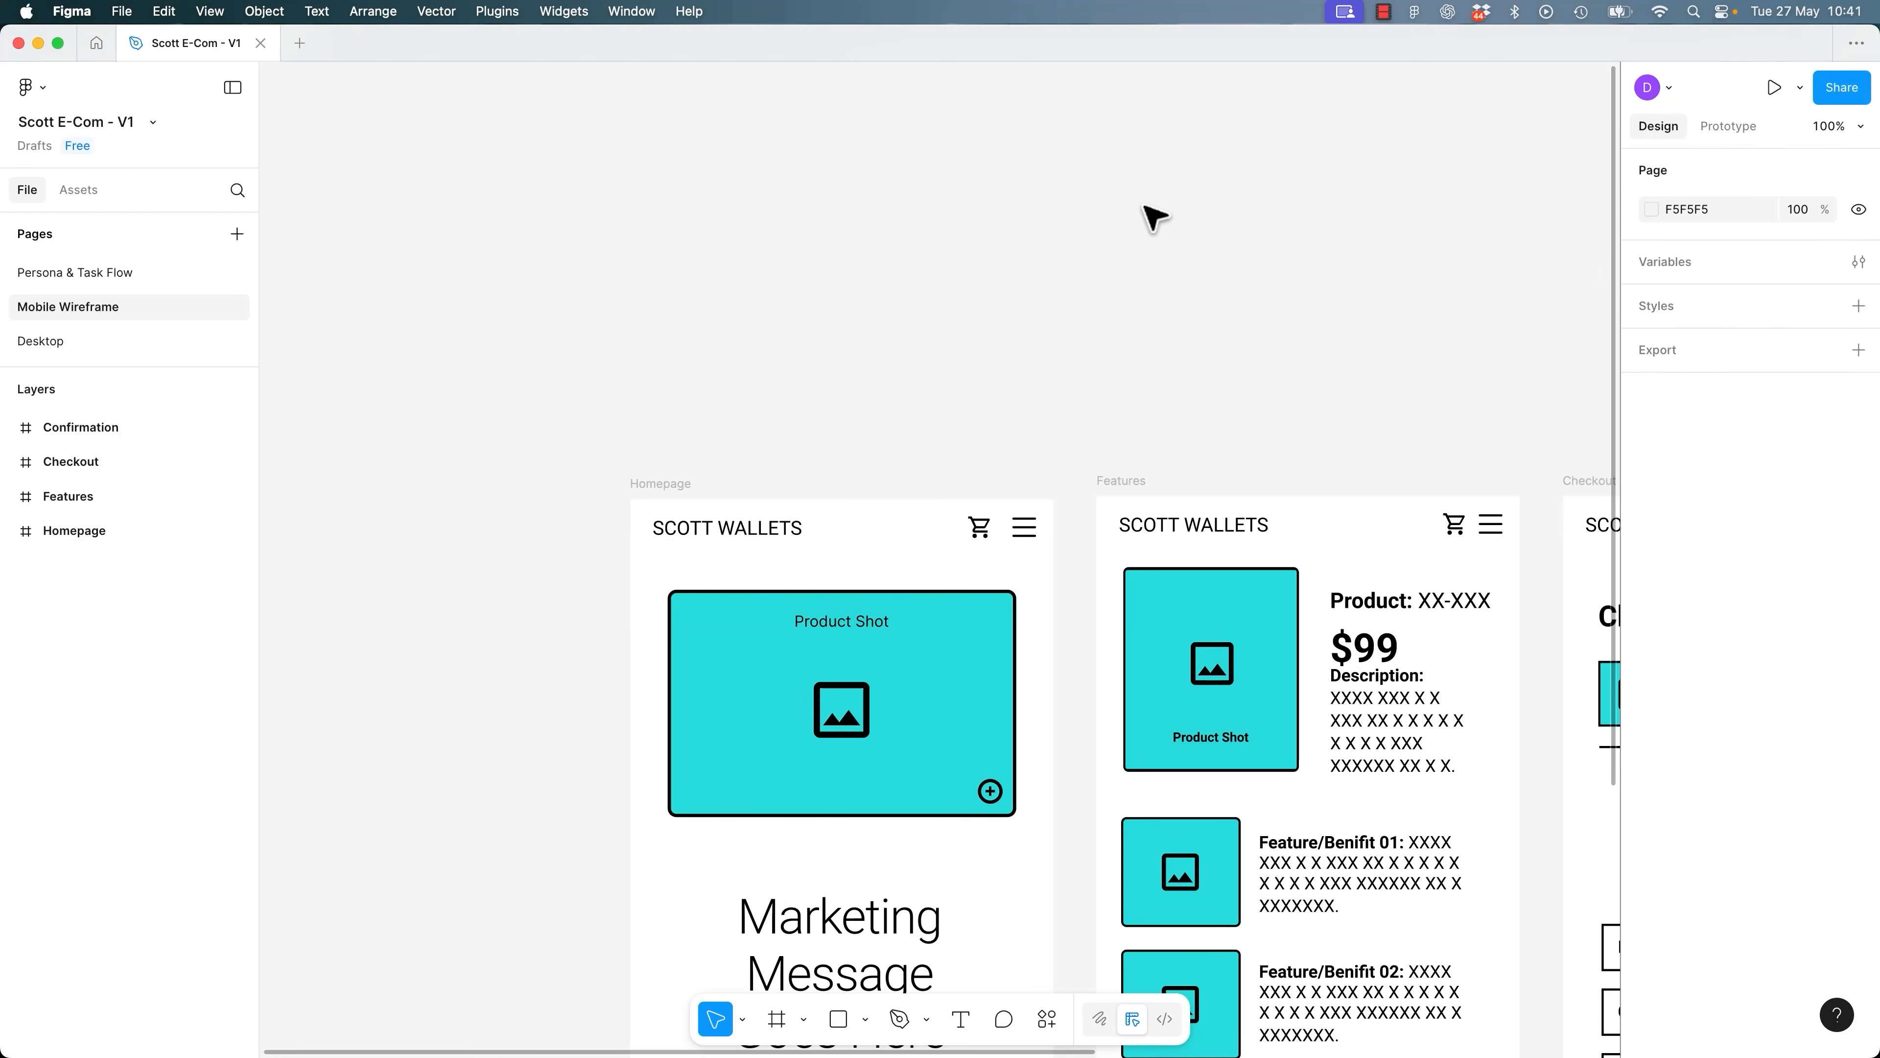
Duplicate the Confirmation frame and place the copy beyond the original at X 1812, Y -3.
key("shift+1")
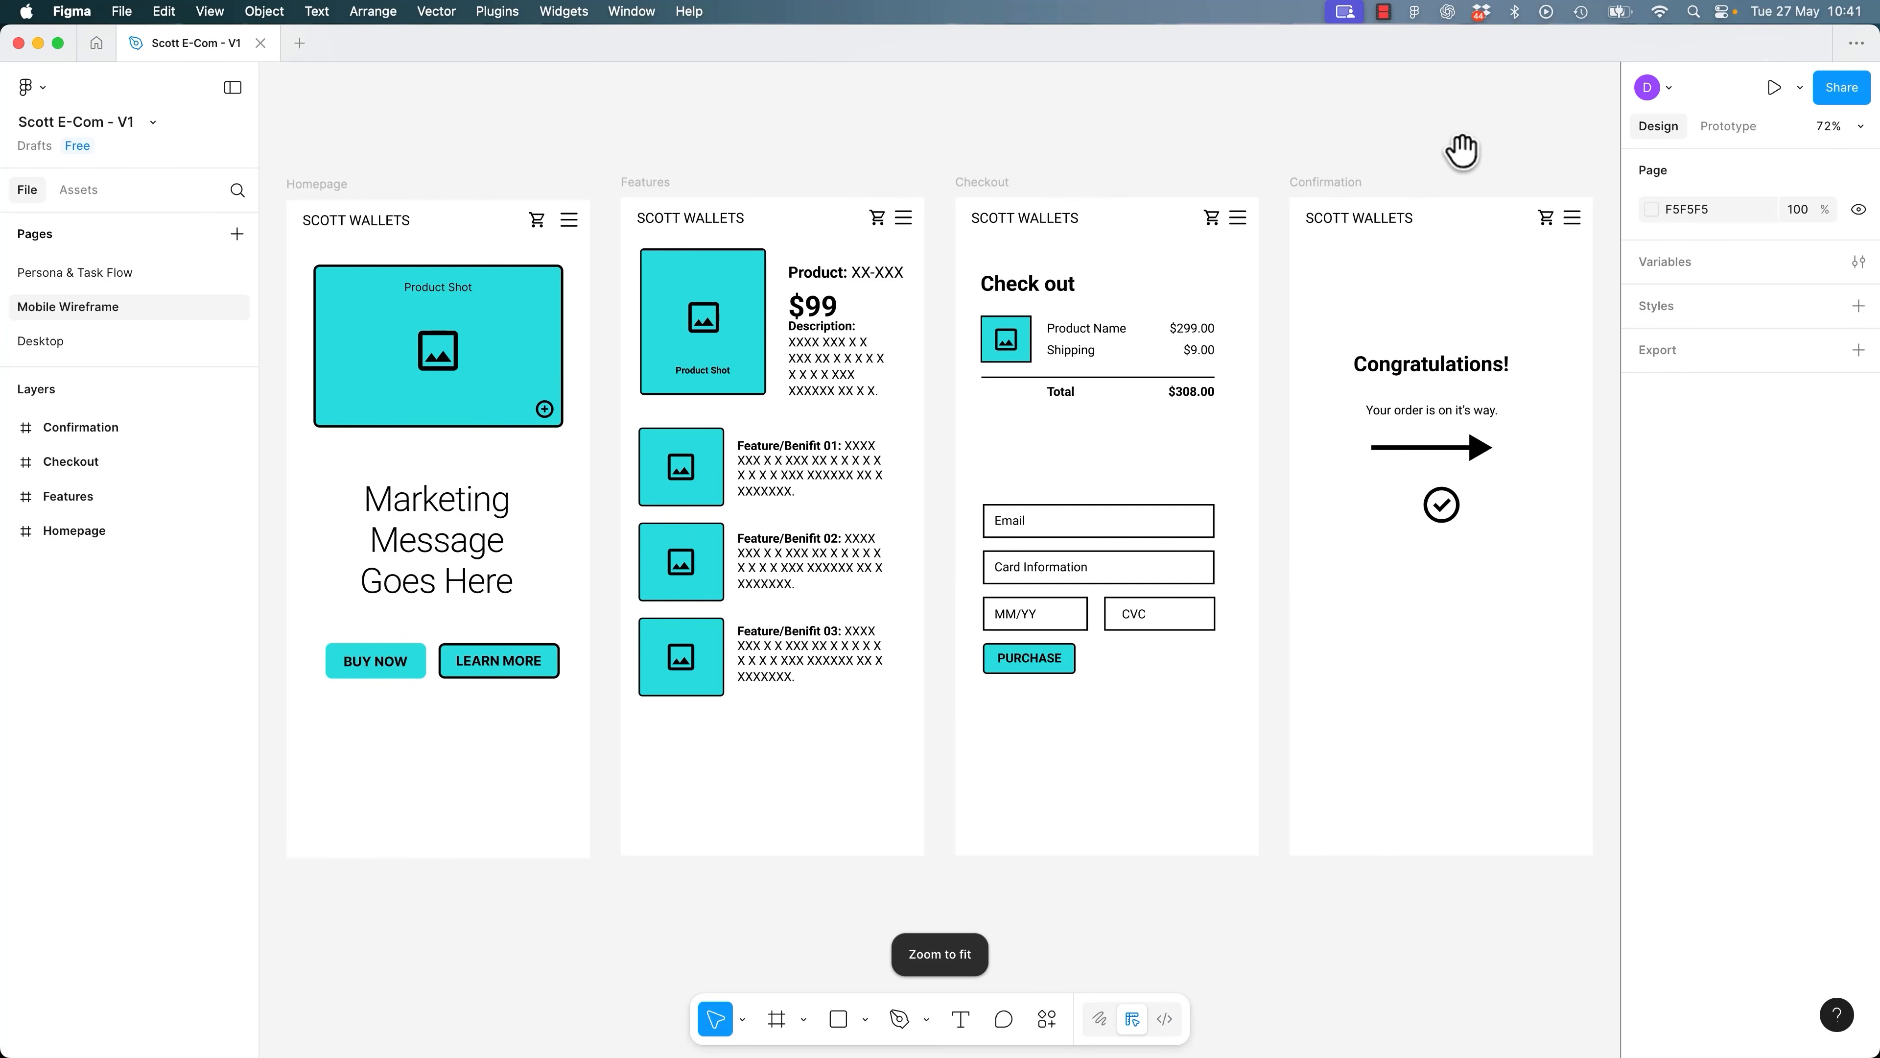
left_click_drag(1461, 152, 961, 294)
left_click(827, 320)
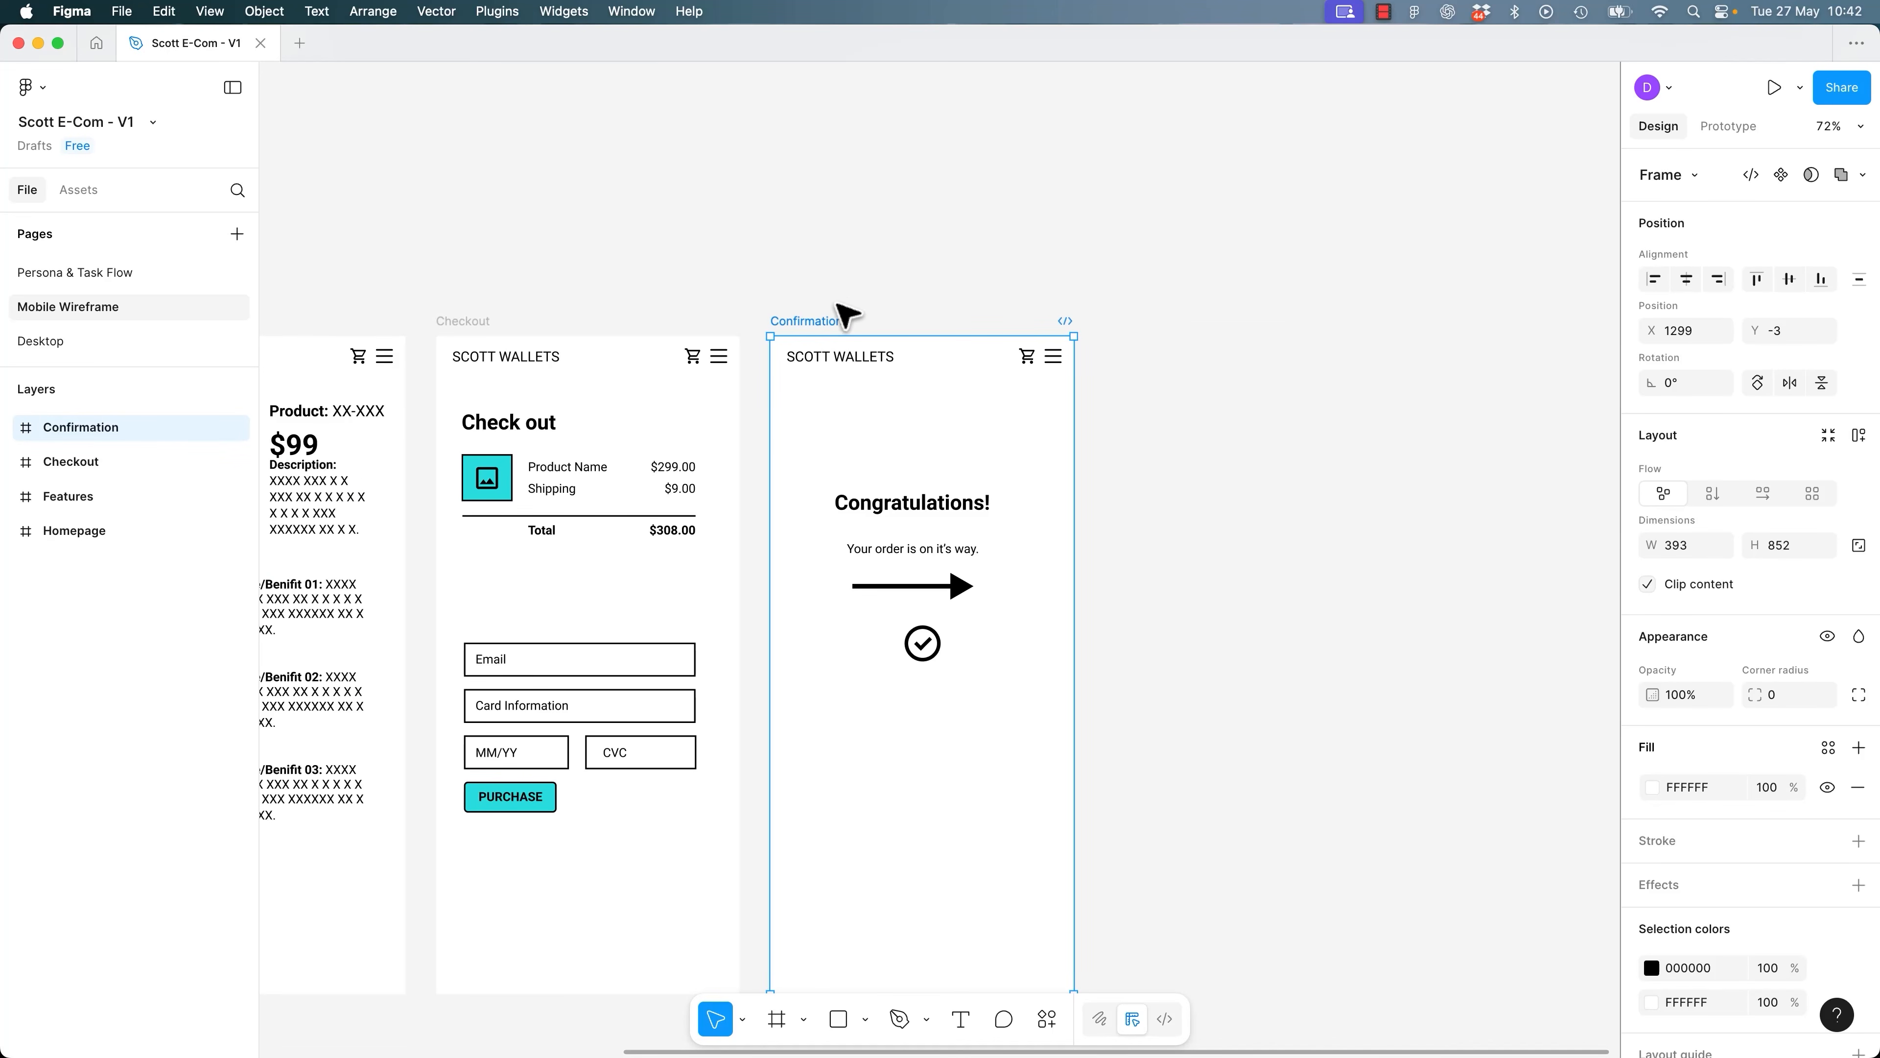
left_click_drag(827, 324, 1217, 320)
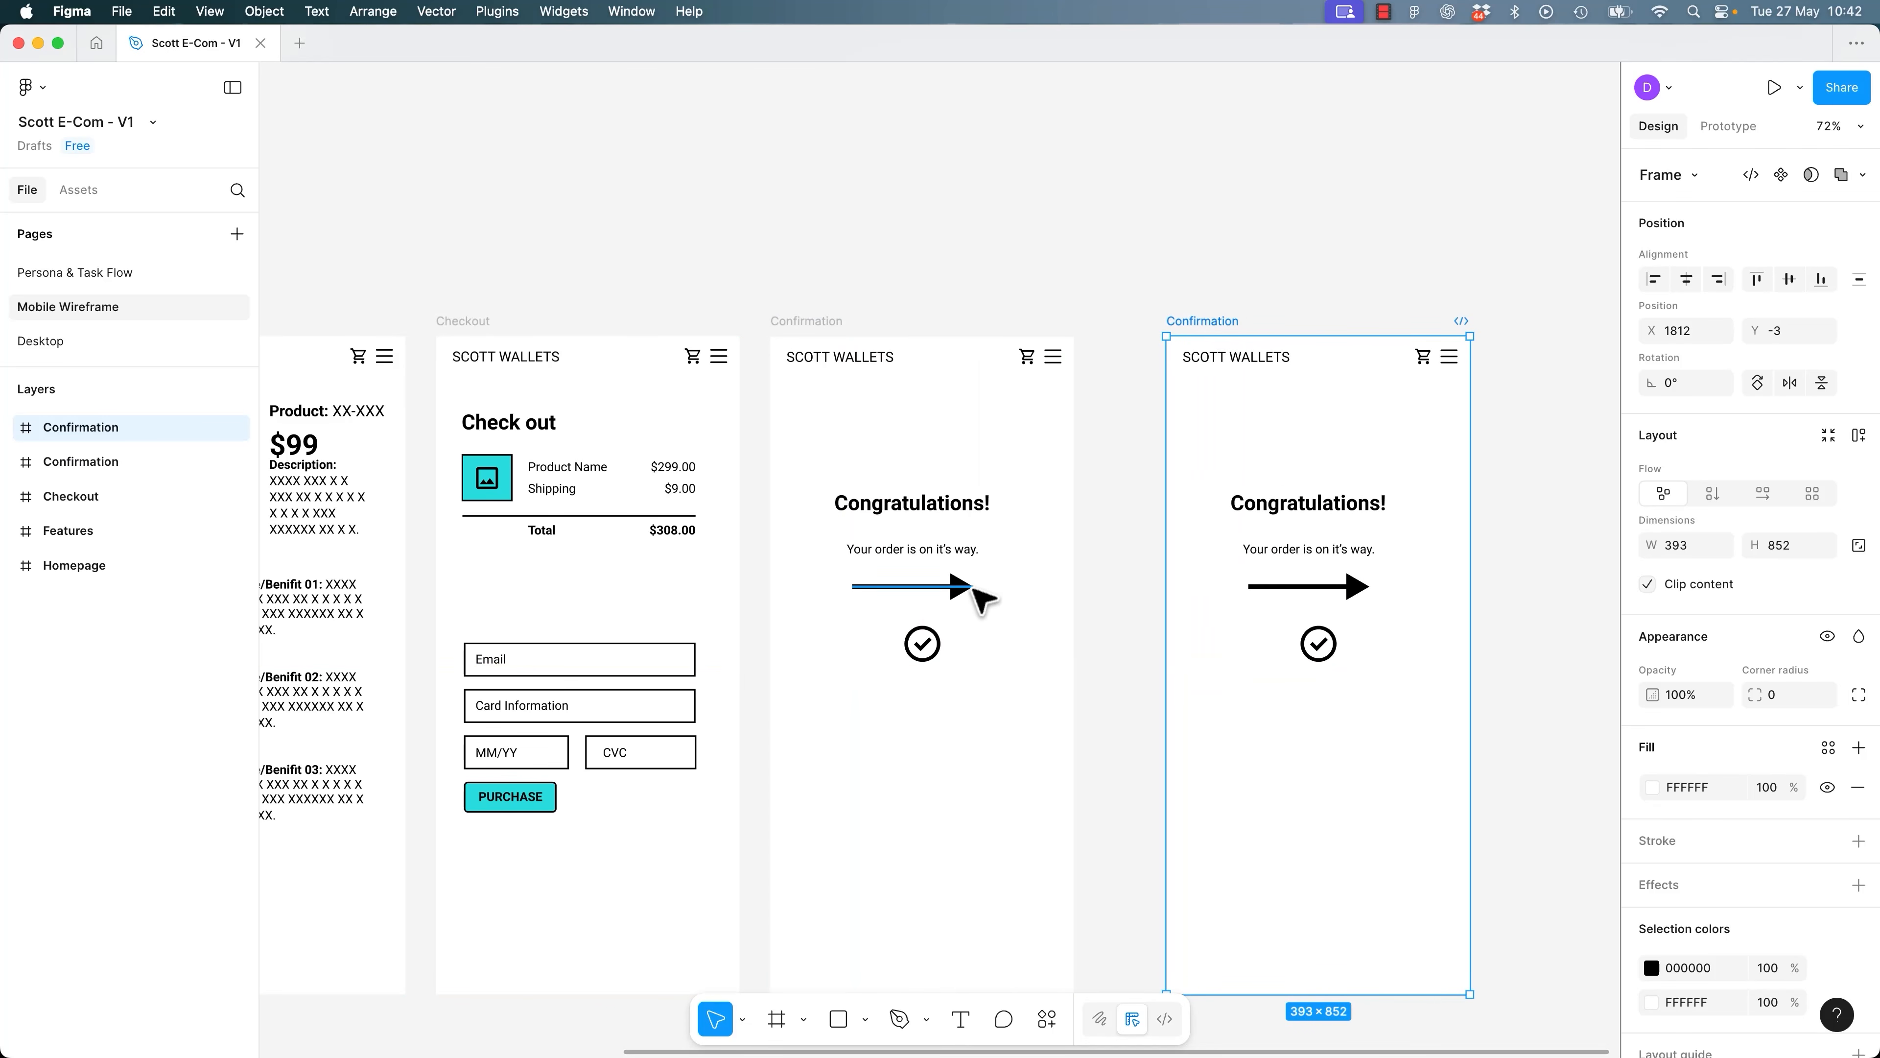
Move the arrow in the original Confirmation frame to the frame's left side, at about X 13, Y 325.
left_click(969, 591)
left_click(1033, 277)
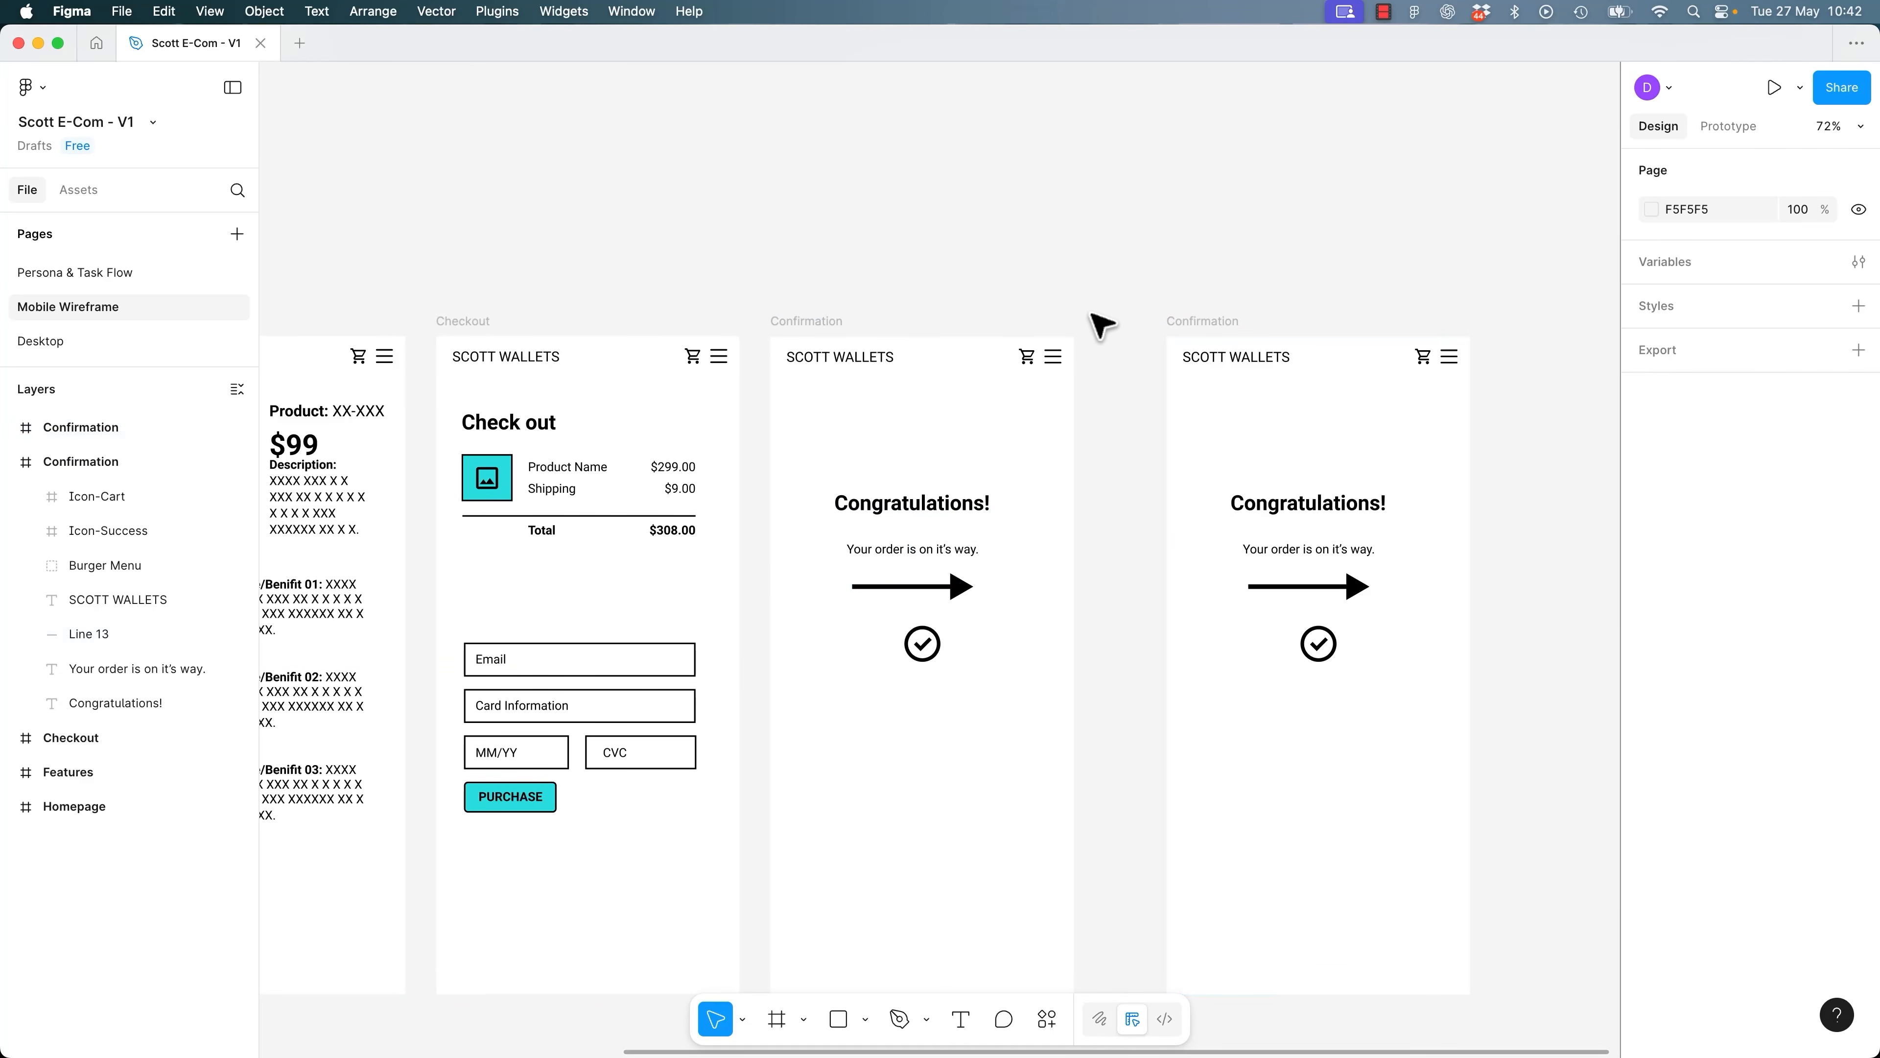
left_click_drag(1141, 437, 1196, 355)
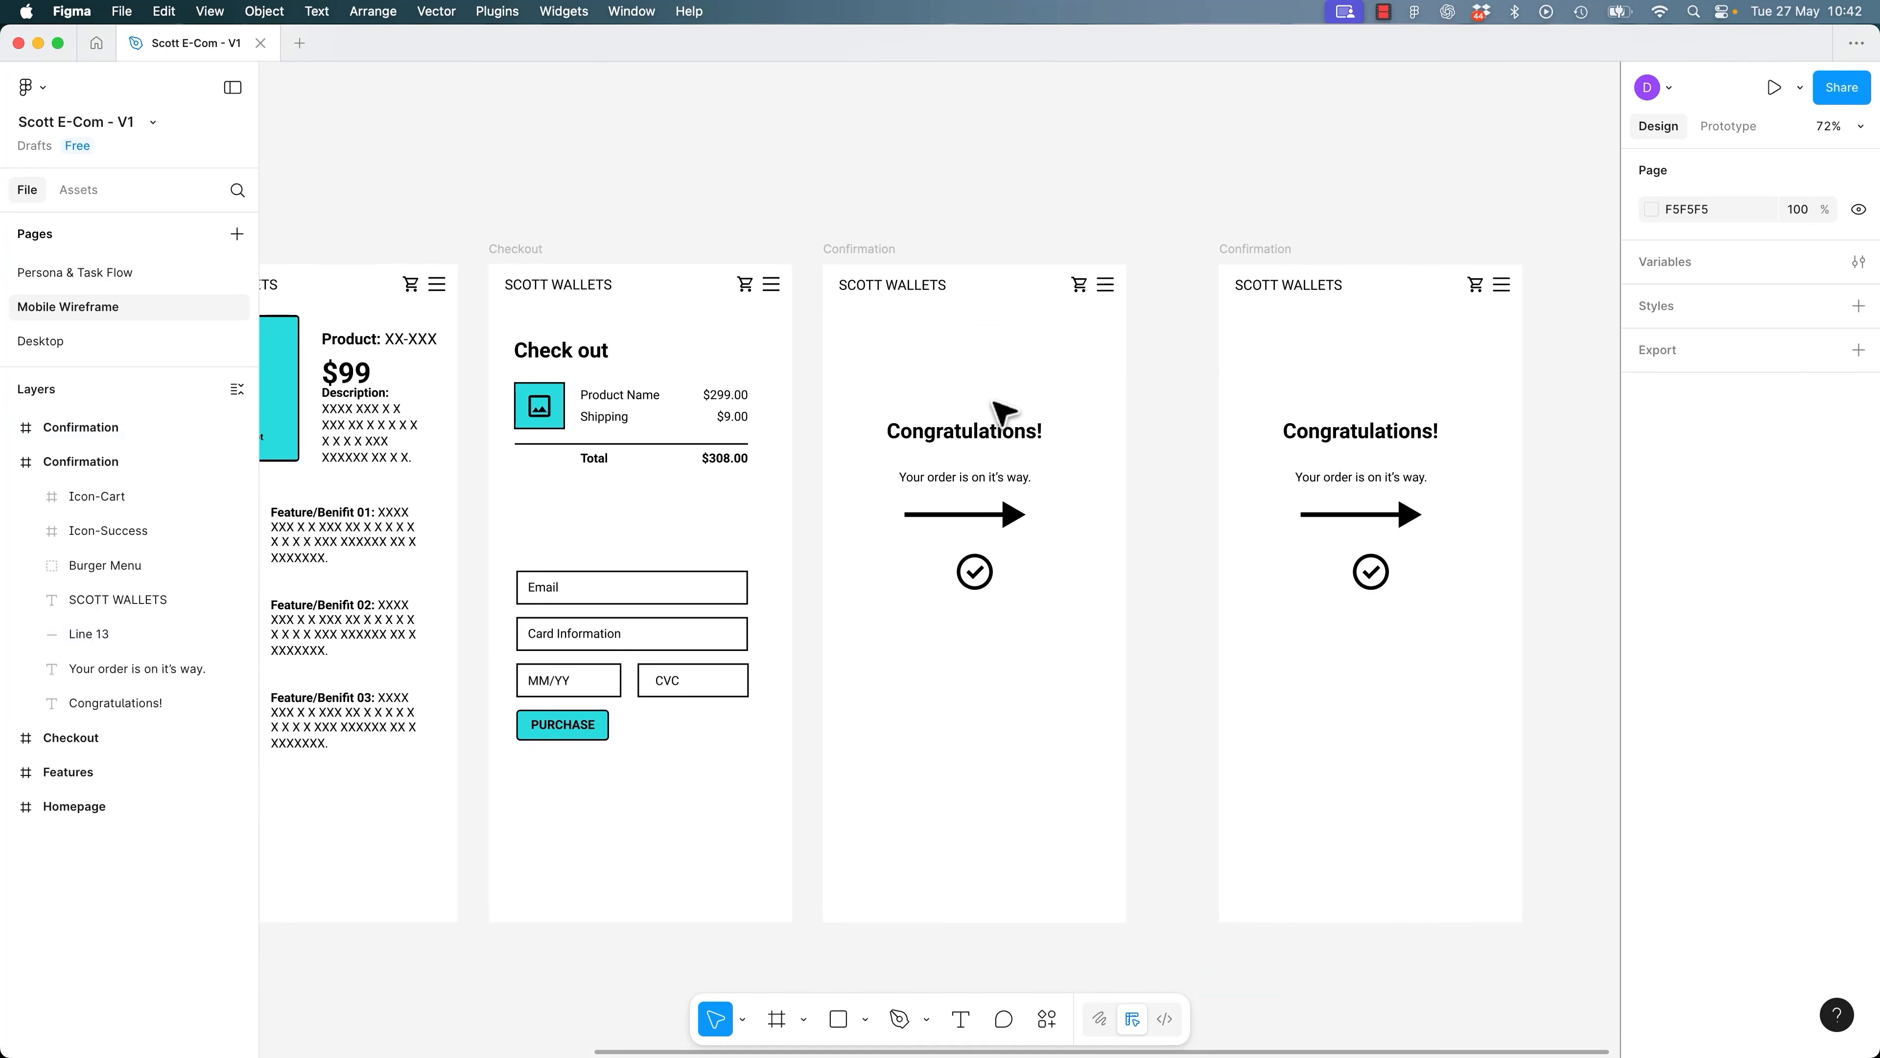
left_click(887, 248)
left_click(1267, 247)
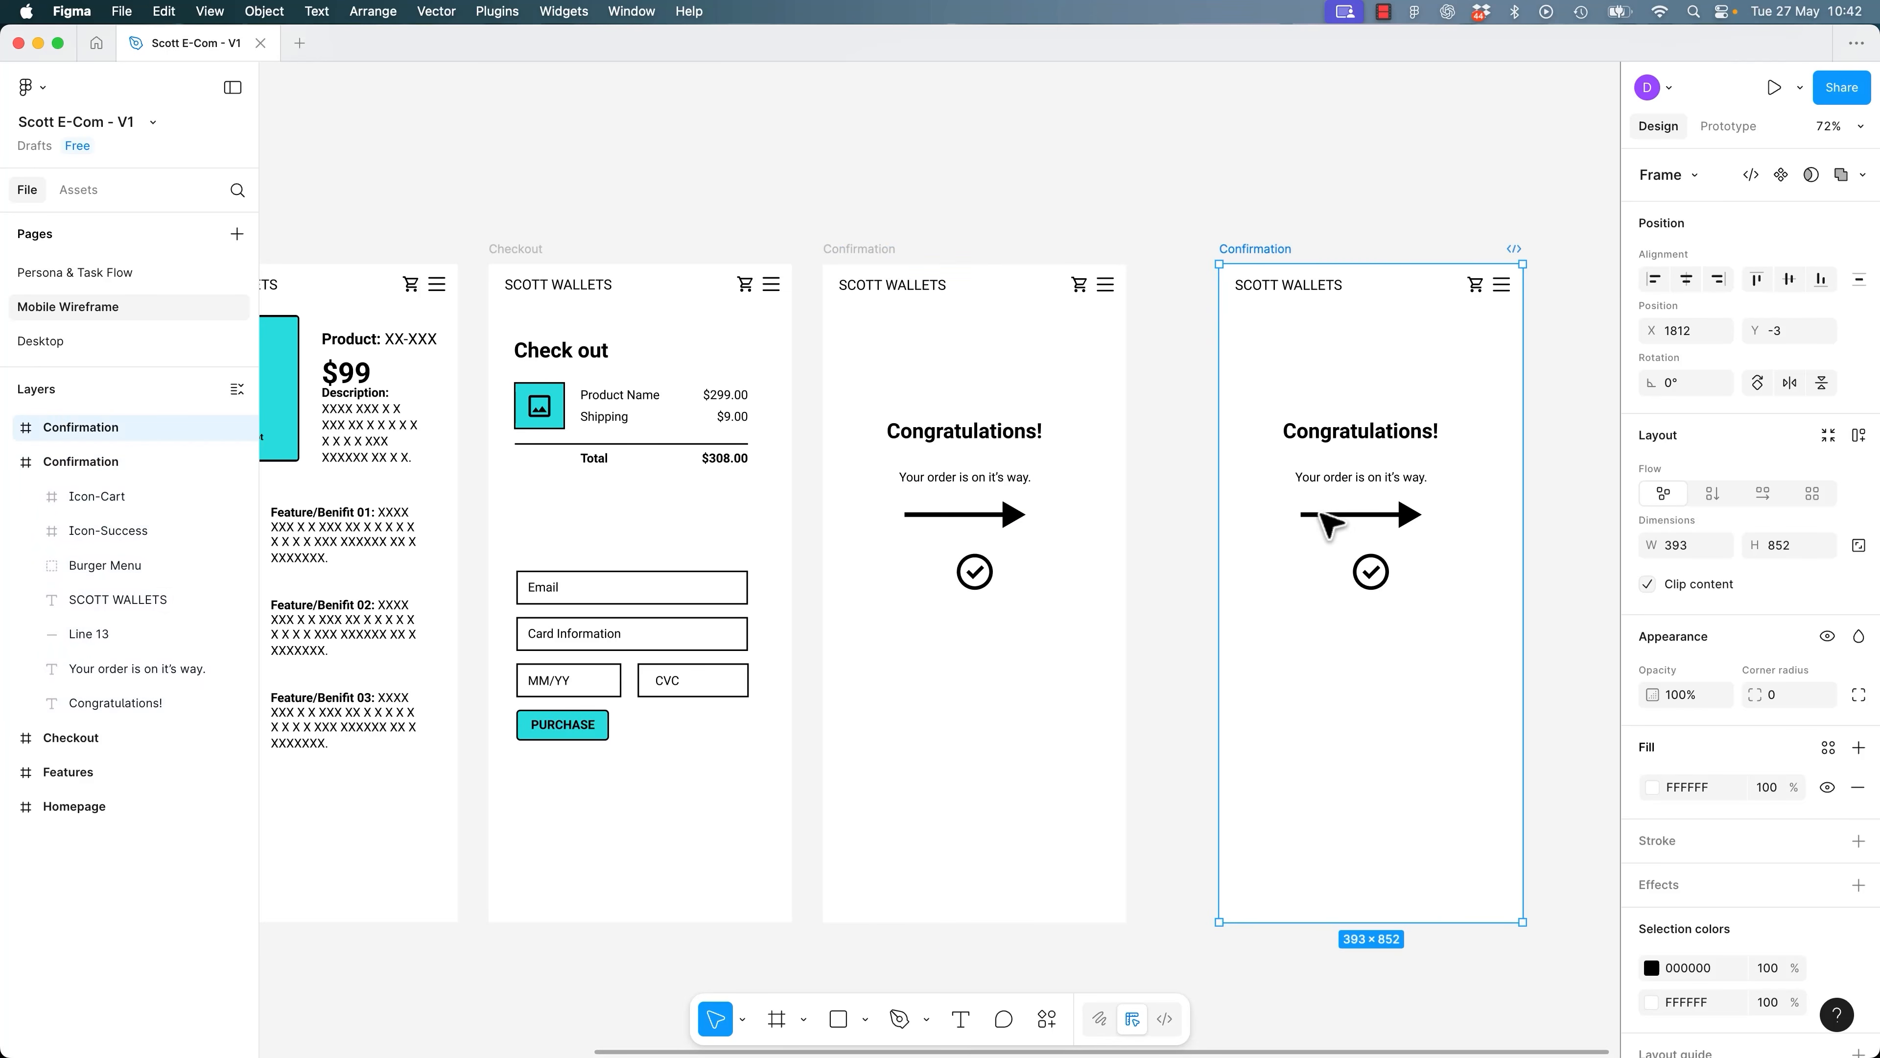
left_click(962, 515)
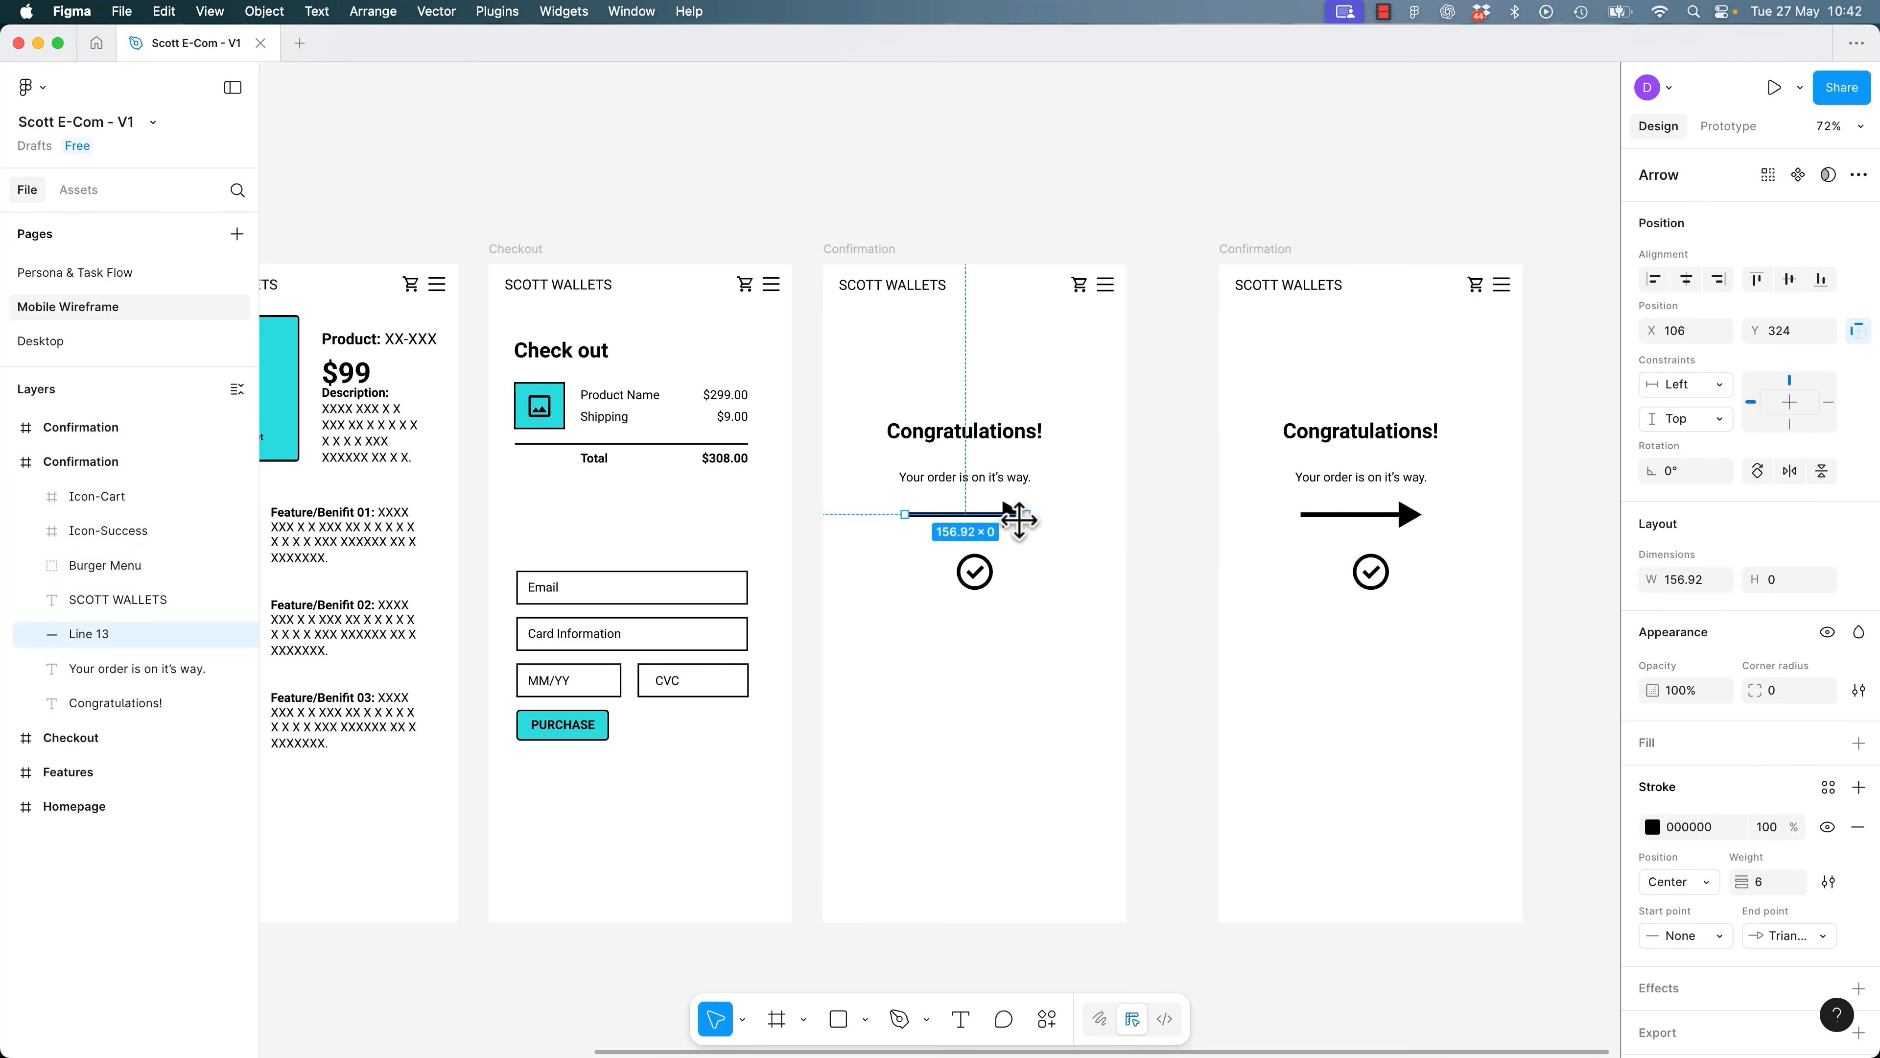
left_click_drag(1012, 516, 942, 518)
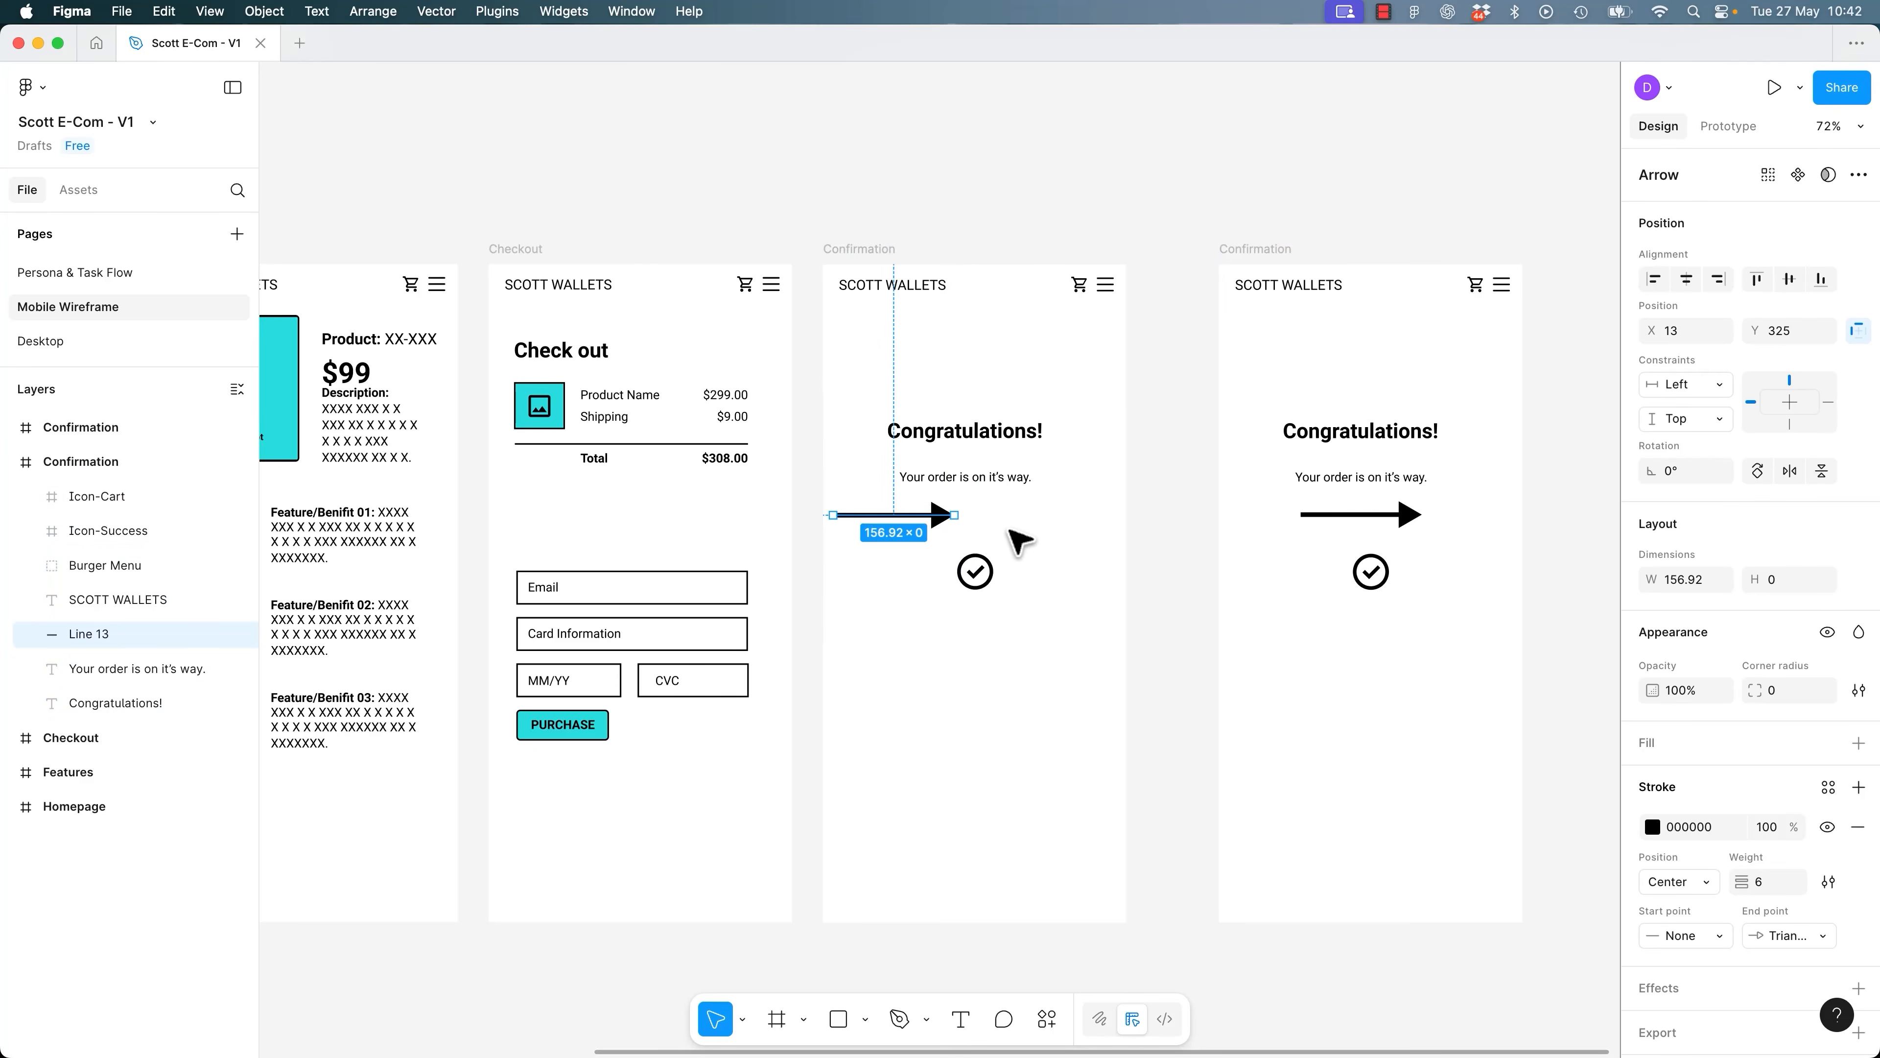
Connect the original Confirmation frame to its copy with an On tap, Navigate to interaction using Instant animation.
left_click(871, 251)
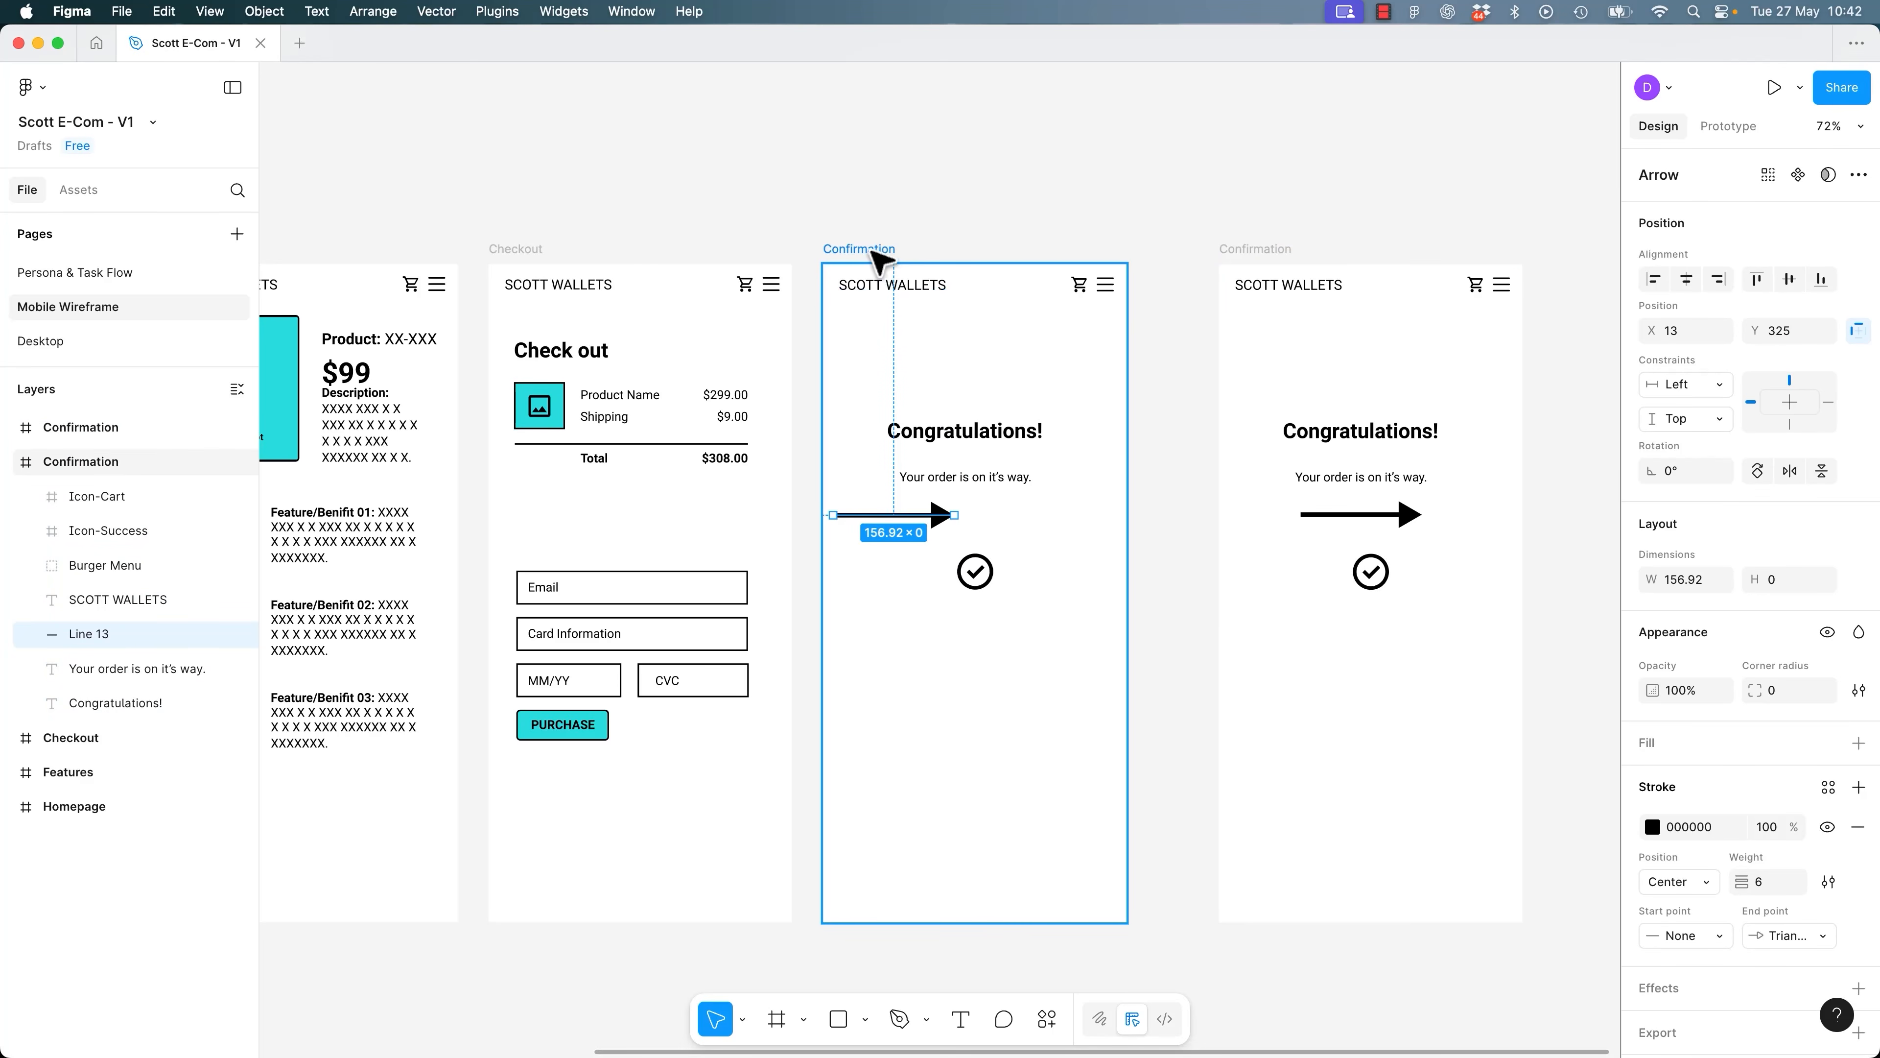
left_click(1729, 128)
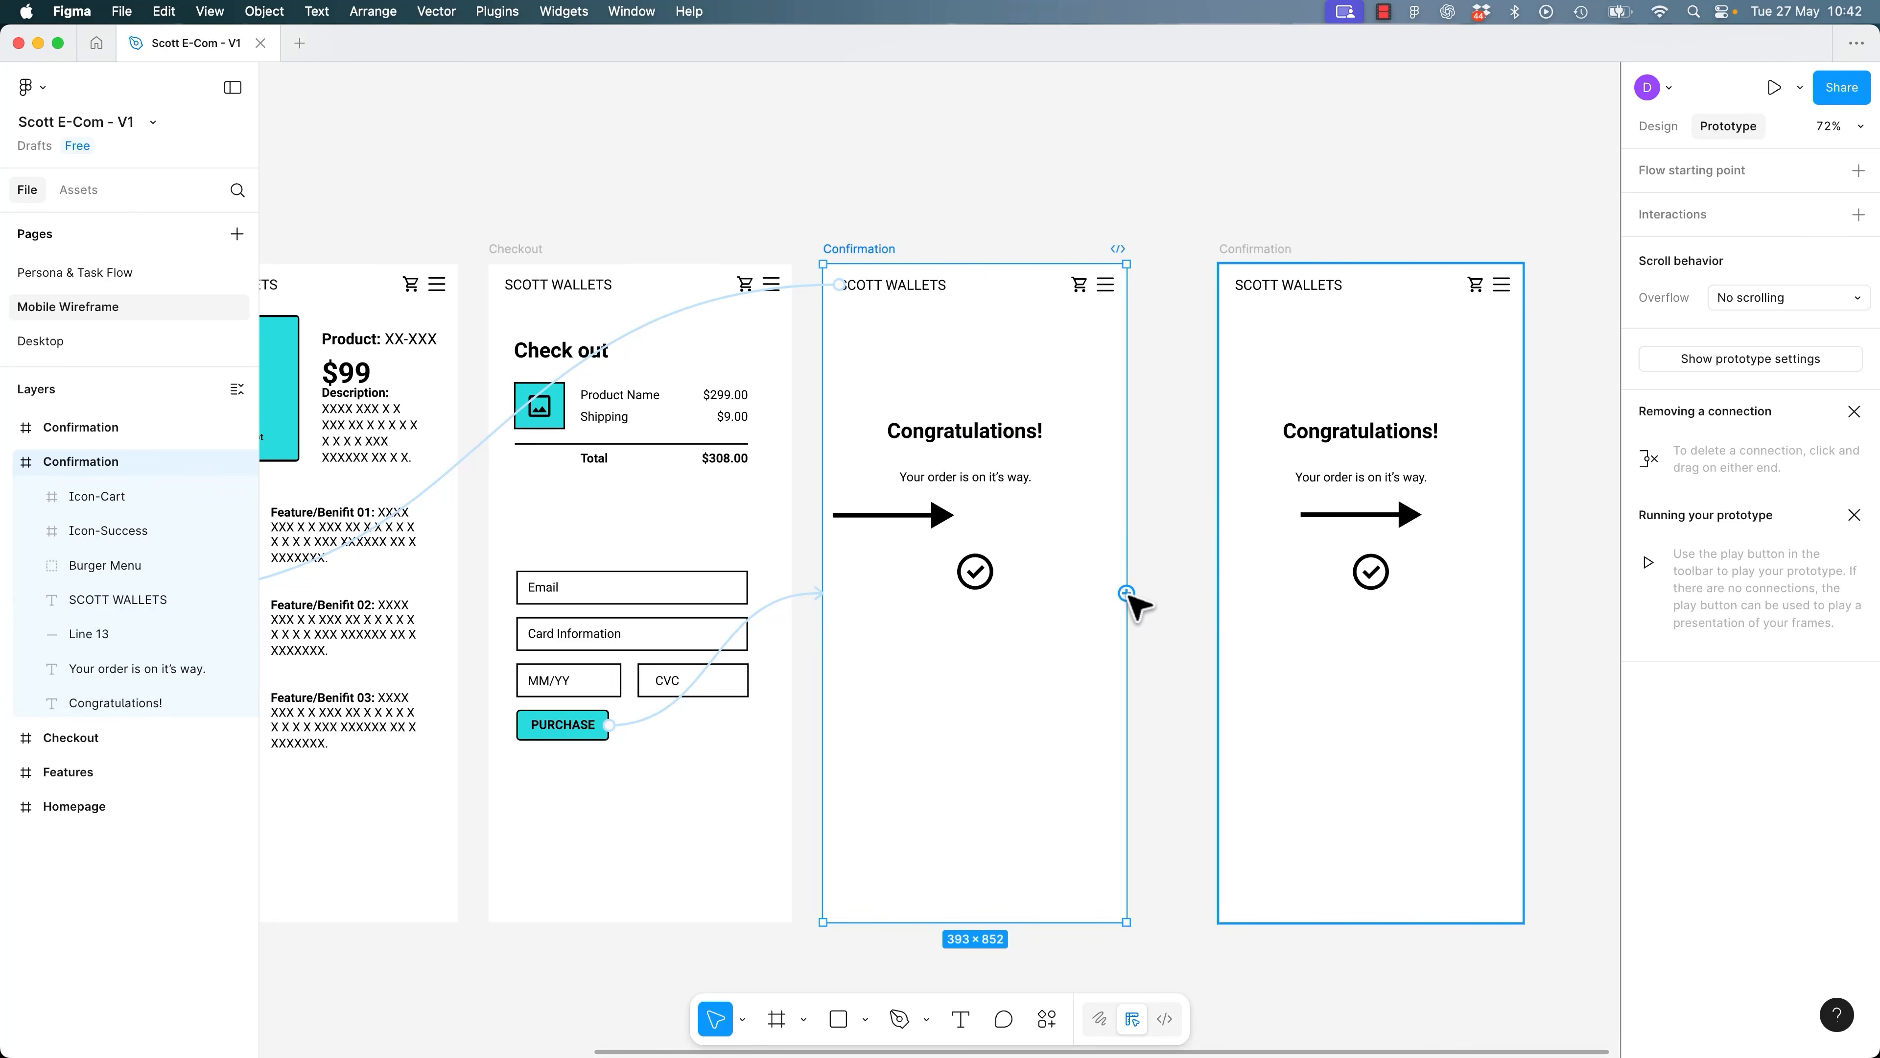
left_click_drag(1127, 596, 1218, 592)
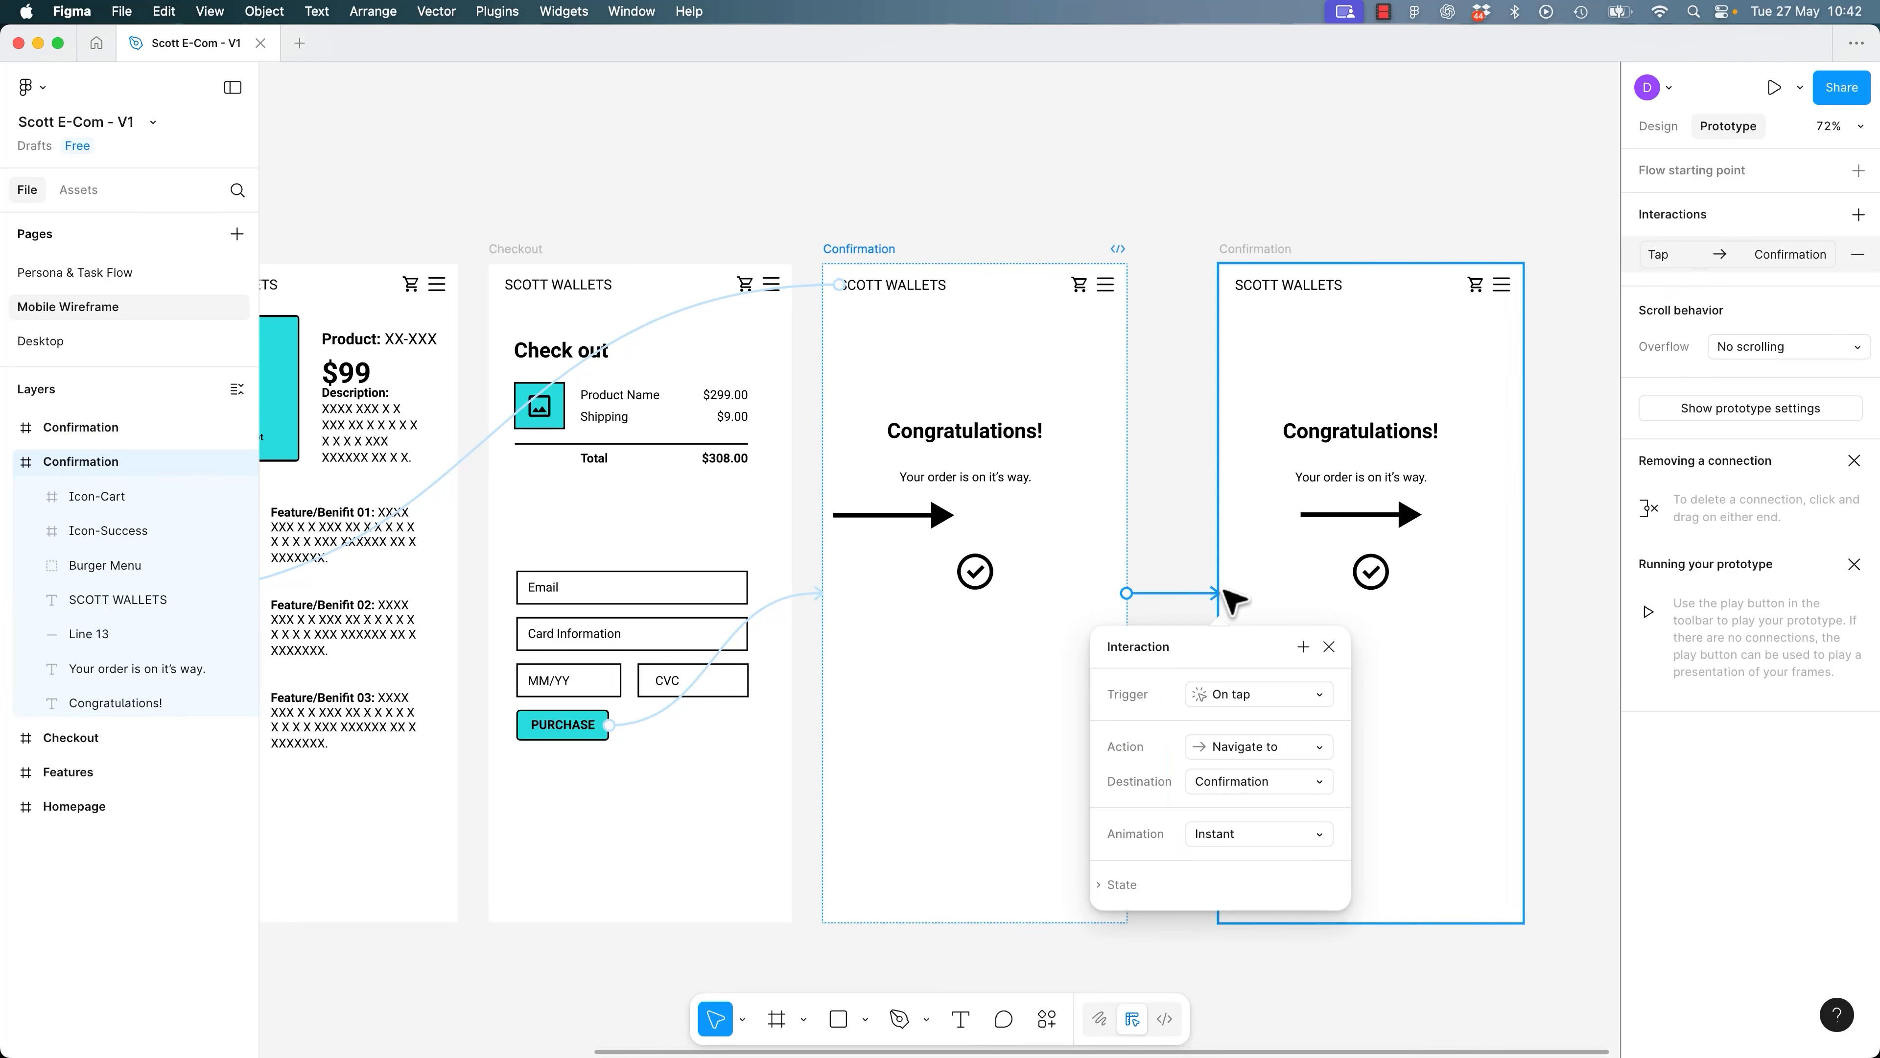
left_click(1185, 468)
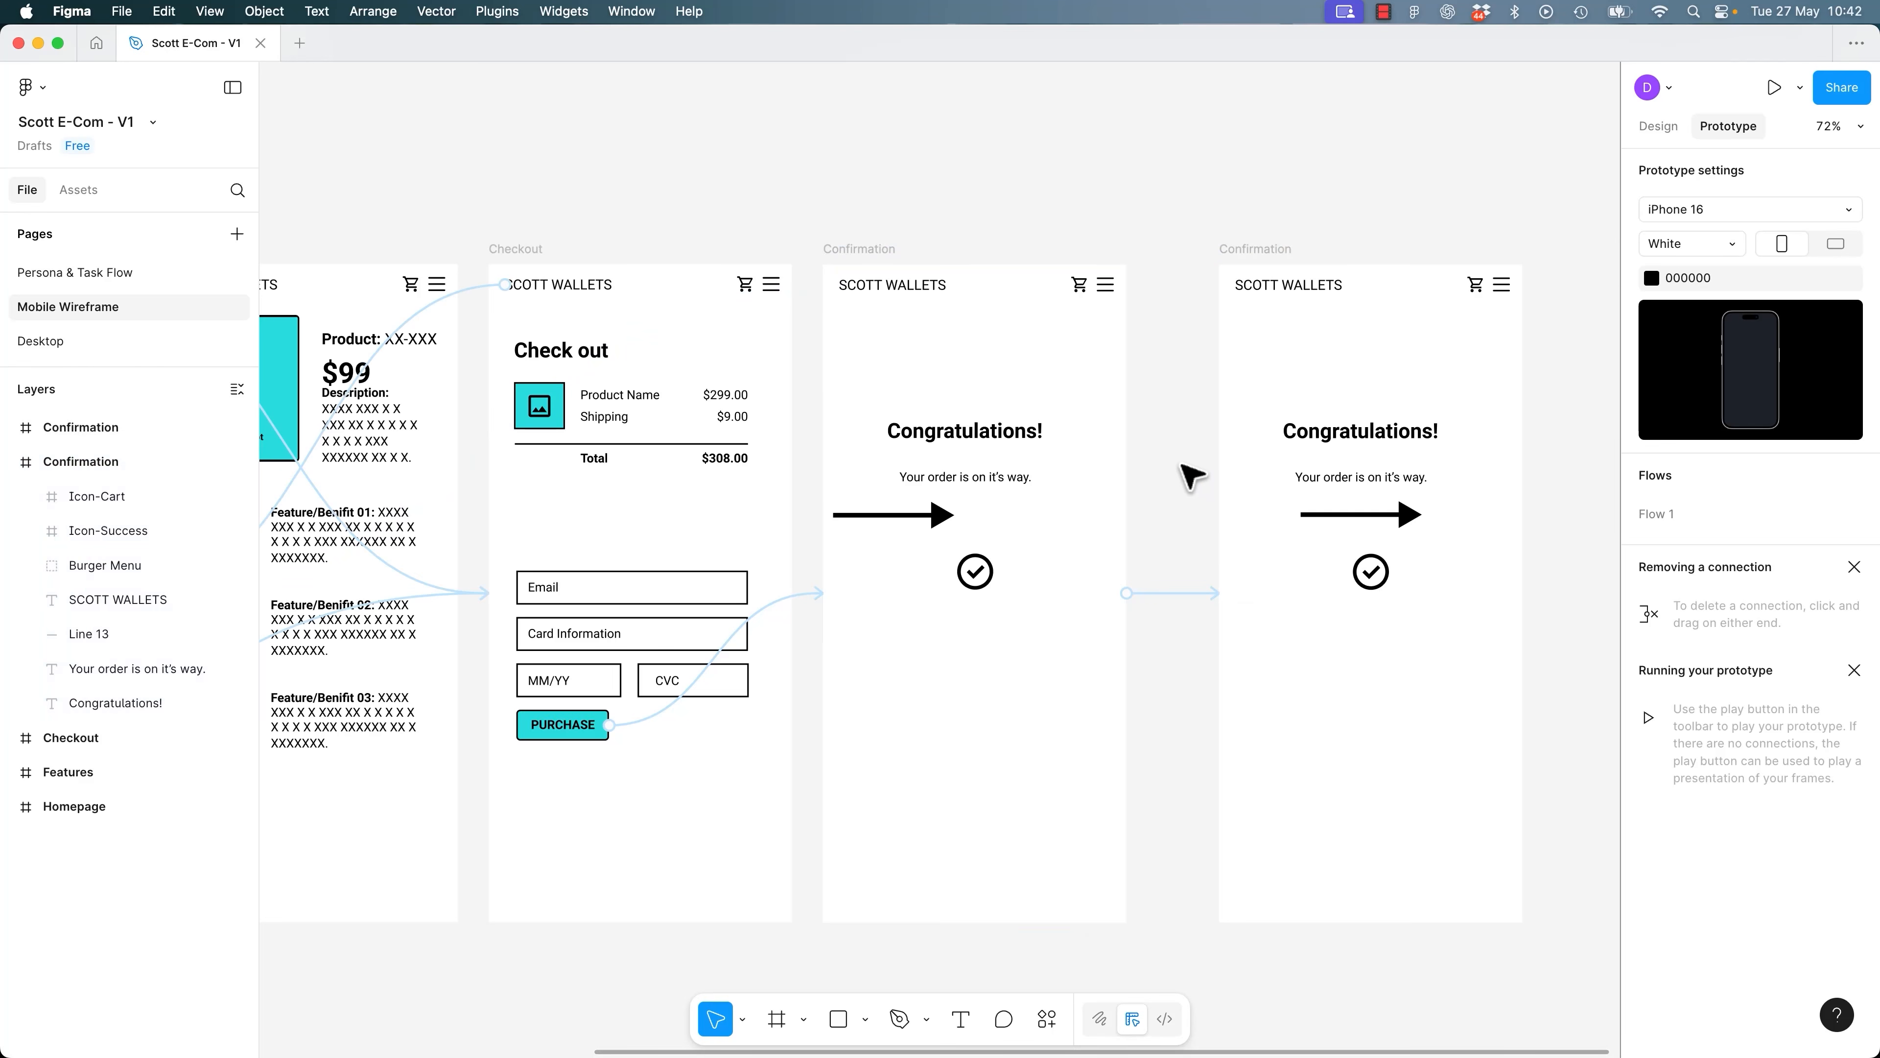
Present the prototype in its own tab and close the presentation.
left_click(1798, 89)
left_click(1688, 137)
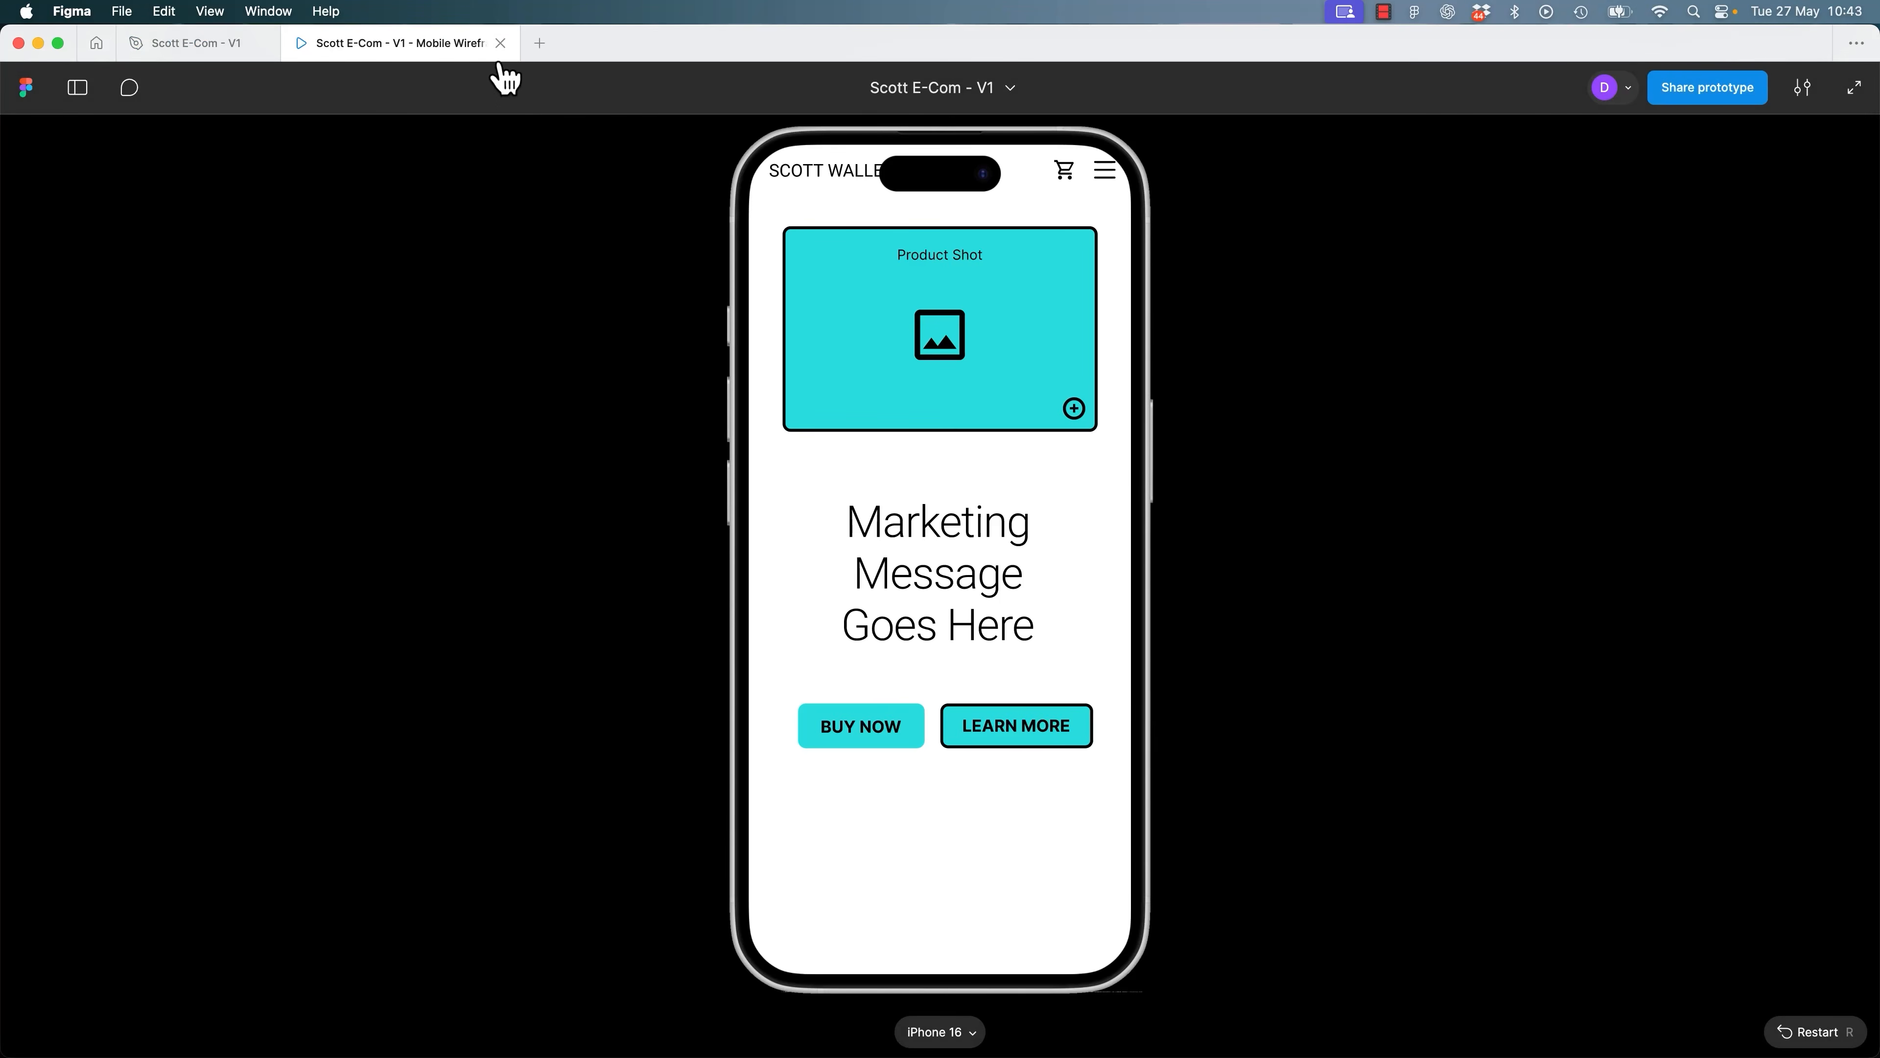
left_click(504, 43)
Test the purchase flow in the inline preview from the Homepage through Checkout to the second Confirmation frame, closing the preview when finished.
left_click(1800, 87)
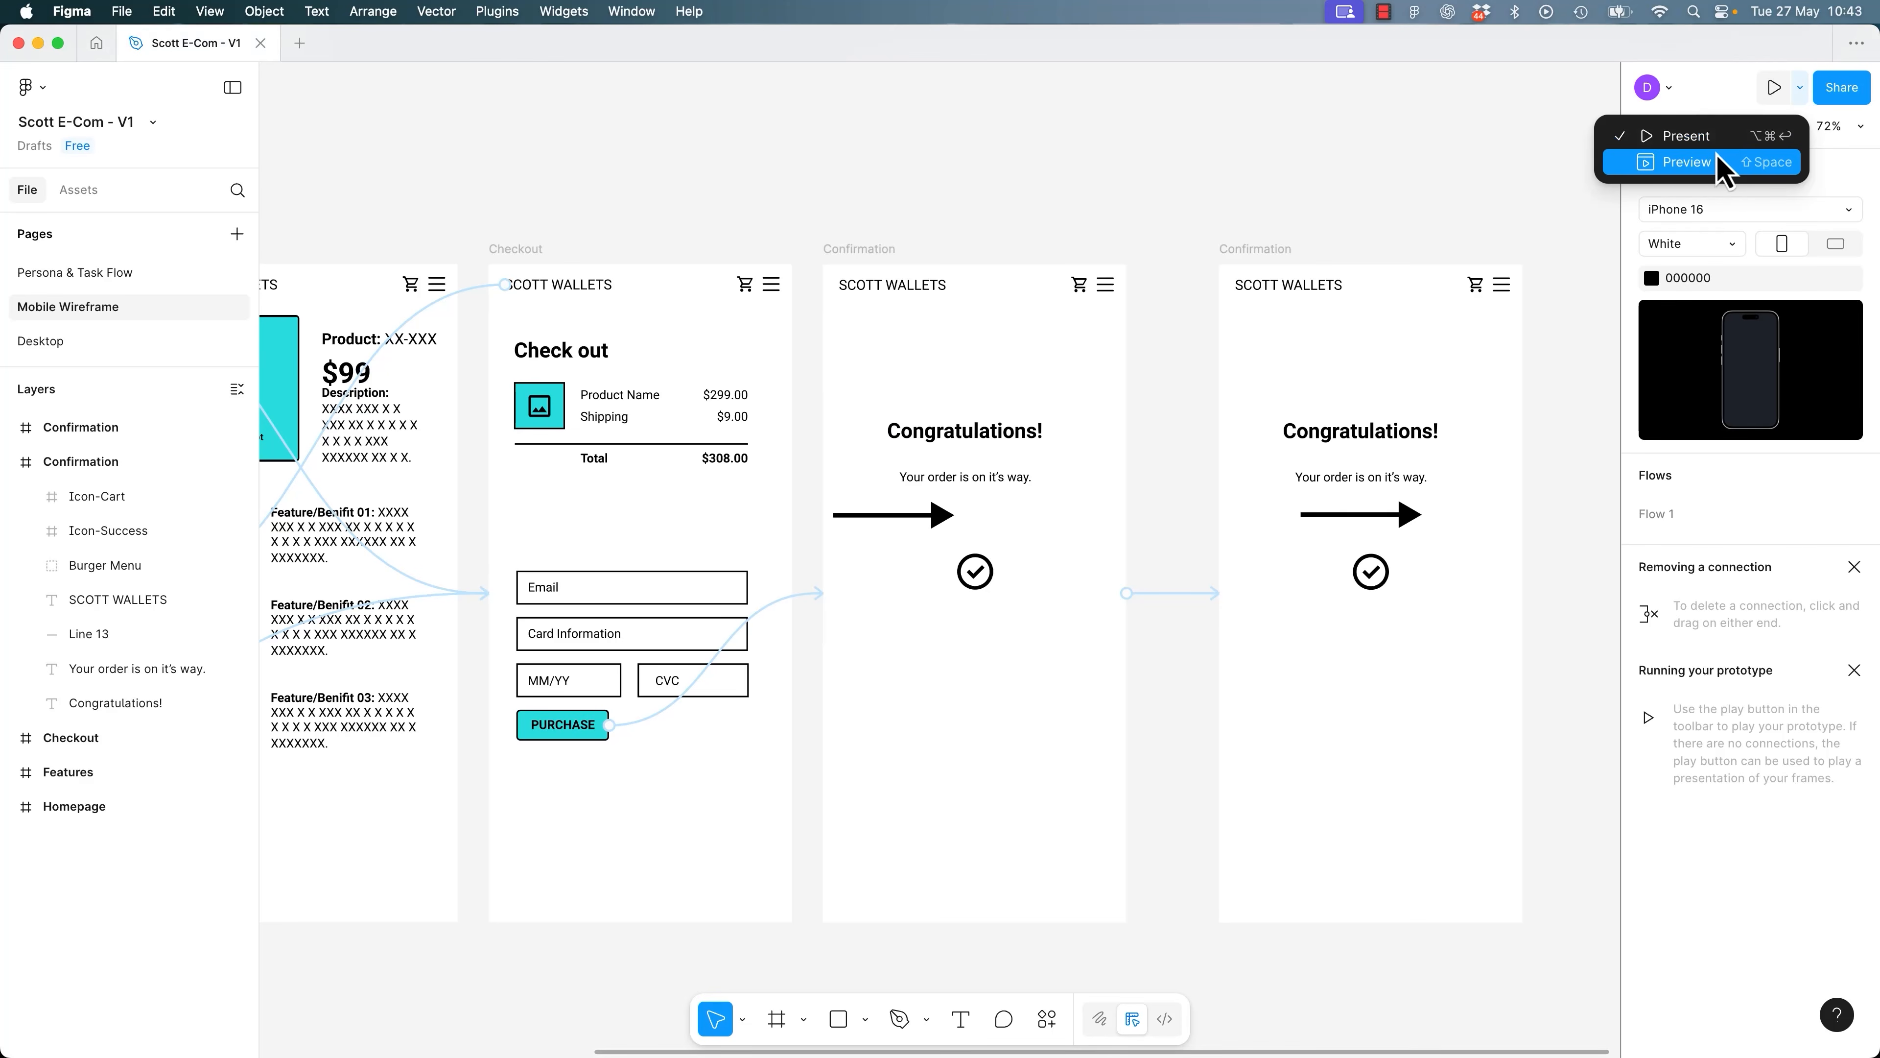
left_click(1721, 167)
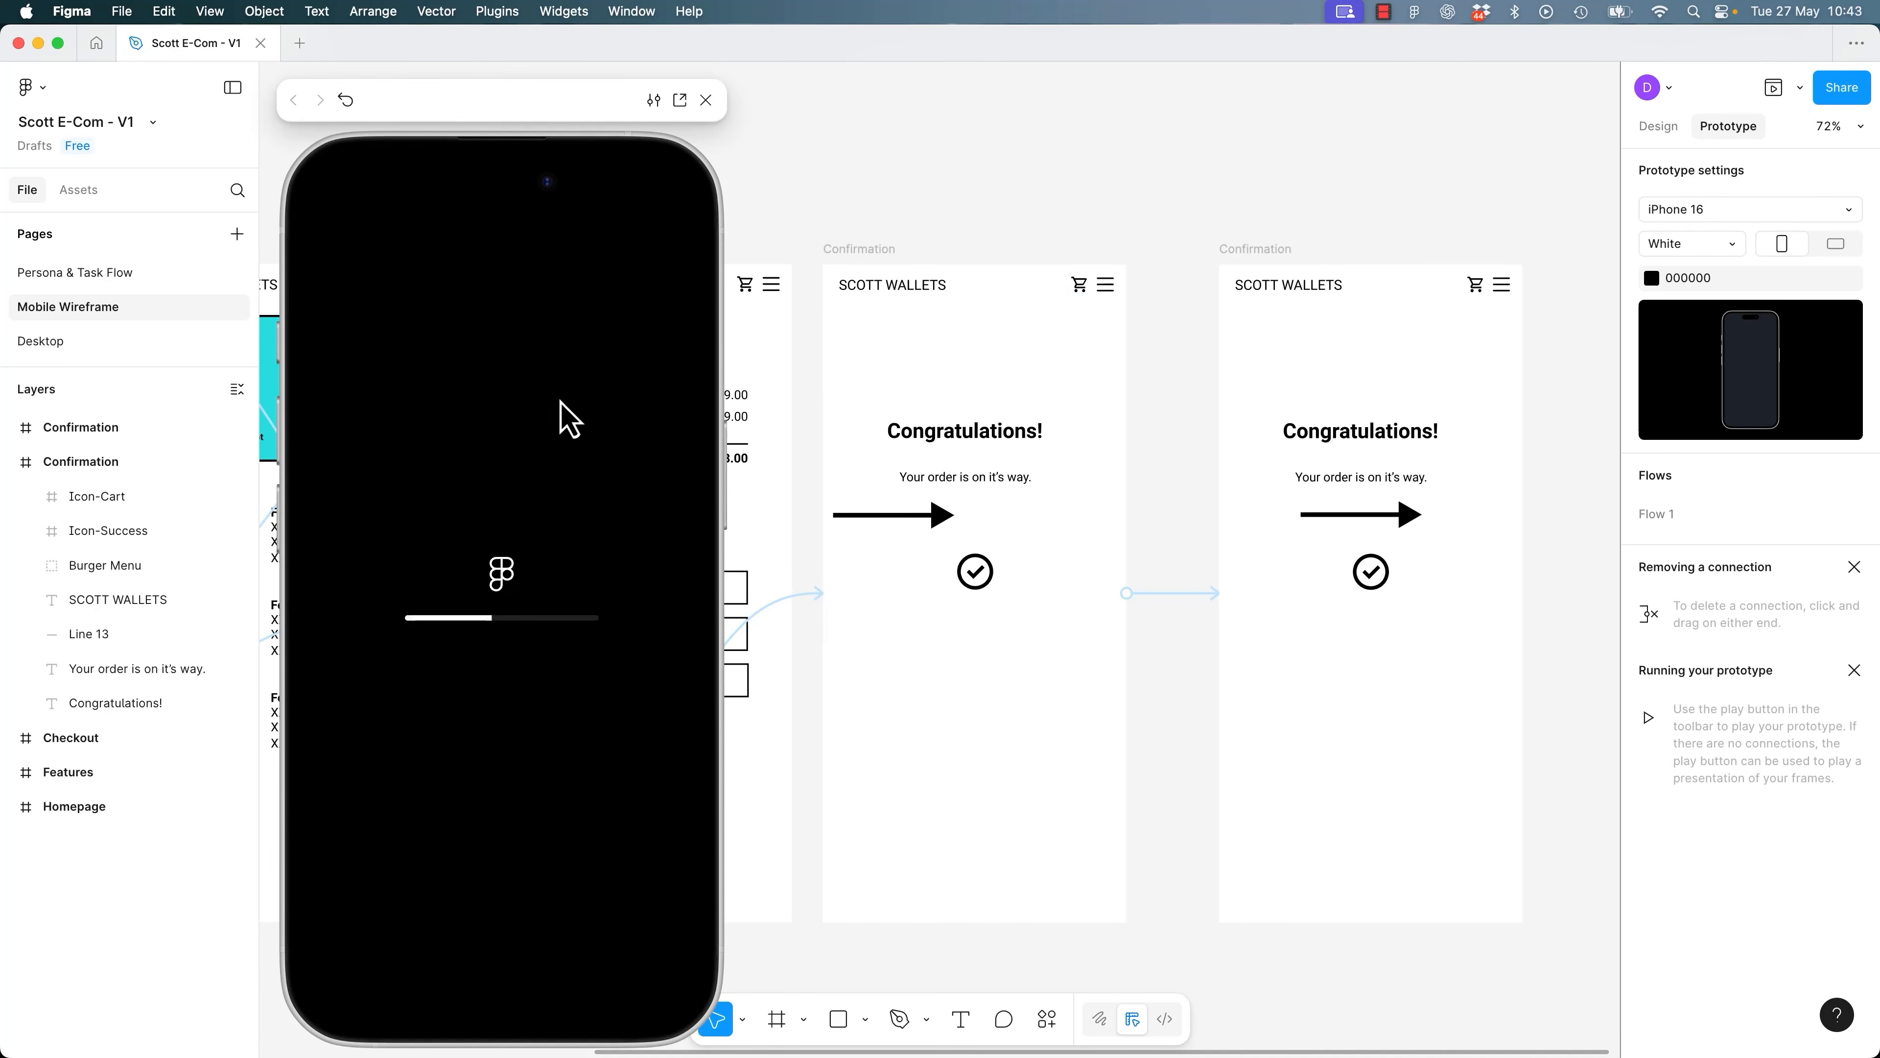
left_click(431, 778)
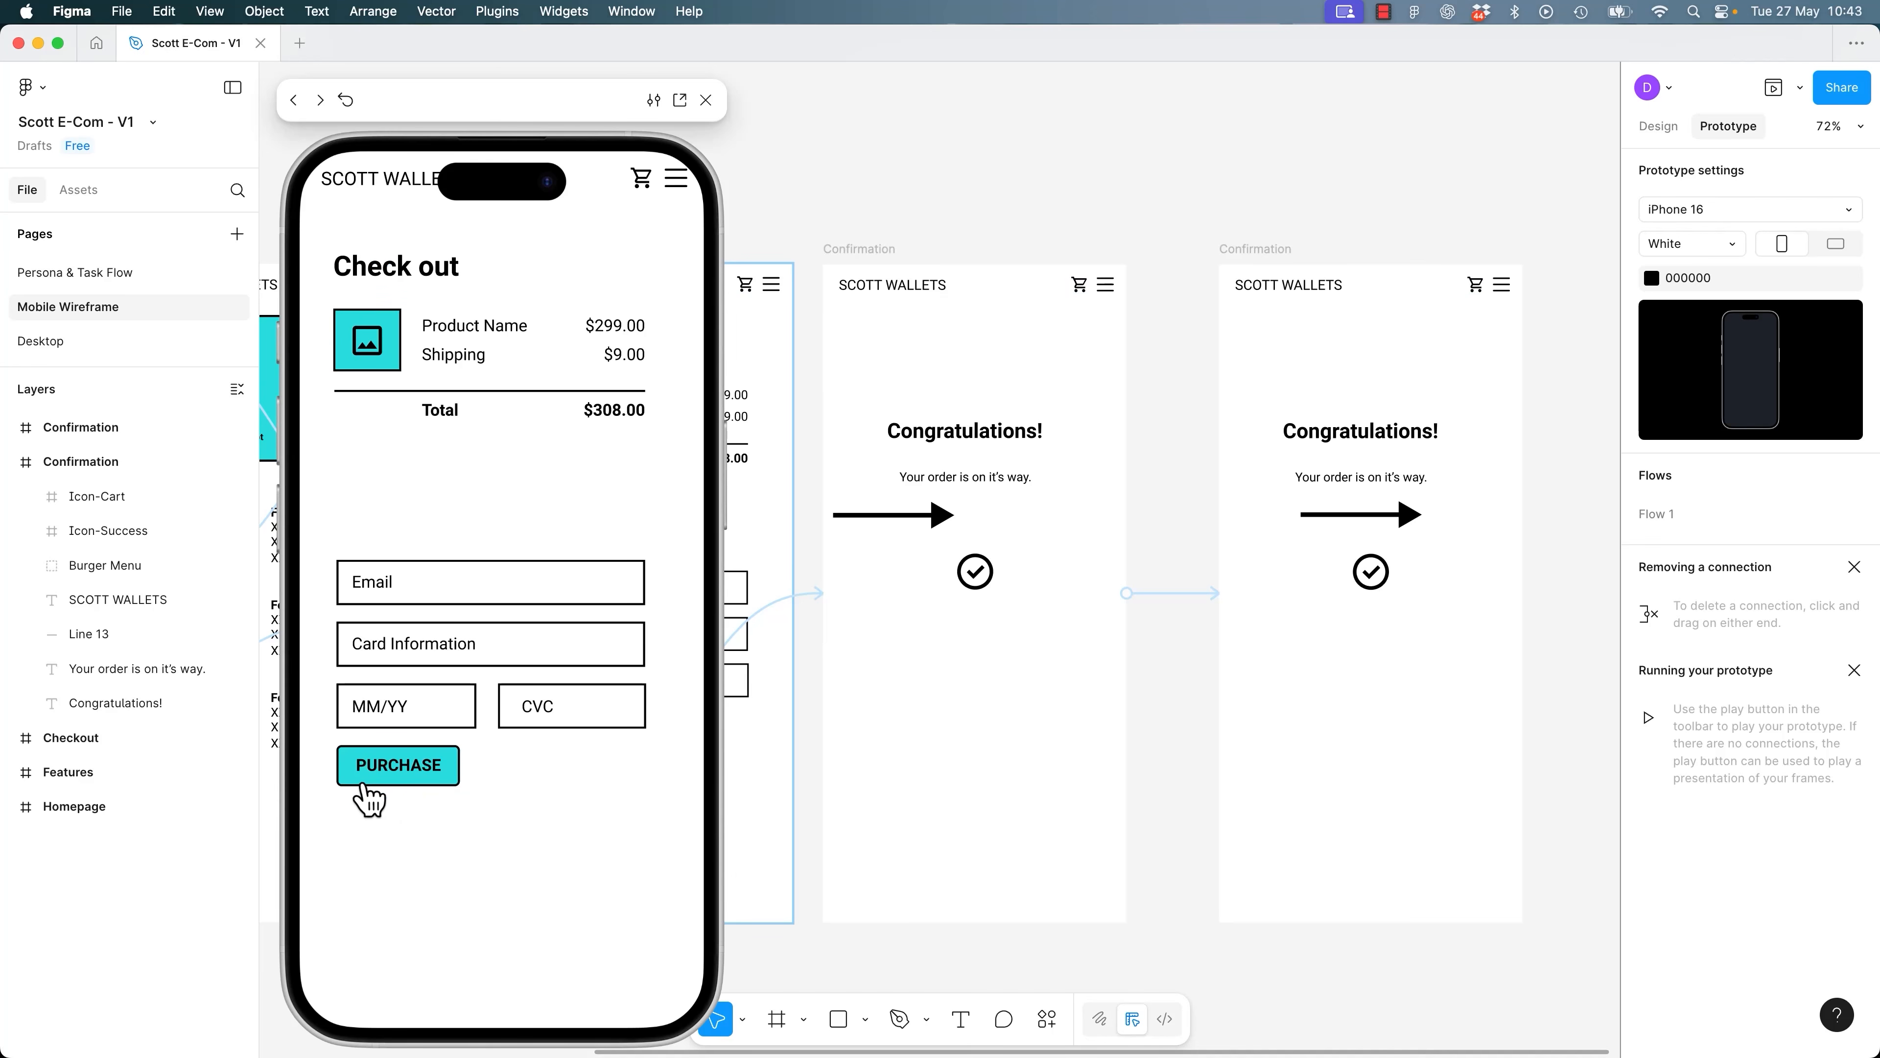
left_click(399, 774)
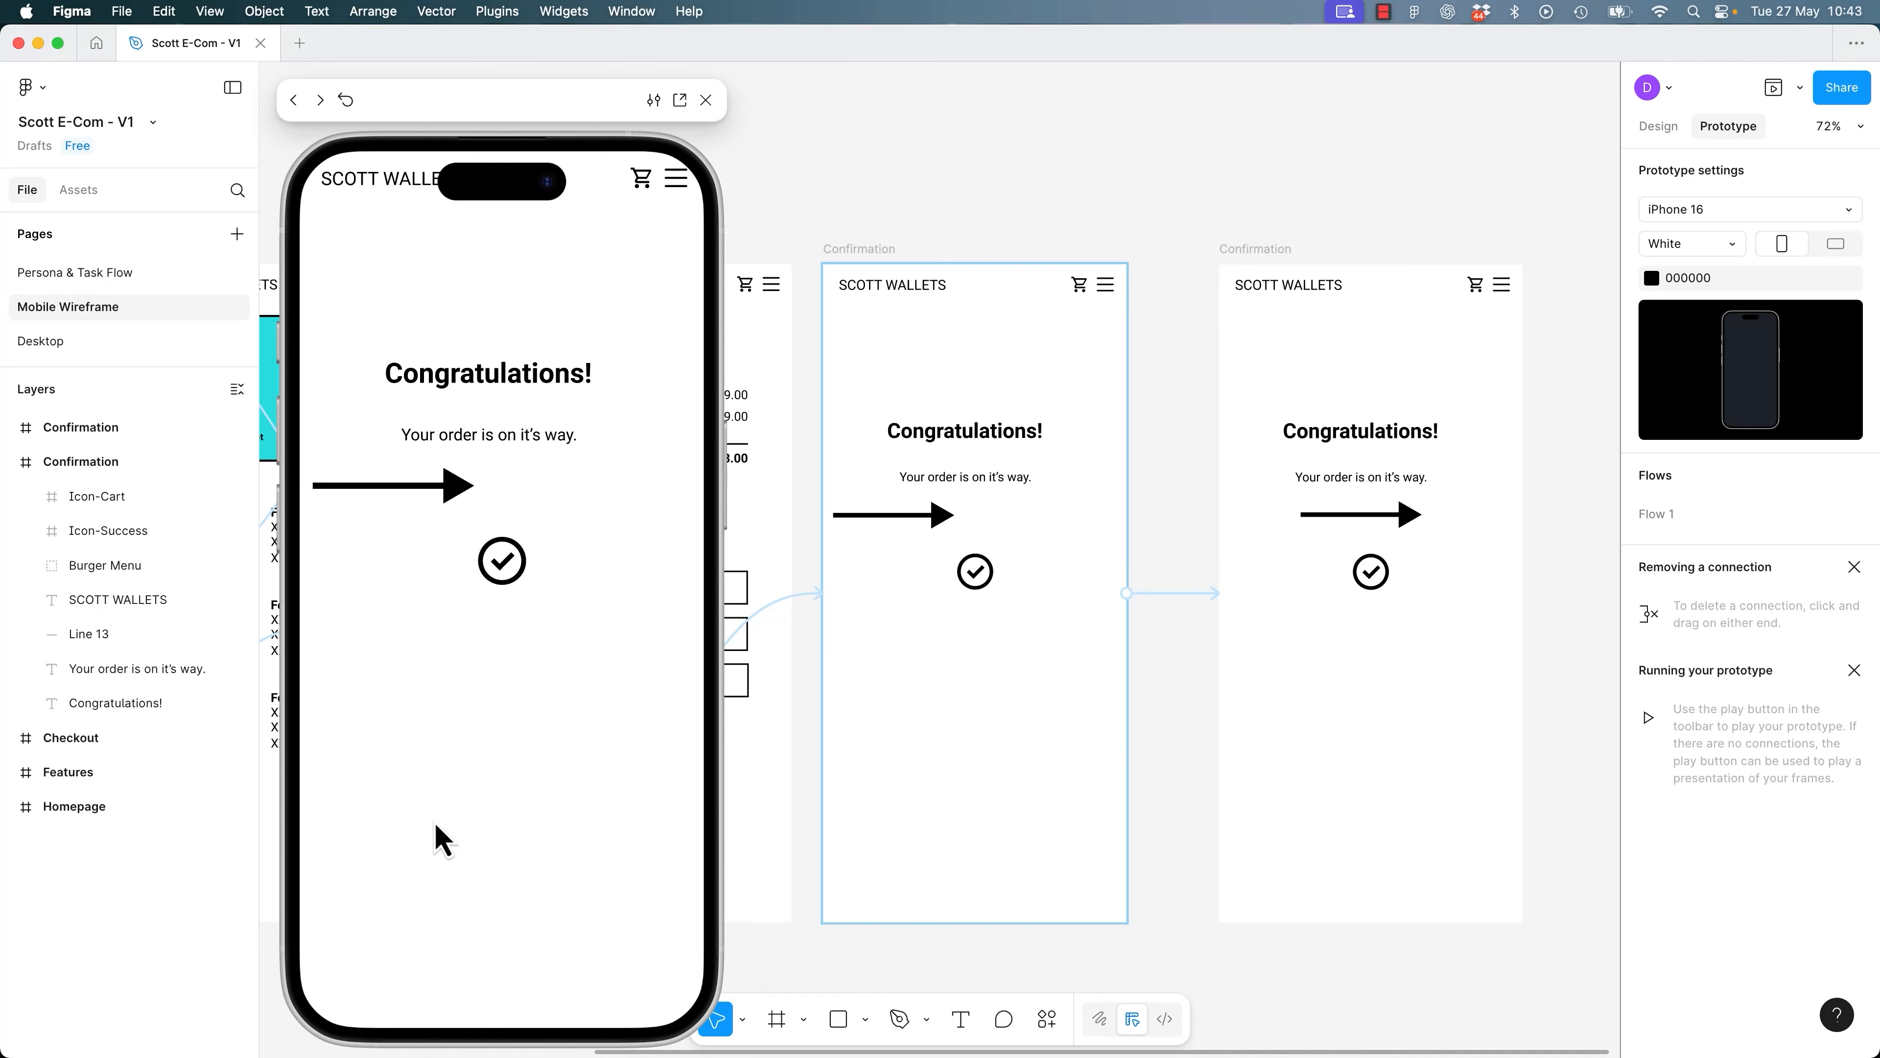
left_click(500, 608)
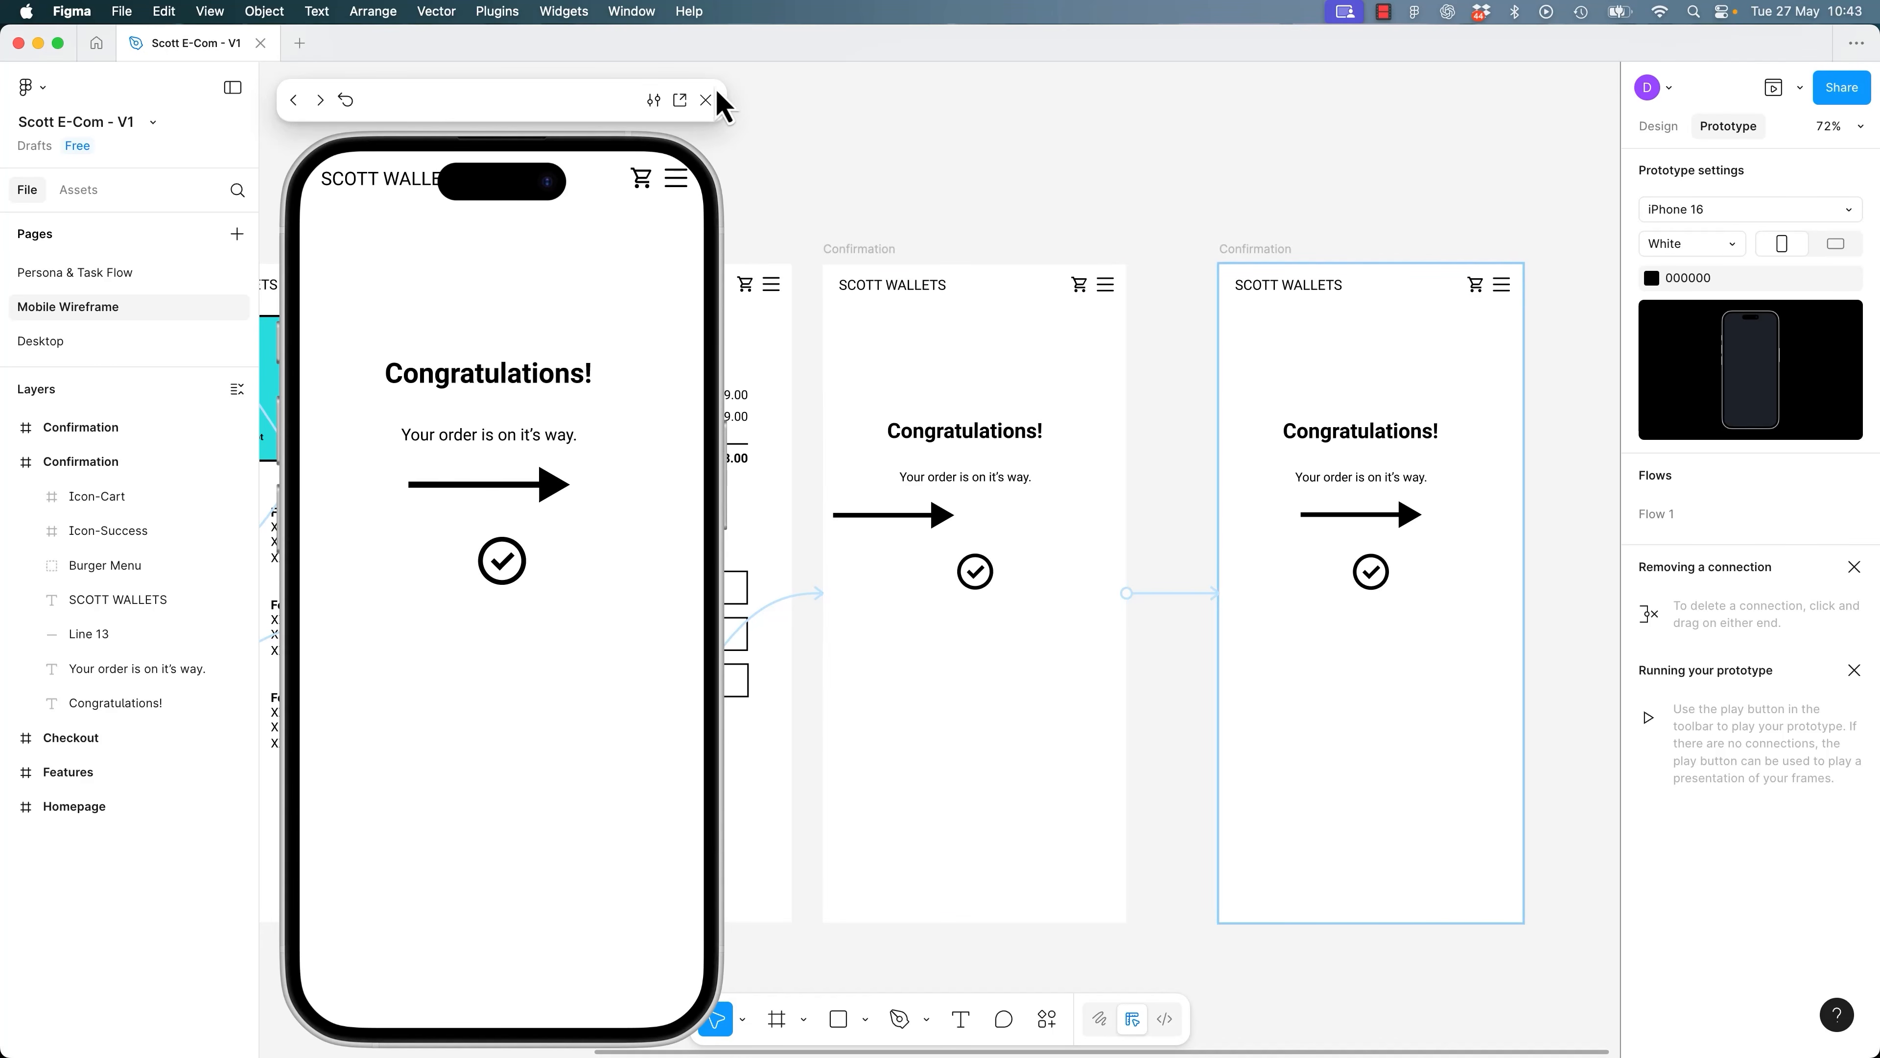
left_click(706, 99)
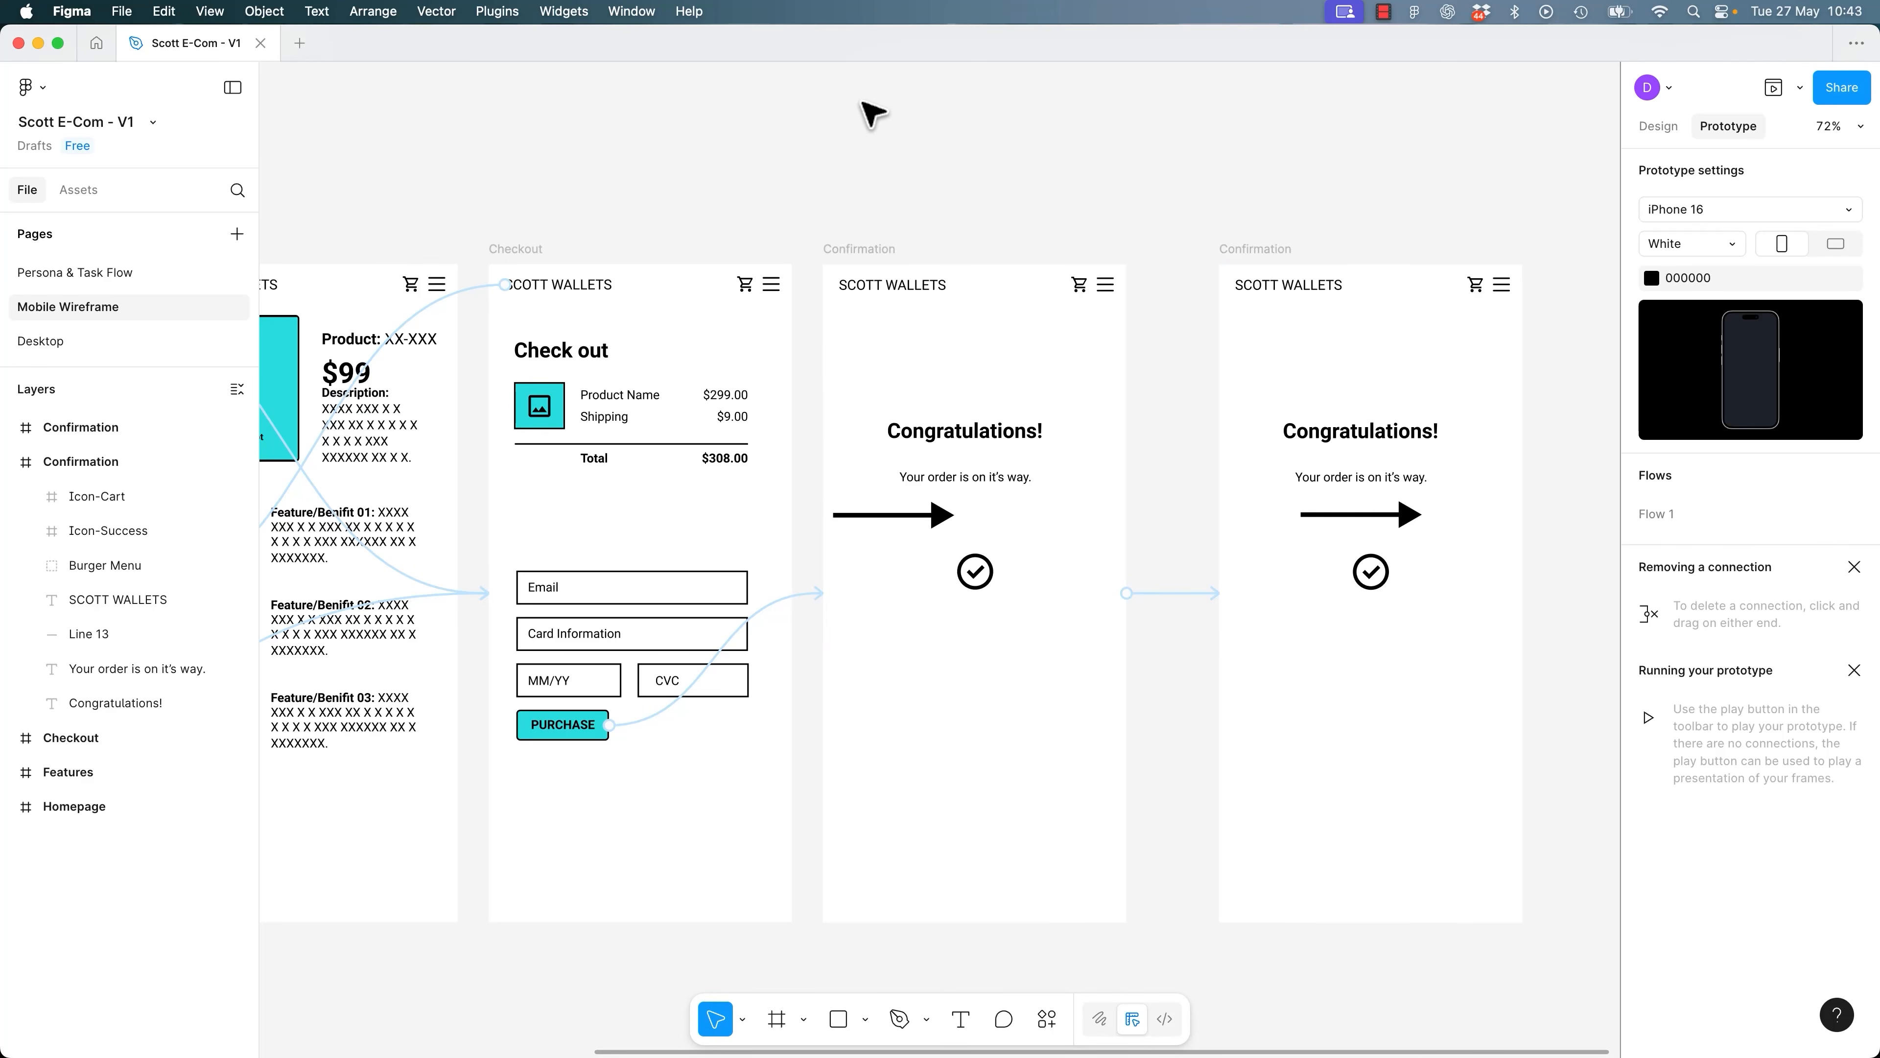
Set the animation of the connection between the two Confirmation frames to Smart animate.
left_click(877, 248)
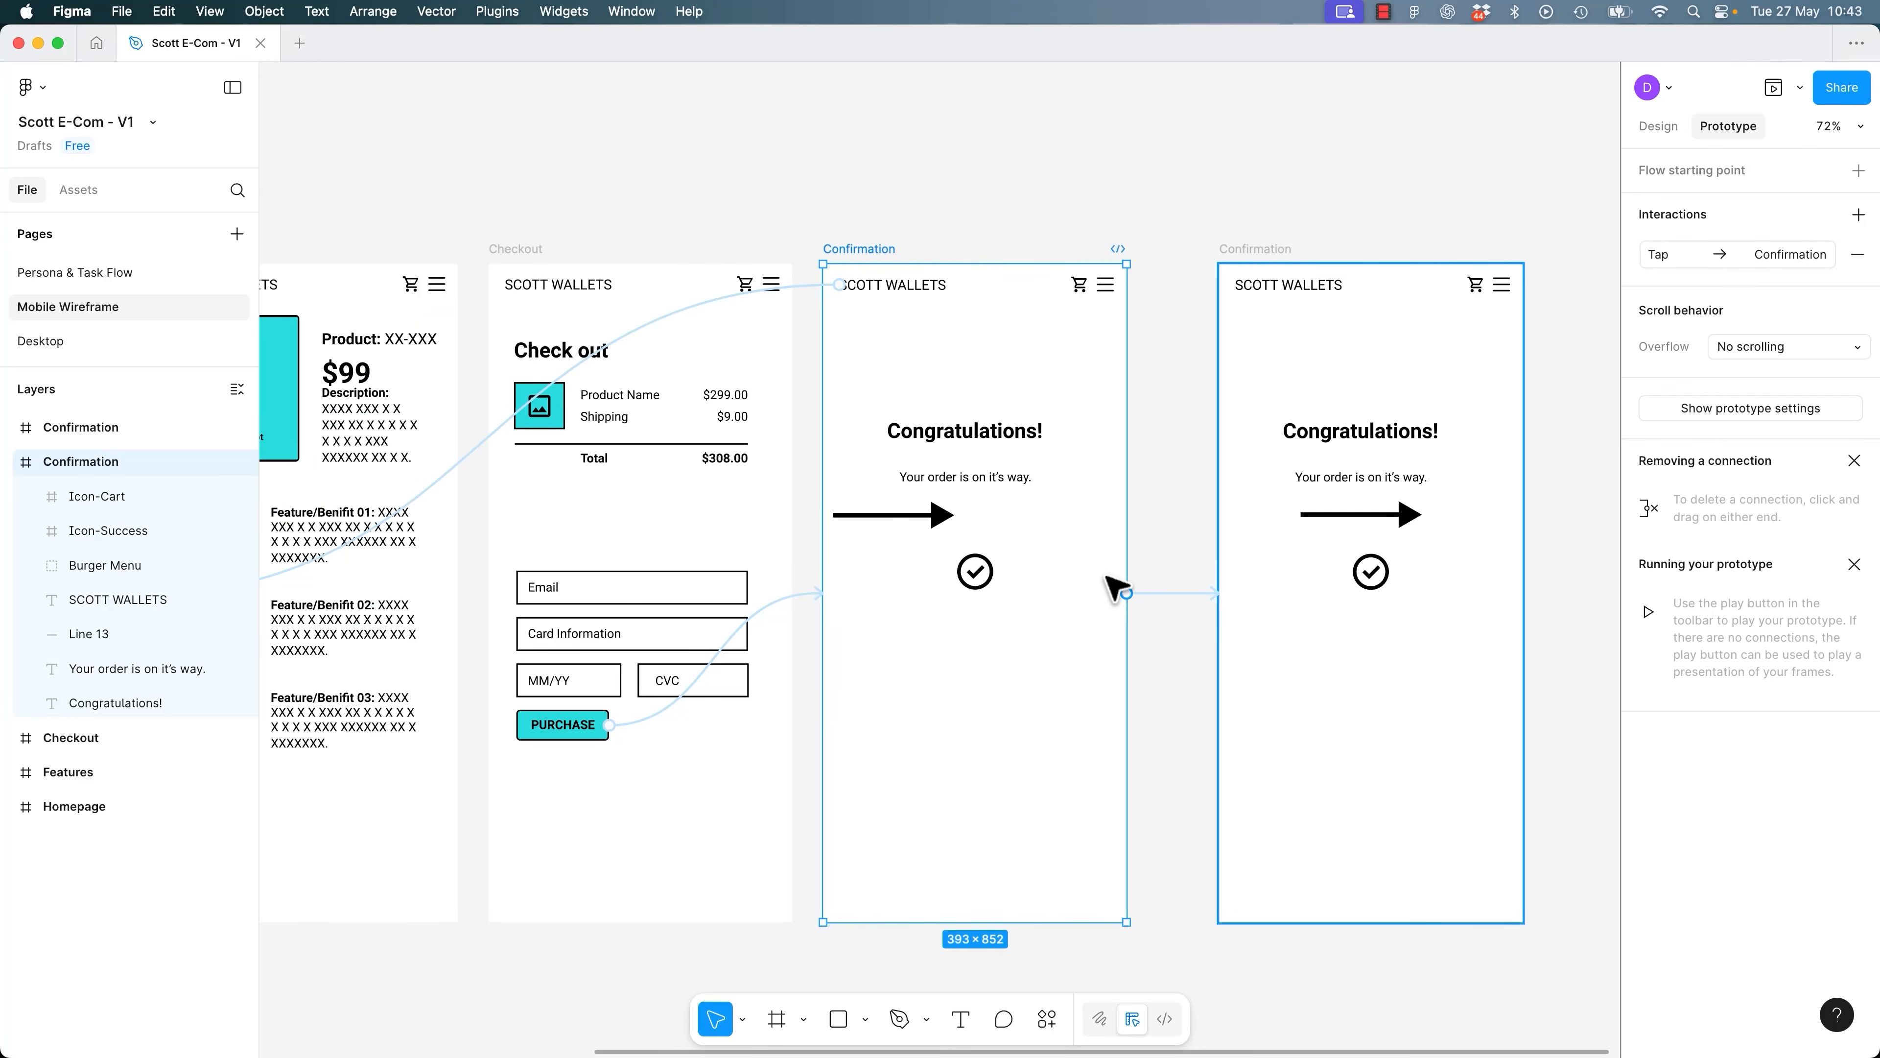
left_click(1178, 593)
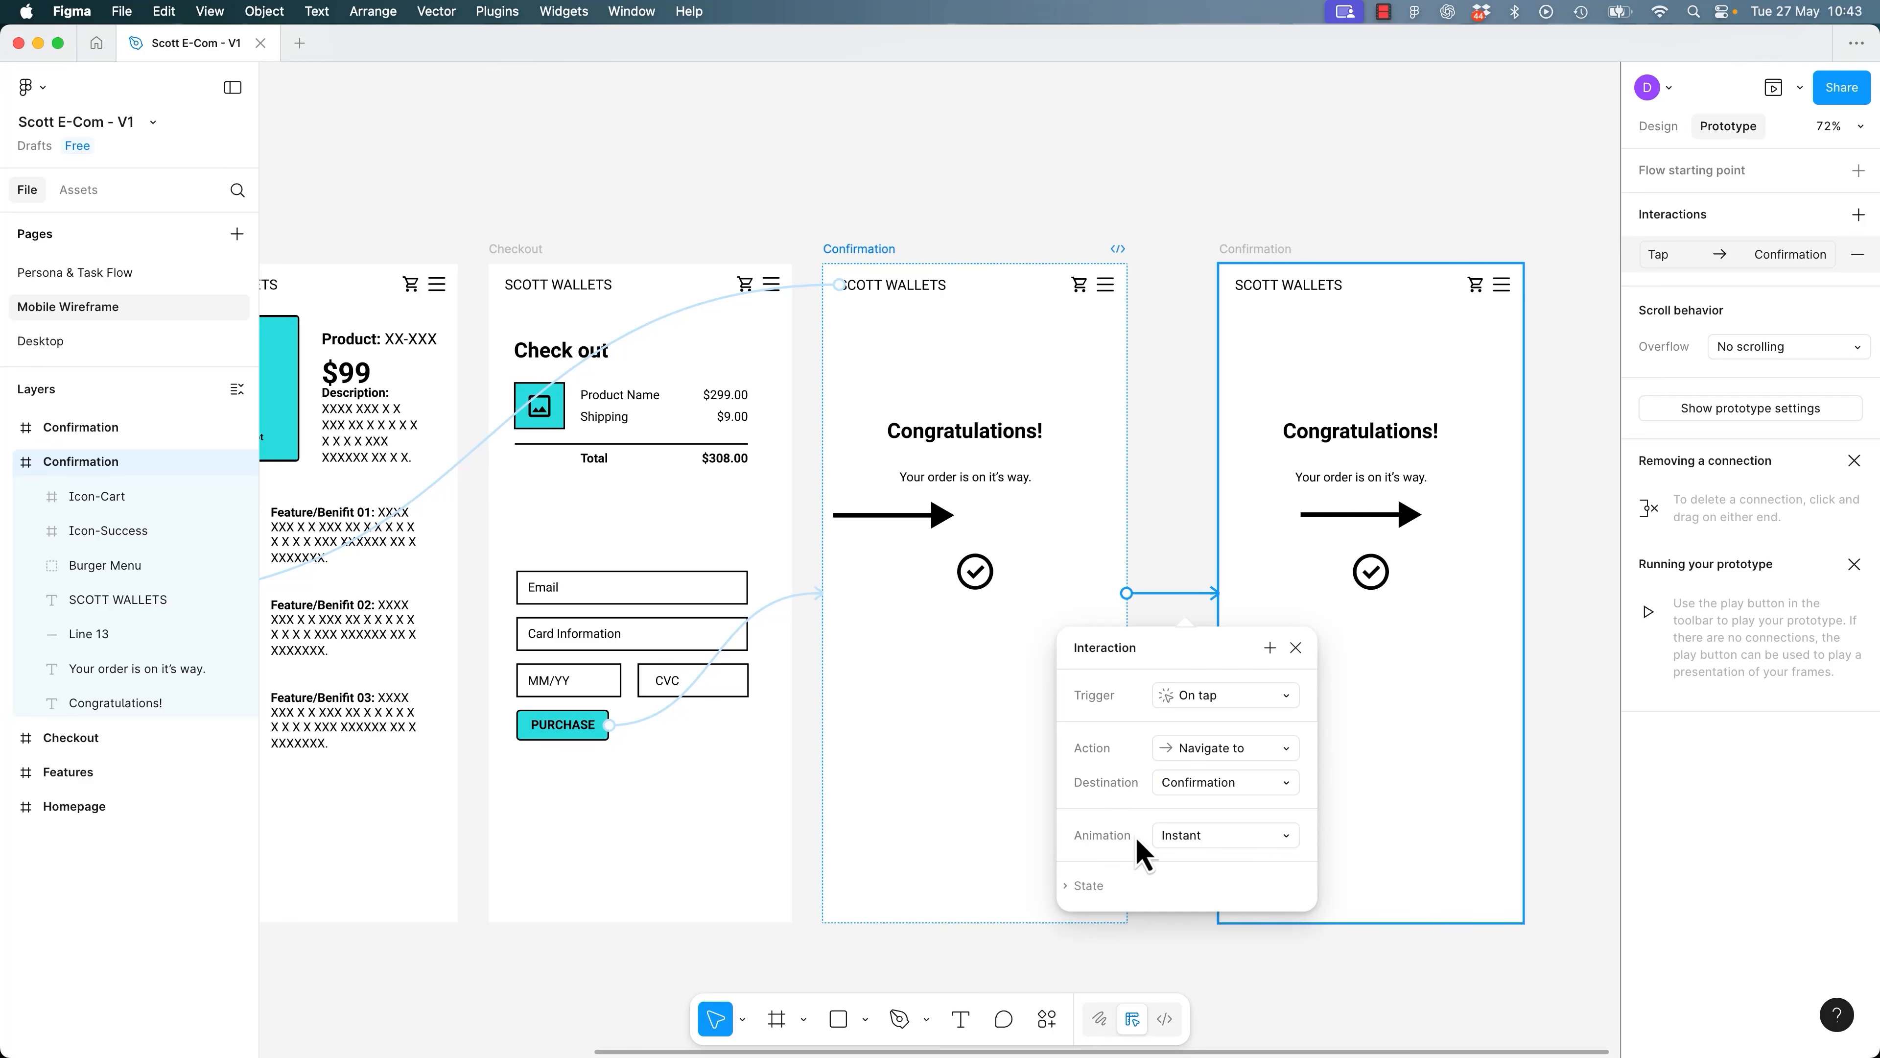
left_click(1254, 839)
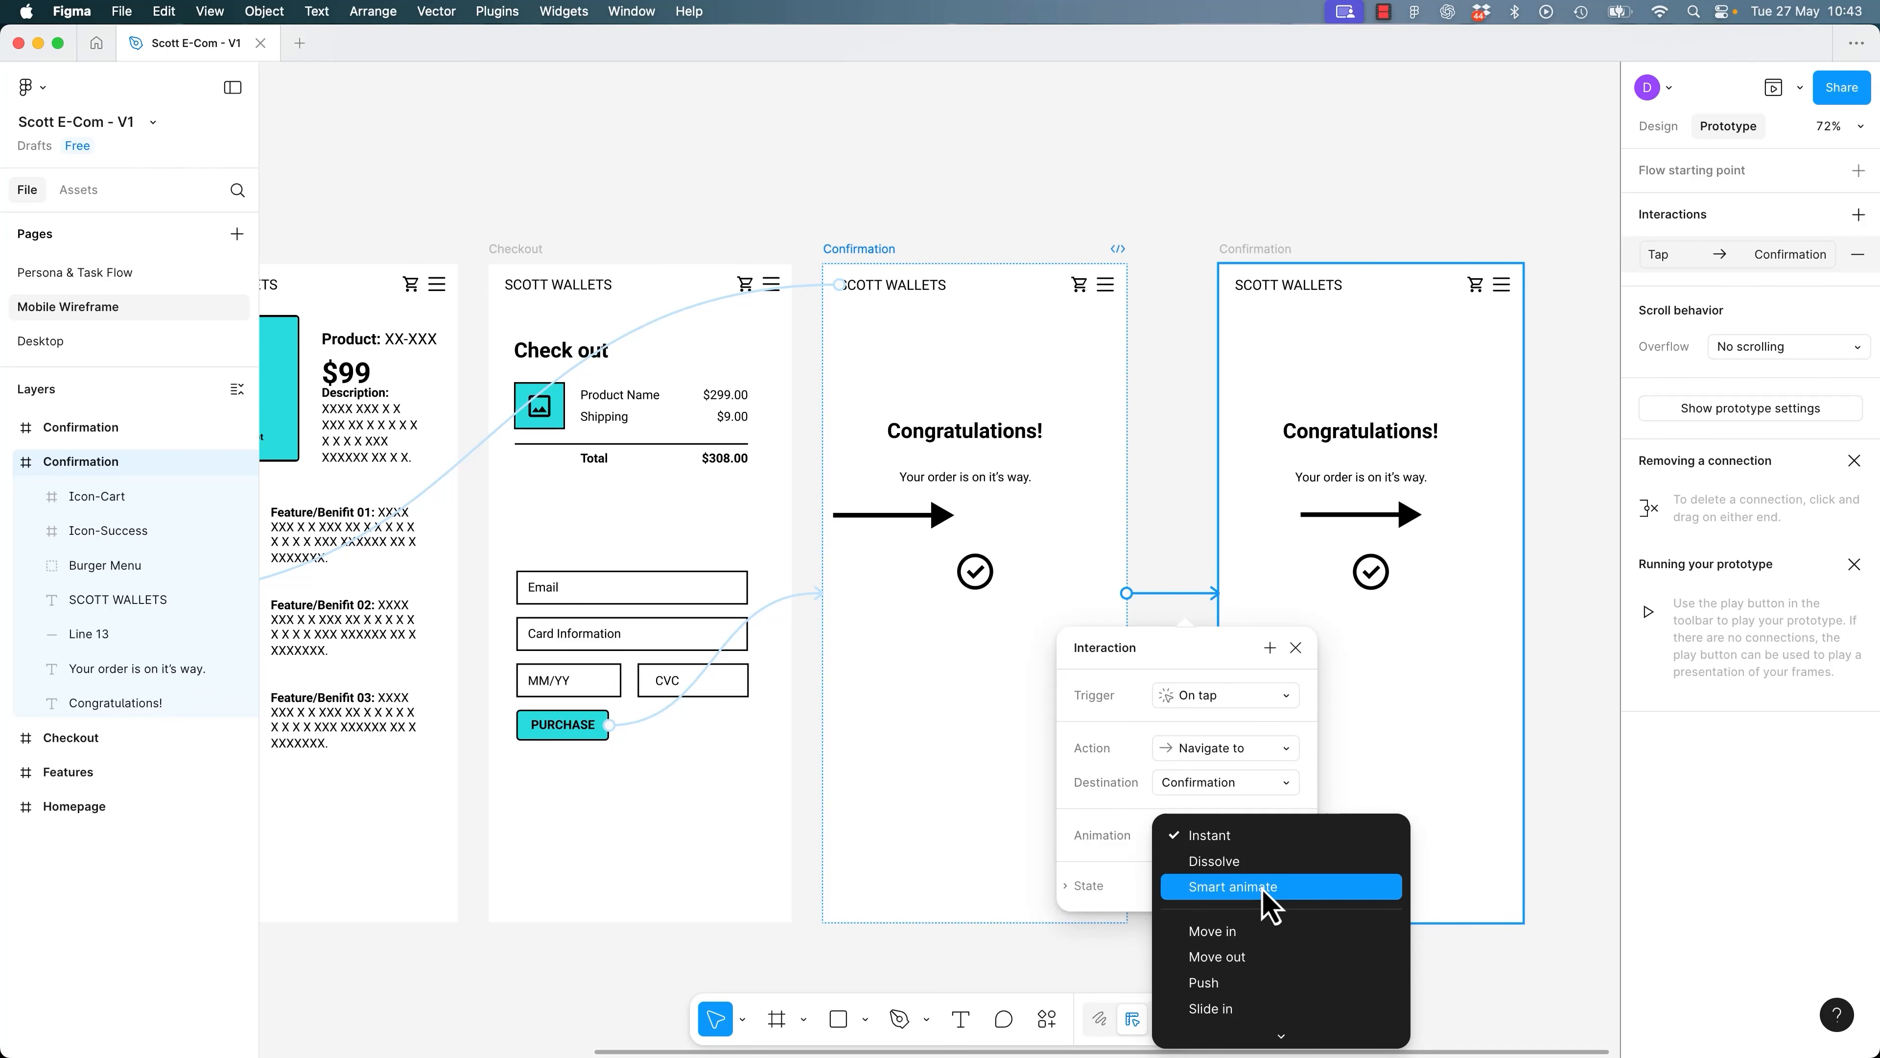
left_click(1235, 887)
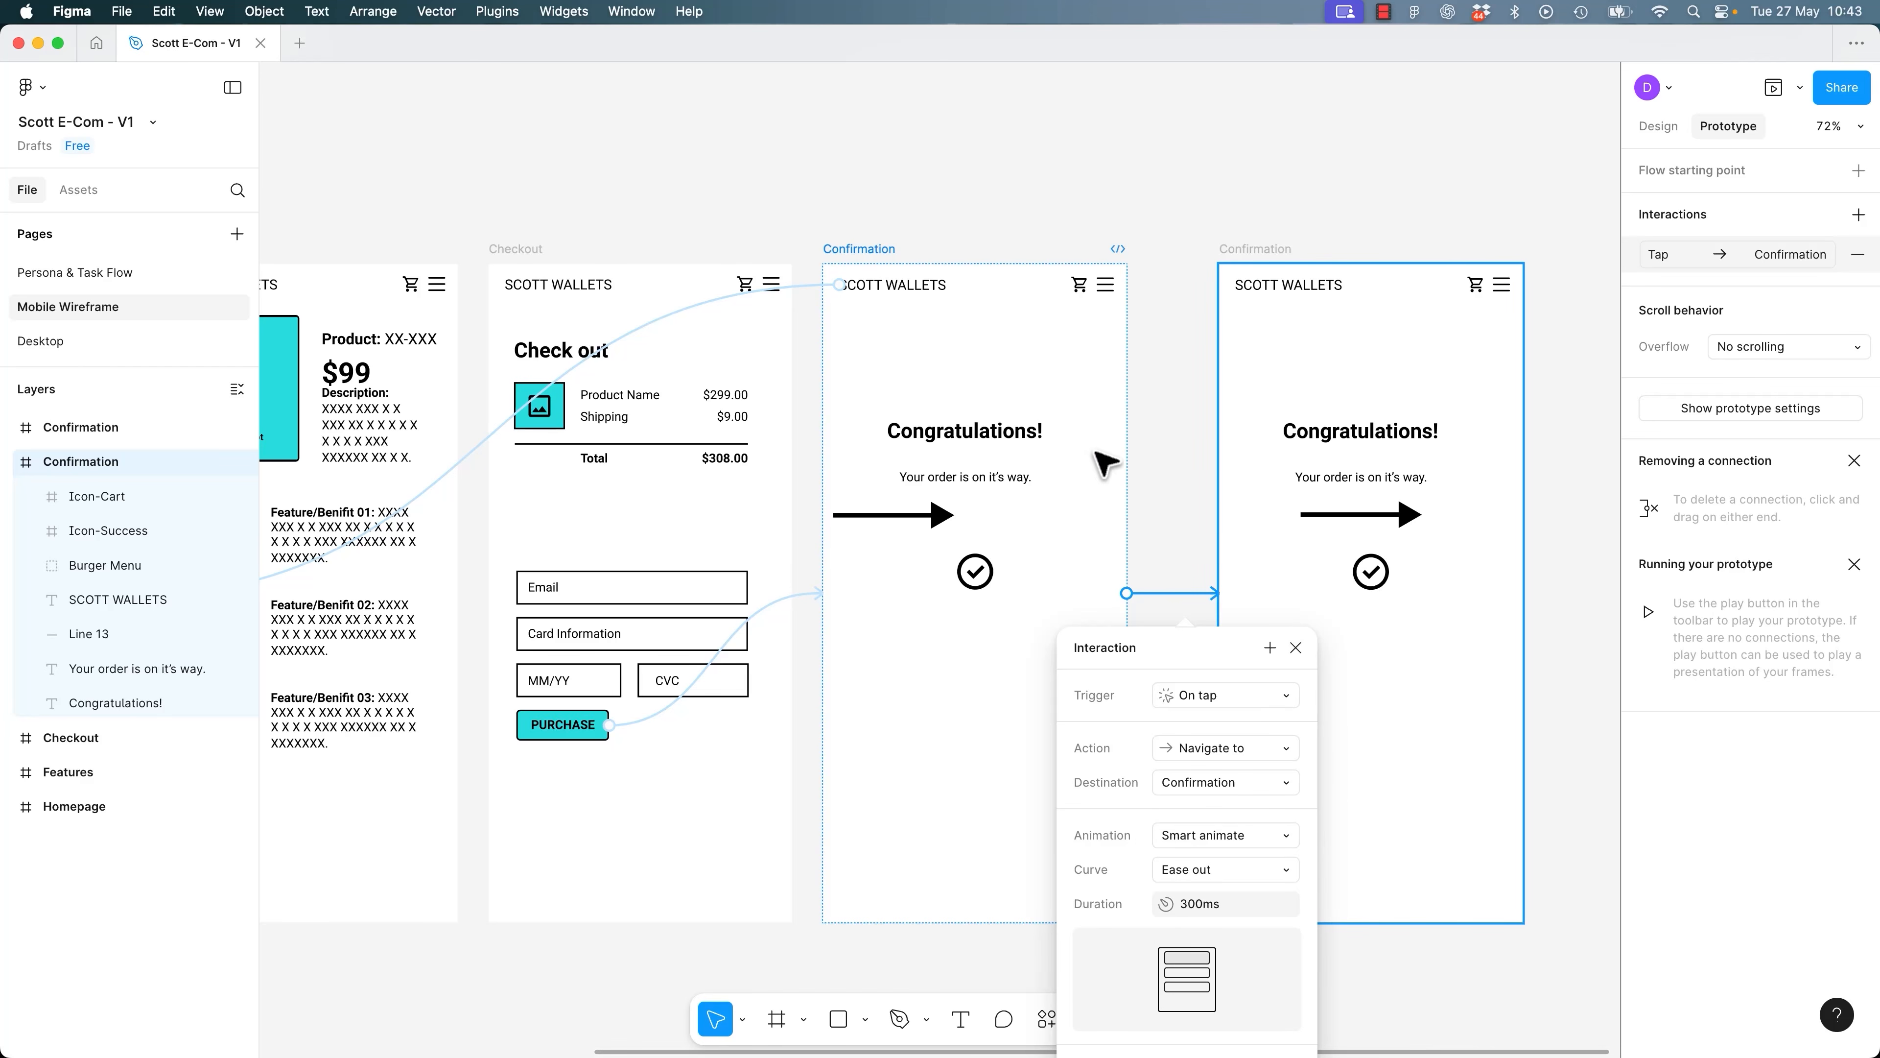
left_click(1296, 647)
left_click(1171, 495)
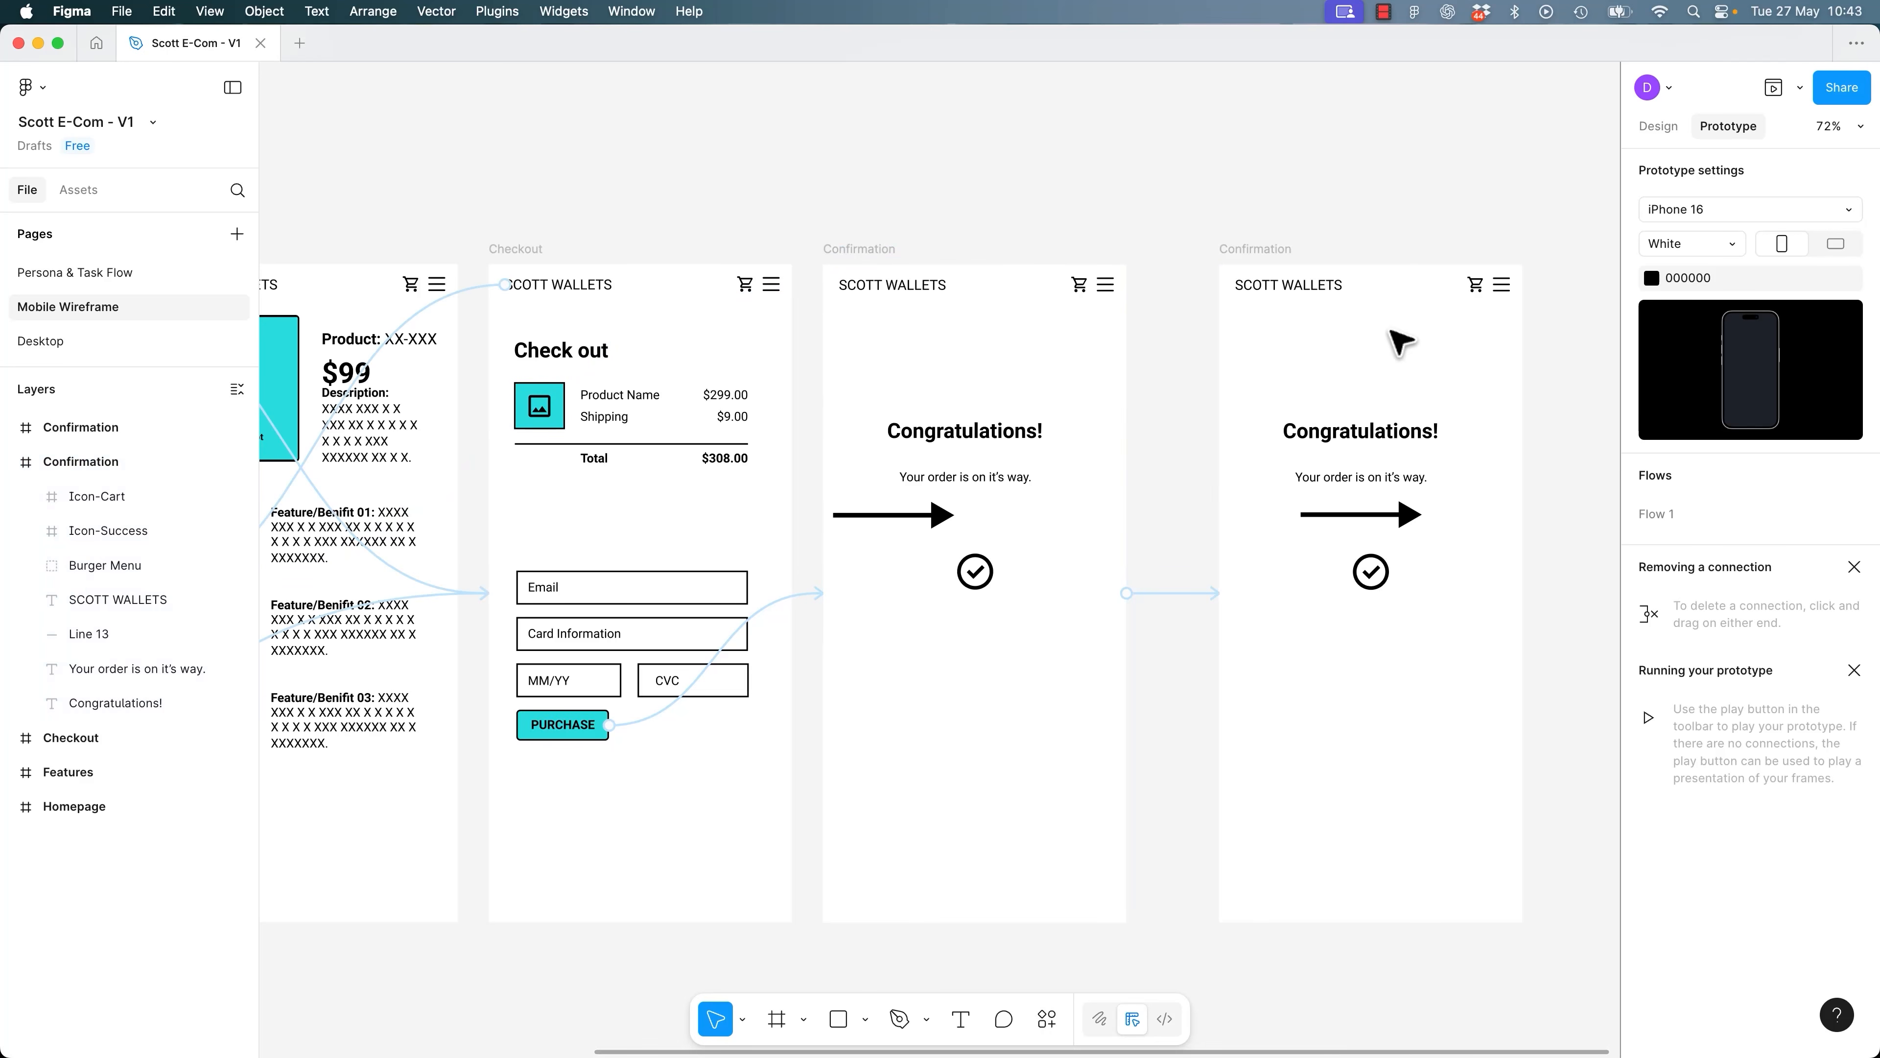
Replay the purchase flow in the inline preview to check the arrow's animation, closing the preview when finished.
left_click(1799, 89)
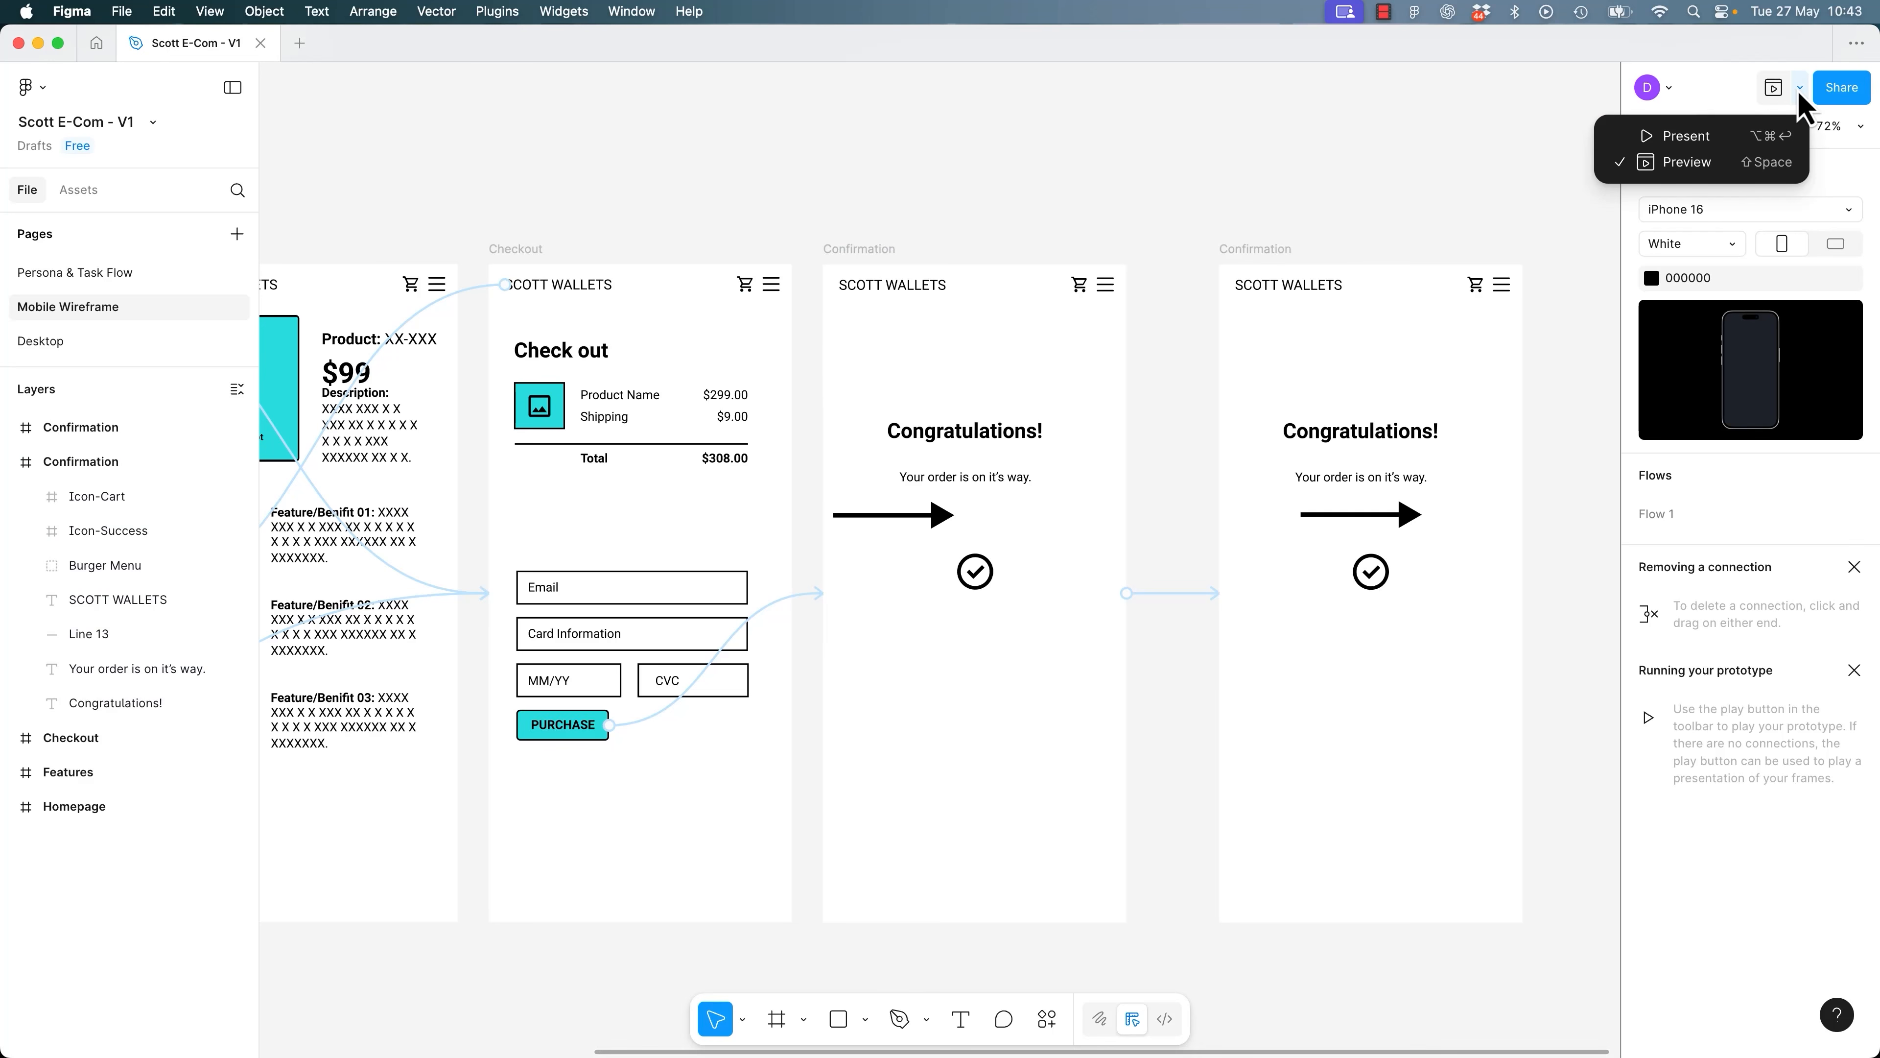
left_click(1419, 113)
key("shift+space")
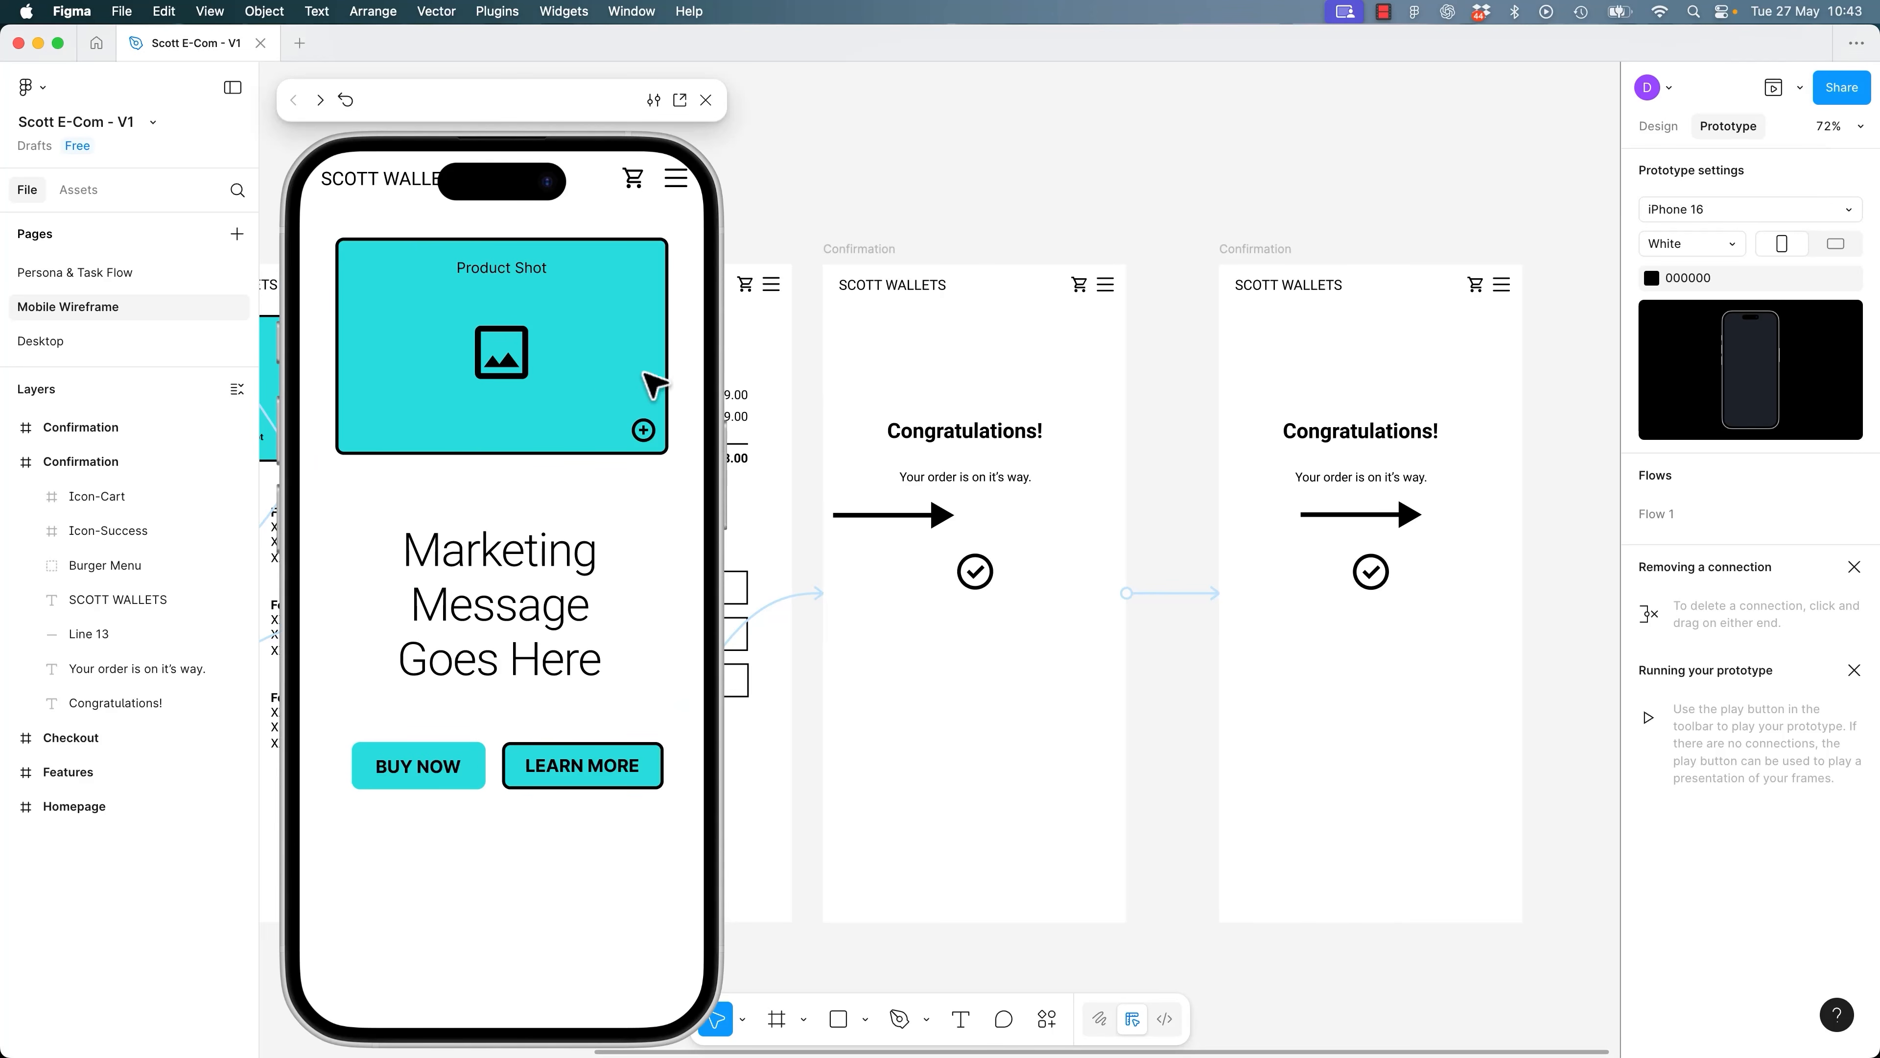
left_click(422, 771)
left_click(442, 782)
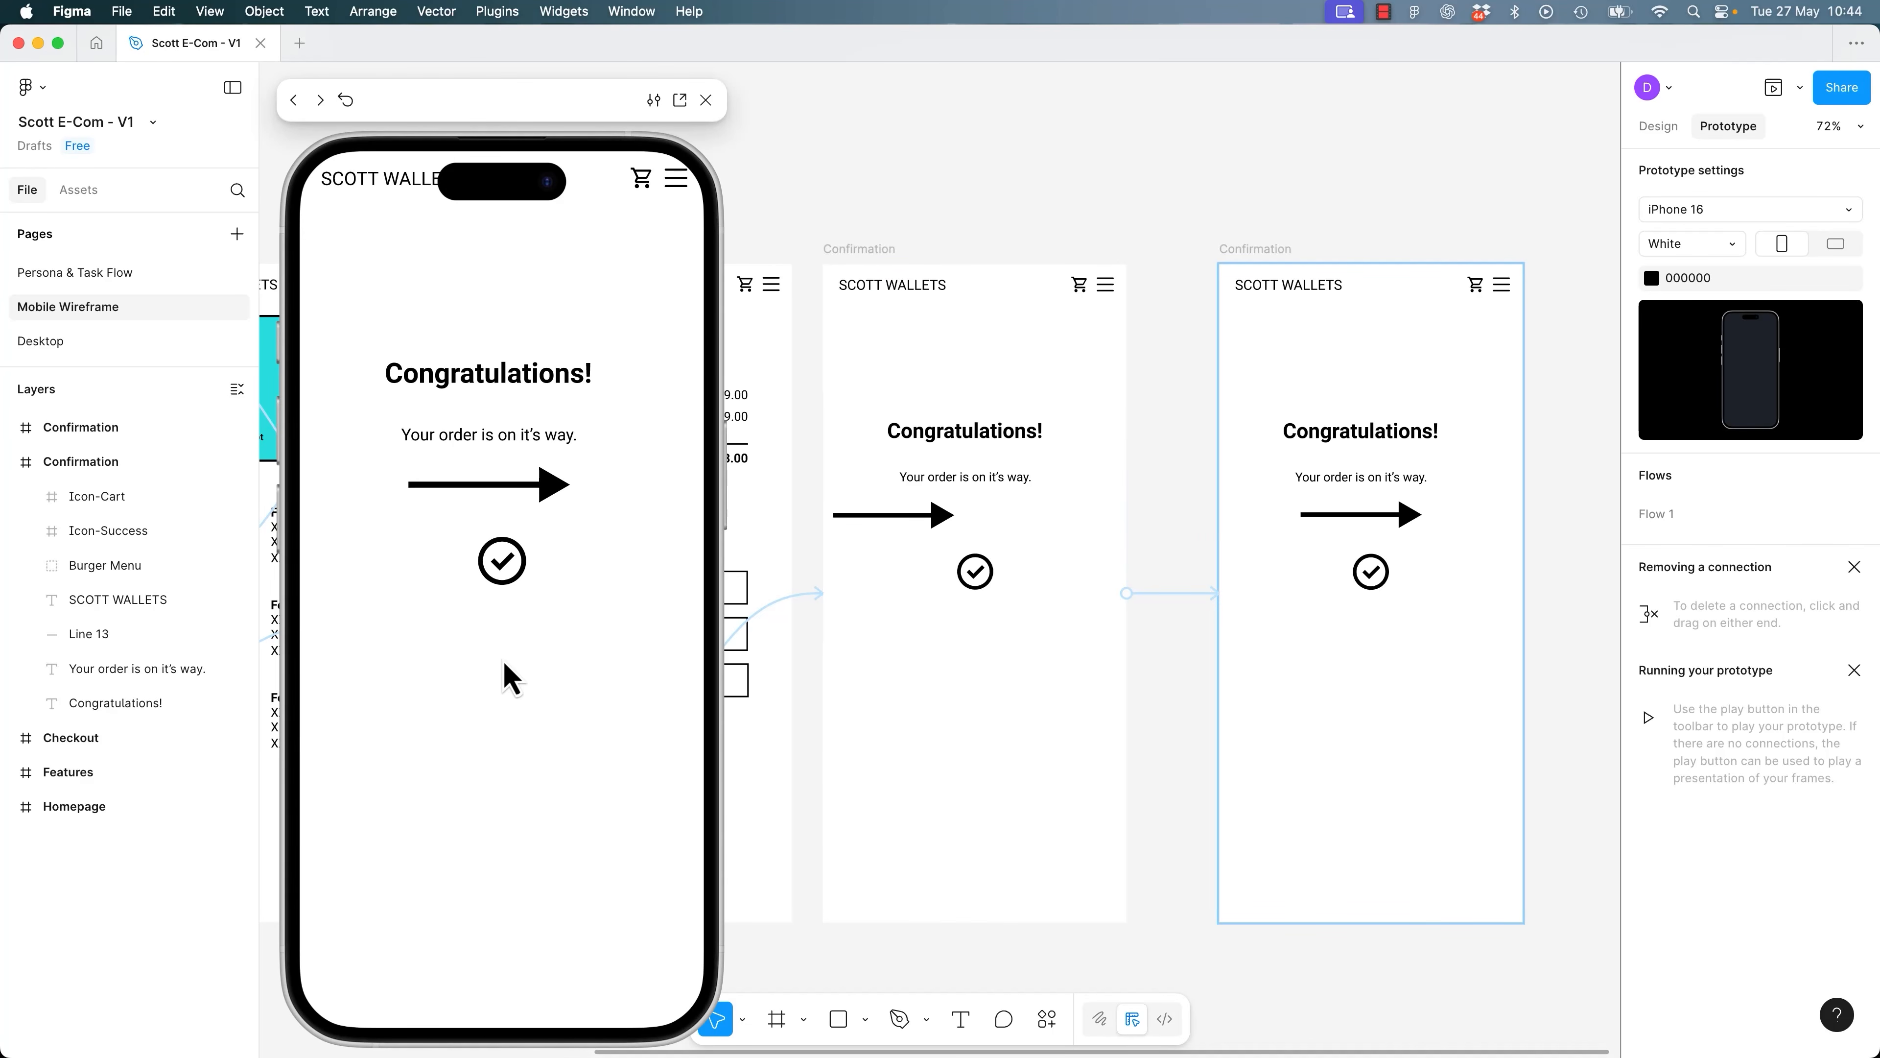
left_click(705, 100)
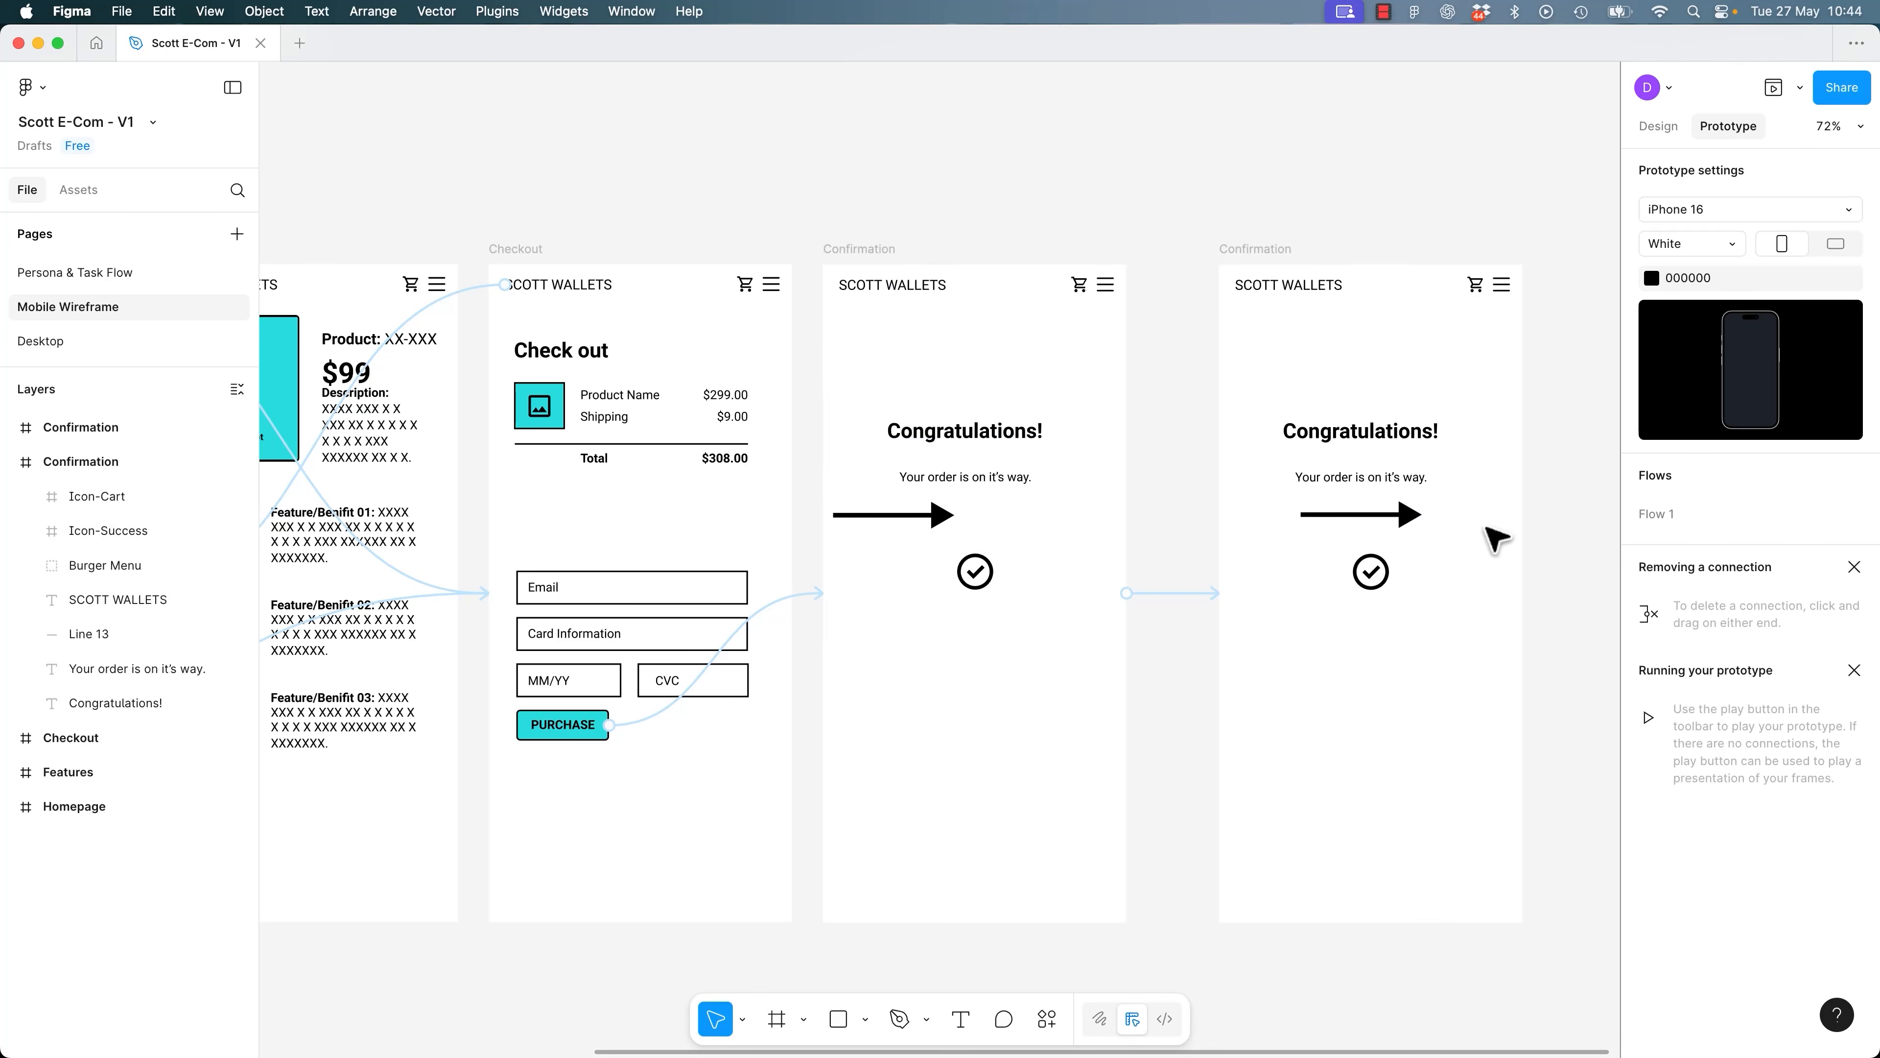
Move the arrow of the original Confirmation frame horizontally out of the frame, over the Checkout frame.
left_click(936, 515)
left_click_drag(936, 514, 803, 515)
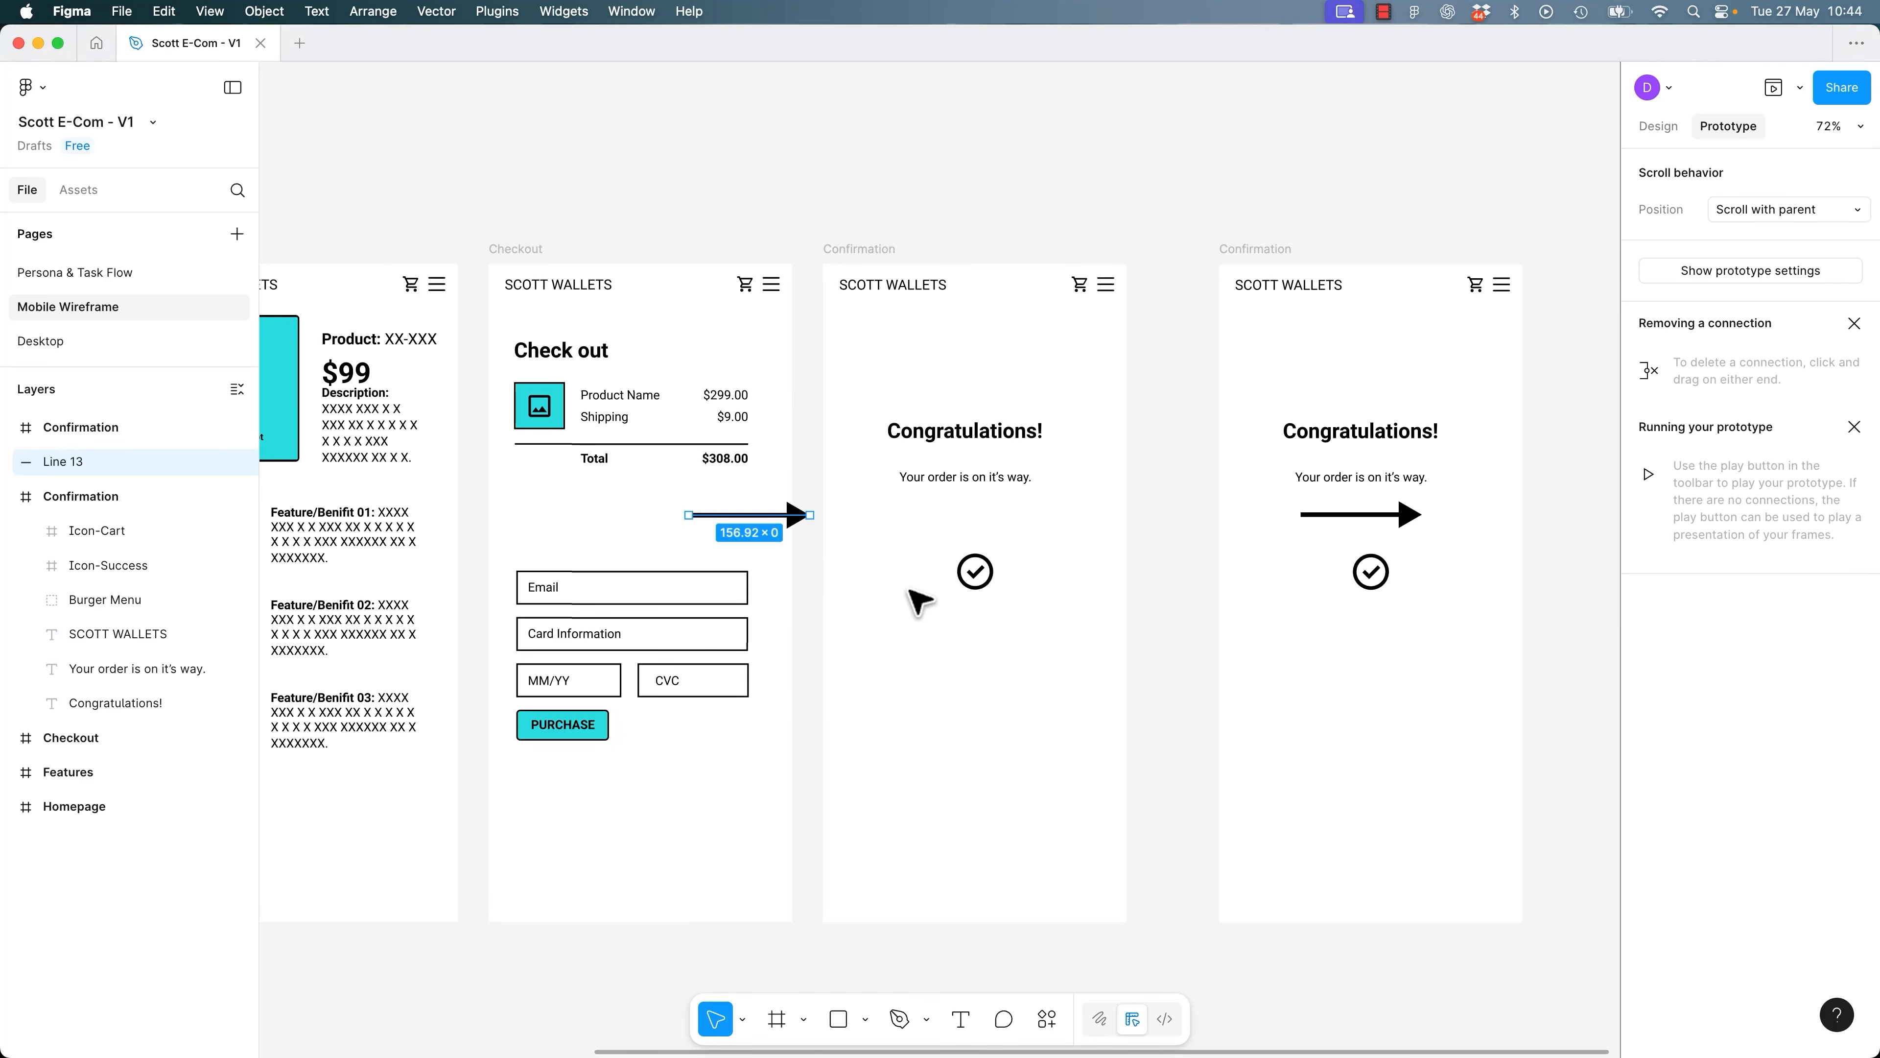
Preview the prototype from the original Confirmation frame, trigger the arrow's transition and restart the preview.
left_click(852, 250)
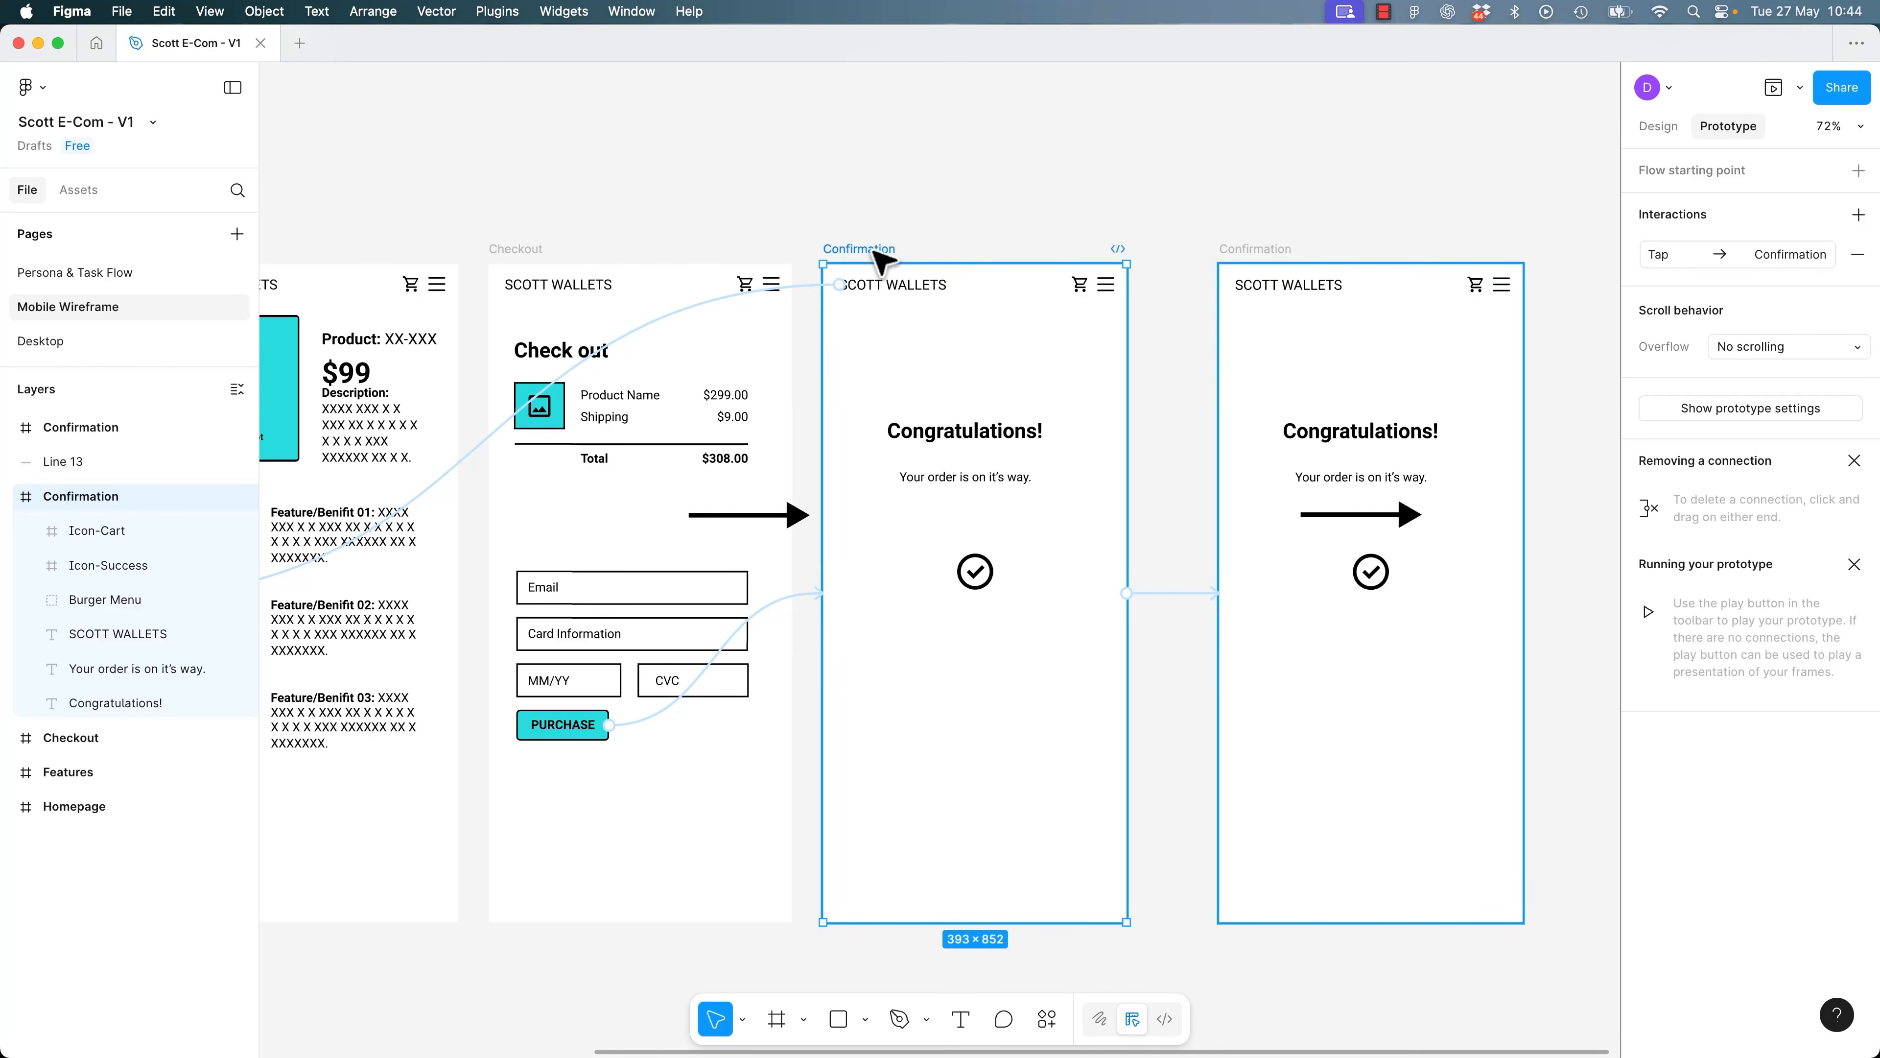
key("shift+space")
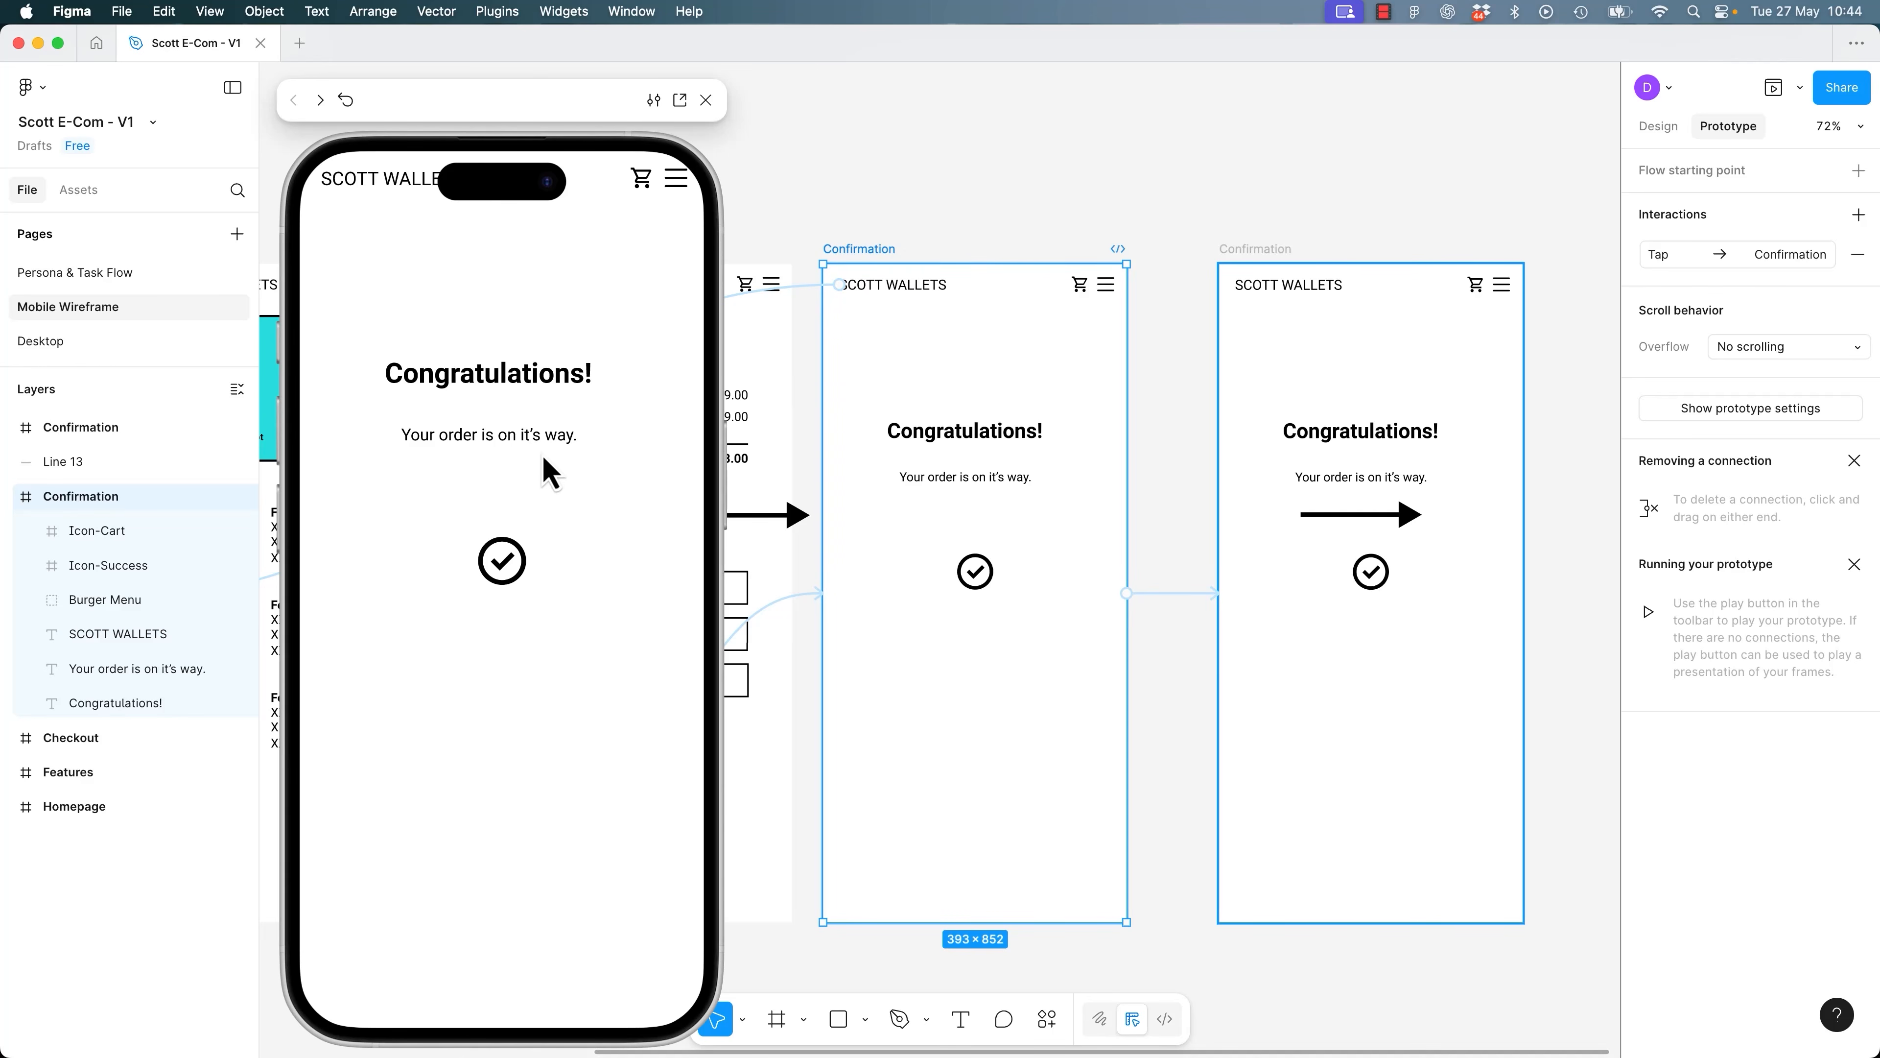
left_click(551, 526)
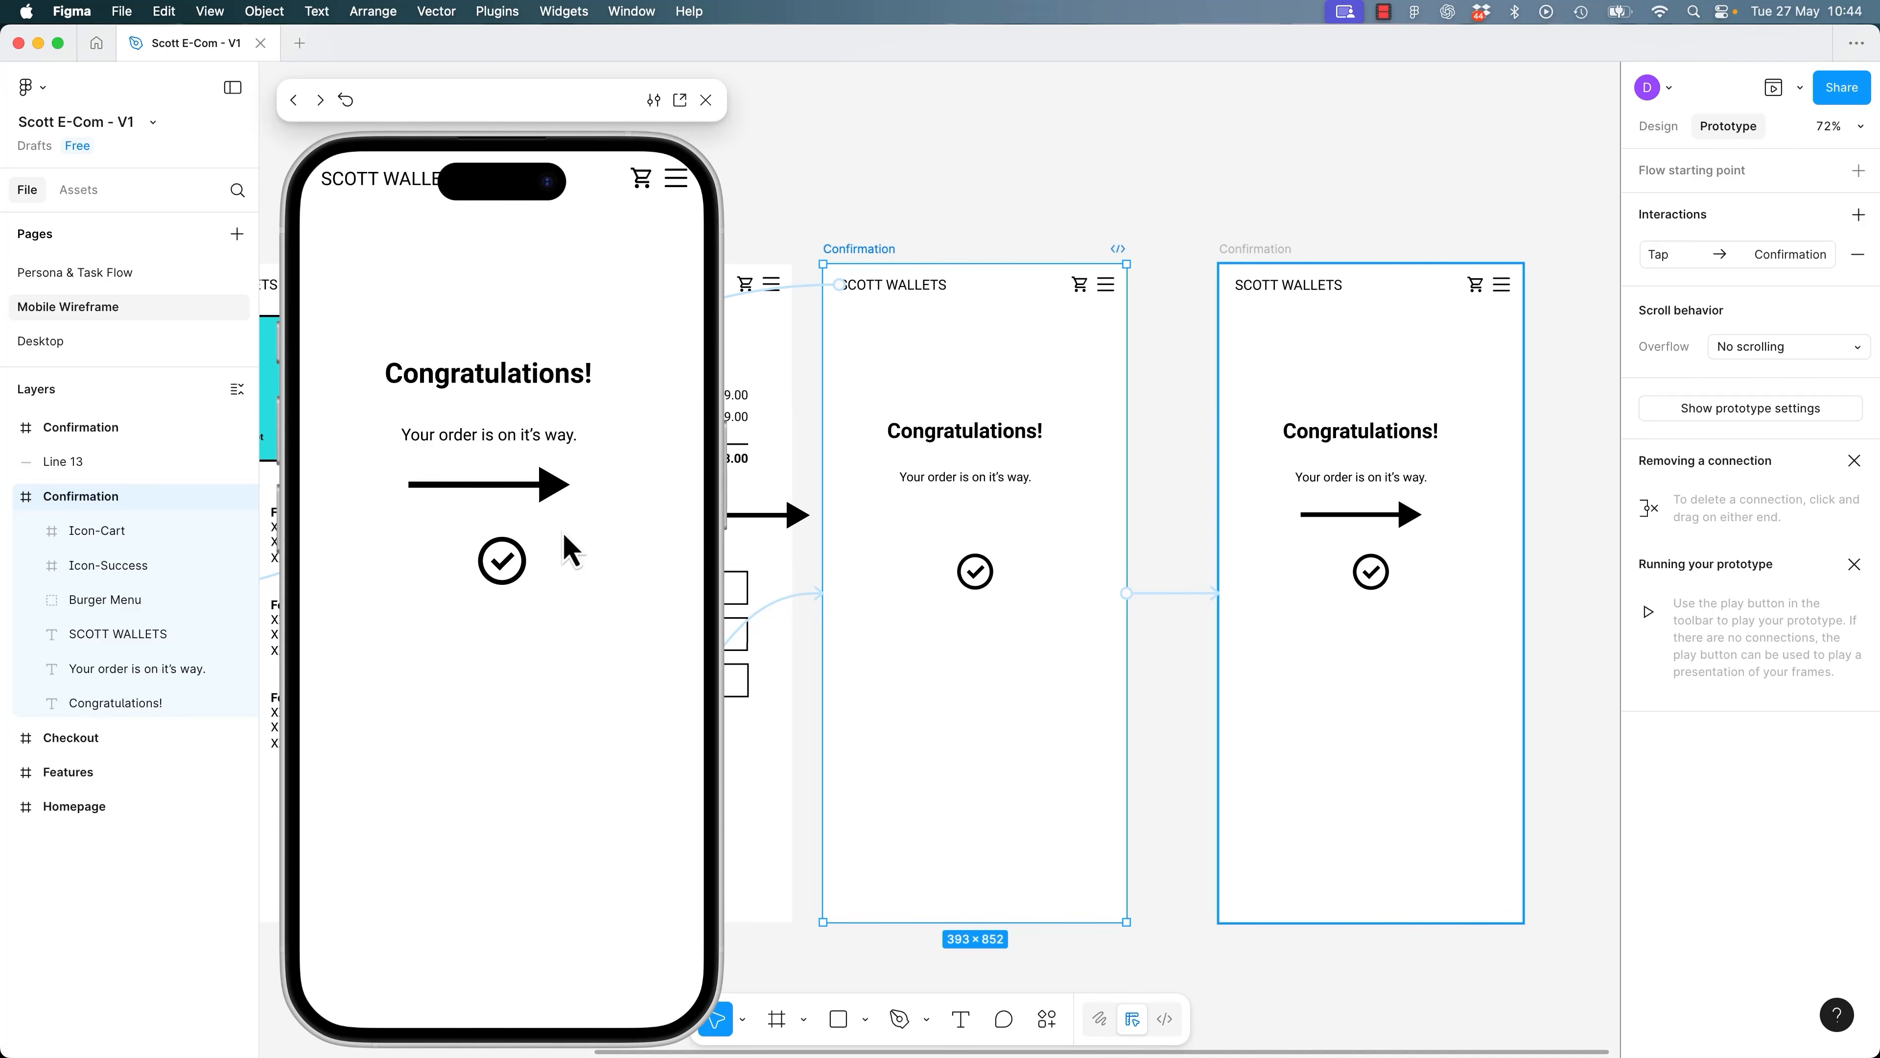
key("r")
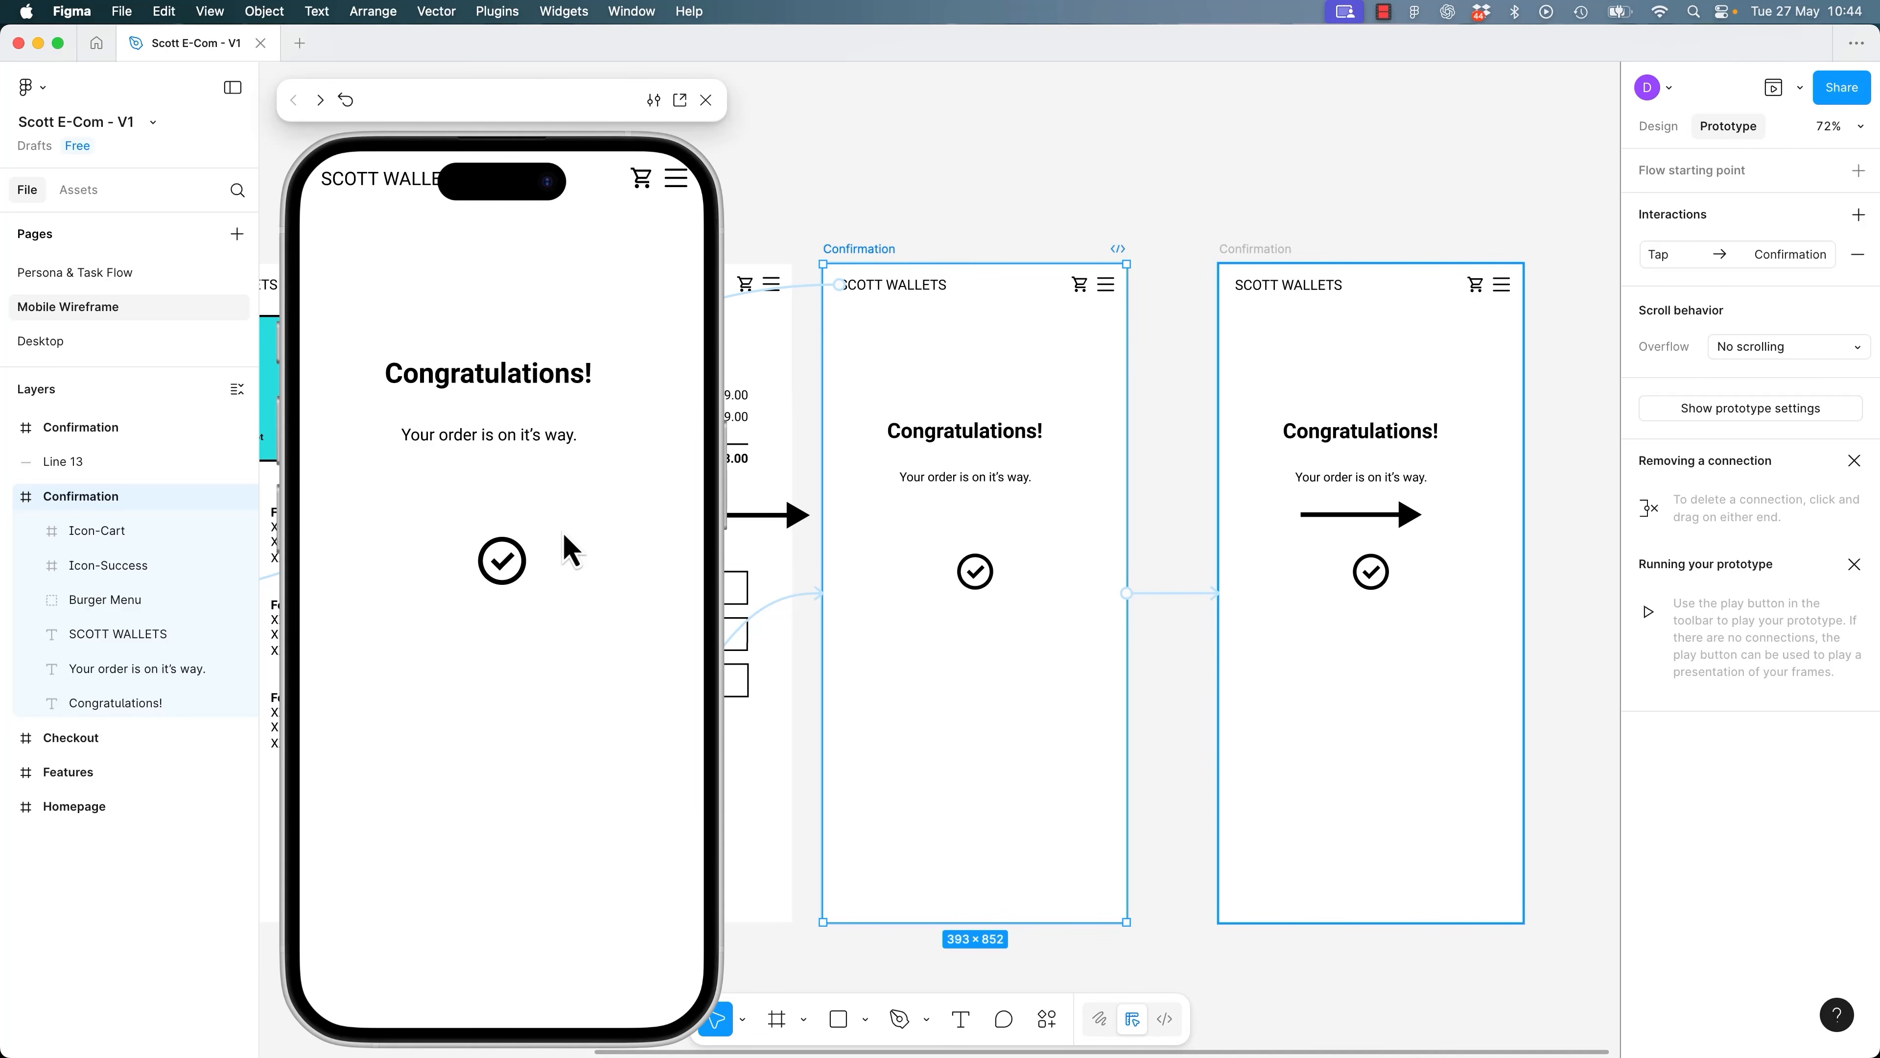
Trigger the arrow's transition again in the inline preview and close the preview.
left_click(564, 534)
left_click(706, 99)
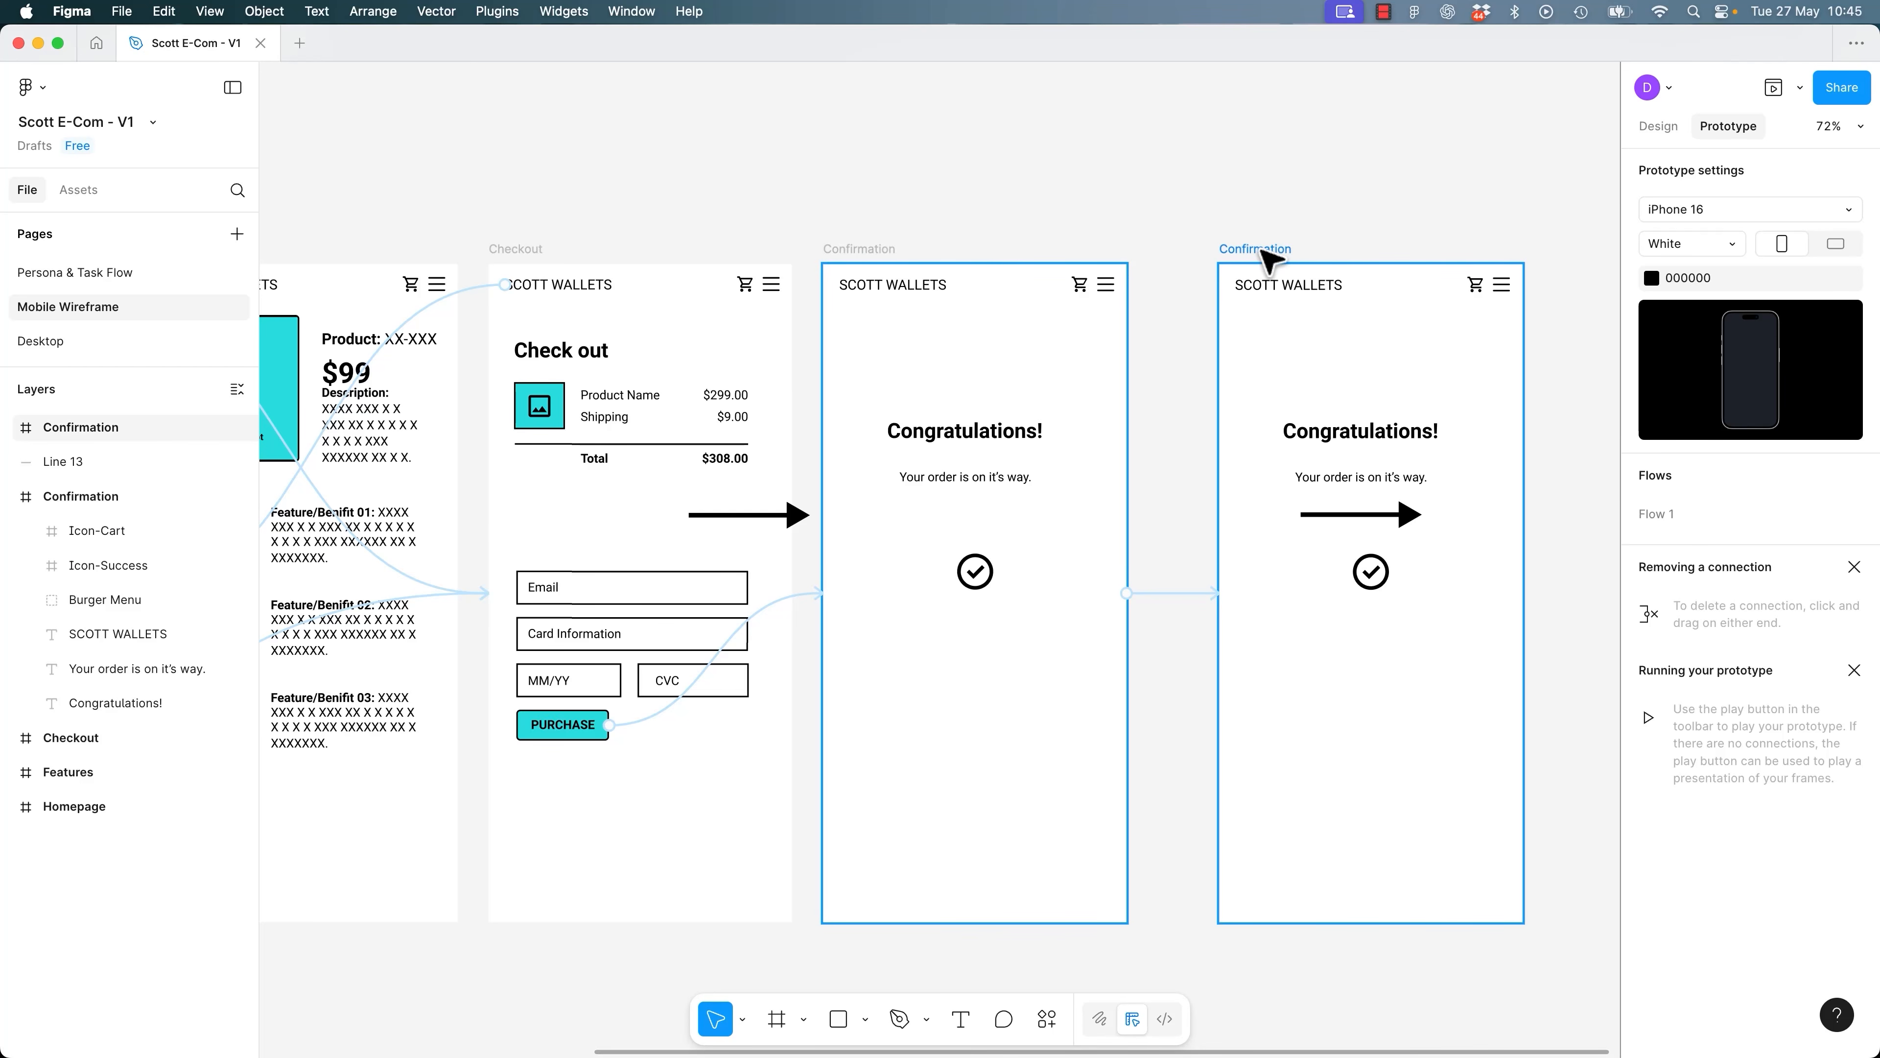
Move the duplicate Confirmation frame closer to the original, and shift both frames together horizontally away from the Checkout frame.
left_click_drag(1268, 253, 1131, 251)
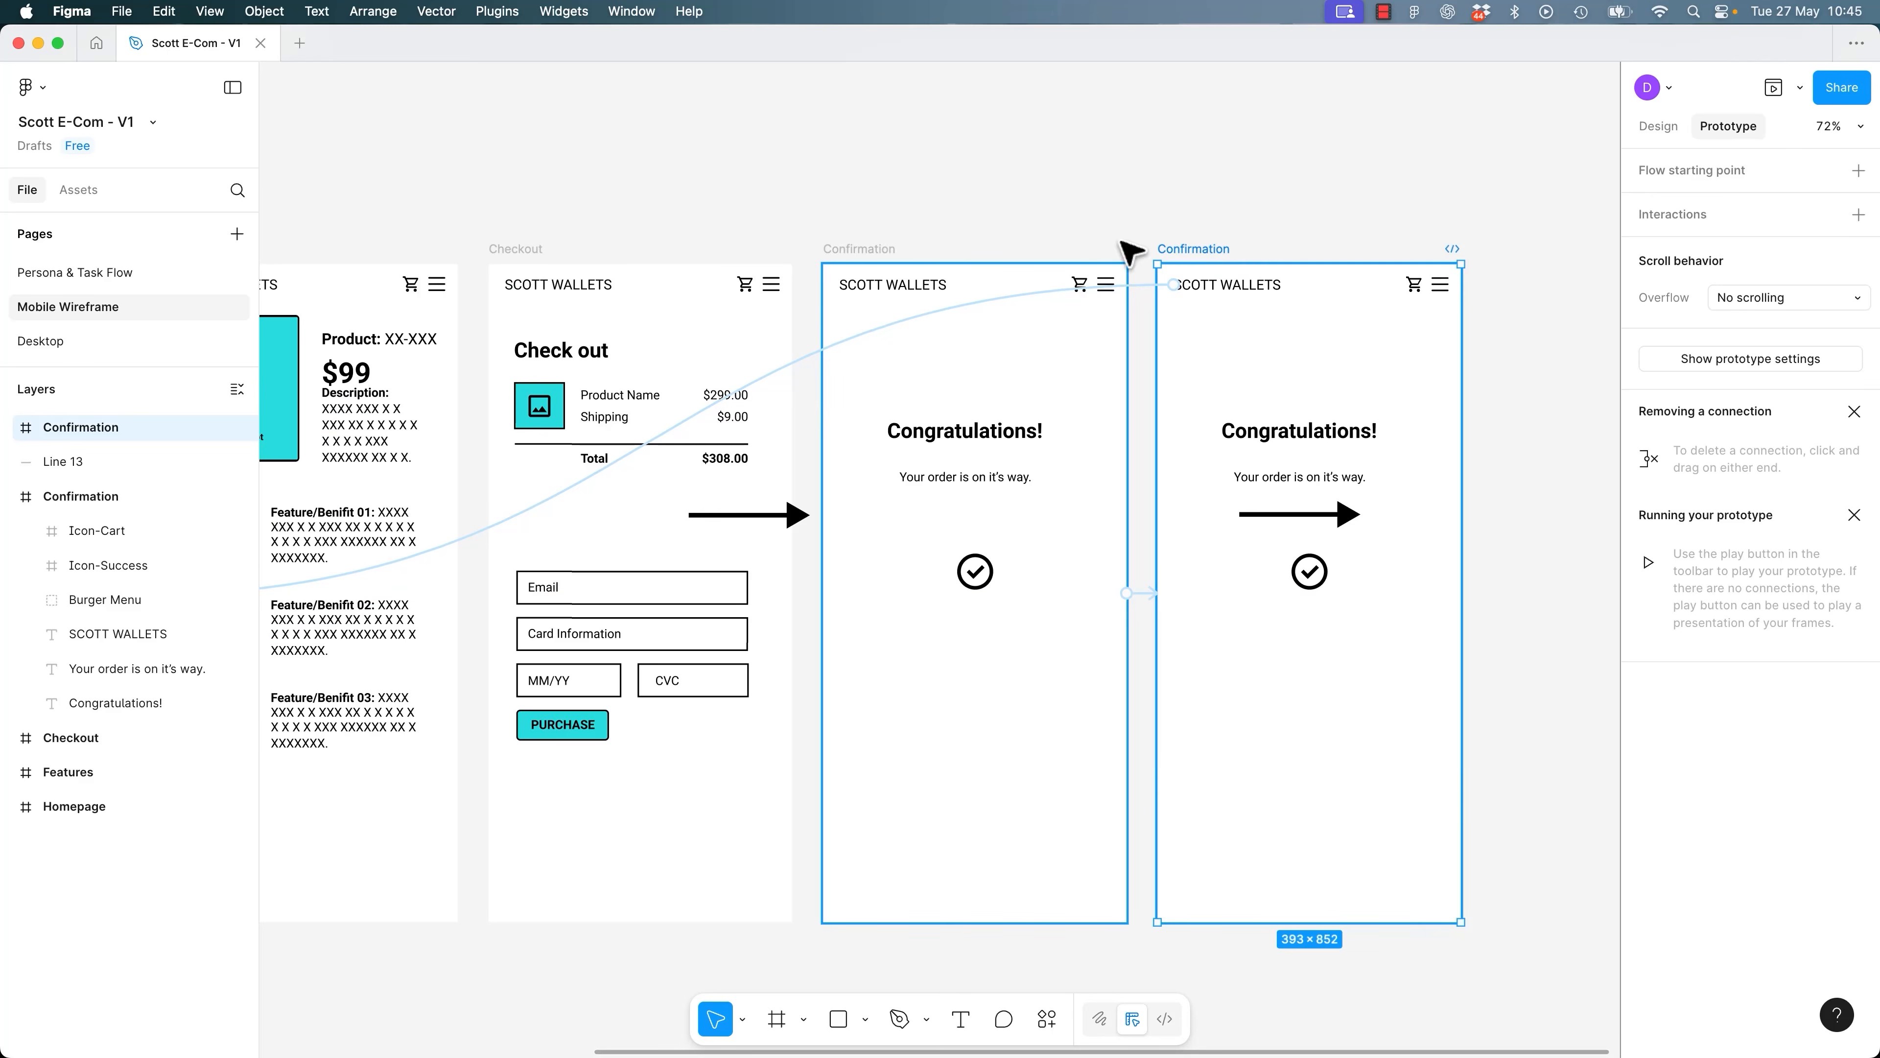
left_click(860, 250, "shift")
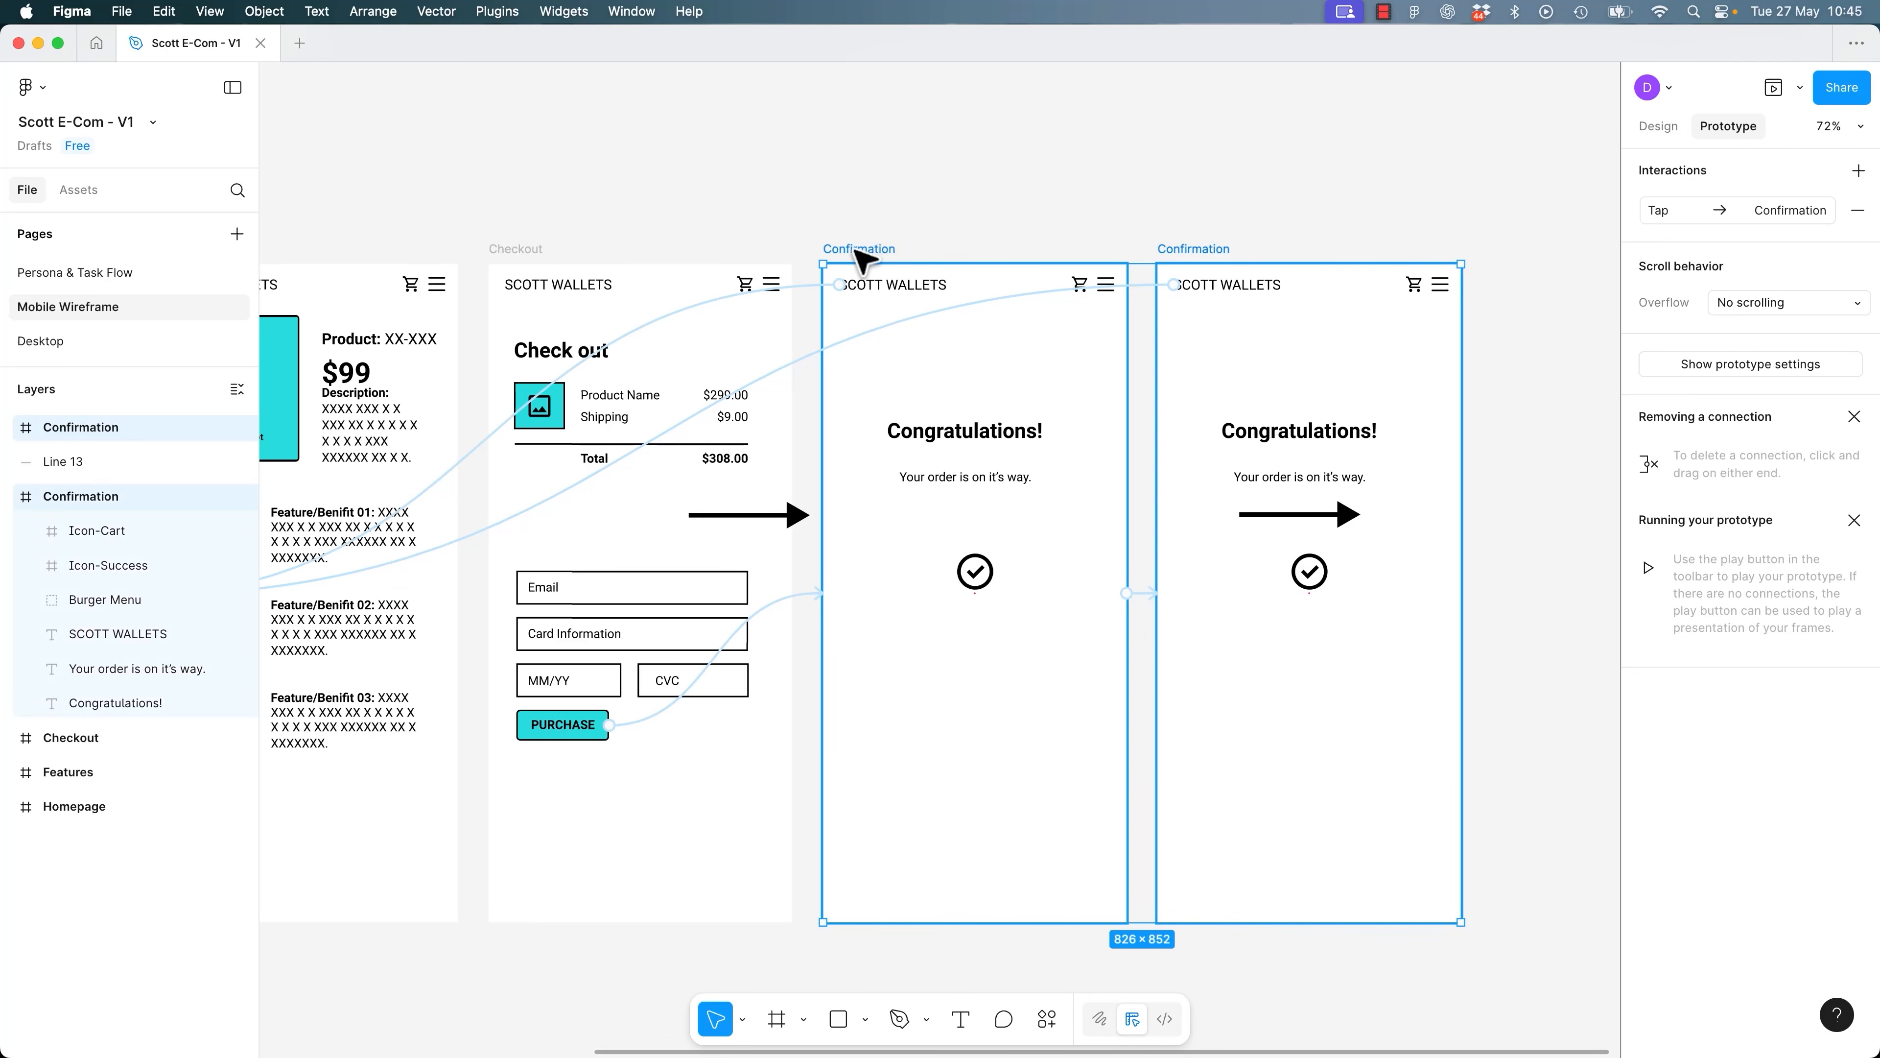
left_click_drag(861, 250, 1119, 259)
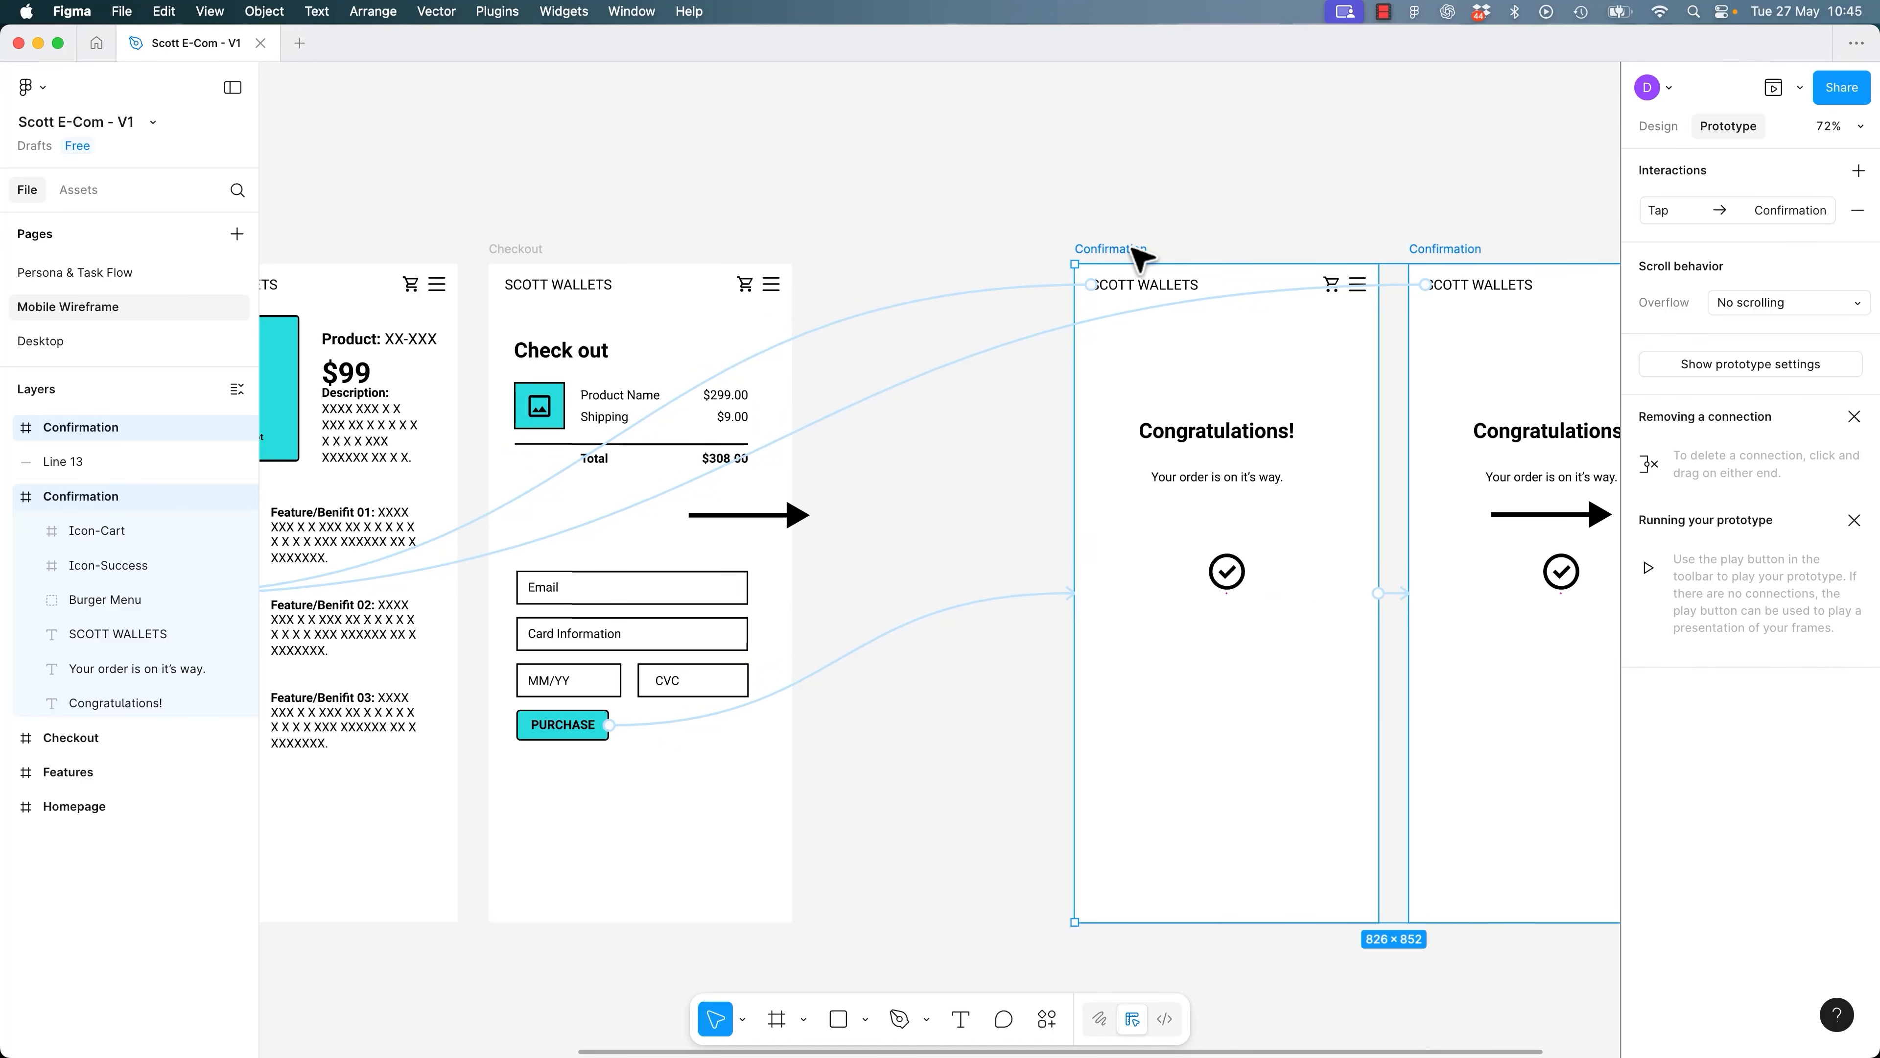
Move the loose arrow off the Checkout frame into the gap just before the original Confirmation frame.
left_click(905, 506)
left_click_drag(787, 518, 1039, 511)
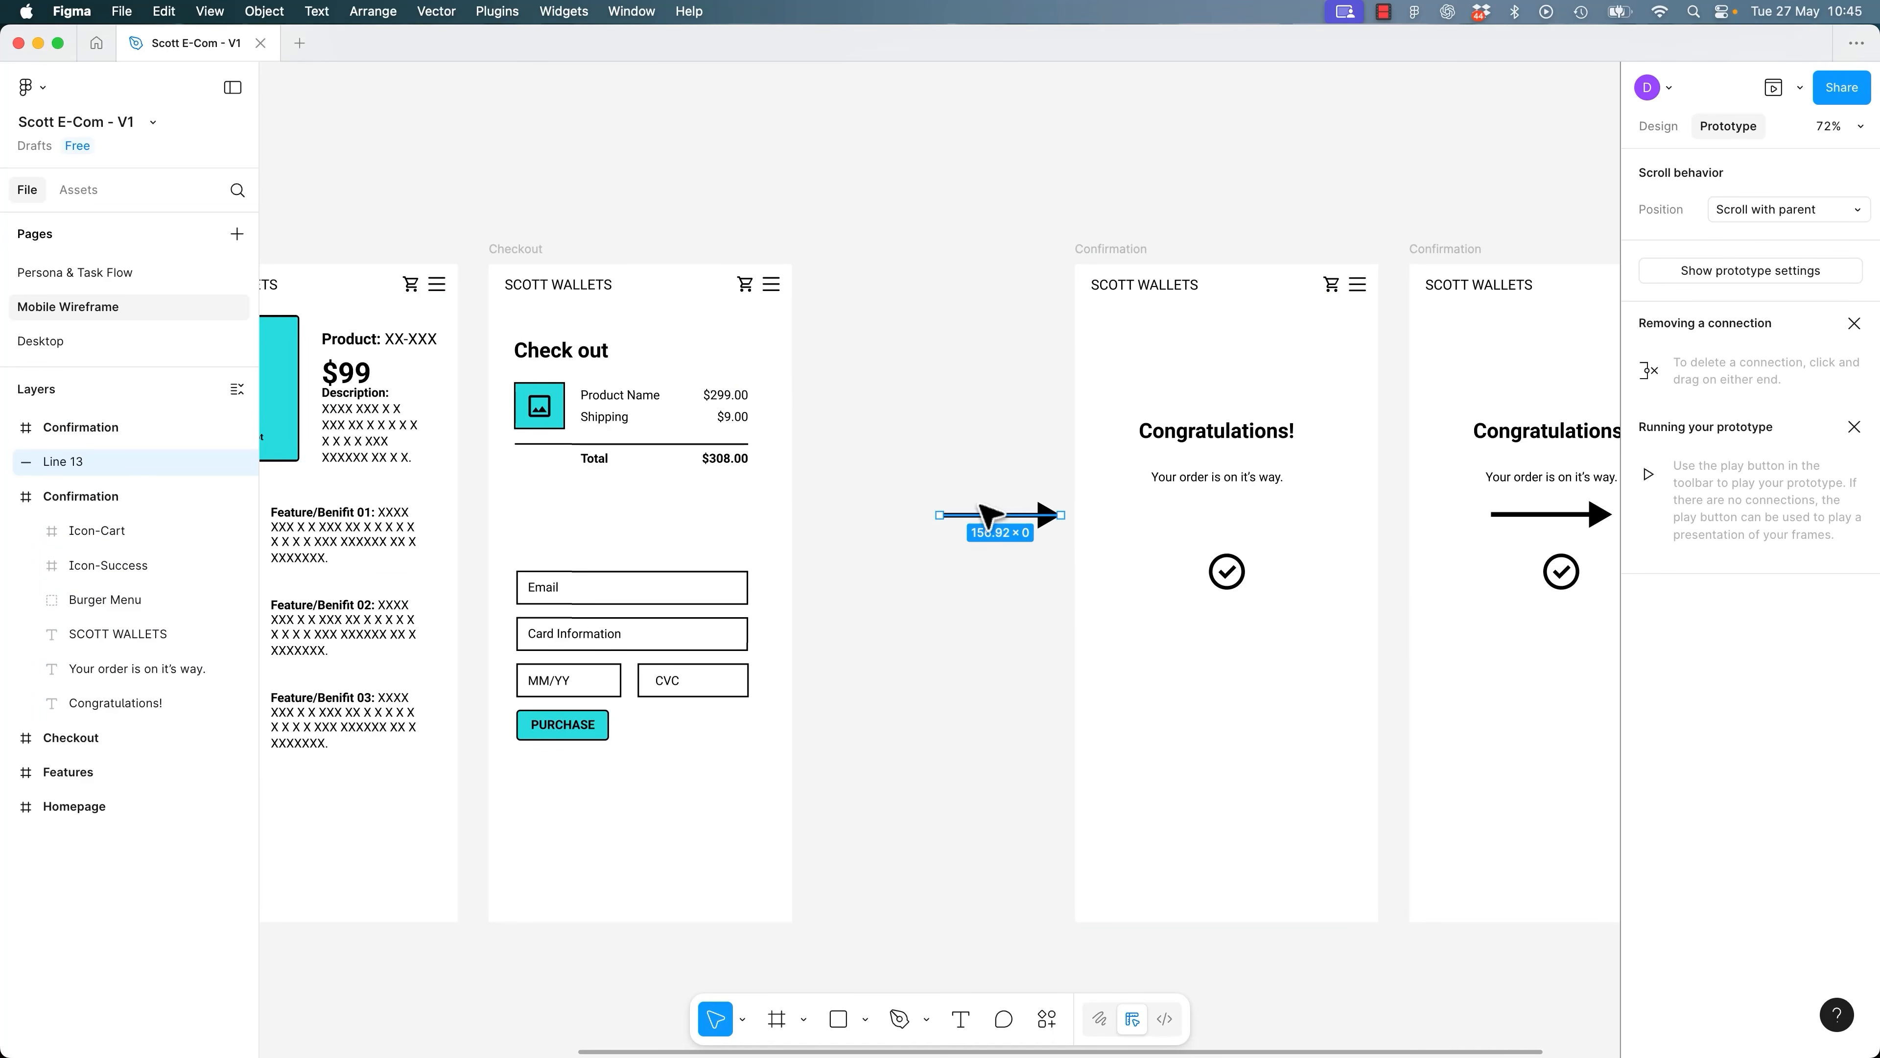
left_click_drag(1078, 346, 873, 353)
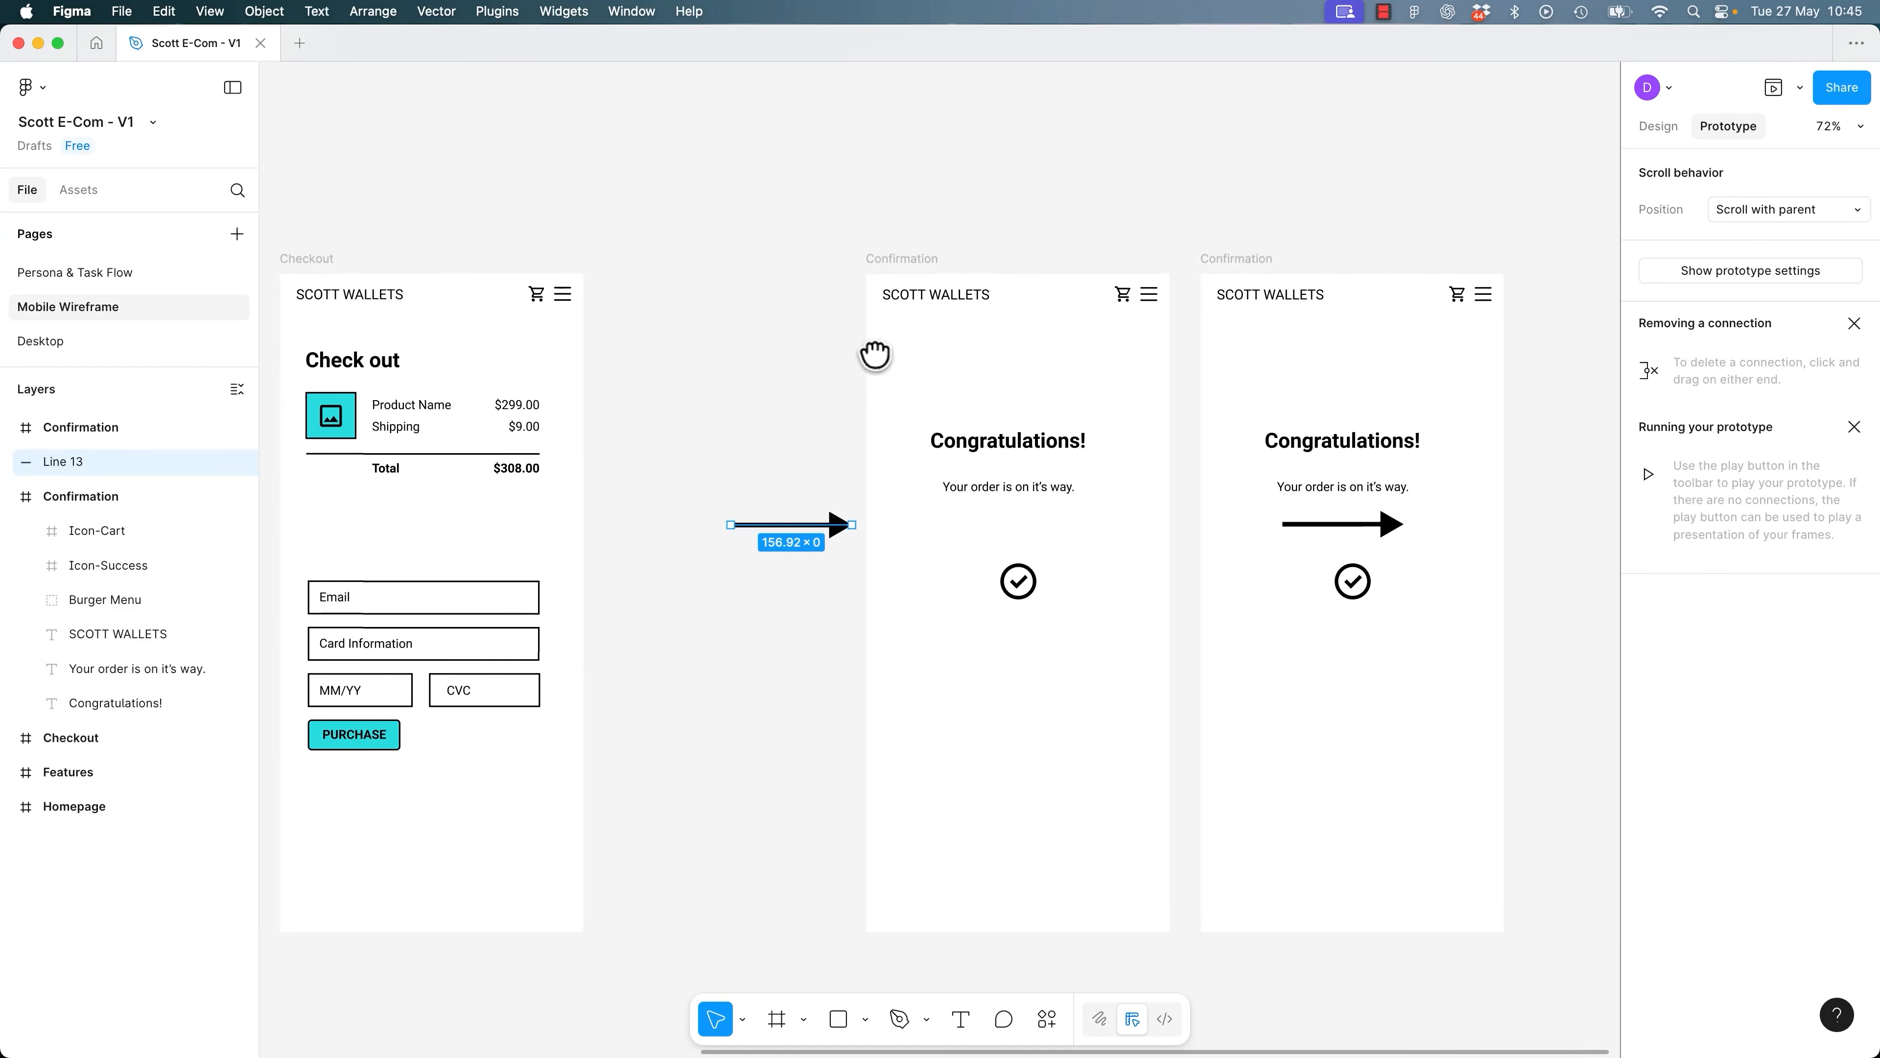
Examine the layer hierarchy to compare where the two Confirmation frames and the loose Line 13 arrow sit.
left_click(918, 259)
left_click(1235, 257)
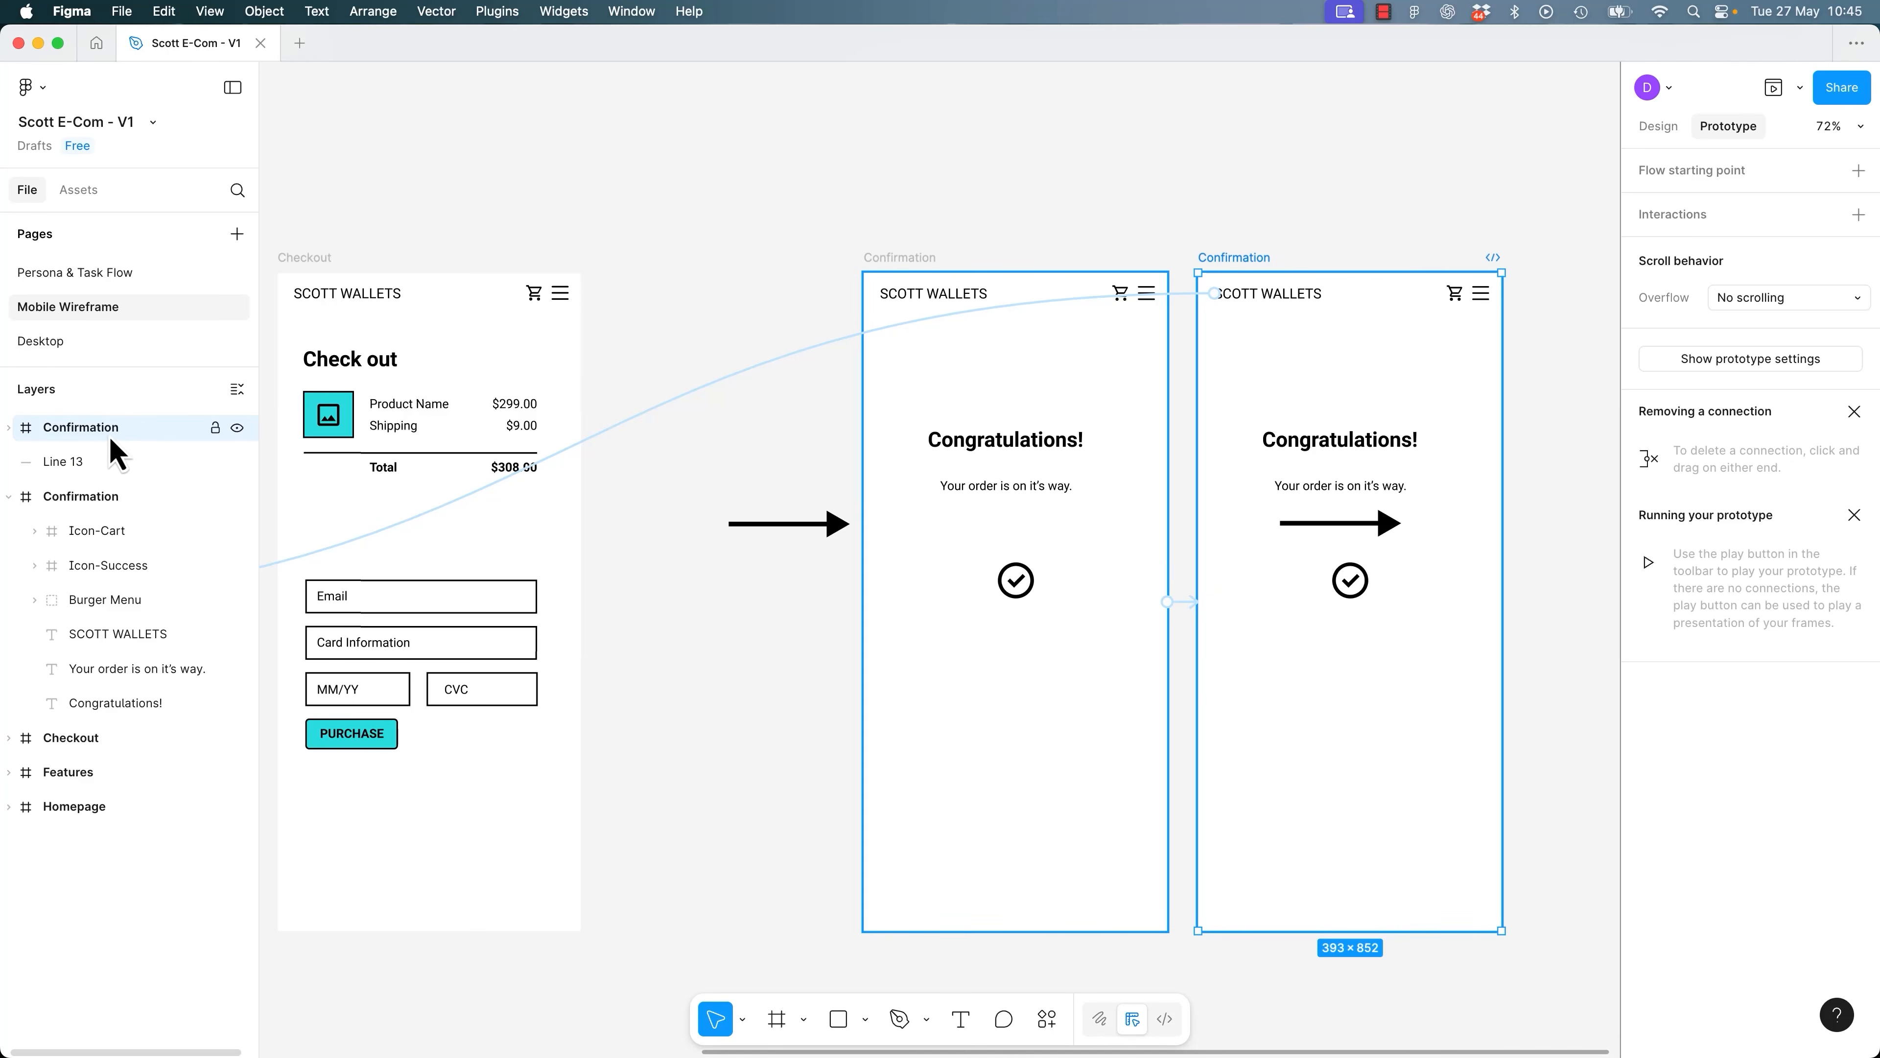
left_click(104, 497)
left_click(8, 496)
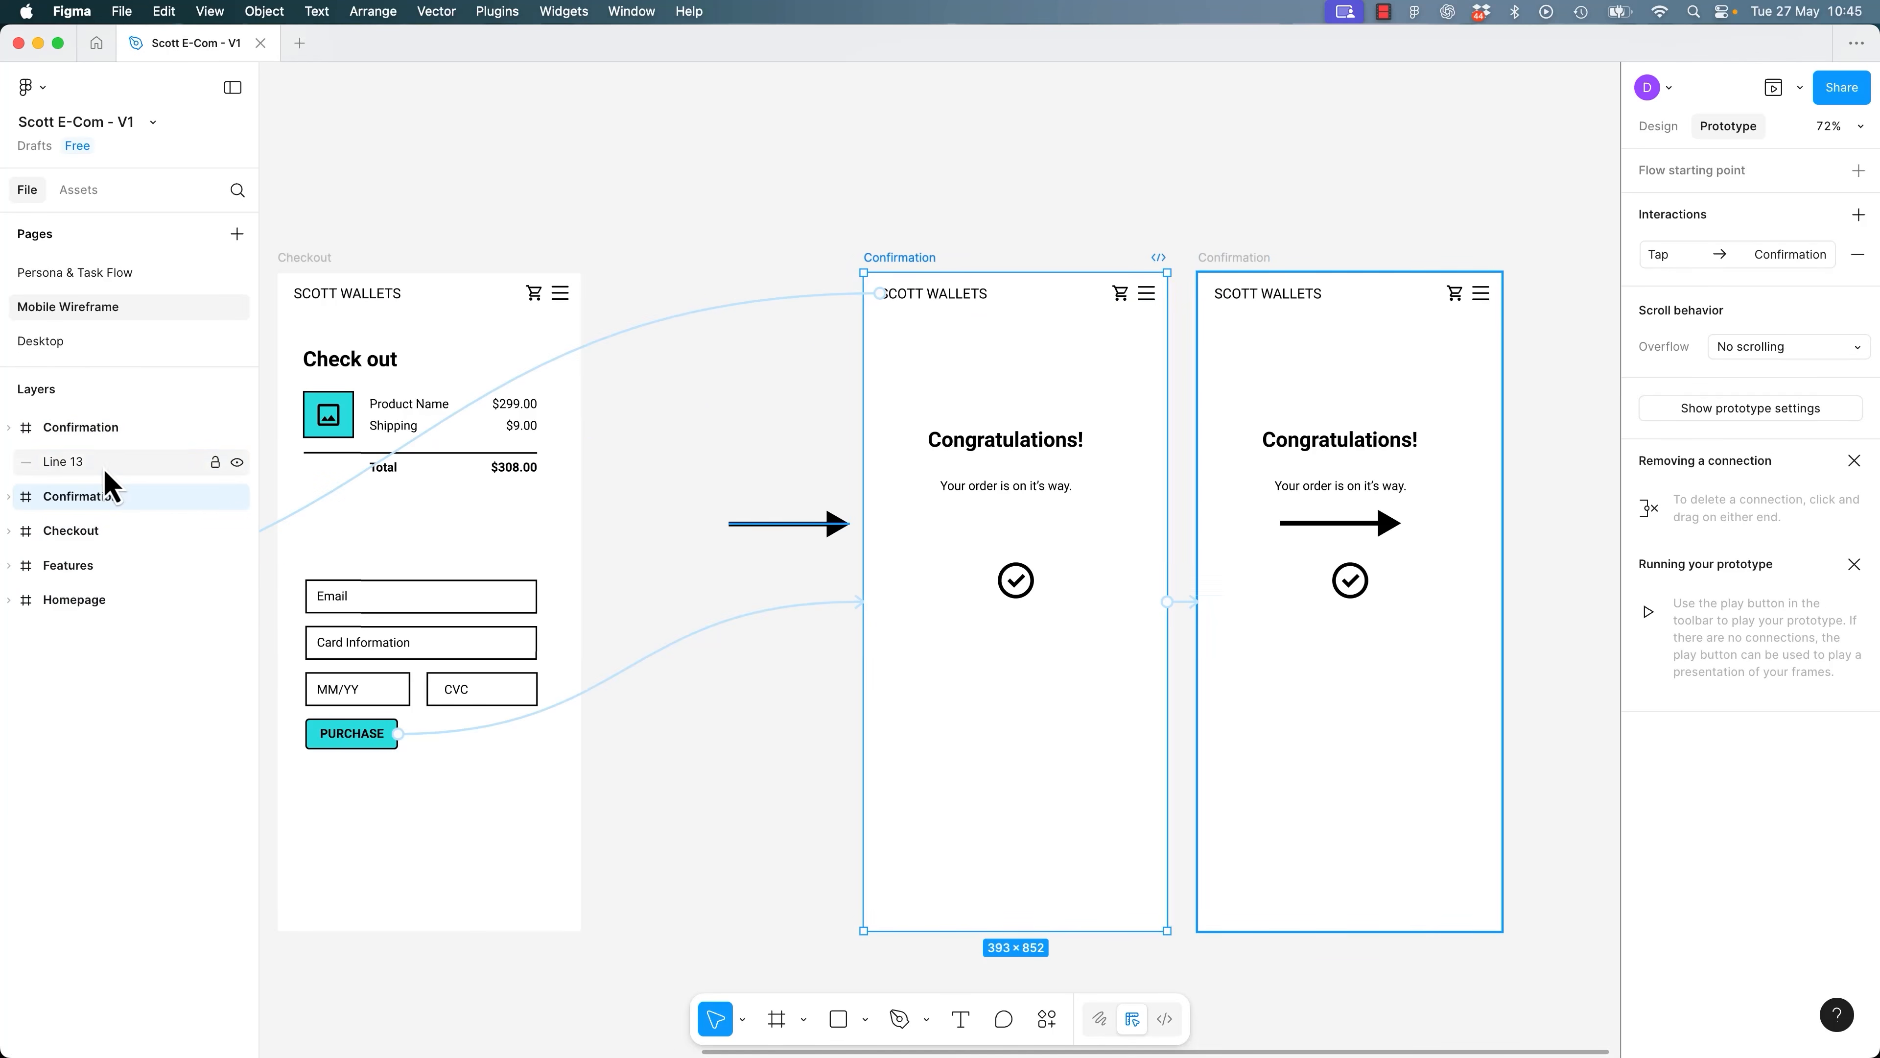
left_click(67, 468)
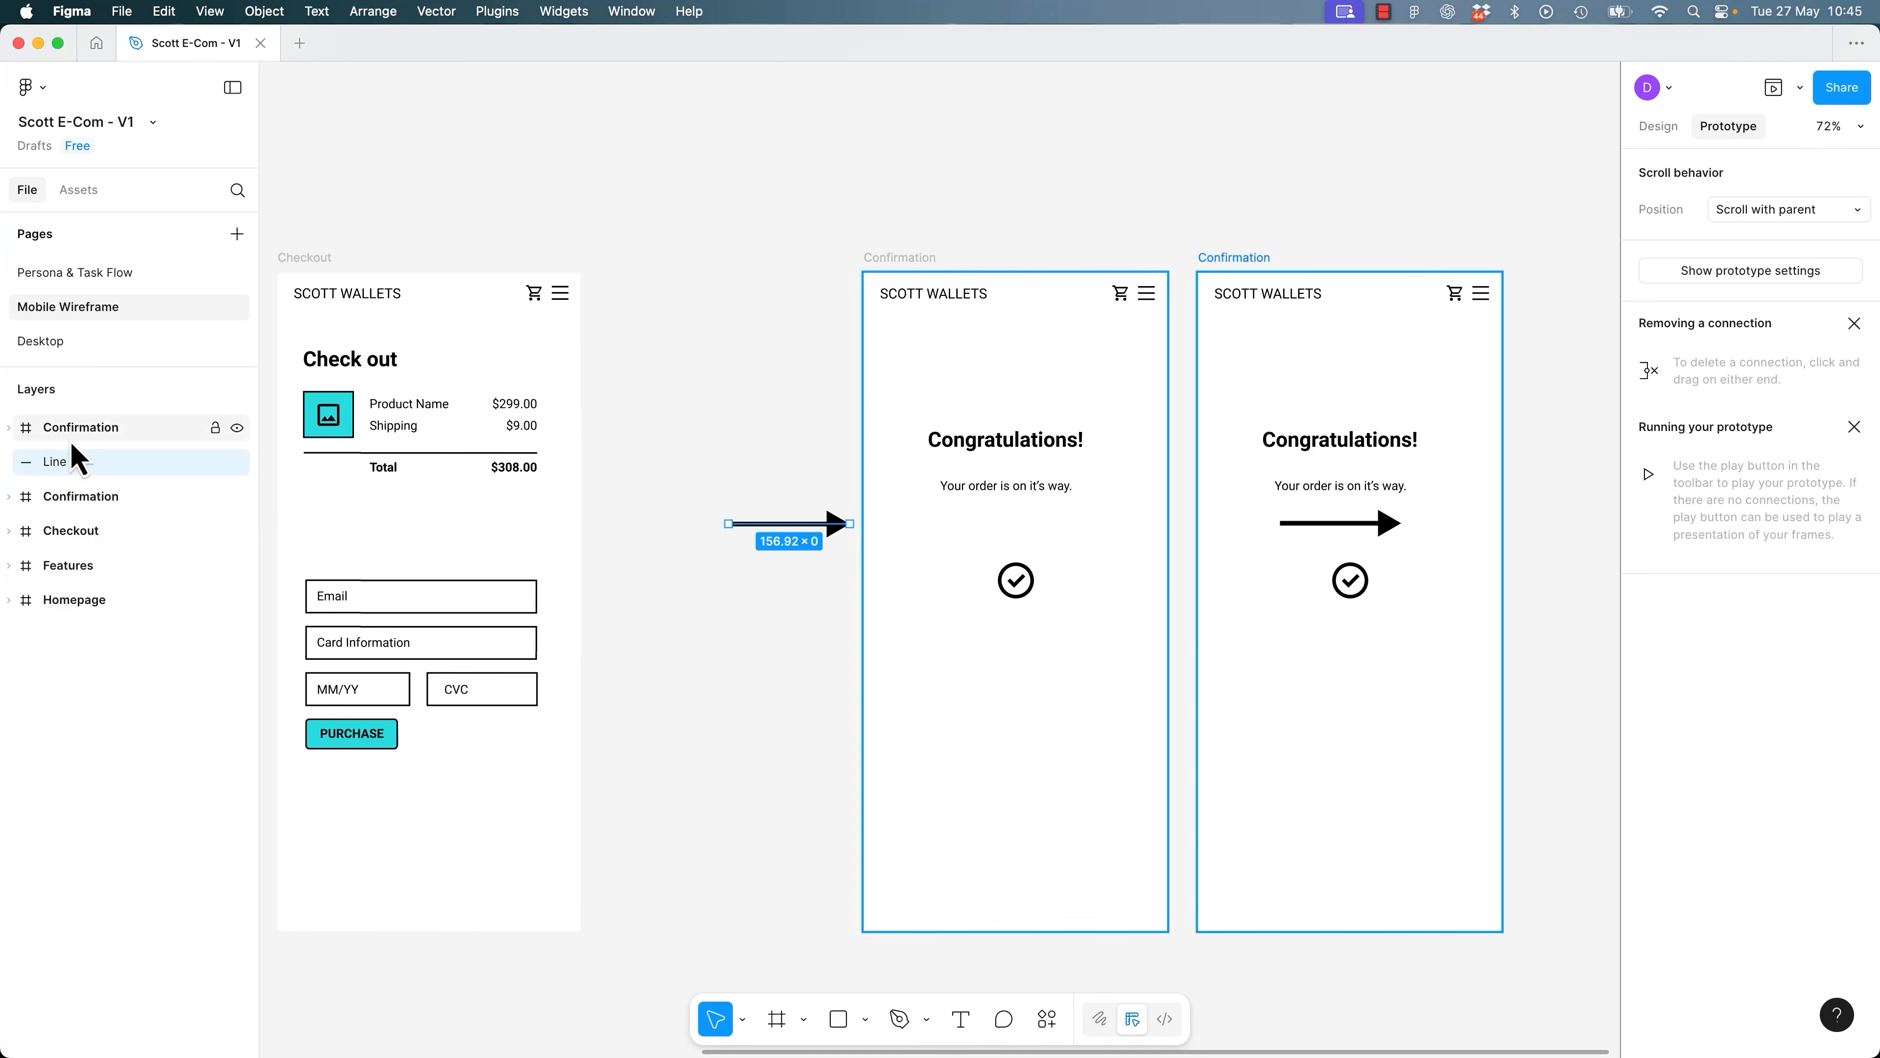
left_click(891, 263)
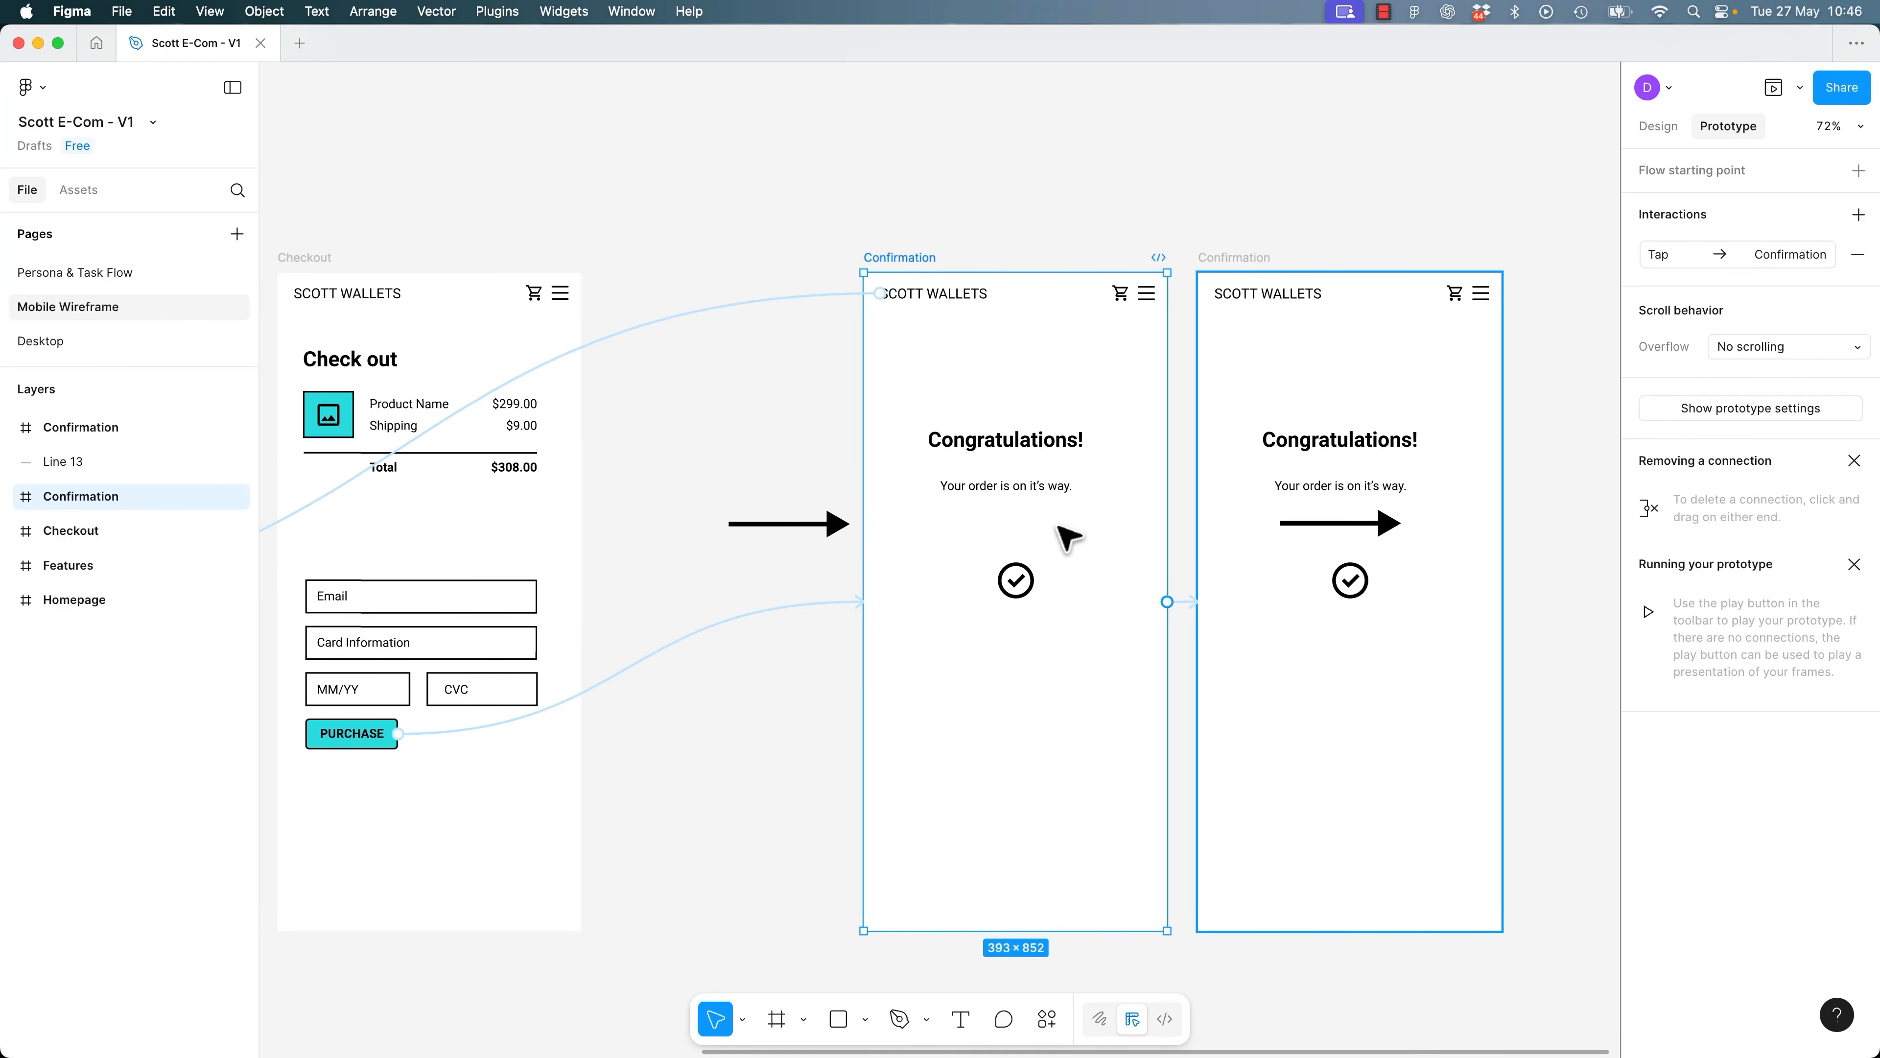
left_click(1067, 537)
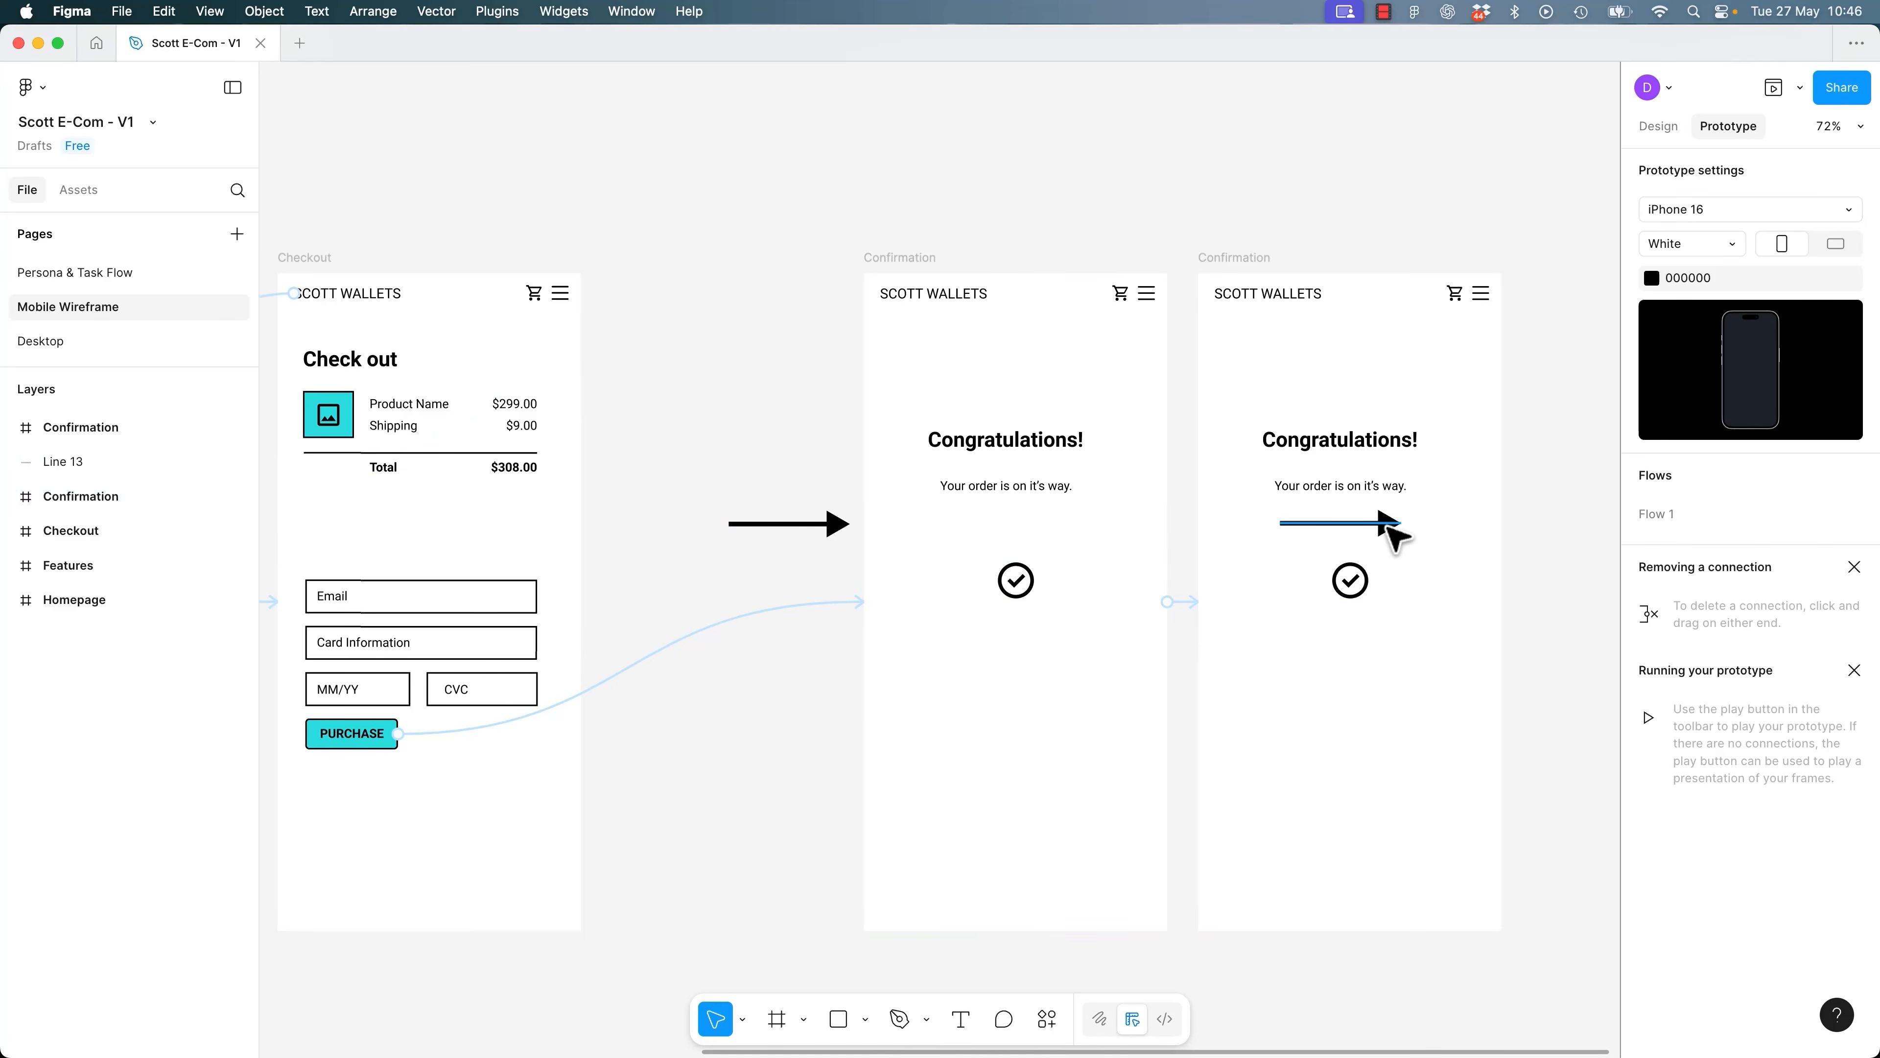
Move the arrow partly into the original Confirmation frame, check its nesting in the layers, and move it back outside.
left_click(840, 528)
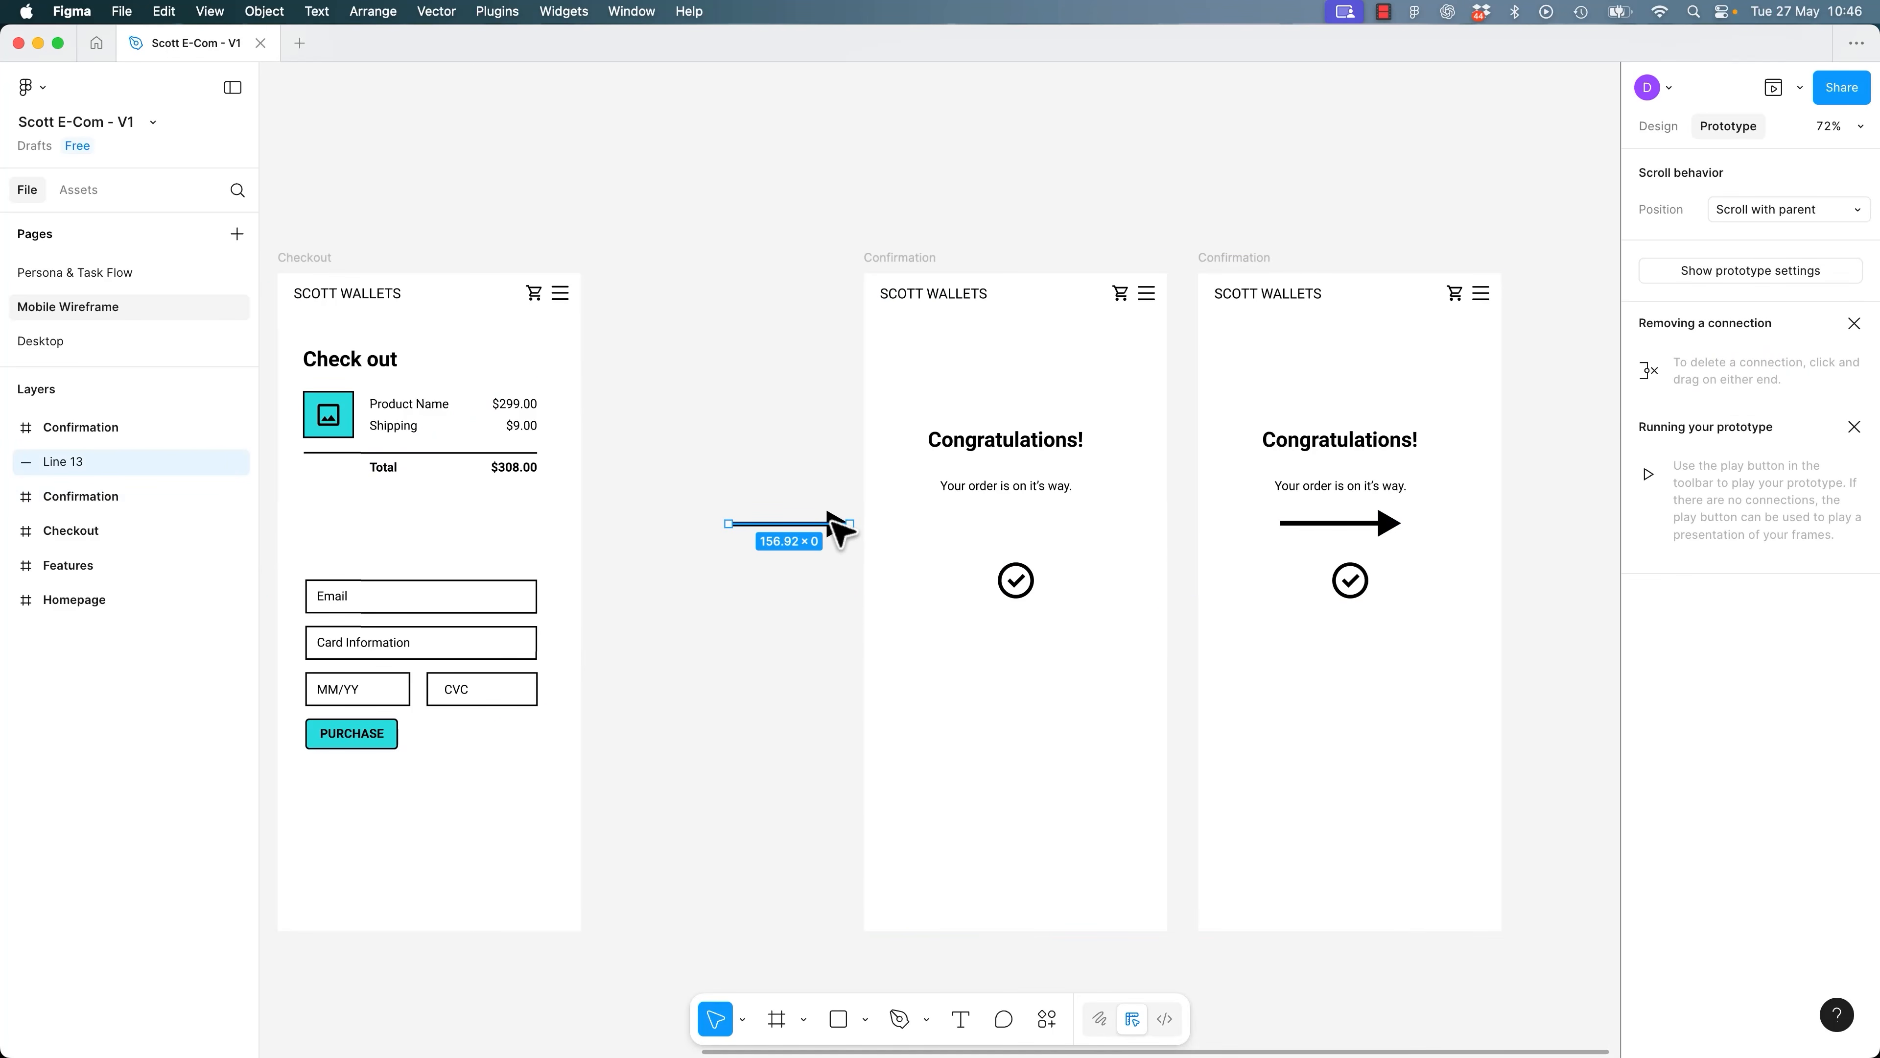
left_click_drag(833, 525, 920, 531)
left_click(82, 468)
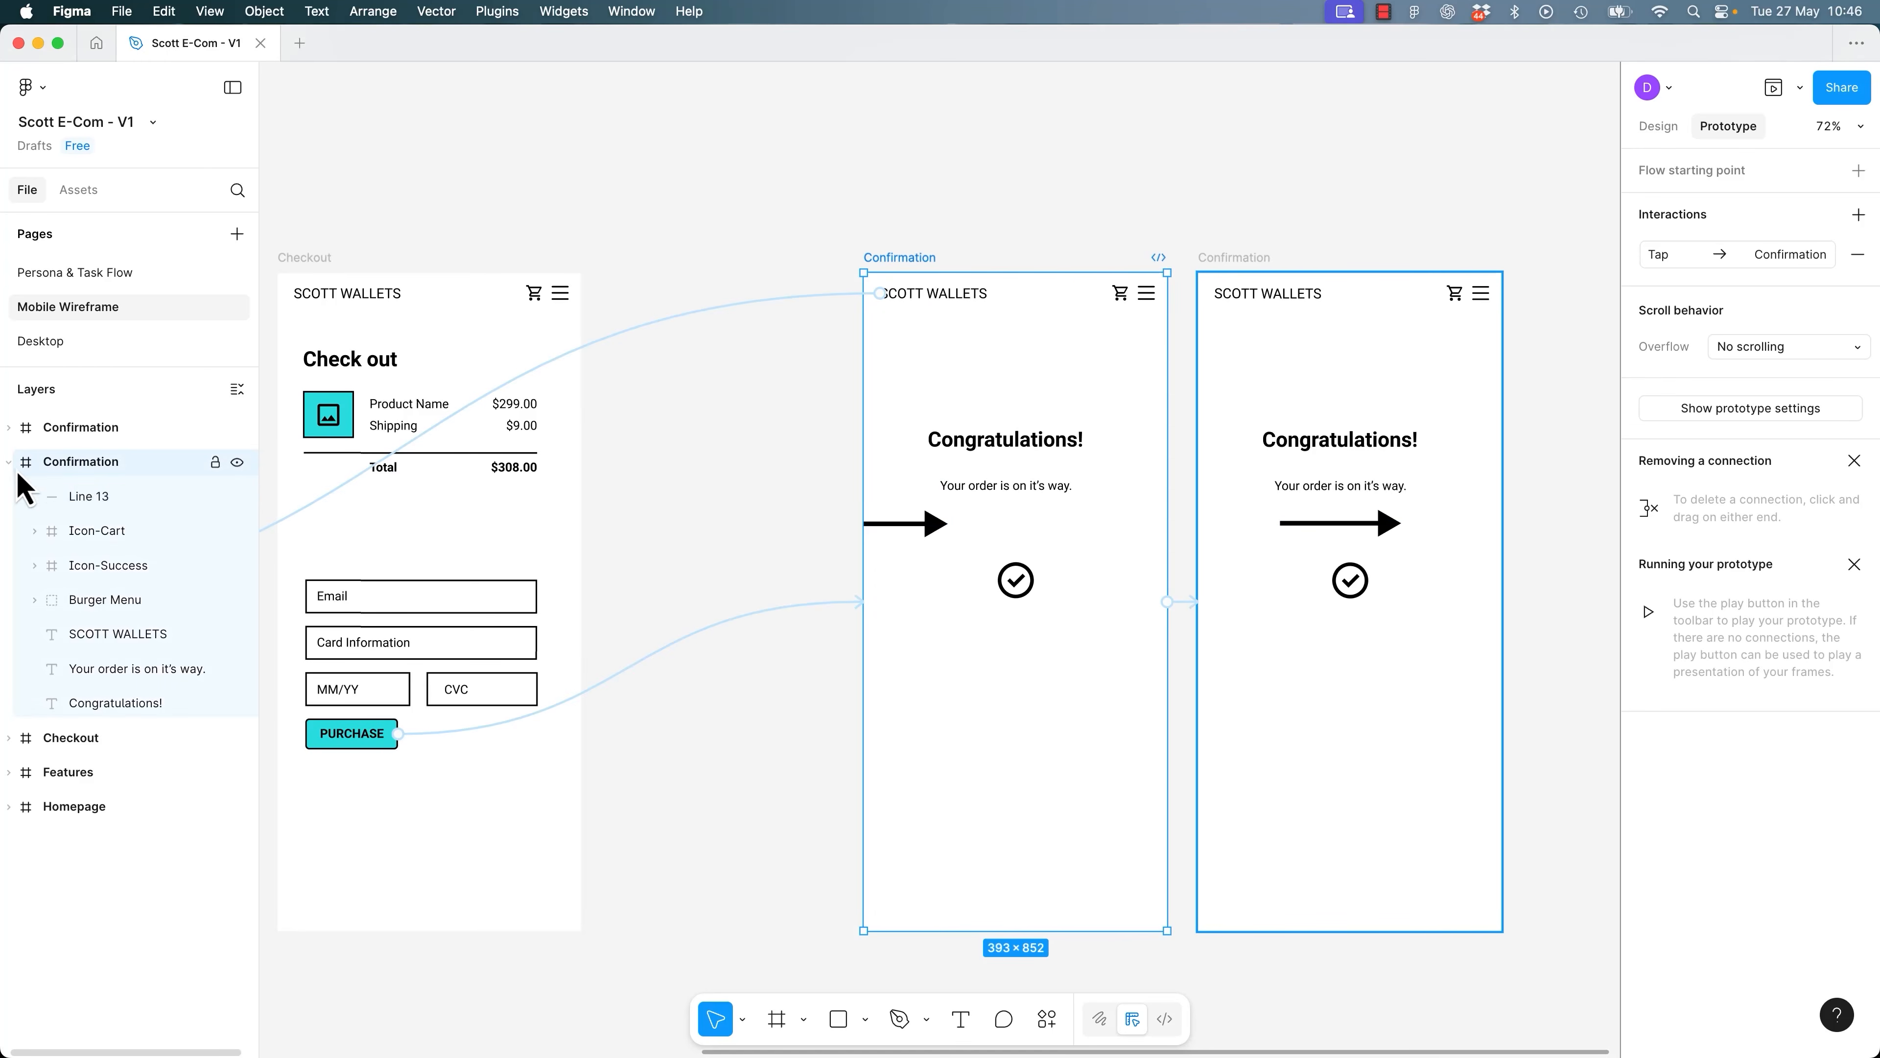
left_click(11, 464)
left_click(10, 462)
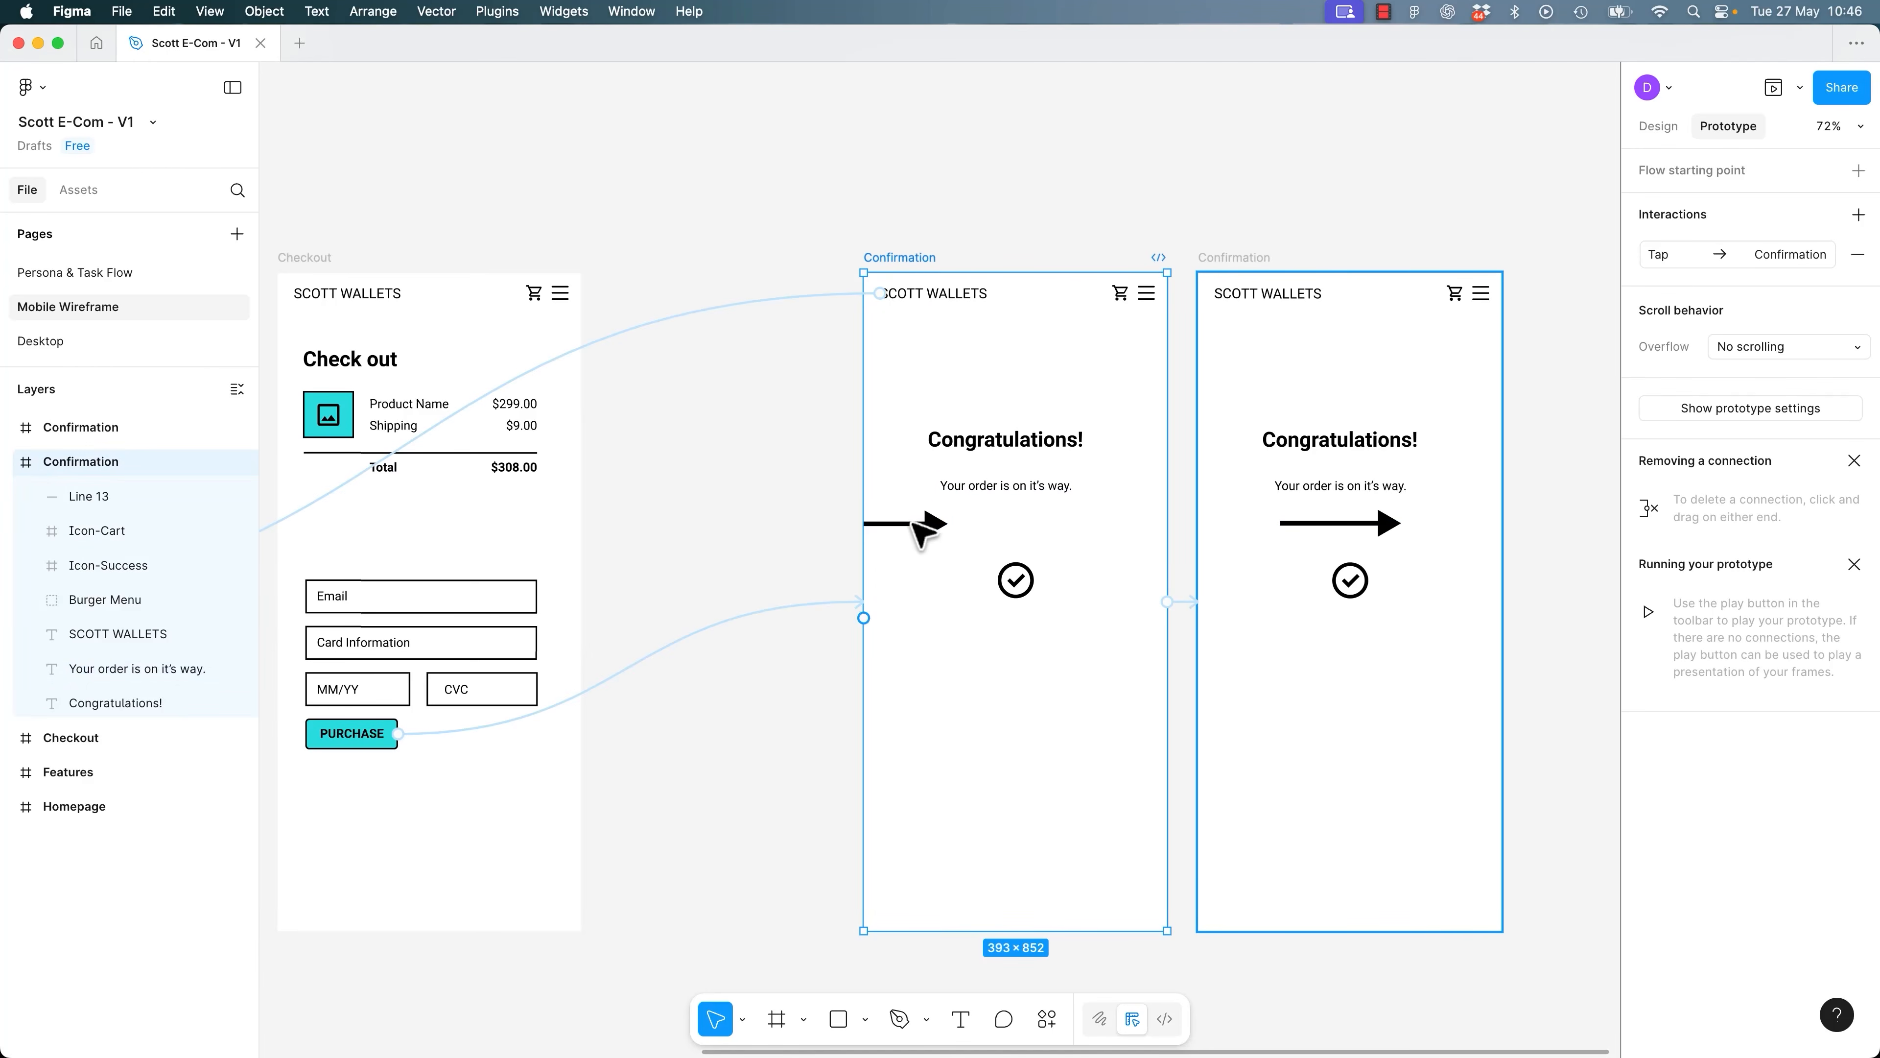
left_click(932, 525)
left_click_drag(936, 529, 837, 530)
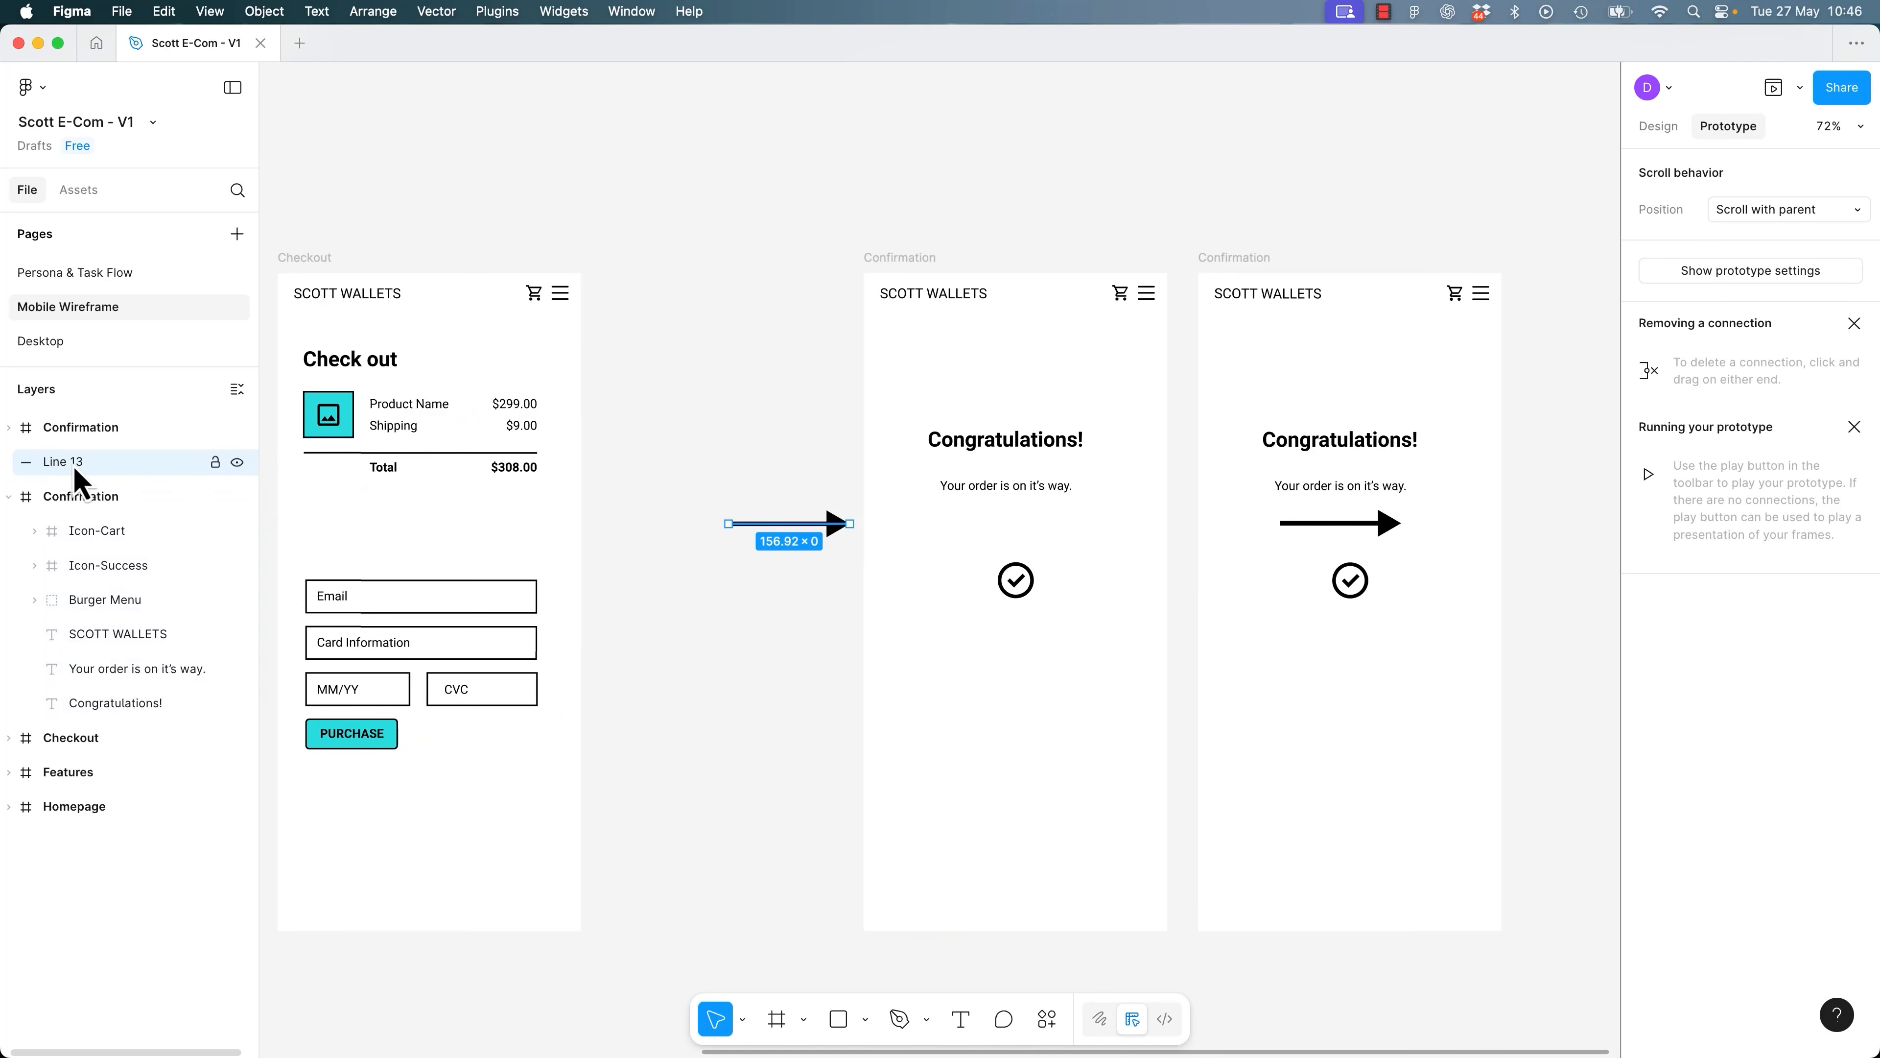
Rename the original Confirmation frame as Confirmation 1 and its duplicate as Confirmation 2.
double_click(925, 257)
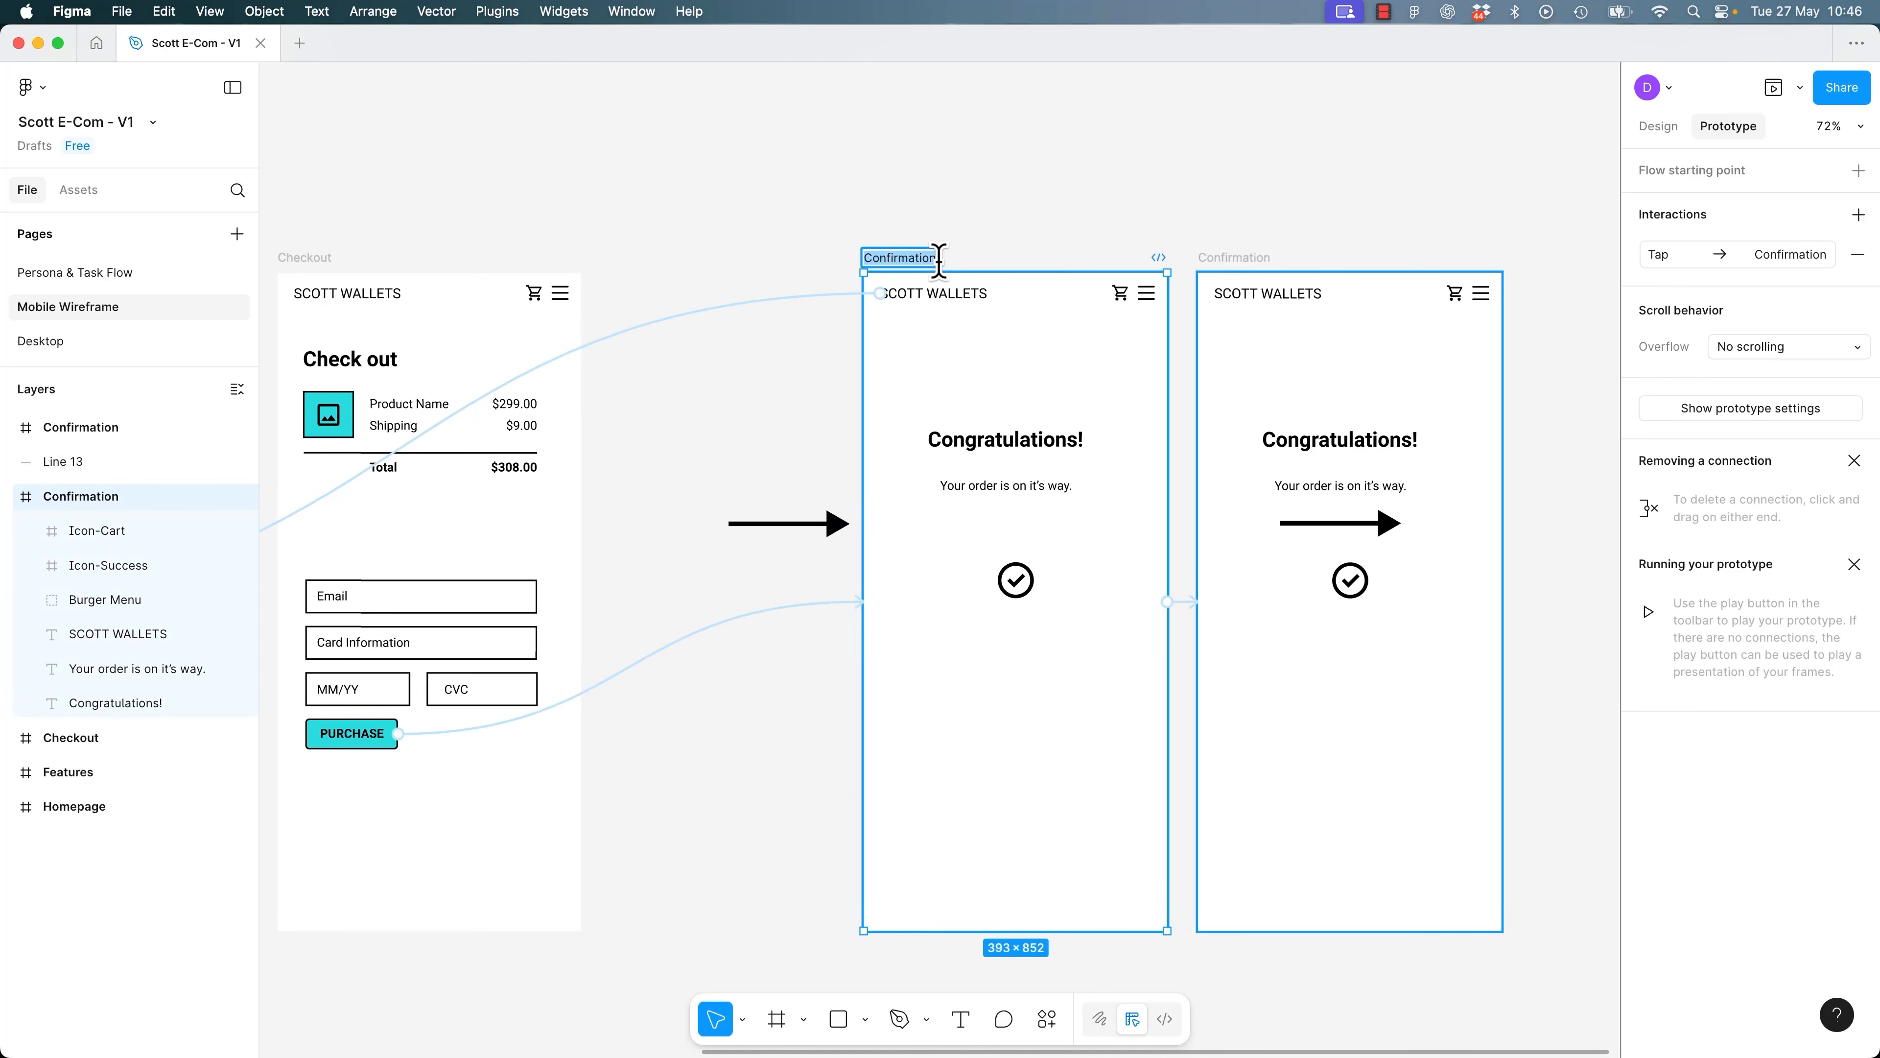
left_click(938, 260)
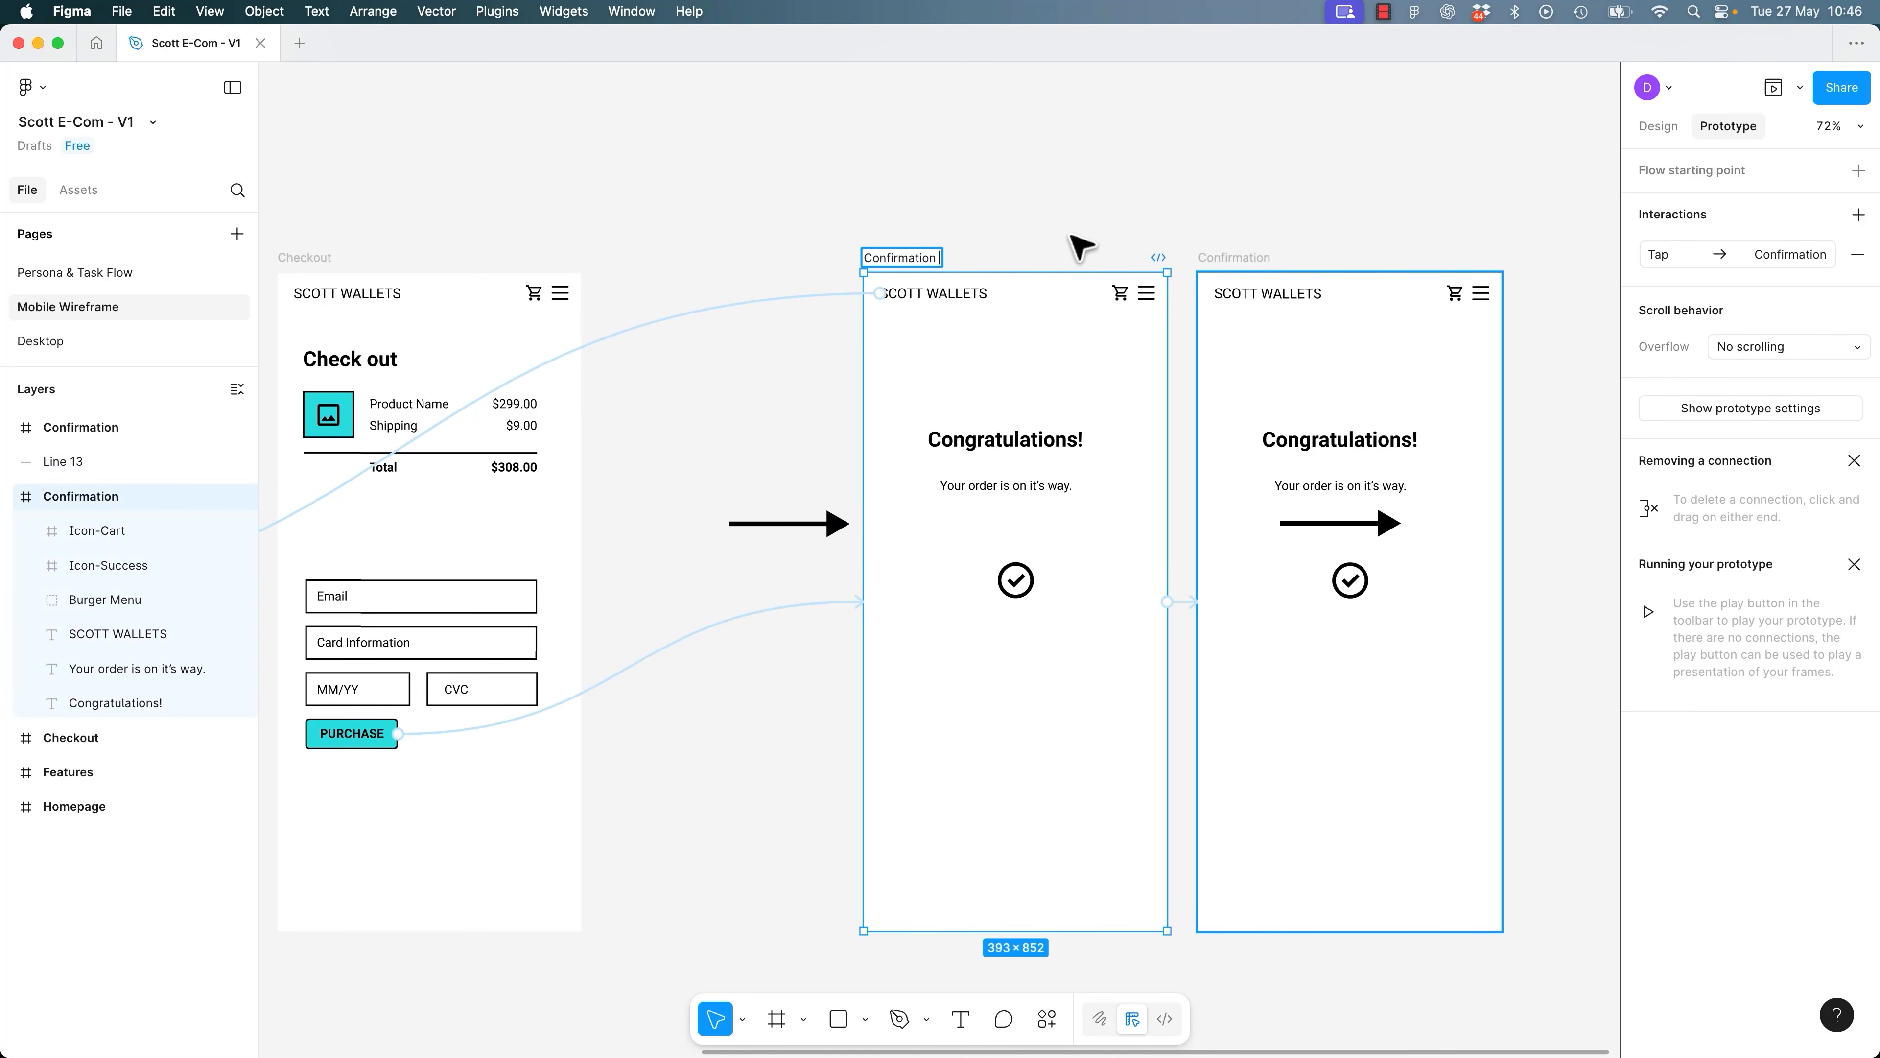
double_click(1258, 257)
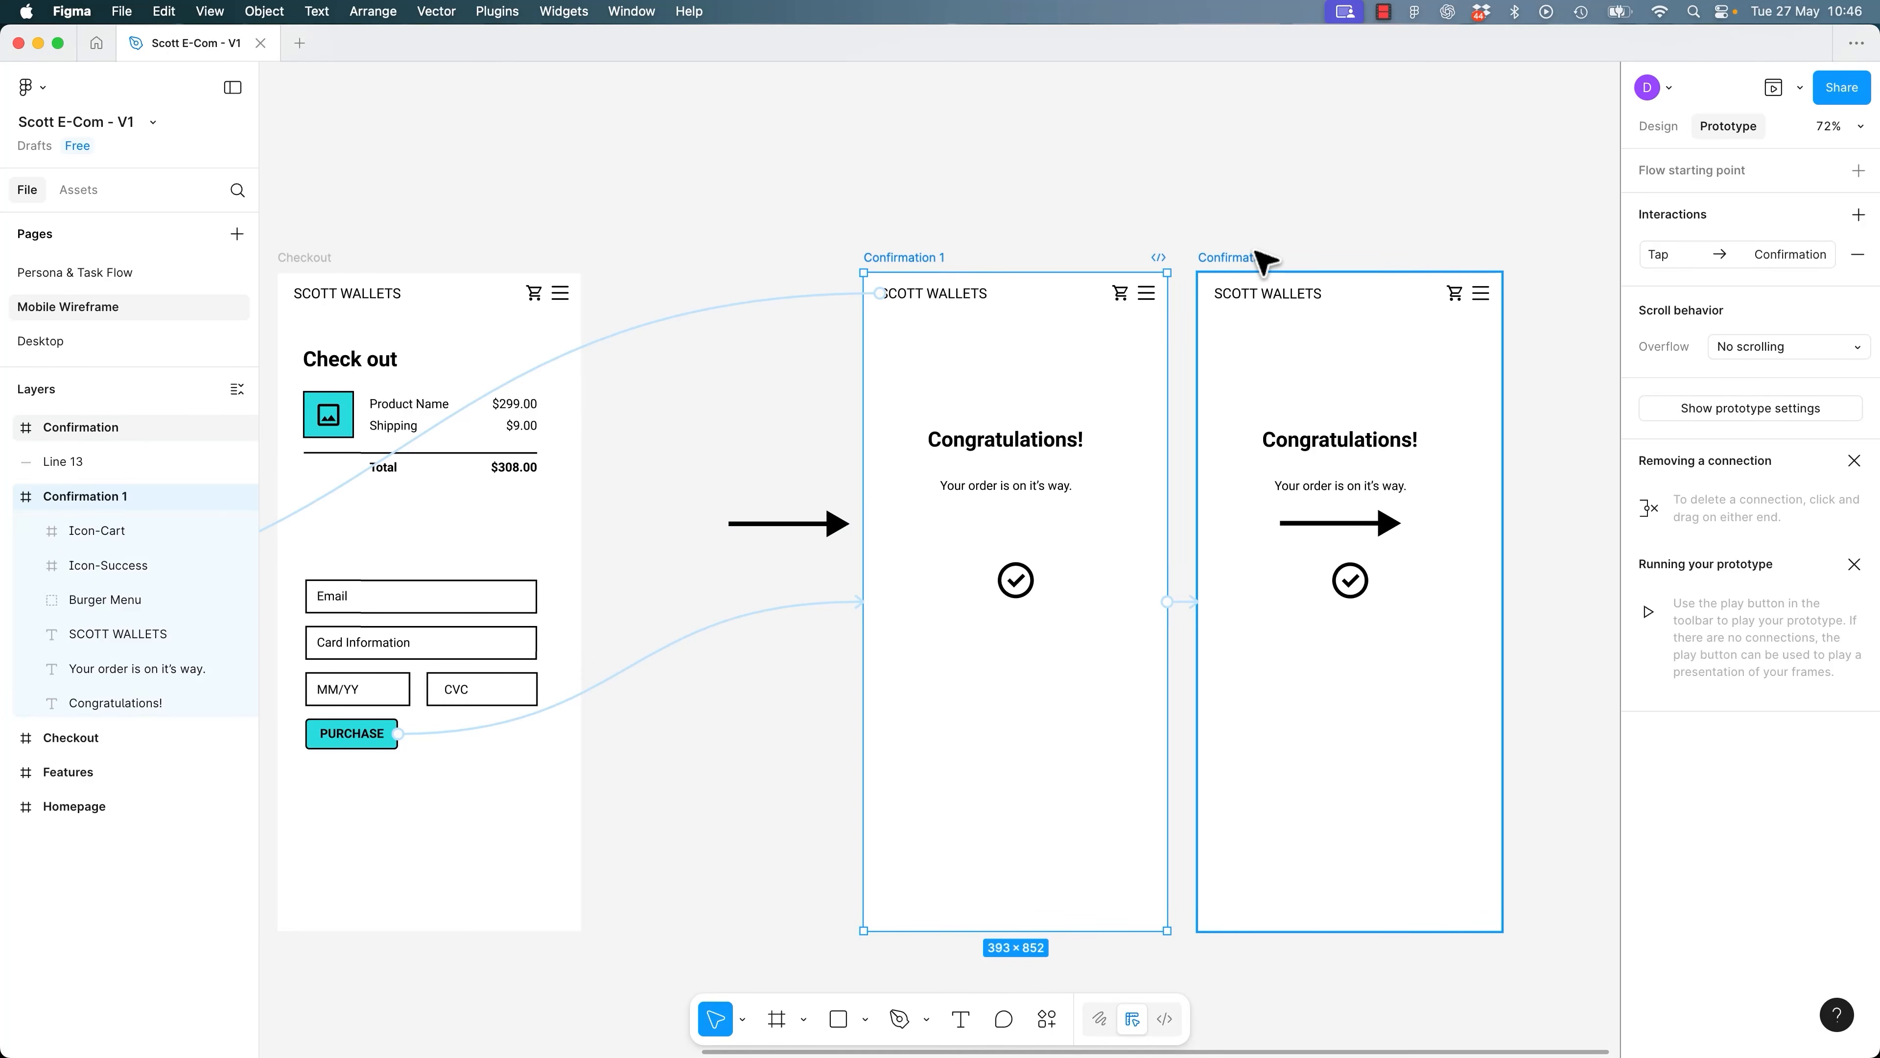
left_click(1272, 258)
type("2")
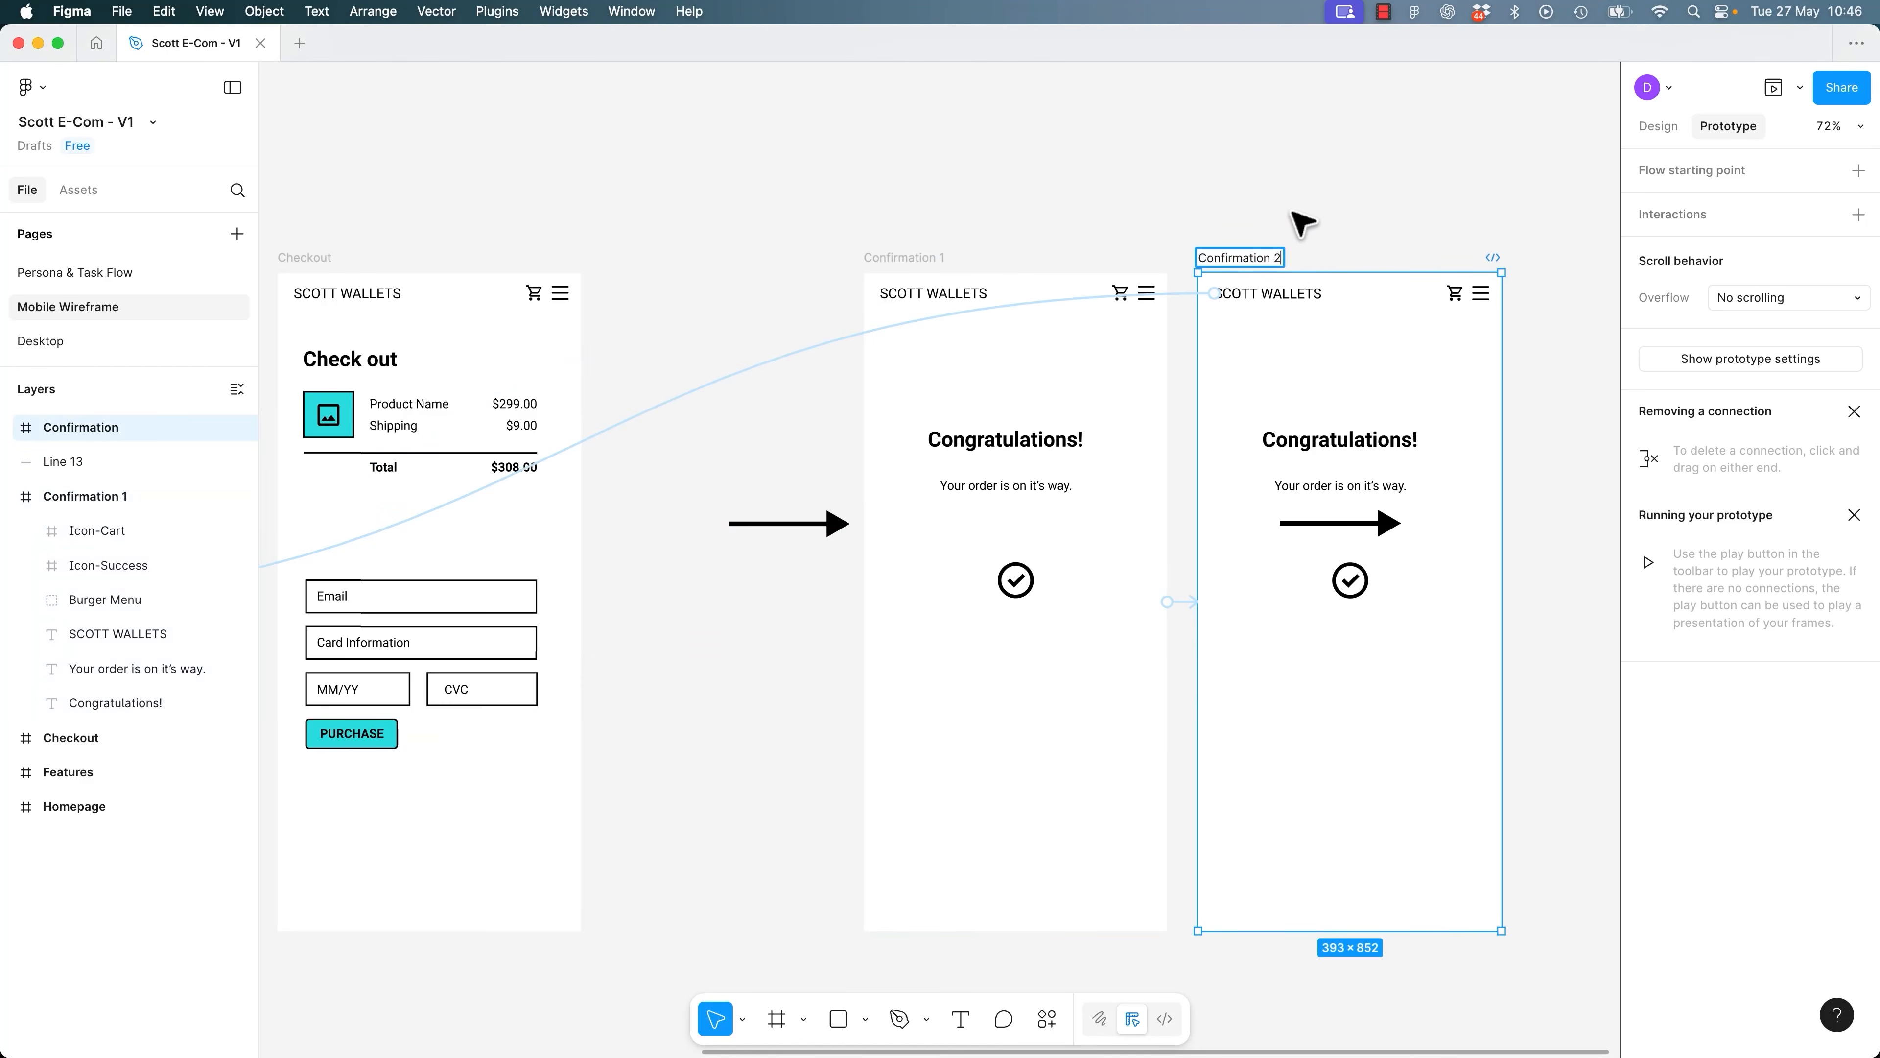
left_click(1288, 218)
Nest the Line 13 arrow layer inside the Confirmation 1 frame in the layer hierarchy, keeping the arrow outside the frame's bounds.
left_click(84, 429)
left_click(91, 496)
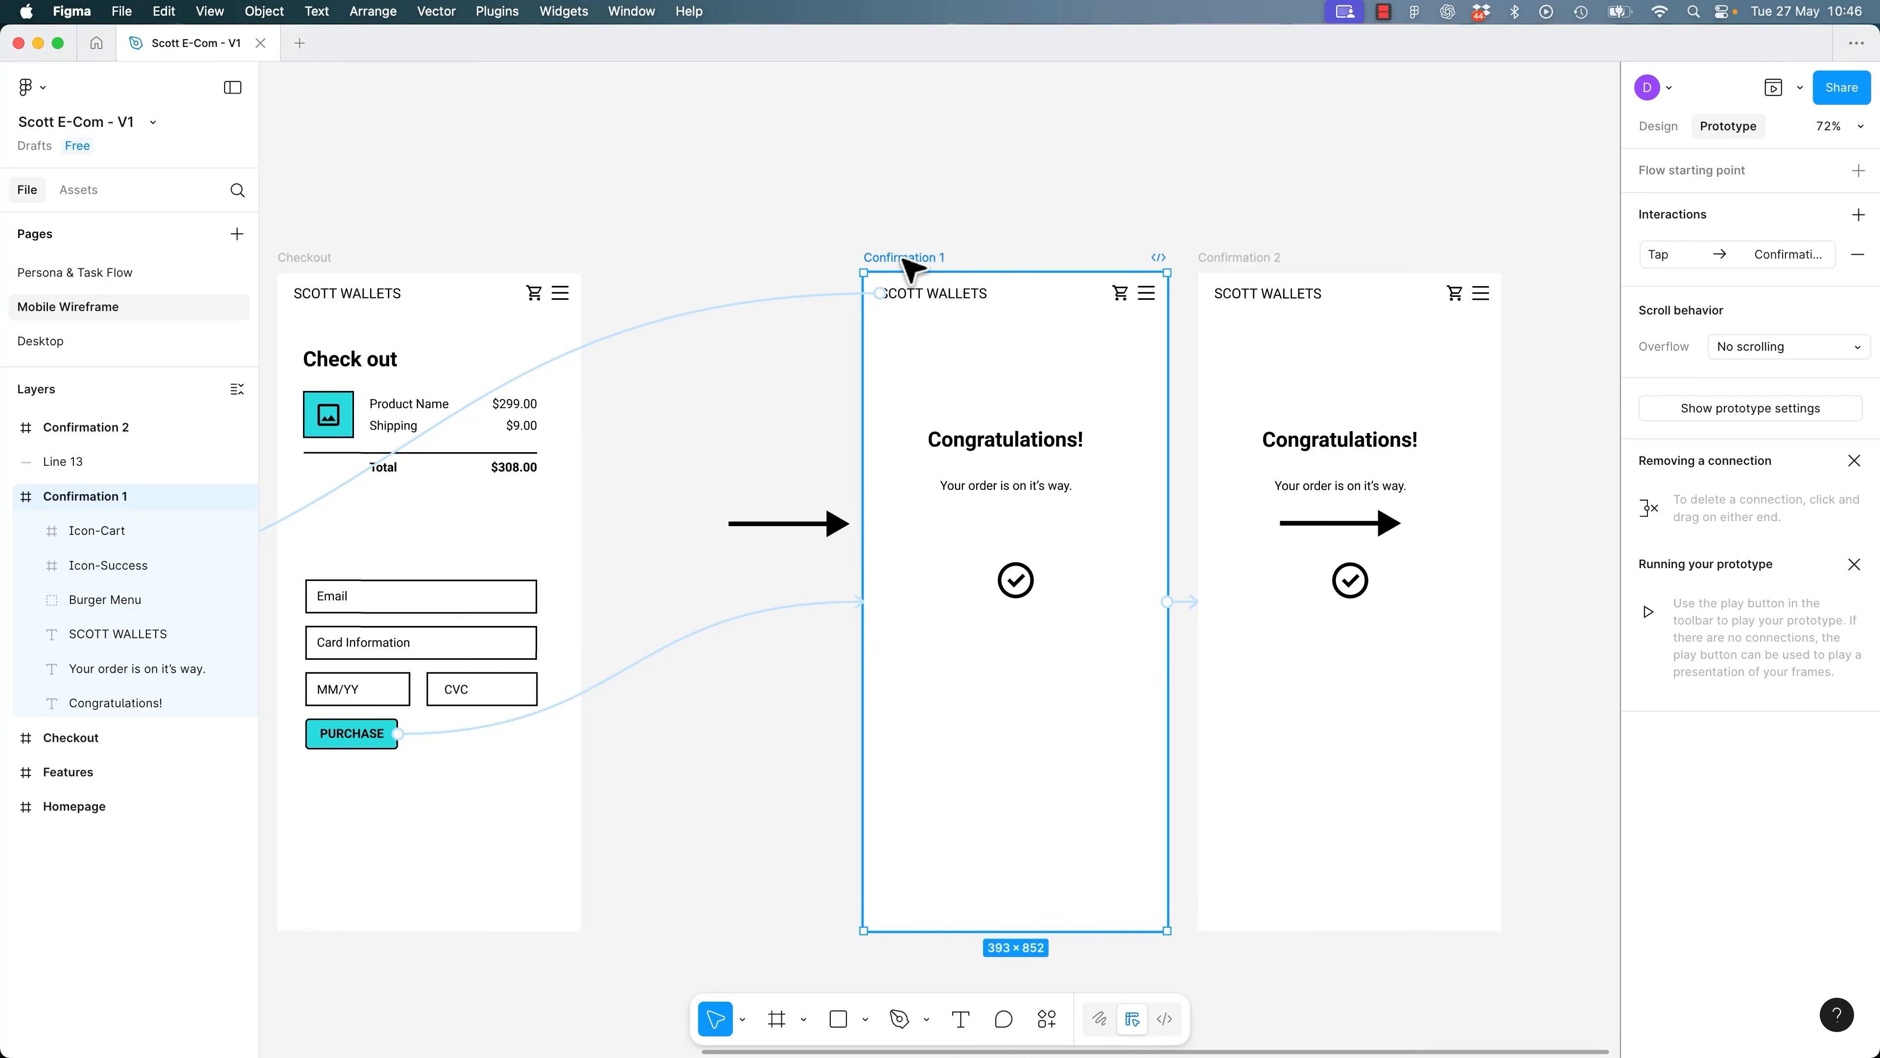
left_click(66, 466)
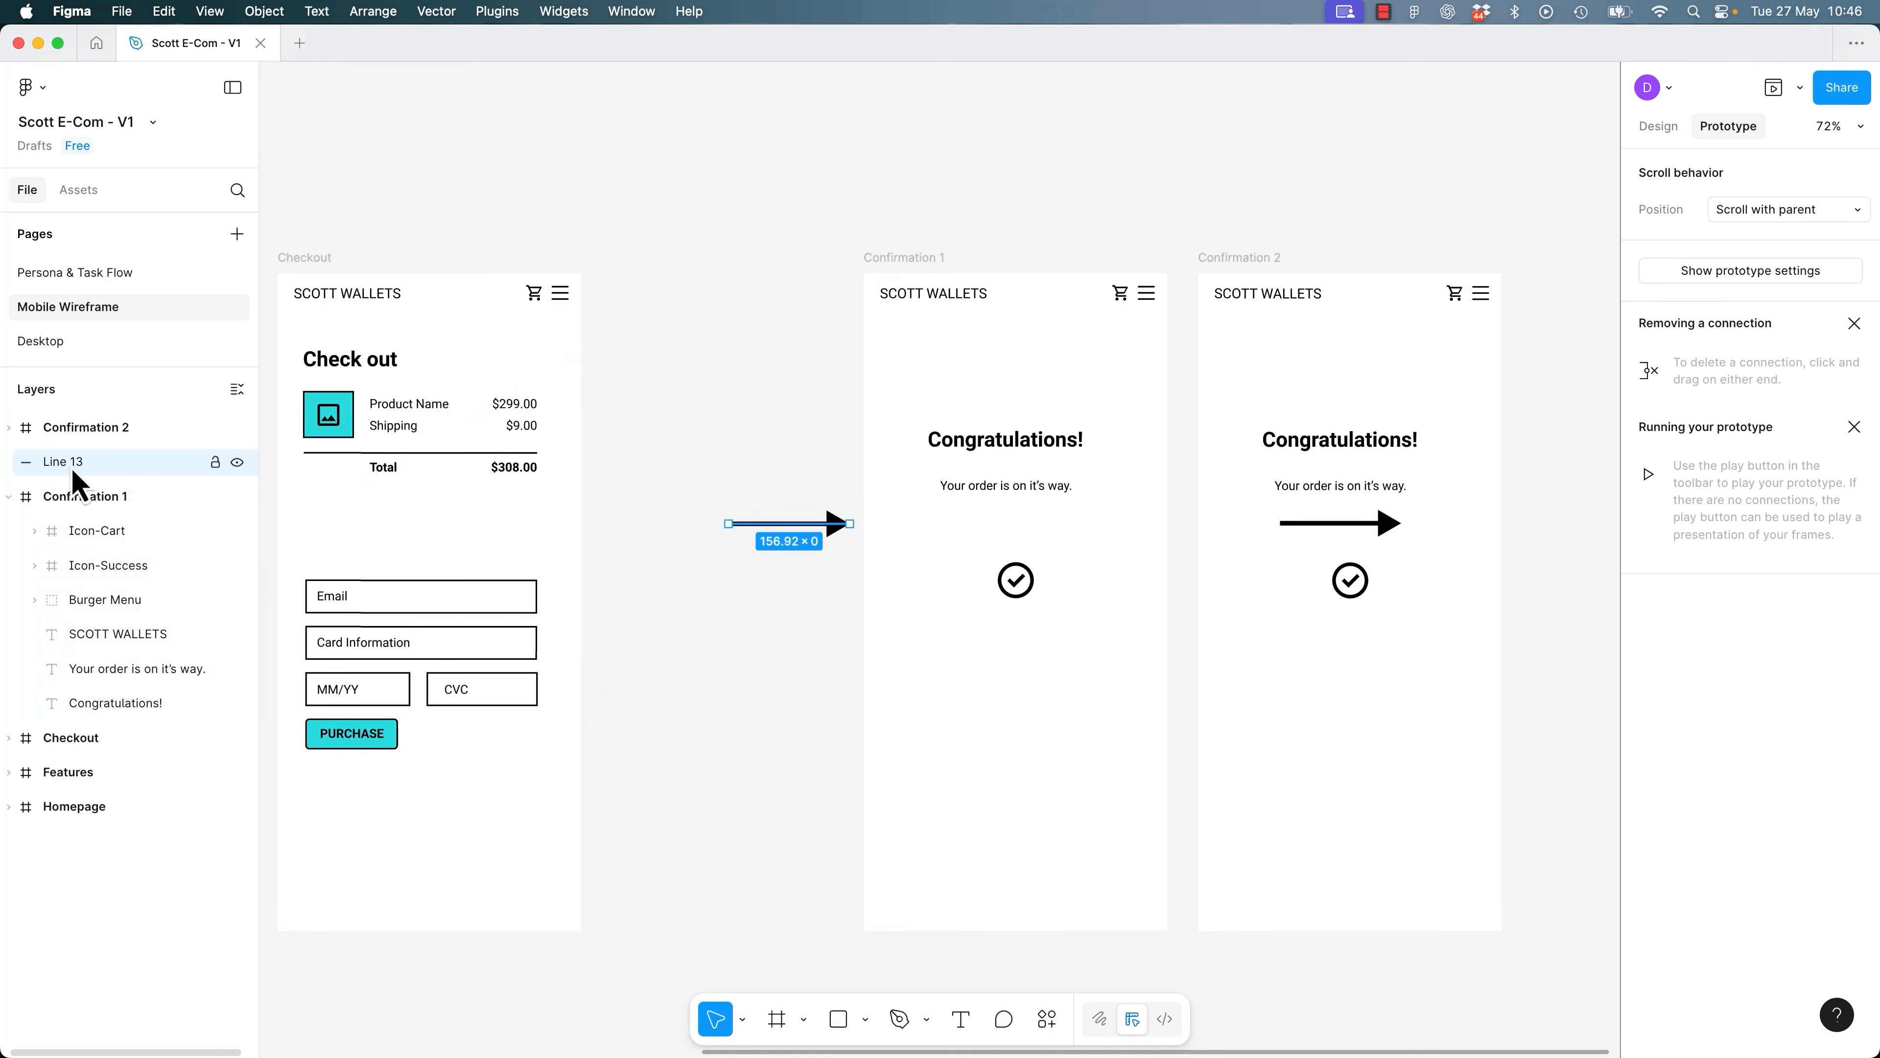
left_click_drag(80, 493, 85, 516)
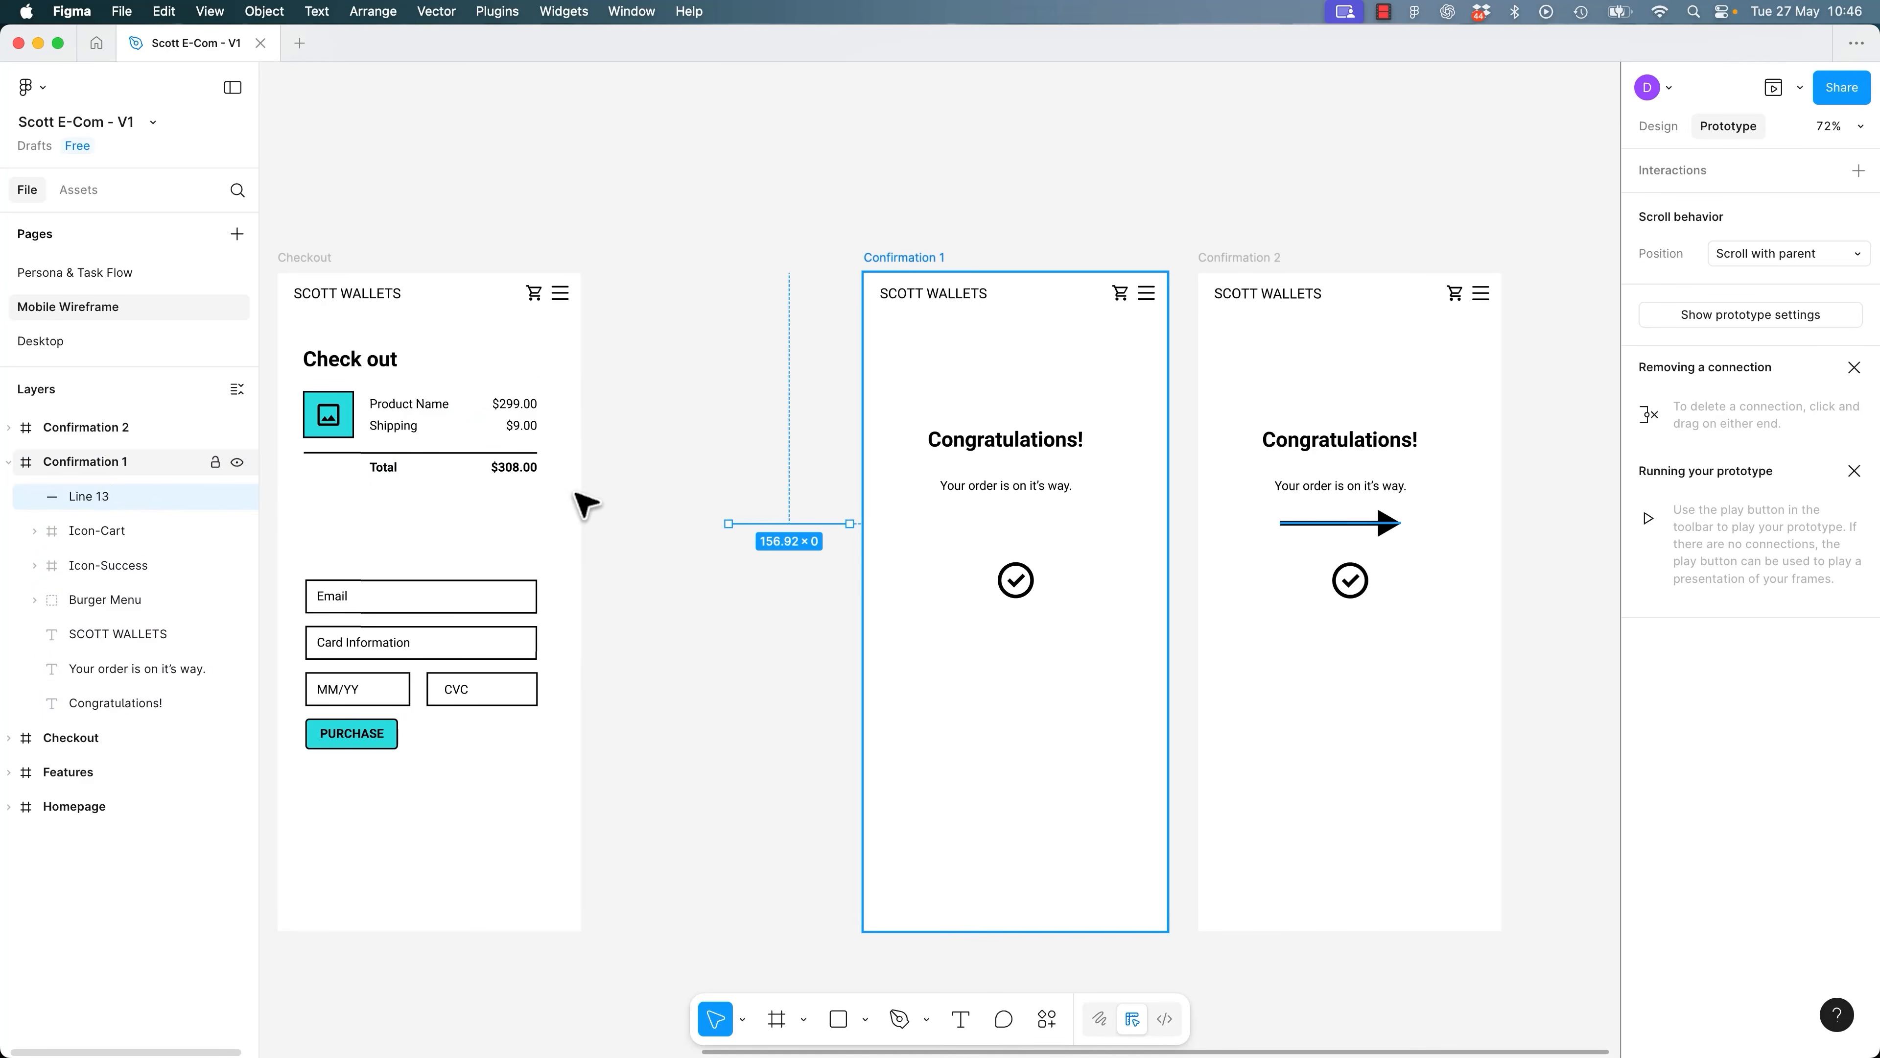
left_click(924, 270)
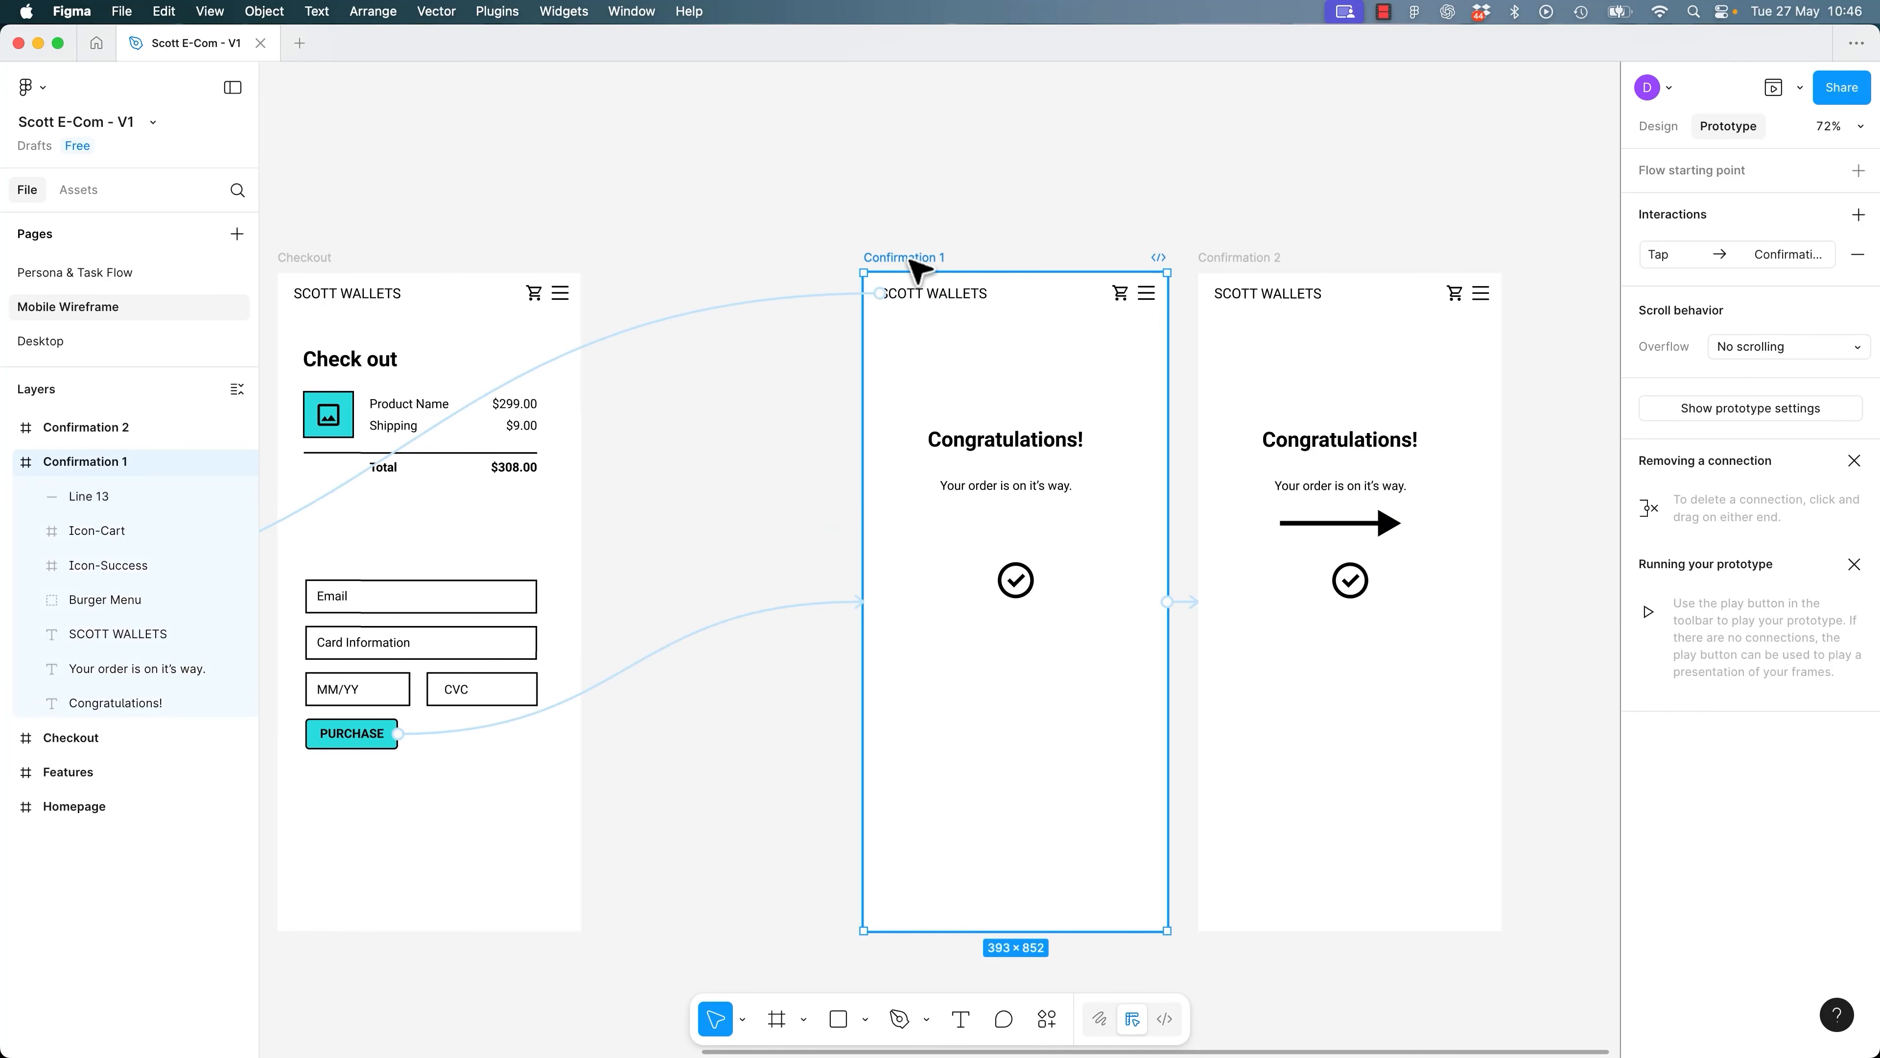
left_click(894, 186)
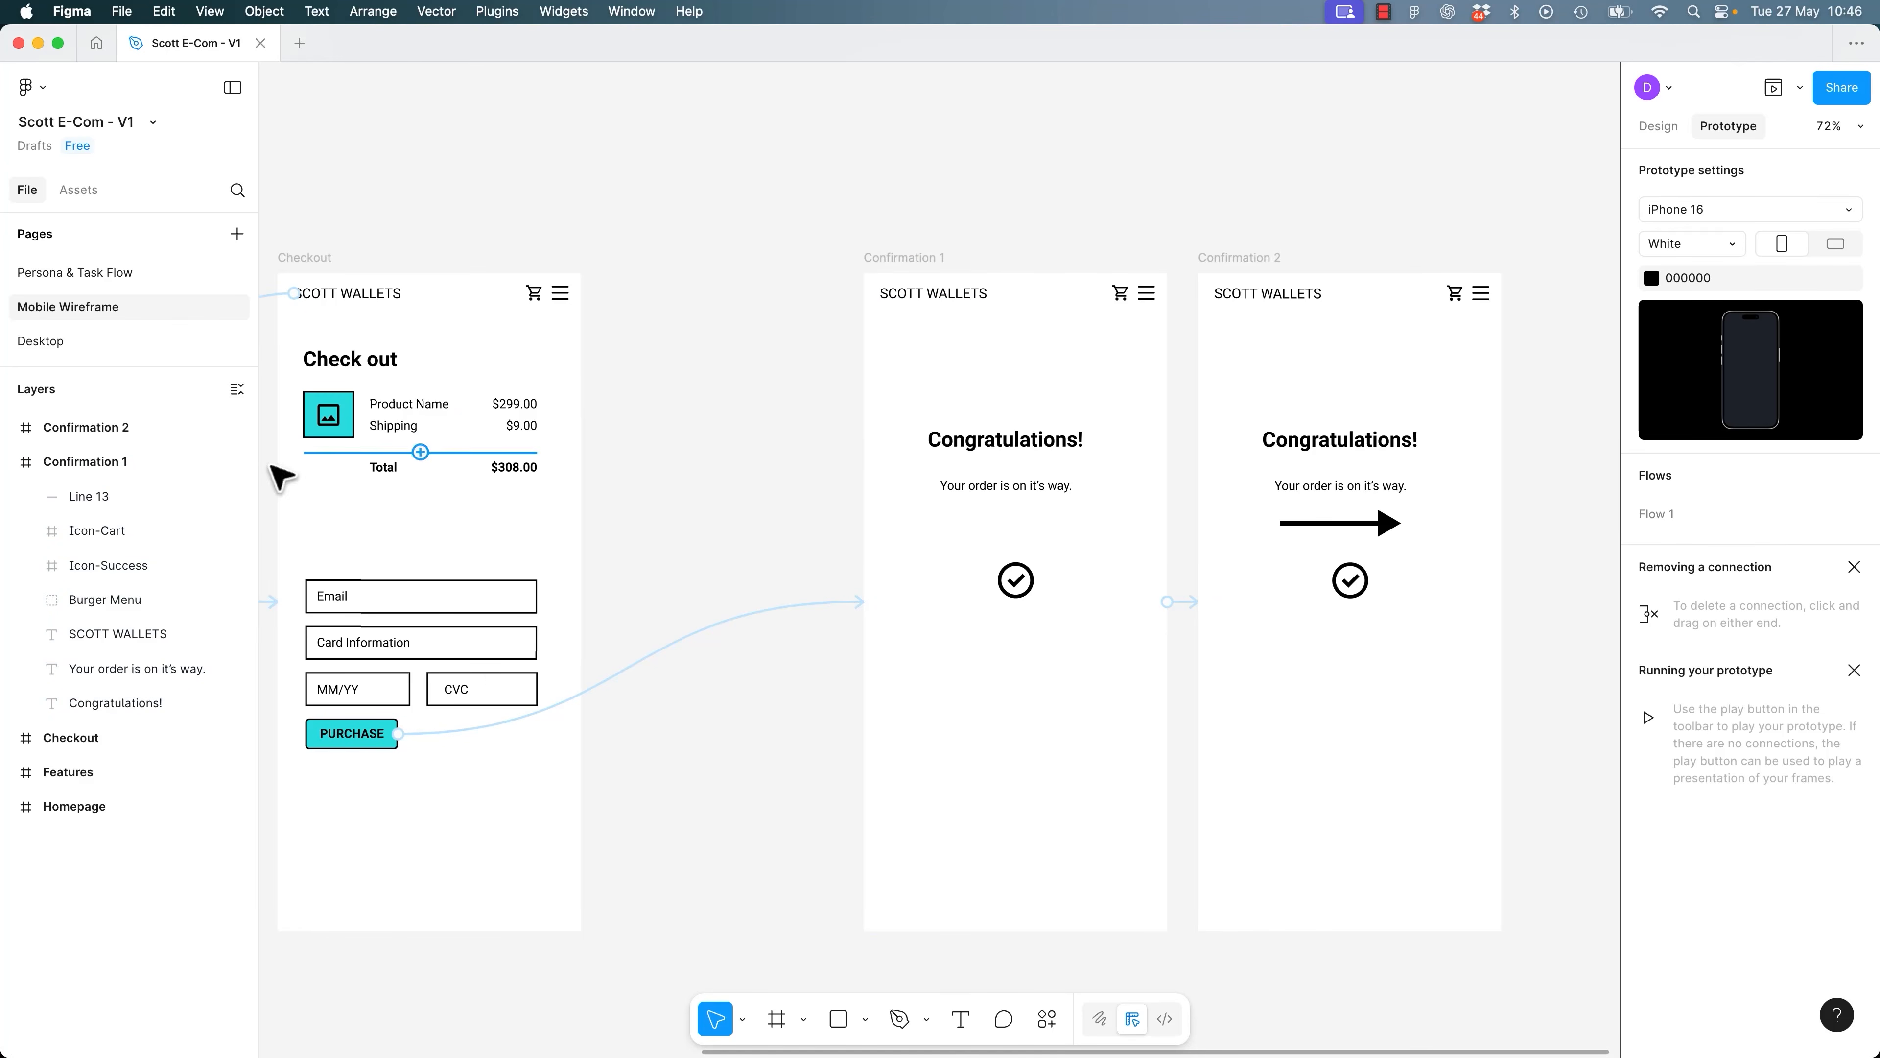
left_click(114, 496)
left_click(837, 270)
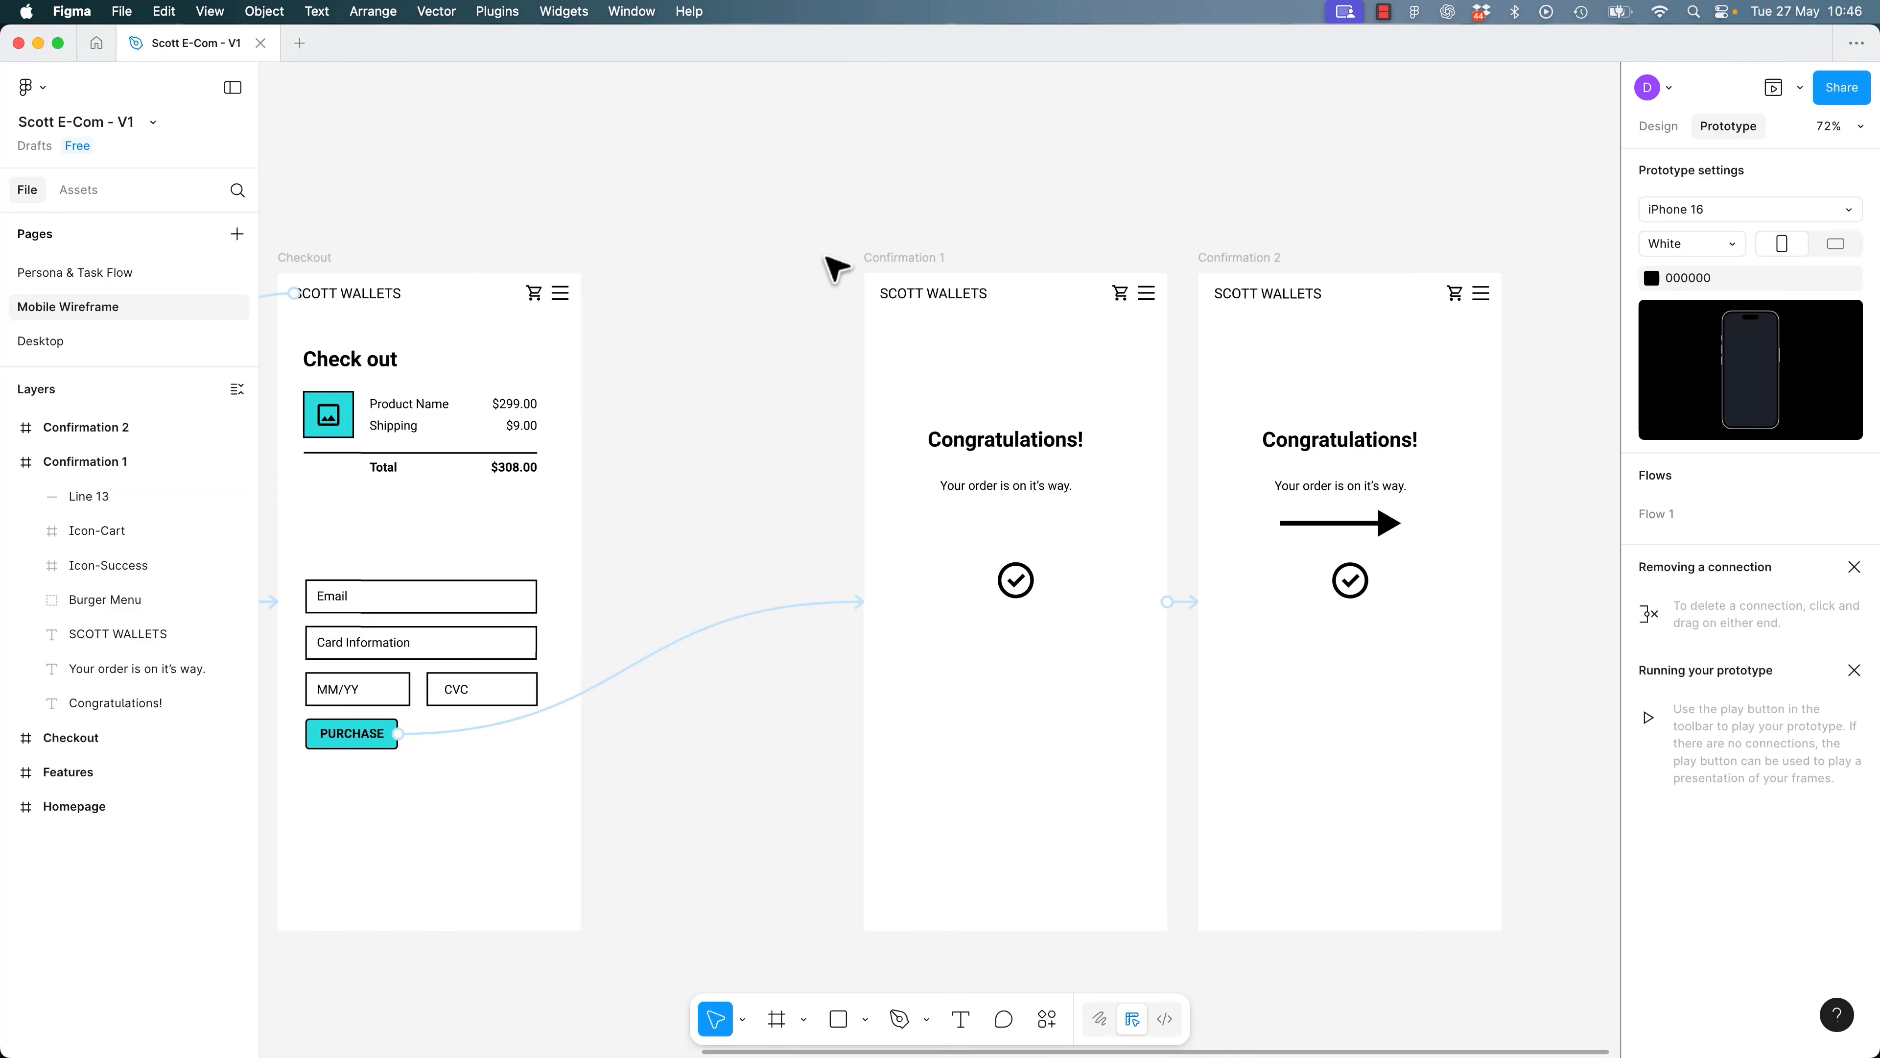
Preview the prototype from the Confirmation 1 frame, trigger the arrow's transition to Confirmation 2 and close the preview.
left_click(888, 259)
key("shift+space")
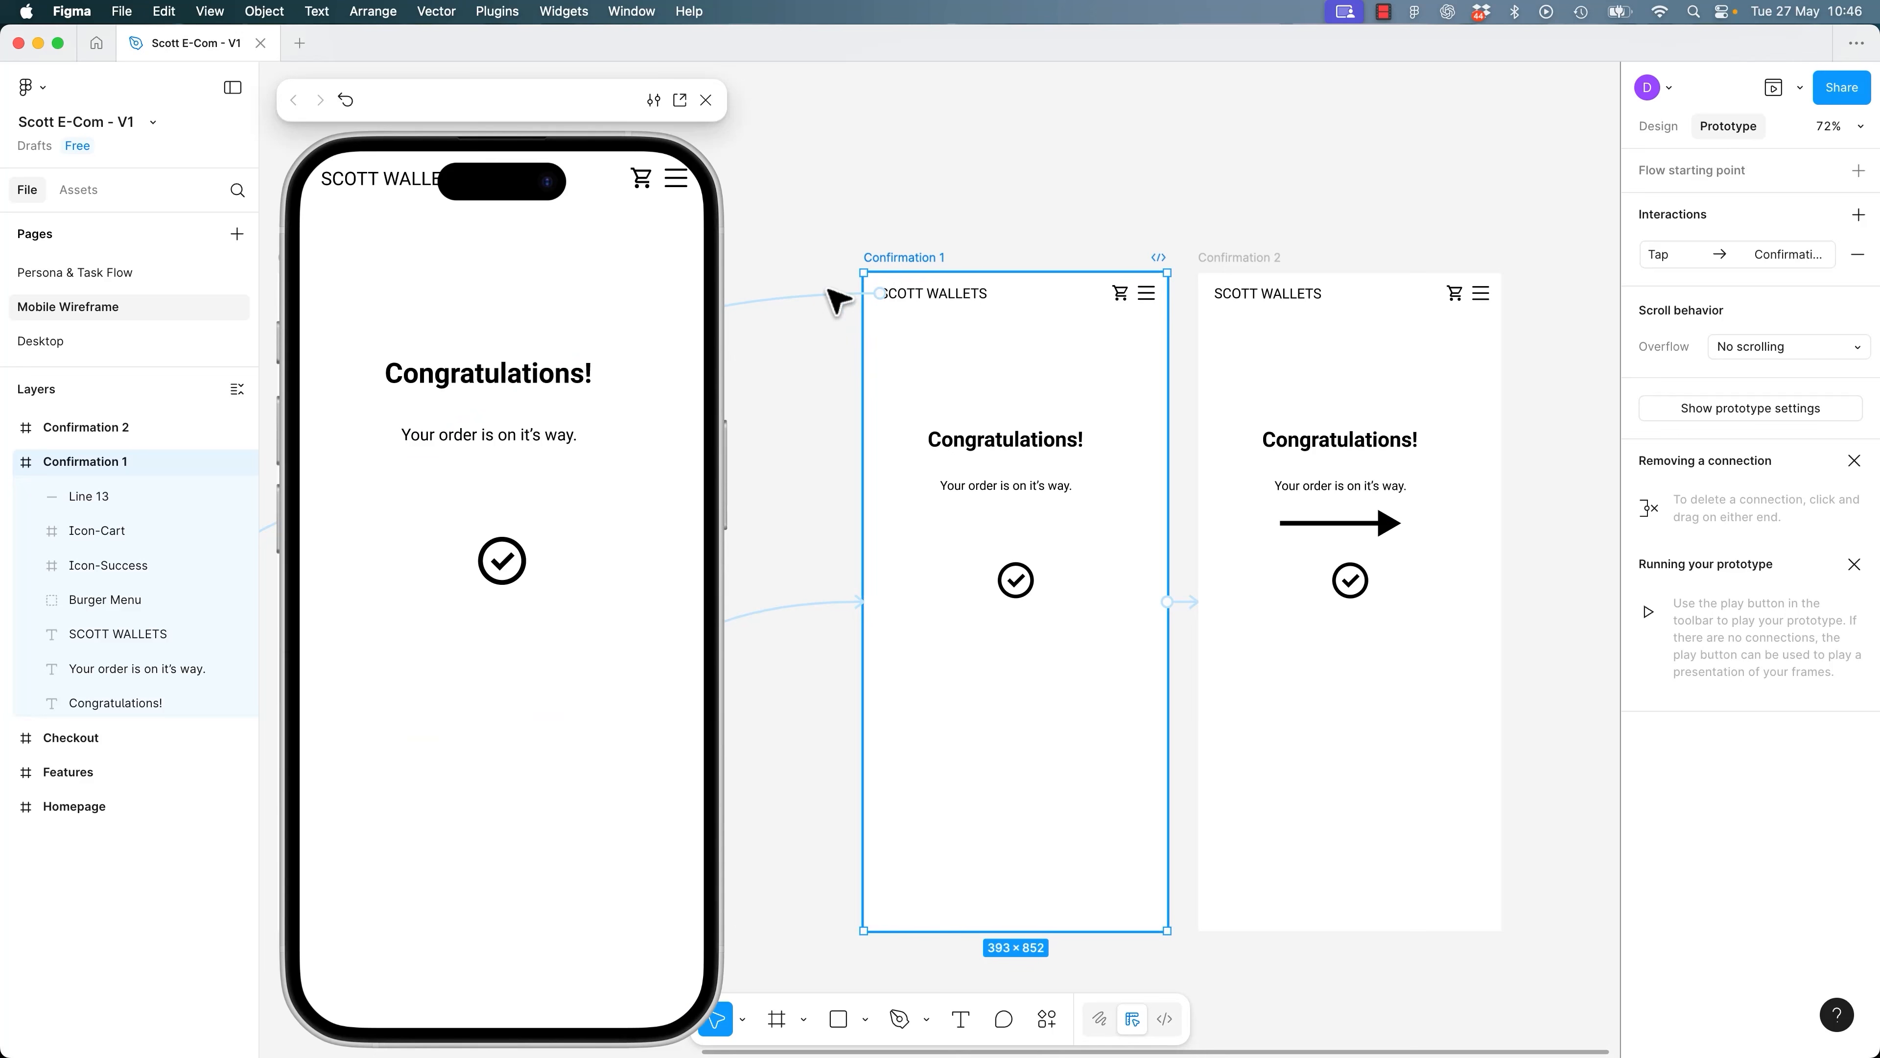
left_click(509, 749)
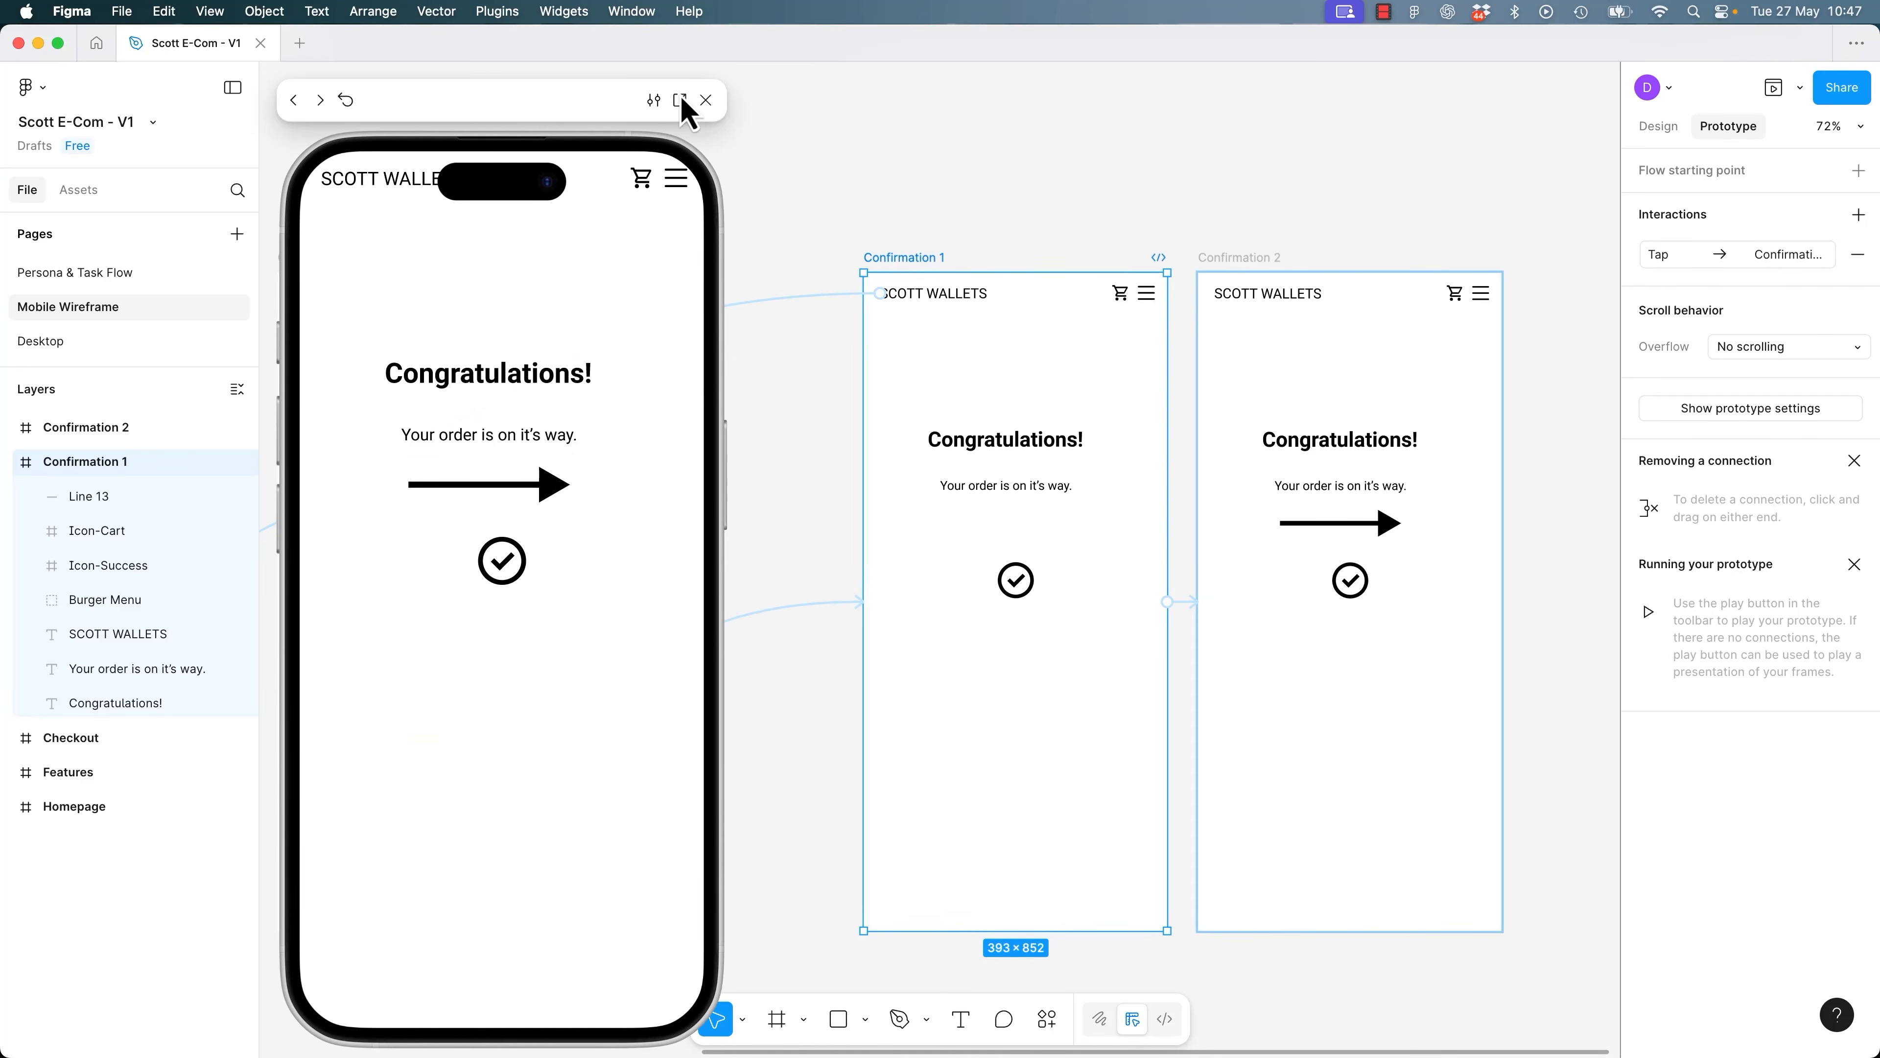
left_click(708, 100)
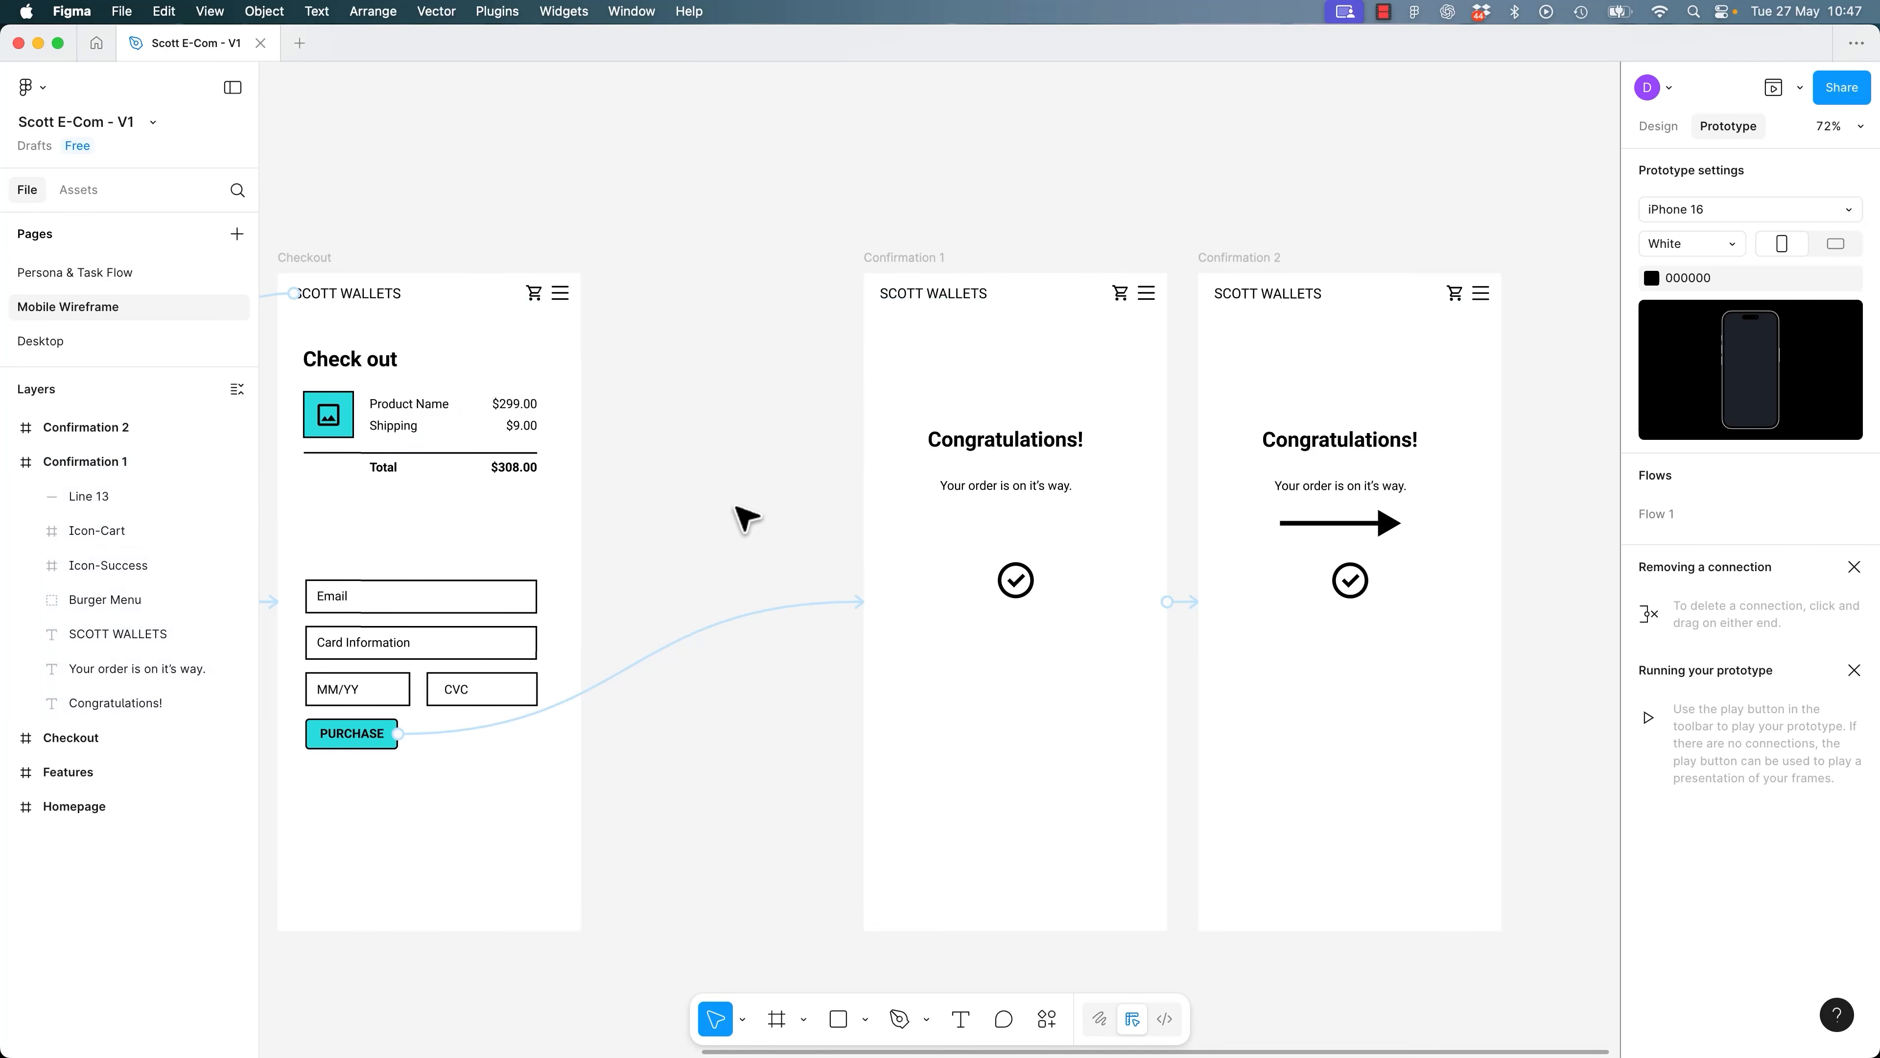
Turn off Clip content for the Confirmation 1 frame and shift its arrow slightly farther away from the frame.
left_click(905, 258)
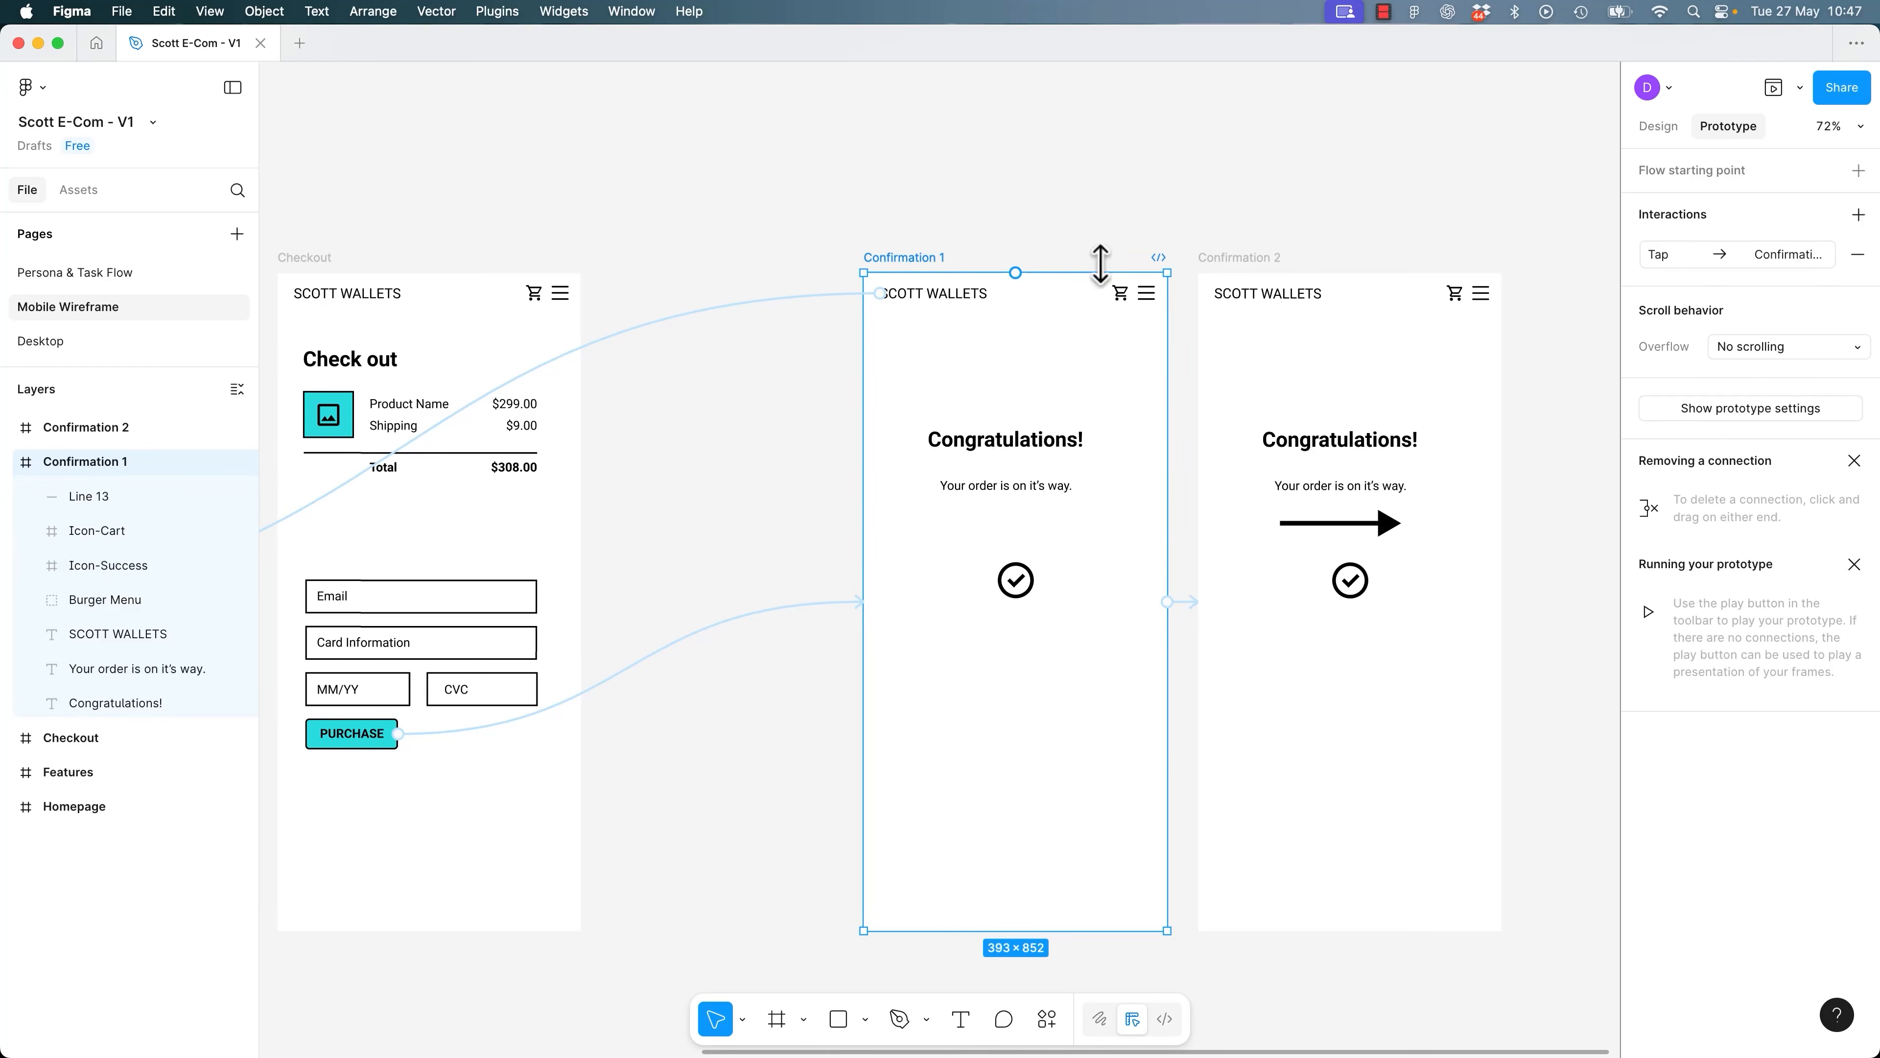
left_click(1664, 127)
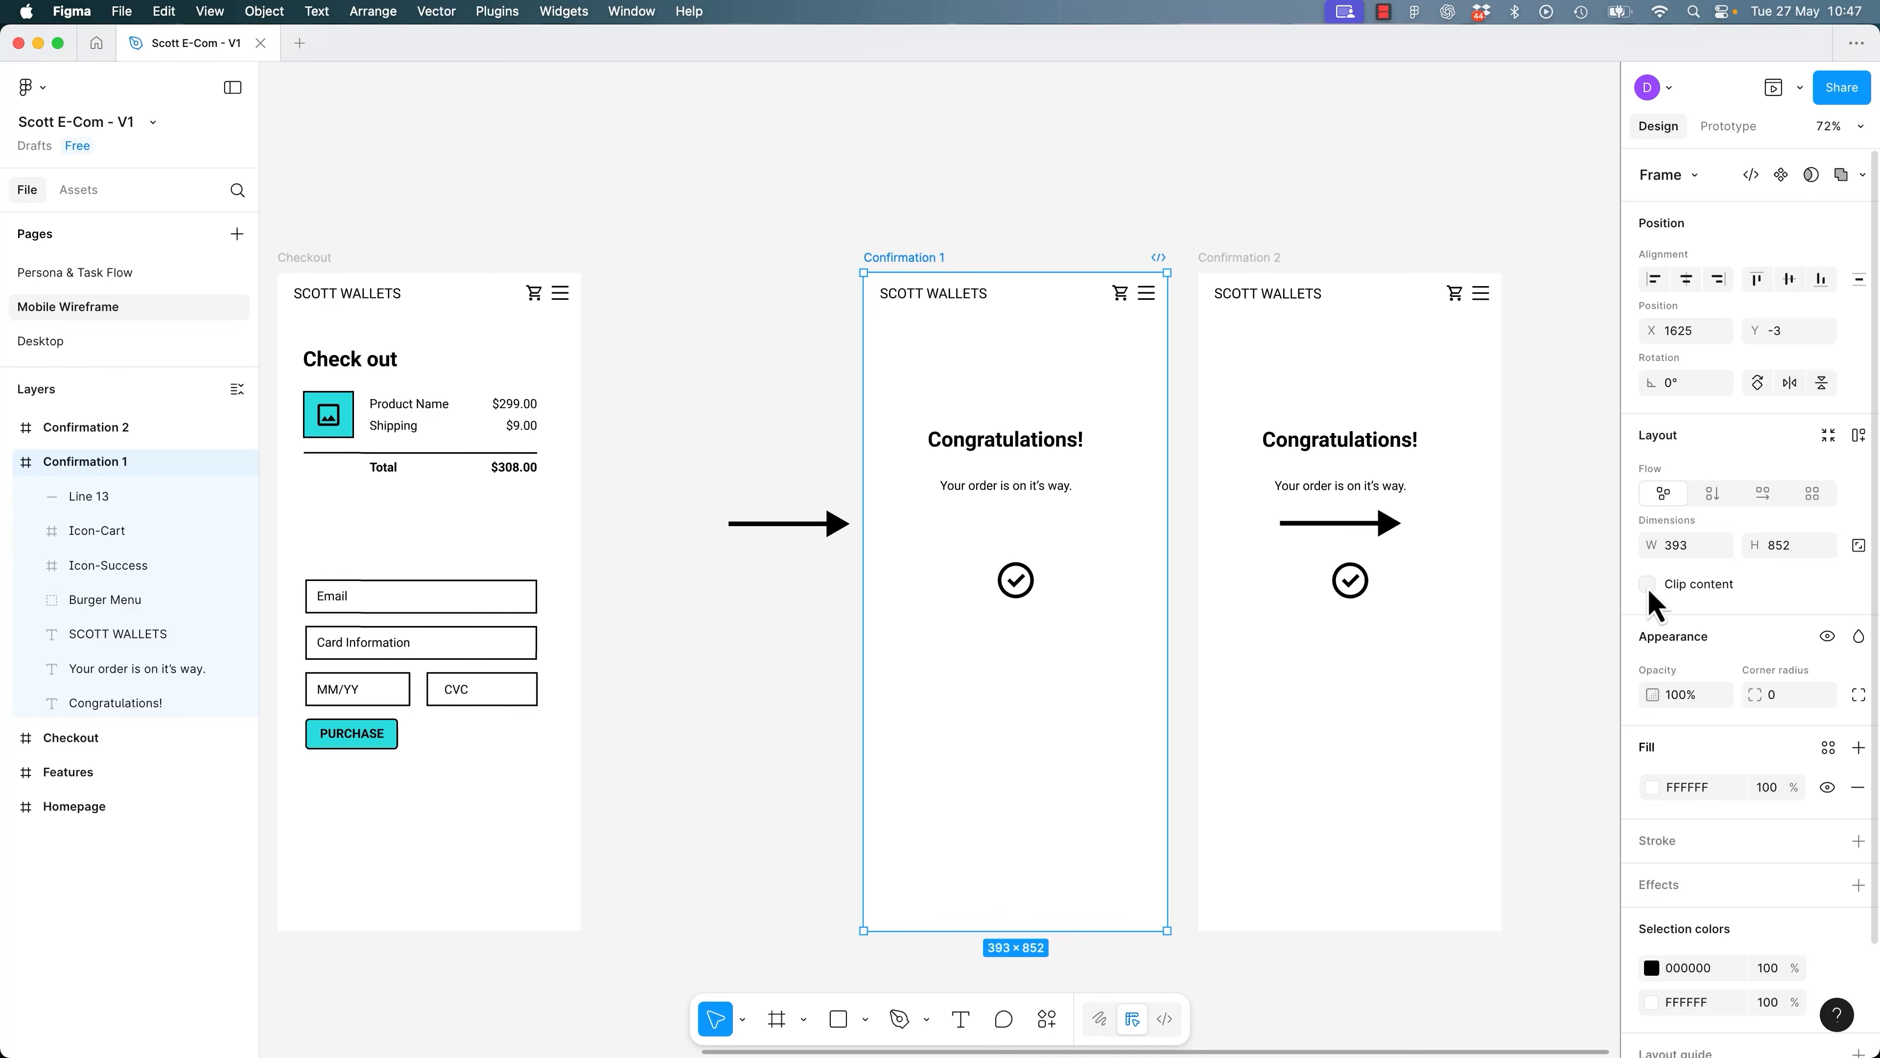
left_click(1648, 584)
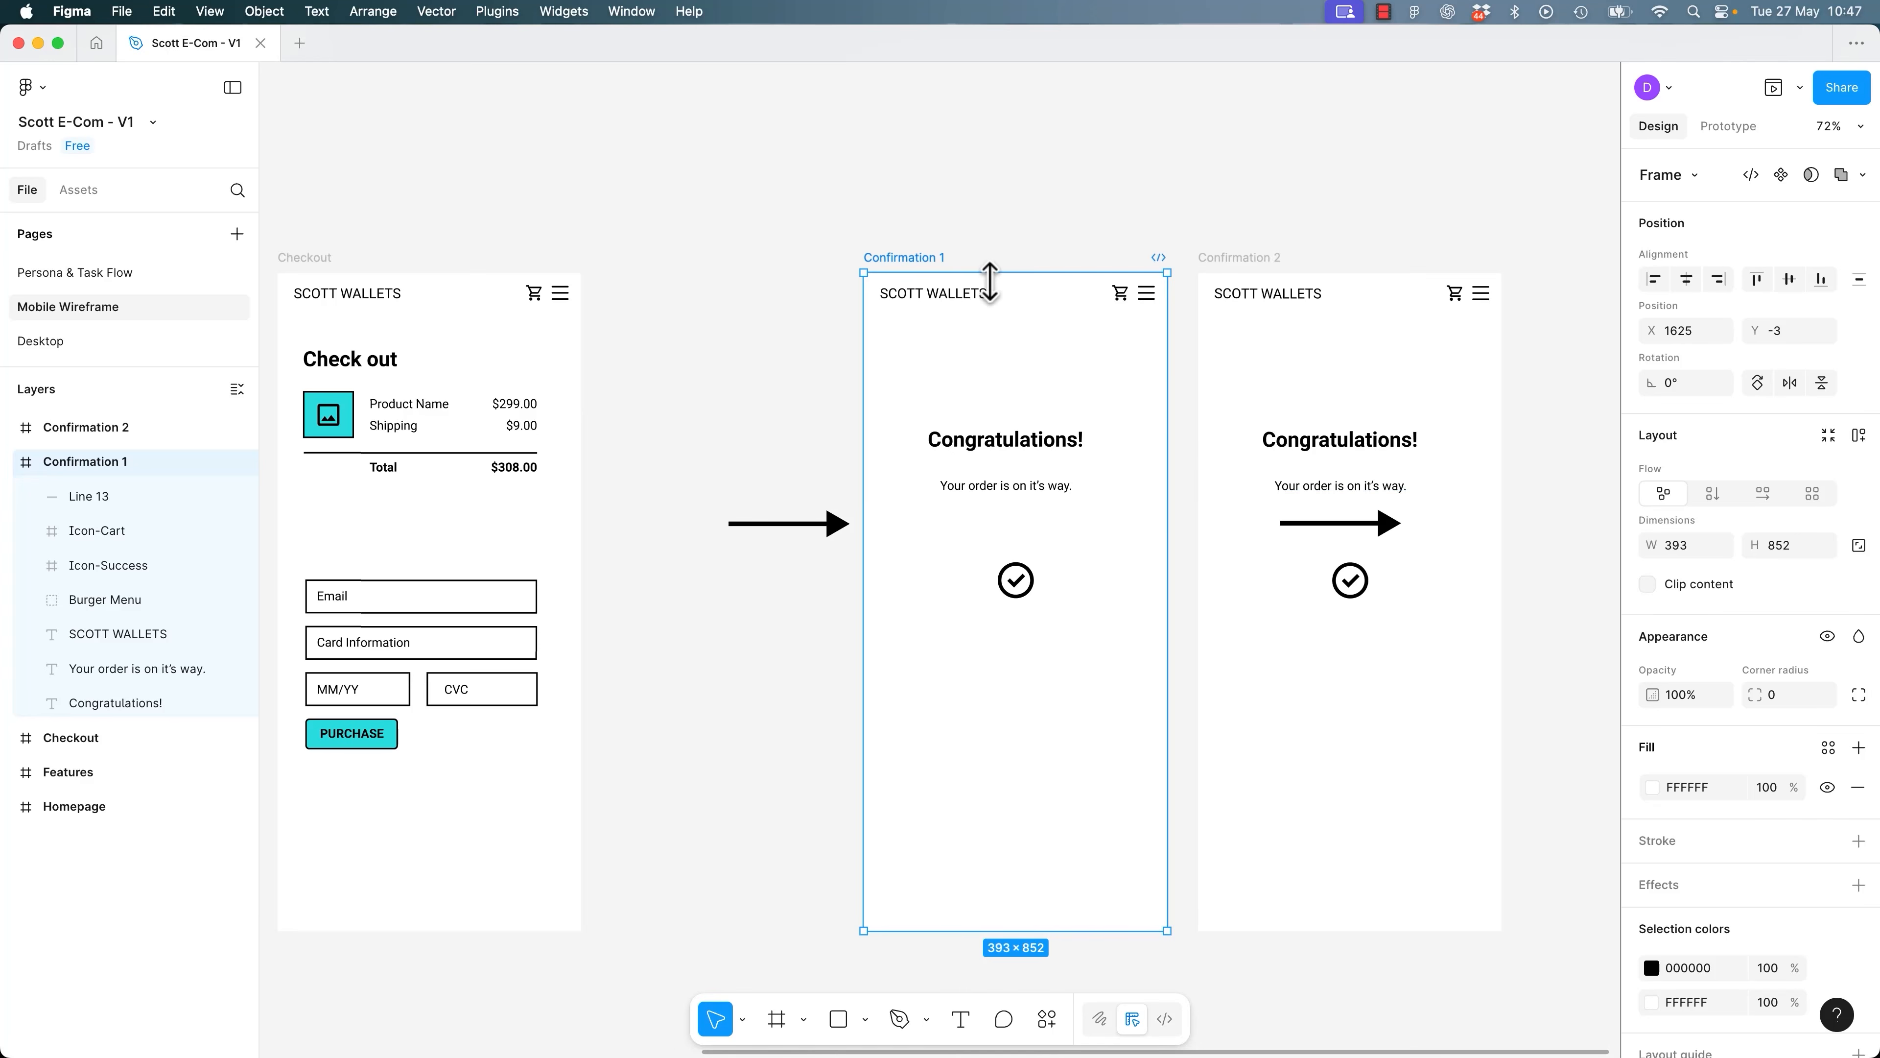
left_click_drag(803, 523, 797, 523)
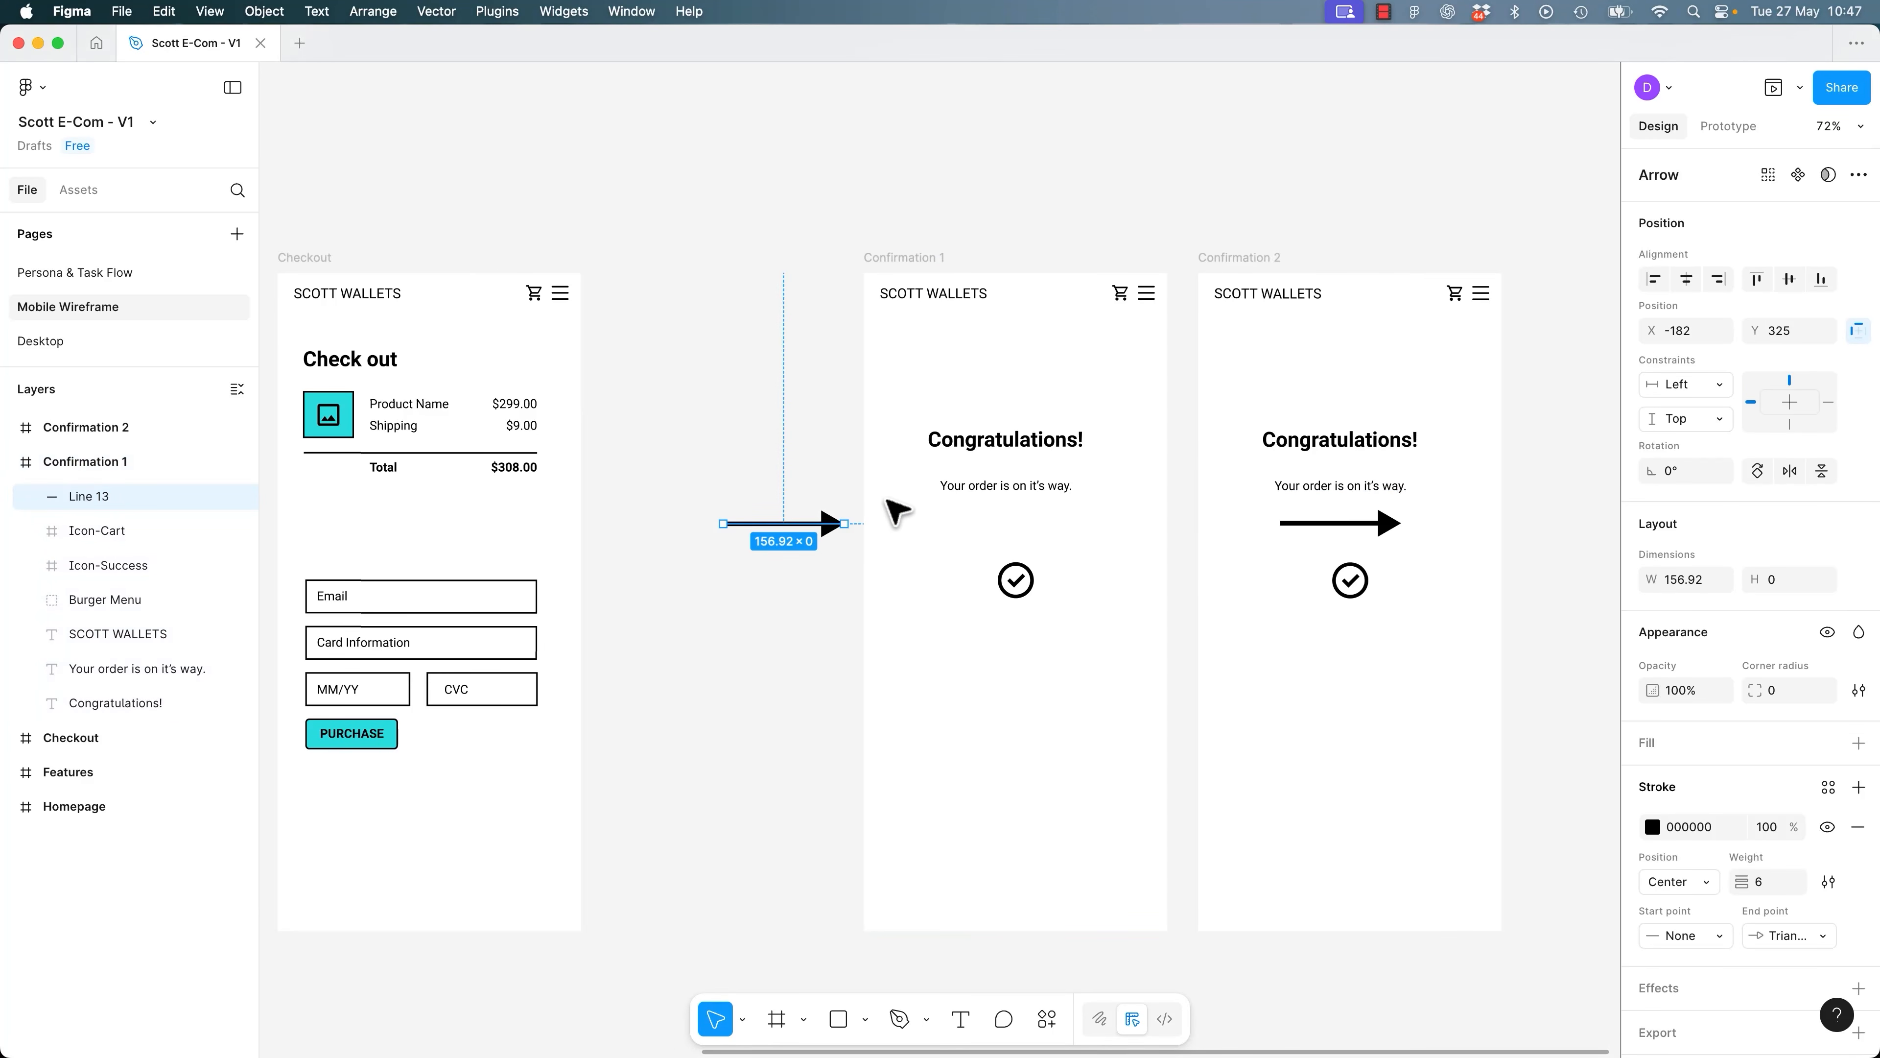
left_click(718, 253)
Replay the transition from Confirmation 1 in the inline preview with the unclipped arrow, closing the preview when finished.
left_click(905, 258)
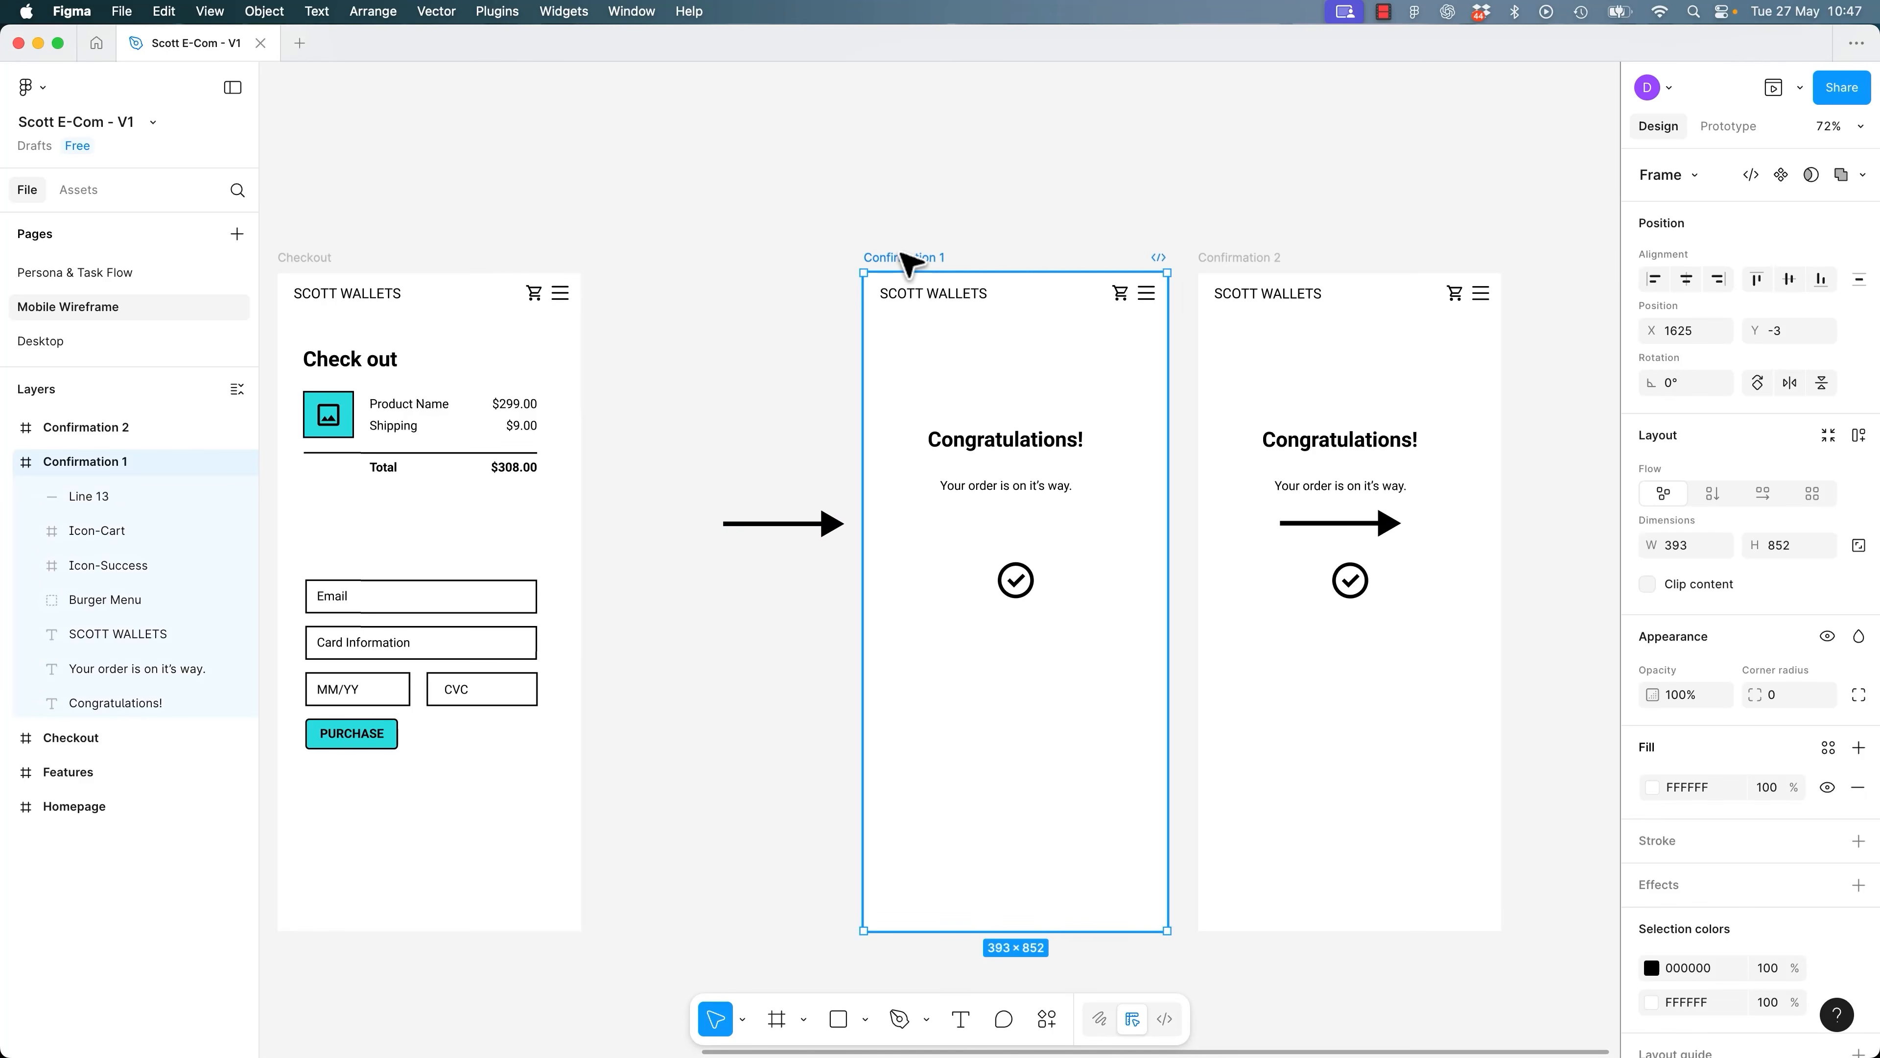
key("shift+space")
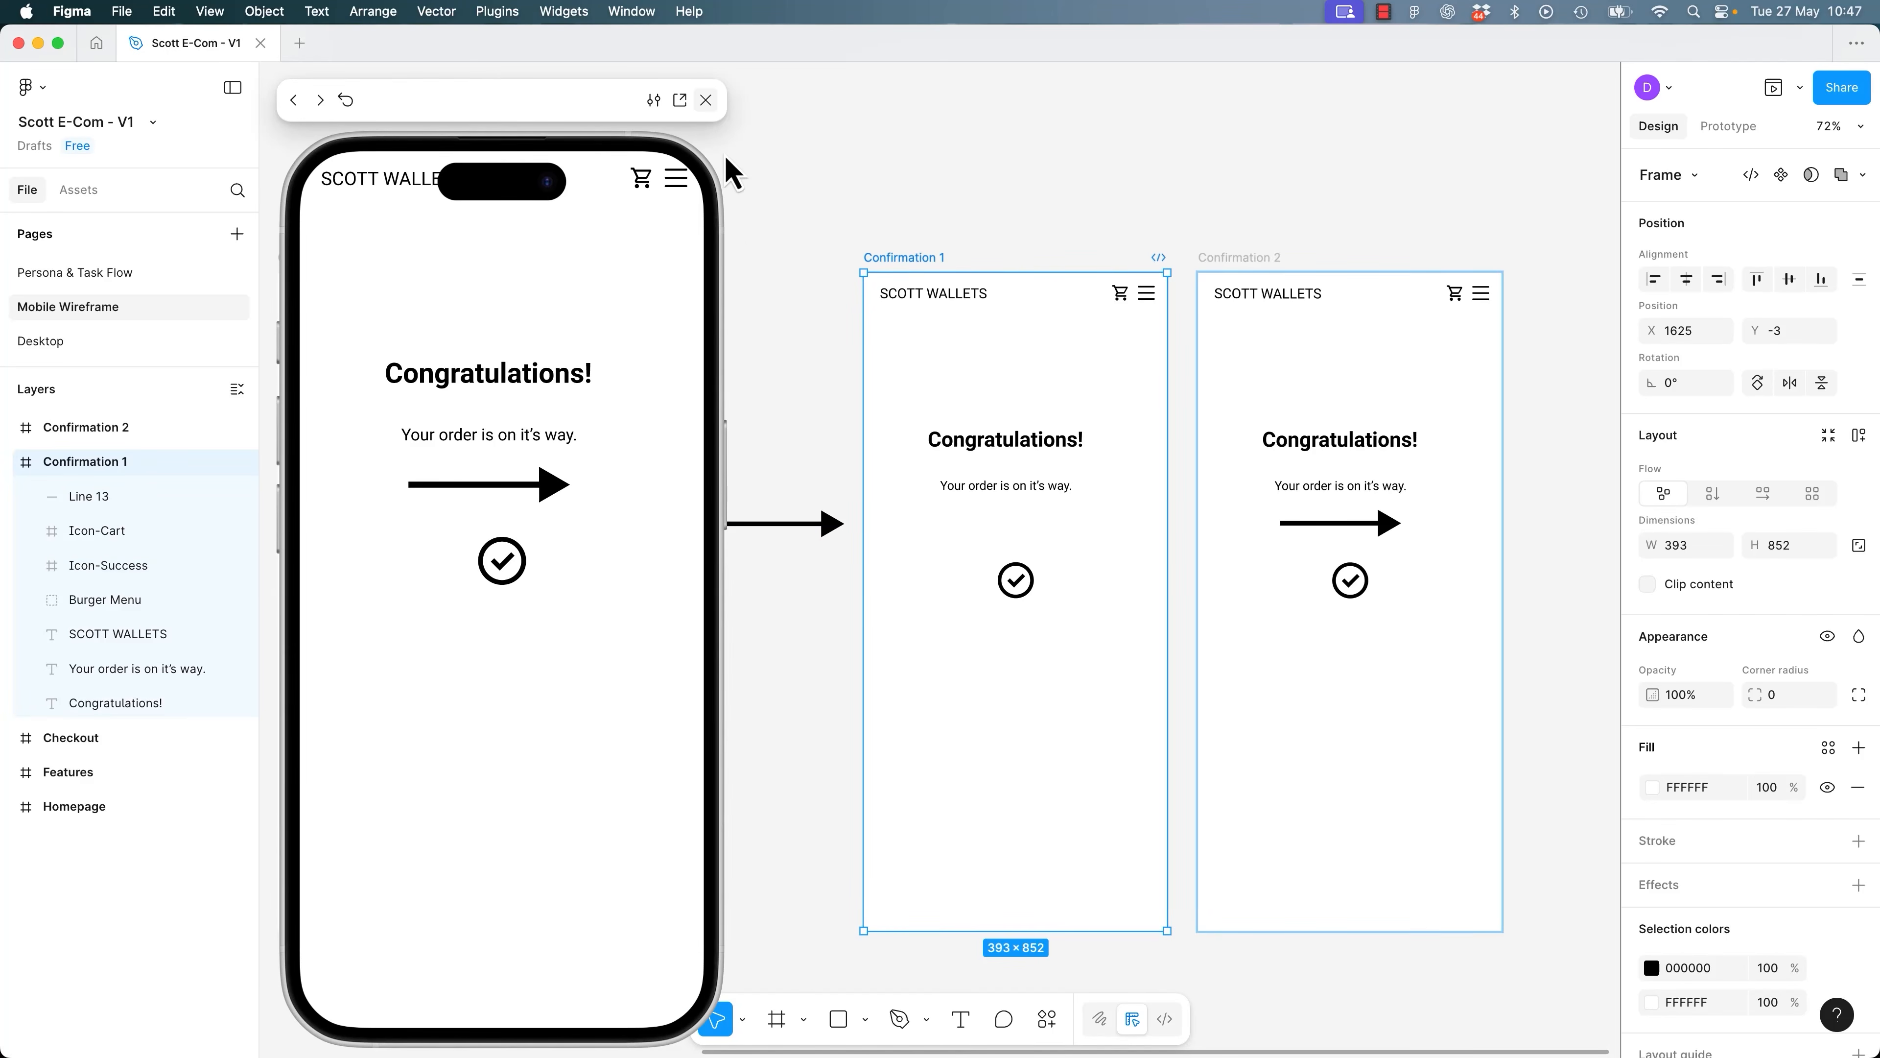
key("shift+space")
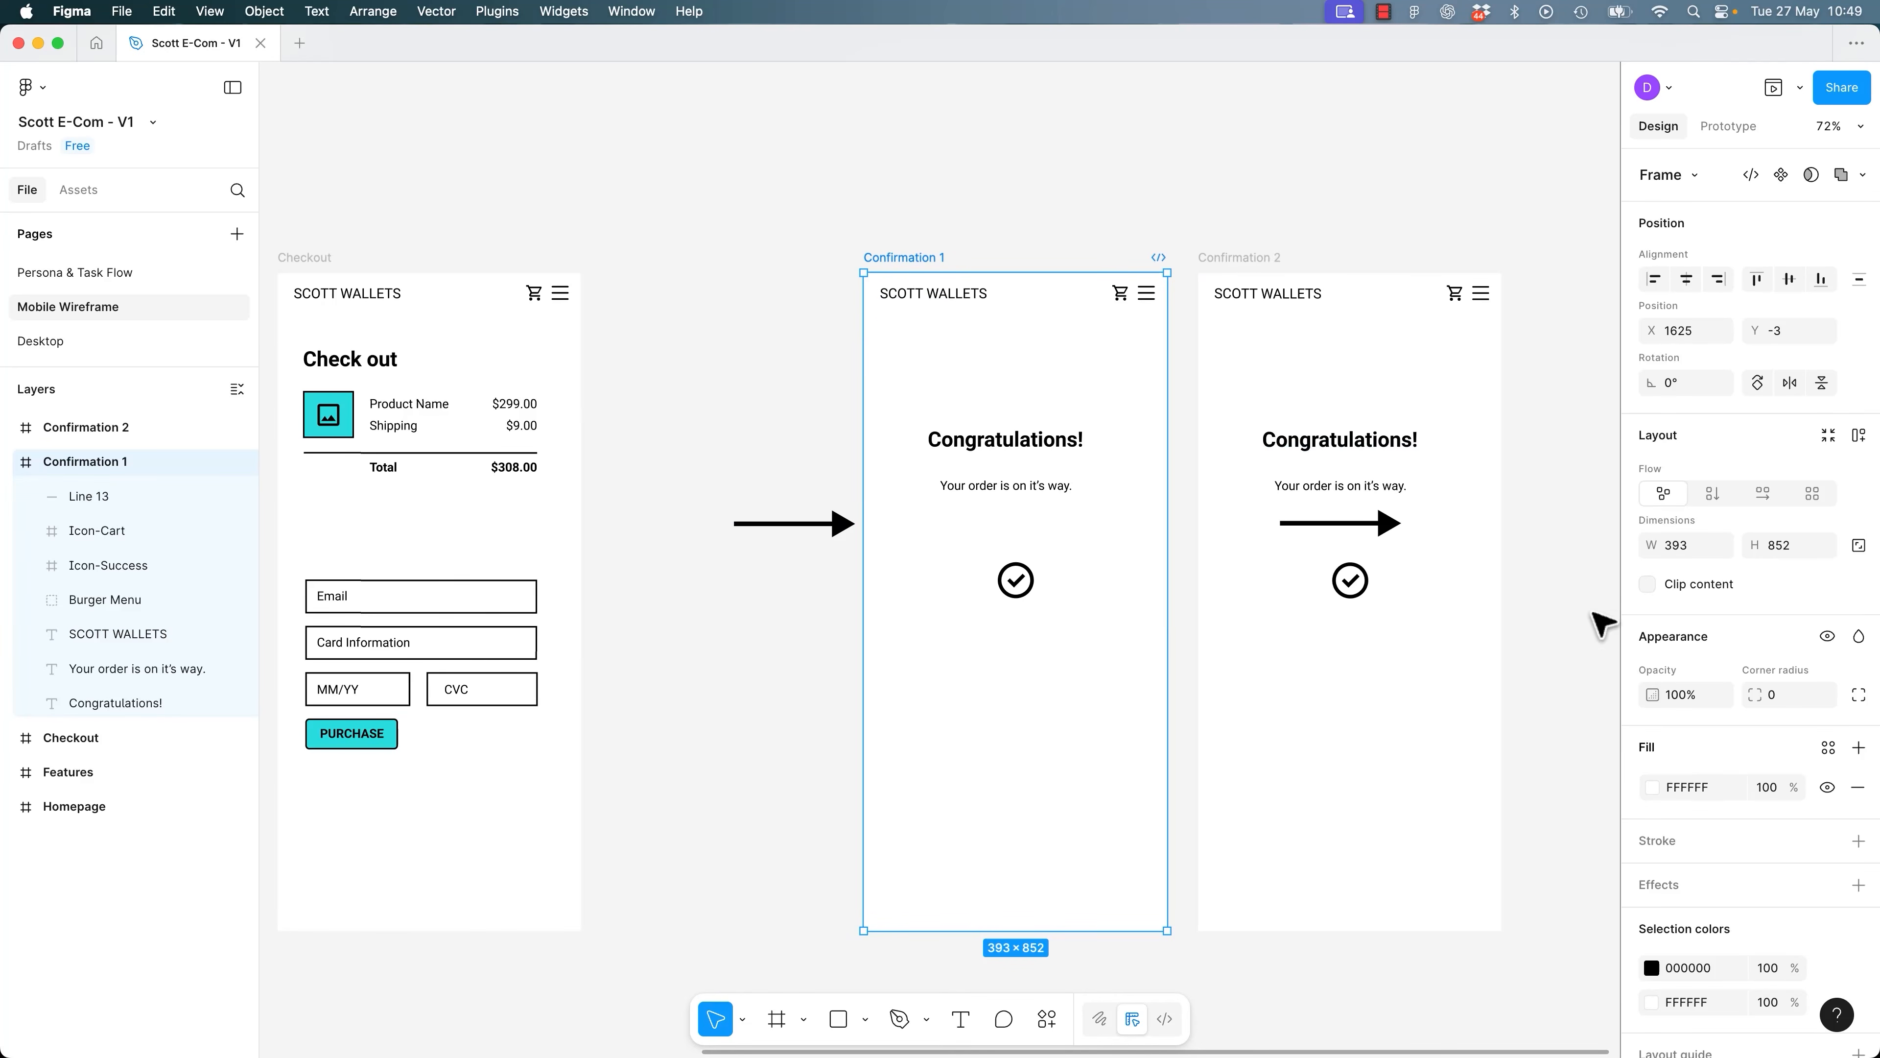
Turn Clip content back on for the Confirmation 1 frame and reselect the frame.
left_click(1647, 585)
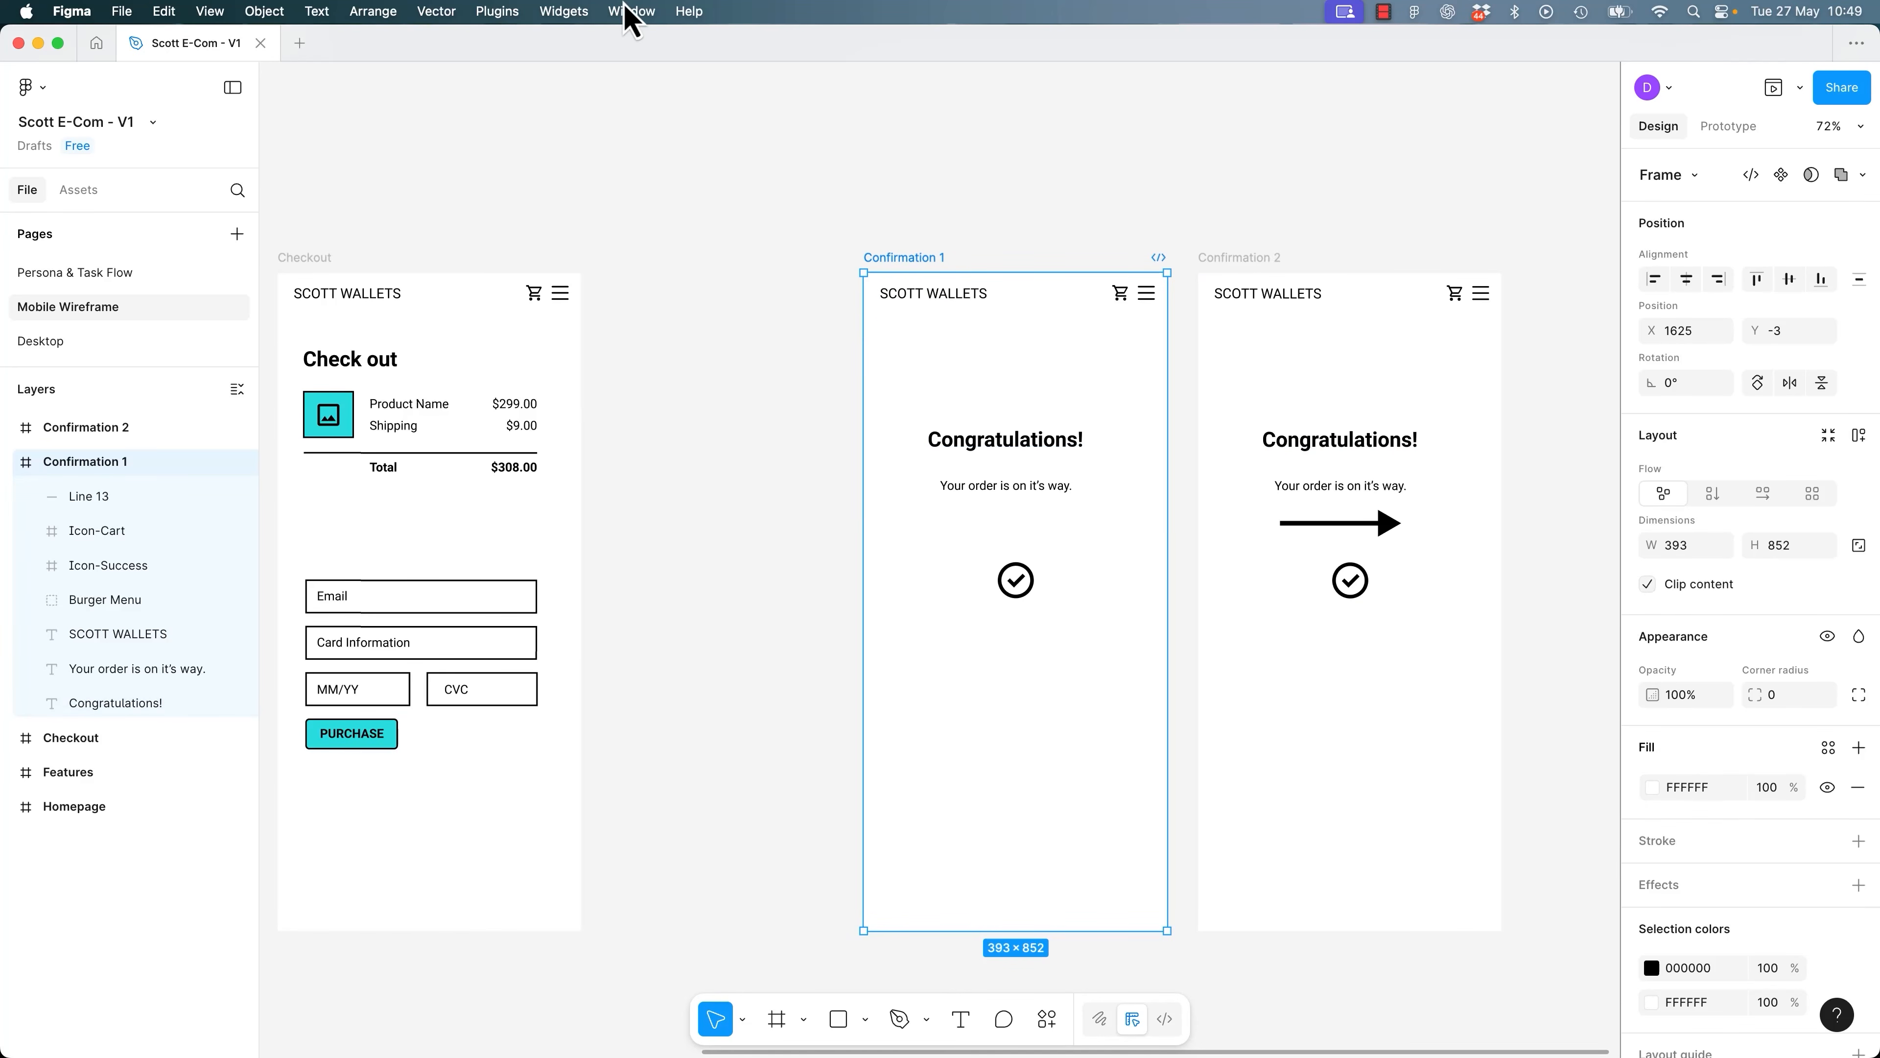
left_click(828, 210)
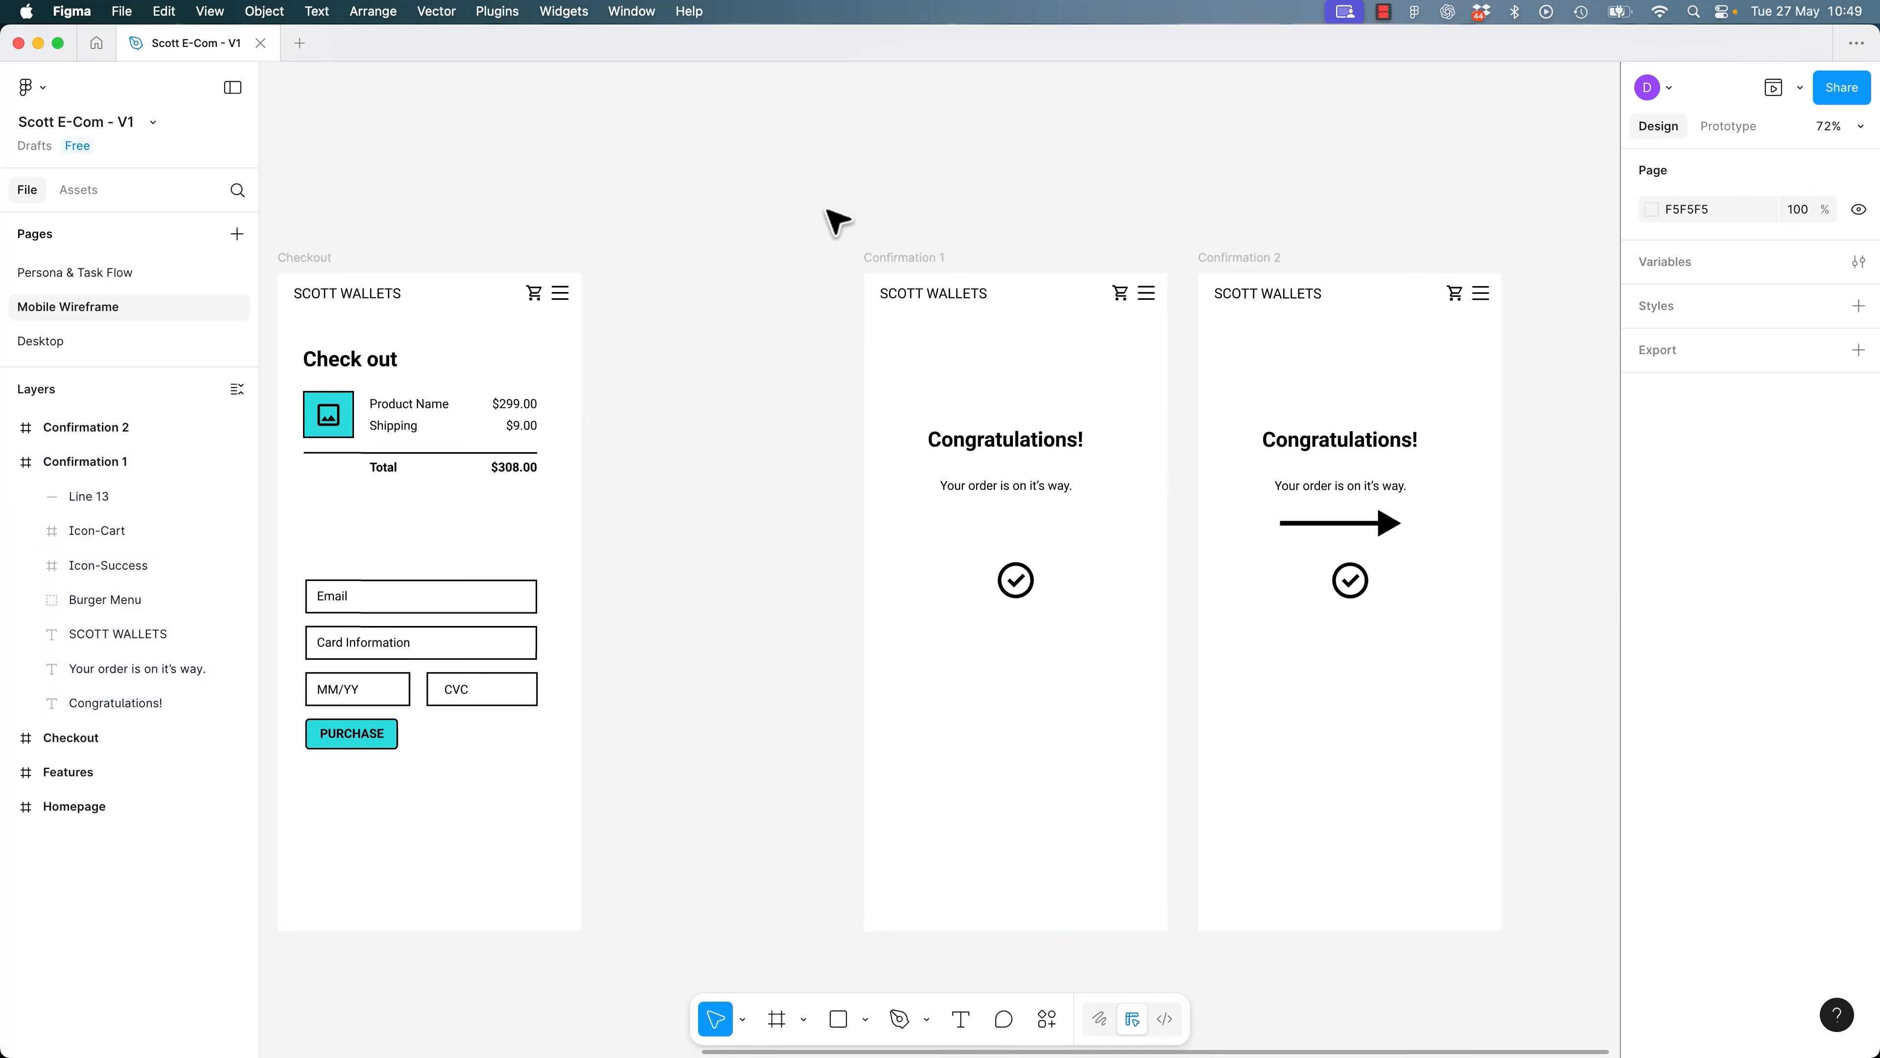
left_click(927, 267)
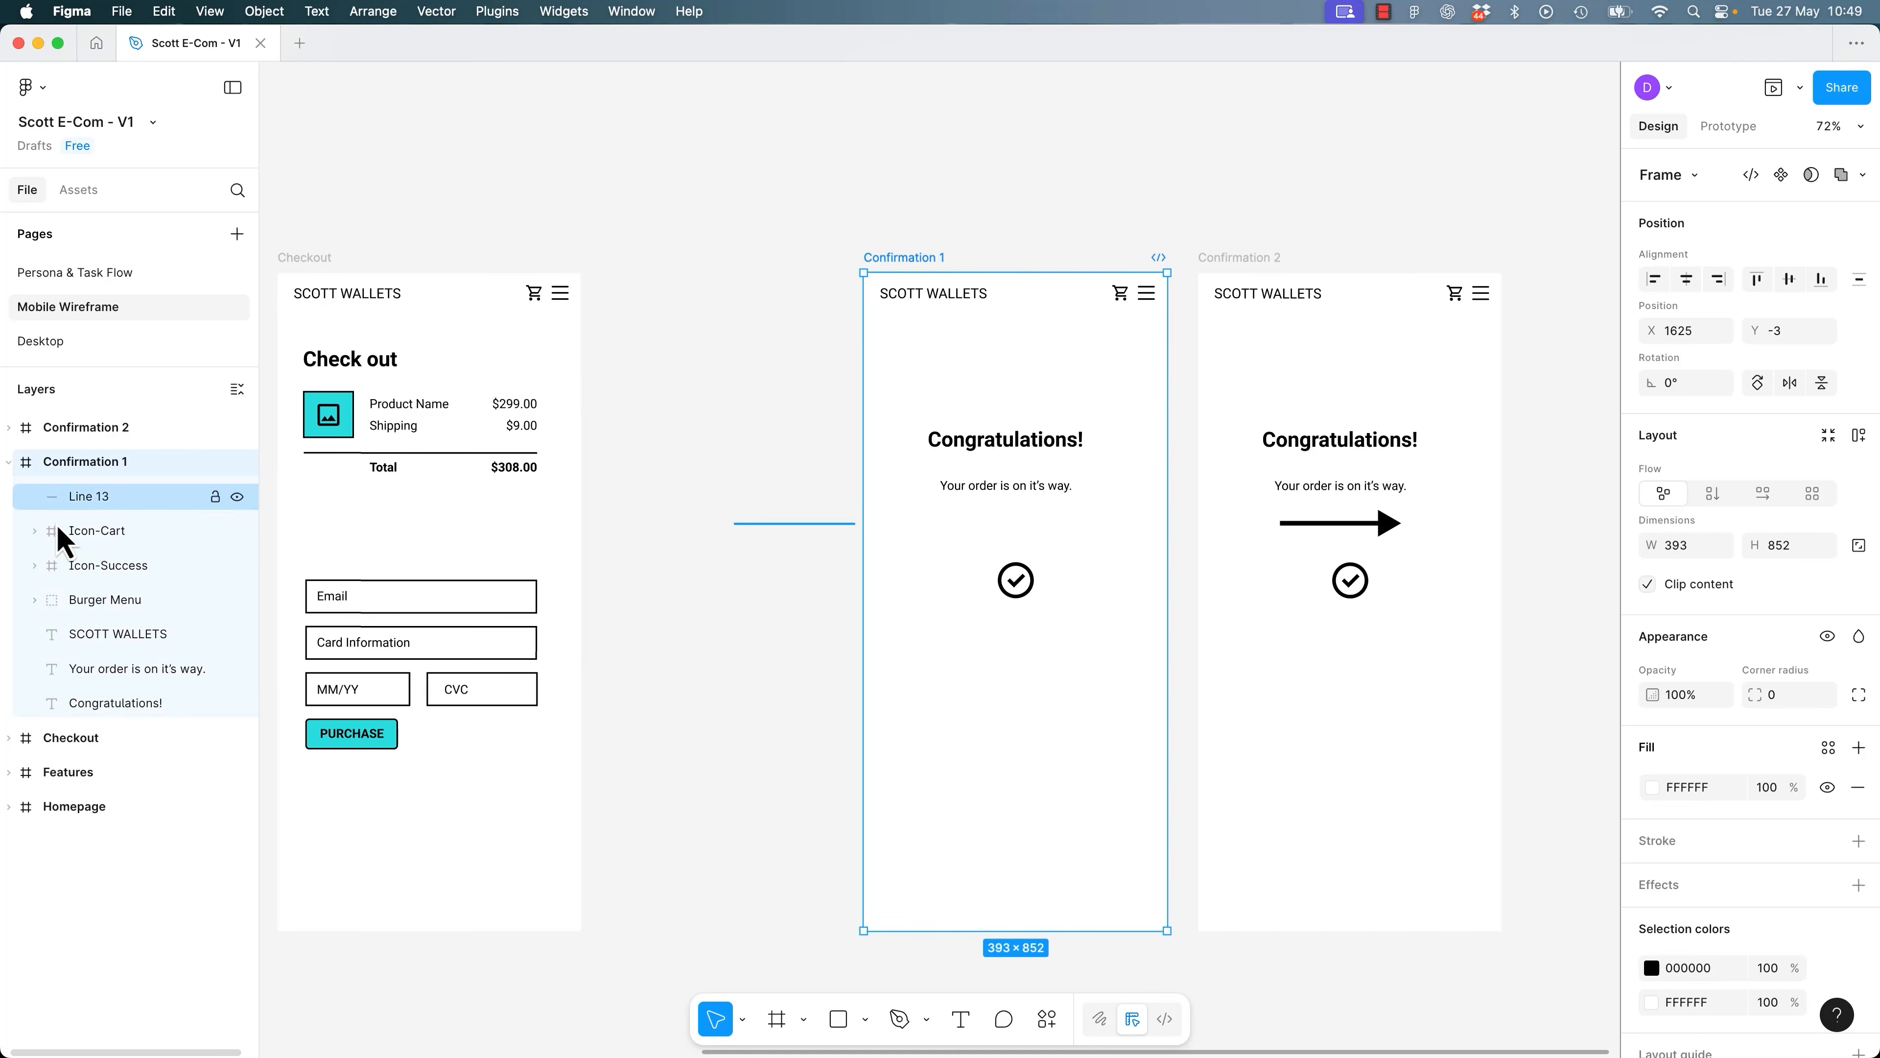
Compare the arrow layers in both Confirmation frames and rename the one inside Confirmation 1 as Line 14.
left_click(9, 429)
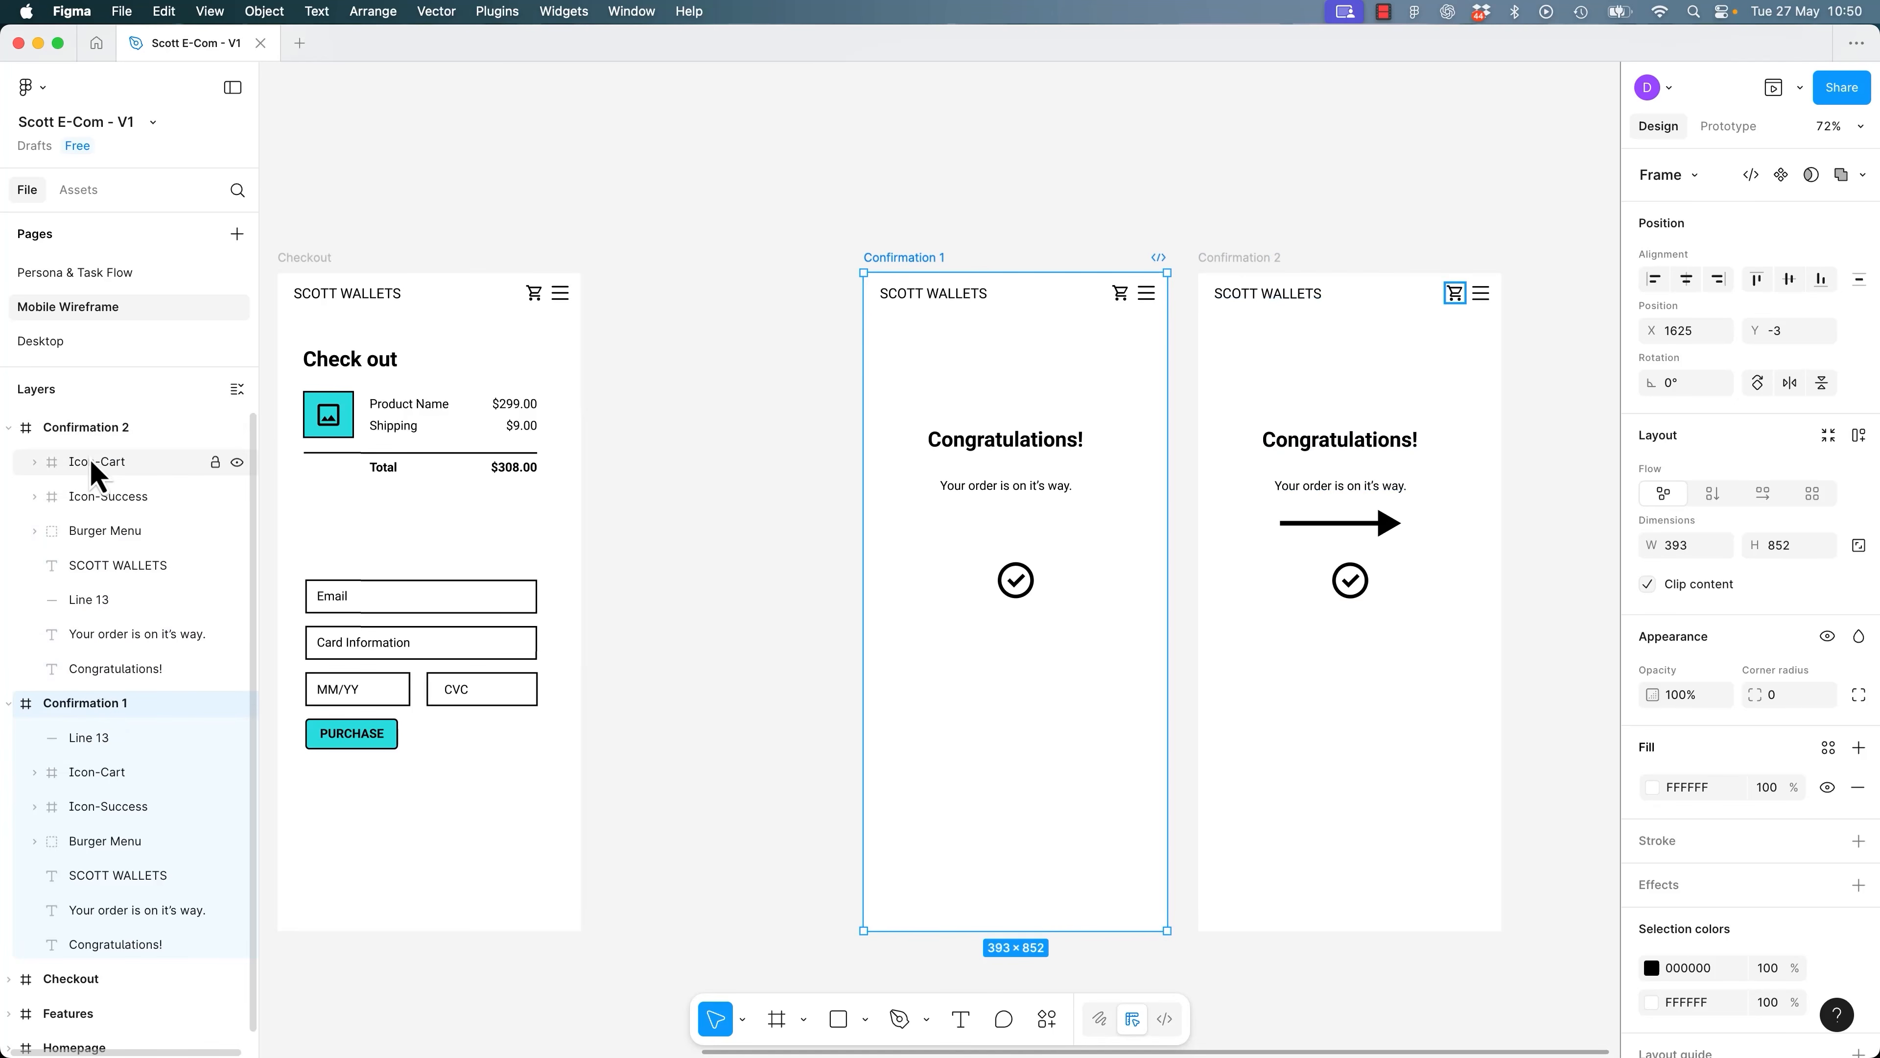
left_click(97, 427)
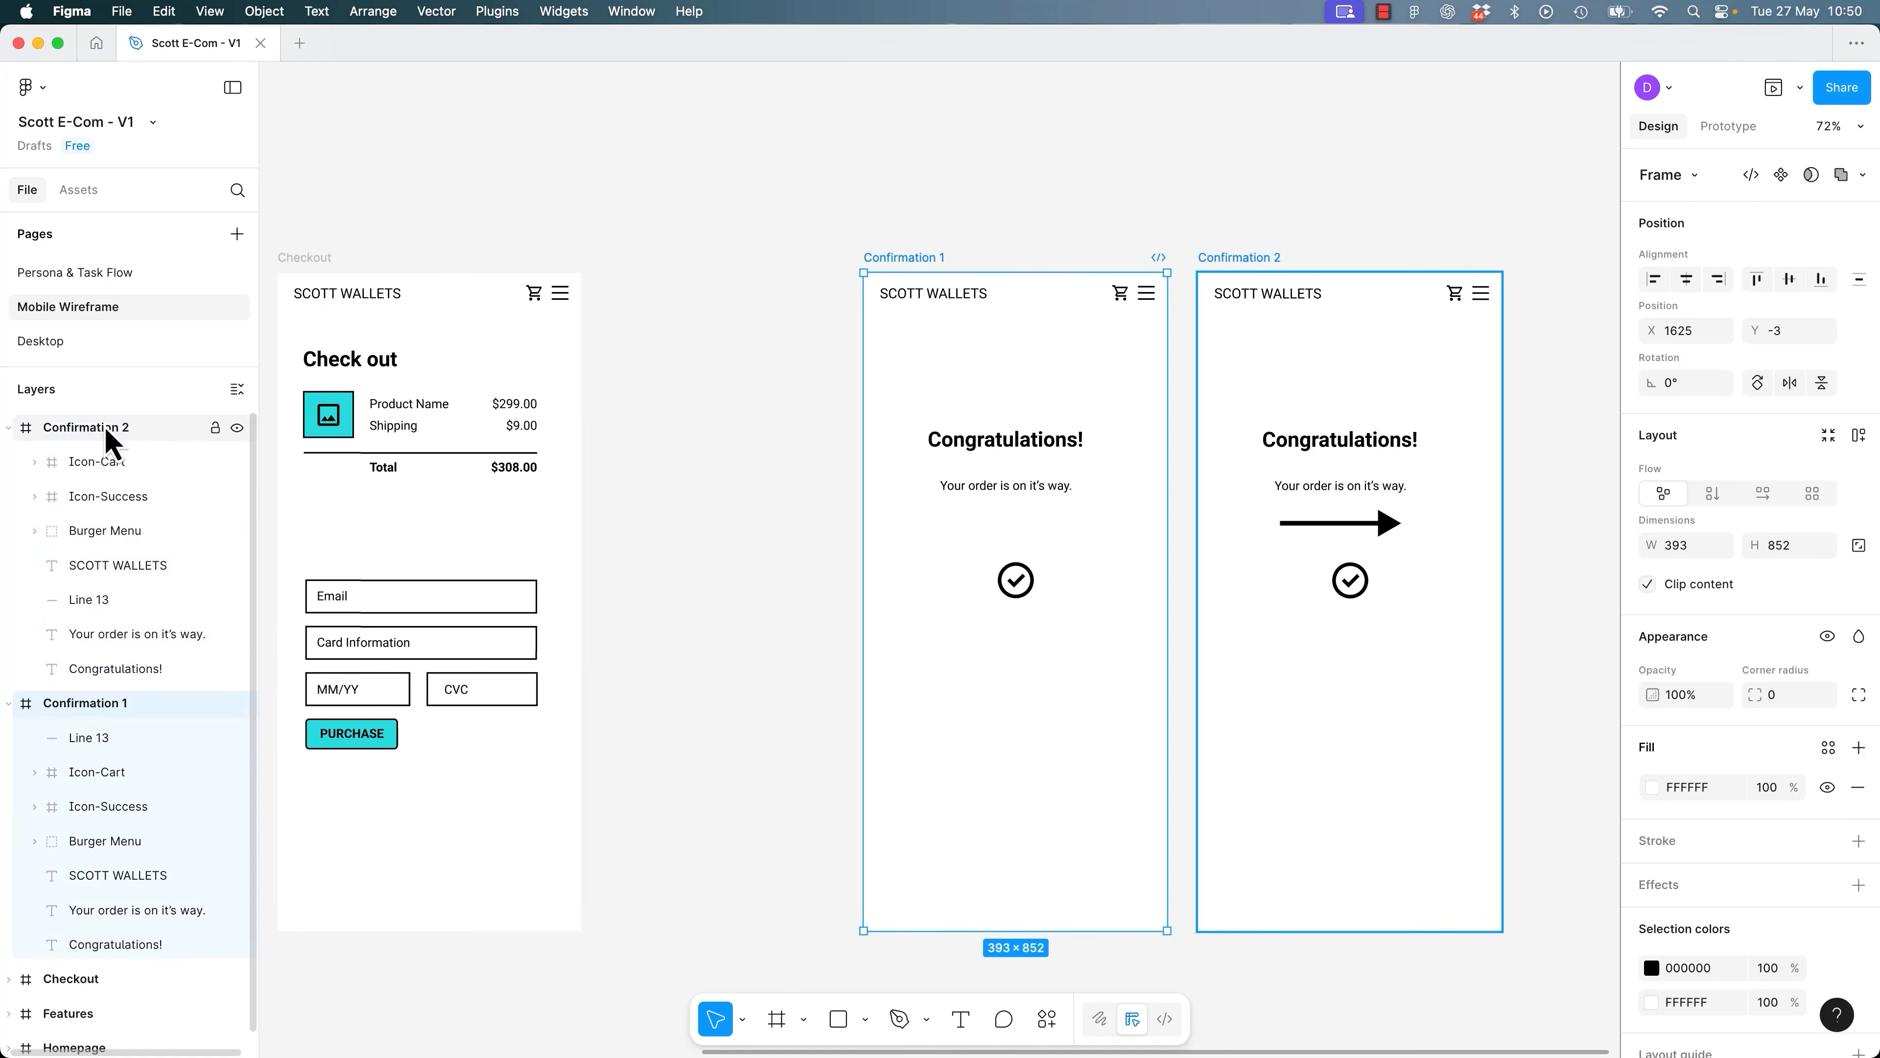
left_click(59, 703)
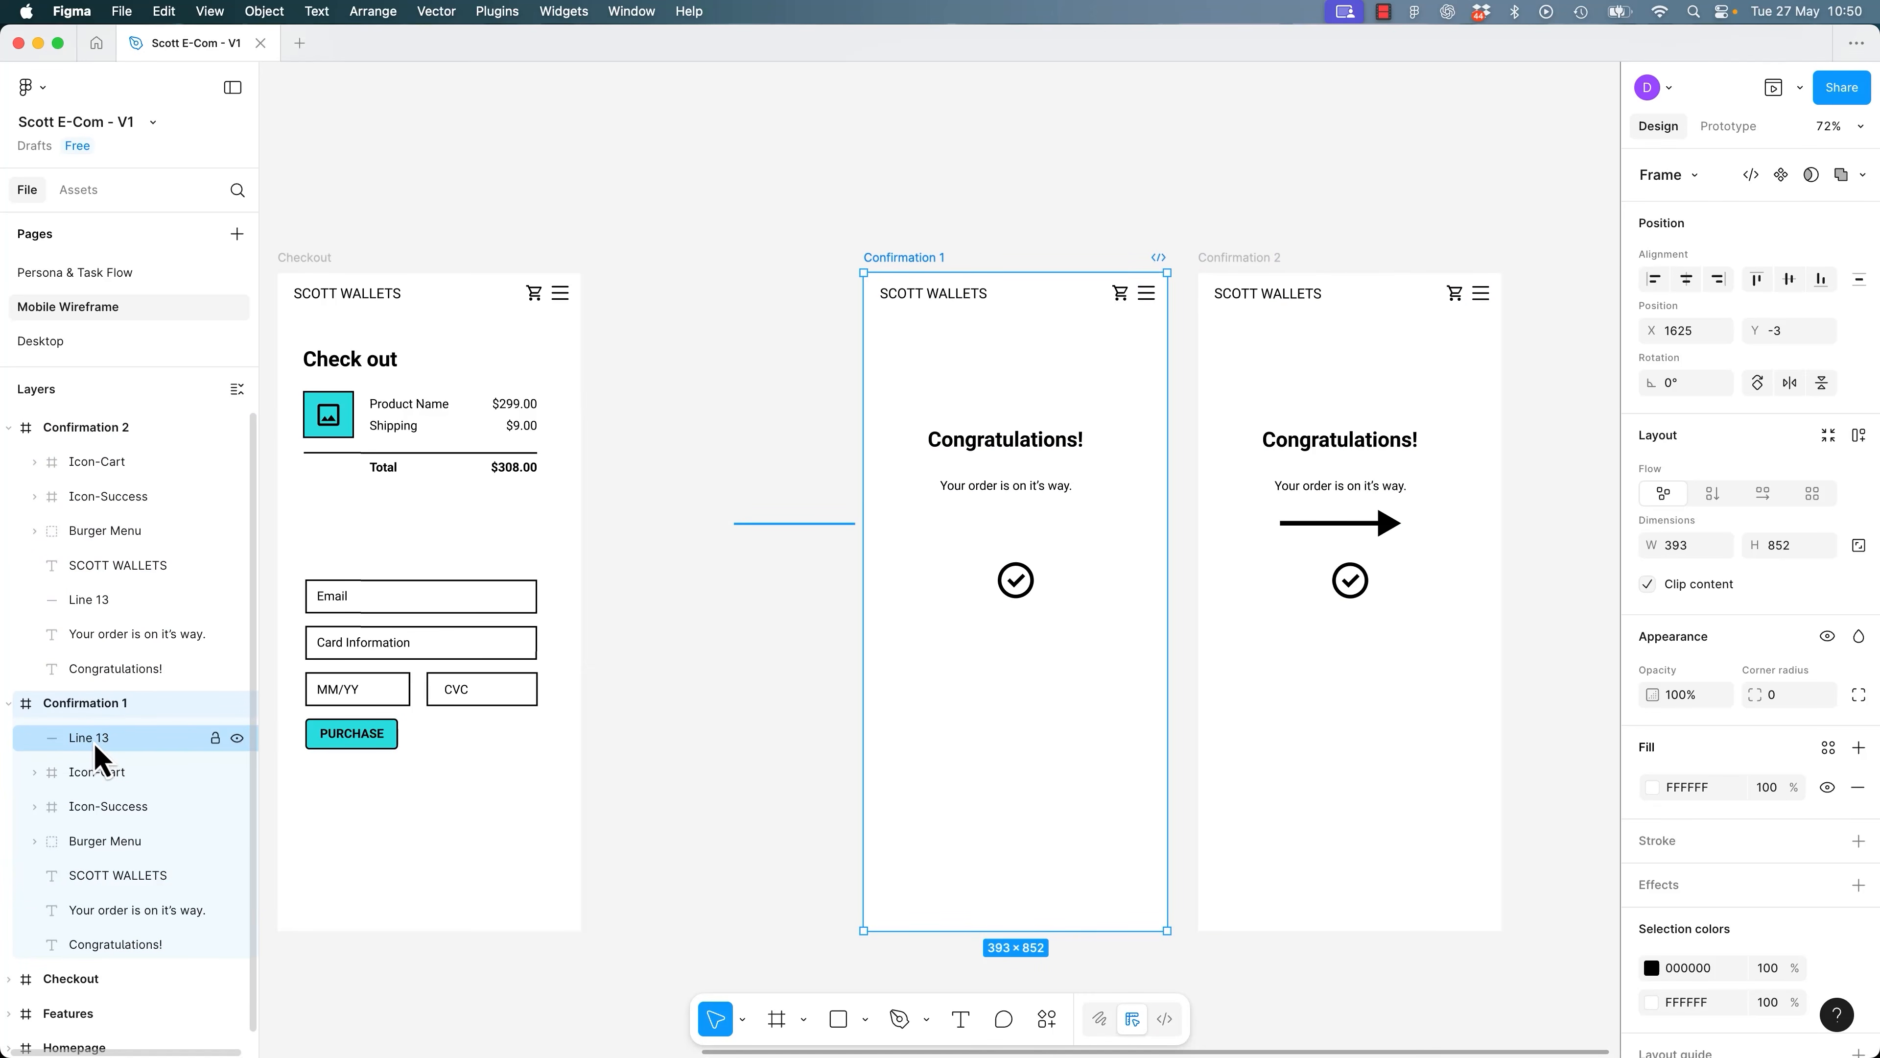
left_click(88, 604)
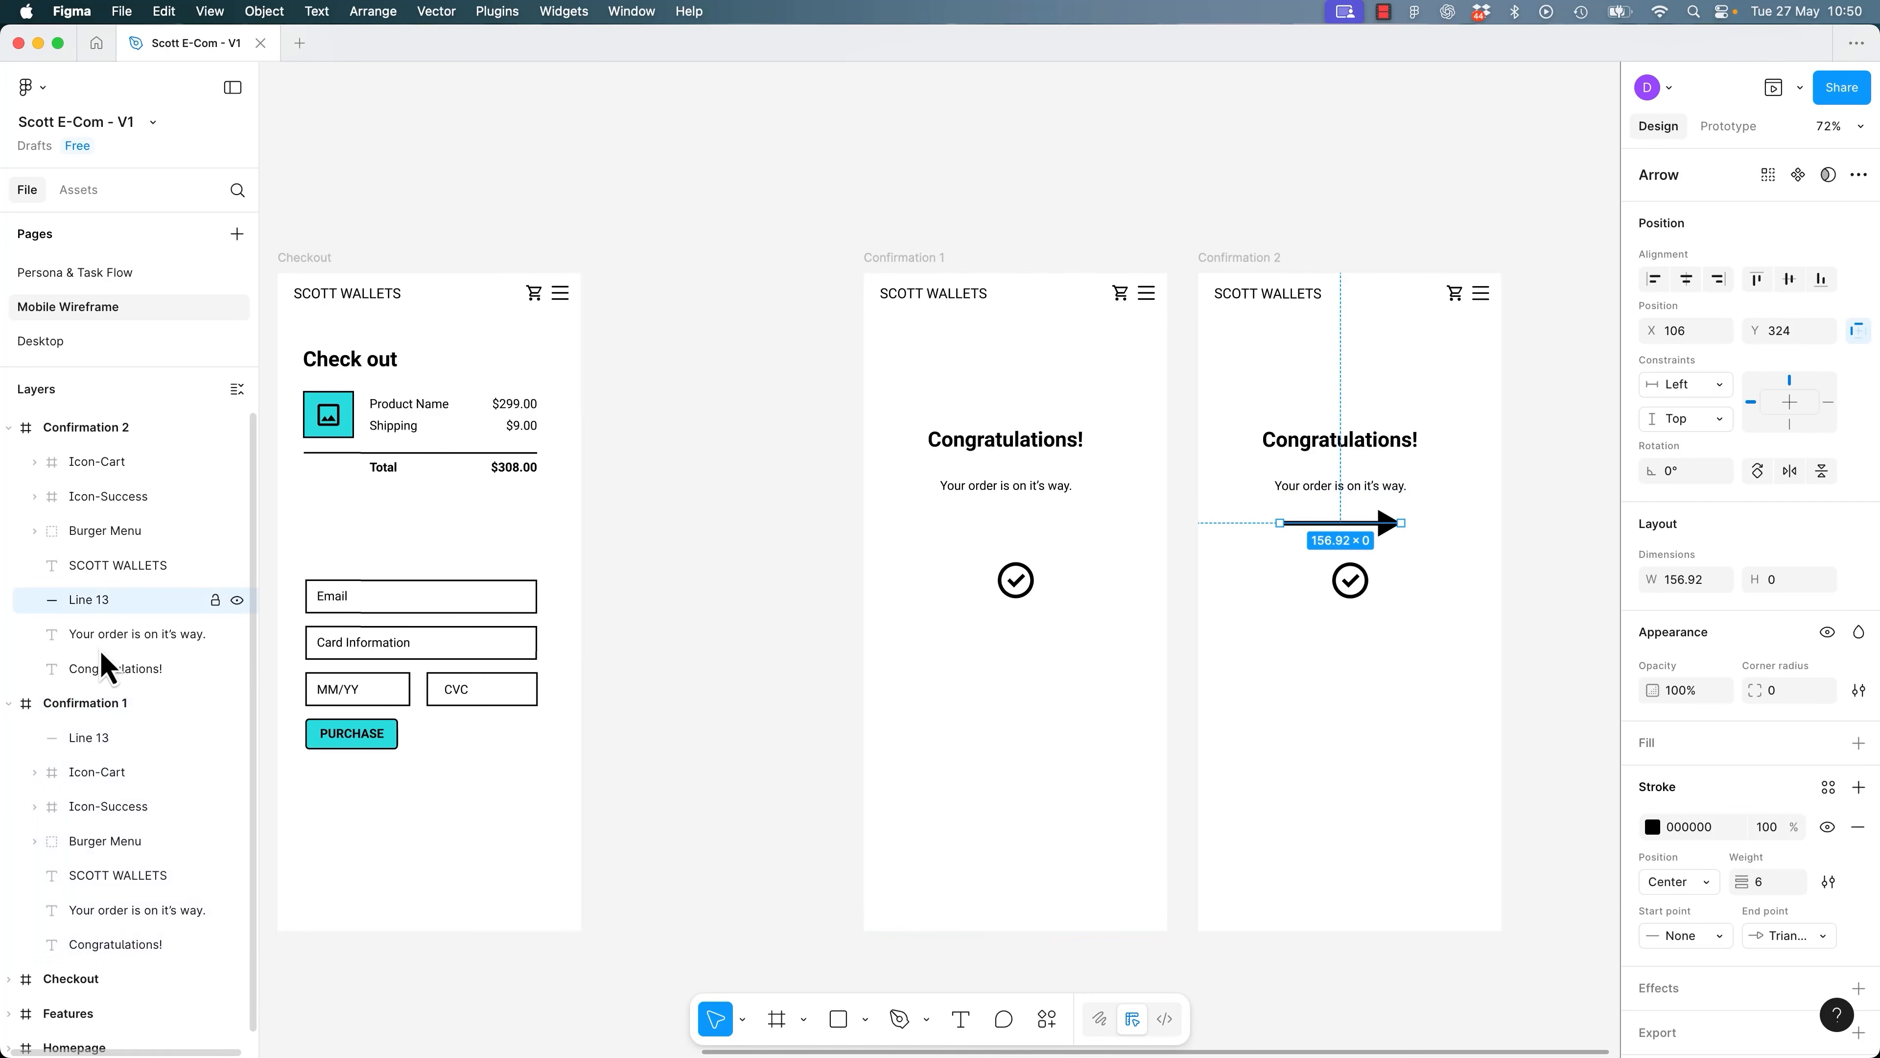
left_click(95, 747)
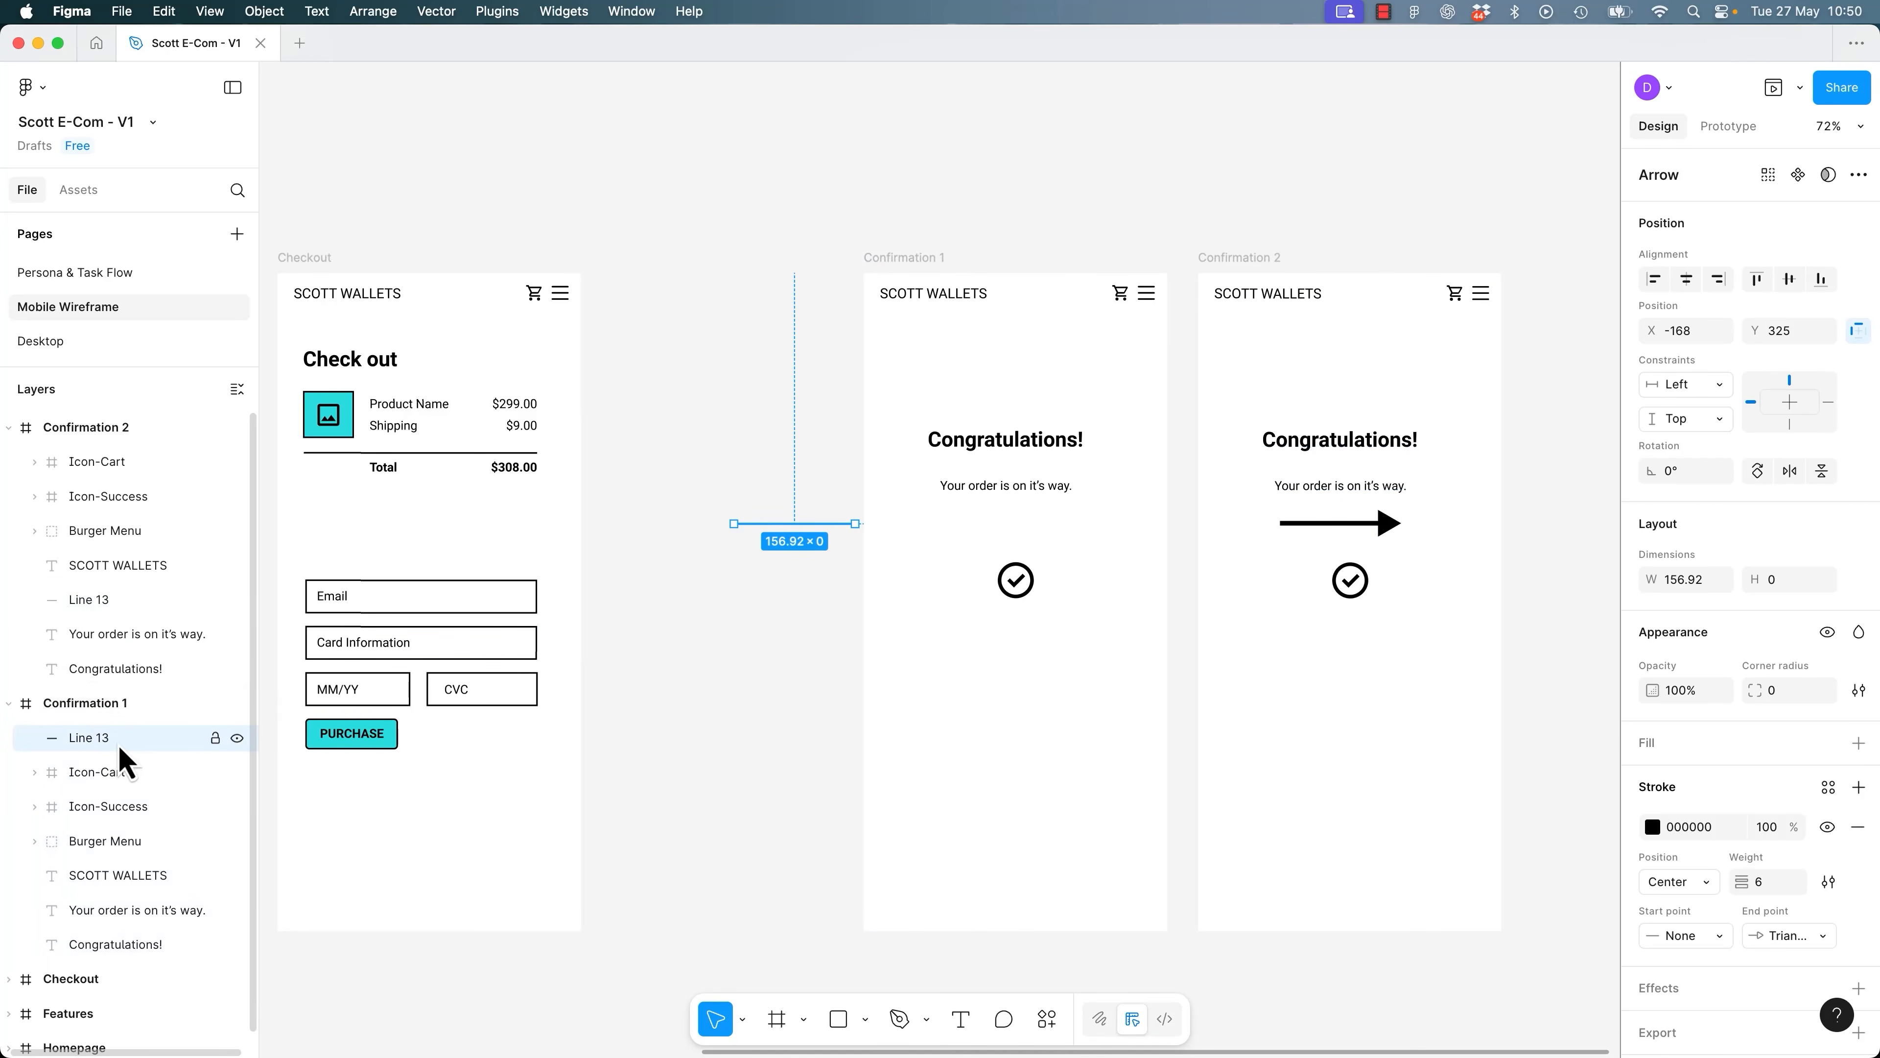
double_click(107, 739)
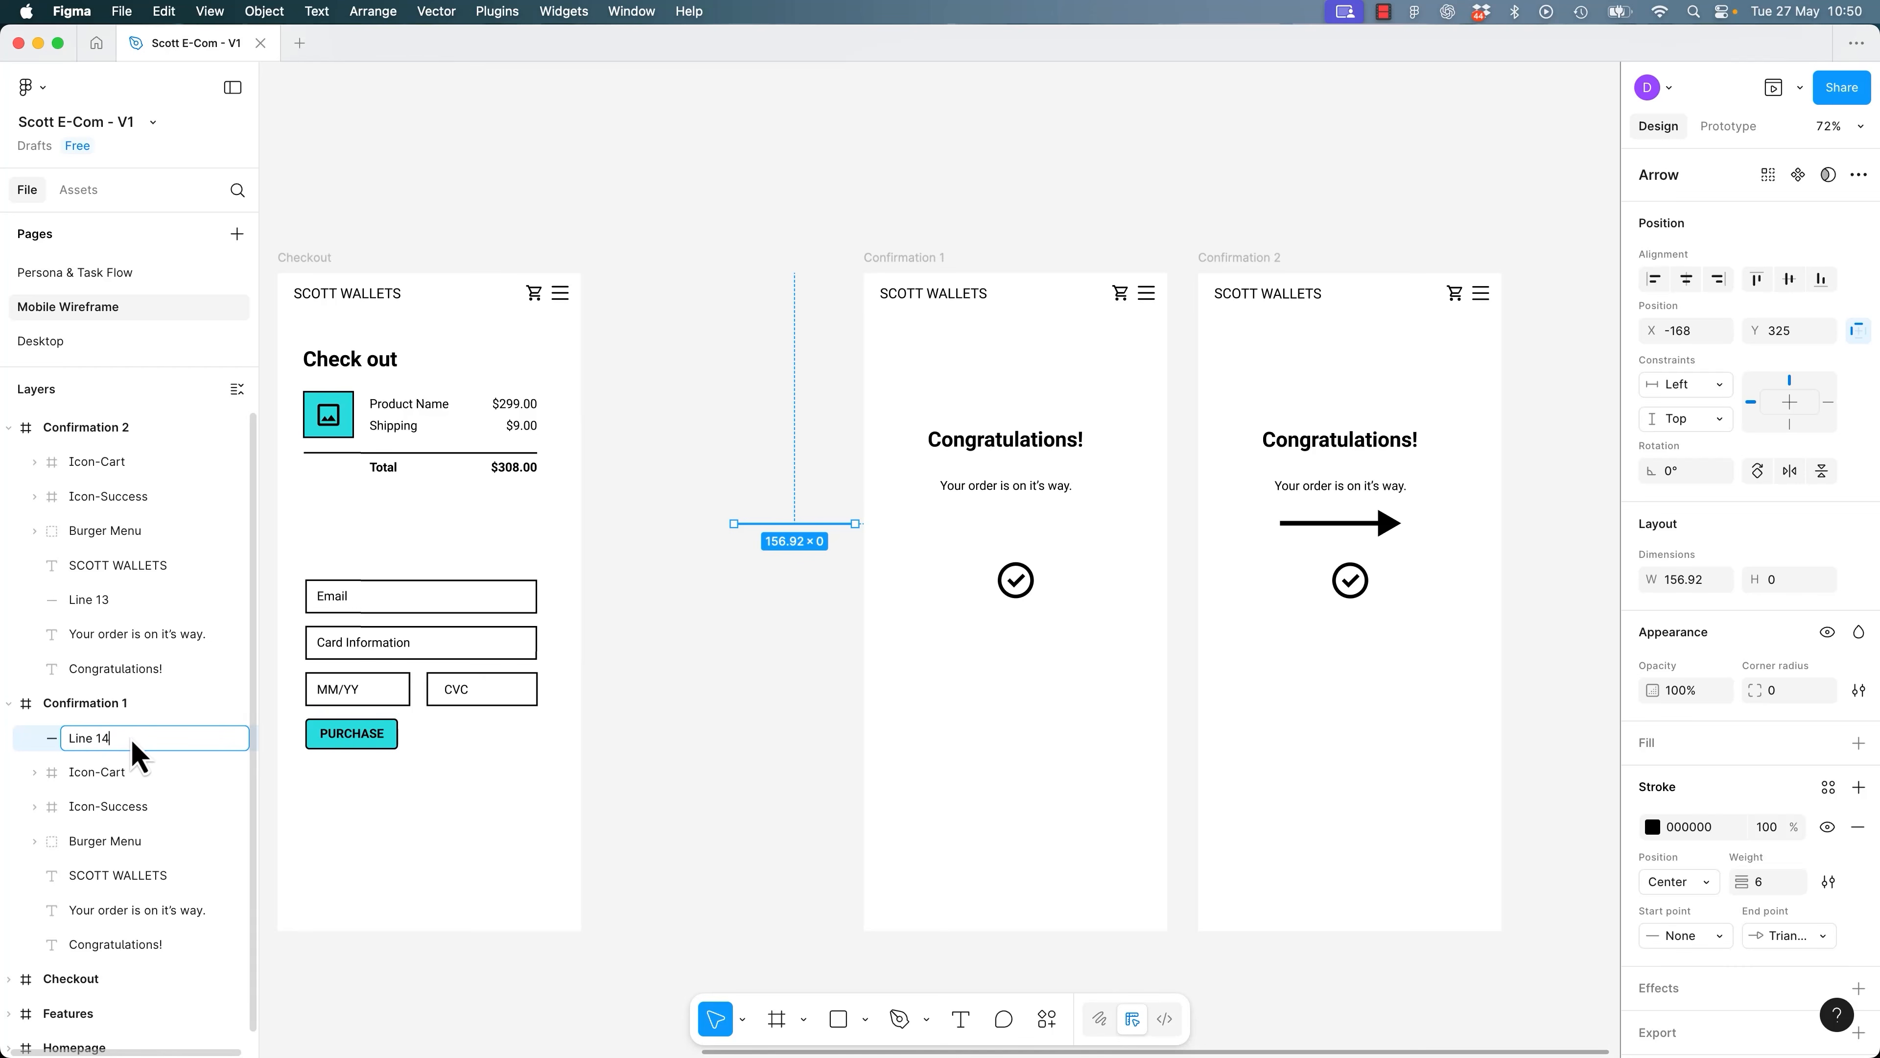
left_click(671, 768)
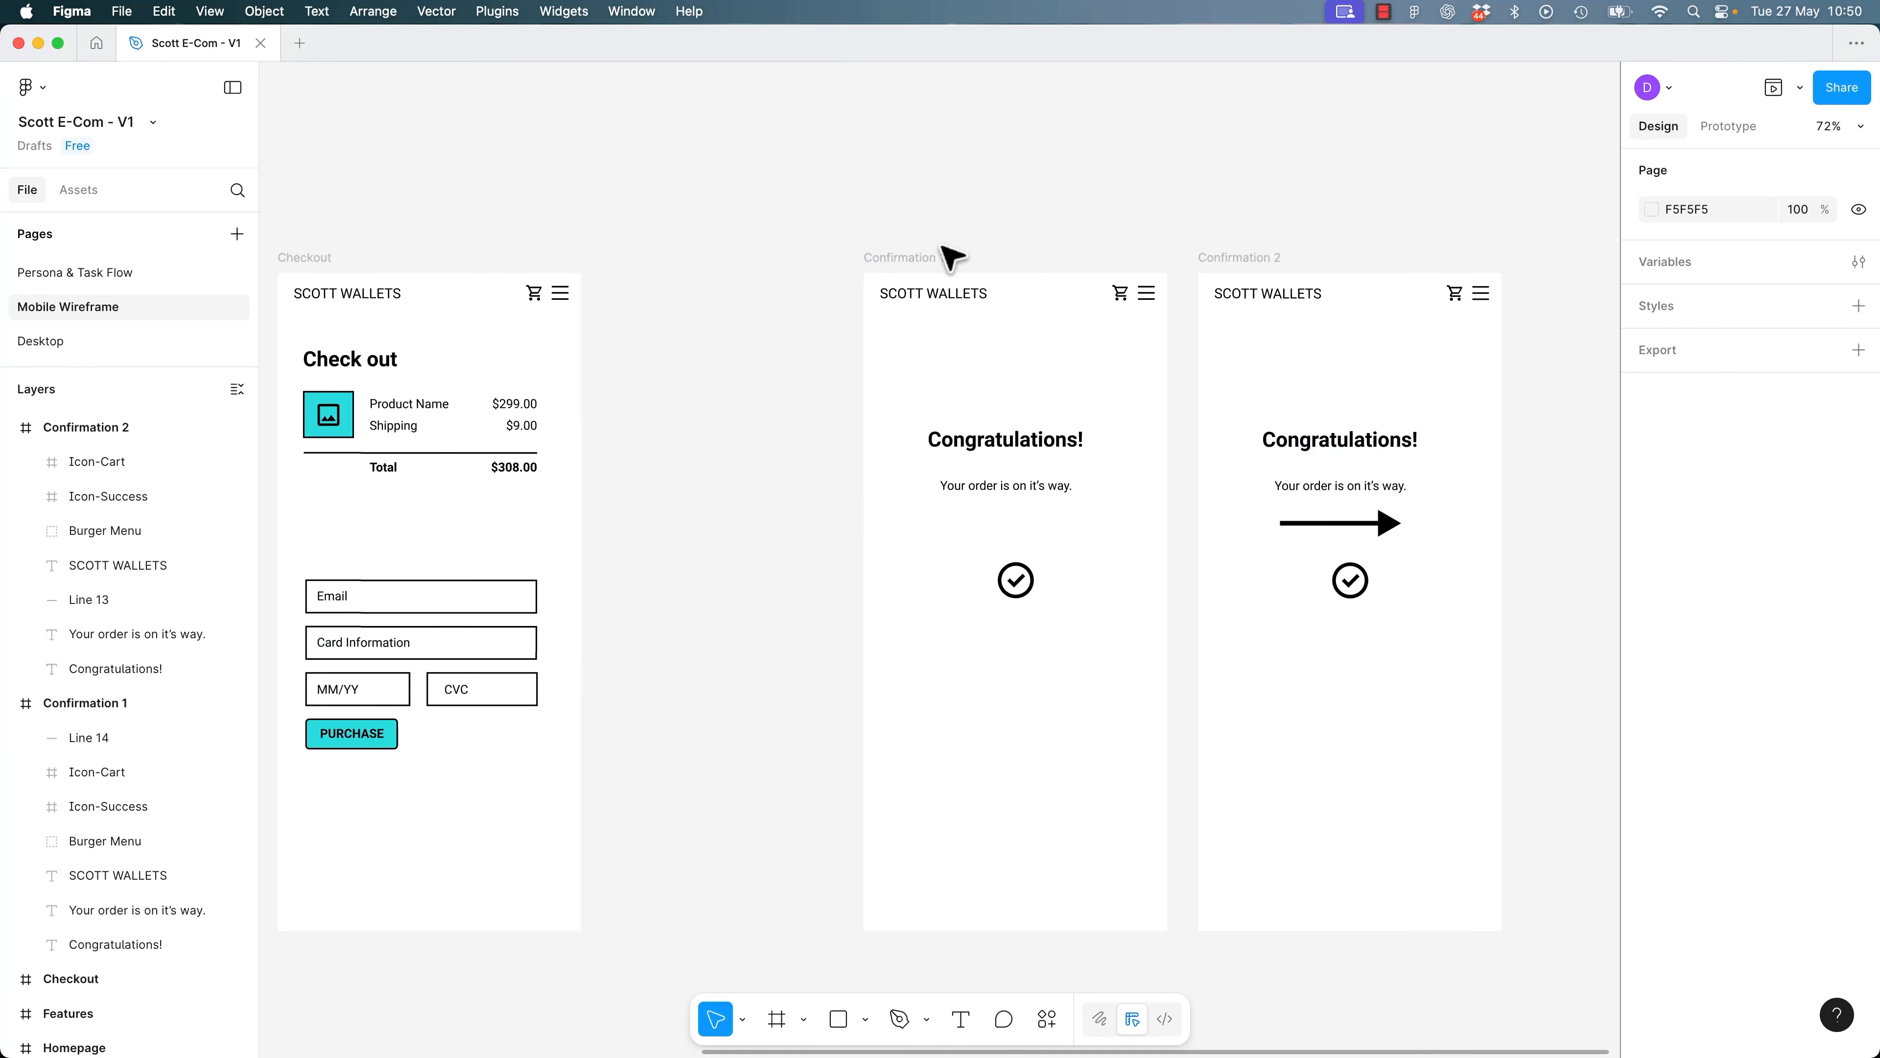
Preview the transition from Confirmation 1 with differently named arrow layers and close the preview.
left_click(934, 258)
key("shift+space")
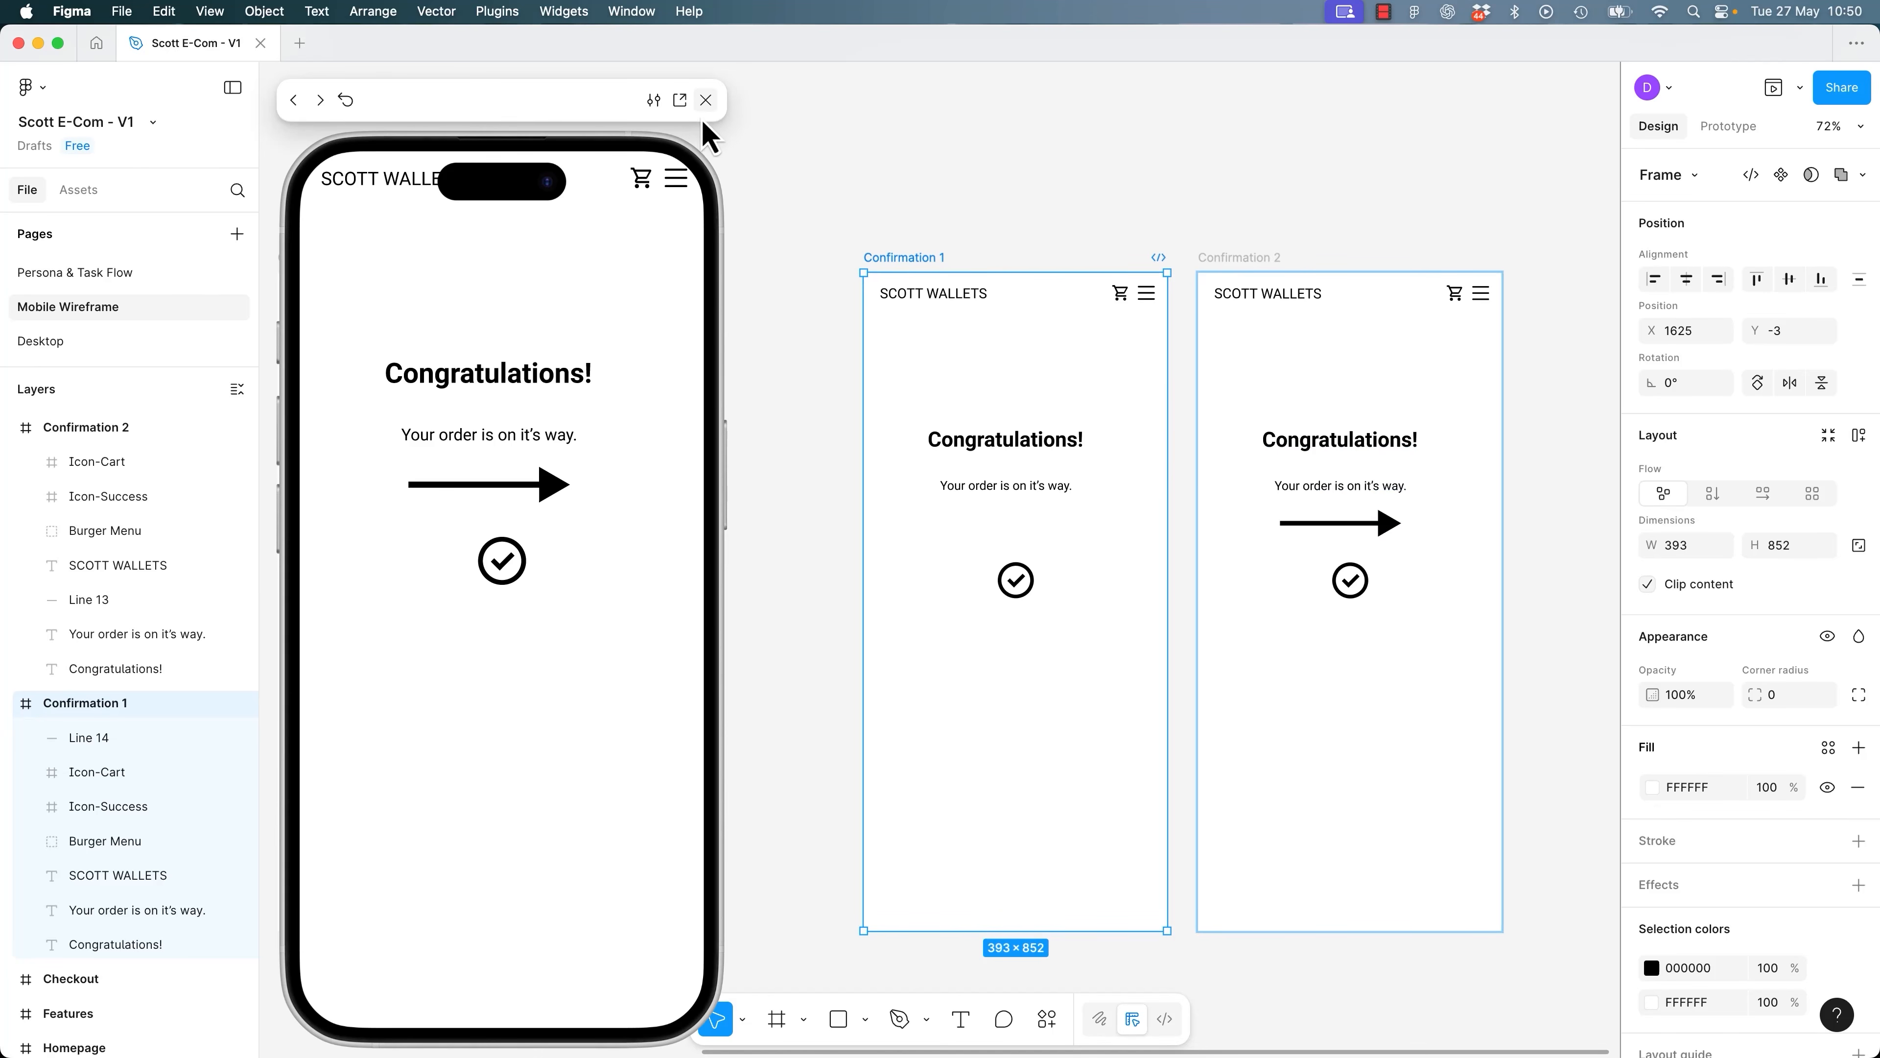
left_click(706, 100)
Rename the arrow layer in Confirmation 1 as Line 13 to match the one in Confirmation 2.
double_click(85, 738)
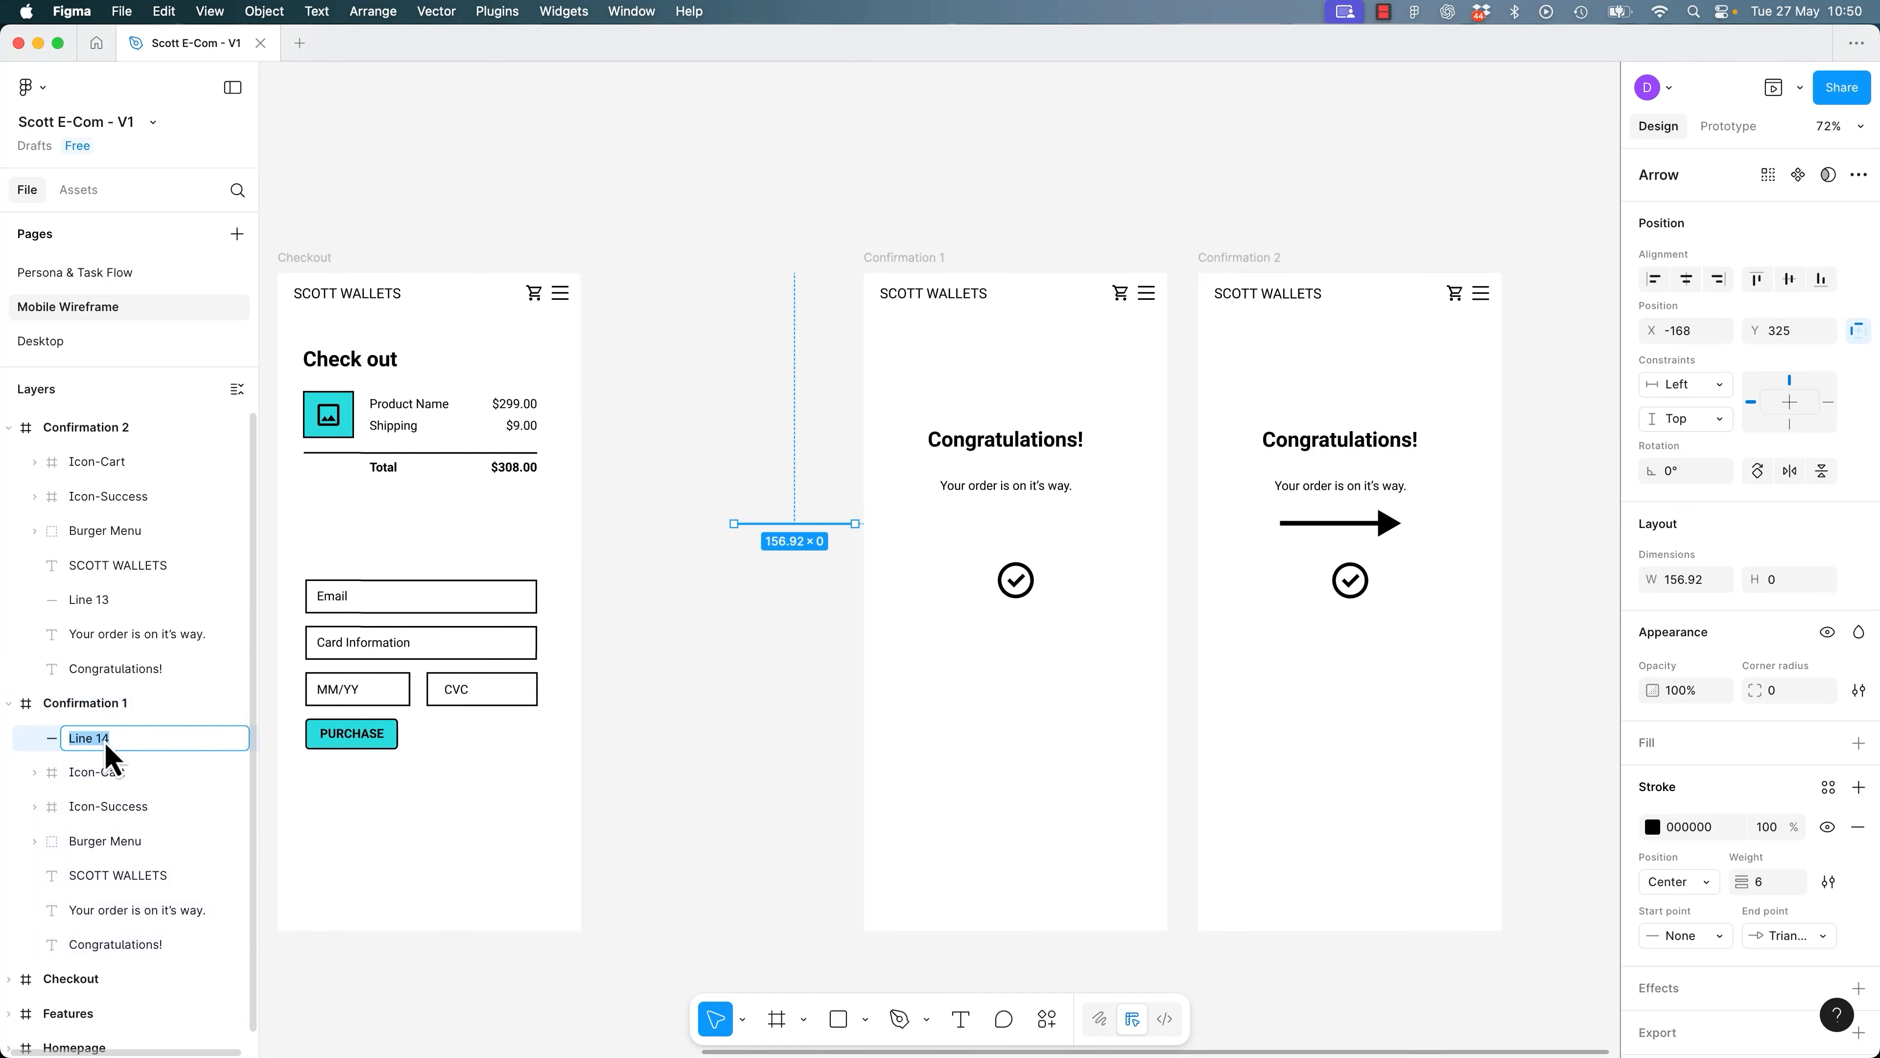
left_click(127, 744)
key("Return")
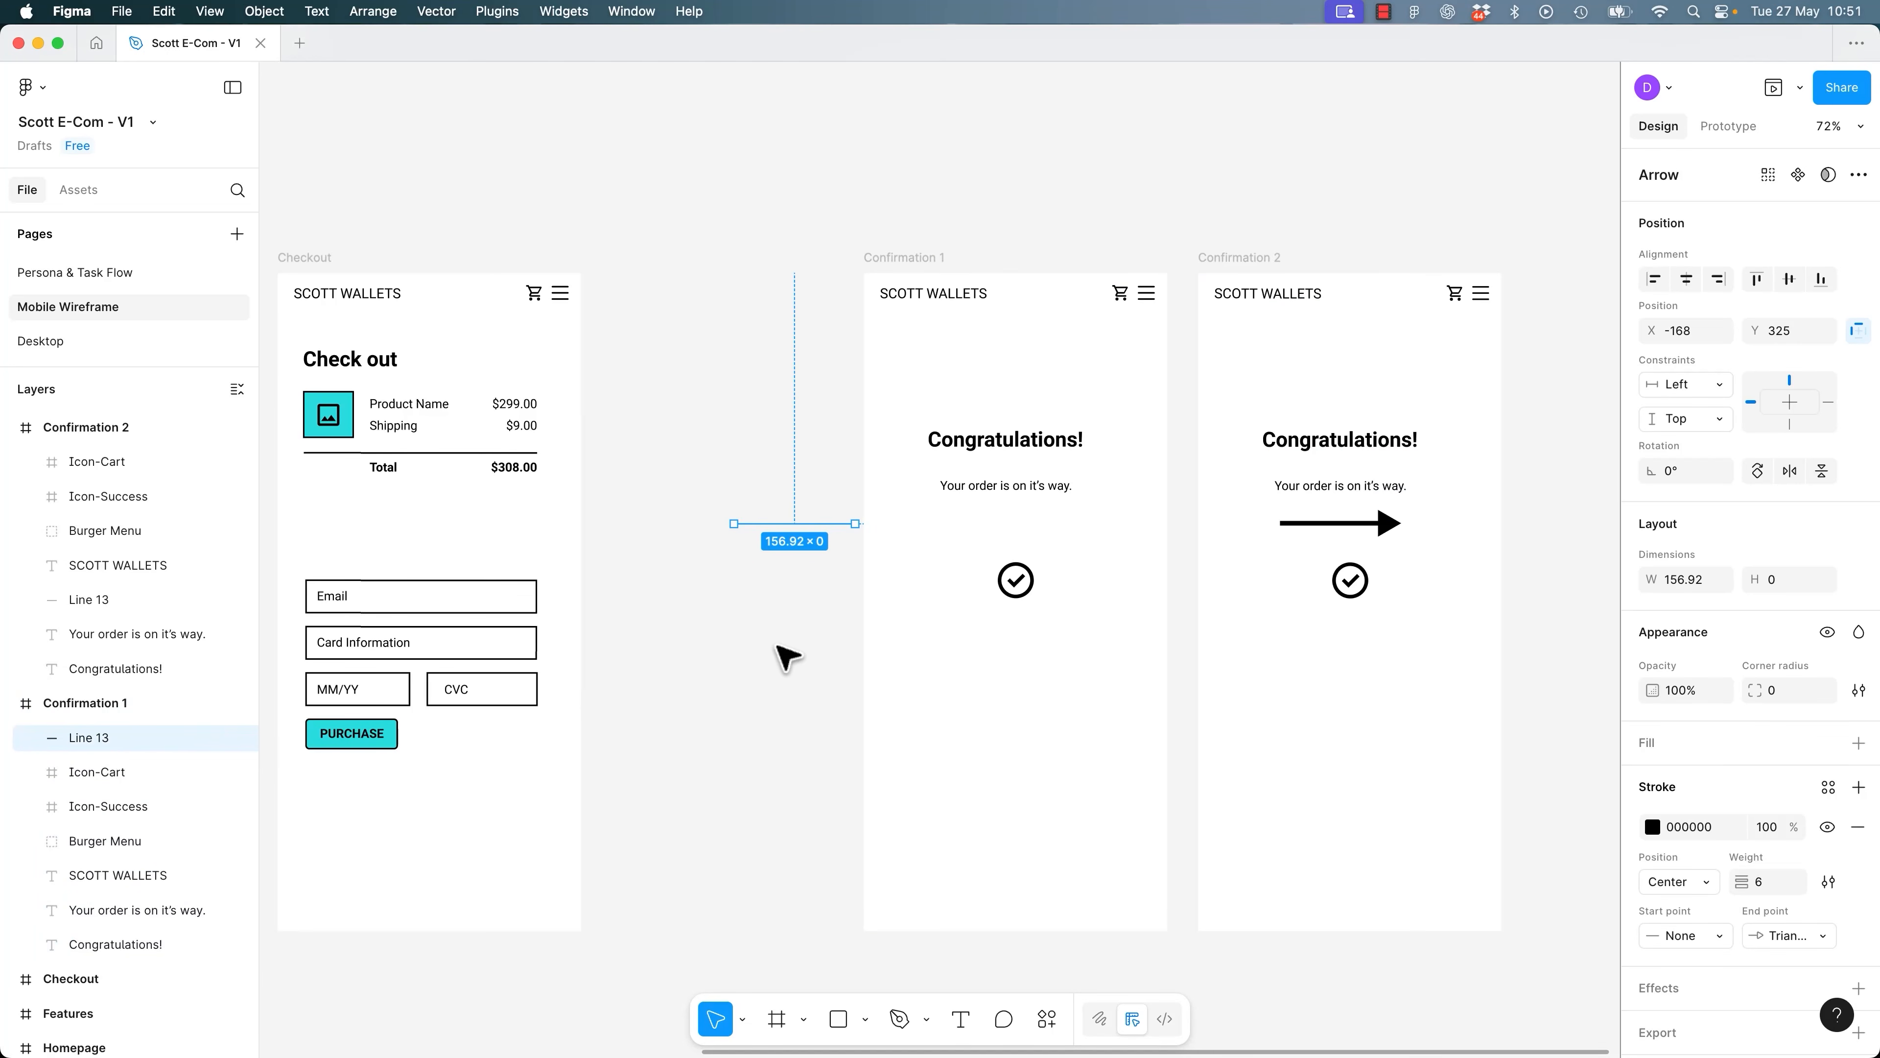
left_click(809, 618)
Delete the arrow from Confirmation 1 and replace it with a copy of the Confirmation 2 arrow.
left_click(929, 258)
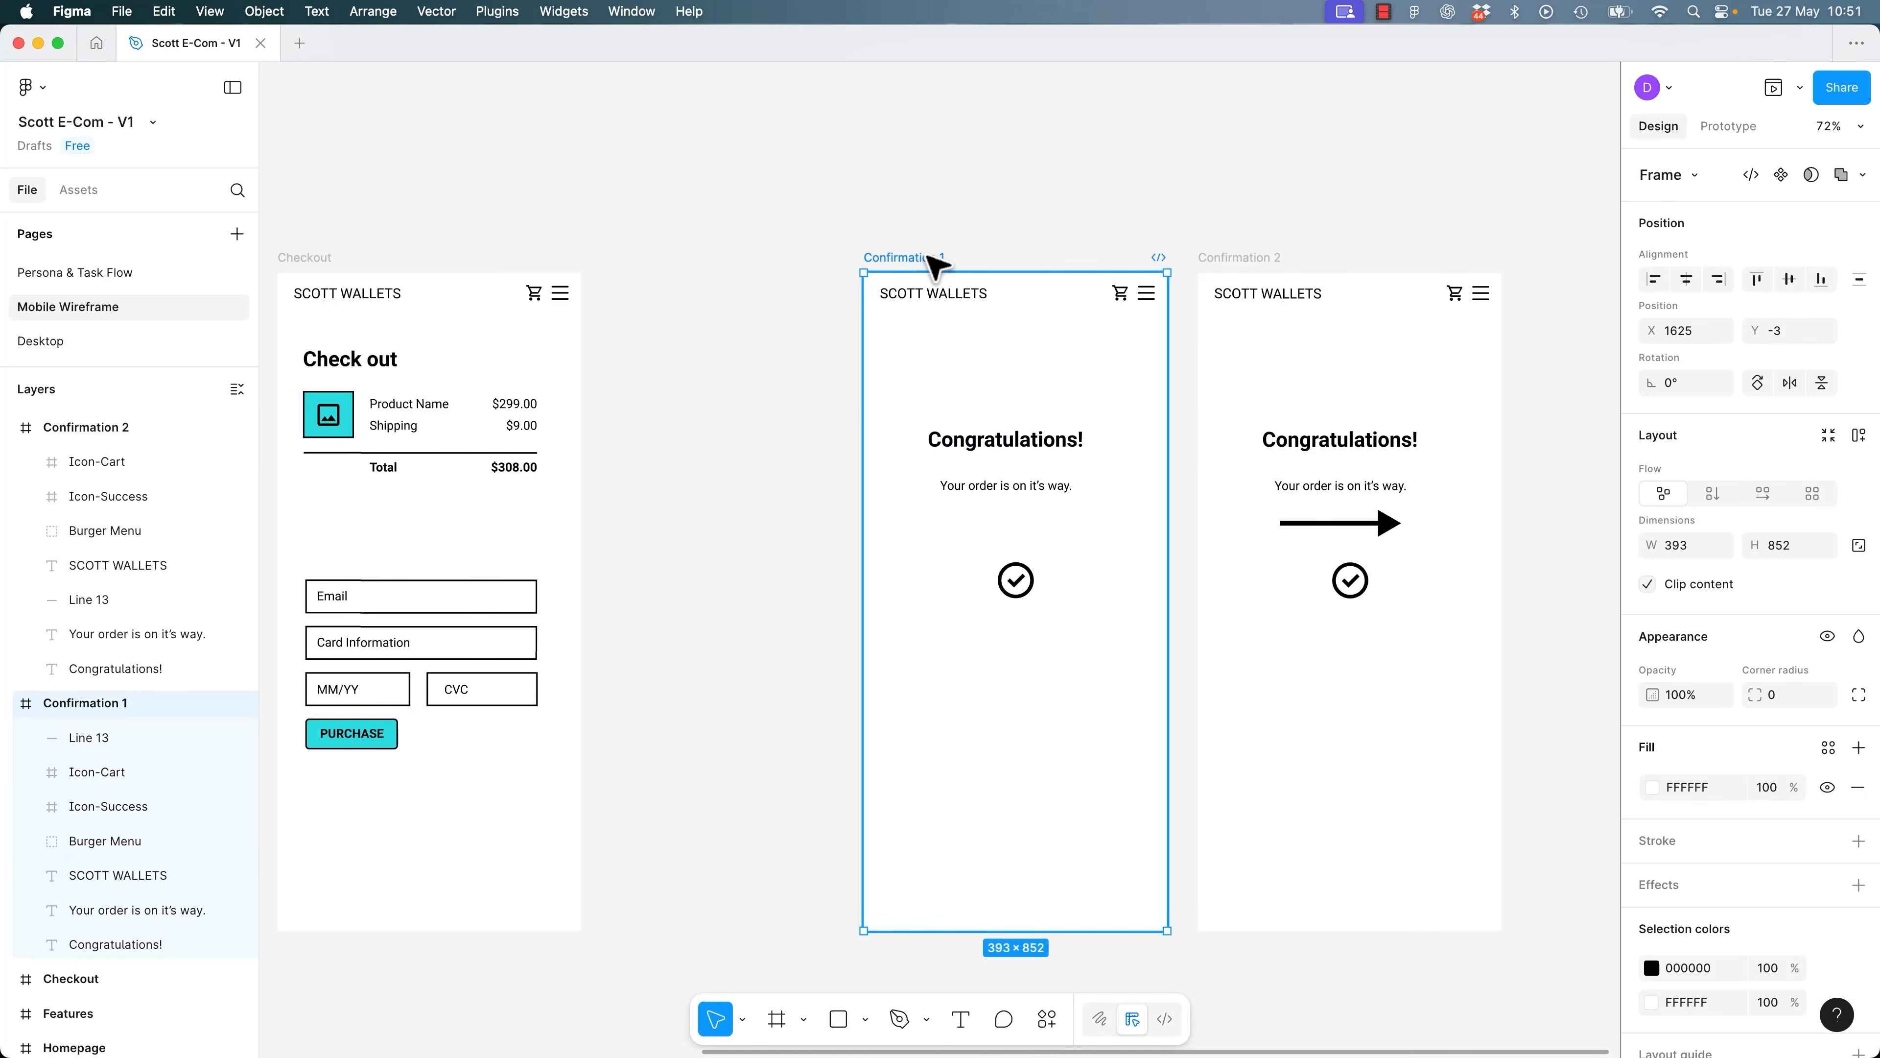
left_click(244, 740)
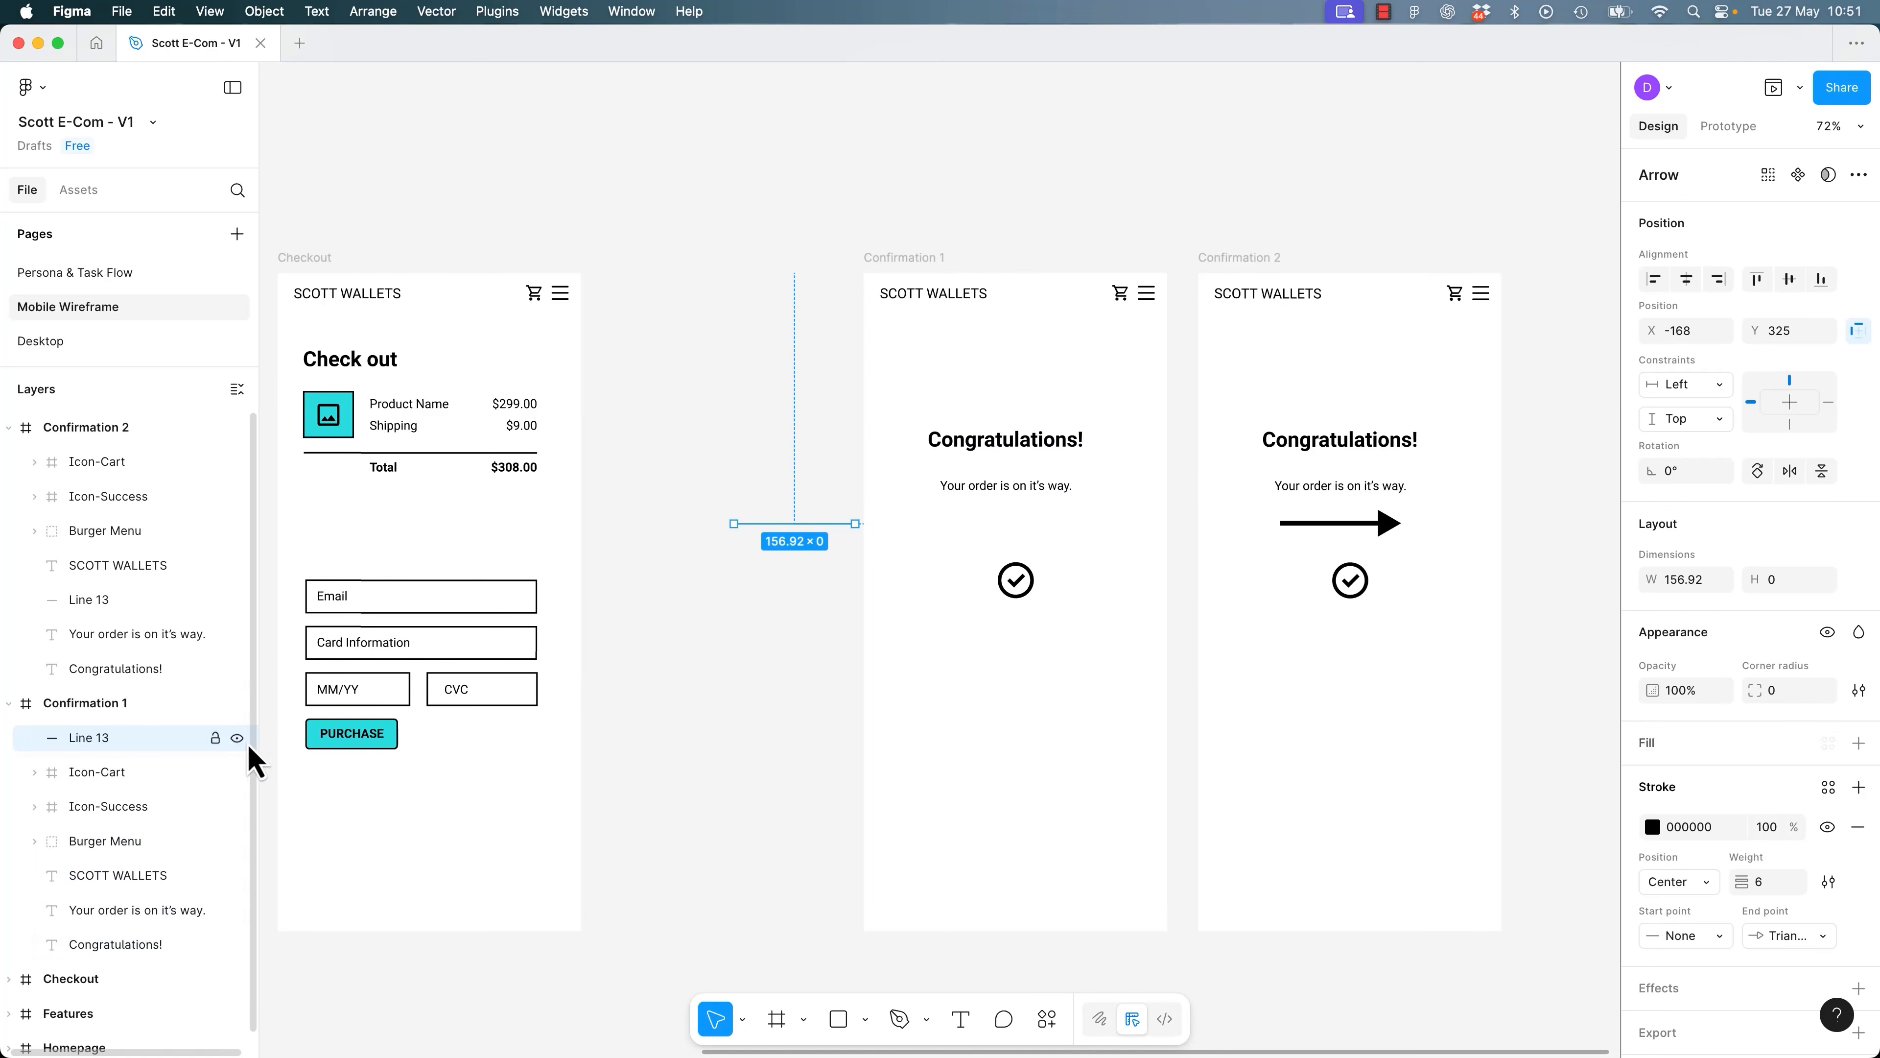
key("Delete")
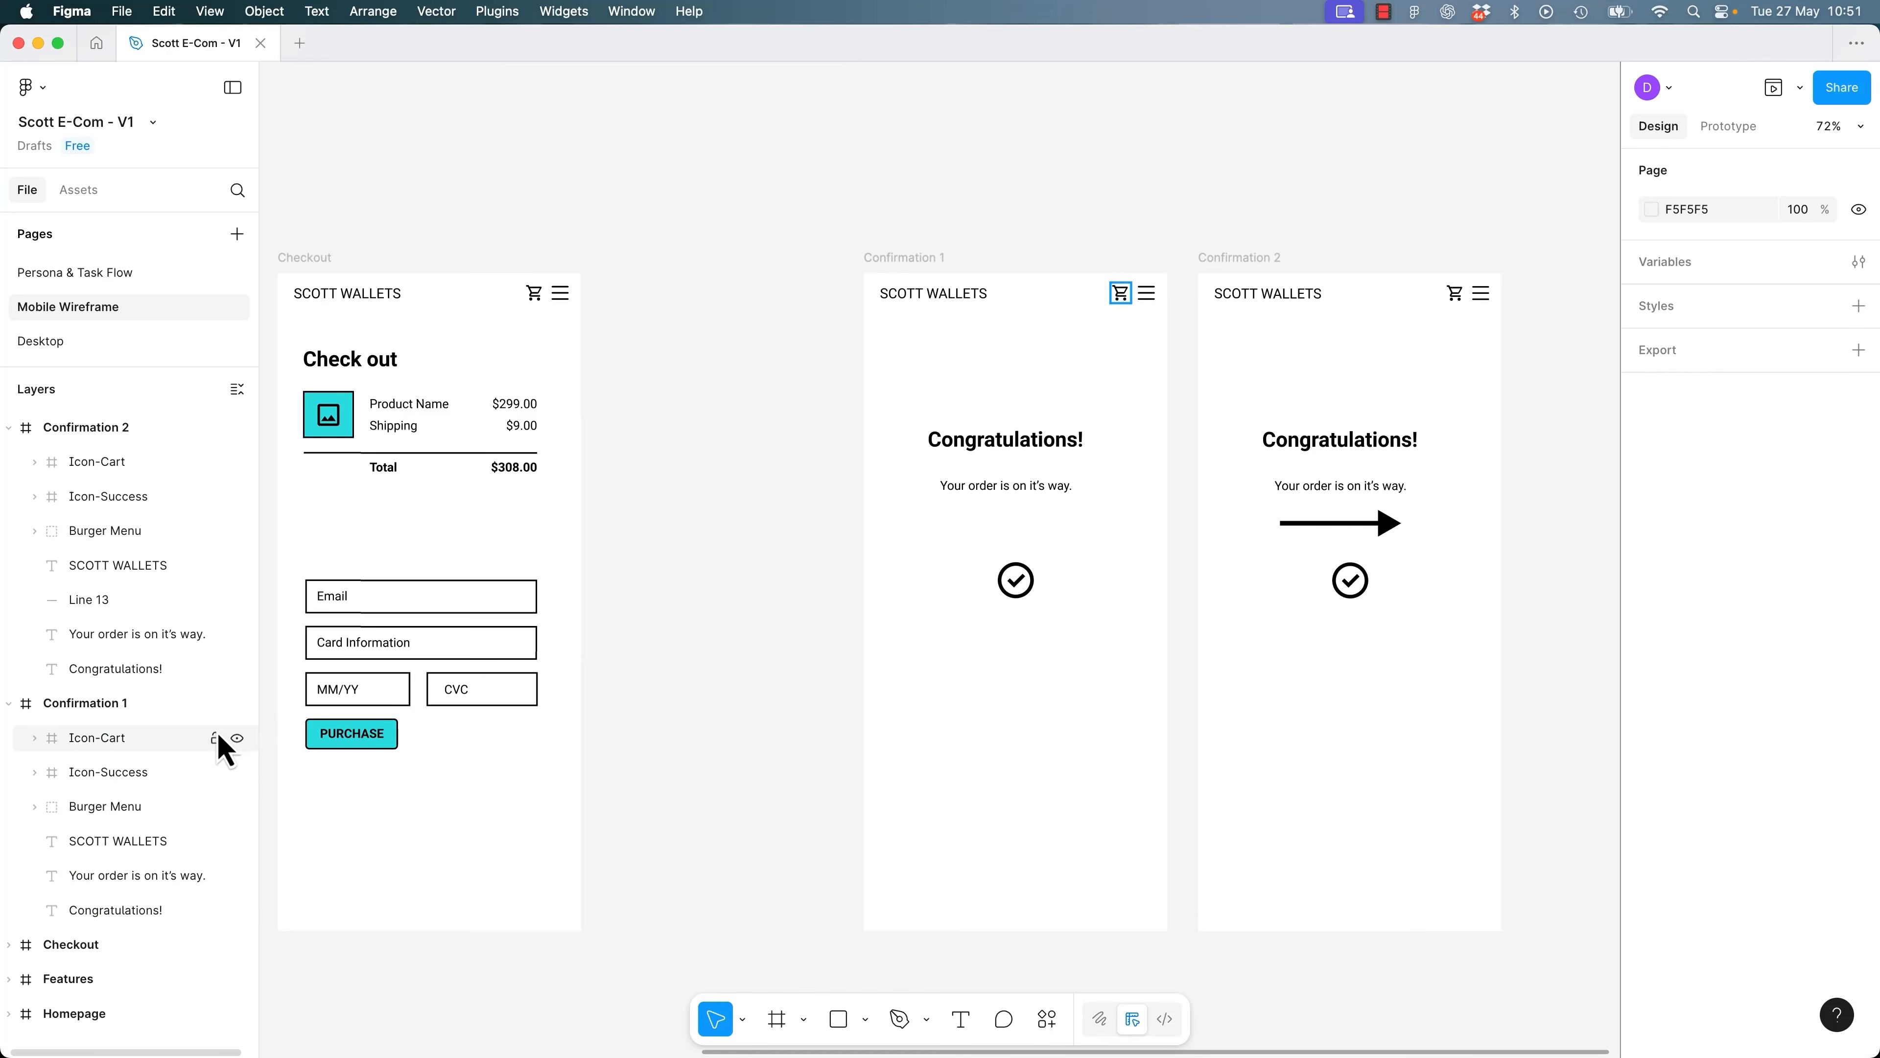
left_click(1380, 518)
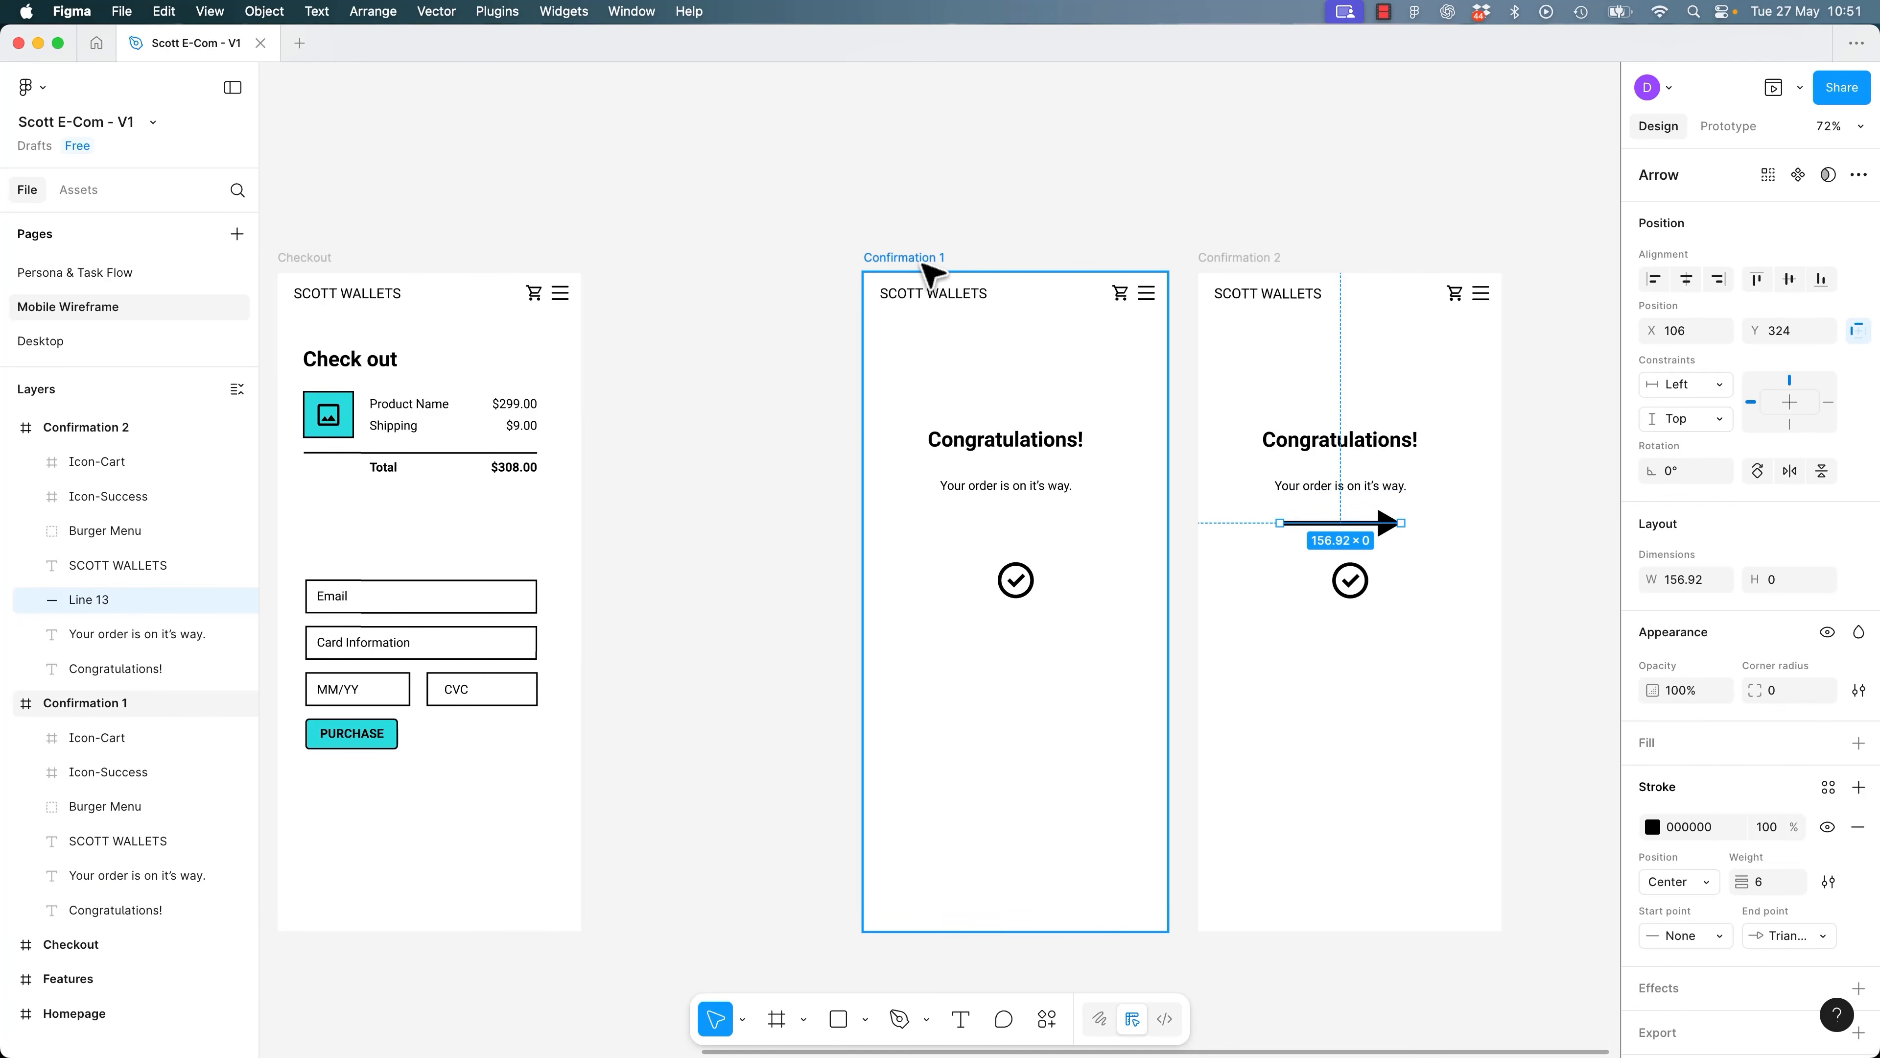
left_click(926, 267)
key("super+v")
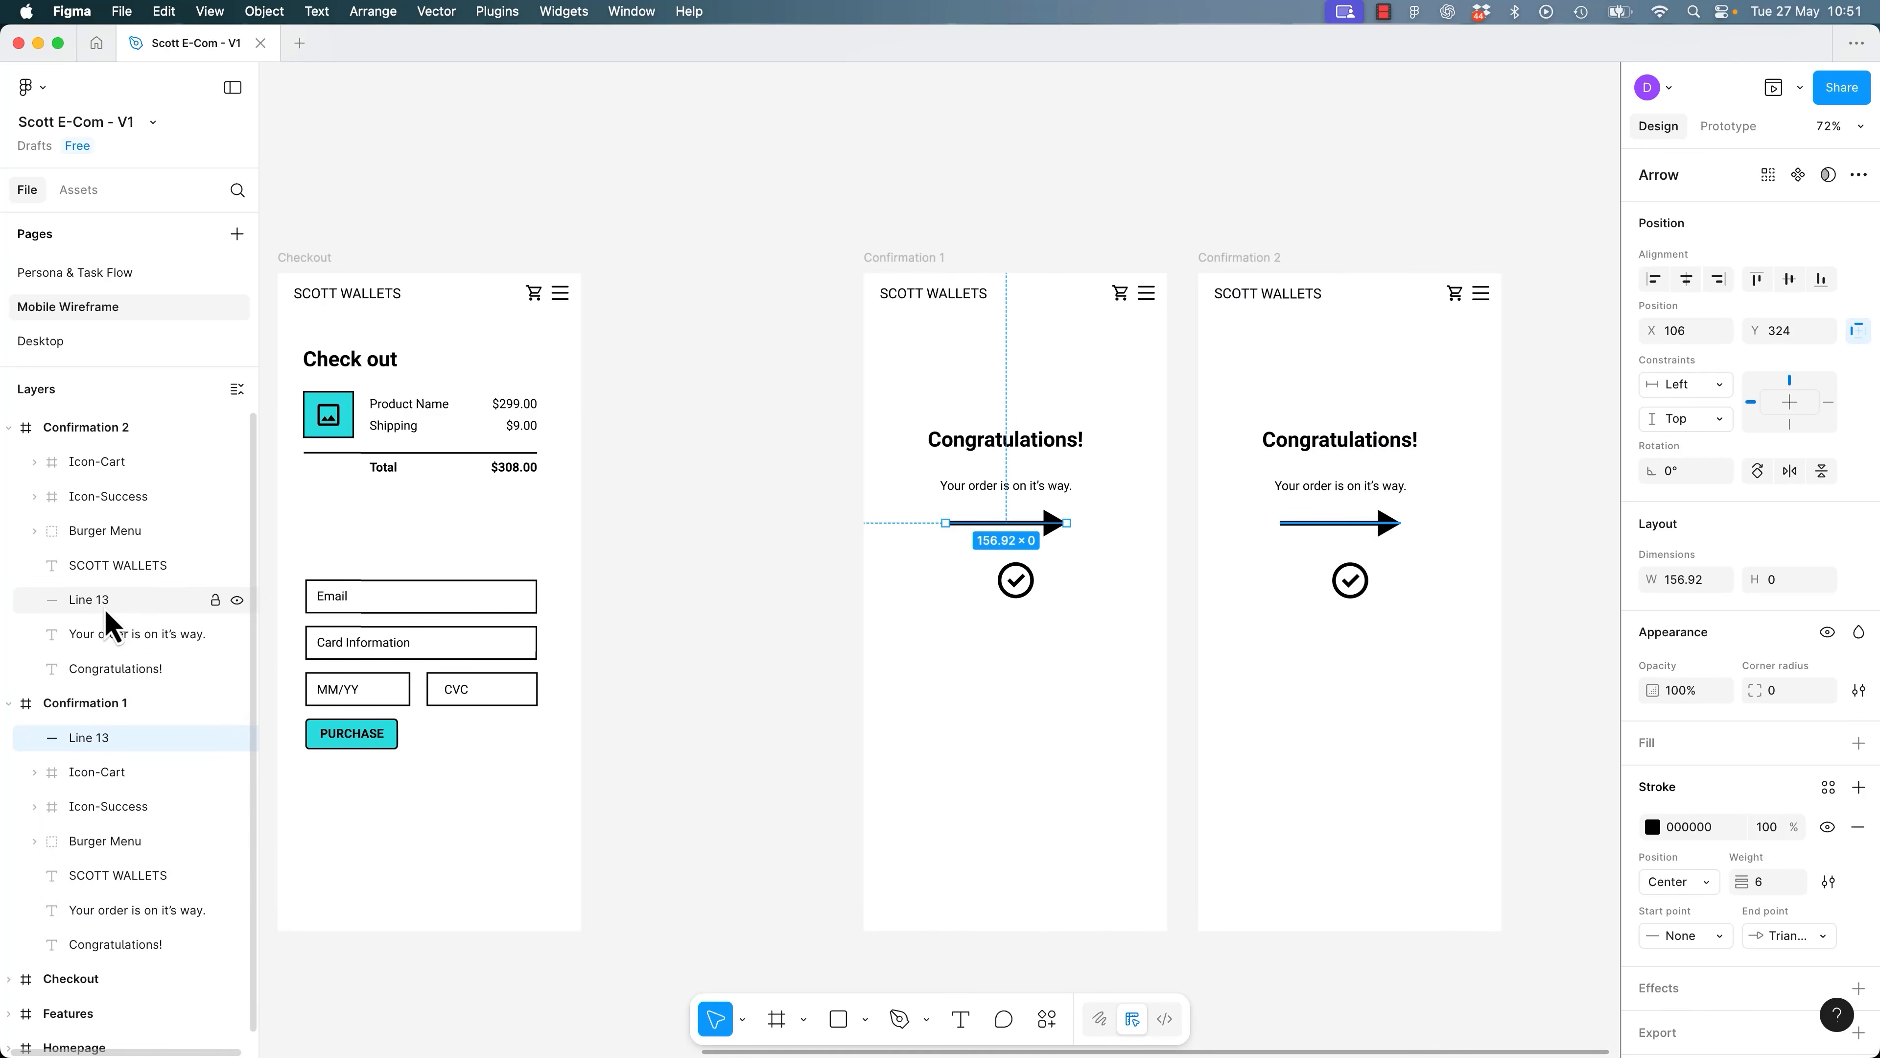
Move the copied arrow just outside Confirmation 1's left edge and nest its Line 13 layer back inside that frame.
left_click_drag(1051, 530, 849, 529)
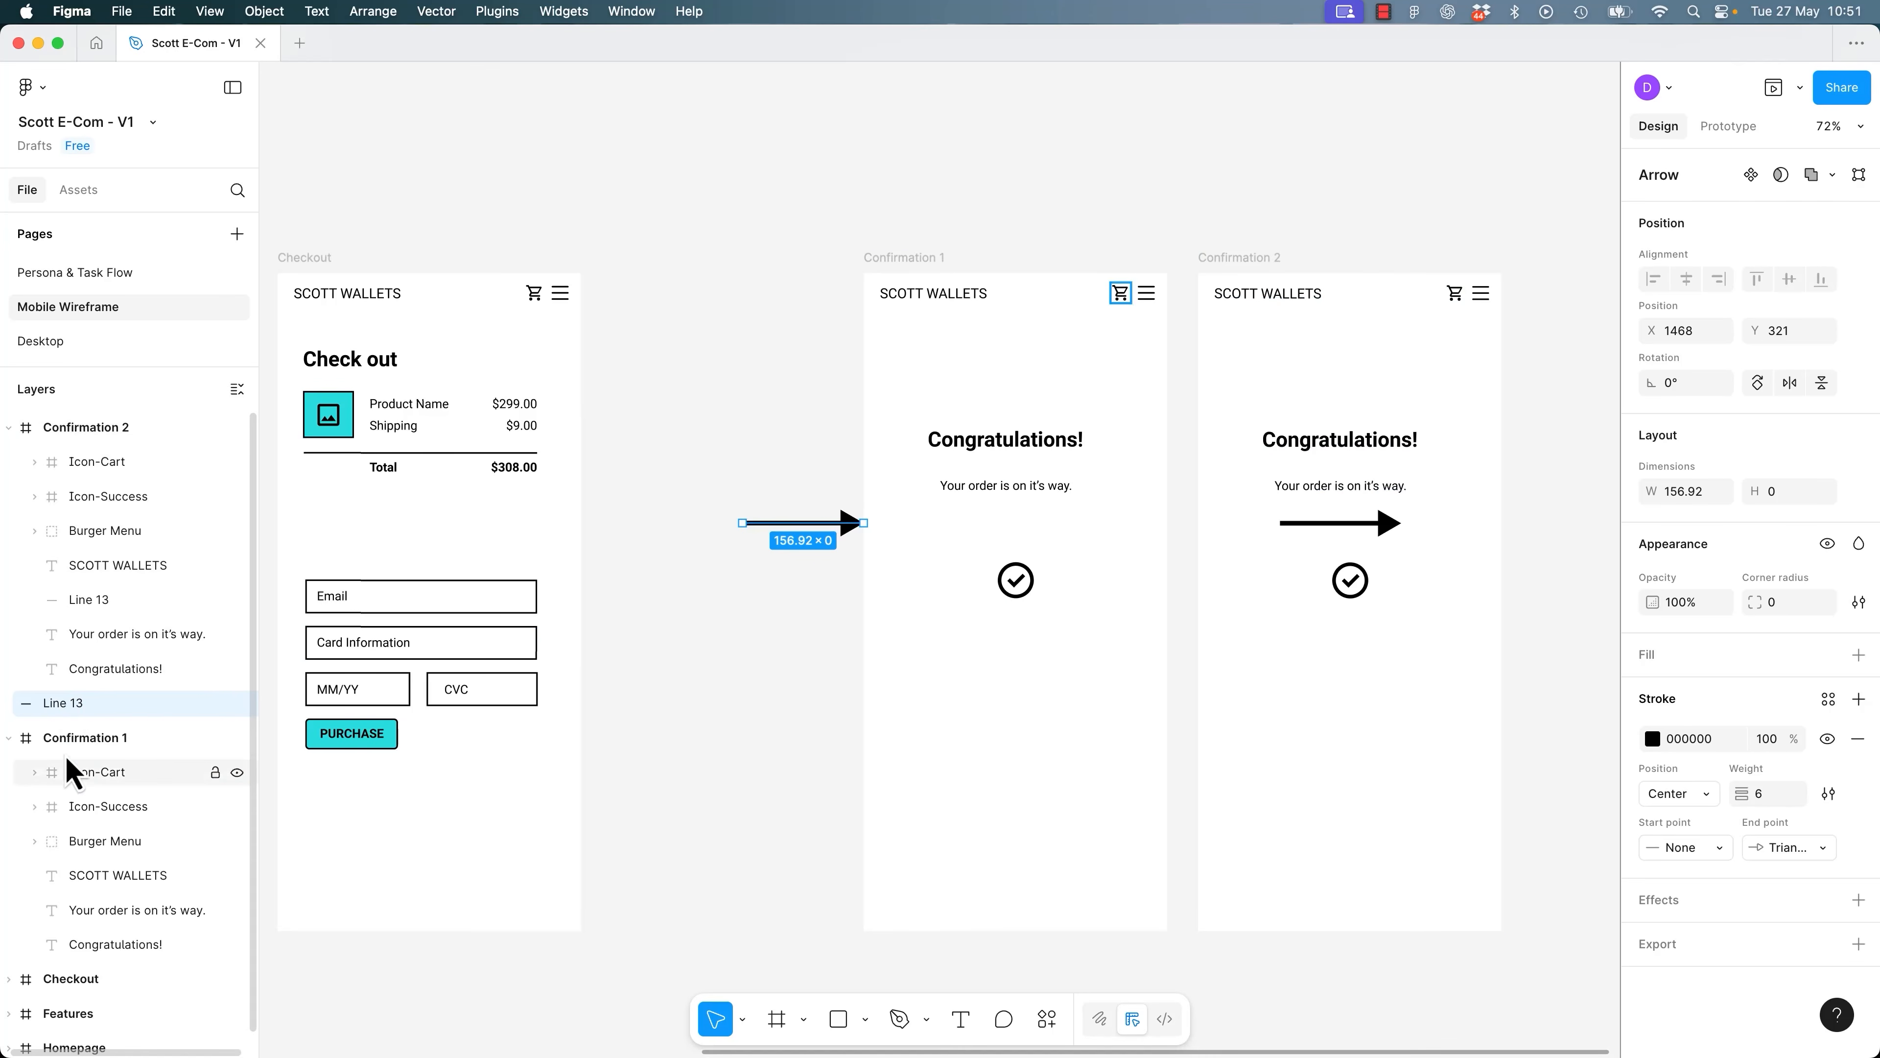
left_click(8, 428)
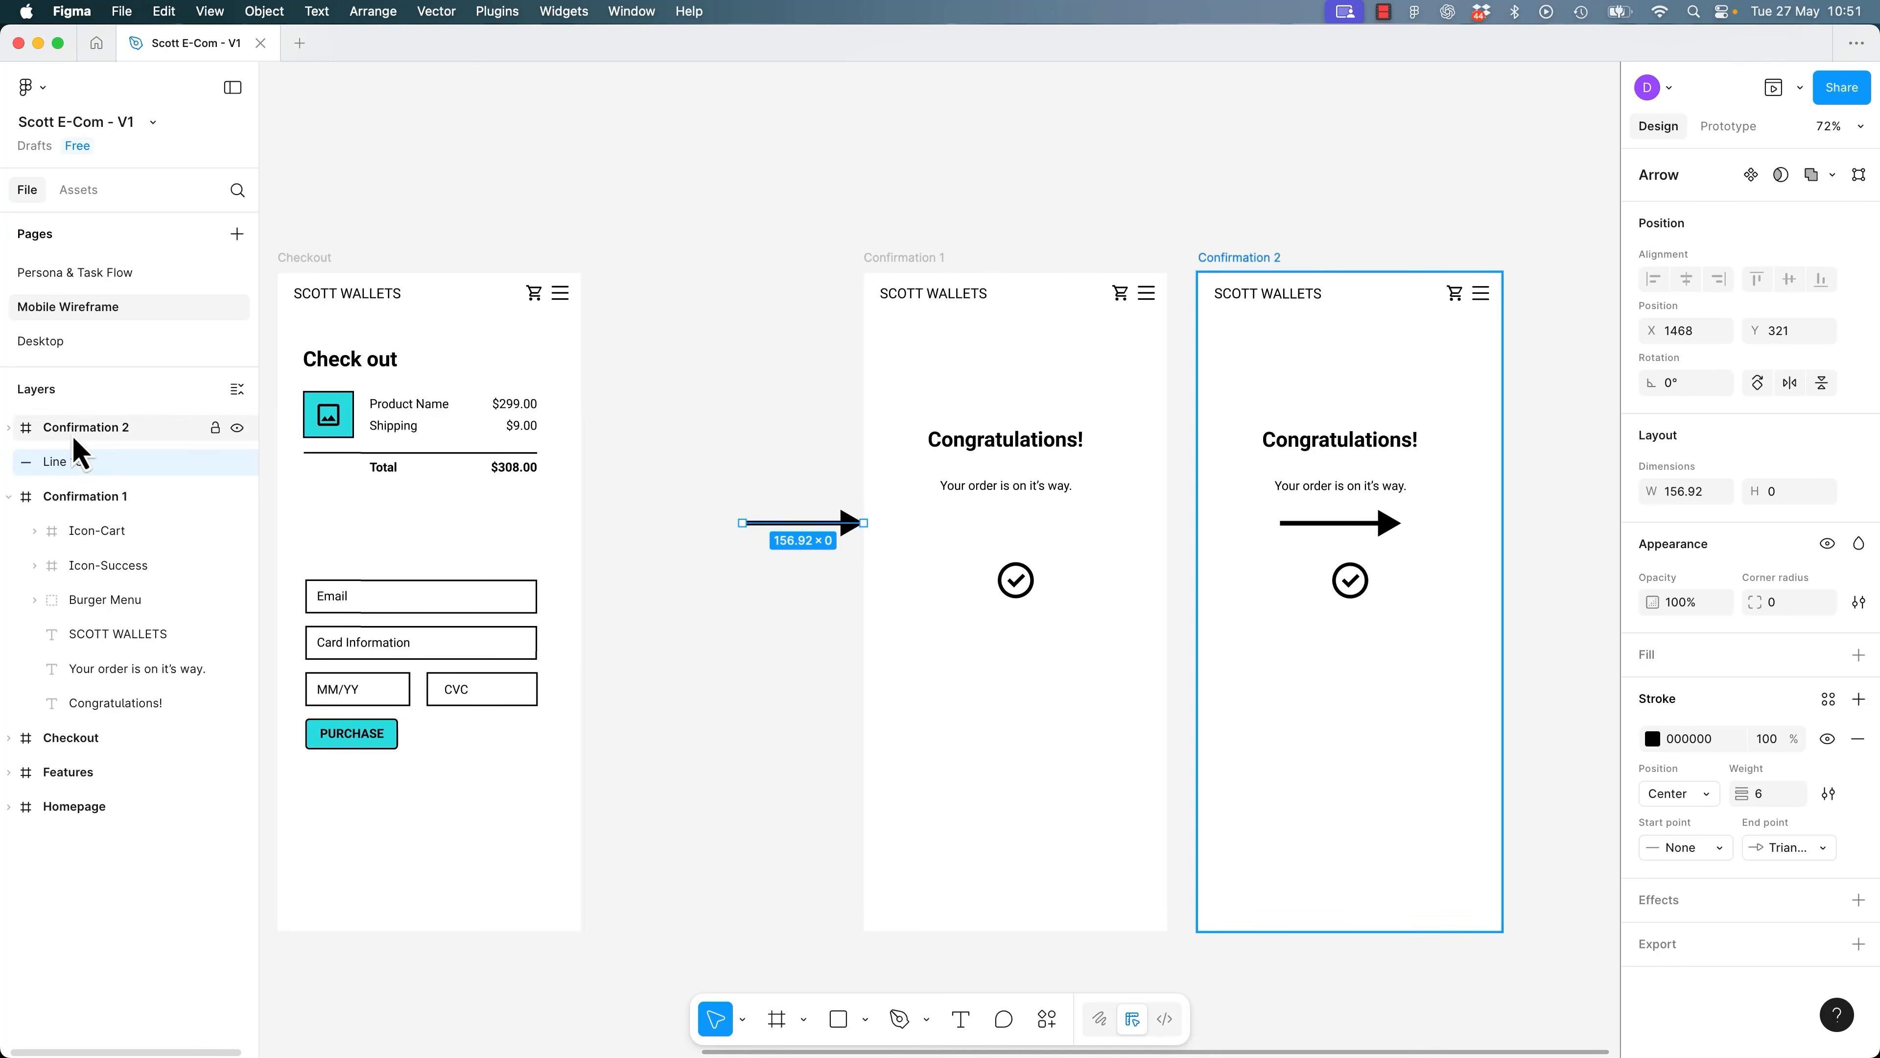
left_click_drag(79, 471, 168, 503)
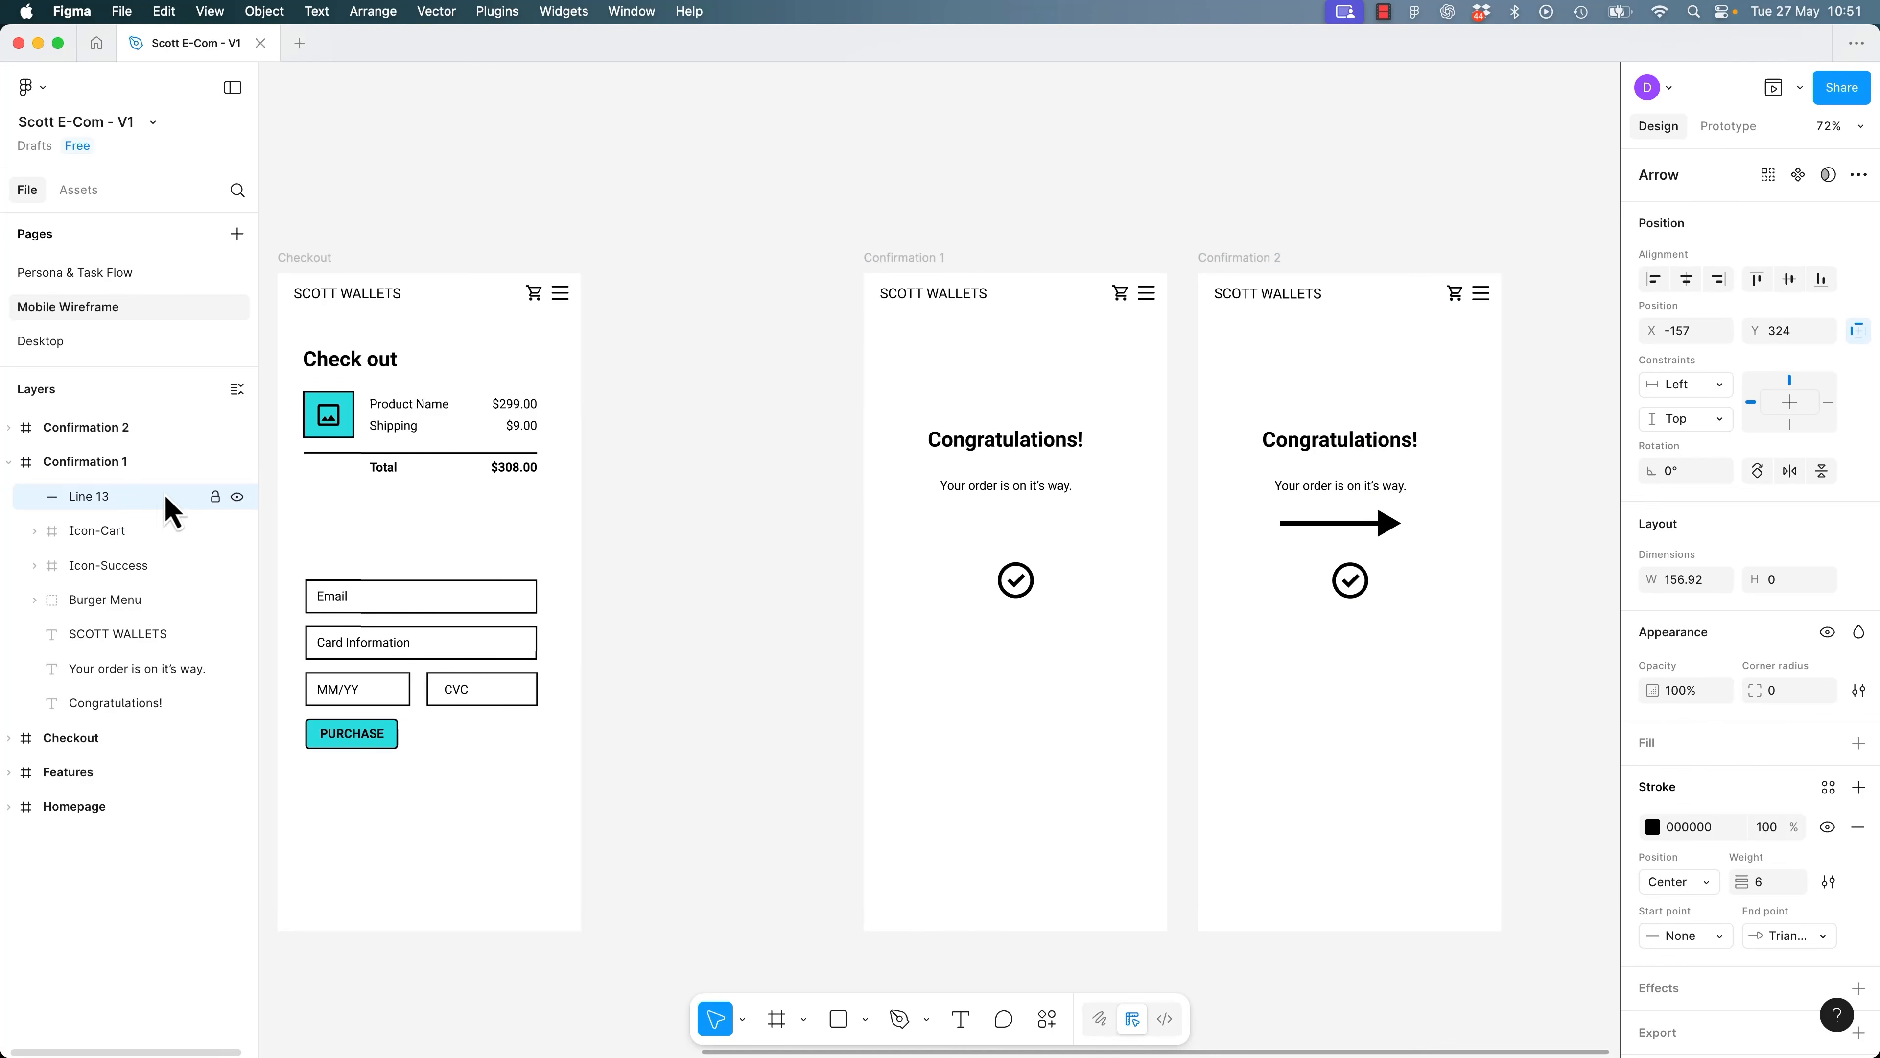
left_click(8, 461)
left_click(827, 617)
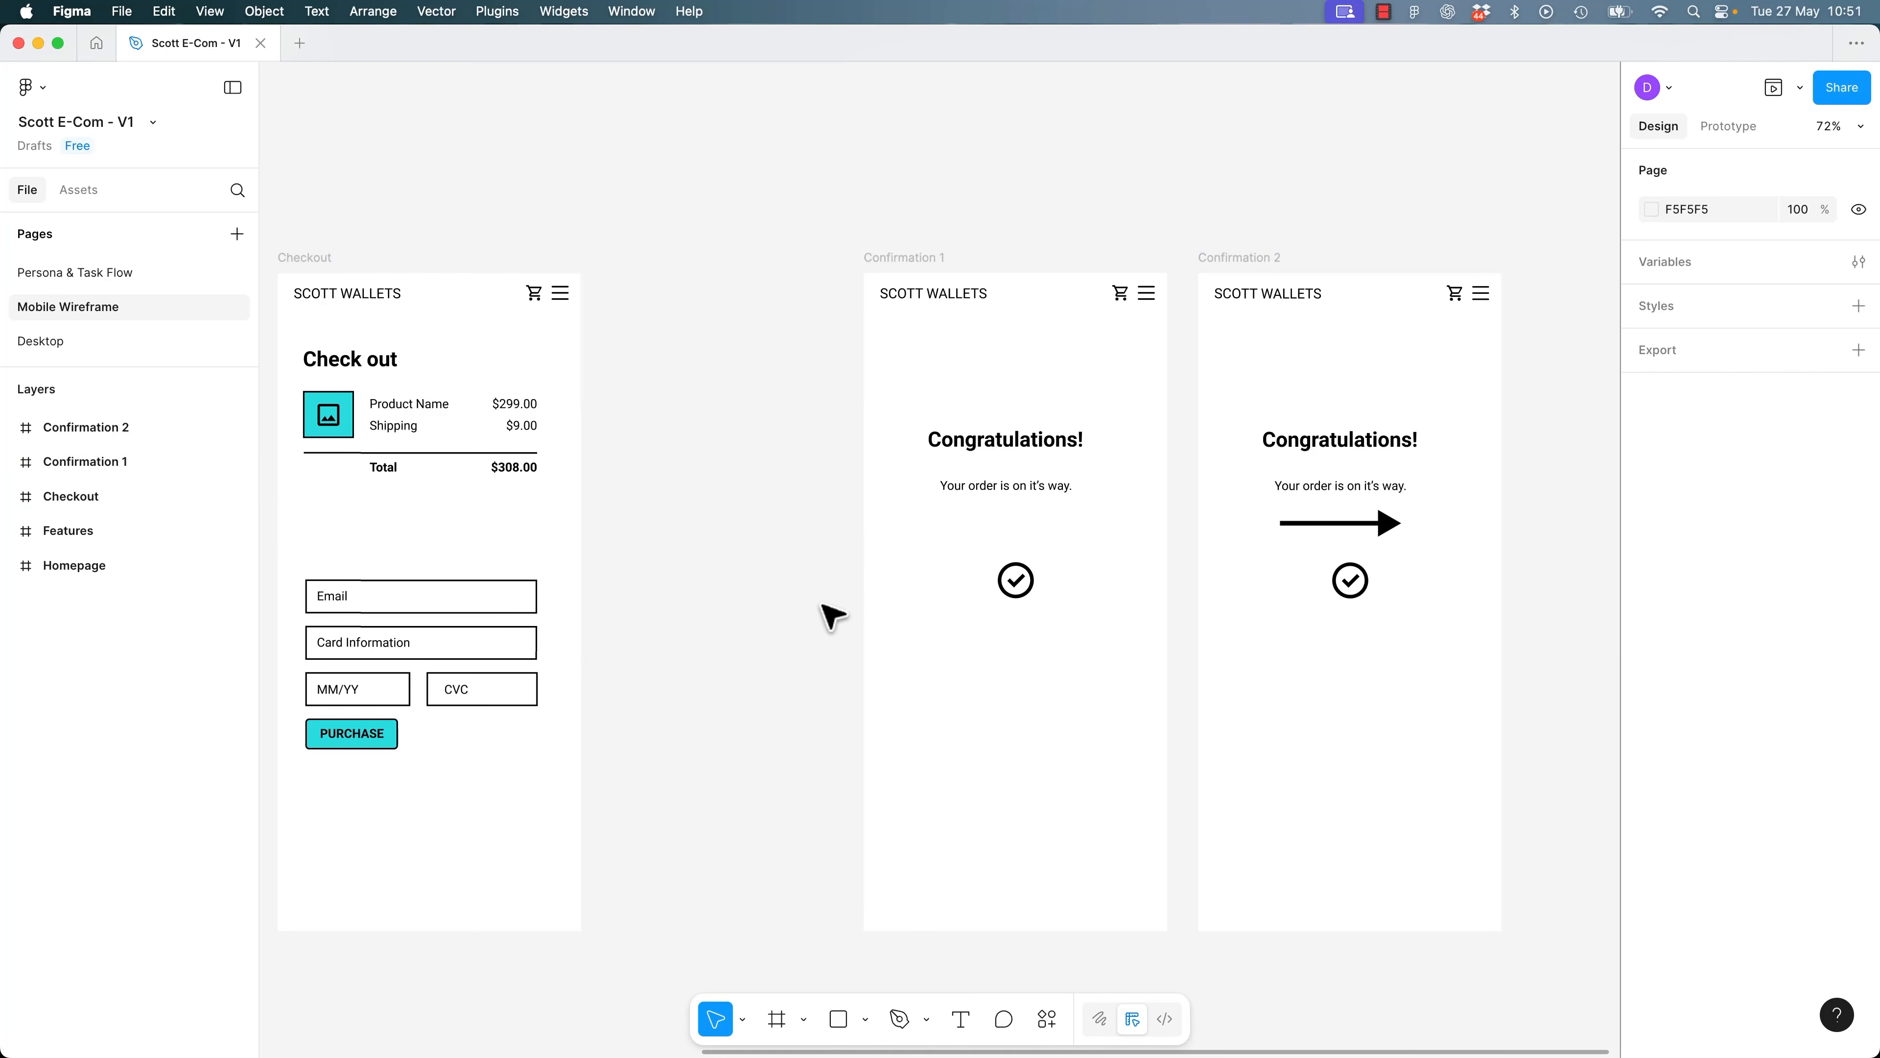
Preview the transition from Confirmation 1 with the copied, matching arrow layer, then close the preview and clear the selection.
left_click(924, 260)
key("shift+space")
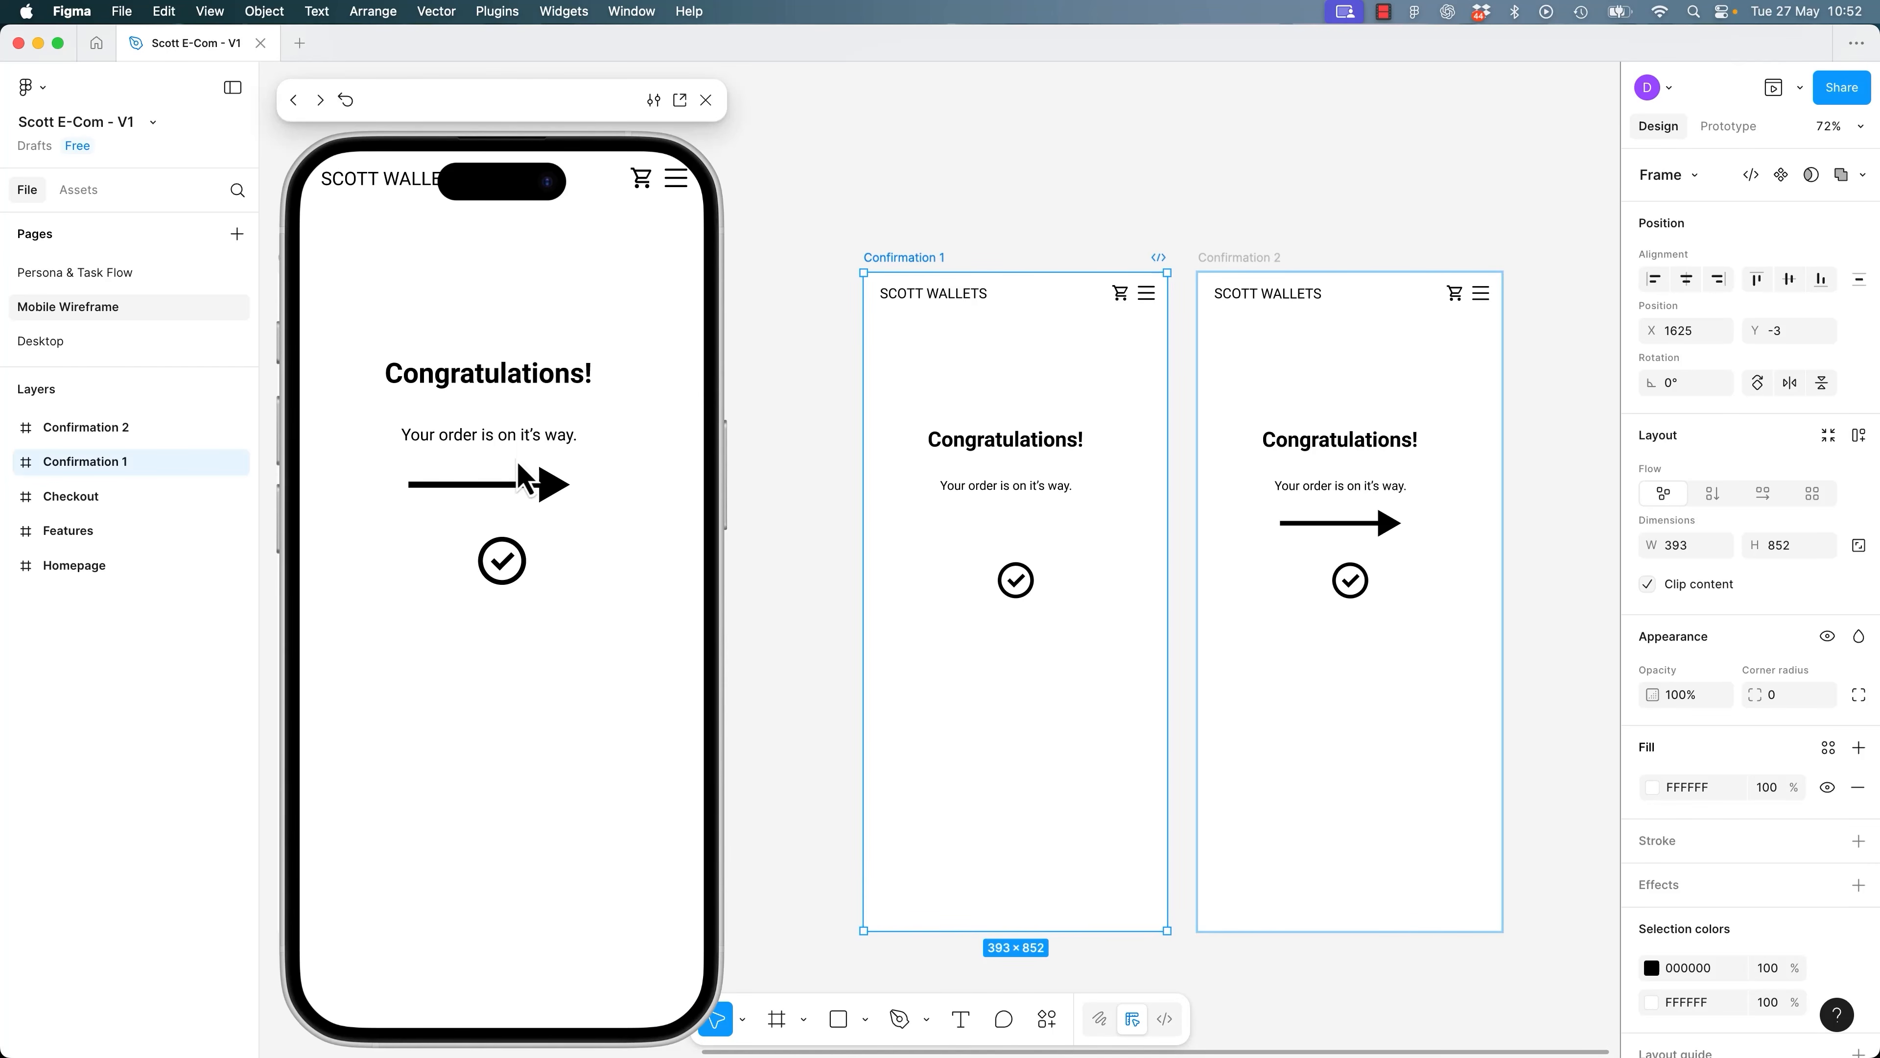
left_click(524, 699)
left_click(706, 102)
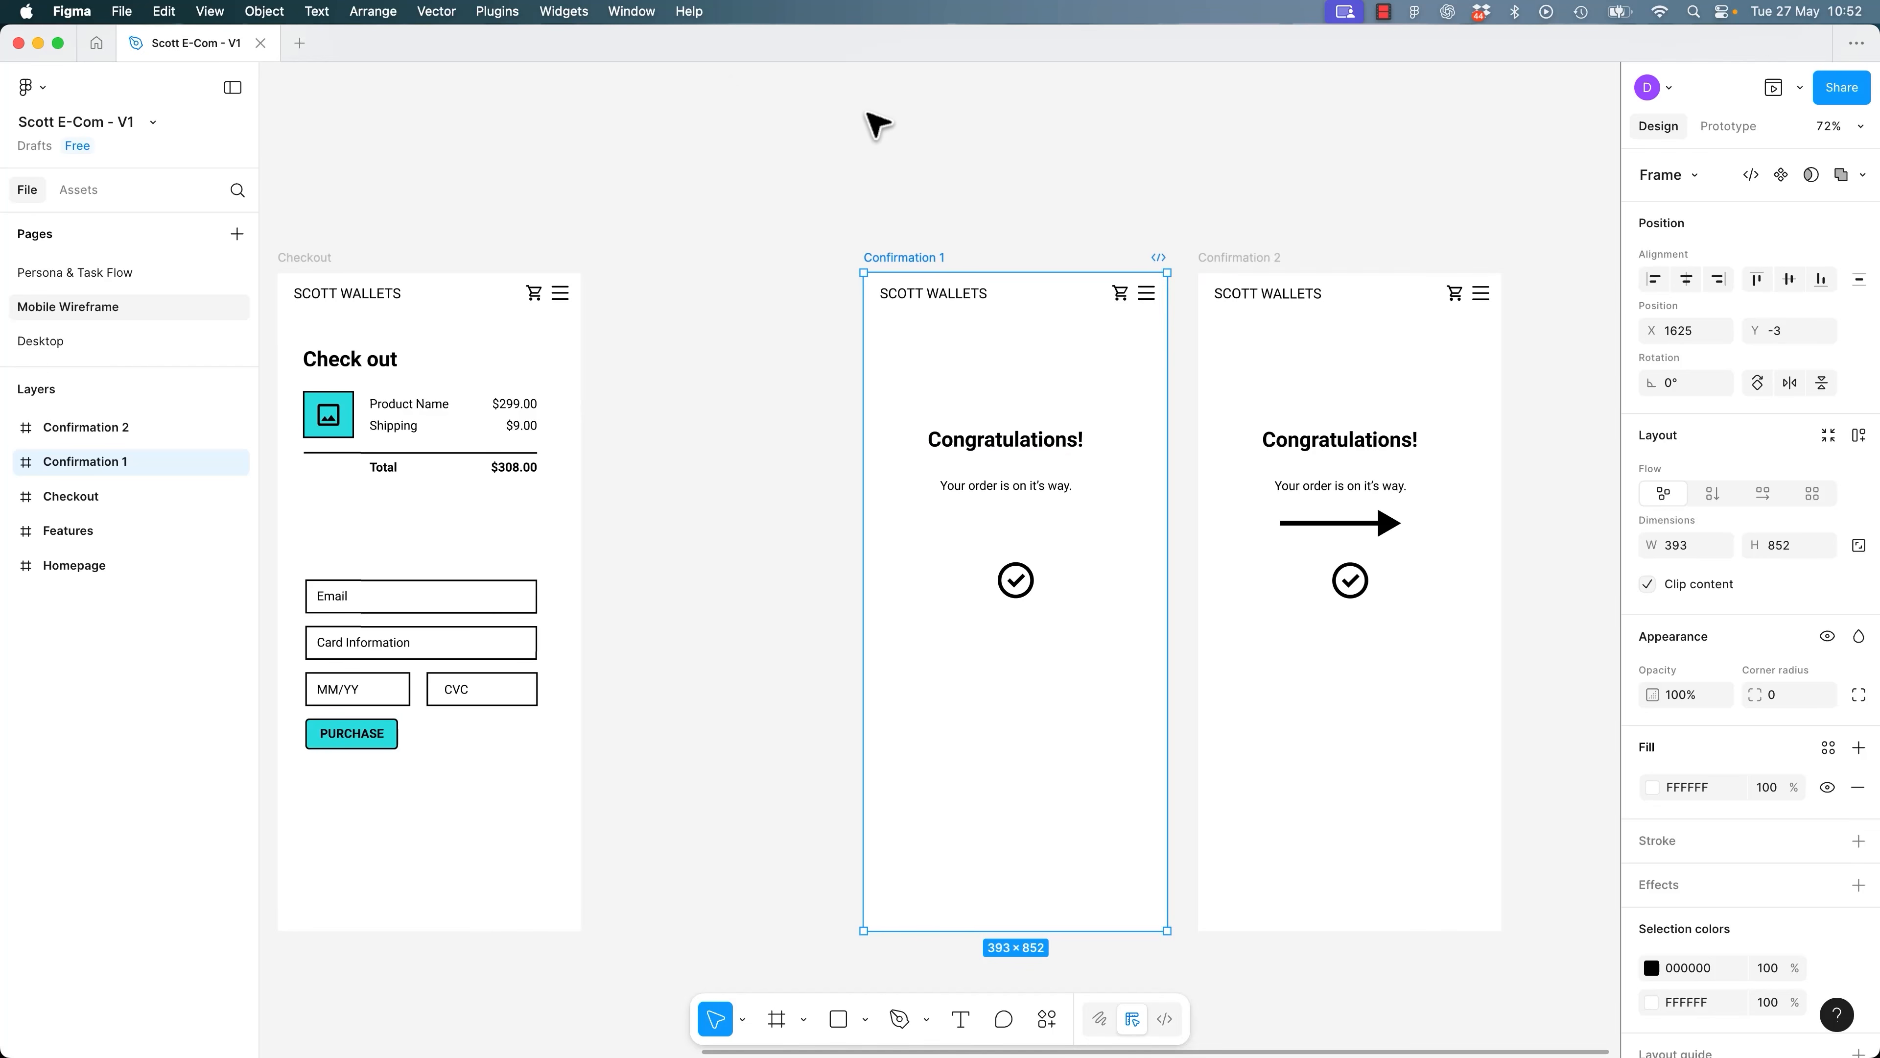
left_click(877, 122)
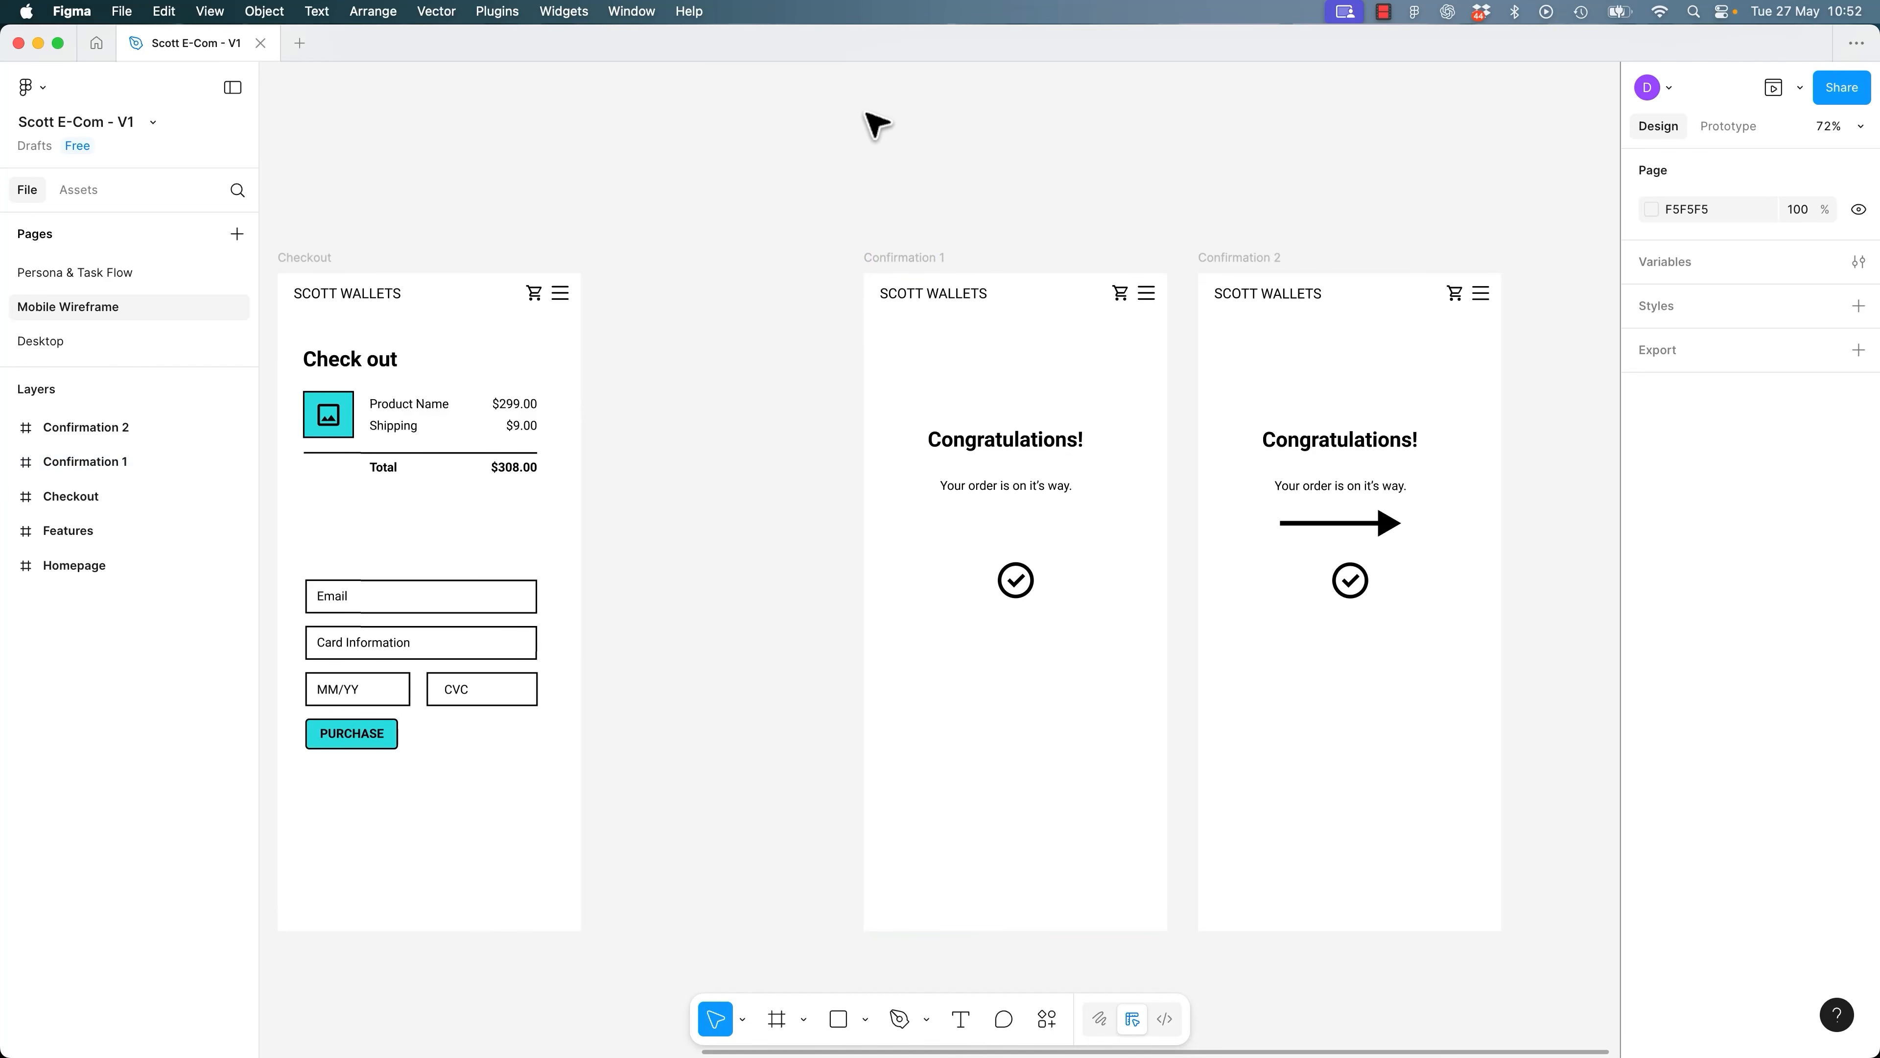
Change the trigger of the Confirmation 1 to Confirmation 2 interaction to After delay.
left_click(905, 259)
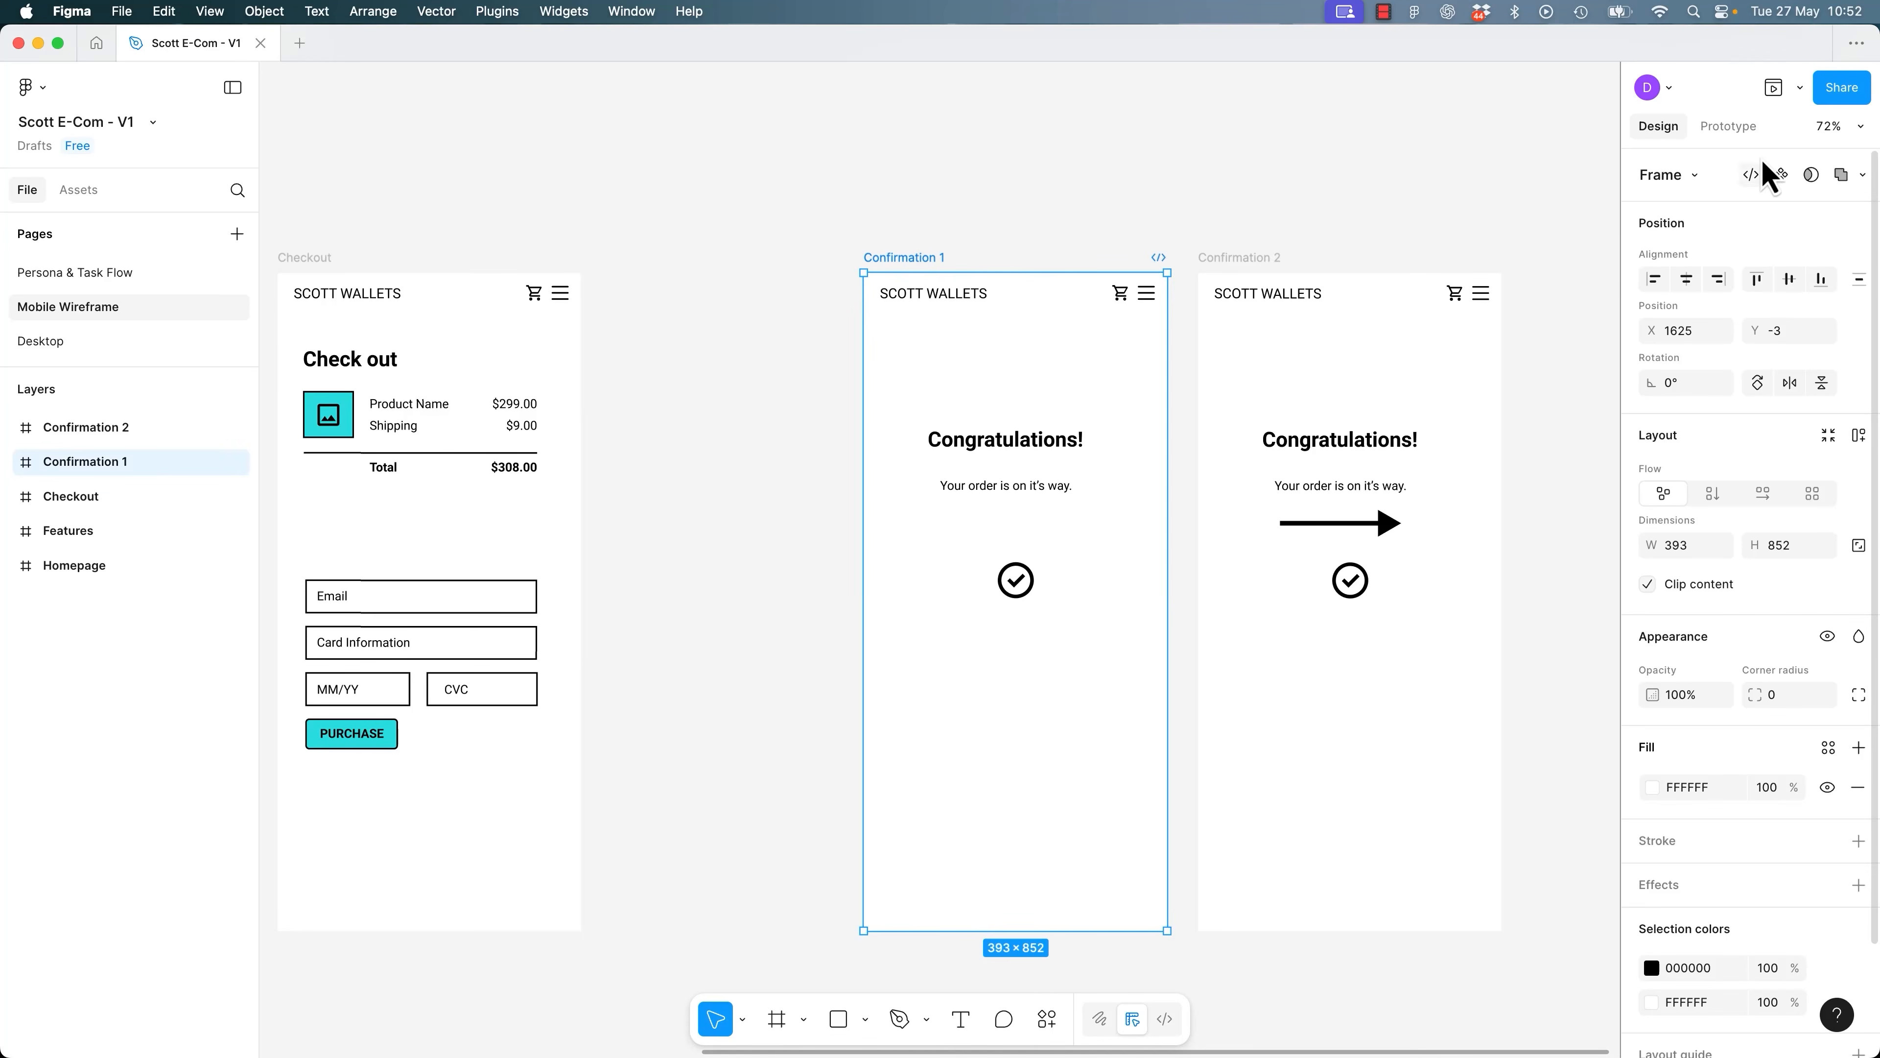
left_click(1733, 127)
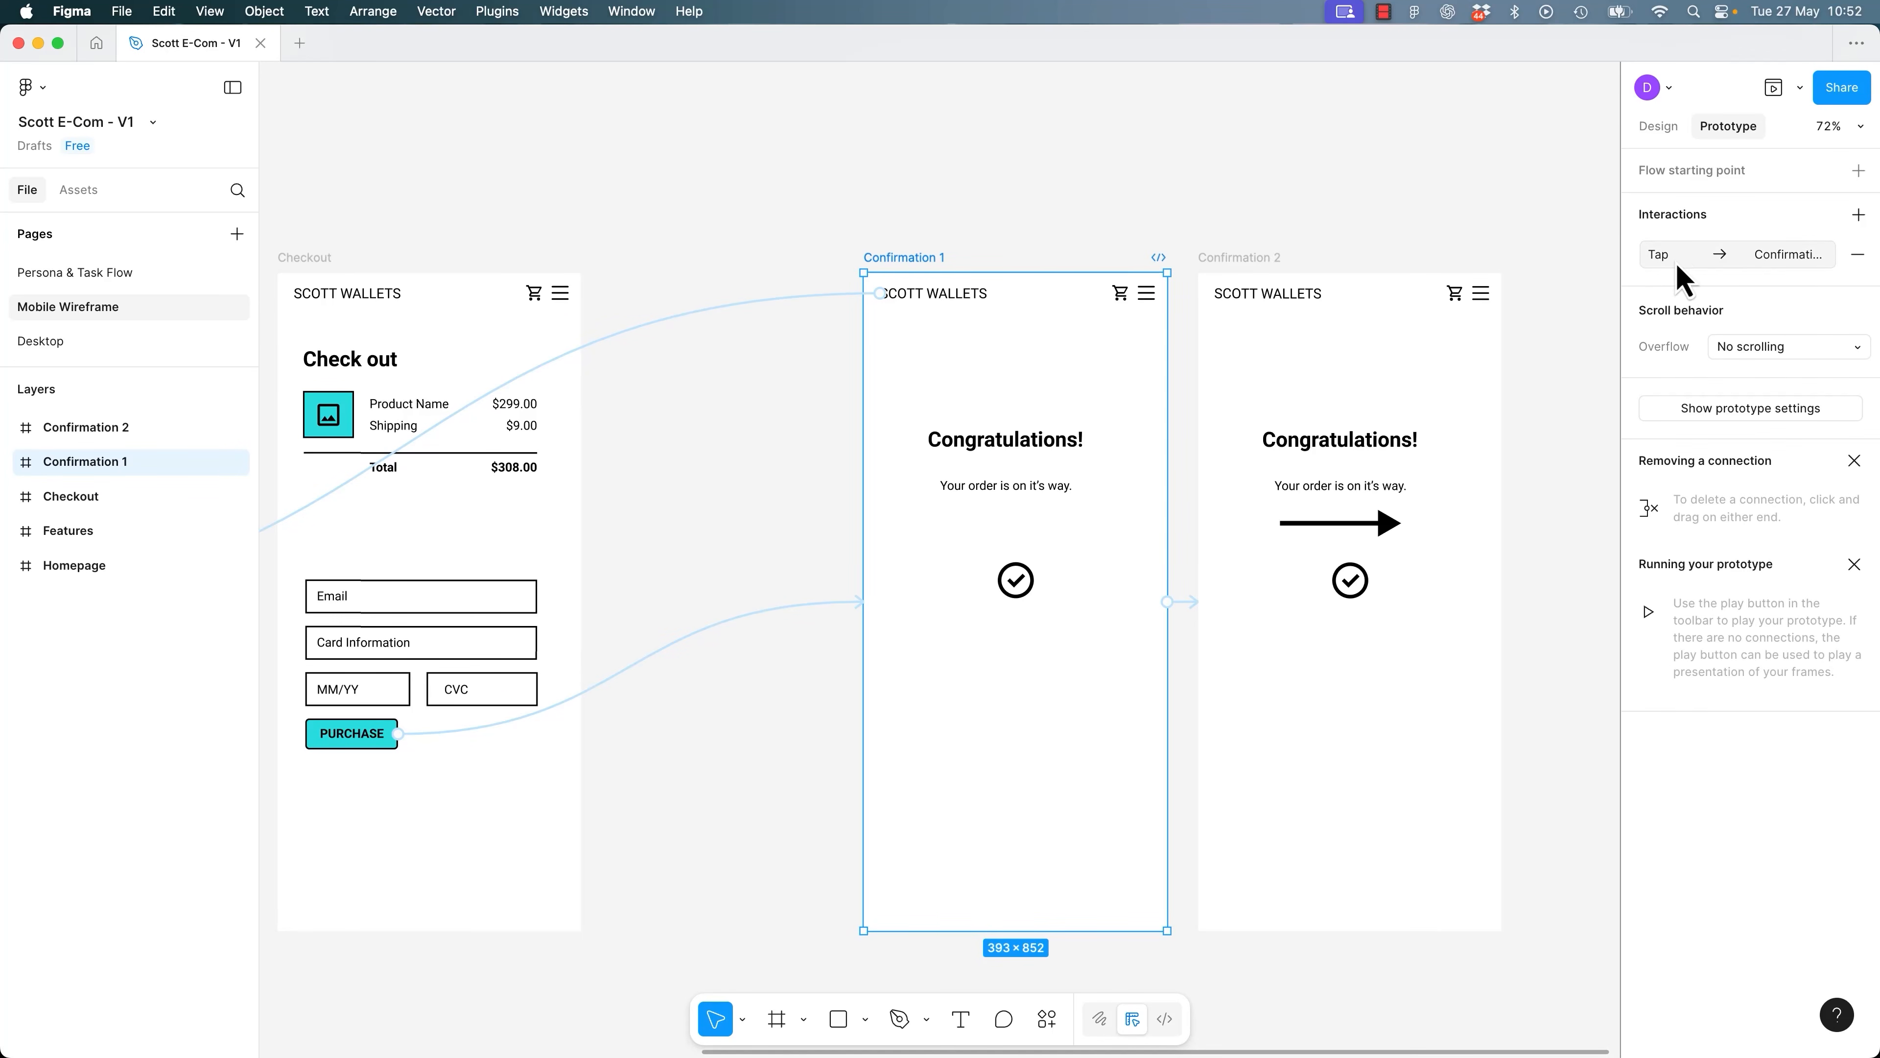
left_click(1779, 263)
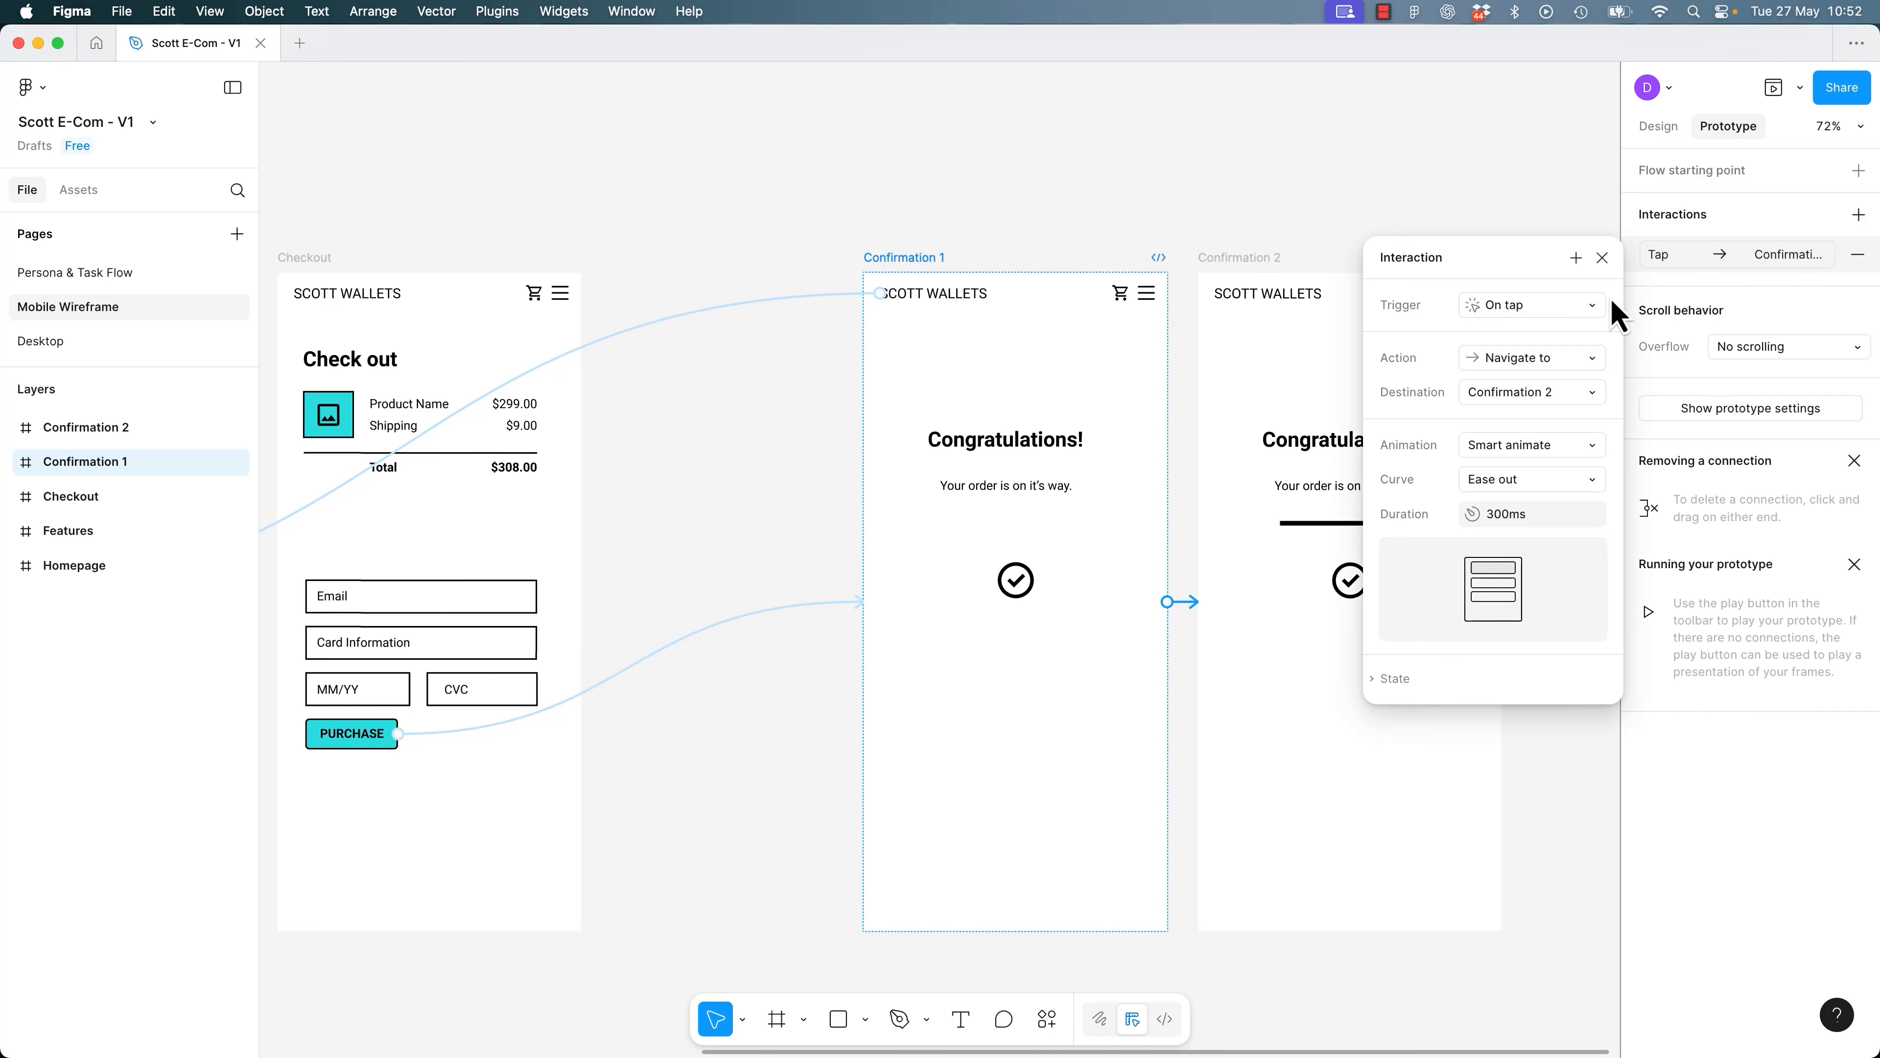
left_click(1603, 258)
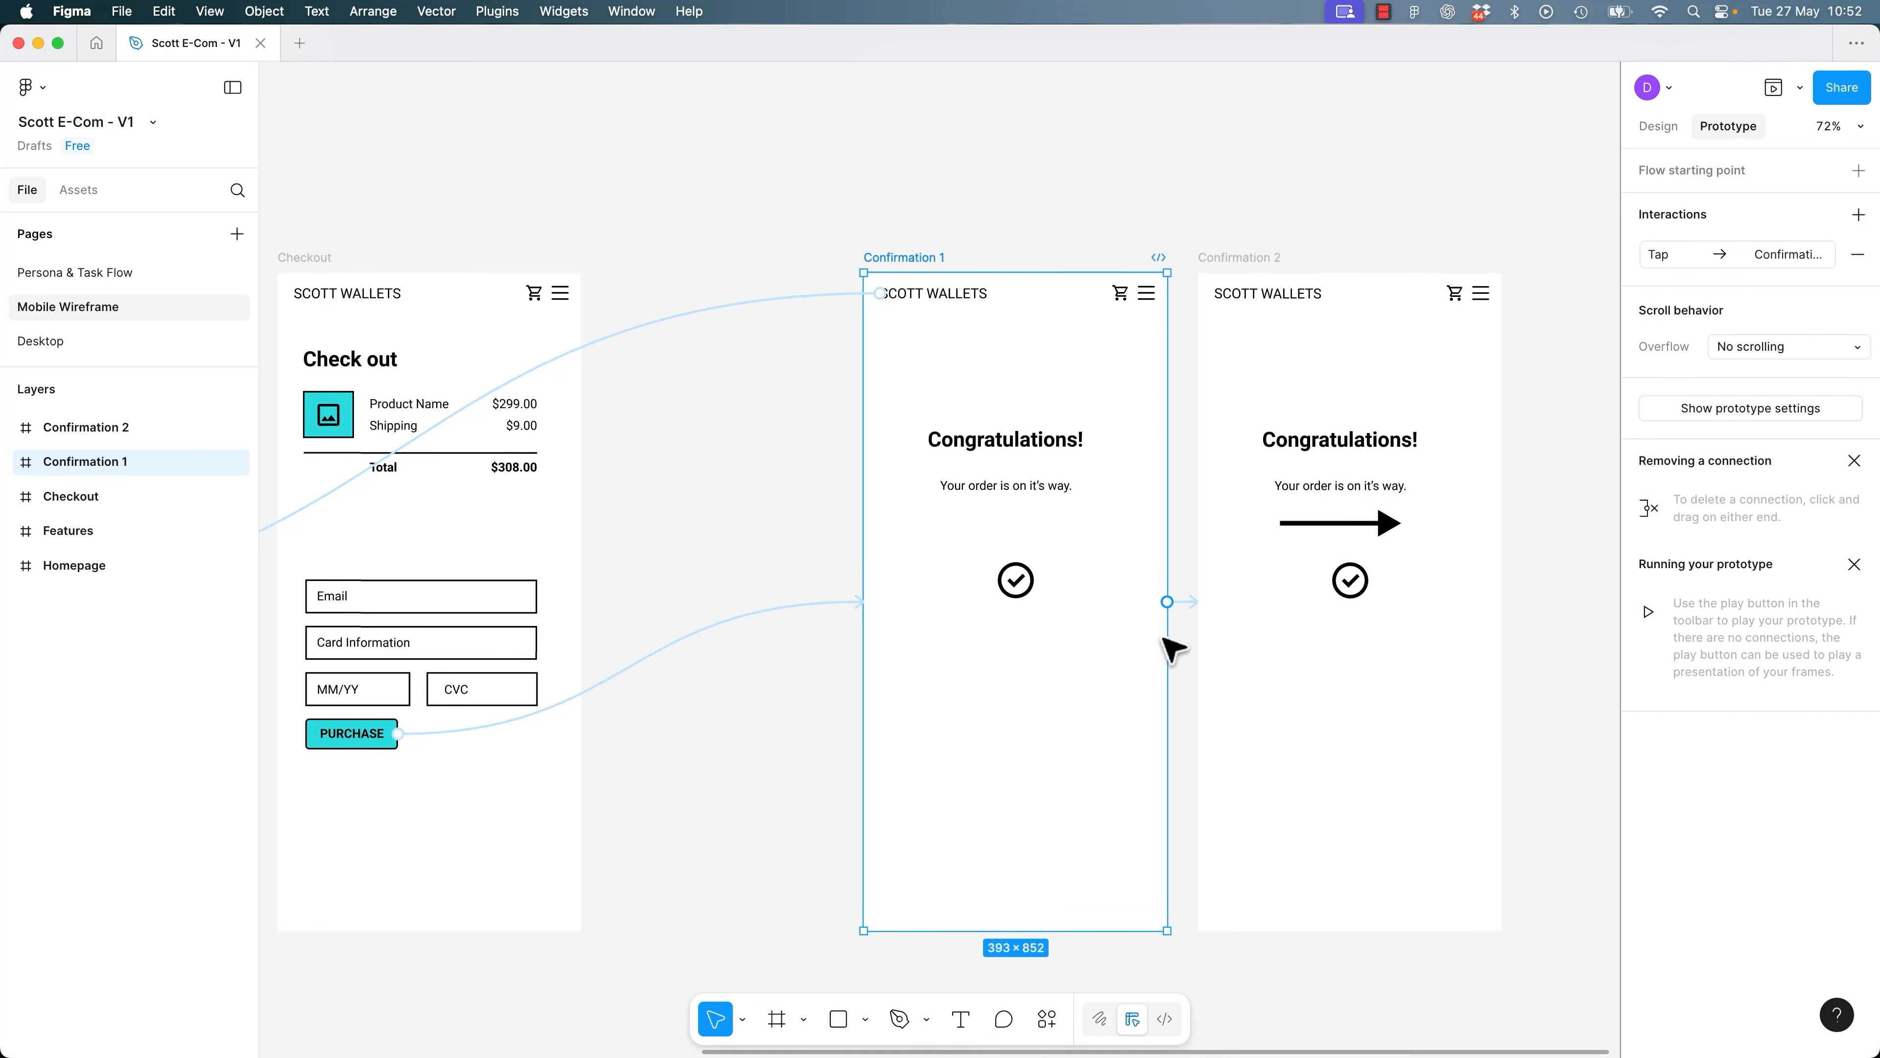
left_click(1185, 603)
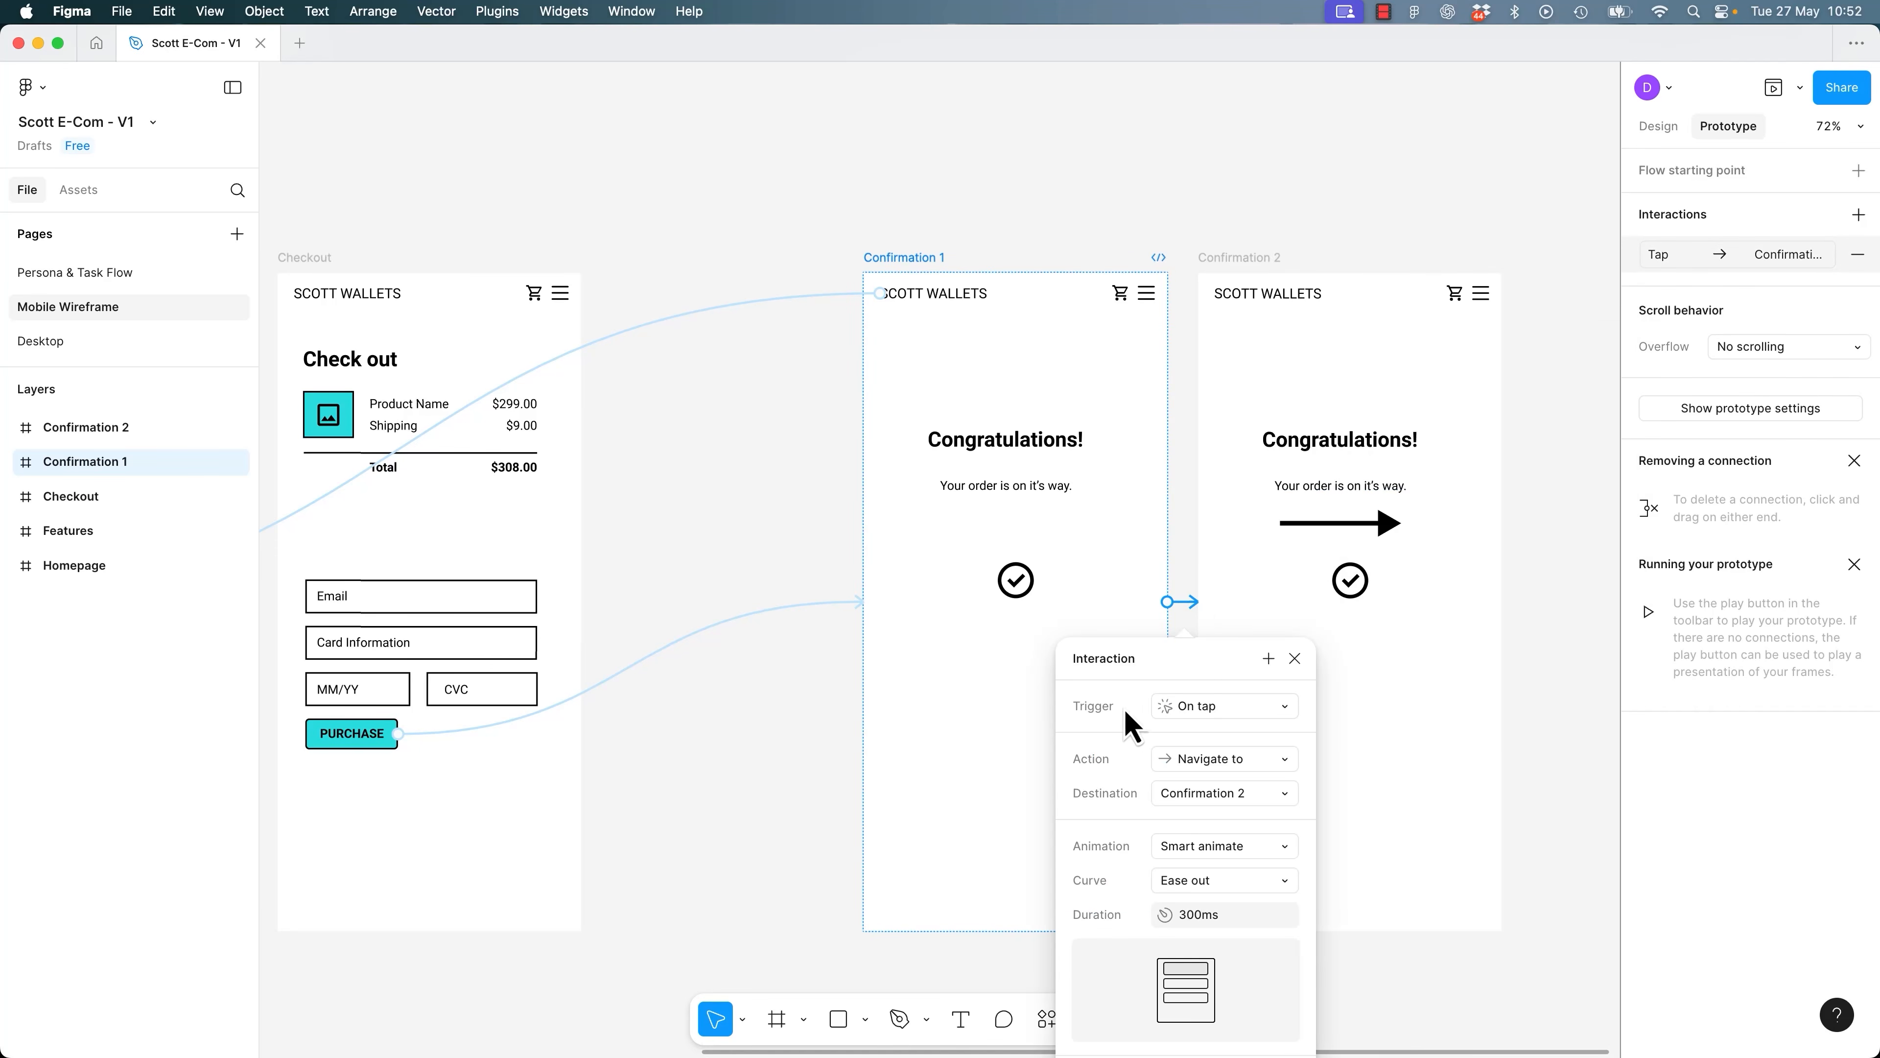
left_click(1236, 728)
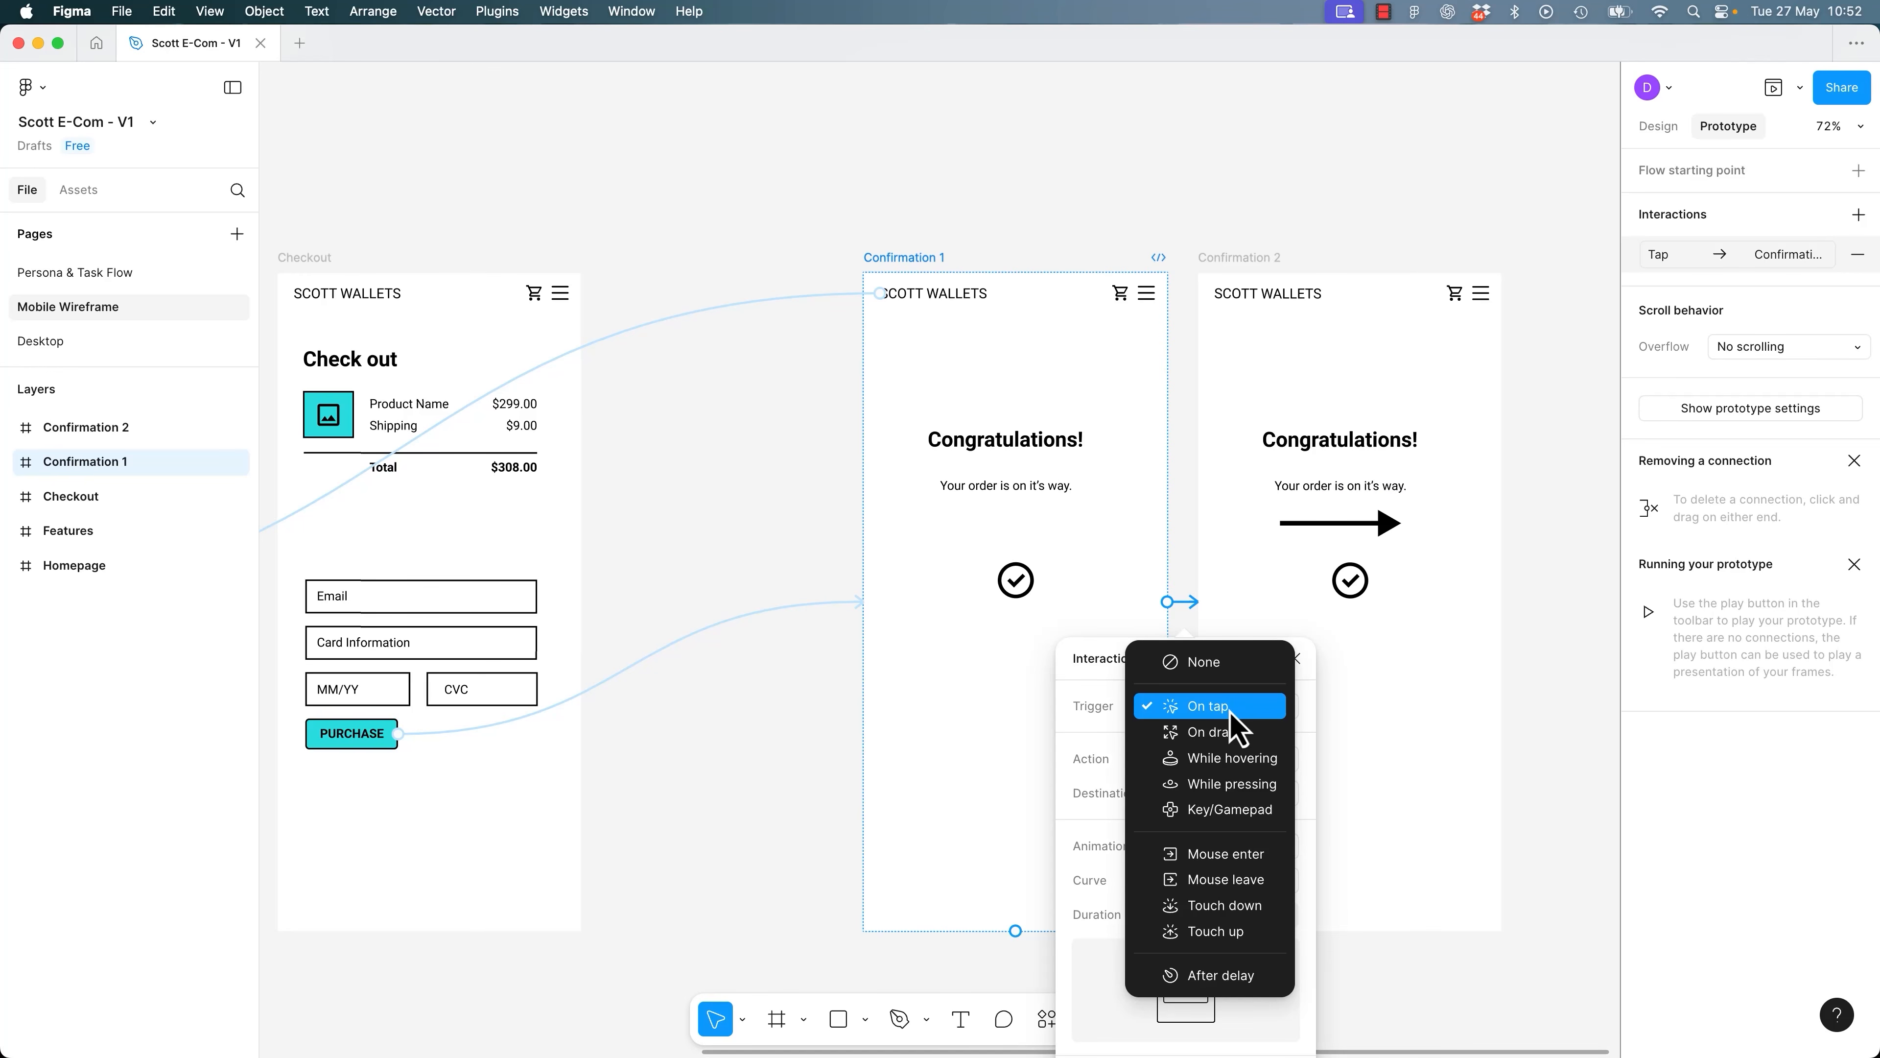
left_click(1237, 983)
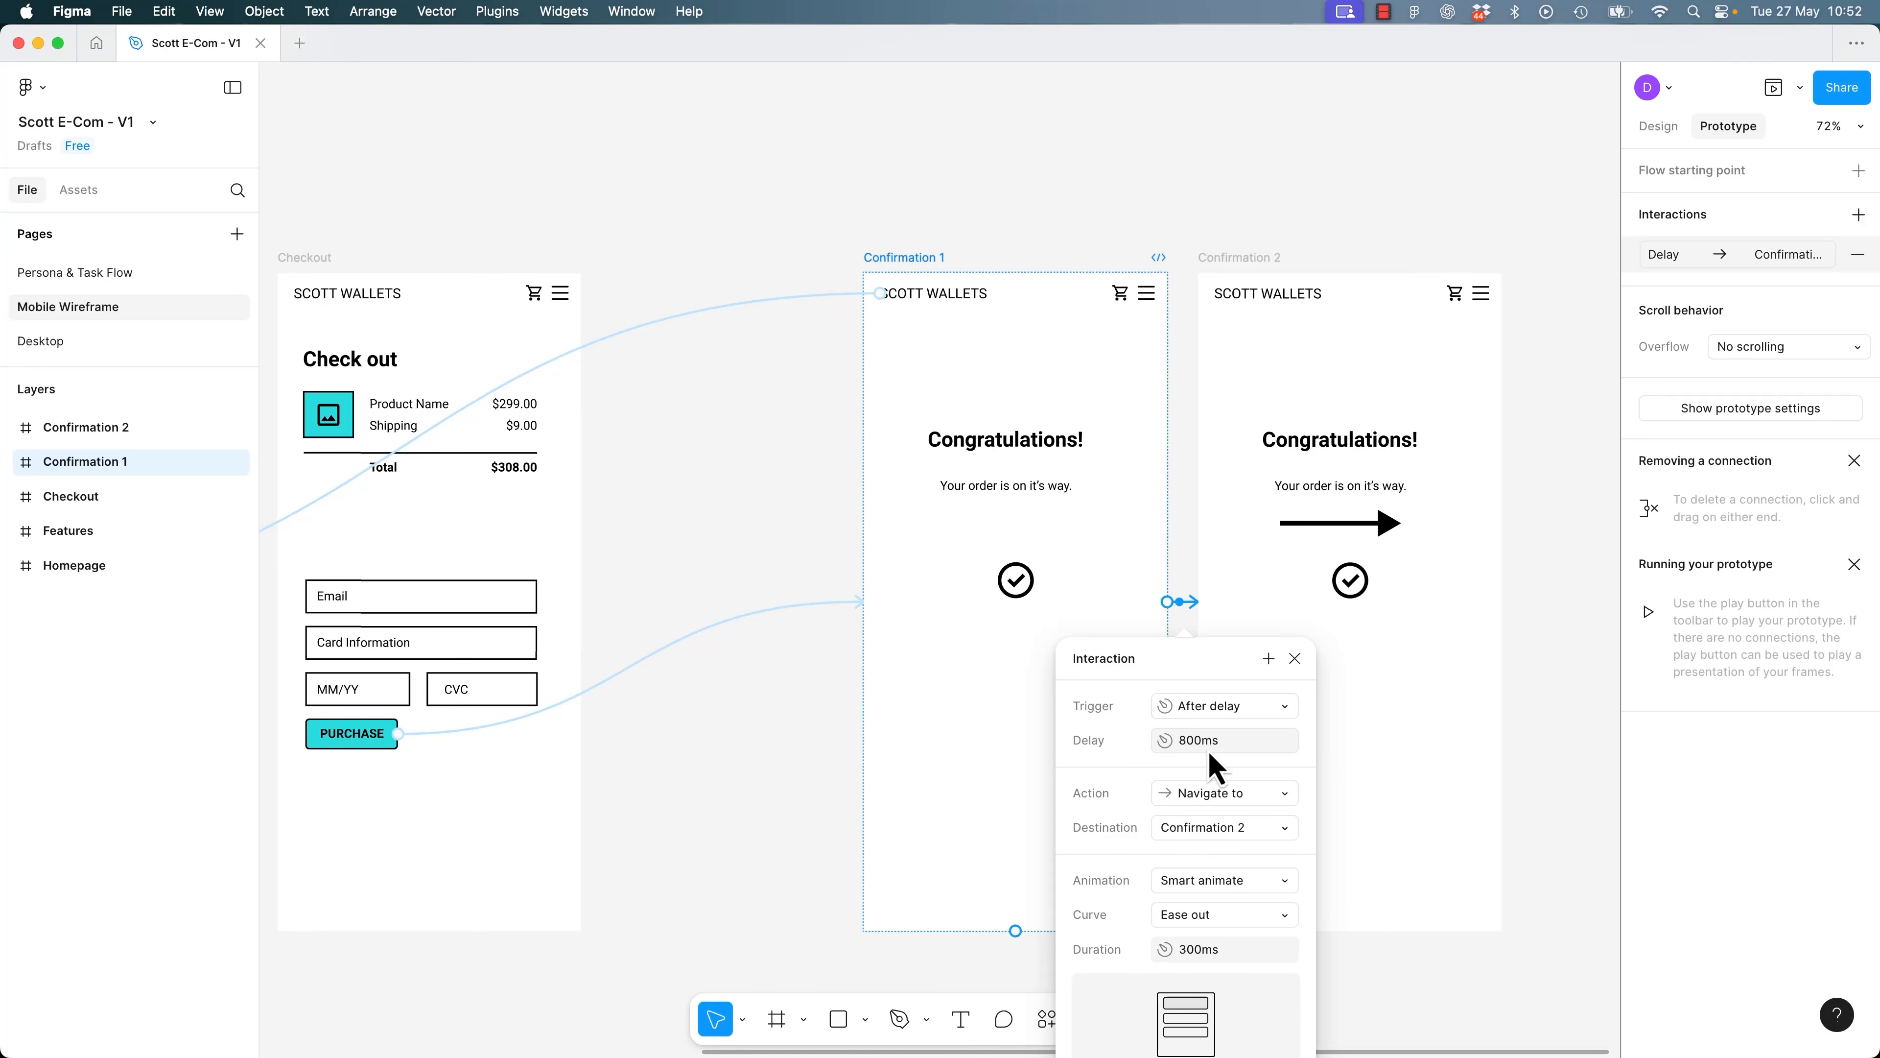
Preview the prototype from the homepage through Buy Now and Purchase to the confirmation screens, and close the preview.
left_click(930, 255)
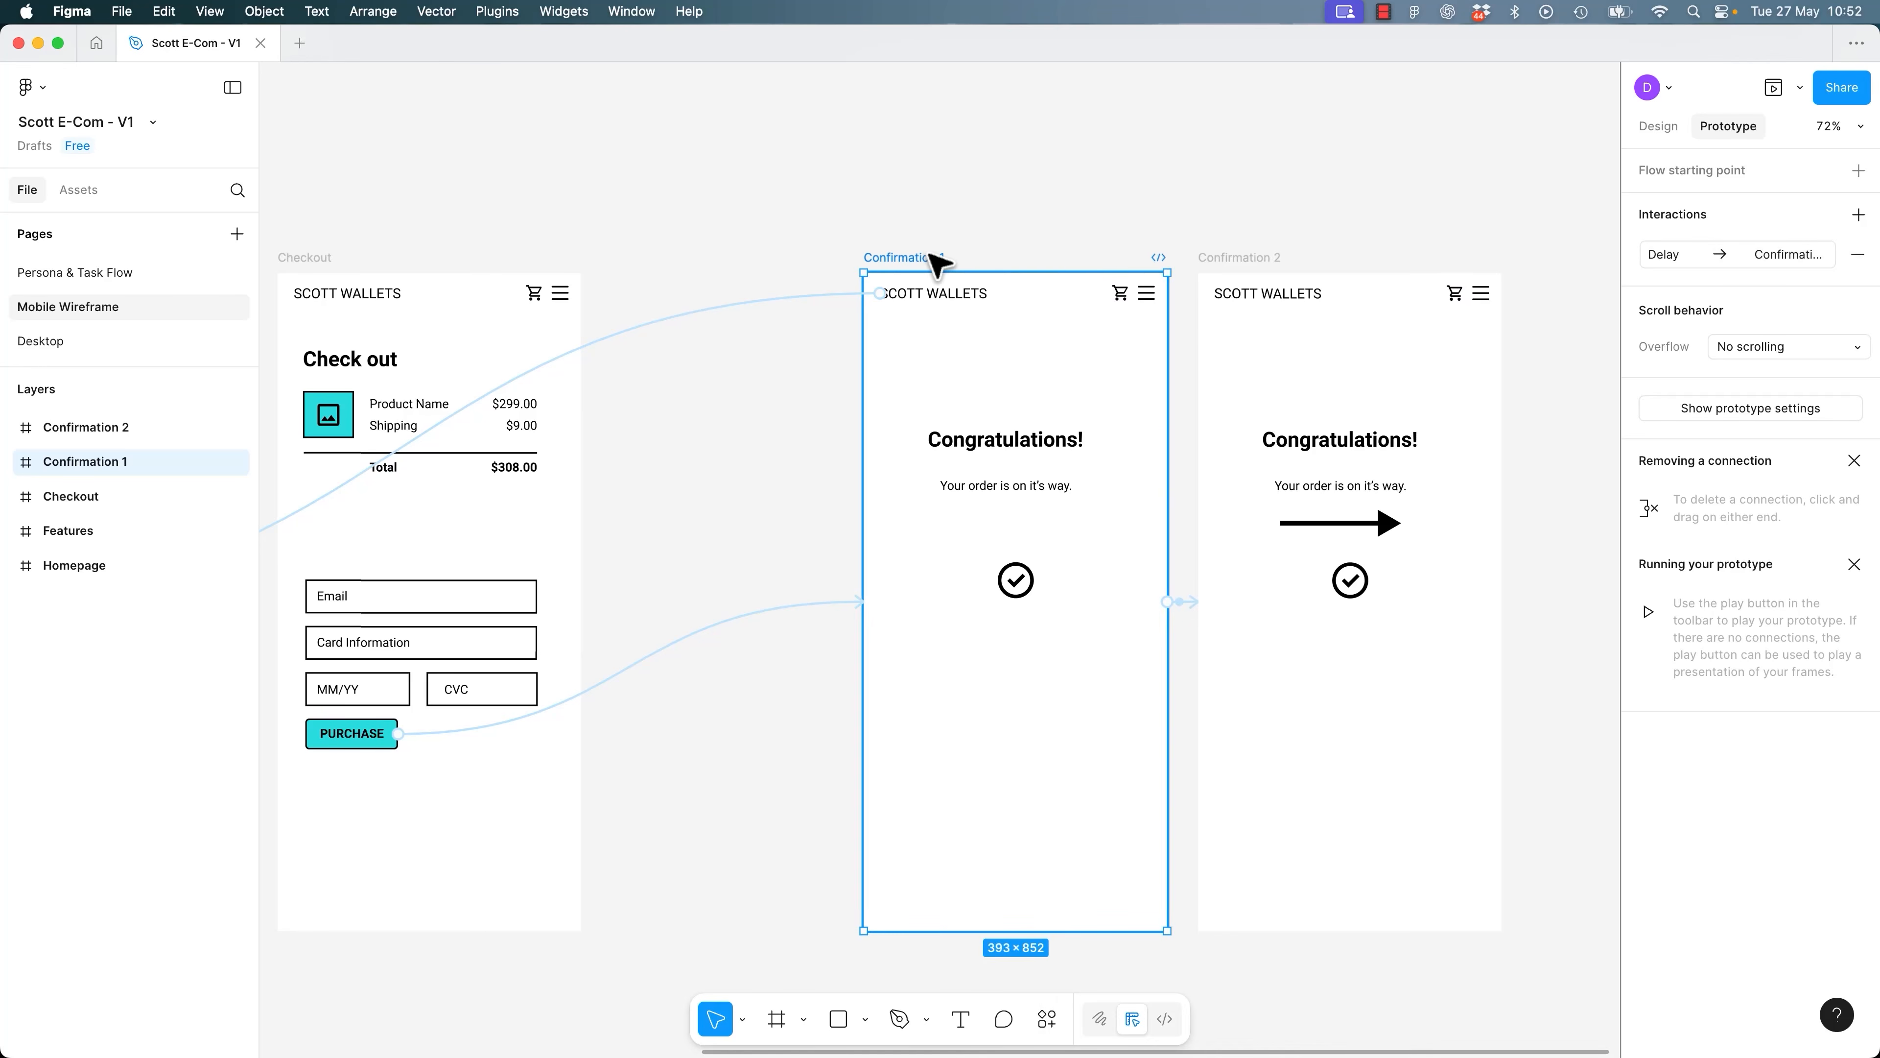
key("shift+space")
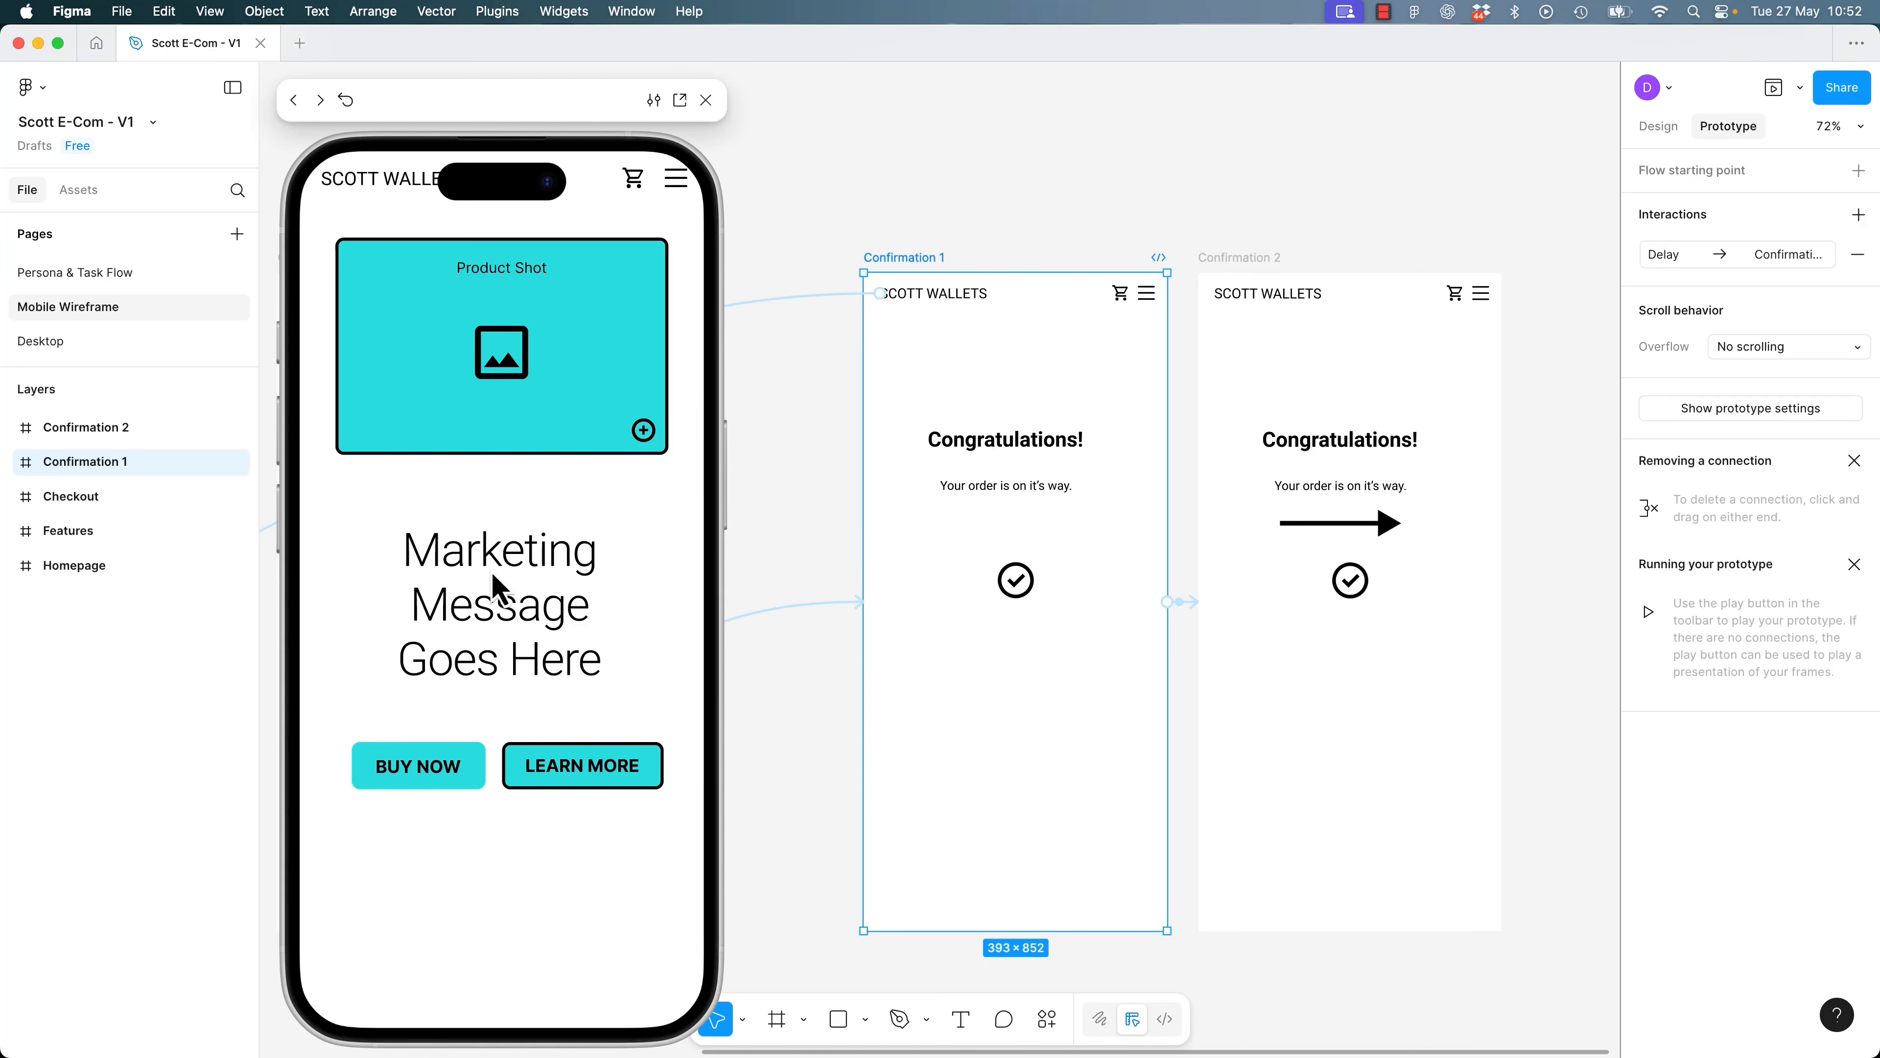
left_click(411, 775)
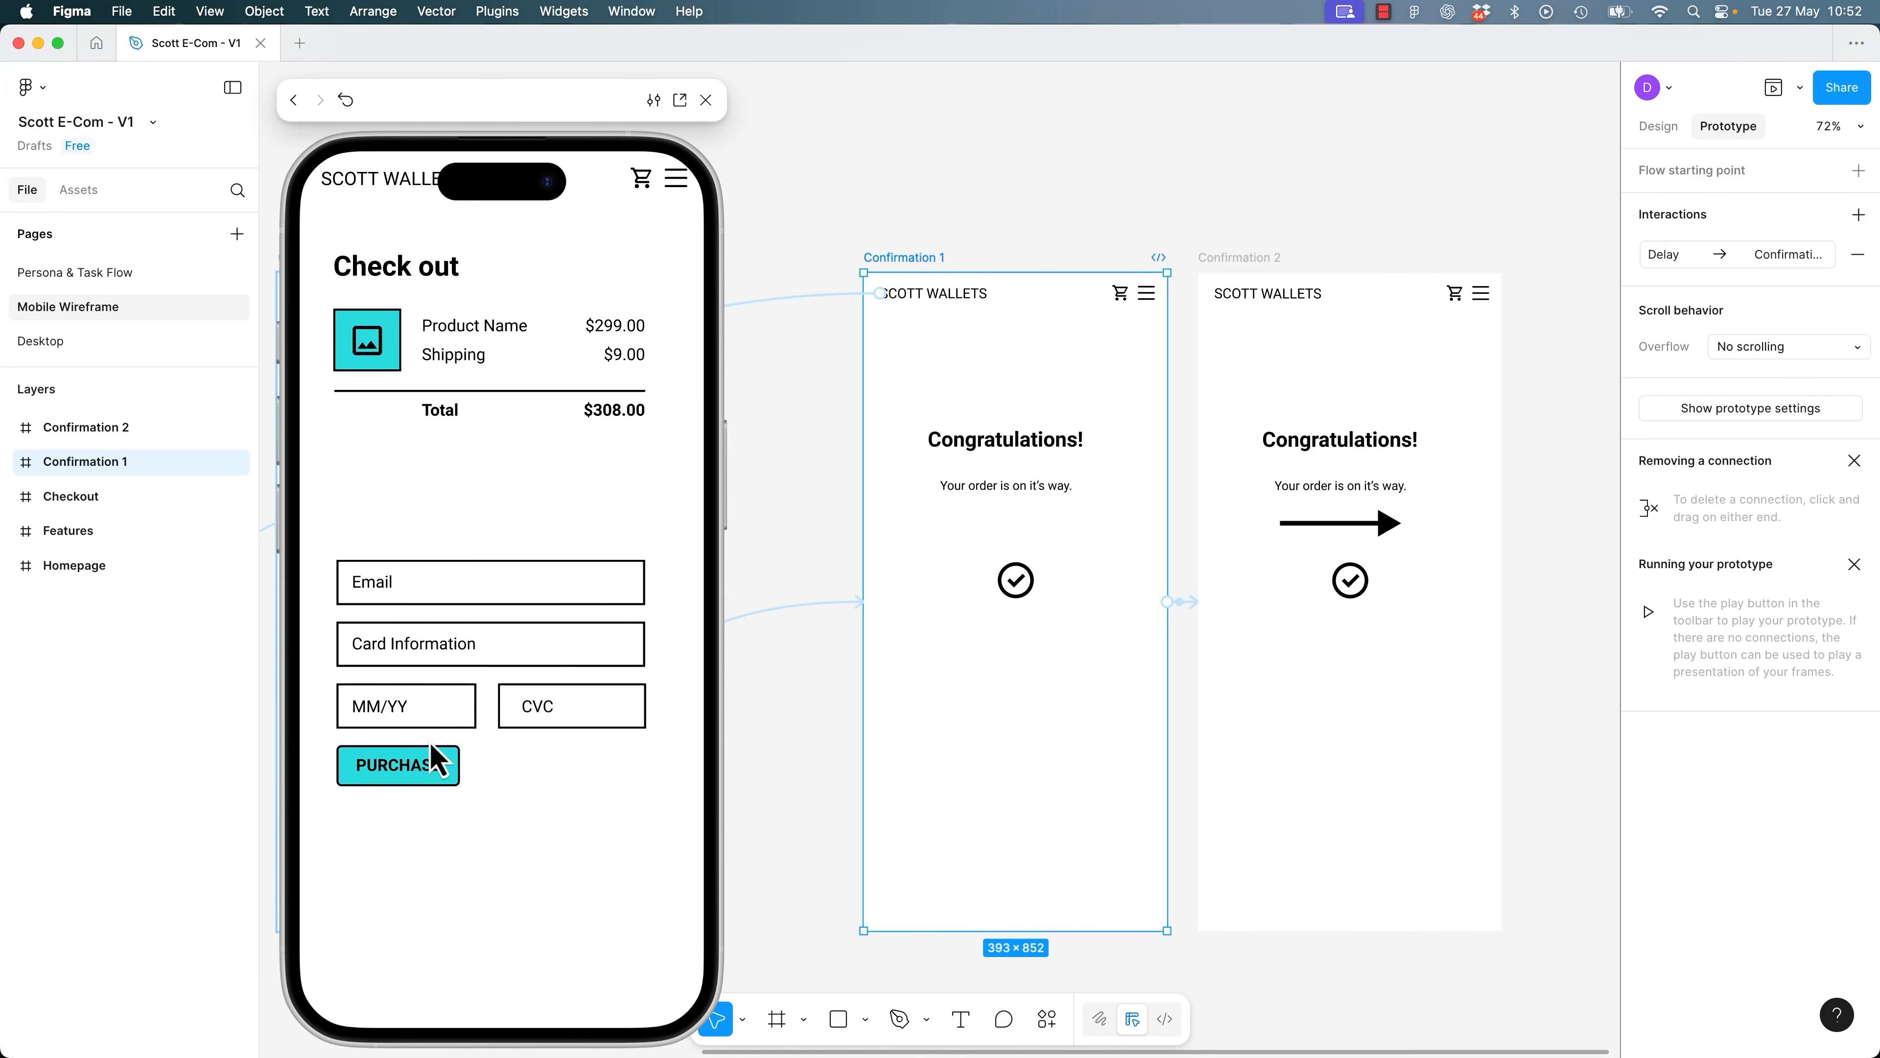
left_click(437, 770)
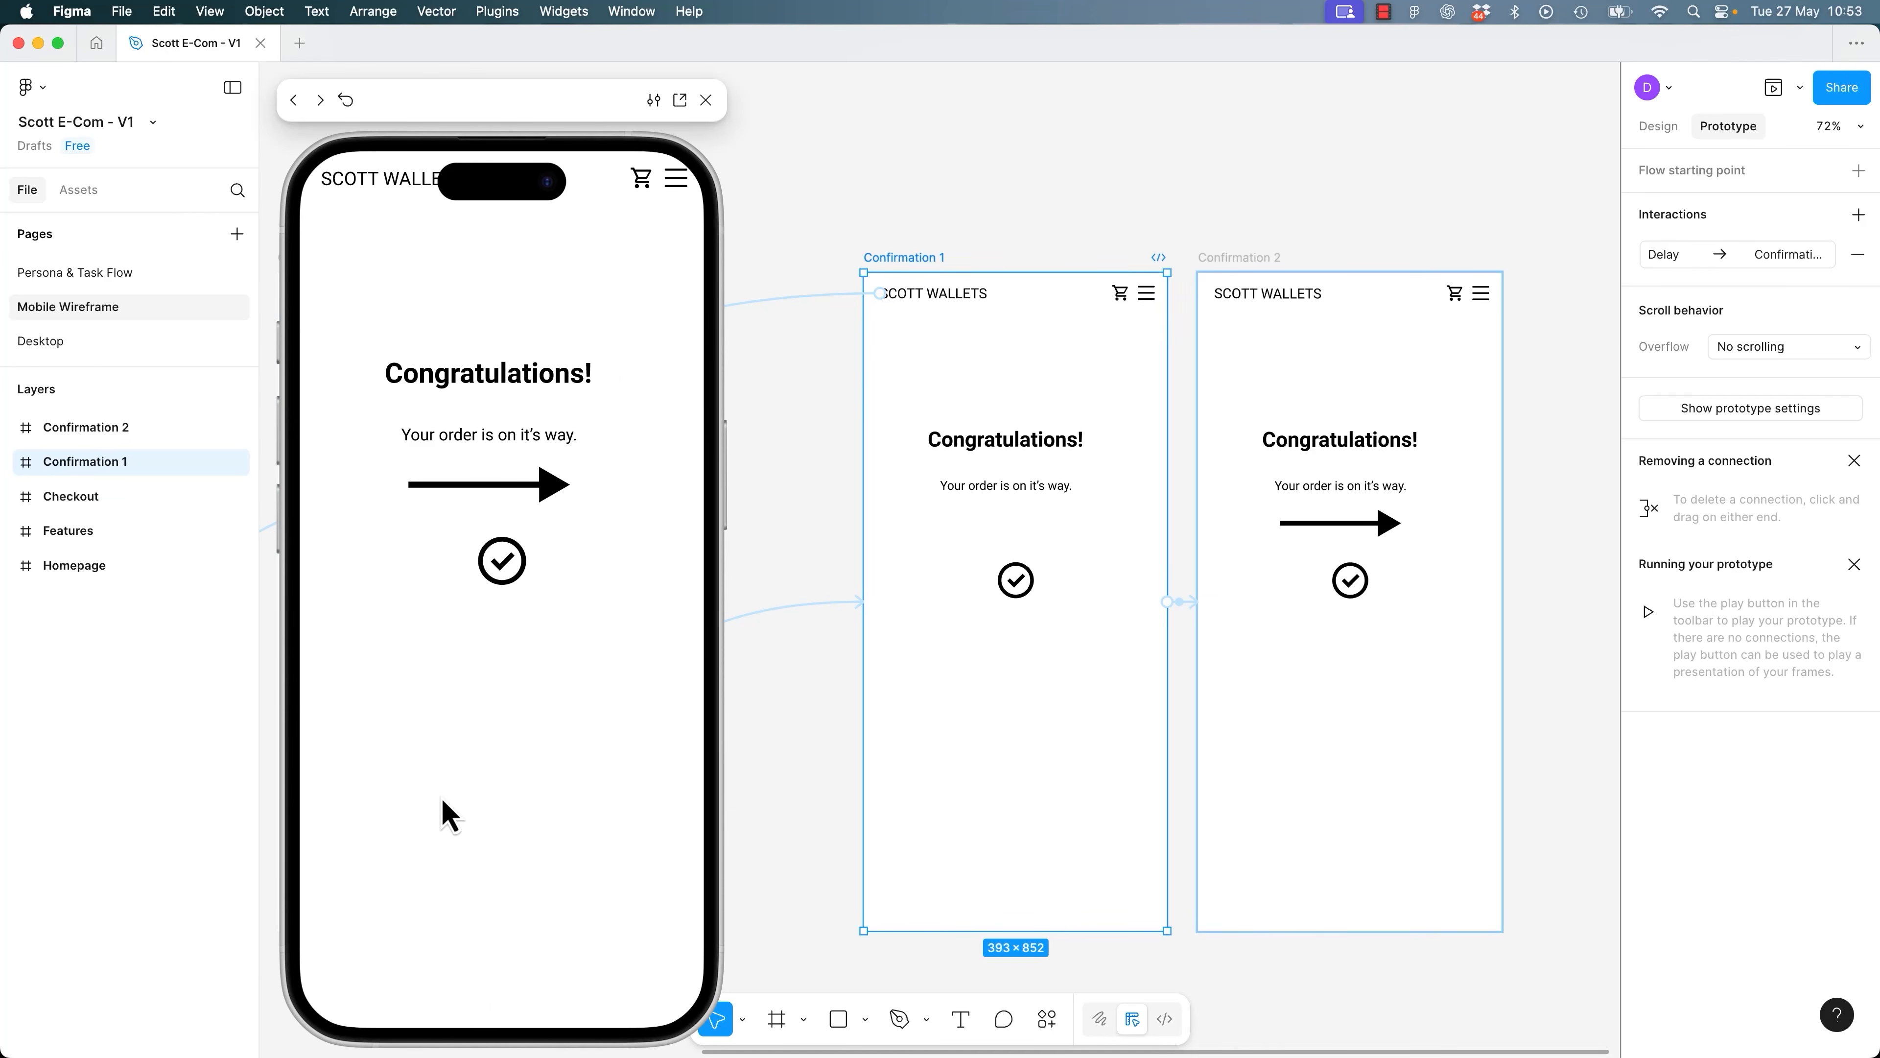
left_click(705, 100)
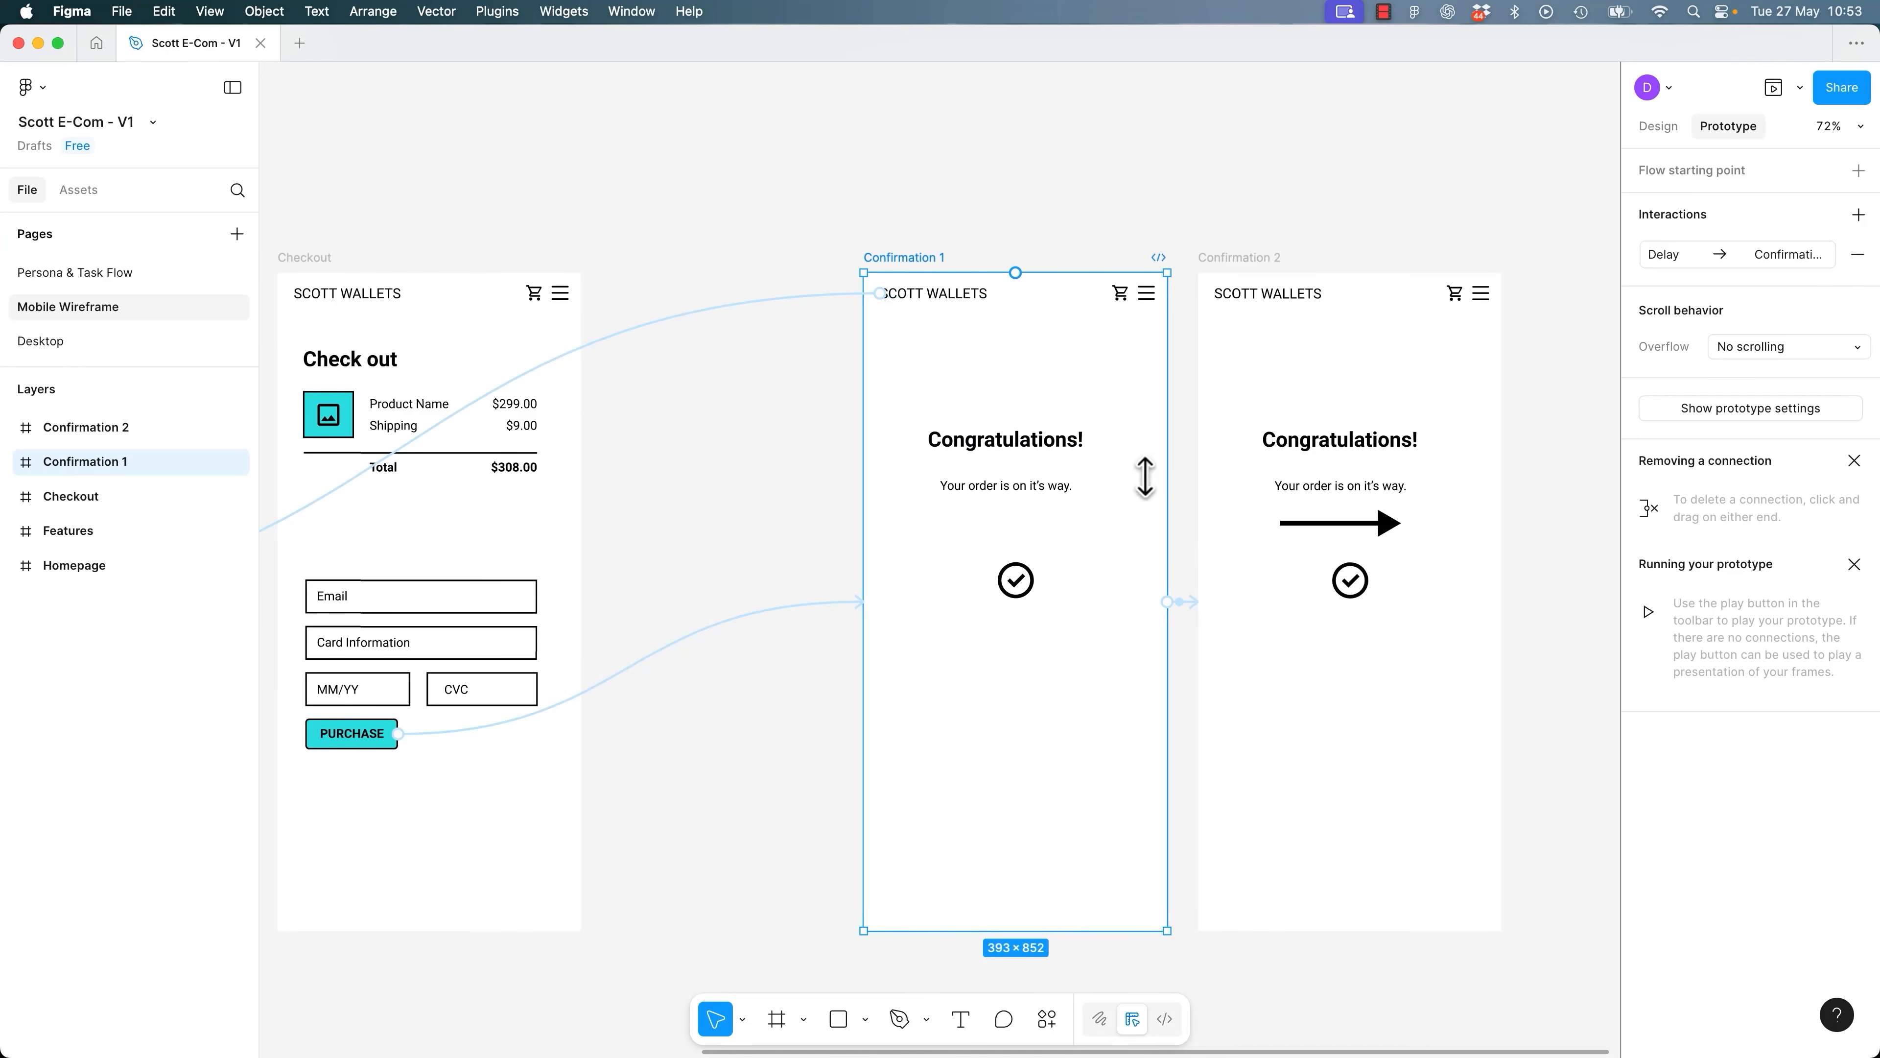
Set the delay of the Confirmation 1 to Confirmation 2 interaction to 1 ms.
left_click(1188, 601)
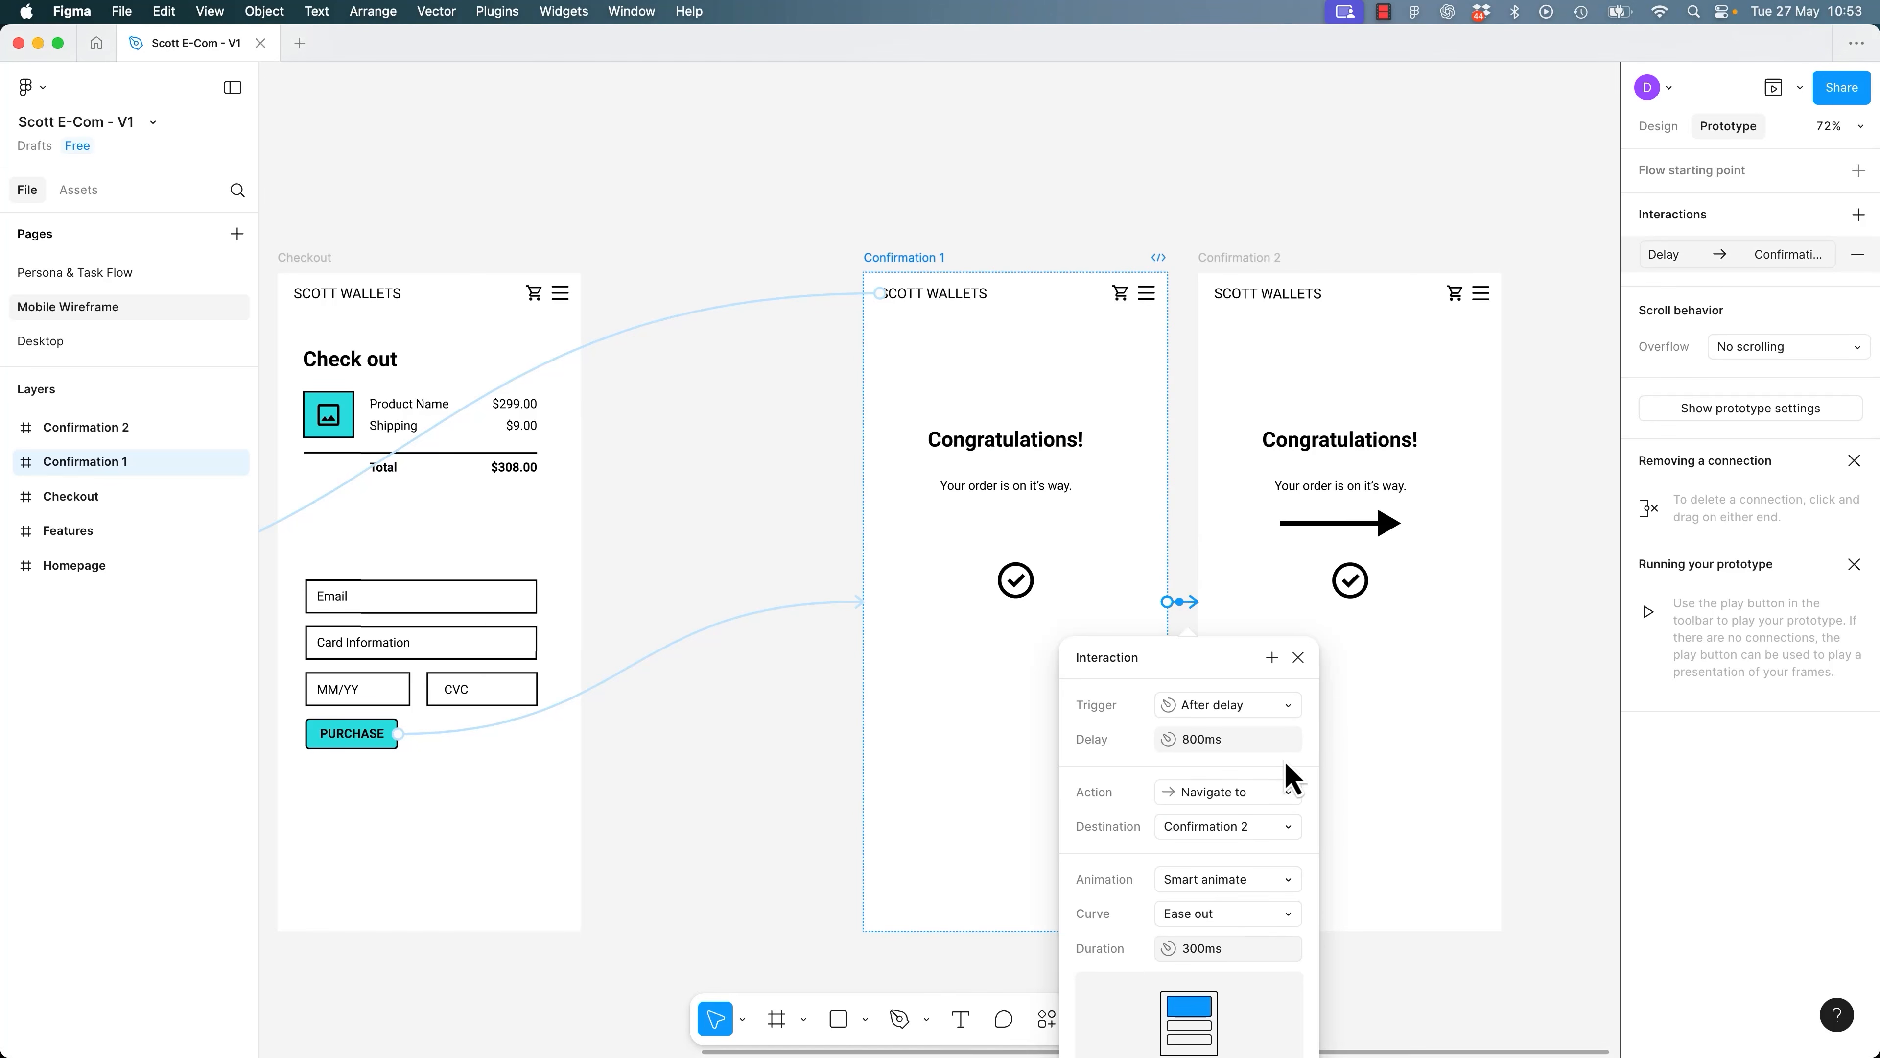
left_click(1294, 739)
type("1001")
key("Return")
left_click(1209, 737)
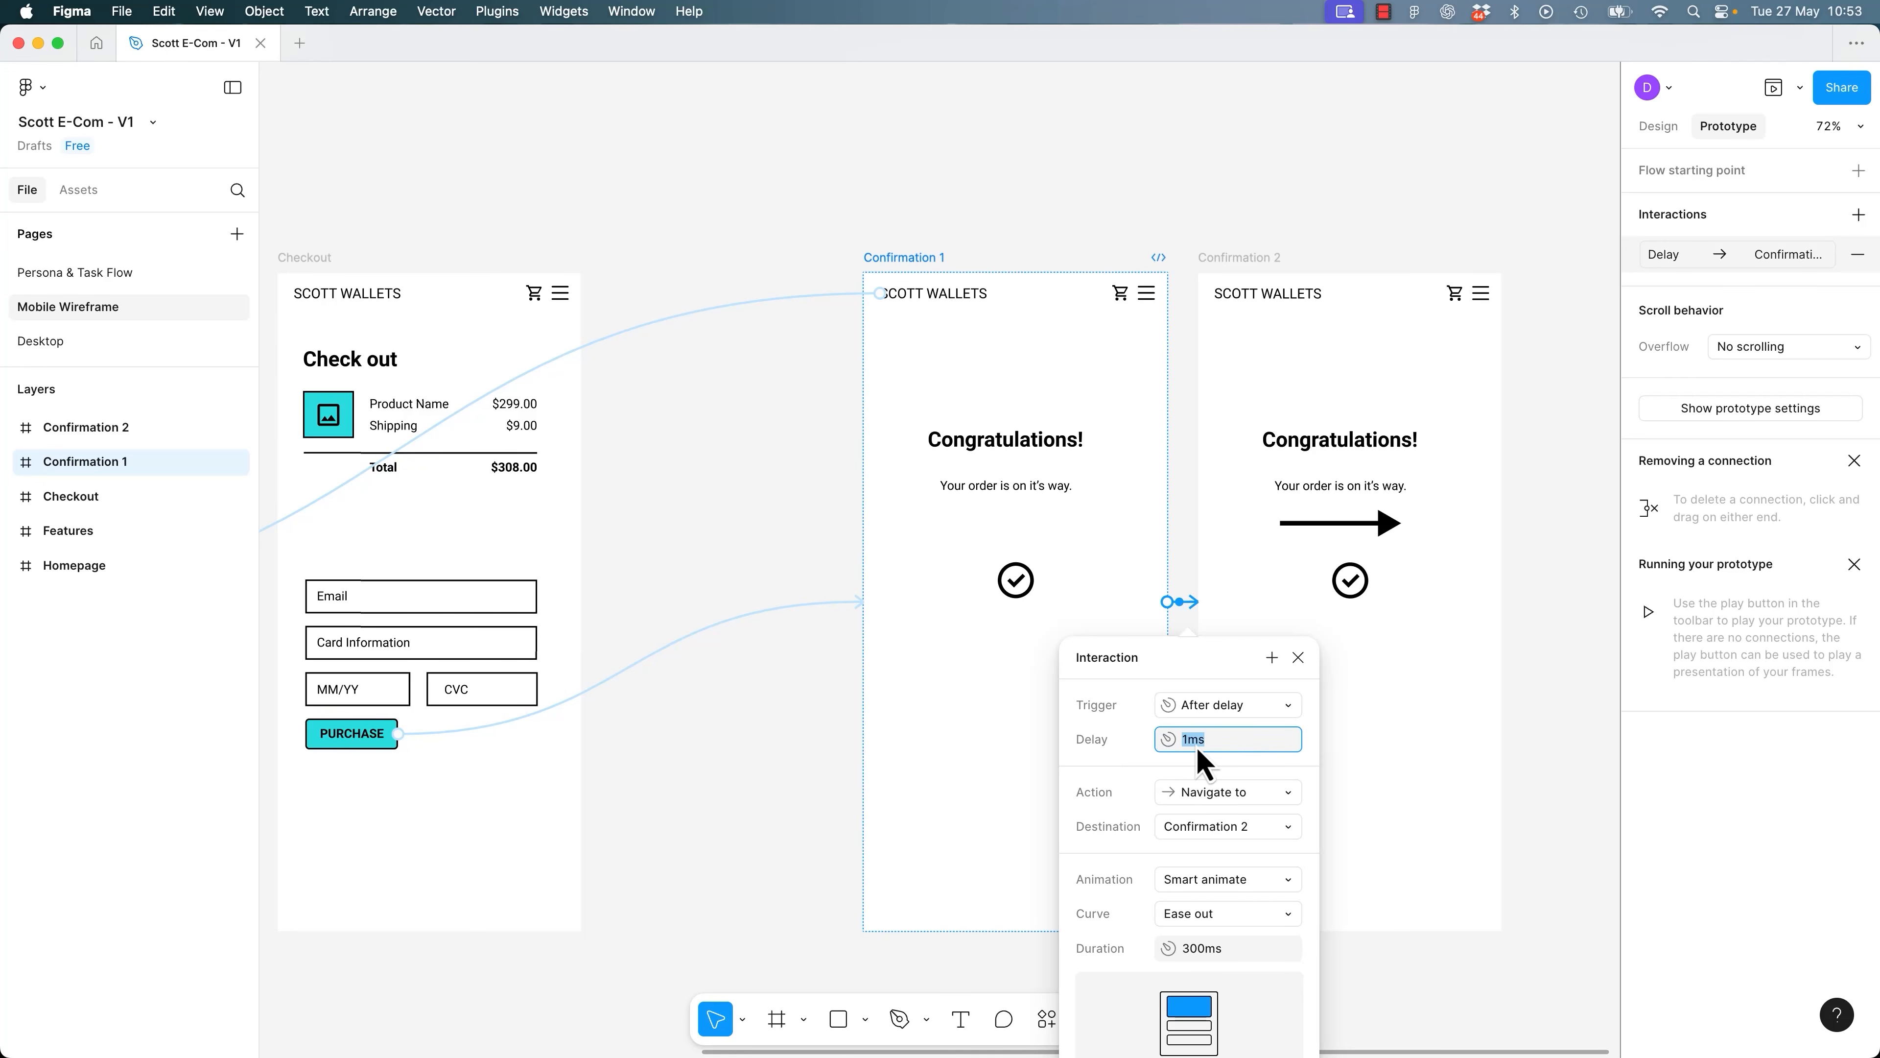
Change the Smart animate curve of the interaction to Ease in and out back.
left_click_drag(1233, 660, 1402, 343)
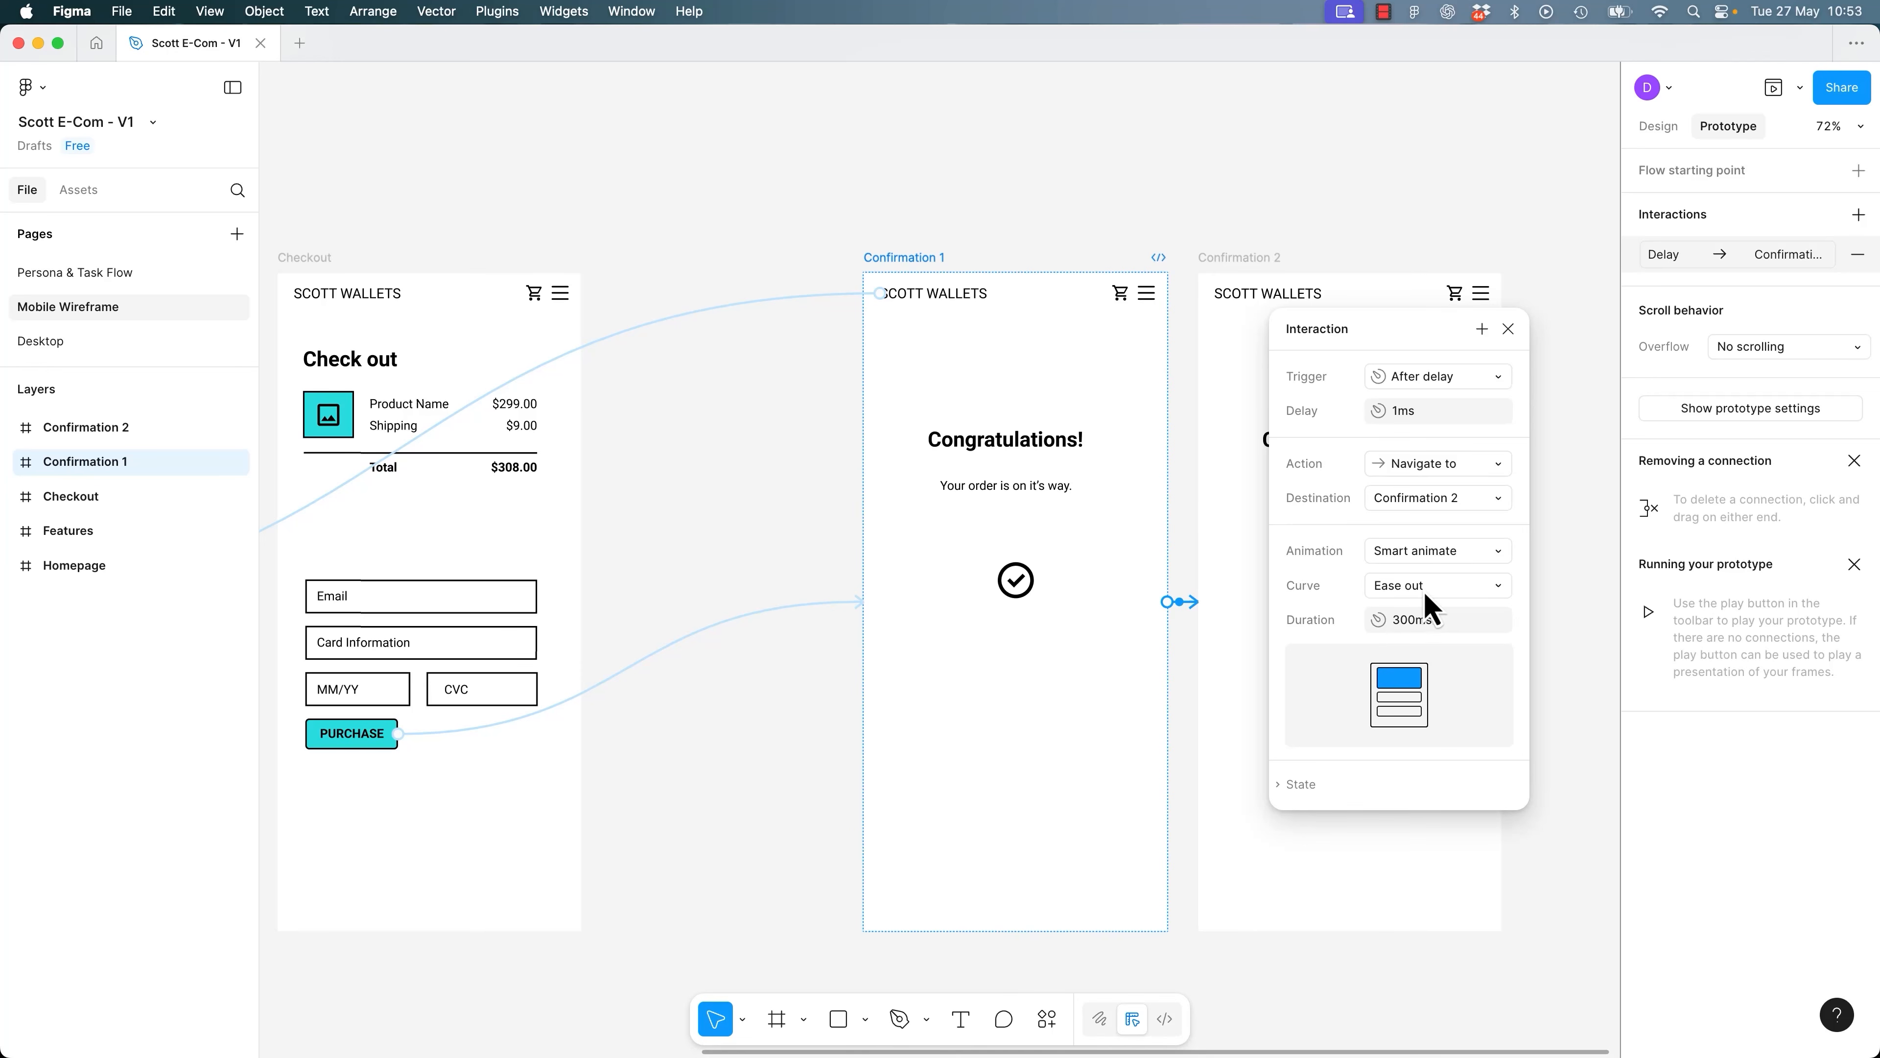
left_click(1494, 591)
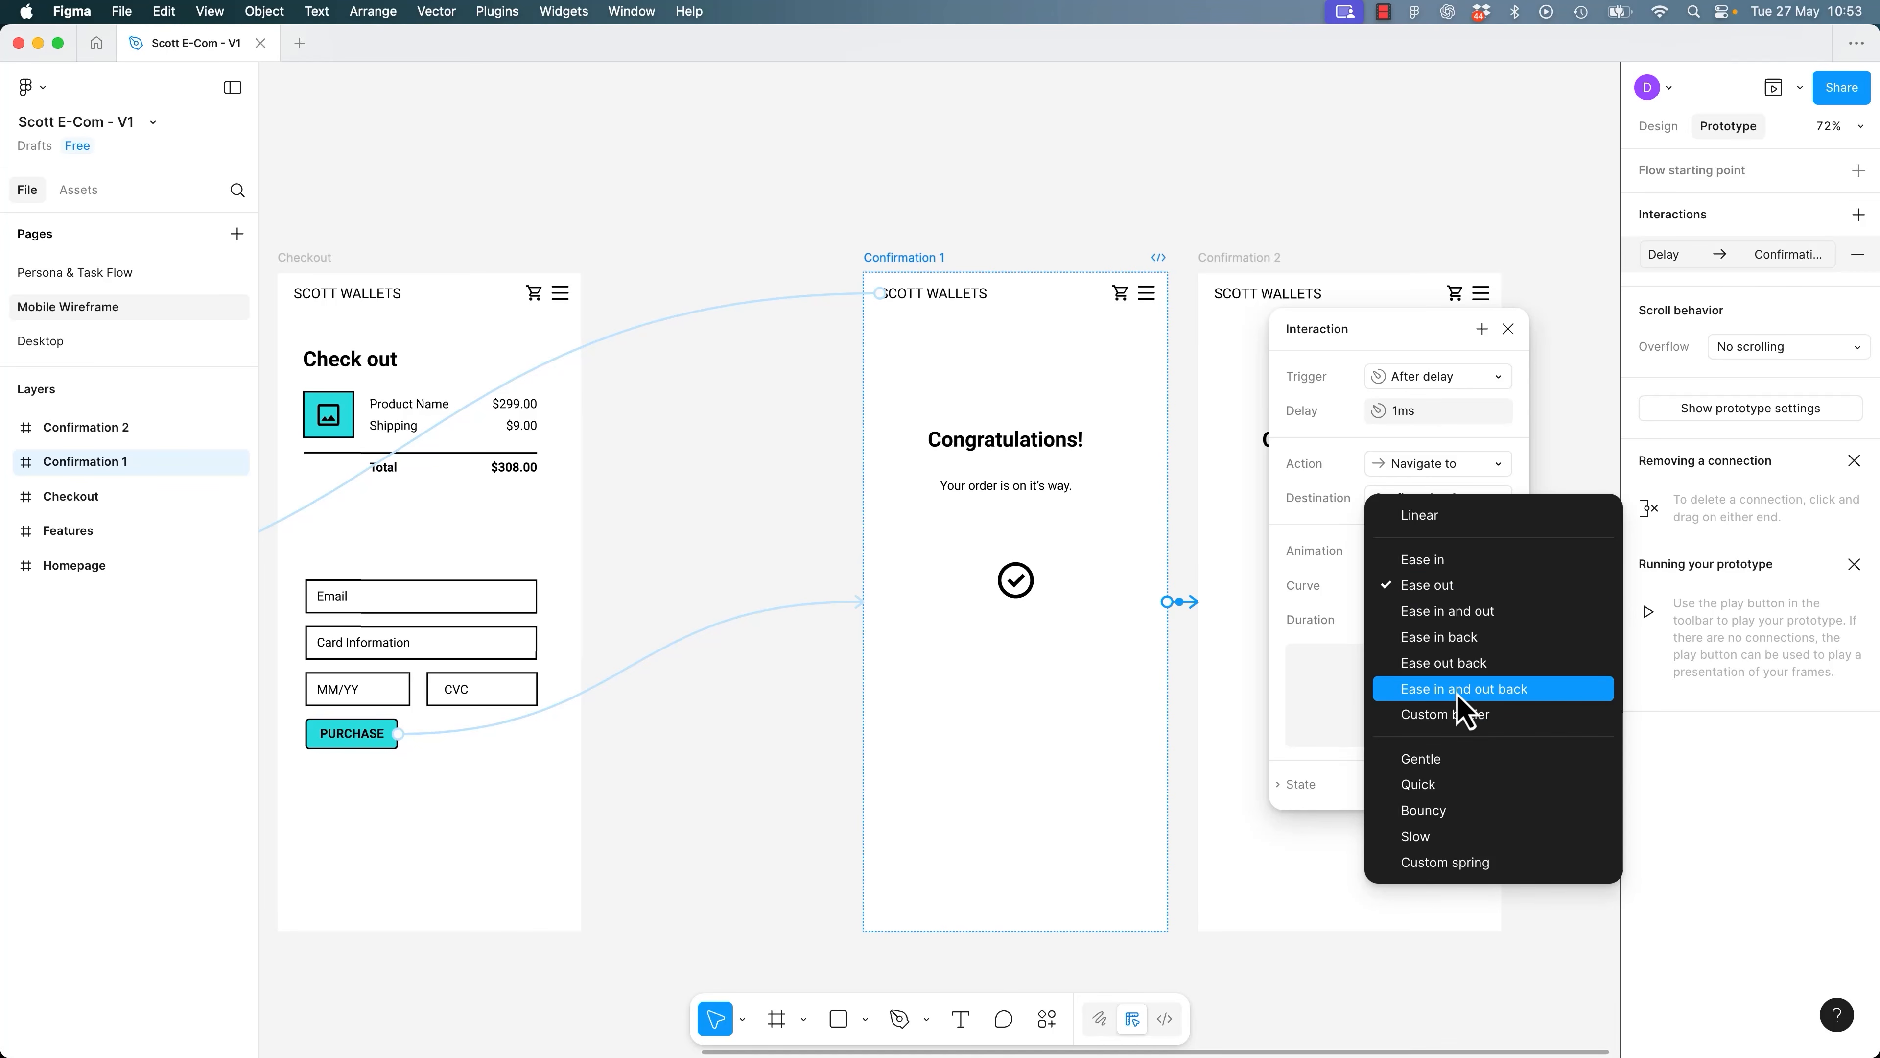
left_click(1457, 710)
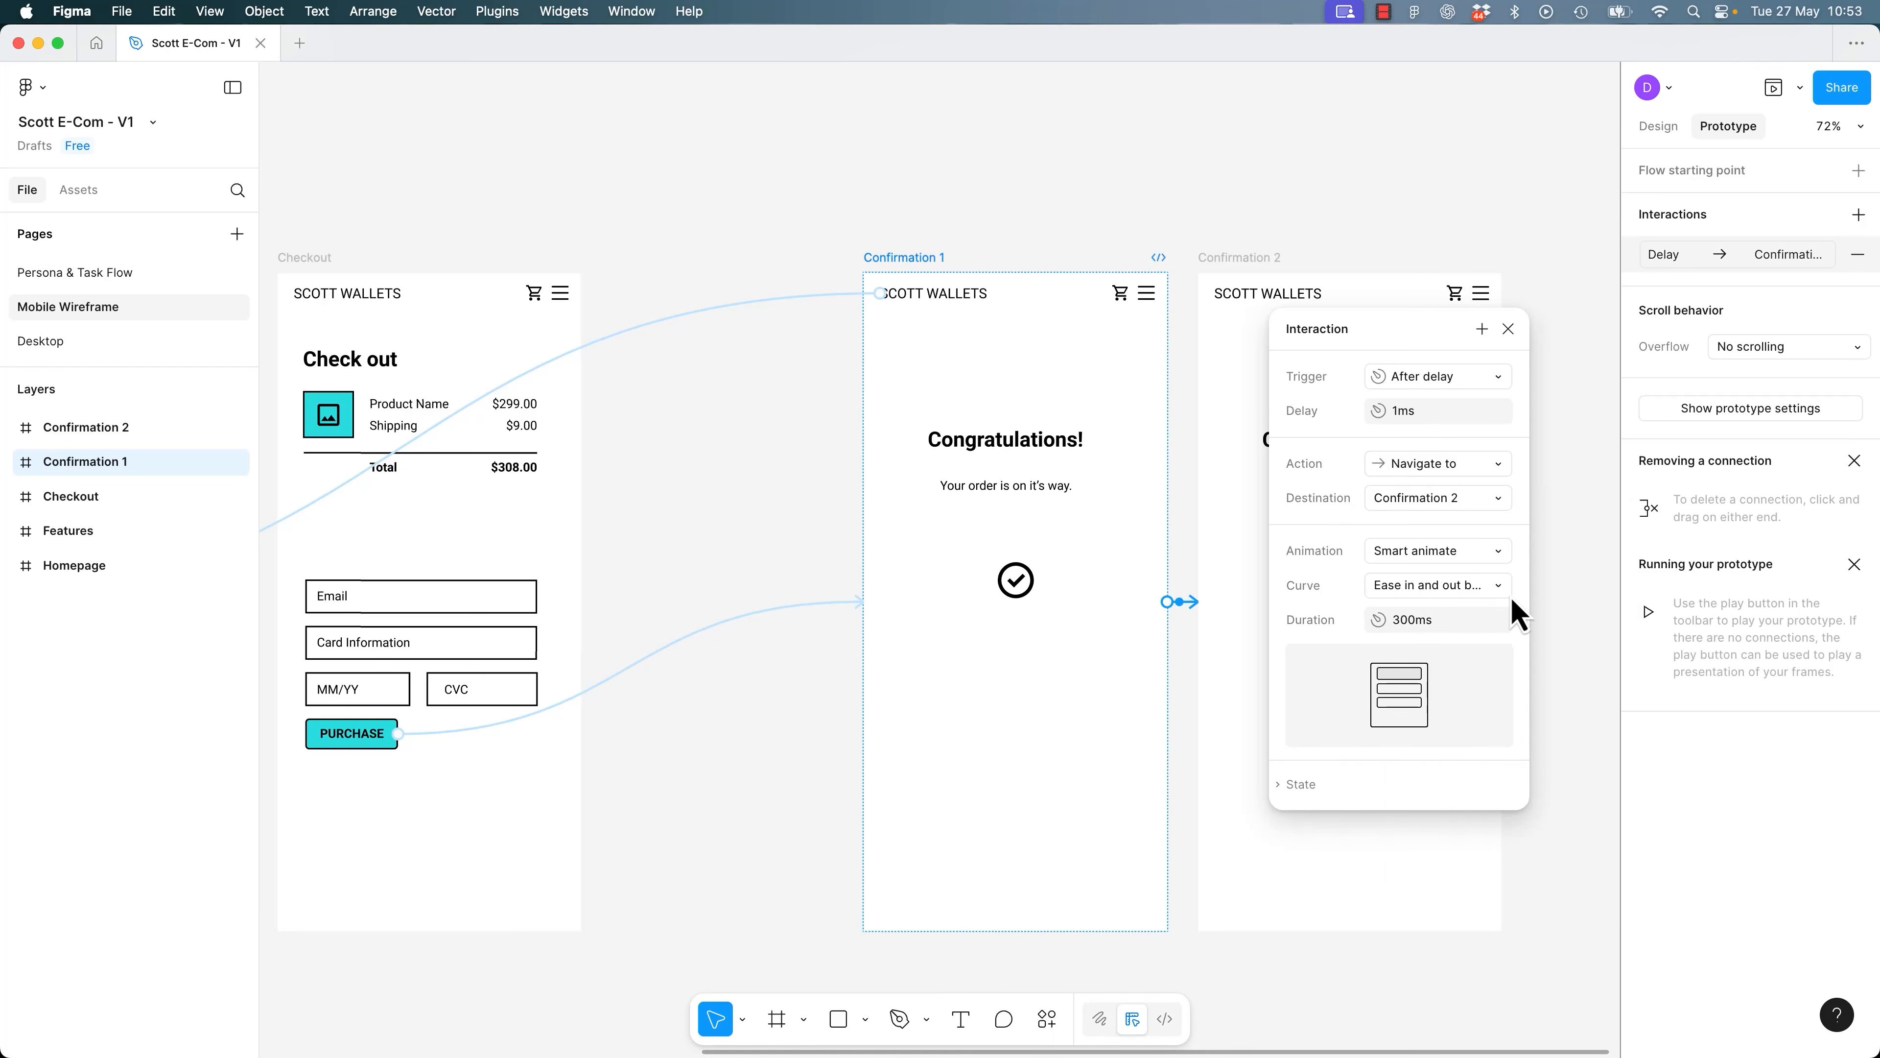
Set the duration of the Smart animate transition to 1000 ms.
left_click(1455, 628)
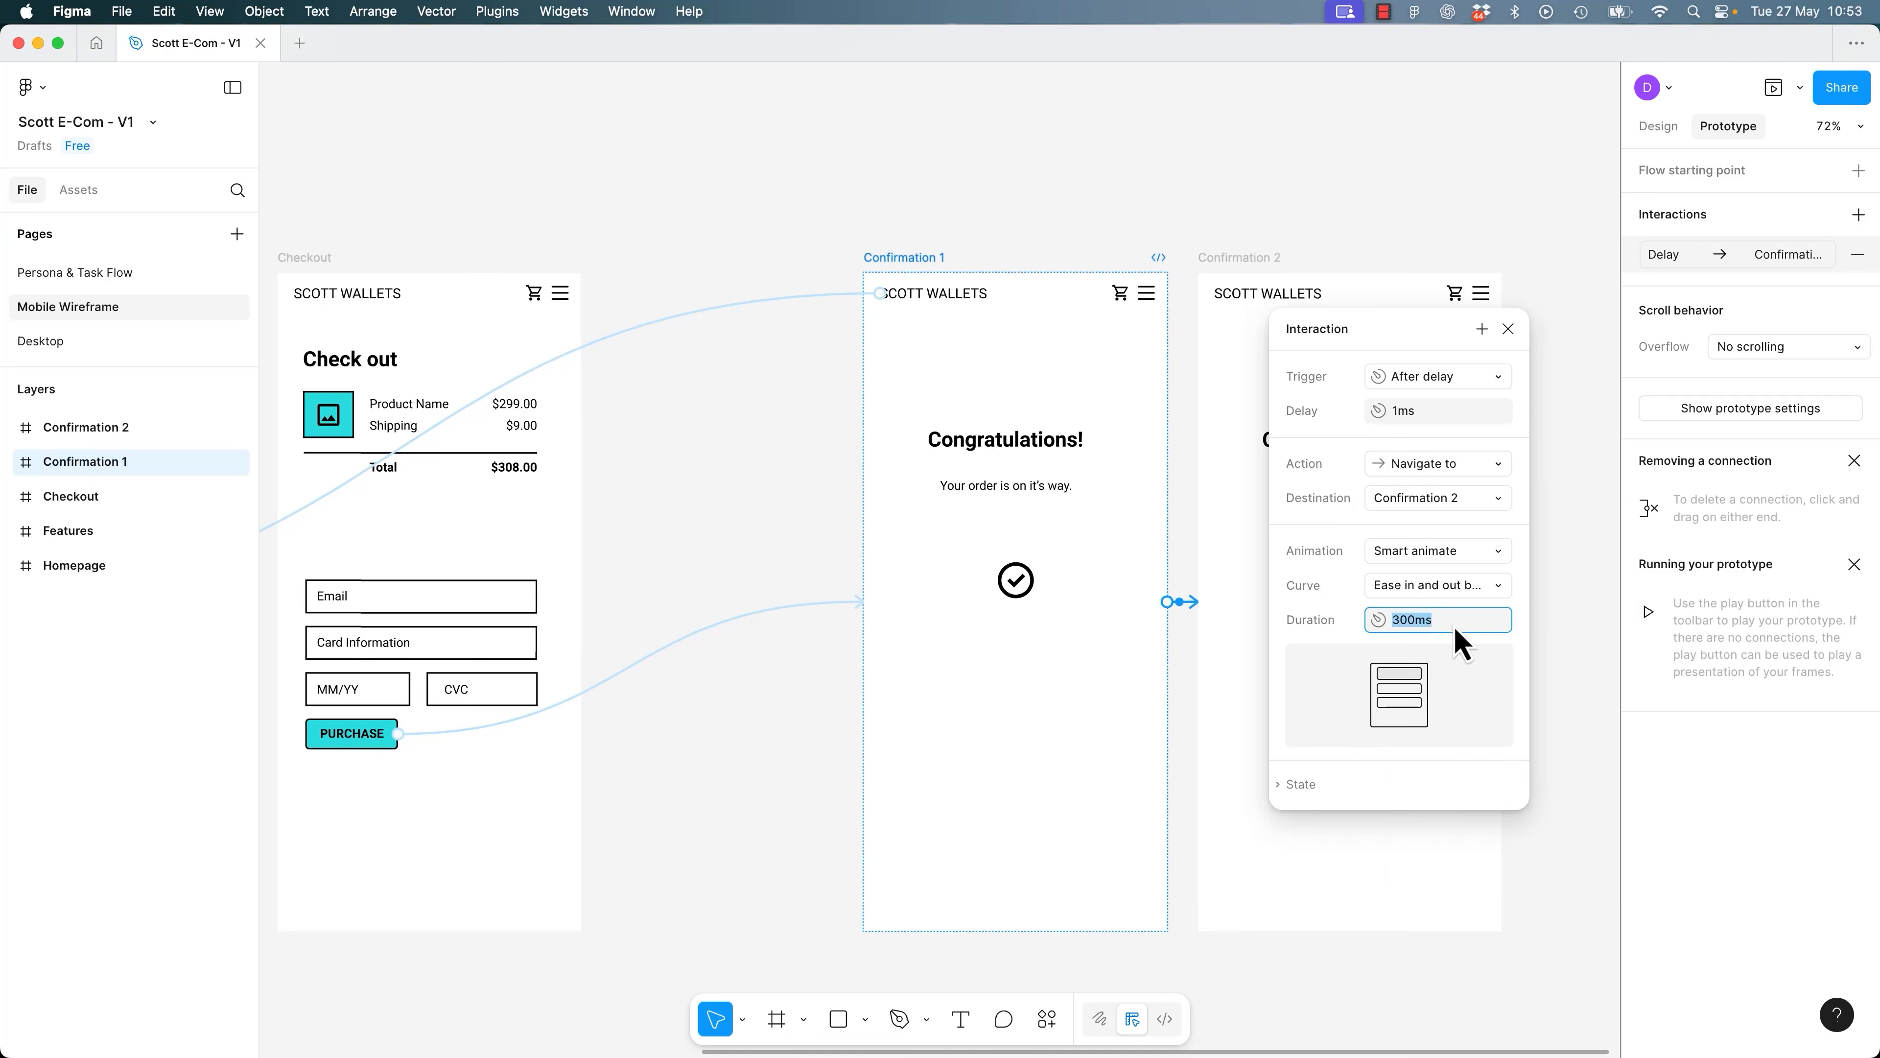
type("1000")
key("Return")
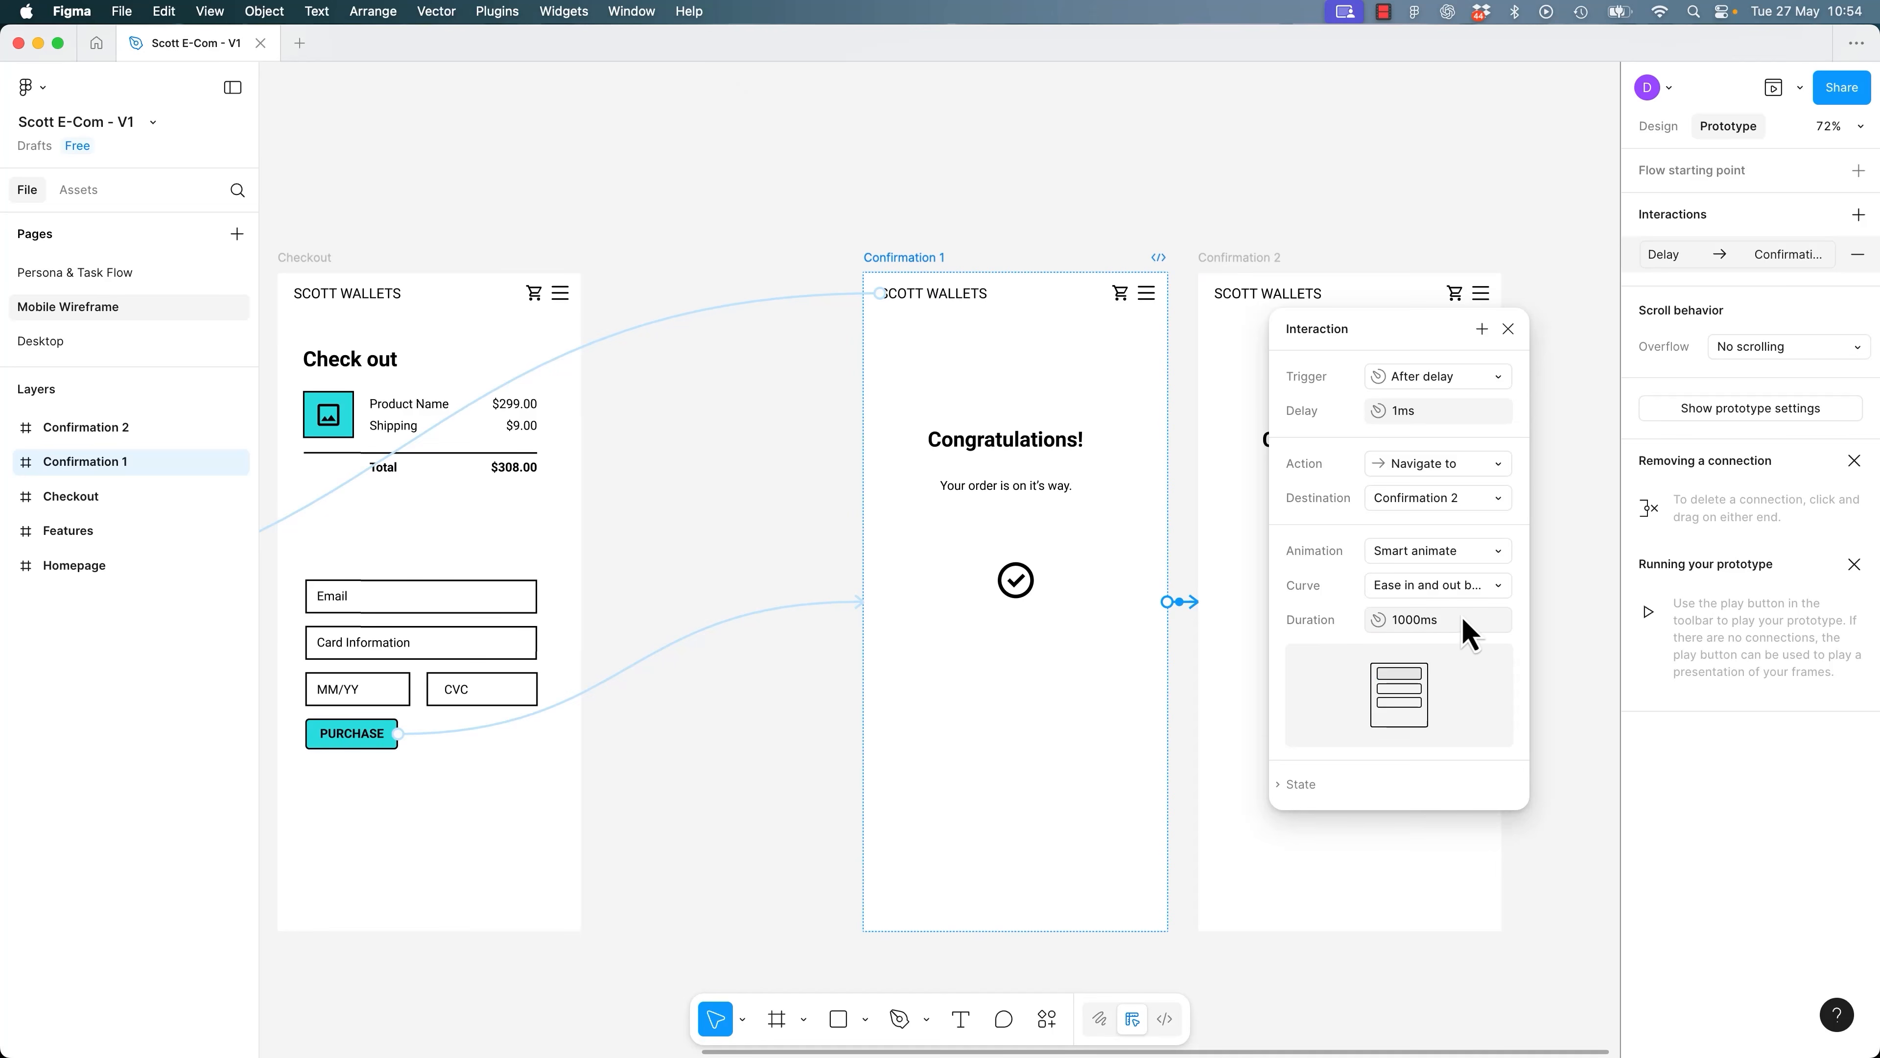
Shorten the transition duration to 200 ms and preview the arrow animation from Confirmation 1.
left_click(1458, 642)
type("200")
key("Return")
key("shift+space")
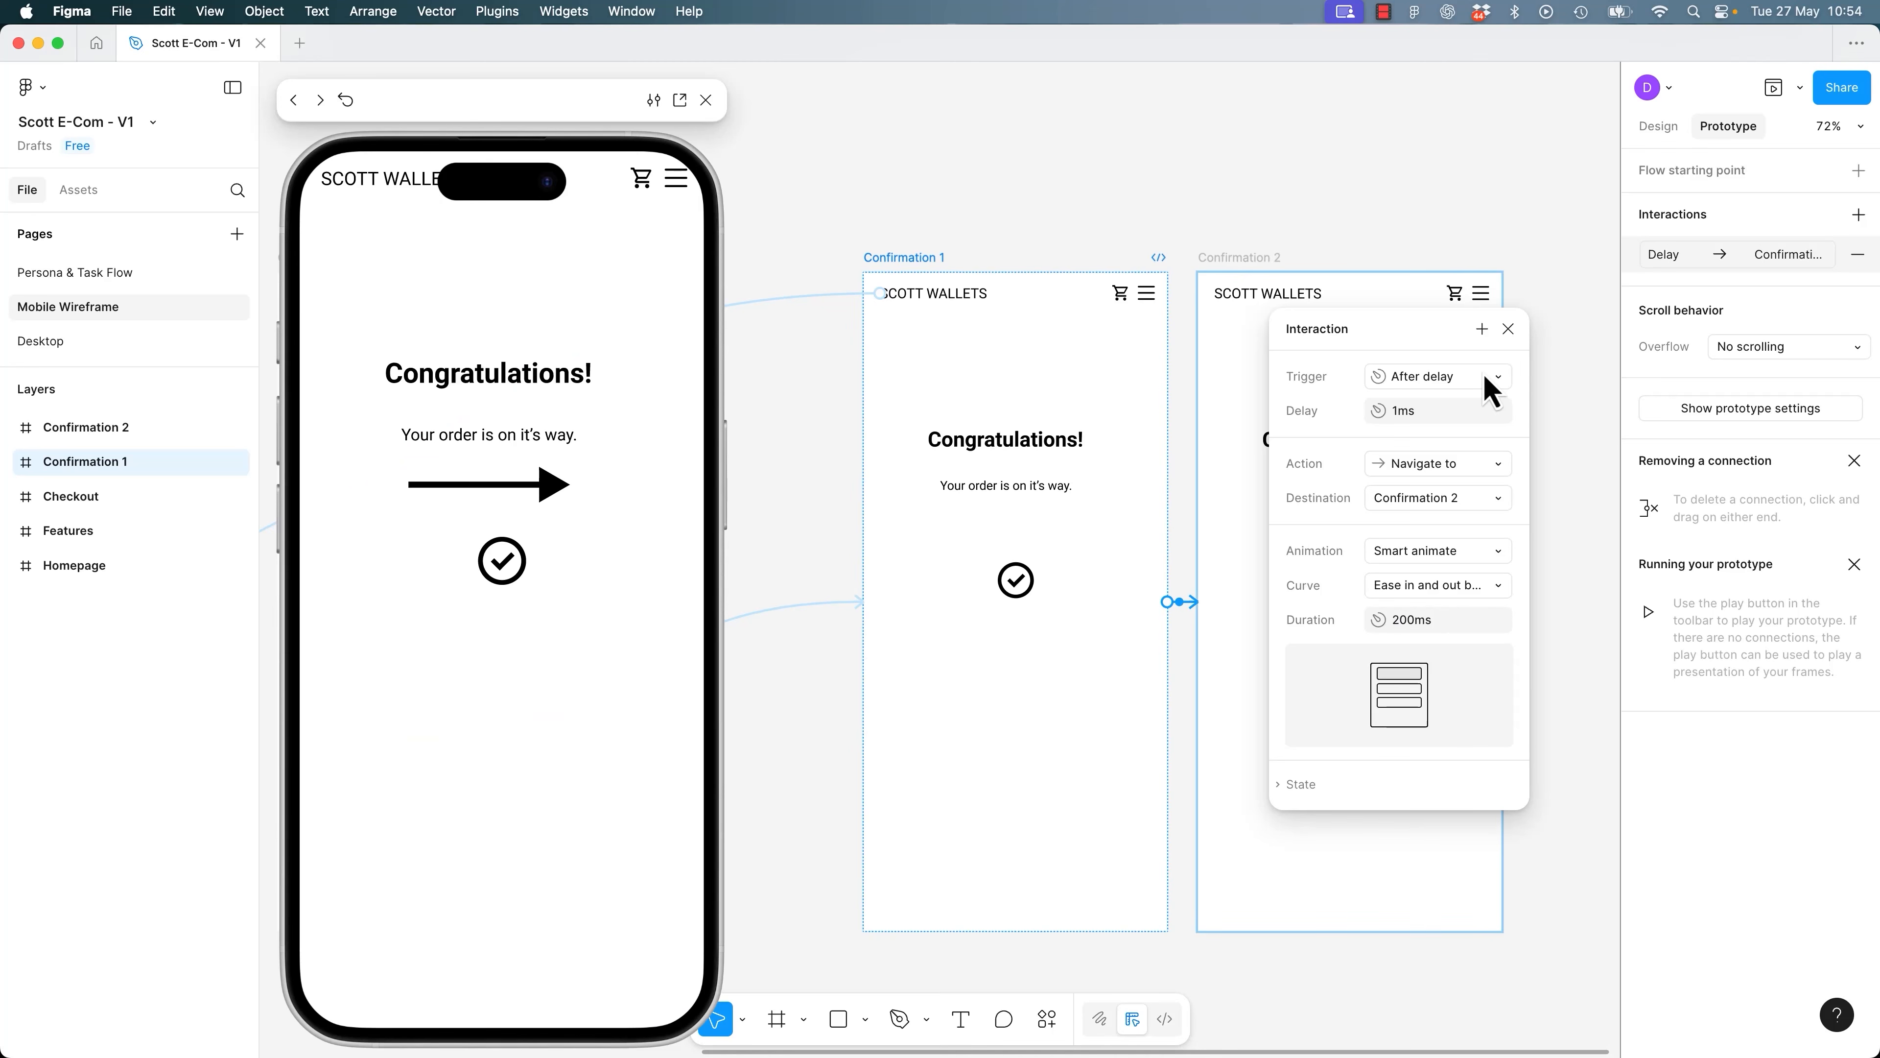
Set the transition duration to 500 ms, replay it in the preview, and close the preview and interaction settings.
left_click(1459, 628)
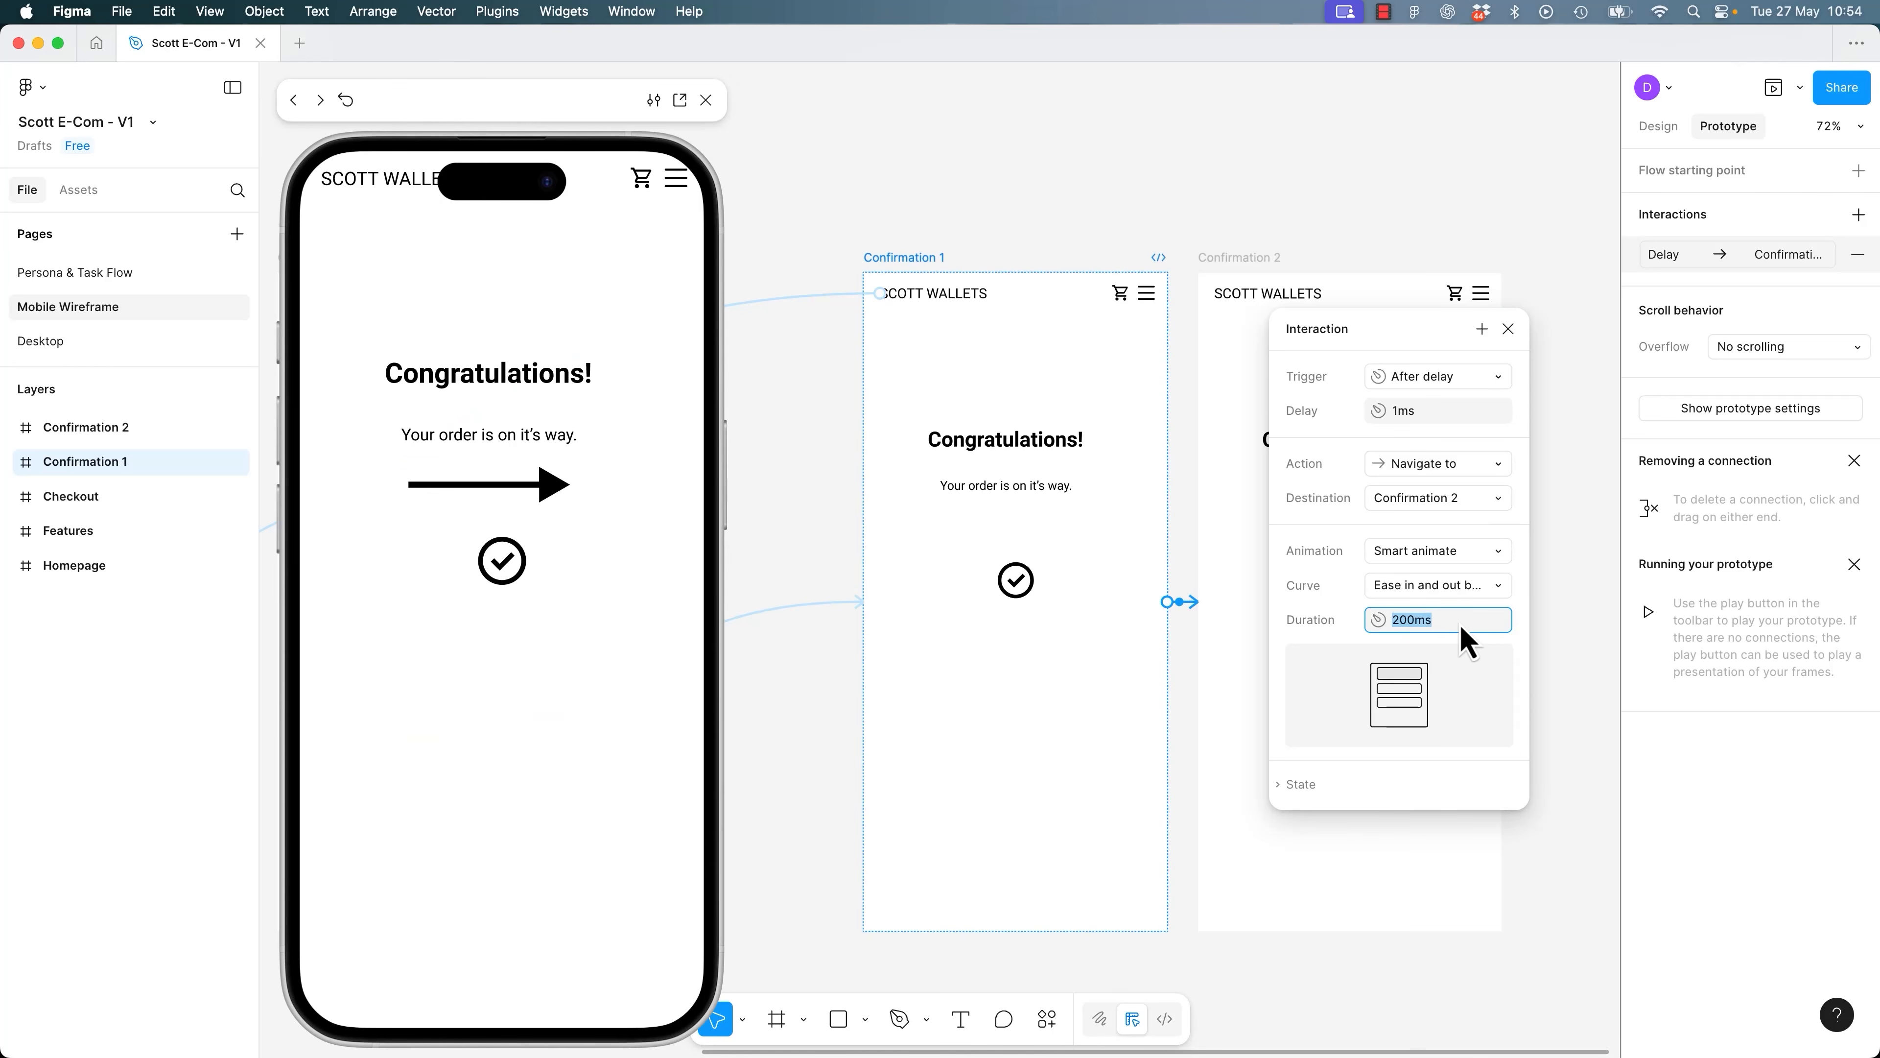
type("500")
key("Return")
left_click(477, 637)
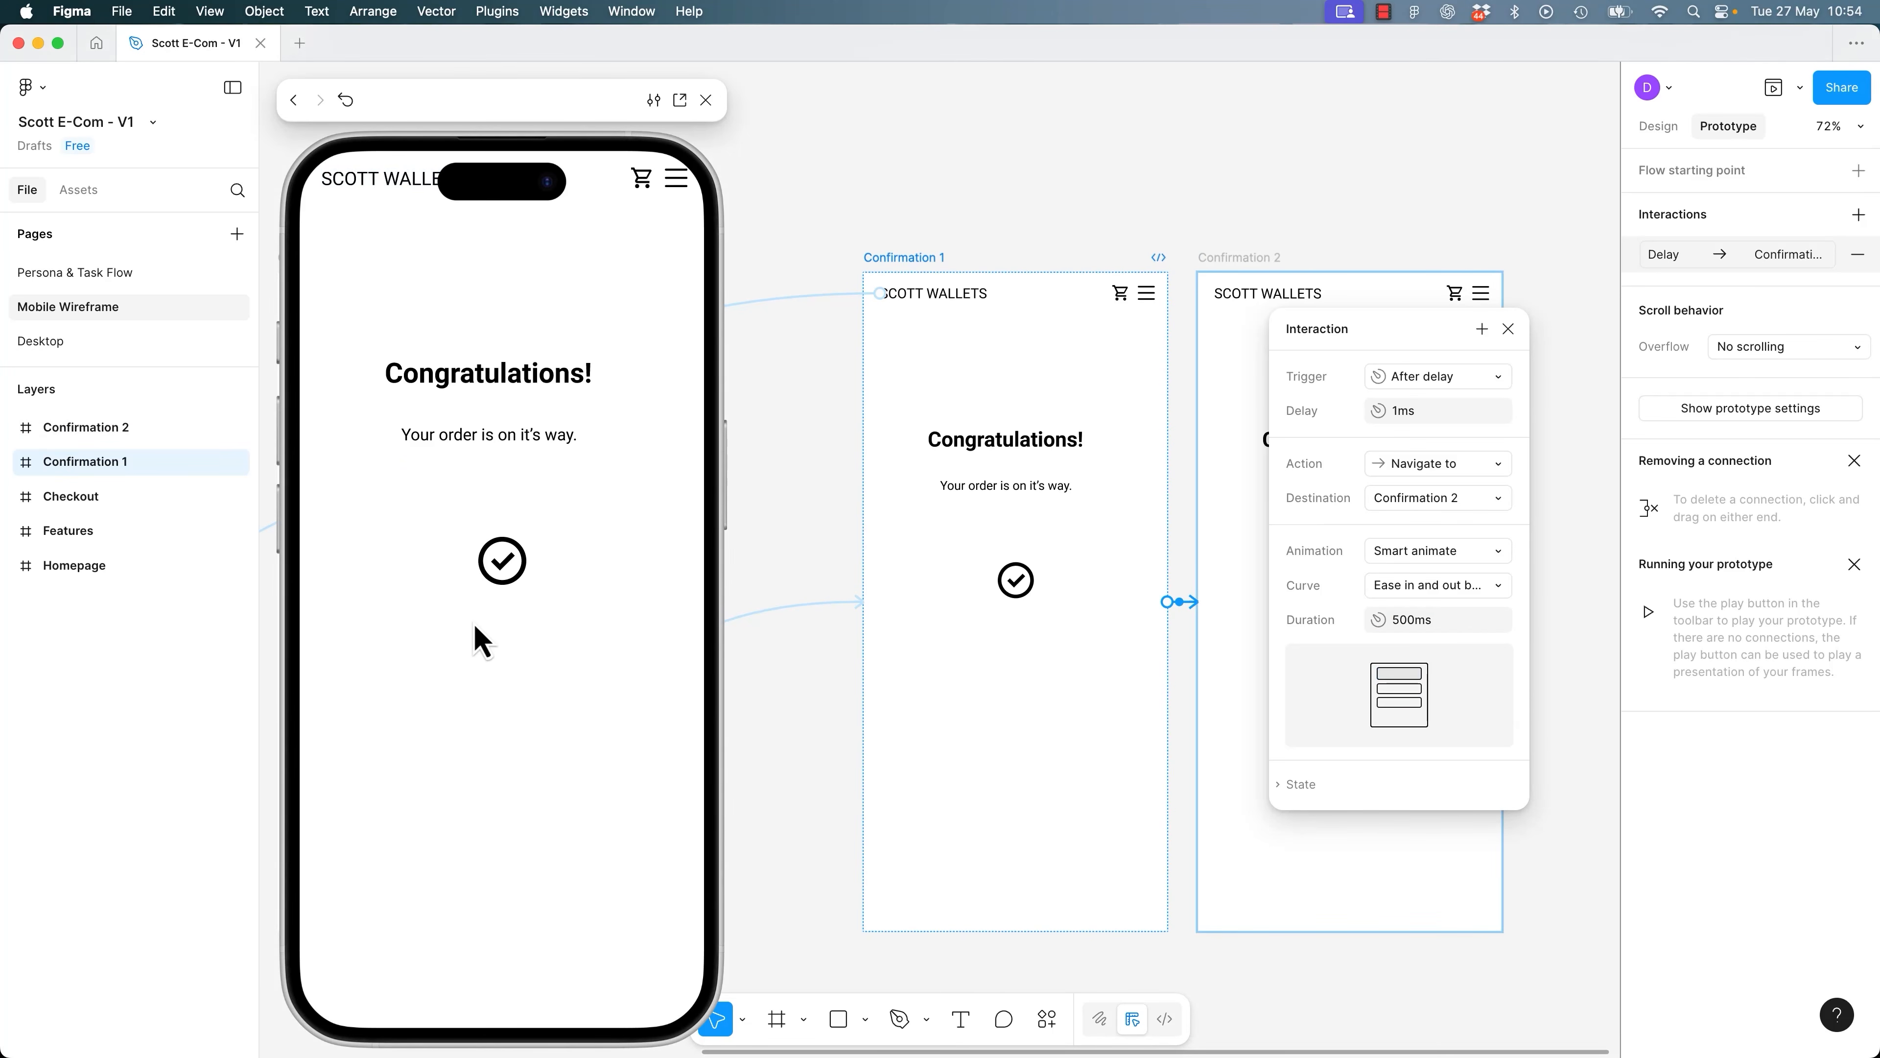
left_click(705, 99)
left_click(1509, 328)
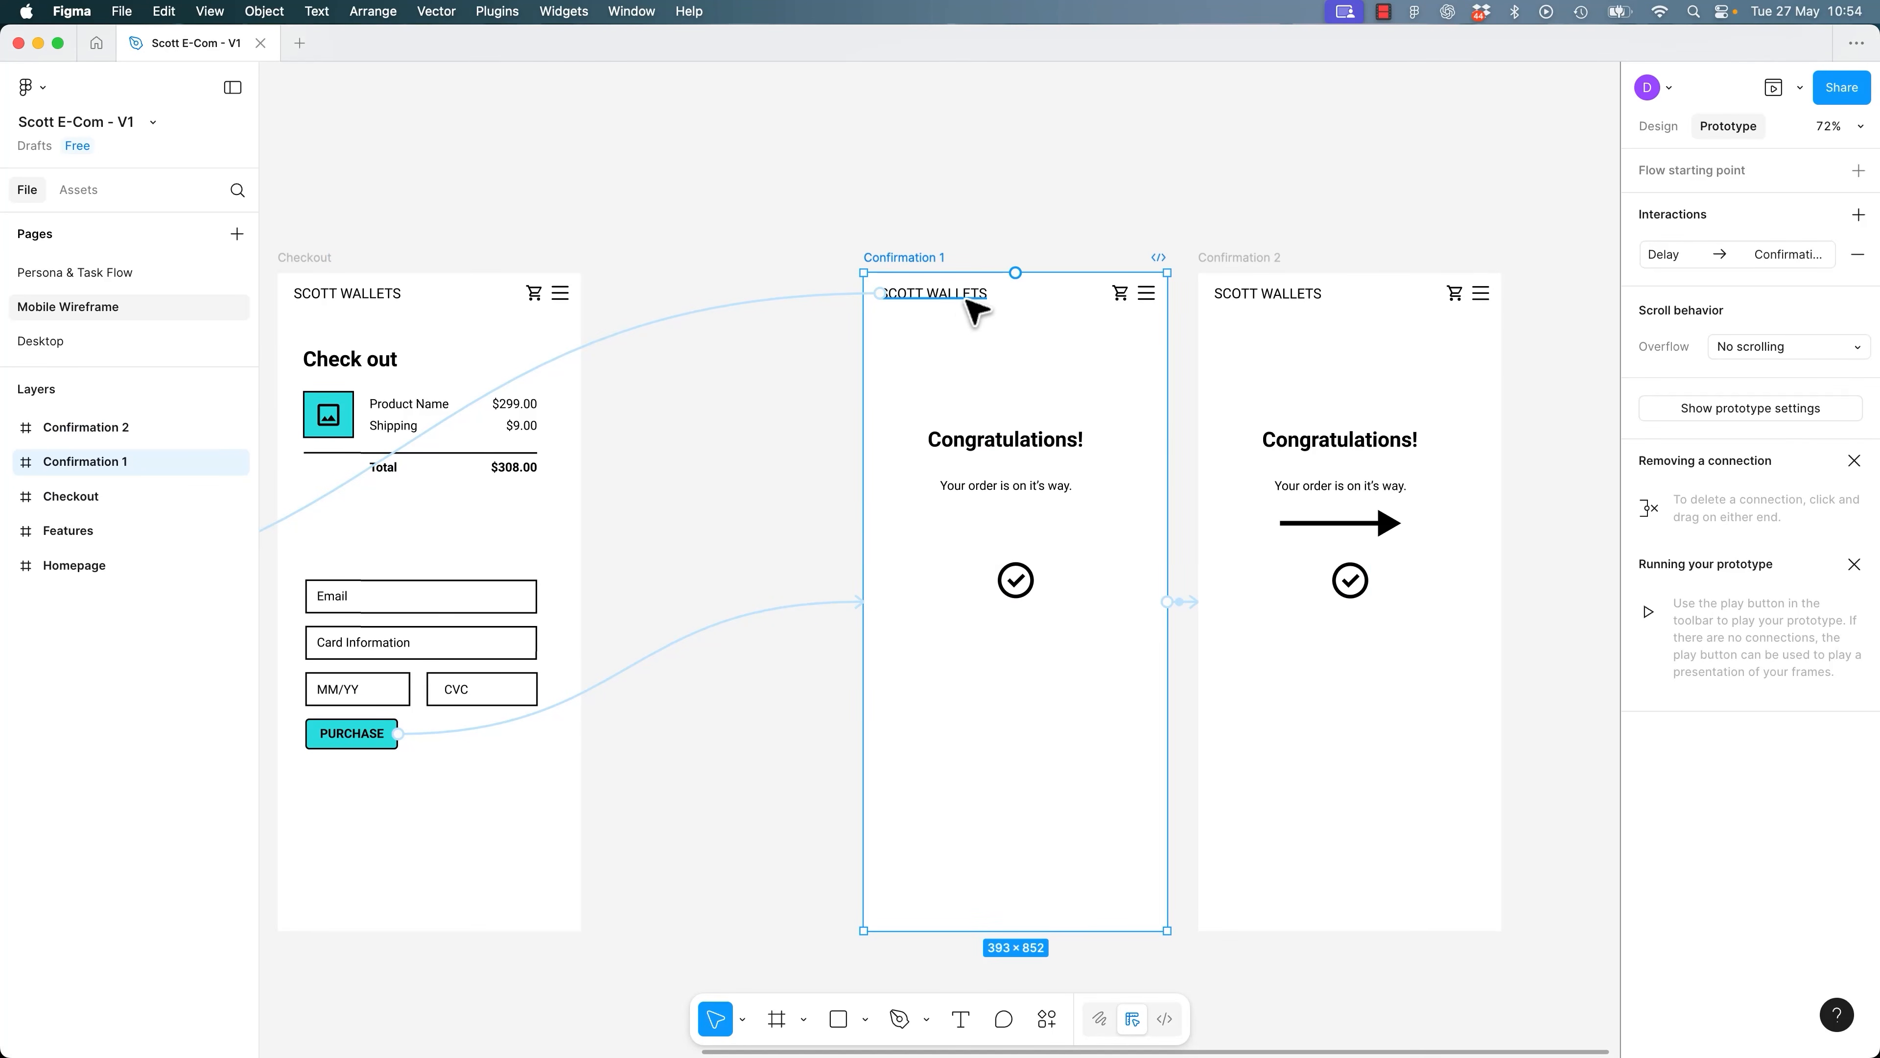
Switch back and forth between the Design and Prototype settings of Confirmation 1, ending on Design.
left_click(1656, 127)
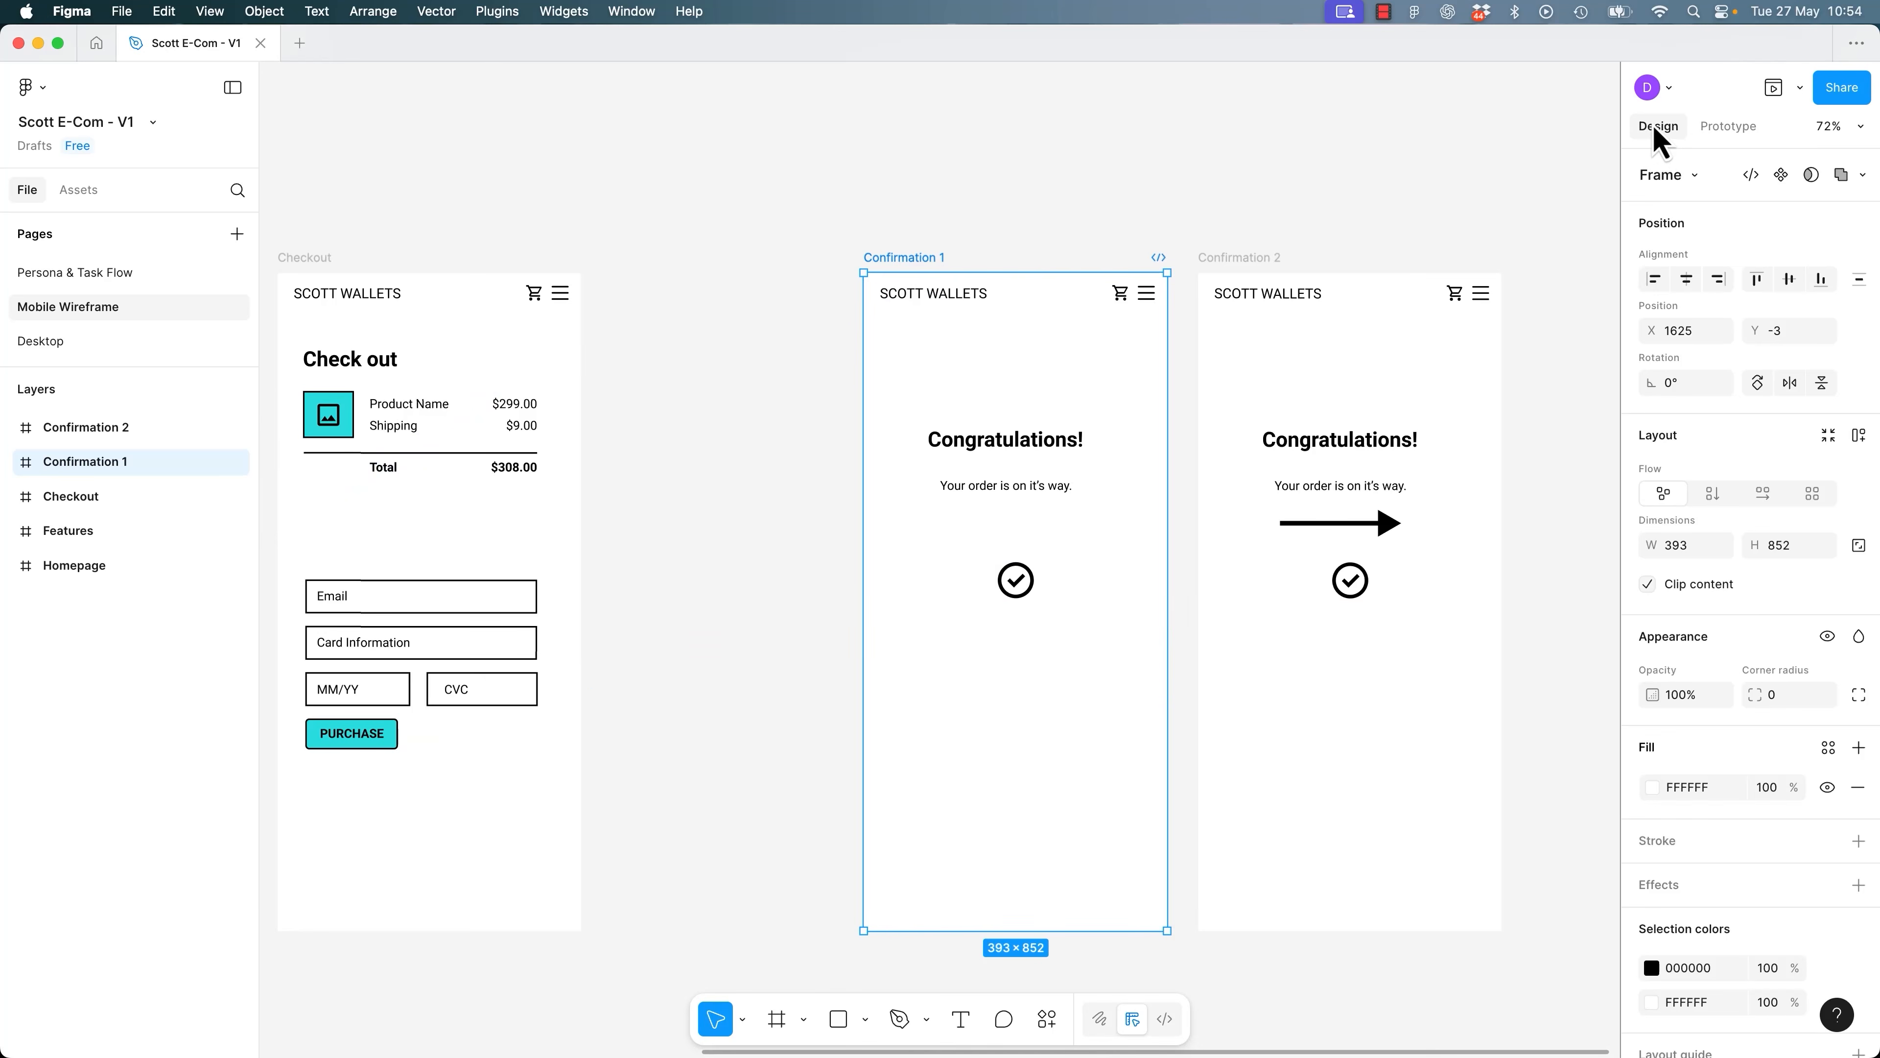
left_click(1740, 132)
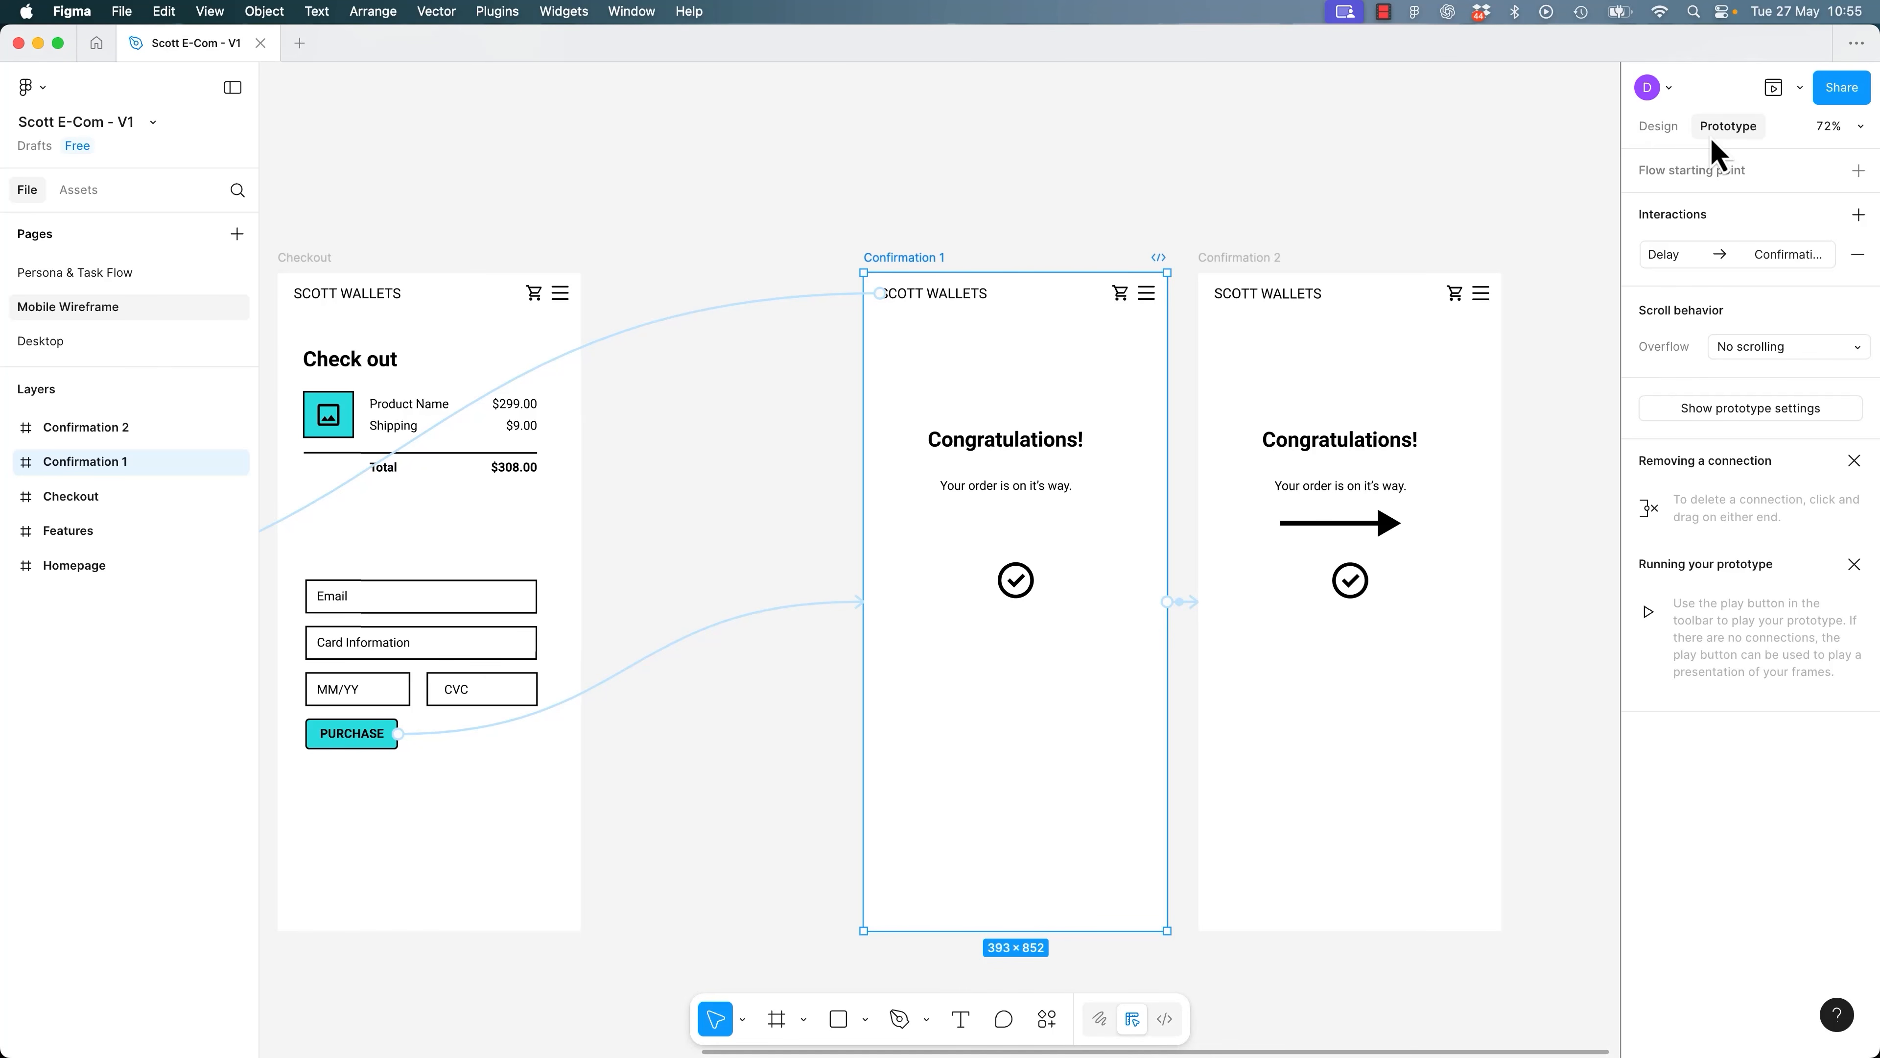
left_click(1659, 127)
left_click(1725, 127)
left_click(1674, 128)
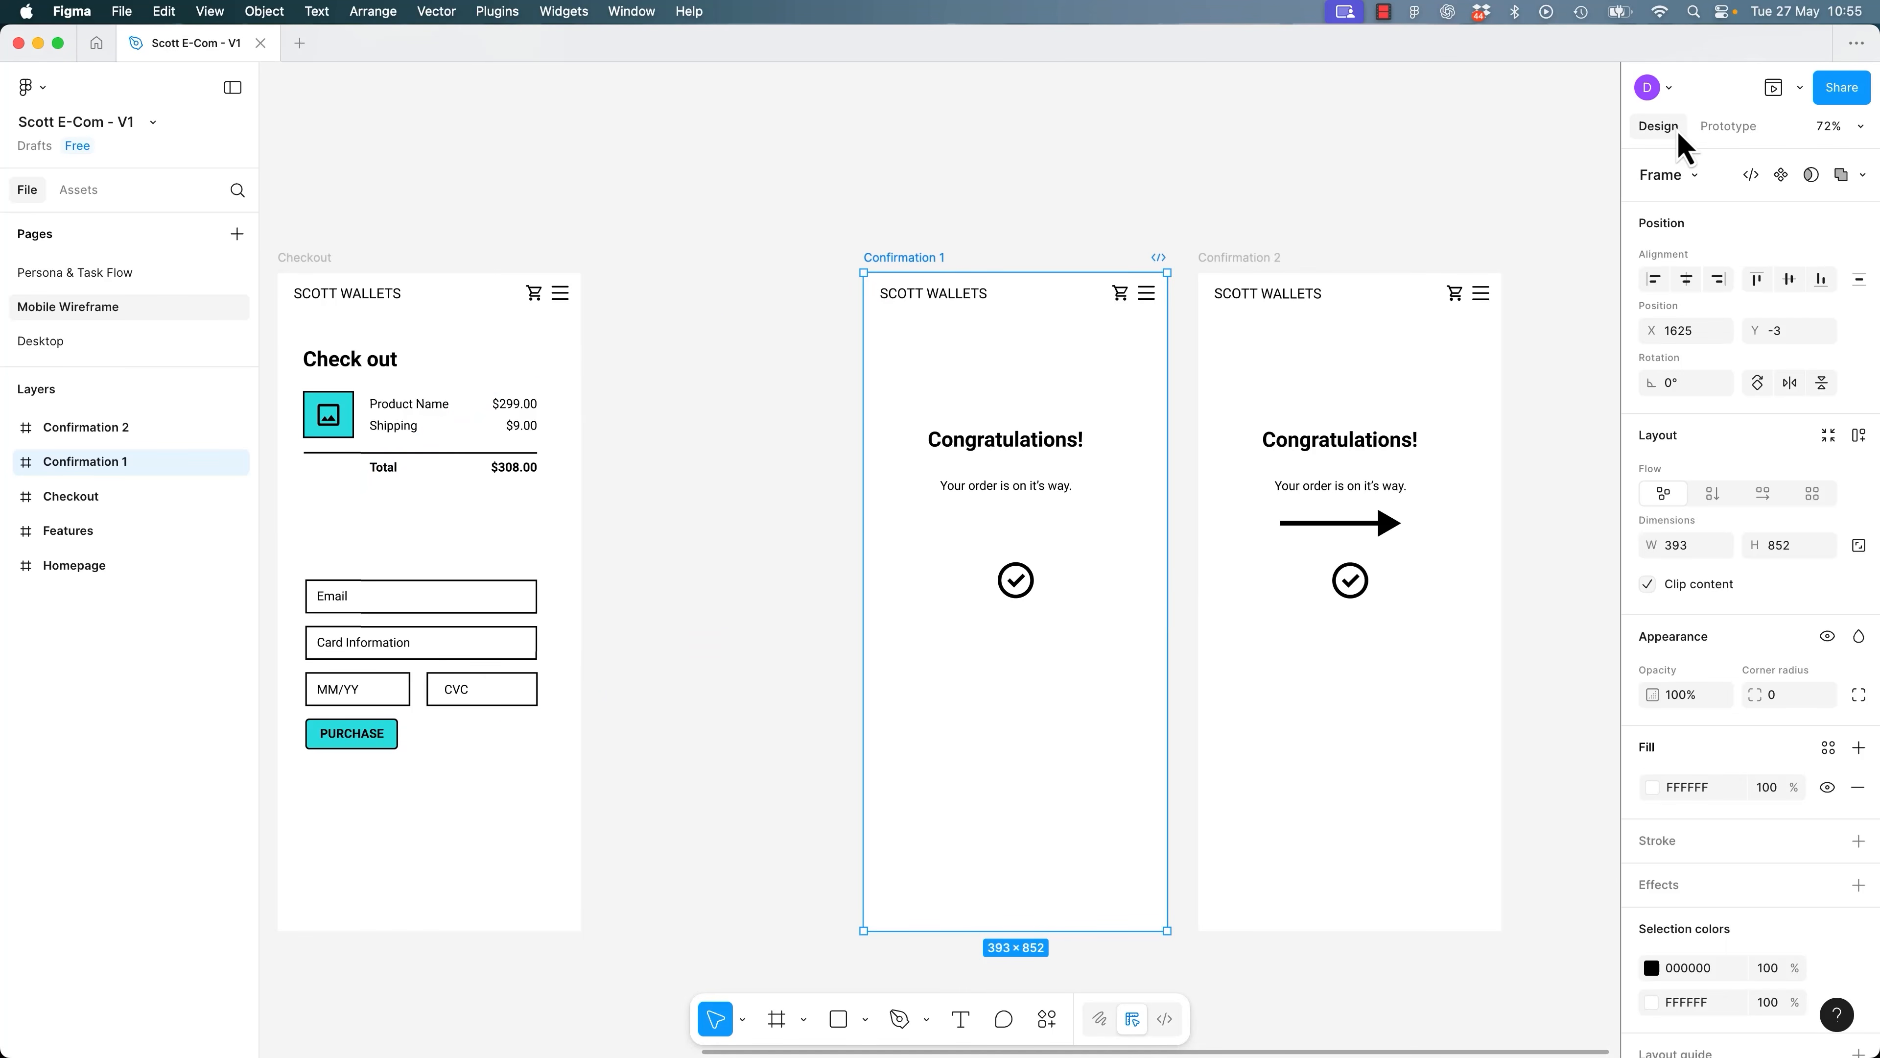
key("shift+e")
key("shift+e")
key("shift+e")
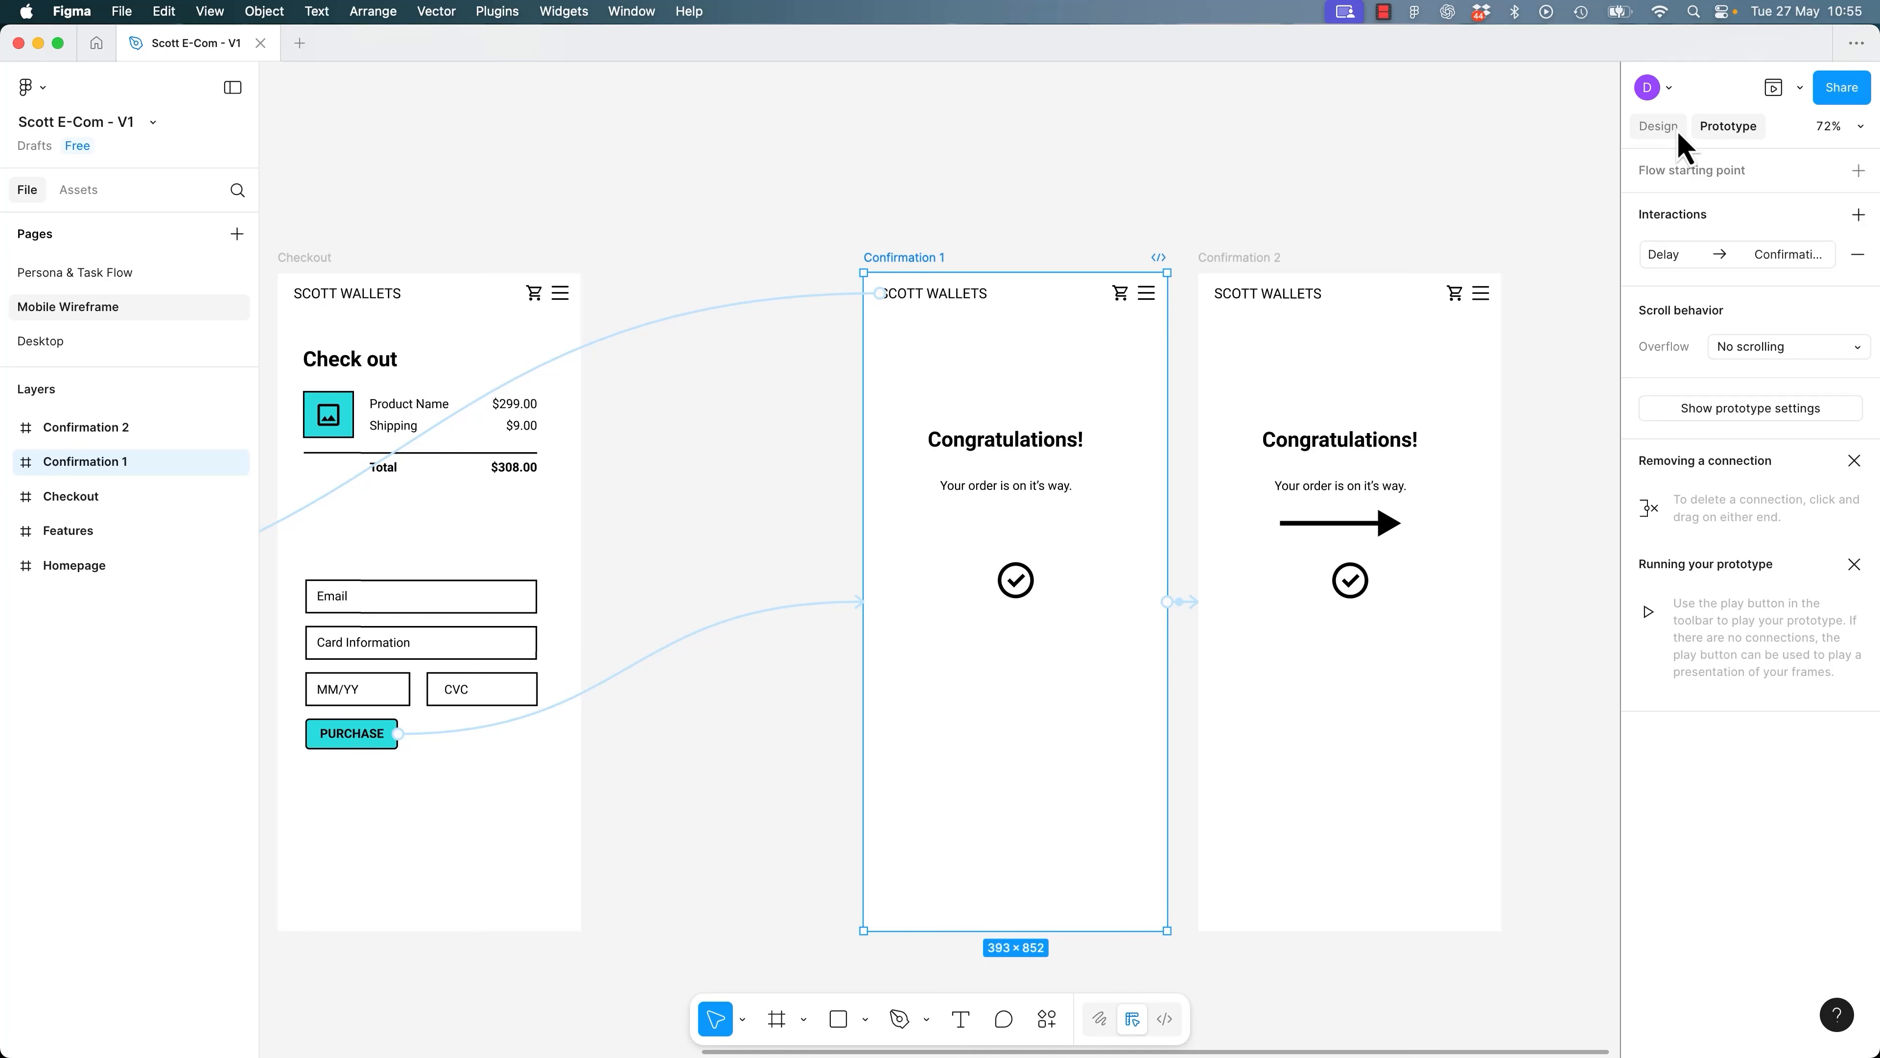
key("shift+e")
key("shift+e")
key("shift+e")
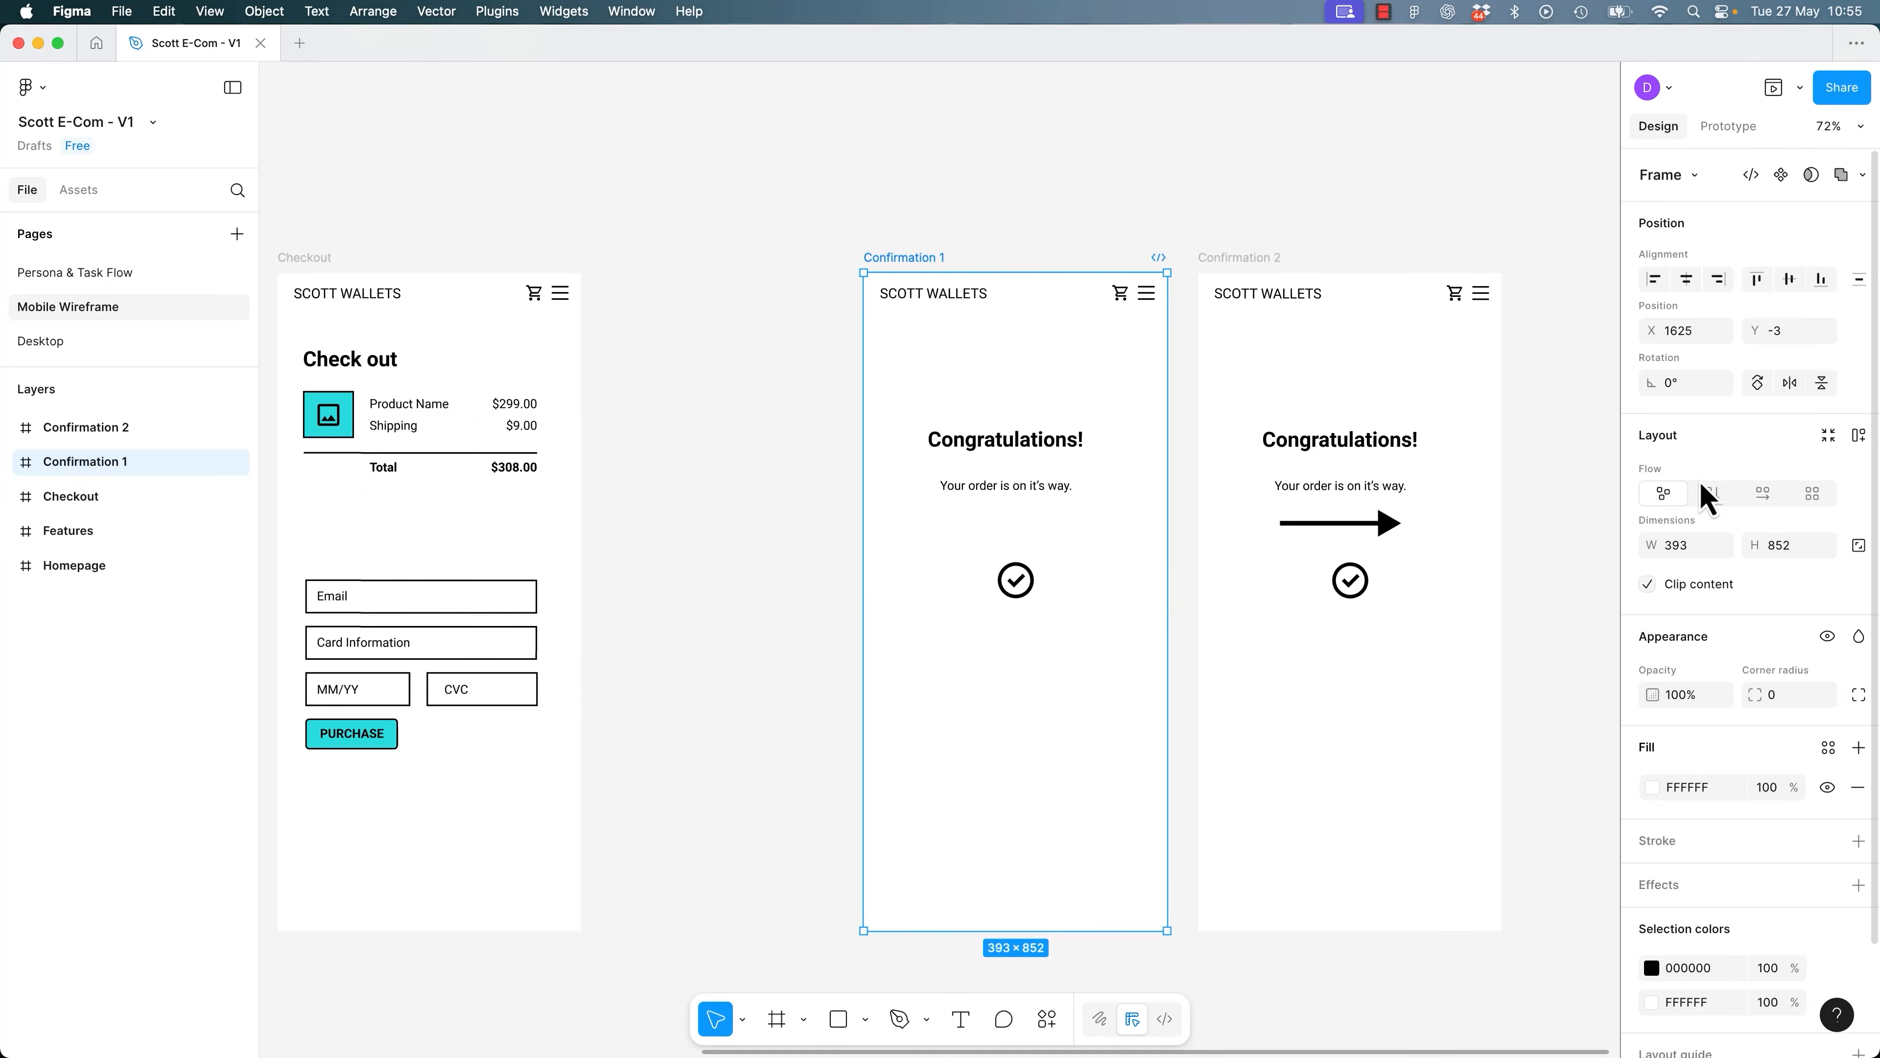
Turn off Clip content for Confirmation 1 and set its outside arrow's stroke opacity to 0%.
left_click(1648, 583)
left_click(864, 525)
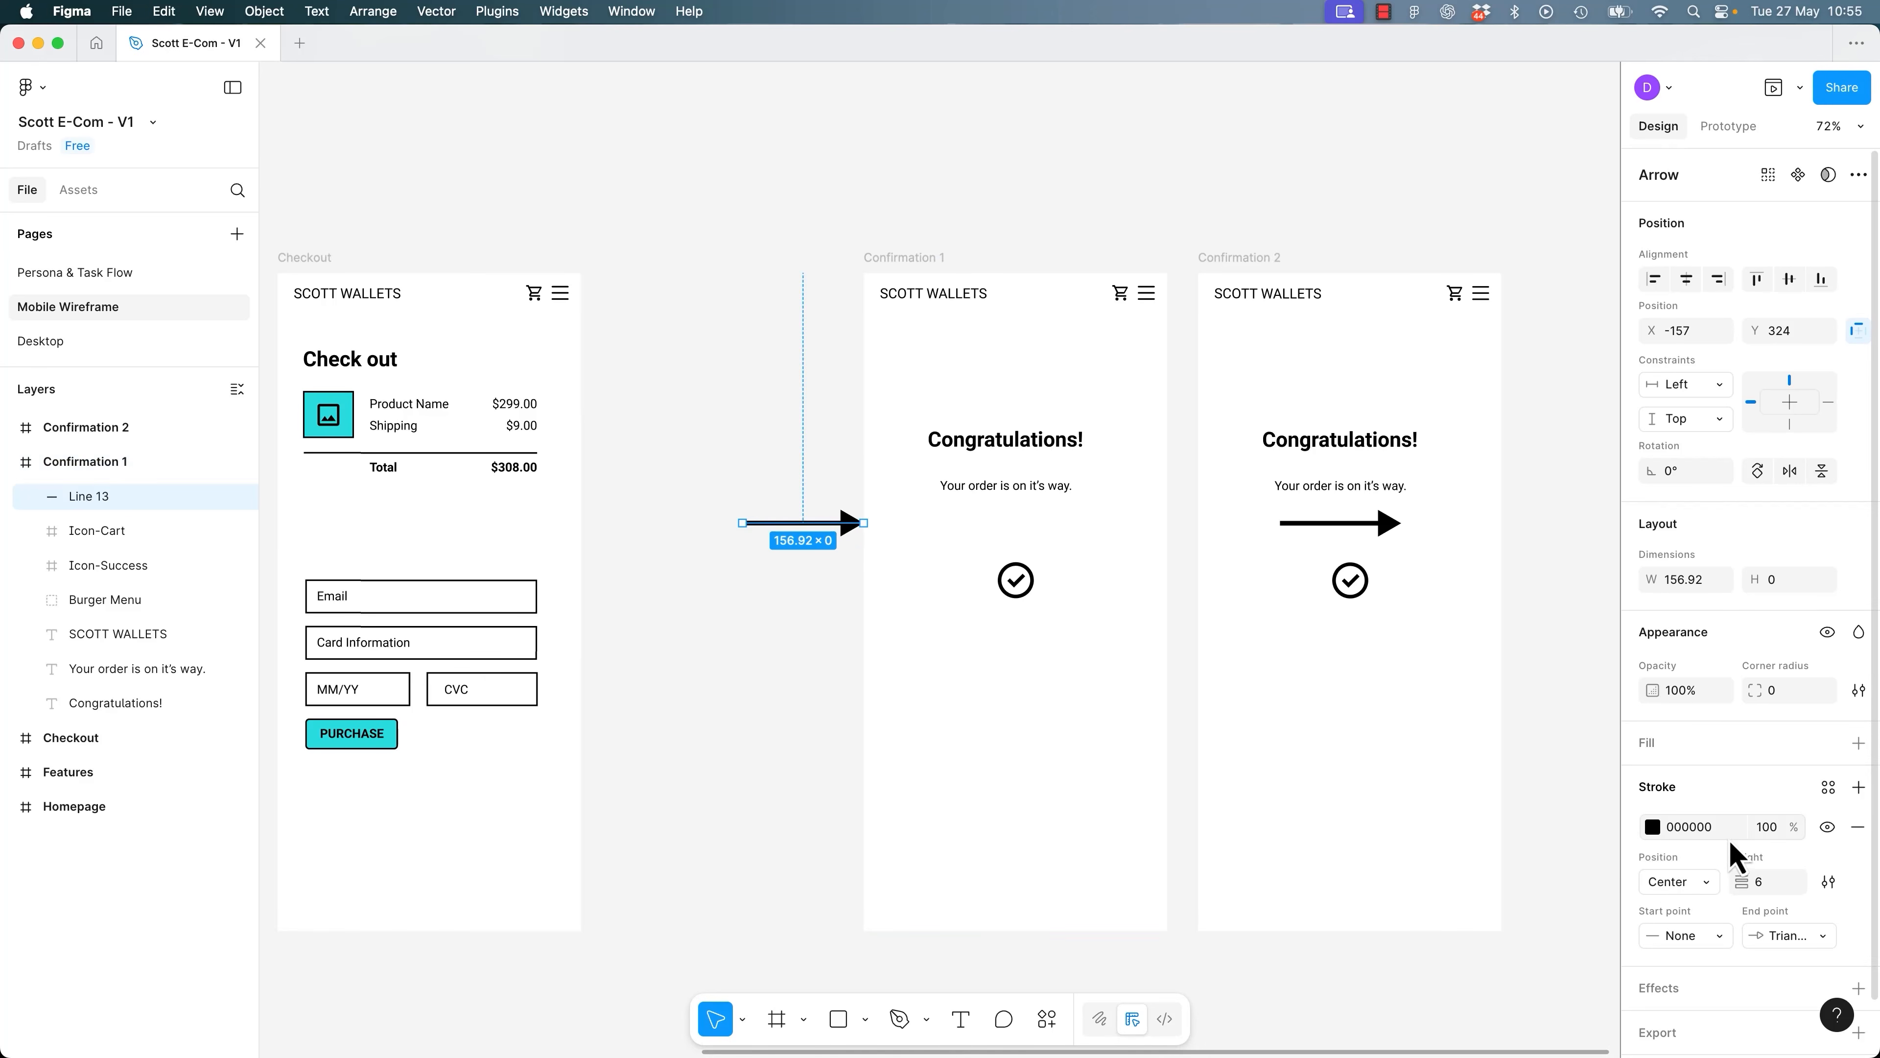
left_click(1763, 835)
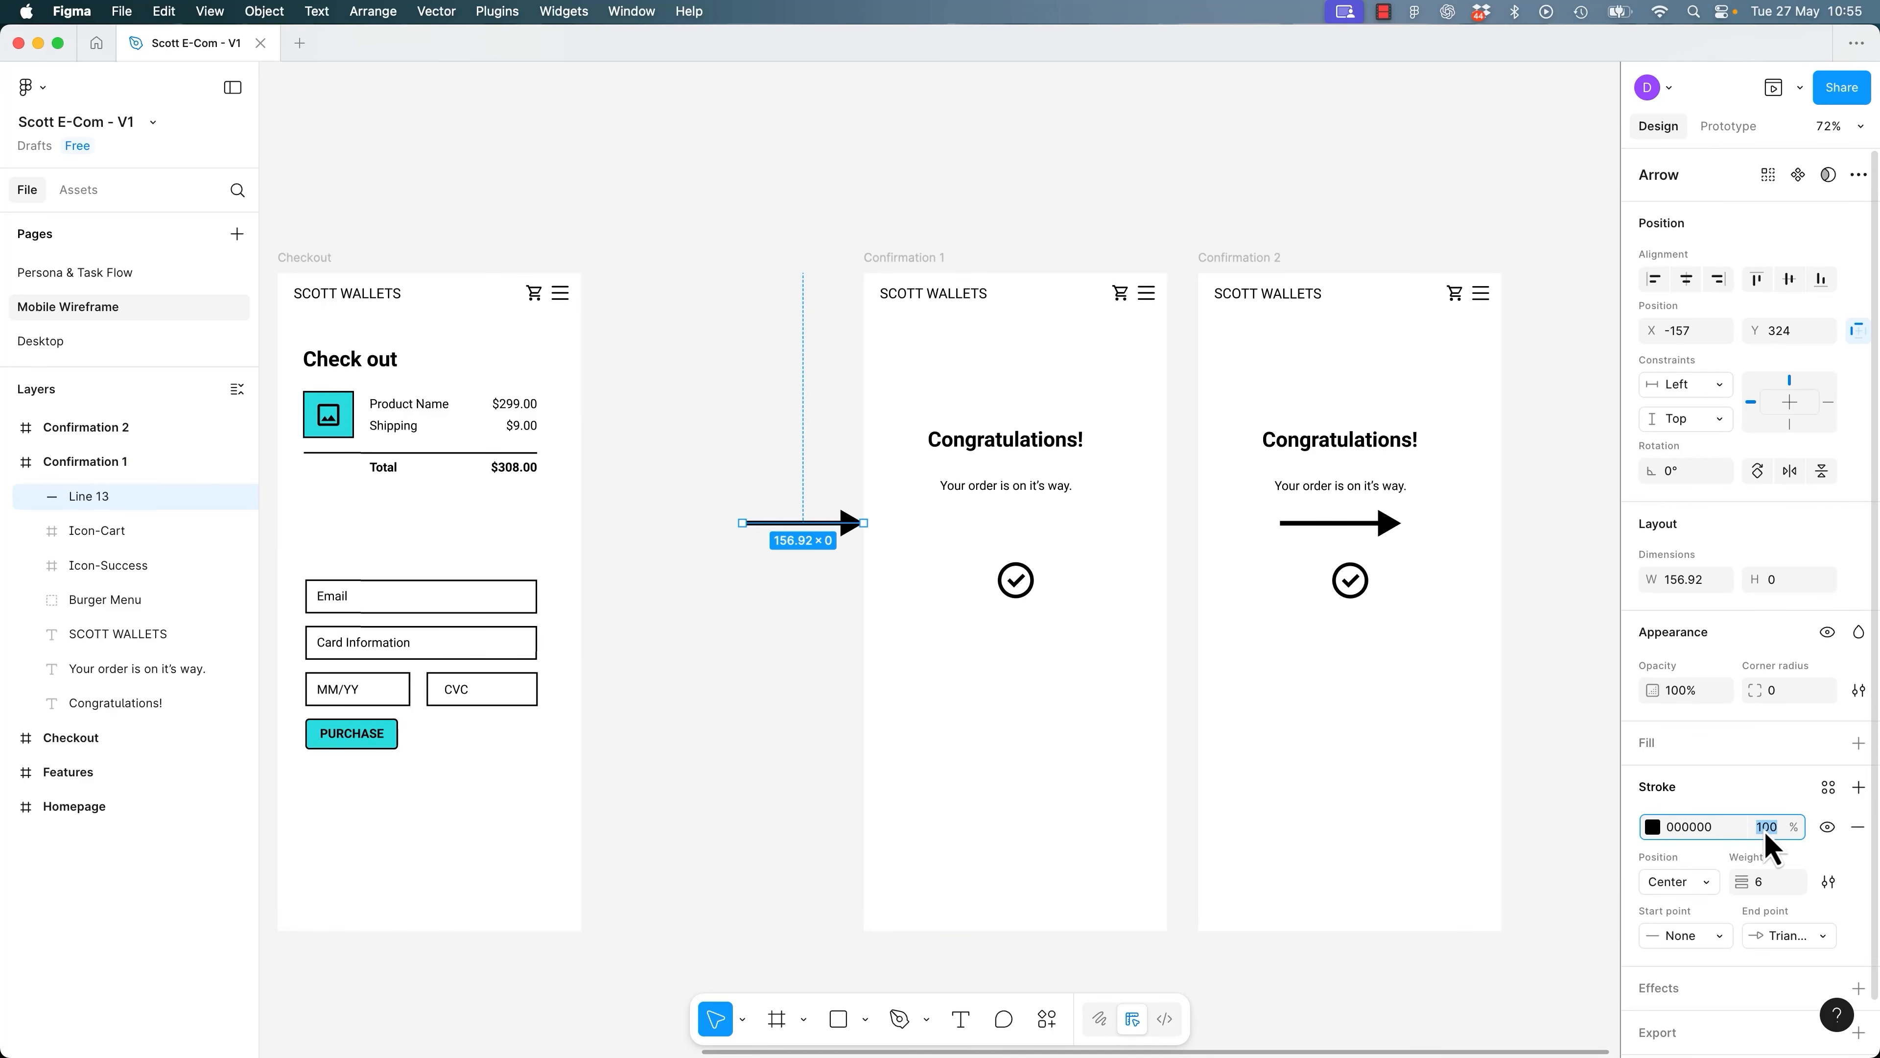
type("0")
key("Return")
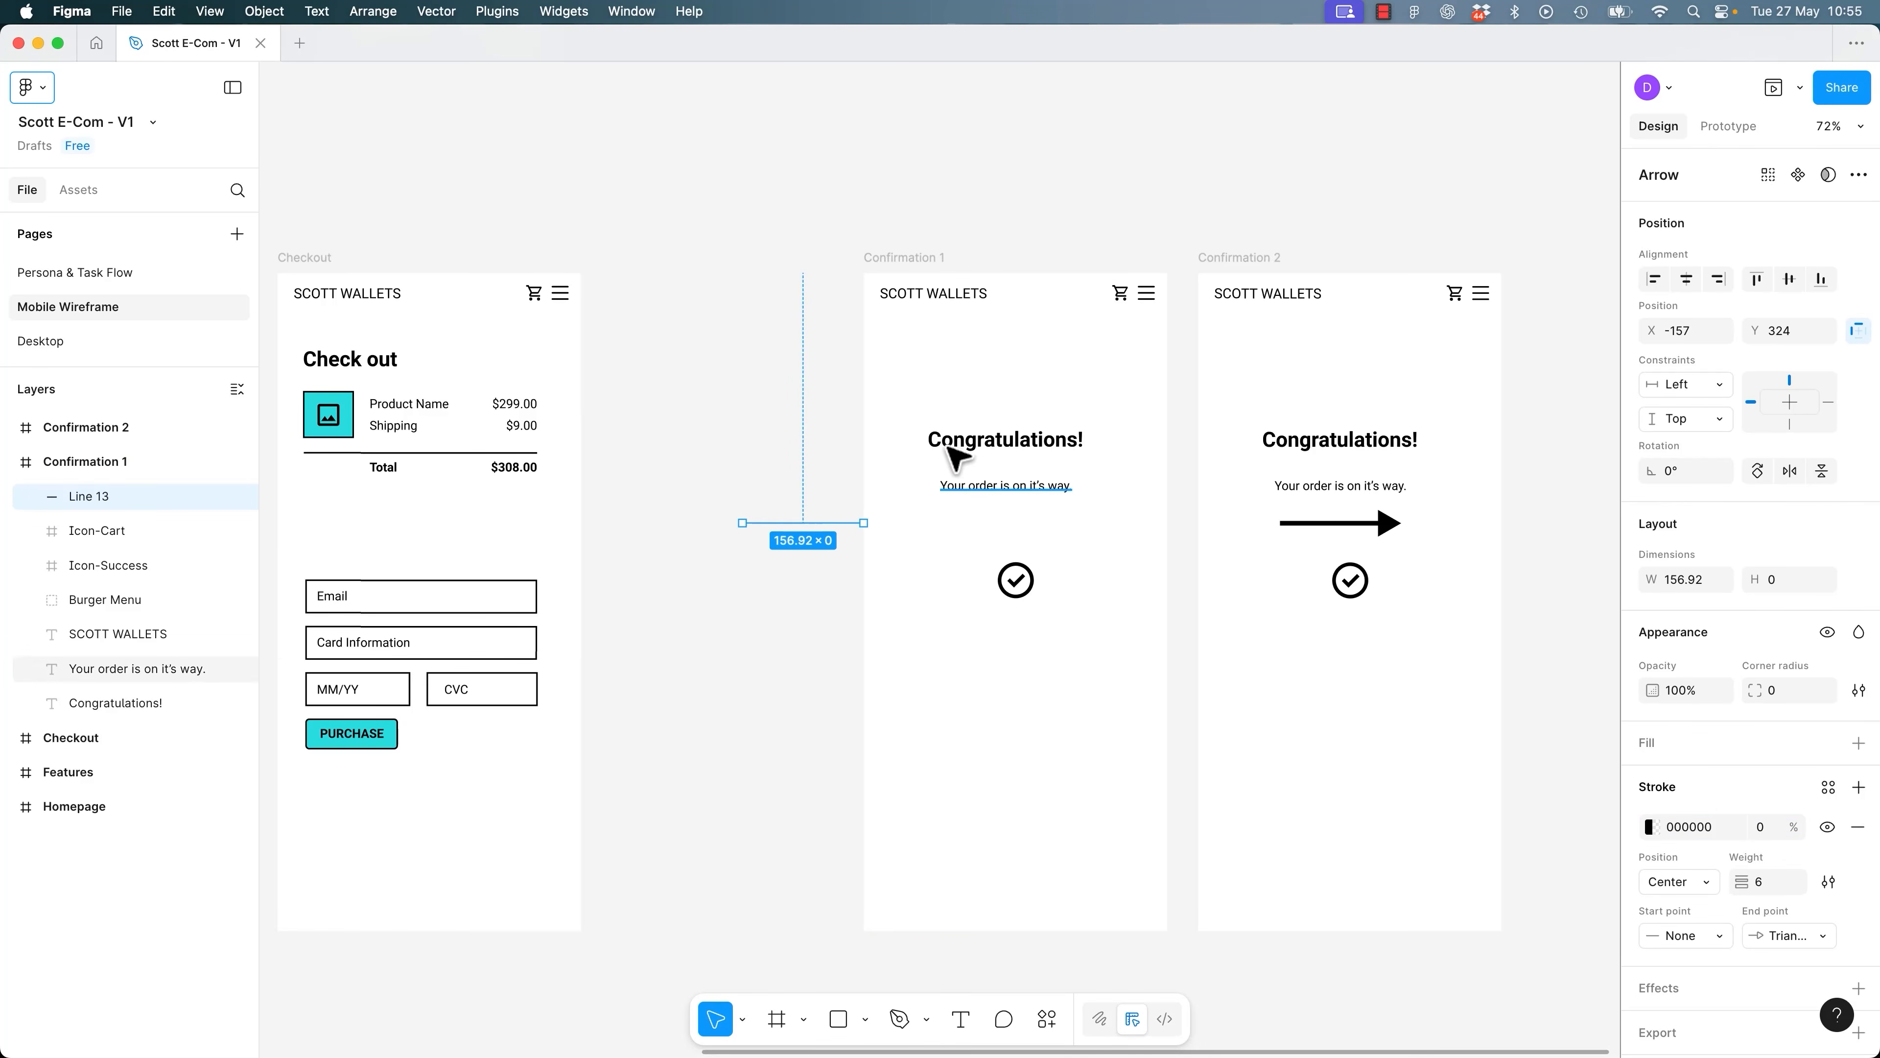
Preview the transition from Confirmation 1 with the transparent arrow, and close the preview.
left_click(918, 257)
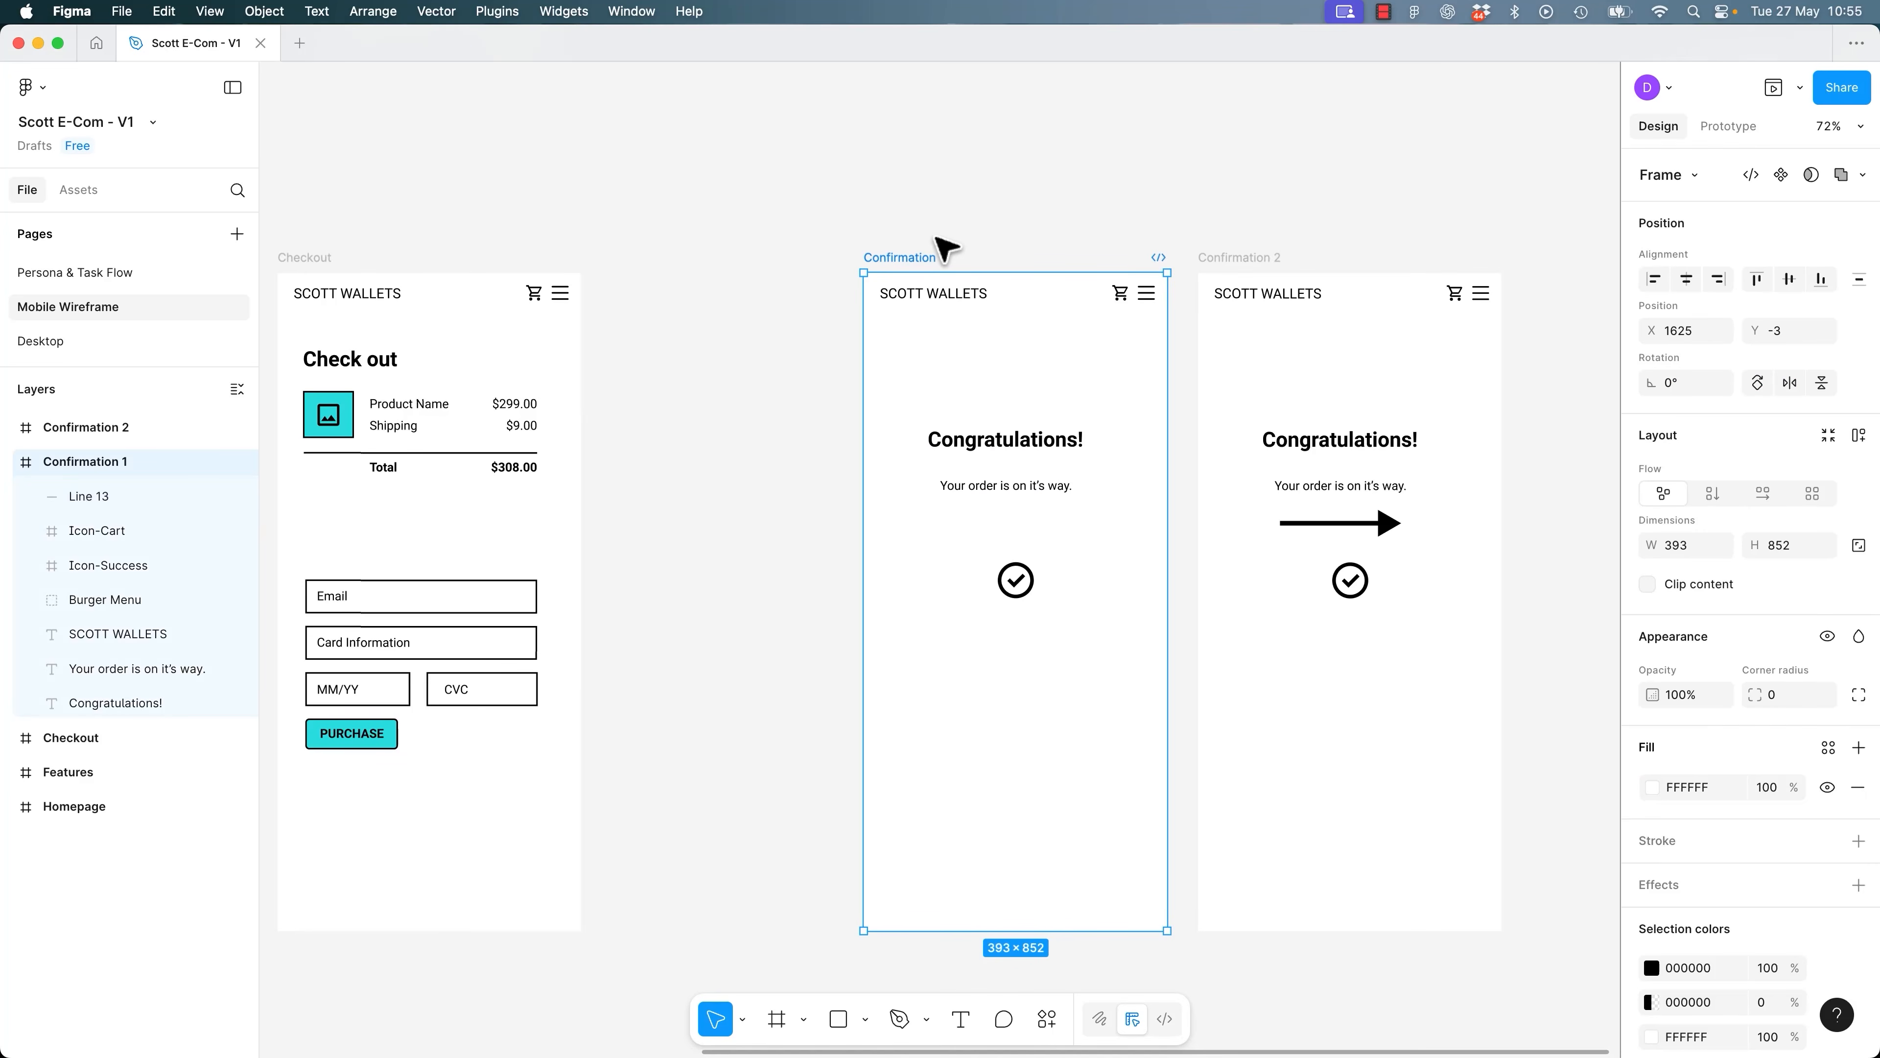
key("shift+space")
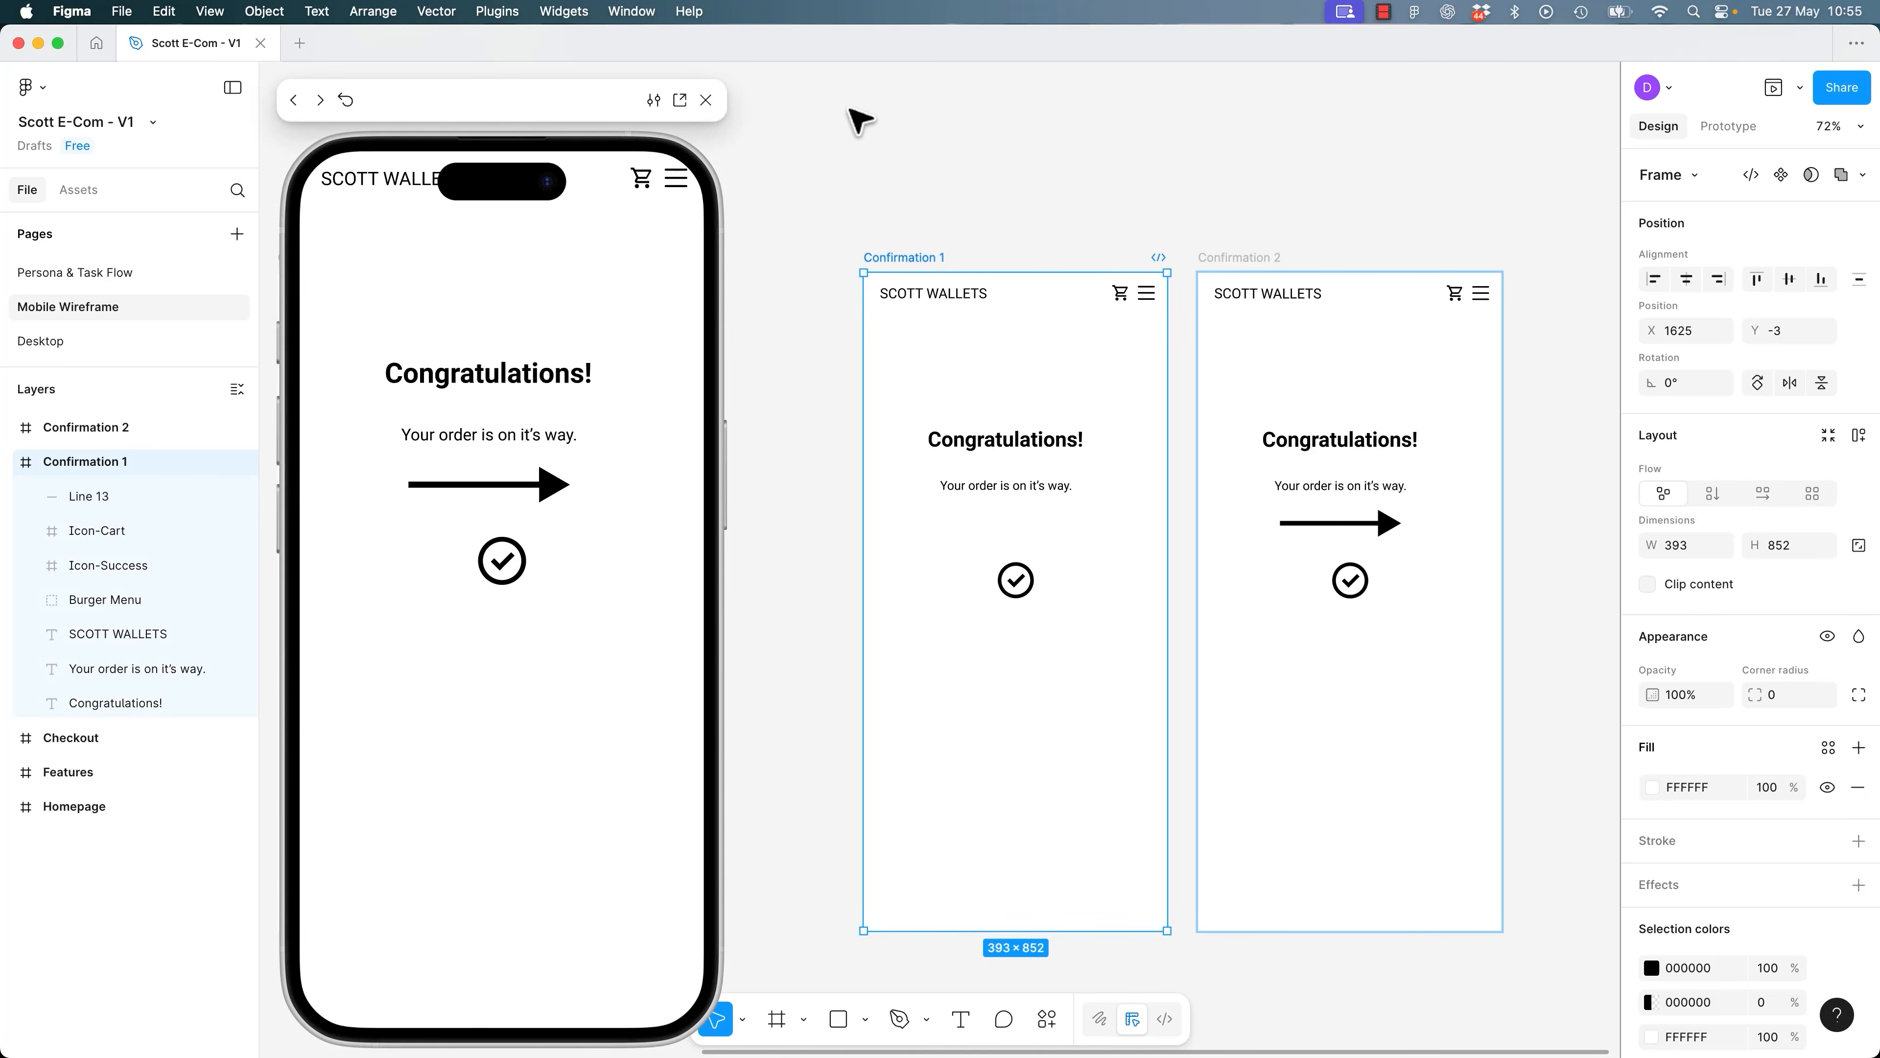
left_click(707, 101)
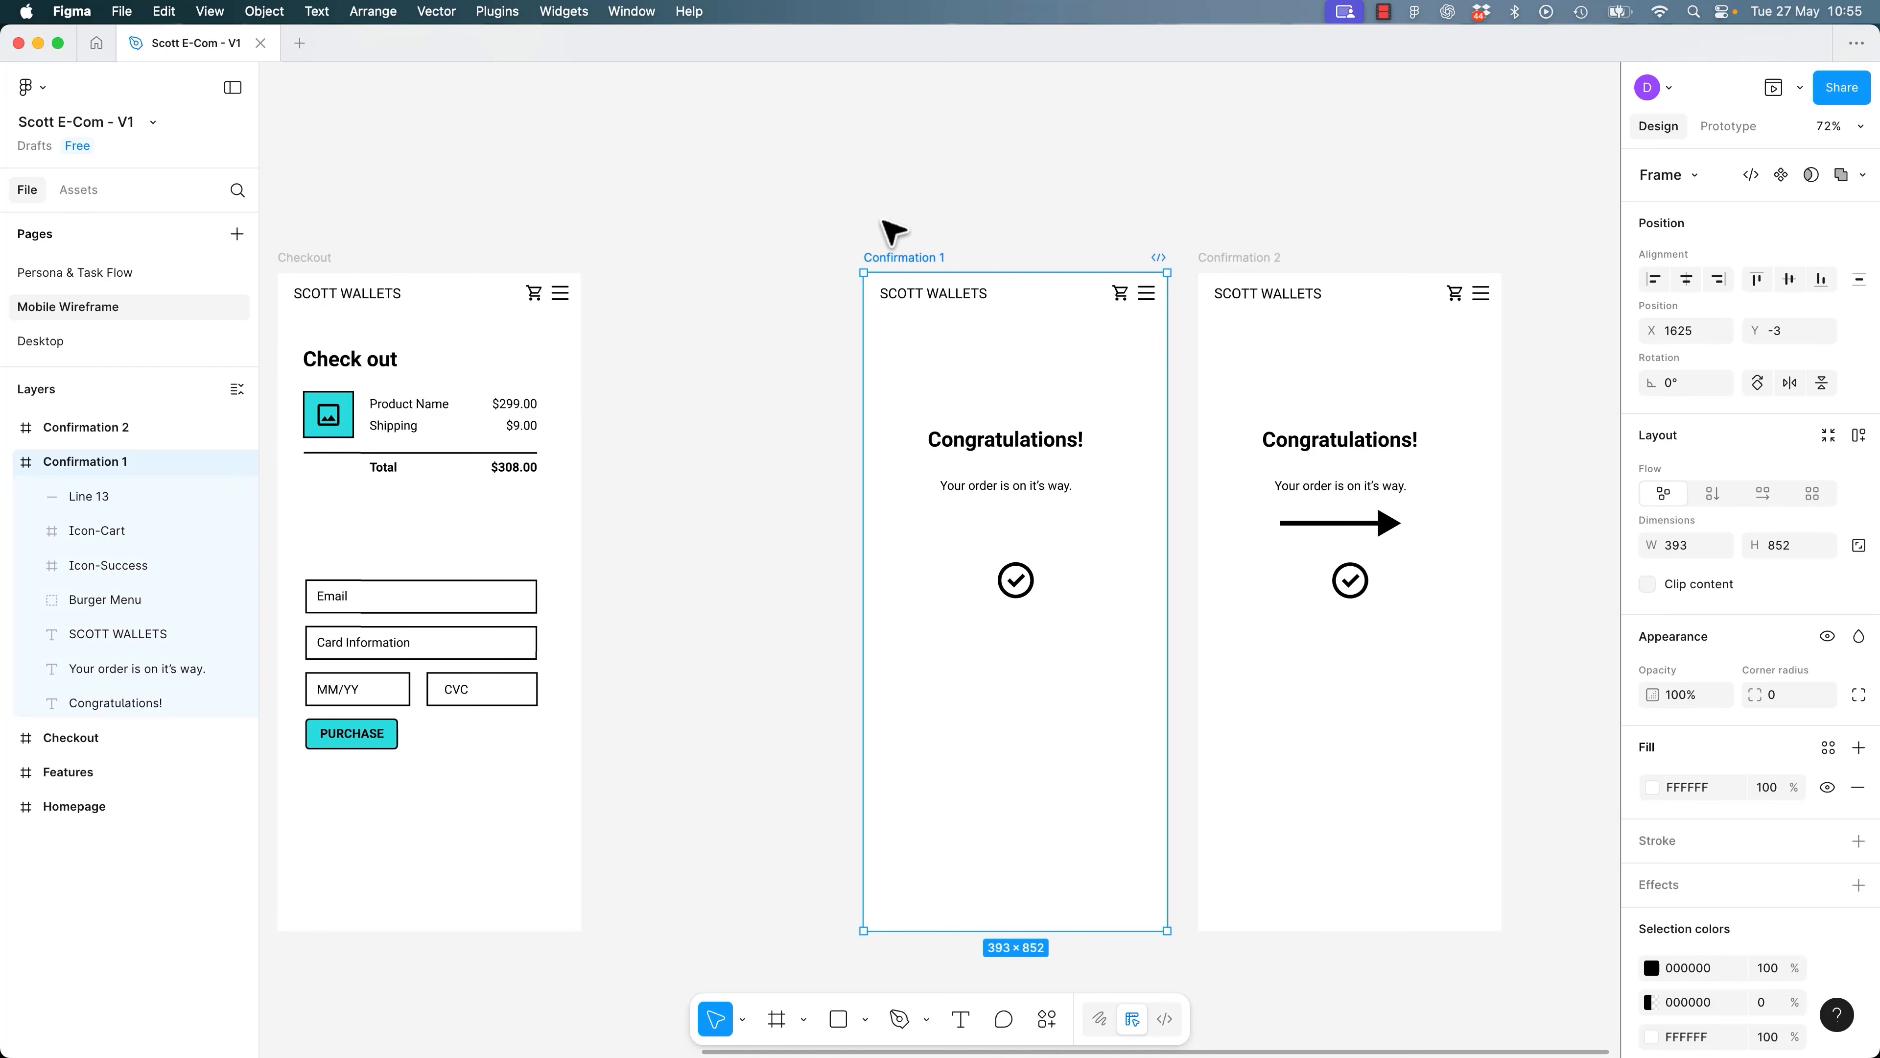
Restore the stroke opacity of Confirmation 1's Line 13 to 100% and set its end point to None.
left_click_drag(708, 388, 844, 597)
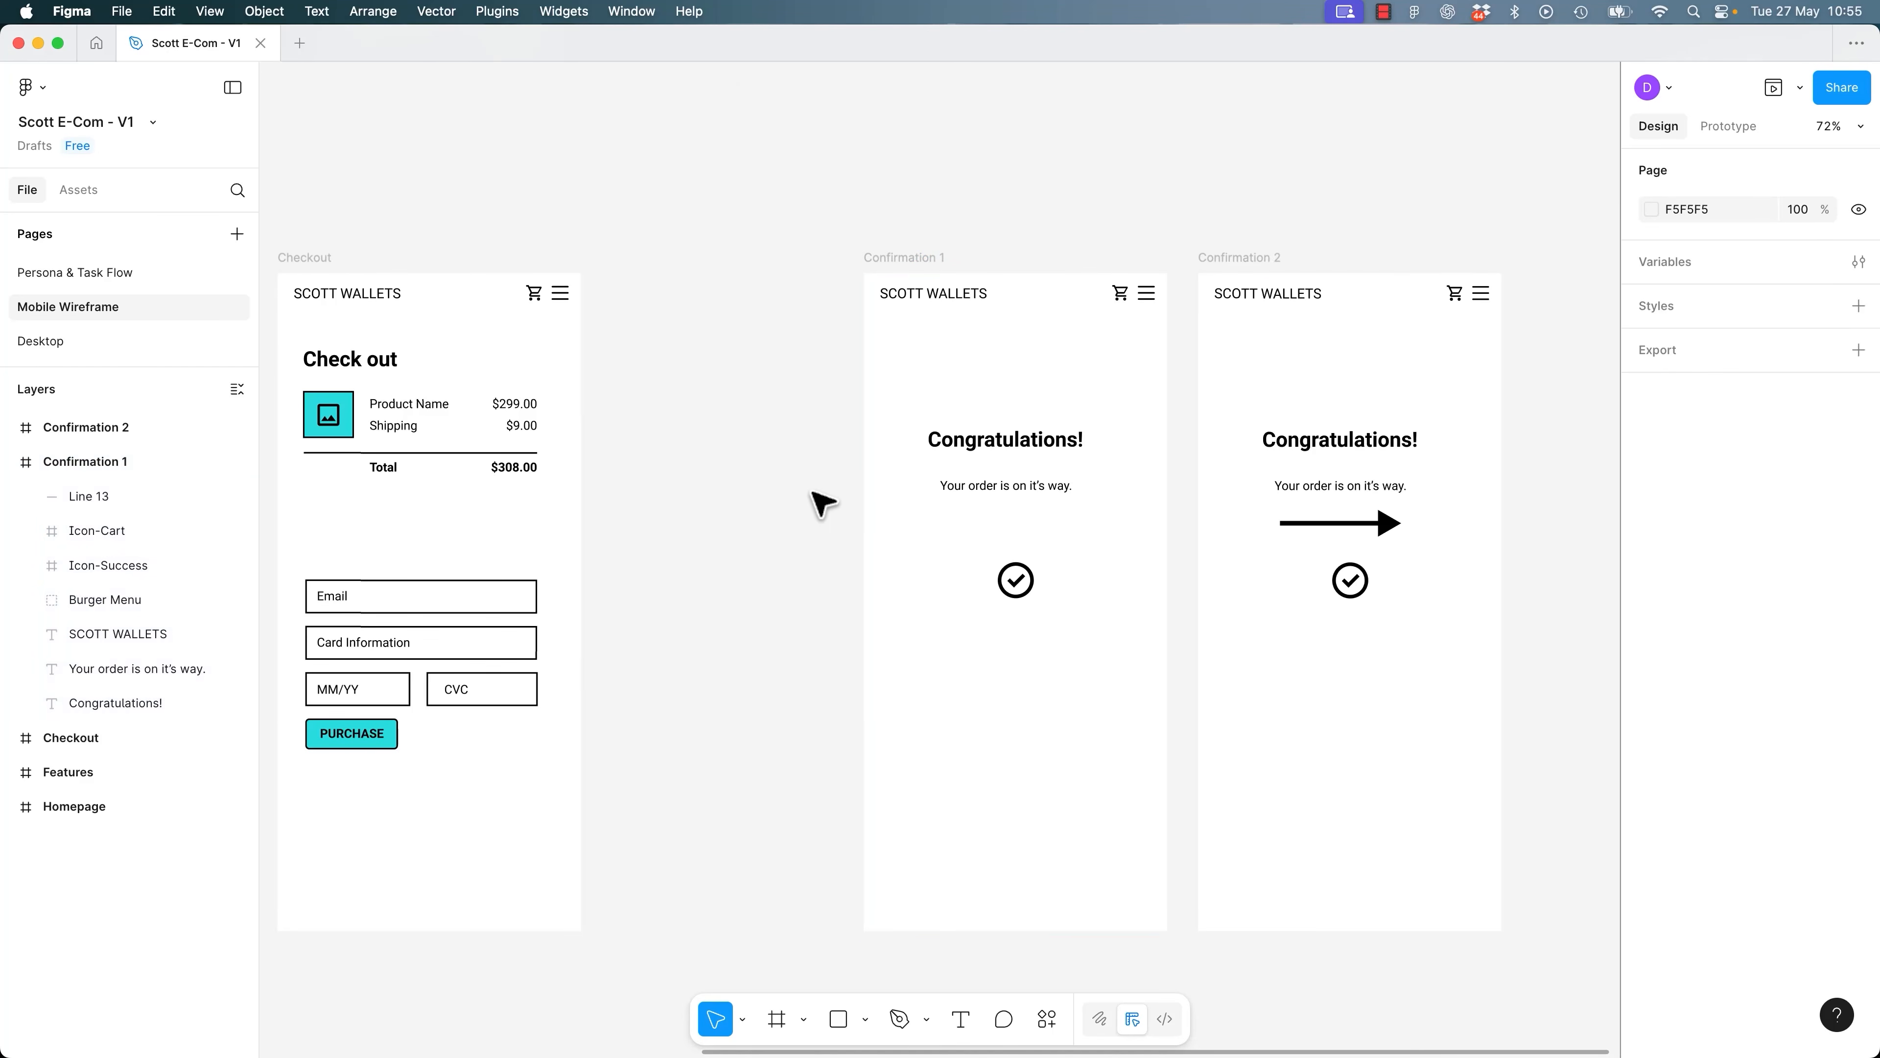
left_click(933, 259)
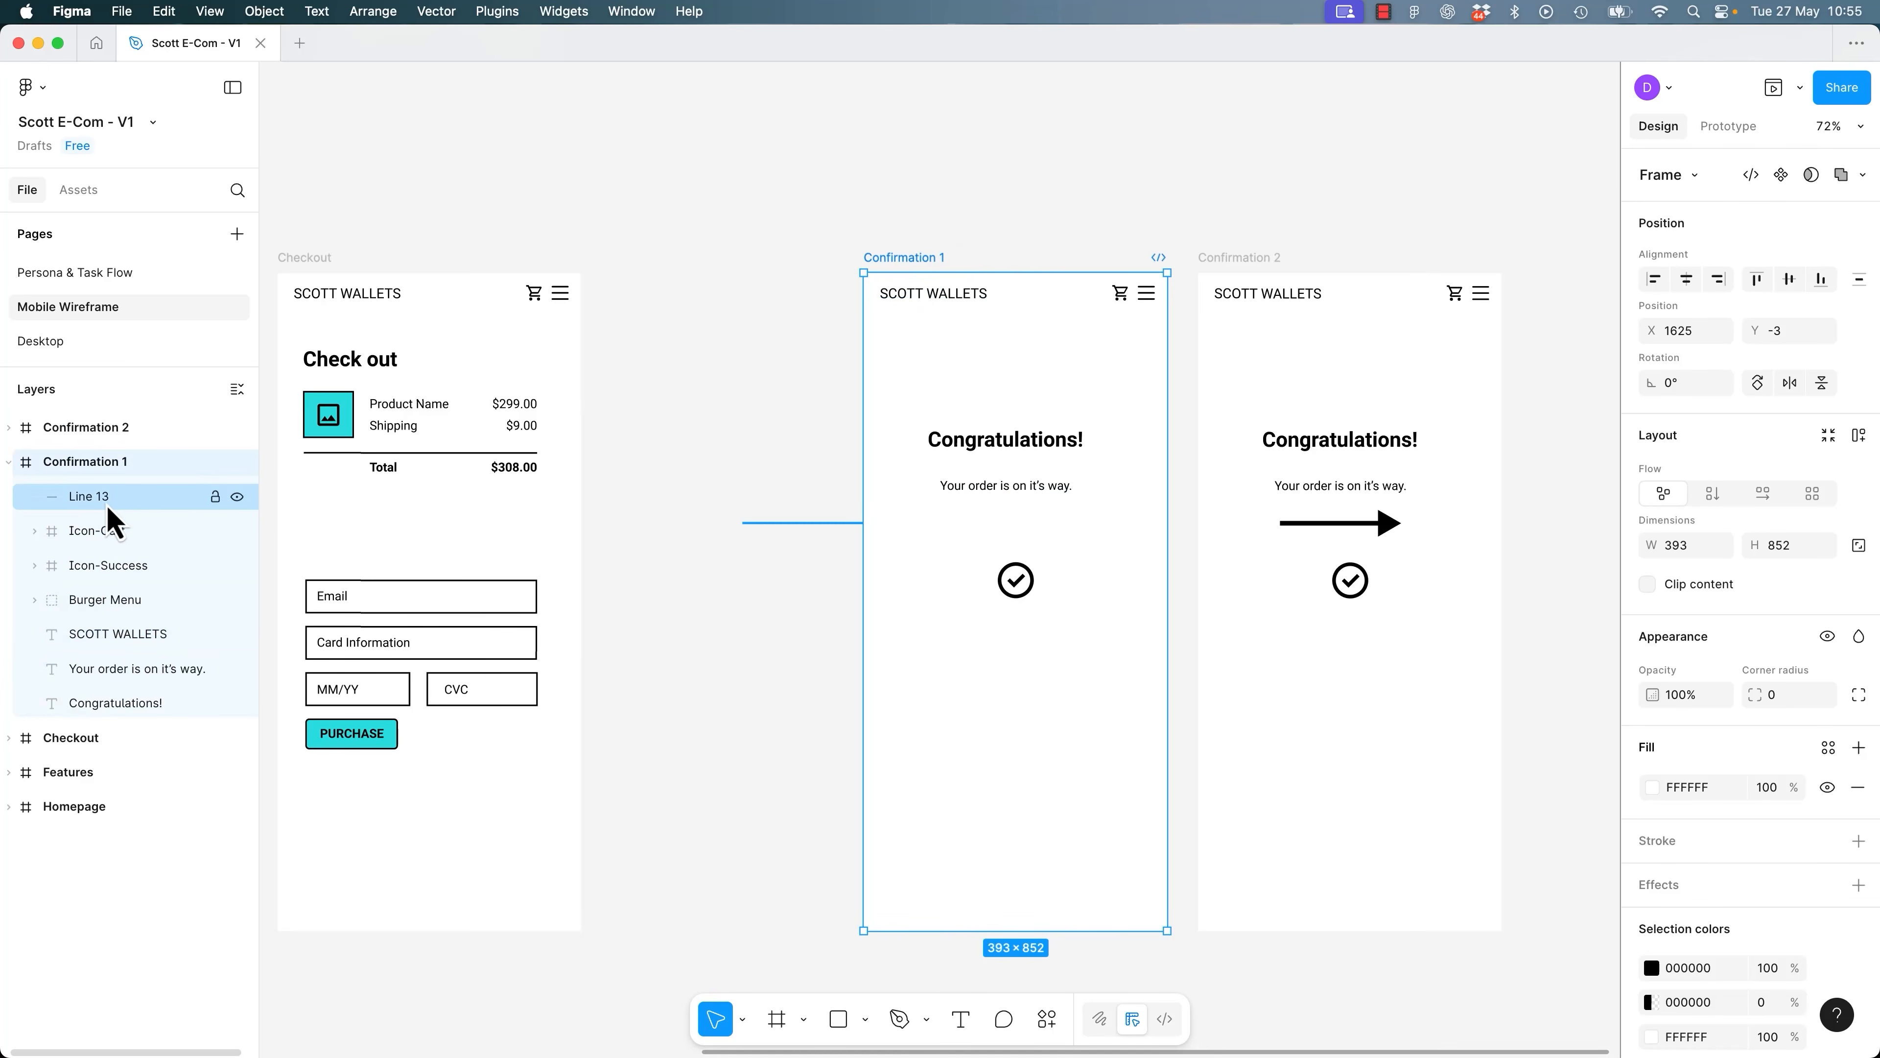
left_click(93, 504)
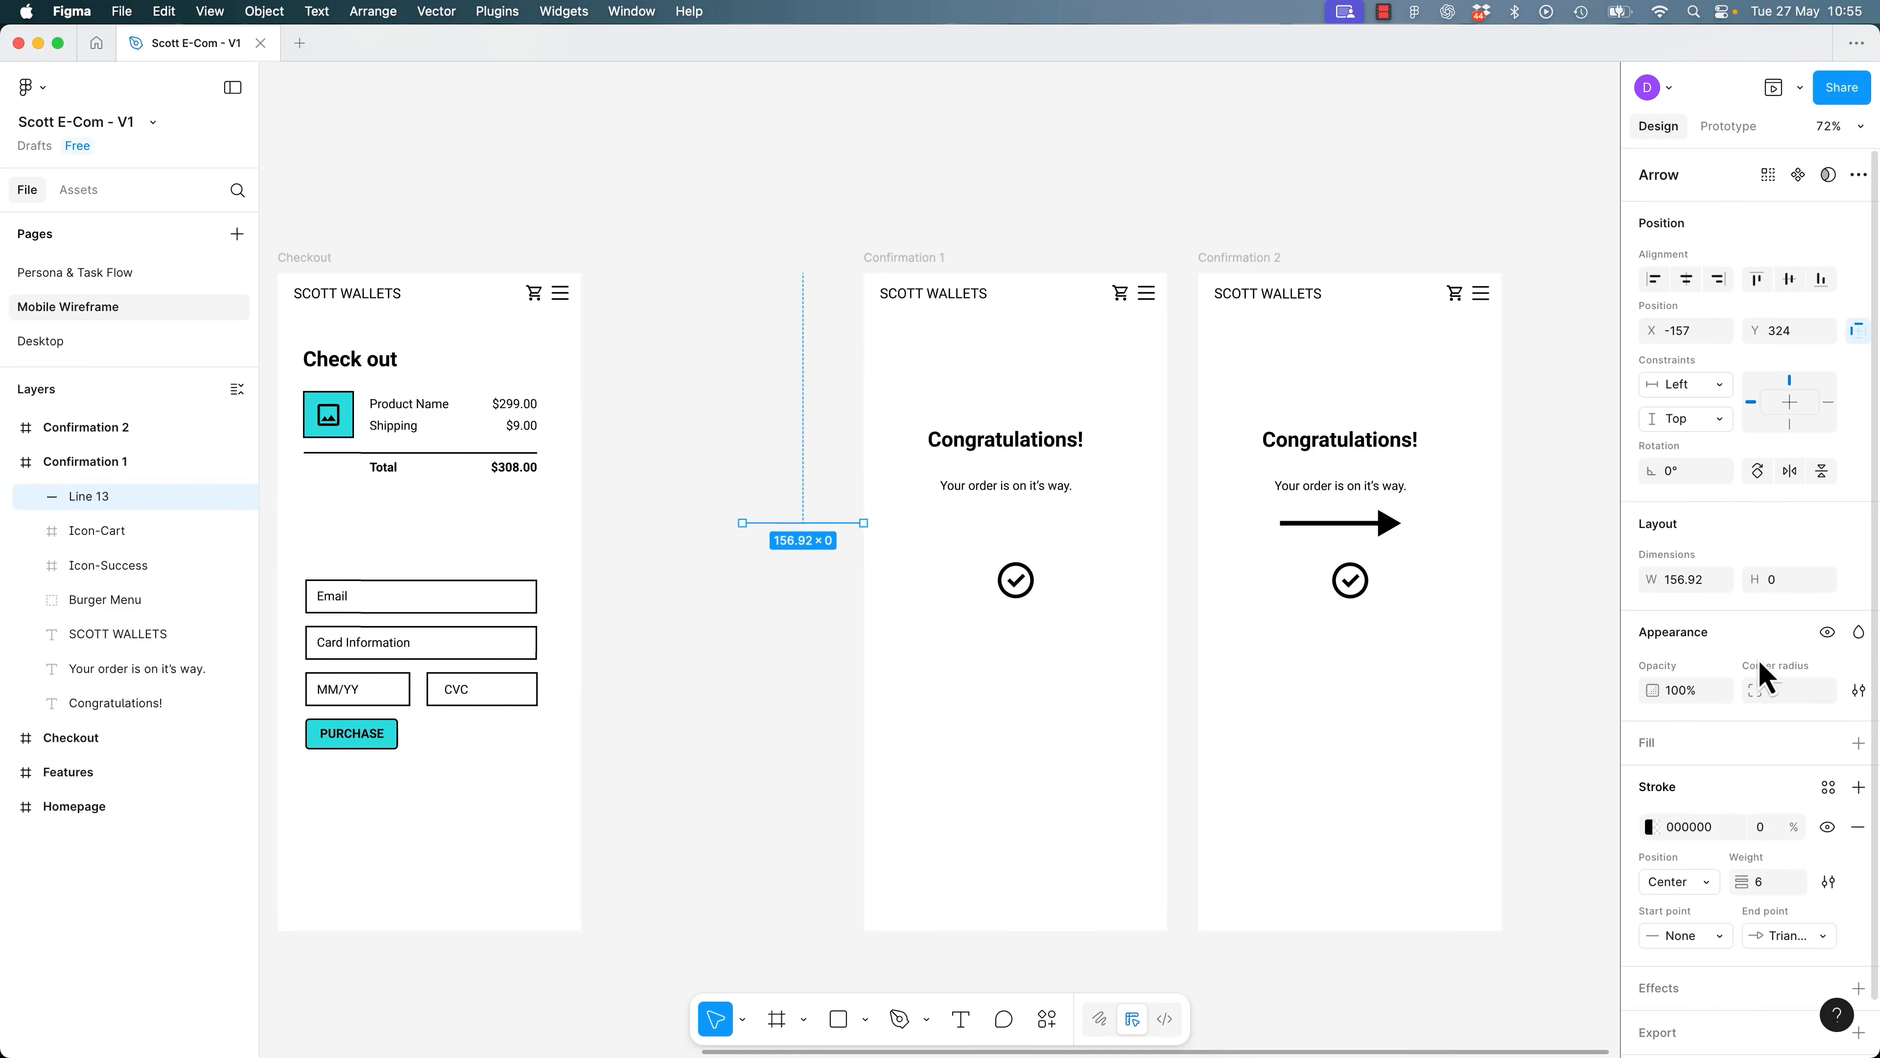
left_click(1770, 821)
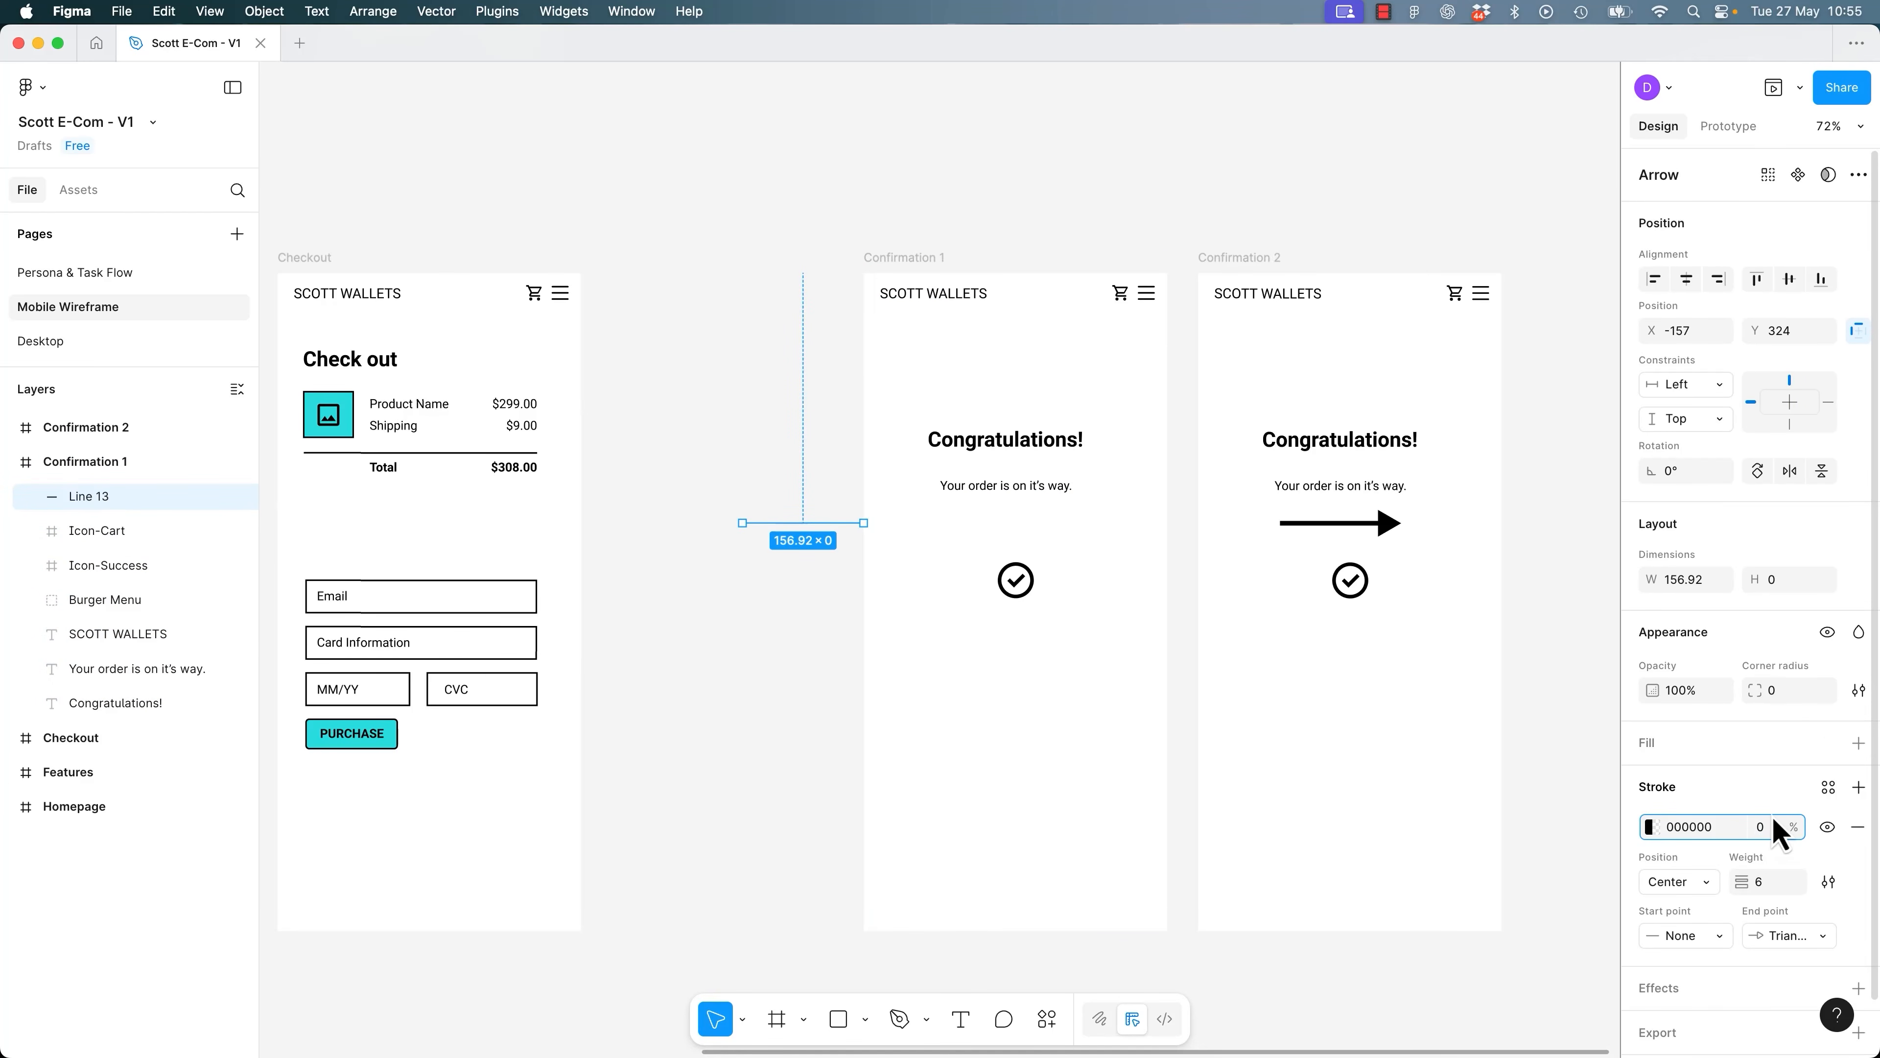
key("BackSpace")
scroll(1779, 834, "down", 1)
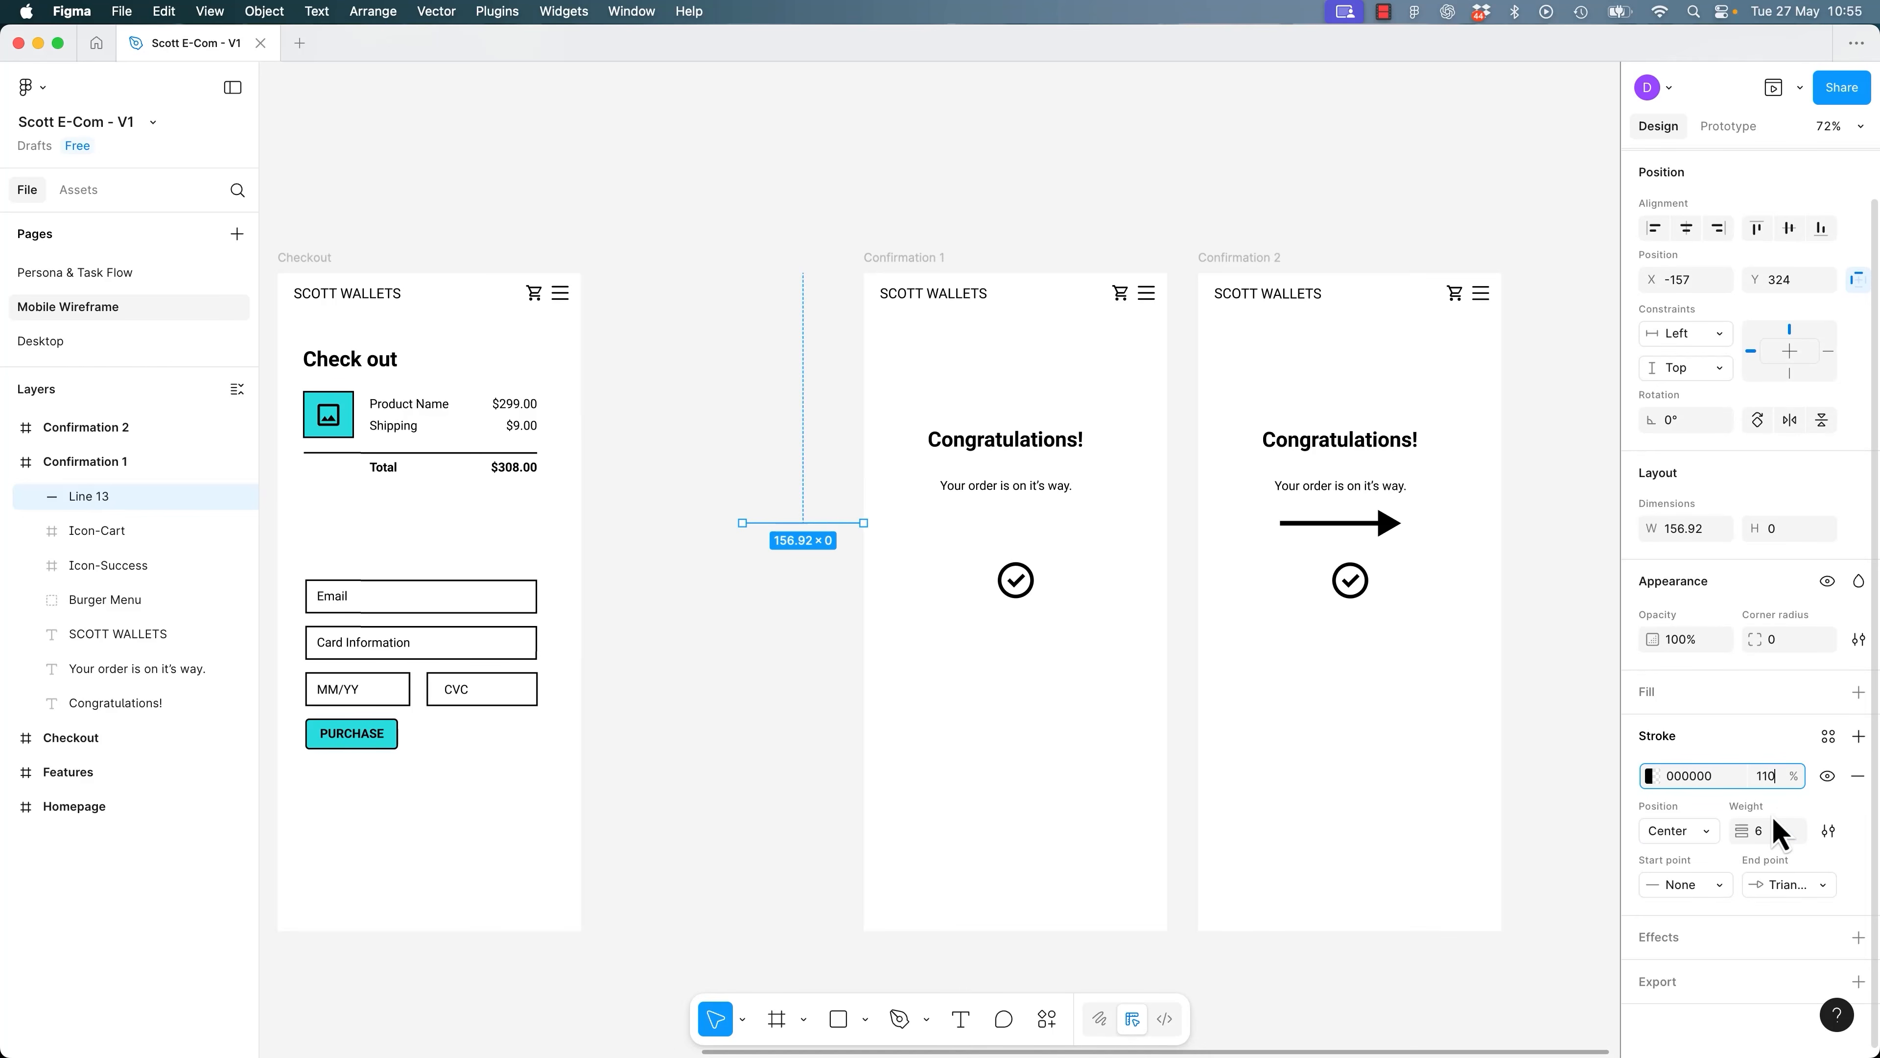
type("100")
key("Return")
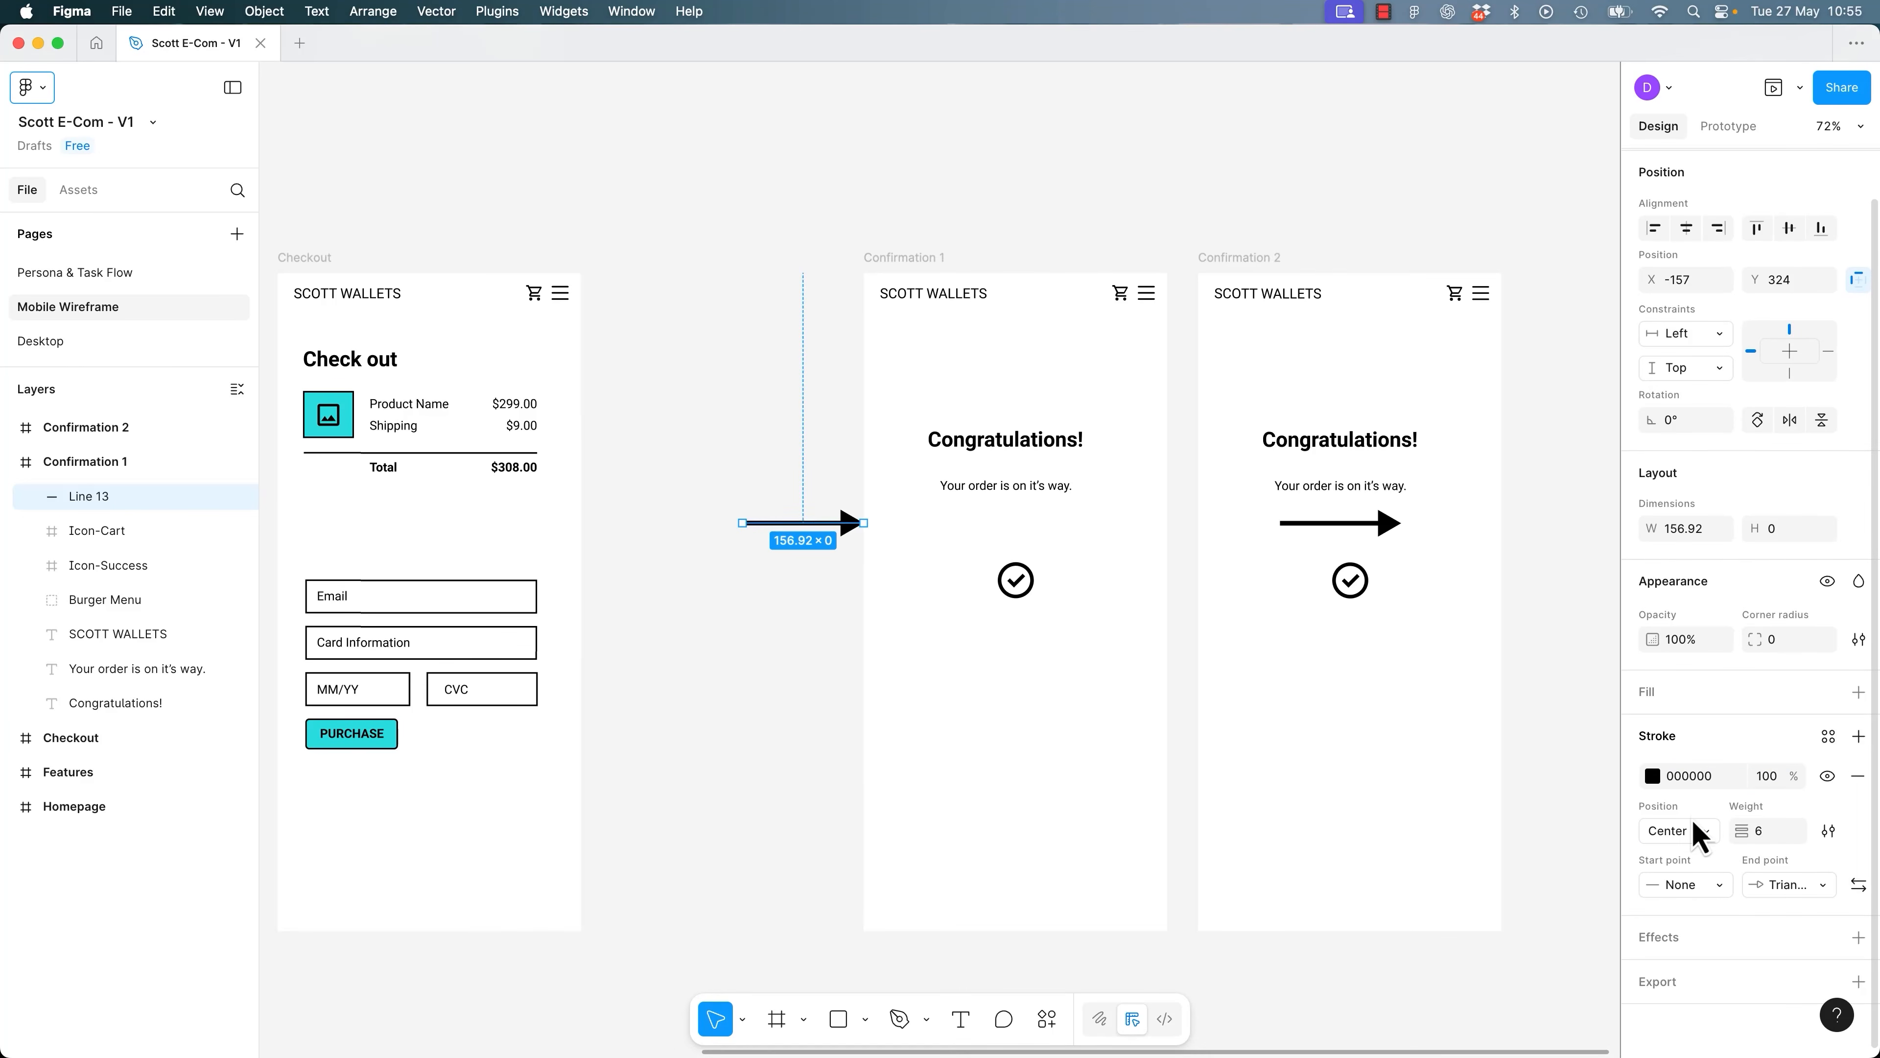
left_click(1808, 893)
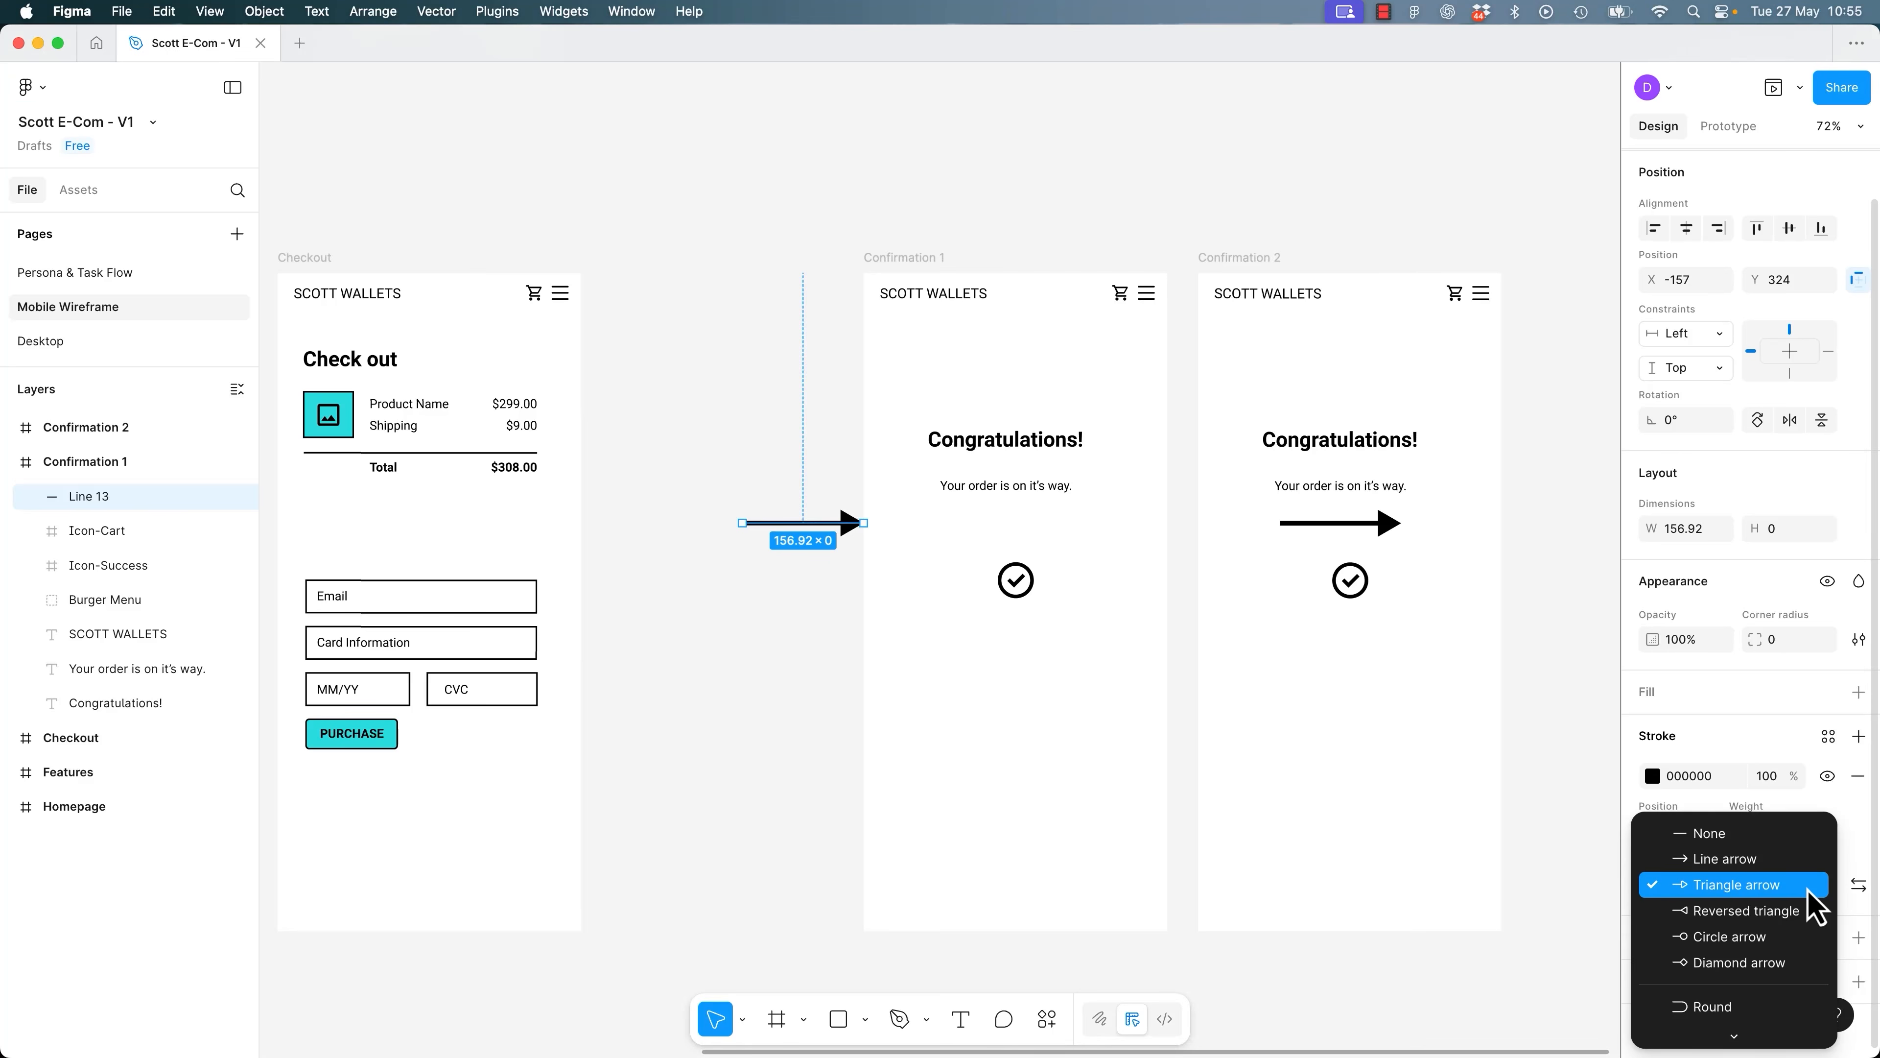
left_click(1763, 836)
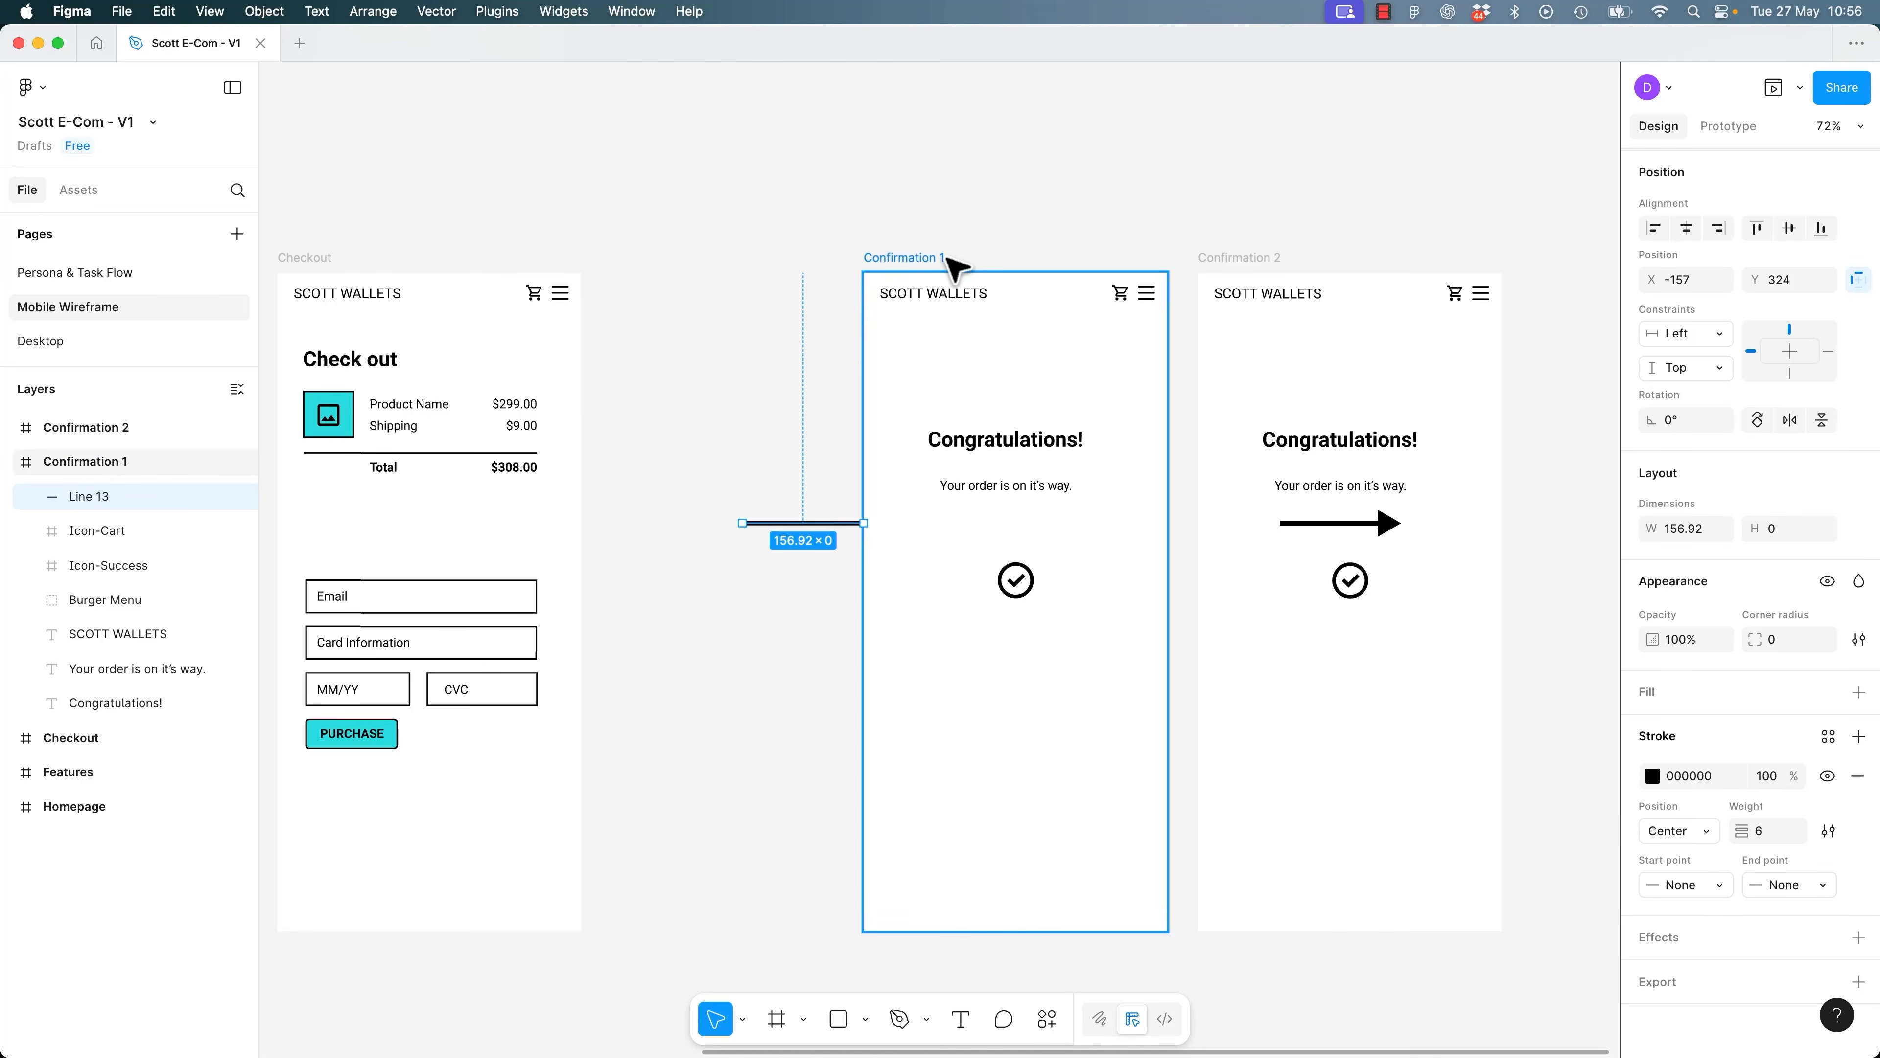
Move Line 13 slightly into Confirmation 1, to X -136, preview the transition from that frame, and close the preview.
left_click(898, 259)
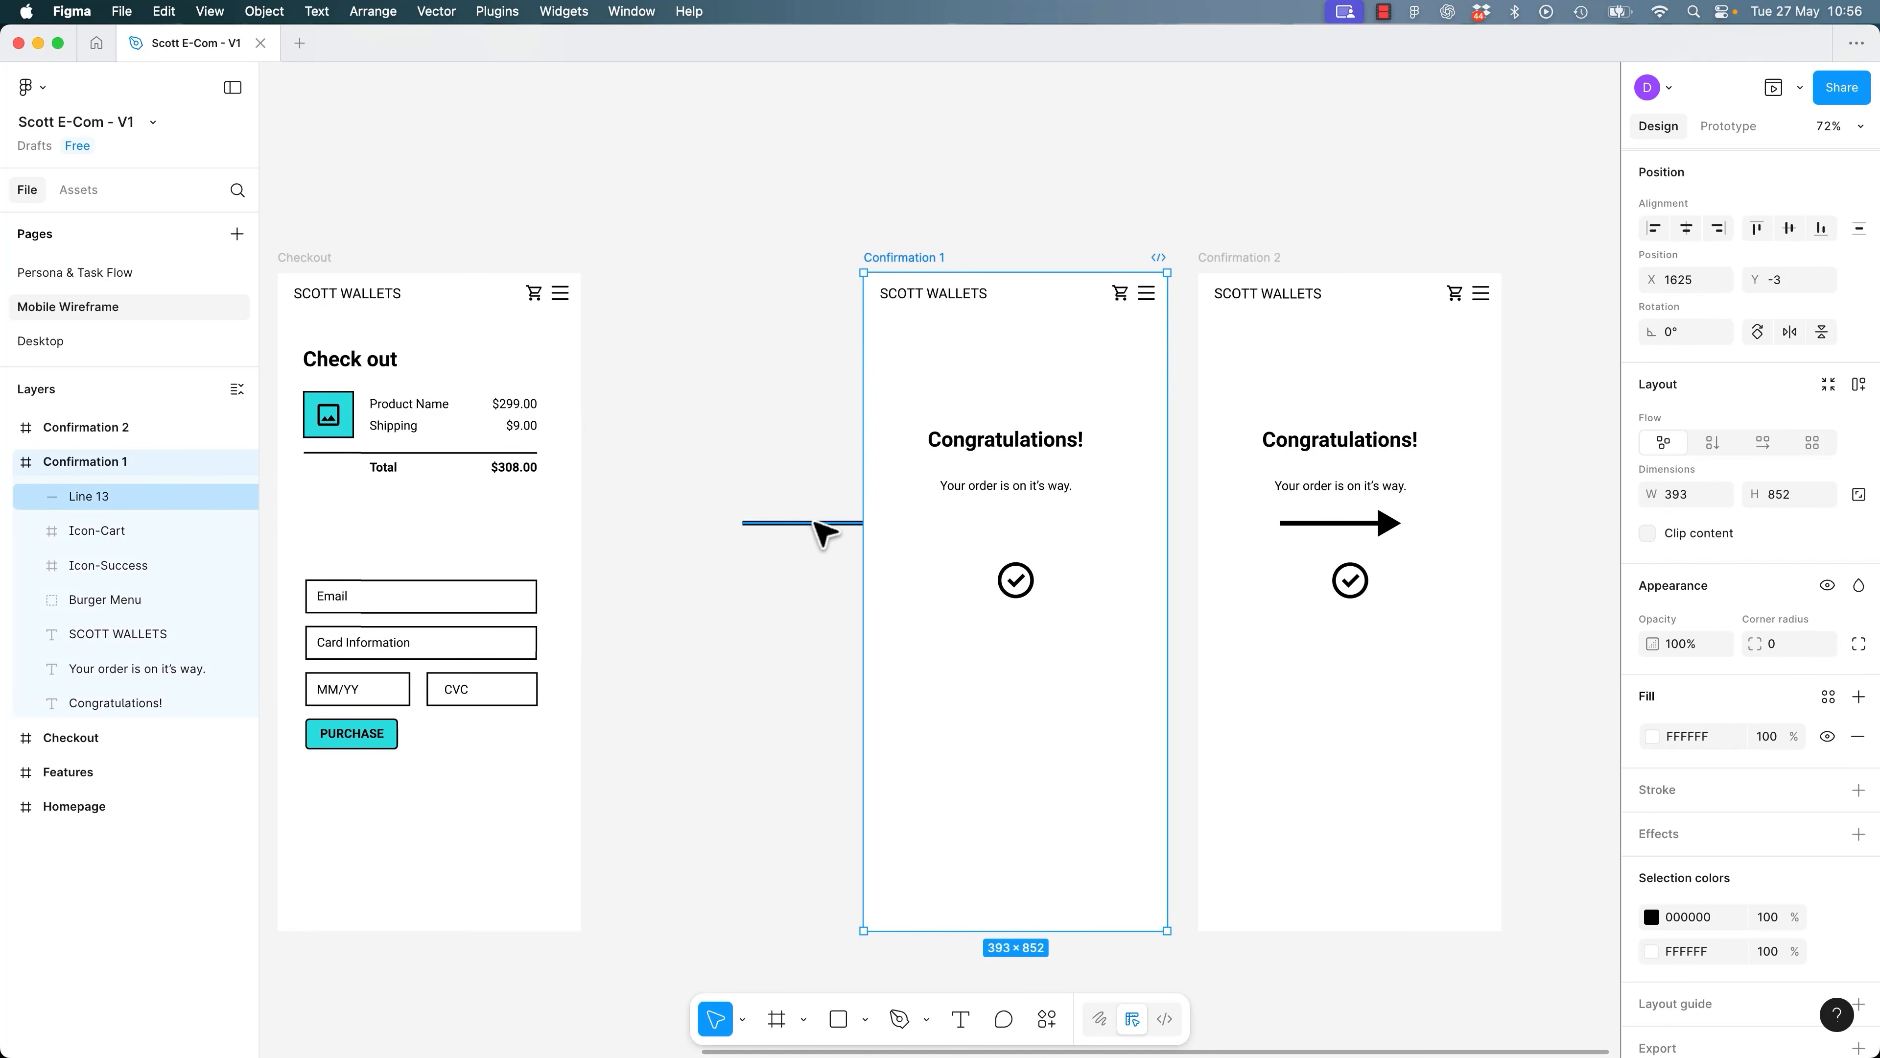
left_click_drag(827, 529, 842, 529)
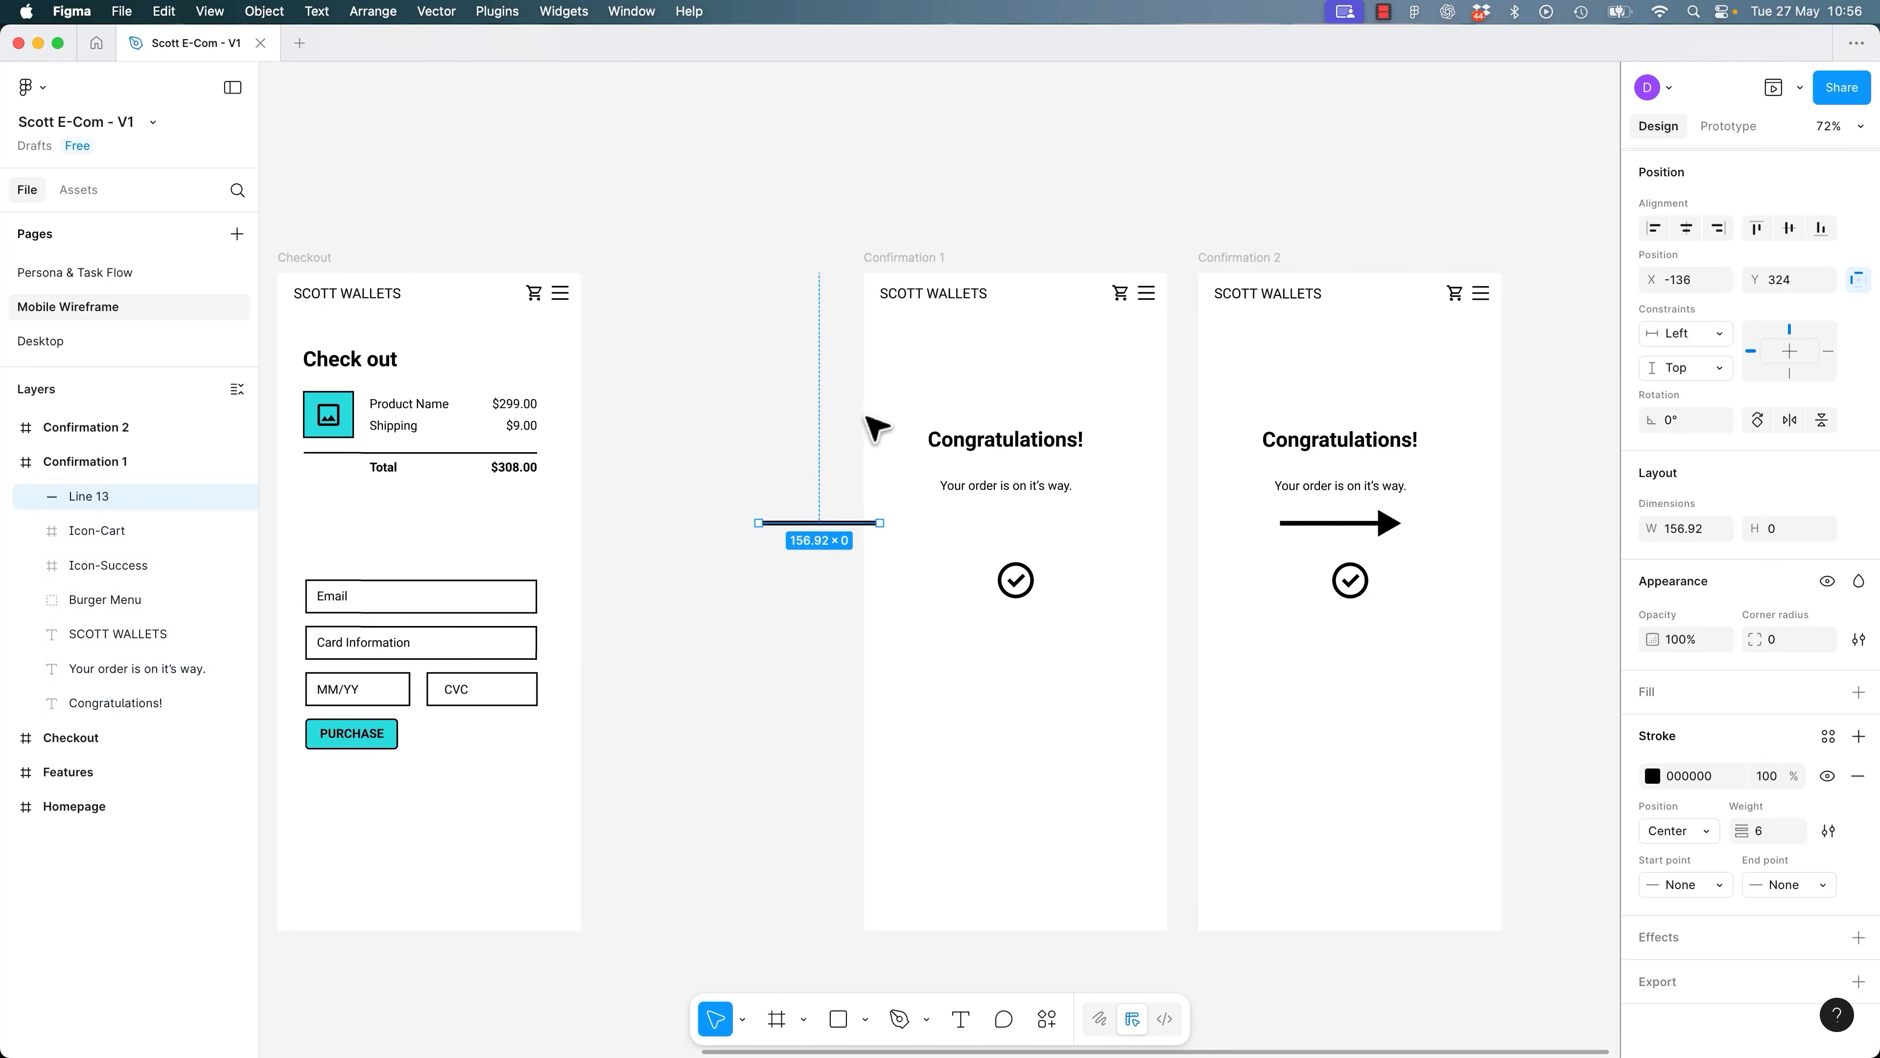
left_click(914, 257)
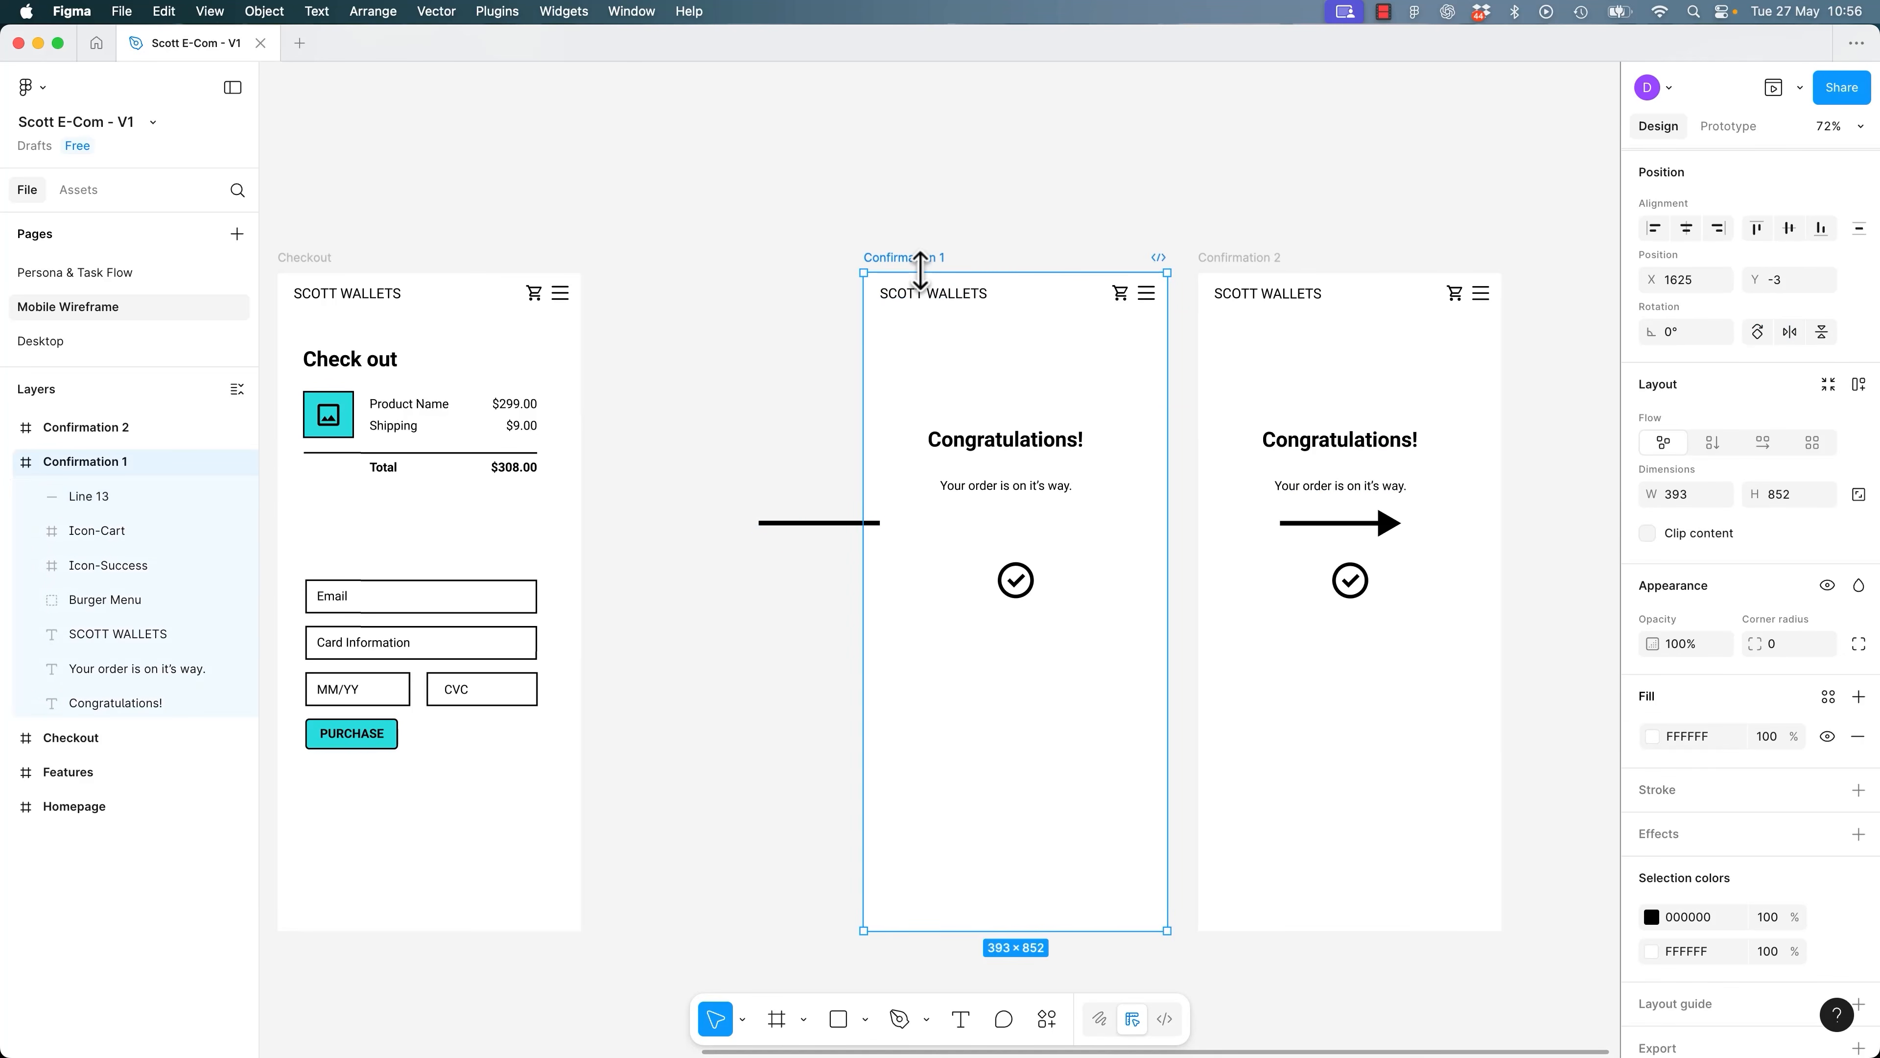
key("shift+space")
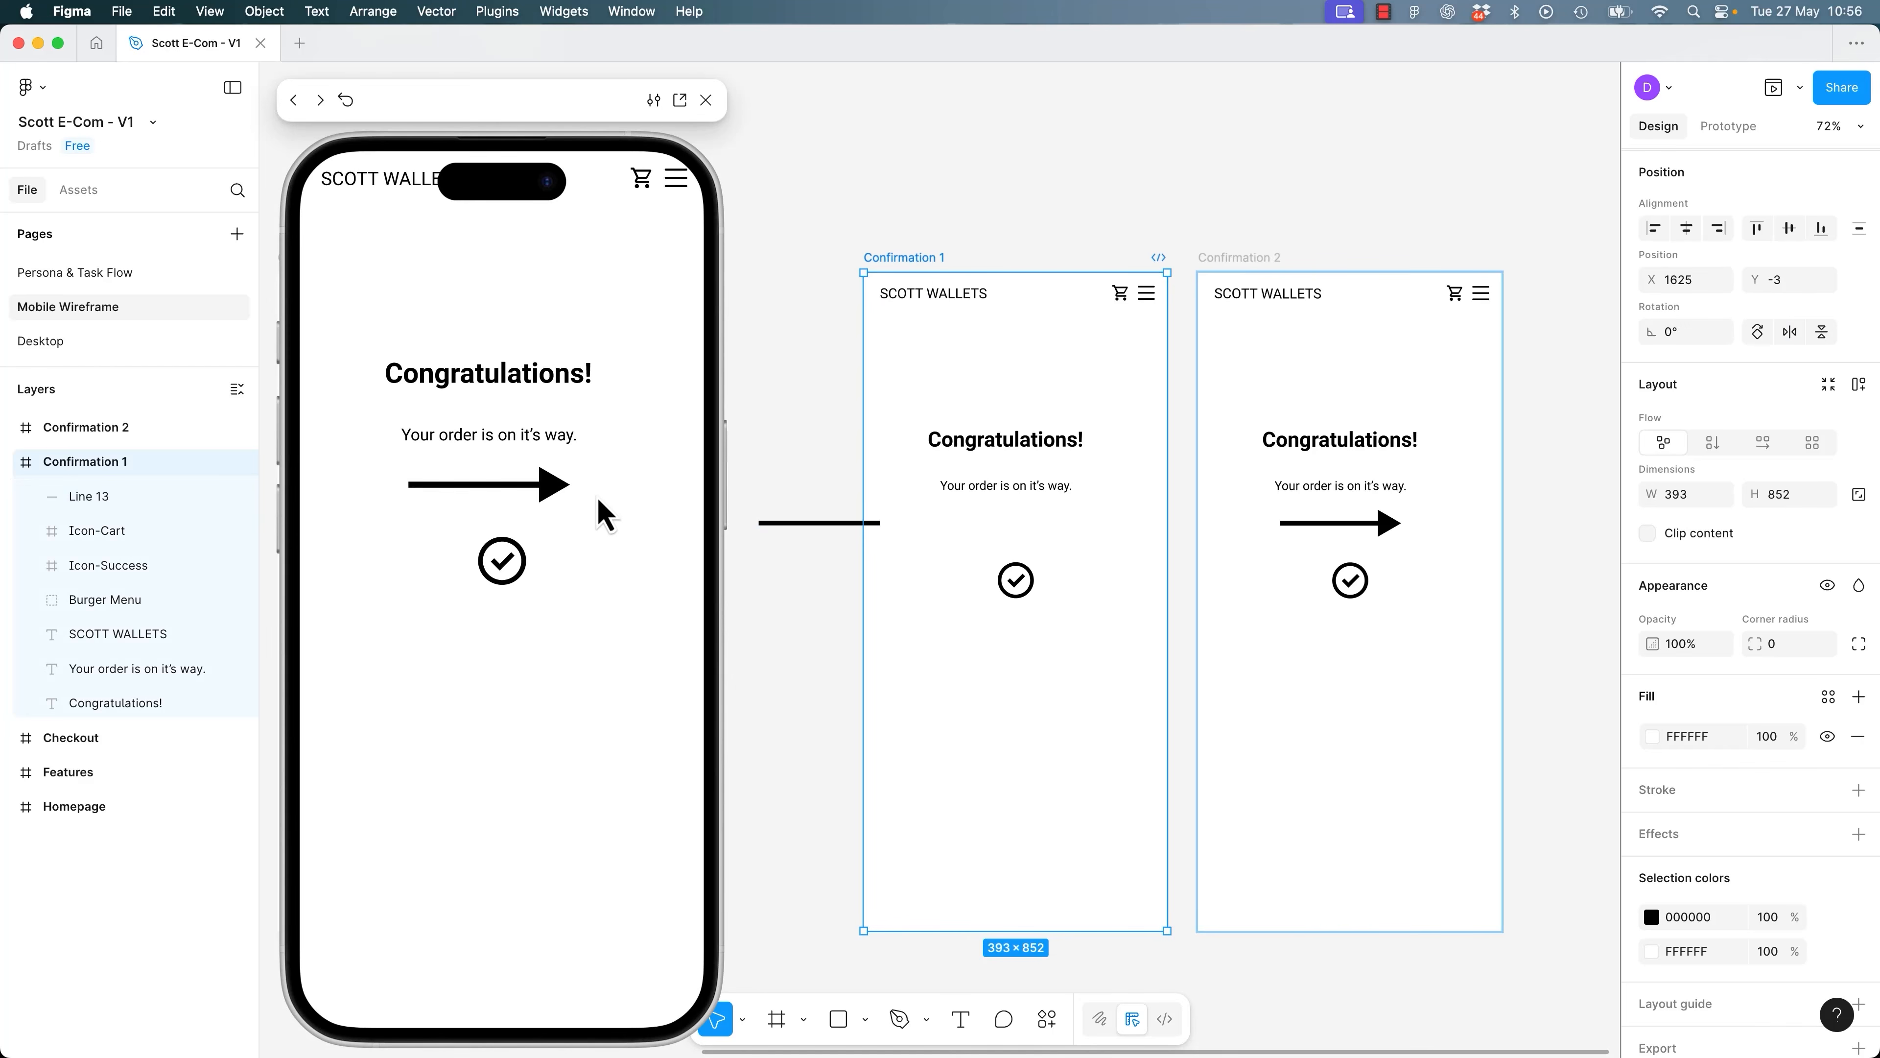
left_click(706, 99)
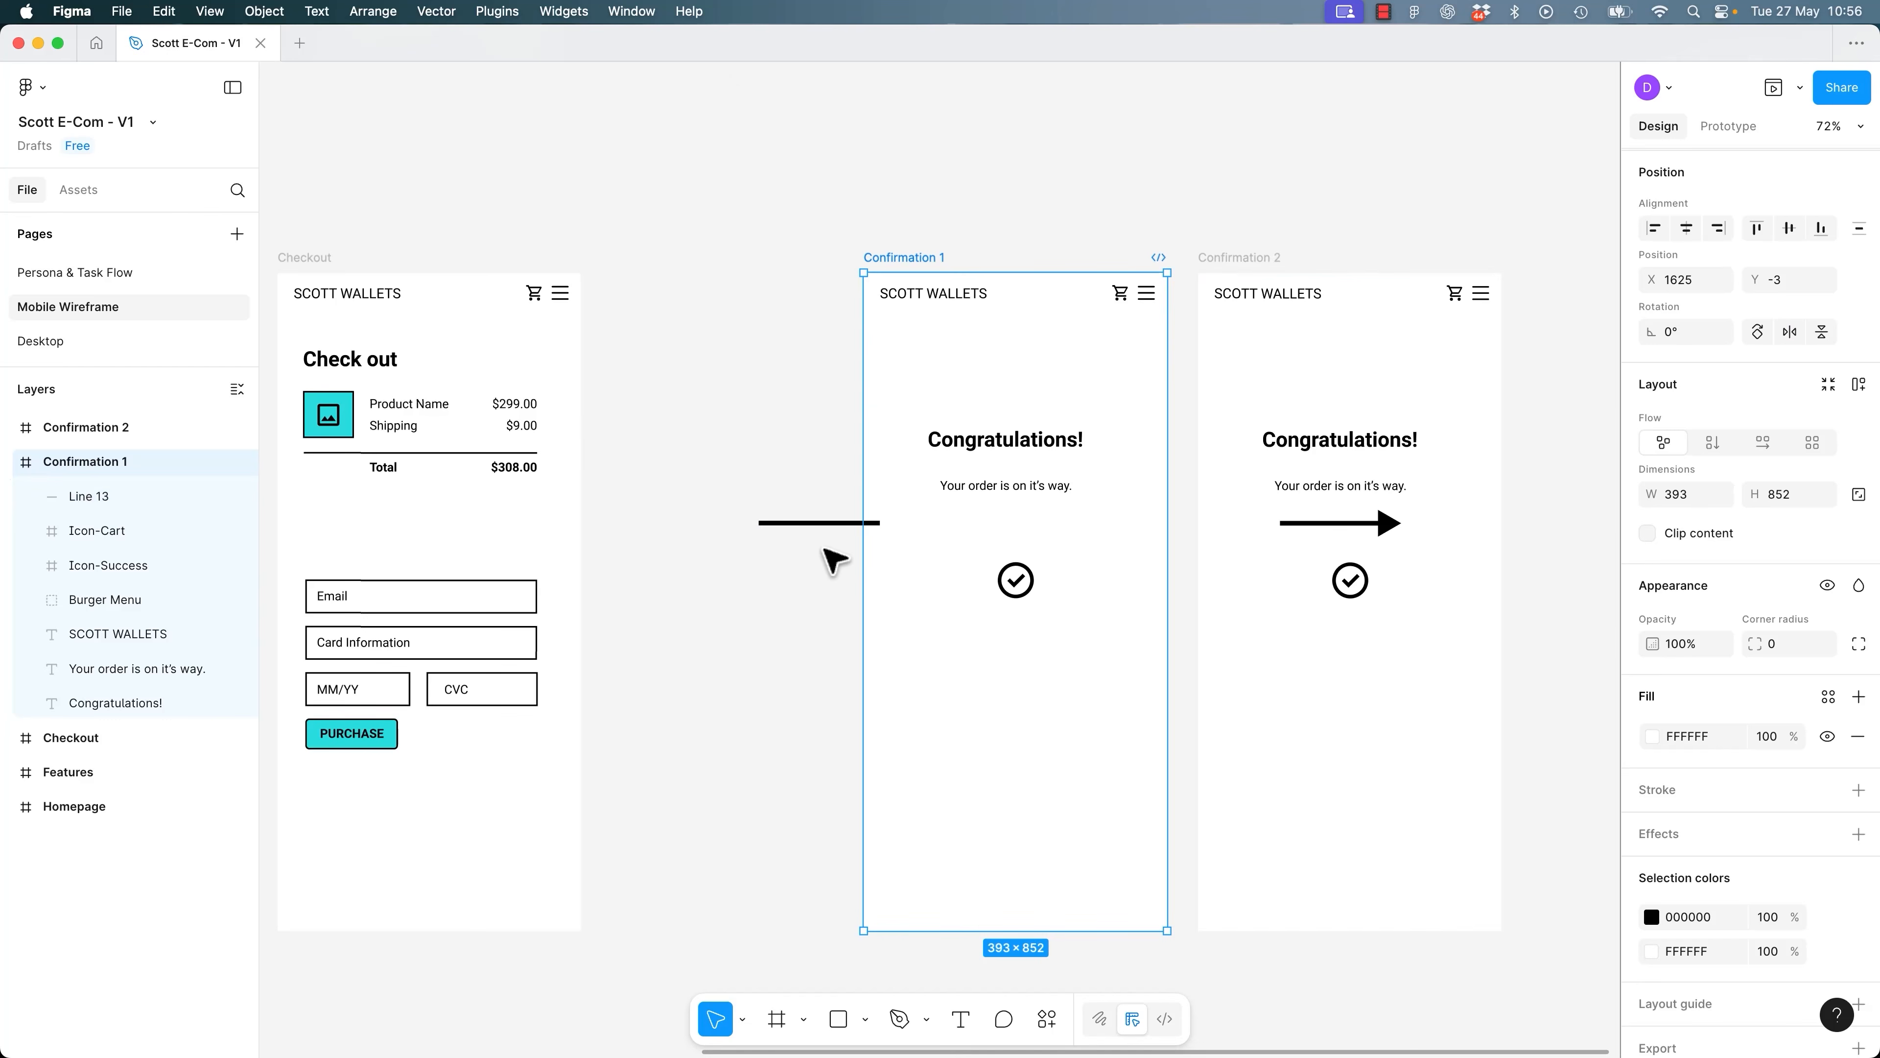
Move Line 13 inside Confirmation 1 to X 50, preview the transition, and close the preview.
left_click_drag(835, 523, 986, 518)
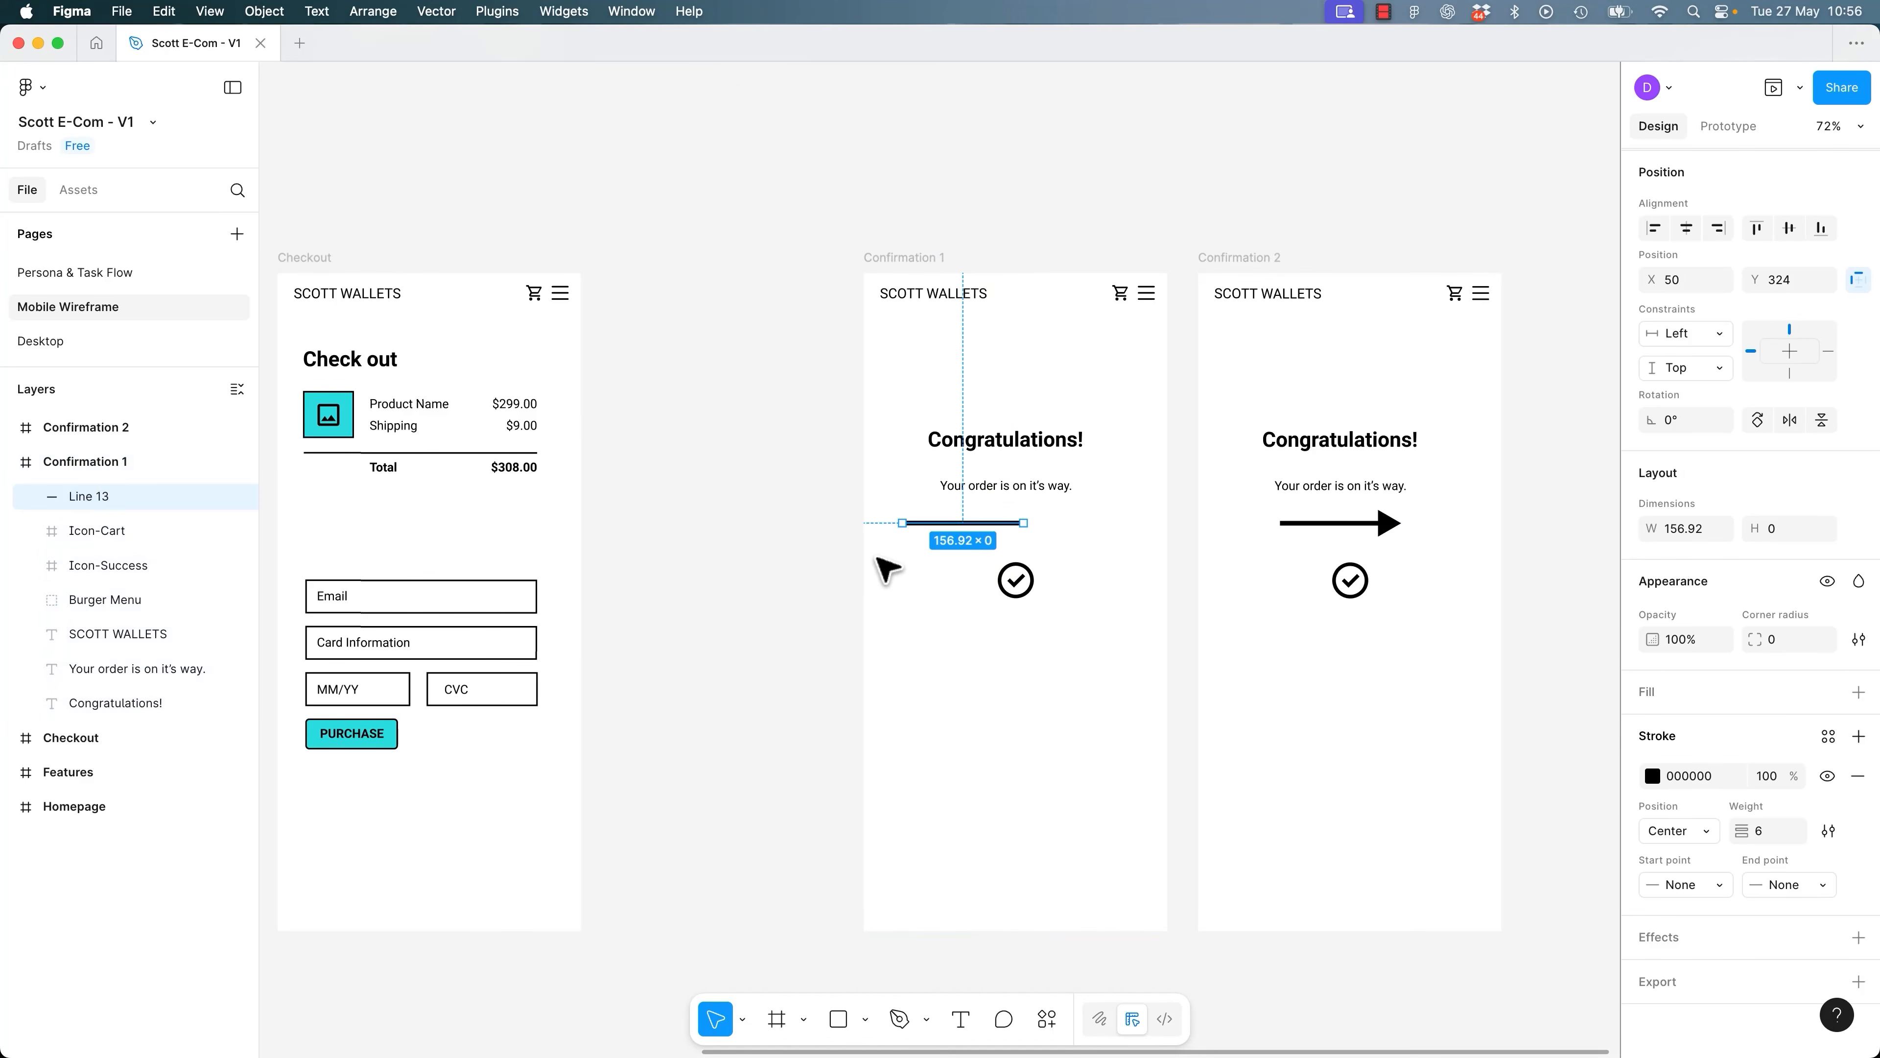
key("shift+space")
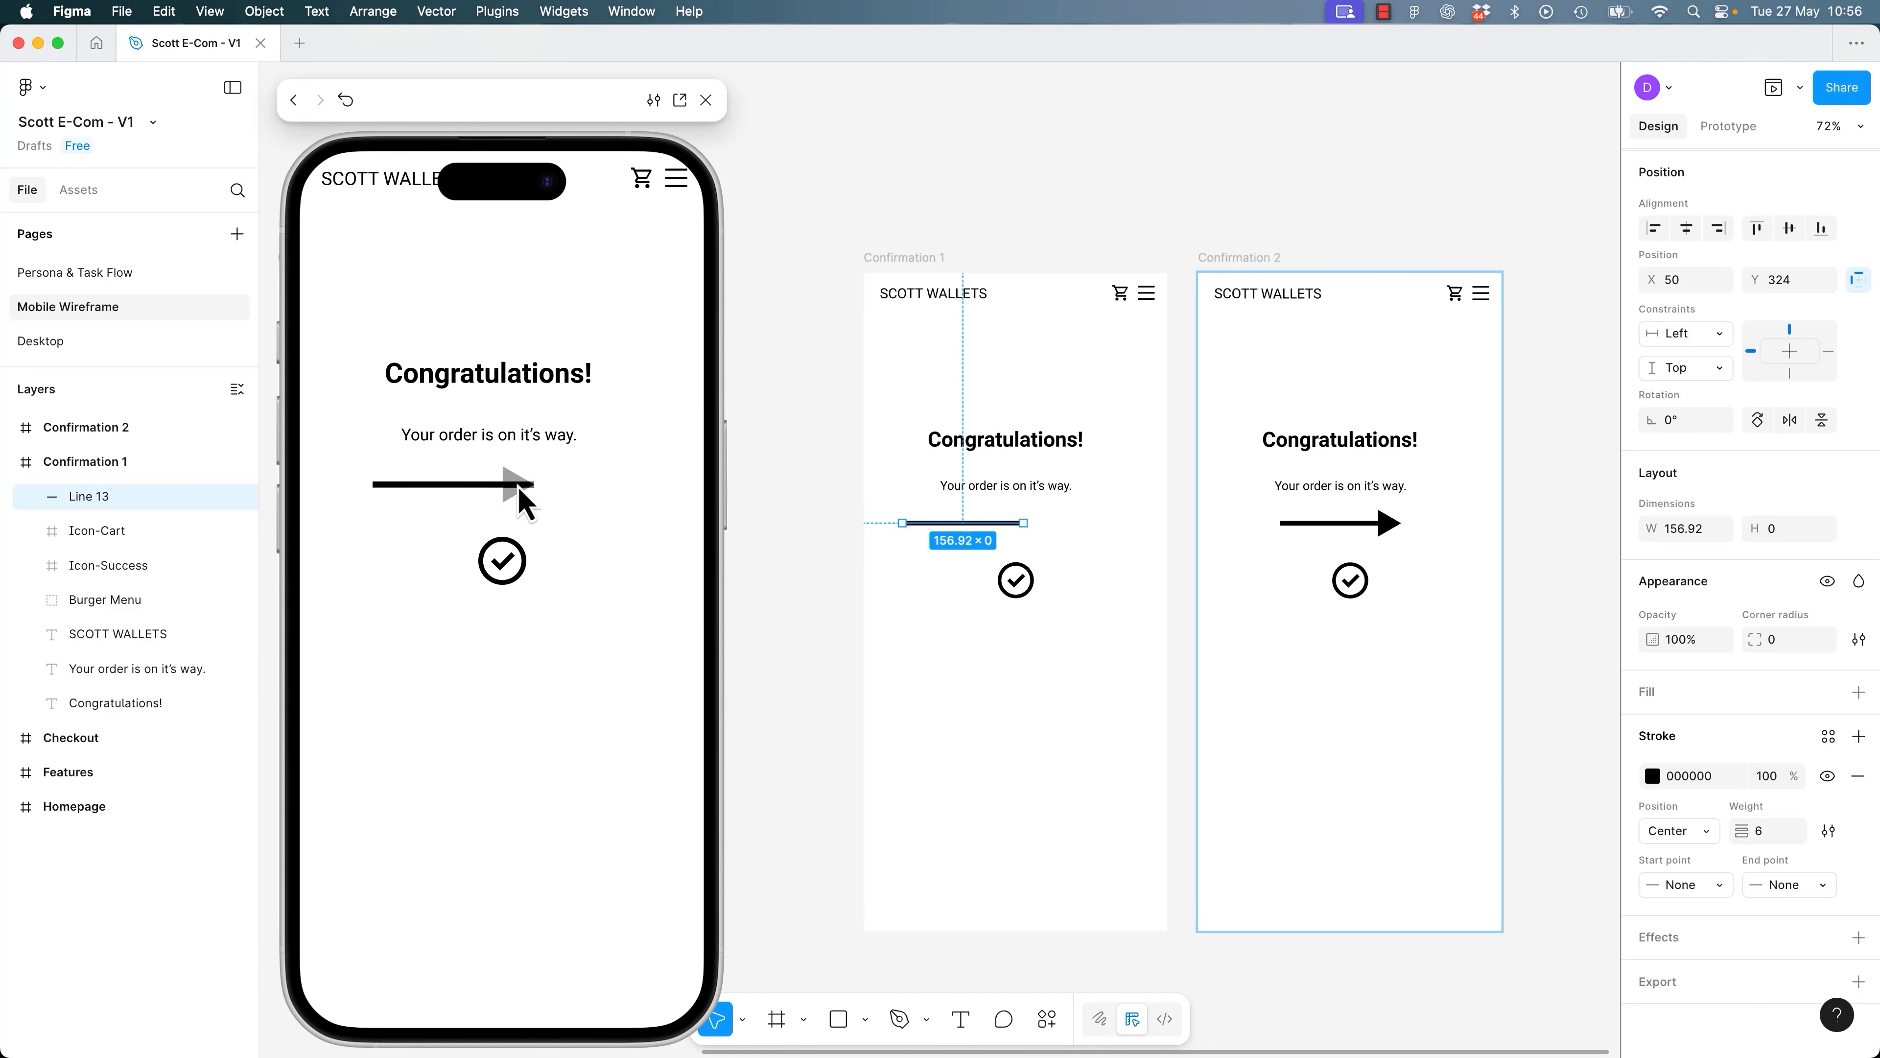
left_click(705, 100)
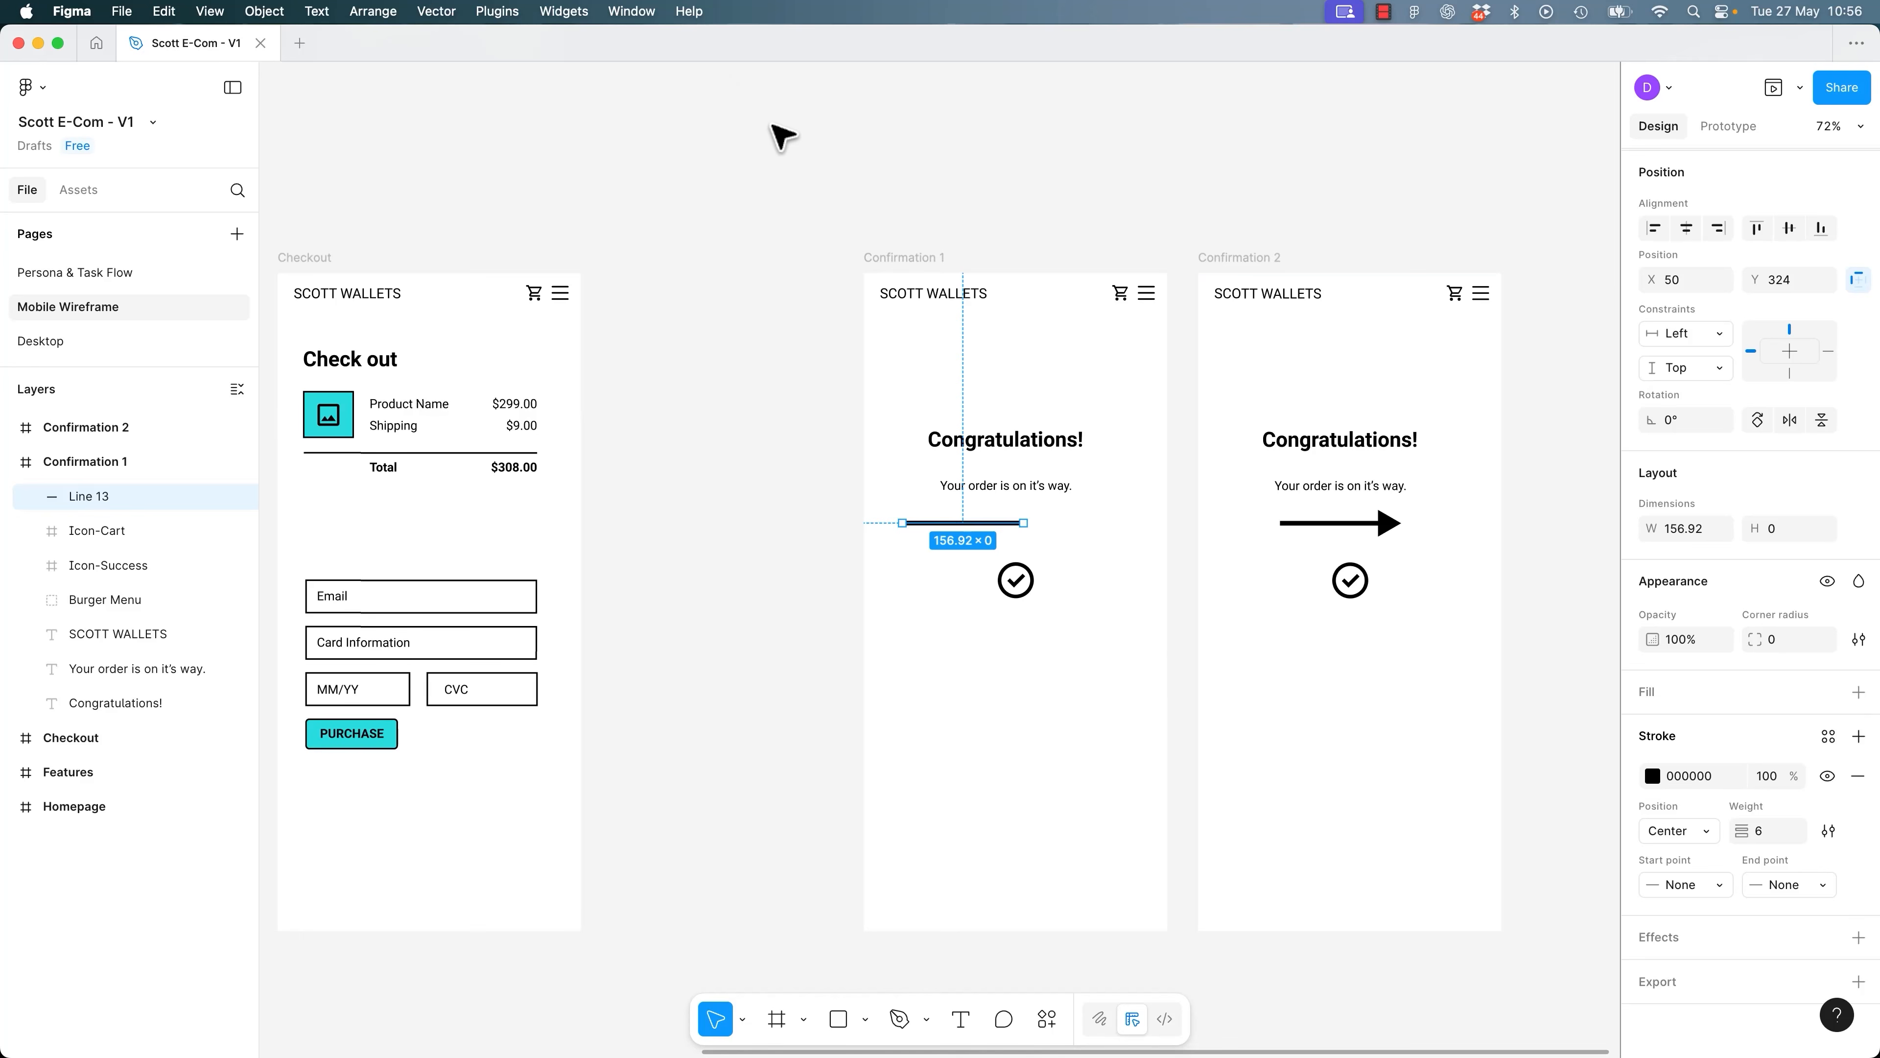
Undo the moves of Line 13 and its end point change, keeping its 100% stroke opacity.
key("super+z")
key("super+z")
key("super+z")
key("super+shift+z")
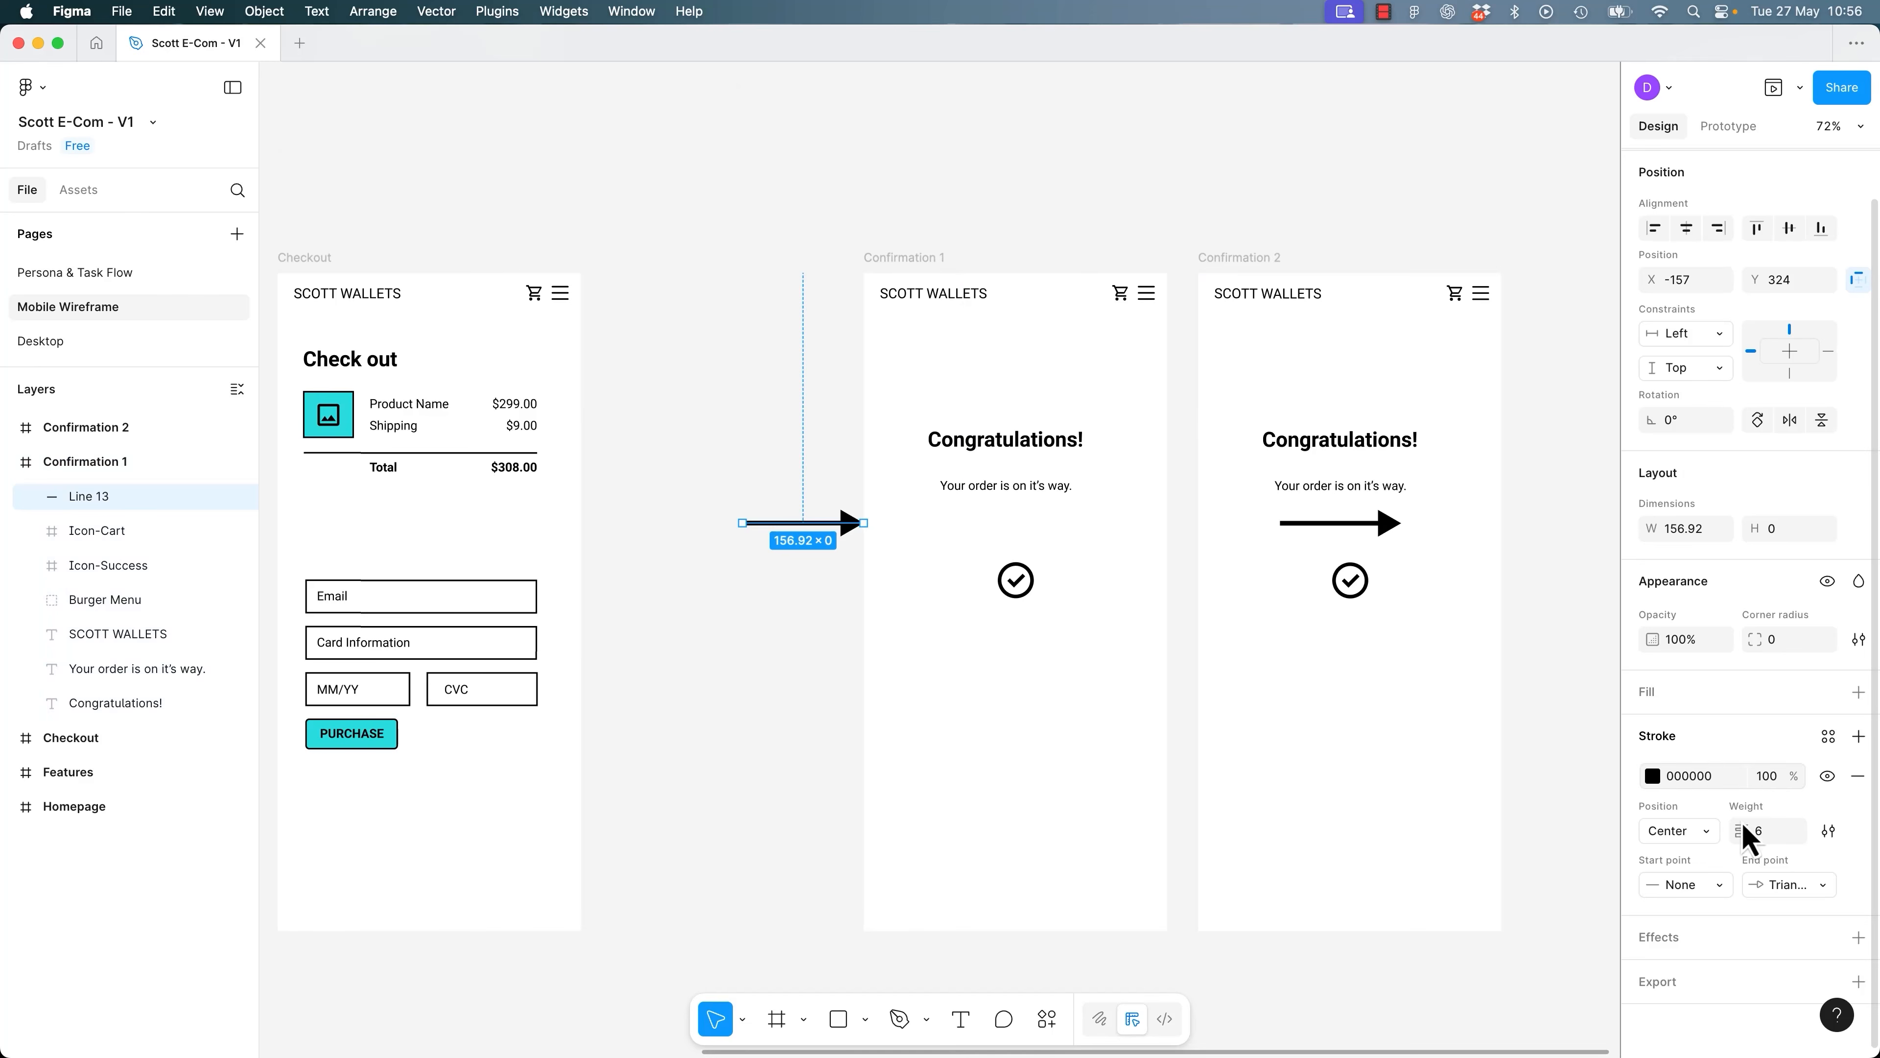
left_click(1778, 840)
left_click(1793, 832)
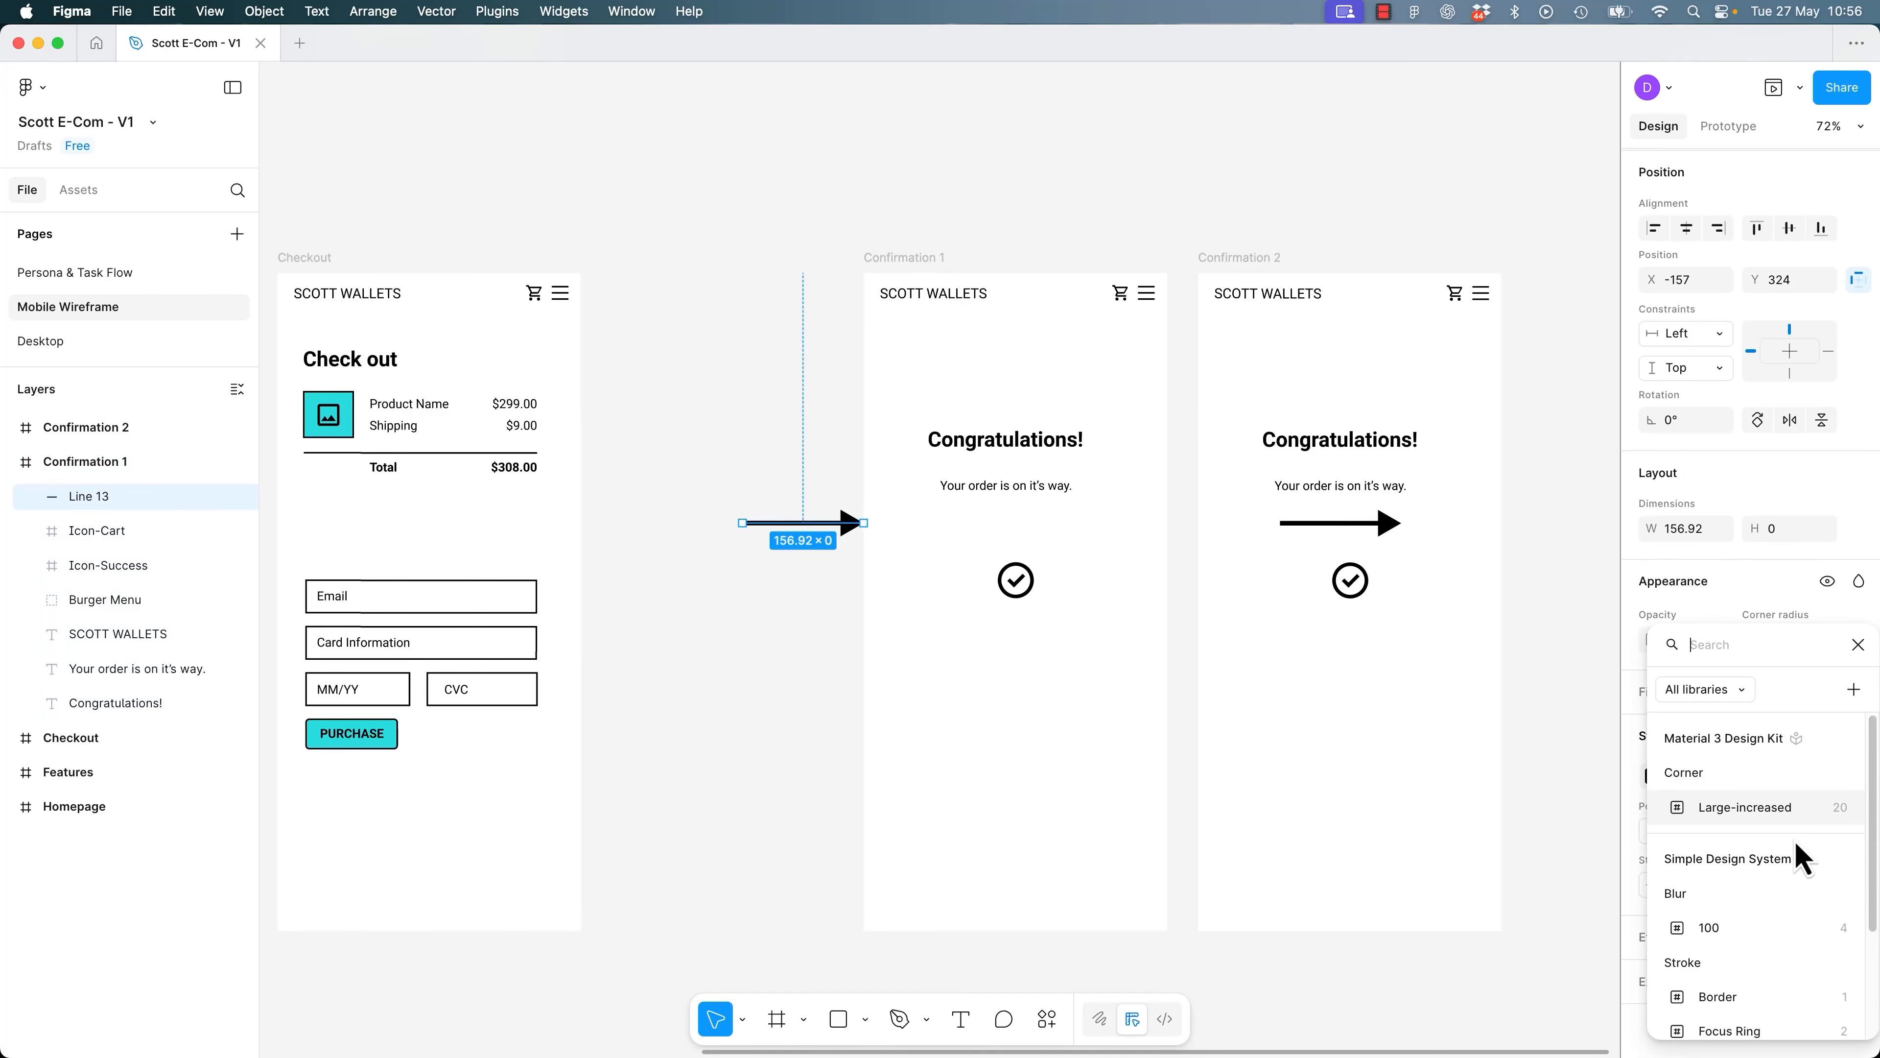
left_click(1858, 645)
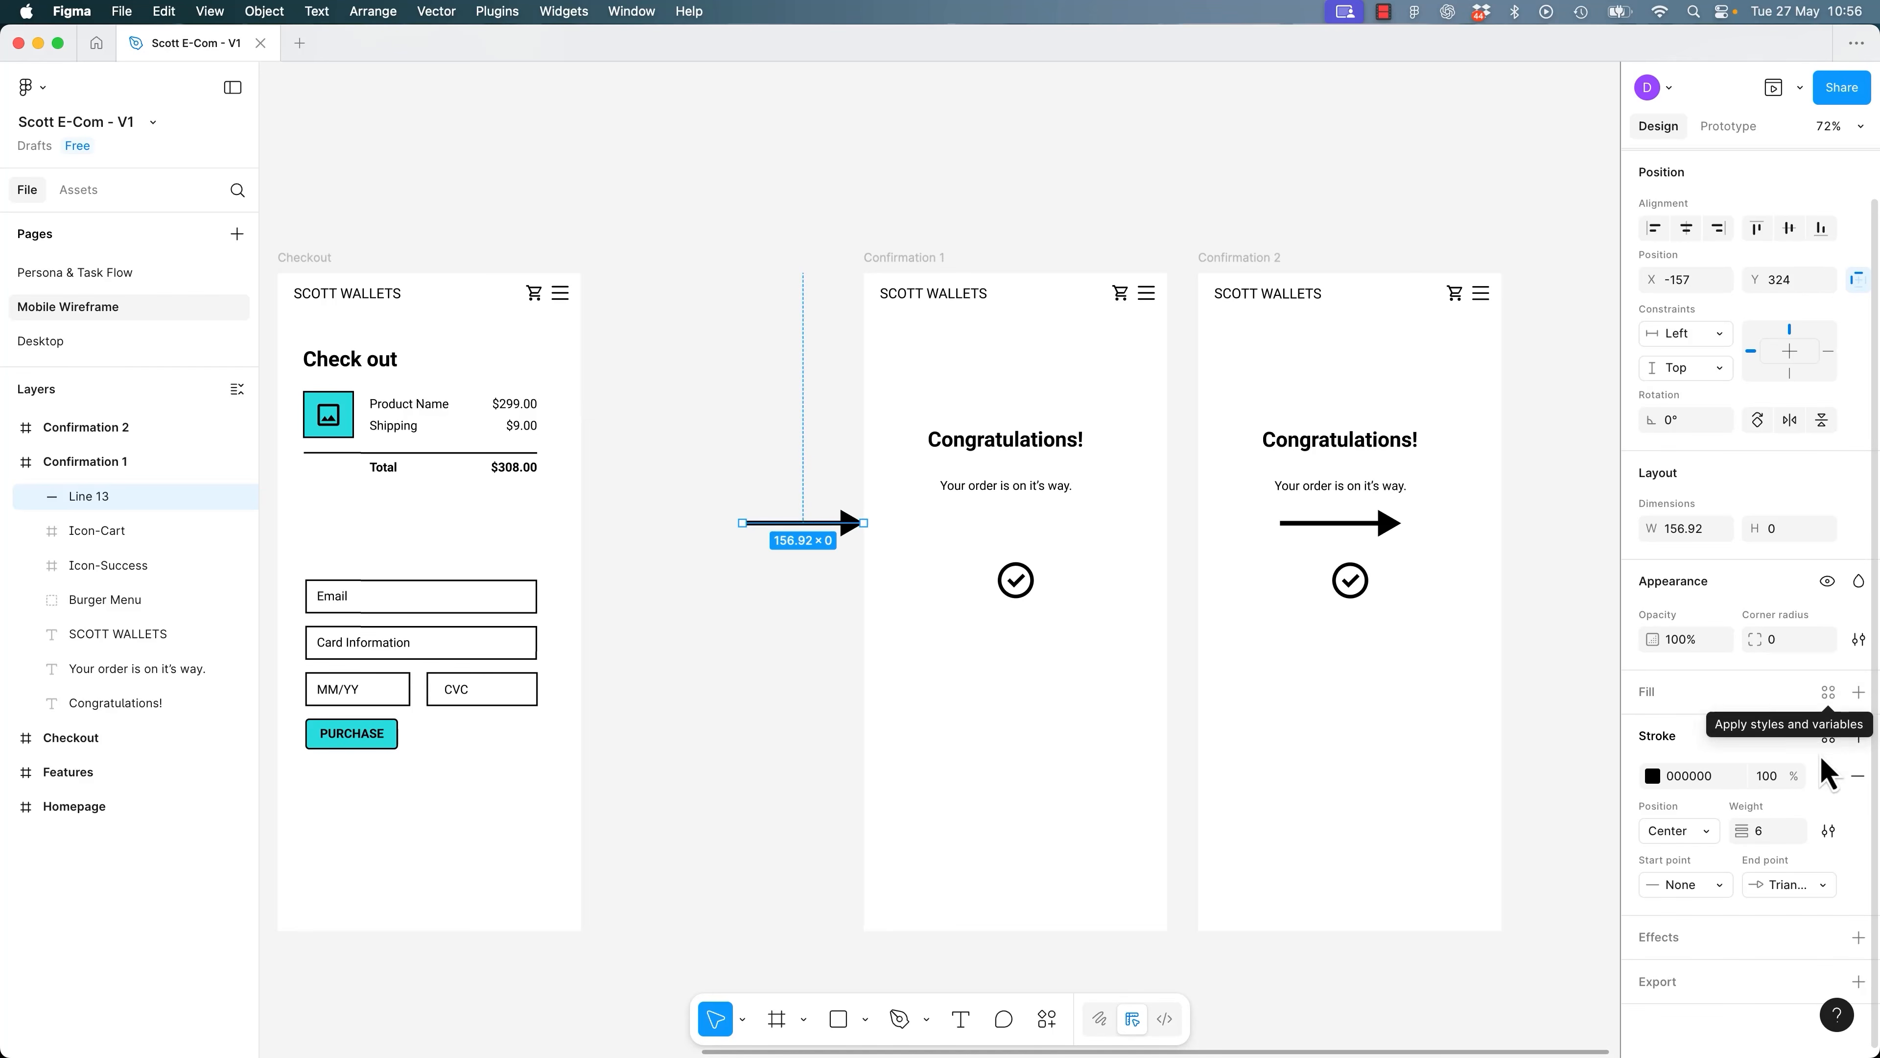
Set the stroke weight of Line 13 beside Confirmation 1 to 20.
left_click(1774, 835)
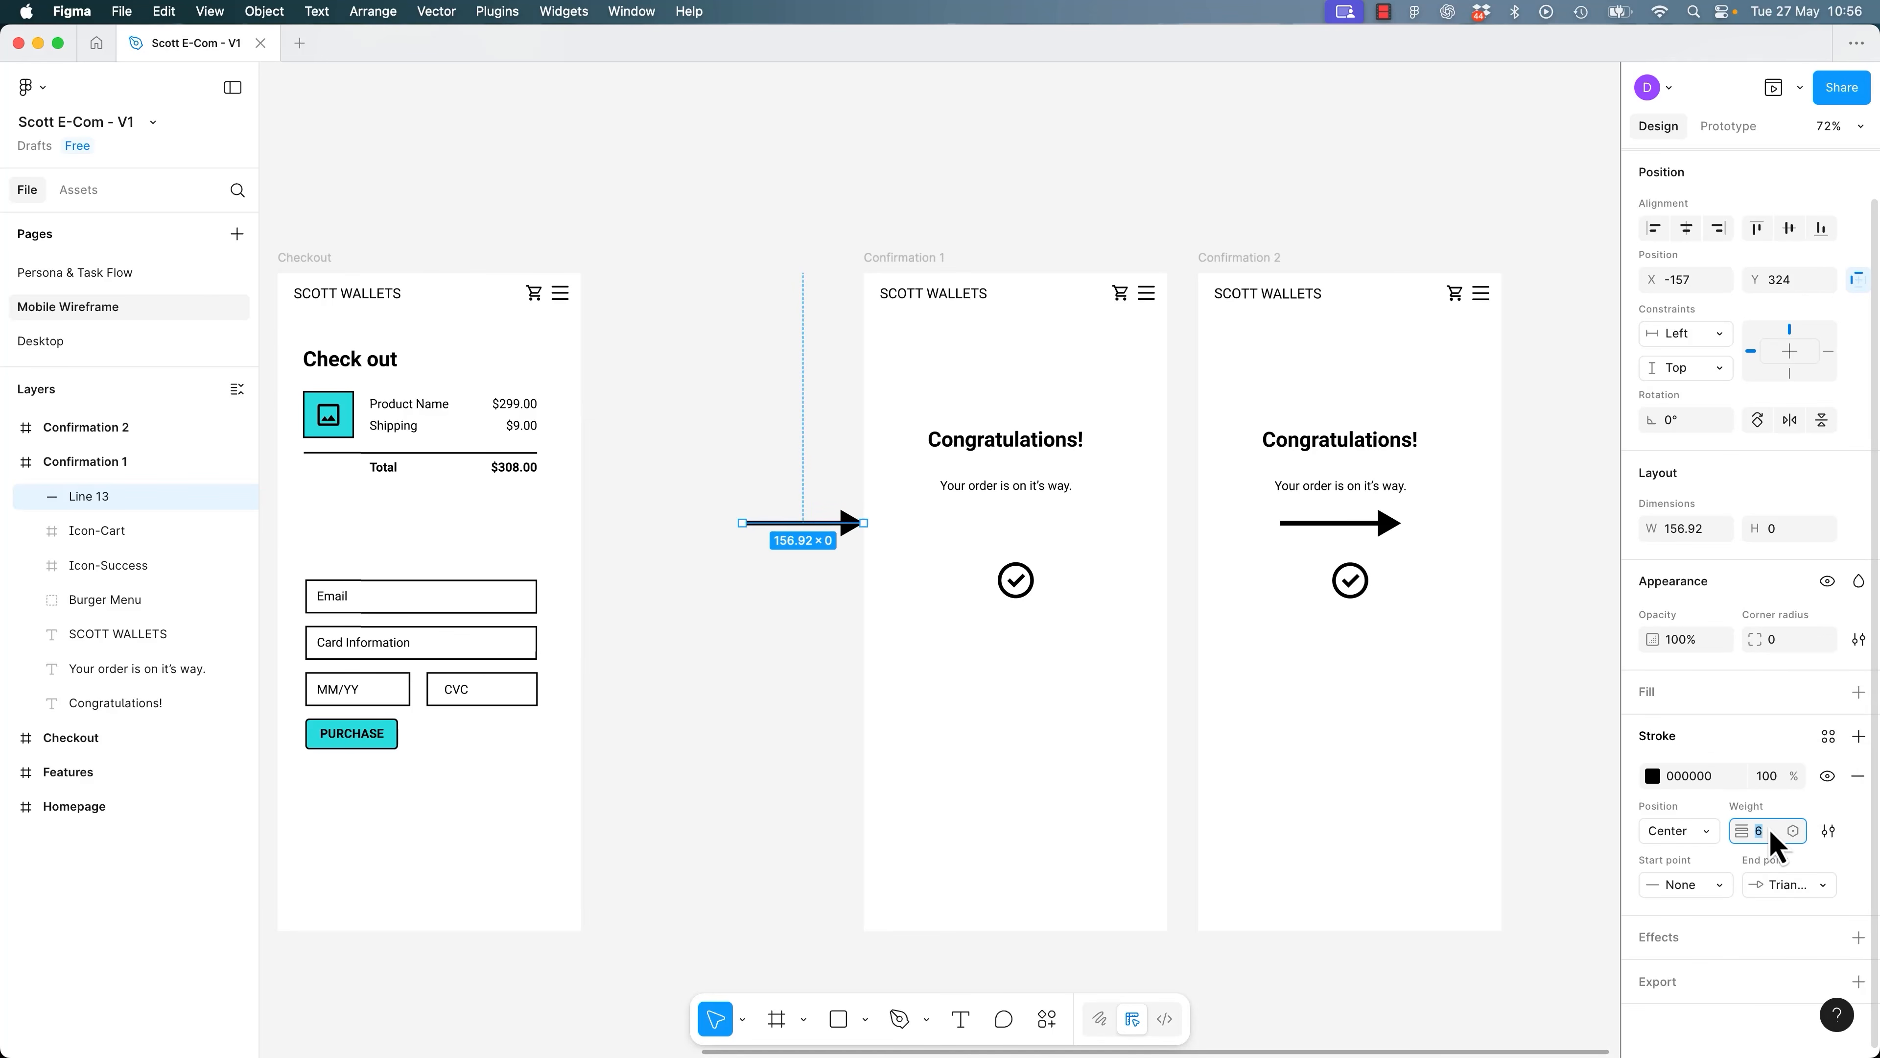
type("20")
key("Return")
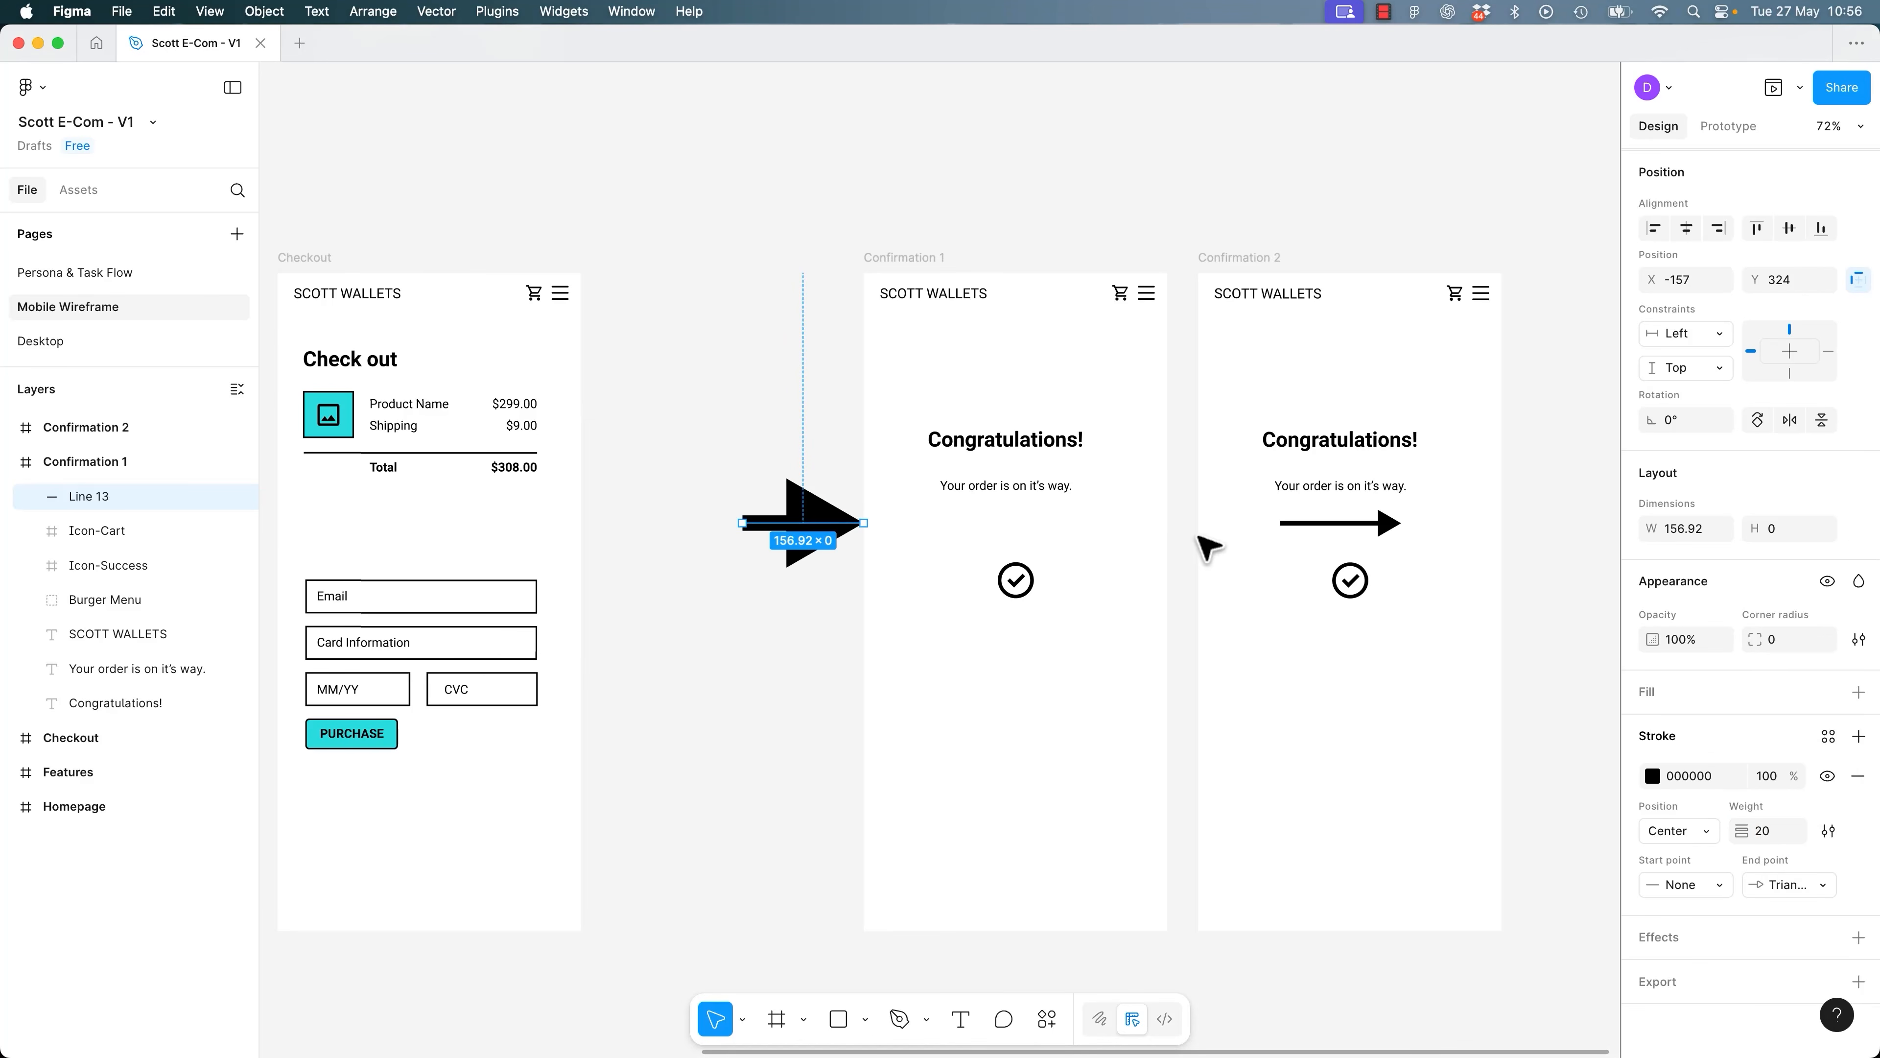
Preview the transition from Confirmation 1 with the thickened arrow, close the preview, and reselect the frame.
left_click(927, 259)
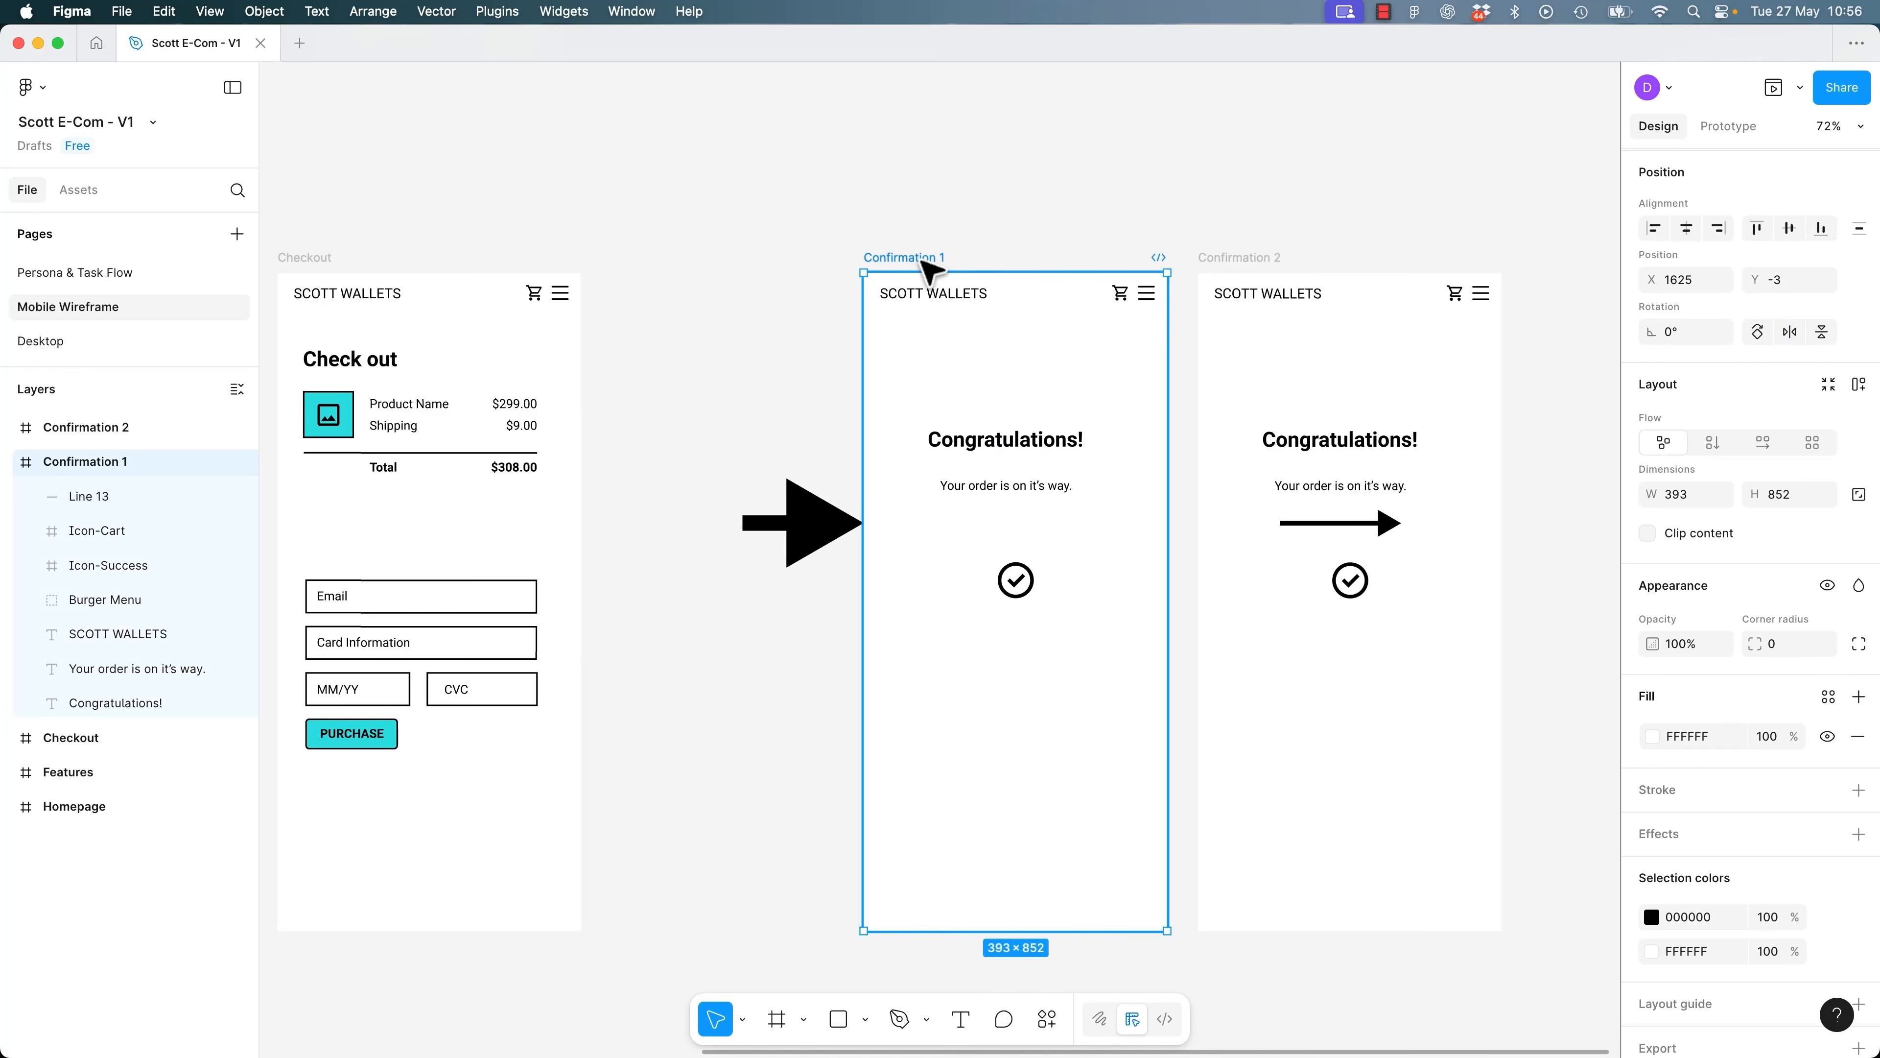
key("shift+space")
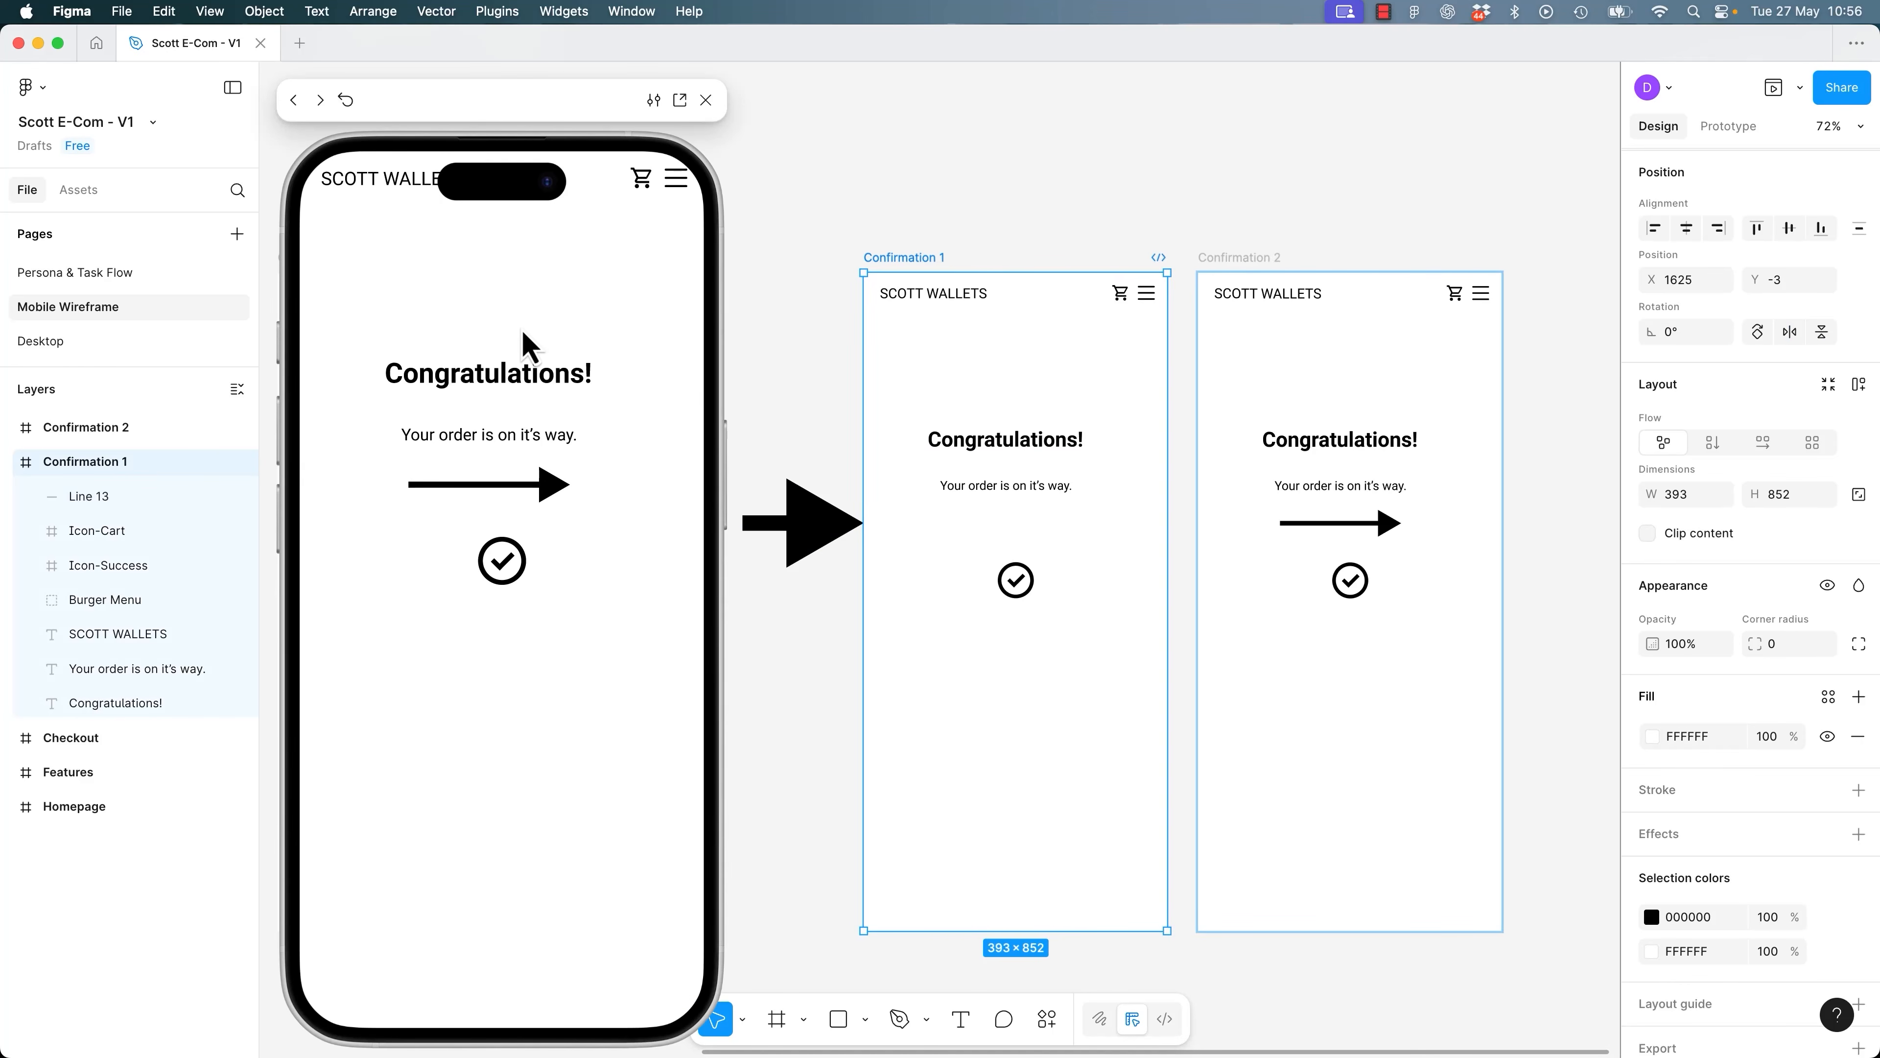
left_click(705, 99)
left_click(929, 257)
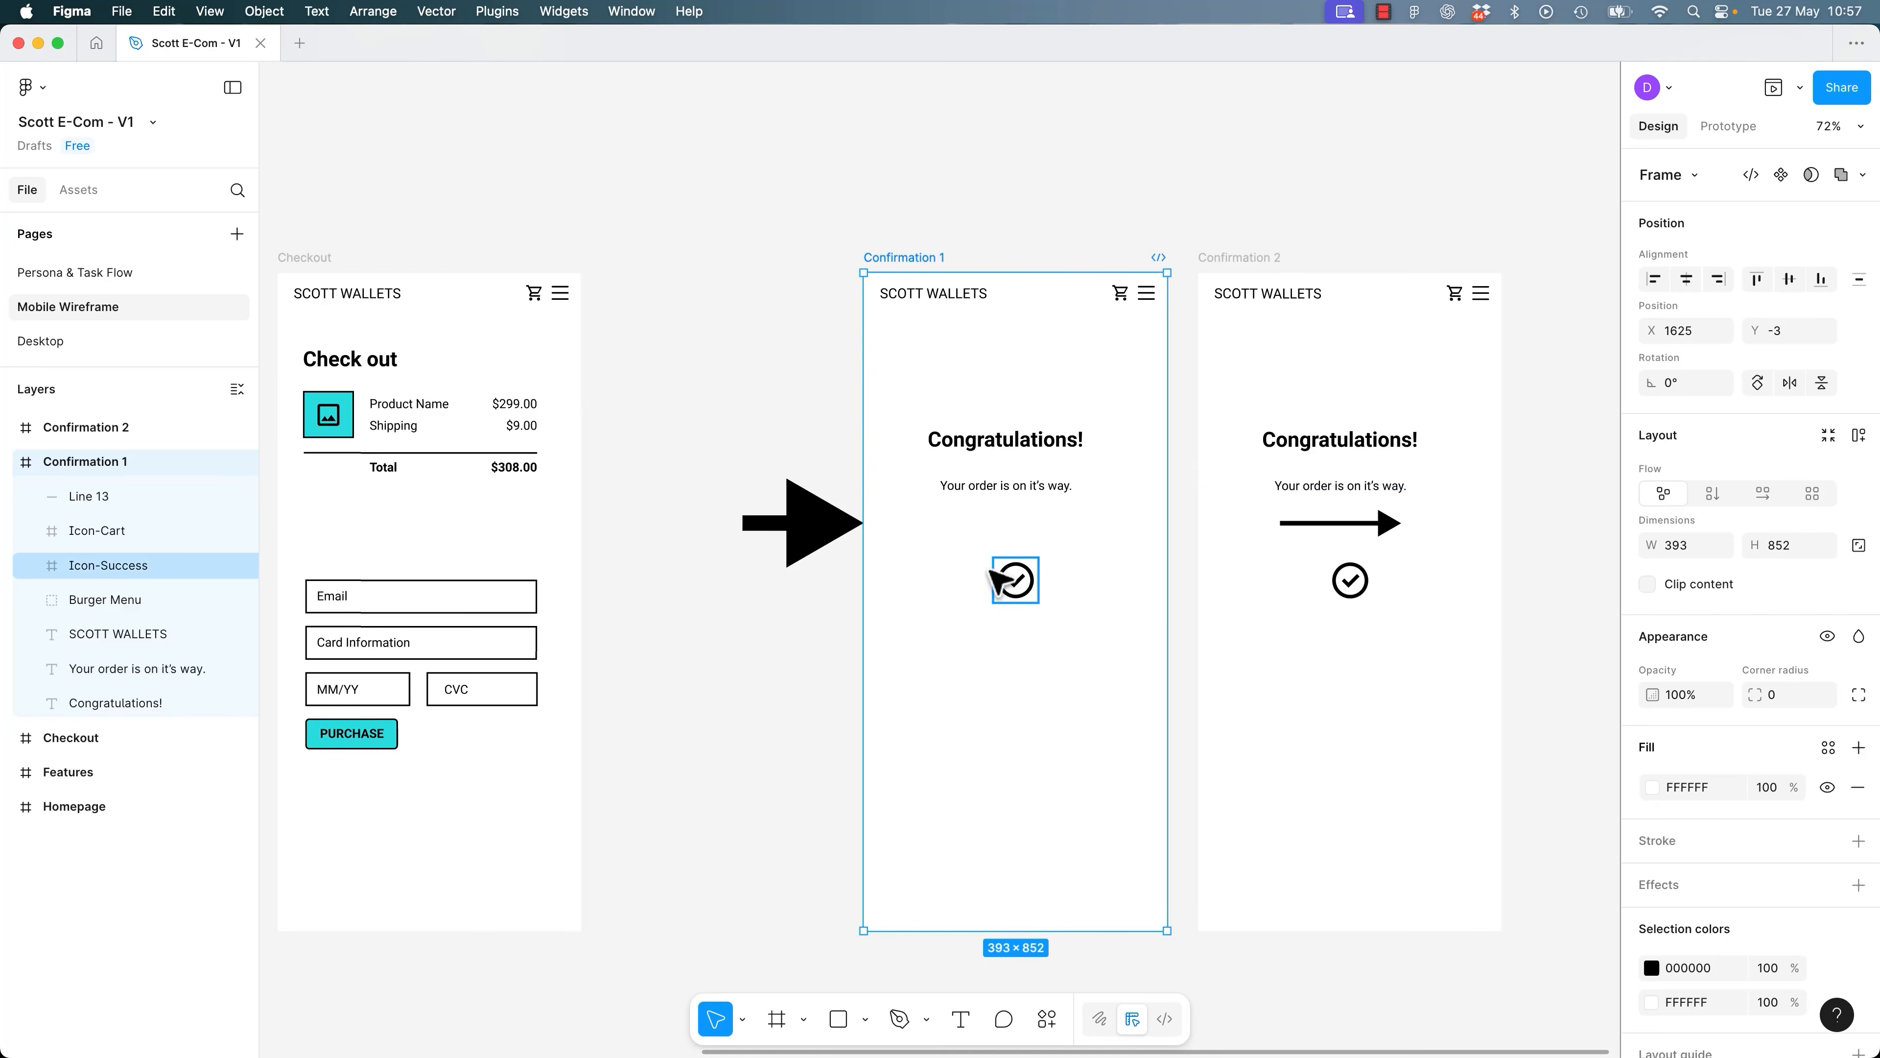
Delete the thick arrow outside Confirmation 1, select Confirmation 2, and undo the deletion.
left_click(807, 537)
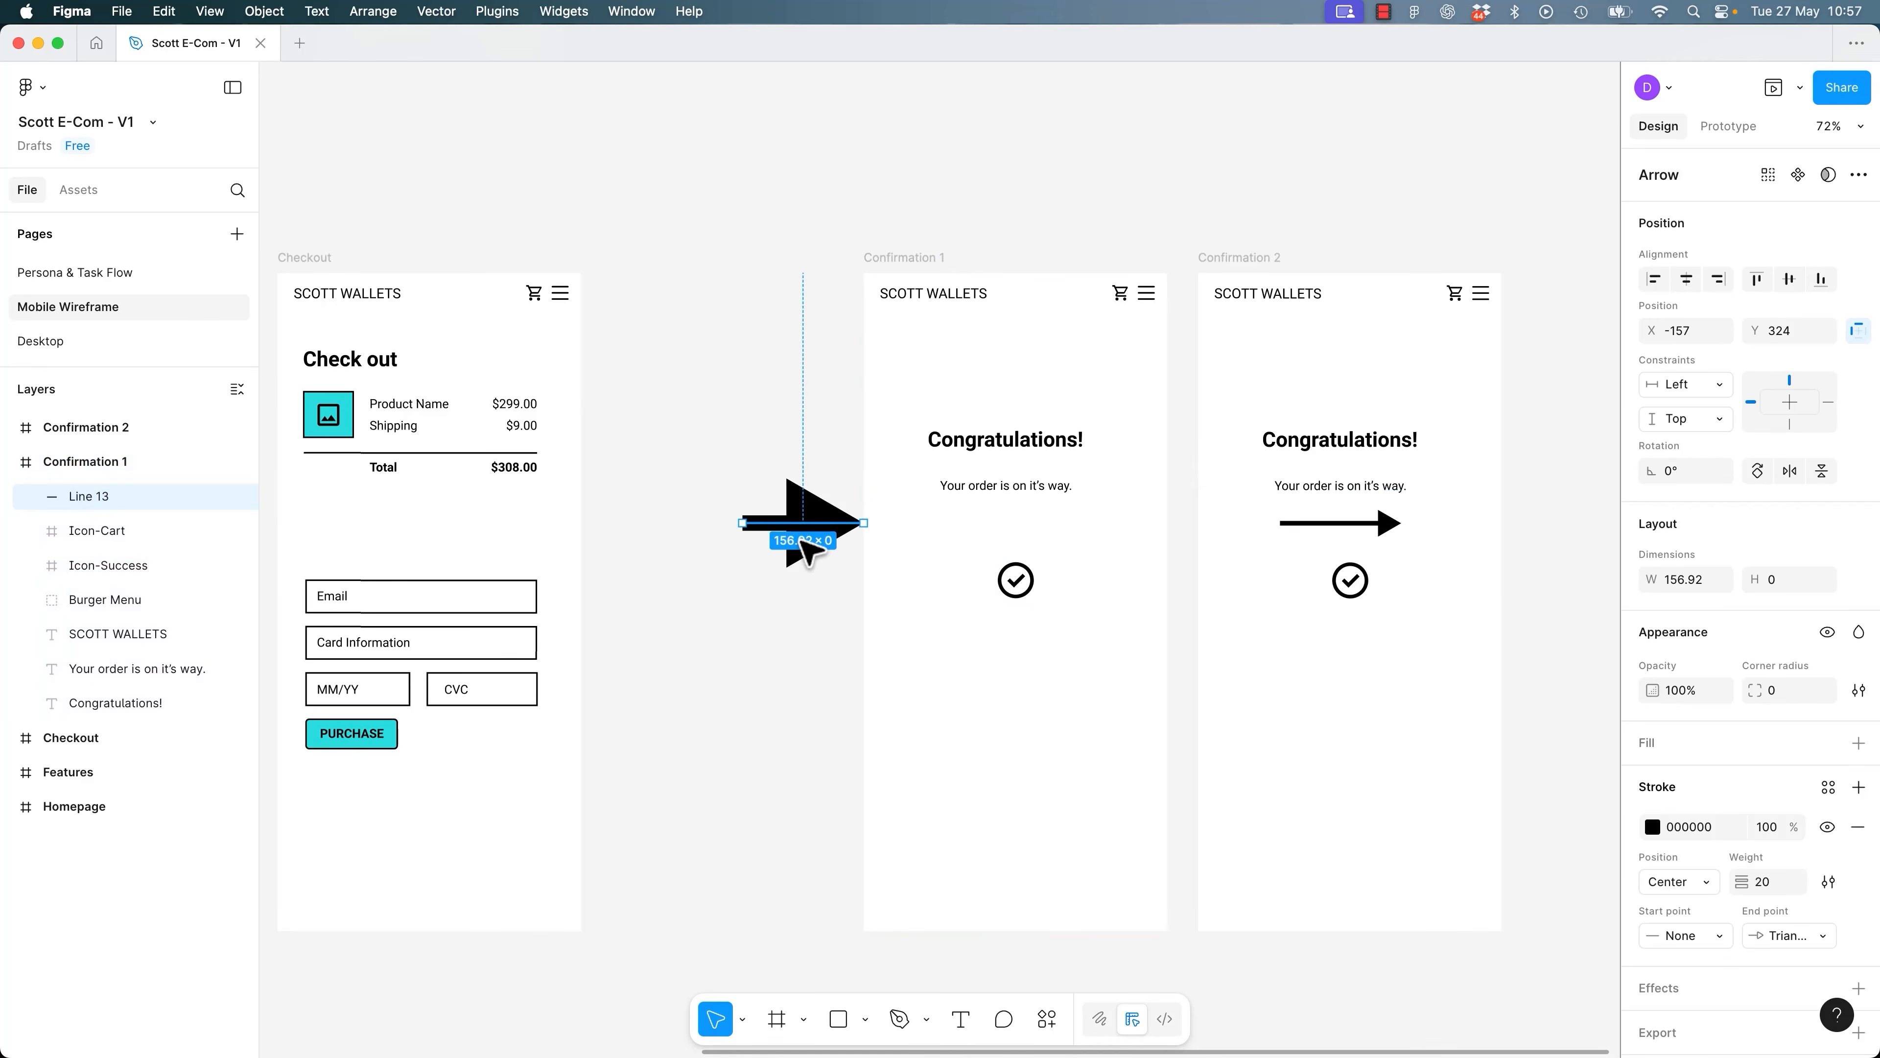
key("BackSpace")
left_click(1271, 257)
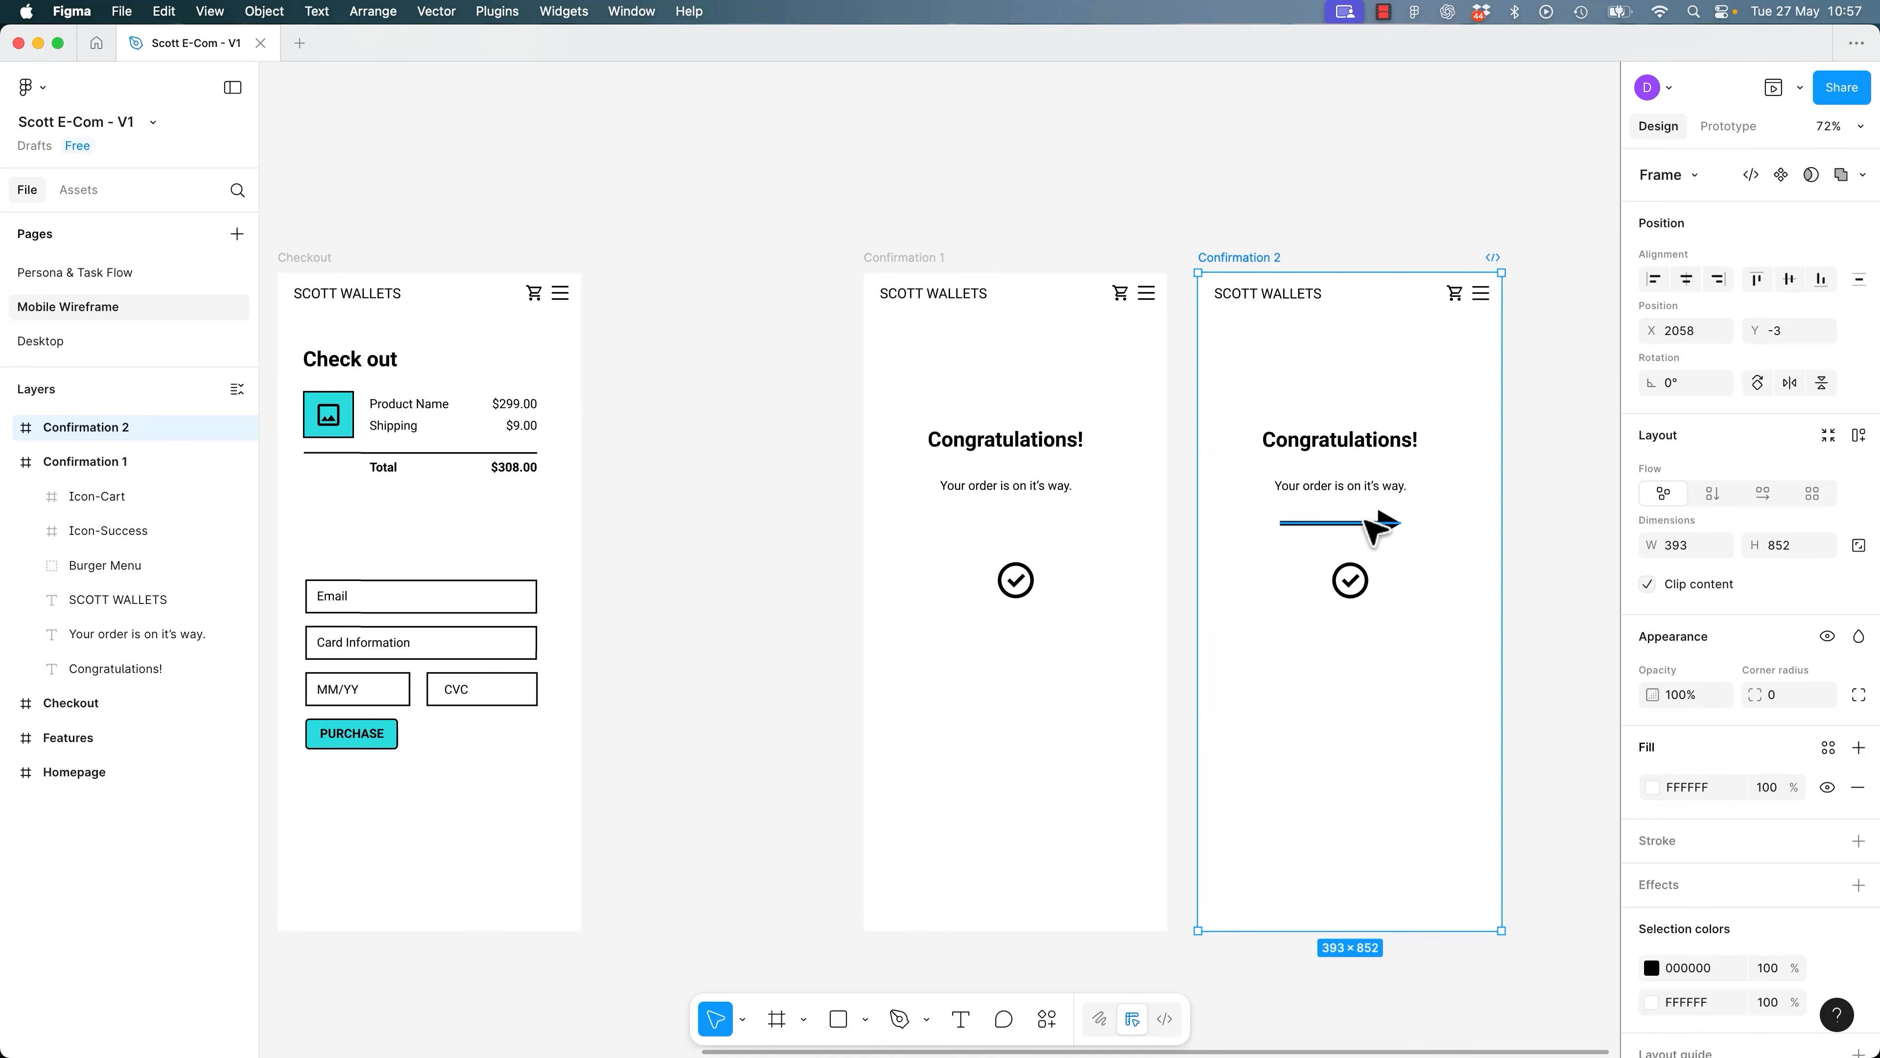
key("cmd+z")
key("cmd+z")
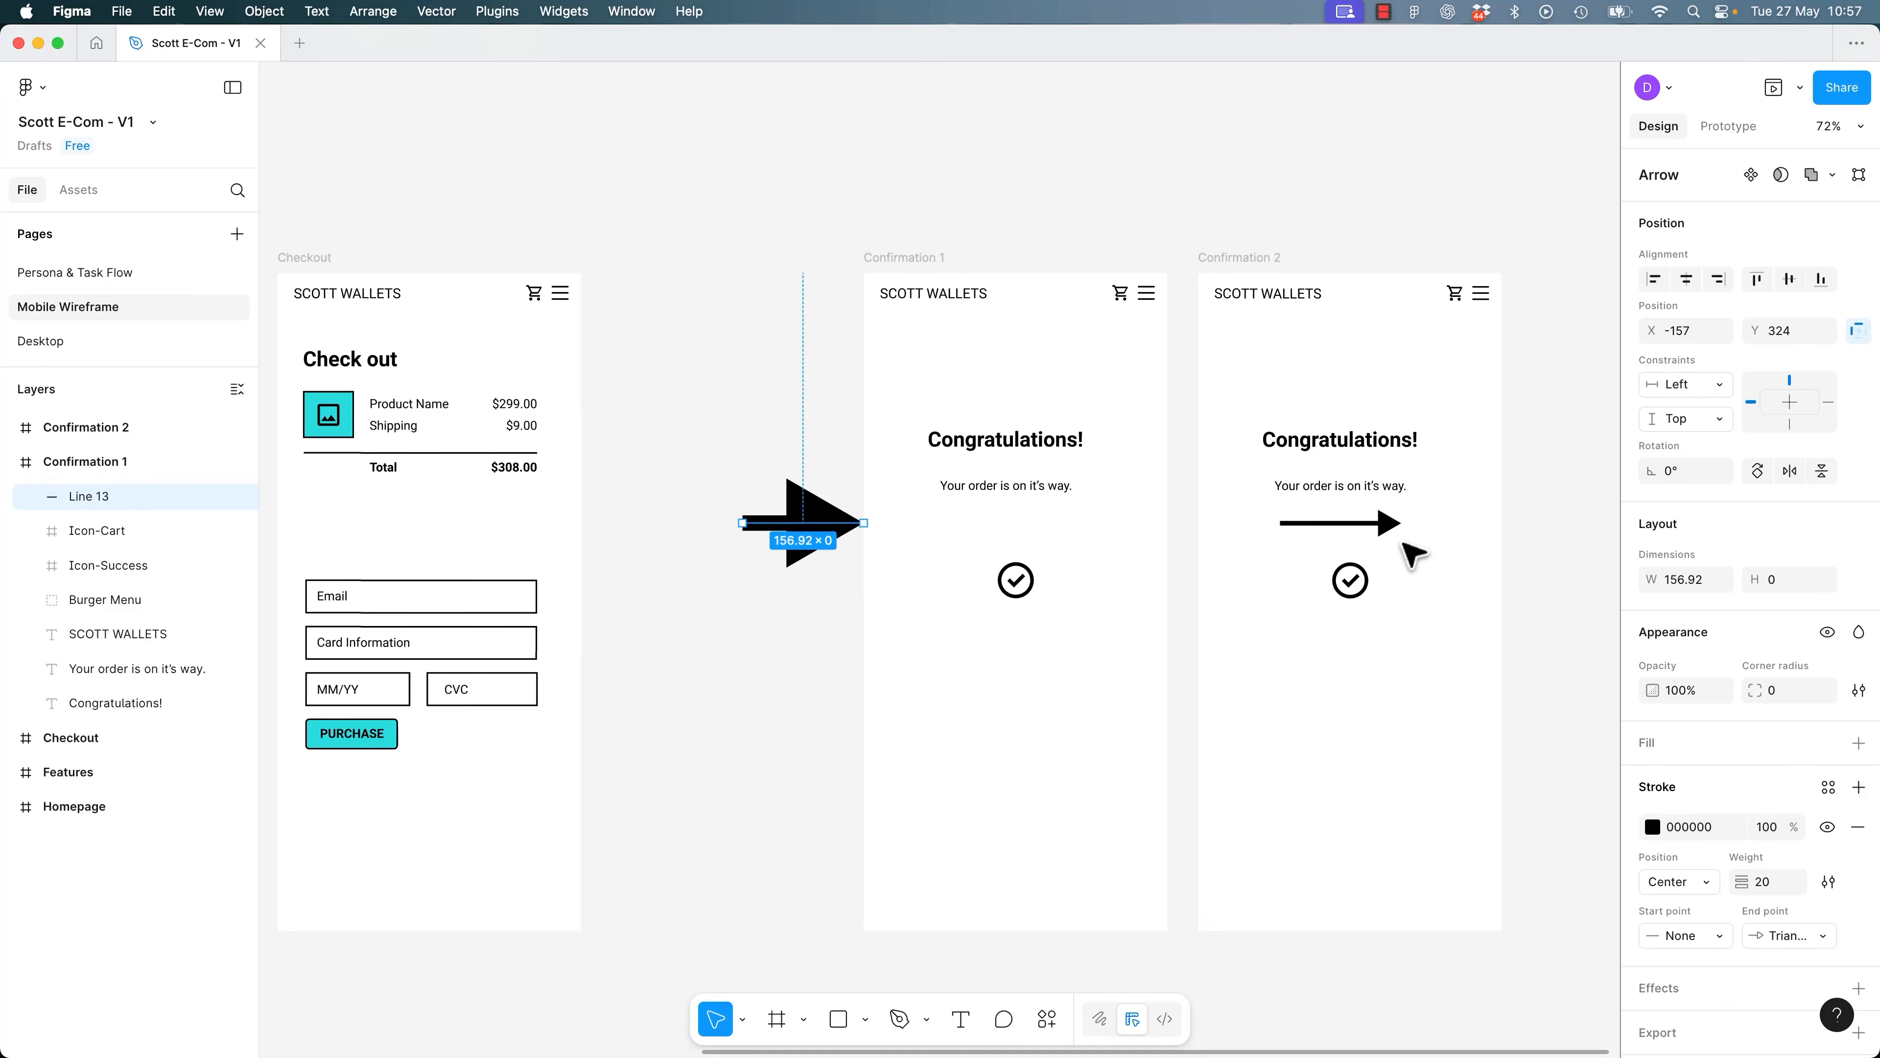
Select Confirmation 1, collapse its layers, and show its Prototype settings.
left_click(909, 259)
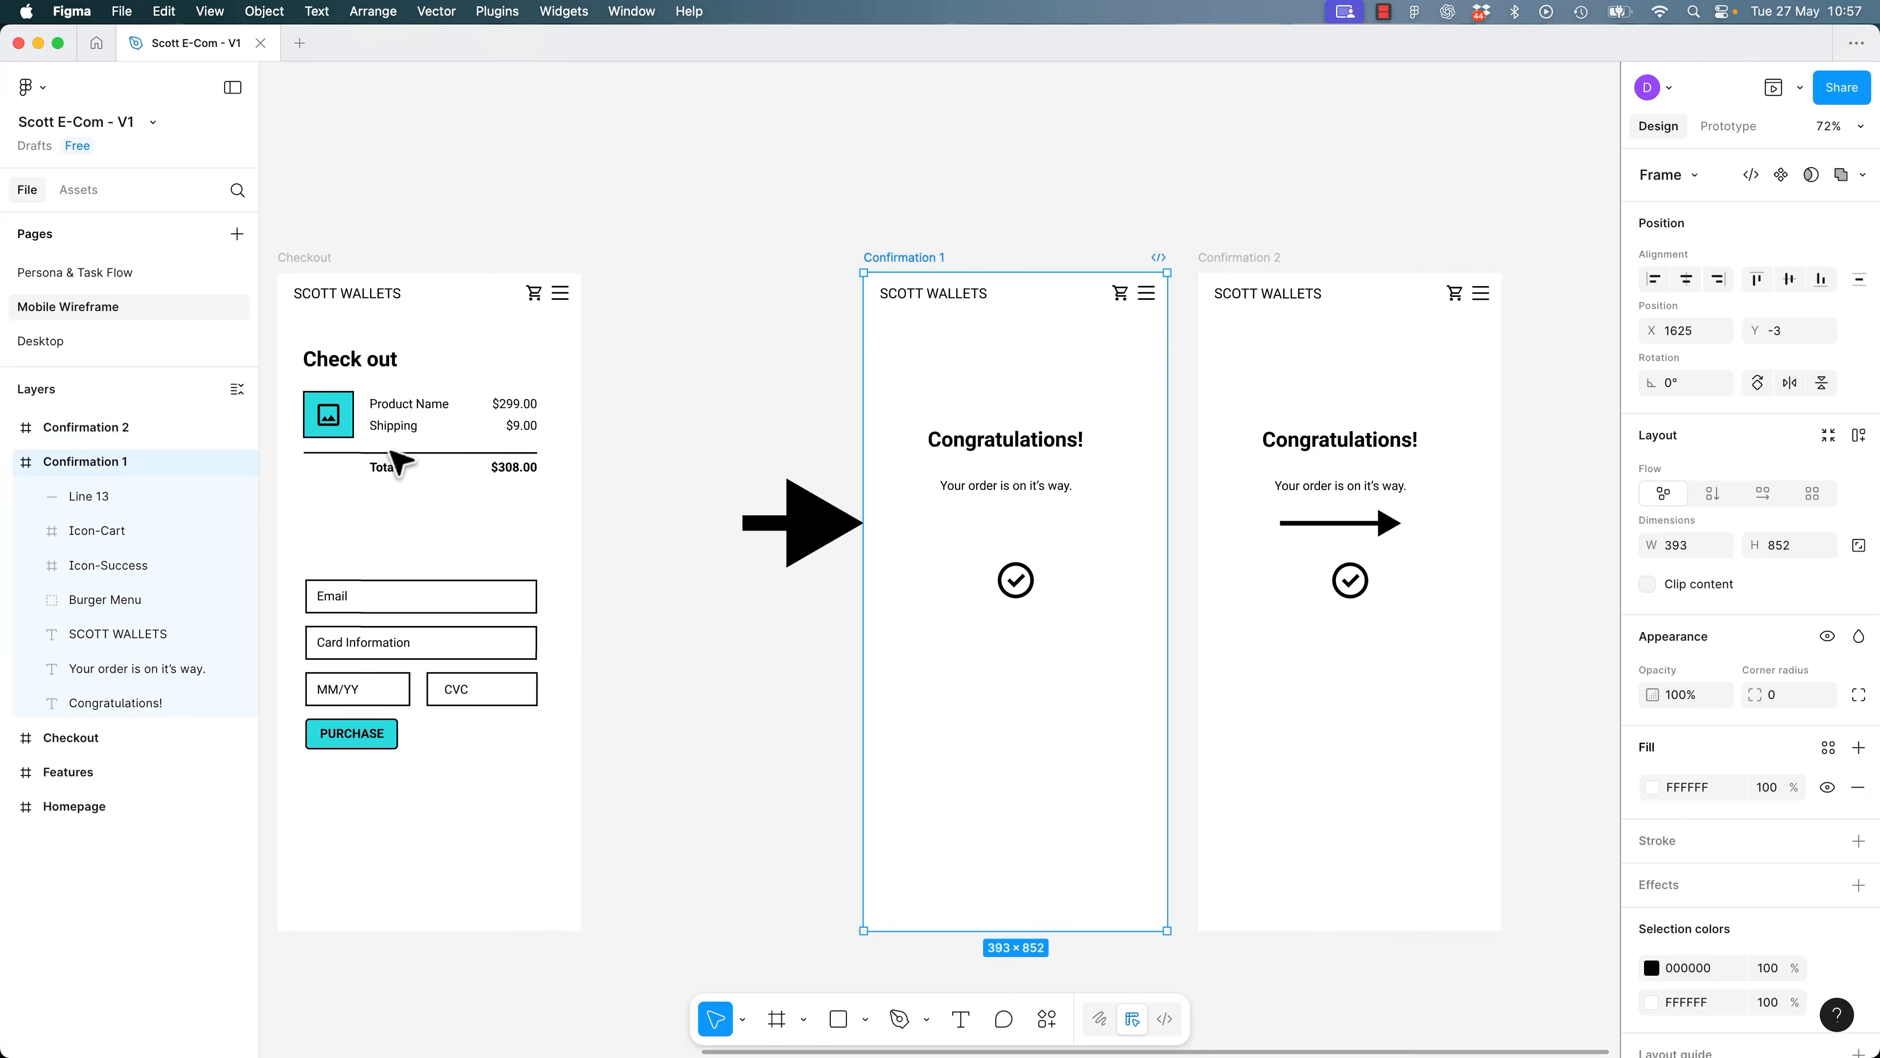
left_click(9, 461)
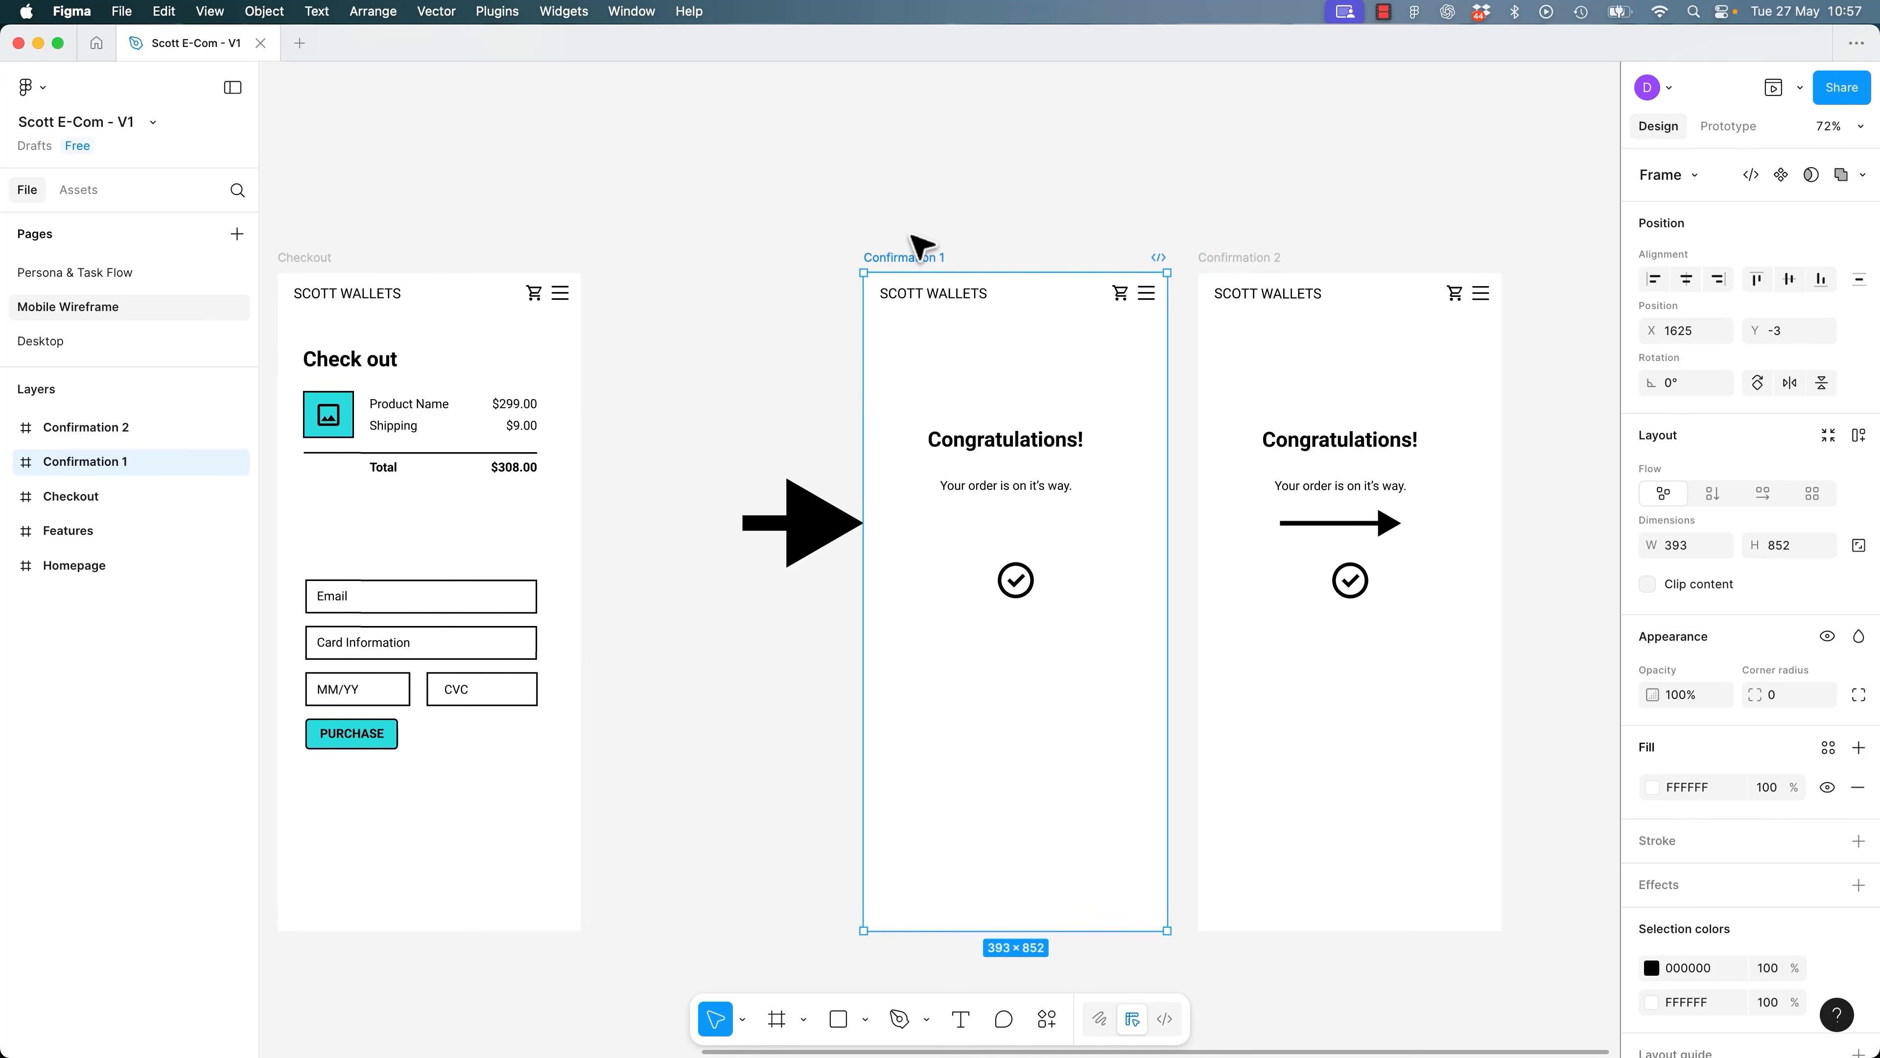
key("shift+e")
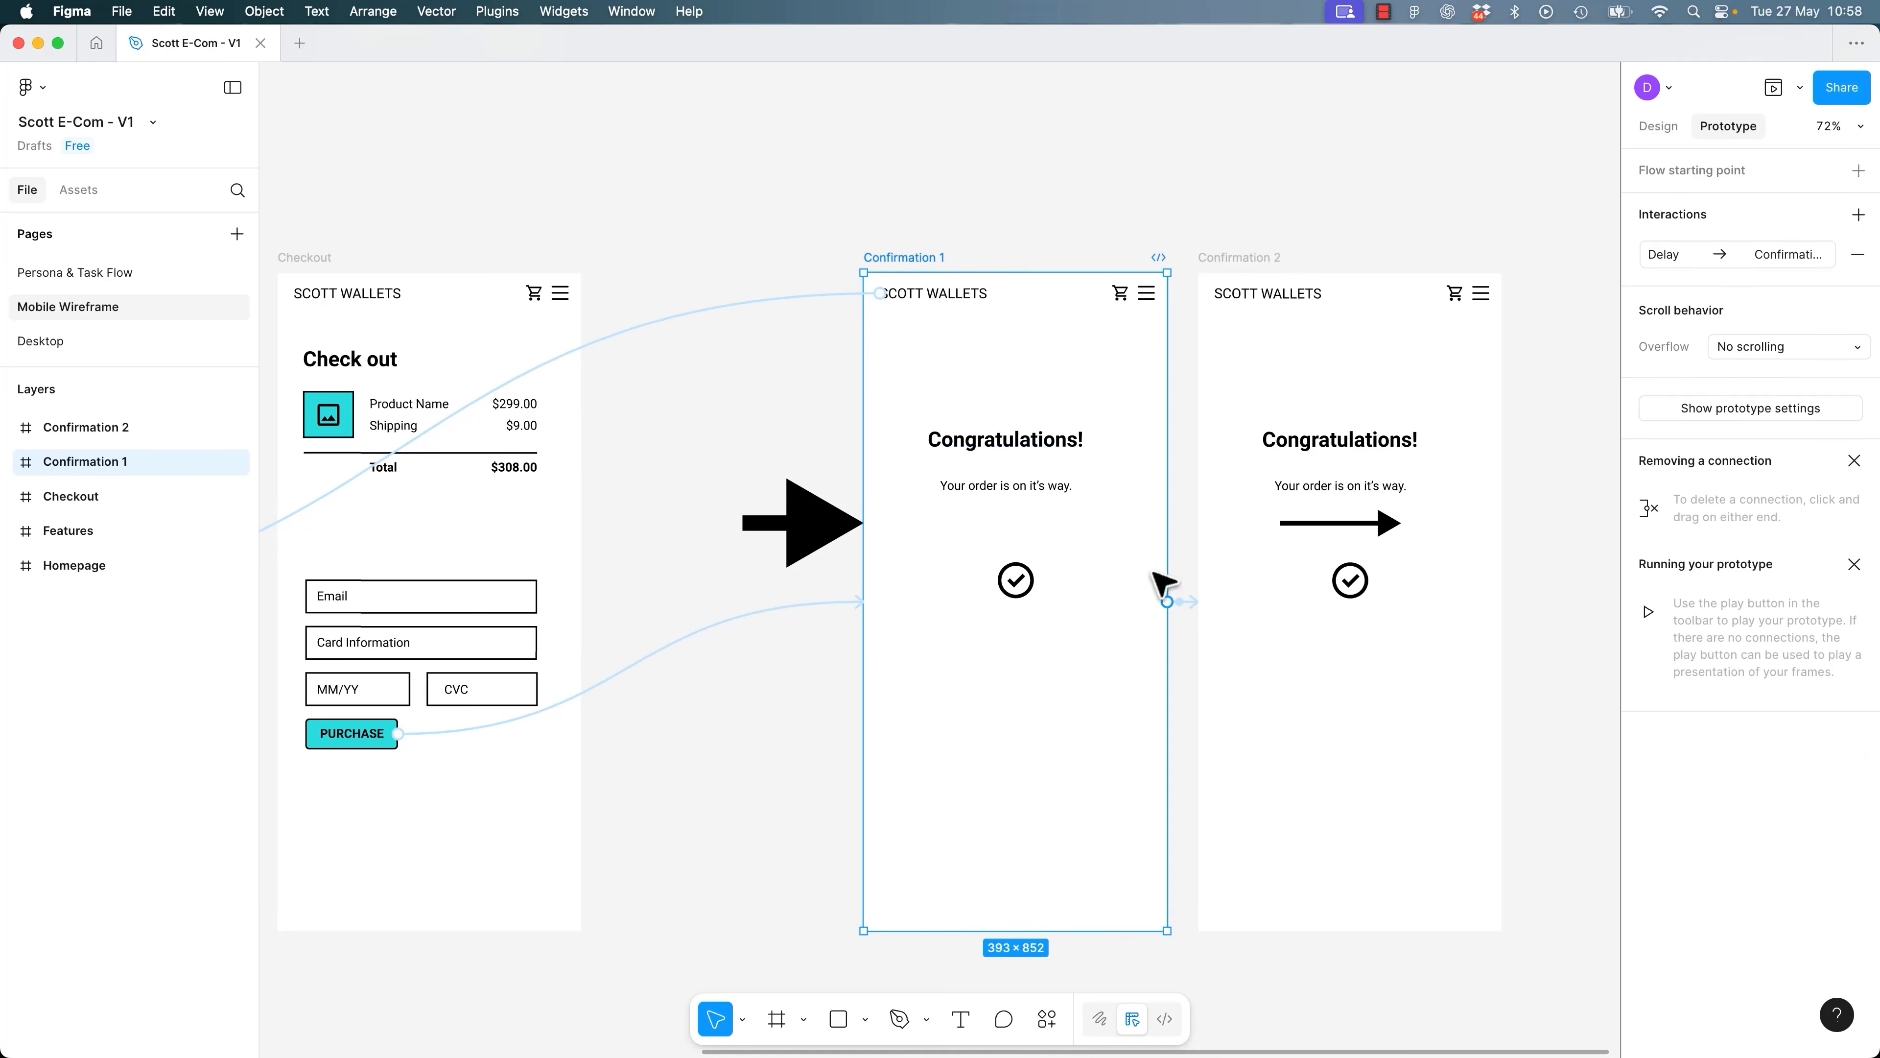
Add a second connection from Confirmation 1 to Confirmation 2 with an On tap trigger, and remove that interaction.
left_click_drag(1194, 603, 1210, 614)
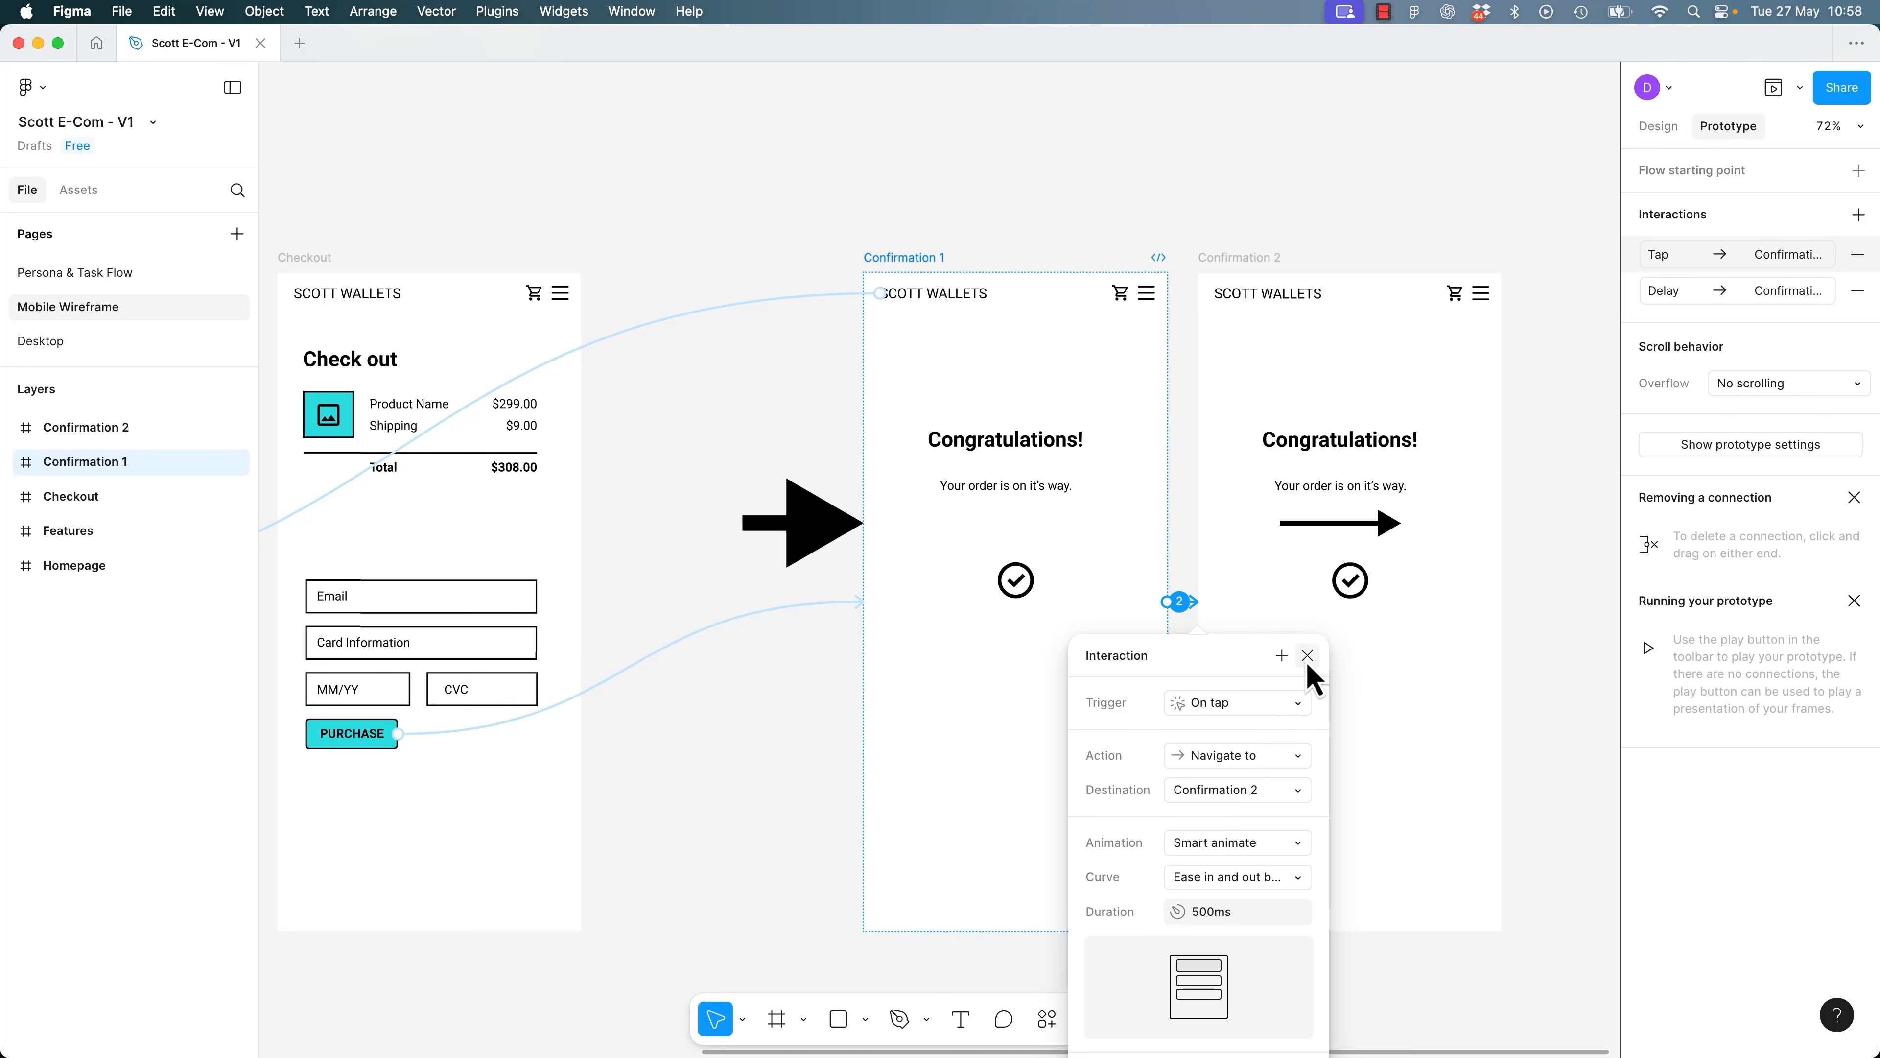
key("Escape")
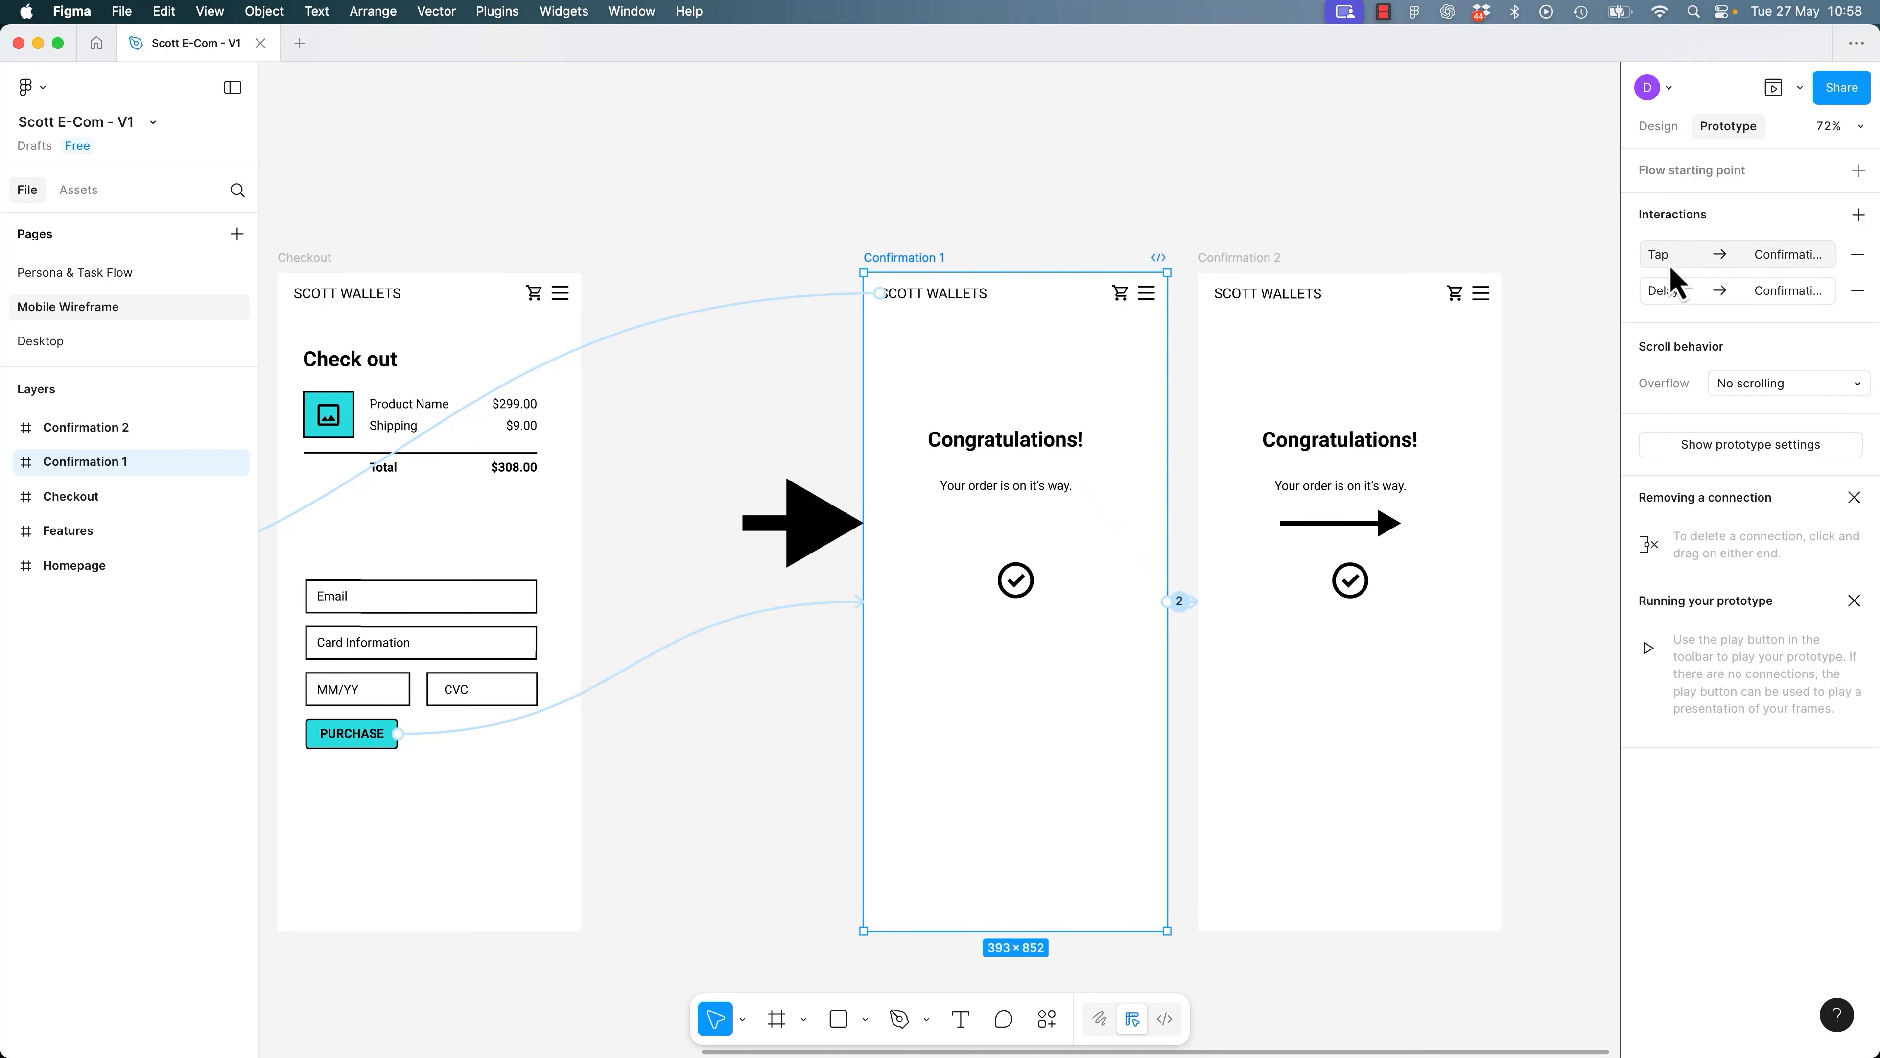
left_click(1860, 260)
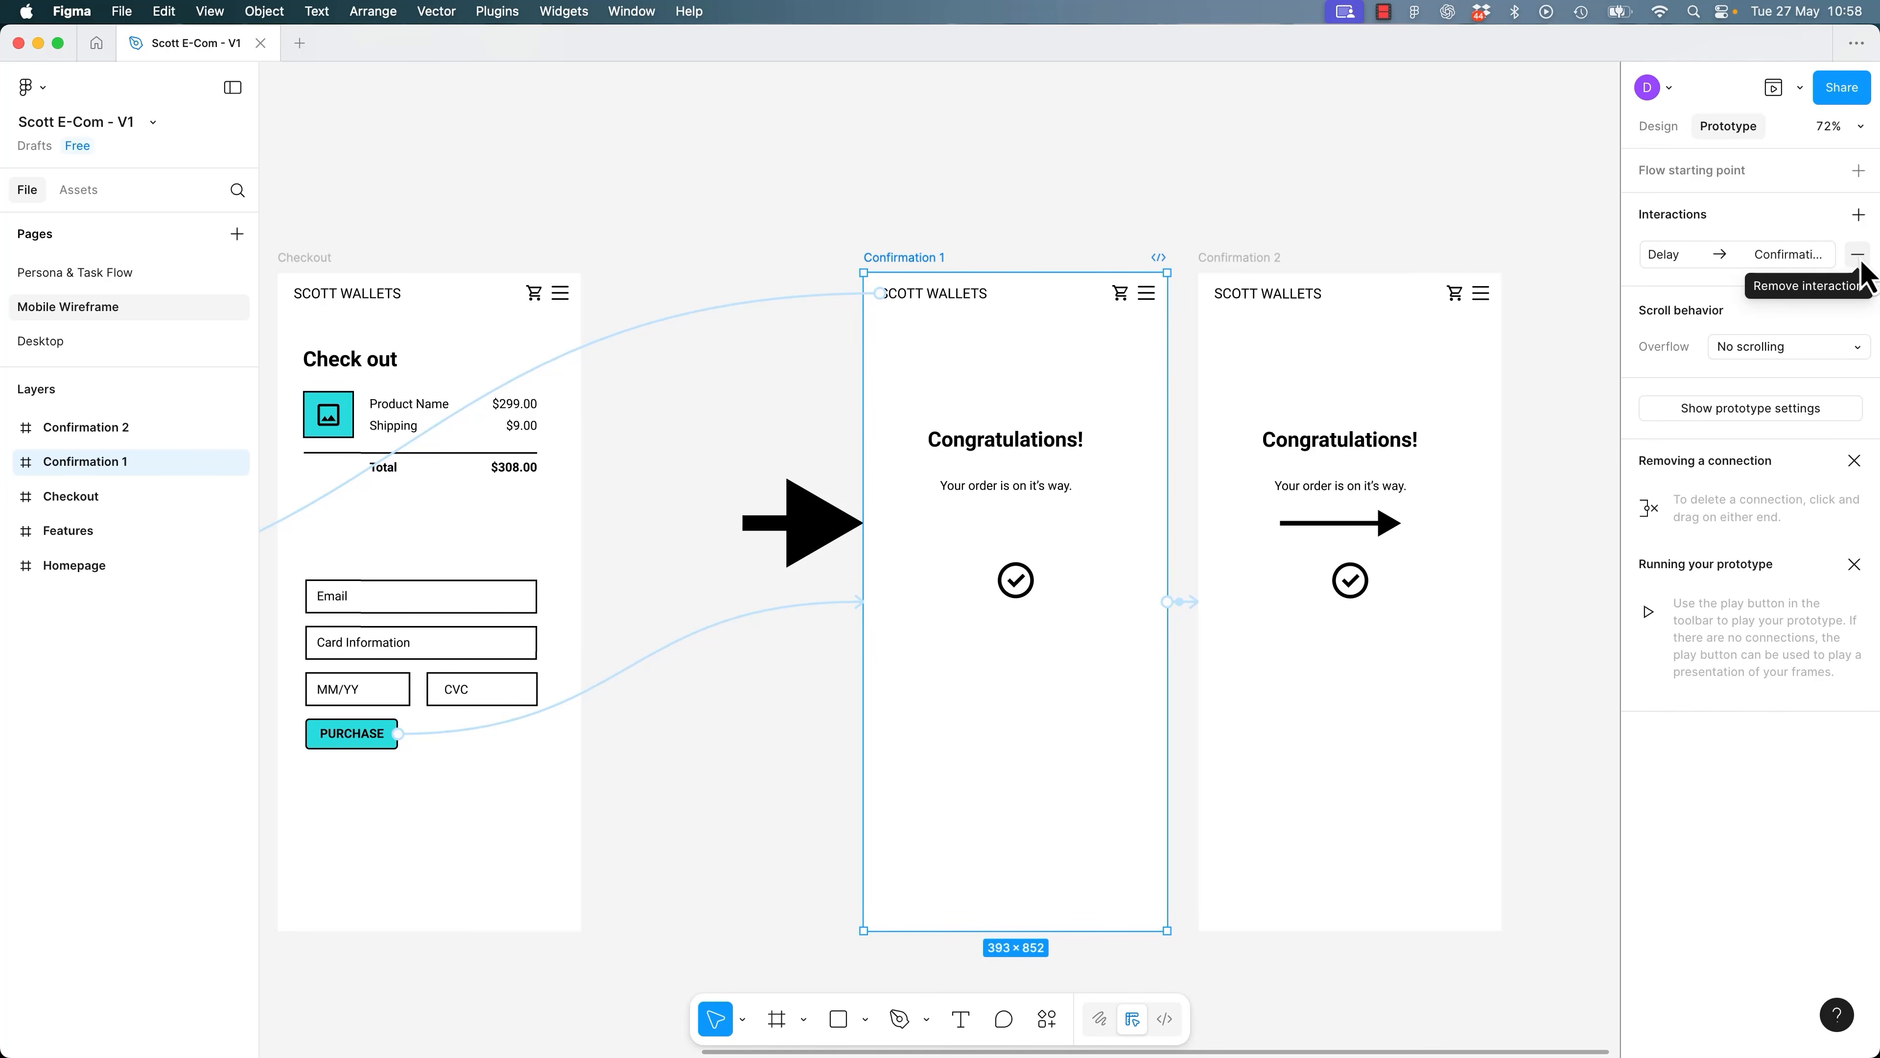
Check the two Confirmation frames, preview Confirmation 1's delayed transition, close the preview, and clear the selection.
left_click(1028, 259)
left_click(925, 256)
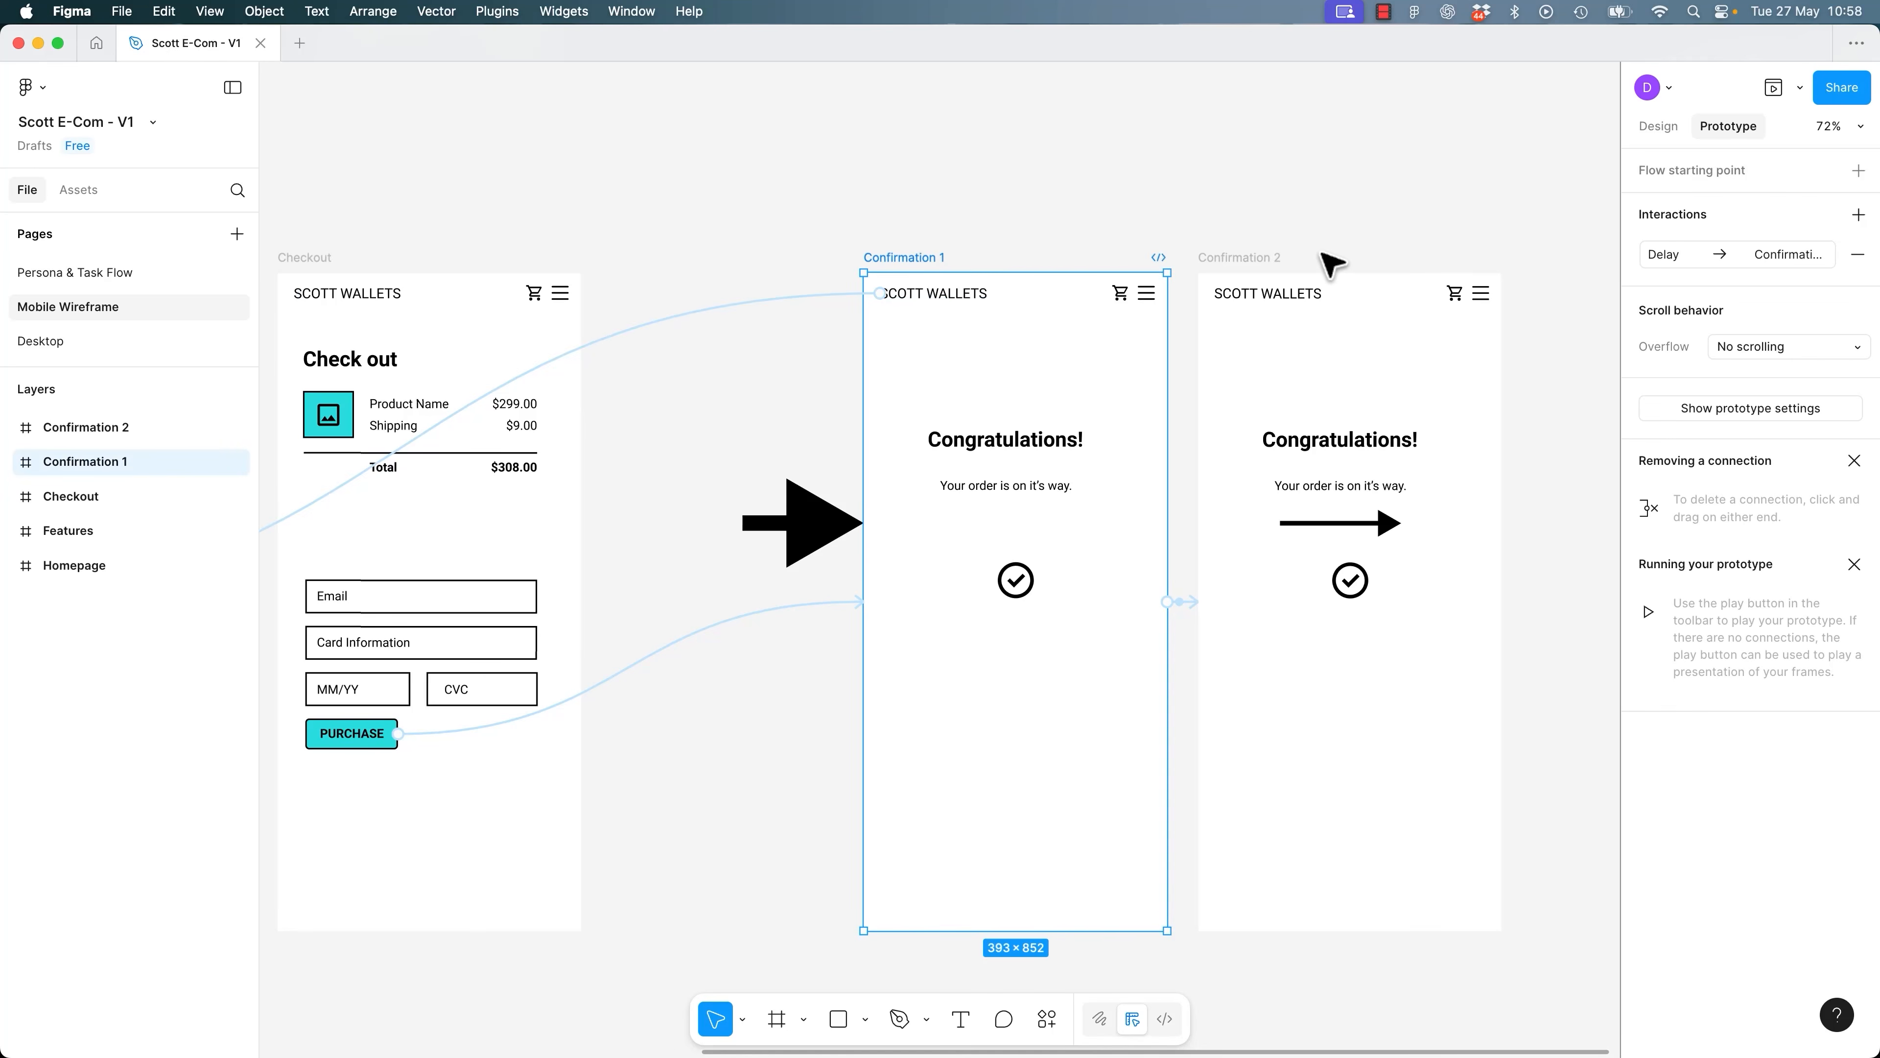
left_click(1273, 257)
left_click(1188, 191)
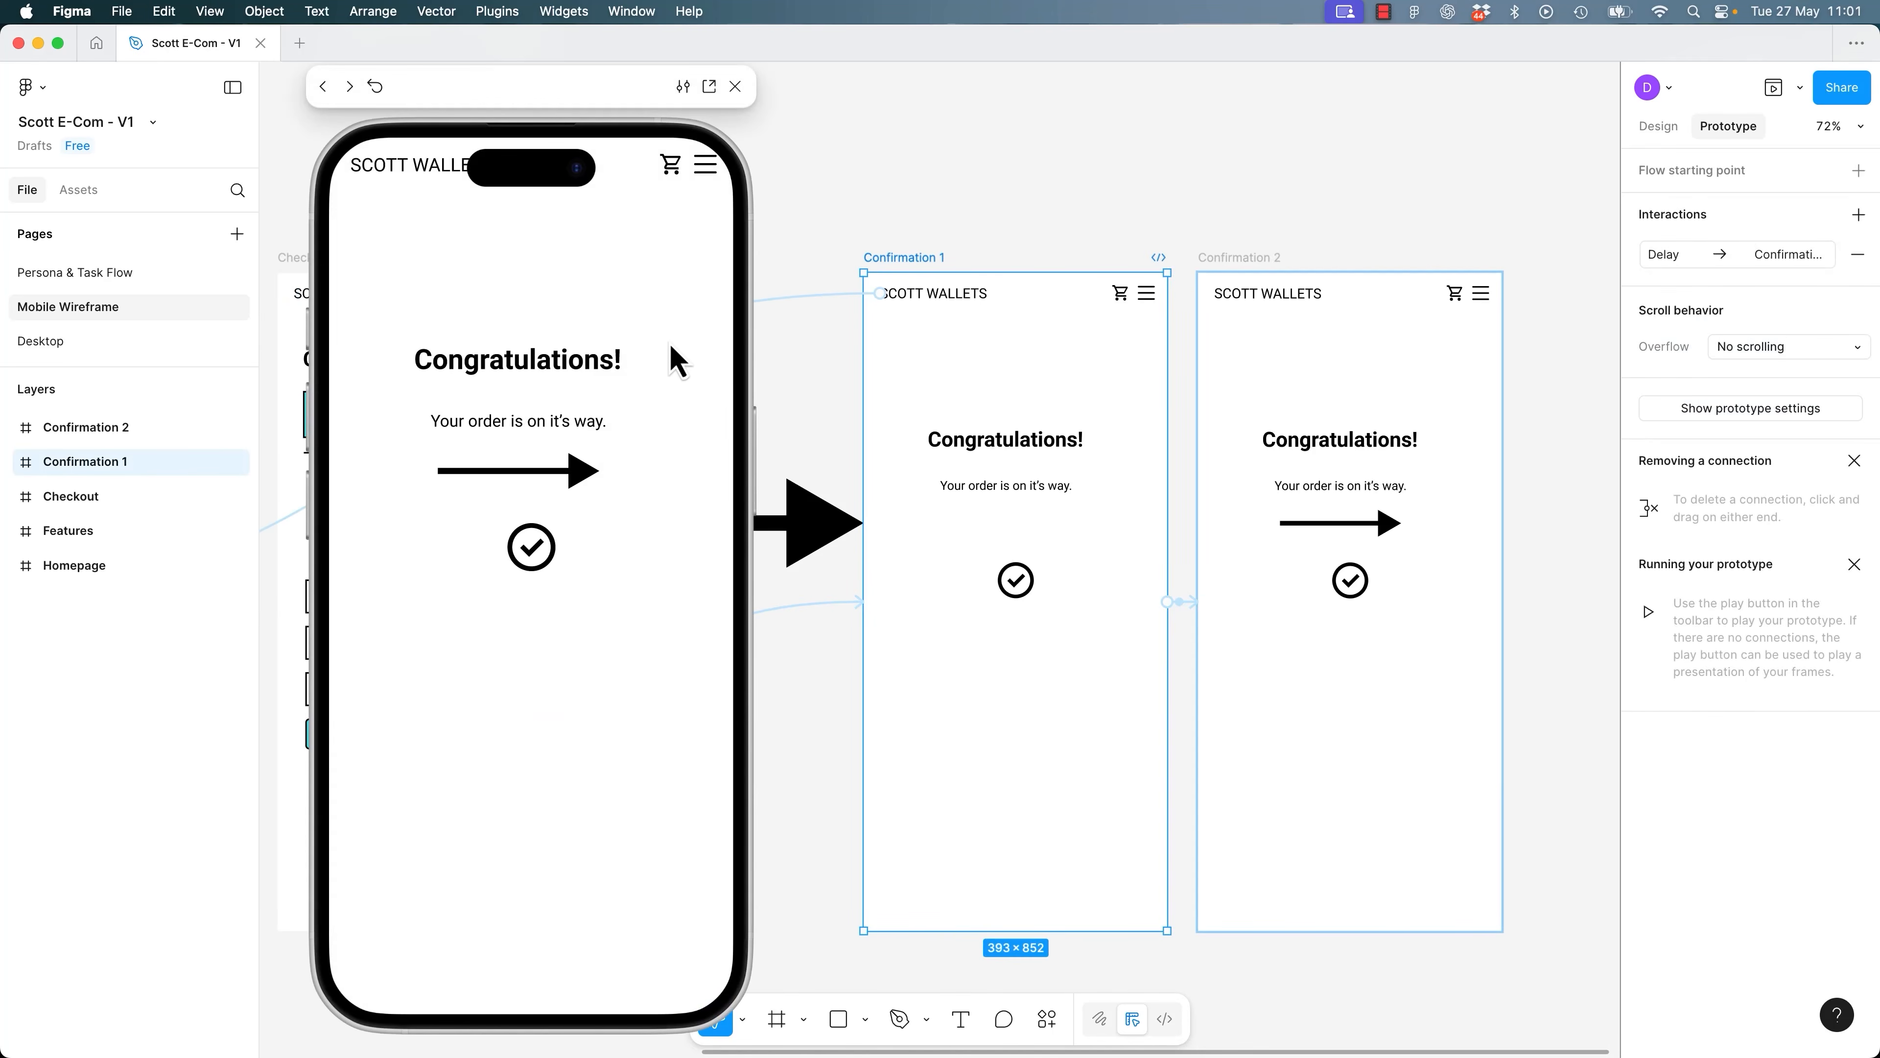
left_click(669, 343)
left_click(736, 86)
left_click(922, 243)
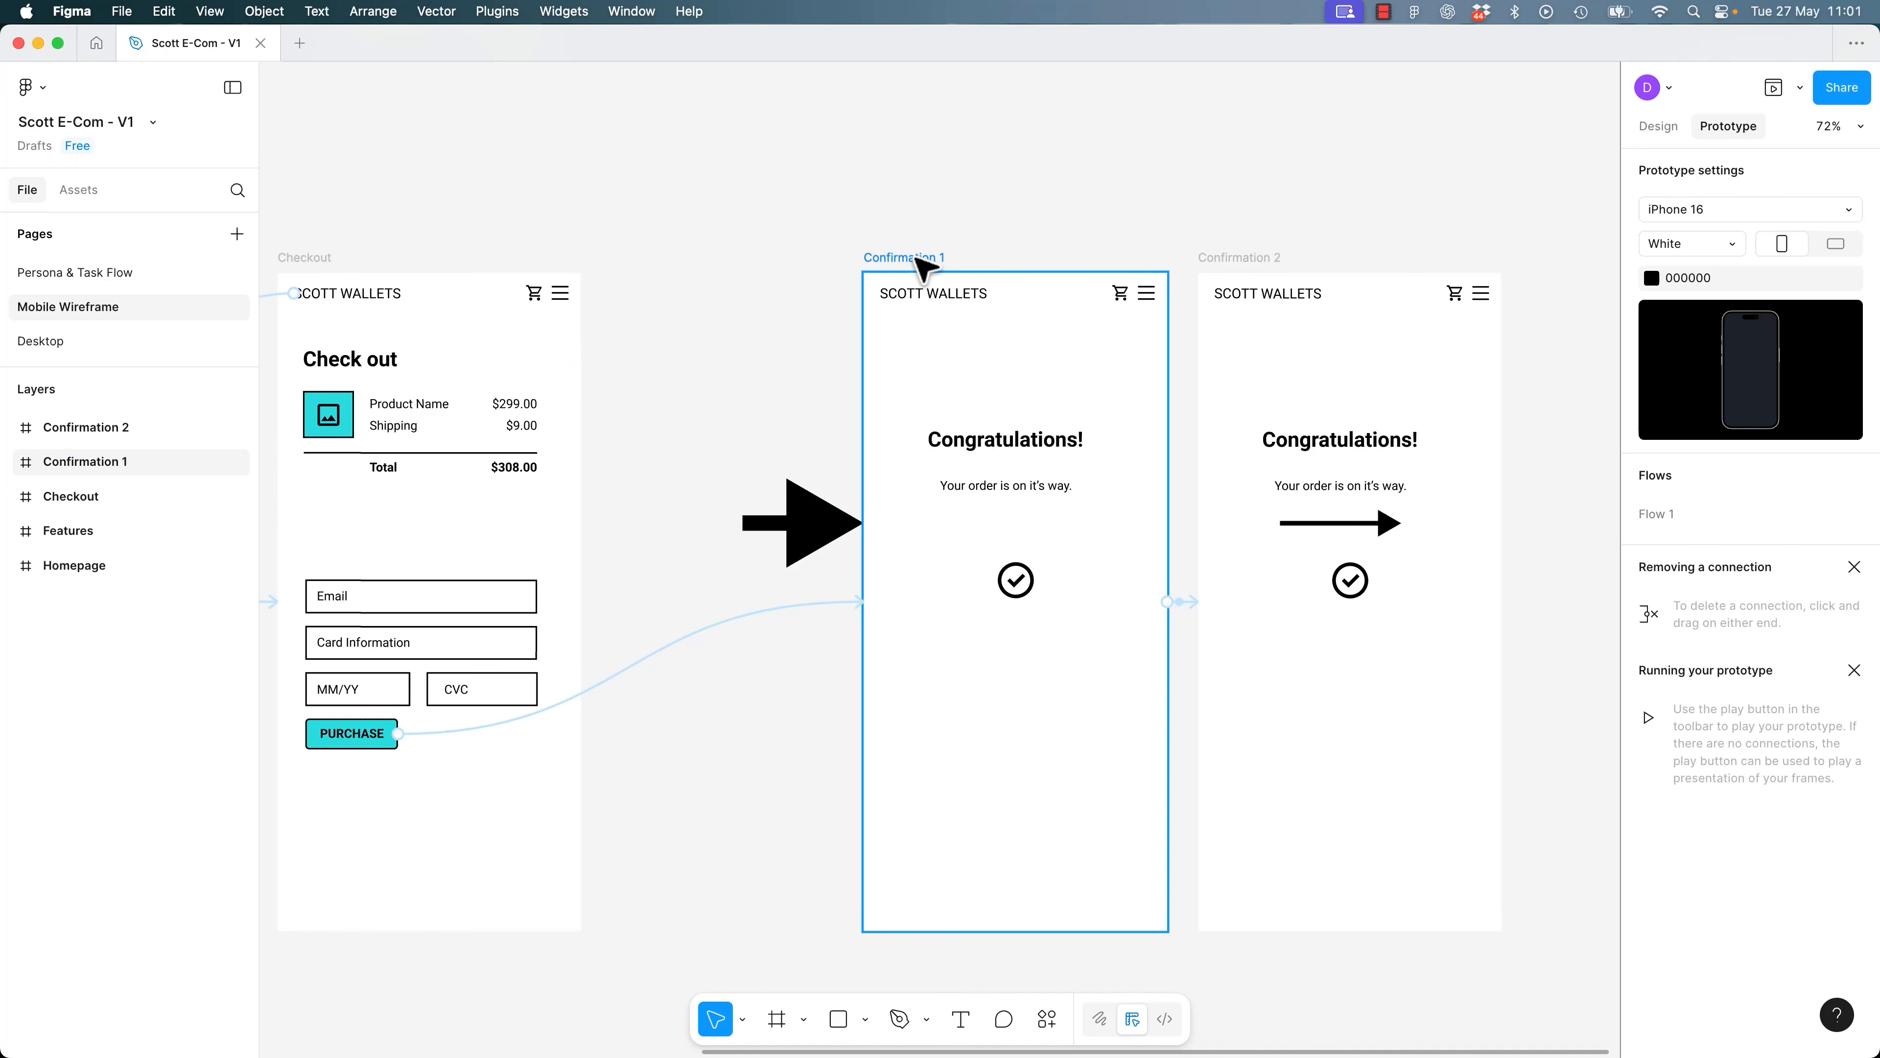
Preview the flow from Checkout through PURCHASE, restart it and repeat the purchase, and close the preview.
left_click(319, 257)
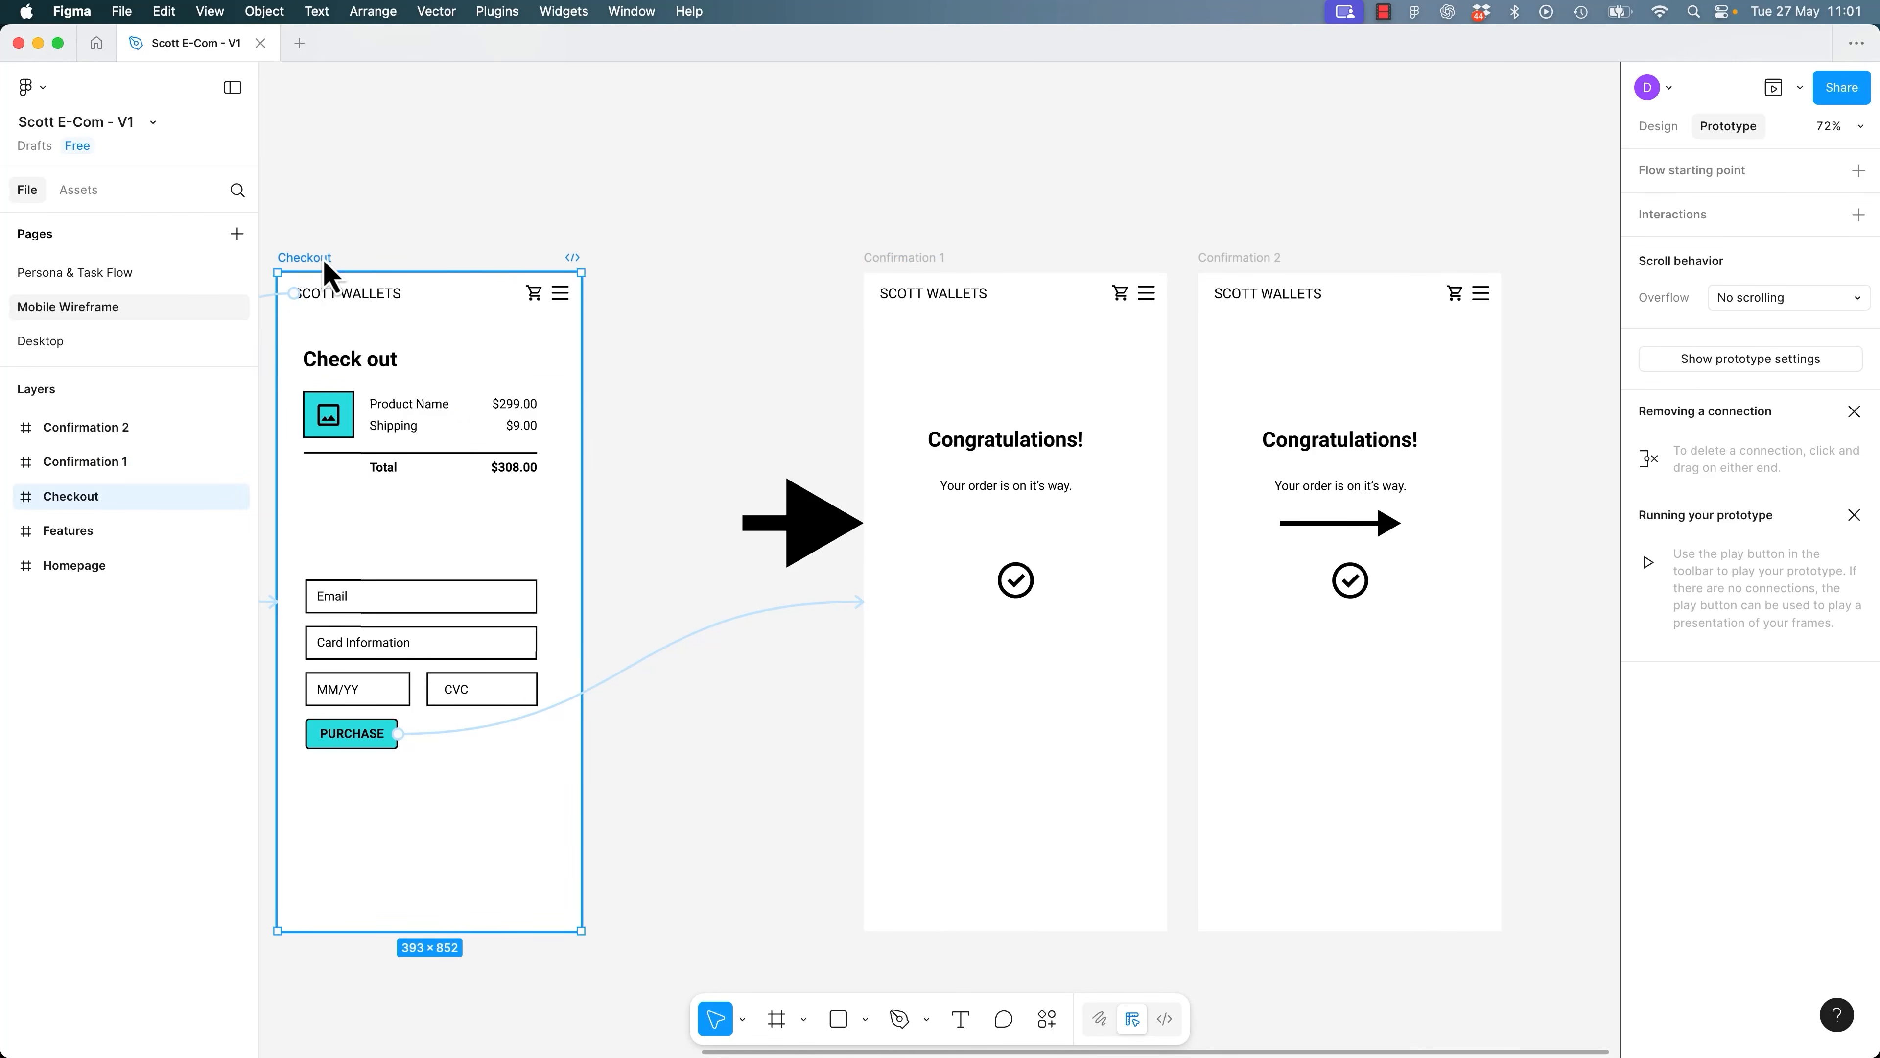
key("shift+space")
left_click(453, 755)
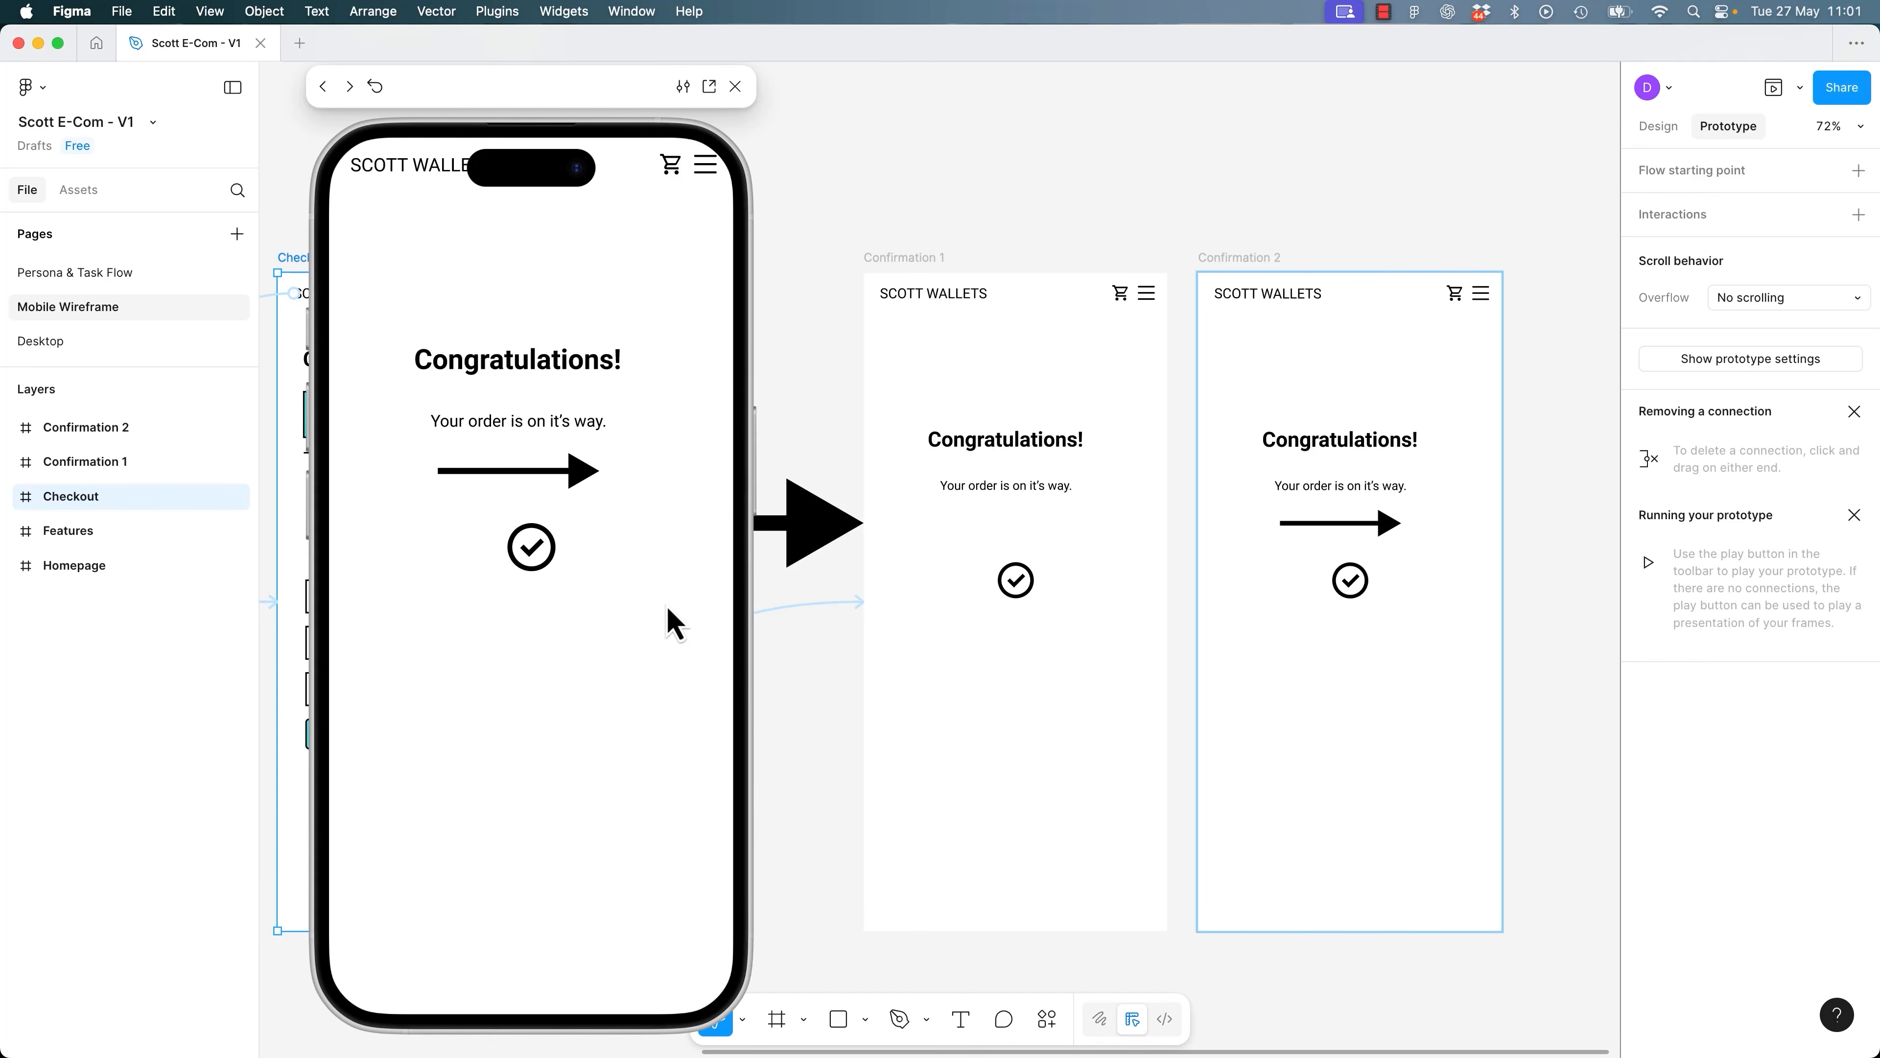
key("r")
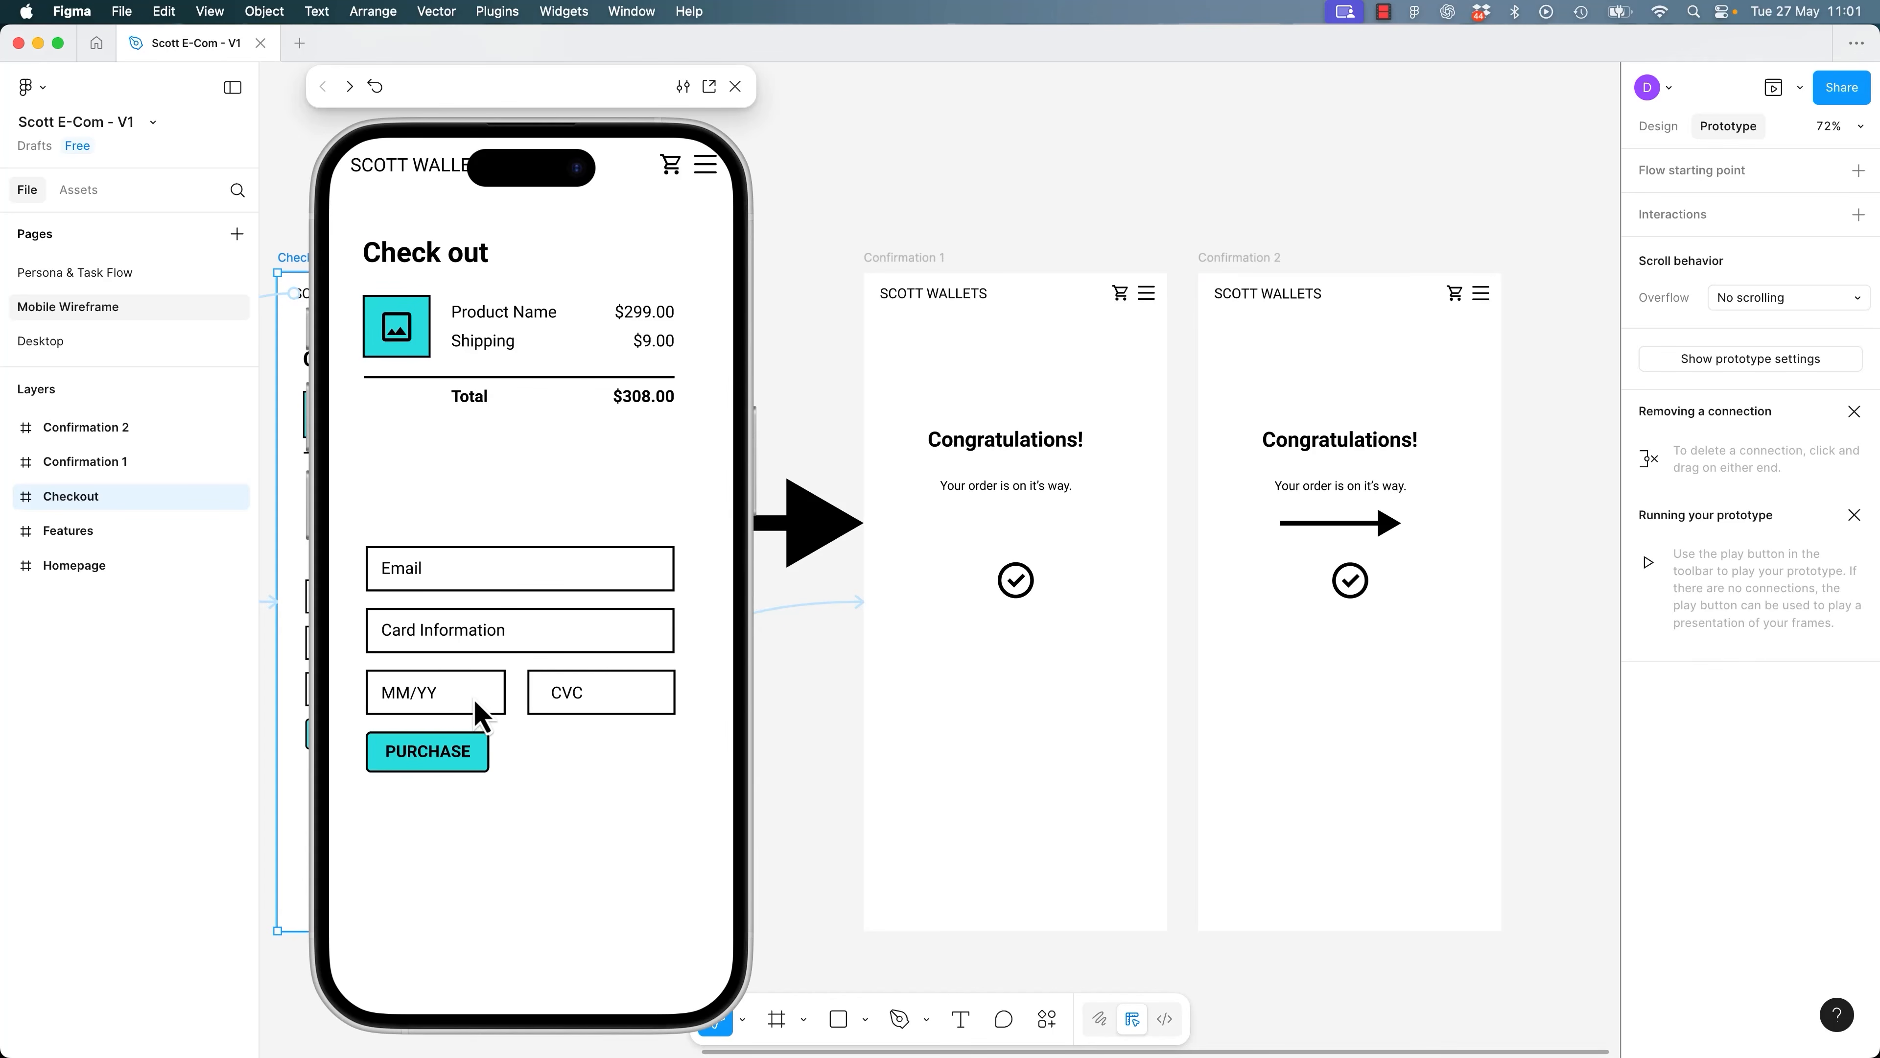
left_click(474, 756)
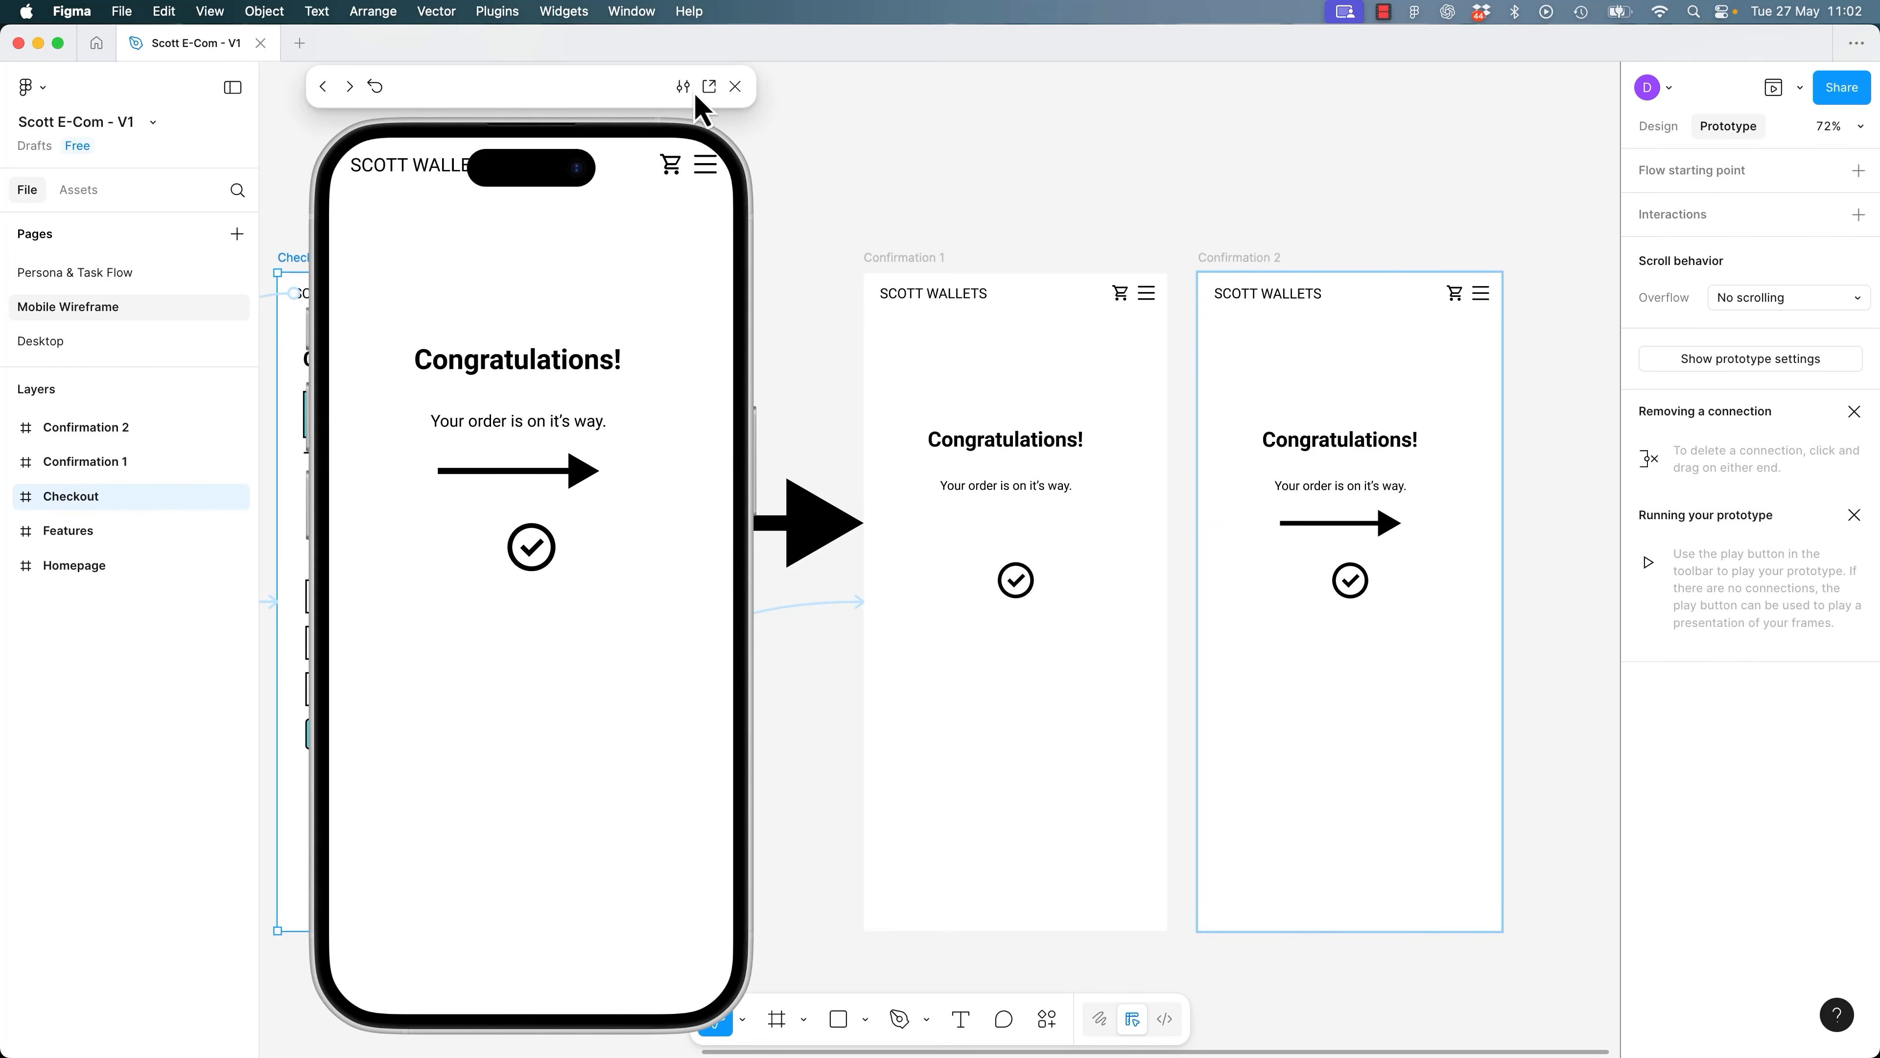
left_click(735, 87)
left_click(581, 189)
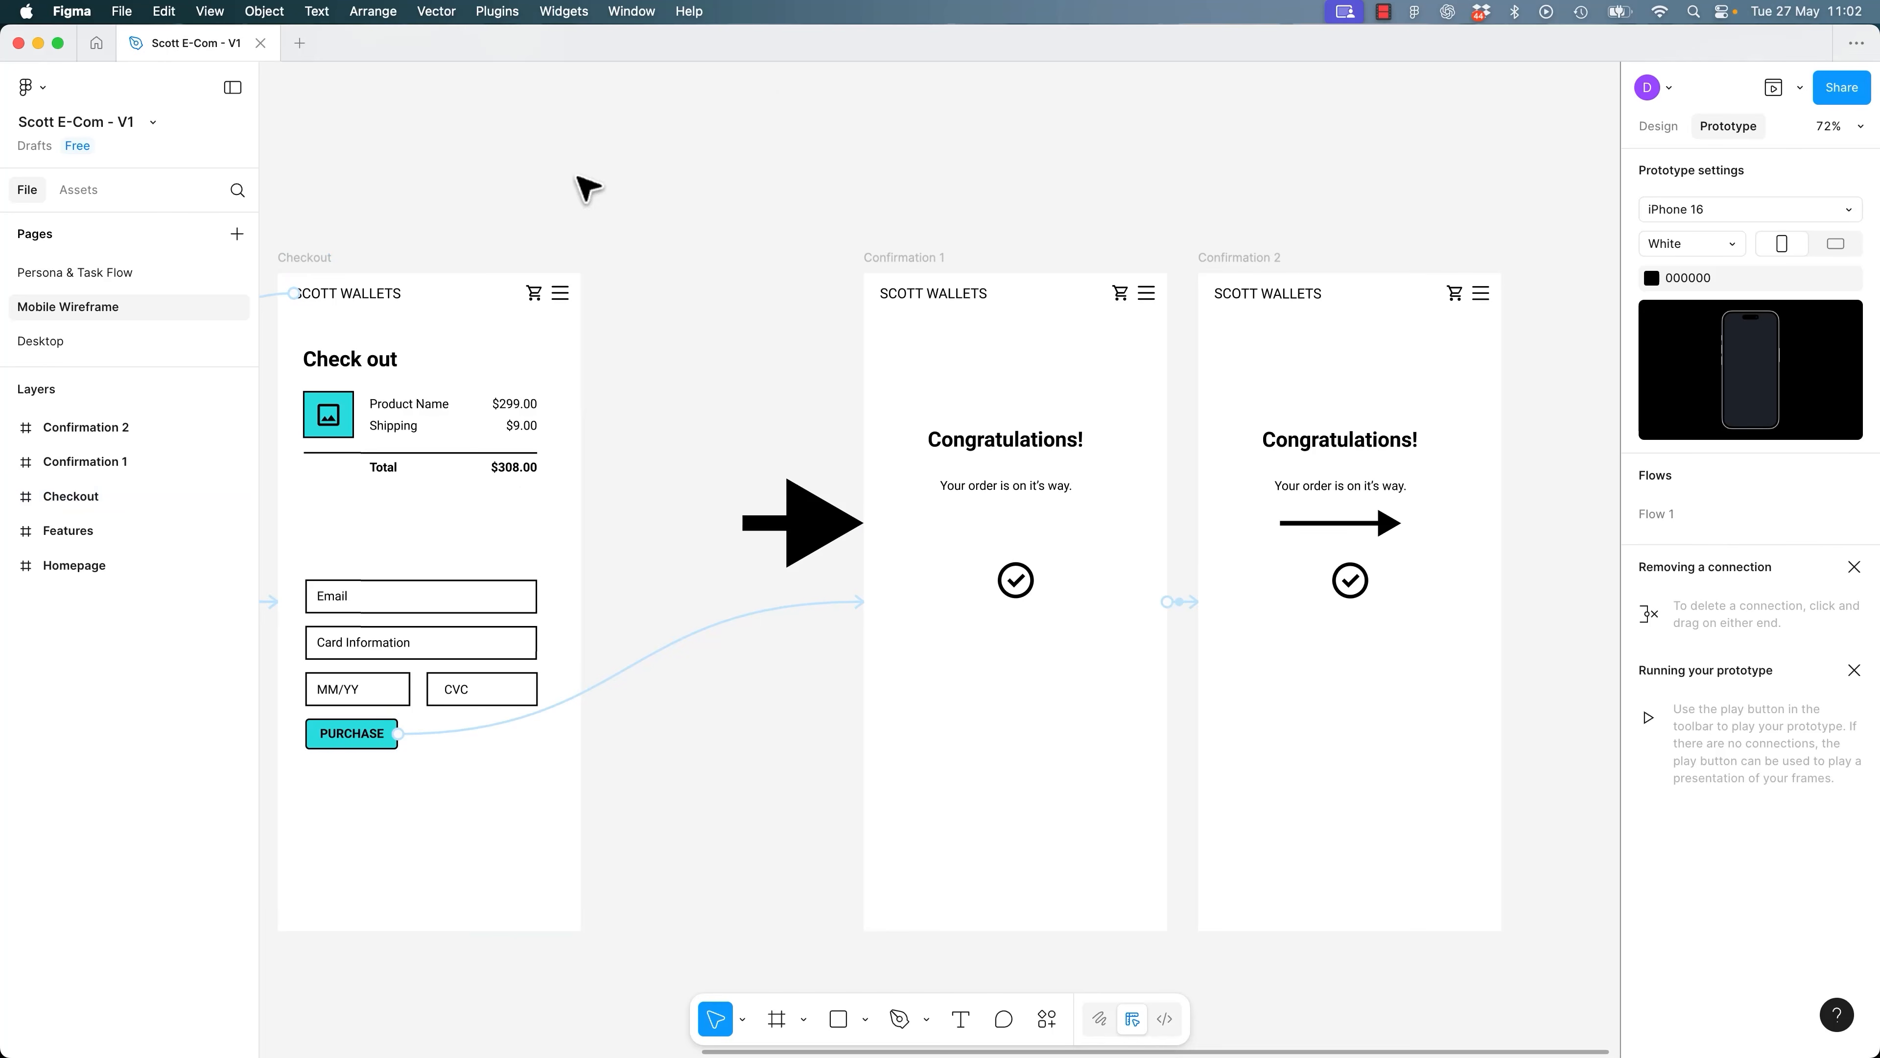
Select Checkout and Confirmation 1 in turn, ending with Checkout selected.
left_click(330, 260)
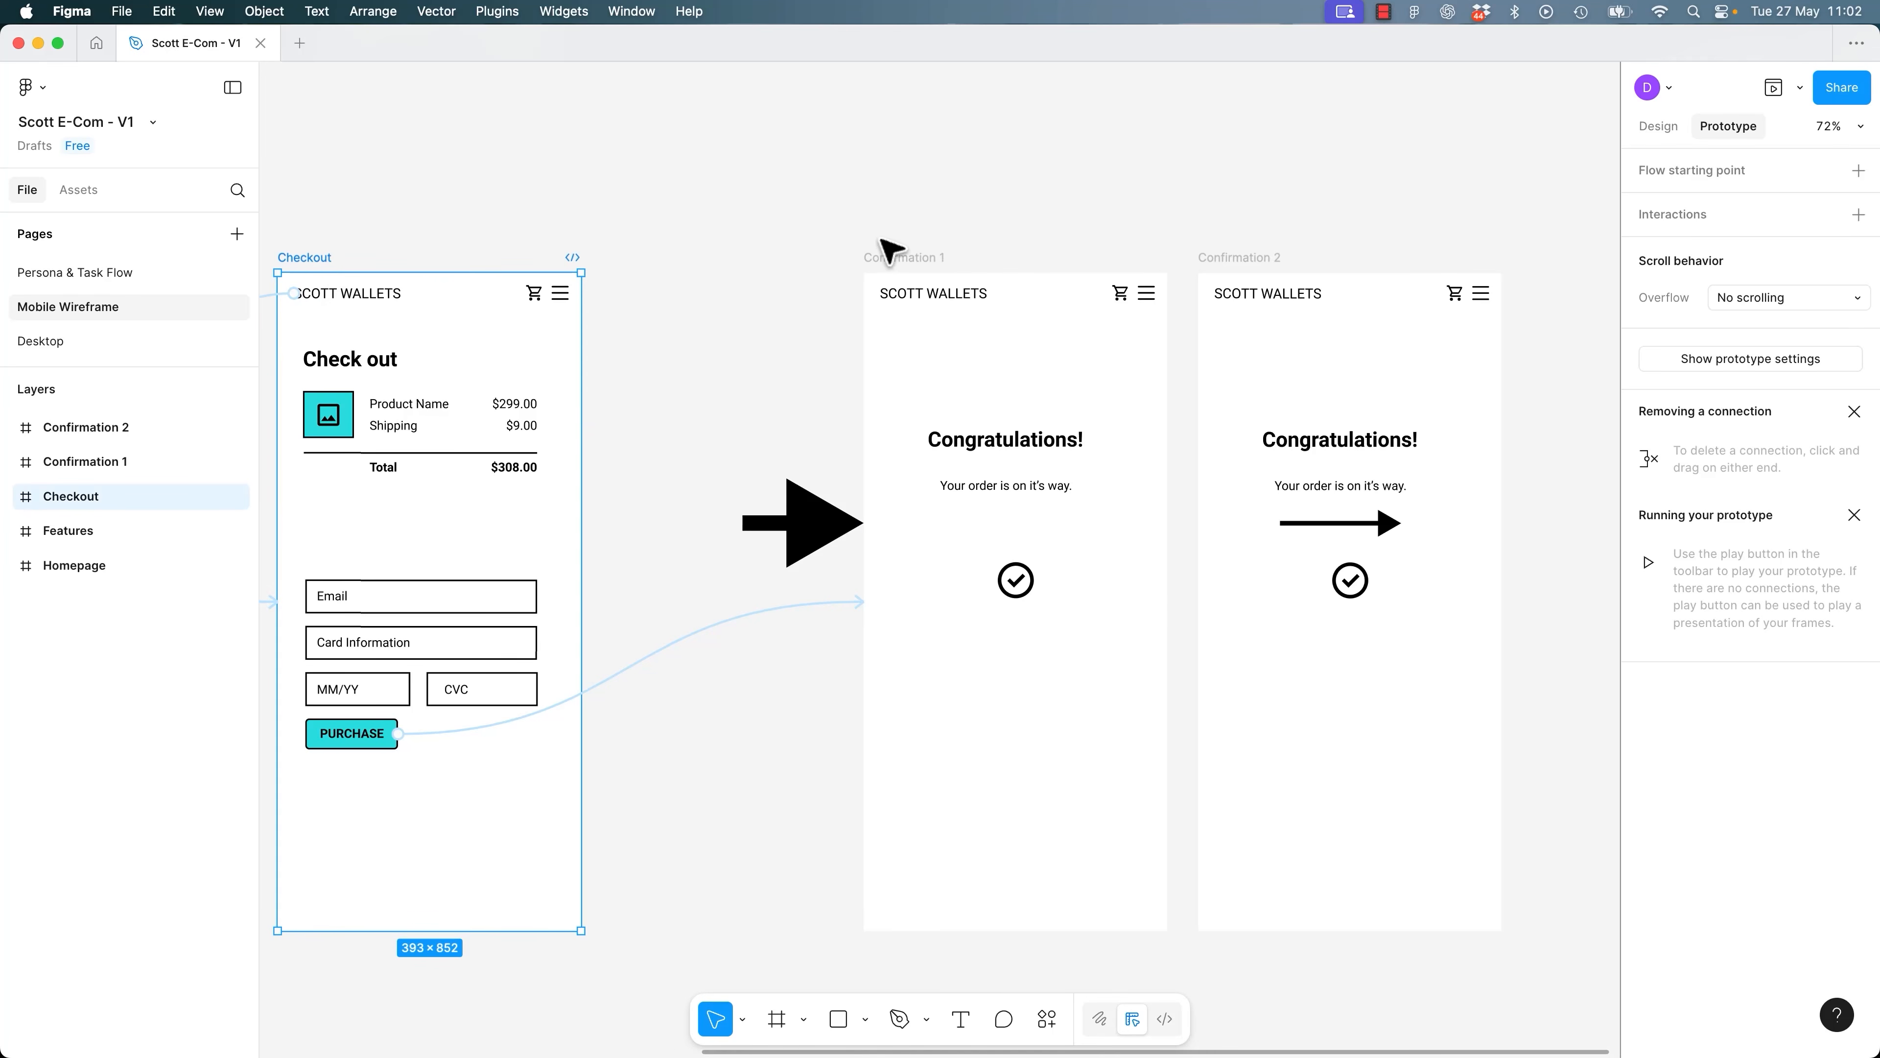
left_click(911, 258)
left_click(332, 259)
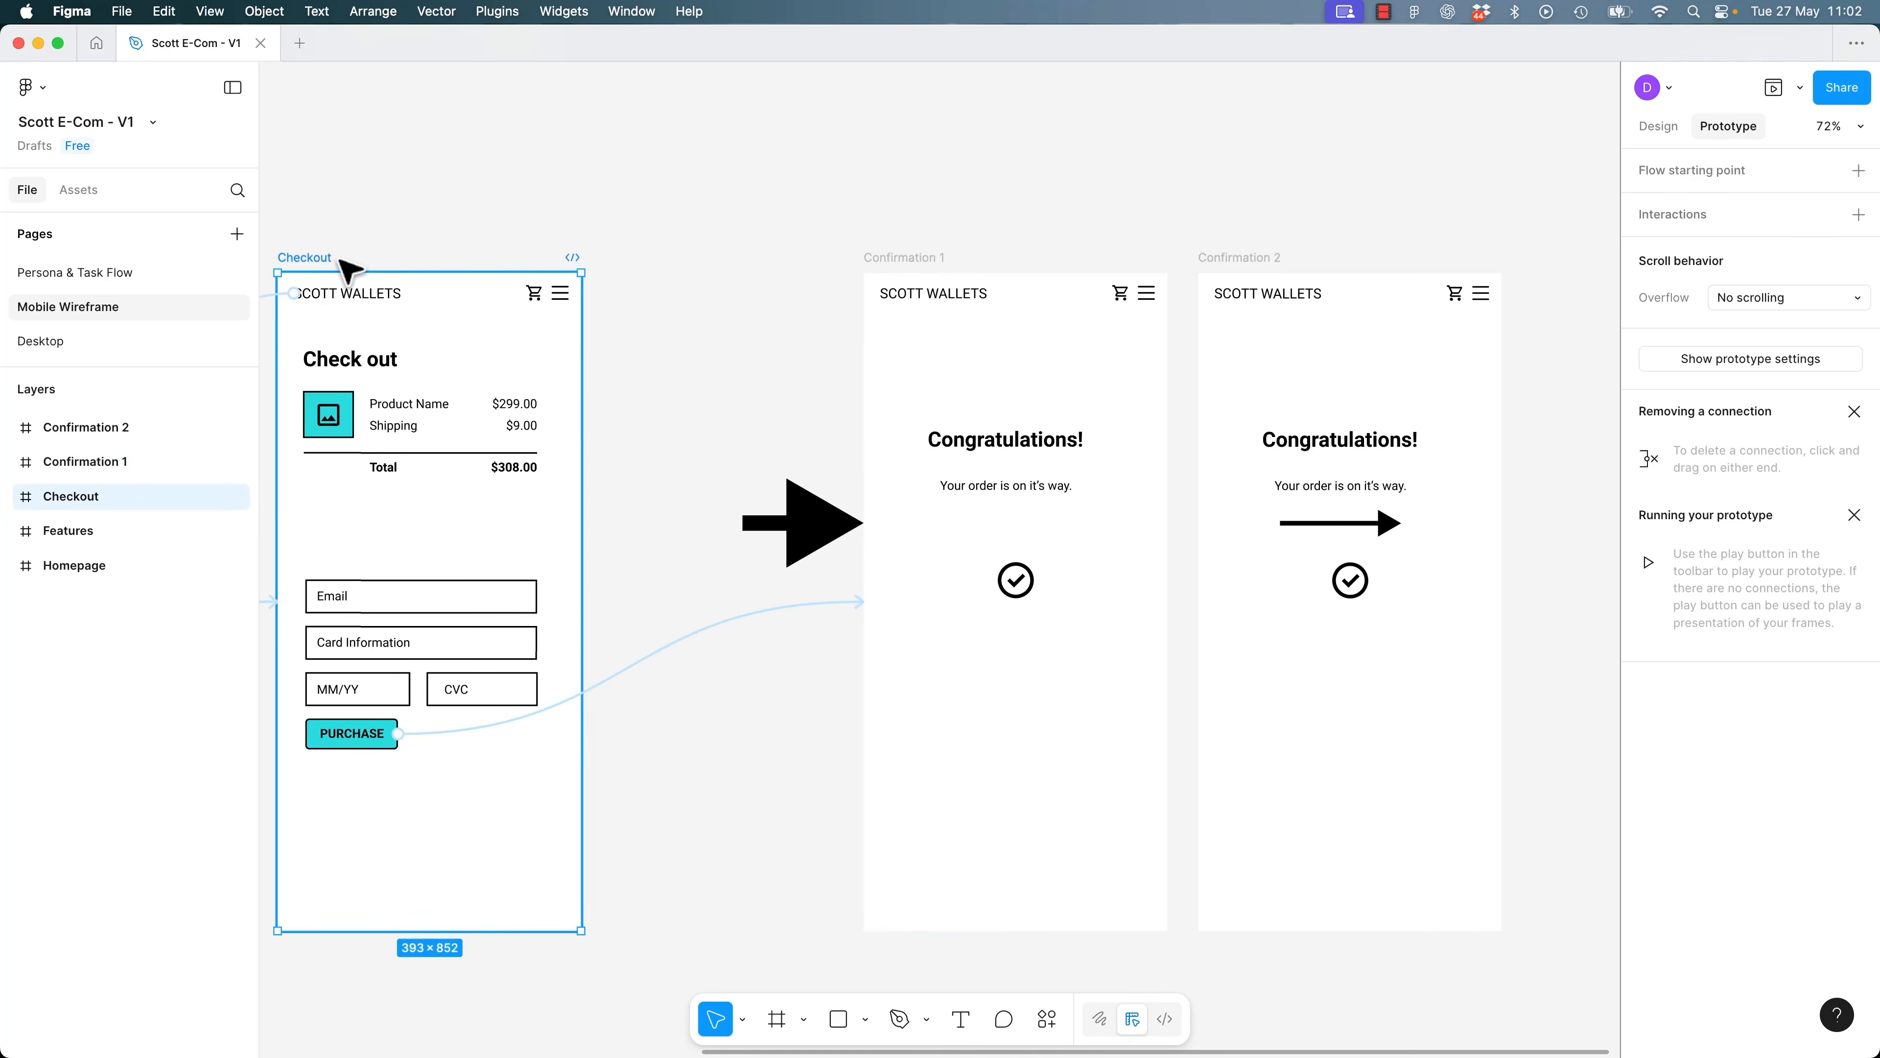
Examine the PURCHASE connection's interaction settings and Slide in animation, moving the settings clear of the arrow.
left_click(713, 631)
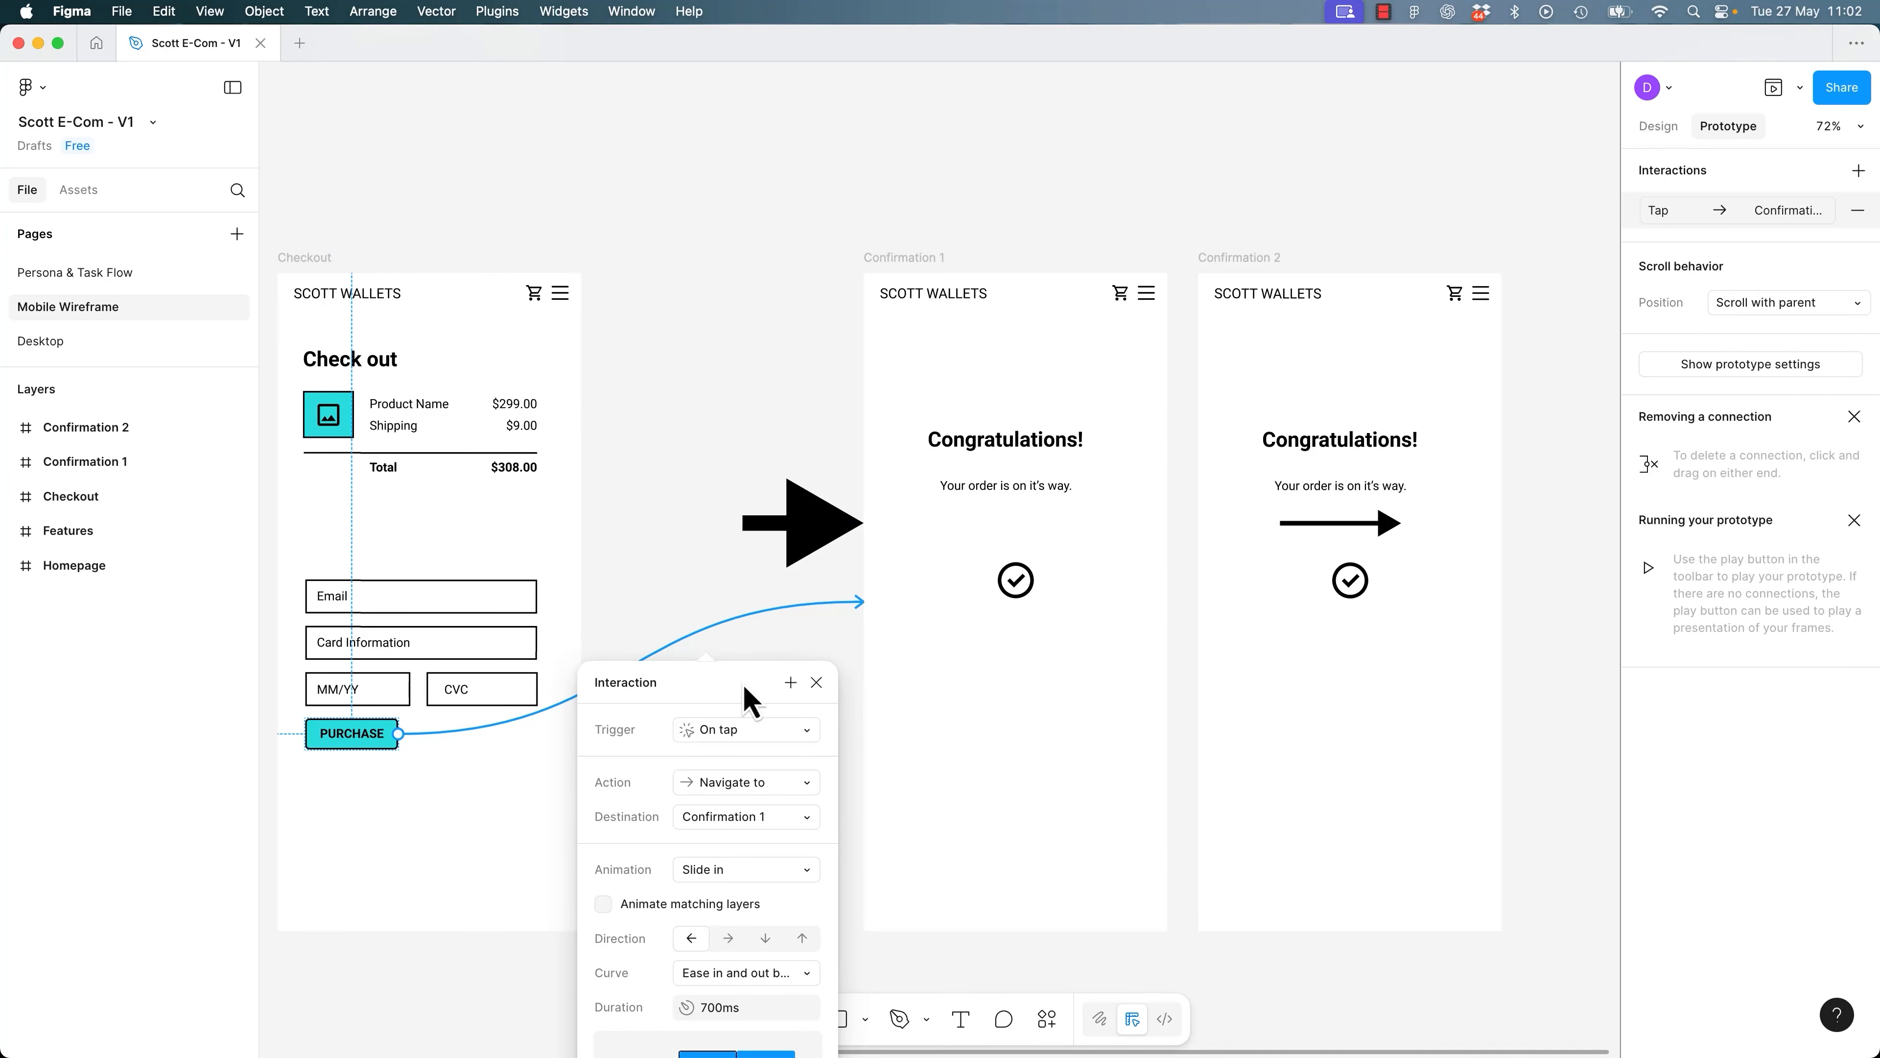
left_click_drag(743, 684, 1085, 314)
mouse_move(1055, 730)
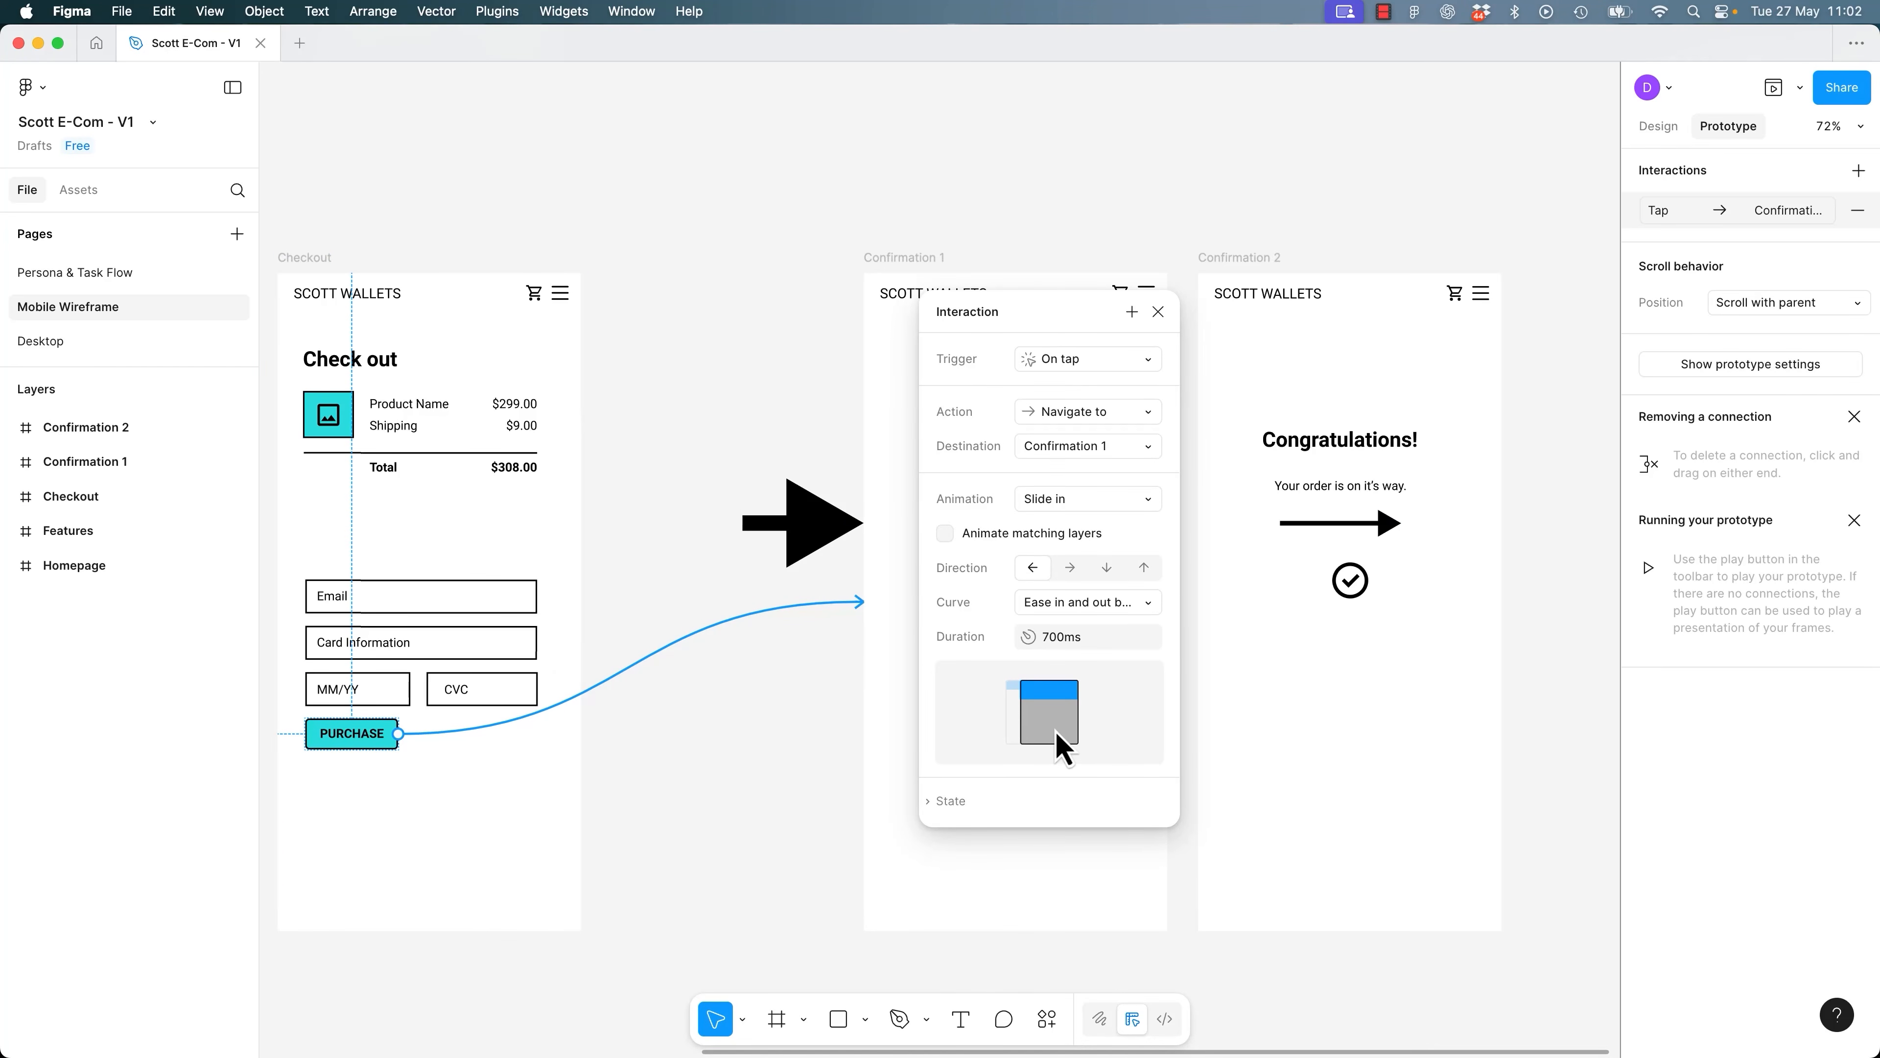
left_click(822, 523)
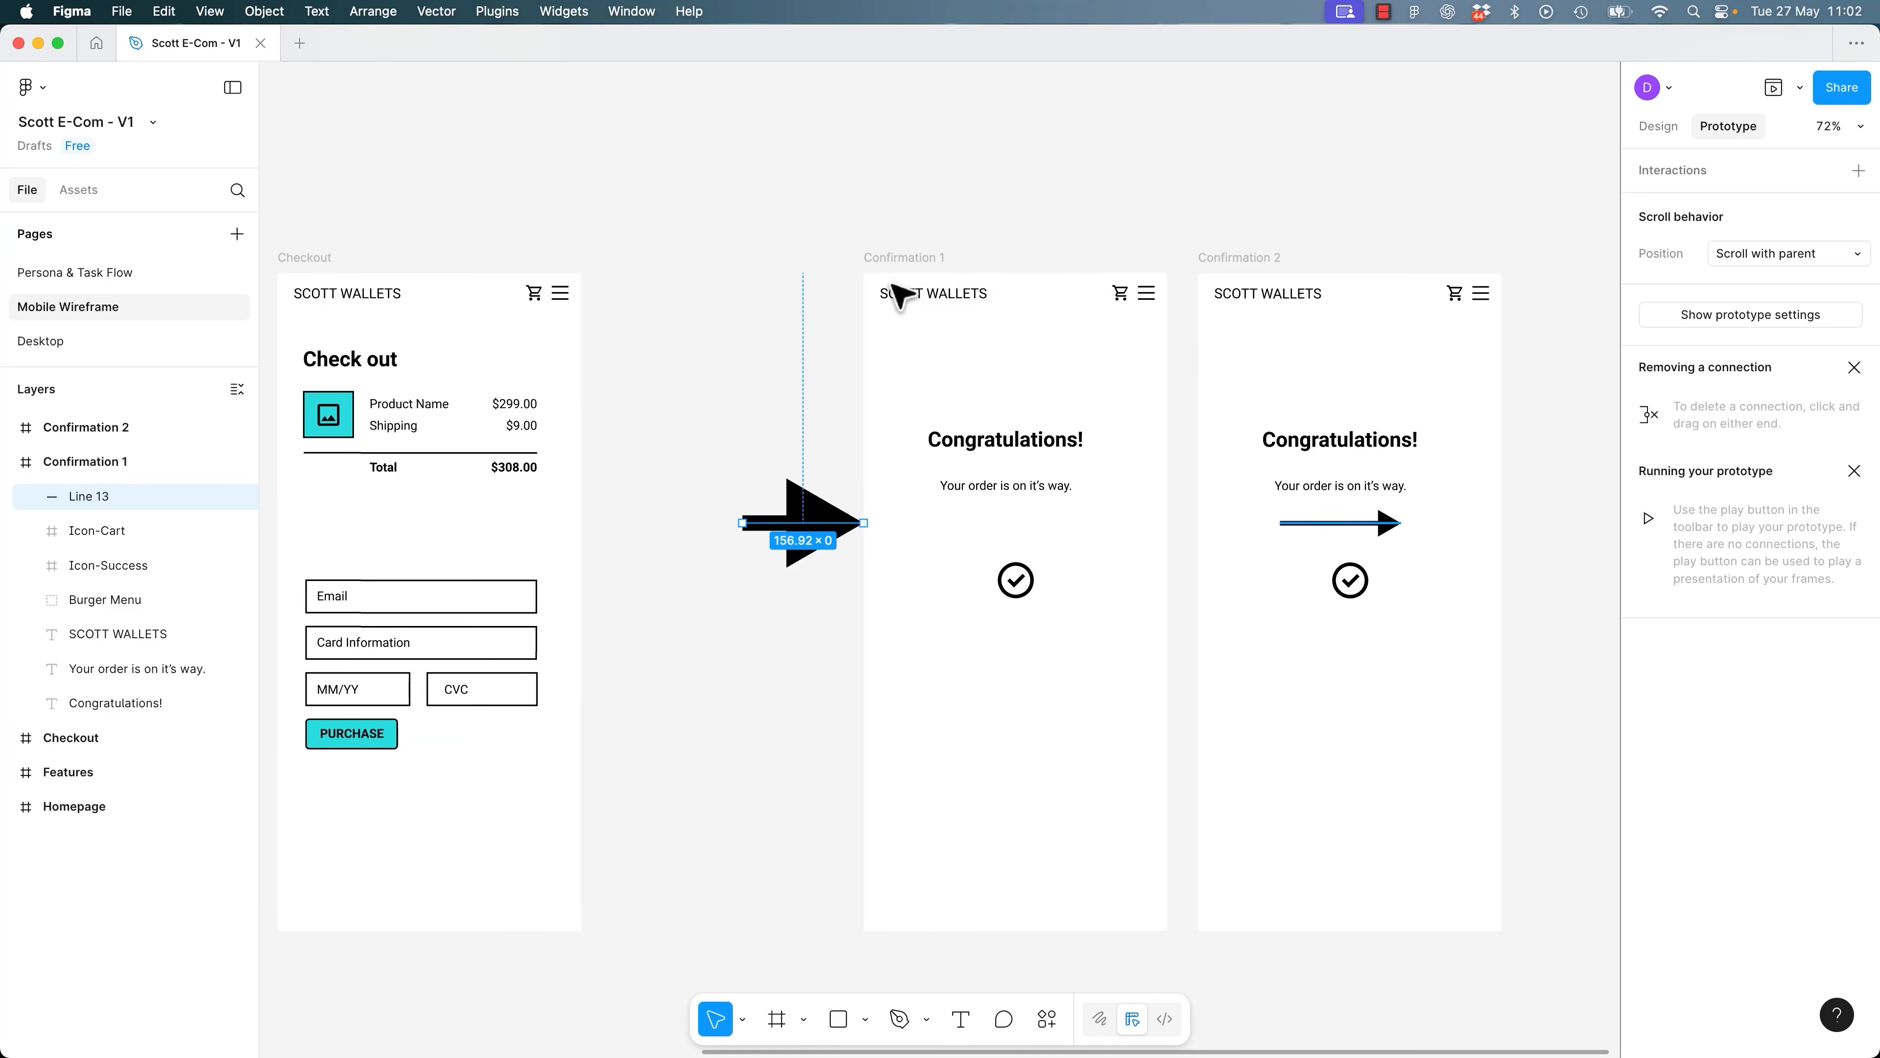
Turn on Clip content for Confirmation 1 and turn it back off, leaving the arrow outside the frame.
left_click(910, 259)
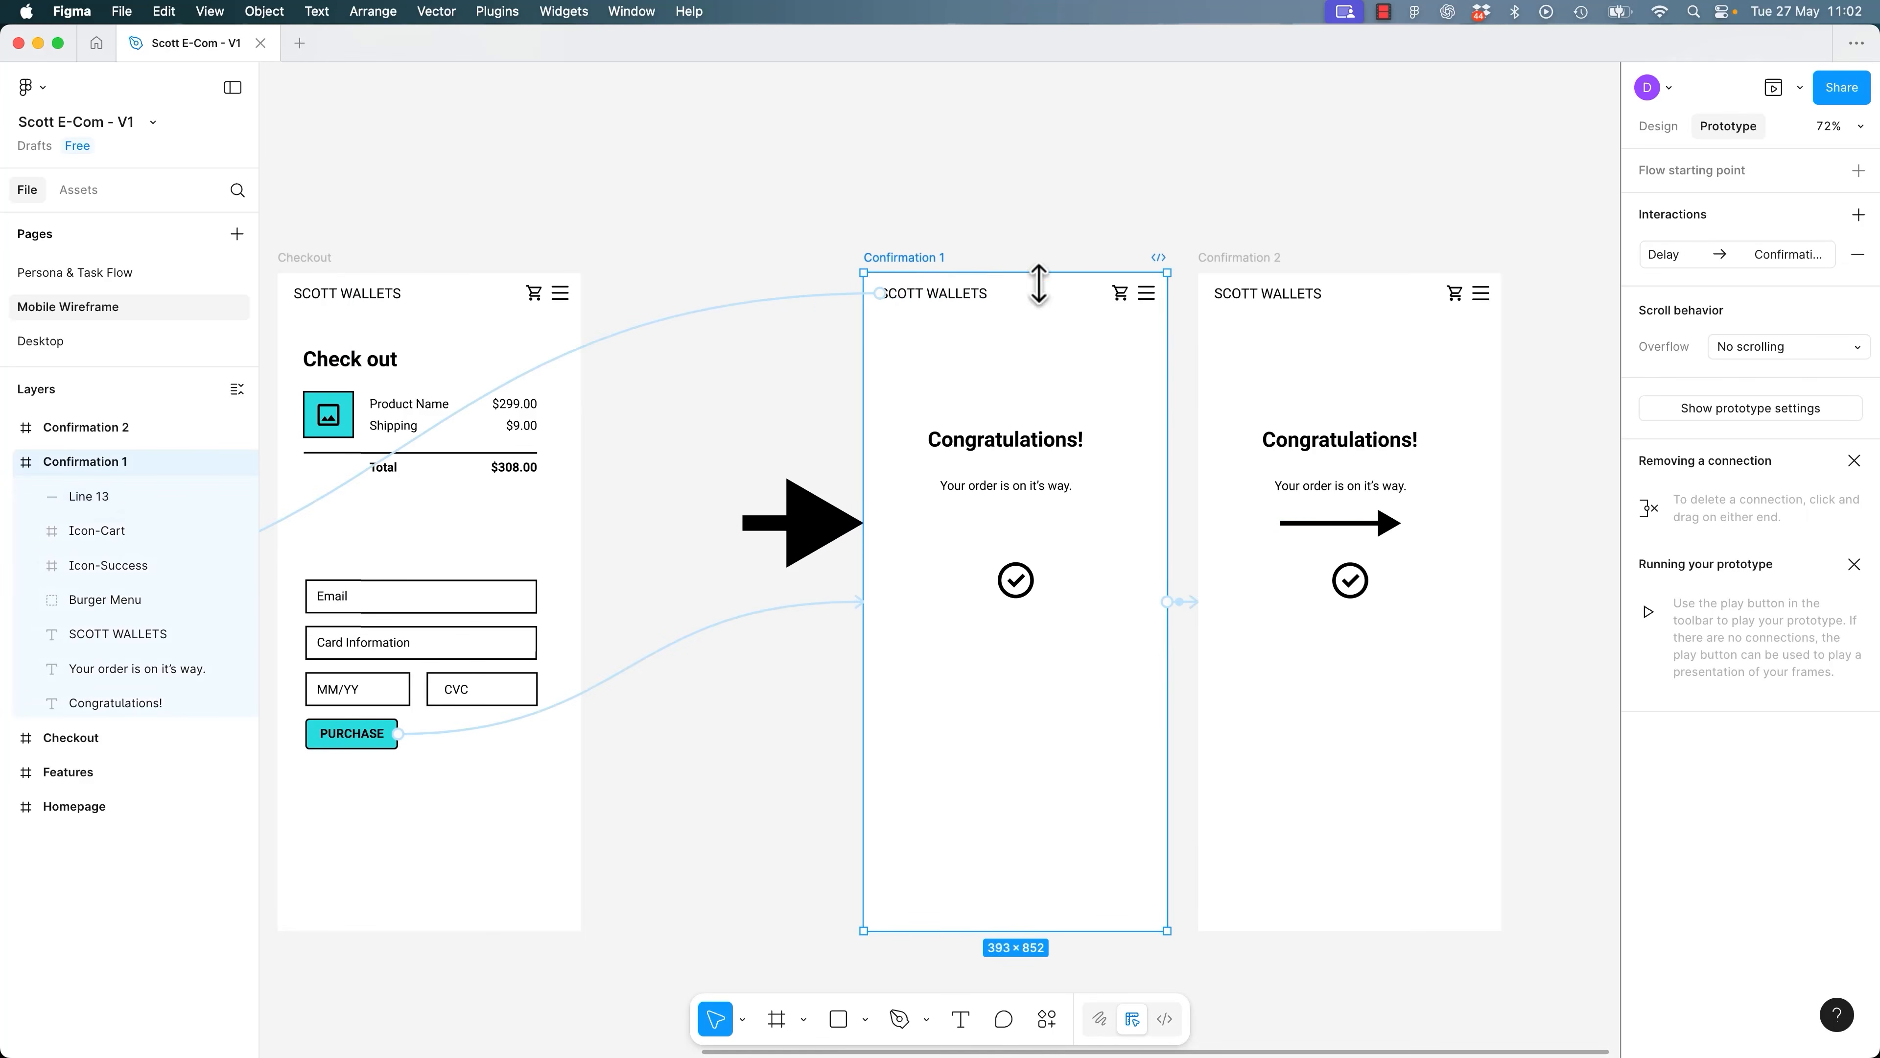
left_click(1657, 128)
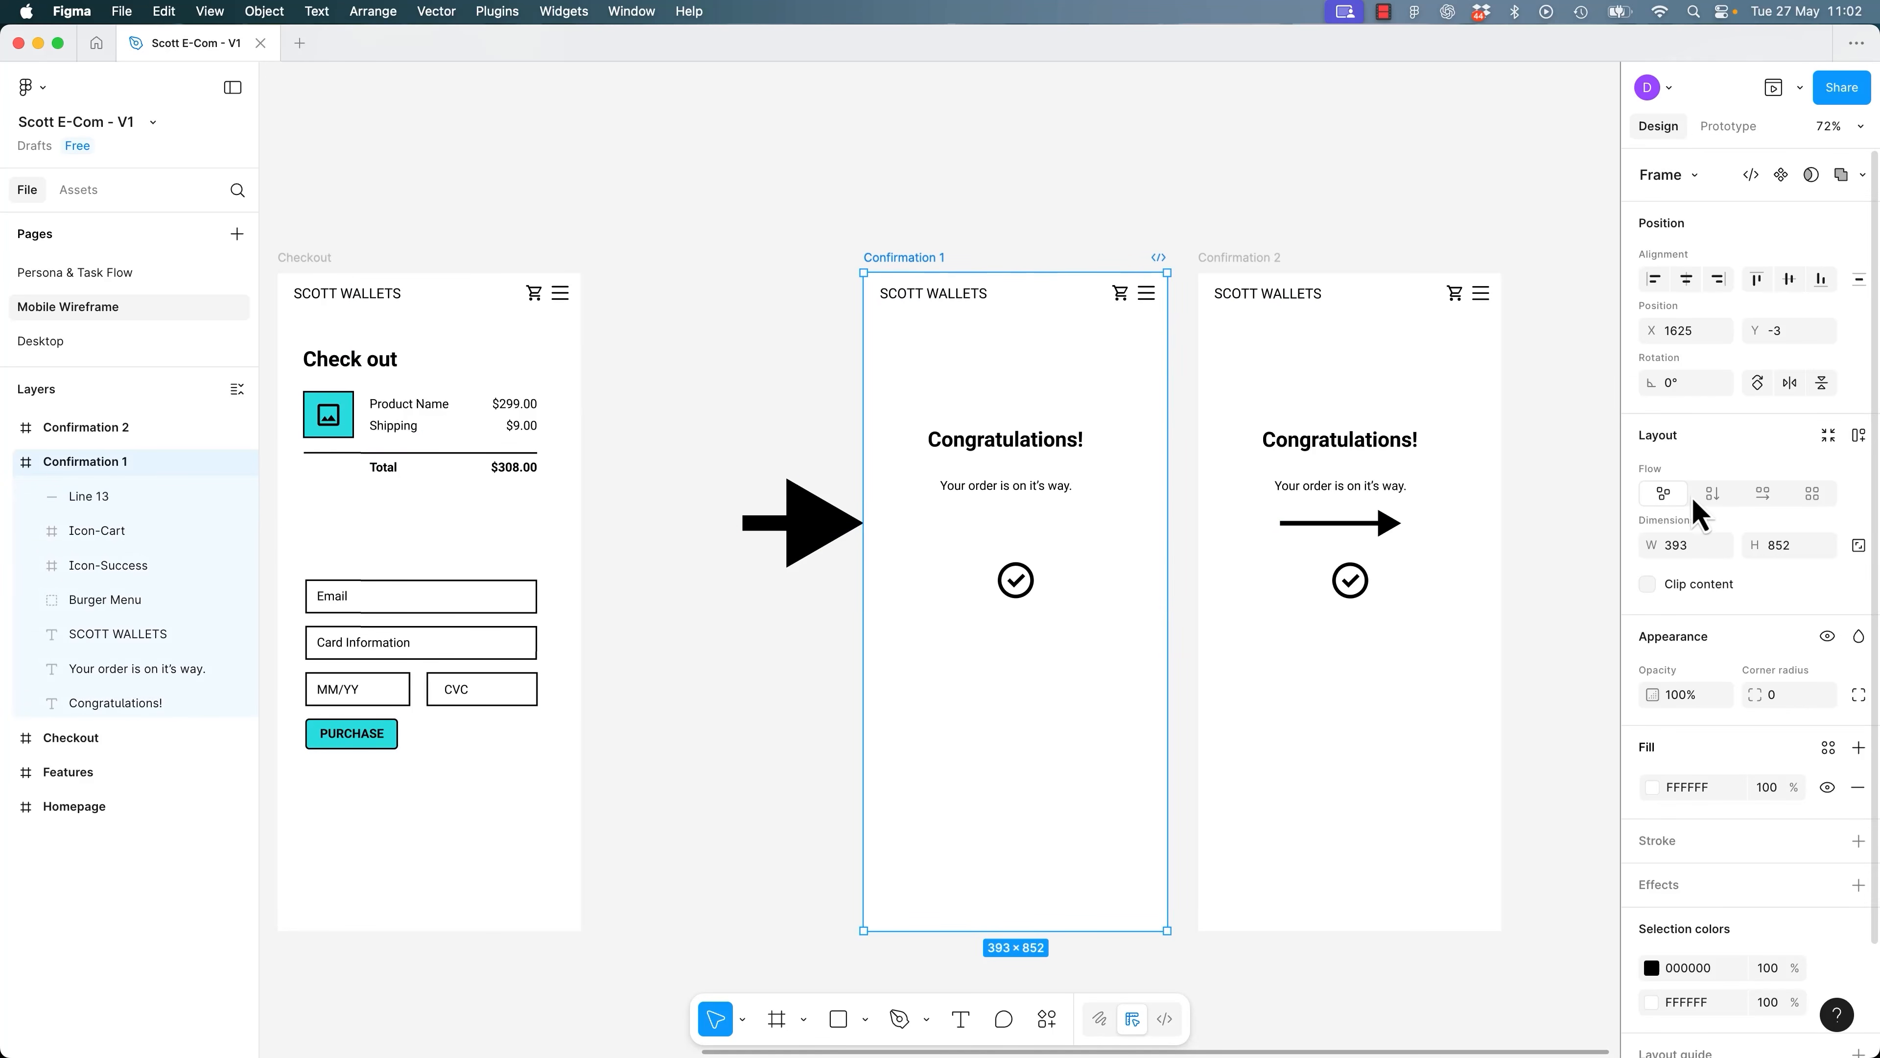
left_click(1701, 593)
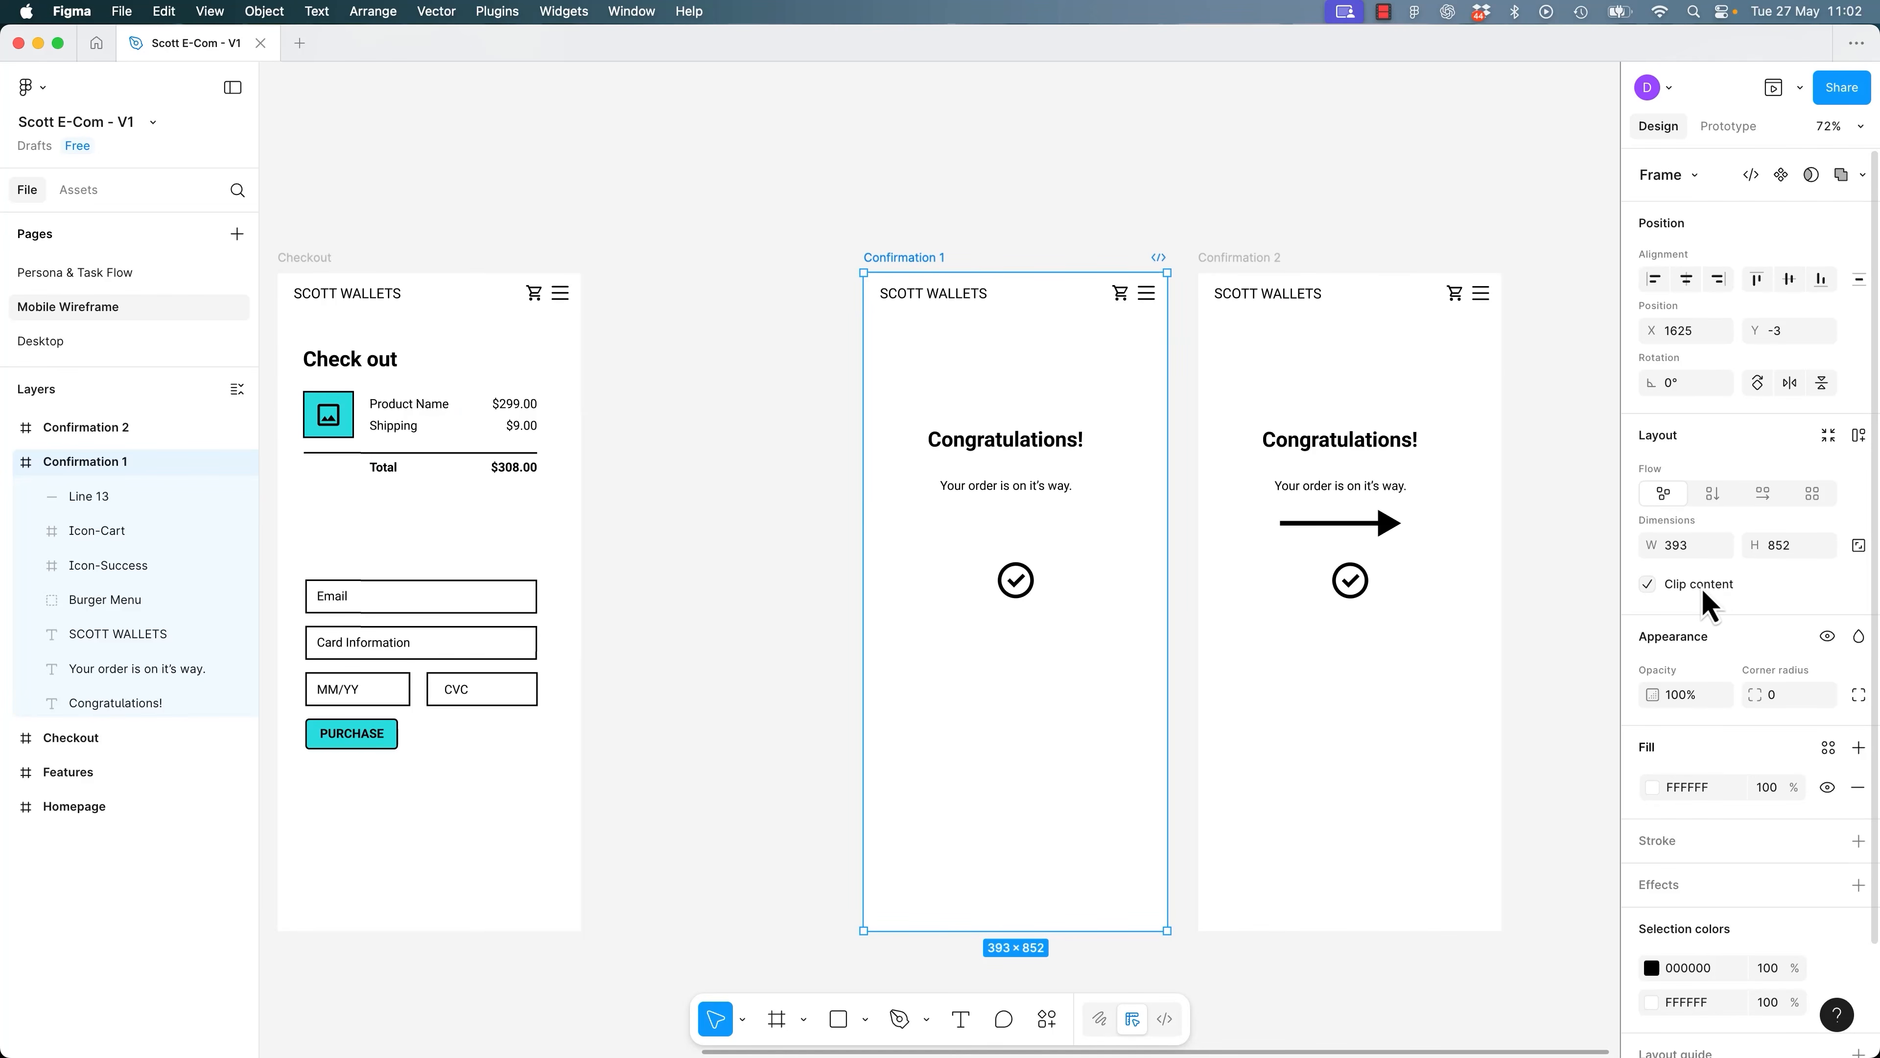
left_click(1703, 594)
left_click(837, 528)
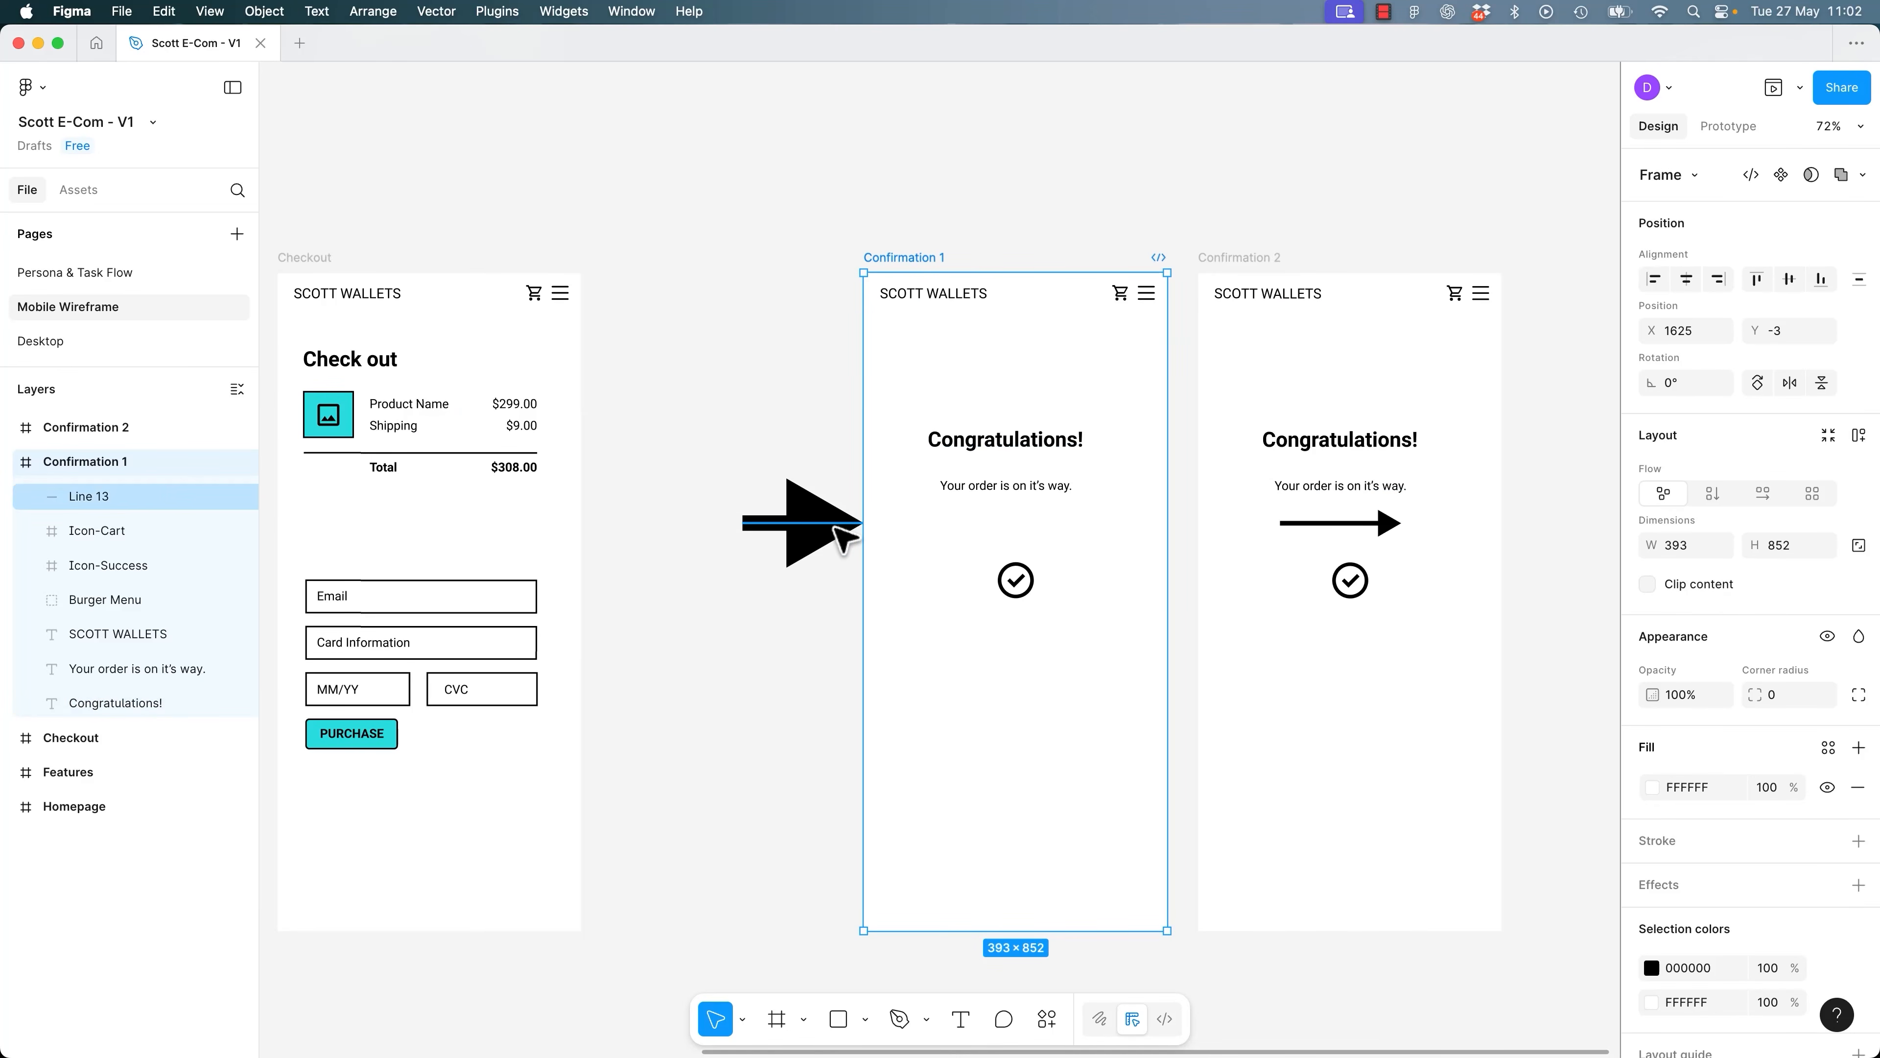
Move Confirmation 1 horizontally closer to Checkout, to about X 1589, keeping it aligned with the other frames.
left_click(320, 259)
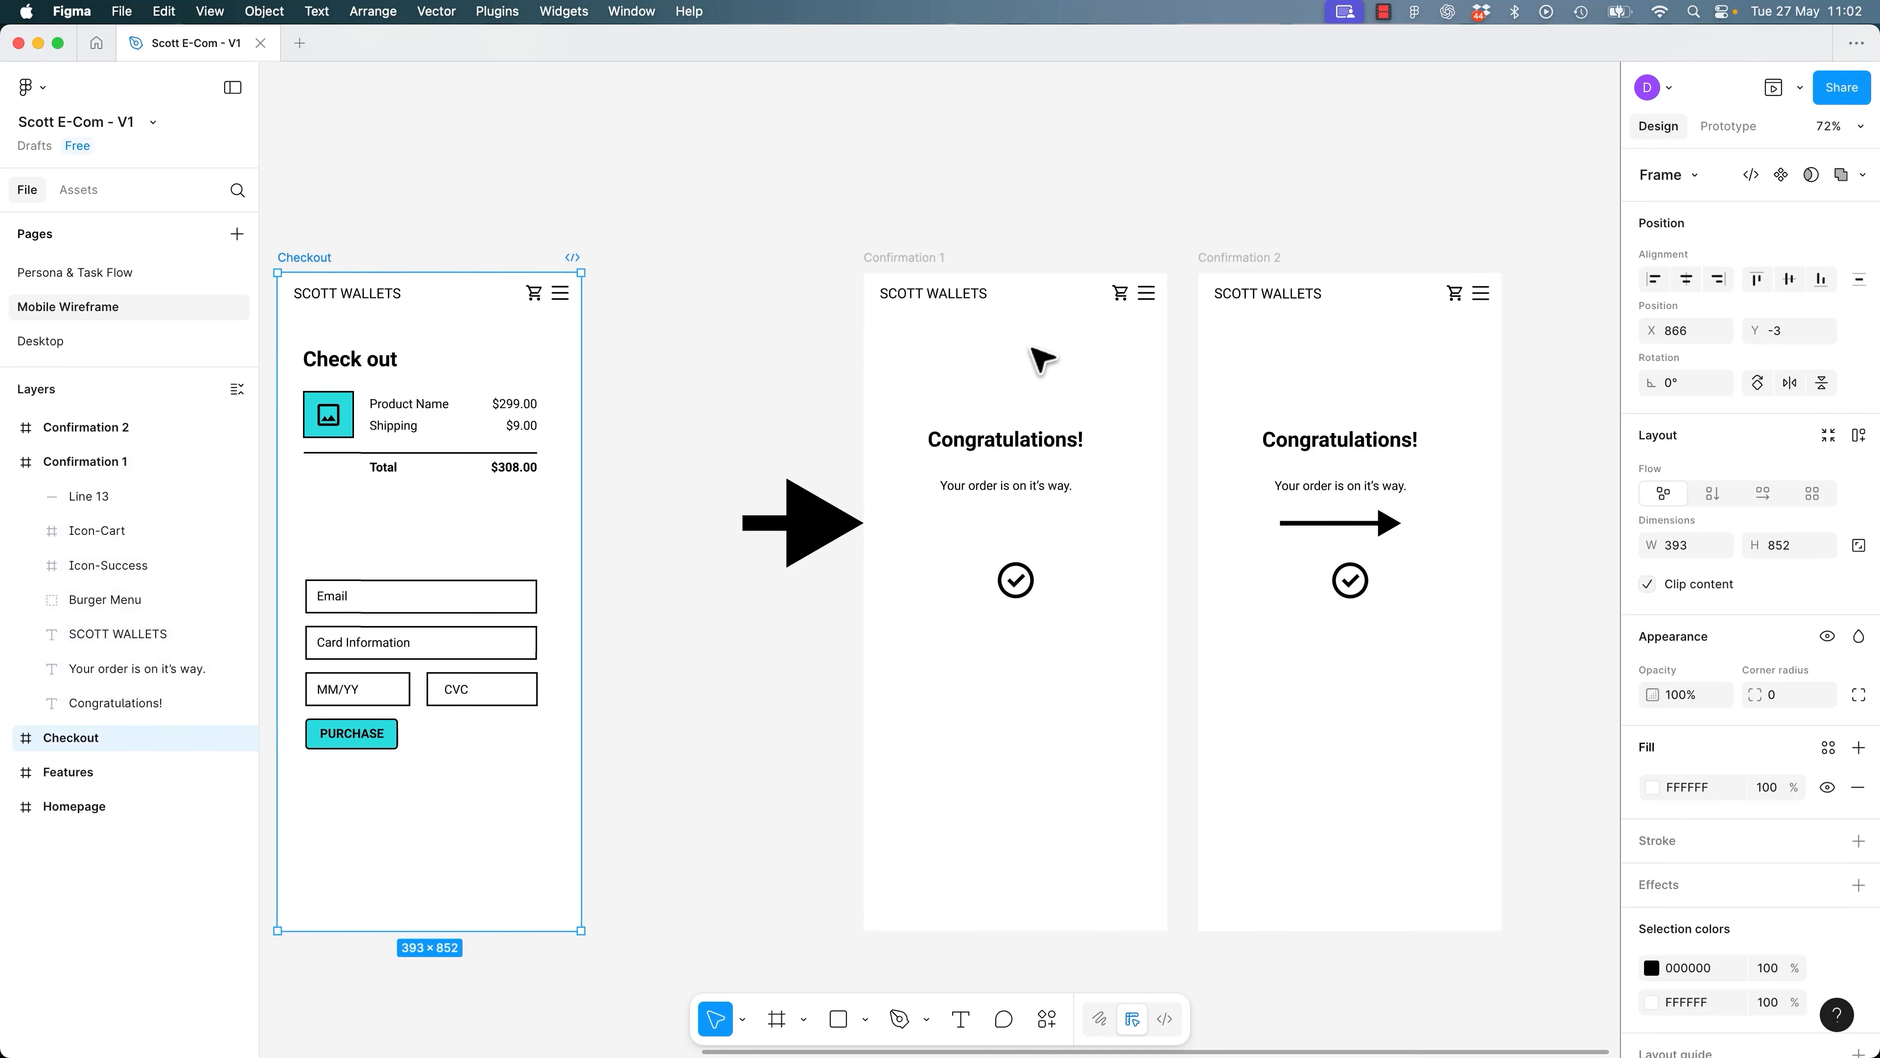
left_click_drag(770, 181, 1181, 911)
mouse_move(924, 258)
left_mouse_down()
mouse_move(610, 252)
mouse_move(917, 259)
left_mouse_up()
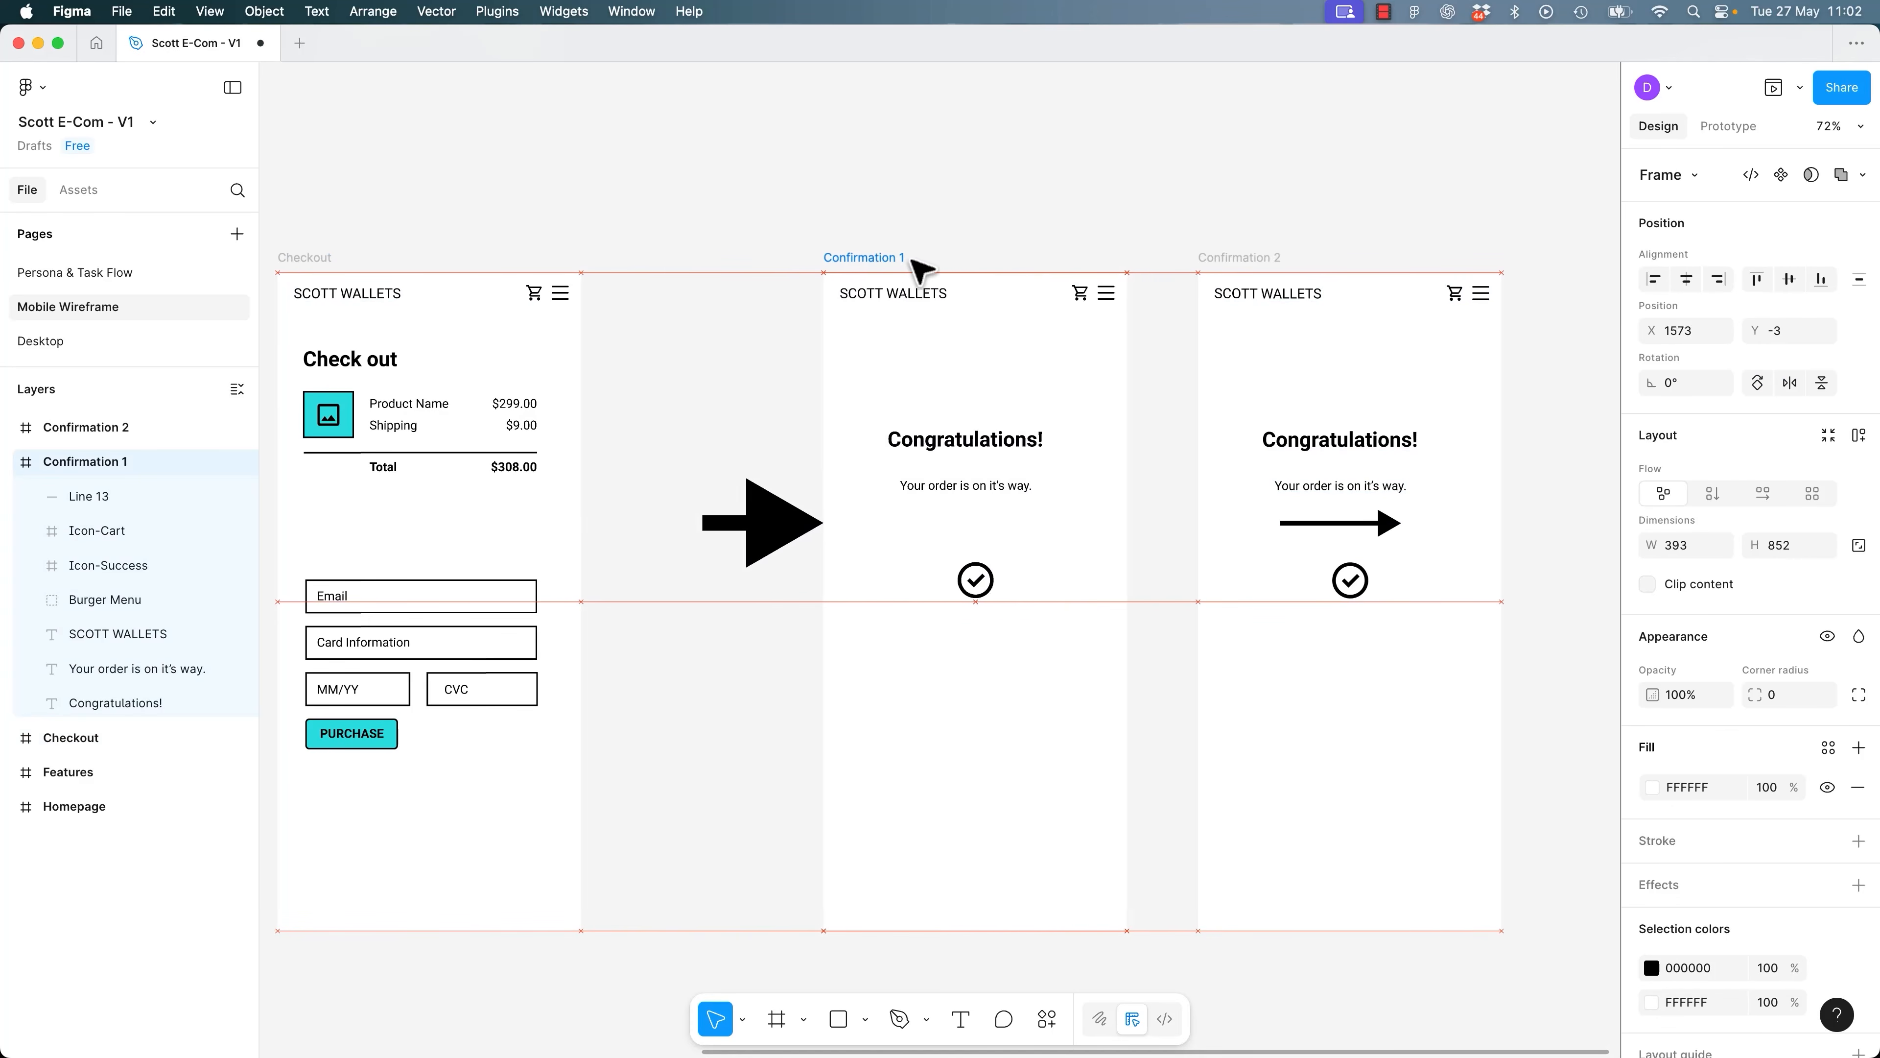
left_click(320, 259)
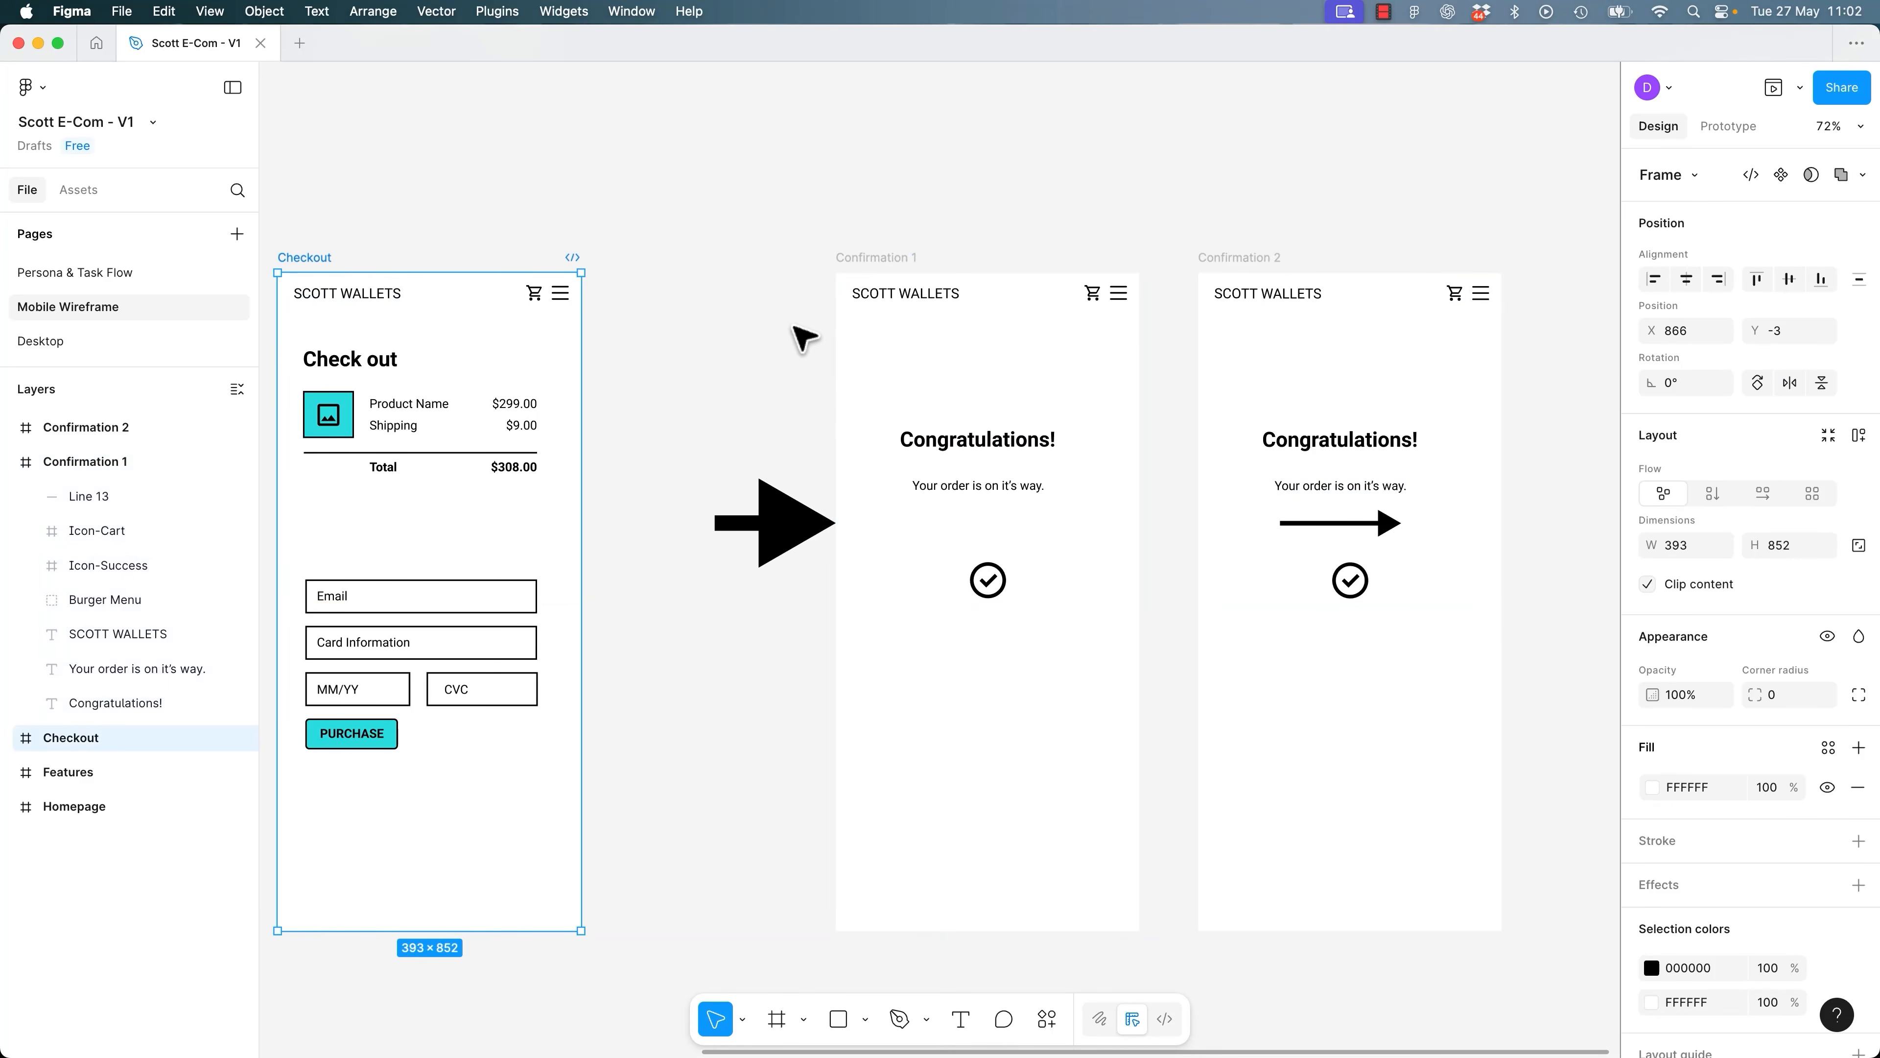
key("Tab")
left_click(760, 400)
Turn on Clip content for Confirmation 1, preview the PURCHASE flow from Checkout, and close the preview.
left_click(897, 258)
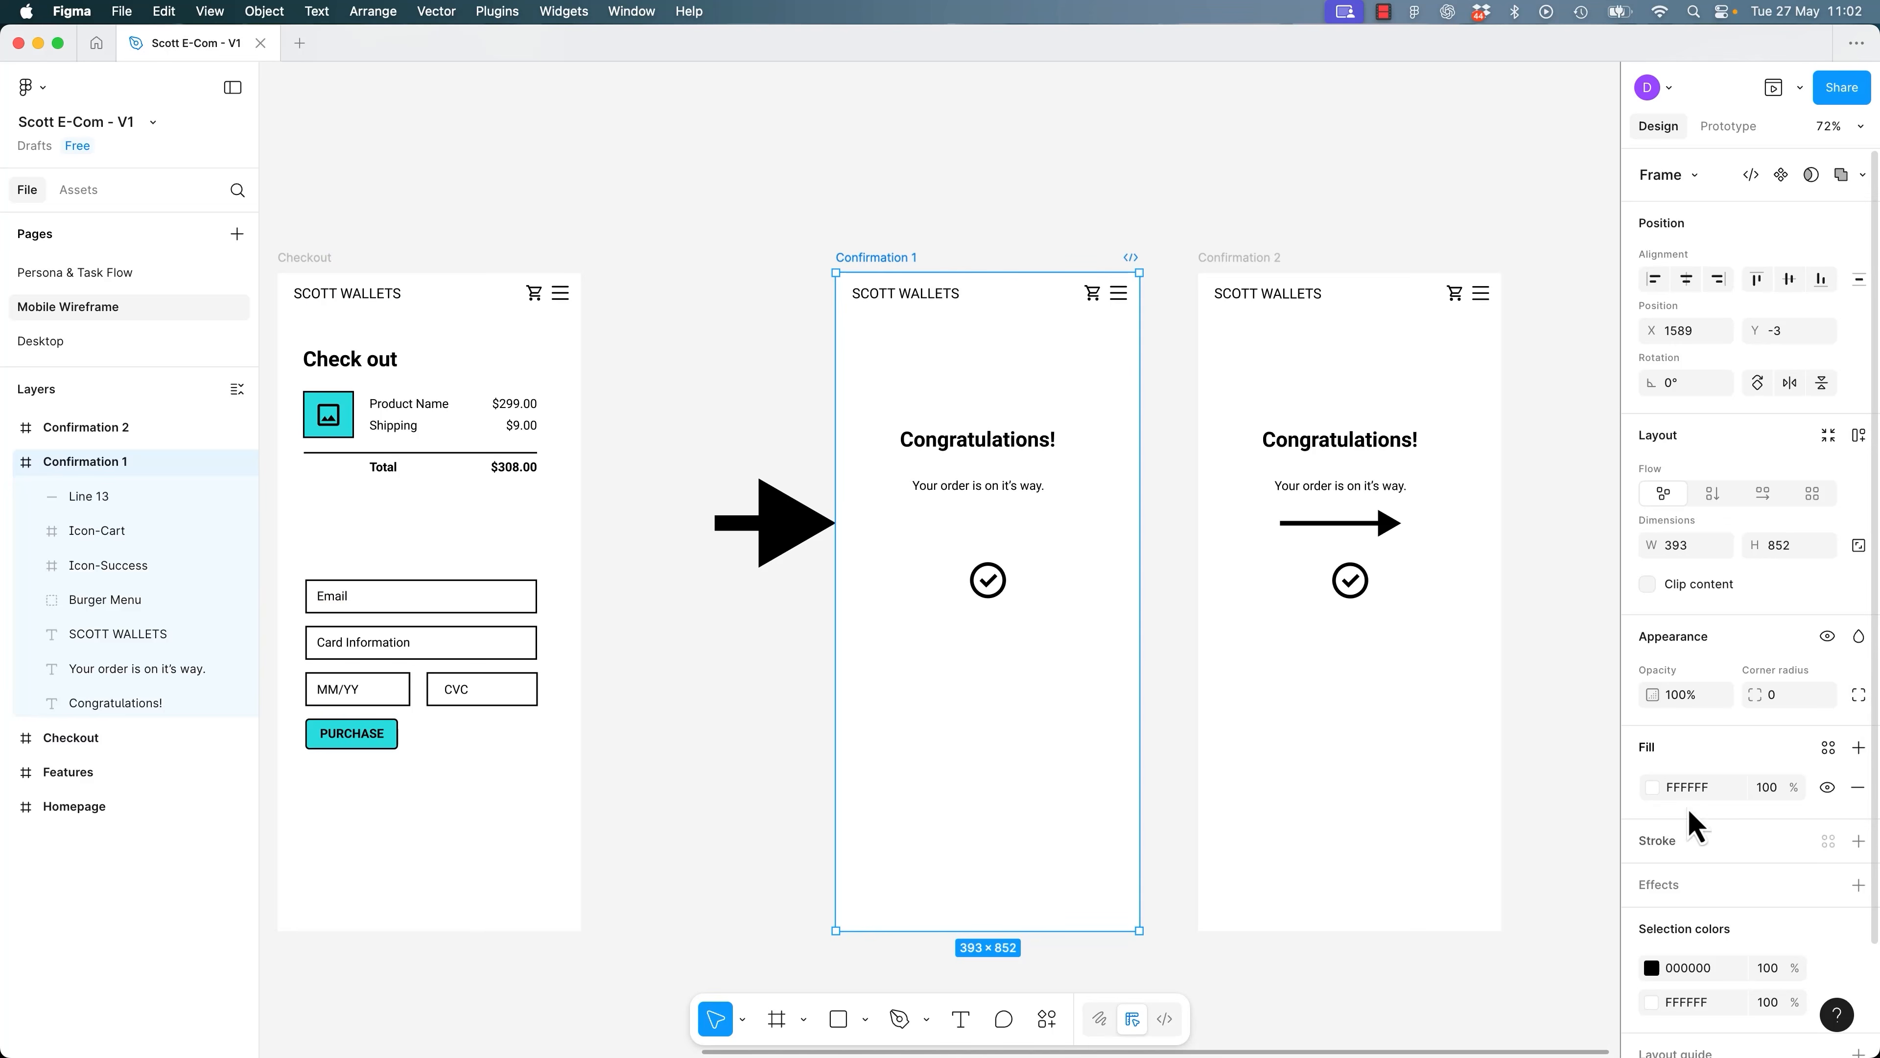
left_click(1700, 589)
left_click(308, 258)
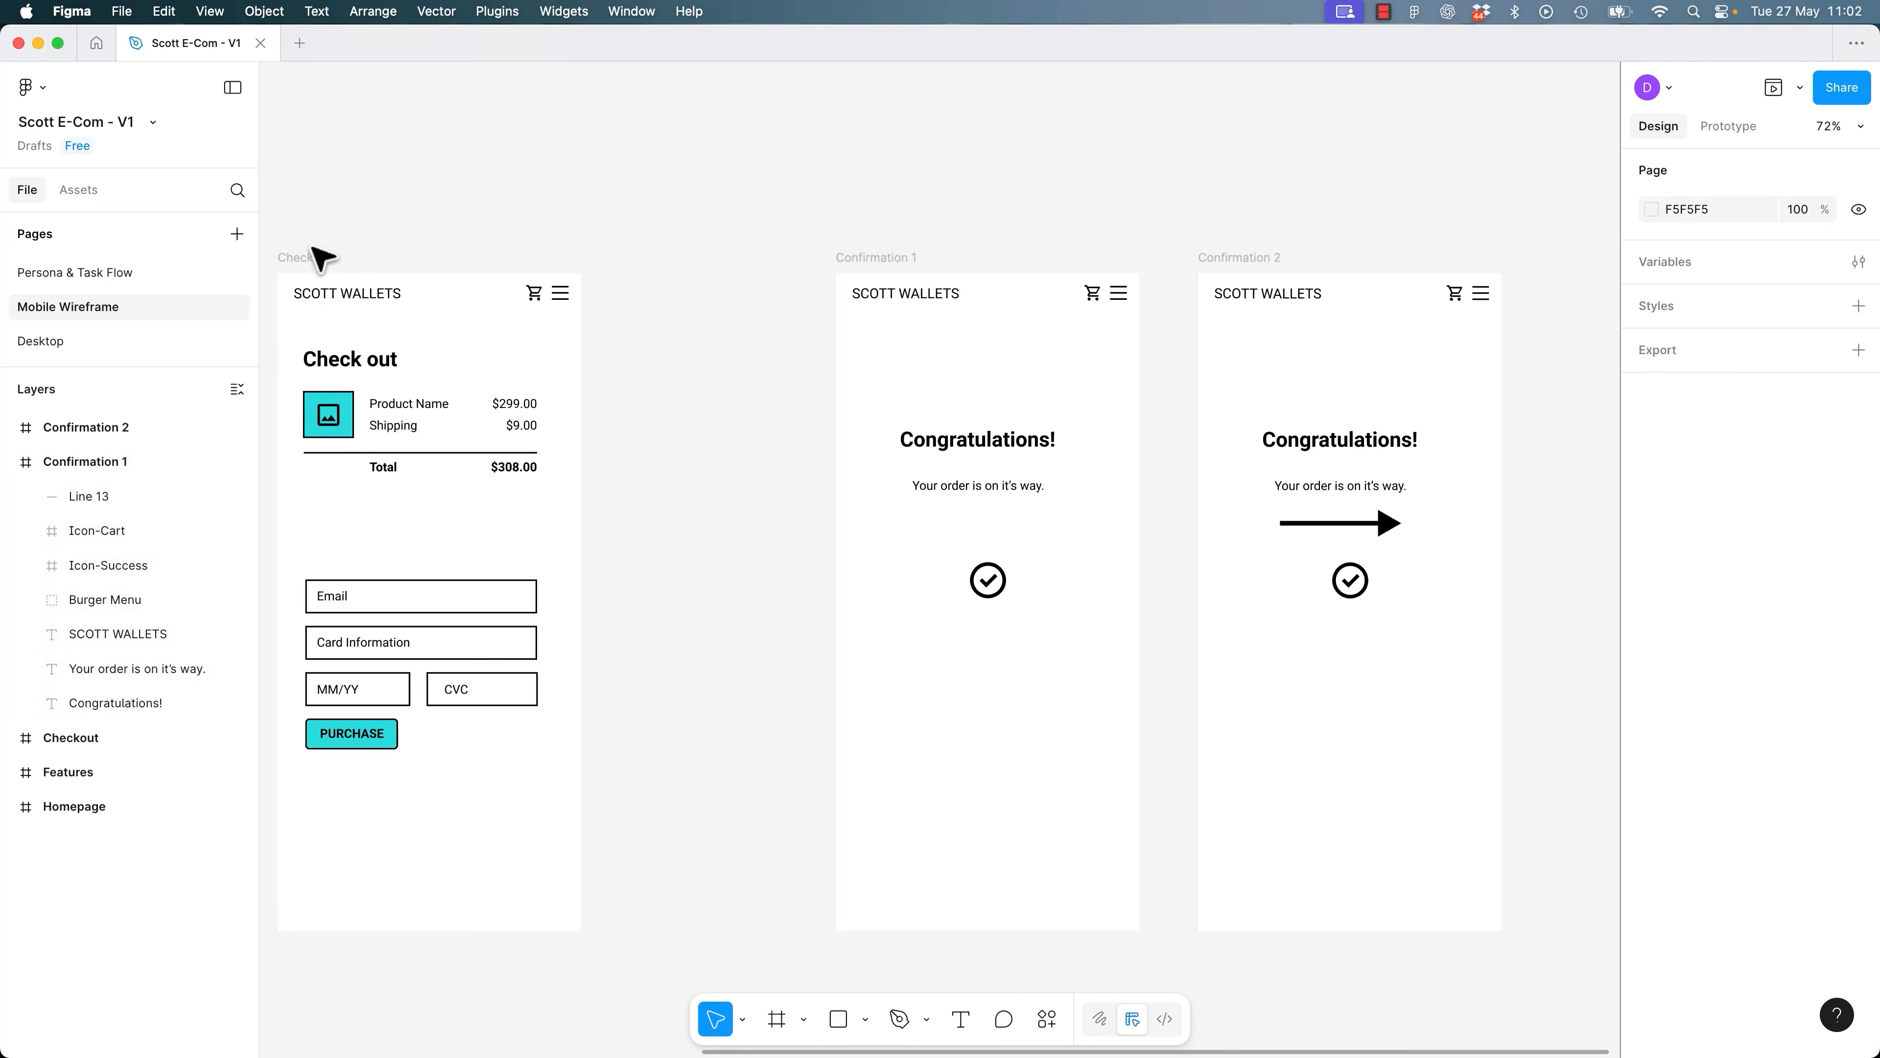
key("shift+space")
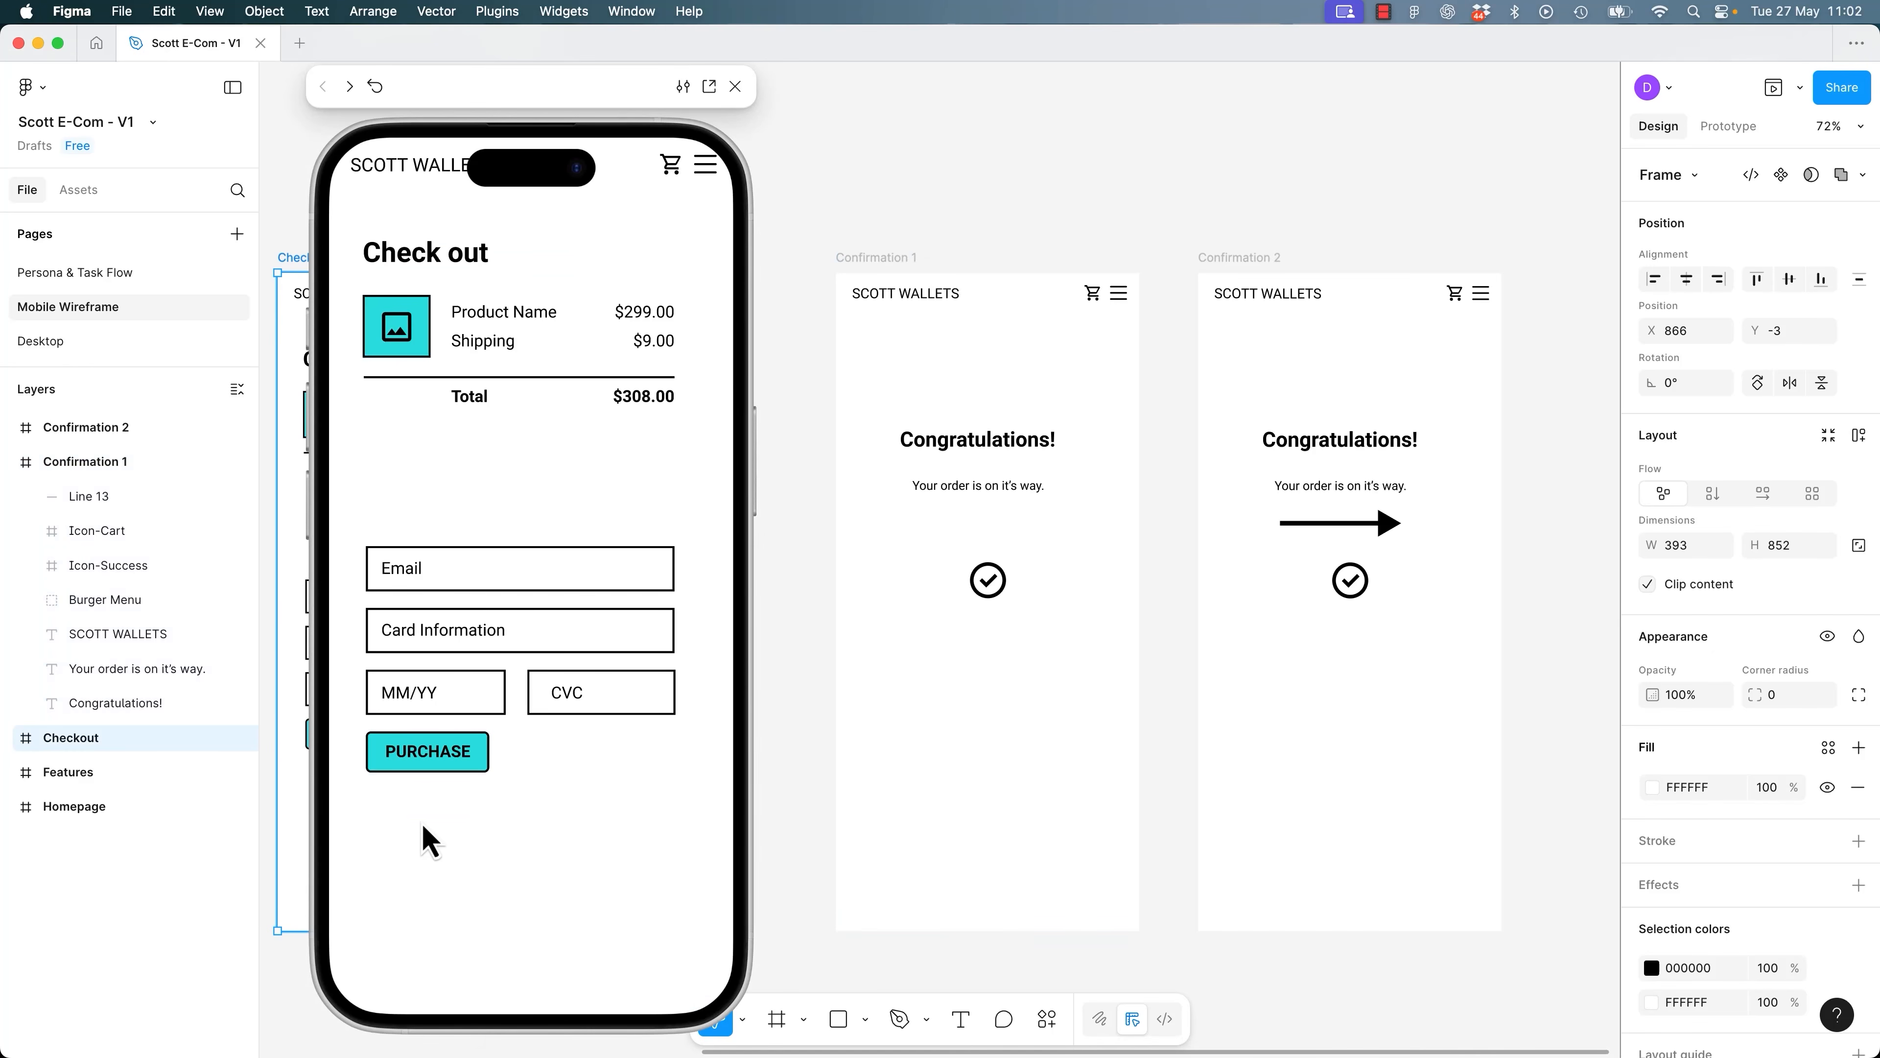
left_click(443, 770)
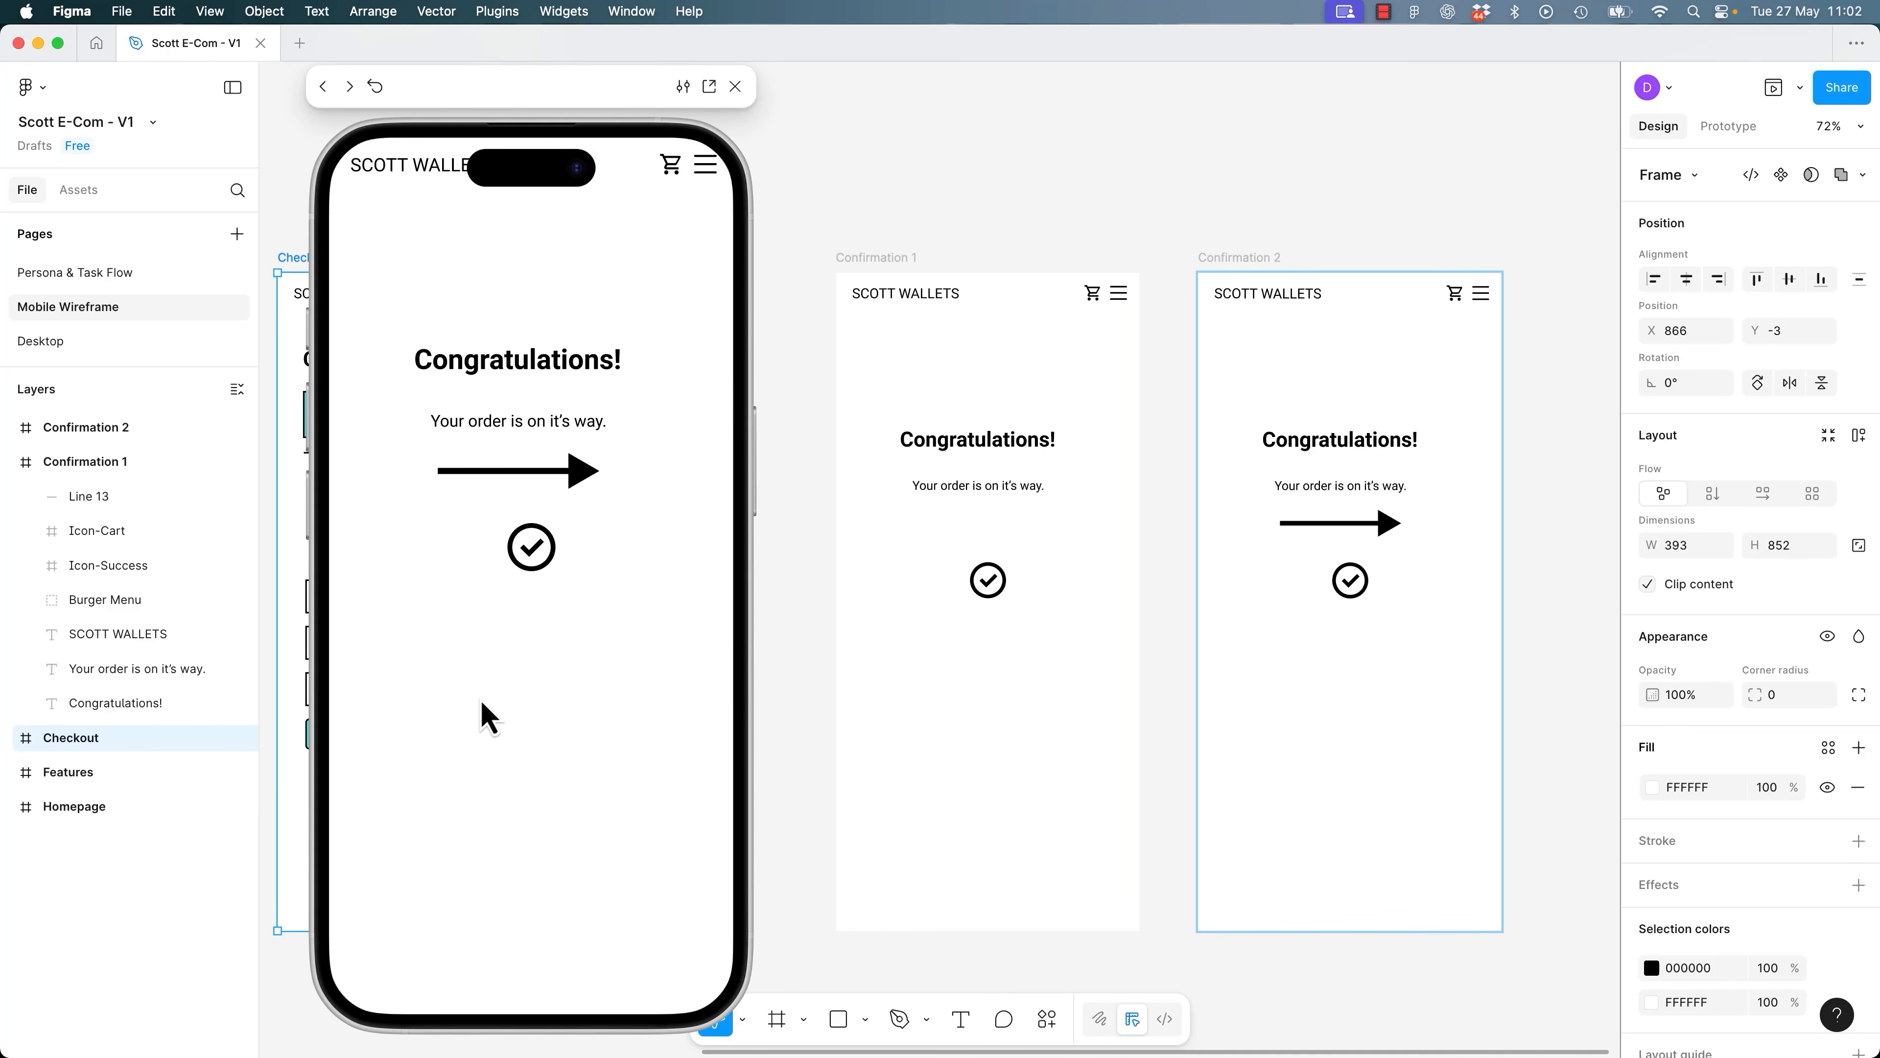
left_click(735, 87)
Undo the Clip content change on Confirmation 1 and clear the selection.
key("ctrl+z")
key("ctrl+z")
key("ctrl+z")
key("ctrl+z")
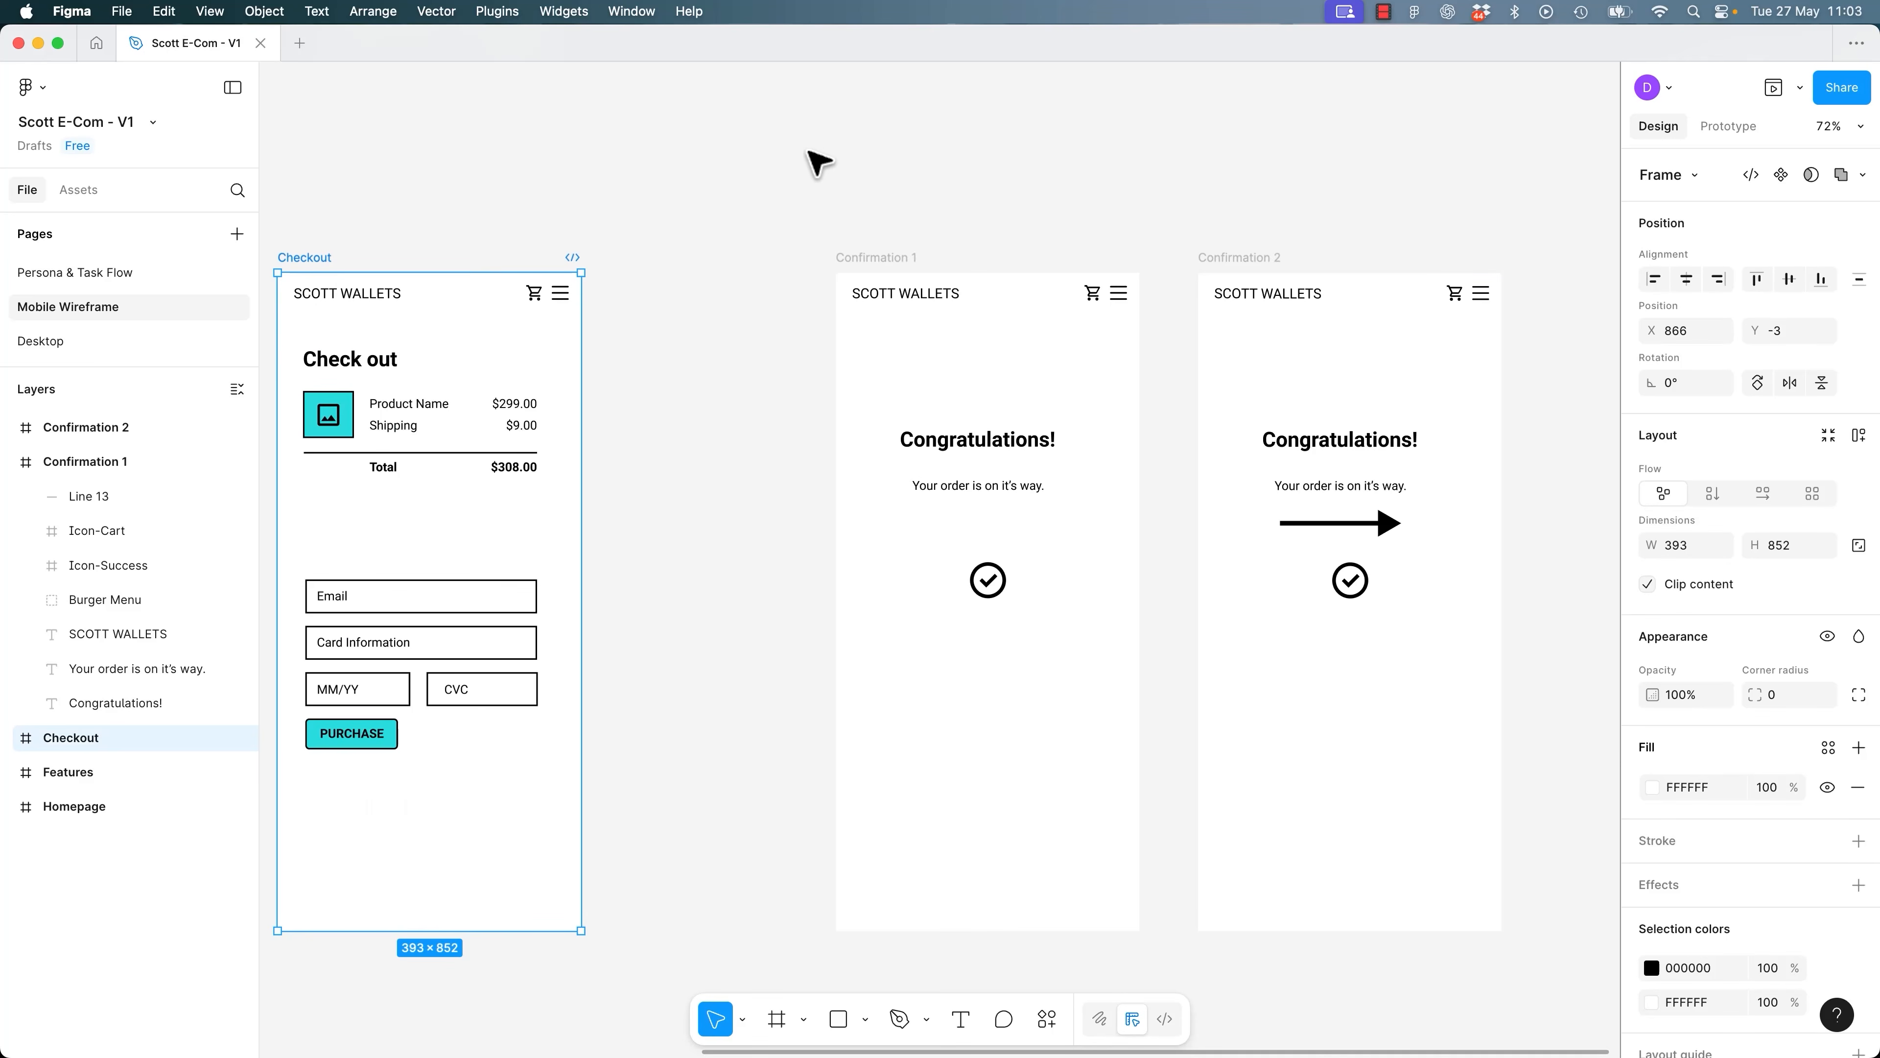
key("Escape")
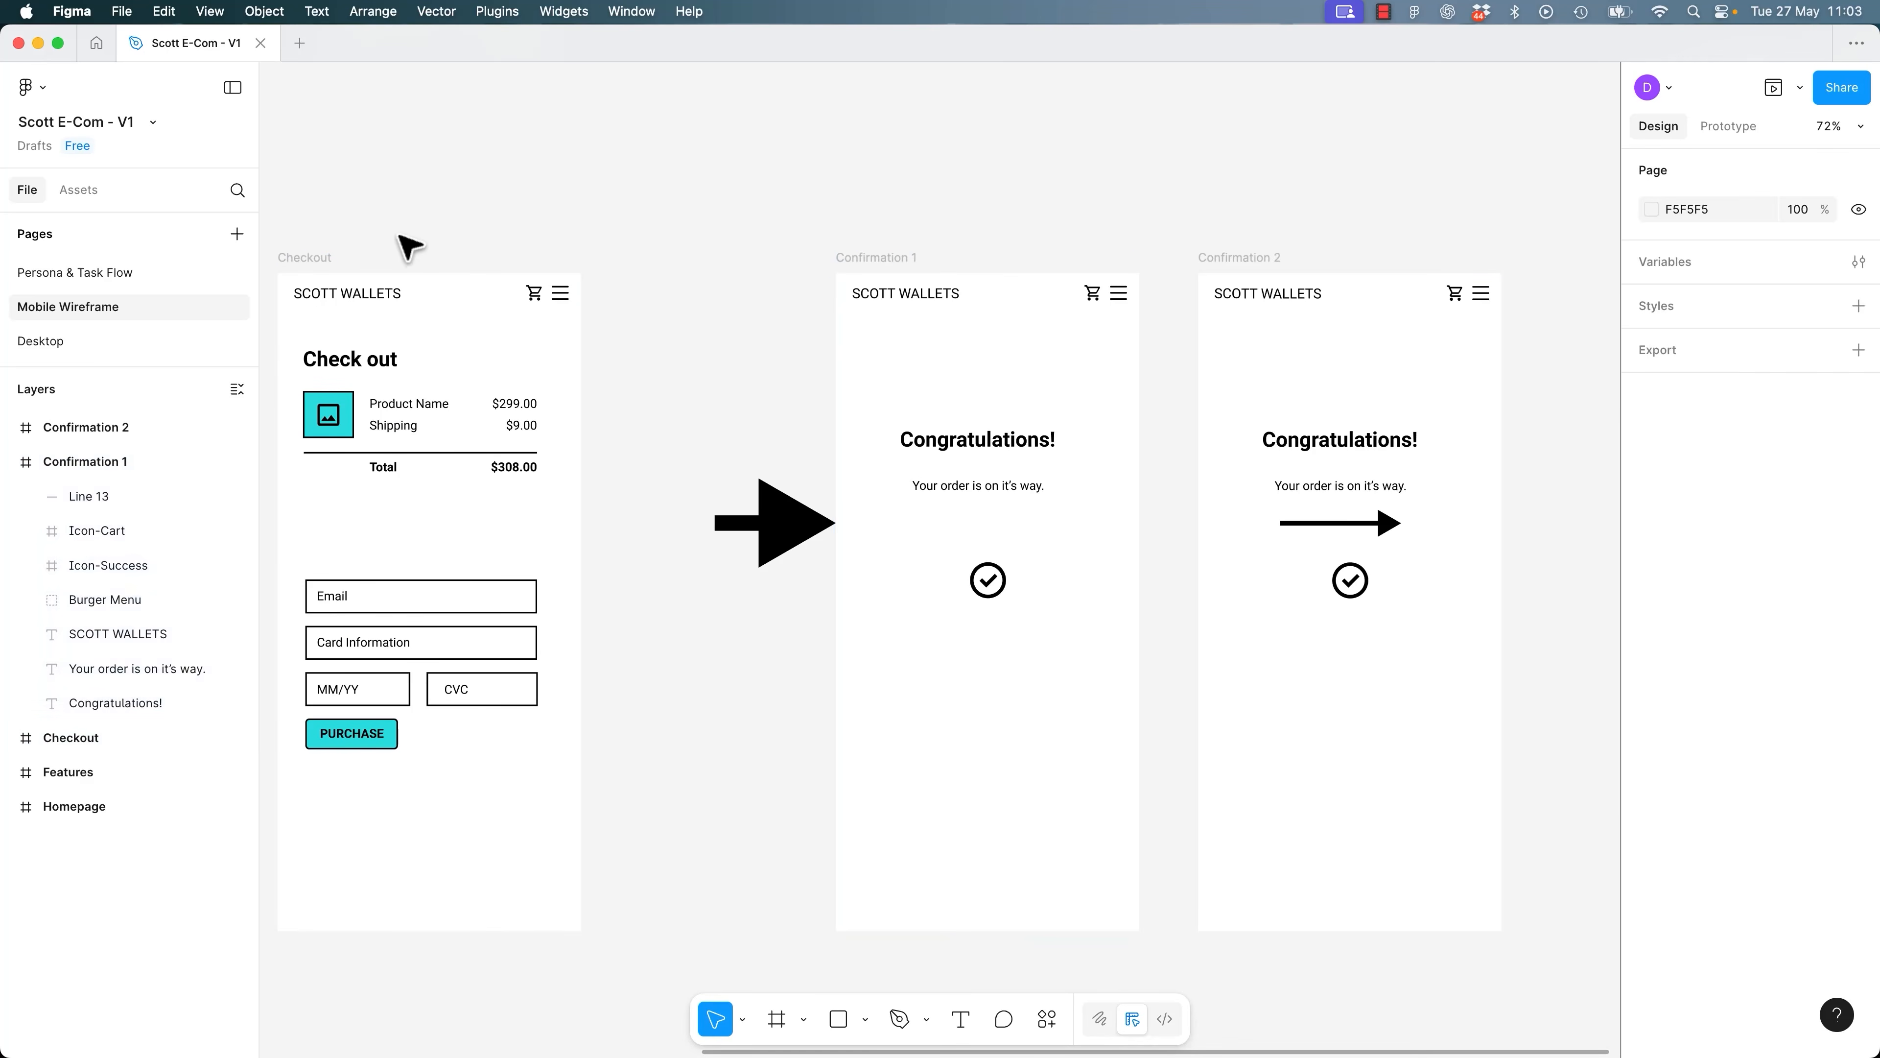
Set the animation of the PURCHASE interaction leading to Confirmation 1 to Instant.
left_click(327, 258)
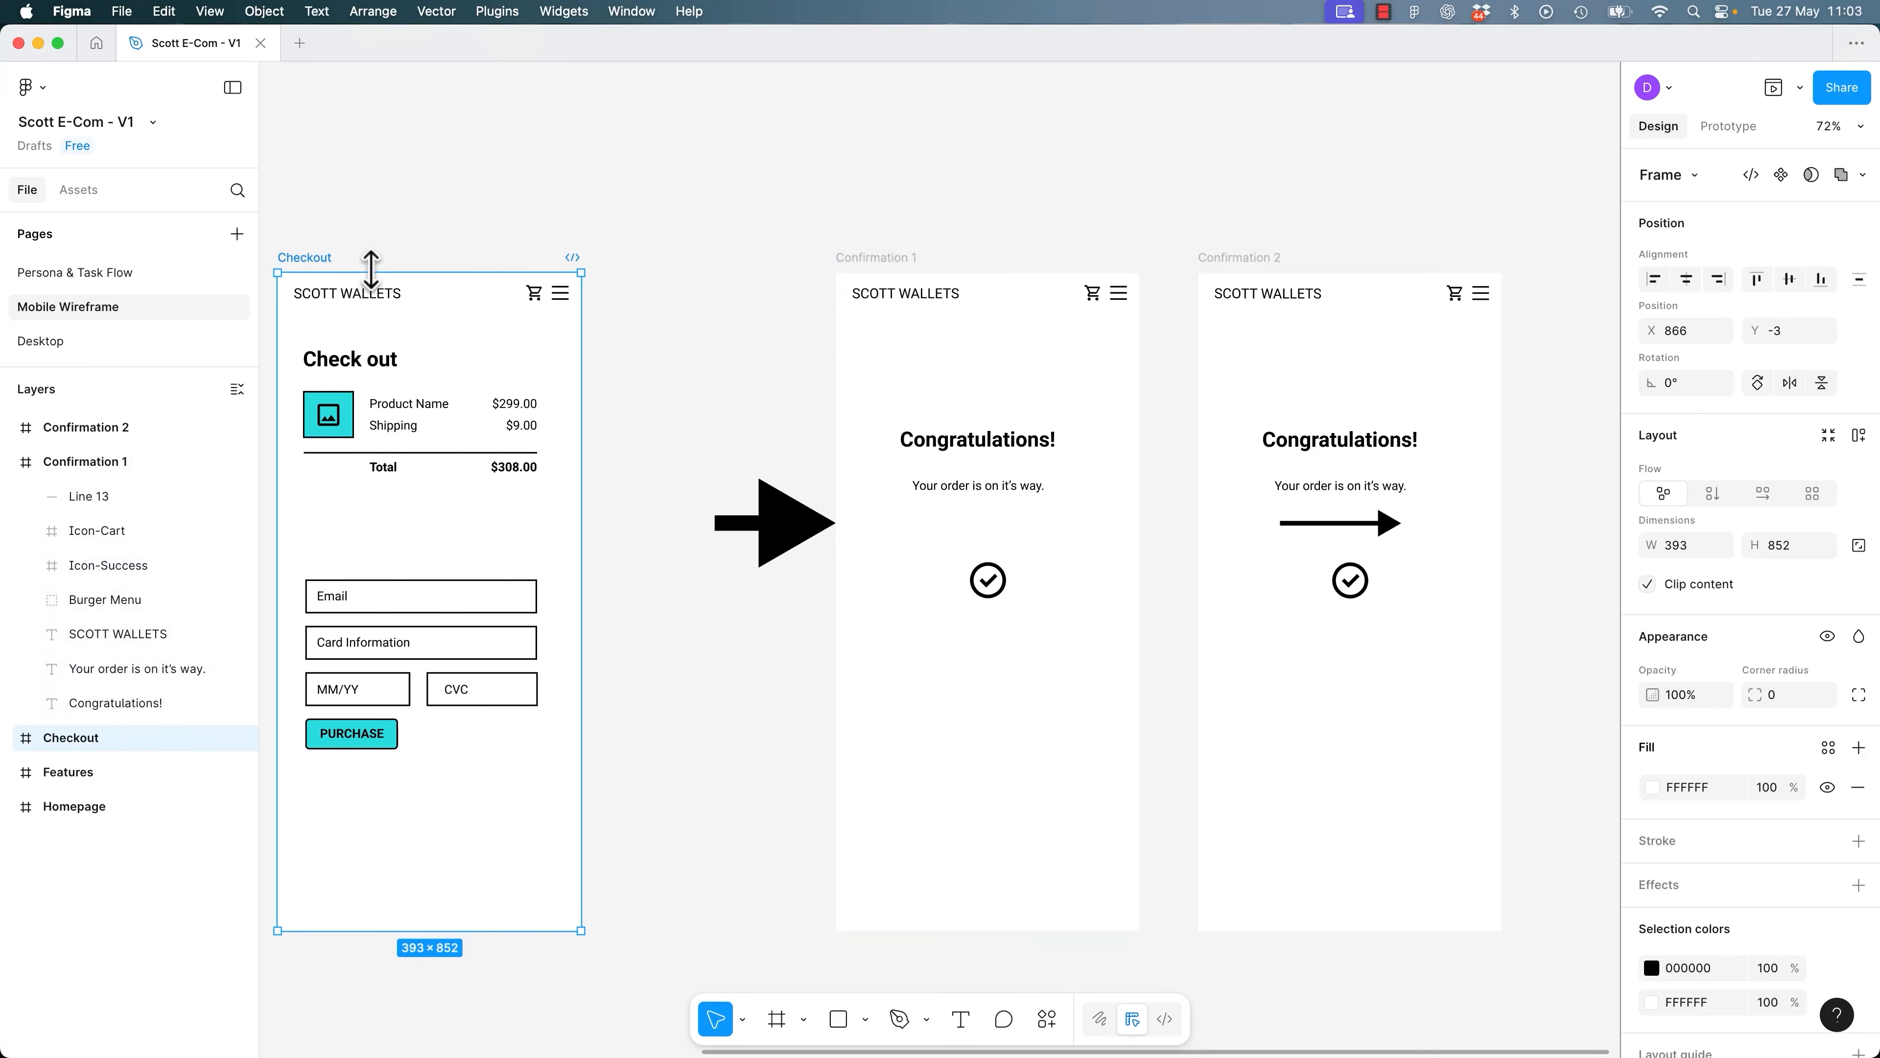
left_click(1730, 127)
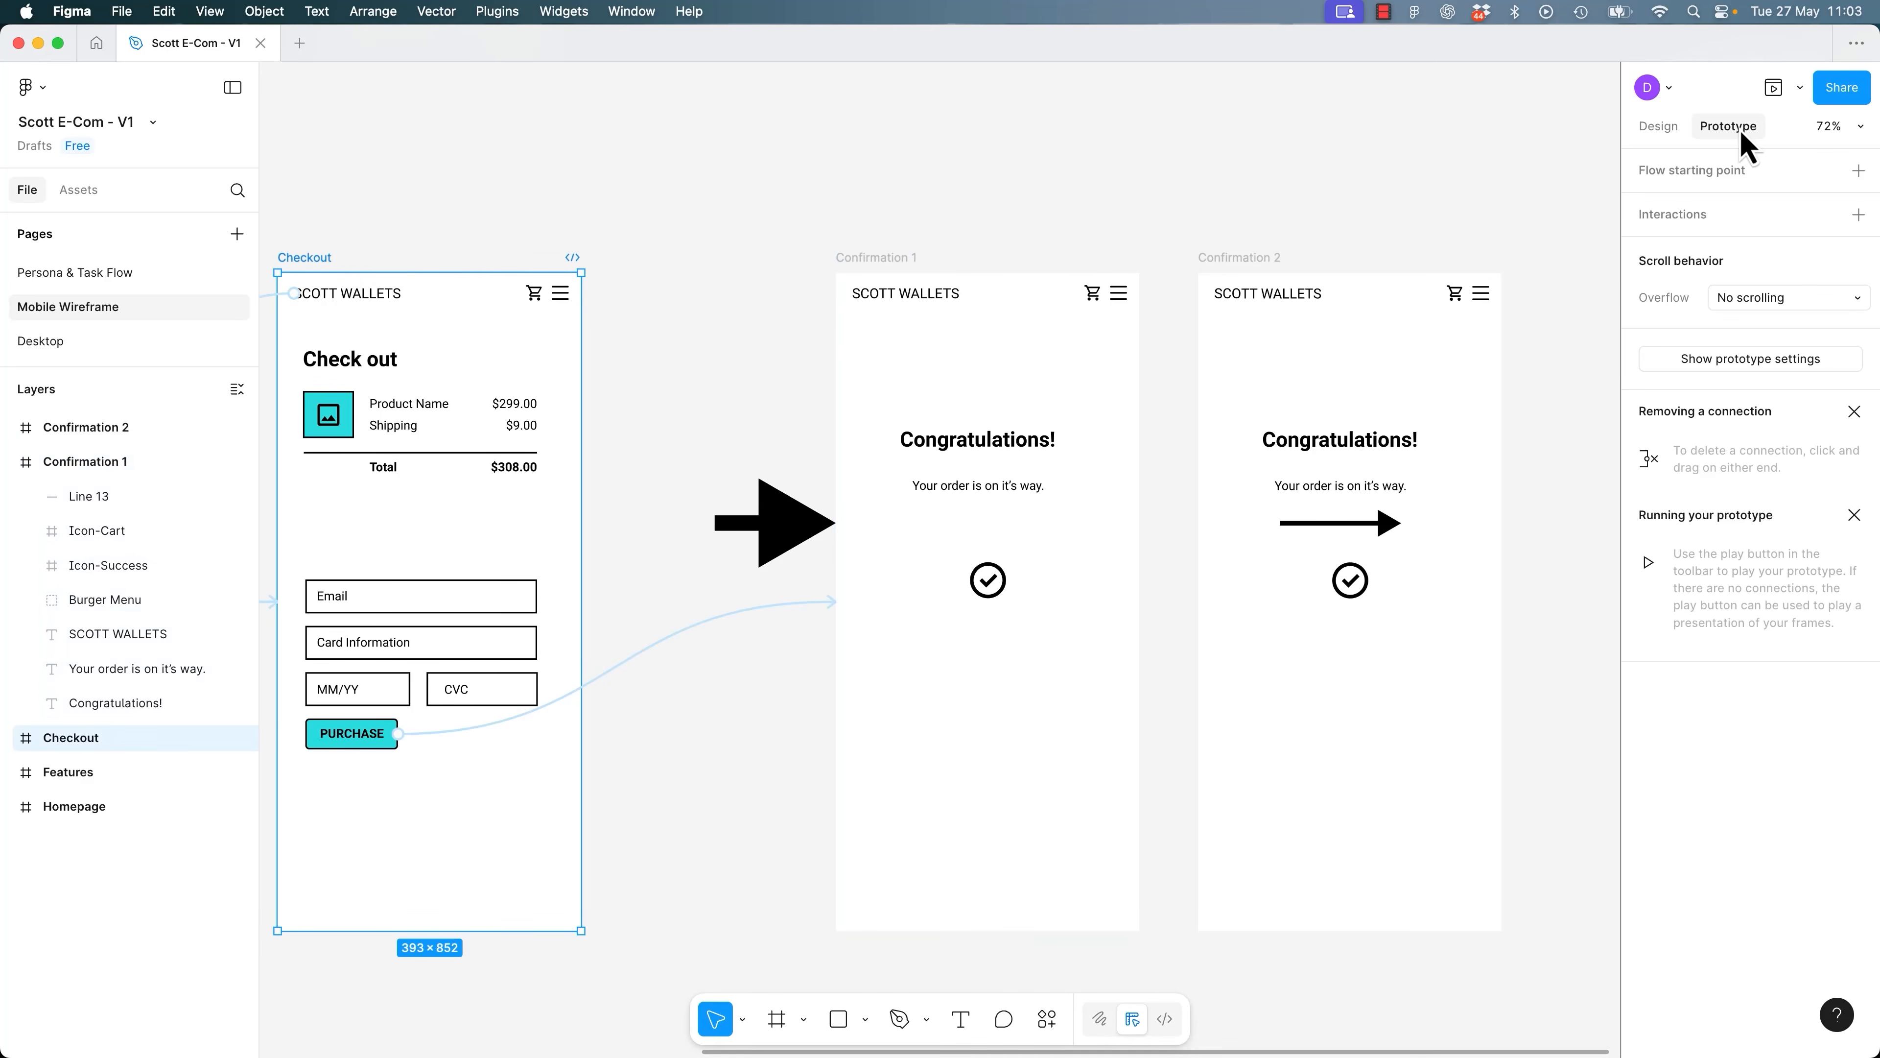
left_click(695, 650)
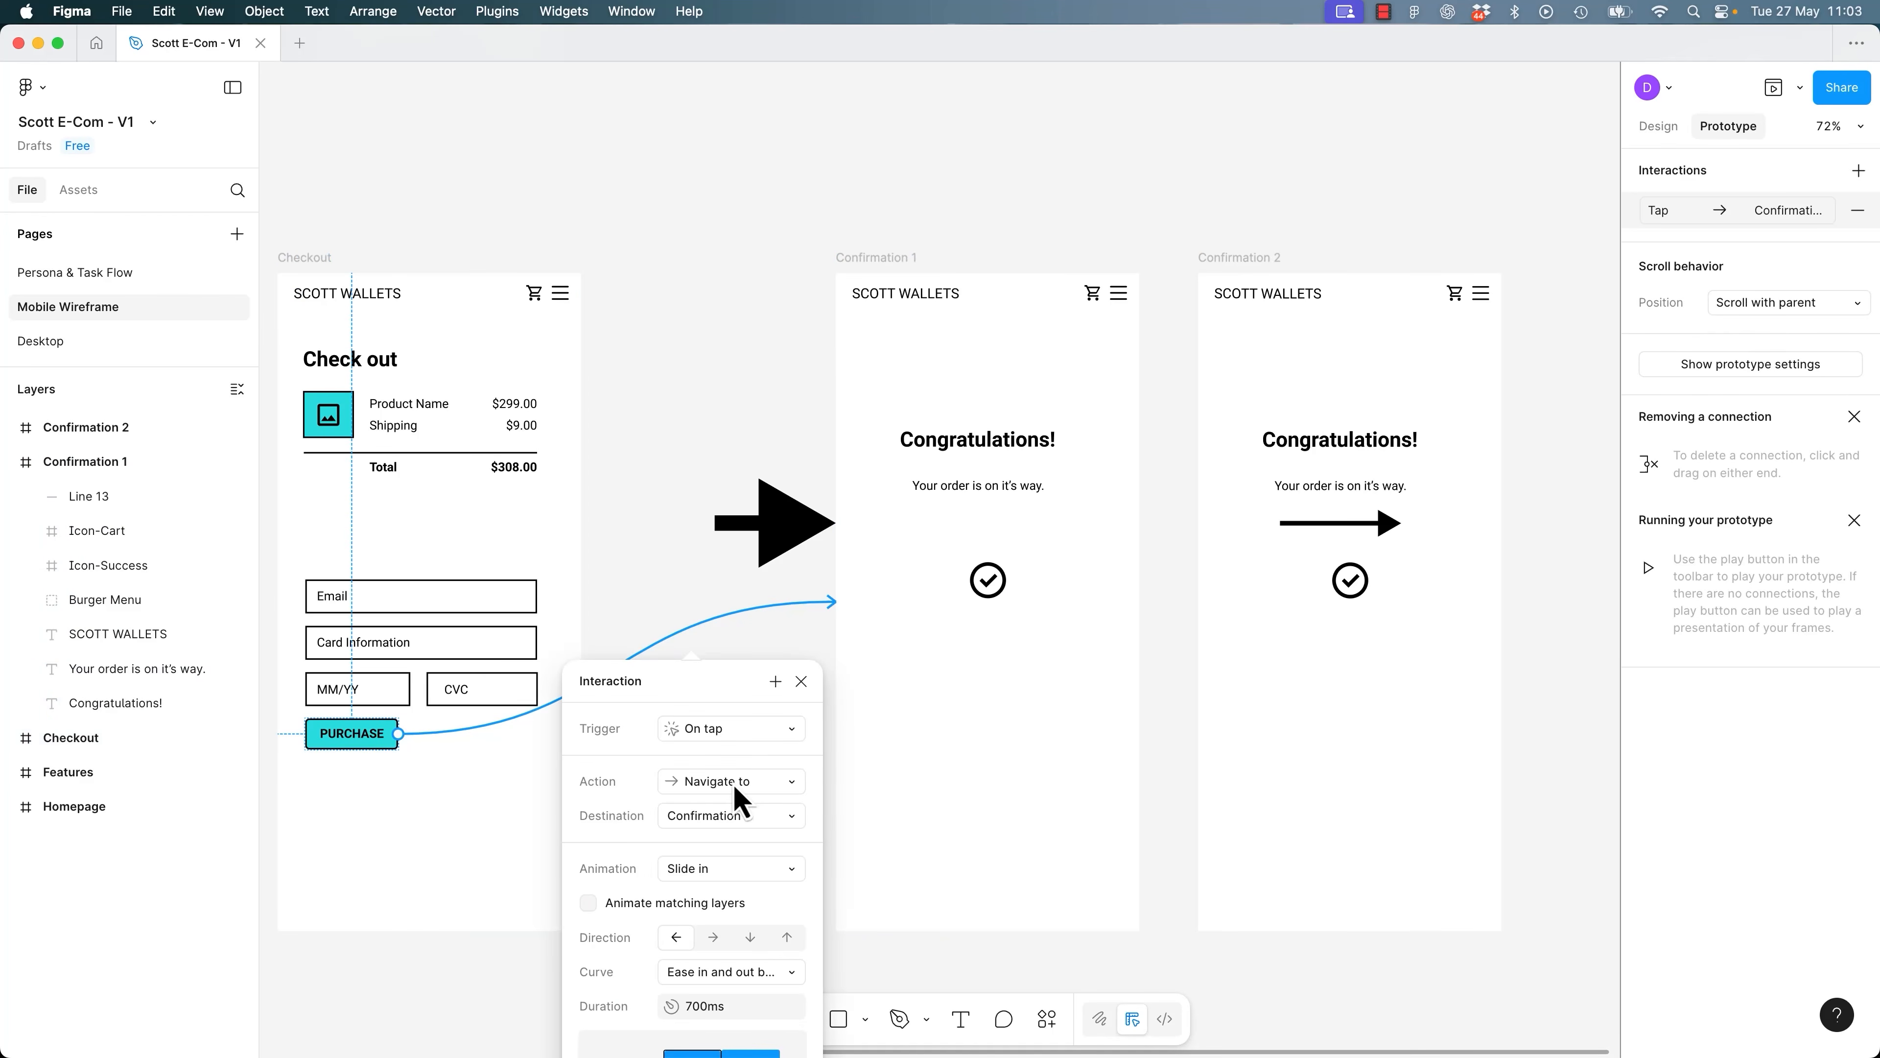
left_click(738, 876)
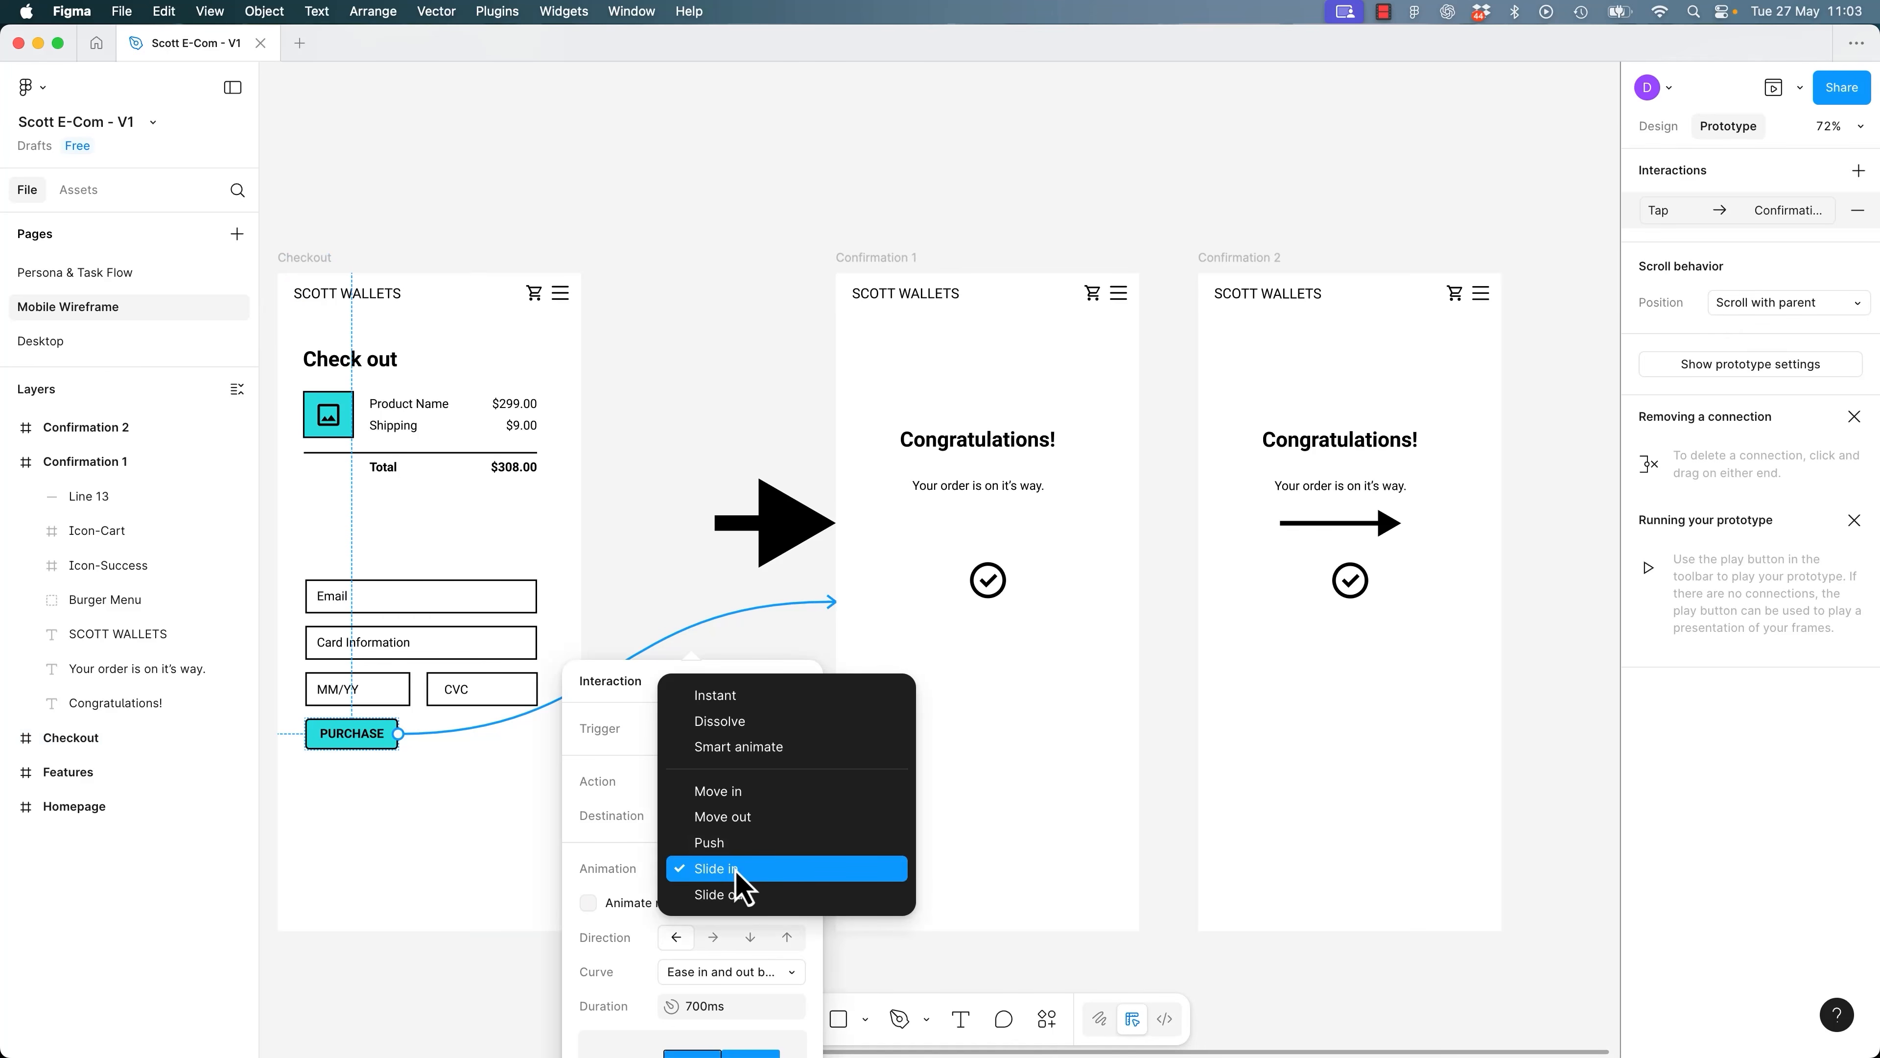
left_click(749, 706)
left_click(801, 680)
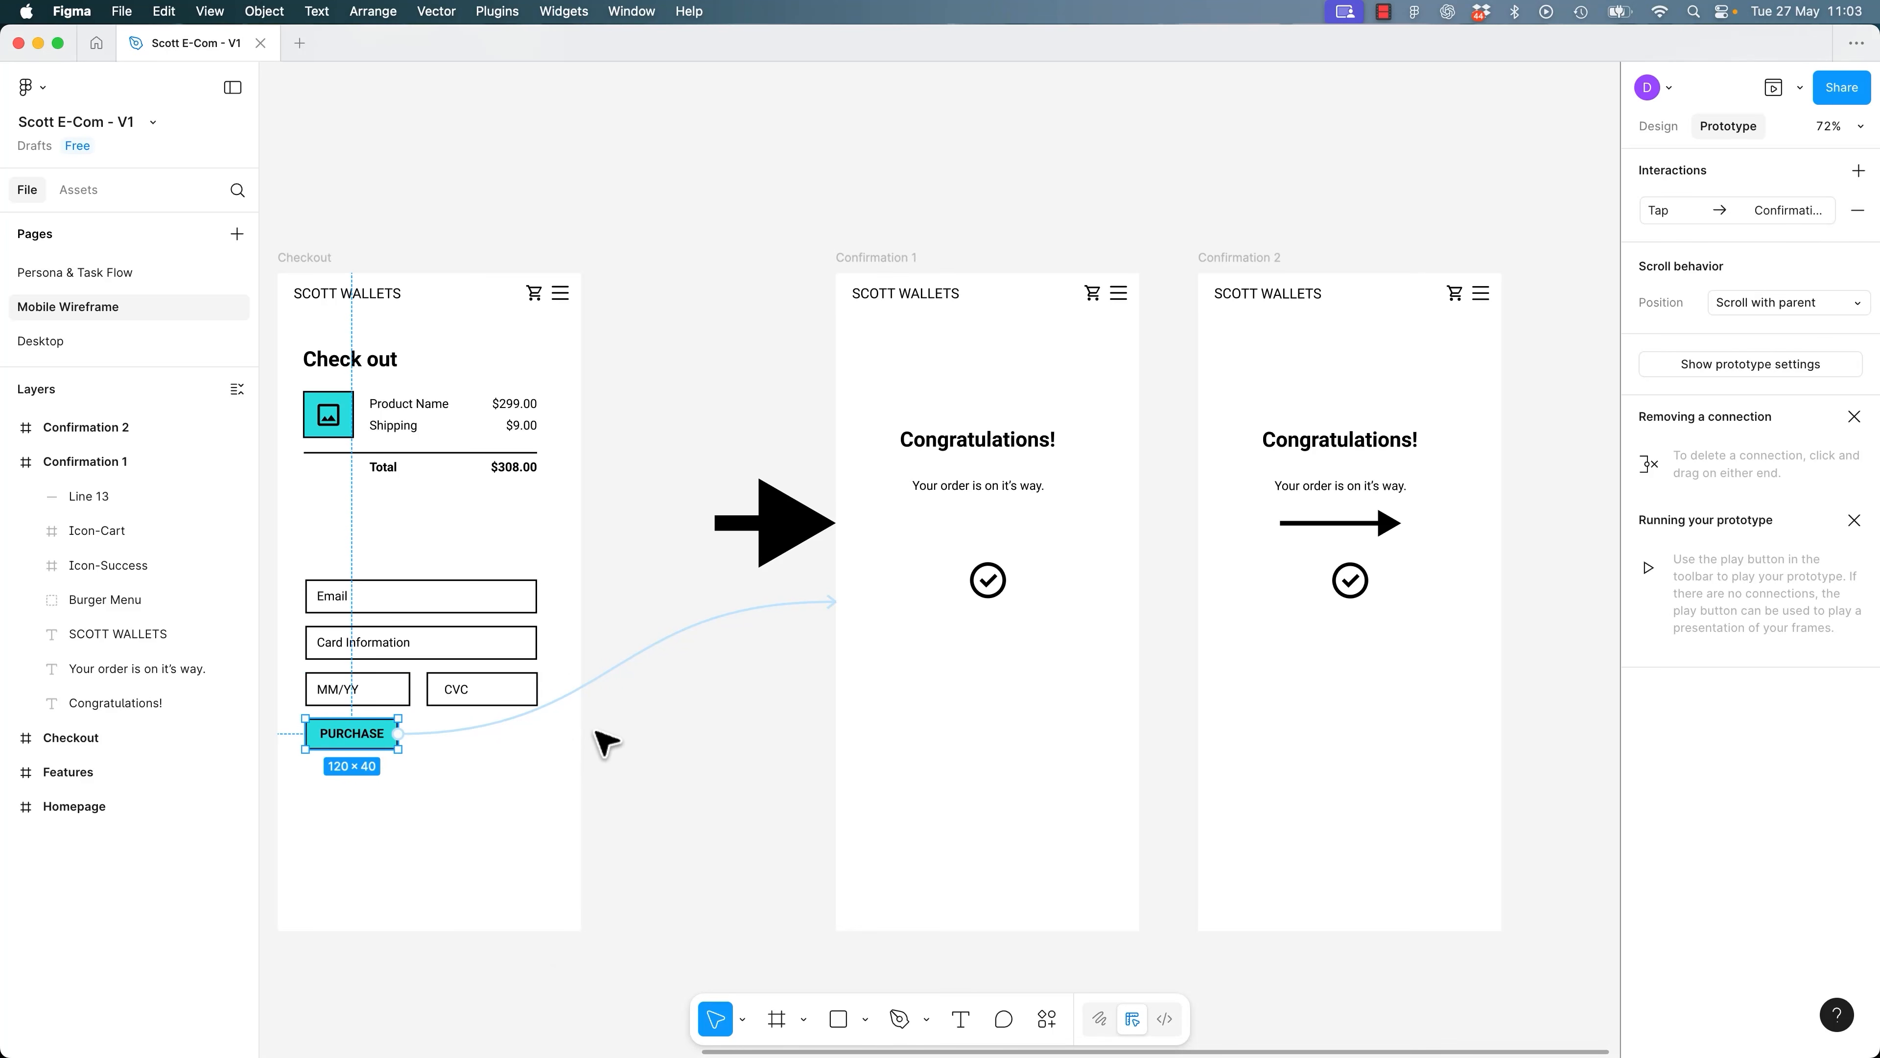
Preview the flow from Checkout through PURCHASE, close the preview, and select Confirmation 1.
left_click(305, 258)
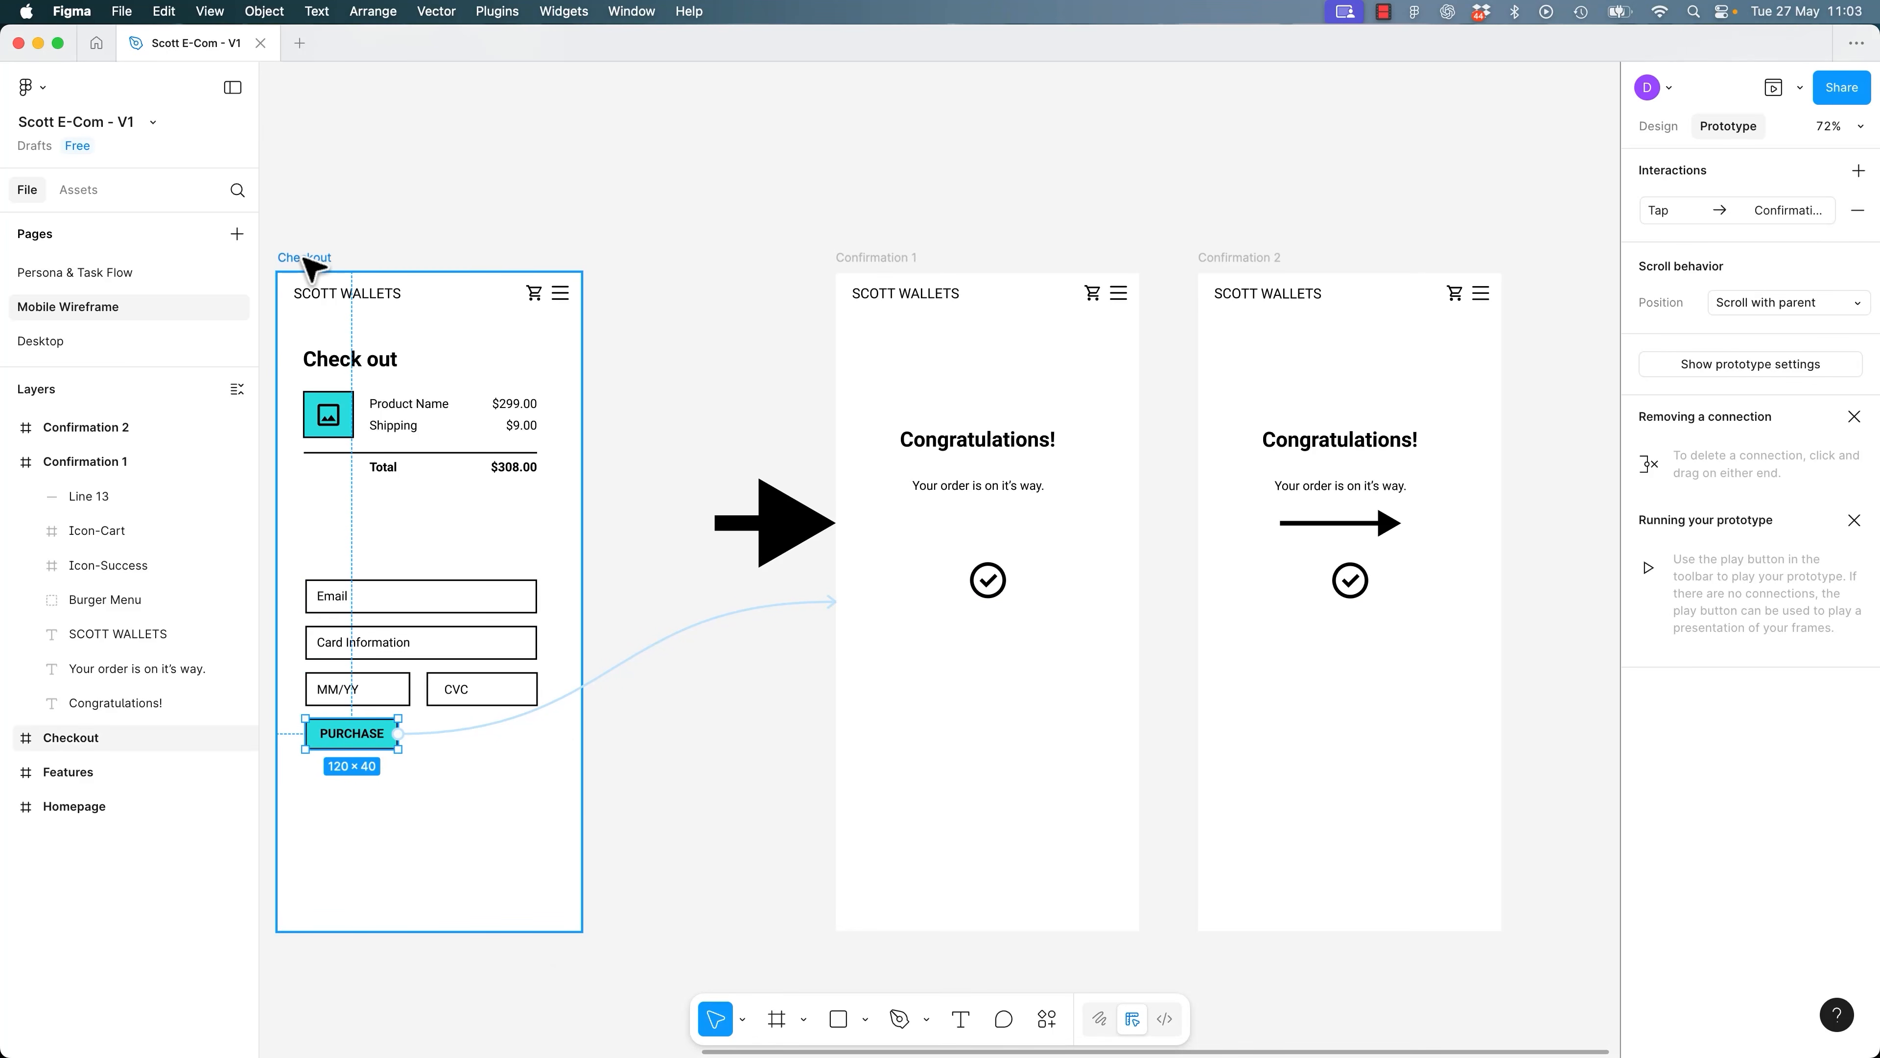
key("shift+space")
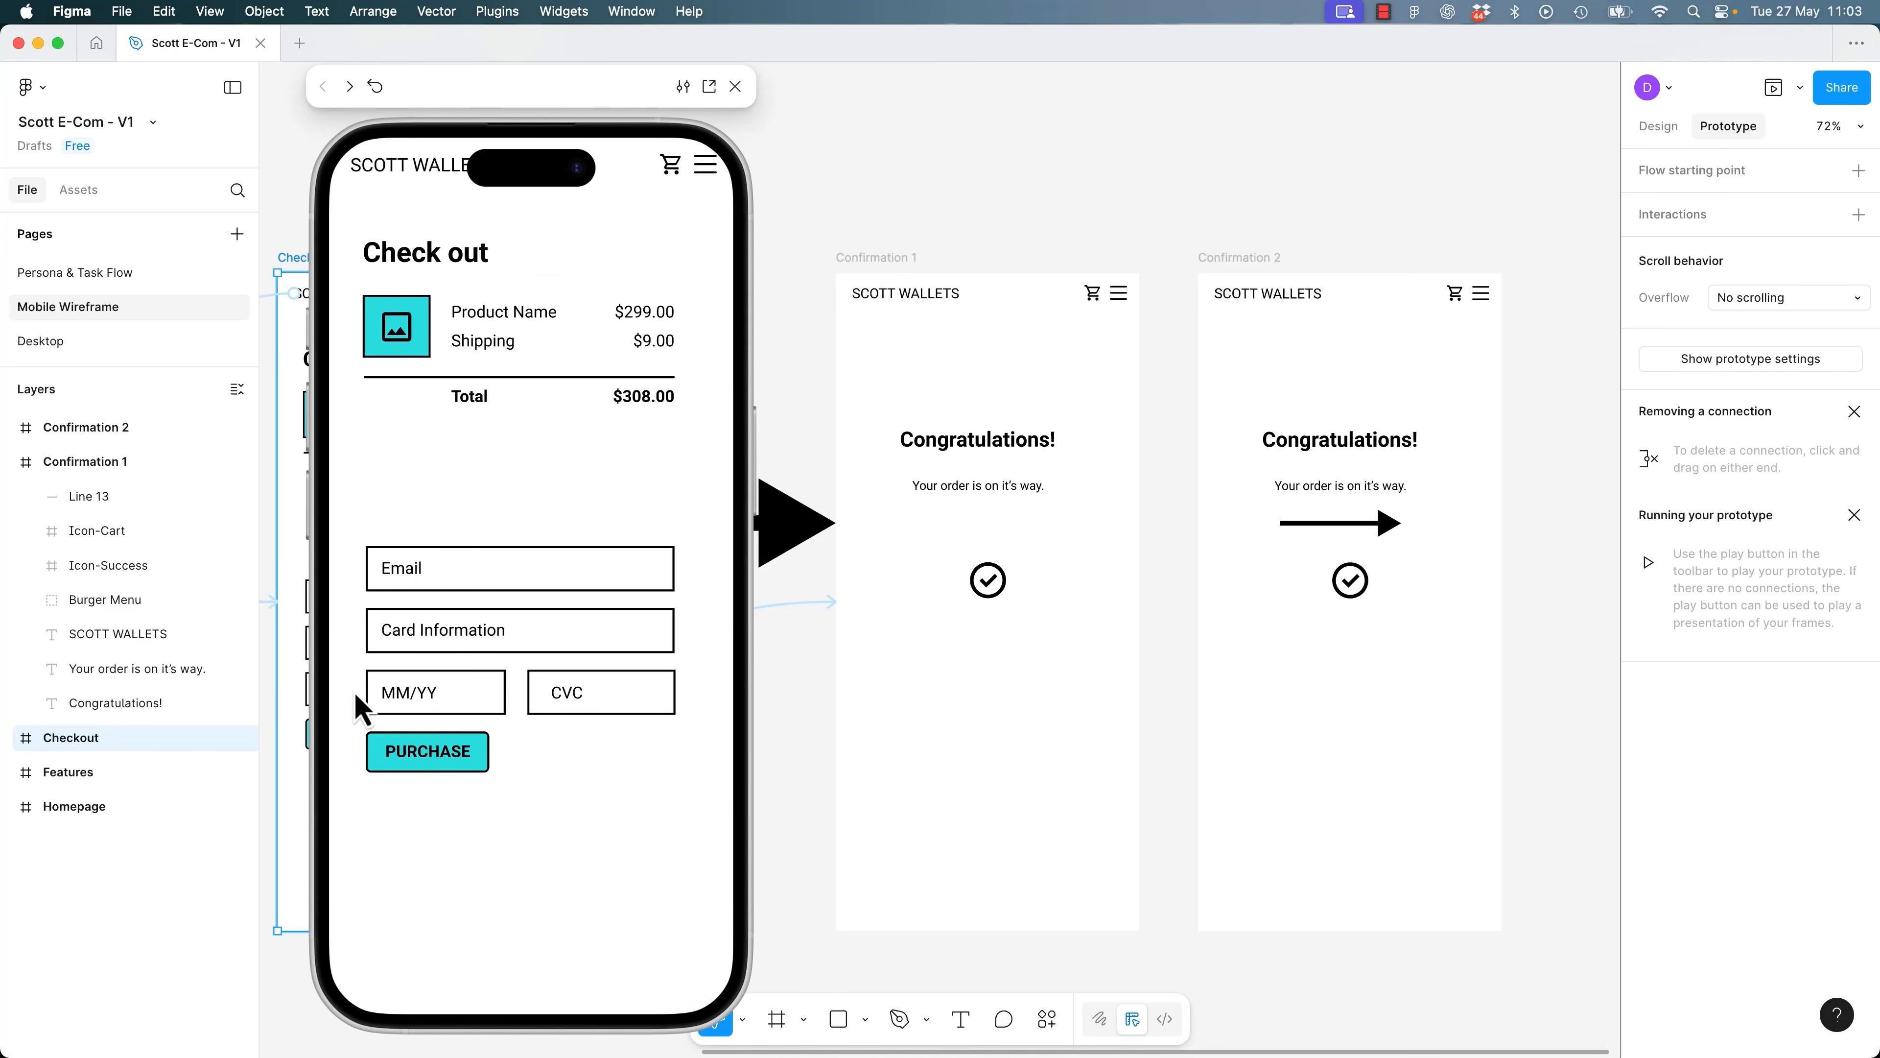
left_click(450, 754)
left_click(735, 86)
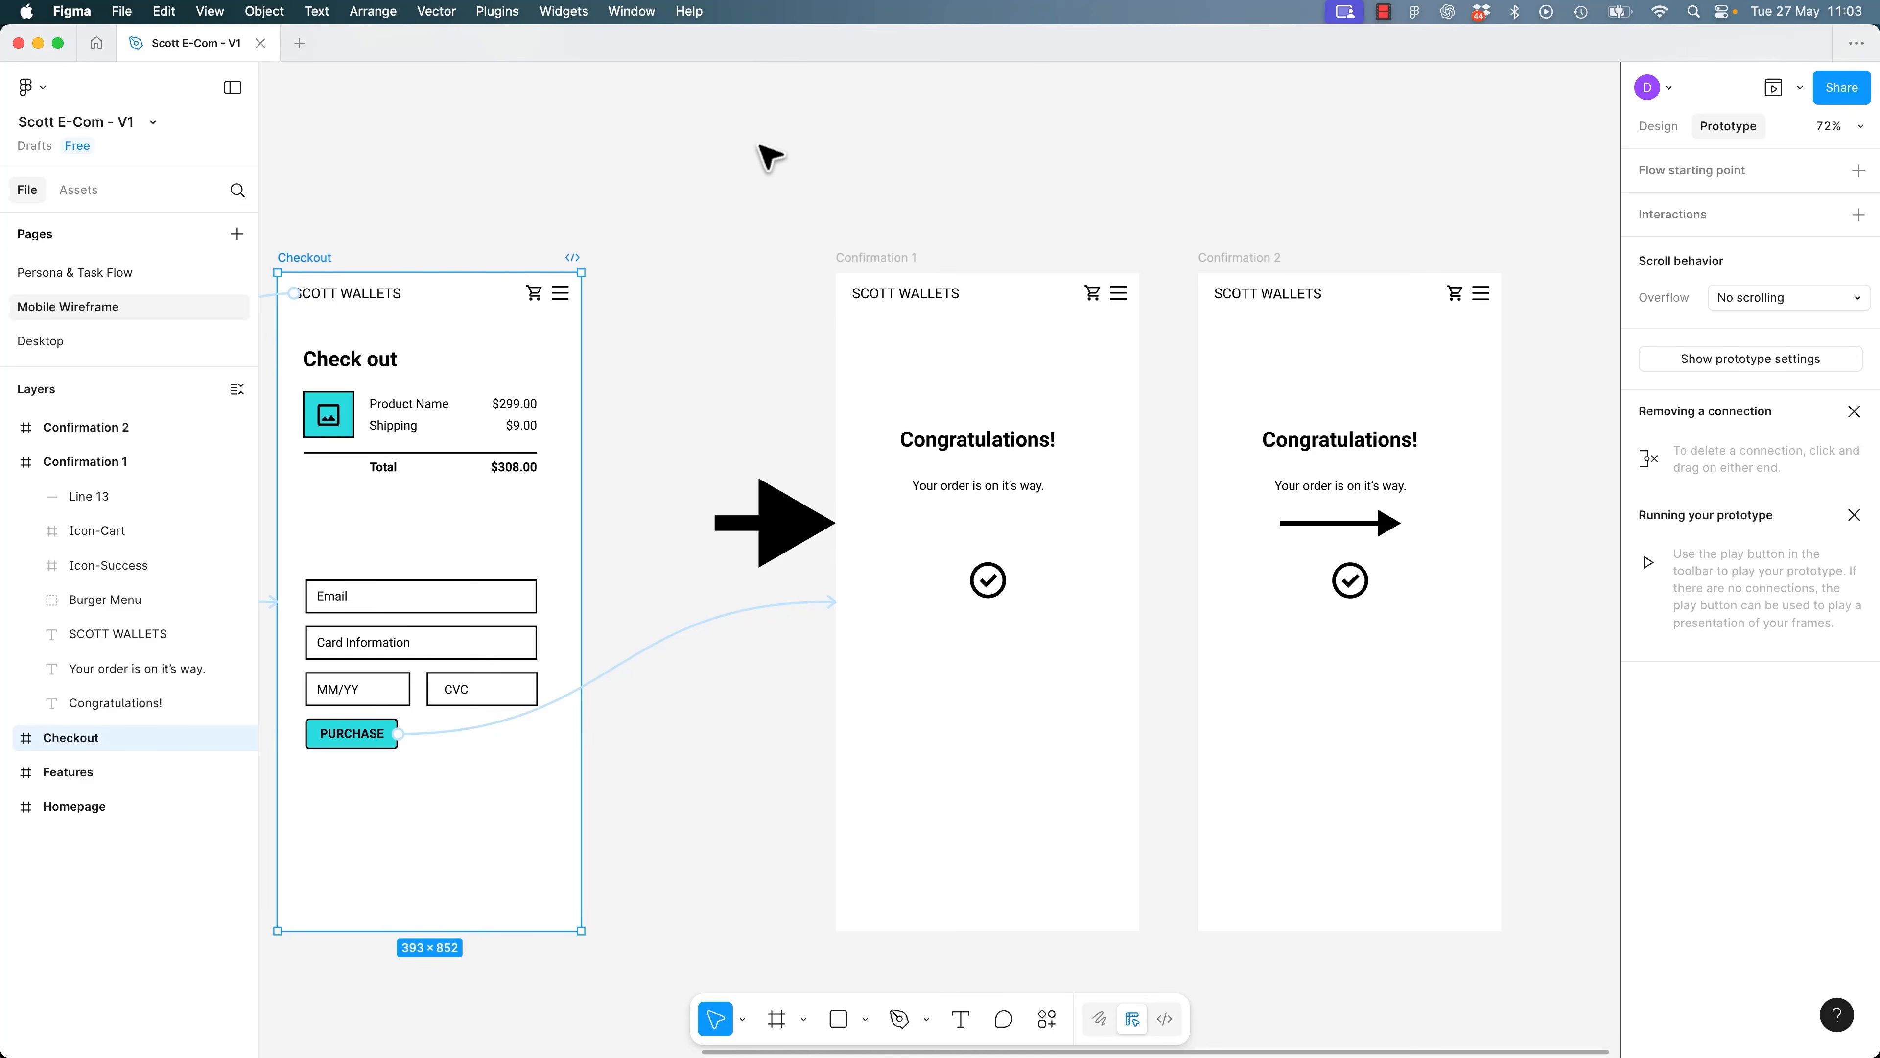
left_click(751, 136)
left_click(877, 259)
left_click(876, 259)
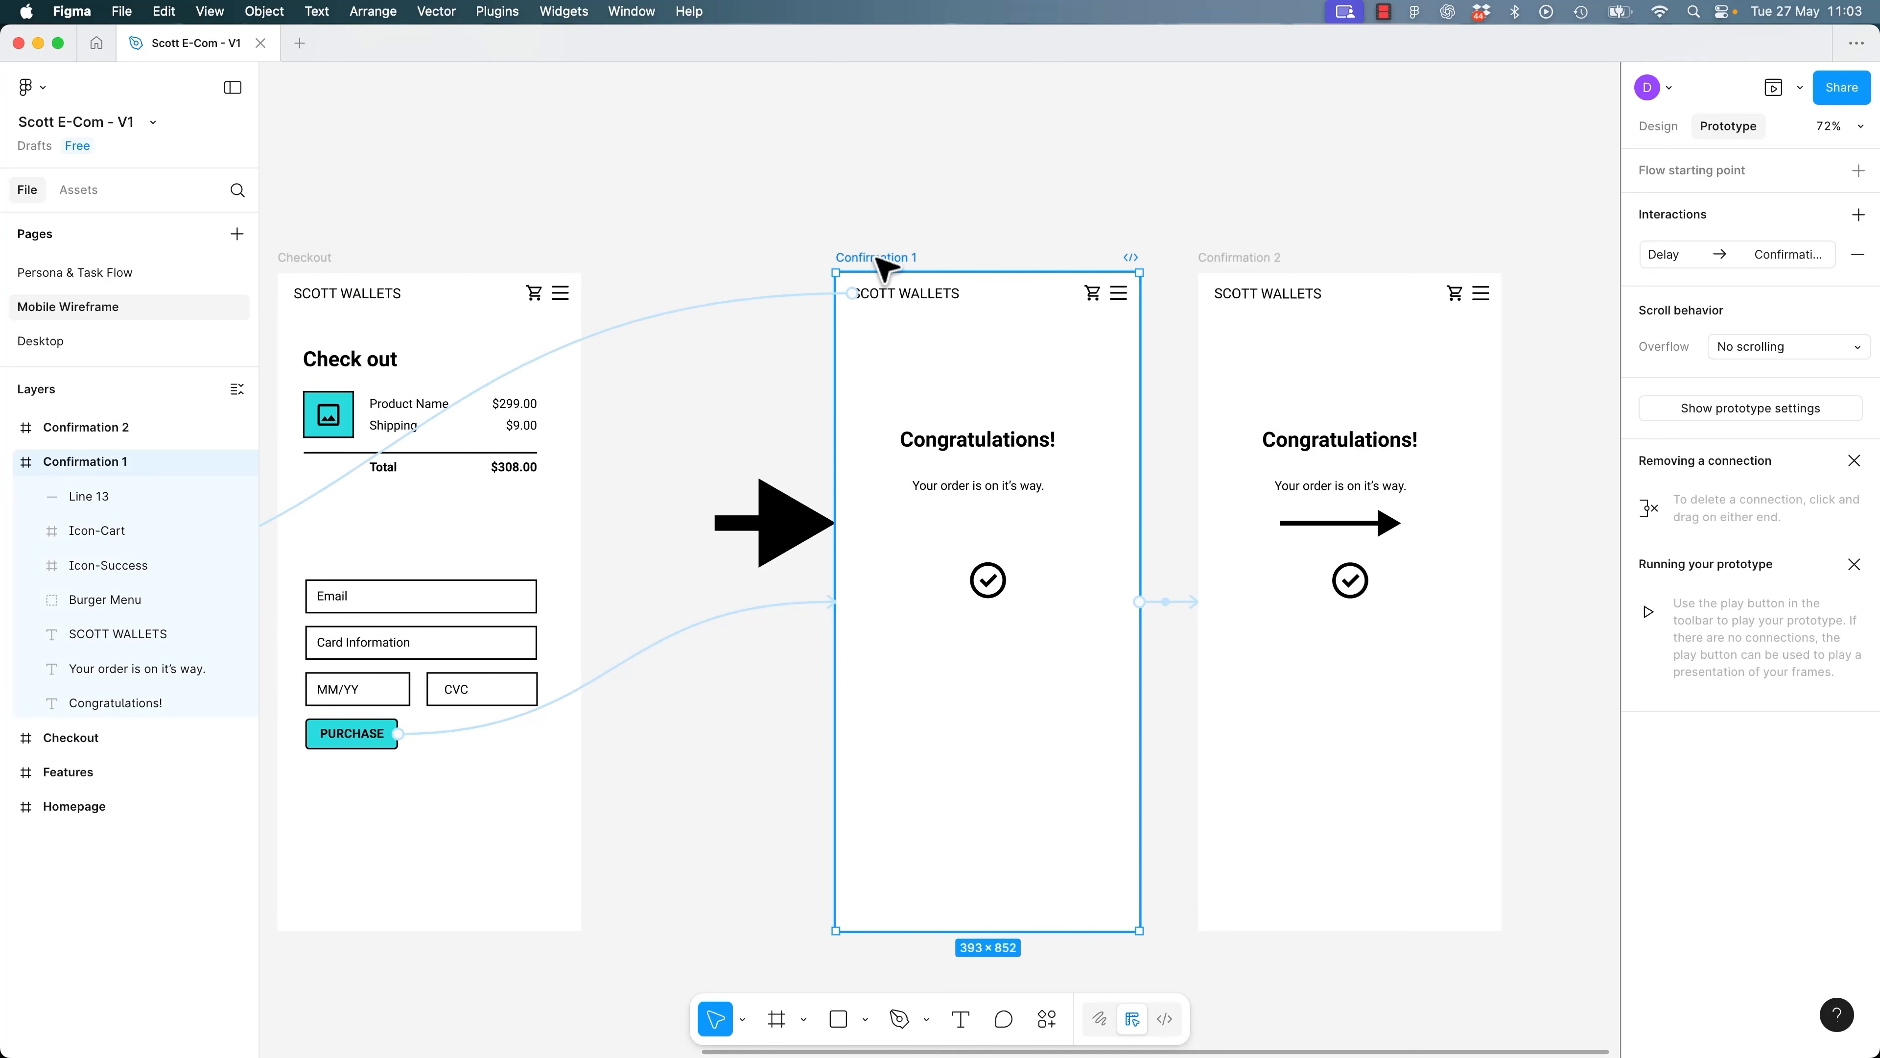